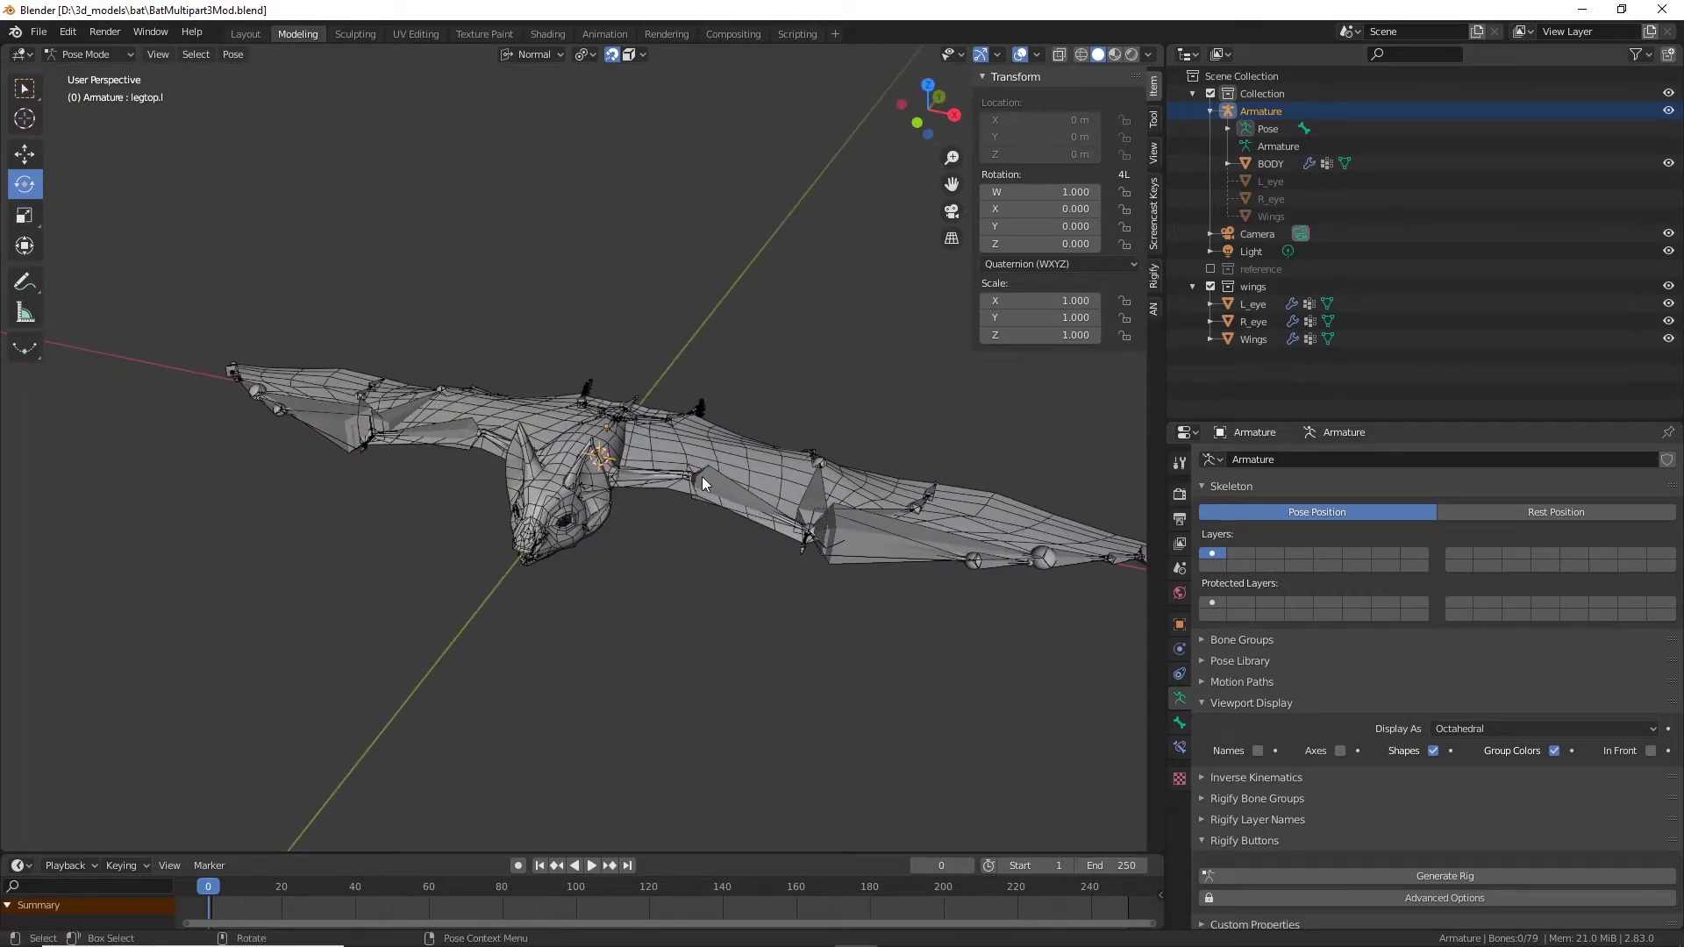
Step: Try rotating the left forearm bone (forArm.l) in Pose Mode, and undo the rotation
click(702, 477)
mouse_move(718, 505)
mouse_down()
mouse_move(667, 509)
mouse_move(745, 520)
mouse_up()
key(ctrl+z)
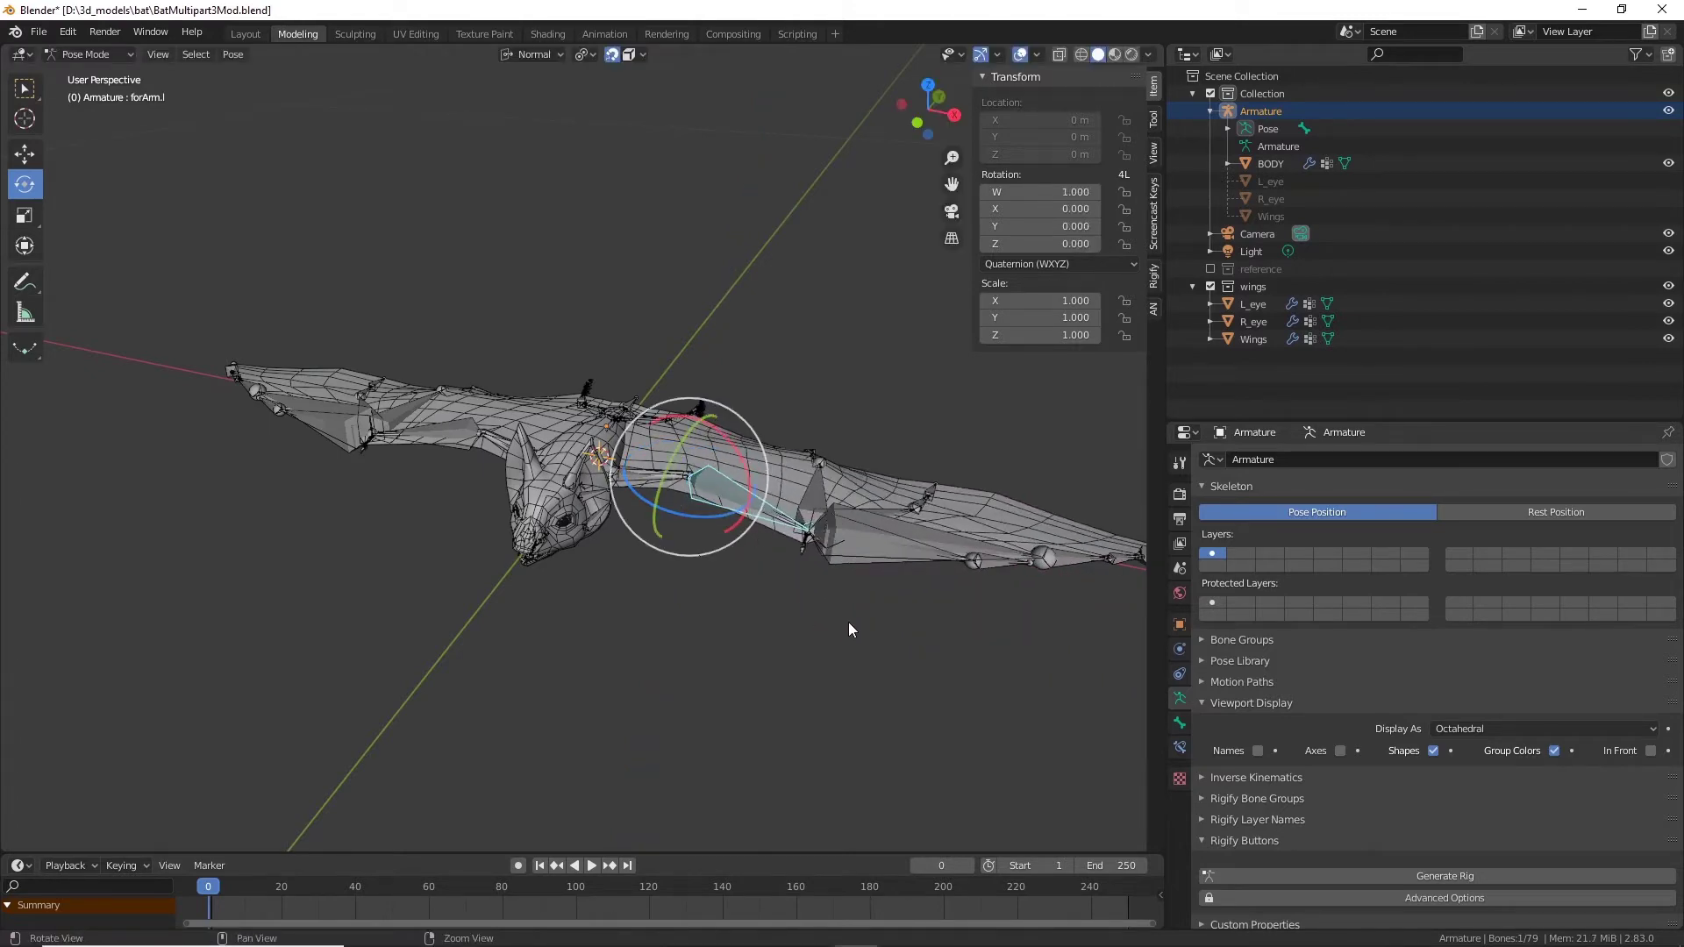
Step: Examine the rigged bat from the front, from above and from underneath, both up close and at a distance
middle_drag(849, 629, 640, 646)
scroll(605, 606, up, 4)
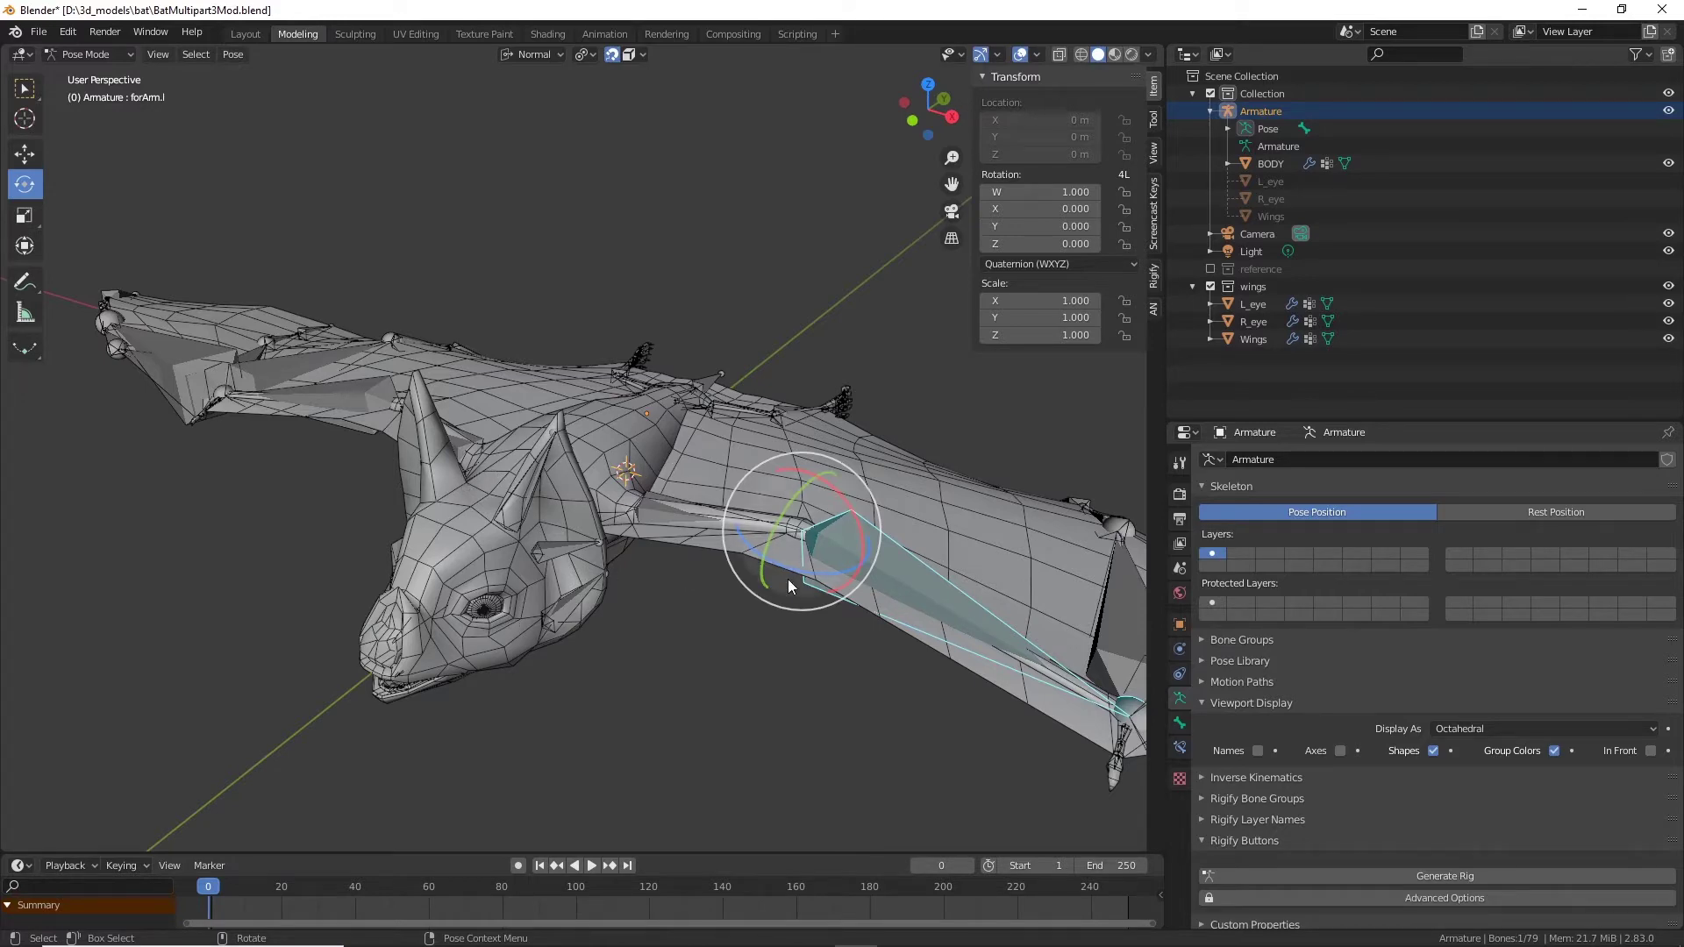
middle_drag(576, 574, 761, 608)
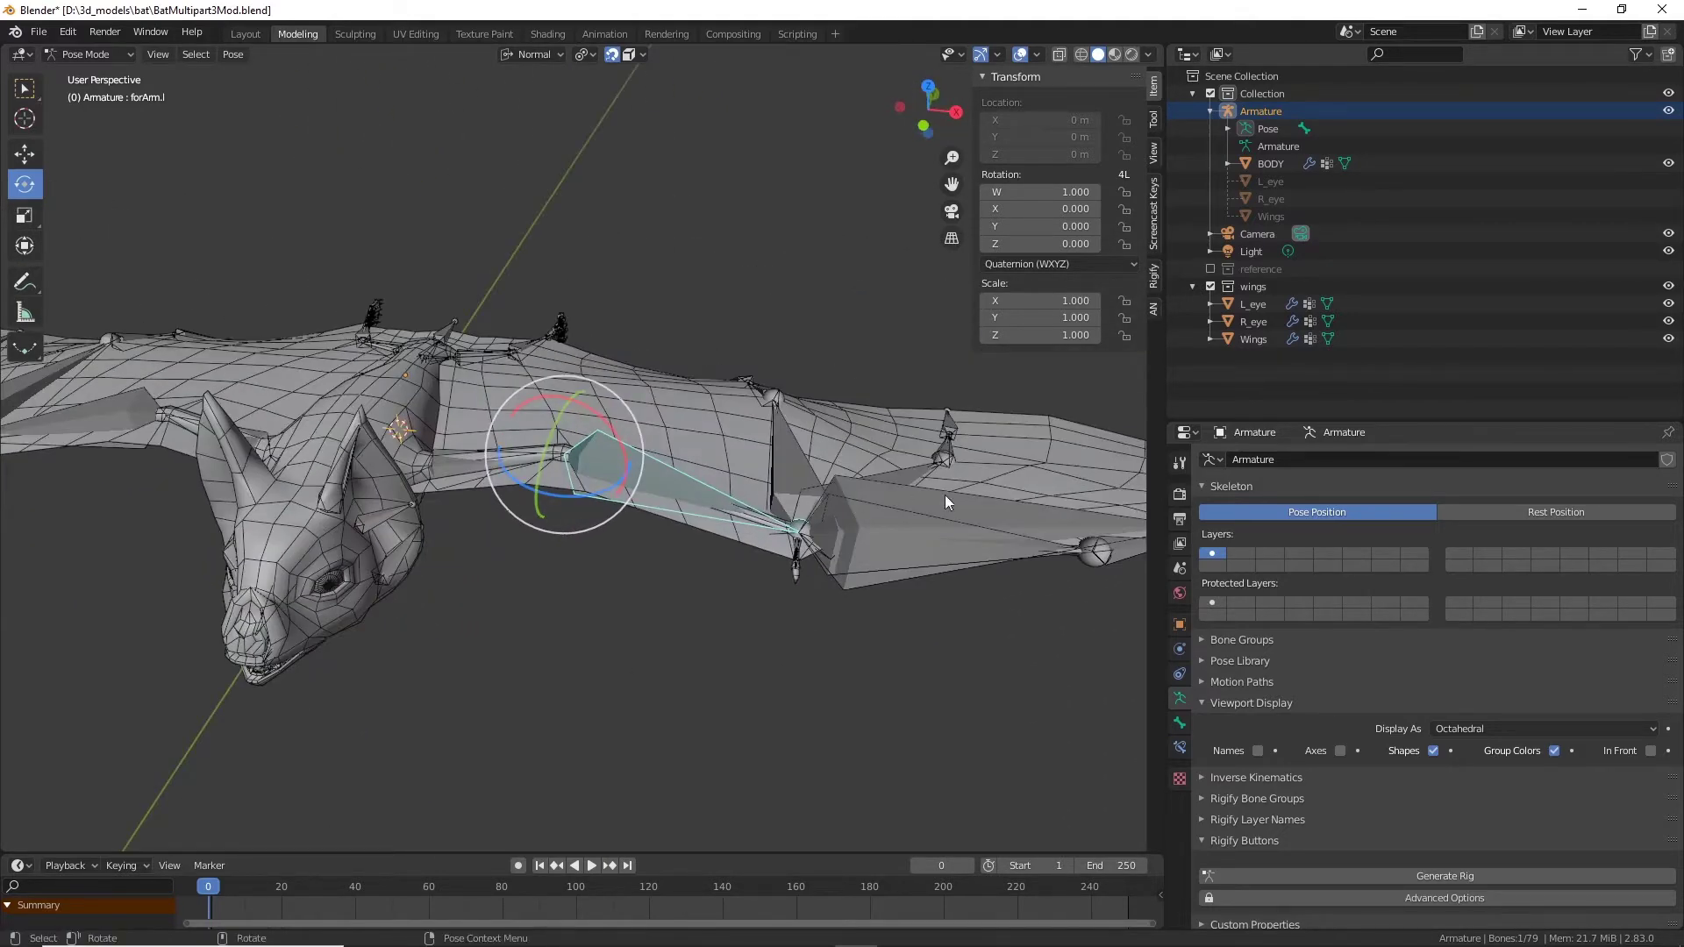
middle_drag(945, 494, 751, 669)
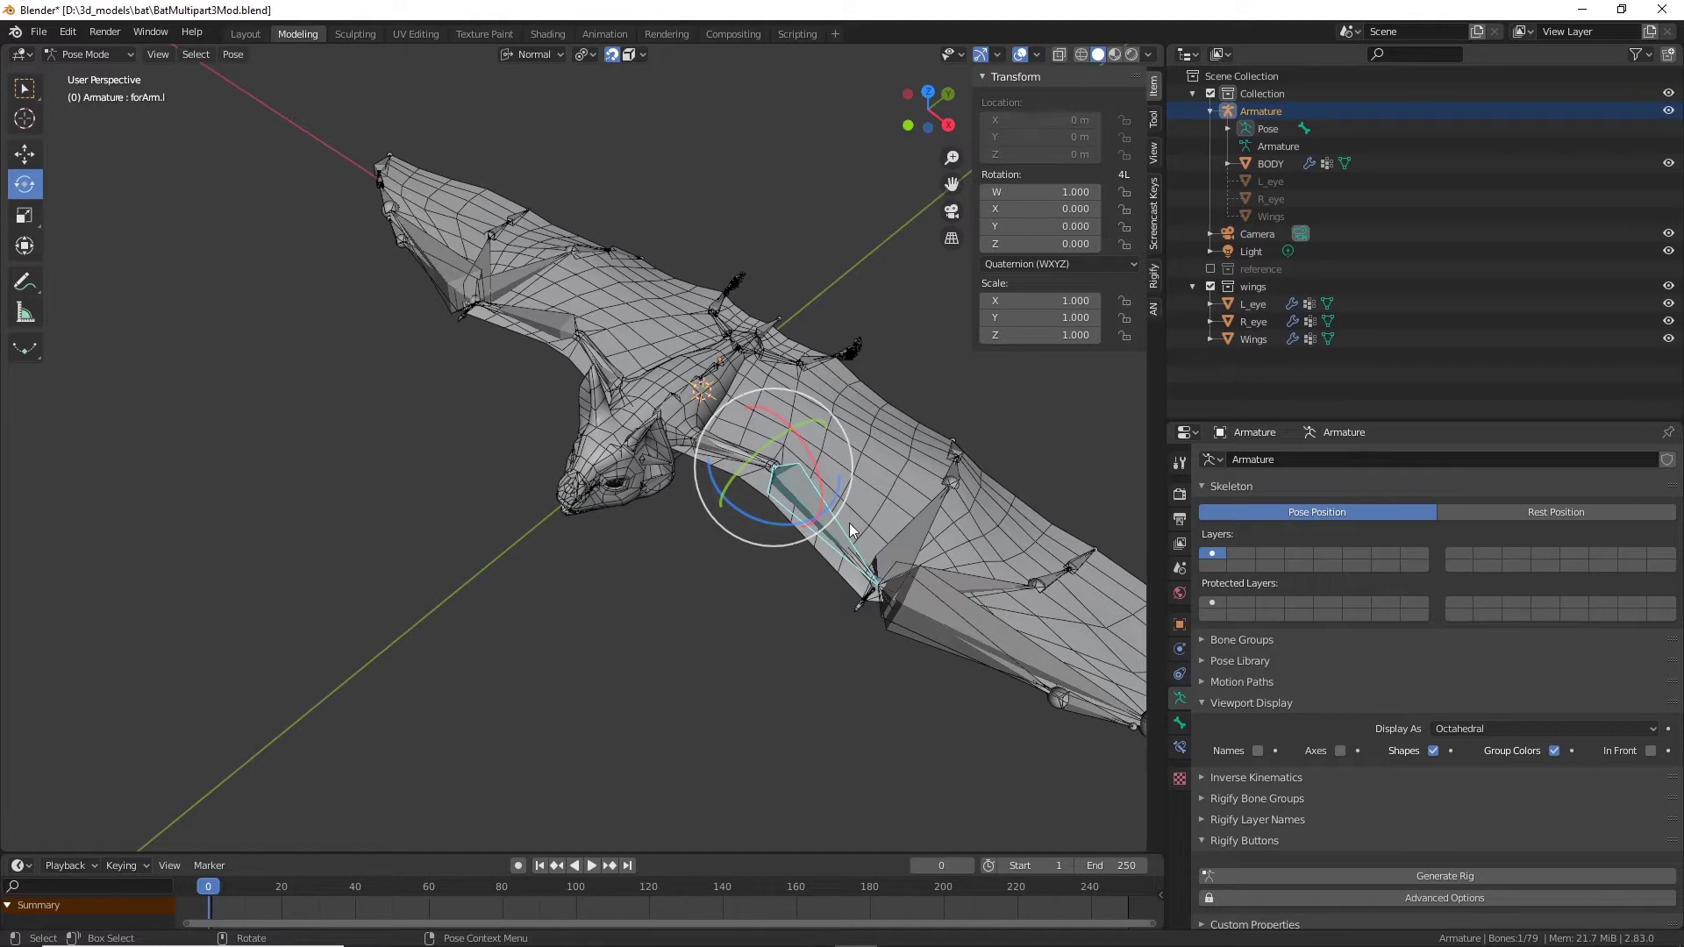
middle_drag(849, 530, 740, 639)
scroll(586, 570, up, 4)
middle_drag(586, 571, 539, 608)
scroll(518, 593, up, 3)
middle_drag(439, 587, 719, 632)
scroll(518, 539, down, 5)
scroll(719, 622, down, 3)
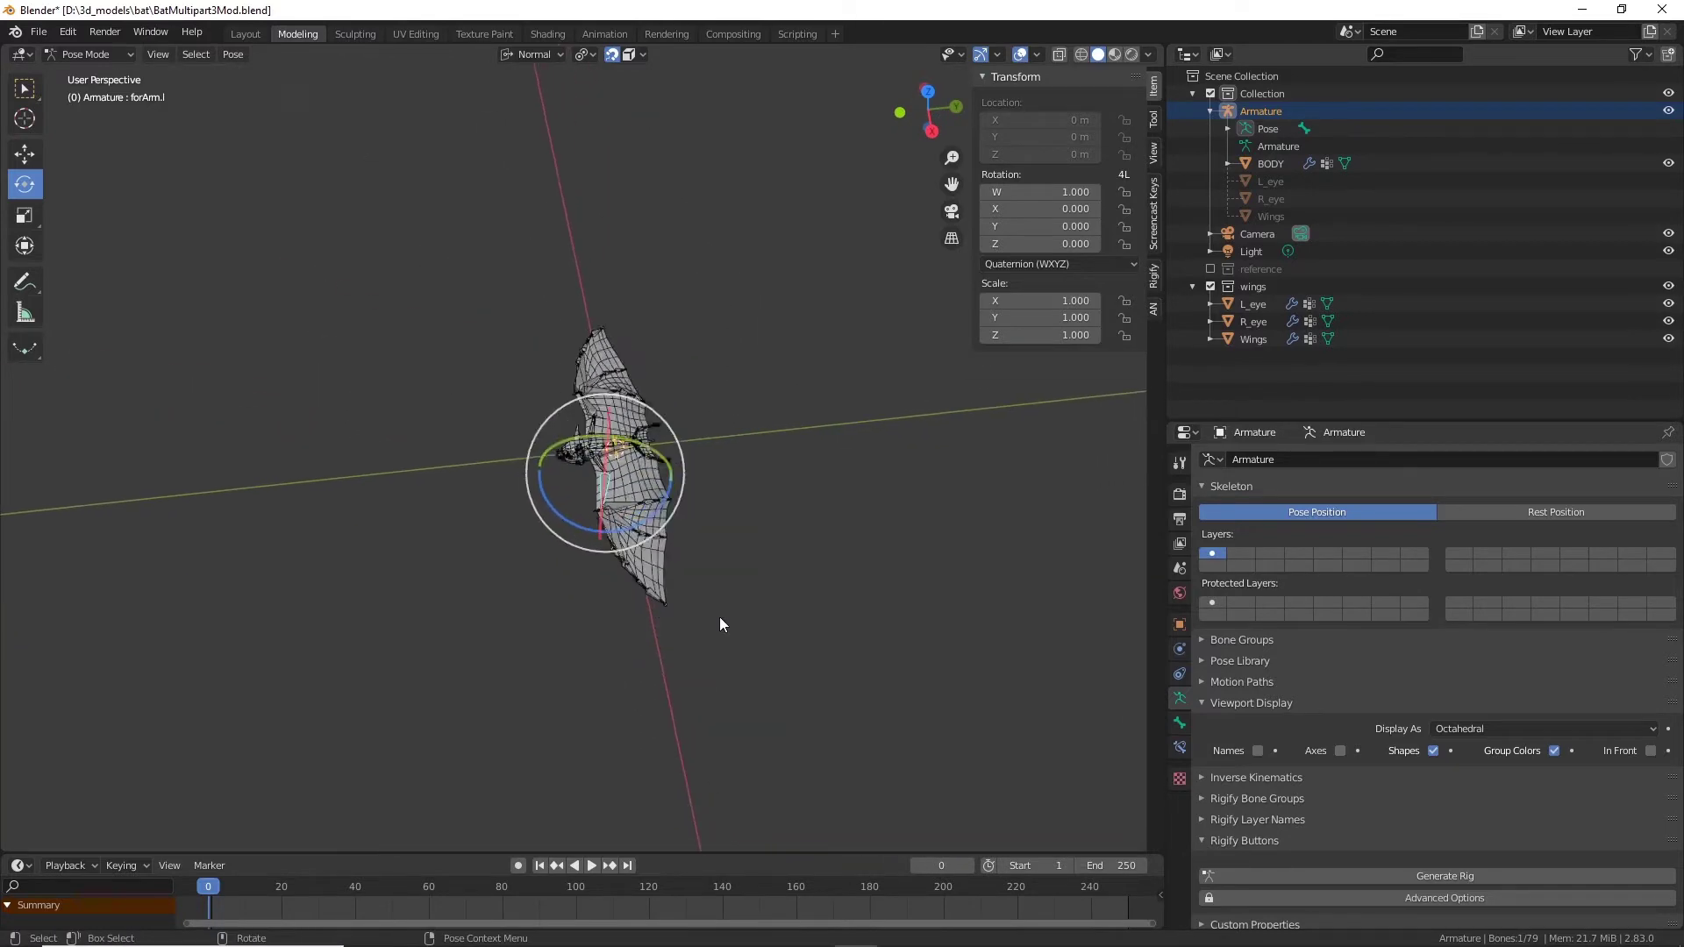
scroll(719, 625, down, 2)
middle_drag(500, 646, 598, 548)
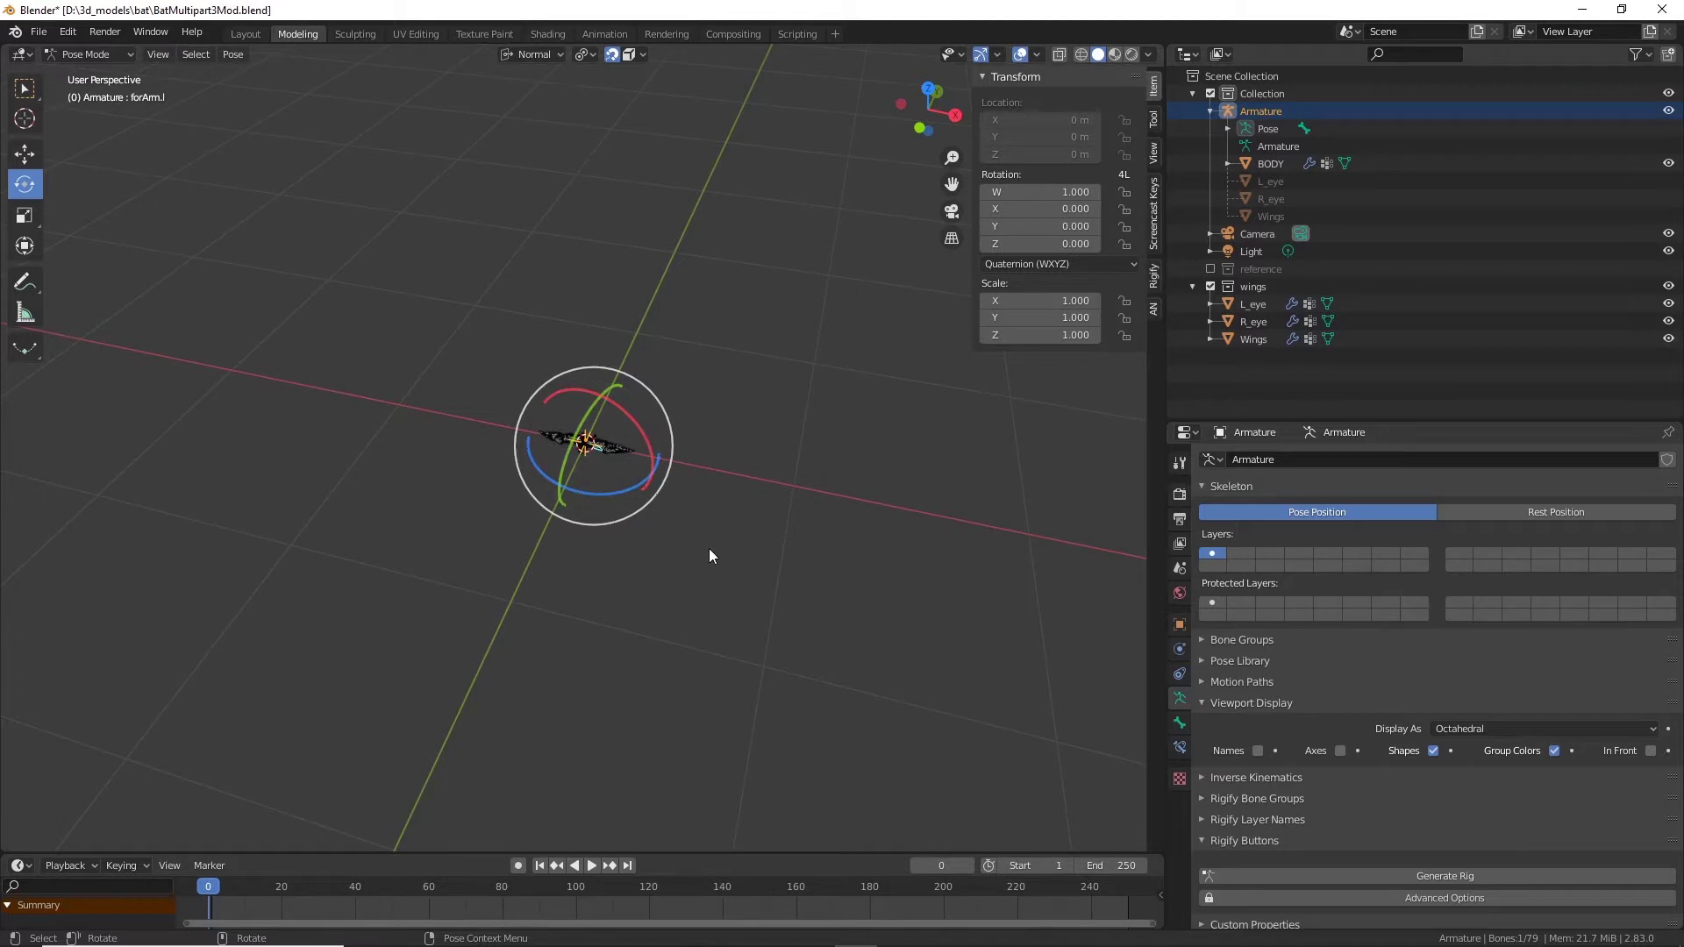
middle_drag(709, 556, 707, 676)
scroll(707, 677, up, 3)
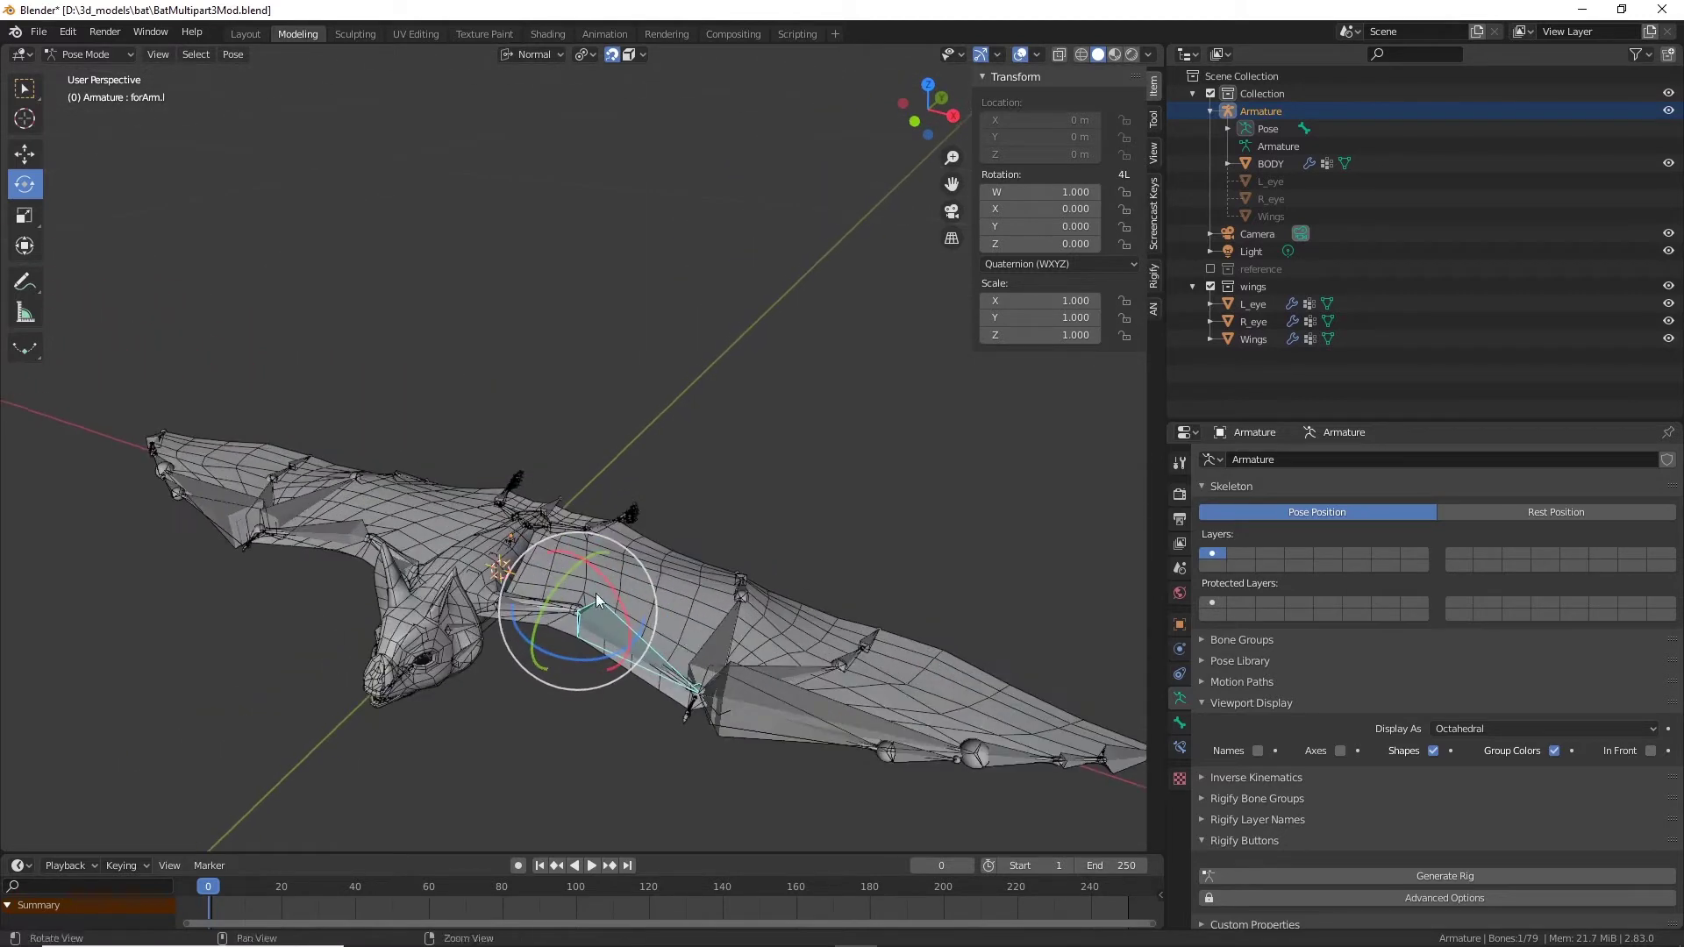
middle_drag(596, 593, 696, 416)
middle_drag(634, 656, 621, 528)
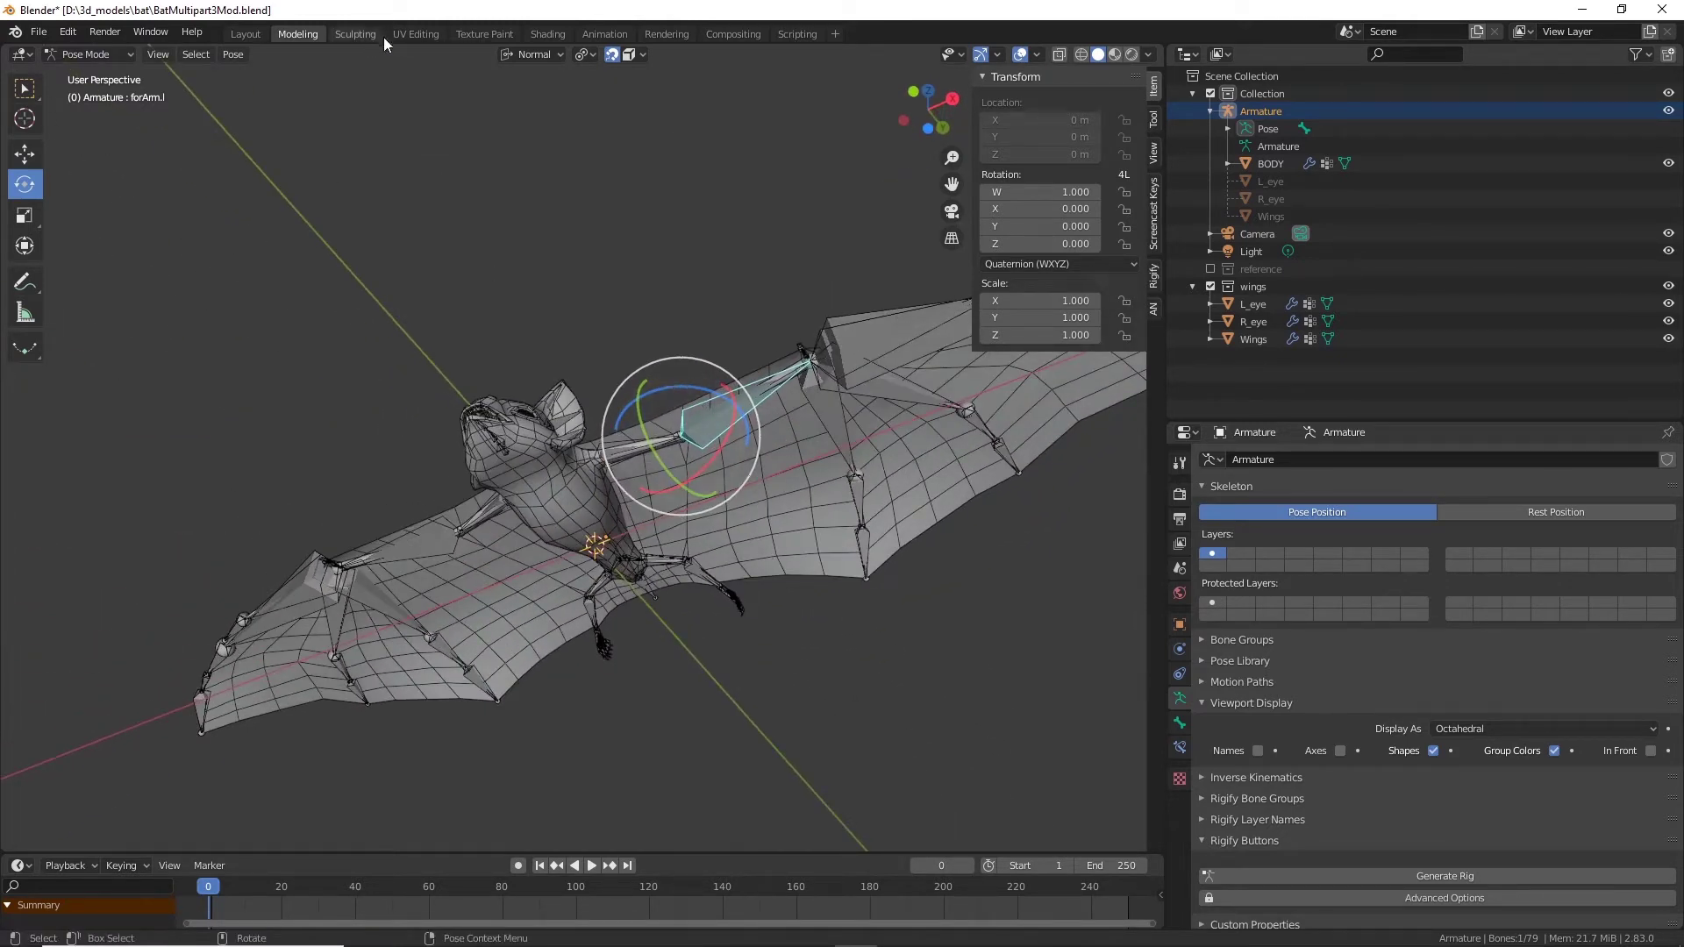
Step: Switch to the Sculpting workspace and inspect the bat there while the armature is still active
click(358, 36)
shift+middle_drag(651, 506, 779, 301)
scroll(728, 530, up, 9)
shift+middle_drag(779, 395, 647, 560)
scroll(766, 475, up, 4)
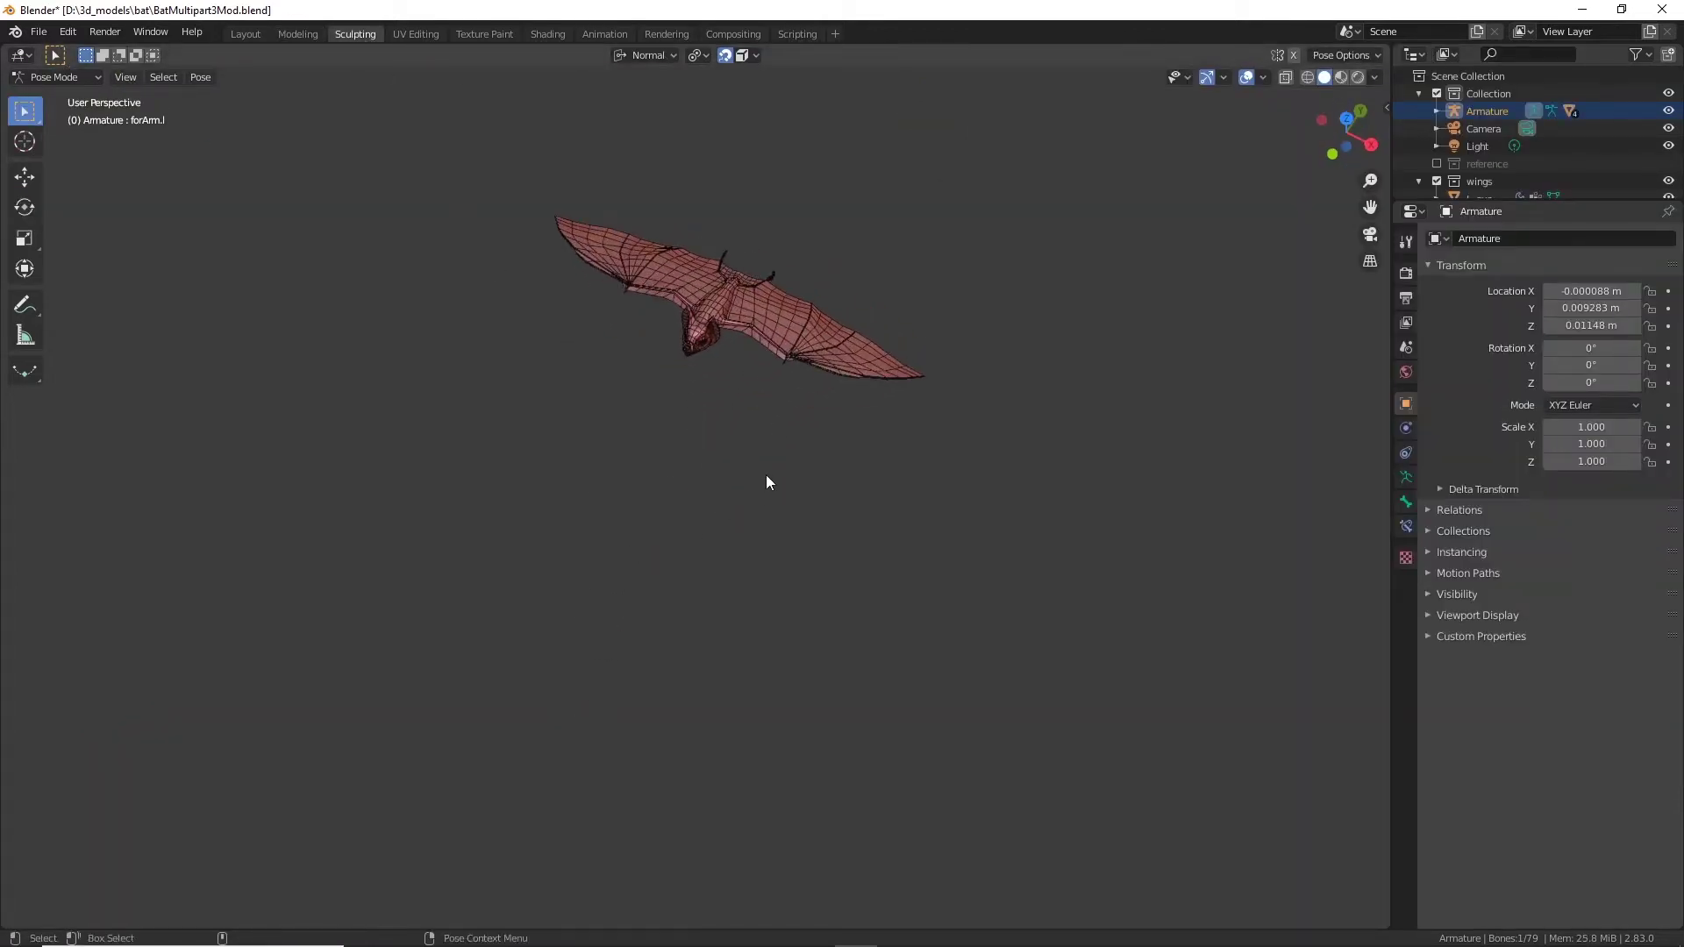
mouse_move(766, 476)
shift+middle_down()
mouse_move(771, 389)
mouse_move(762, 444)
shift+middle_up()
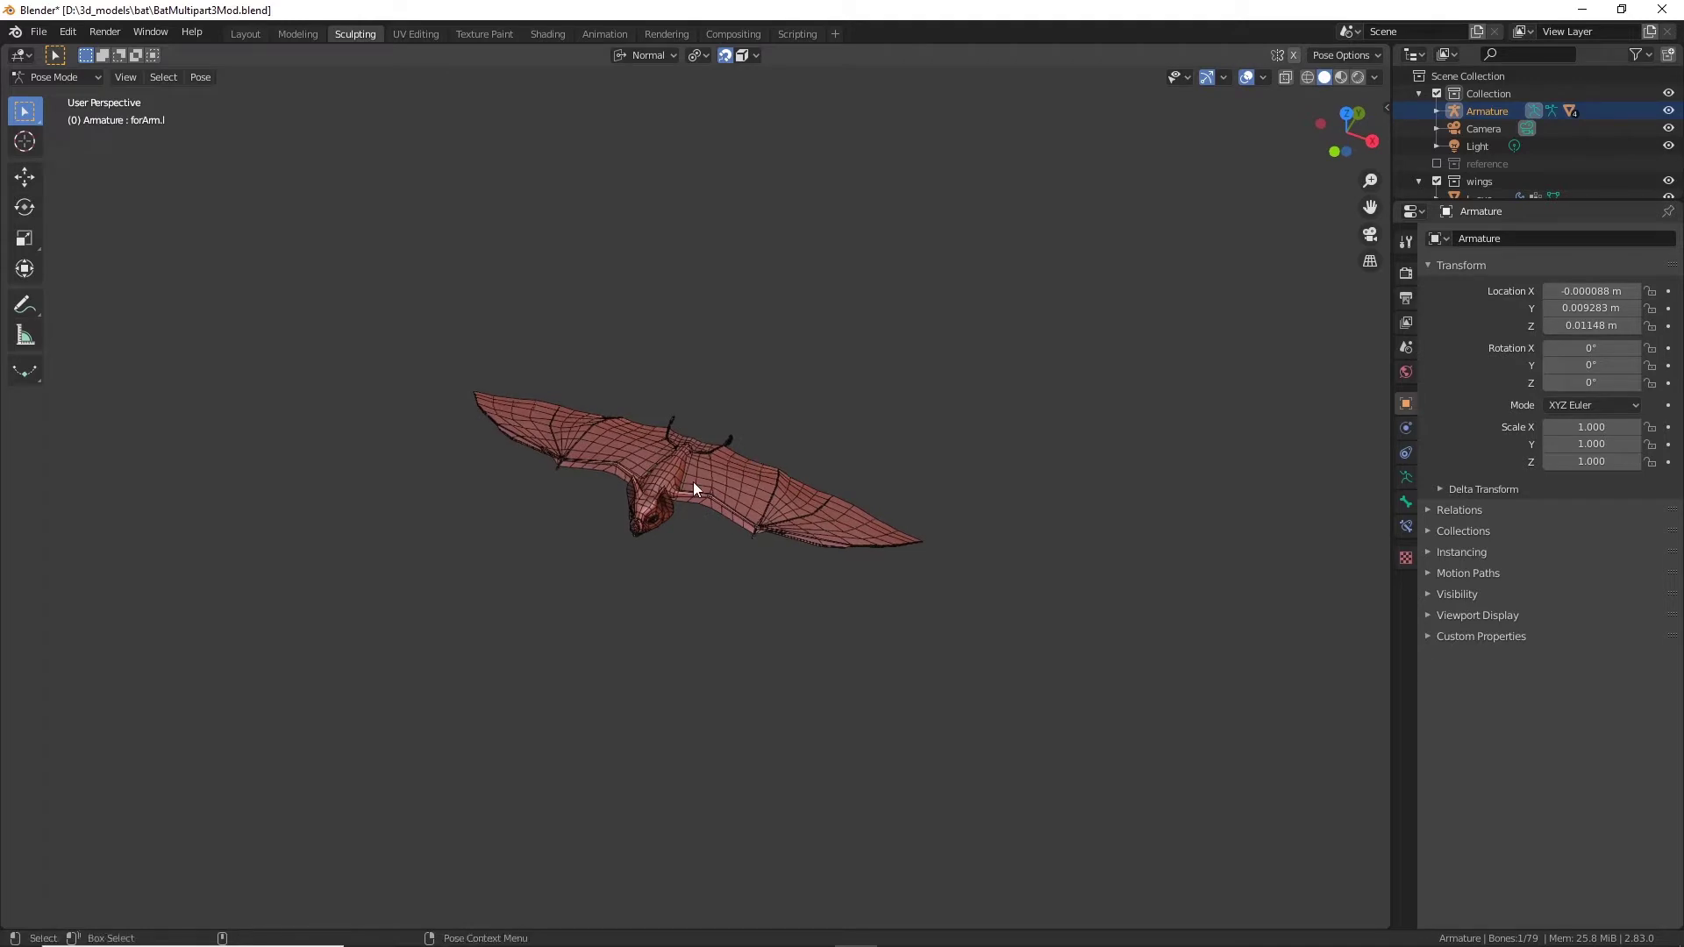
scroll(693, 488, up, 1)
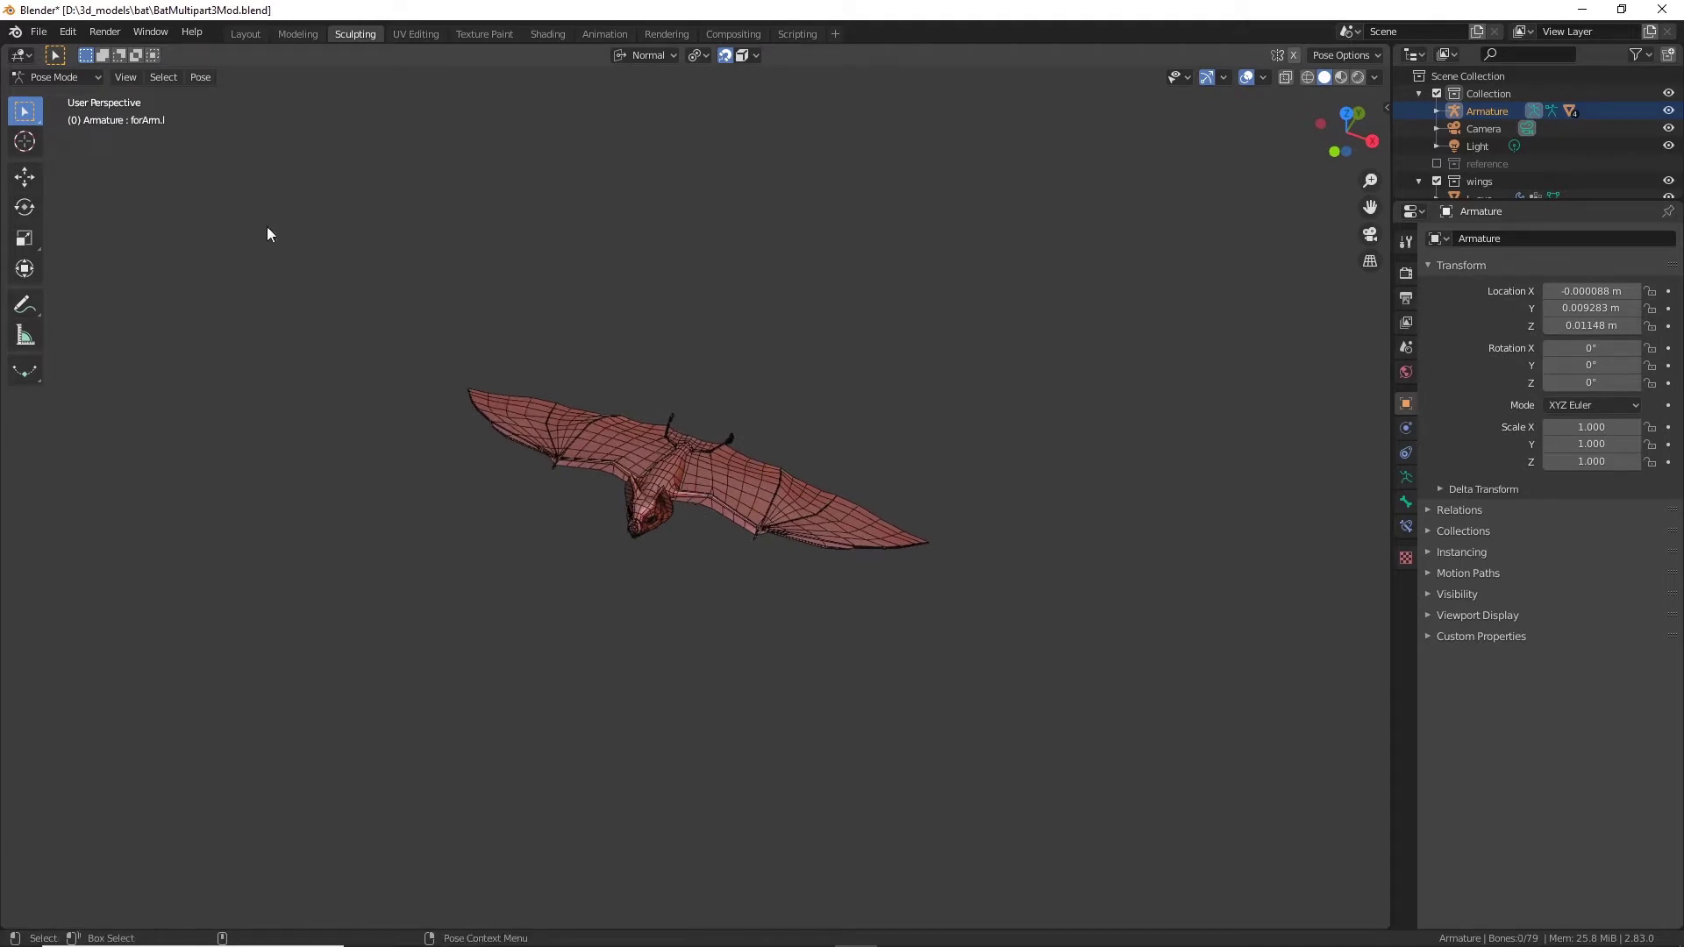
Step: Select the bat's BODY mesh in Object Mode within the Modeling workspace, and open it in the Sculpting workspace
click(288, 35)
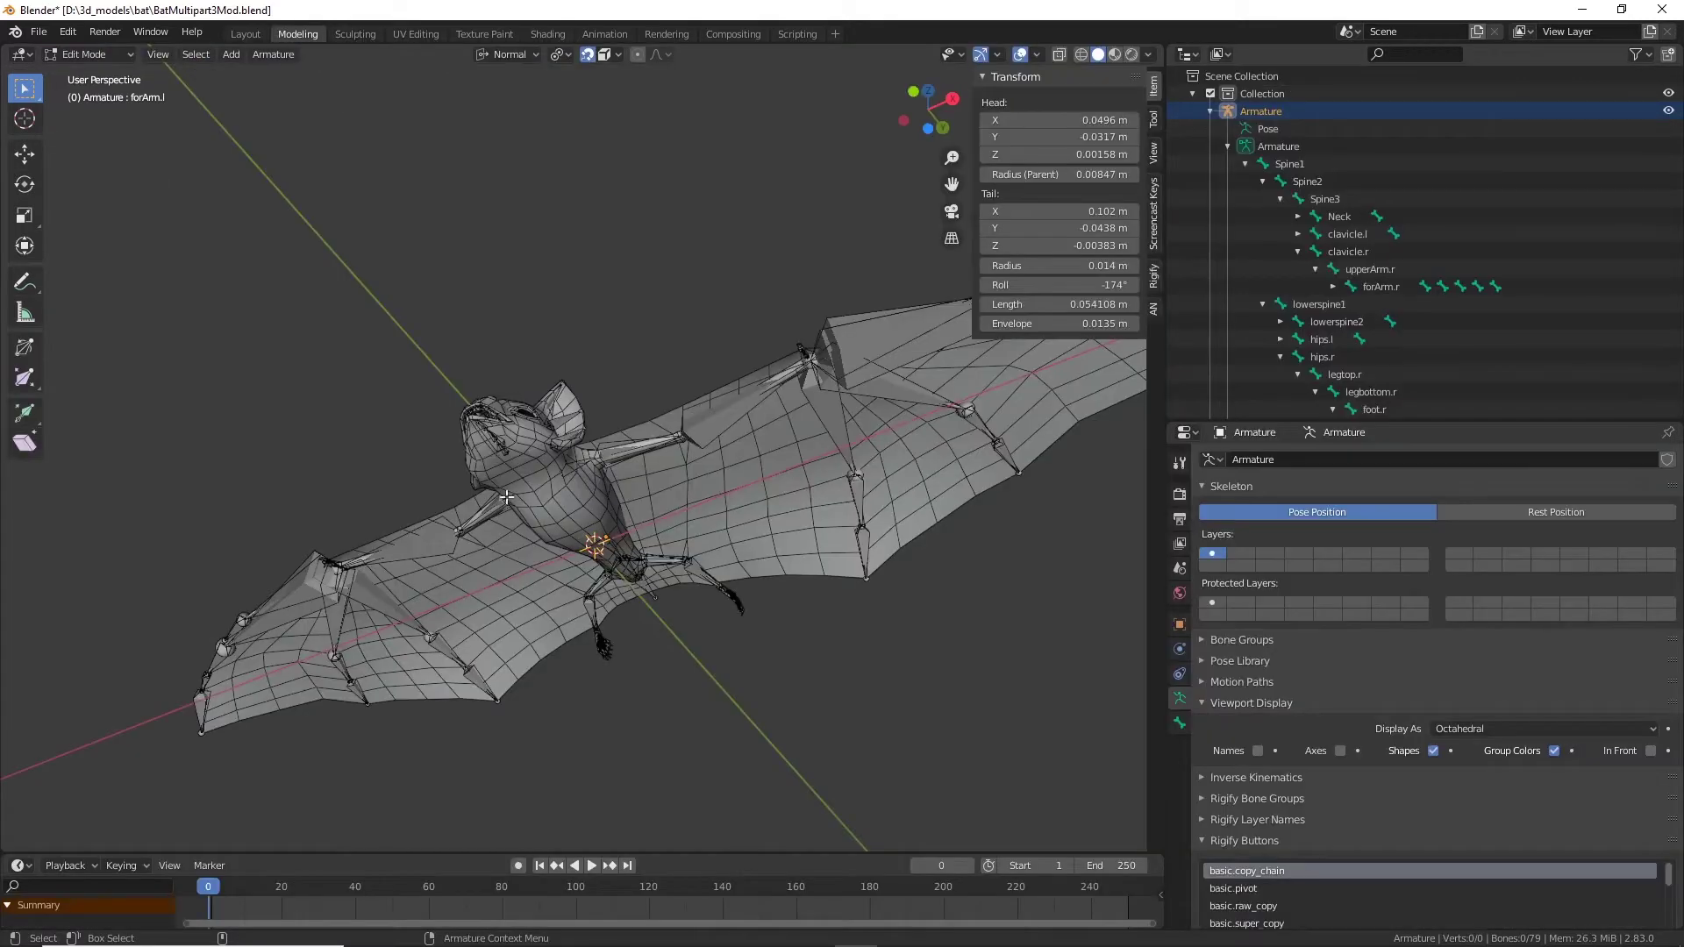
click(88, 75)
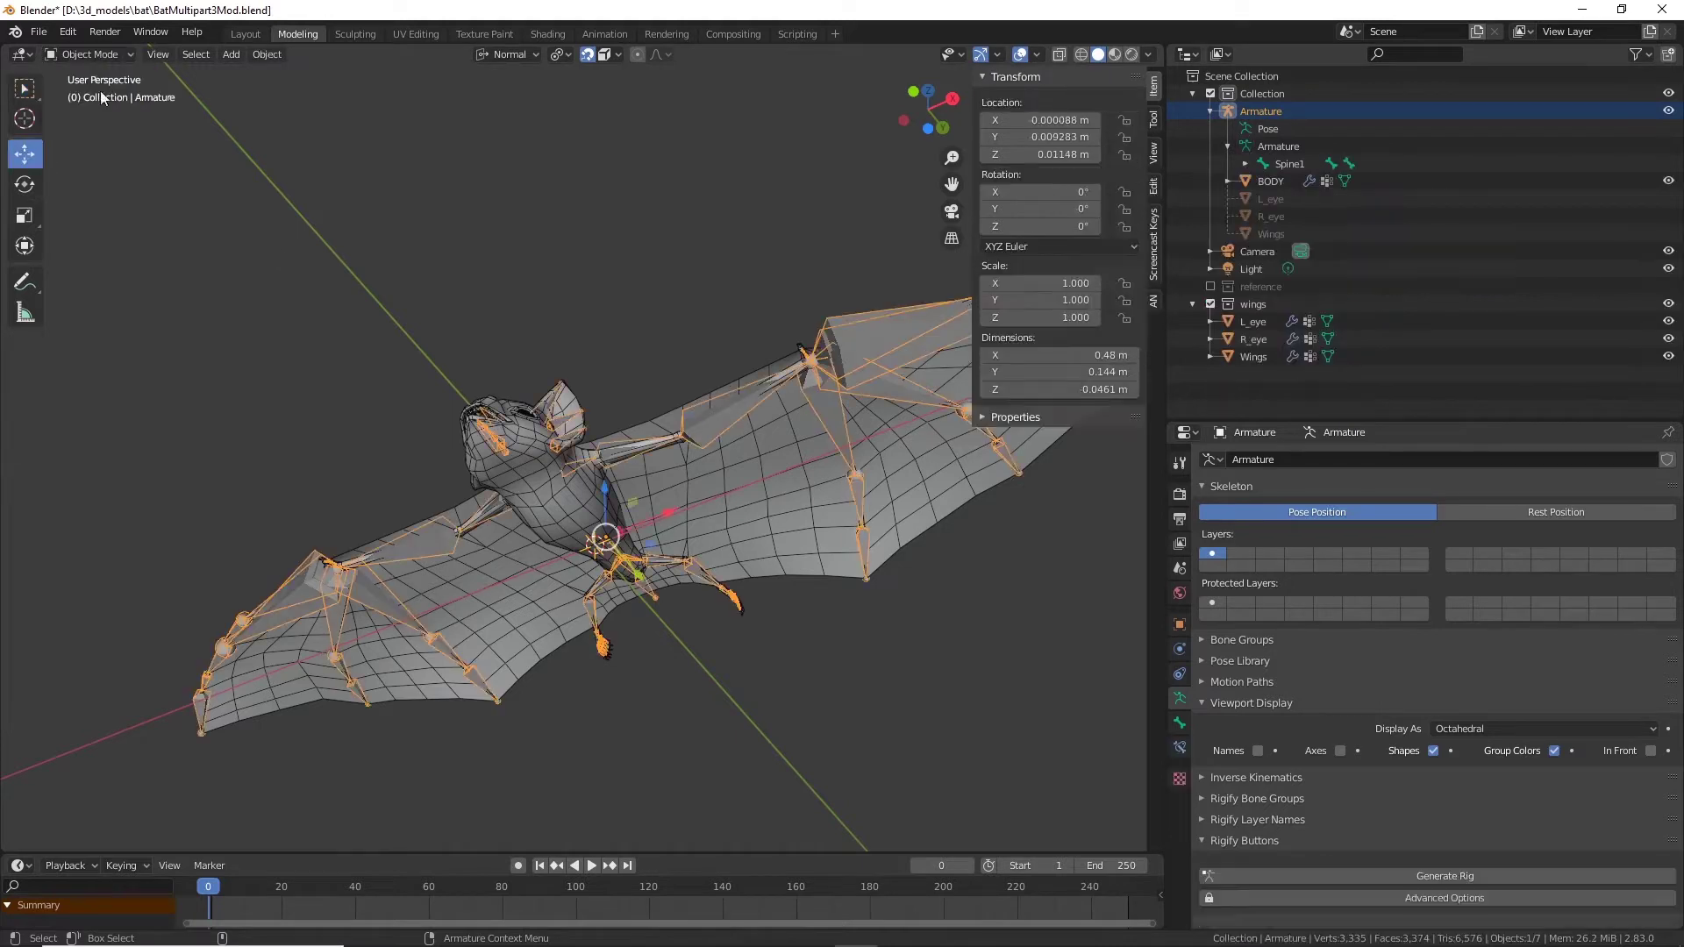
click(594, 544)
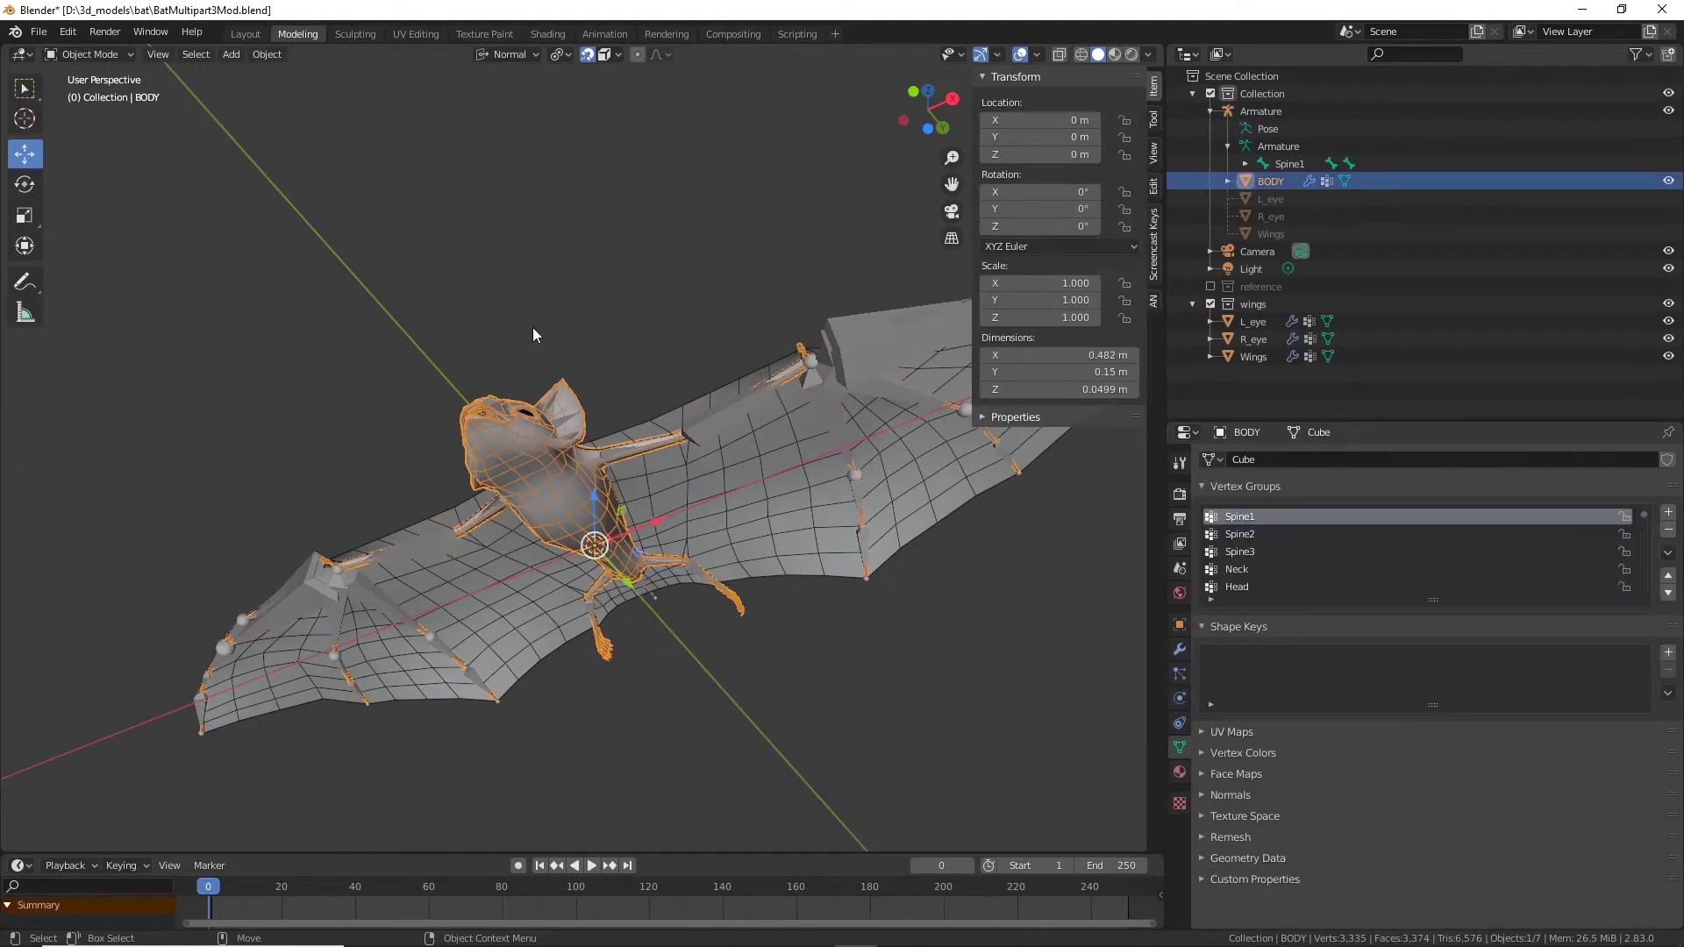
middle_drag(534, 335, 612, 377)
middle_drag(579, 237, 576, 401)
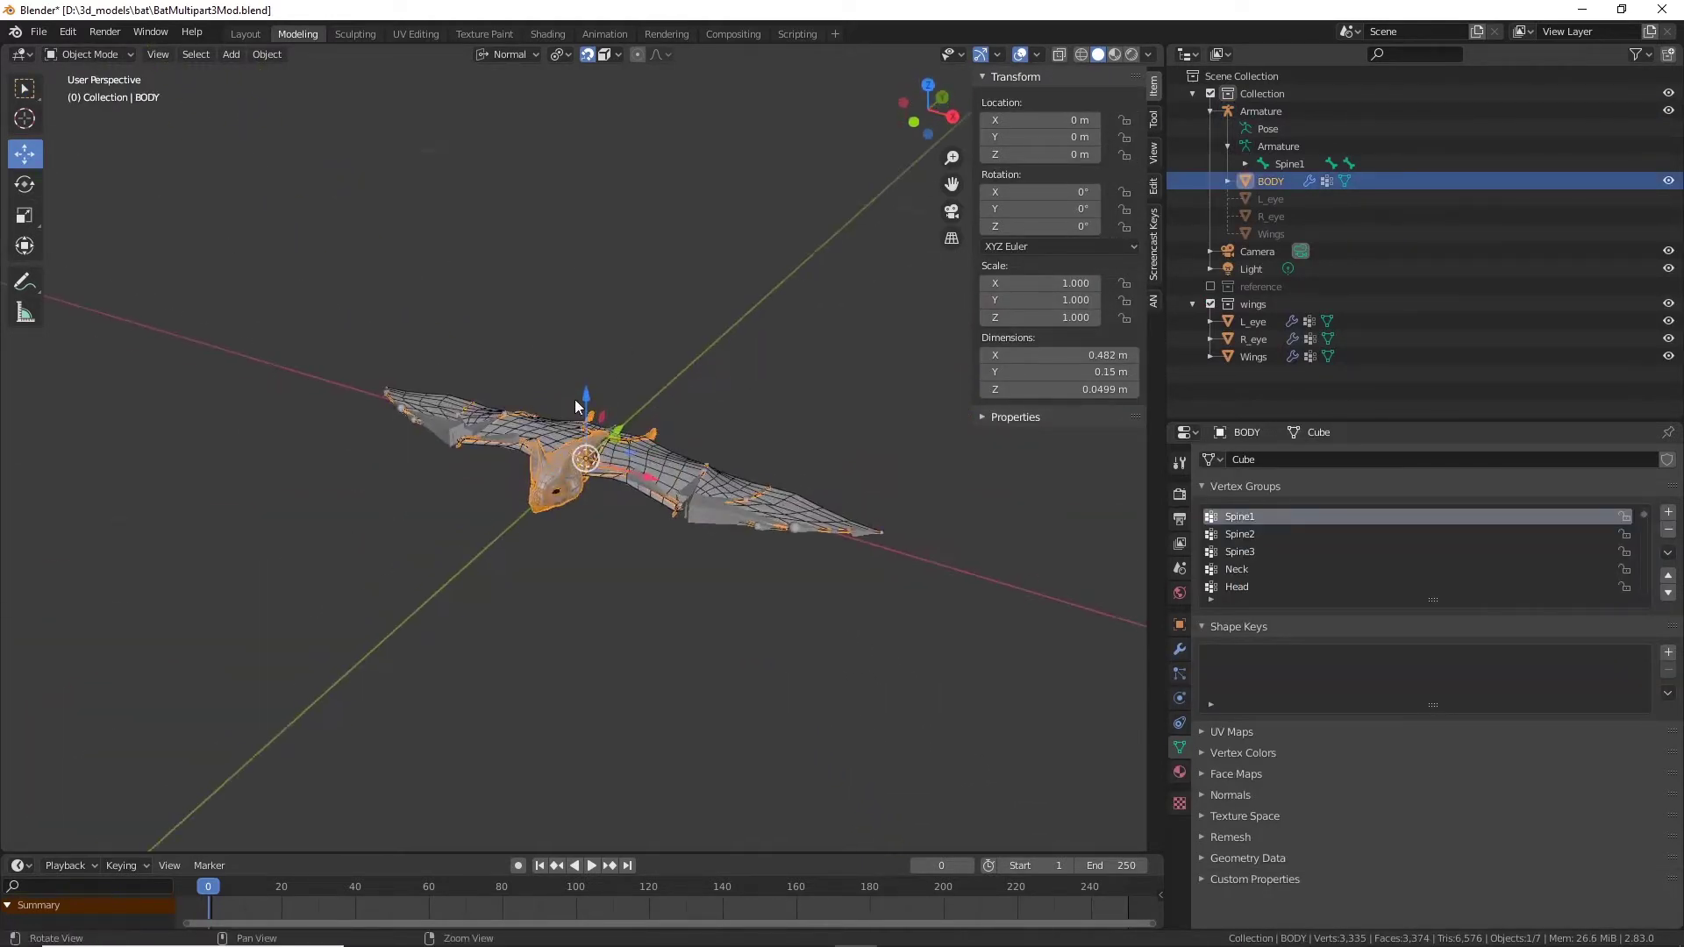
click(354, 33)
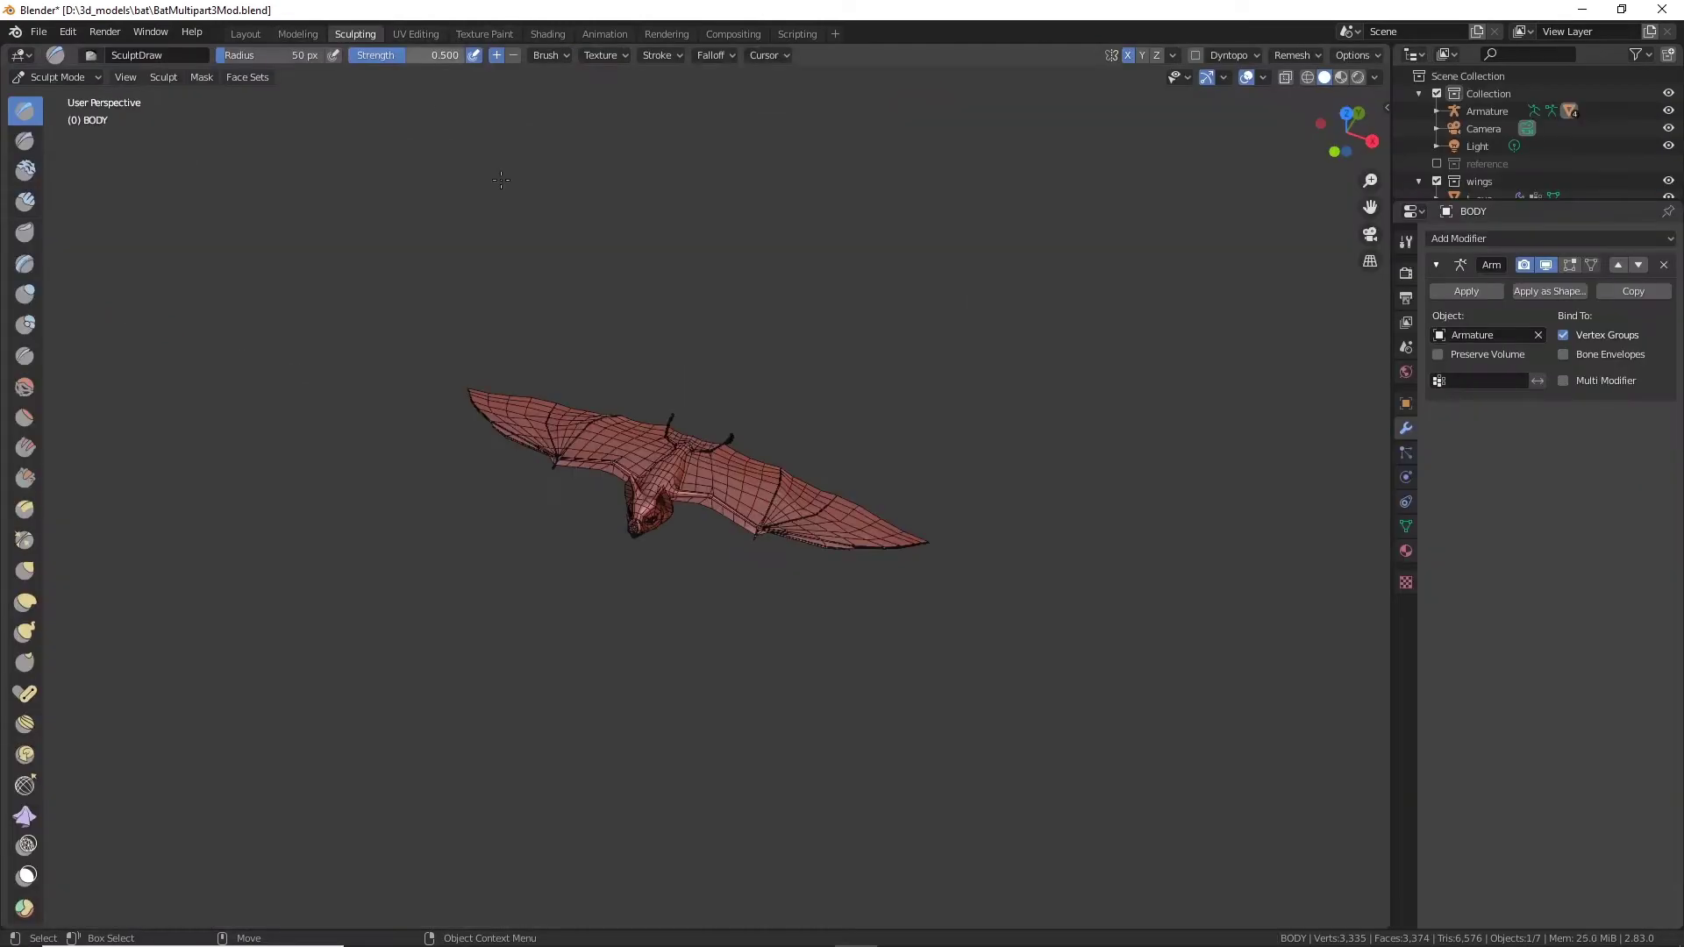
Step: Examine how the bat's head and body are displayed at close range in the sculpting view
scroll(778, 332, up, 8)
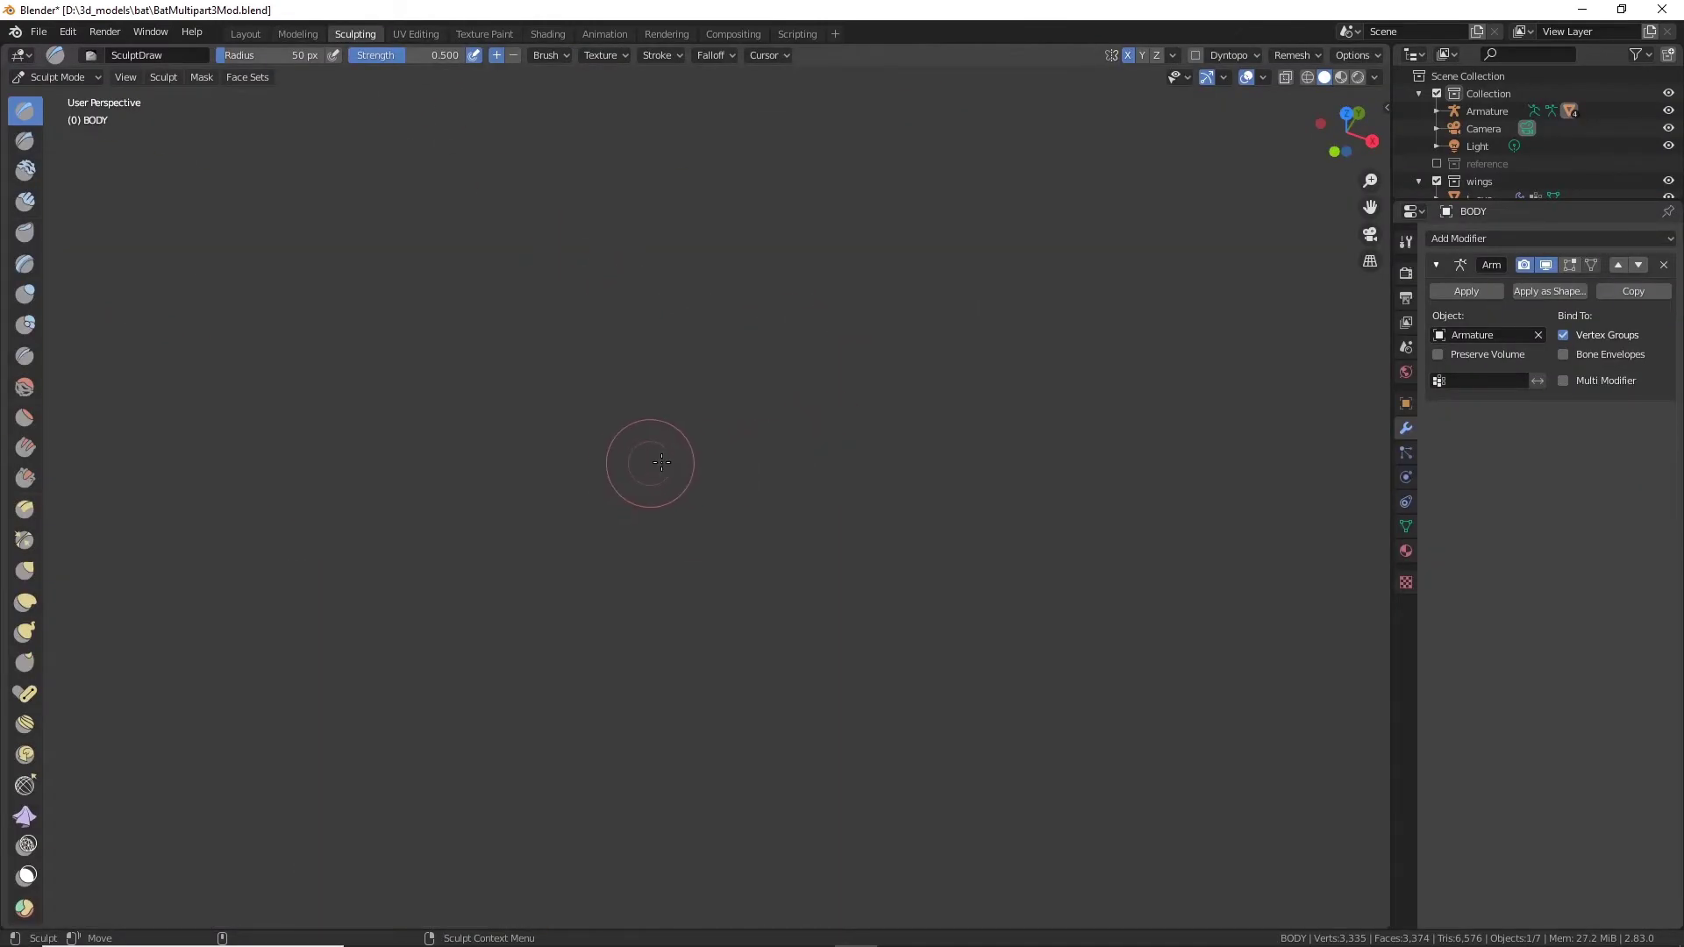
scroll(662, 463, down, 5)
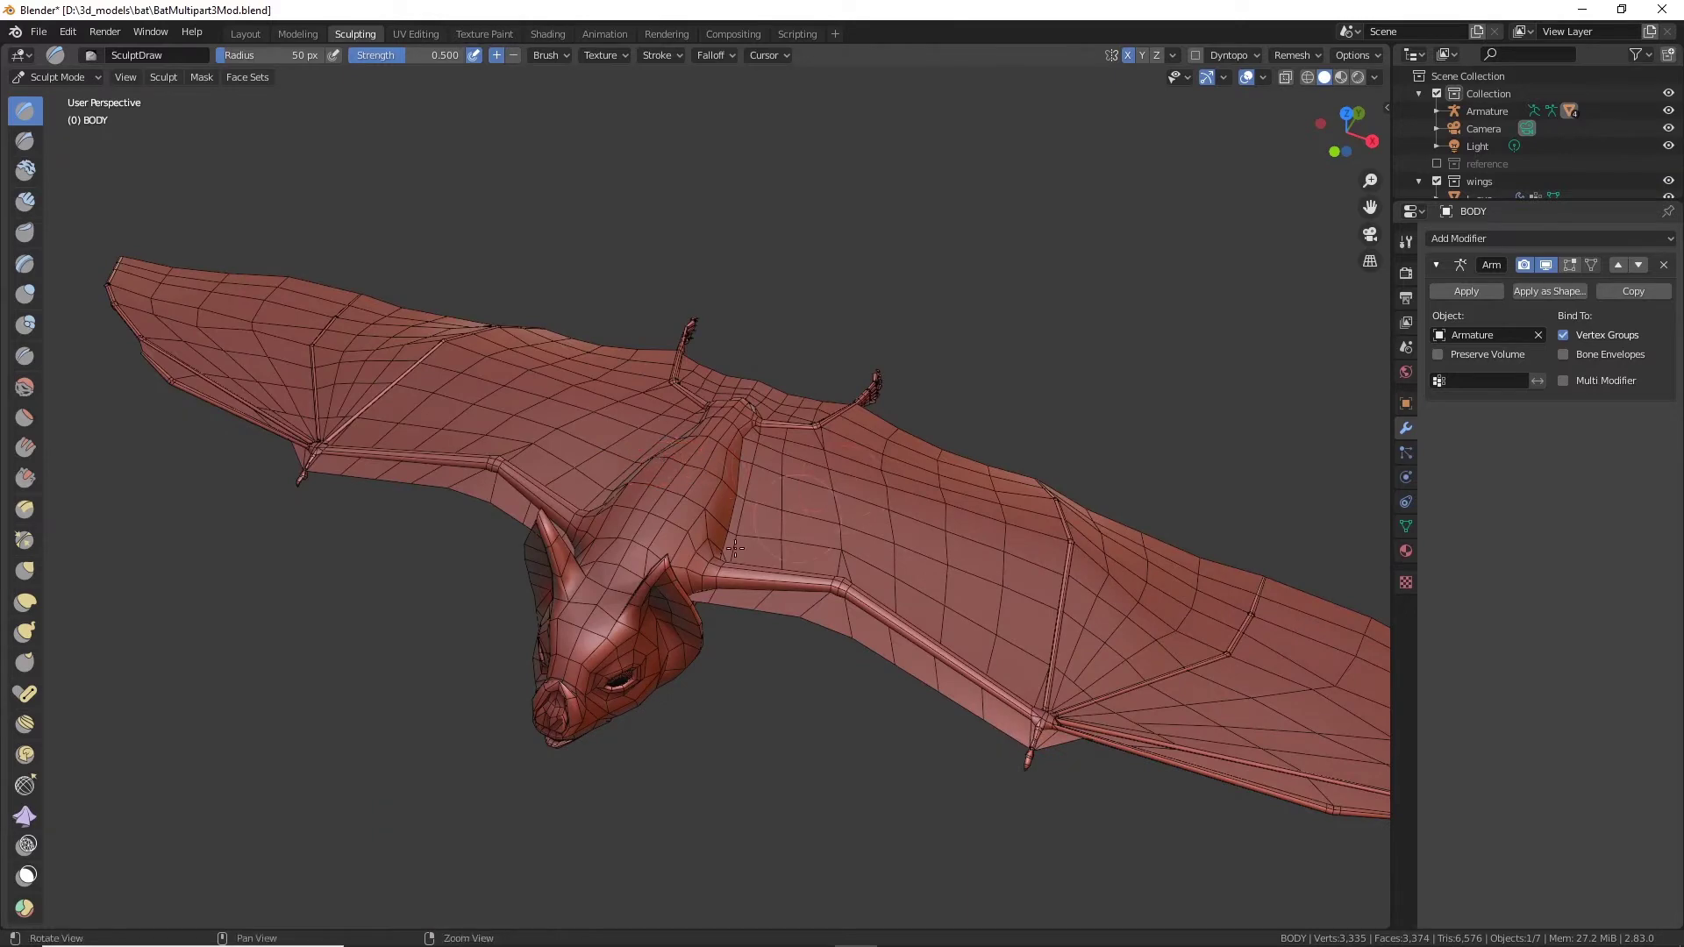
middle_drag(688, 465, 763, 509)
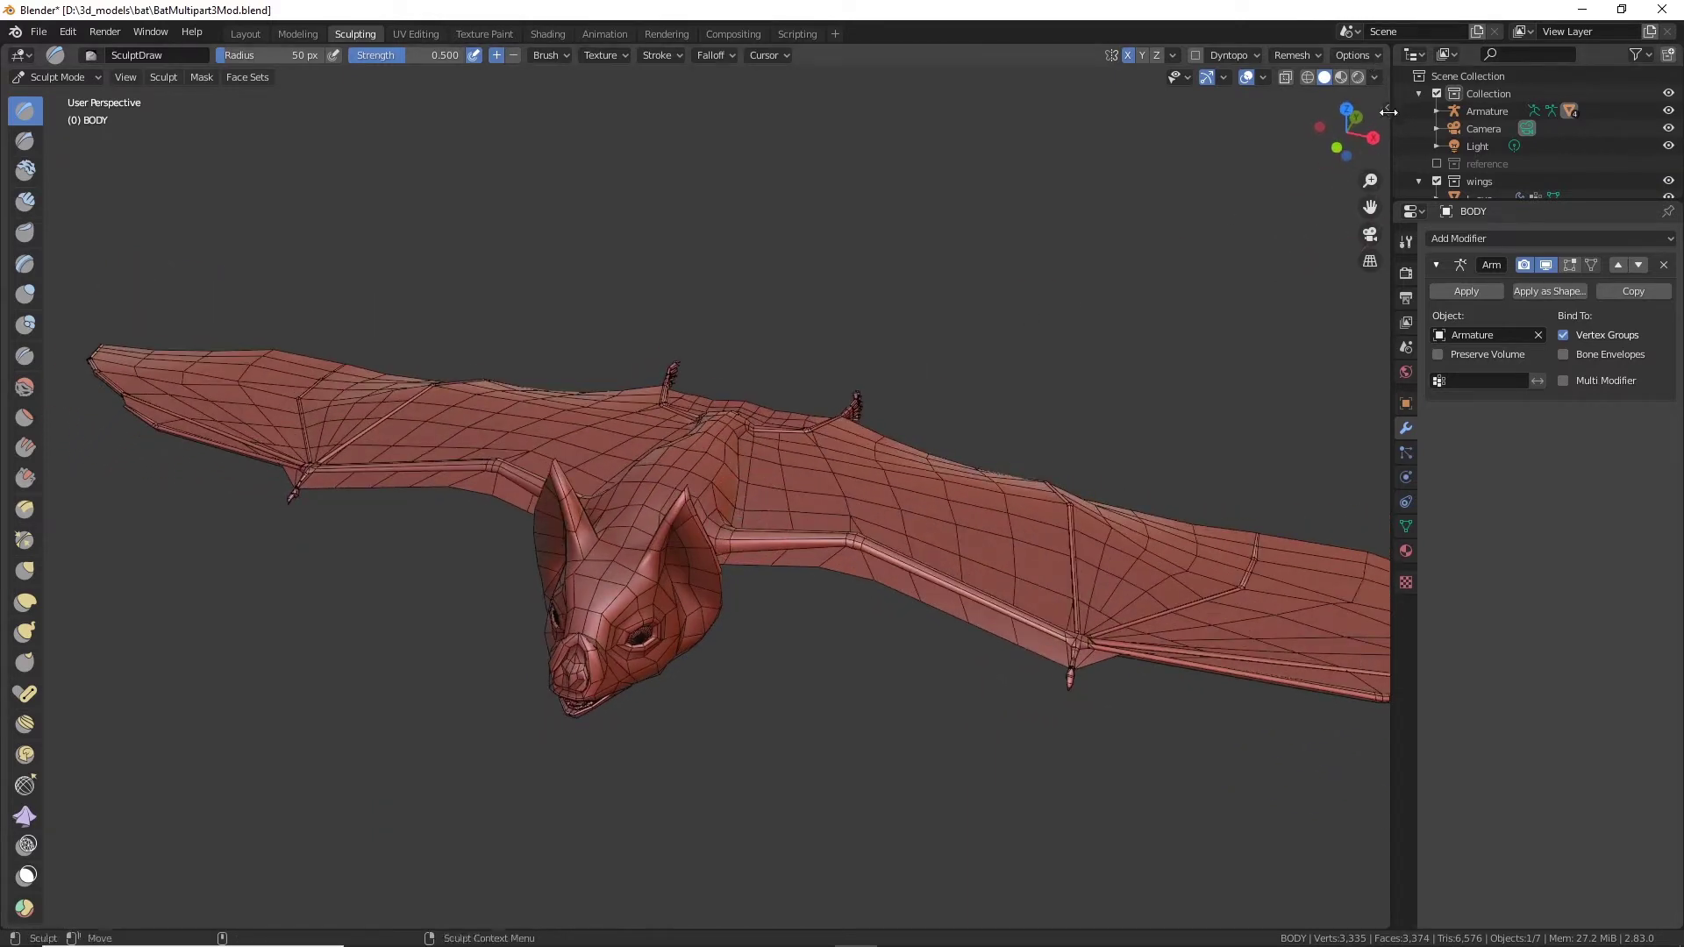
scroll(838, 426, up, 4)
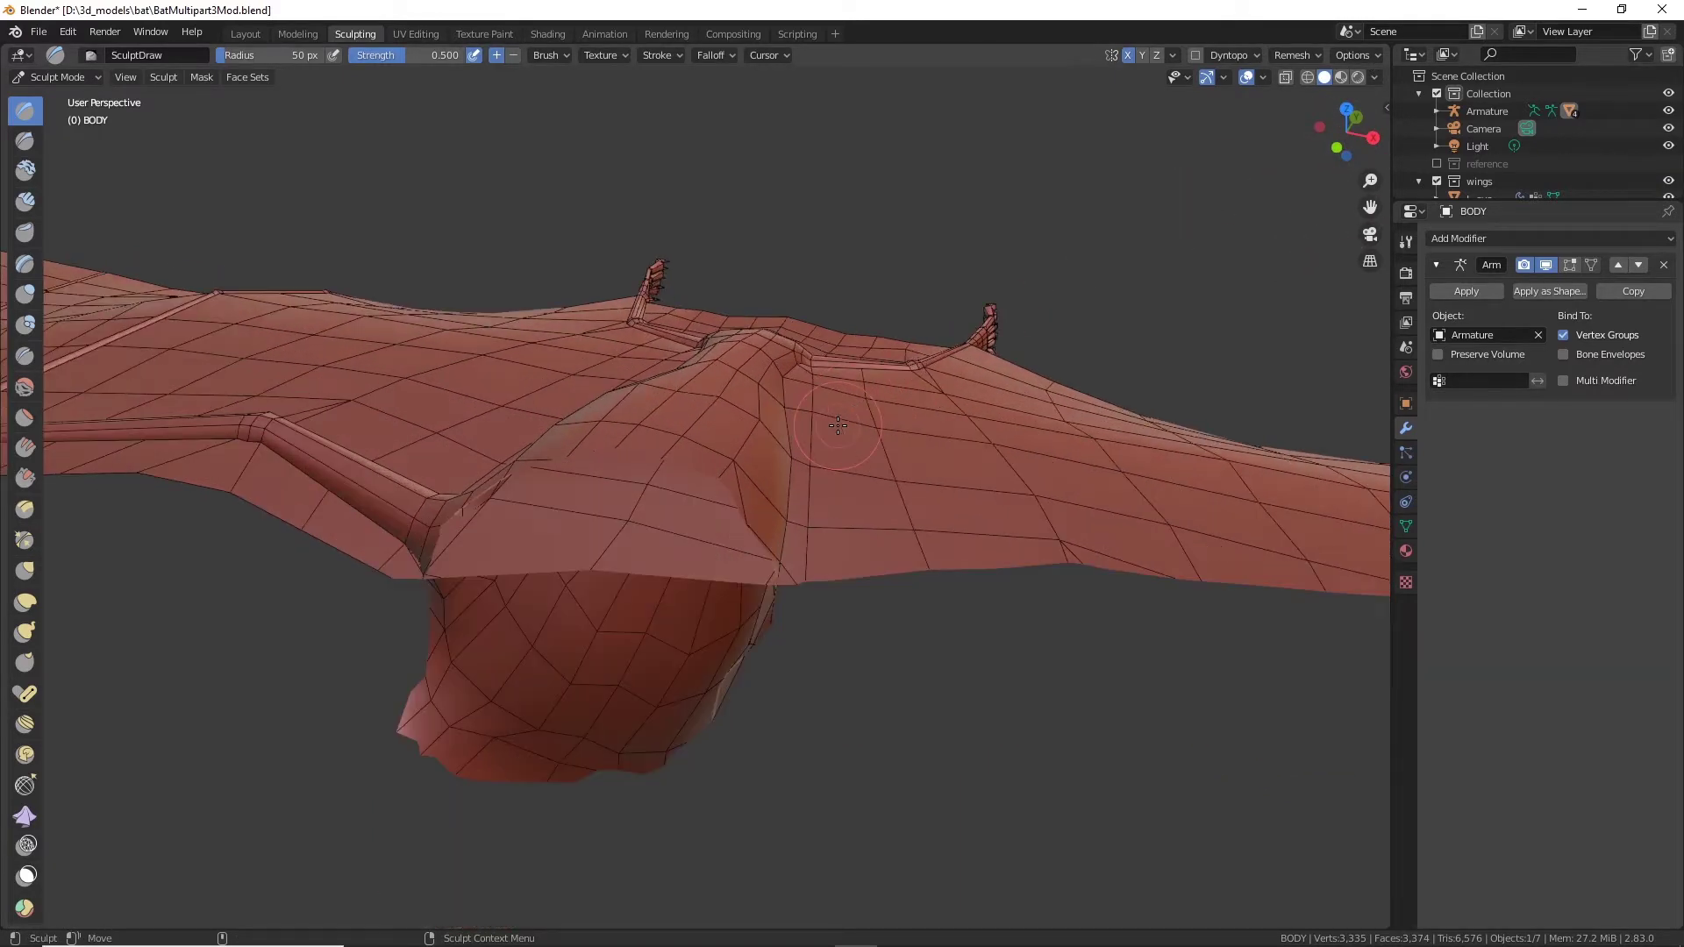
middle_drag(838, 426, 833, 367)
scroll(834, 367, up, 3)
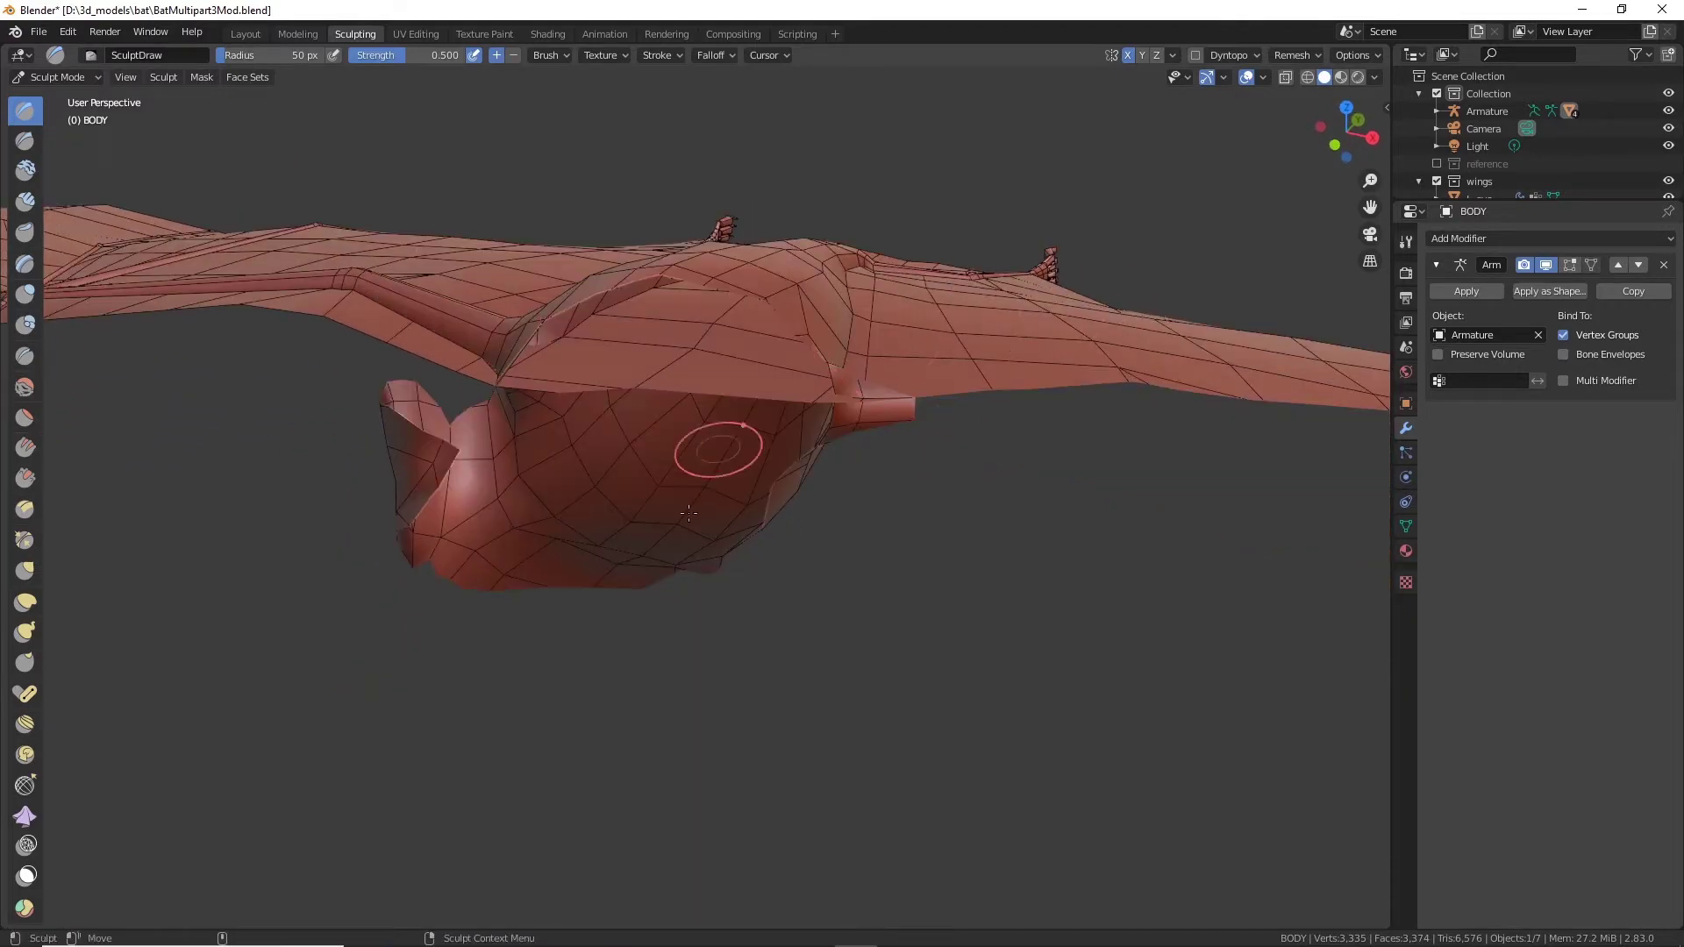
scroll(723, 488, down, 3)
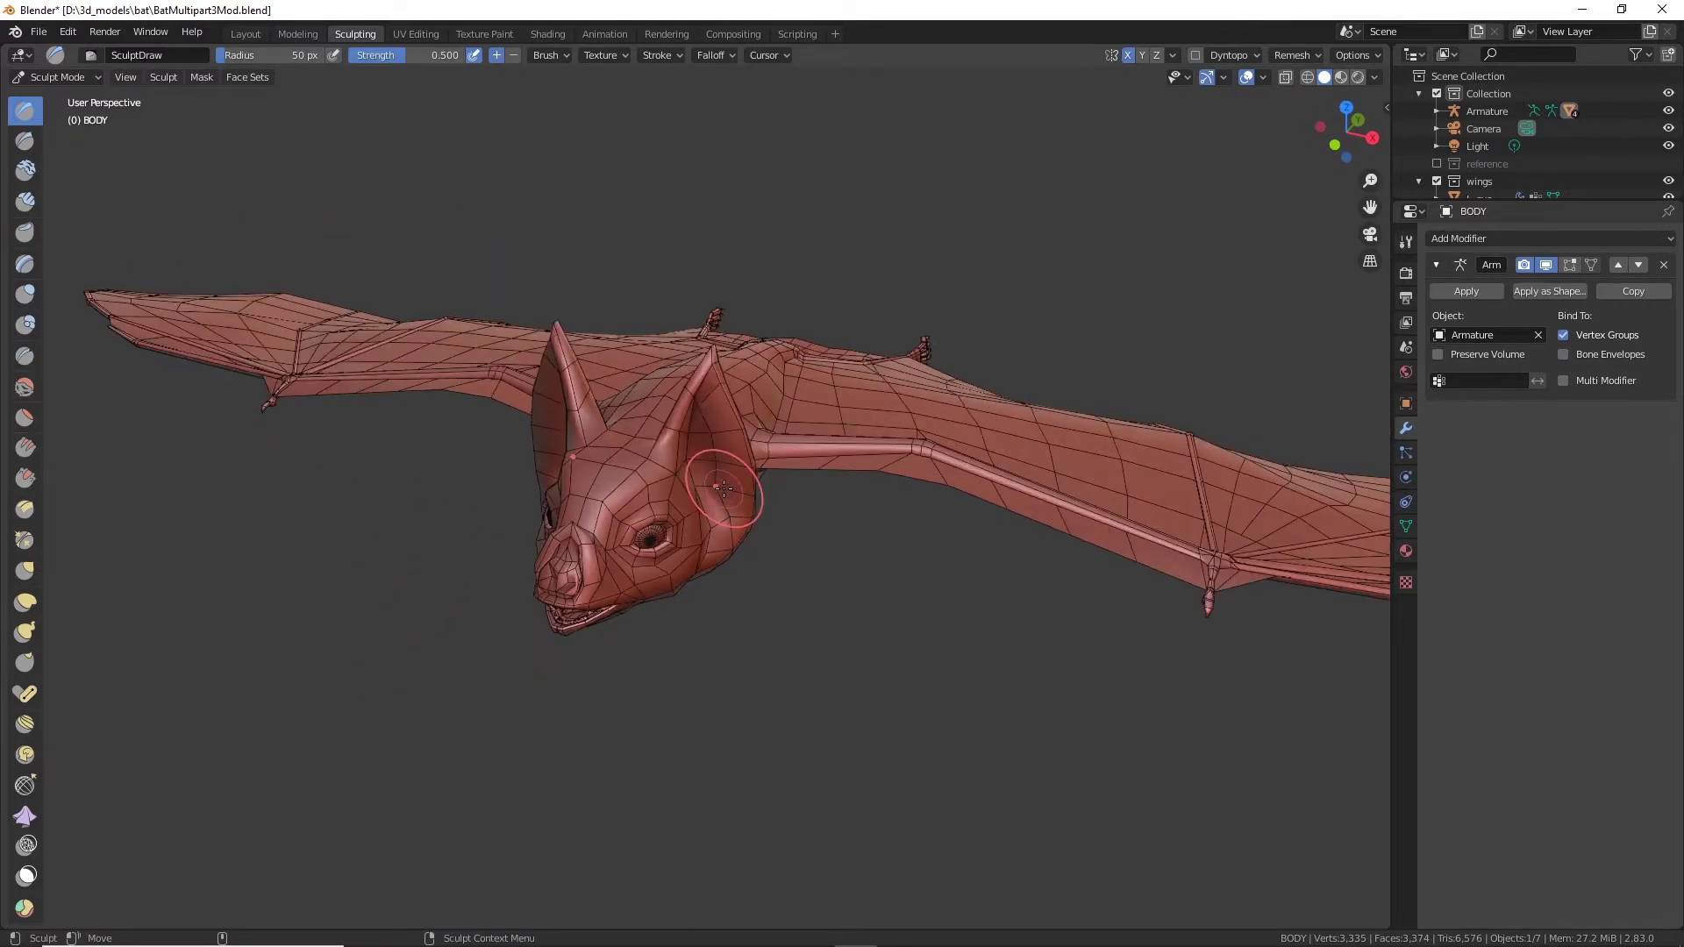
Step: Set the sculpting viewport's Clip Start to 0.001 m in the view settings
click(1387, 108)
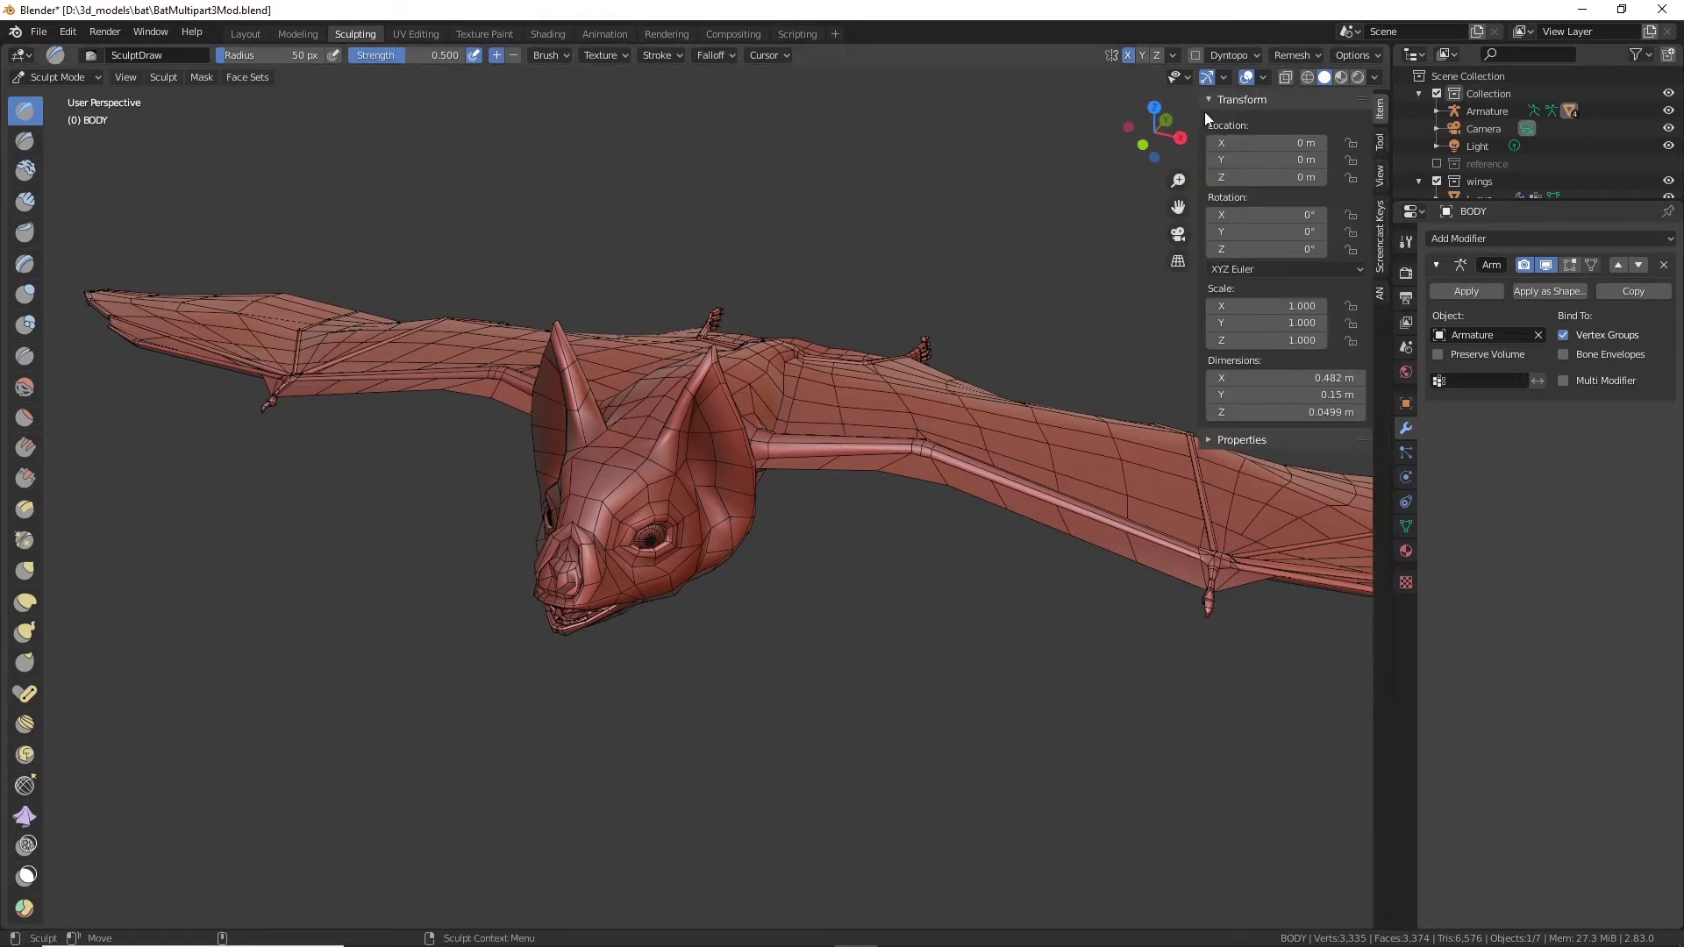
drag(1200, 114, 1383, 121)
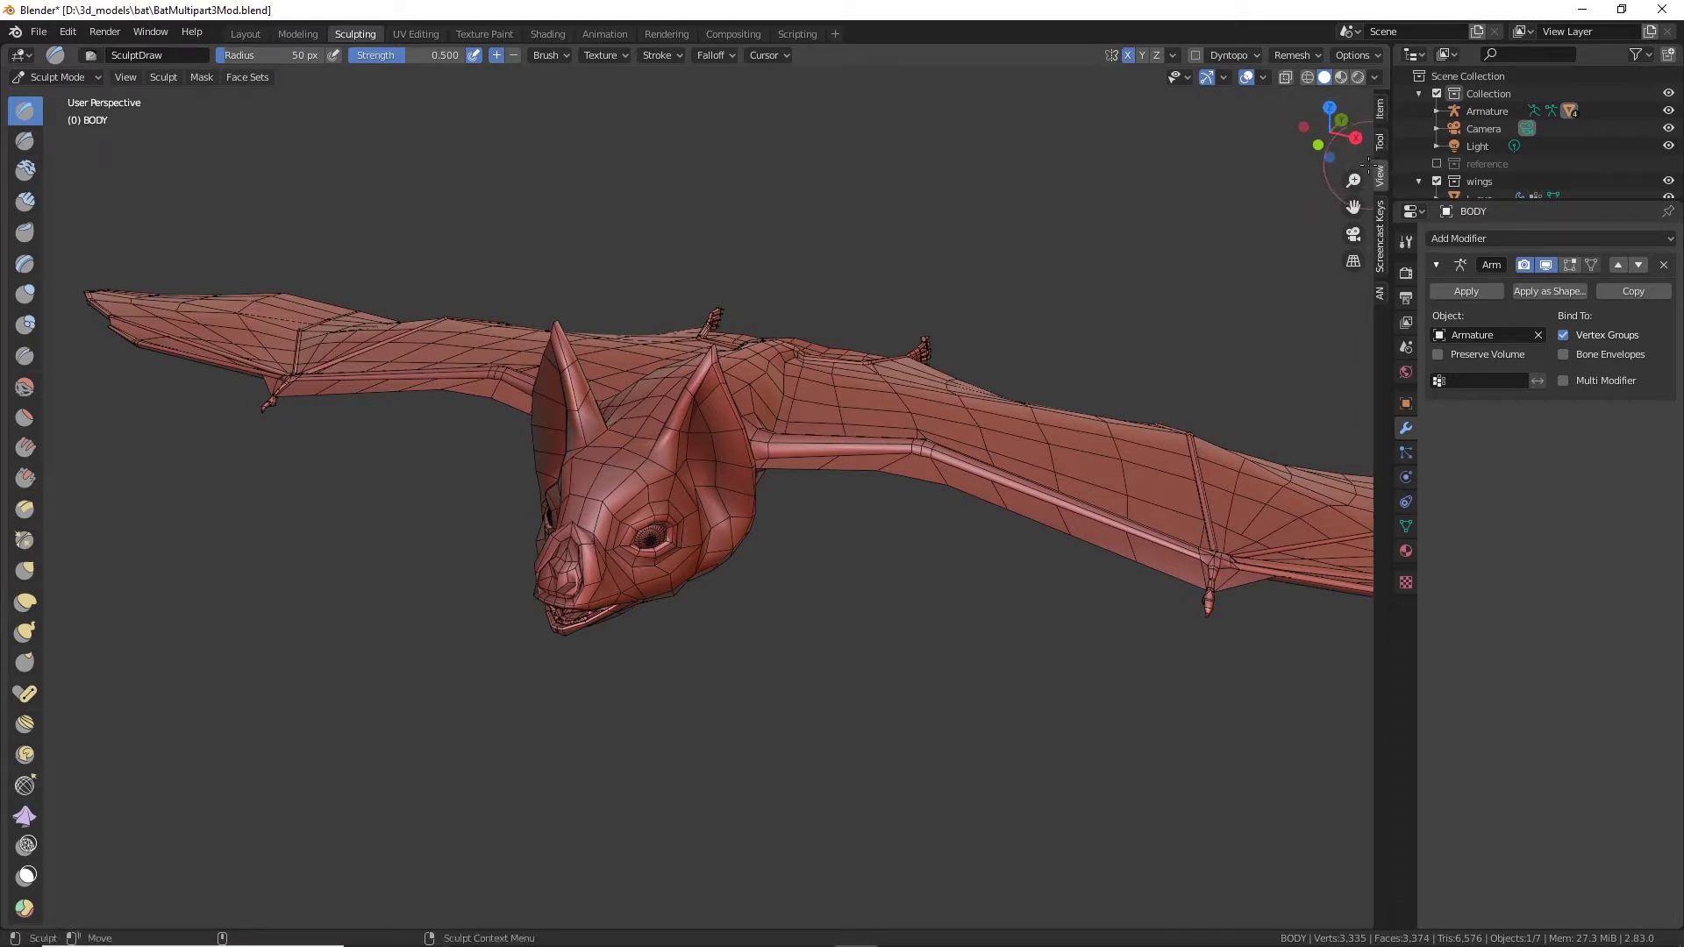
drag(1375, 165, 1418, 164)
click(1387, 108)
drag(1374, 167, 1146, 180)
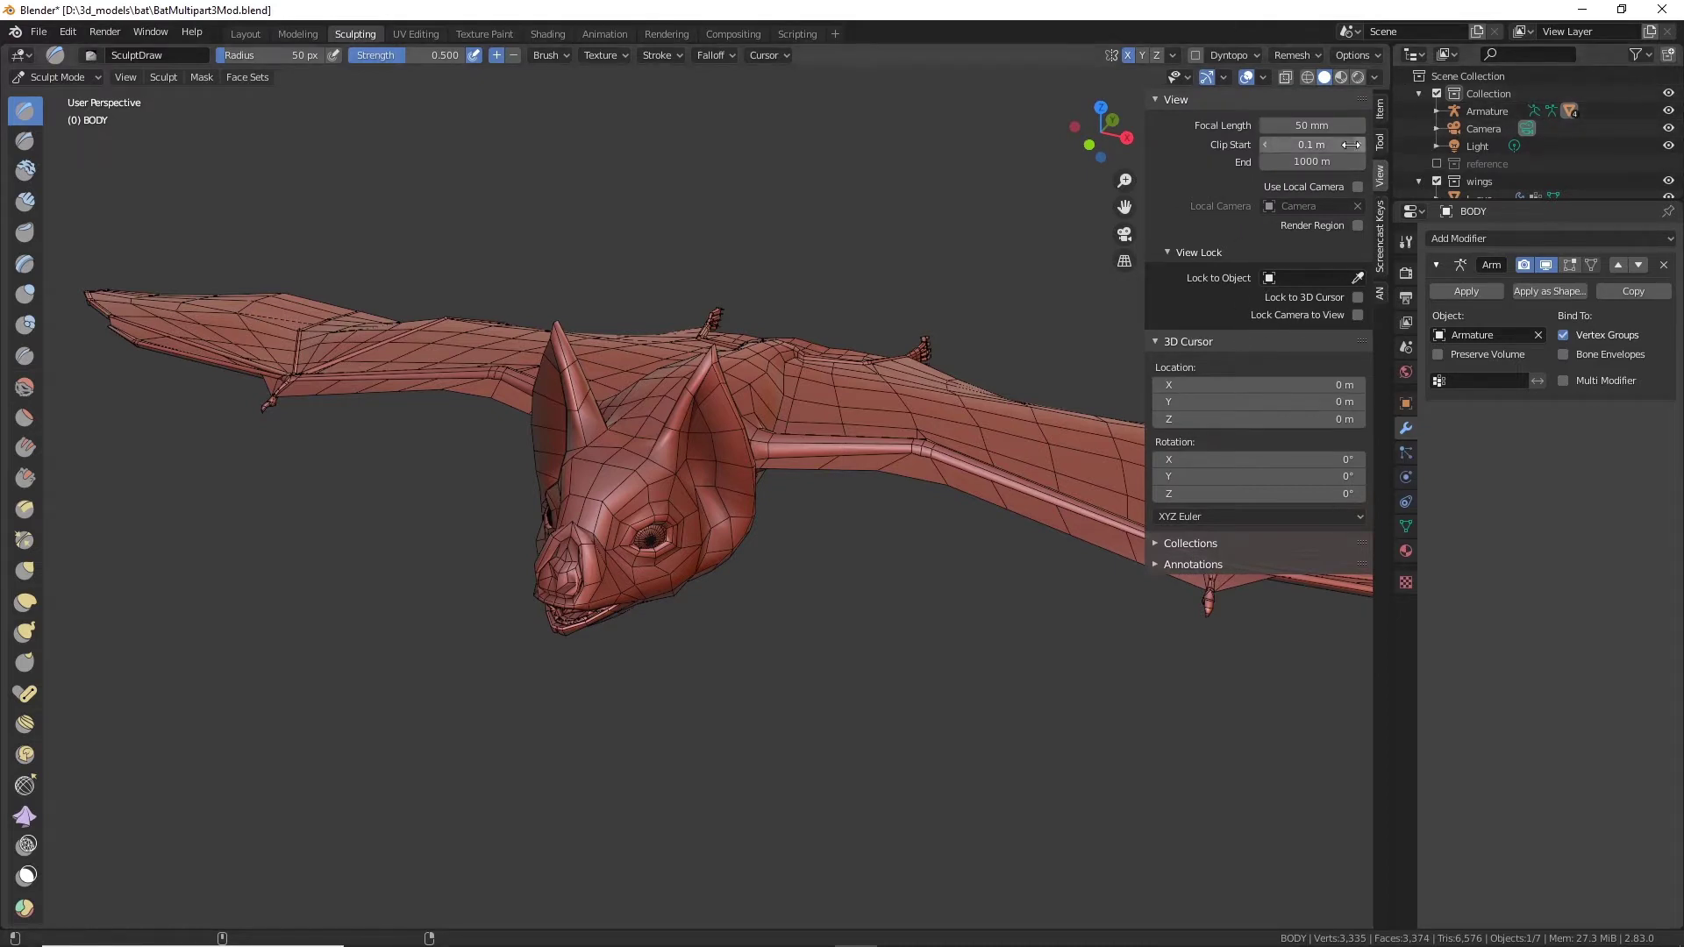
click(1313, 148)
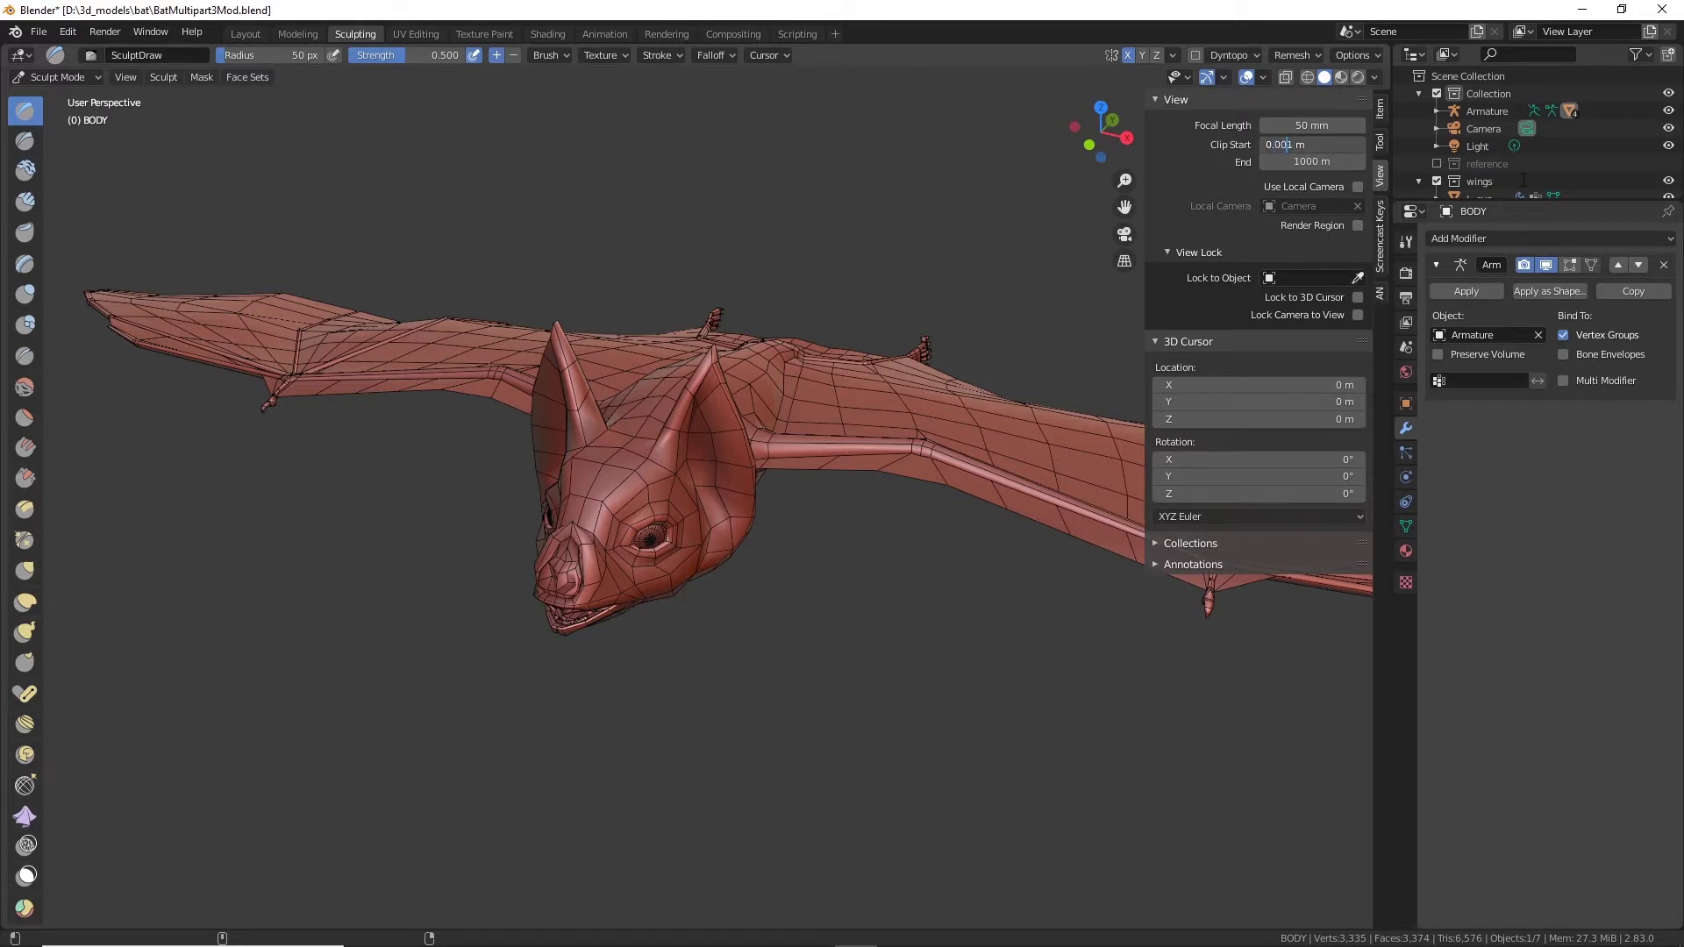
key(Return)
Step: Check the display of the bat's eye and ear at very close range with the new clipping distance
middle_drag(737, 624, 744, 628)
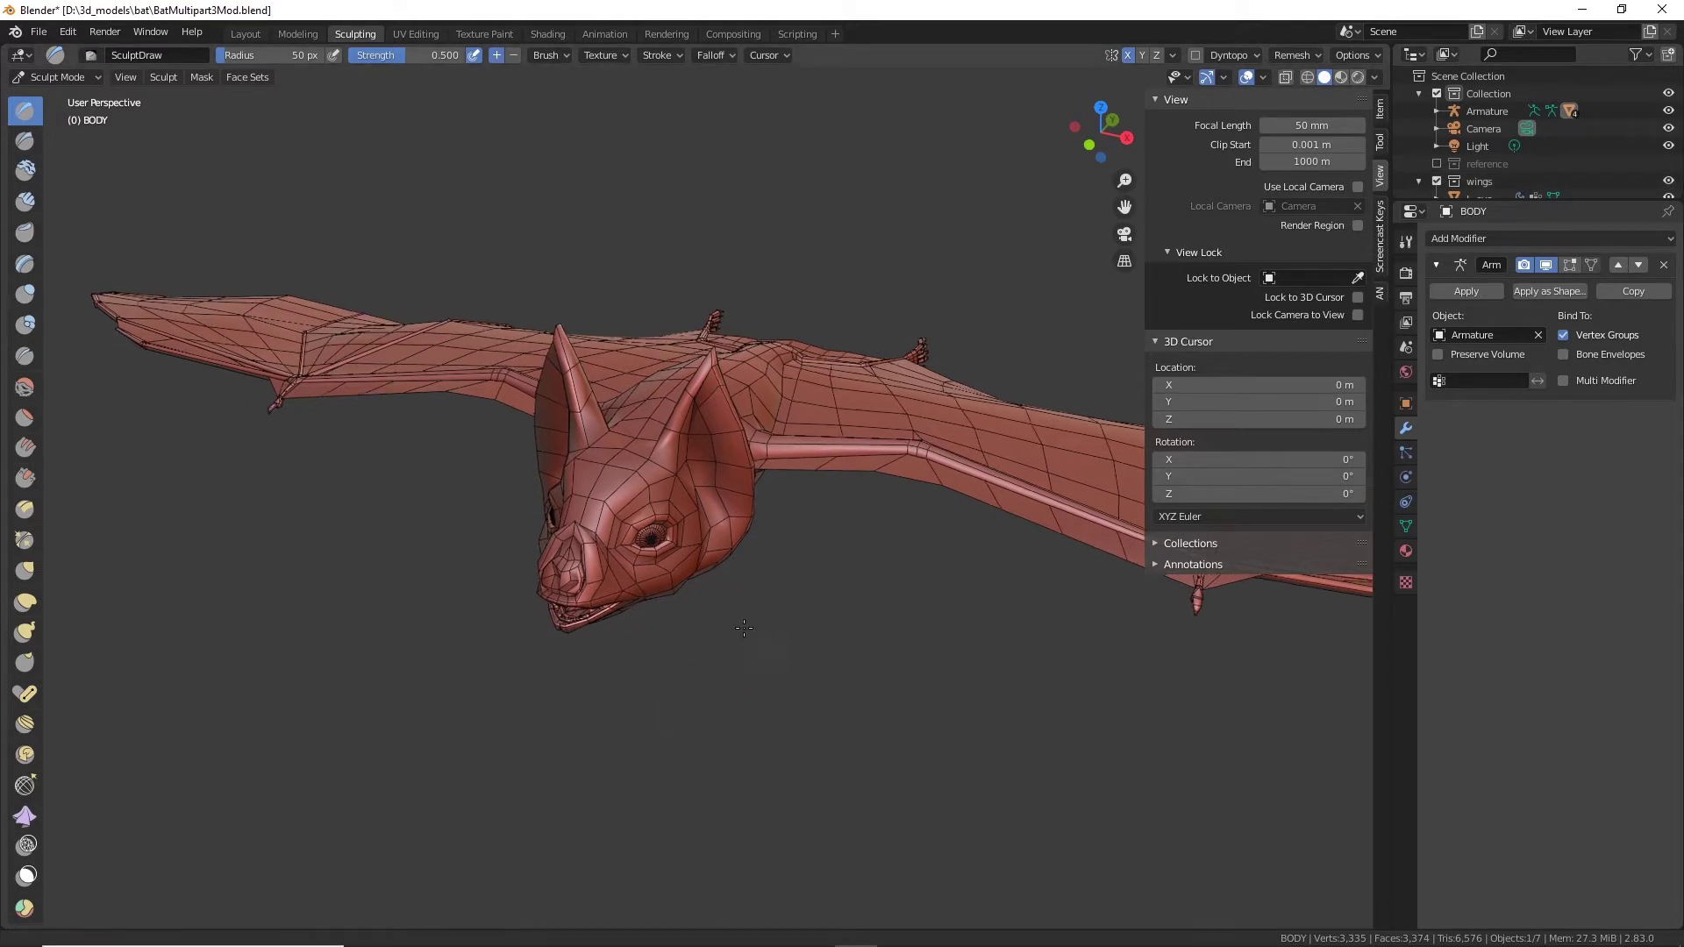
scroll(744, 628, up, 10)
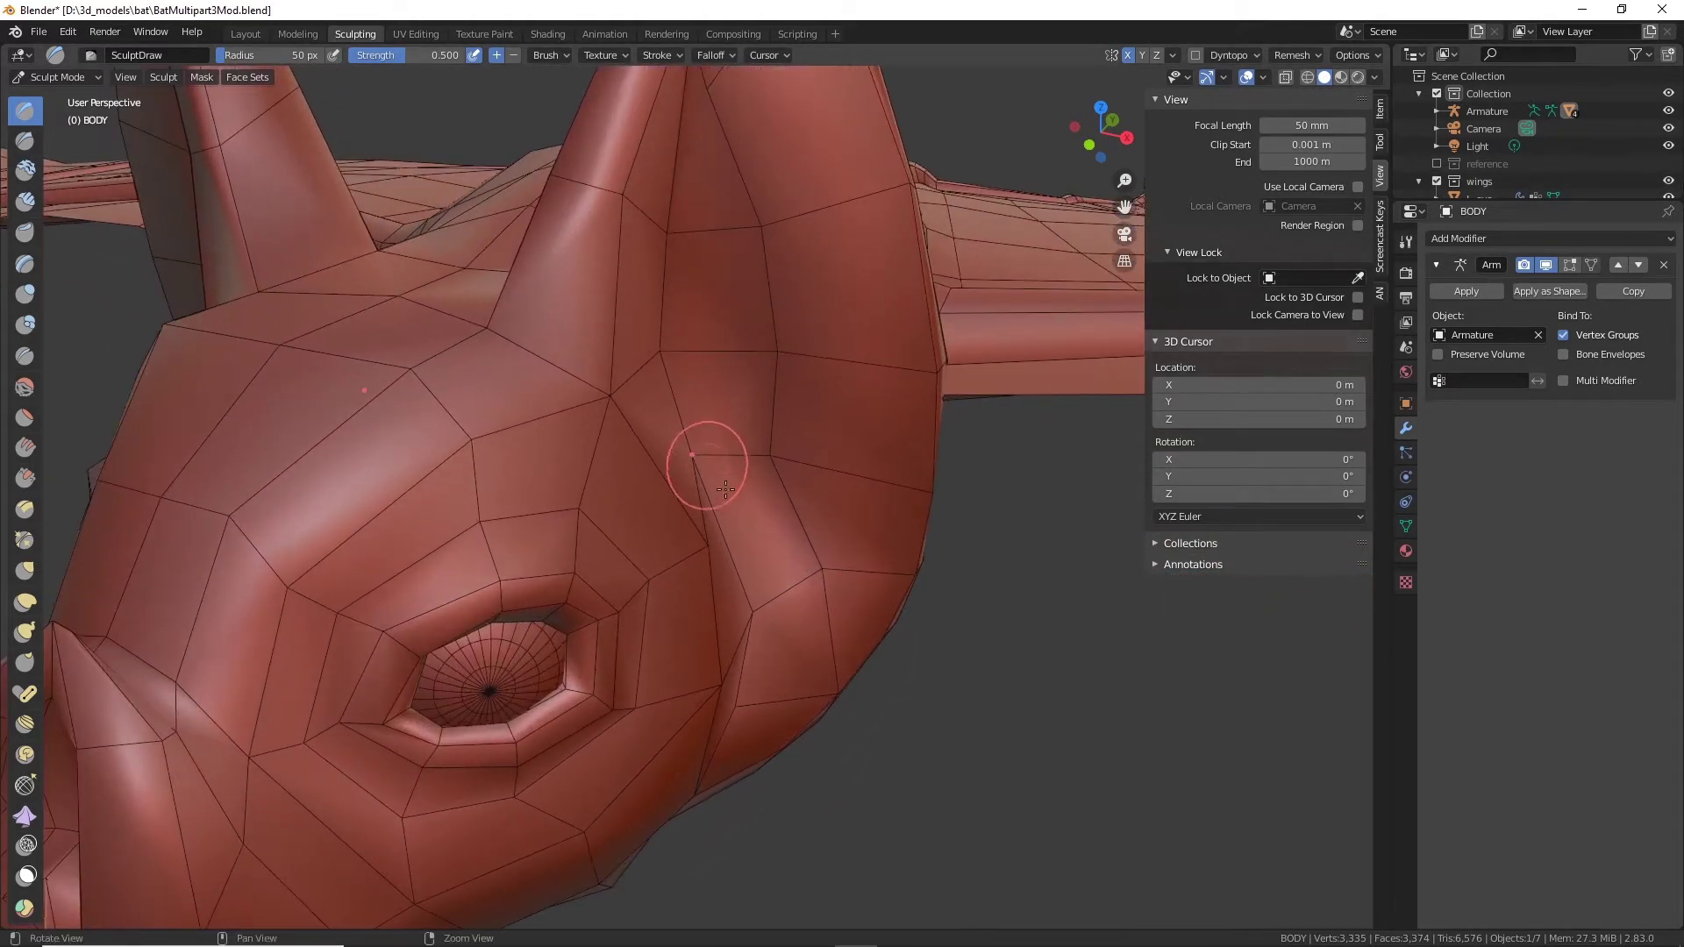
mouse_move(744, 522)
middle_down()
mouse_move(699, 360)
mouse_move(707, 509)
mouse_move(864, 502)
middle_up()
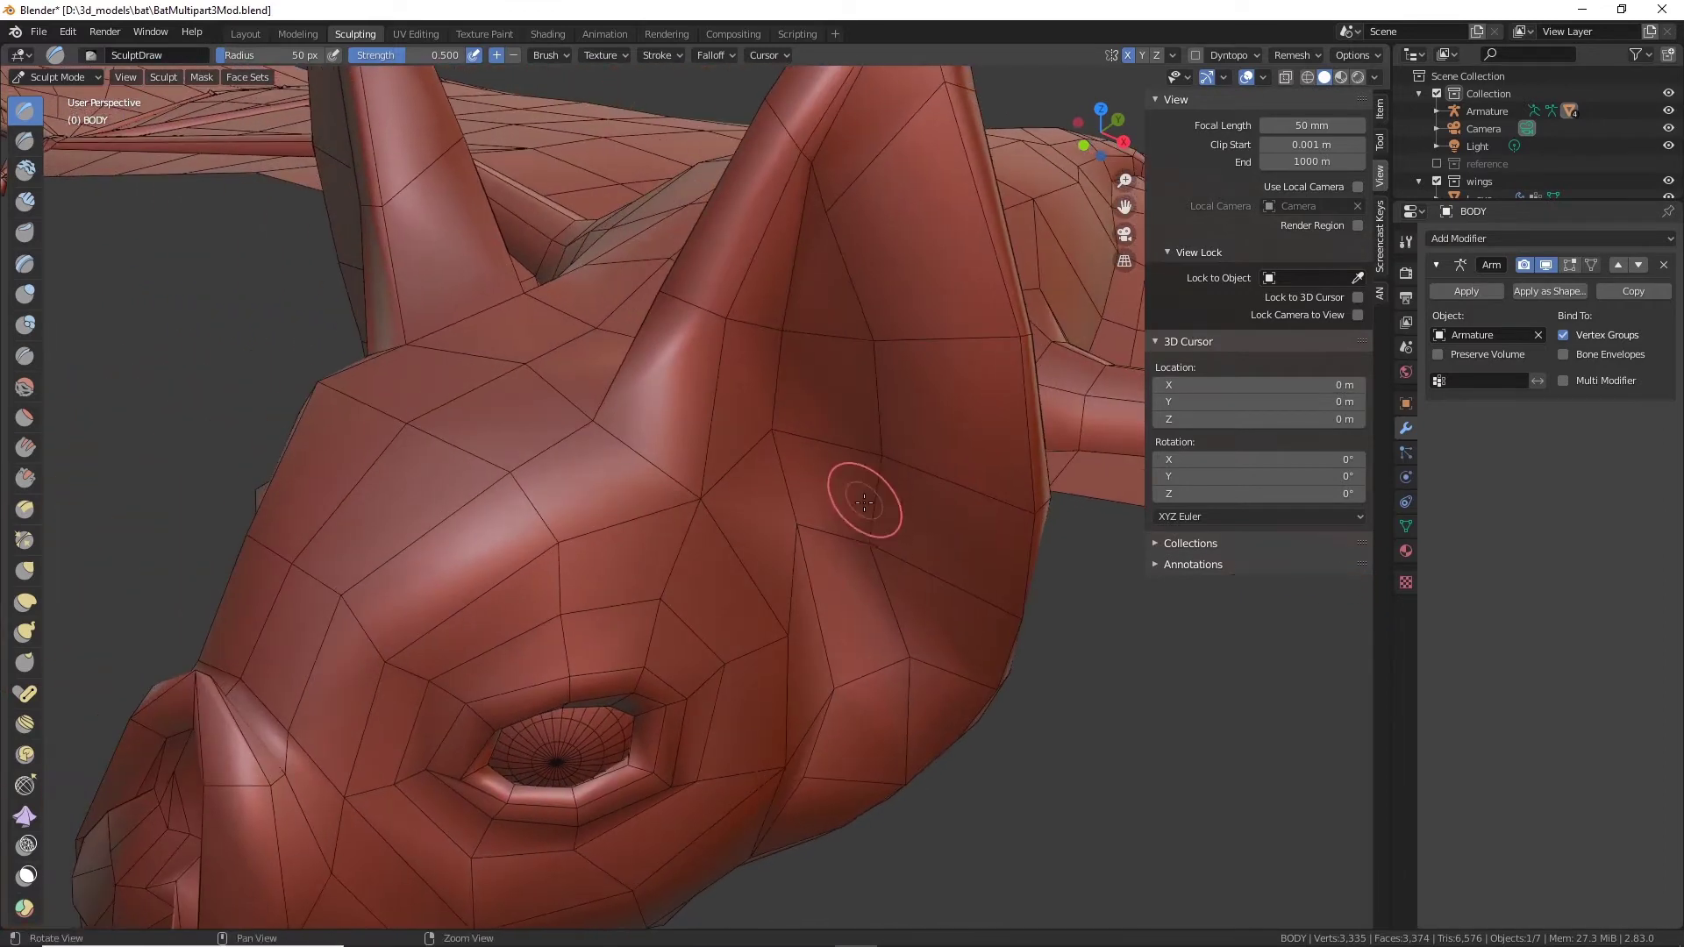
scroll(864, 503, down, 10)
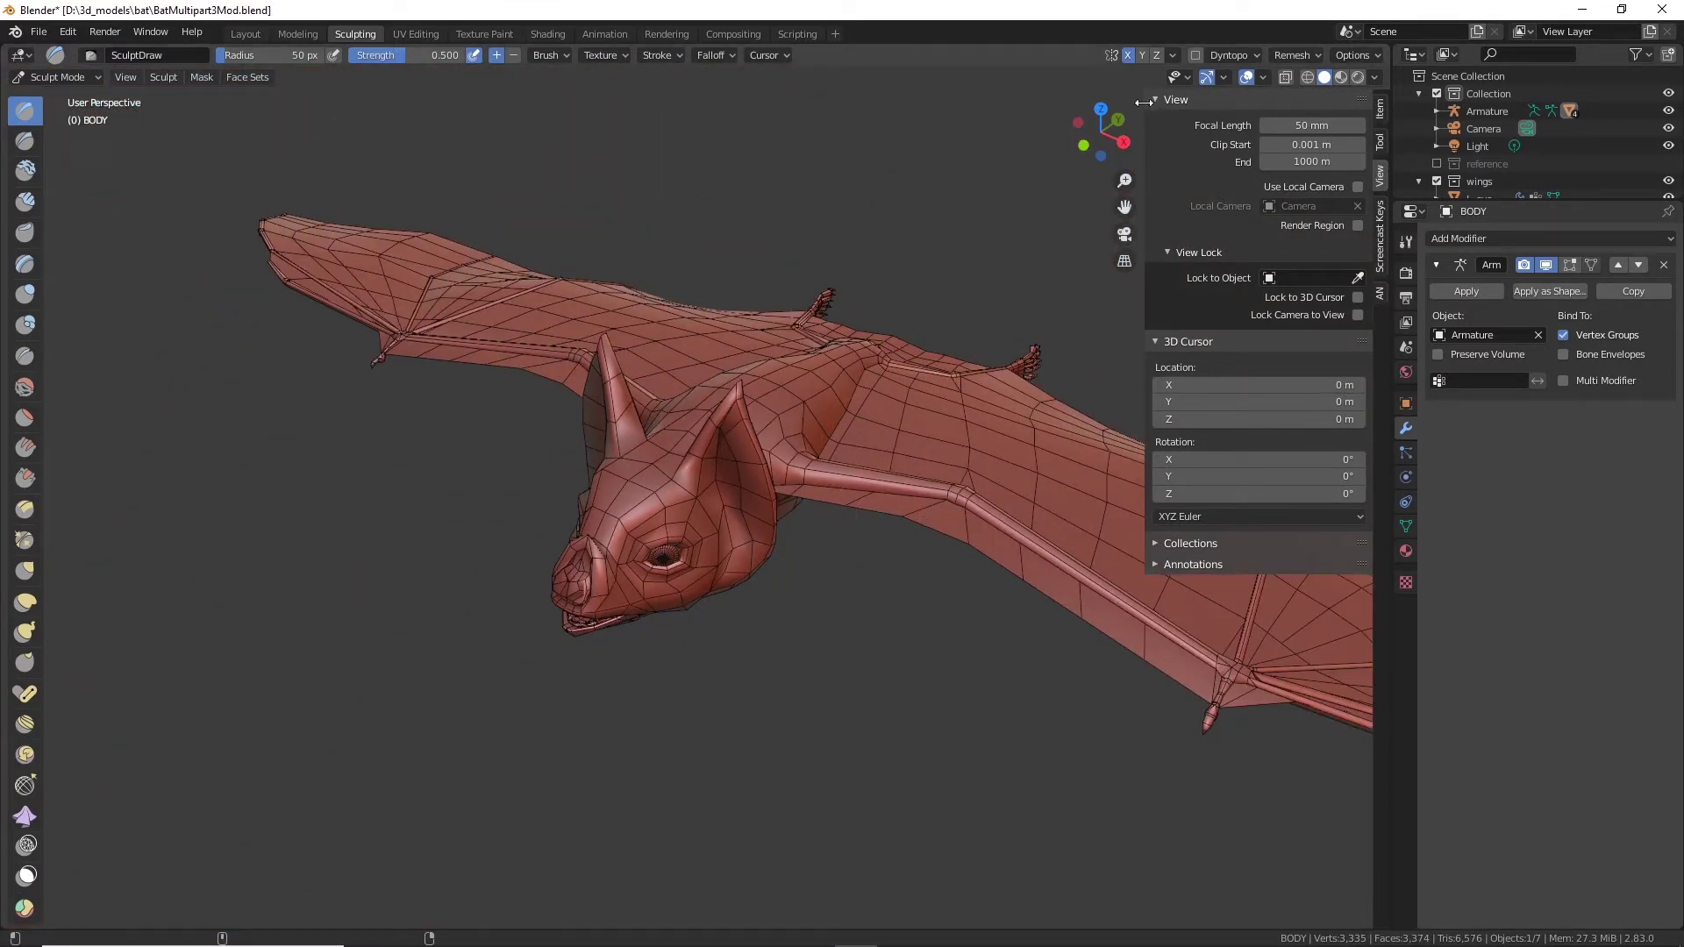
Step: Hide the sidebar with the view settings to enlarge the working area around the bat
drag(1145, 103, 1316, 103)
mouse_move(789, 491)
middle_down()
mouse_move(840, 485)
mouse_move(825, 465)
mouse_move(894, 512)
middle_up()
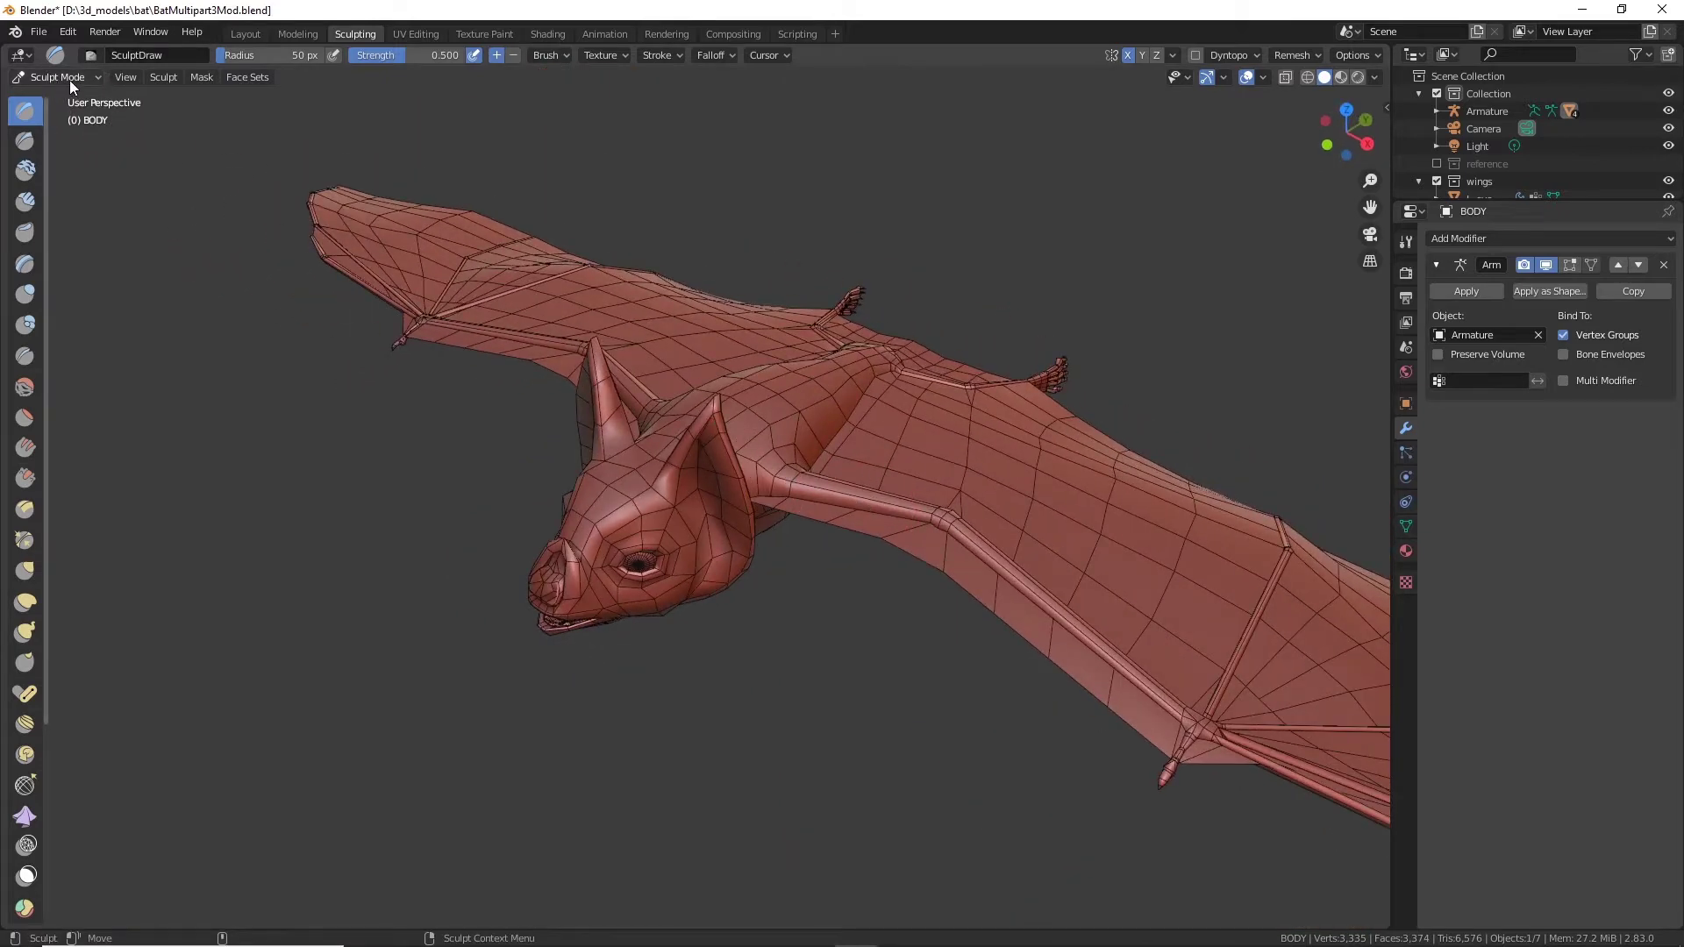
scroll(732, 482, up, 3)
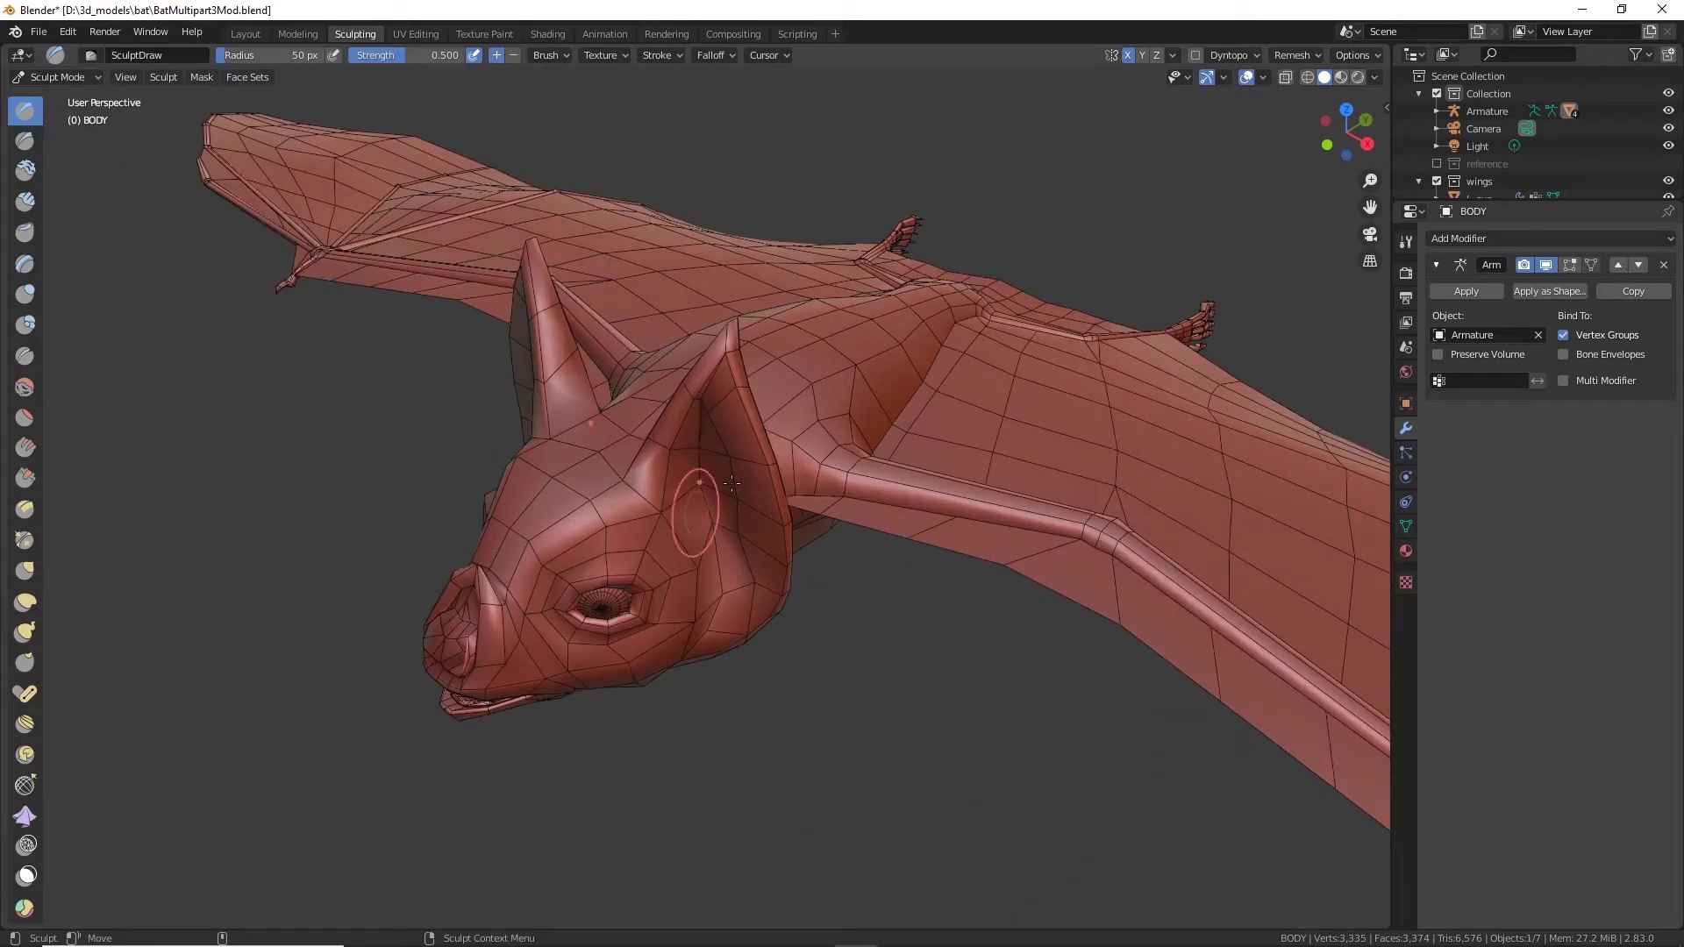
Step: Return to the Modeling workspace with the BODY mesh in Edit Mode and focus on the bat's head
click(57, 77)
mouse_move(247, 77)
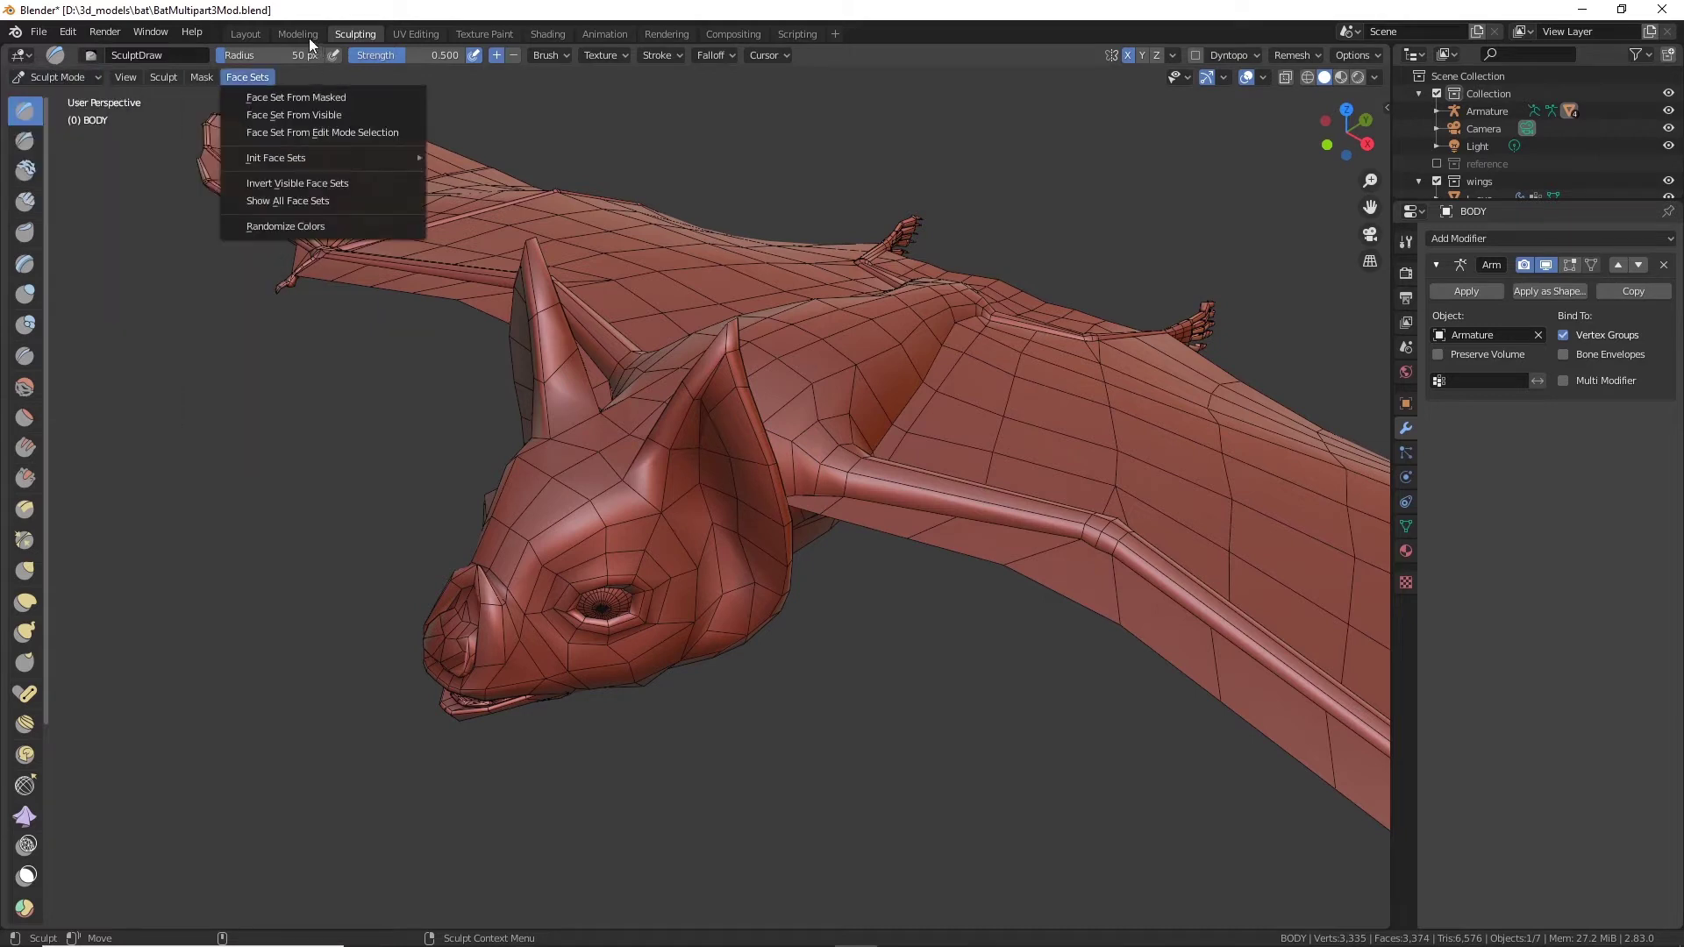
click(299, 33)
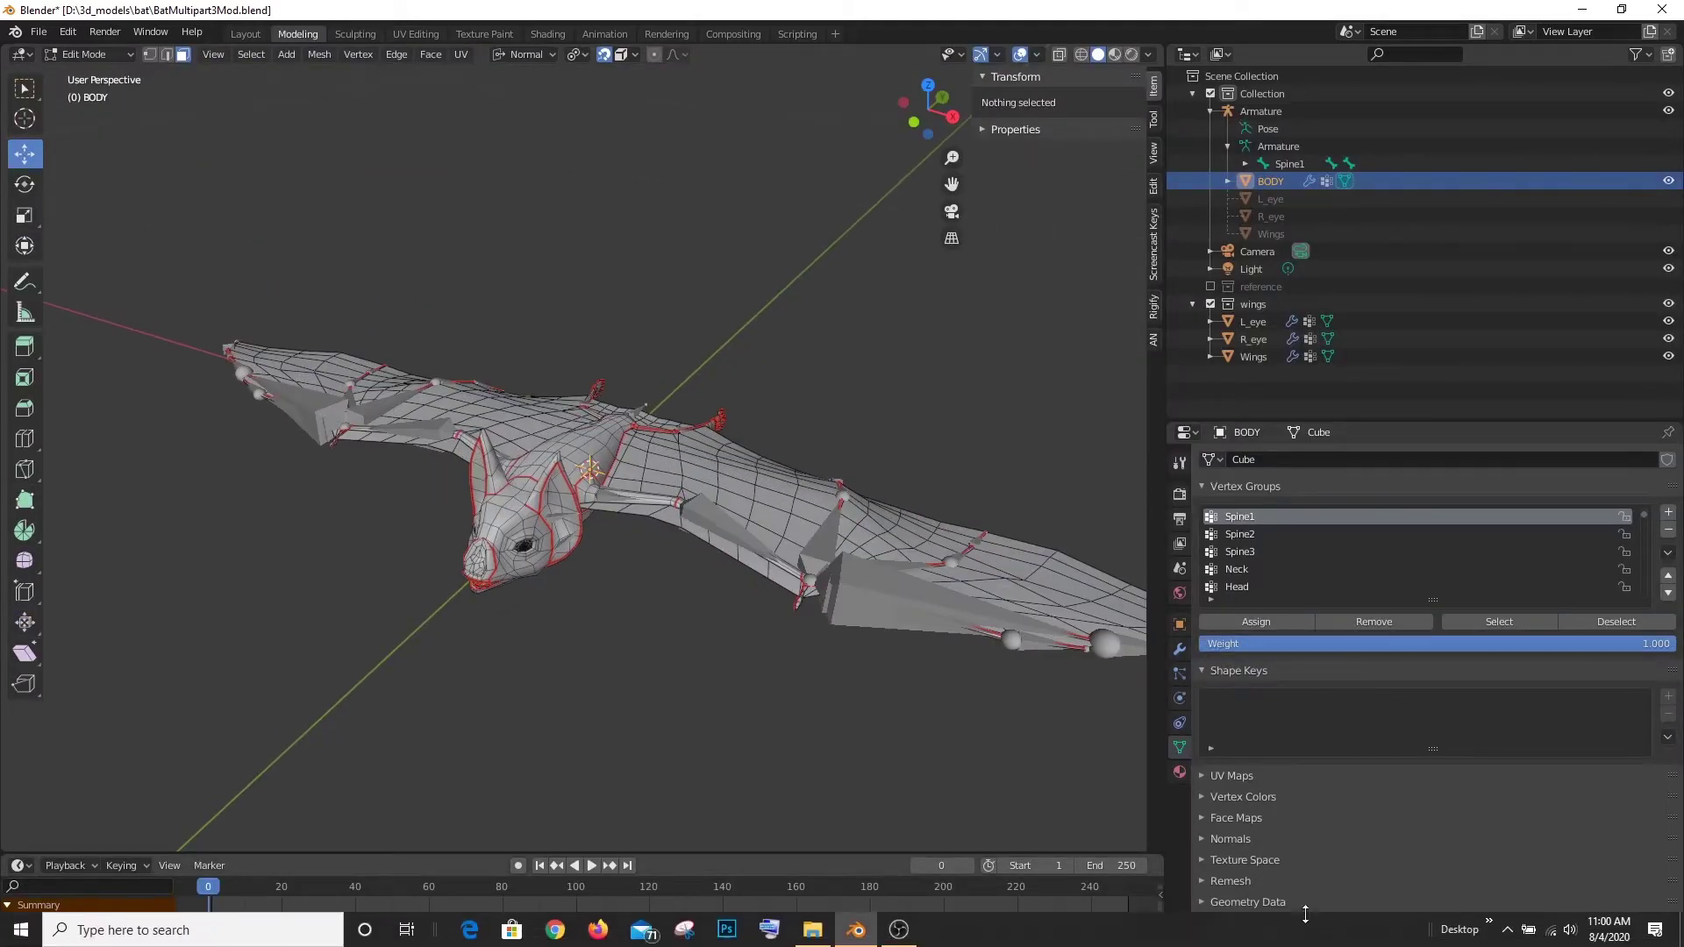
middle_drag(860, 548, 789, 601)
scroll(604, 549, up, 3)
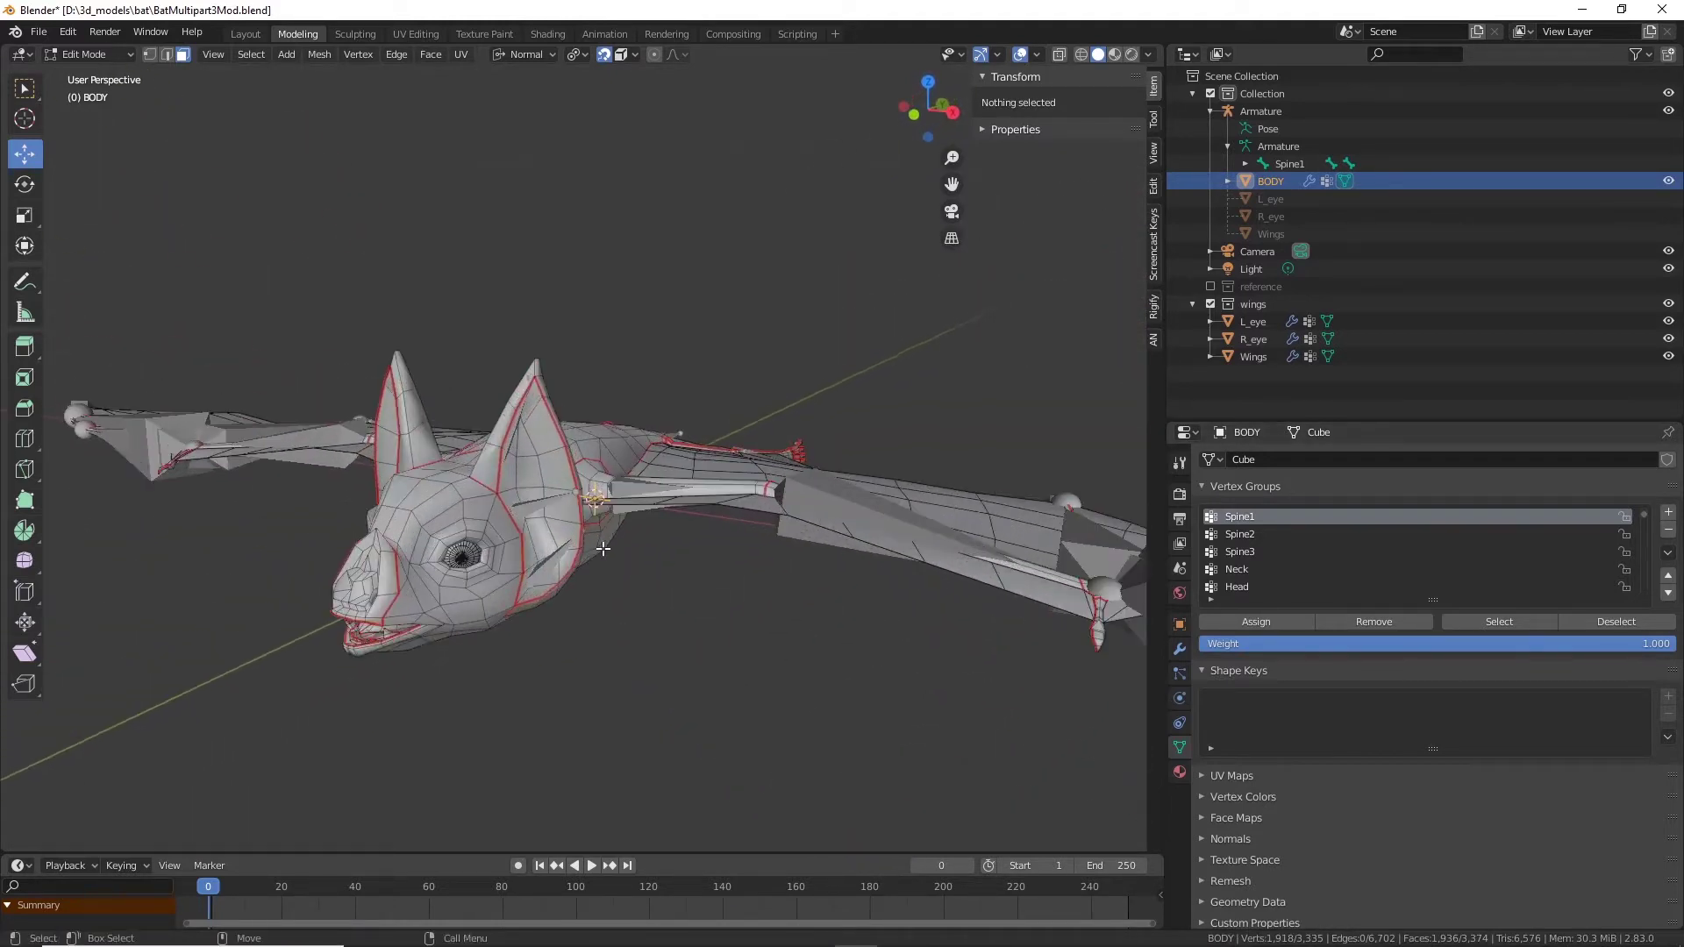
Step: Show the material slots of the BODY mesh and view the bat from several angles
middle_drag(496, 409, 929, 576)
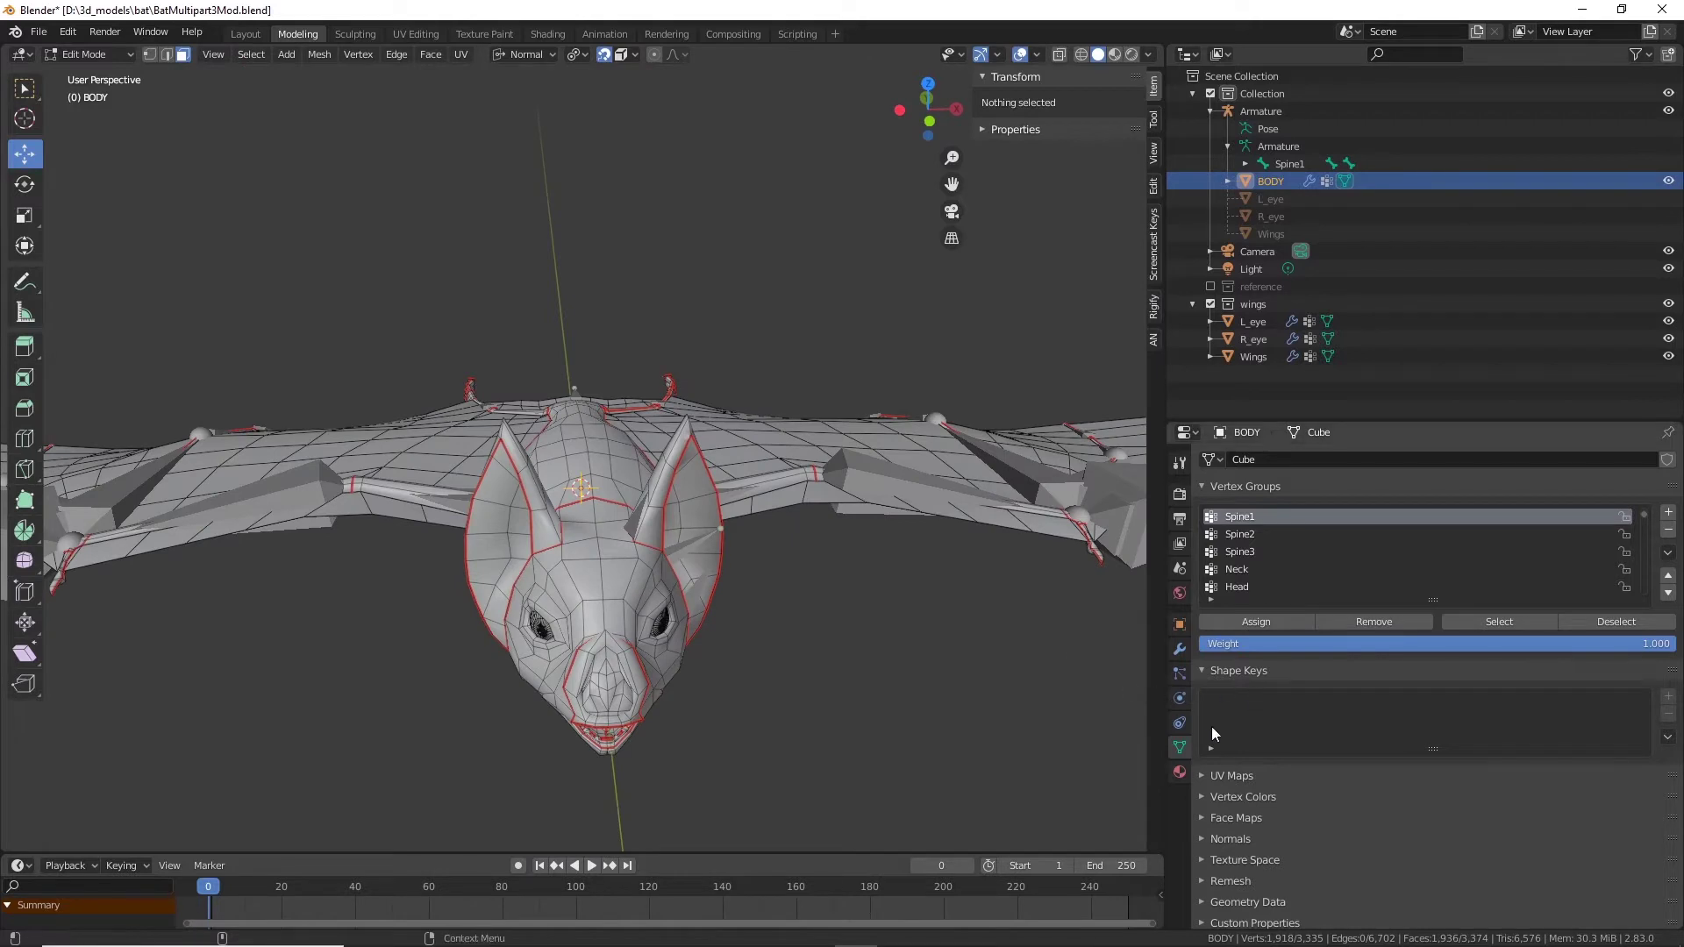
click(1180, 772)
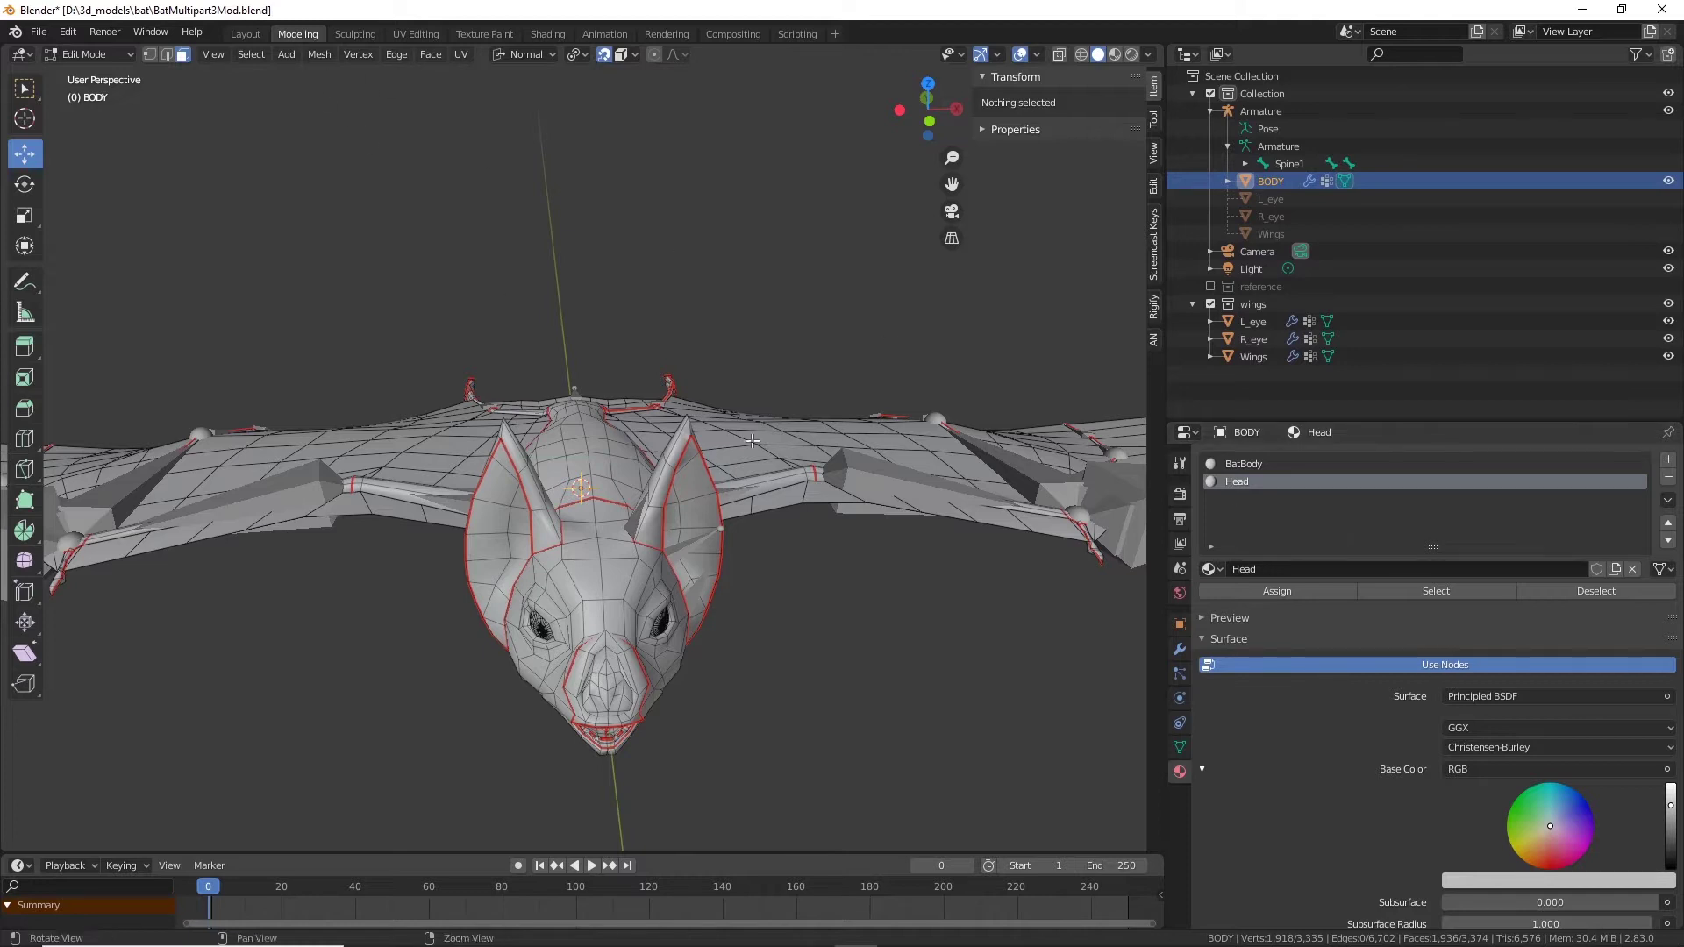
middle_drag(753, 441, 449, 136)
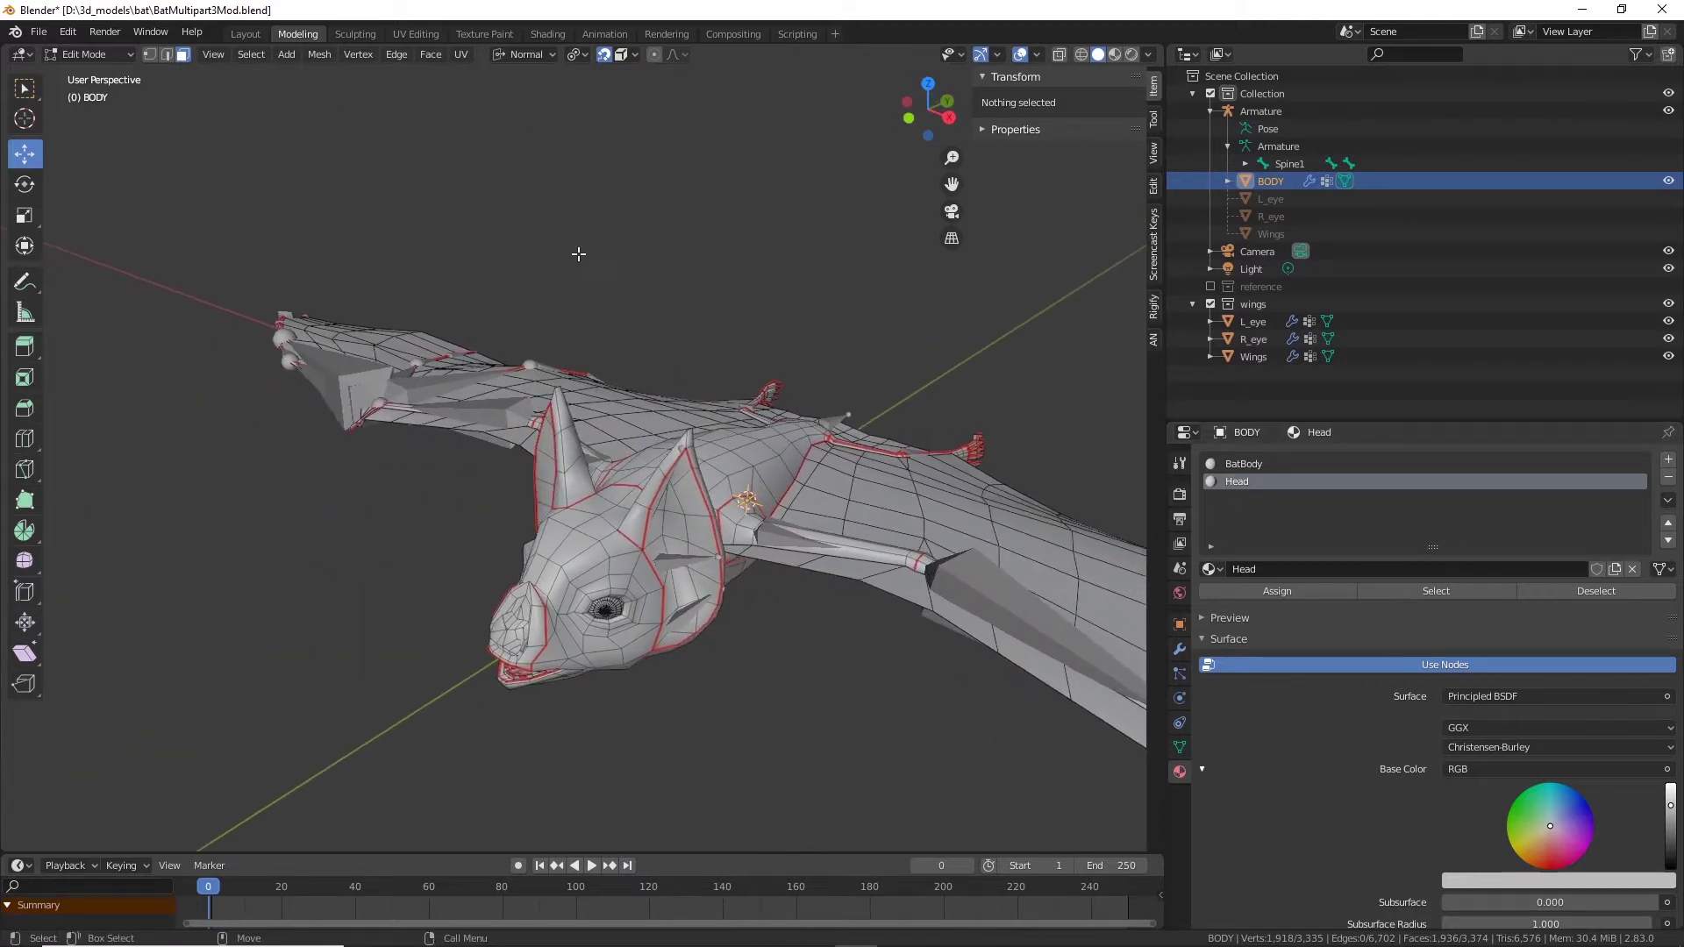
middle_drag(631, 594, 764, 524)
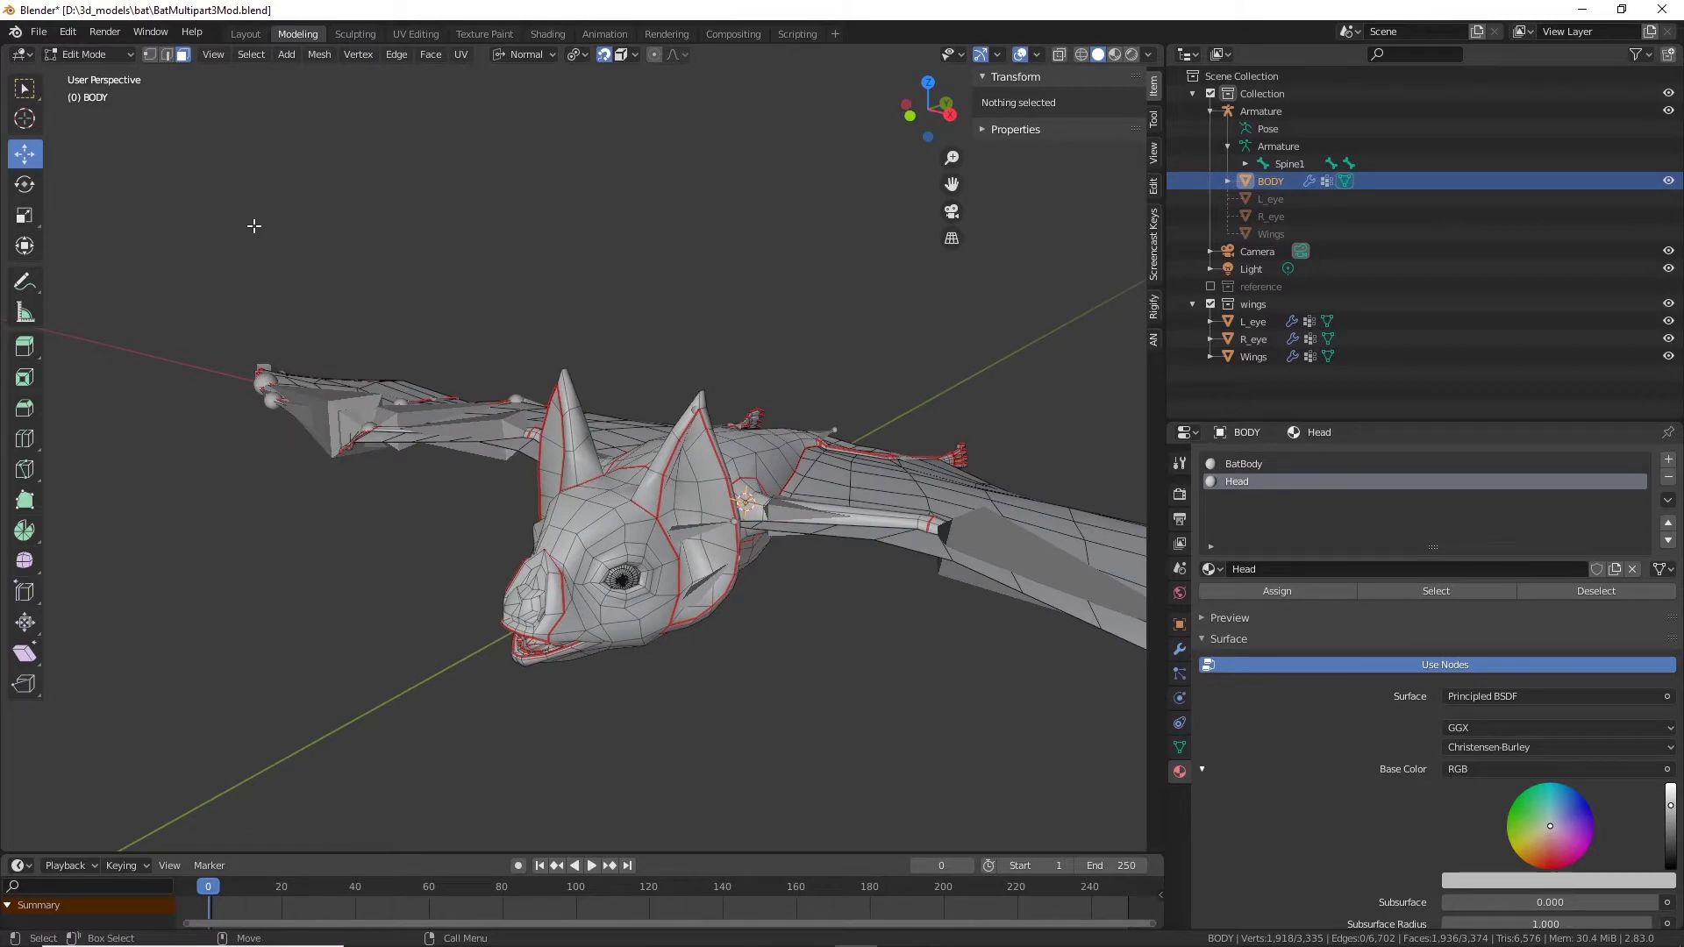
middle_drag(782, 360, 722, 441)
middle_drag(498, 249, 877, 421)
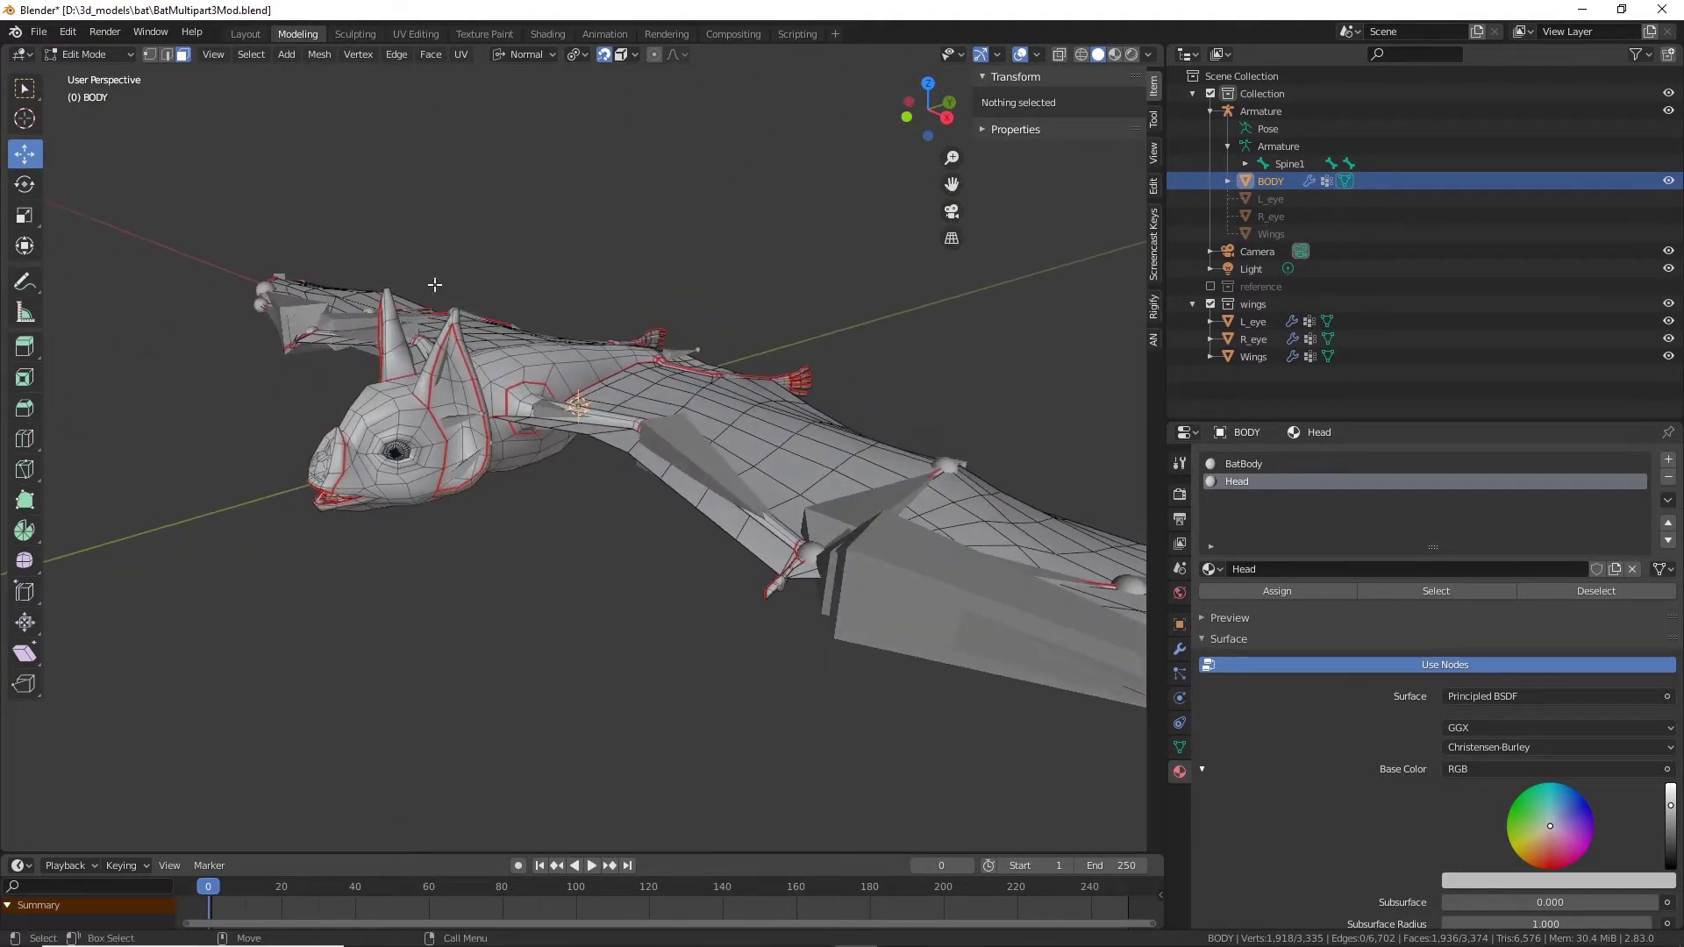
Step: Switch the BODY mesh to Object Mode and add the wings and the eye to the selection
click(97, 56)
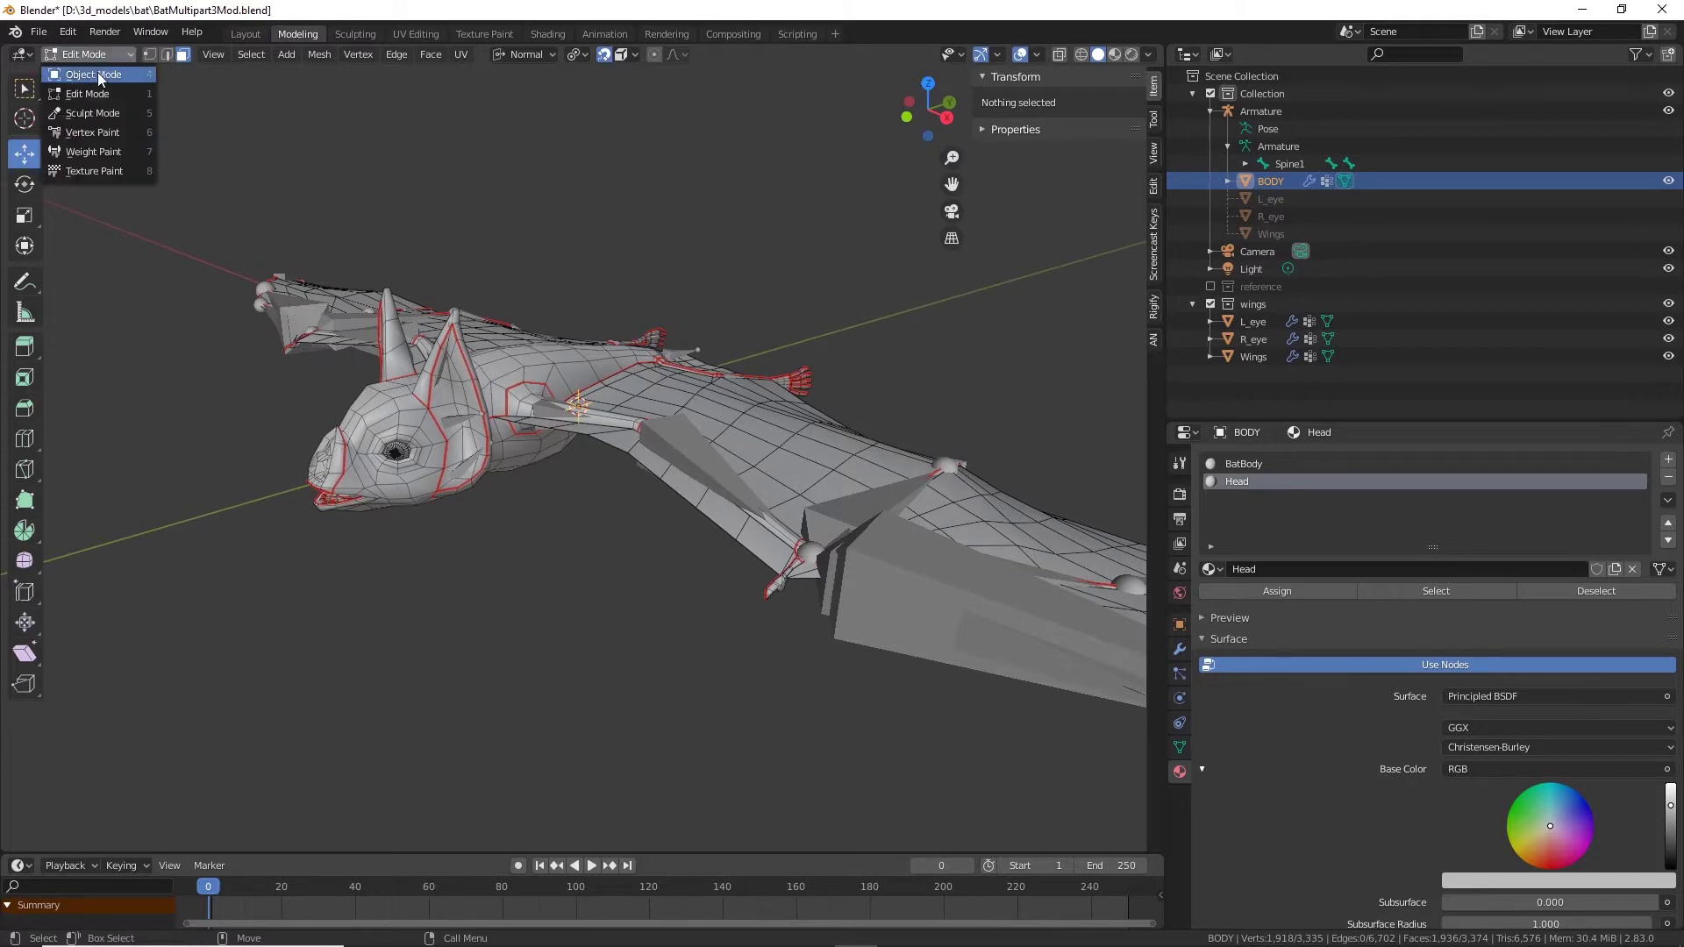
click(97, 76)
middle_drag(582, 395, 626, 407)
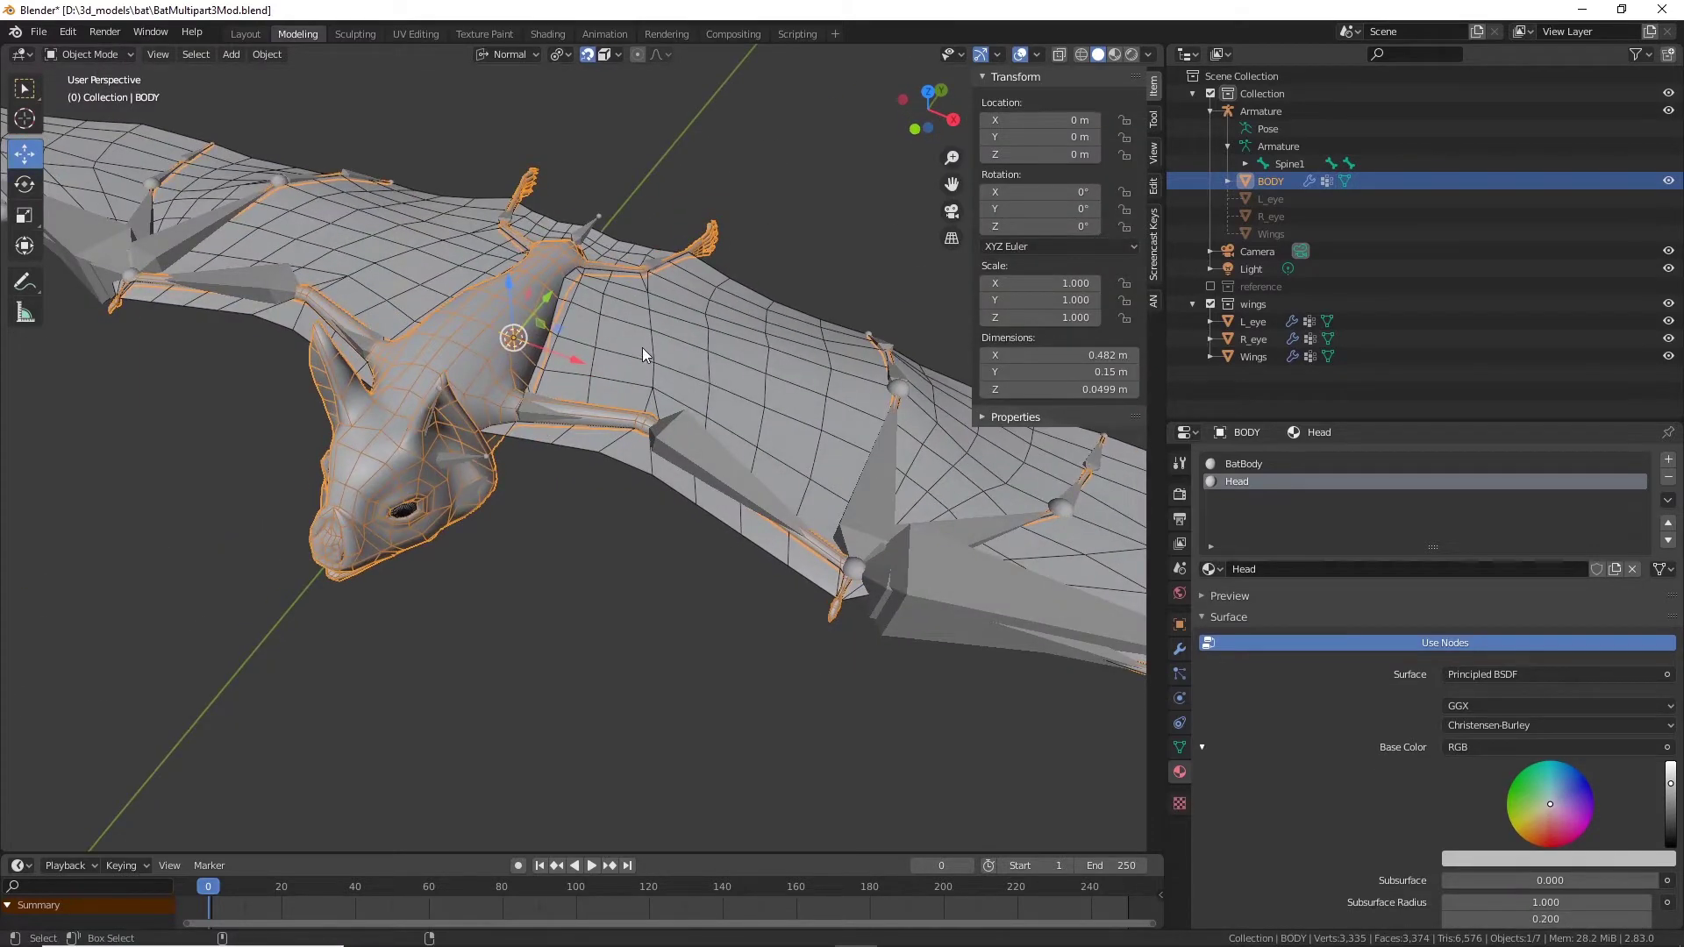
shift+click(700, 379)
middle_drag(509, 513, 457, 553)
shift+click(454, 555)
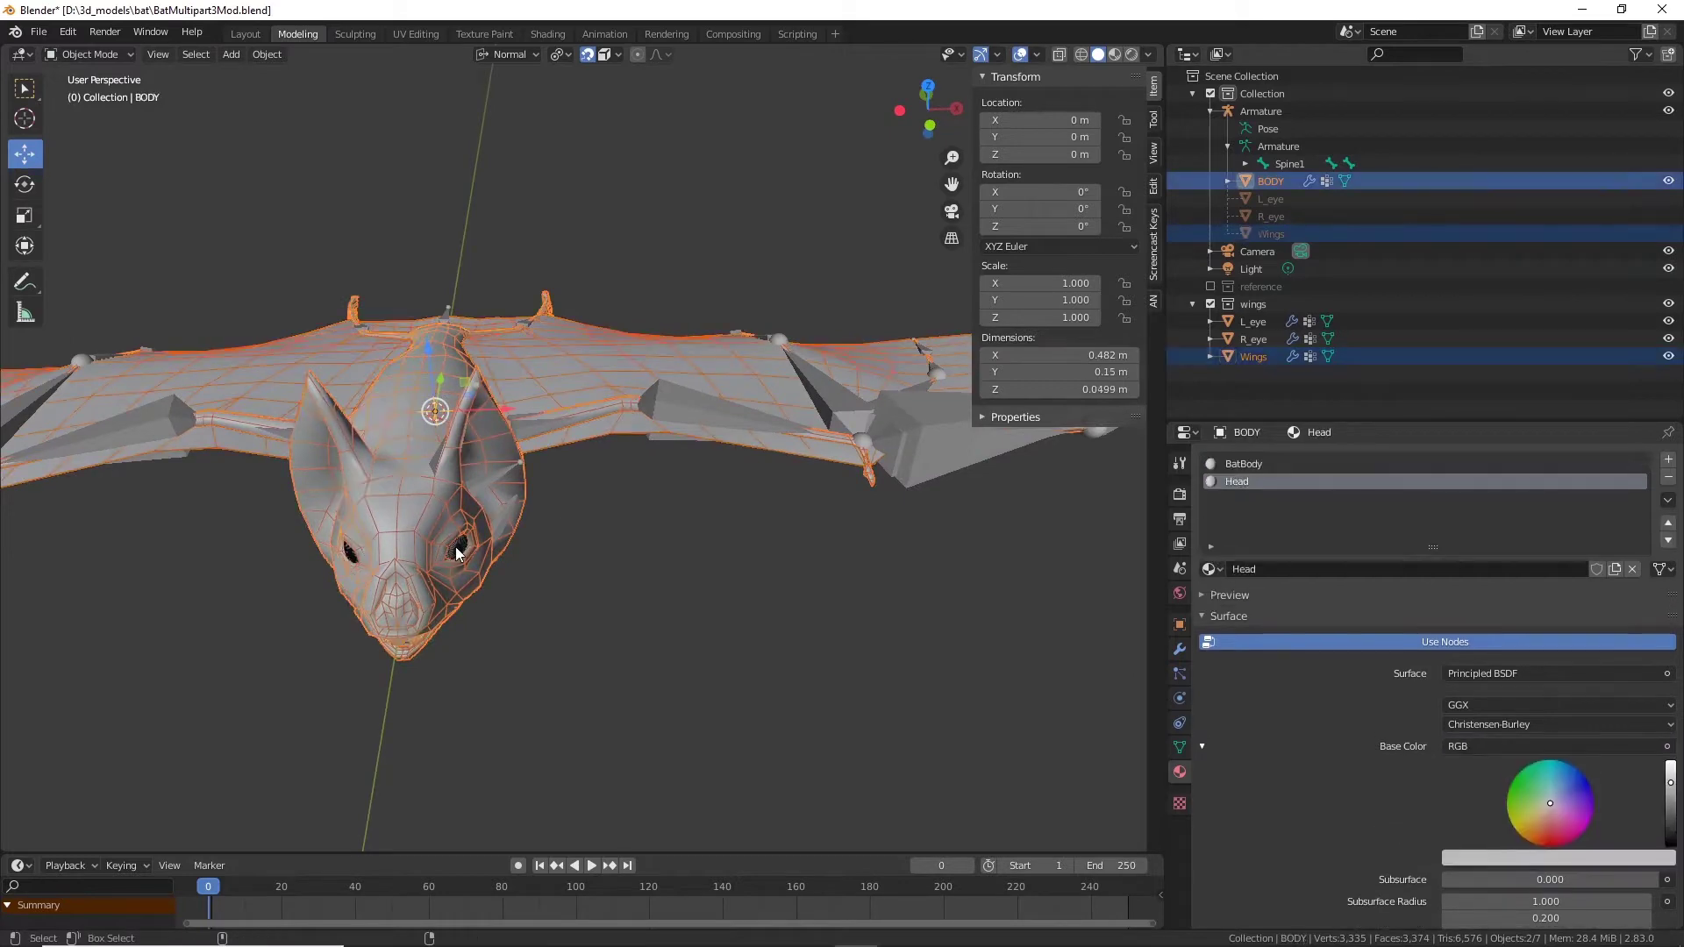
Step: Clear the selection and select only the bat's left eye
click(591, 544)
middle_drag(698, 512, 711, 404)
scroll(781, 447, up, 5)
click(655, 441)
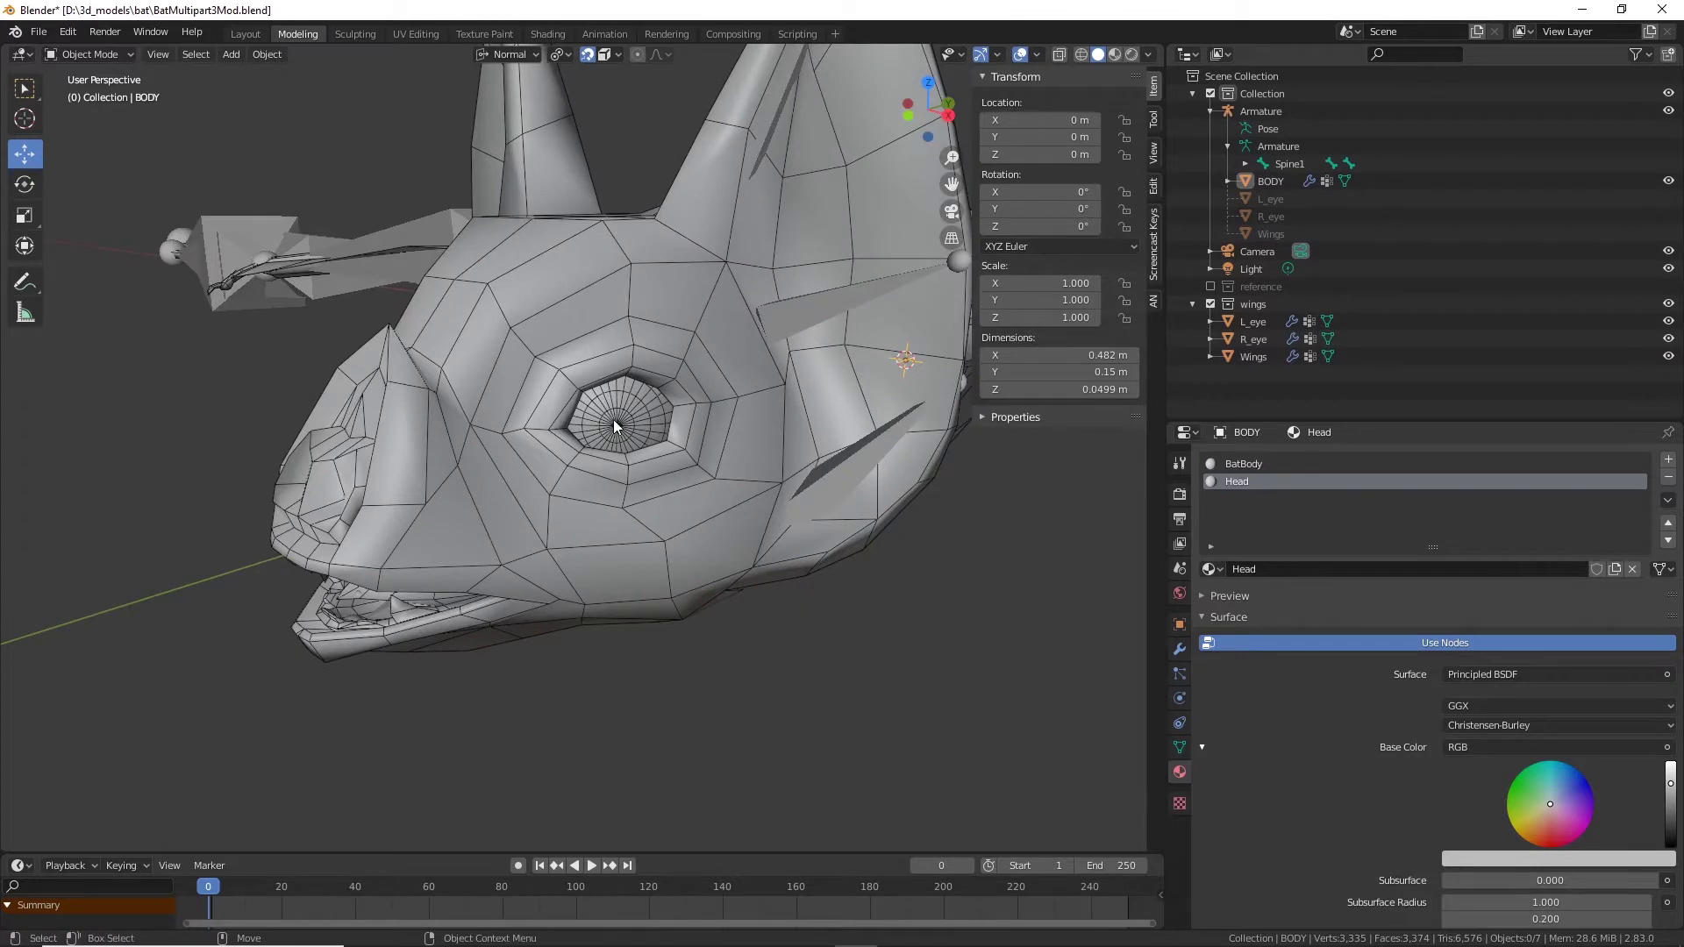
Step: Switch to the UV Editing workspace and widen its 3D viewport to about half of the working area
click(415, 34)
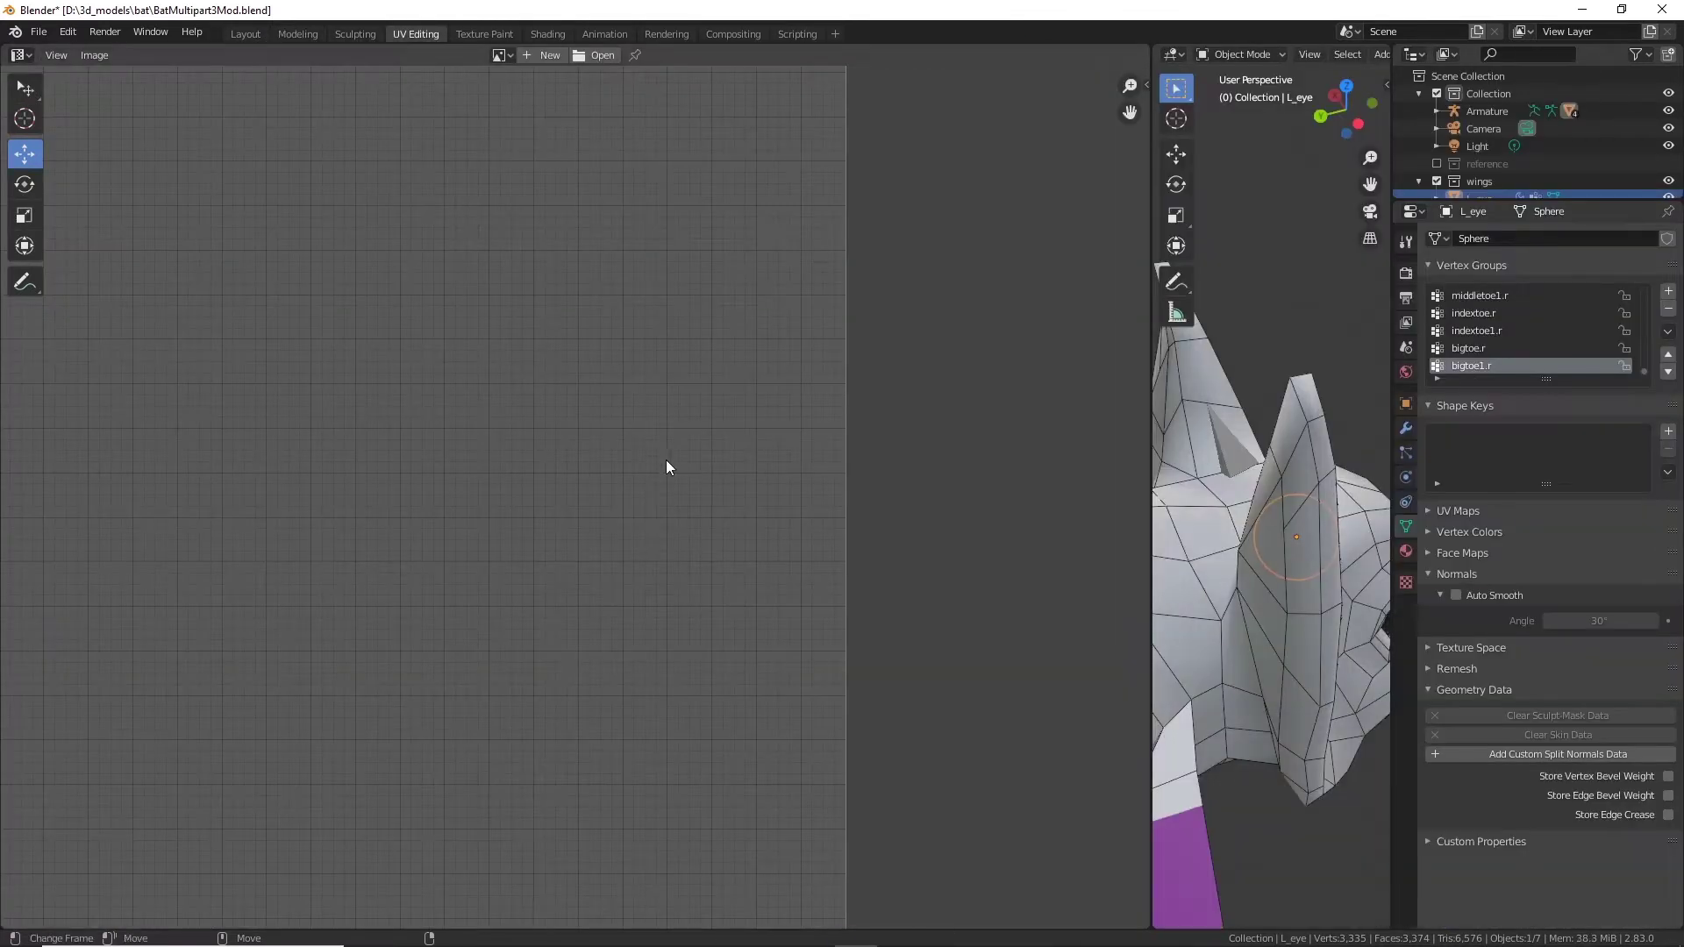
scroll(711, 456, down, 5)
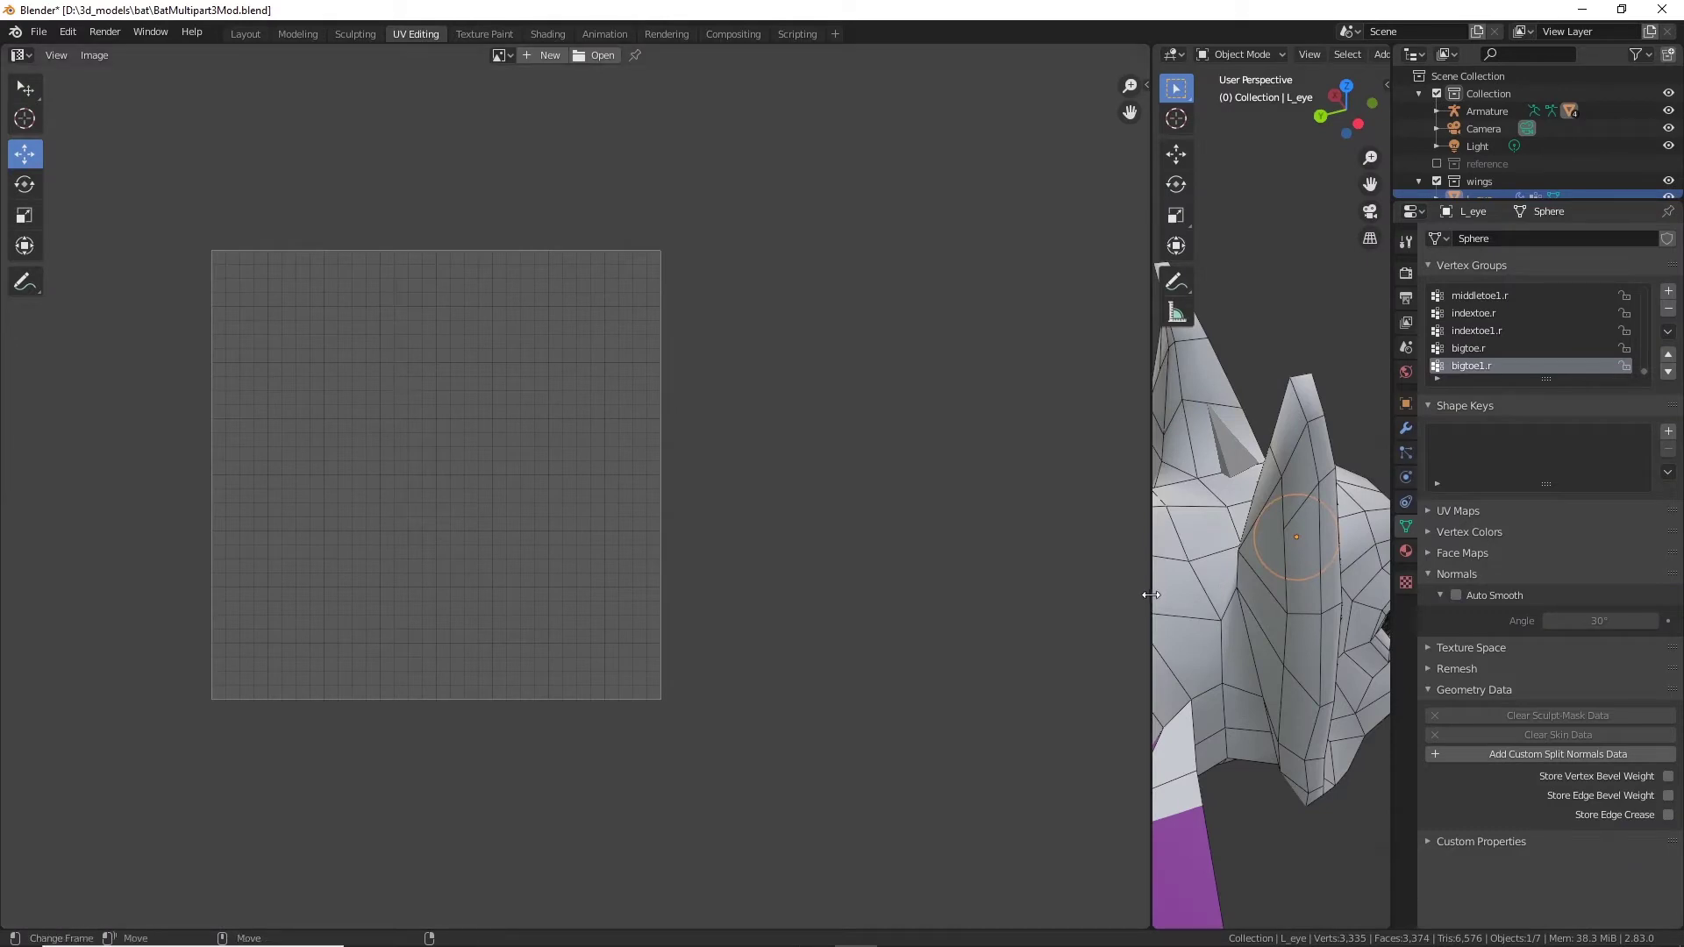
drag(1157, 572, 1150, 565)
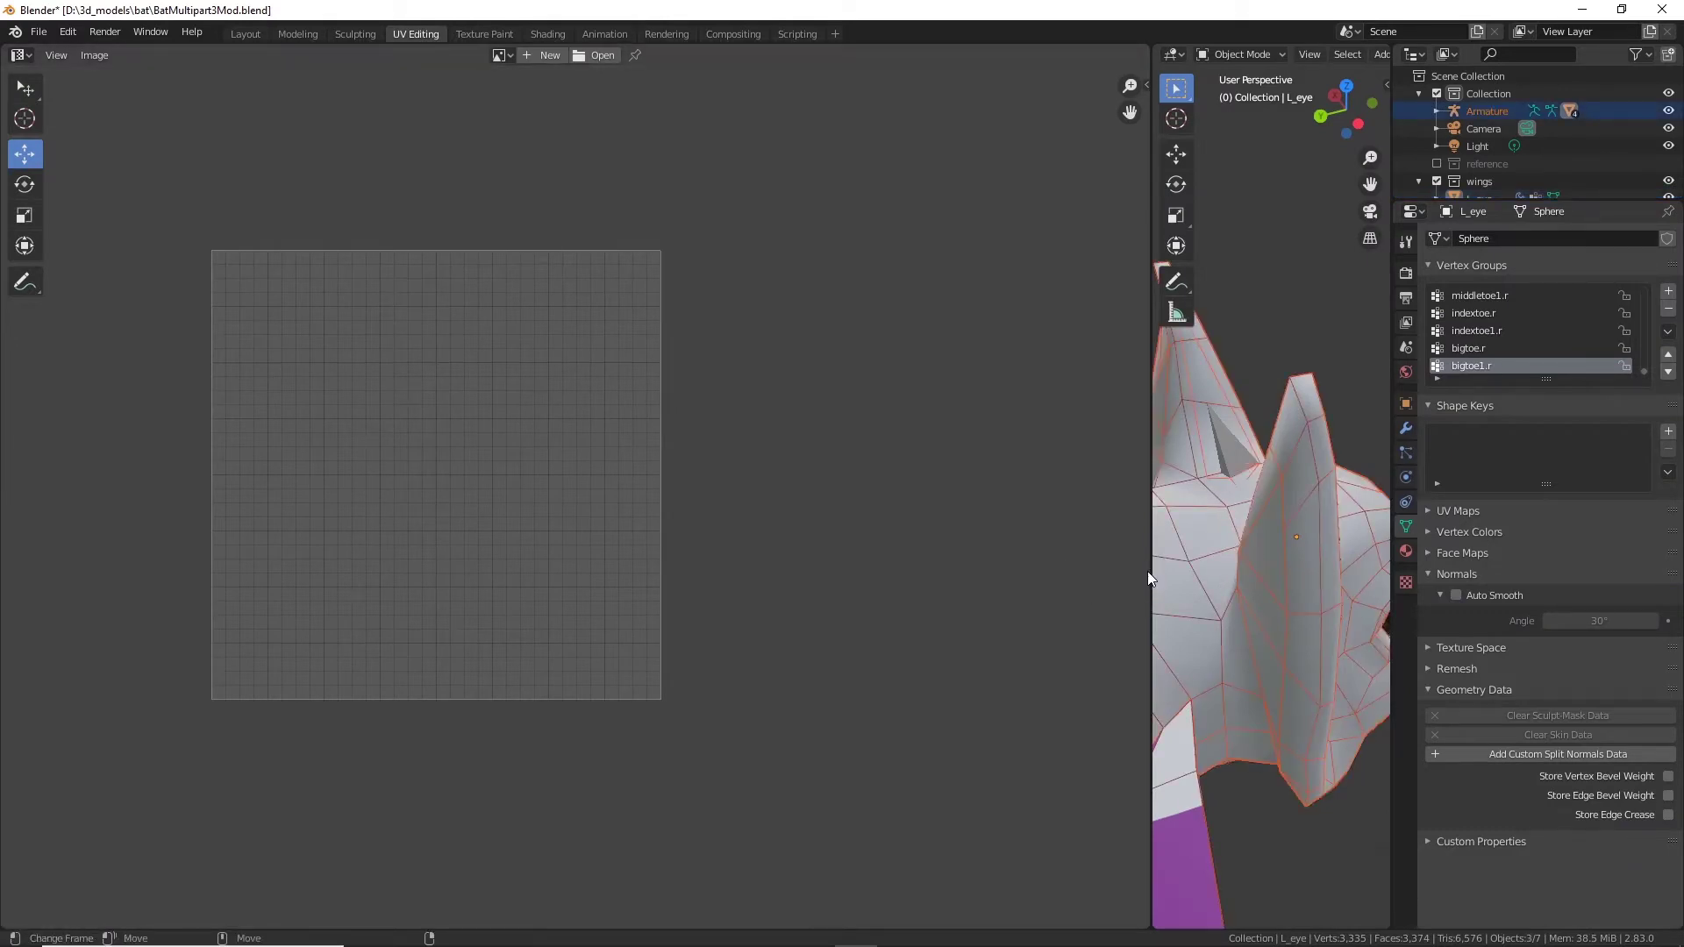
drag(1147, 571, 693, 544)
Step: Add the left eye to the selection and enter Edit Mode to inspect its UV layout
middle_drag(1075, 535, 805, 507)
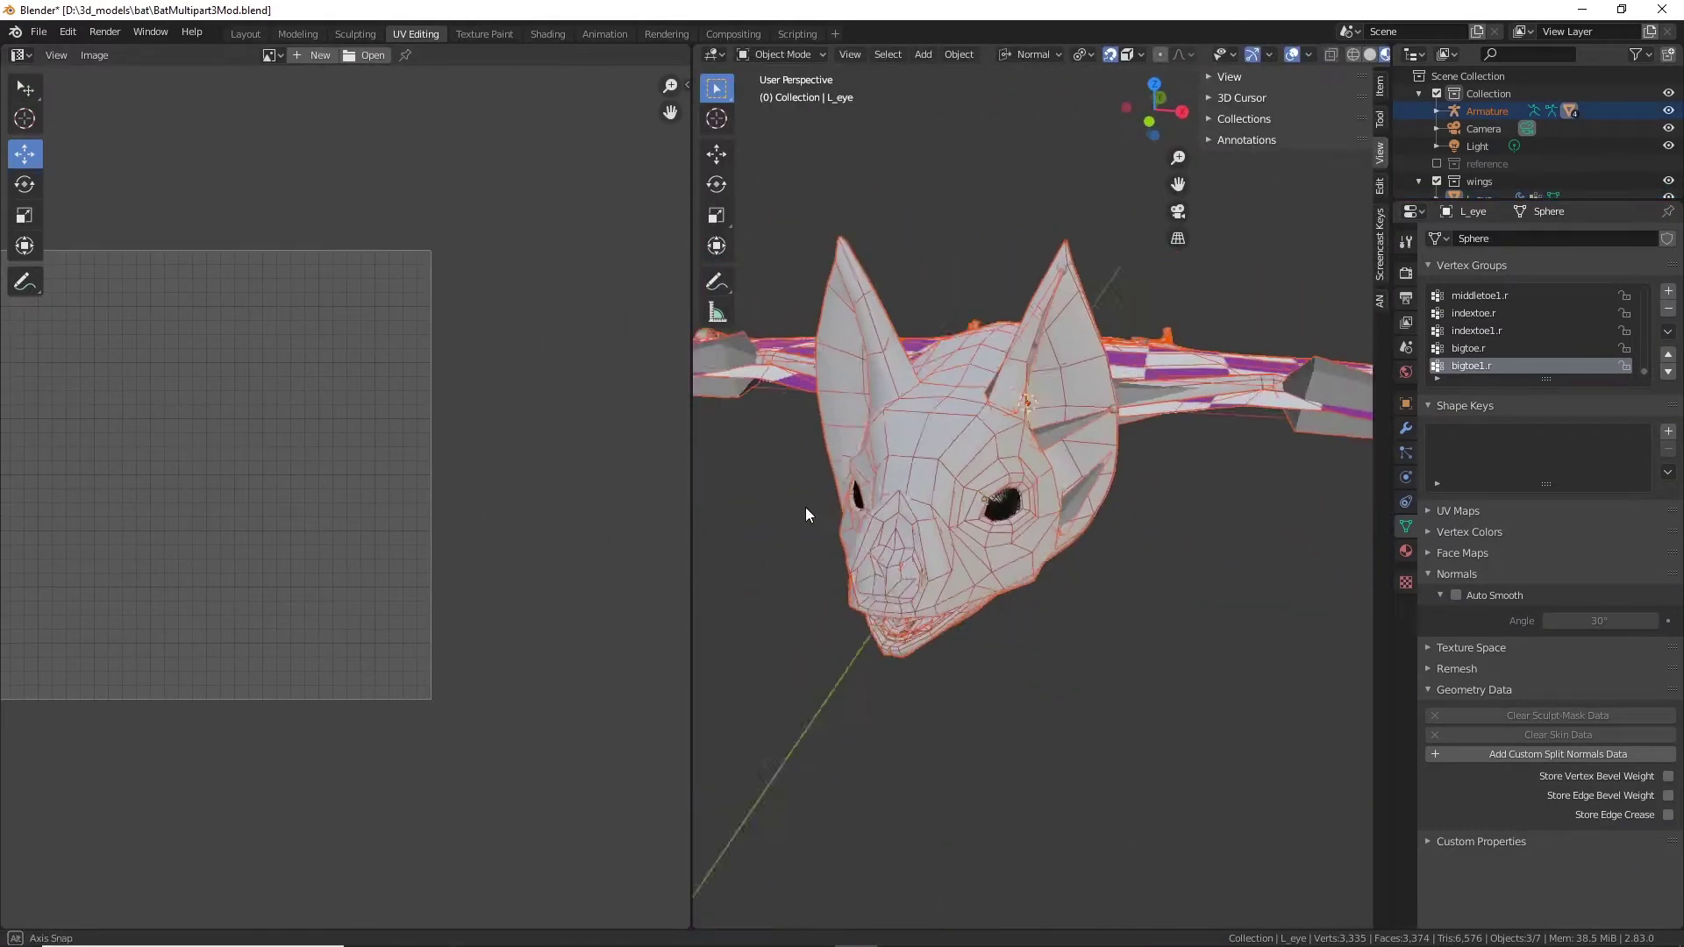
scroll(951, 513, up, 5)
shift+click(956, 517)
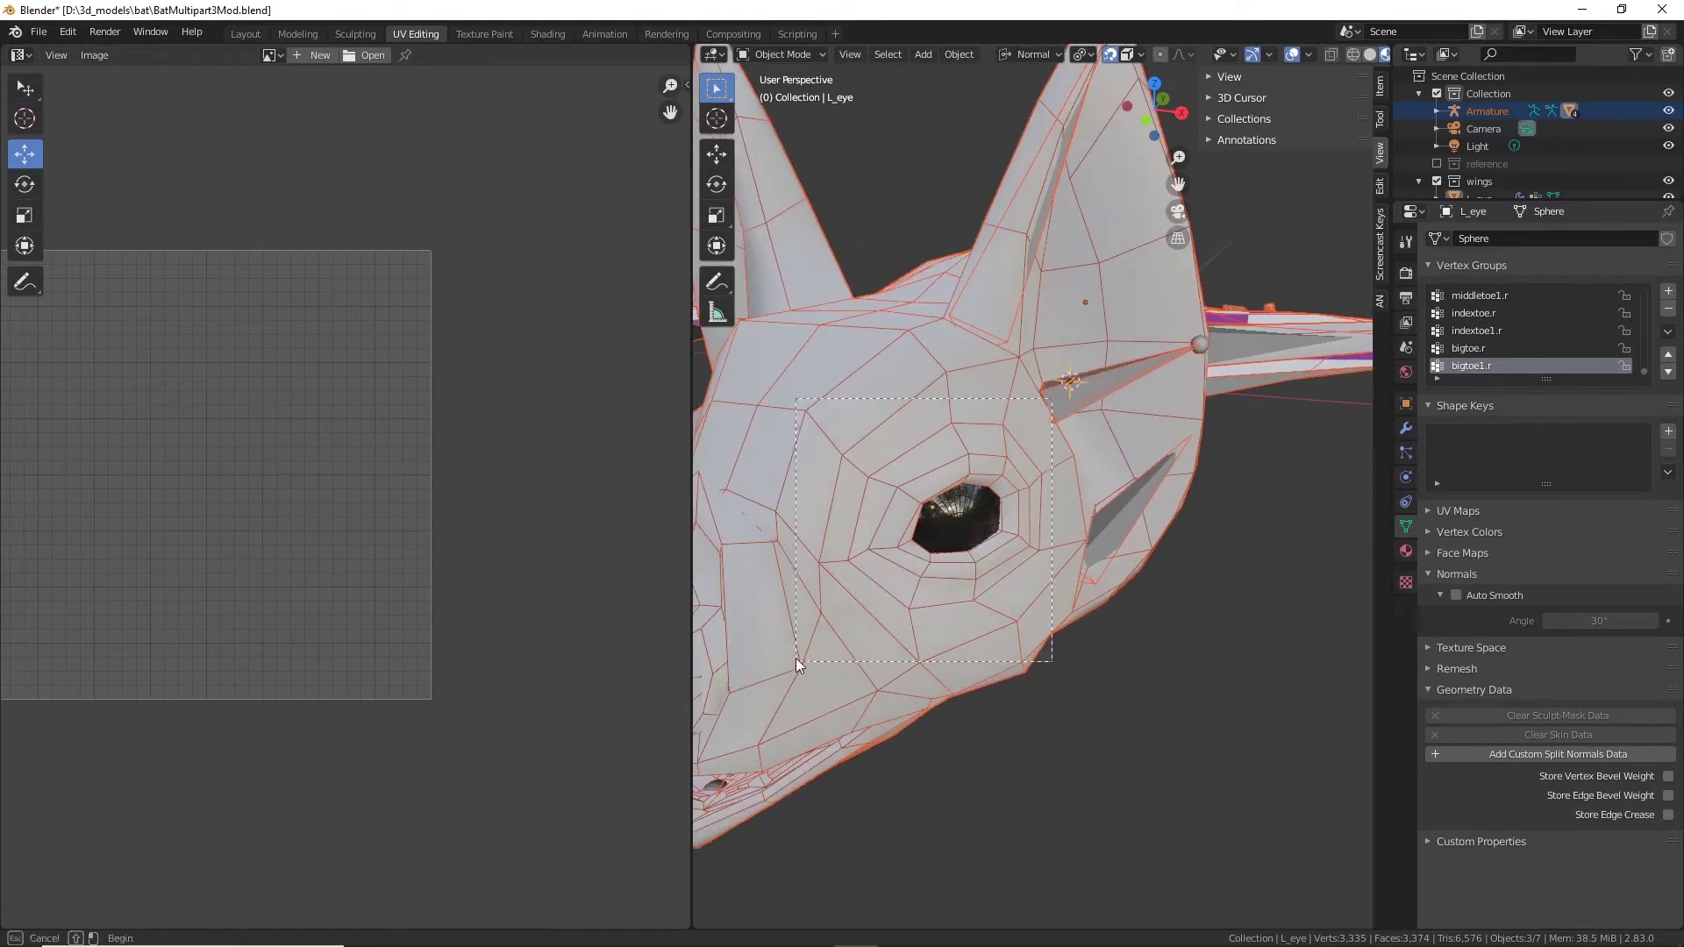
scroll(342, 459, down, 4)
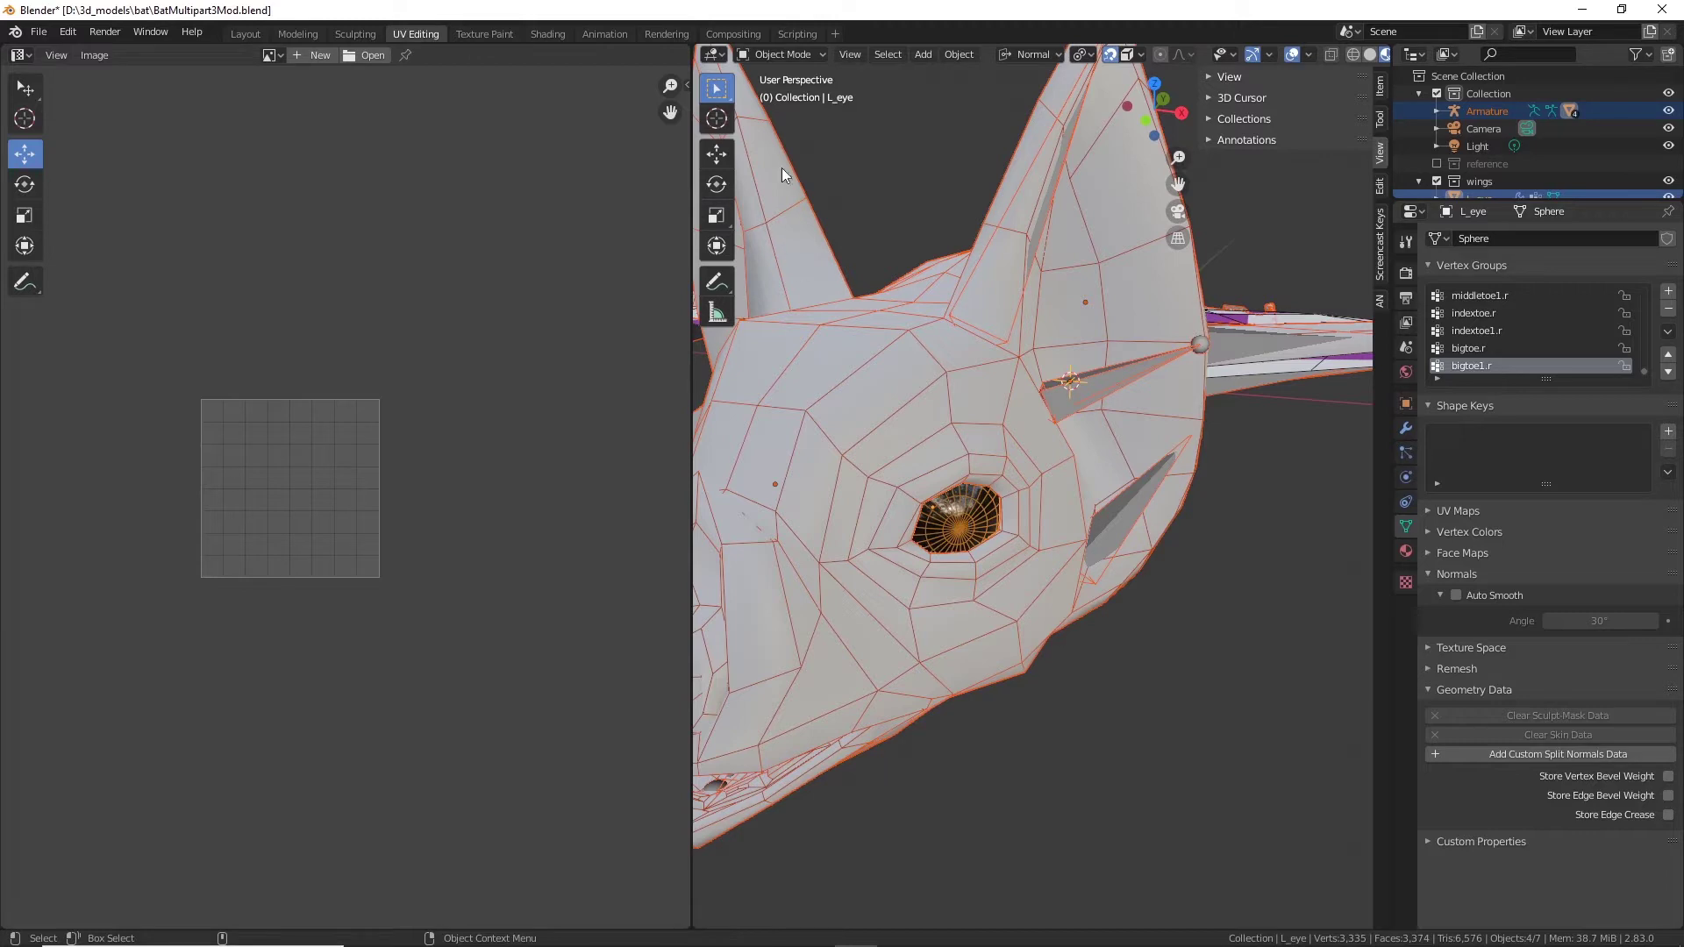
click(807, 53)
click(791, 93)
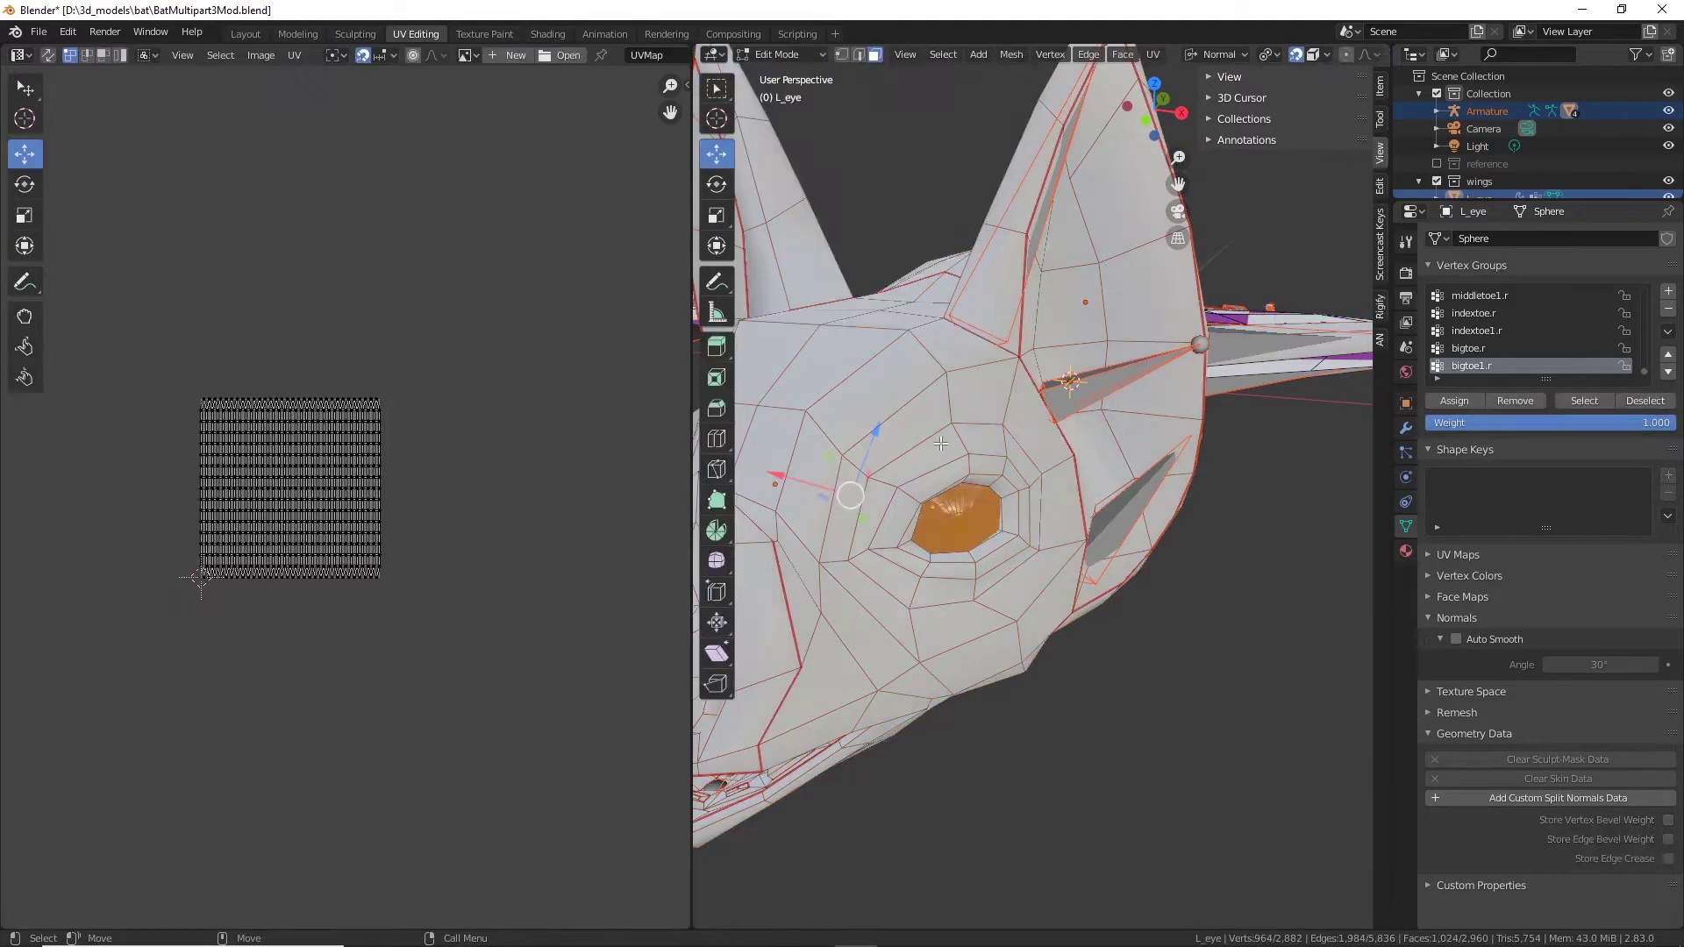
scroll(330, 569, up, 5)
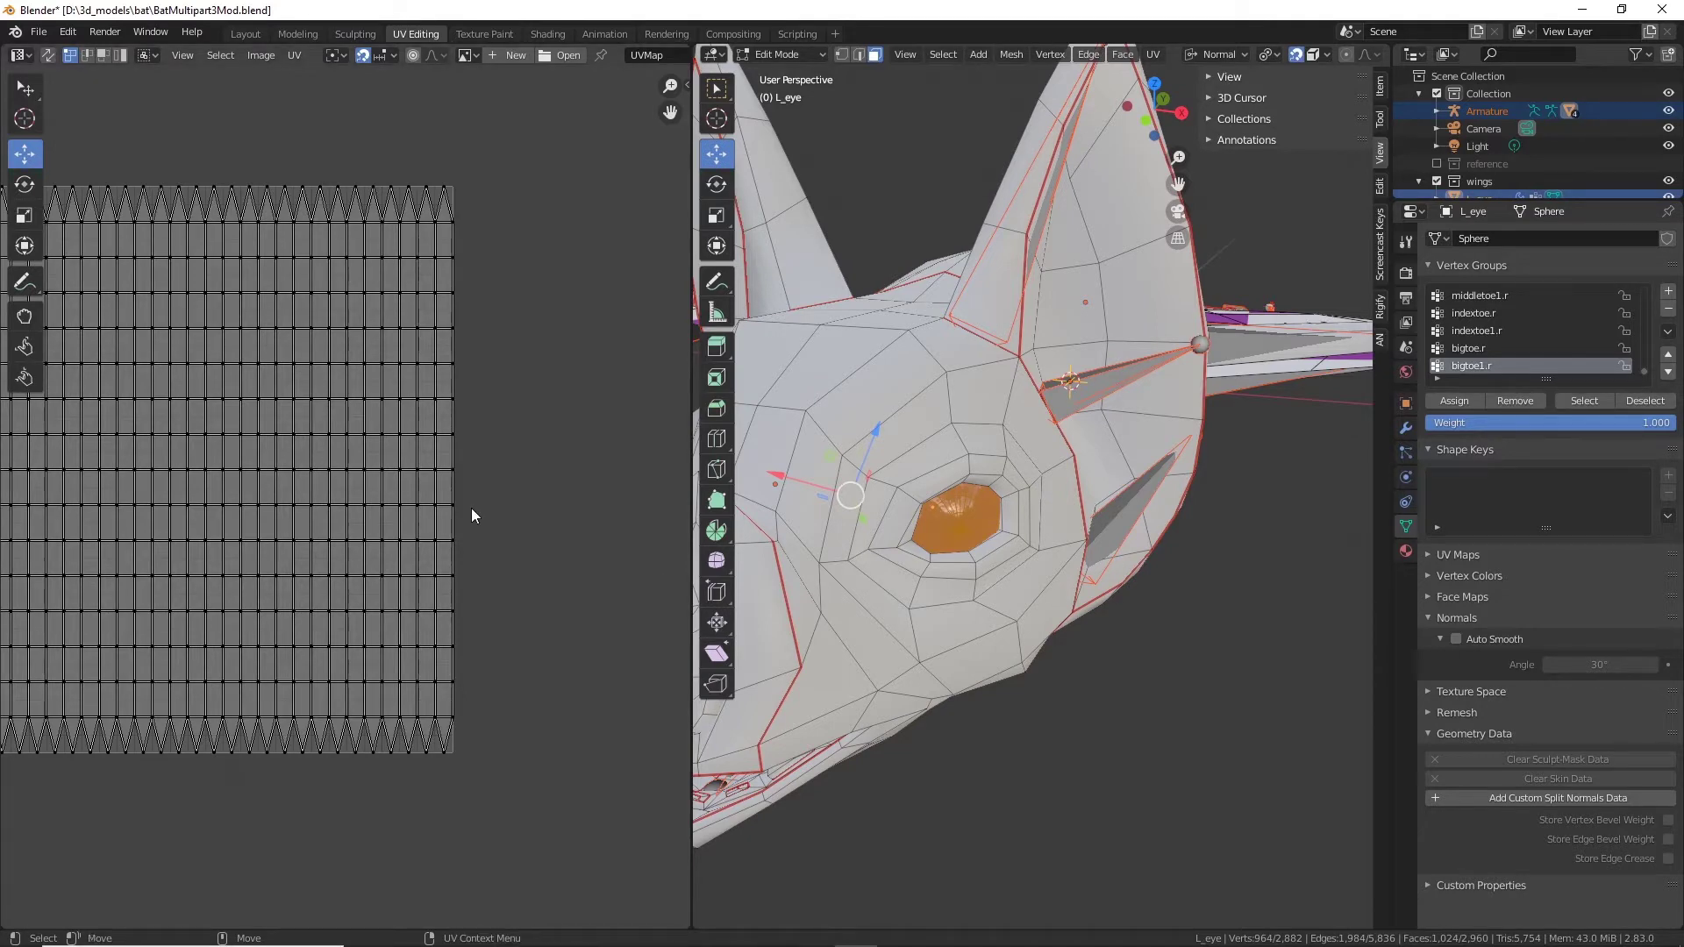
scroll(471, 509, down, 4)
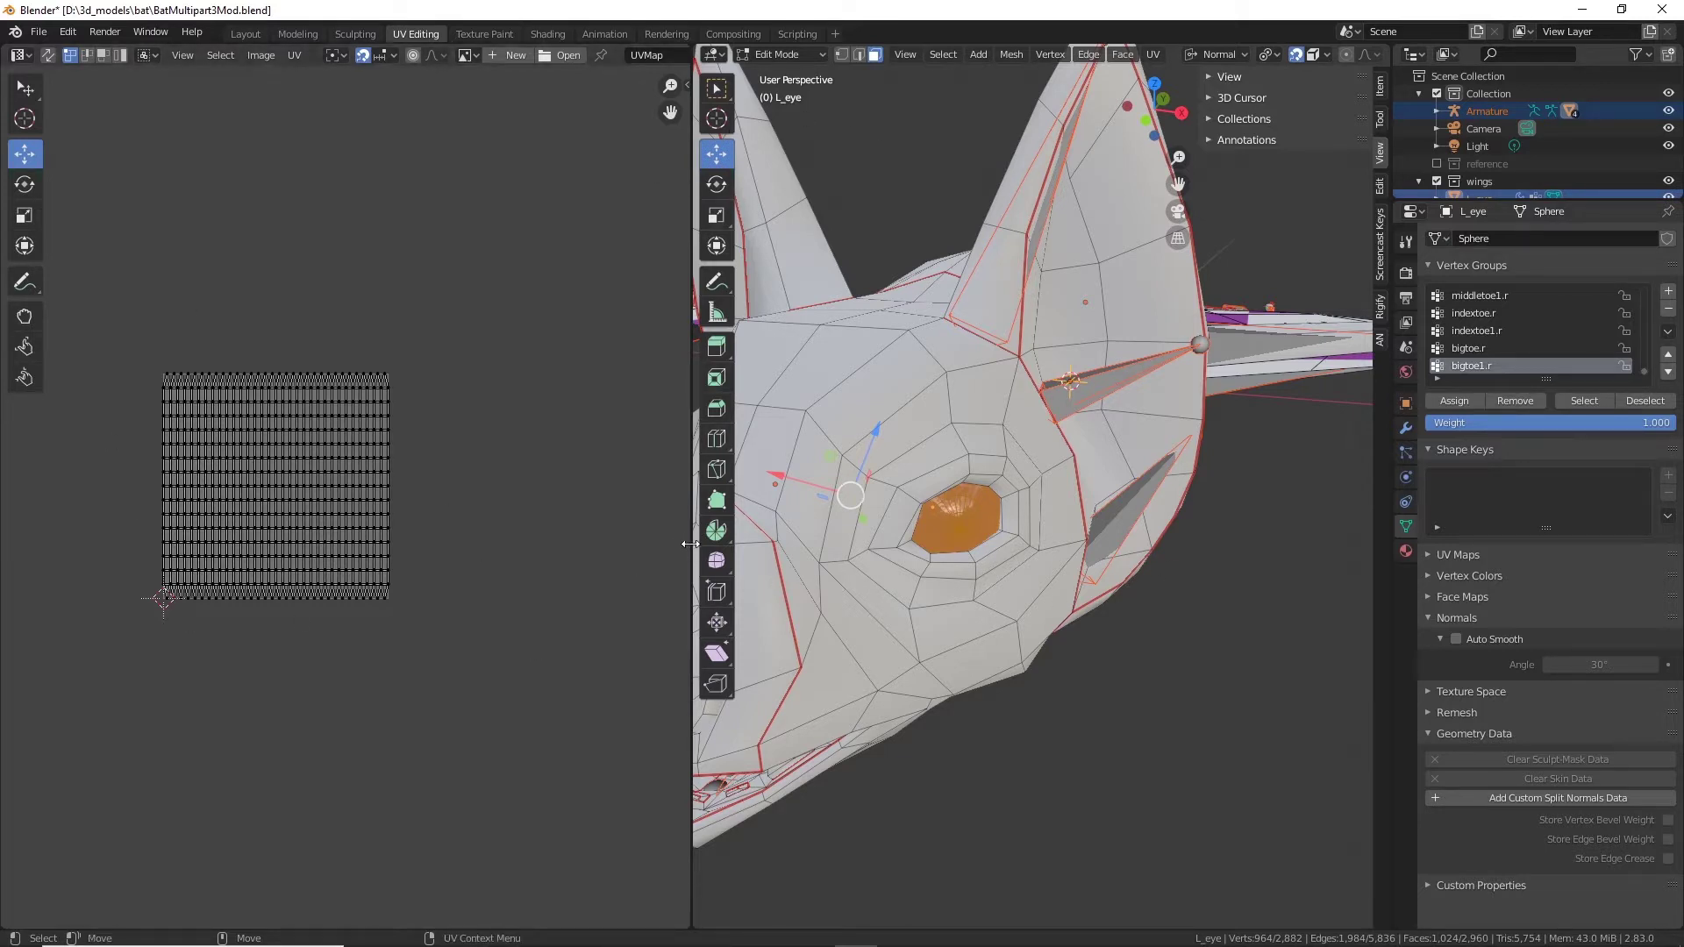
Step: Widen the 3D viewport further and return to Object Mode with the whole bat in view
drag(690, 544, 385, 544)
click(487, 55)
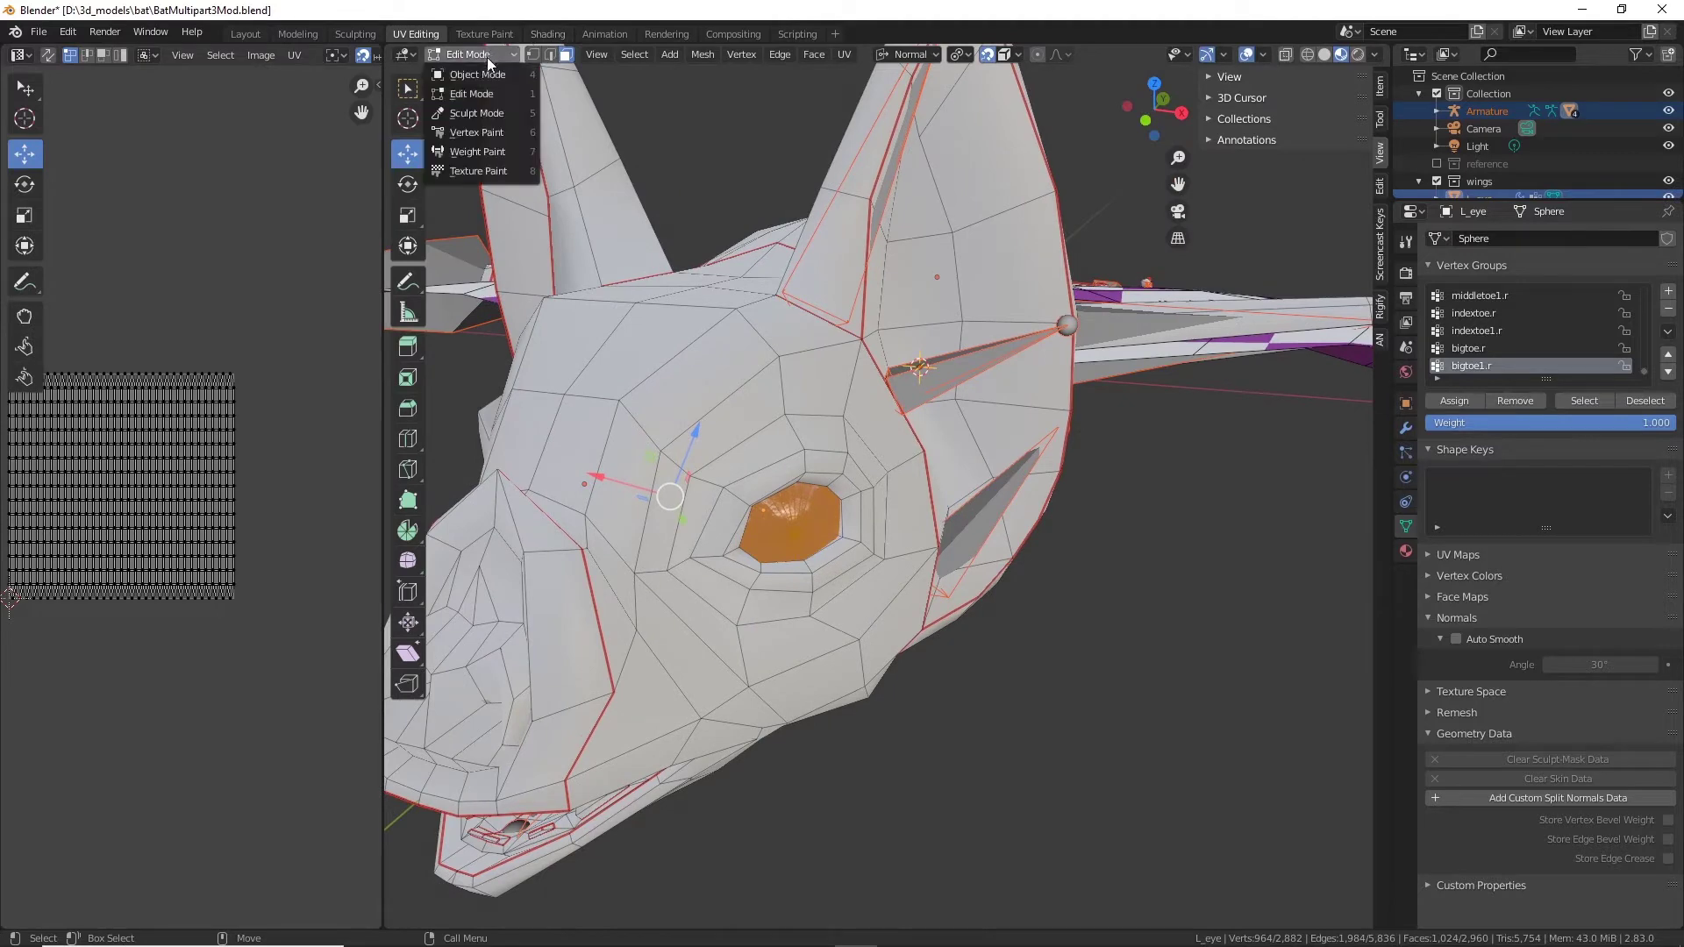
click(481, 74)
scroll(886, 455, down, 6)
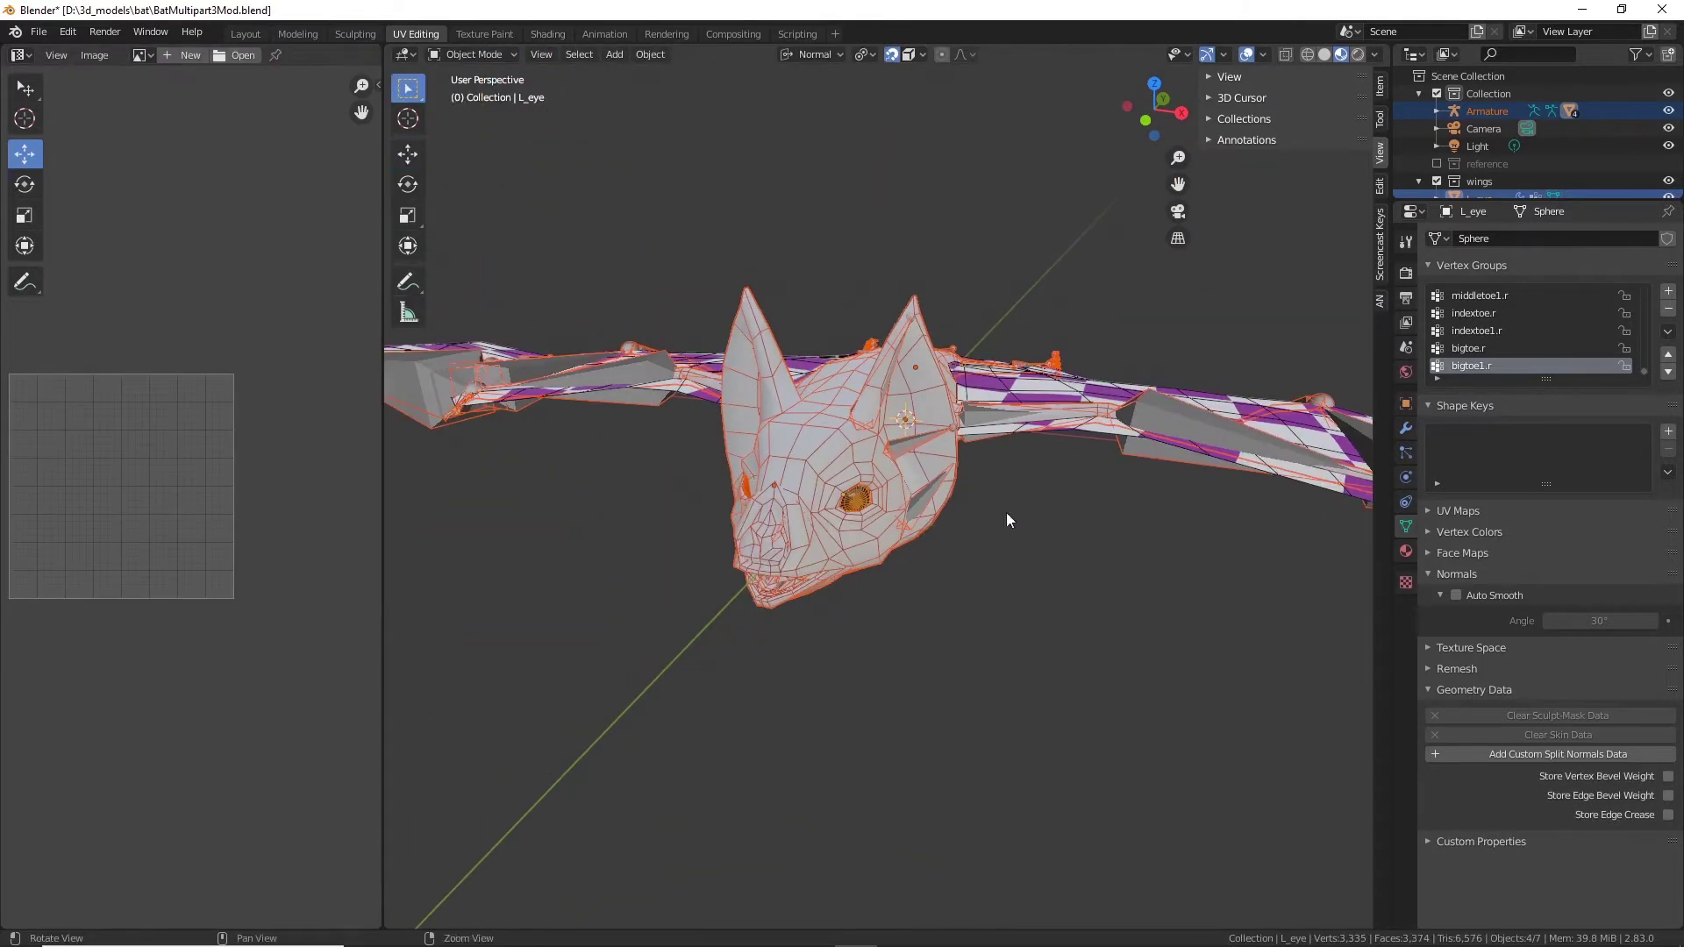
middle_drag(1007, 520, 492, 216)
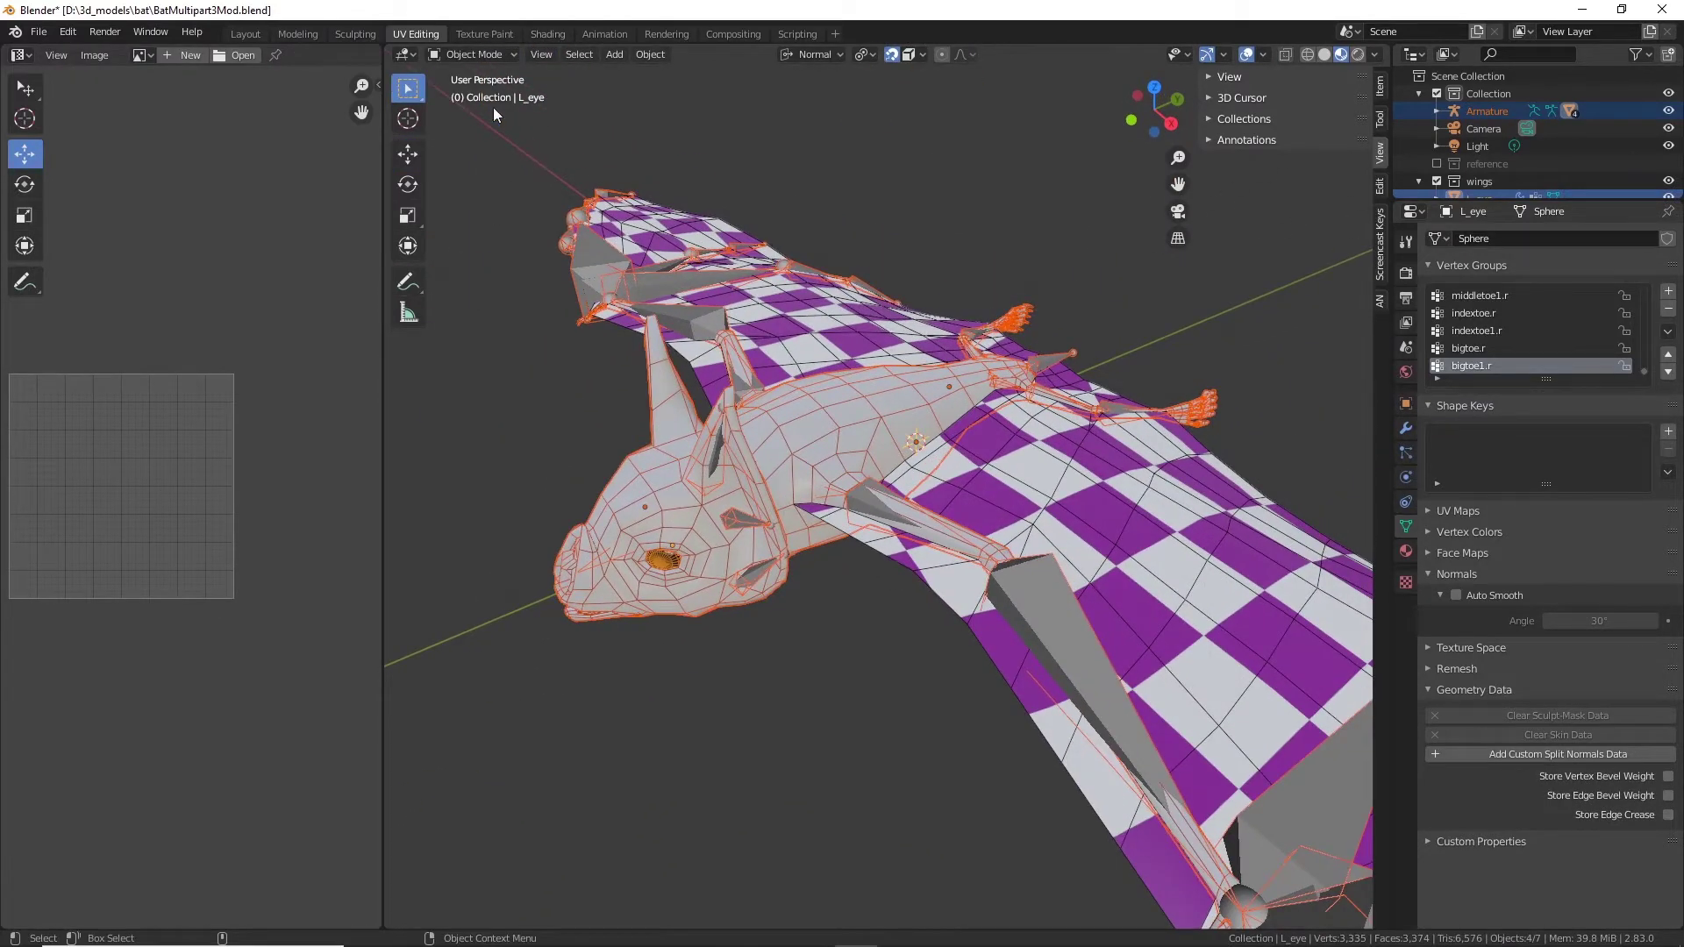
Step: Inspect the body and wings, leave only the Wings mesh selected and enter Edit Mode
click(854, 408)
shift+click(1082, 488)
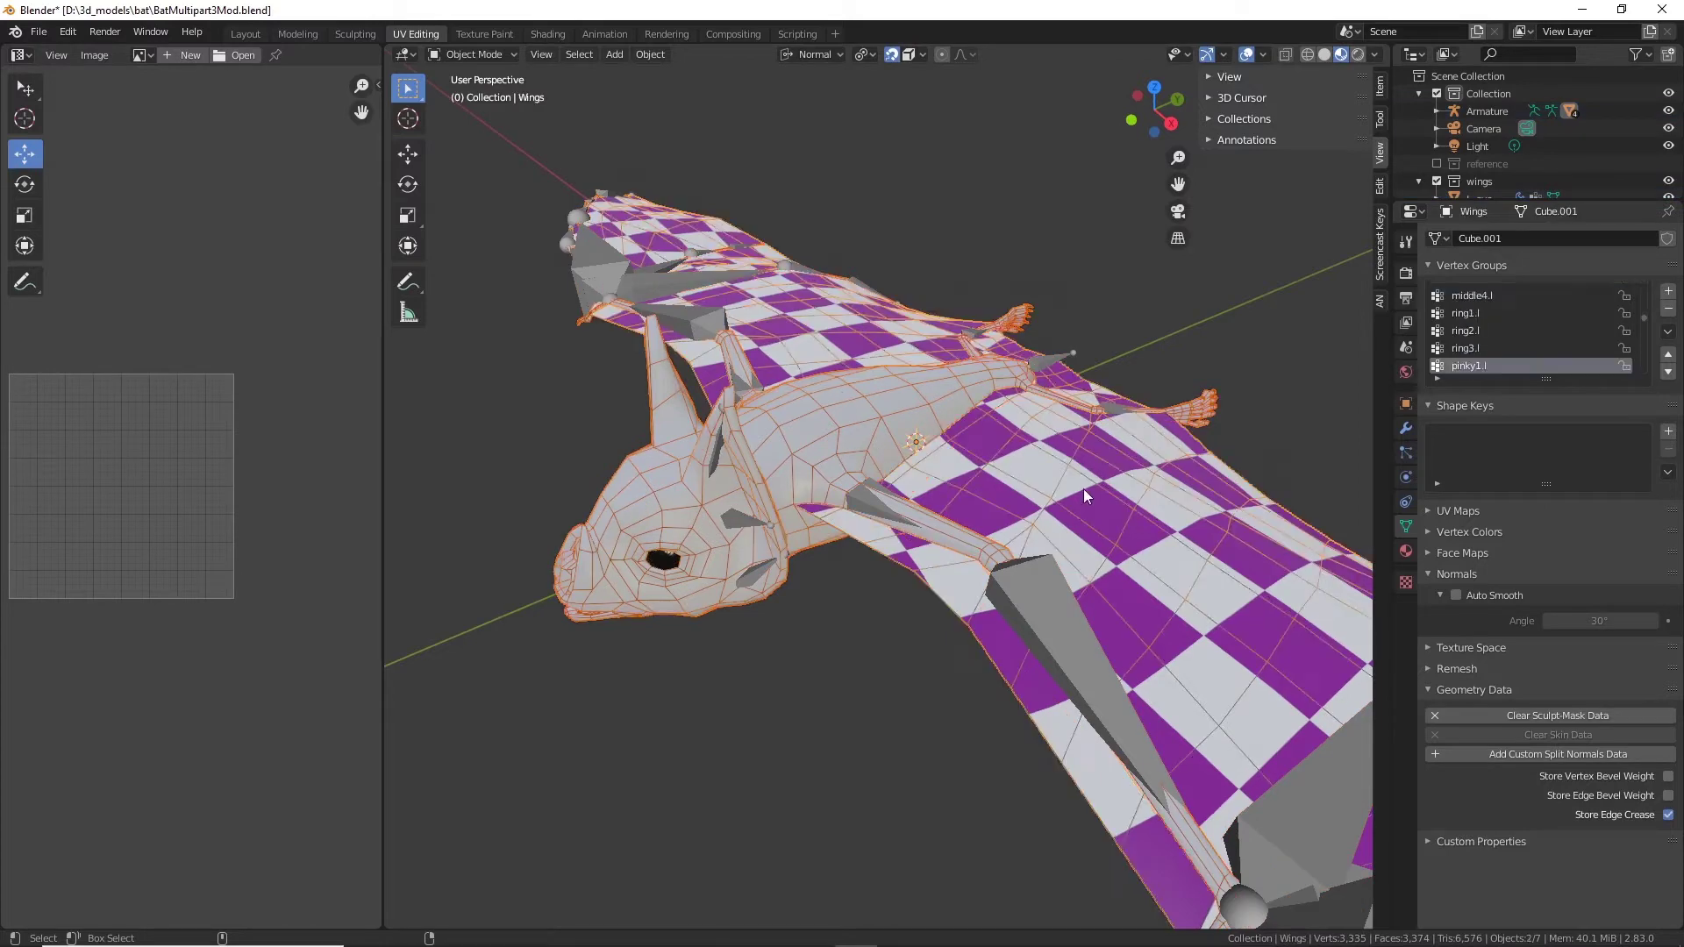
middle_drag(756, 648, 879, 728)
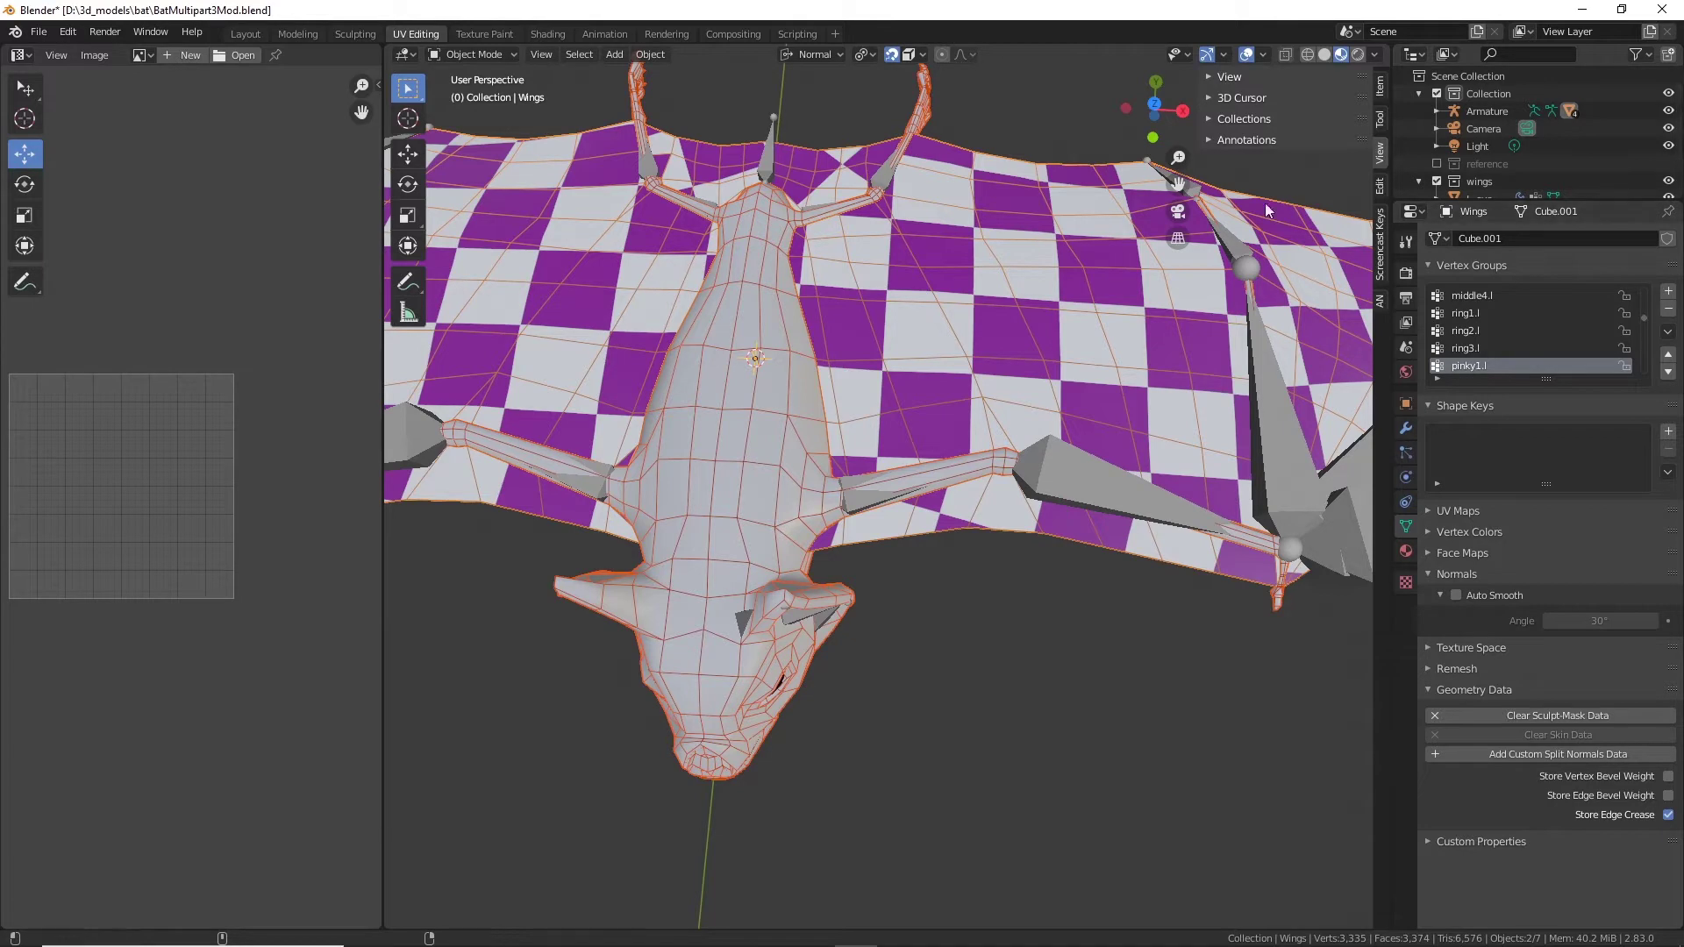
scroll(951, 332, down, 5)
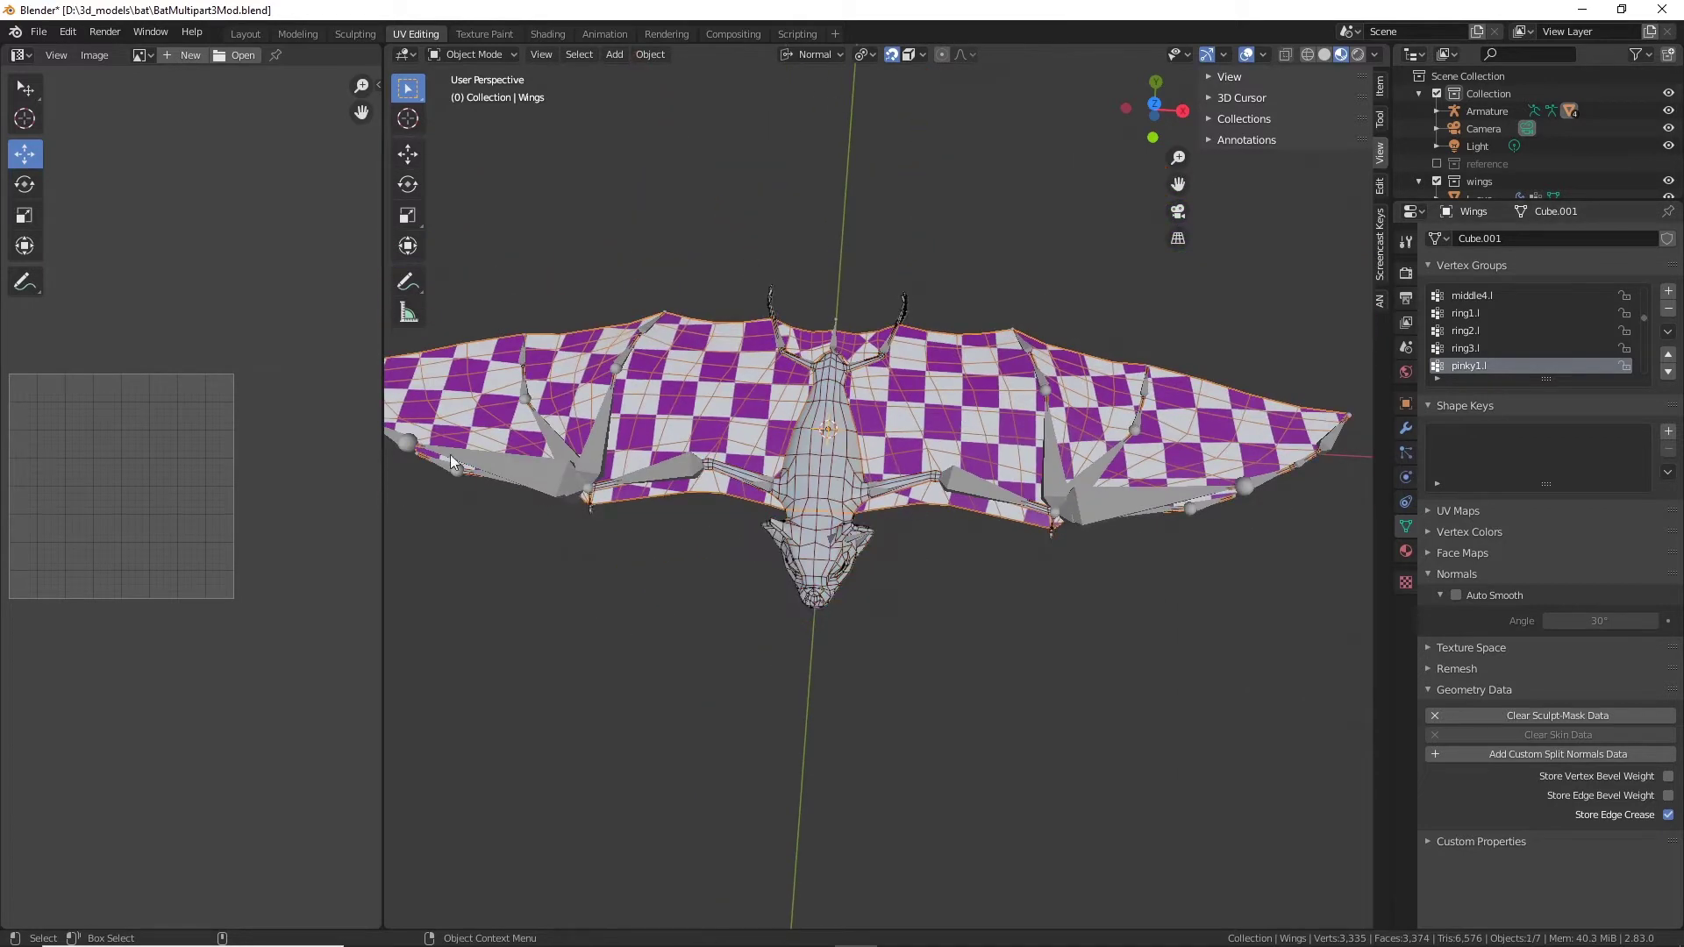
click(474, 54)
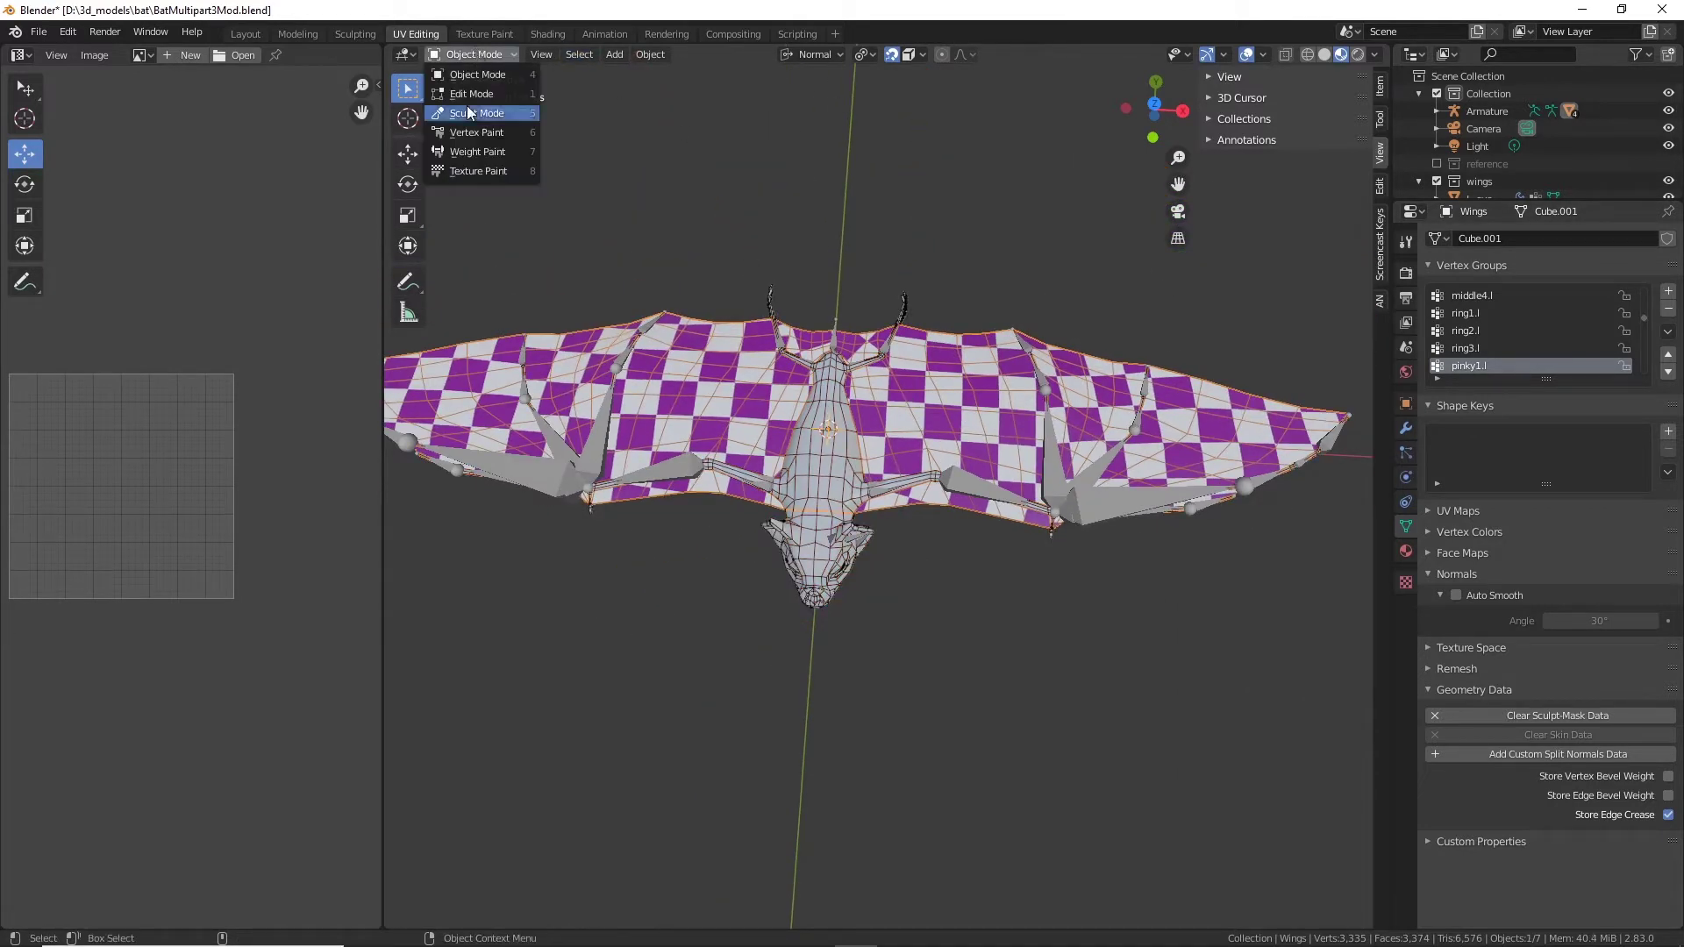
click(471, 95)
Step: Select all linked wing geometry in vertex select mode and widen the UV editor to show its layout
middle_drag(191, 422, 338, 347)
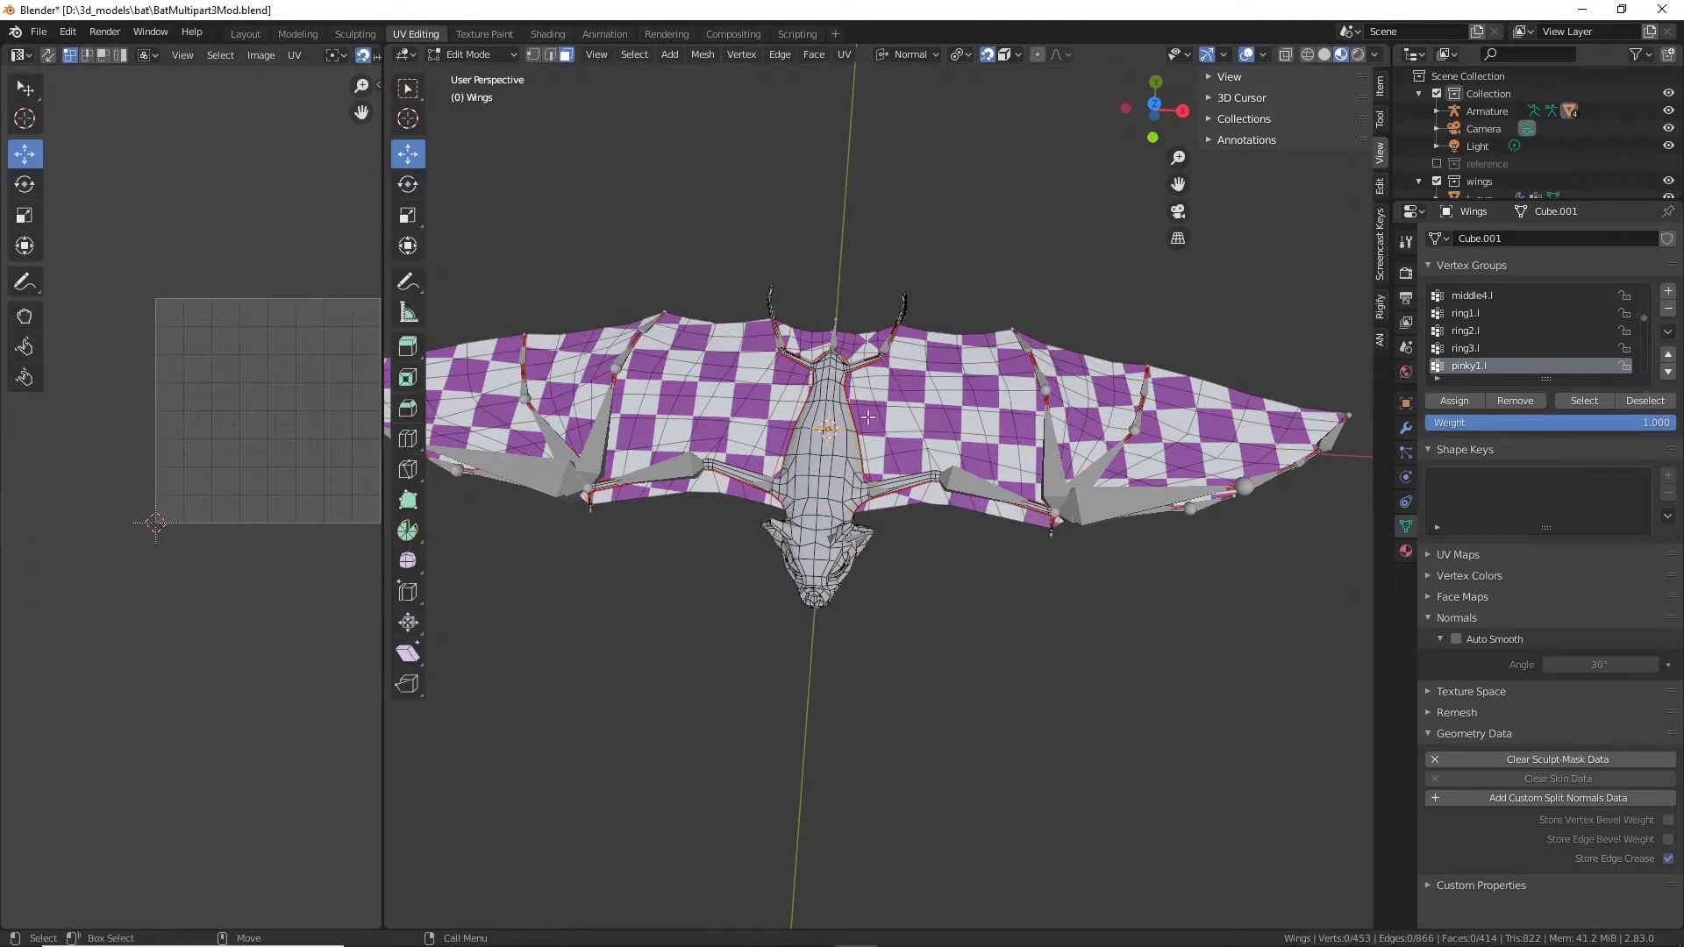
click(533, 54)
key(ctrl+l)
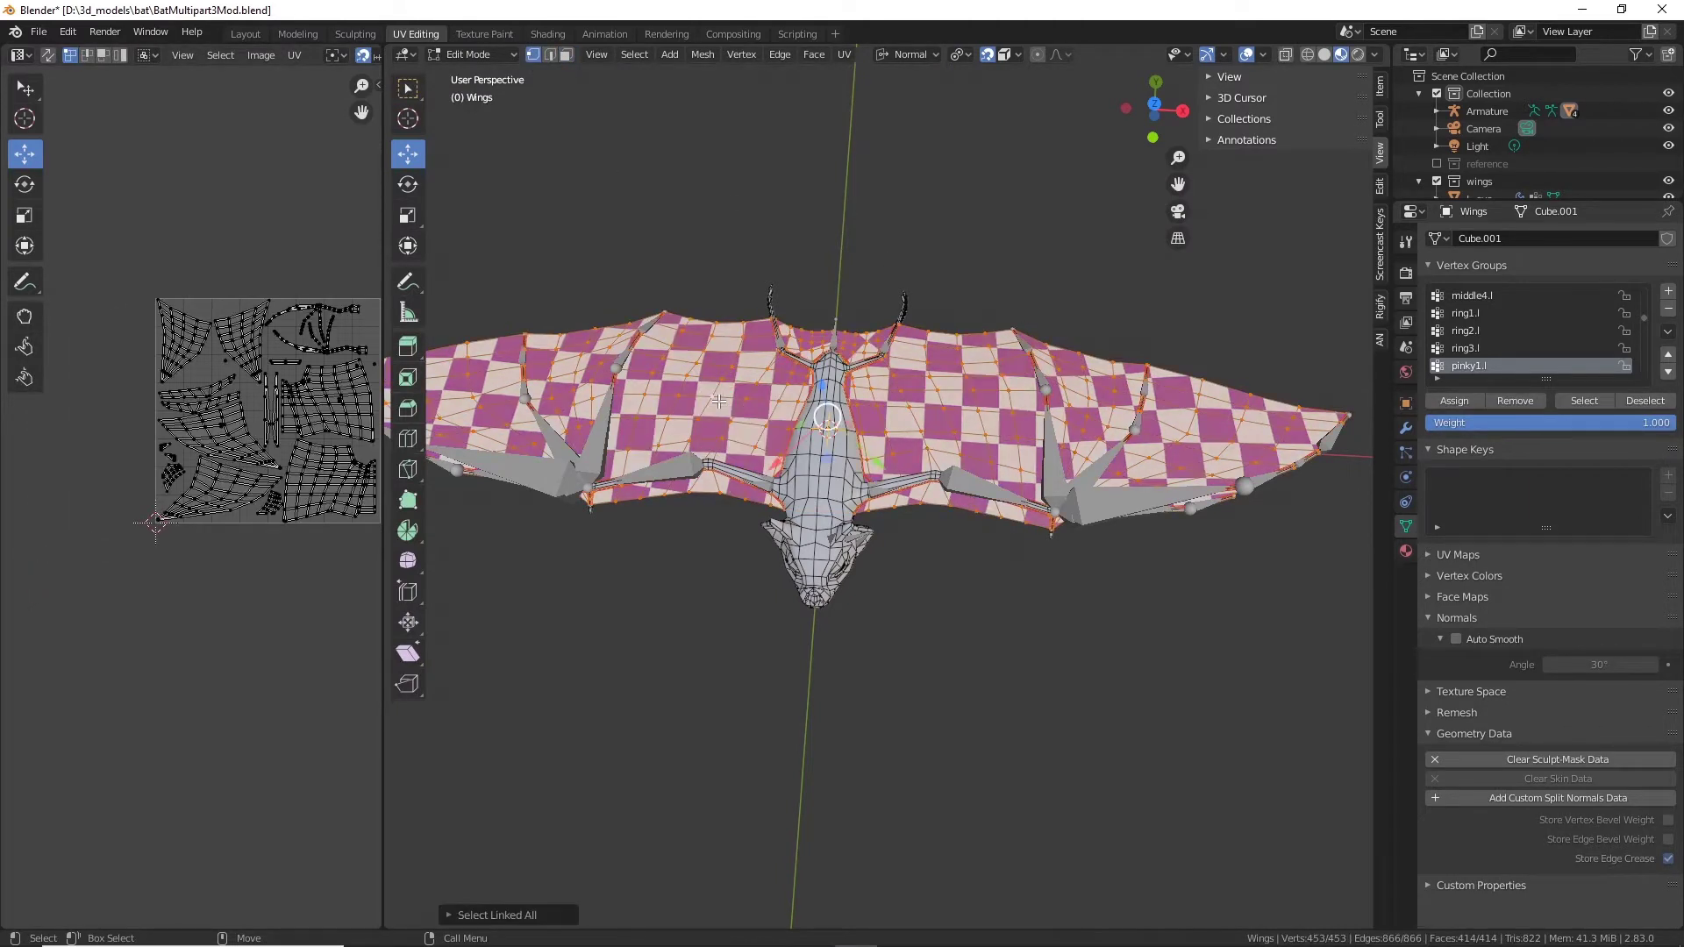
scroll(233, 438, up, 4)
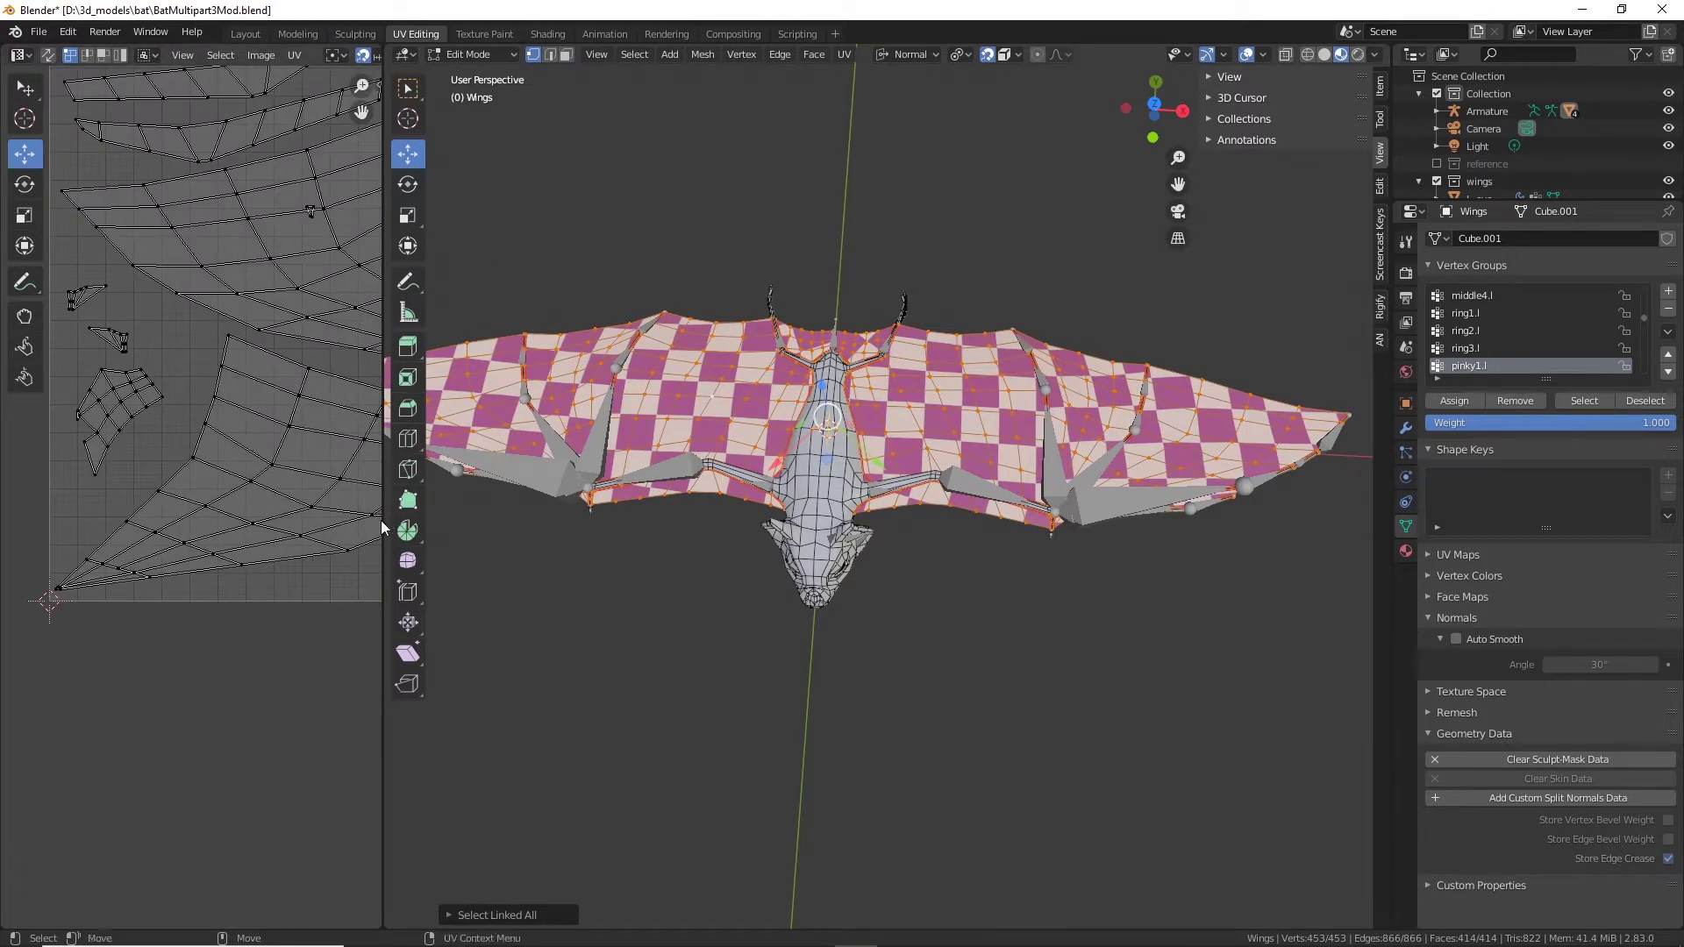
drag(384, 501, 821, 500)
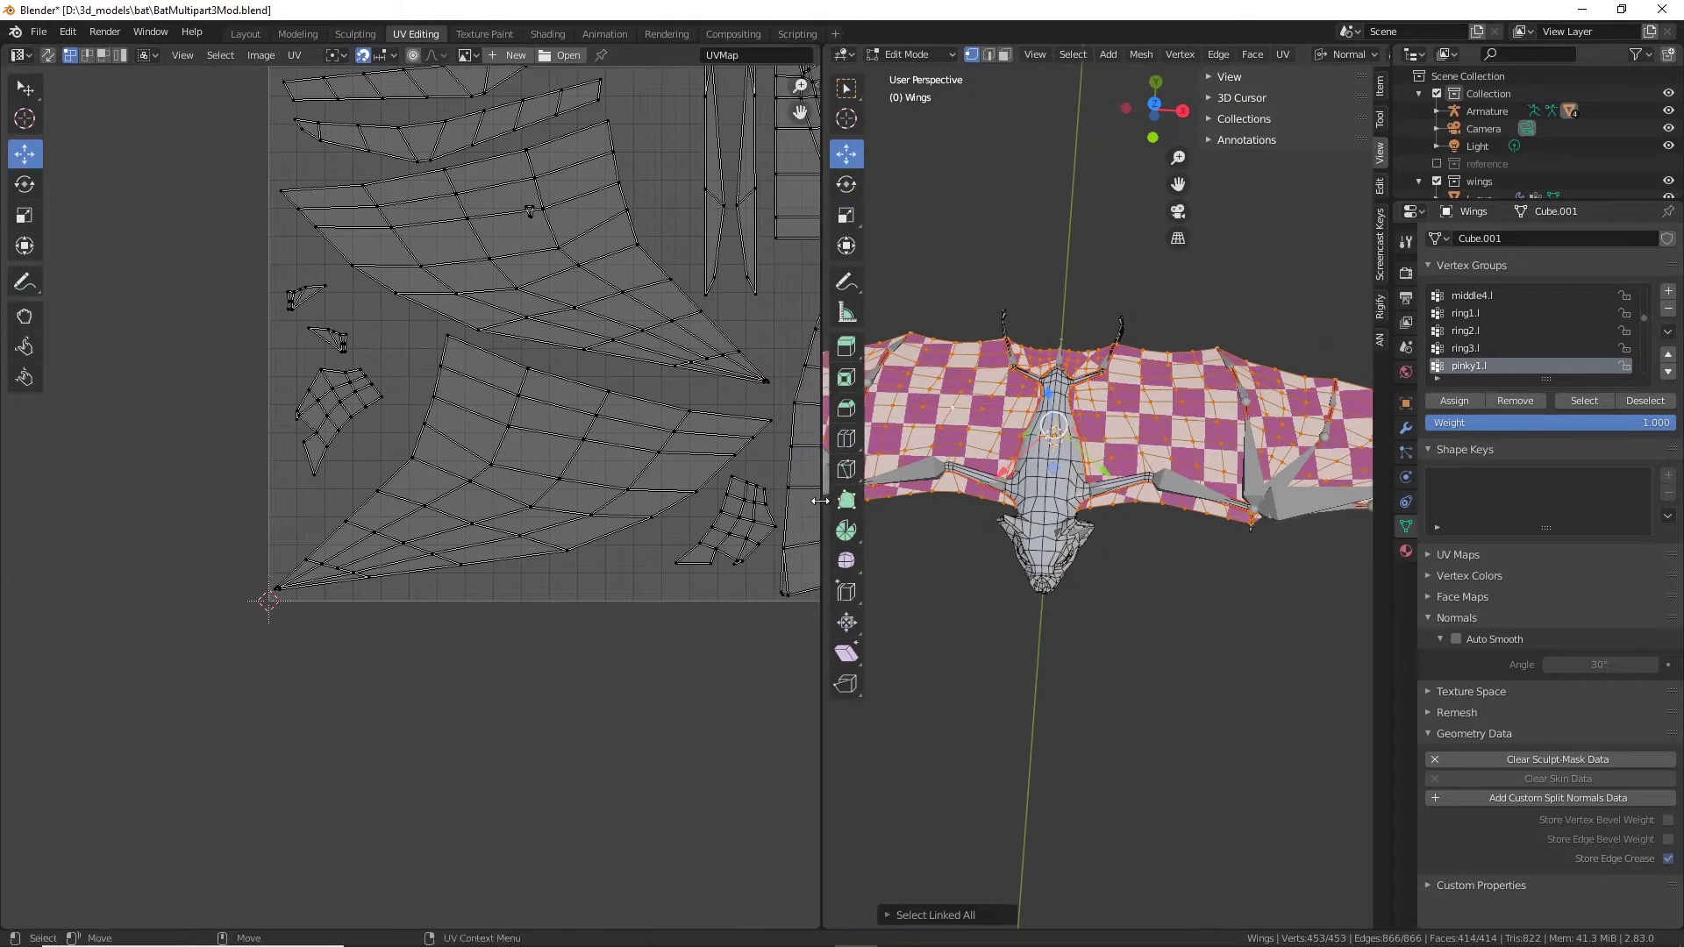
Step: Inspect the small UV island overlapping a large wing island and select its corner vertex
scroll(495, 633, up, 5)
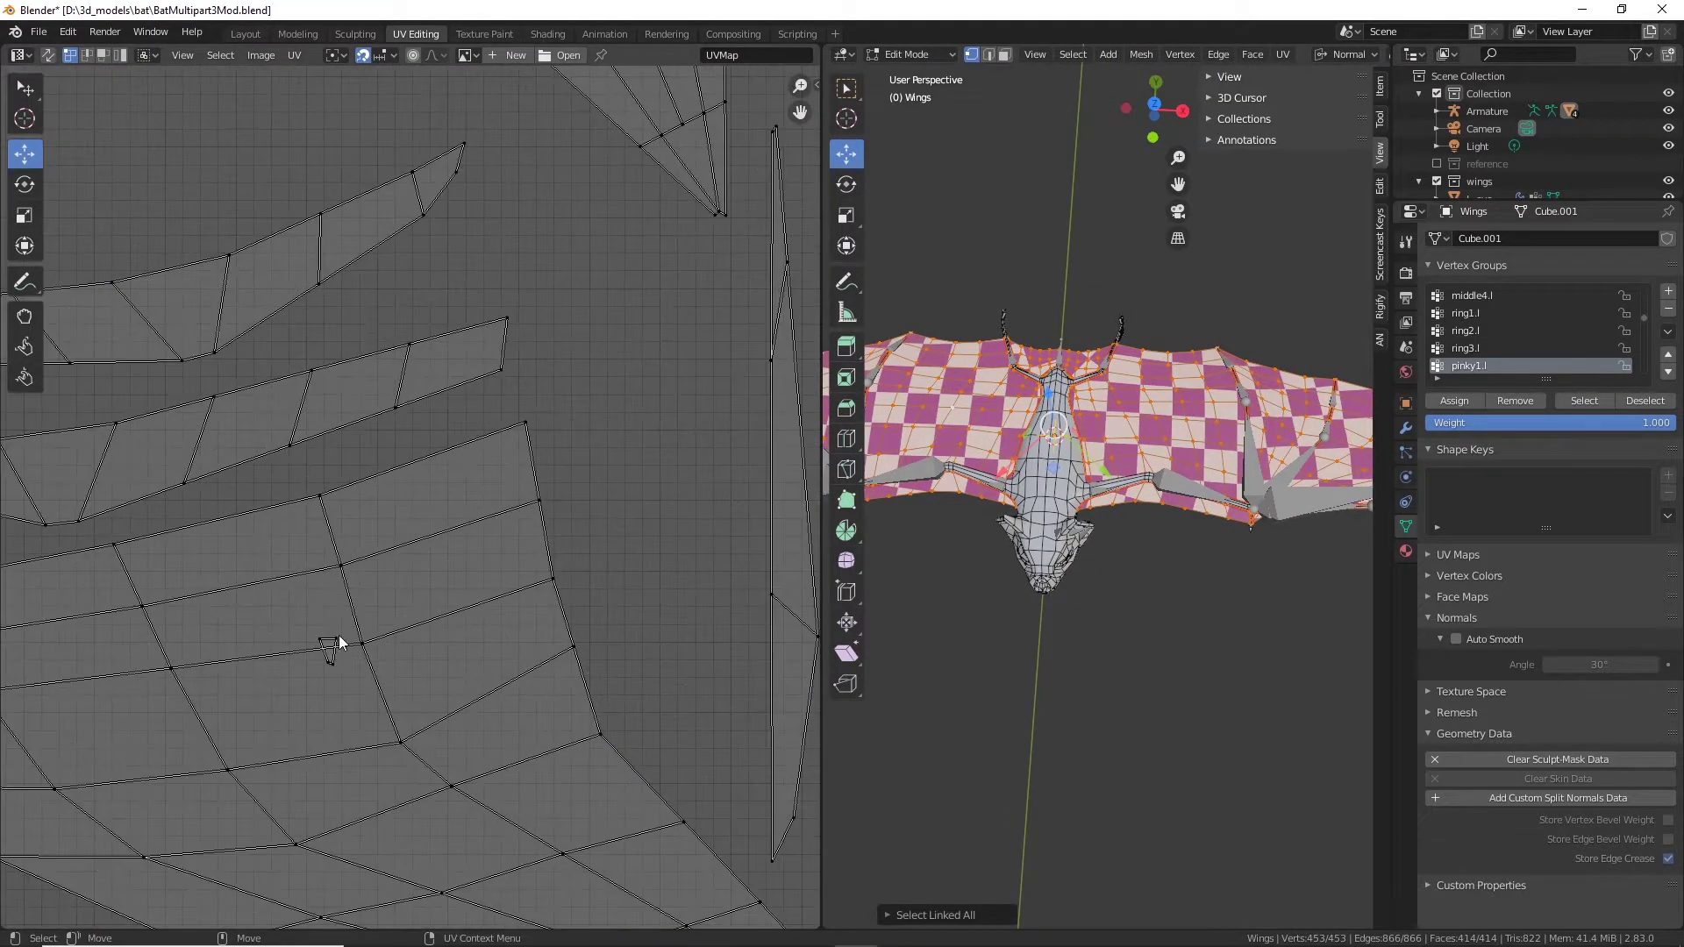
drag(320, 640, 323, 669)
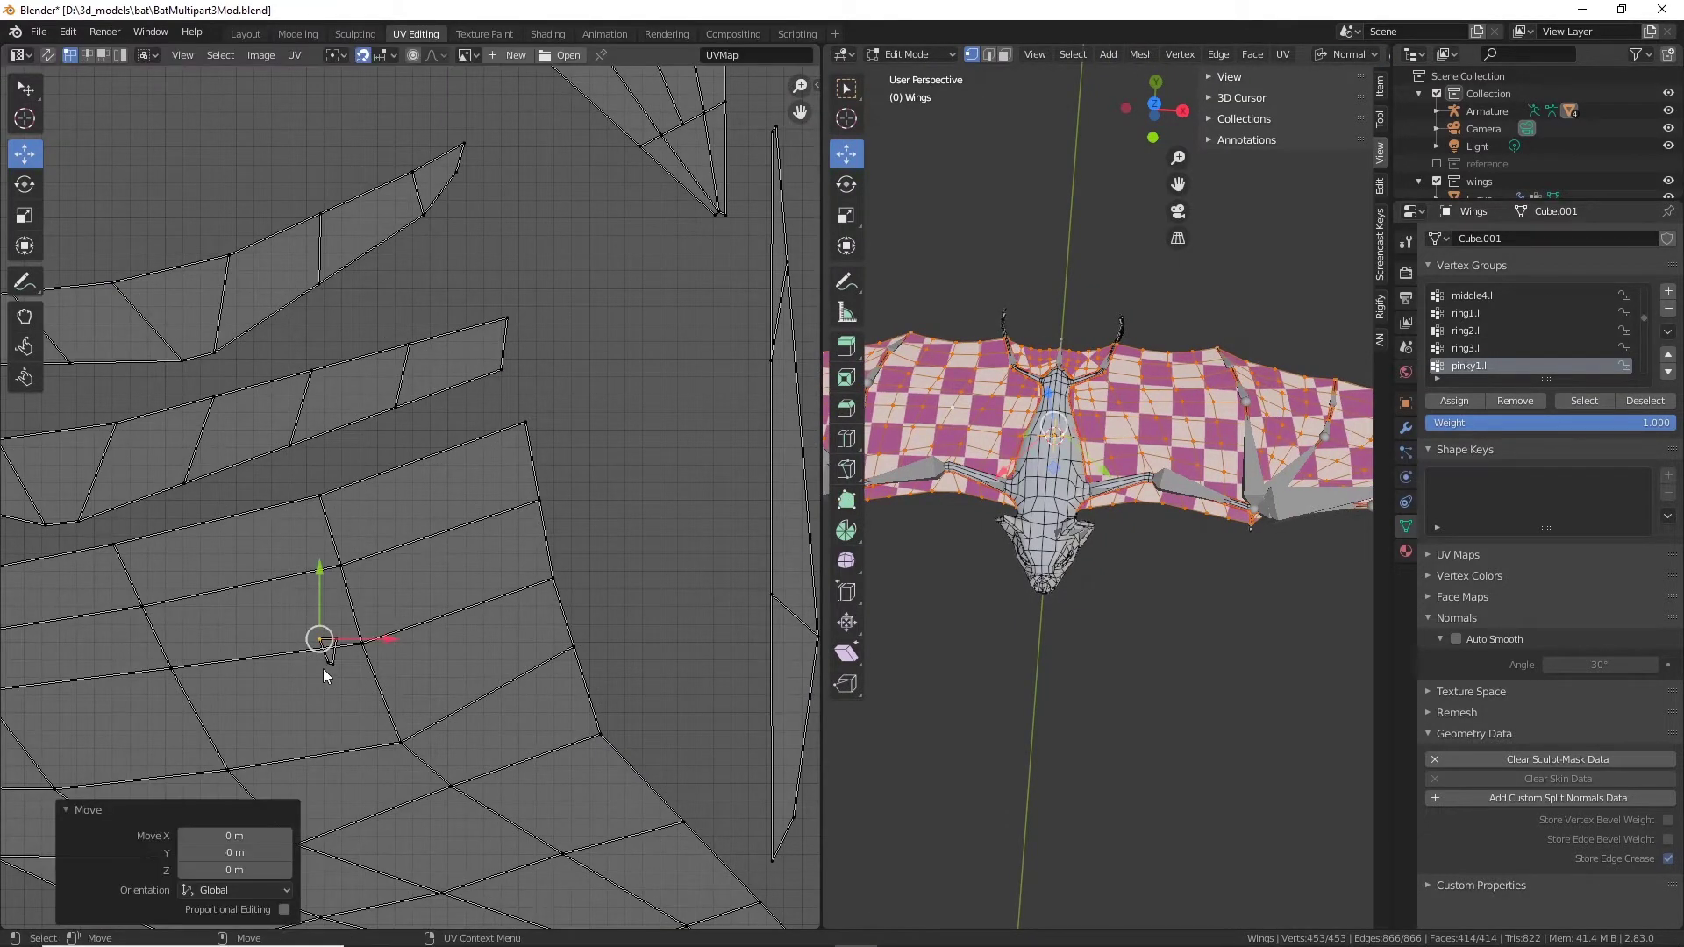
scroll(442, 677, down, 5)
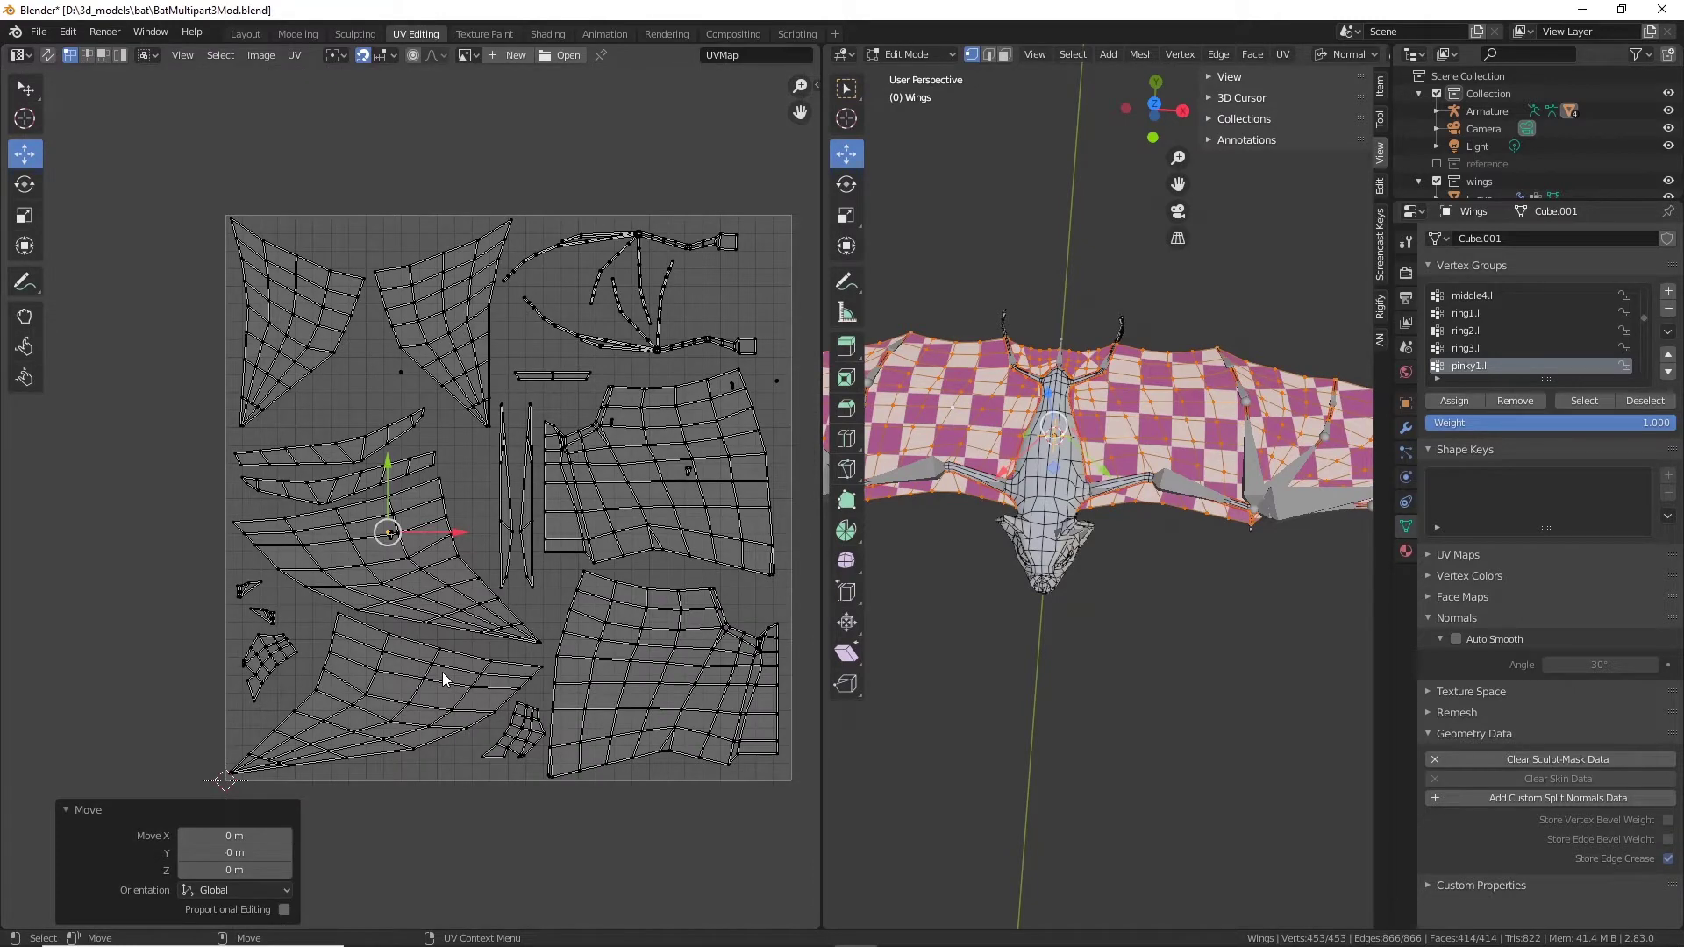
Step: Examine the checker texture and the finger geometry on the wing at close range
middle_drag(930, 614, 920, 577)
scroll(920, 577, up, 5)
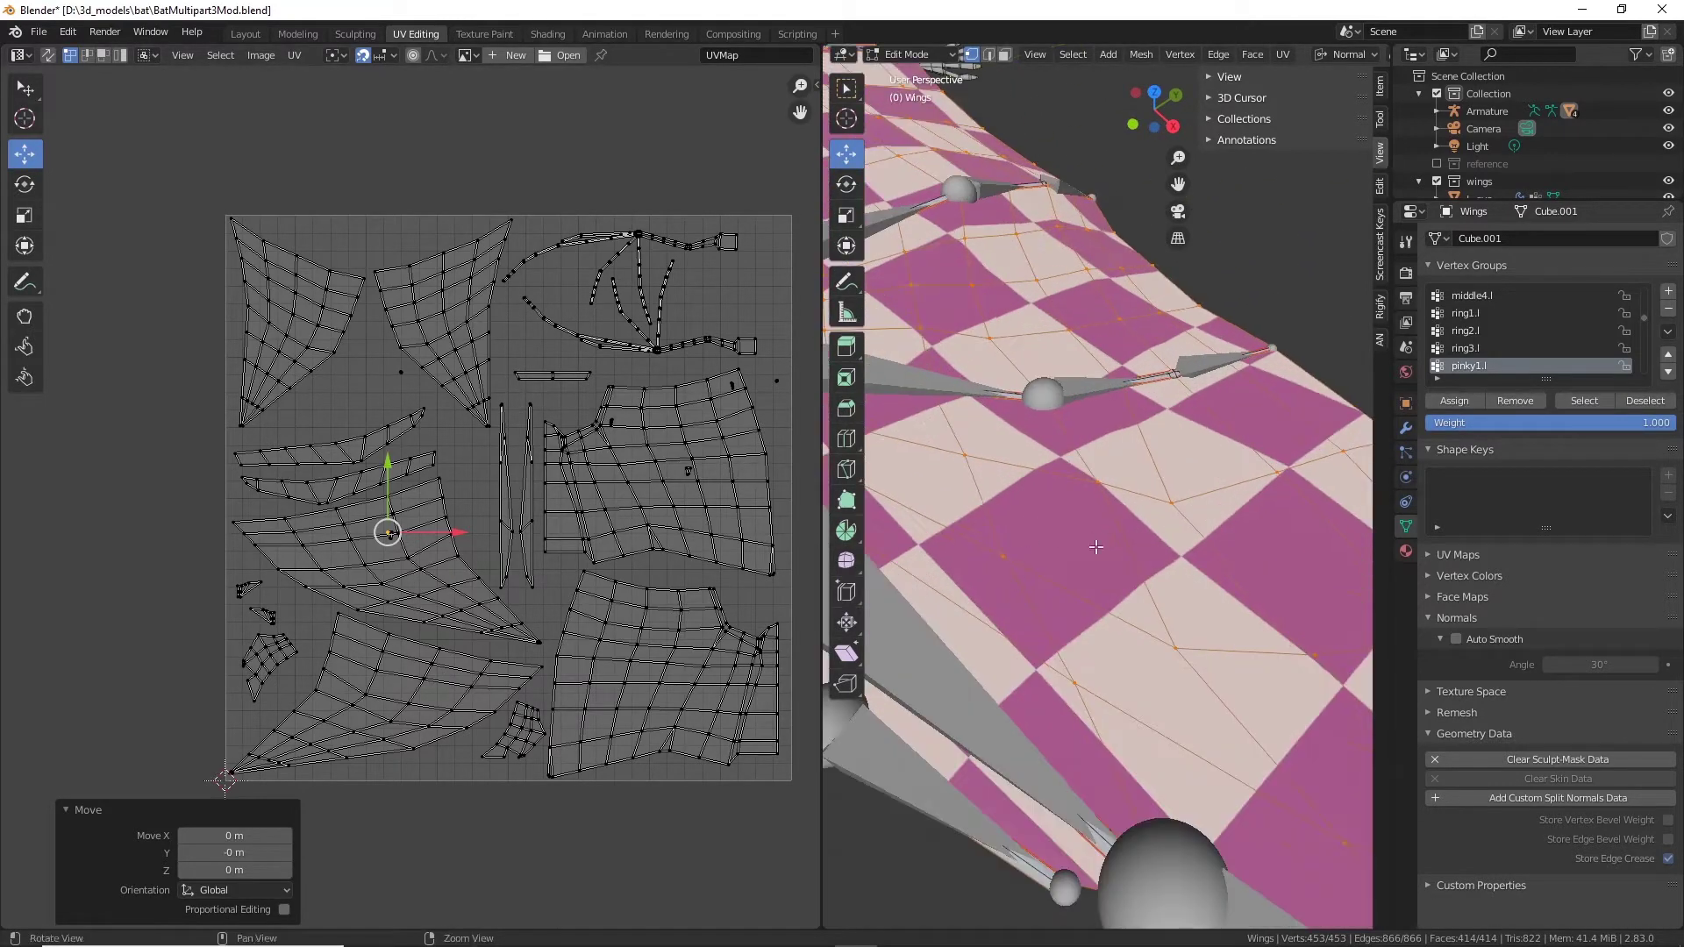
middle_drag(1087, 549, 1145, 417)
scroll(1145, 417, up, 2)
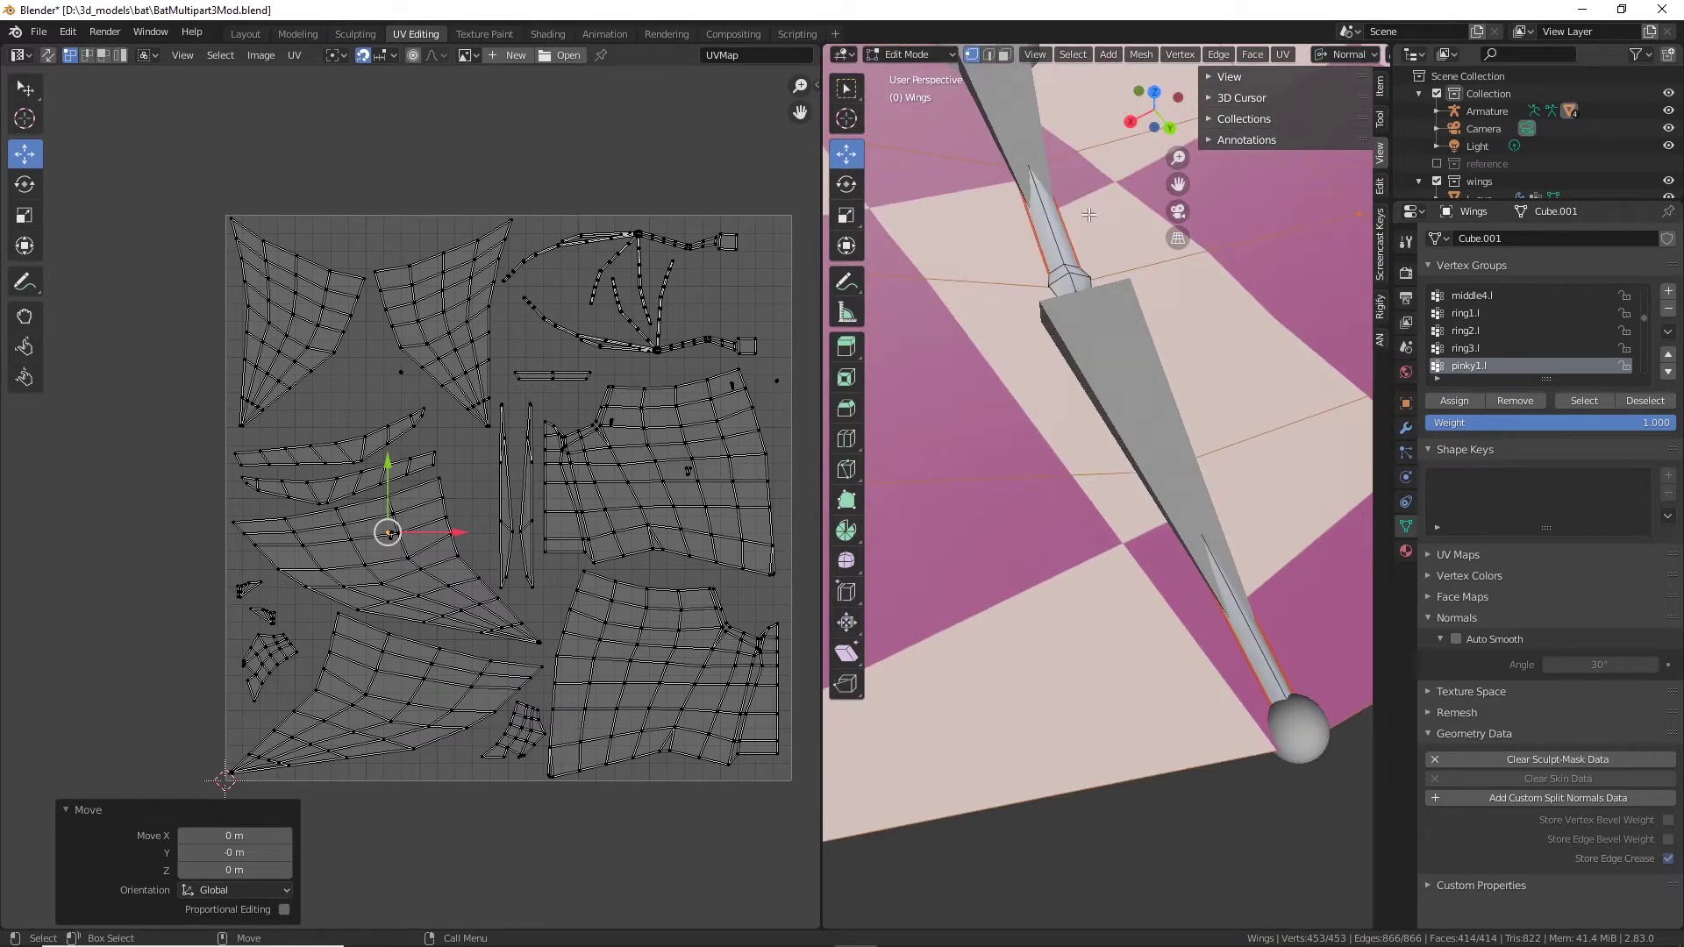
middle_drag(1089, 215, 1034, 326)
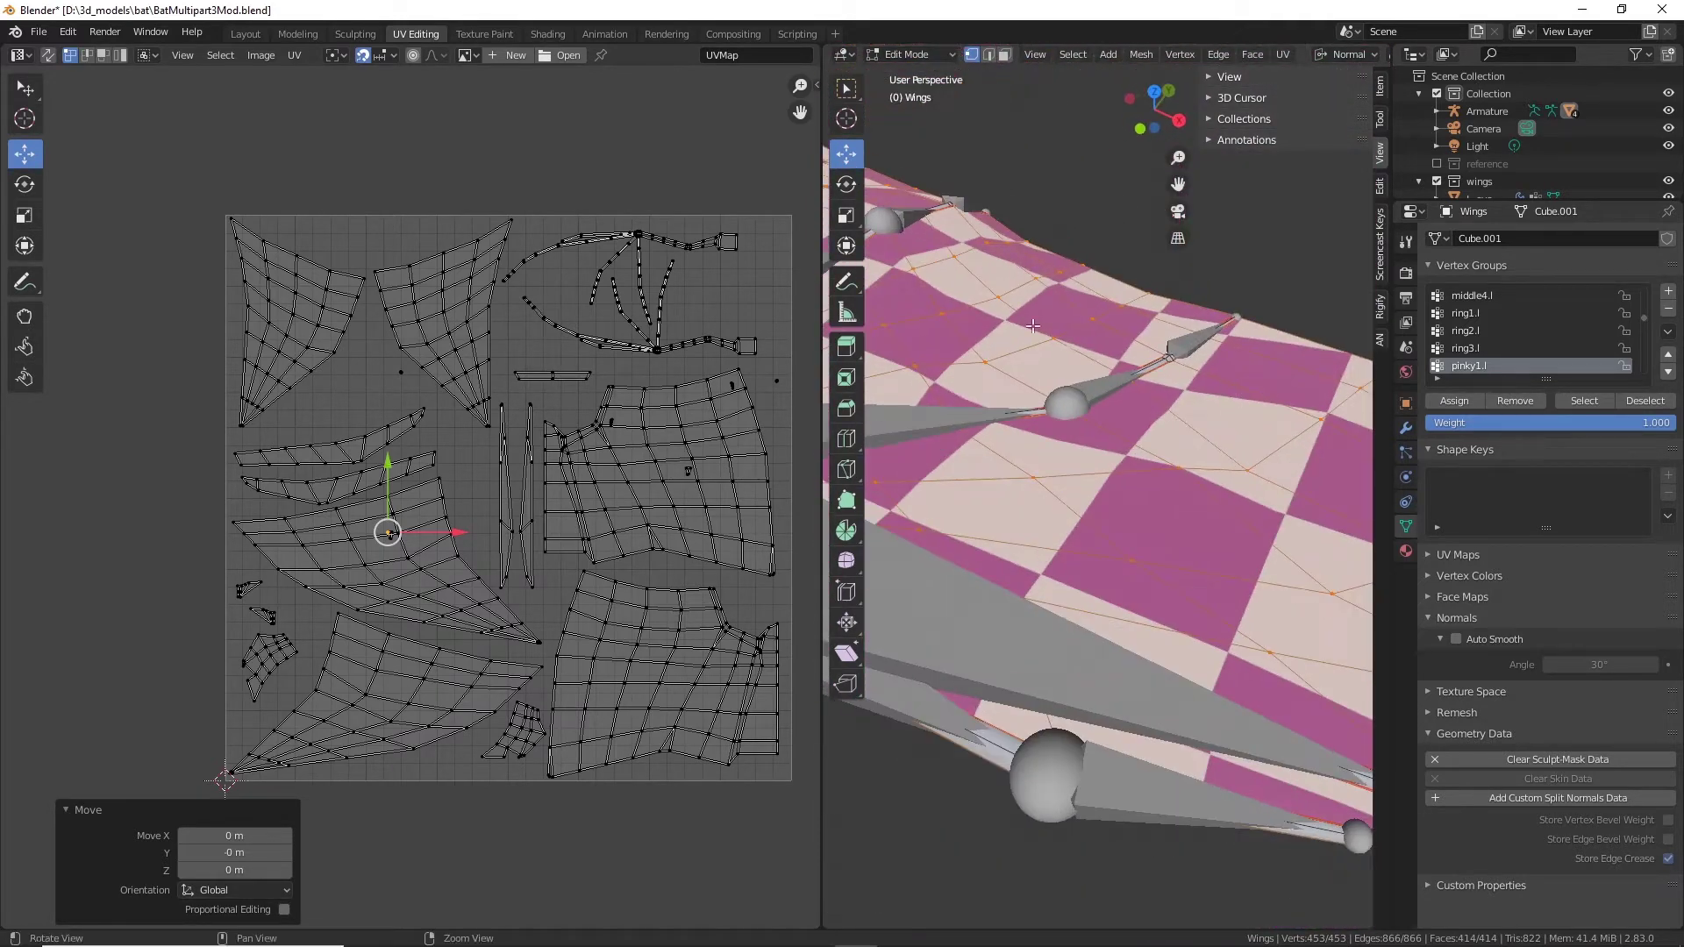
Step: Examine the thin strips and finger islands in the wing UV layout, ending with the whole layout in view
scroll(1033, 326, down, 8)
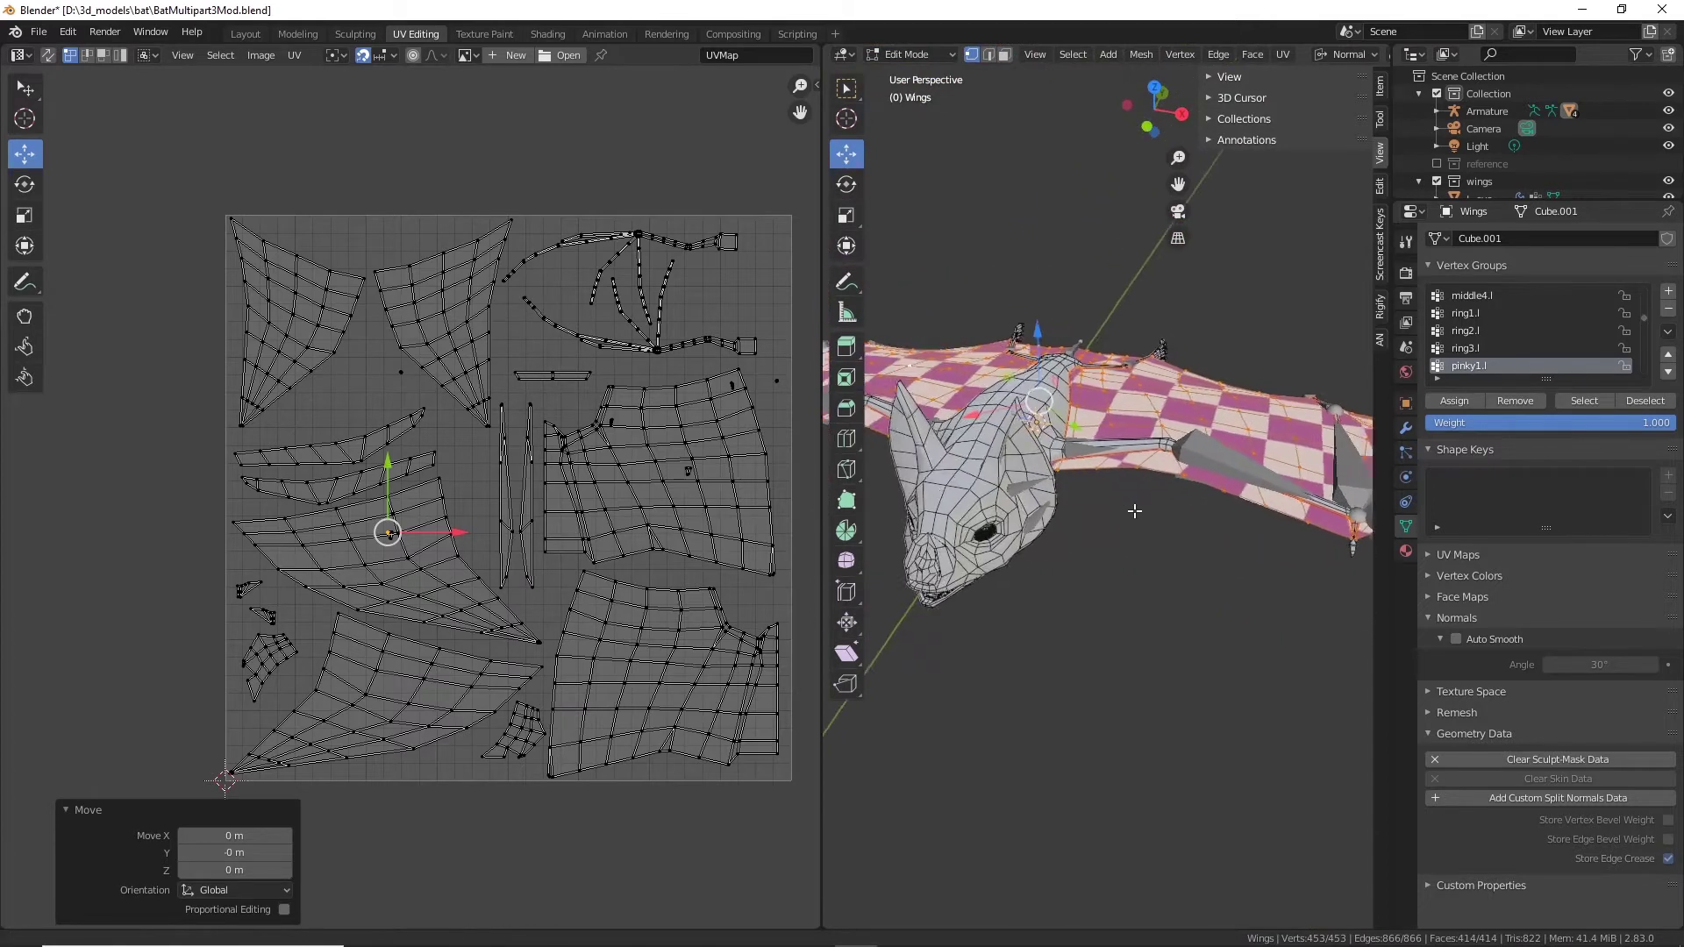
shift+middle_drag(1135, 511, 1145, 512)
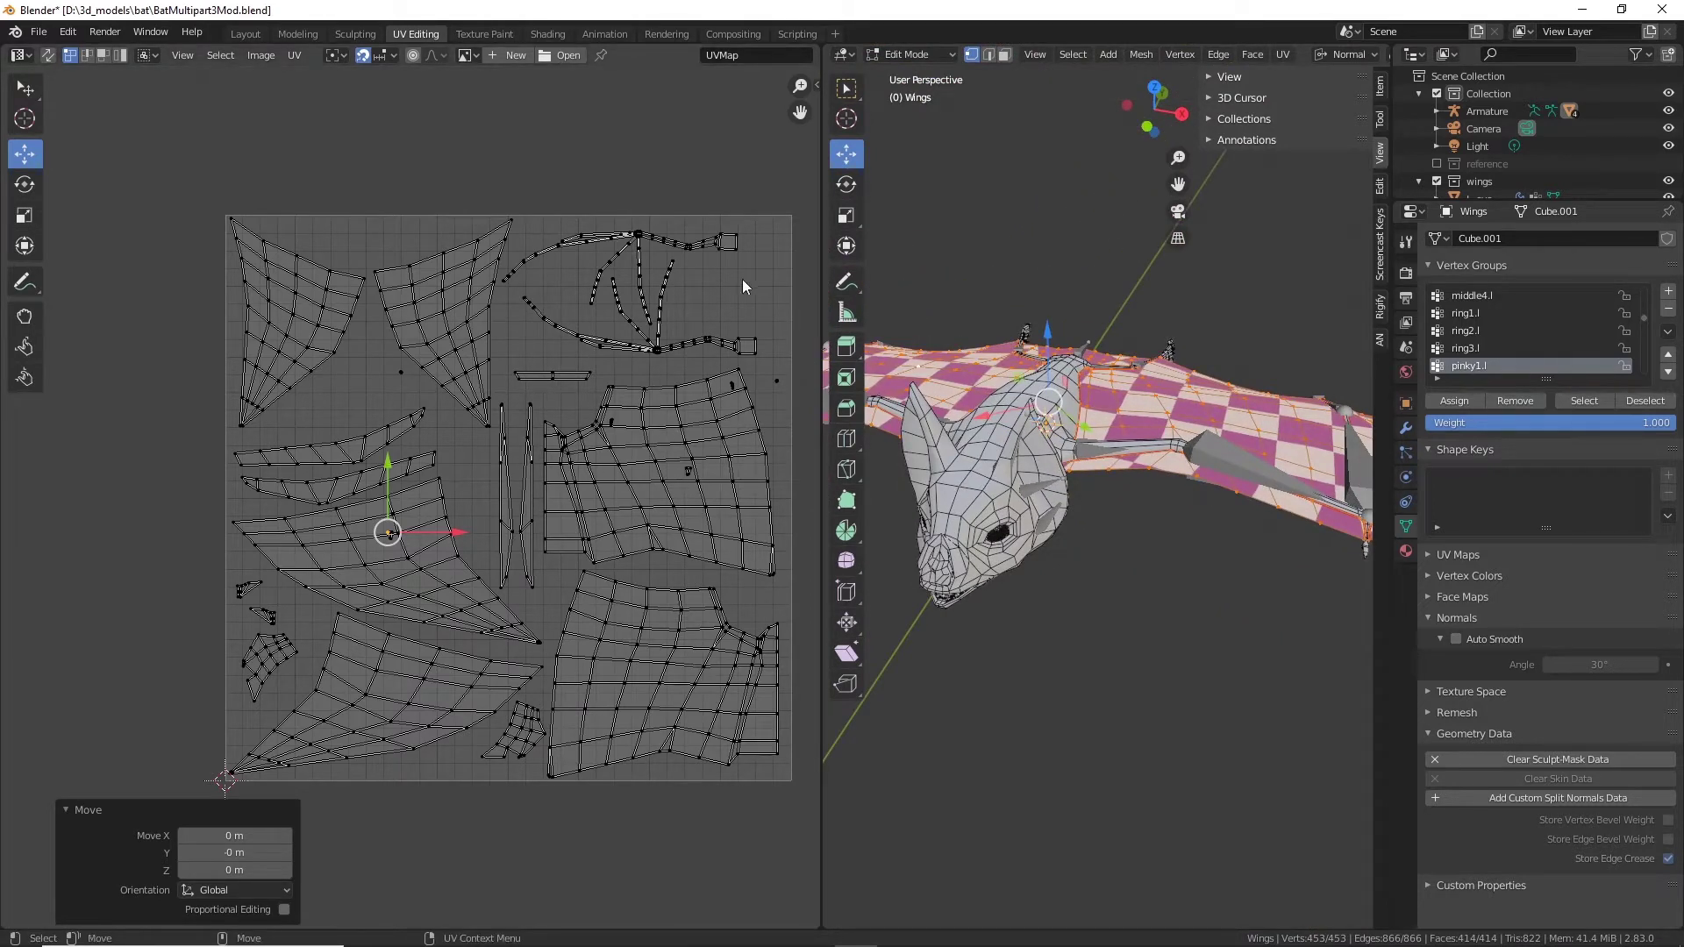
scroll(679, 312, up, 6)
middle_drag(679, 312, 225, 620)
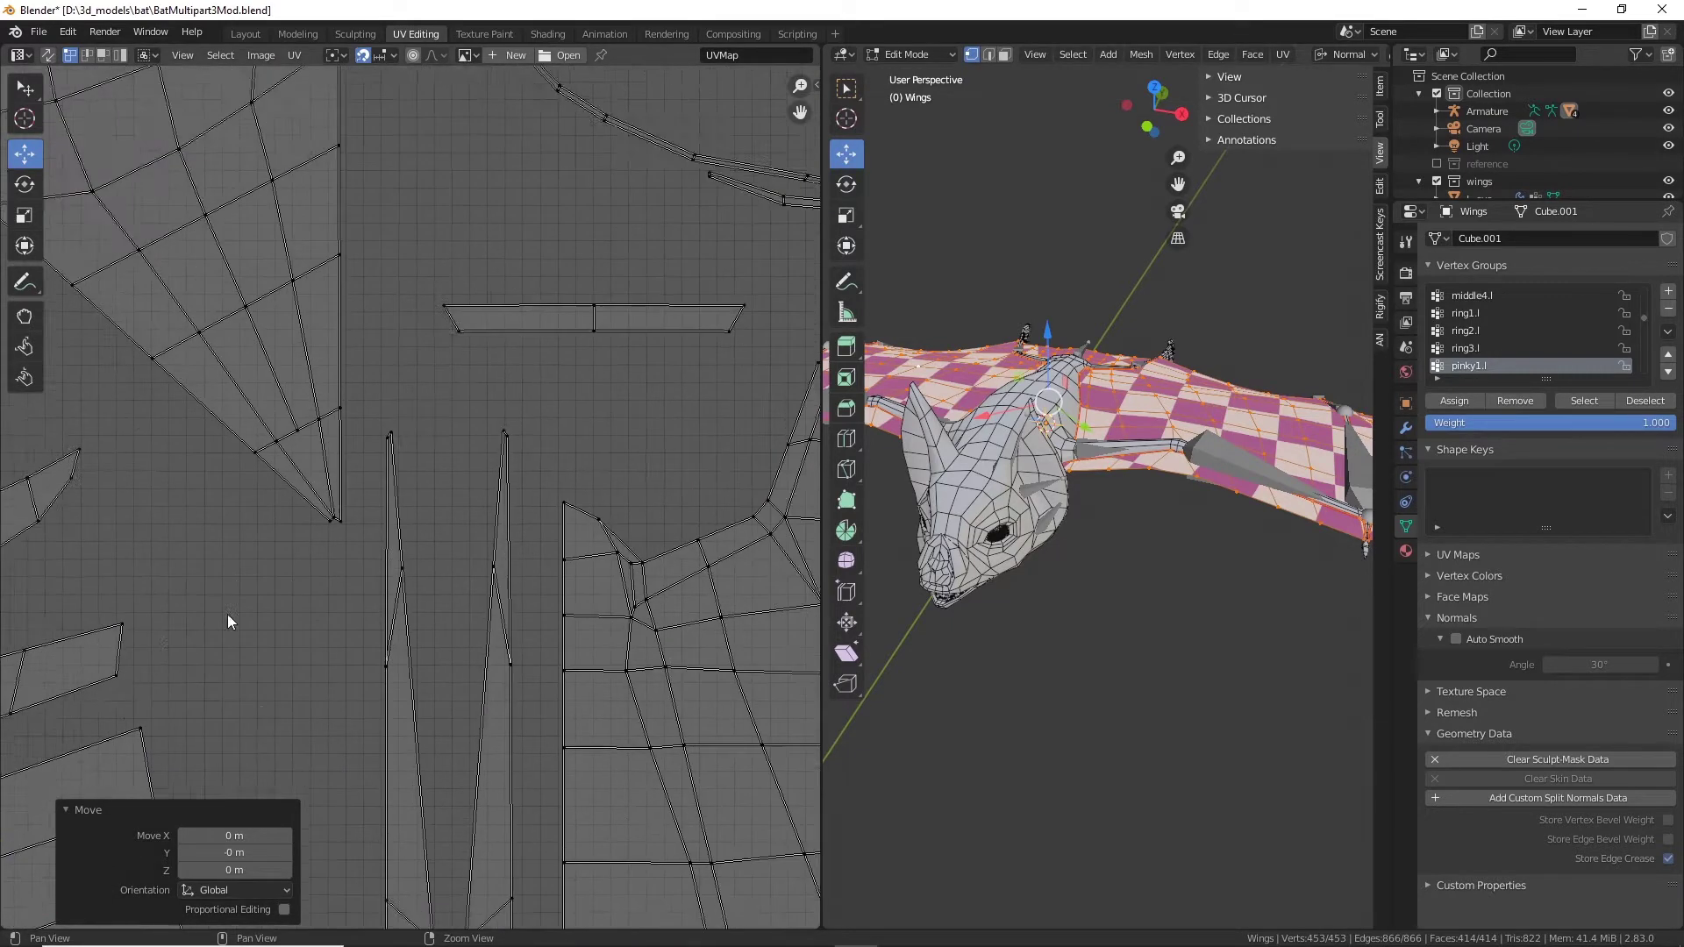
scroll(562, 286, down, 3)
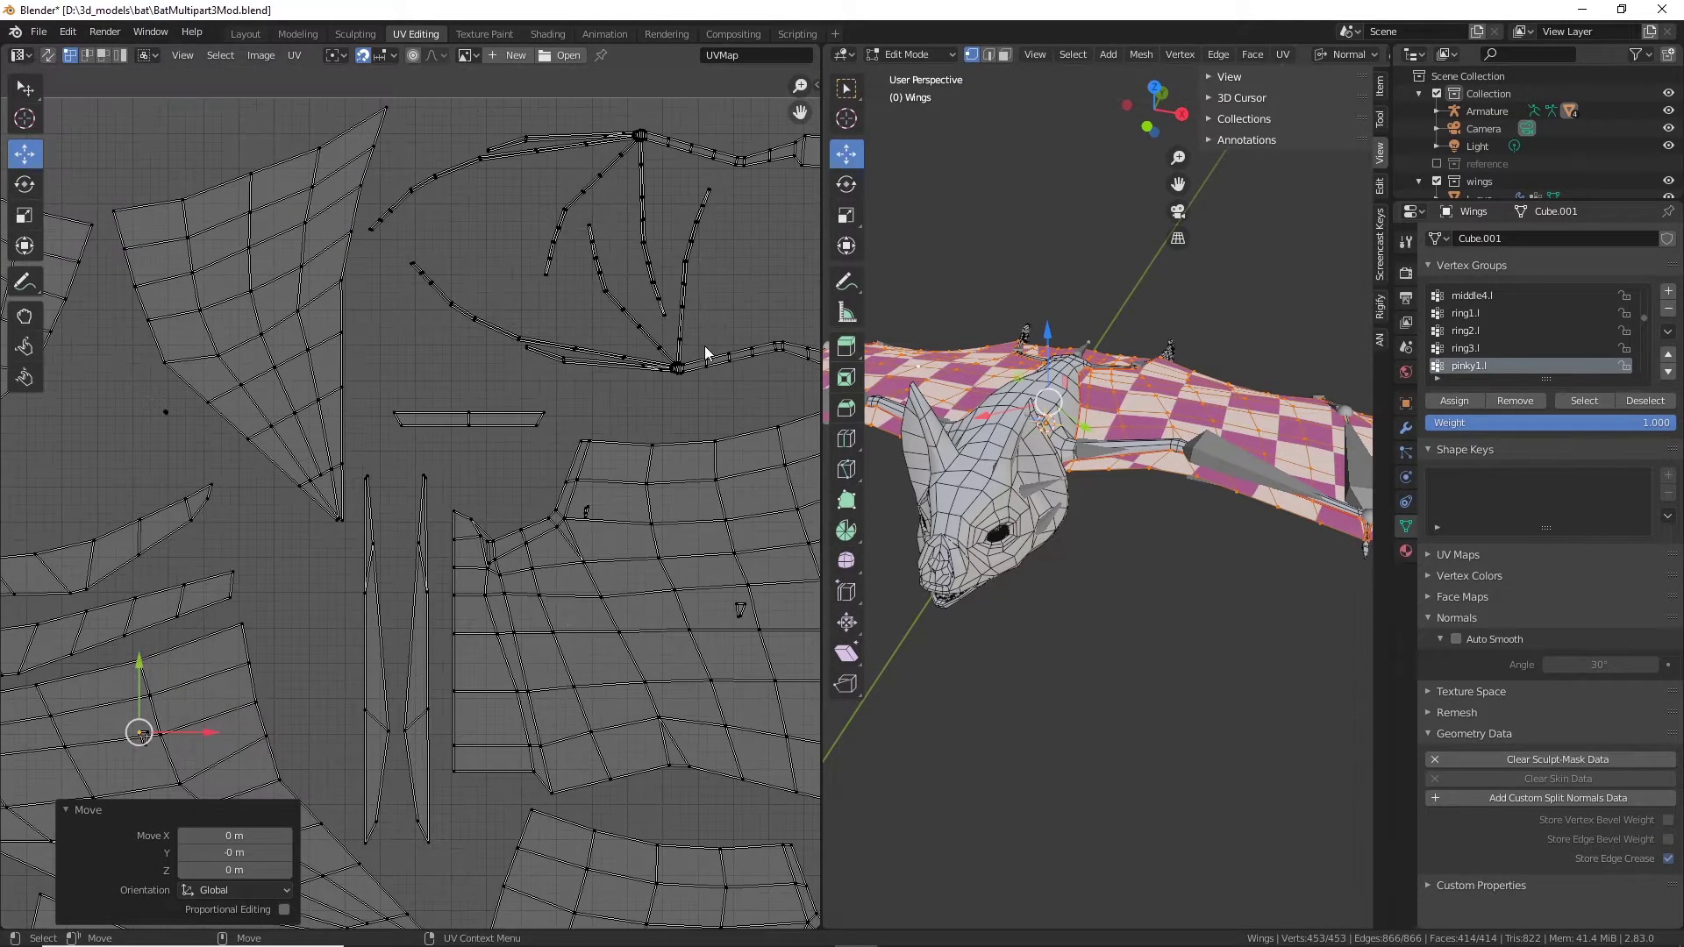
key(Home)
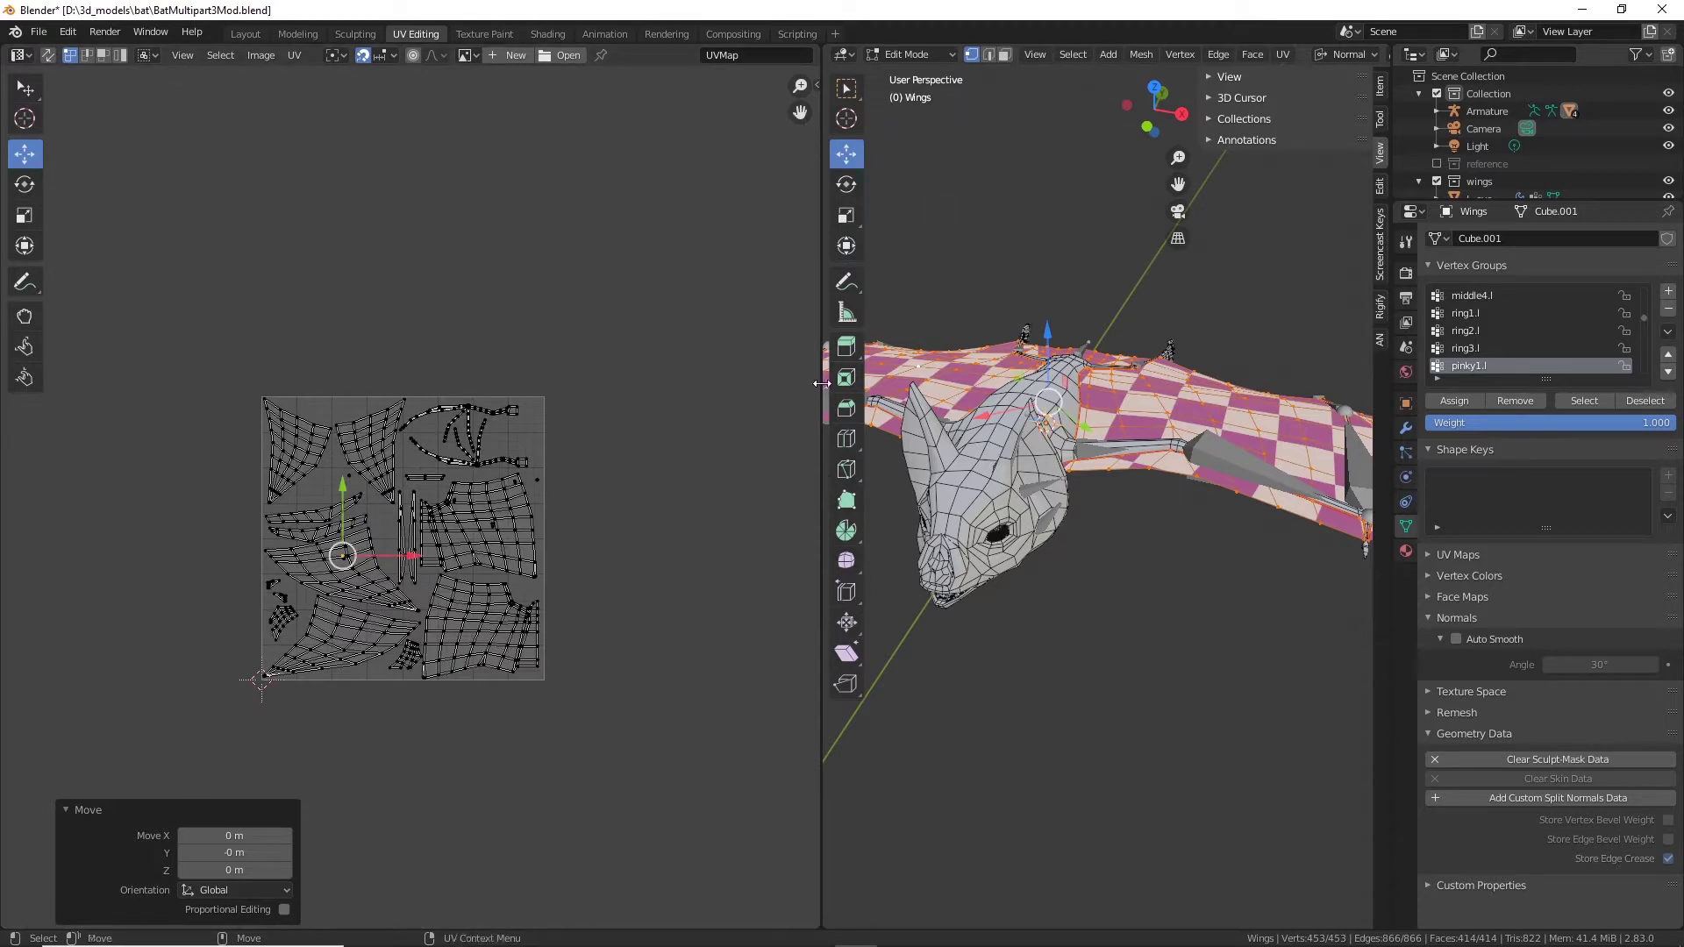
Step: Narrow the UV editor to enlarge the 3D viewport and return to Object Mode
drag(819, 325, 346, 376)
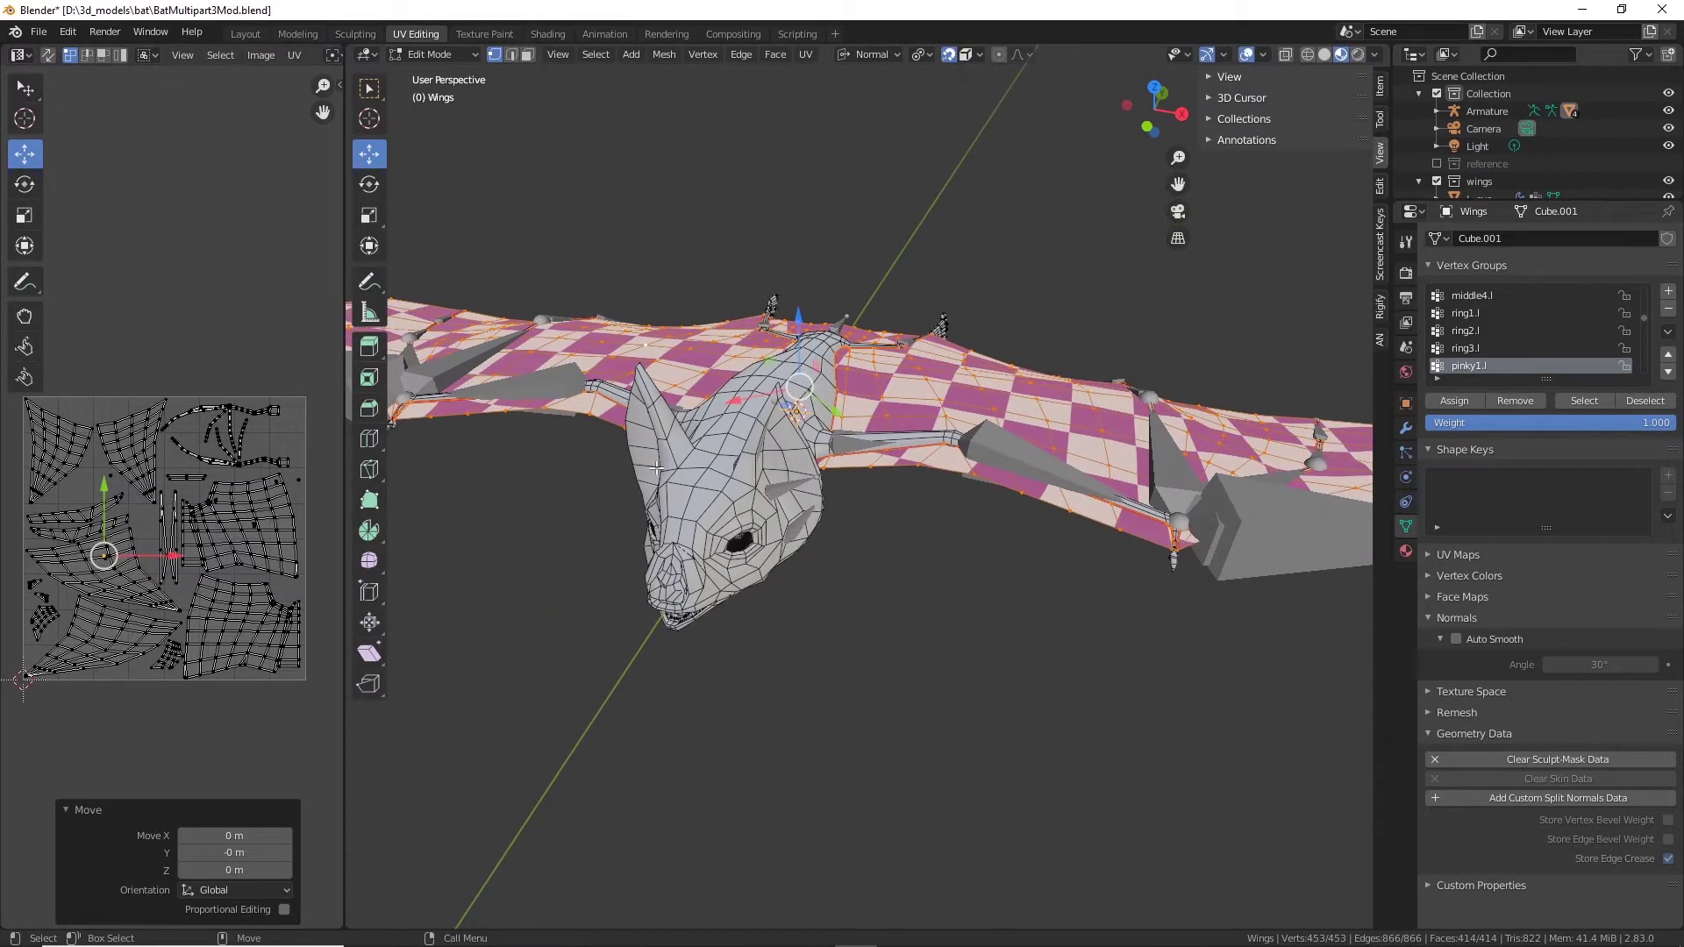
key(Home)
middle_drag(656, 469, 712, 452)
click(434, 55)
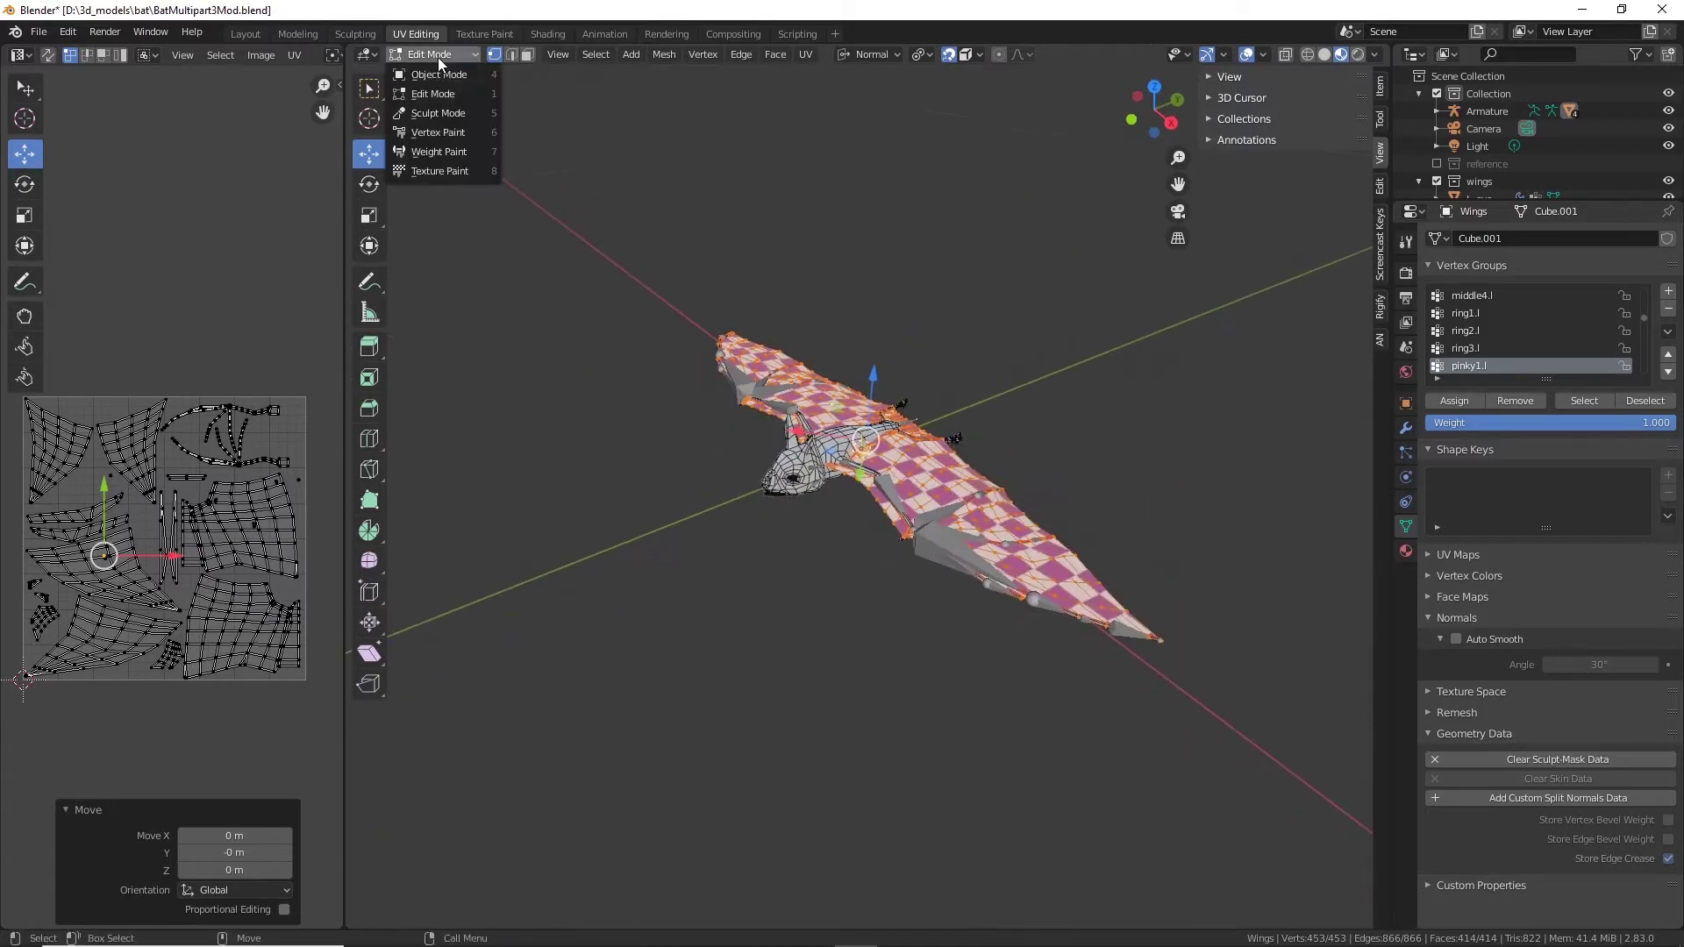
click(439, 74)
Step: Select the BODY and Wings meshes together and enter Edit Mode on both
scroll(812, 522, up, 5)
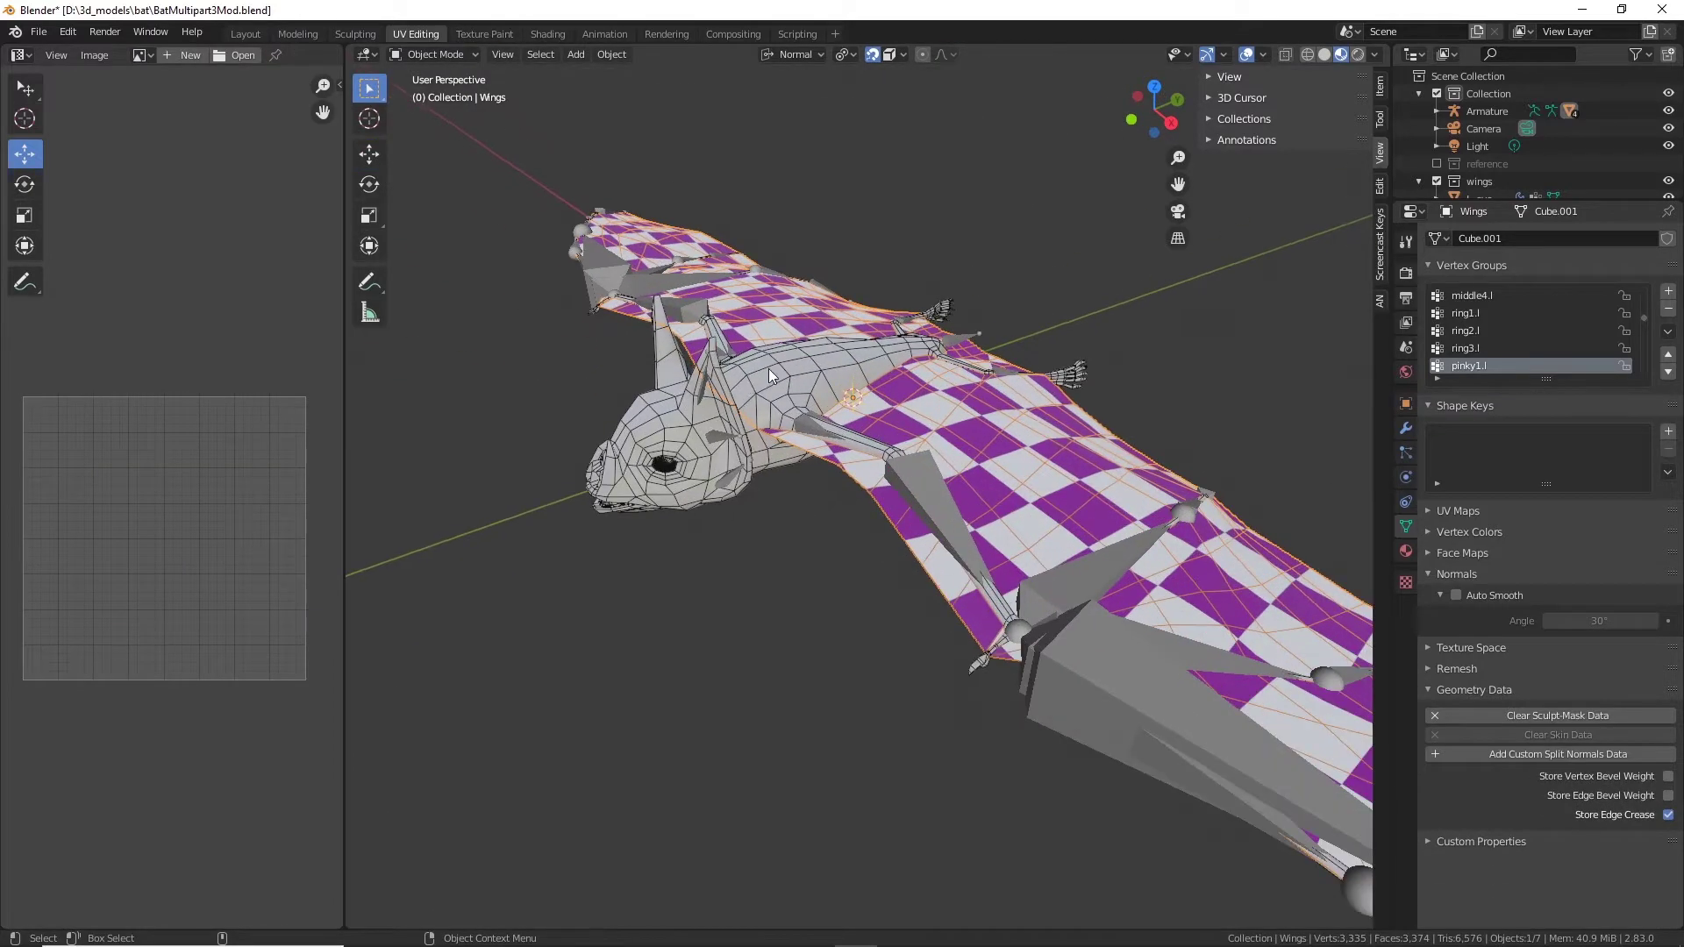
click(821, 413)
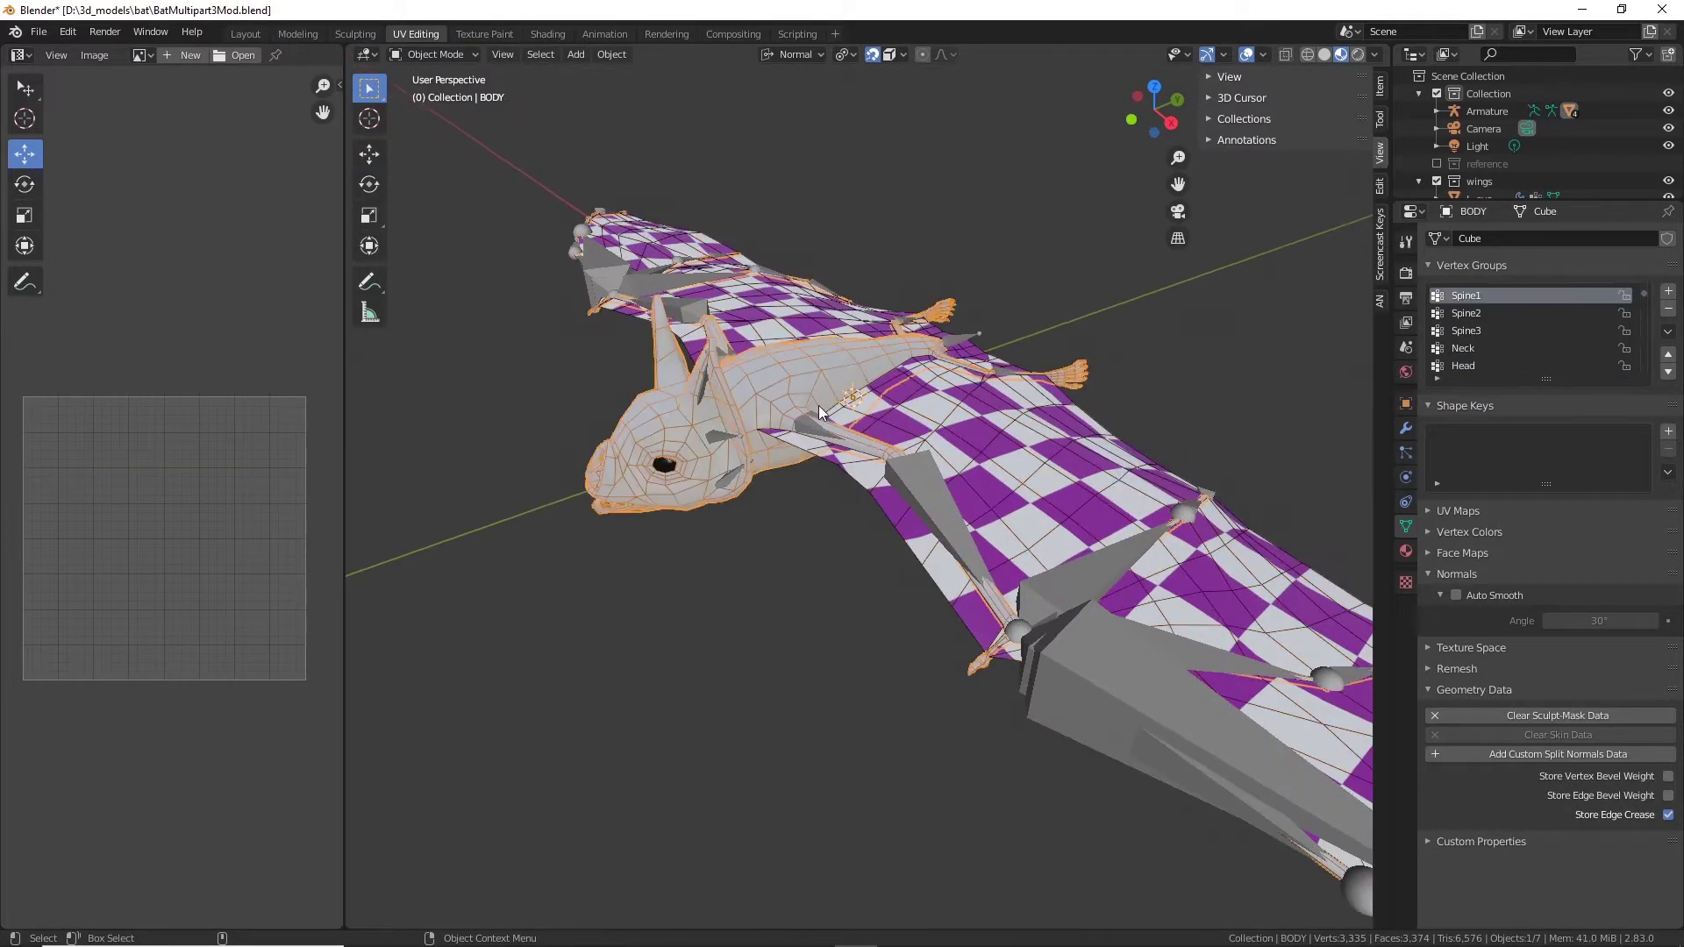
shift+click(1039, 466)
middle_drag(1051, 519, 769, 590)
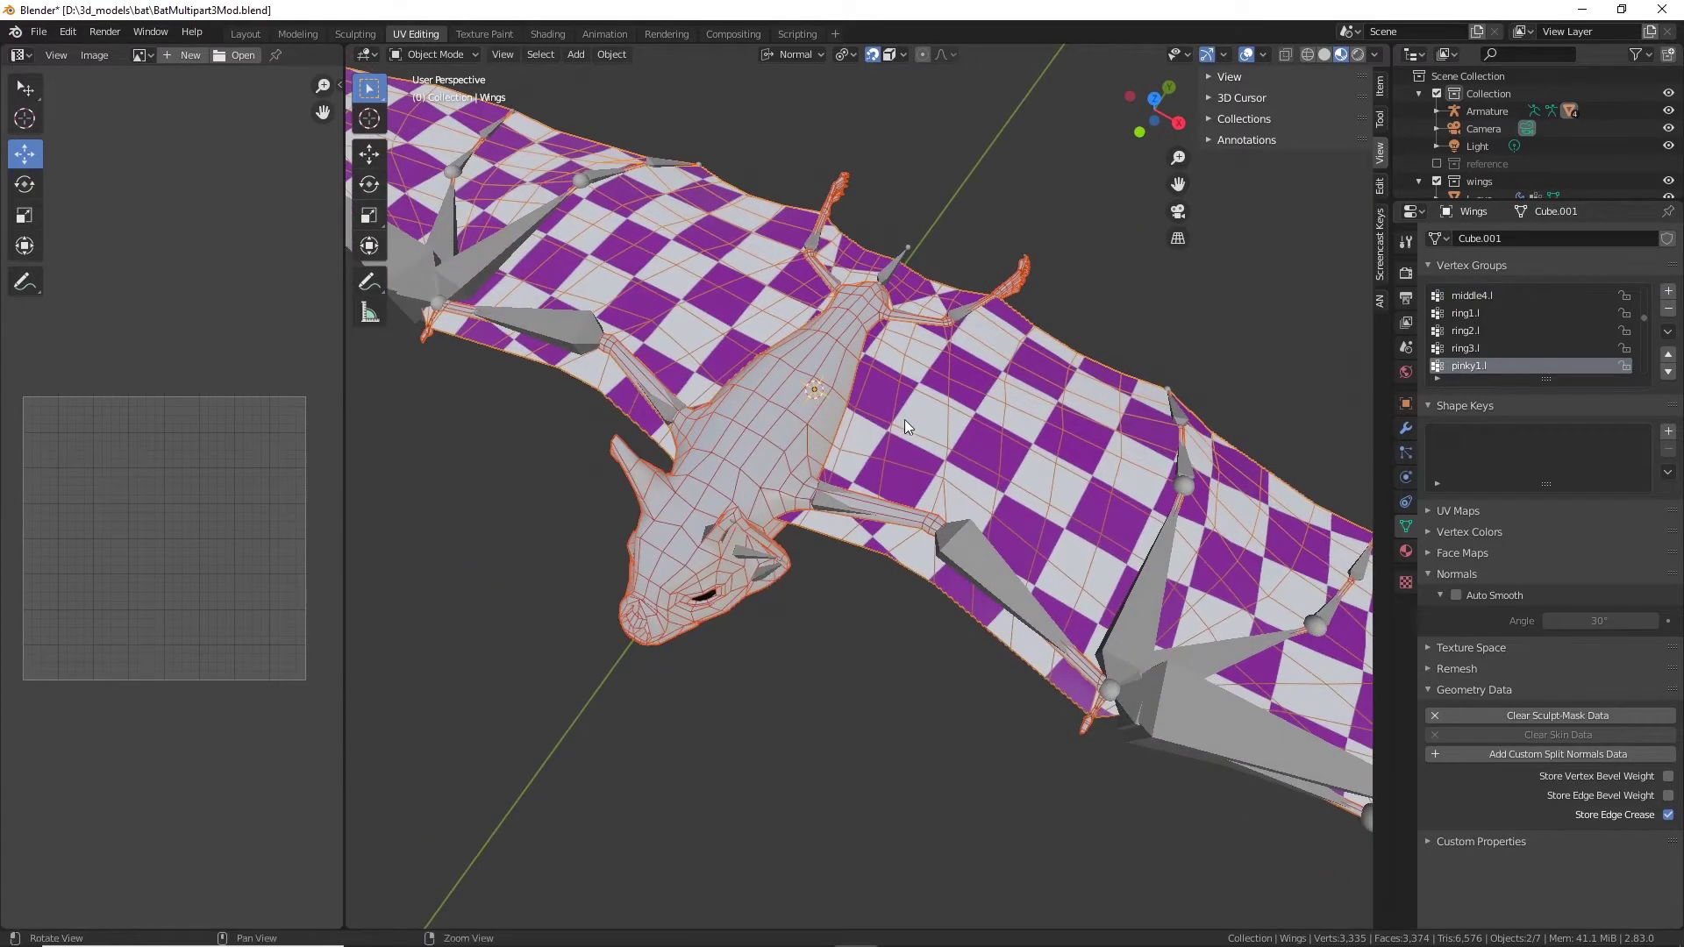
middle_drag(904, 420, 1035, 451)
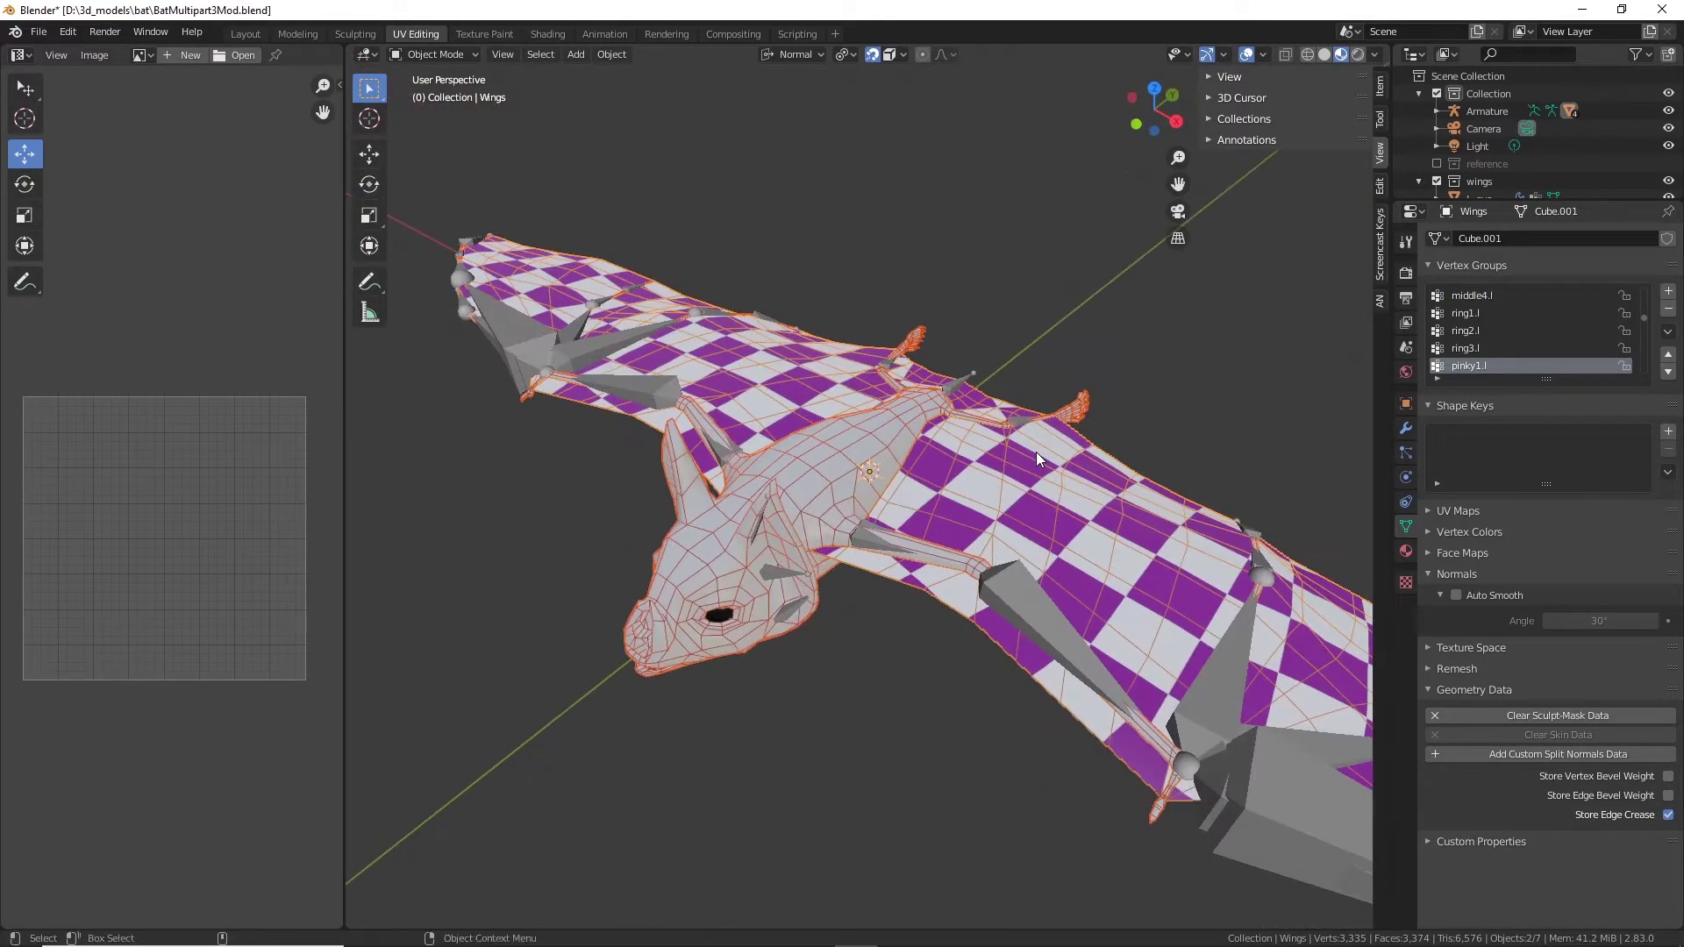
mouse_move(1035, 509)
middle_down()
mouse_move(1044, 549)
mouse_move(1029, 528)
middle_up()
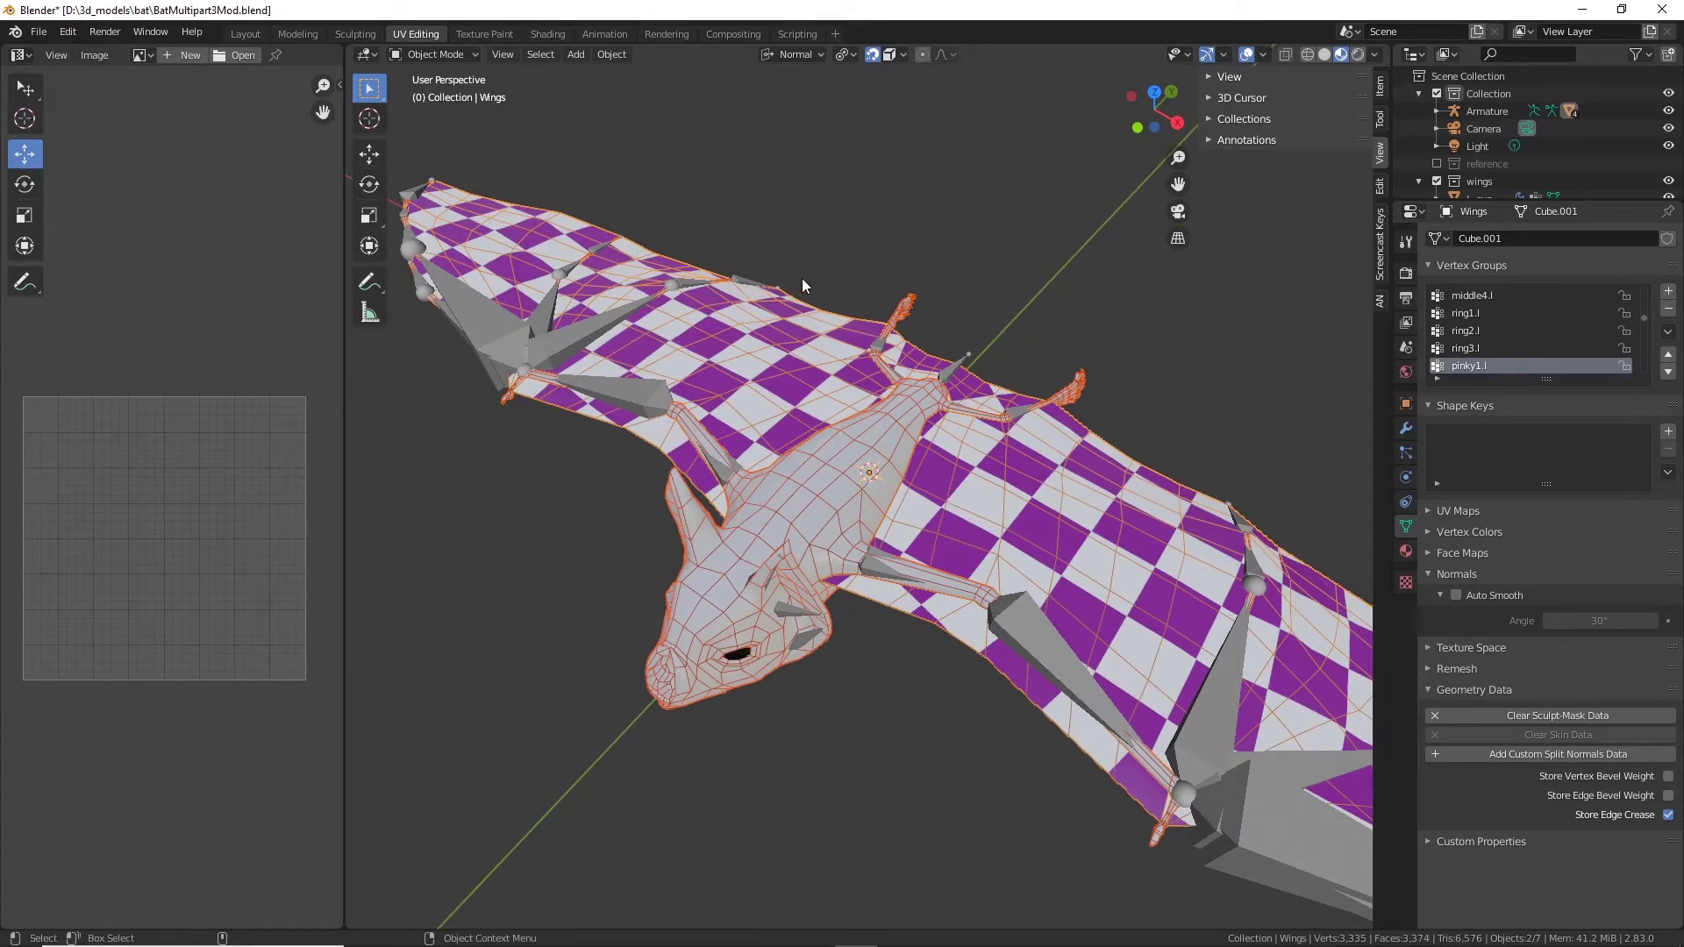
scroll(956, 397, down, 3)
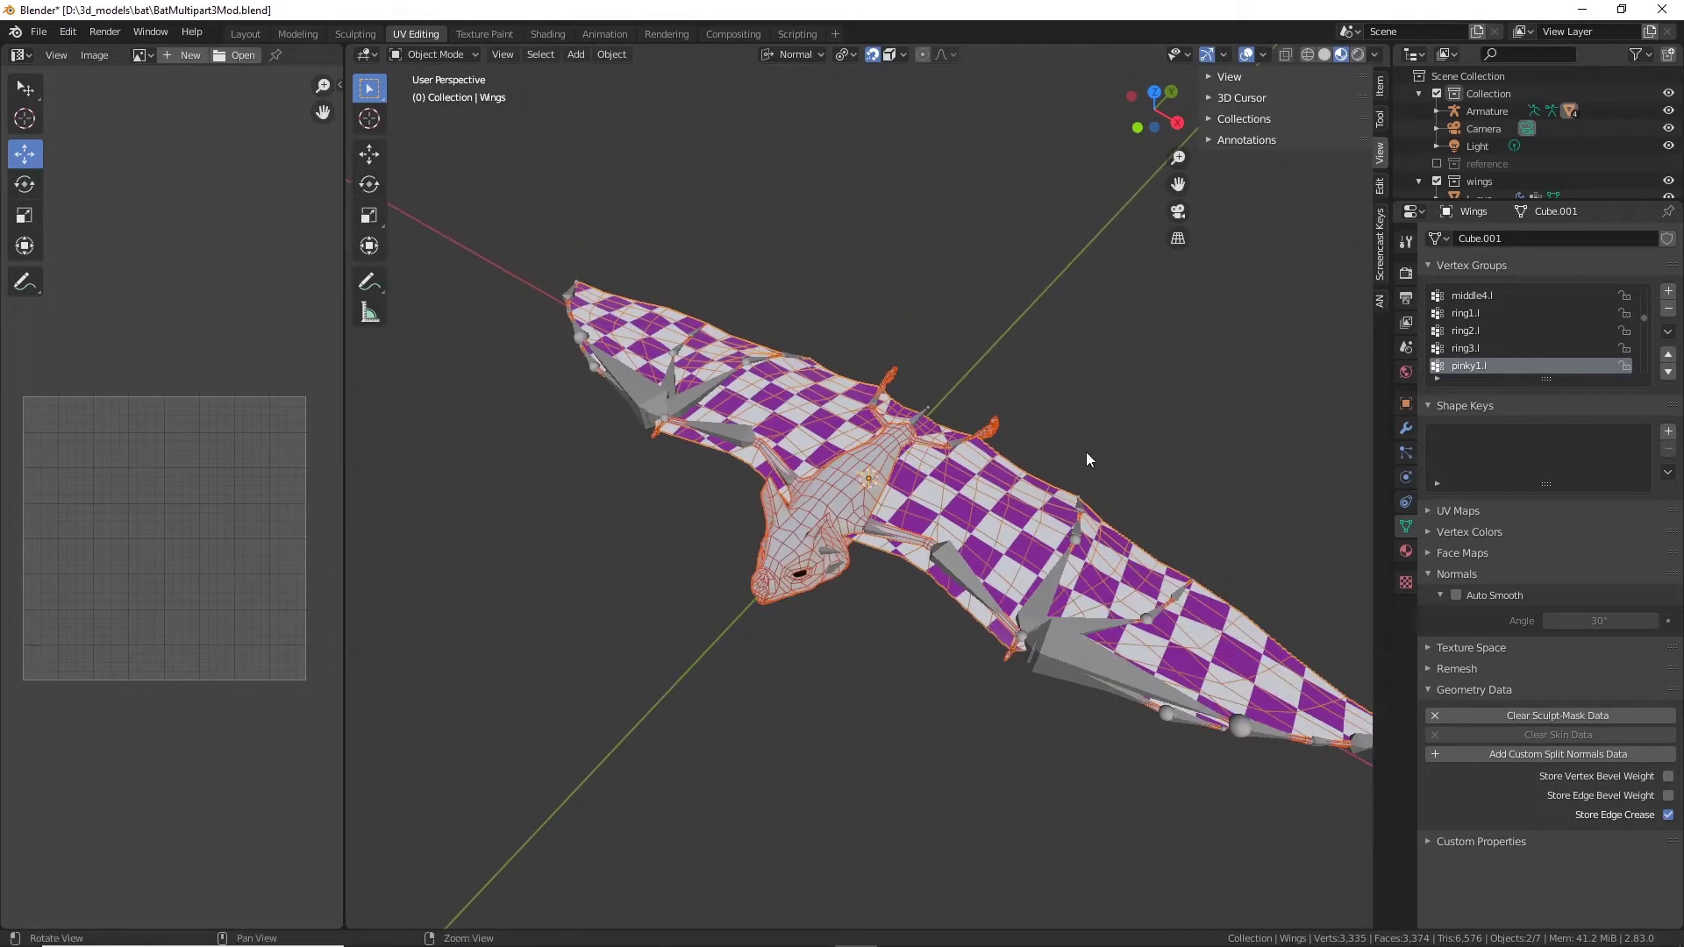
middle_drag(1086, 451, 829, 307)
click(417, 53)
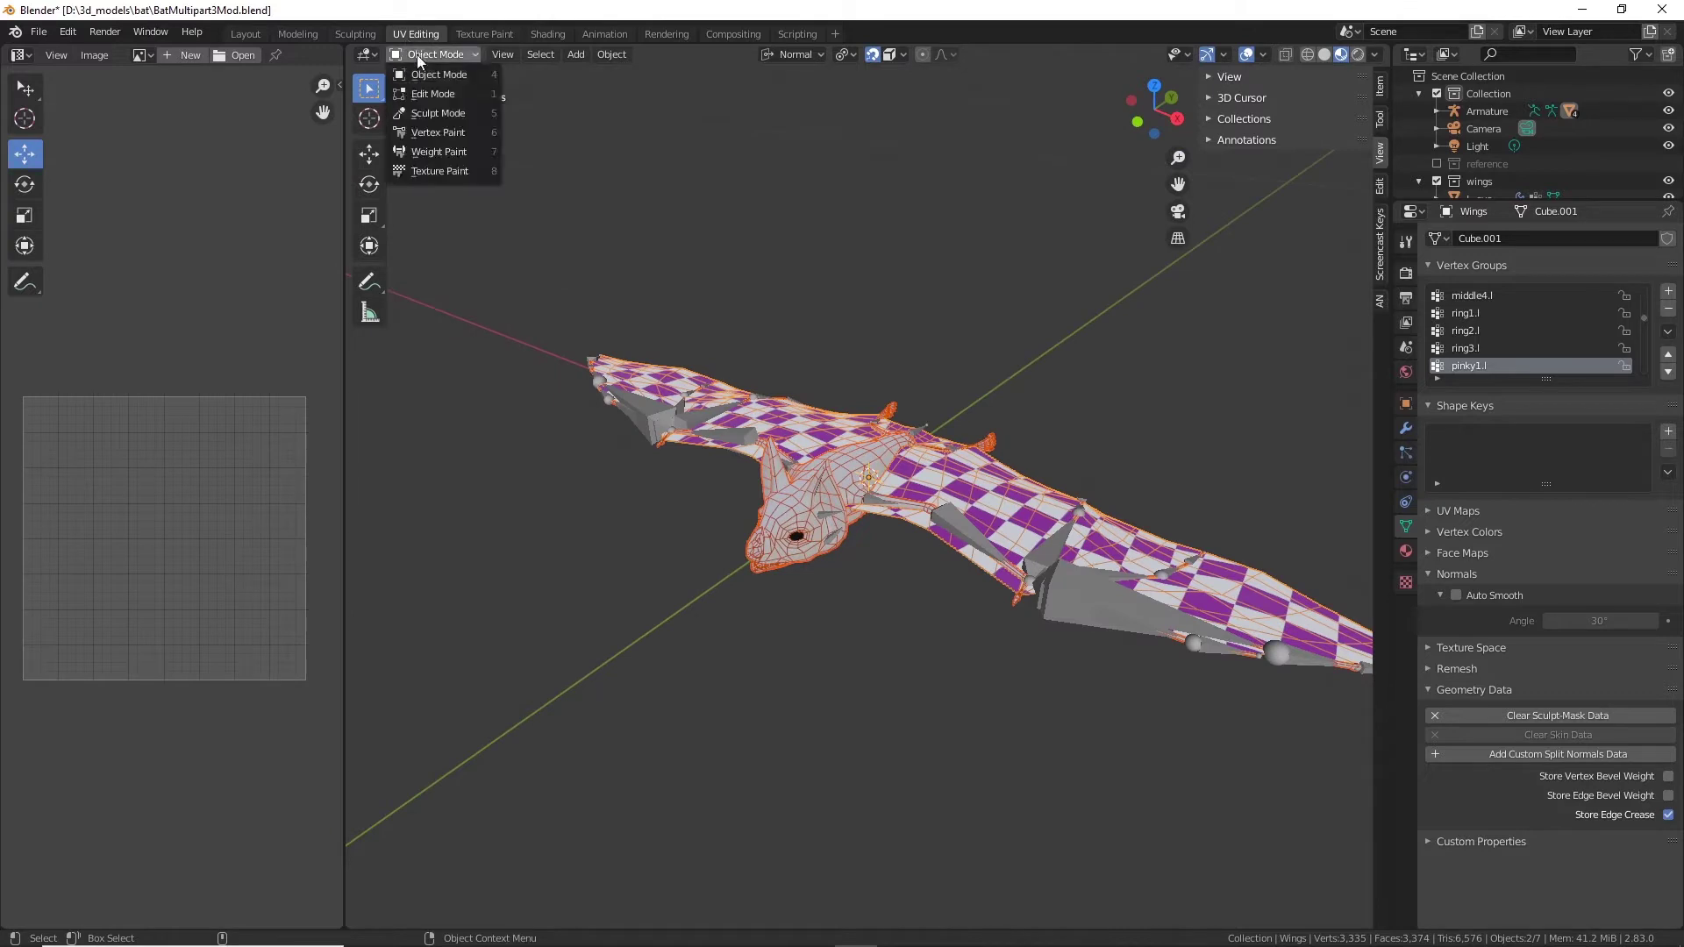
click(432, 93)
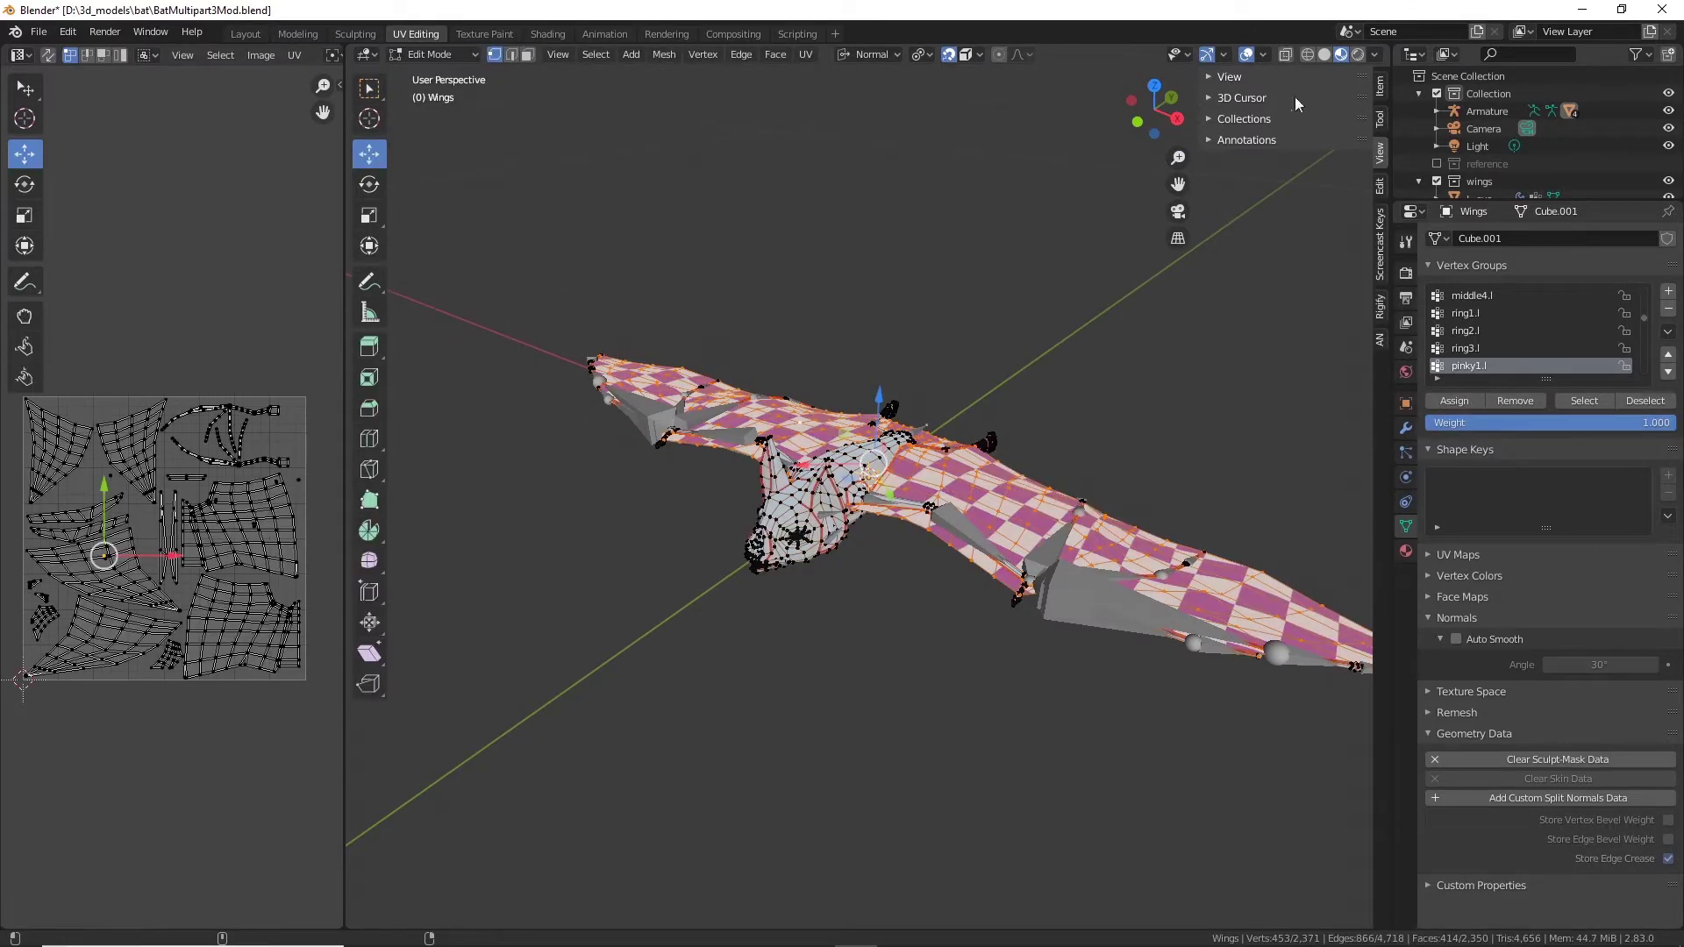
Step: Select all linked geometry of the body and wings and turn on Screencast Keys
key(l)
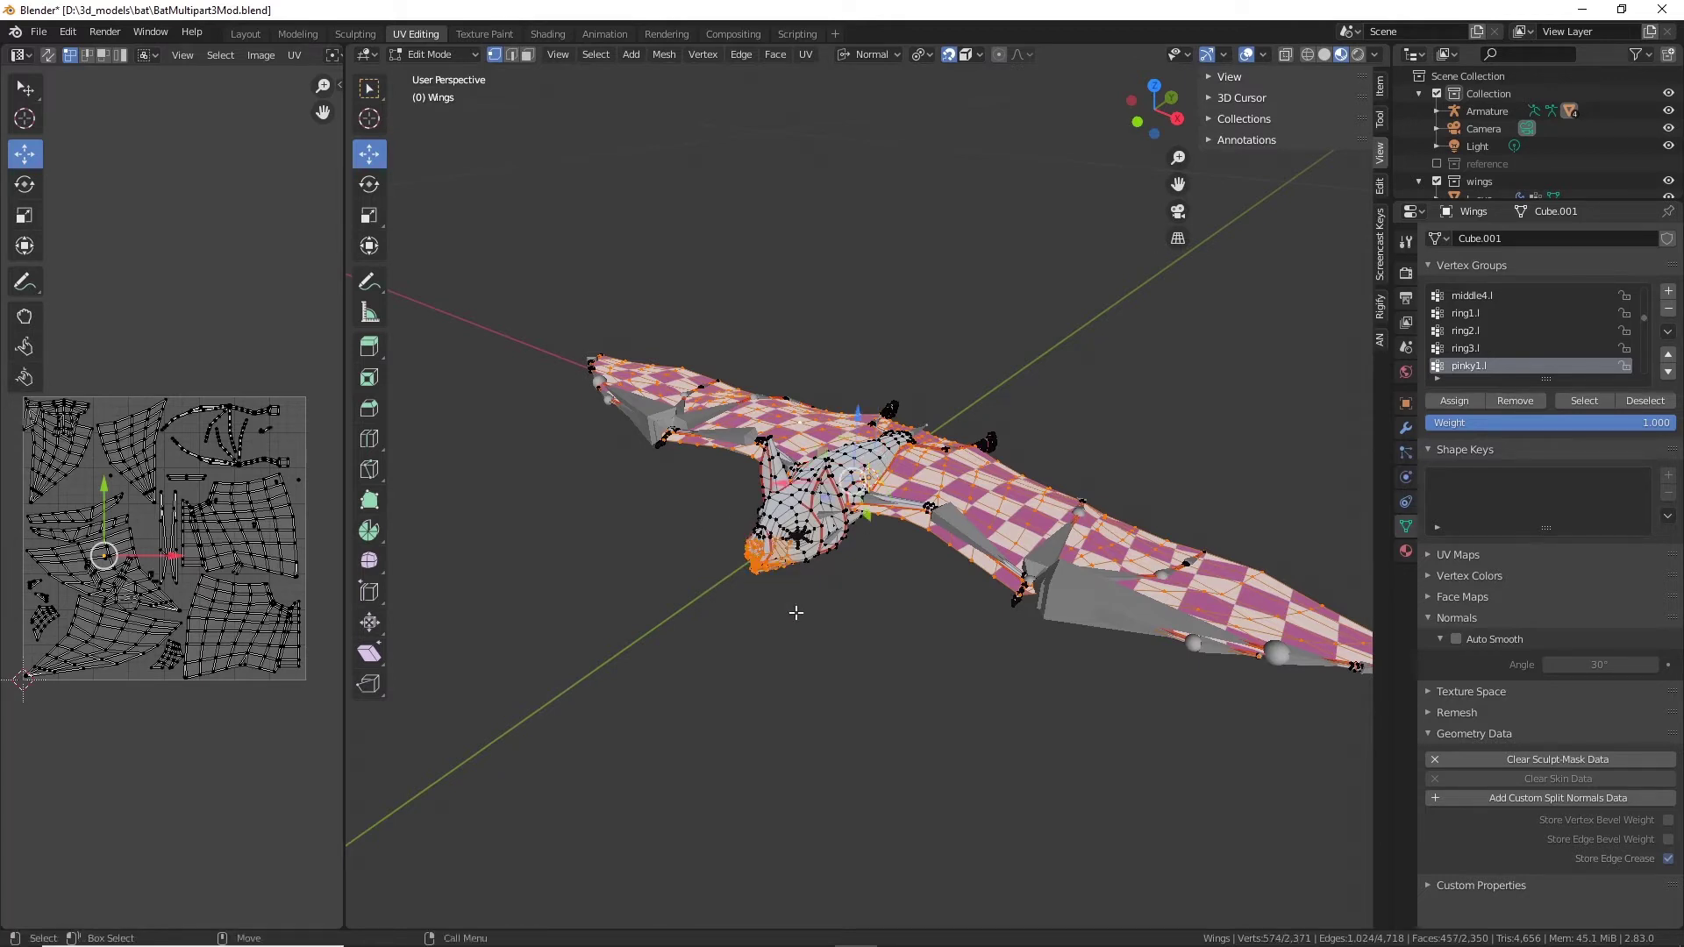
key(ctrl+l)
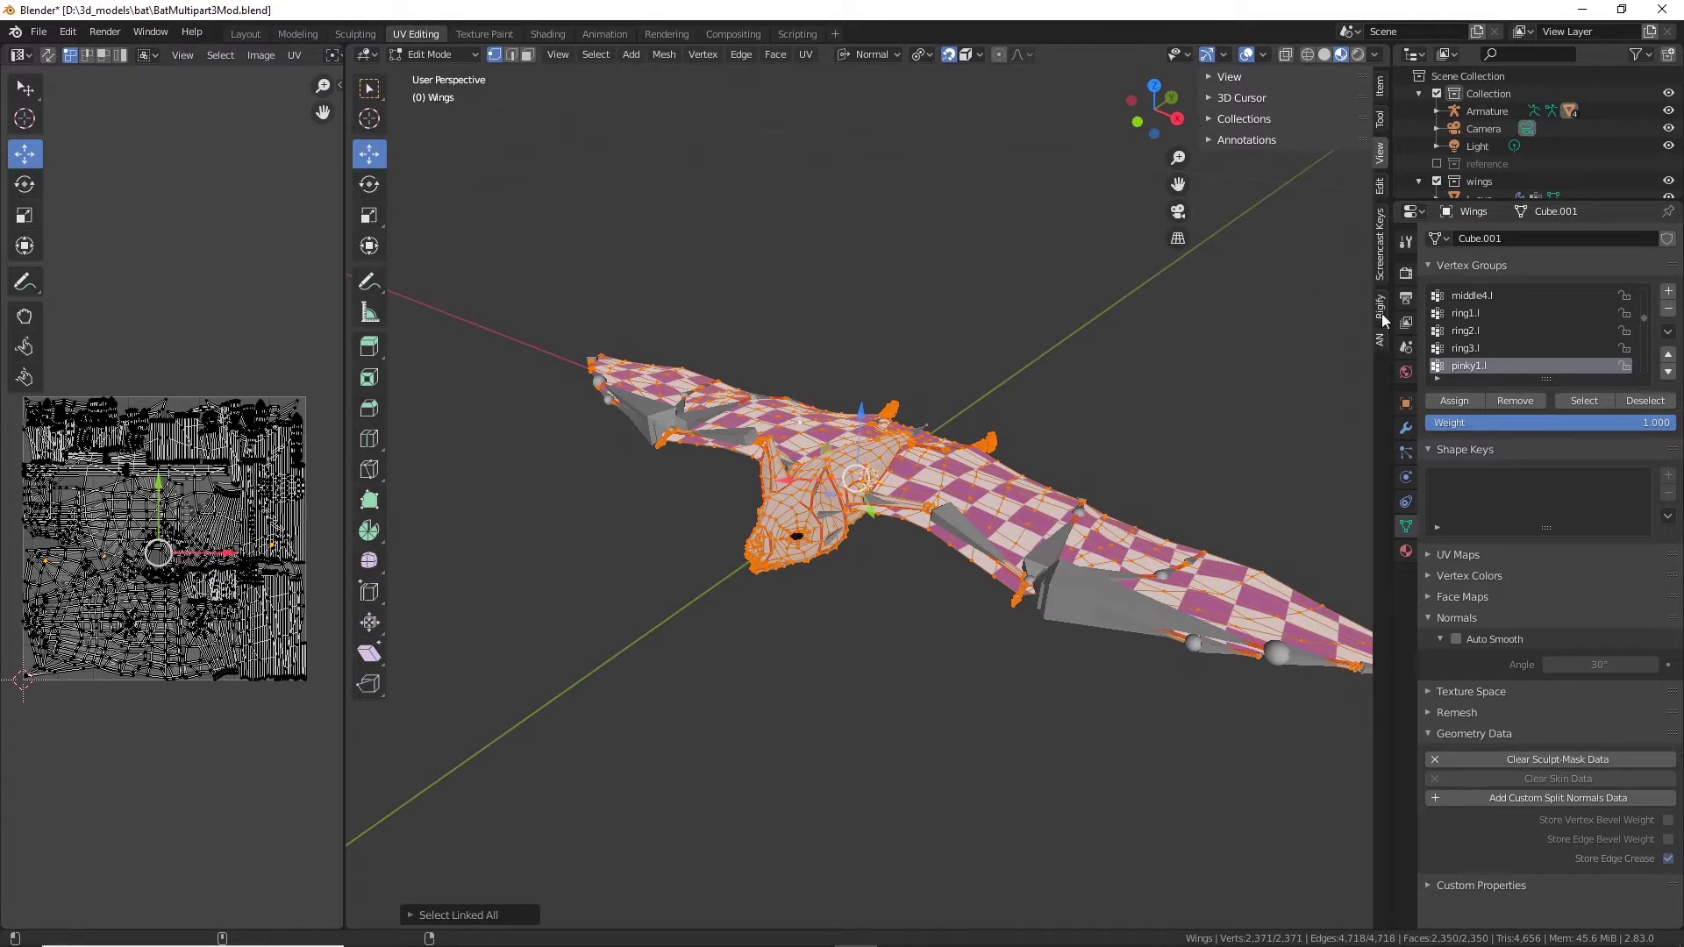
click(1381, 268)
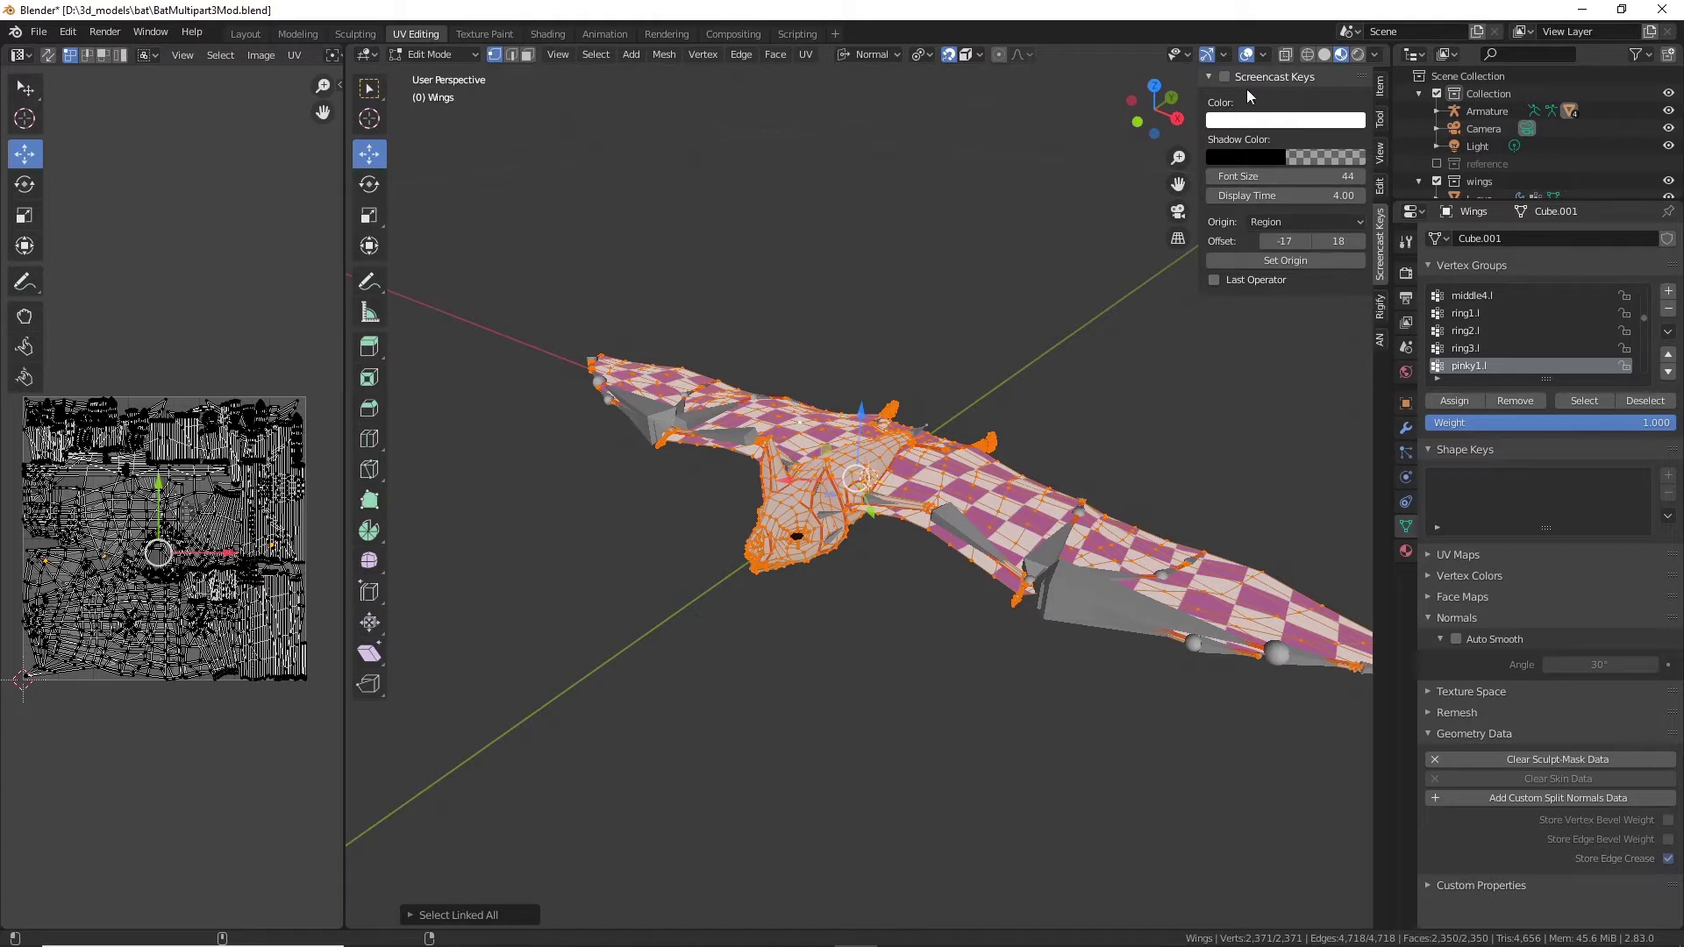
click(1225, 77)
Step: Clear the selection, box-select the head and nearby body, and extend it to all linked geometry with the Normal delimit
alt+drag(885, 660, 928, 684)
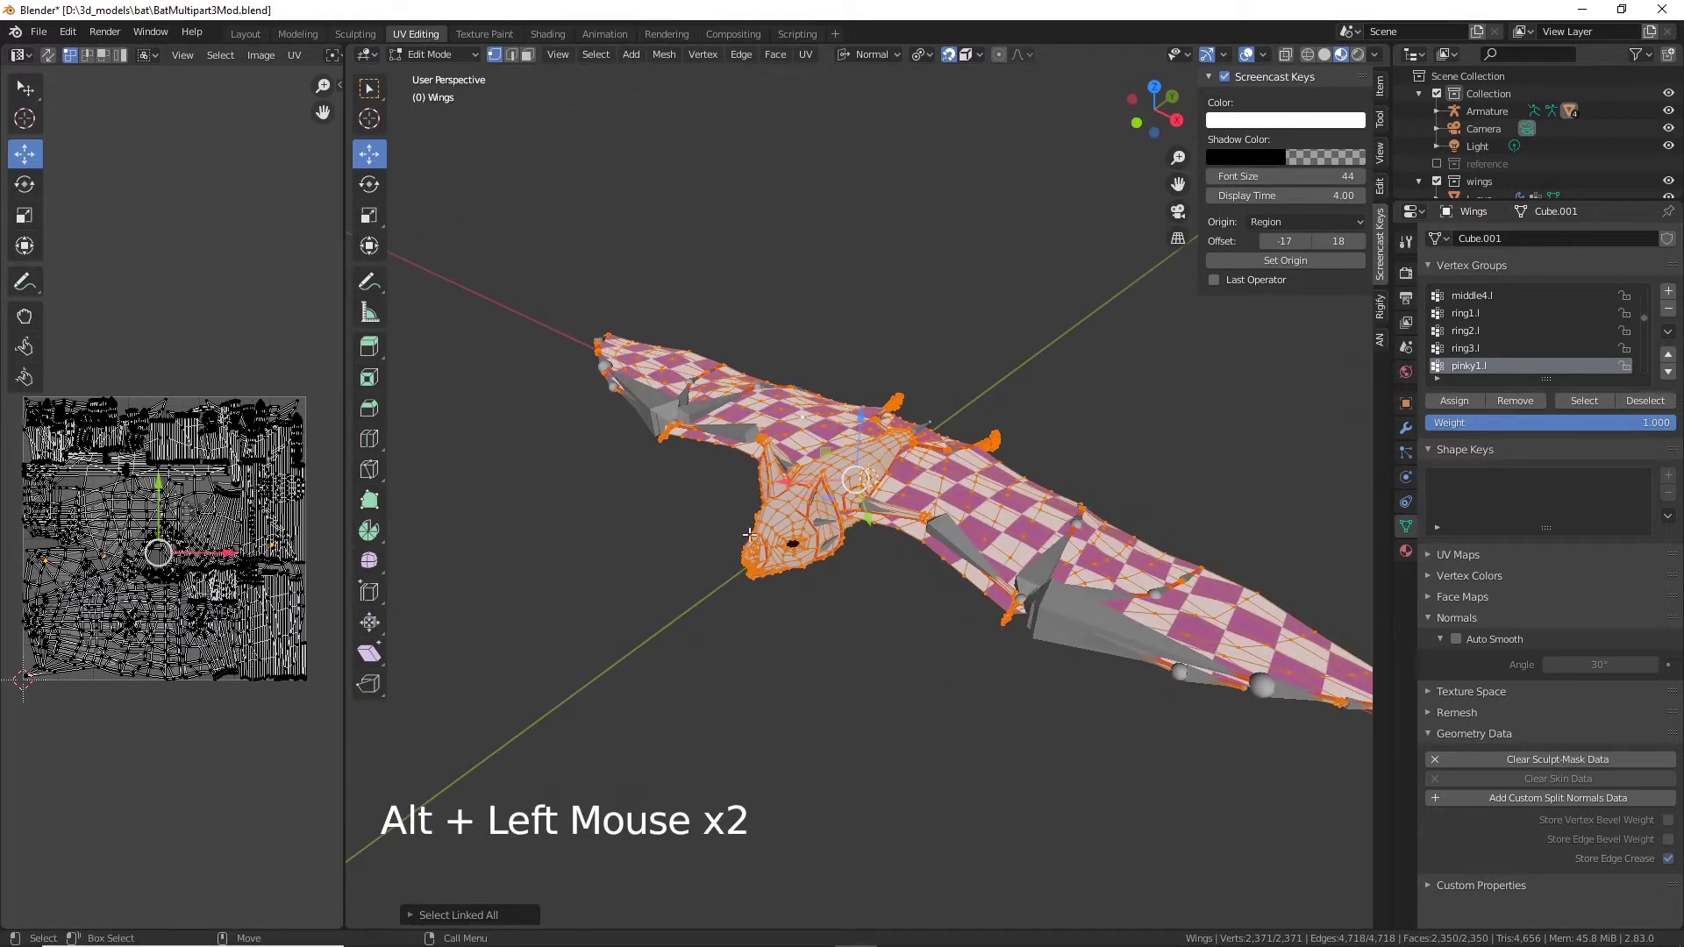
click(737, 662)
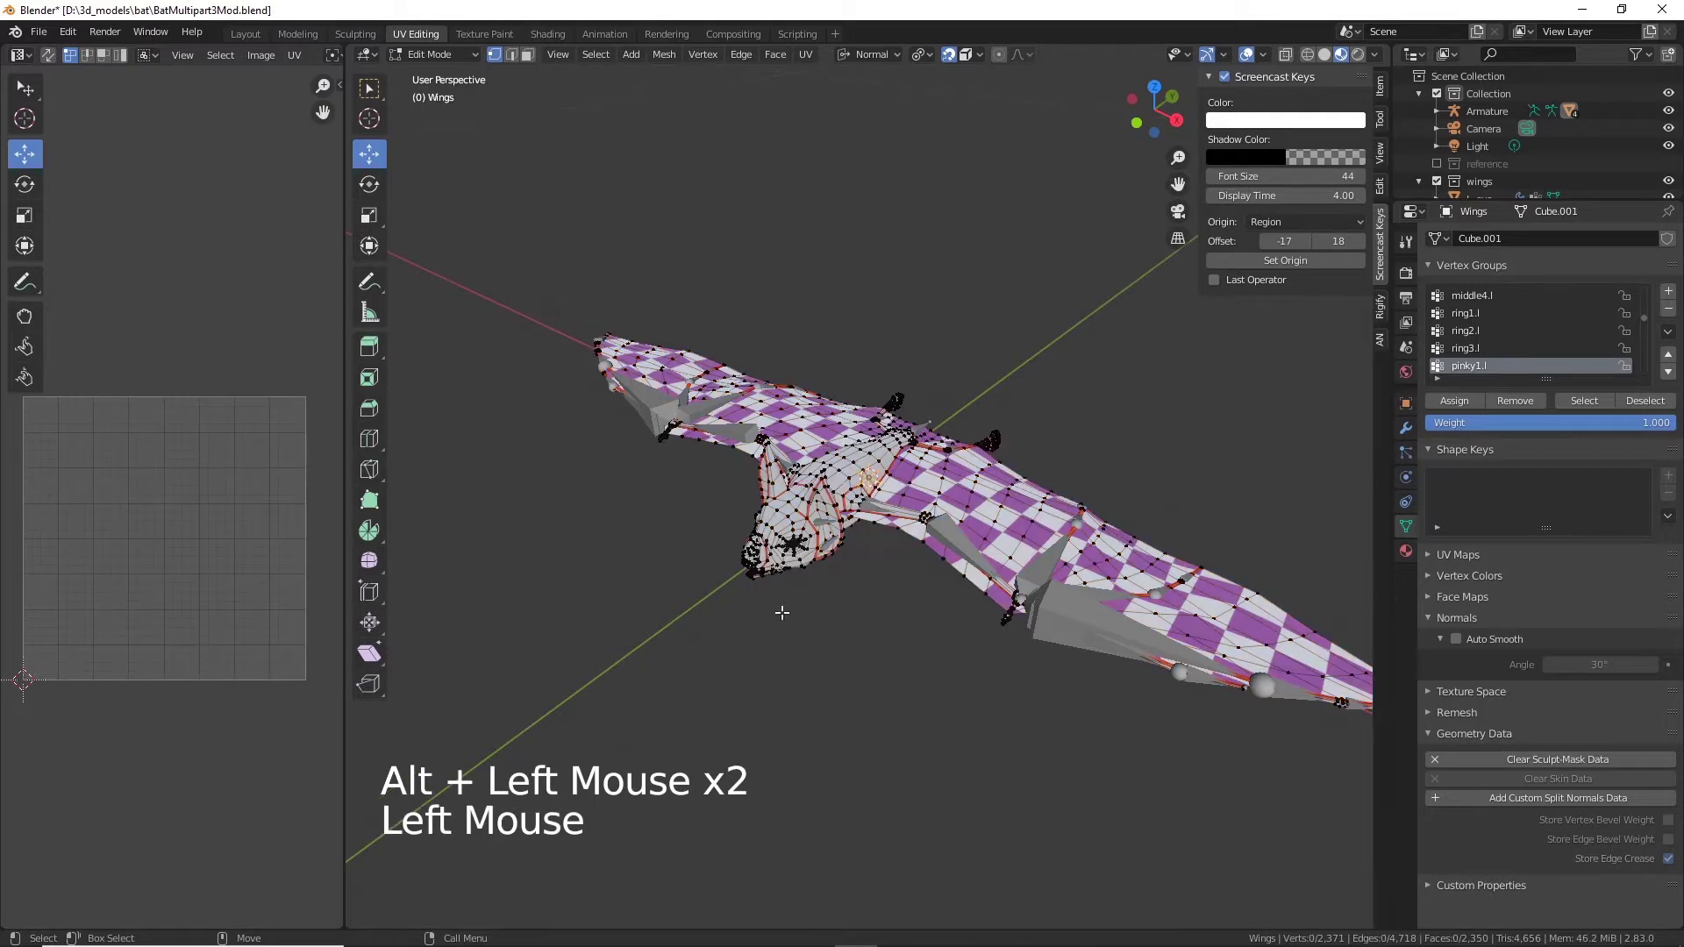
drag(709, 347, 873, 710)
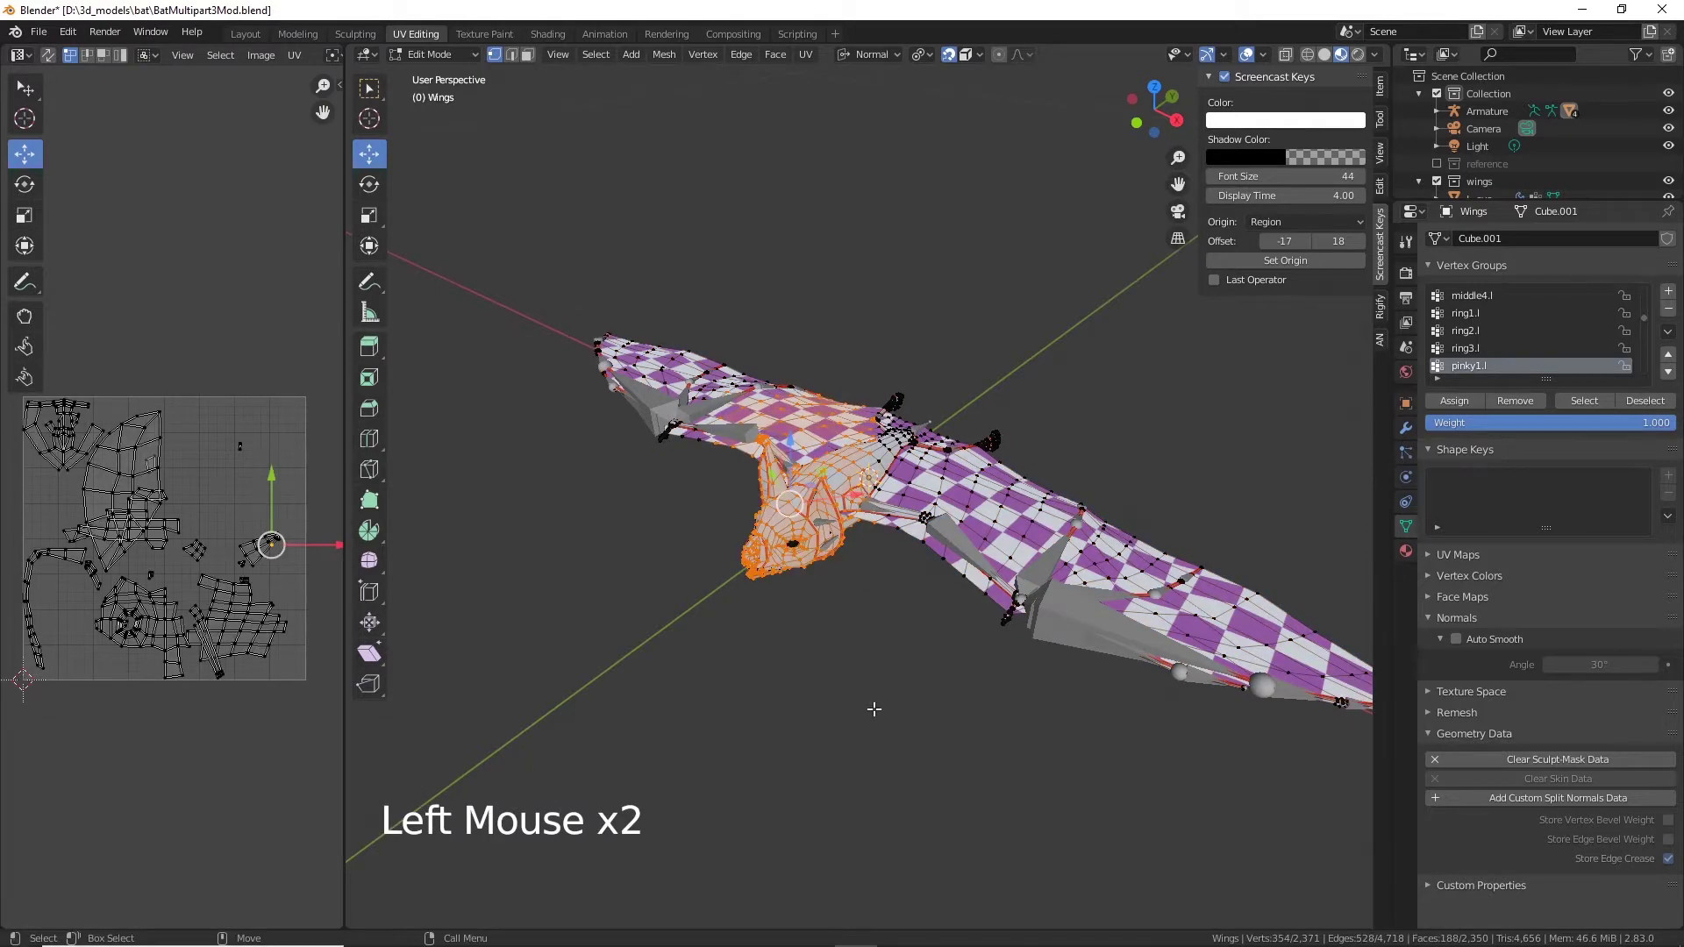
key(ctrl+l)
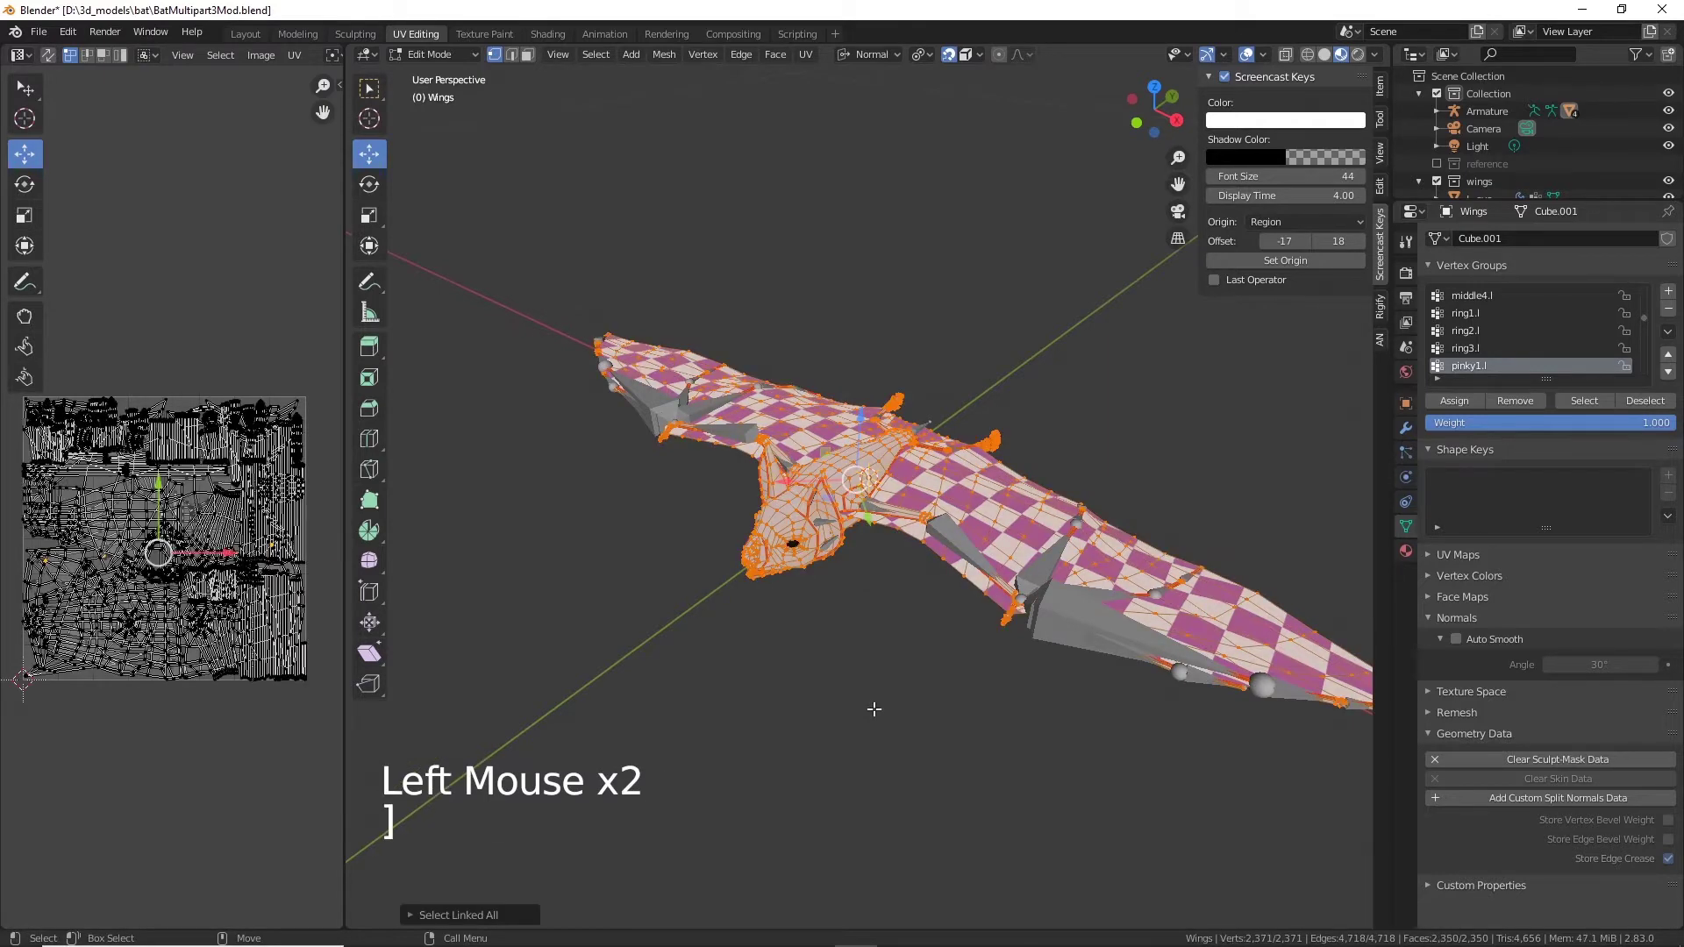
click(413, 913)
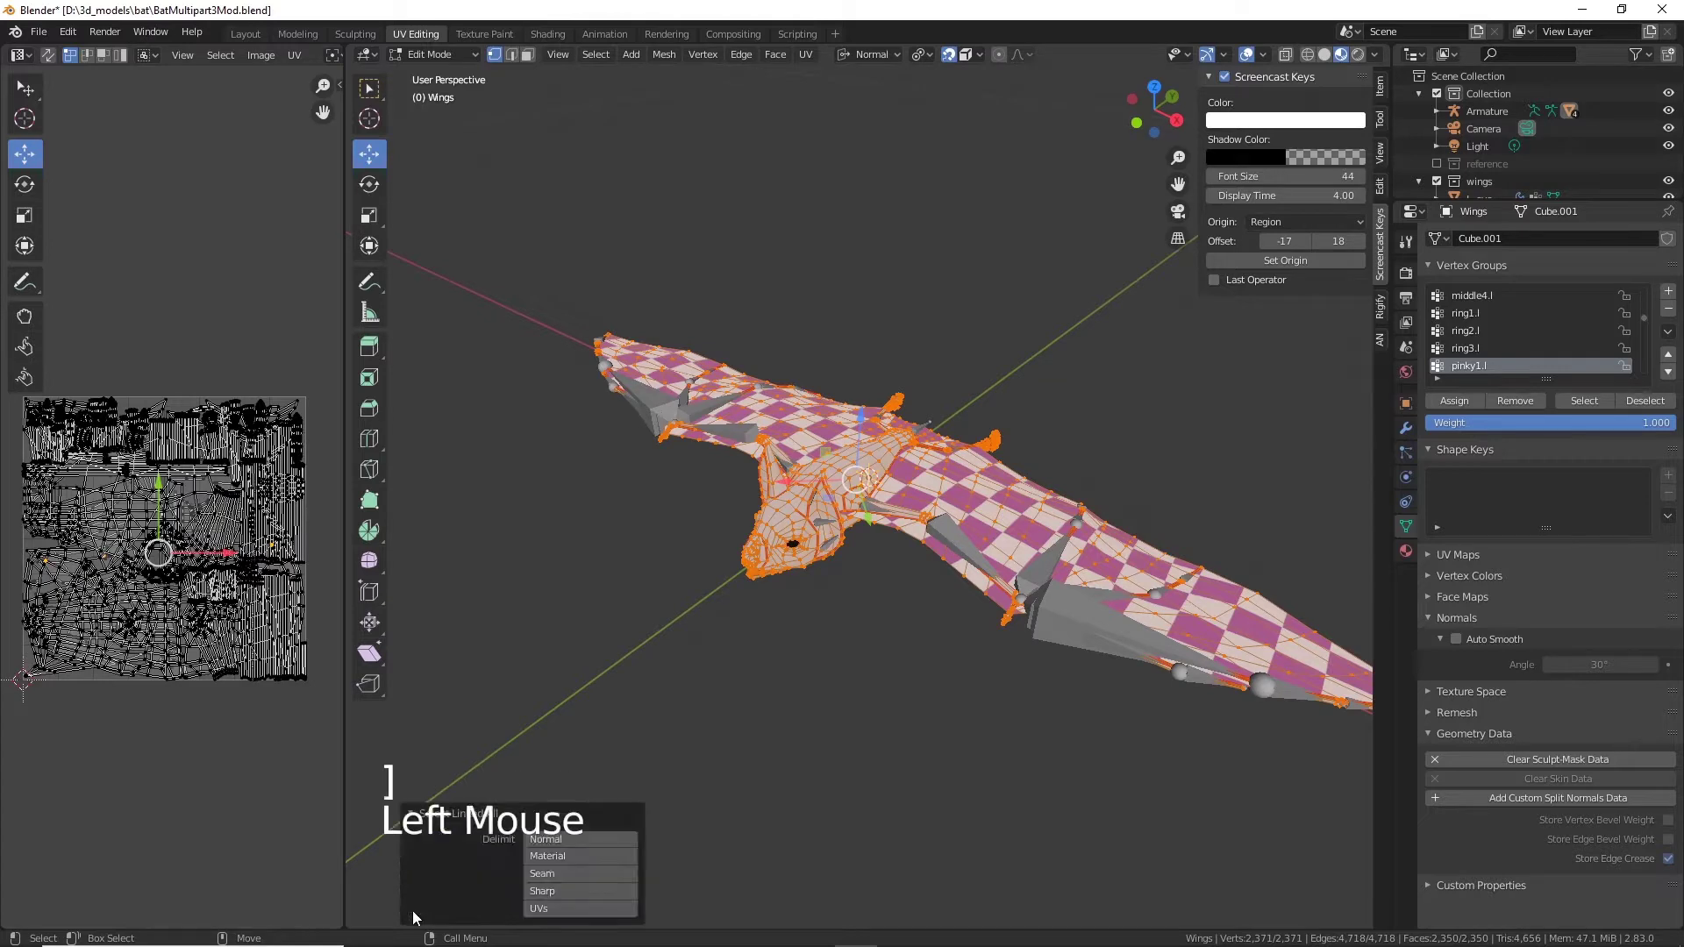
click(546, 839)
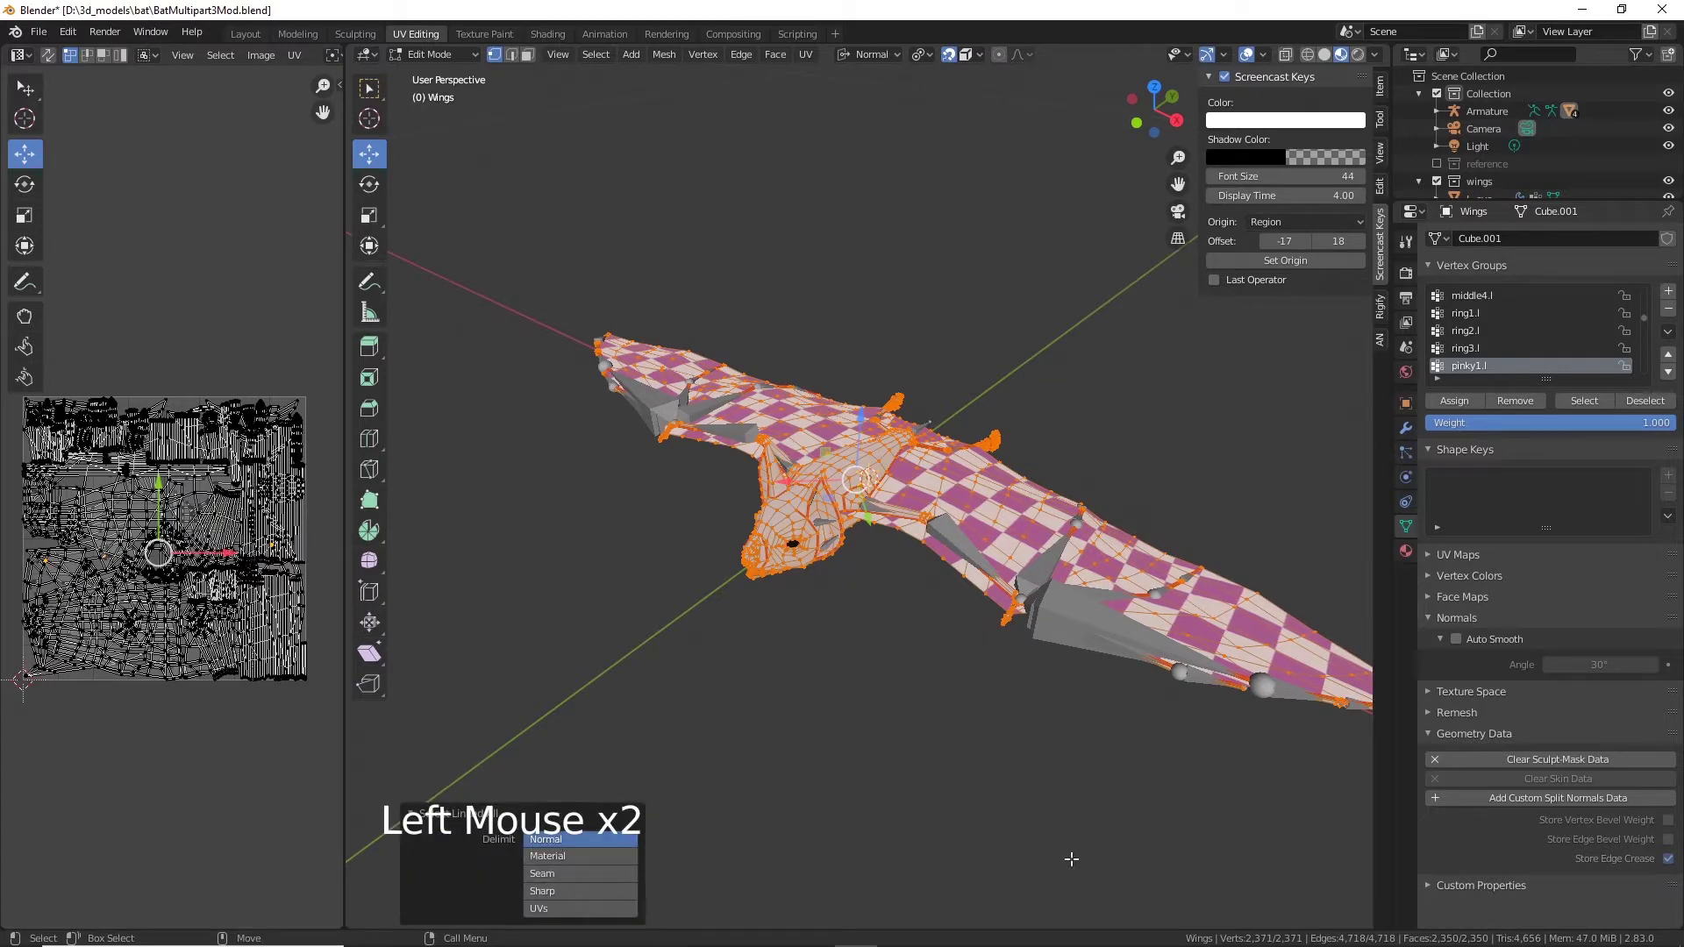
Step: Widen the UV editor and unwrap the selected body and wing geometry together with Unwrap
alt+drag(1072, 859, 1096, 772)
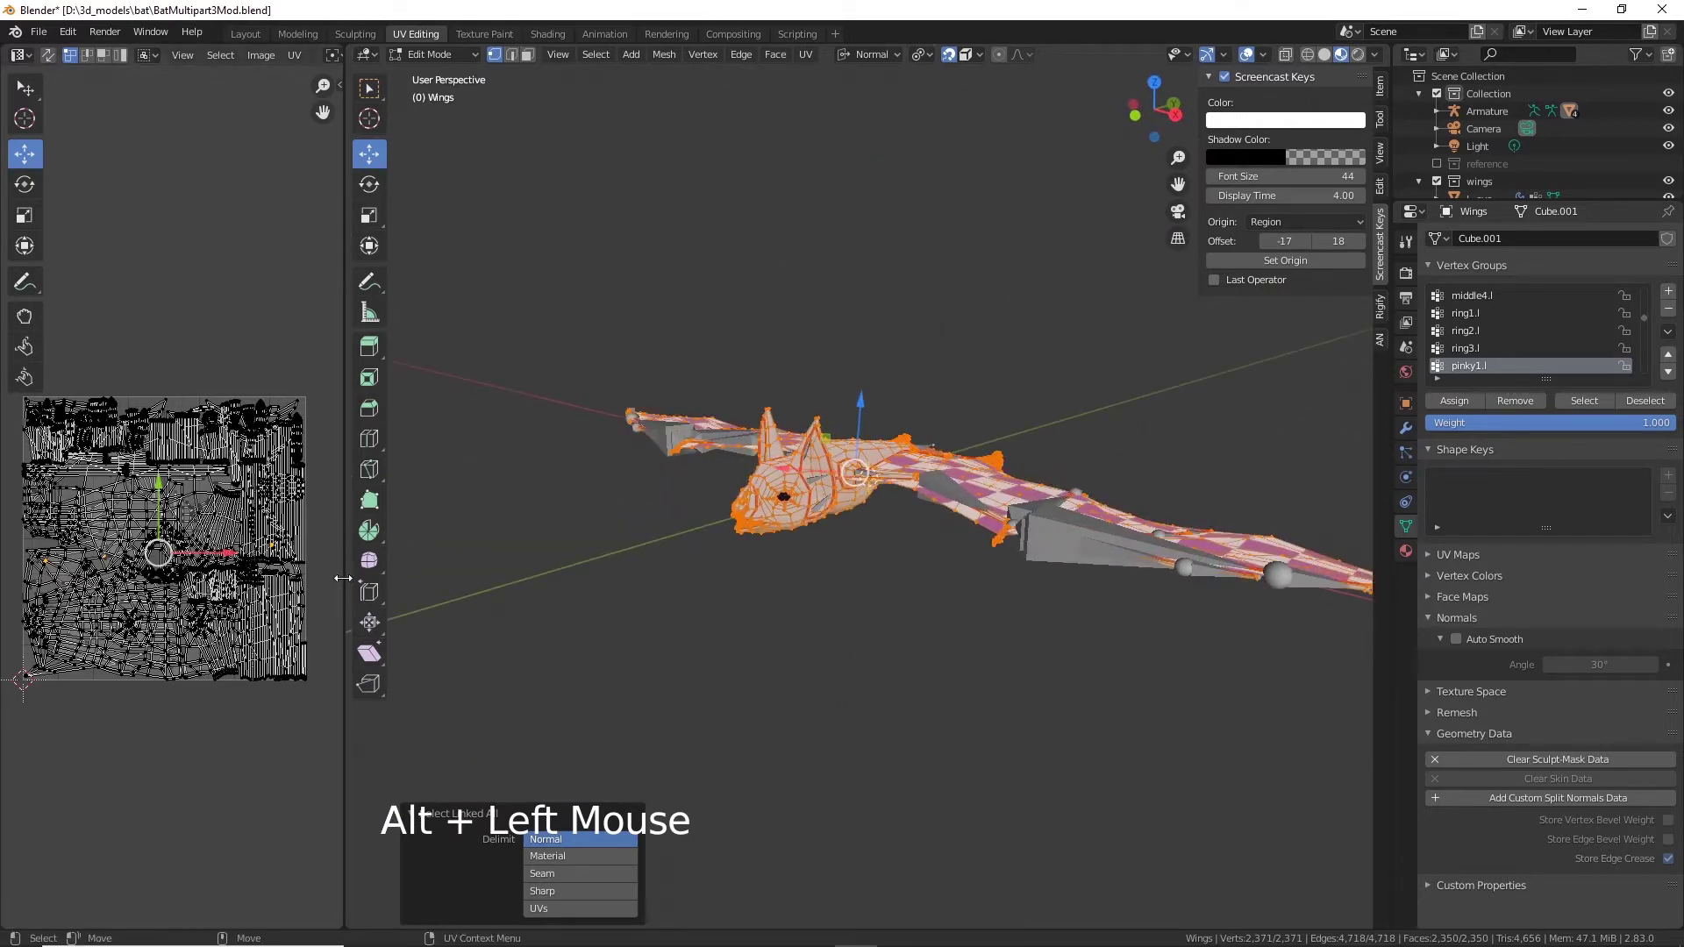
drag(343, 577, 576, 572)
scroll(374, 532, up, 4)
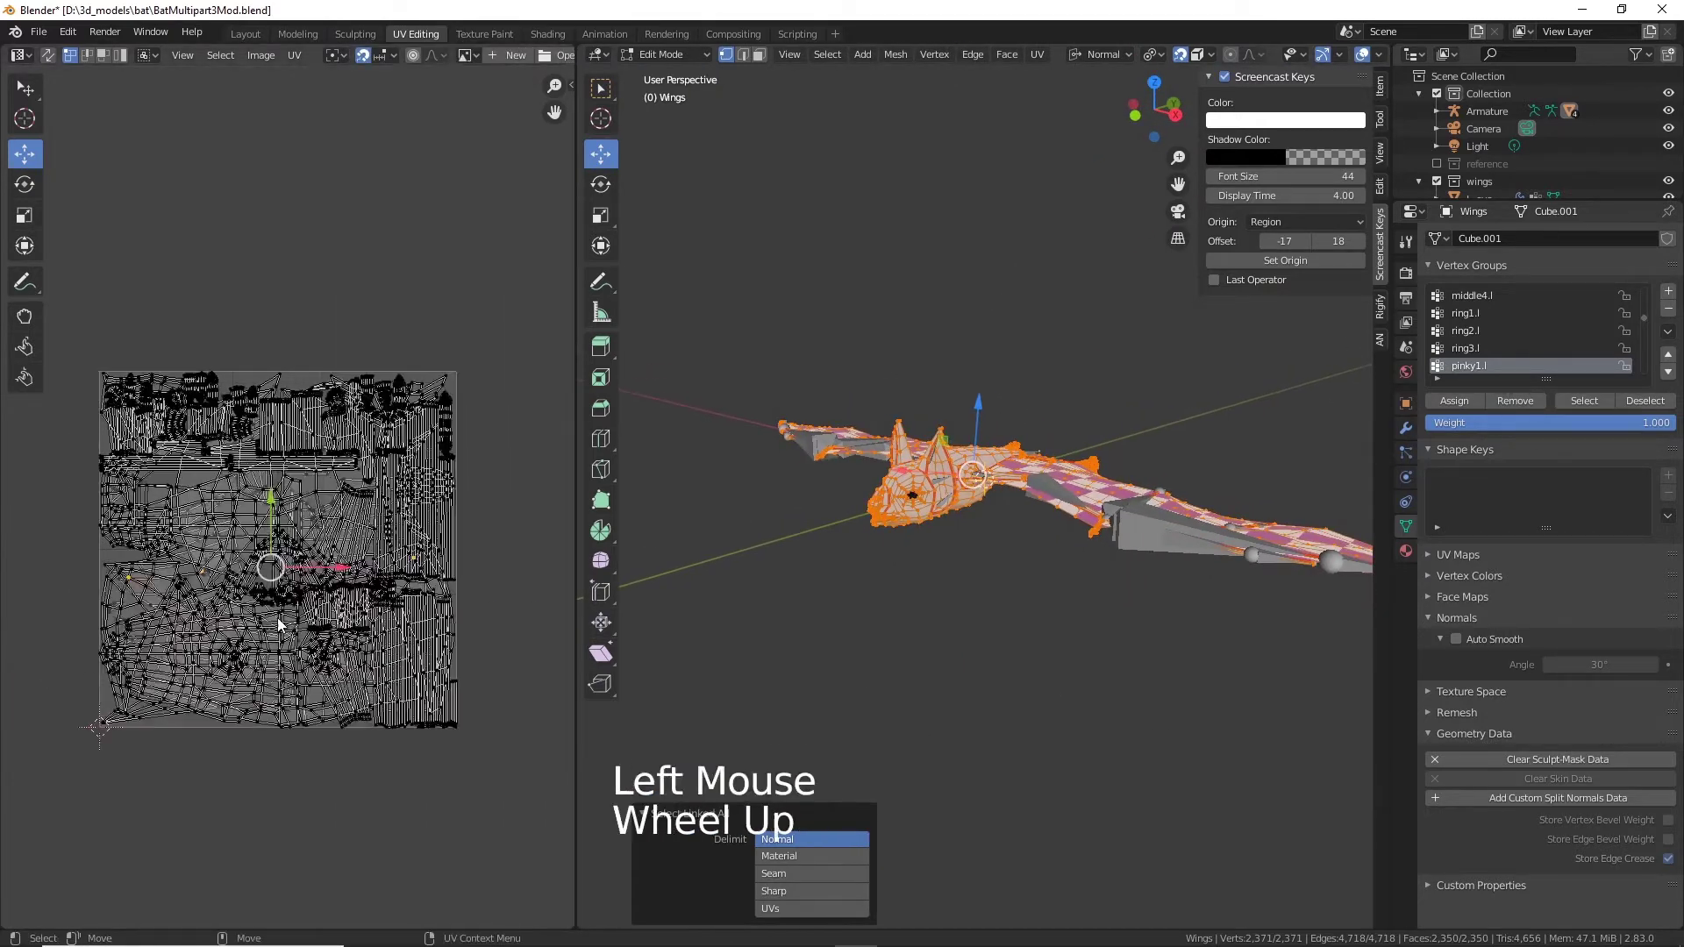
scroll(378, 535, down, 4)
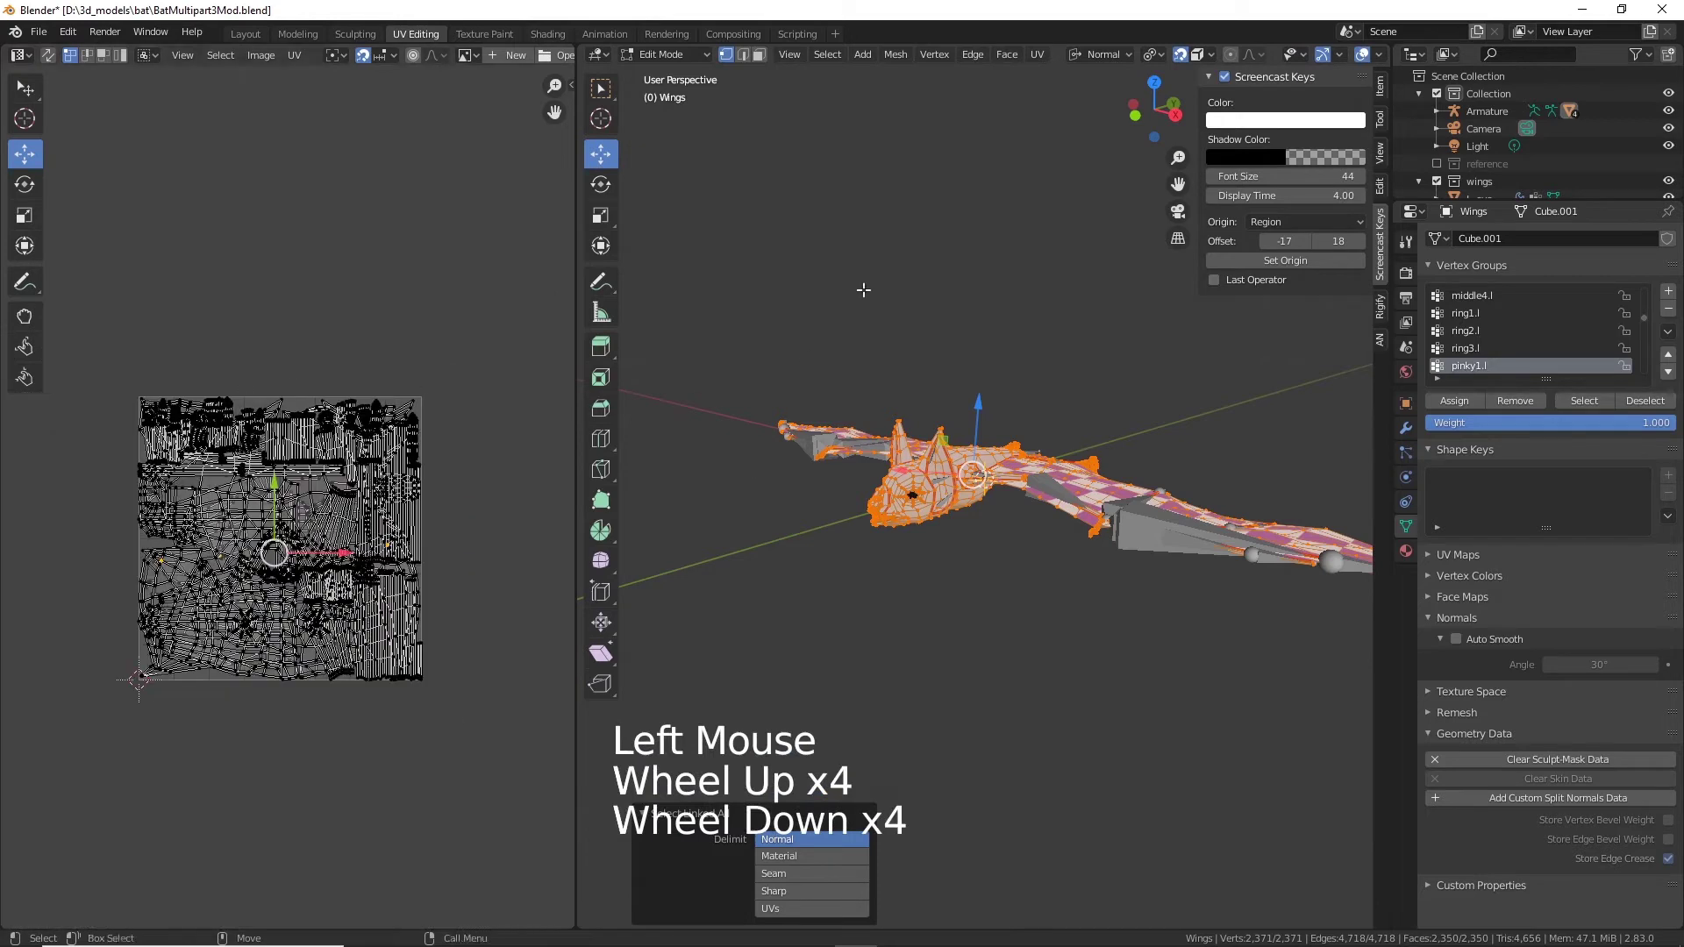
click(1039, 54)
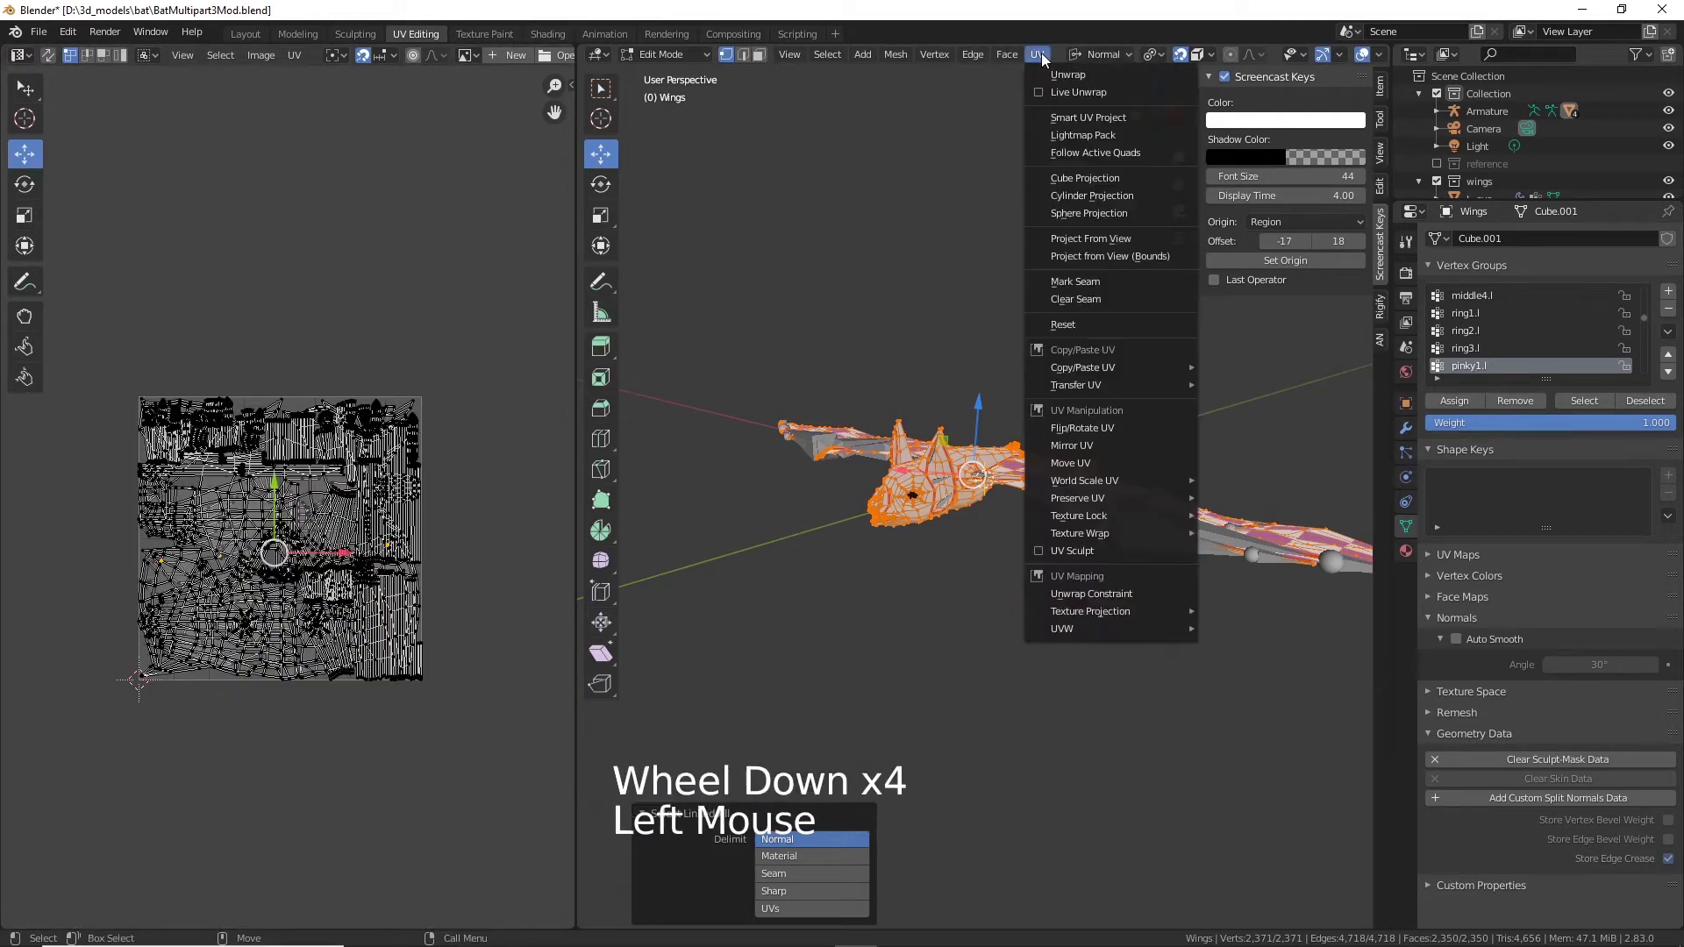
click(1097, 76)
Step: Examine the unwrapped UV islands up close, especially the narrow faces and overlaps in the large wing islands
scroll(339, 544, up, 5)
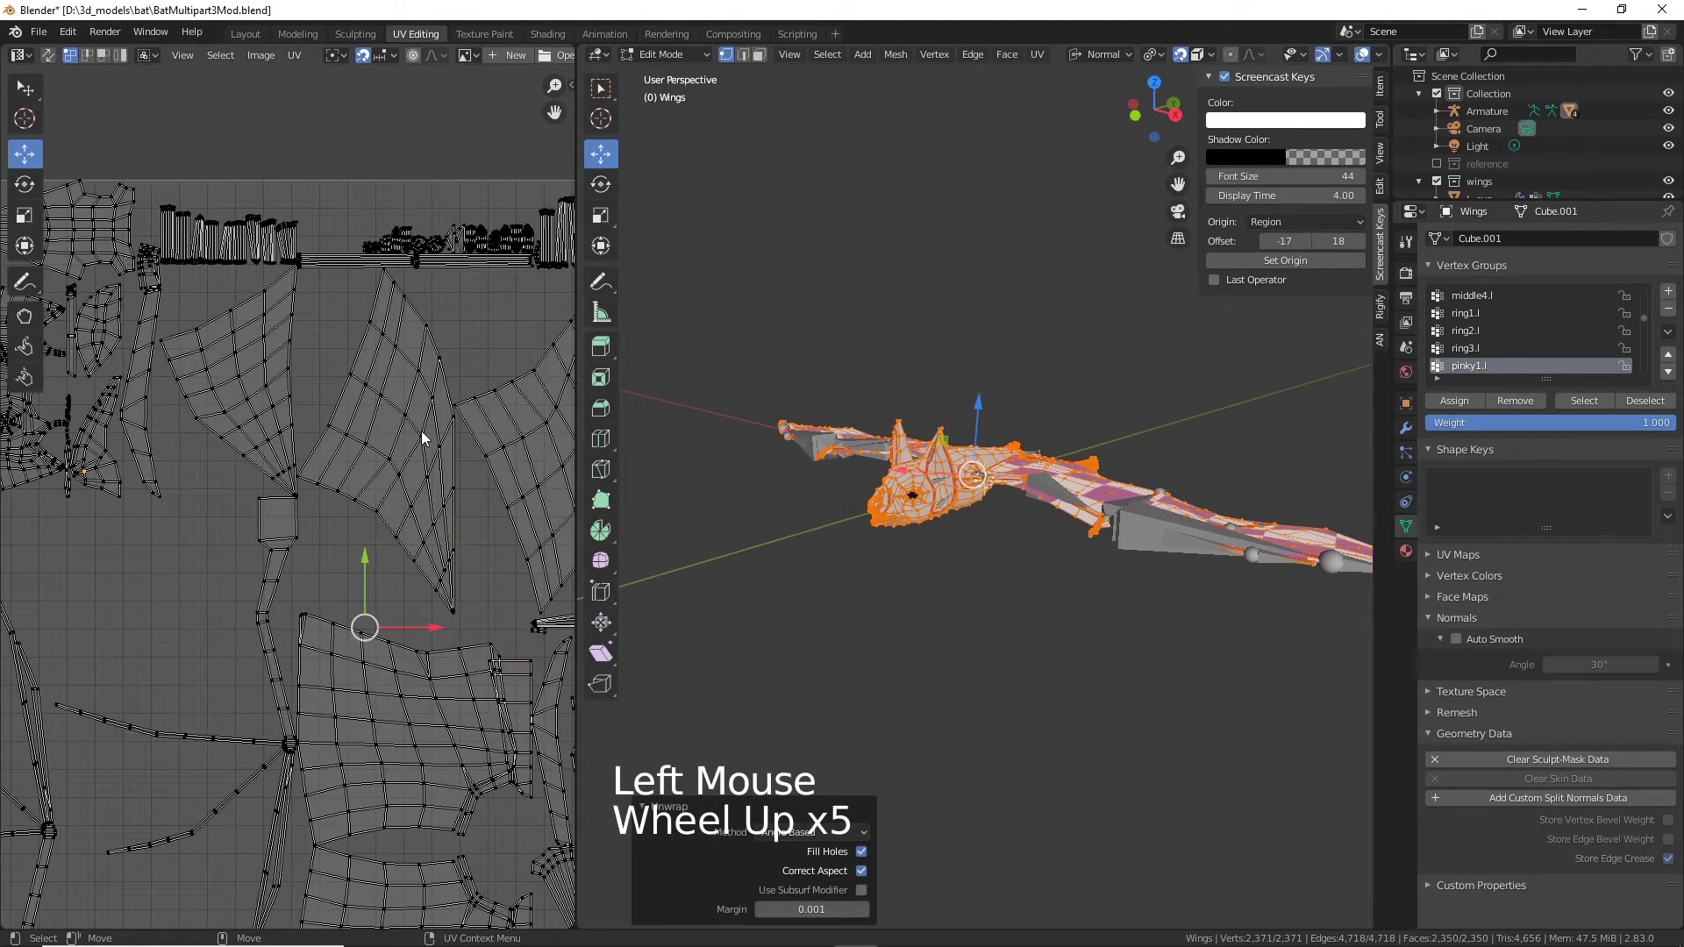
alt+middle_drag(459, 372, 161, 169)
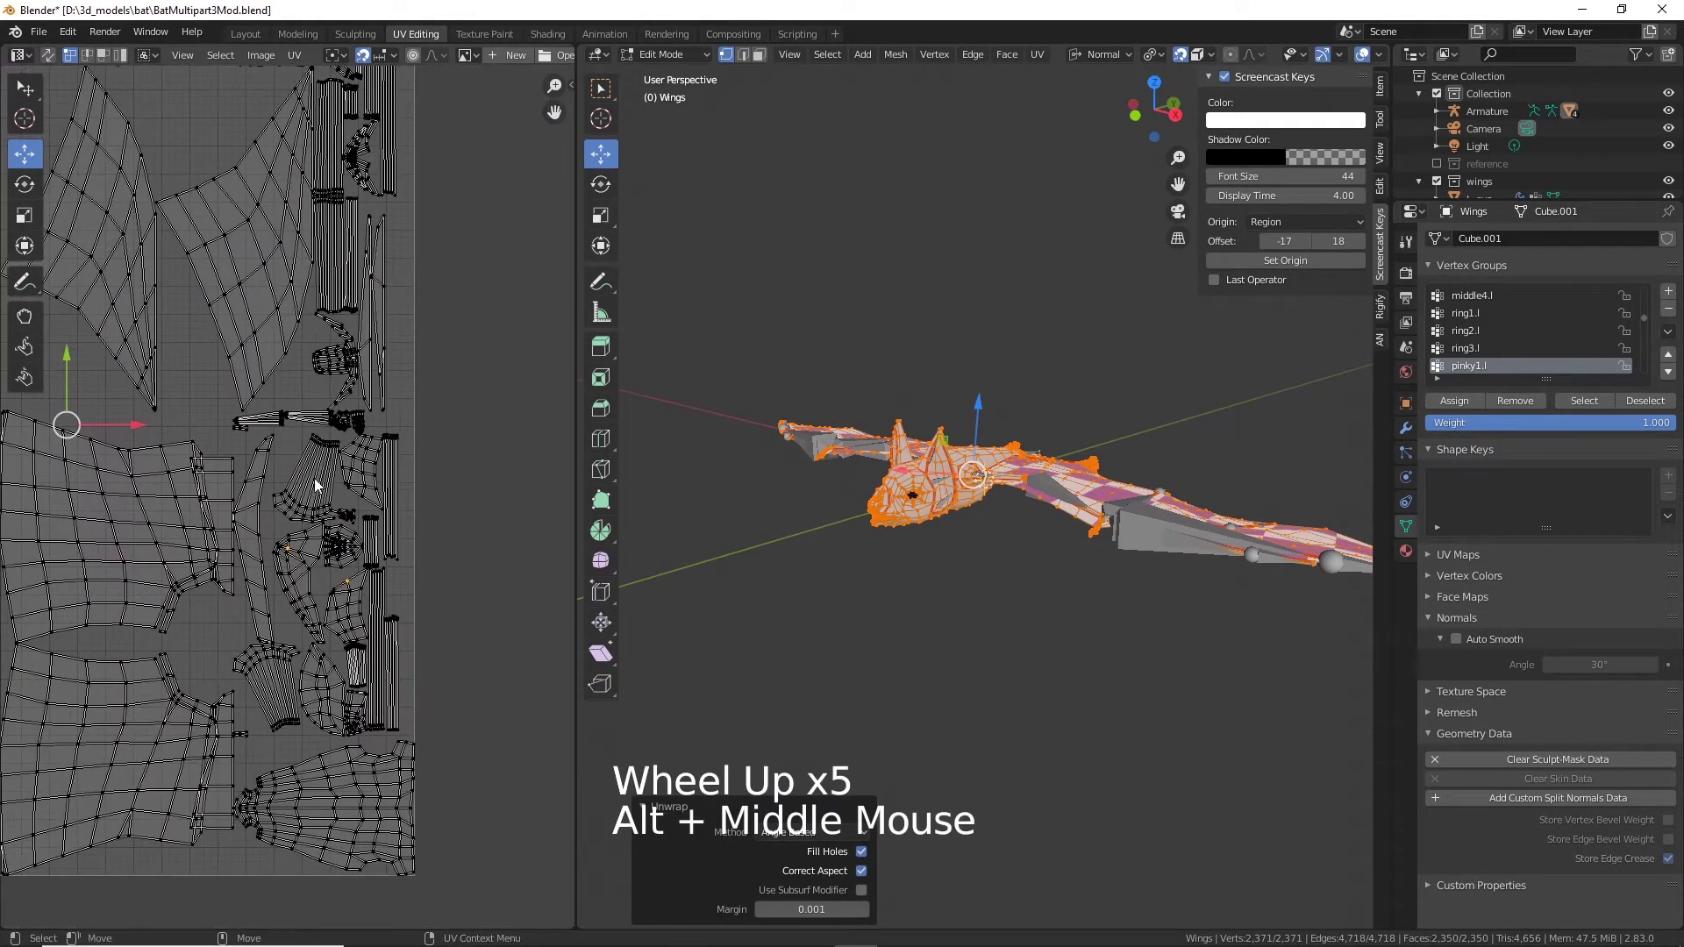
scroll(317, 485, up, 2)
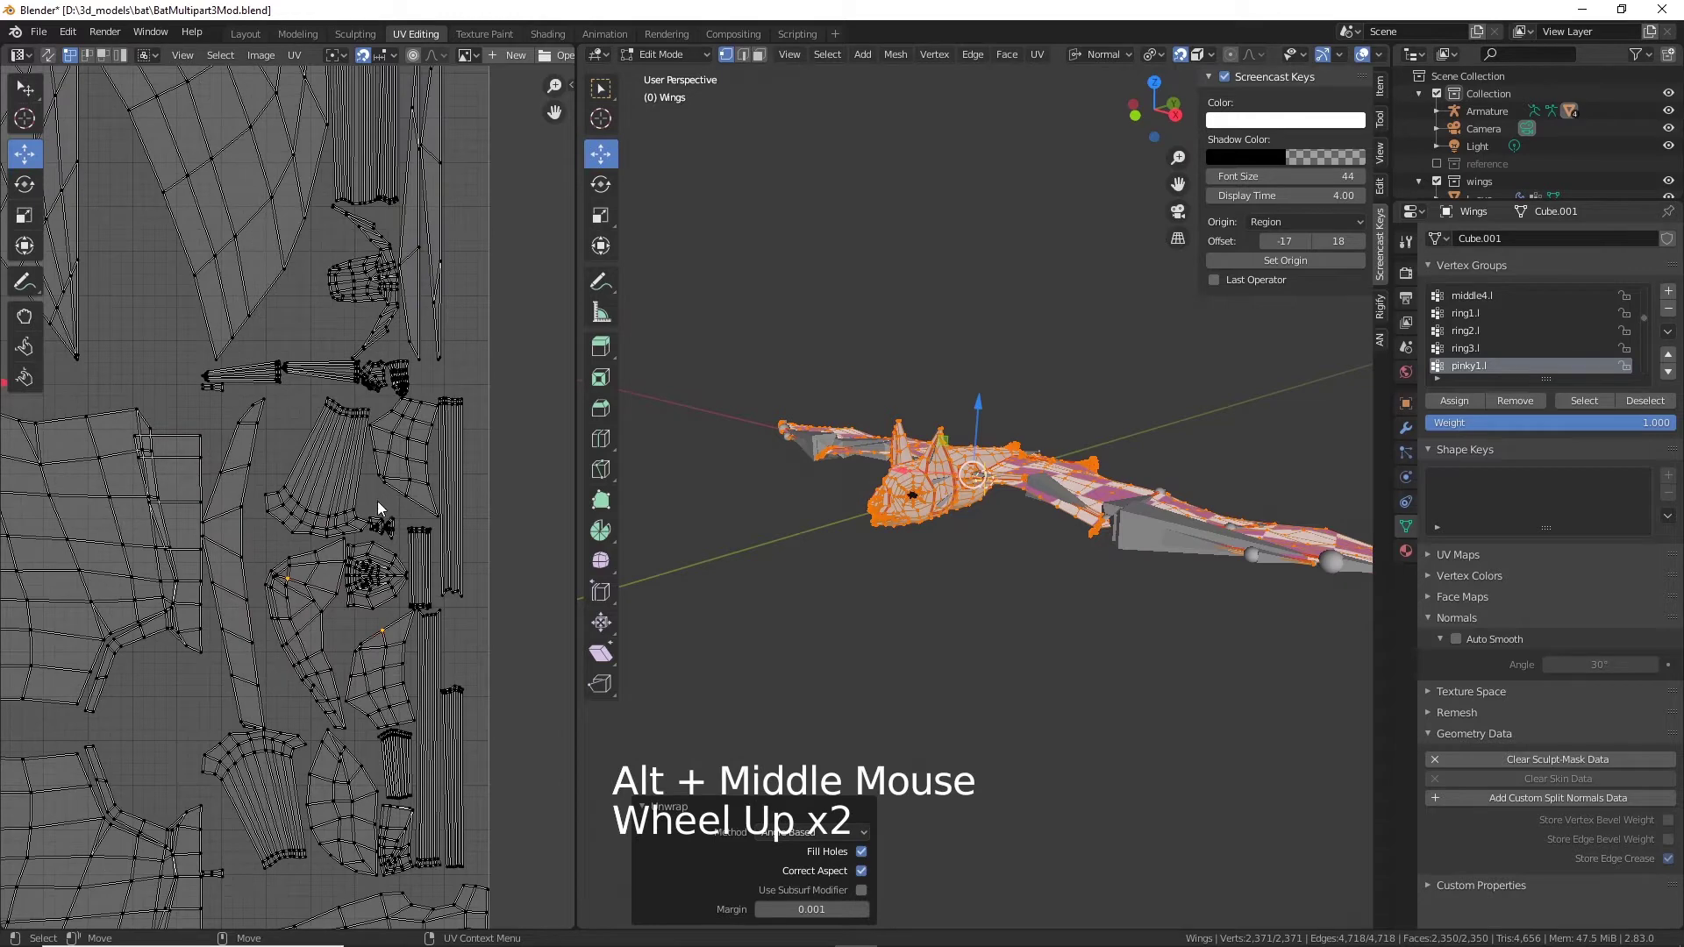
scroll(379, 507, up, 4)
scroll(425, 649, down, 2)
scroll(424, 649, down, 3)
alt+middle_drag(424, 650, 456, 349)
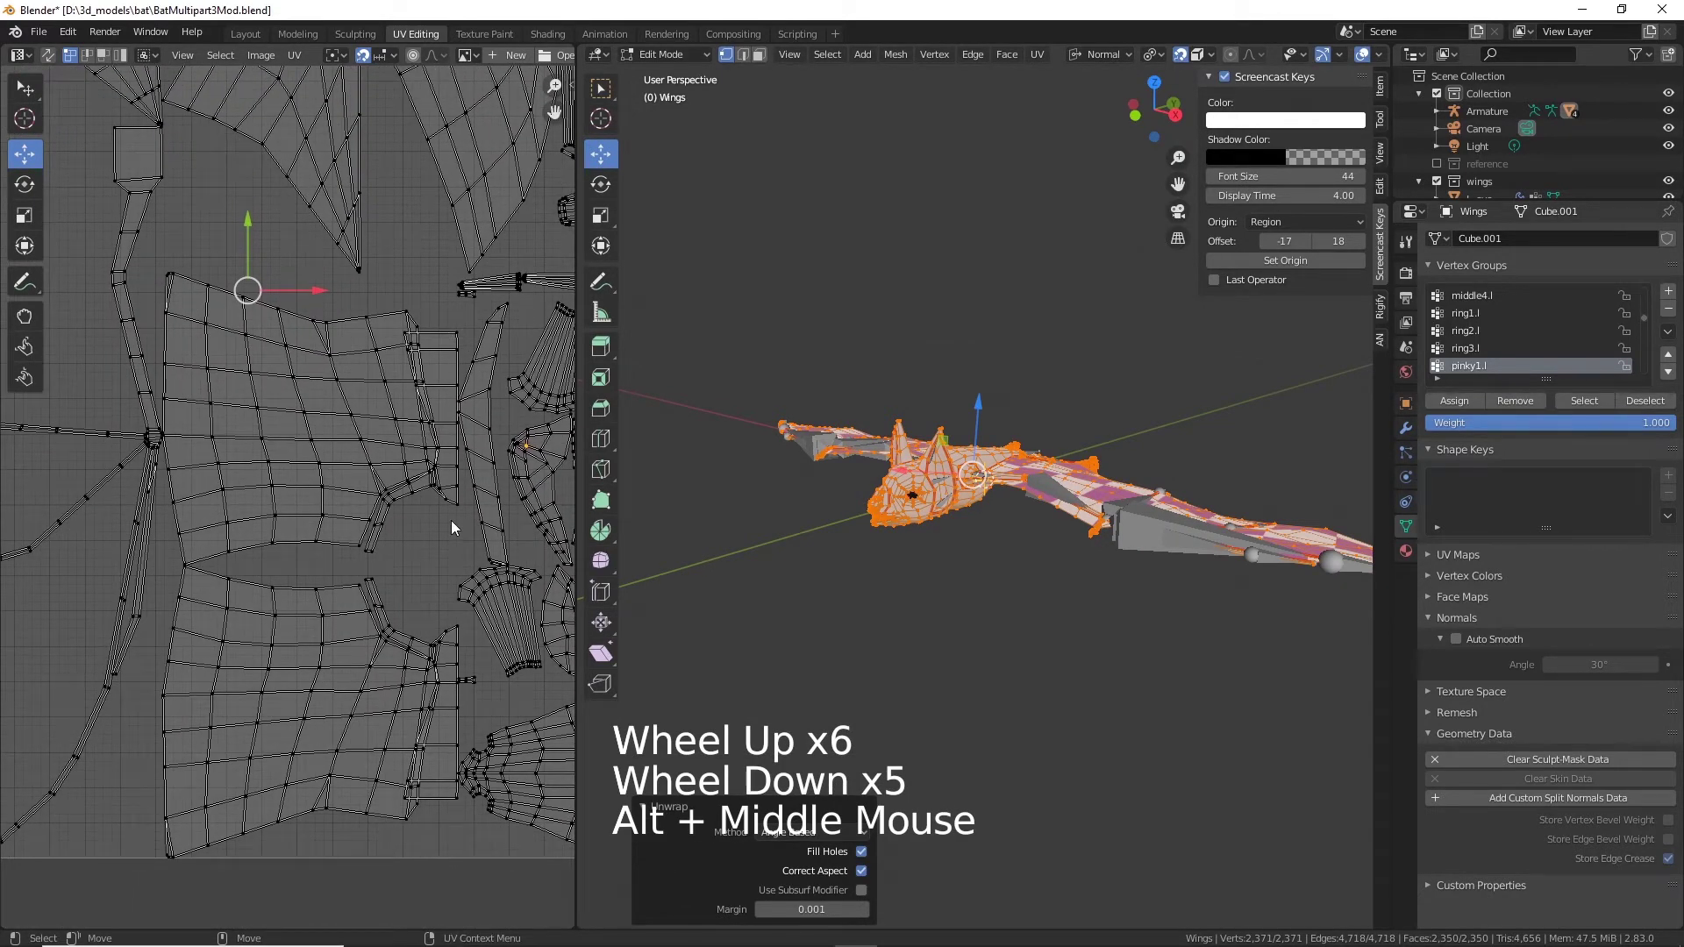
scroll(451, 527, up, 3)
alt+middle_drag(451, 526, 224, 401)
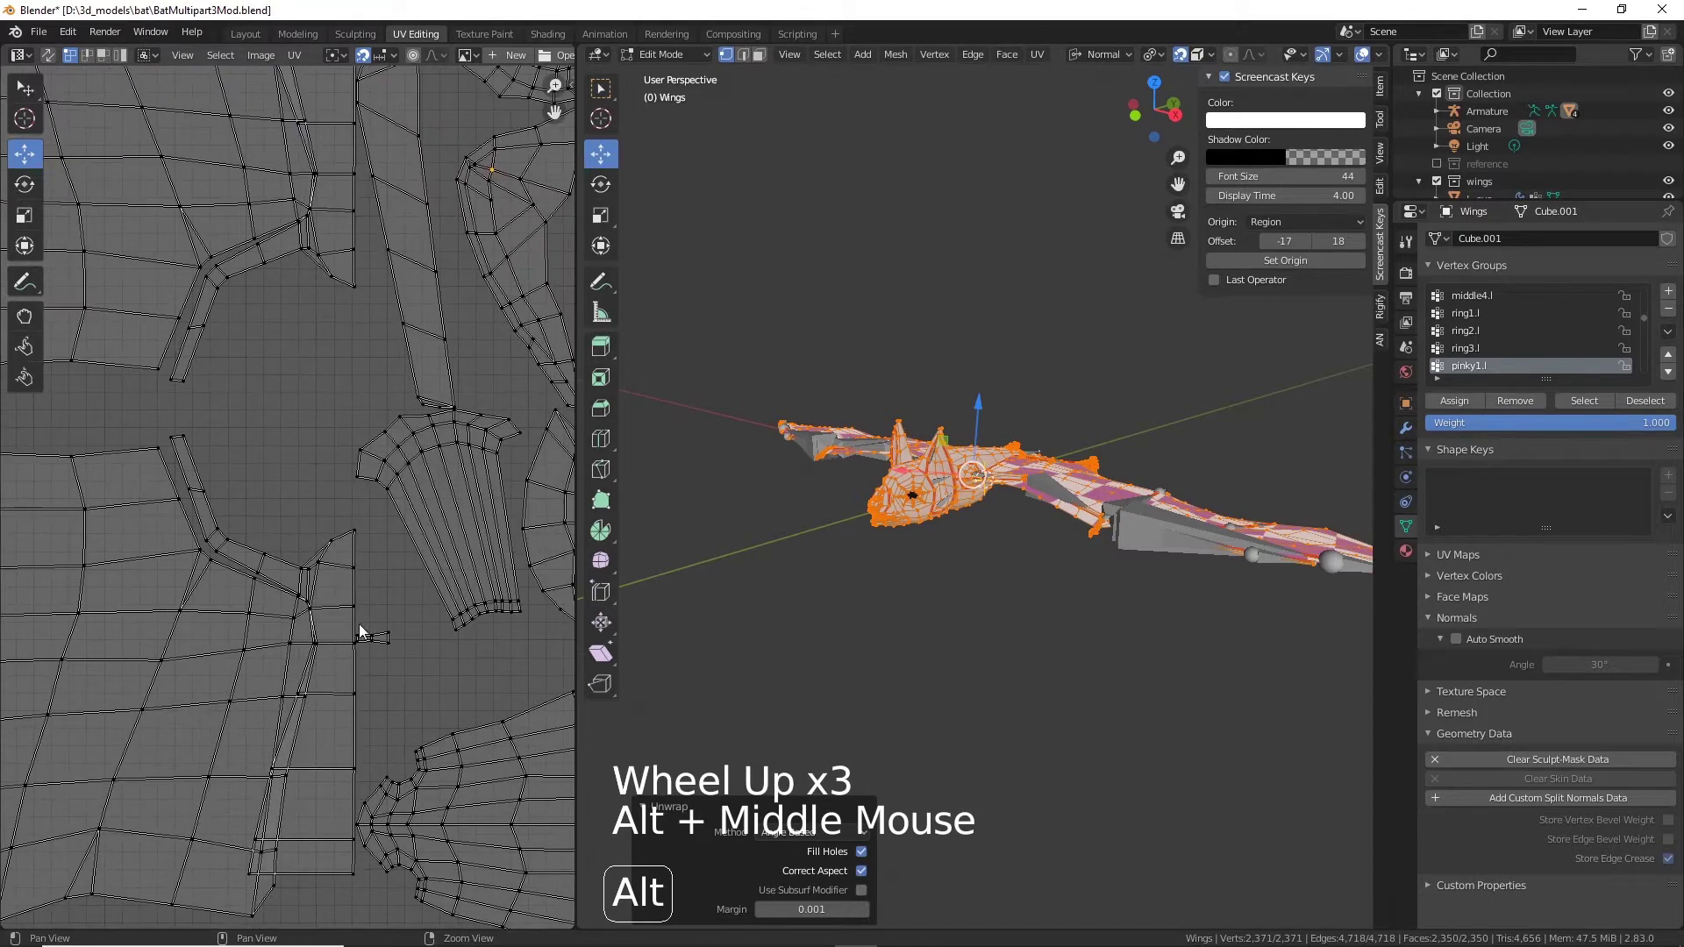
scroll(337, 691, up, 2)
alt+middle_drag(335, 695, 268, 483)
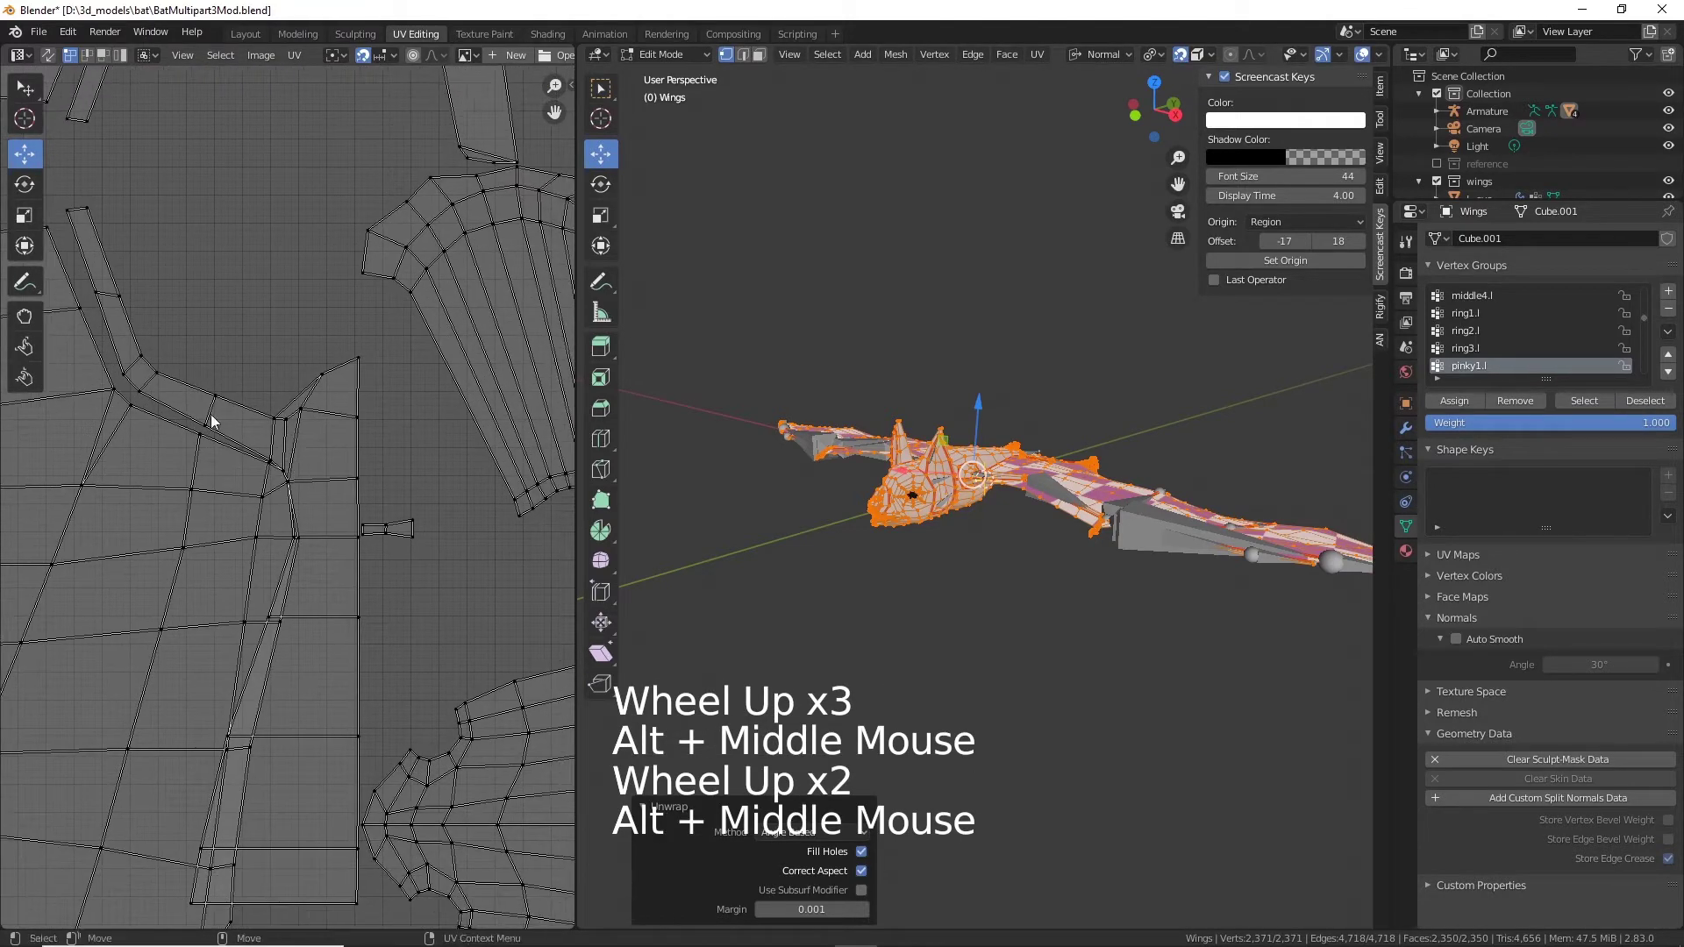
scroll(275, 504, up, 4)
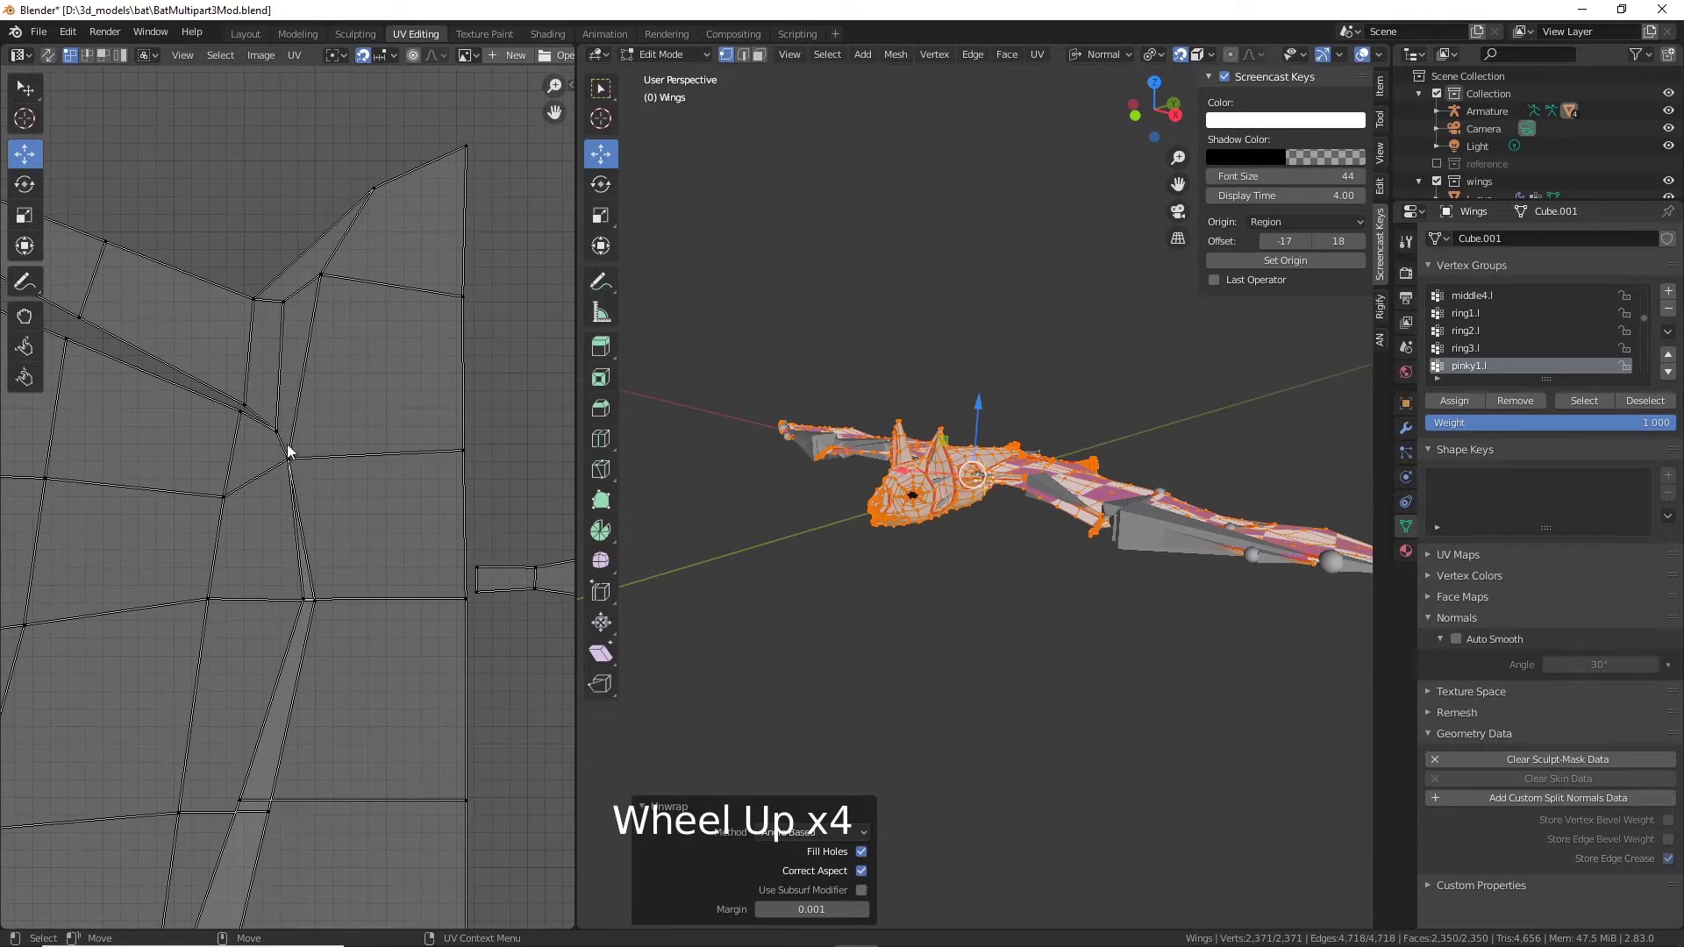
Step: Examine the overlapping sliver faces and the pinch point near the inner edge of the lower large wing UV island
alt+middle_drag(301, 477, 349, 436)
scroll(349, 436, up, 5)
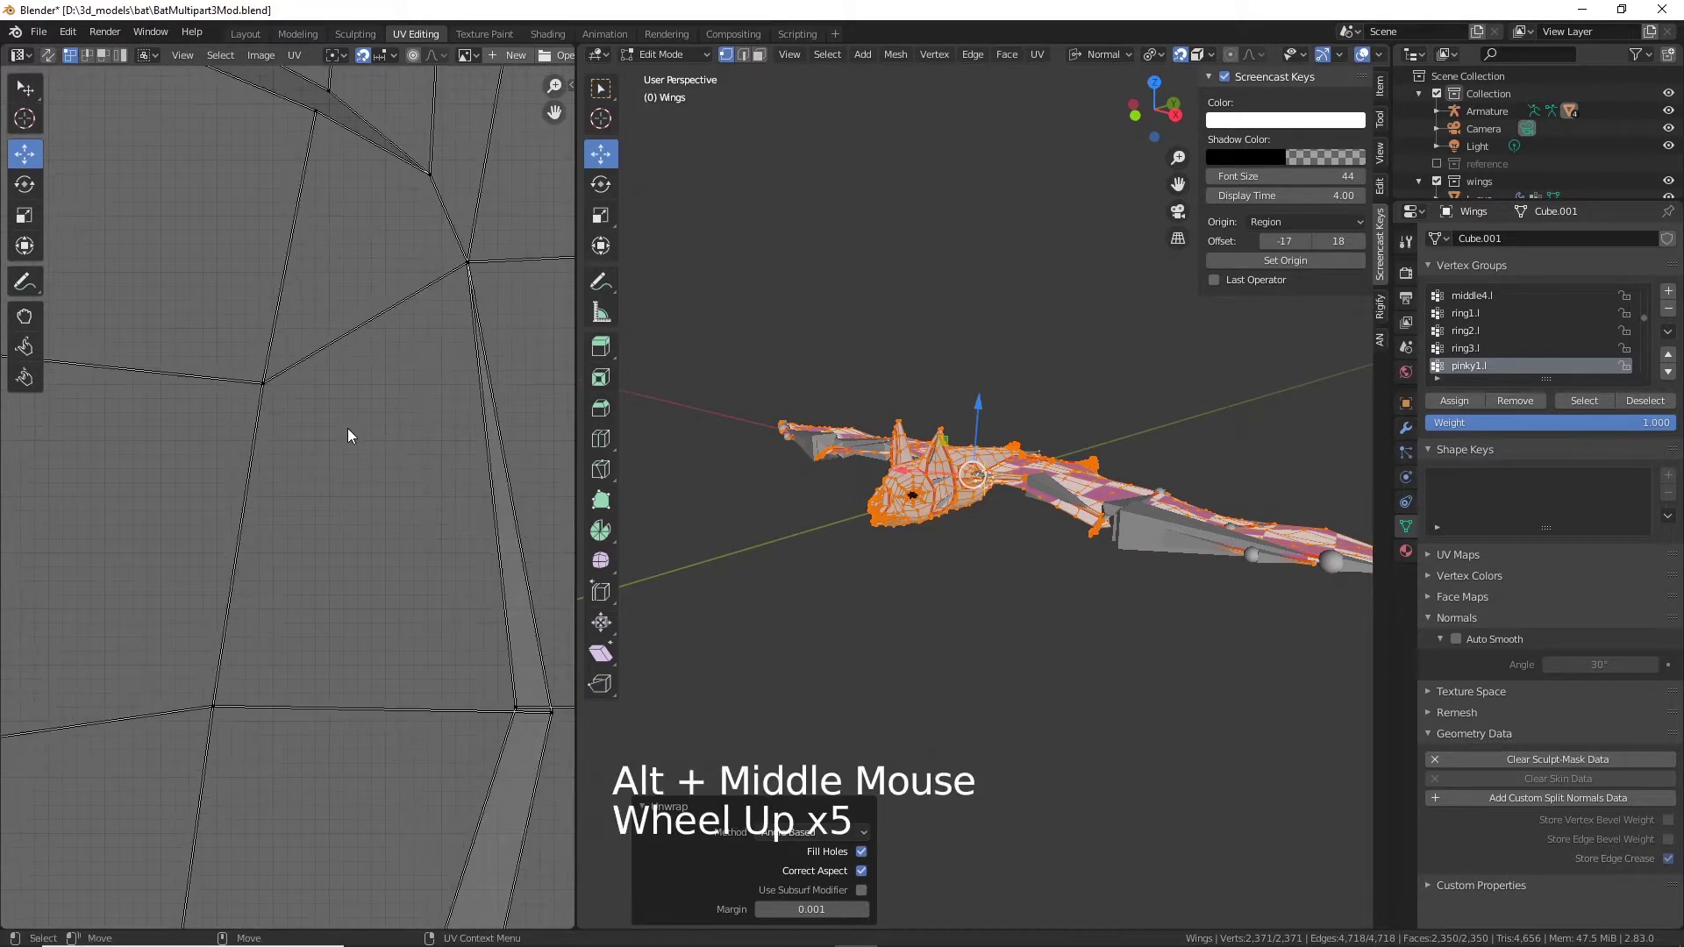
alt+middle_drag(451, 211, 255, 425)
scroll(254, 423, down, 2)
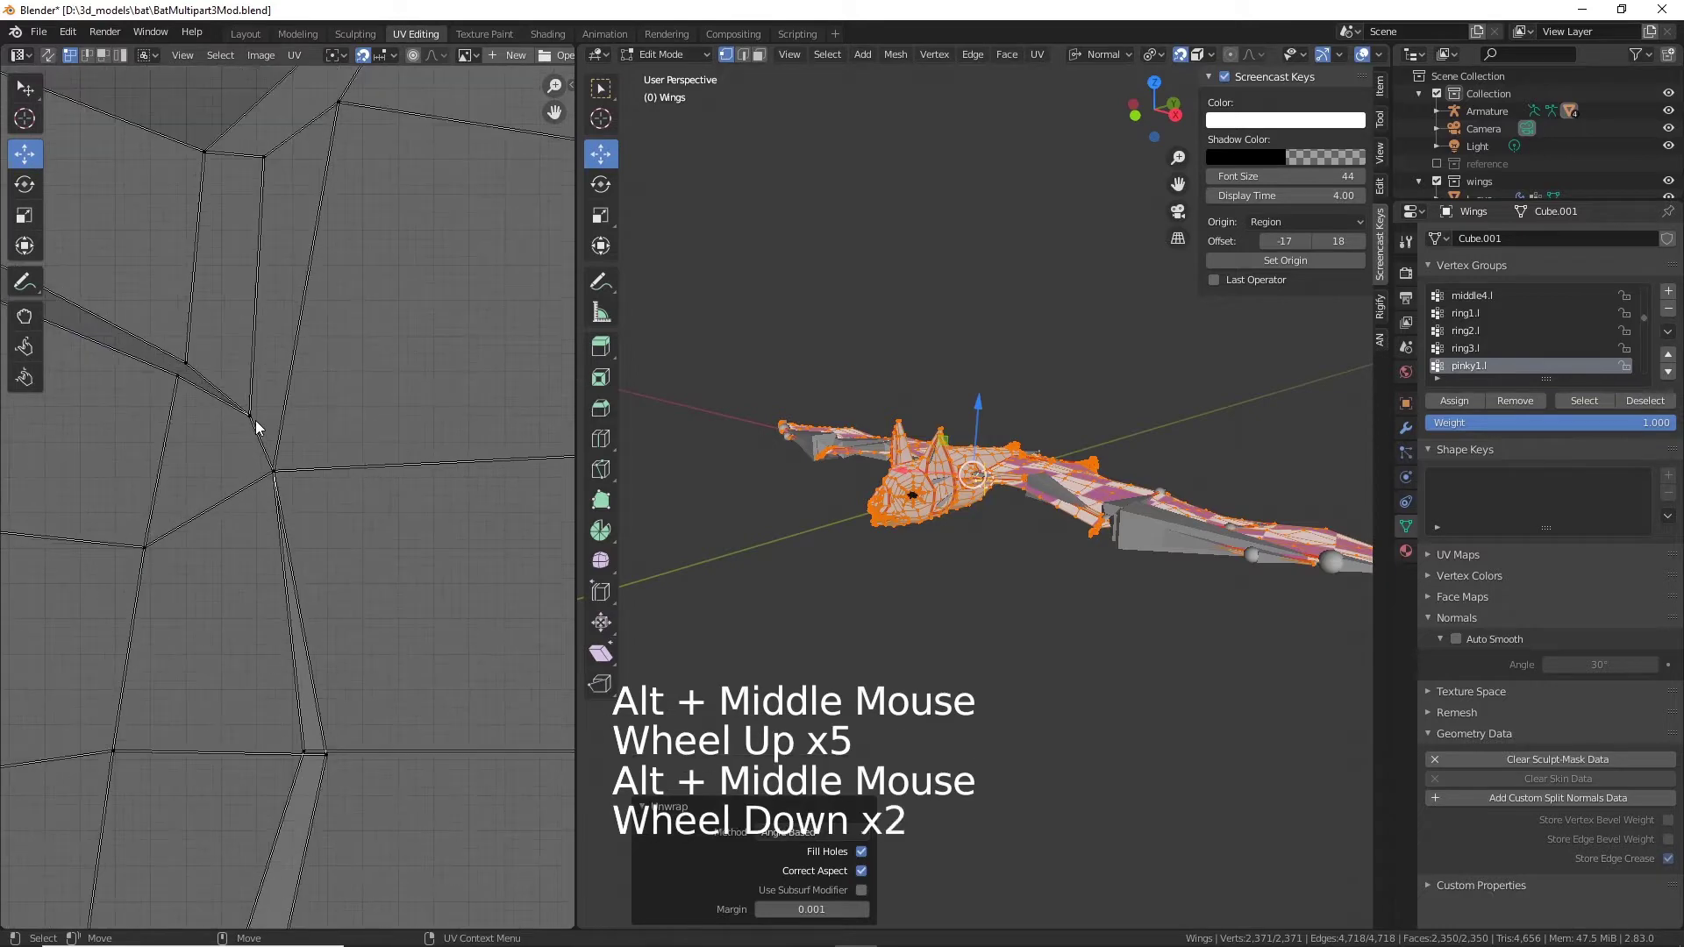
scroll(260, 456, down, 11)
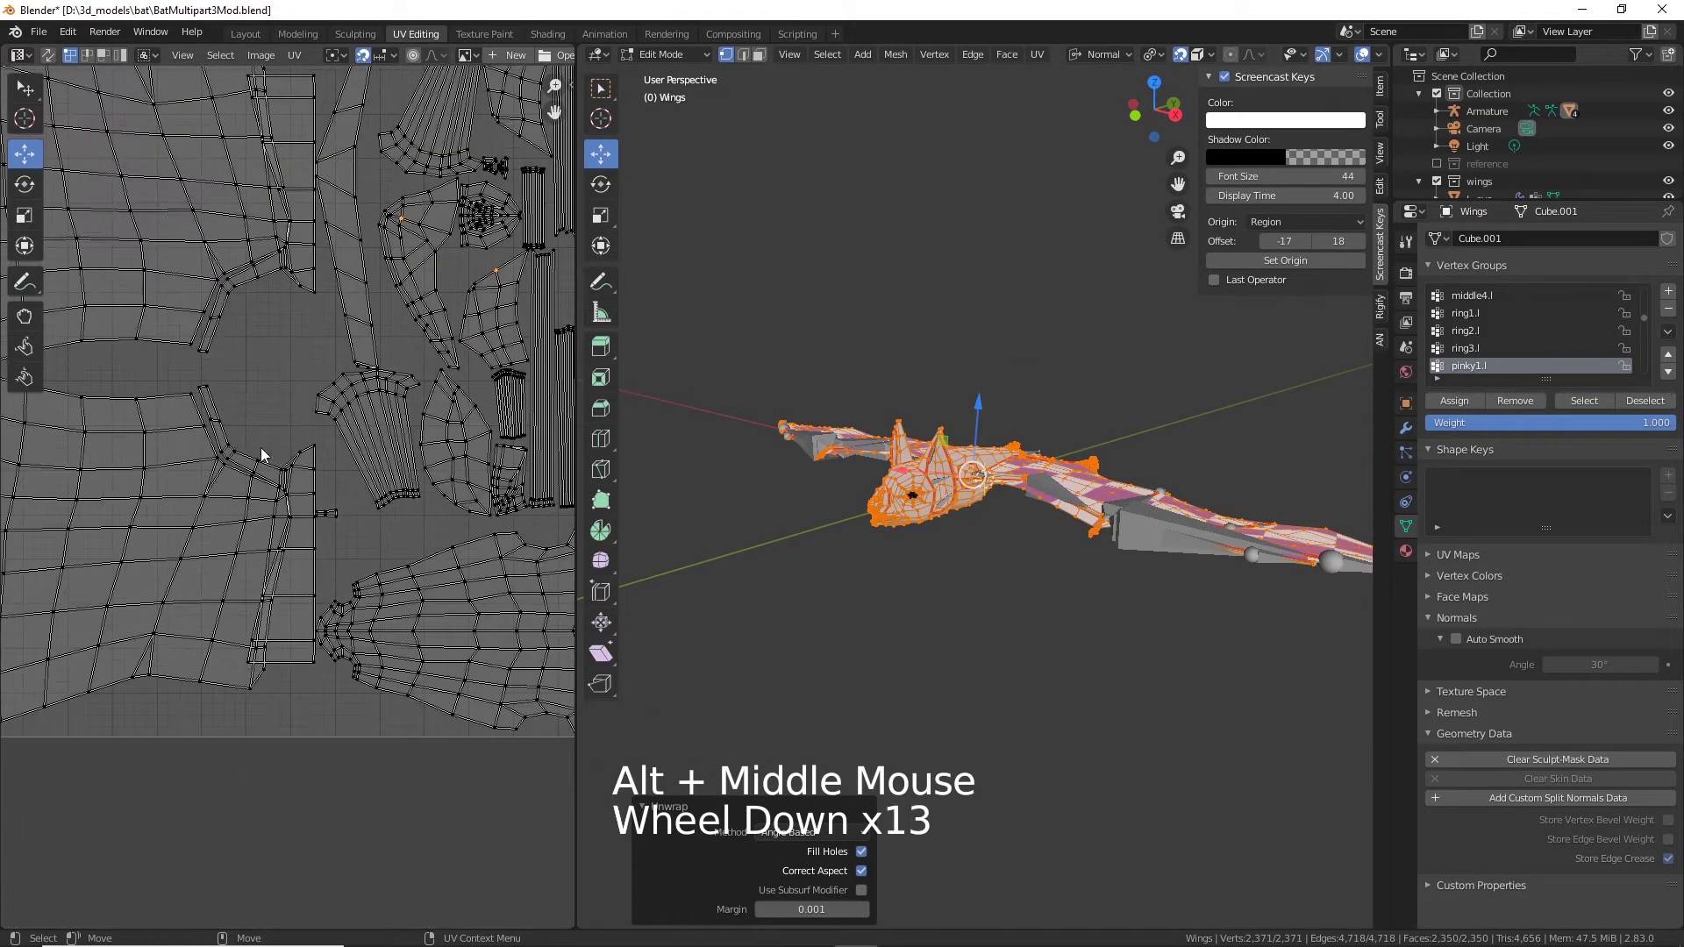
scroll(281, 514, up, 7)
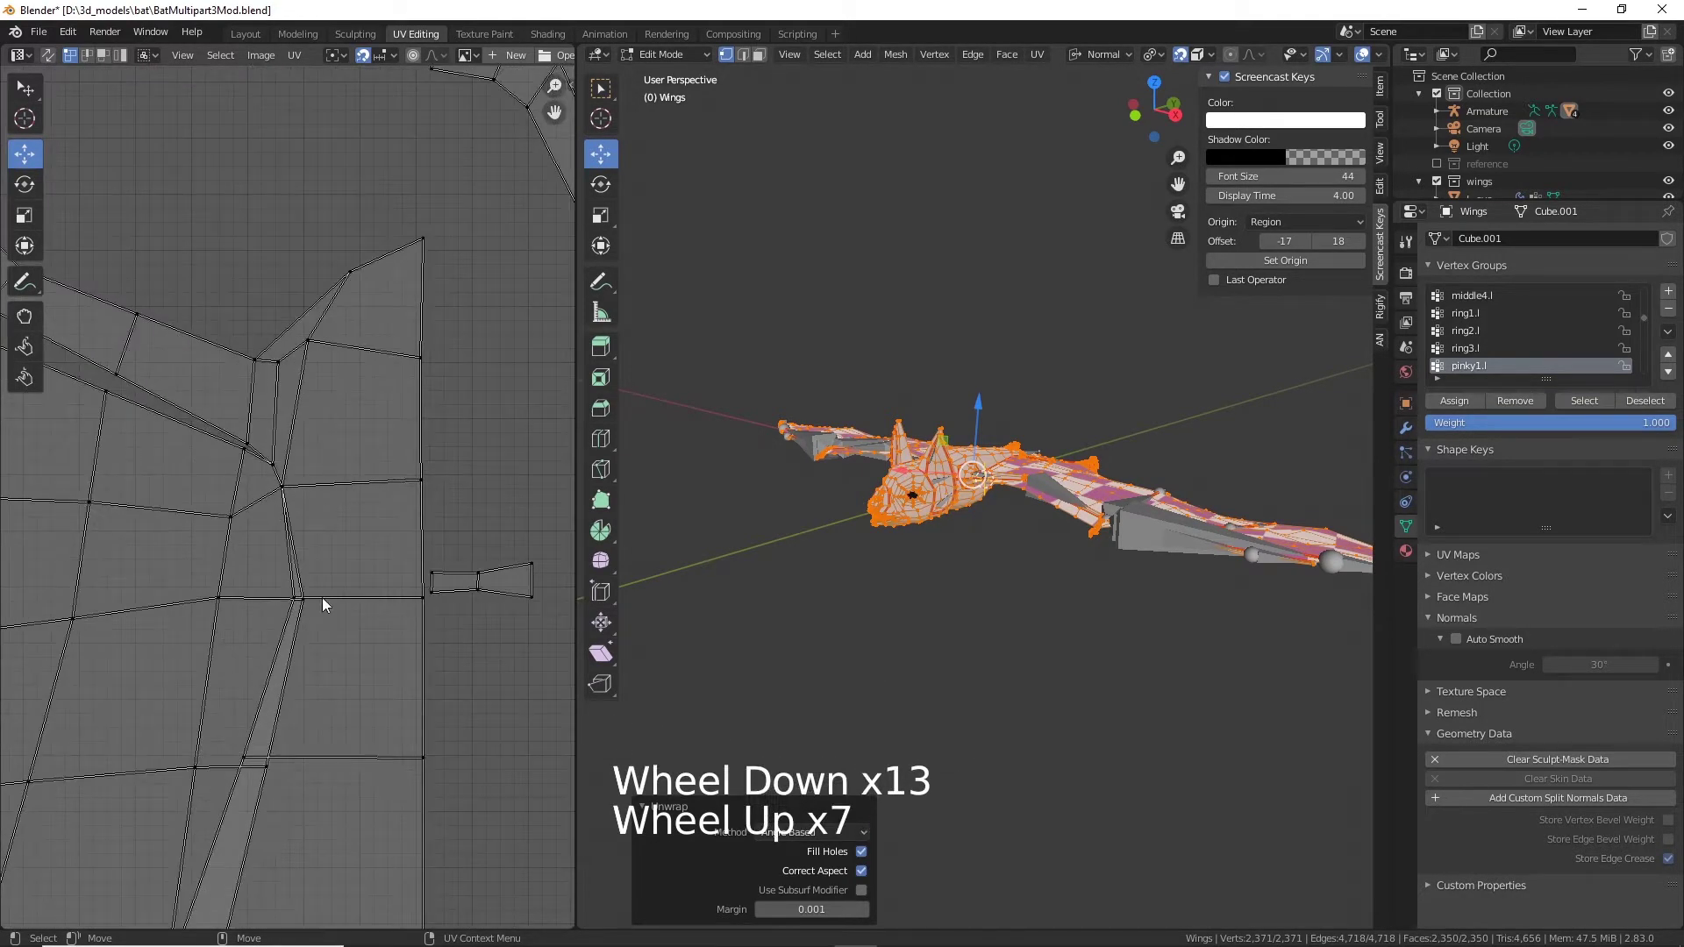
scroll(325, 601, down, 11)
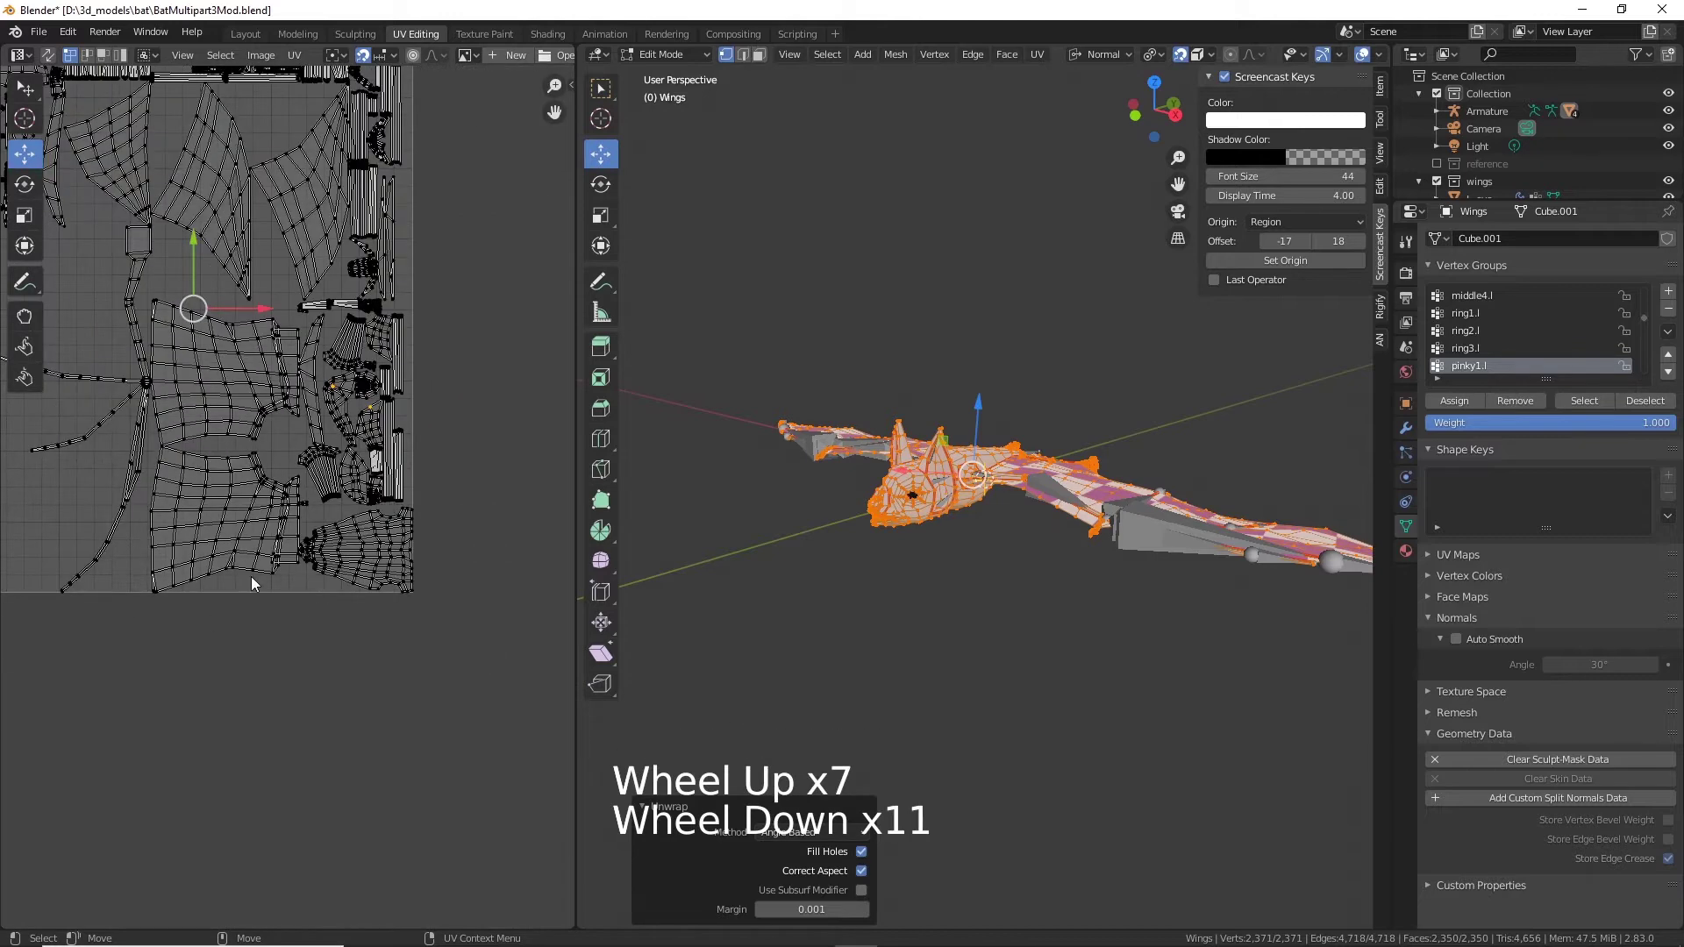
scroll(254, 575, up, 7)
alt+middle_drag(307, 452, 752, 488)
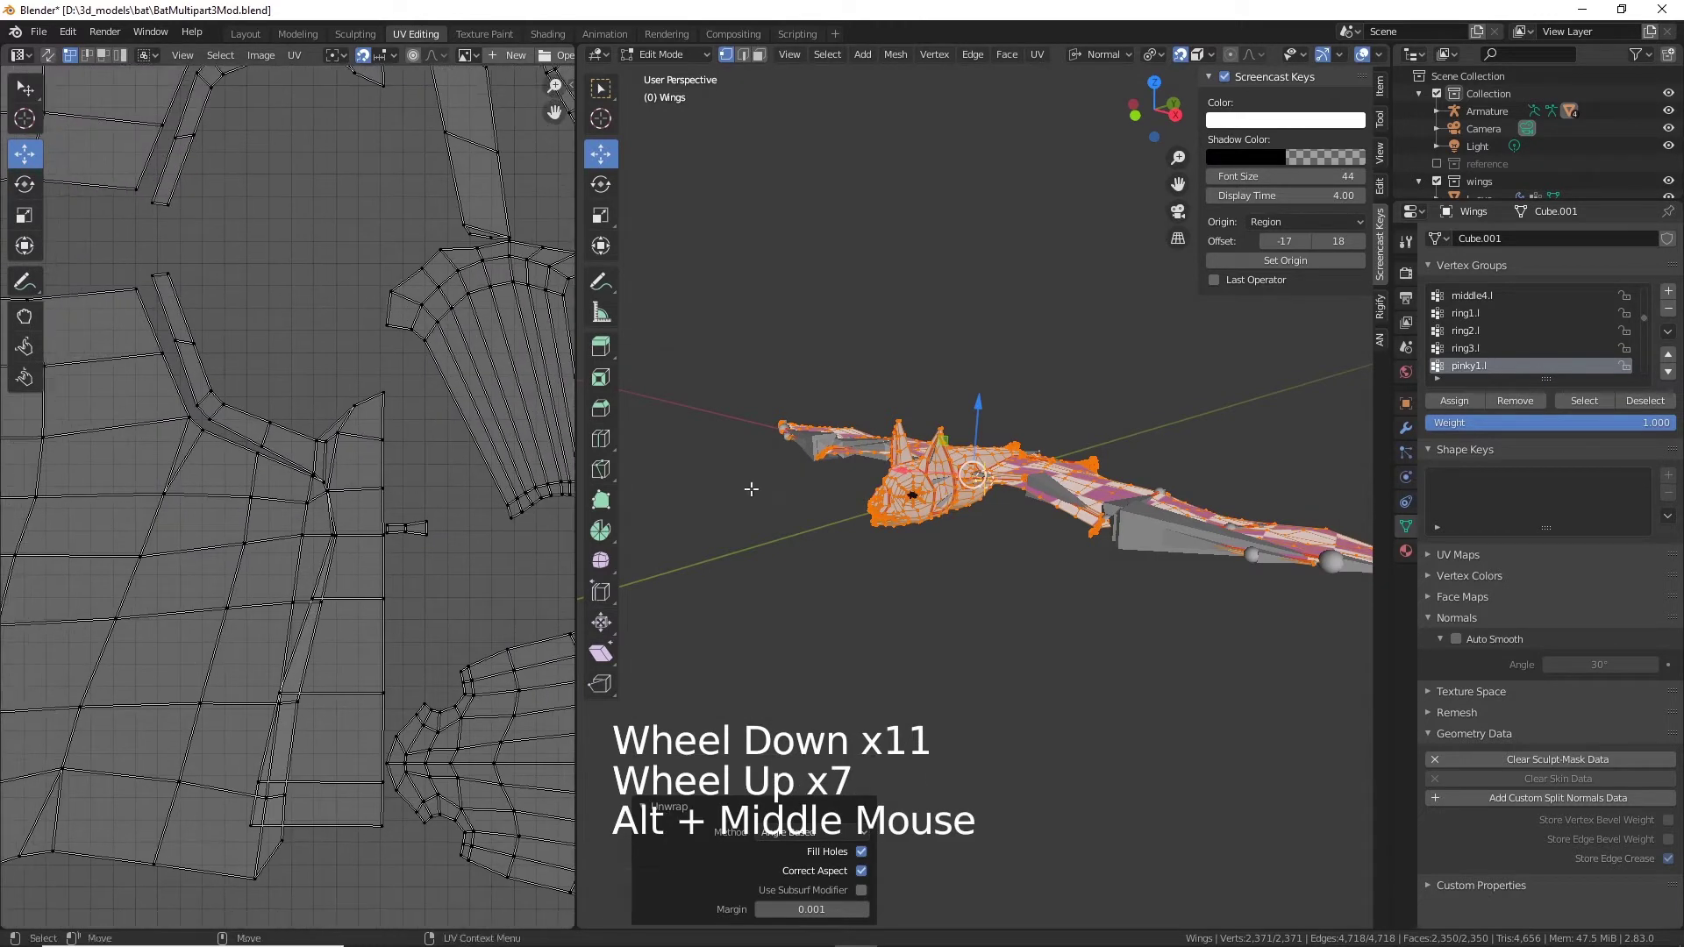
scroll(486, 547, up, 5)
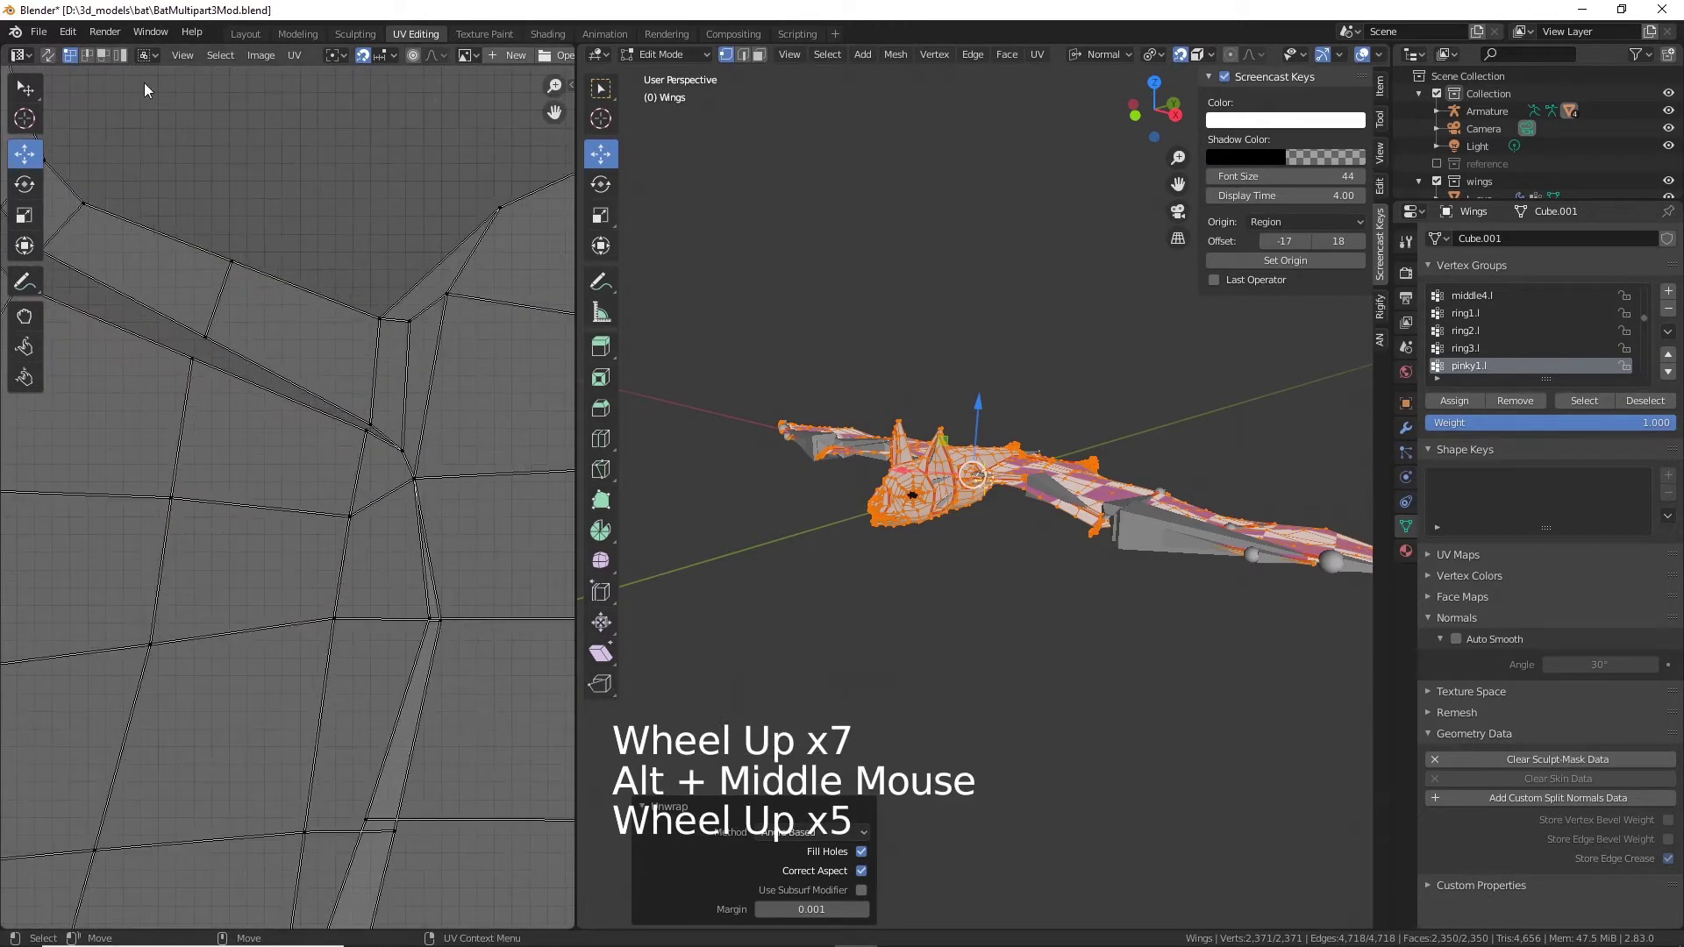
Step: Switch the UV selection to edge mode and mark the short edge at the lower wing island's pinch point as a seam
click(86, 55)
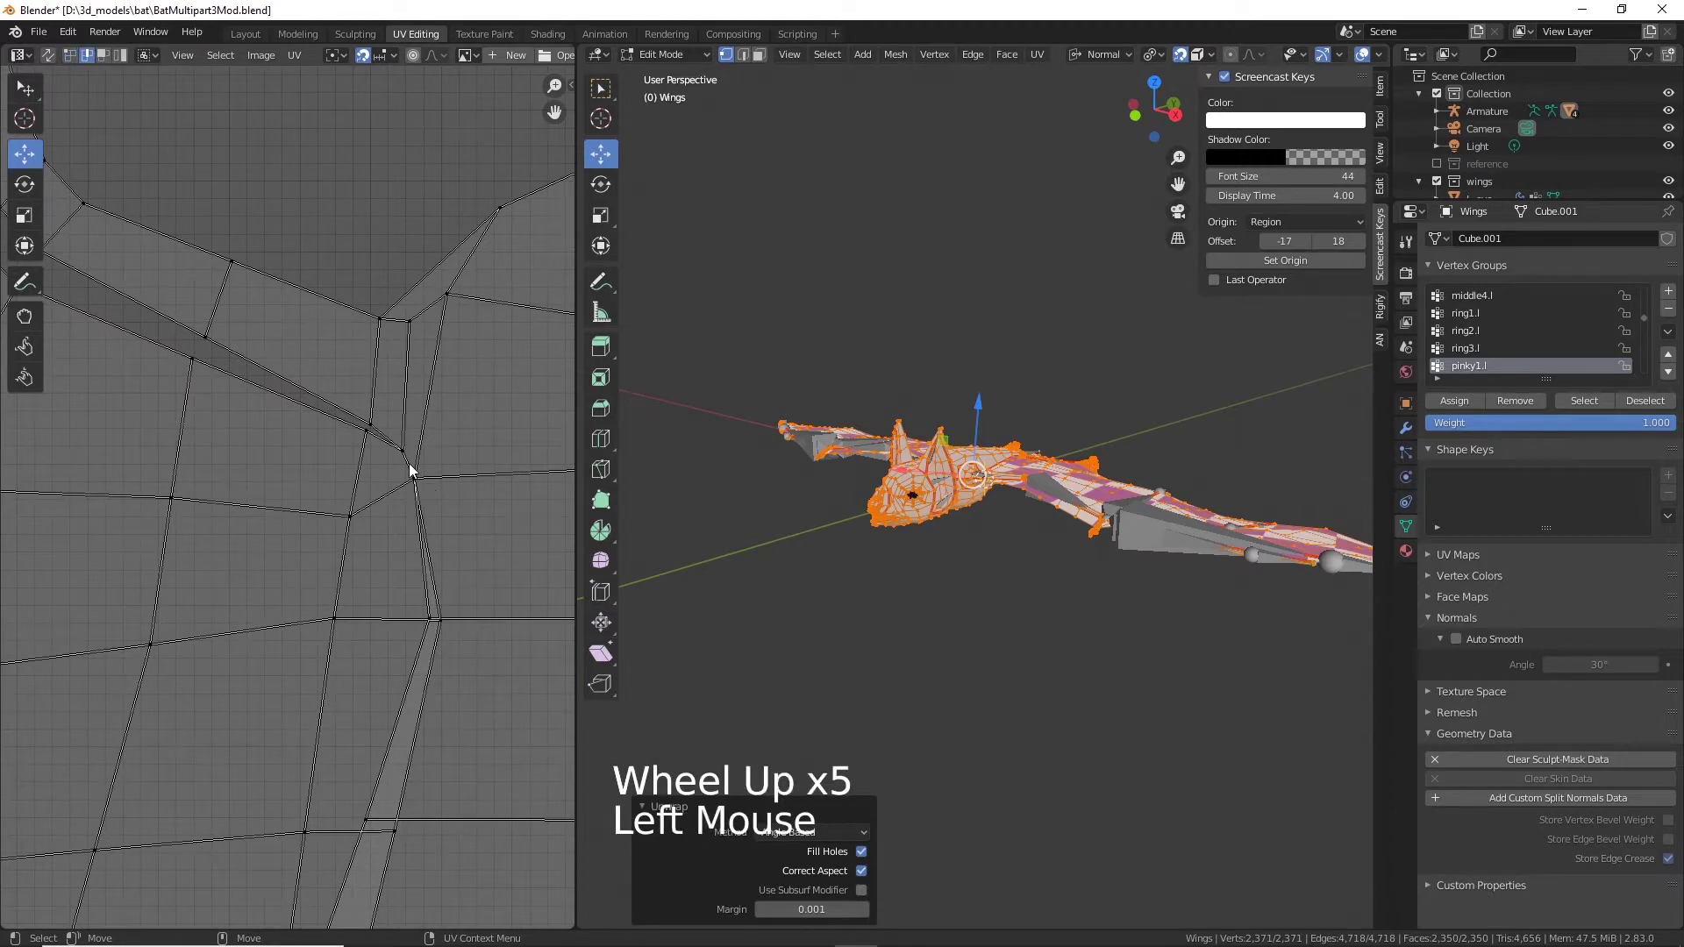
click(408, 465)
right_click(408, 464)
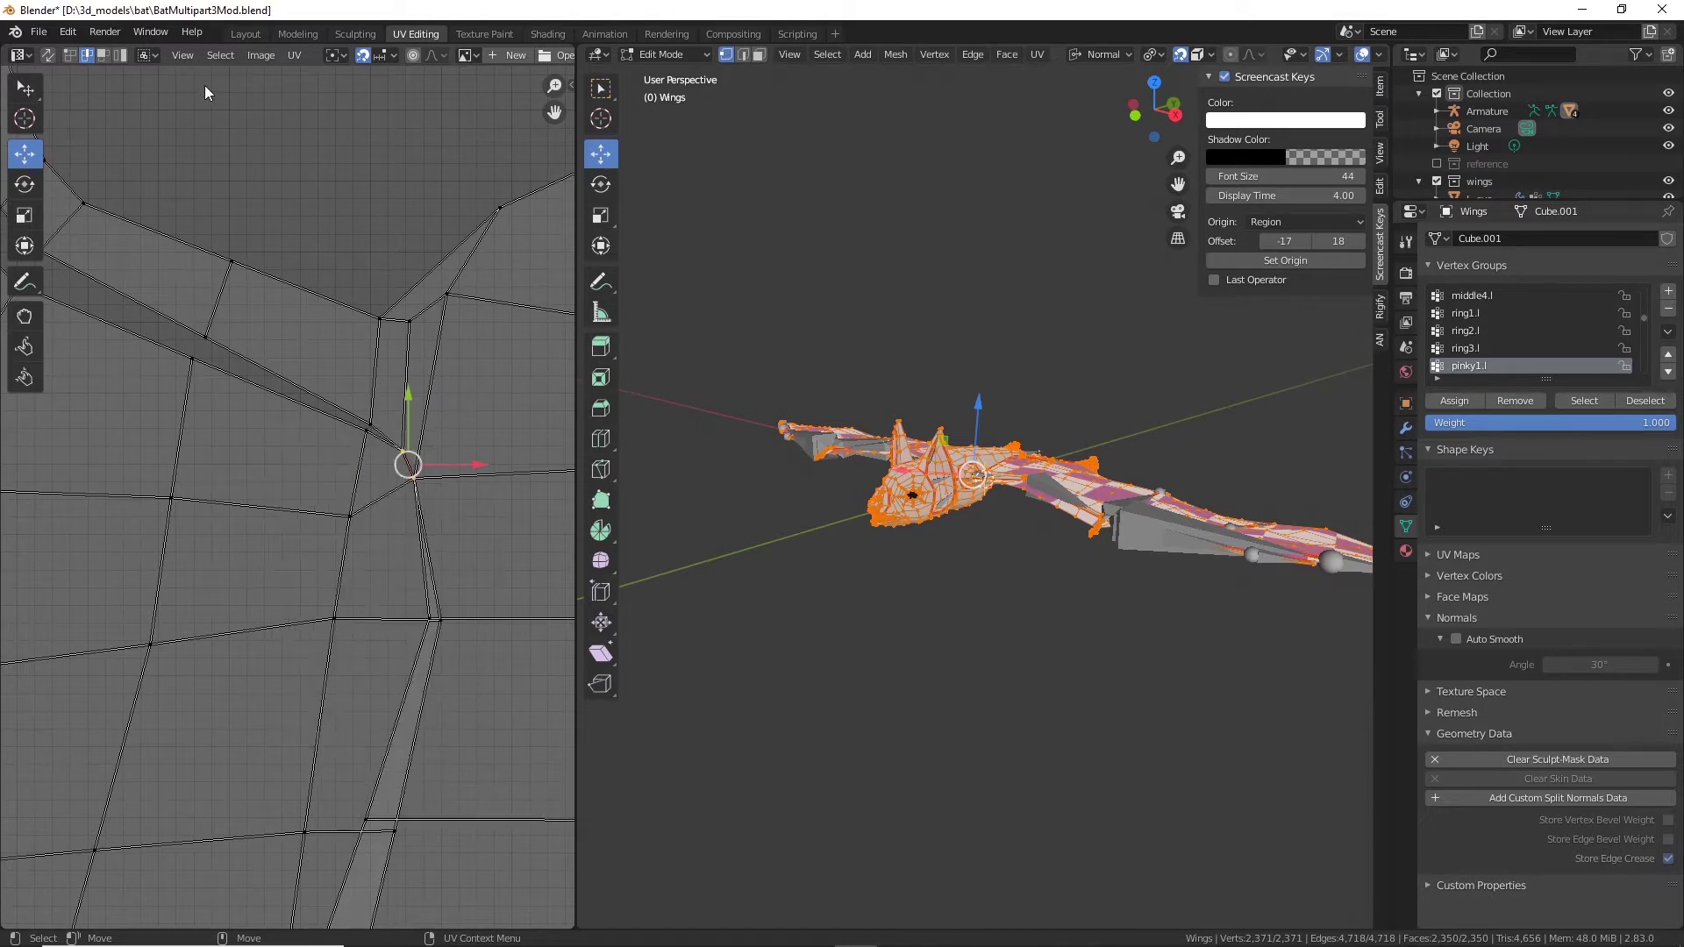
click(295, 55)
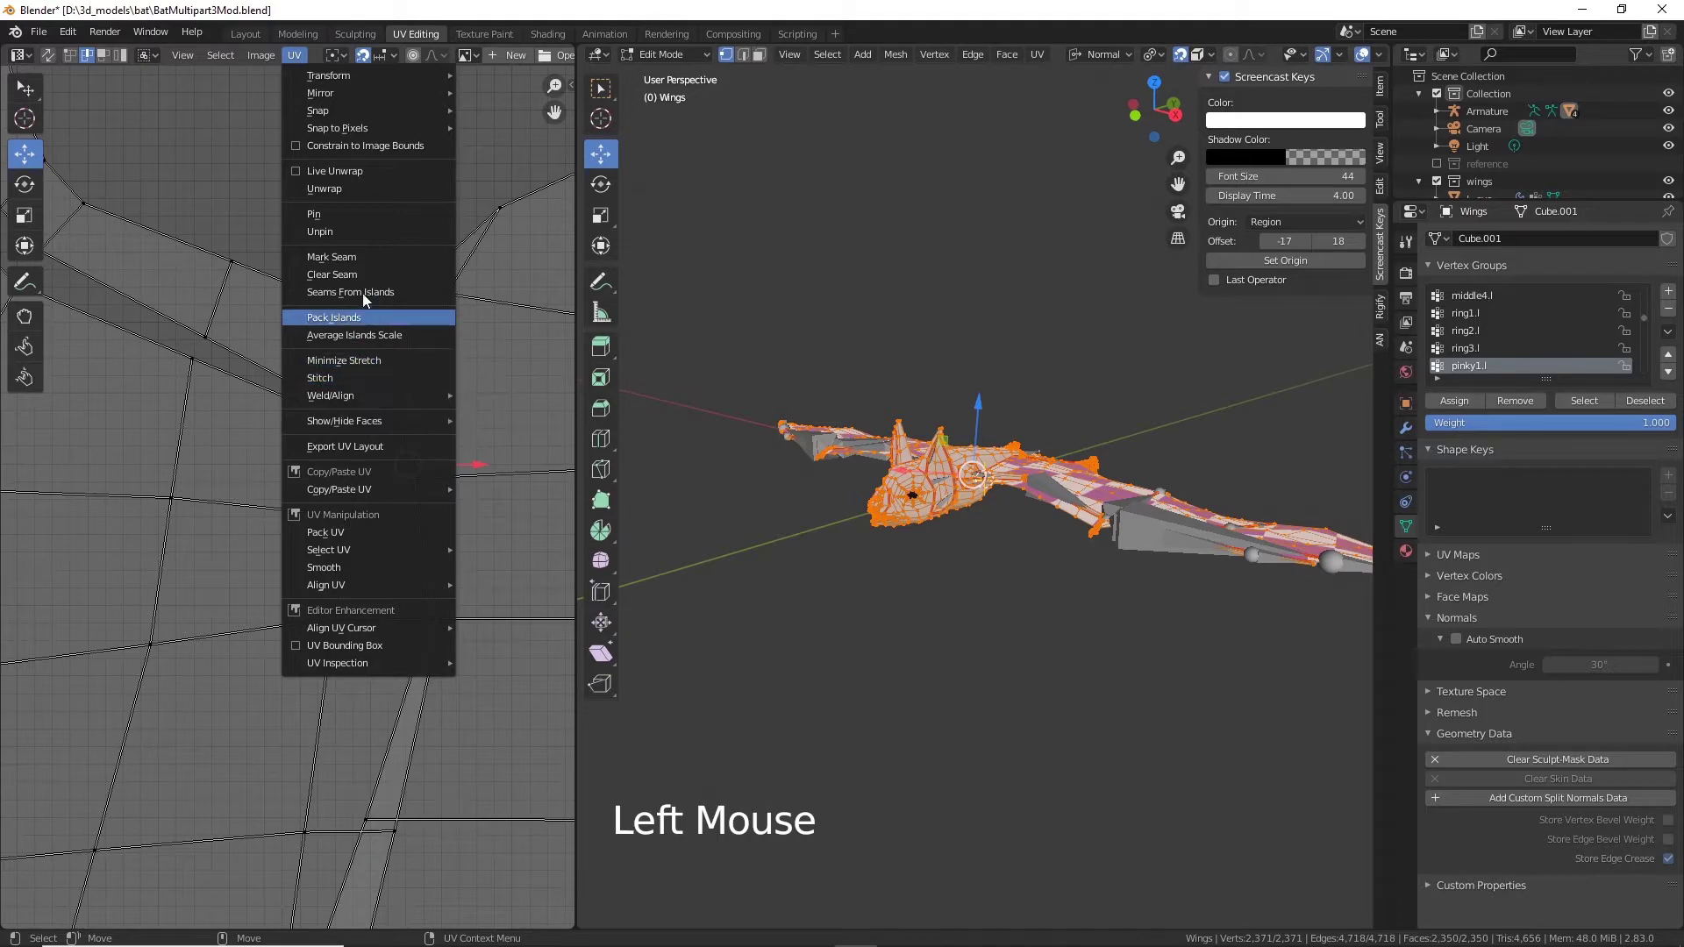
click(369, 257)
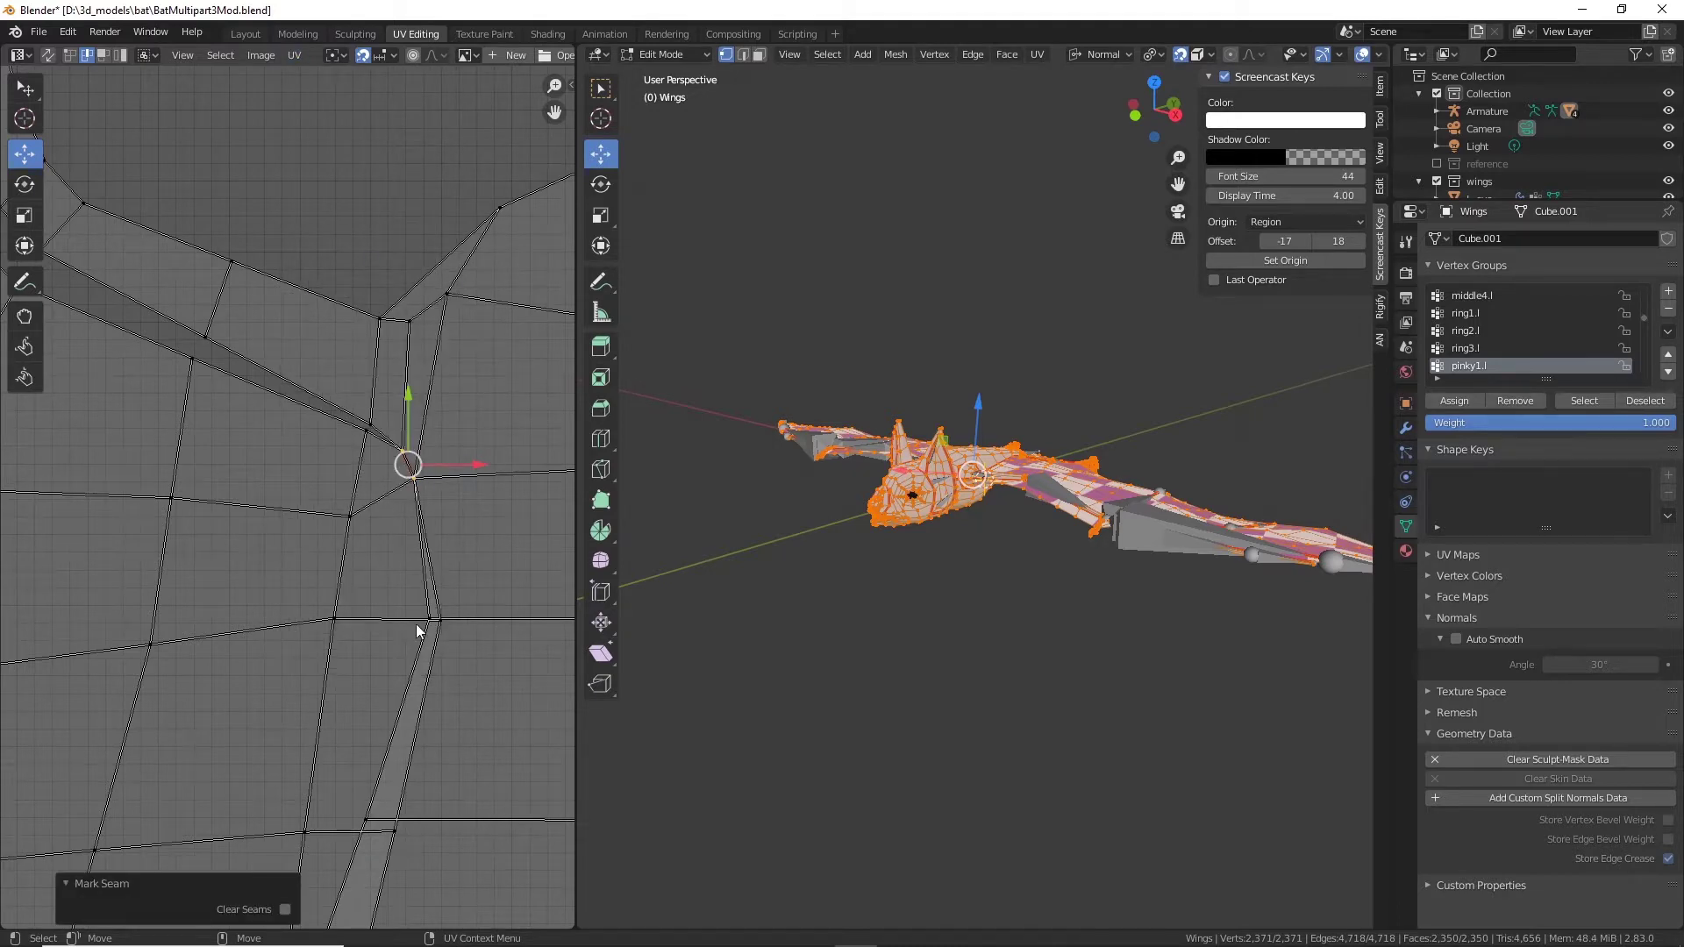
Step: Select the matching short edge at the pinch point of the mirrored wing island above and mark it as a seam
alt+middle_drag(417, 629, 303, 754)
scroll(366, 689, down, 2)
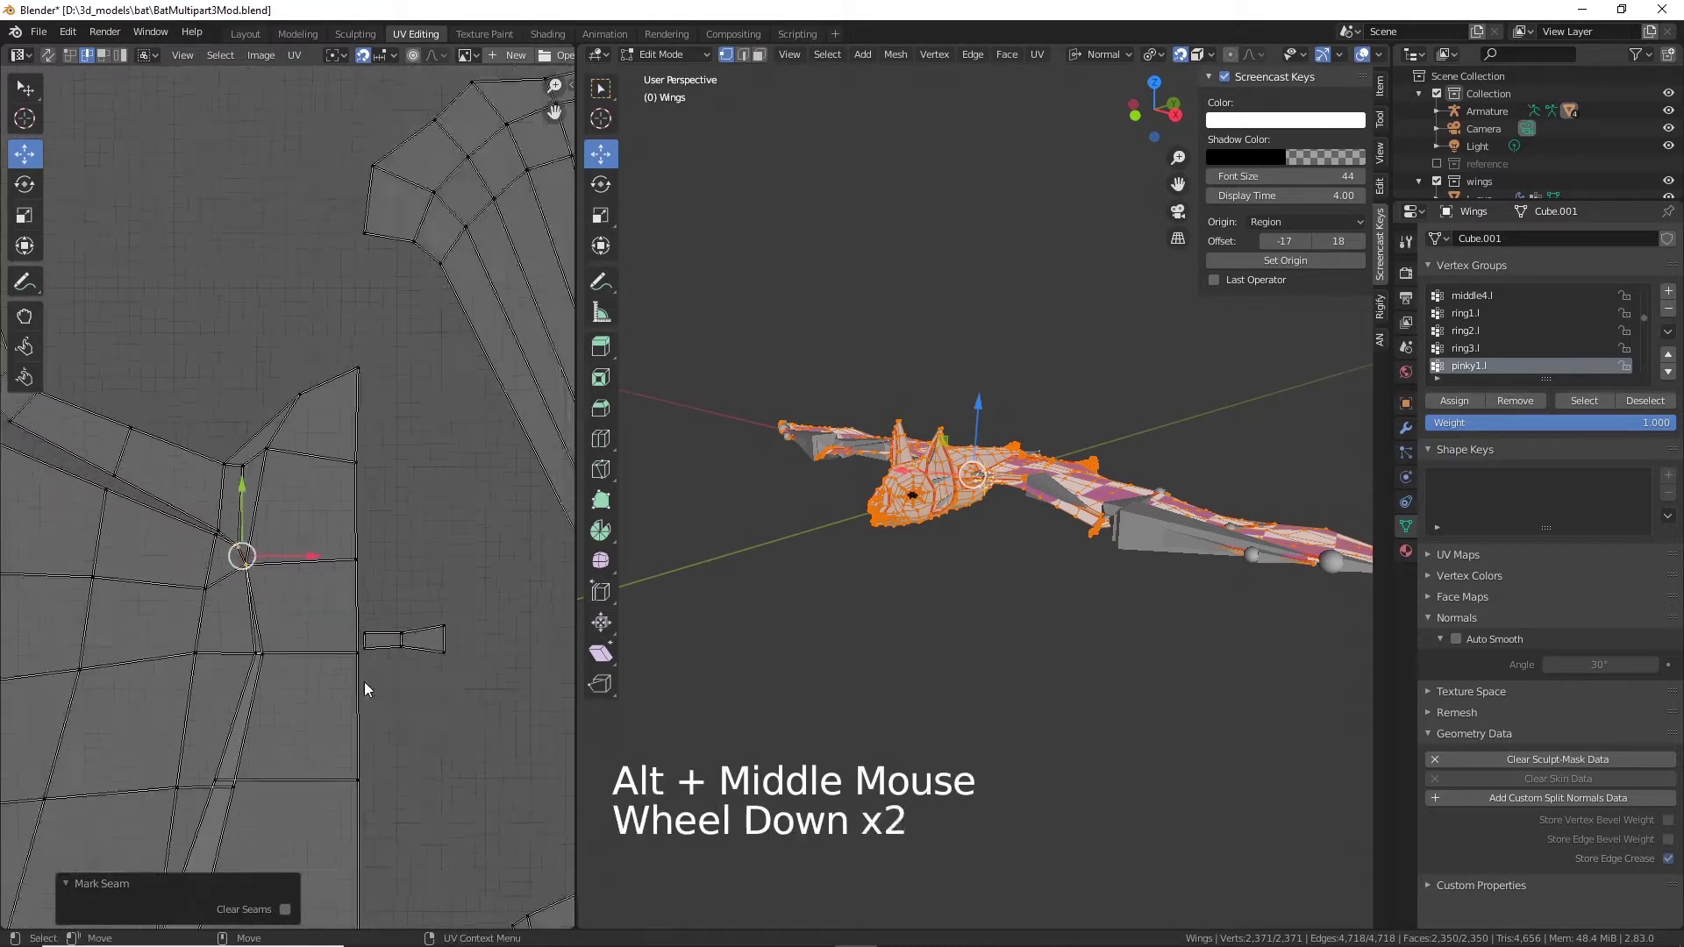
scroll(366, 690, down, 2)
alt+middle_drag(366, 690, 379, 448)
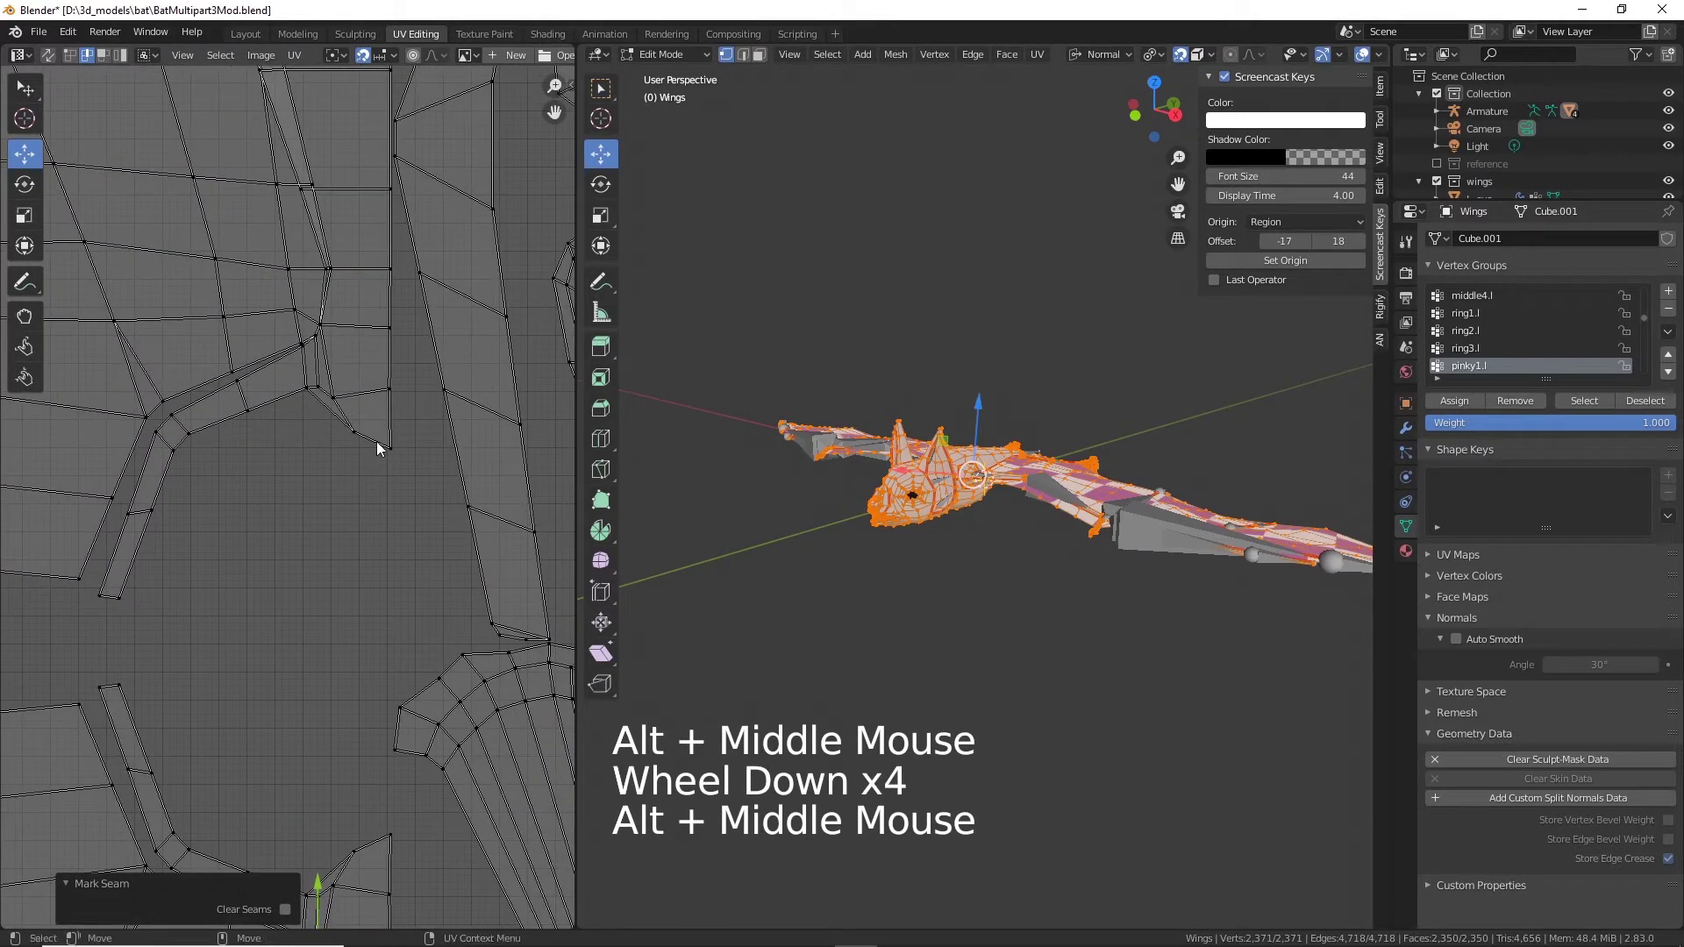
scroll(360, 327, up, 3)
alt+middle_drag(360, 327, 331, 526)
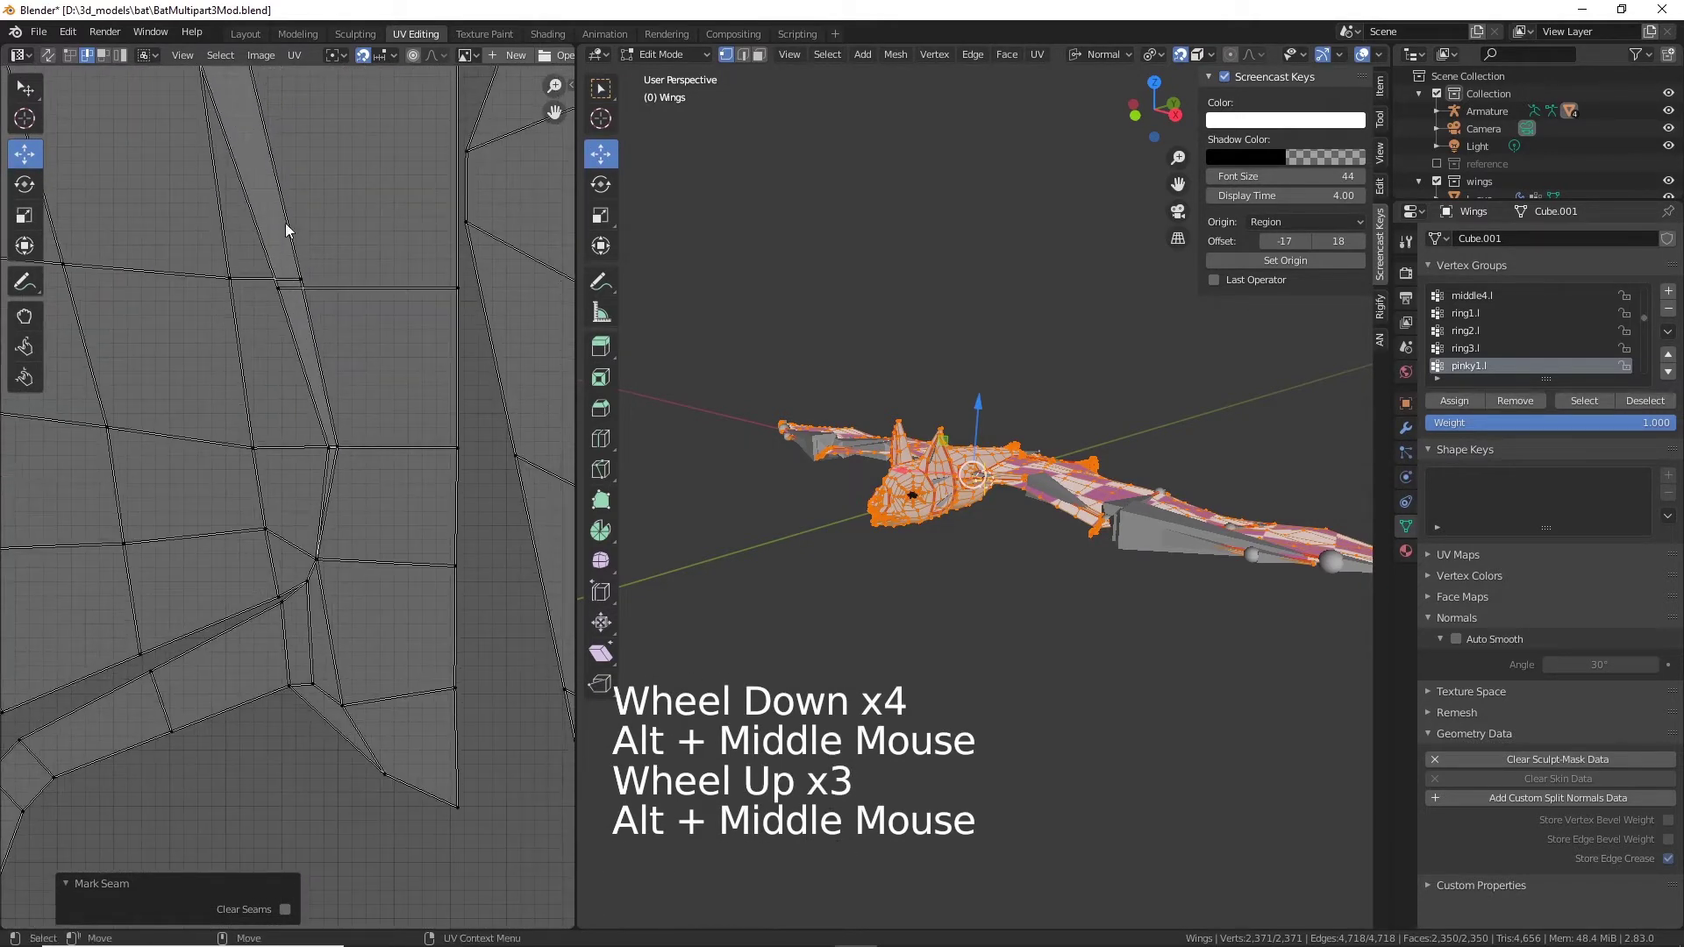
click(313, 570)
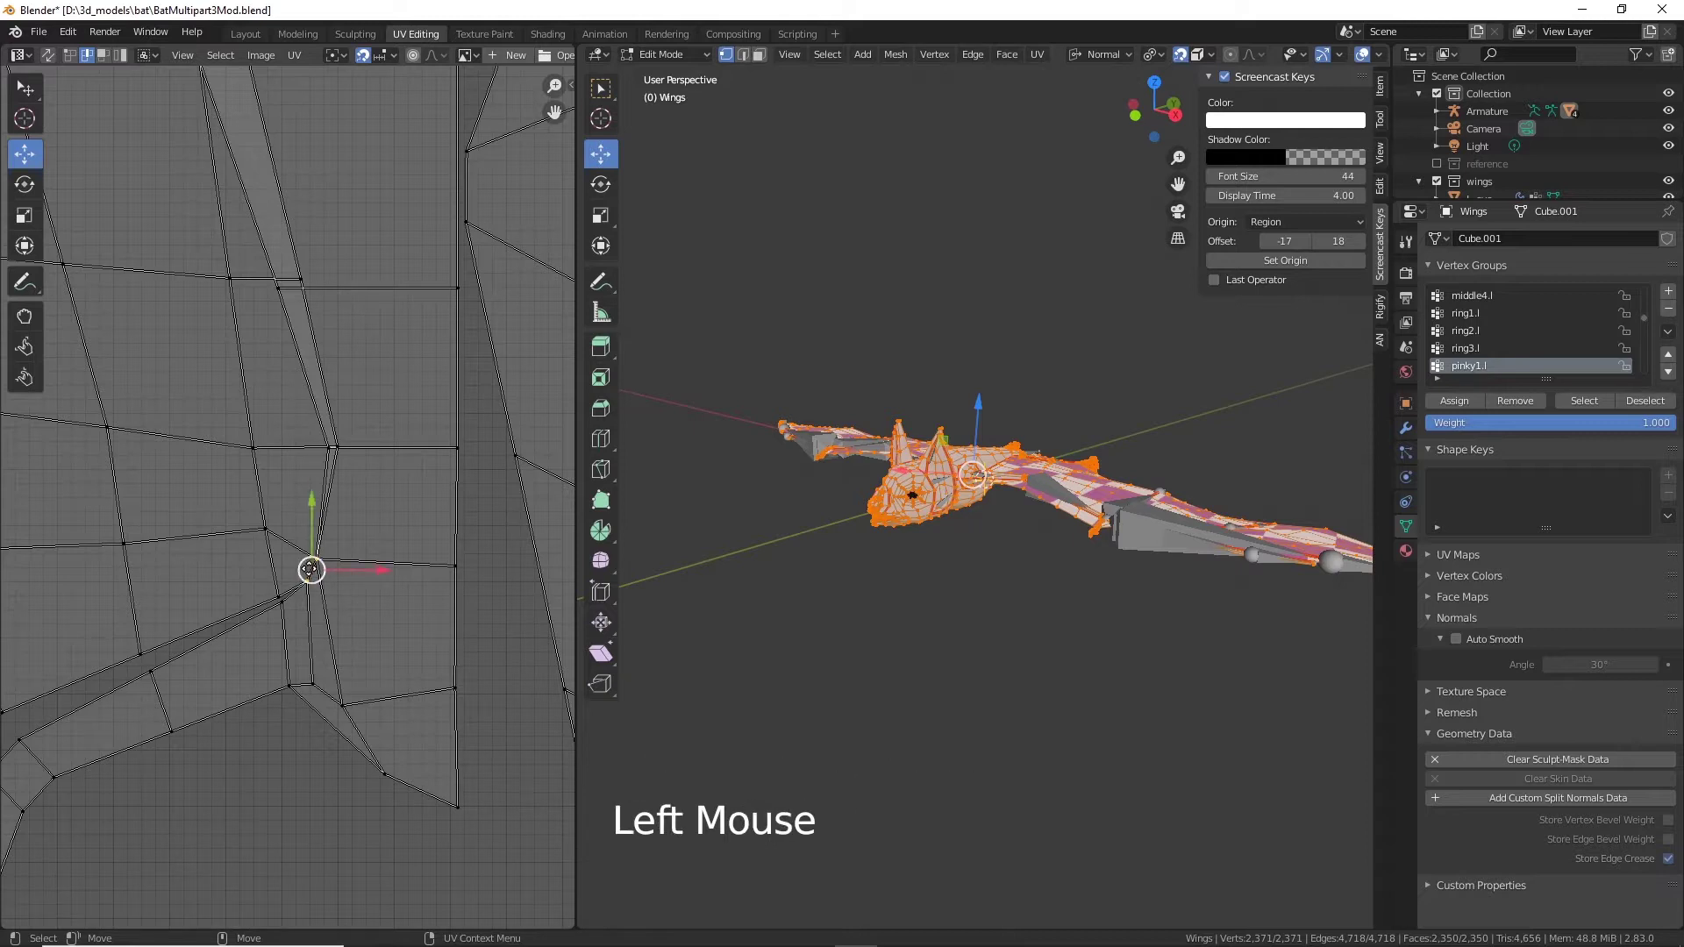
click(293, 55)
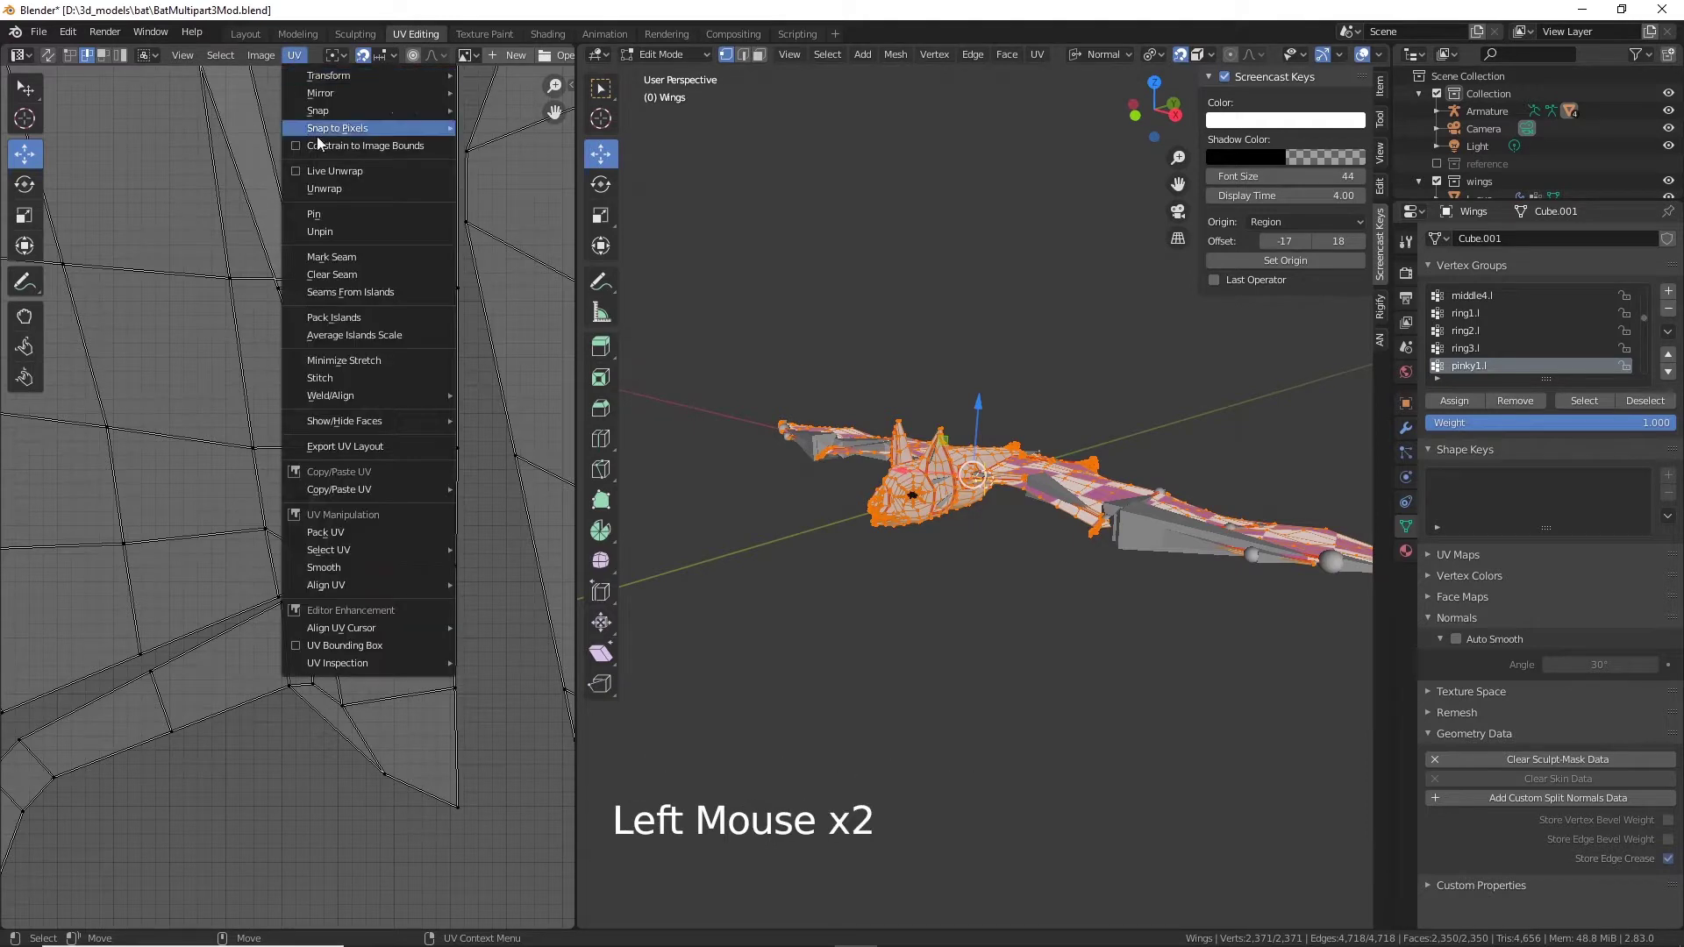
click(346, 263)
Step: On the rounded island with two angled side strips, select the centre-line edges from the inner notch to the outer end and mark them as a seam
scroll(335, 459, down, 6)
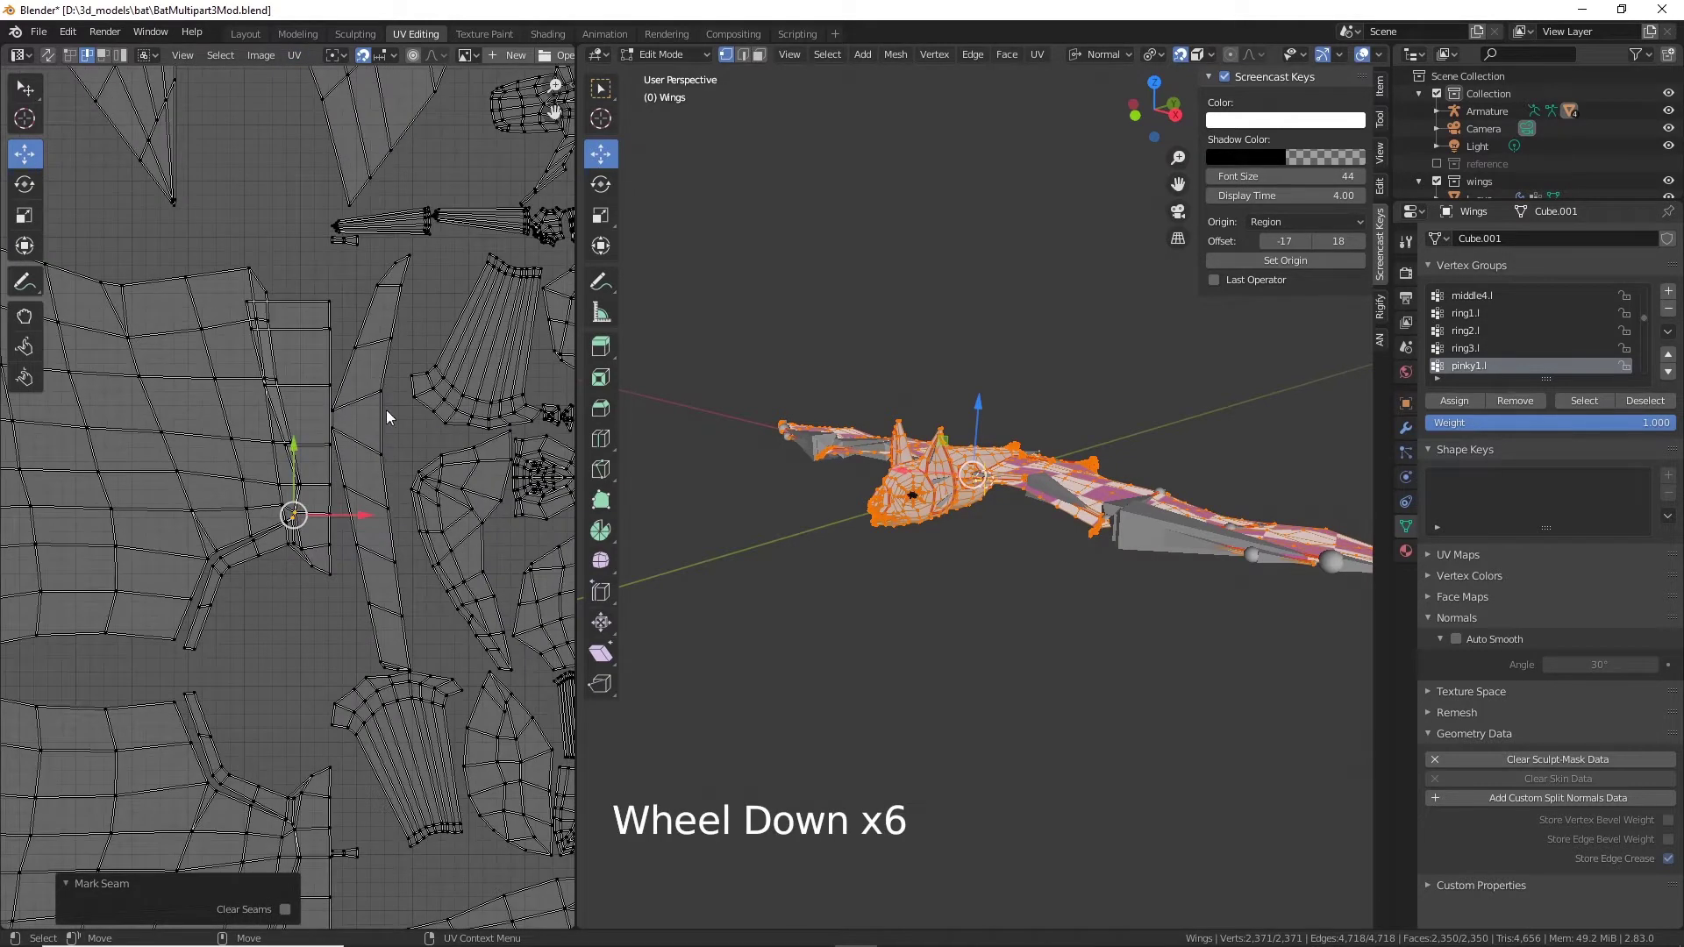
alt+middle_drag(386, 412, 281, 640)
scroll(334, 511, up, 4)
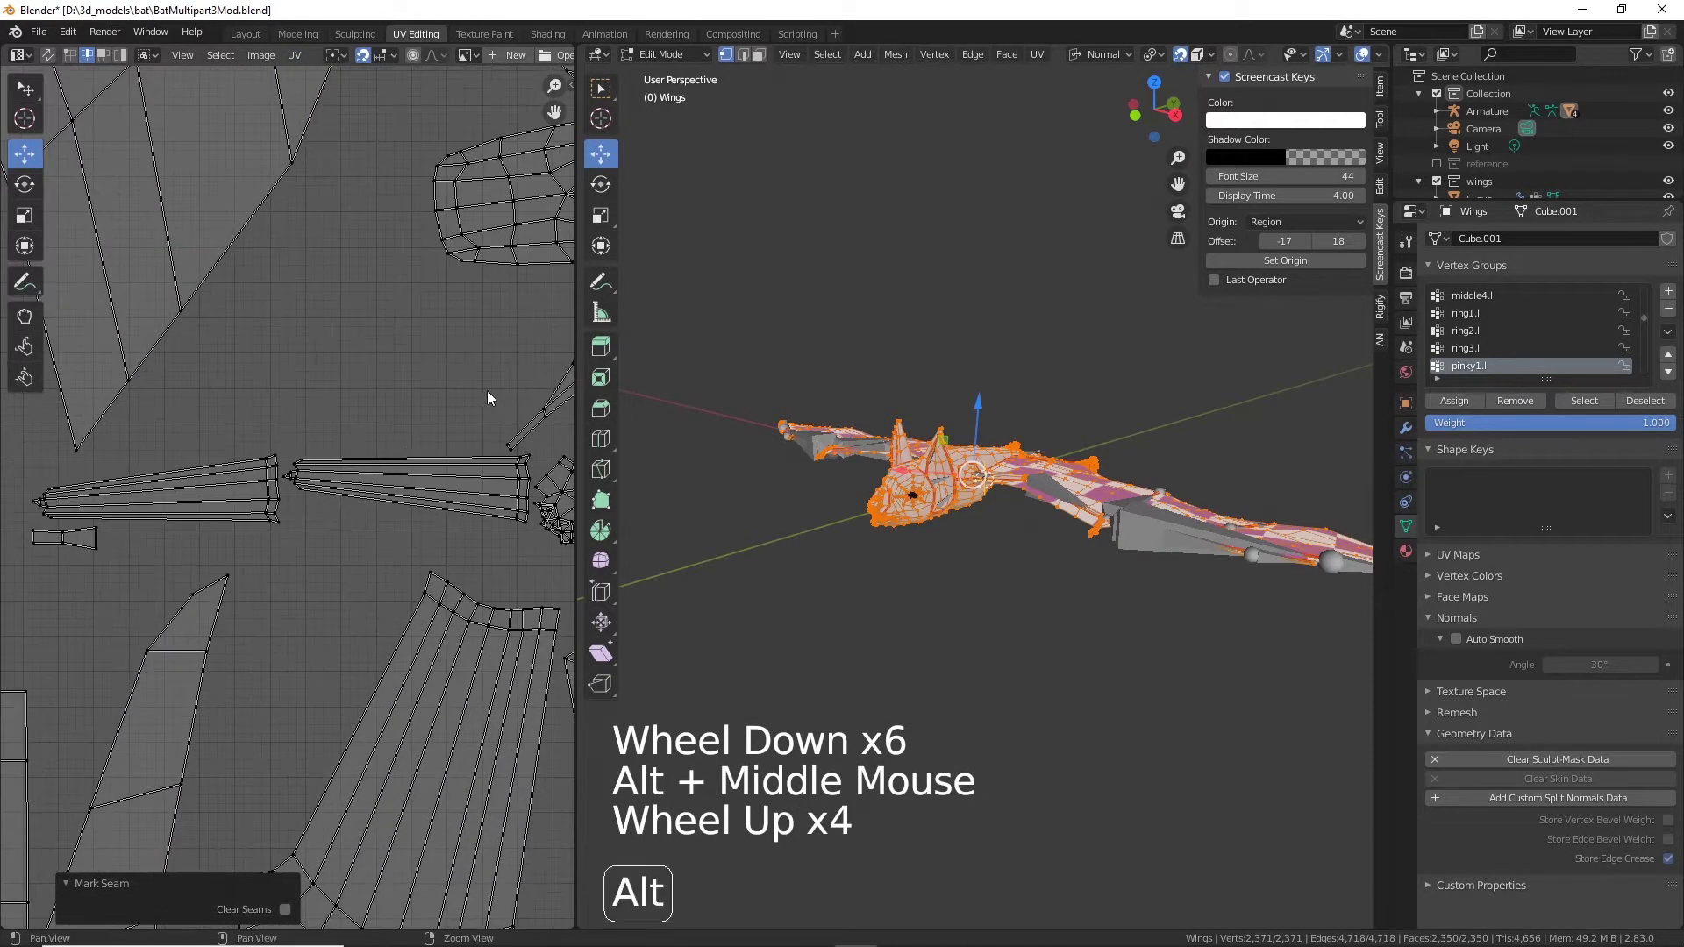
alt+middle_drag(489, 397, 59, 583)
alt+middle_drag(195, 428, 332, 507)
scroll(334, 502, up, 5)
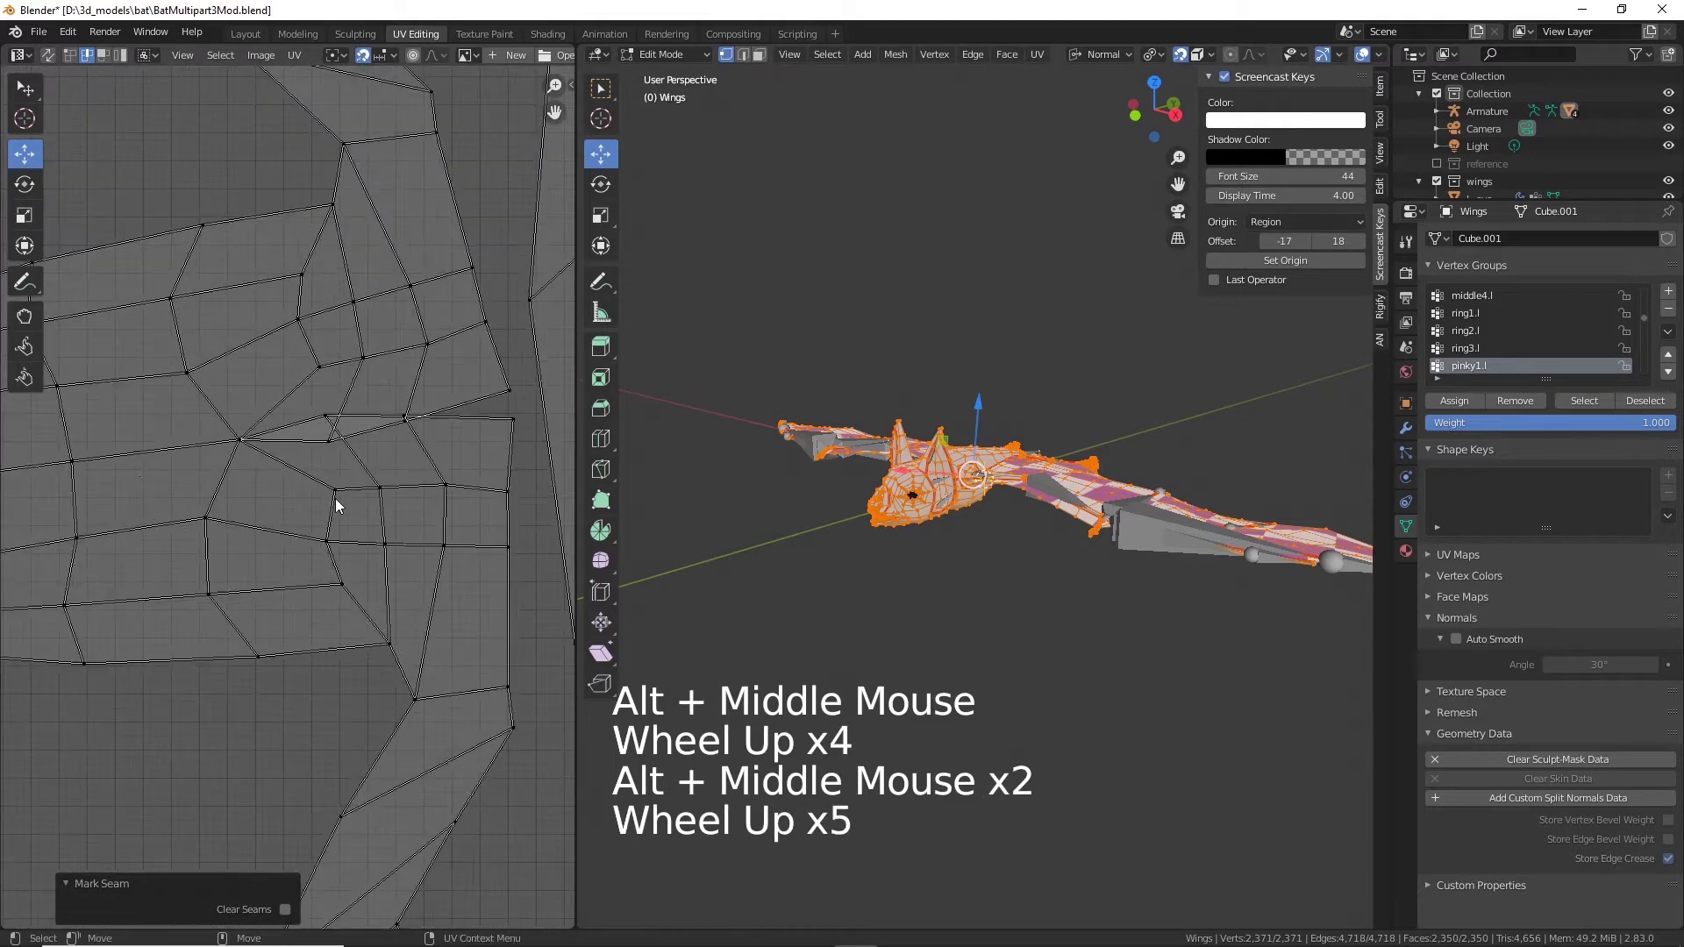
alt+middle_drag(237, 487, 308, 396)
scroll(396, 378, down, 3)
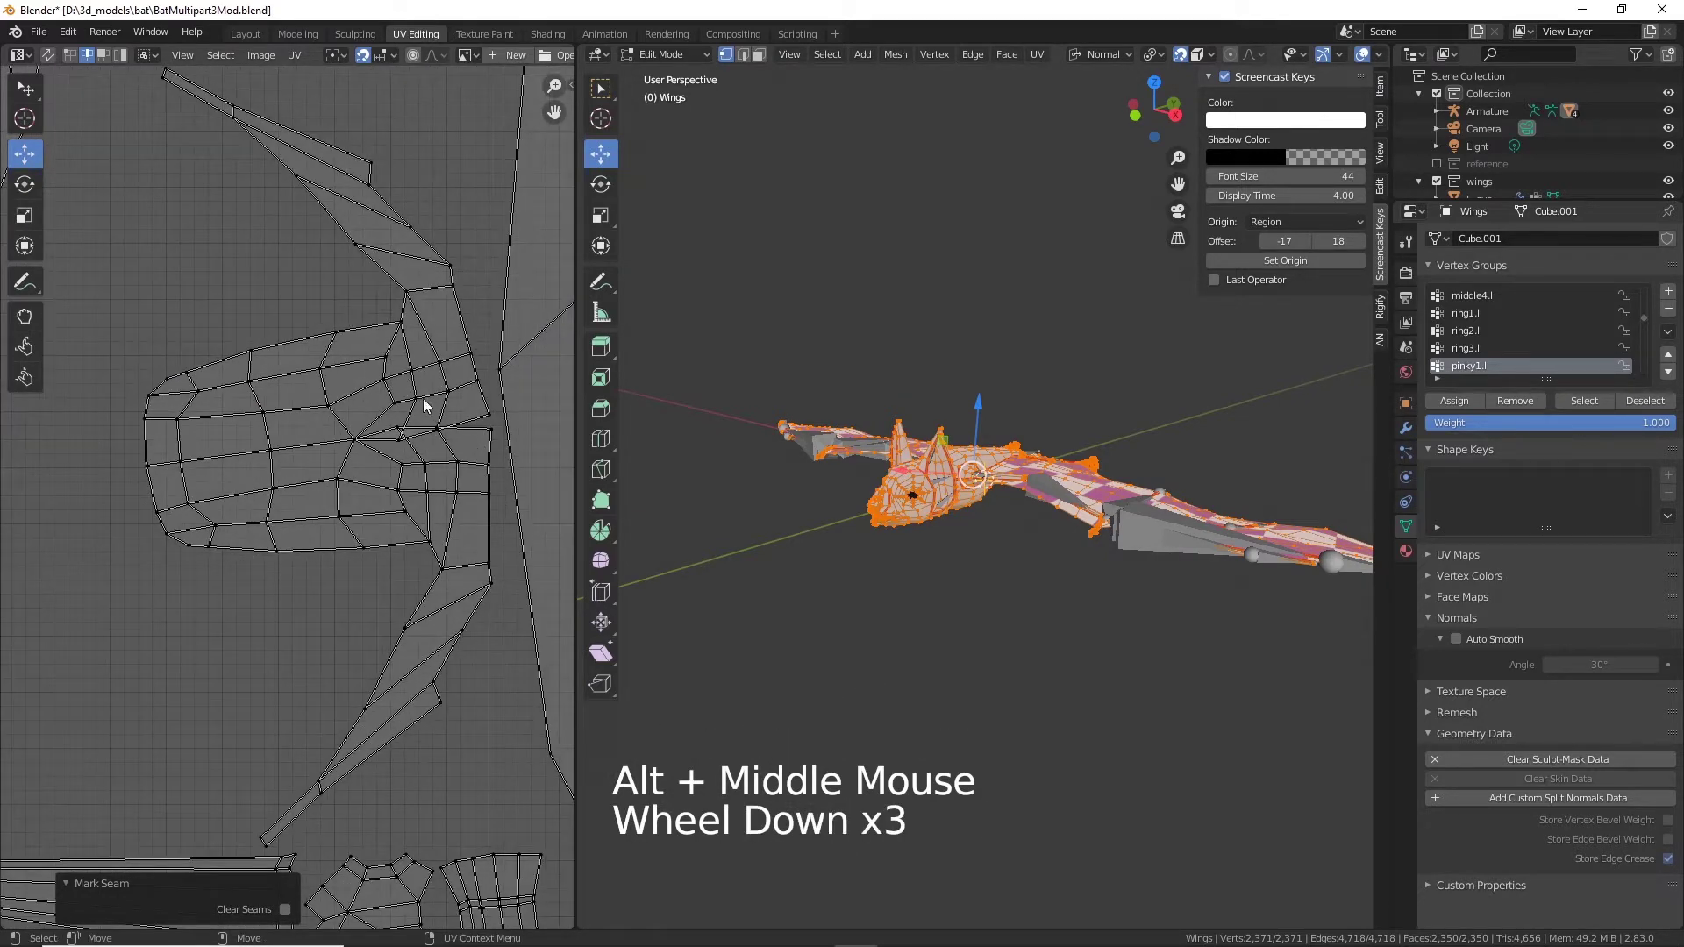
click(325, 441)
shift+click(169, 471)
shift+click(163, 471)
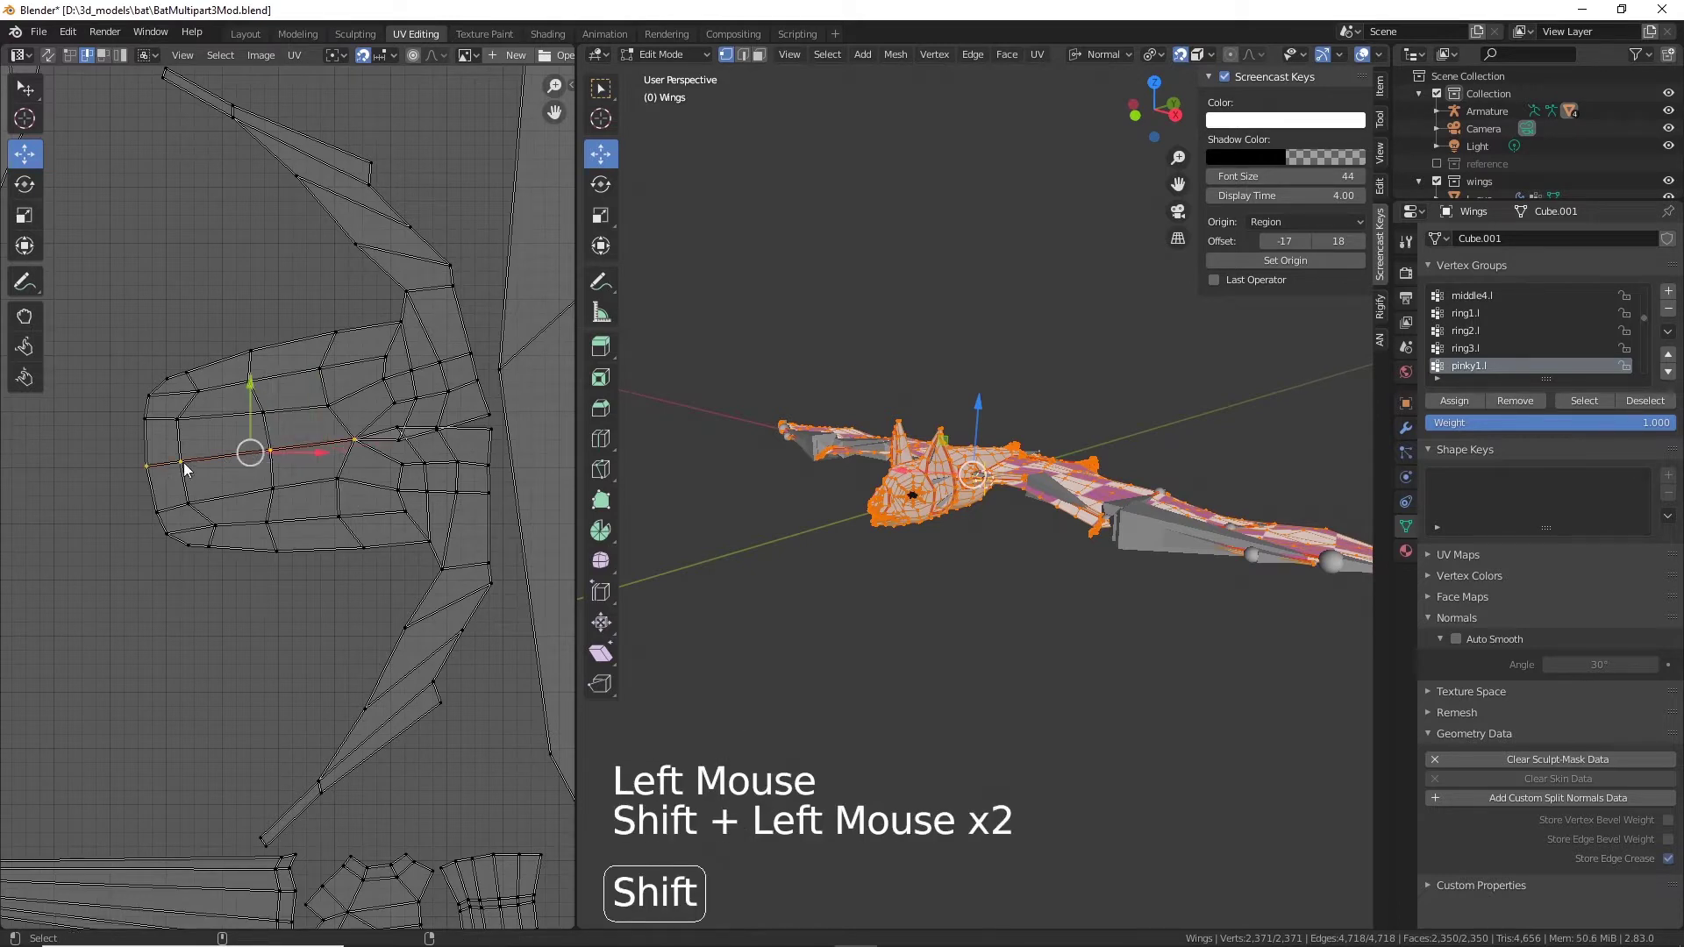
click(297, 54)
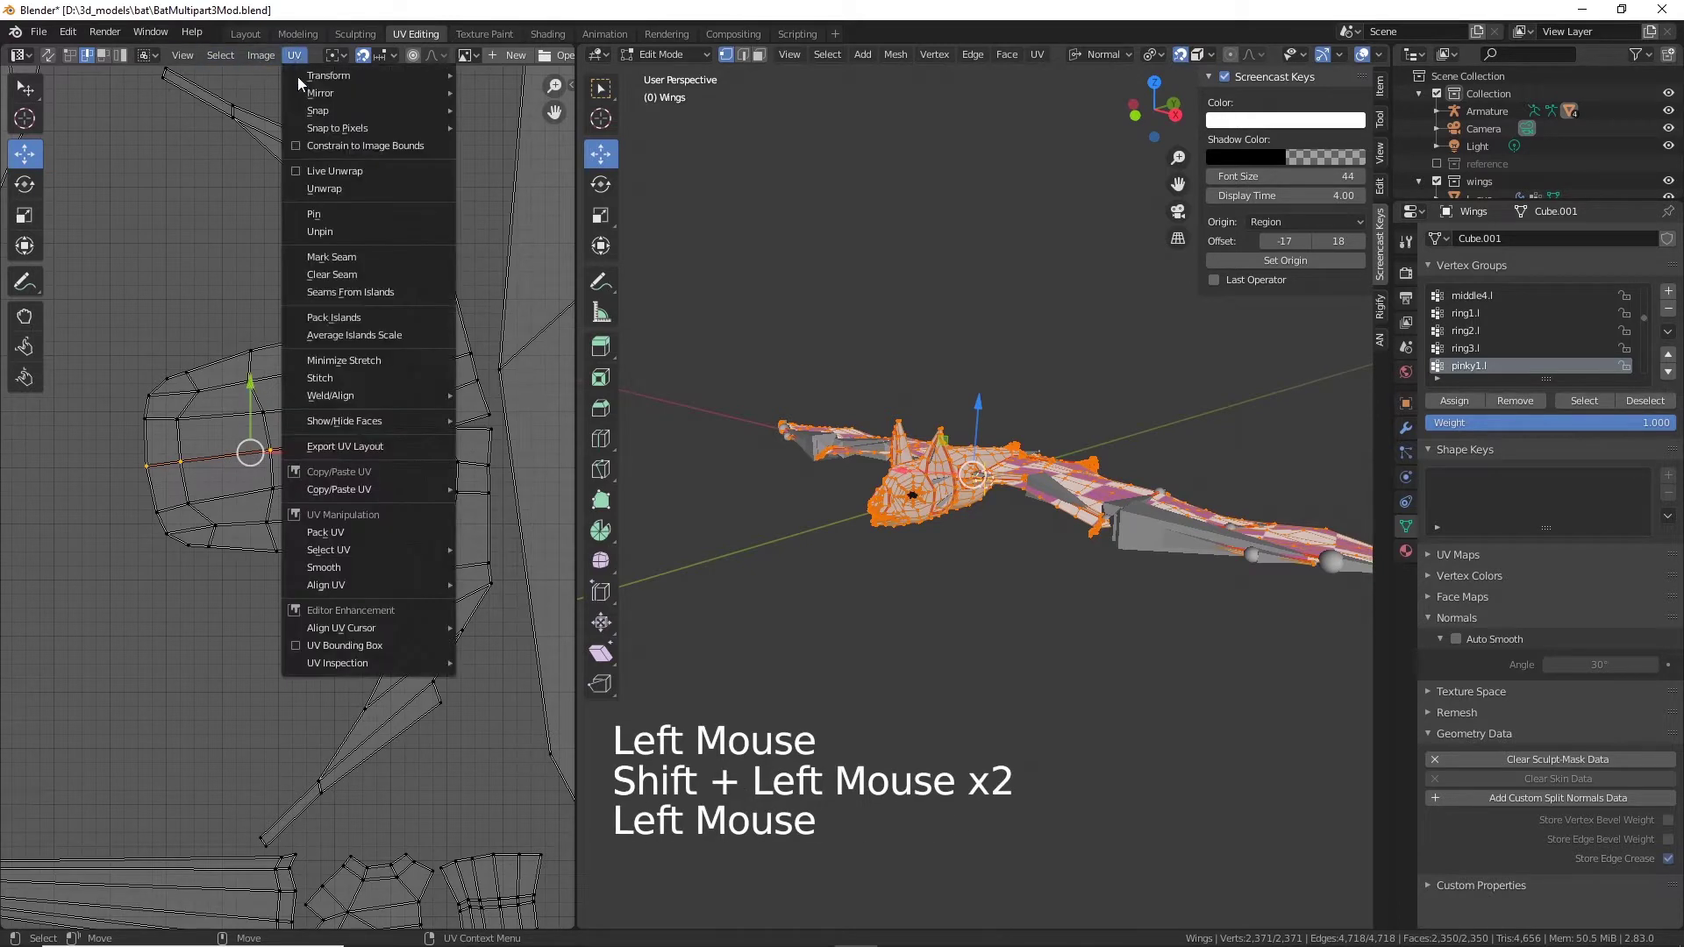
click(365, 274)
Step: Select the two cross edges where the side strips join the rounded island and mark them as seams
click(223, 358)
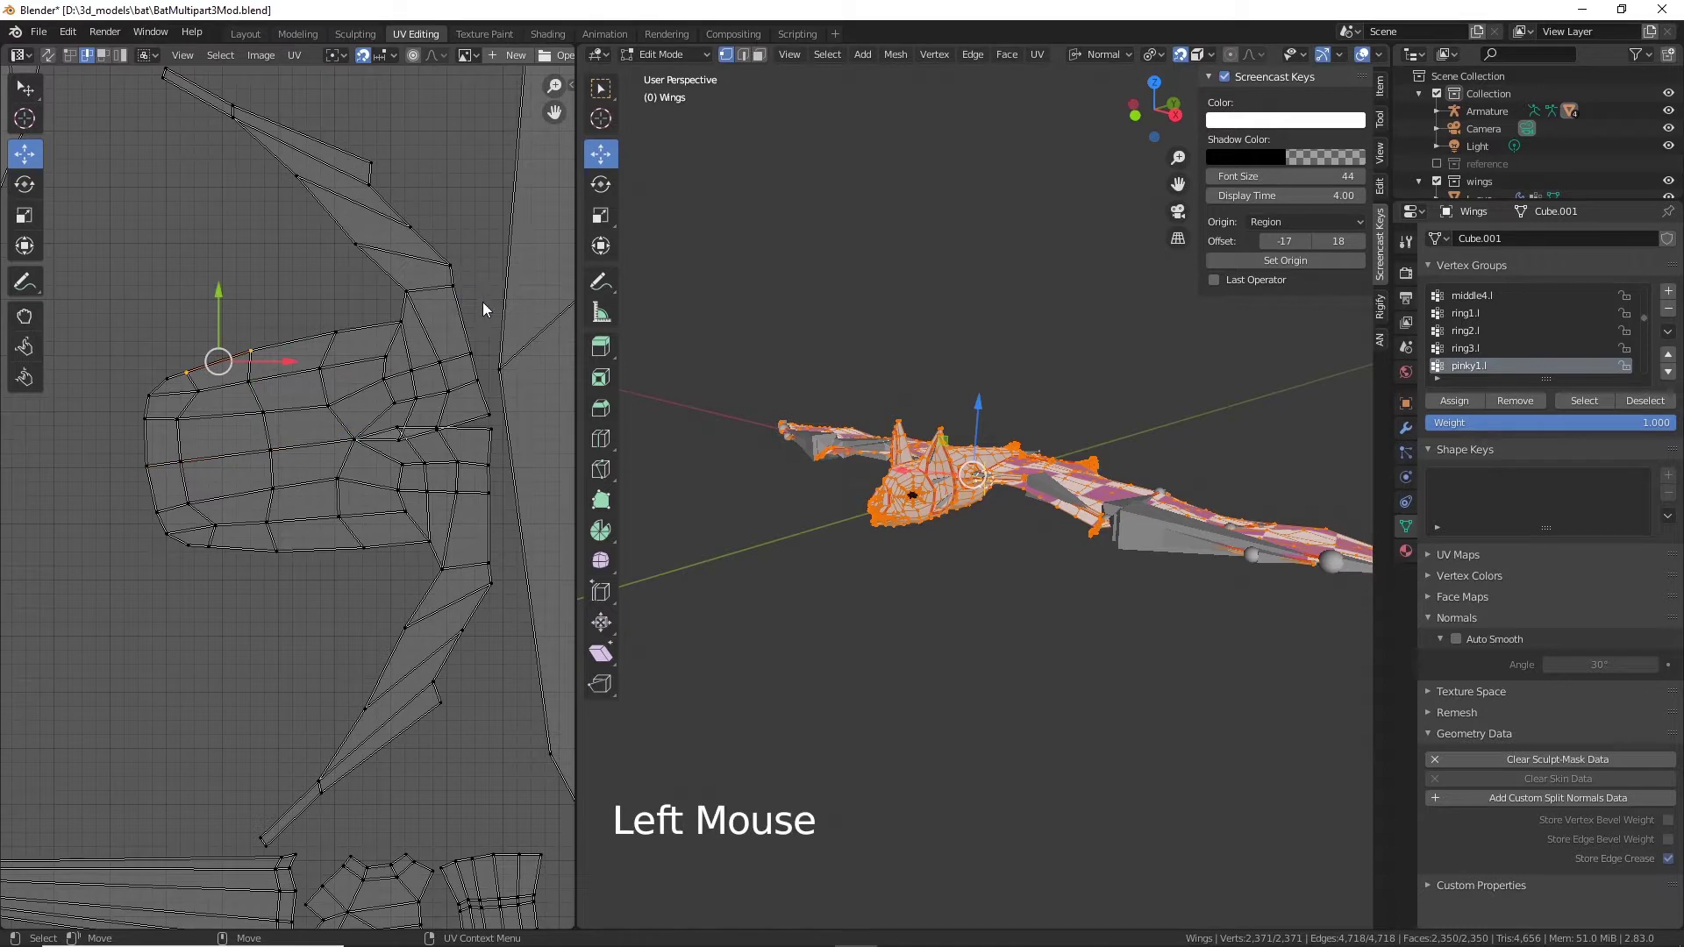
click(430, 289)
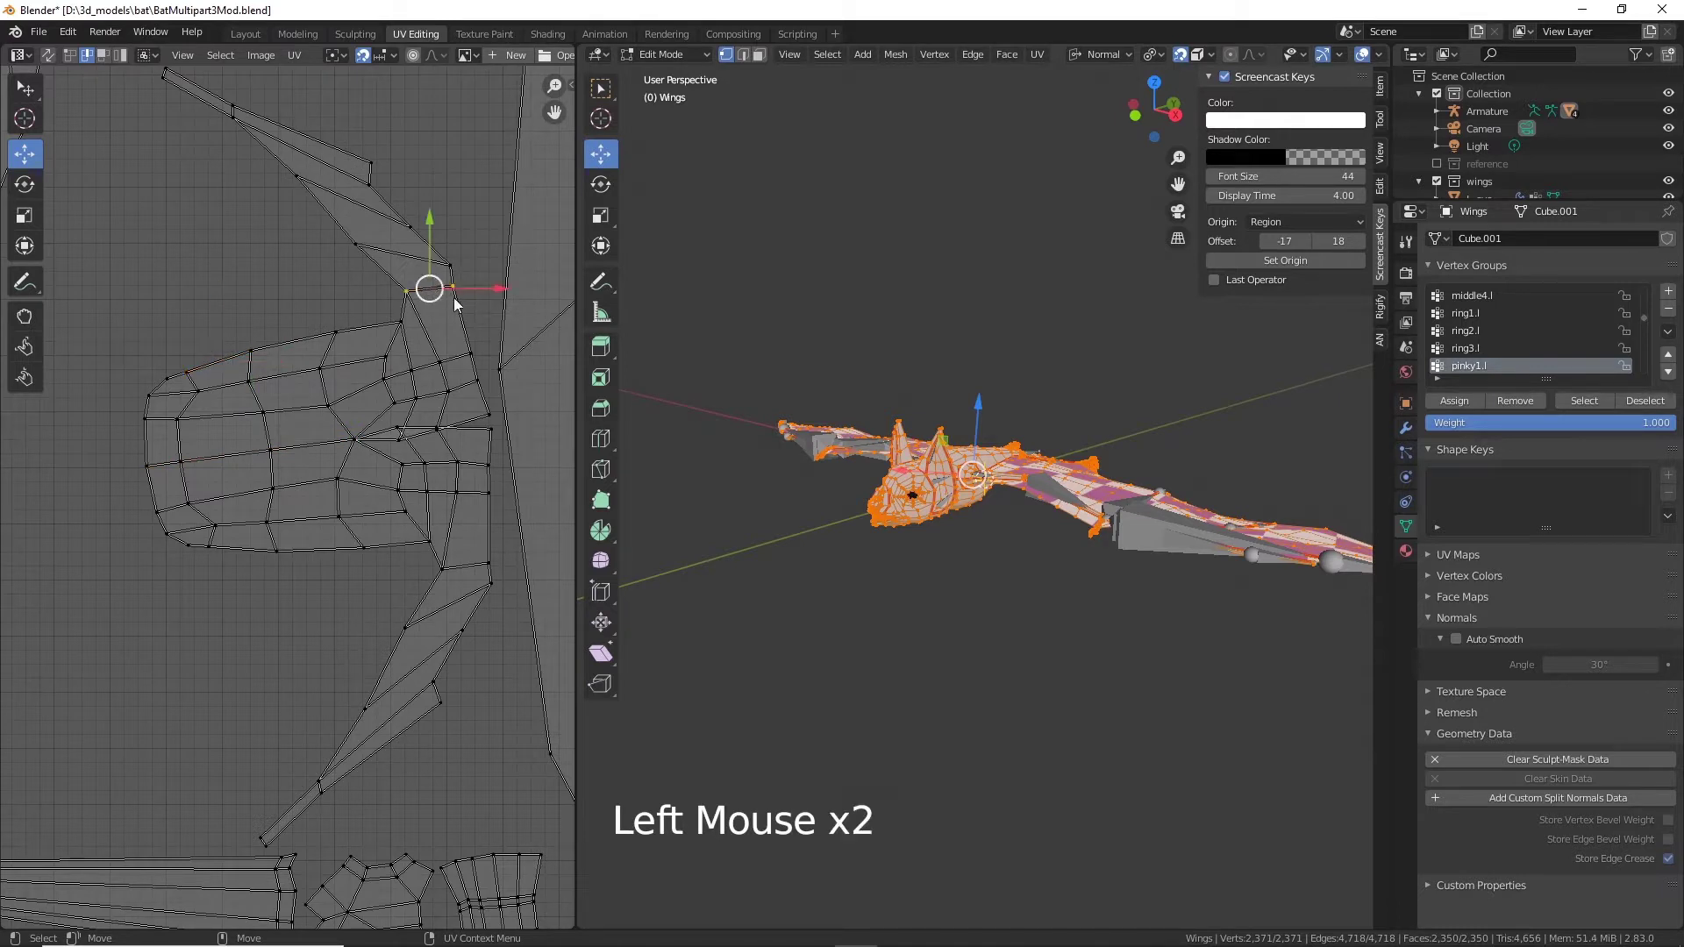
shift+click(476, 565)
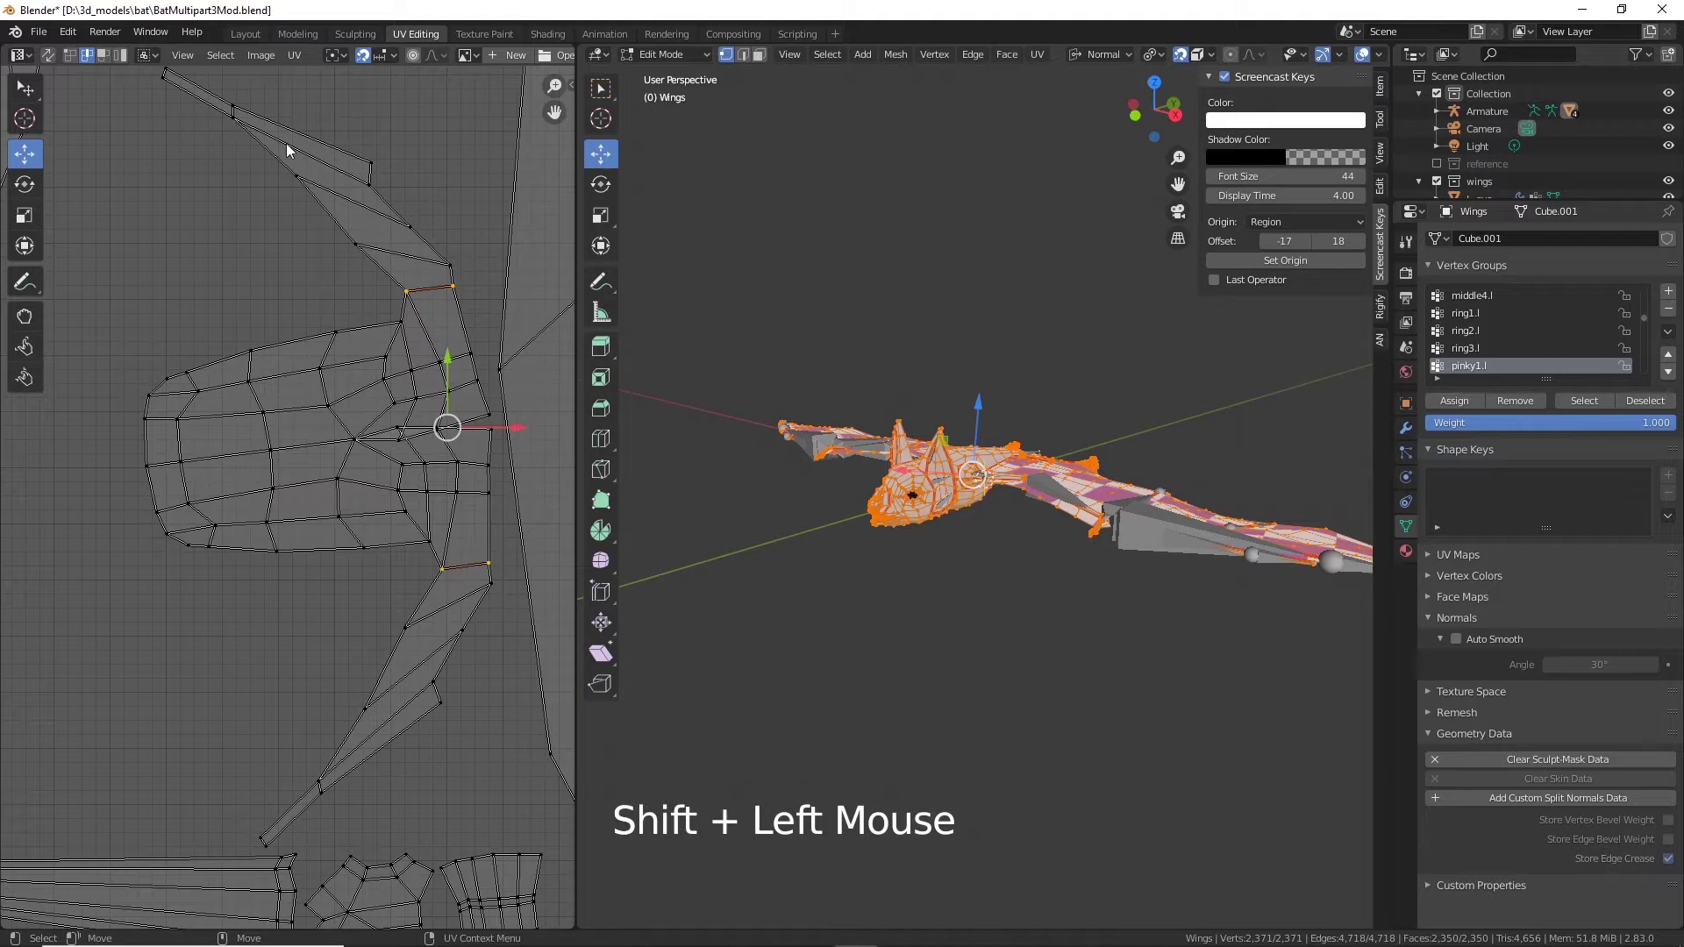
click(295, 54)
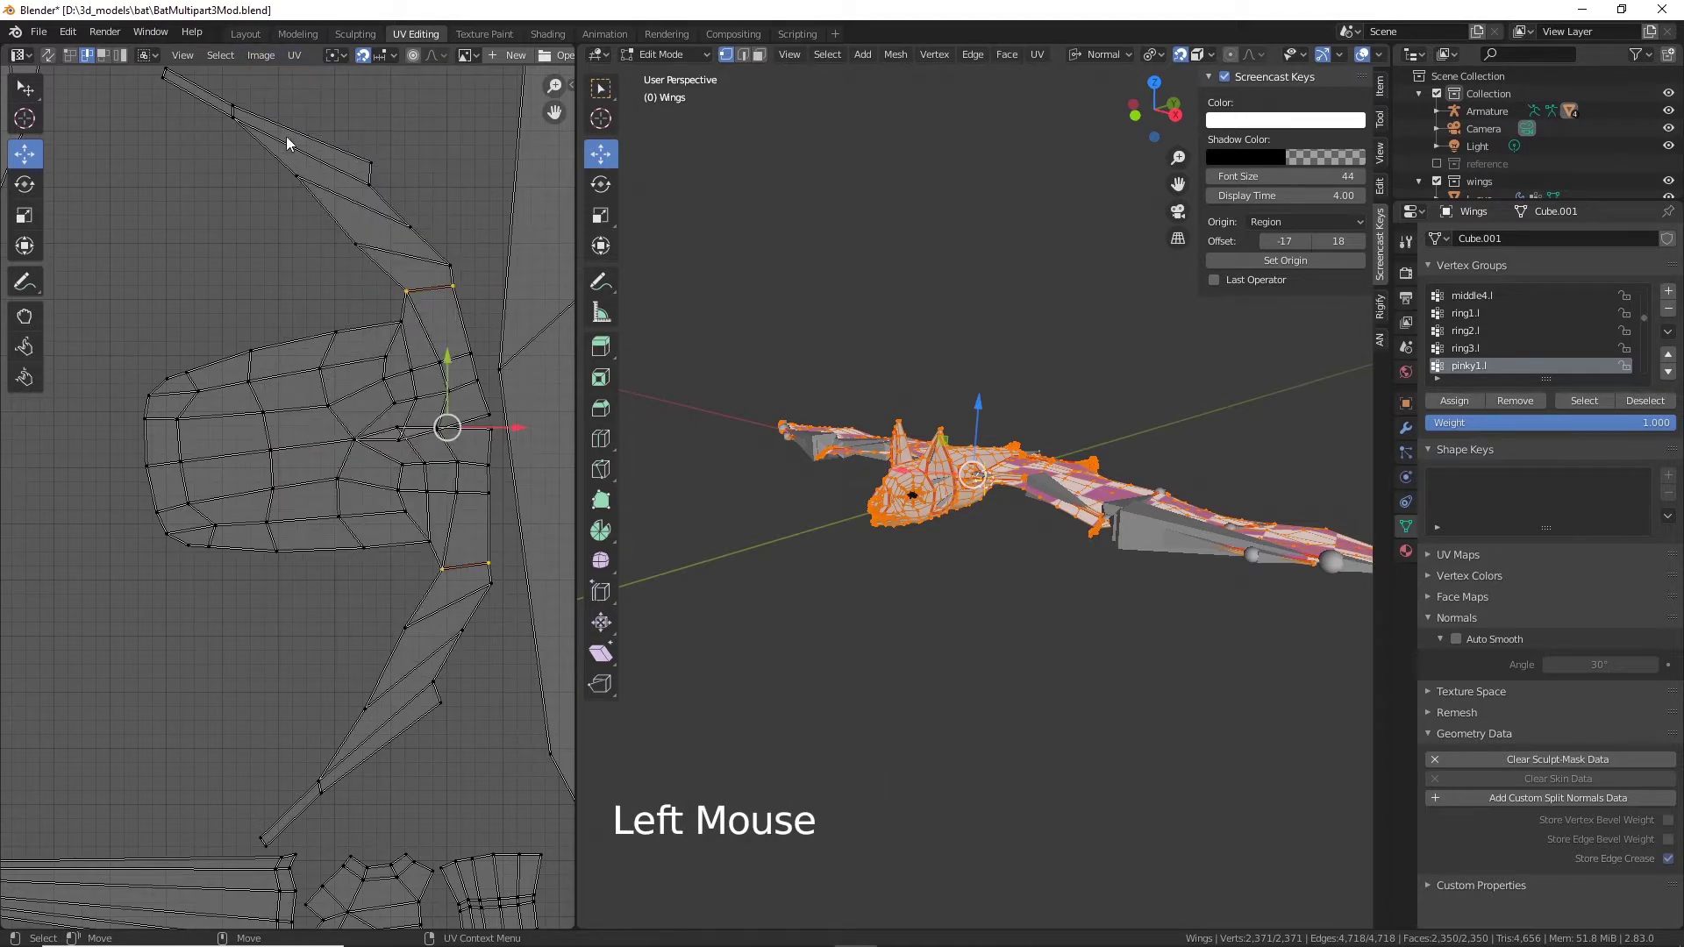
click(295, 57)
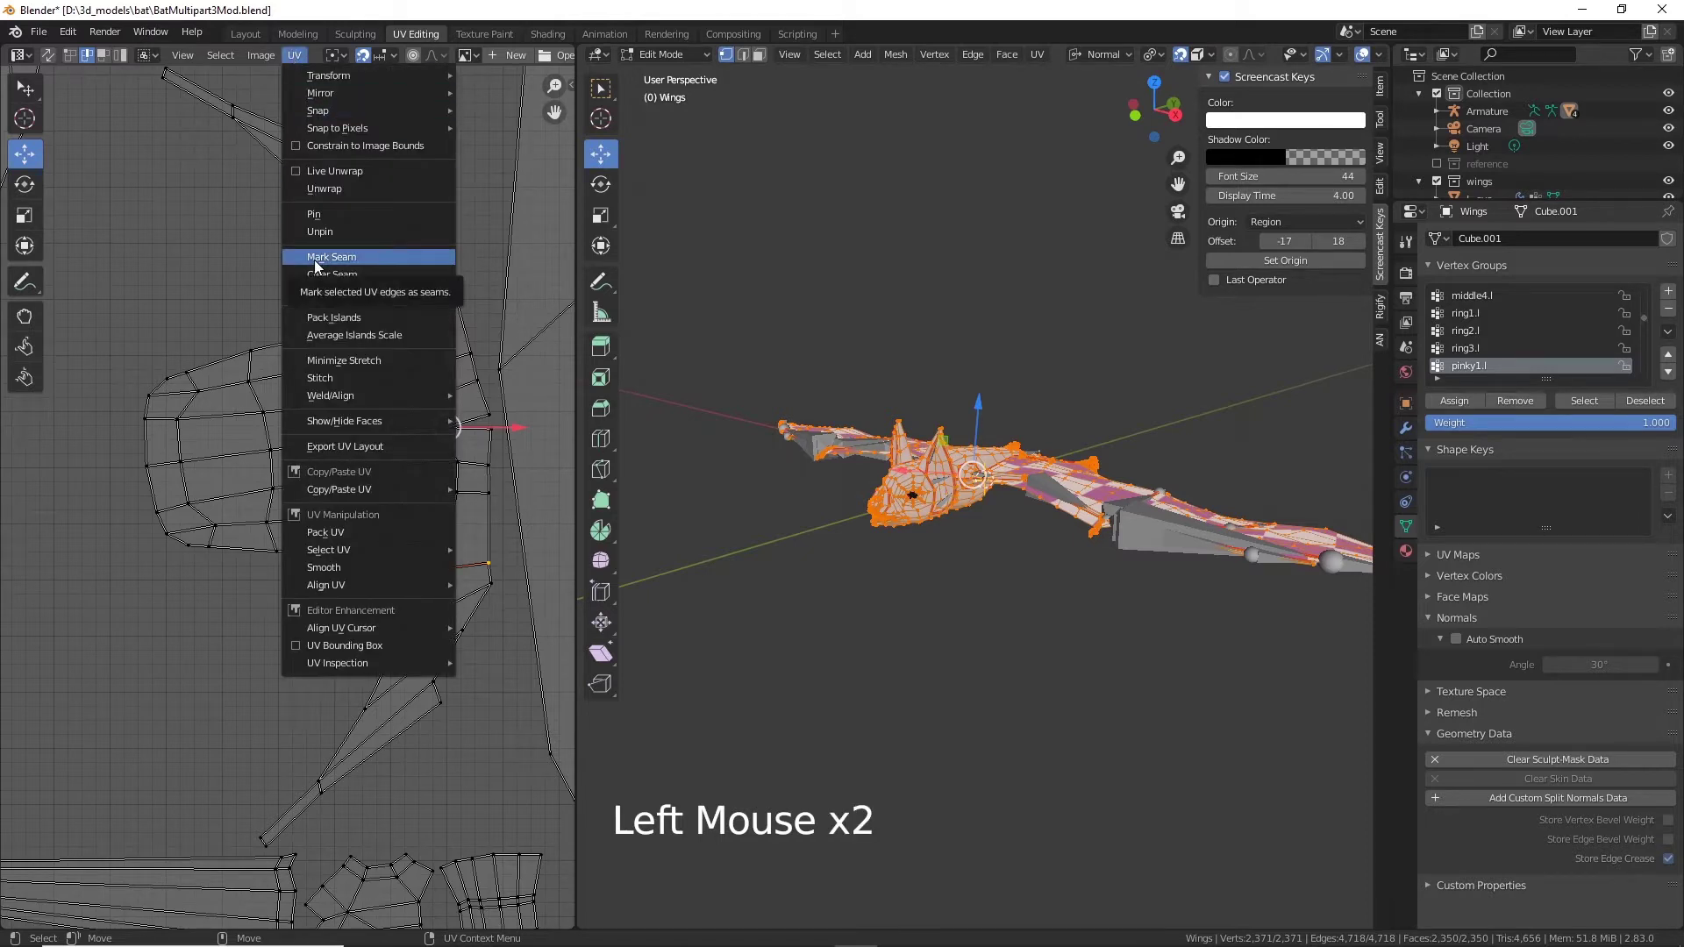
click(367, 258)
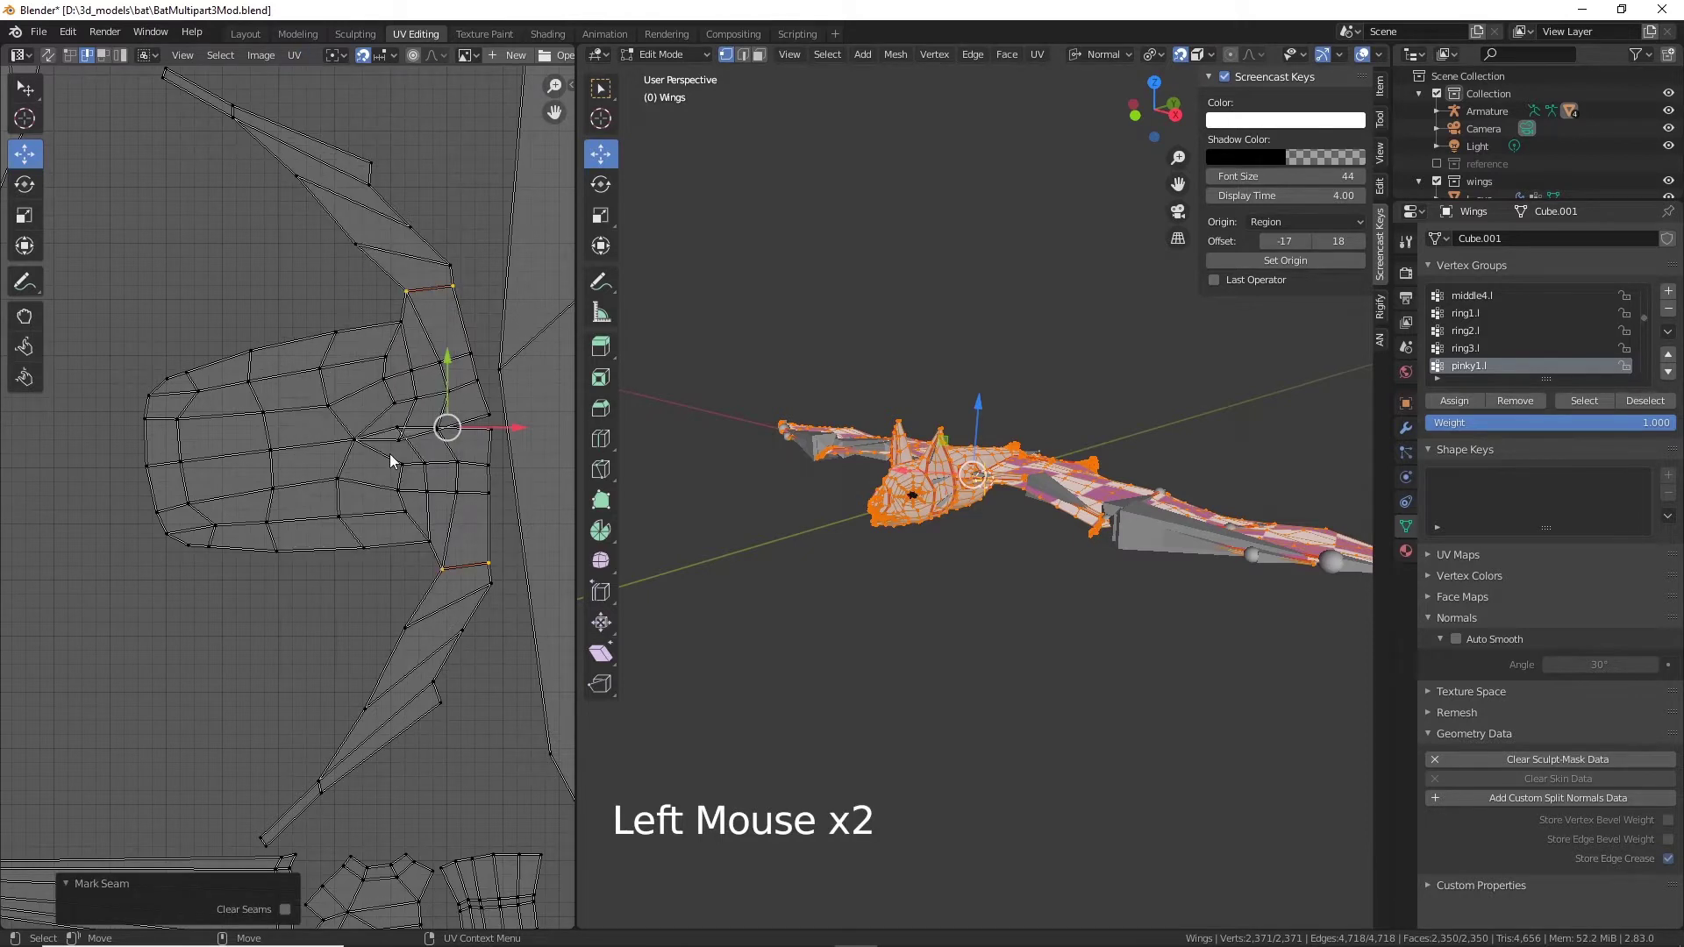
Step: Examine the long strip islands and the crescent-shaped island up close for narrow or overlapping faces
scroll(390, 454, down, 4)
alt+middle_drag(437, 360, 412, 597)
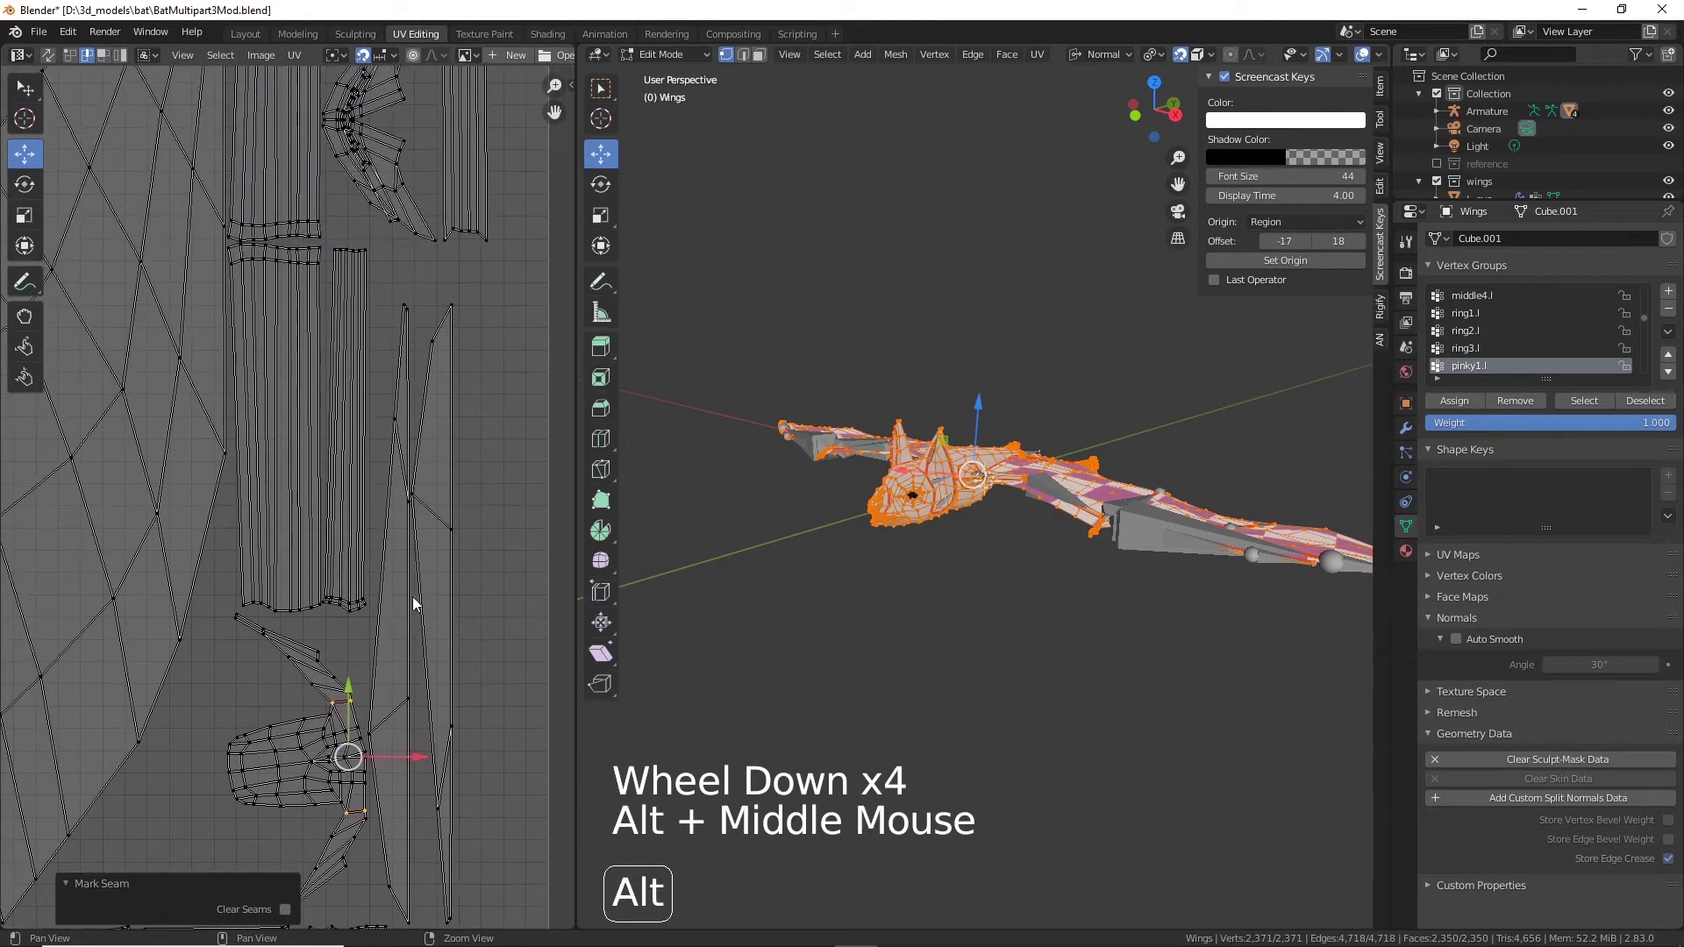
alt+middle_drag(293, 71, 318, 173)
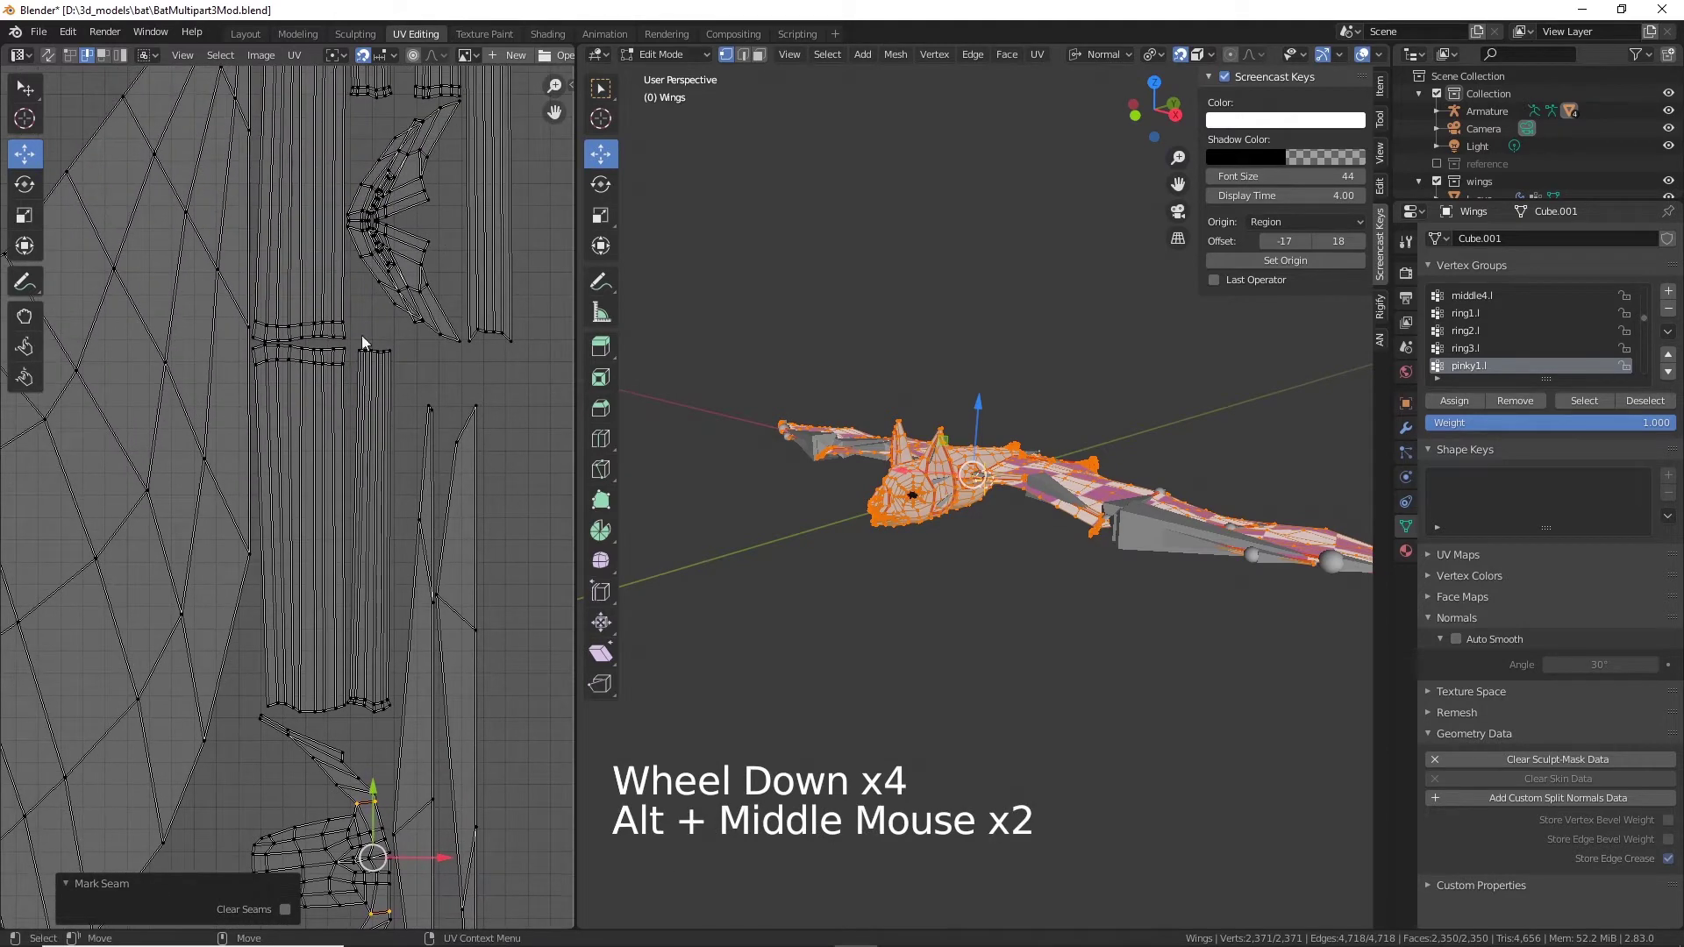
alt+middle_drag(362, 336, 372, 518)
scroll(382, 502, up, 4)
alt+middle_drag(493, 487, 364, 504)
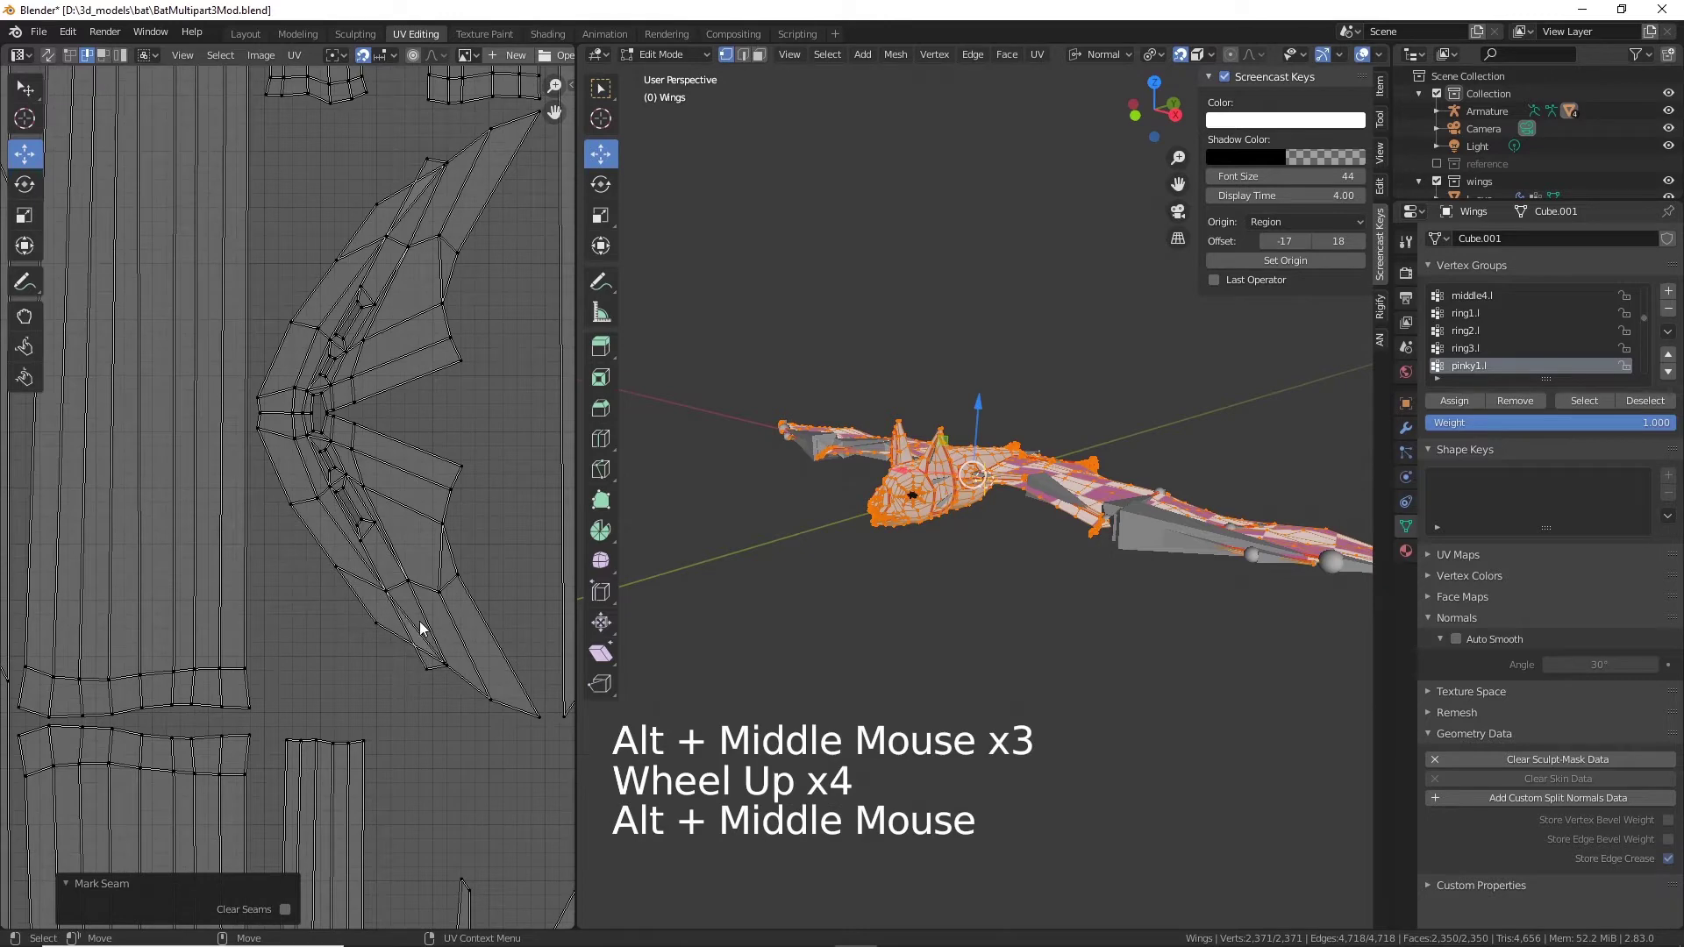
scroll(424, 630, up, 3)
alt+middle_drag(462, 671, 414, 600)
alt+middle_drag(330, 418, 351, 751)
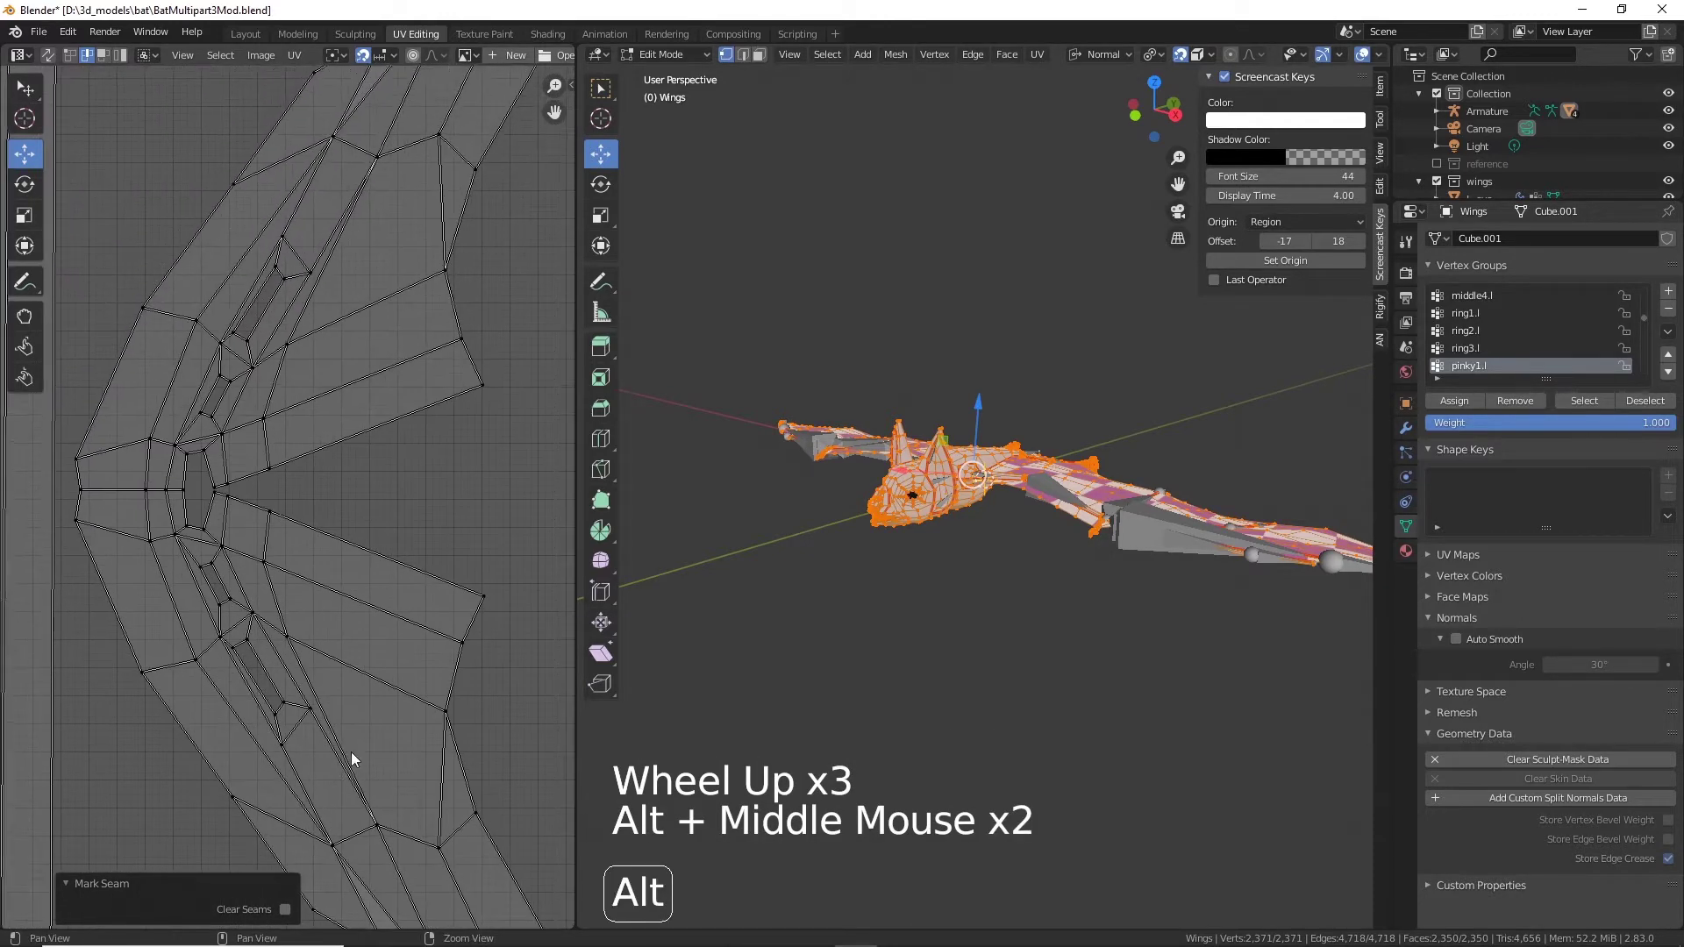
Step: On the crescent-shaped island, select the curved run of edges just inside the convex rim, spanning both halves, and mark it as a seam
scroll(393, 476, down, 3)
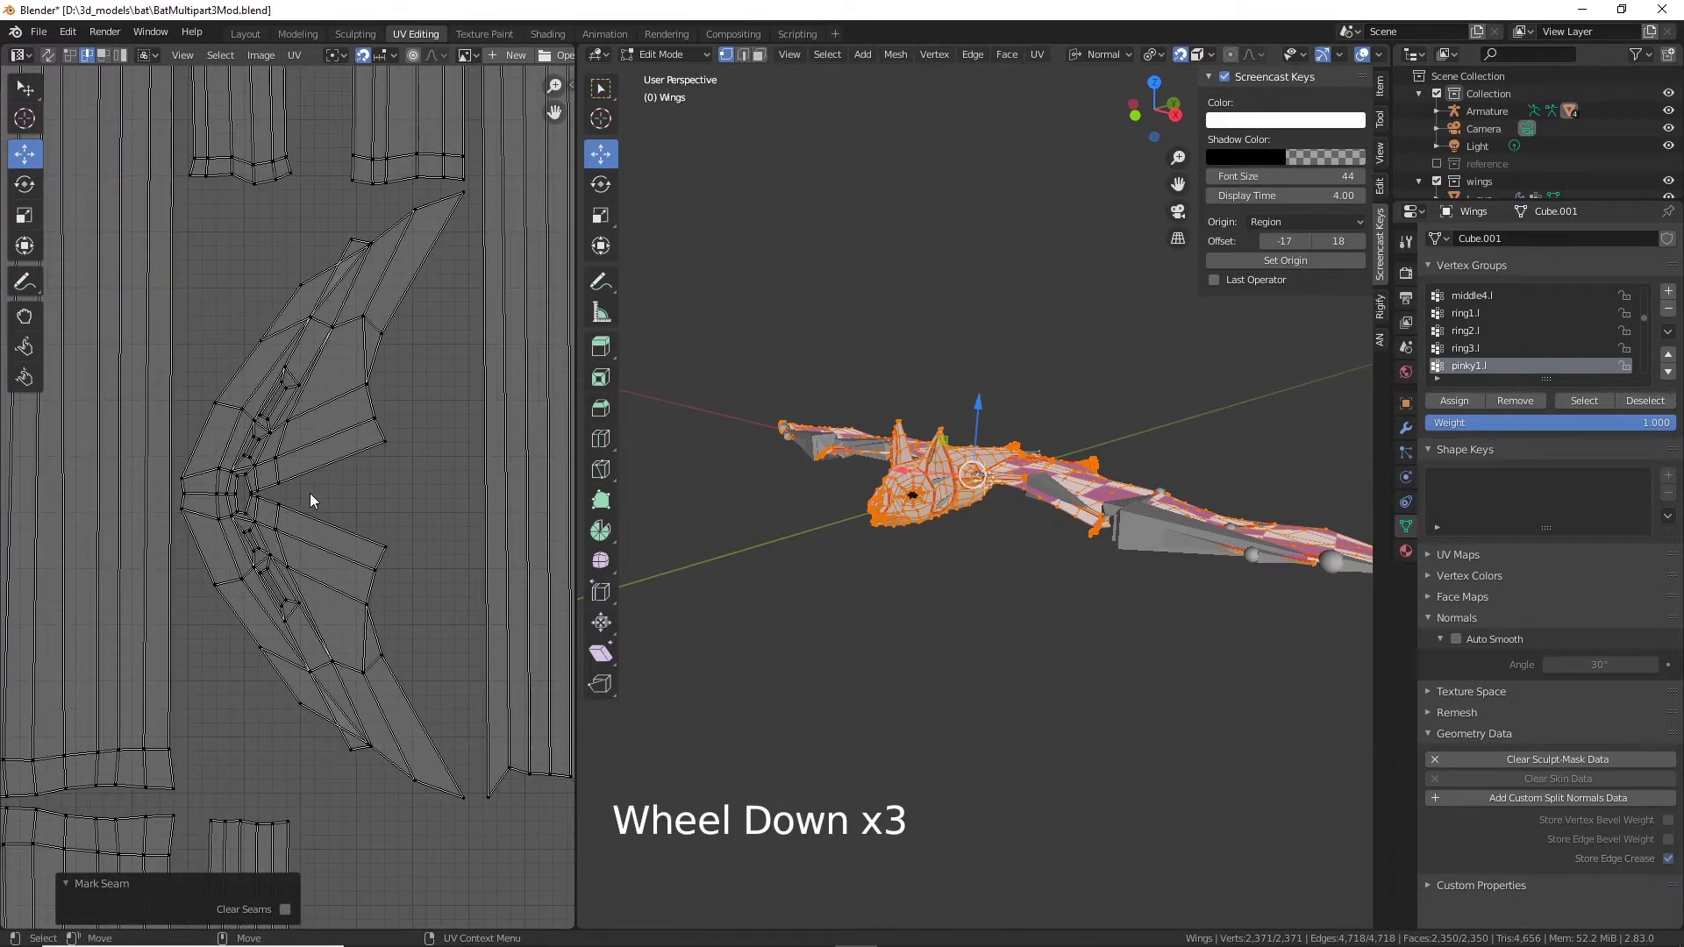
scroll(308, 493, up, 2)
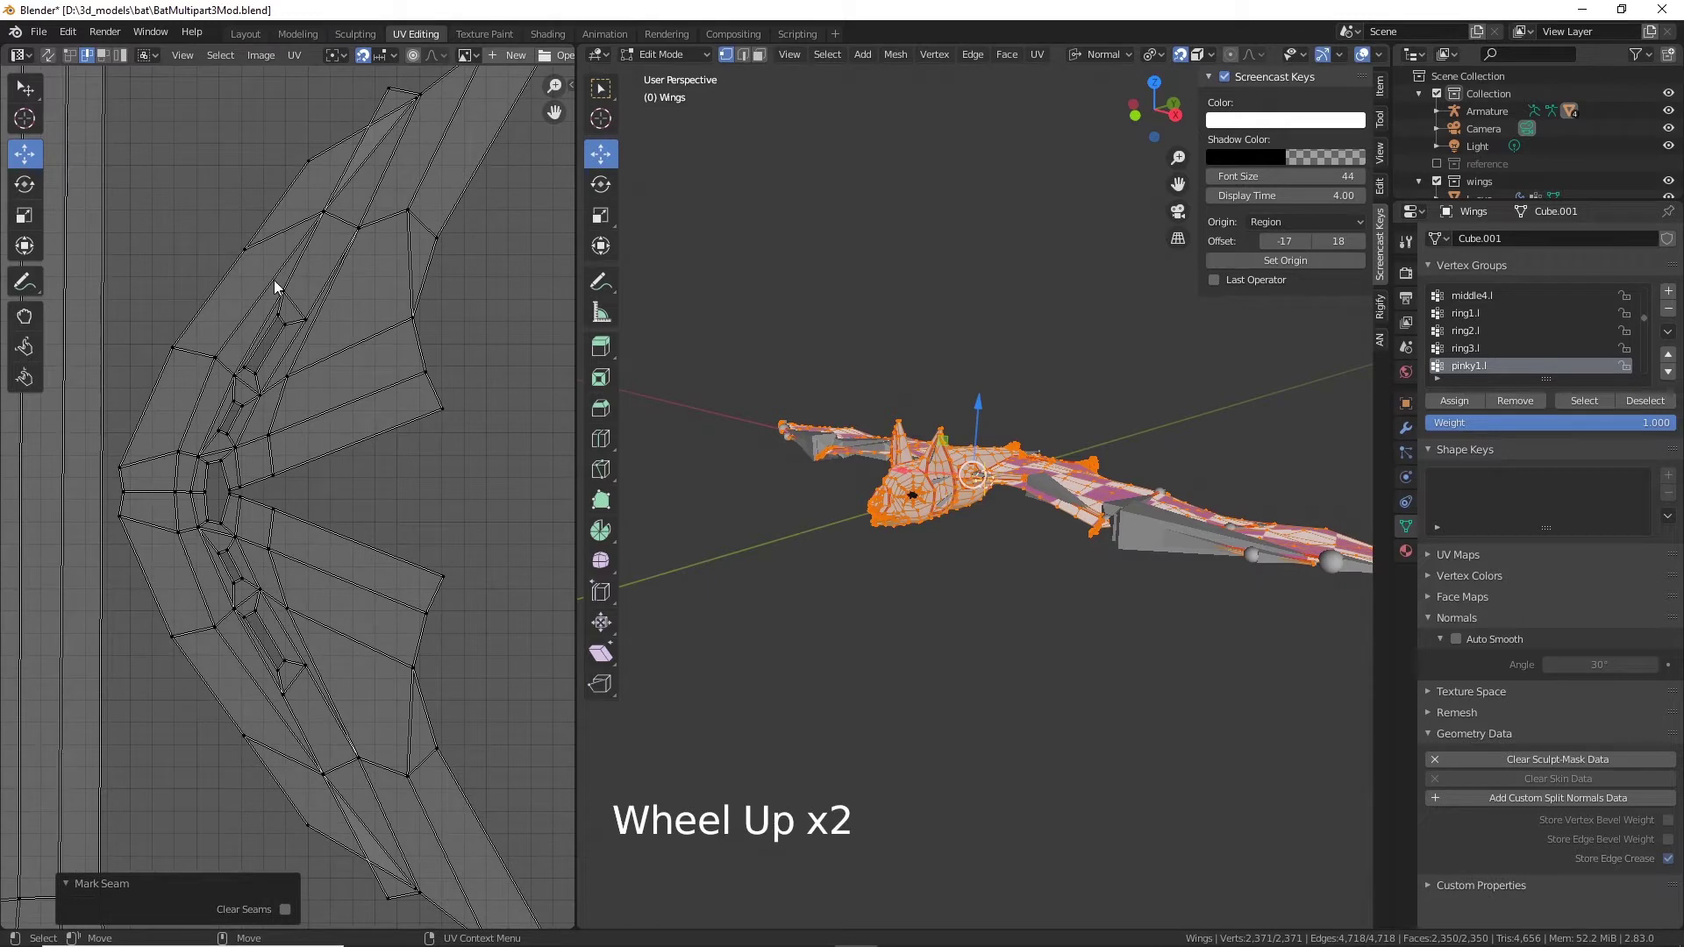
click(274, 281)
shift+click(193, 401)
shift+click(179, 496)
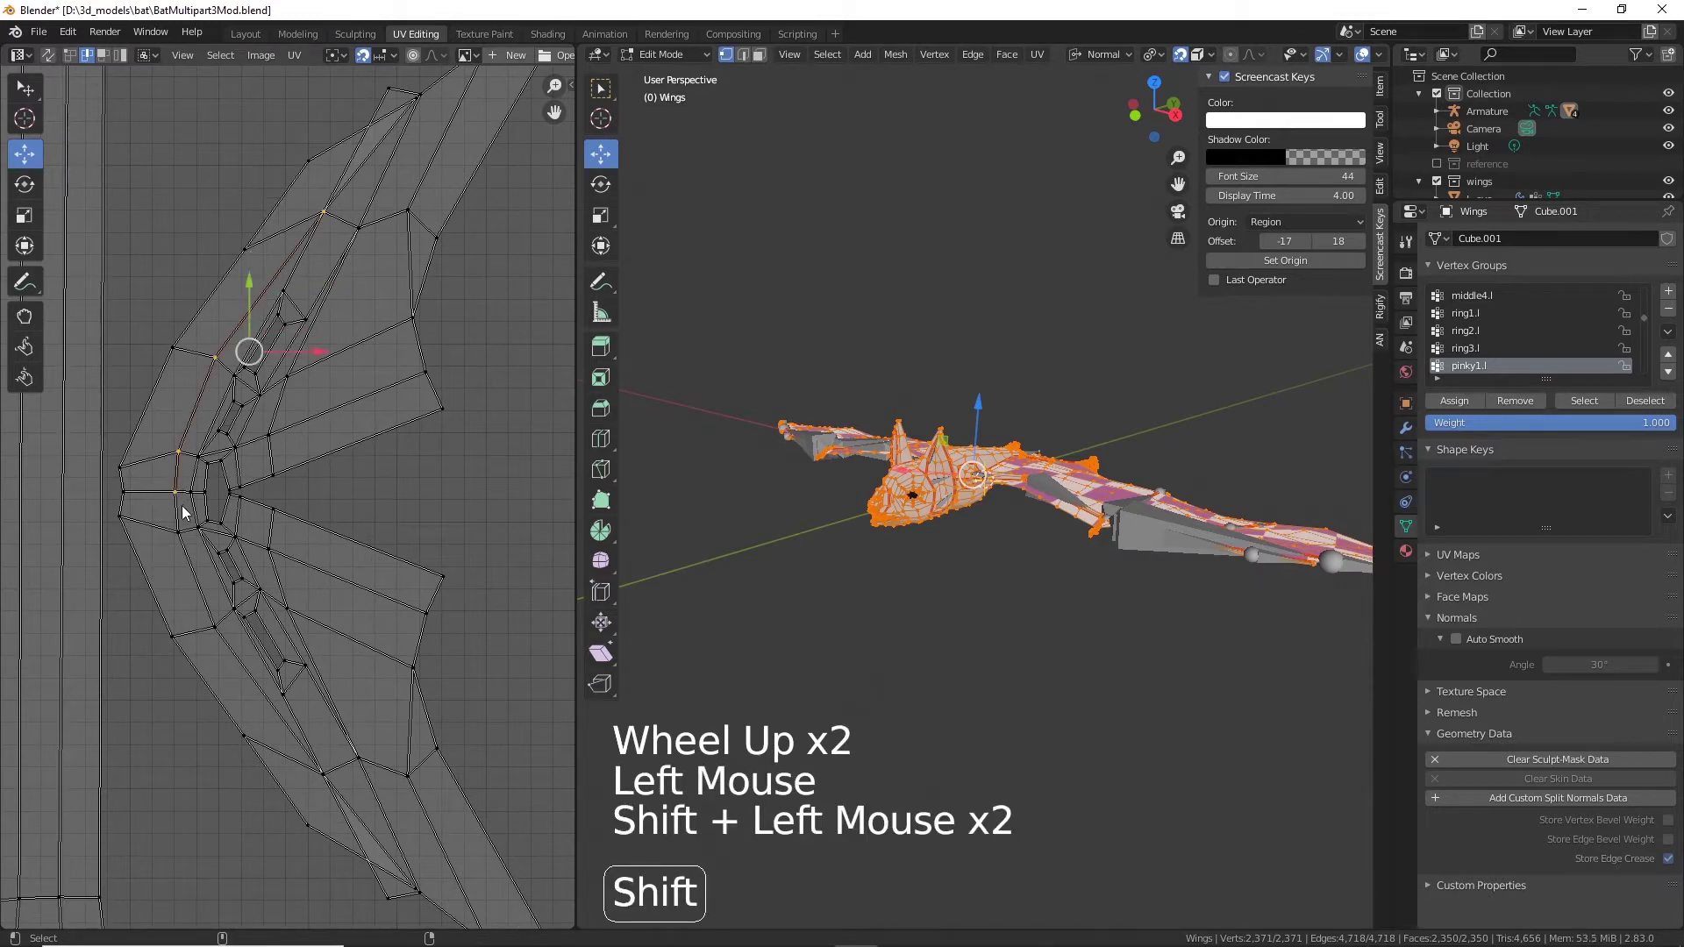
shift+click(178, 516)
shift+click(194, 579)
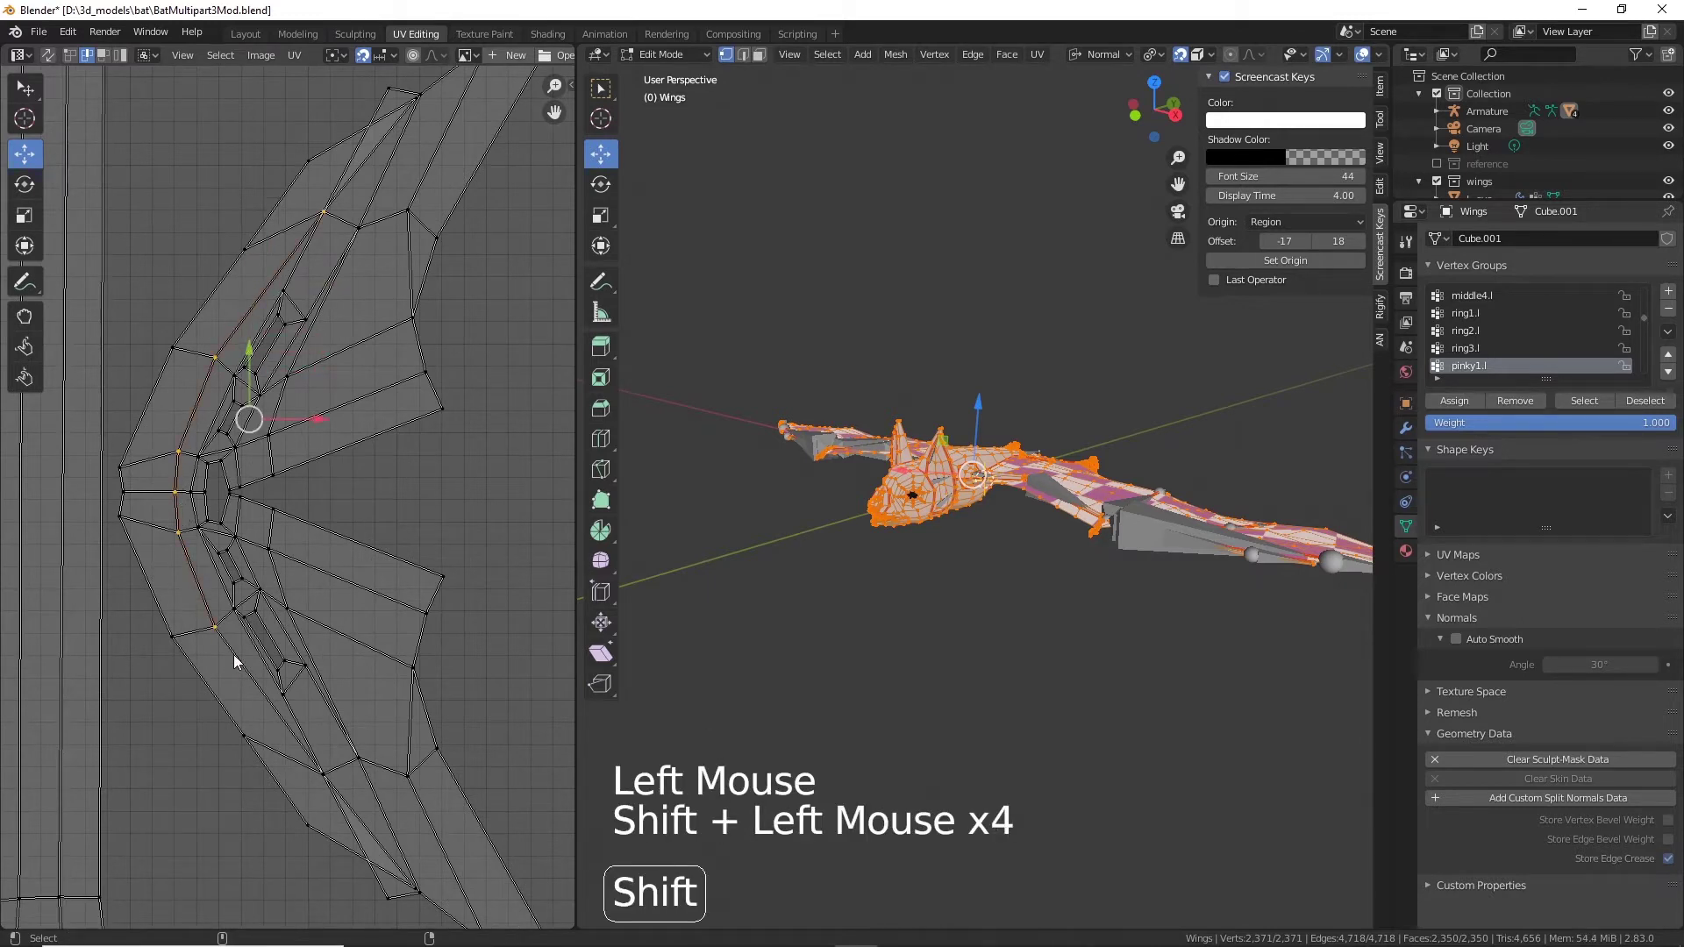
shift+click(301, 774)
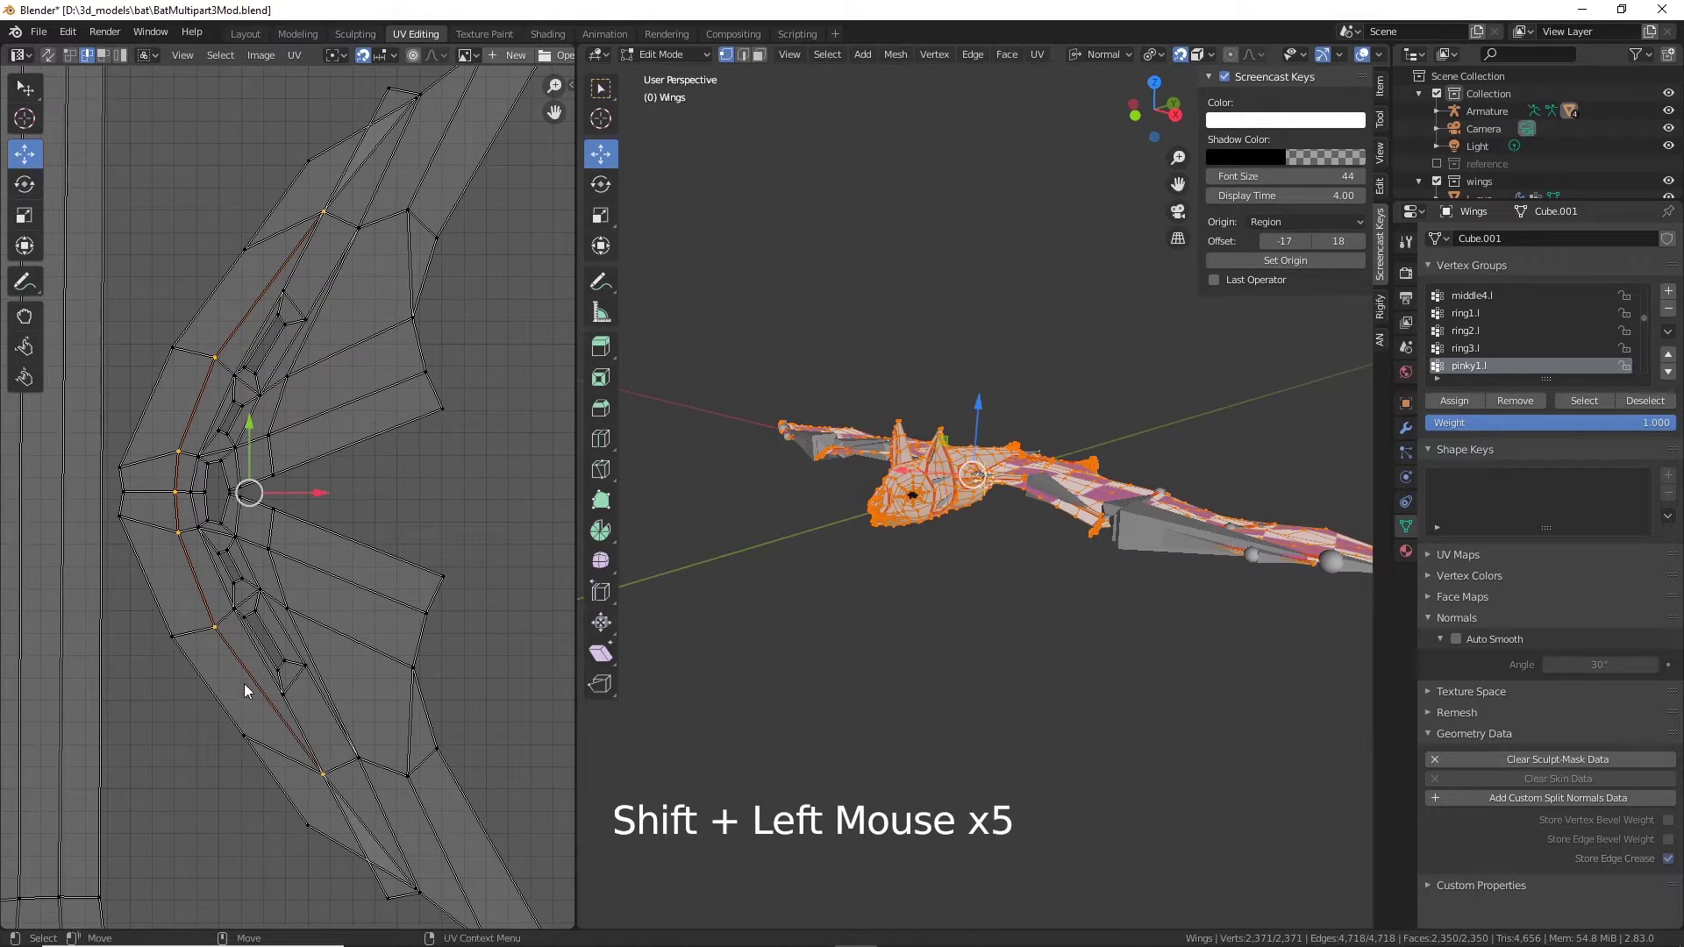
right_click(245, 312)
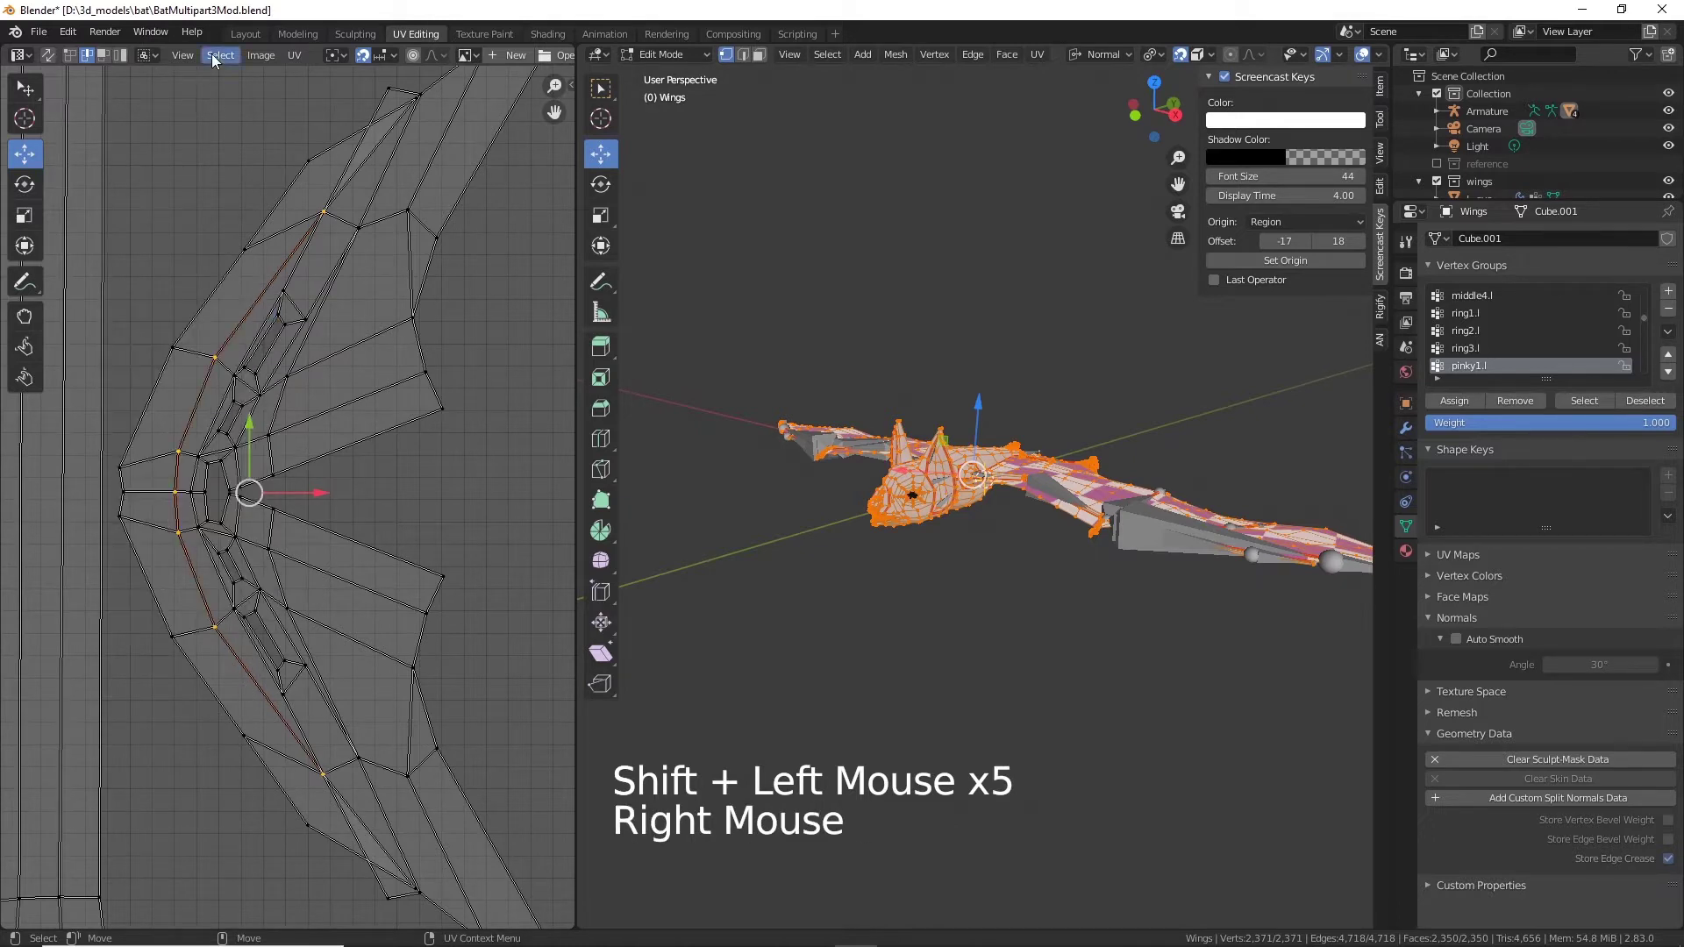
click(294, 54)
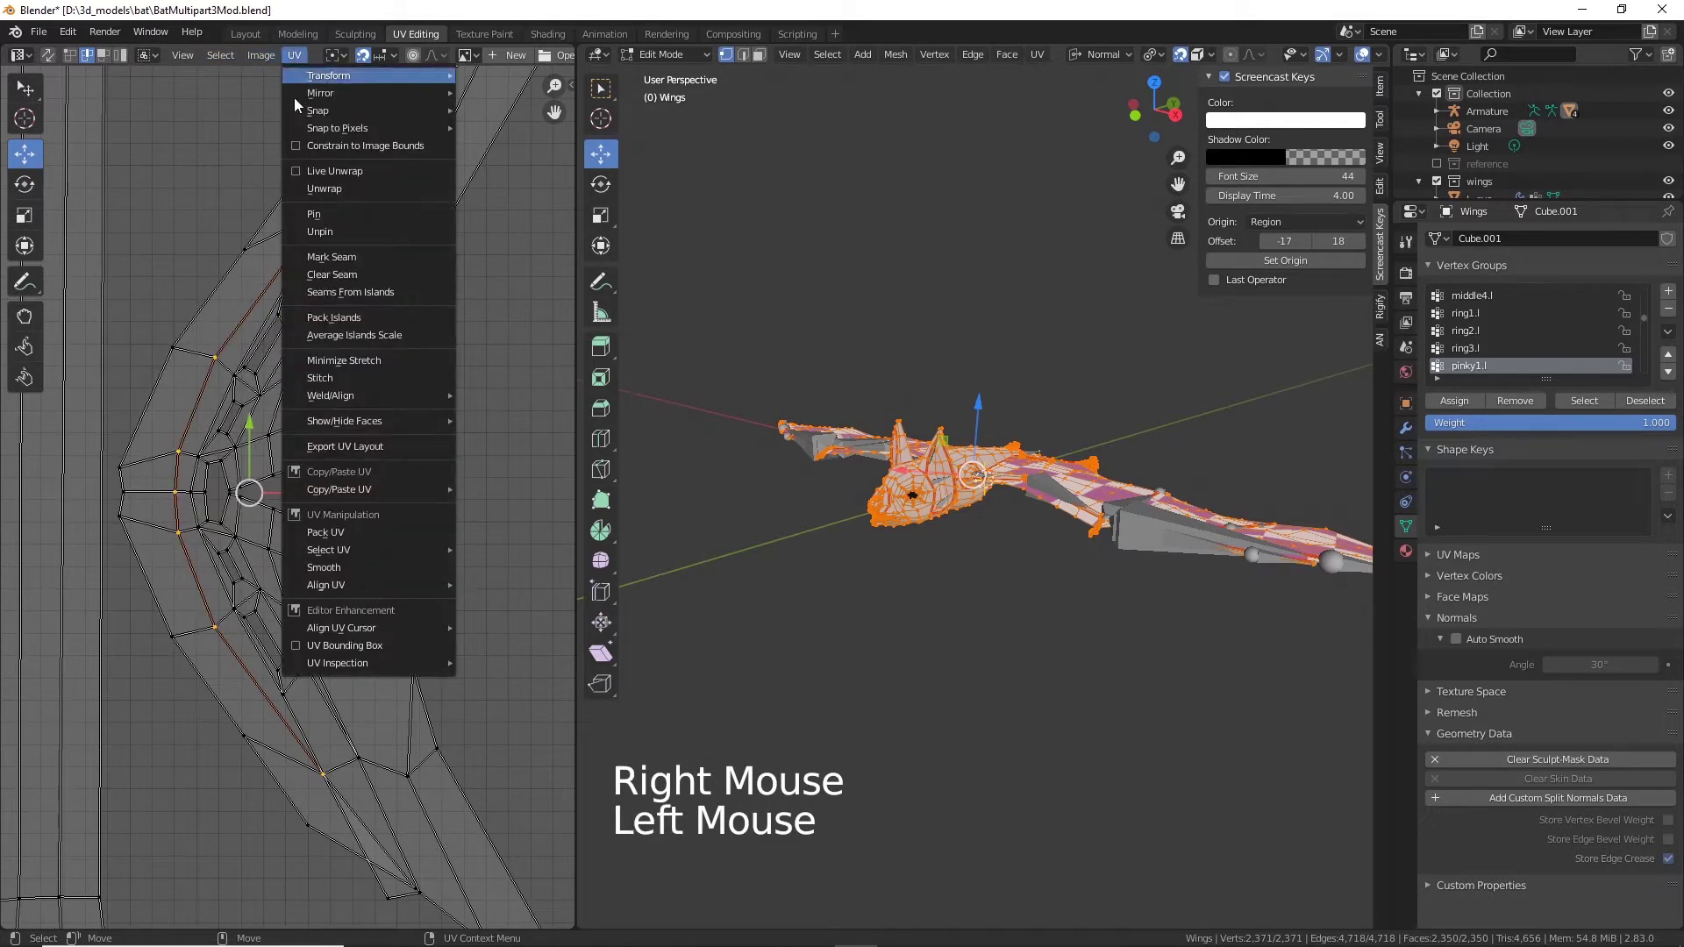
click(341, 256)
Step: On the V-shaped island, select the cross edges at the middle of the bridge joining its two arms and mark them as a seam
scroll(472, 456, down, 3)
alt+middle_drag(472, 456, 451, 604)
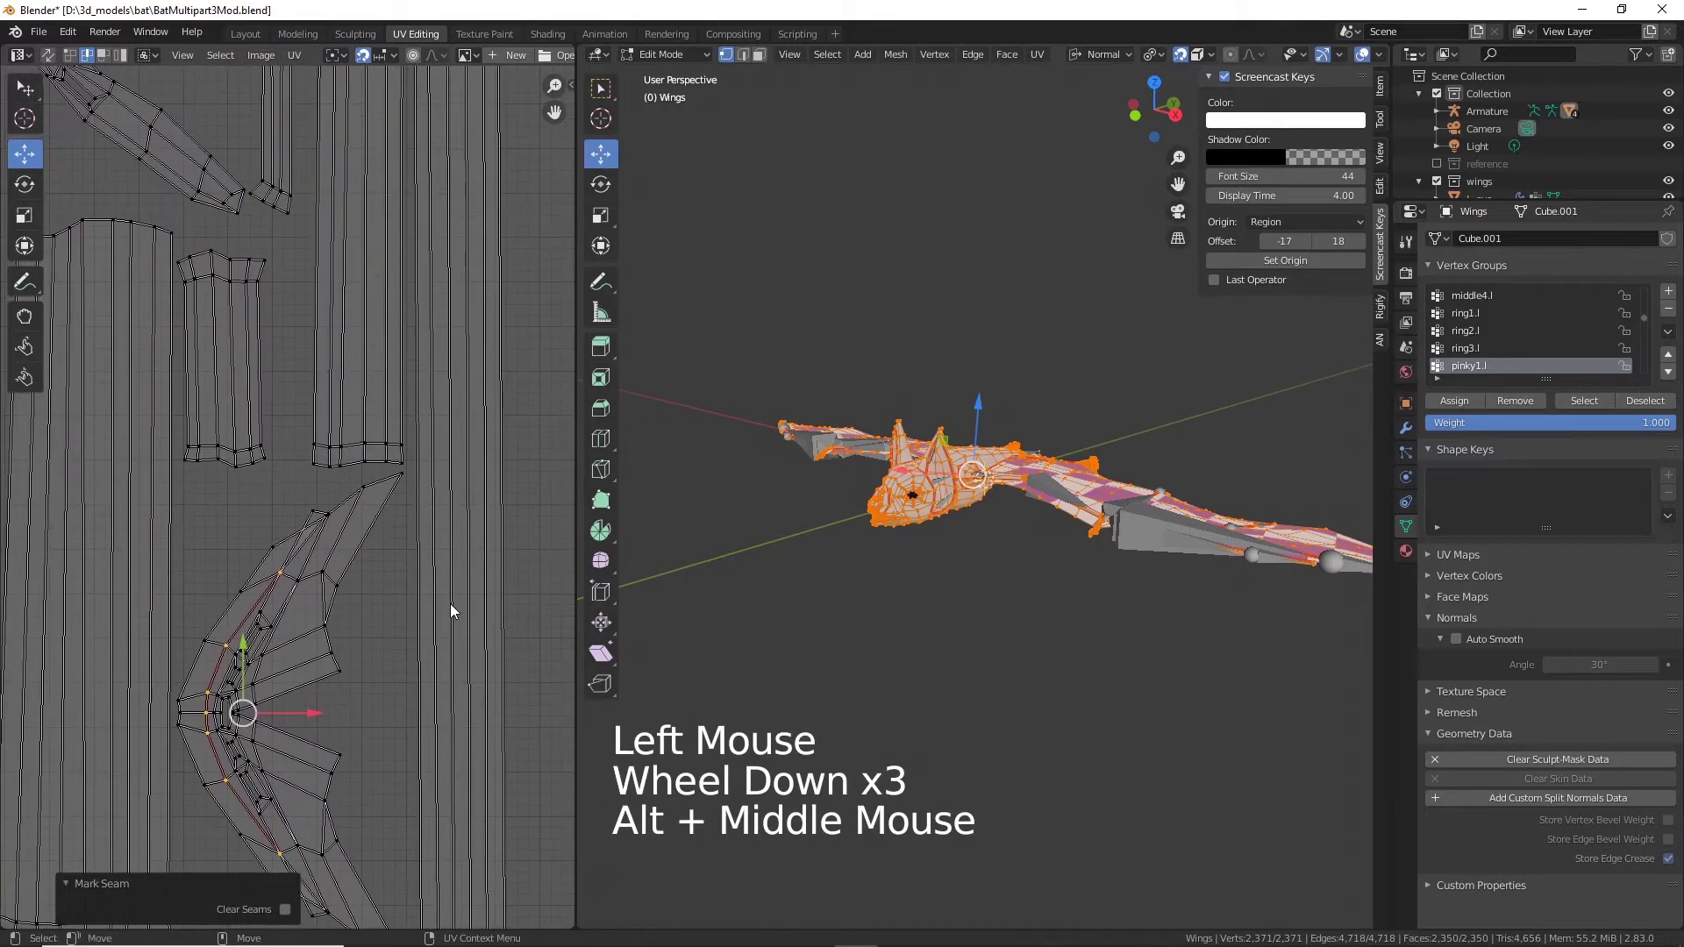
scroll(439, 570, down, 4)
alt+middle_drag(250, 481, 154, 505)
scroll(451, 457, up, 4)
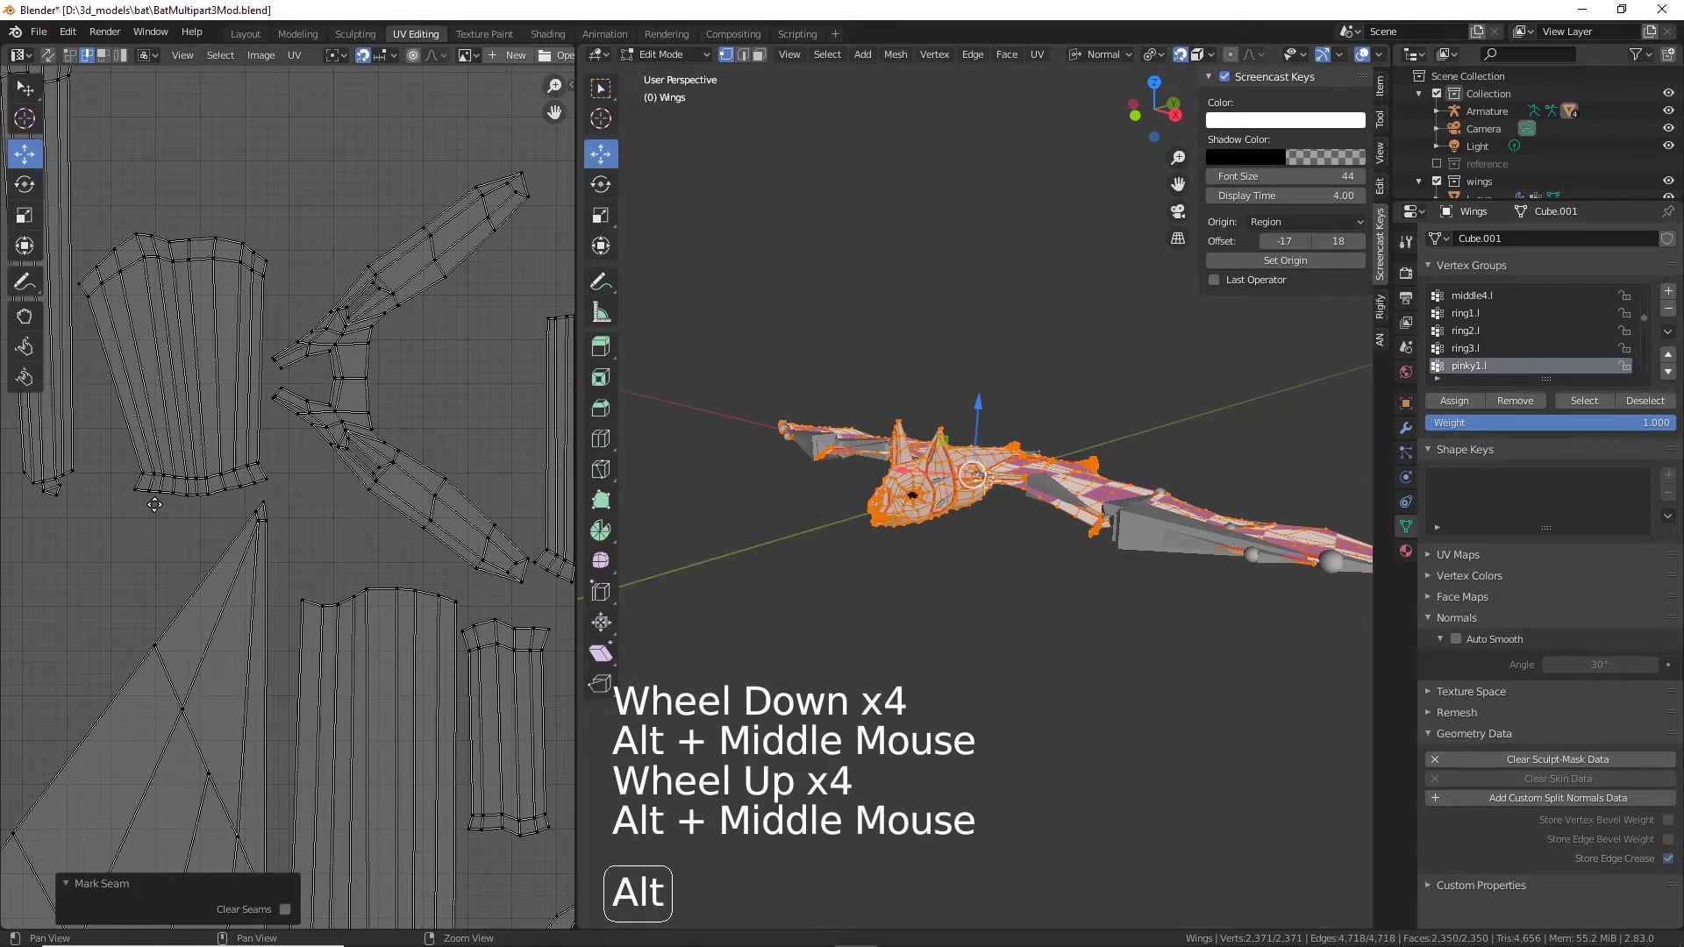
alt+middle_click(154, 504)
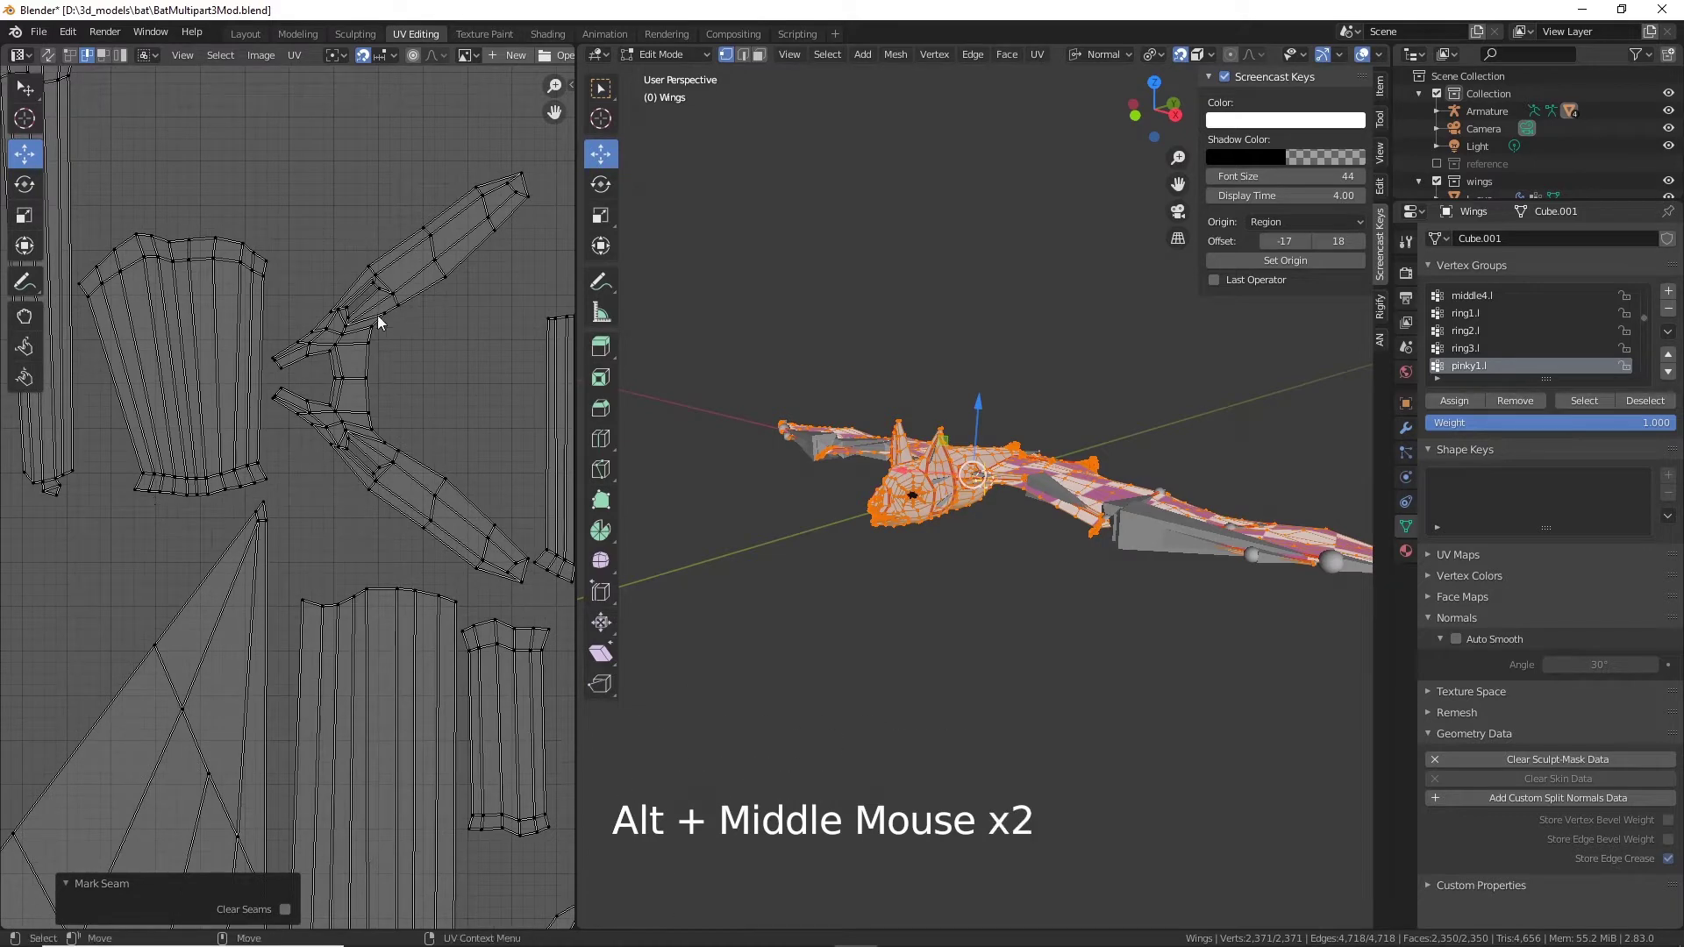
scroll(374, 375, up, 4)
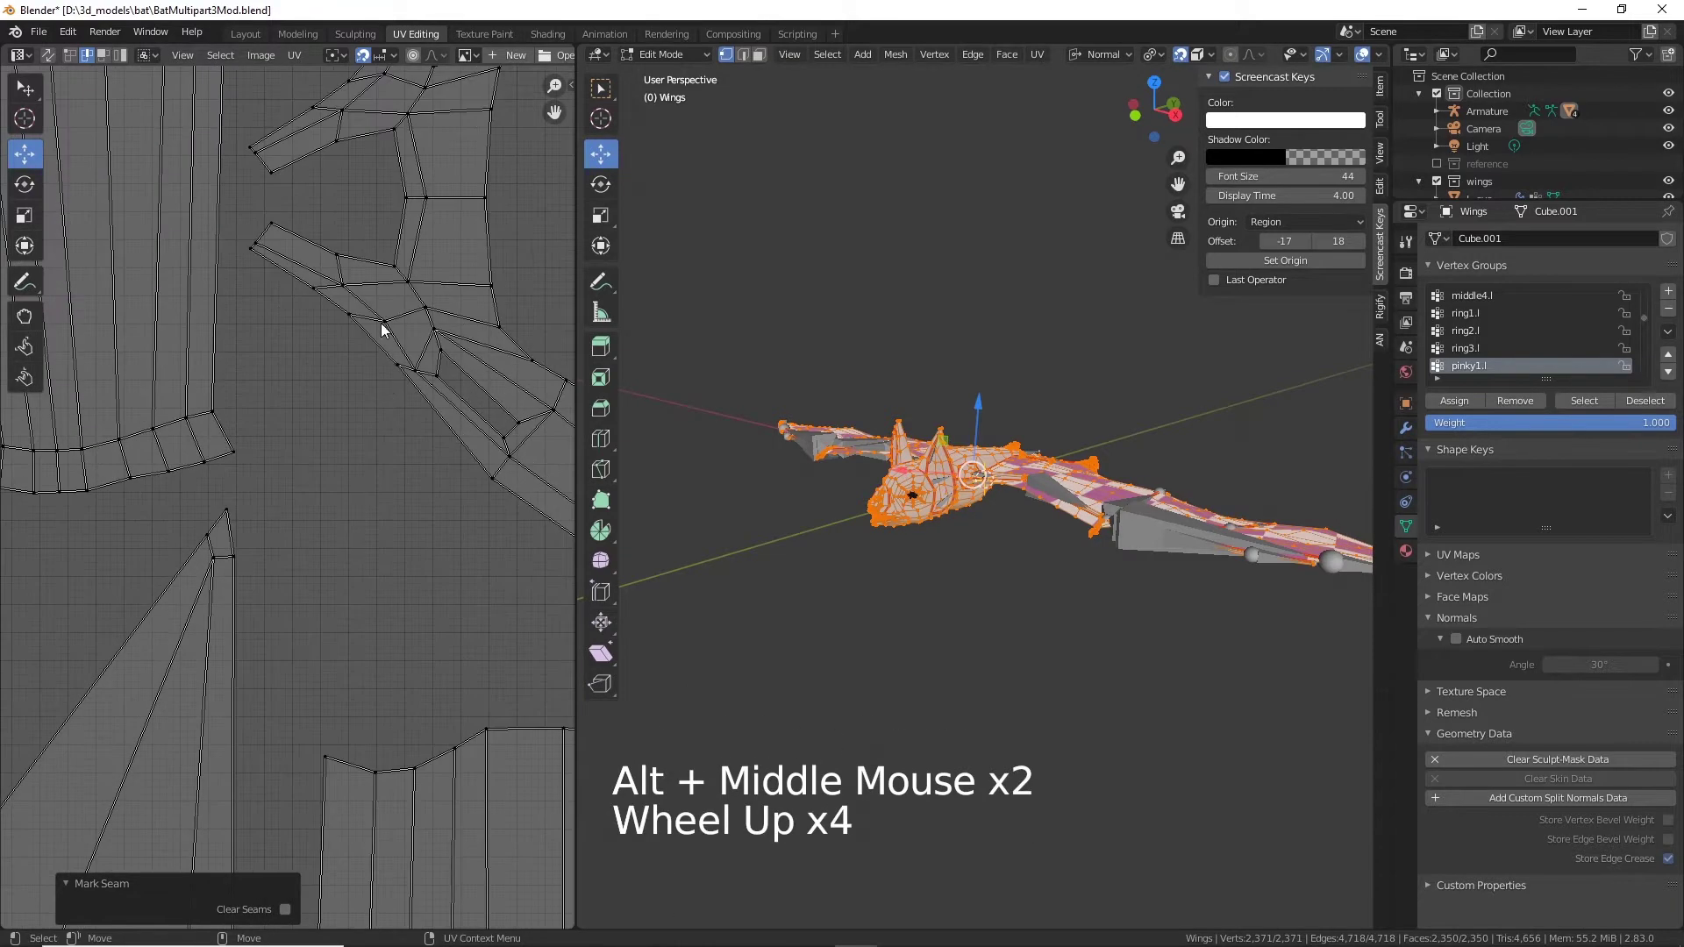
click(417, 206)
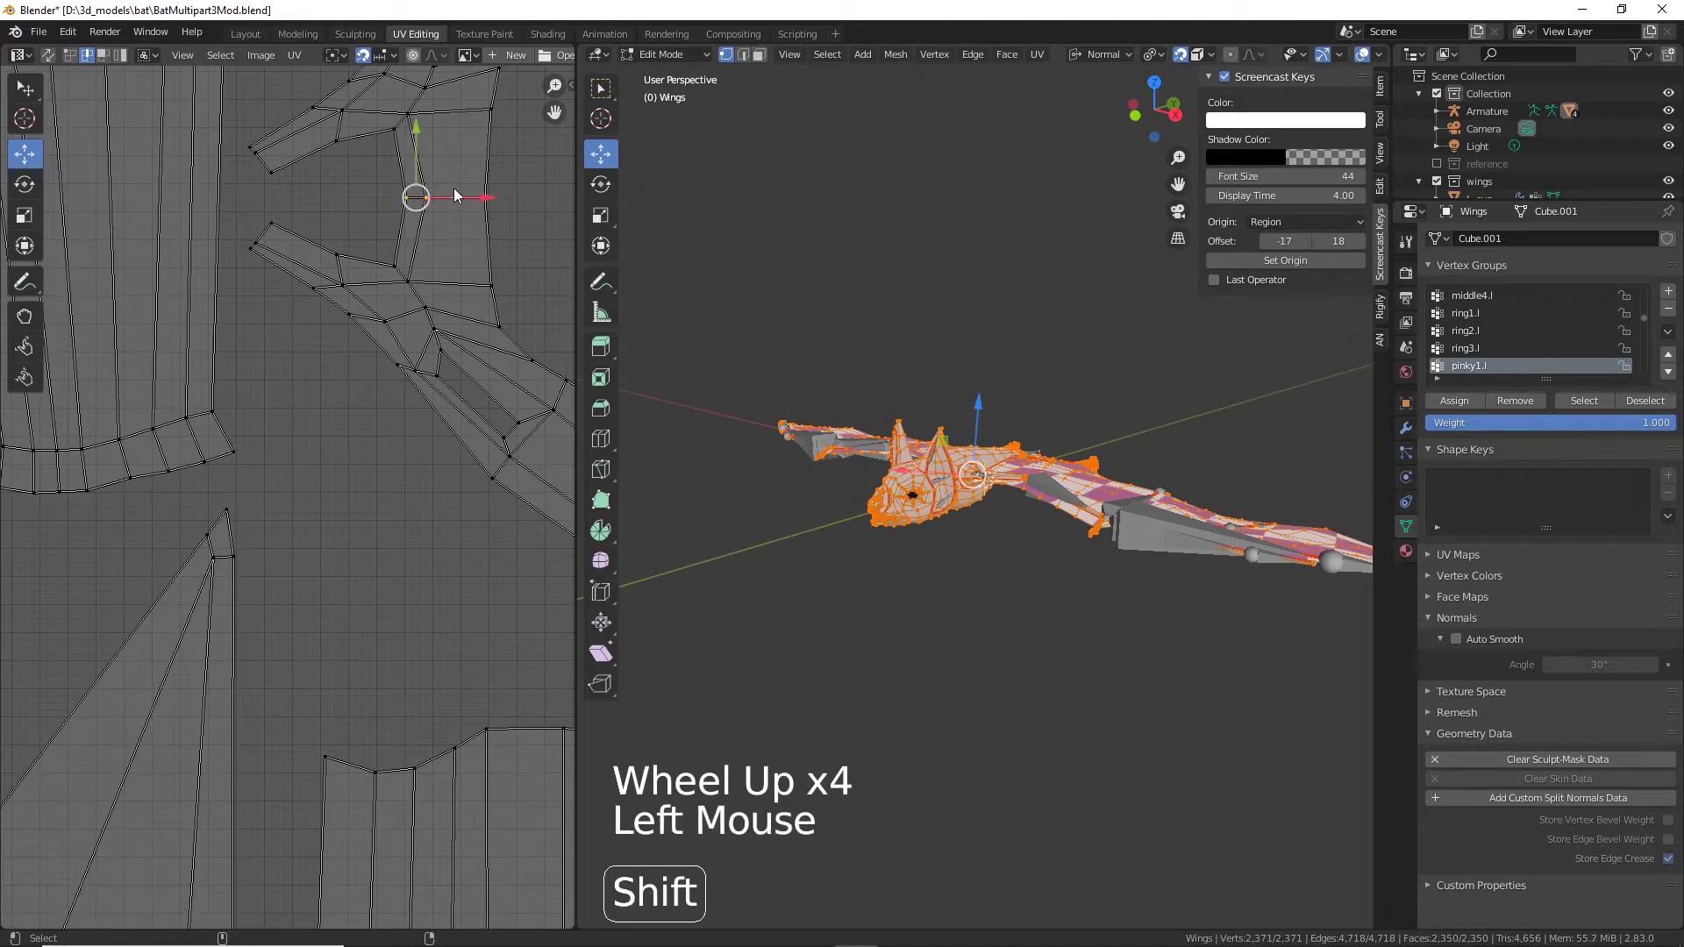
shift+click(478, 195)
click(307, 56)
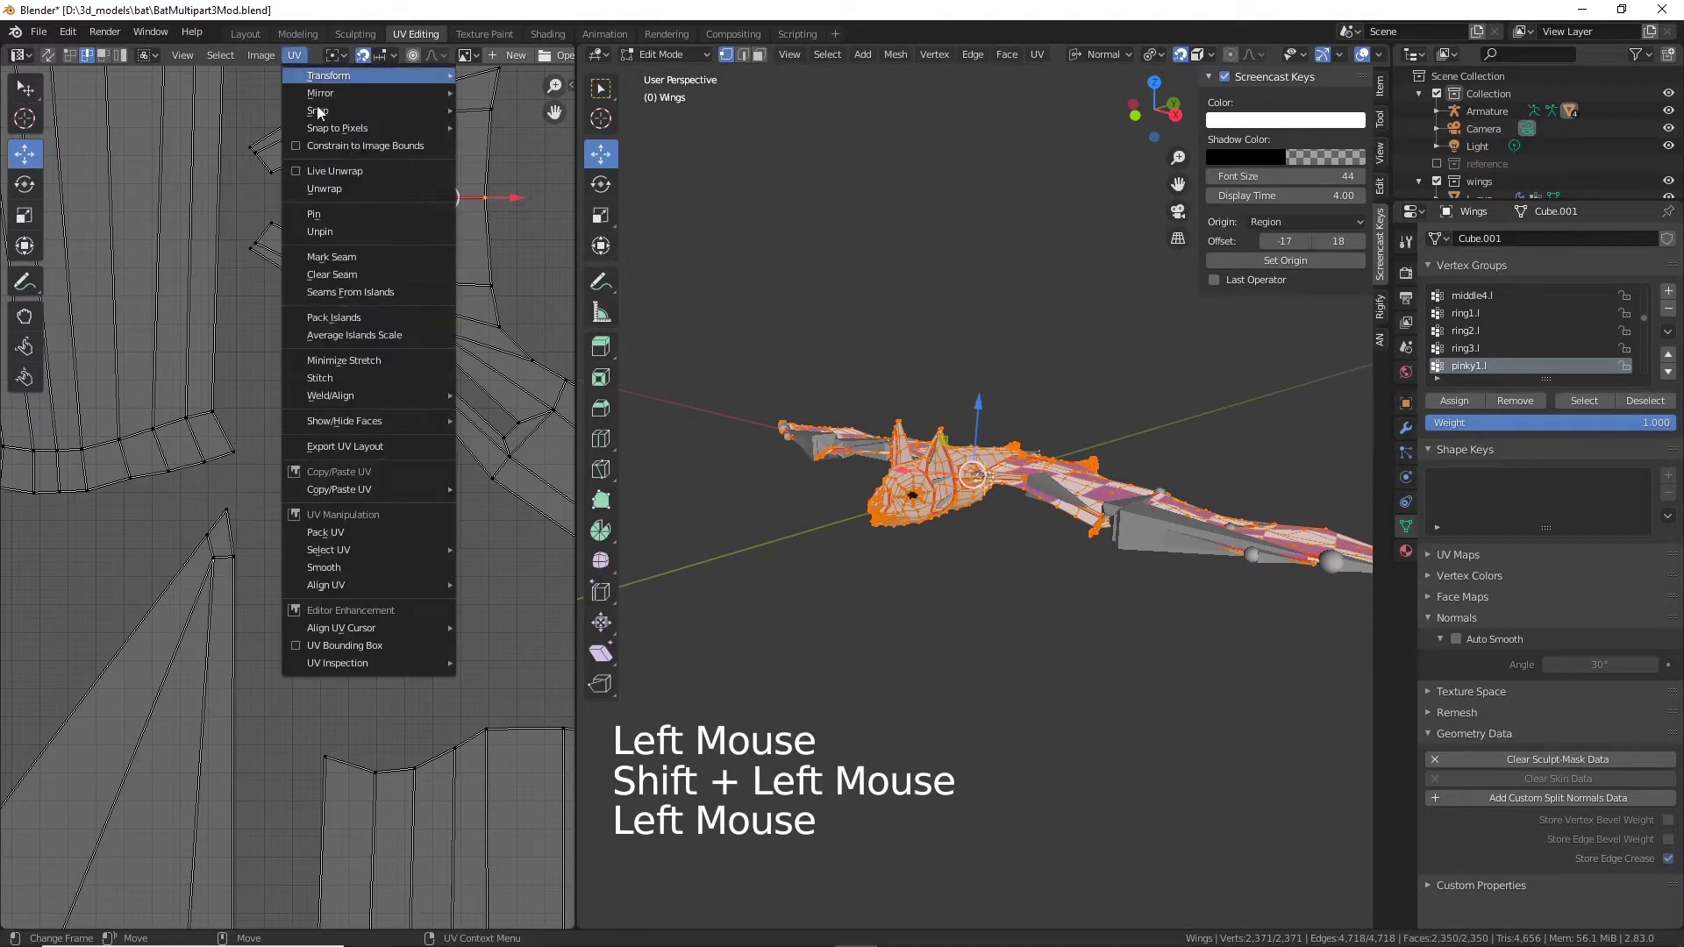
click(347, 262)
Step: On the spiky rounded island beside the triangular ones, select the short edge between the bases of the two narrow folded spikes and mark it as a seam
scroll(345, 444, down, 7)
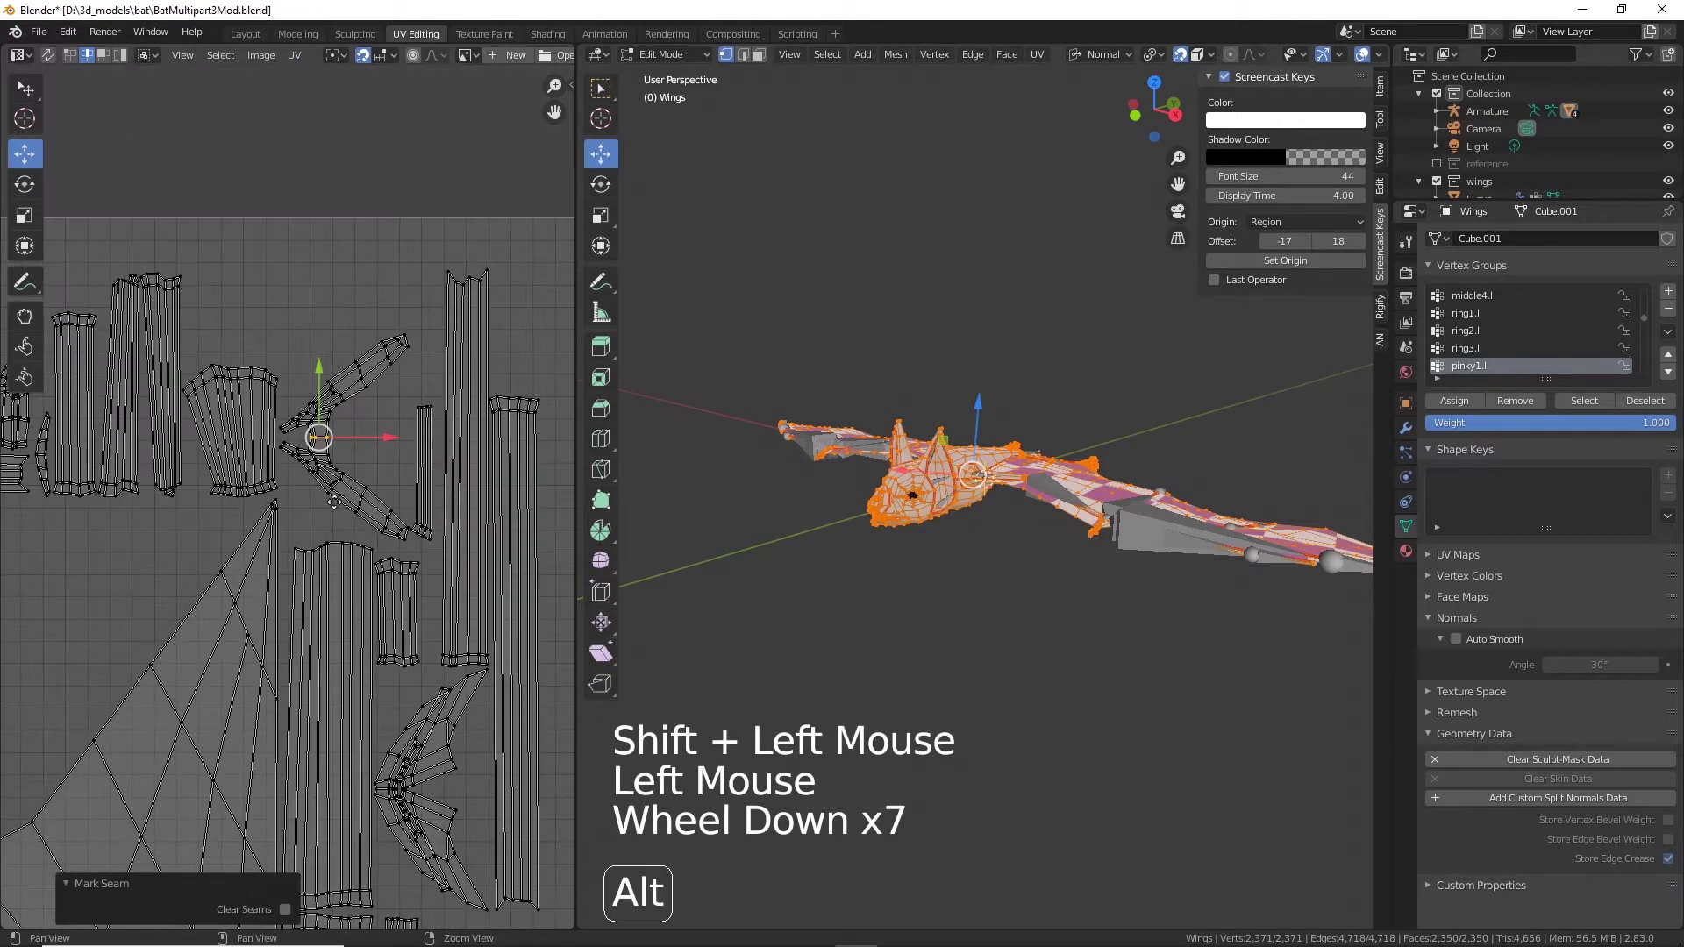
alt+scroll(266, 528, up, 1)
alt+middle_drag(346, 445, 403, 512)
scroll(402, 512, up, 4)
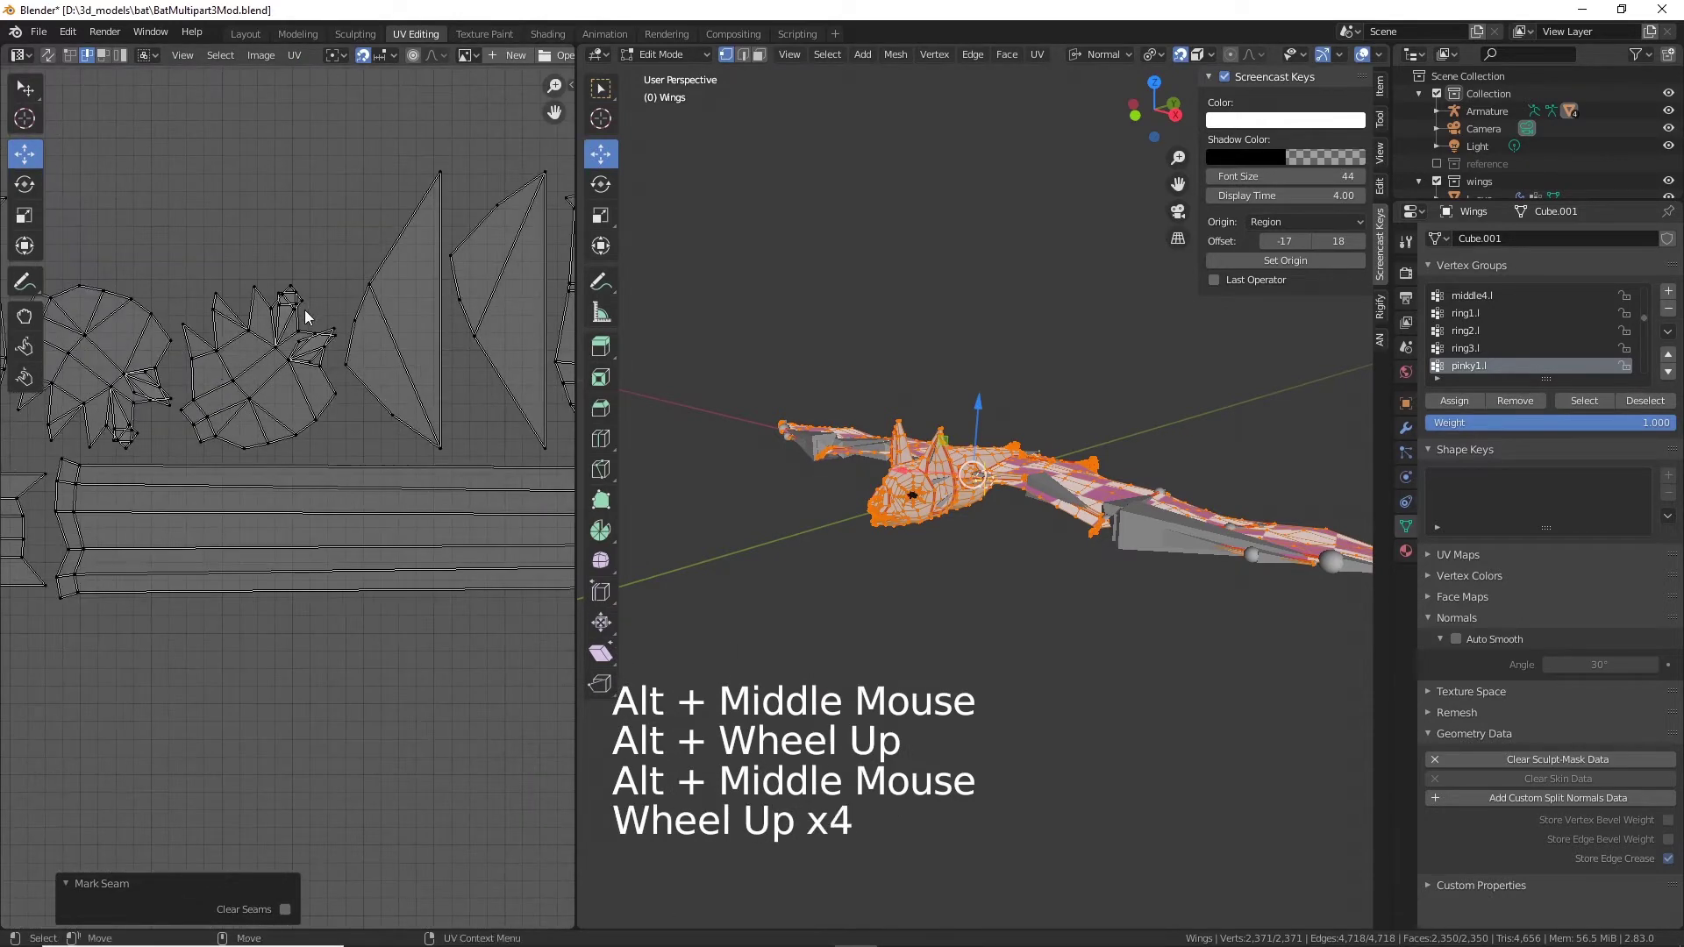
scroll(299, 290, up, 4)
alt+middle_drag(278, 193, 298, 351)
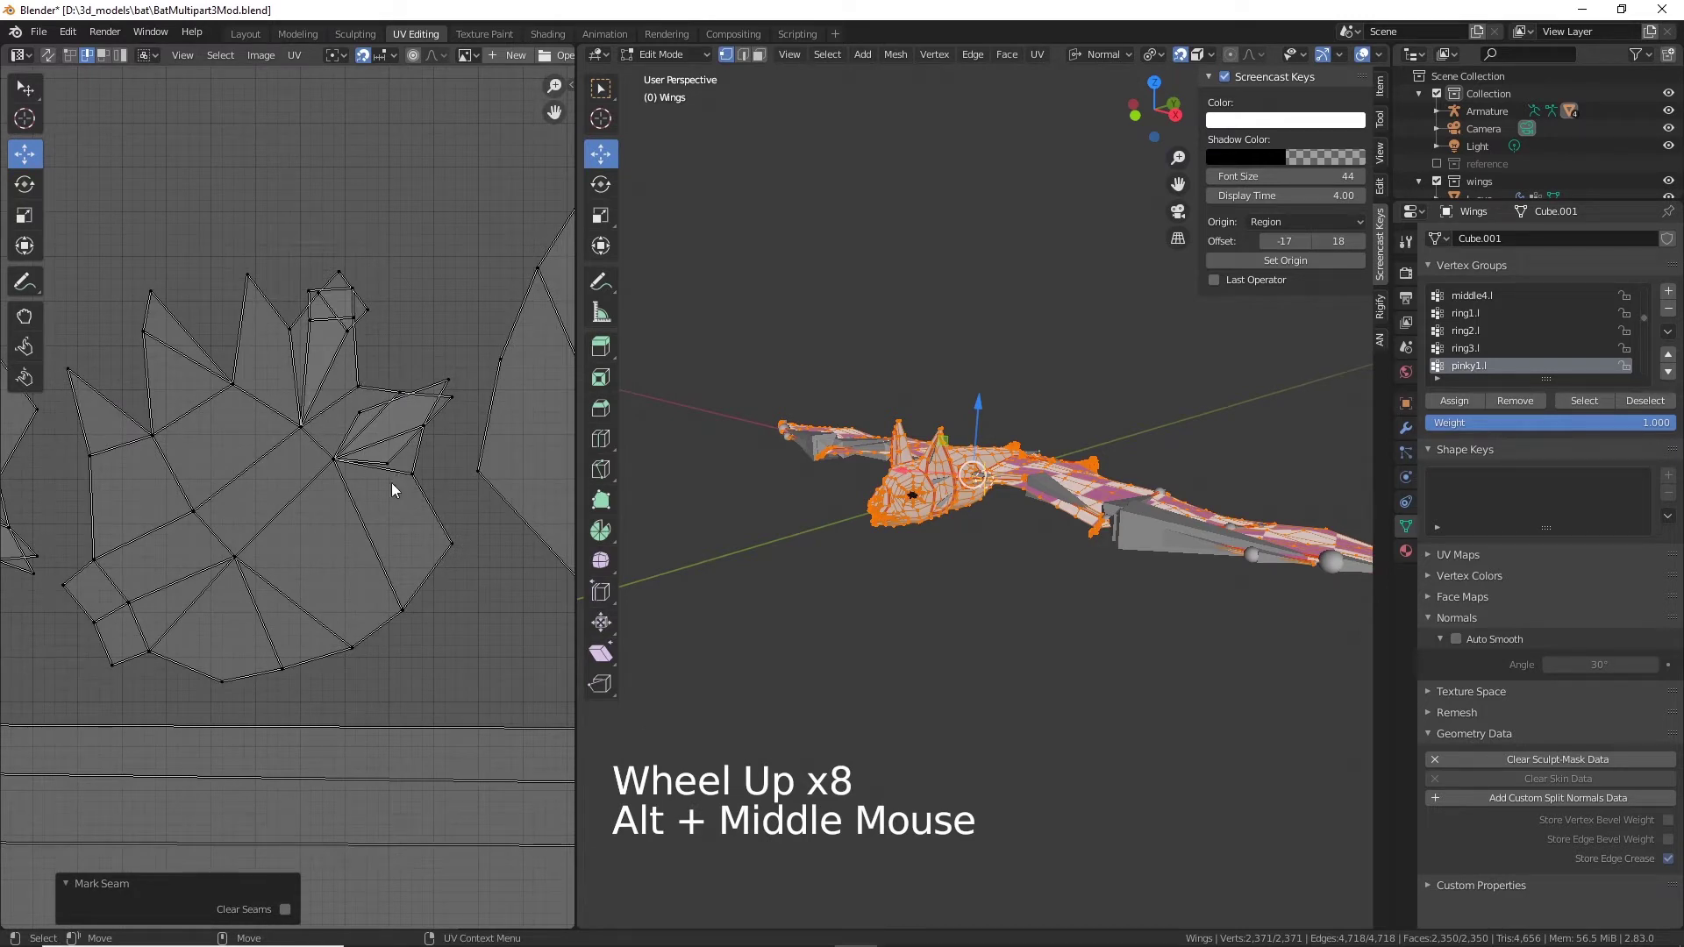
click(314, 439)
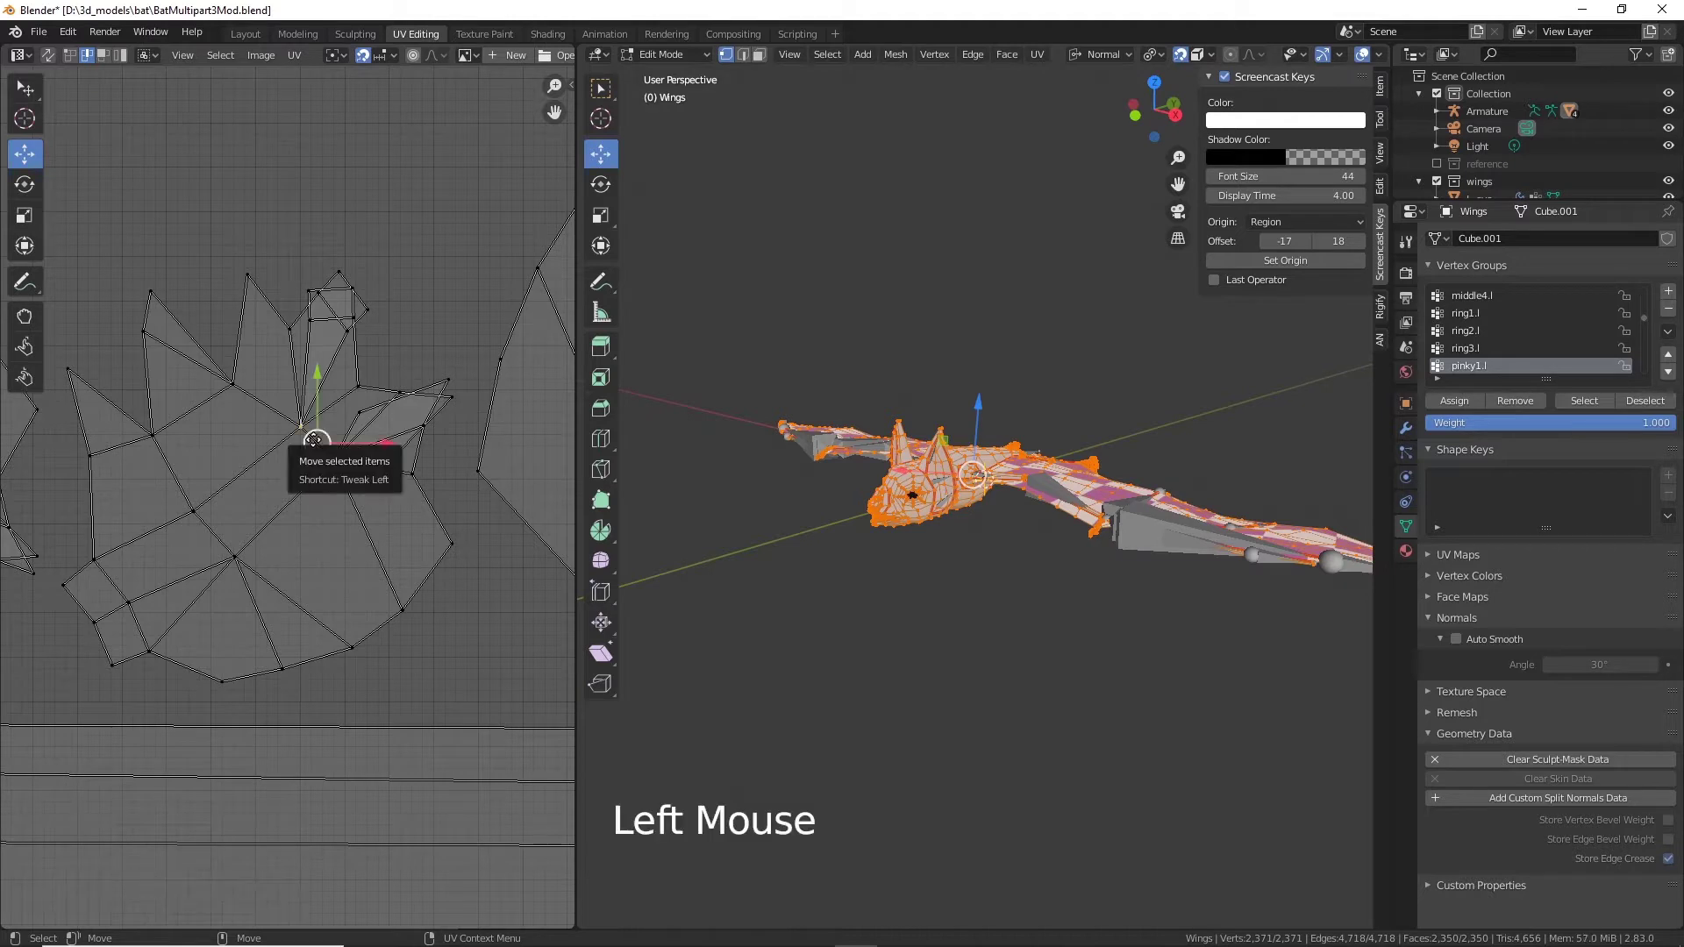
right_click(313, 439)
click(294, 54)
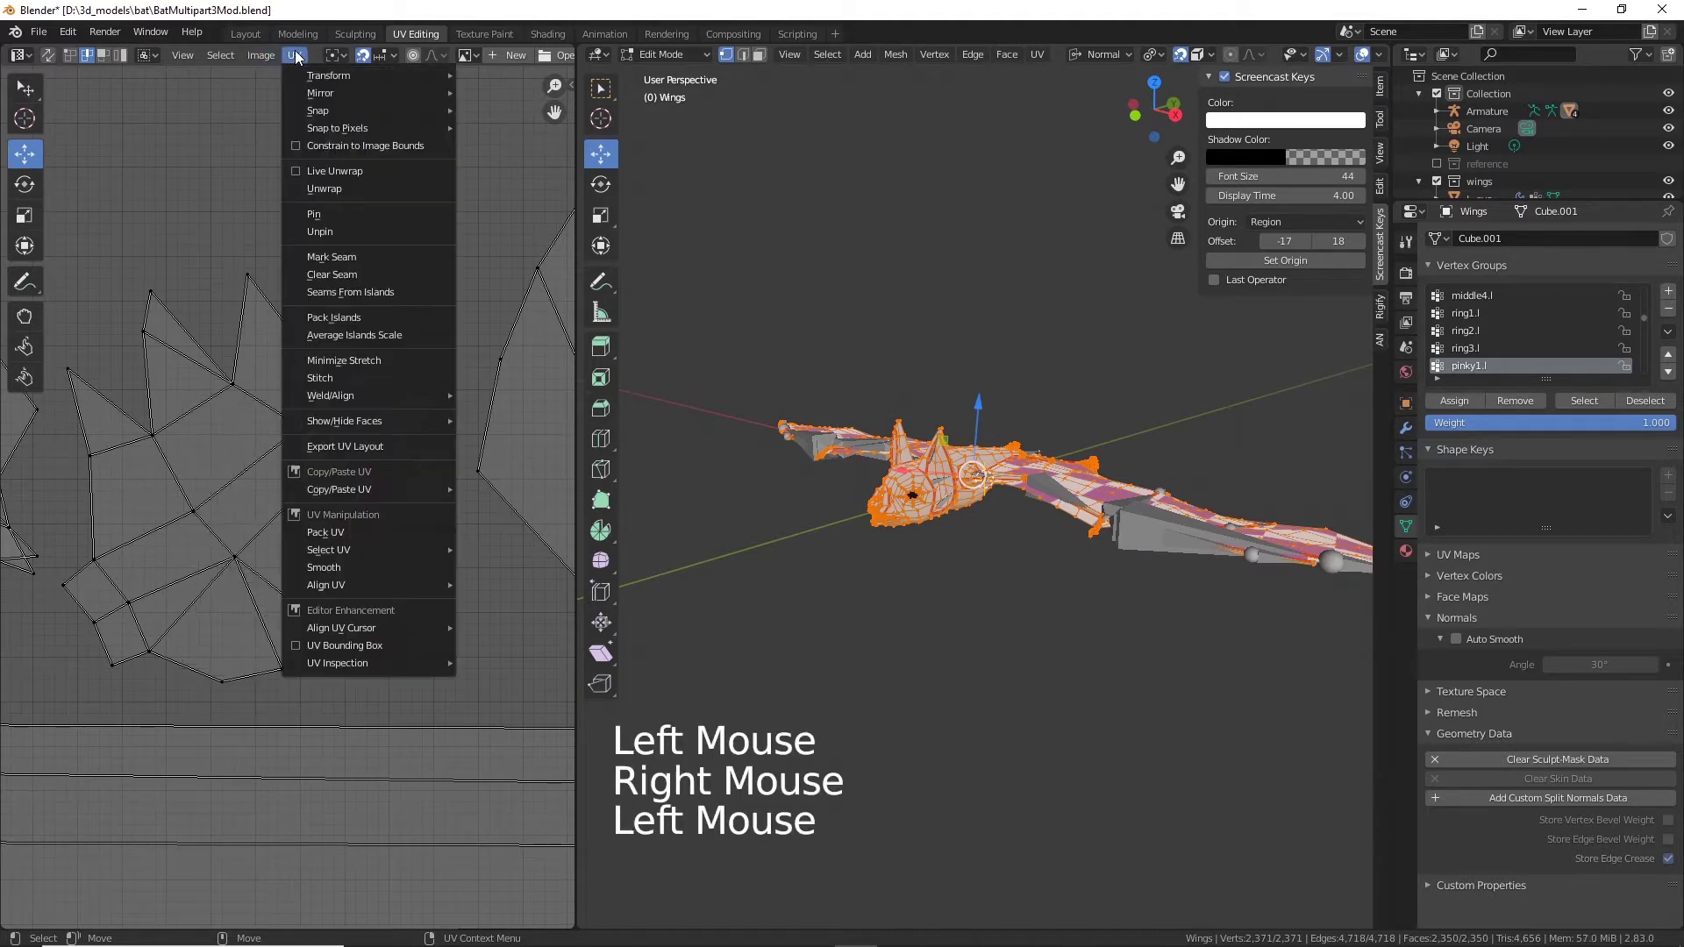
click(339, 256)
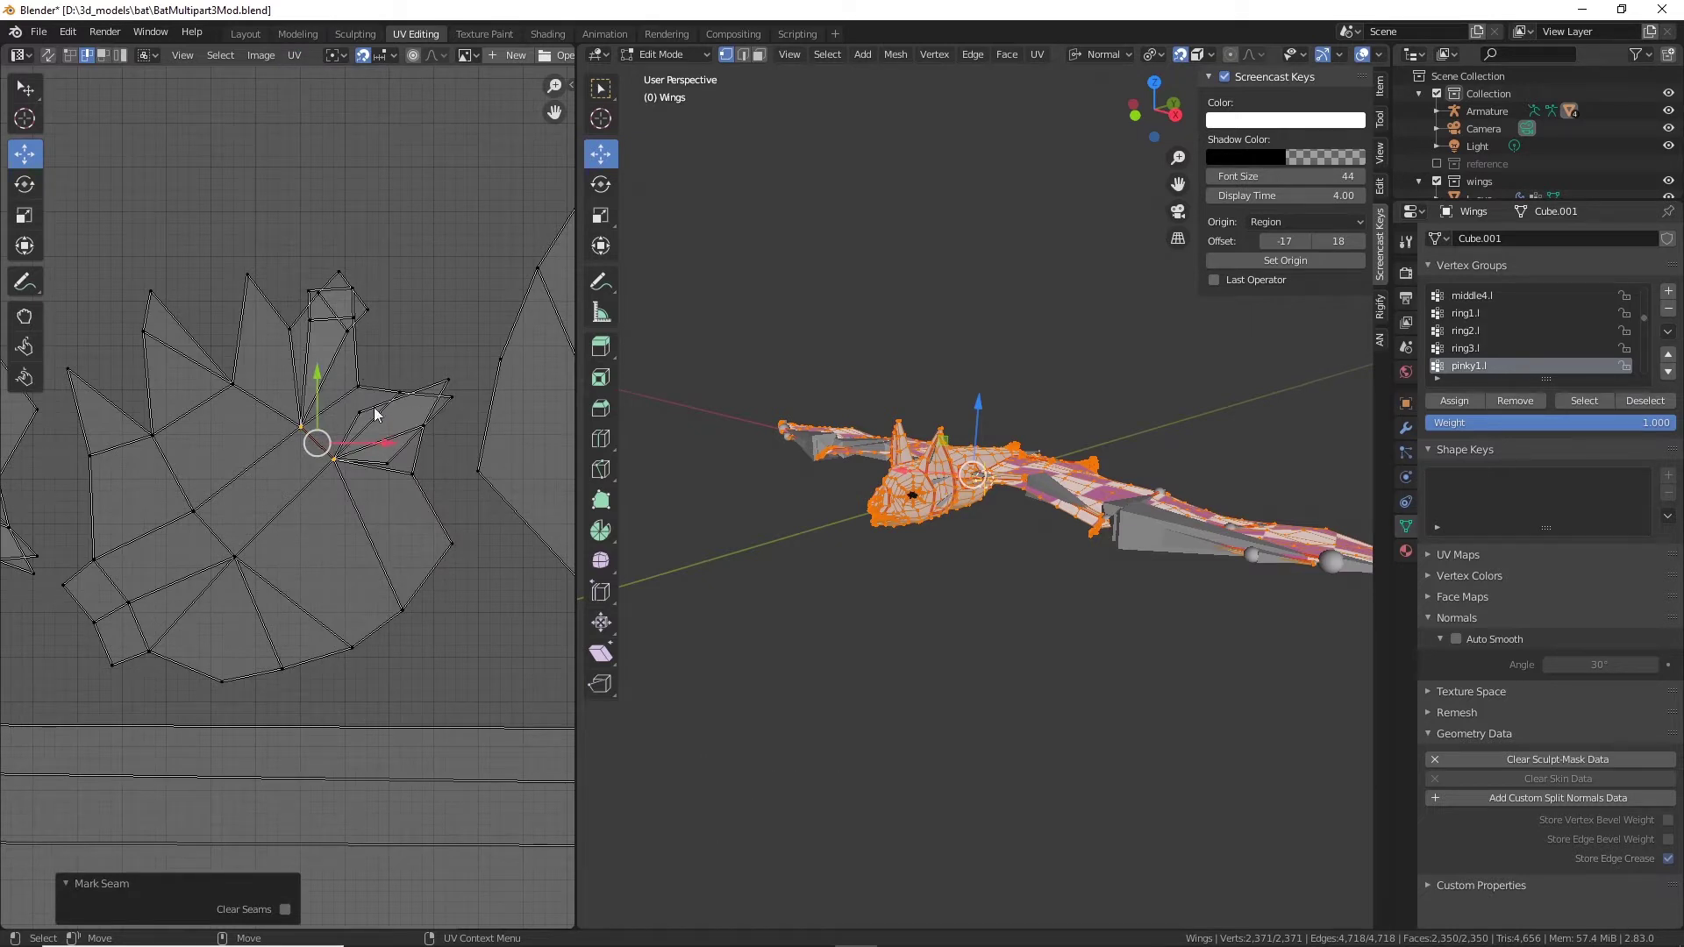
Step: Mark the matching short edge between the folded spikes of the neighbouring mirrored island as a seam
scroll(389, 528, down, 3)
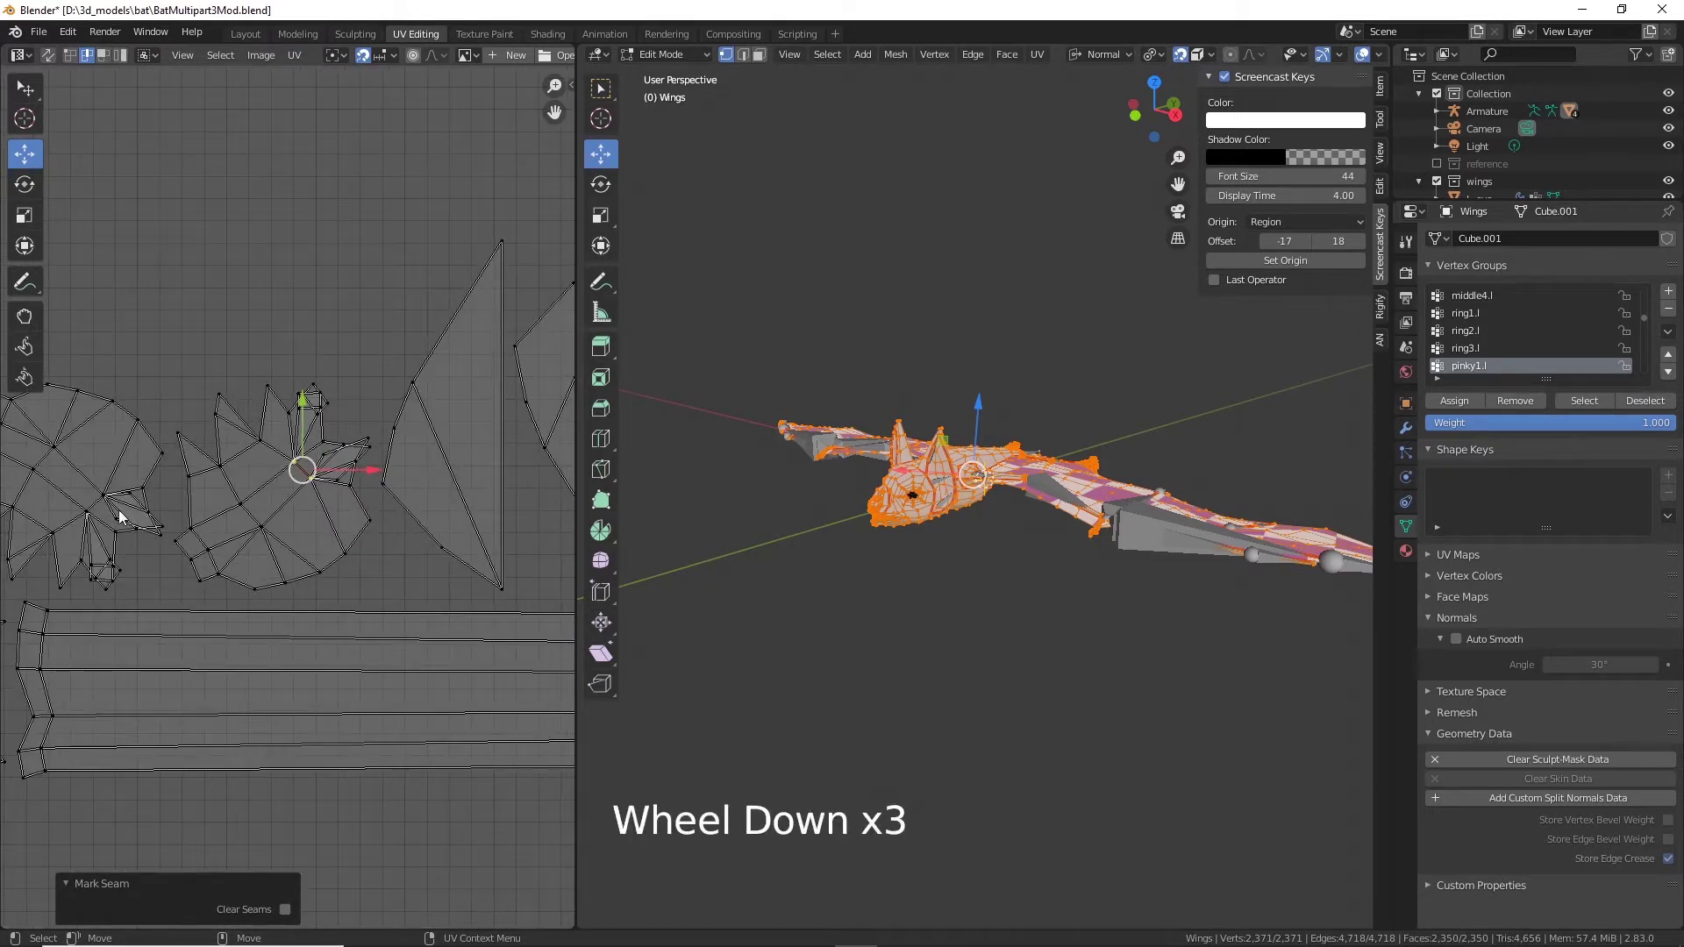
alt+middle_drag(120, 518, 248, 441)
click(268, 438)
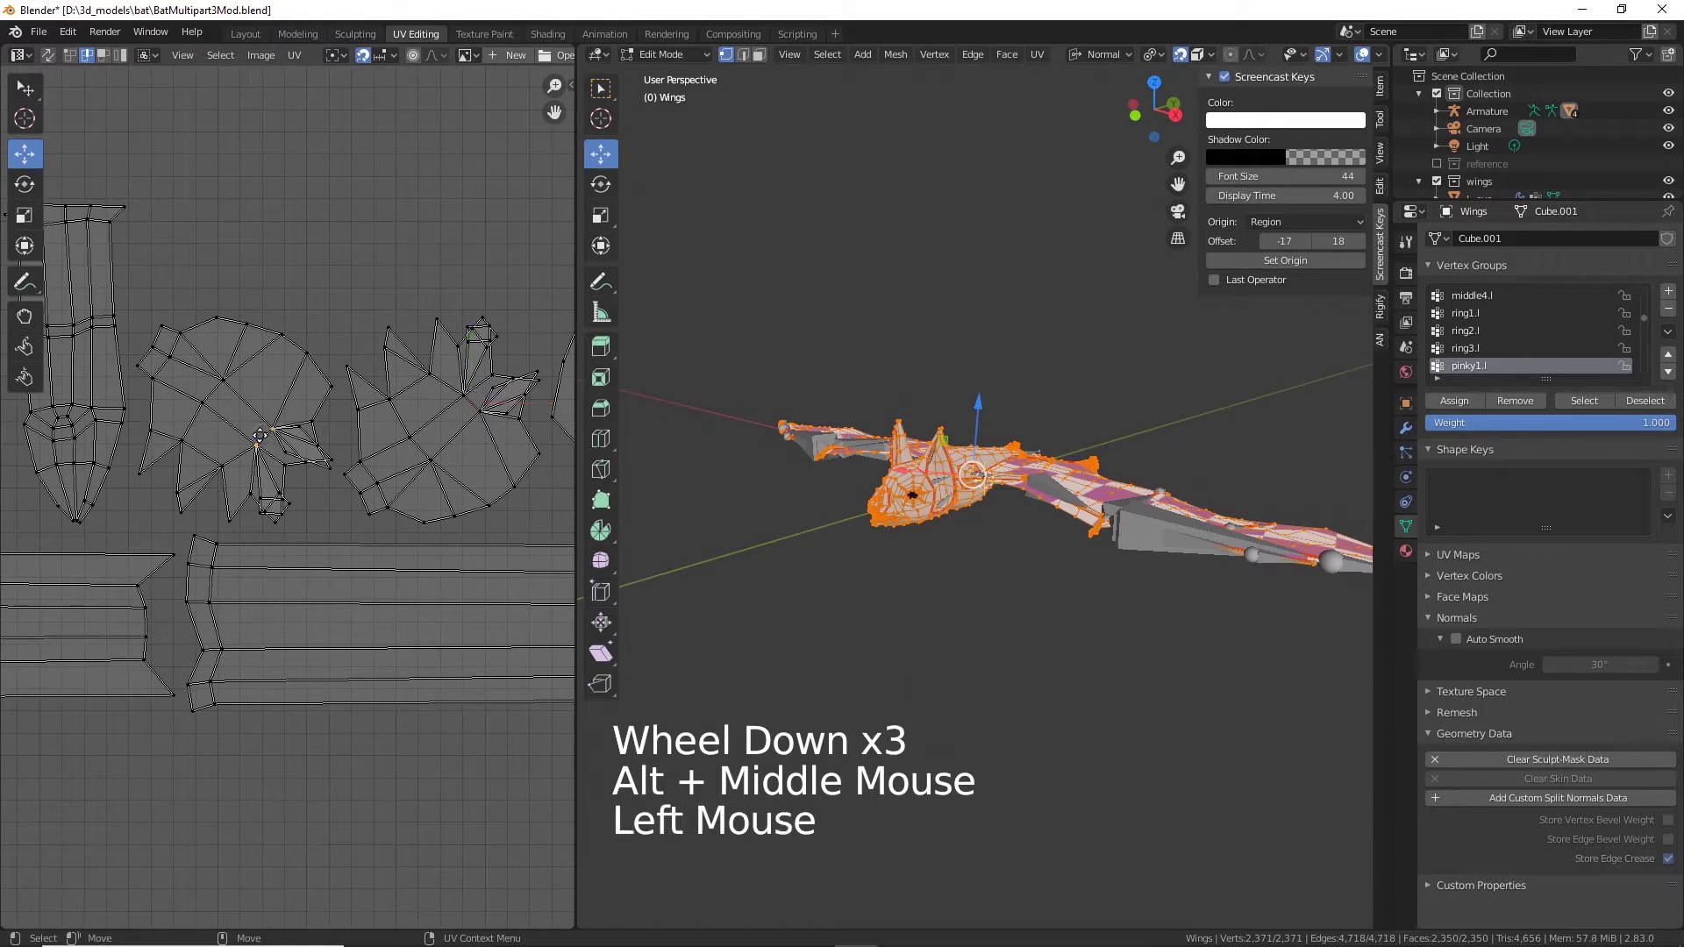
click(297, 54)
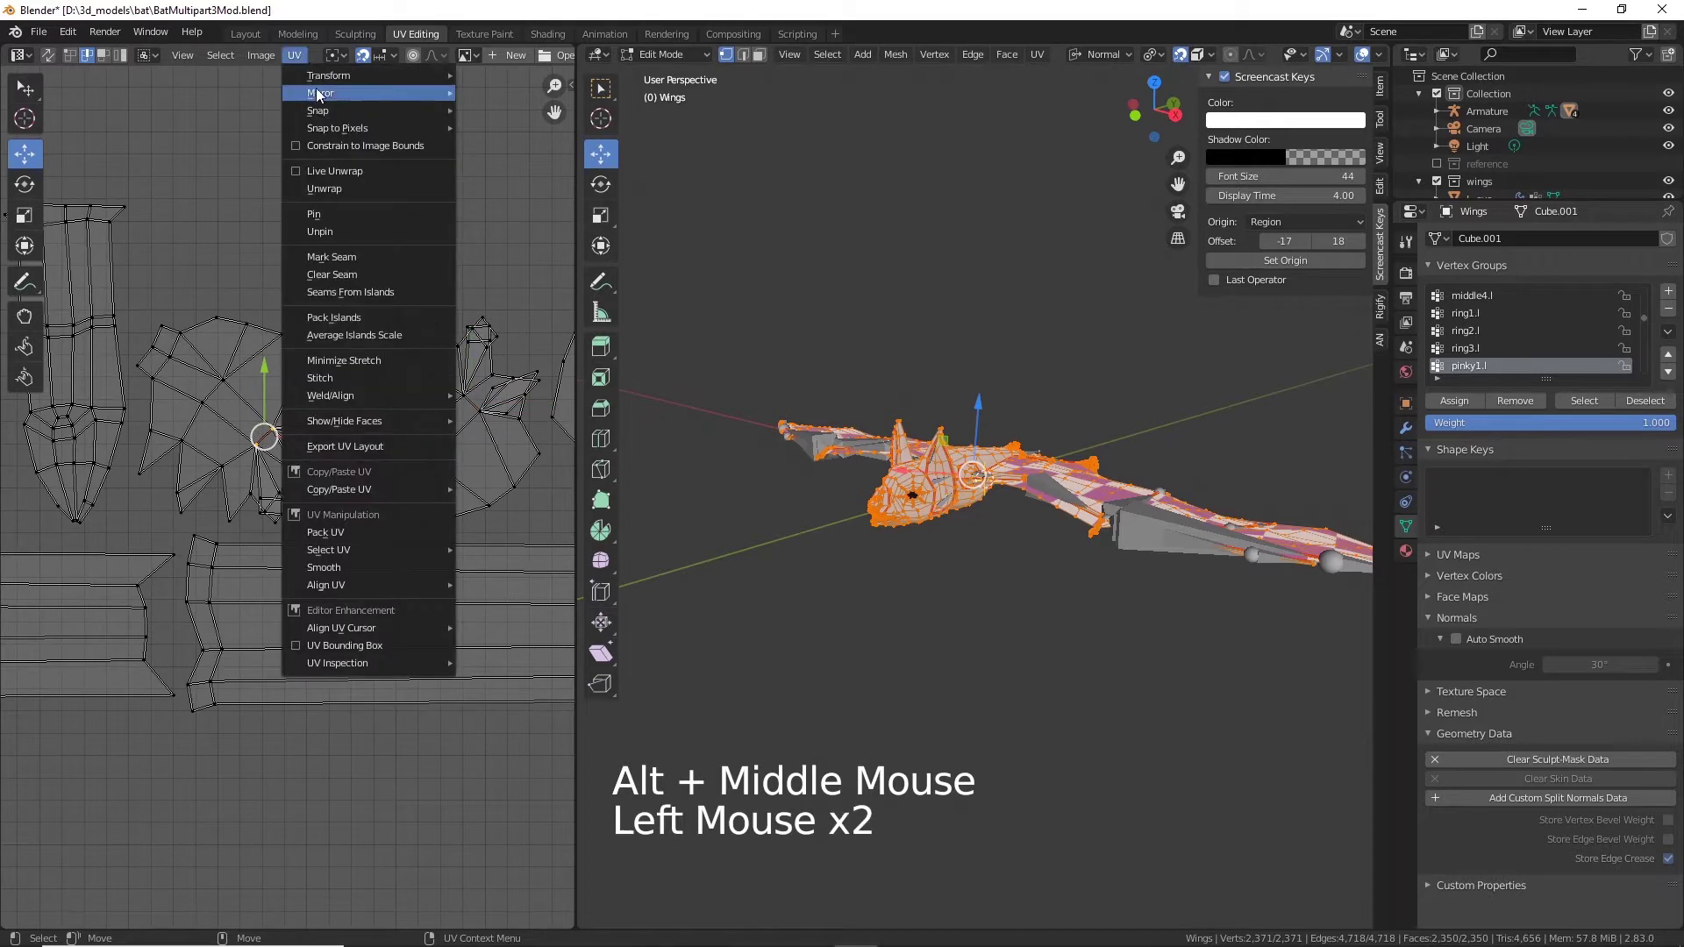
click(328, 257)
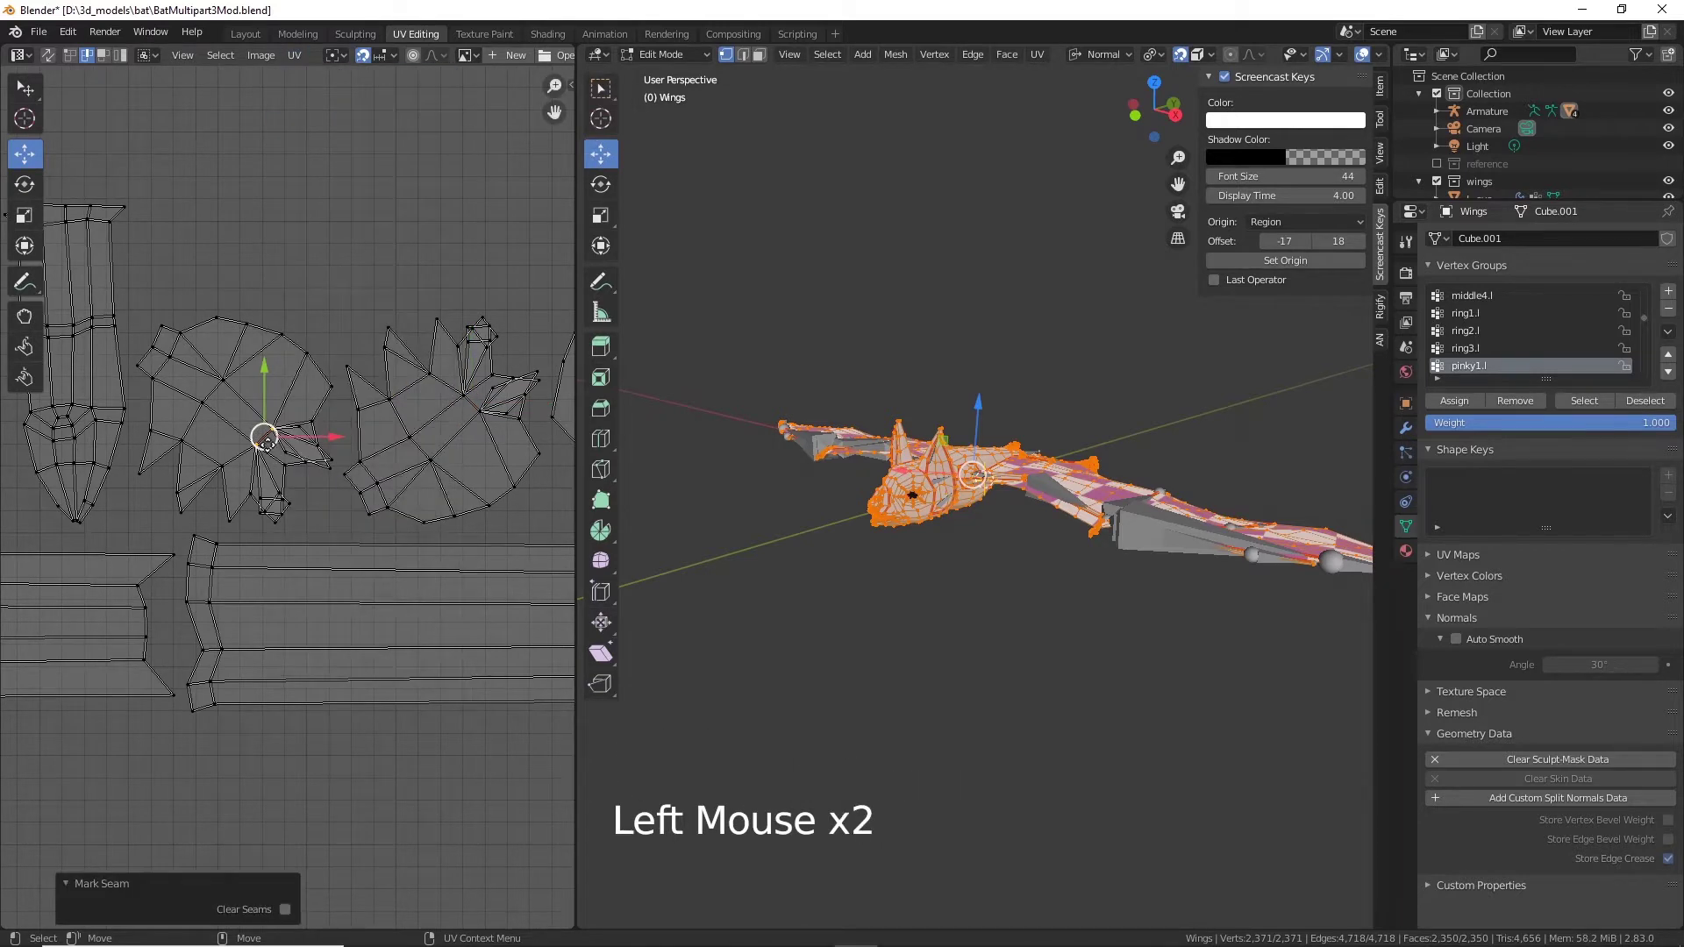
Step: Examine the large body and head islands, including the concentric eye loops, for overlapping faces
scroll(264, 443, down, 3)
alt+middle_drag(265, 456, 531, 445)
scroll(417, 493, down, 4)
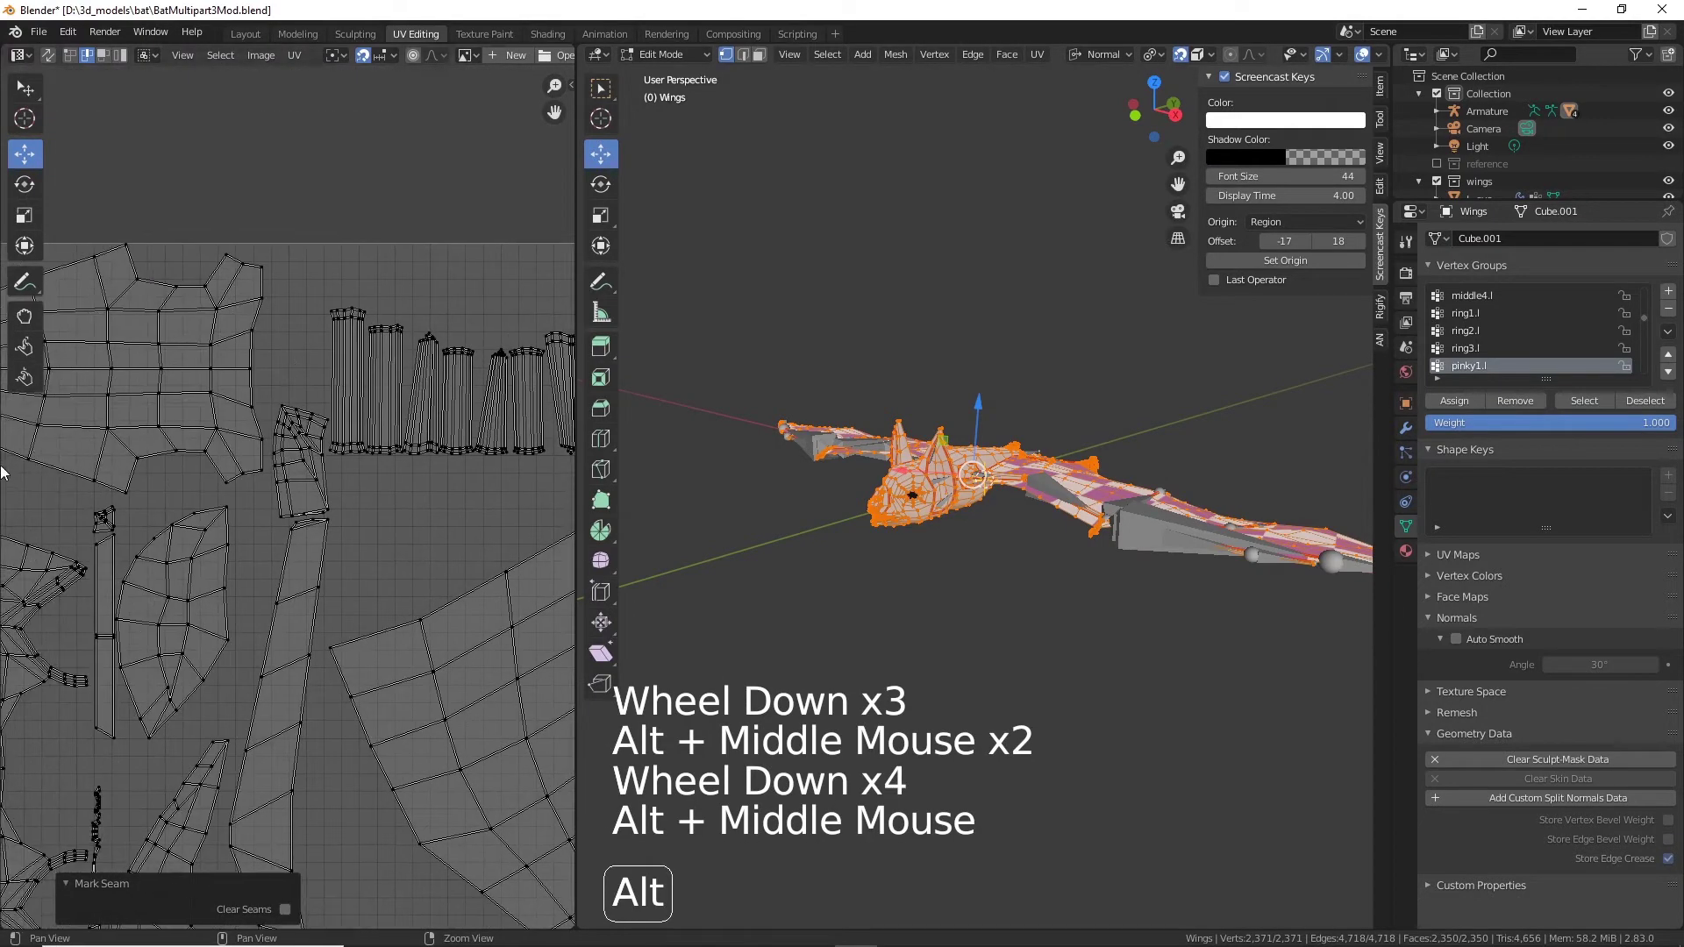
alt+middle_drag(339, 470, 508, 484)
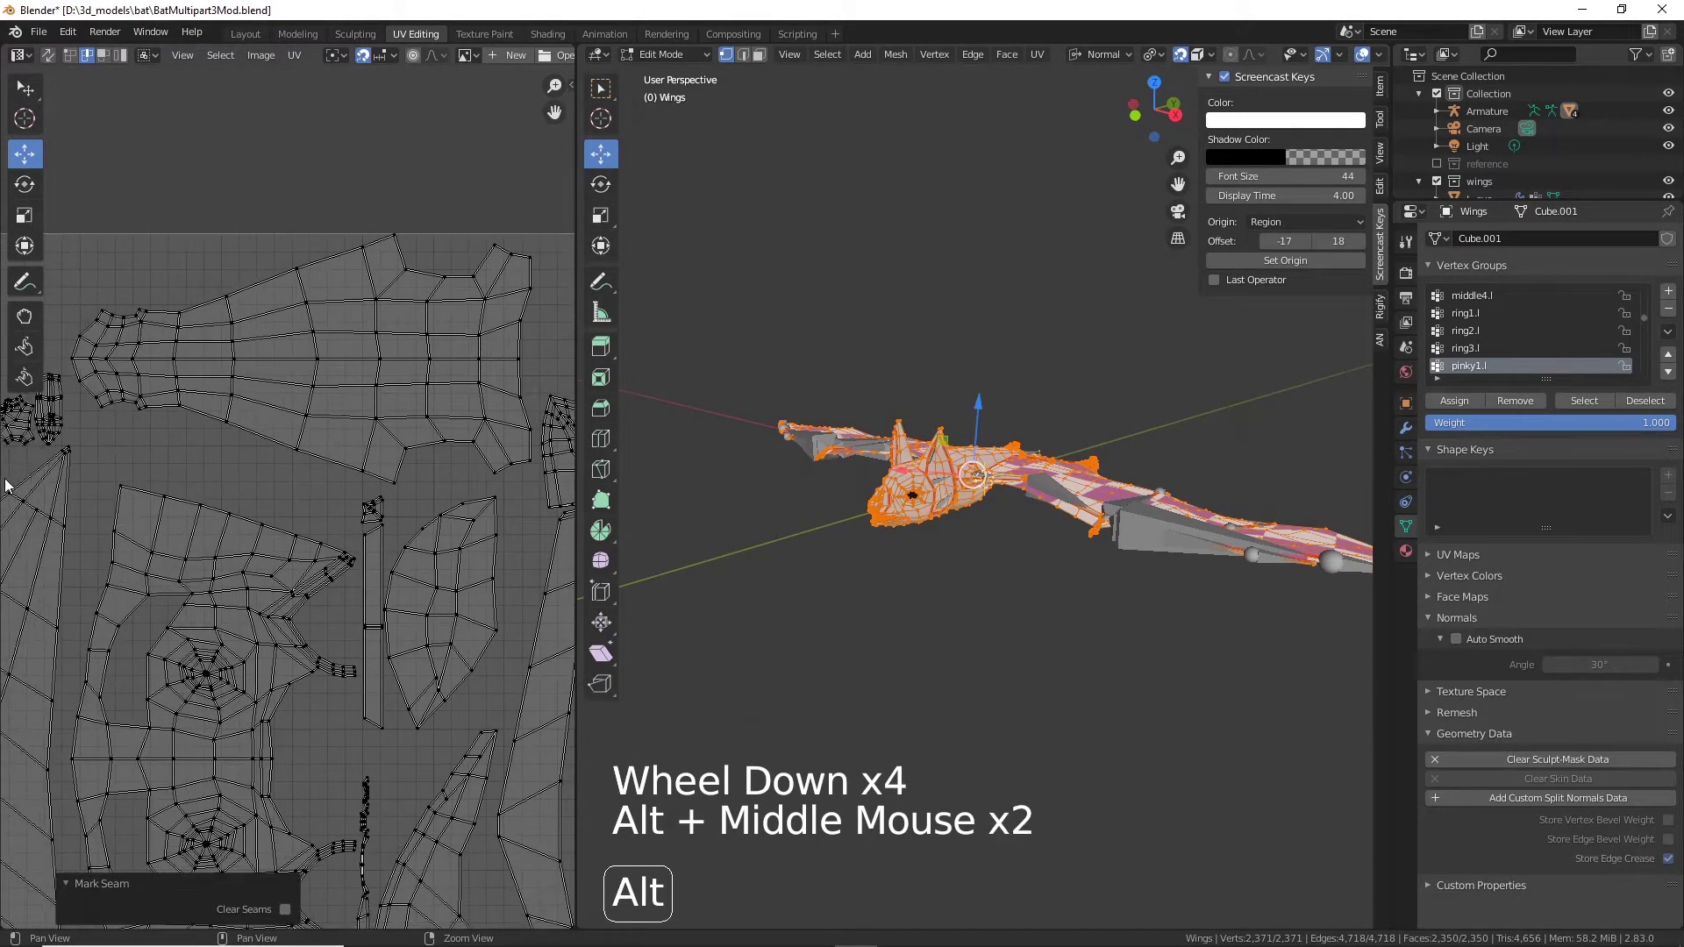
scroll(288, 471, up, 3)
alt+middle_drag(214, 607, 403, 434)
scroll(402, 507, up, 2)
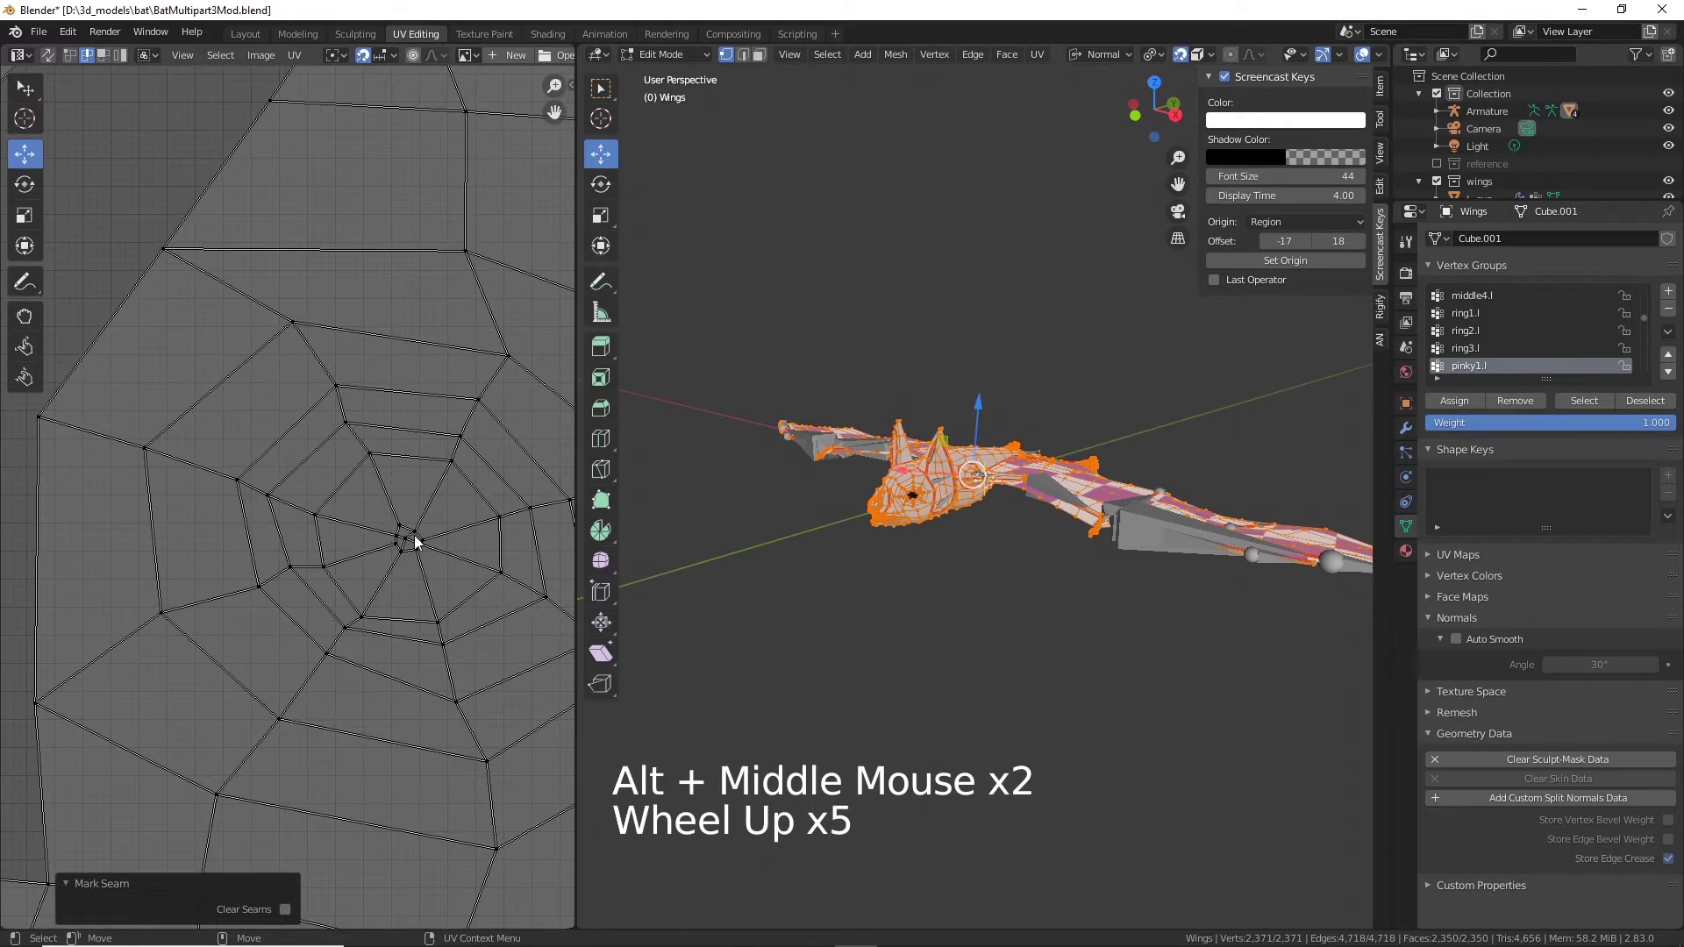
scroll(413, 539, down, 9)
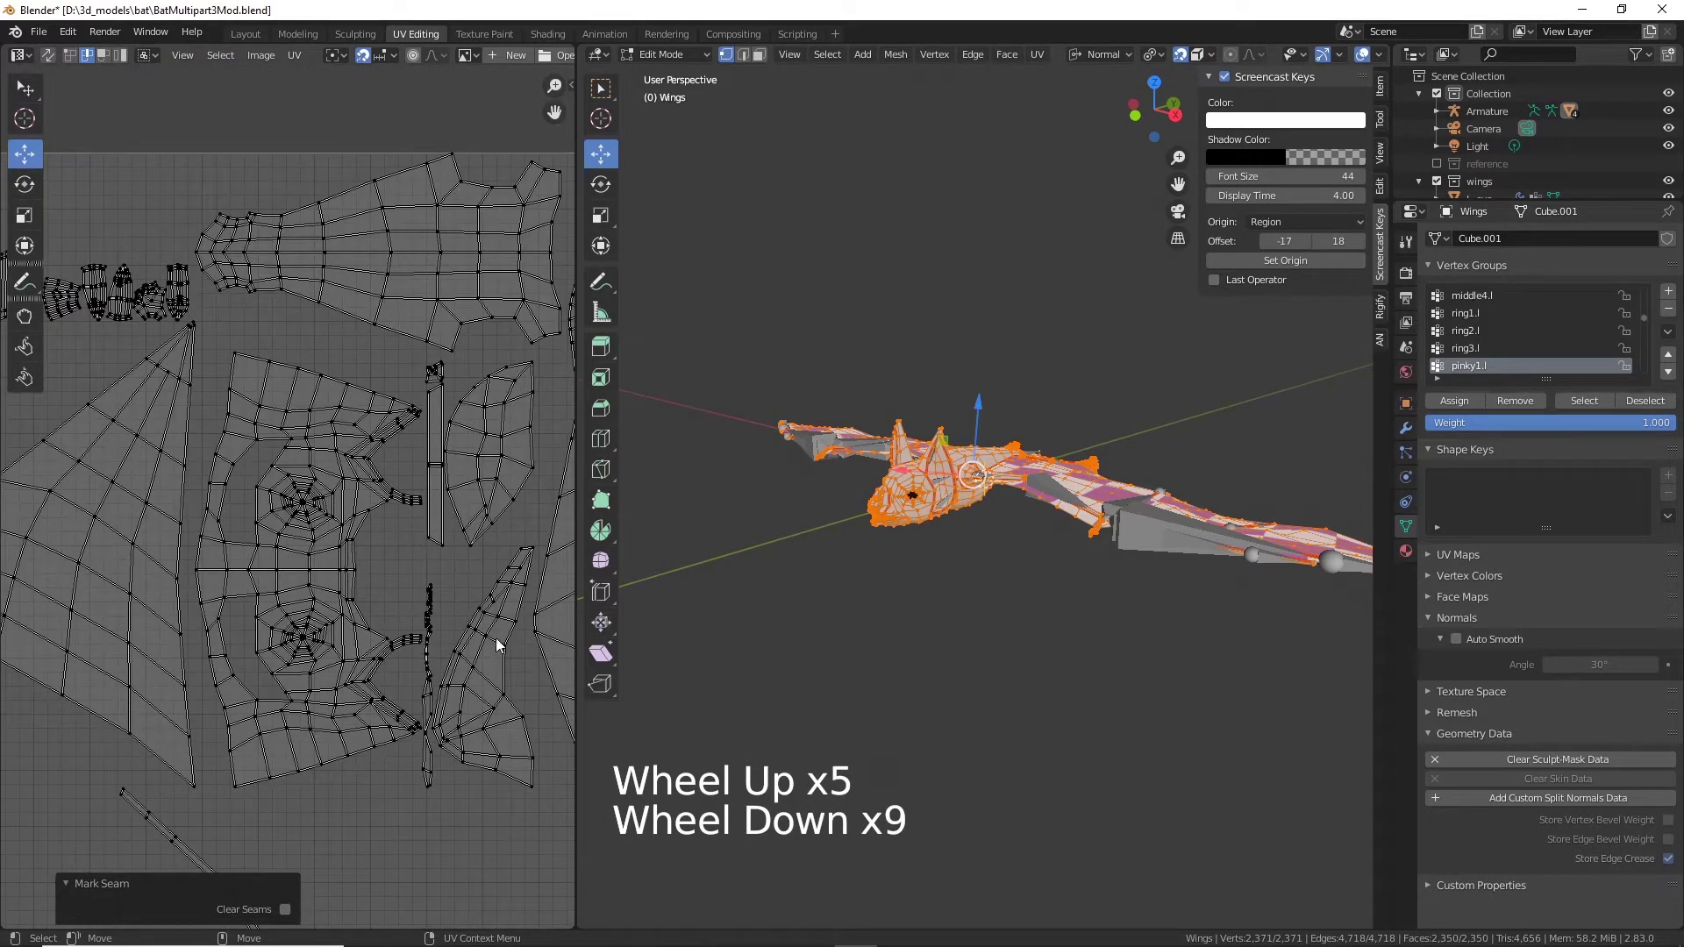
Step: Examine the long branching wing-finger islands and the joints where their thin strips meet for overlapping faces
alt+middle_drag(496, 638, 413, 477)
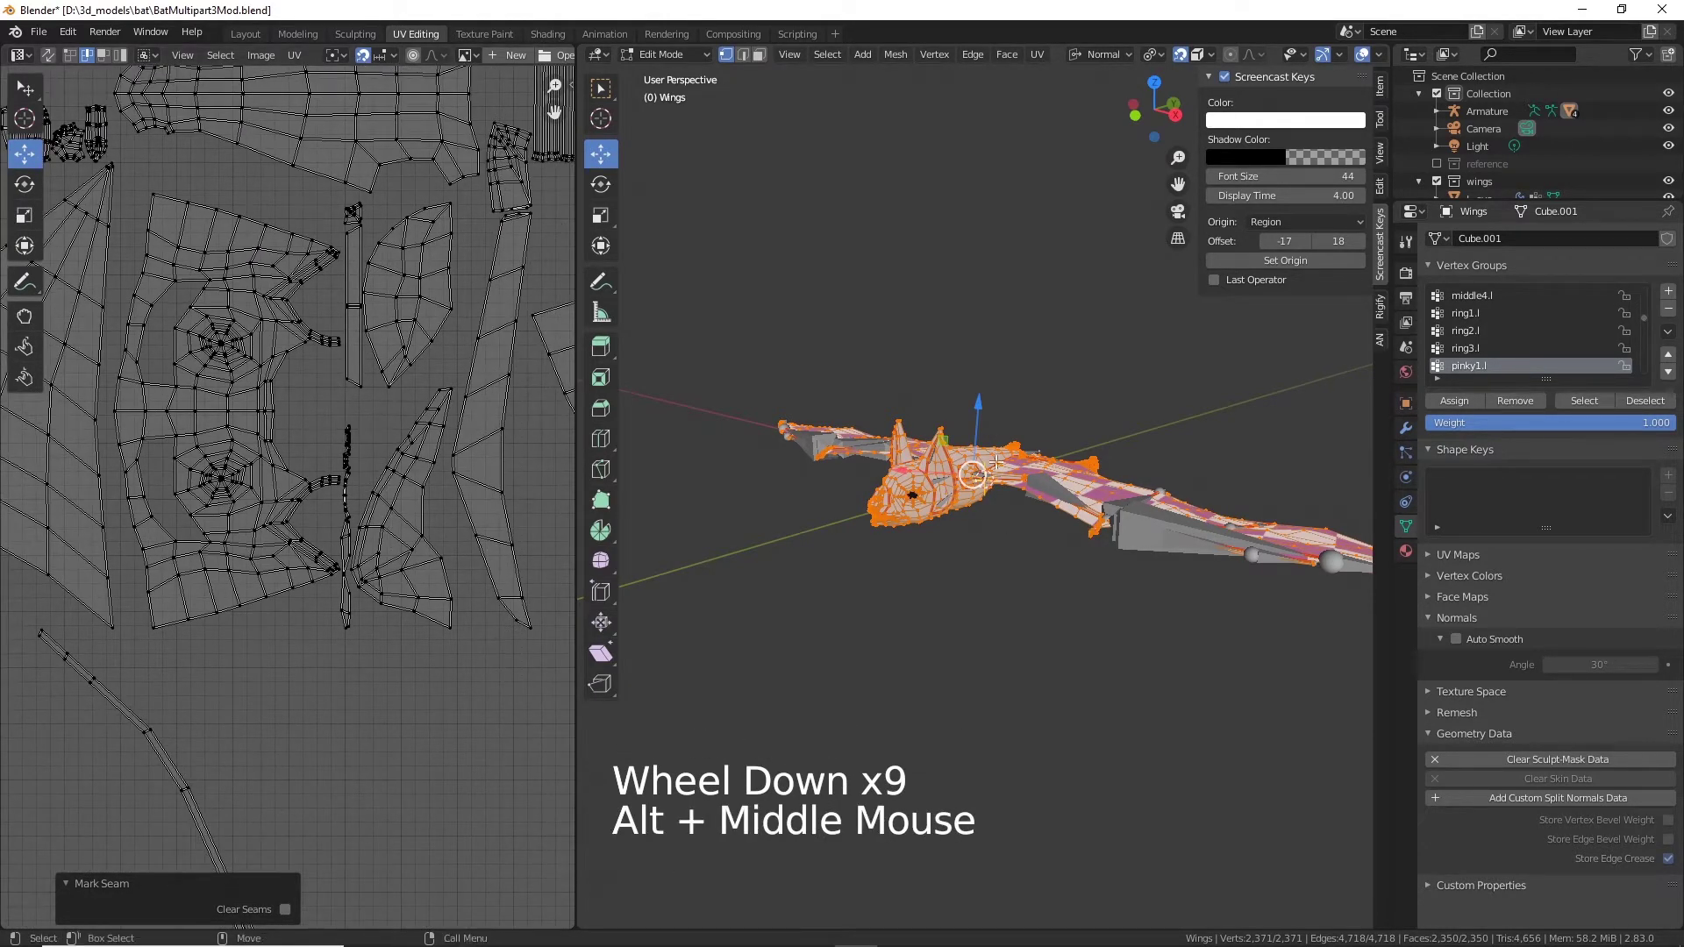
alt+middle_drag(309, 591, 348, 311)
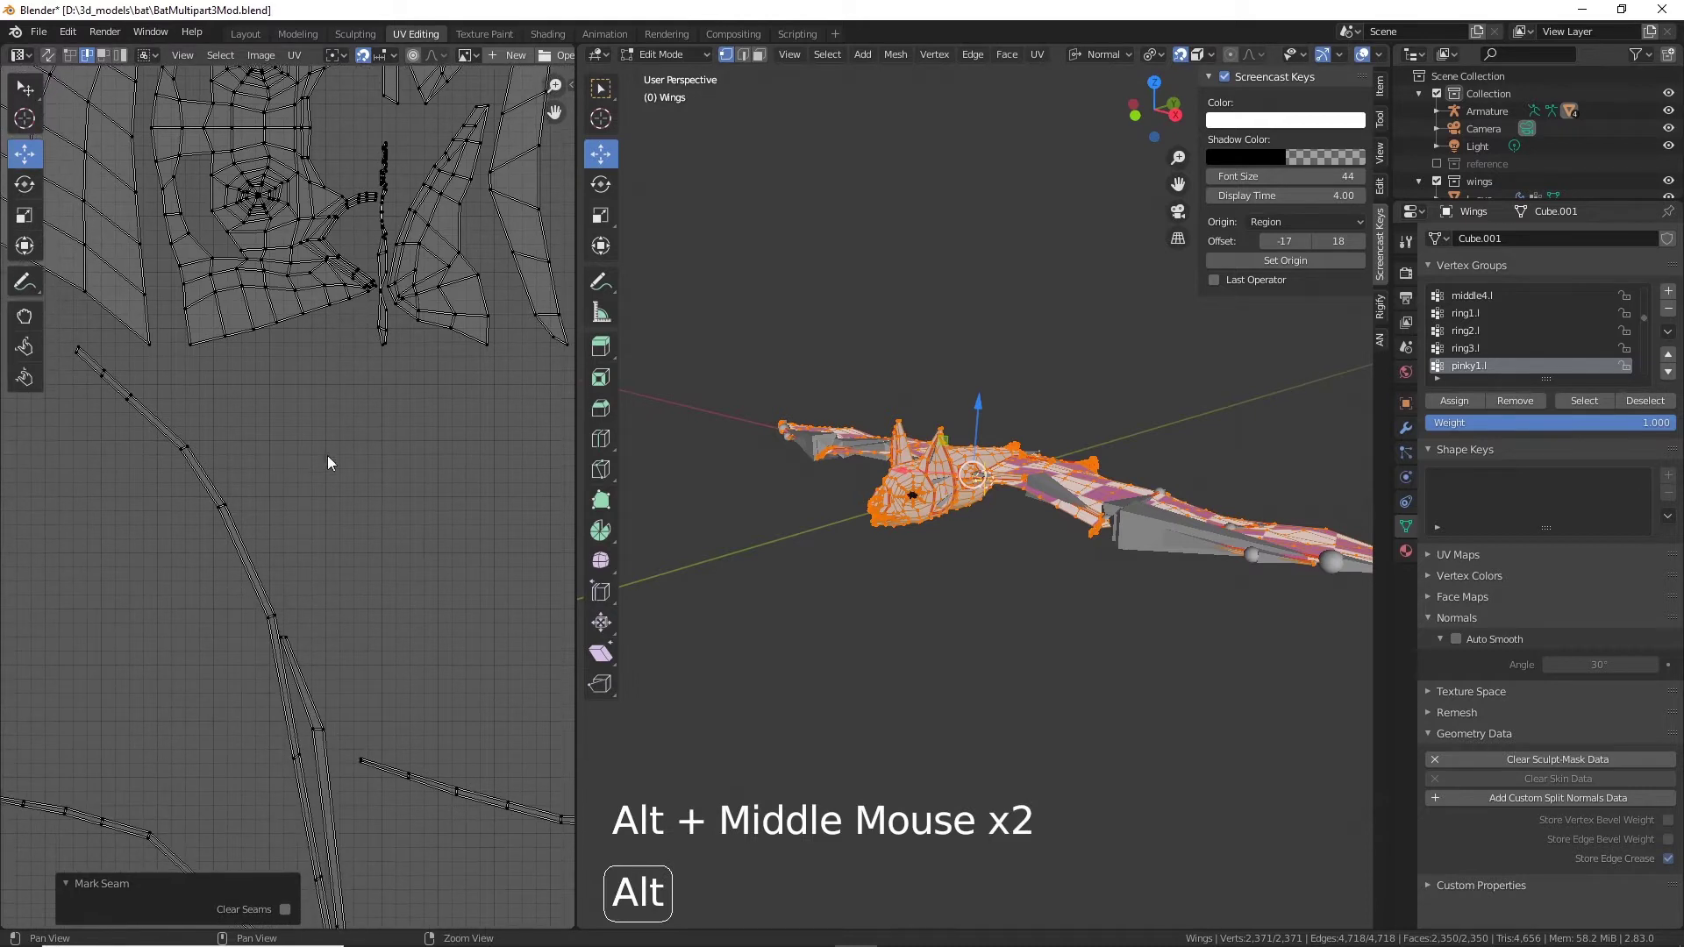
alt+middle_drag(354, 635, 375, 338)
alt+middle_drag(381, 621, 423, 430)
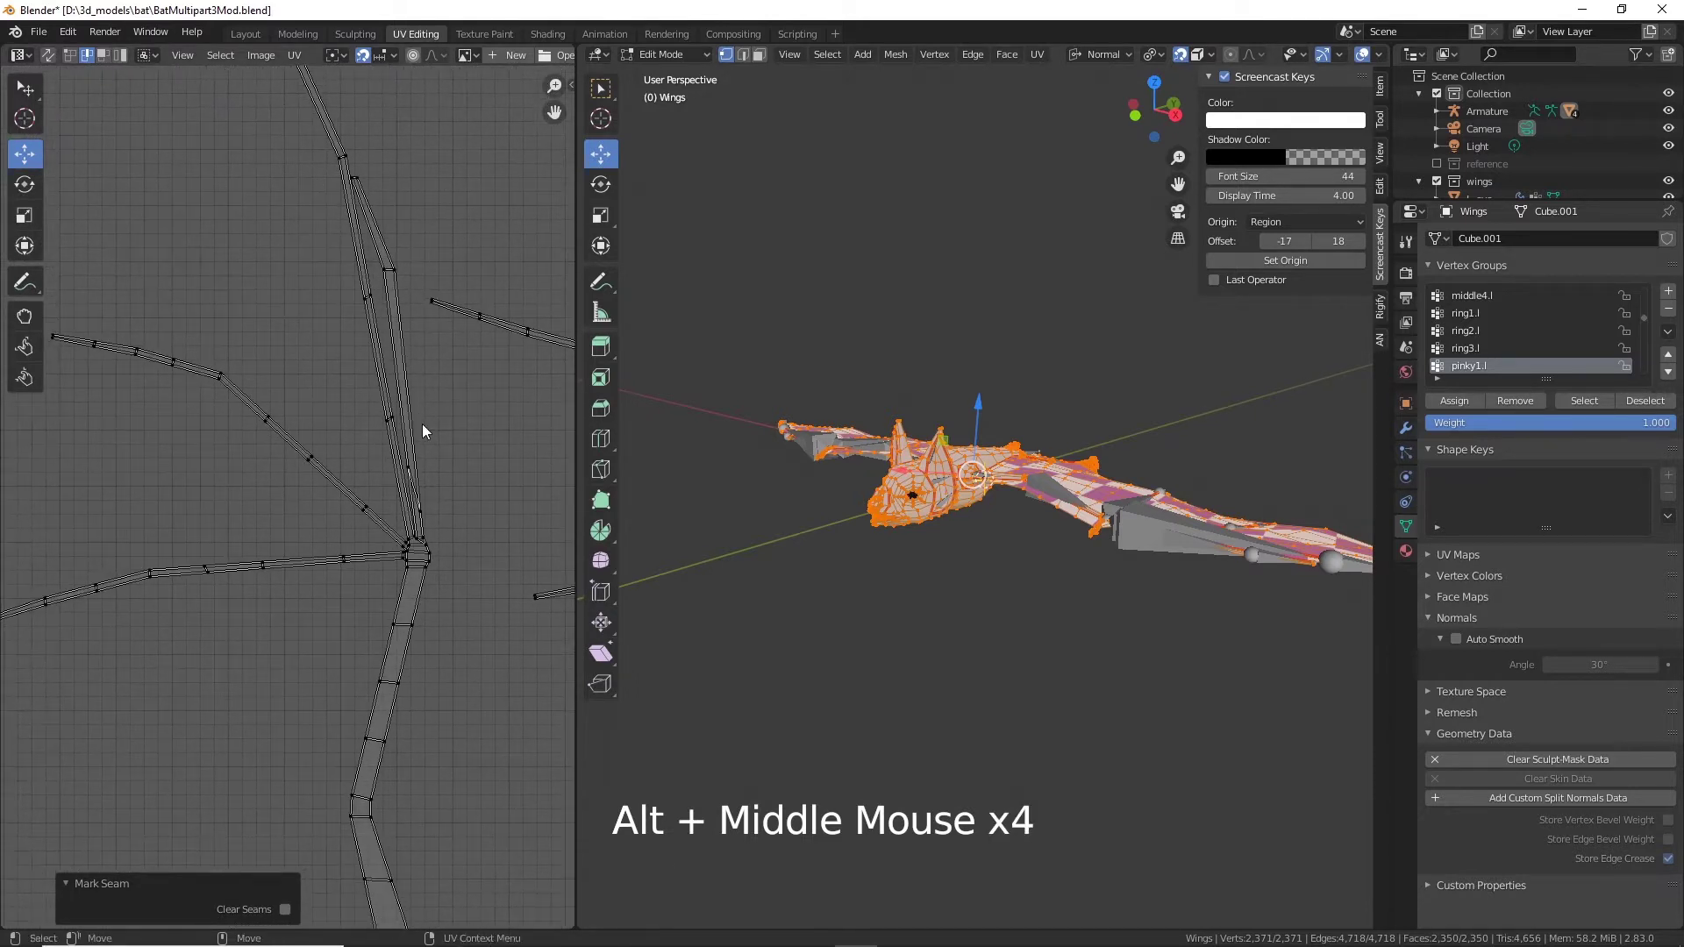
scroll(423, 424, down, 5)
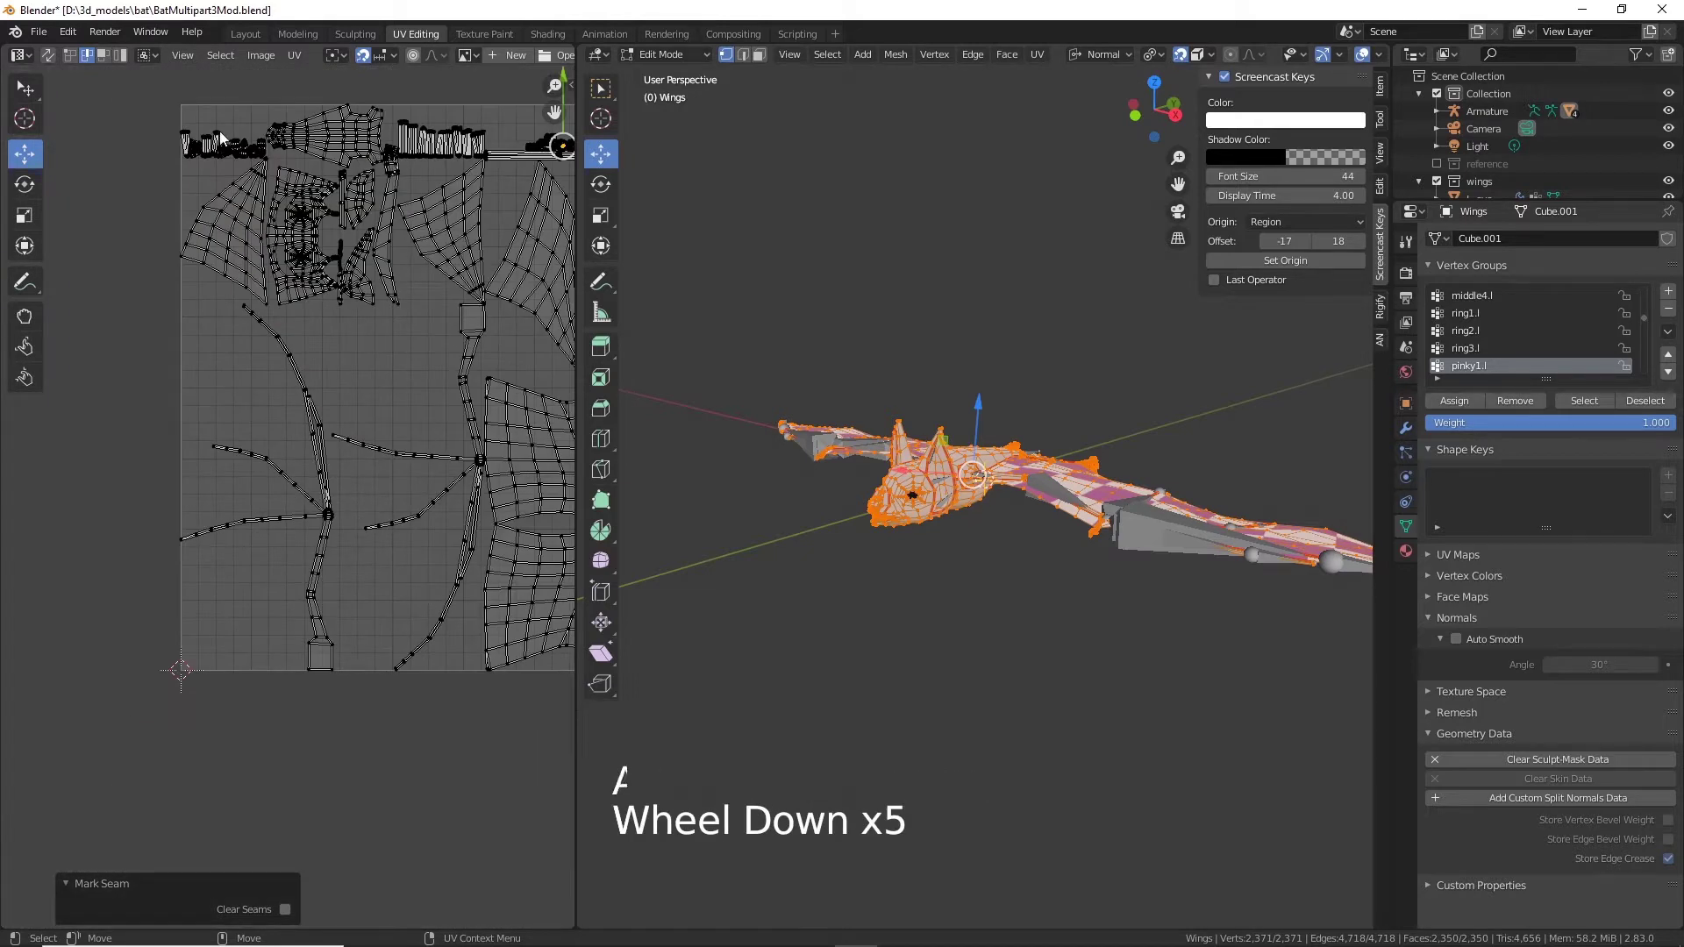
key(alt)
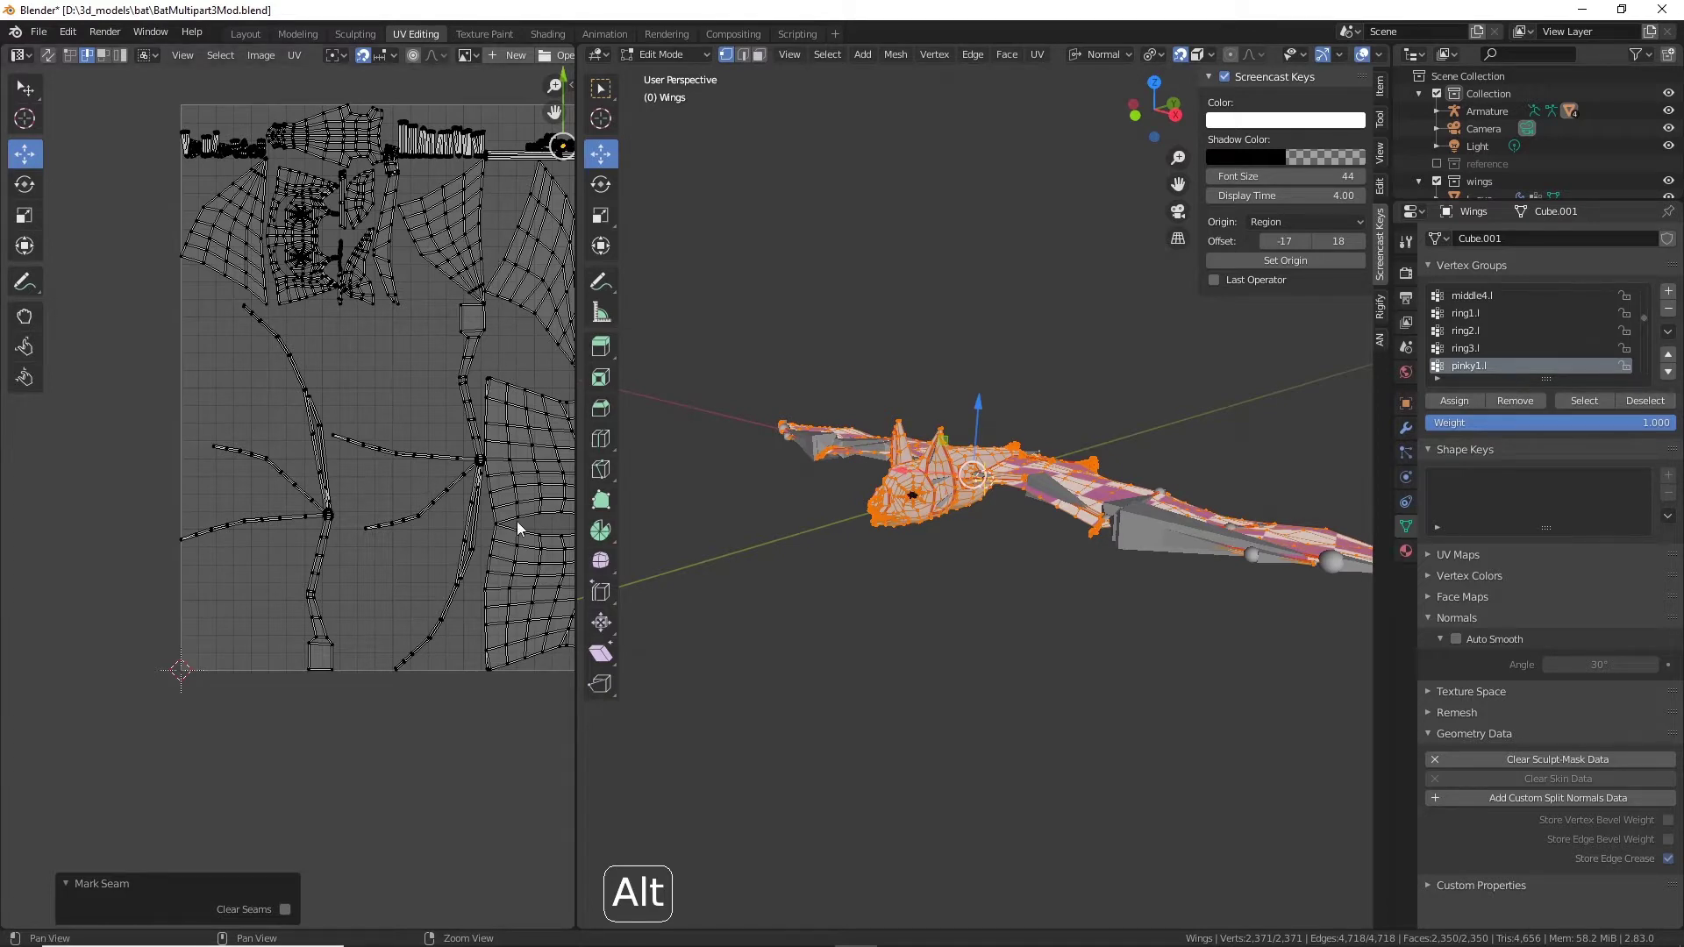
alt+middle_drag(518, 523, 392, 546)
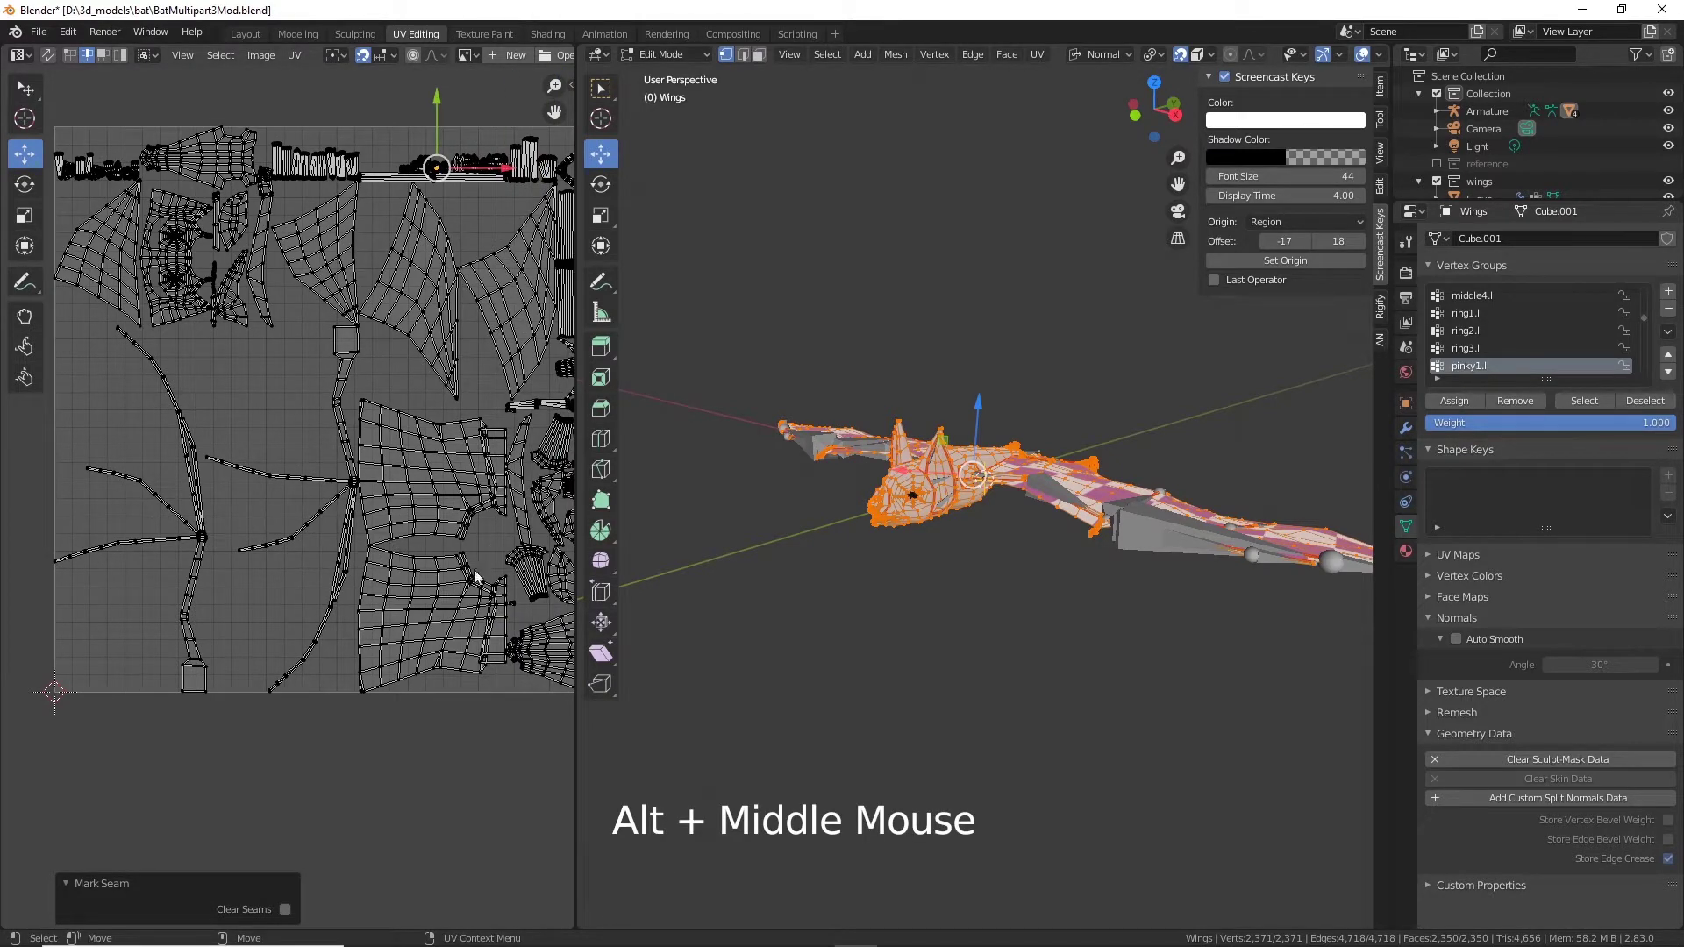
scroll(384, 488, up, 4)
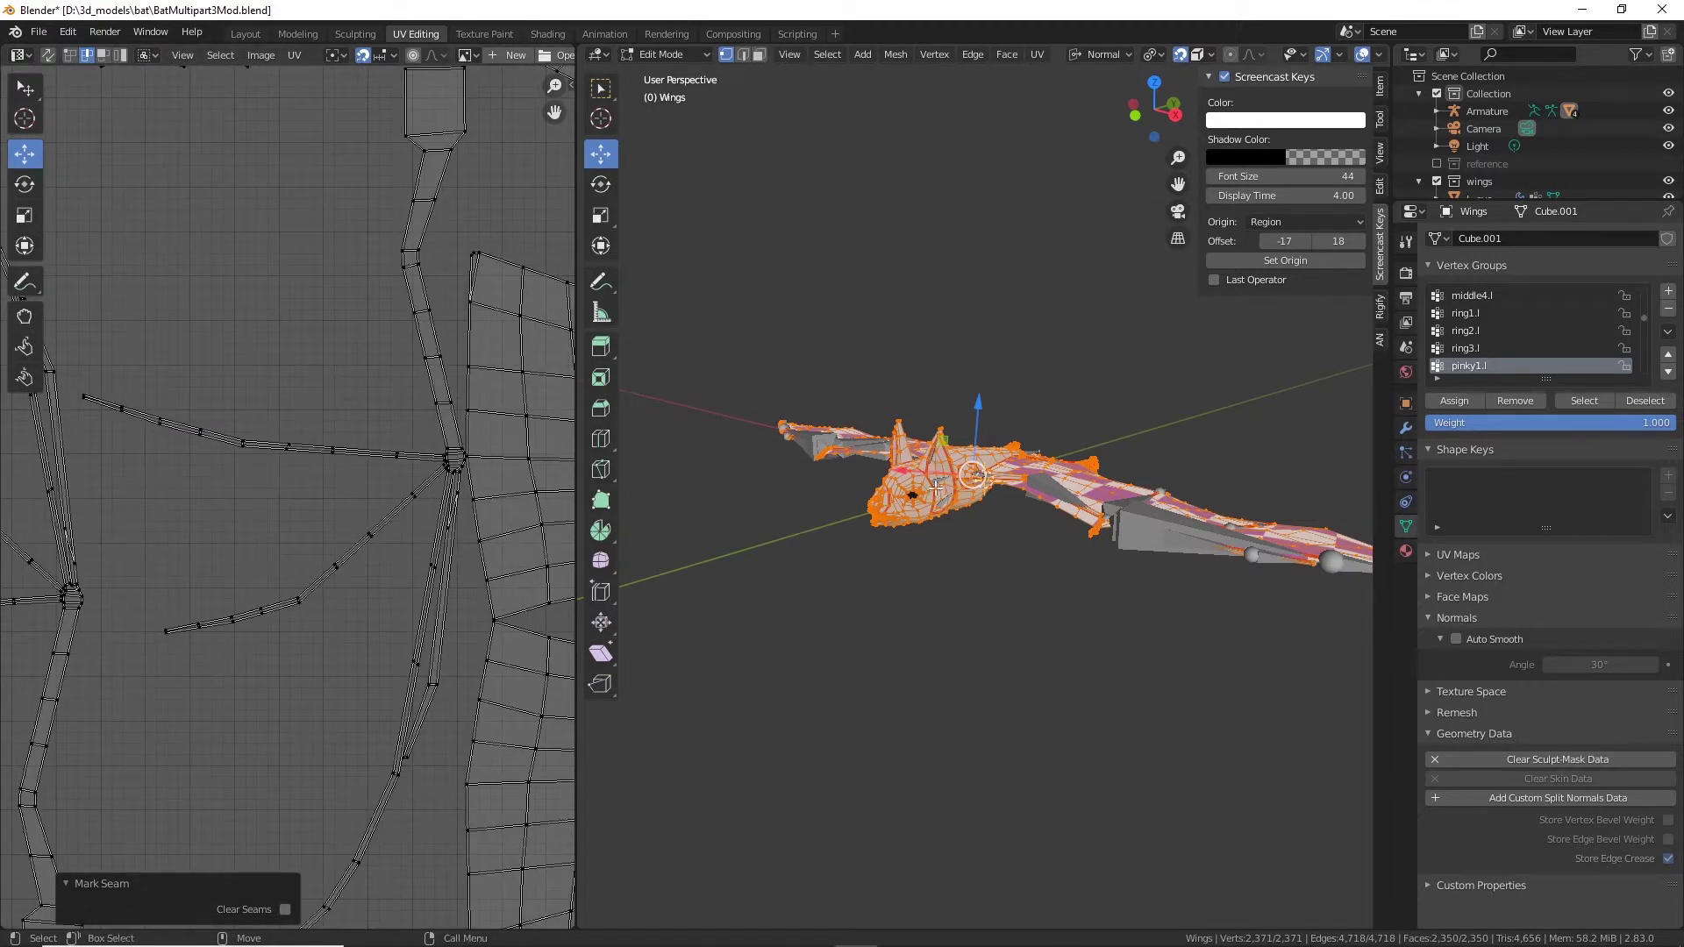
alt+middle_drag(265, 526, 327, 488)
scroll(314, 557, up, 4)
scroll(328, 481, up, 6)
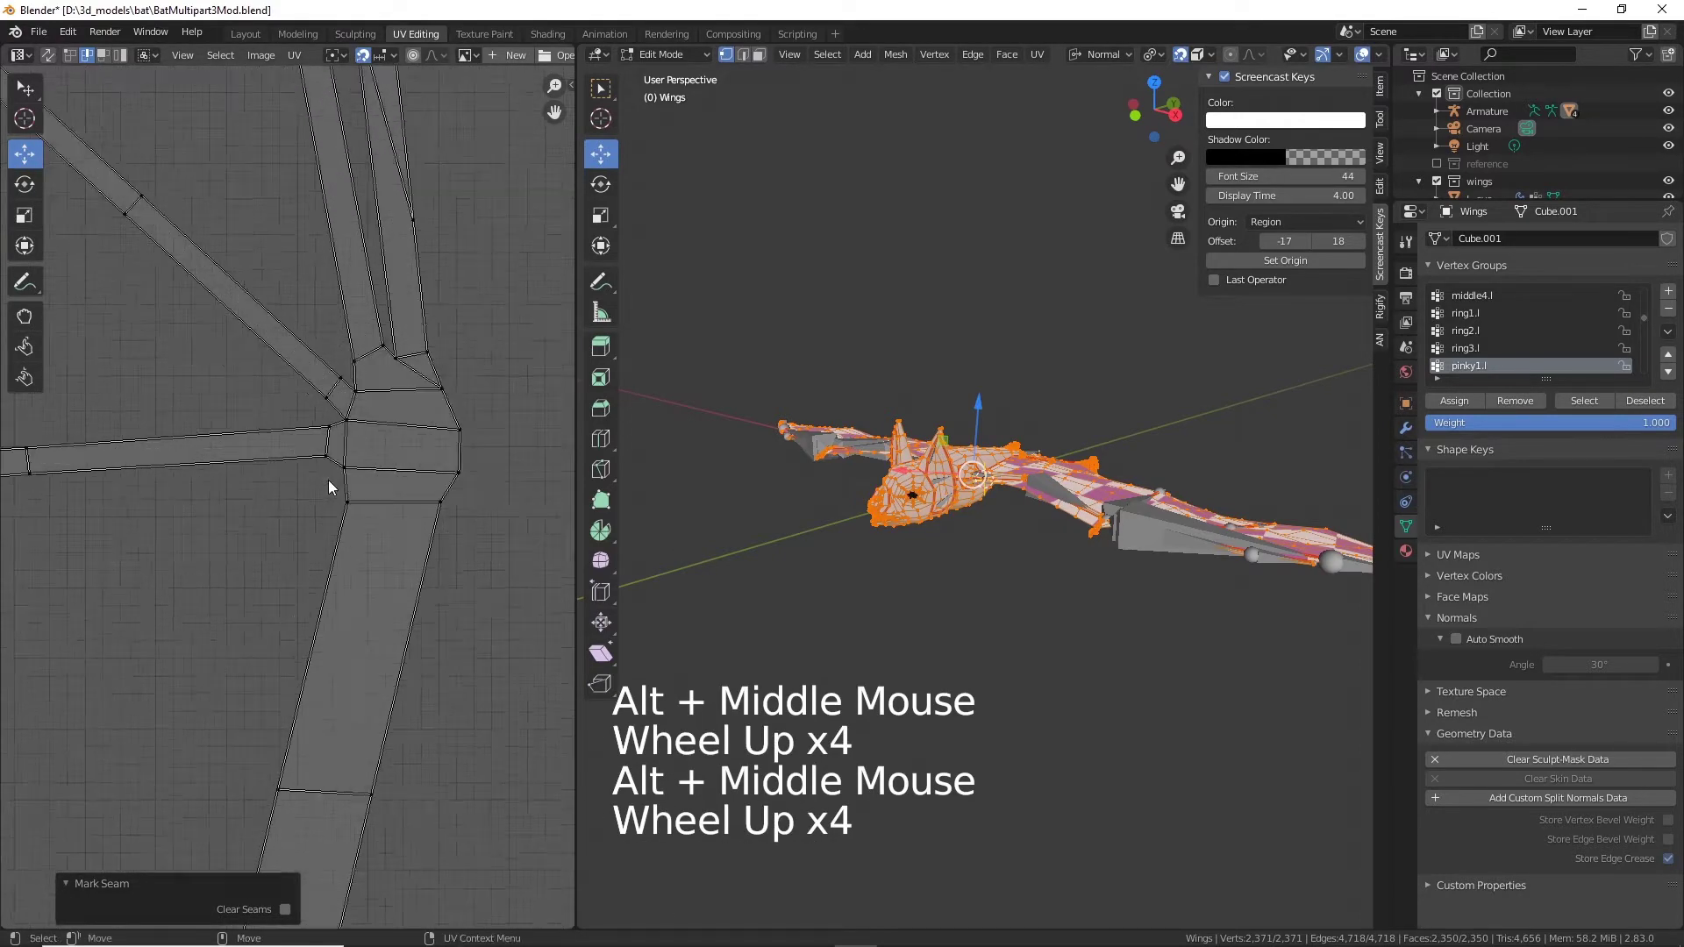
Step: On the first branching wing-finger island, select the edges across the bases of the finger strips at the central joint and mark them as seams
scroll(360, 421, down, 15)
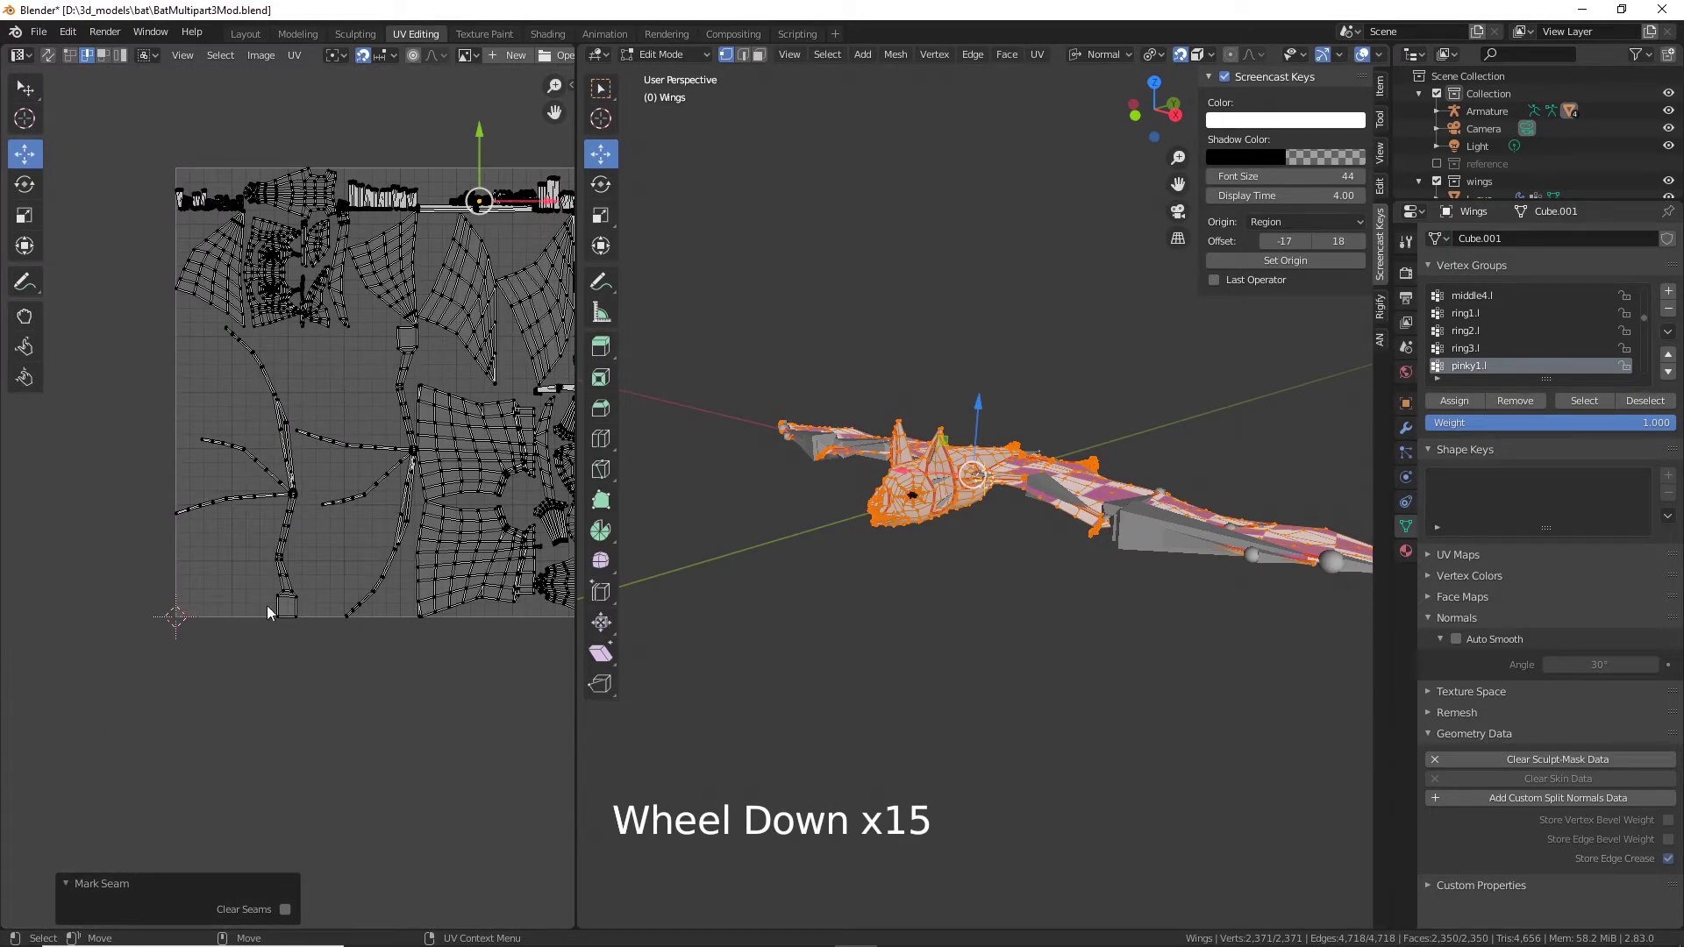
scroll(287, 458, up, 13)
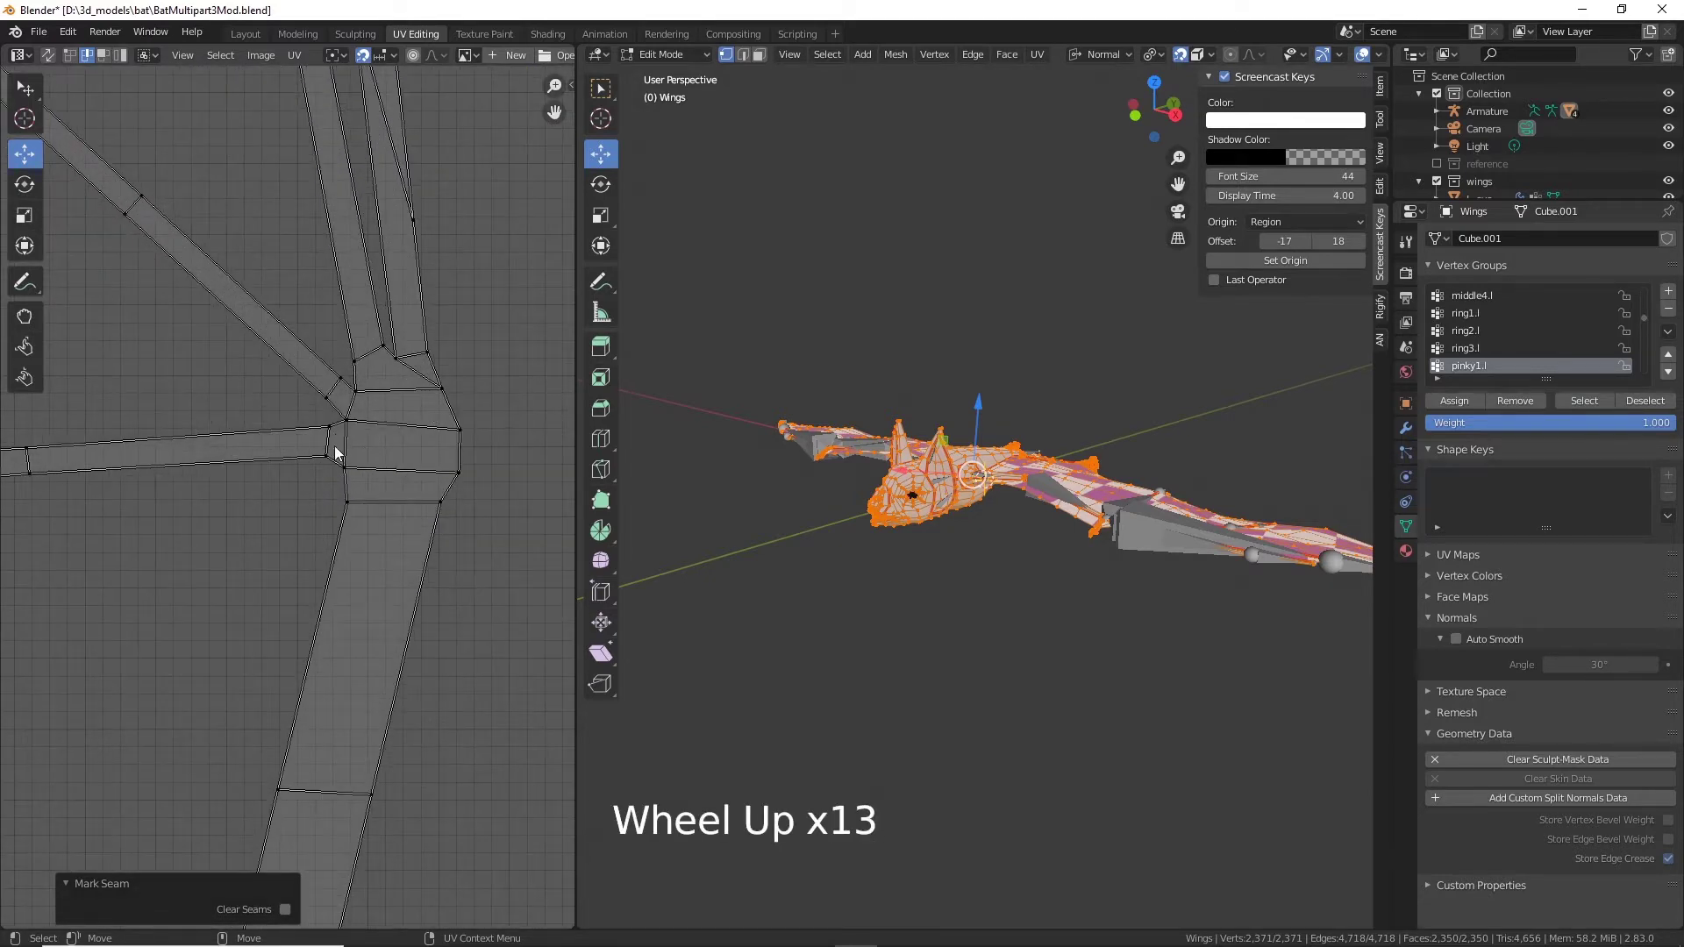
click(330, 454)
key(shift)
scroll(366, 389, up, 3)
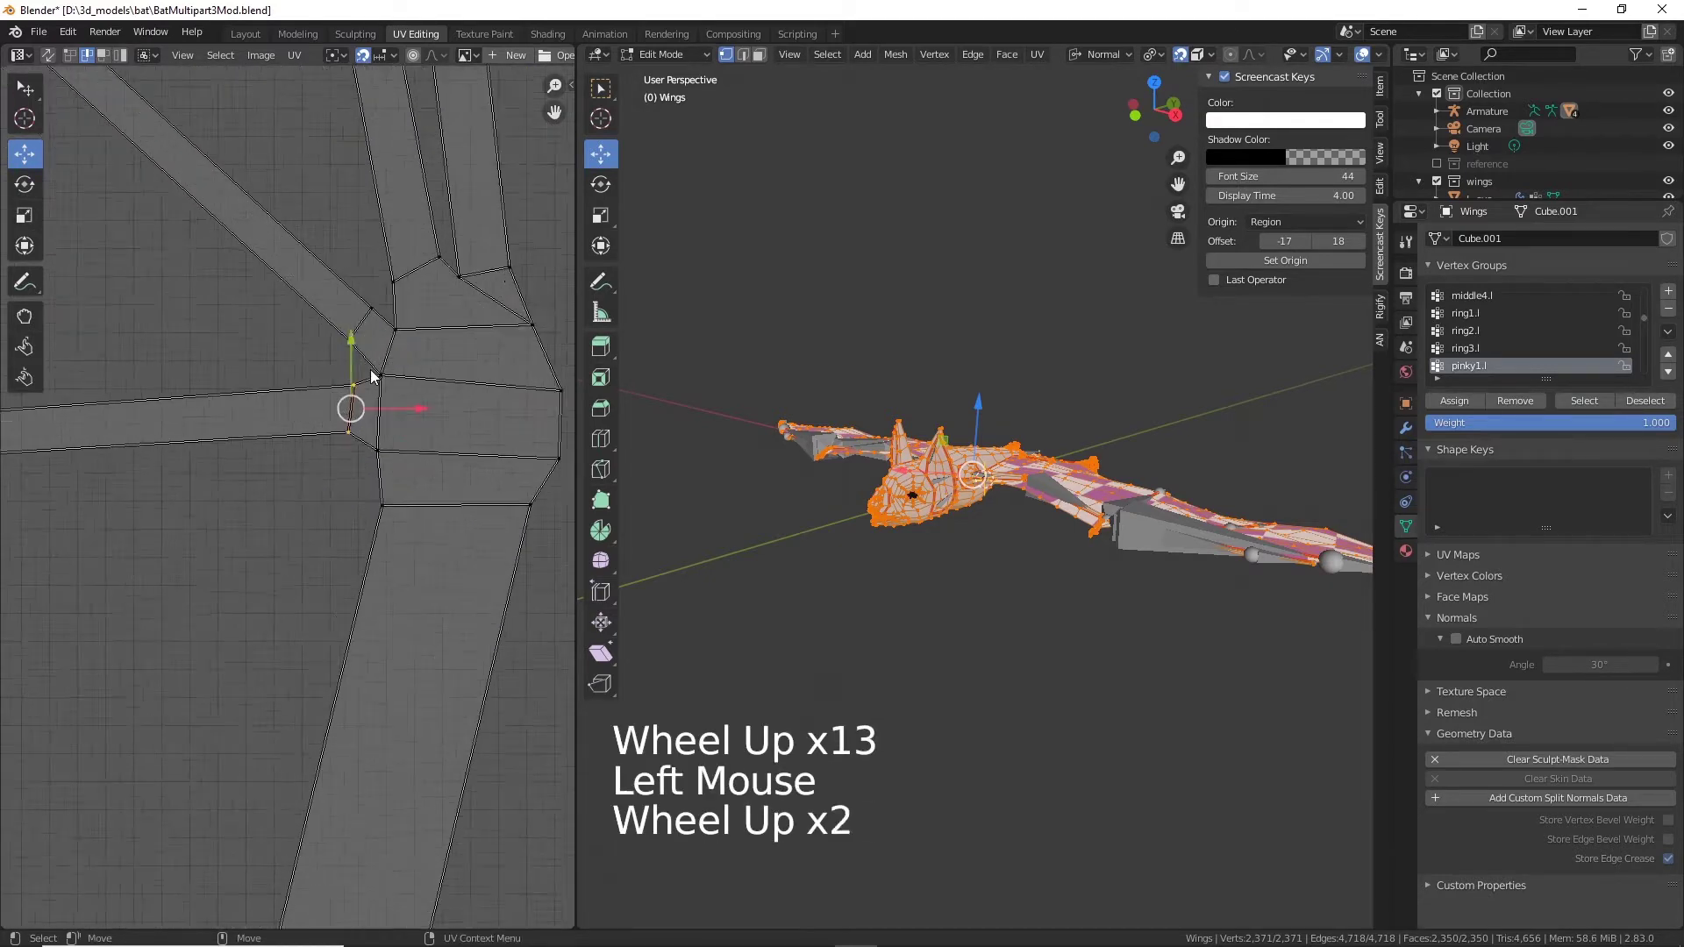
click(403, 357)
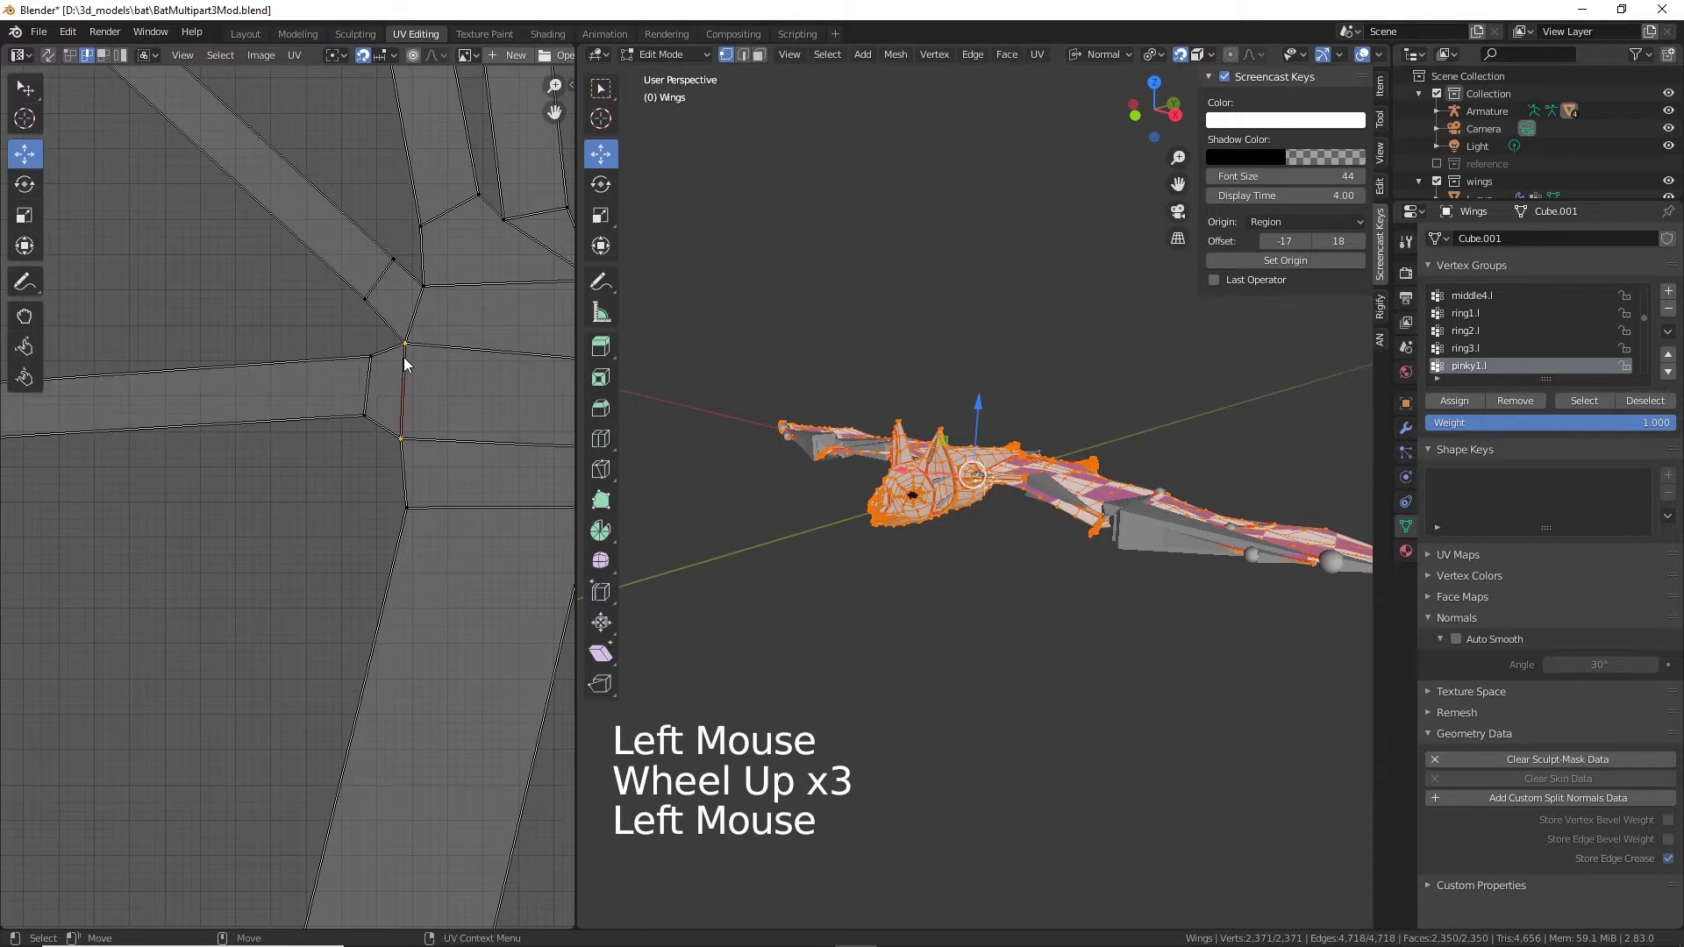
shift+click(418, 307)
alt+middle_drag(531, 251, 428, 433)
shift+click(361, 411)
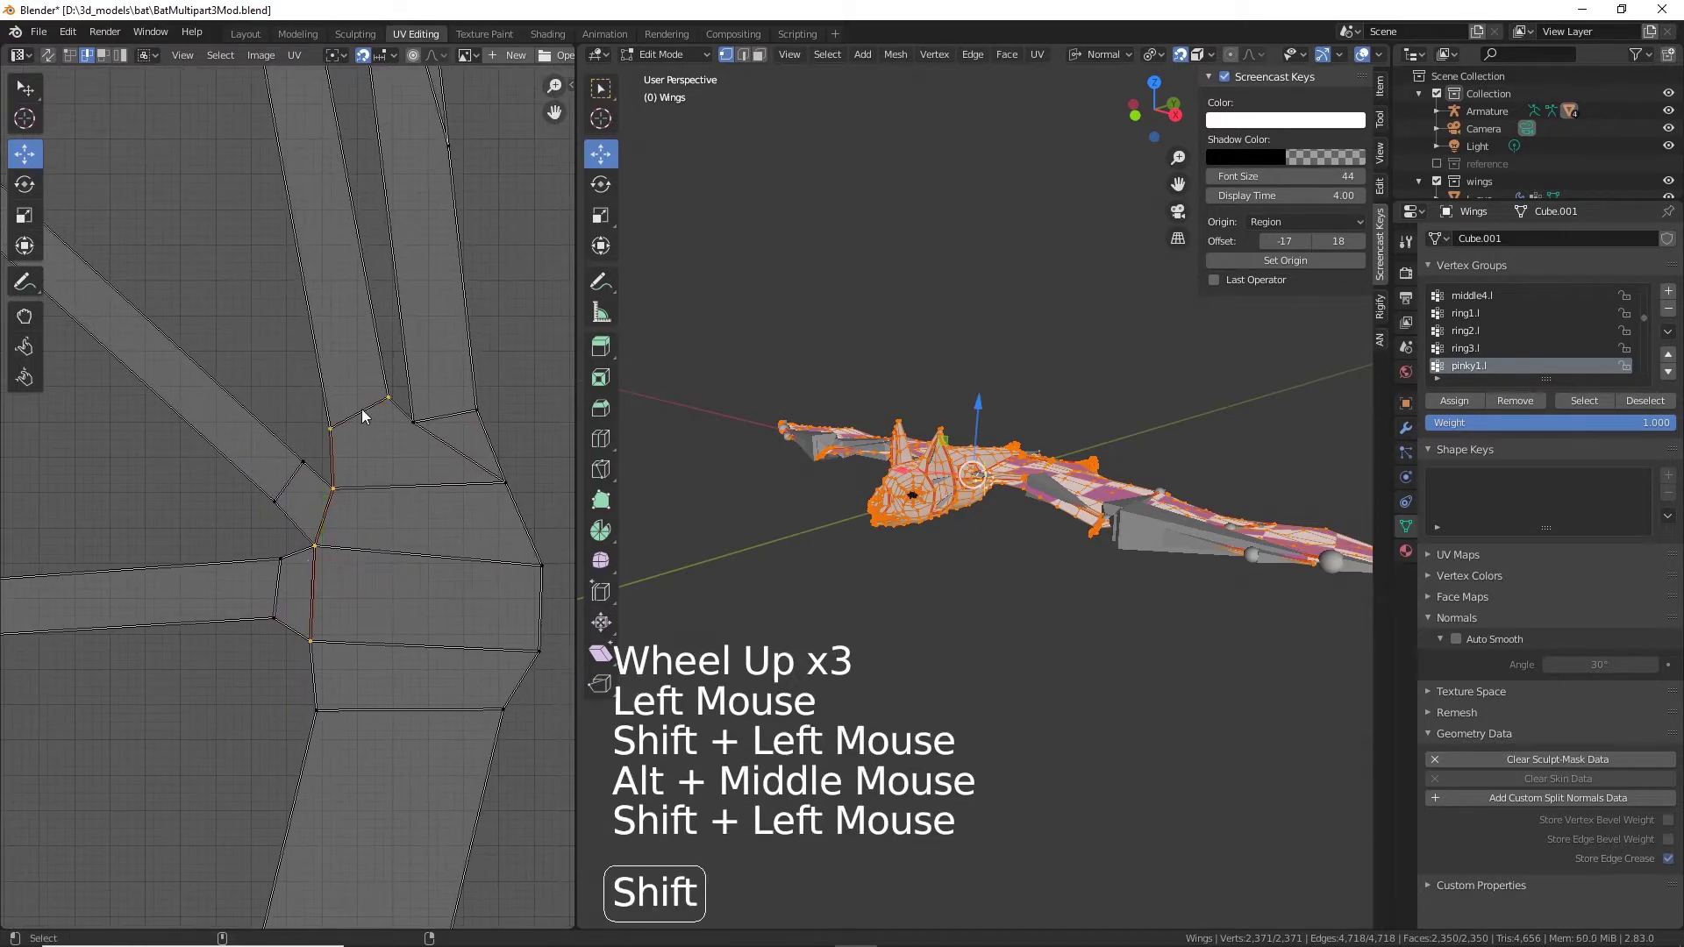
shift+click(440, 409)
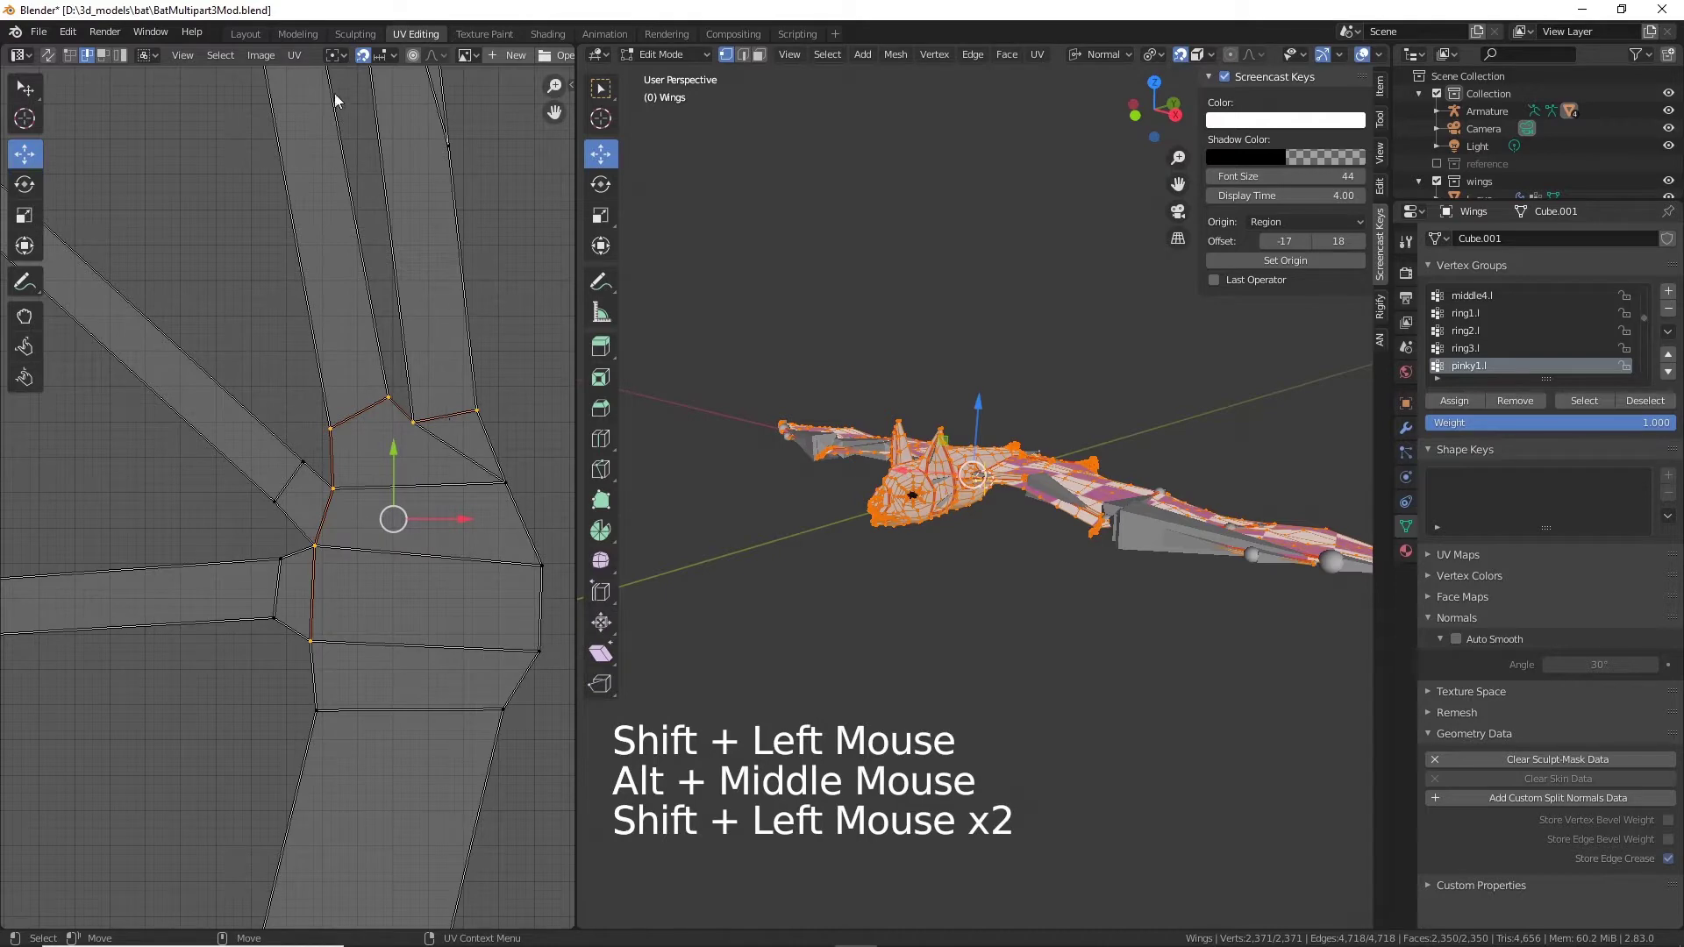
click(295, 54)
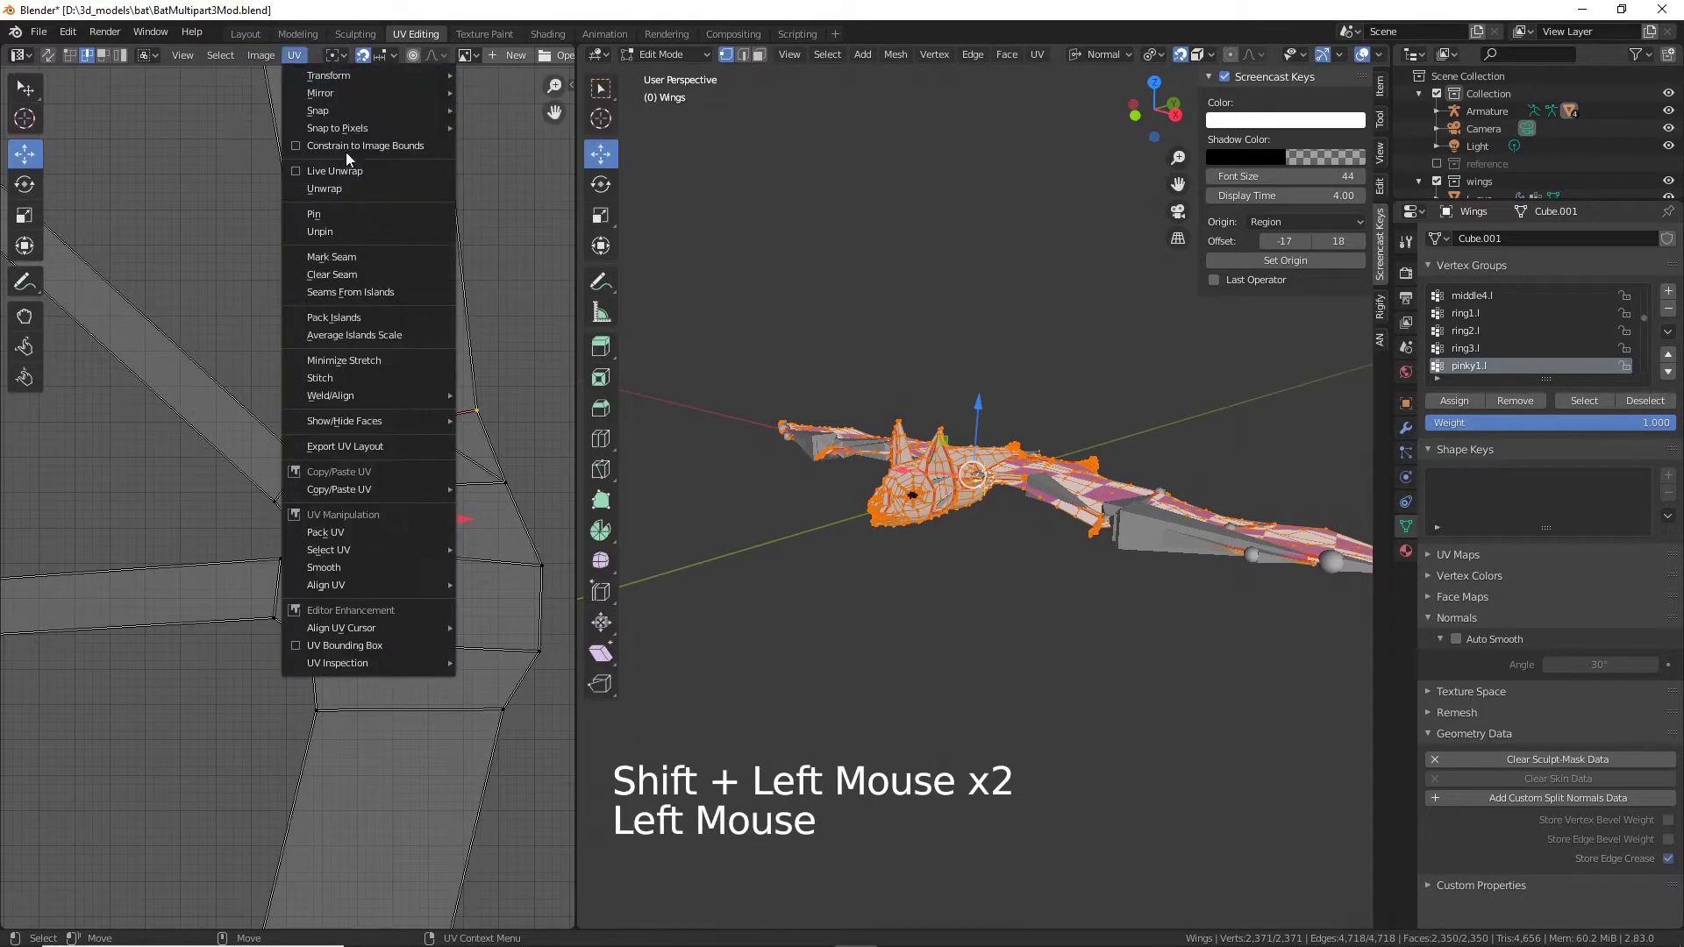
click(345, 257)
Step: Mark the matching edges across the finger bases at the joint of the mirrored wing-finger island as seams
scroll(402, 477, down, 4)
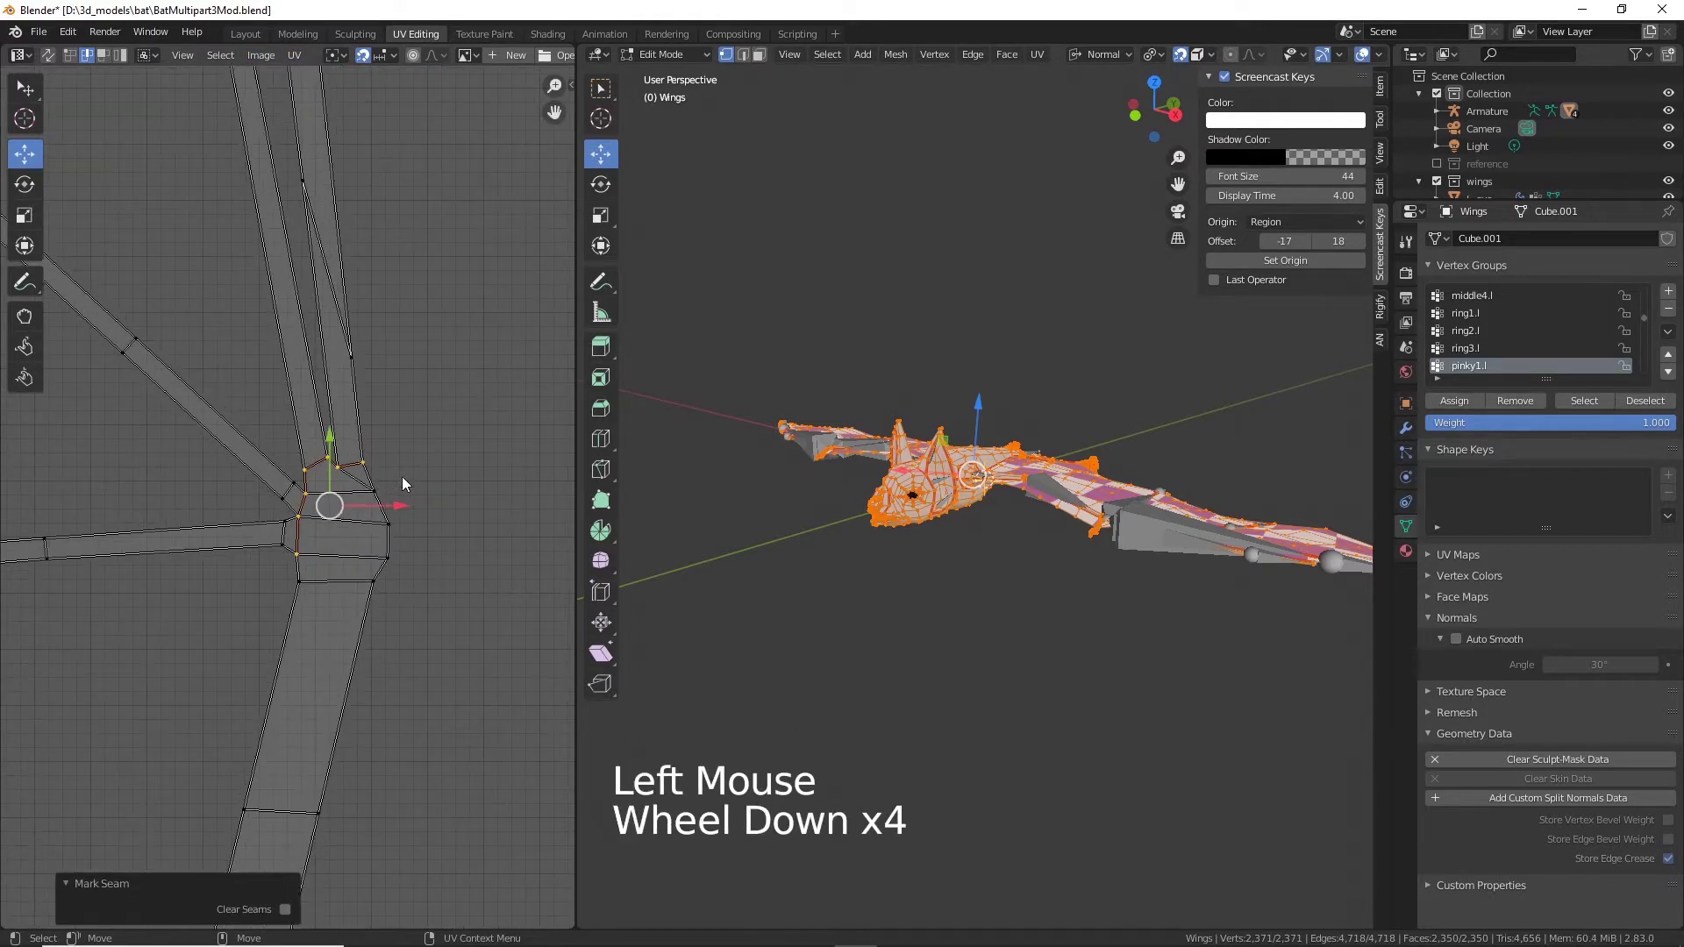
alt+middle_drag(402, 476, 488, 685)
alt+scroll(453, 635, up, 1)
scroll(453, 635, down, 11)
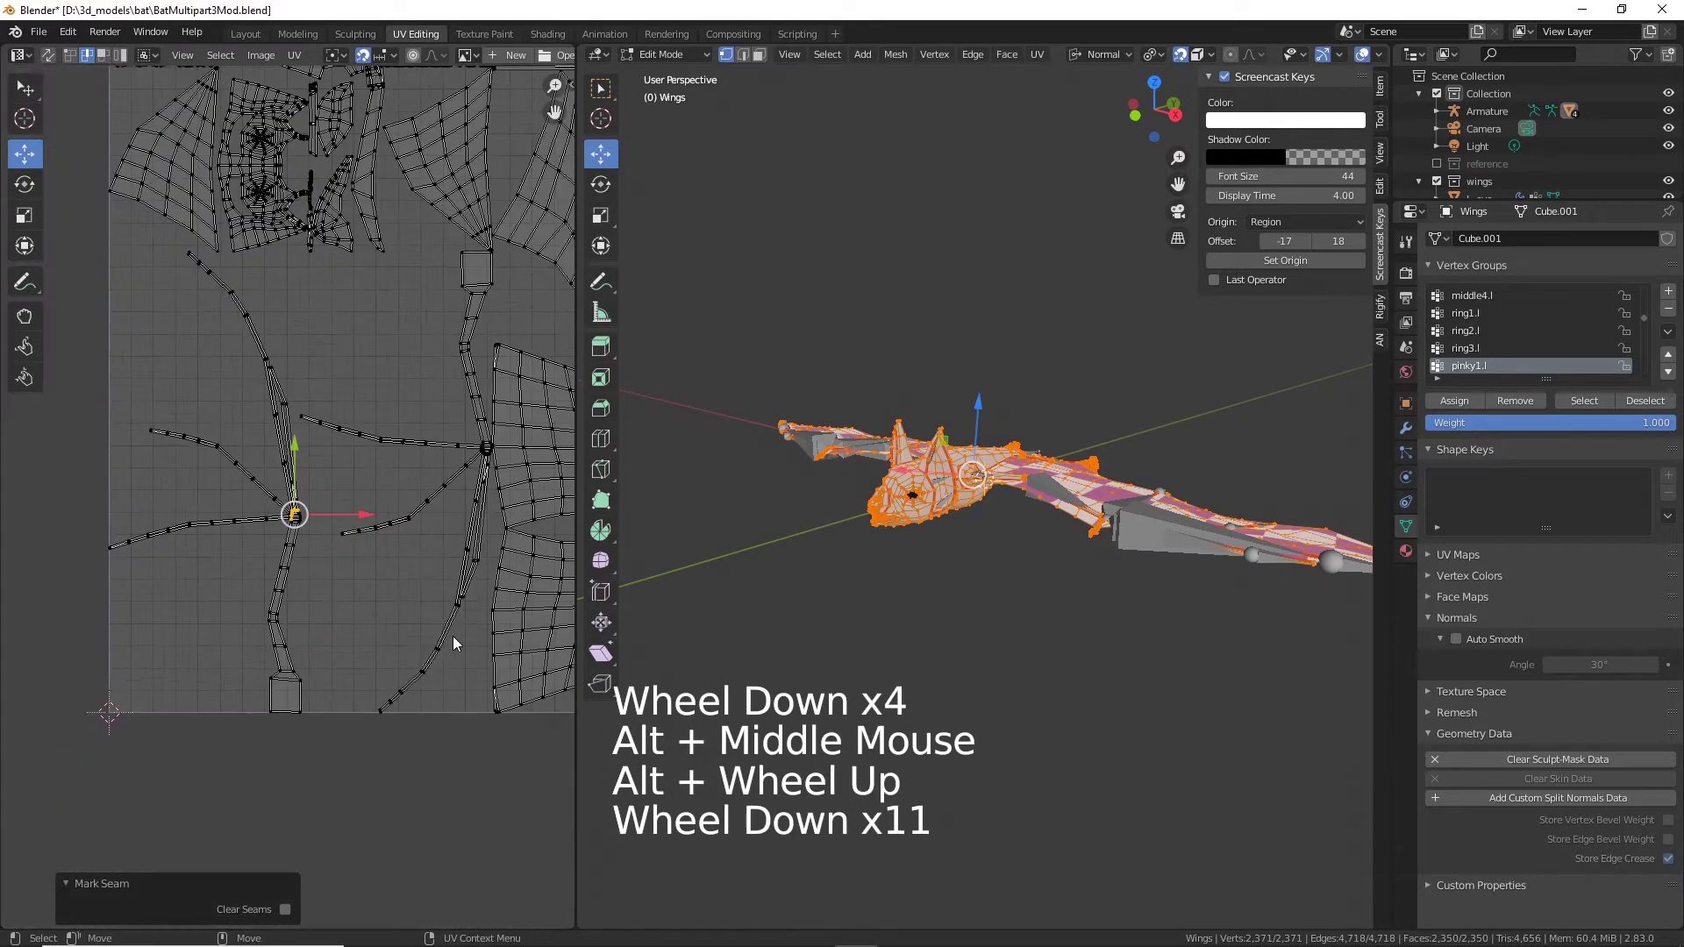
scroll(453, 636, up, 3)
scroll(453, 635, down, 2)
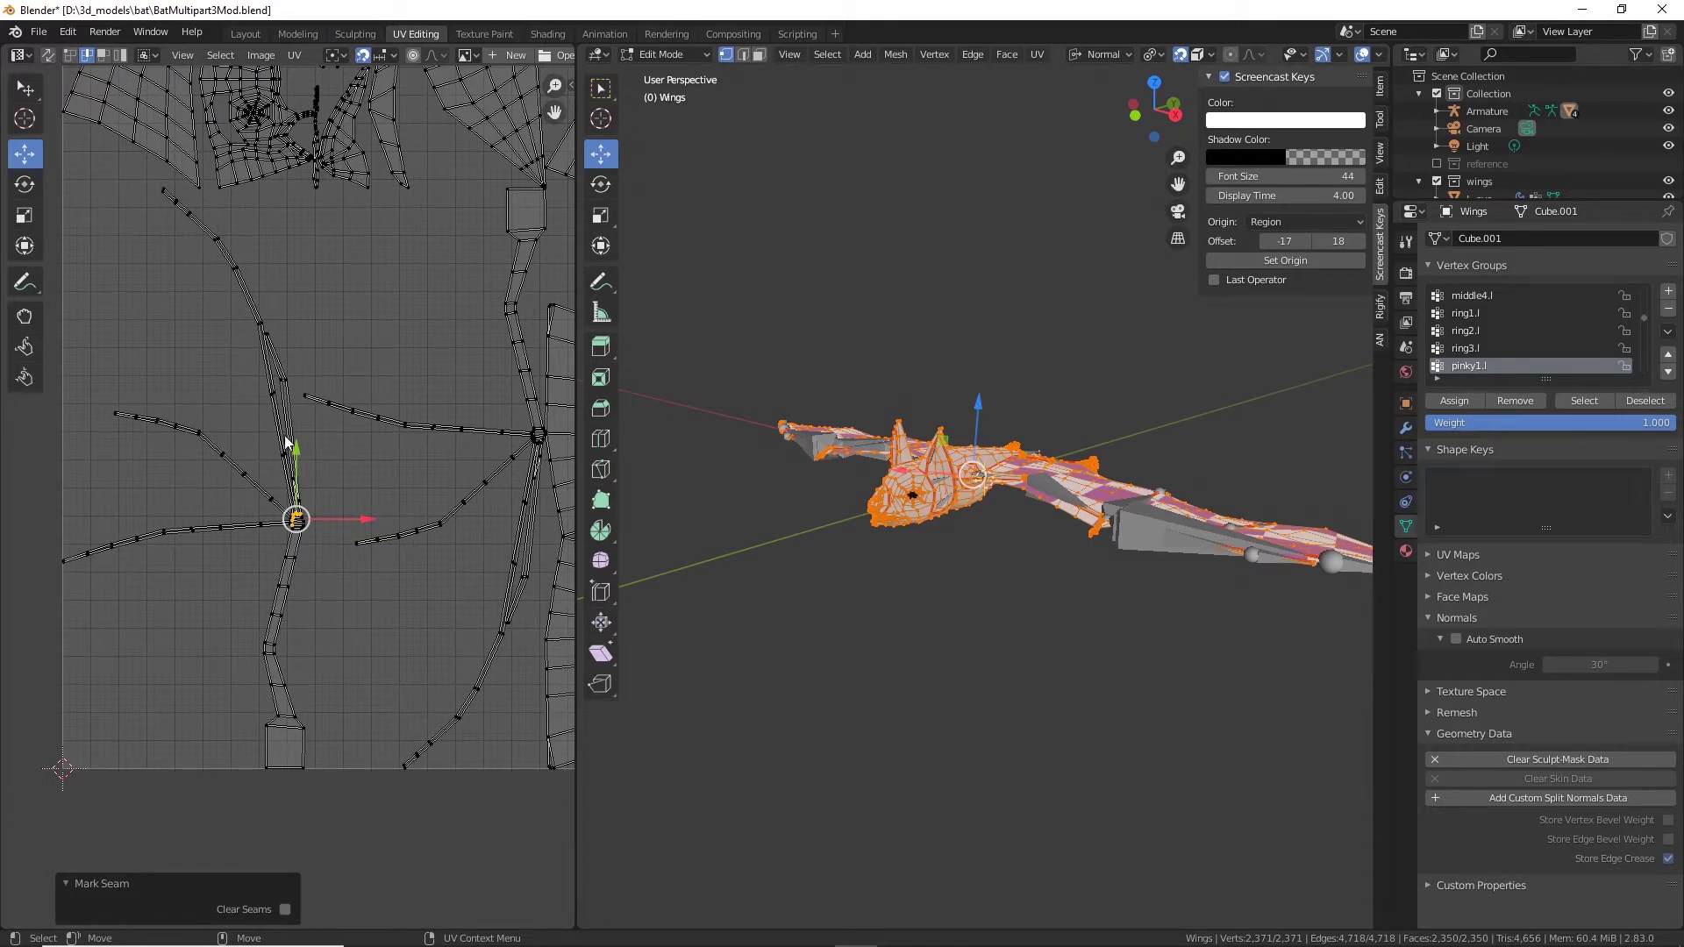
alt+middle_drag(507, 446, 301, 481)
scroll(296, 483, up, 7)
alt+scroll(295, 484, up, 4)
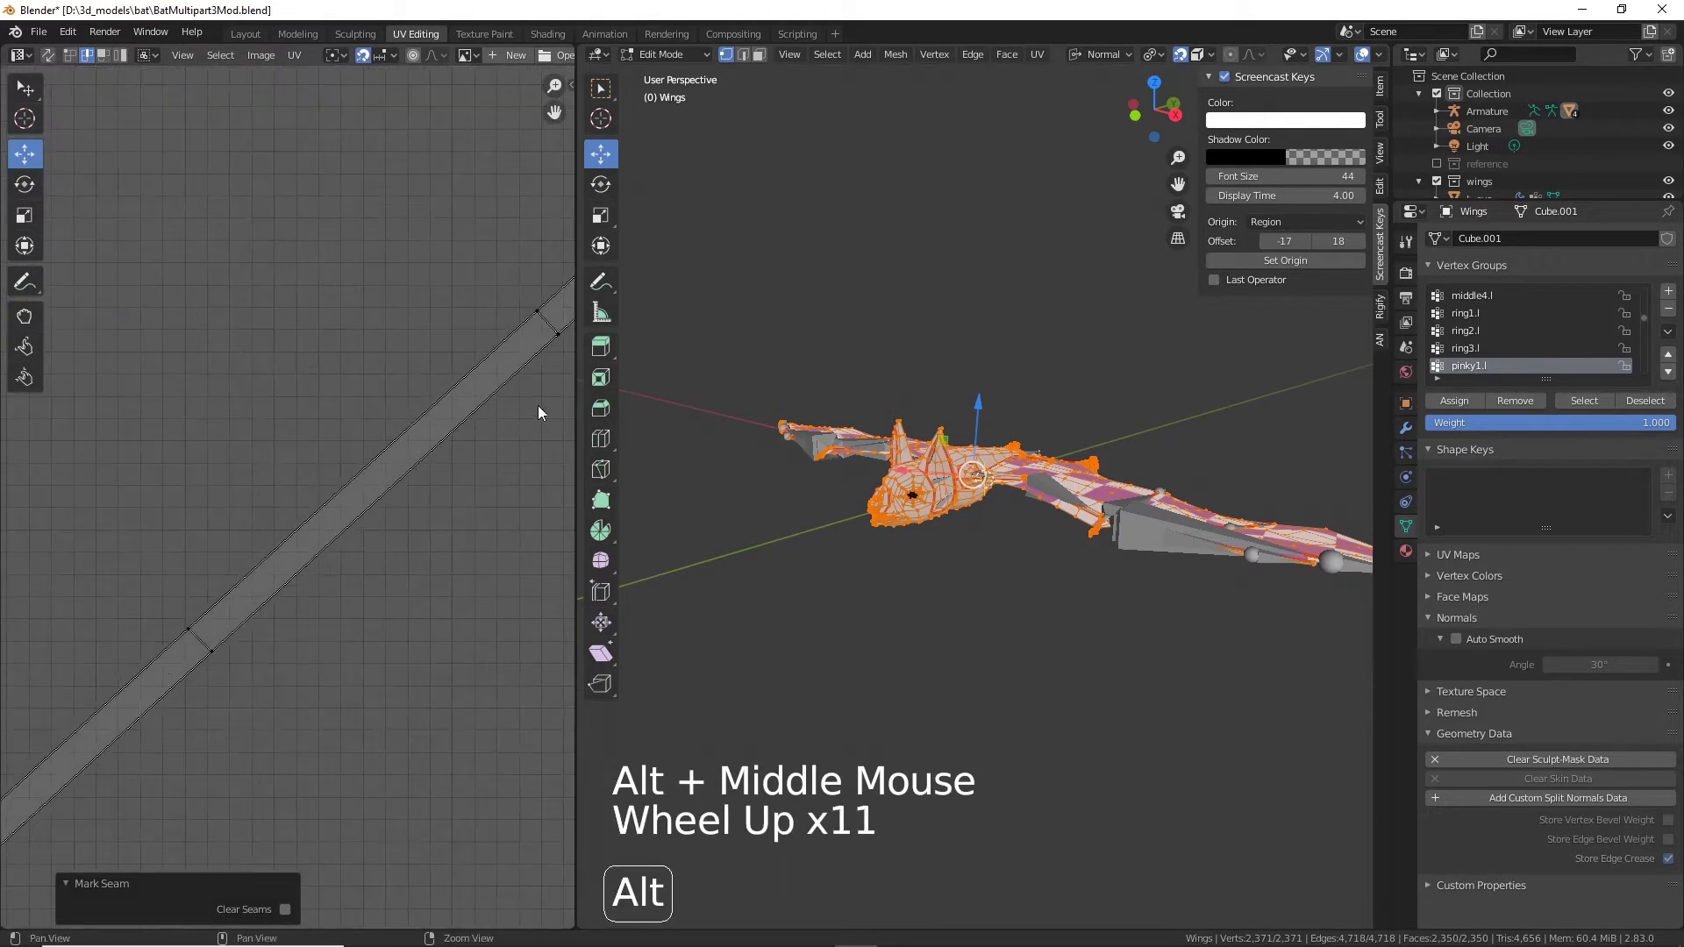
alt+middle_drag(538, 406, 90, 676)
click(339, 357)
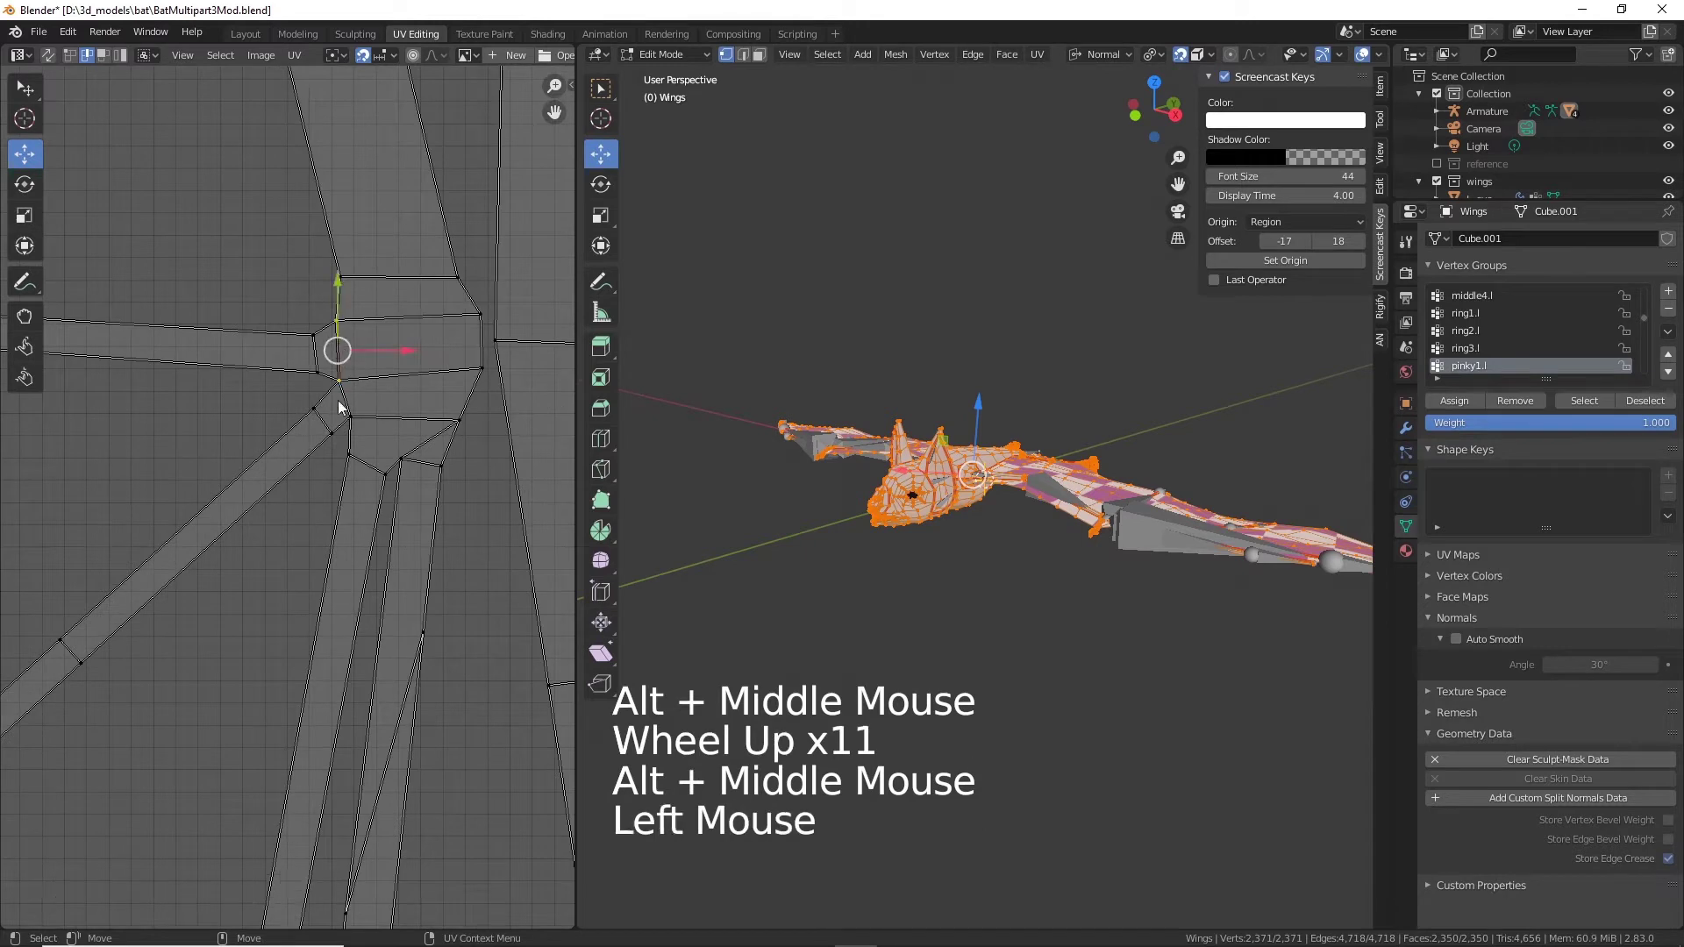
shift+click(345, 406)
shift+click(387, 469)
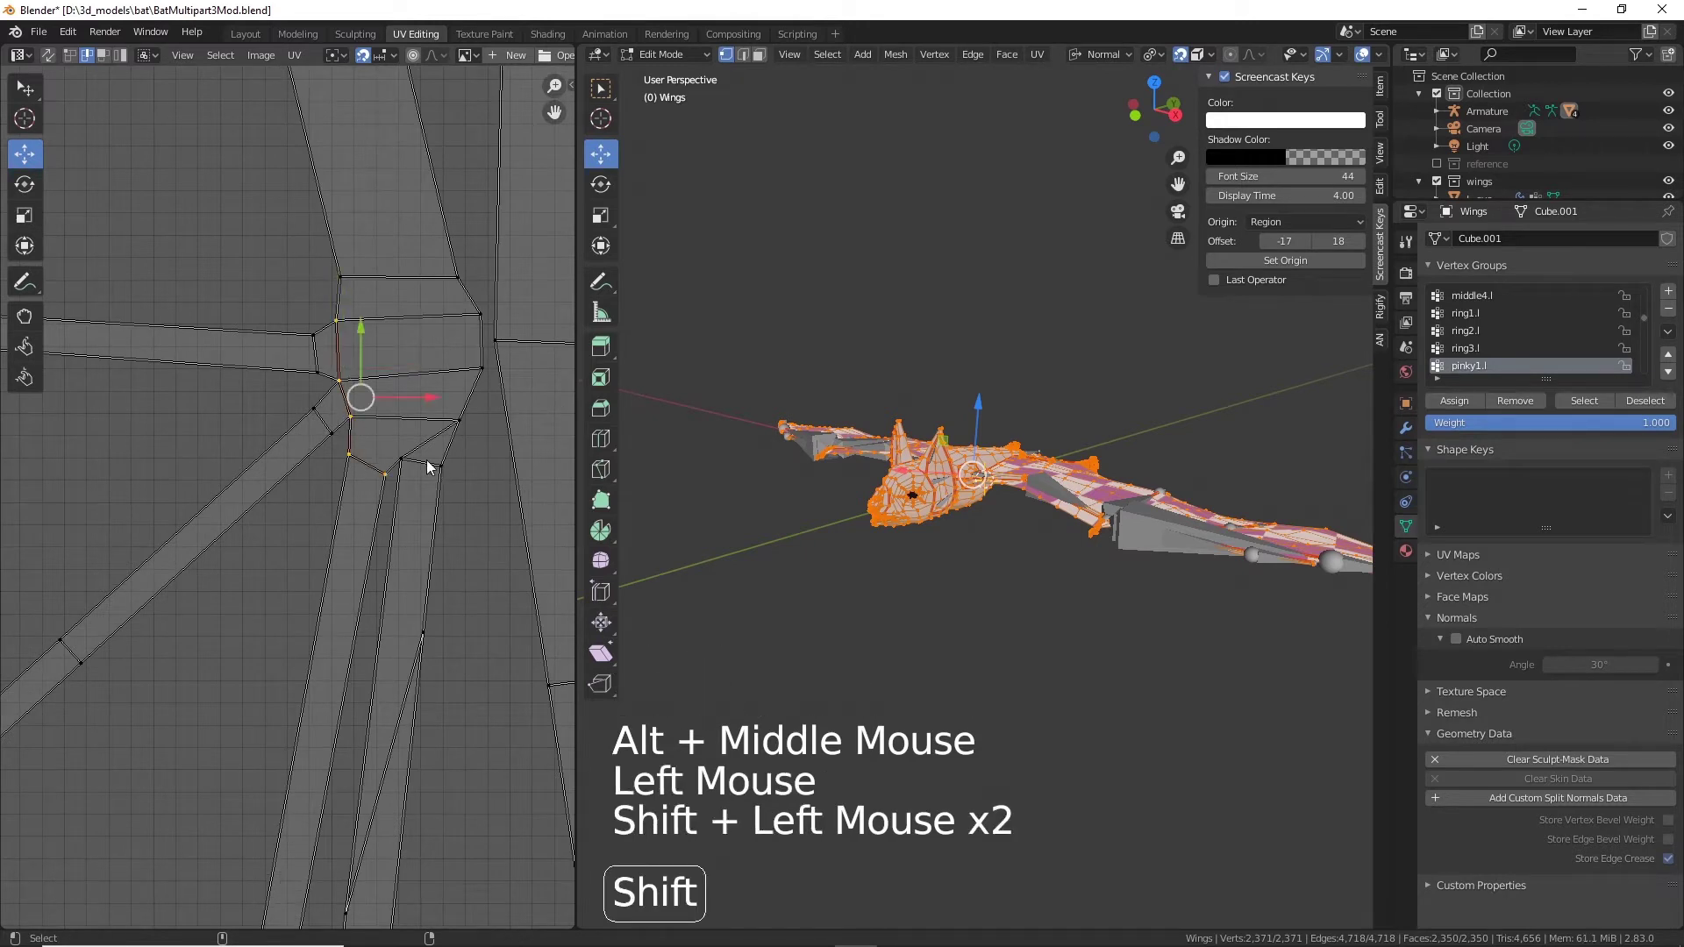
shift+click(429, 465)
click(296, 56)
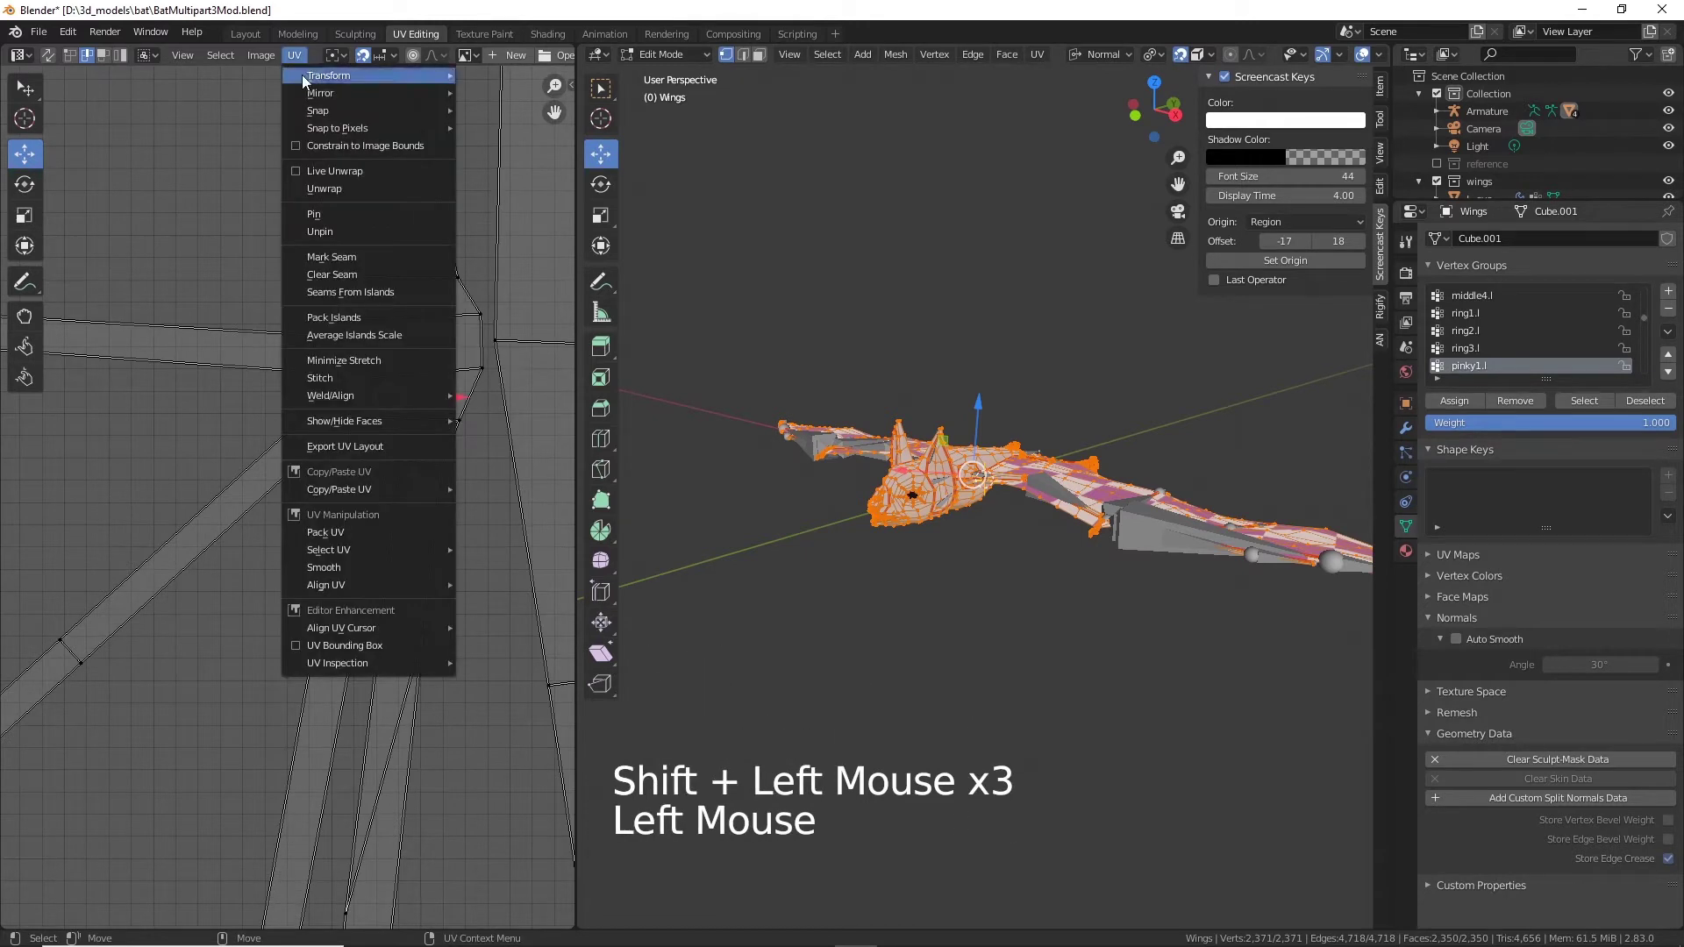
click(333, 263)
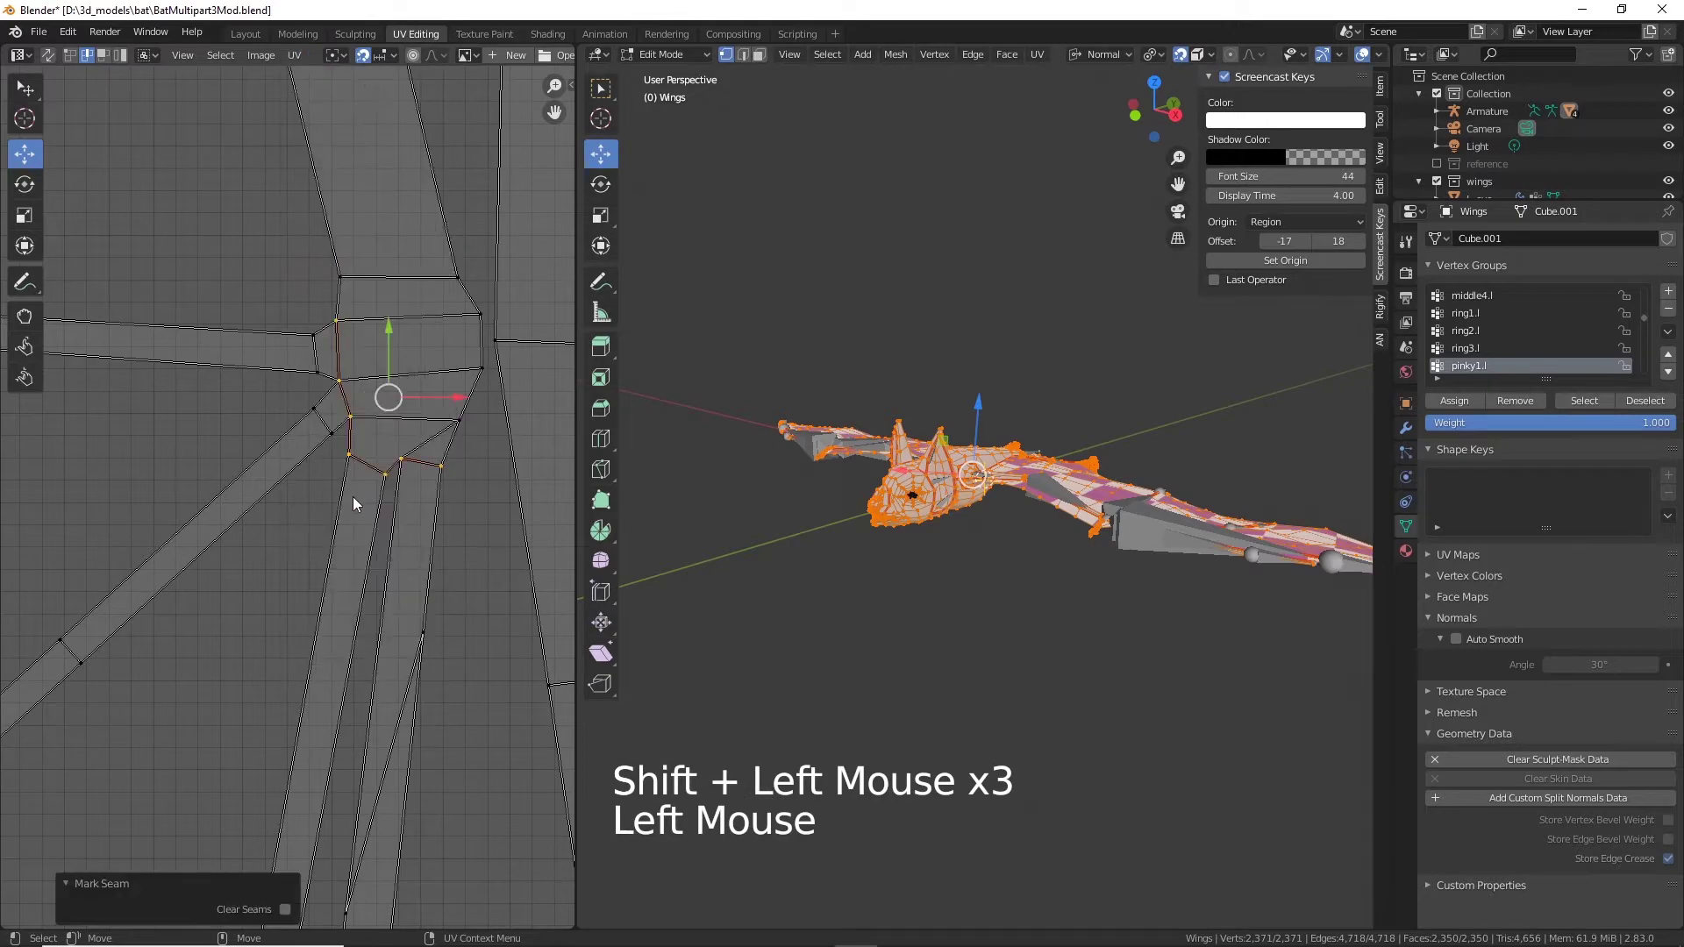
Step: Switch the mesh to face selection and unwrap the selected body and wings again using the new seams
scroll(364, 465, down, 11)
alt+middle_drag(364, 465, 331, 518)
scroll(332, 521, up, 6)
scroll(359, 507, down, 6)
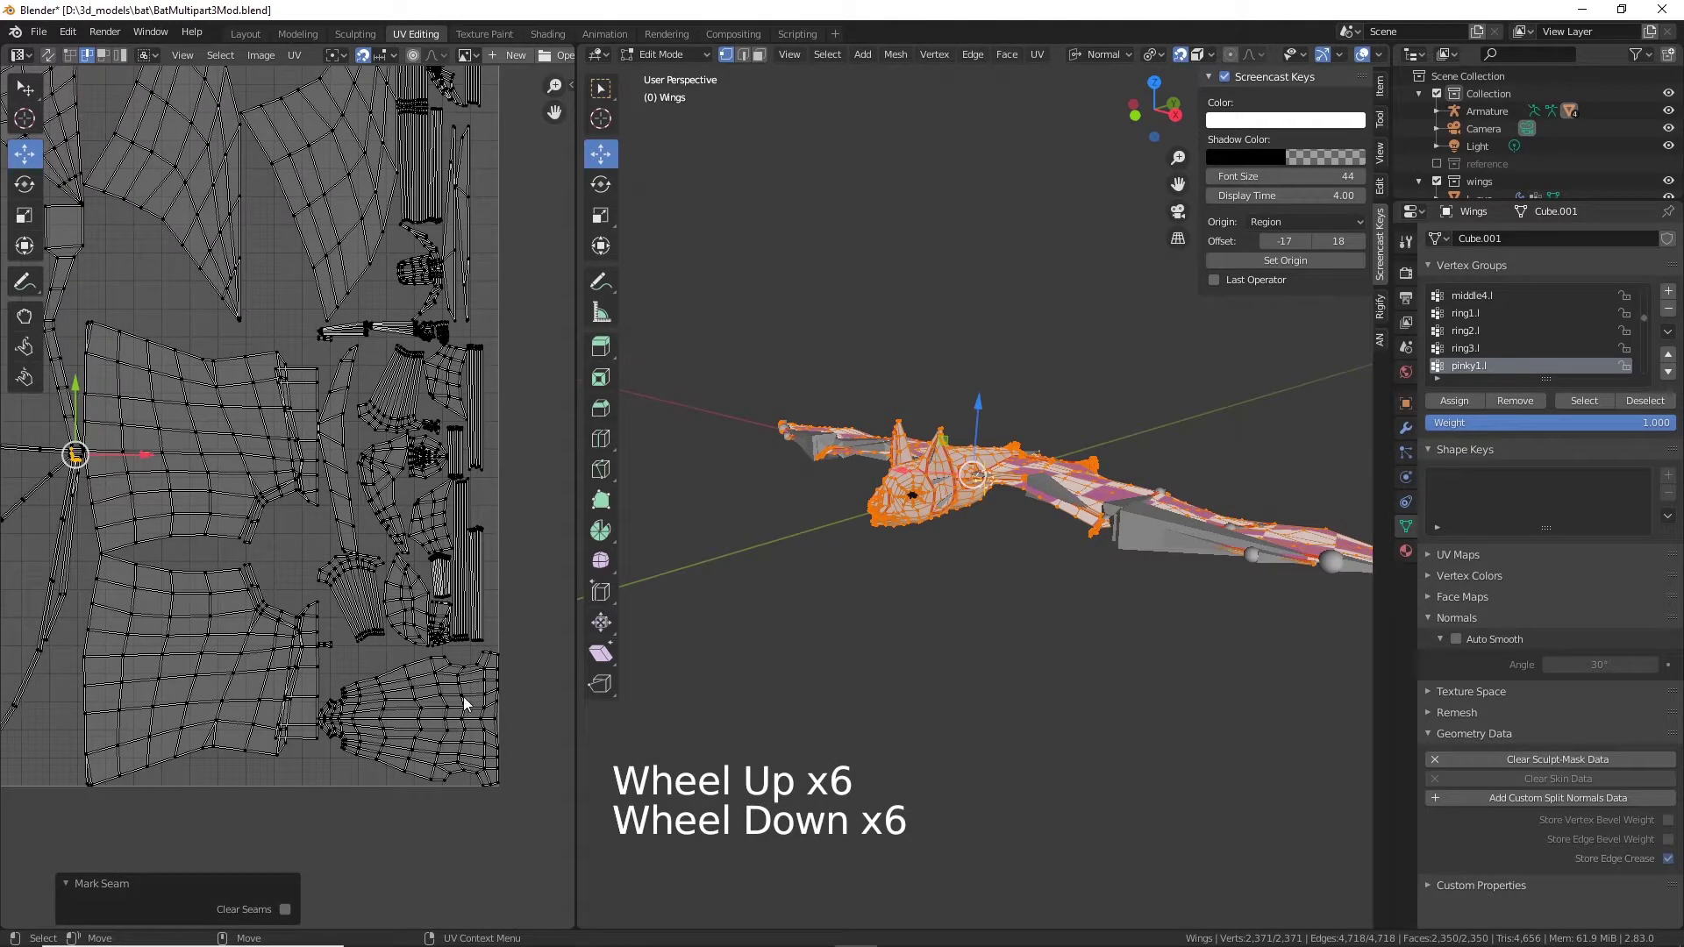
scroll(455, 418, down, 3)
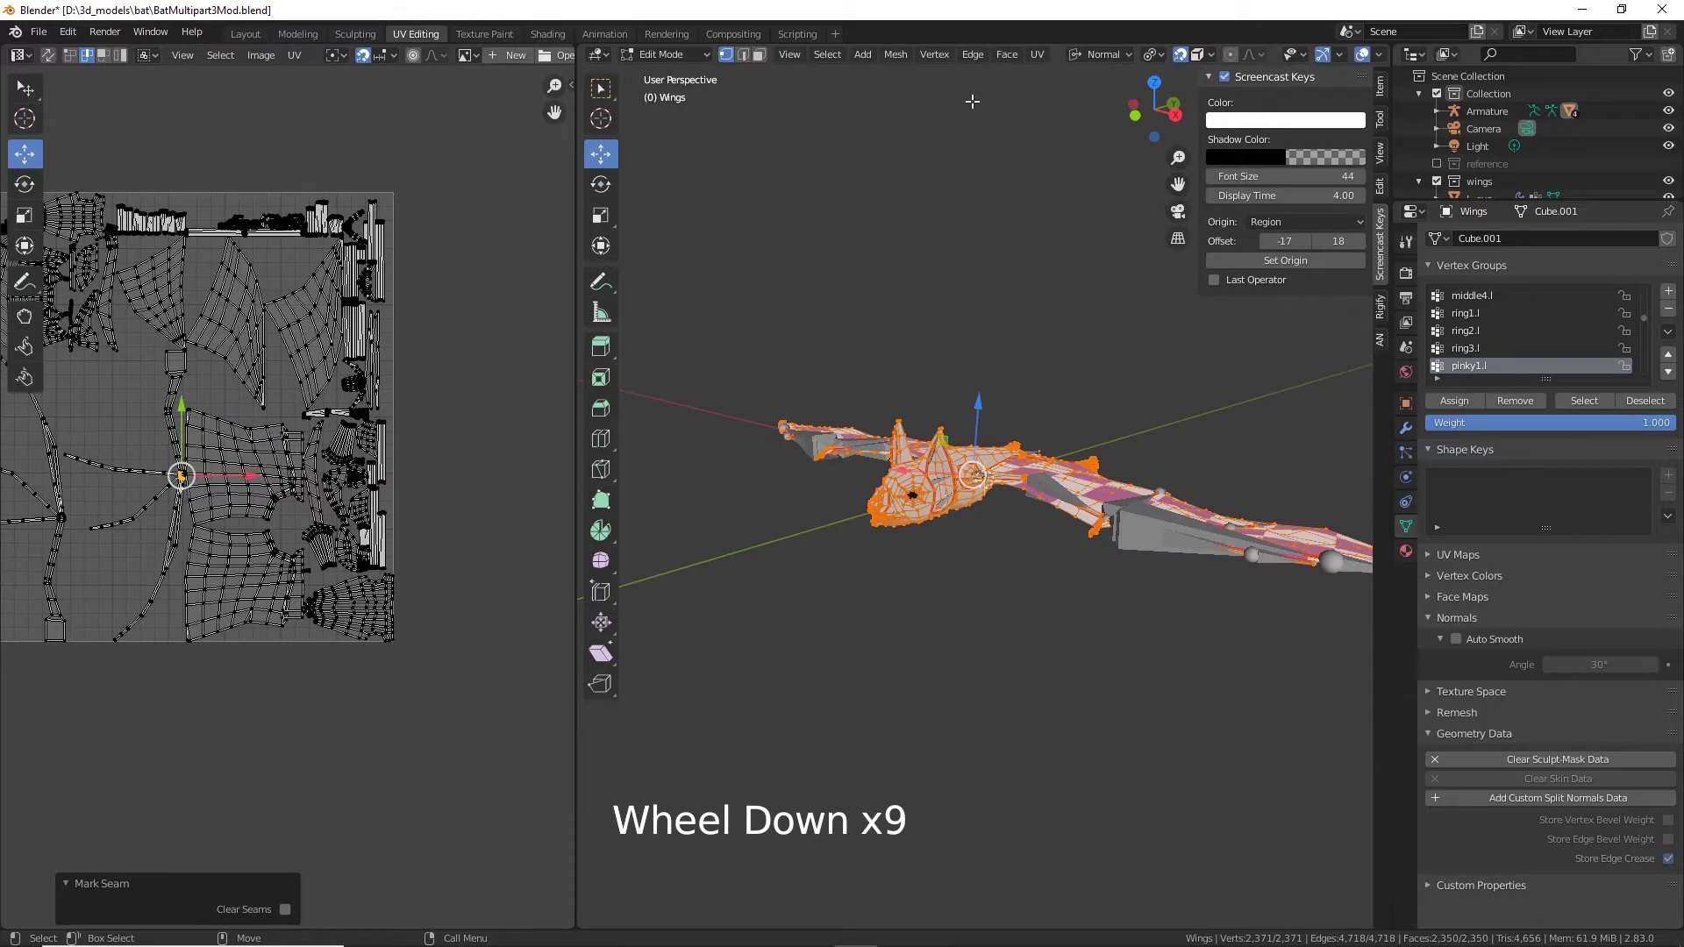
click(759, 54)
alt+drag(789, 131, 1149, 419)
alt+middle_drag(1149, 418, 1064, 466)
alt+drag(1064, 465, 974, 408)
alt+middle_drag(921, 365, 1029, 338)
click(1037, 54)
click(1072, 78)
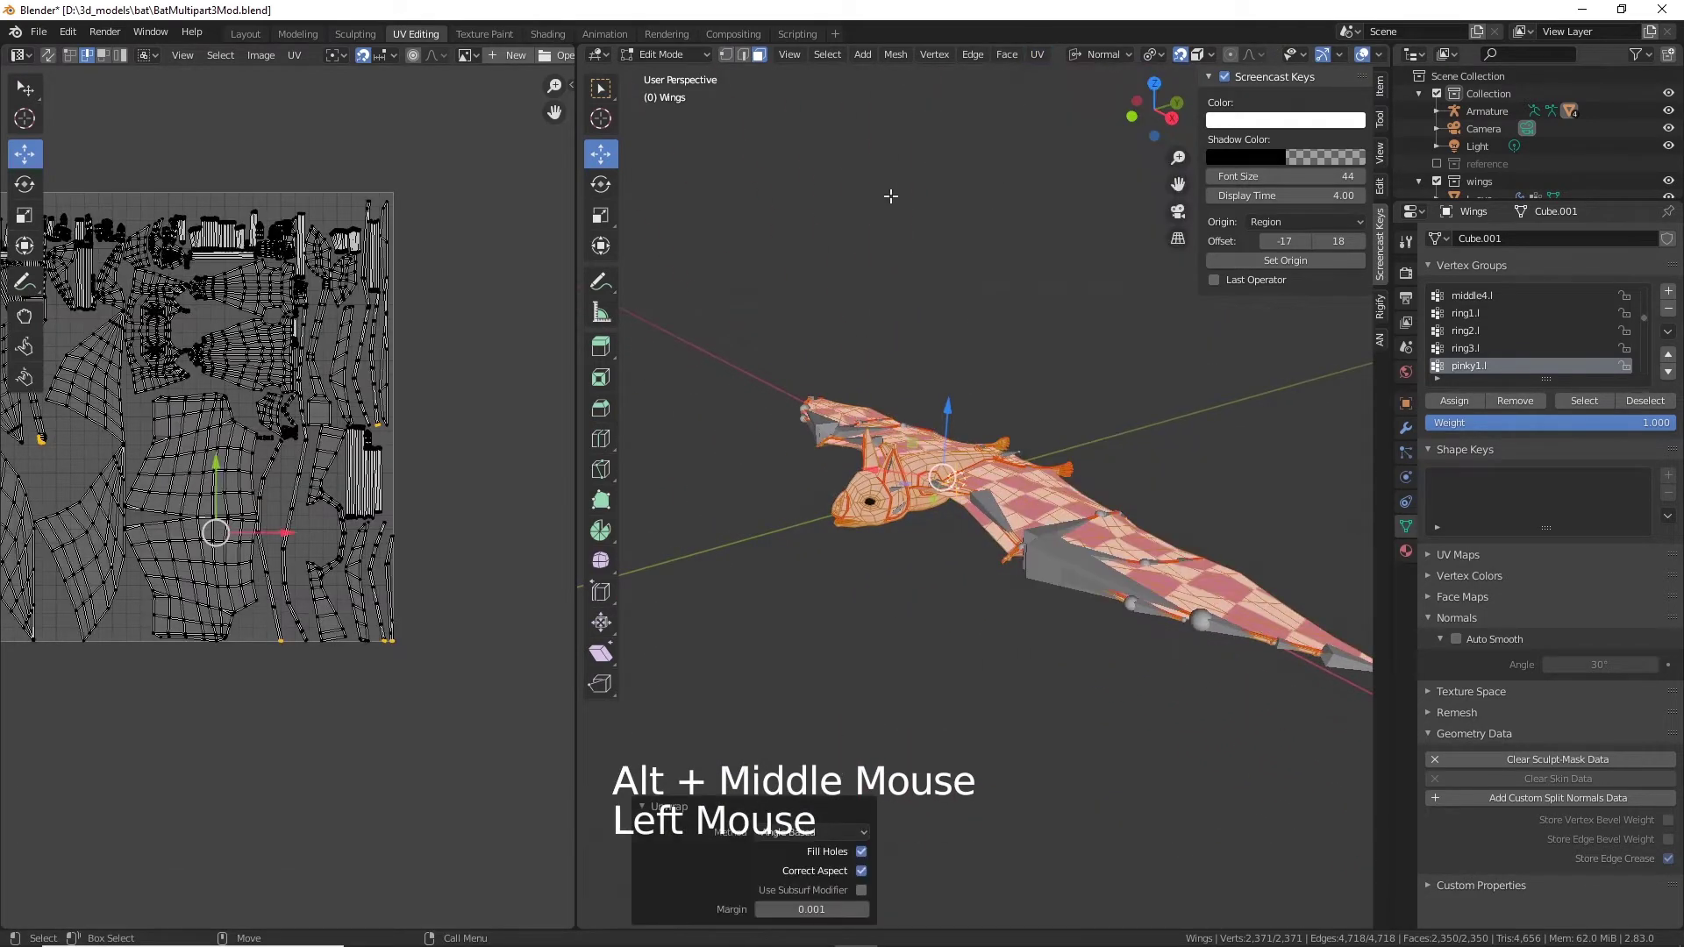
Step: Widen the UV editor to give the new UV layout more room
alt+middle_drag(166, 478, 332, 474)
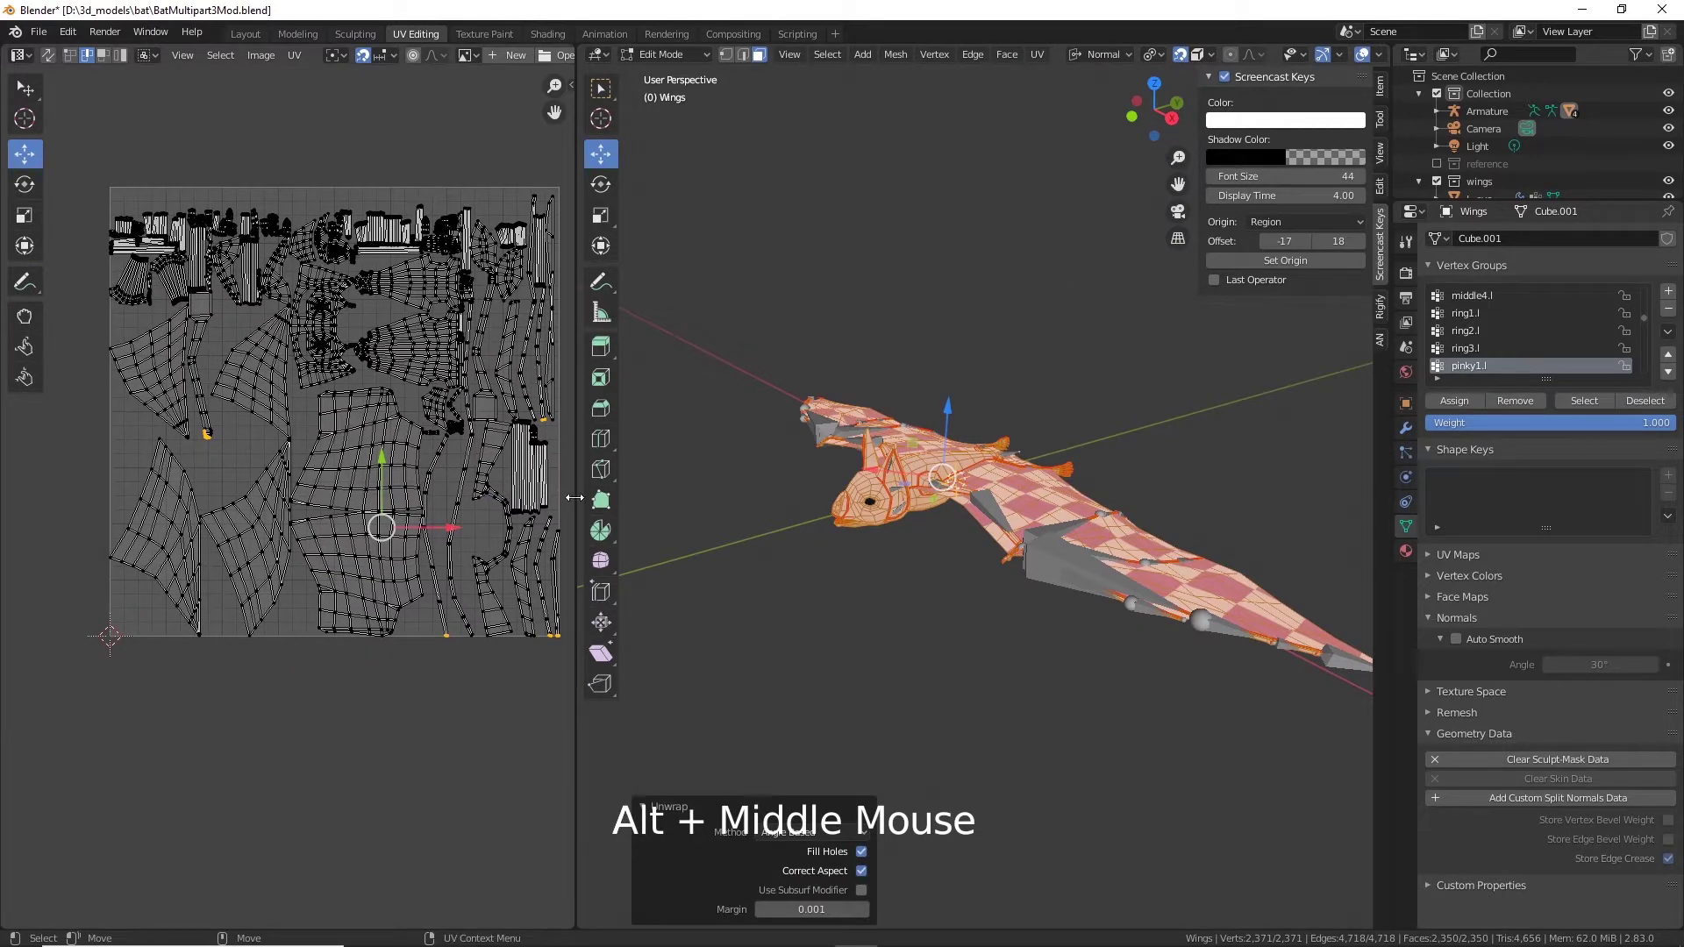
drag(575, 498, 742, 491)
scroll(645, 471, up, 5)
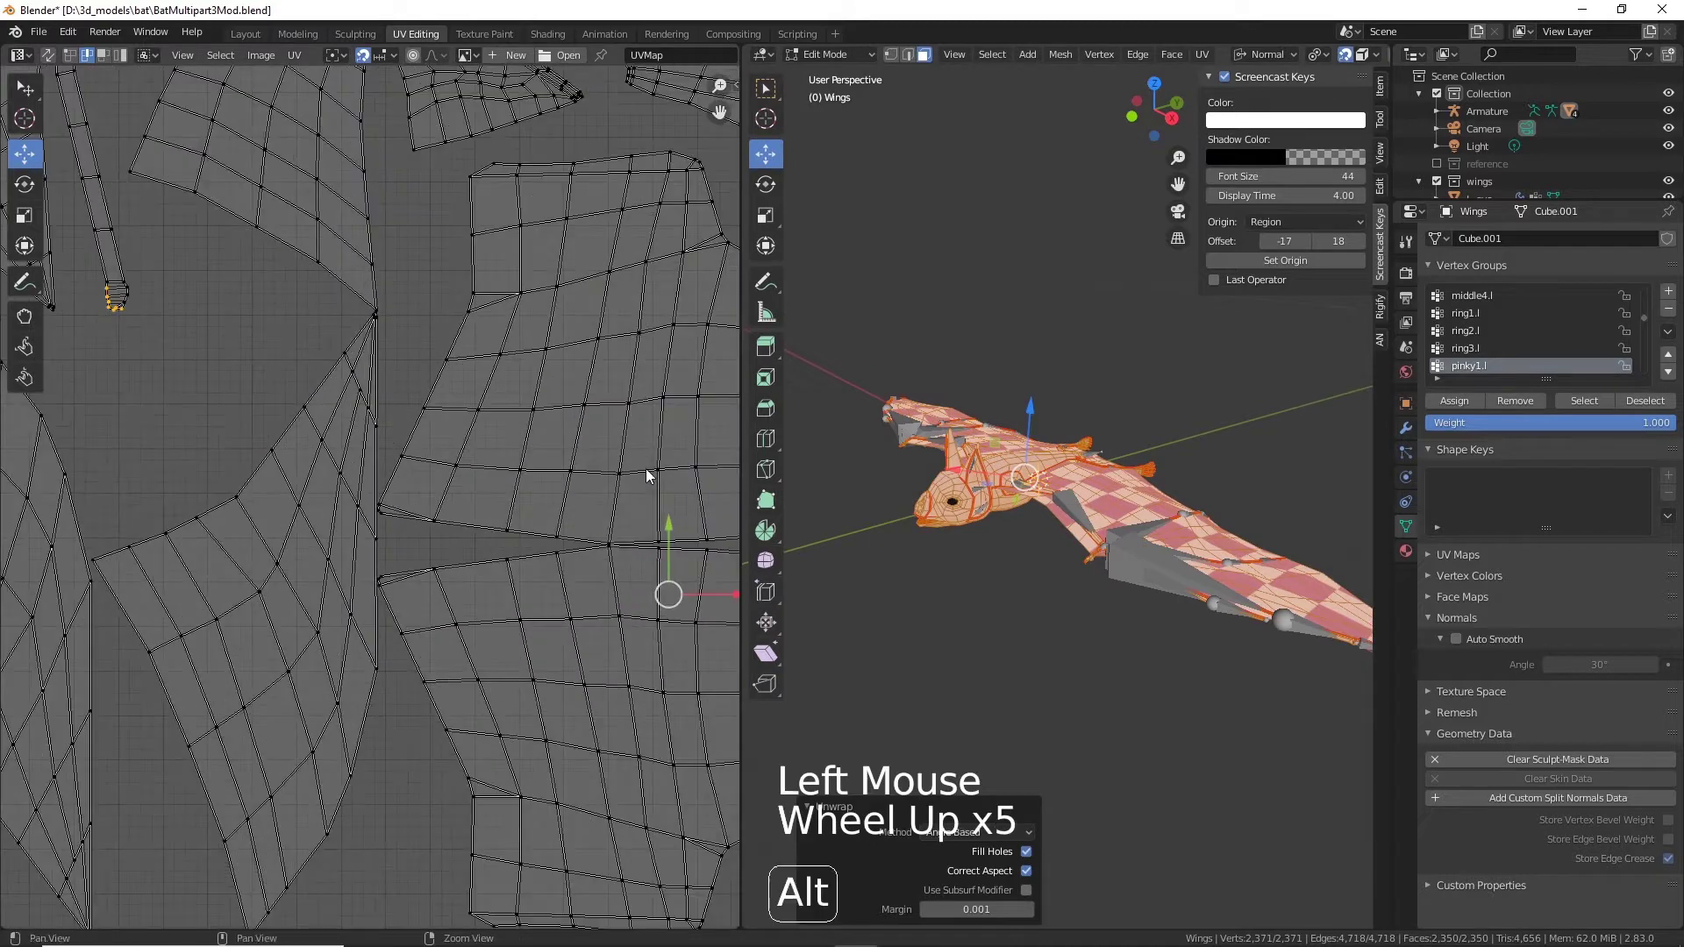
Step: Examine the large wing membrane, body and head islands of the new layout for overlapping faces
alt+middle_drag(493, 510, 391, 415)
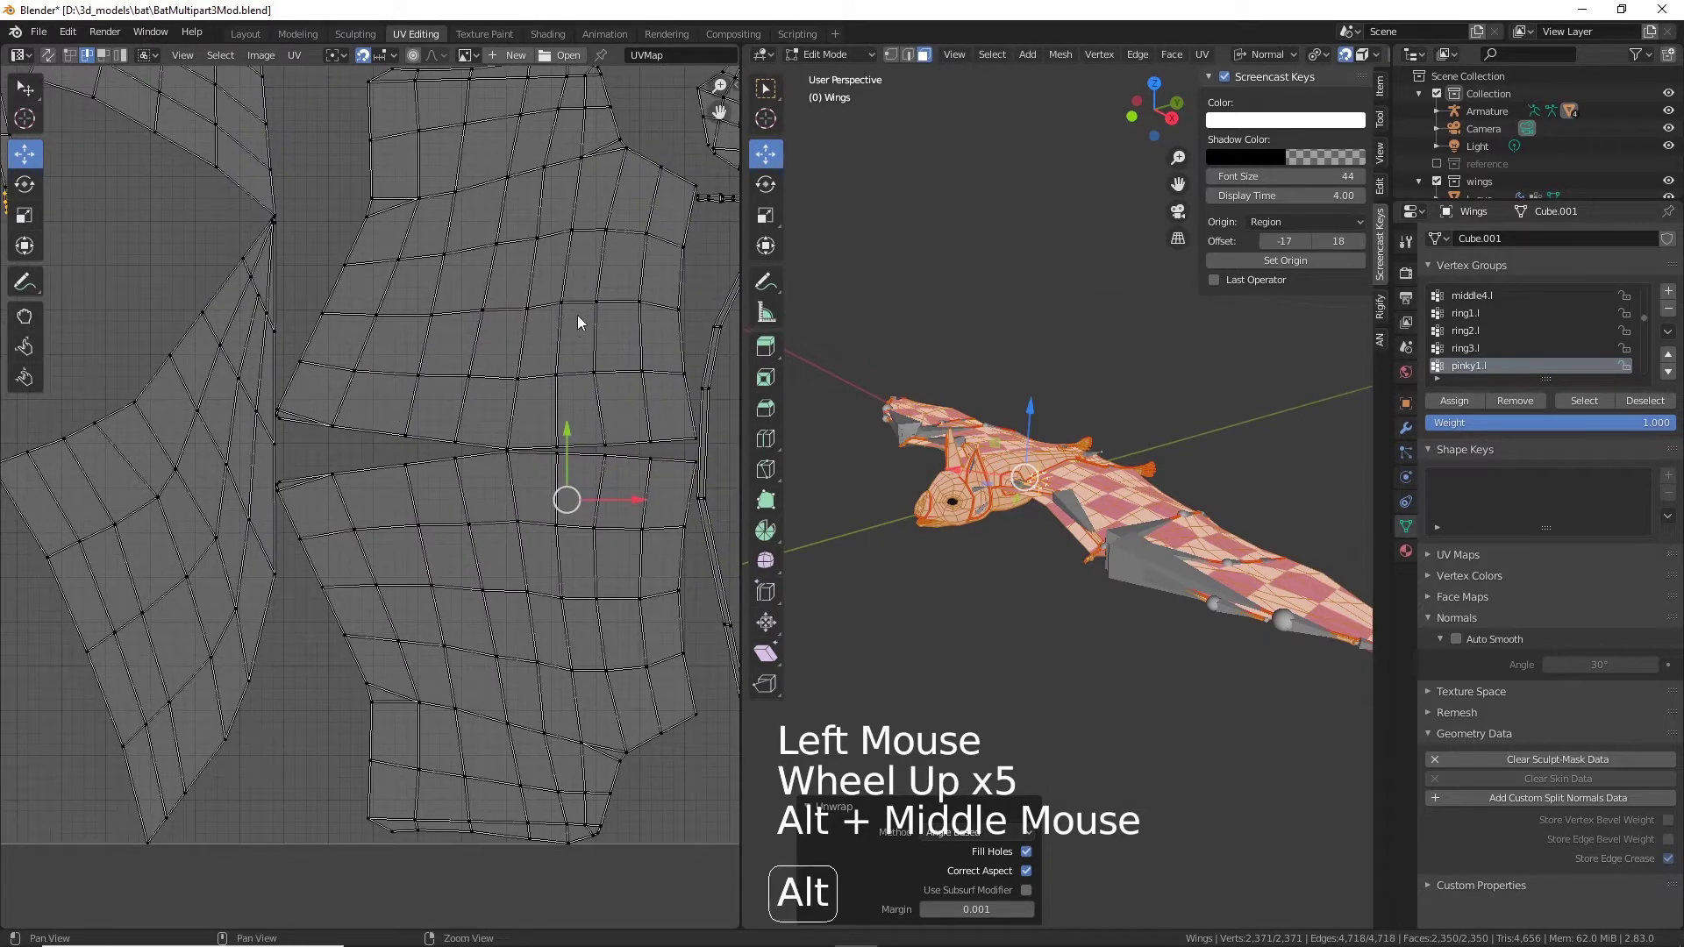
alt+middle_drag(577, 314, 344, 530)
alt+middle_drag(567, 120, 512, 375)
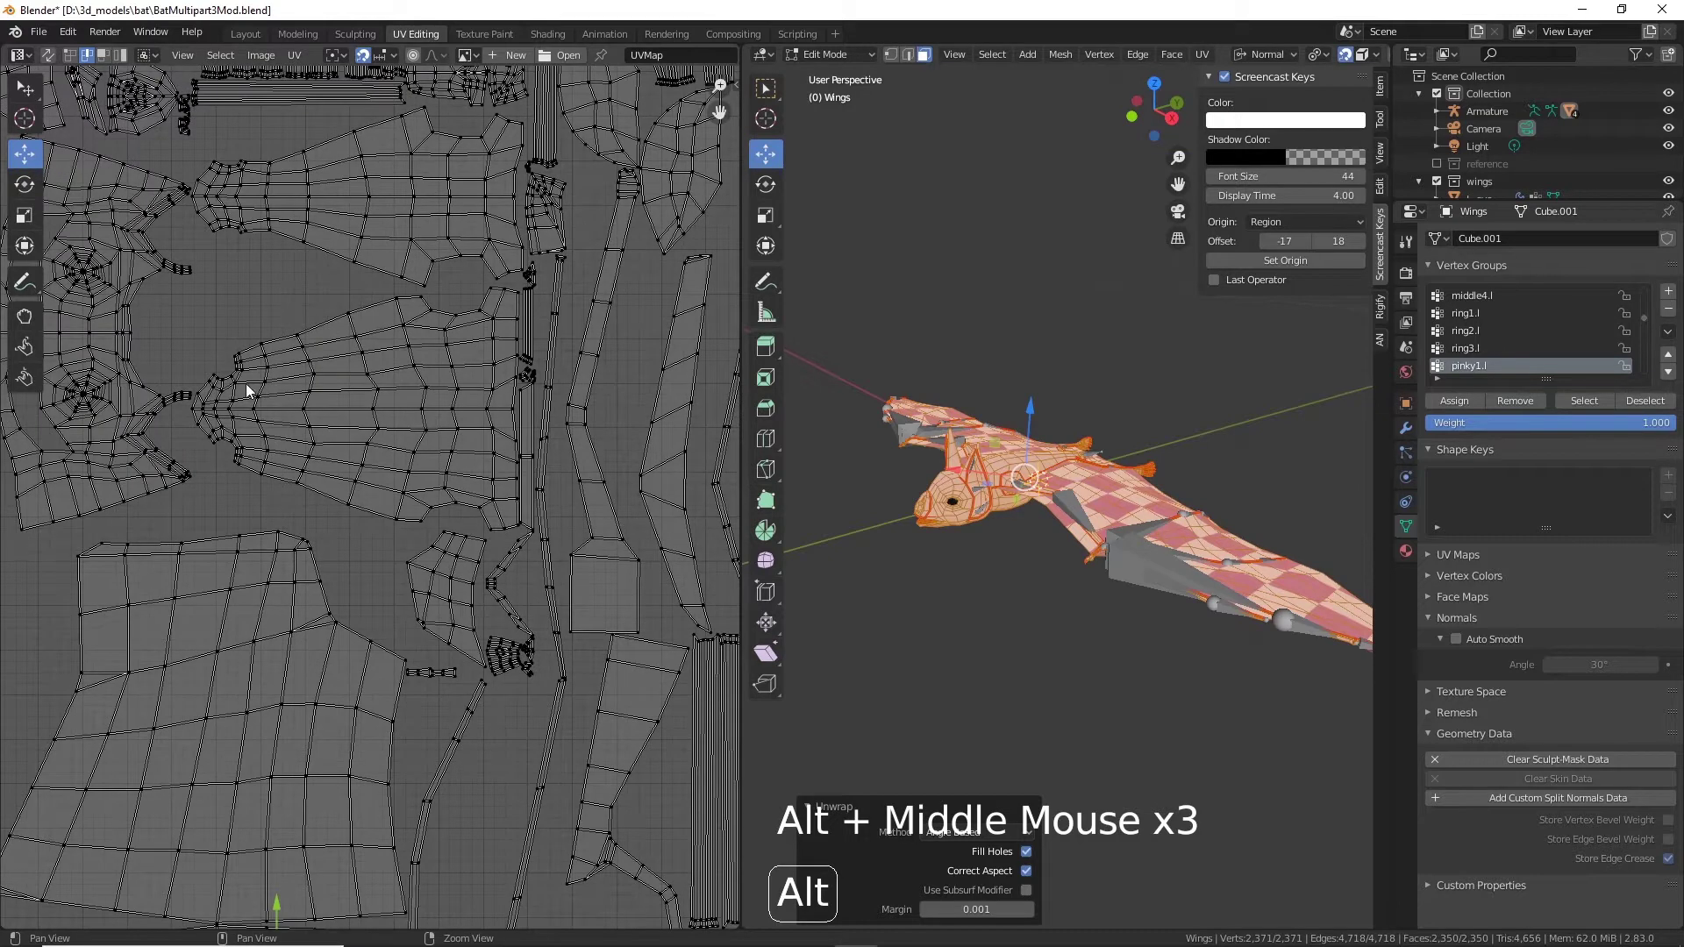
alt+middle_drag(246, 392, 505, 513)
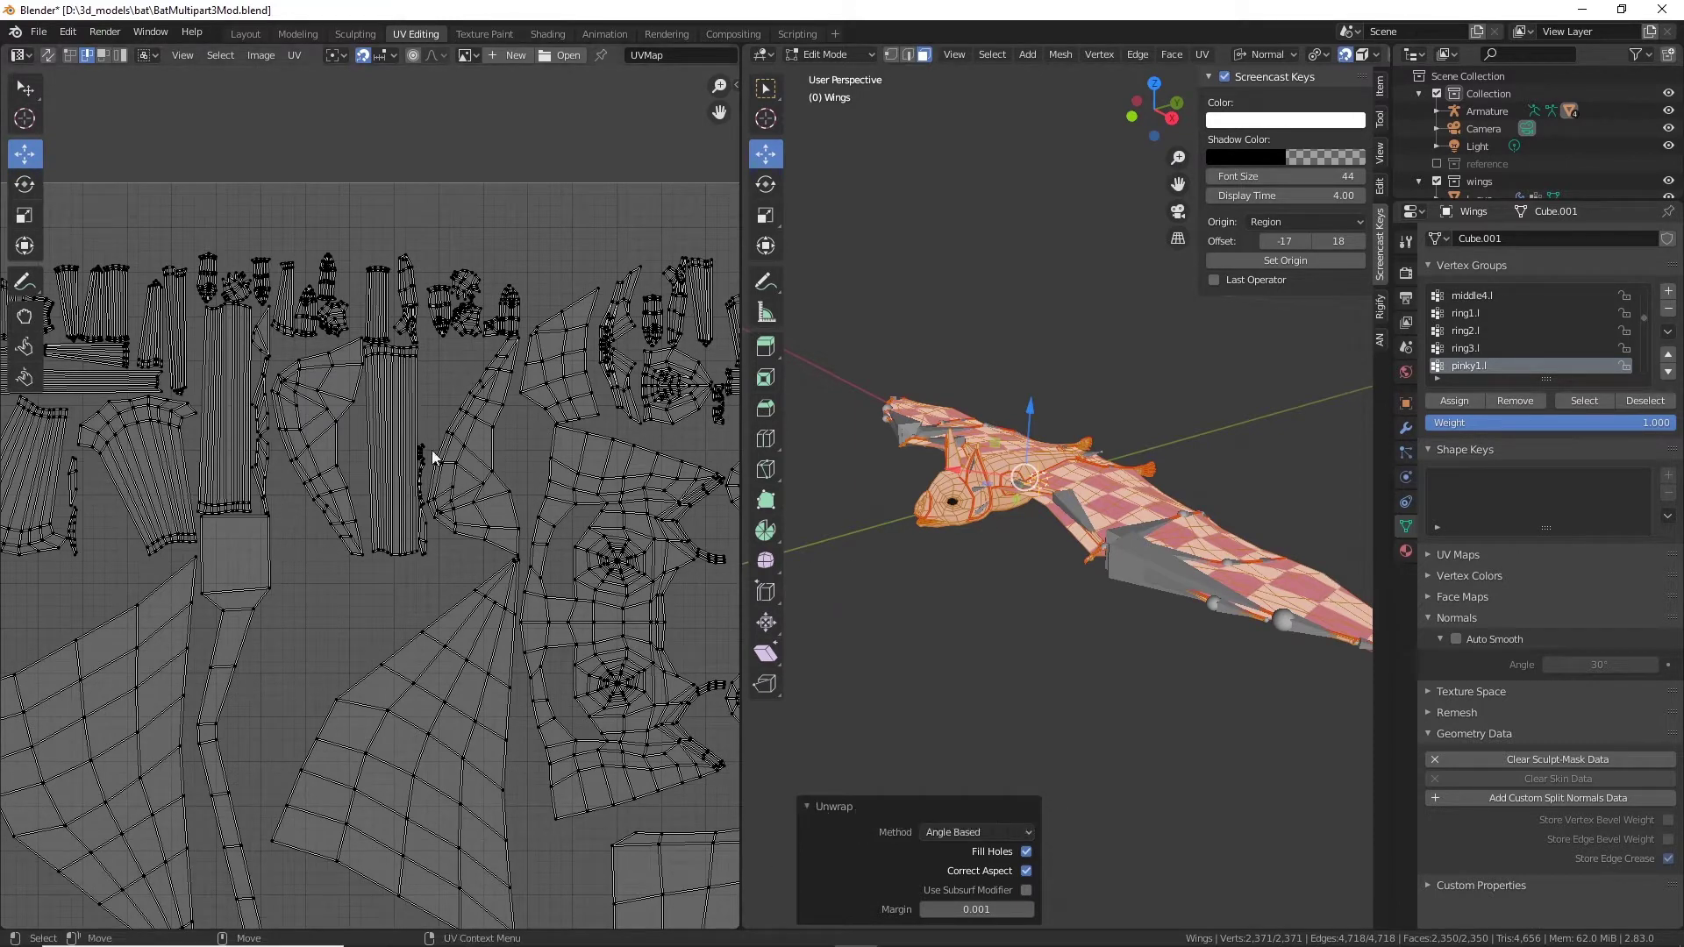
alt+drag(253, 438, 619, 430)
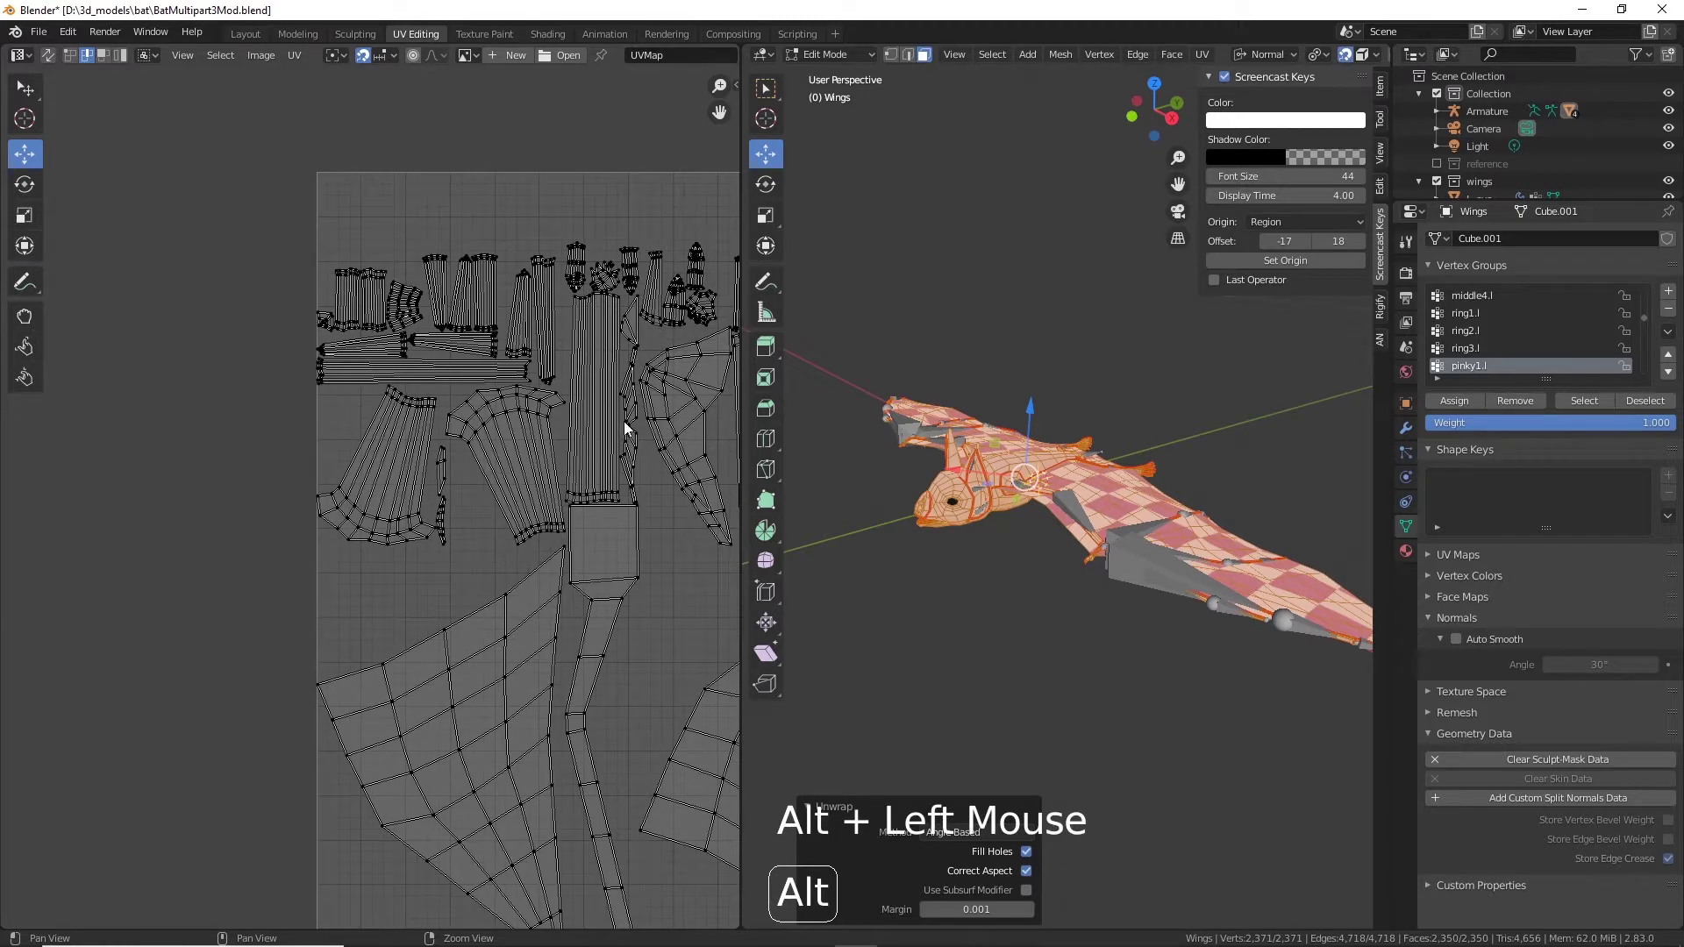
alt+middle_drag(624, 428, 405, 369)
alt+middle_drag(586, 497, 162, 384)
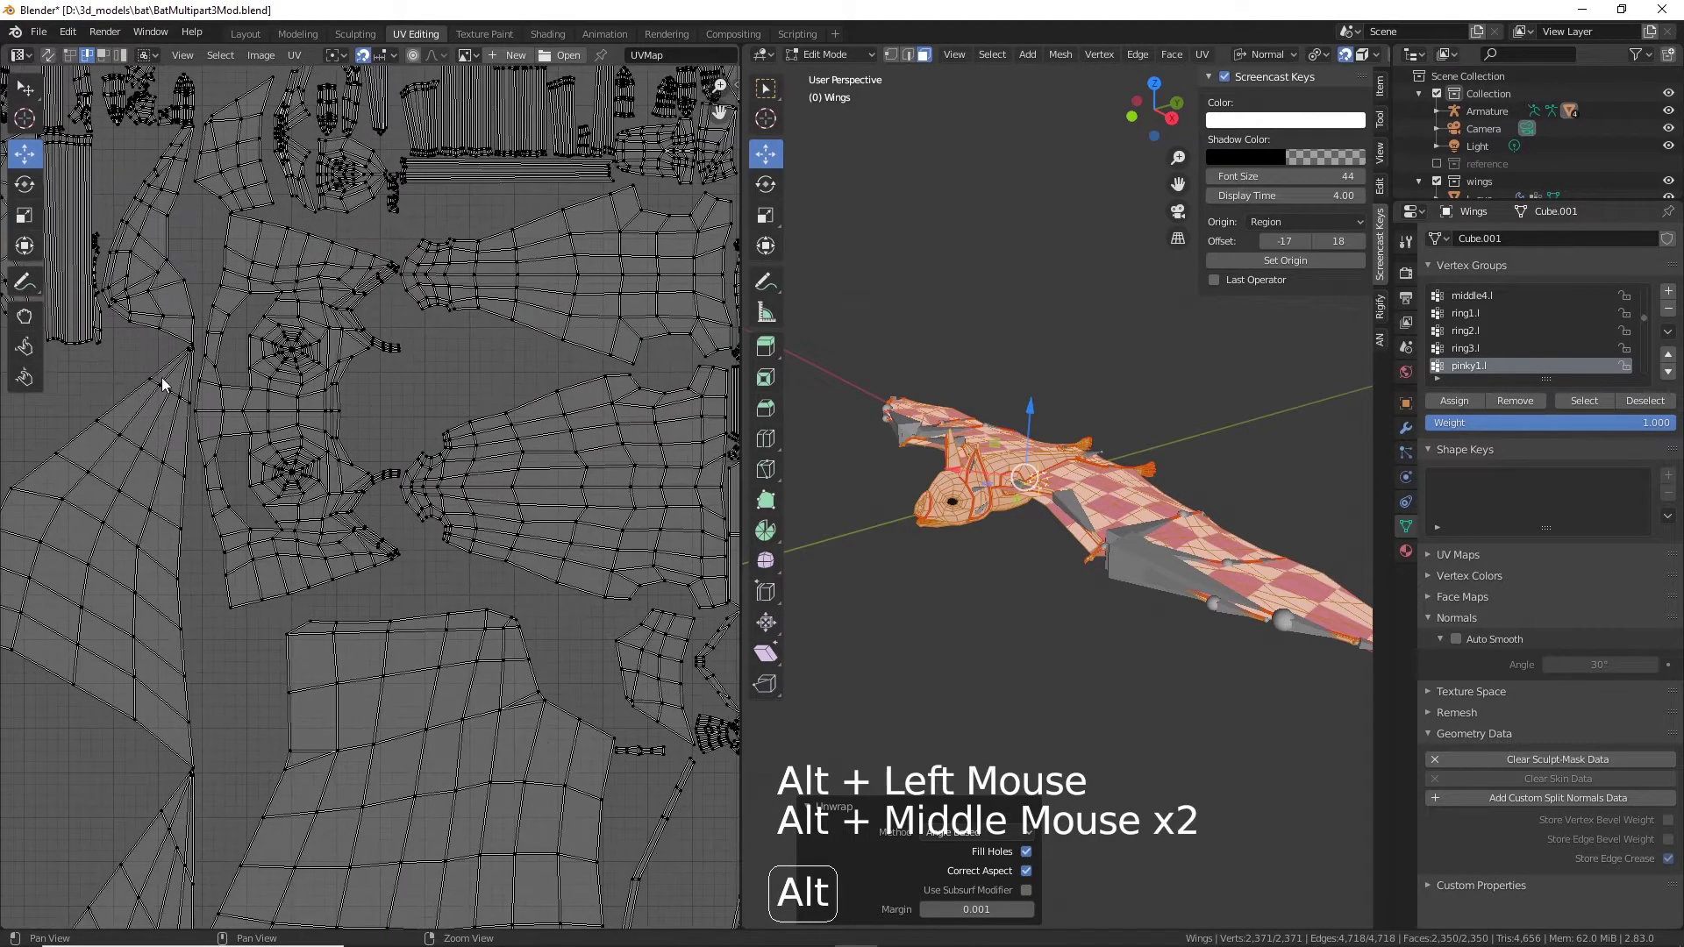
alt+middle_drag(632, 450, 342, 553)
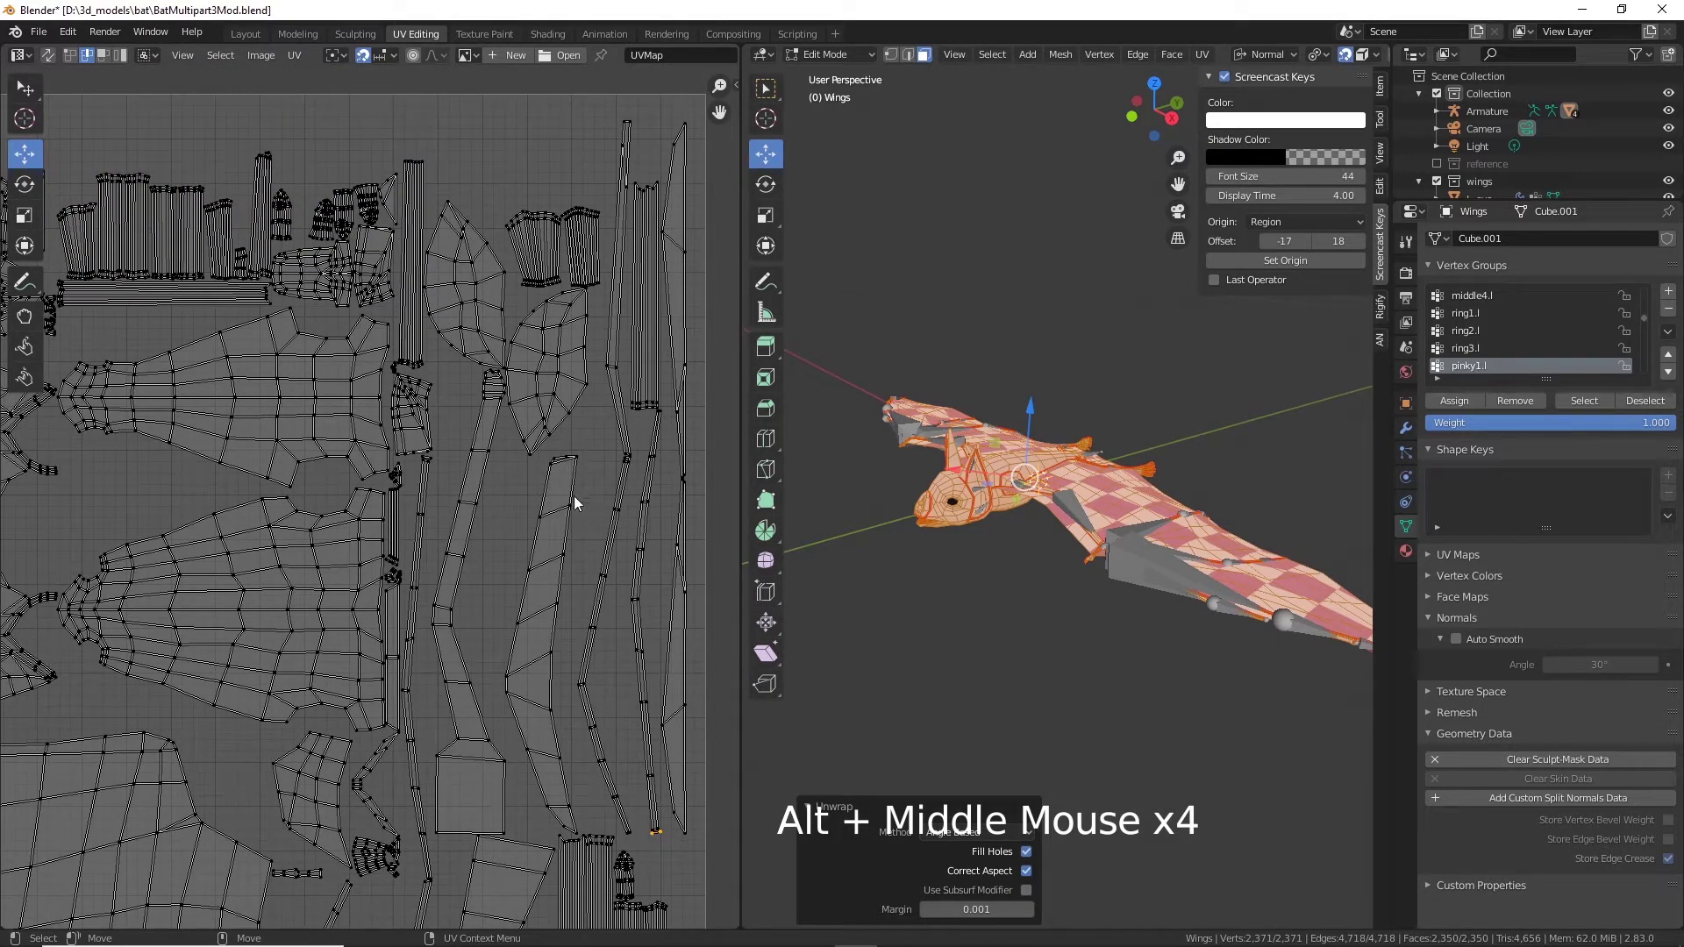
Step: Examine the narrow finger strips and curved edge islands of the new layout for overlaps, including the overall packing
alt+middle_drag(642, 403, 544, 139)
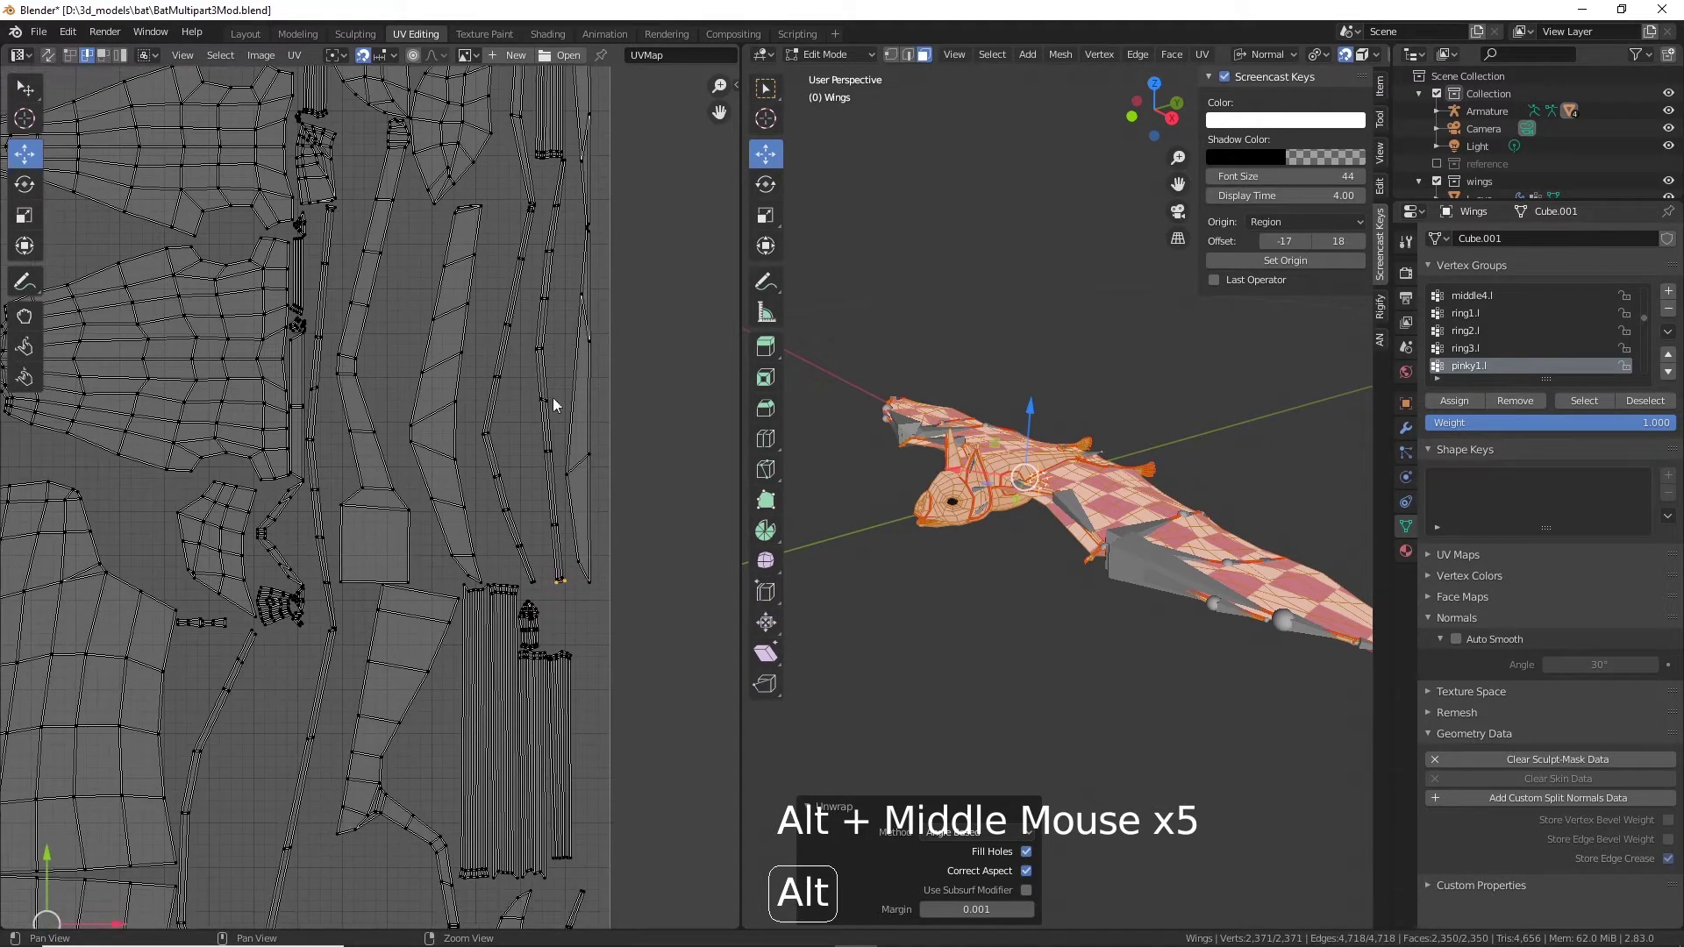
alt+middle_drag(571, 457, 527, 246)
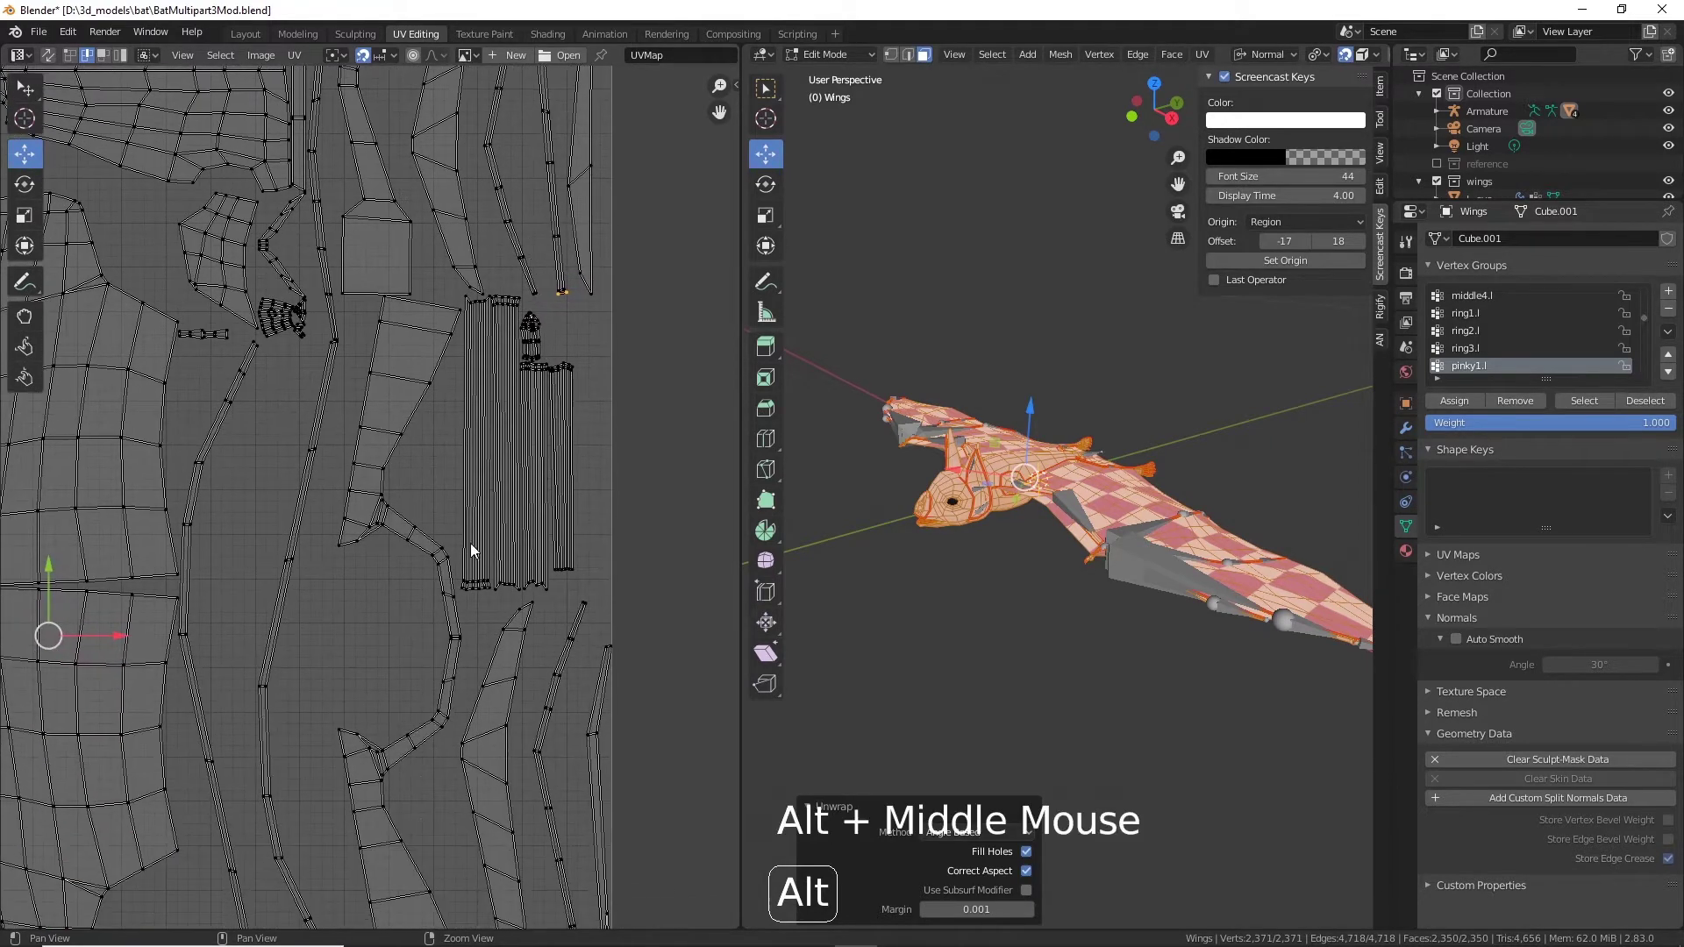
alt+middle_drag(394, 538, 472, 279)
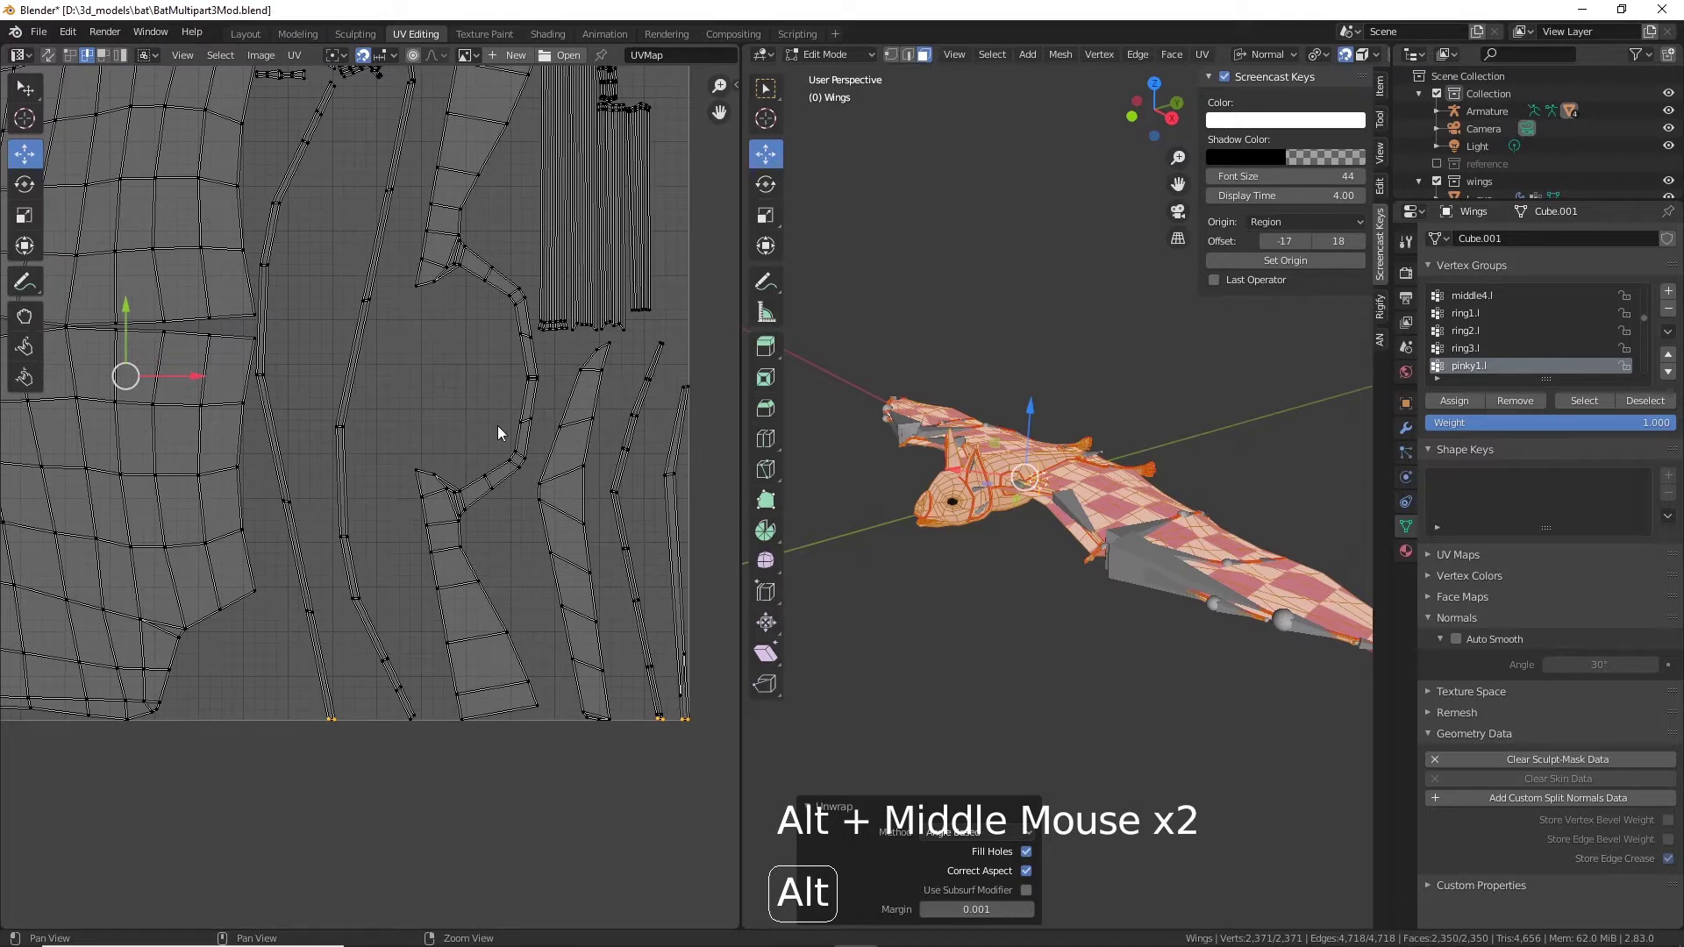
scroll(529, 408, up, 3)
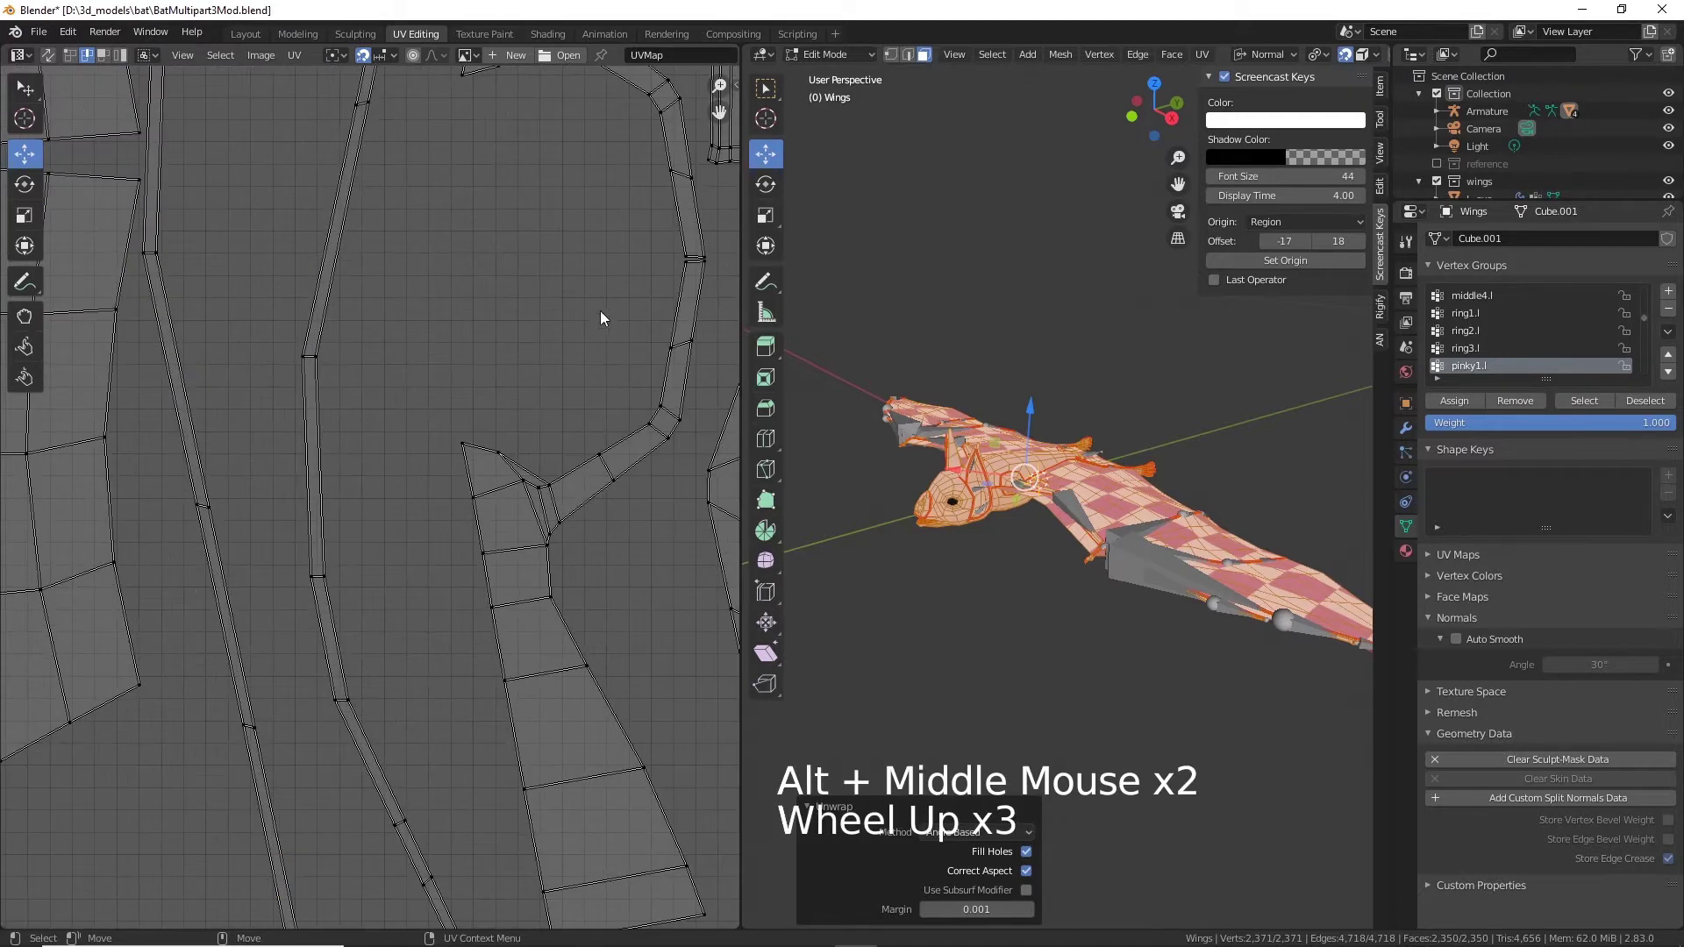
alt+middle_drag(600, 310, 612, 476)
scroll(514, 460, down, 4)
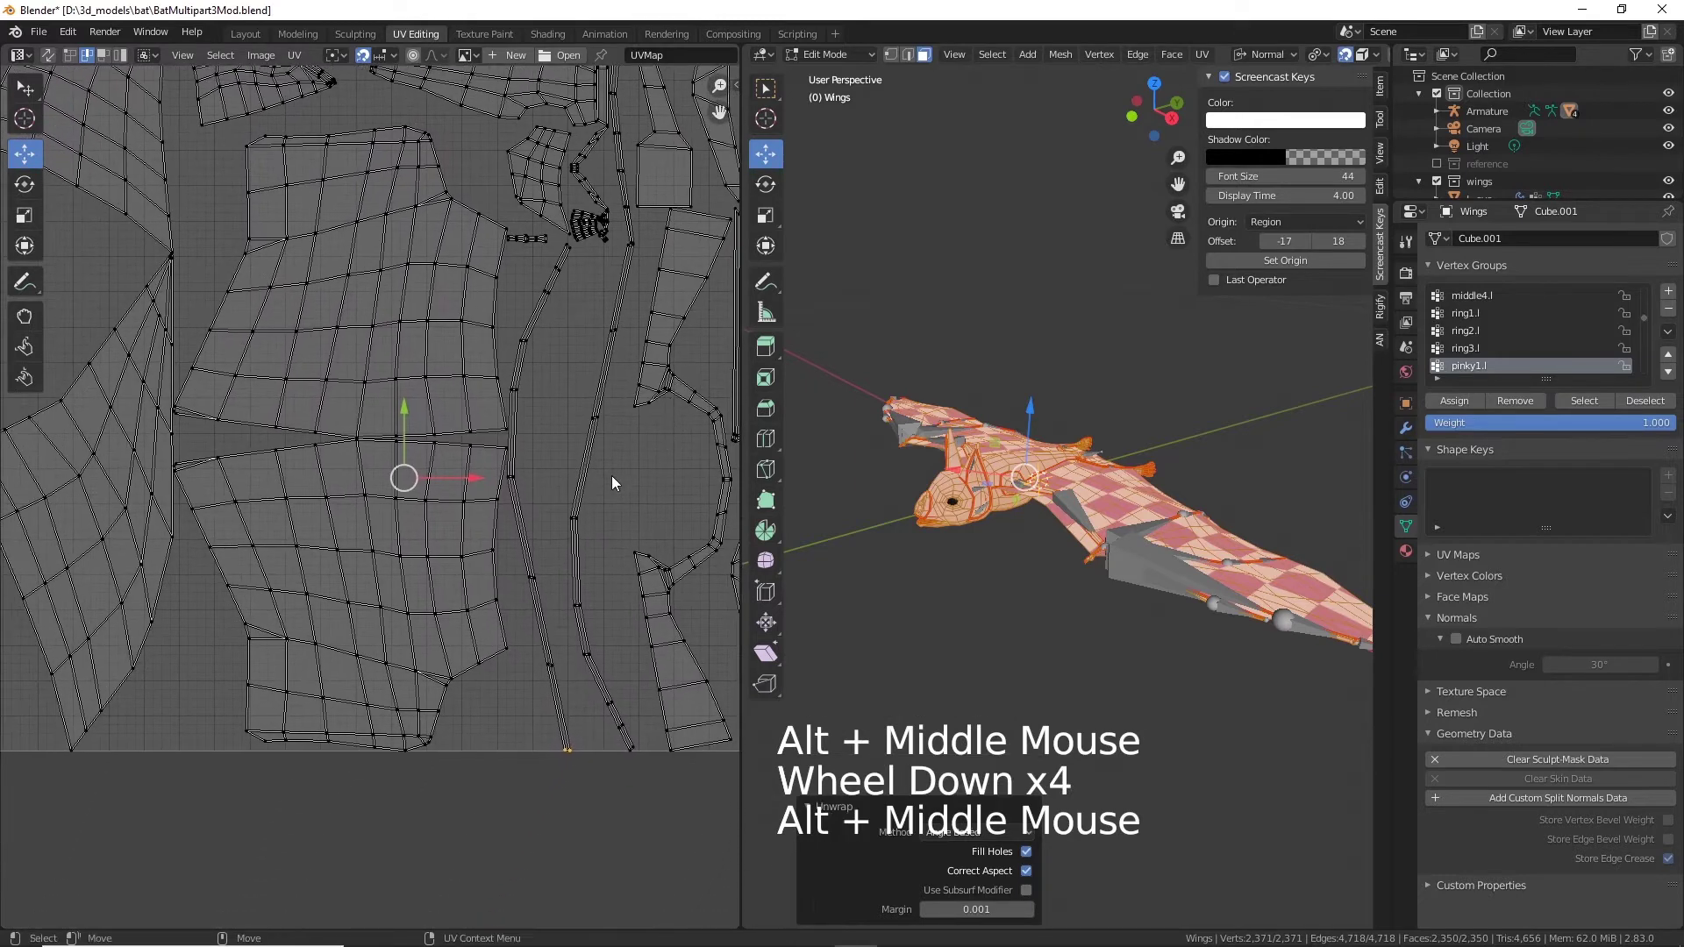
scroll(612, 475, down, 4)
alt+middle_drag(455, 485, 373, 433)
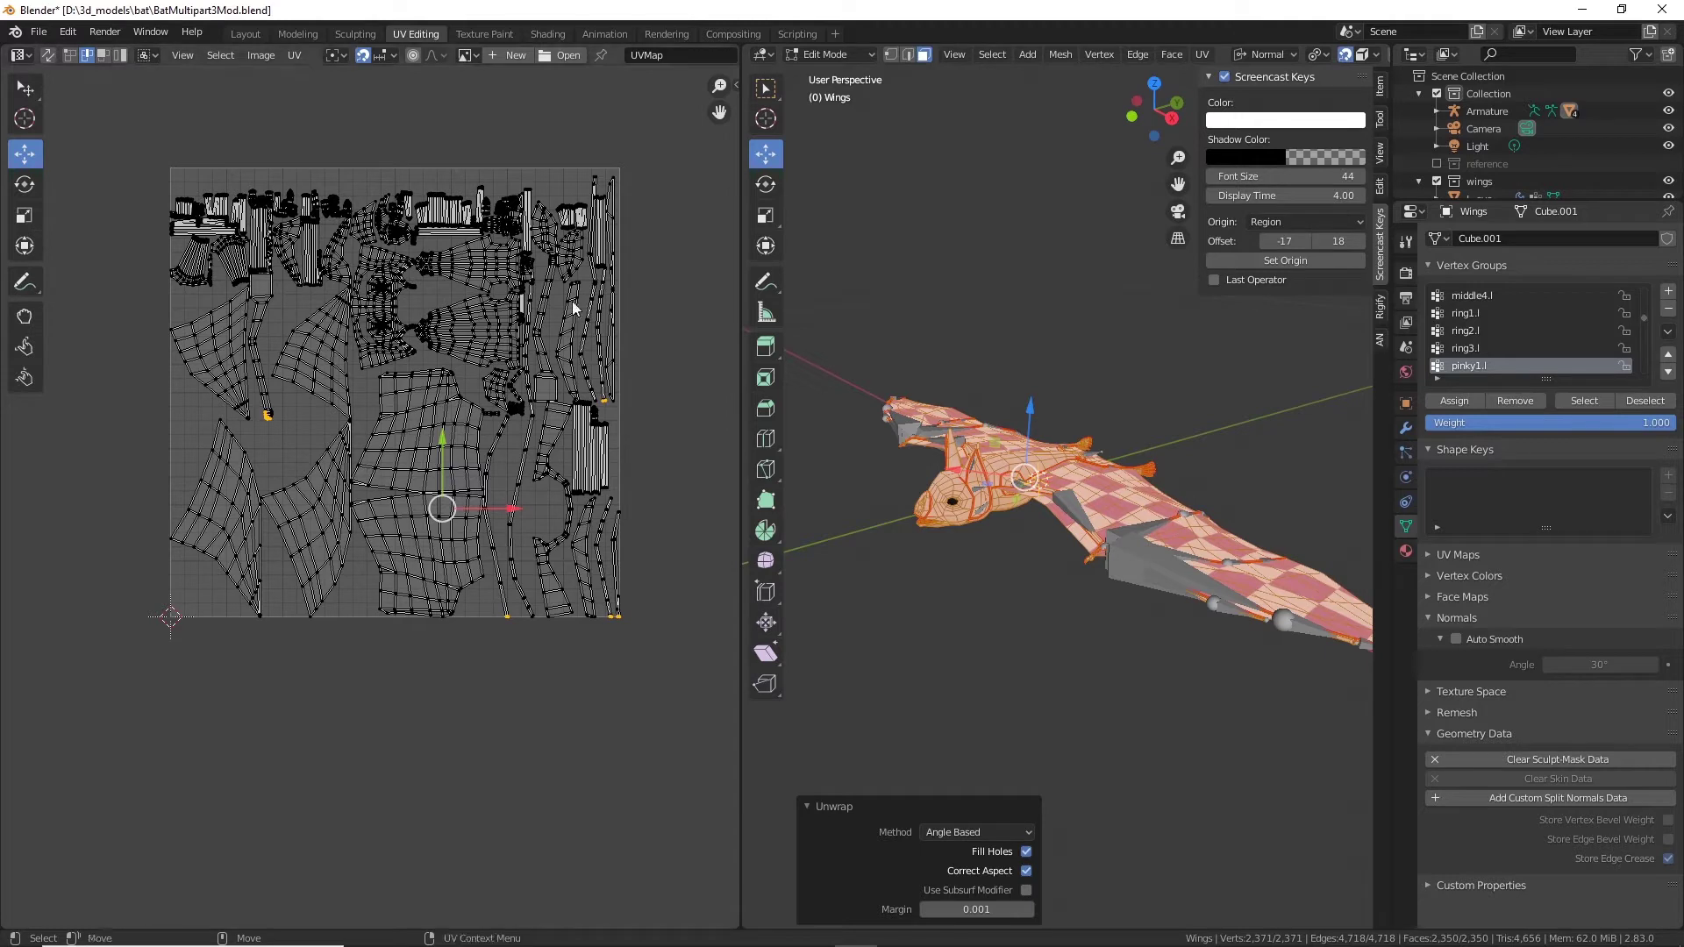
Step: Return to Object Mode and select only the wings object
click(838, 54)
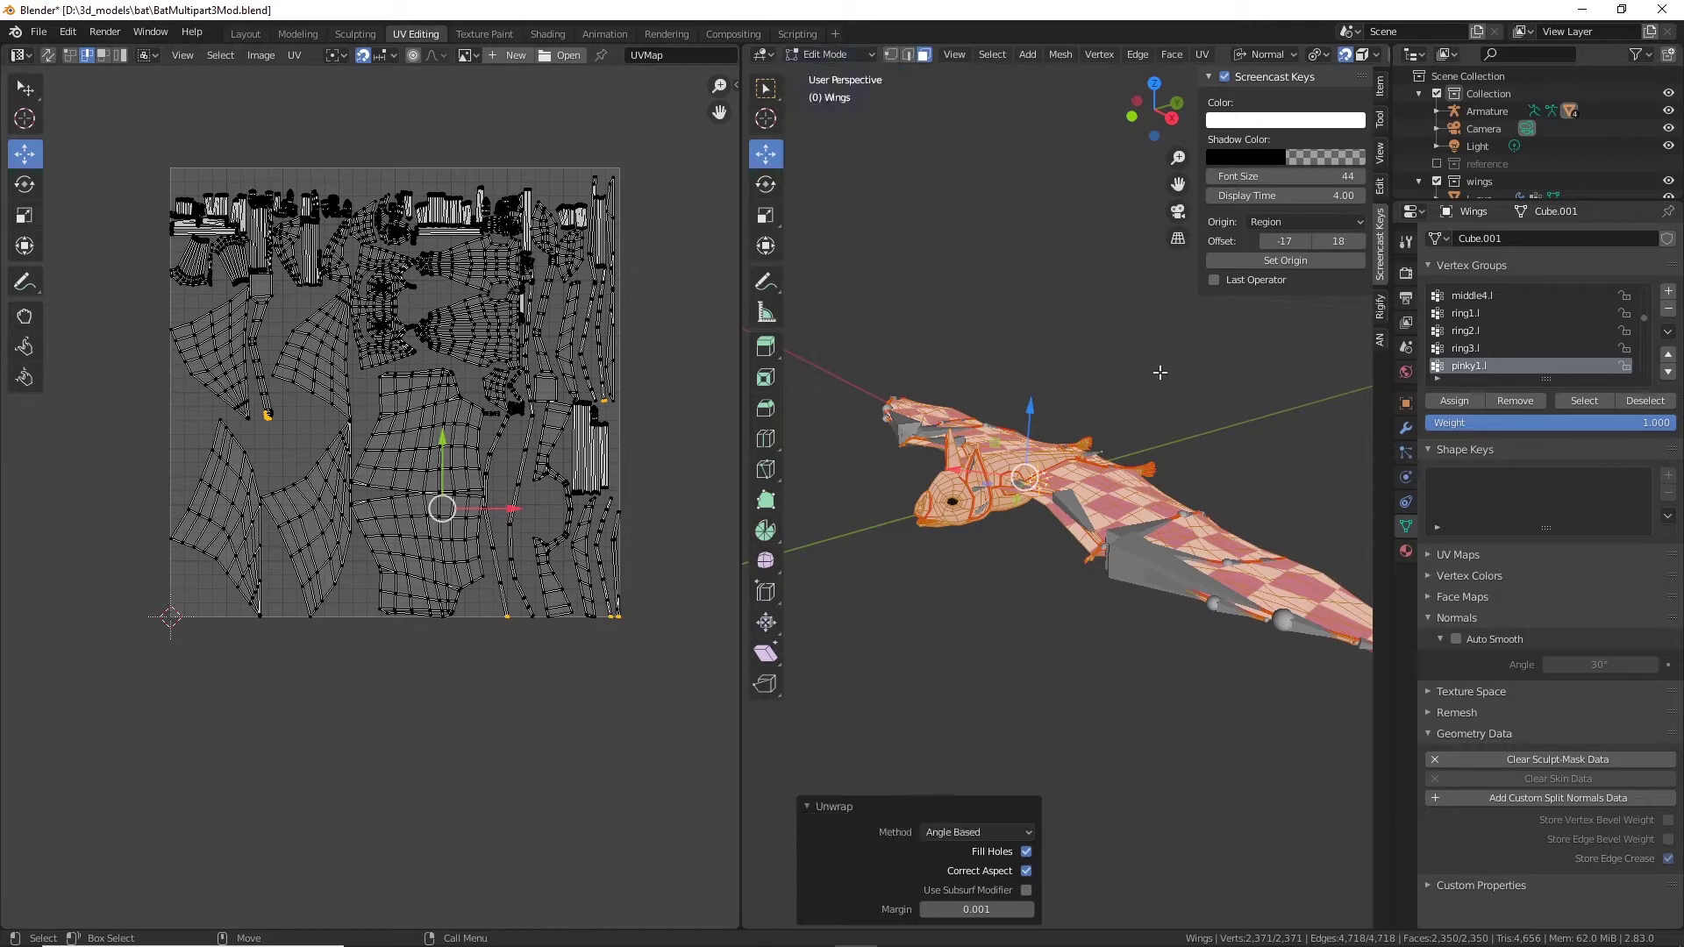
click(915, 145)
drag(841, 54, 833, 79)
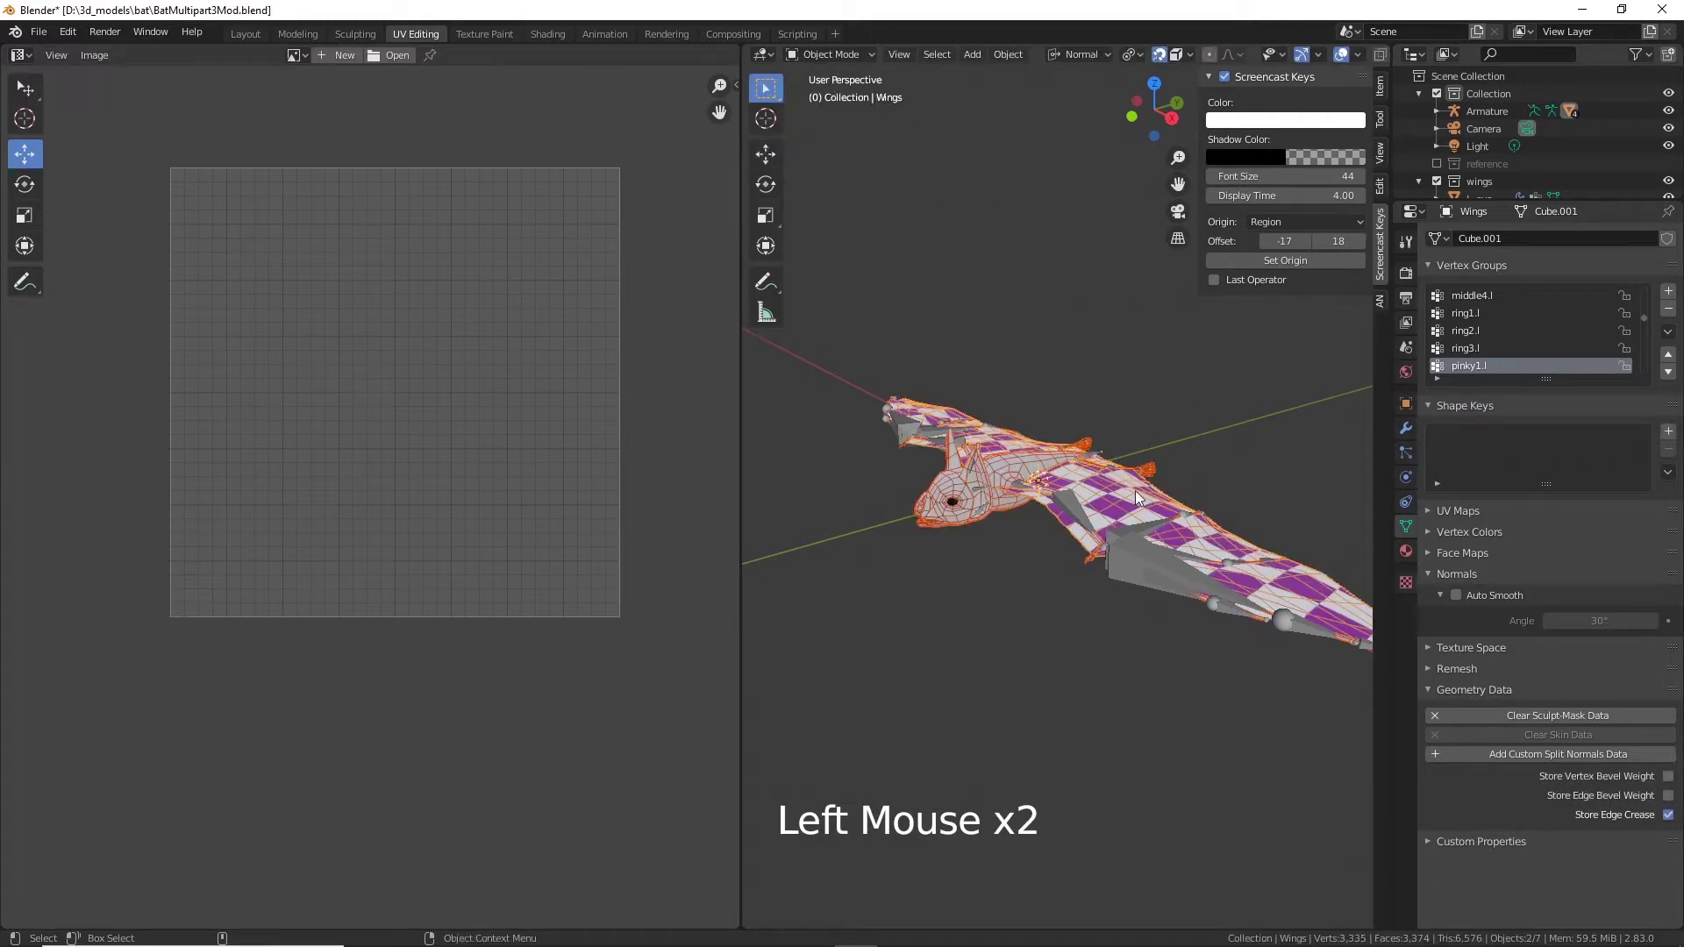
click(1104, 496)
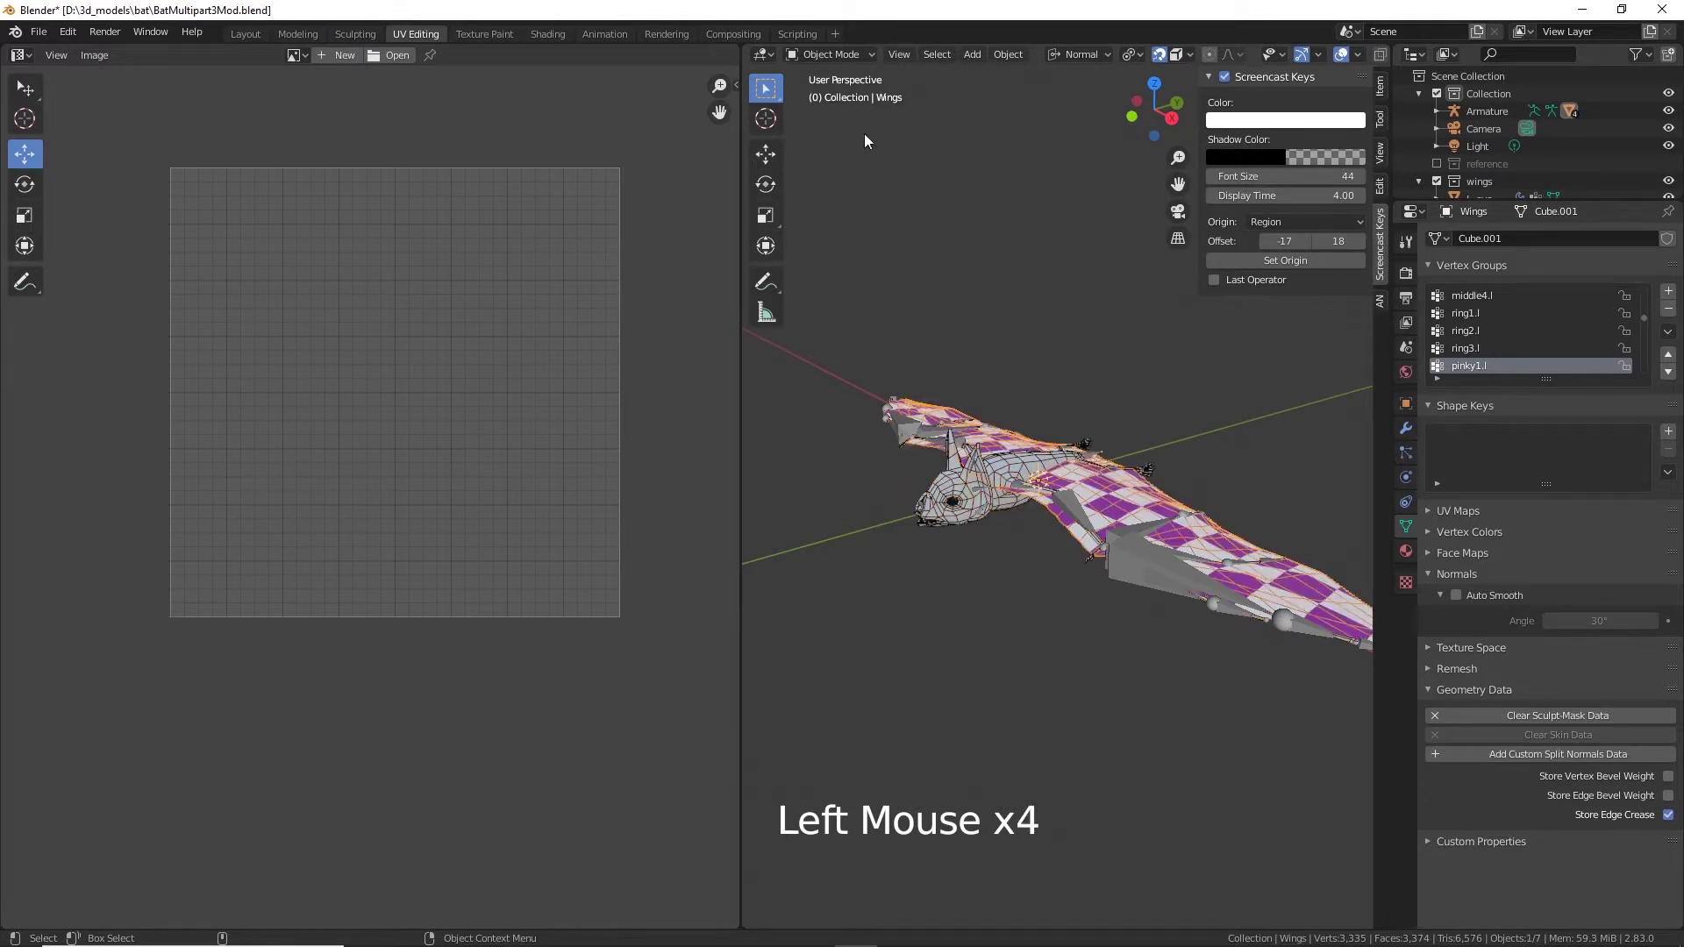
Step: Open the wings object alone in Edit Mode with vertex selection and box-select its vertices to inspect their UV islands
click(841, 37)
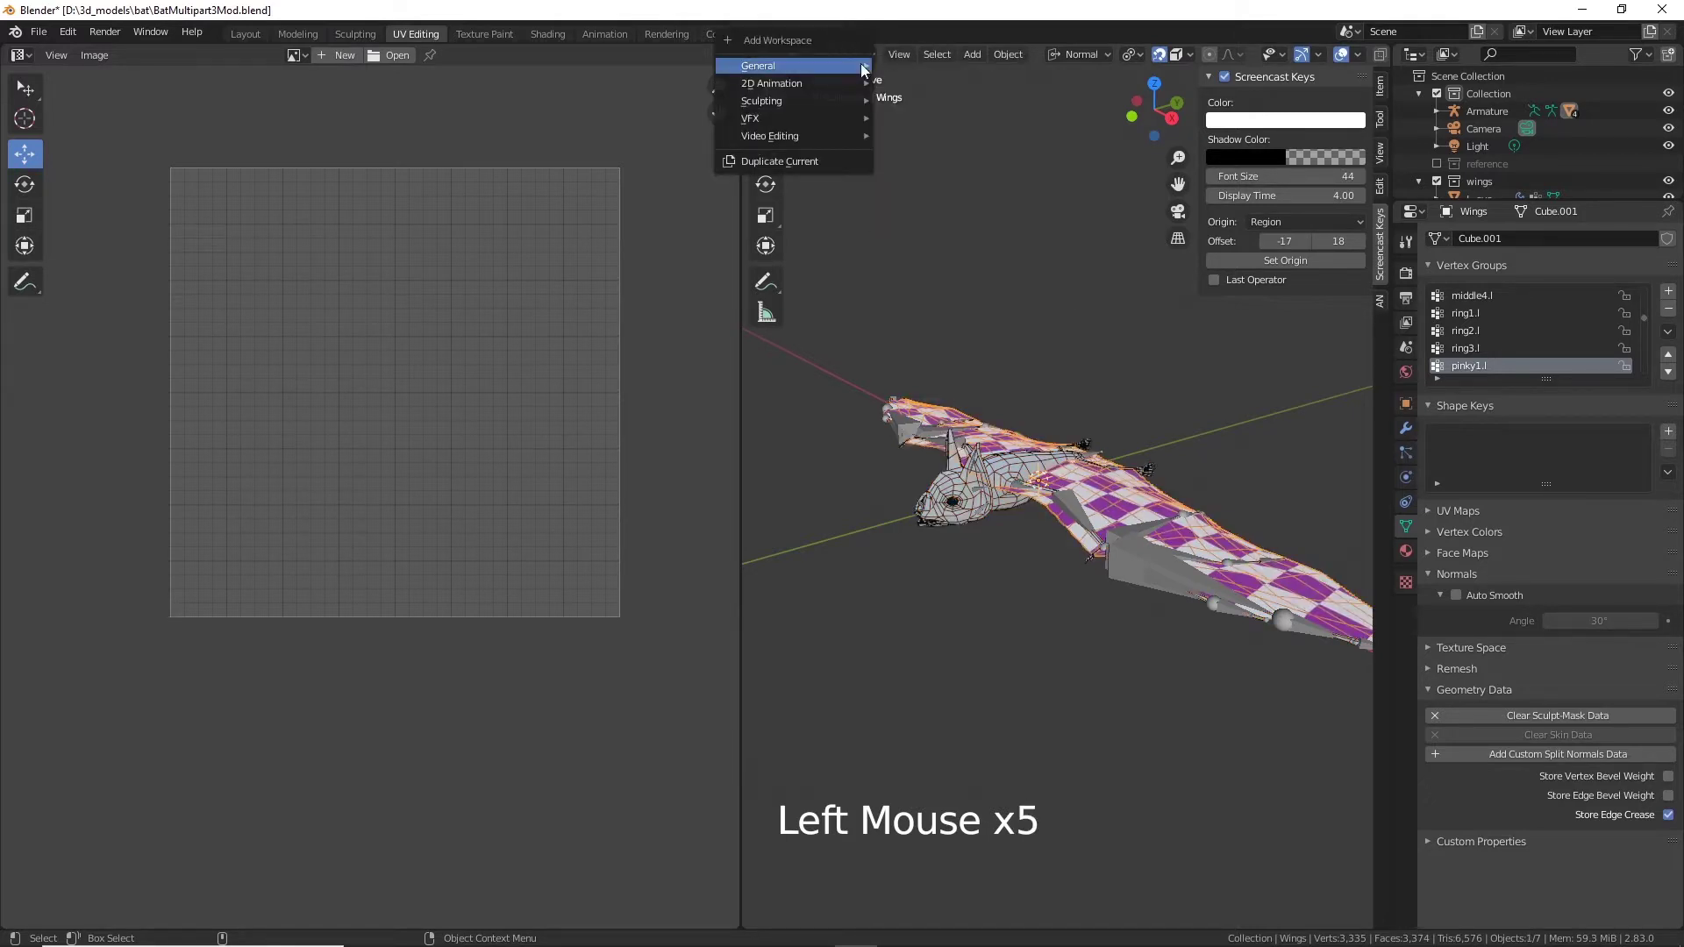
click(939, 167)
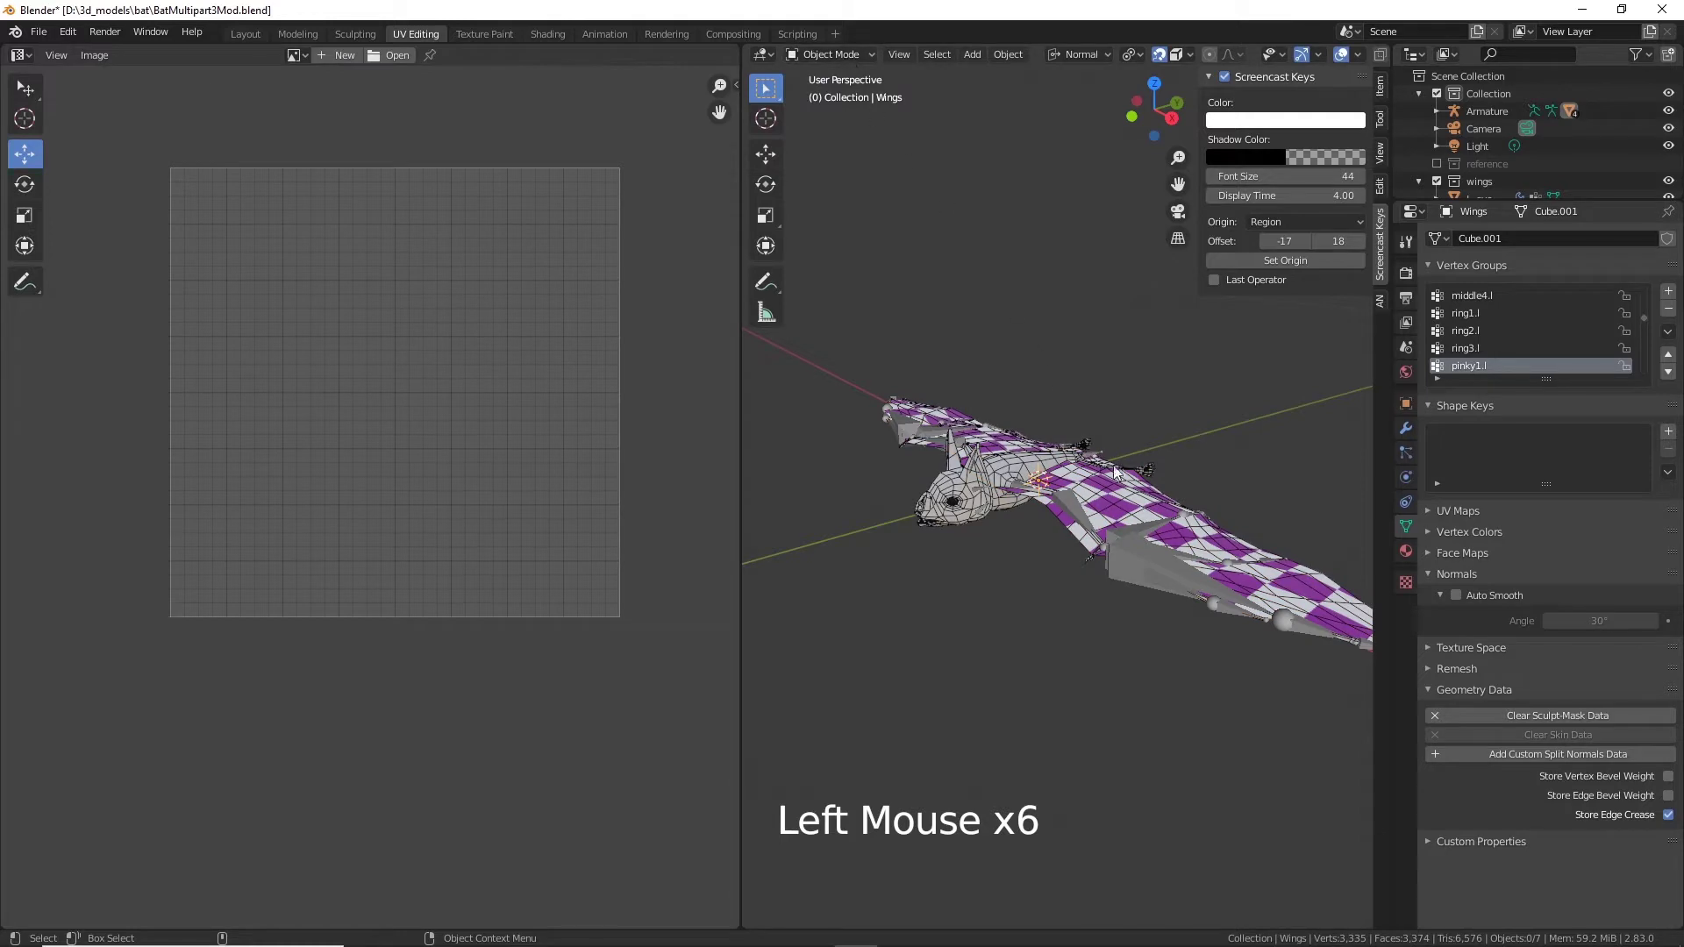
click(1154, 524)
click(1124, 491)
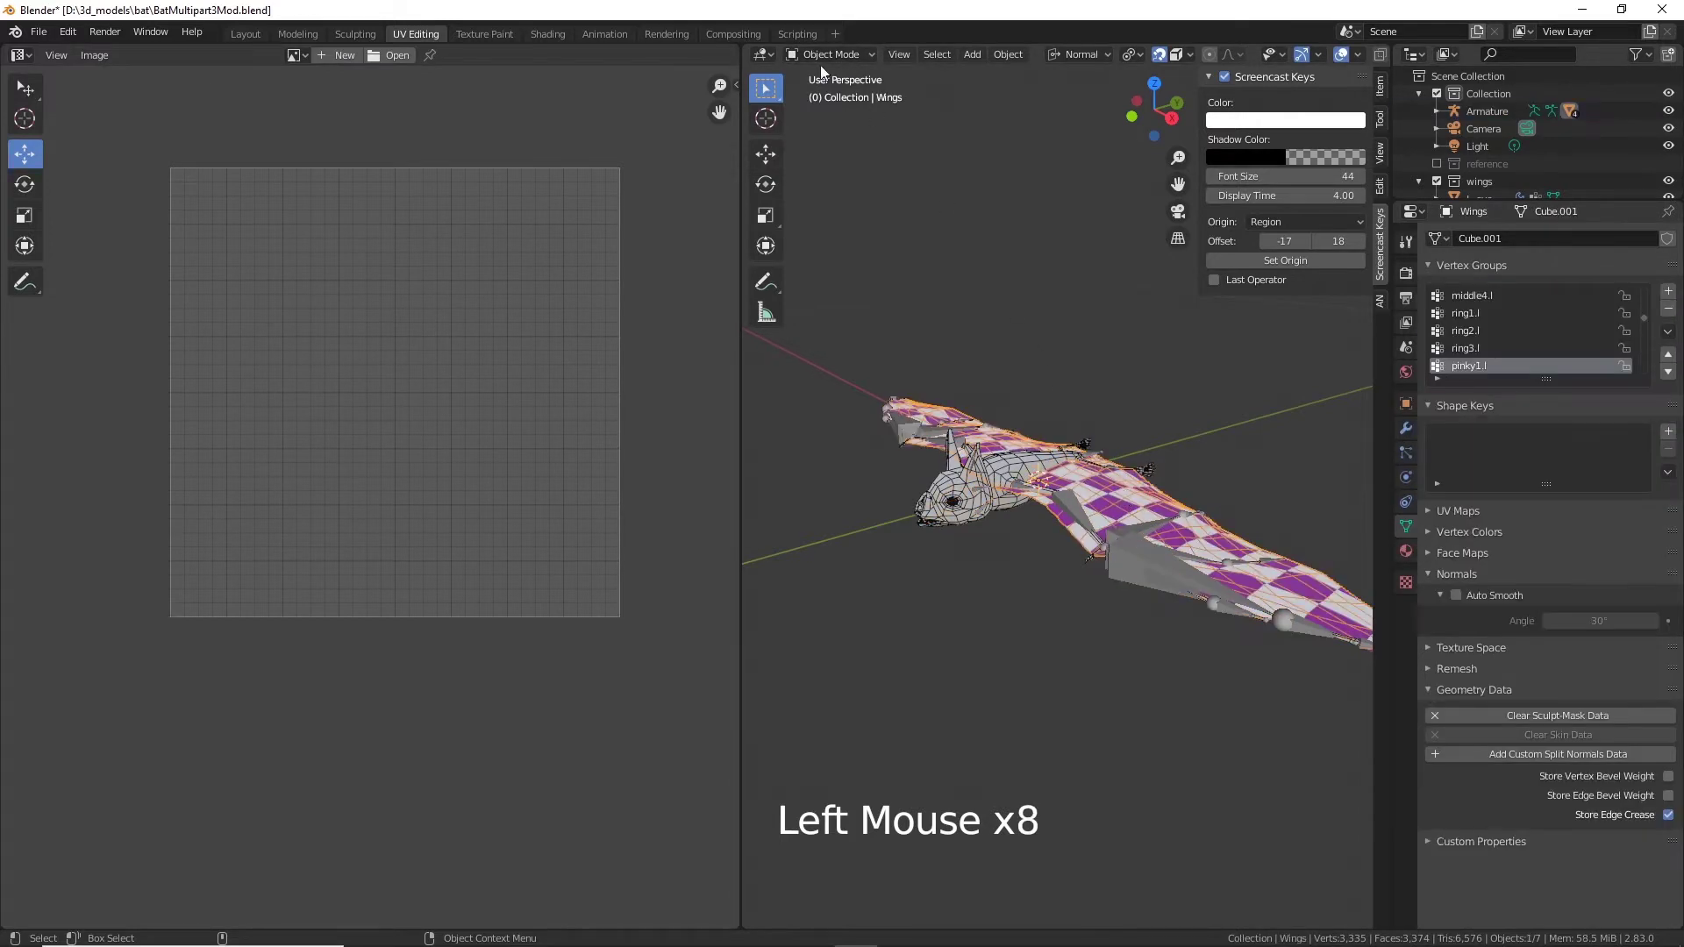
drag(833, 52, 834, 87)
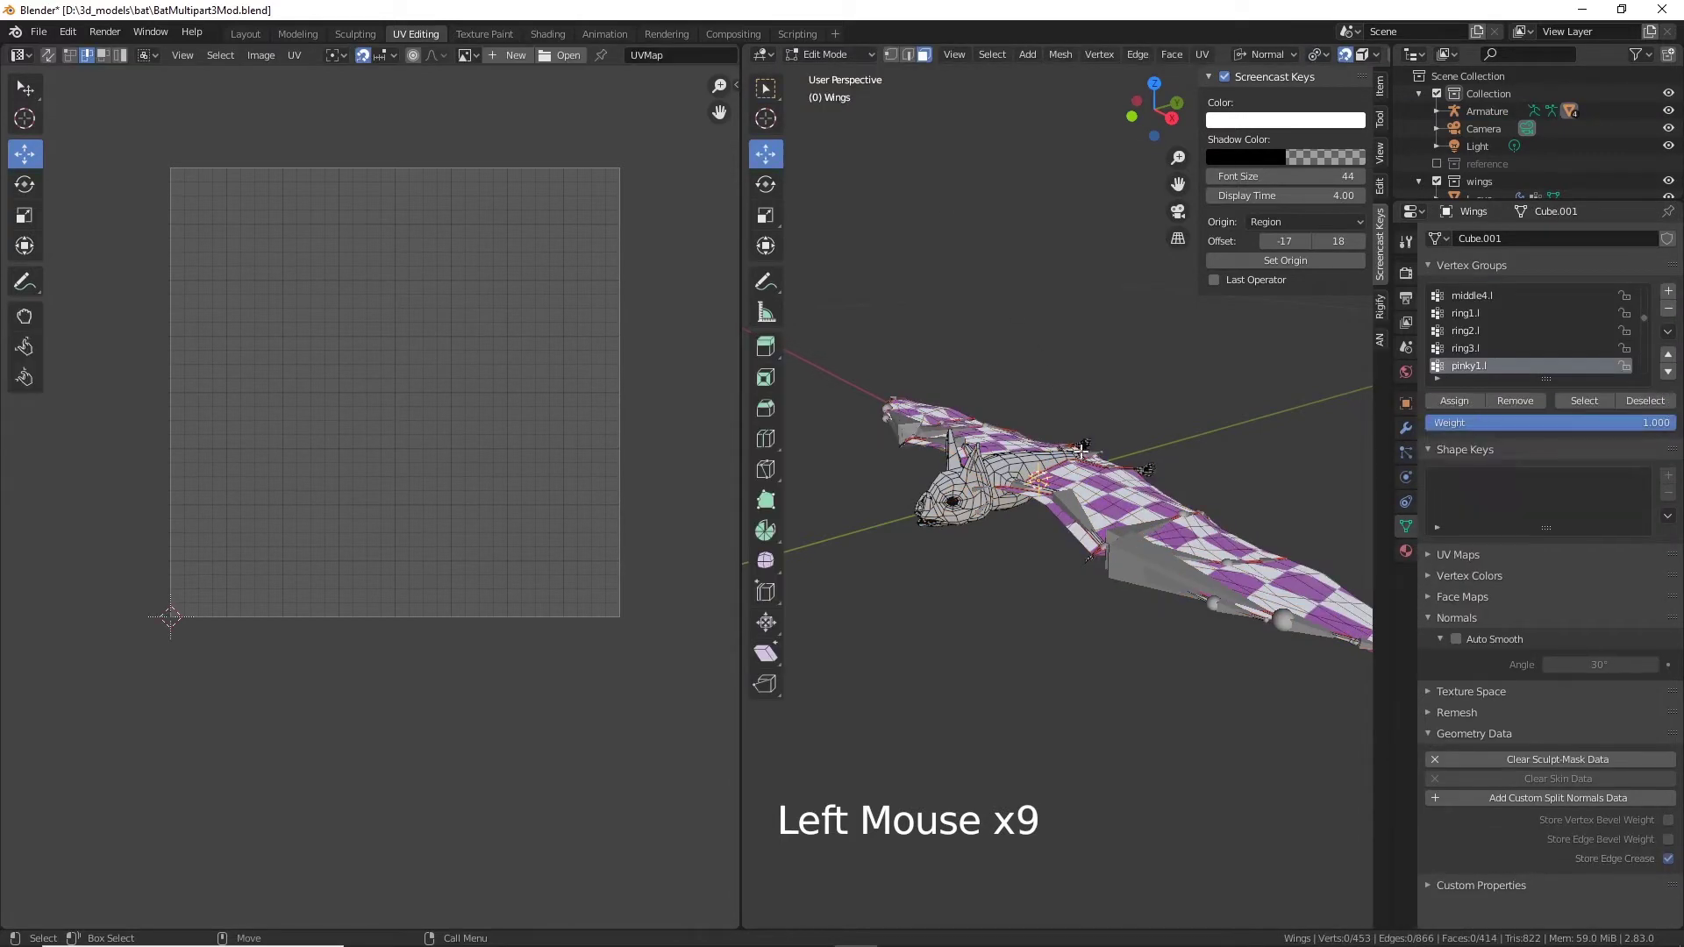
click(892, 54)
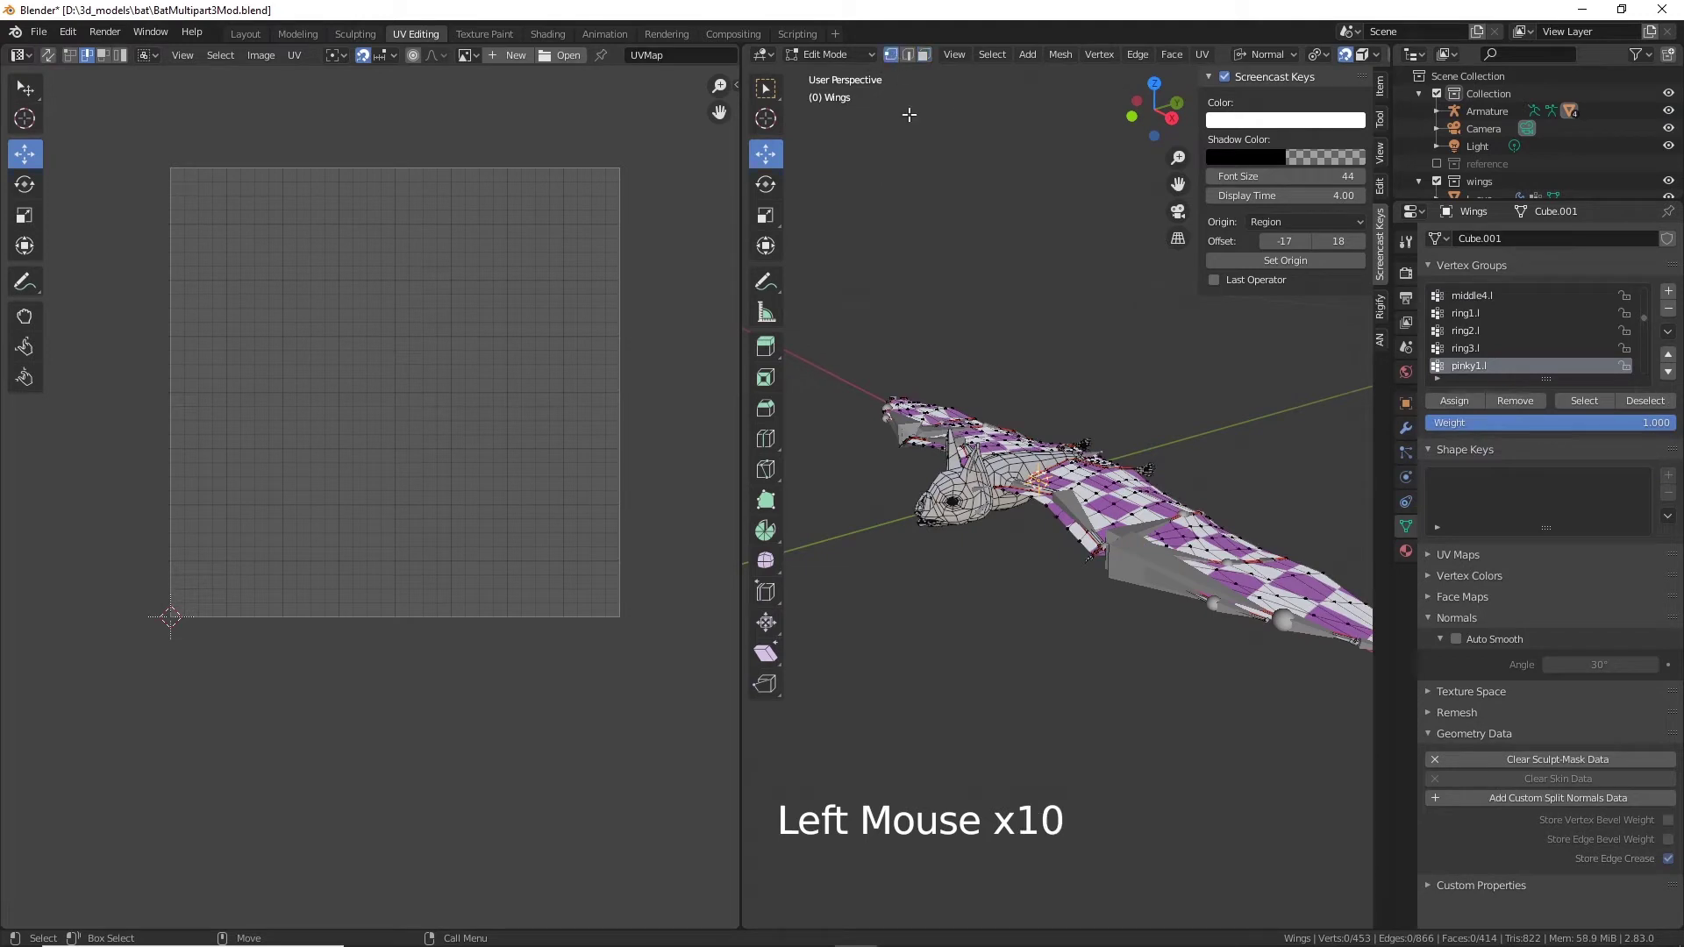
drag(826, 281, 1386, 832)
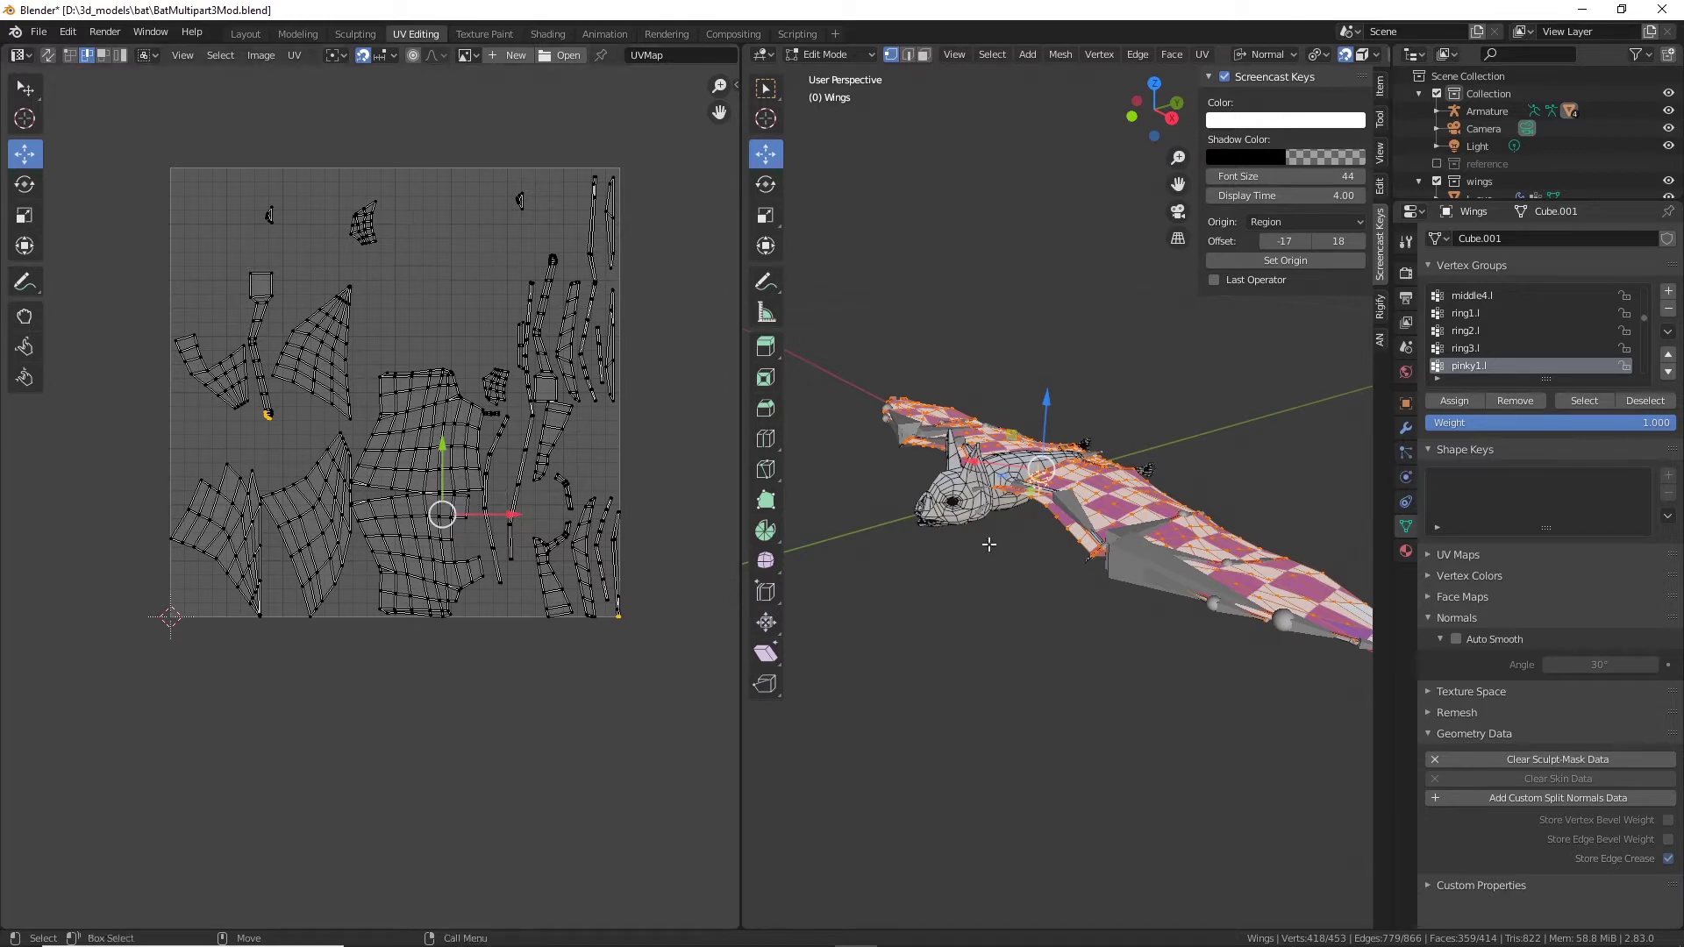
scroll(1052, 550, up, 4)
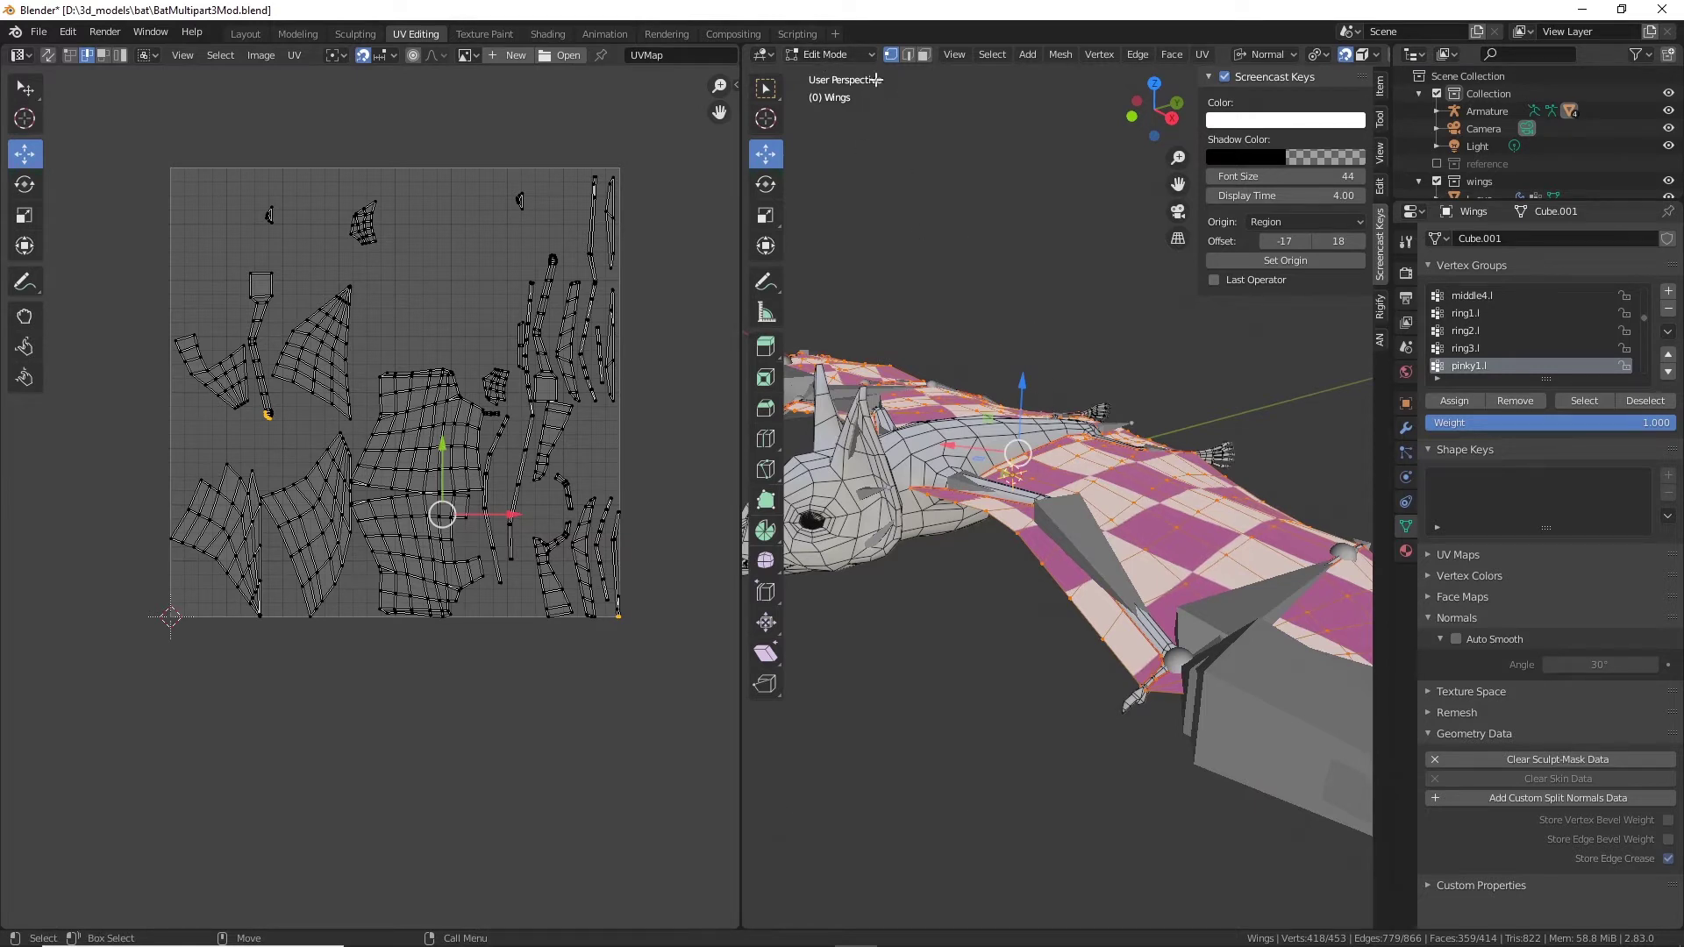
Step: Return to Object Mode and select the body together with the wings
click(829, 55)
click(825, 67)
scroll(1024, 467, down, 4)
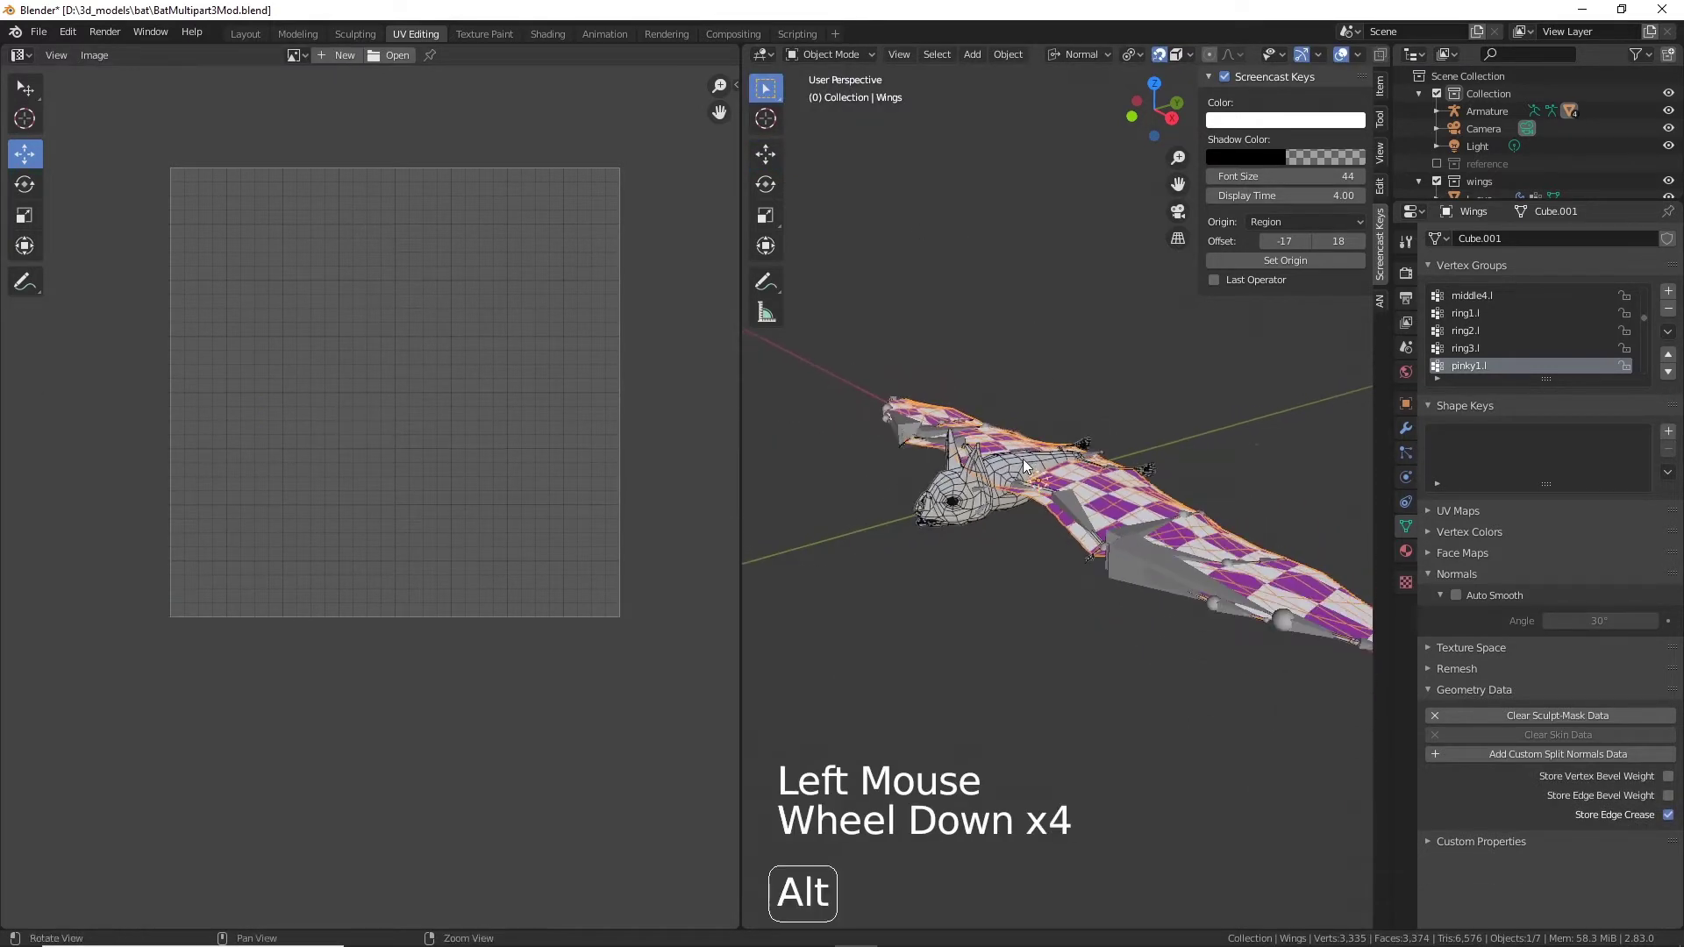
alt+drag(1024, 466, 1006, 522)
click(997, 489)
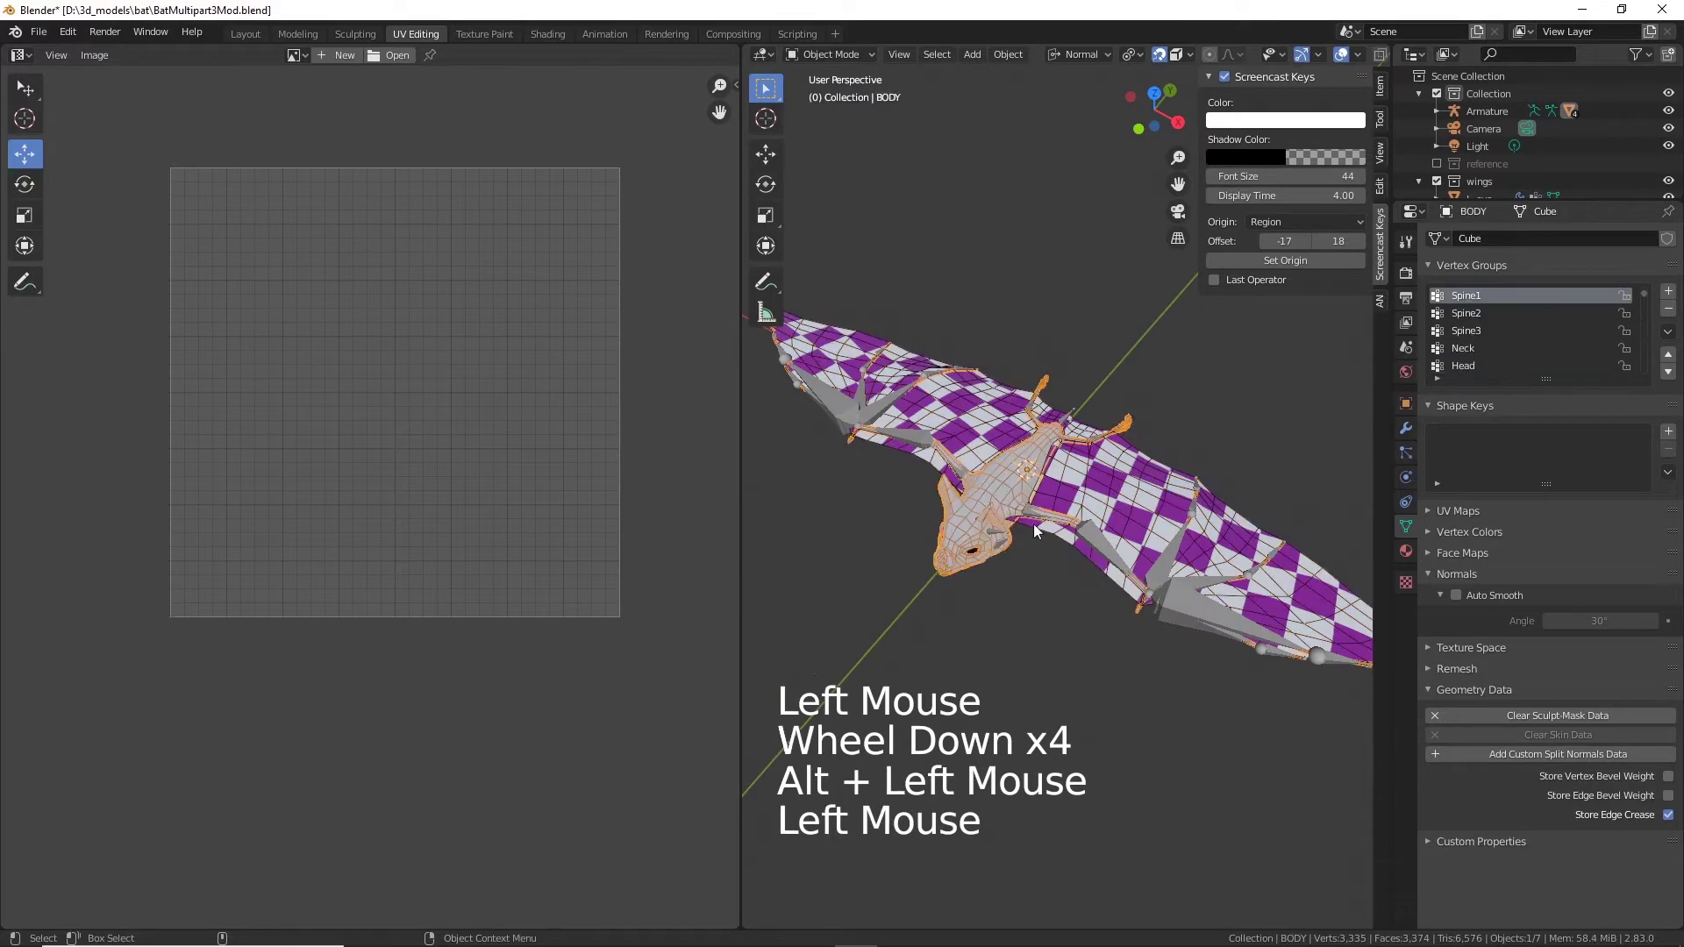
shift+click(1096, 507)
Step: Add both eyeballs to the selection of body and wings
scroll(986, 527, up, 4)
scroll(986, 526, up, 1)
alt+drag(986, 527, 1055, 424)
alt+middle_click(984, 451)
scroll(1035, 475, up, 3)
shift+click(930, 443)
shift+click(1052, 481)
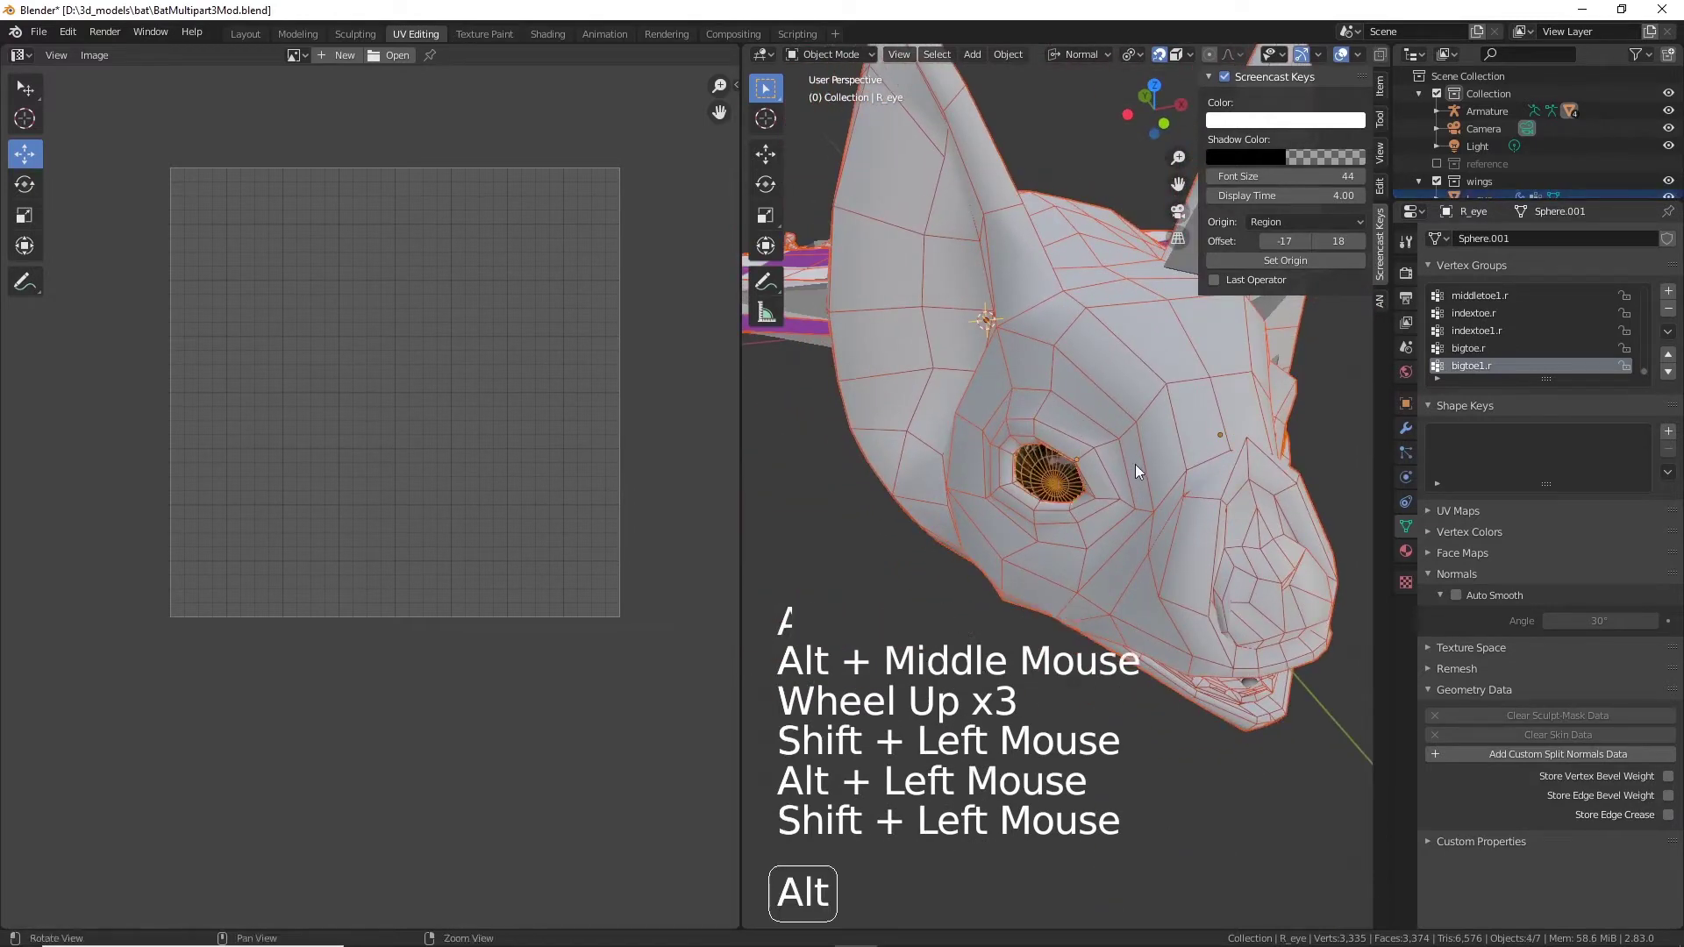
Step: Enter Edit Mode on the body, wings and both eyes together and select all of their linked geometry
alt+drag(1135, 465, 1011, 451)
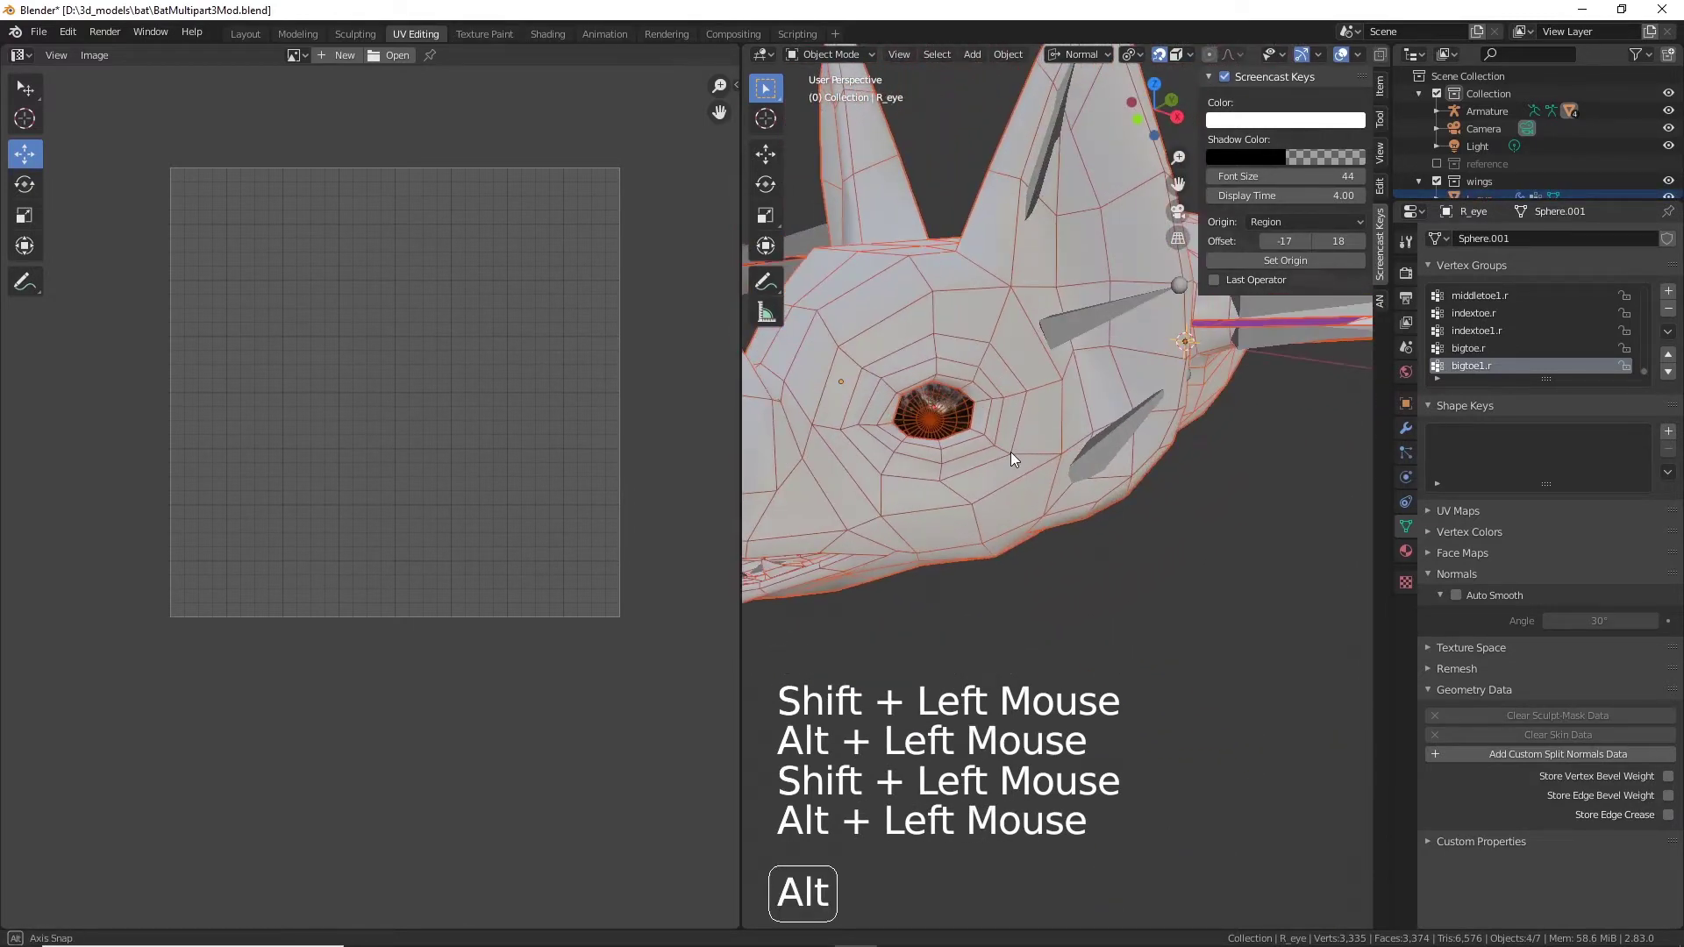
scroll(1011, 451, down, 4)
alt+drag(1082, 408, 941, 237)
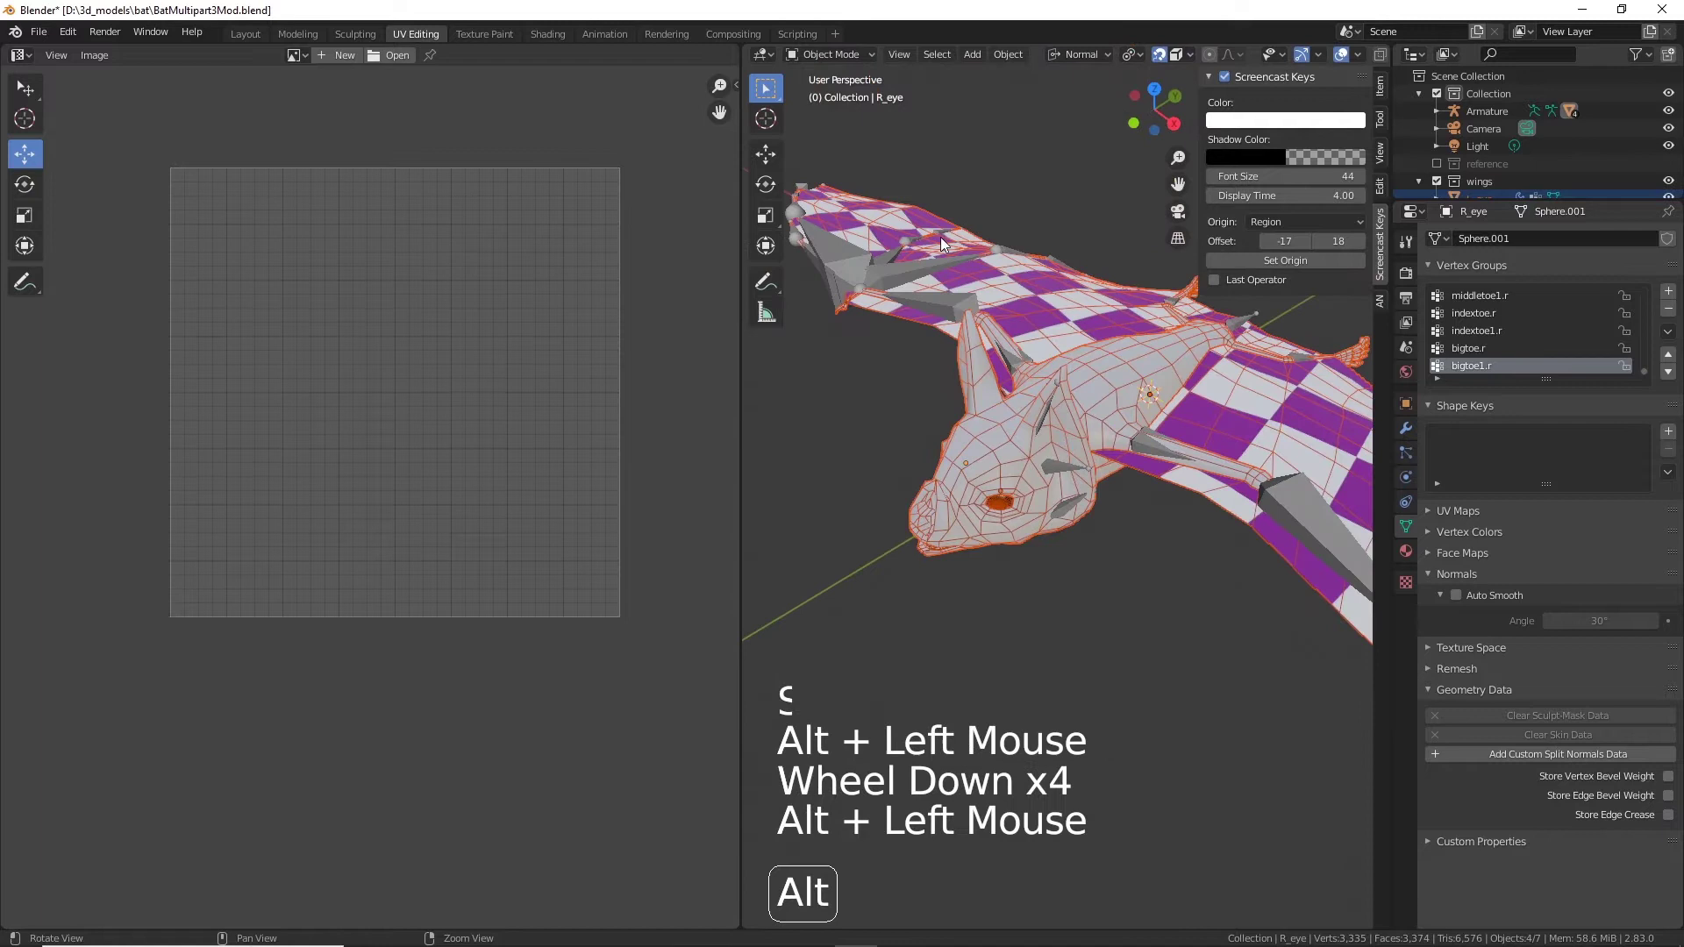
click(840, 56)
click(840, 93)
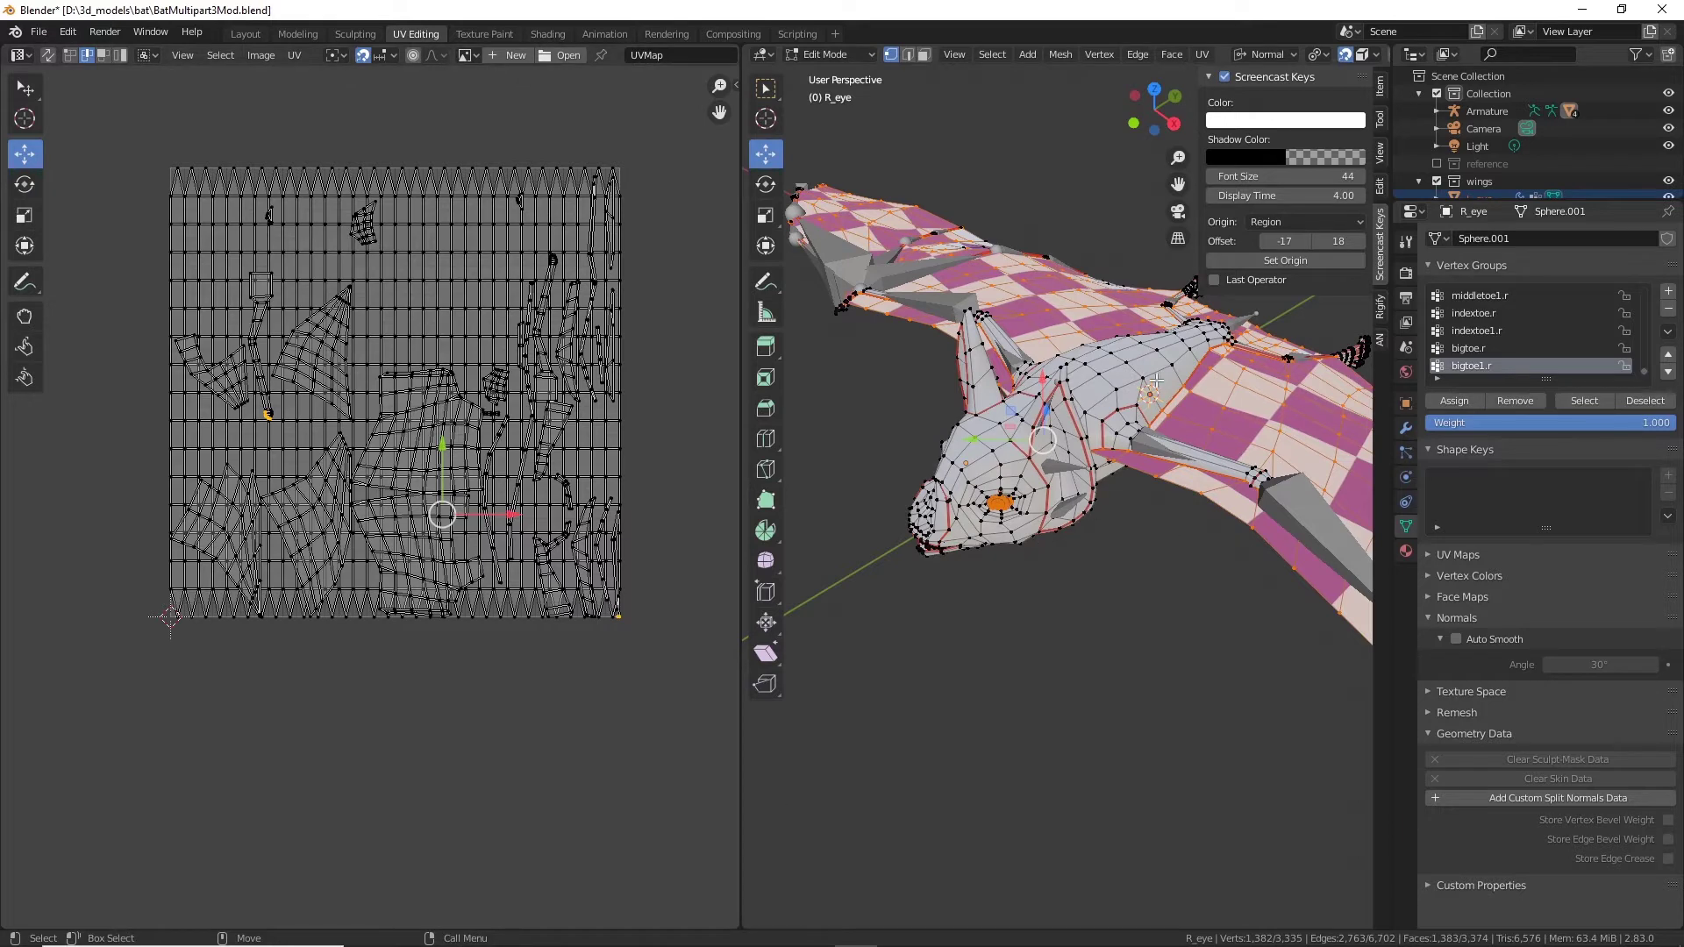
alt+drag(1156, 380, 1061, 471)
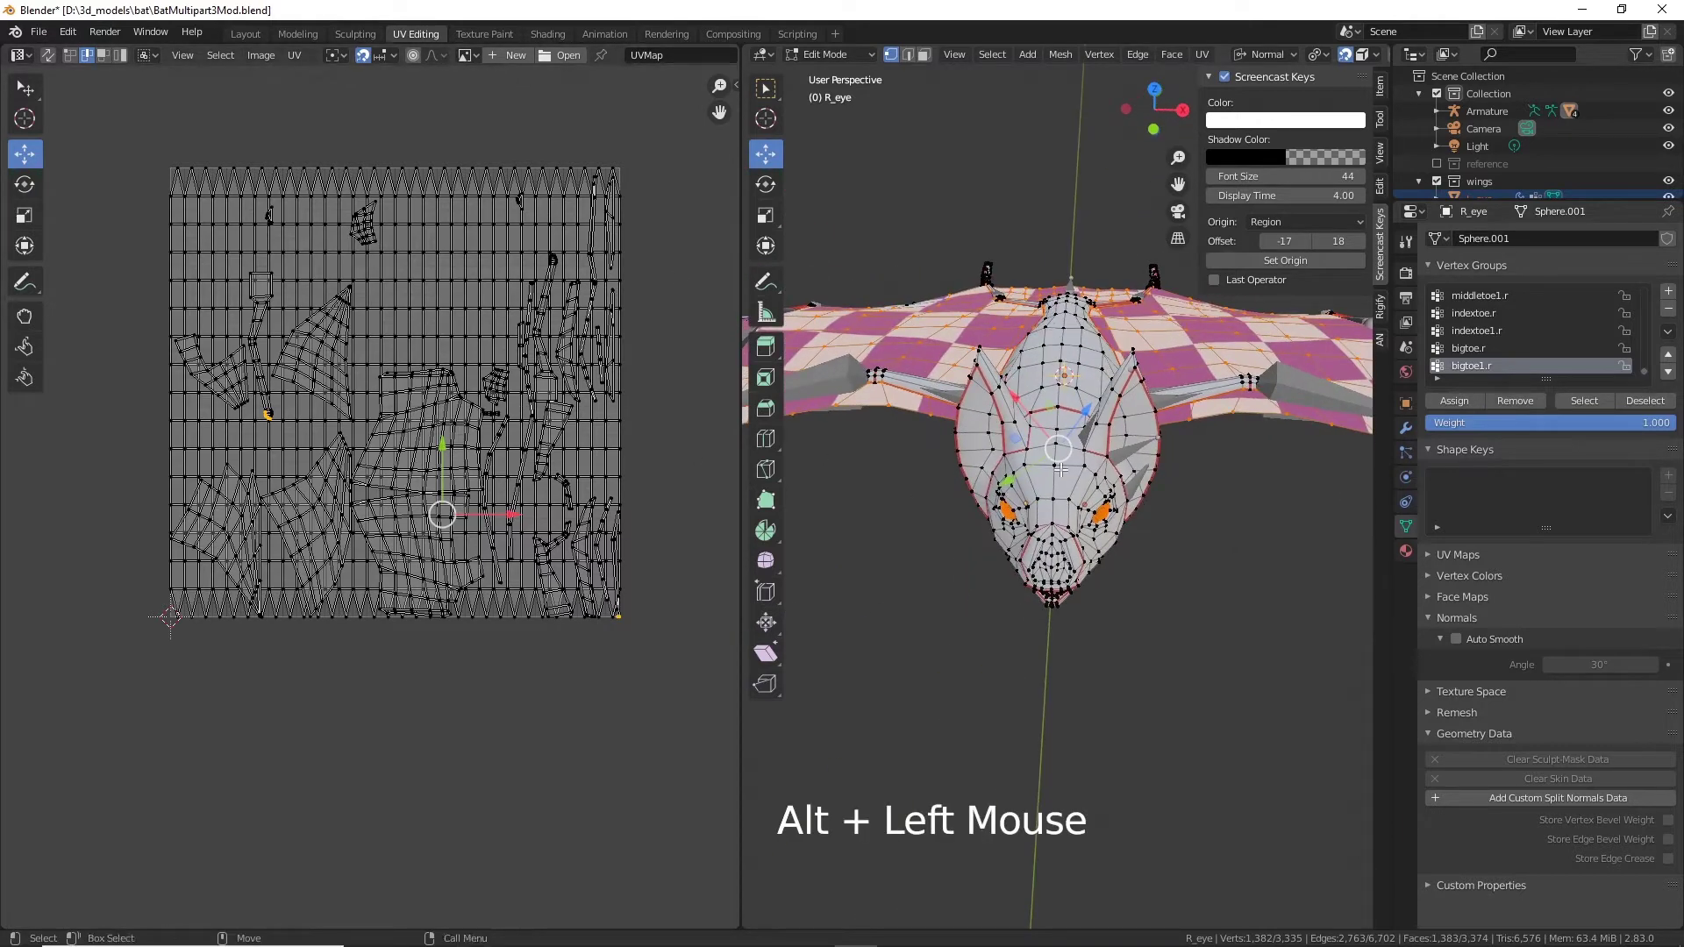
scroll(1207, 485, down, 6)
alt+drag(1207, 484, 1392, 727)
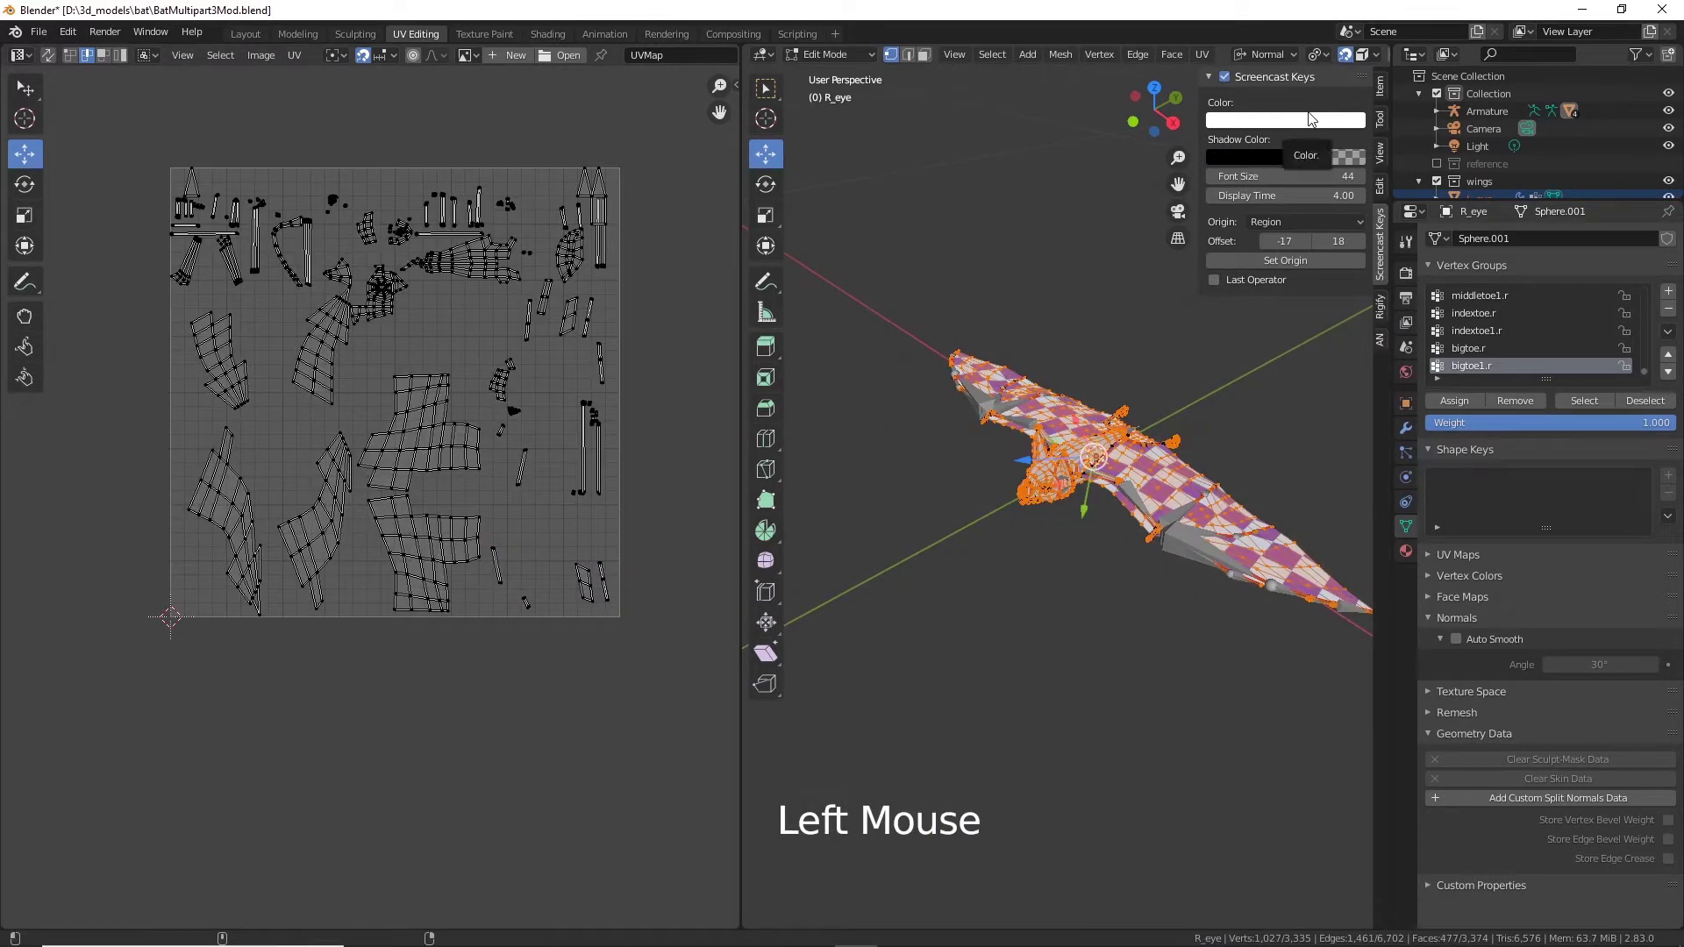
key(bracketright)
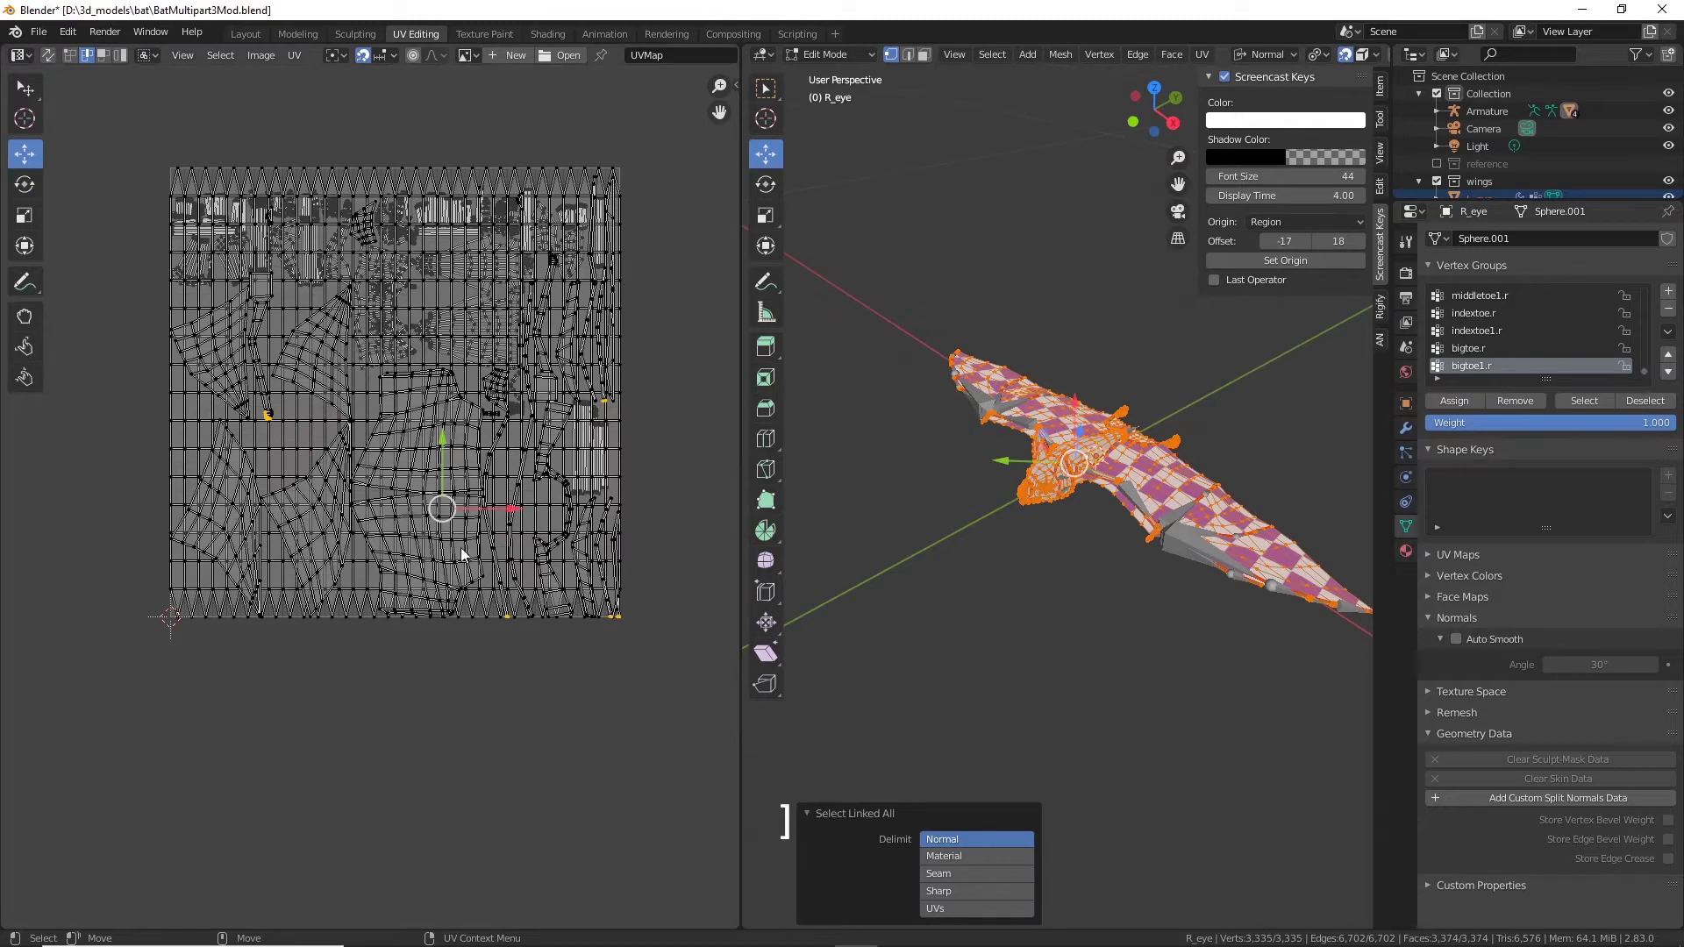
scroll(458, 496, up, 3)
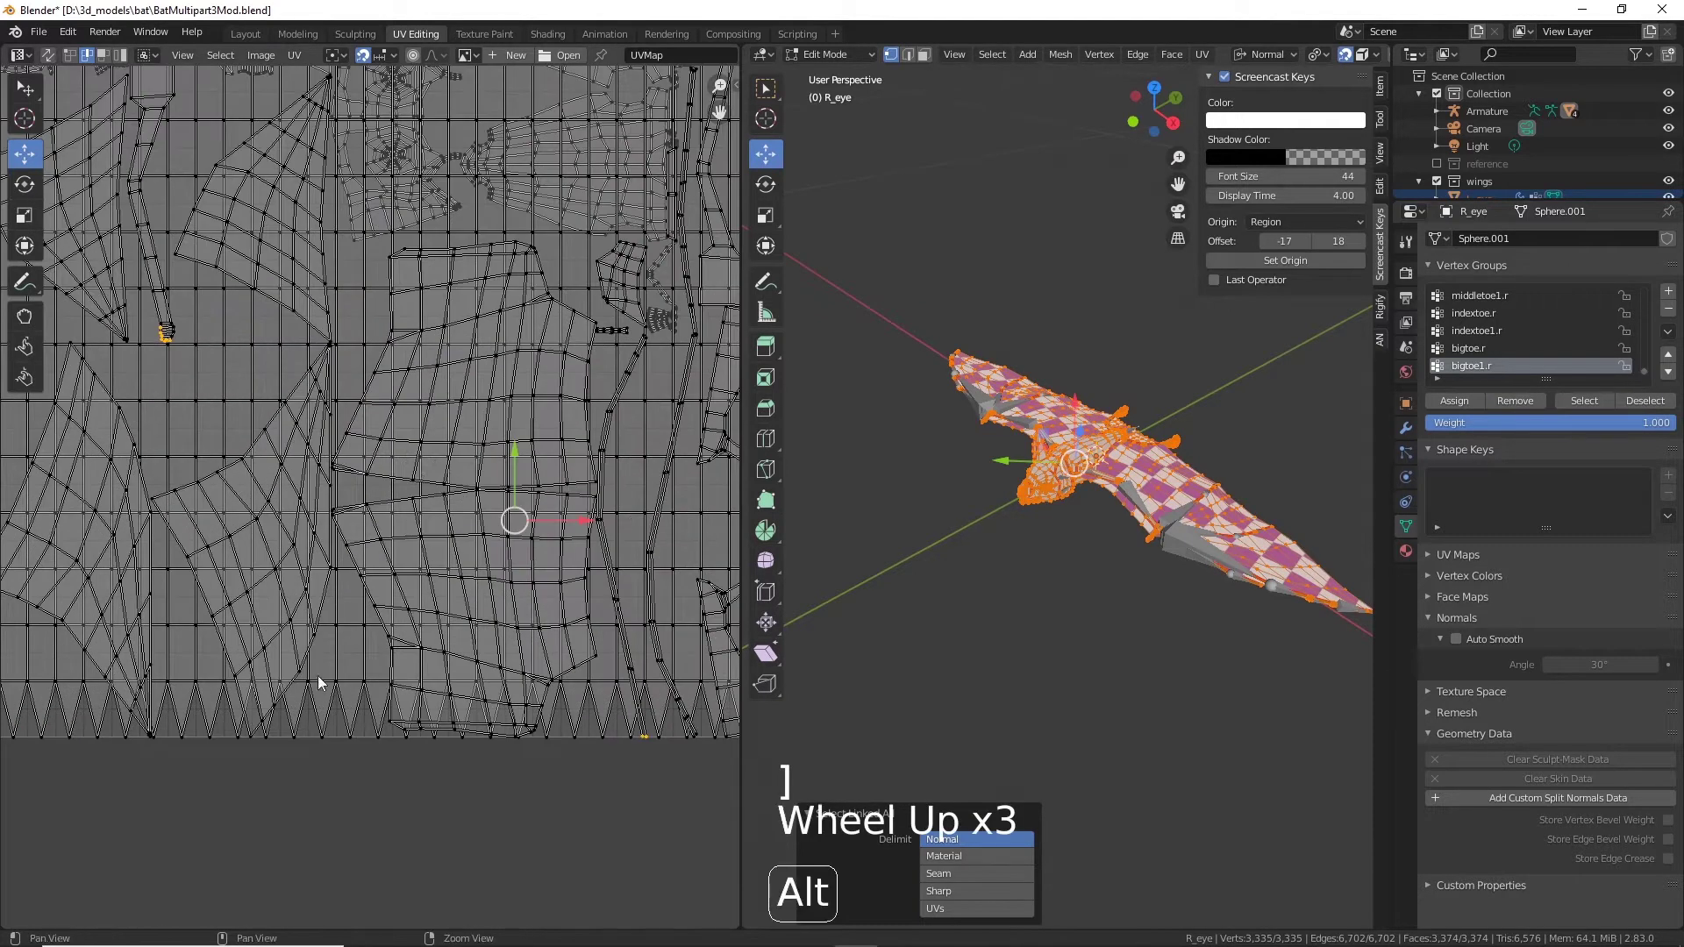
alt+middle_drag(351, 602, 389, 320)
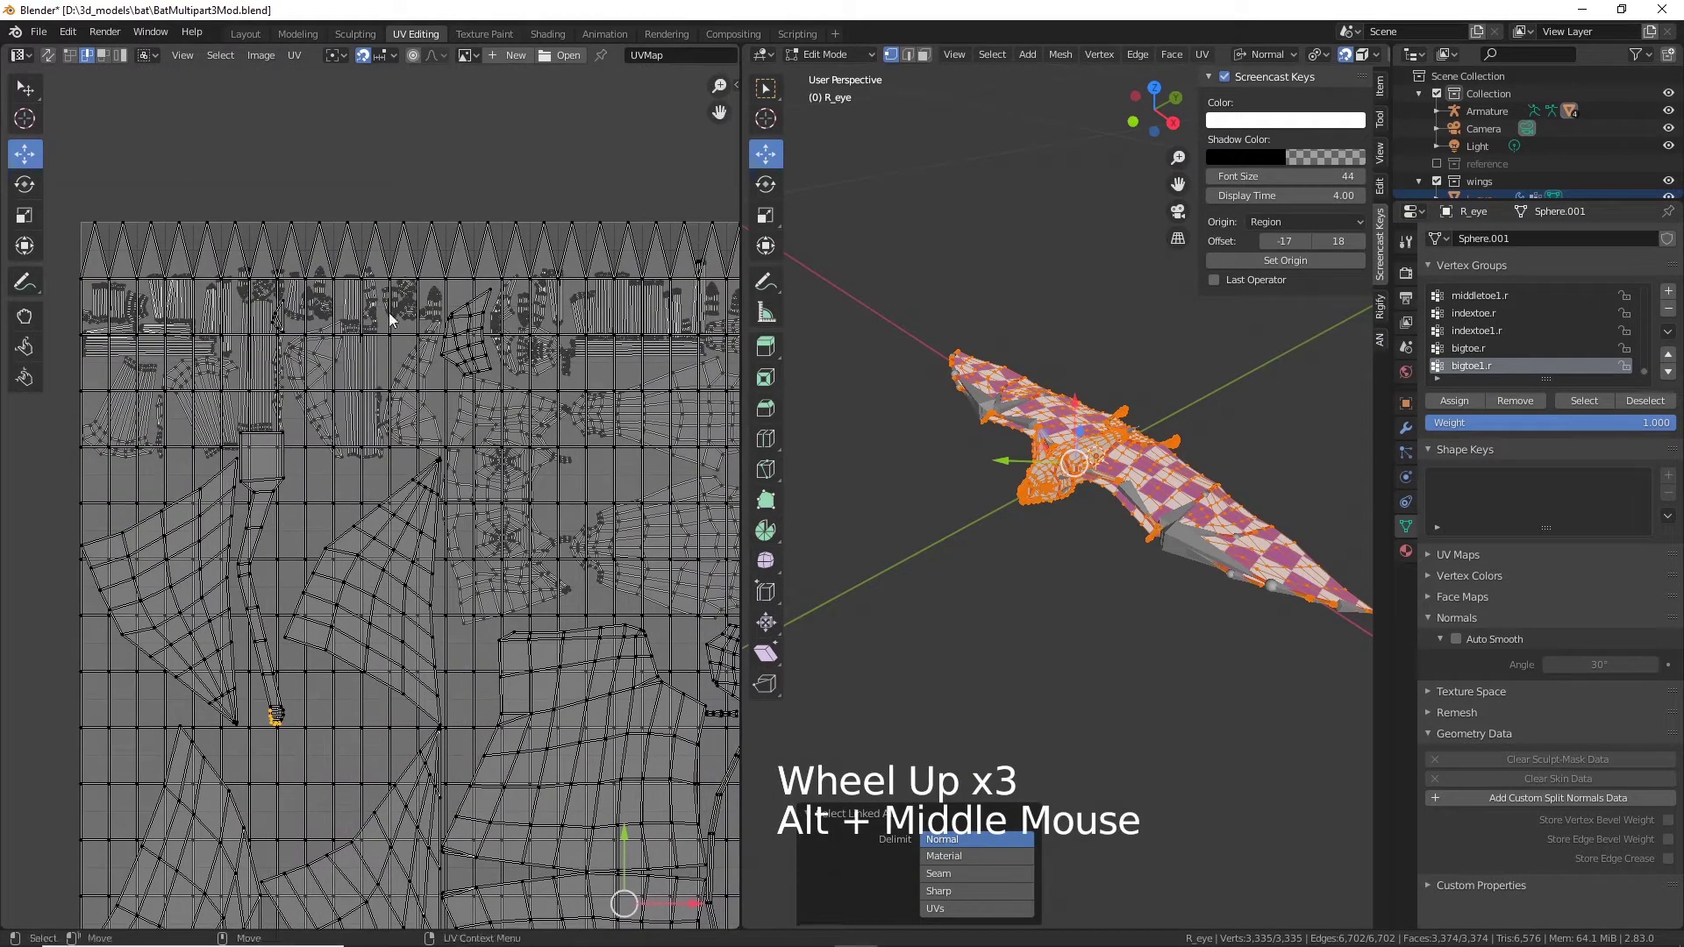
drag(72, 202, 232, 226)
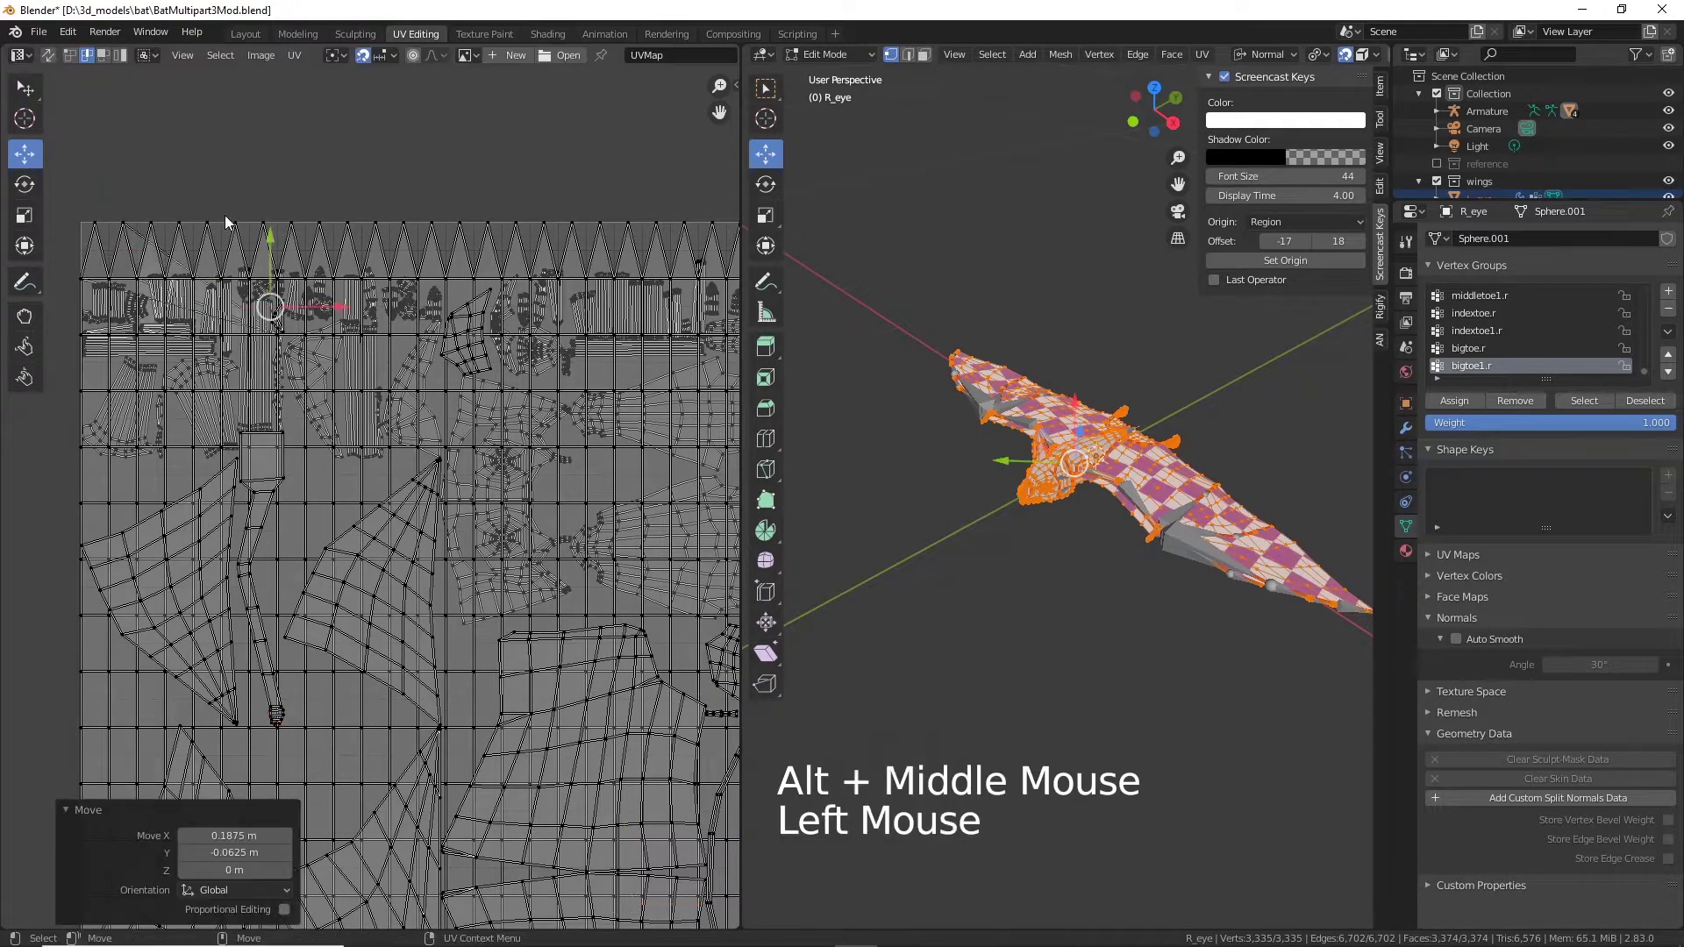
key(ctrl+z)
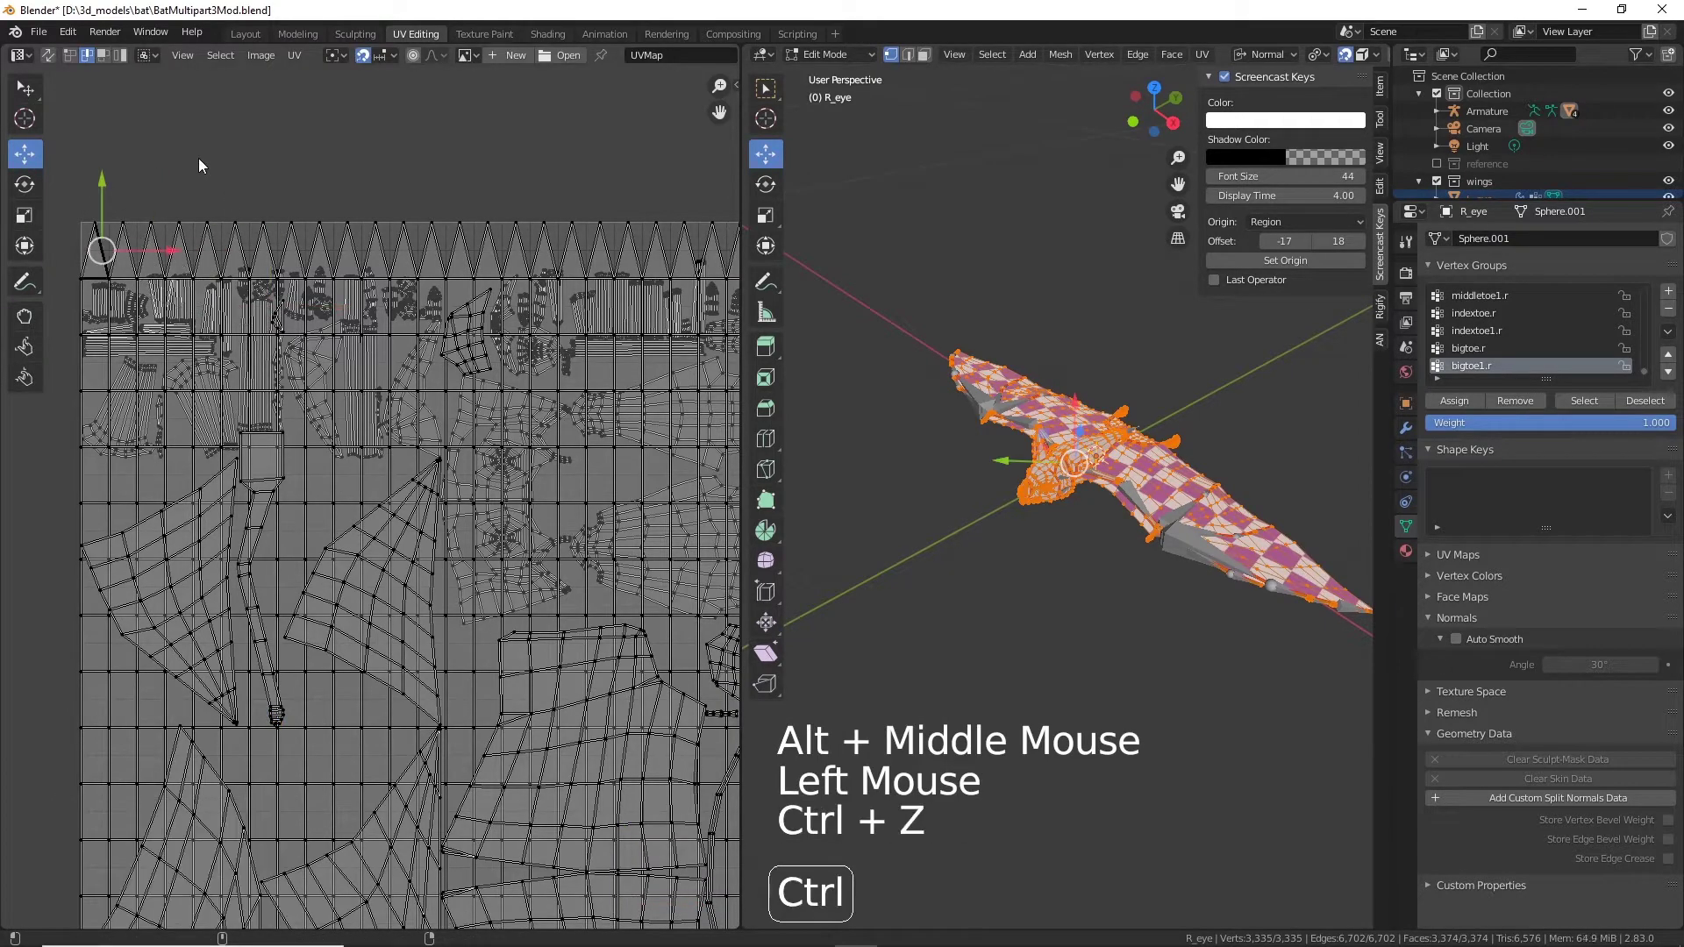
Step: Switch UV selection to island mode and select the eye island that fills the whole UV square
click(120, 55)
double_click(178, 234)
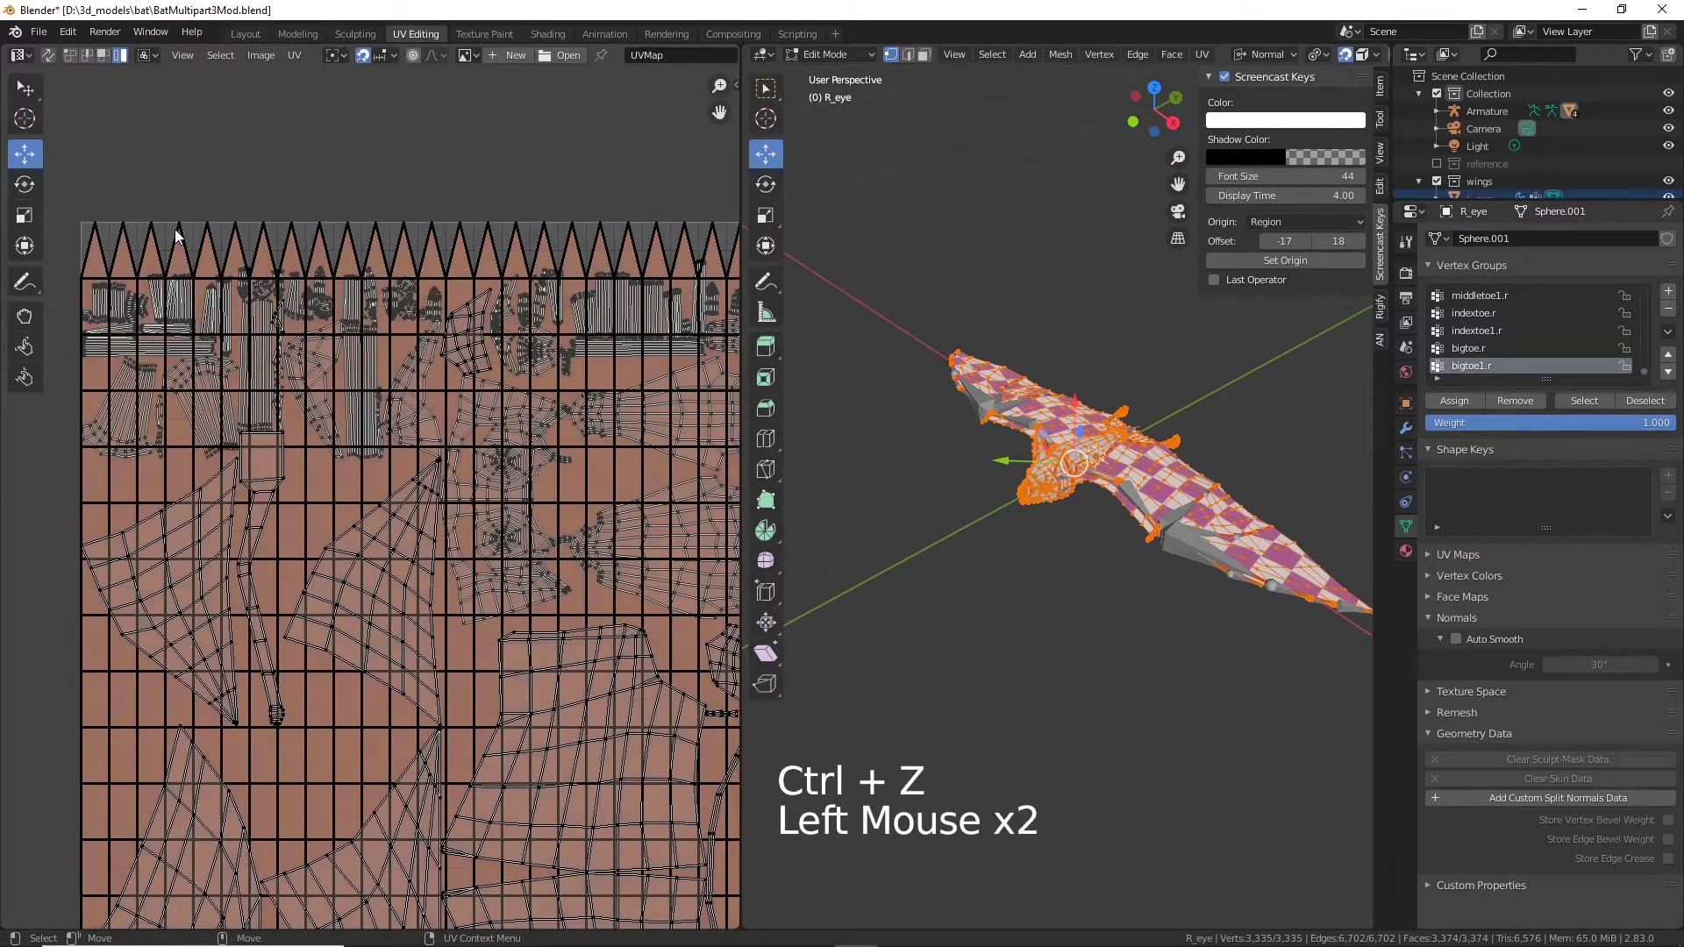
scroll(449, 413, down, 4)
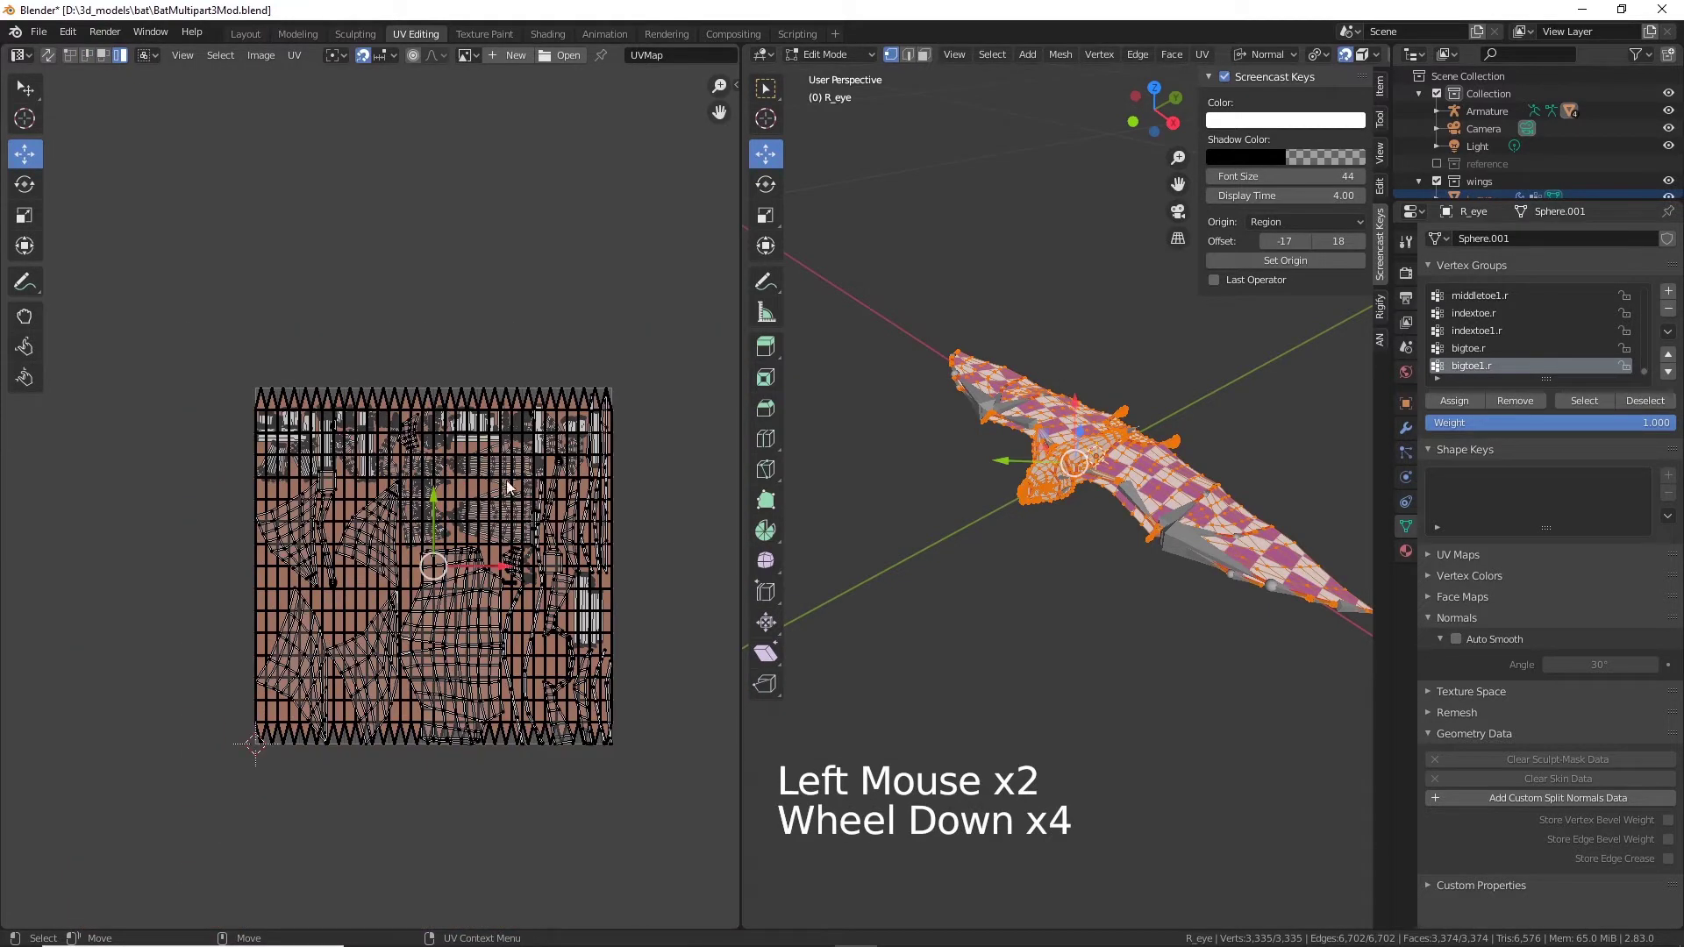
key(r)
drag(493, 513, 460, 542)
key(ctrl+z)
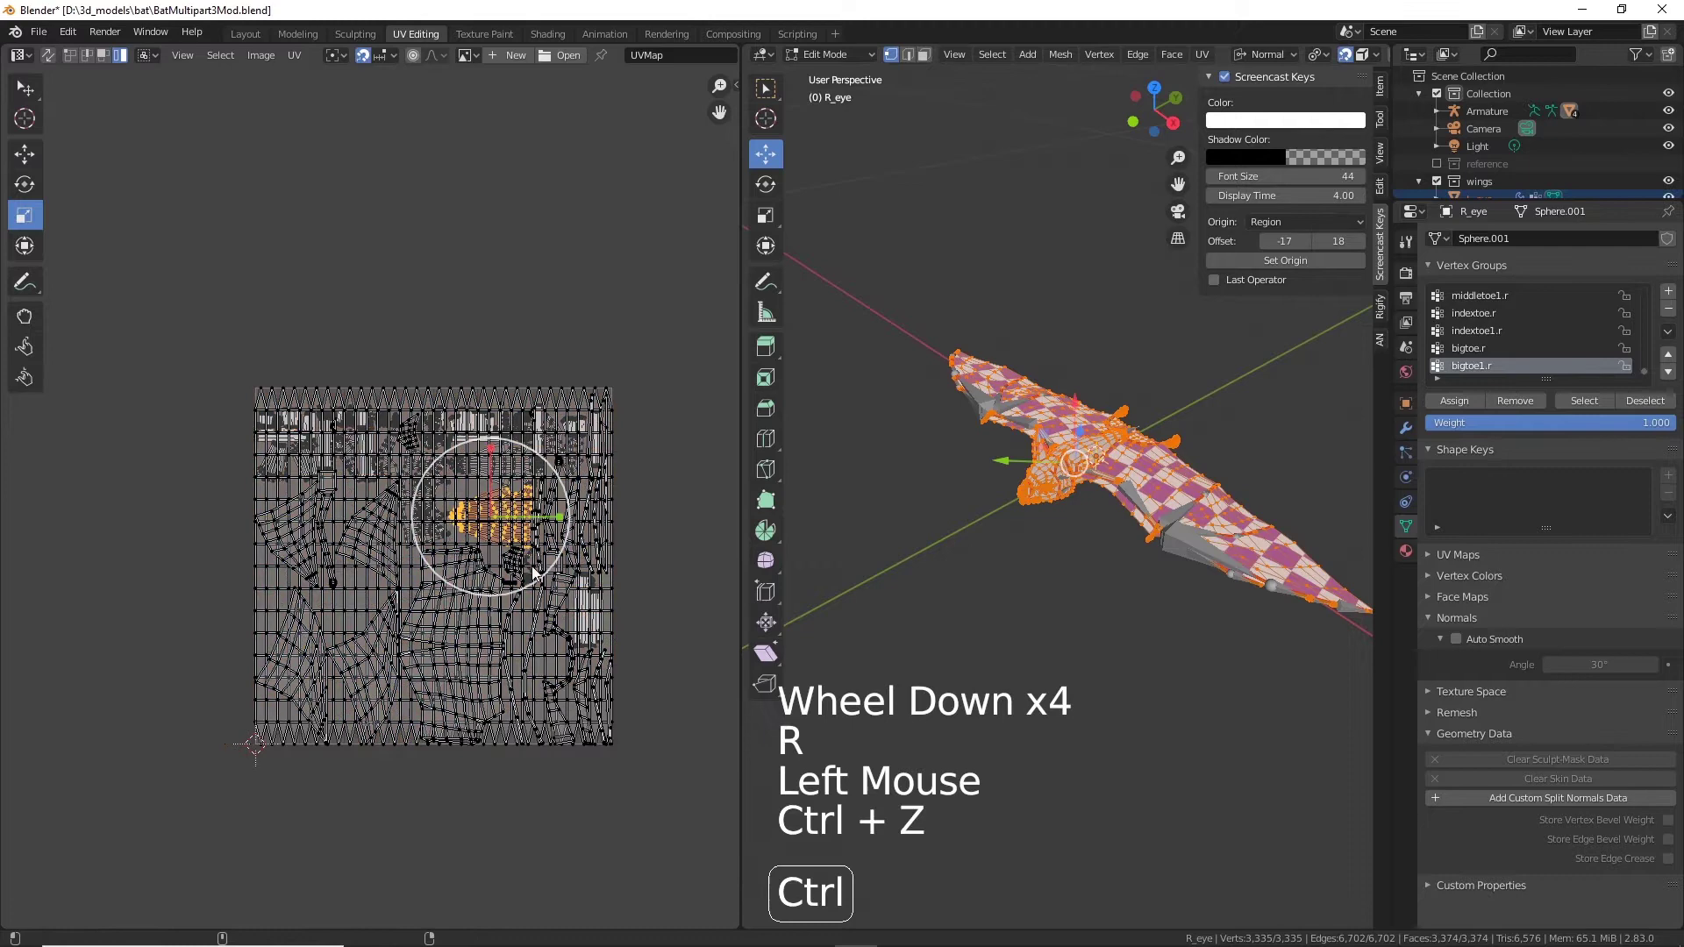
Step: Scale down the first eye's grid island and move it above the UV square by -0.1875 in X and 0.8125 in Y
click(330, 388)
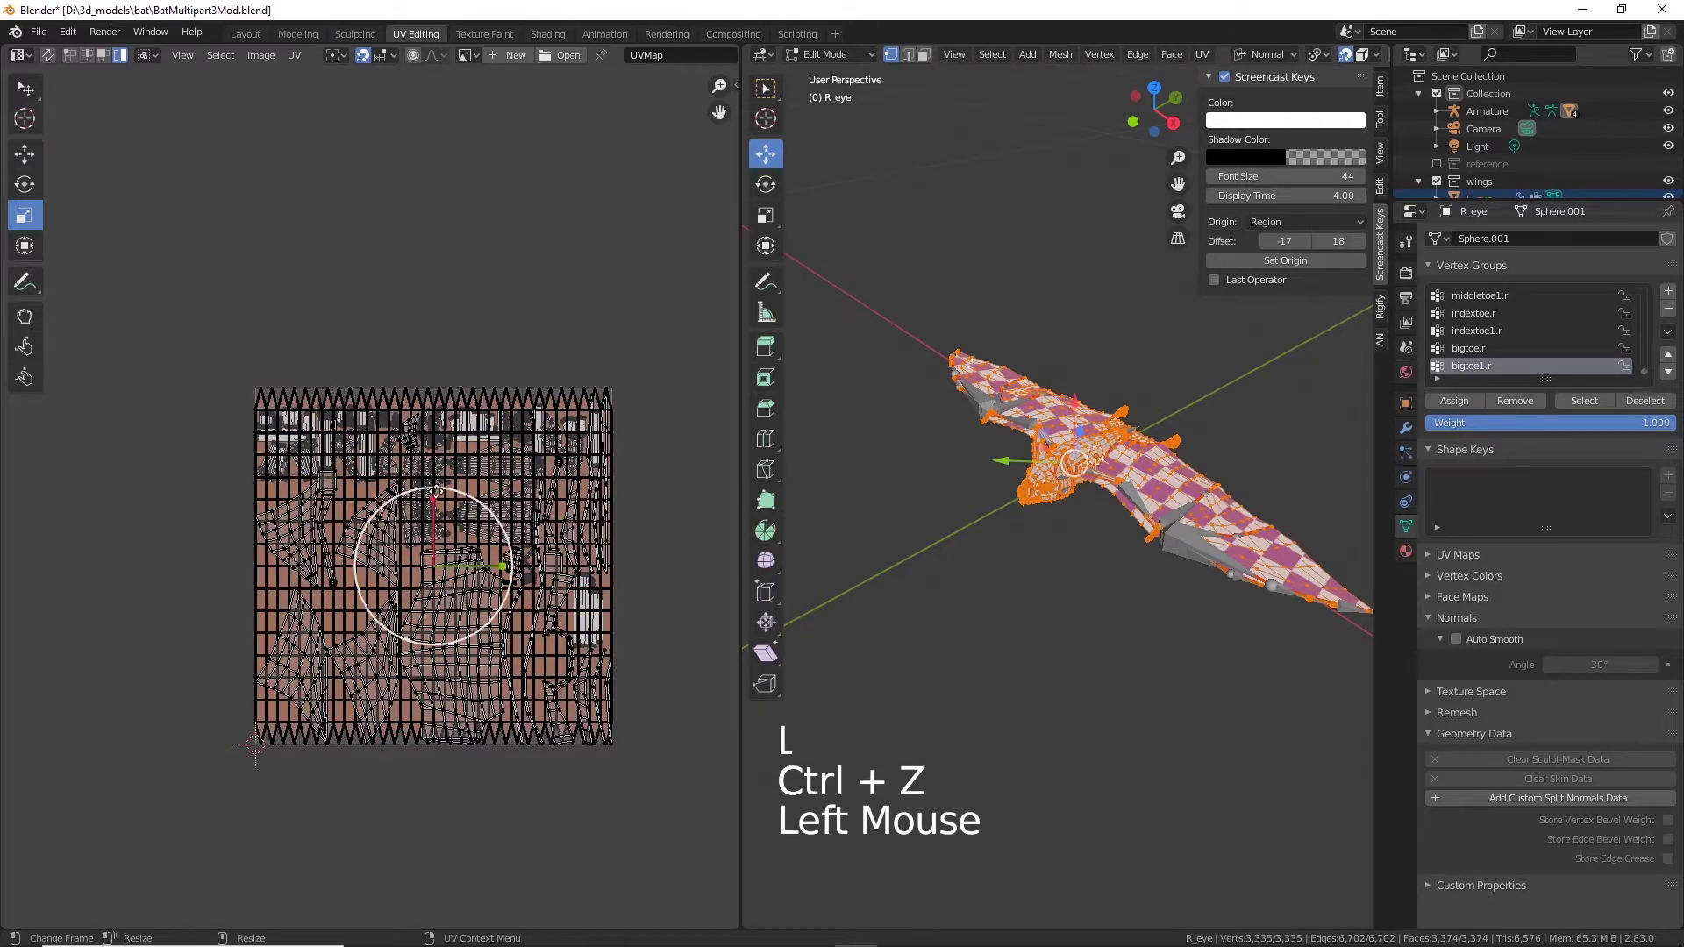
drag(454, 497, 346, 183)
key(w)
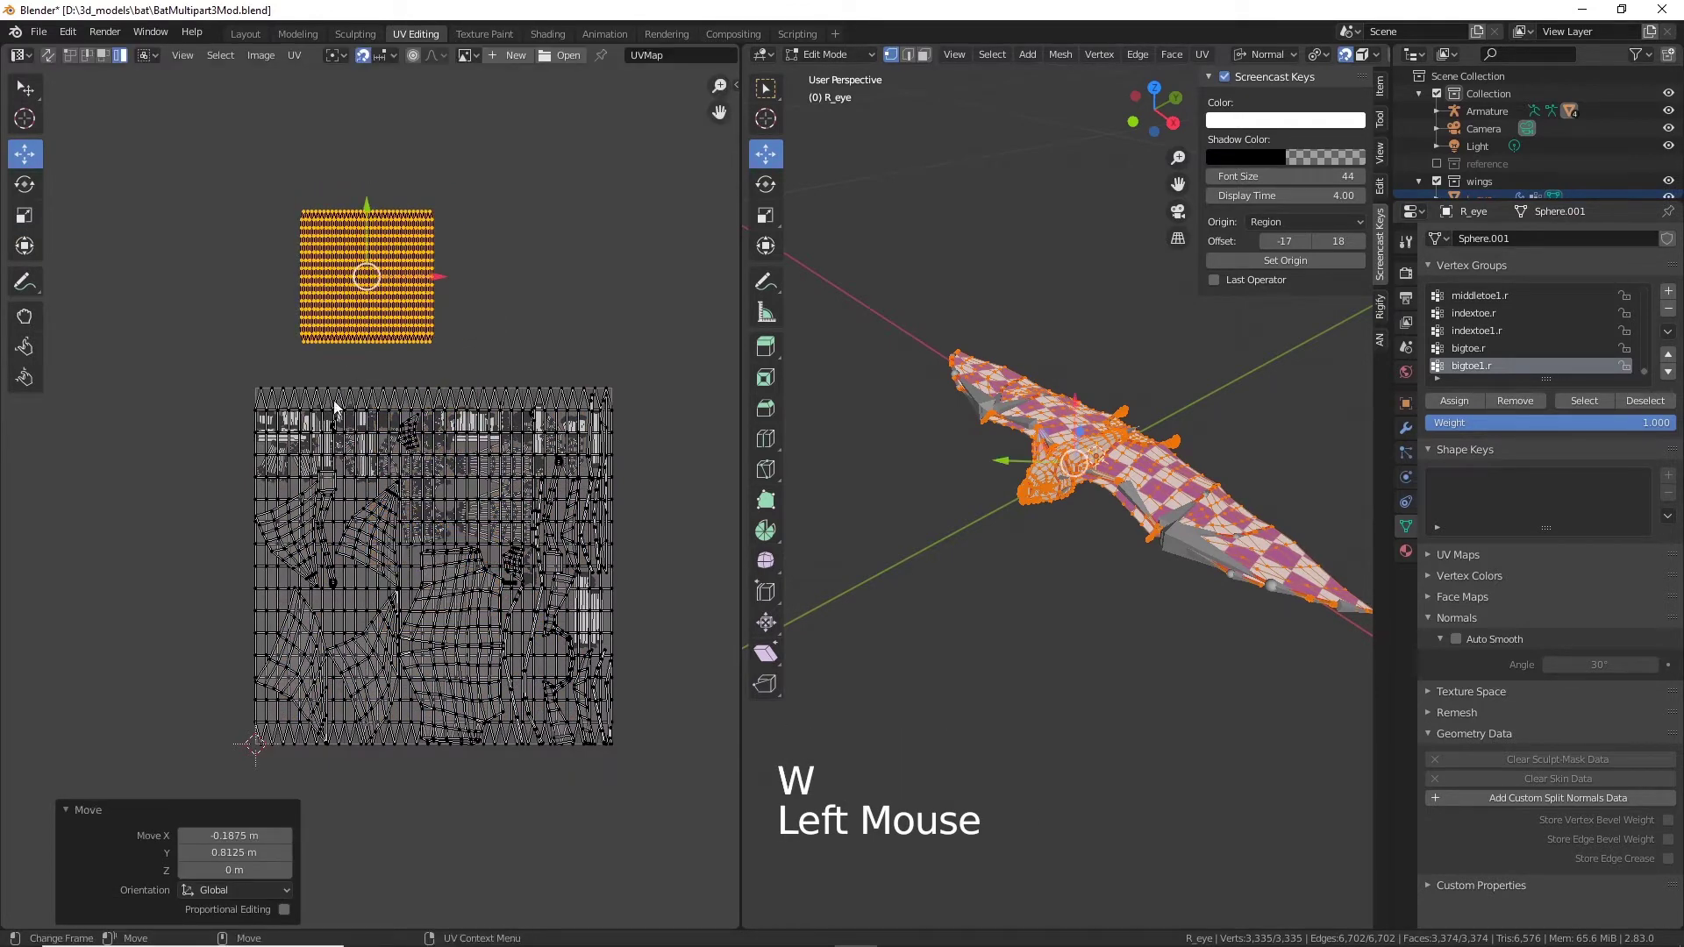
Step: Scale down the second eye's grid island and move it 0.1875 in X and 0.8125 in Y, beside the first one
double_click(342, 406)
key(r)
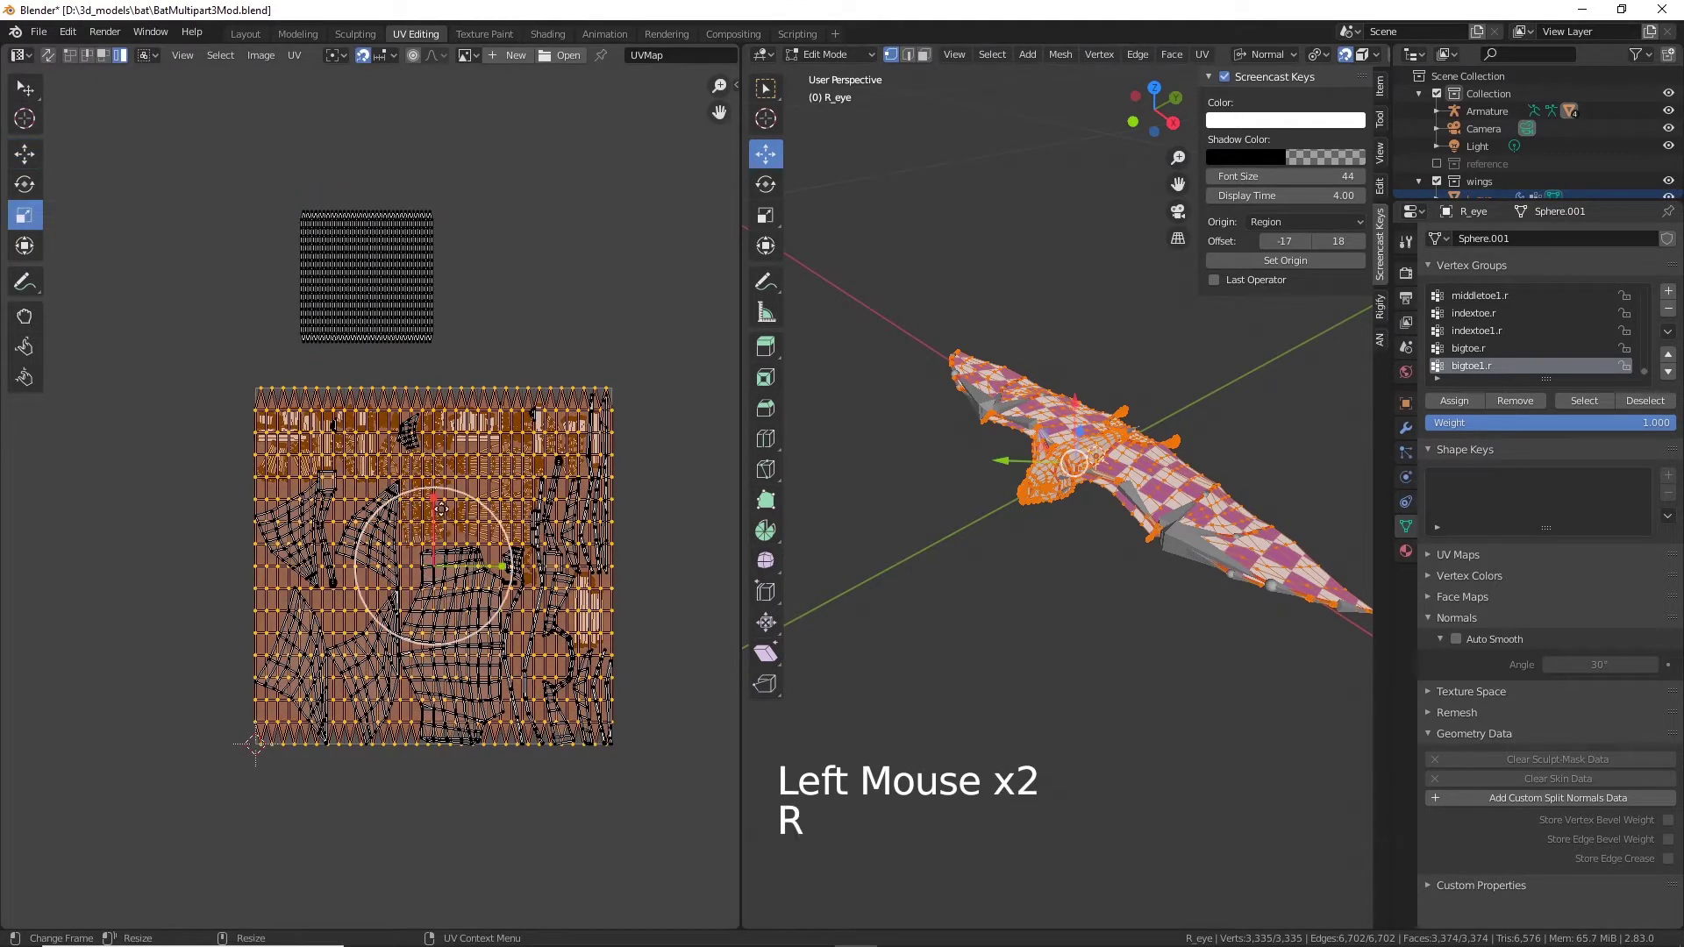
drag(469, 499, 496, 264)
key(w)
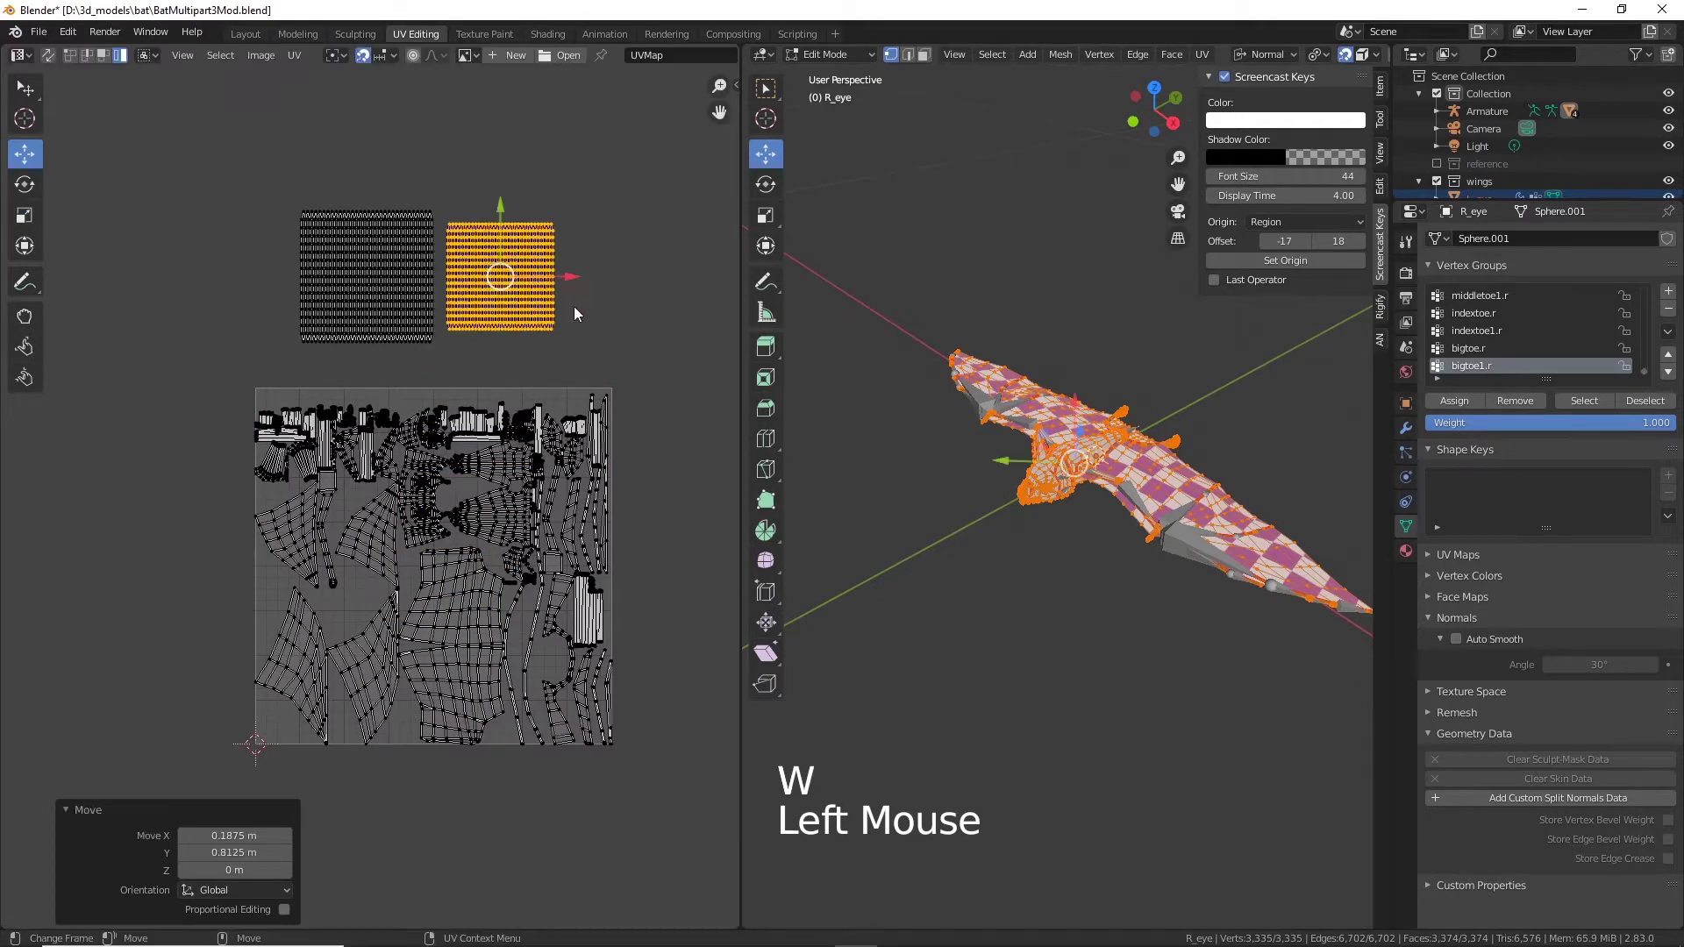
Step: Shrink the larger eye island to about the size of the other eye's island
alt+middle_drag(571, 308, 533, 435)
scroll(534, 435, up, 5)
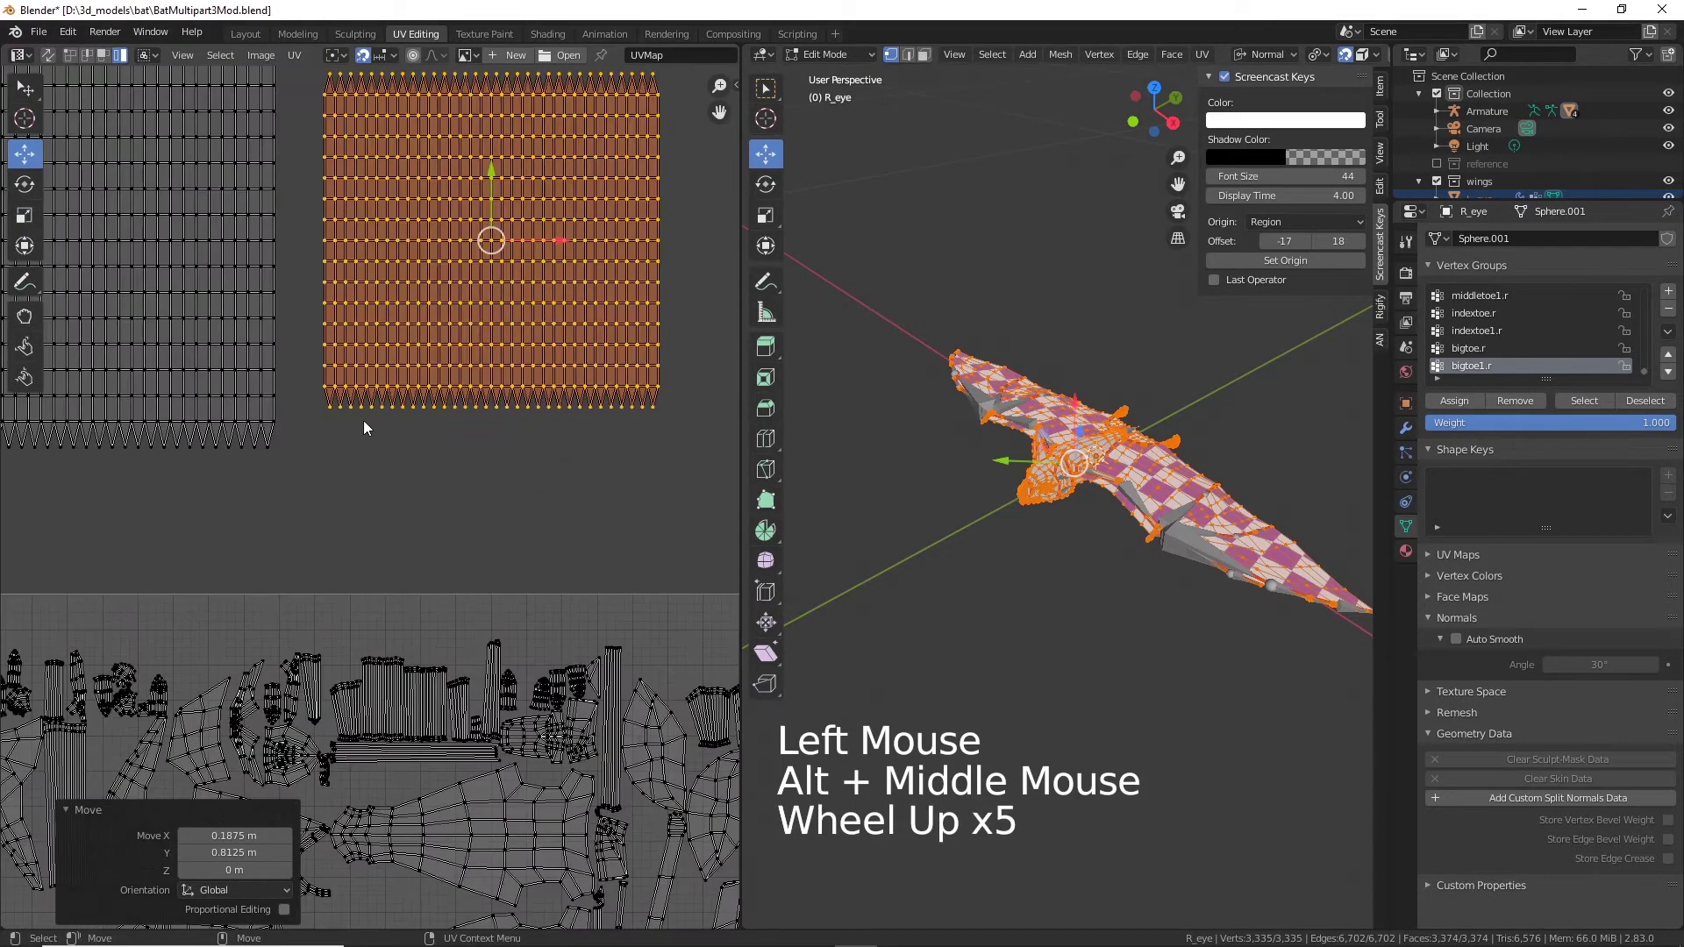
click(229, 308)
alt+middle_drag(298, 325, 539, 450)
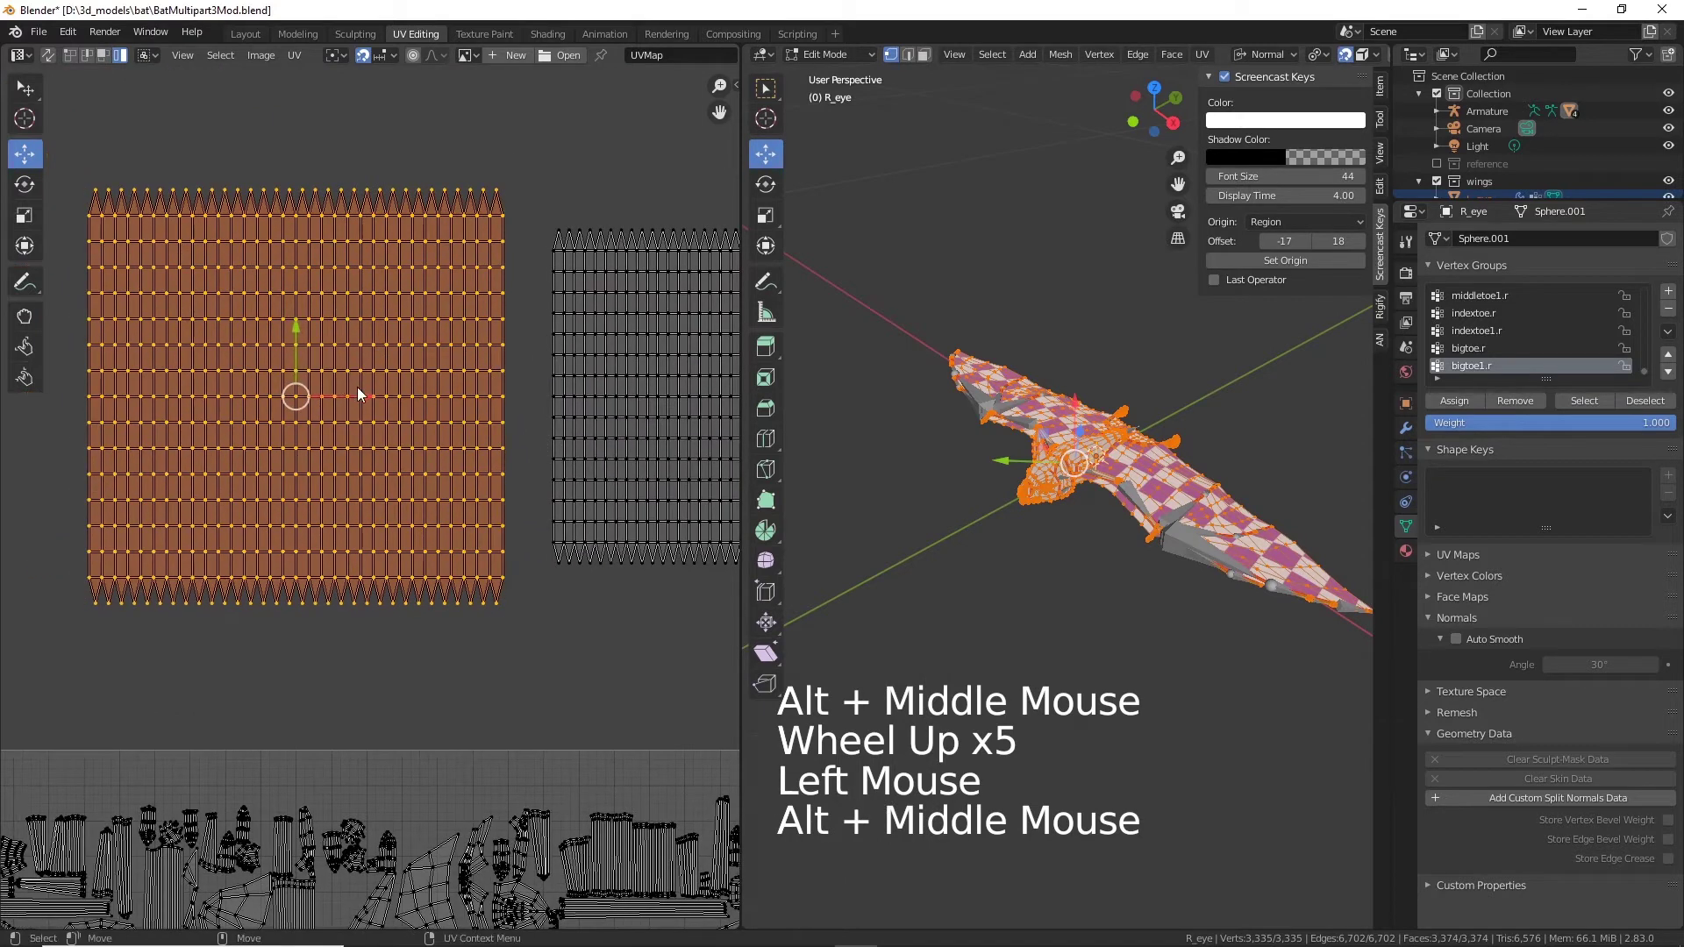
key(r)
drag(351, 360, 429, 428)
Step: Select both eye islands, scale them down together and move them just above the UV square
shift+click(638, 393)
scroll(638, 393, down, 4)
drag(417, 434, 309, 593)
key(w)
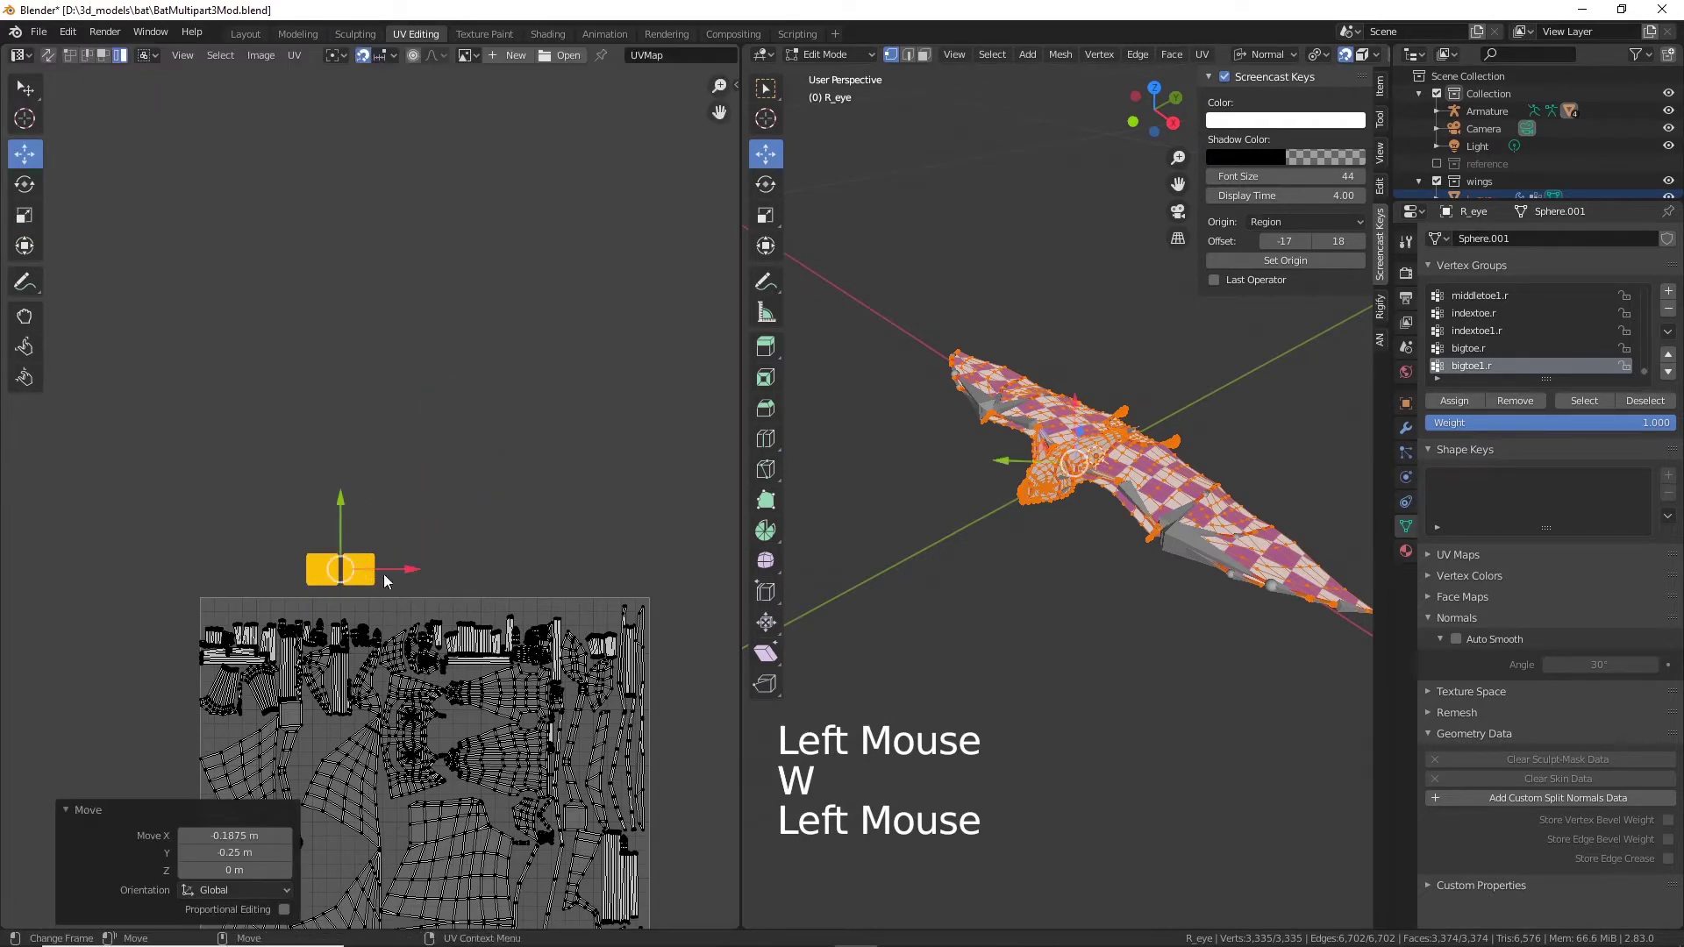
Step: Move both eye islands into the UV square, down among the wing membrane islands
alt+middle_drag(308, 593, 497, 349)
alt+scroll(601, 313, up, 1)
drag(610, 220, 587, 607)
alt+middle_drag(688, 614, 409, 476)
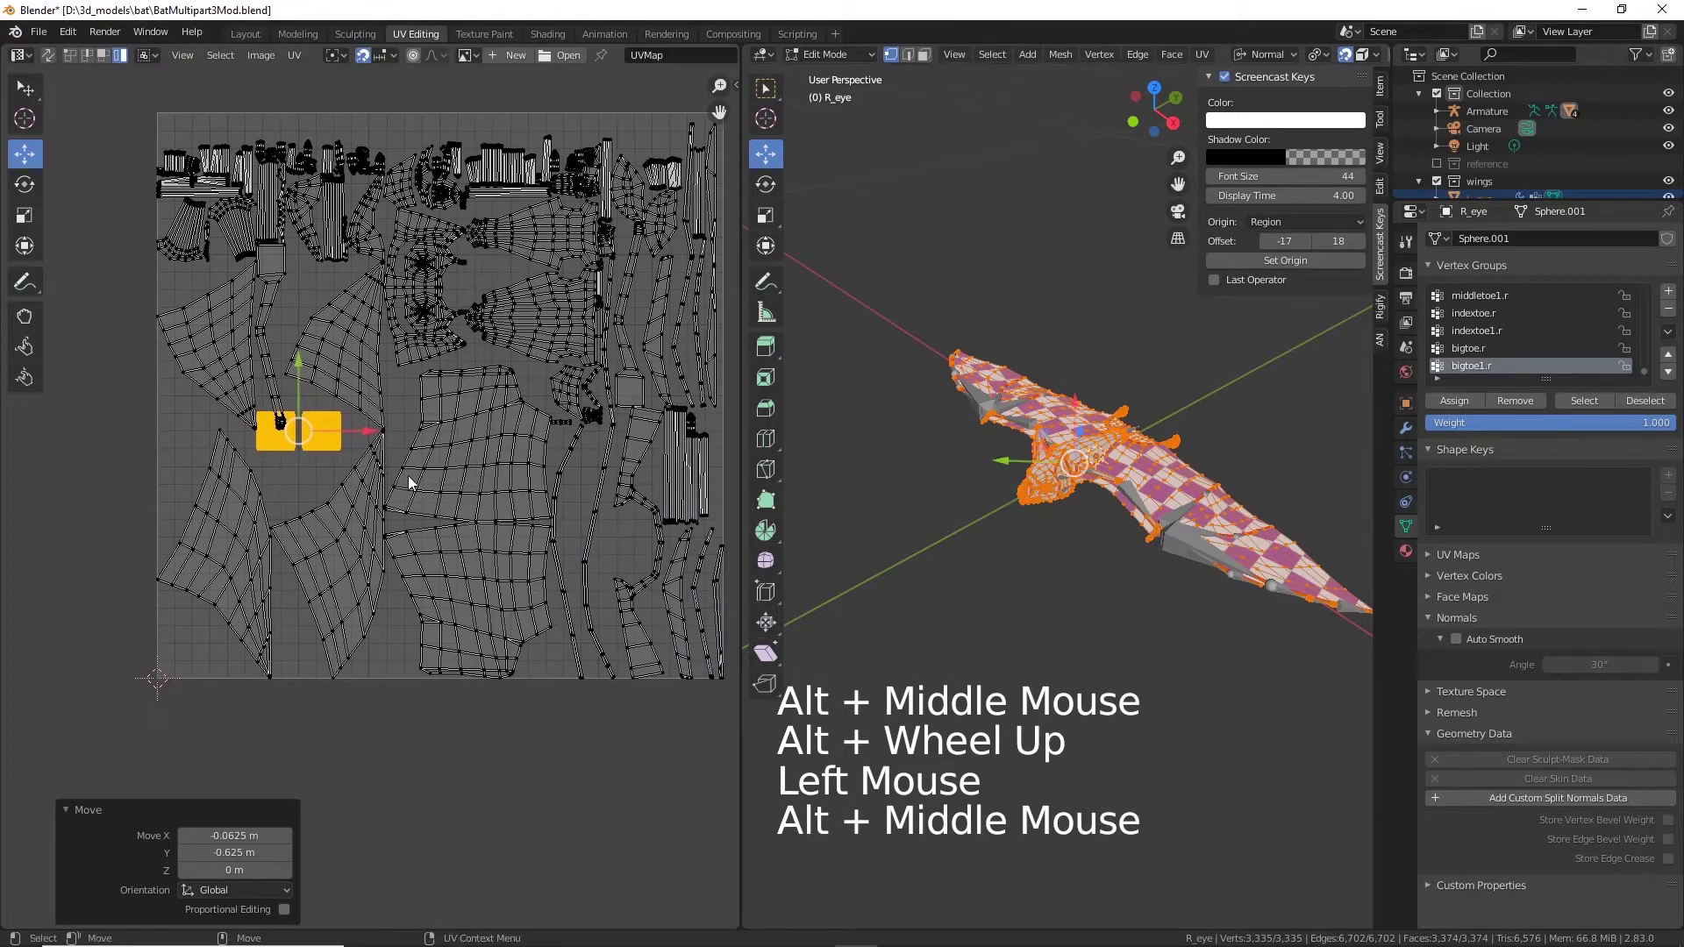
Step: Separate the two eye islands and move one of them to the lower-left corner of the UV square
scroll(409, 476, up, 2)
alt+middle_drag(347, 390, 541, 344)
drag(540, 344, 480, 354)
double_click(373, 662)
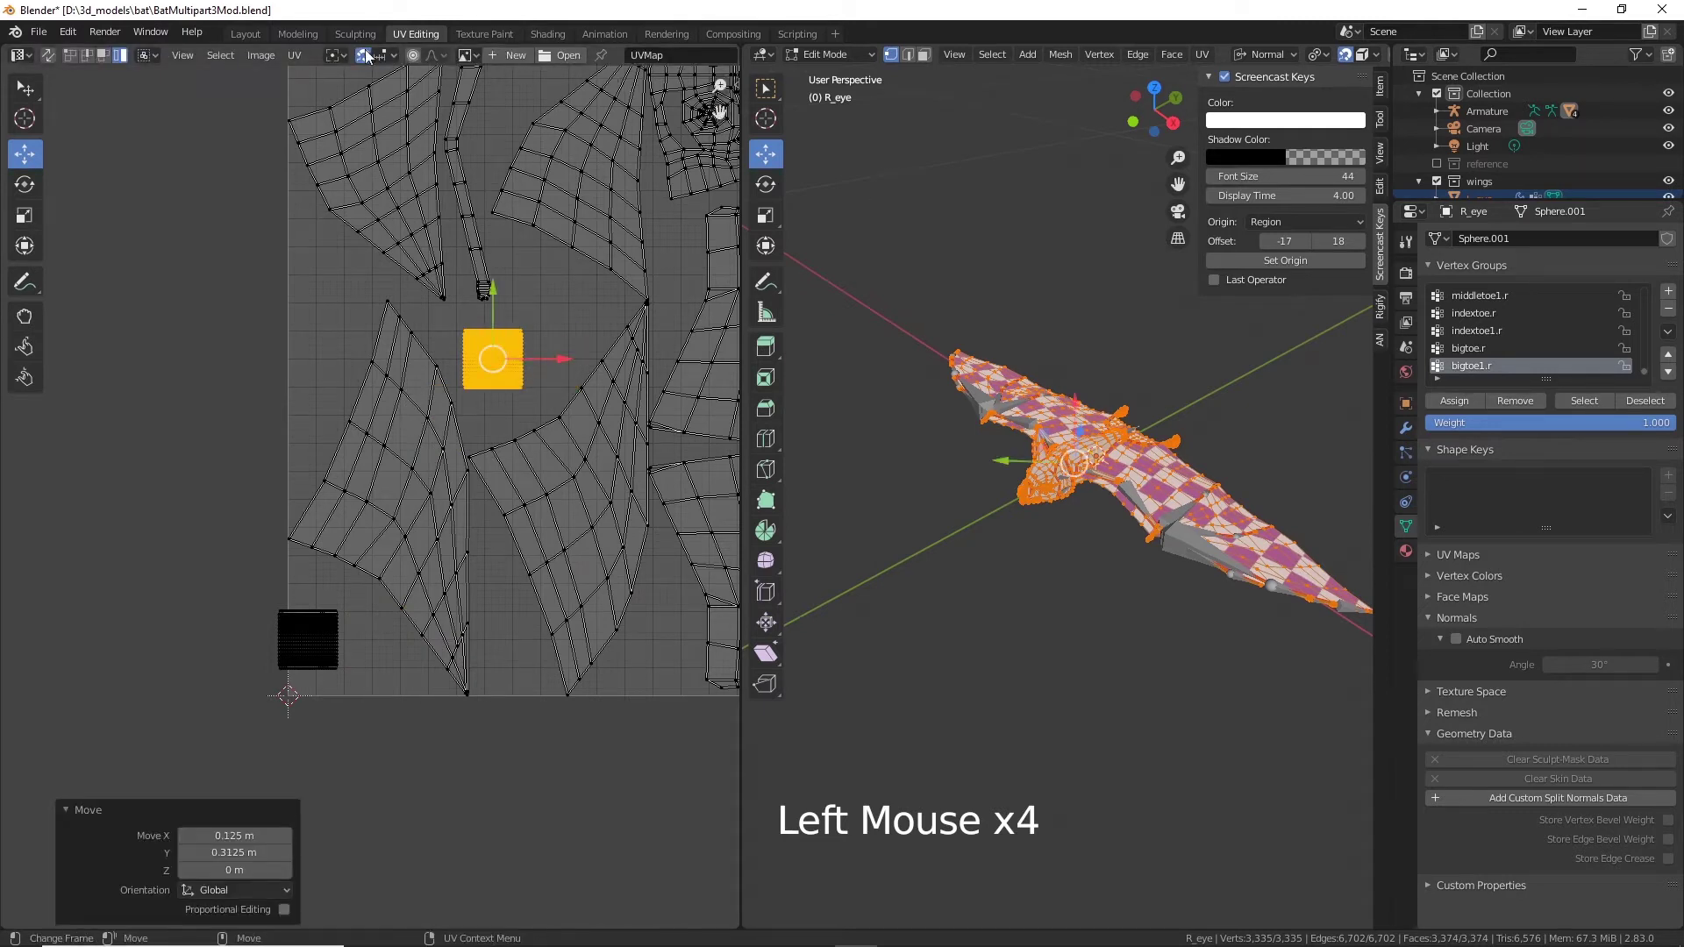
Step: Turn off UV snapping and fit both eye islands side by side inside the empty lower-left corner of the UV square
drag(499, 353, 329, 659)
click(322, 654)
scroll(330, 659, up, 4)
alt+middle_drag(330, 659, 471, 320)
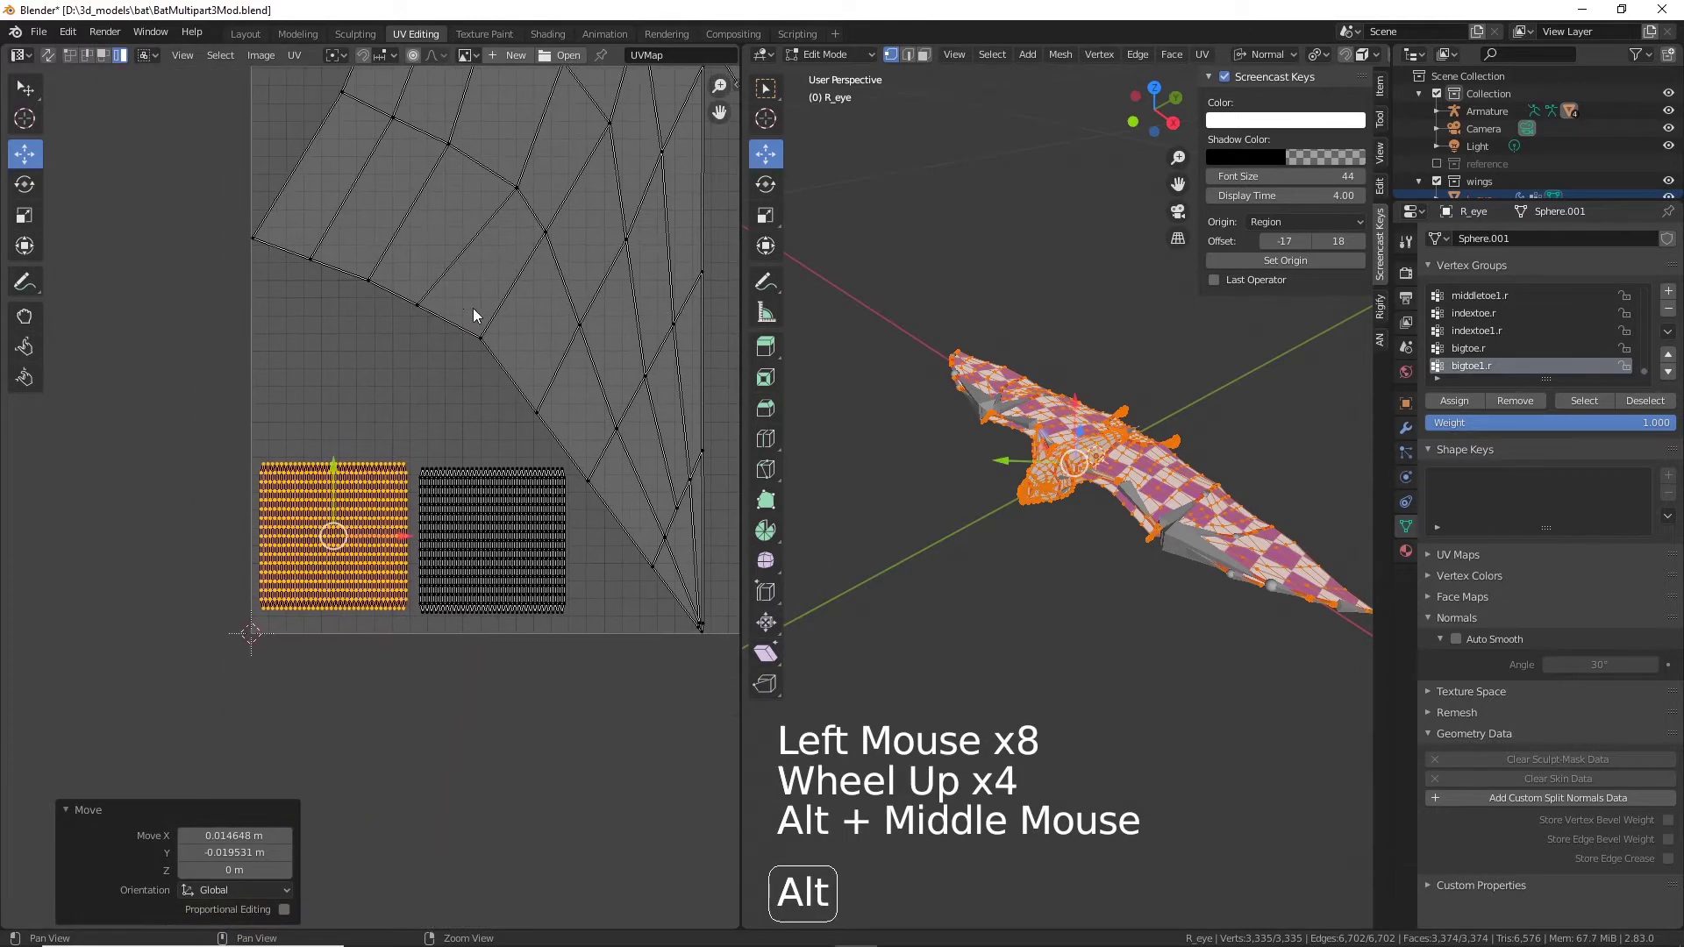
drag(334, 536, 339, 540)
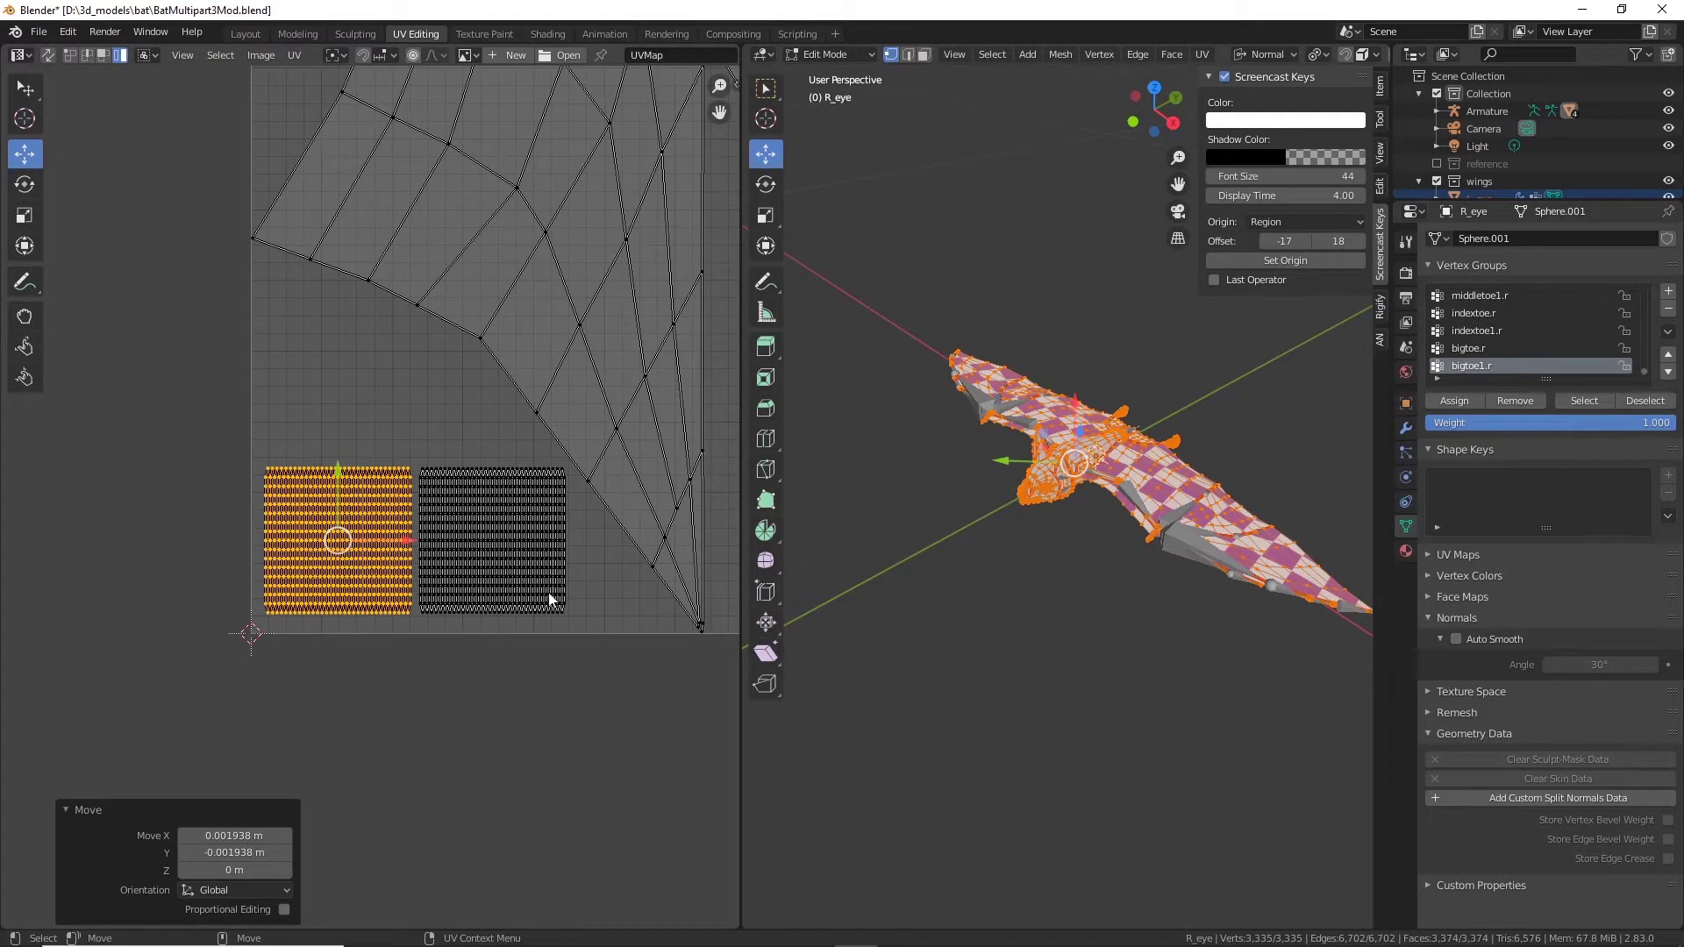
Step: Zoom in on the bat's eye and enlarge the outliner to list the objects in the wings collection
alt+drag(1069, 572, 1056, 539)
scroll(1056, 538, up, 10)
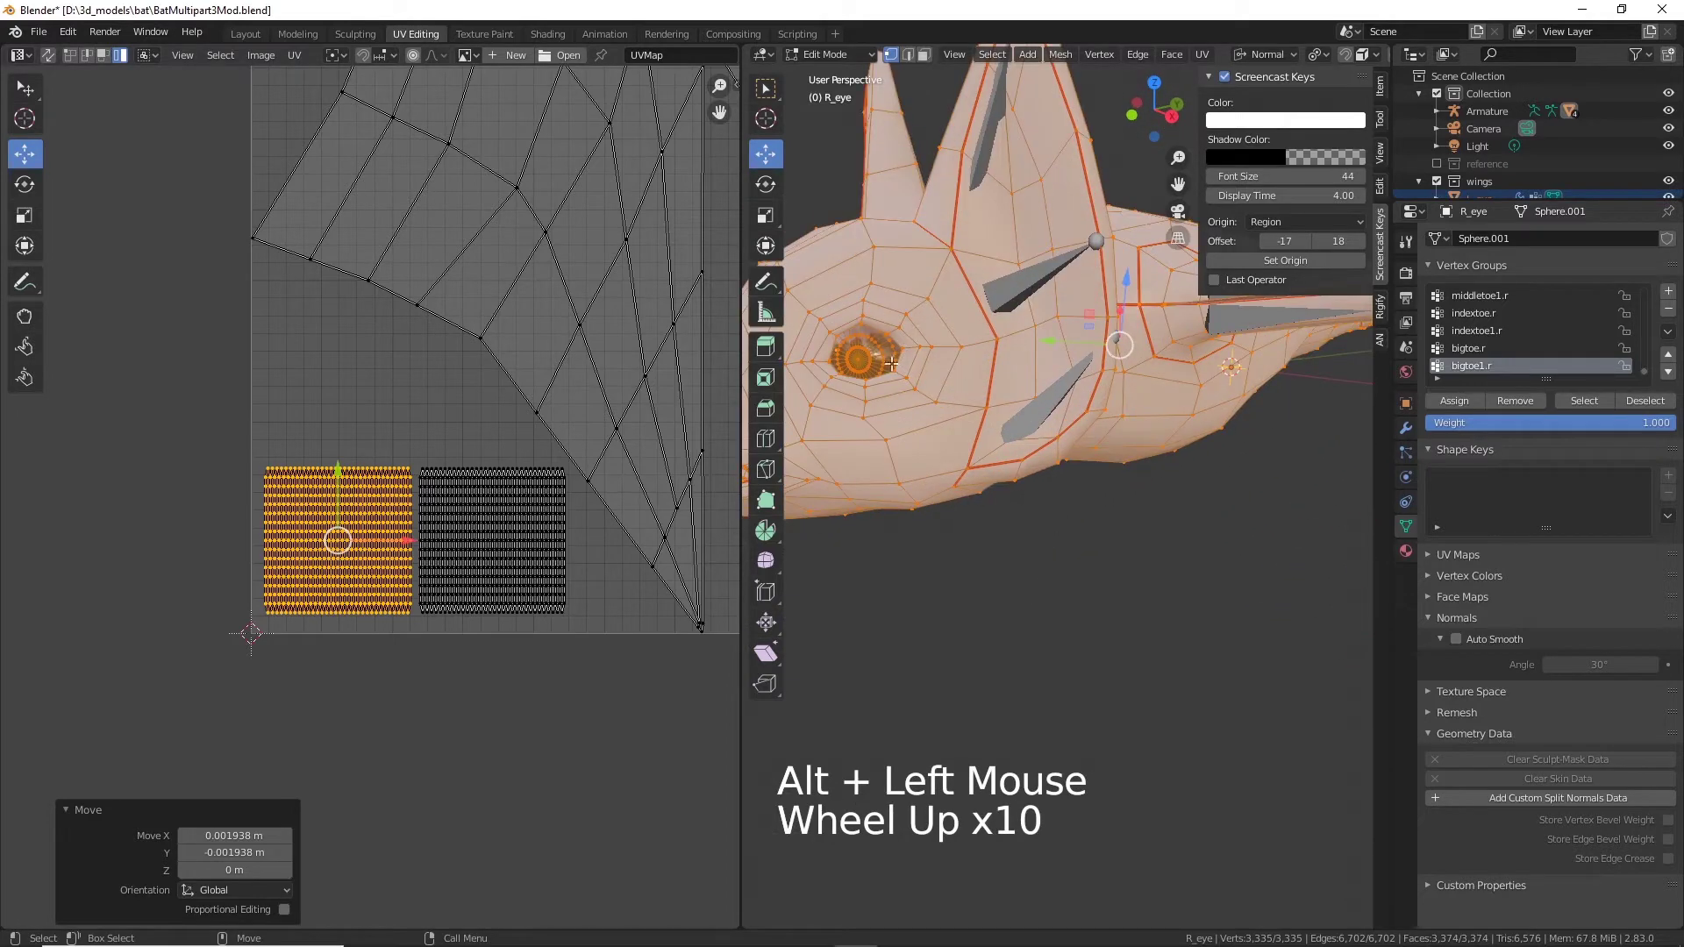
alt+middle_click(932, 386)
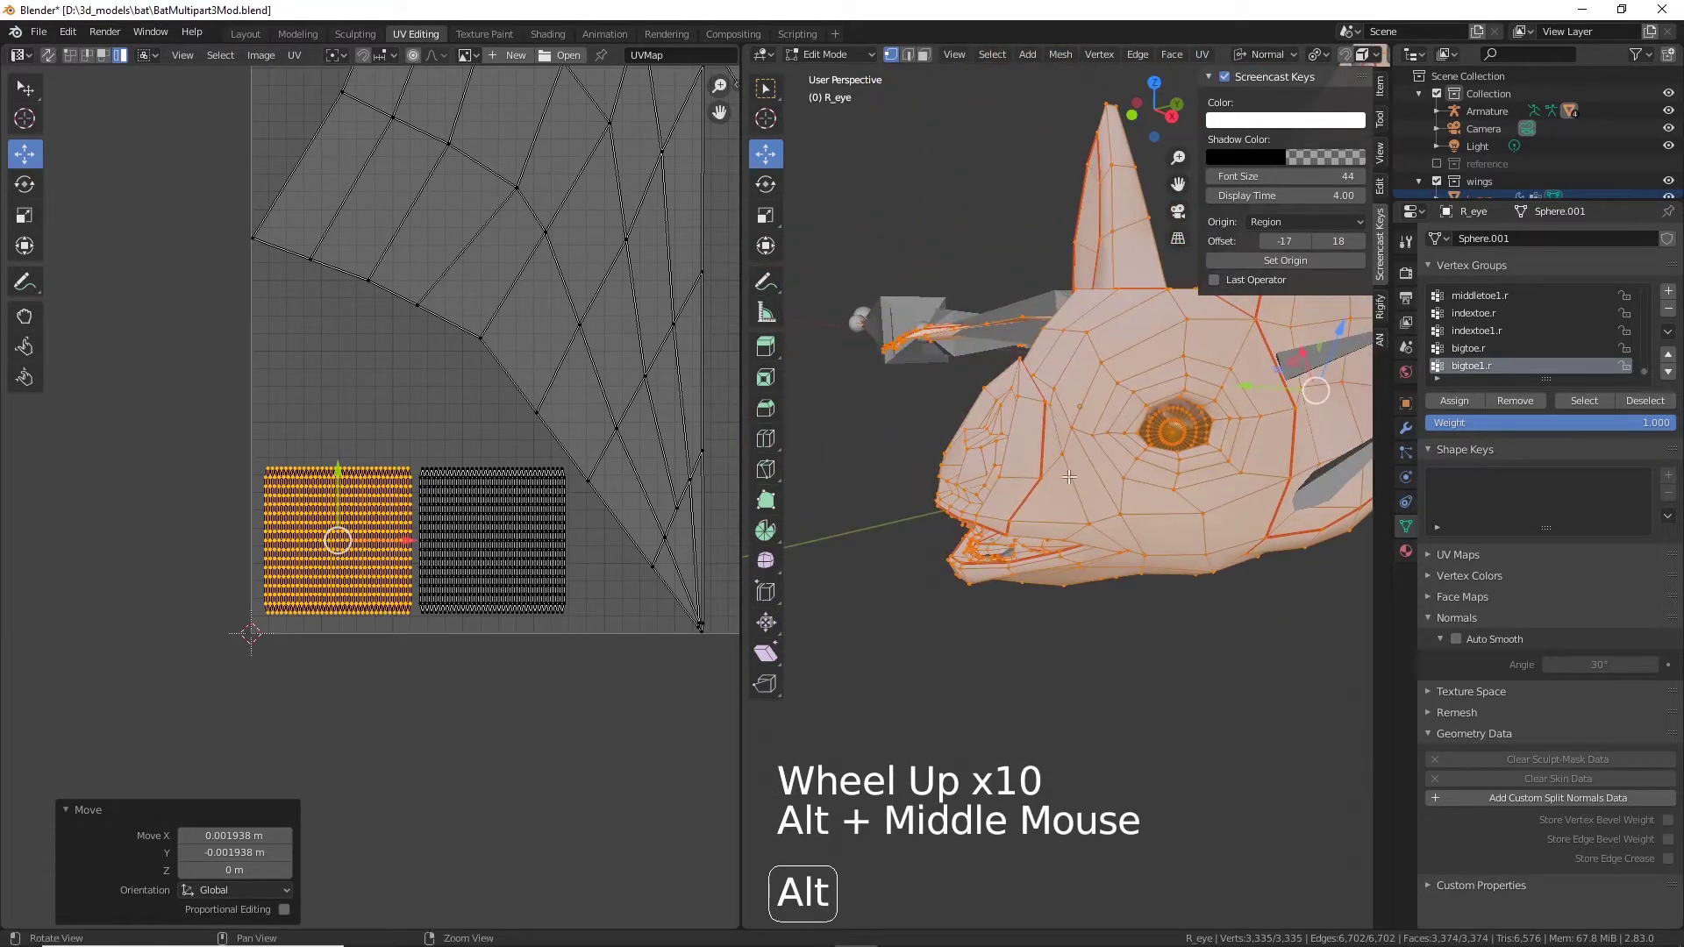
alt+drag(932, 386, 1236, 534)
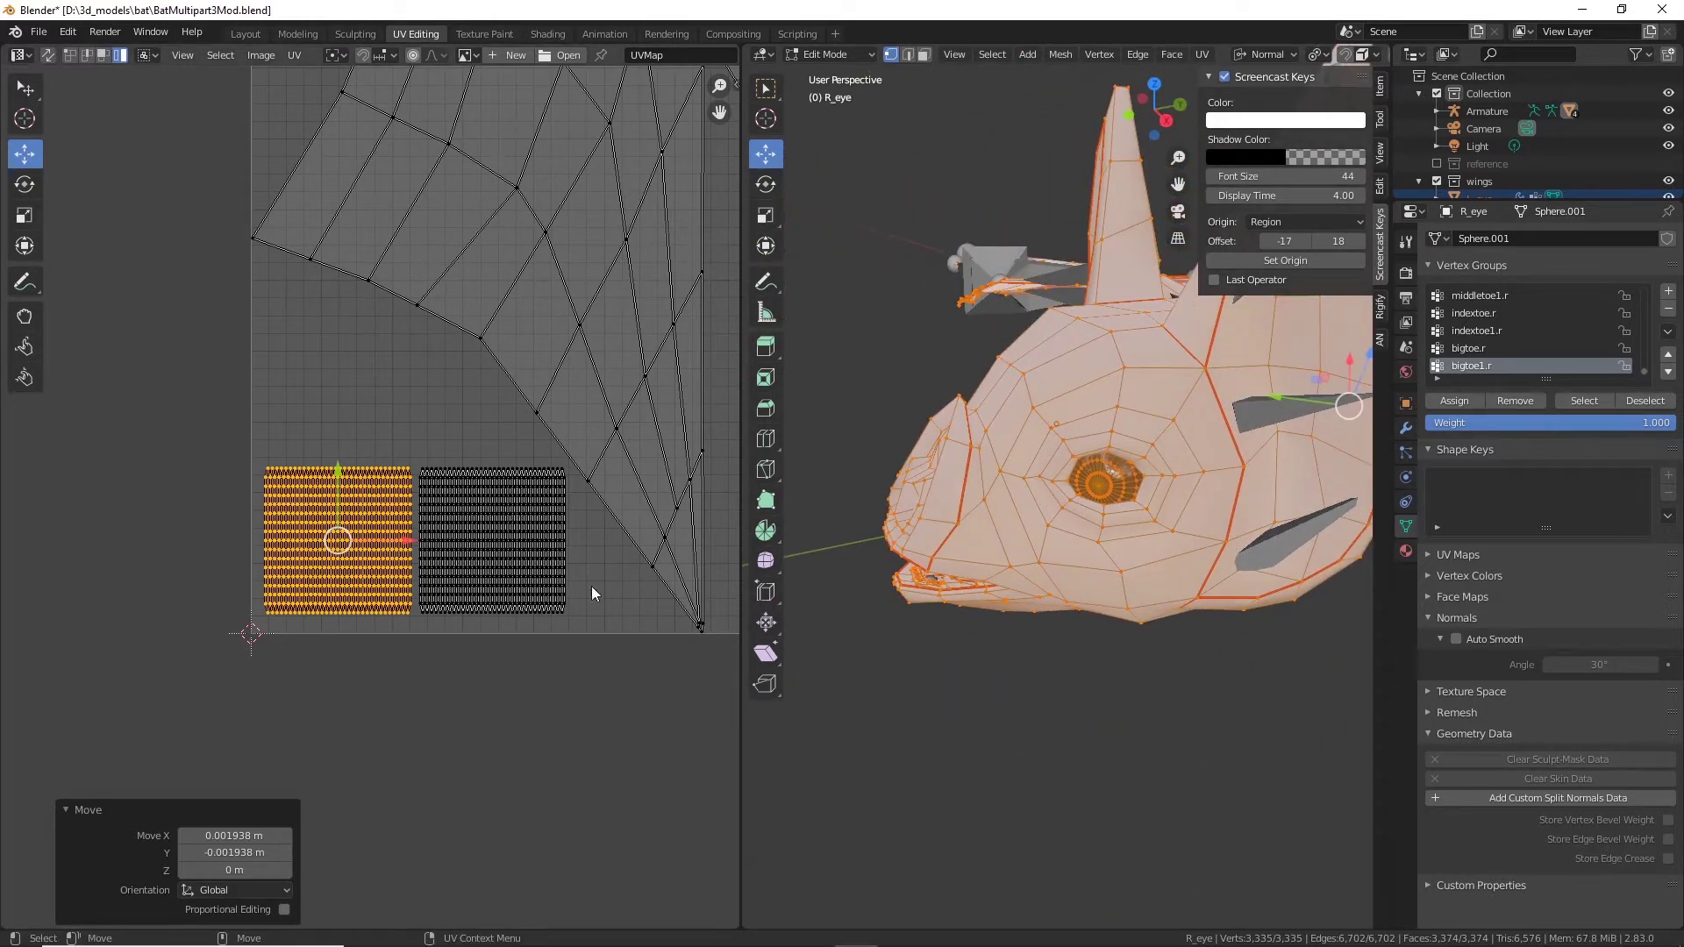
alt+drag(1103, 493, 1006, 649)
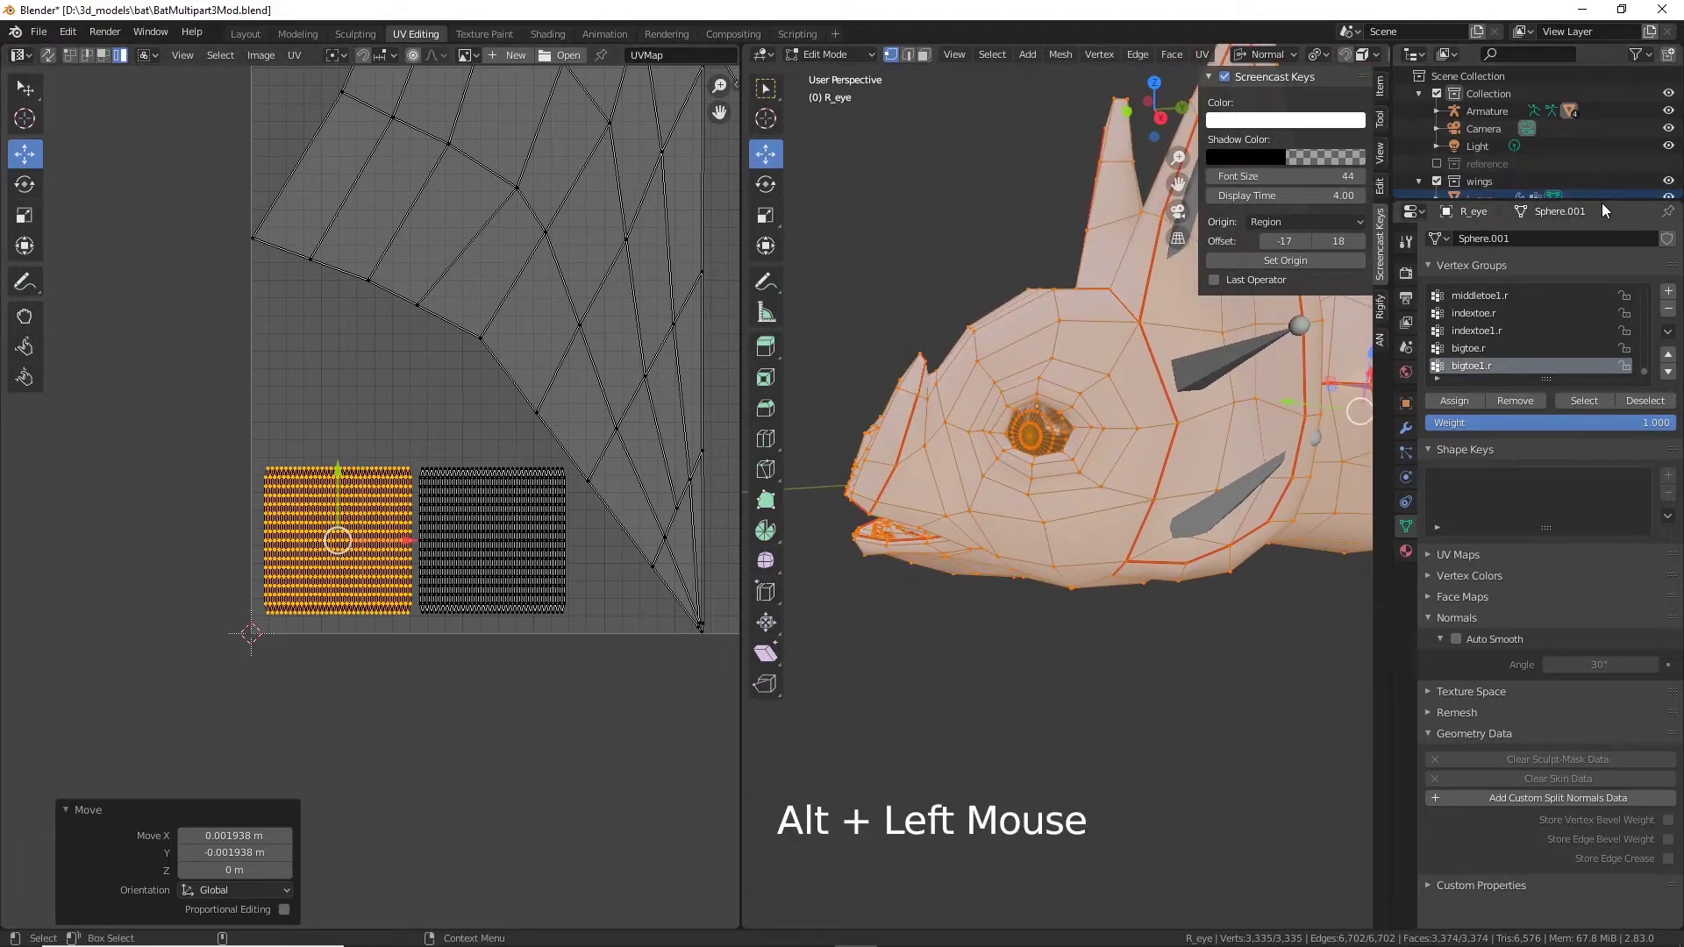
drag(1602, 202, 1536, 380)
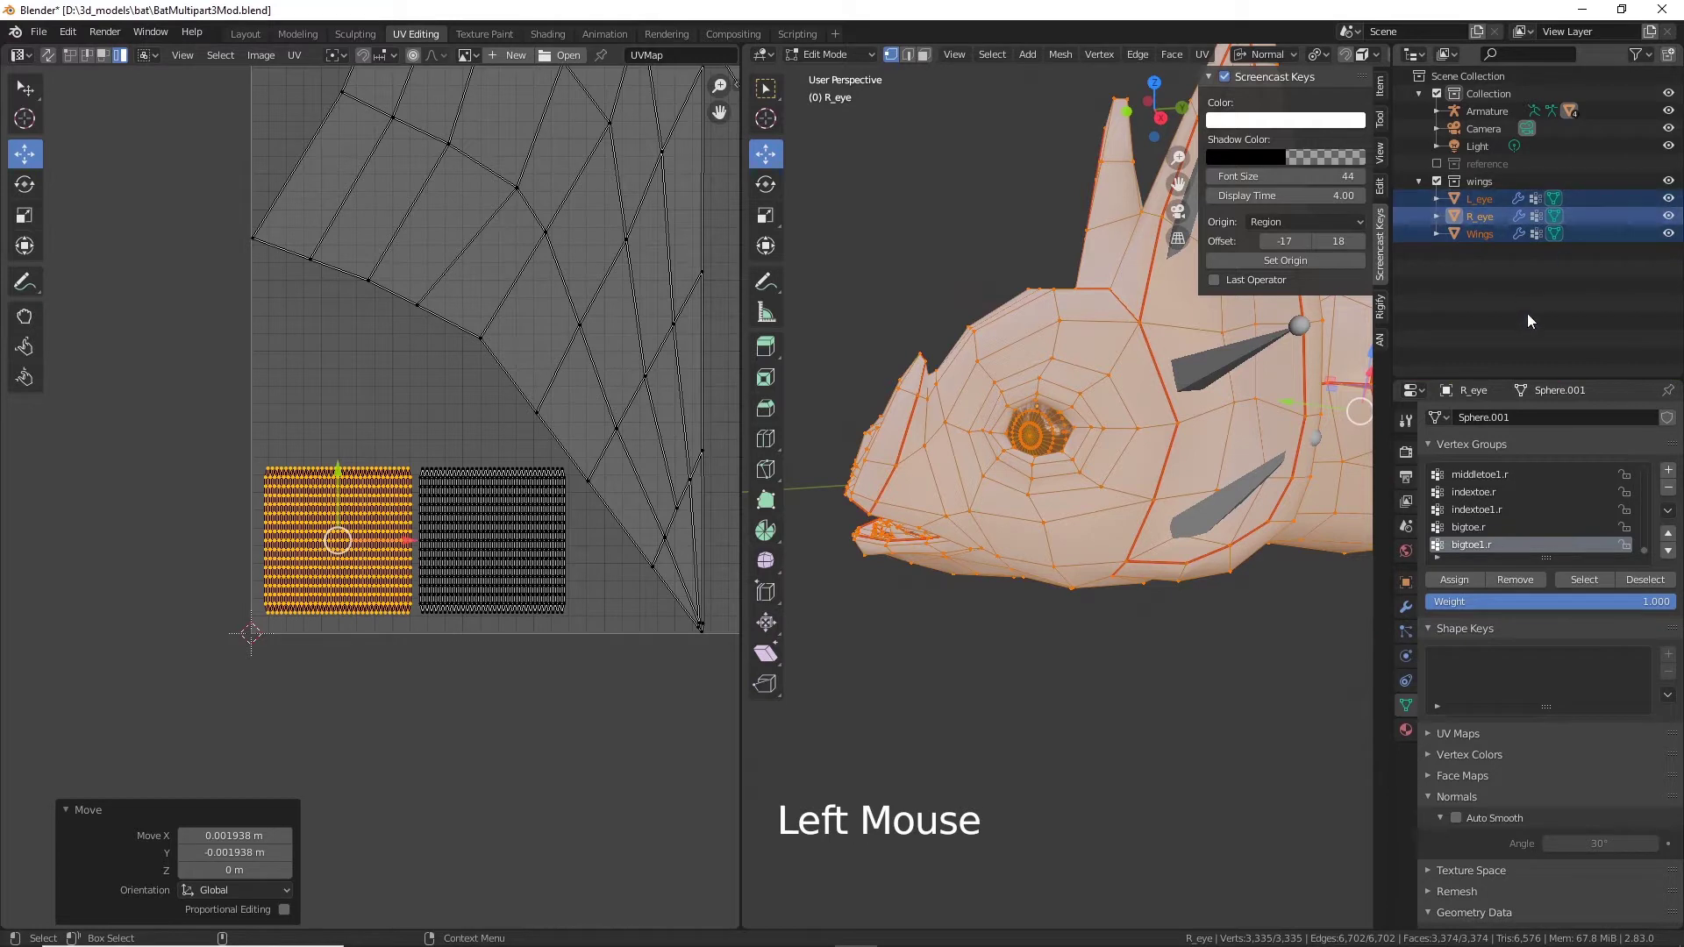
Step: Hide the Wings object and the BODY mesh under the armature, leaving both eyeballs exposed
click(1528, 313)
click(1670, 181)
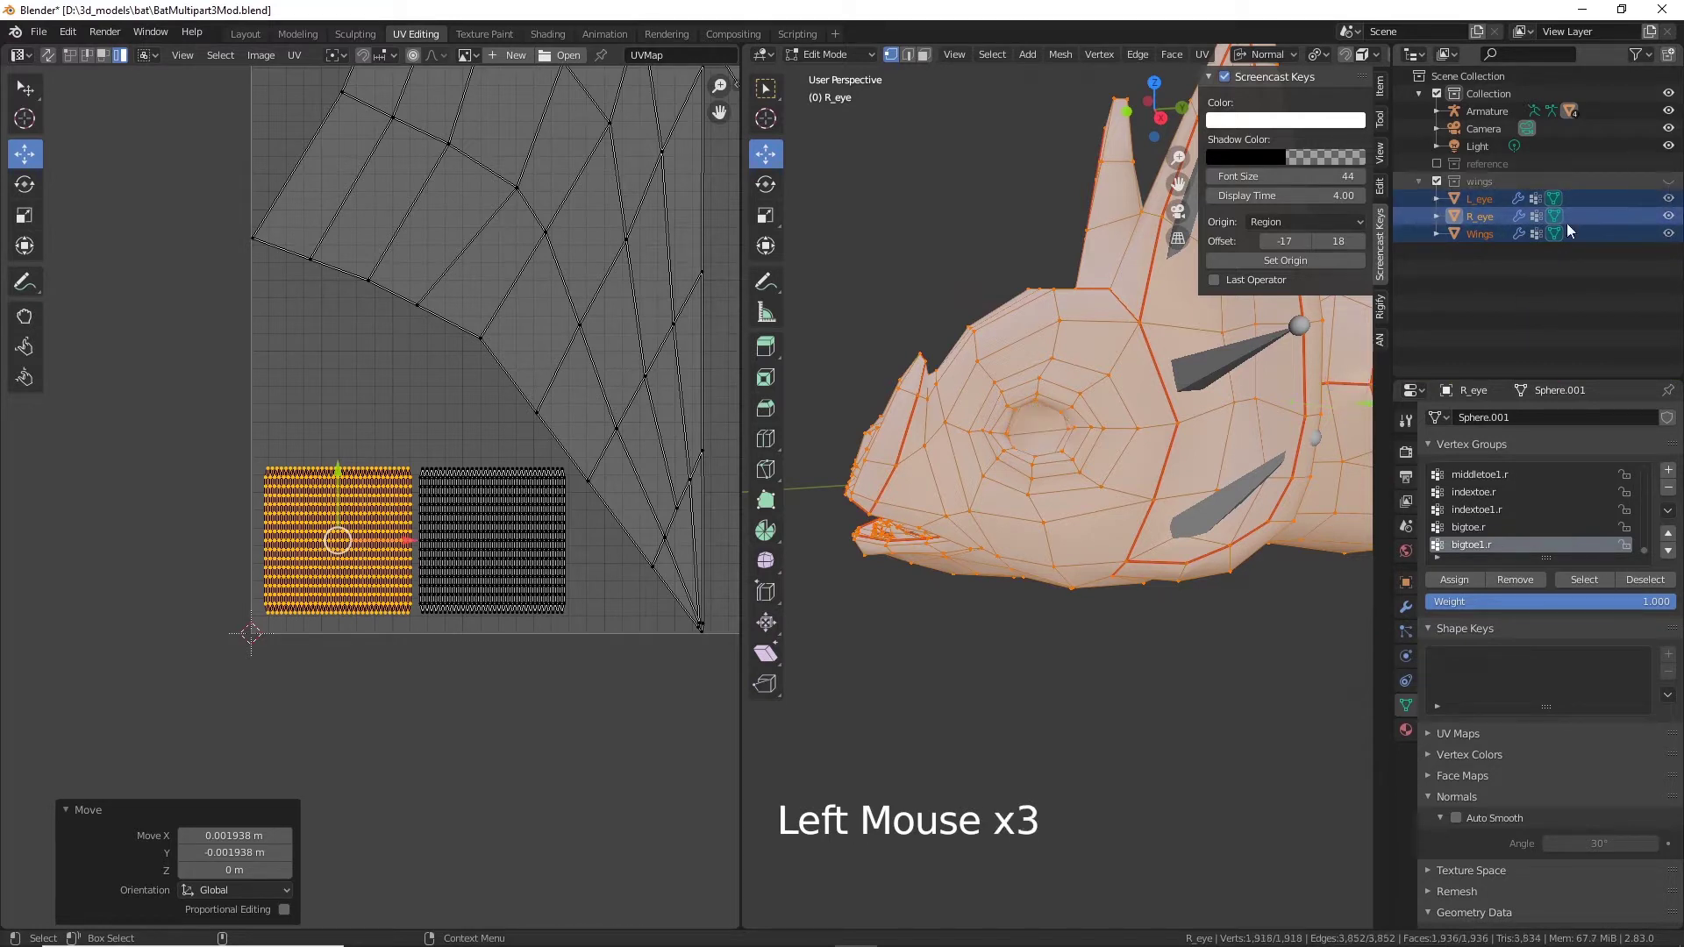
click(1669, 181)
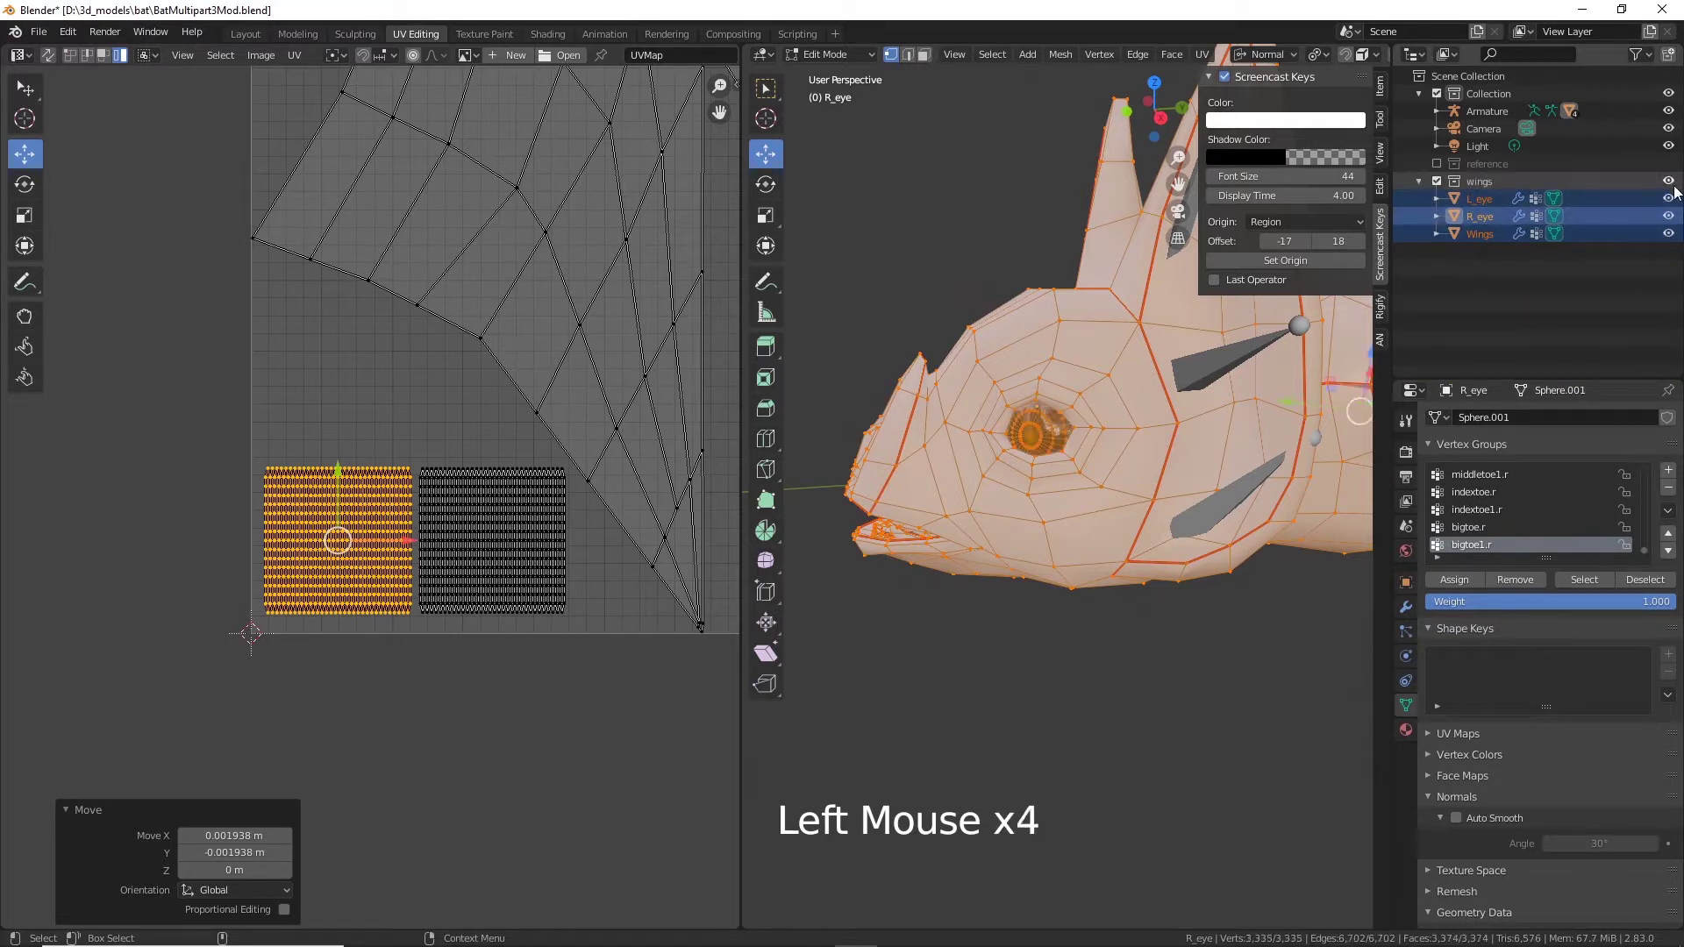
click(1509, 307)
click(1669, 233)
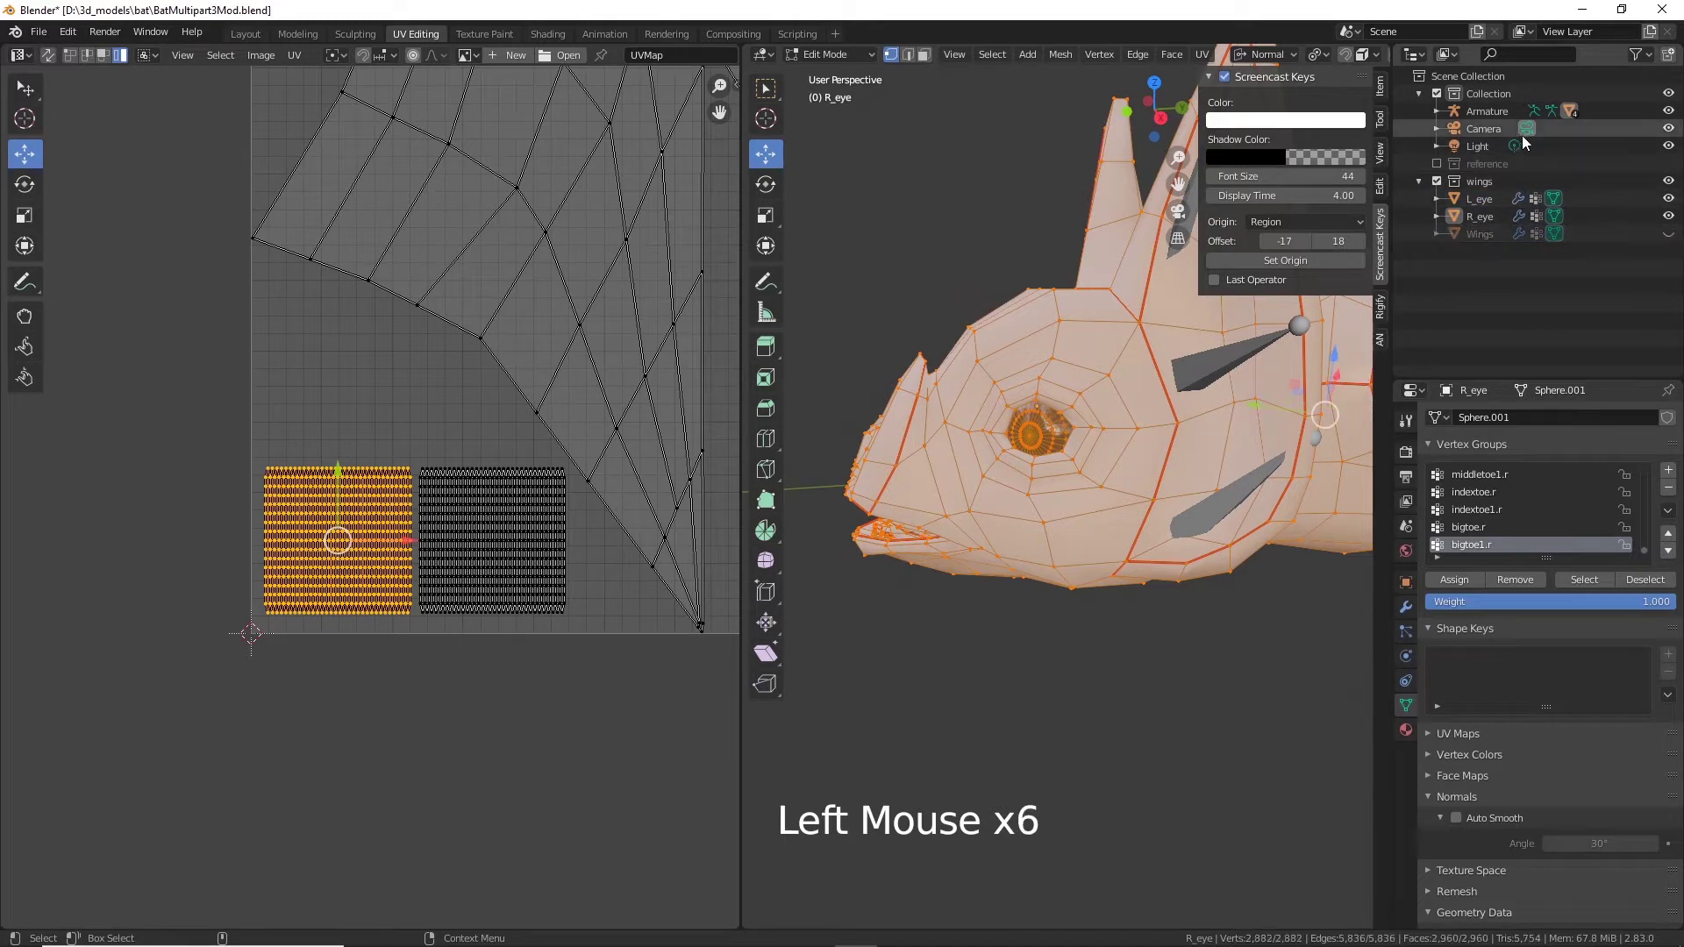
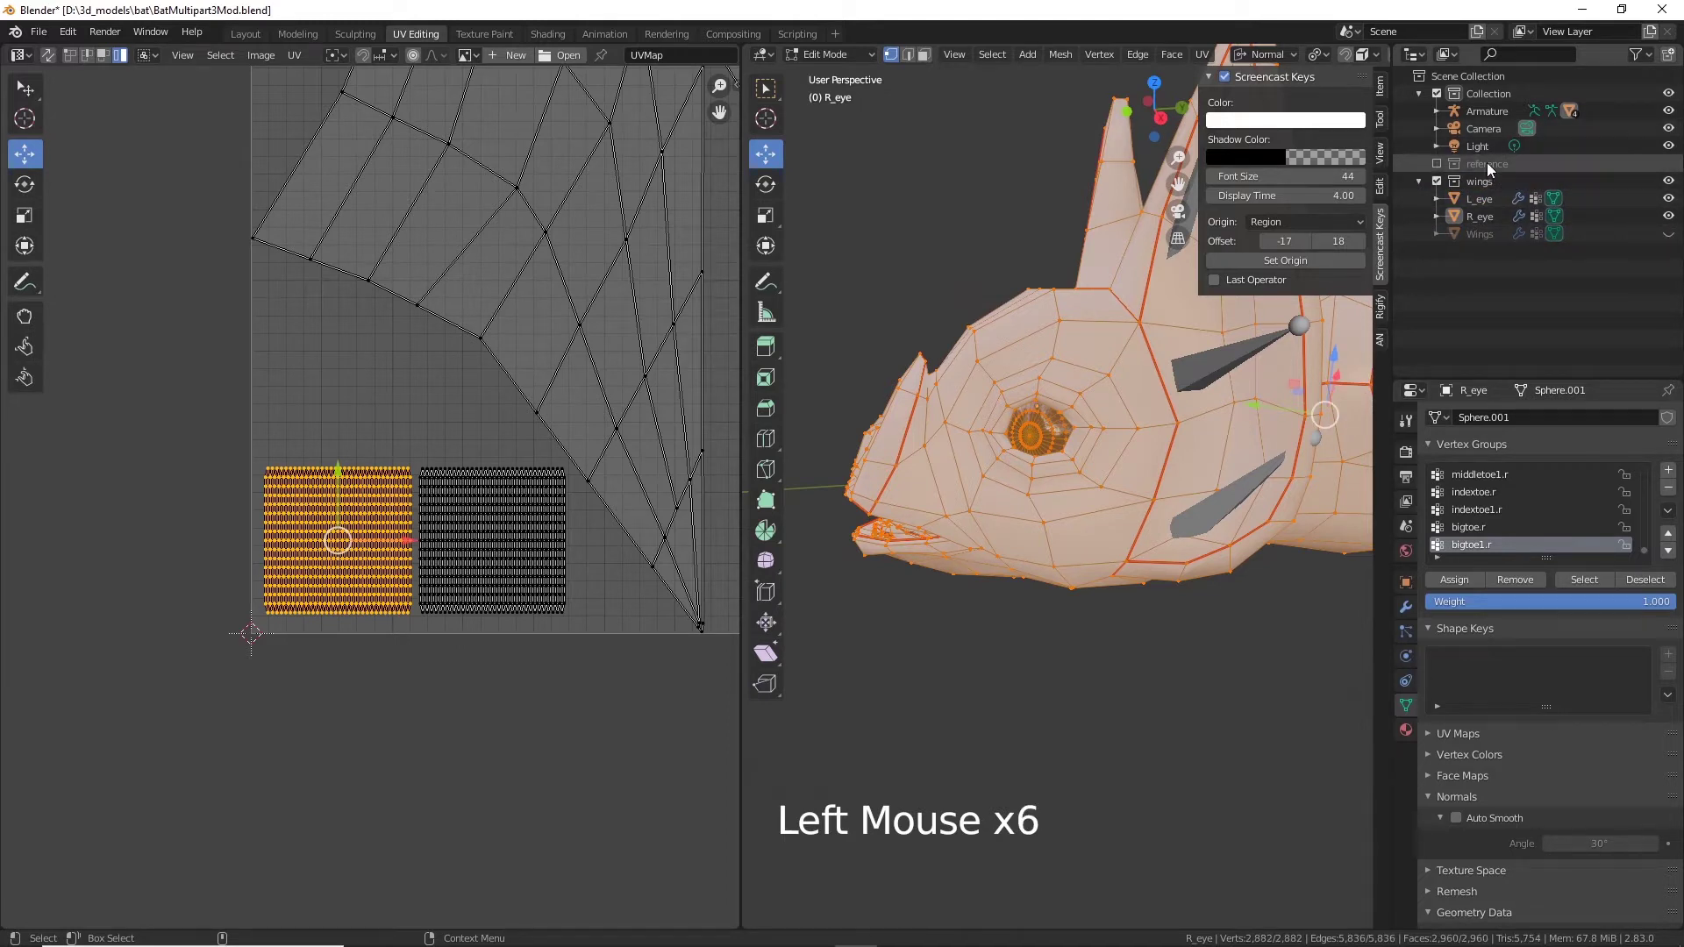
click(1437, 112)
click(1668, 164)
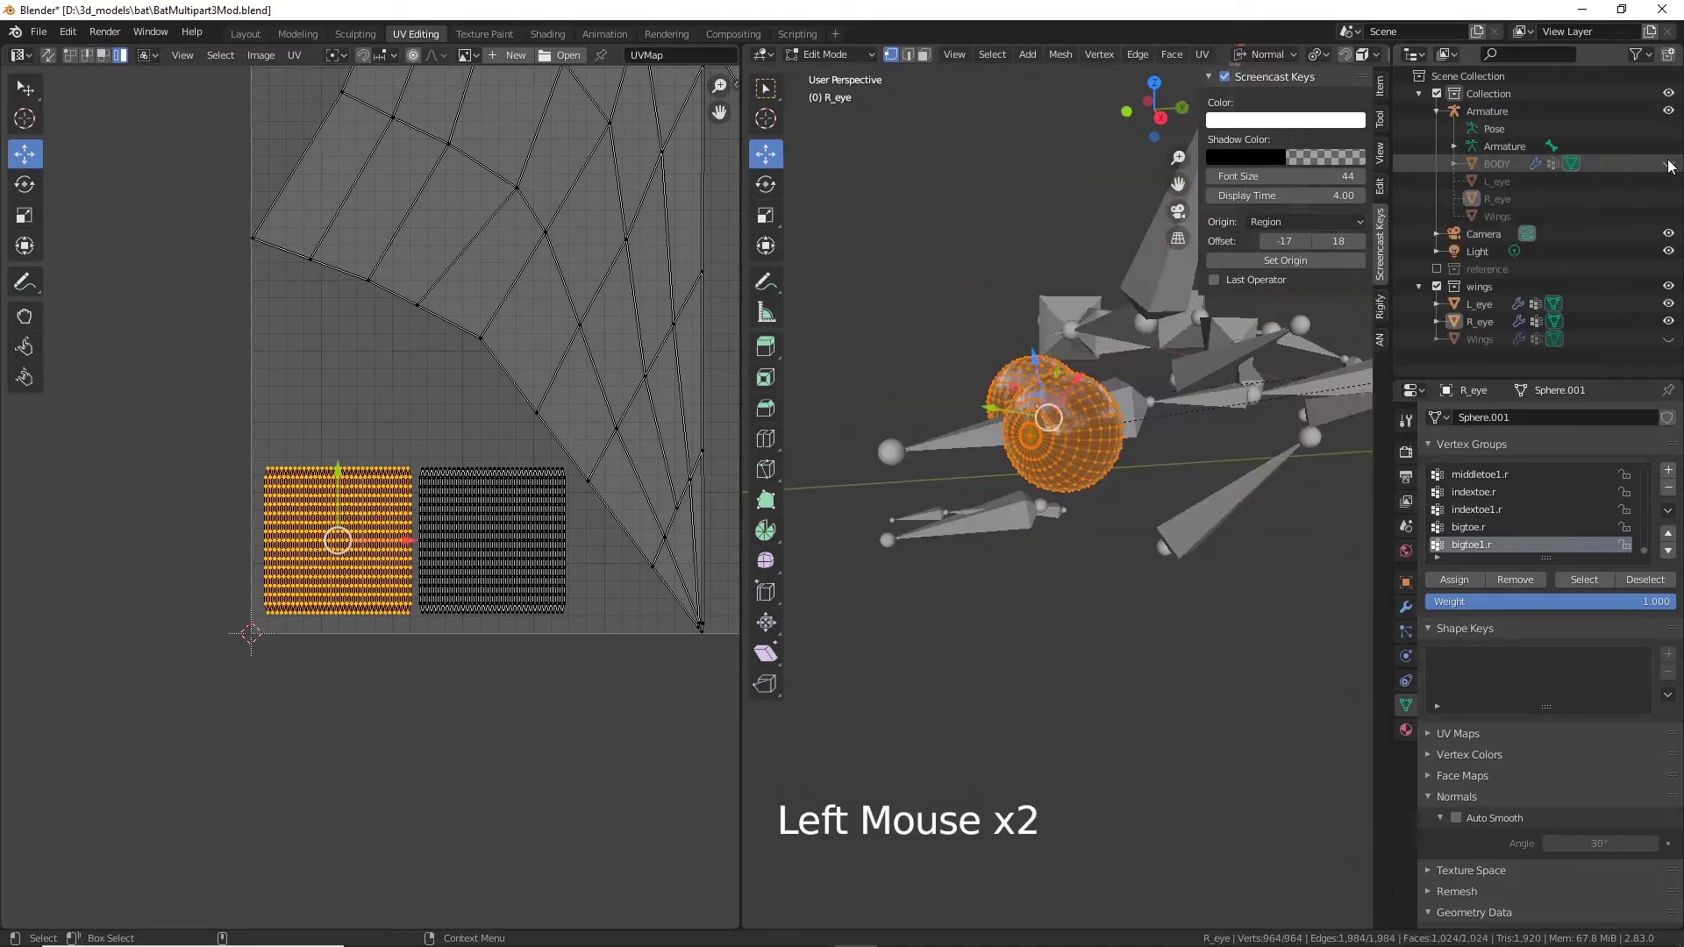
Step: In edge select mode, select the edge loop around the middle of each eyeball and mark both loops as seams
scroll(1102, 486, up, 2)
alt+drag(1102, 486, 1140, 474)
alt+middle_click(1175, 480)
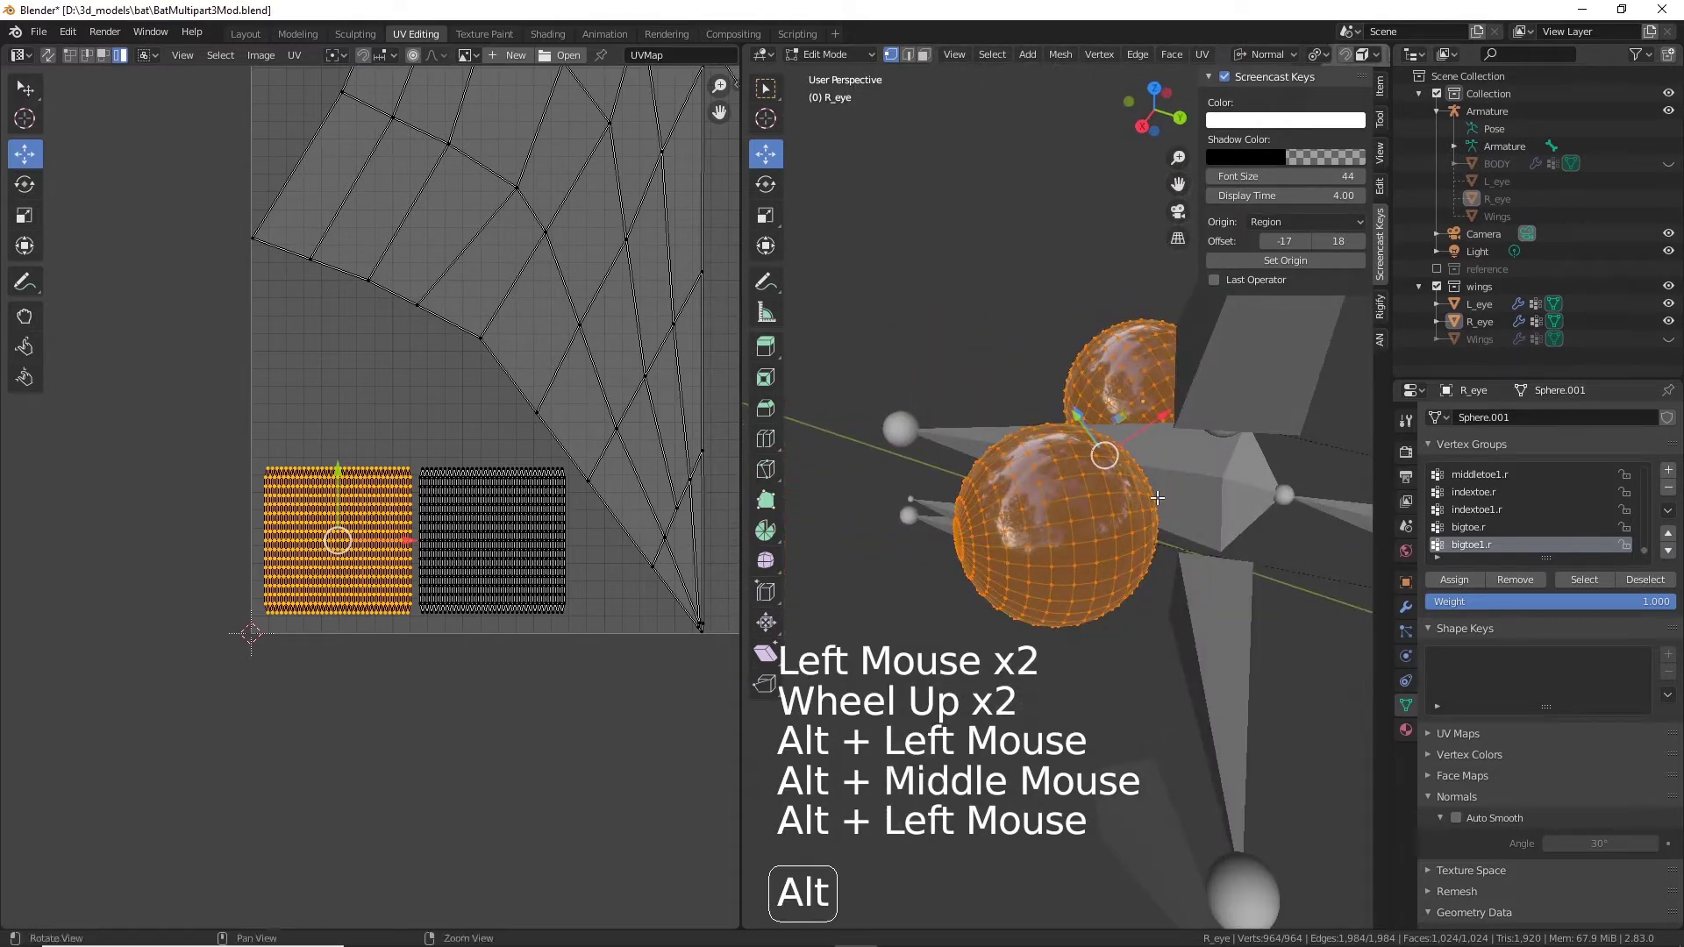
click(909, 55)
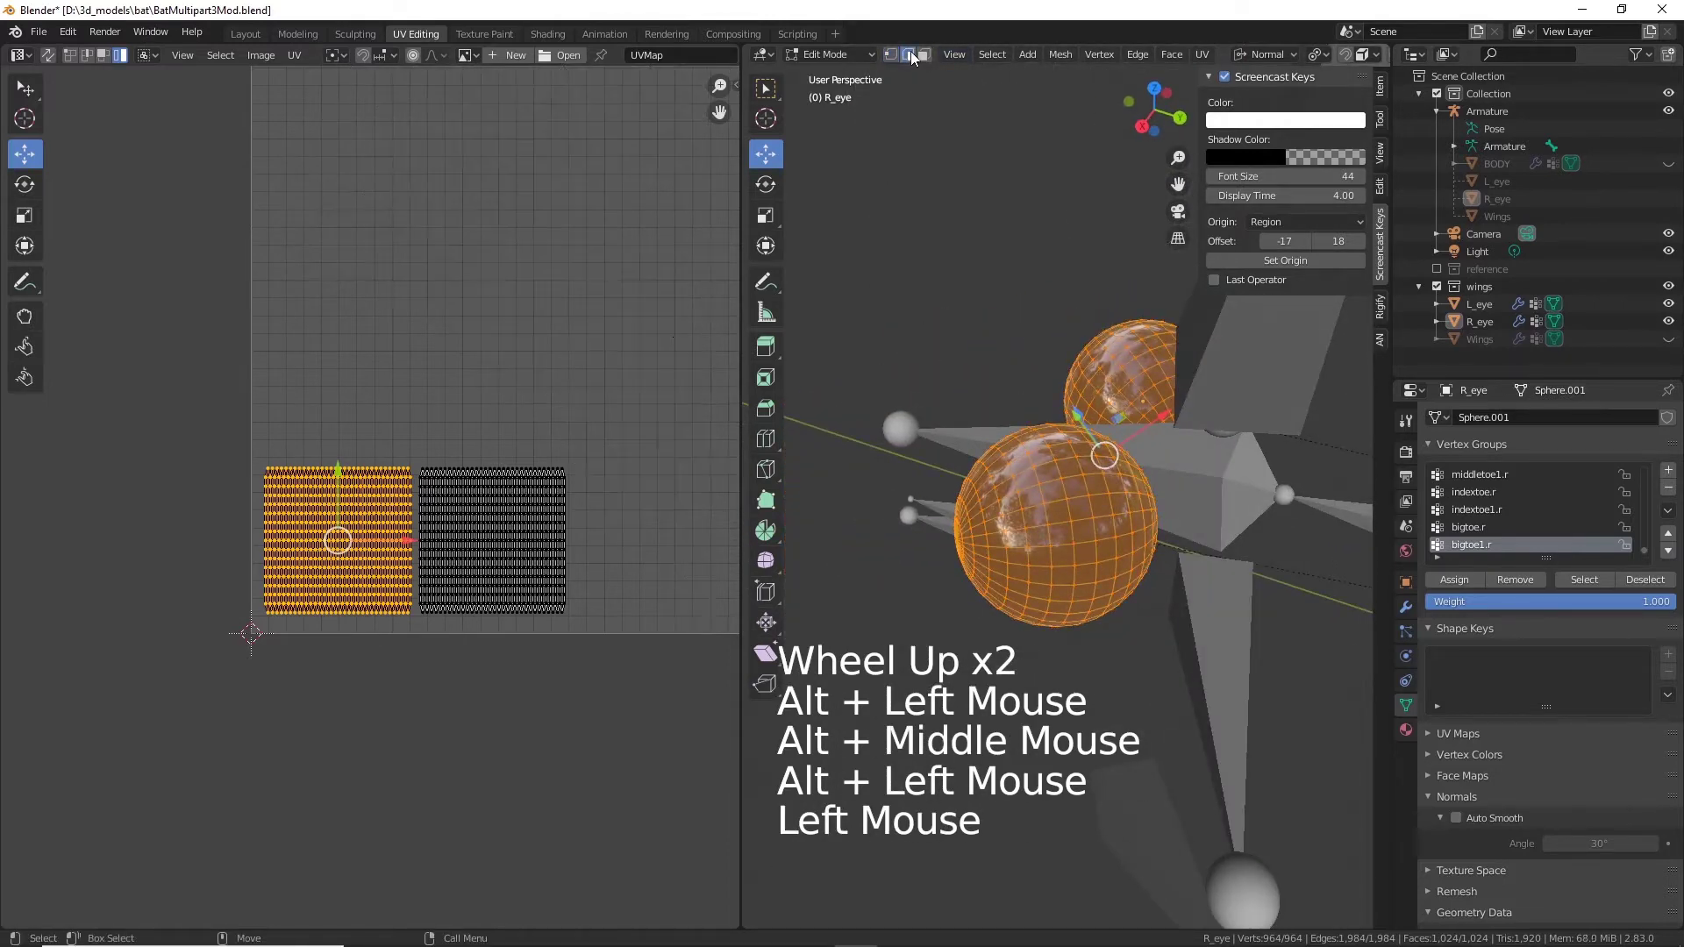
double_click(1089, 503)
alt+drag(1181, 527, 1216, 464)
shift+click(944, 429)
shift+double_click(944, 429)
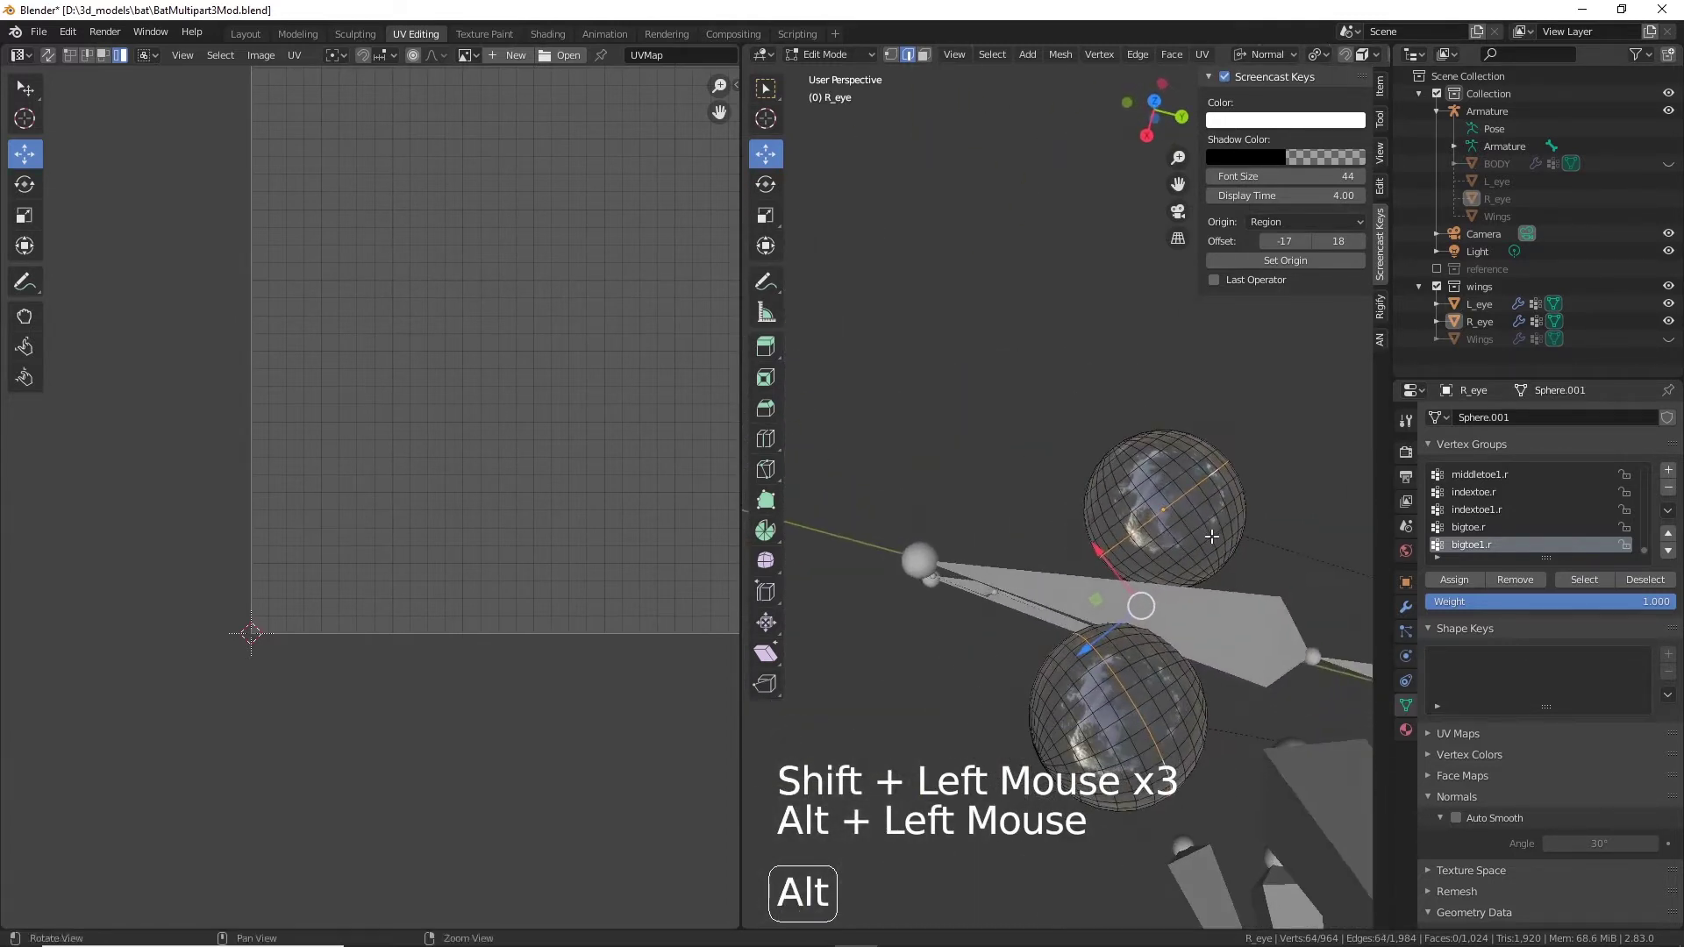
right_click(1193, 487)
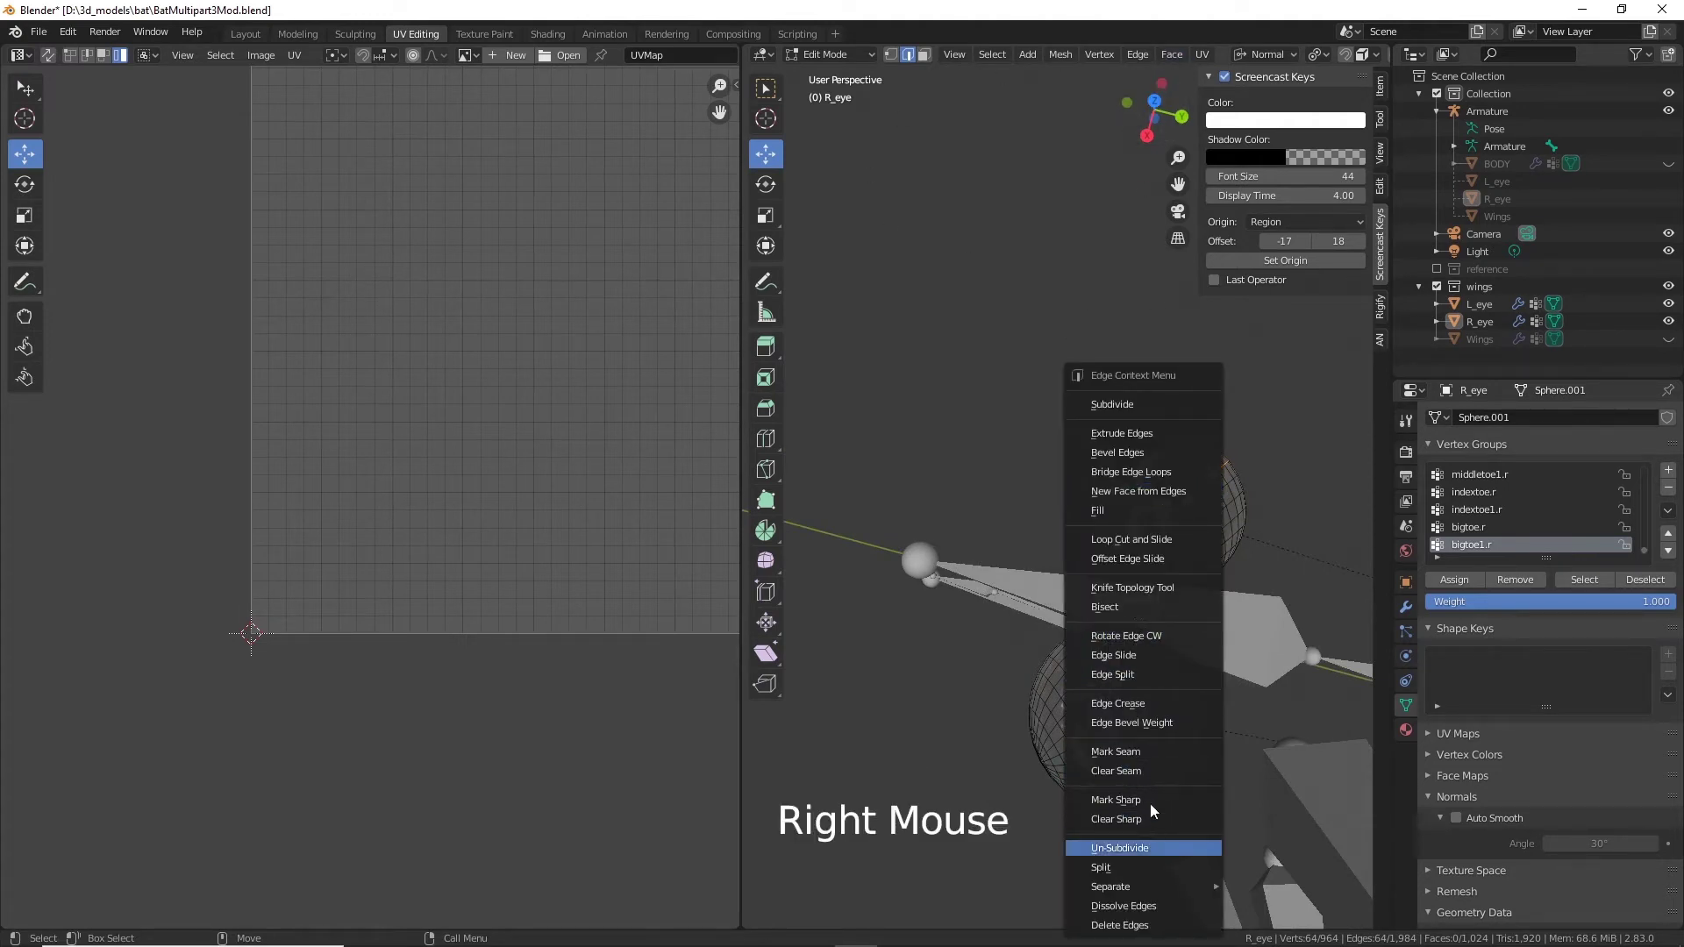
click(1151, 752)
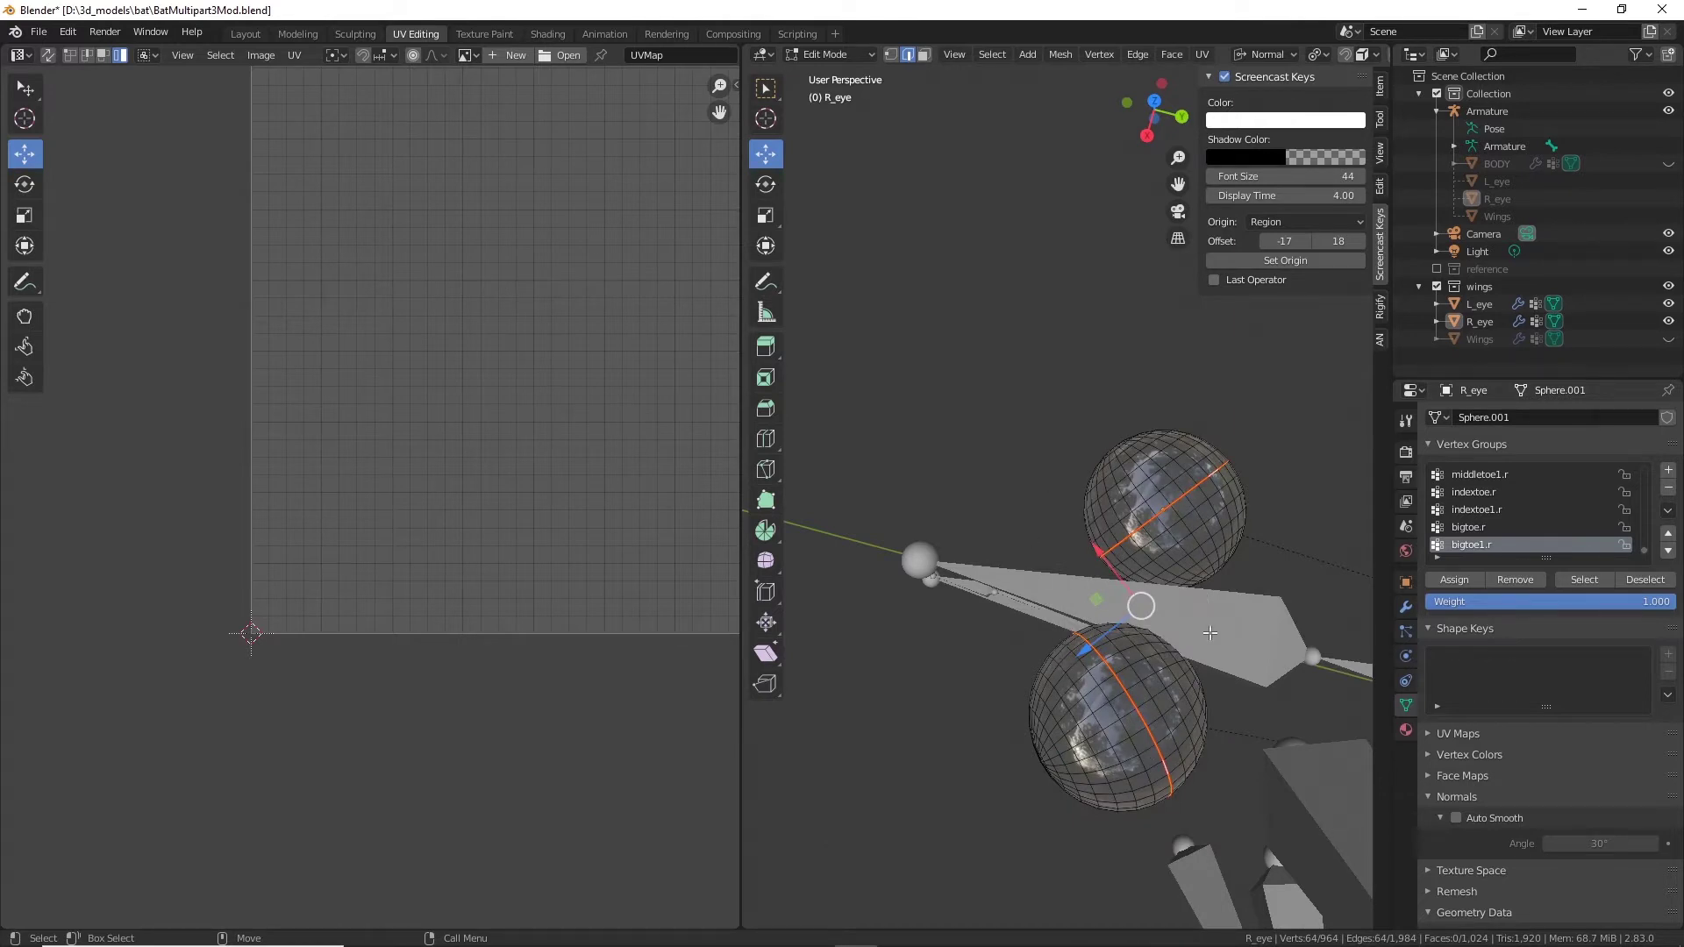
Step: In face select mode, select all faces of both eyeballs and unwrap them along the marked seams
alt+drag(1210, 633, 1281, 560)
alt+middle_drag(1282, 560, 1049, 632)
alt+drag(1056, 632, 1083, 583)
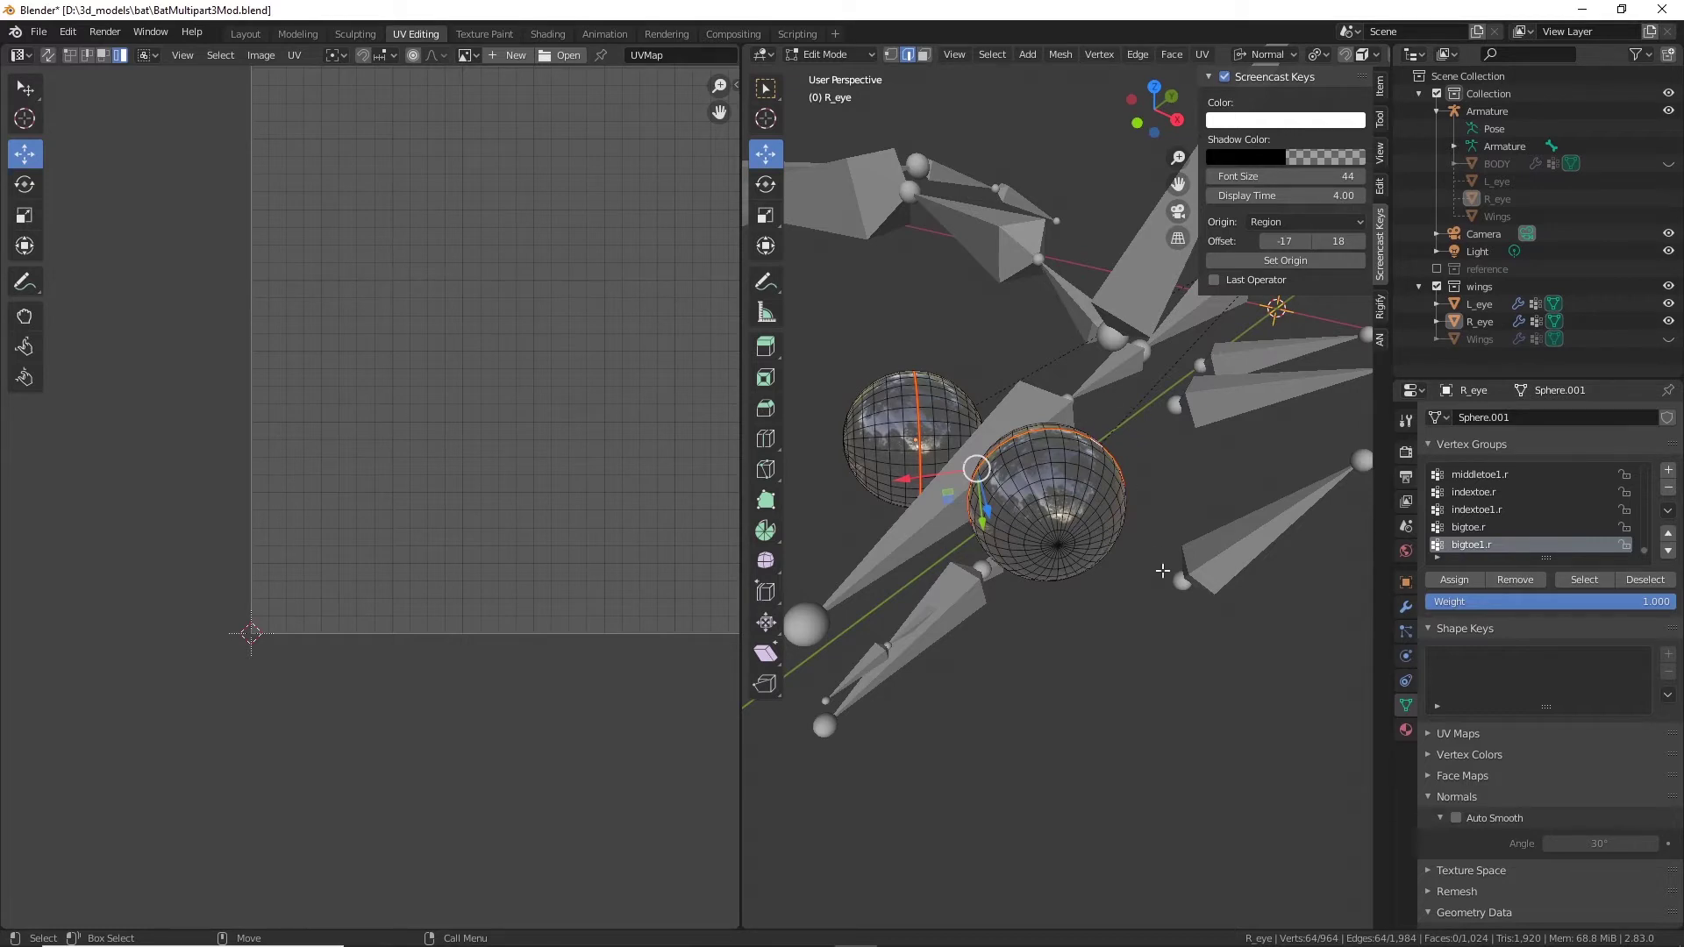
alt+drag(1162, 572, 883, 439)
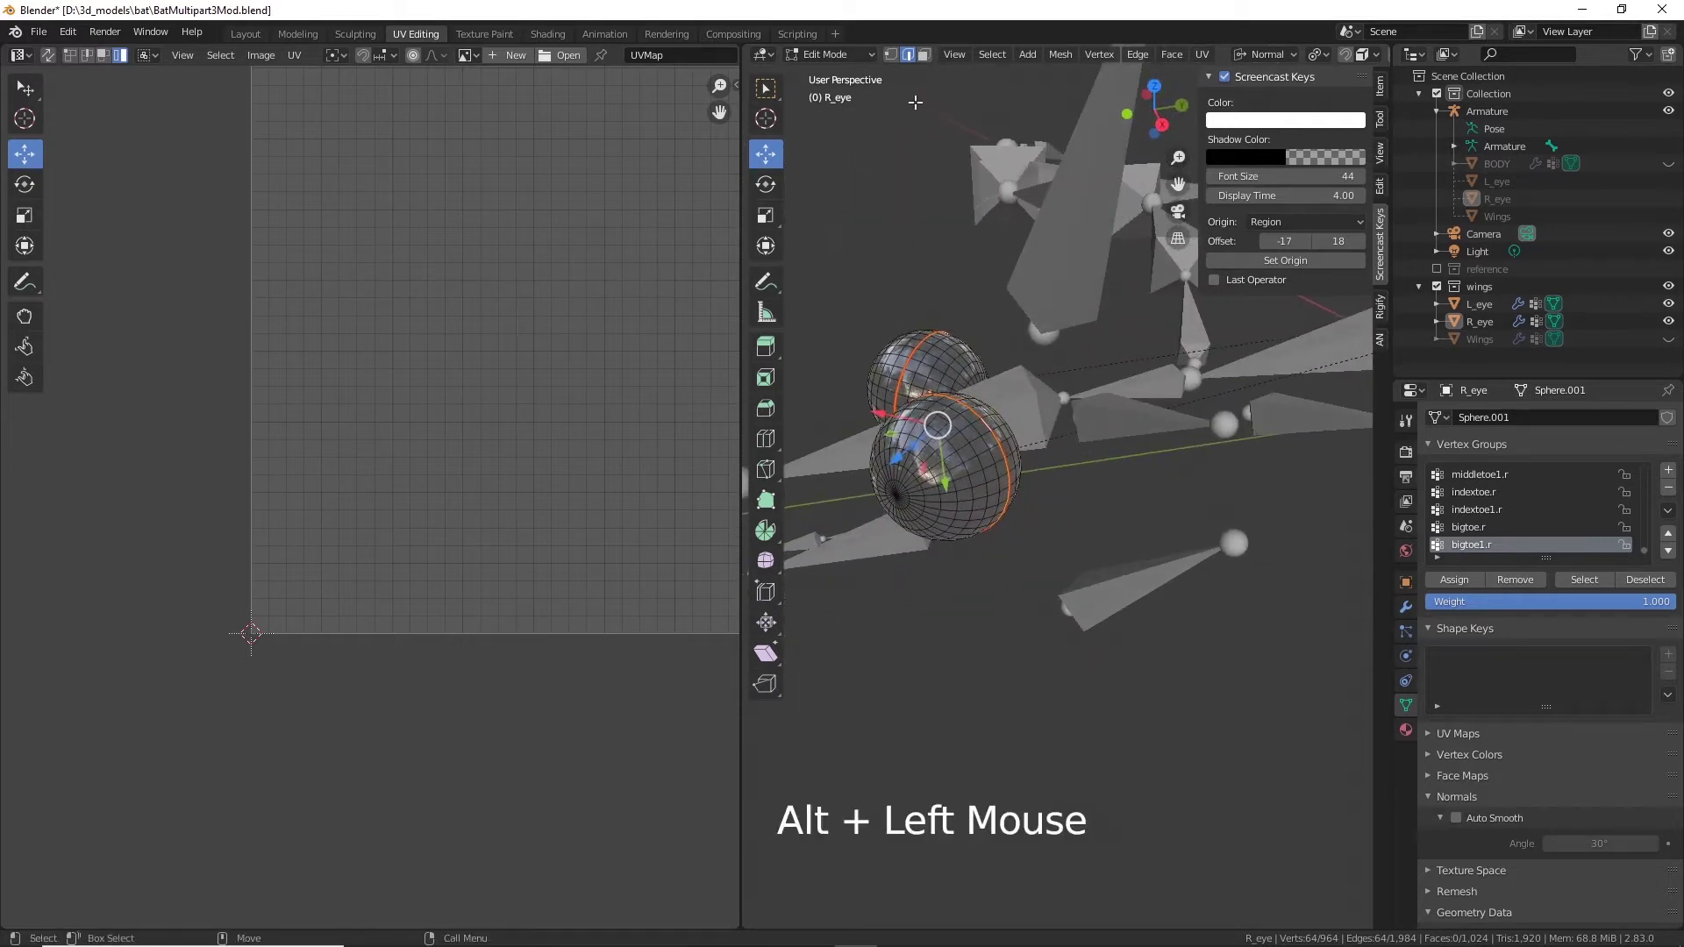
click(925, 55)
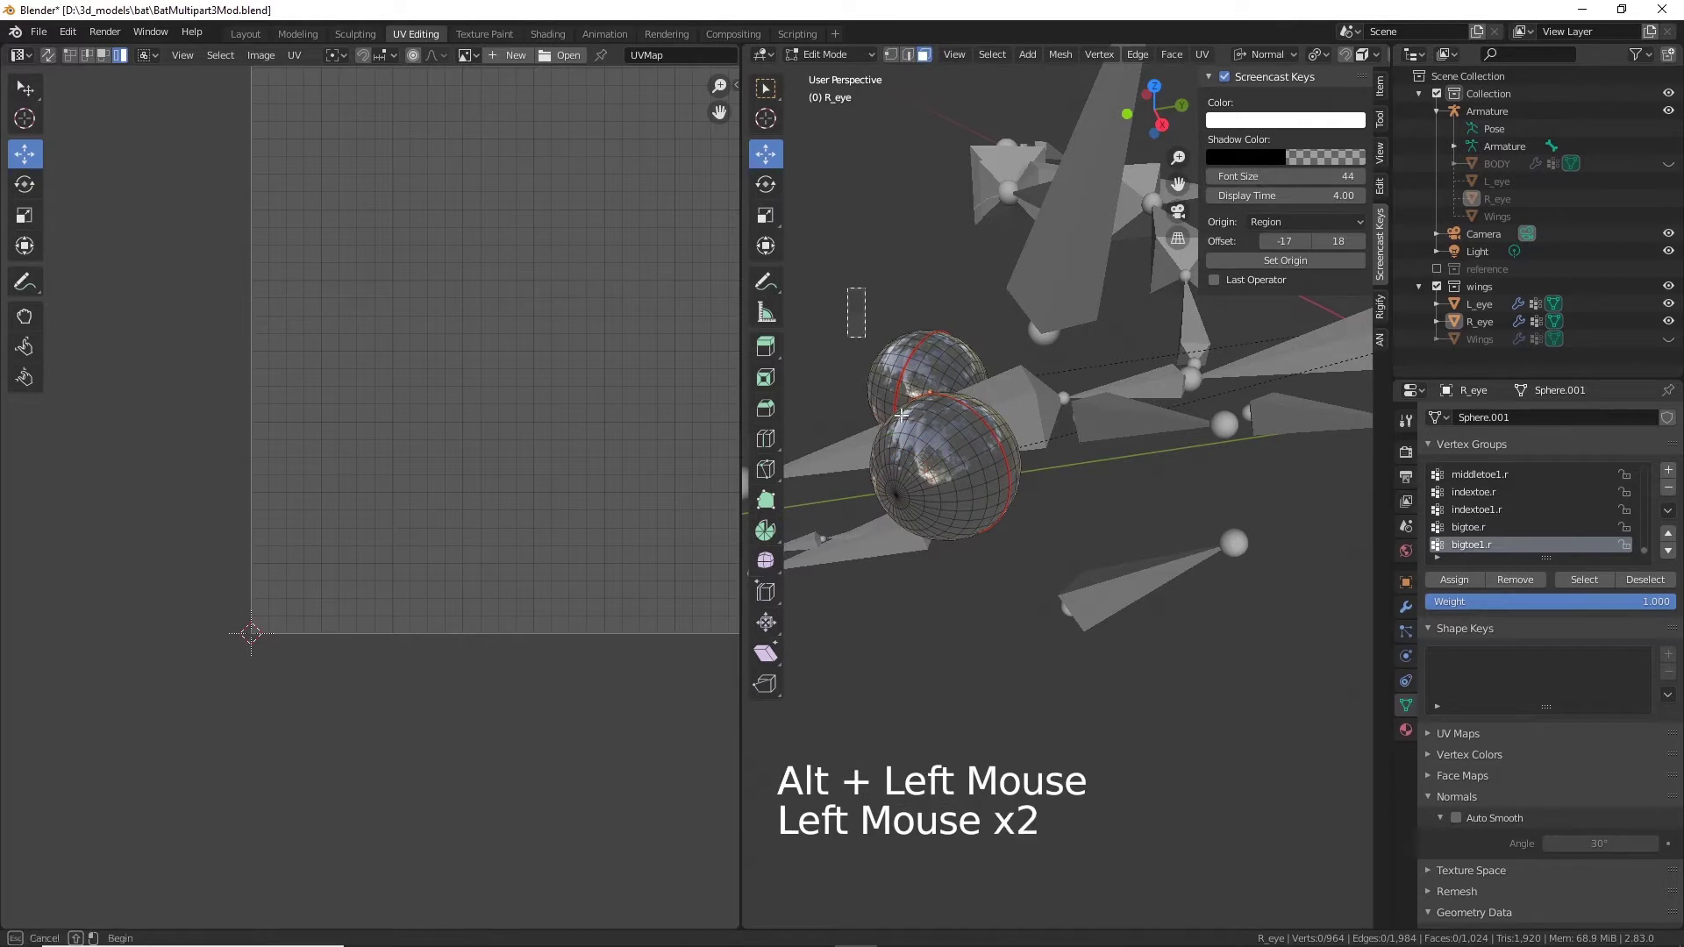
double_click(937, 489)
key(ctrl+l)
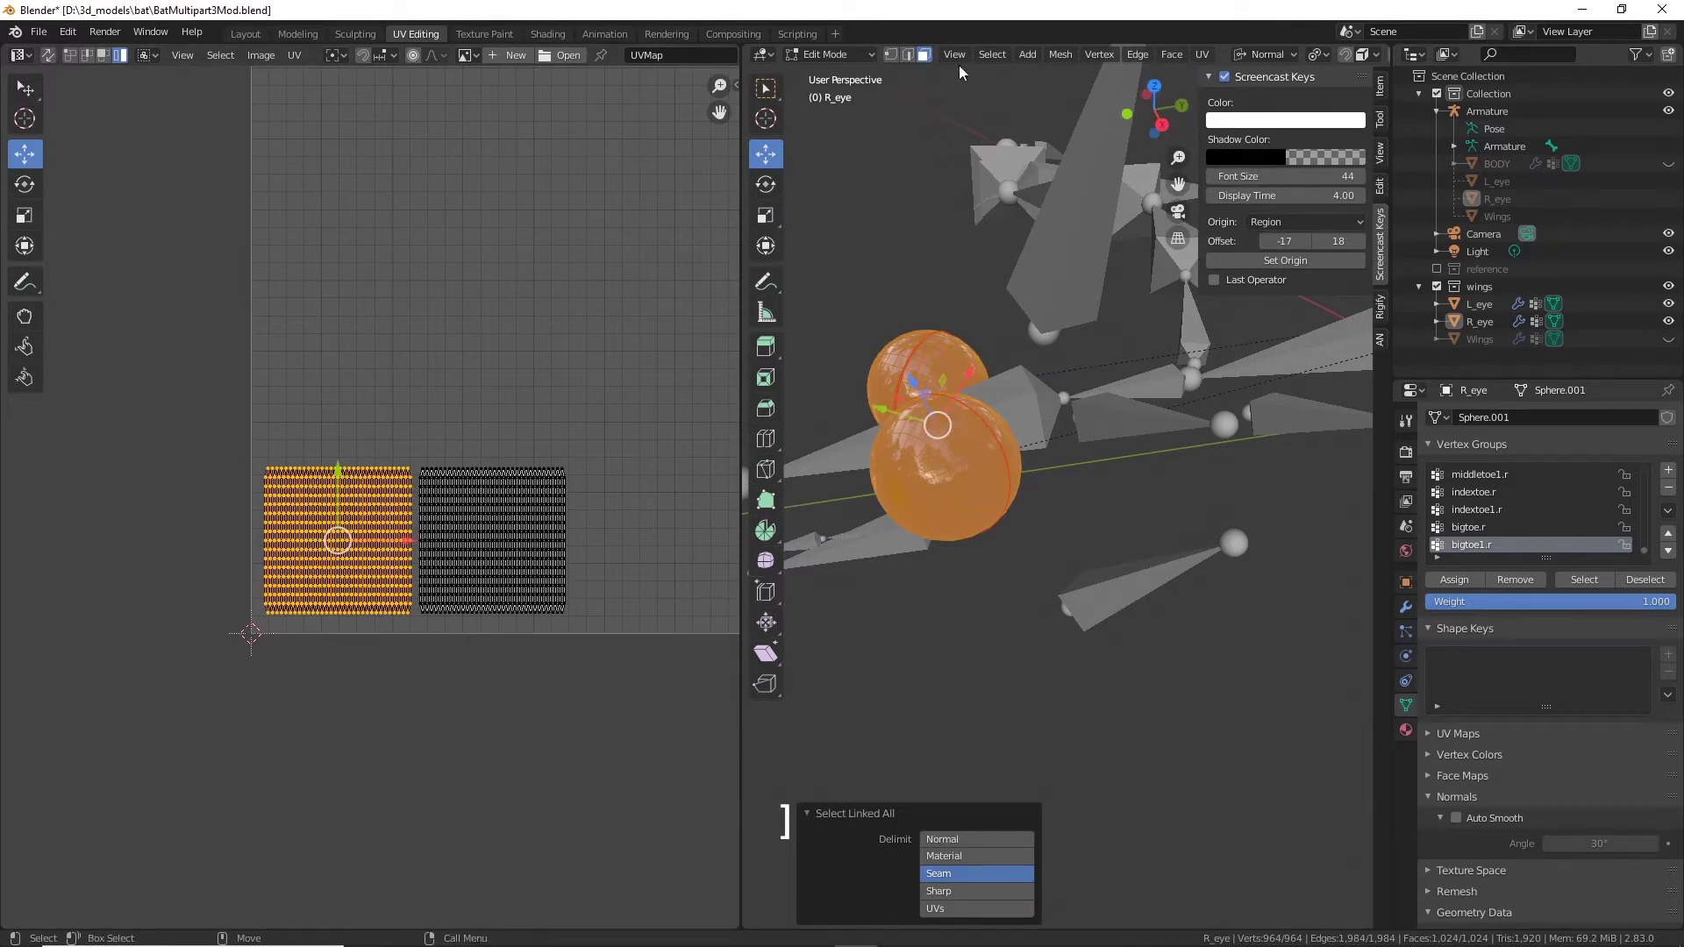
click(1201, 54)
click(1228, 77)
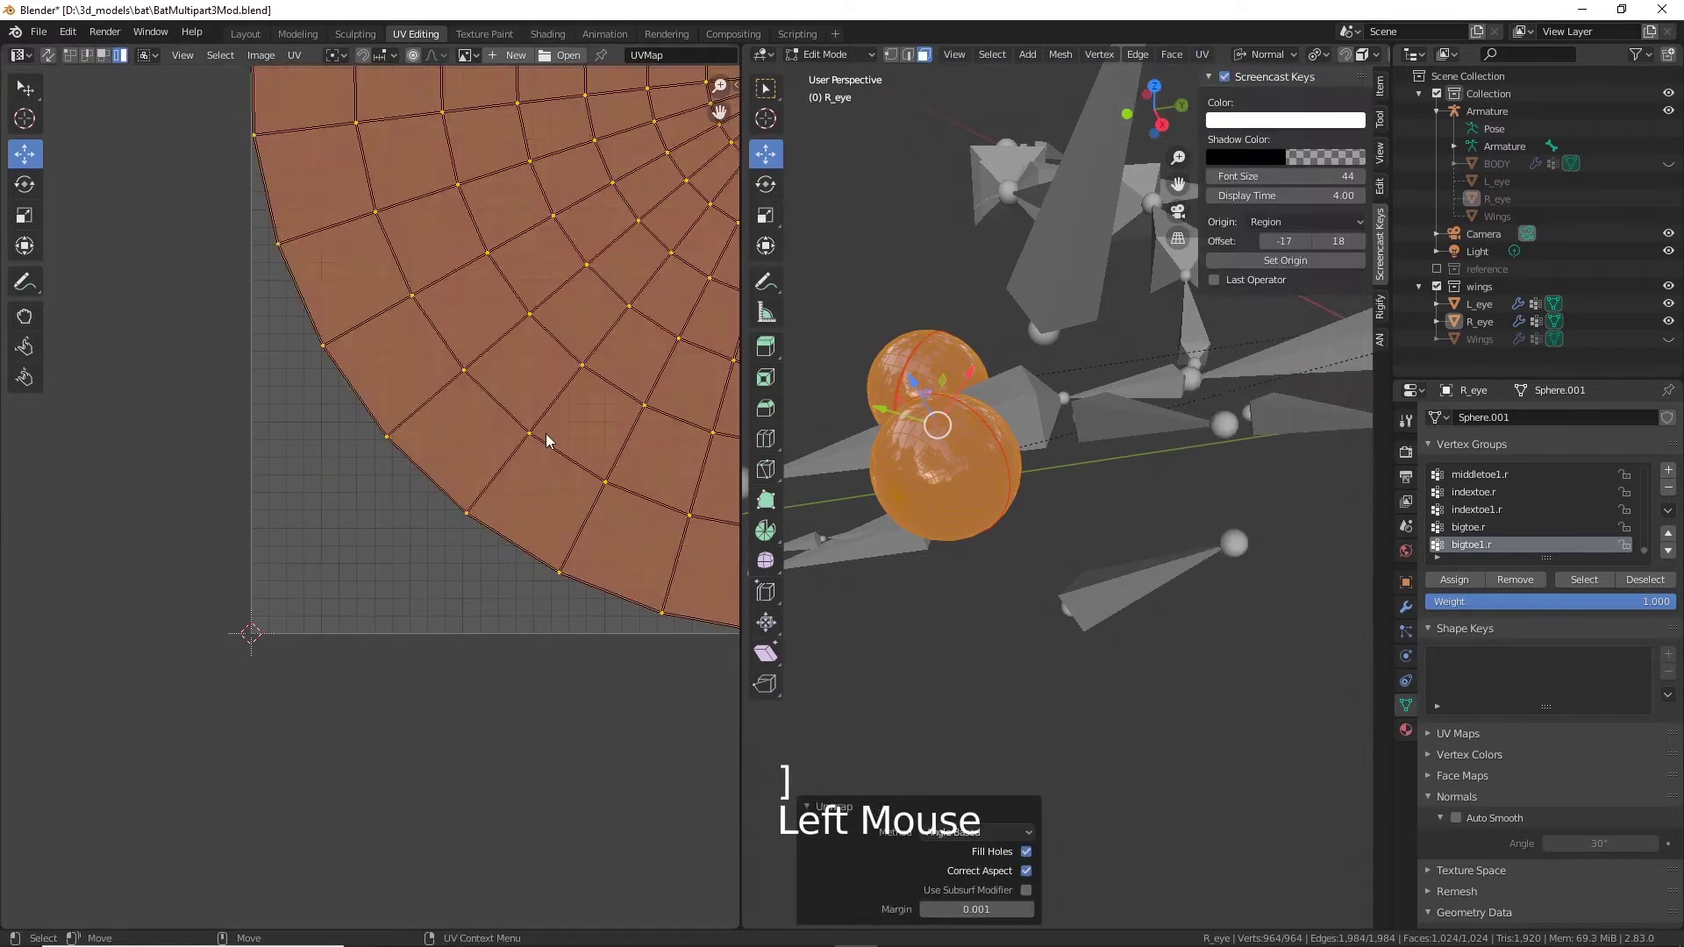
scroll(552, 412, down, 7)
alt+middle_drag(563, 403, 495, 479)
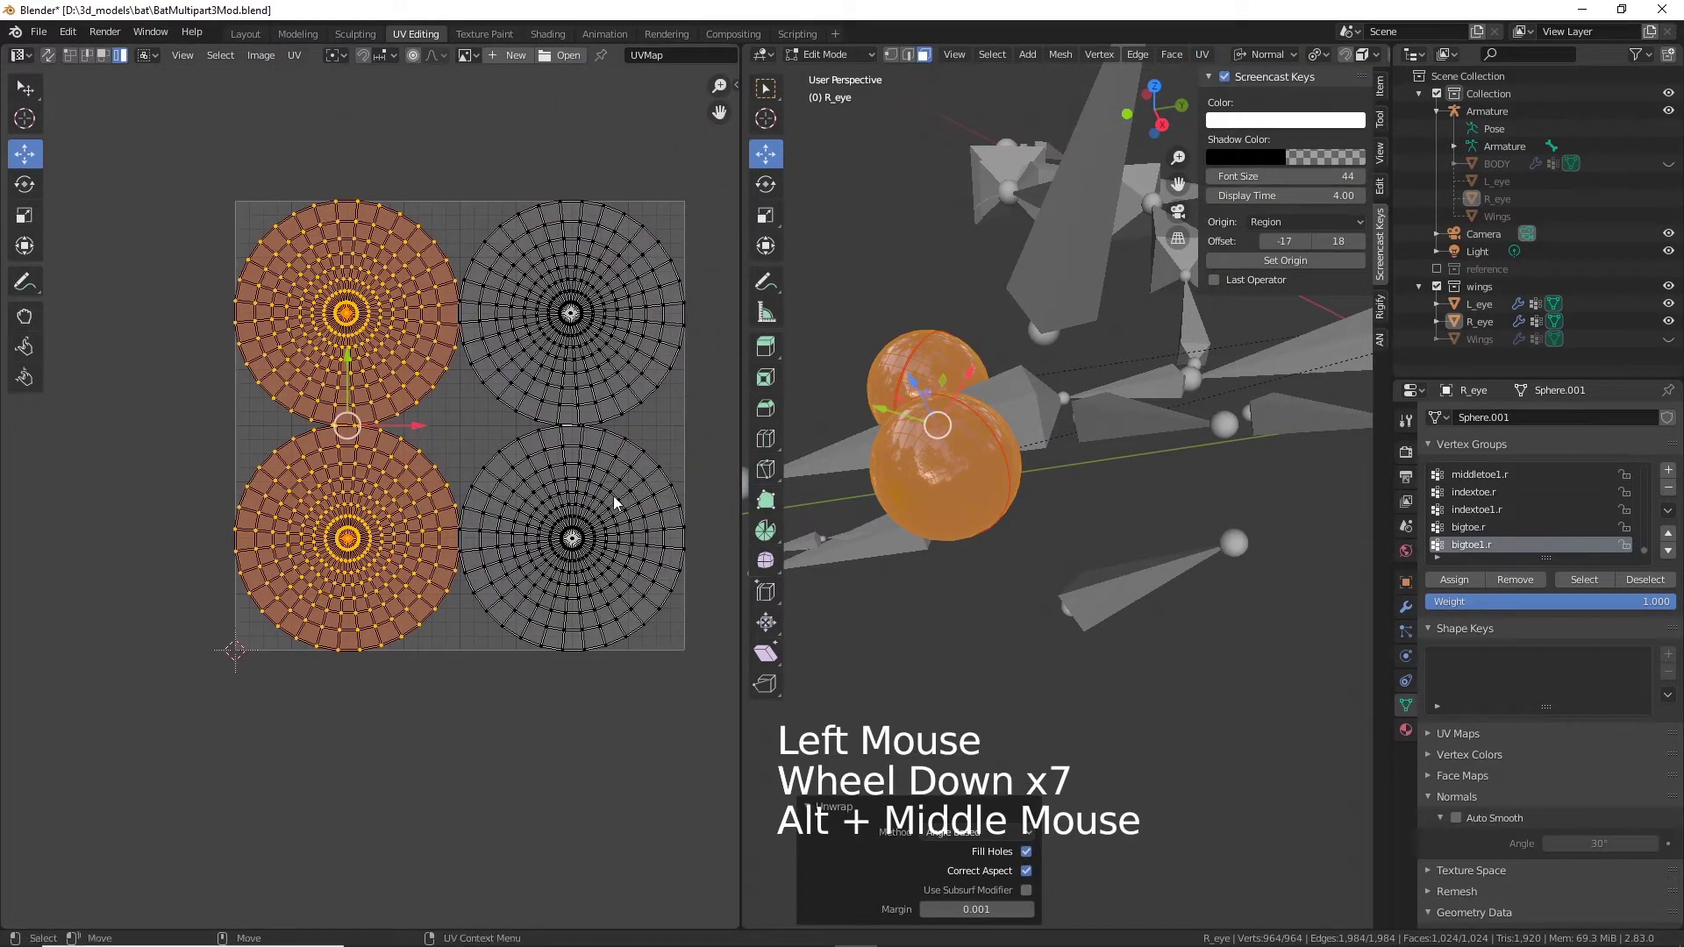
Step: Select the rear half of each eyeball up to its seam, starting from one face on each
alt+drag(848, 548, 950, 568)
scroll(951, 568, up, 2)
alt+middle_click(965, 377)
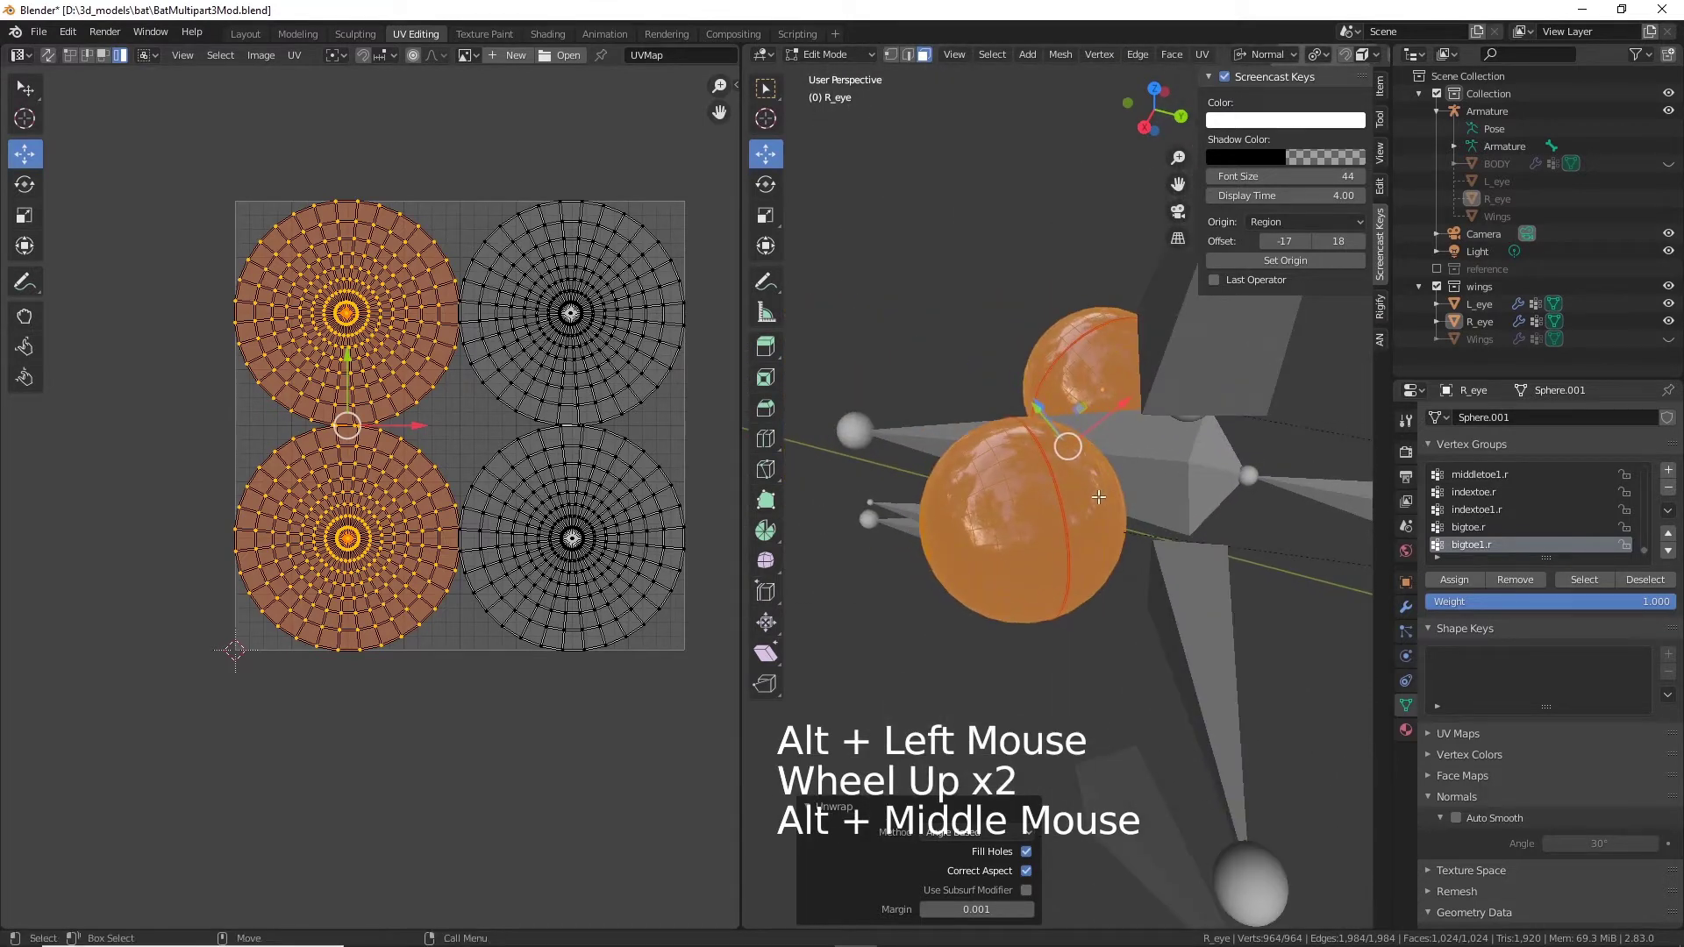
click(1103, 496)
shift+click(1104, 370)
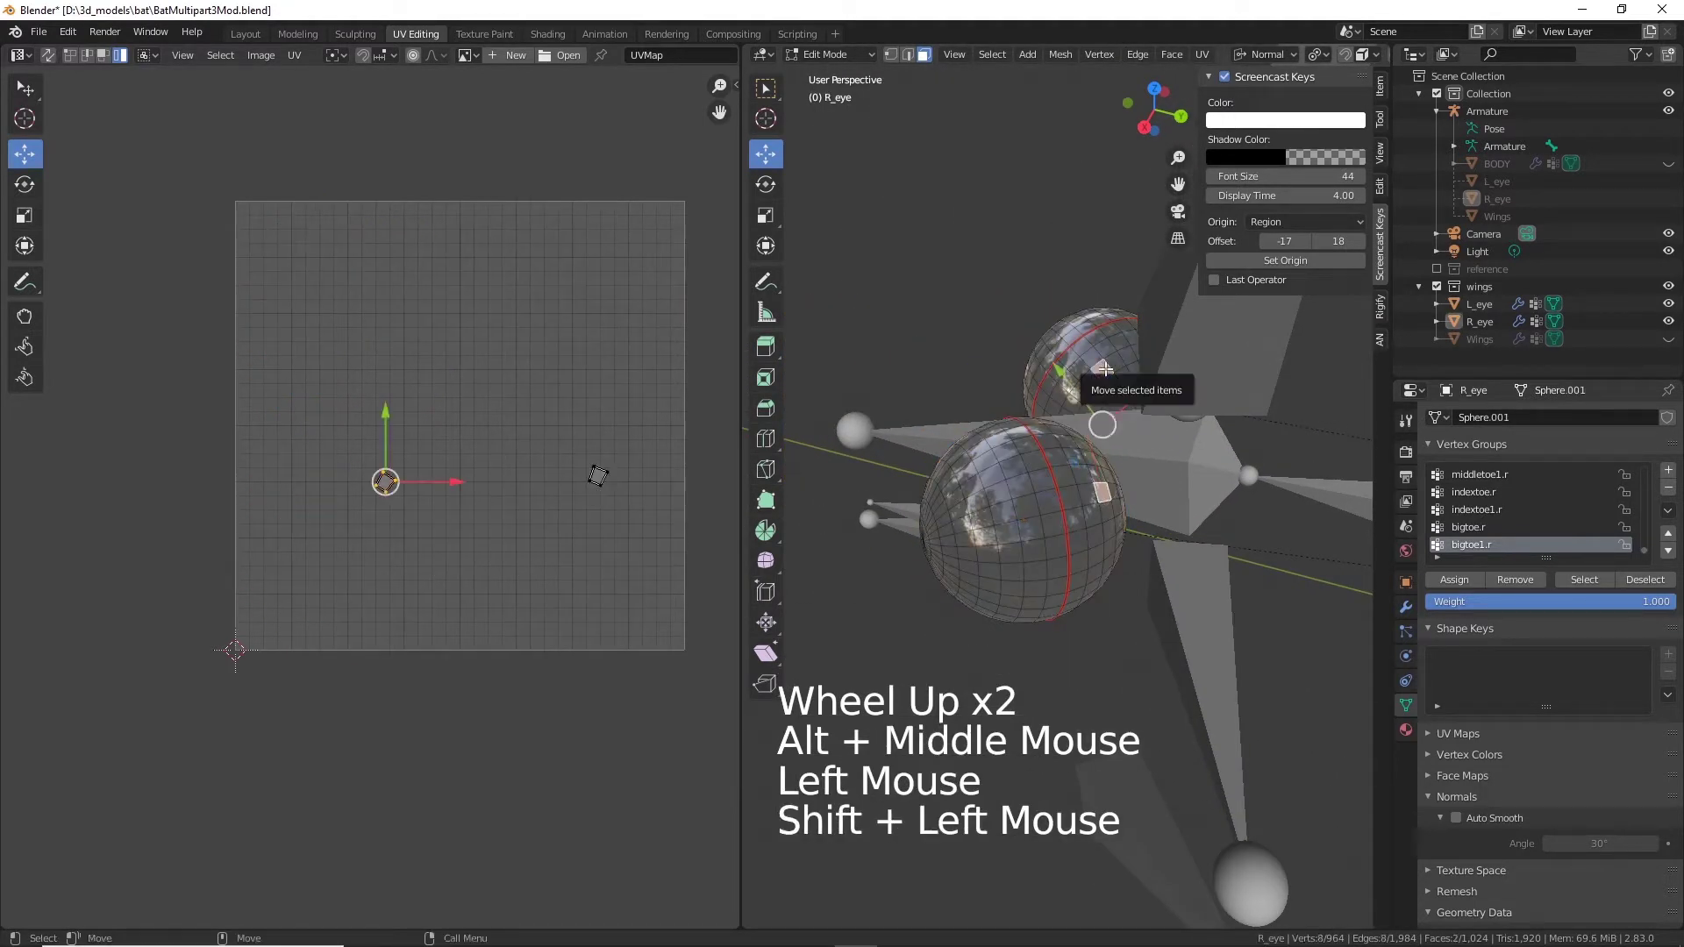
key(bracketright)
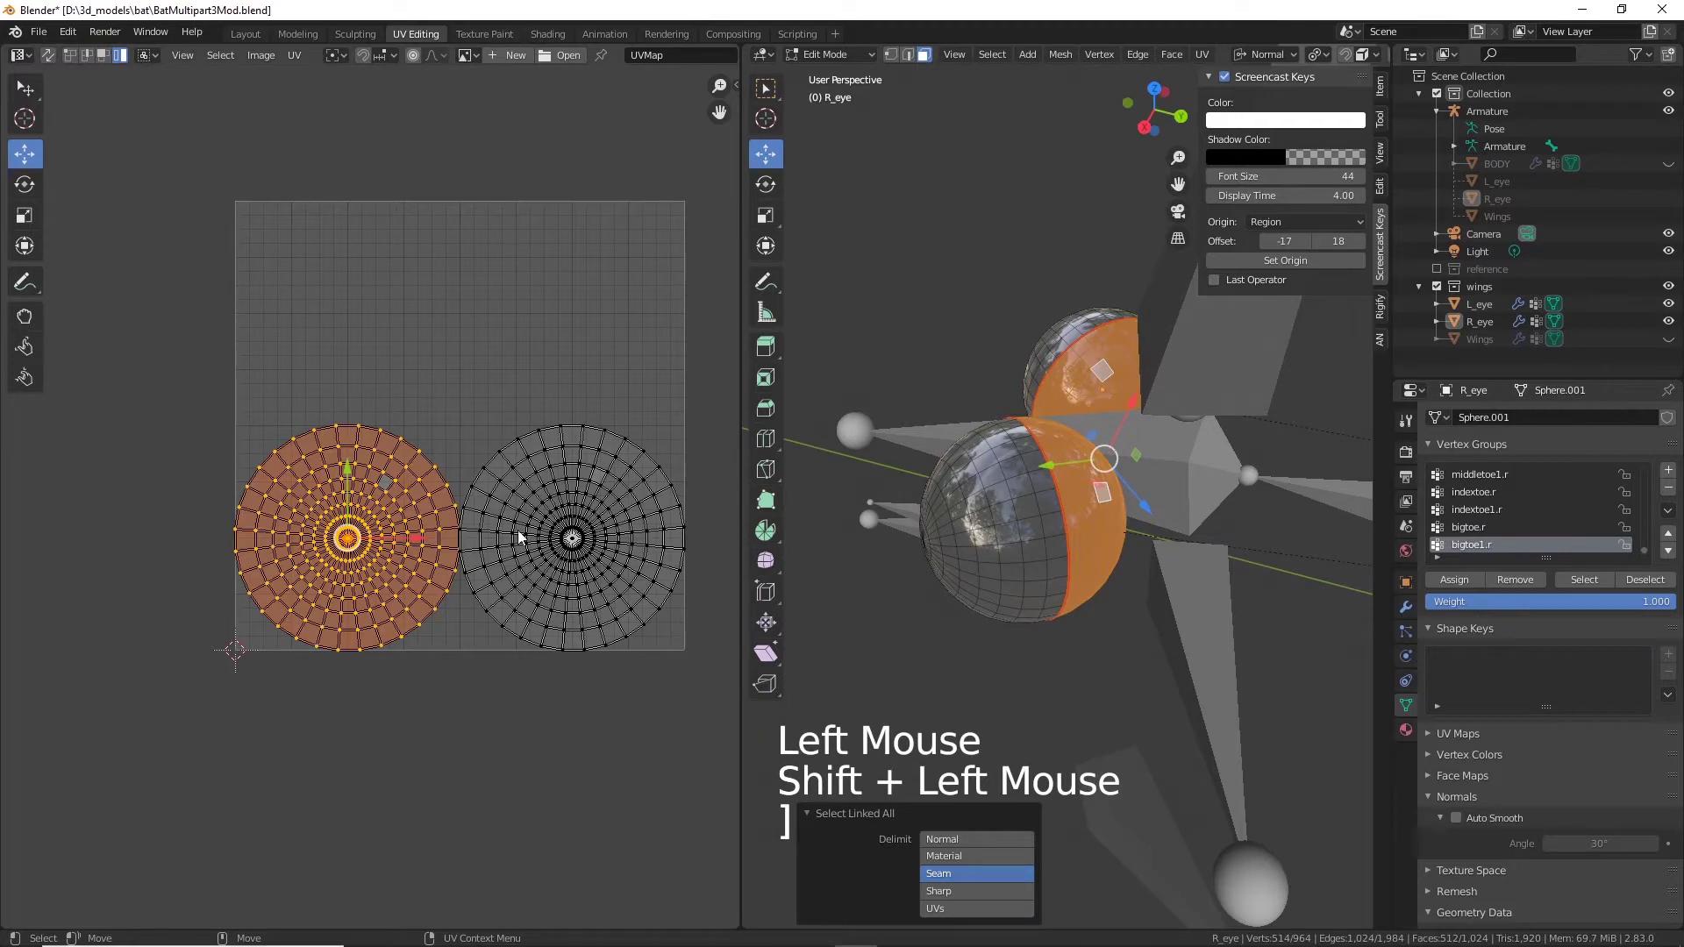
key(r)
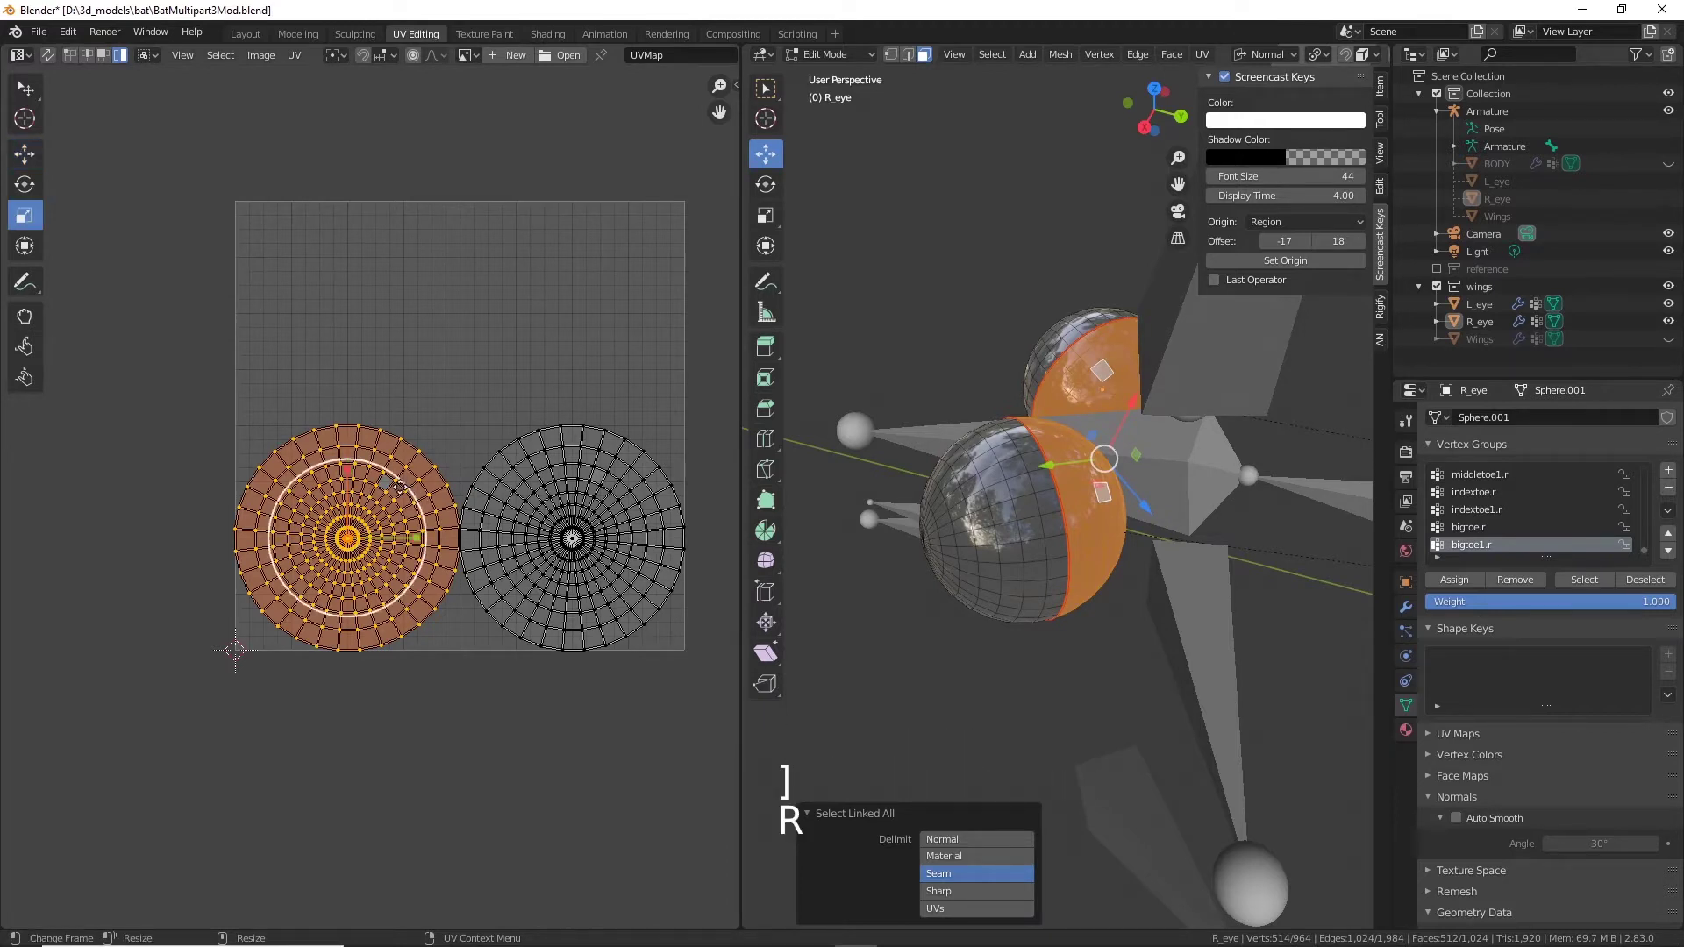
drag(399, 487, 375, 520)
key(ctrl+z)
Step: Select both rear-half eye islands, scale them down together and move them below the UV square
shift+click(513, 483)
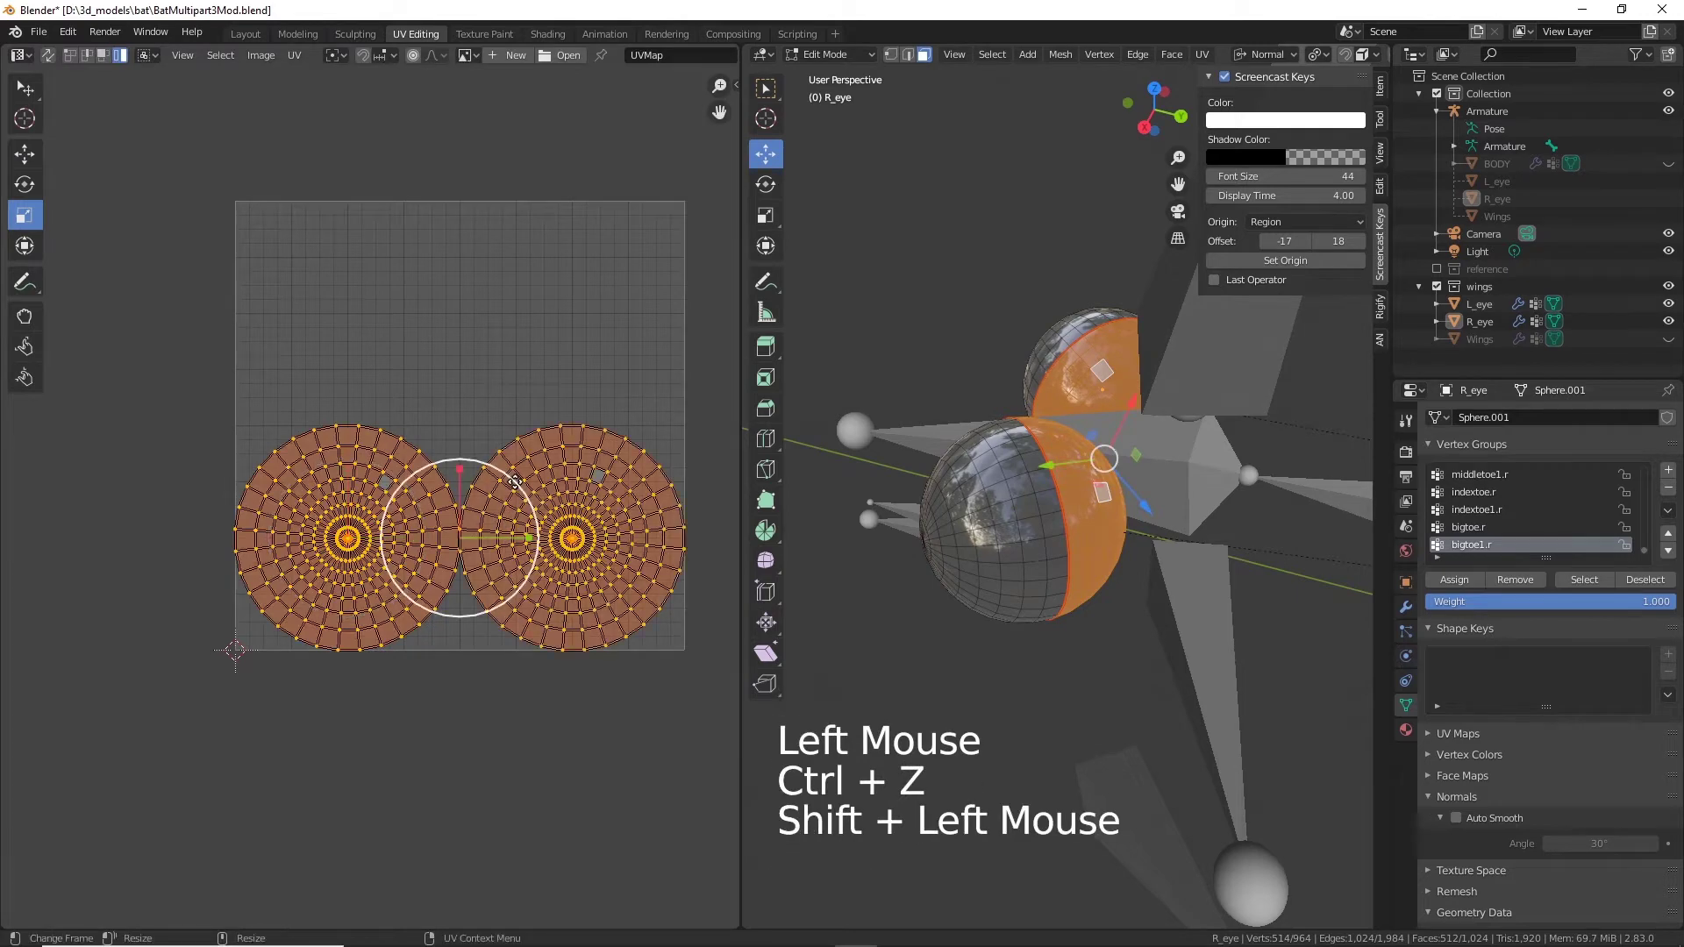
drag(515, 482, 452, 733)
key(w)
click(462, 537)
Step: Select the front half of each eyeball, scale both islands down together and place them below the UV square's lower-left corner
click(971, 551)
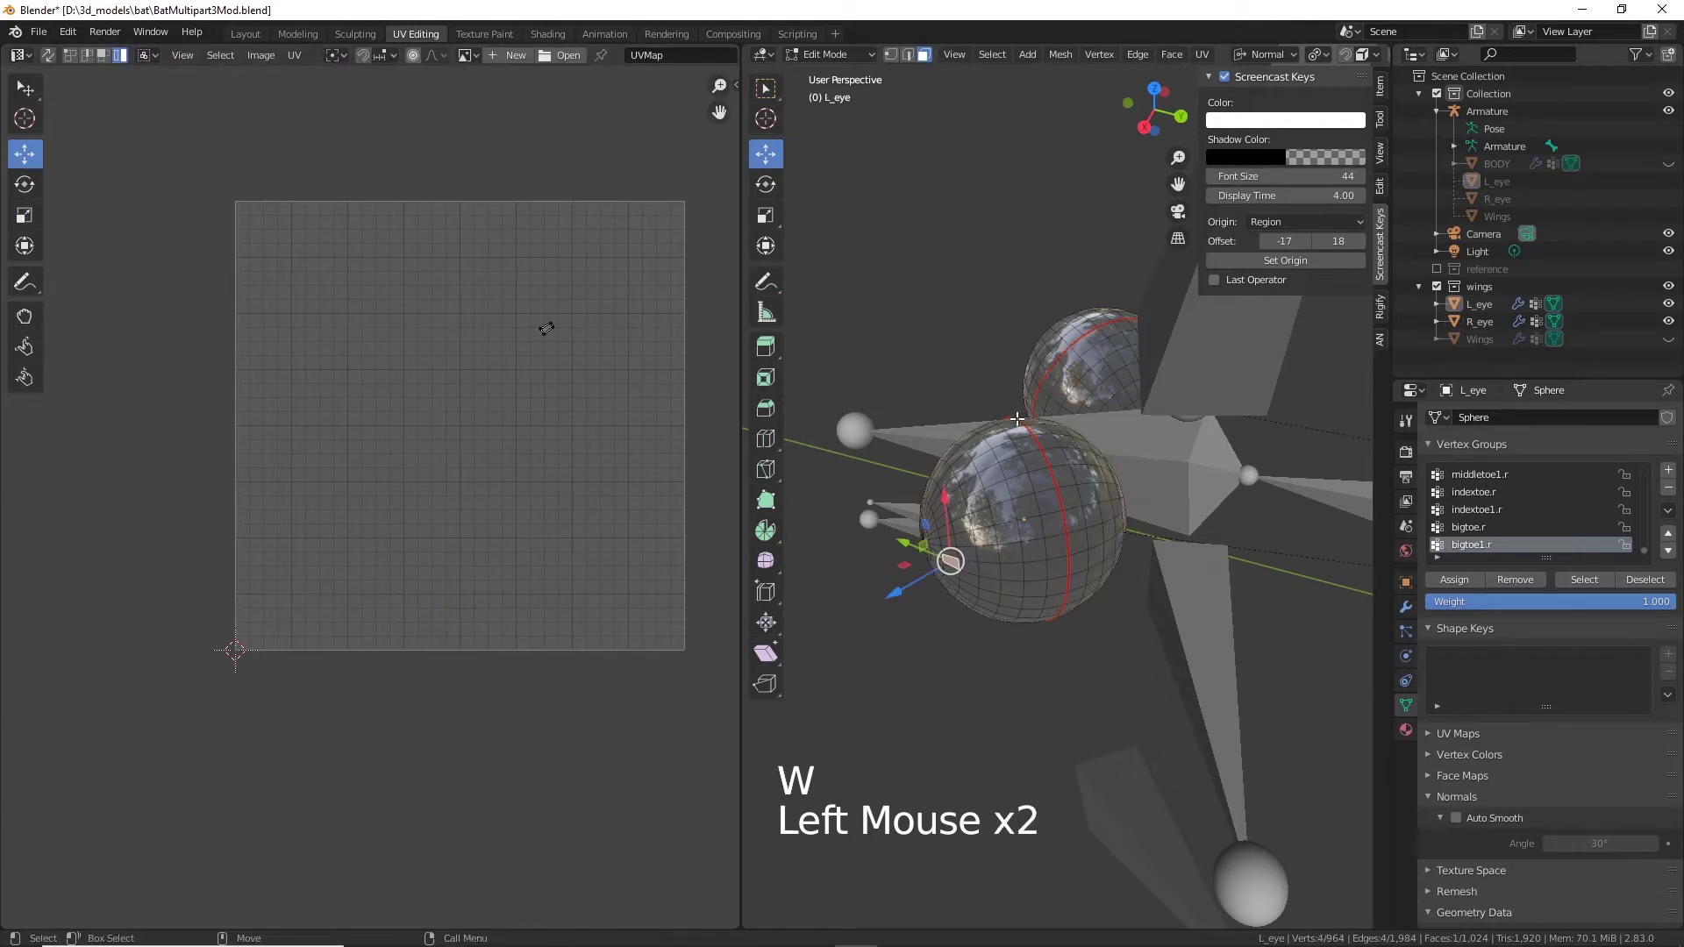
shift+click(1035, 367)
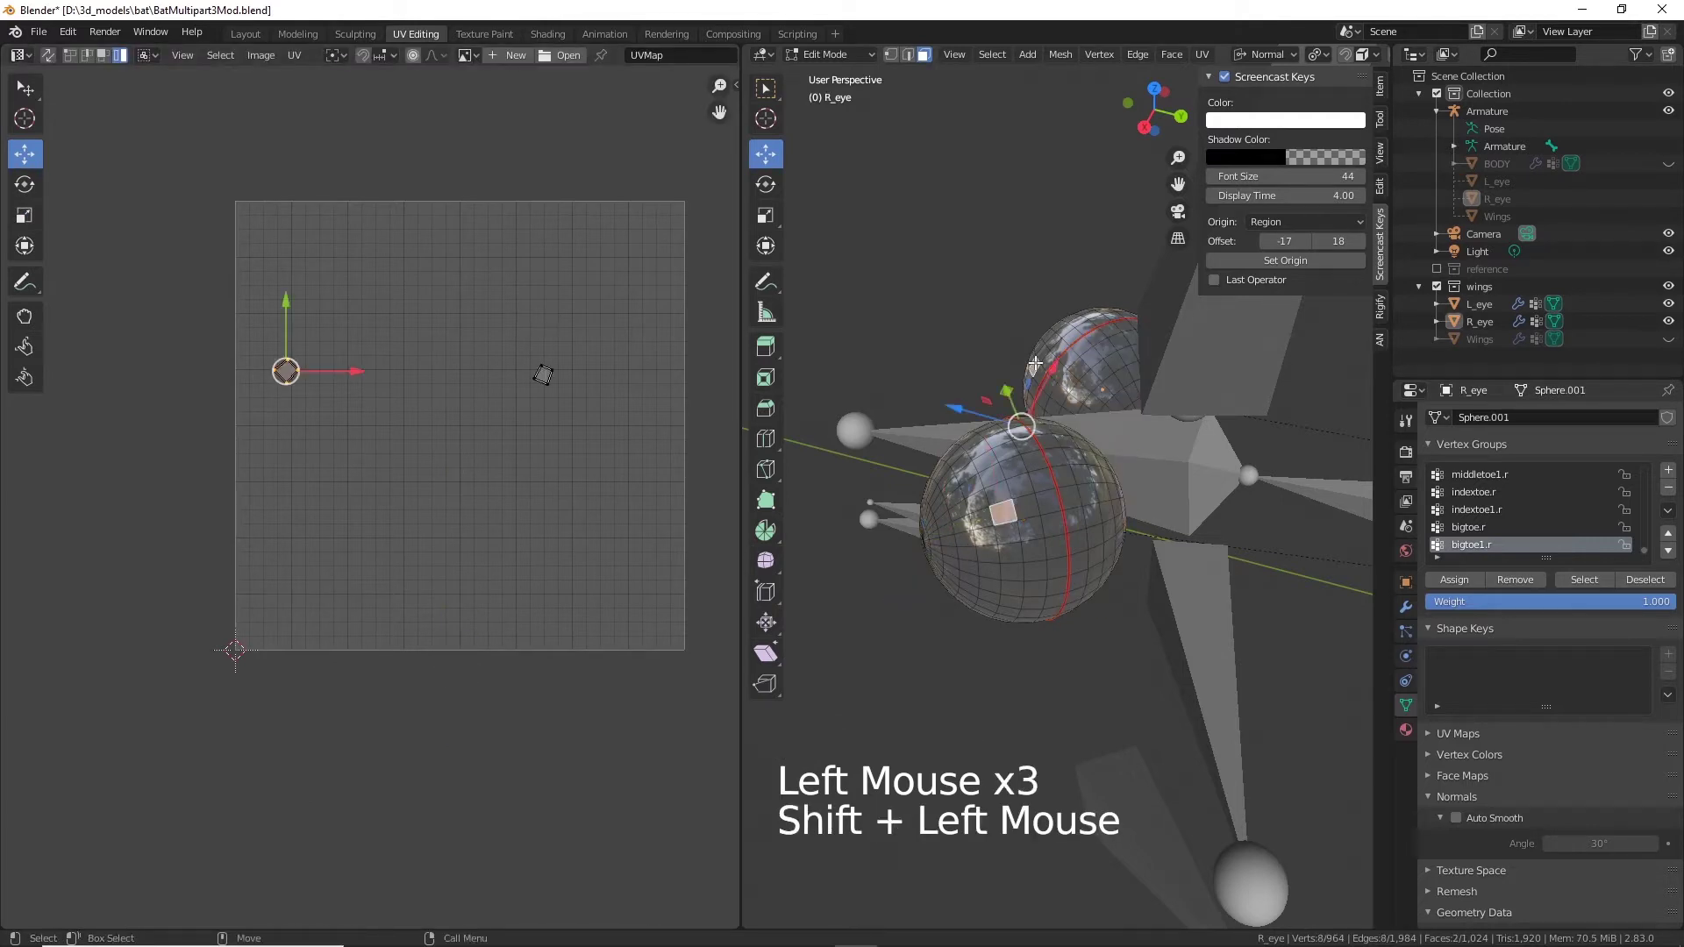
key(ctrl+l)
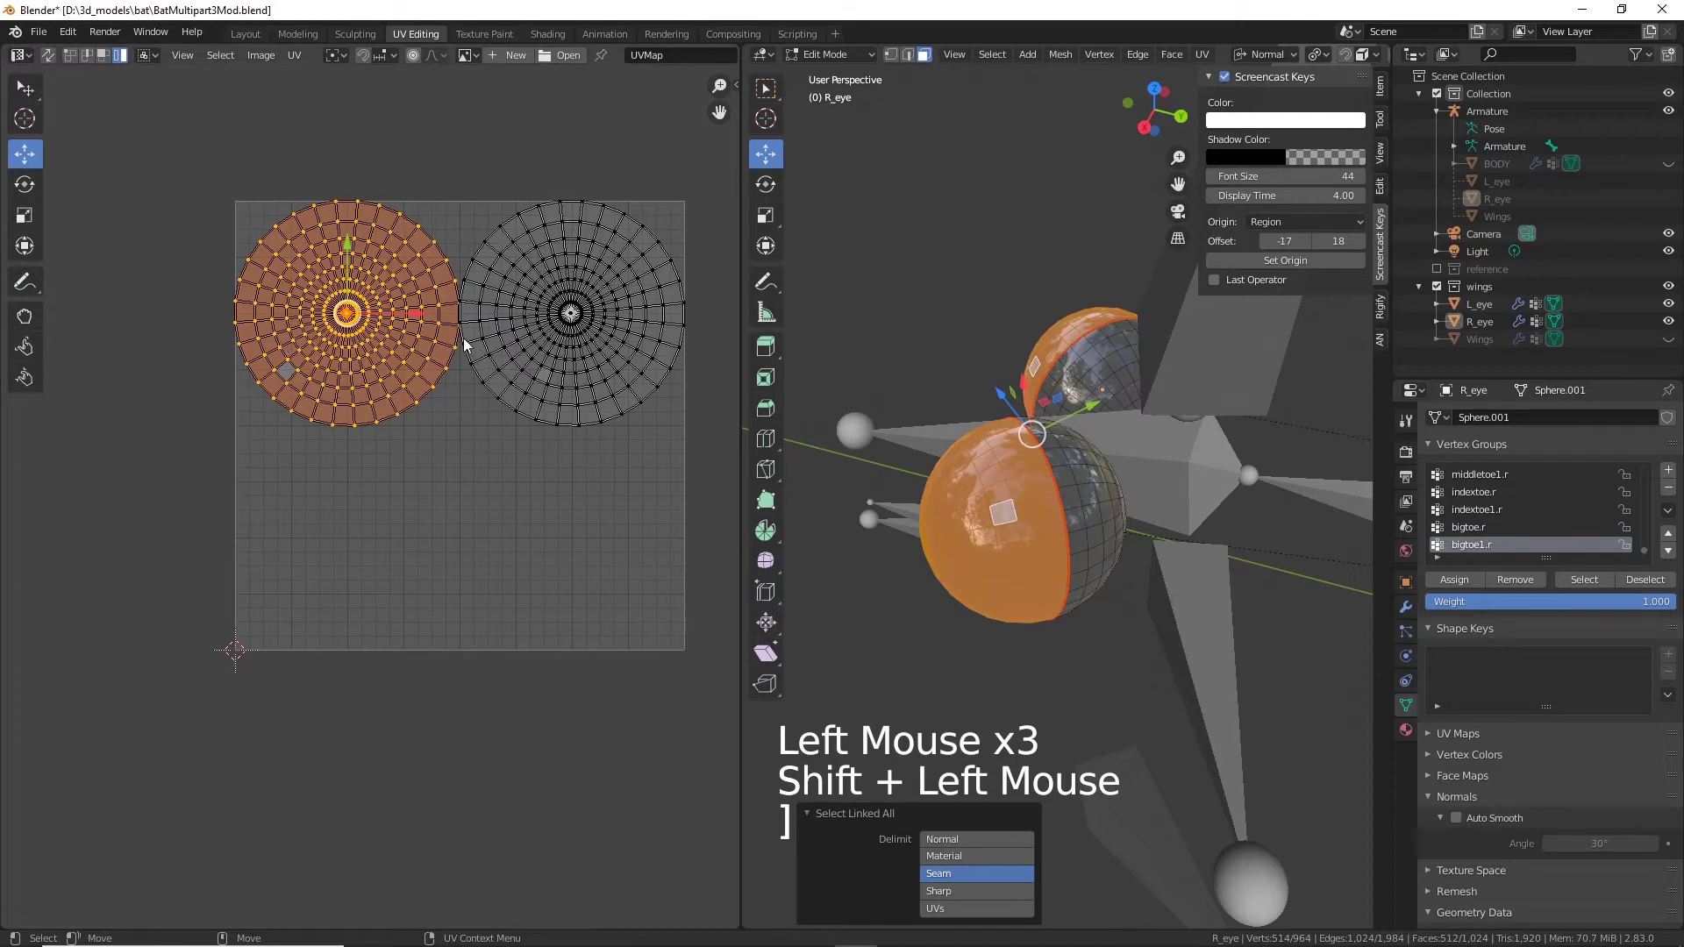
shift+click(512, 311)
key(r)
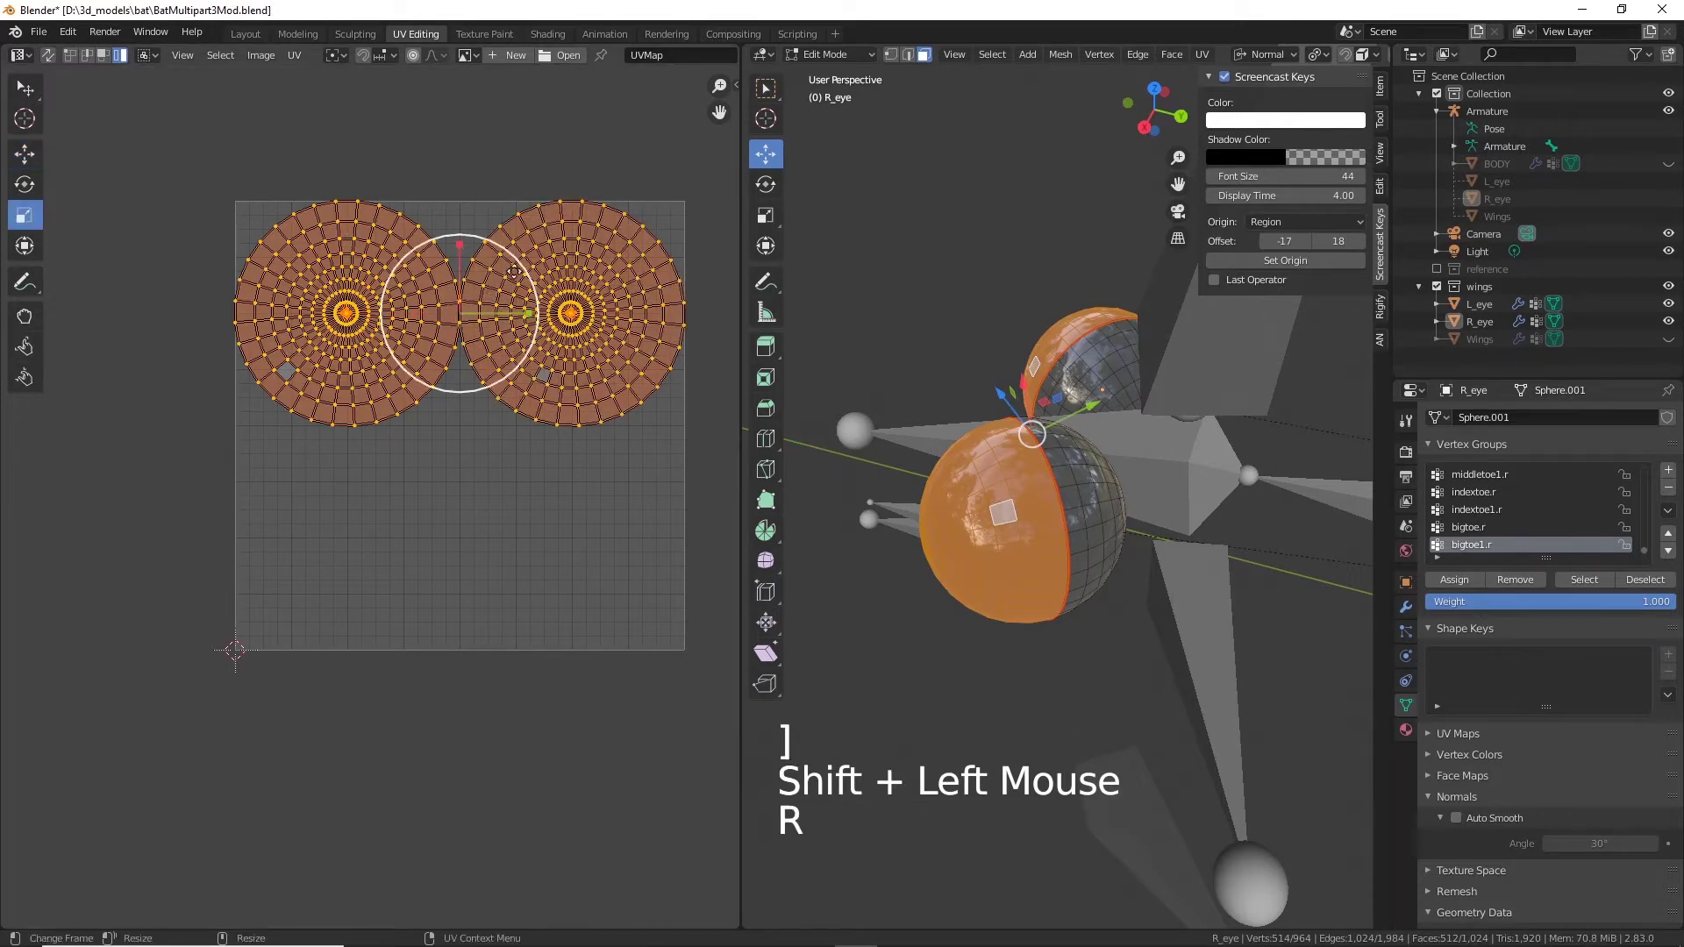
drag(520, 263, 285, 731)
key(w)
Step: Unhide the BODY mesh and the Wings object to bring back the whole bat
scroll(863, 680, down, 4)
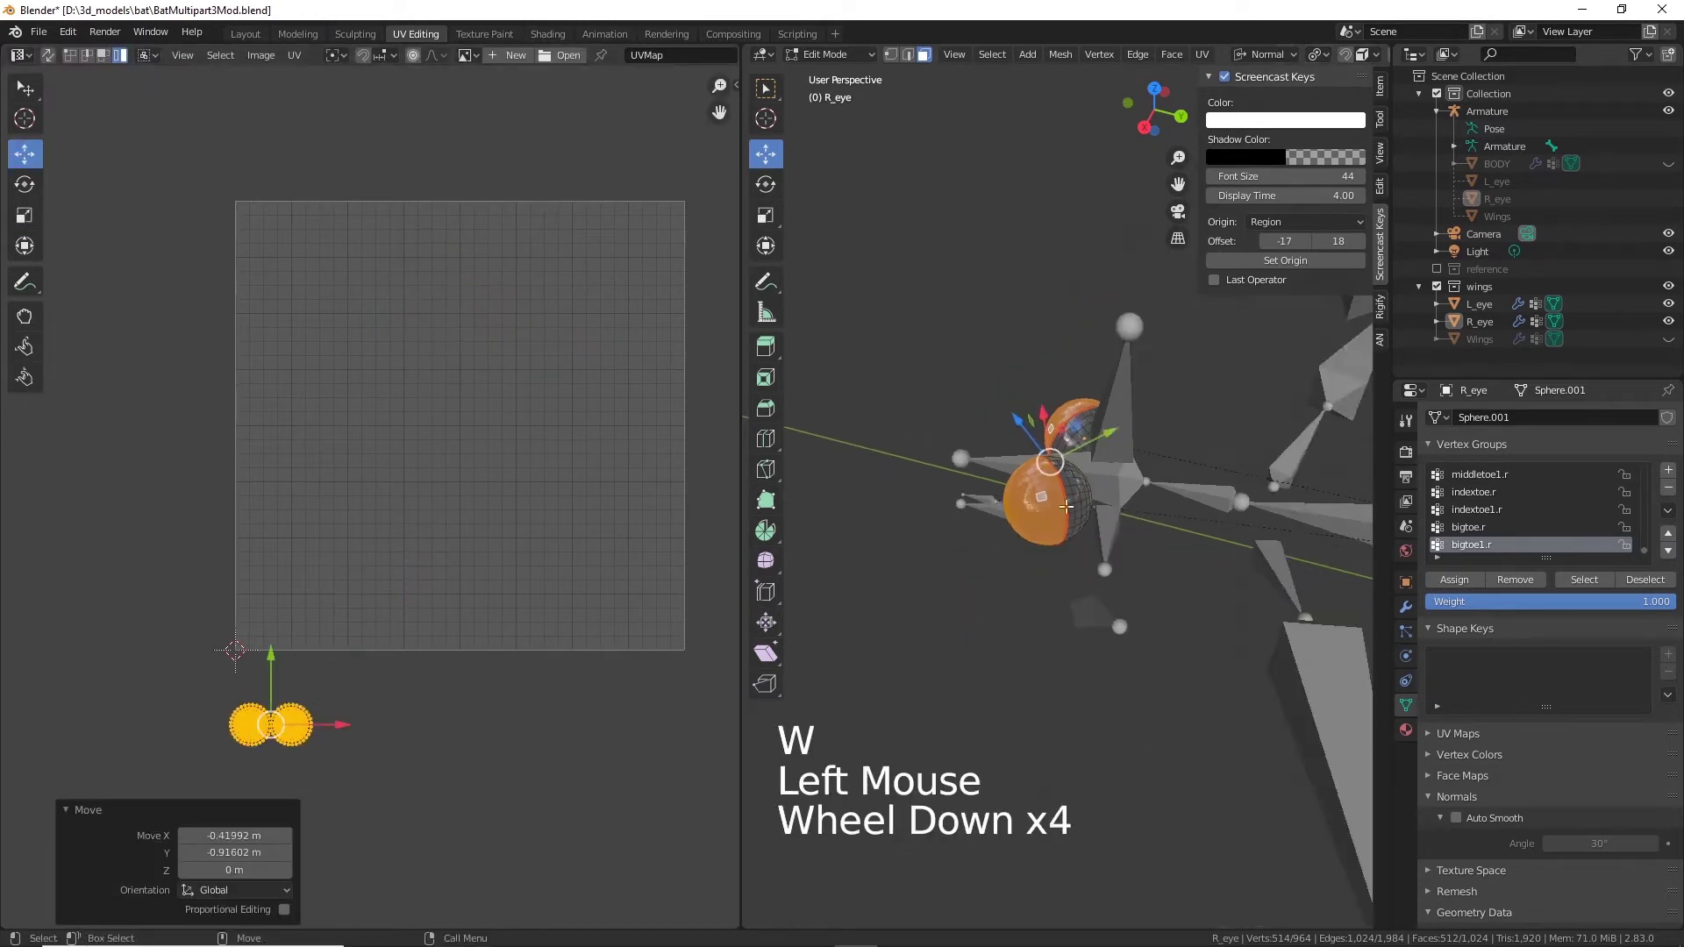
click(1669, 164)
click(1669, 339)
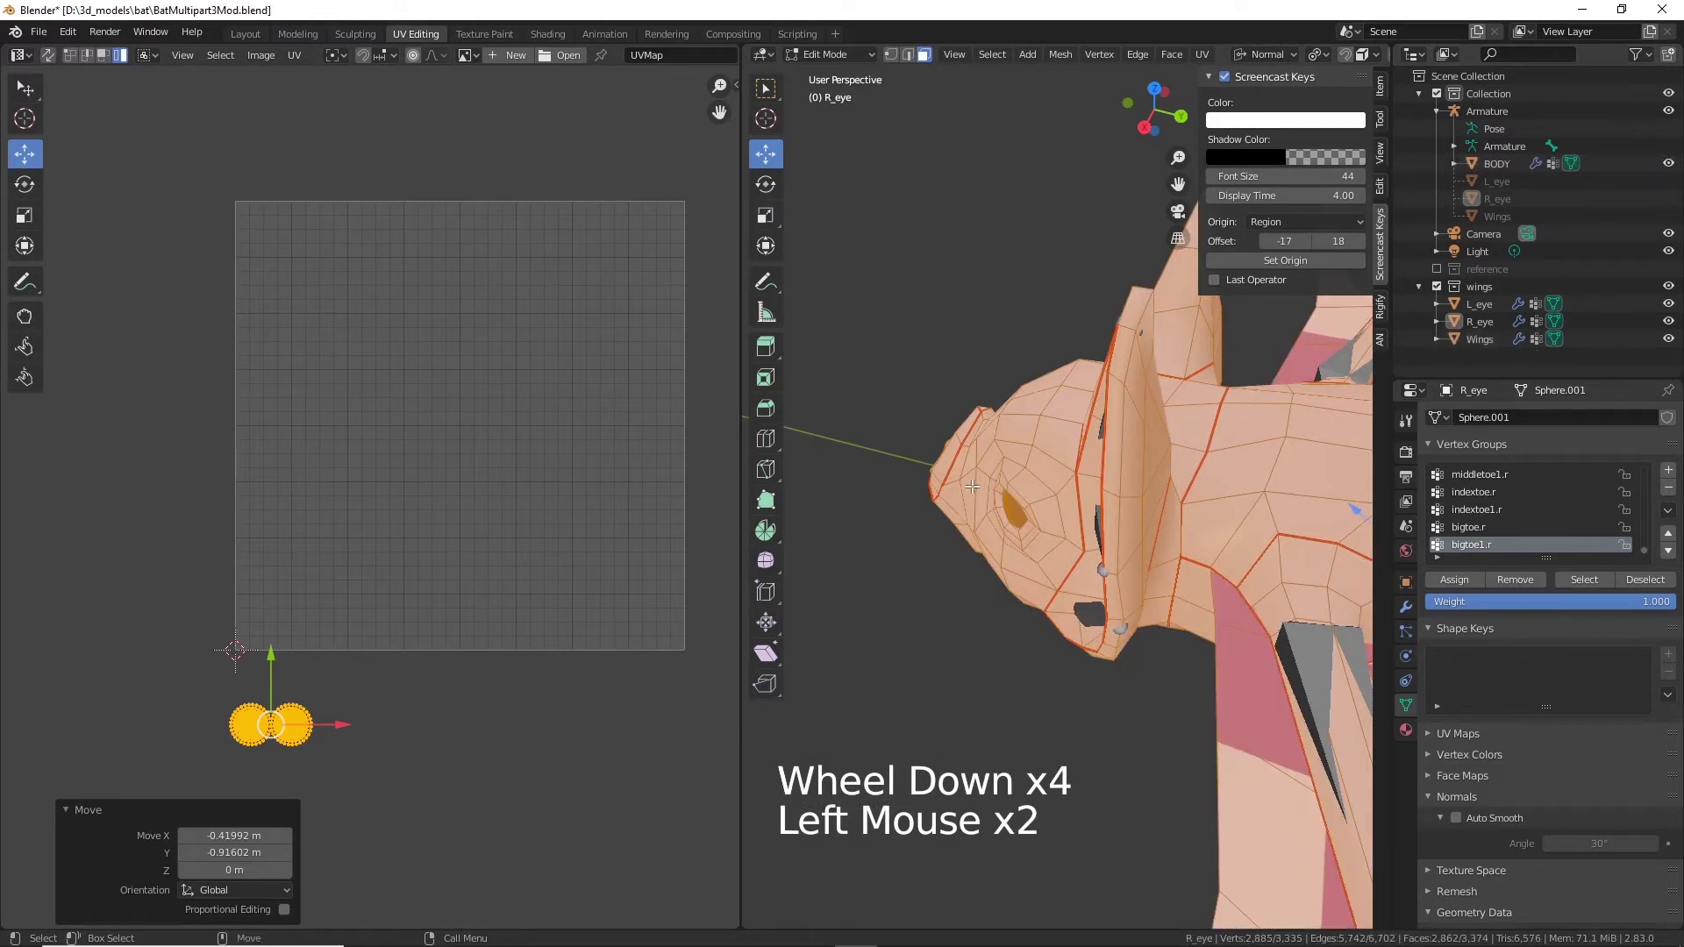
scroll(985, 662, down, 6)
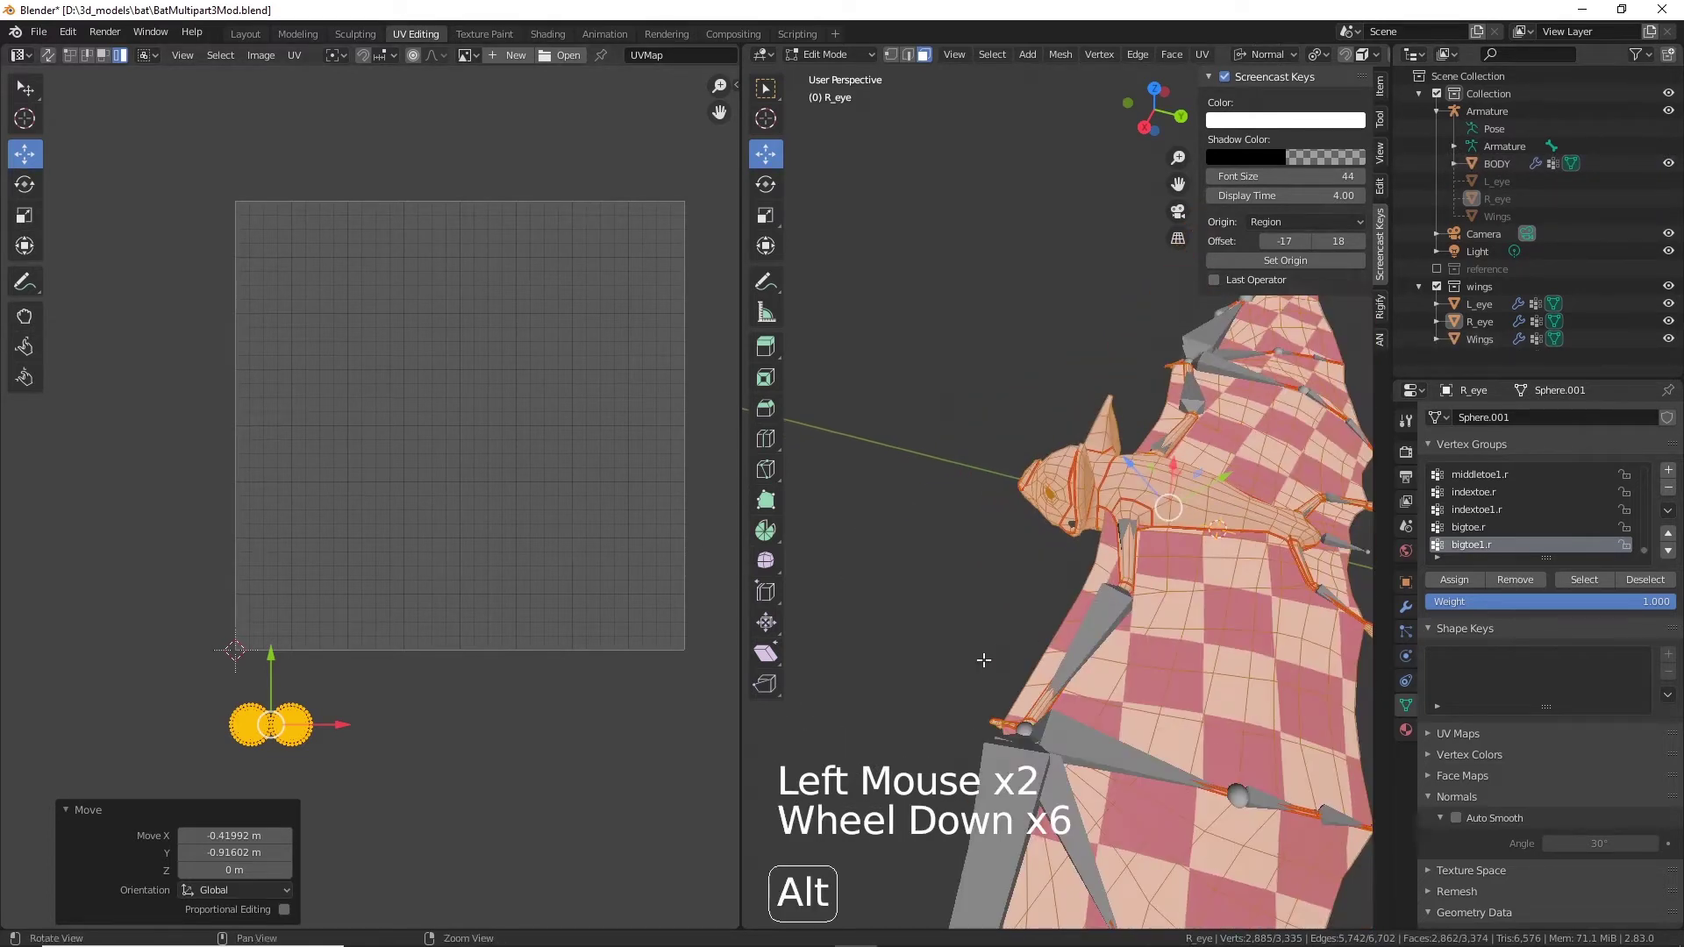
alt+drag(986, 661, 1180, 605)
Step: Switch to Object Mode and select the armature together with the body, wing and eye meshes
click(825, 54)
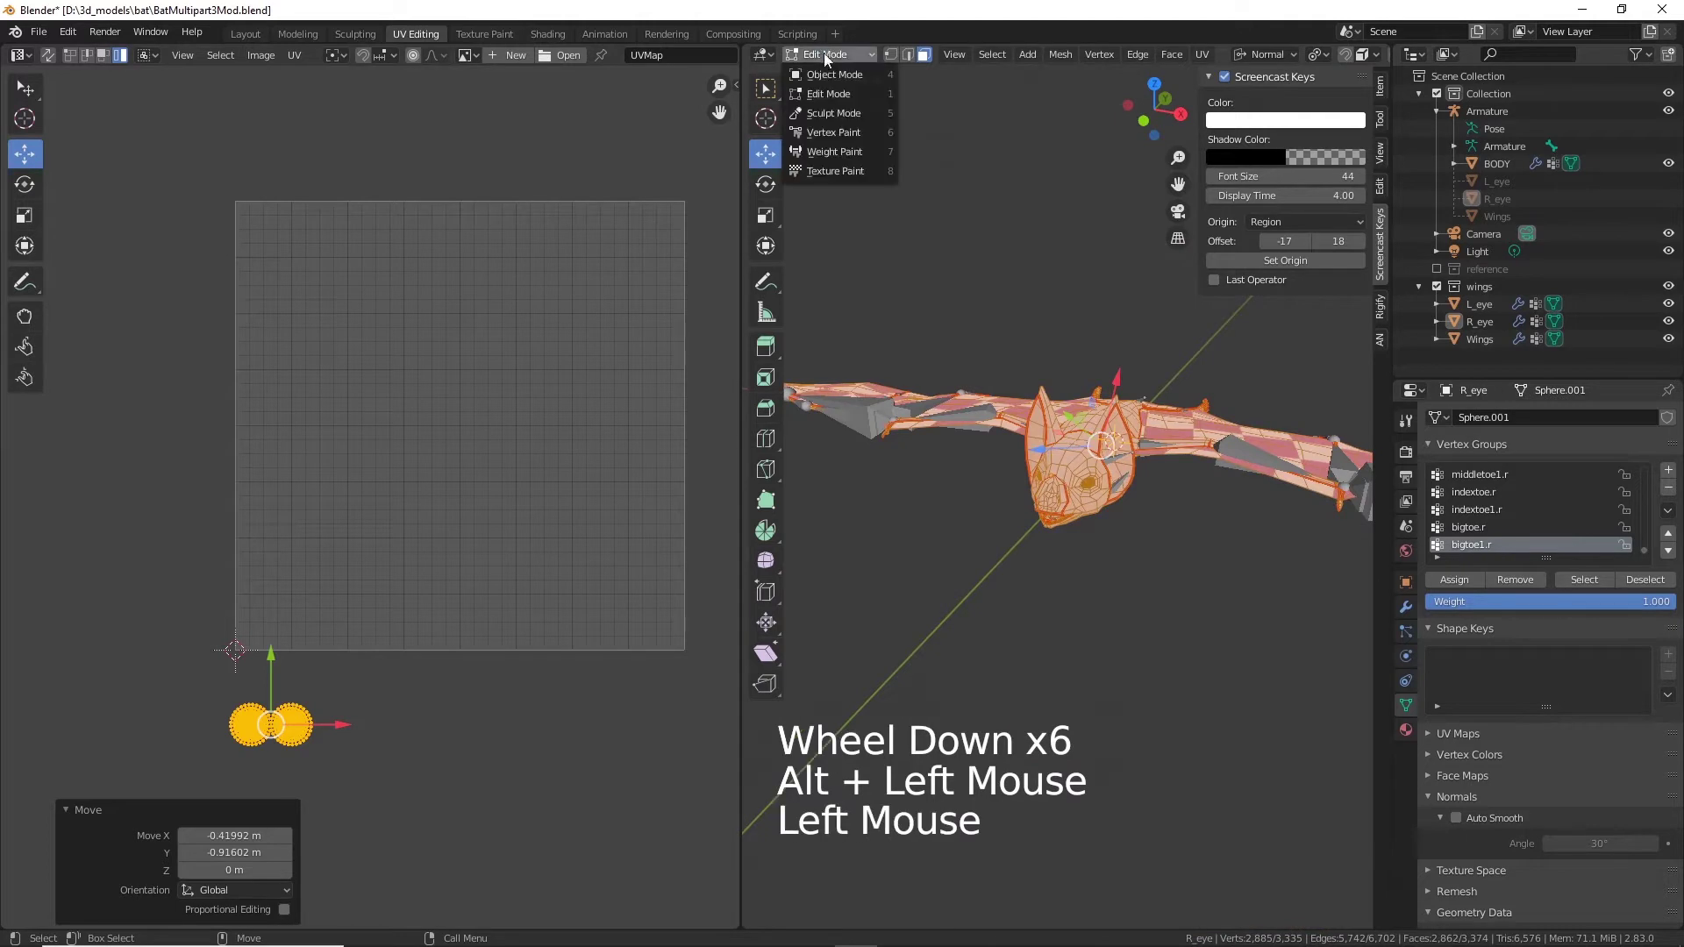
click(833, 70)
drag(901, 319, 1204, 605)
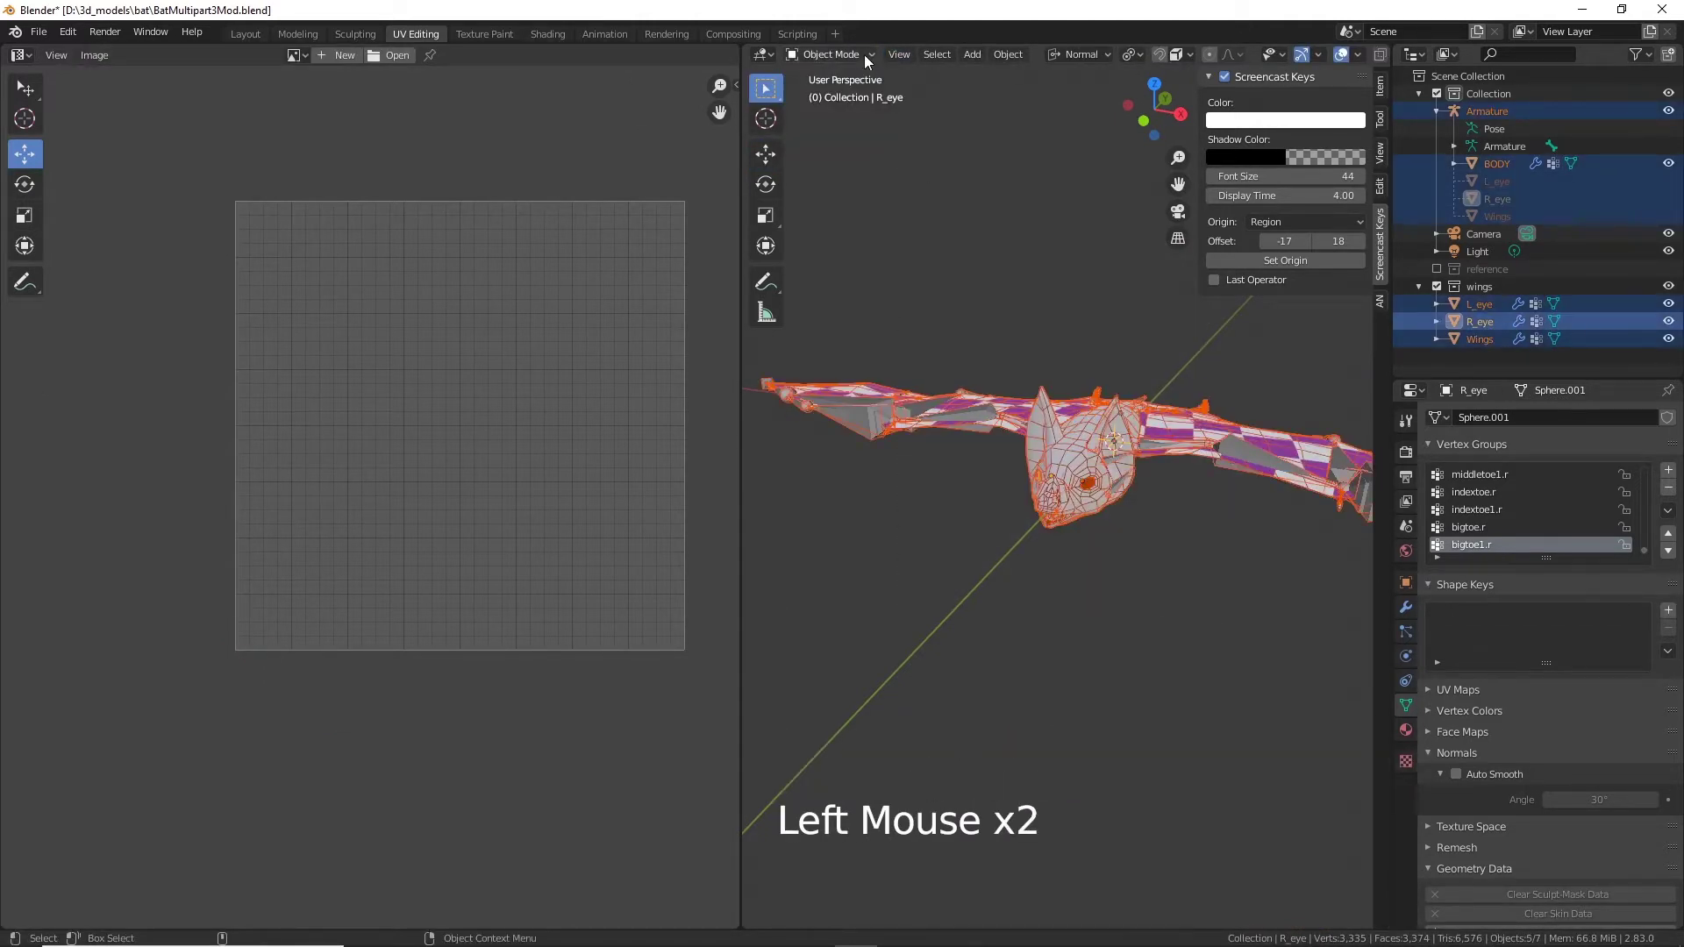
Step: Select only the left eye, body, right eye and wings meshes, without the armature, and enter Edit Mode on all of them
scroll(1154, 532, up, 4)
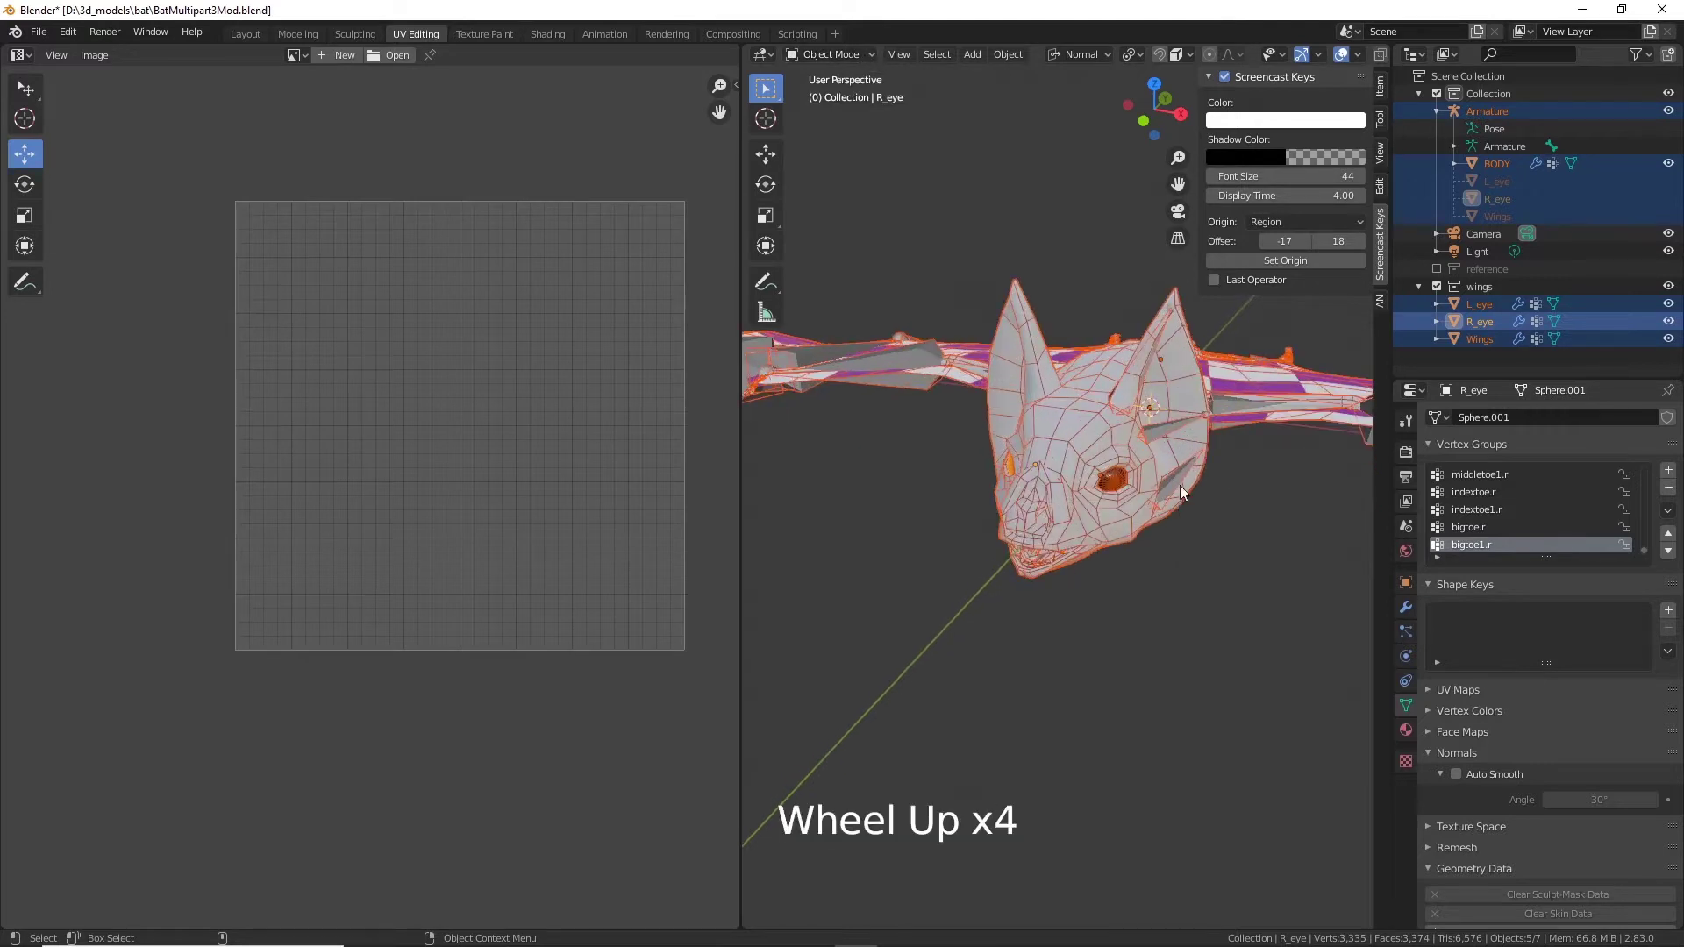
click(1137, 505)
click(1122, 481)
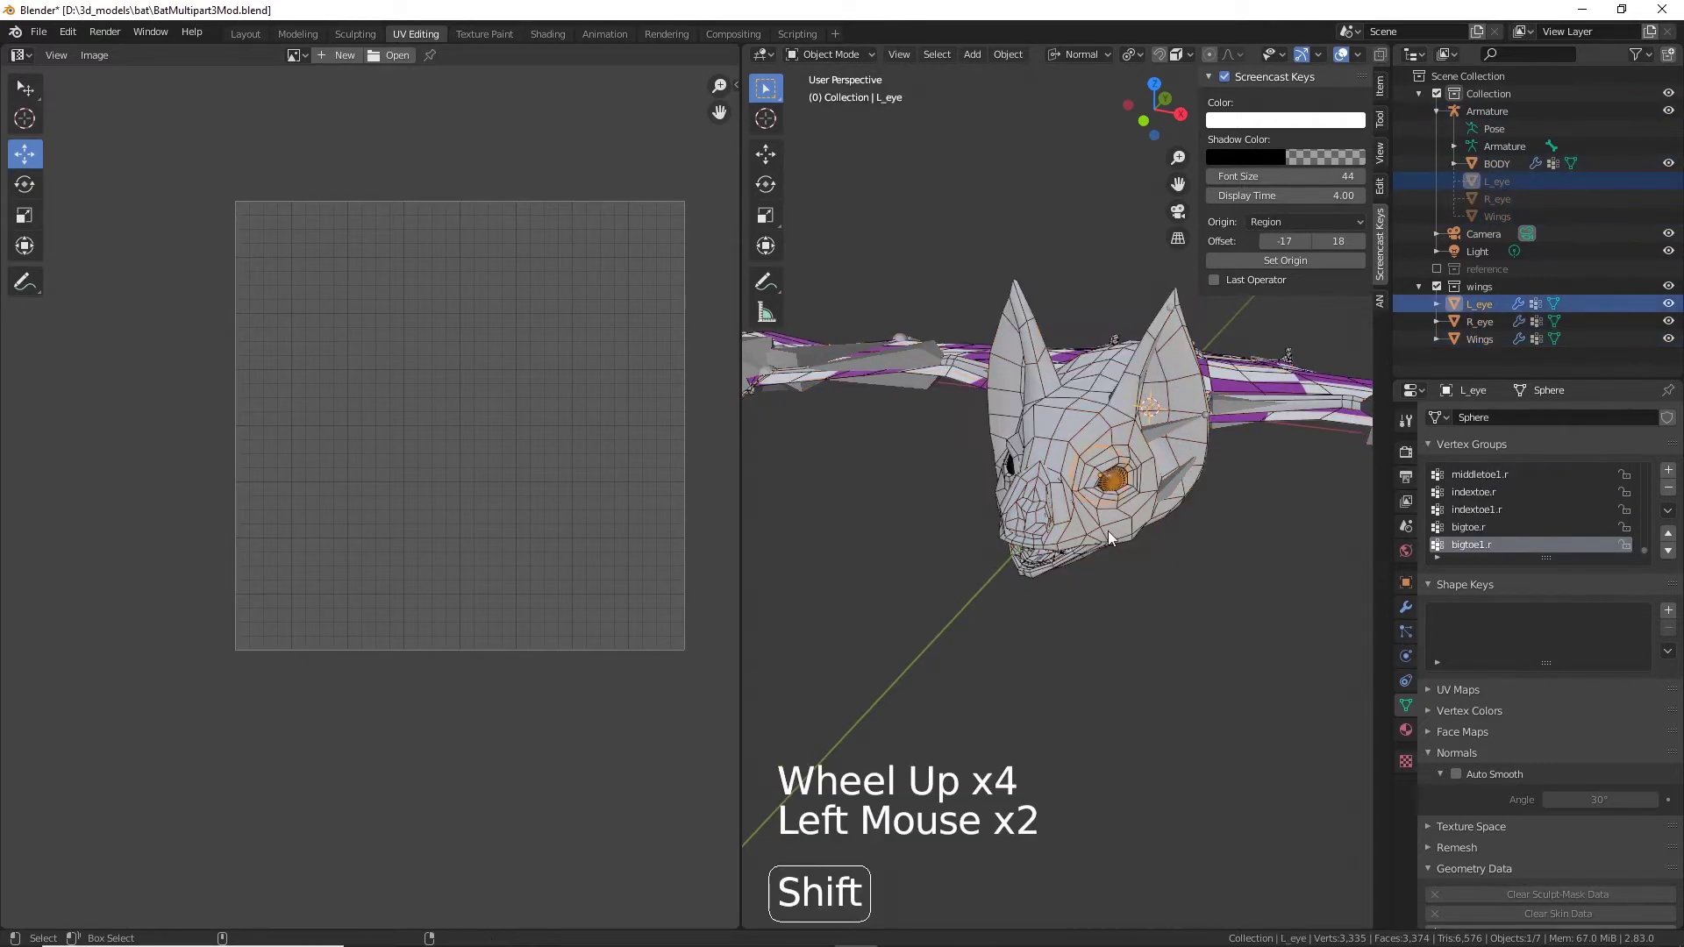
shift+click(1010, 465)
alt+drag(1030, 429, 1046, 472)
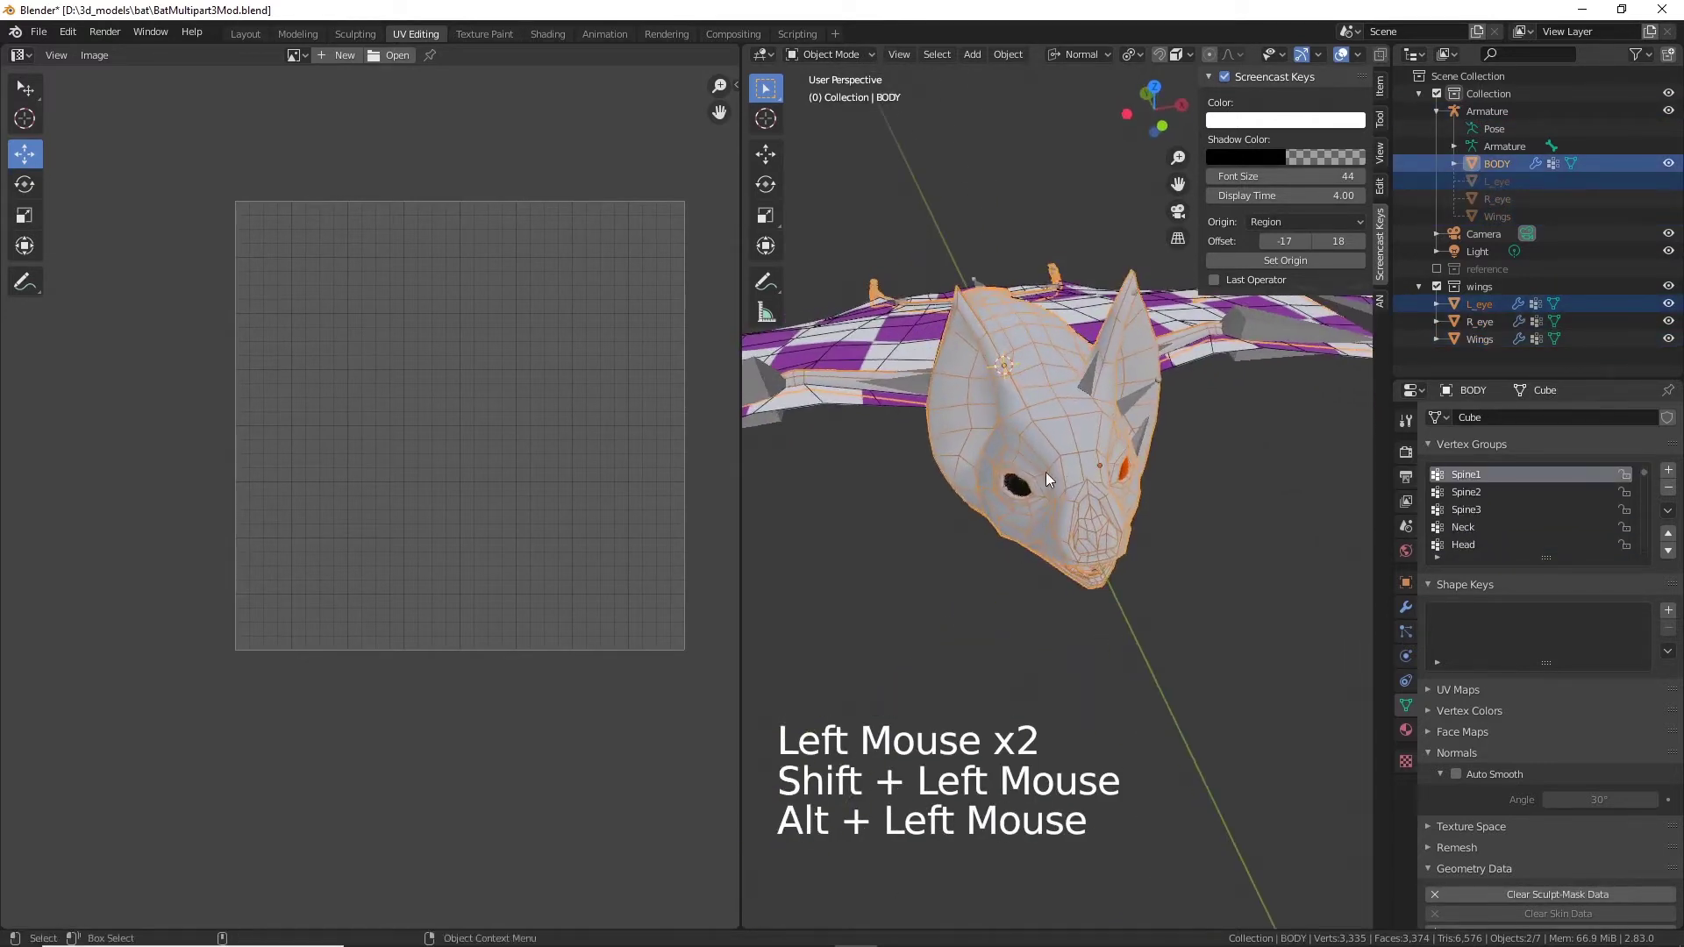
shift+click(1018, 490)
shift+click(889, 376)
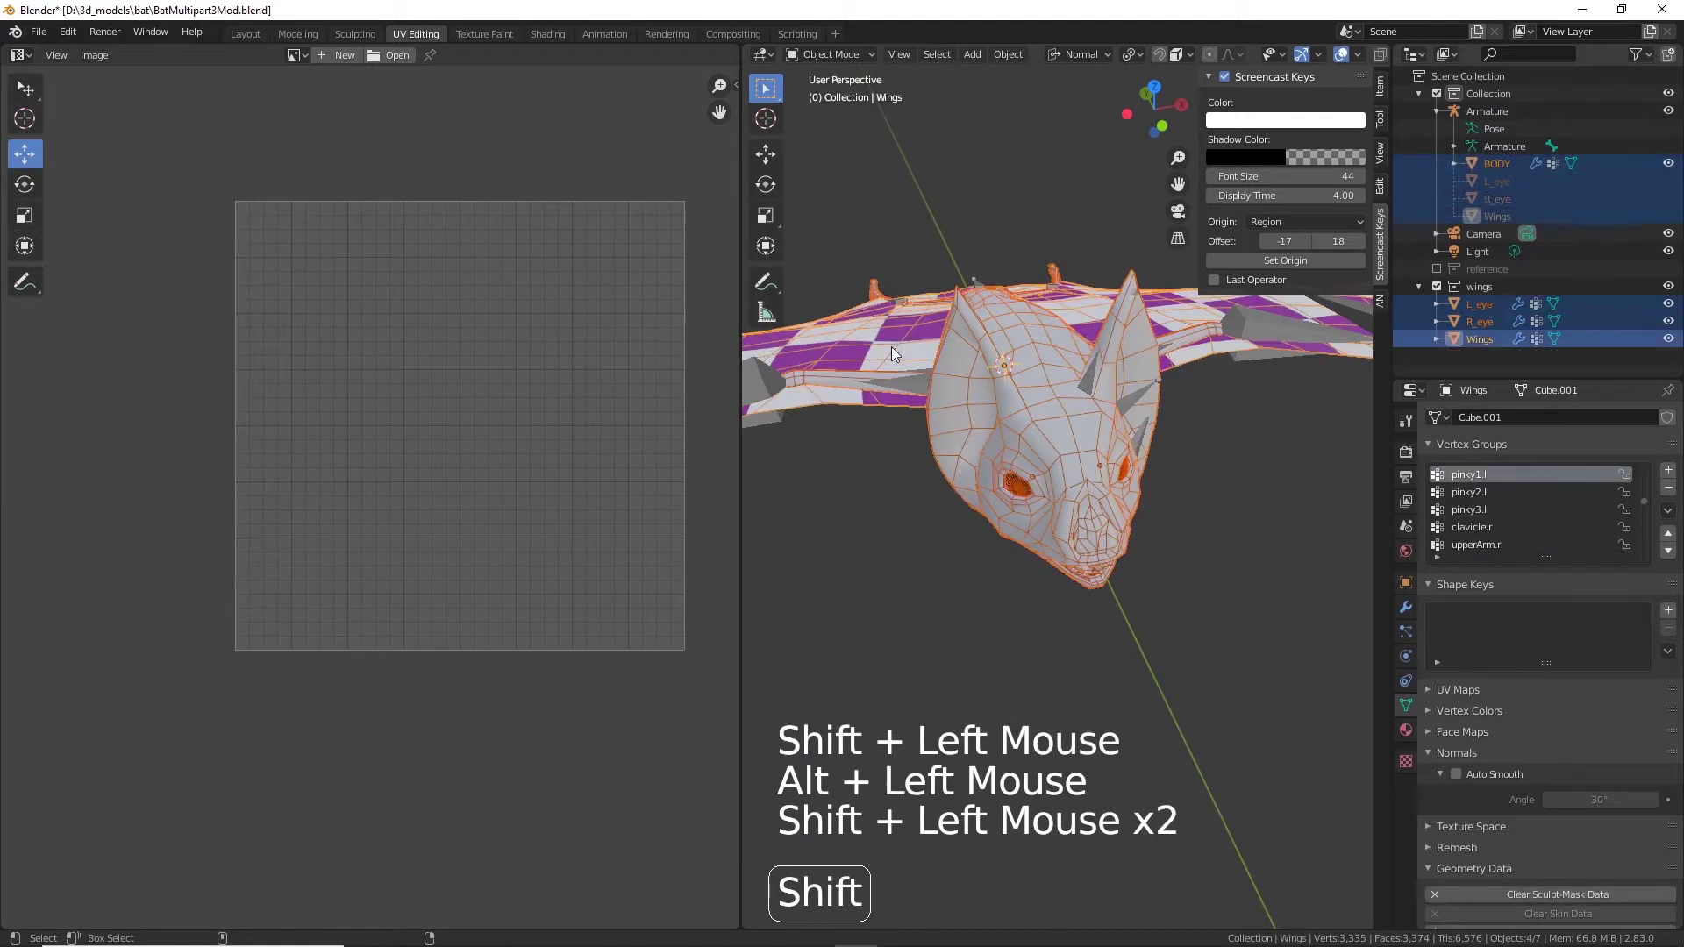
click(839, 58)
click(835, 92)
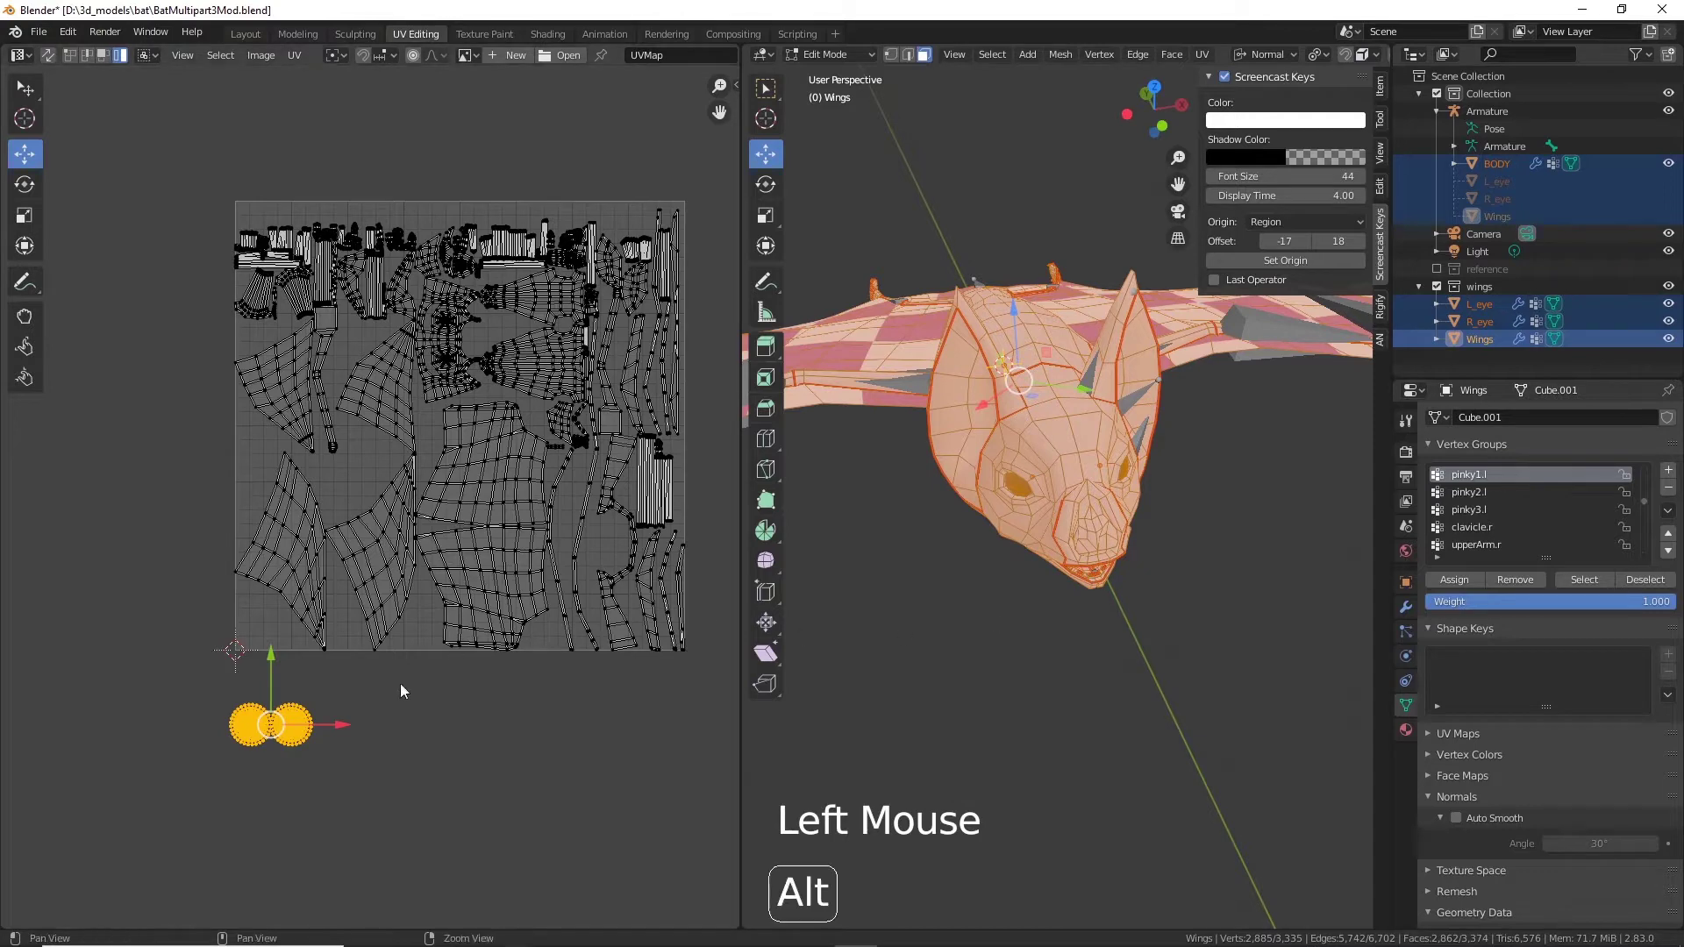
Step: Move both front-half eye islands up into the lower-left corner of the UV square
alt+drag(400, 682, 370, 581)
scroll(368, 645, up, 5)
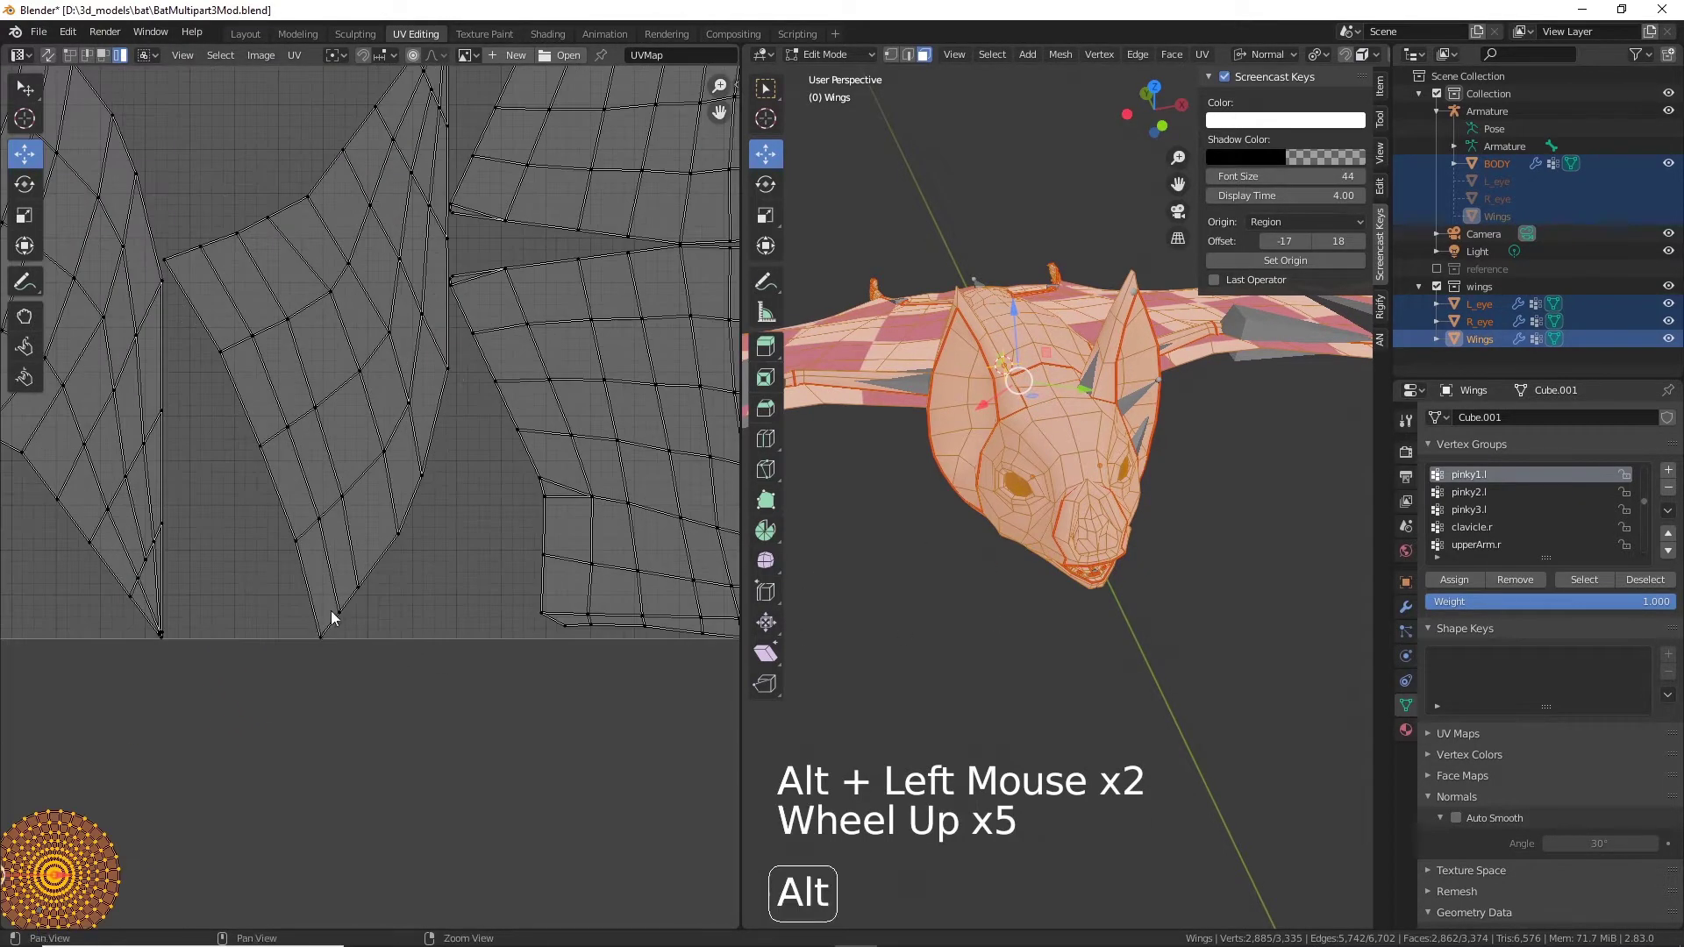
alt+middle_drag(330, 611, 31, 418)
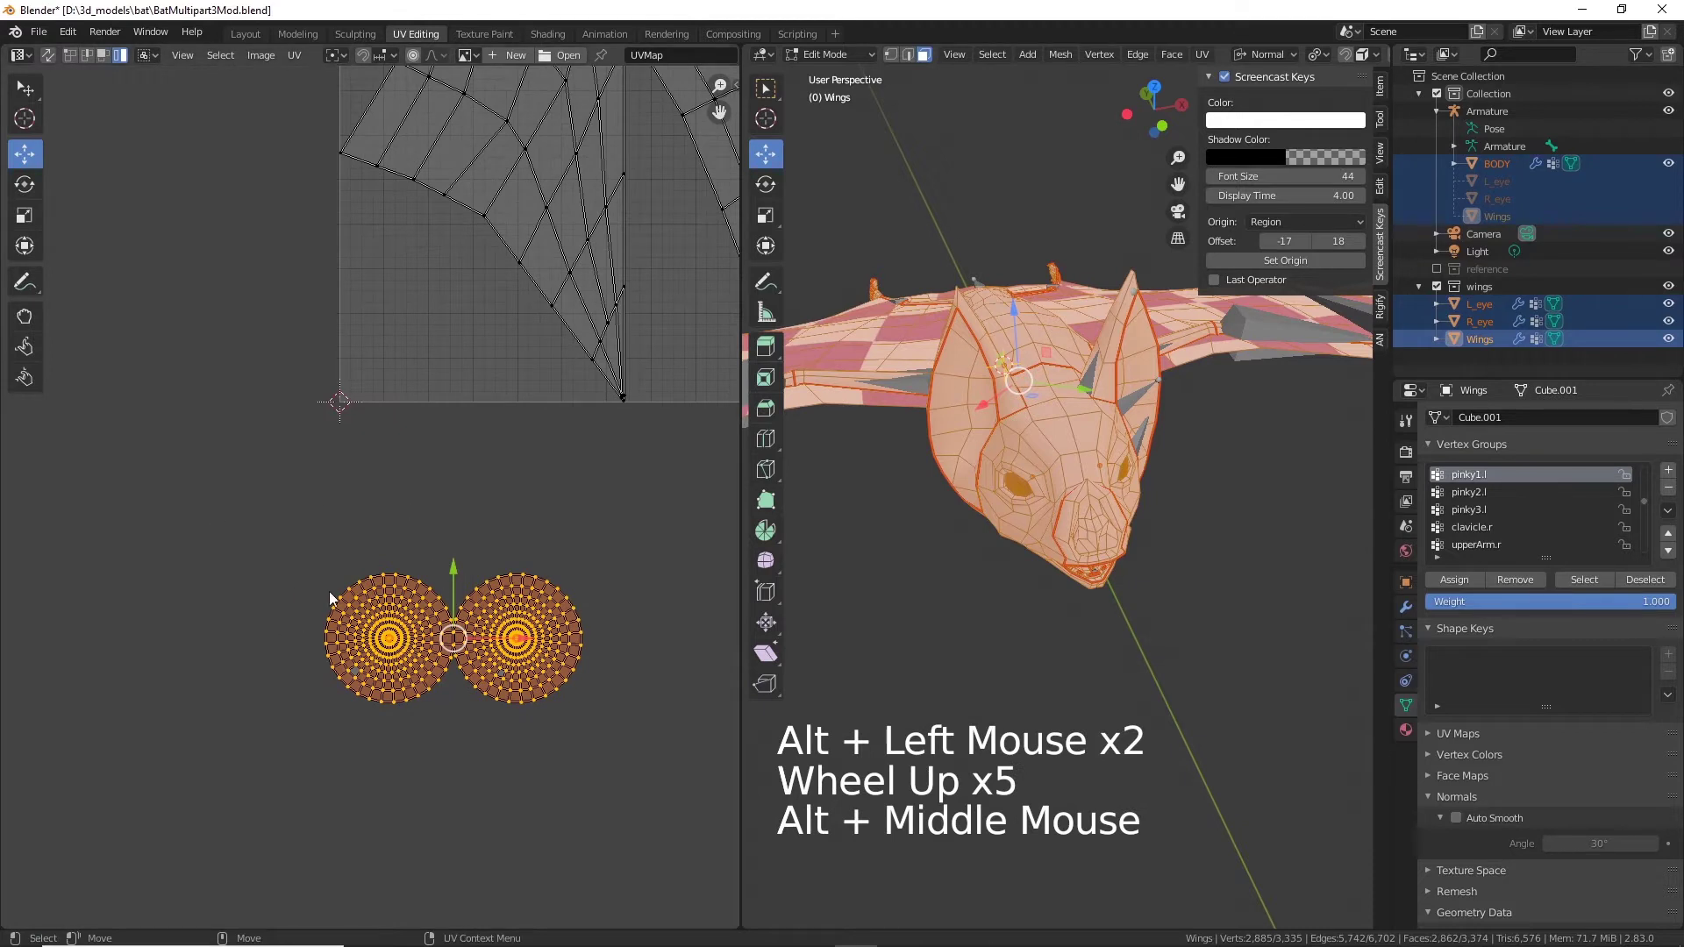
alt+middle_drag(427, 512, 293, 609)
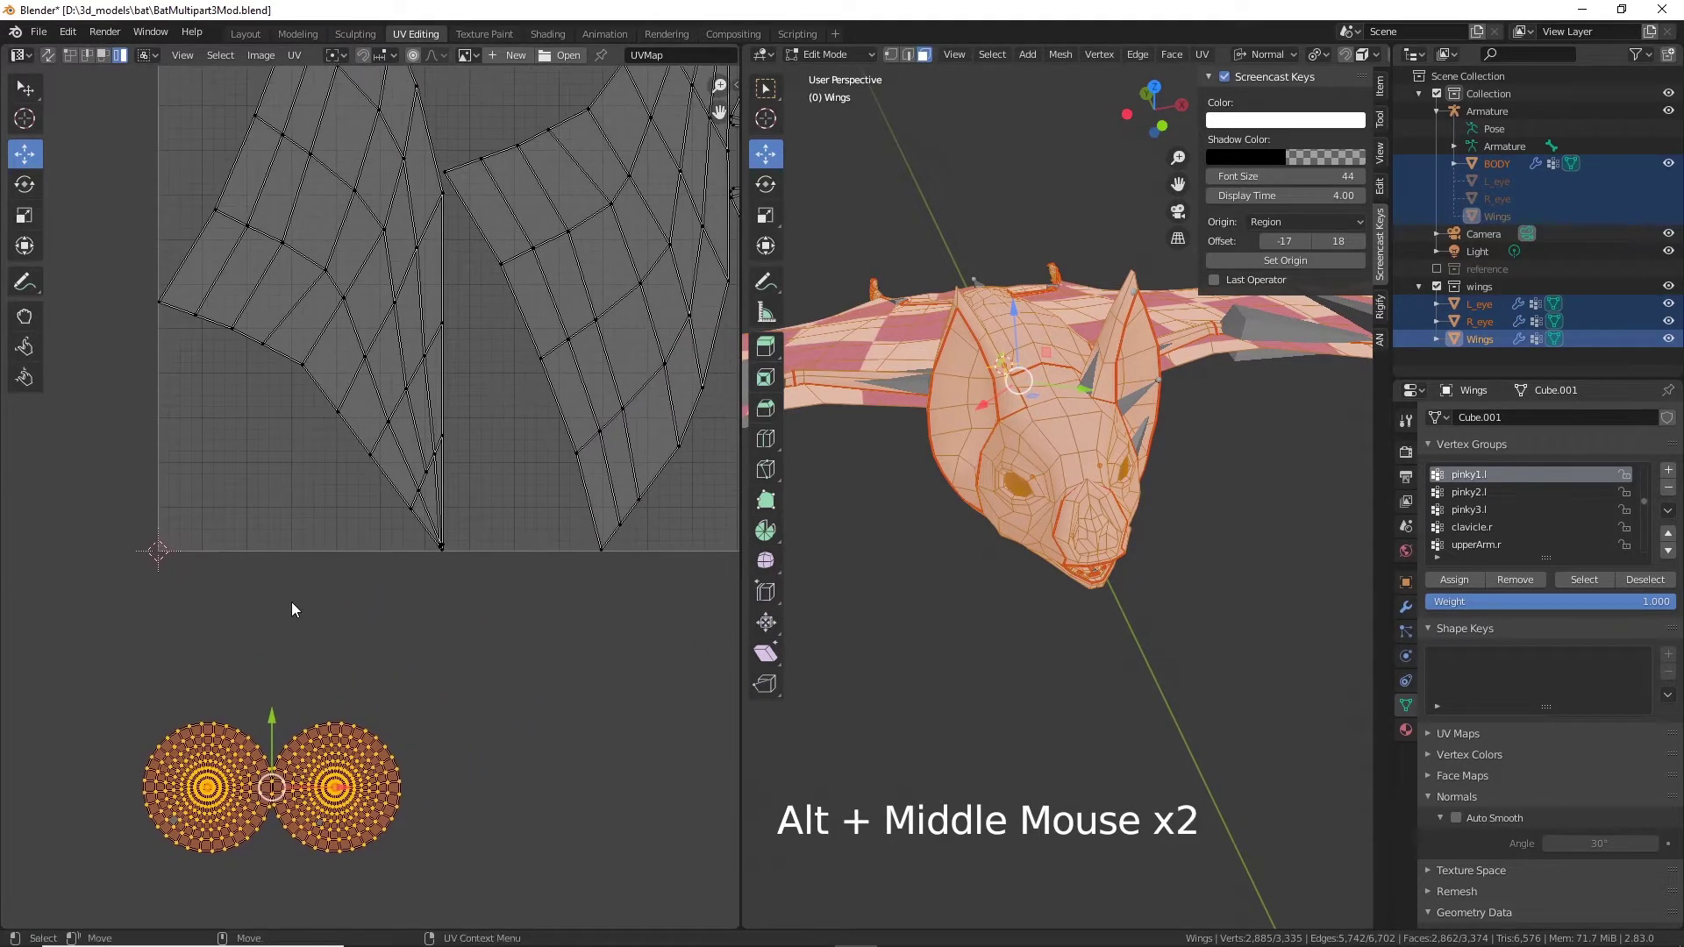
drag(260, 781, 294, 464)
Step: Select one front-half eye island and move it into the empty gap between the four wing islands
click(334, 619)
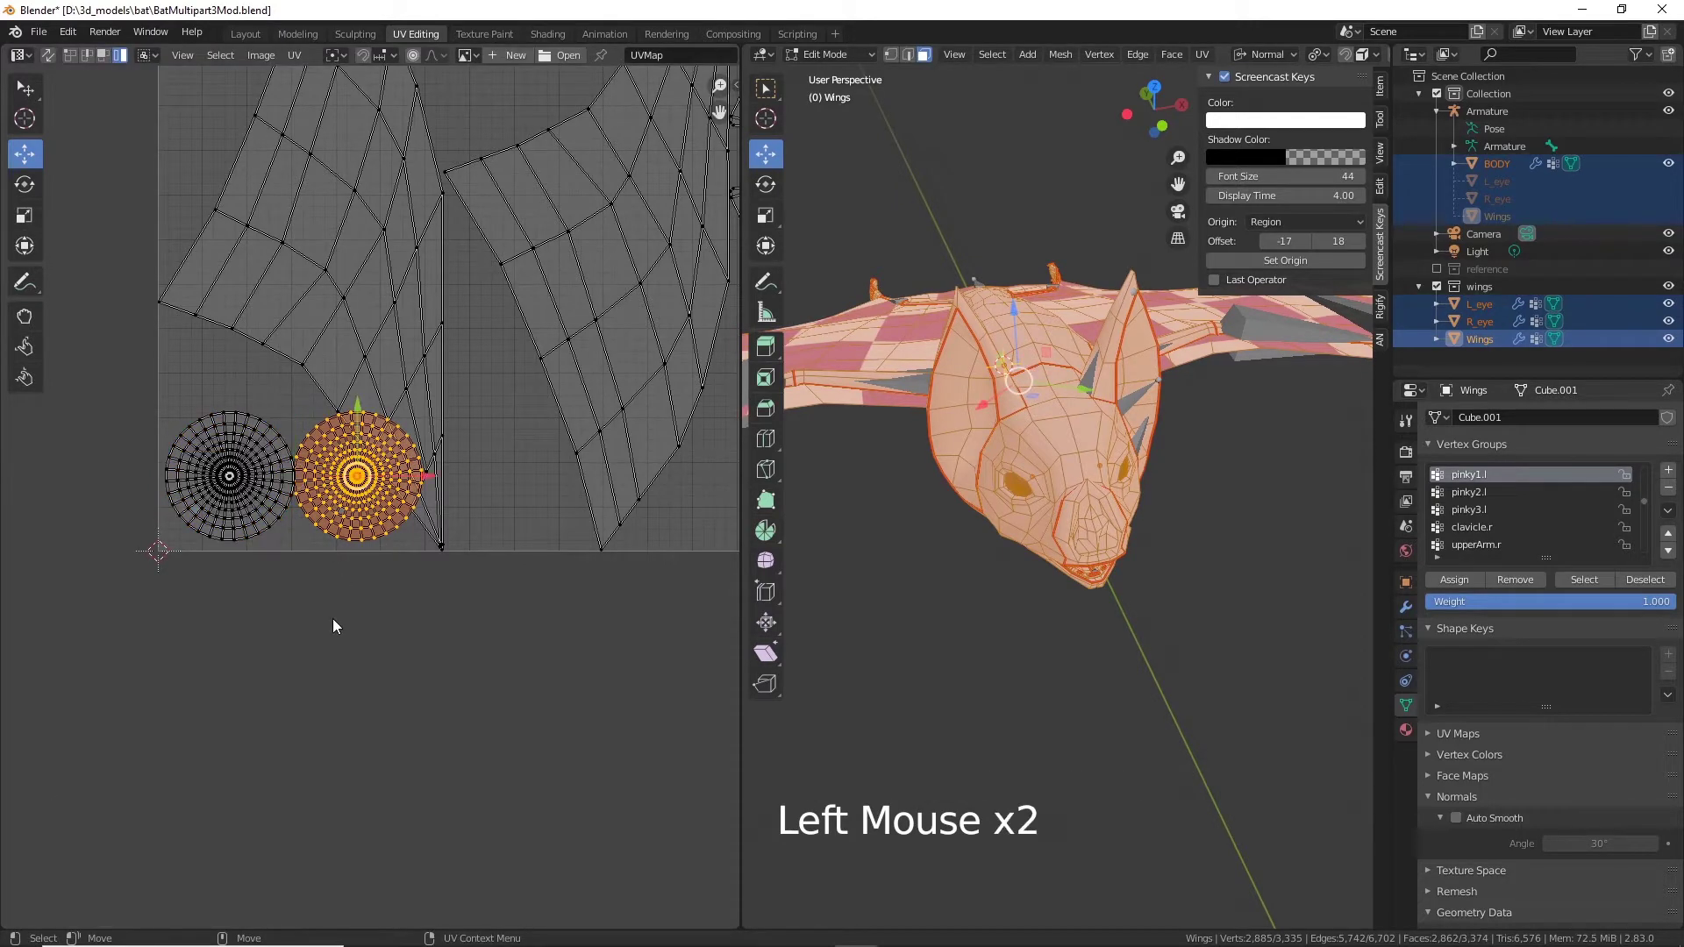
alt+middle_drag(378, 504, 208, 628)
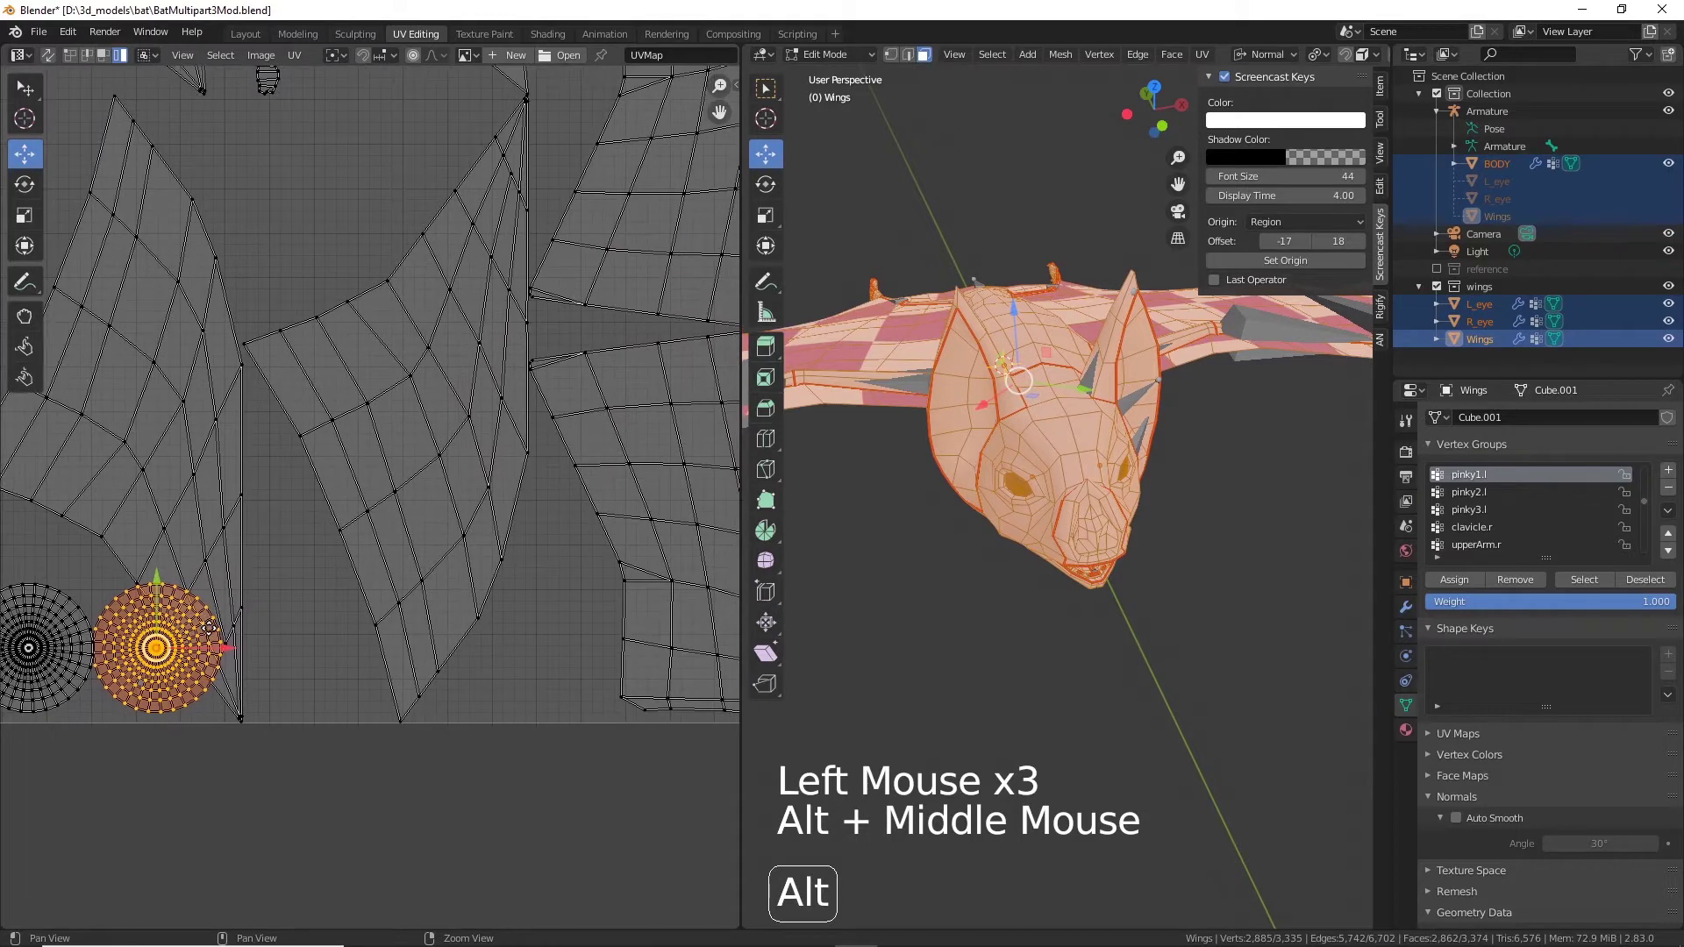
drag(154, 649, 546, 651)
scroll(544, 649, down, 3)
alt+middle_drag(526, 570, 446, 472)
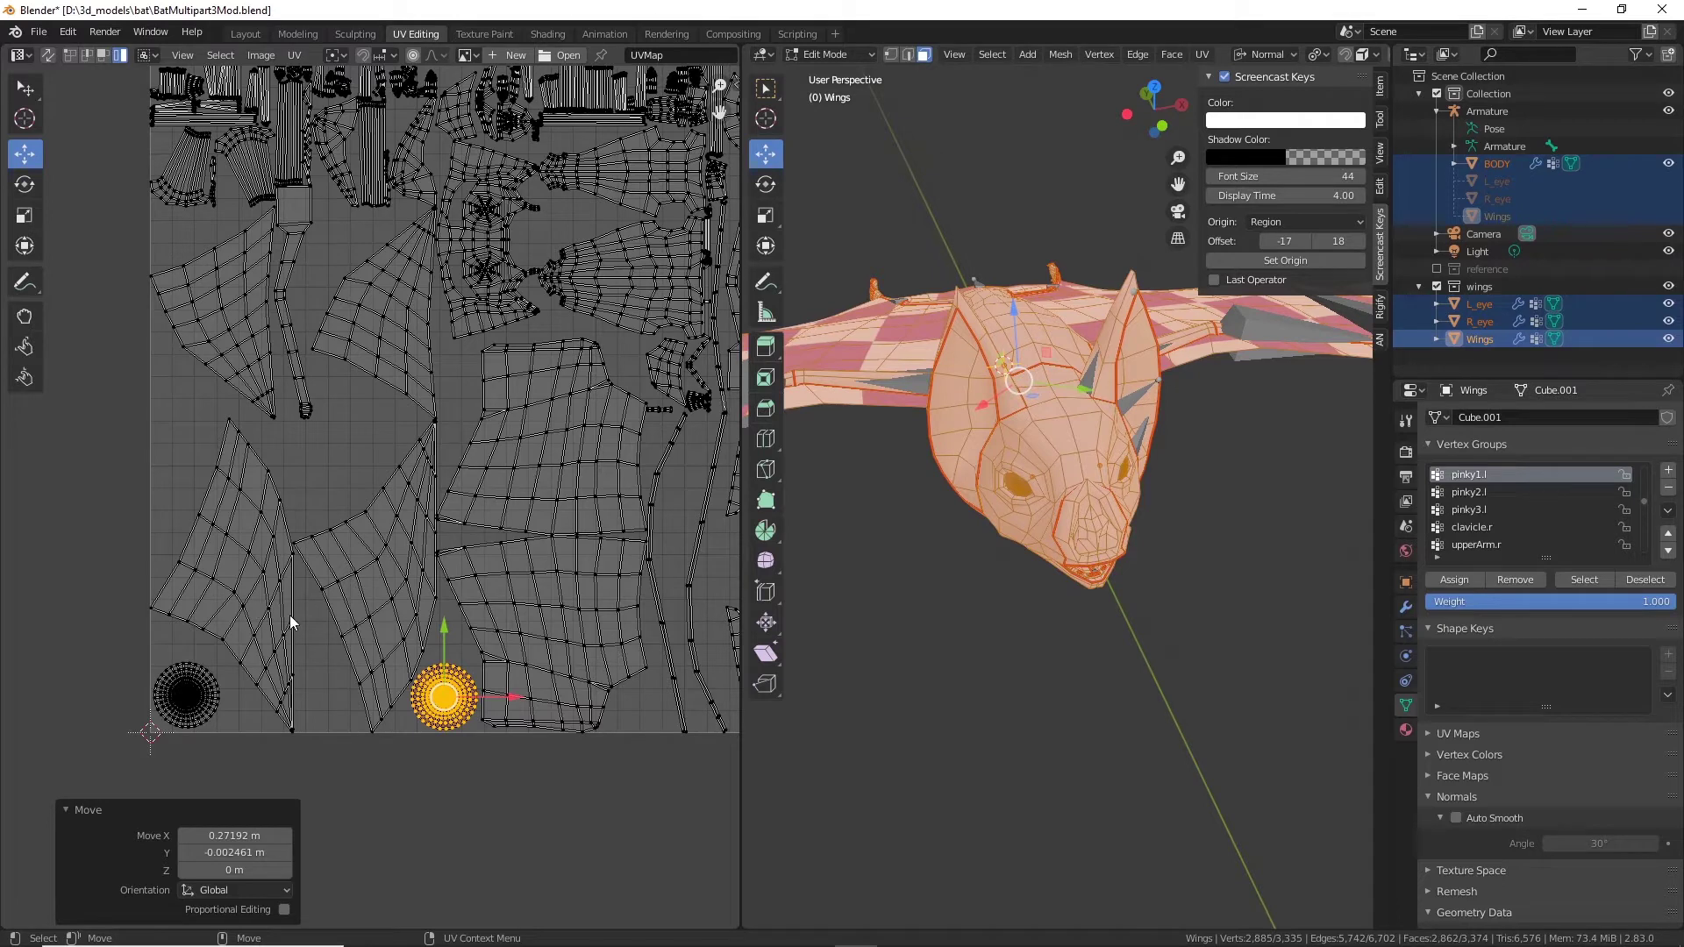
drag(439, 689, 316, 470)
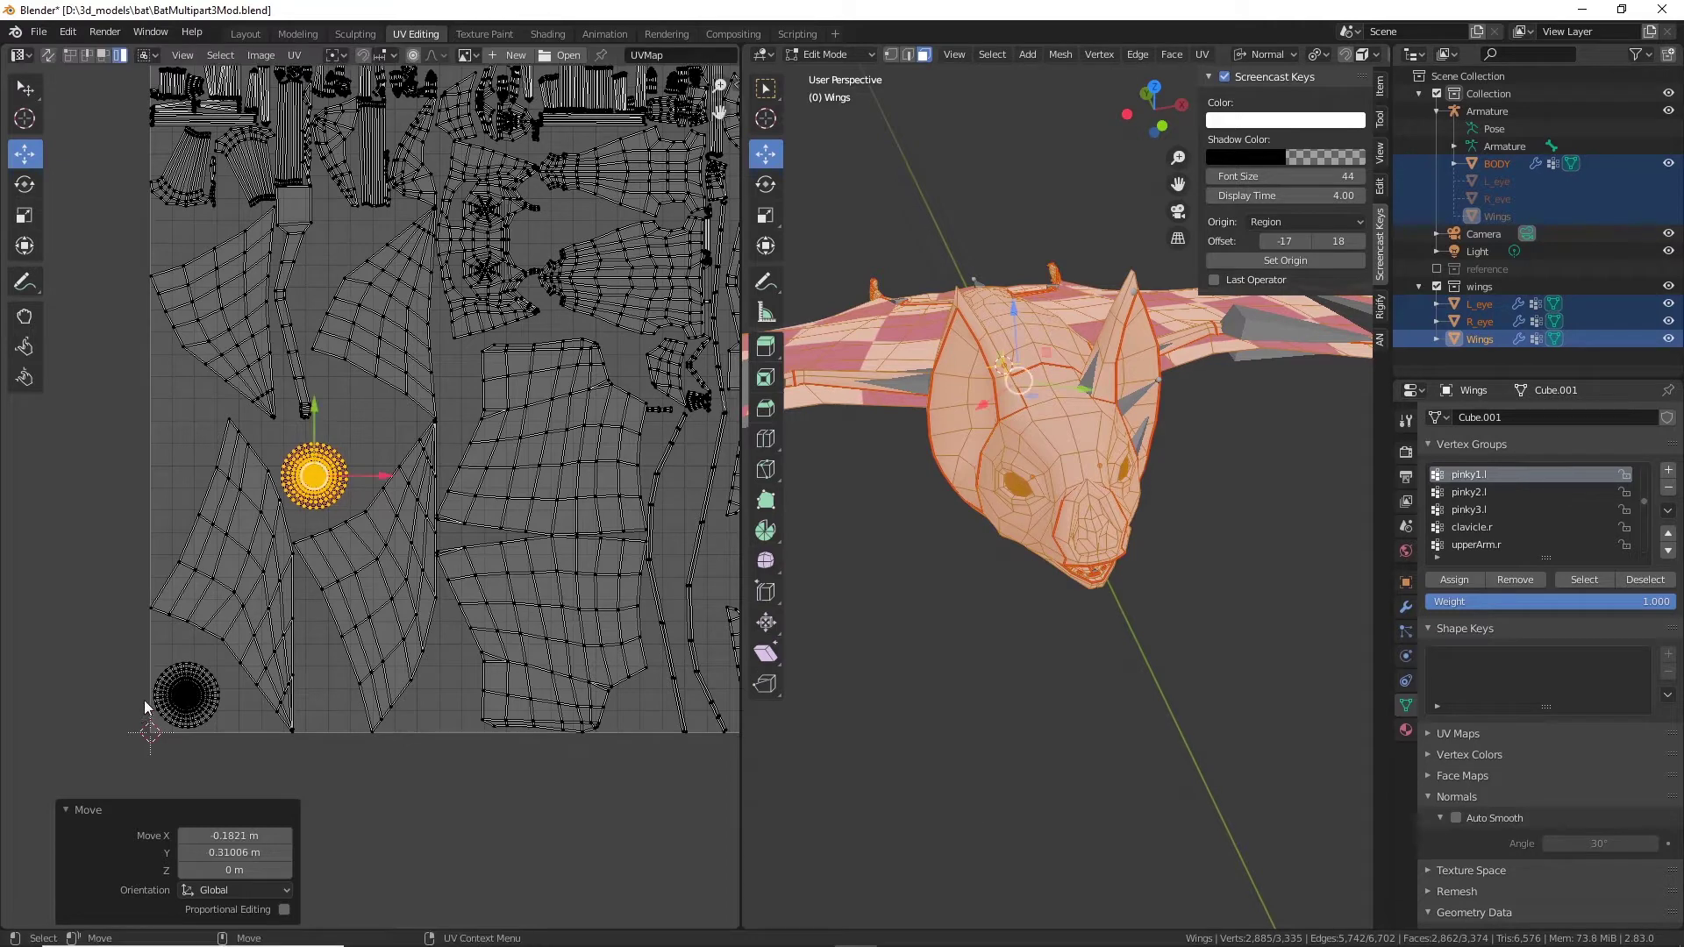
Step: Move the other front-half eye island from the lower-left corner into the same gap, diagonally above the first one
click(187, 693)
drag(187, 693, 273, 579)
drag(386, 404, 370, 424)
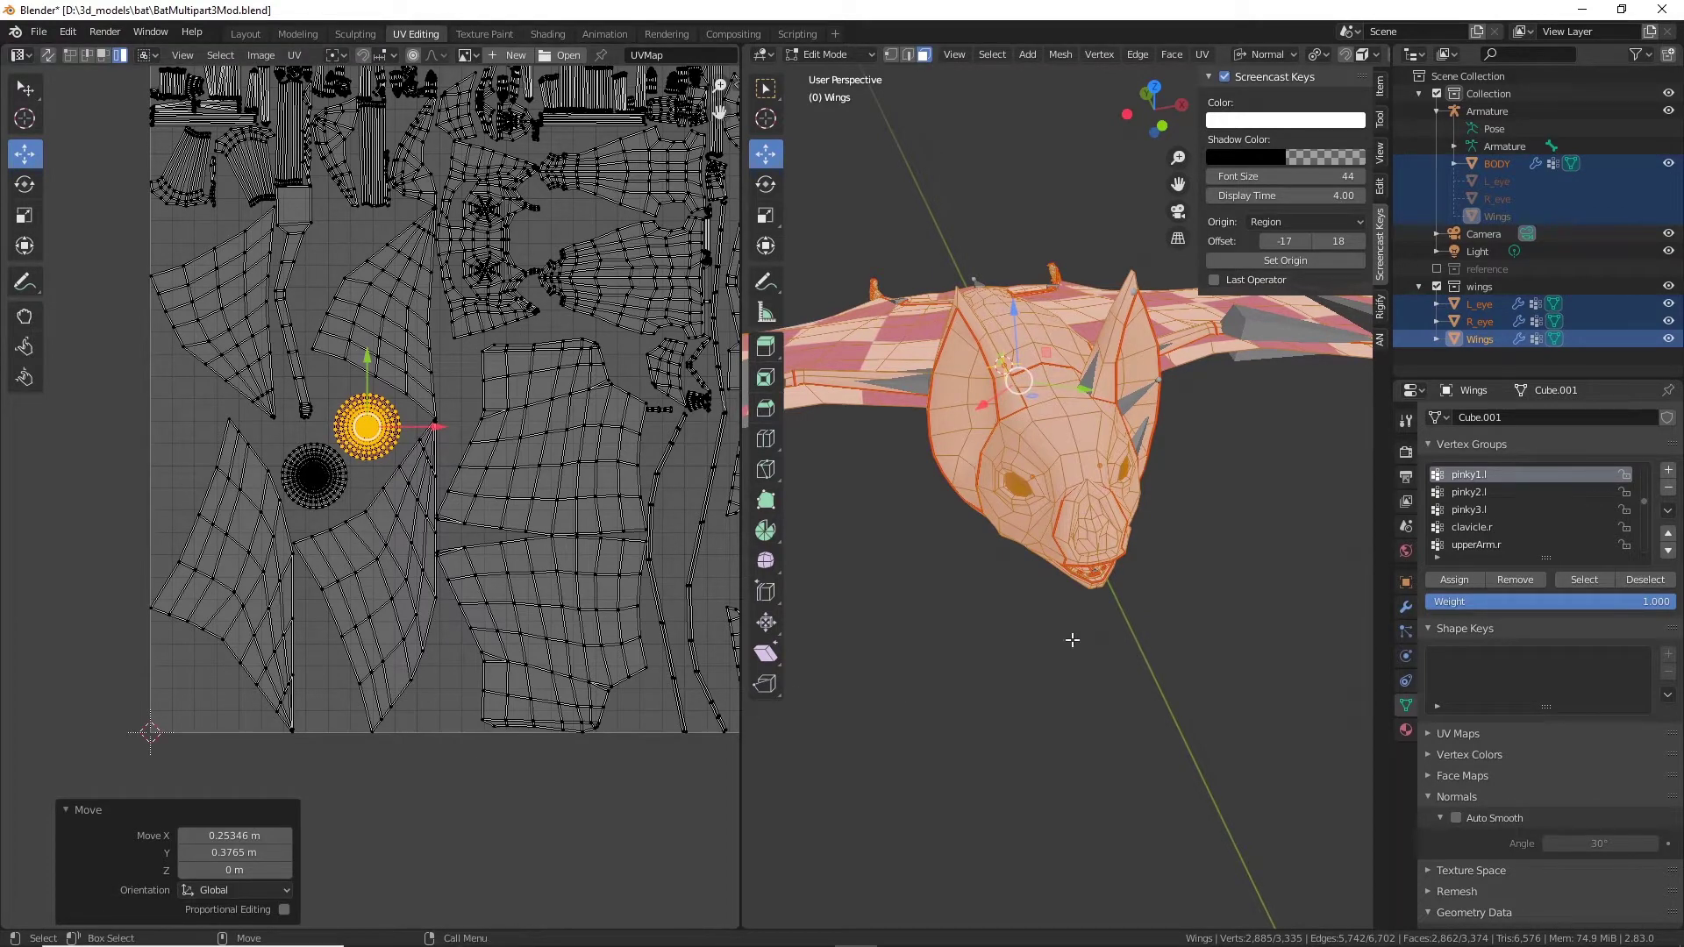
Step: Select the rear half of each eyeball inside the head, extending the selection to linked faces delimited by seam
alt+drag(1072, 640, 1140, 649)
scroll(1140, 649, up, 3)
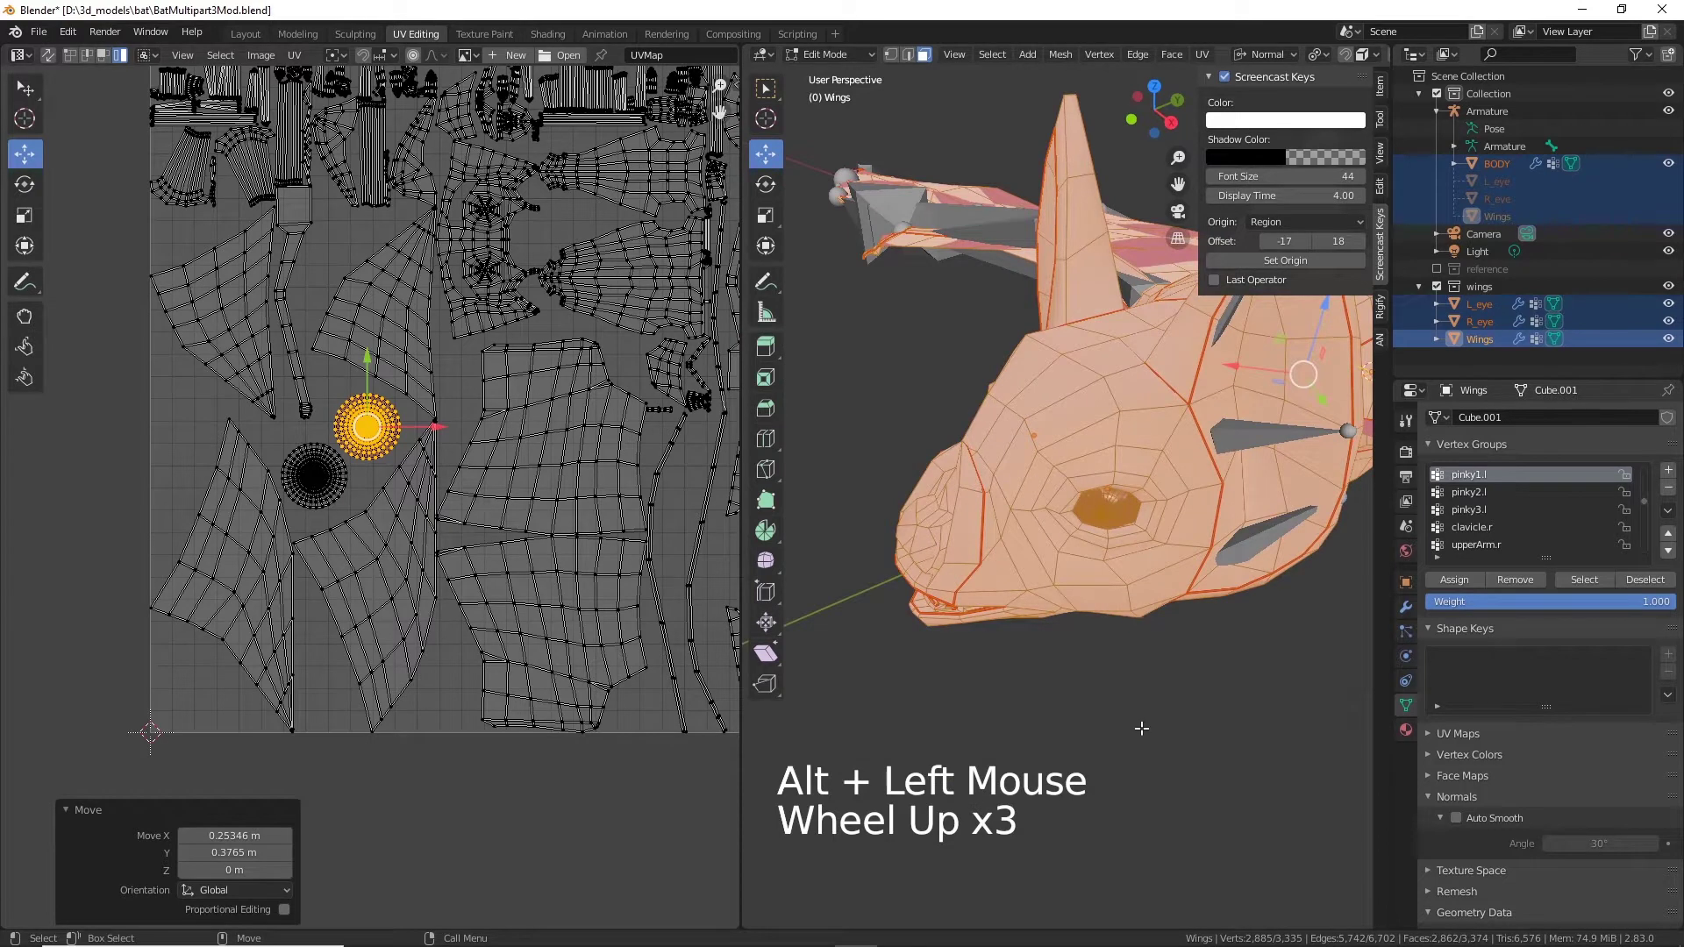
click(1118, 505)
click(1119, 506)
alt+drag(1040, 535, 769, 492)
scroll(768, 491, up, 5)
alt+drag(1022, 443, 987, 409)
alt+drag(1045, 469, 980, 430)
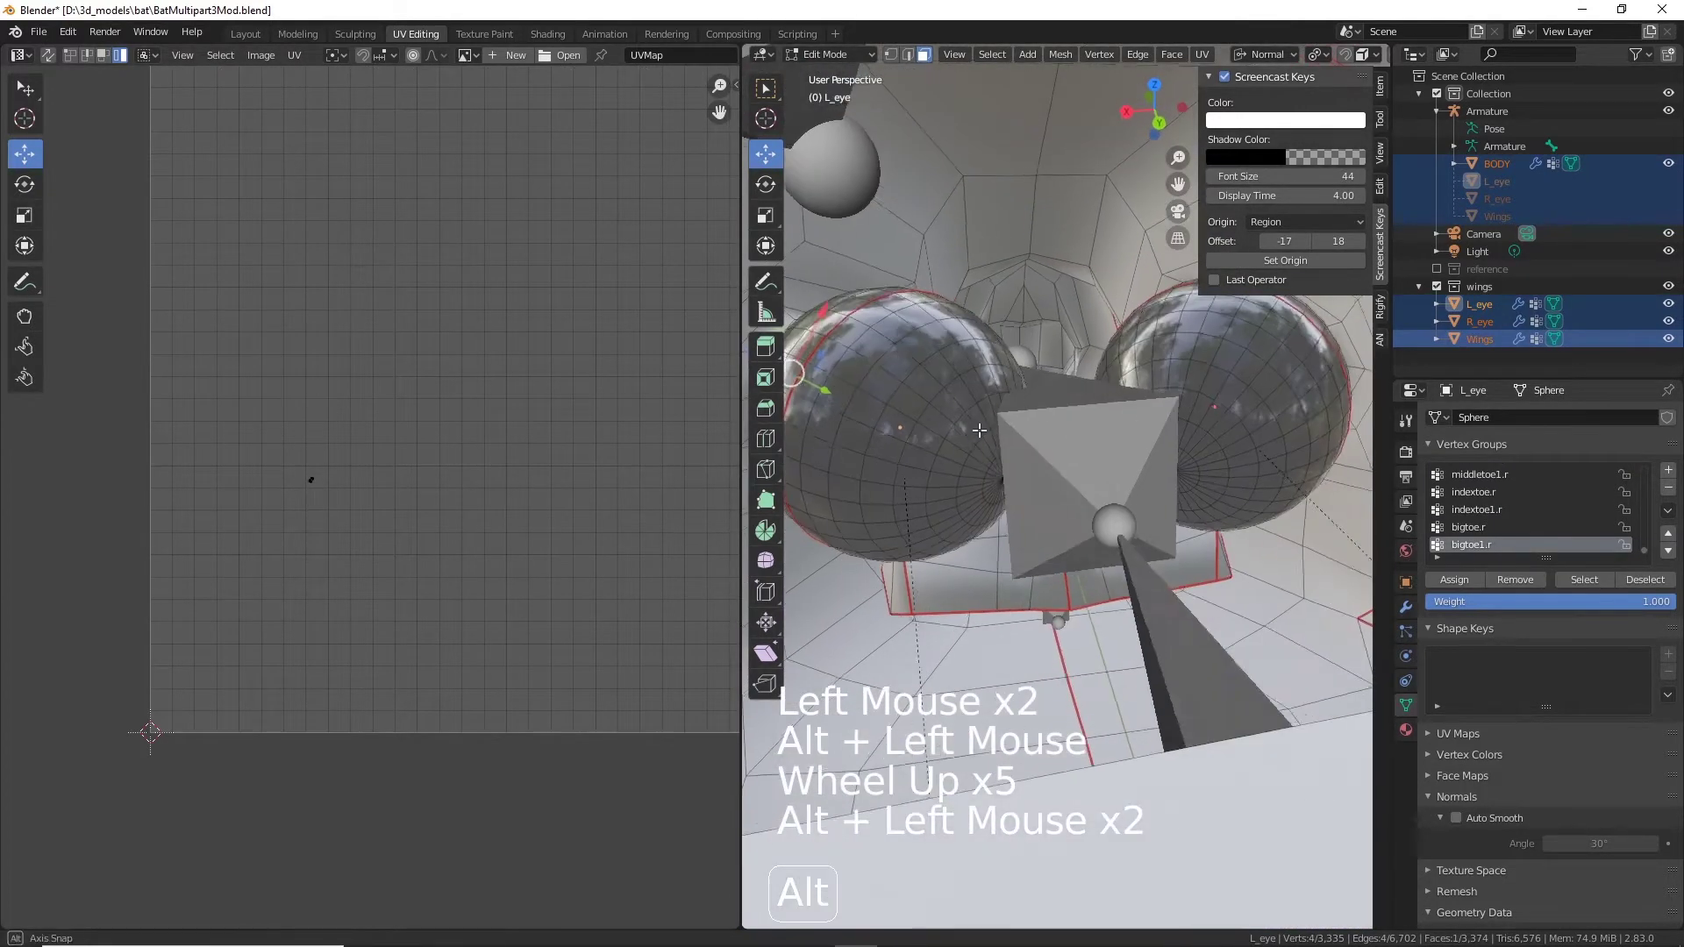
click(914, 351)
shift+click(1237, 330)
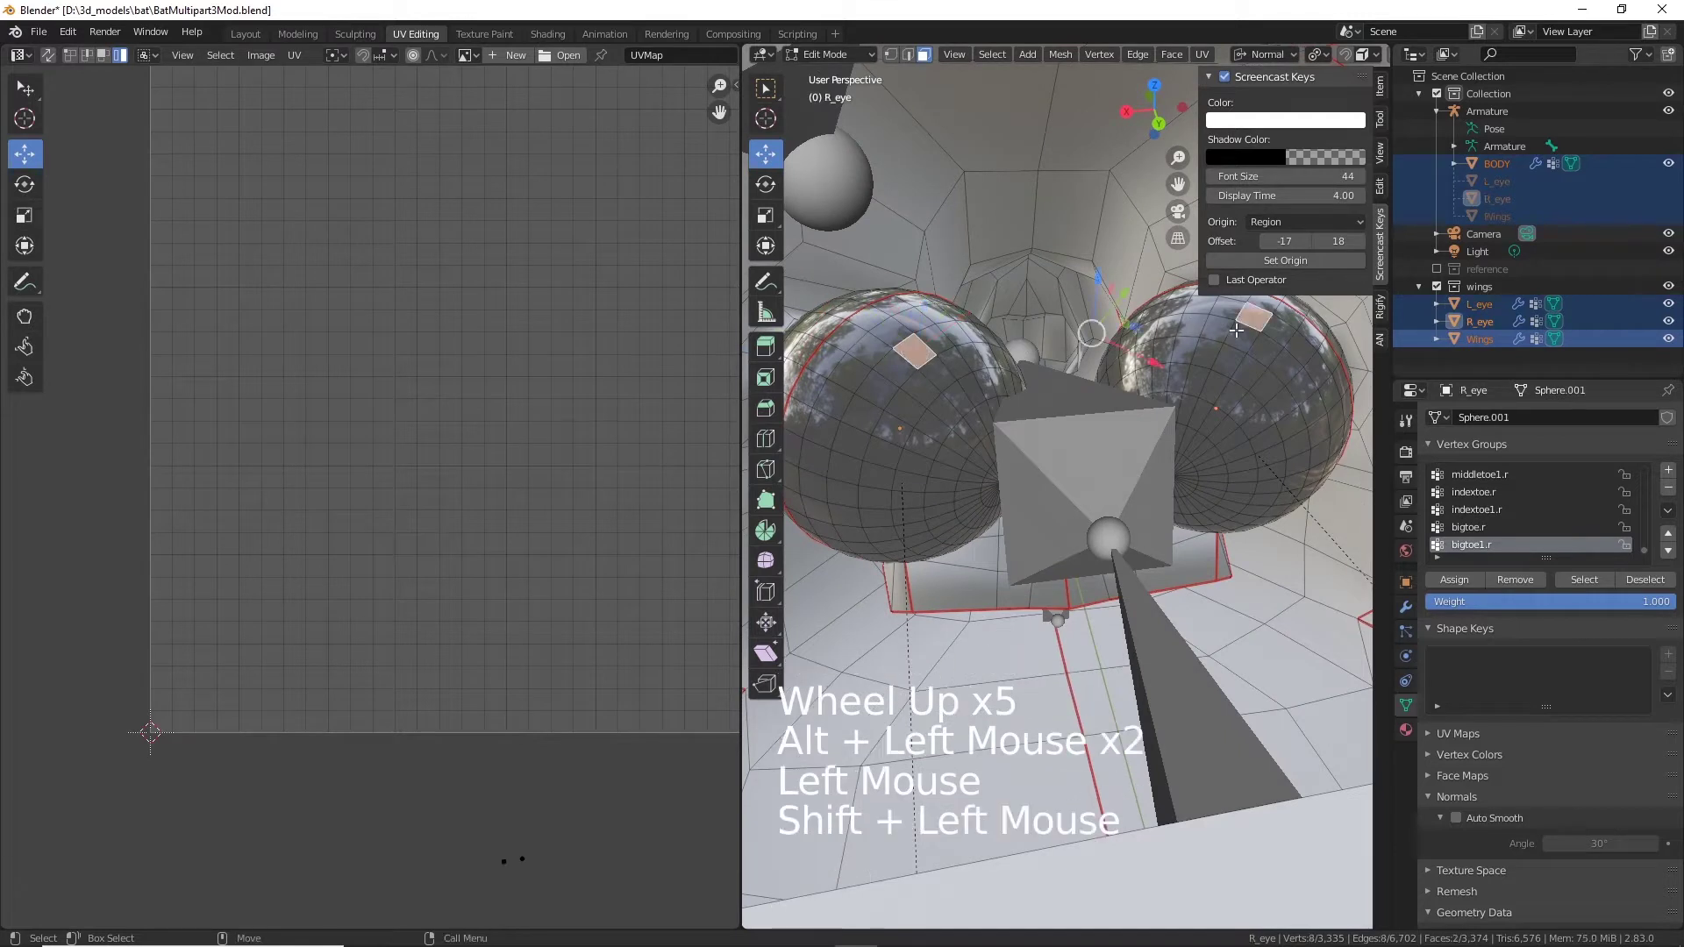
key(bracketright)
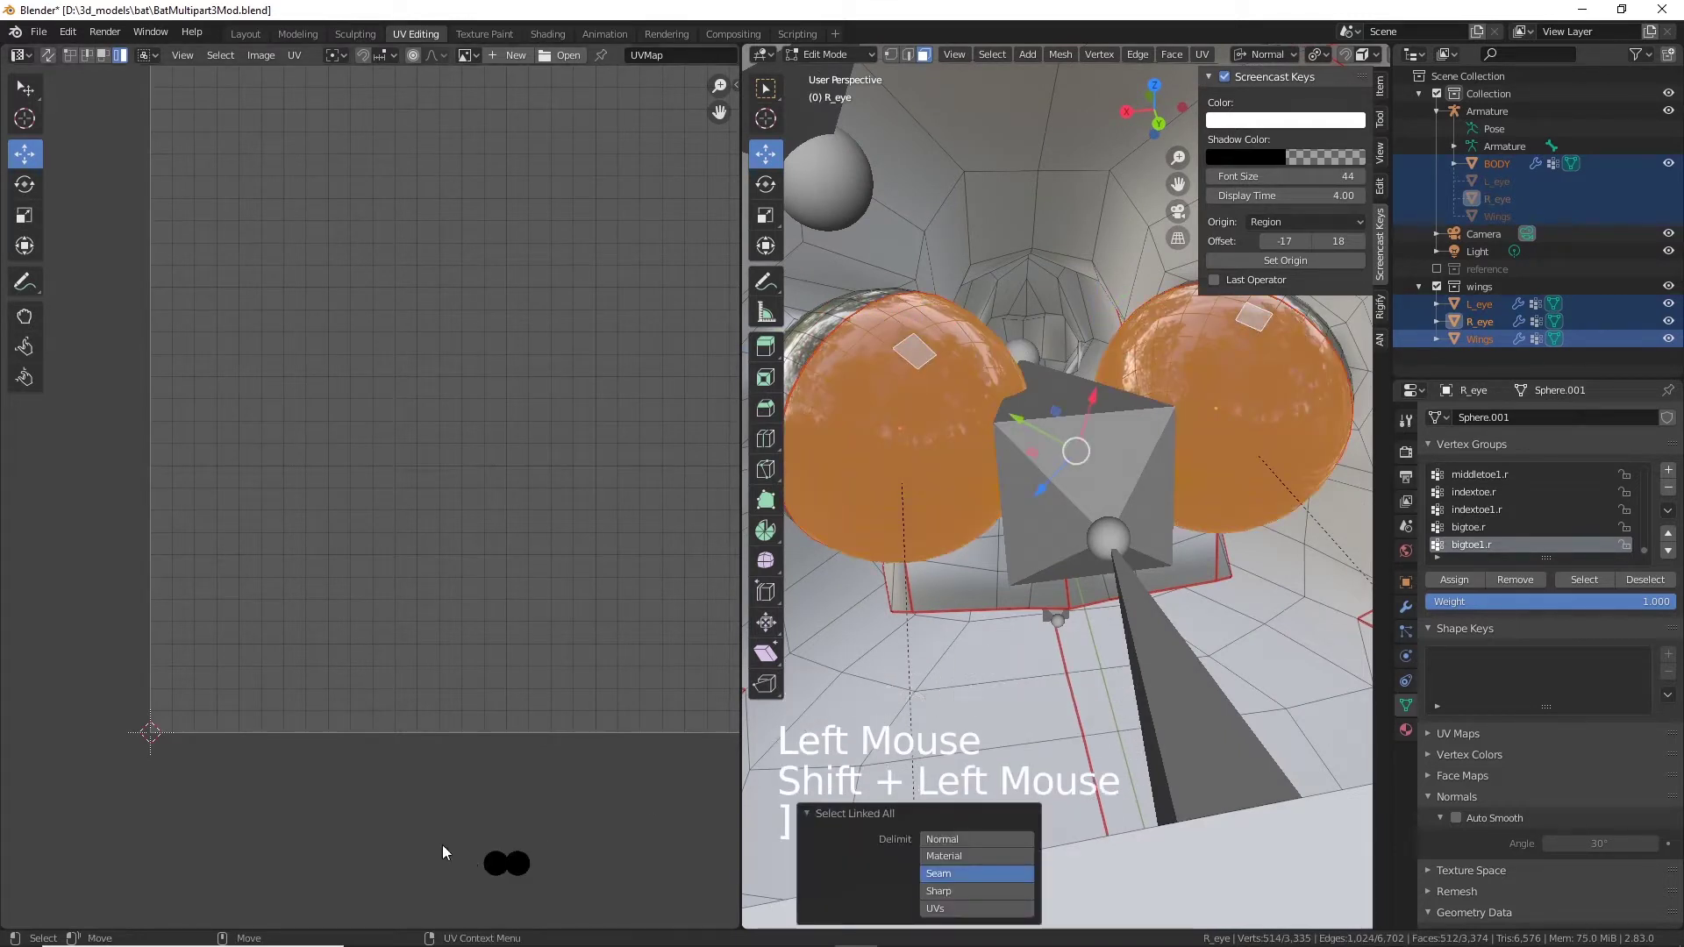
Step: Select both rear-half eye islands and move them into the lower-left corner of the UV square
click(506, 864)
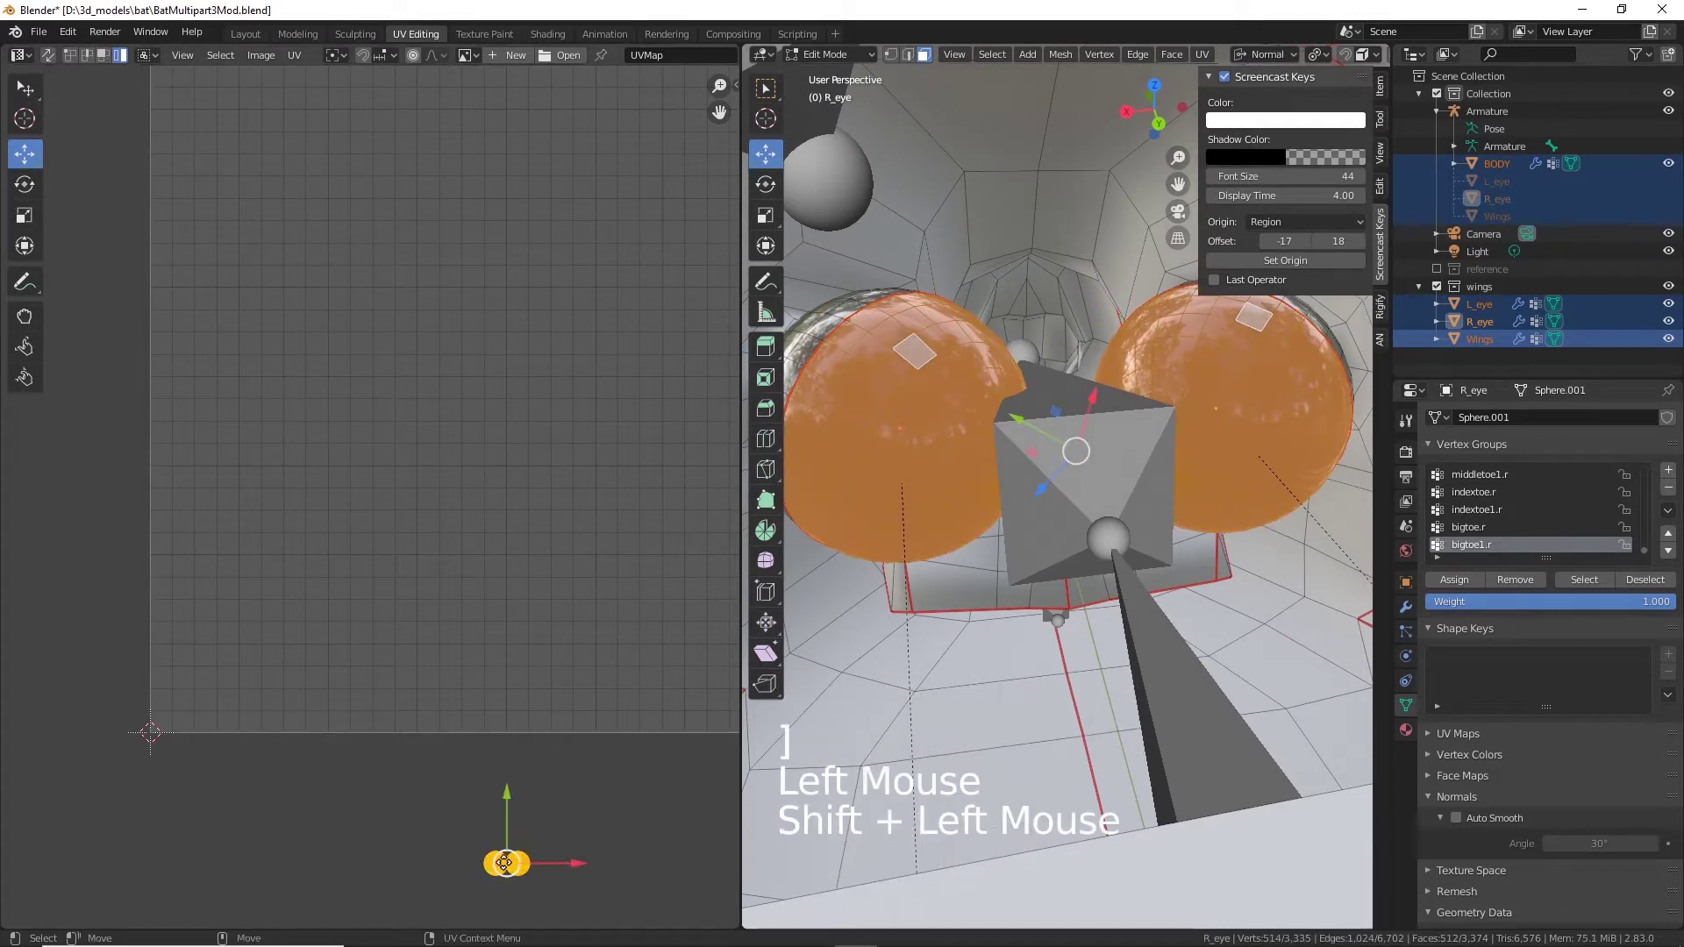
drag(514, 857, 202, 703)
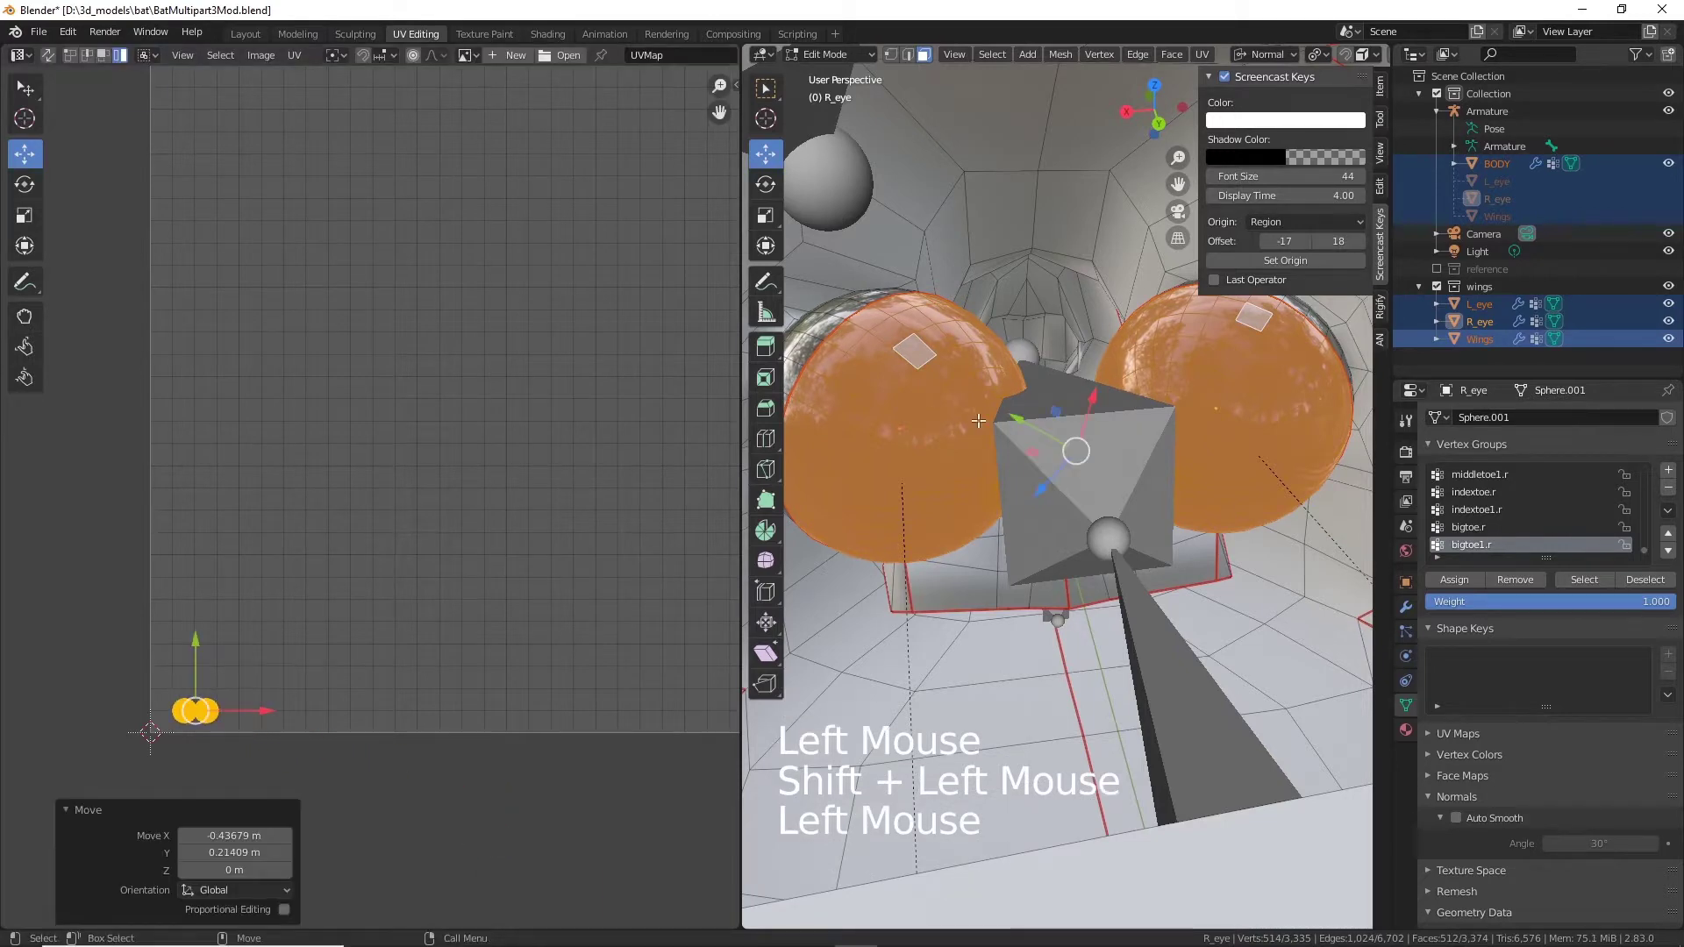
scroll(1057, 492, down, 6)
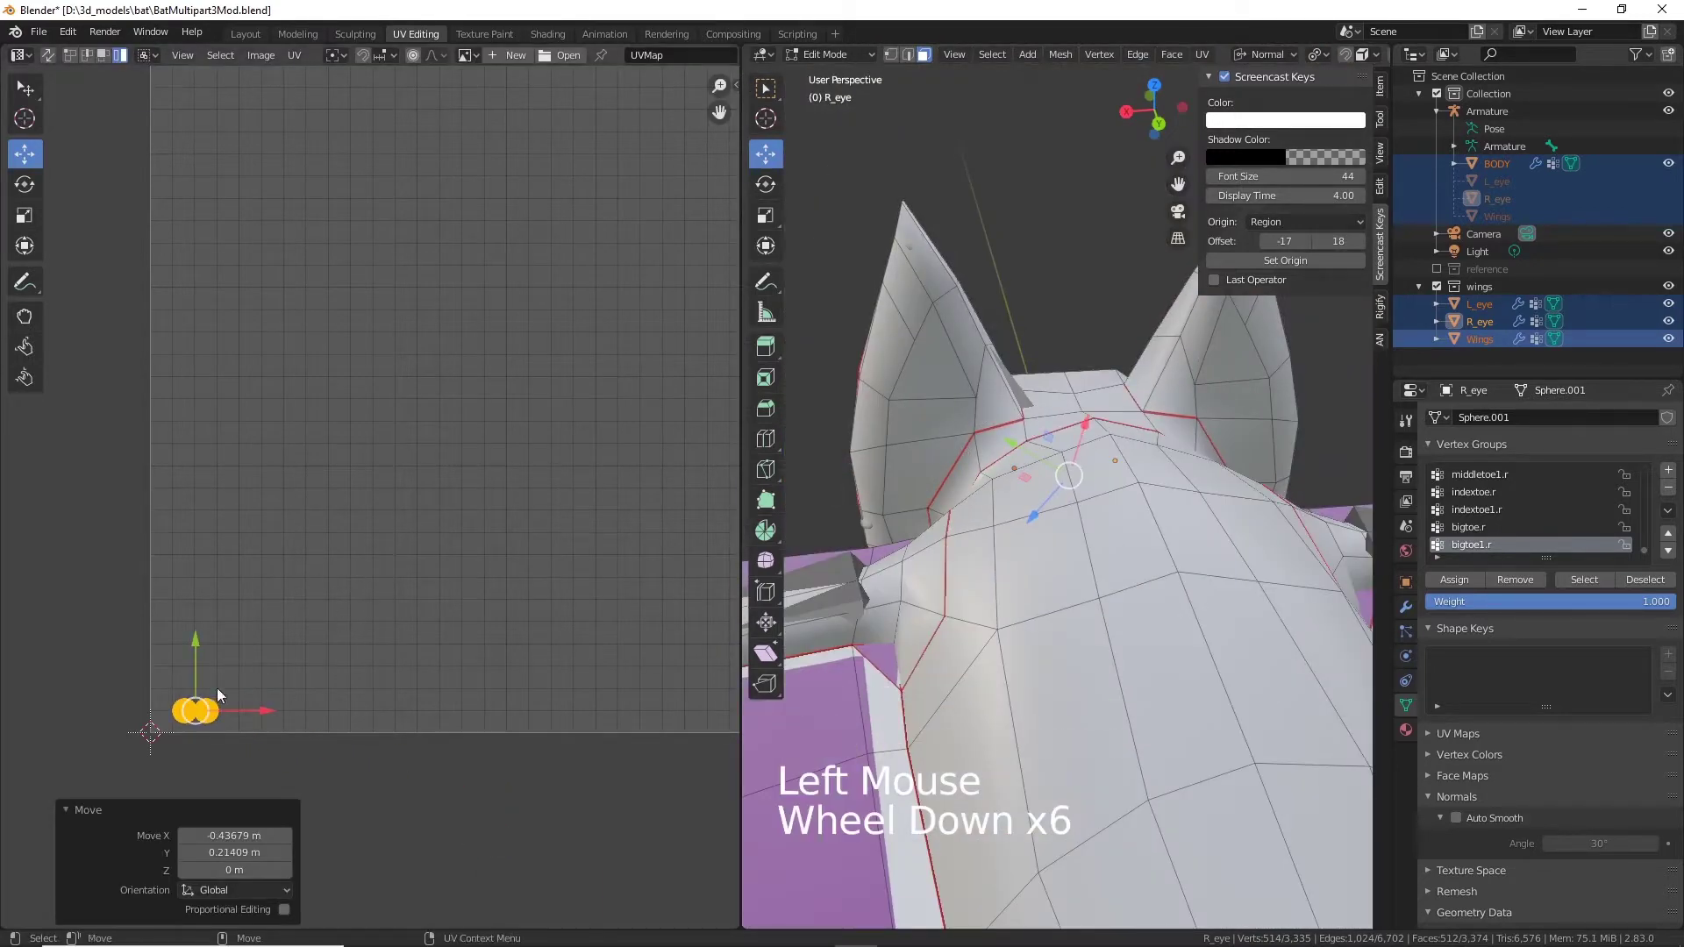
drag(195, 712, 186, 719)
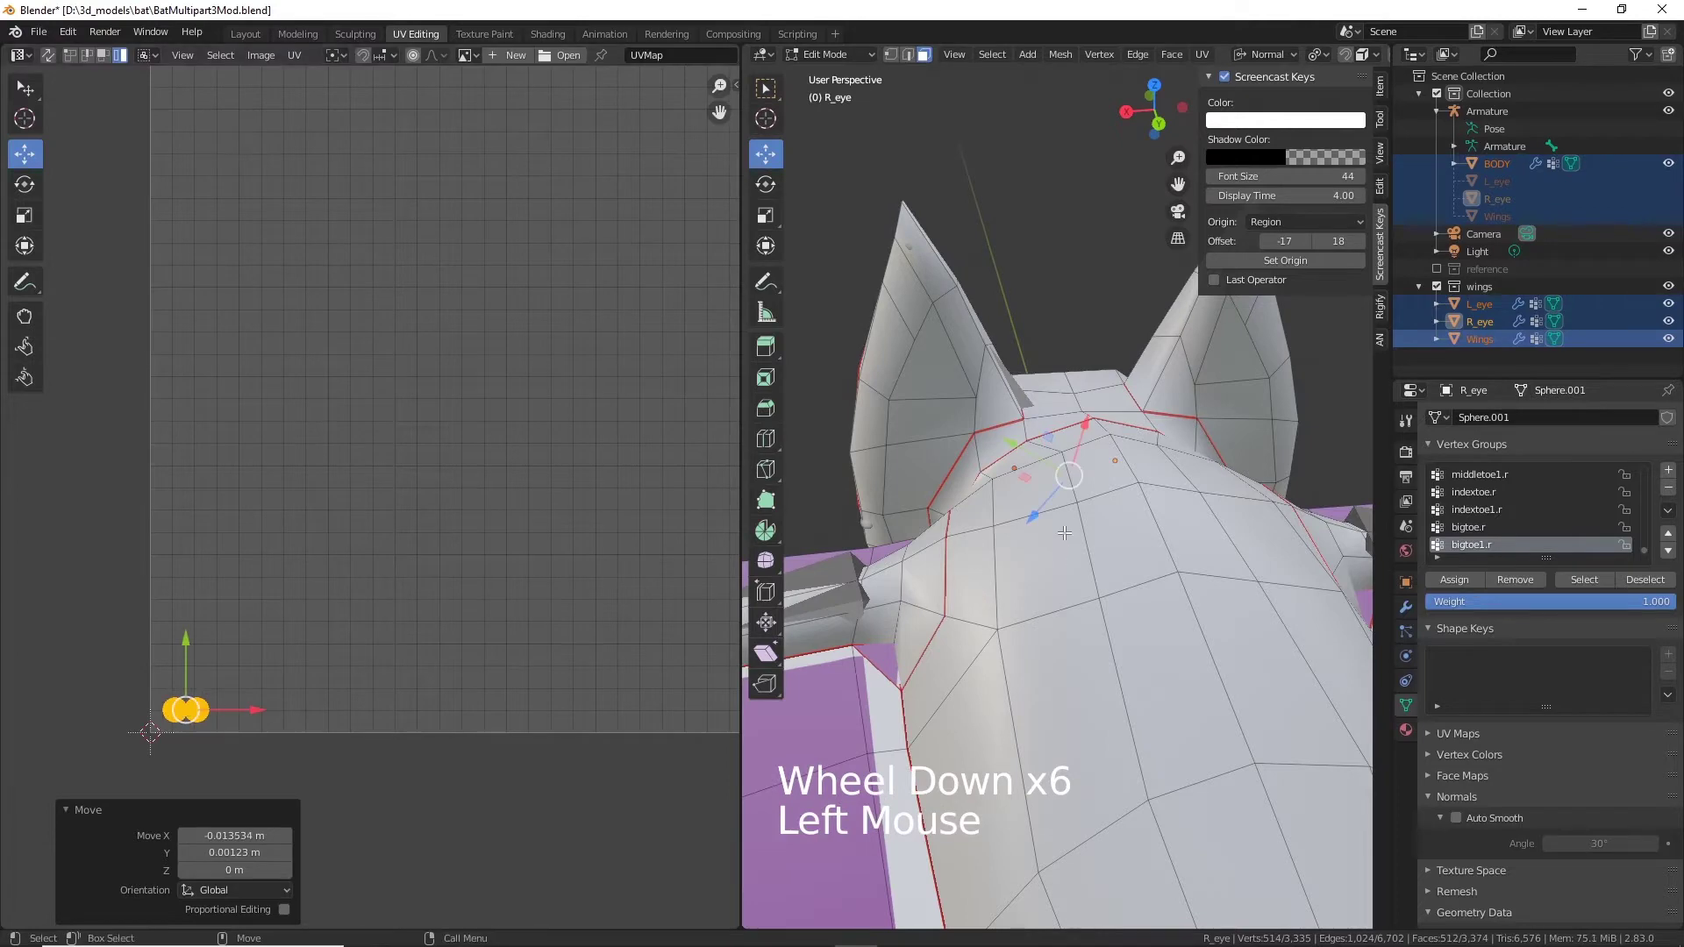
Step: Extend the selection to all linked faces of the bat with the delimit set to Normal
scroll(965, 439, down, 7)
alt+drag(965, 421, 1196, 568)
key(bracketright)
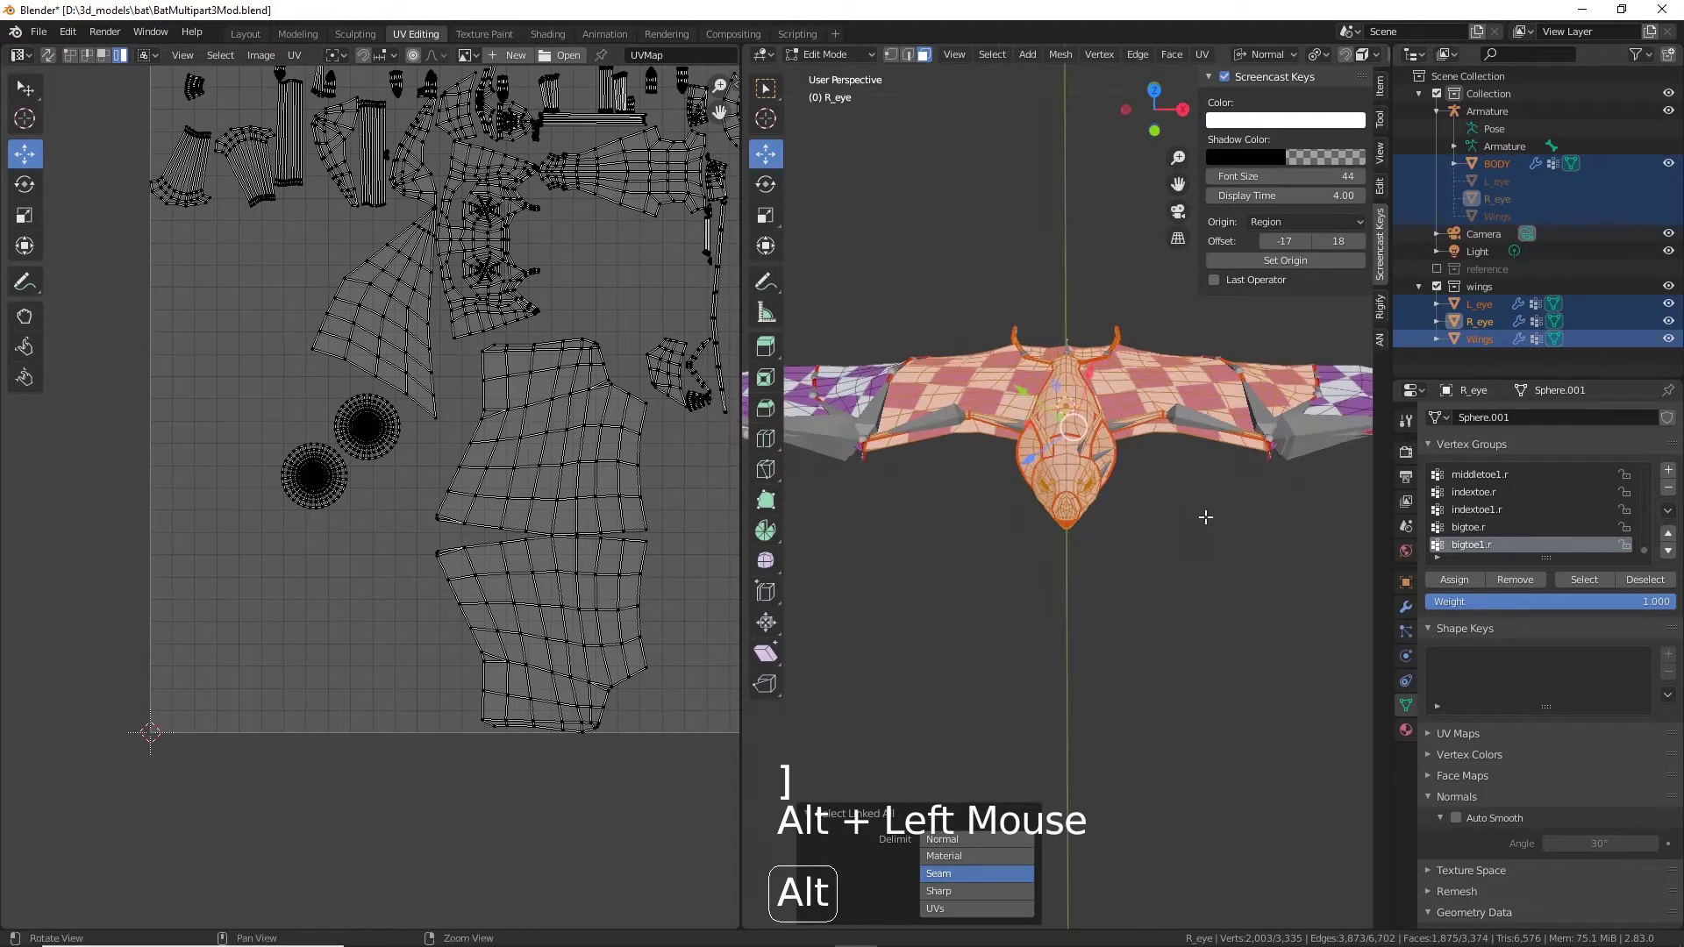
click(944, 841)
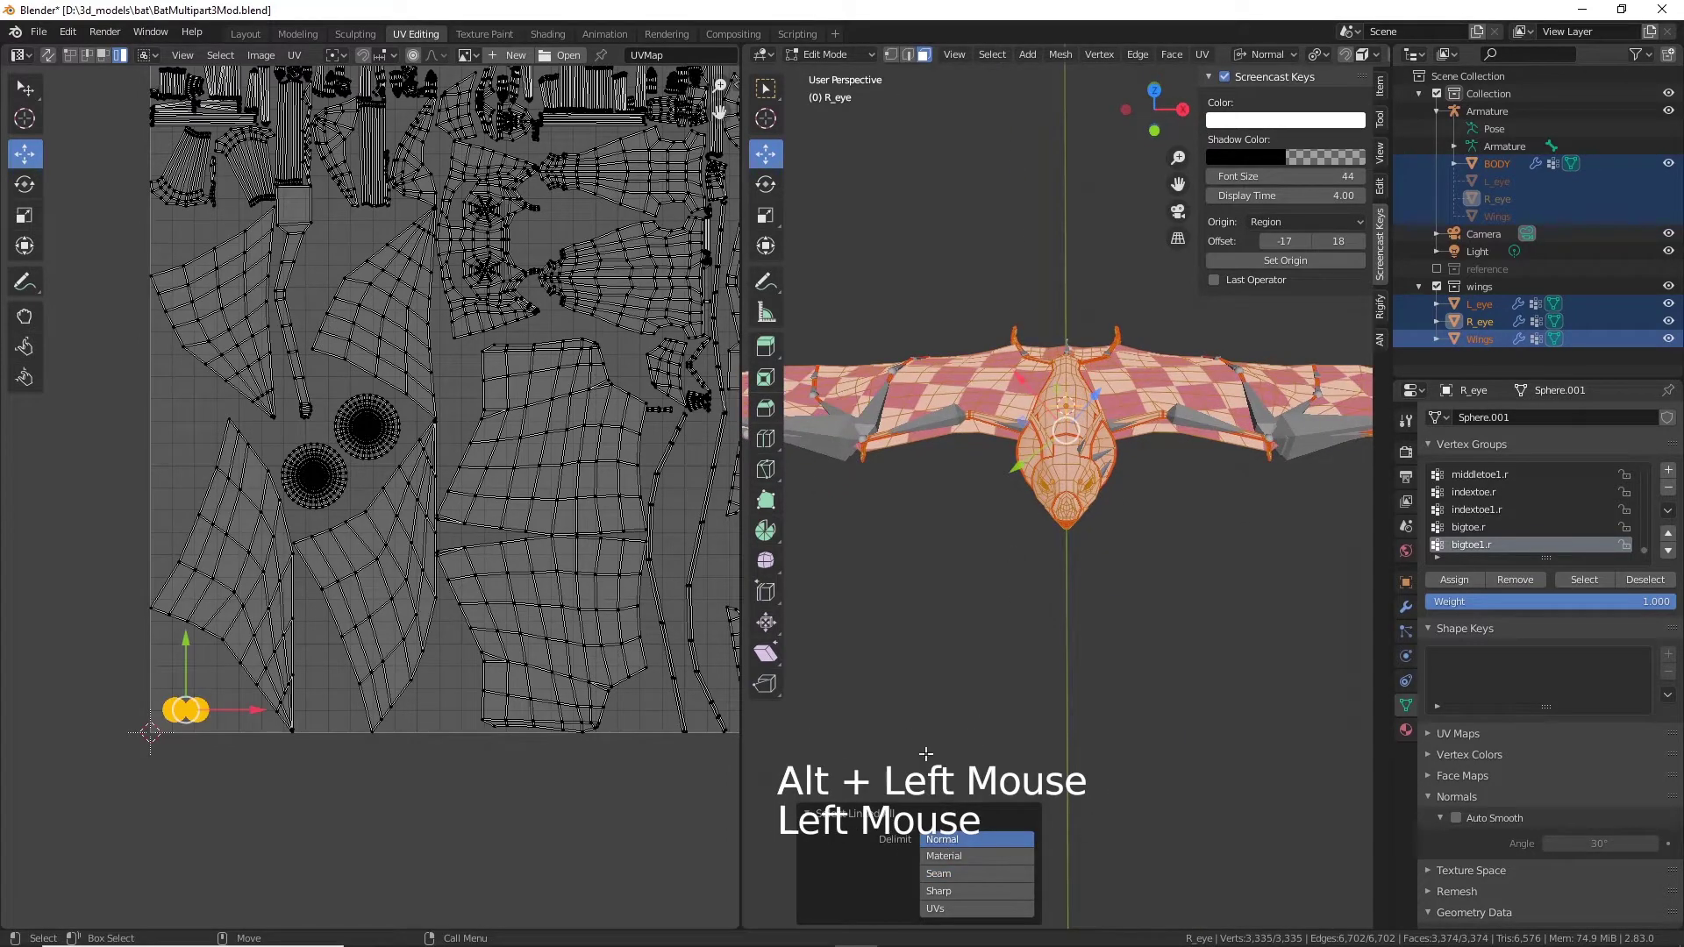
Step: Scale the two rear-half eye islands up and reposition them within the lower-left corner of the UV square
scroll(268, 675, up, 3)
alt+middle_drag(268, 676, 350, 746)
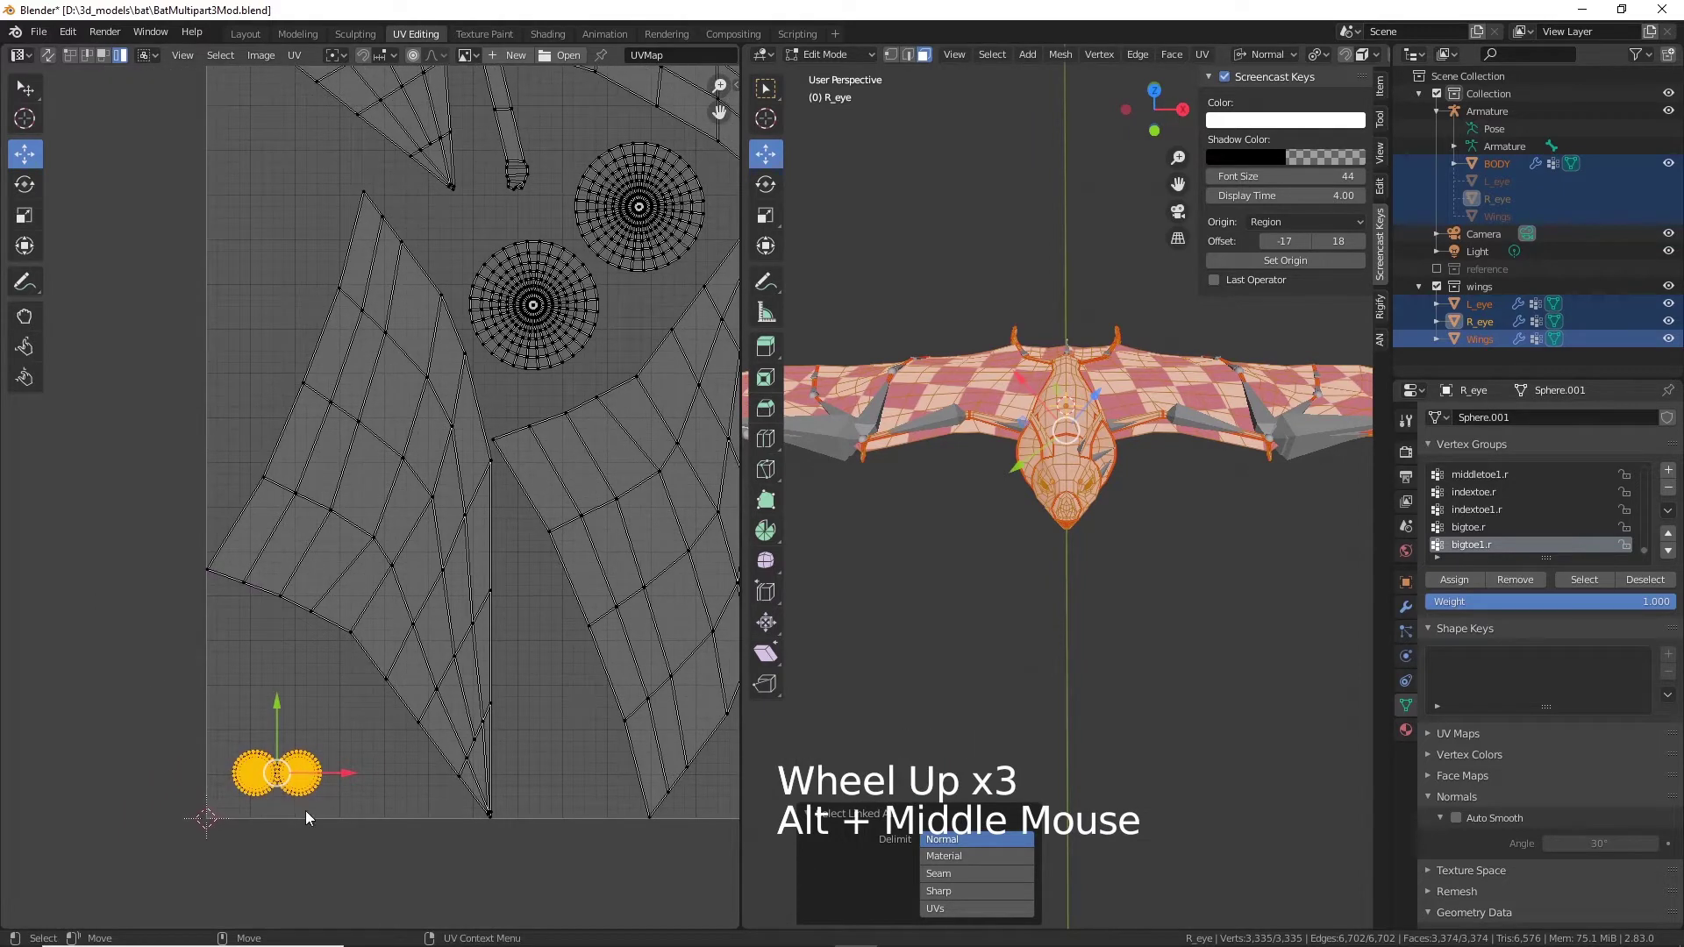
key(r)
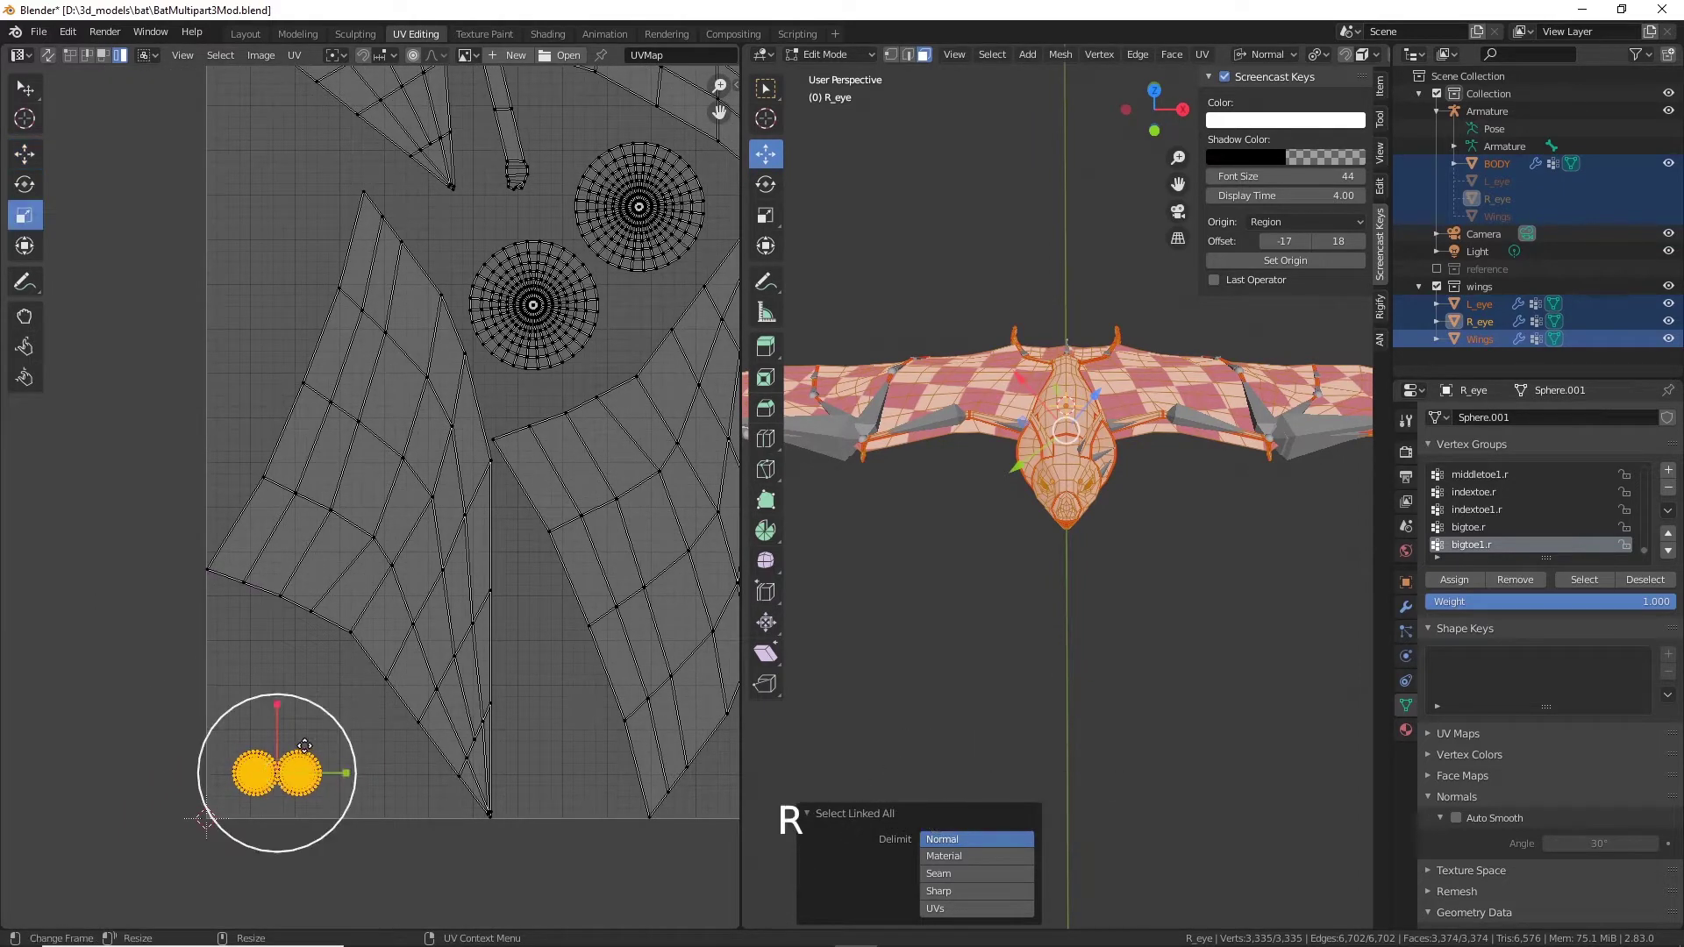
drag(330, 720, 389, 663)
key(w)
drag(280, 773, 310, 752)
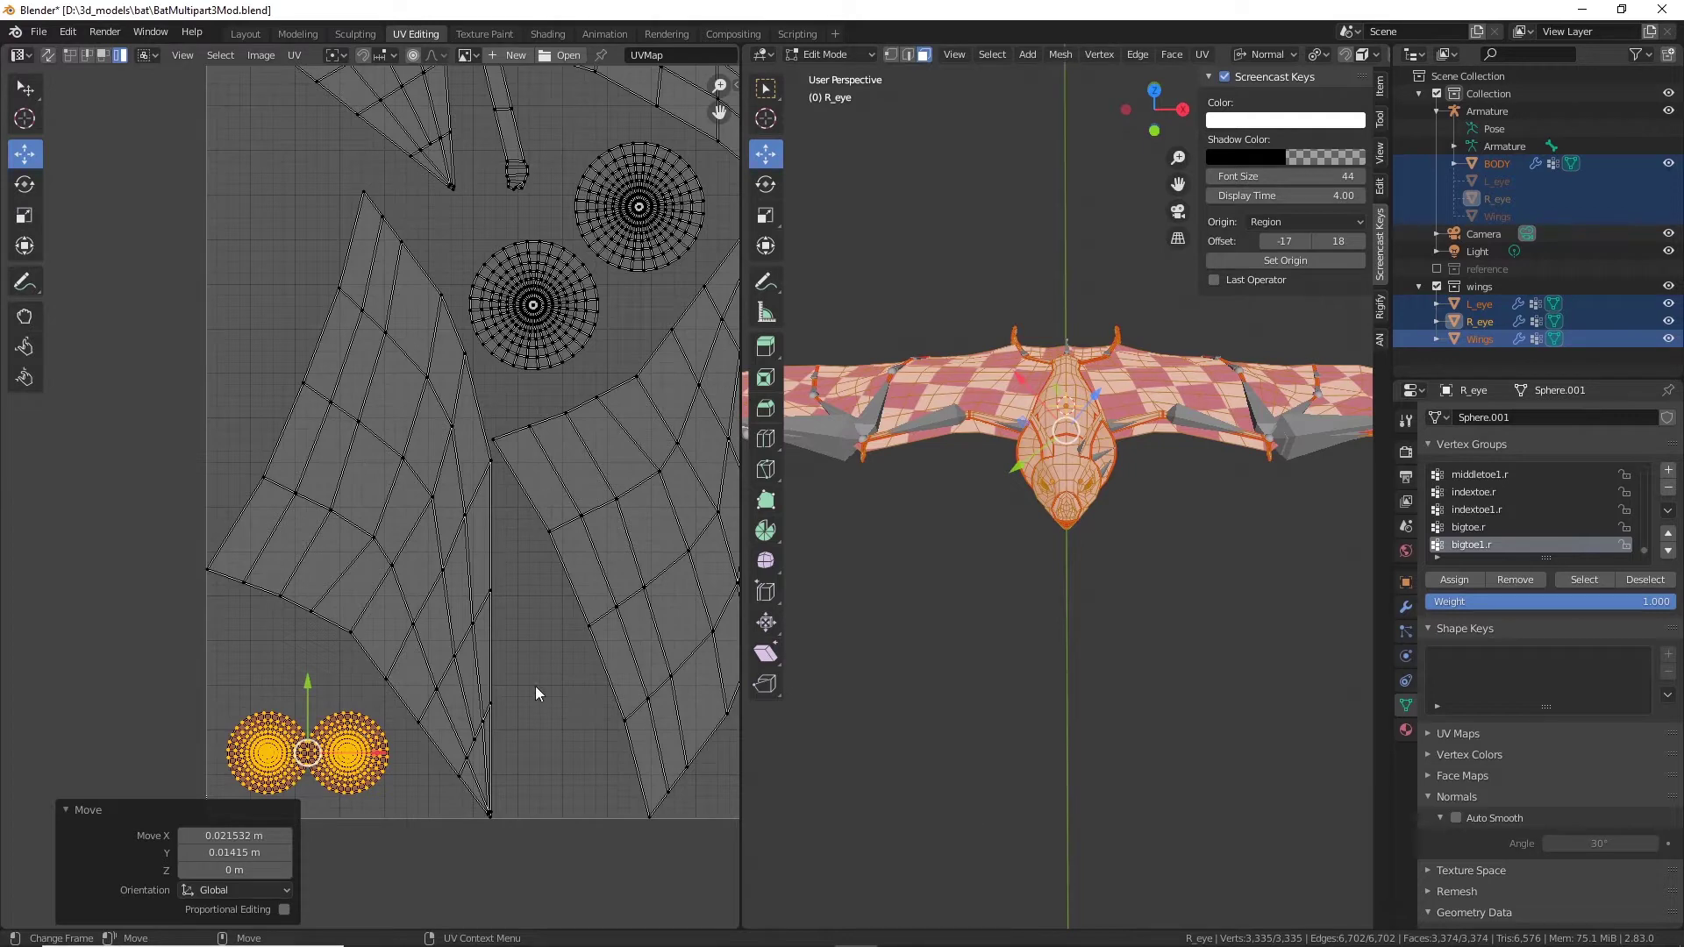
Step: Examine the full UV layout for overlaps and free space between the wing, body and eye islands
key(alt)
alt+middle_drag(564, 539, 576, 749)
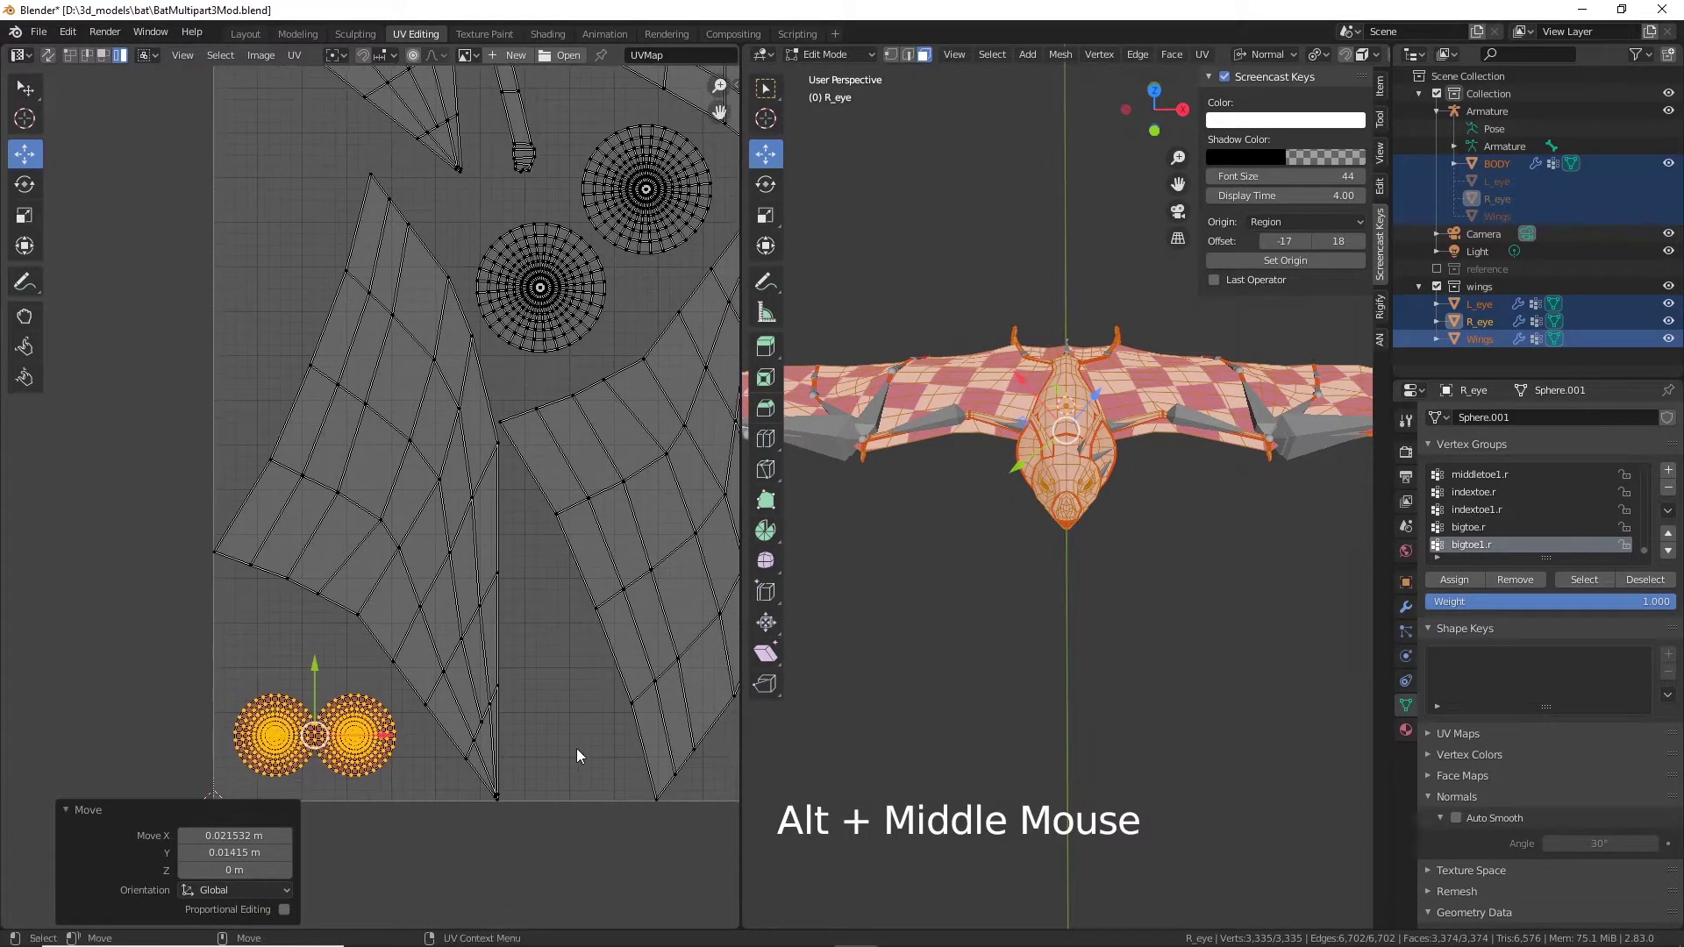
click(577, 713)
scroll(584, 660, down, 7)
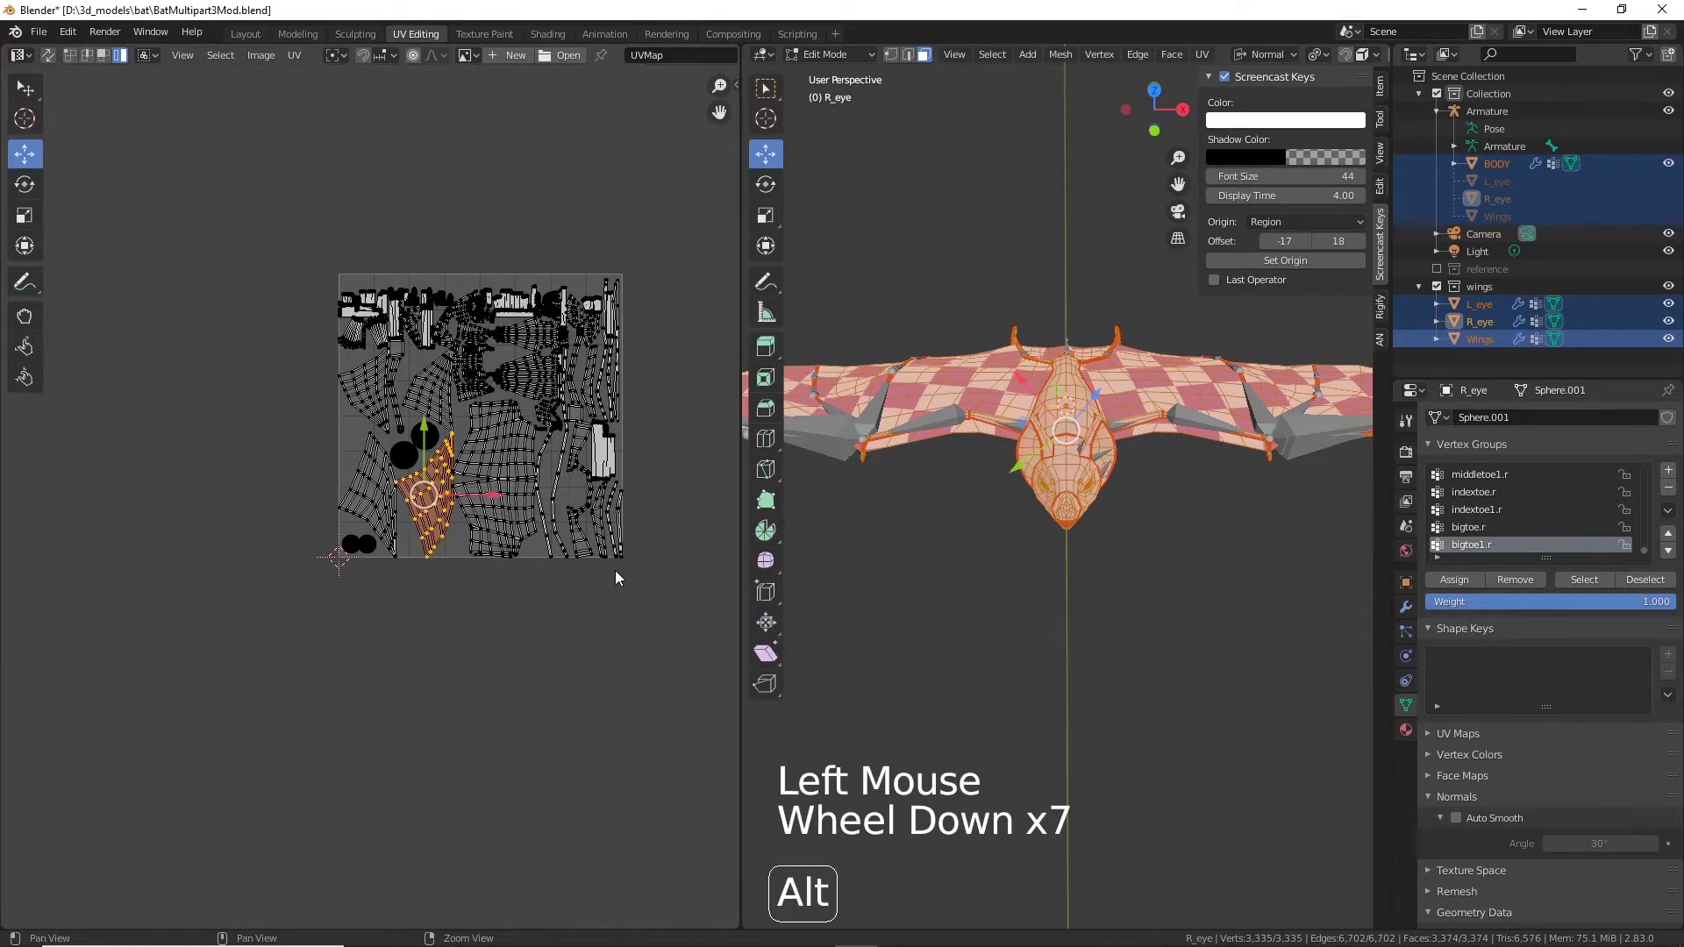
alt+middle_drag(579, 628, 513, 625)
scroll(518, 618, up, 5)
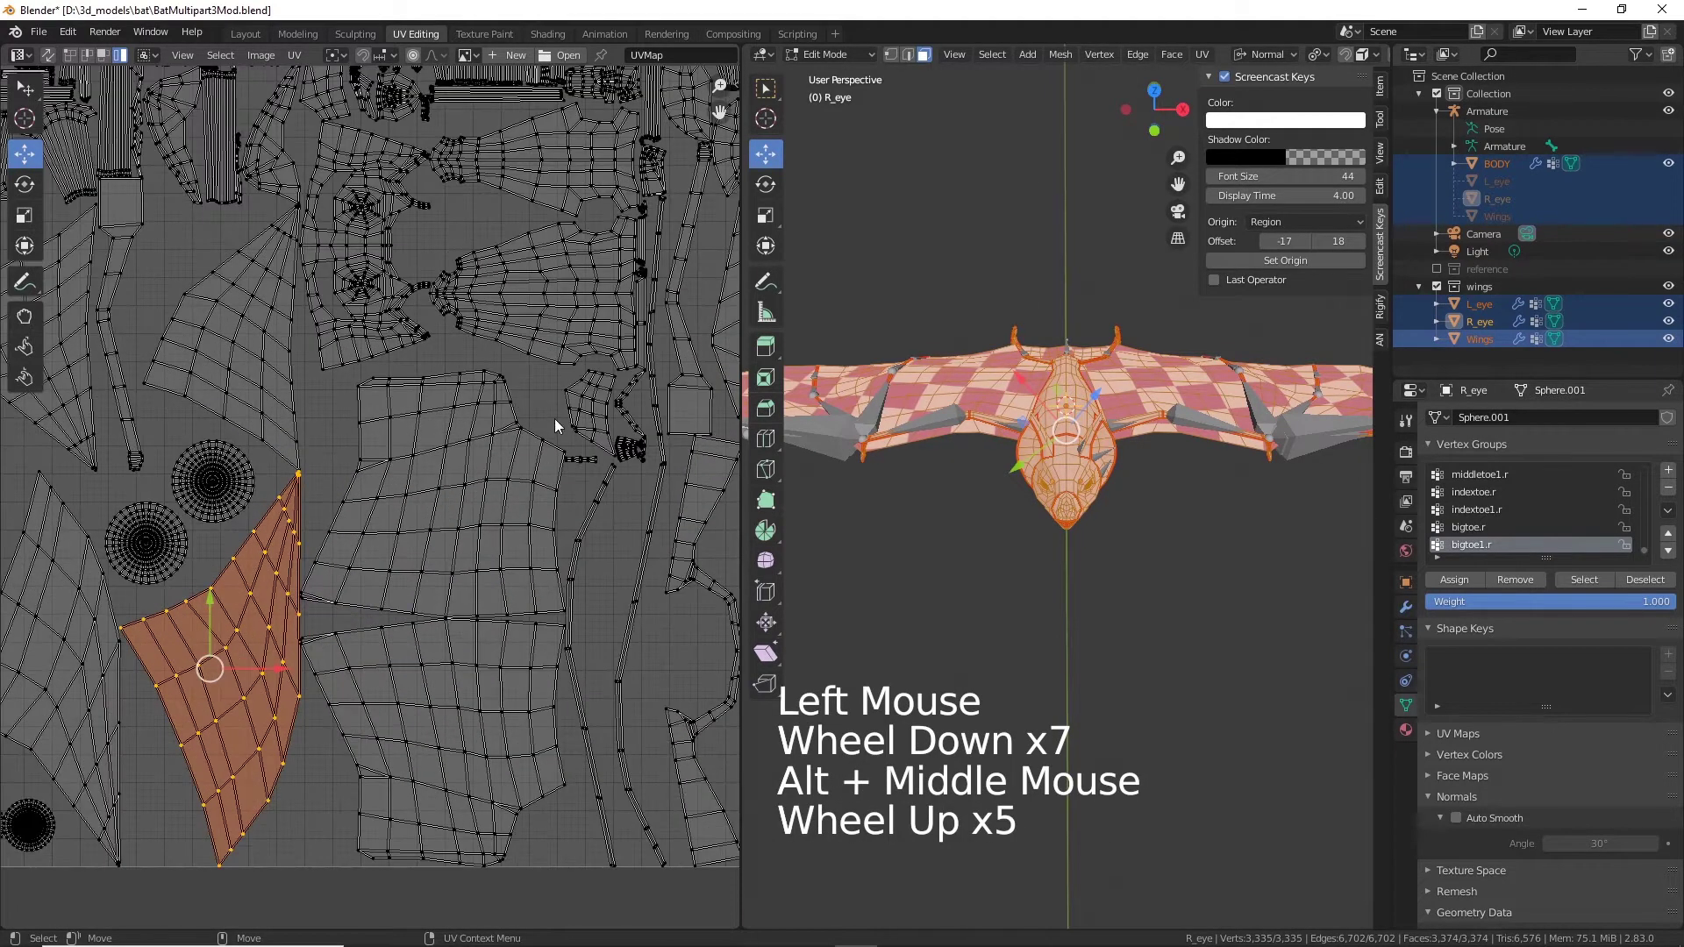
alt+middle_drag(554, 419, 370, 556)
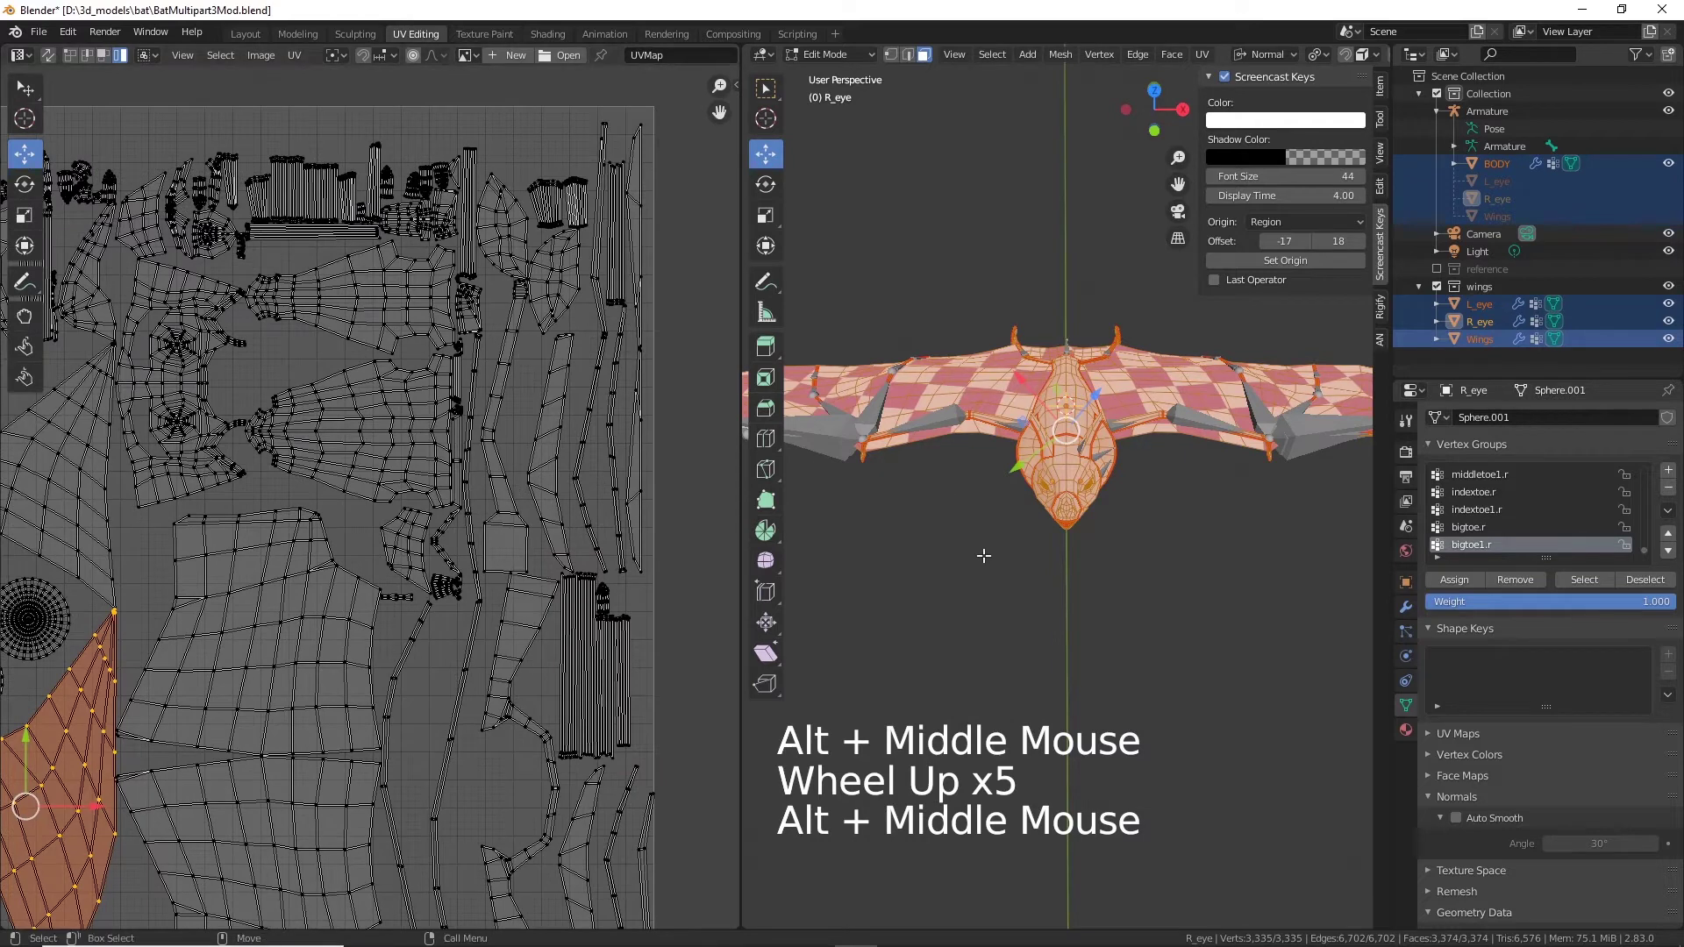
key(alt)
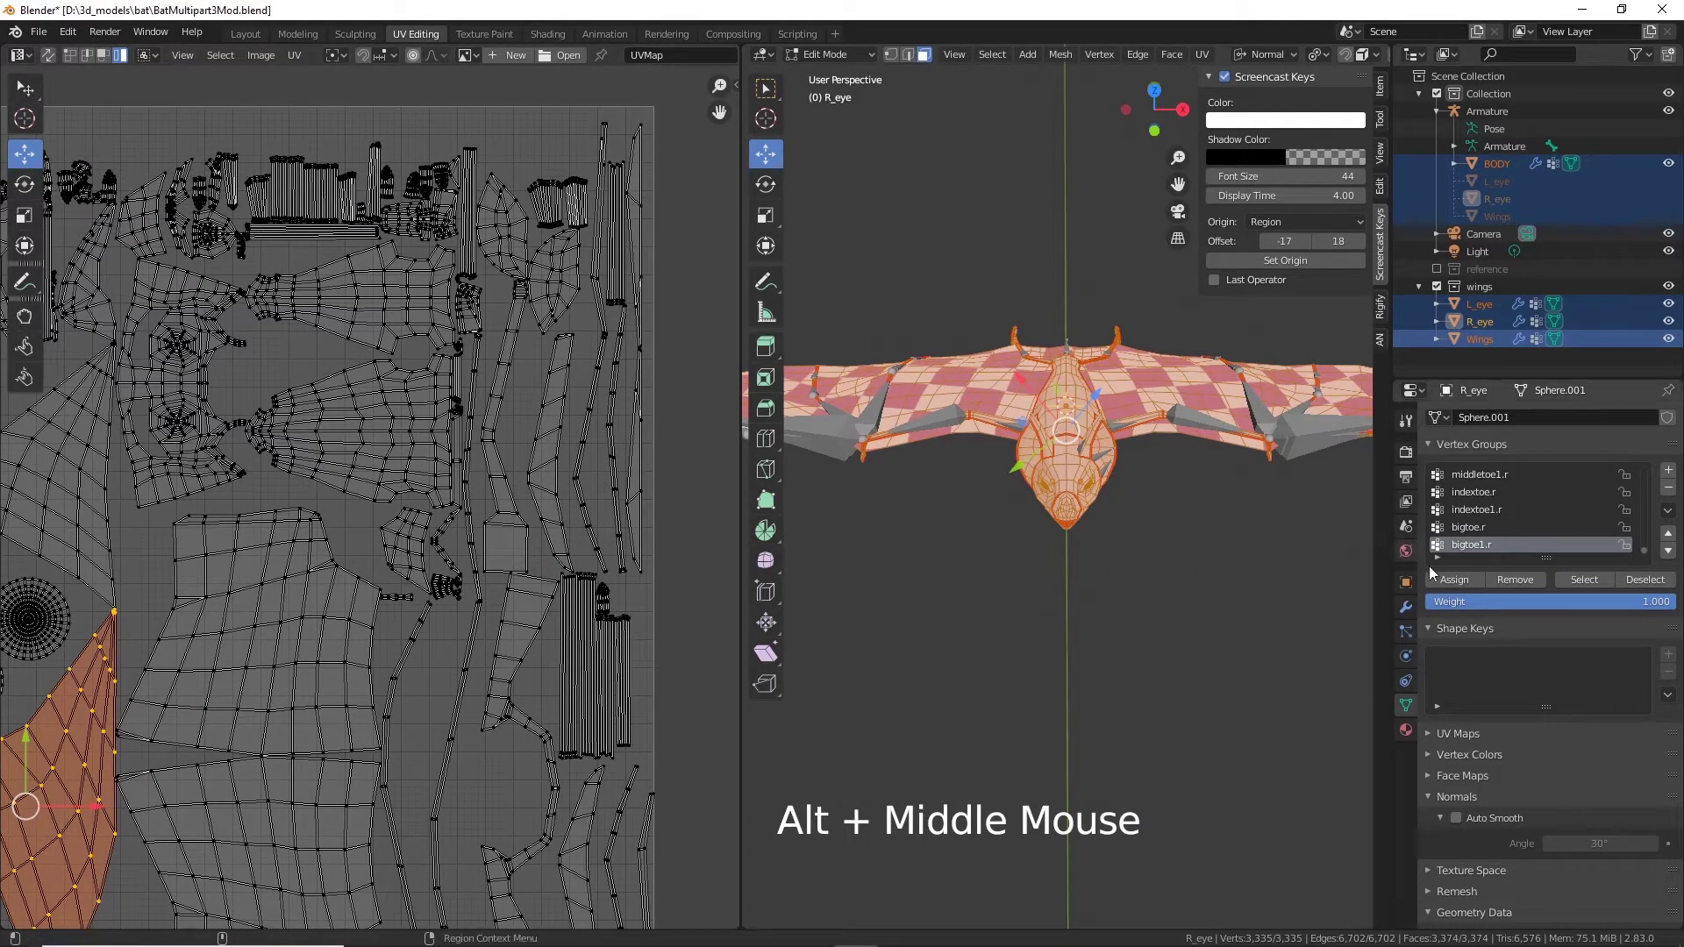
Step: Show the material settings, return to Object Mode and select only the Wings object
click(1406, 730)
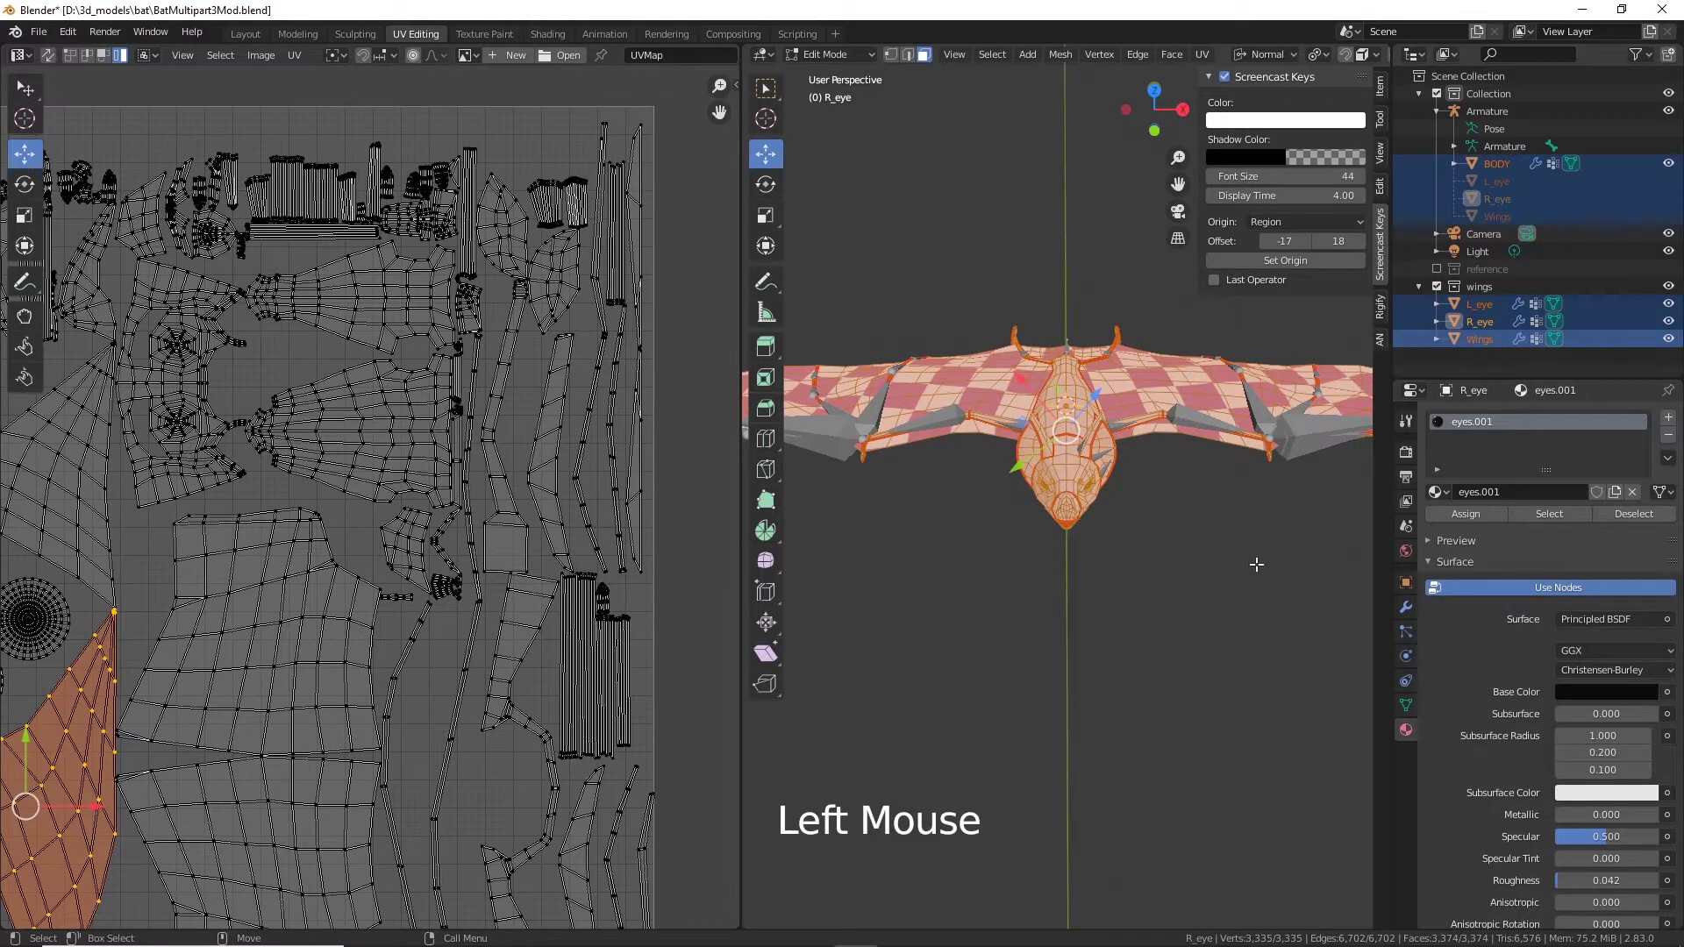
click(822, 56)
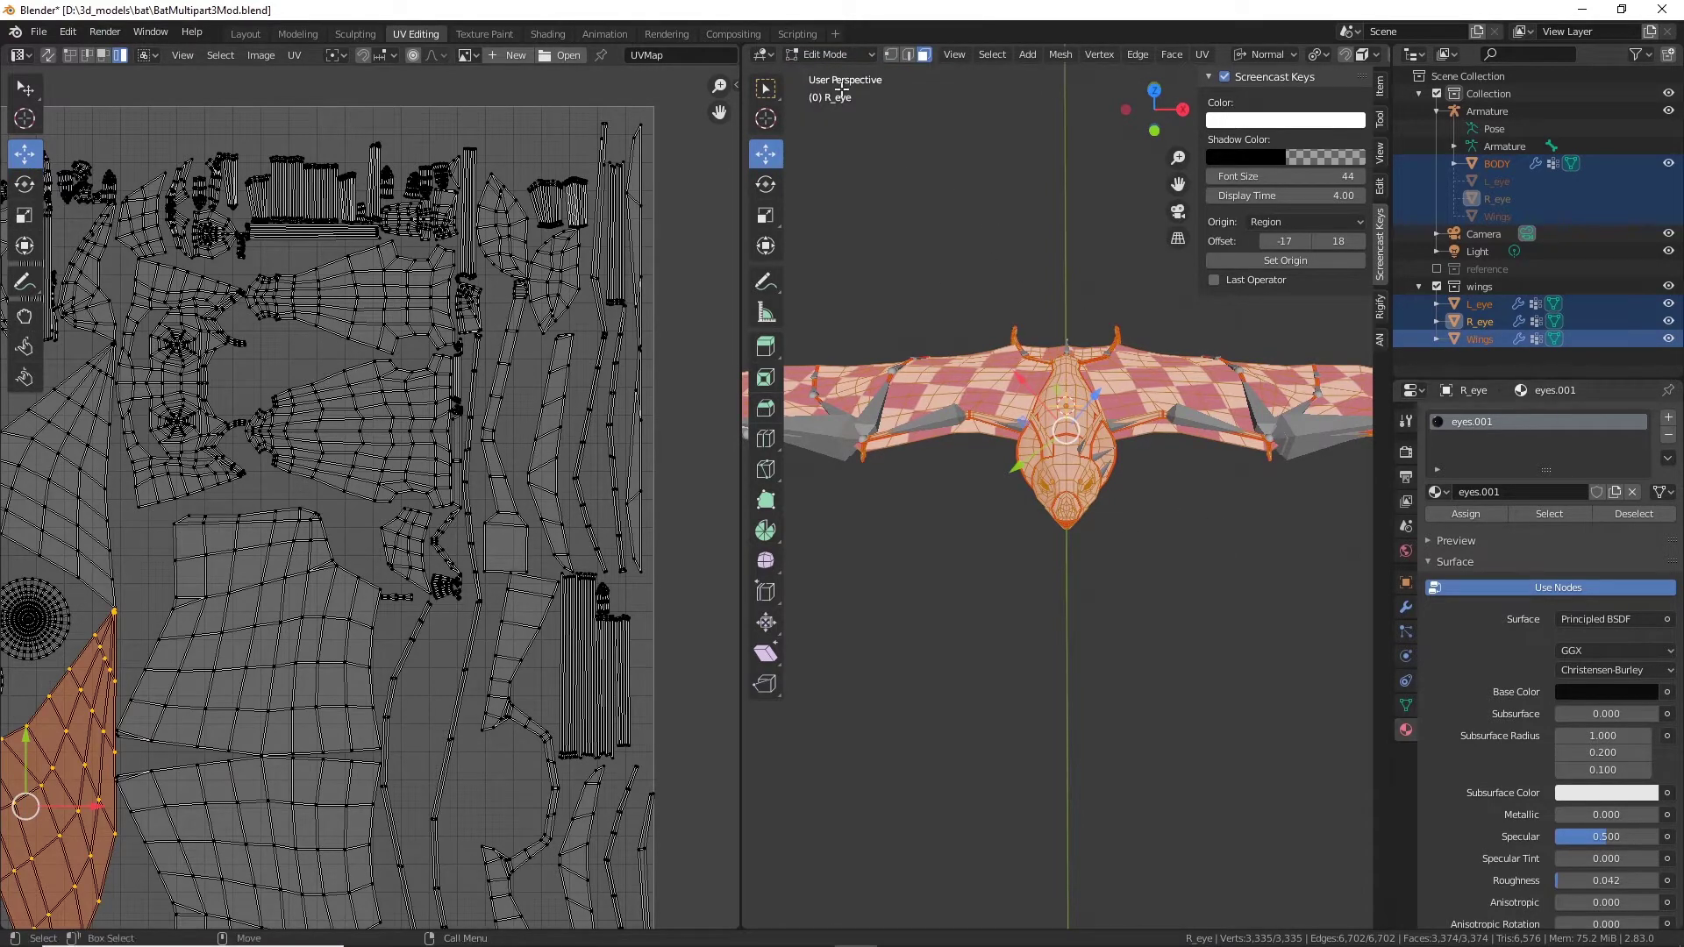
click(844, 56)
click(841, 71)
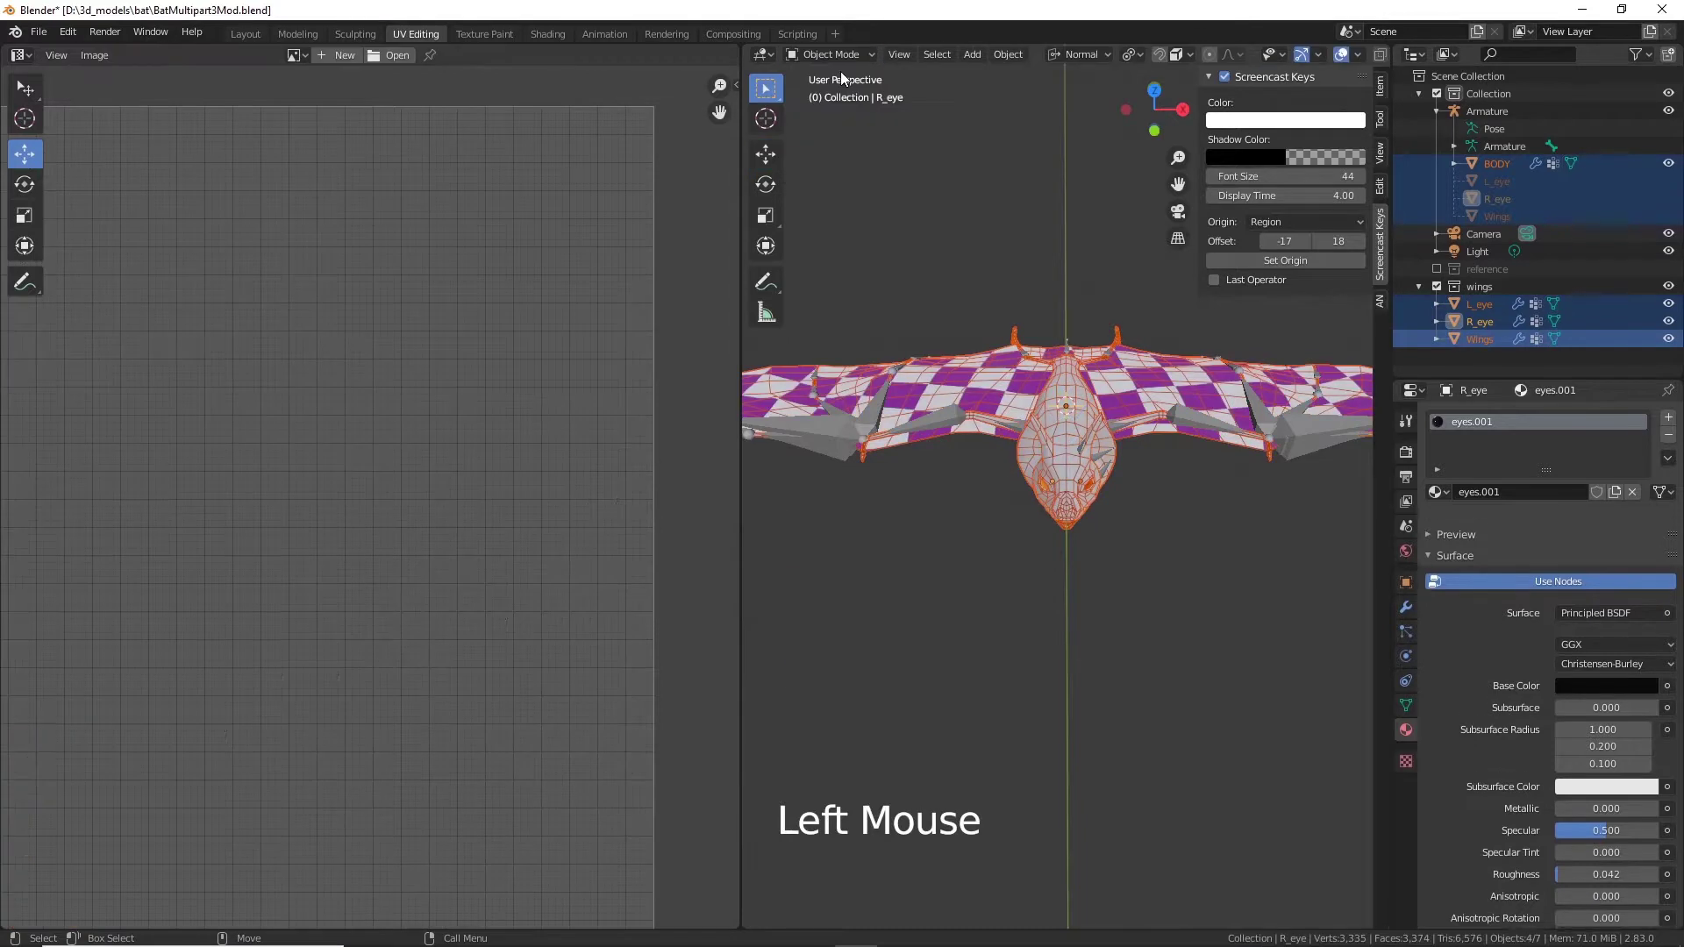
click(1157, 379)
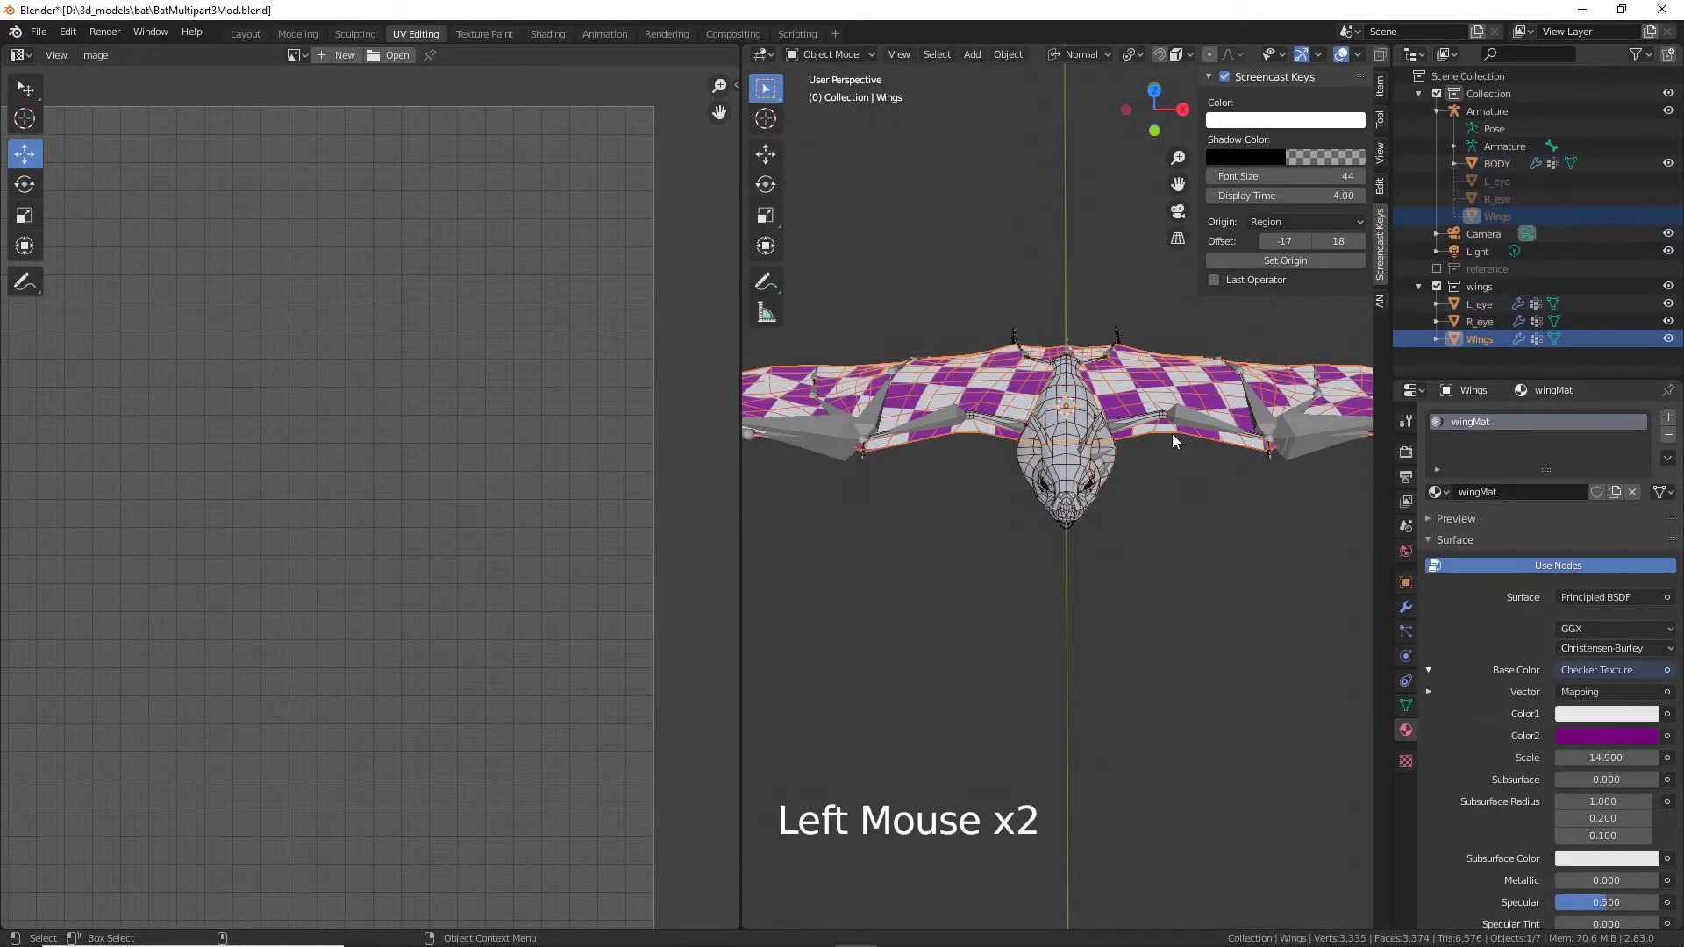
Step: Select the BODY object and remove its Head material slot so that only BatBody is left
alt+drag(1191, 500, 1118, 514)
click(1109, 414)
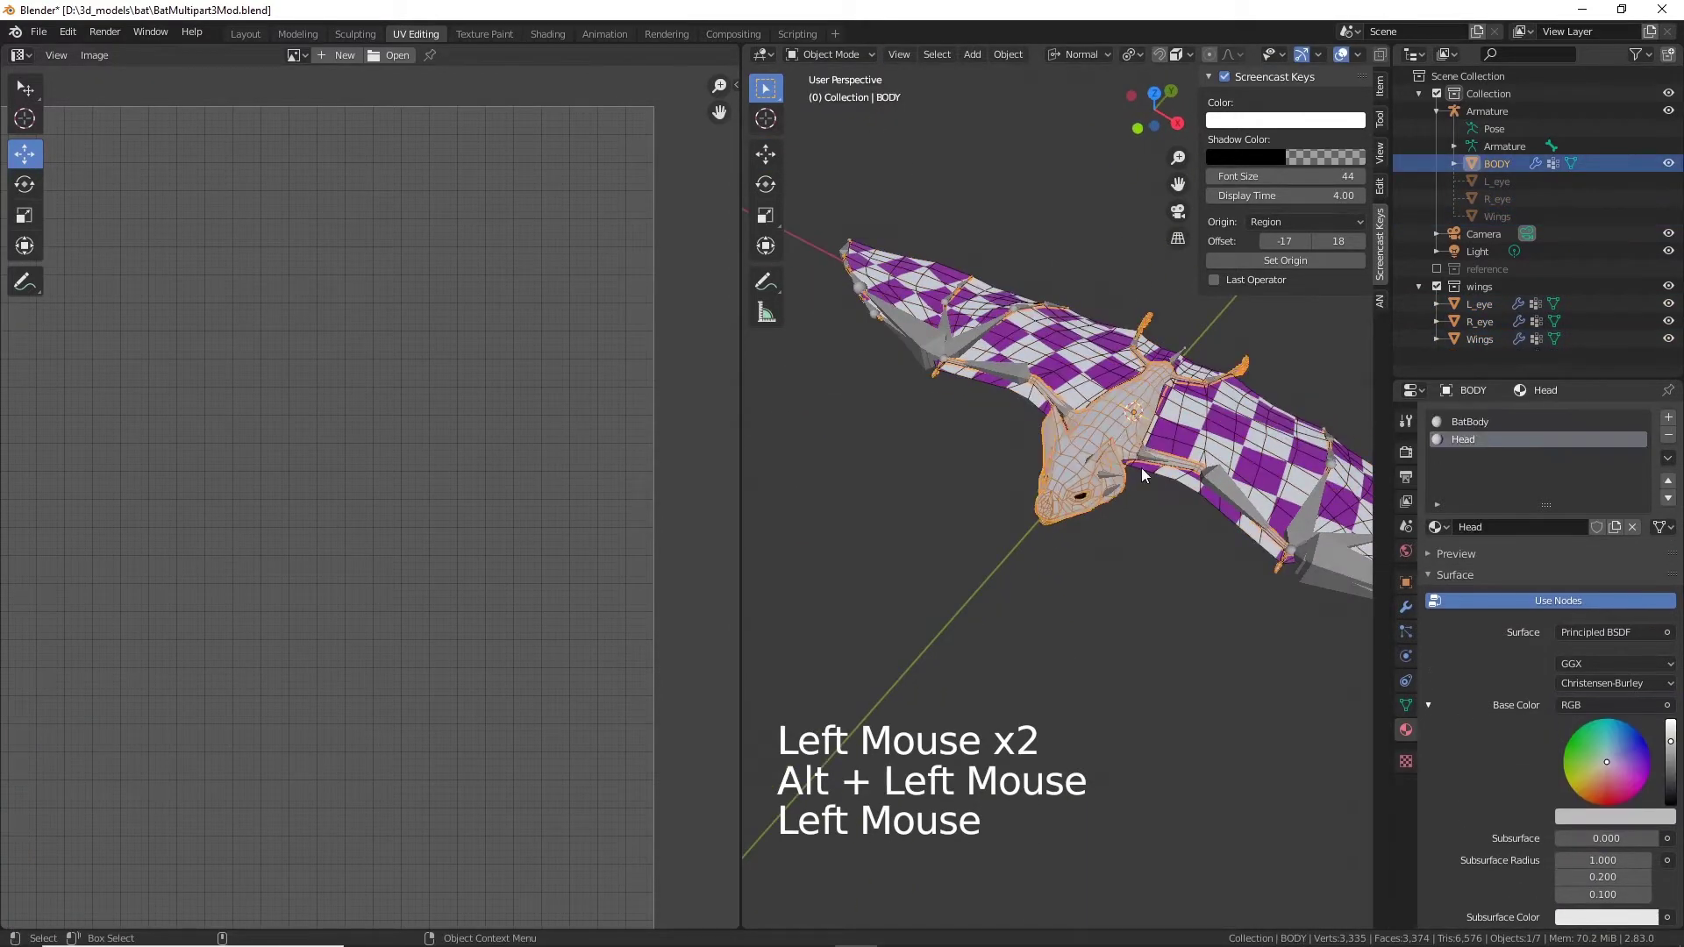
click(1669, 435)
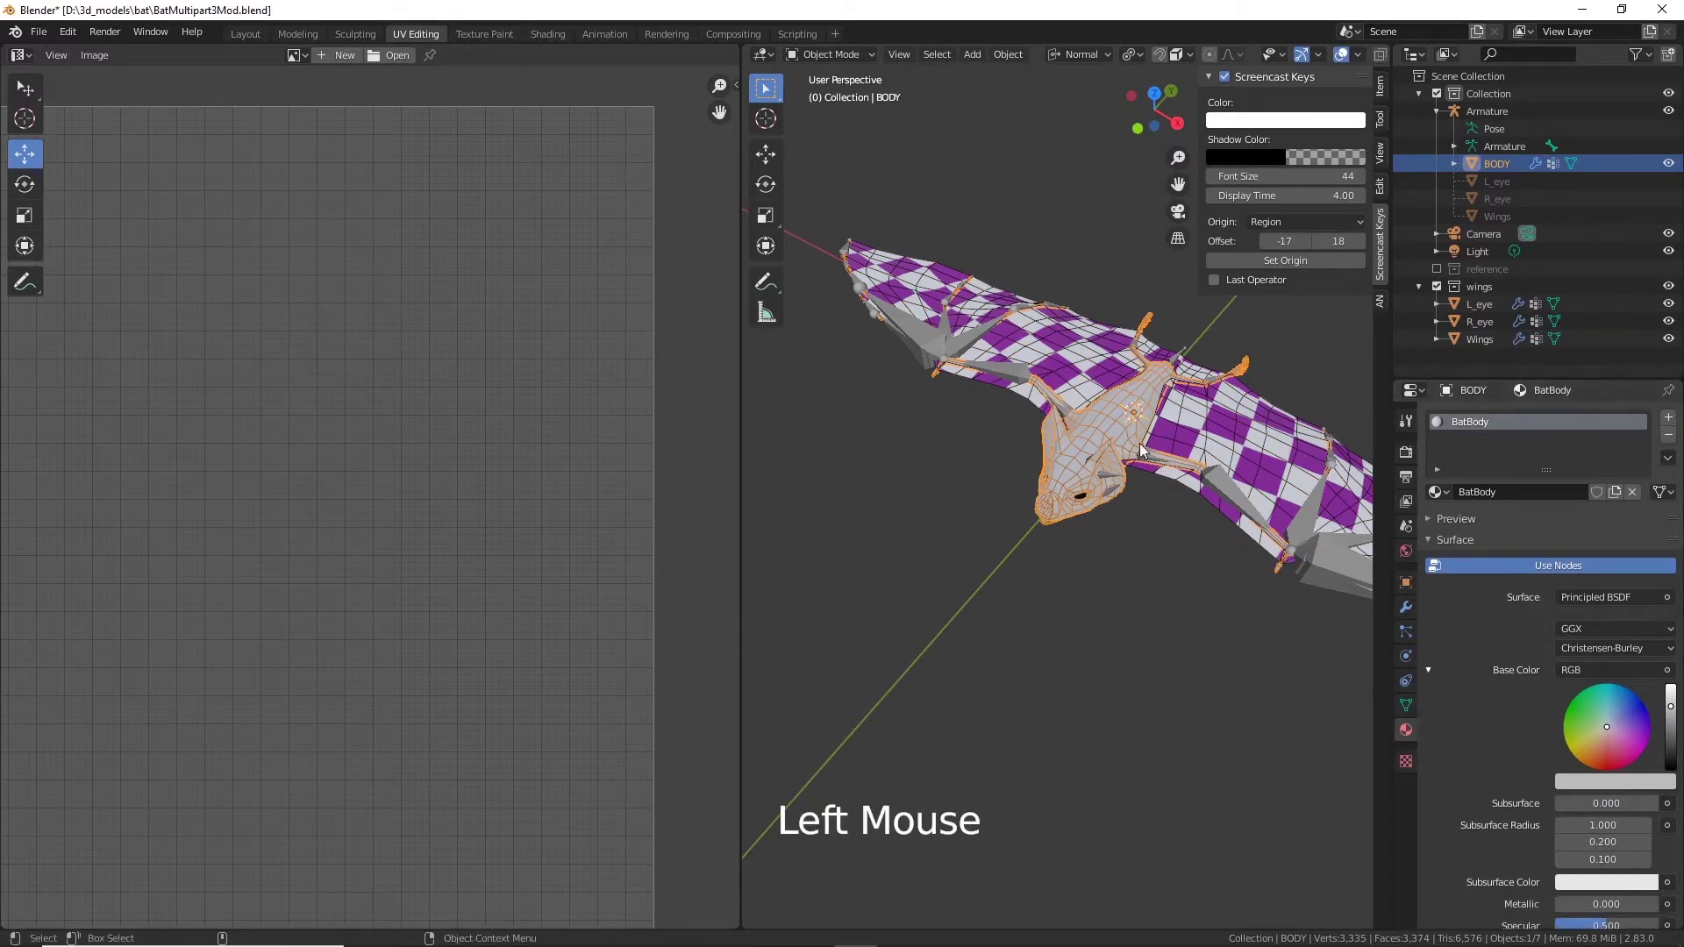
Step: Select the Wings object and replace its wingMat material with BatBody
alt+drag(1085, 568, 1100, 393)
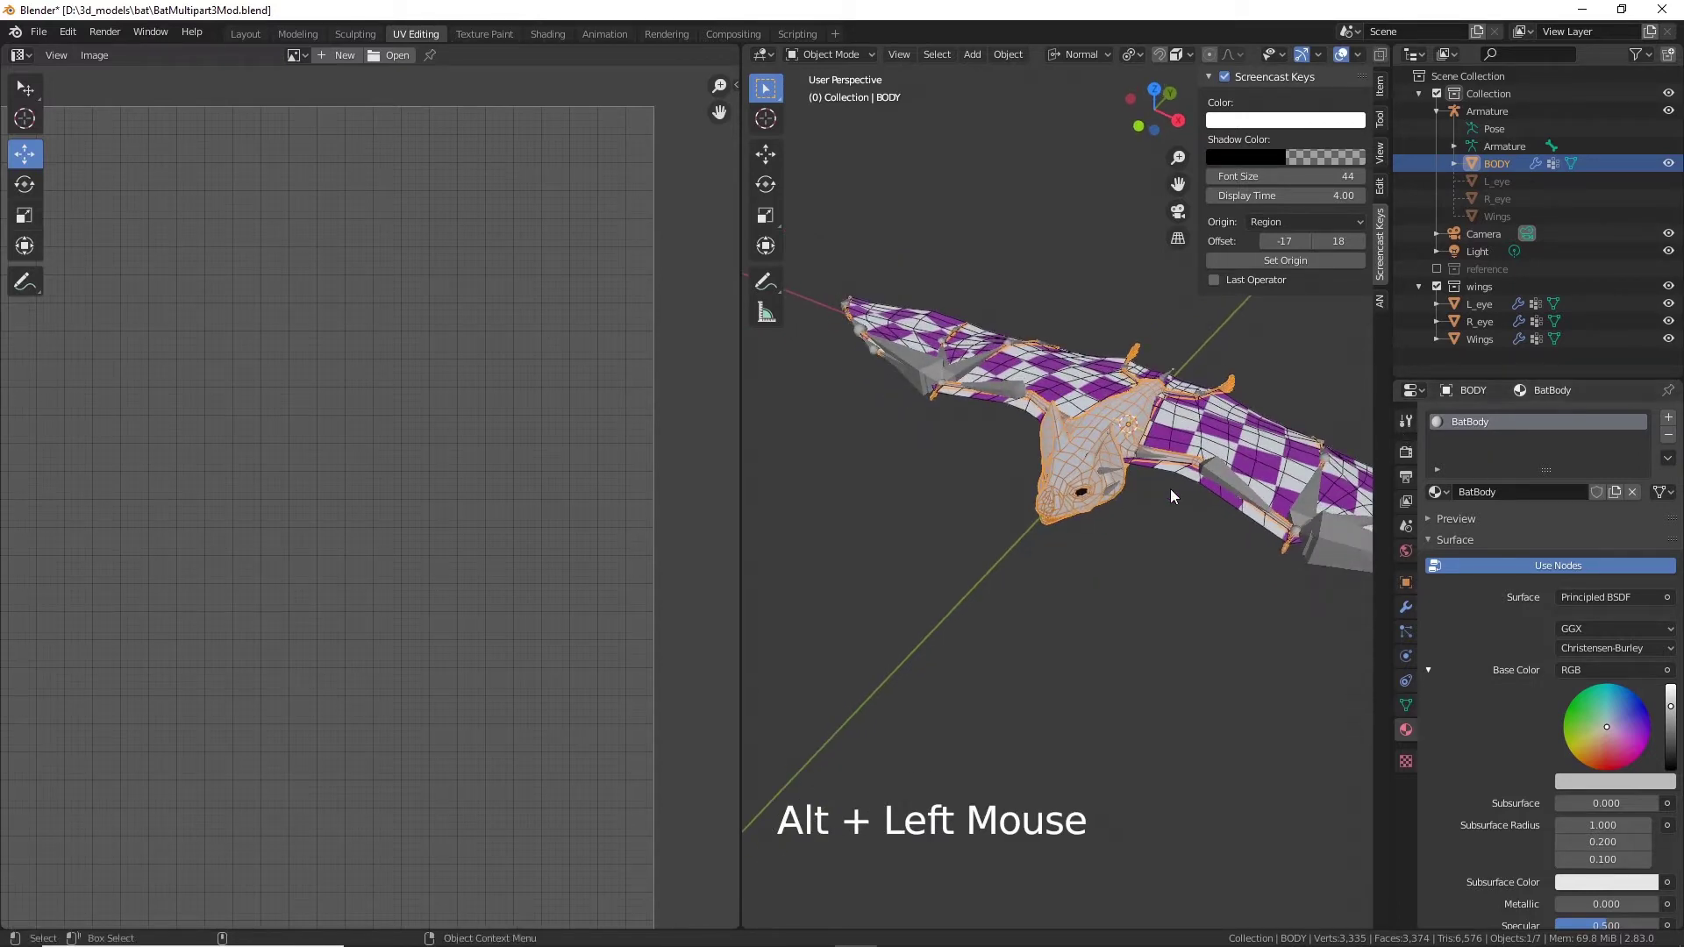
mouse_move(1171, 488)
alt+mouse_down()
mouse_move(1182, 524)
mouse_move(1186, 508)
alt+mouse_up()
alt+middle_click(1057, 561)
alt+drag(1057, 561, 1024, 479)
click(1055, 473)
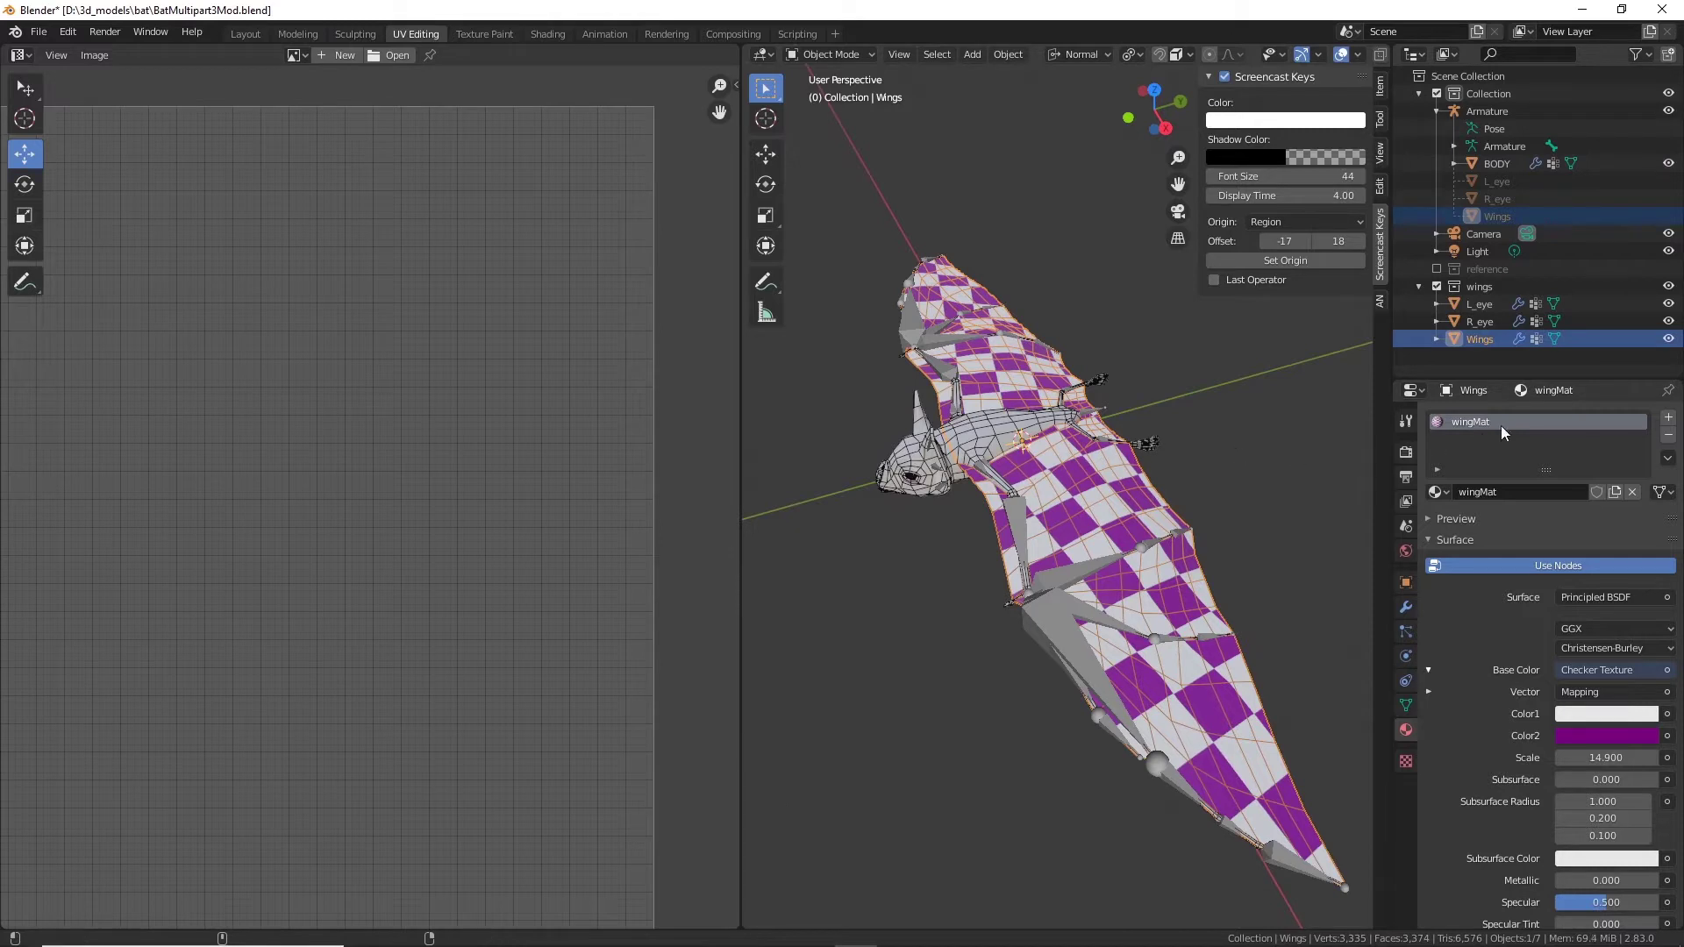
click(1439, 491)
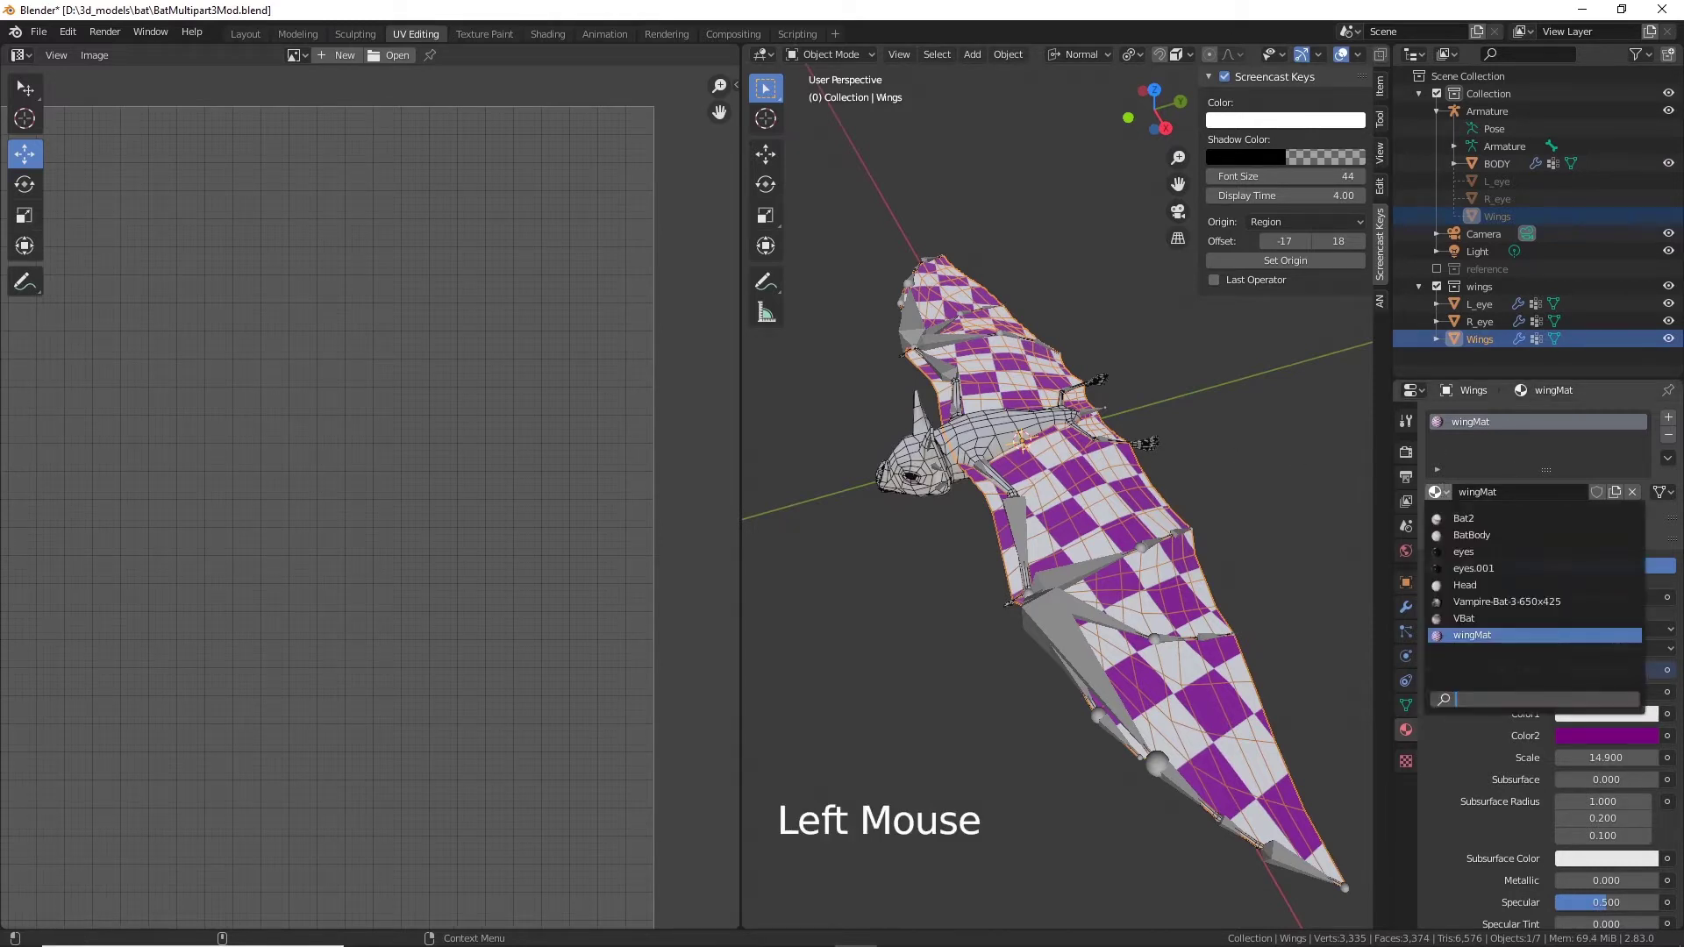
click(1481, 535)
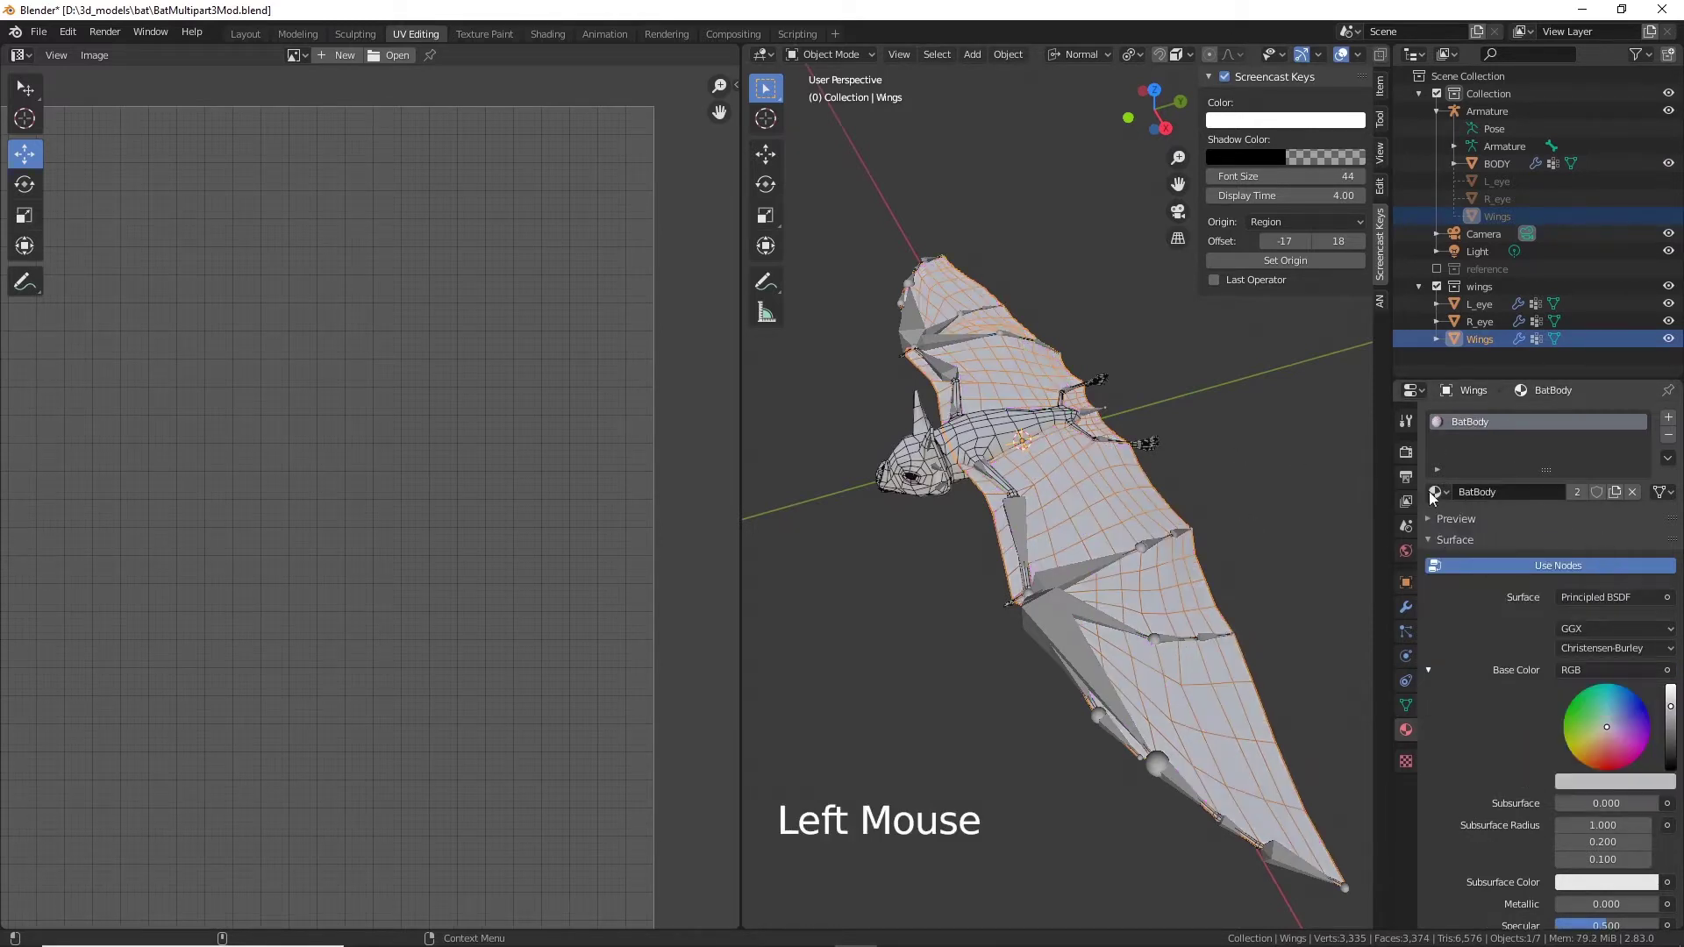
Step: Select the L_eye object and replace its eyes material with BatBody
alt+drag(1023, 510, 907, 466)
scroll(907, 465, up, 4)
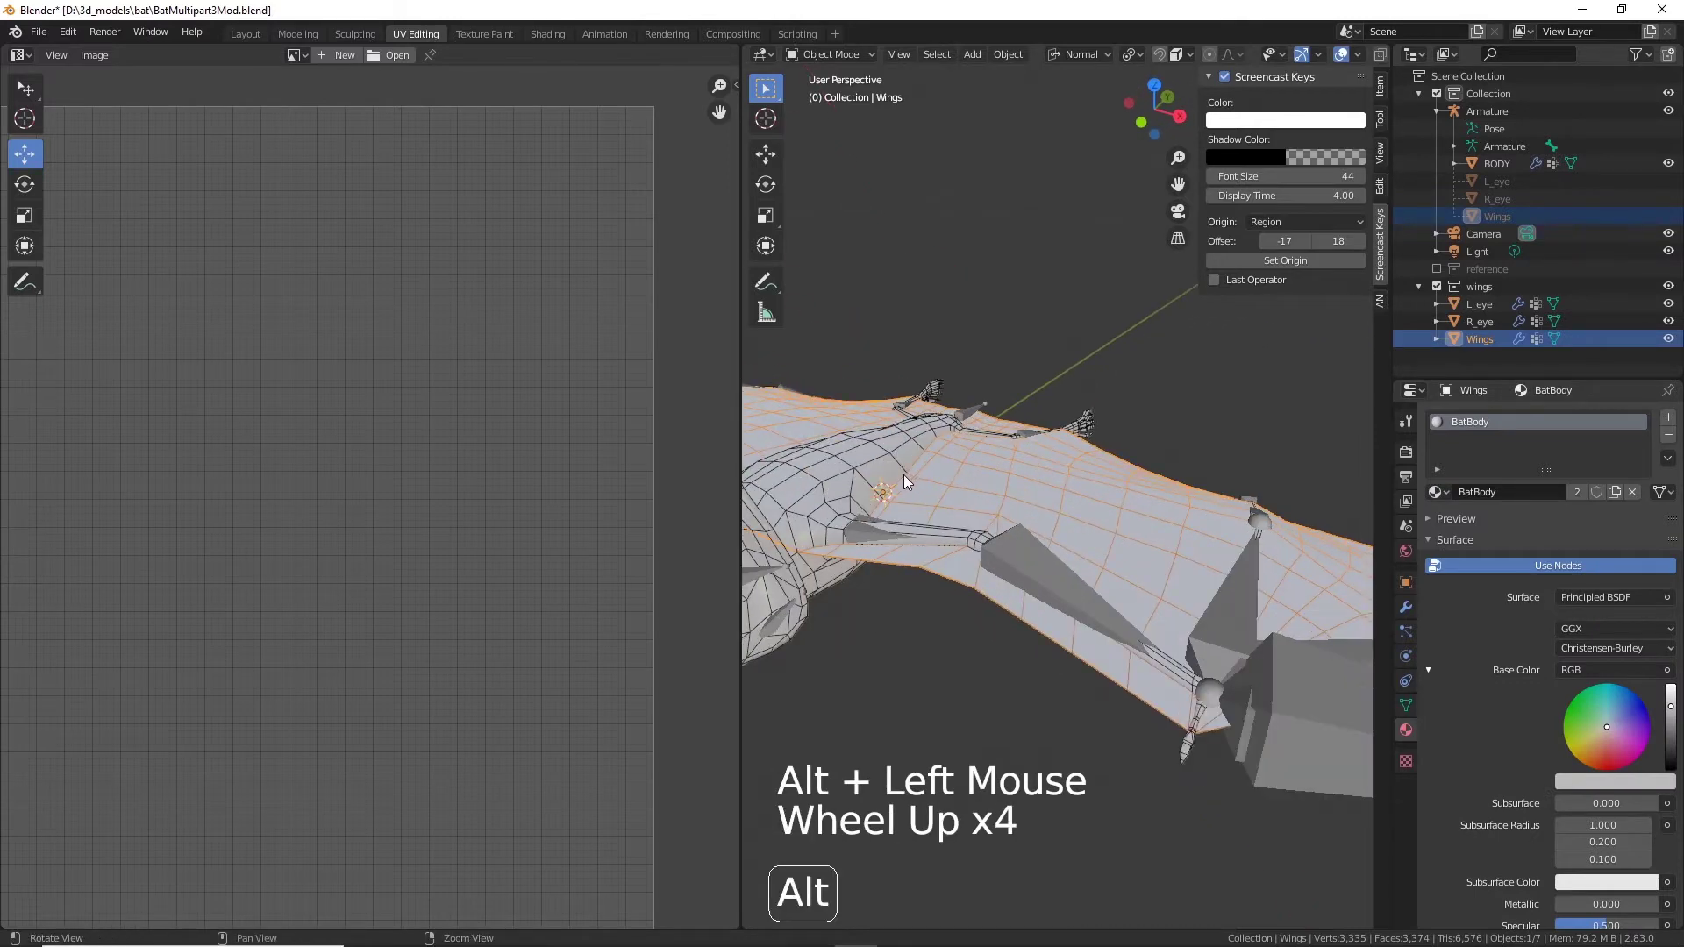
alt+middle_click(904, 476)
click(1048, 400)
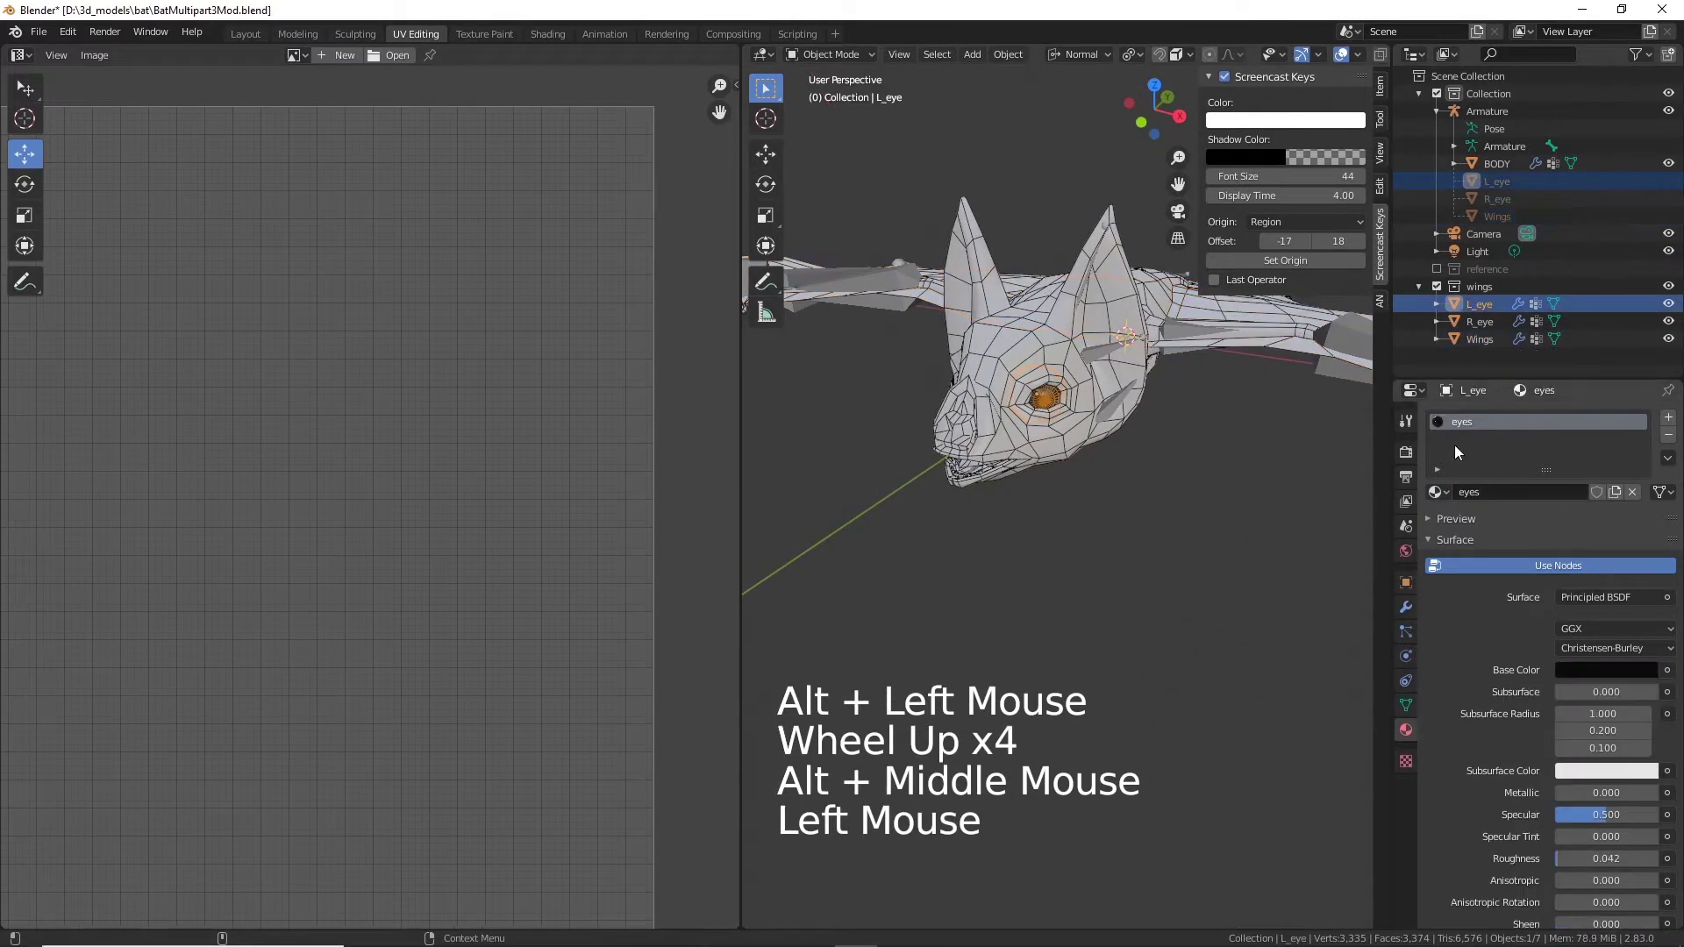
click(1439, 492)
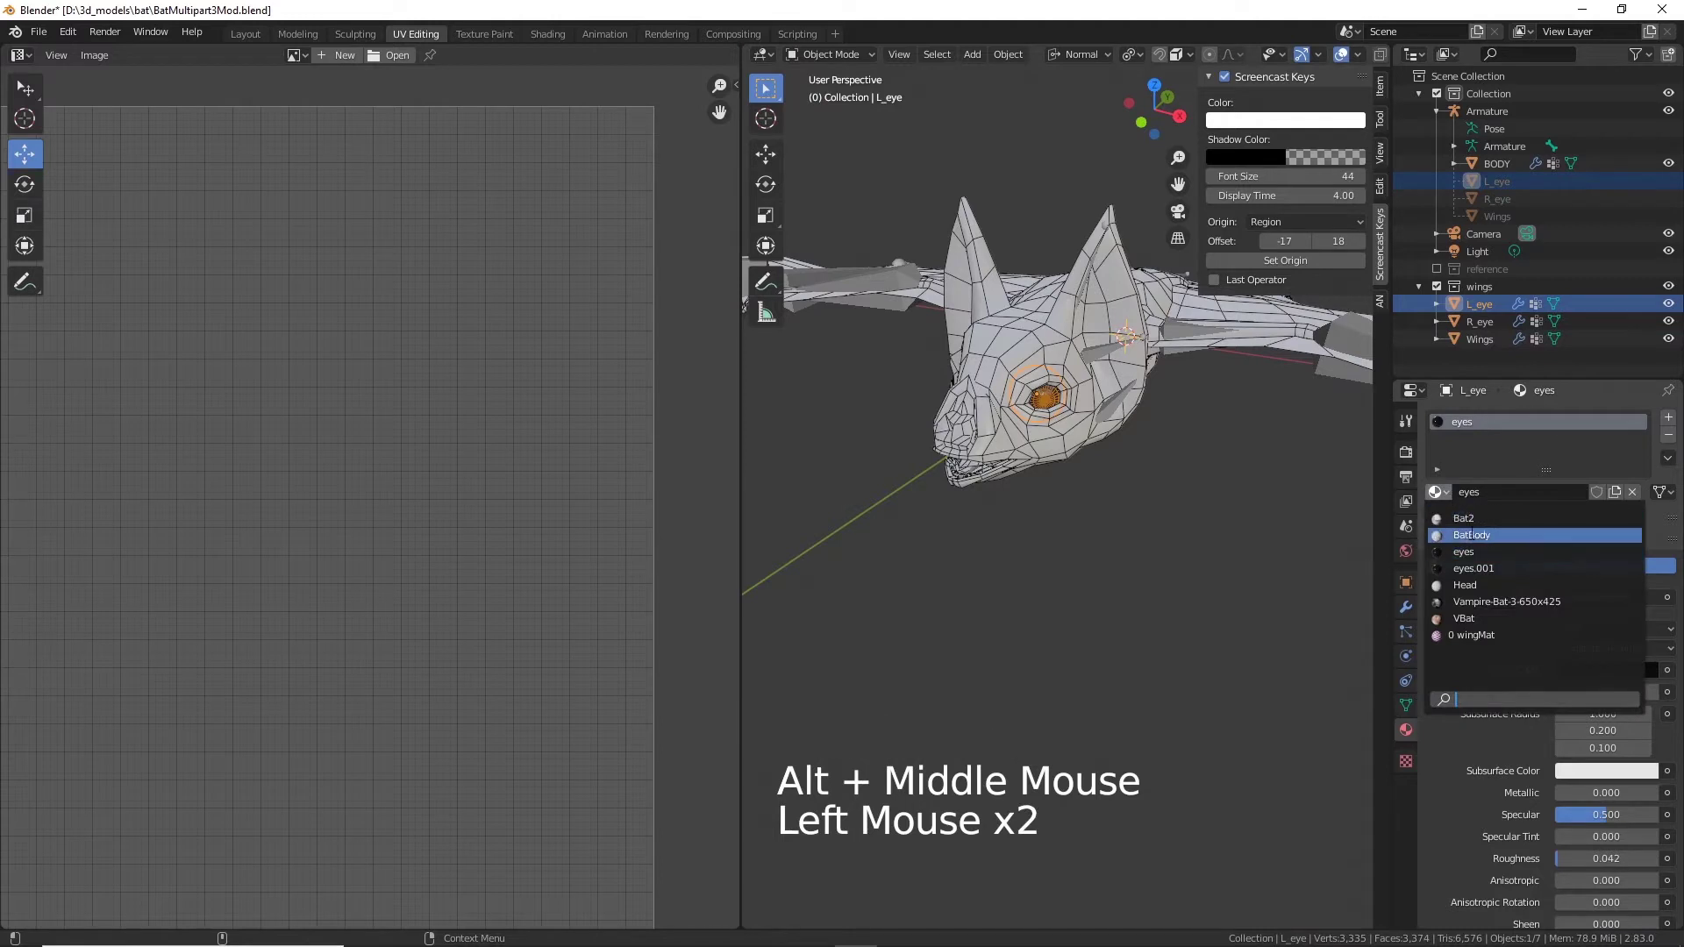
Step: Select the R_eye object, replace its eyes.001 material with BatBody and deselect it
alt+drag(1082, 519, 1082, 426)
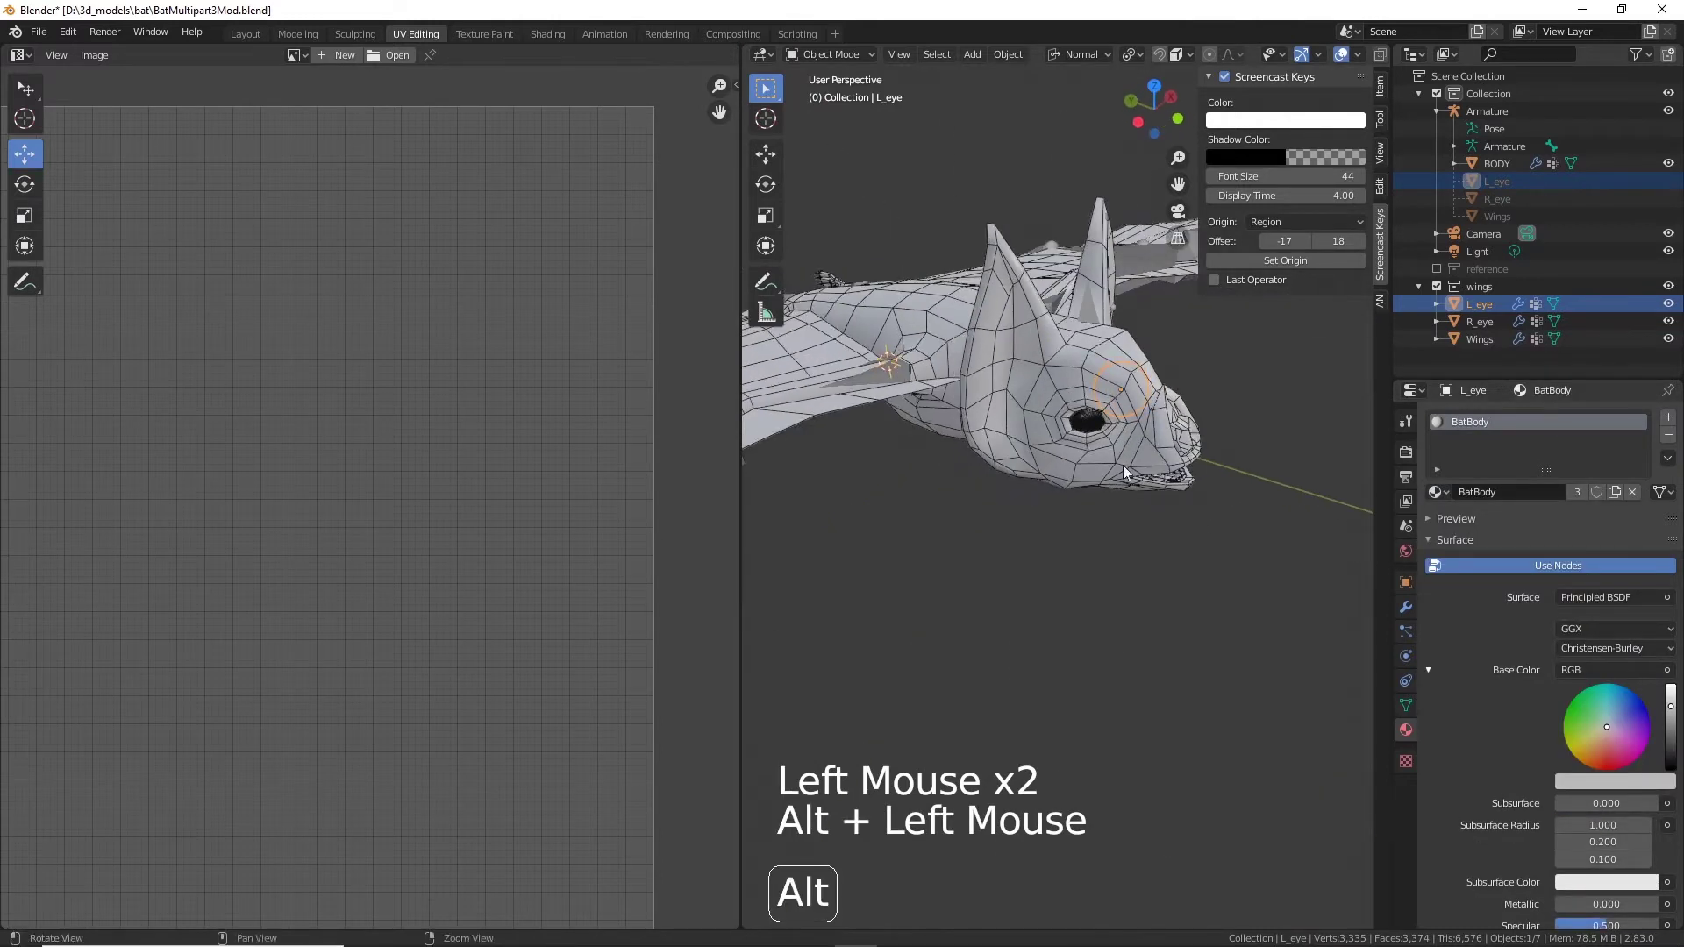
click(1083, 427)
click(1439, 492)
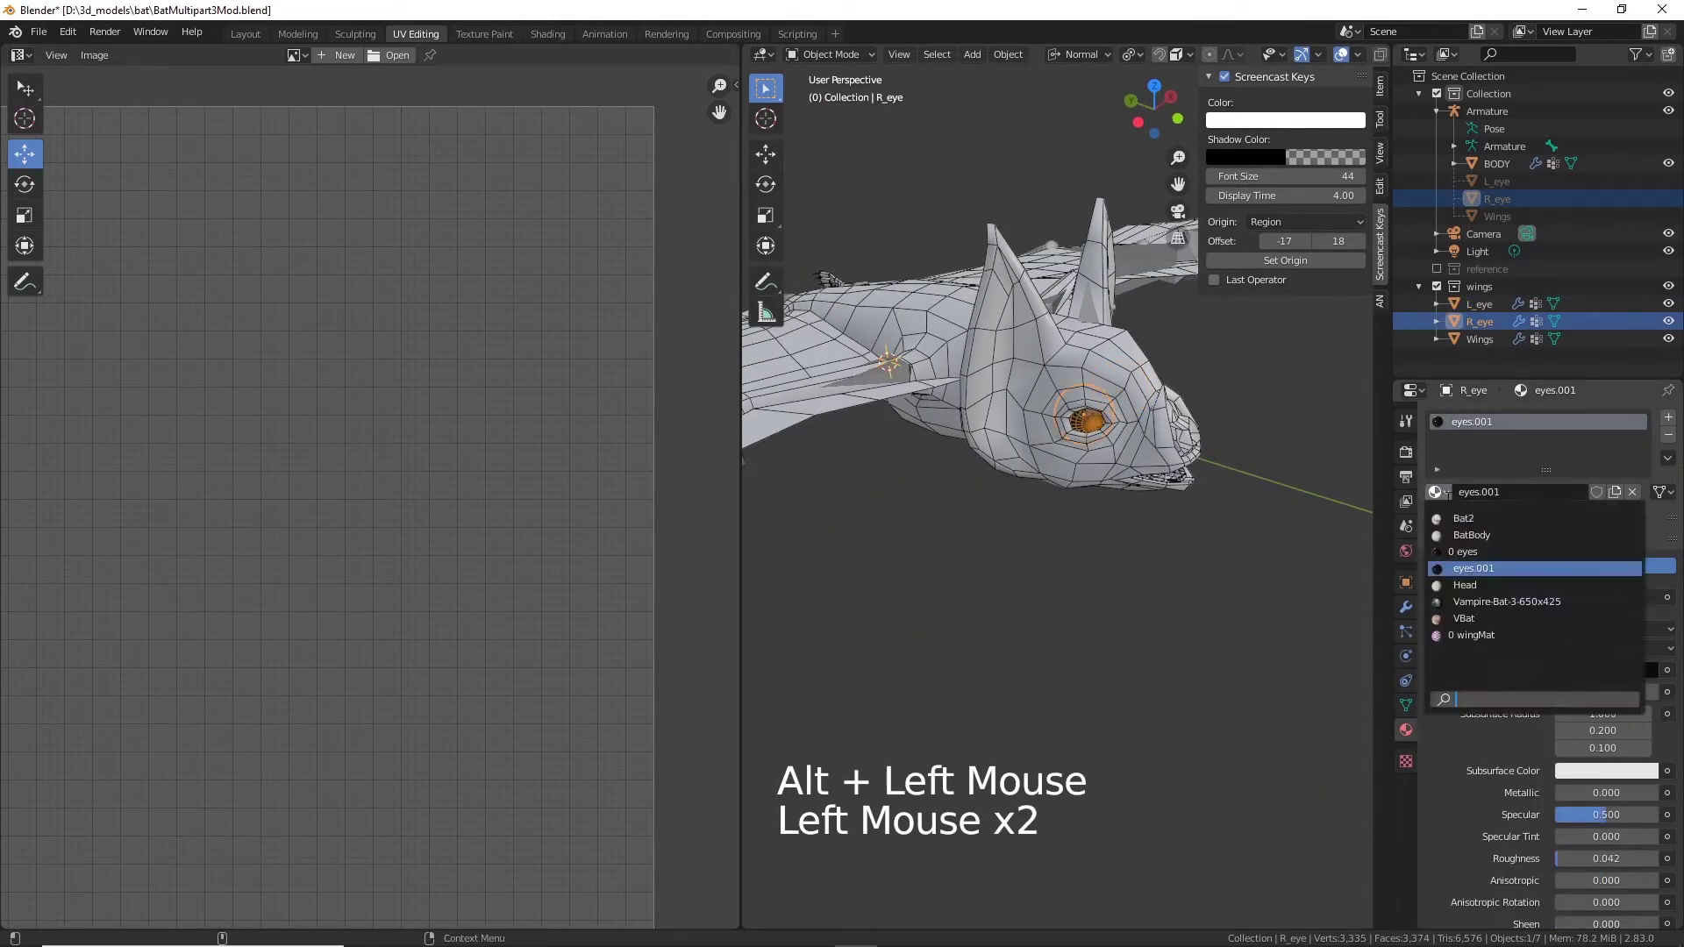
click(1482, 535)
click(1287, 561)
alt+drag(1286, 561, 1145, 493)
scroll(1159, 508, down, 3)
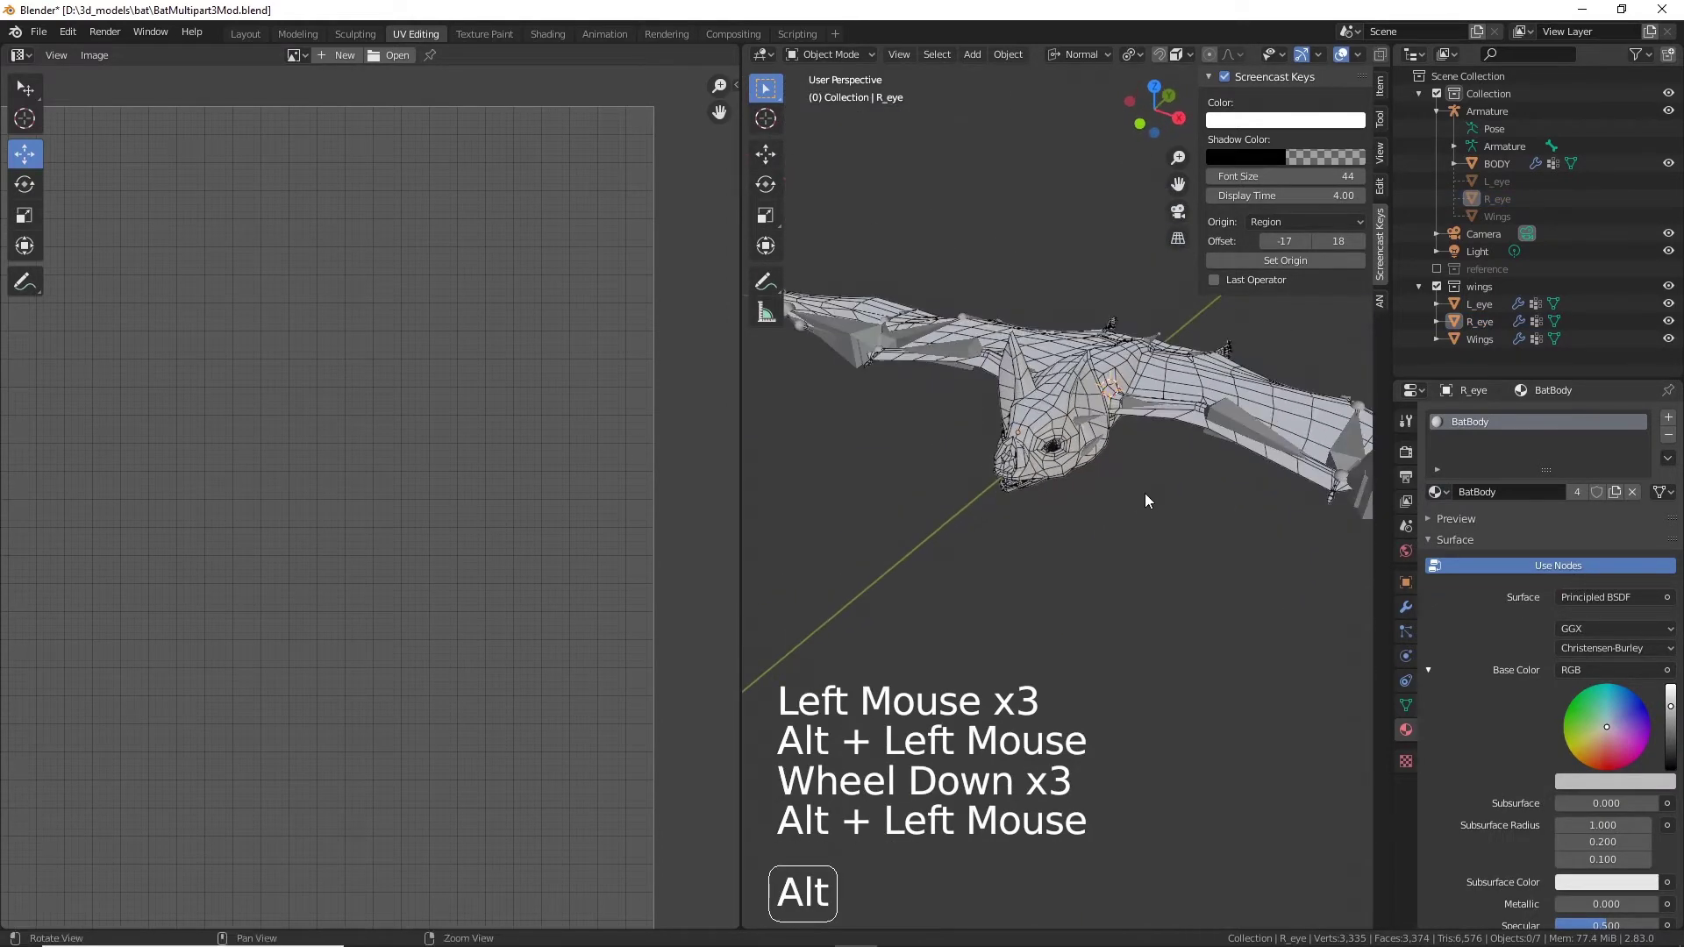
alt+middle_click(1161, 493)
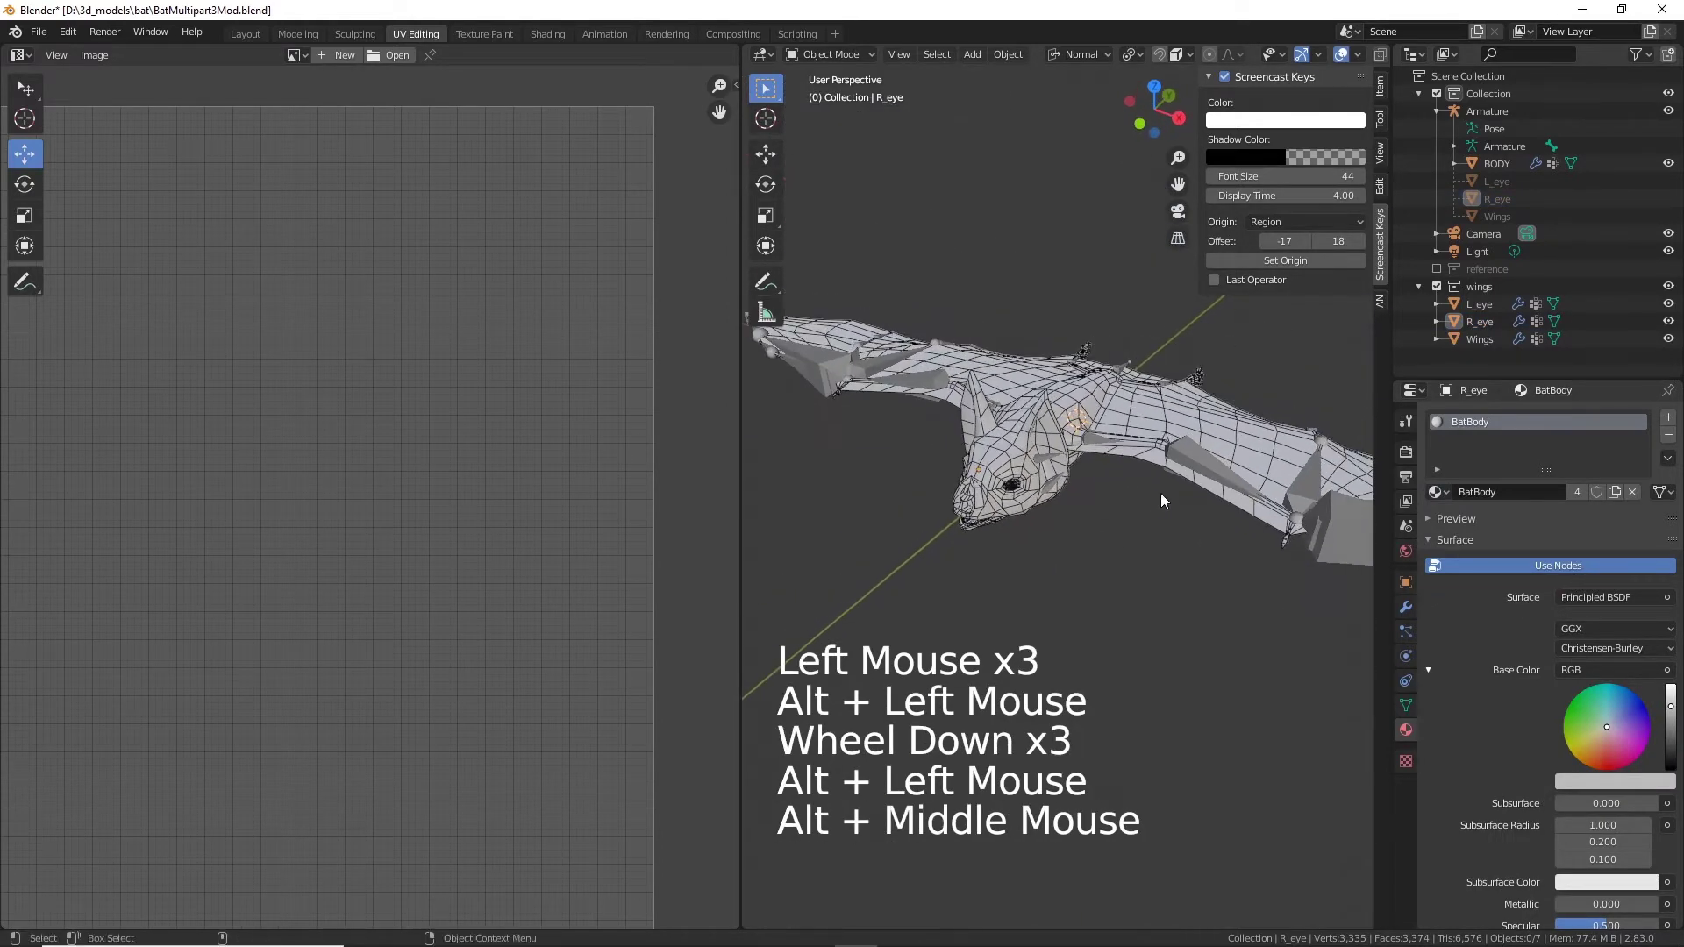
Step: In the Shading workspace, move the BatBody material's RGB node aside and add a Checker Texture node
click(544, 33)
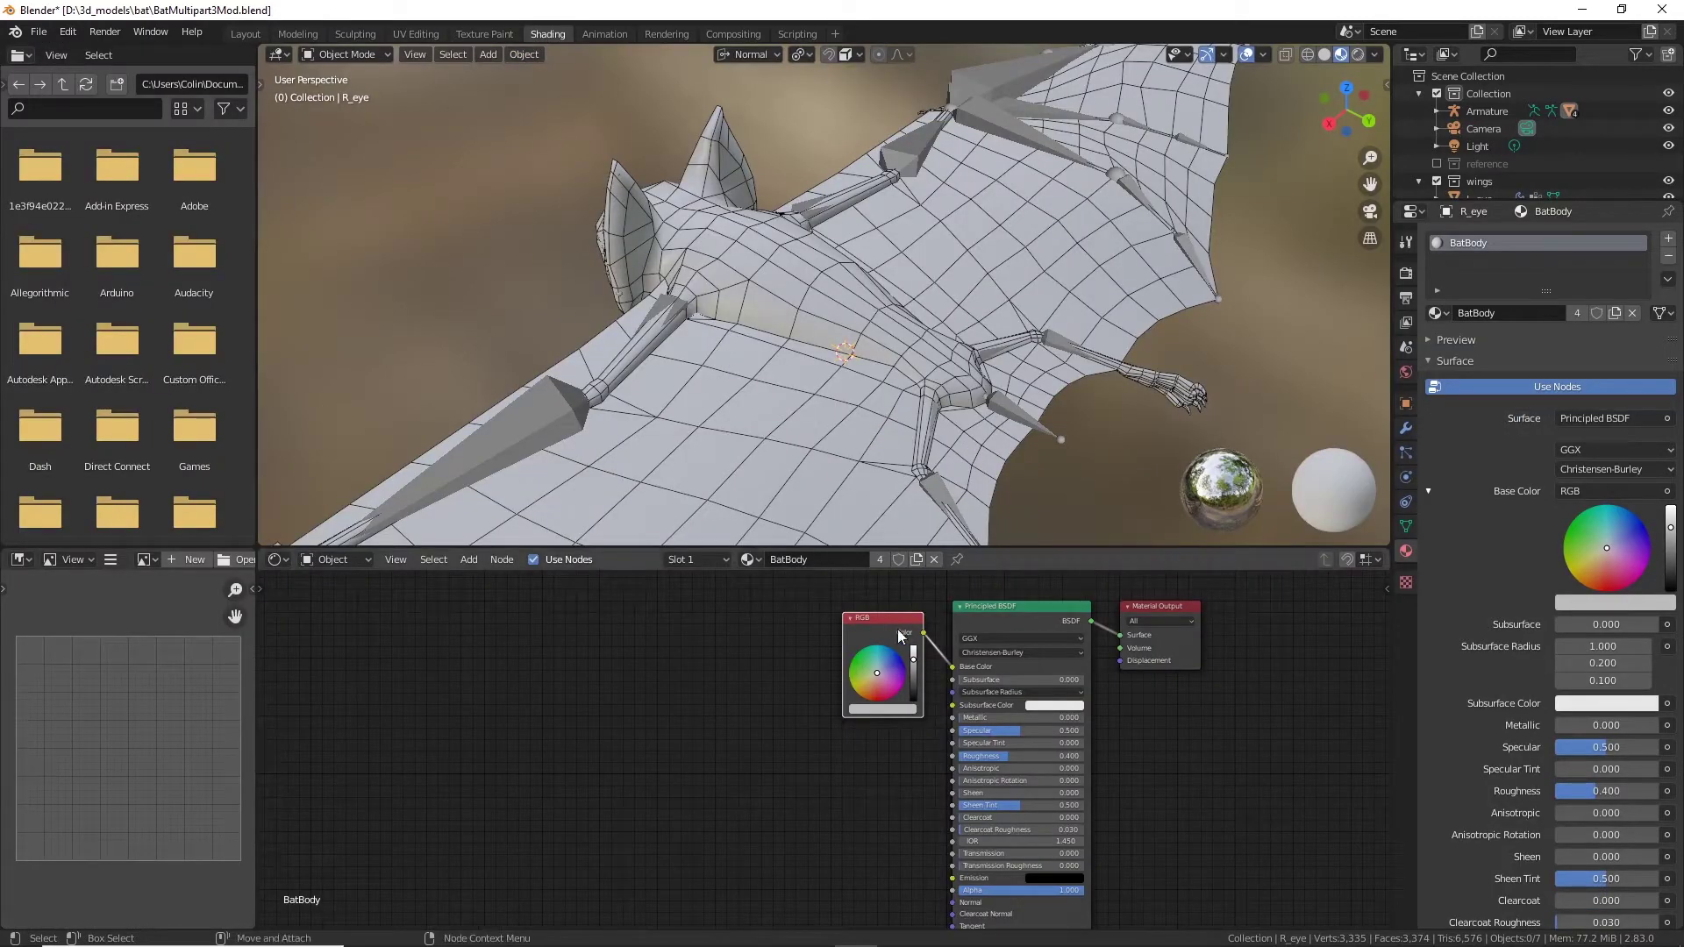
drag(890, 615, 455, 652)
key(shift+a)
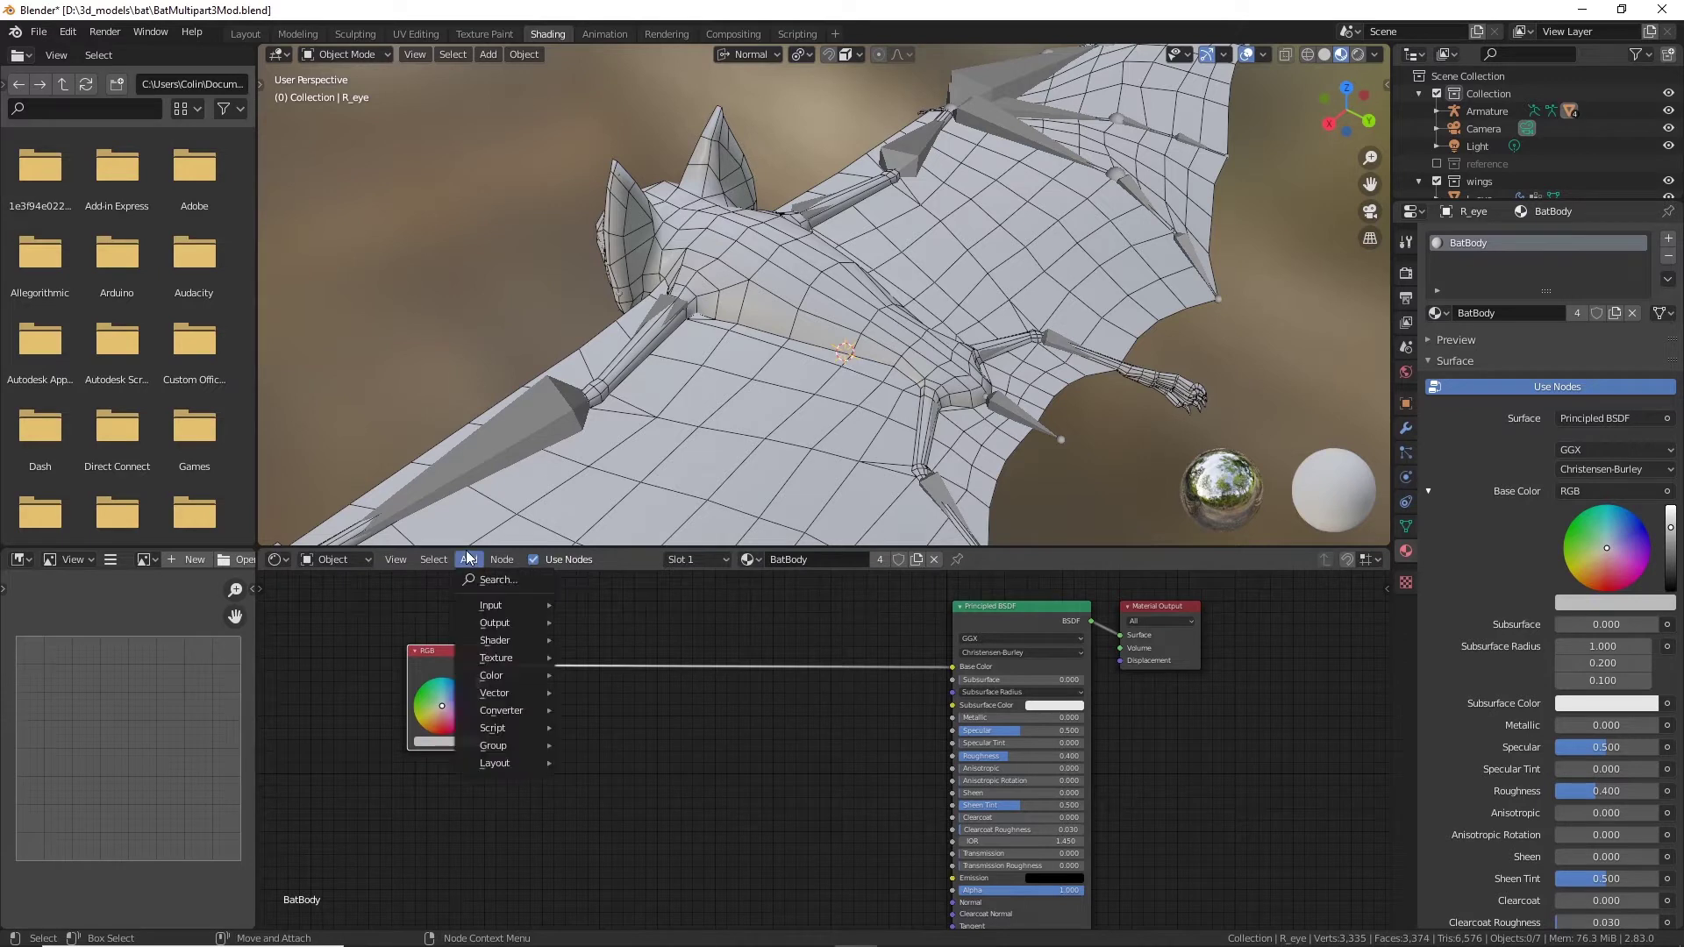
click(472, 565)
text(ched)
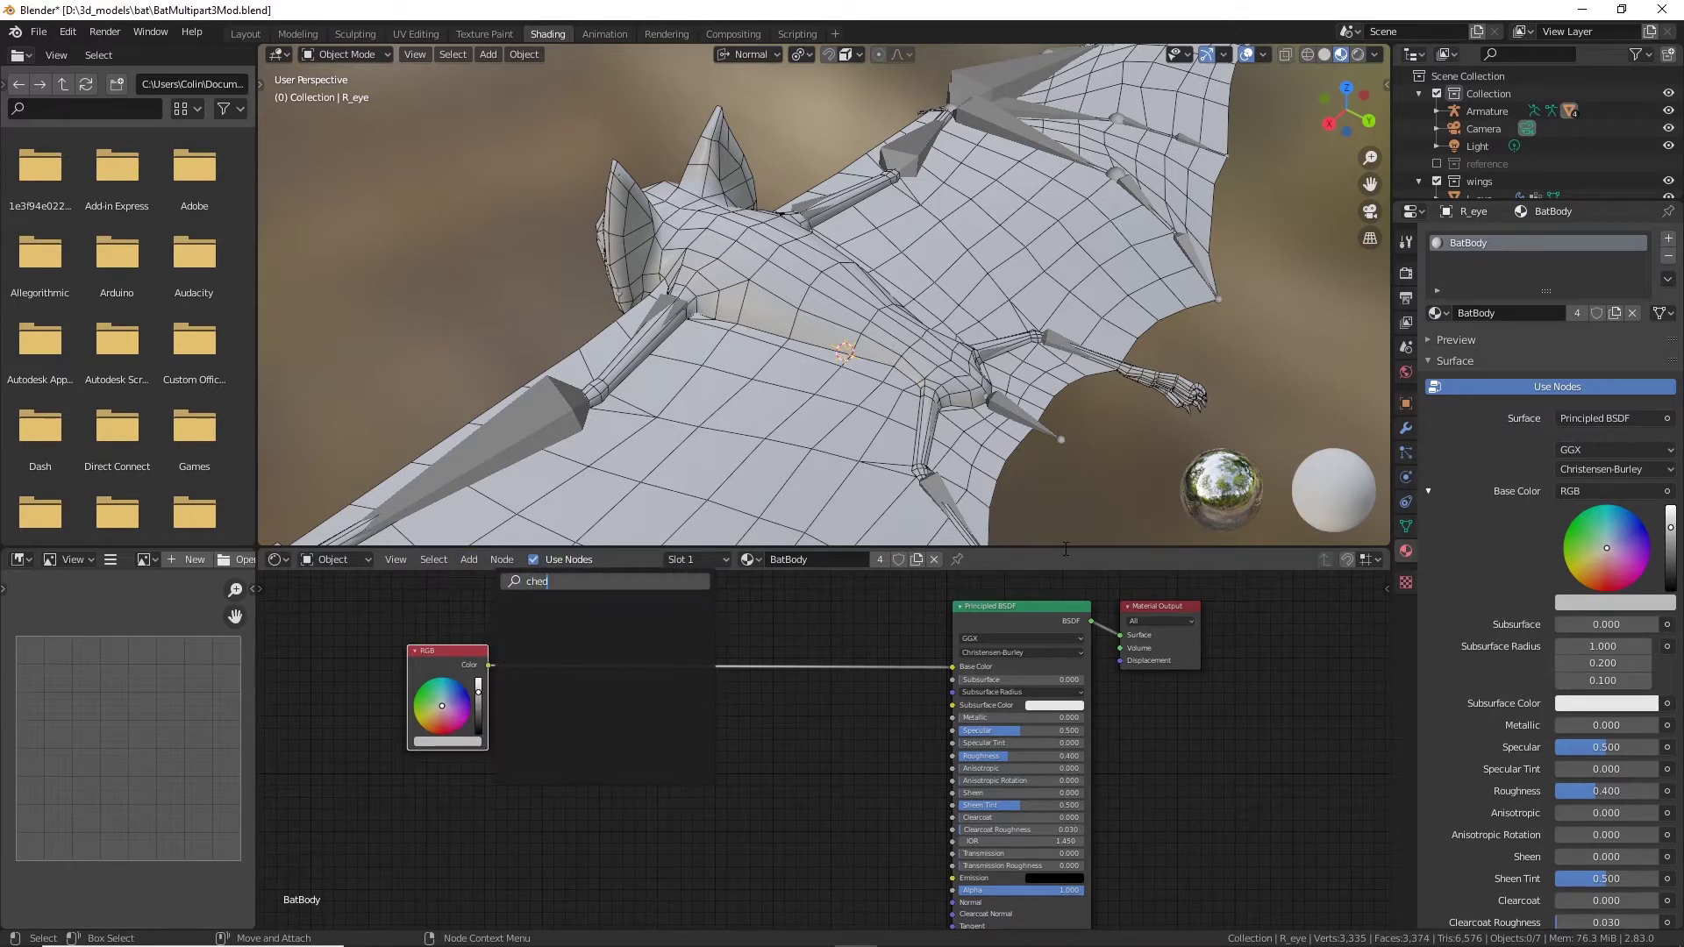
key(BackSpace)
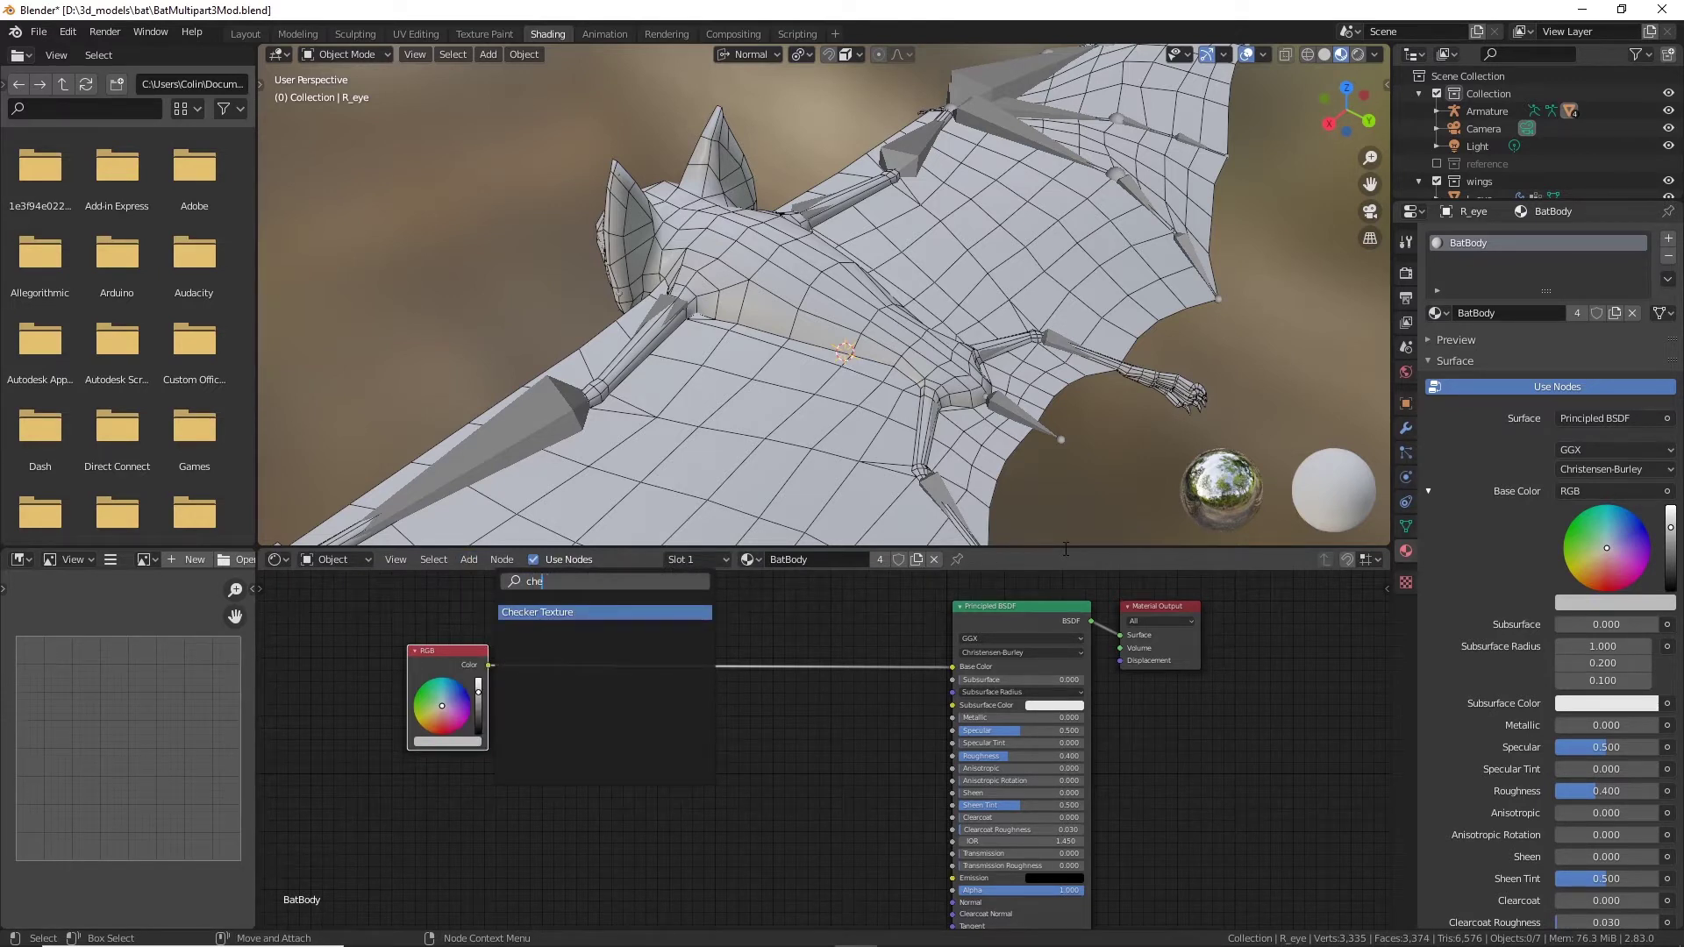
click(555, 612)
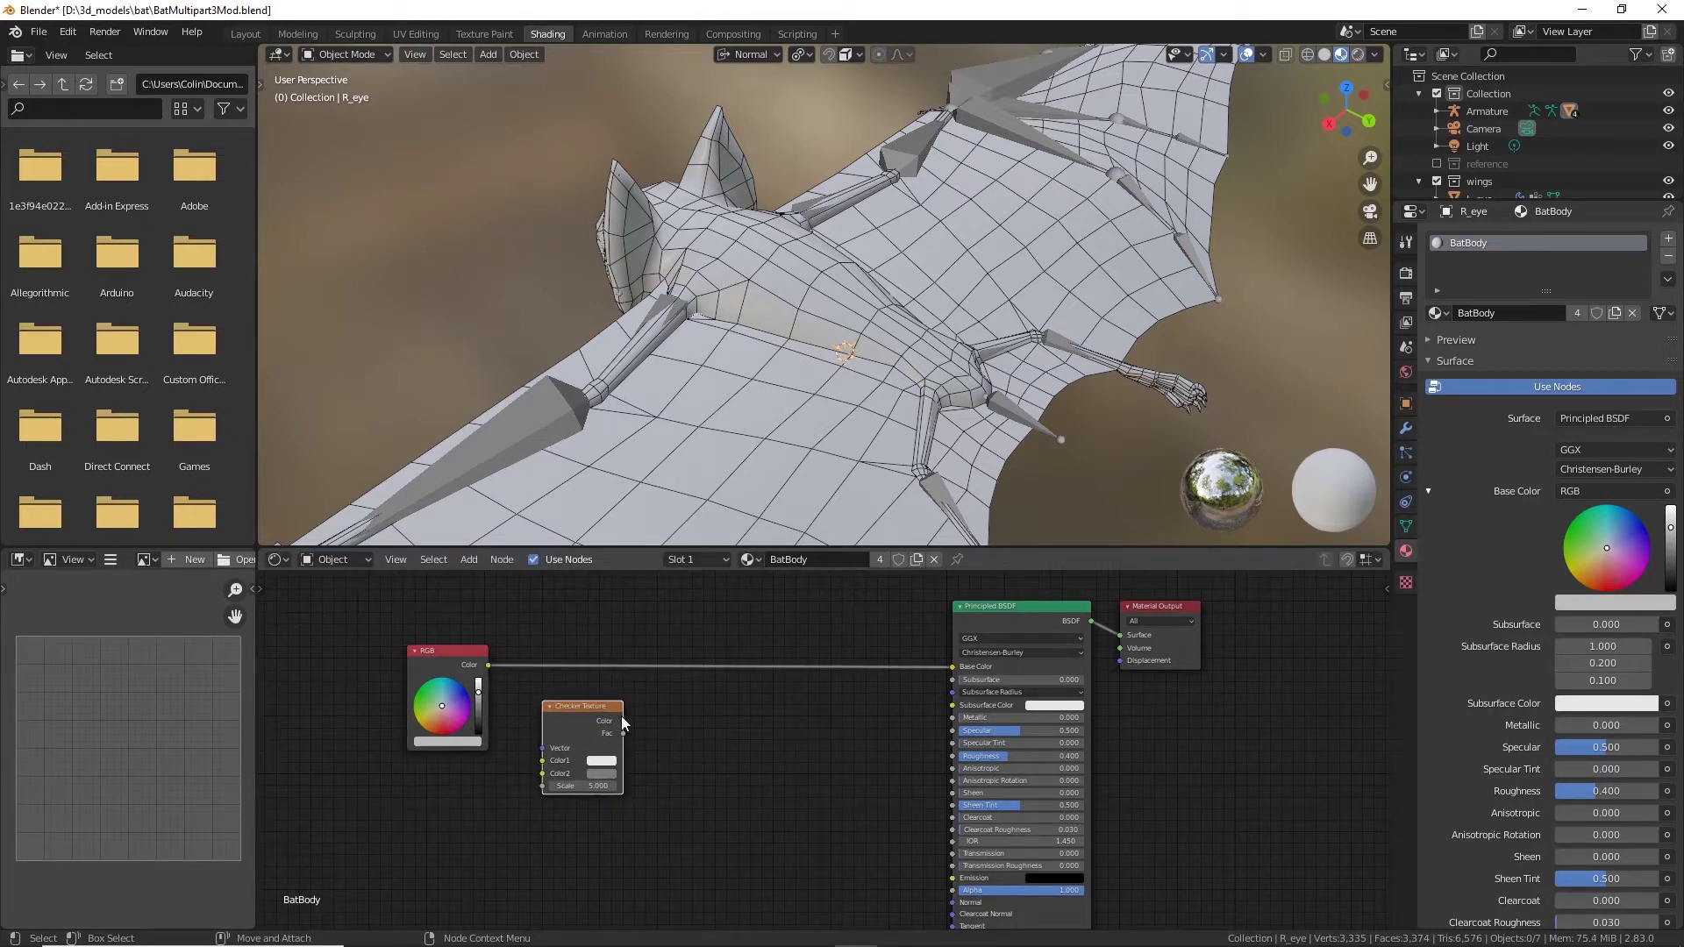
Step: Connect the Checker Texture's Color output to the Principled BSDF's Base Color and delete the RGB node
drag(626, 728, 958, 670)
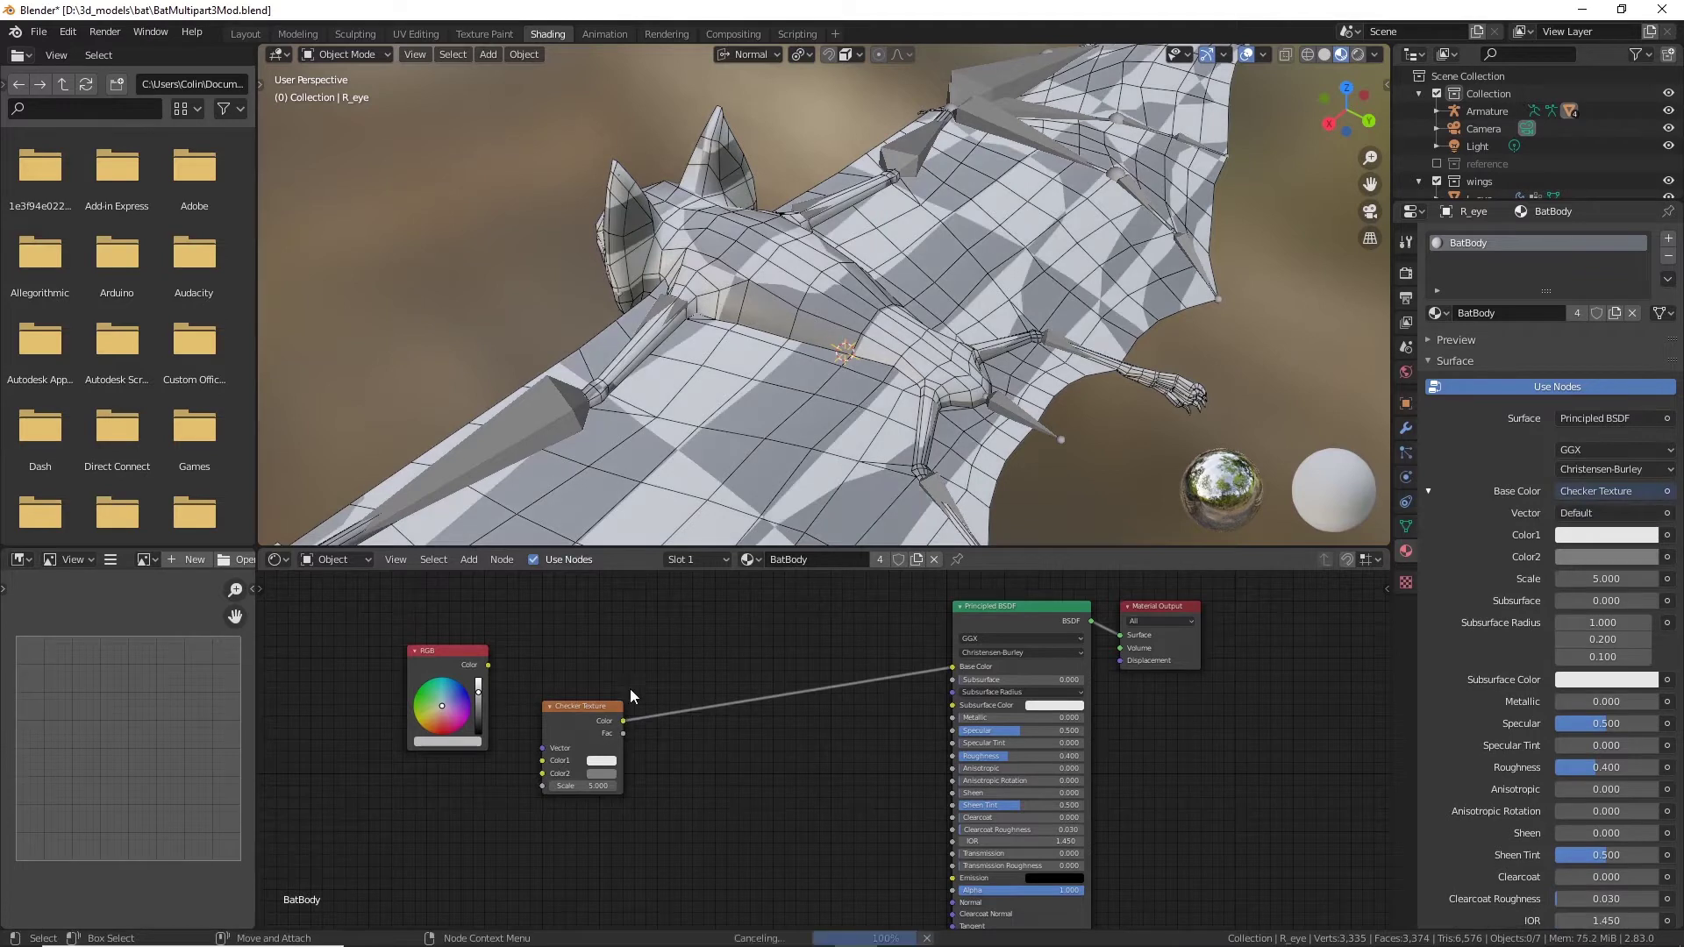
click(447, 650)
key(x)
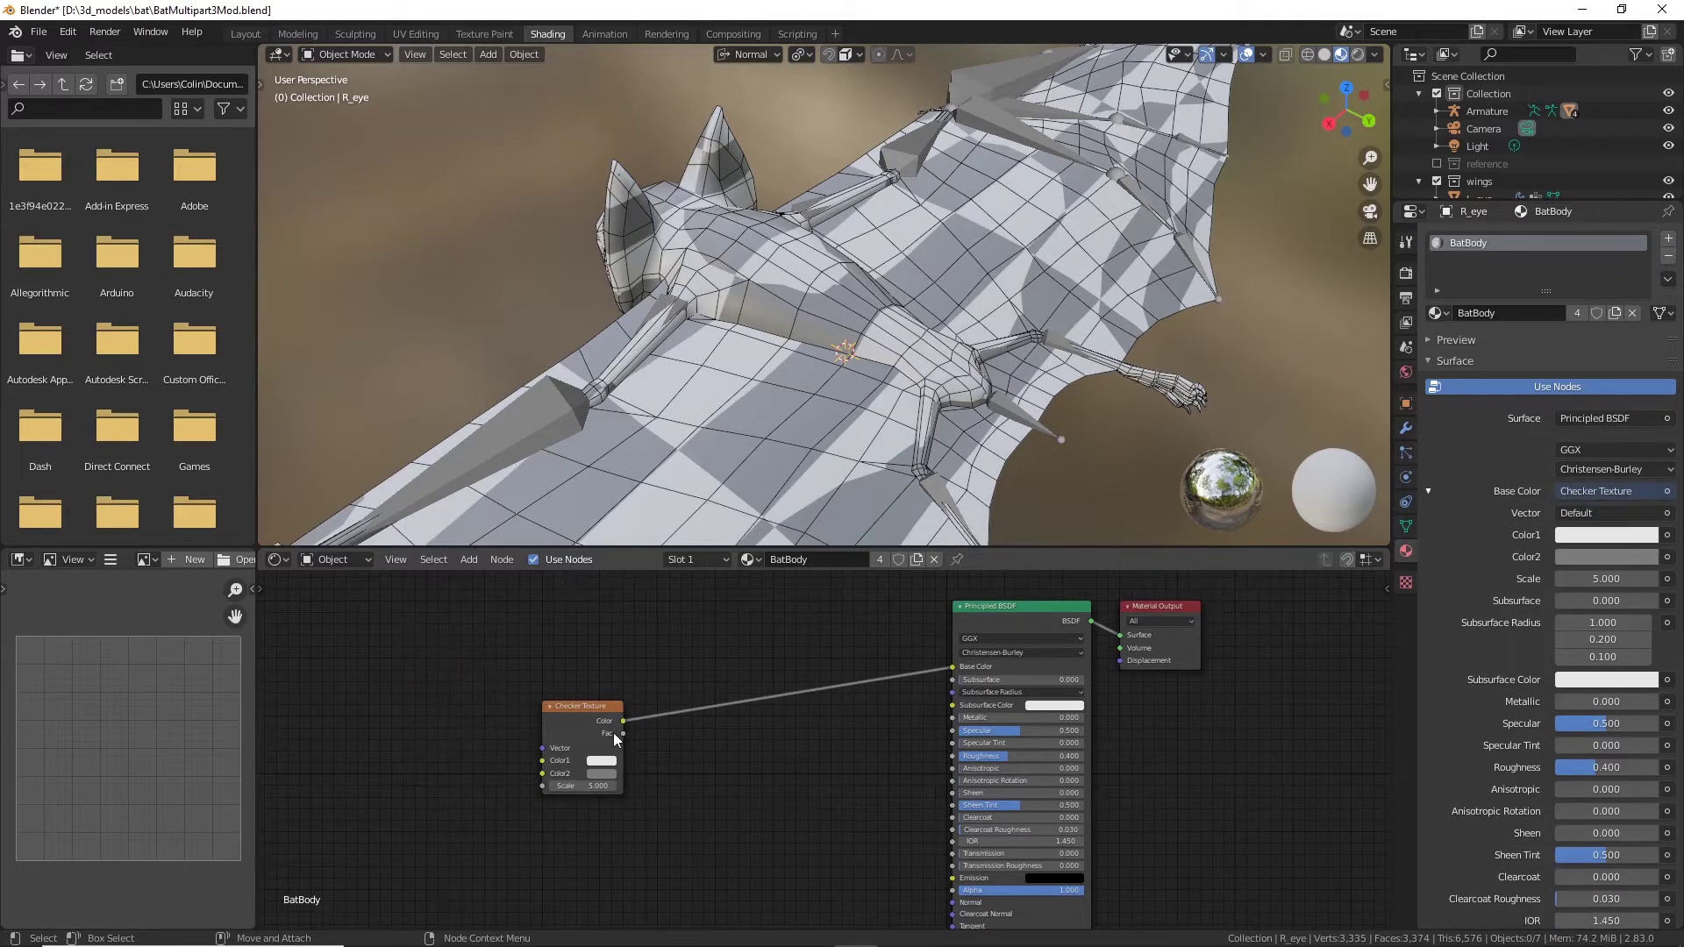
Step: Move the Checker Texture node closer to the Principled BSDF and add Mapping and Texture Coordinate nodes to it
drag(590, 708, 730, 660)
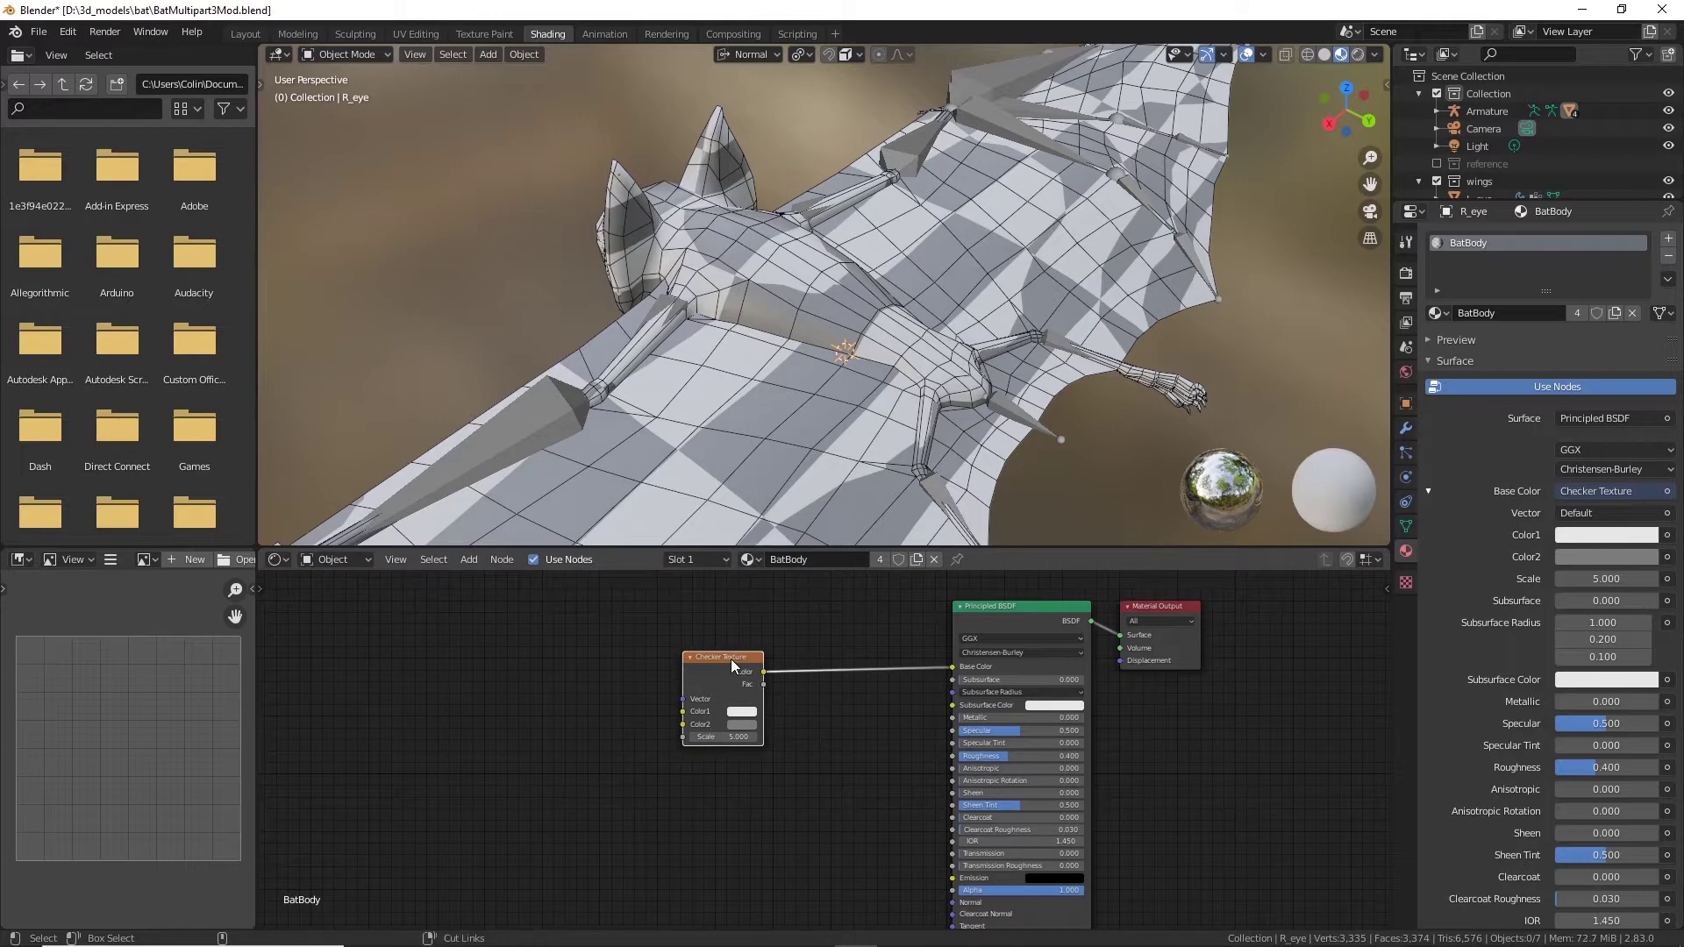
key(ctrl+t)
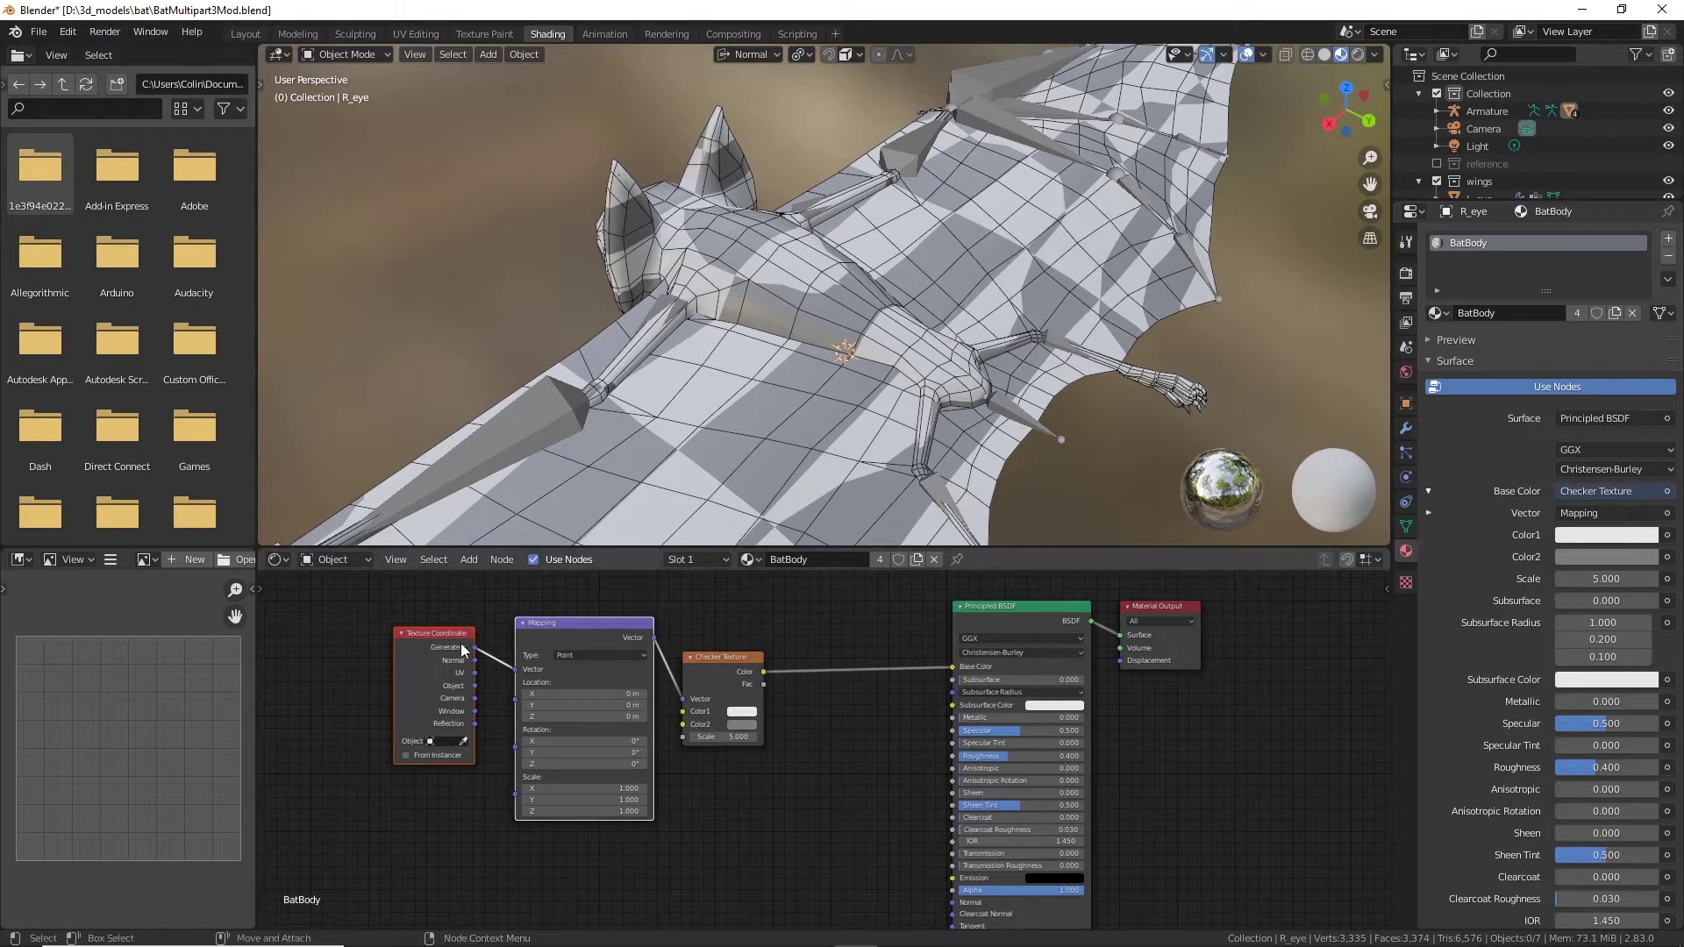
Step: Set the Mapping node's scale to 3 on X, Y and Z
click(632, 788)
text(1.0)
key(Return)
click(633, 799)
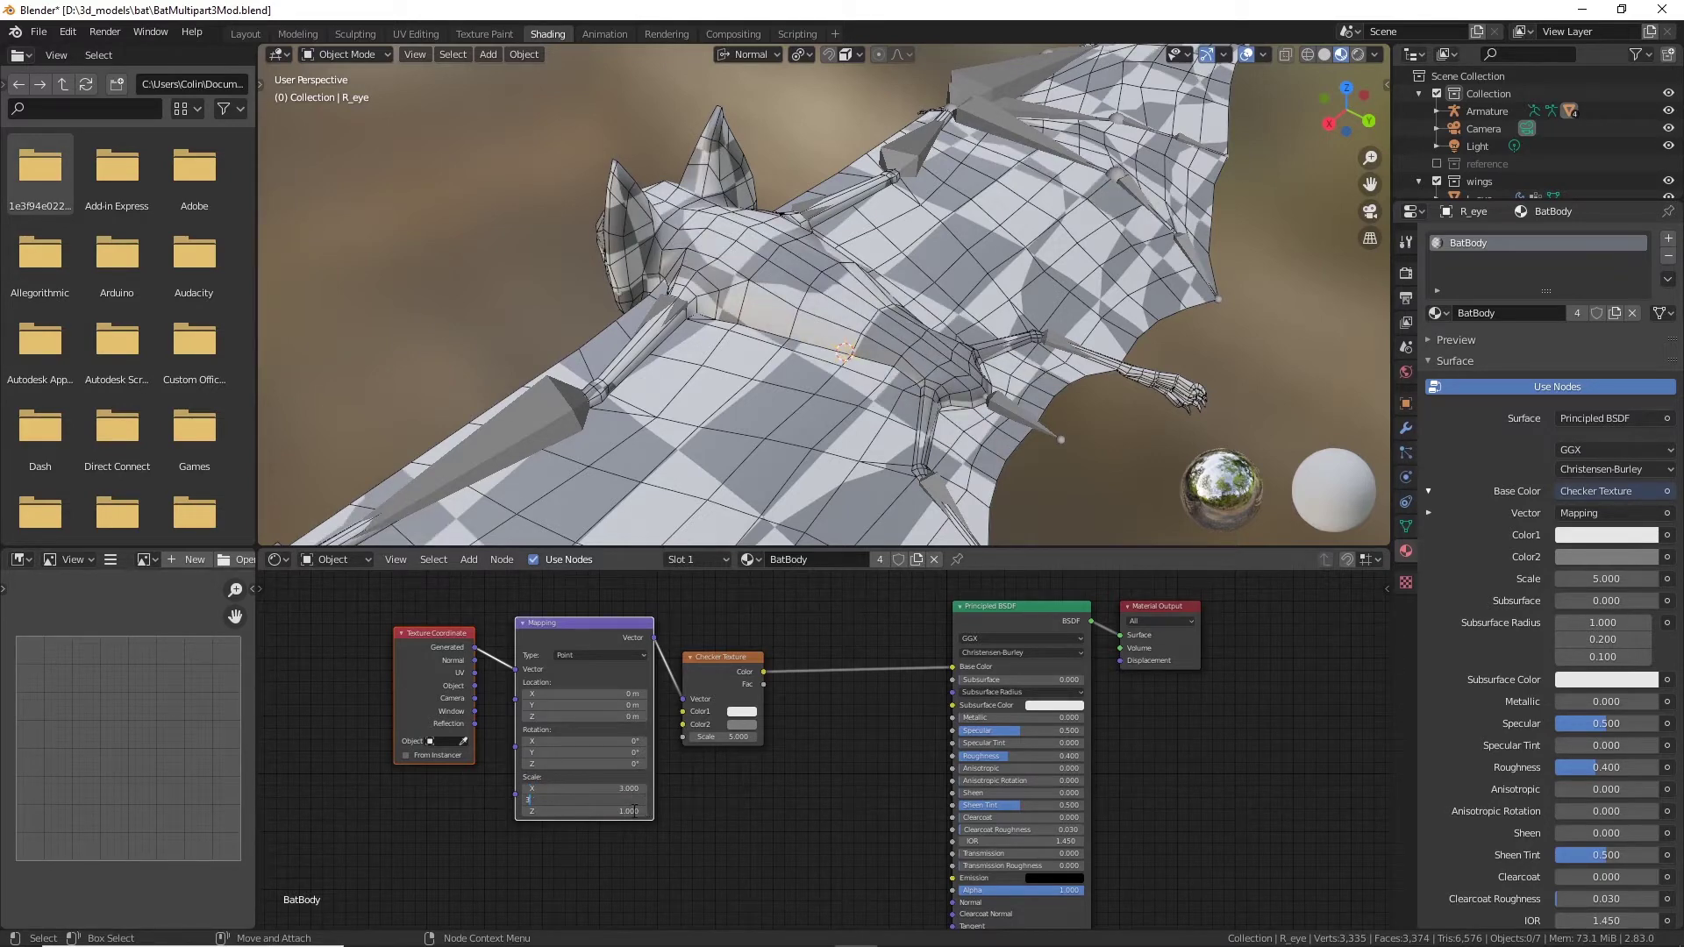
key(Return)
click(633, 812)
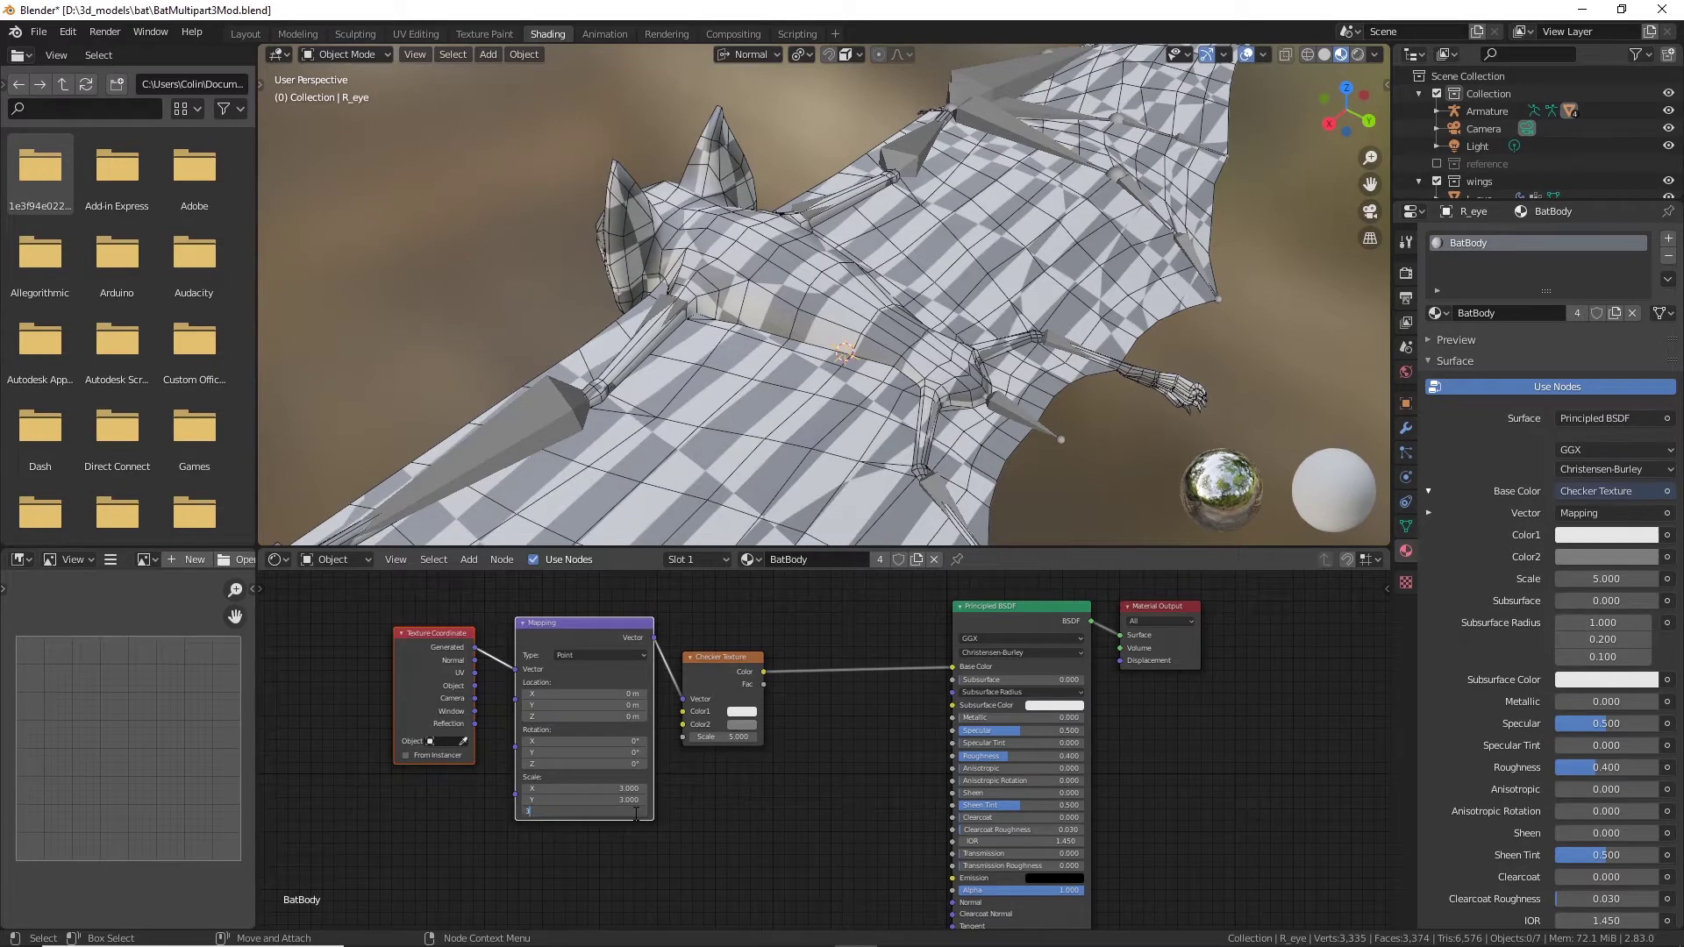
key(Return)
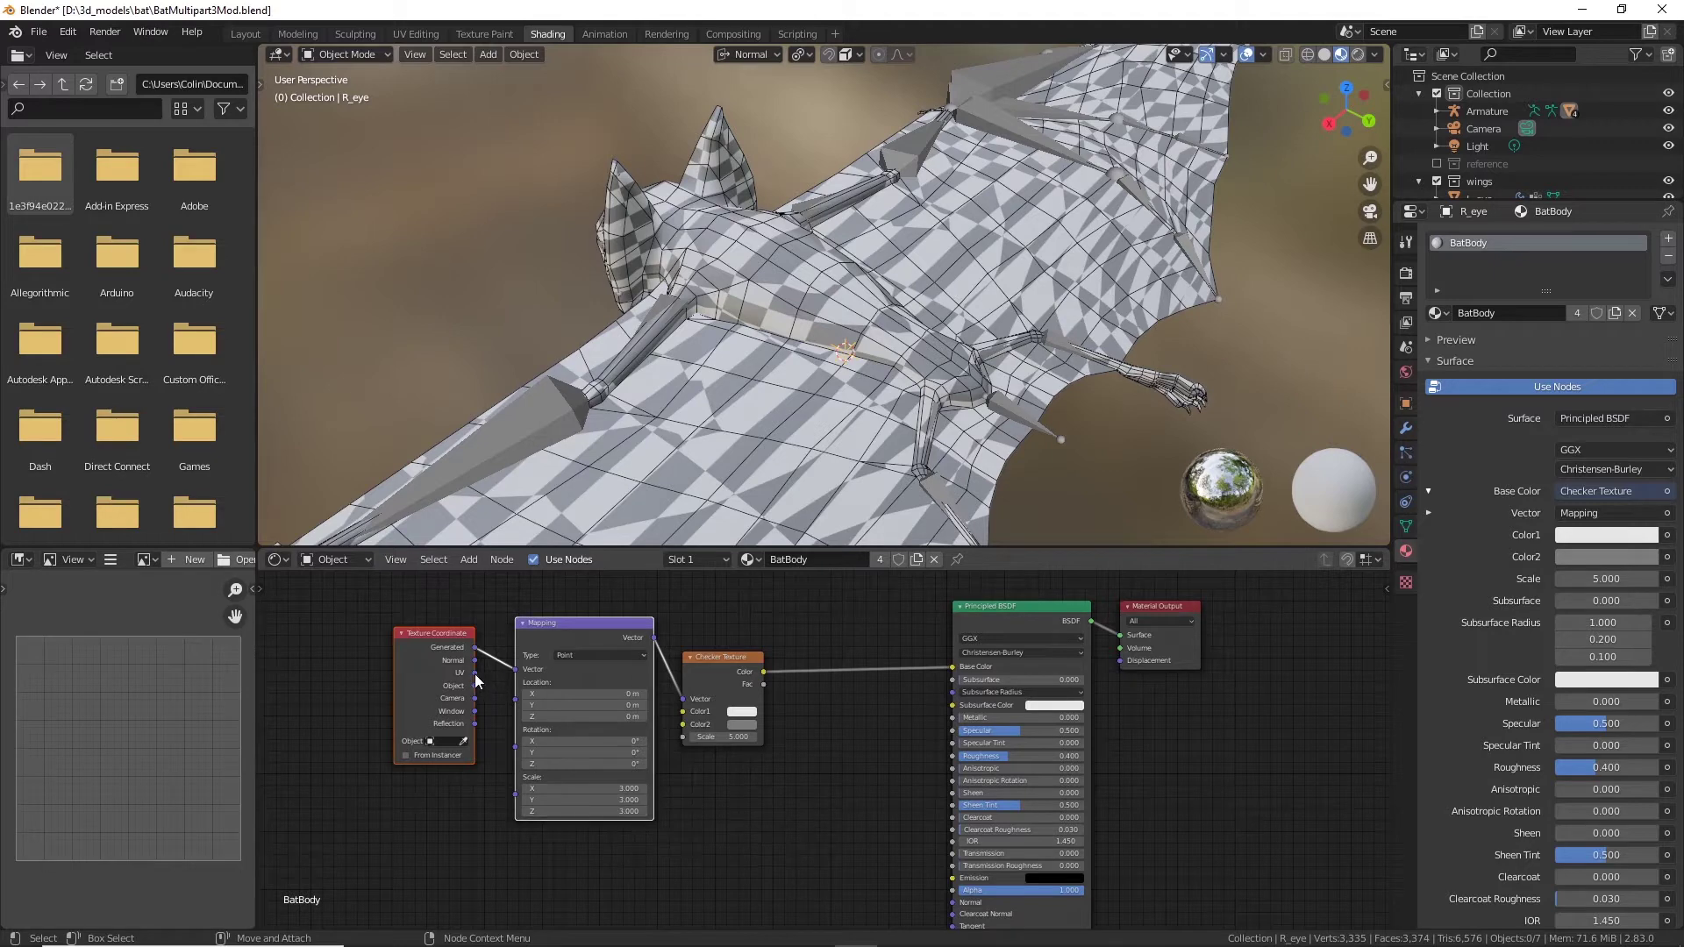
Step: Connect the Texture Coordinate's UV output to the Mapping node's Vector input and set its scale to 10 on X, Y and Z
drag(475, 674, 516, 670)
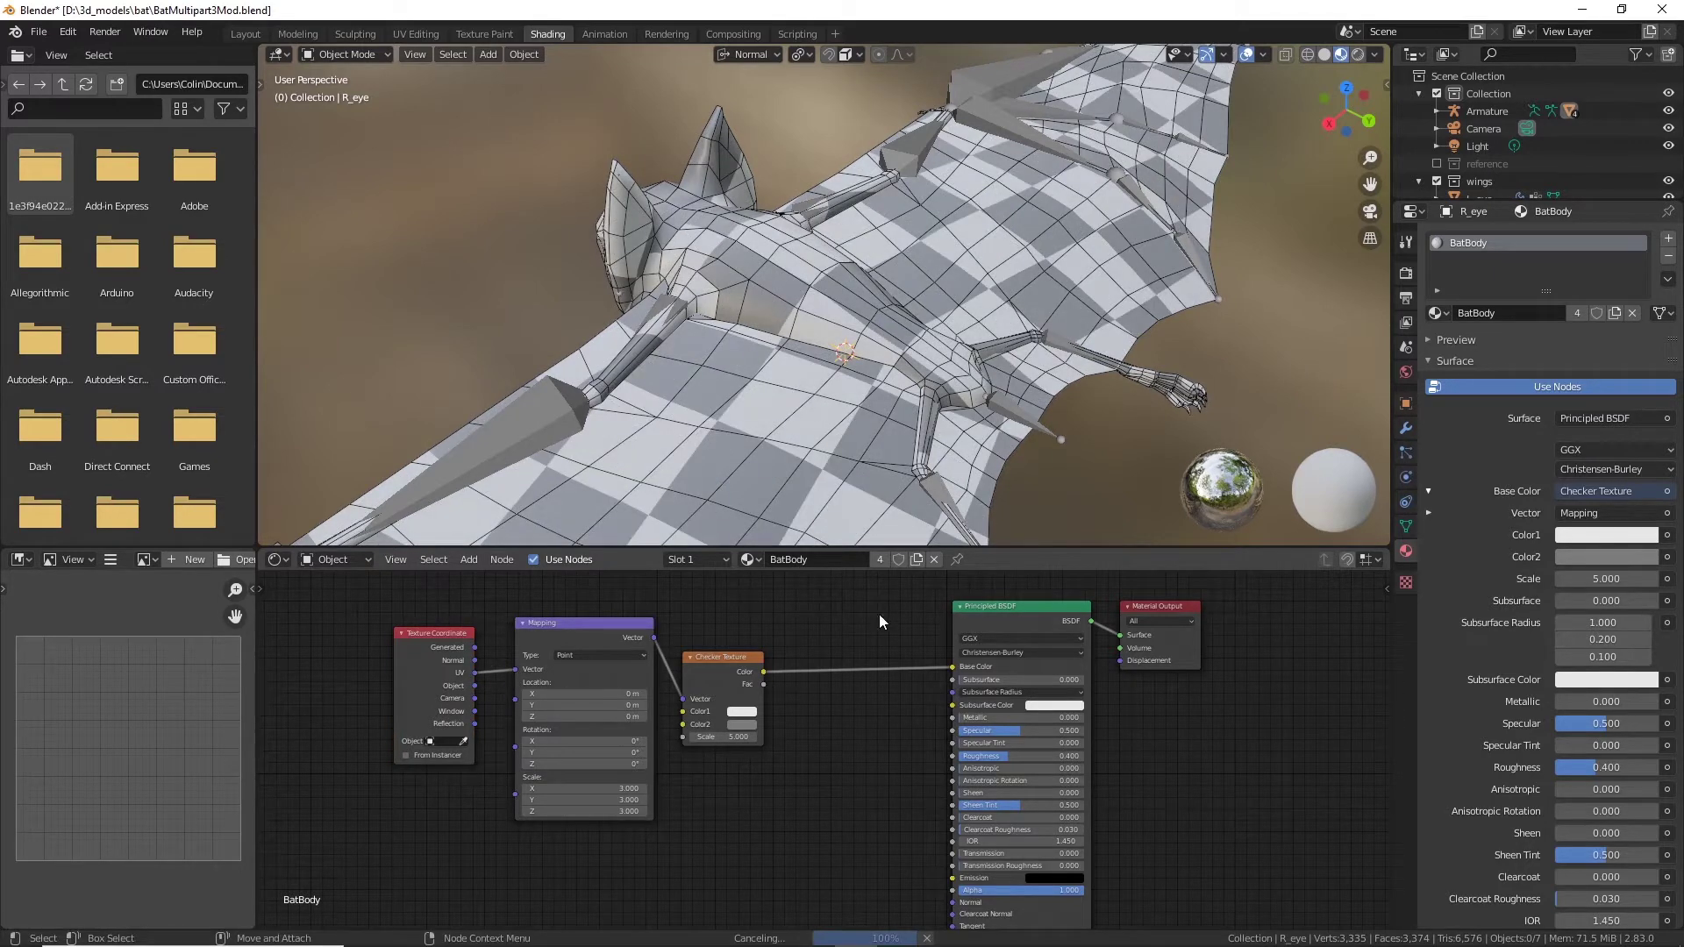
click(620, 788)
text(3.0)
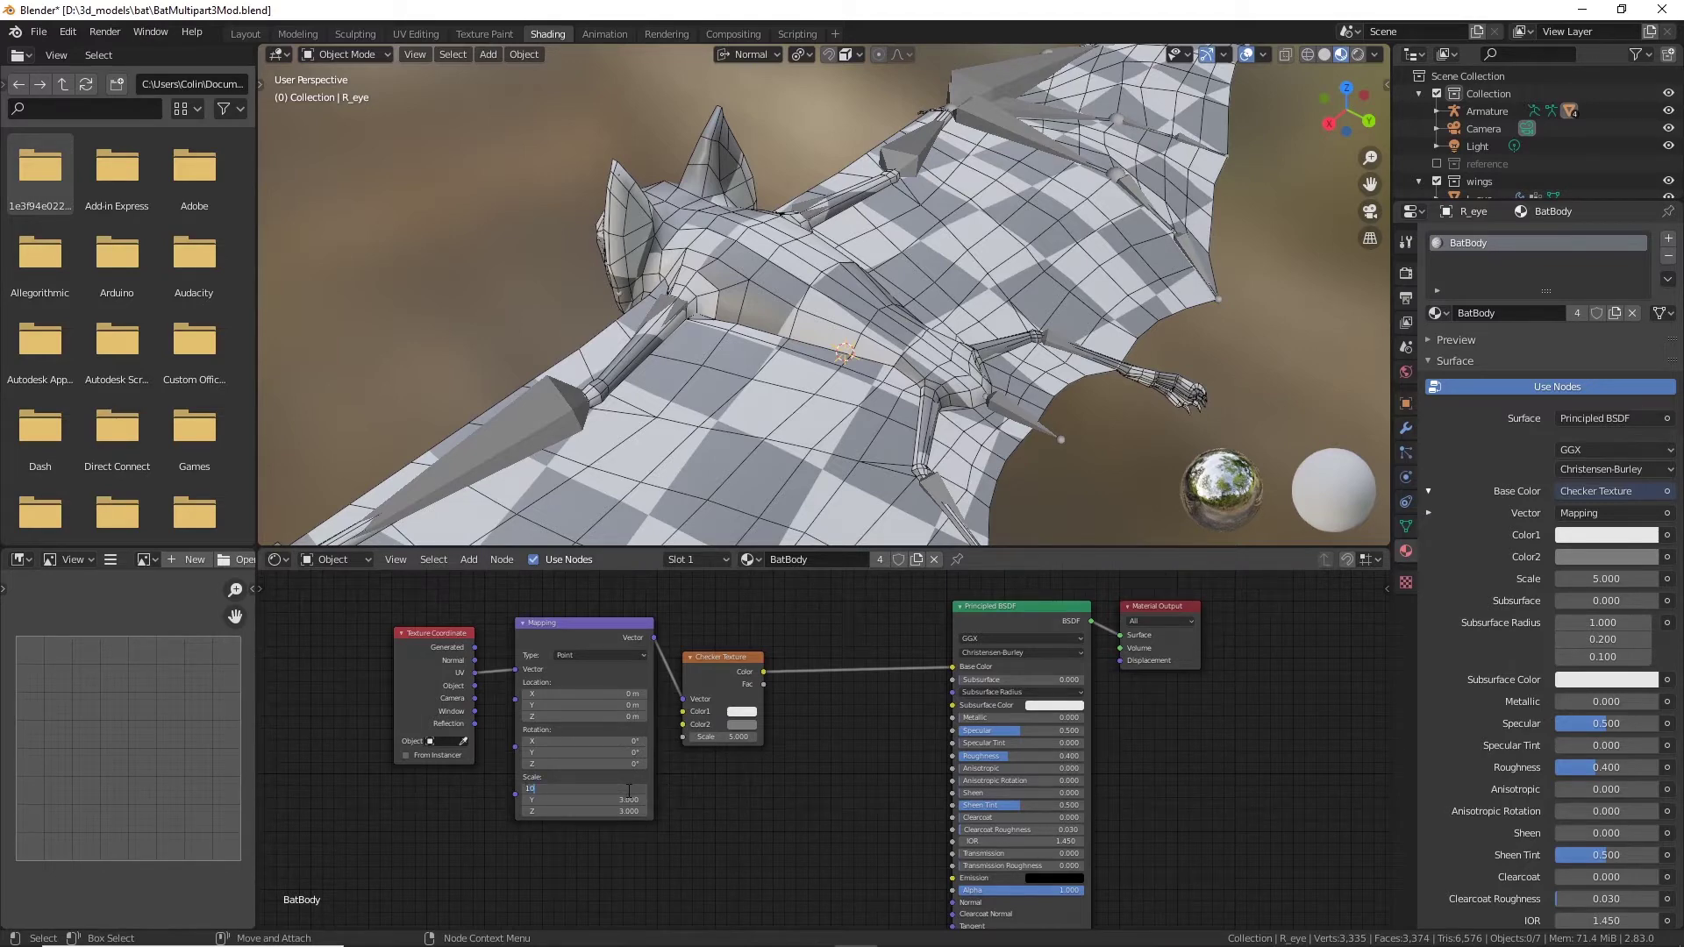
key(Return)
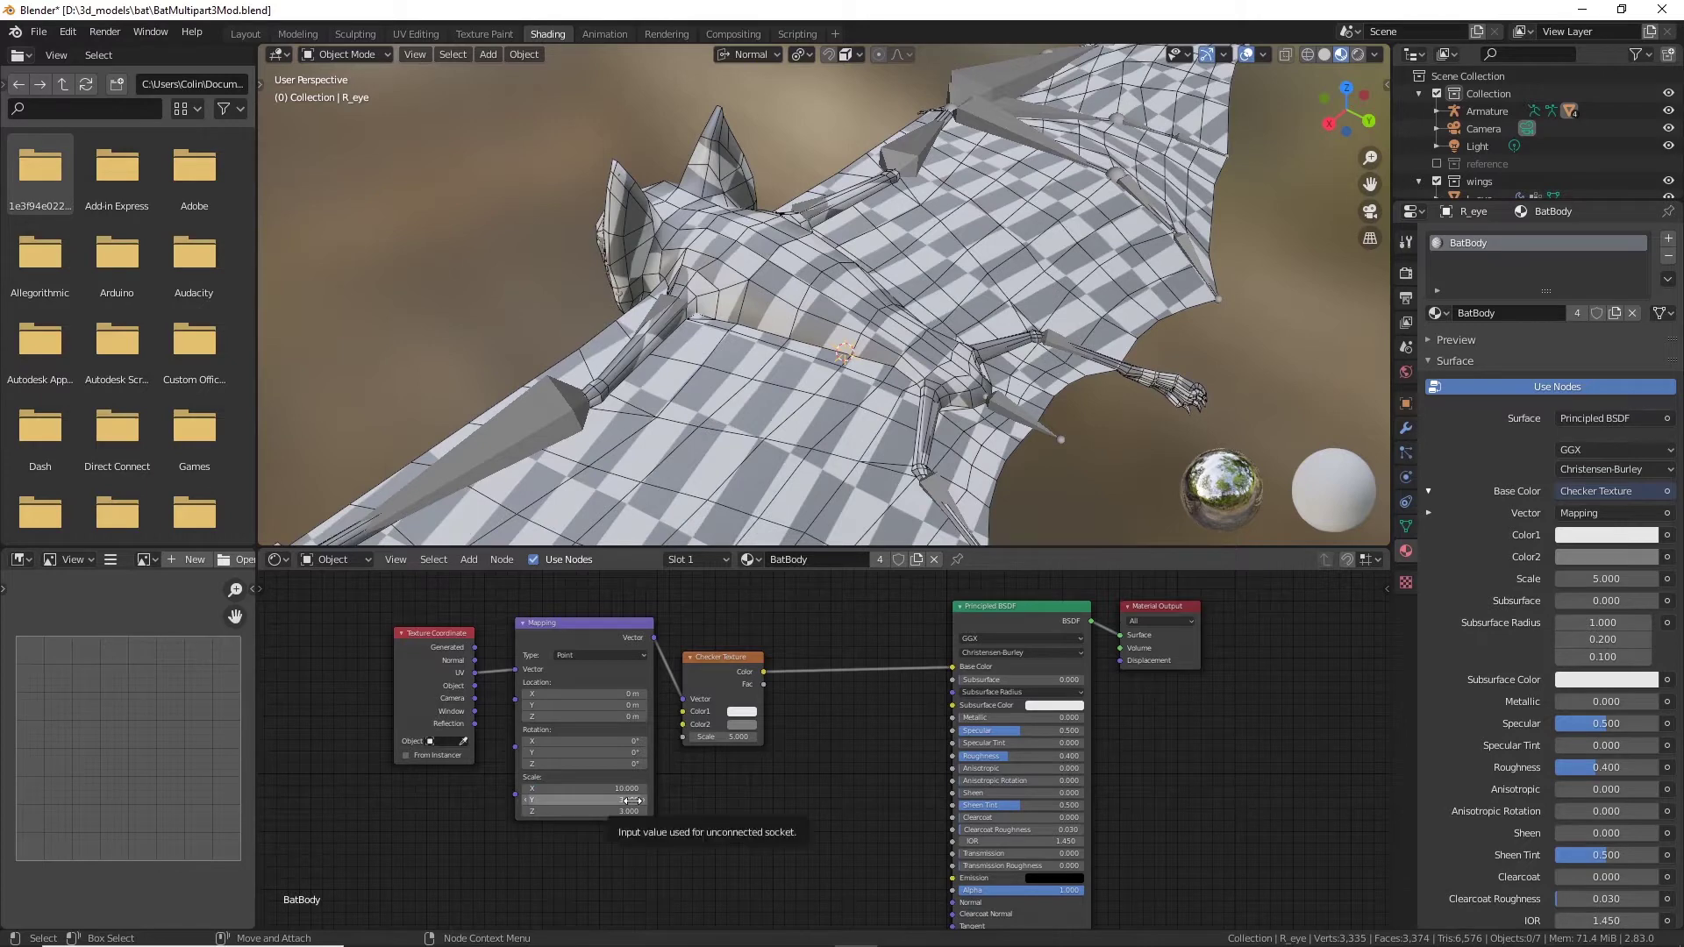
click(631, 800)
text(3.0)
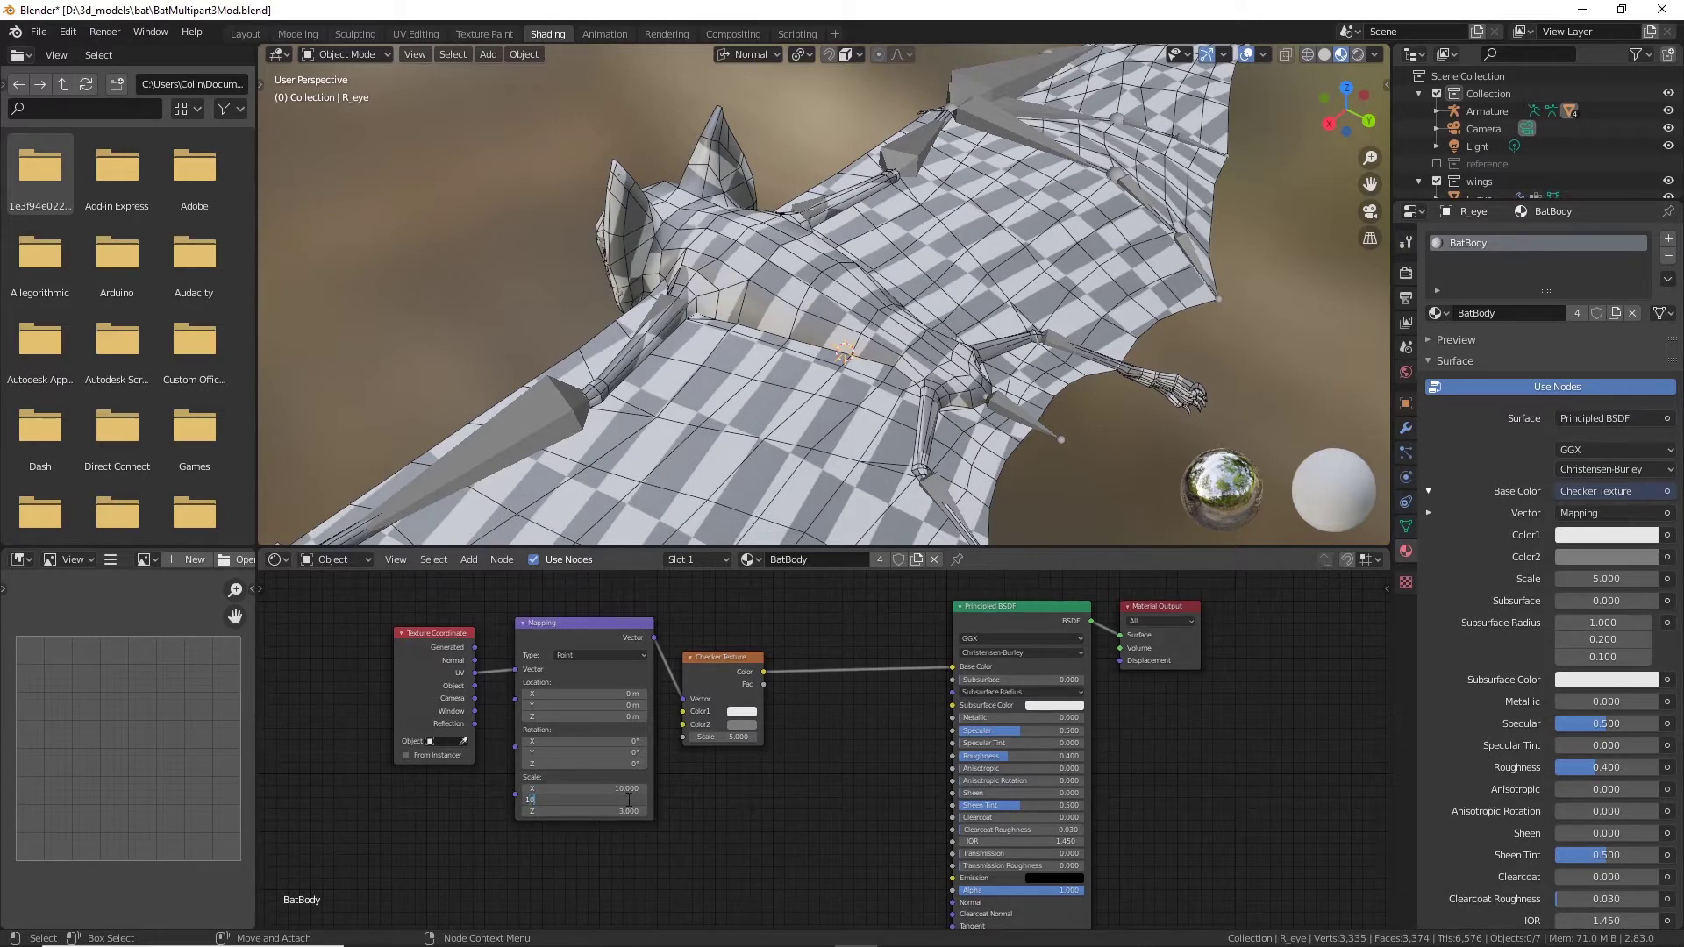
key(Return)
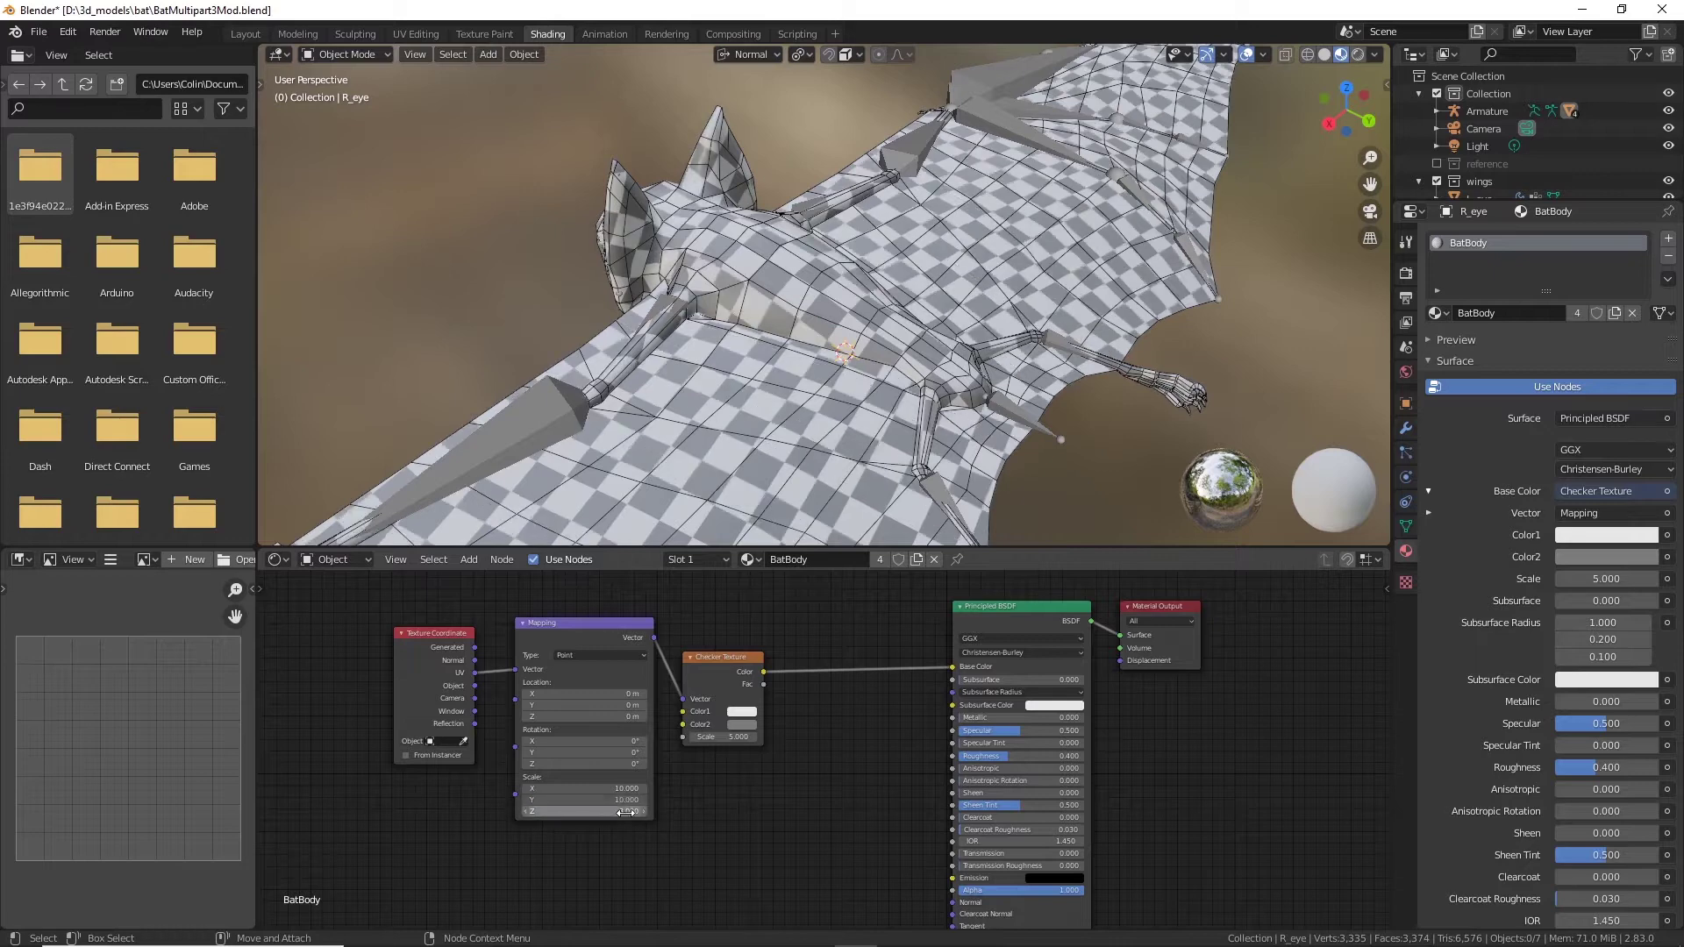
click(627, 800)
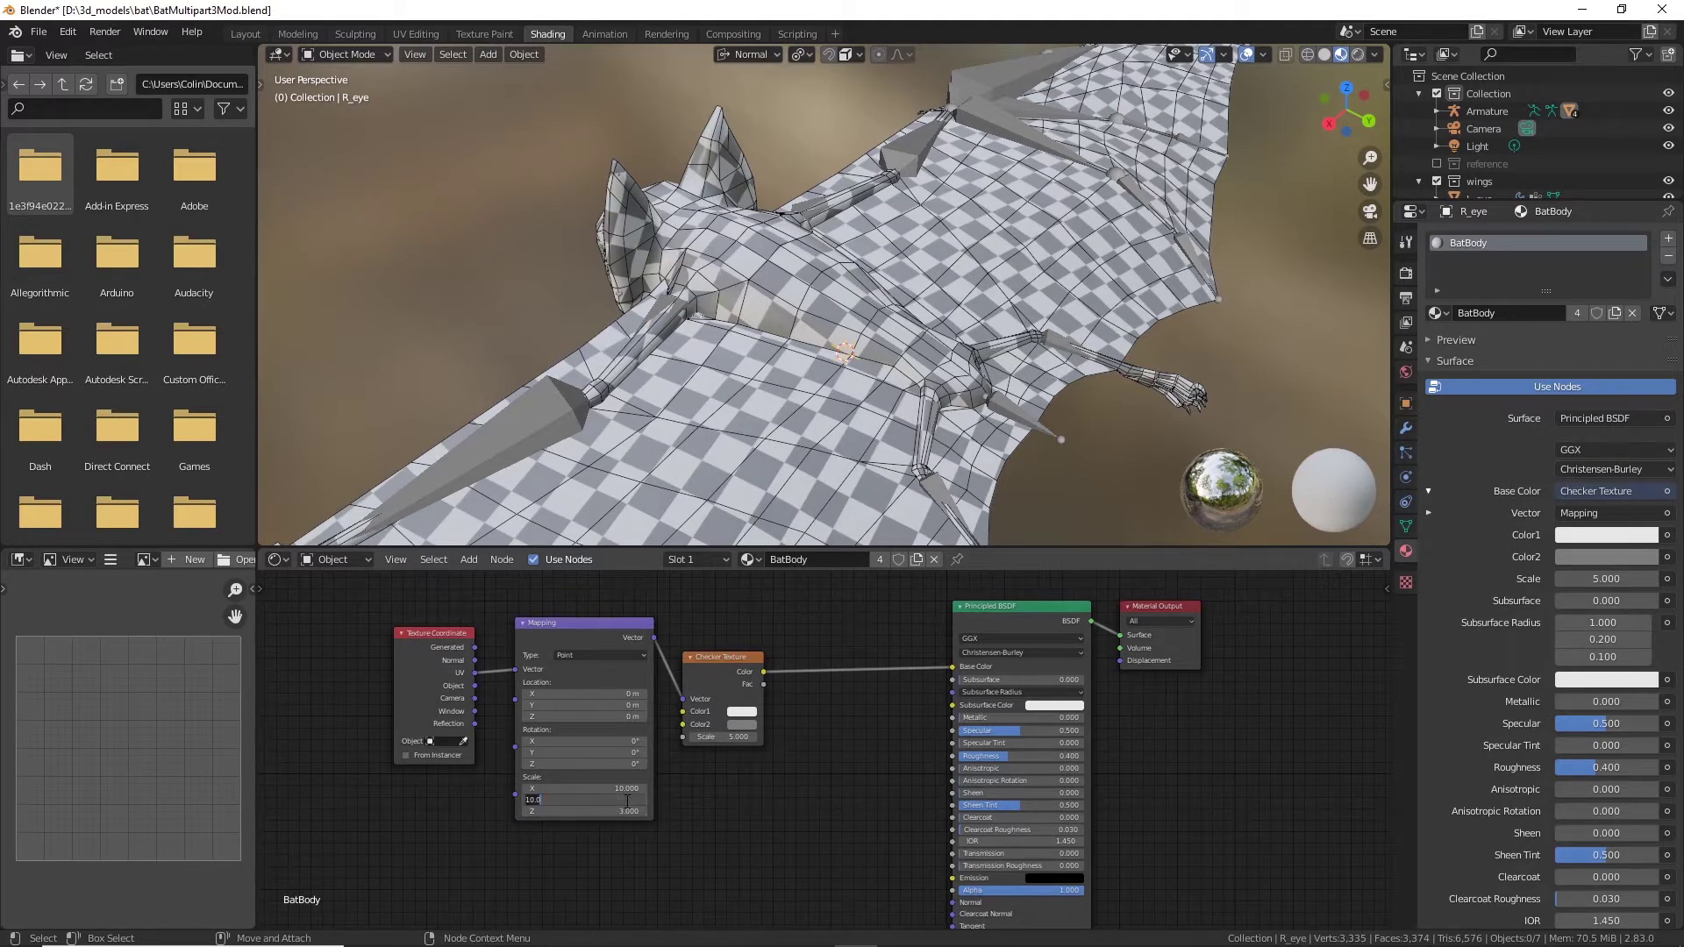
key(Return)
click(629, 812)
text(10)
key(Return)
Step: View the bat's head from the front and set the 3D view's clip start to 0.001 m
middle_drag(458, 298, 930, 350)
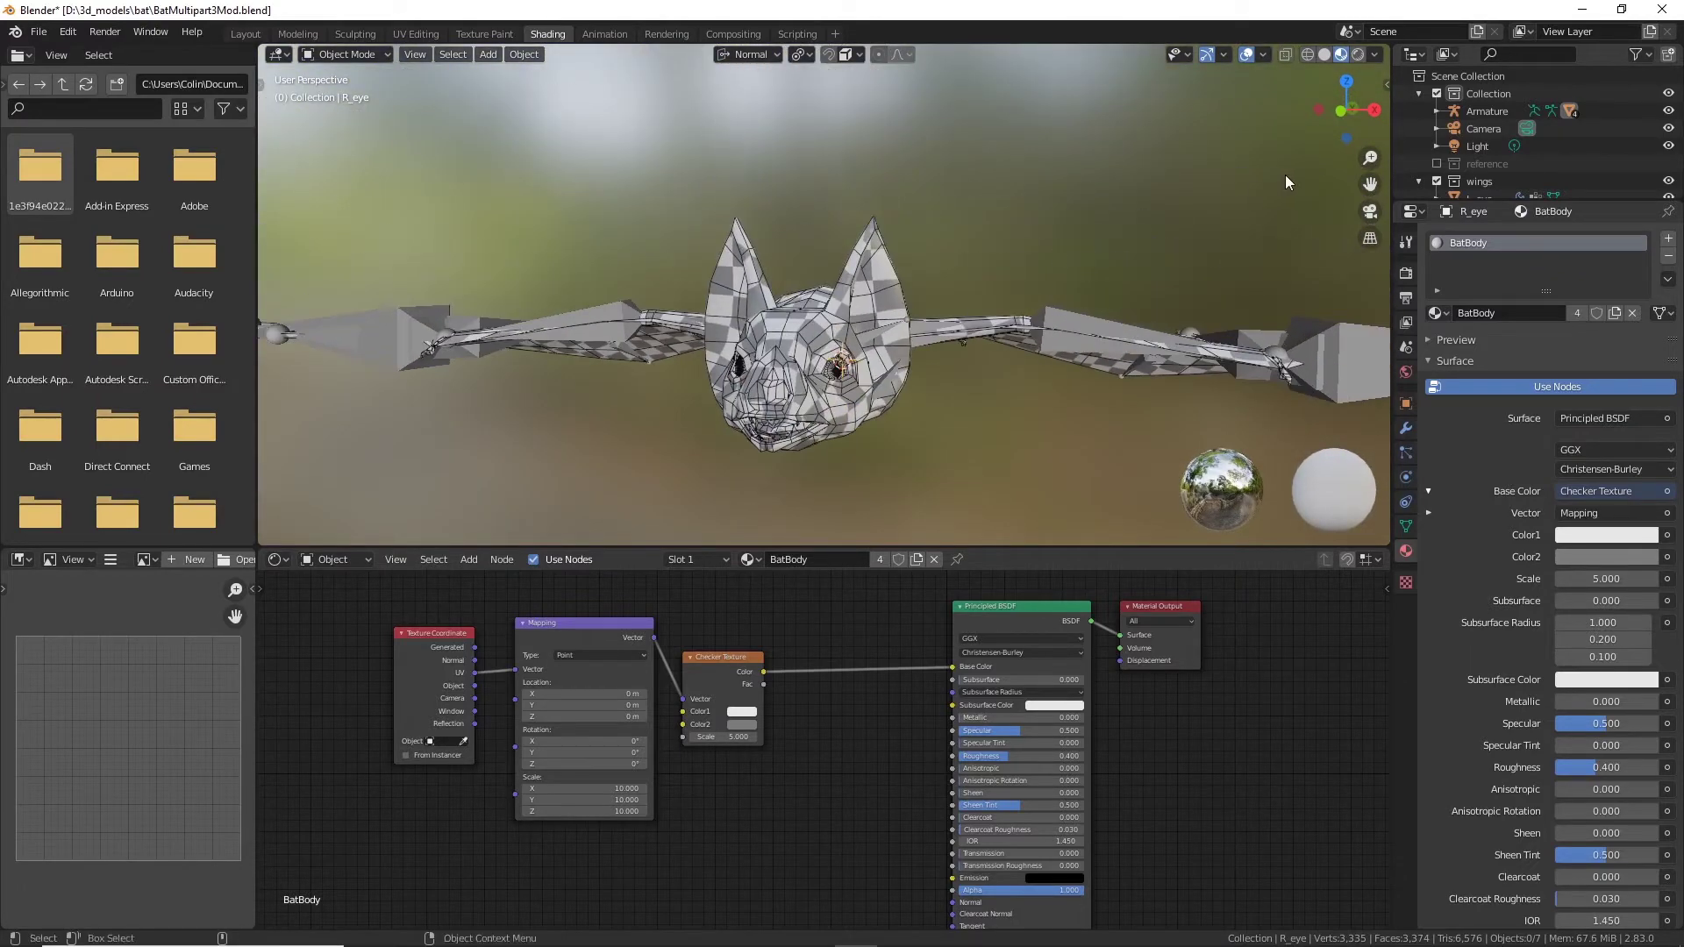
click(1387, 85)
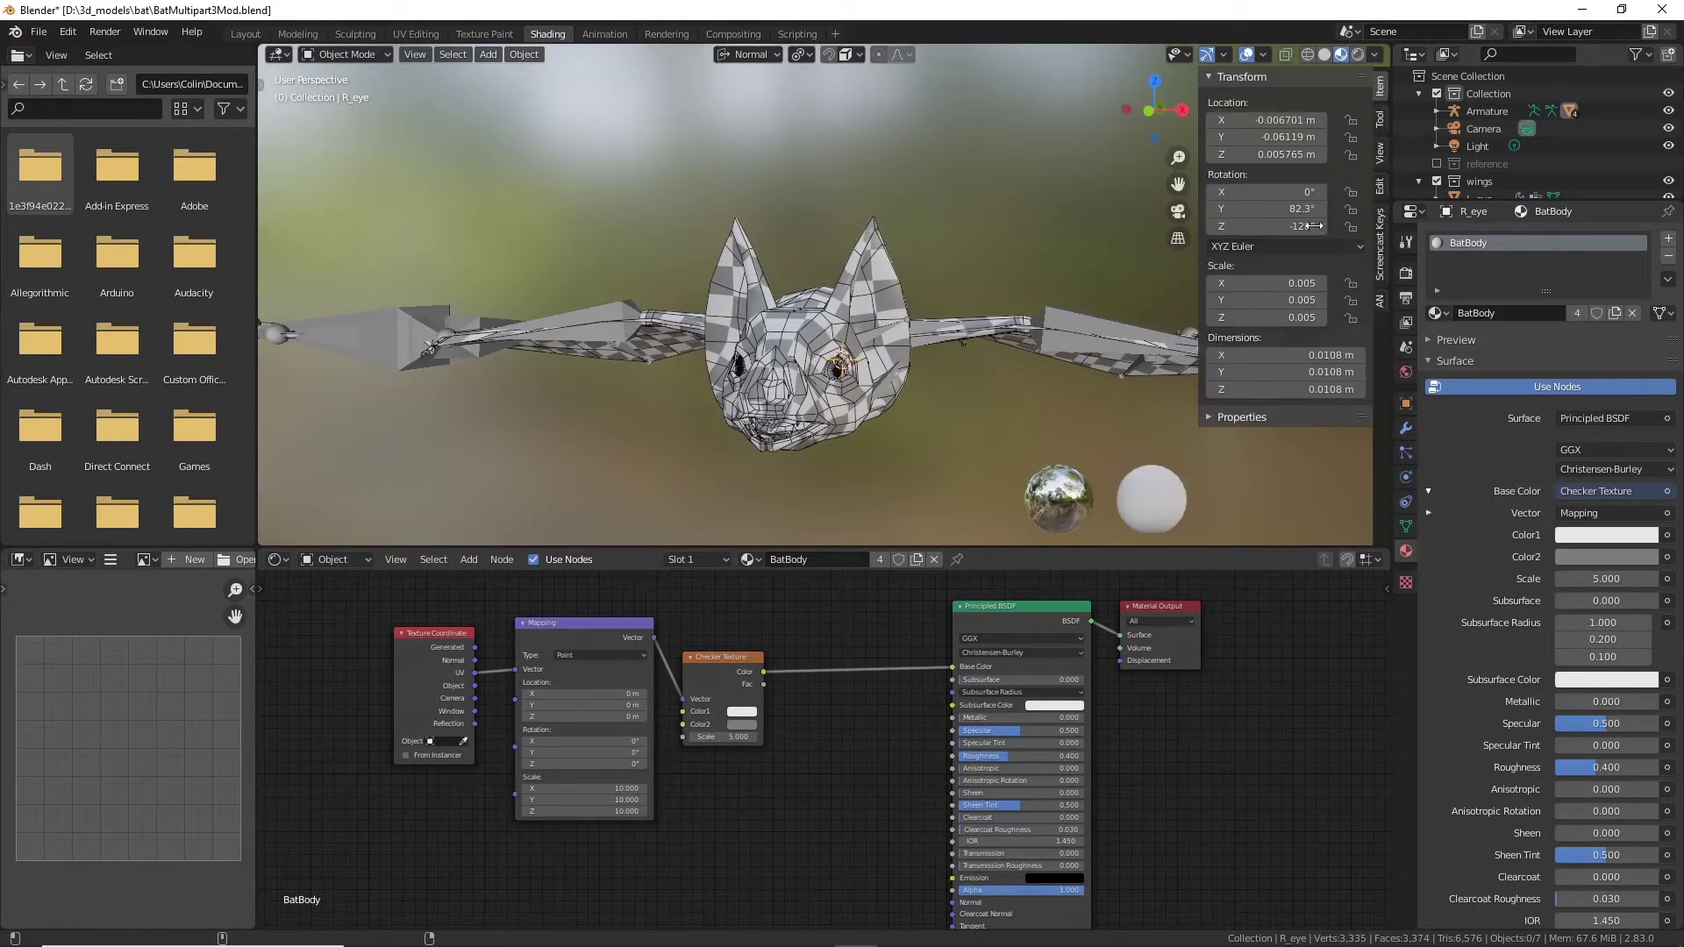
click(1380, 157)
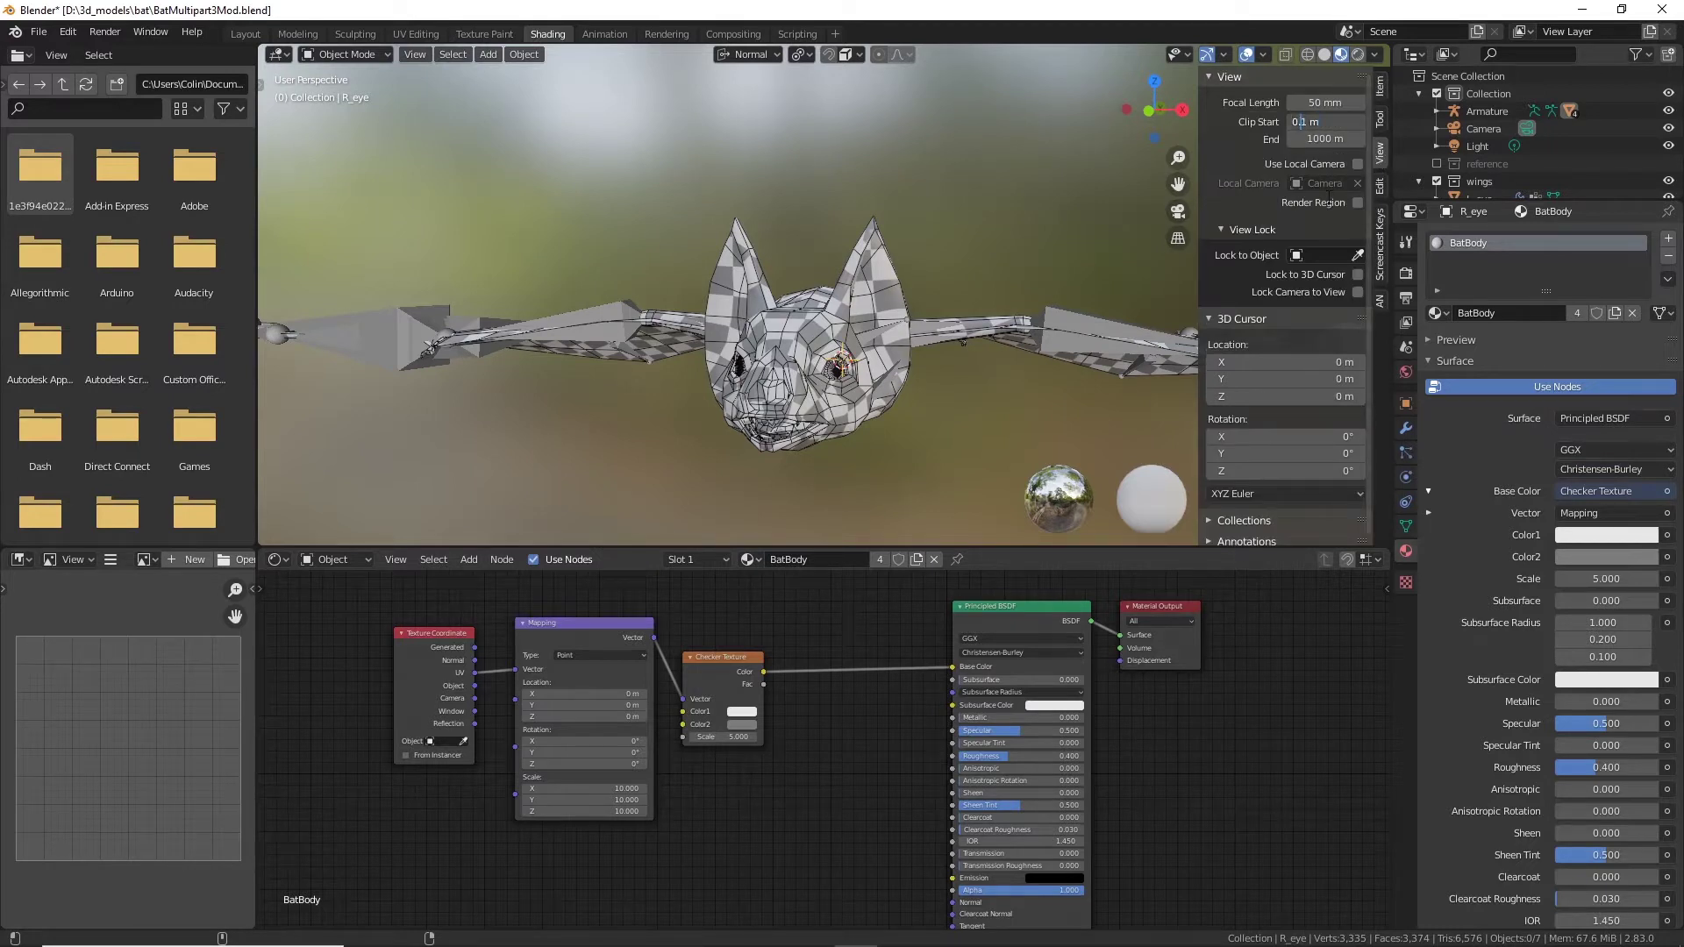
click(1025, 221)
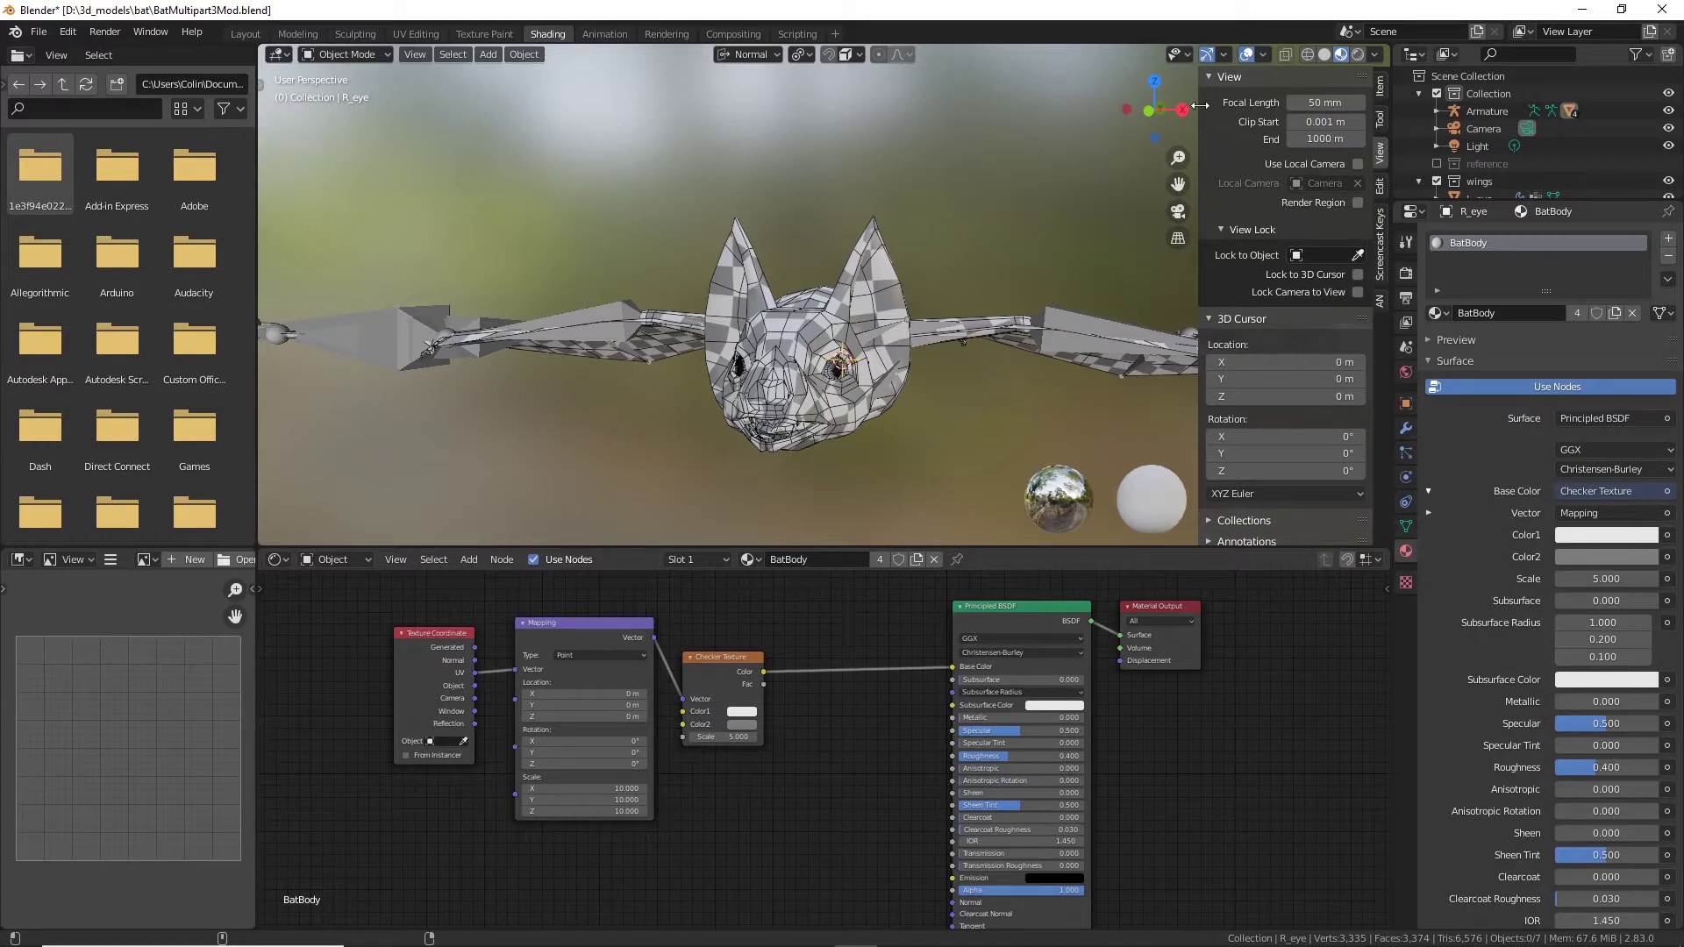
Step: Hide the 3D view's sidebar and set the Mapping node's scale to 50 on X, Y and Z
drag(1199, 105, 1299, 106)
middle_drag(1014, 430, 881, 562)
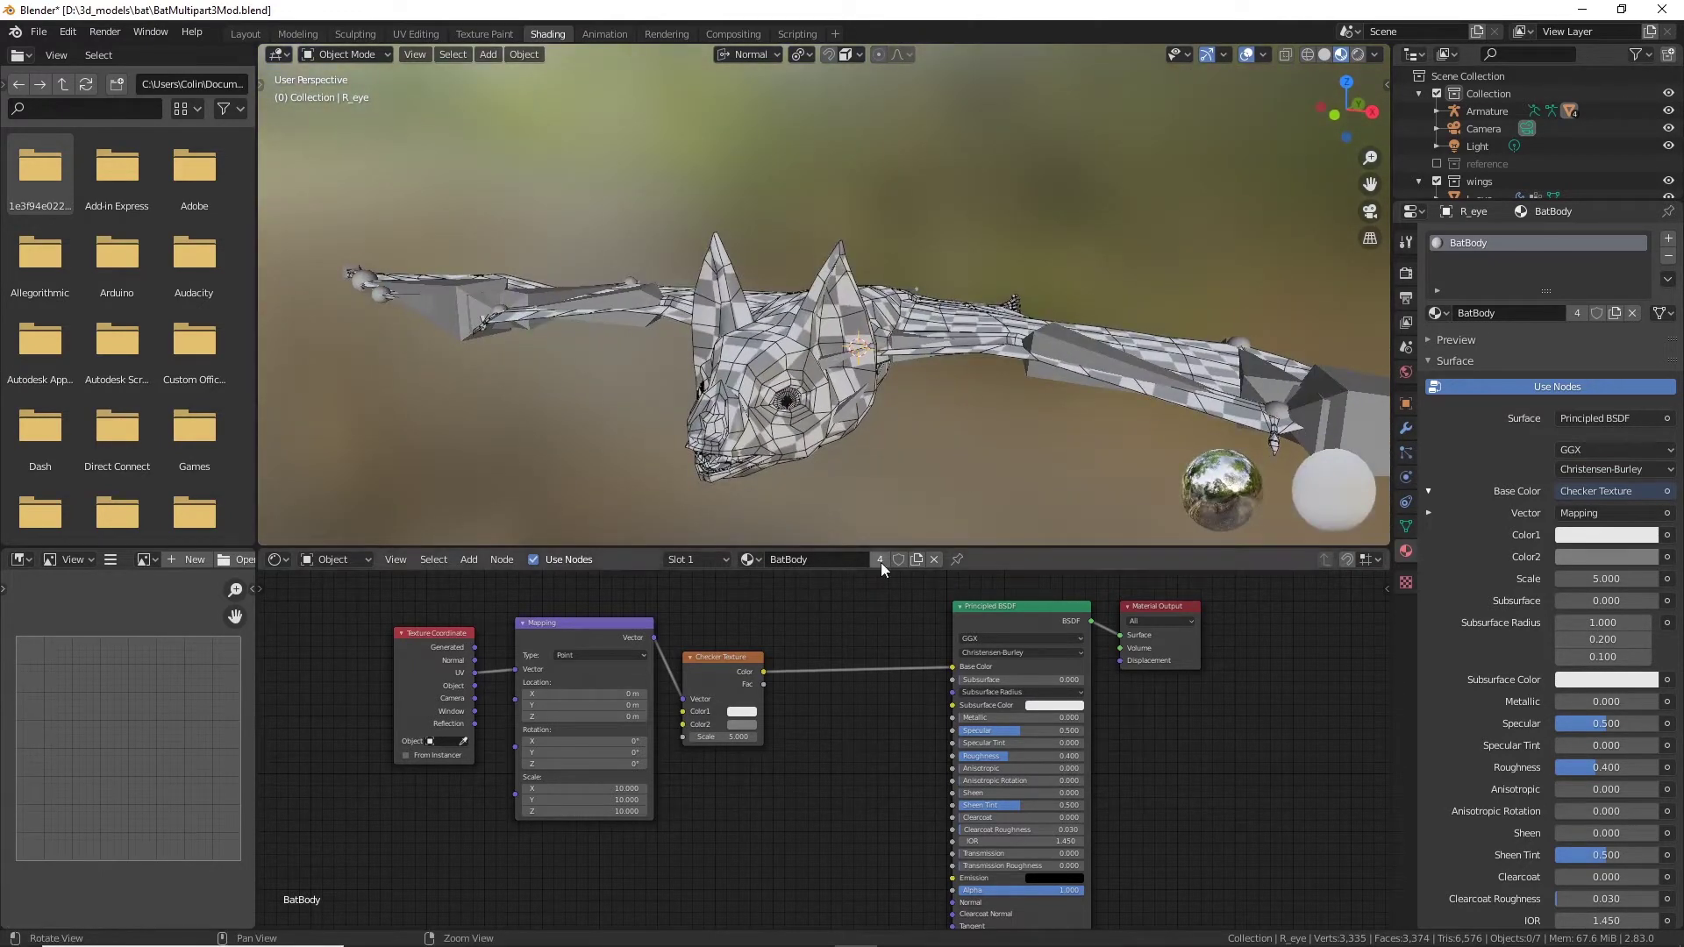
click(629, 789)
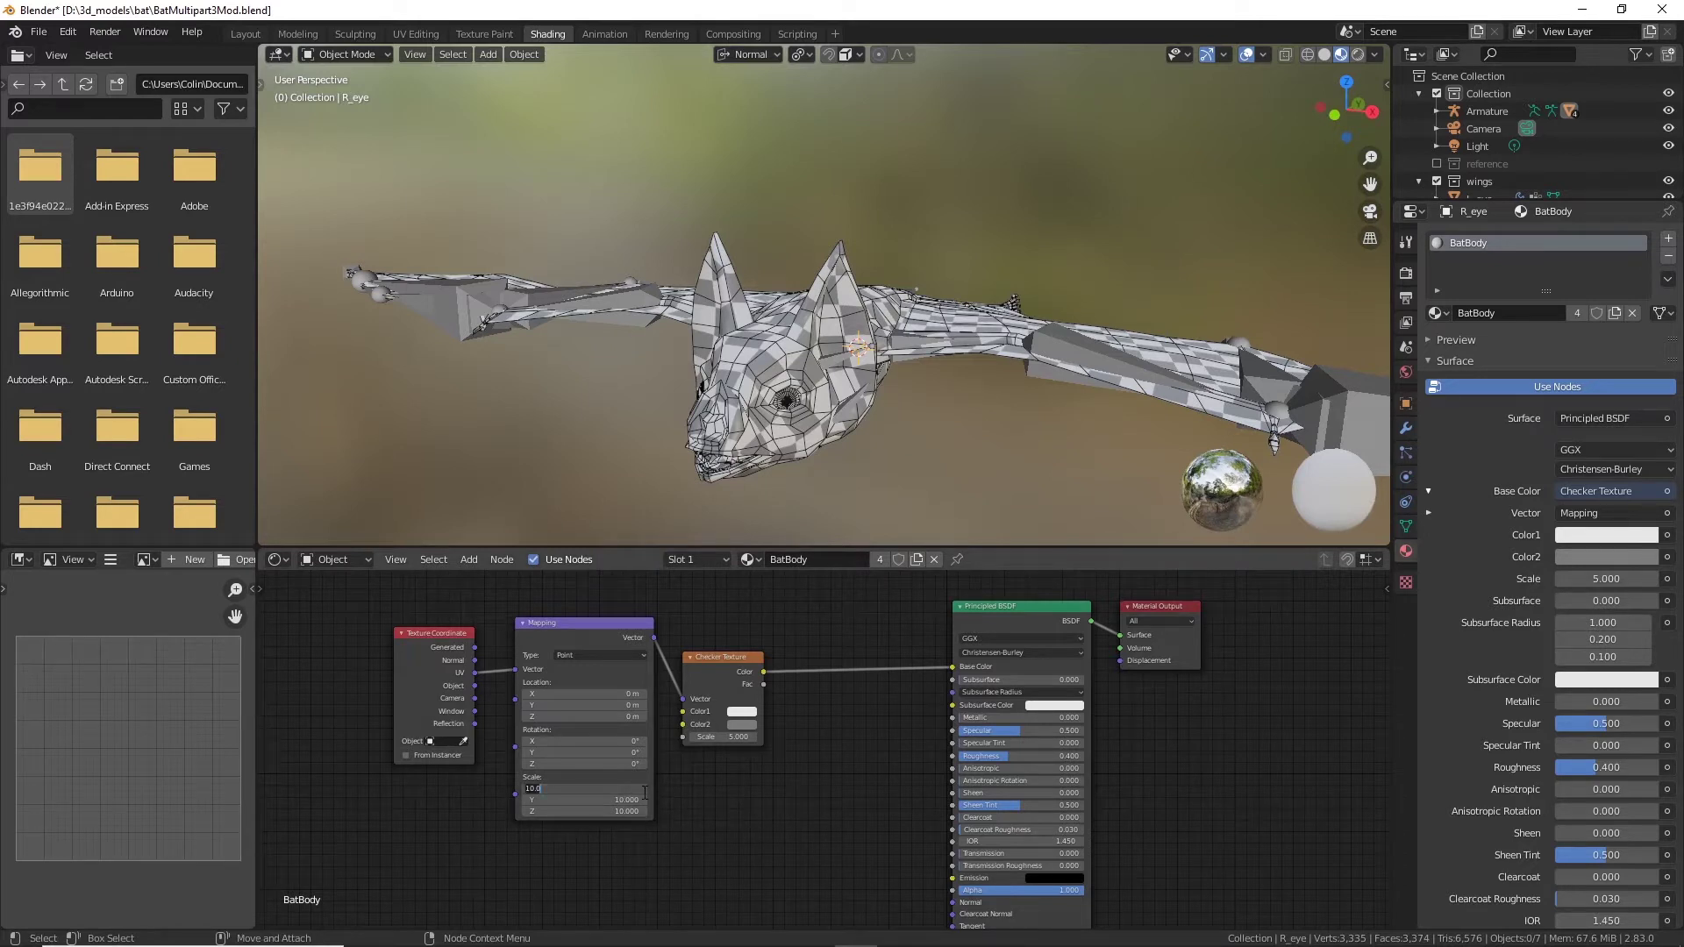
key(Tab)
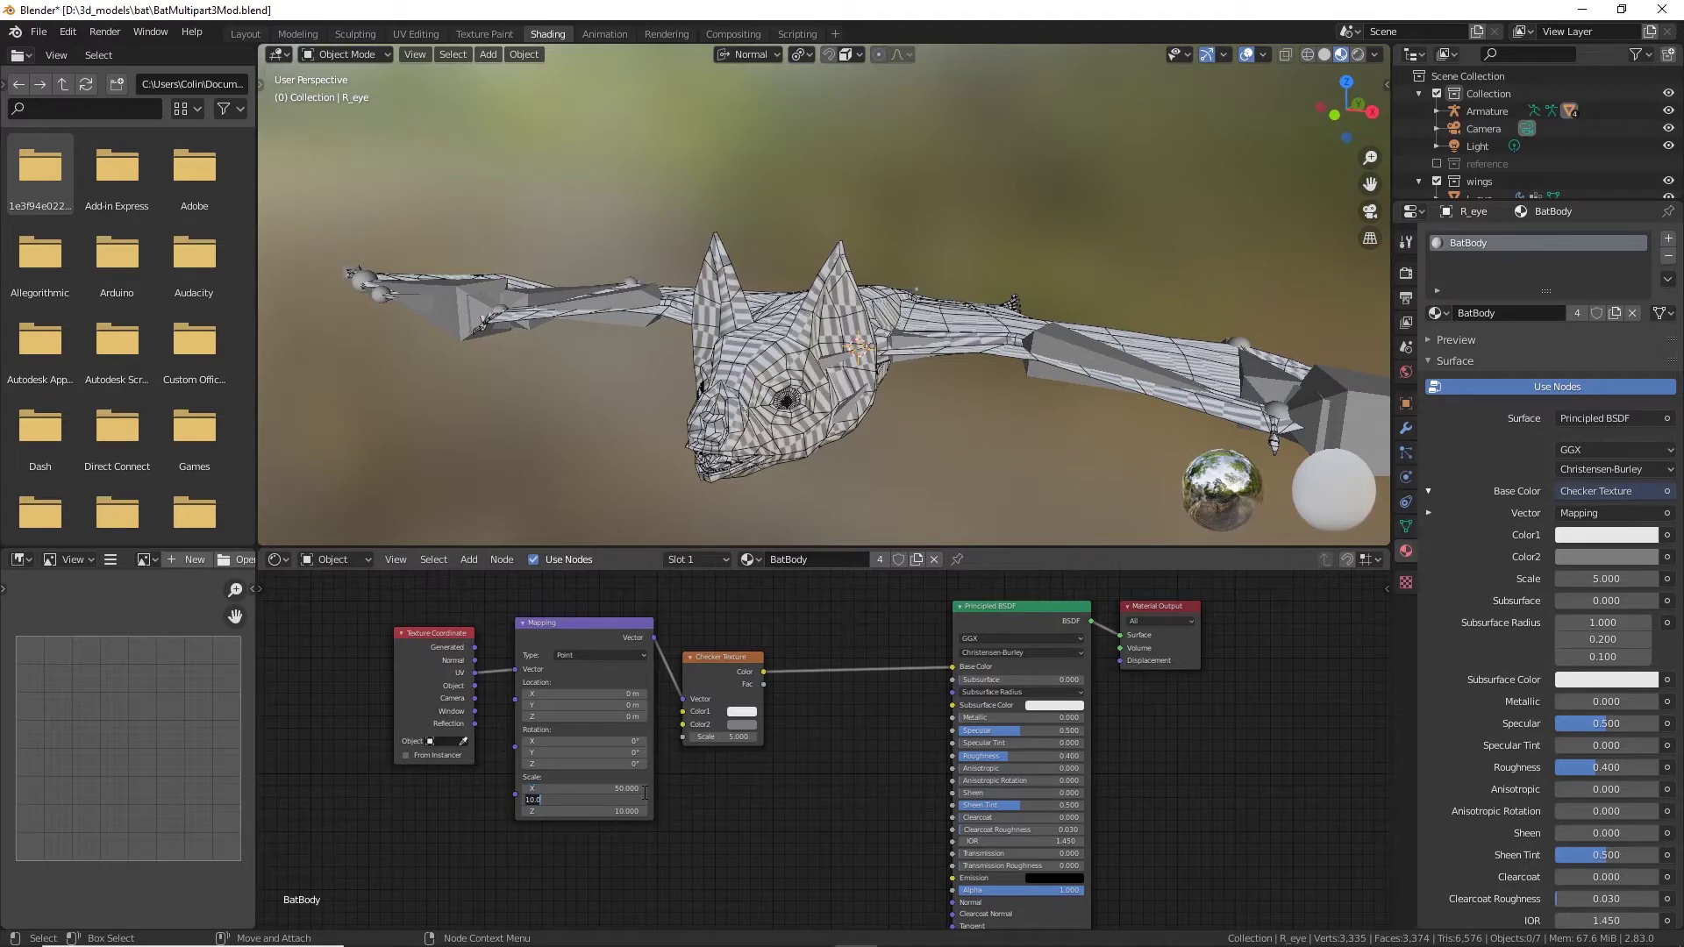
key(Tab)
text(50)
key(Return)
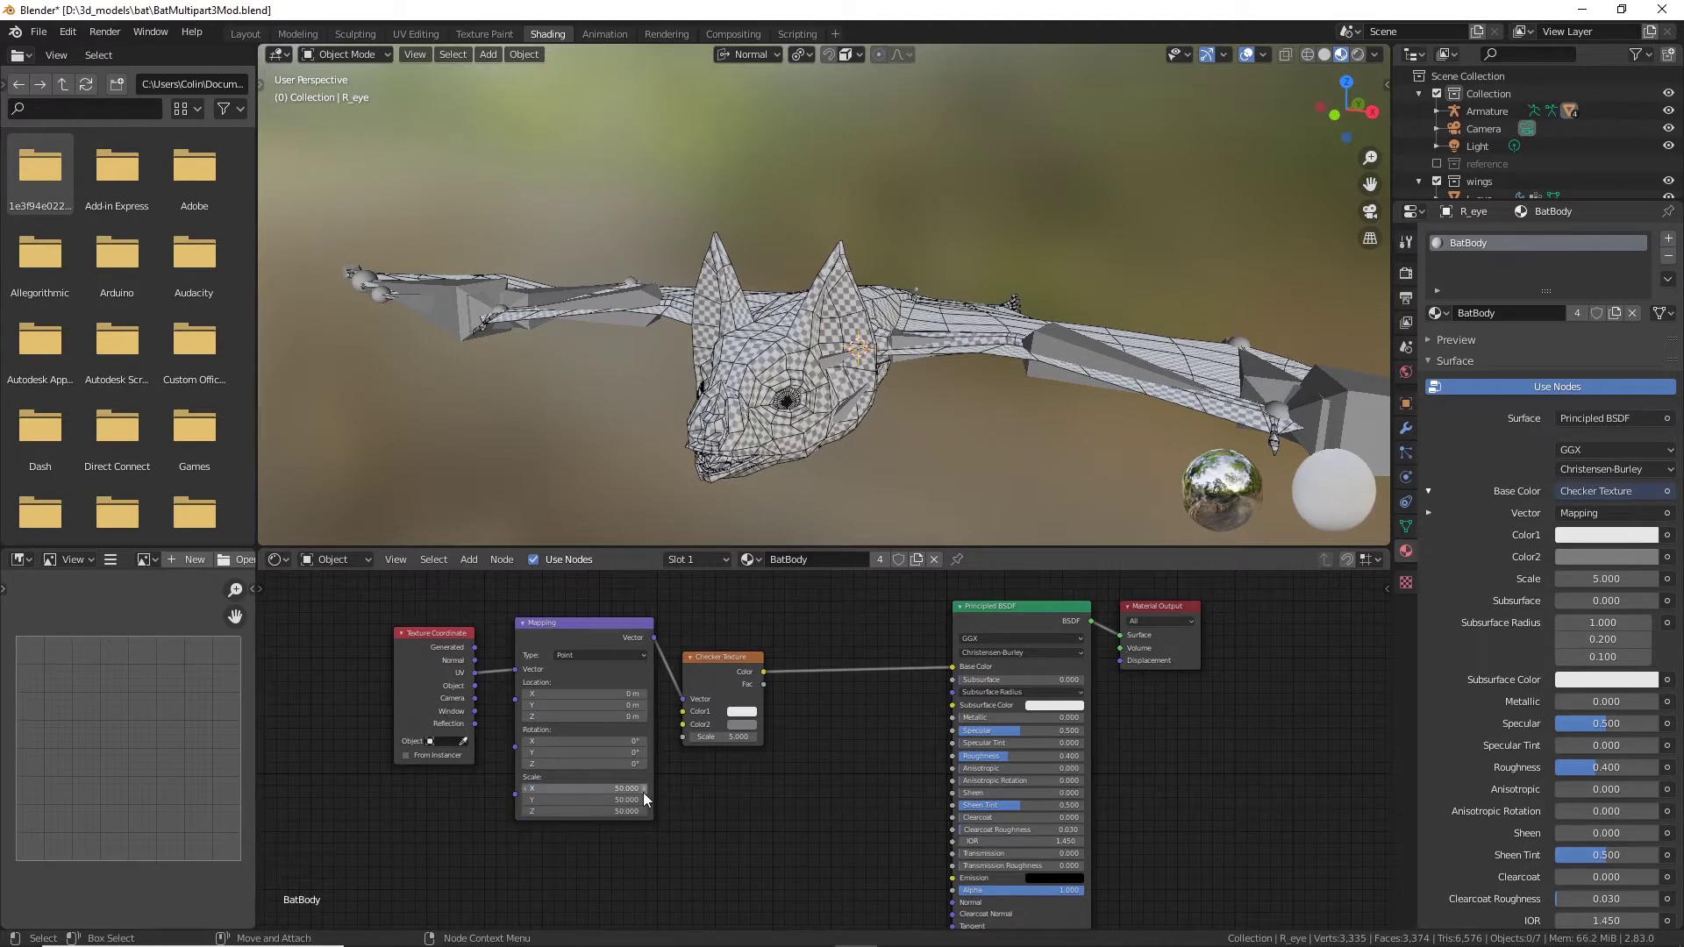
Step: Examine the checker pattern on the bat's head, ears and wings from several angles for stretching
alt+drag(1025, 437, 961, 465)
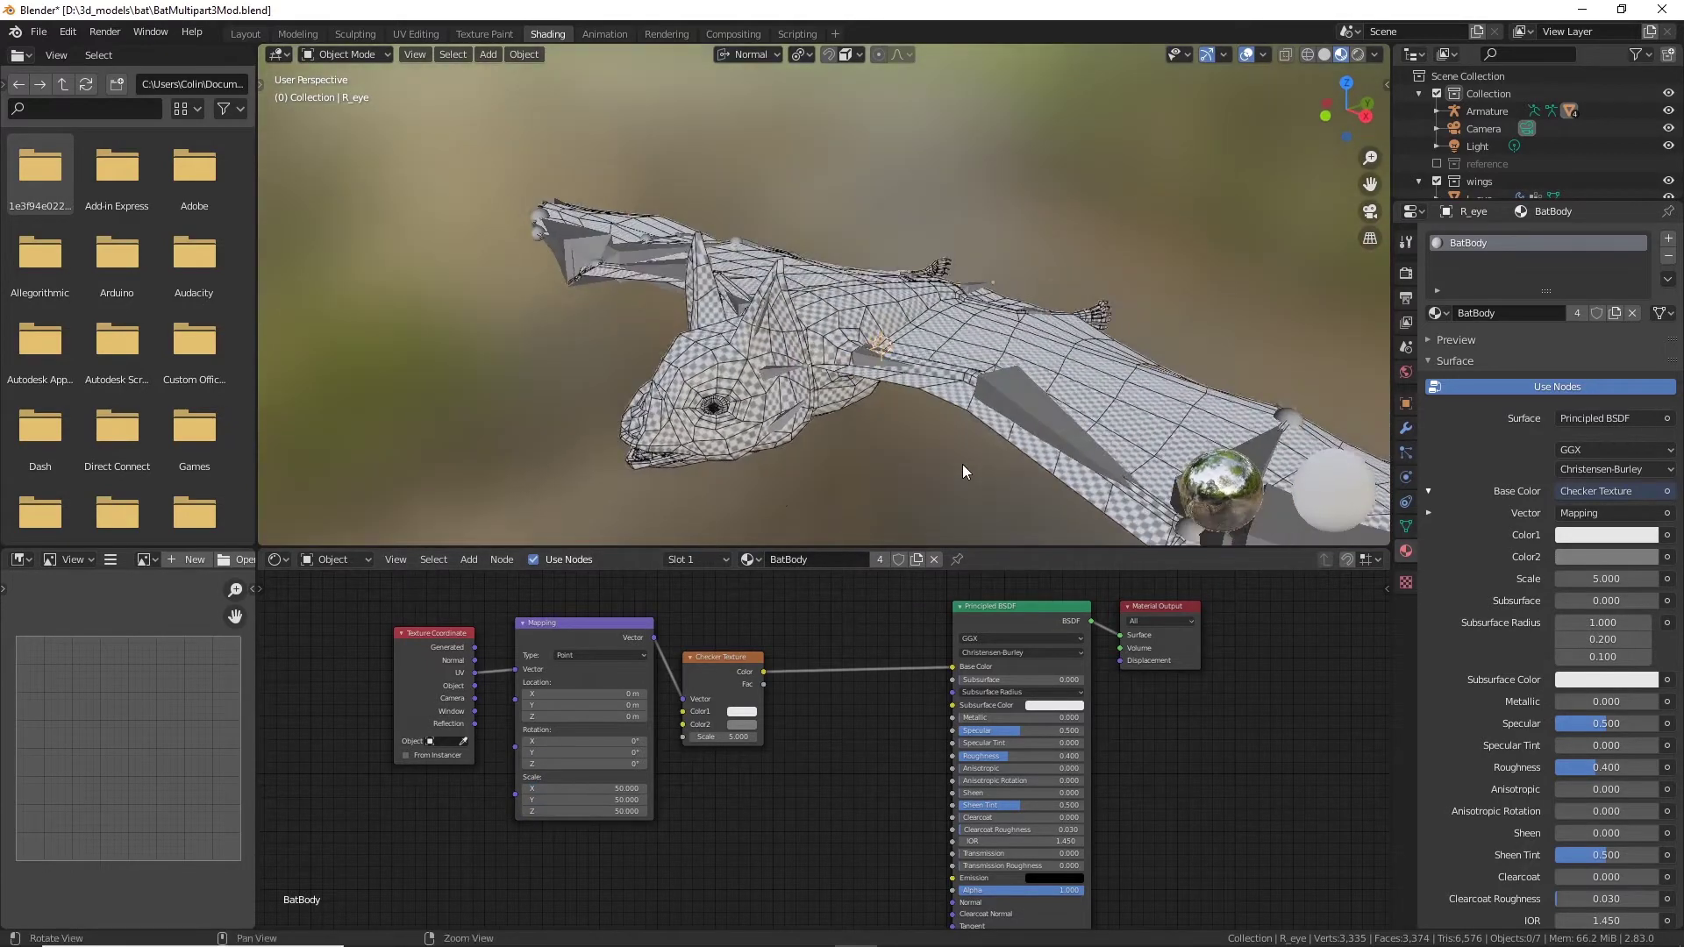
scroll(614, 362, up, 4)
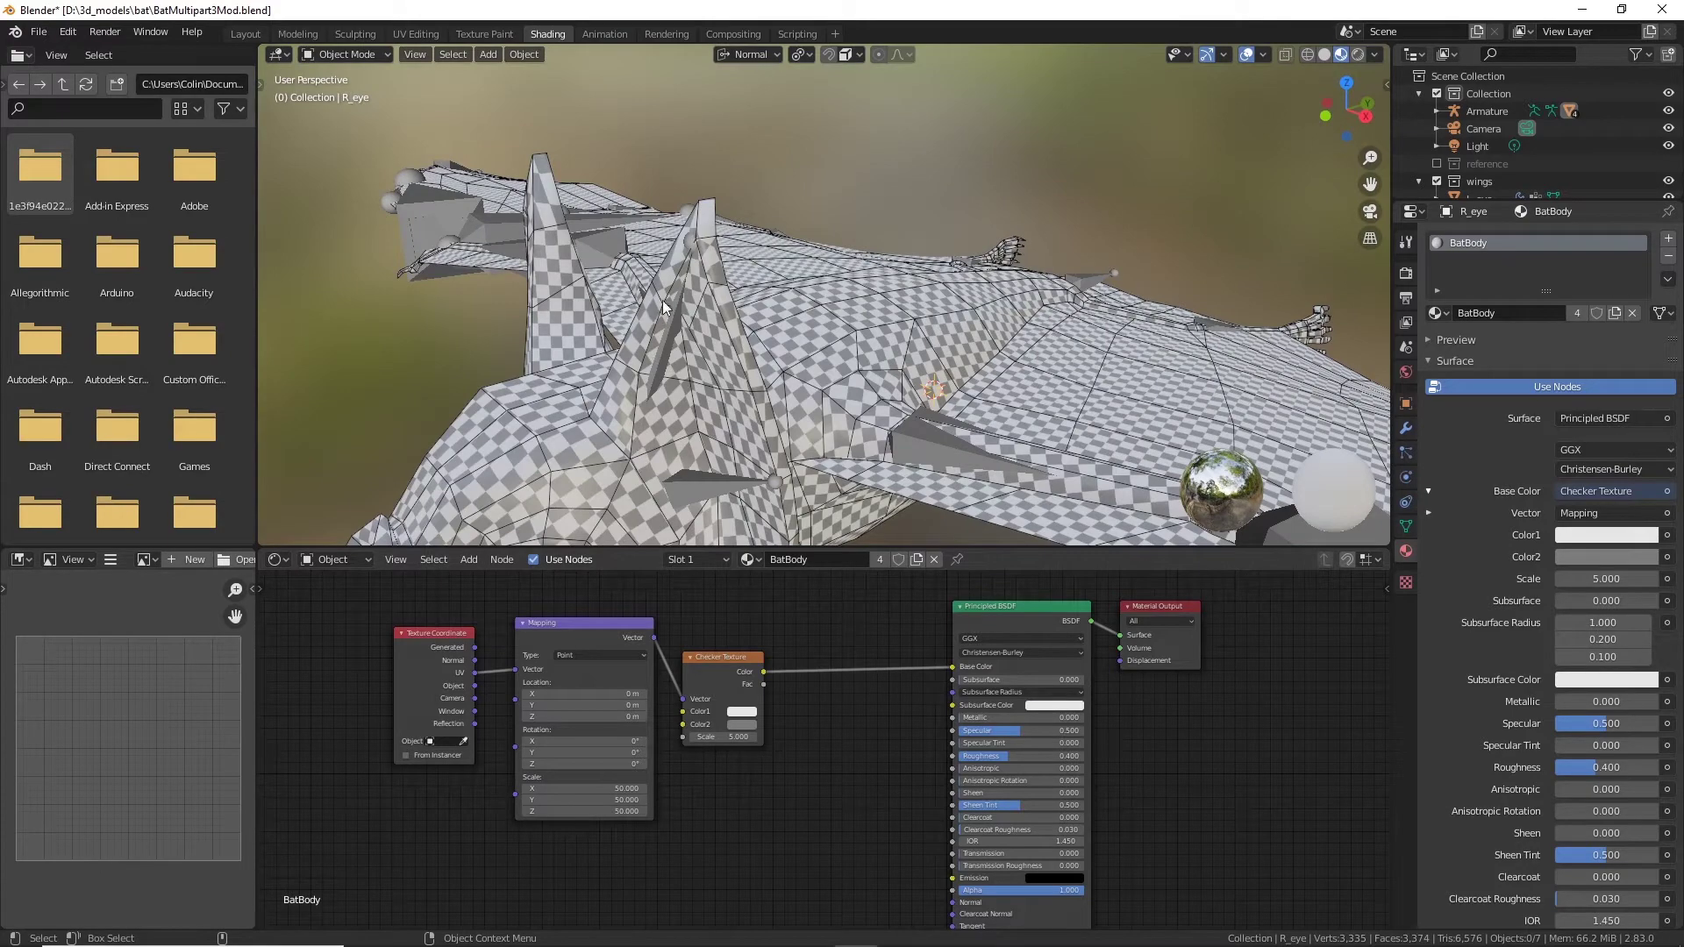
middle_drag(730, 400, 868, 374)
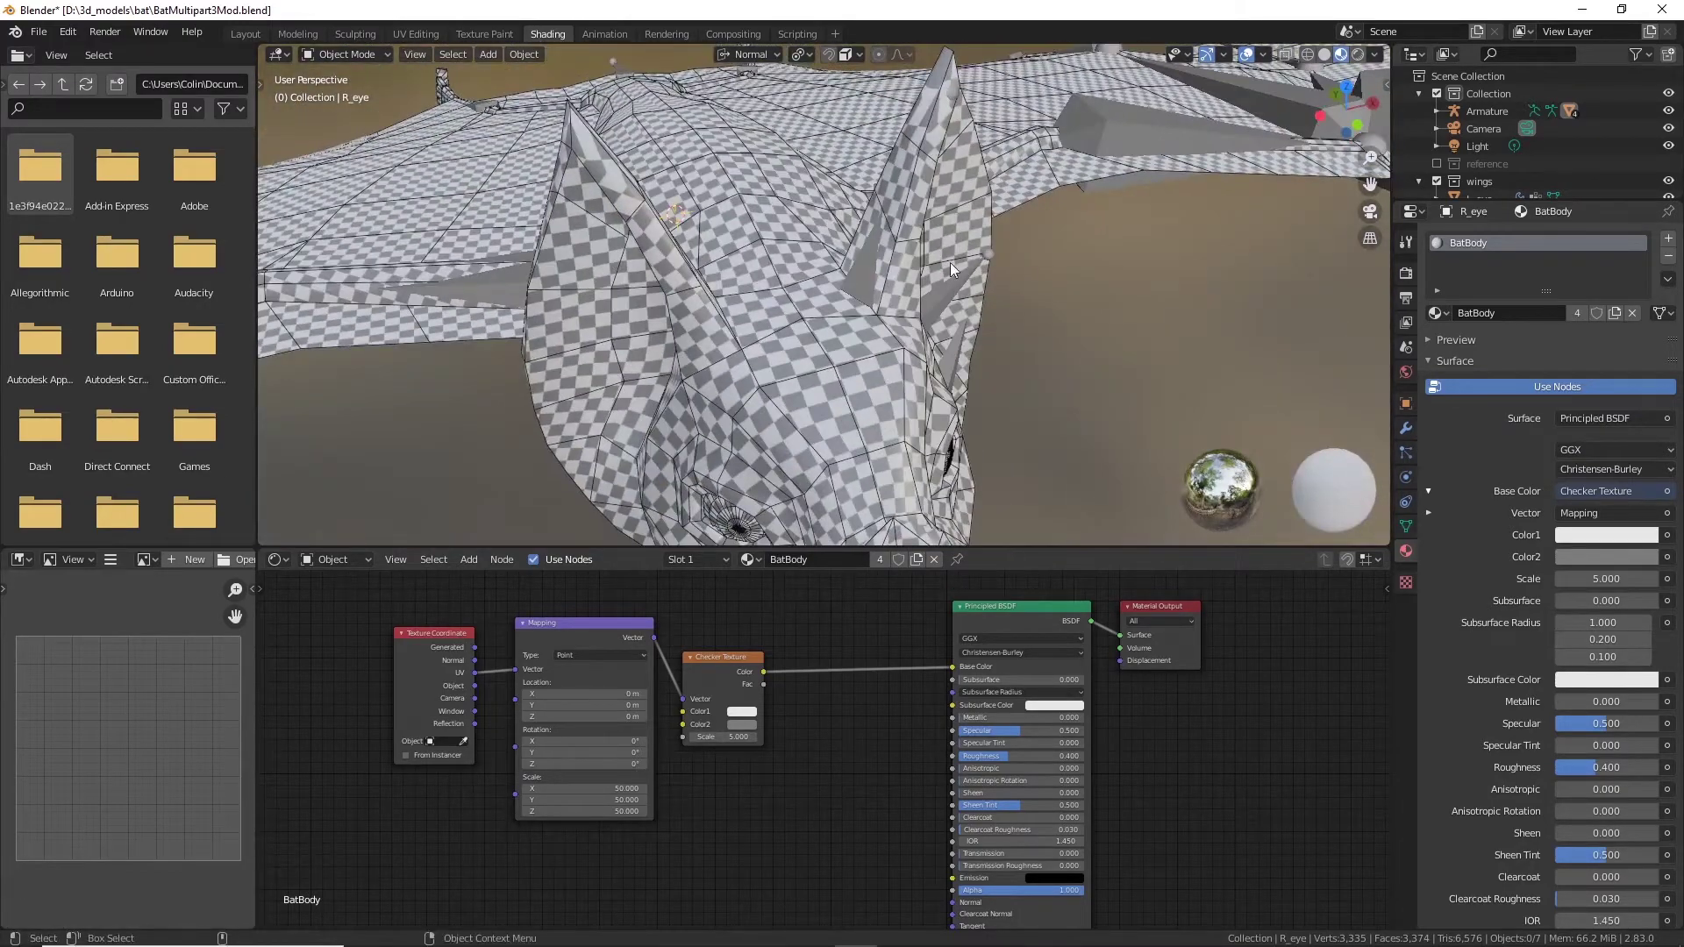
middle_drag(950, 261, 782, 571)
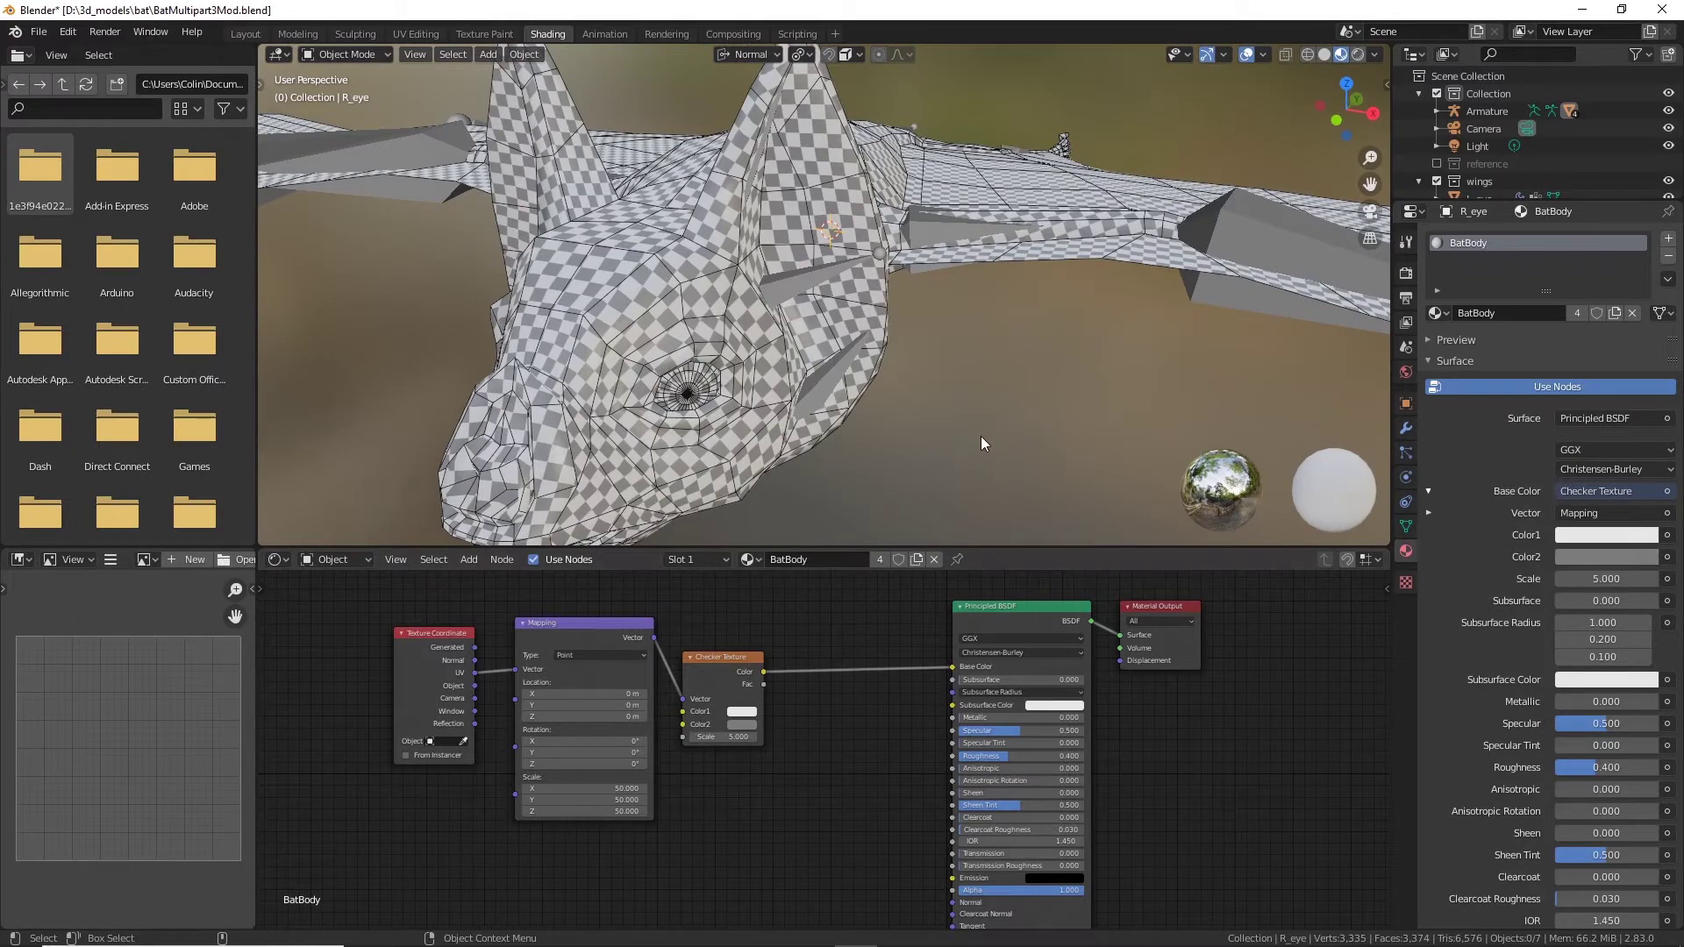
mouse_move(1023, 408)
middle_down()
mouse_move(1002, 440)
mouse_move(1025, 408)
middle_up()
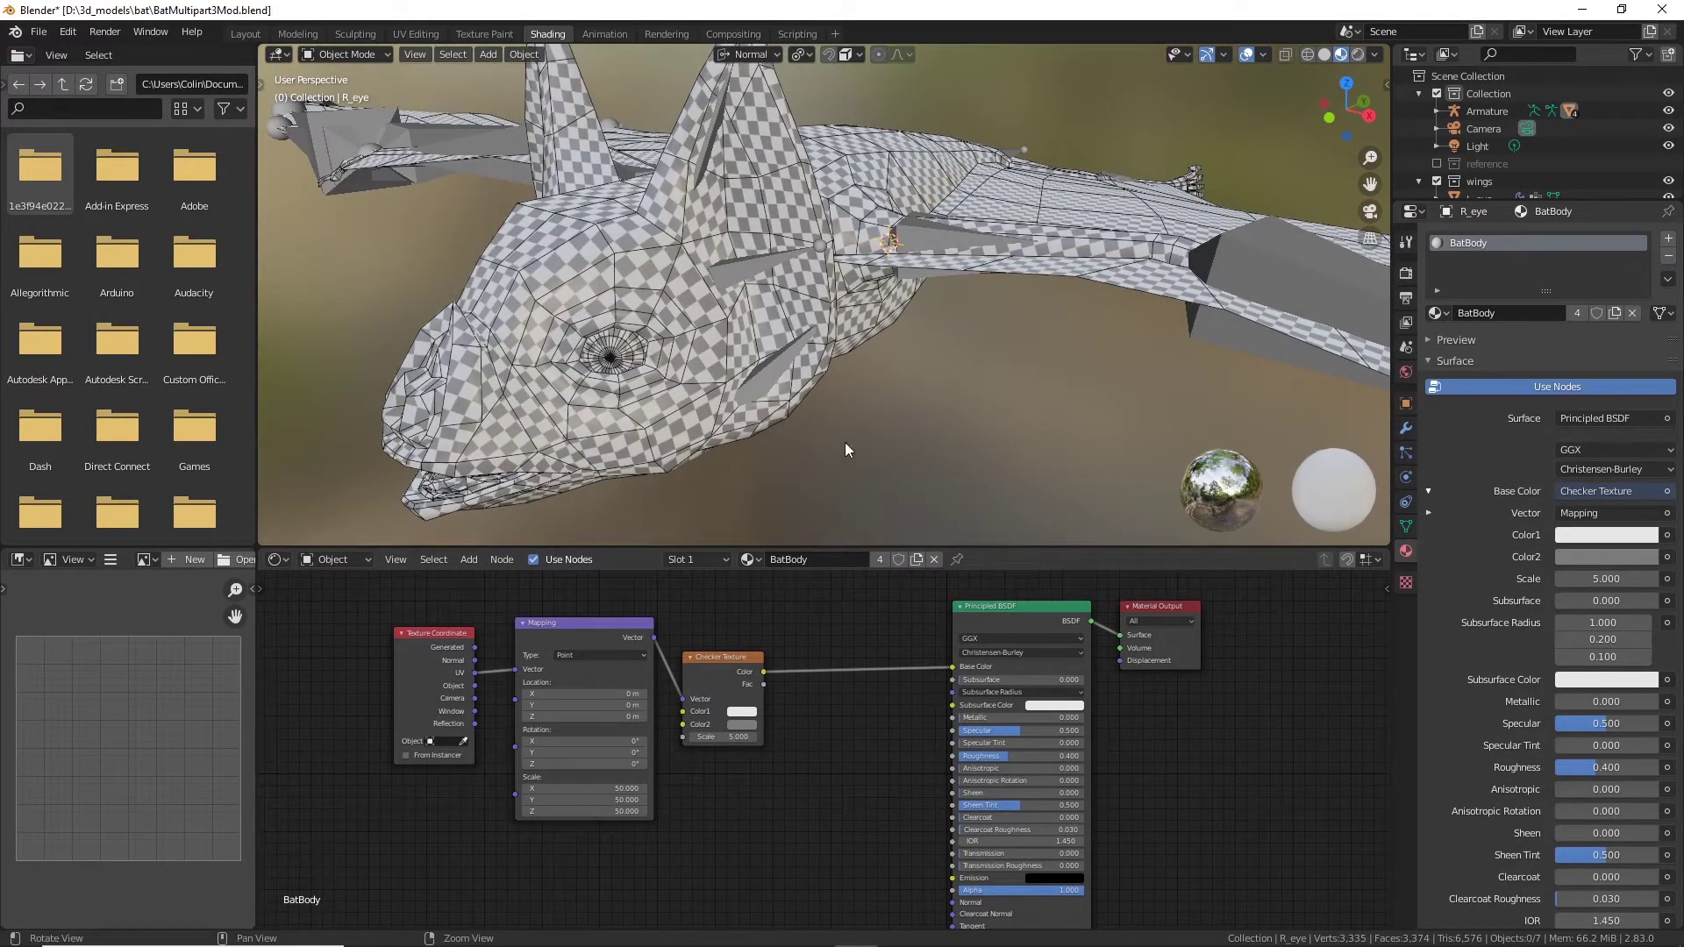
Step: Examine the checker texture on the bat's head, ears and wings from several angles
middle_drag(874, 373, 965, 342)
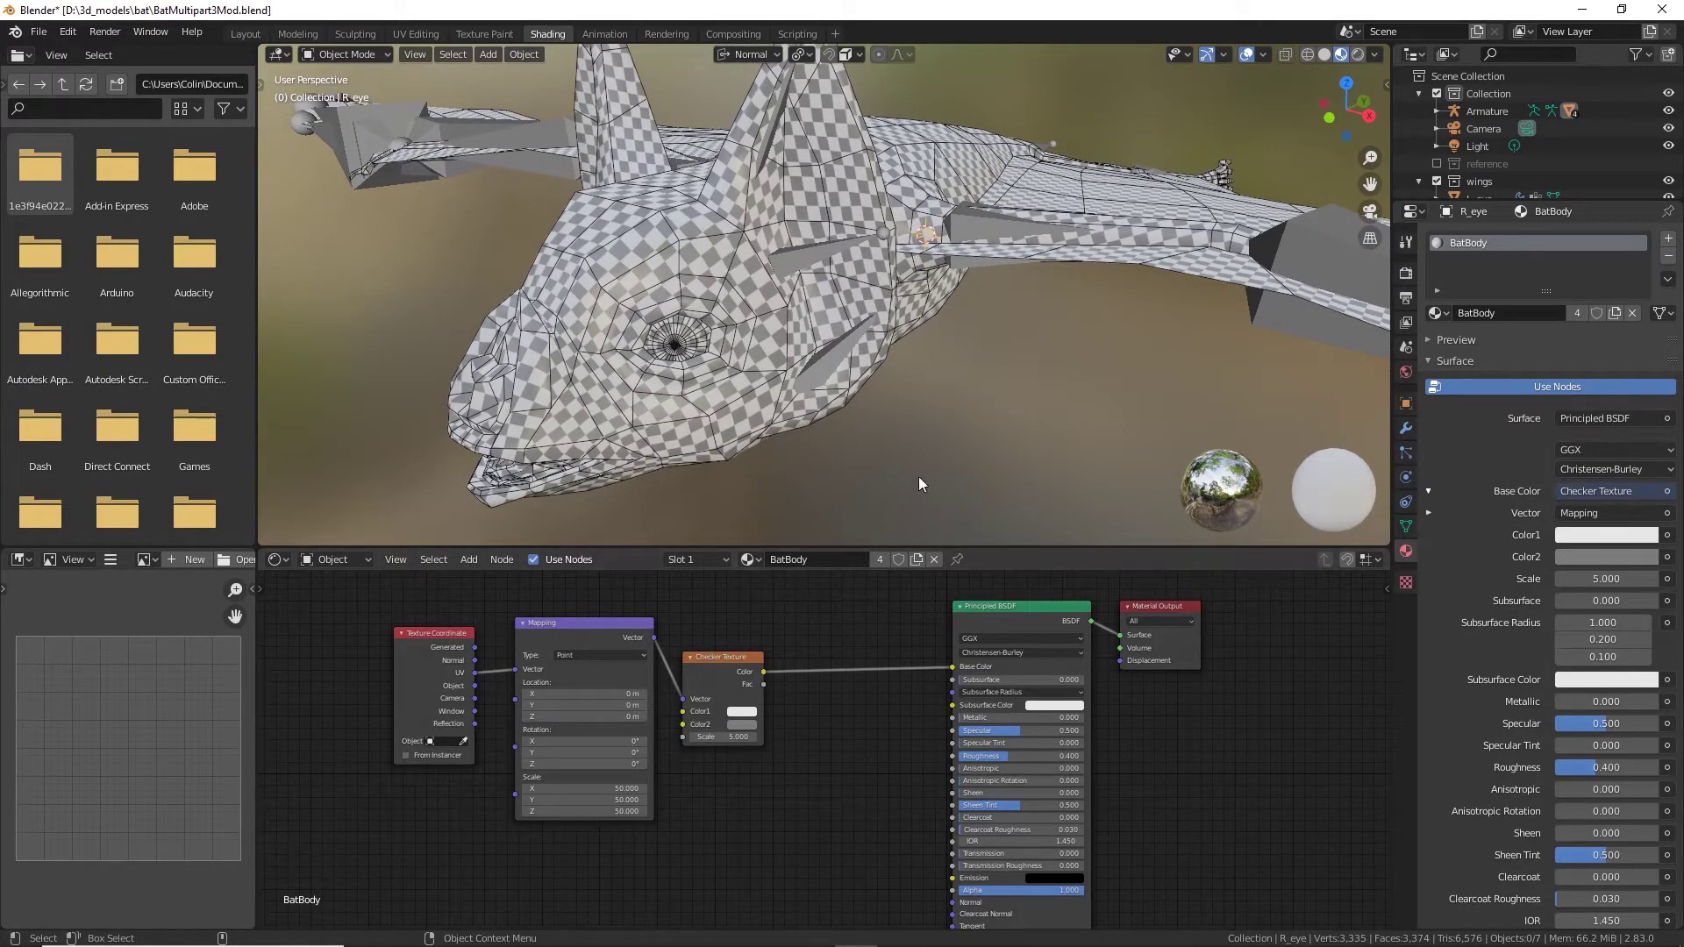
middle_drag(919, 476, 832, 436)
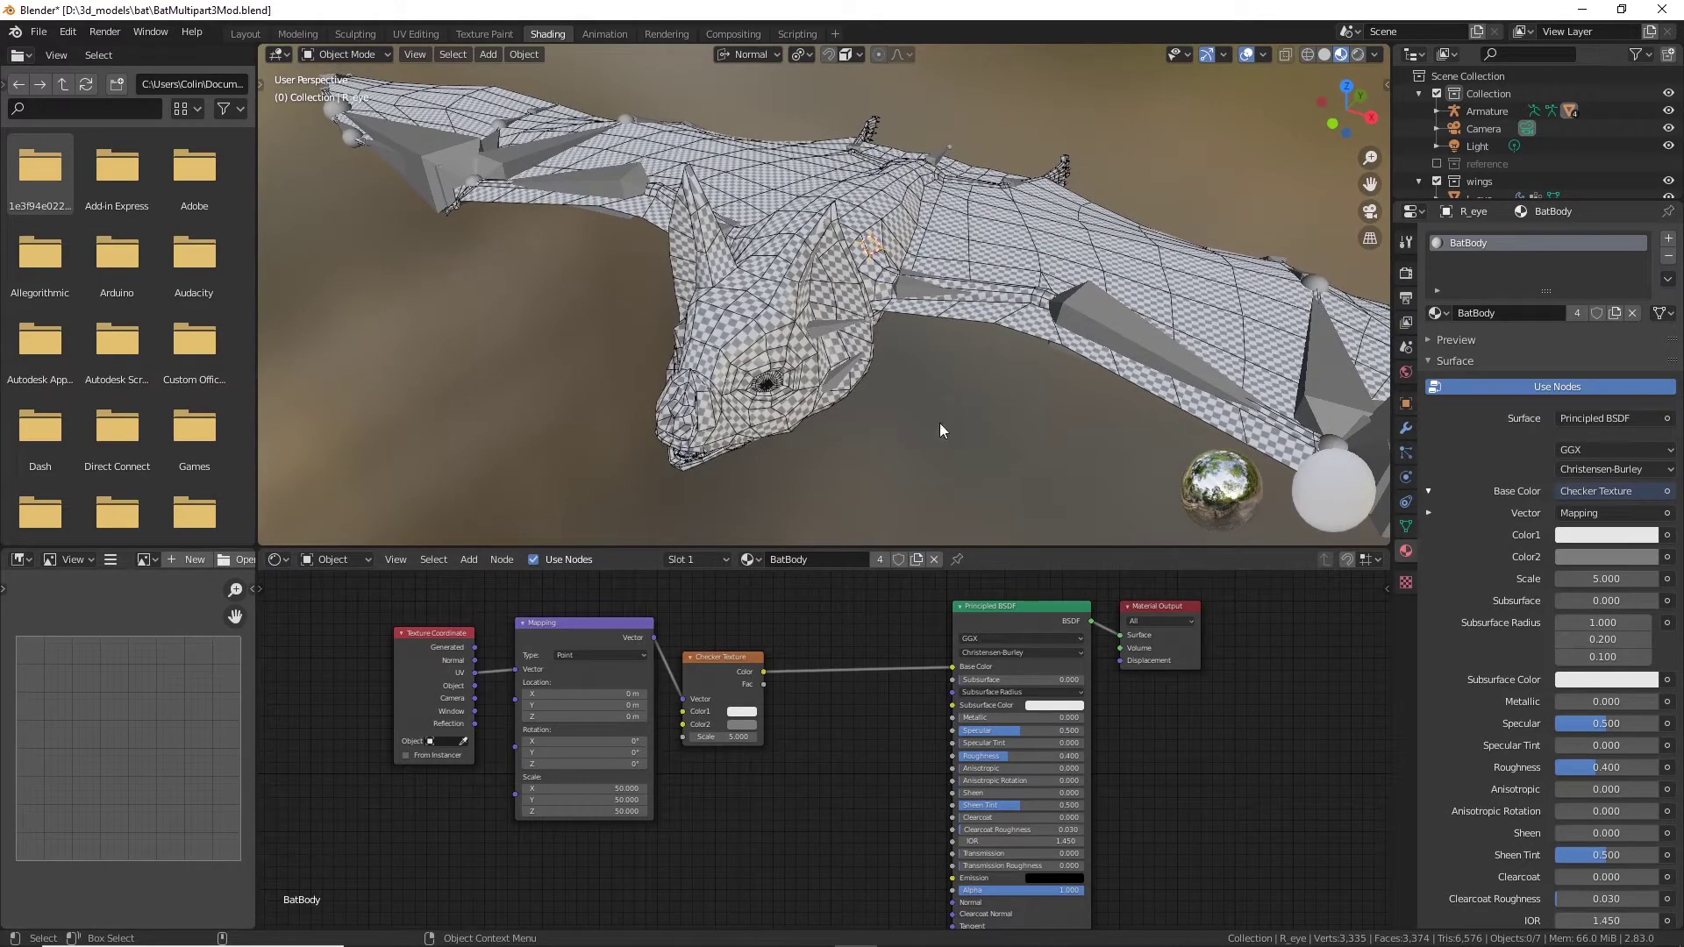
mouse_move(977, 445)
middle_down()
mouse_move(990, 426)
mouse_move(973, 417)
middle_up()
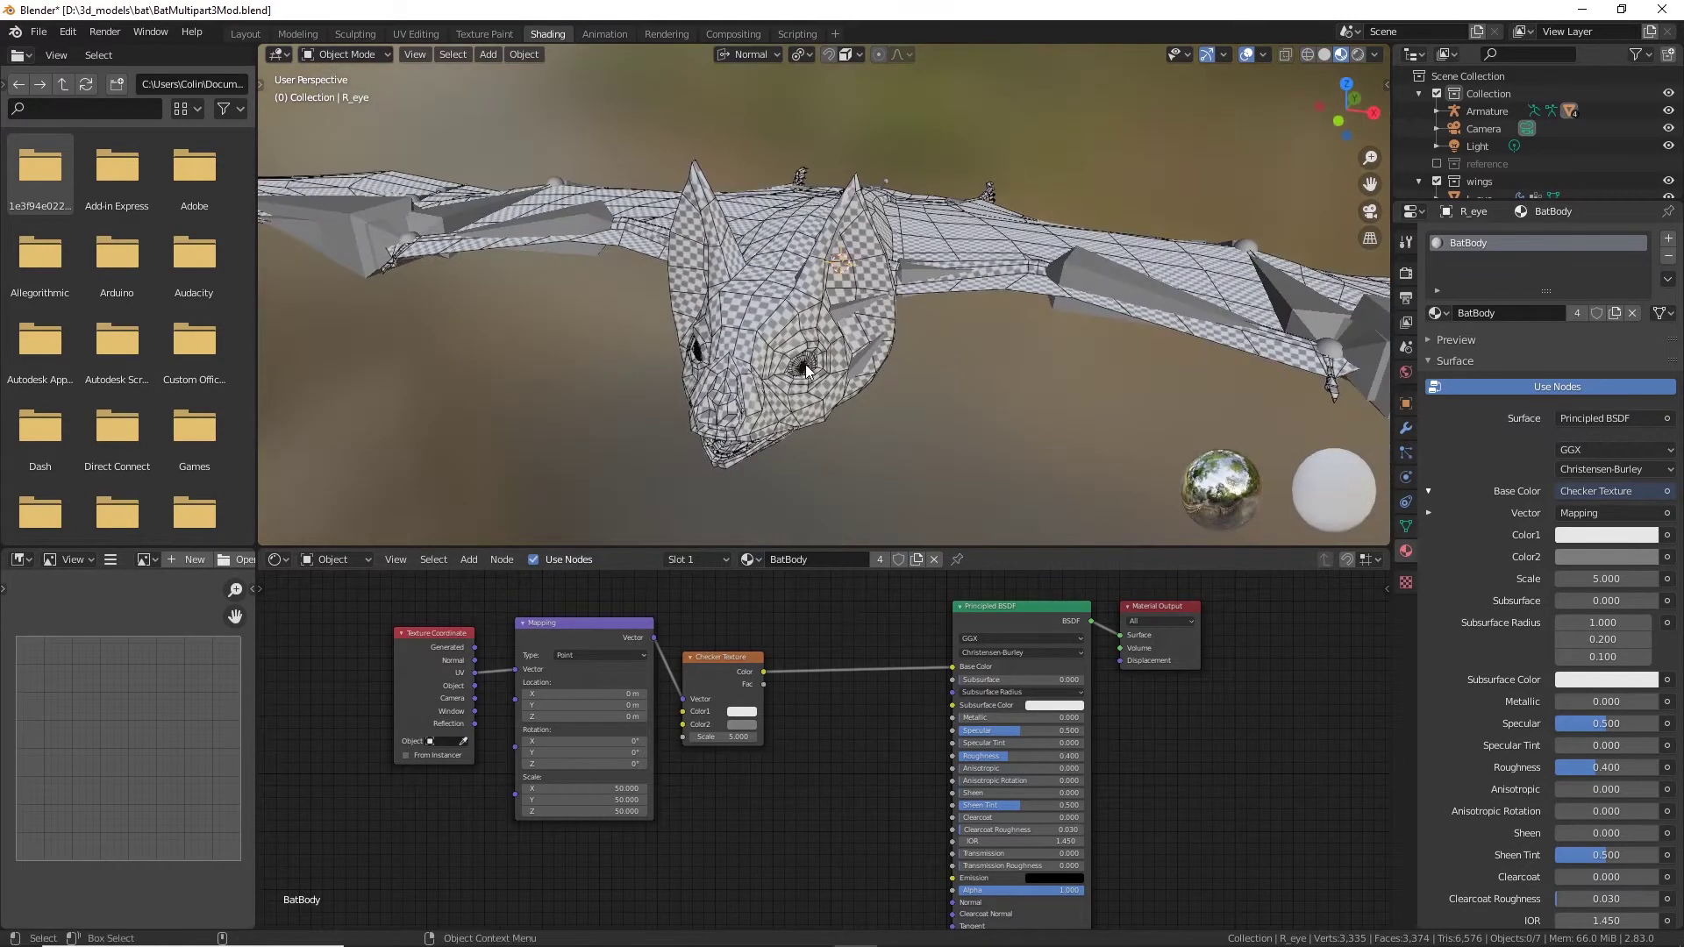
scroll(623, 377, up, 3)
middle_drag(624, 376, 617, 296)
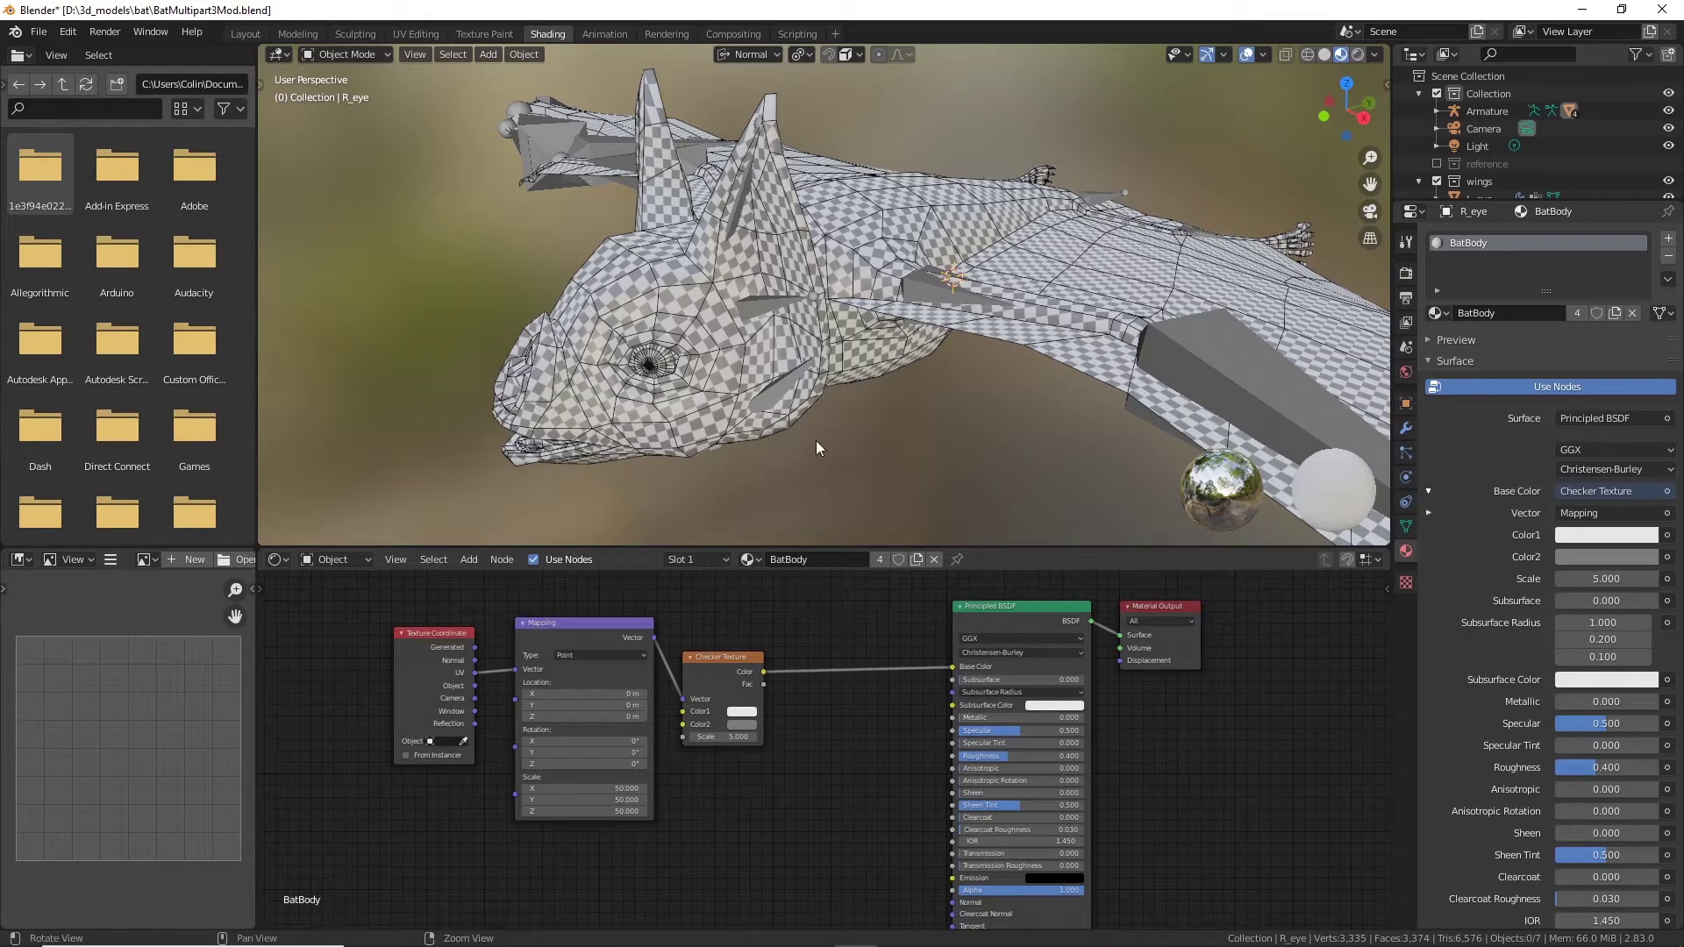
middle_drag(816, 440, 886, 397)
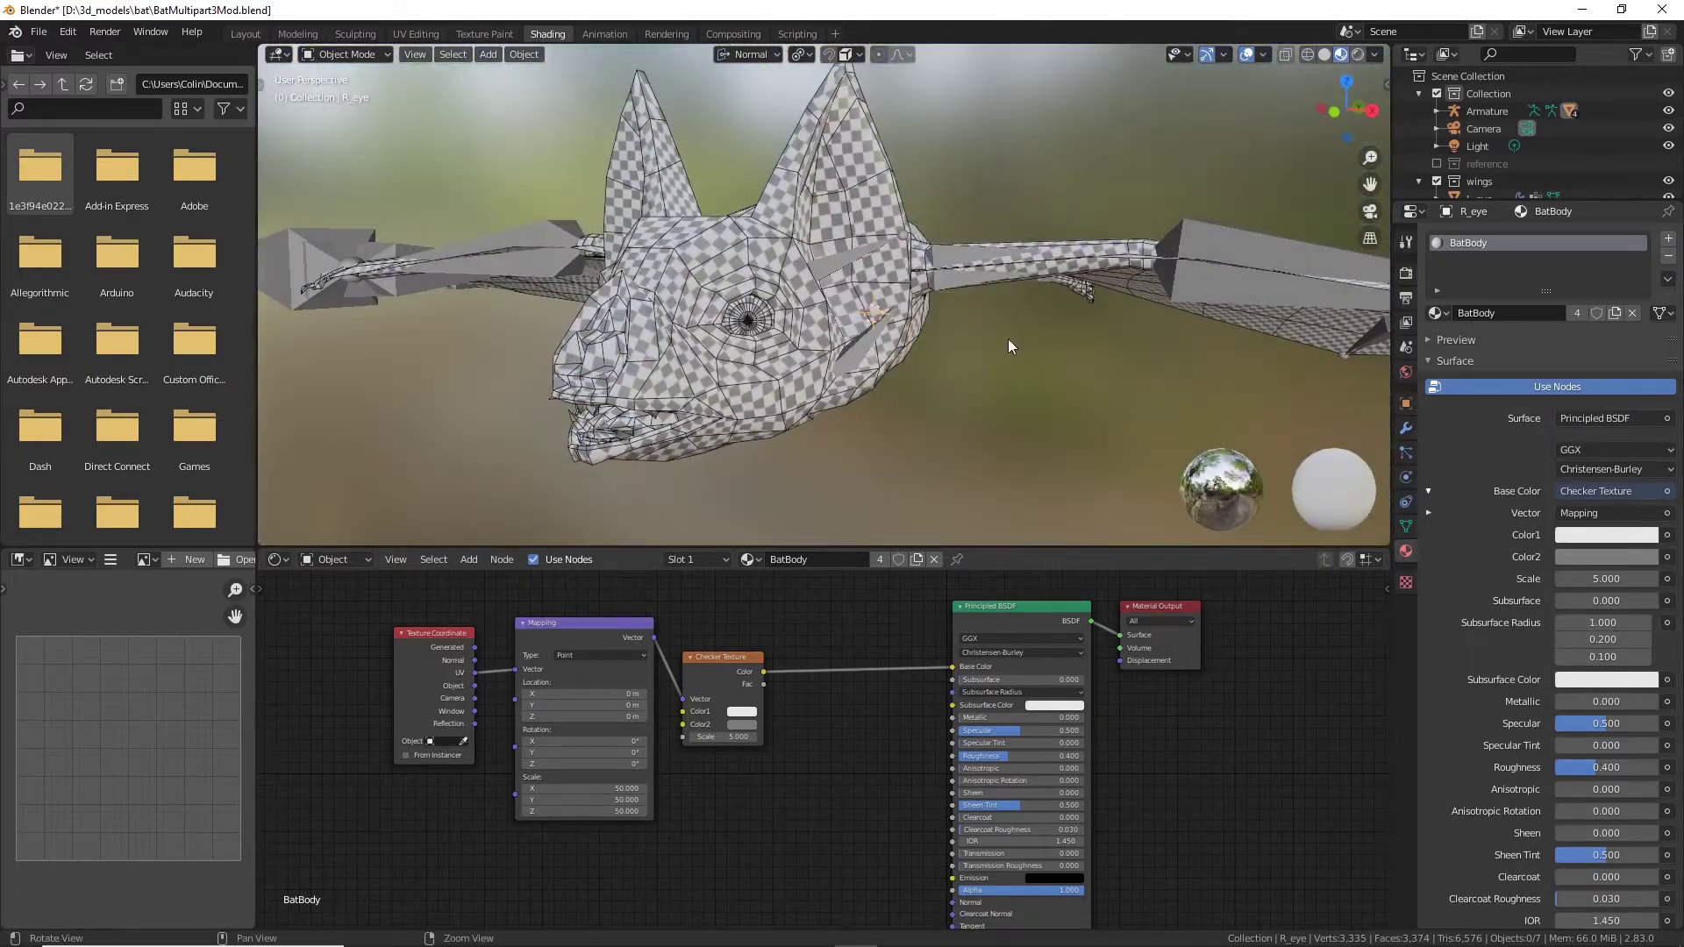
middle_drag(1008, 346, 956, 338)
Step: Save the file as BatMultipart3ModConstraint.blend in the bat folder, overwriting the existing file
click(39, 33)
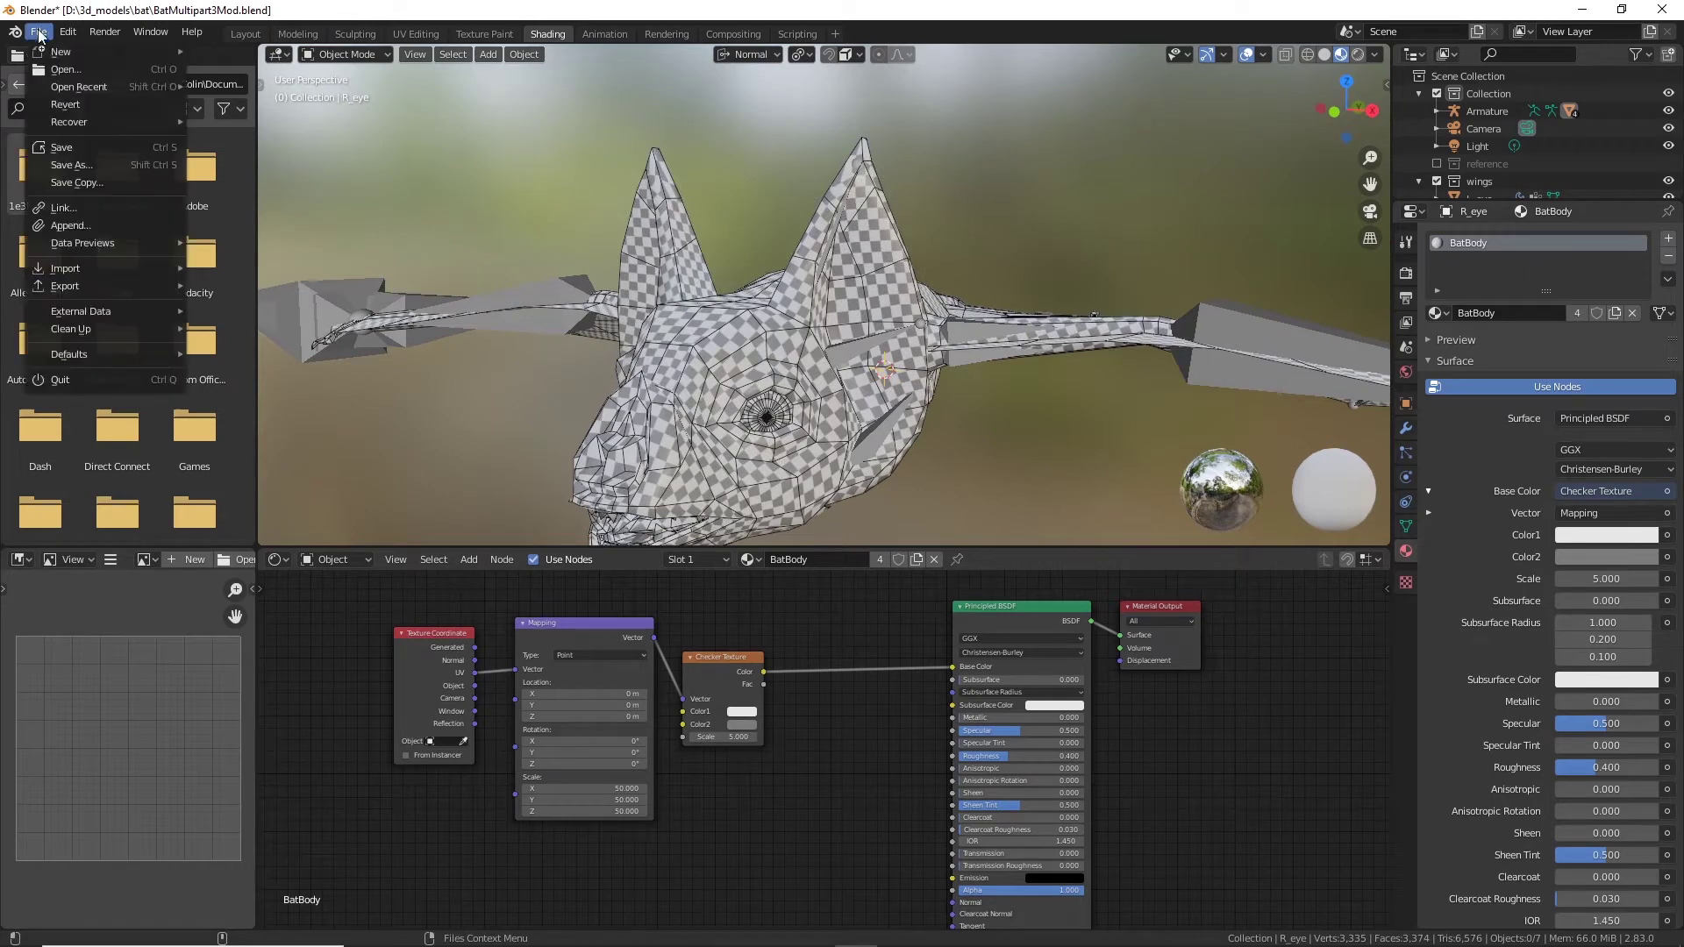
click(70, 165)
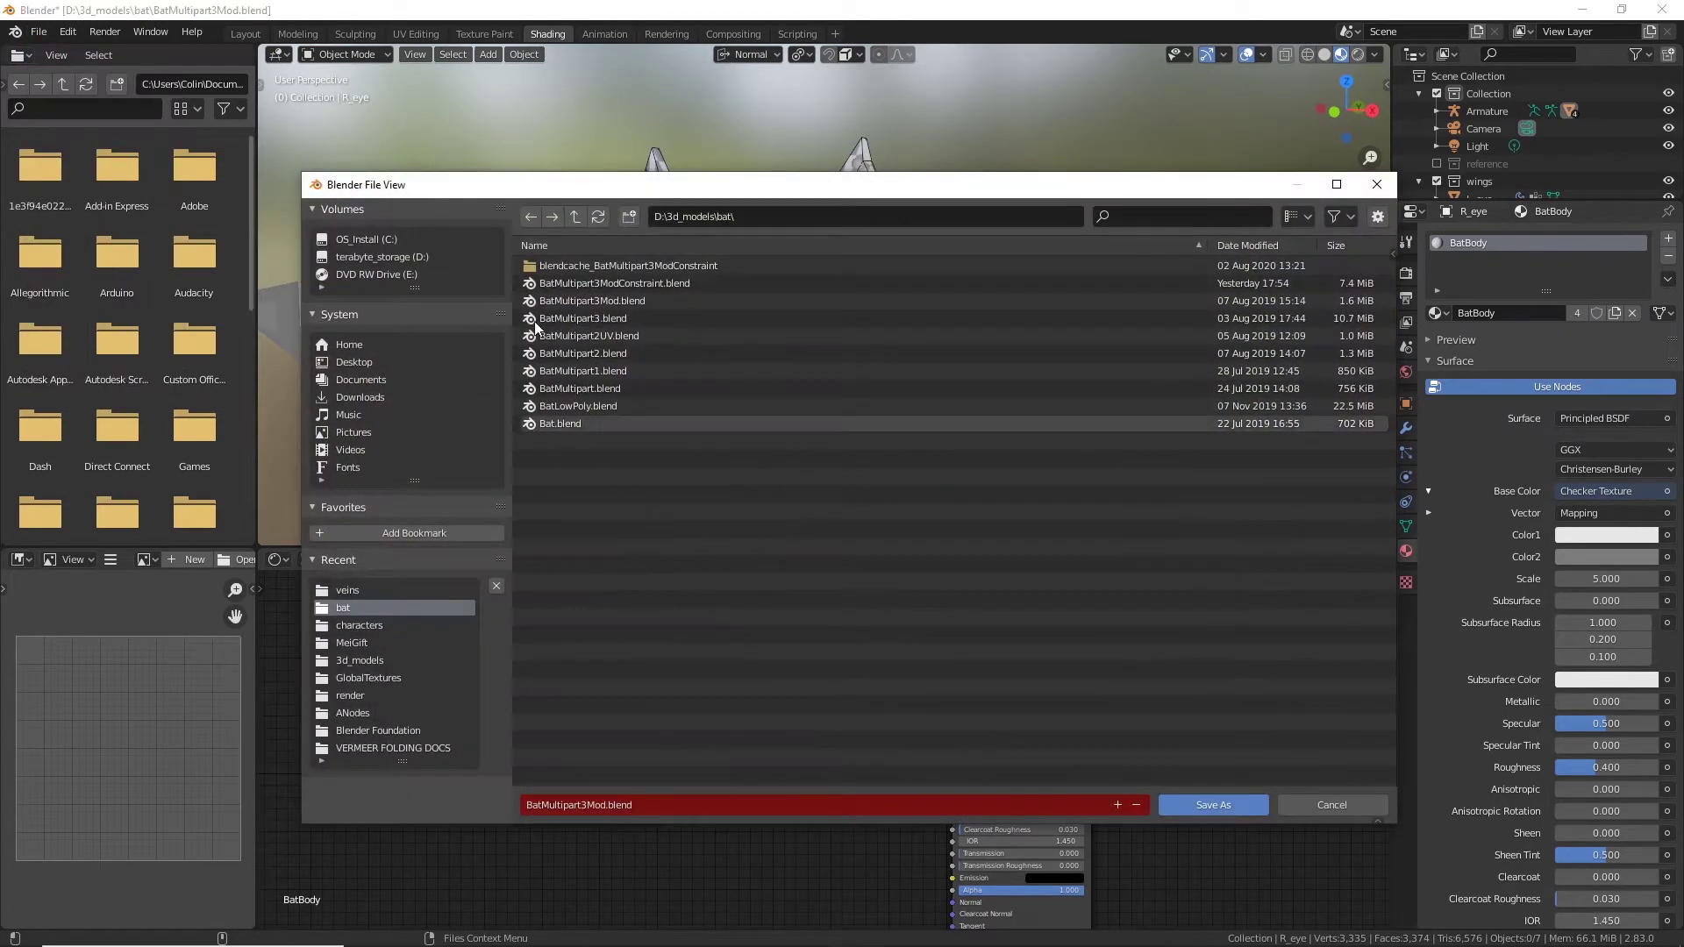
click(639, 283)
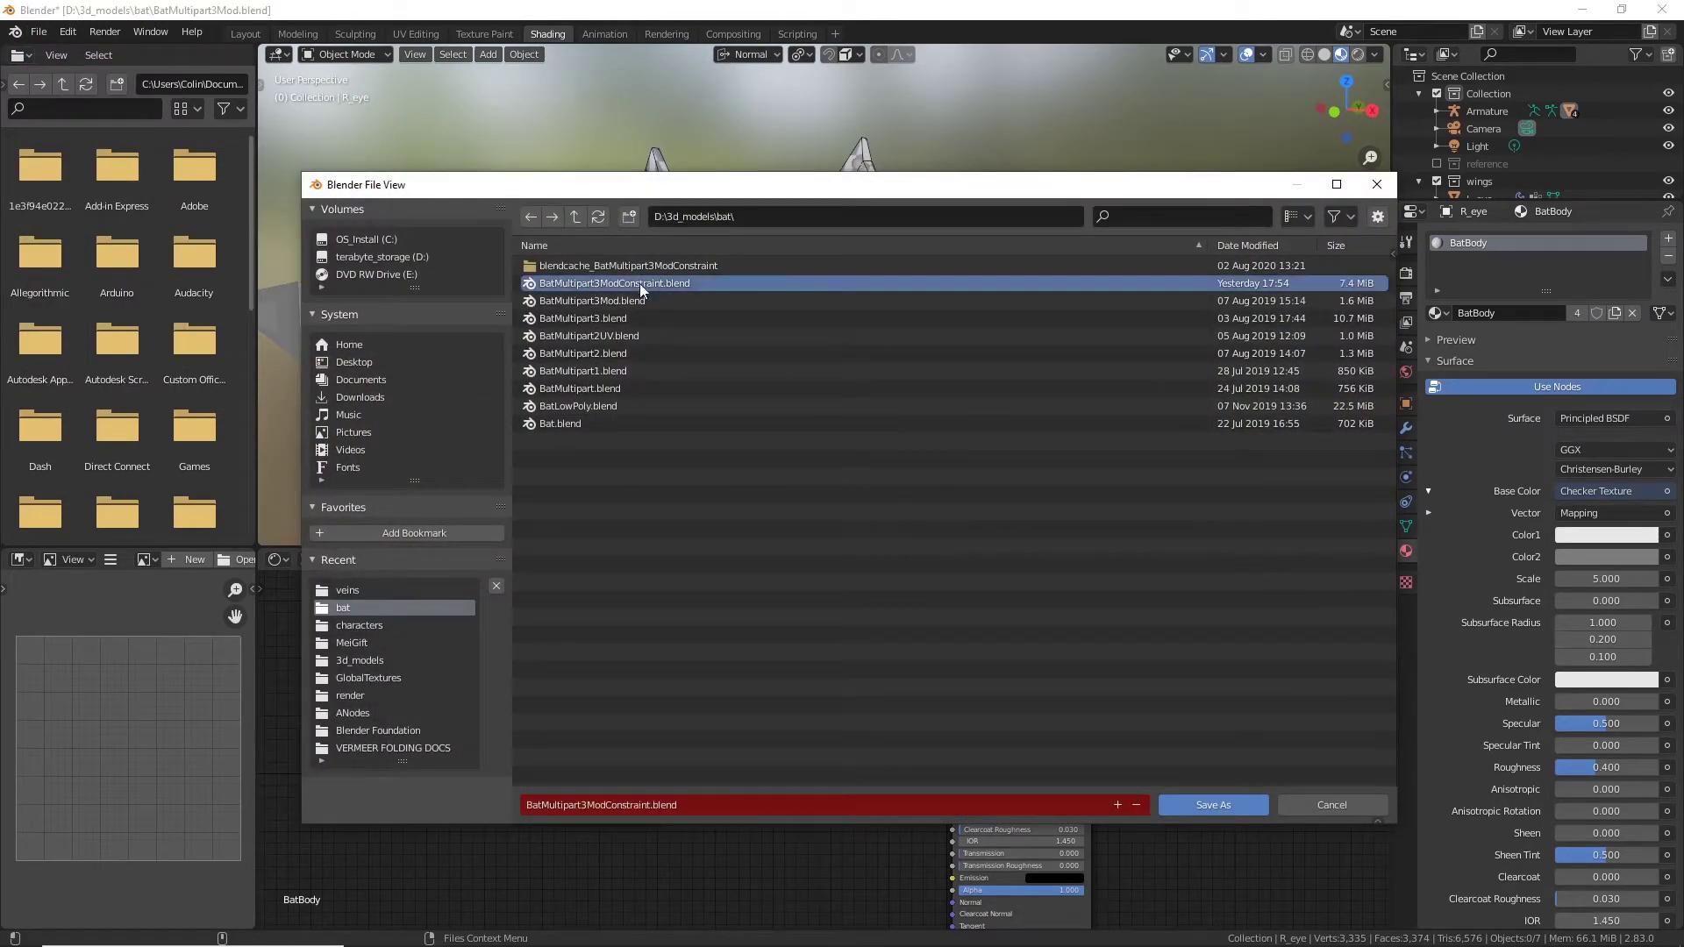
click(1242, 808)
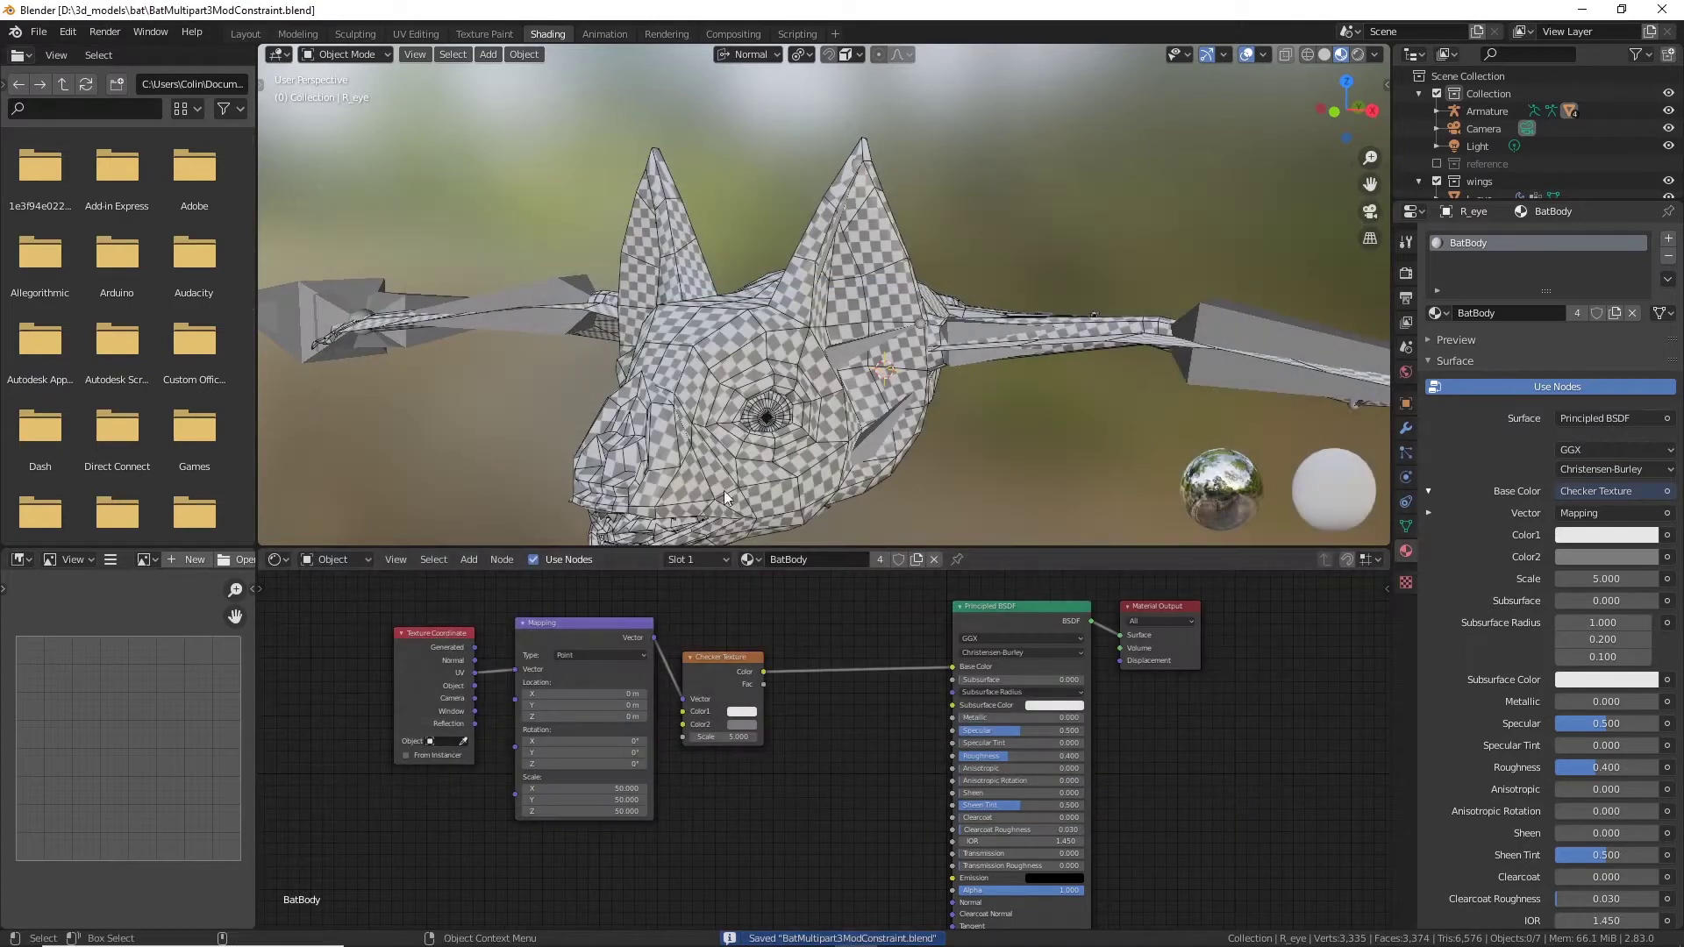
Step: Switch to the Modeling workspace and change from Edit Mode to Object Mode
click(299, 35)
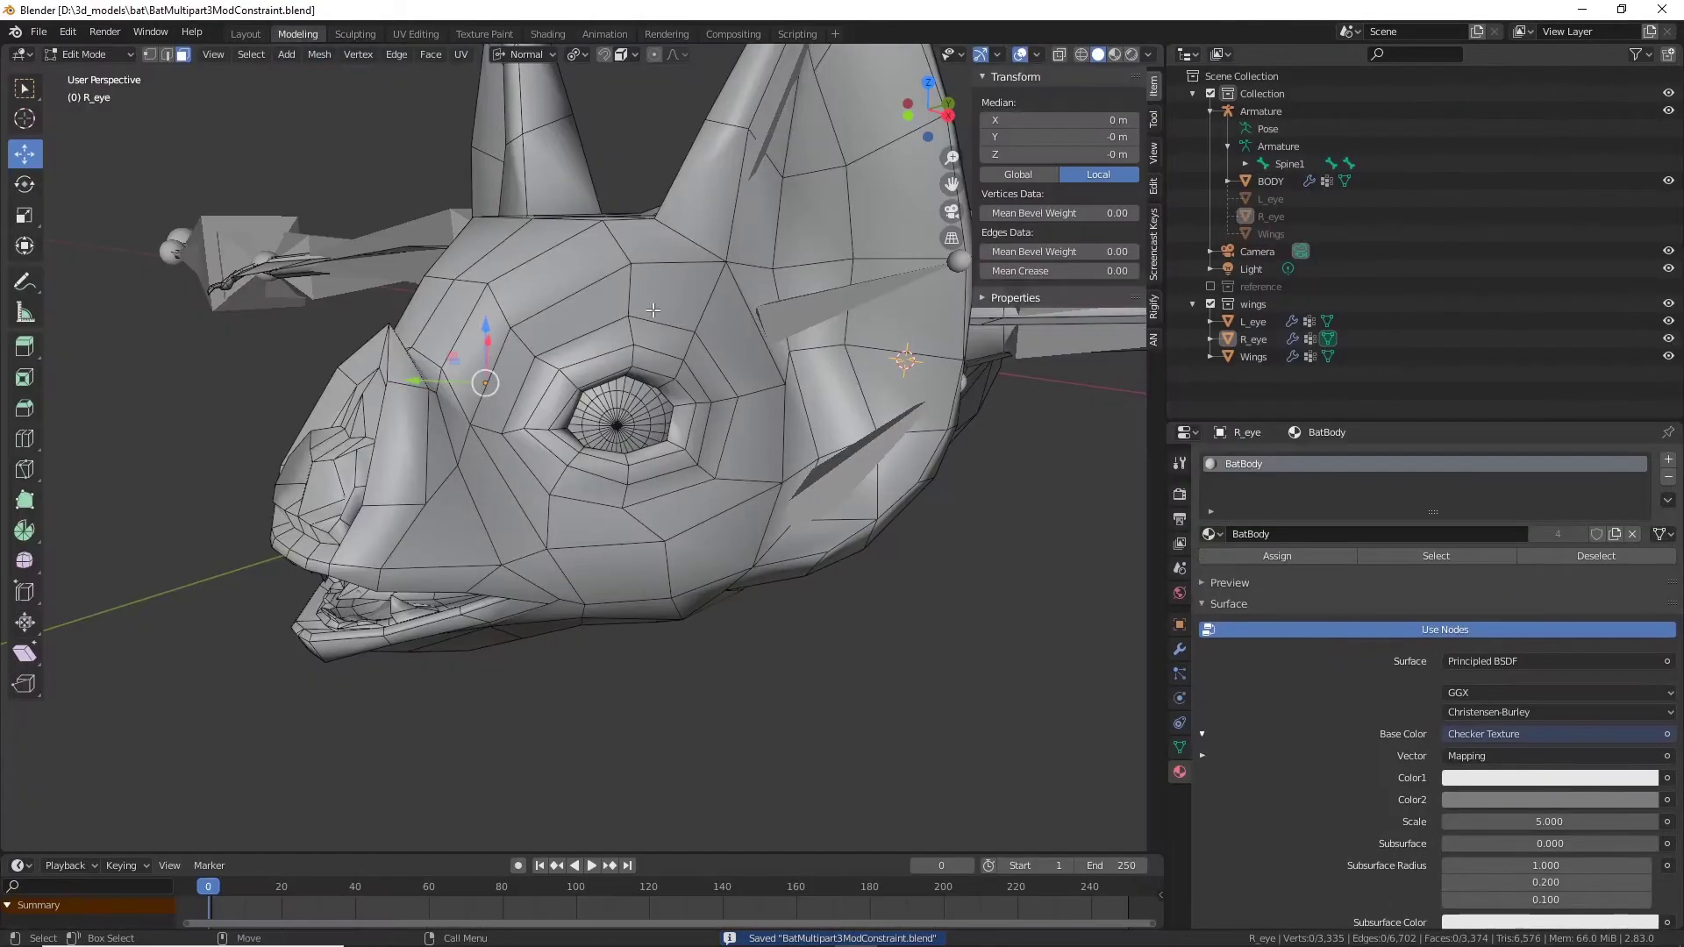
scroll(570, 368, down, 4)
click(84, 54)
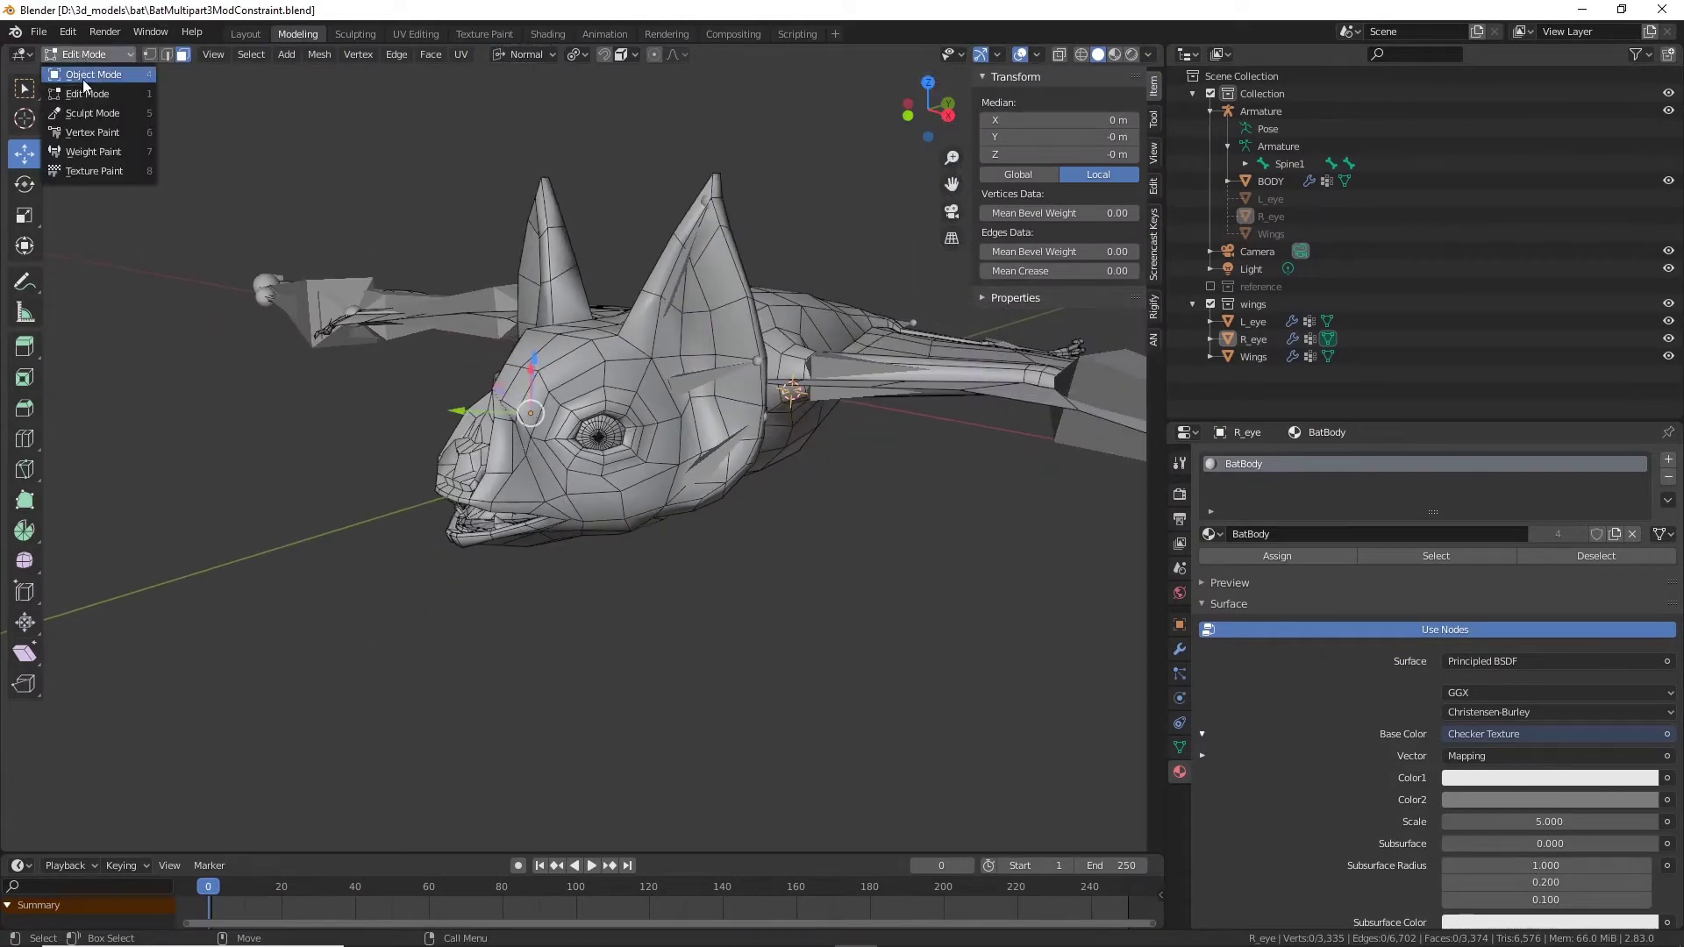
click(85, 75)
Step: Add a Multiresolution modifier to the R_eye object below its Armature modifier
middle_drag(797, 571, 764, 654)
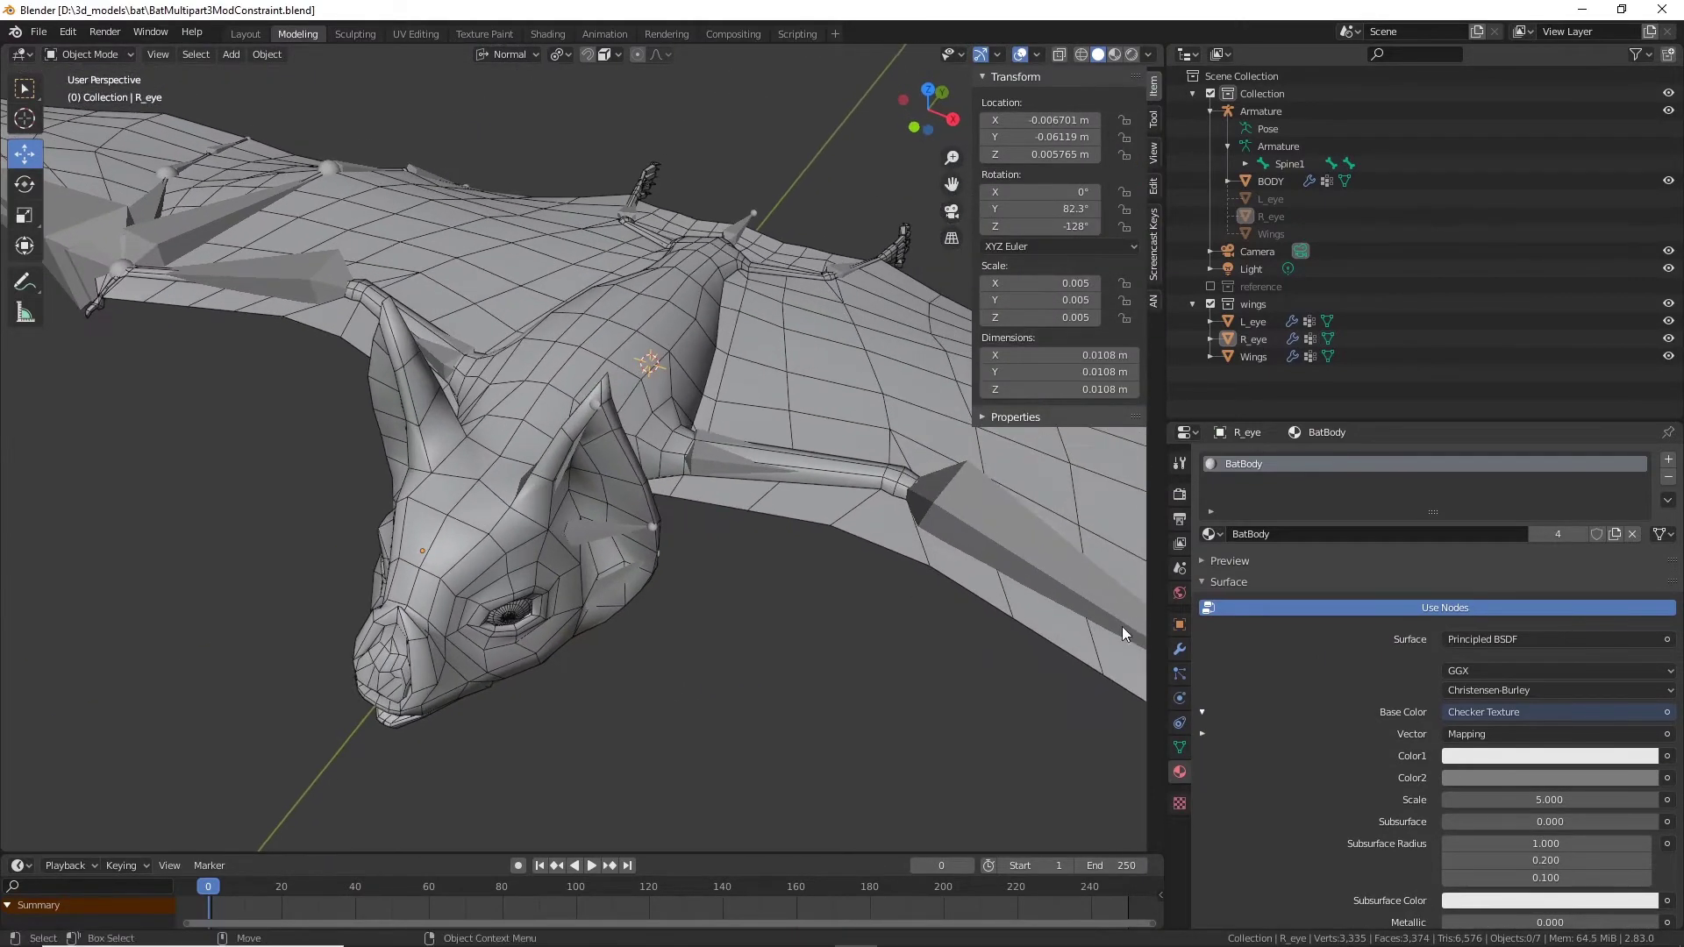
click(1180, 649)
middle_drag(642, 651, 569, 365)
middle_drag(513, 532, 443, 476)
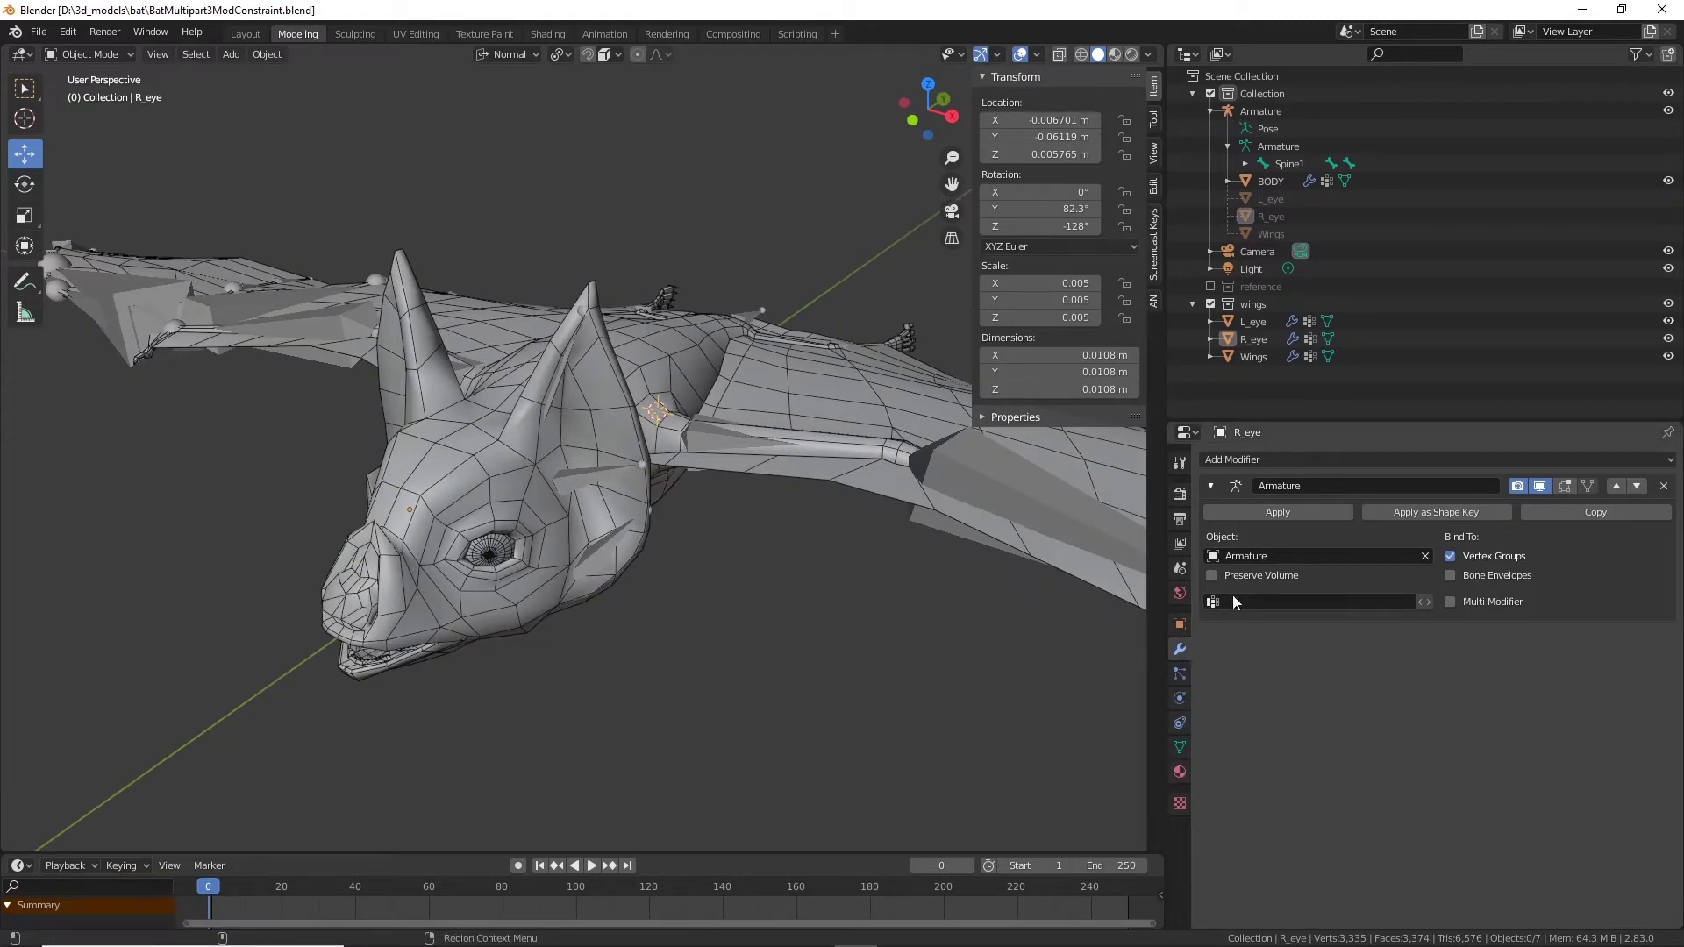
click(1320, 467)
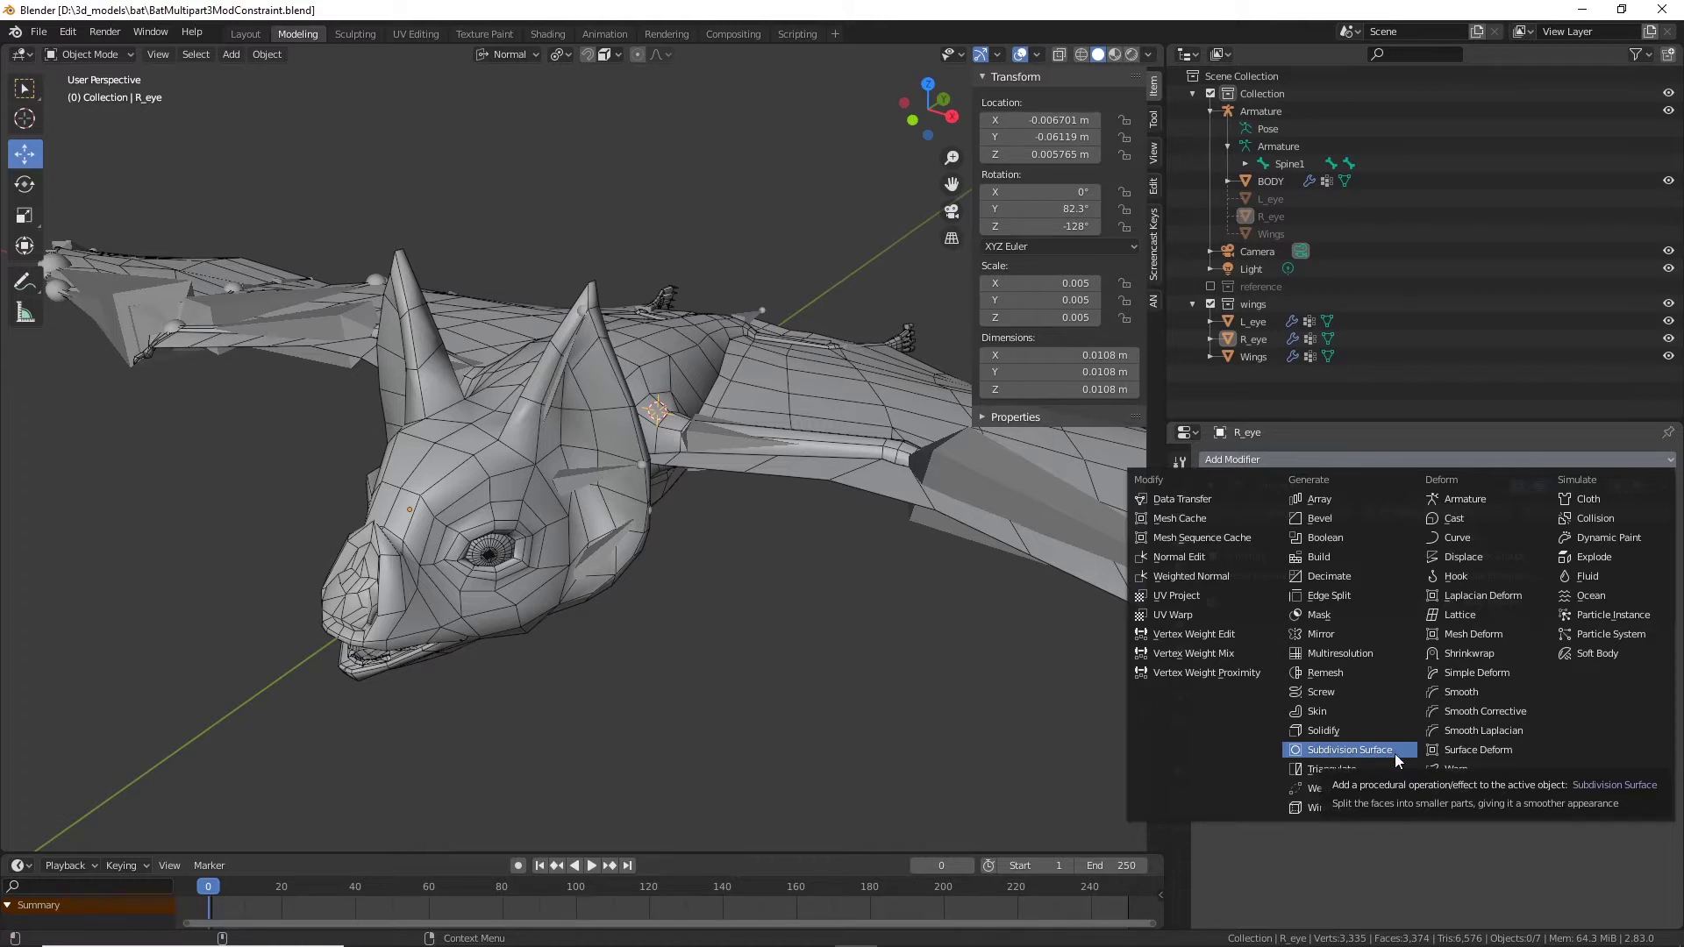
click(1351, 653)
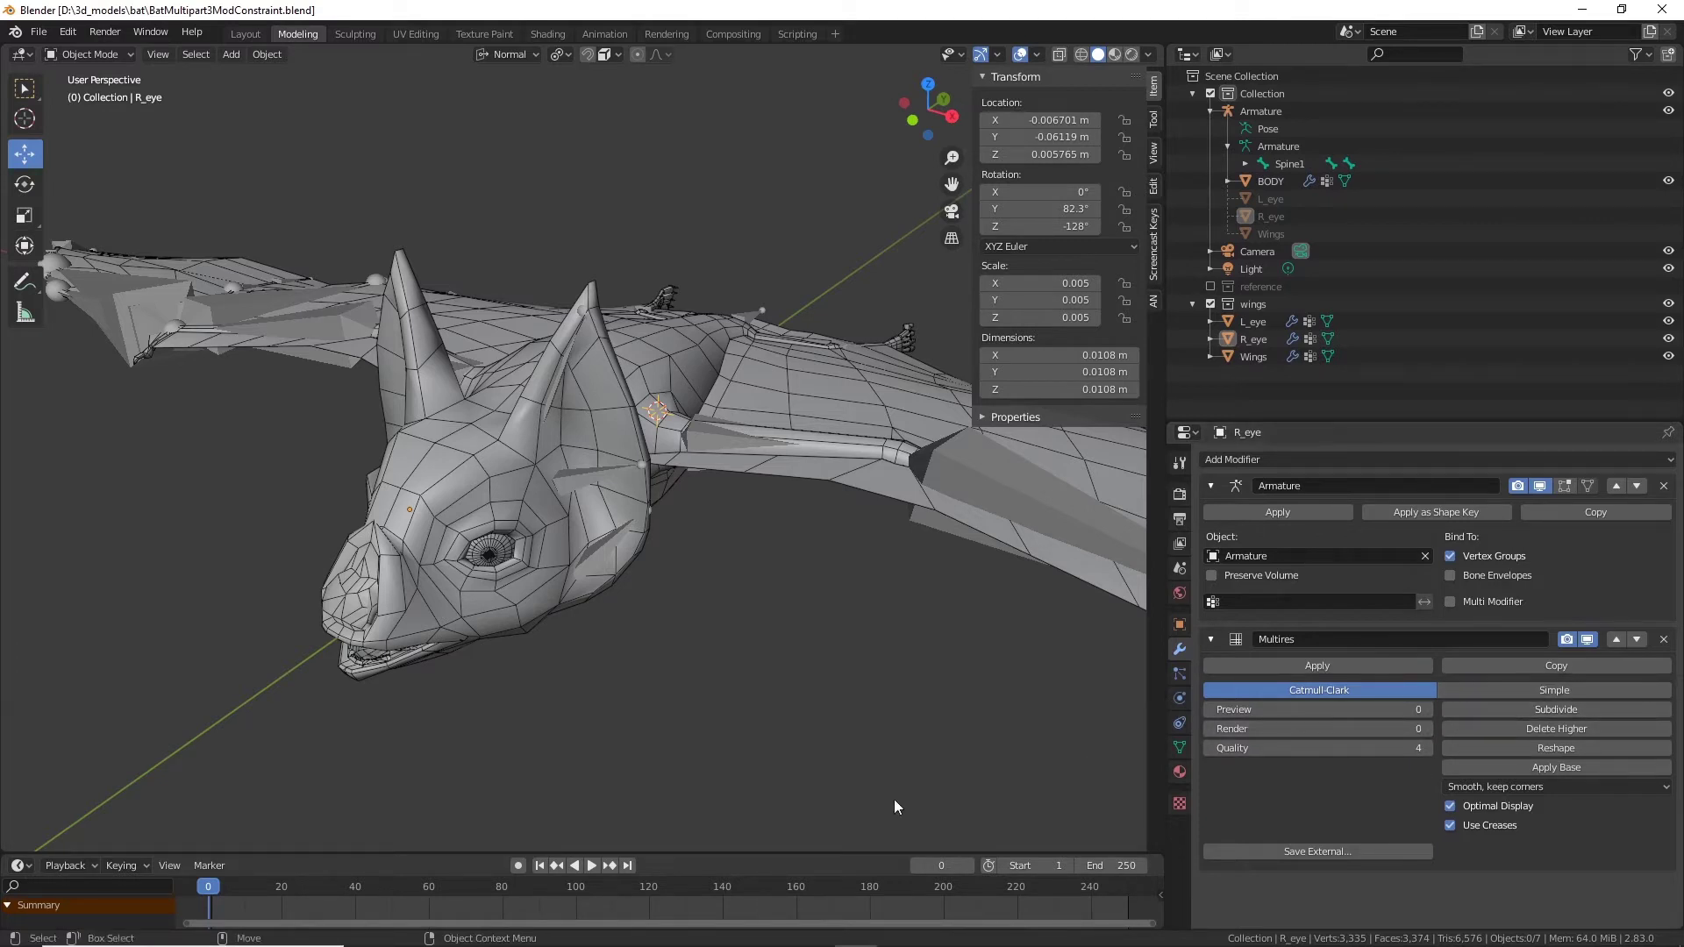
Step: Subdivide R_eye's Multiresolution modifier to level 3, briefly previewing the checker material on the bat
middle_drag(998, 709, 967, 708)
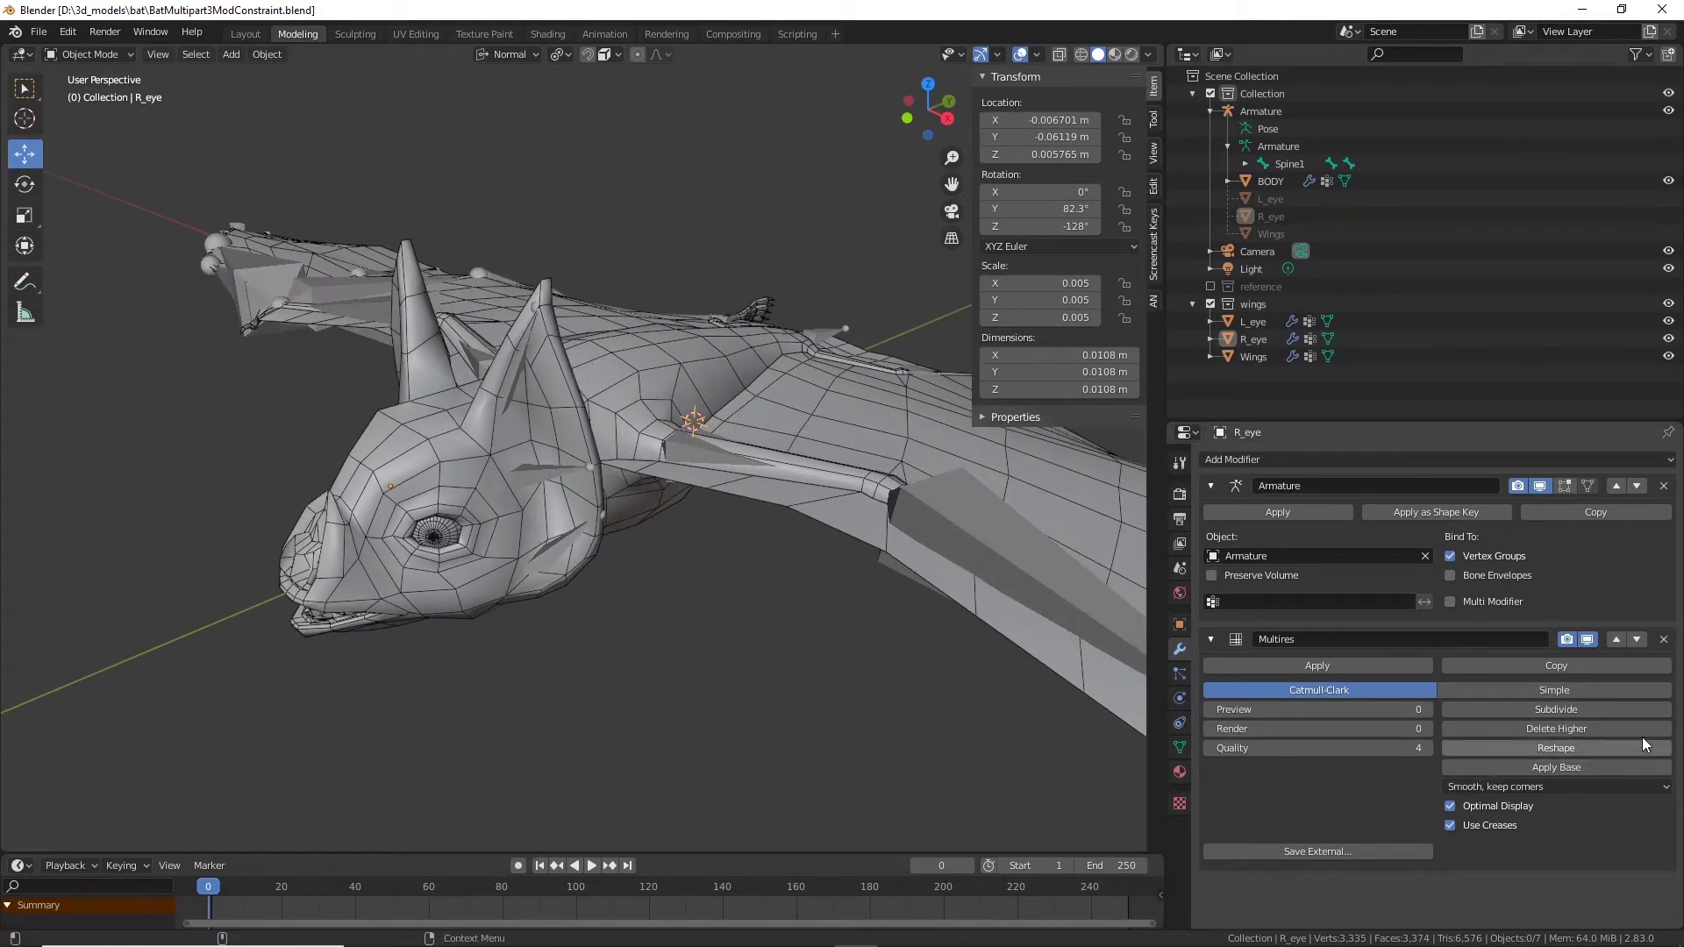
click(1593, 708)
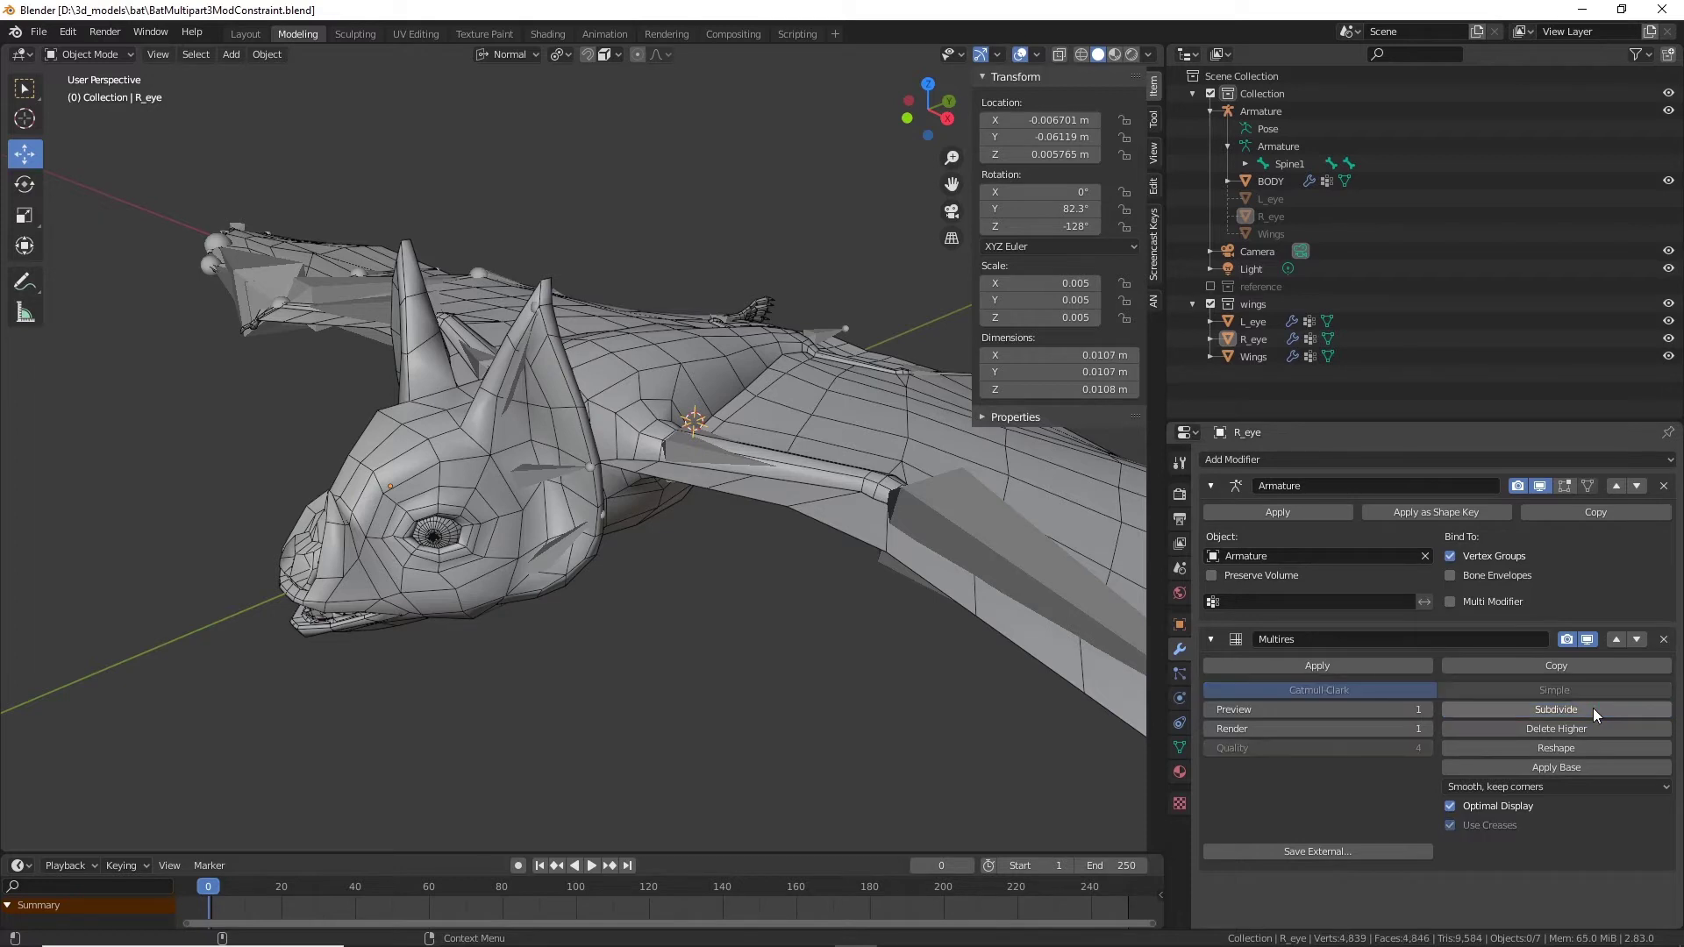
click(1572, 711)
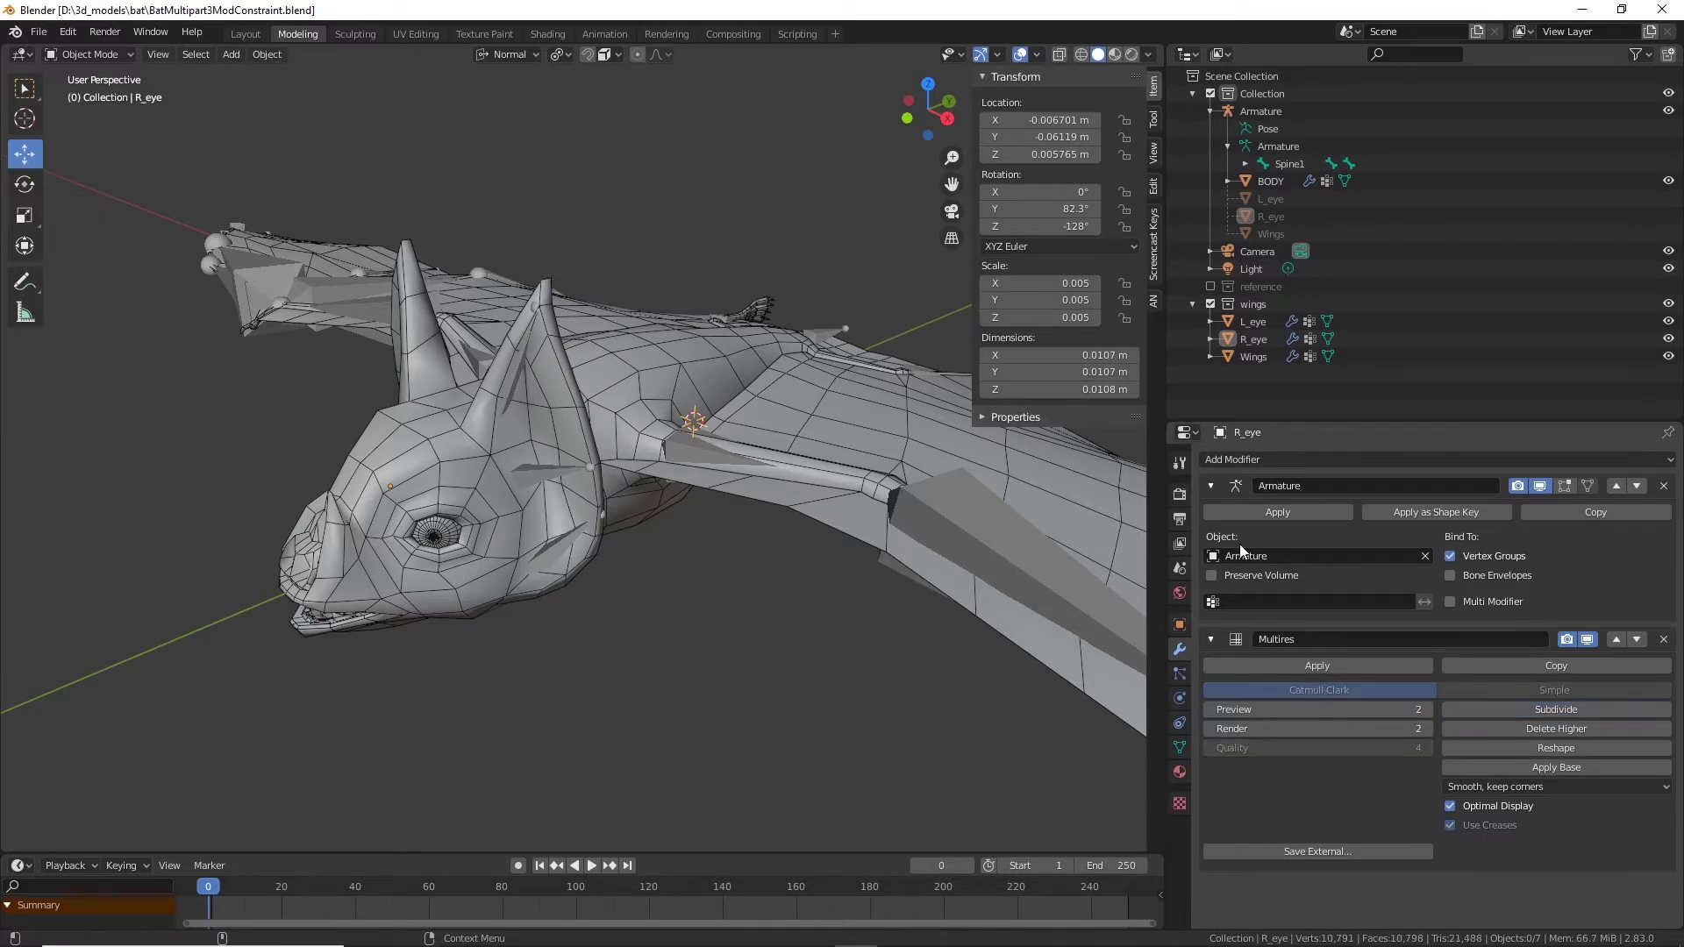
middle_drag(389, 484, 47, 97)
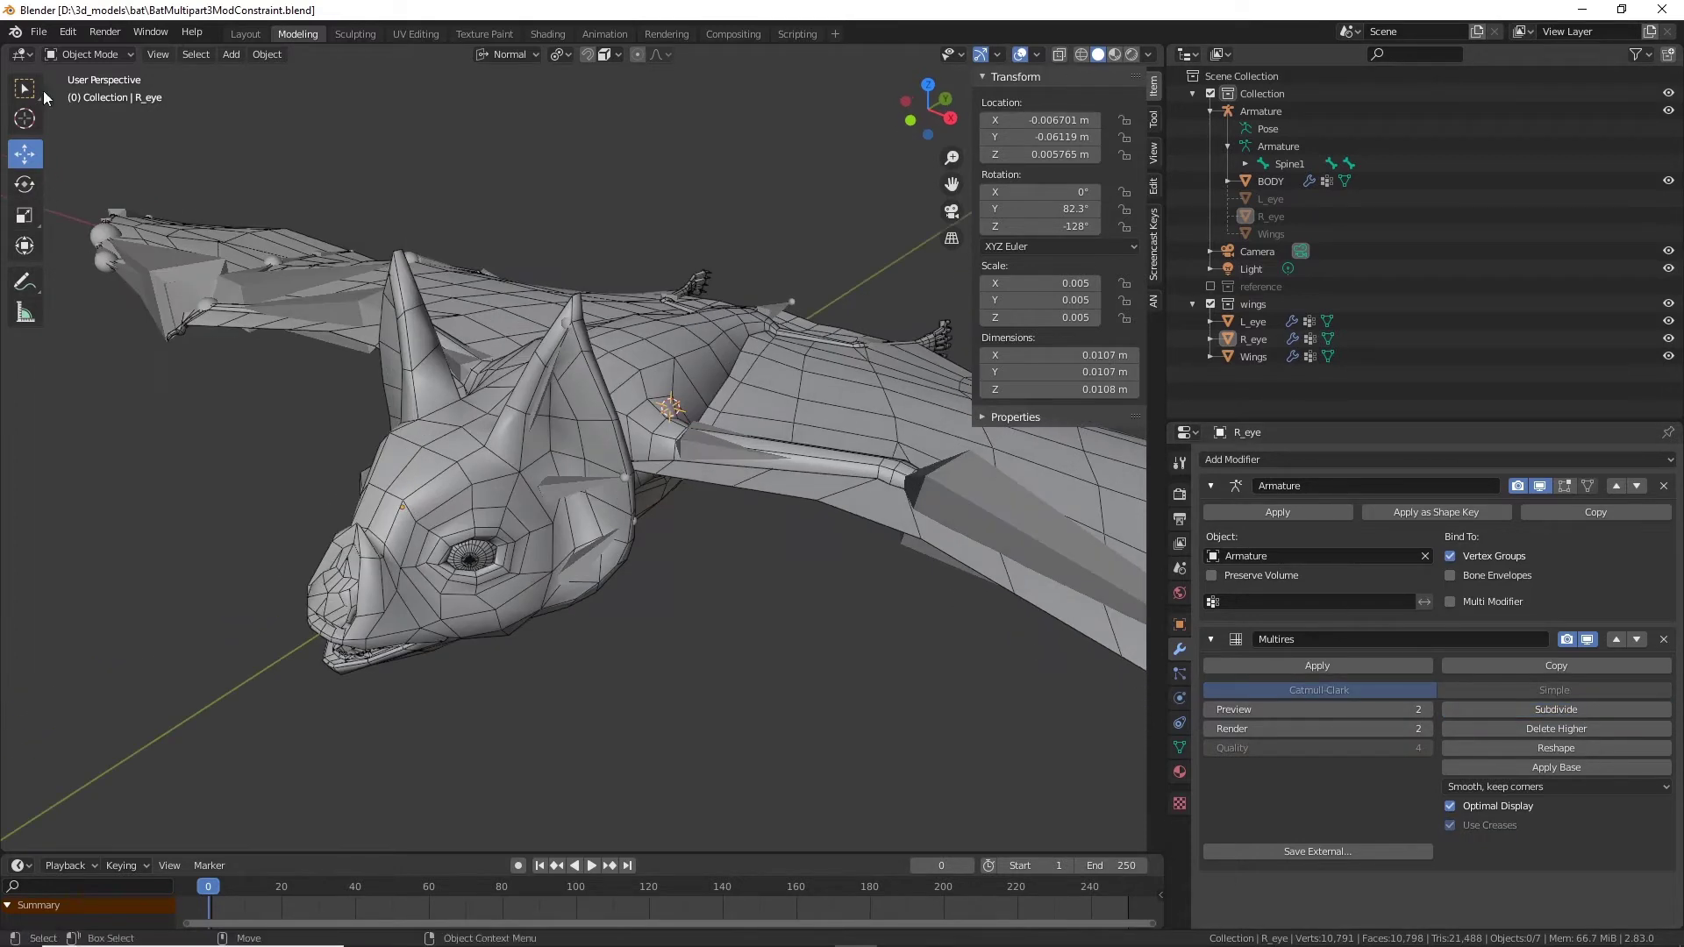
middle_drag(544, 474, 903, 210)
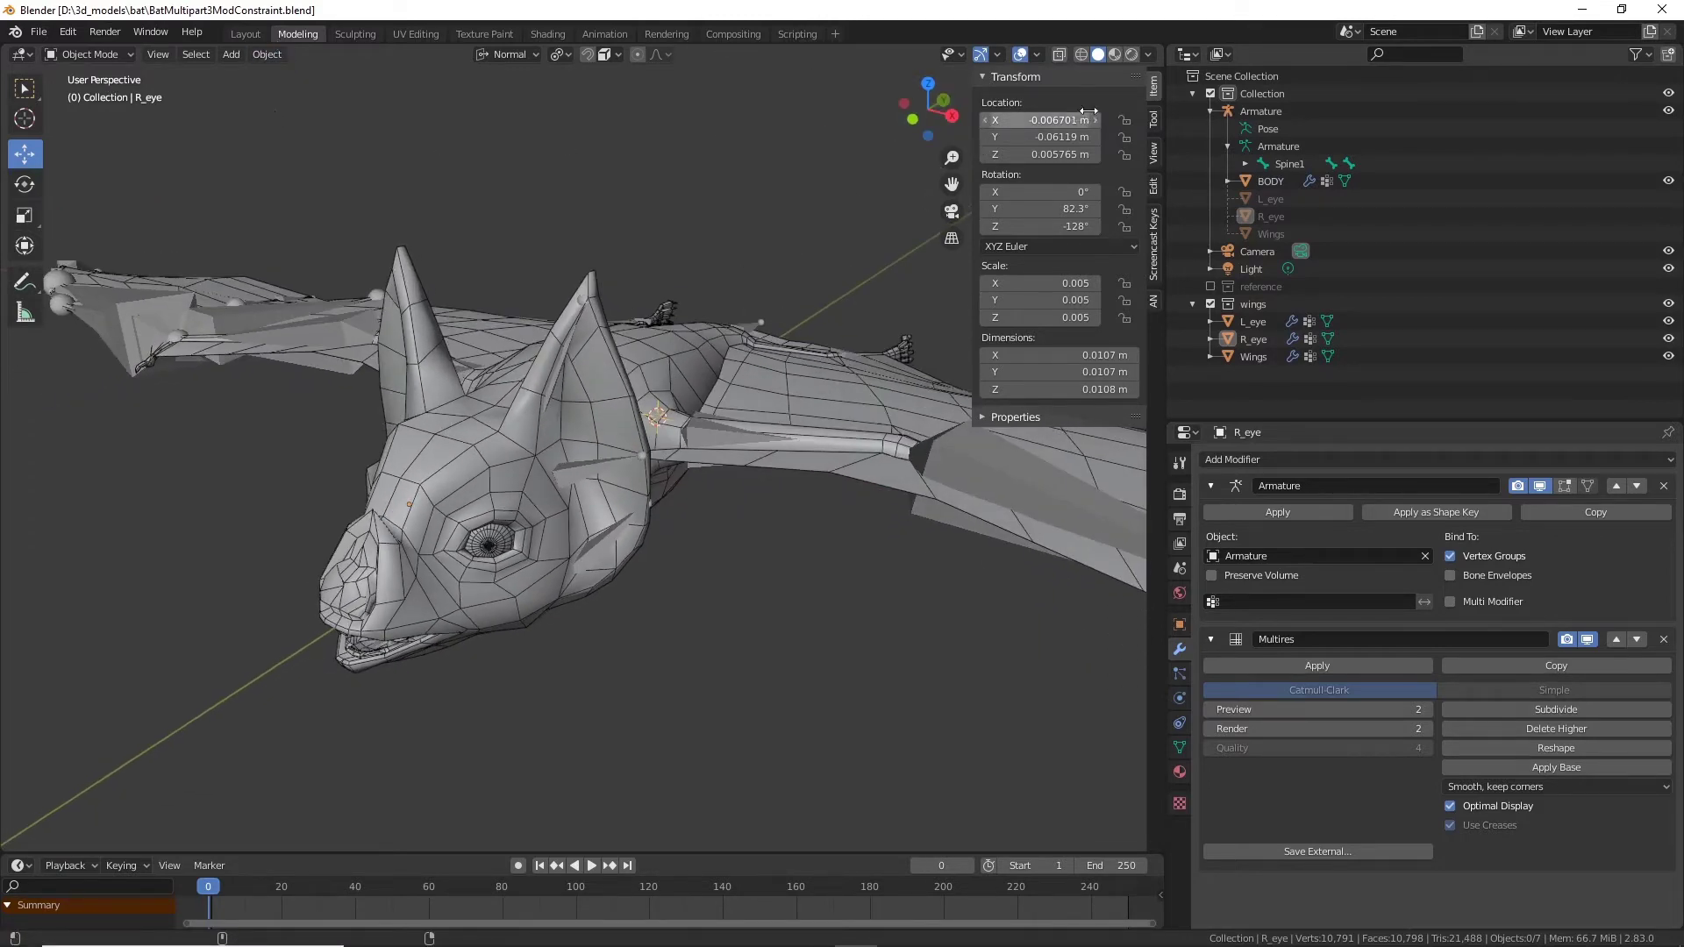
click(1115, 55)
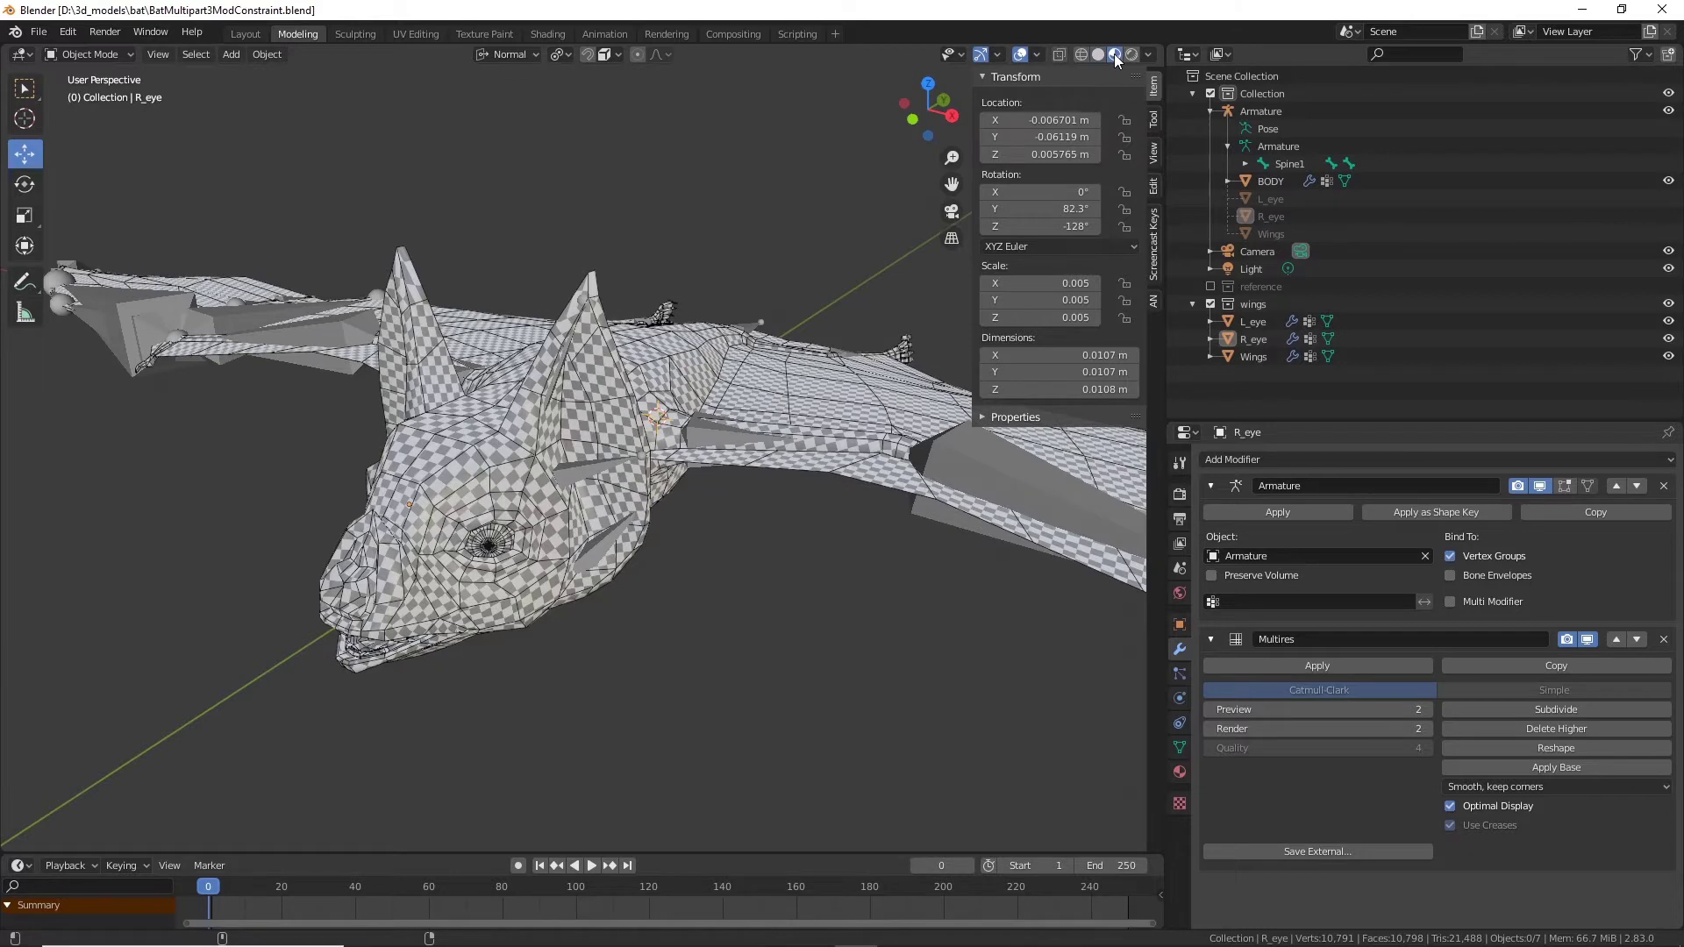
click(1100, 54)
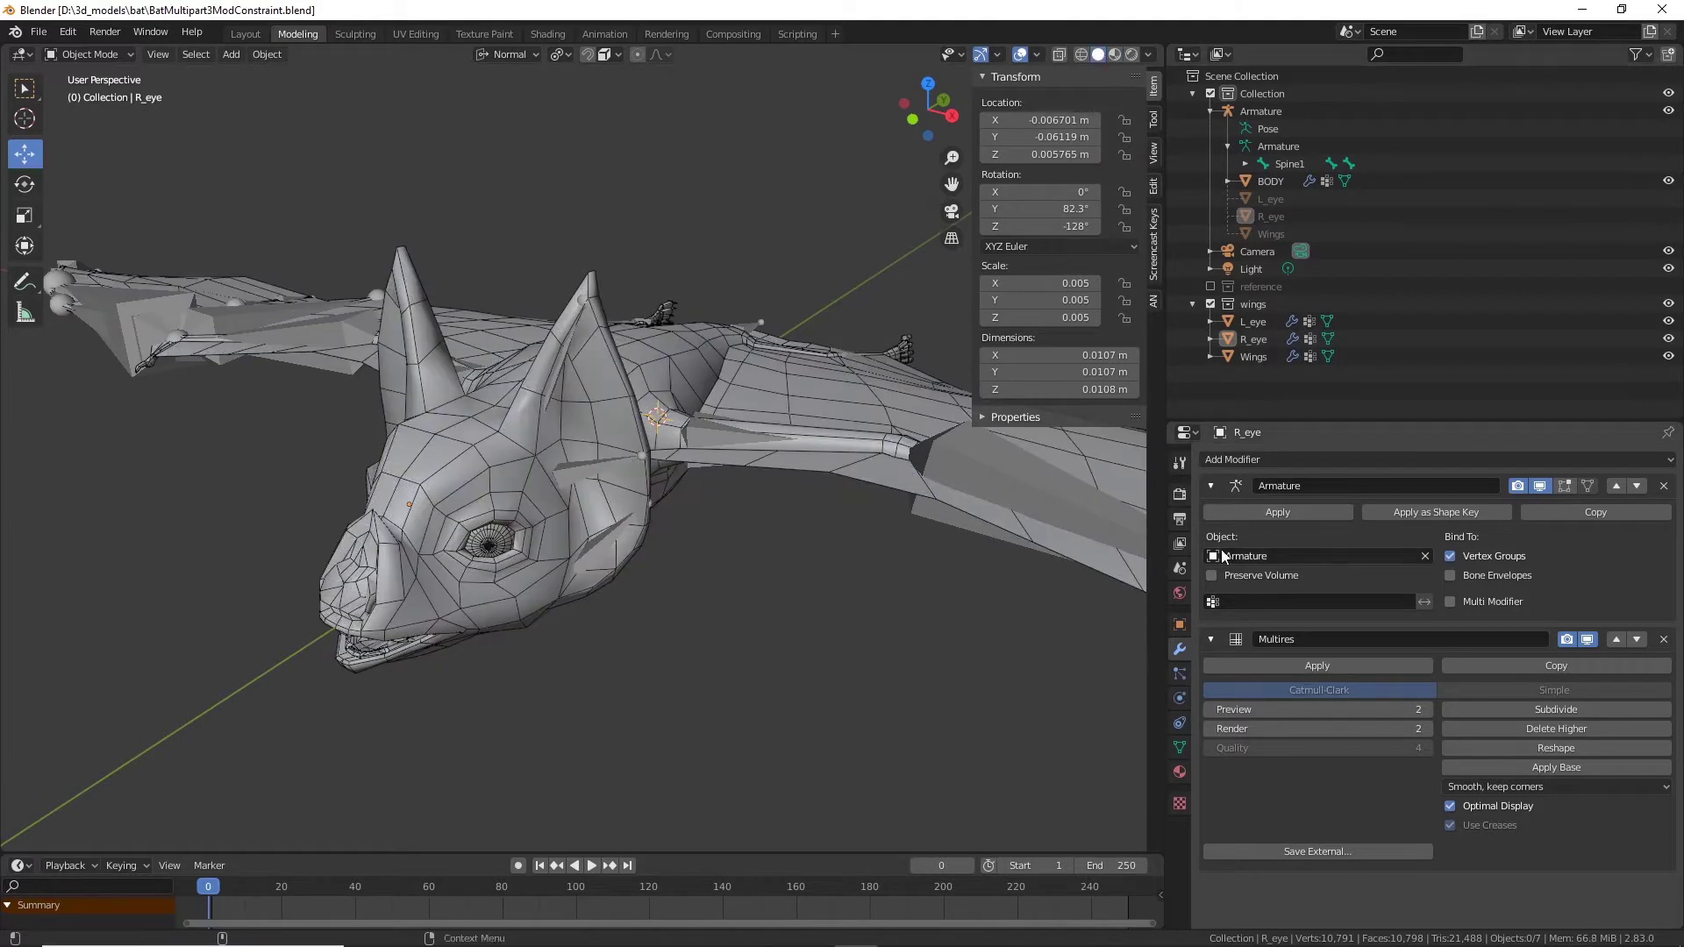
click(1563, 712)
Step: Check the active mesh by entering Edit Mode on R_eye, return to Object Mode and inspect the bat's eye up close
middle_drag(629, 619, 680, 622)
click(102, 53)
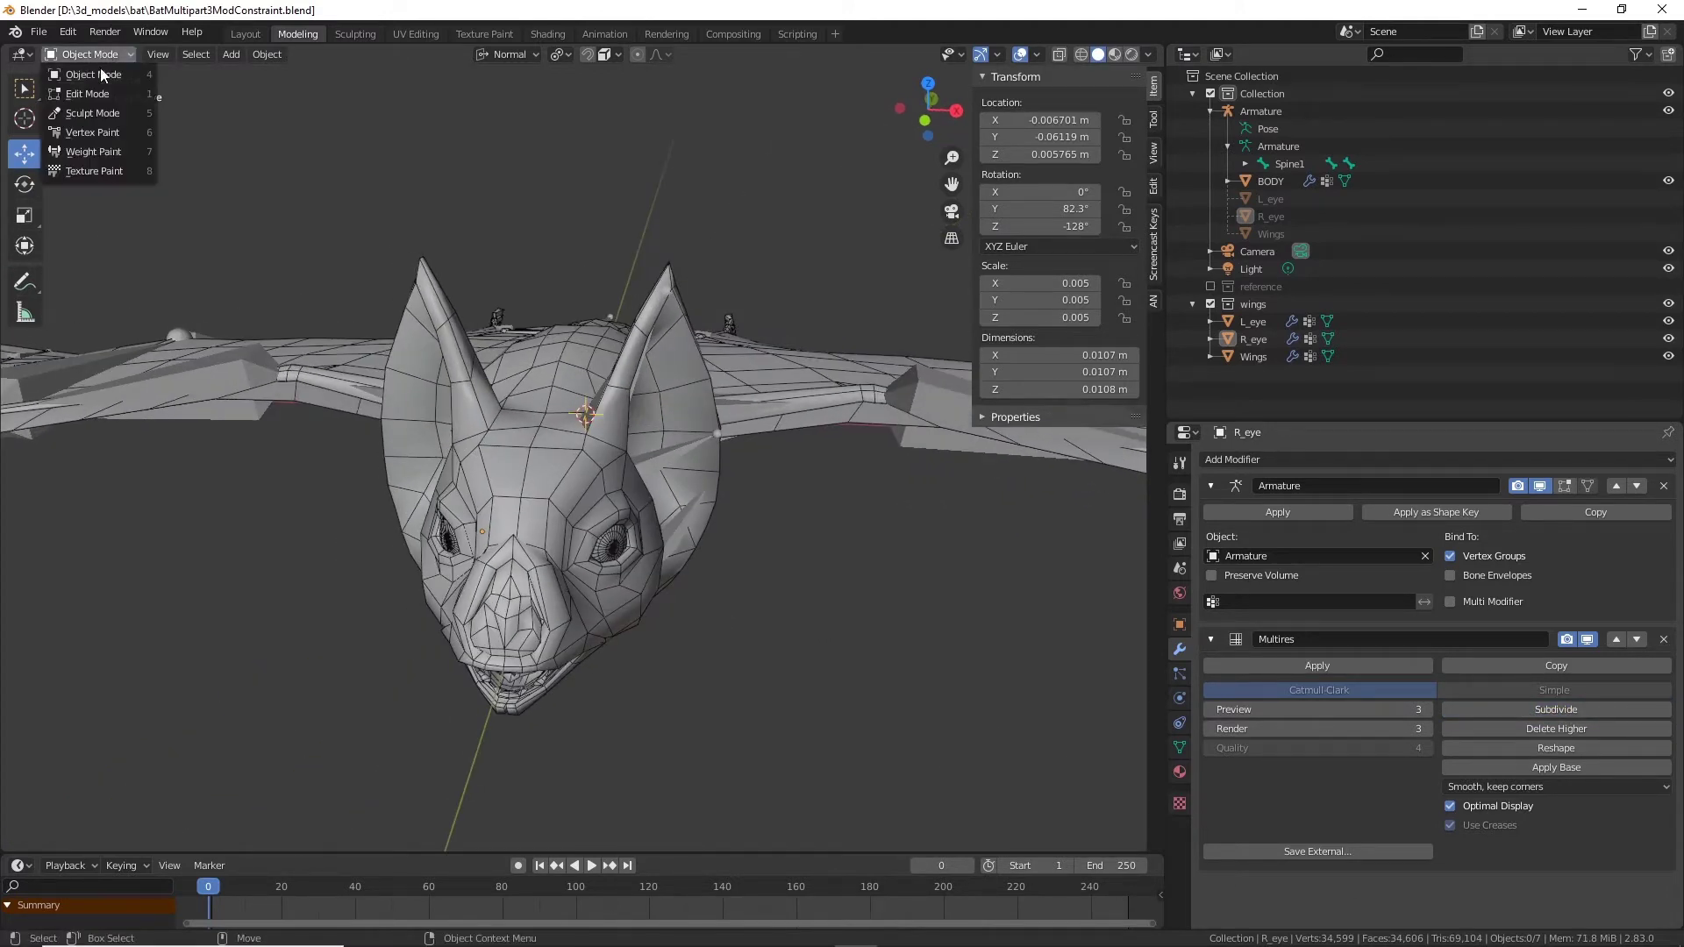
click(87, 97)
click(130, 55)
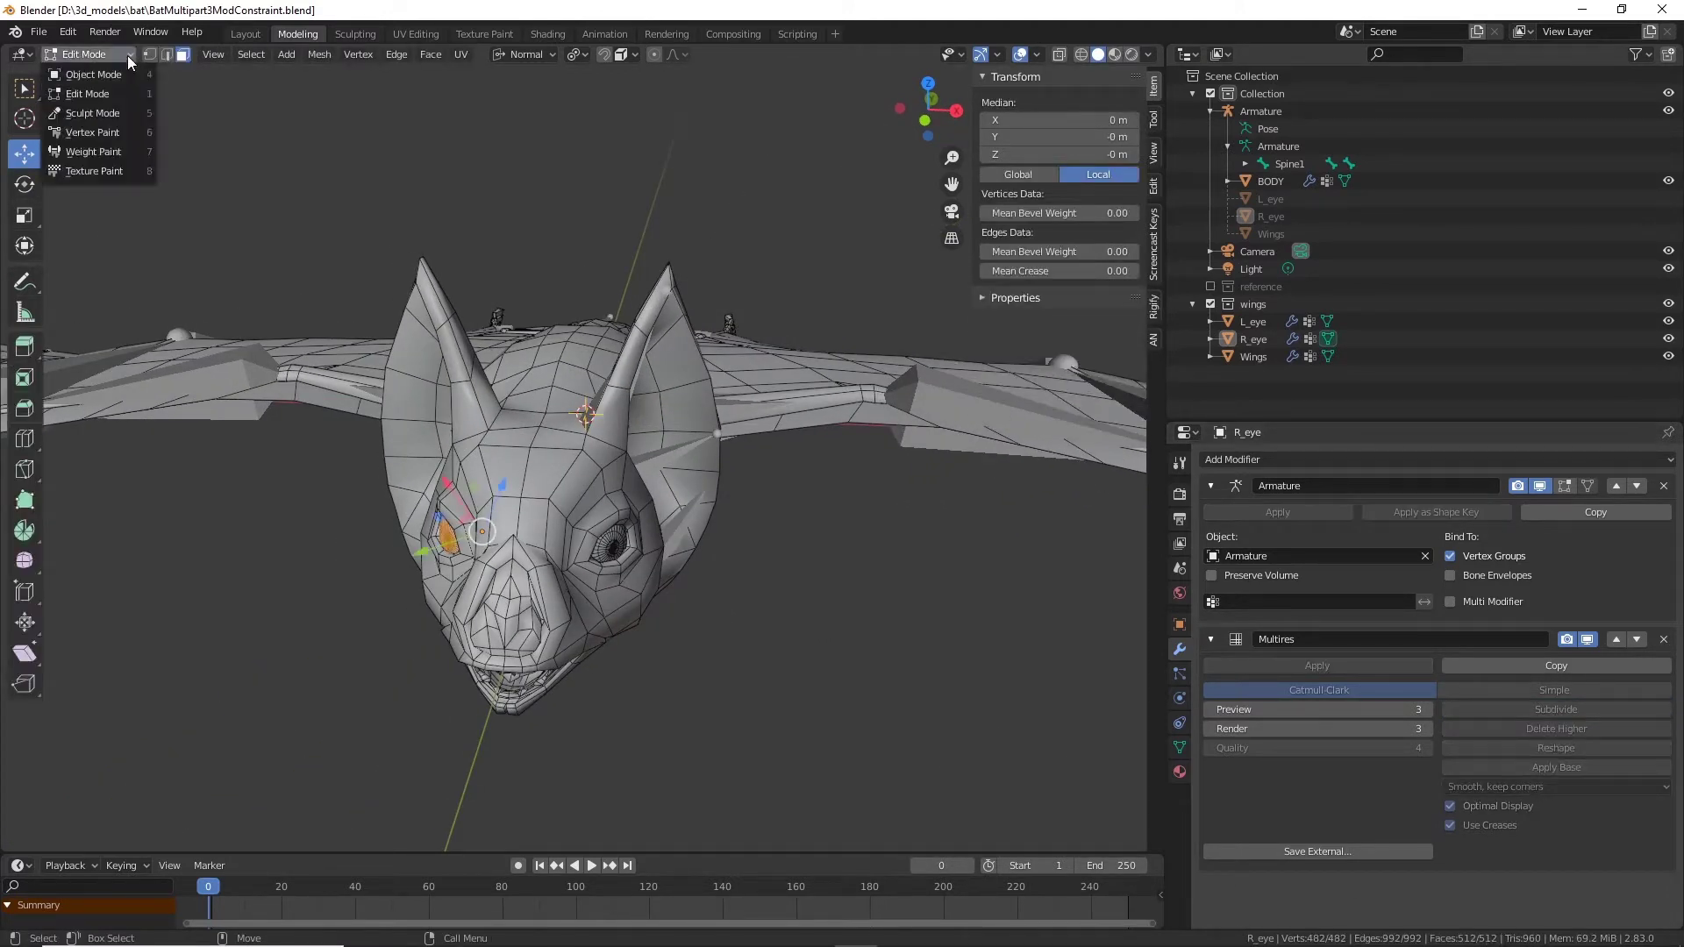
click(123, 77)
middle_drag(420, 483, 684, 491)
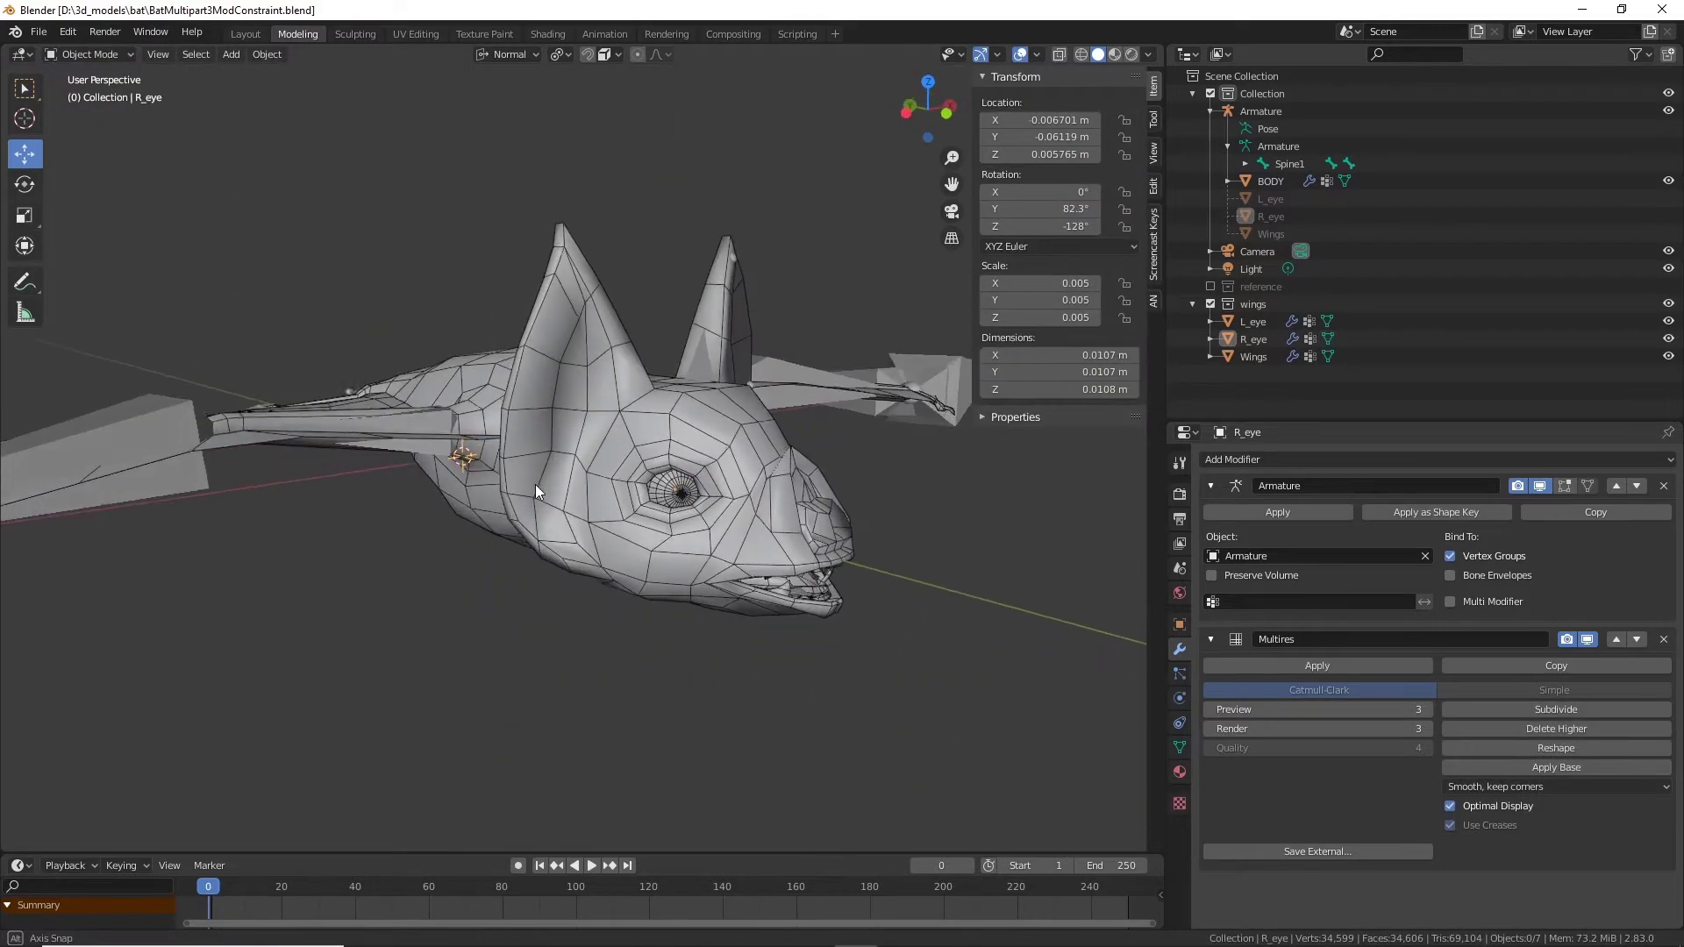
scroll(772, 549, up, 6)
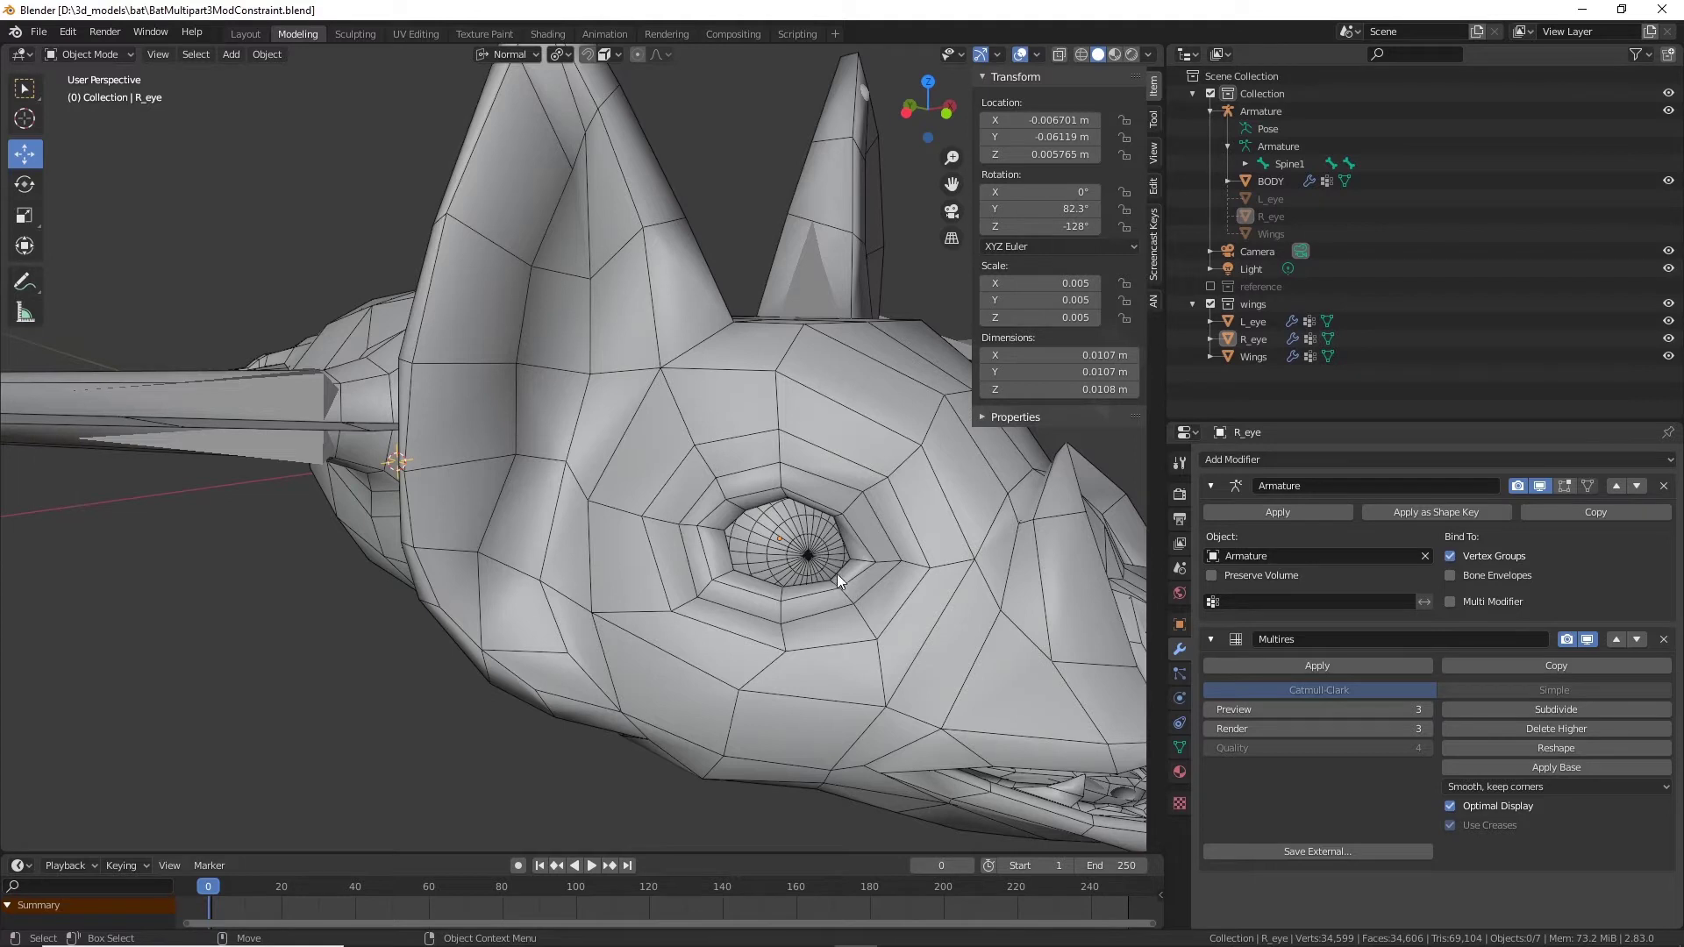
scroll(879, 548, down, 6)
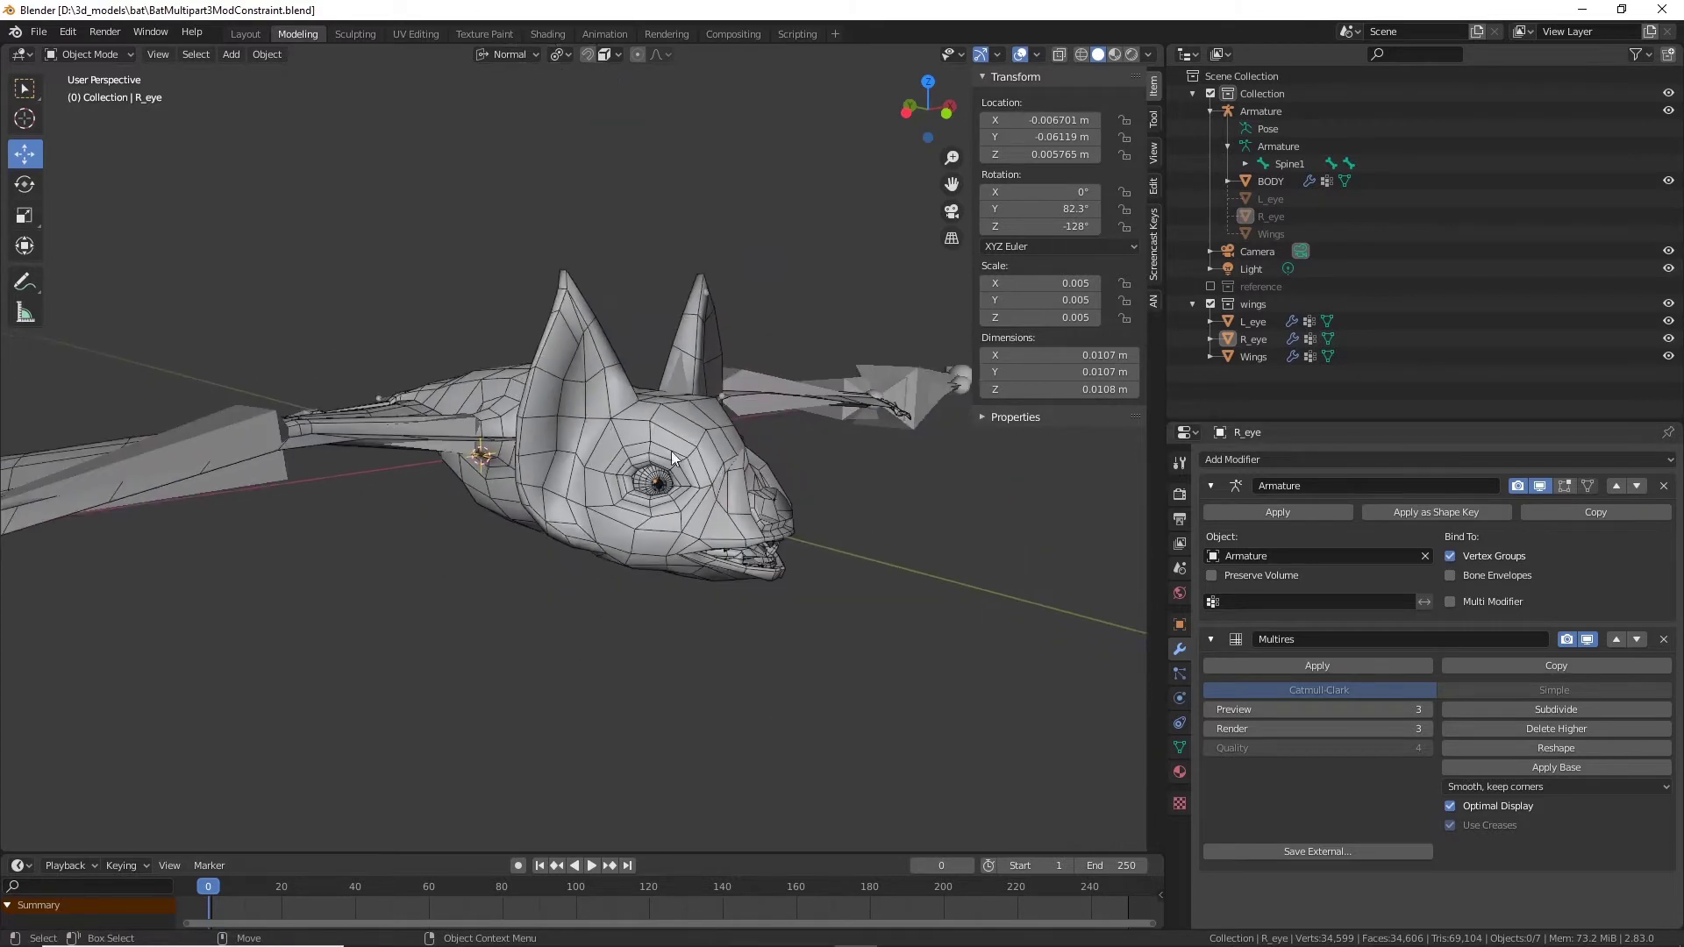
Step: Remove the Multiresolution modifier from the R_eye object
click(714, 475)
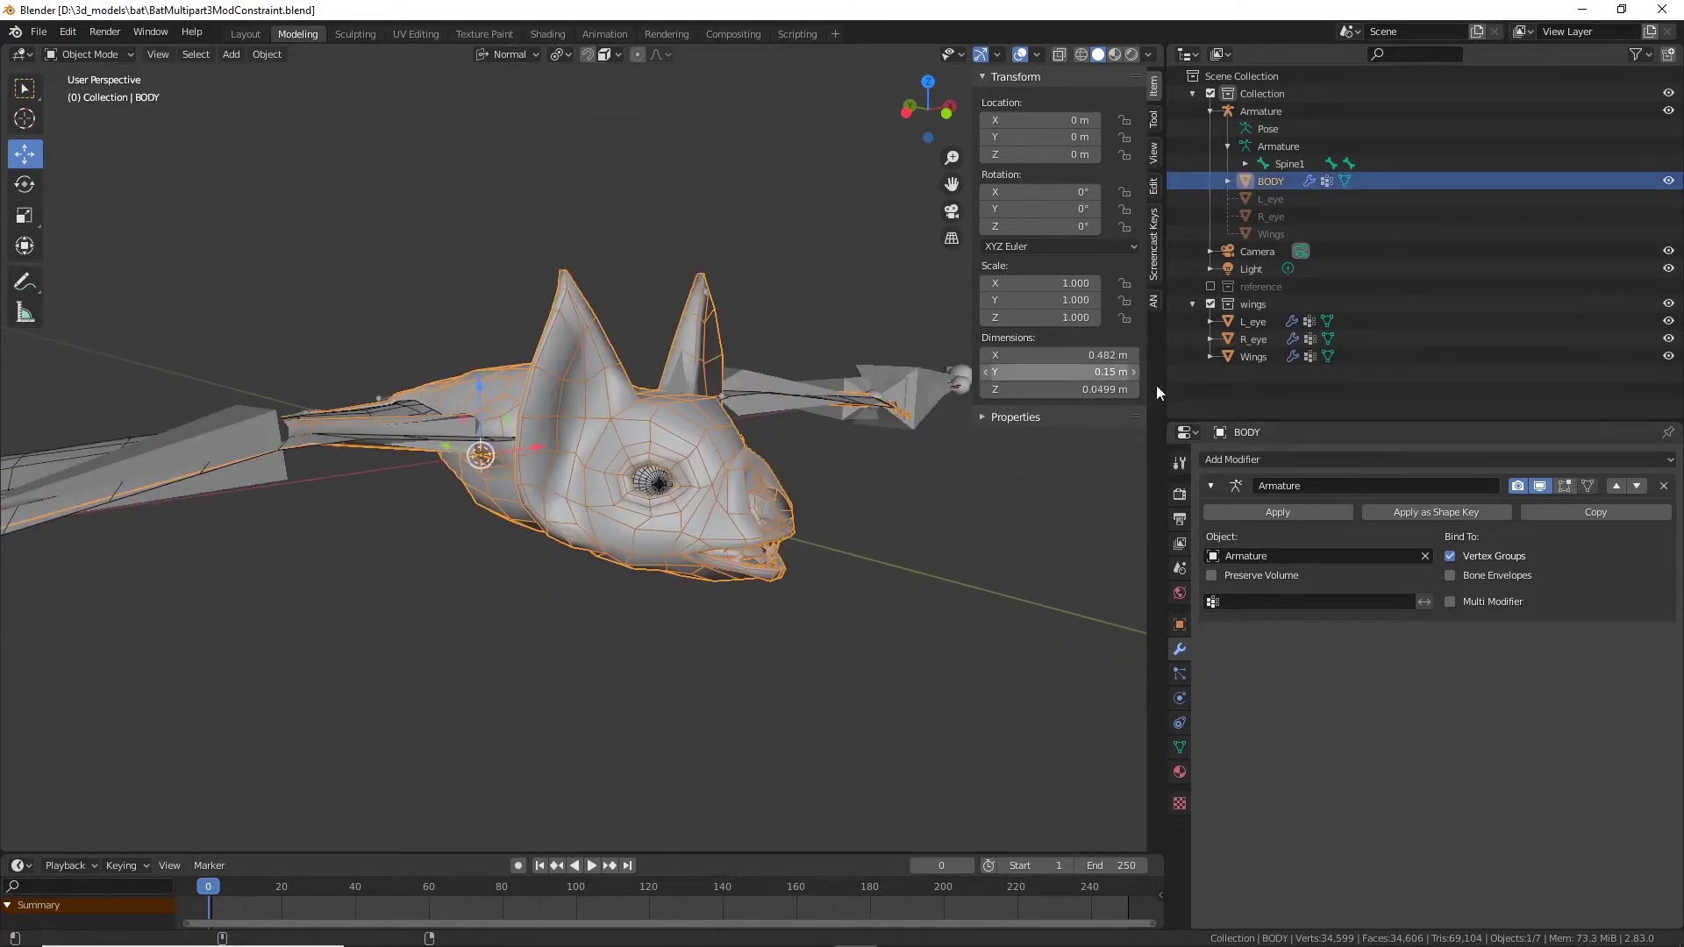
click(1253, 335)
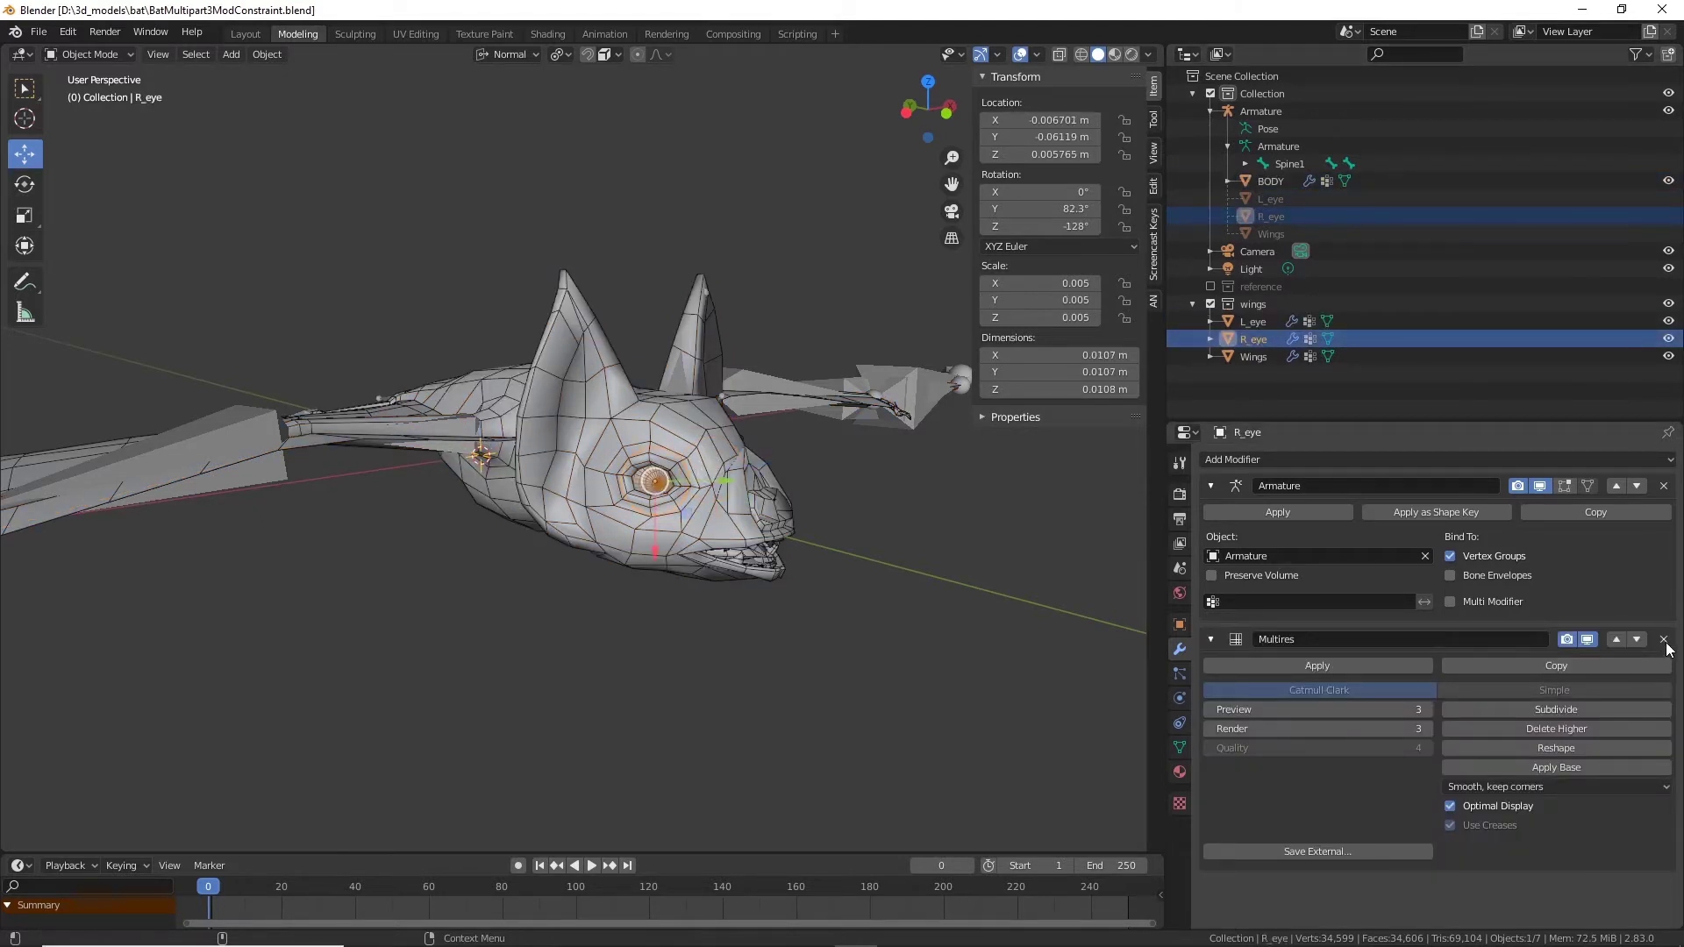
click(1664, 641)
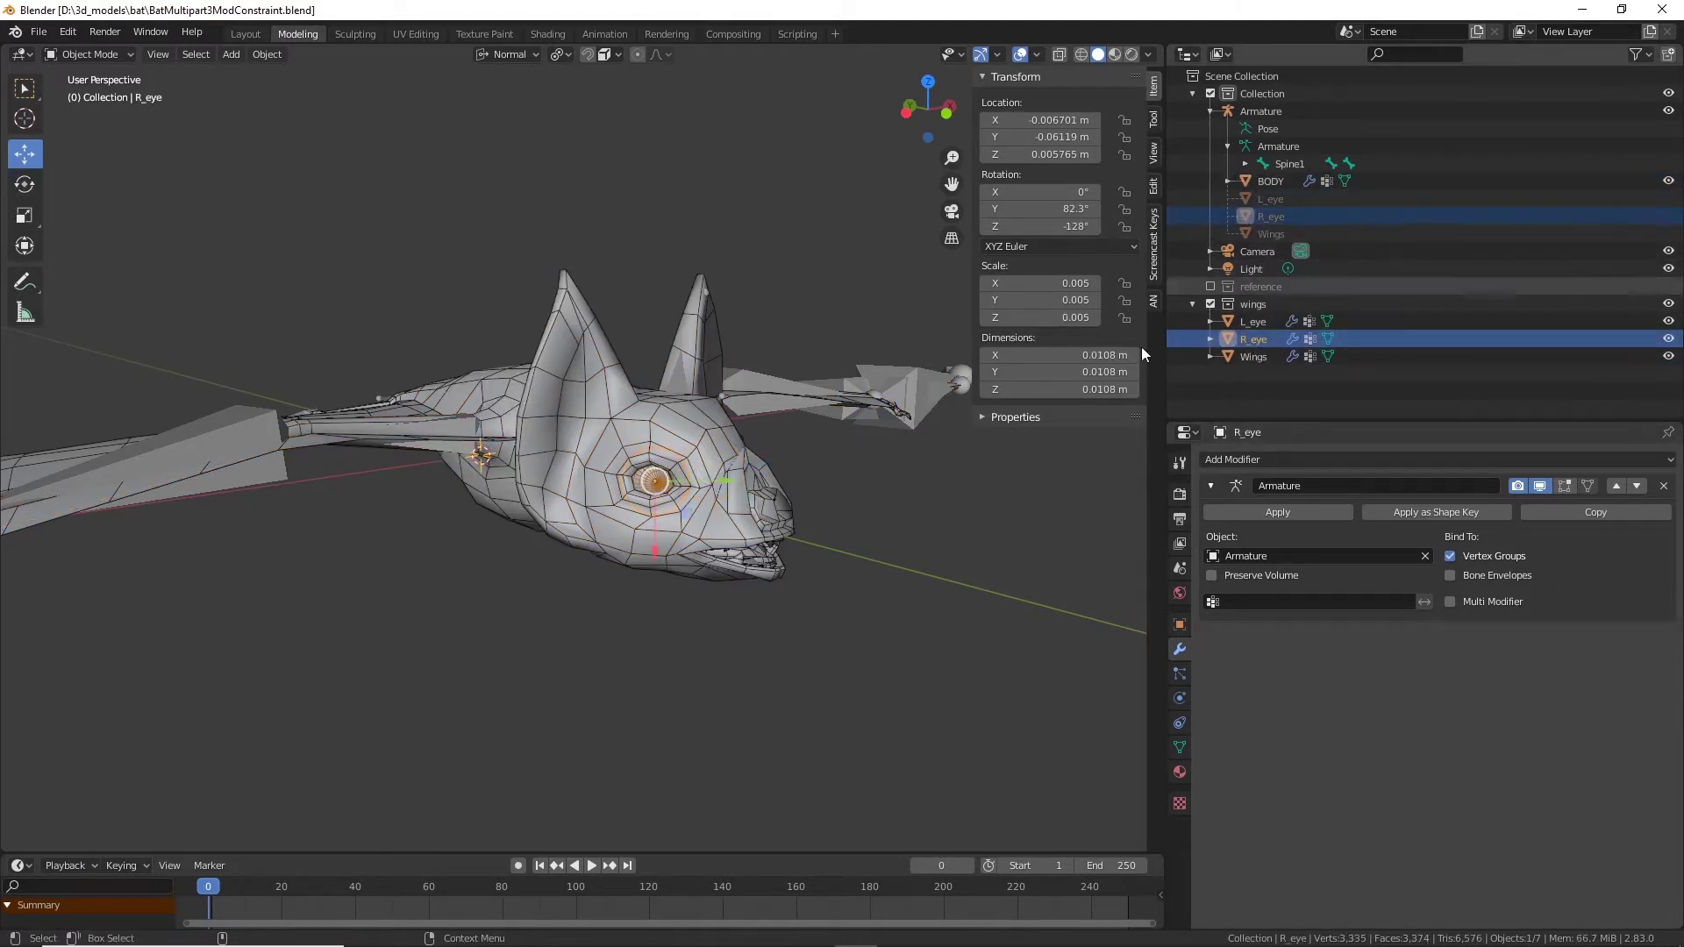
Step: Add a Multiresolution modifier to the bat's BODY mesh below its Armature modifier
middle_drag(956, 536, 850, 634)
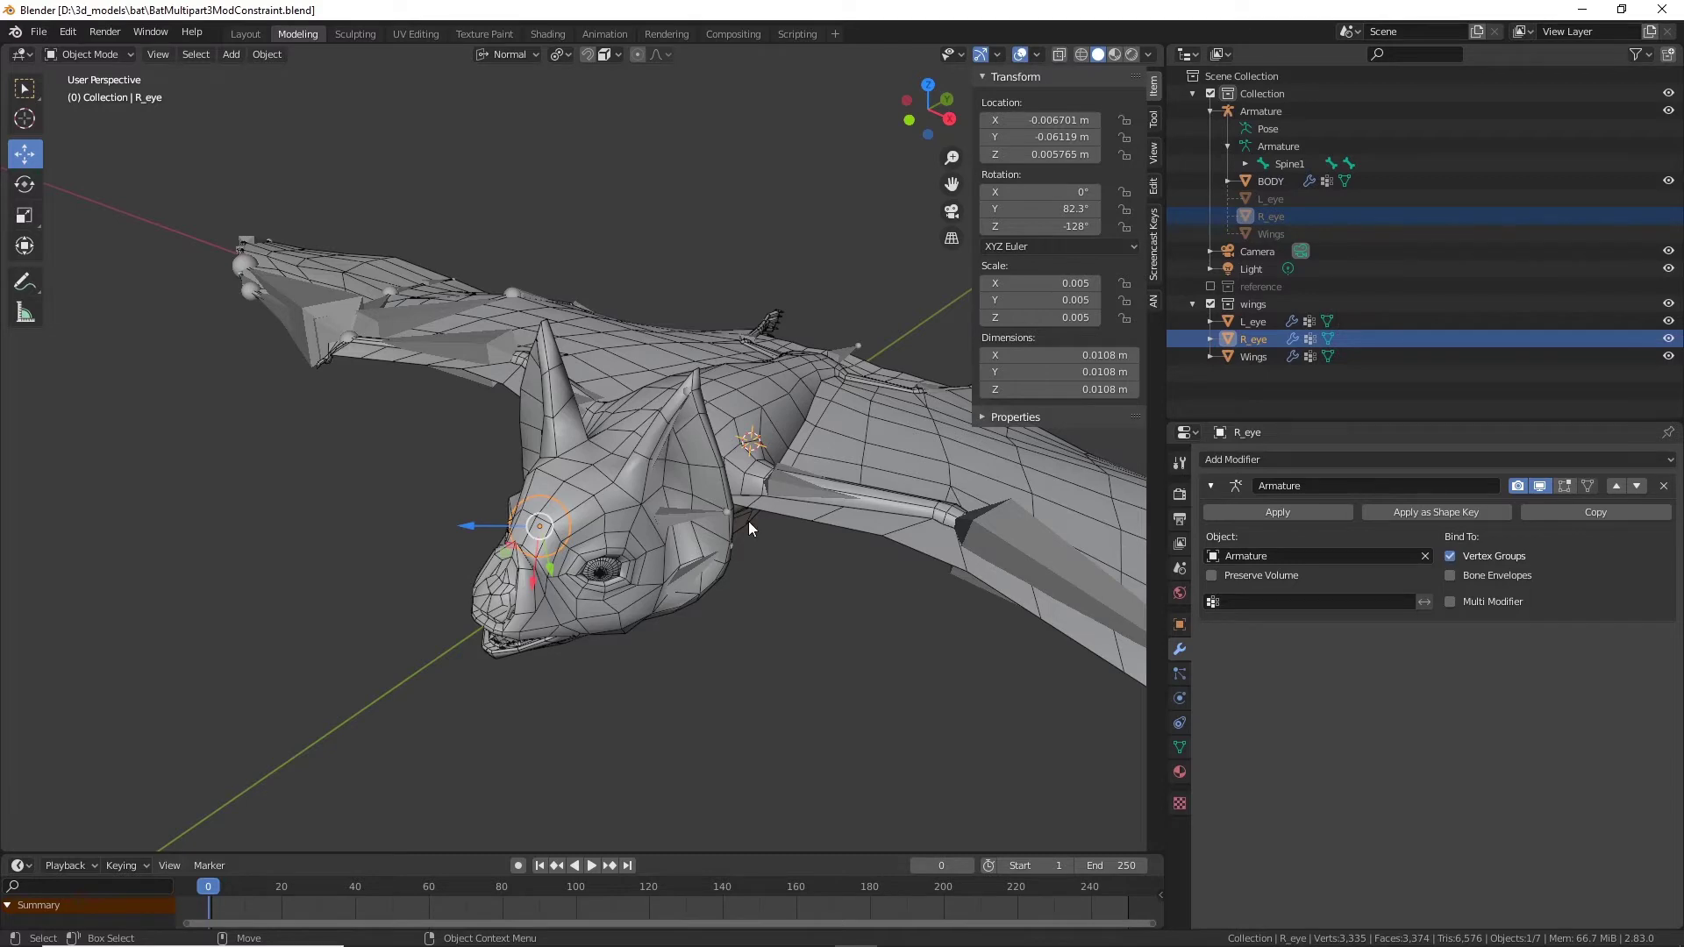
middle_drag(749, 521, 725, 555)
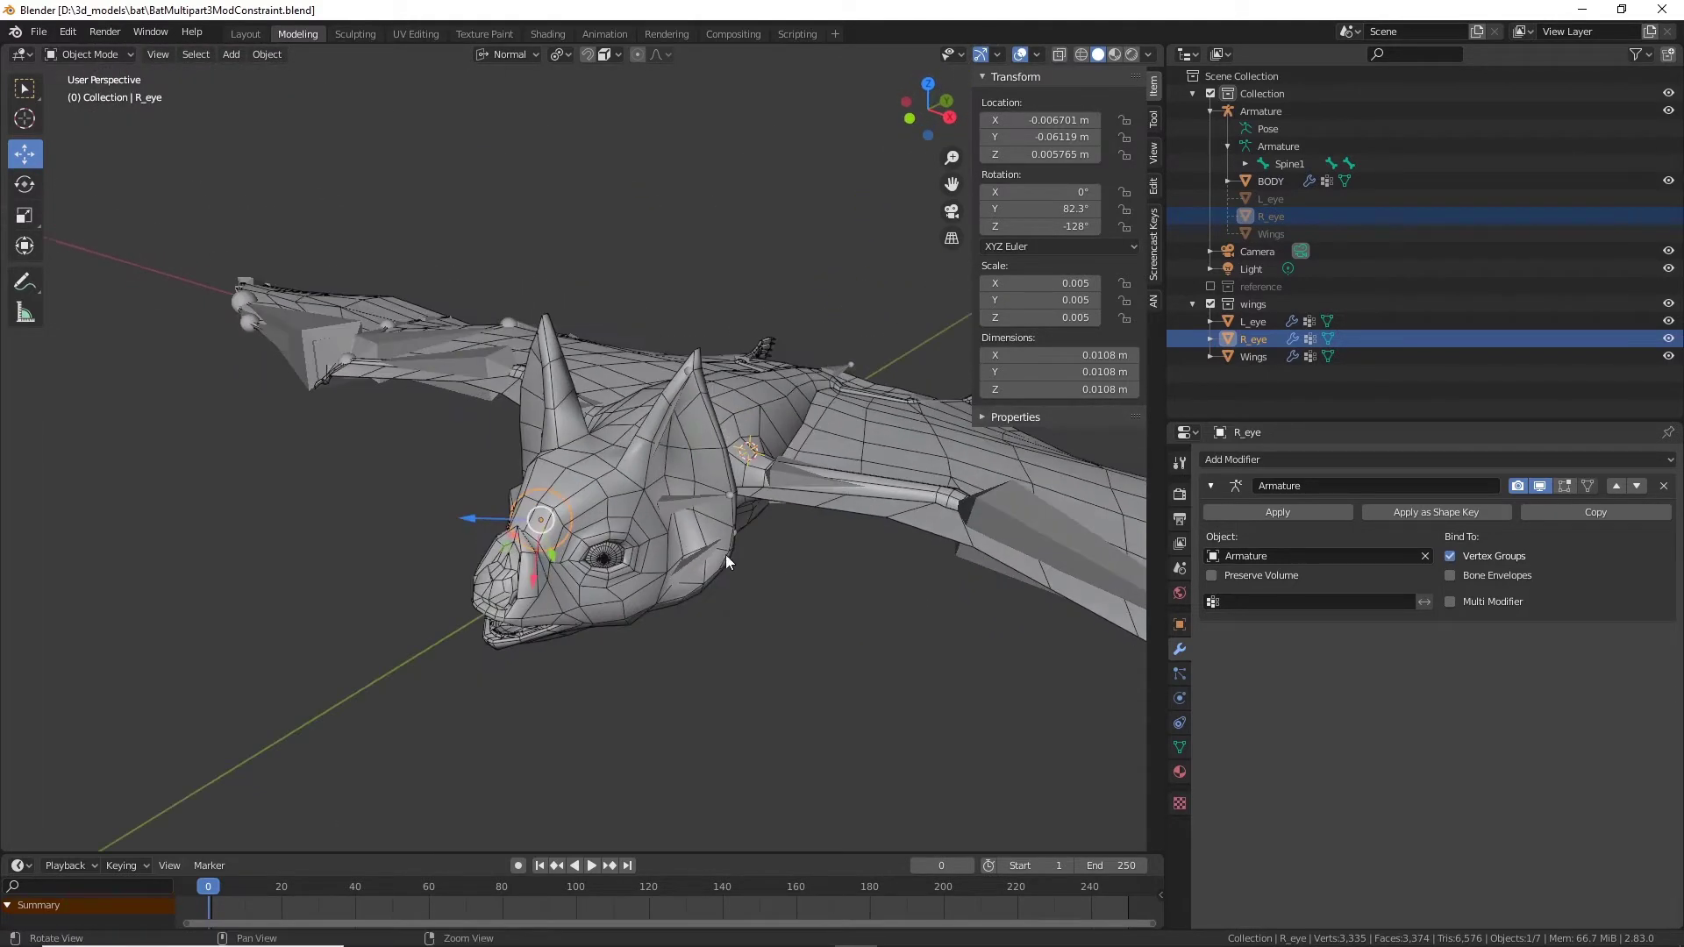
click(618, 493)
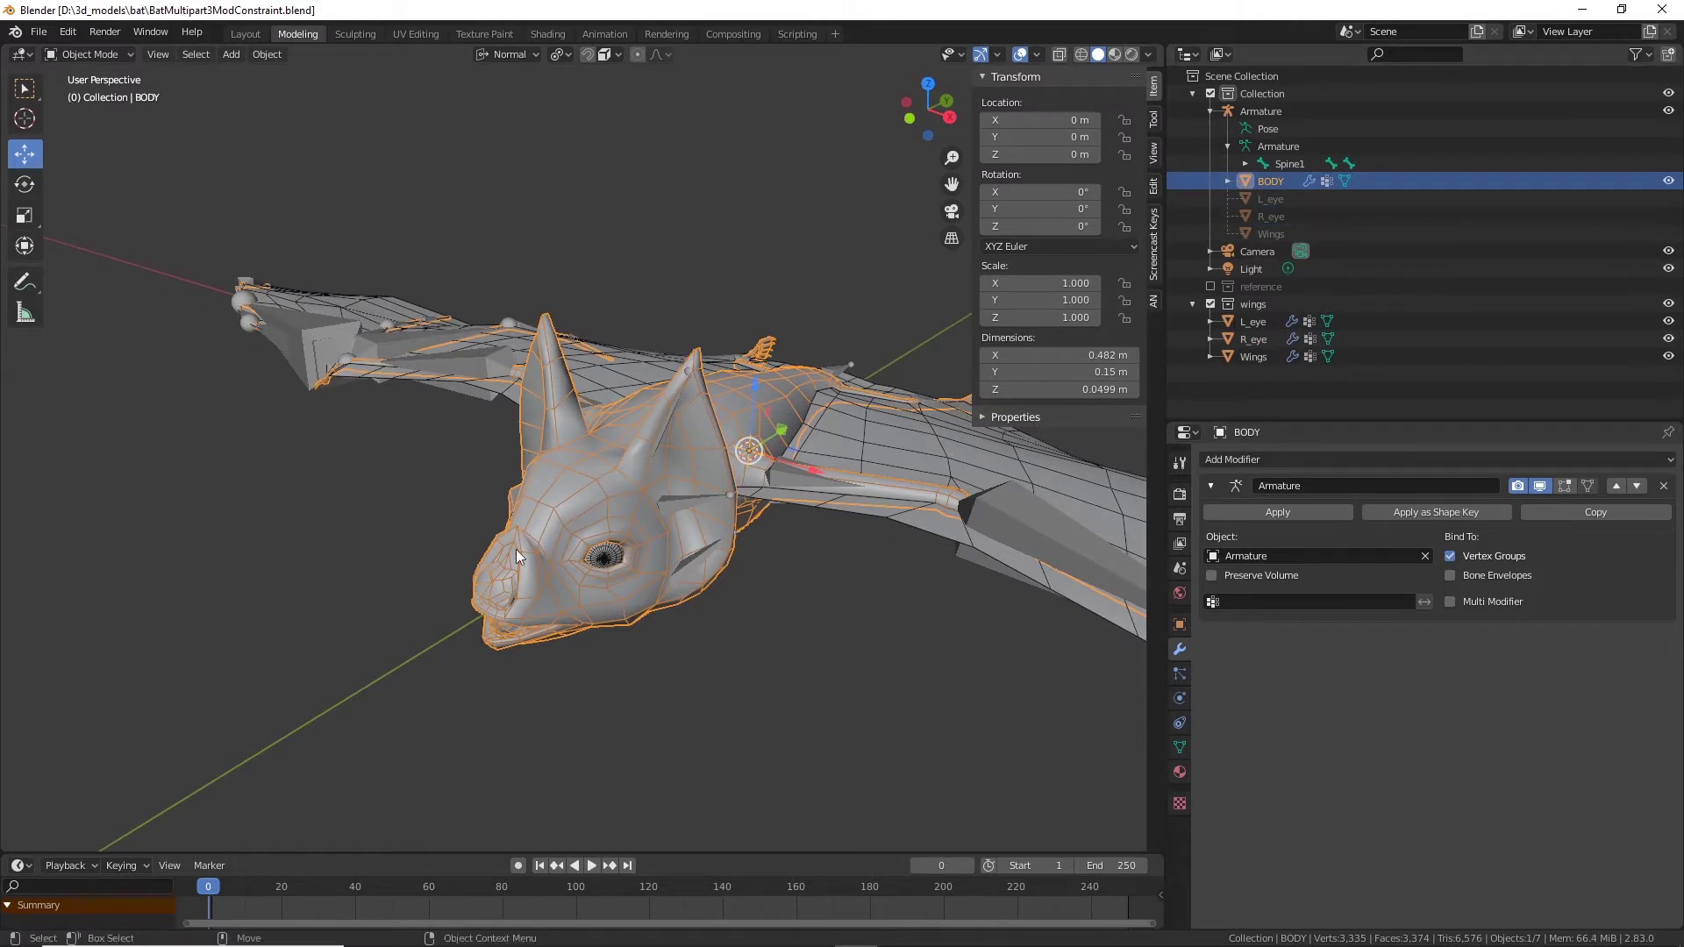
click(1580, 459)
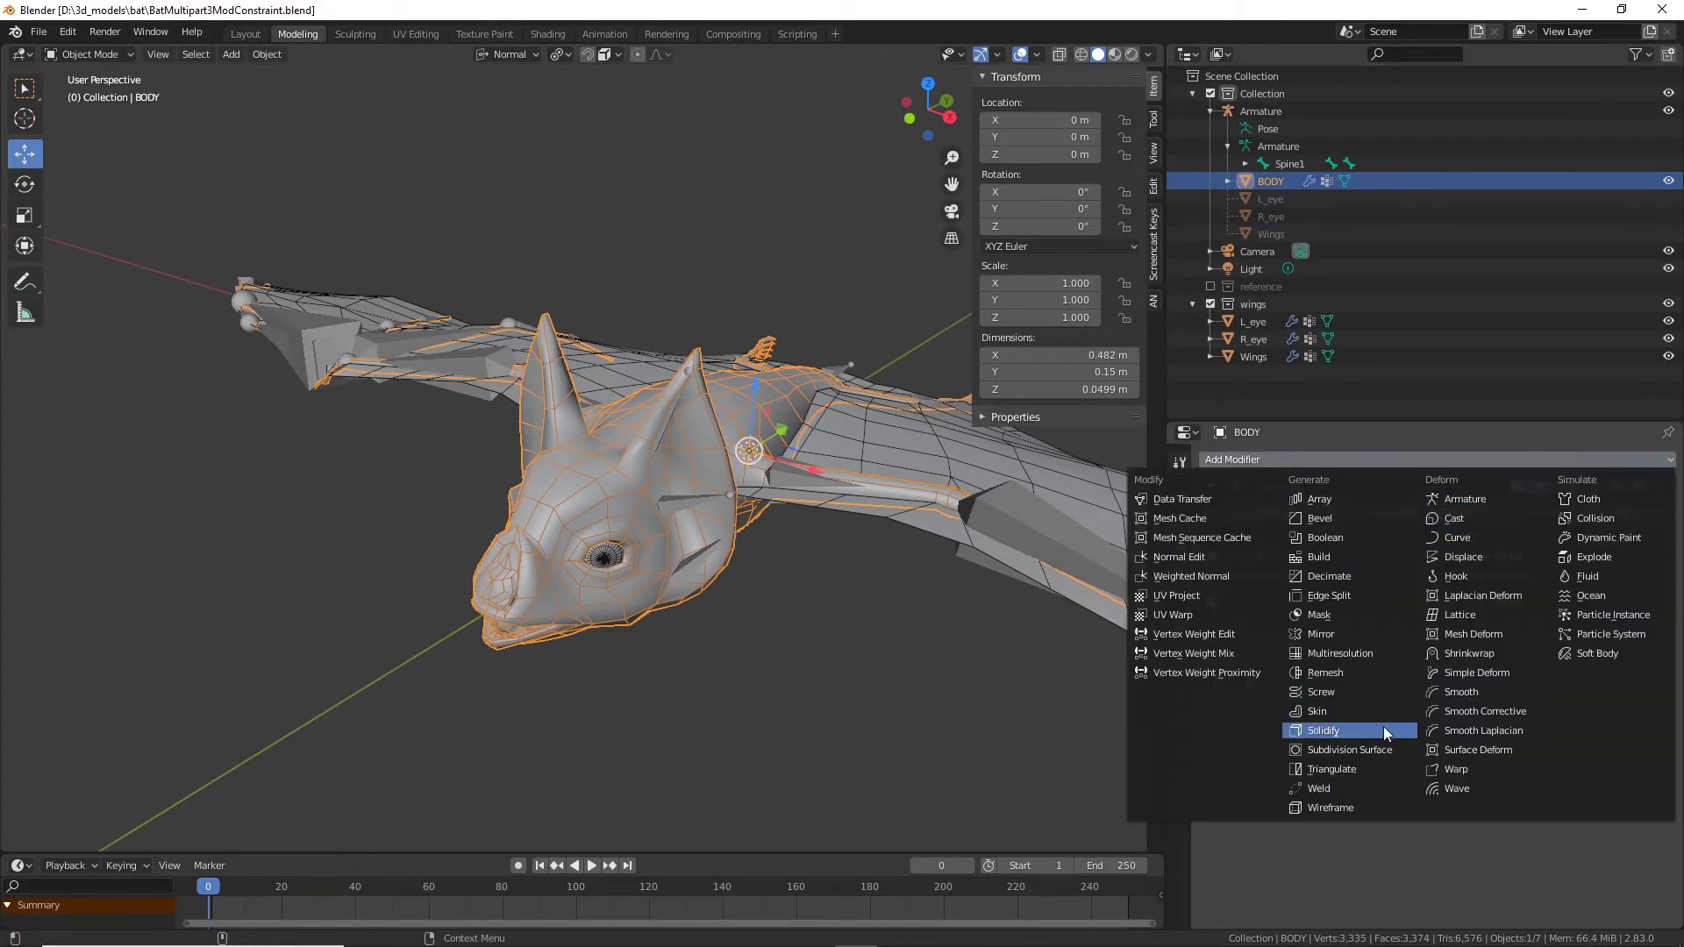
click(1333, 654)
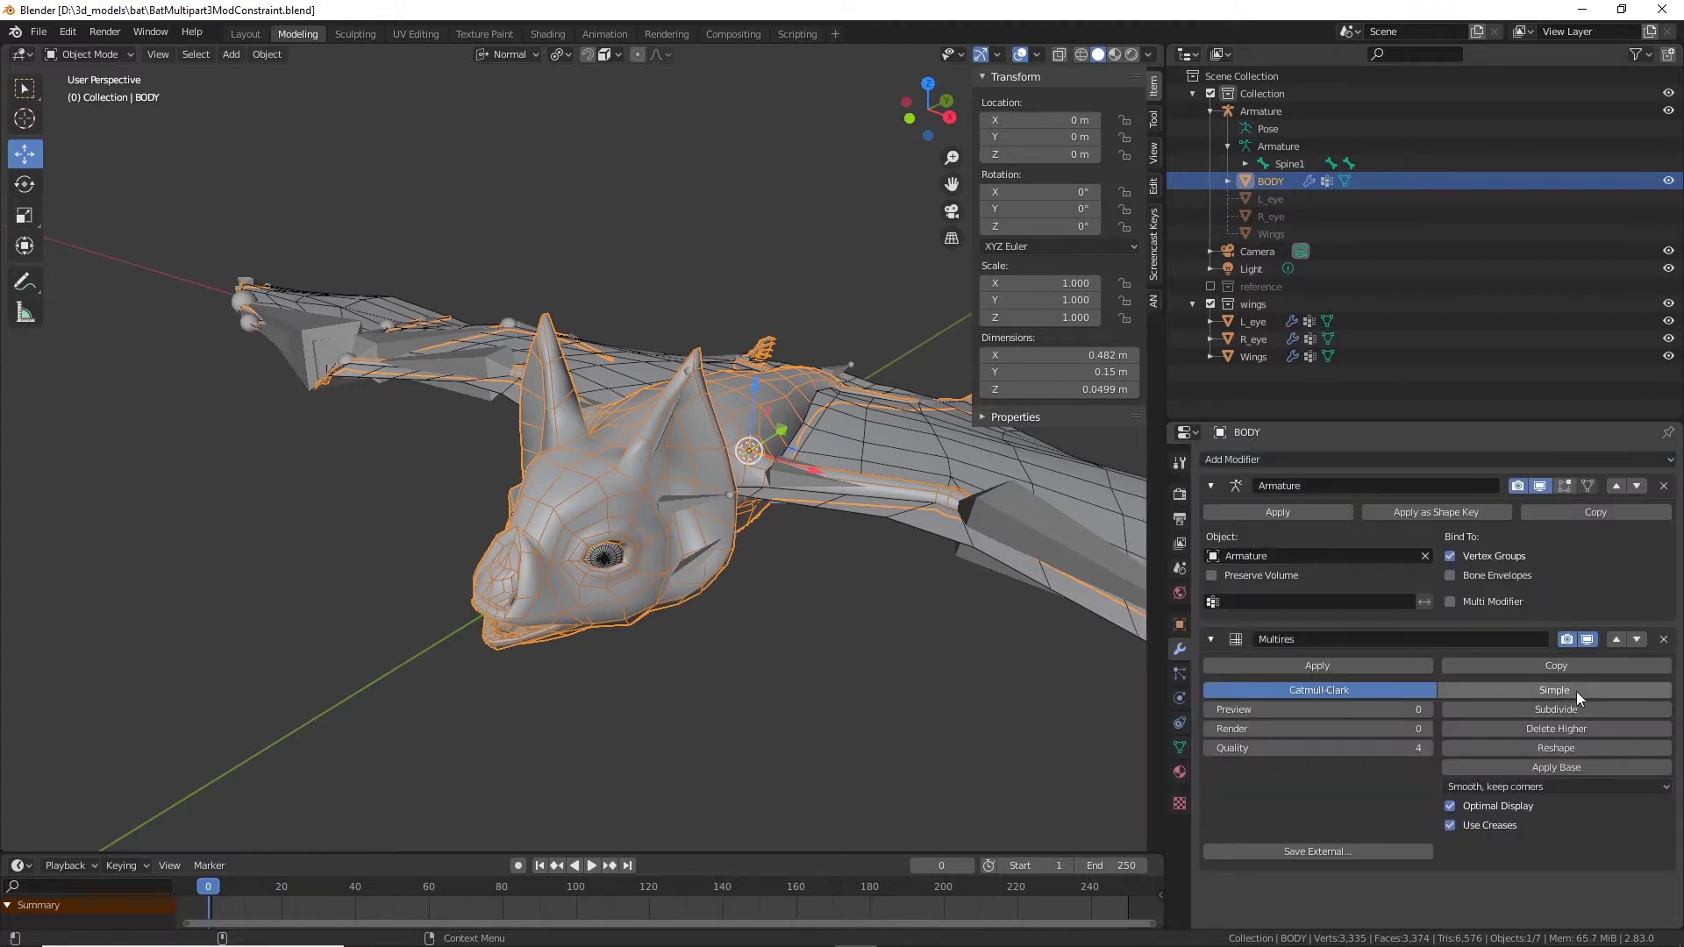
Step: Subdivide the BODY mesh's Multiresolution modifier three times to reach level 3
click(1578, 714)
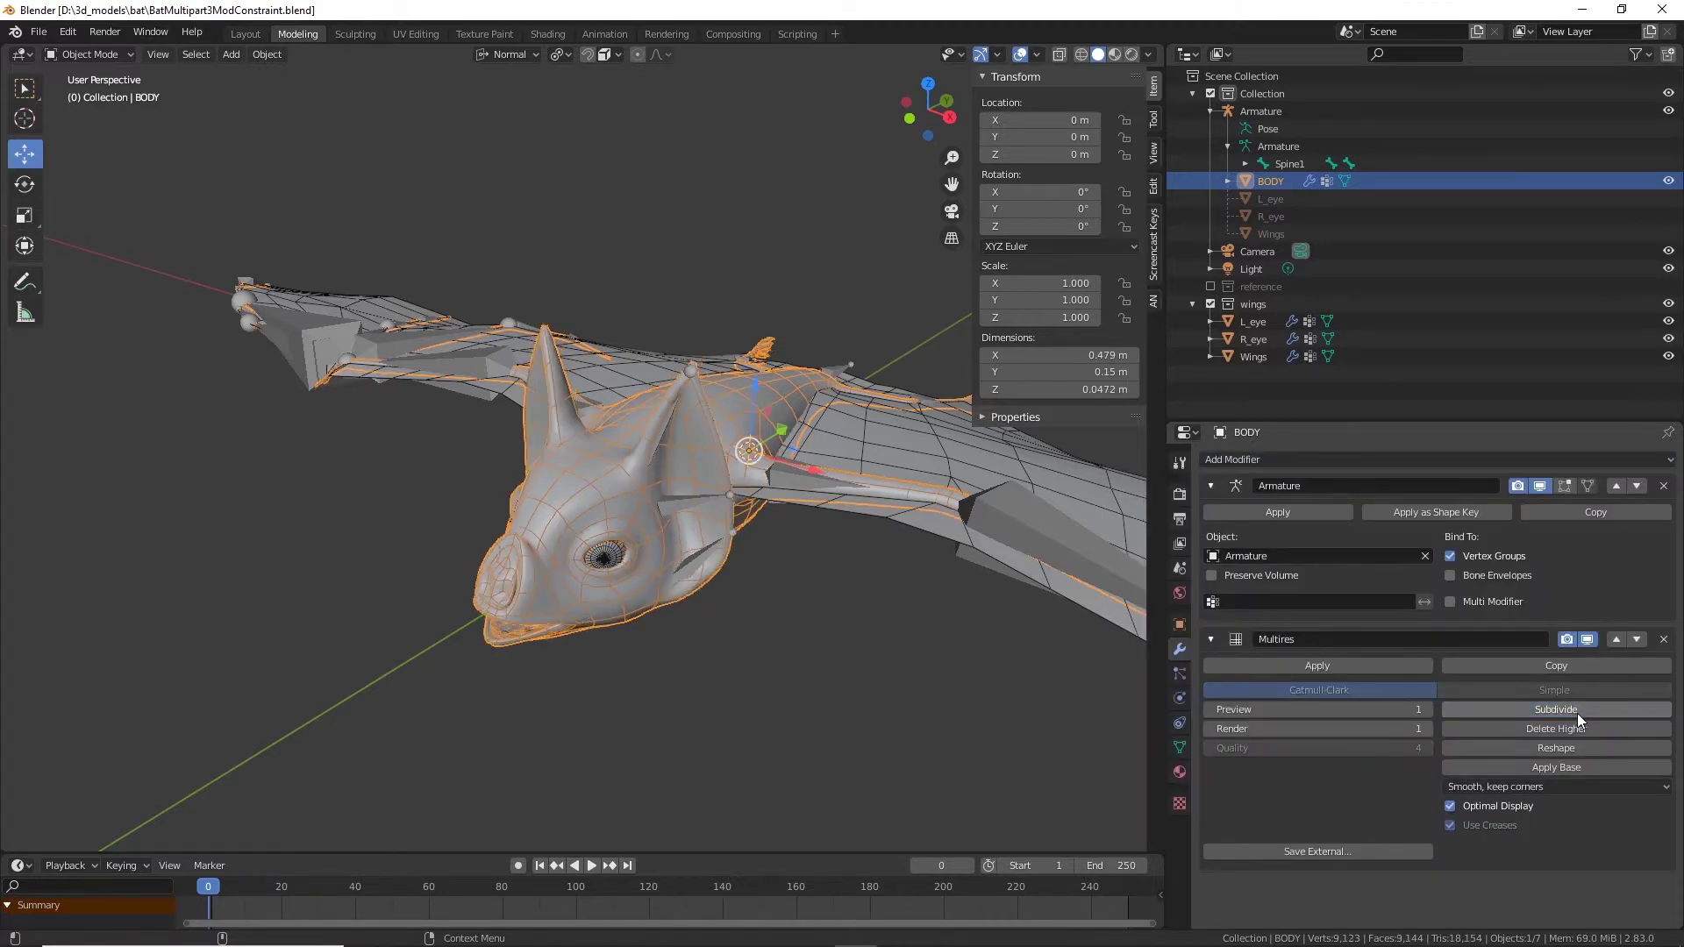
click(1555, 712)
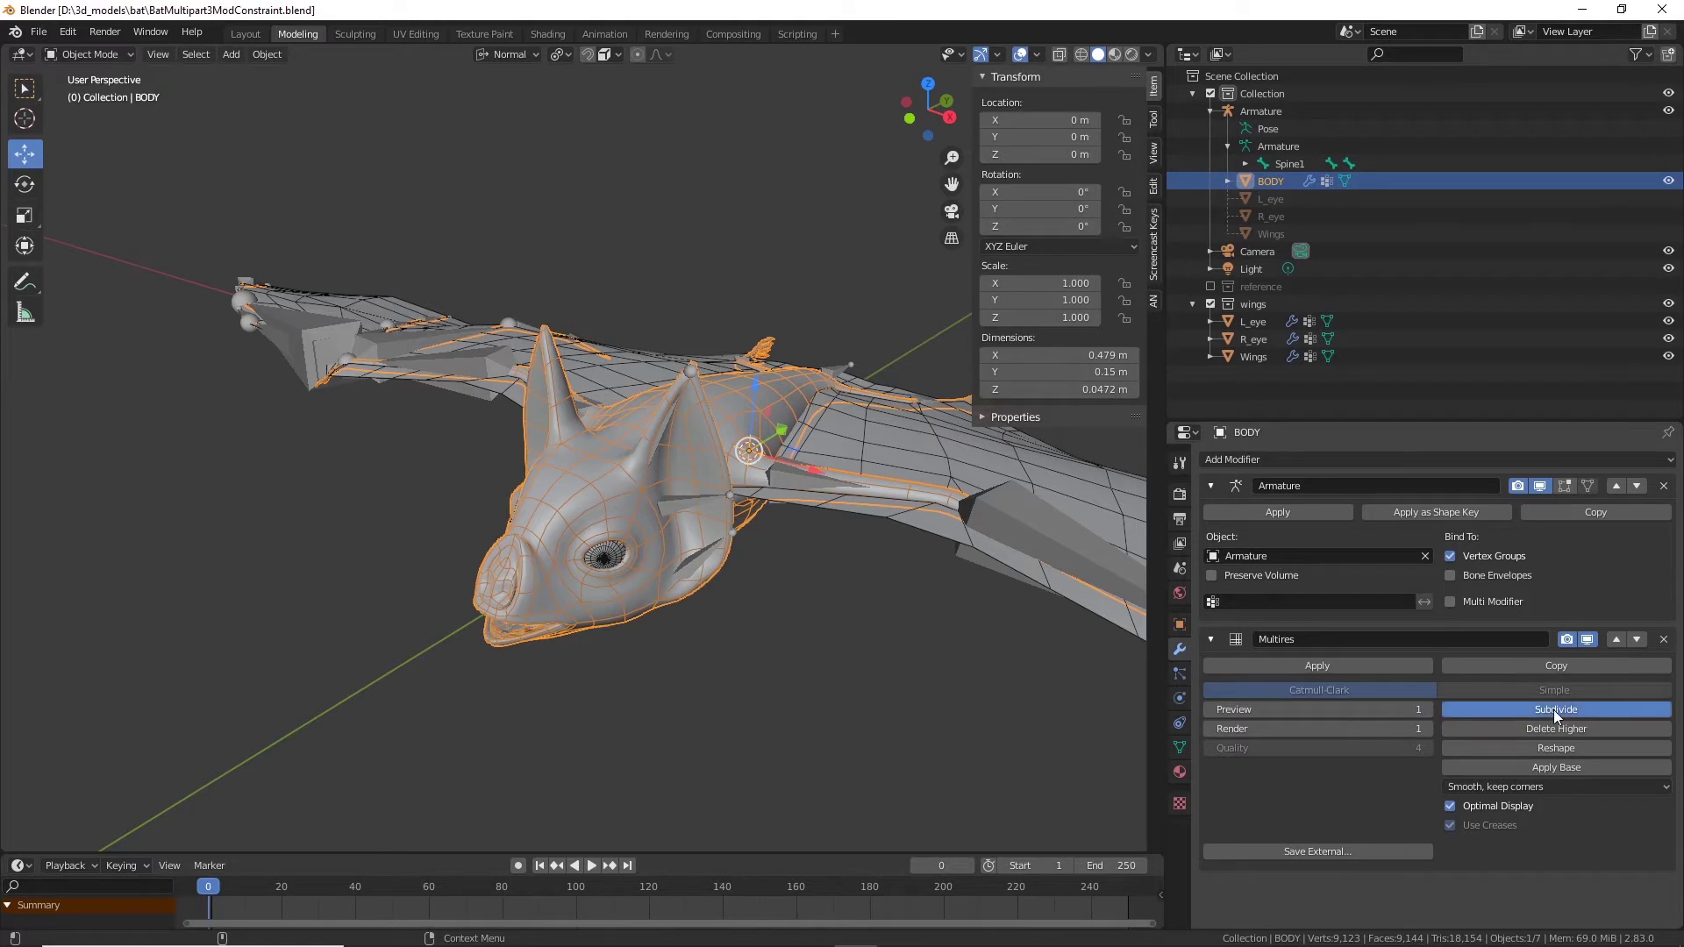
scroll(729, 529, up, 4)
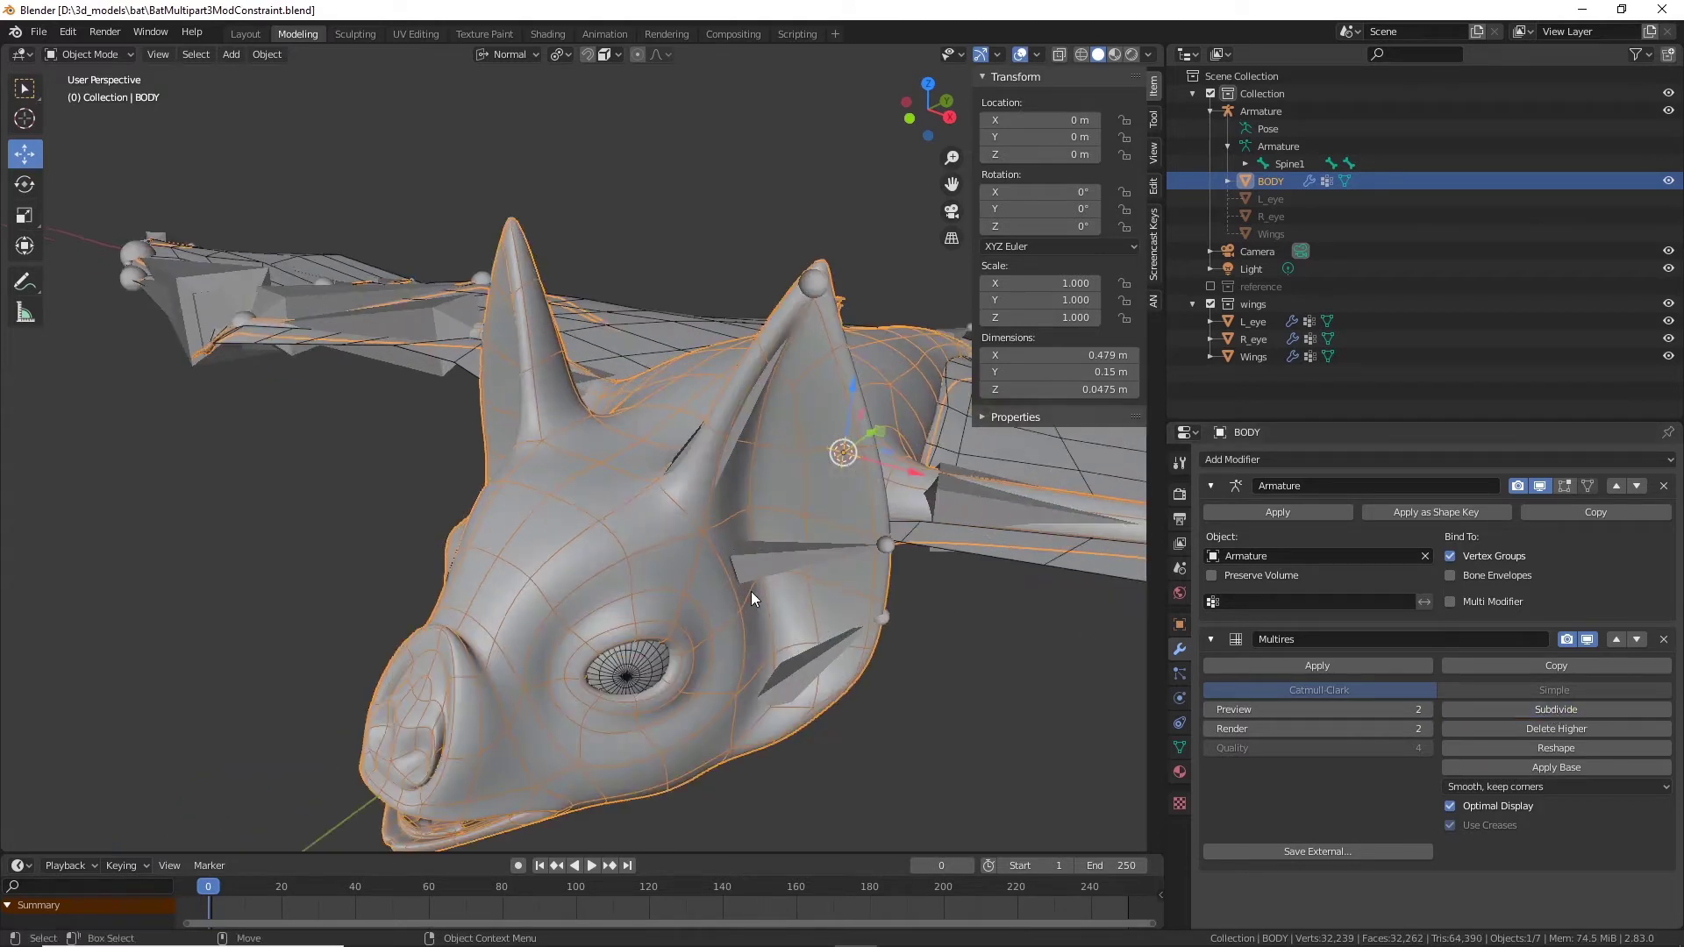
middle_drag(751, 591, 809, 560)
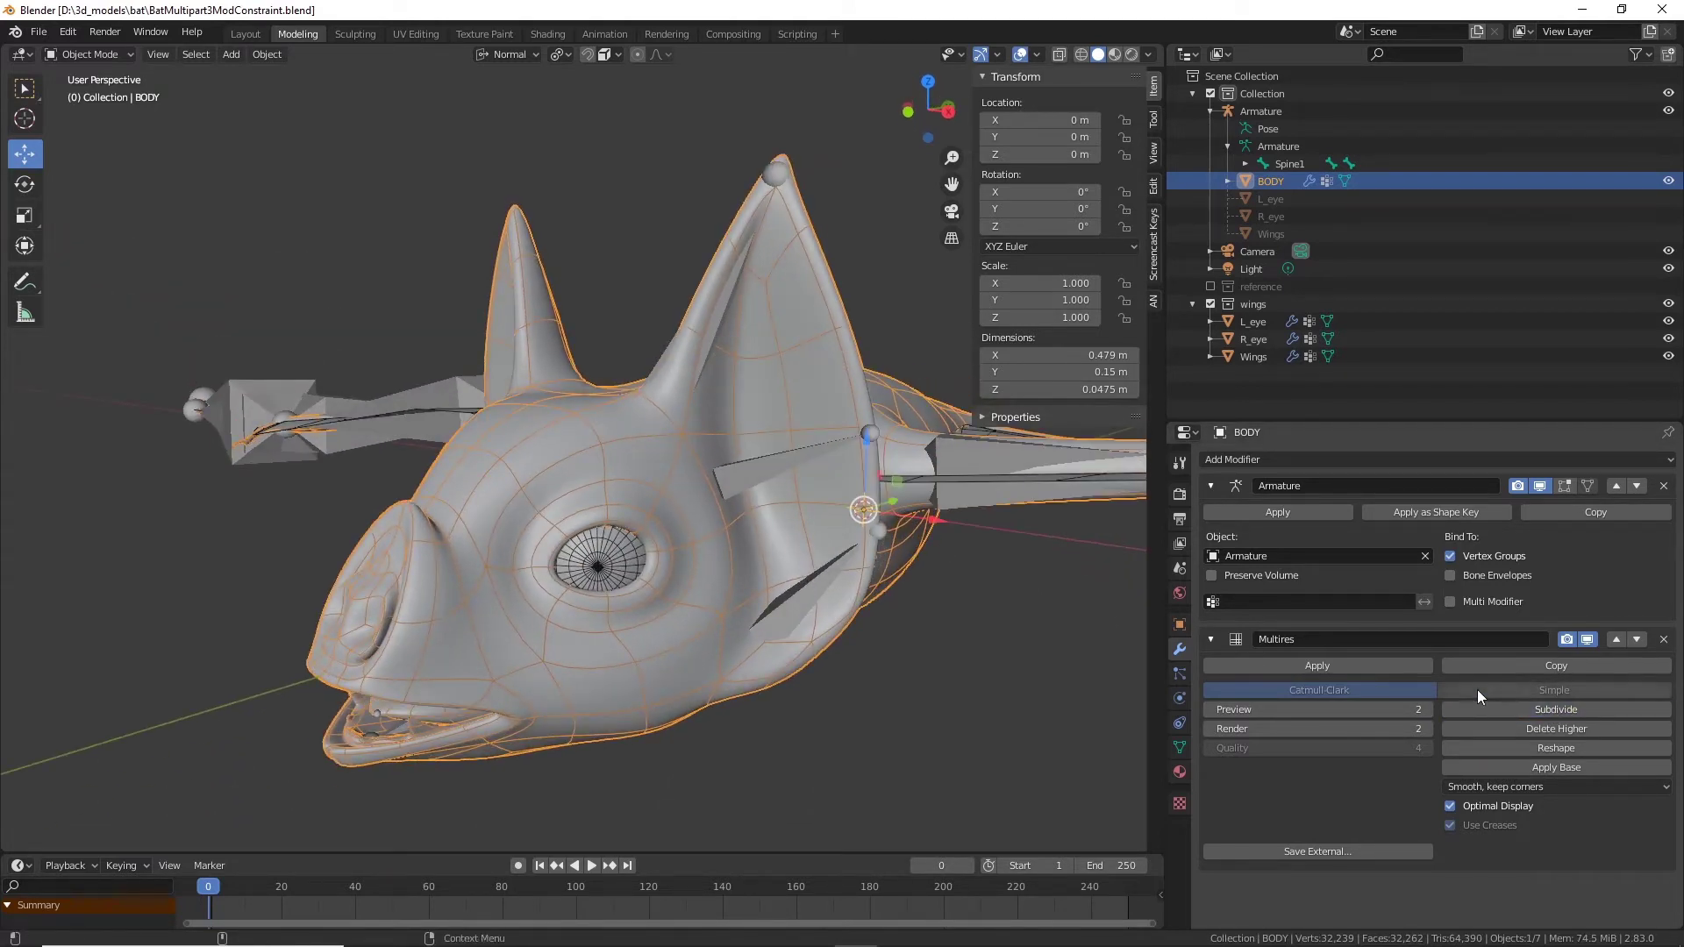
click(1551, 707)
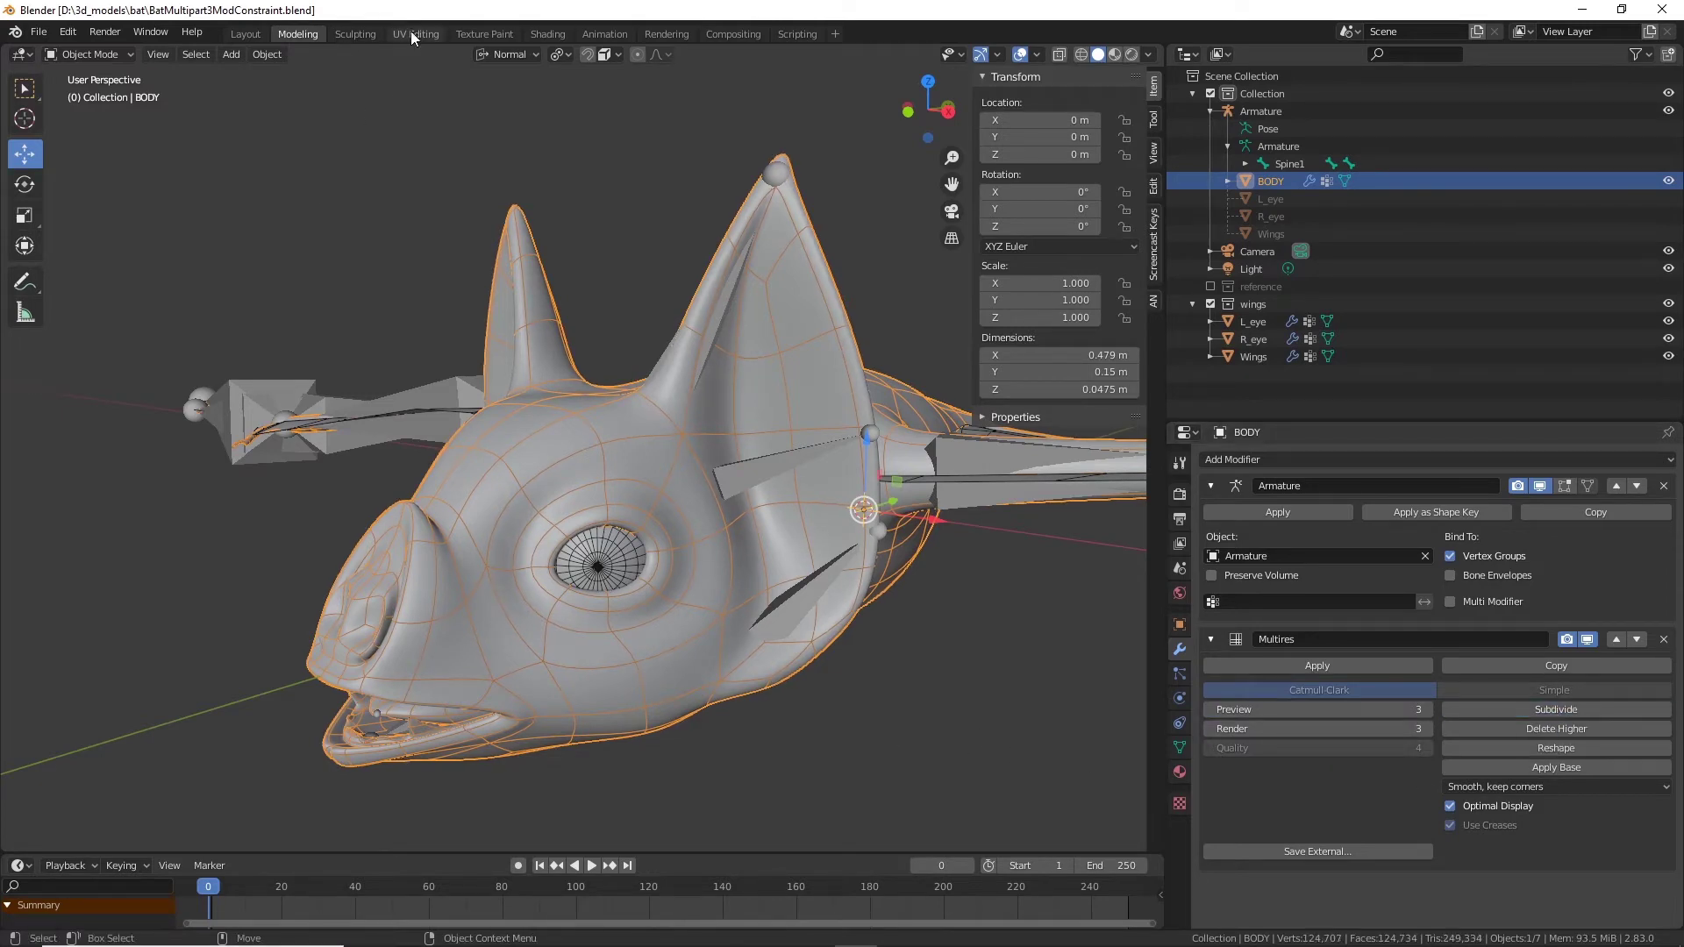
Step: Switch to the Sculpting workspace and try a Draw brush stroke on the bat's head, undoing it again
click(361, 34)
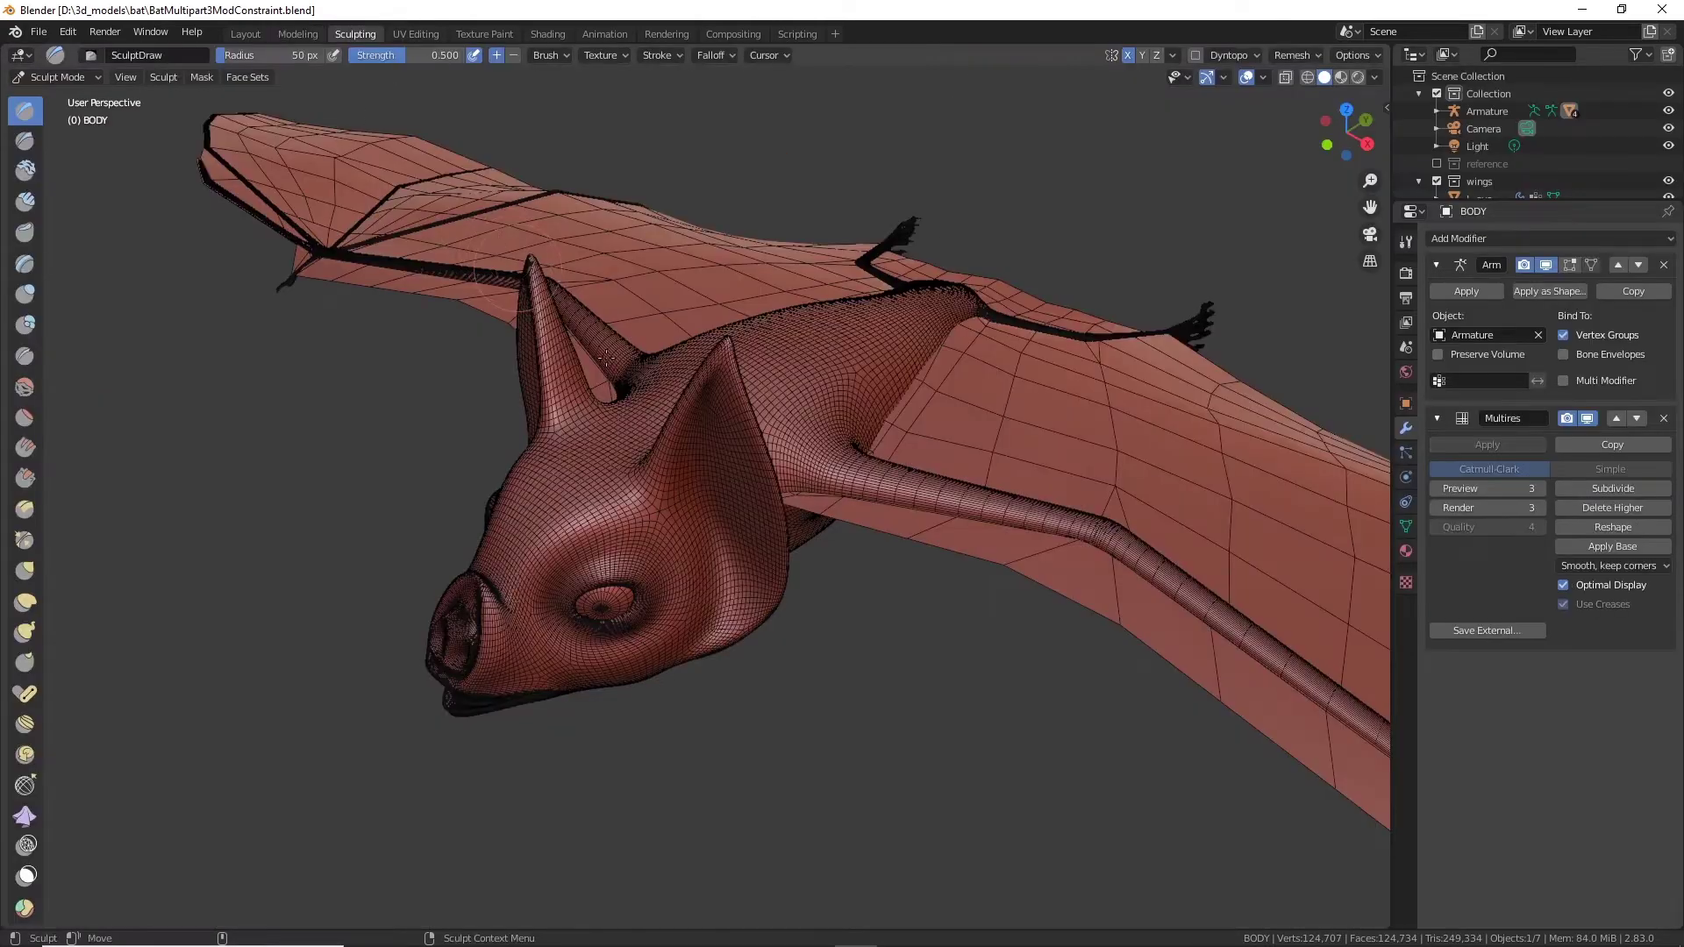
middle_drag(645, 525, 613, 481)
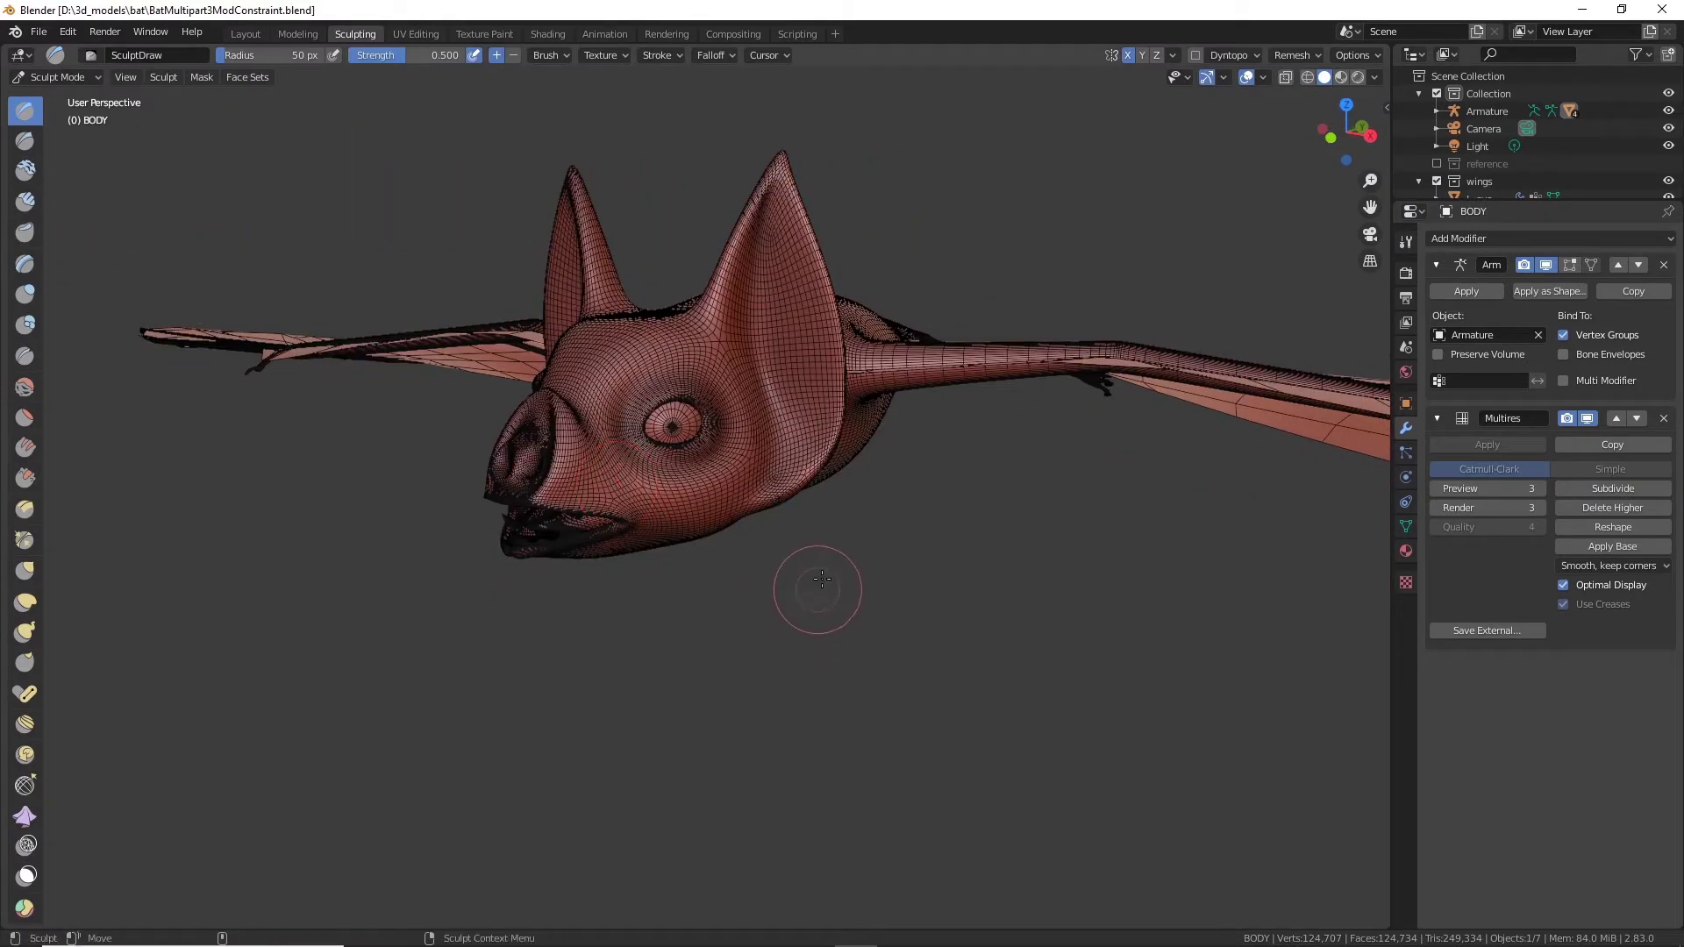
mouse_move(816, 582)
middle_down()
mouse_move(846, 587)
mouse_move(837, 571)
middle_up()
scroll(969, 591, up, 3)
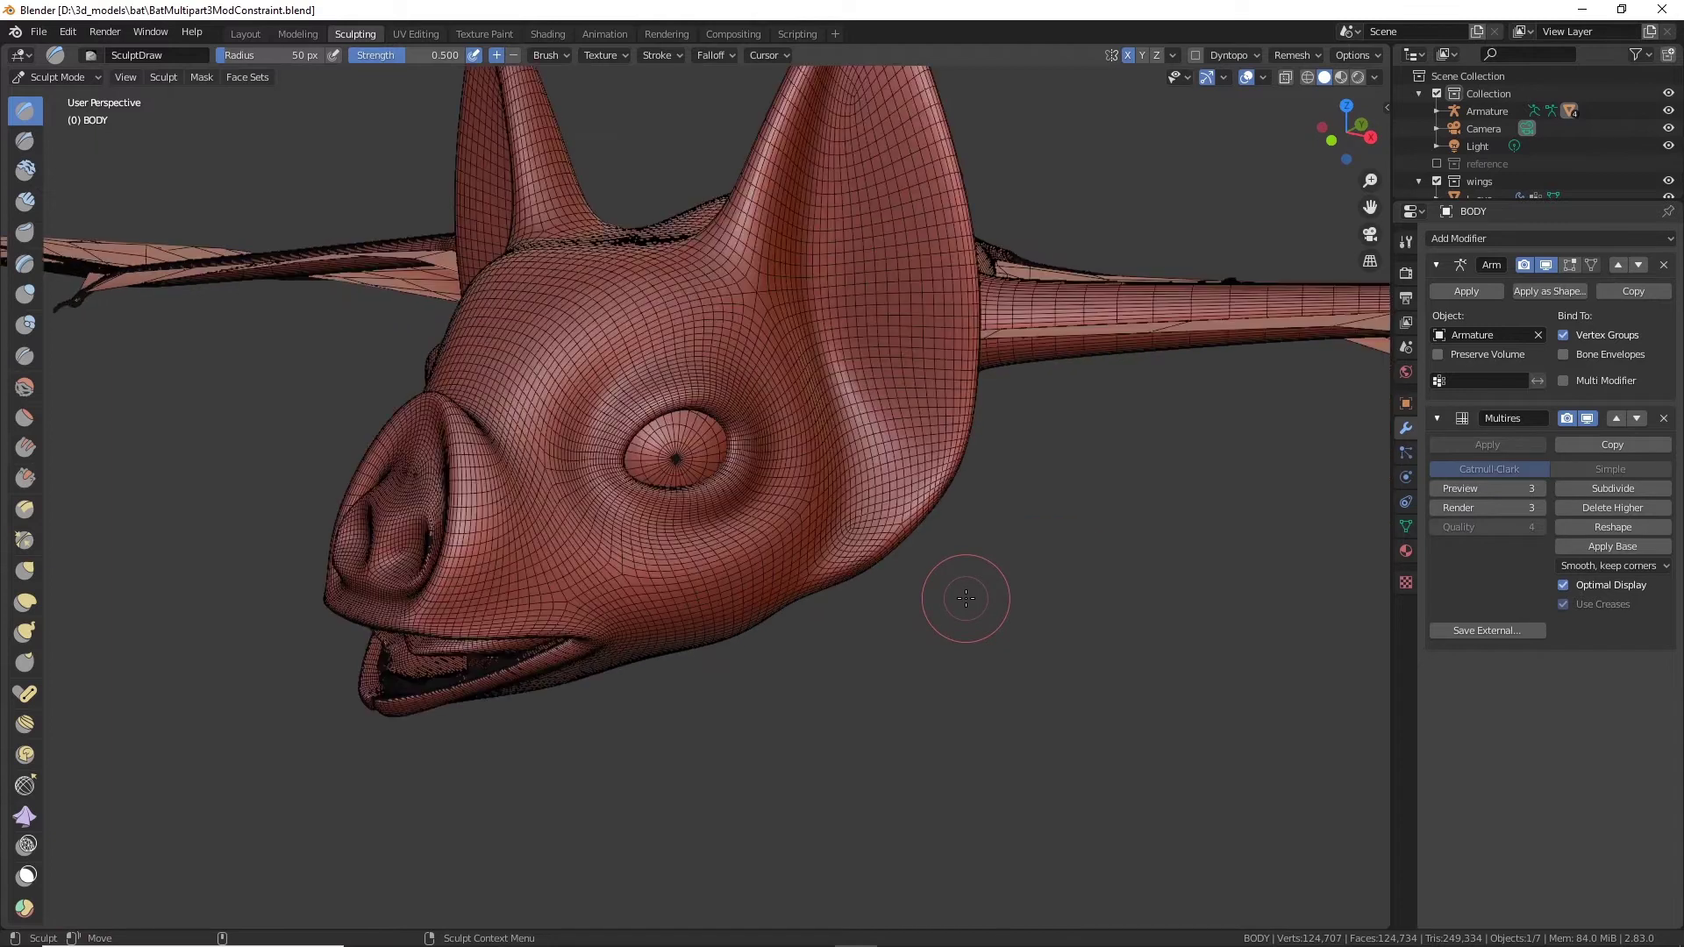
mouse_move(651, 324)
mouse_down()
mouse_move(575, 401)
mouse_move(668, 332)
mouse_up()
key(ctrl+z)
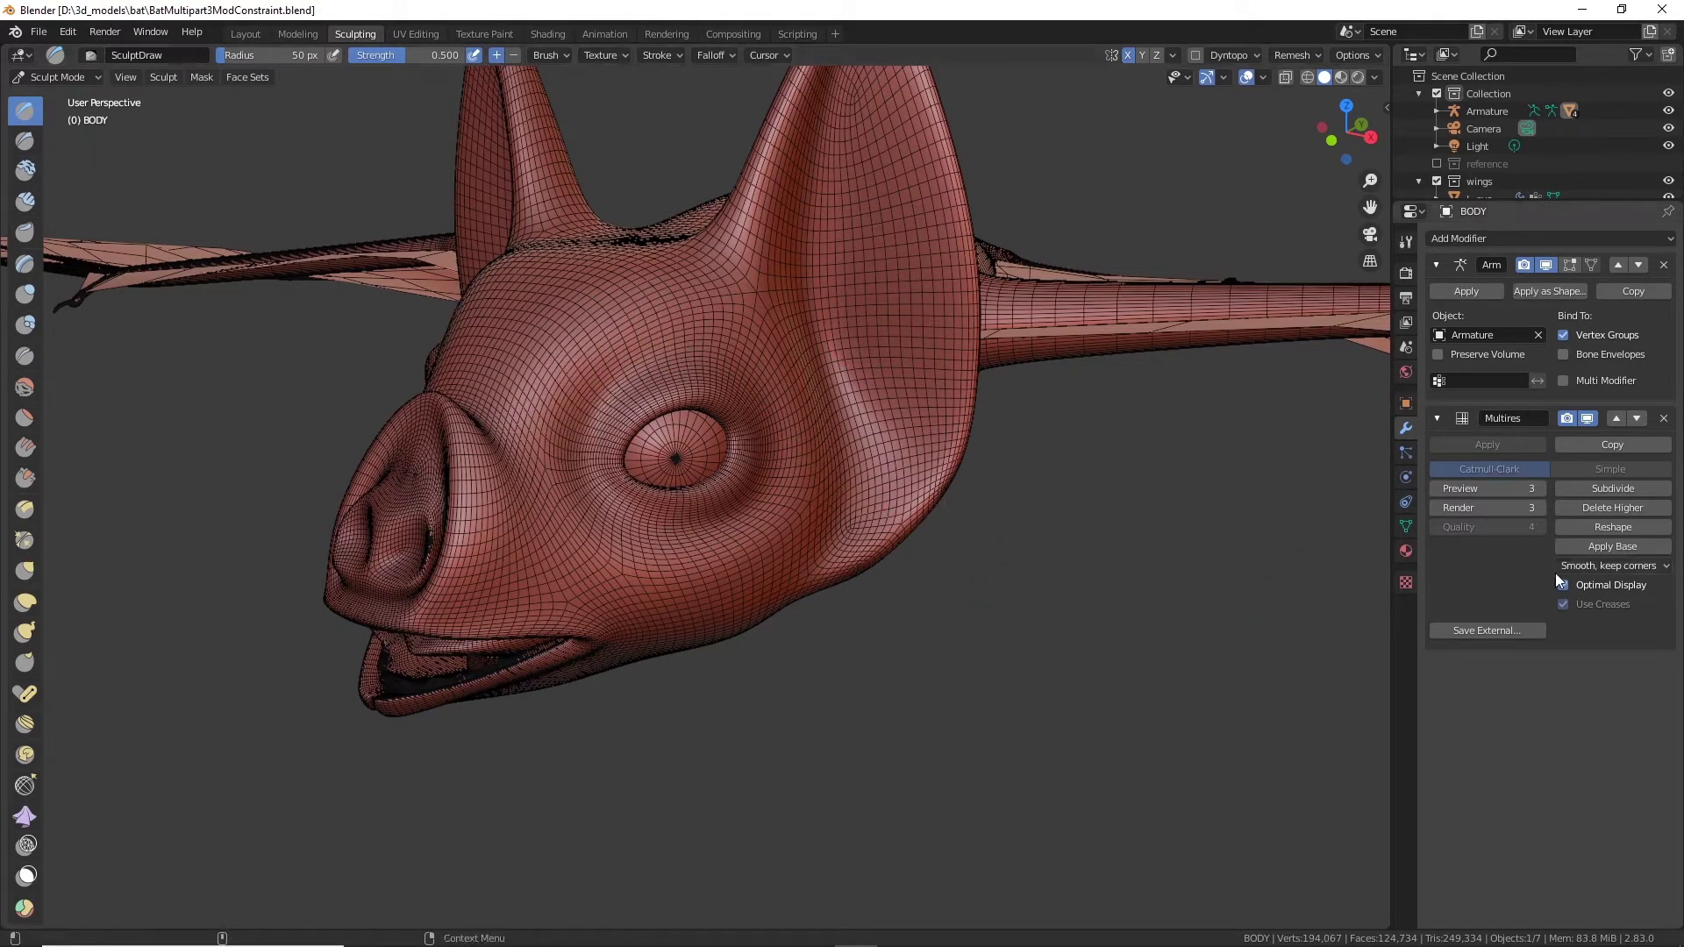
Step: Subdivide the body's Multiresolution modifier once more to level 4 and inspect the mesh density around the eye
click(1624, 490)
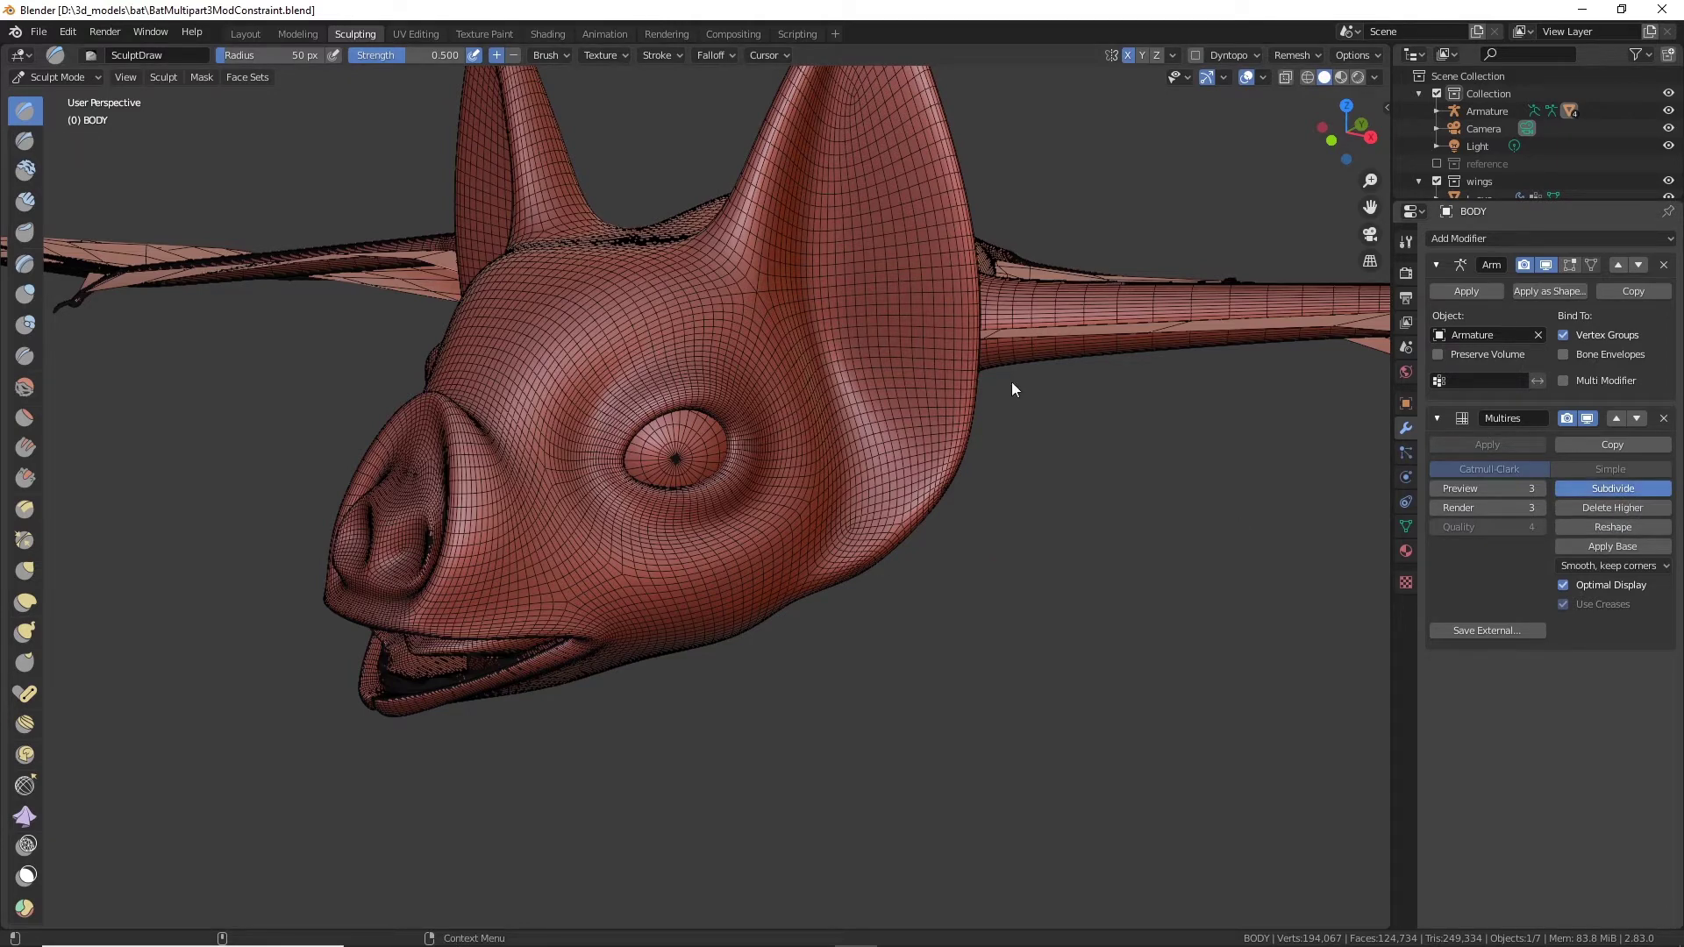
middle_drag(790, 546, 710, 560)
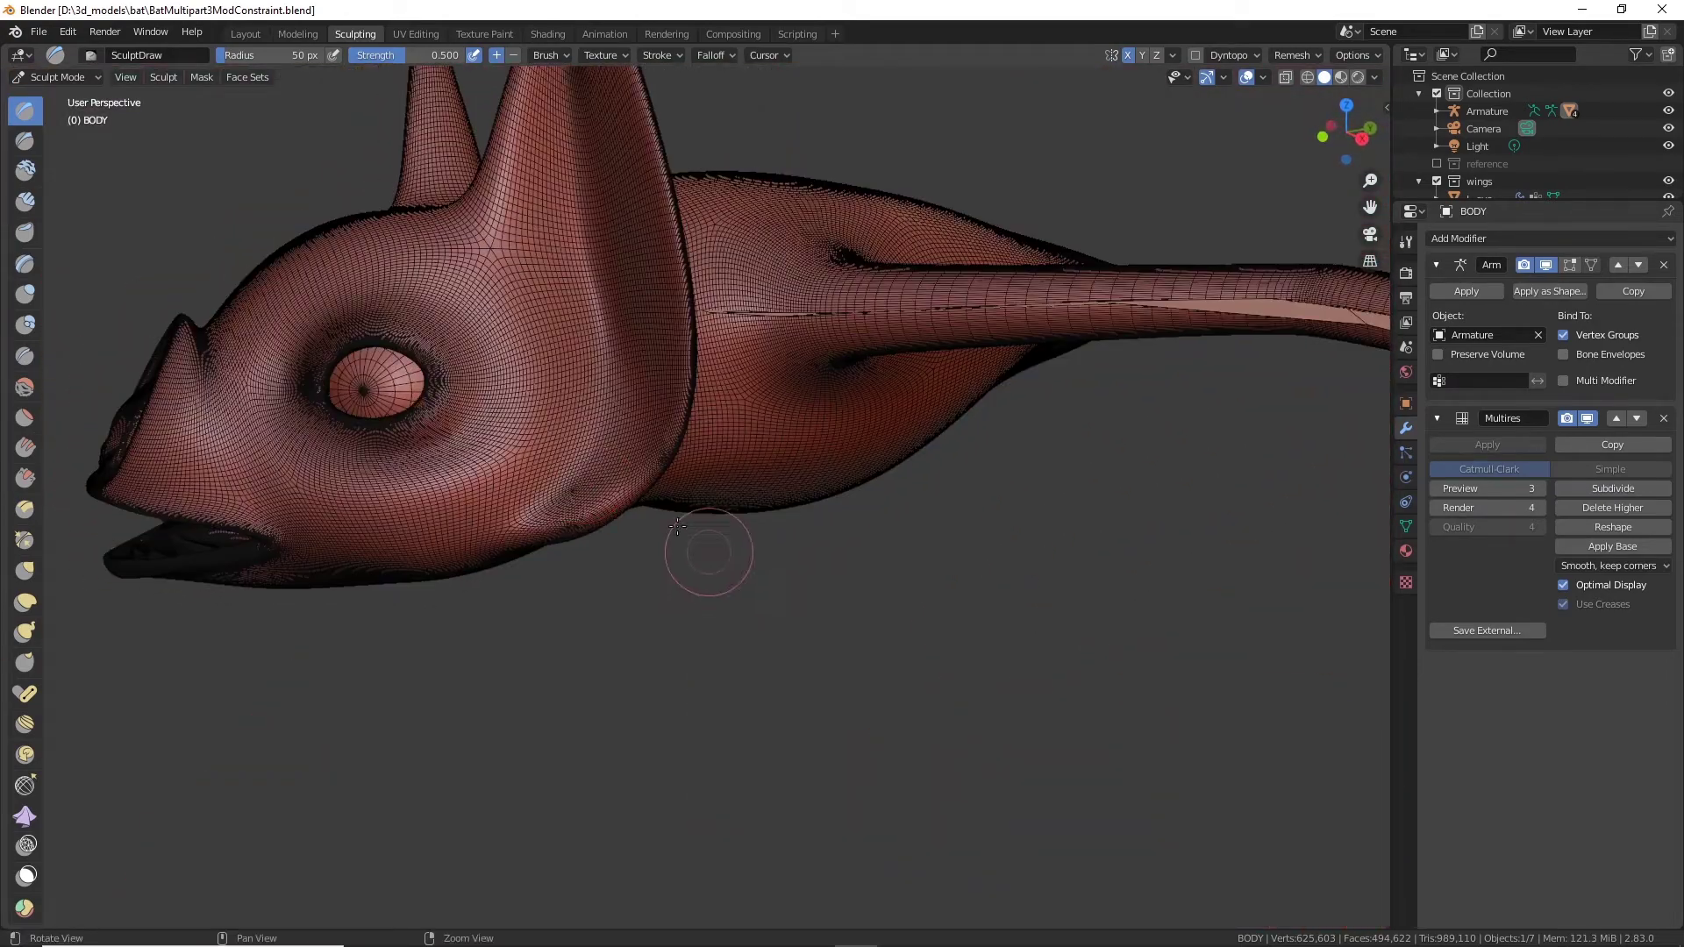
middle_drag(588, 485, 693, 491)
scroll(794, 492, up, 3)
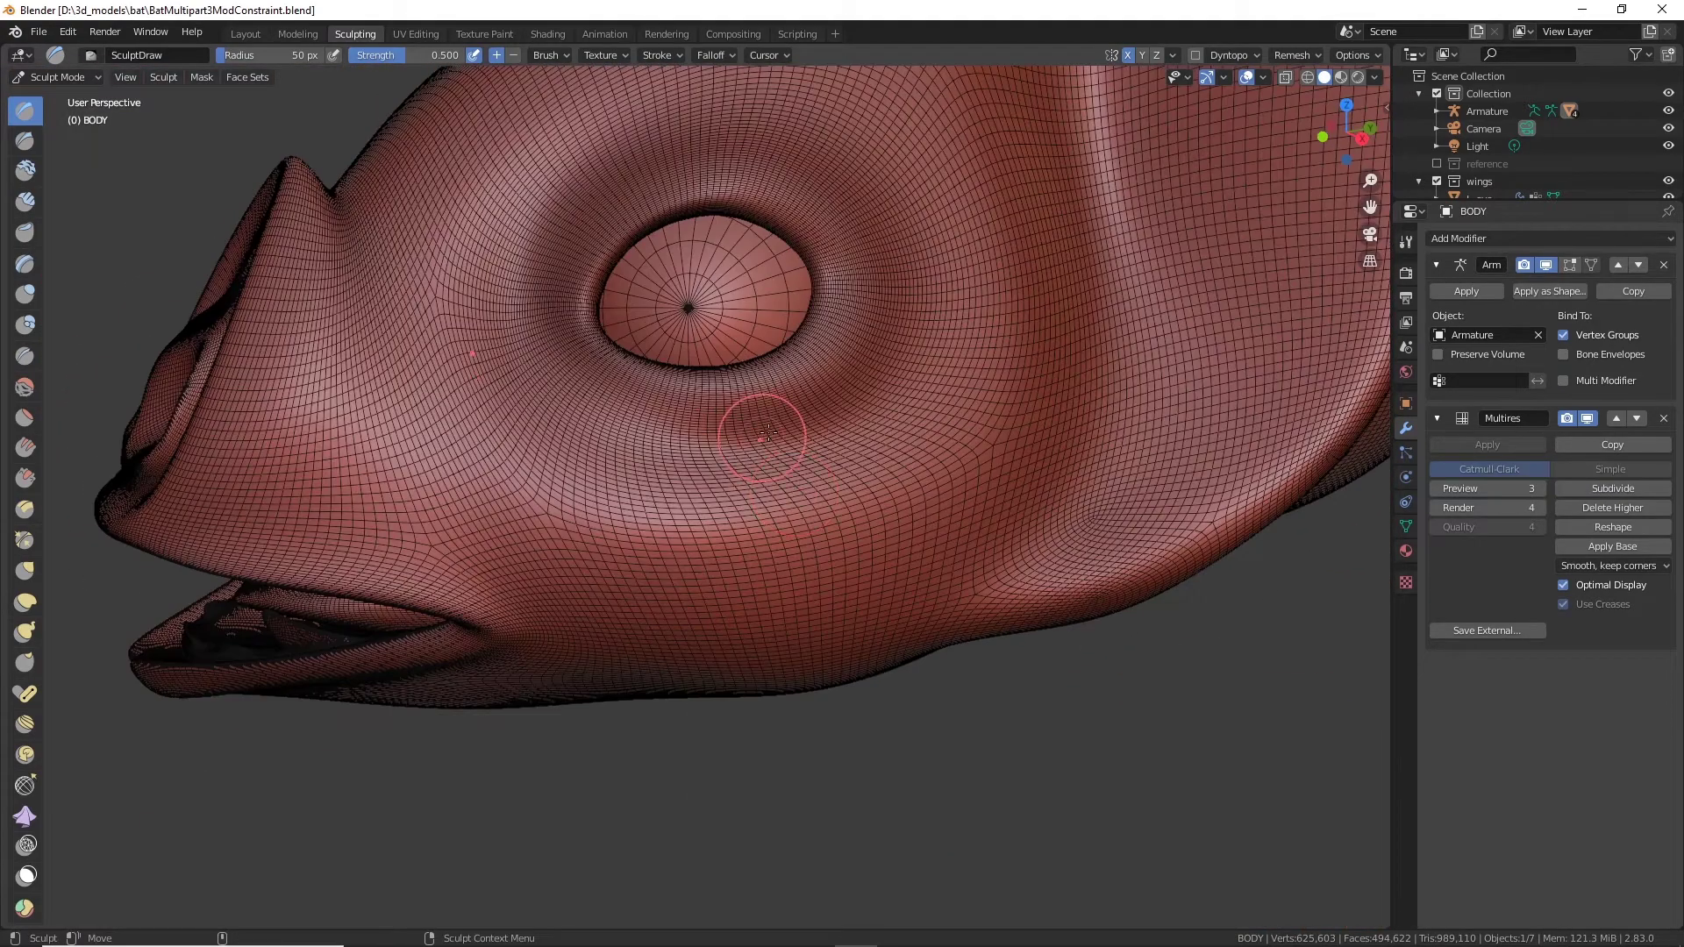
middle_drag(770, 398, 762, 546)
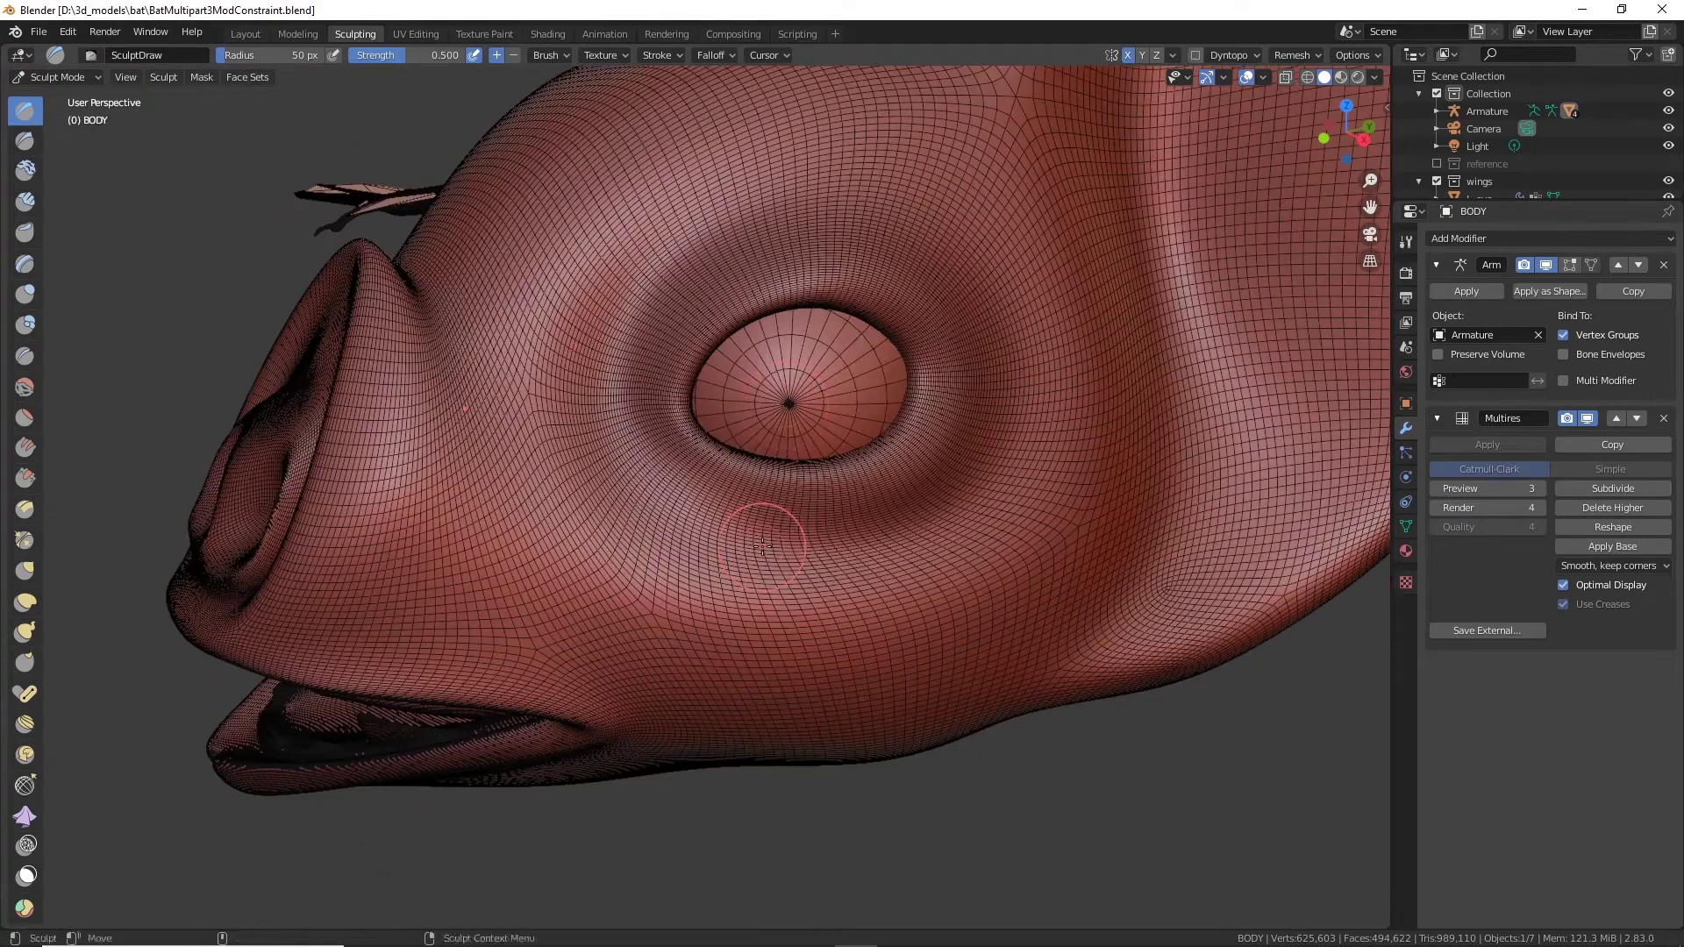
scroll(739, 494, up, 5)
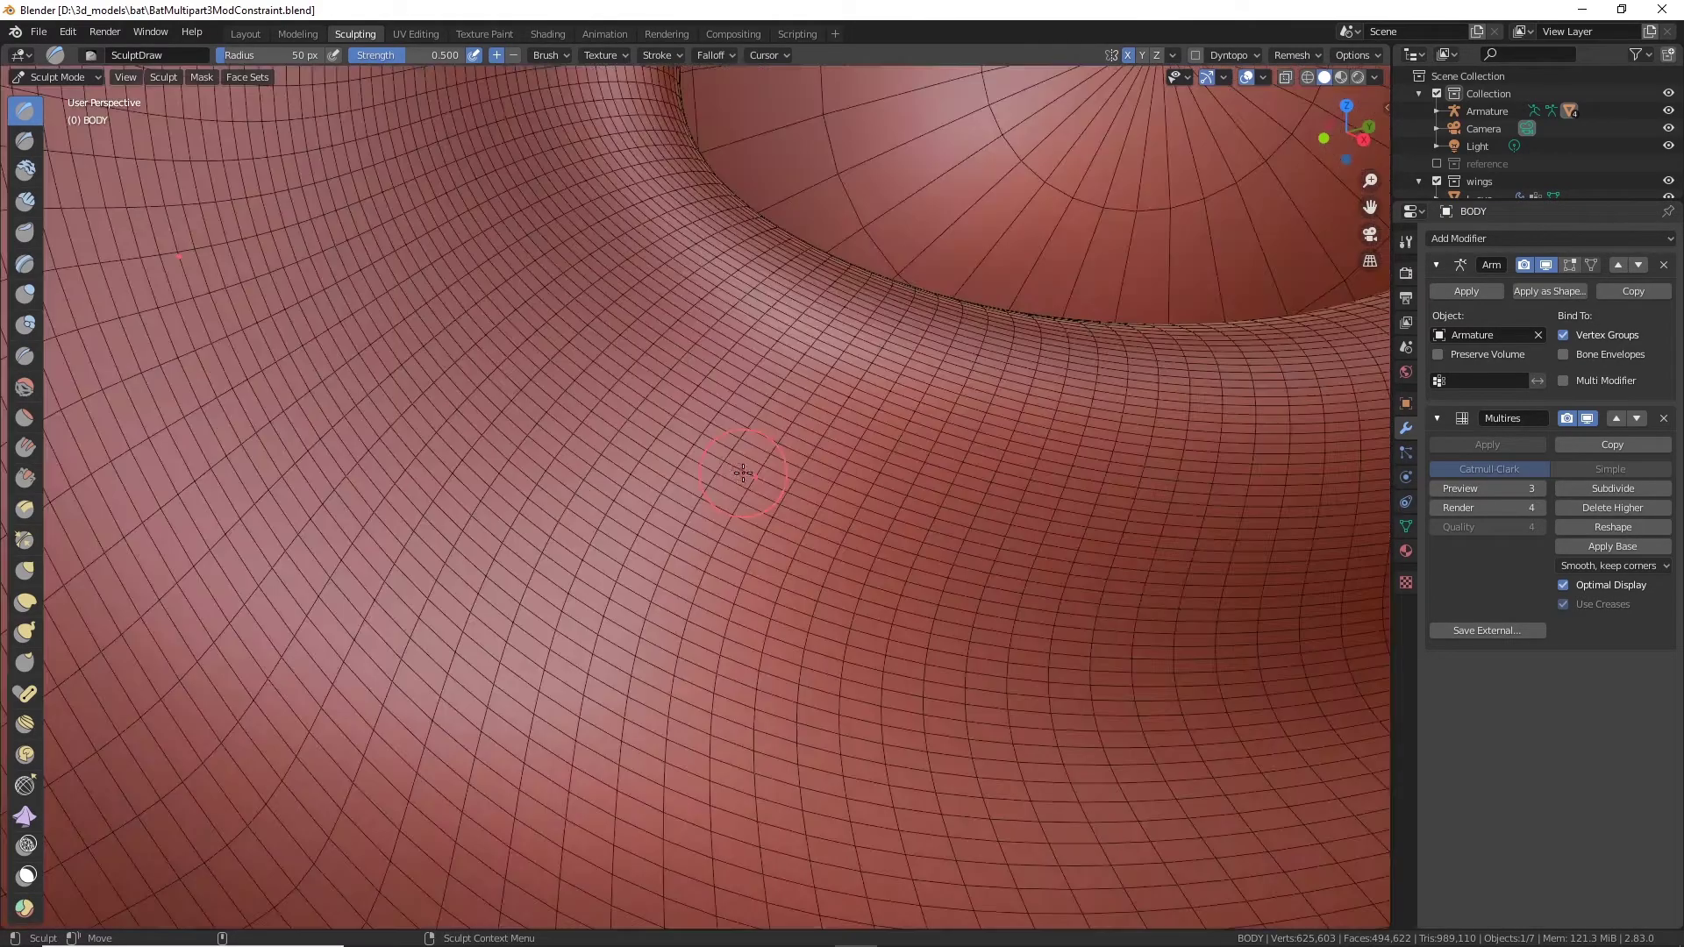
scroll(735, 489, down, 5)
scroll(865, 497, up, 4)
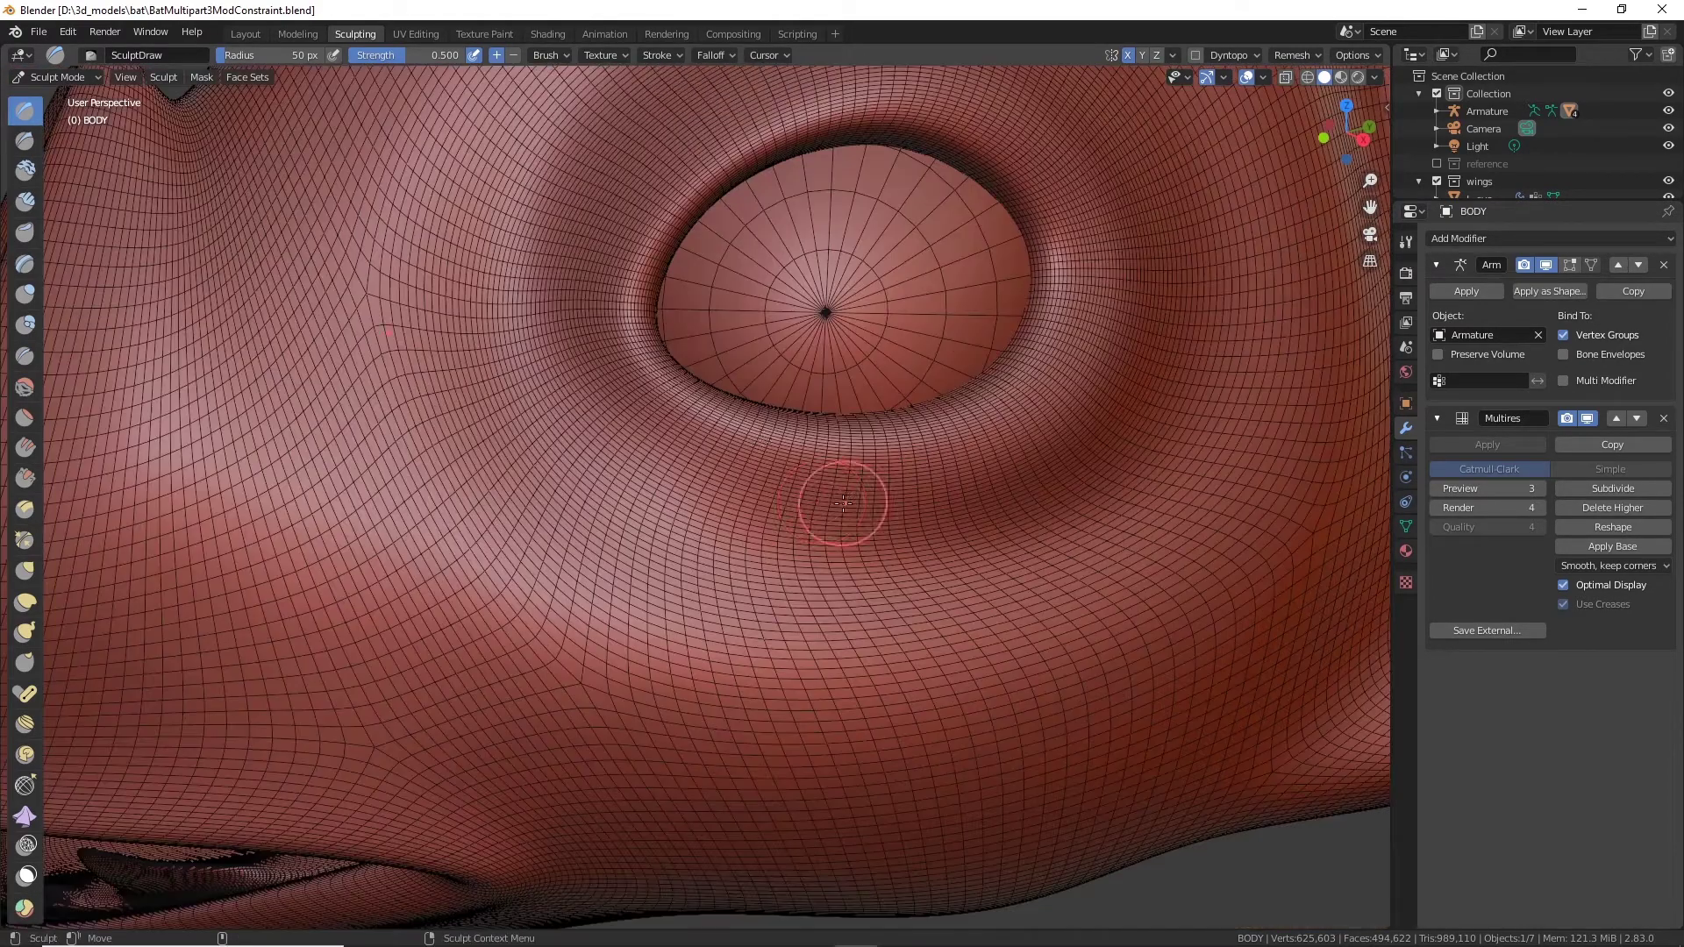
Step: Sculpt a puckered lower eyelid and a fold at the eye's outer corner with the Draw brush
mouse_move(696, 410)
mouse_down()
mouse_move(838, 444)
mouse_move(984, 404)
mouse_up()
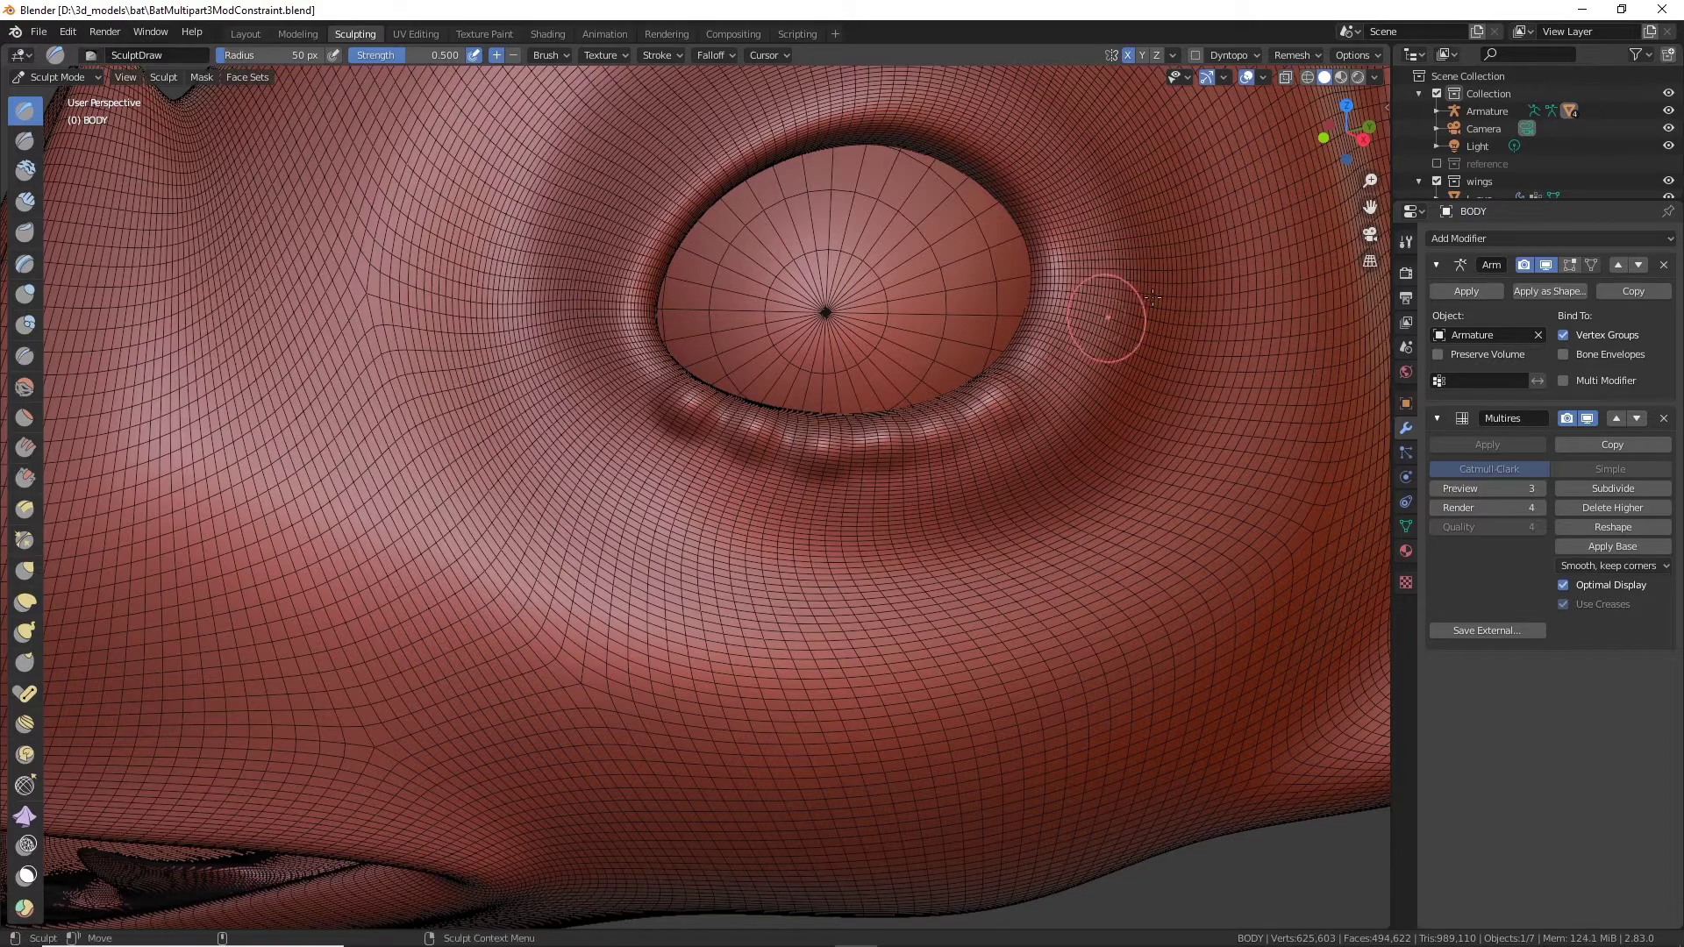
scroll(1097, 255, down, 5)
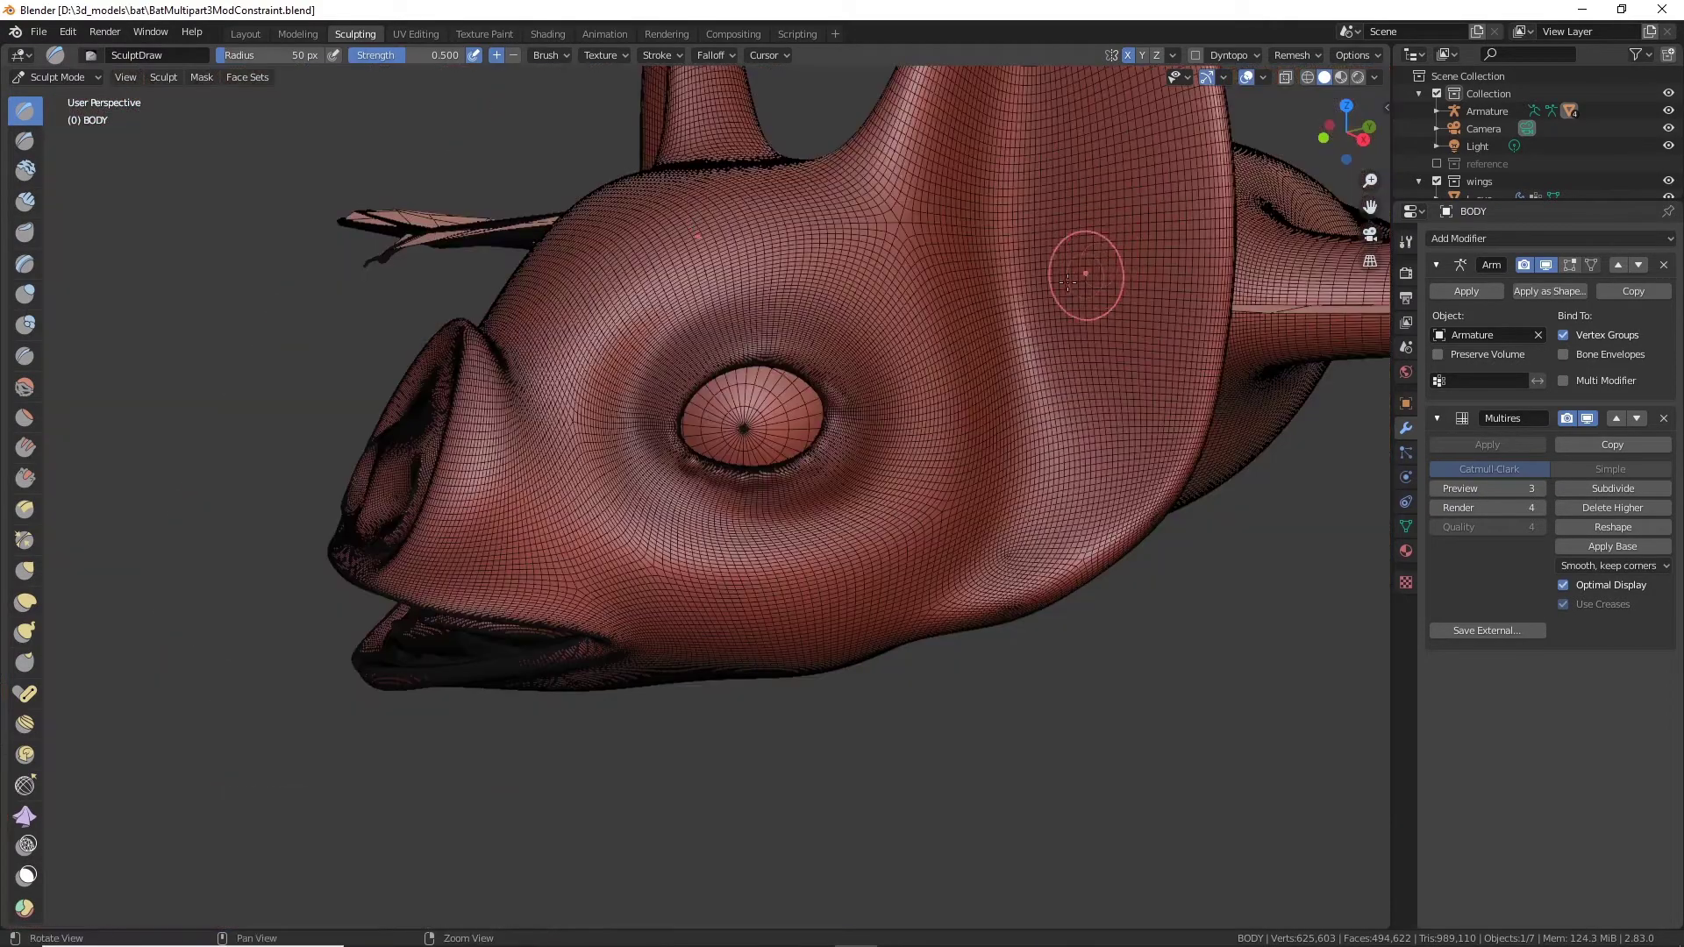
scroll(882, 441, up, 2)
drag(838, 336, 857, 348)
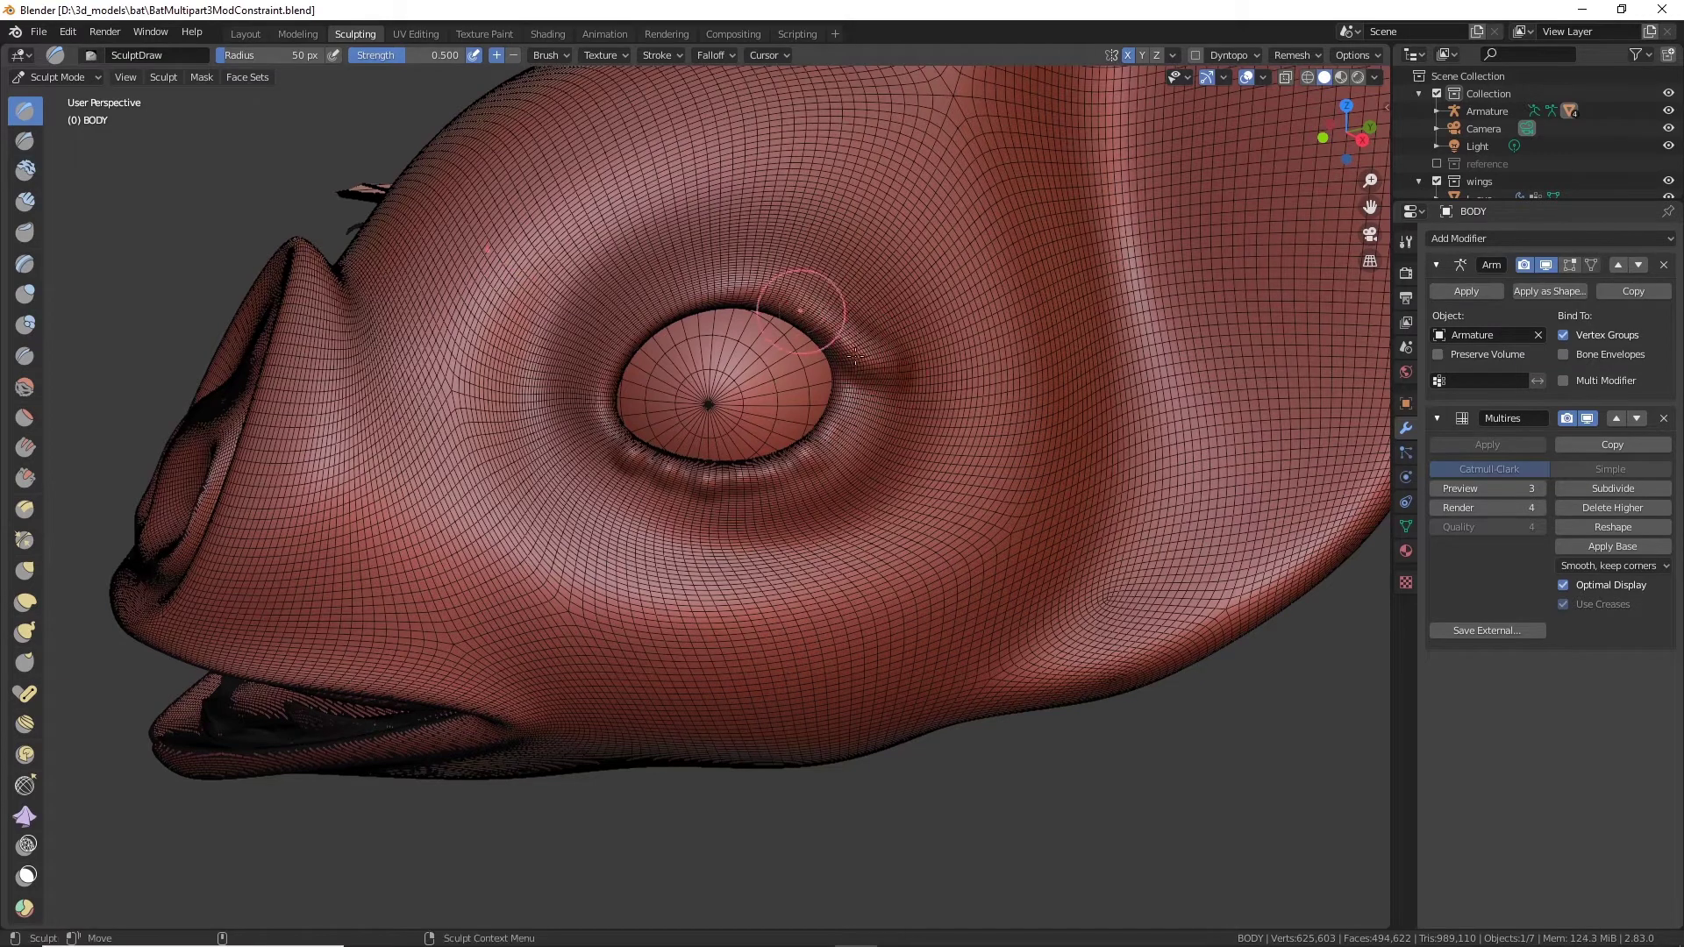
Step: Sharpen the eye's outer corner with the Draw Sharp brush and carve a crease extending toward the ear
click(24, 140)
scroll(887, 377, up, 3)
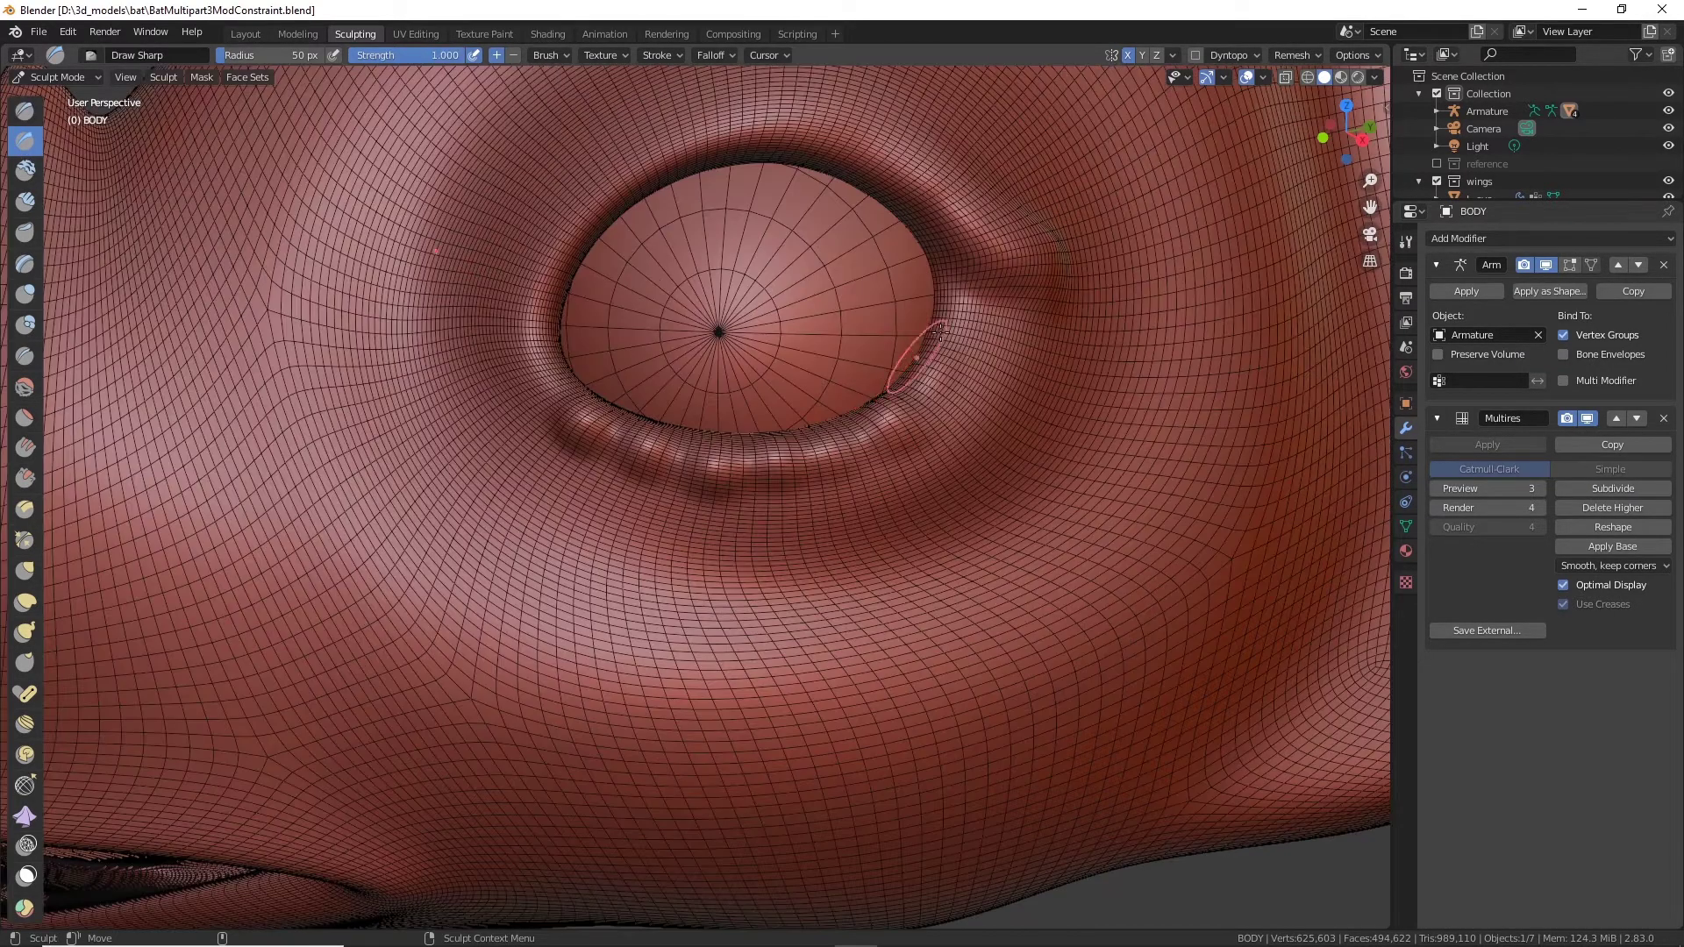
scroll(967, 300, down, 3)
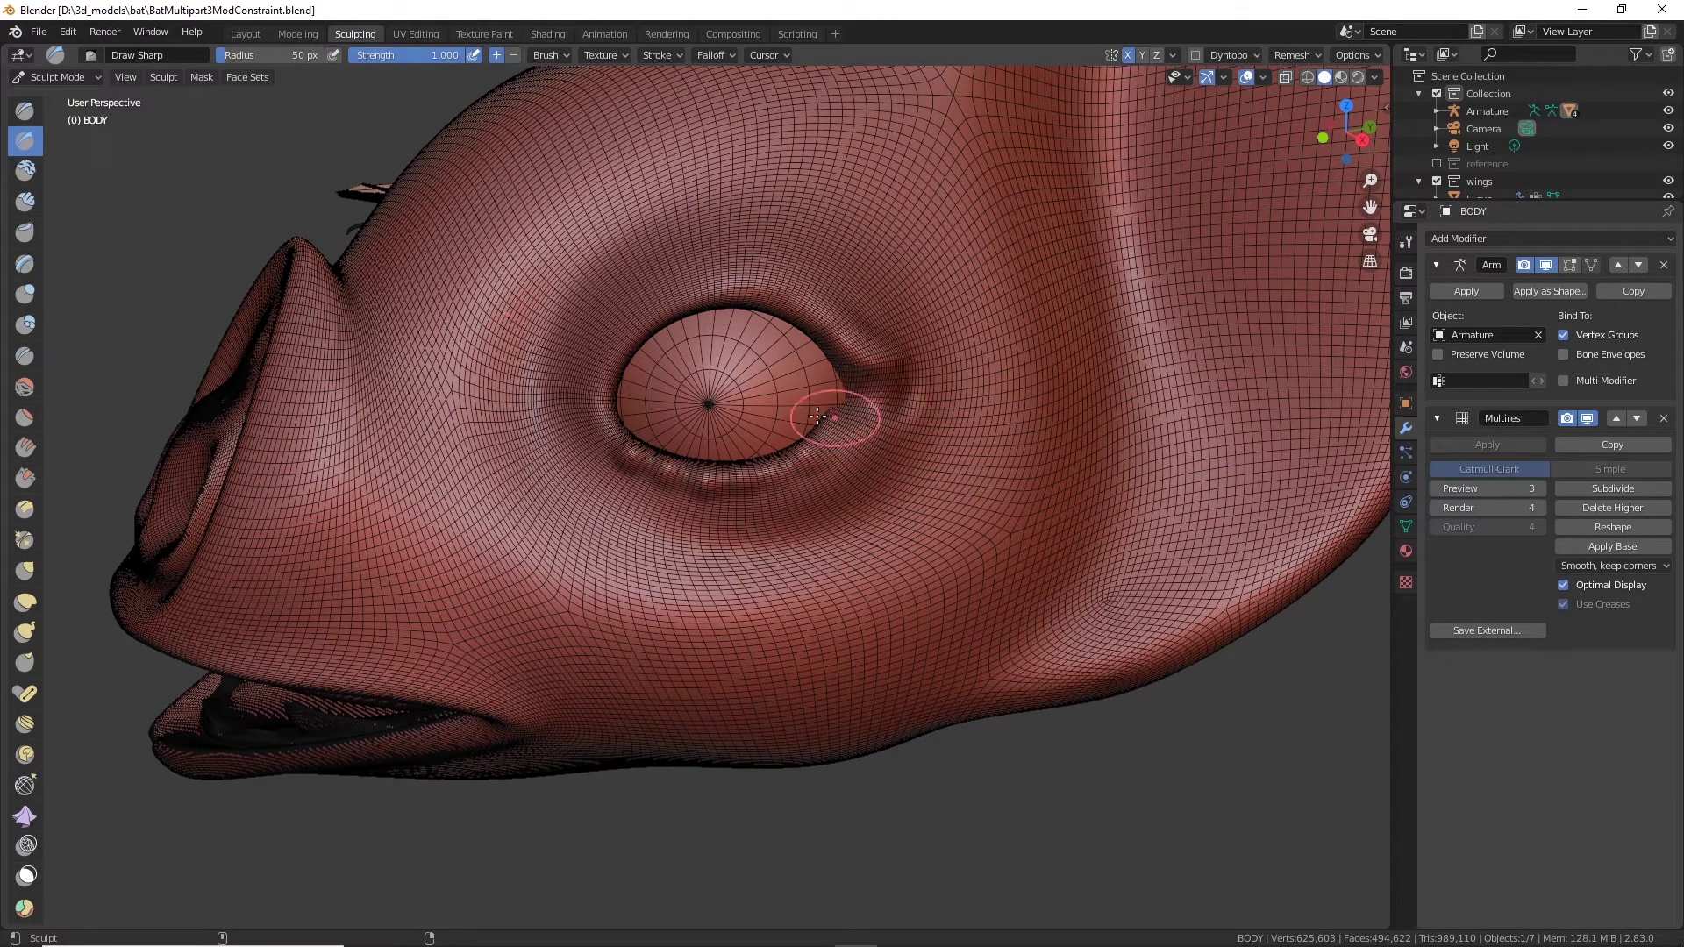
scroll(903, 383, up, 3)
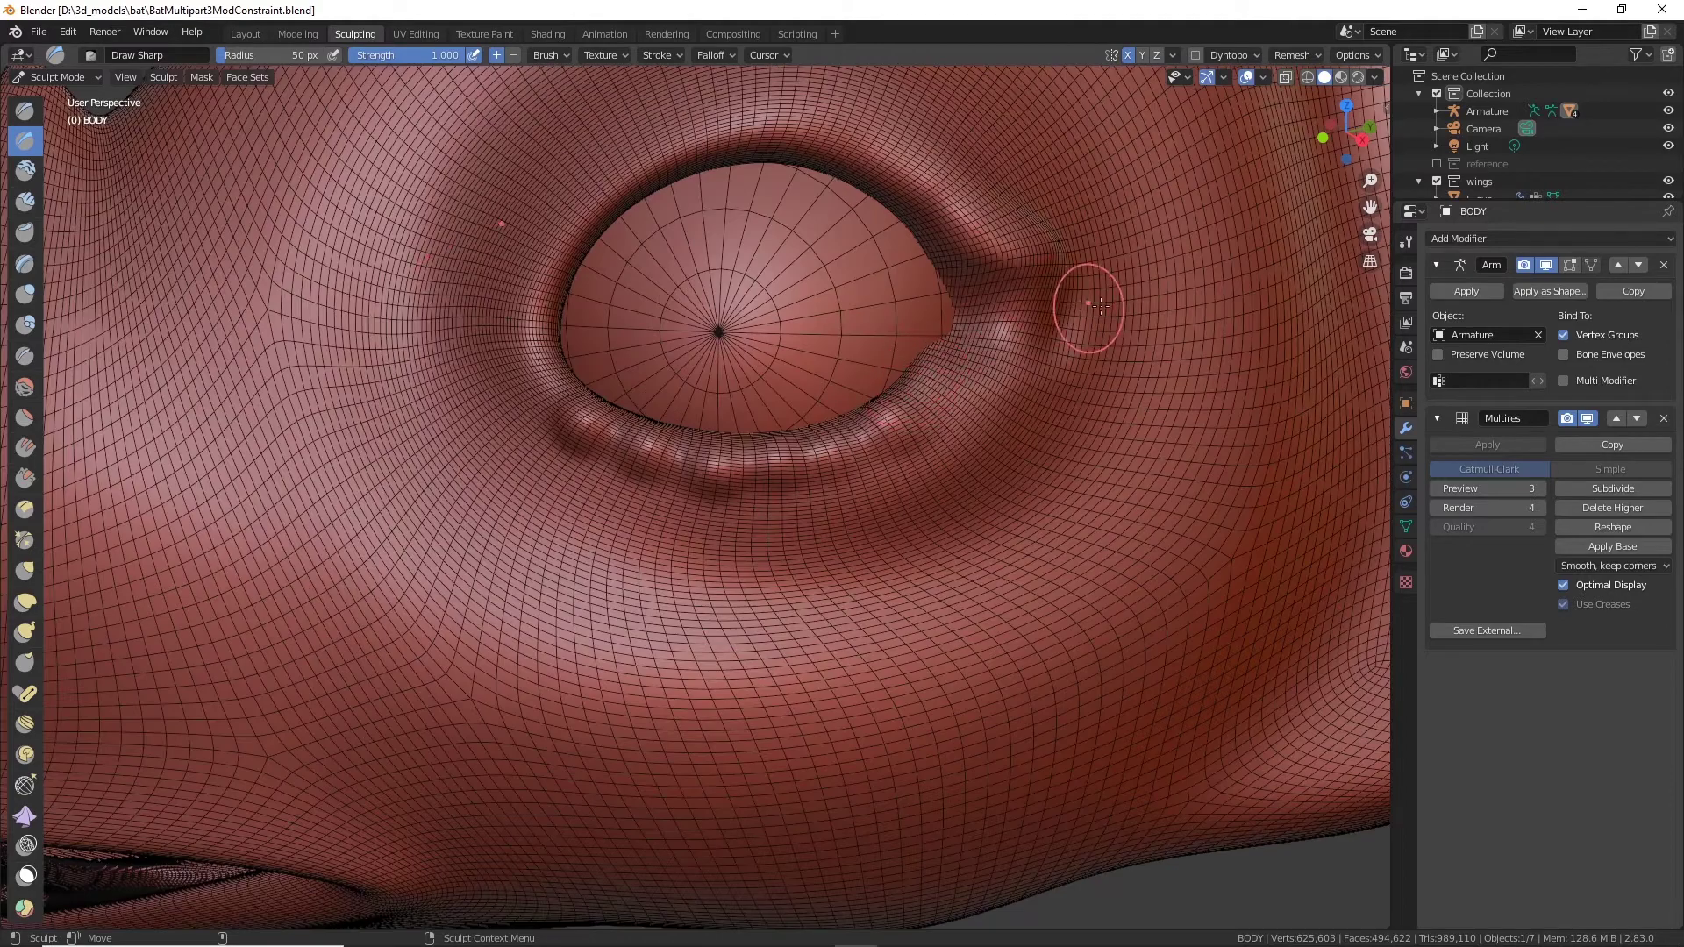
drag(1132, 303, 1061, 306)
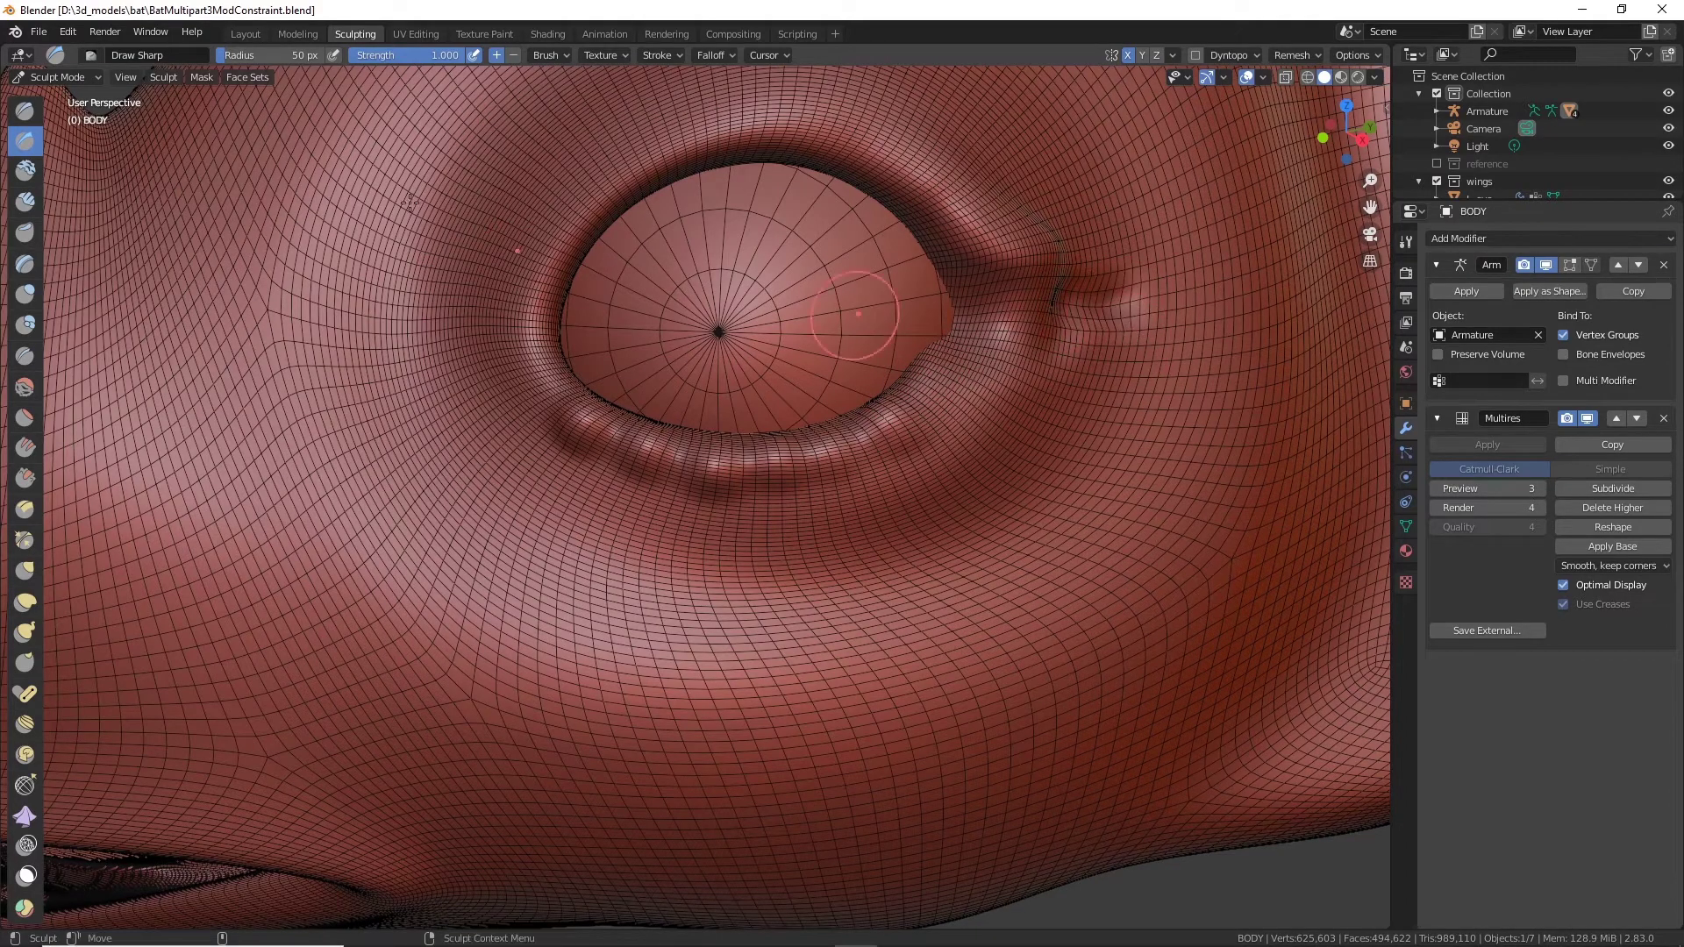
Step: Try Draw Sharp strokes behind and above the eye, undoing them again
middle_drag(1054, 335, 1025, 339)
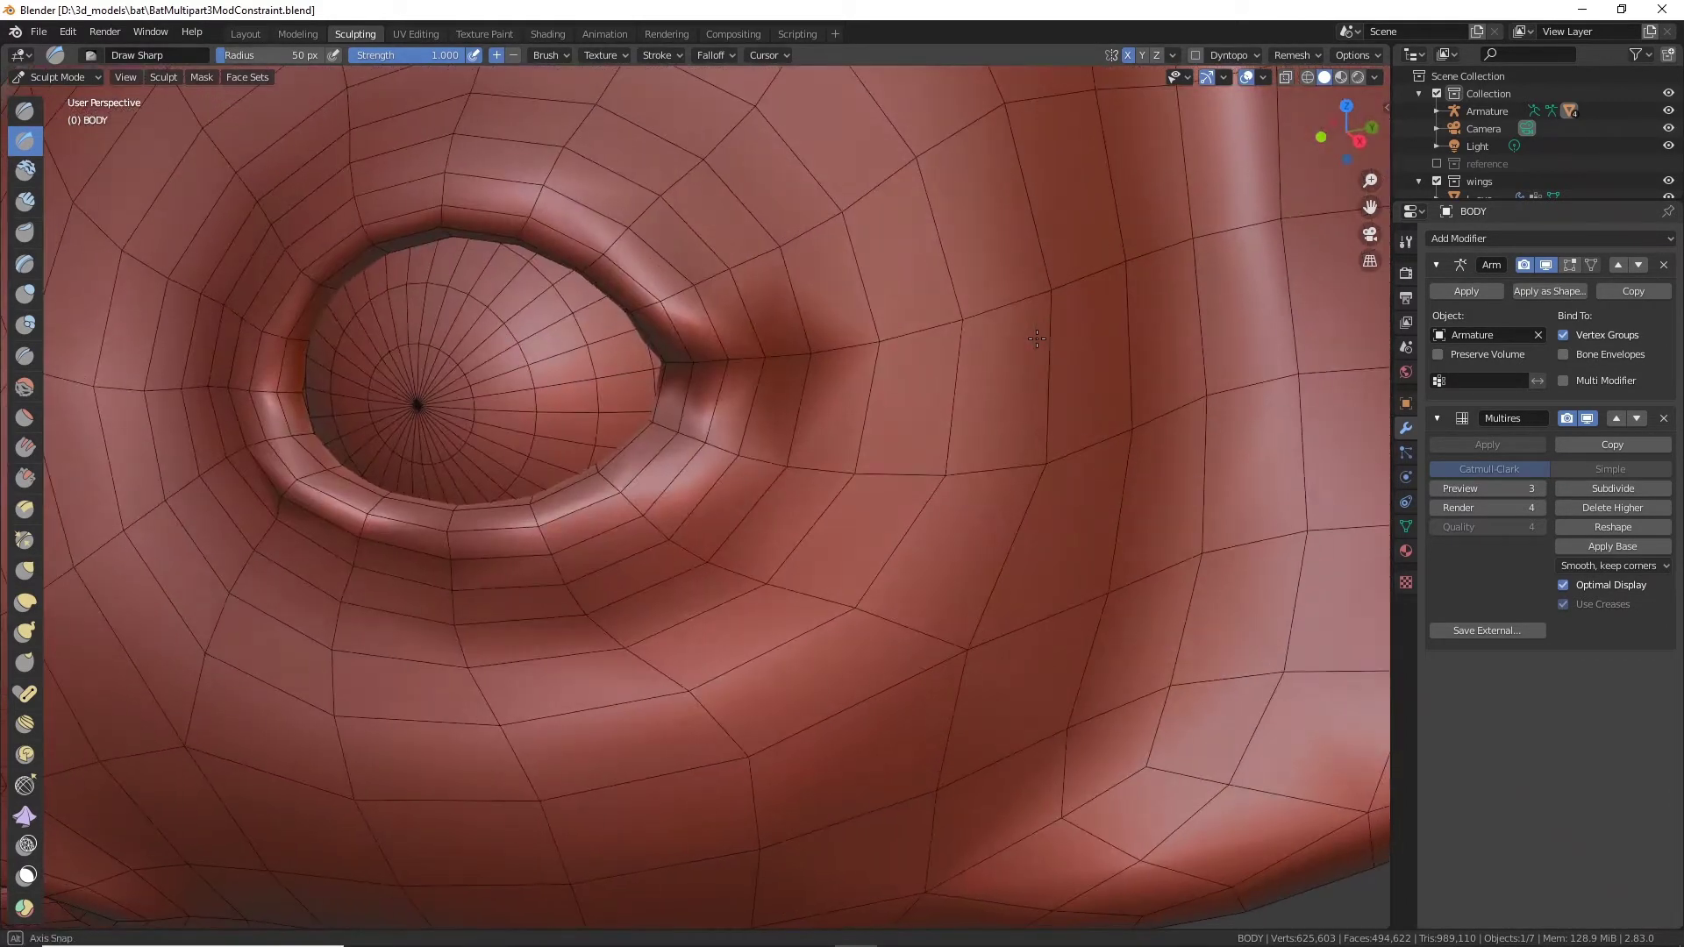
scroll(808, 389, down, 6)
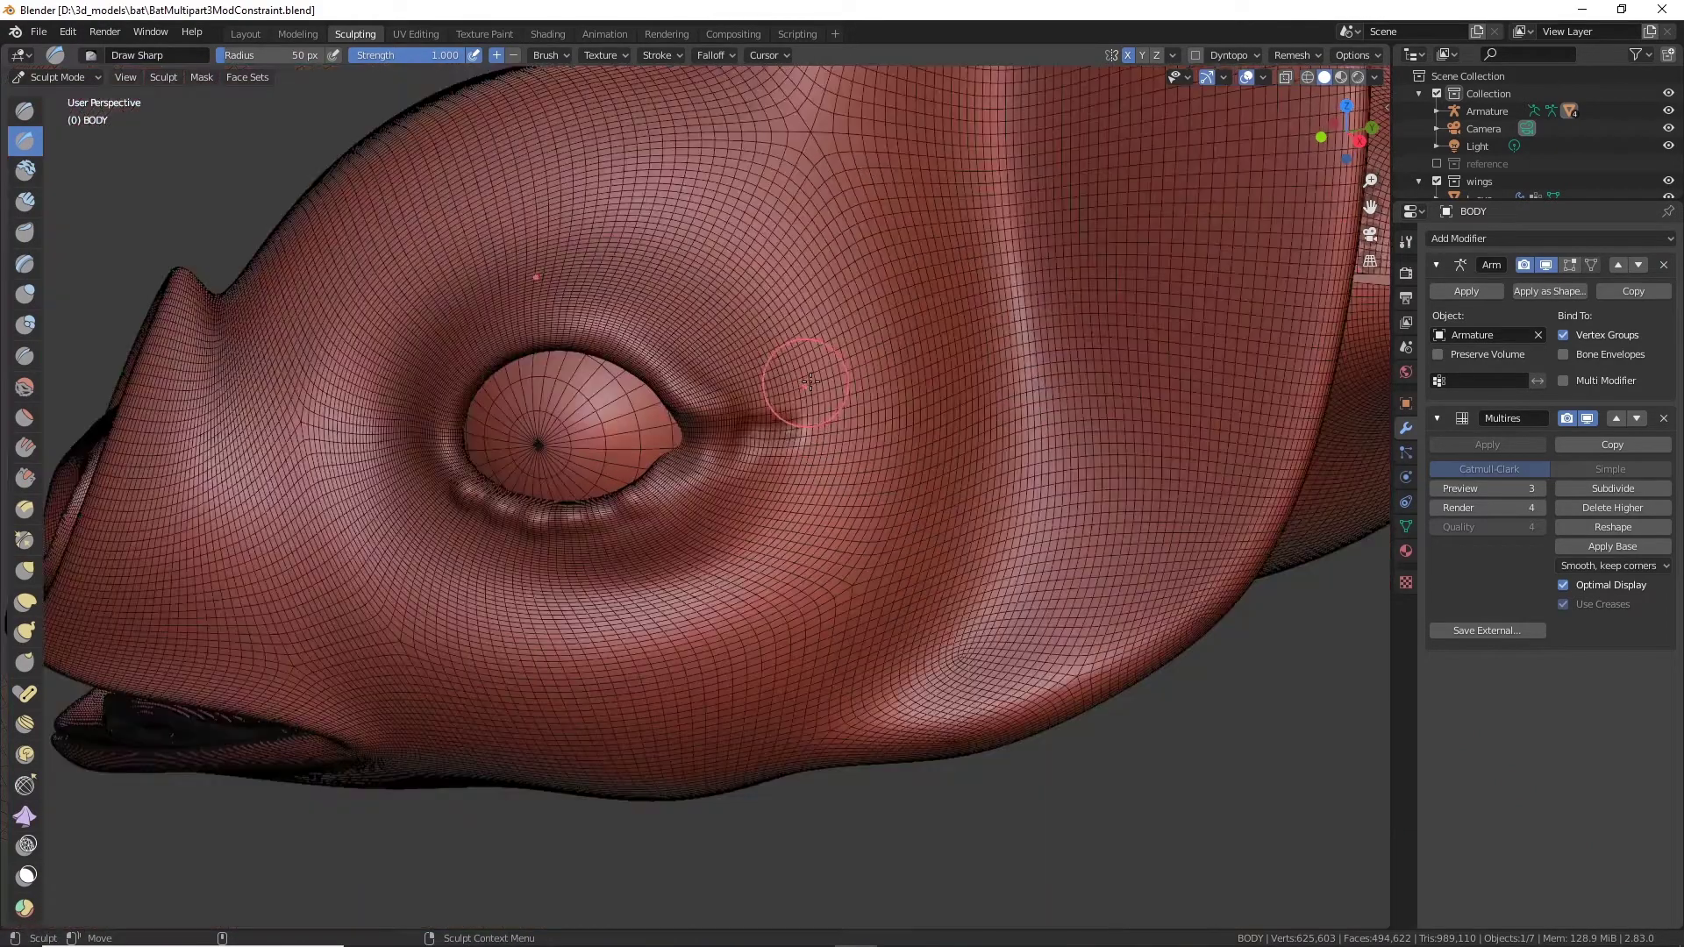
middle_drag(801, 459, 893, 444)
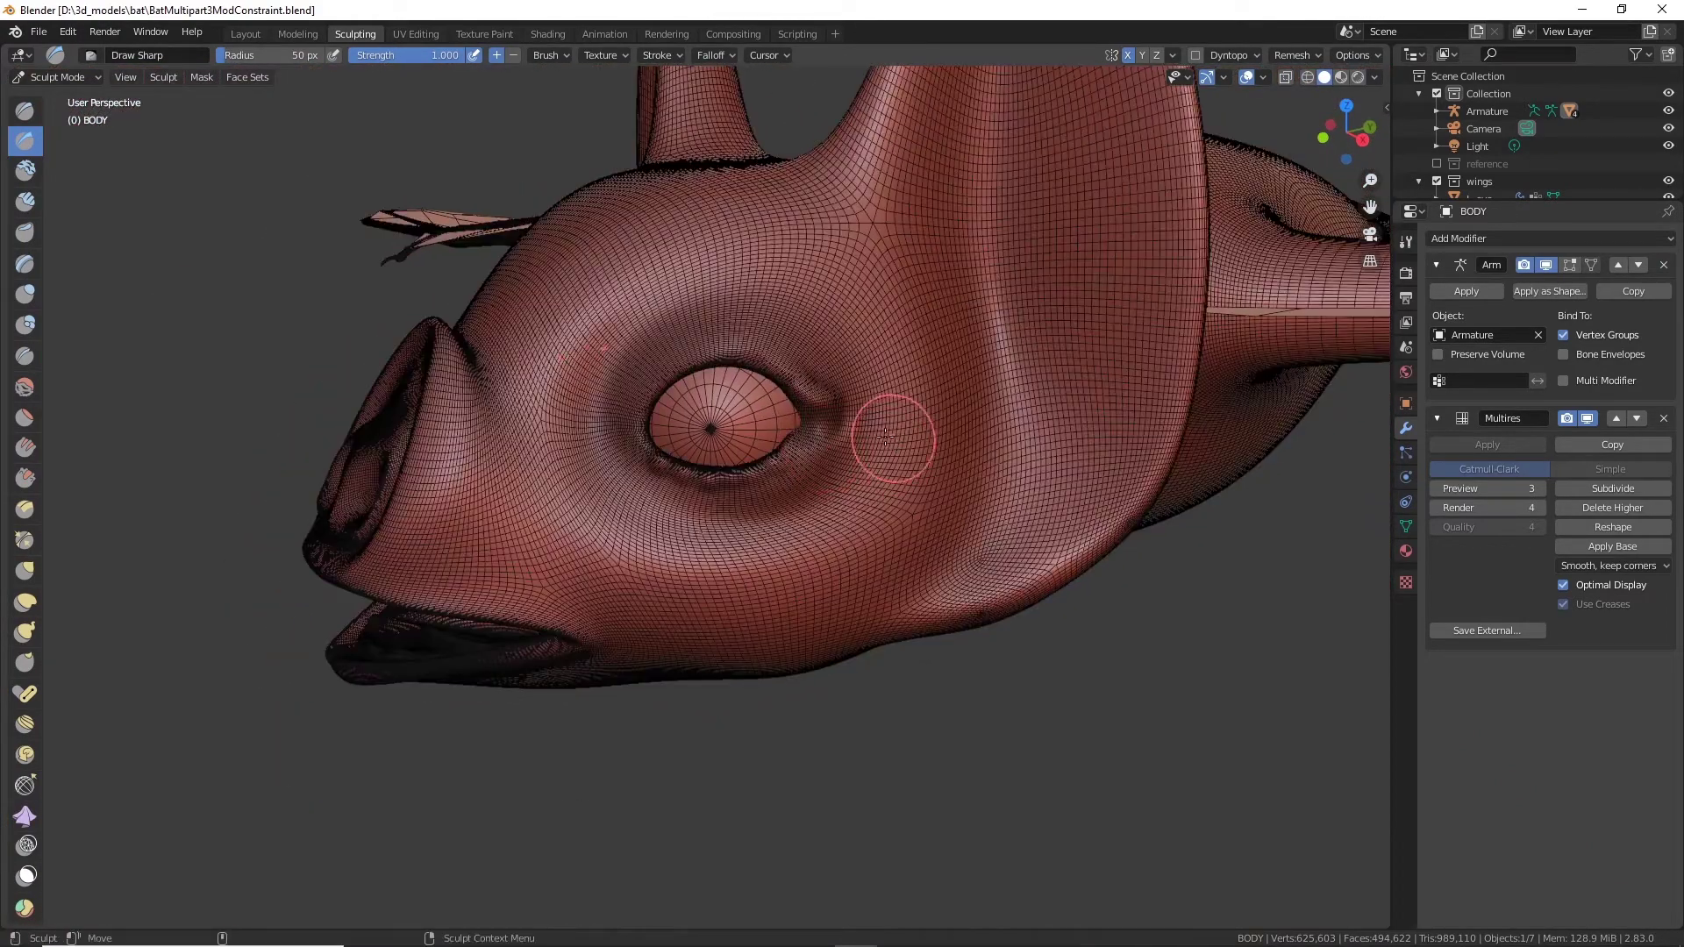
drag(841, 421, 877, 413)
key(ctrl+z)
key(ctrl+z)
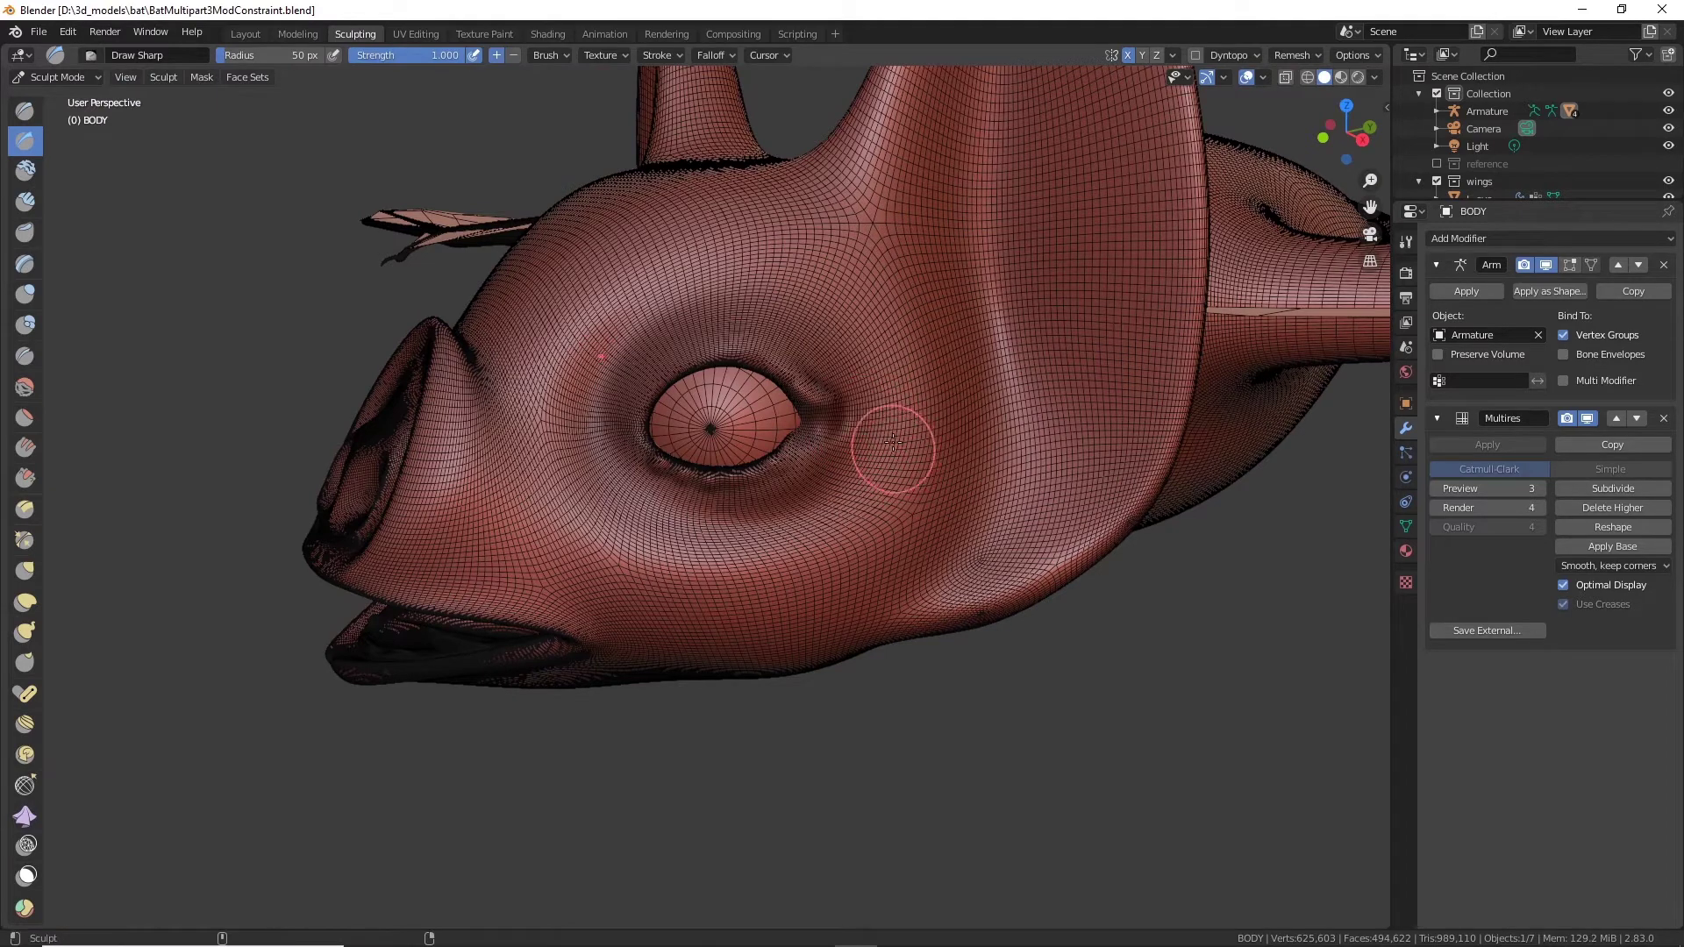
scroll(834, 402, up, 2)
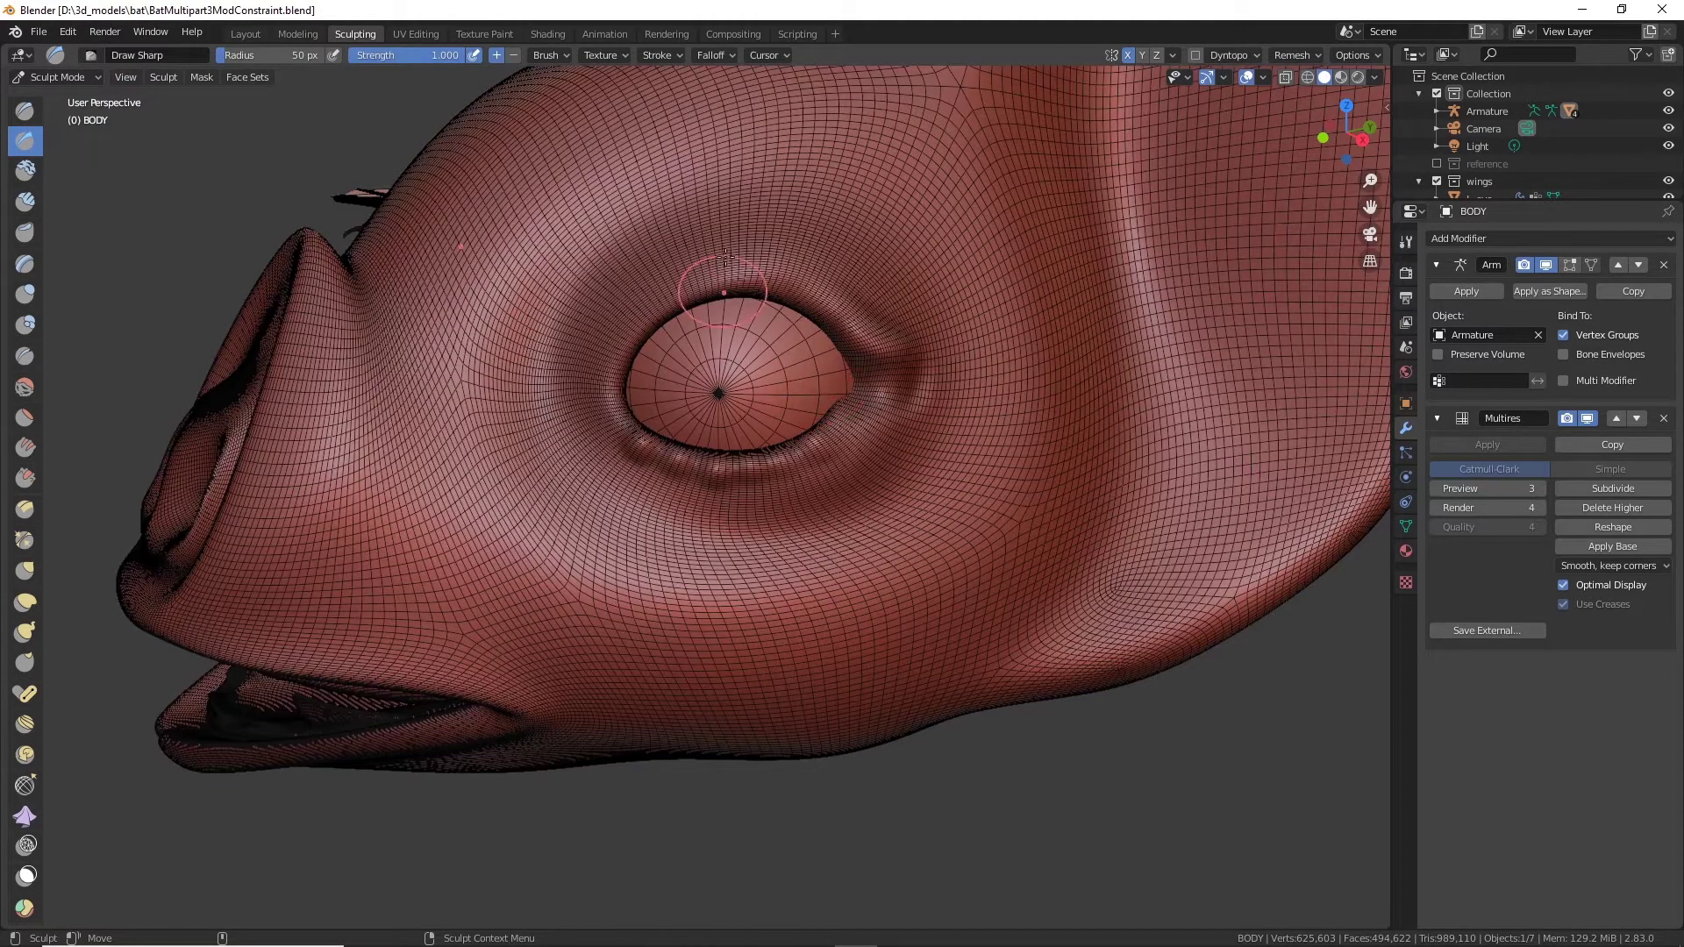
mouse_move(875, 282)
mouse_down()
mouse_move(825, 255)
mouse_move(702, 246)
mouse_move(641, 263)
mouse_up()
key(ctrl+z)
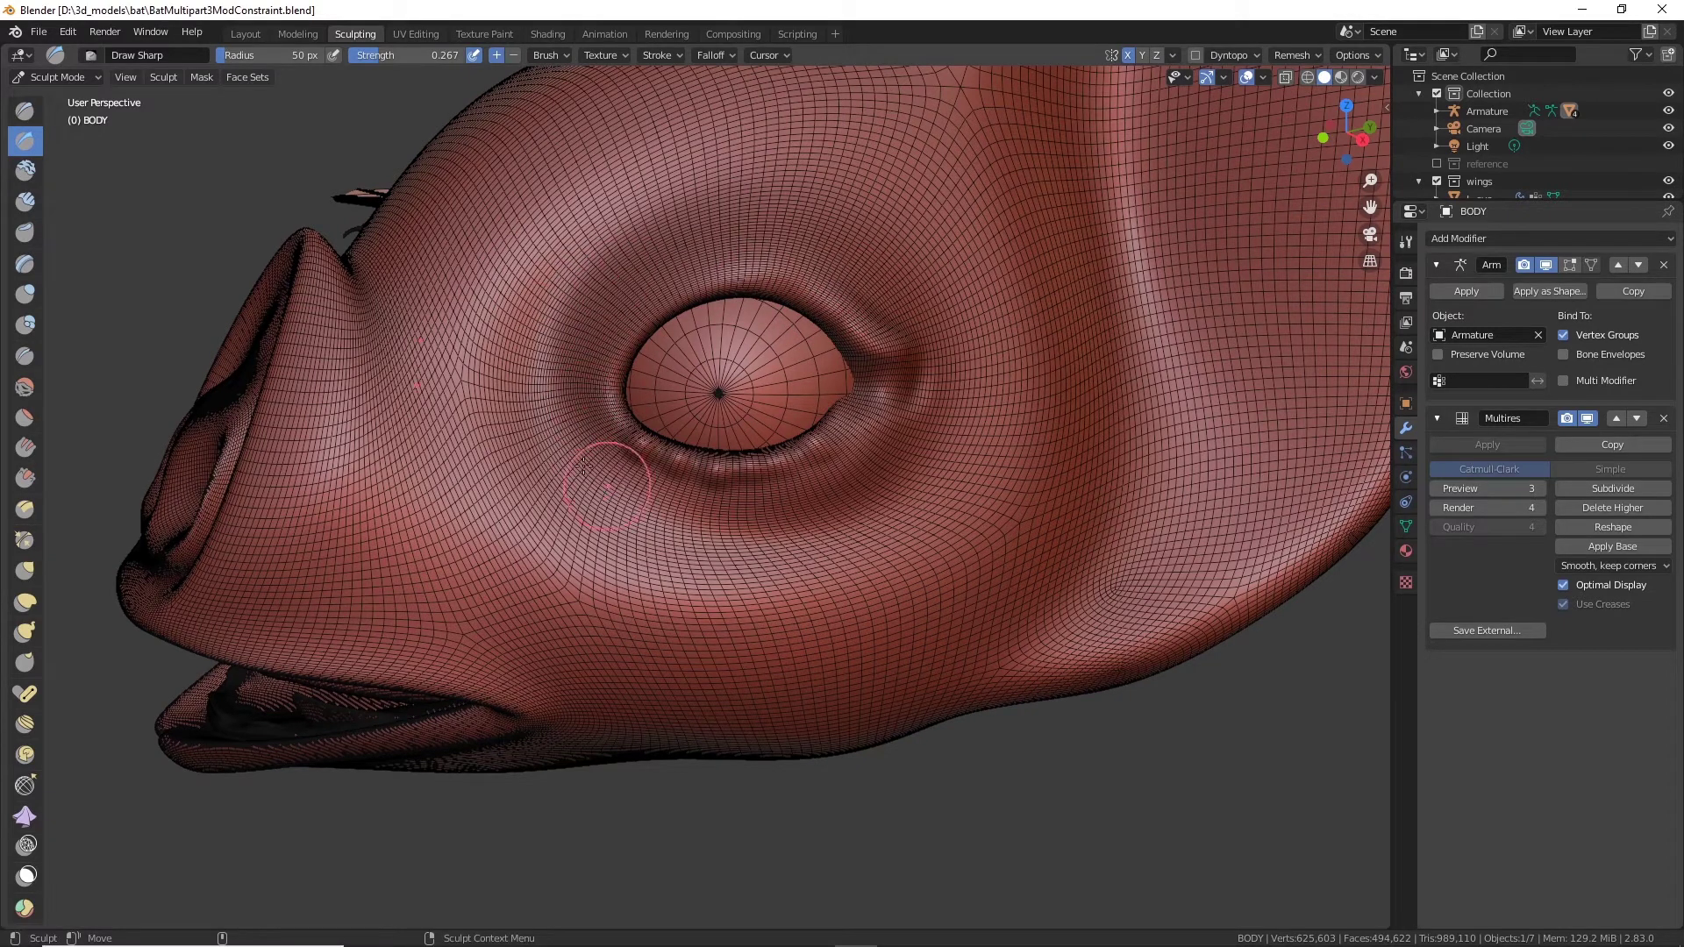
Step: Carve several long curved wrinkles beneath the eye with the Draw Sharp brush at strength 0.267
drag(593, 469, 831, 517)
drag(594, 509, 841, 504)
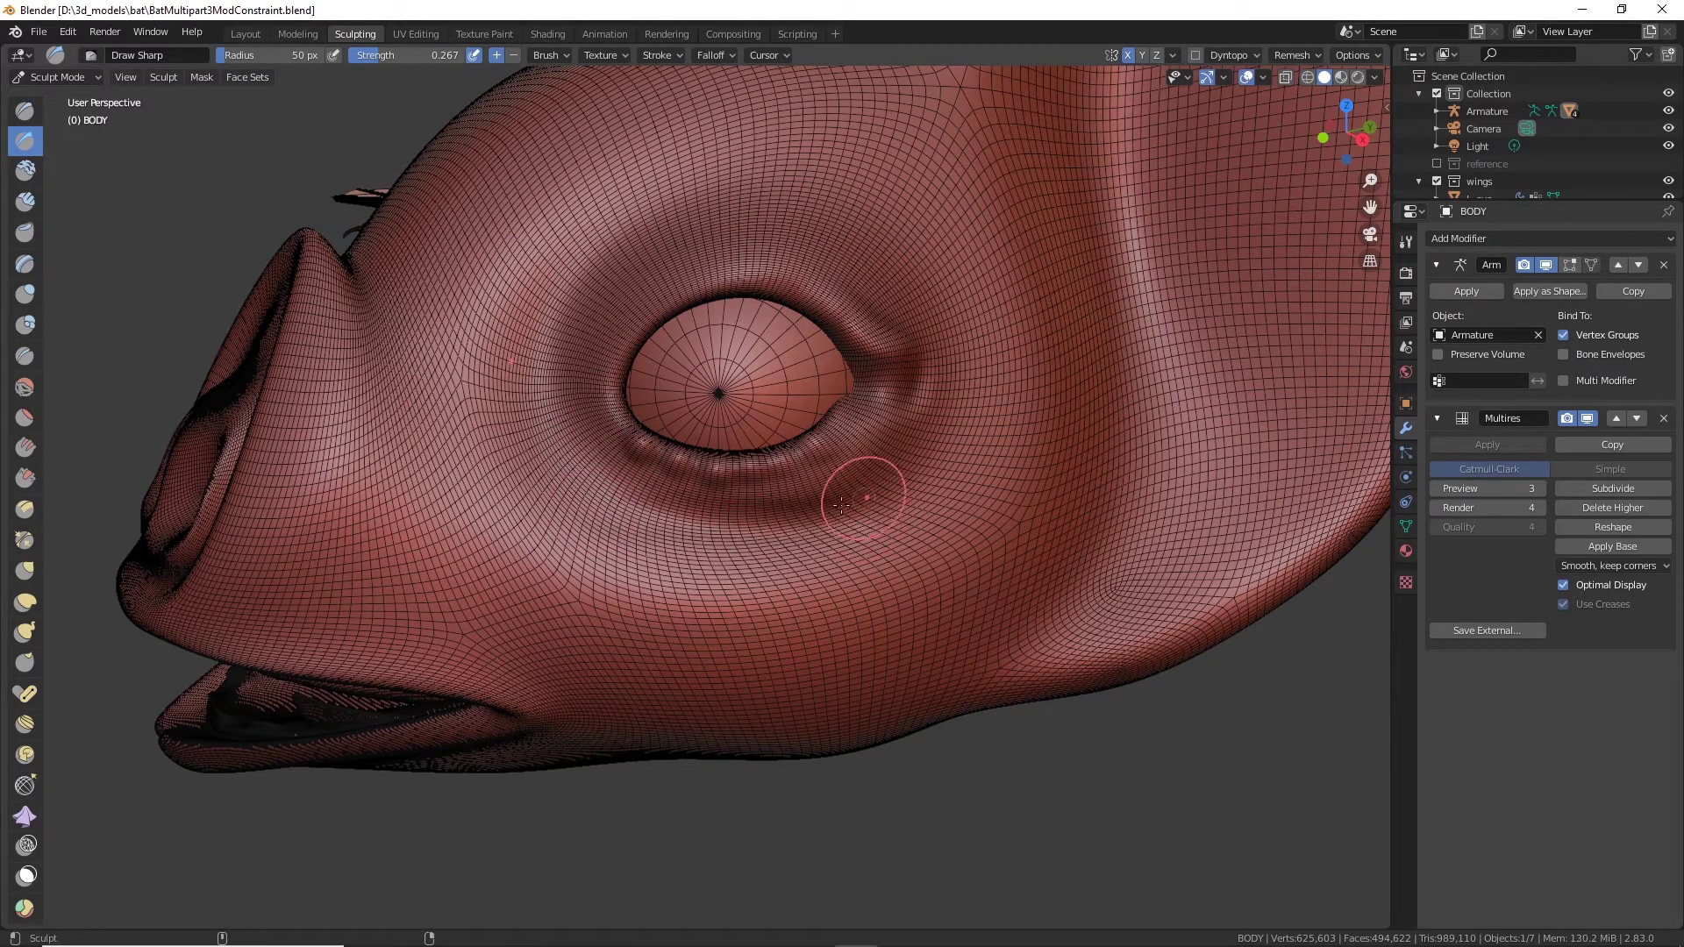
drag(551, 506, 833, 543)
drag(524, 492, 803, 542)
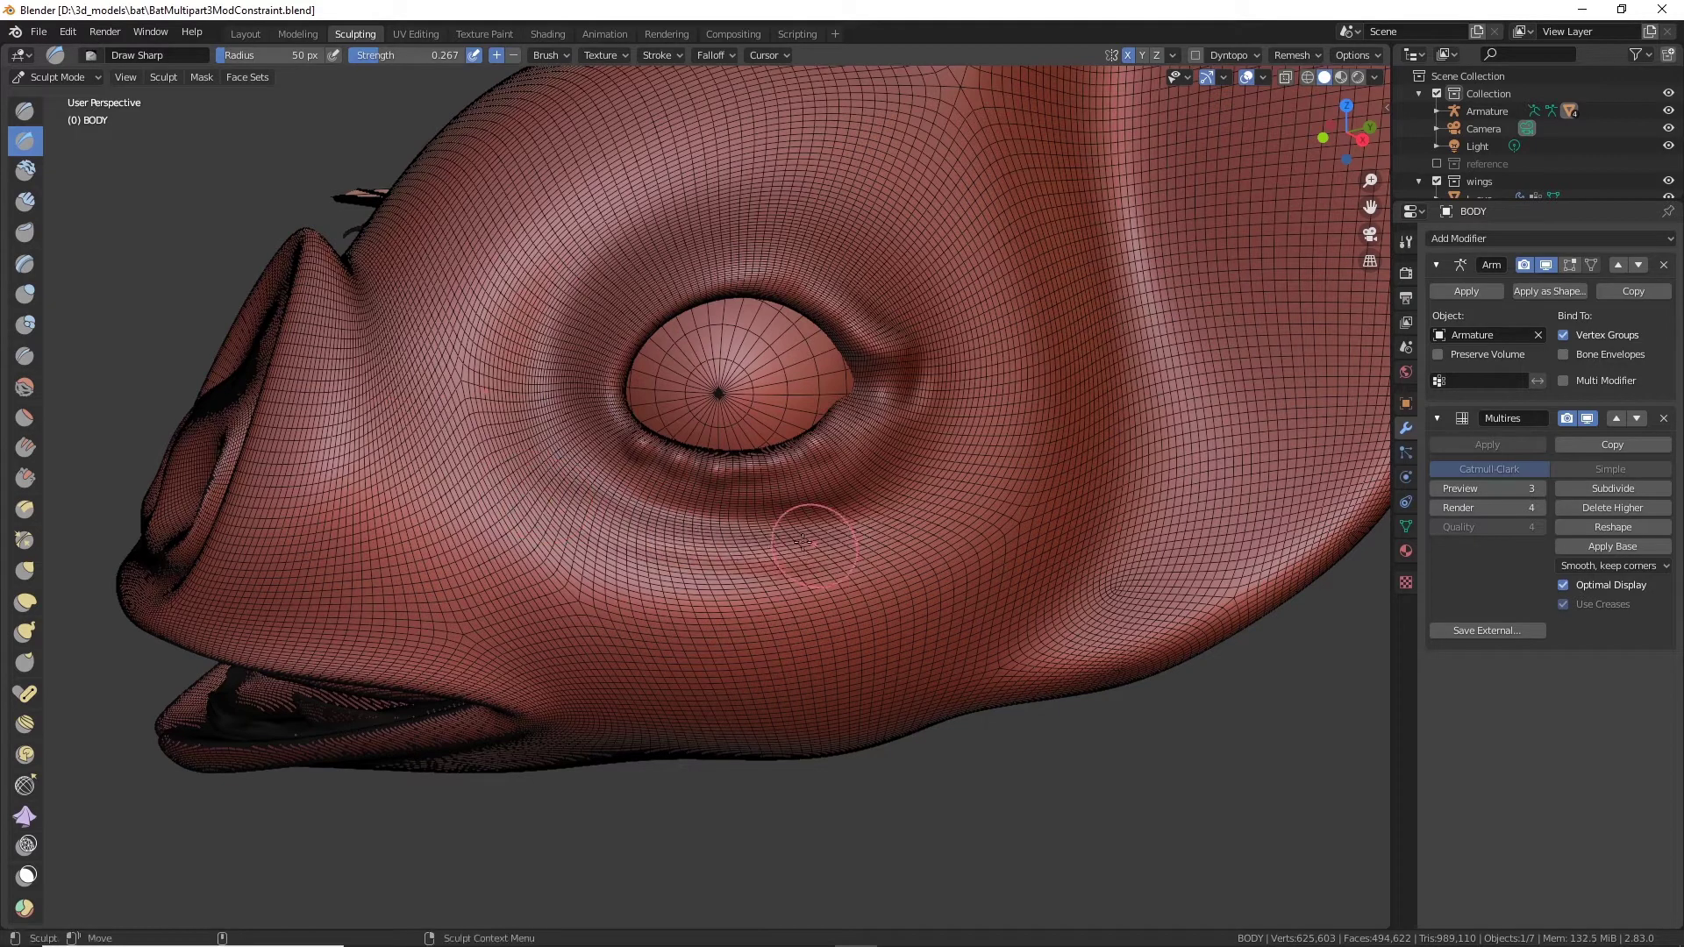
drag(539, 488, 723, 530)
drag(537, 451, 630, 516)
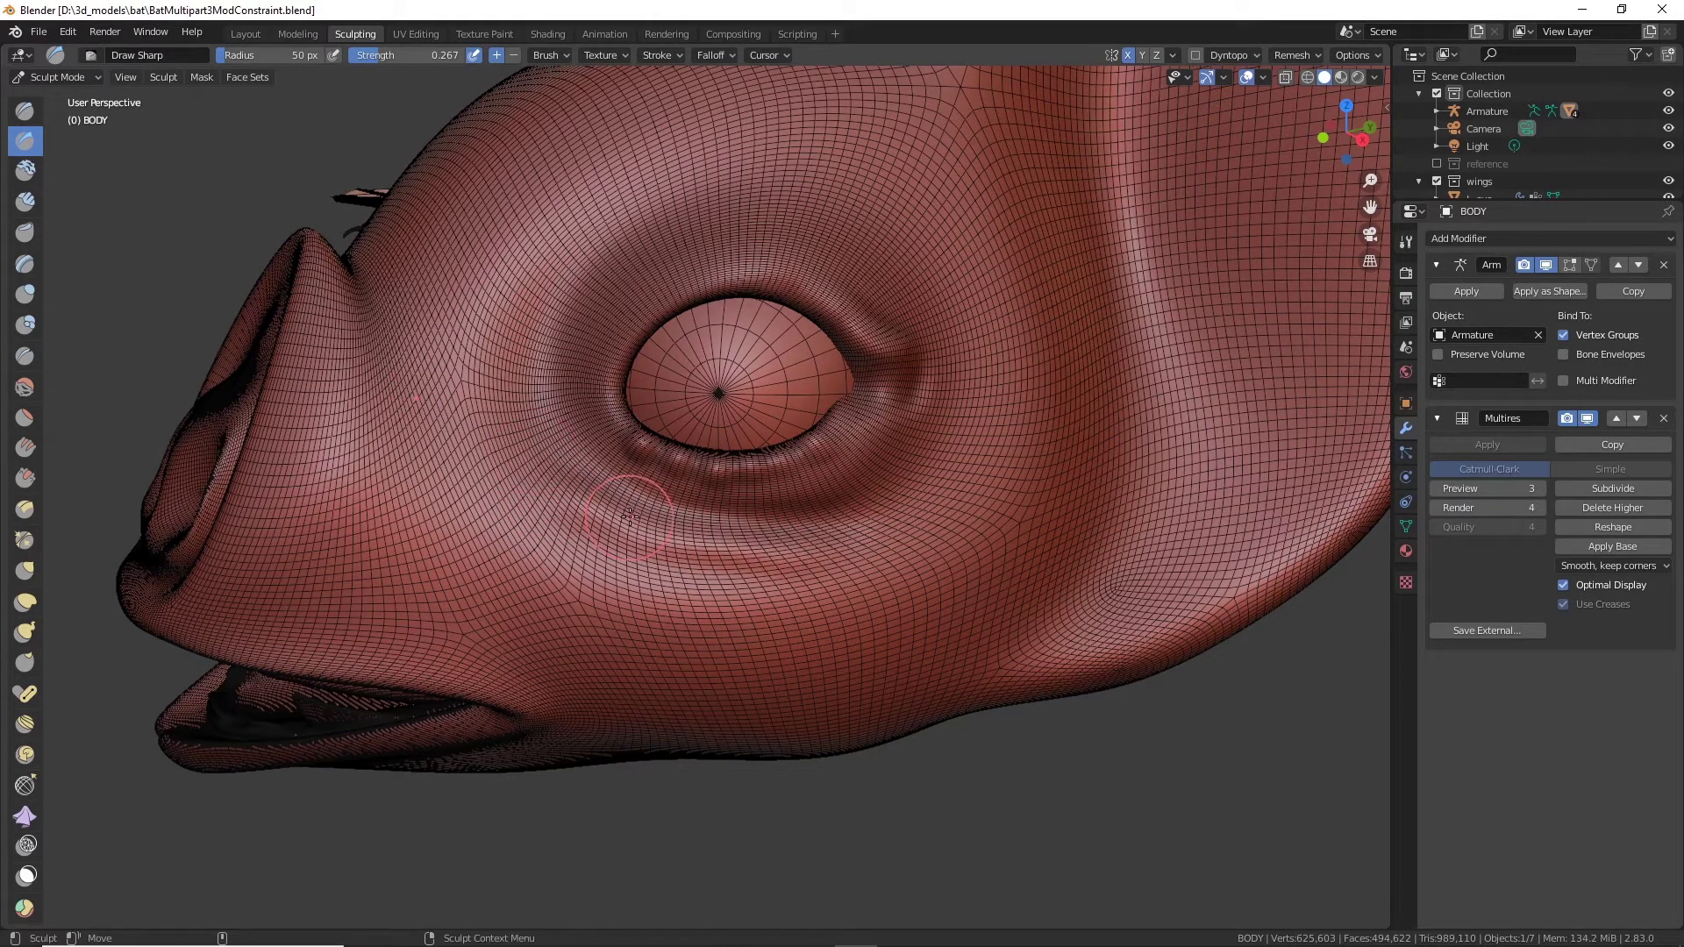
mouse_move(550, 455)
mouse_down()
mouse_move(746, 567)
mouse_move(937, 530)
mouse_up()
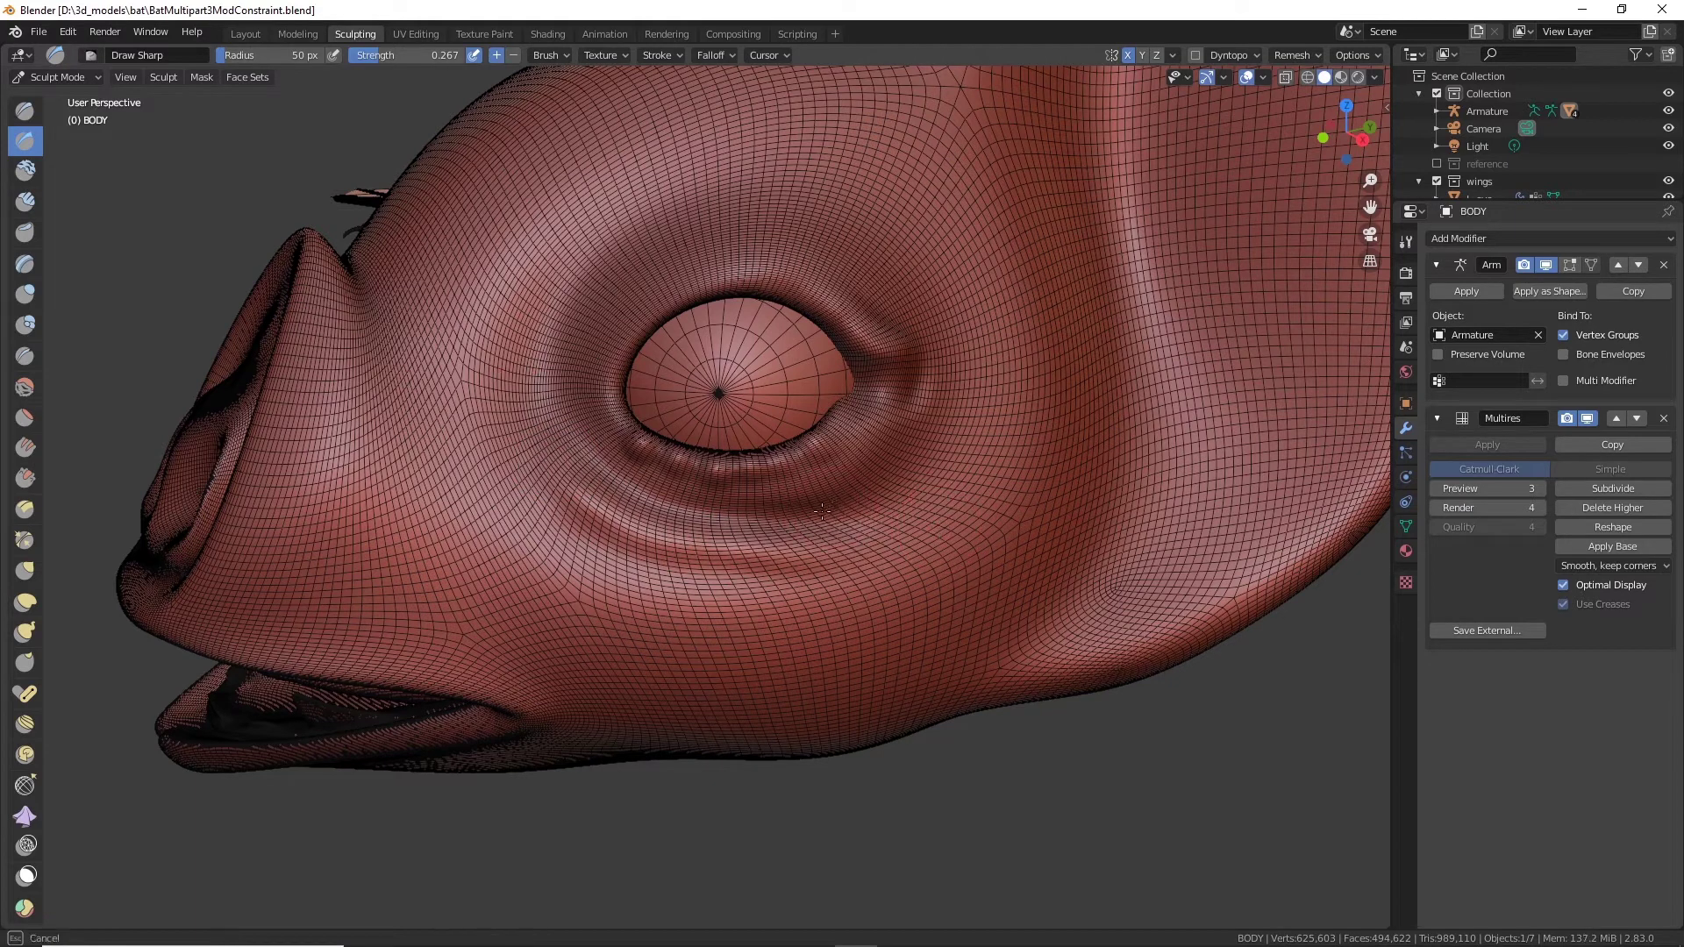
Step: Carve curved wrinkles beneath and behind the eye's outer corner with the Draw Sharp brush at strength 0.267
mouse_move(822, 509)
mouse_down()
mouse_move(702, 482)
mouse_move(634, 494)
mouse_move(765, 507)
mouse_up()
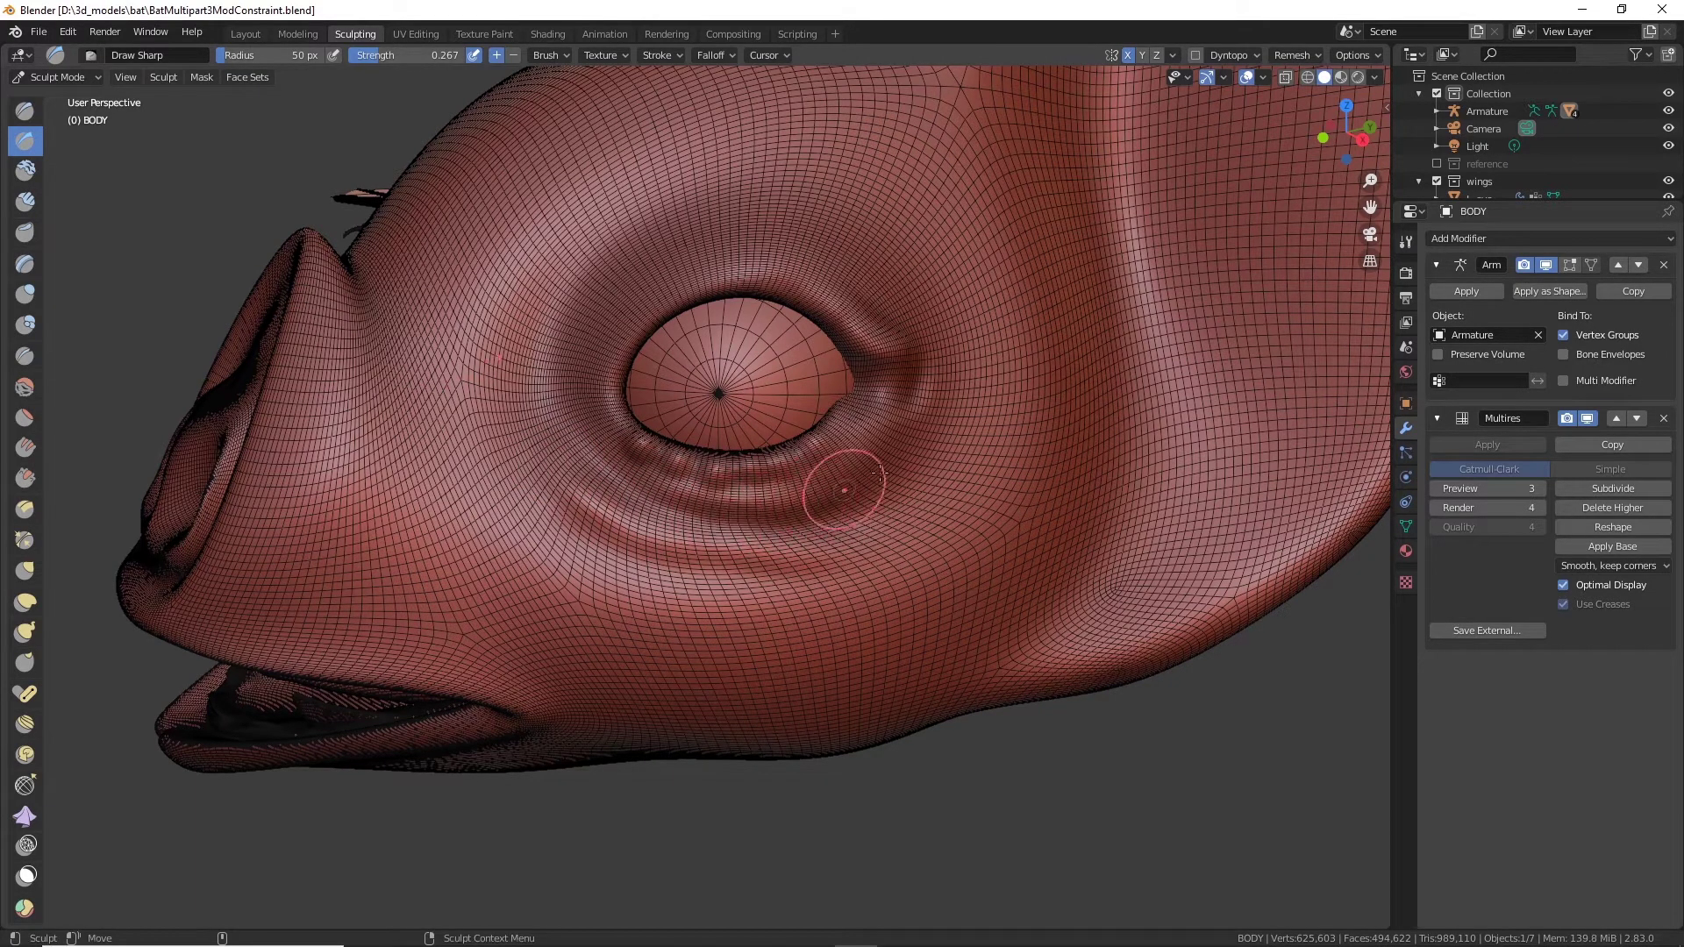
drag(941, 455, 912, 480)
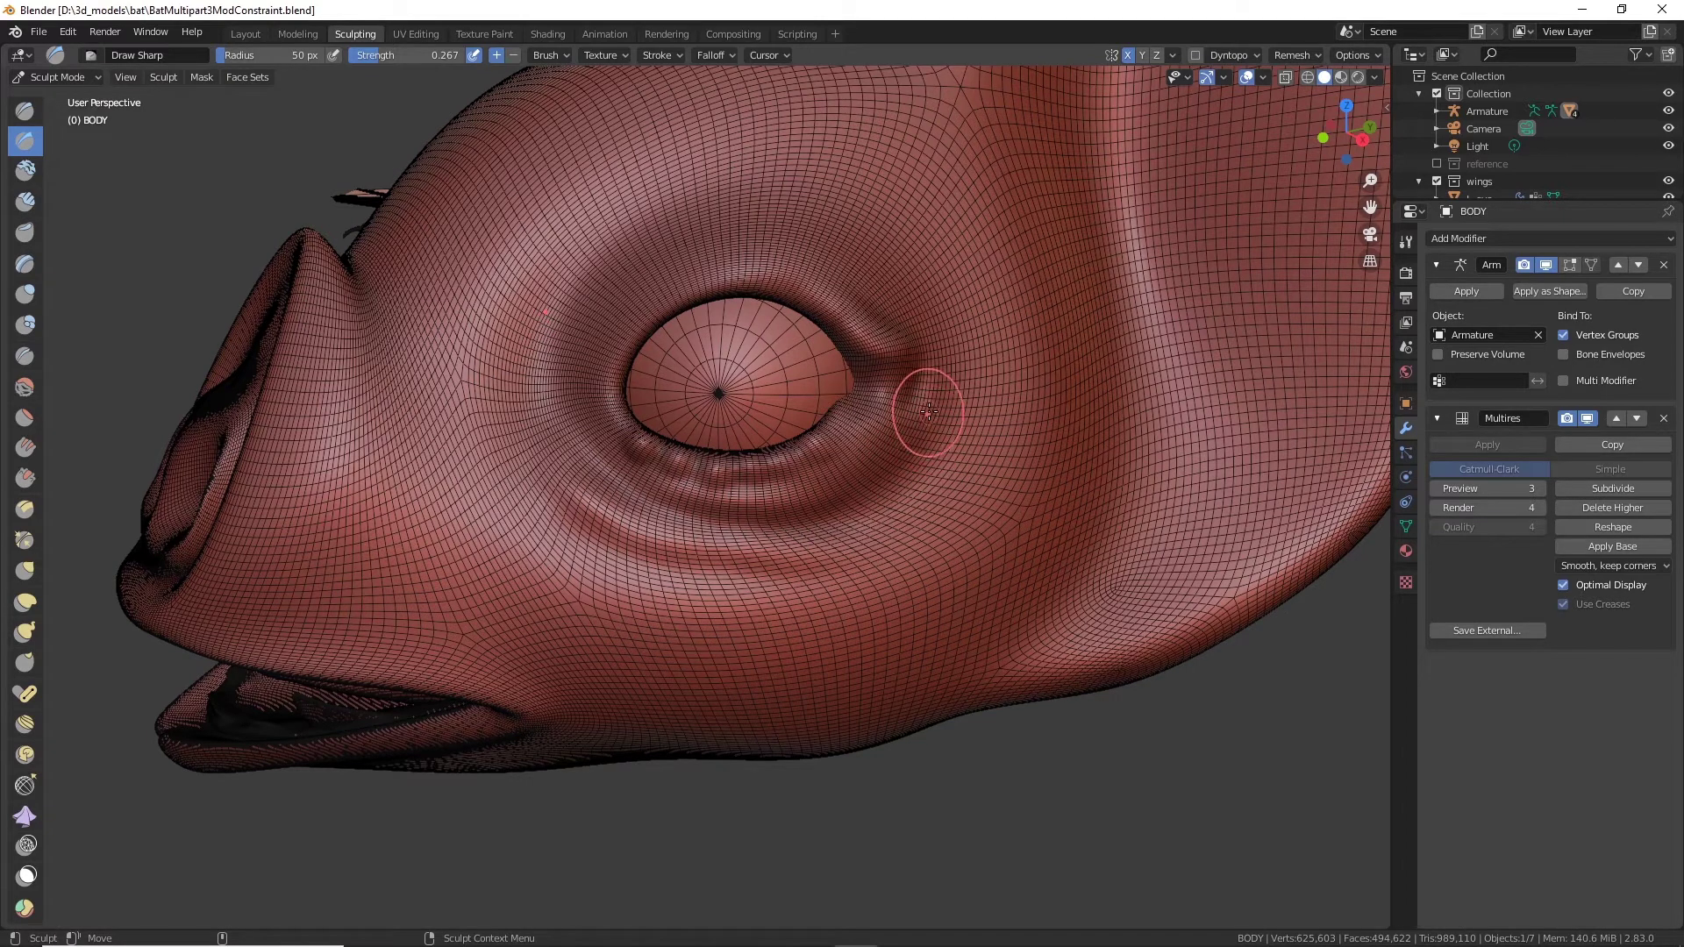
drag(929, 411, 892, 445)
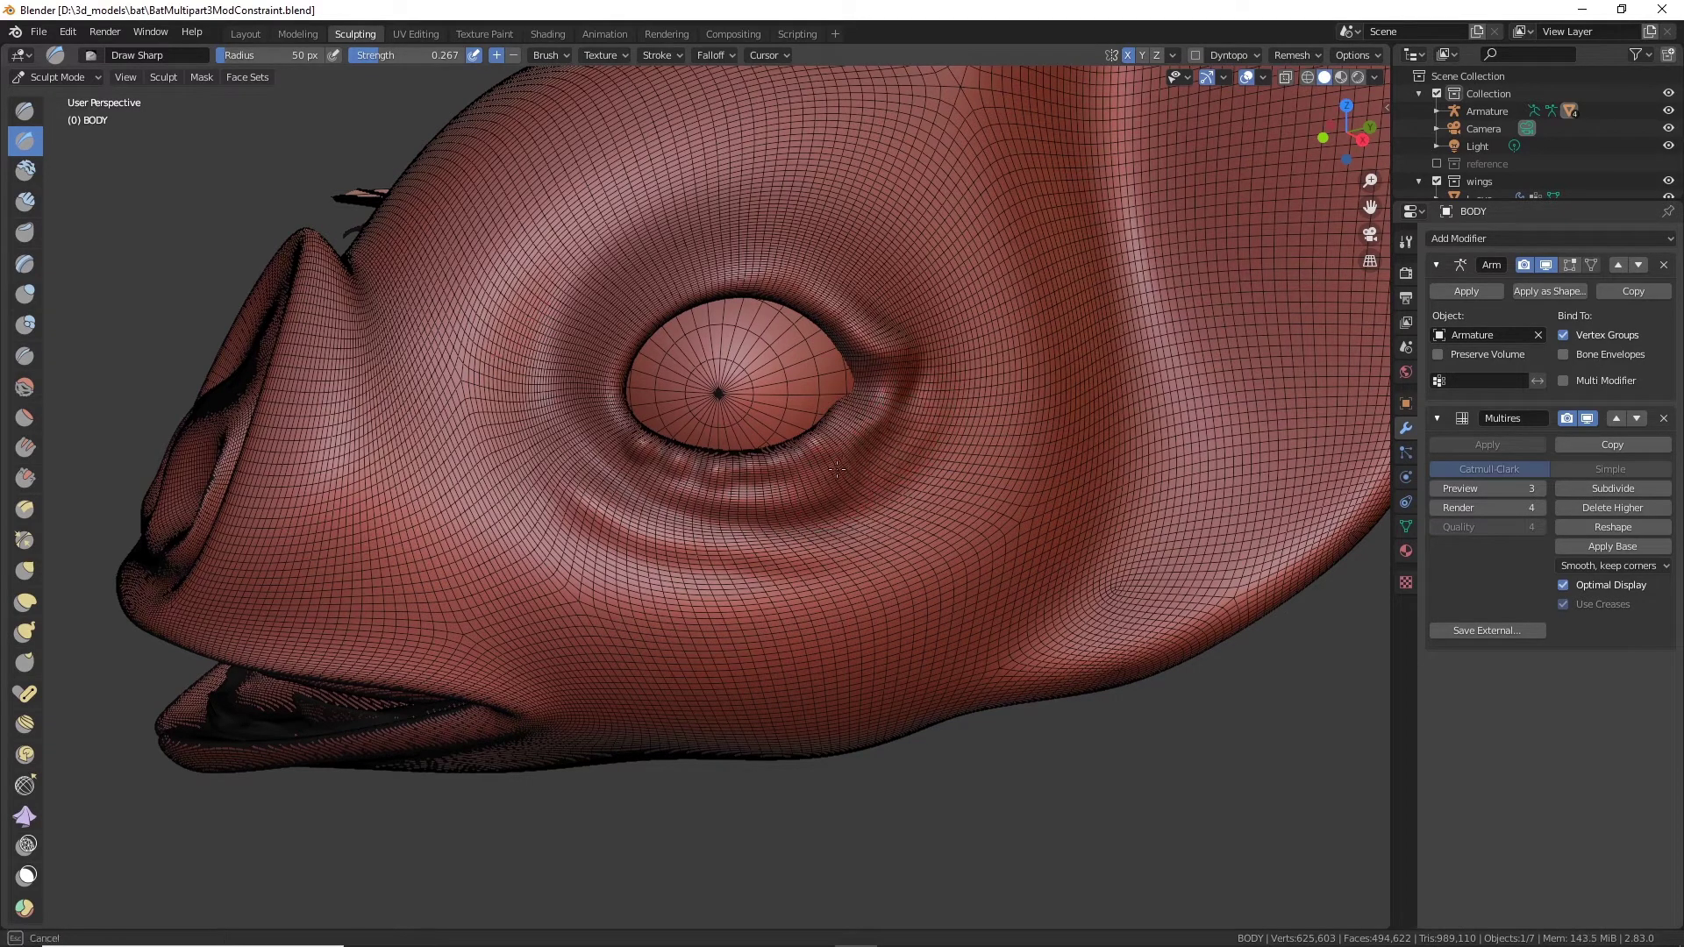
mouse_move(921, 386)
mouse_down()
mouse_move(835, 516)
mouse_move(891, 470)
mouse_up()
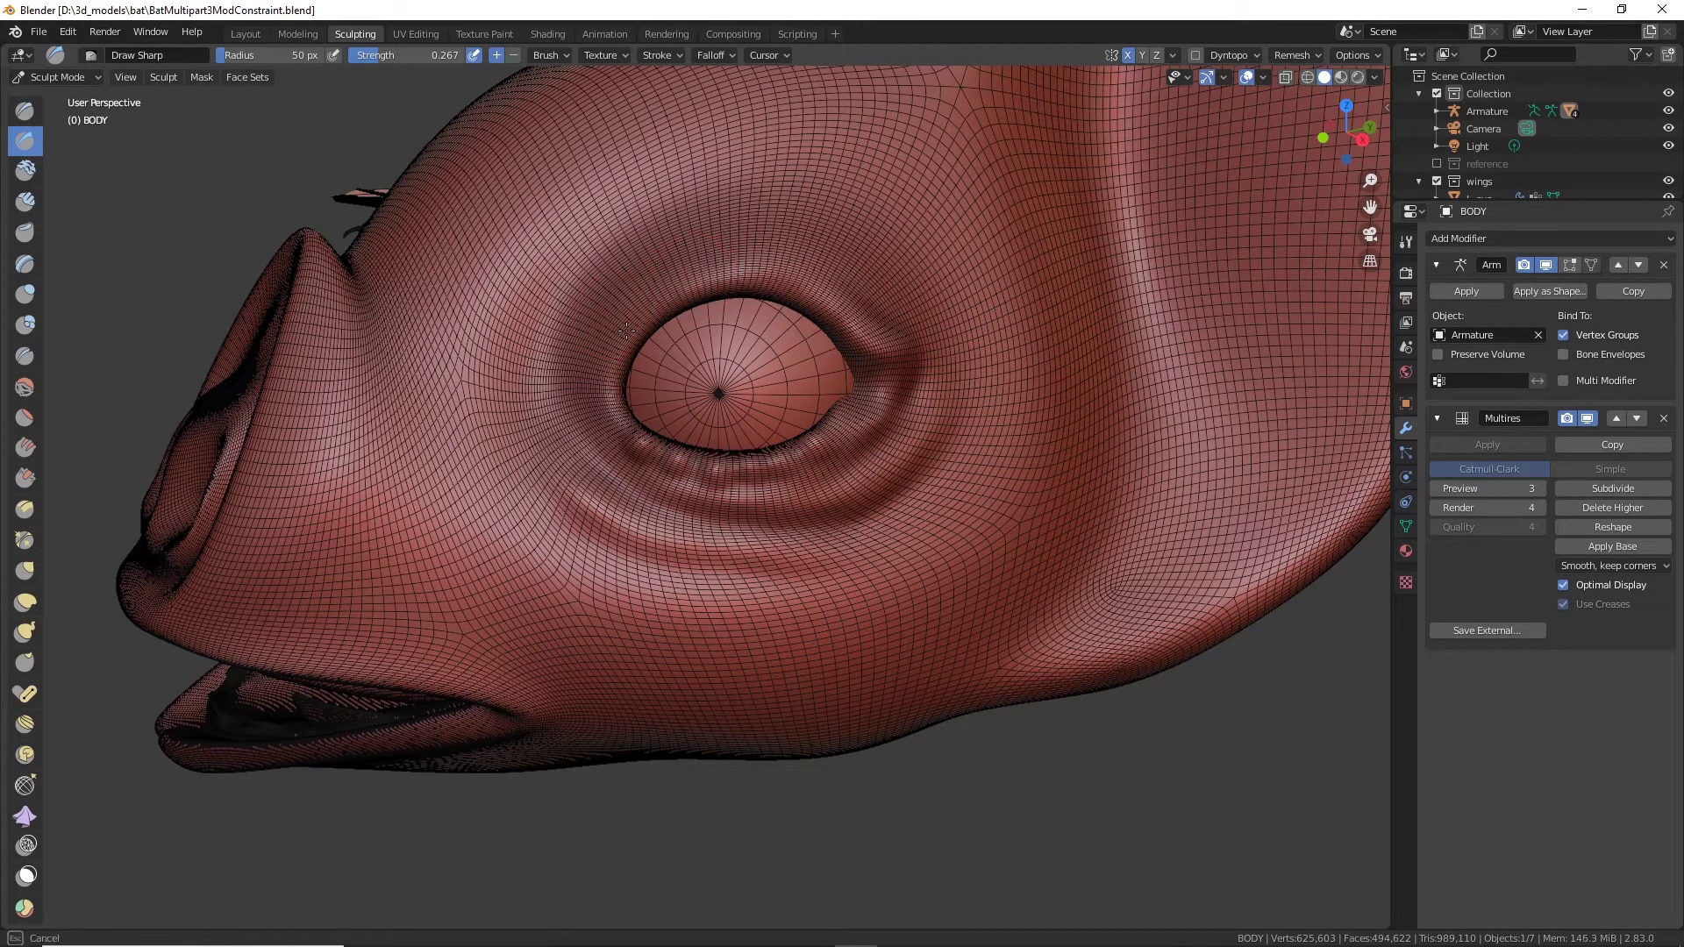
drag(629, 336, 613, 359)
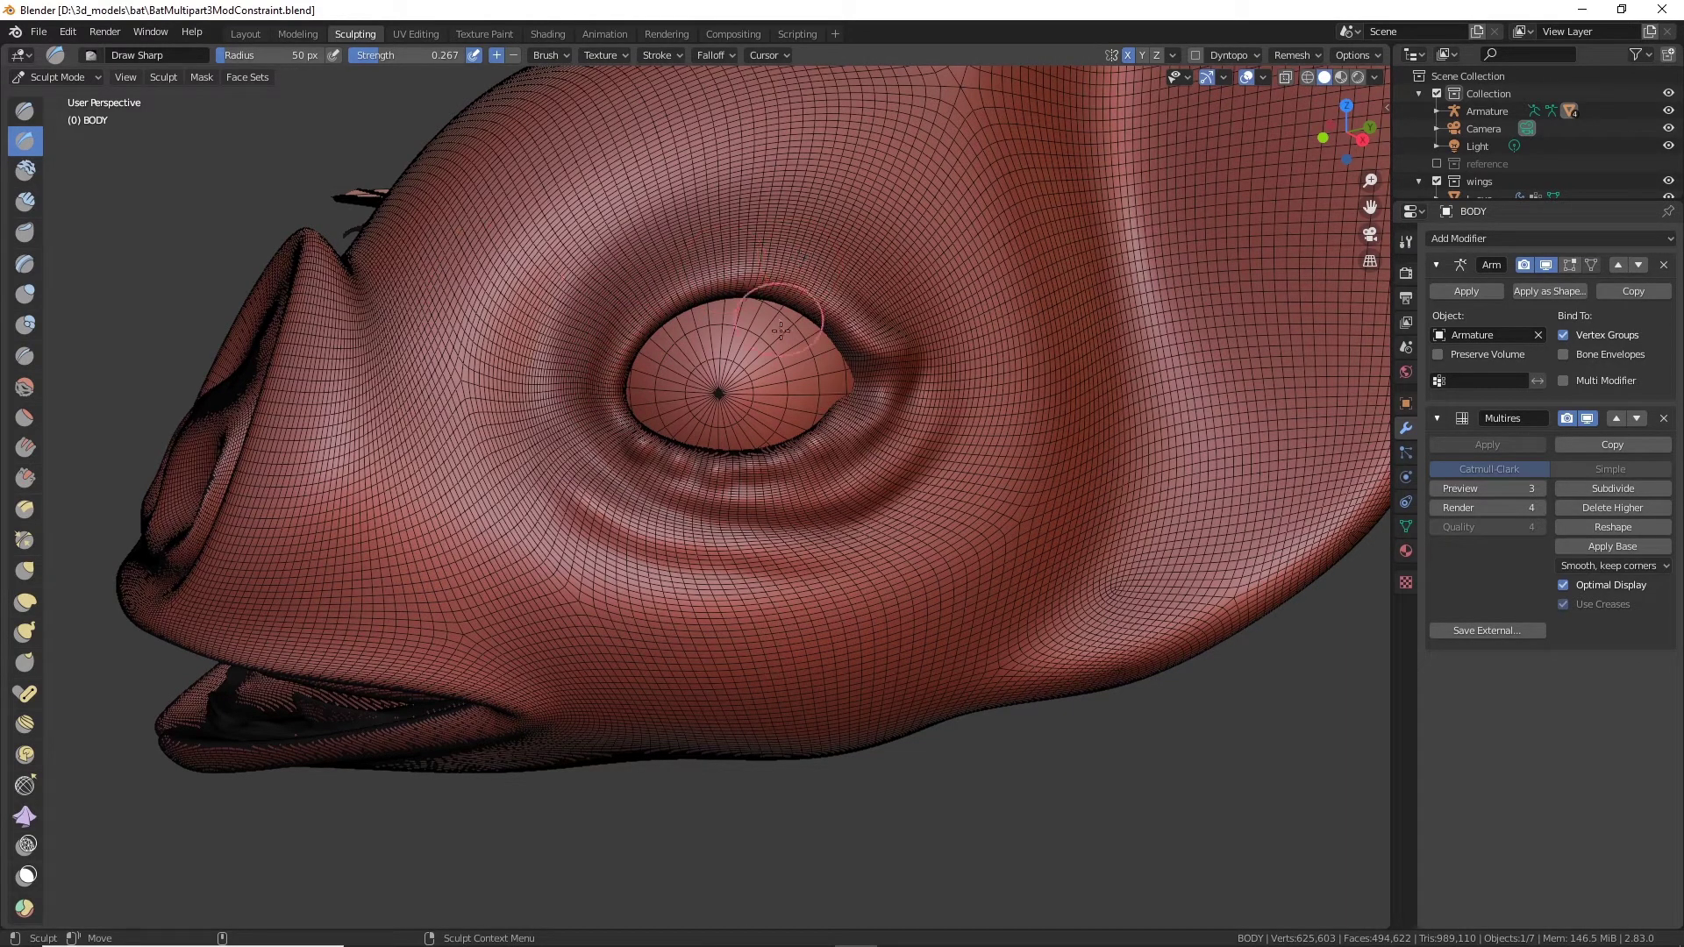
Step: Carve short puckers into the eyelid rim from the eye's inner corner along the lower lid to the outer corner
scroll(684, 346, up, 5)
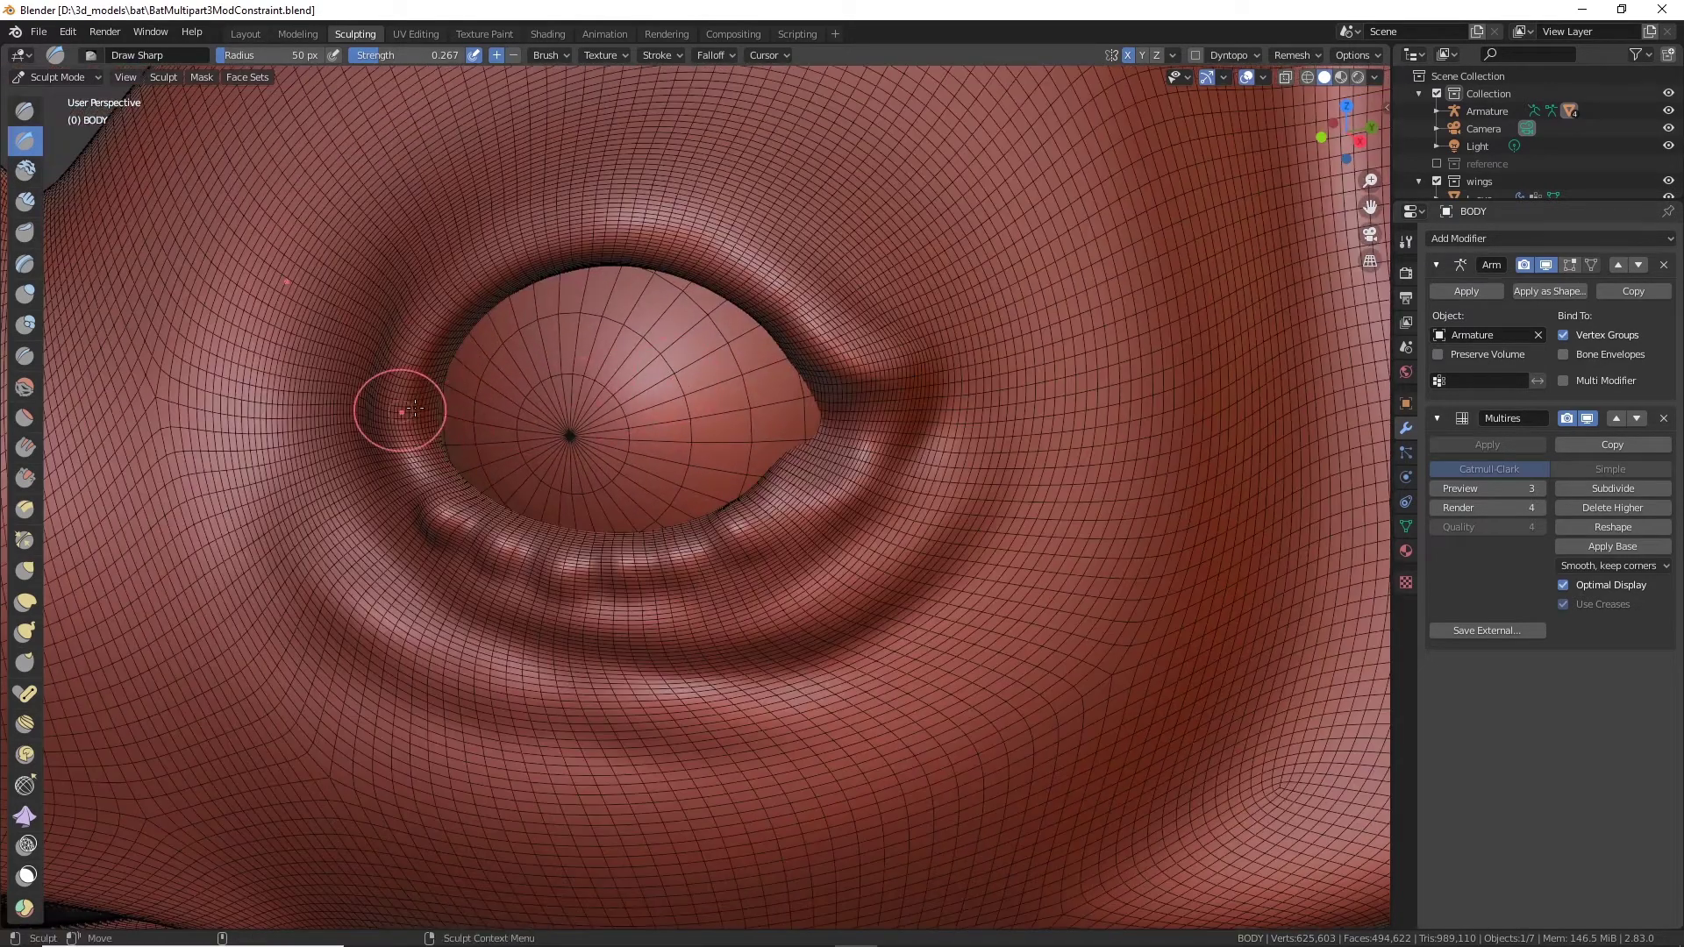
drag(369, 393, 375, 392)
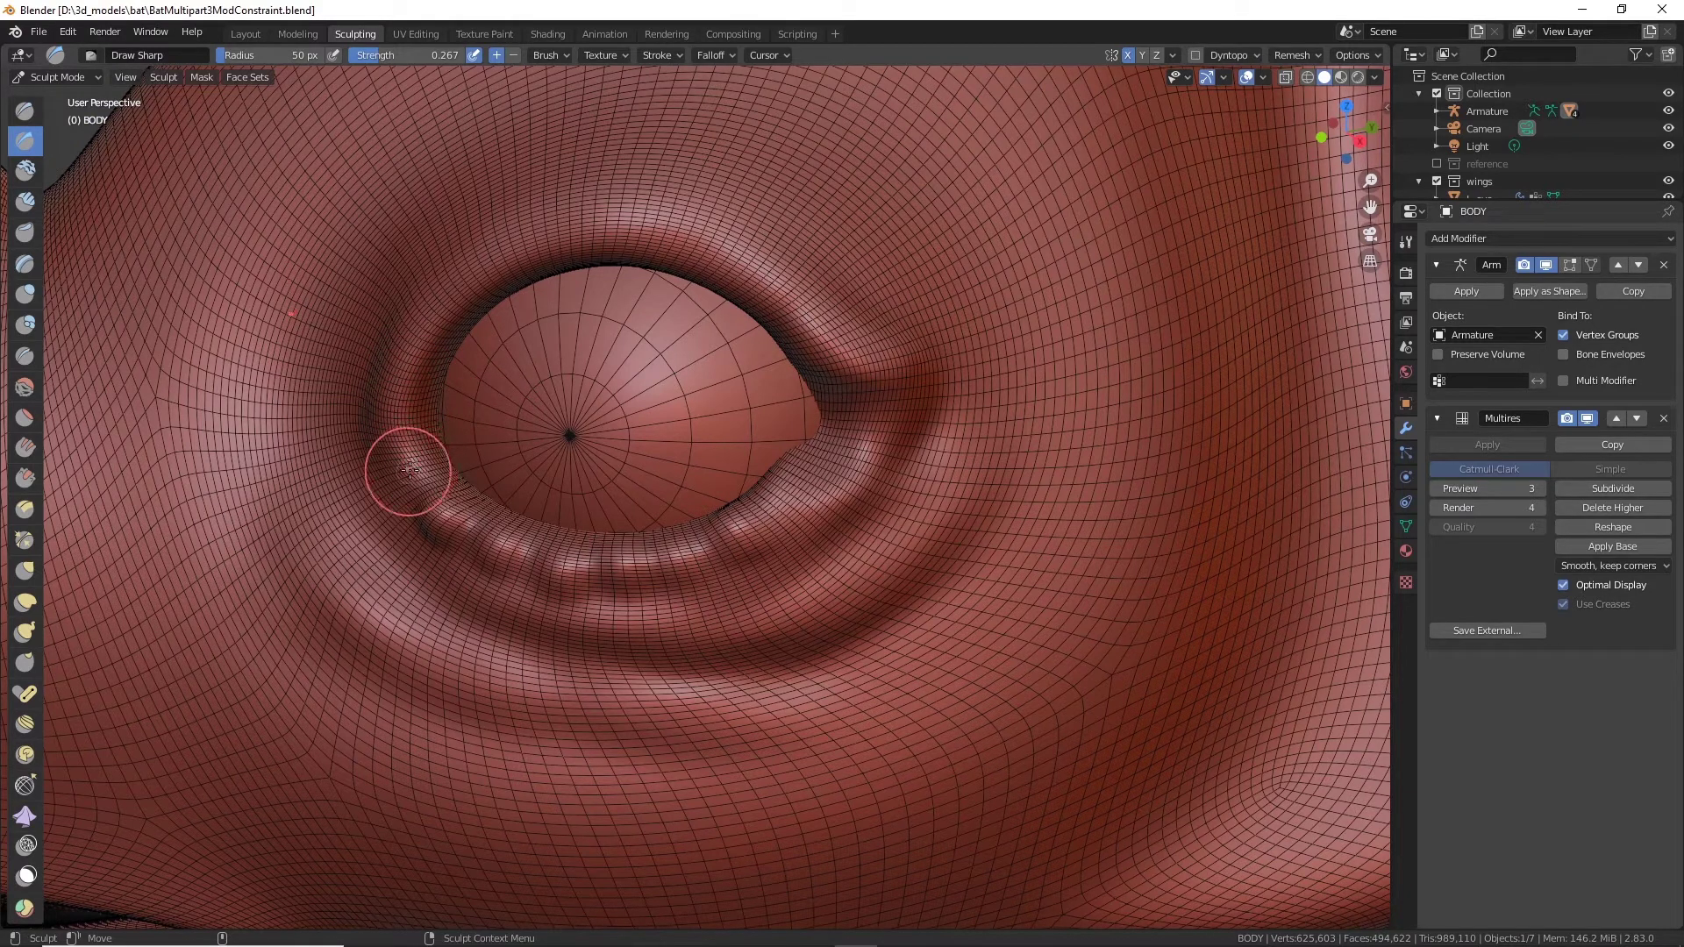
drag(417, 463, 417, 464)
drag(417, 464, 422, 470)
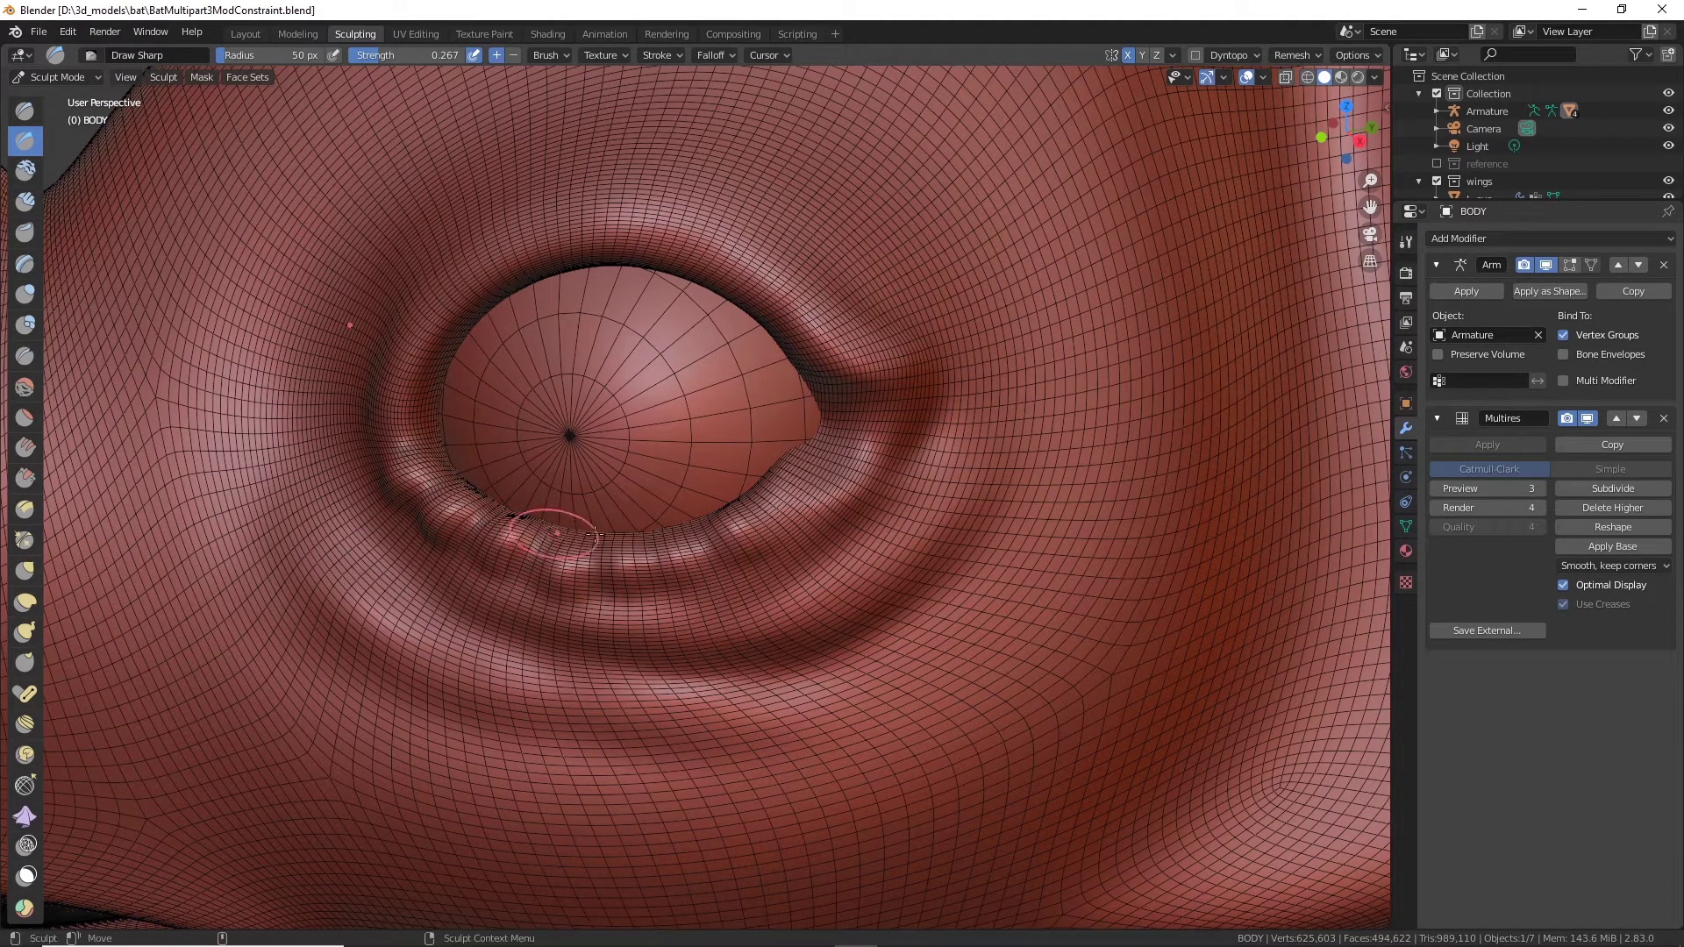
mouse_move(595, 536)
mouse_down()
mouse_move(567, 535)
mouse_move(637, 533)
mouse_up()
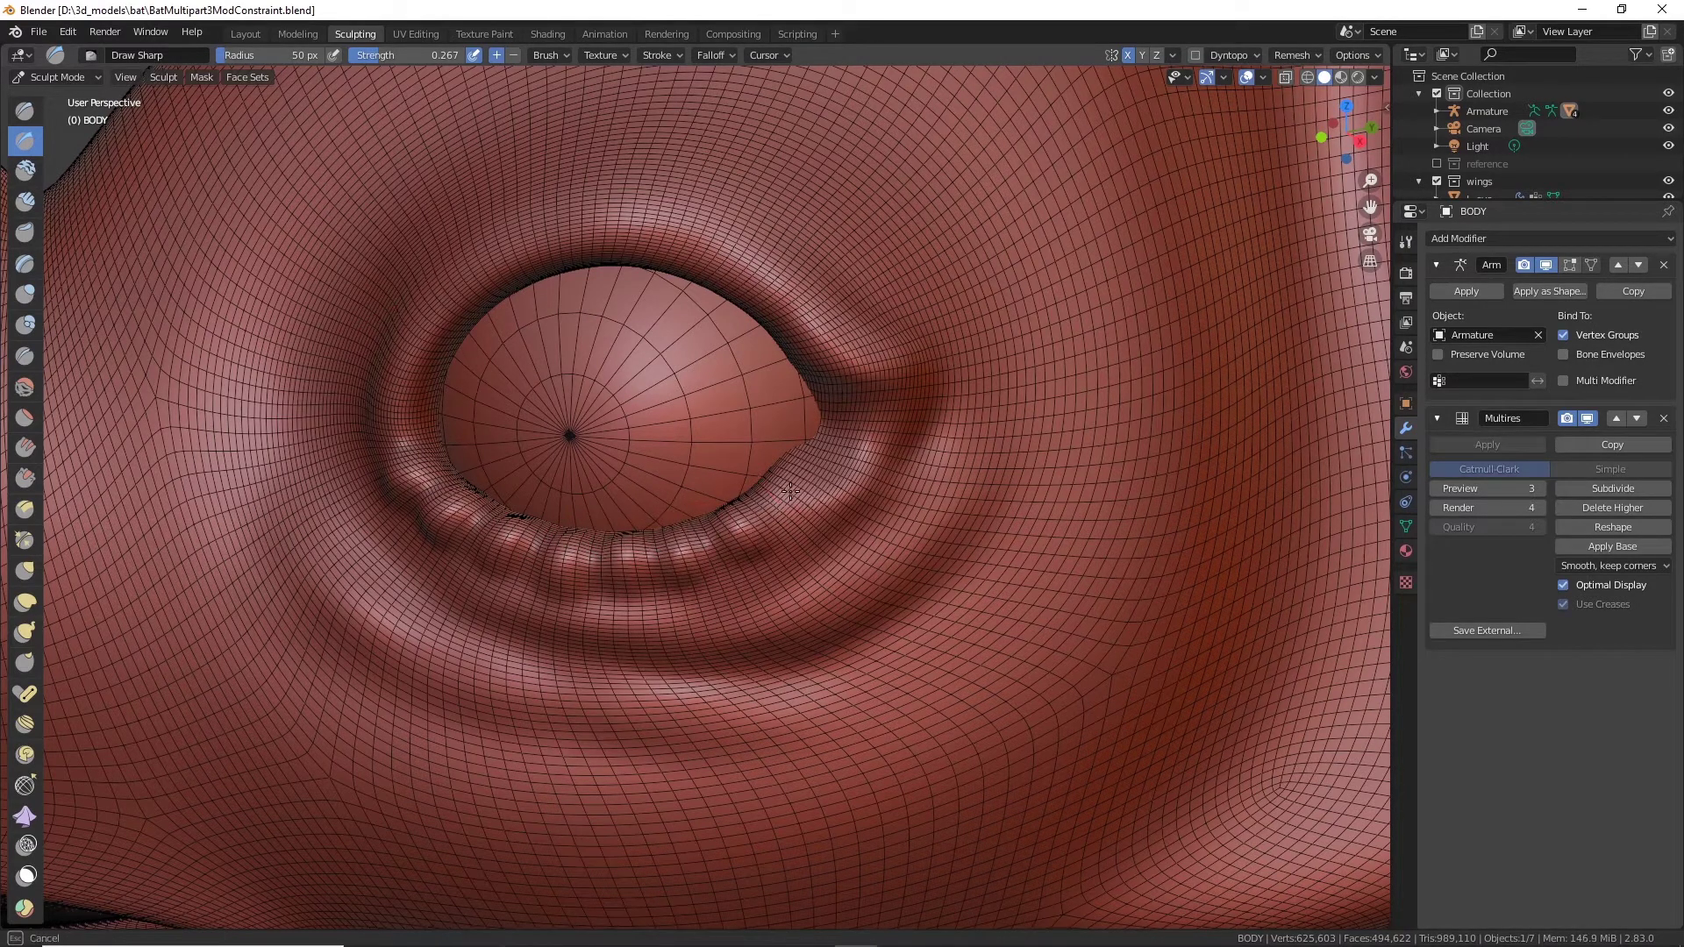
mouse_move(790, 491)
mouse_down()
mouse_move(847, 460)
mouse_move(789, 517)
mouse_move(845, 456)
mouse_move(858, 377)
mouse_up()
middle_drag(803, 311, 834, 320)
drag(669, 452, 645, 463)
scroll(491, 474, down, 3)
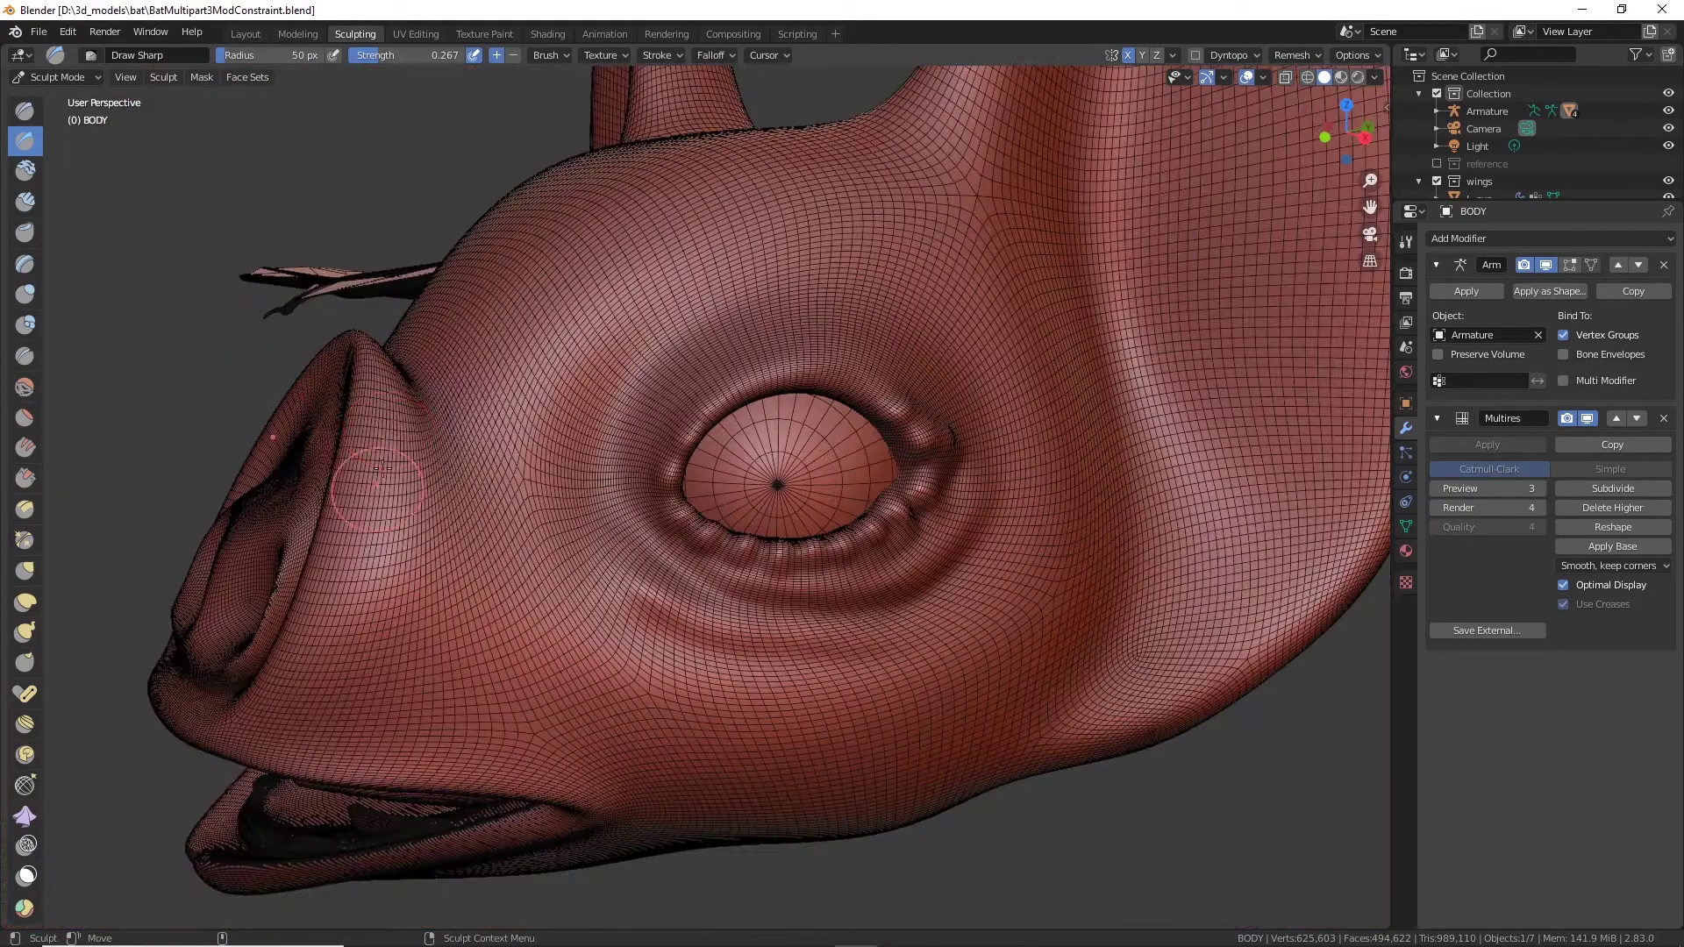
Step: Carve long vertical creases between the nose and the eye along the side of the snout
mouse_move(373, 615)
mouse_down()
mouse_move(430, 478)
mouse_move(452, 347)
mouse_up()
mouse_move(465, 614)
mouse_down()
mouse_move(490, 373)
mouse_move(511, 360)
mouse_up()
drag(531, 561, 522, 355)
middle_drag(390, 566, 414, 583)
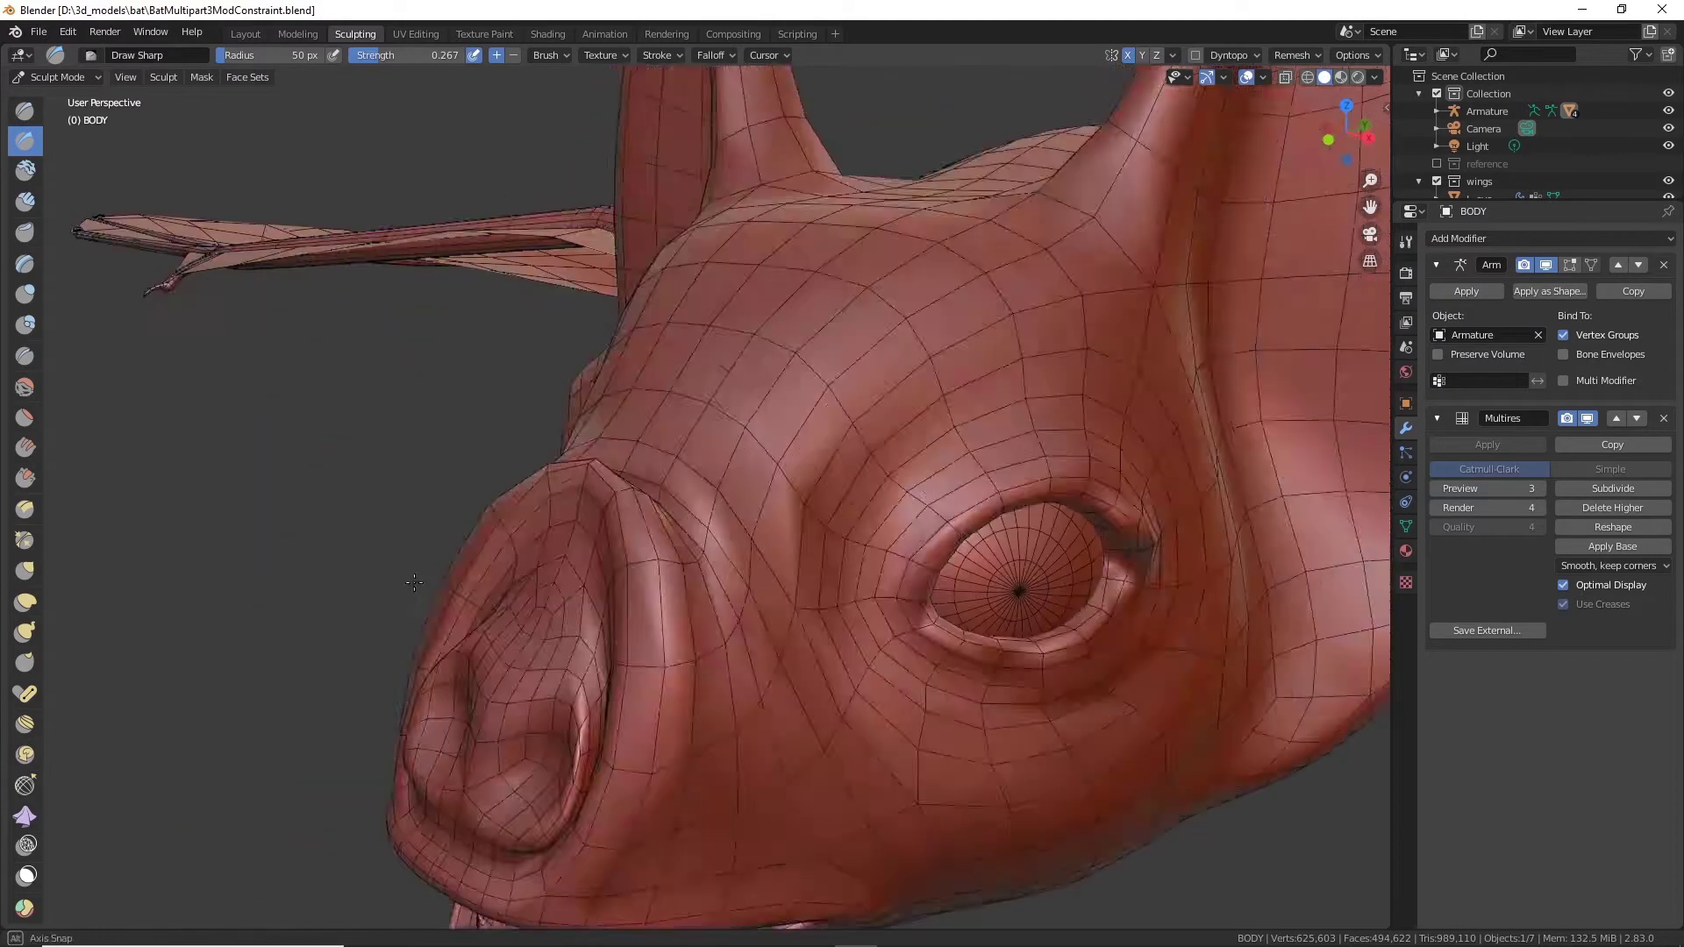
drag(575, 484, 642, 610)
Step: Sculpt folds inside the nose leaf above the nostrils with the Draw Sharp brush
middle_drag(684, 605, 777, 596)
drag(913, 514, 910, 384)
drag(905, 539, 908, 482)
drag(913, 584, 919, 642)
mouse_move(912, 736)
mouse_down()
mouse_move(936, 674)
mouse_move(885, 761)
mouse_move(908, 783)
mouse_move(943, 756)
mouse_move(864, 724)
mouse_up()
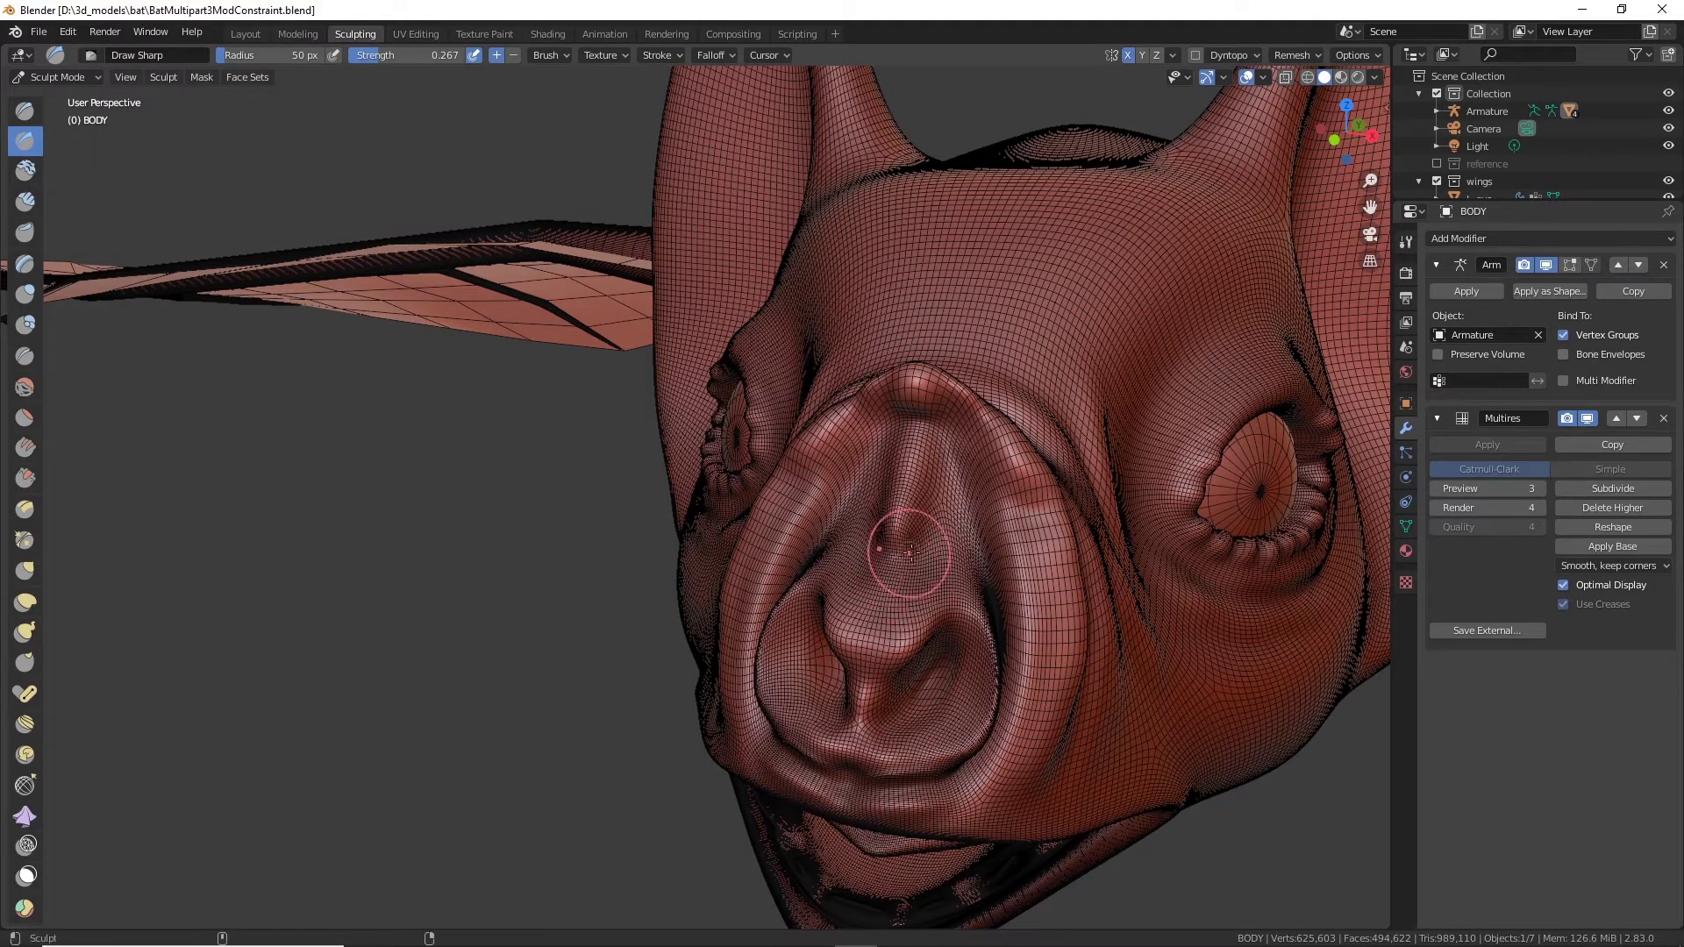
mouse_move(911, 553)
mouse_down()
mouse_move(903, 616)
mouse_move(939, 474)
mouse_move(976, 531)
mouse_up()
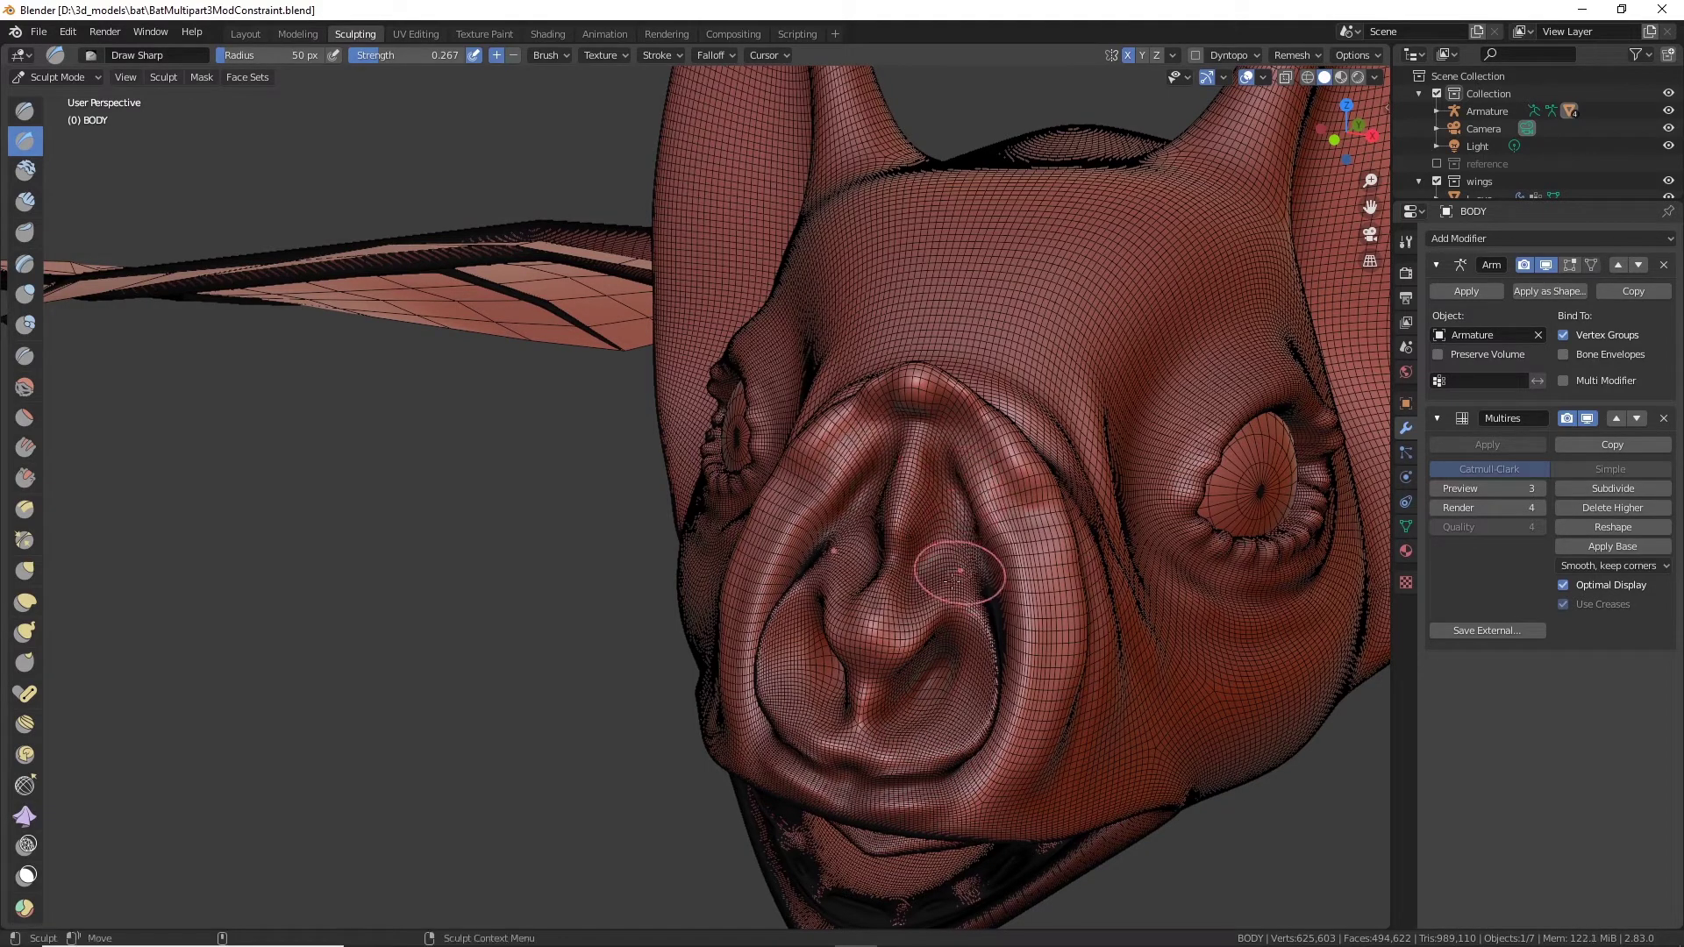
Step: Carve downward wrinkles on the cheek and snout between the nose leaf and the eye
middle_drag(954, 579, 500, 619)
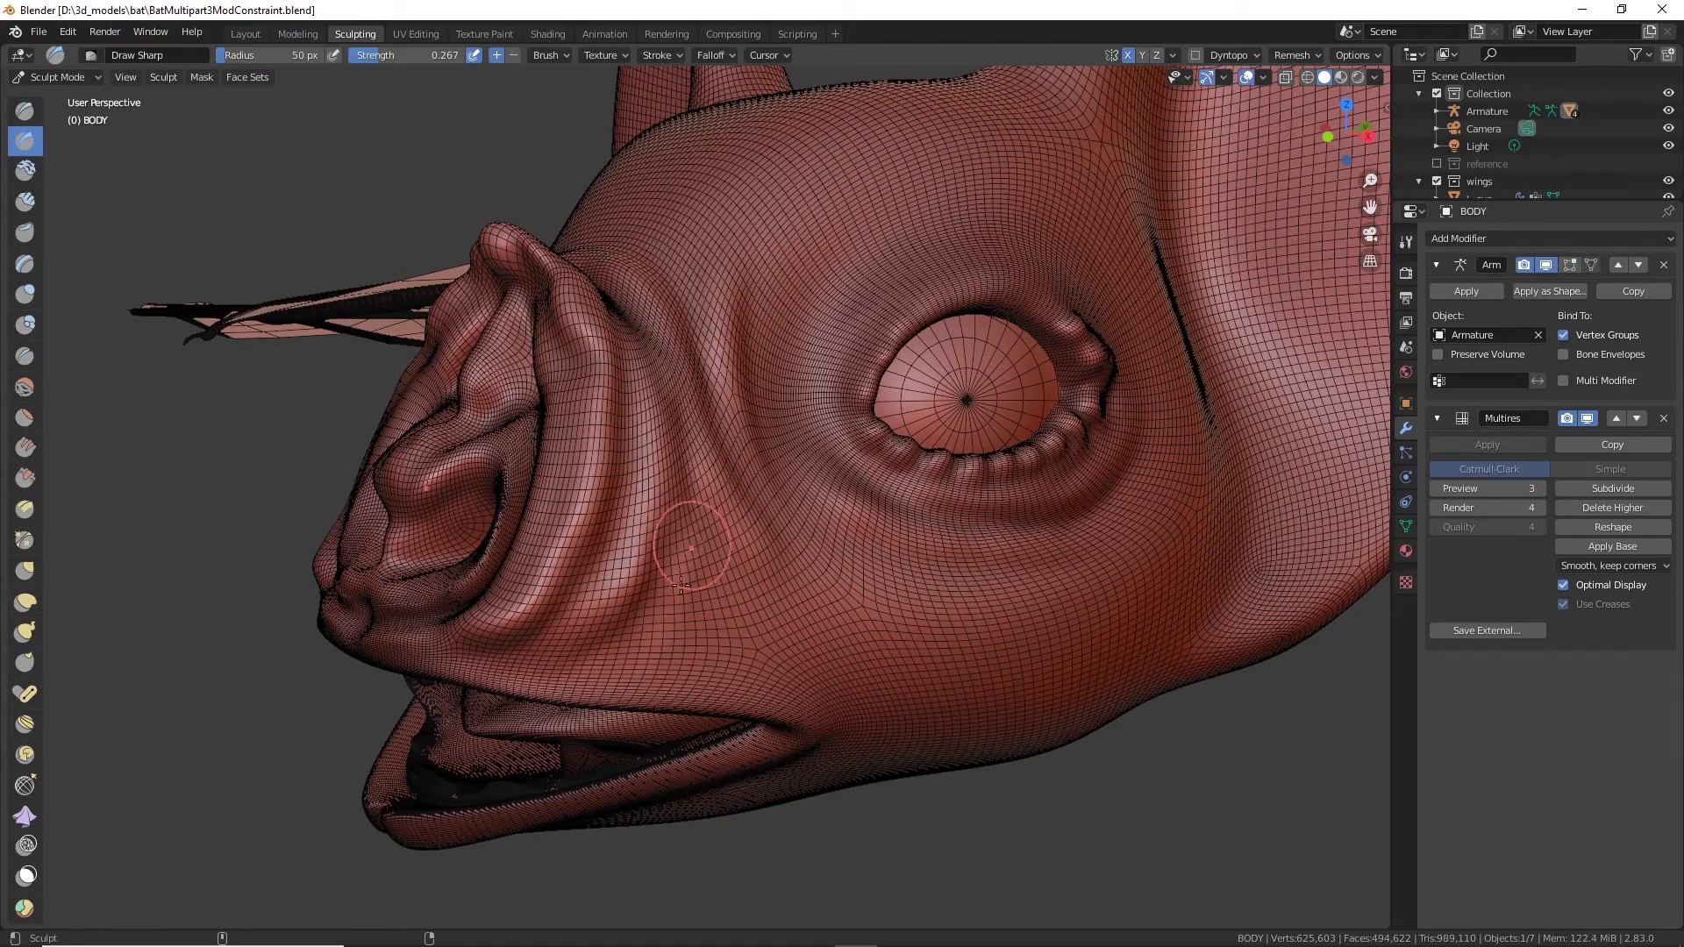
drag(692, 540, 698, 601)
scroll(962, 526, down, 5)
middle_drag(693, 579, 667, 518)
scroll(962, 526, up, 5)
drag(624, 377, 657, 541)
drag(656, 294, 715, 382)
Step: Carve creases behind the eye and short diagonal ridges across the inside of the ear
middle_drag(991, 509, 930, 518)
mouse_move(924, 514)
mouse_down()
mouse_move(888, 425)
mouse_move(938, 482)
mouse_up()
mouse_move(895, 534)
mouse_down()
mouse_move(944, 412)
mouse_move(978, 421)
mouse_up()
scroll(947, 393, down, 4)
drag(939, 324, 988, 371)
drag(904, 217, 990, 274)
drag(912, 189, 982, 249)
middle_drag(921, 315, 1029, 341)
Step: Sculpt a deep fold at the ear's lower front base, behind the cheek
middle_drag(1057, 497, 821, 486)
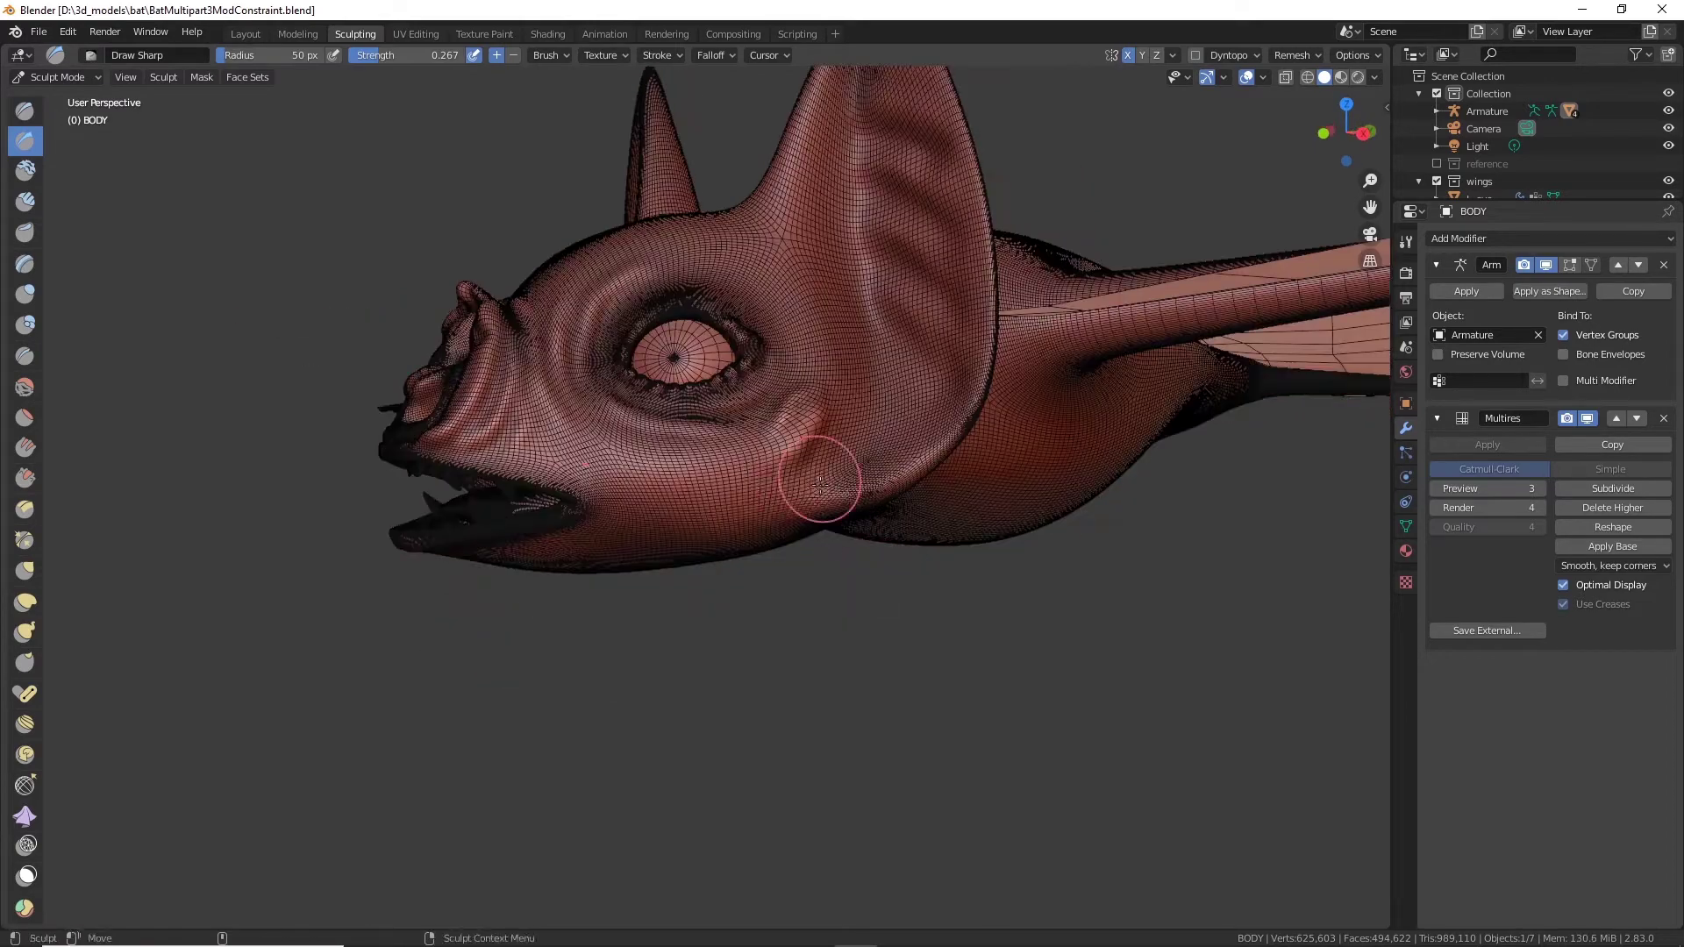
mouse_move(742, 478)
mouse_down()
mouse_move(860, 500)
mouse_move(761, 478)
mouse_up()
middle_drag(787, 465, 778, 528)
scroll(779, 528, up, 2)
mouse_move(833, 352)
mouse_down()
mouse_move(844, 473)
mouse_move(830, 465)
mouse_up()
drag(830, 472, 825, 352)
middle_drag(823, 346, 785, 373)
drag(780, 365, 779, 414)
middle_drag(776, 435, 677, 430)
mouse_move(673, 412)
mouse_down()
mouse_move(687, 500)
mouse_move(684, 390)
mouse_up()
middle_drag(669, 353, 823, 338)
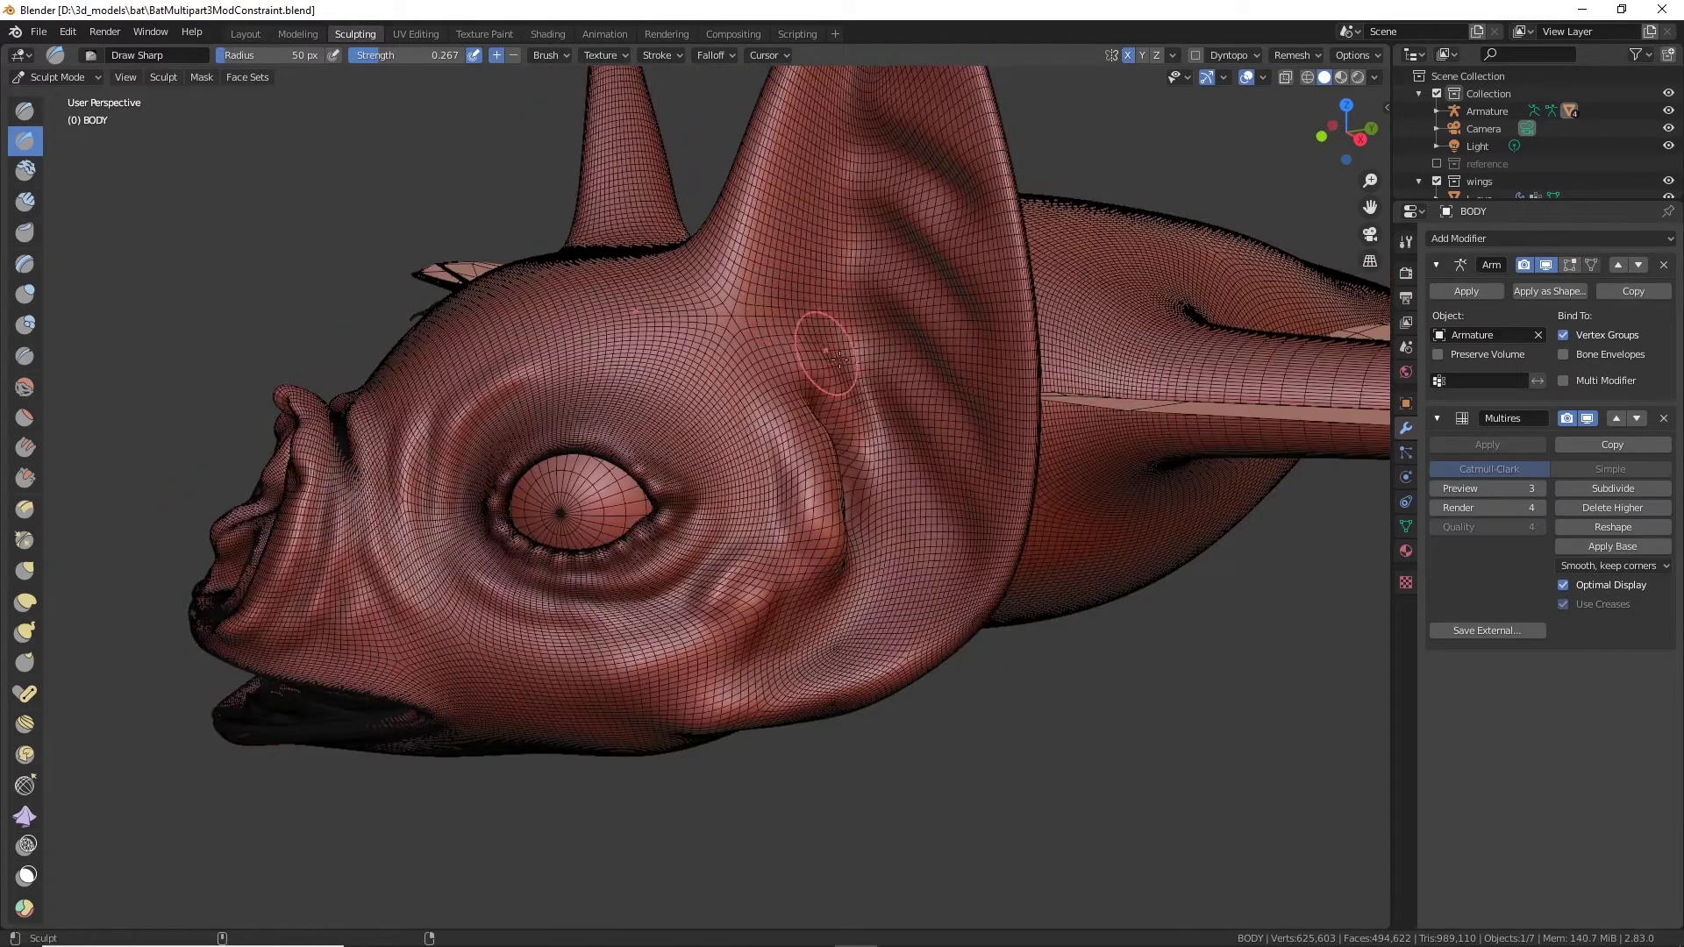
Step: Shape the fold where the ear's front edge joins the head with normal and inverted Draw Sharp strokes
ctrl+drag(844, 360, 779, 307)
middle_drag(782, 248, 594, 345)
ctrl+drag(574, 414, 528, 377)
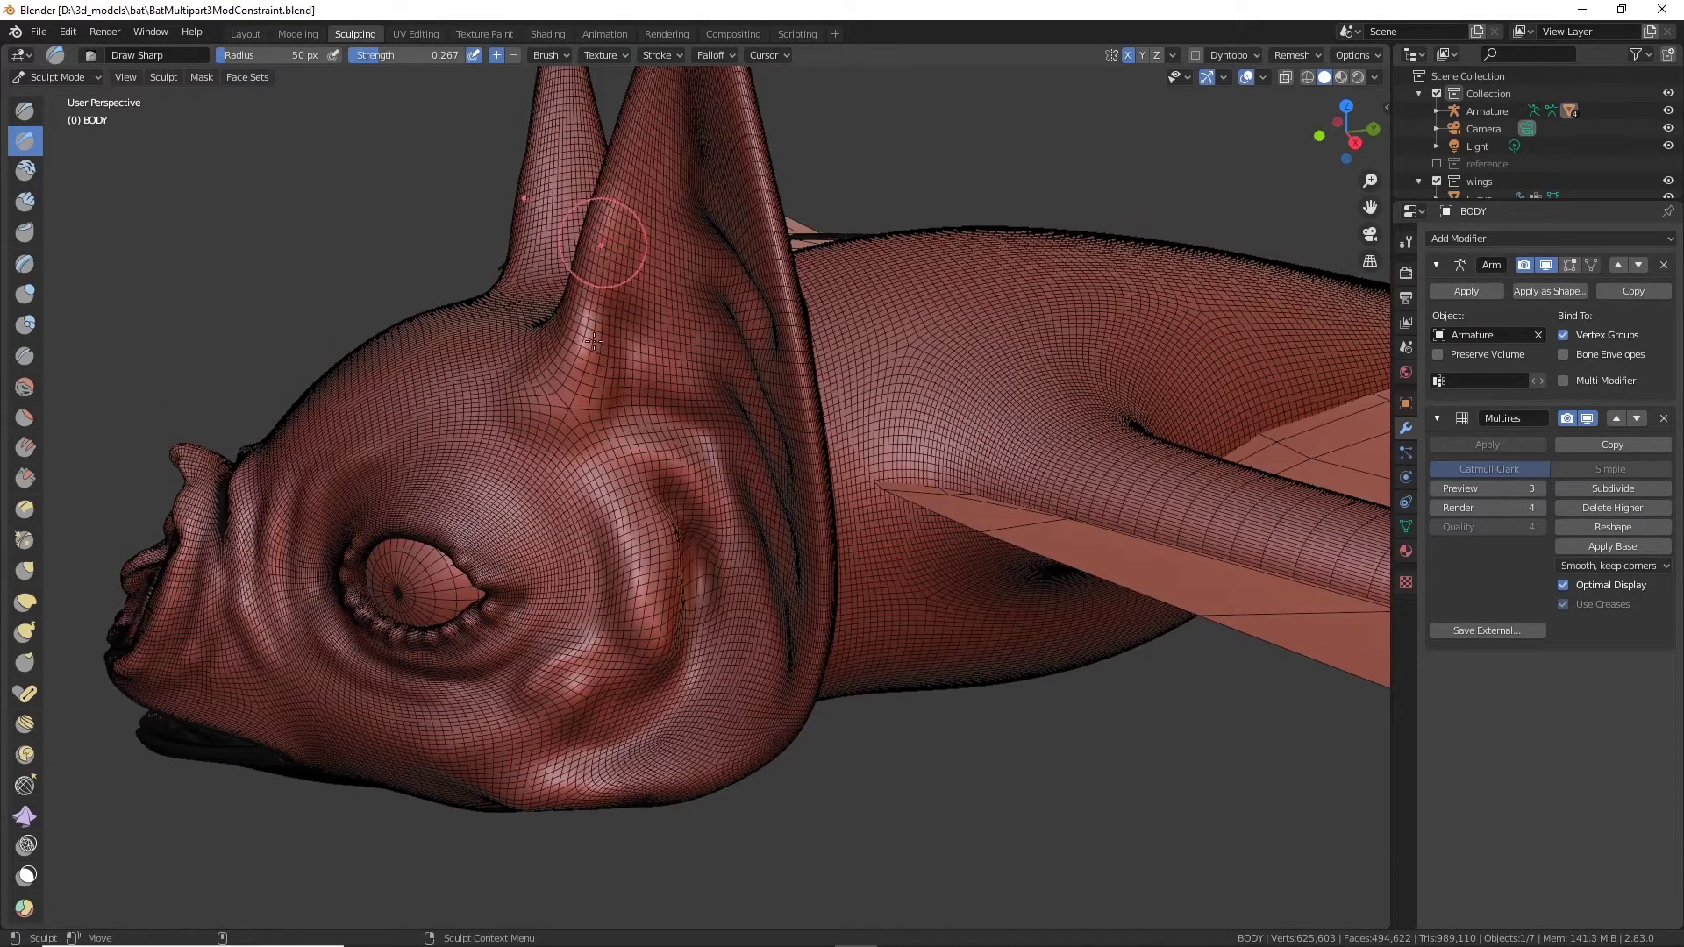
mouse_move(669, 350)
middle_down()
mouse_move(781, 386)
mouse_move(735, 388)
middle_up()
drag(735, 388, 707, 304)
Step: Carve a long crease along the inside of the ear's front edge up toward the tip
middle_drag(702, 307, 544, 377)
scroll(526, 386, up, 2)
mouse_move(505, 406)
mouse_down()
mouse_move(492, 412)
mouse_move(479, 263)
mouse_move(513, 105)
mouse_up()
middle_drag(514, 105, 631, 412)
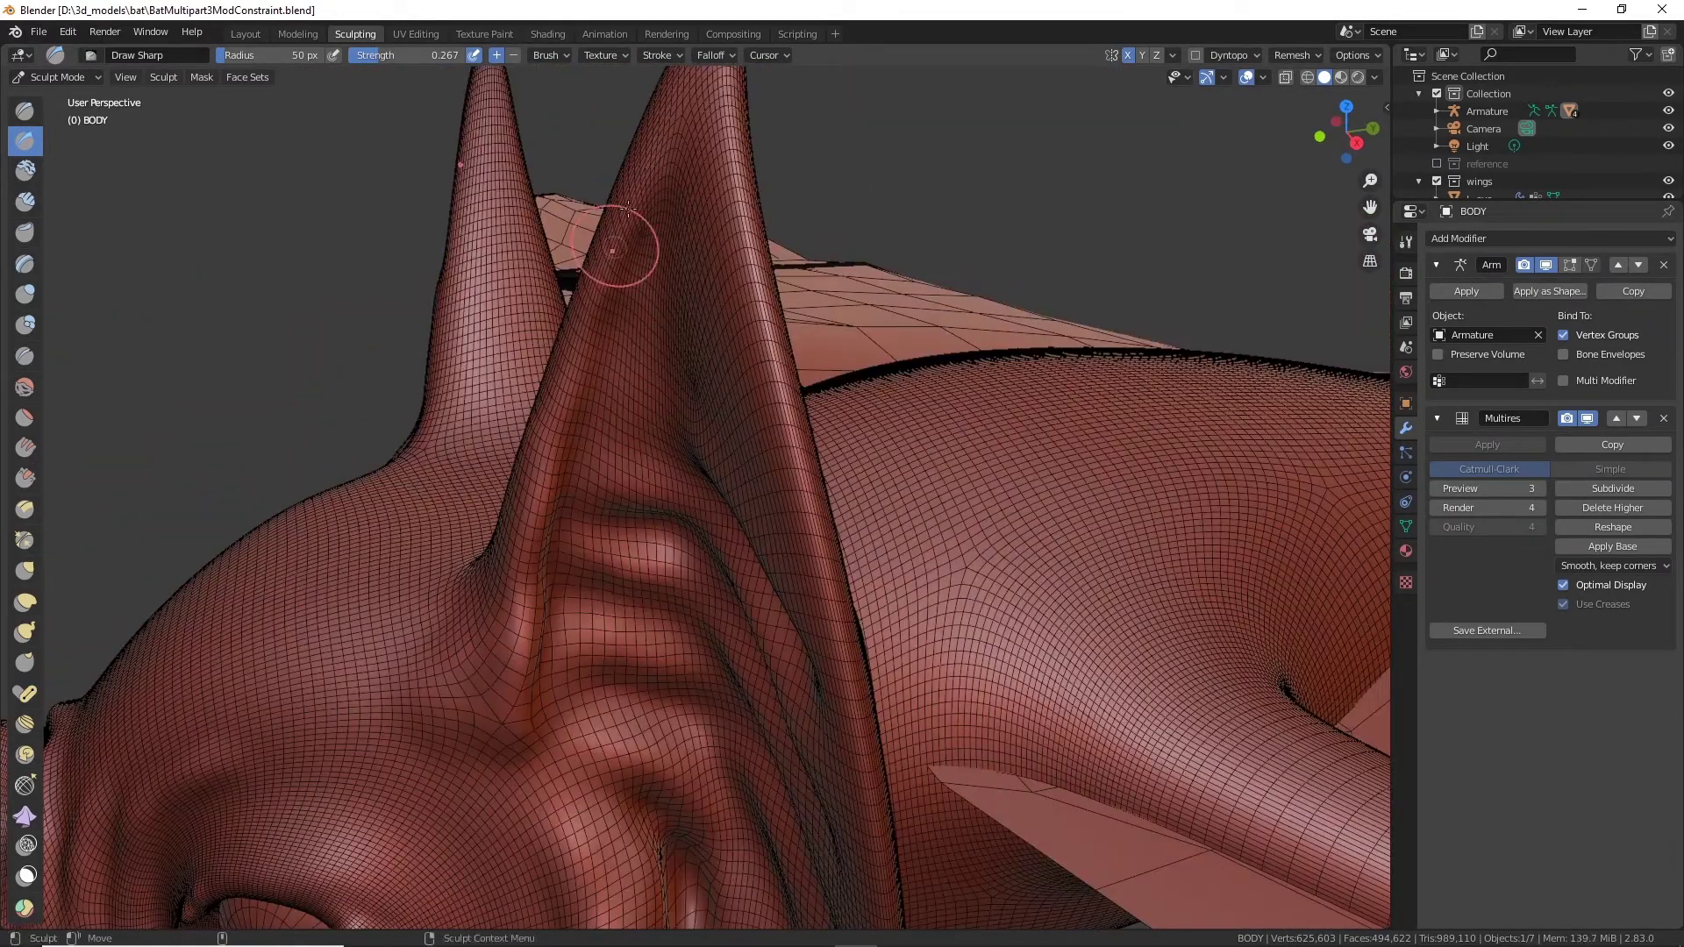
drag(628, 208, 653, 123)
middle_drag(653, 123, 1167, 131)
drag(1167, 132, 1033, 294)
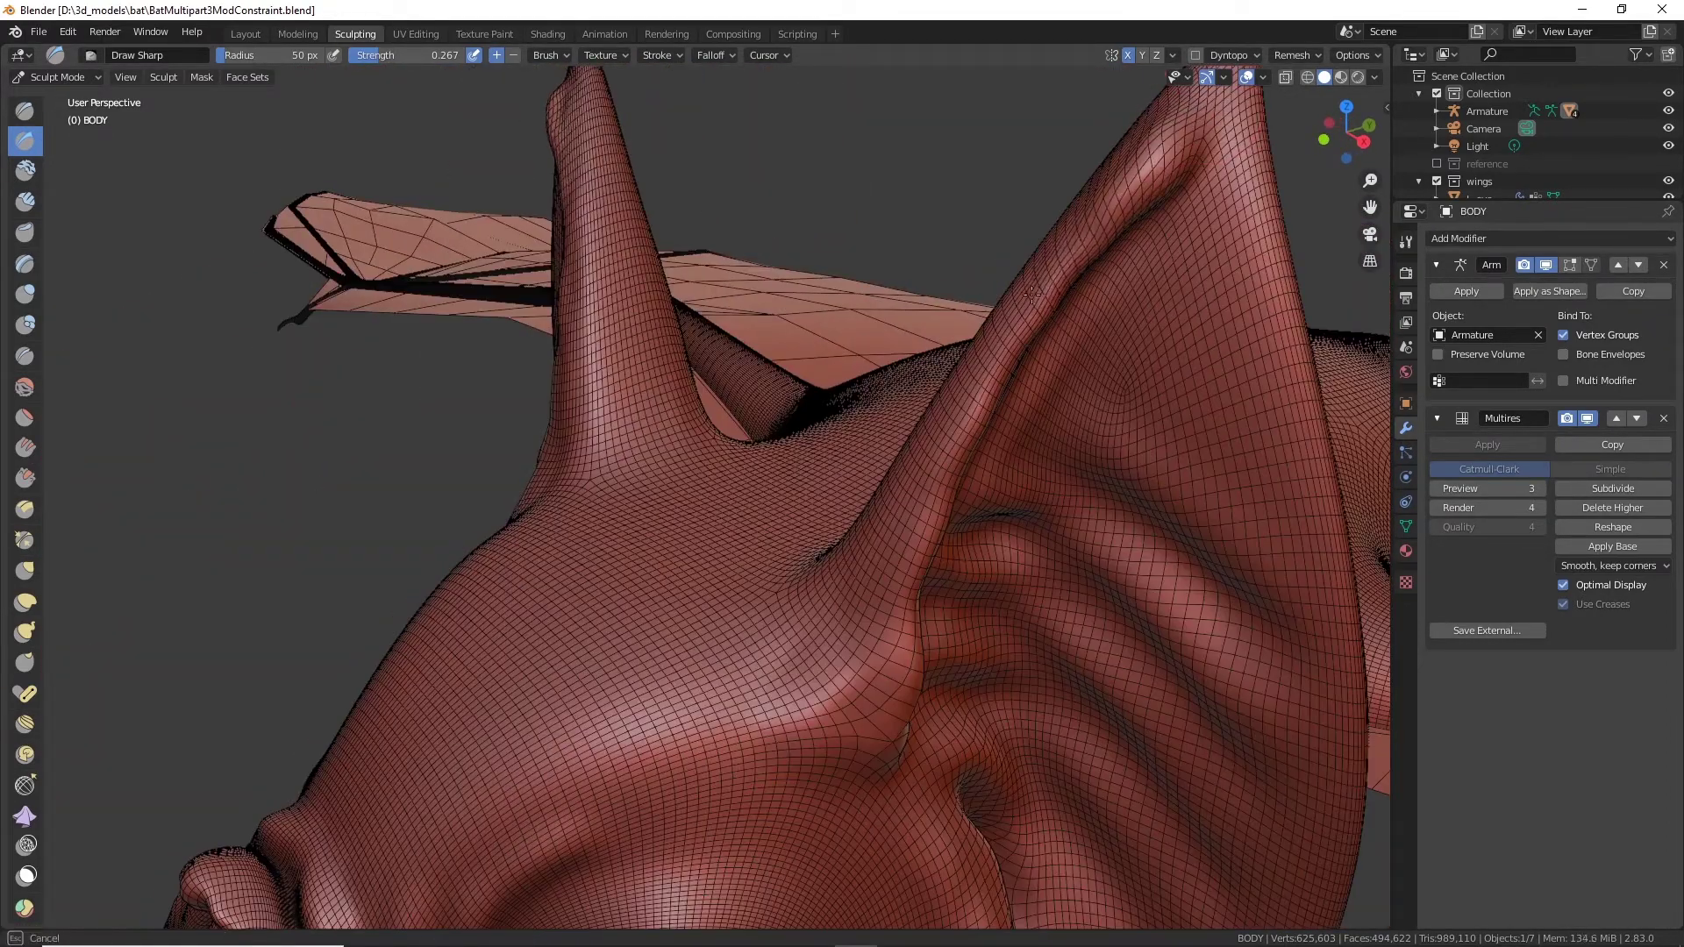
Step: Carve a series of curved ridges across the upper inner ear up to the tip
middle_drag(1033, 294, 992, 307)
middle_drag(1107, 263, 1095, 225)
mouse_move(1009, 386)
mouse_down()
mouse_move(1158, 540)
mouse_move(1149, 487)
mouse_up()
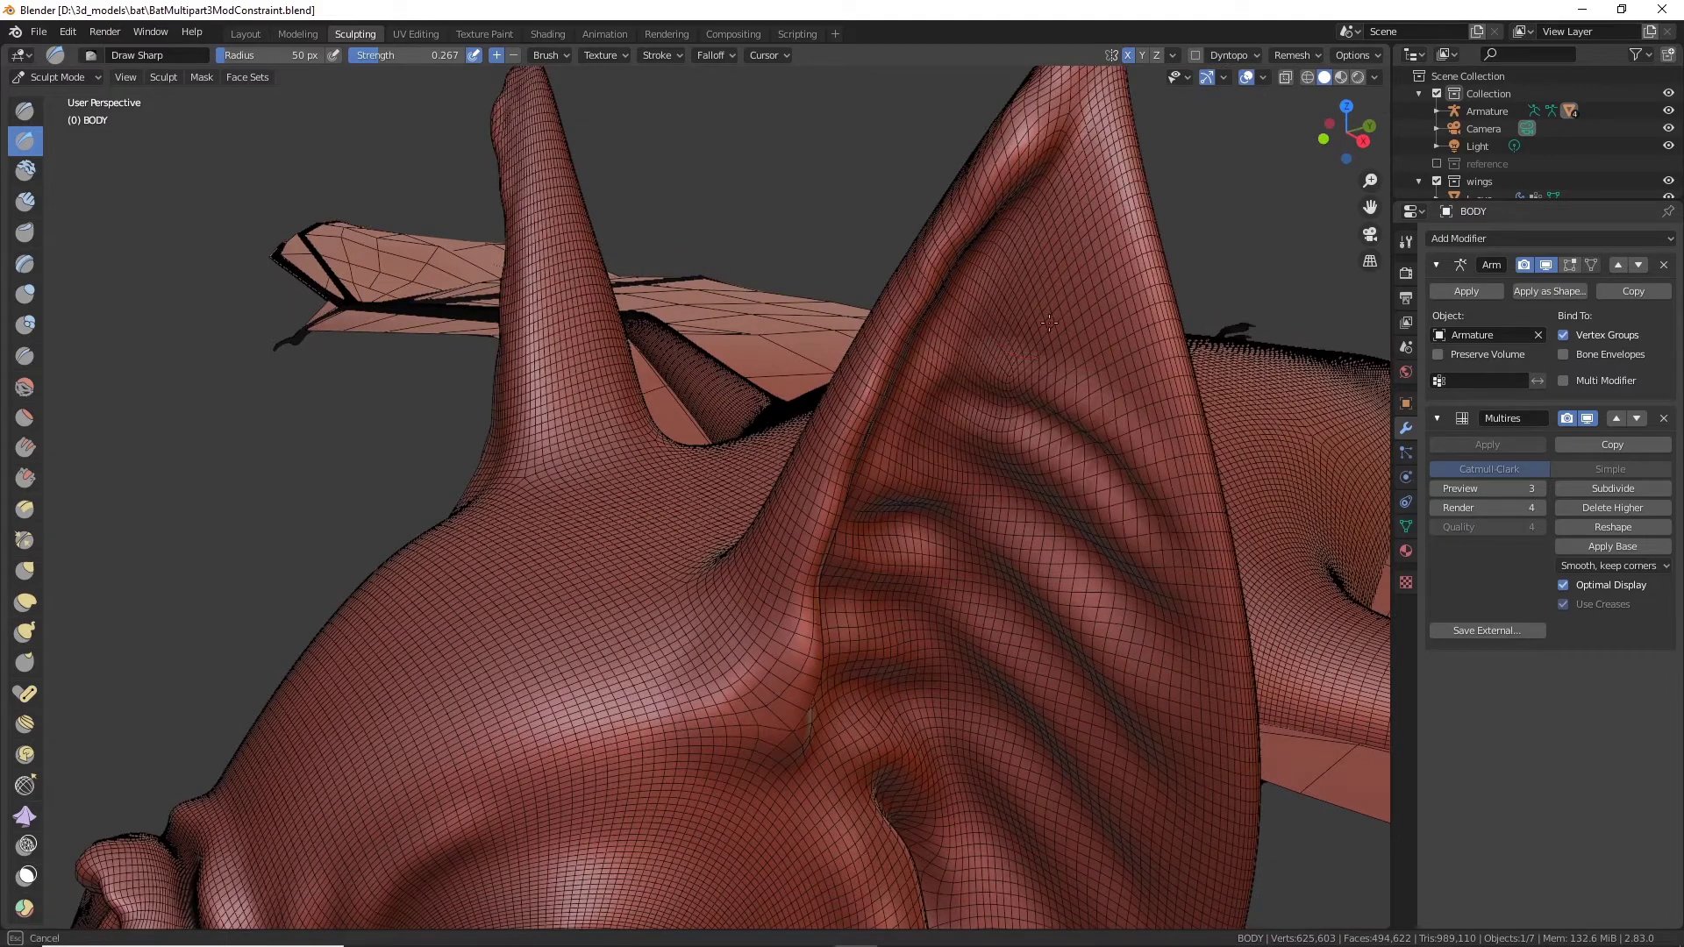
drag(1050, 323, 1130, 393)
drag(1014, 301, 1127, 355)
drag(1039, 241, 1119, 284)
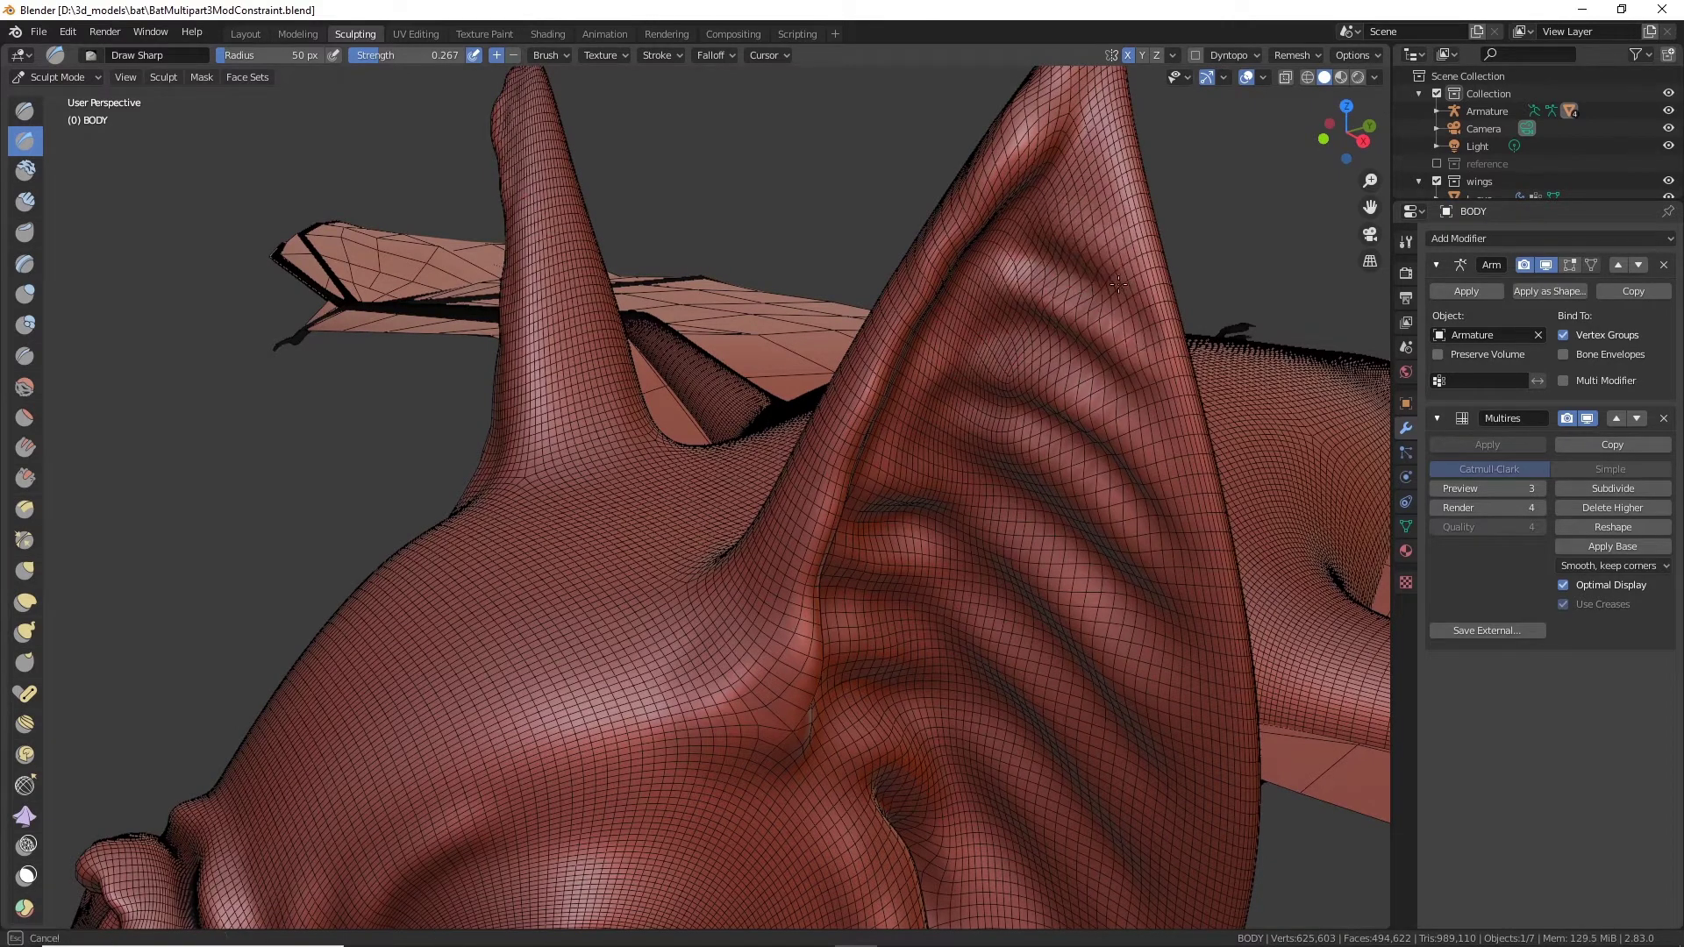
drag(1075, 195, 1114, 255)
mouse_move(965, 307)
mouse_down()
mouse_move(952, 329)
mouse_move(982, 381)
mouse_up()
Step: Extend the ear's ridges toward its rear rim and down into the lower part of the ear
scroll(983, 382, down, 6)
mouse_move(982, 382)
middle_down()
mouse_move(1097, 533)
mouse_move(992, 526)
middle_up()
scroll(1266, 404, up, 5)
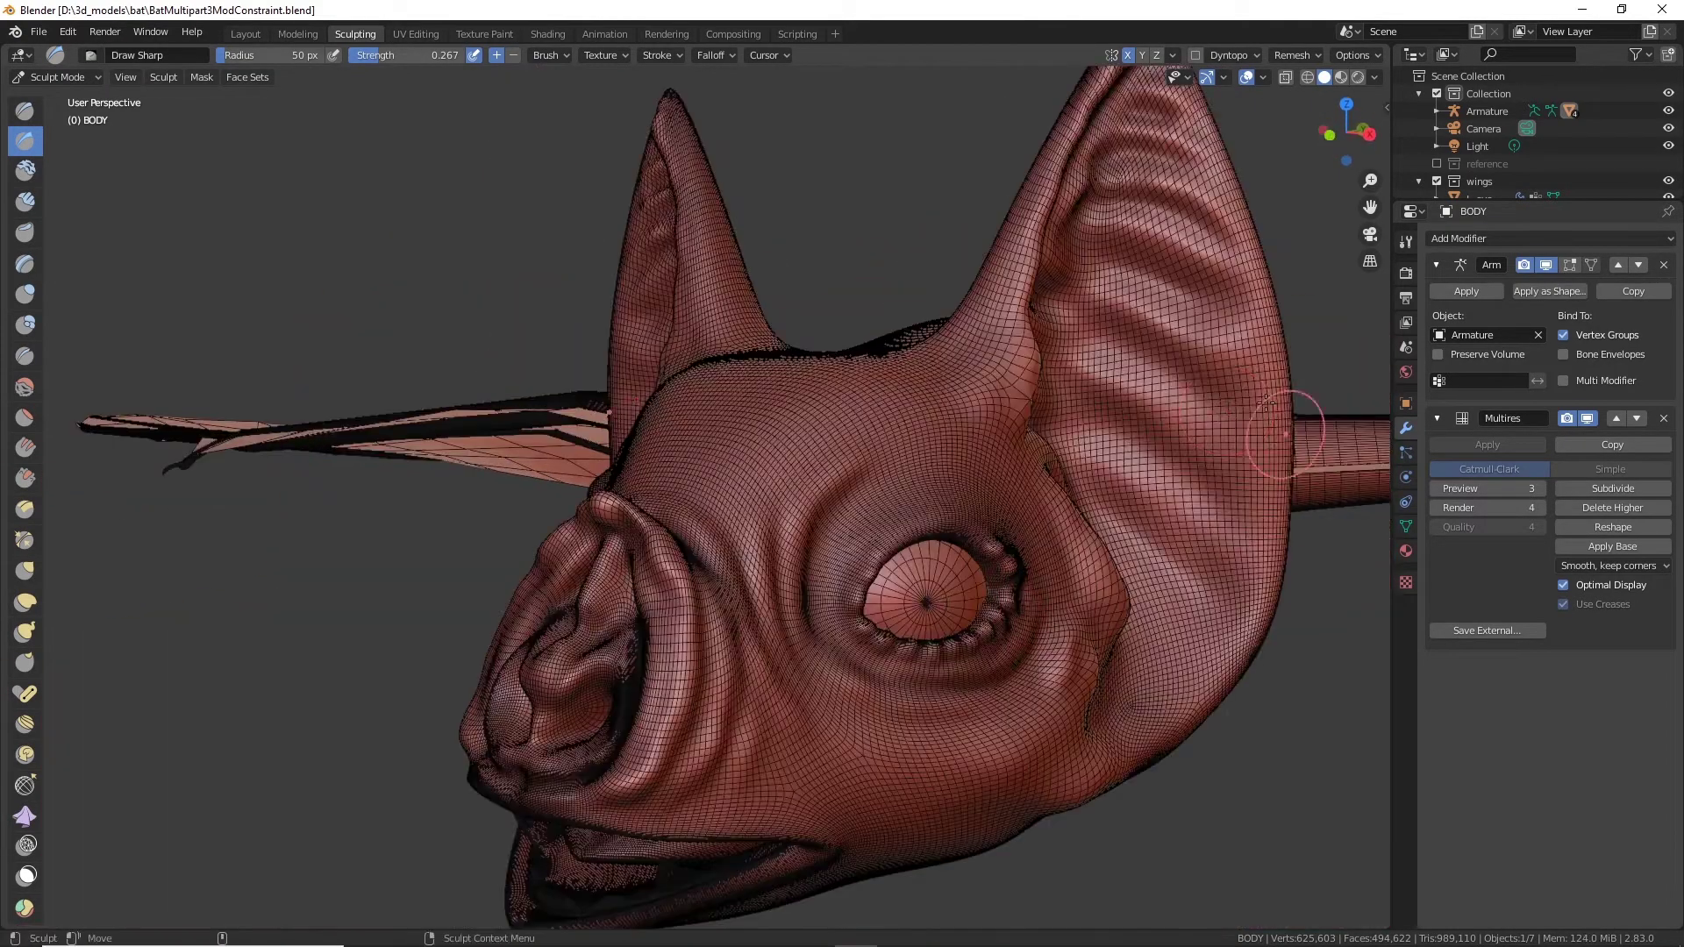
drag(1223, 405, 1268, 465)
drag(1191, 307, 1280, 422)
drag(1241, 268, 1268, 333)
drag(1195, 180, 1248, 263)
drag(1215, 540, 1263, 597)
mouse_move(1191, 531)
mouse_down()
mouse_move(1210, 642)
mouse_move(1163, 625)
mouse_move(1154, 601)
mouse_up()
Step: Carve wrinkles along the jaw, across the lower cheek and around the corner of the mouth
mouse_move(1154, 601)
middle_down()
mouse_move(973, 619)
mouse_move(992, 621)
middle_up()
drag(919, 712, 849, 735)
drag(946, 713, 893, 715)
drag(653, 729, 598, 737)
drag(534, 702, 614, 748)
scroll(667, 547, up, 3)
mouse_move(614, 747)
middle_down()
mouse_move(667, 547)
mouse_move(527, 645)
middle_up()
drag(478, 614, 254, 566)
drag(614, 645, 544, 709)
drag(574, 623, 528, 745)
mouse_move(527, 549)
mouse_down()
mouse_move(605, 654)
mouse_move(378, 435)
mouse_move(601, 648)
mouse_move(619, 697)
mouse_up()
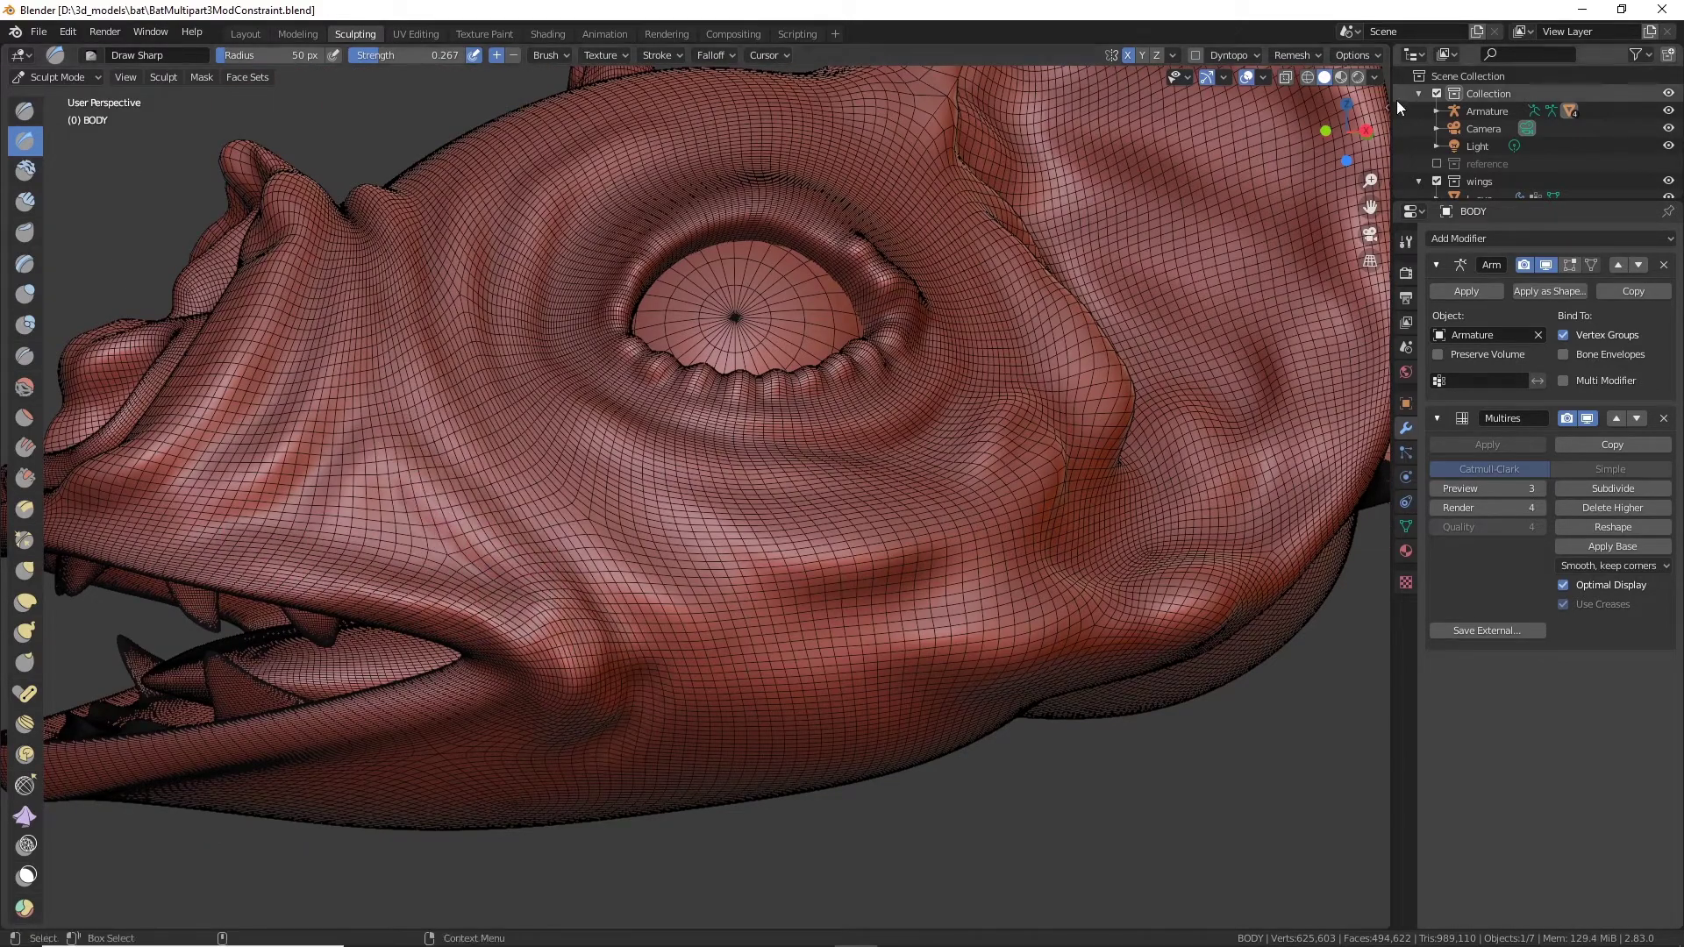
Step: Open the viewport sidebar at the Screencast Keys add-on and enable its key display
click(1391, 105)
click(1379, 237)
click(1169, 99)
click(1154, 99)
Step: Sculpt folds on the cheek around the corner of the mouth with normal, inverted and smoothing strokes
alt+drag(650, 562, 780, 465)
ctrl+drag(772, 412, 820, 443)
mouse_move(763, 404)
mouse_down()
mouse_move(824, 447)
mouse_move(832, 432)
mouse_move(864, 469)
mouse_up()
drag(755, 448, 808, 482)
mouse_move(877, 439)
alt+mouse_down()
mouse_move(1001, 444)
mouse_move(693, 421)
alt+mouse_up()
scroll(1000, 444, up, 2)
shift+drag(693, 425, 737, 448)
ctrl+drag(702, 417, 765, 451)
drag(721, 430, 756, 439)
scroll(825, 487, down, 2)
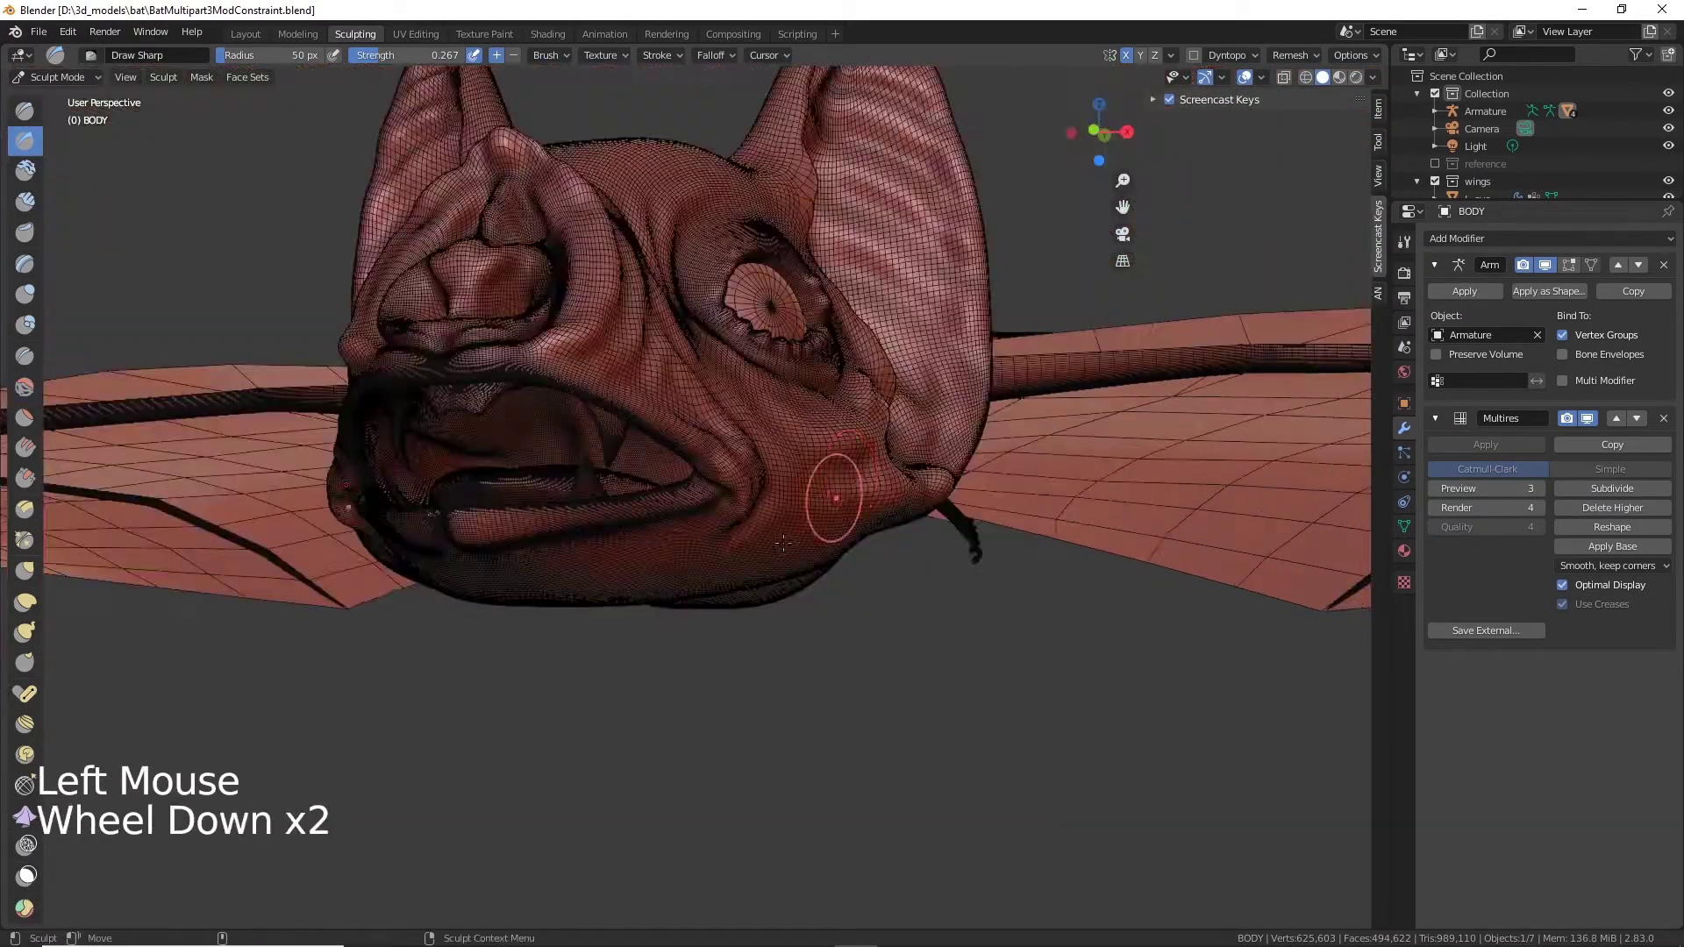
Step: Carve and smooth further creases around the mouth and along the jaw
alt+drag(834, 496, 469, 469)
drag(456, 447, 478, 465)
drag(460, 439, 470, 465)
mouse_move(447, 443)
shift+mouse_down()
mouse_move(413, 447)
mouse_move(715, 545)
shift+mouse_up()
scroll(438, 447, down, 1)
scroll(714, 545, up, 1)
drag(570, 491, 662, 557)
alt+drag(663, 544, 807, 597)
mouse_move(811, 562)
mouse_down()
mouse_move(858, 568)
mouse_move(816, 584)
mouse_up()
Step: Sculpt ridges on the neck just behind the ear with normal and inverted Draw Sharp strokes
alt+drag(842, 570, 538, 508)
alt+middle_drag(538, 508, 579, 649)
scroll(580, 650, up, 3)
mouse_move(579, 650)
alt+mouse_down()
mouse_move(702, 491)
mouse_move(645, 614)
mouse_move(755, 500)
alt+mouse_up()
mouse_move(693, 482)
mouse_down()
mouse_move(724, 458)
mouse_move(645, 636)
mouse_move(755, 492)
mouse_move(746, 561)
mouse_up()
scroll(684, 526, up, 3)
scroll(650, 614, down, 3)
scroll(746, 561, down, 2)
mouse_move(737, 562)
ctrl+mouse_down()
mouse_move(648, 695)
mouse_move(671, 658)
ctrl+mouse_up()
ctrl+drag(733, 535, 663, 658)
ctrl+drag(724, 544, 645, 675)
drag(720, 526, 676, 649)
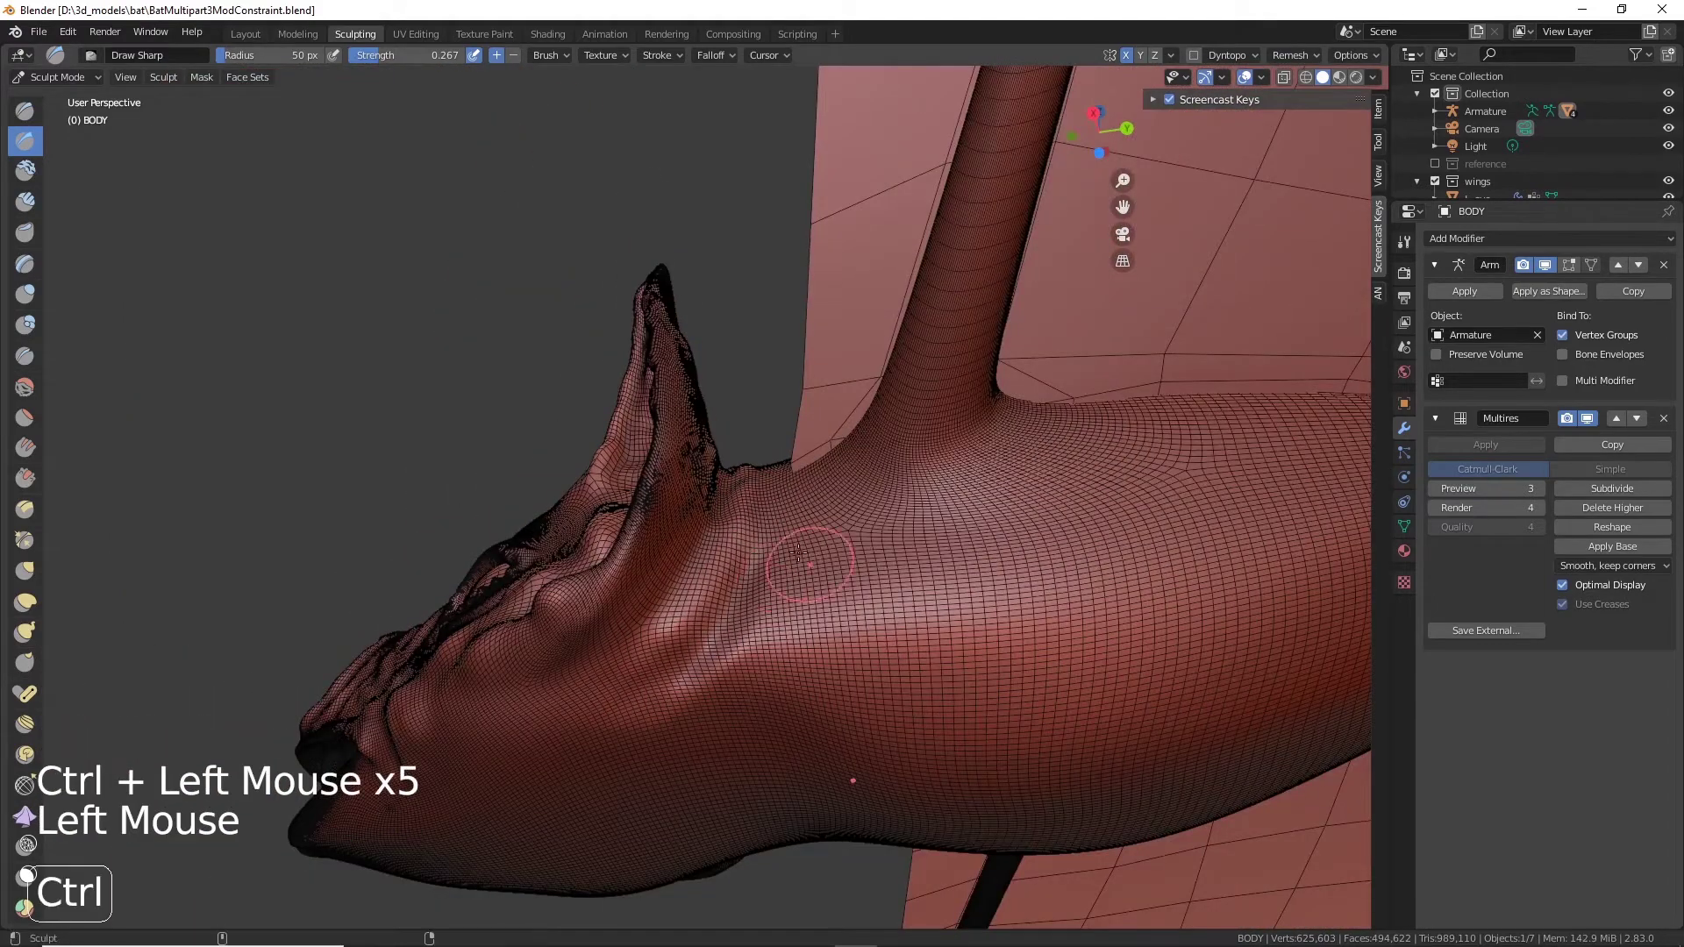
Step: Continue the neck folds farther back toward the shoulder with alternating normal and inverted strokes
alt+drag(813, 564, 869, 570)
mouse_move(842, 562)
ctrl+mouse_down()
mouse_move(821, 693)
mouse_move(821, 620)
mouse_move(817, 645)
ctrl+mouse_up()
ctrl+drag(864, 562, 829, 641)
drag(855, 571, 790, 715)
mouse_move(847, 606)
mouse_down()
mouse_move(803, 693)
mouse_move(816, 728)
mouse_up()
ctrl+drag(884, 585, 824, 720)
Step: Sculpt folds on the throat with the Draw Sharp and Draw brushes, then smooth them
mouse_move(772, 737)
alt+mouse_down()
mouse_move(707, 656)
mouse_move(430, 684)
alt+mouse_up()
mouse_move(439, 667)
mouse_down()
mouse_move(627, 671)
mouse_move(702, 649)
mouse_up()
click(25, 110)
drag(741, 672, 553, 691)
ctrl+drag(614, 746, 772, 750)
mouse_move(781, 759)
shift+mouse_down()
mouse_move(829, 750)
mouse_move(684, 675)
shift+mouse_up()
alt+drag(579, 789, 649, 684)
scroll(654, 675, down, 2)
Step: Switch back to the Draw Sharp brush and carve a crease with a raised edge beside the nose leaf
alt+drag(781, 649, 658, 614)
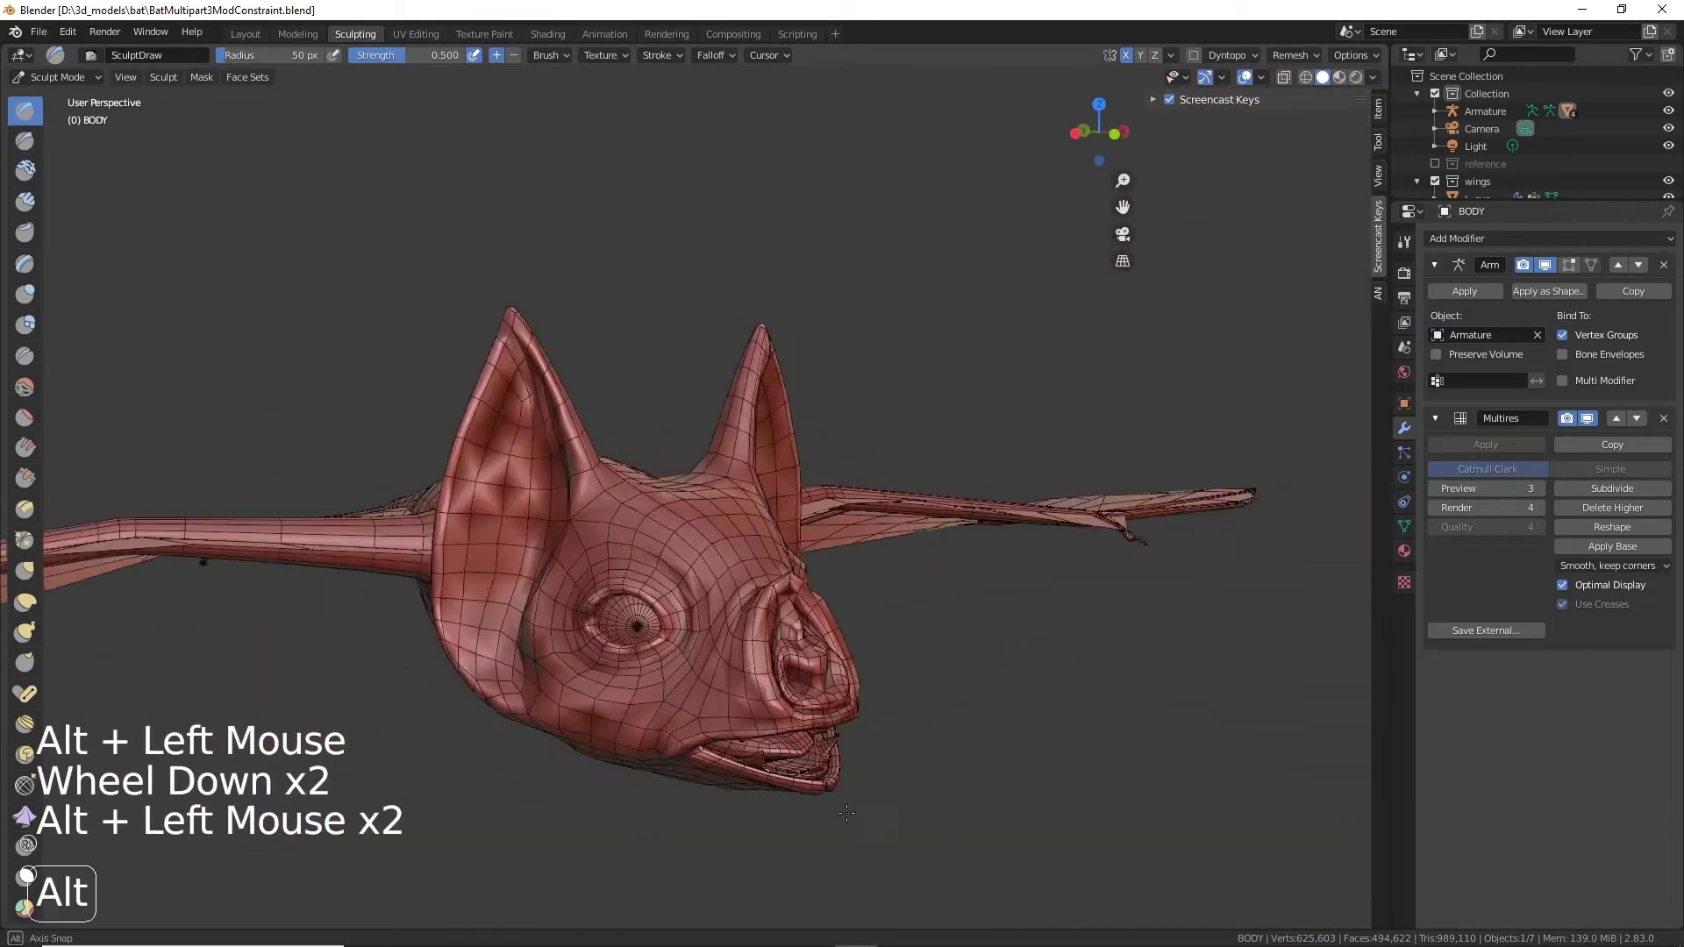
scroll(657, 562, up, 4)
alt+drag(658, 527, 632, 562)
alt+middle_click(621, 496)
scroll(671, 491, up, 1)
alt+drag(682, 509, 649, 518)
scroll(653, 517, up, 2)
click(25, 140)
drag(421, 518, 460, 676)
mouse_move(465, 658)
ctrl+mouse_down()
mouse_move(430, 518)
mouse_move(452, 588)
ctrl+mouse_up()
Step: Sculpt and smooth curved wrinkles above the nose leaf at the base of the forehead
alt+drag(474, 518, 569, 497)
drag(478, 463, 654, 627)
mouse_move(671, 614)
ctrl+mouse_down()
mouse_move(561, 487)
mouse_move(478, 451)
ctrl+mouse_up()
drag(491, 452, 614, 505)
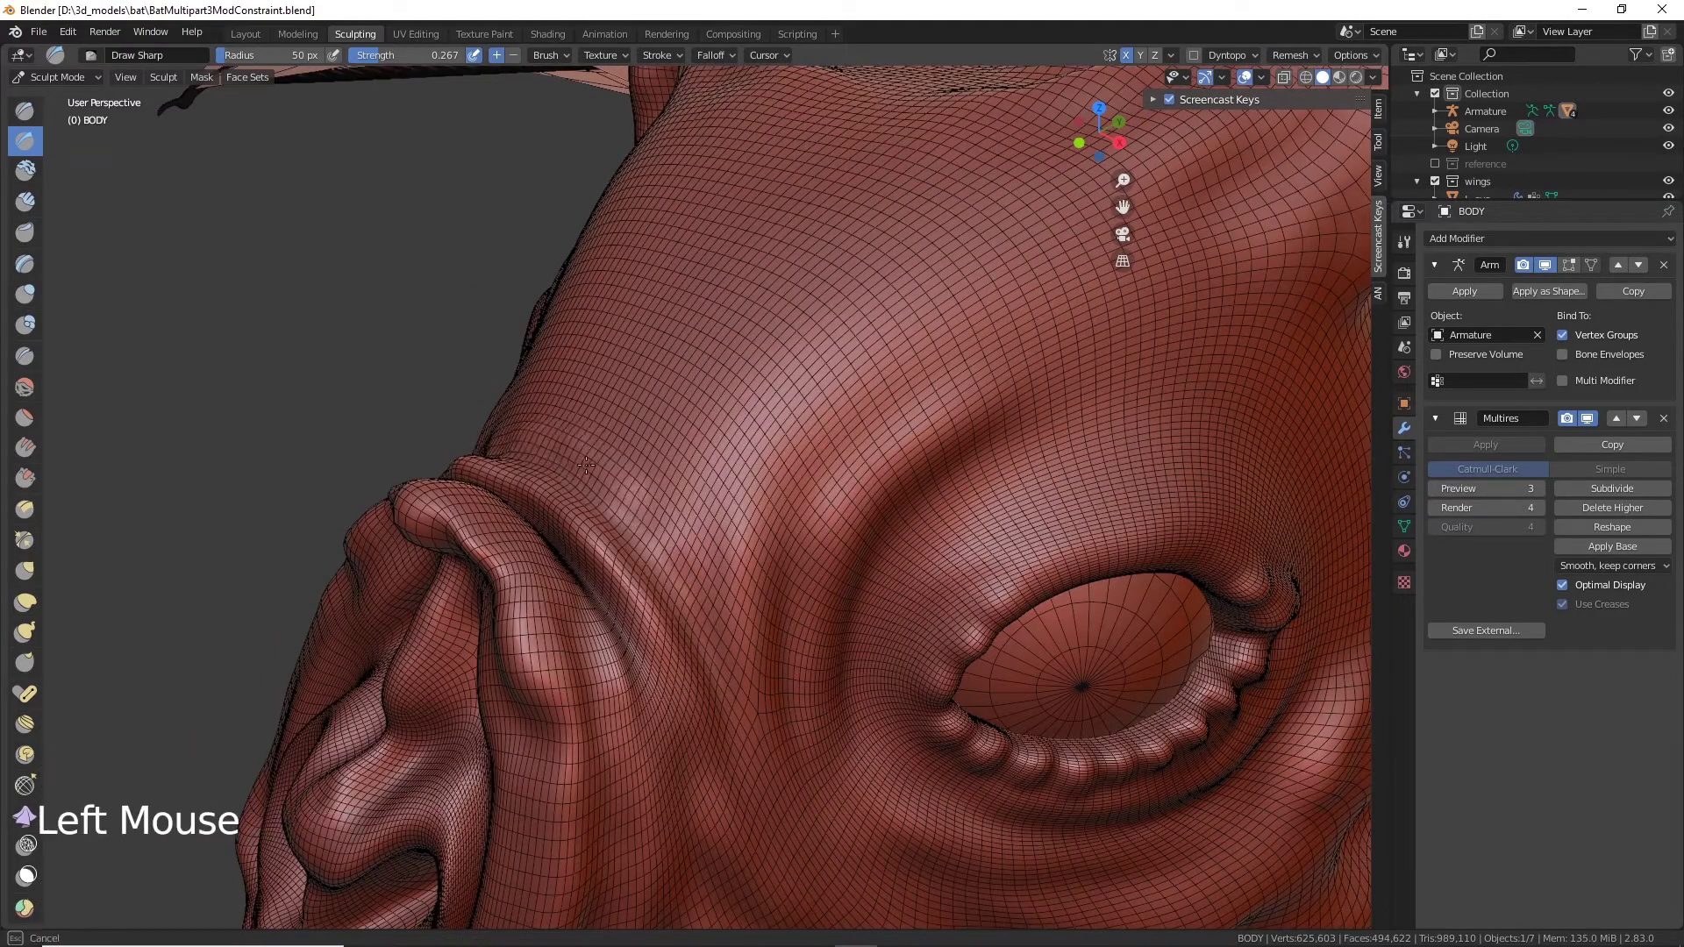
mouse_move(504, 421)
mouse_down()
mouse_move(641, 483)
mouse_move(685, 561)
mouse_move(605, 443)
mouse_up()
shift+drag(517, 416, 596, 456)
mouse_move(496, 430)
ctrl+mouse_down()
mouse_move(583, 459)
mouse_move(685, 570)
ctrl+mouse_up()
scroll(650, 518, down, 3)
alt+drag(614, 491, 842, 439)
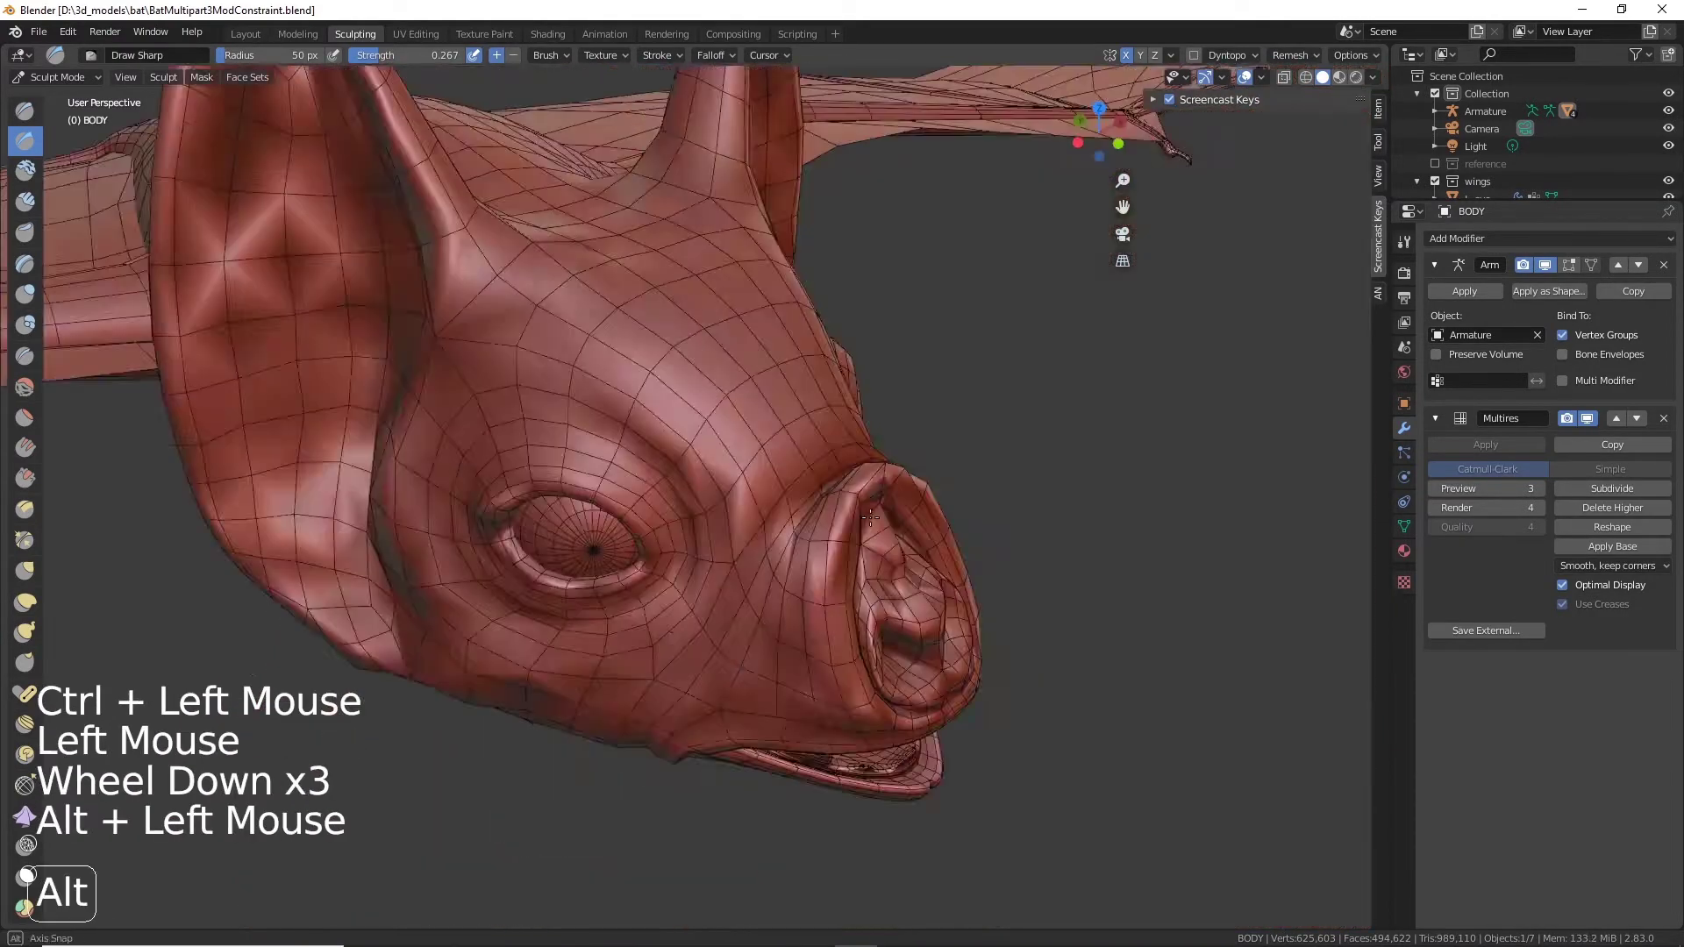
Step: Sculpt wrinkles on the bridge above the nose leaf with alternating normal and inverted Draw Sharp strokes
scroll(834, 399, up, 3)
drag(864, 355, 812, 487)
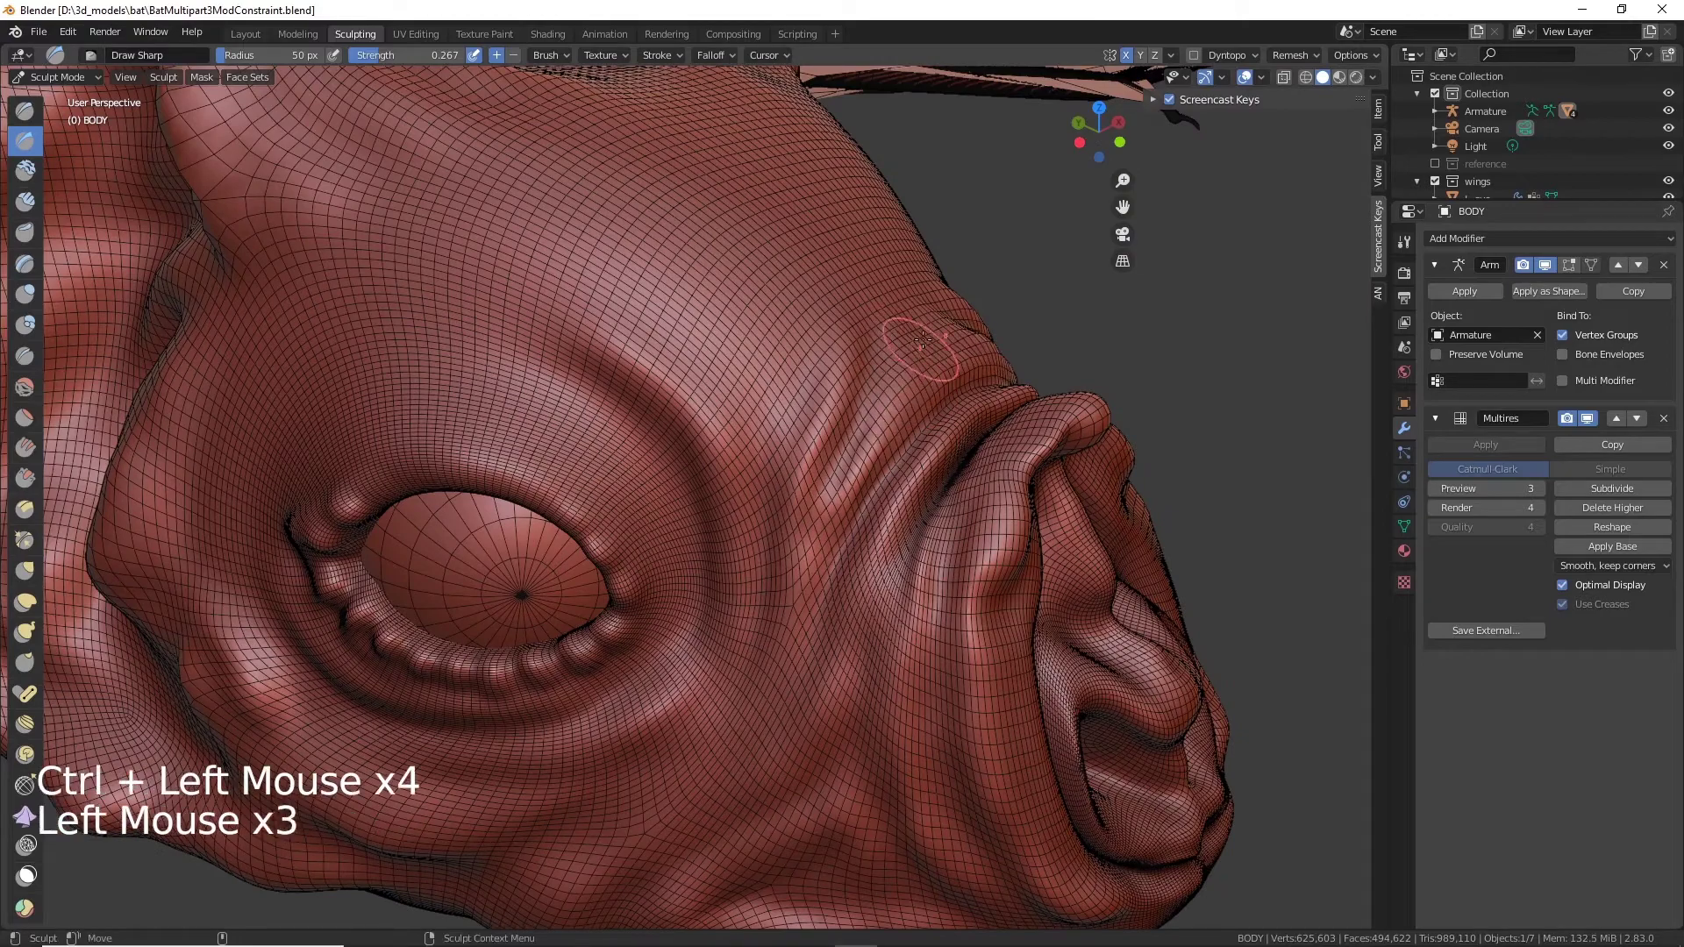
drag(807, 286, 846, 321)
mouse_move(847, 289)
alt+mouse_down()
mouse_move(866, 384)
mouse_move(895, 307)
alt+mouse_up()
mouse_move(922, 329)
mouse_down()
mouse_move(893, 379)
mouse_move(816, 307)
mouse_up()
ctrl+drag(780, 404, 750, 290)
mouse_move(746, 294)
mouse_down()
mouse_move(760, 251)
mouse_move(667, 189)
mouse_up()
ctrl+drag(715, 281, 605, 198)
drag(746, 329, 645, 228)
mouse_move(724, 285)
ctrl+mouse_down()
mouse_move(653, 228)
mouse_move(707, 203)
mouse_move(737, 280)
ctrl+mouse_up()
Step: Add long curved inverted strokes along the upper eyelid, following the eye's rim toward the inner corner
scroll(843, 264, down, 2)
mouse_move(860, 351)
alt+mouse_down()
mouse_move(707, 390)
mouse_move(991, 377)
alt+mouse_up()
scroll(790, 395, up, 3)
alt+drag(667, 386, 745, 438)
ctrl+drag(303, 596, 492, 456)
ctrl+drag(386, 500, 579, 447)
ctrl+drag(430, 482, 605, 448)
ctrl+drag(483, 456, 666, 452)
ctrl+drag(562, 443, 786, 507)
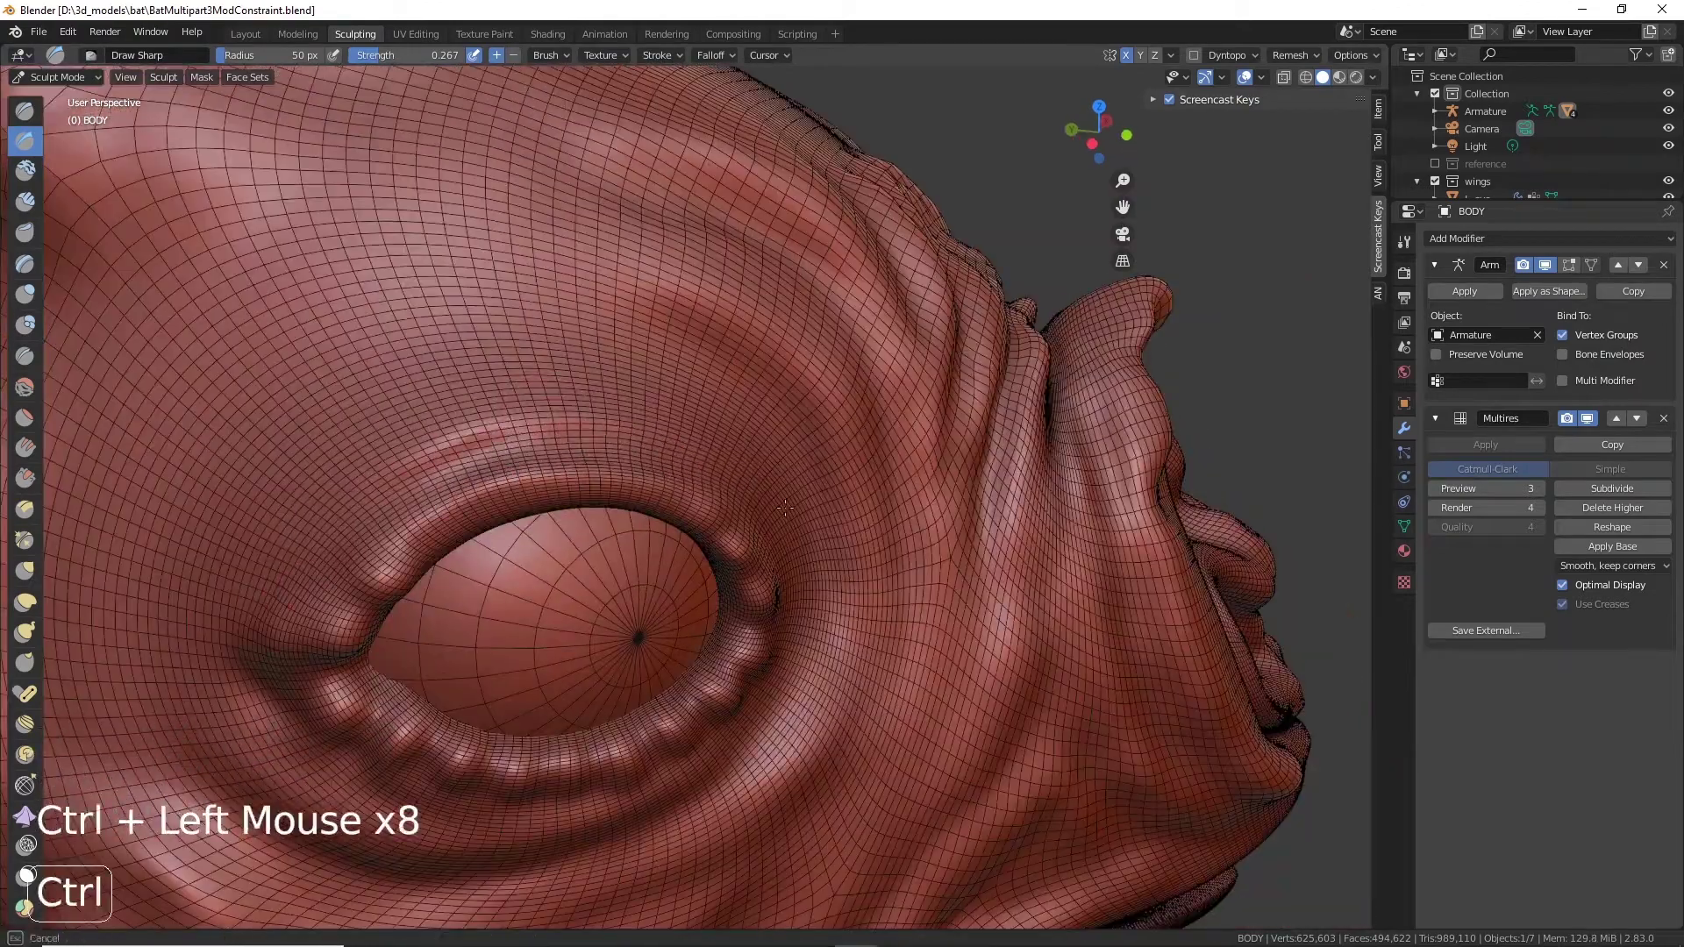
Step: Build matching folds over the upper eyelid to the outer corner and around the inner eye corner
drag(539, 435, 351, 474)
drag(491, 439, 290, 522)
drag(413, 465, 233, 575)
mouse_move(789, 527)
alt+mouse_down()
mouse_move(627, 500)
mouse_move(644, 504)
alt+mouse_up()
drag(649, 395, 715, 465)
drag(658, 408, 724, 500)
drag(671, 416, 728, 517)
mouse_move(689, 430)
mouse_down()
mouse_move(722, 543)
mouse_move(708, 589)
mouse_up()
Step: Extend the wrinkles across the brow above the eye and back toward the ear base
scroll(708, 527, down, 2)
alt+drag(693, 439, 728, 473)
scroll(714, 444, up, 2)
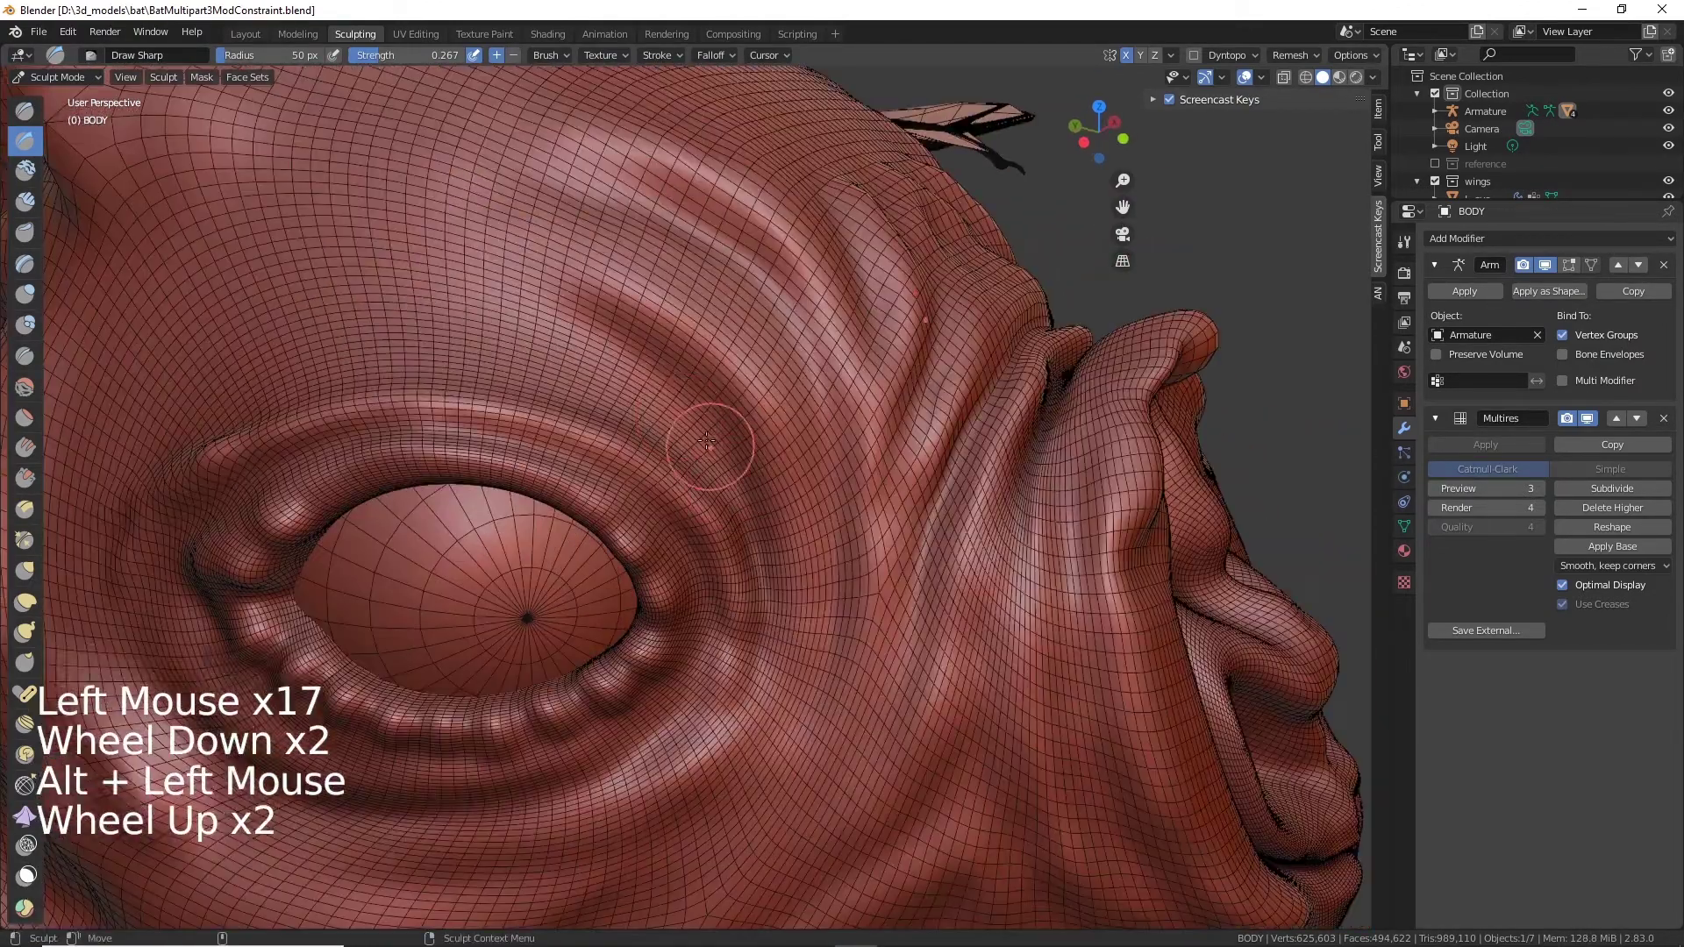
mouse_move(680, 386)
mouse_down()
mouse_move(522, 316)
mouse_move(596, 386)
mouse_move(431, 385)
mouse_up()
scroll(526, 368, down, 2)
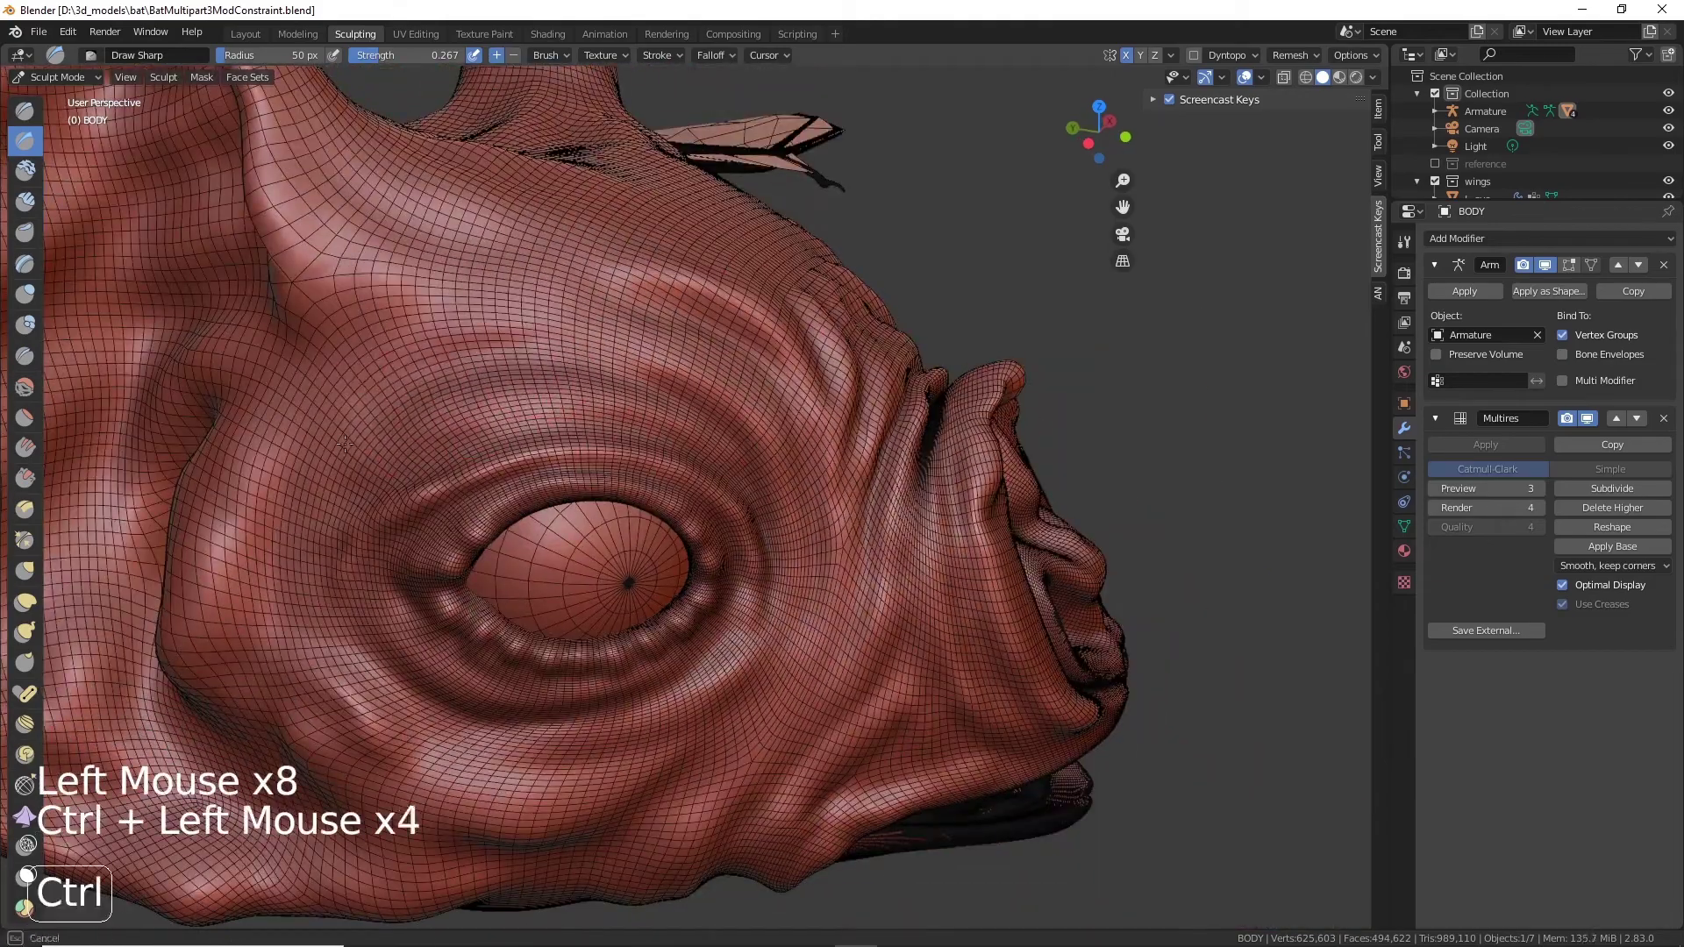
ctrl+drag(345, 444, 302, 500)
drag(535, 320, 422, 360)
drag(531, 267, 382, 338)
Step: Sculpt creases along the lip and around the corner of the mouth
scroll(614, 351, down, 2)
alt+drag(790, 395, 570, 403)
alt+drag(833, 544, 667, 394)
scroll(702, 438, up, 2)
alt+middle_drag(720, 465, 739, 481)
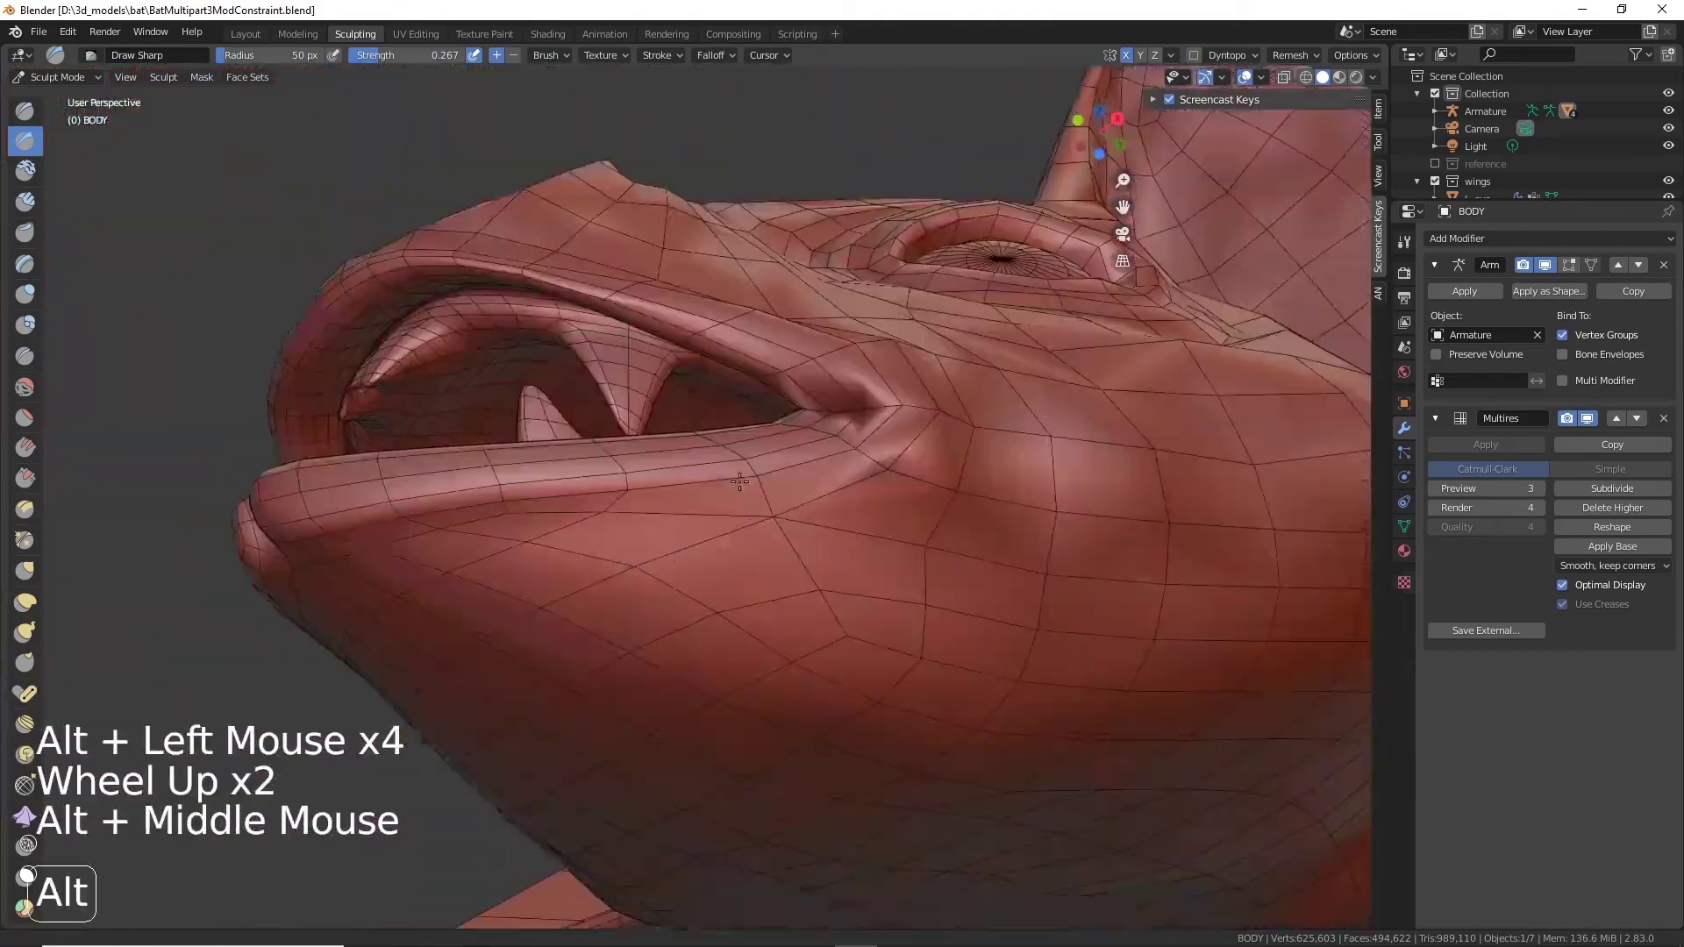
alt+drag(740, 482, 903, 456)
alt+middle_click(666, 439)
scroll(667, 439, up, 2)
mouse_move(575, 369)
mouse_down()
mouse_move(586, 465)
mouse_move(834, 470)
mouse_up()
scroll(647, 451, down, 2)
scroll(835, 470, up, 2)
mouse_move(975, 351)
mouse_down()
mouse_move(1007, 271)
mouse_move(984, 327)
mouse_up()
drag(987, 276, 974, 360)
Step: Continue shaping the mouth folds with short and long strokes, smoothing the area between them
alt+drag(1018, 429, 886, 413)
drag(721, 154, 730, 237)
drag(802, 155, 811, 175)
alt+drag(802, 193, 746, 421)
mouse_move(693, 421)
shift+mouse_down()
mouse_move(701, 474)
mouse_move(842, 684)
shift+mouse_up()
mouse_move(851, 715)
mouse_down()
mouse_move(896, 761)
mouse_move(561, 491)
mouse_up()
drag(483, 395, 492, 465)
Step: Define the rounded lobes at the front tip of the lower lip with Draw Sharp strokes
scroll(509, 465, down, 2)
alt+drag(509, 465, 701, 492)
alt+middle_click(701, 527)
scroll(703, 451, up, 6)
mouse_move(653, 307)
mouse_down()
mouse_move(684, 282)
mouse_move(695, 540)
mouse_up()
drag(658, 463, 692, 454)
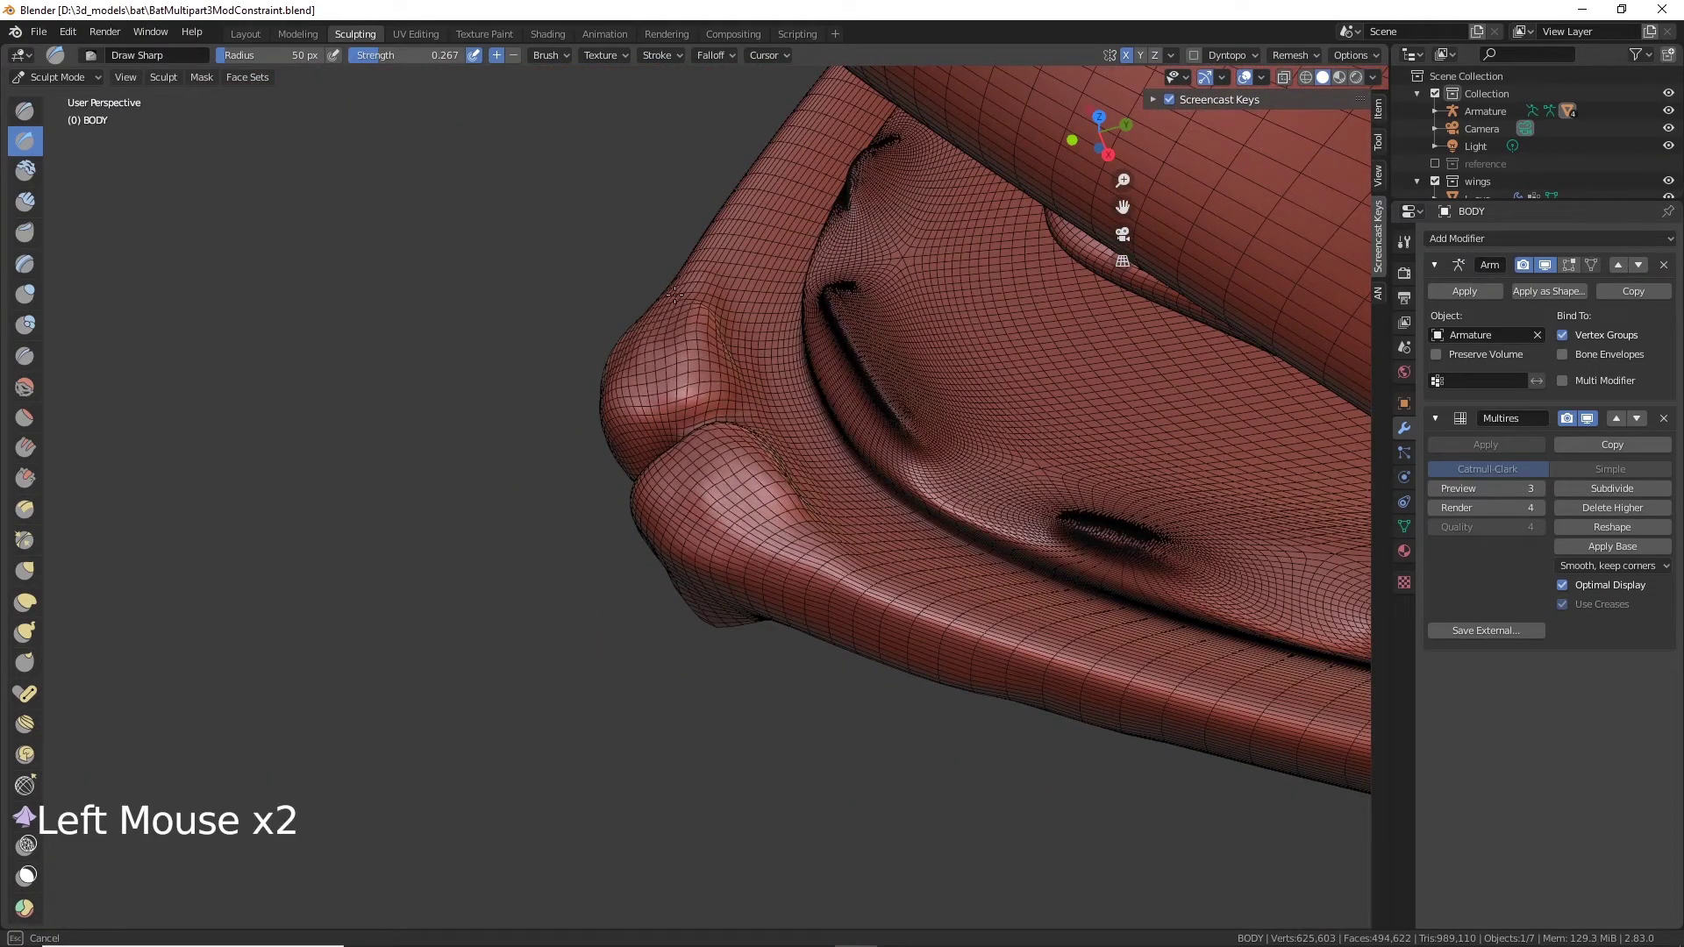
drag(674, 294, 680, 303)
Step: Sculpt short vertical creases across the front of the upper lip below the nose
alt+drag(693, 351, 842, 228)
alt+middle_click(842, 351)
scroll(921, 472, down, 5)
alt+drag(912, 474, 808, 553)
scroll(803, 491, up, 5)
alt+middle_click(790, 394)
drag(803, 163, 852, 195)
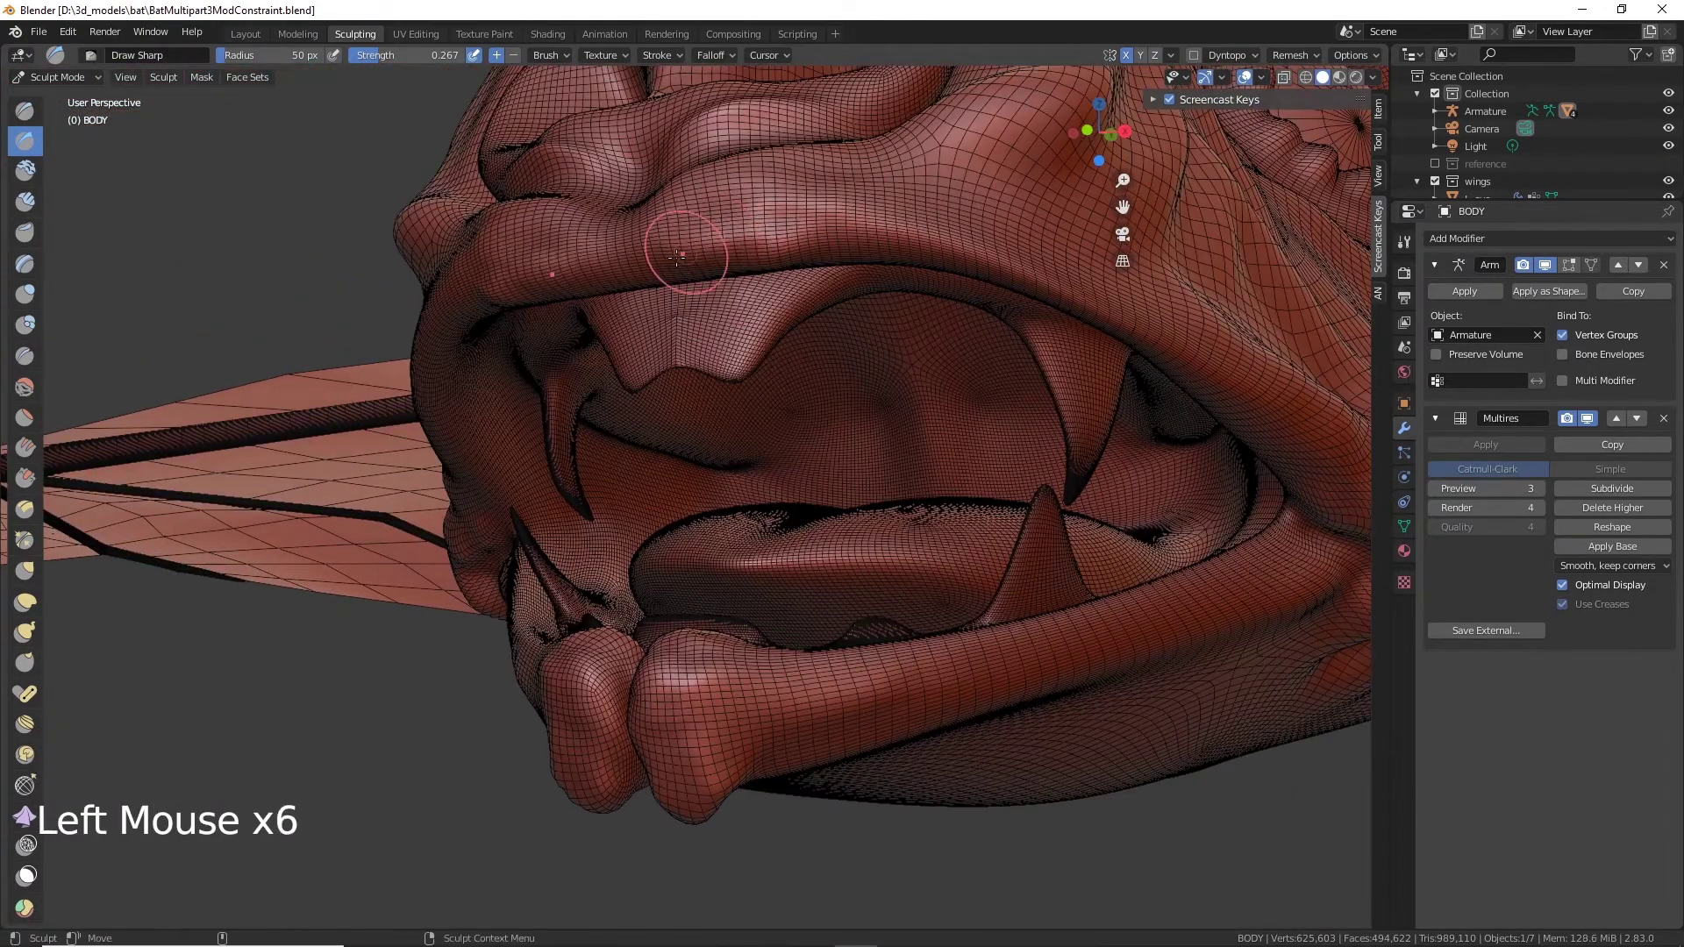
drag(750, 206, 772, 241)
mouse_move(938, 198)
mouse_down()
mouse_move(961, 237)
mouse_move(930, 250)
mouse_up()
mouse_move(952, 229)
mouse_down()
mouse_move(934, 268)
mouse_move(952, 236)
mouse_up()
Step: Carry the upper lip detail along the side of the mouth with several more strokes
scroll(948, 263, down, 1)
alt+drag(947, 263, 878, 289)
mouse_move(891, 299)
mouse_down()
mouse_move(867, 324)
mouse_move(974, 320)
mouse_up()
drag(983, 320, 1088, 360)
alt+drag(877, 438, 825, 289)
drag(737, 202, 712, 221)
alt+drag(789, 438, 752, 478)
scroll(752, 478, down, 3)
scroll(752, 477, up, 4)
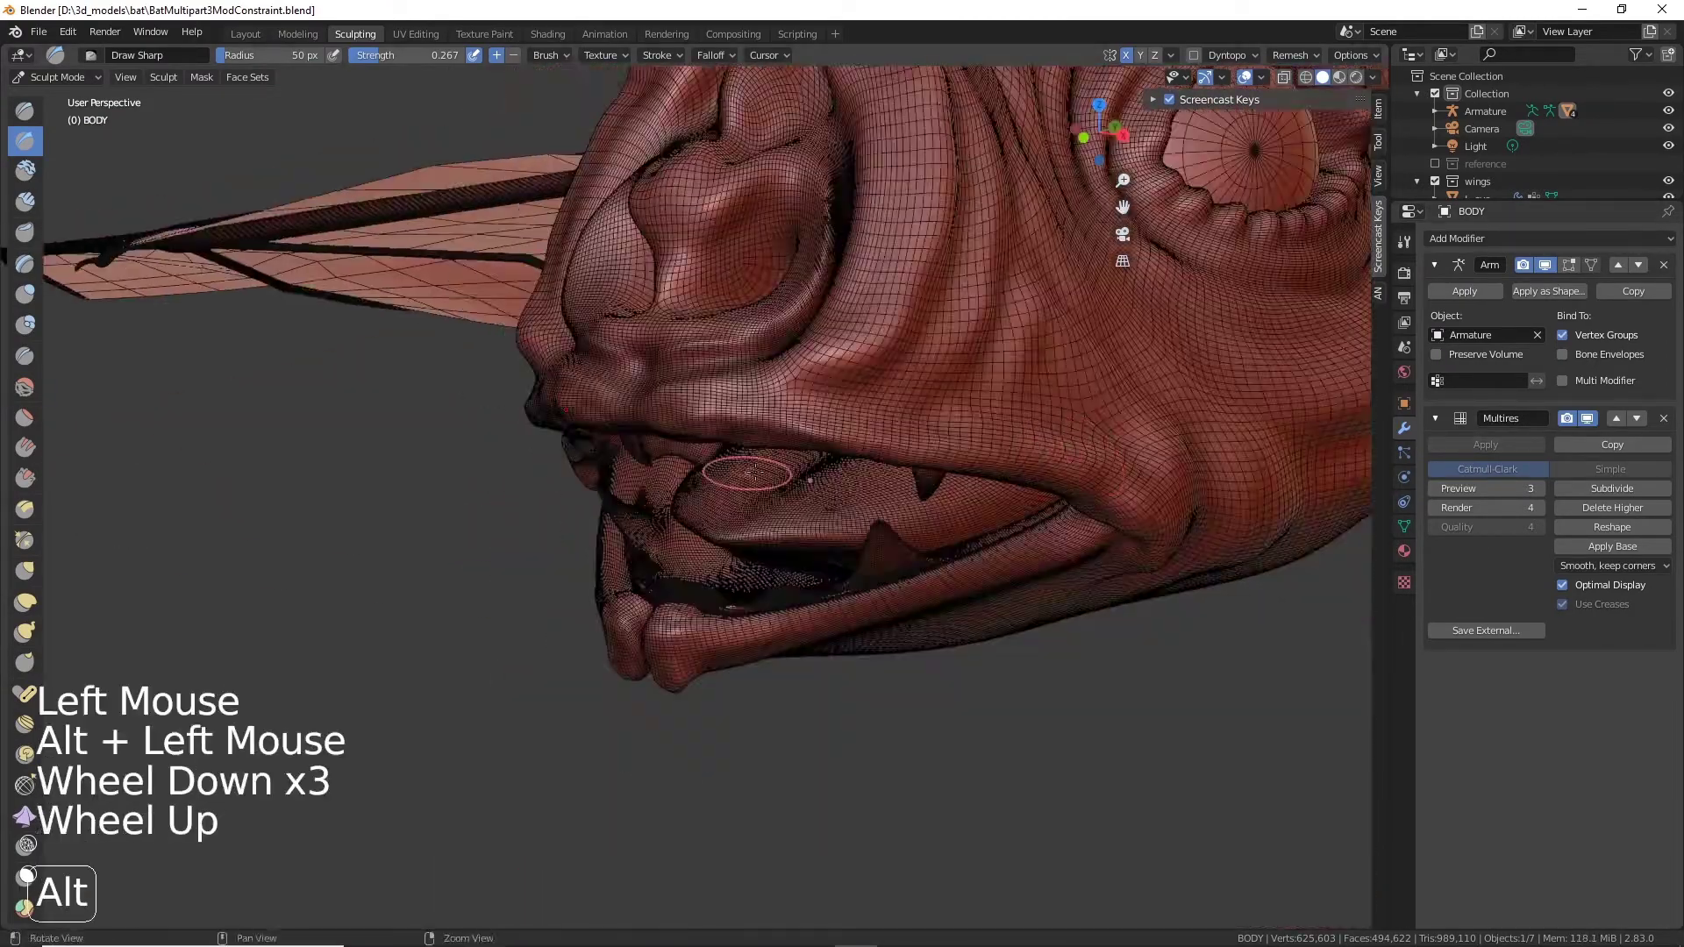
Step: Detail the fold between the nostrils and the upper lip with short normal and inverted strokes
alt+middle_click(746, 395)
drag(754, 412, 772, 421)
mouse_move(772, 421)
alt+mouse_down()
mouse_move(763, 492)
mouse_move(781, 517)
mouse_move(809, 351)
alt+mouse_up()
ctrl+drag(809, 351, 813, 347)
alt+drag(804, 289, 806, 485)
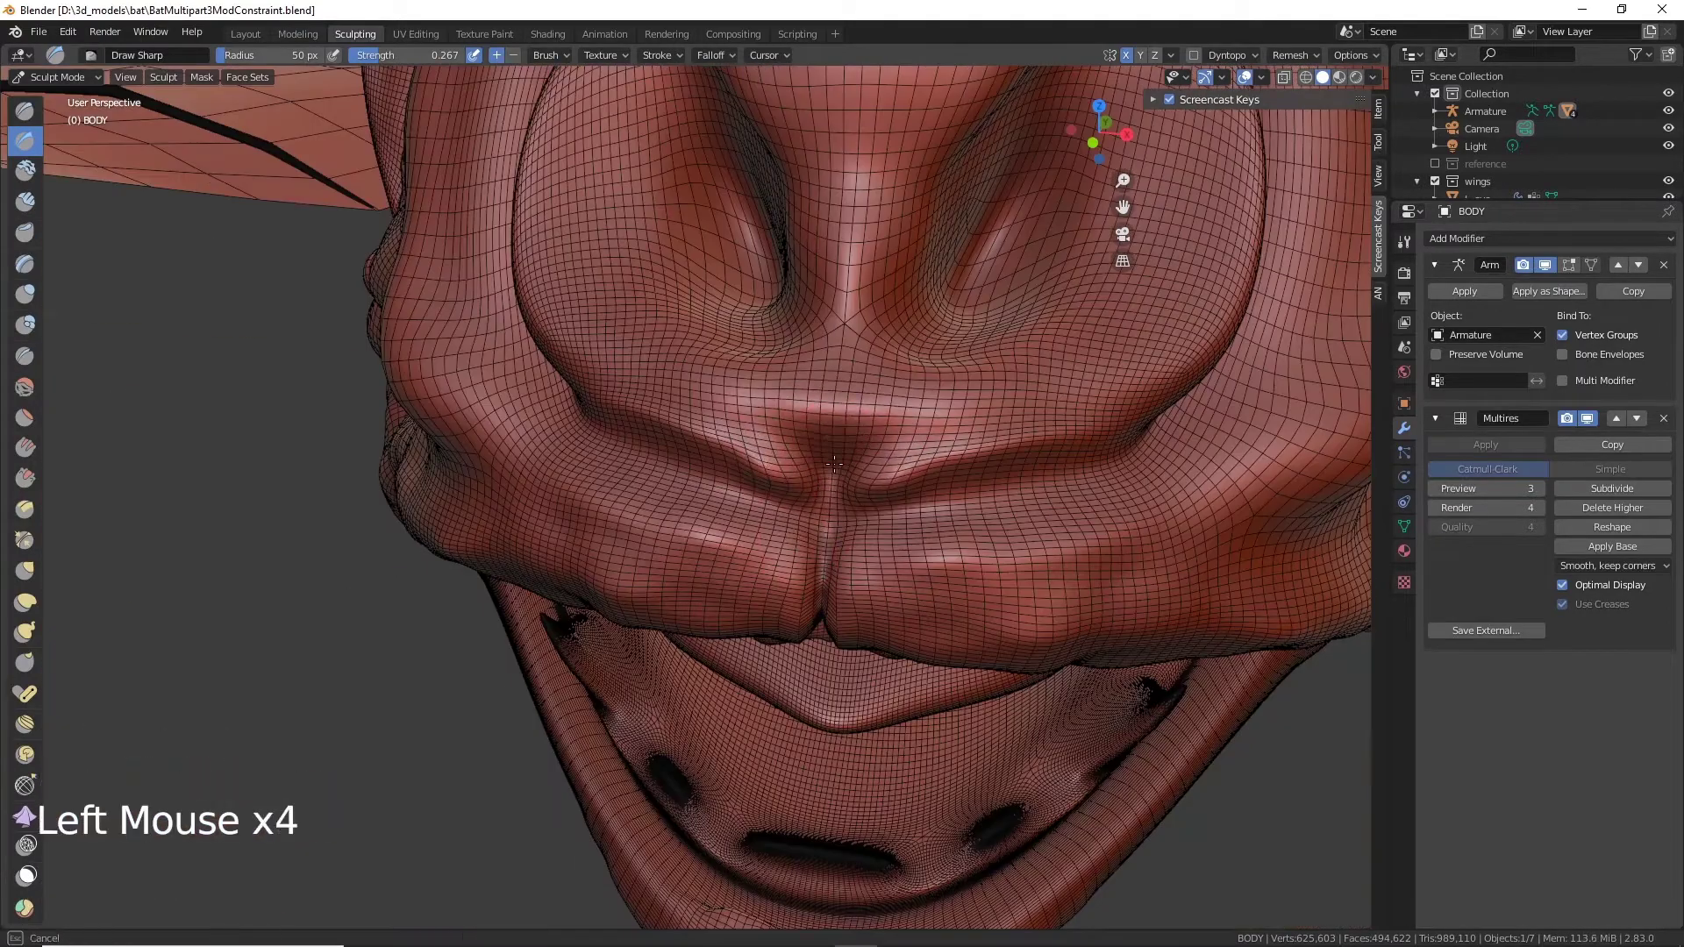
alt+drag(827, 326, 888, 411)
ctrl+drag(887, 410, 893, 417)
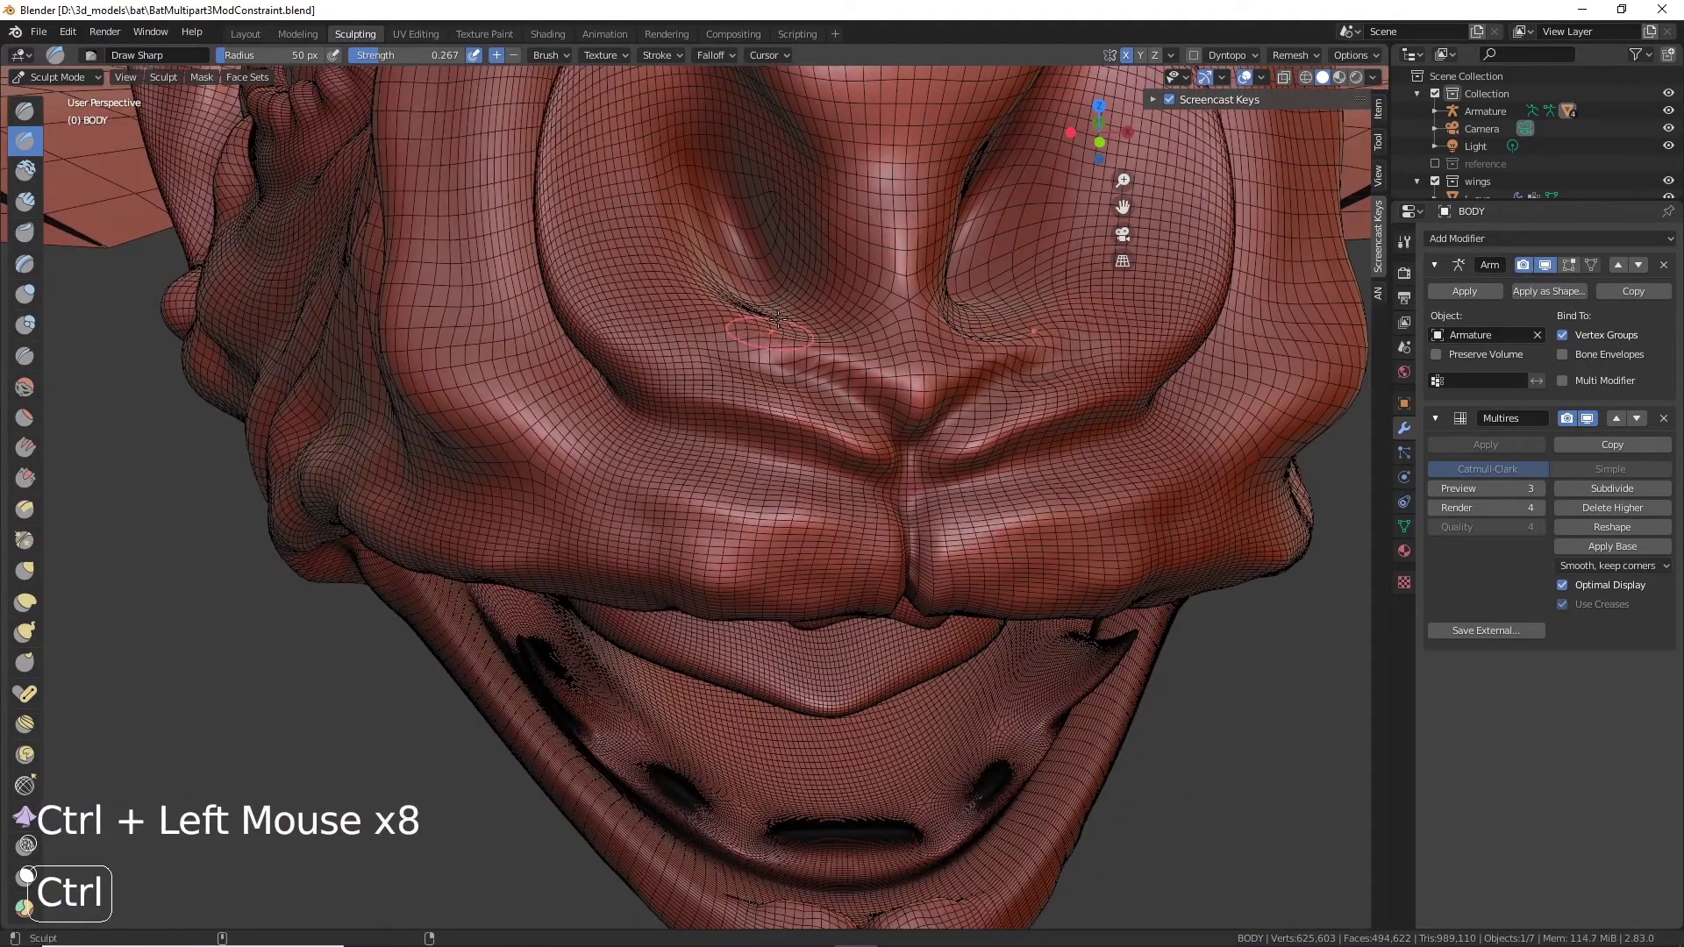
alt+drag(777, 317, 931, 429)
Step: Carve long folds along the side of the lower jaw behind the lip with inverted strokes
scroll(940, 444, down, 3)
scroll(1102, 718, down, 4)
alt+drag(1123, 562, 666, 474)
scroll(720, 526, up, 3)
alt+middle_click(658, 483)
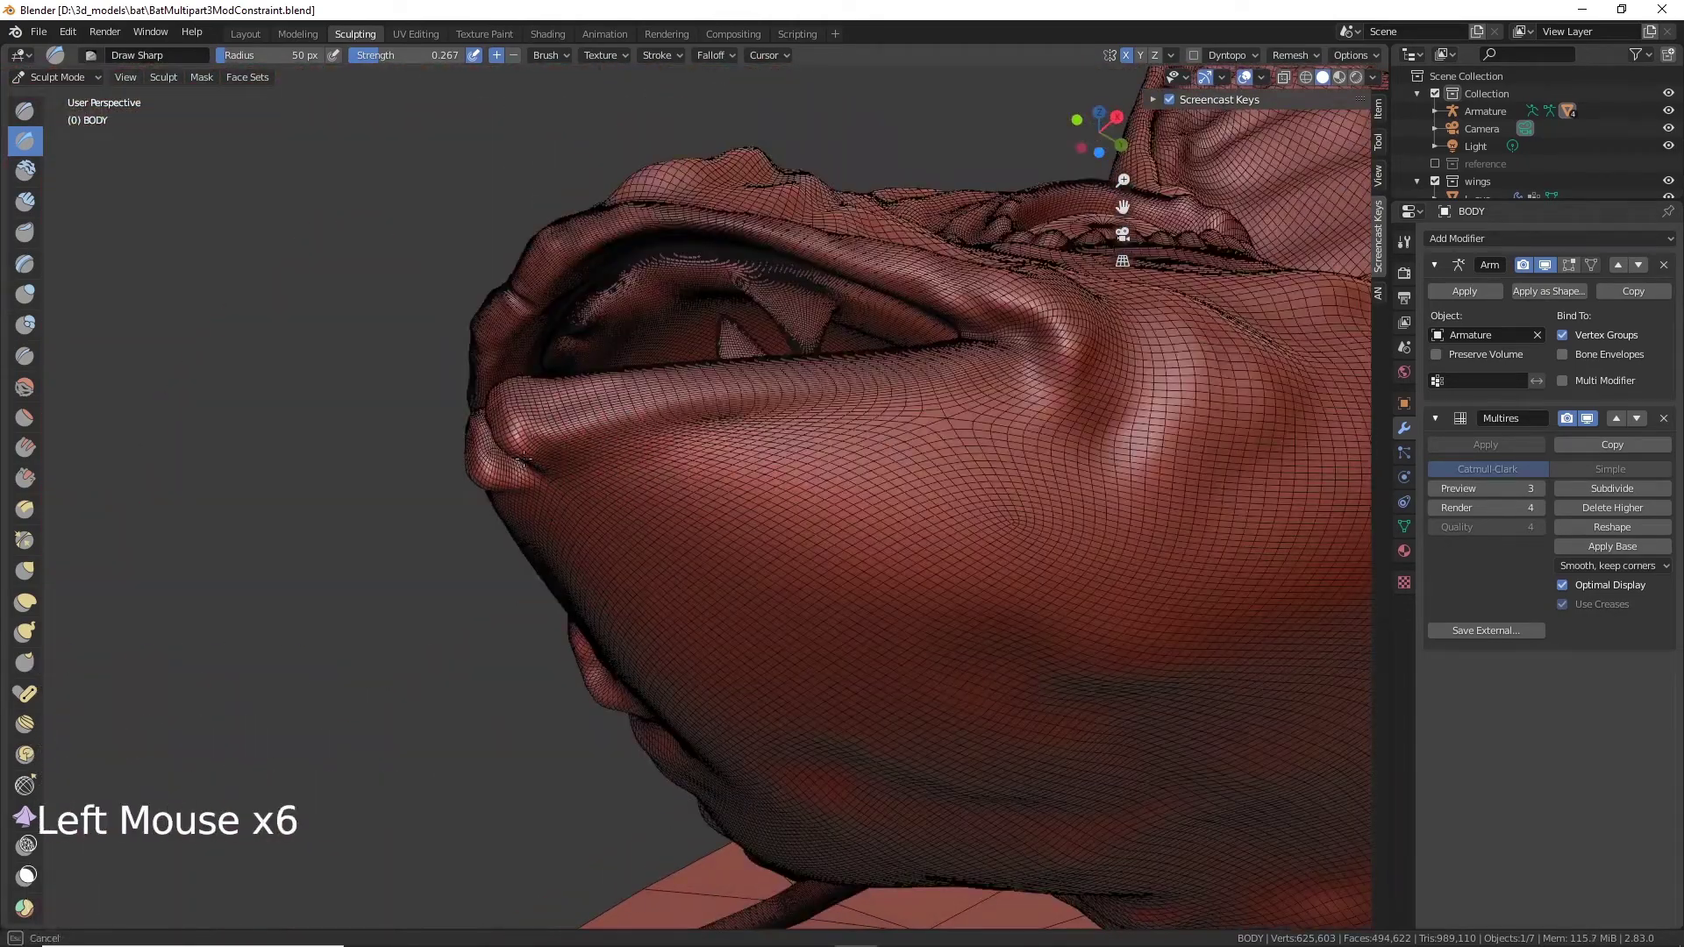
ctrl+drag(843, 579, 1149, 544)
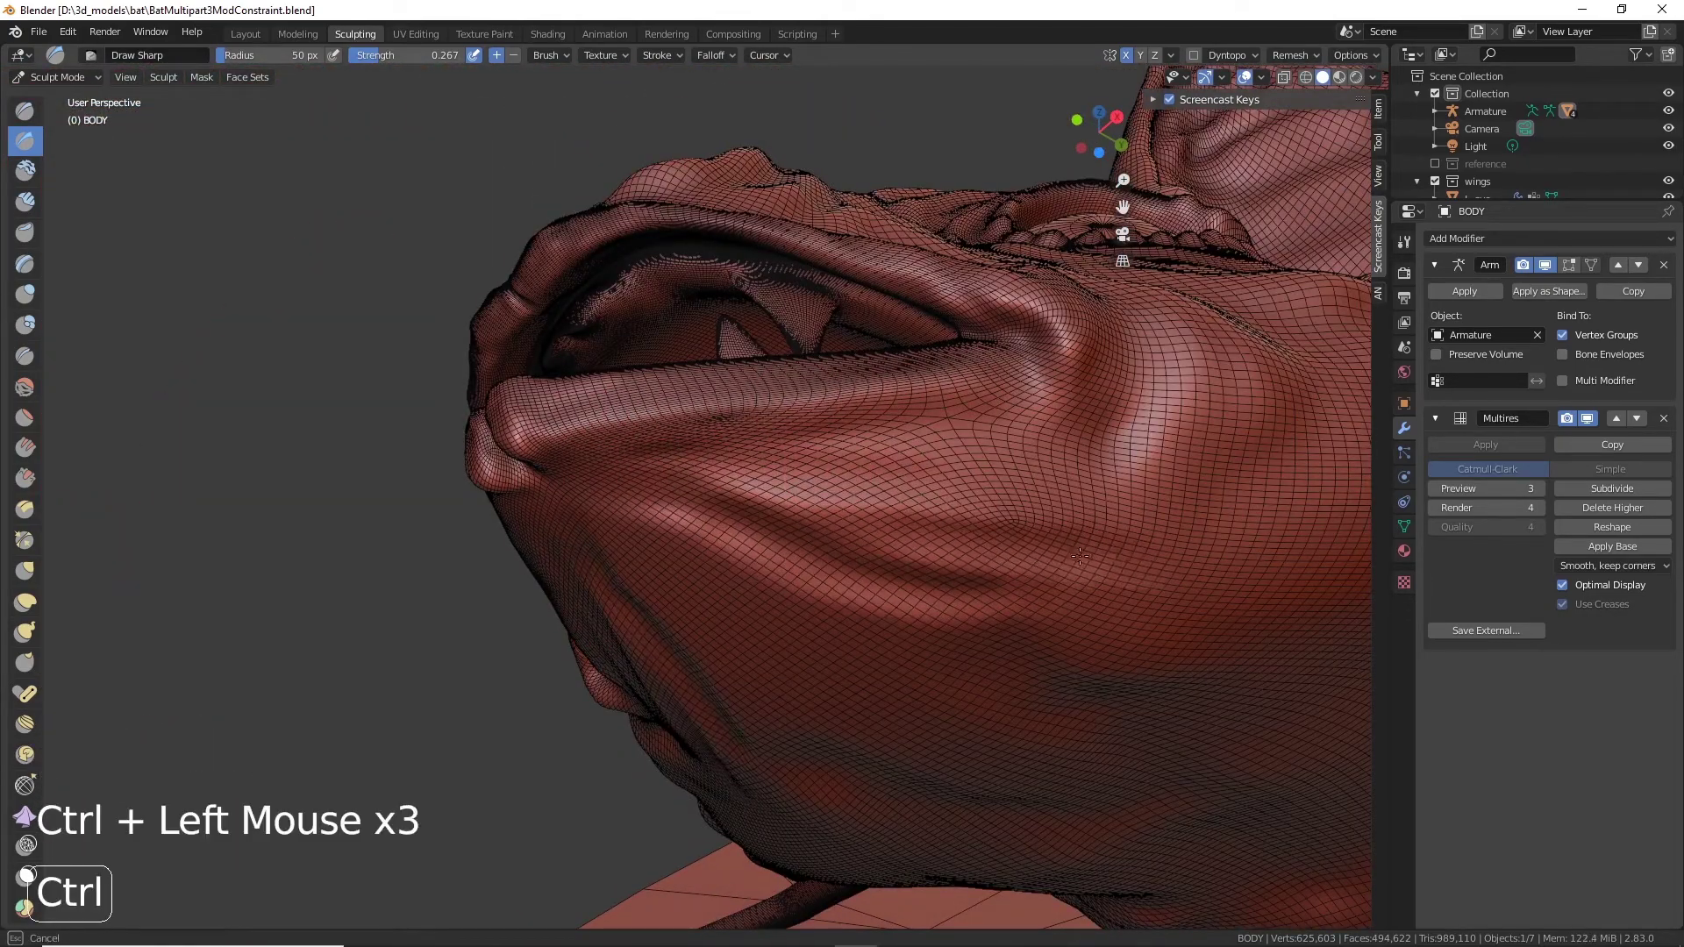
ctrl+drag(912, 544, 1193, 570)
drag(948, 527, 965, 507)
Step: Continue the long inverted folds from the chin across the underside of the jaw
alt+drag(784, 520, 746, 570)
ctrl+drag(614, 491, 772, 667)
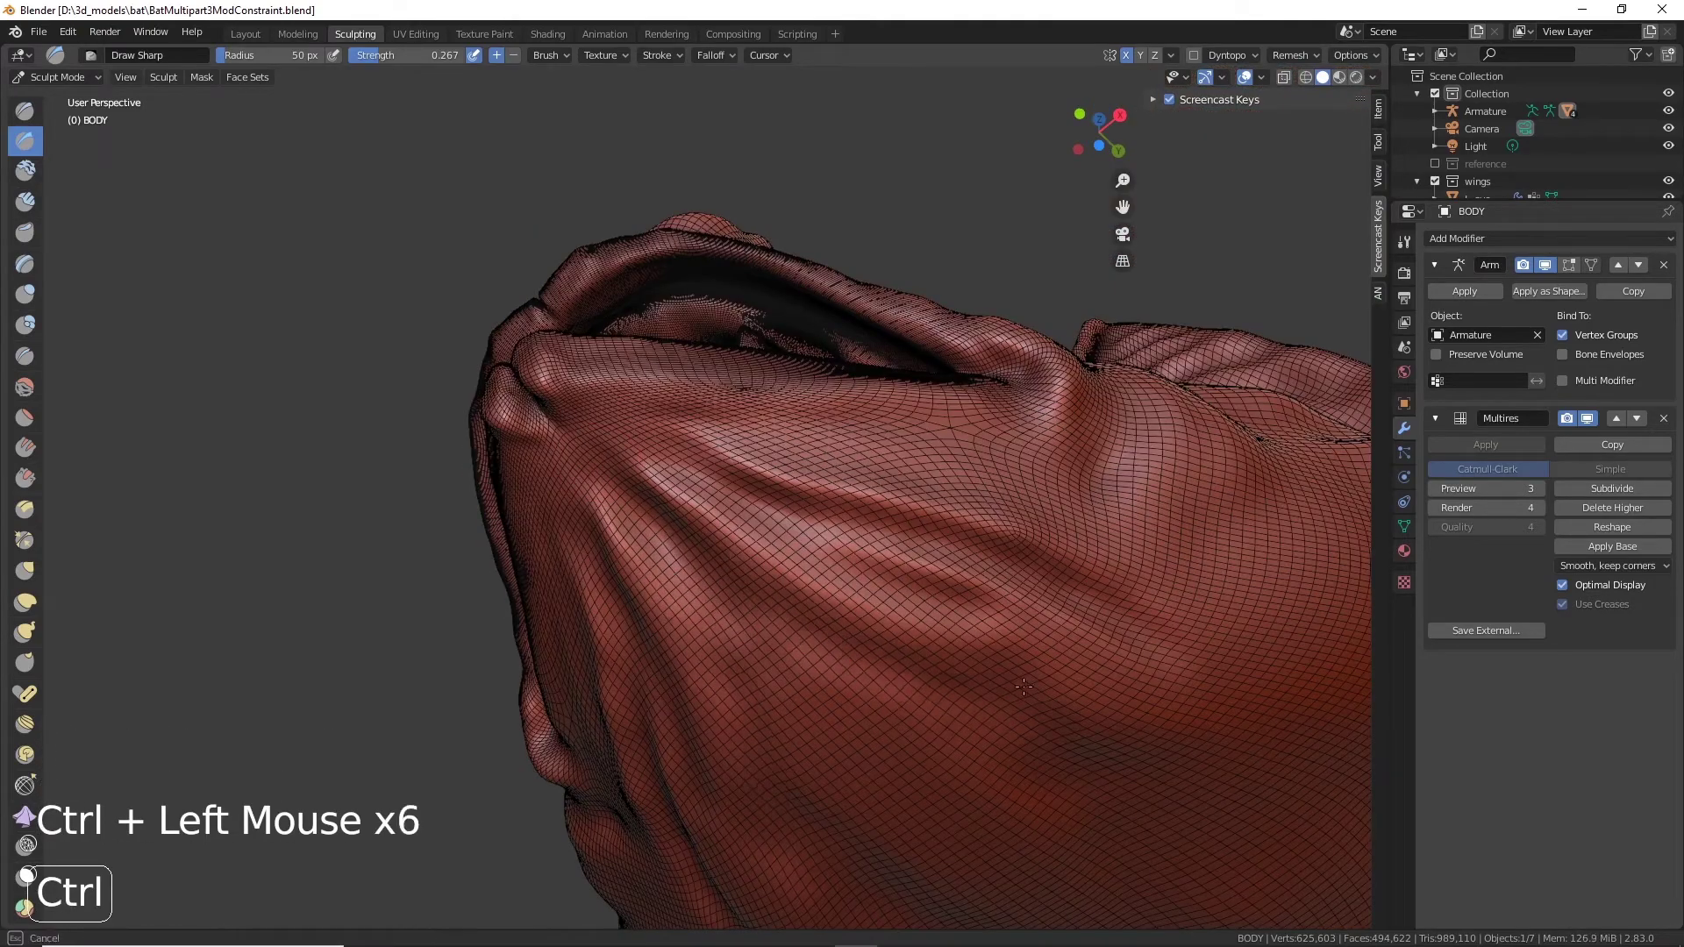
mouse_move(702, 614)
ctrl+mouse_down()
mouse_move(857, 632)
mouse_move(824, 605)
ctrl+mouse_up()
scroll(857, 632, down, 4)
ctrl+drag(702, 544, 877, 632)
mouse_move(807, 588)
mouse_down()
mouse_move(821, 599)
mouse_move(715, 544)
mouse_move(746, 526)
mouse_up()
Step: Sculpt lengthwise folds on the cheek and rear jaw with alternating normal and inverted strokes
mouse_move(746, 527)
alt+mouse_down()
mouse_move(789, 491)
mouse_move(1044, 492)
mouse_move(878, 527)
mouse_move(991, 474)
alt+mouse_up()
scroll(790, 492, down, 3)
scroll(877, 491, up, 4)
alt+middle_click(1054, 491)
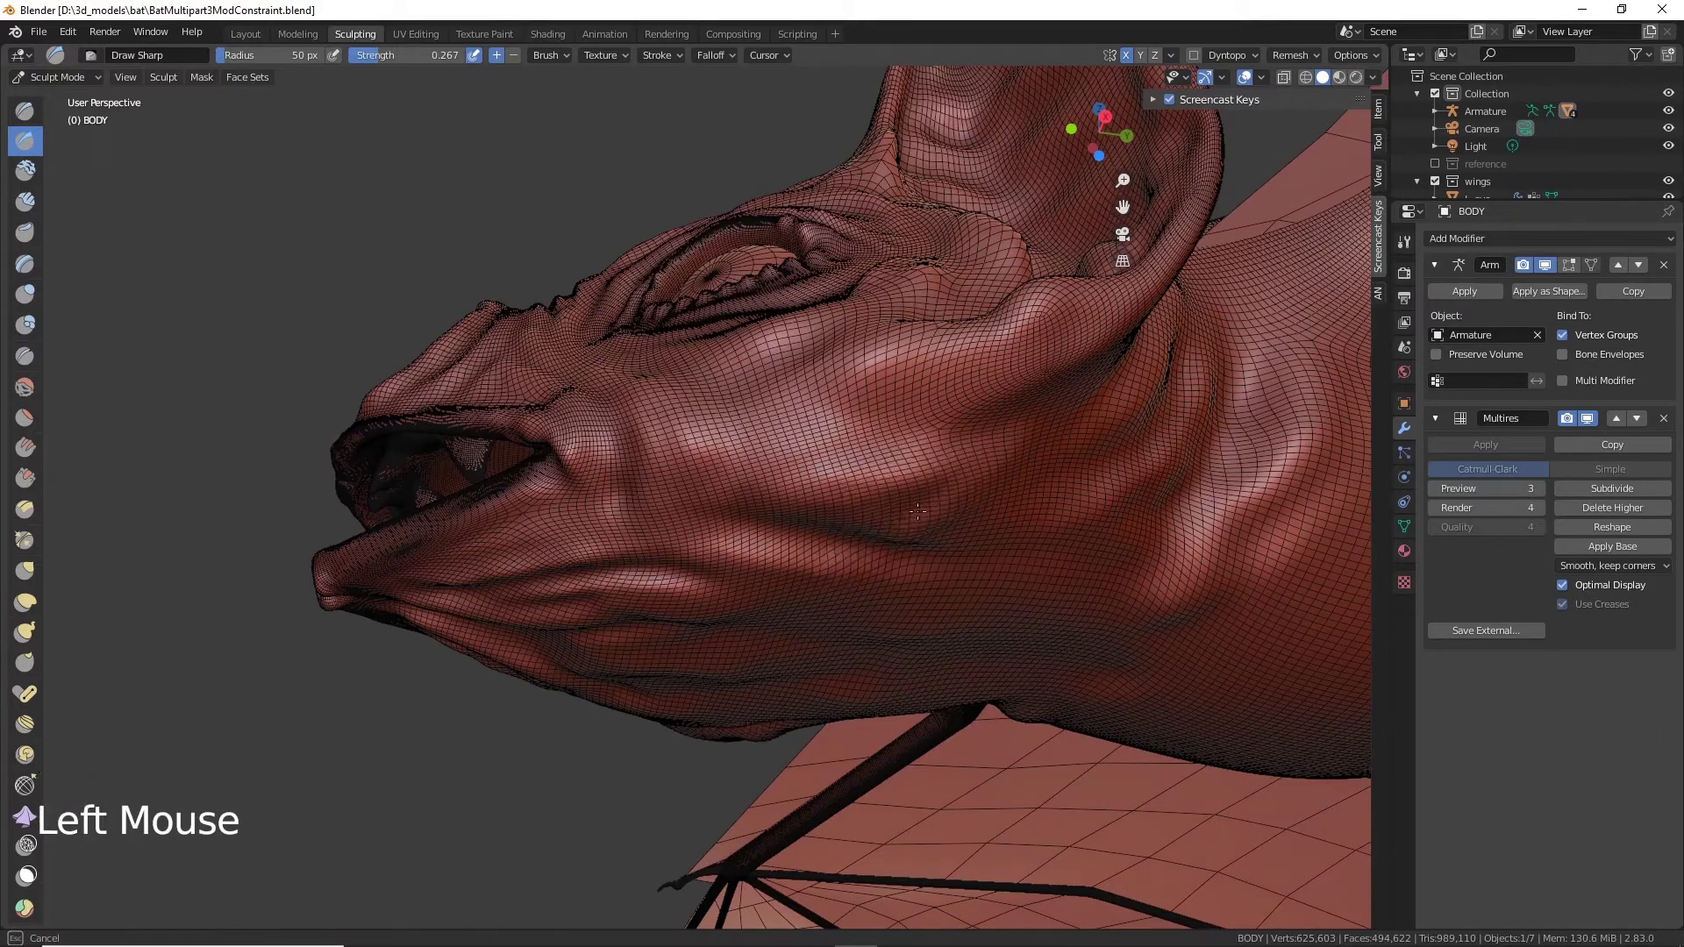
alt+drag(948, 526, 947, 447)
drag(912, 430, 685, 429)
ctrl+drag(798, 448, 650, 474)
ctrl+drag(789, 465, 622, 500)
mouse_move(754, 483)
mouse_down()
mouse_move(645, 520)
mouse_move(895, 500)
mouse_up()
Step: Sculpt crosswise folds around the throat where the head meets the neck
scroll(877, 500, down, 2)
mouse_move(877, 500)
alt+mouse_down()
mouse_move(860, 570)
mouse_move(921, 447)
alt+mouse_up()
mouse_move(1018, 438)
ctrl+mouse_down()
mouse_move(939, 425)
mouse_move(991, 439)
mouse_move(965, 394)
ctrl+mouse_up()
alt+middle_drag(790, 404, 727, 434)
scroll(727, 433, up, 2)
drag(720, 299, 741, 439)
mouse_move(649, 342)
mouse_down()
mouse_move(676, 438)
mouse_move(645, 289)
mouse_up()
ctrl+drag(675, 289, 610, 188)
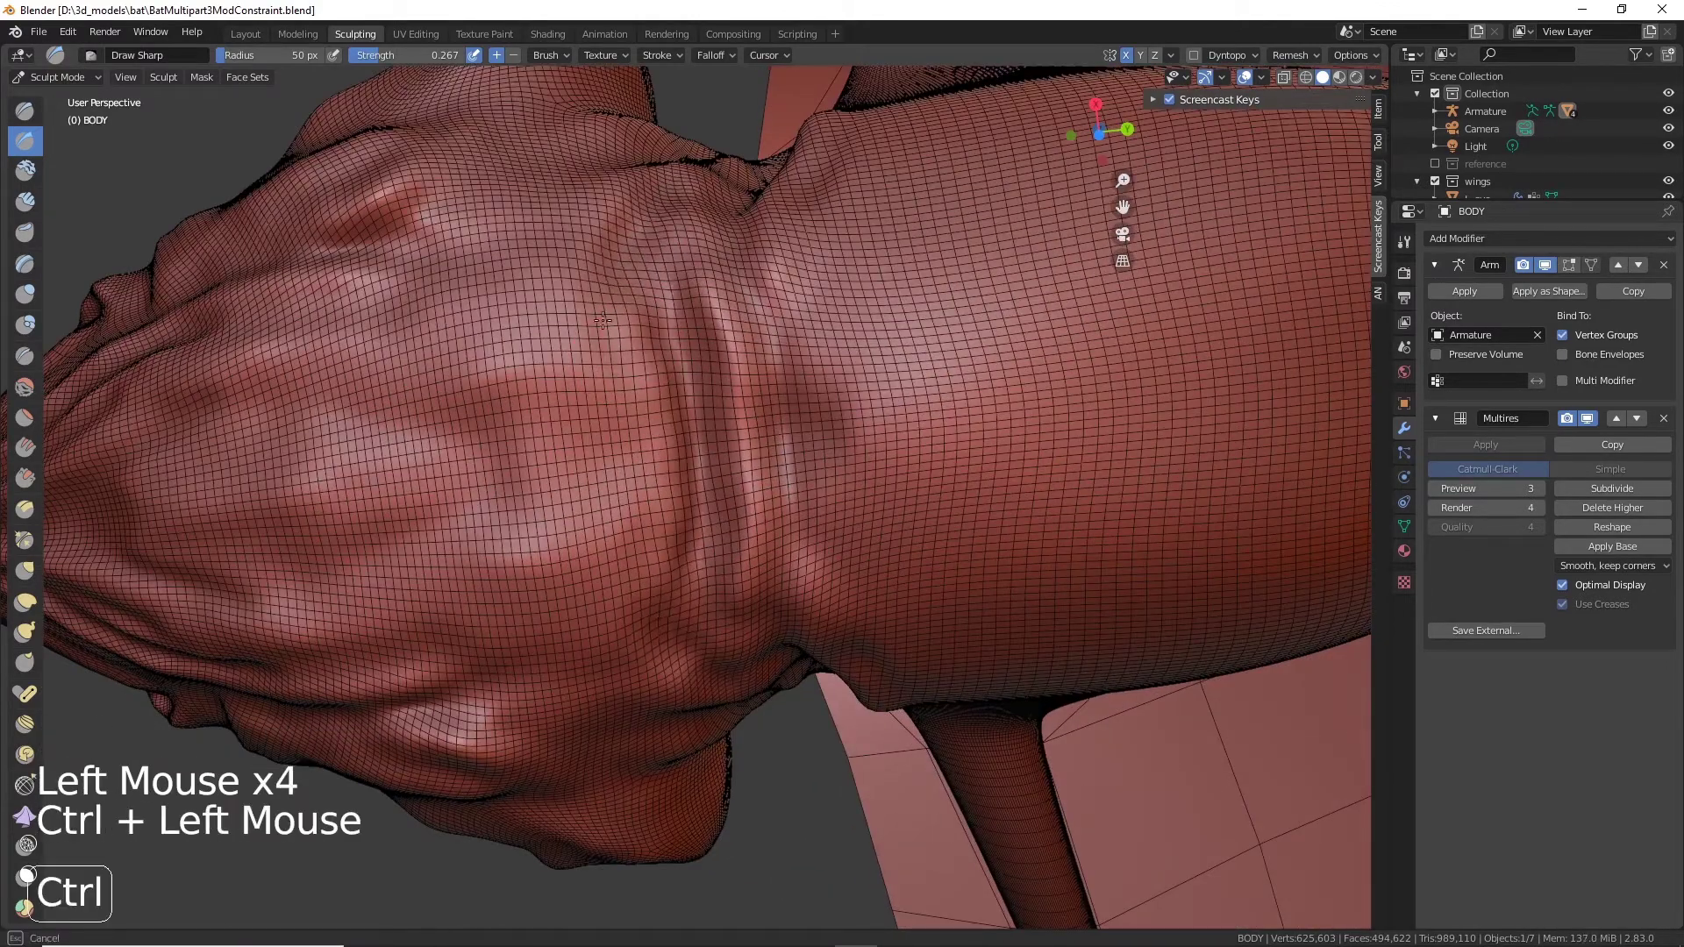
mouse_move(615, 268)
ctrl+mouse_down()
mouse_move(579, 395)
mouse_move(596, 299)
ctrl+mouse_up()
mouse_move(544, 403)
mouse_down()
mouse_move(614, 315)
mouse_move(583, 281)
mouse_up()
Step: Smooth the throat folds and carve another inverted crease up the side of the neck
alt+drag(614, 368, 702, 457)
scroll(702, 456, down, 3)
alt+drag(746, 561, 763, 473)
mouse_move(764, 474)
shift+mouse_down()
mouse_move(755, 421)
mouse_move(561, 386)
mouse_move(511, 445)
mouse_move(605, 263)
shift+mouse_up()
scroll(755, 438, up, 3)
drag(597, 289, 610, 248)
shift+drag(605, 386, 614, 334)
alt+drag(614, 368, 649, 351)
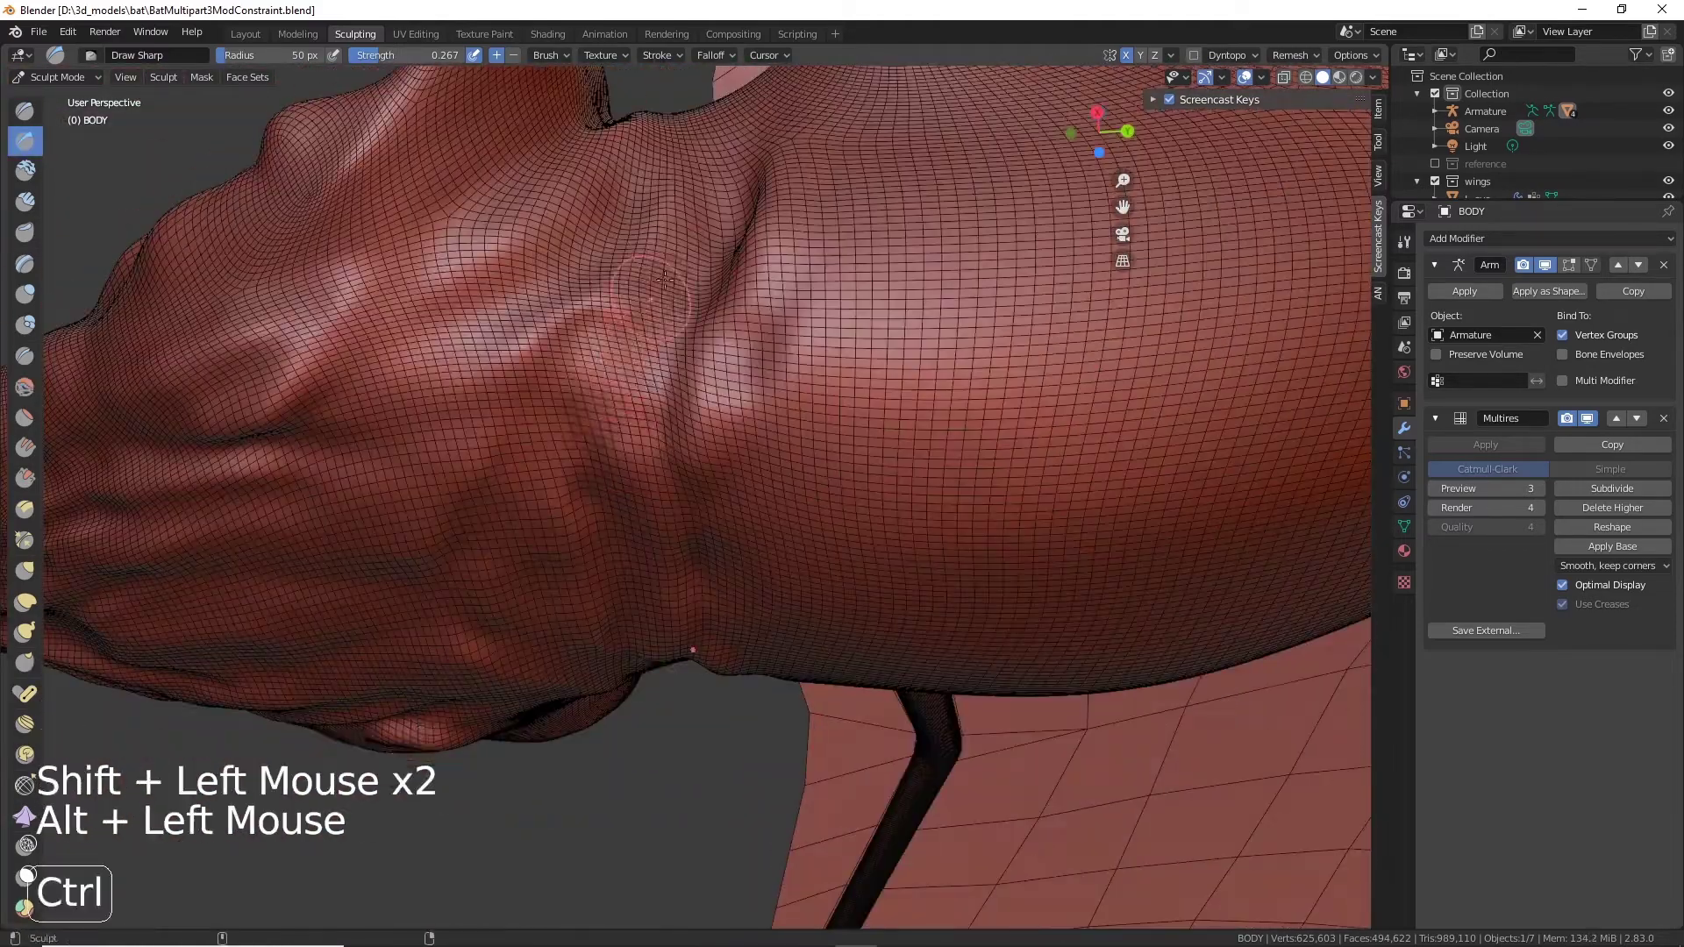
ctrl+drag(605, 421, 678, 259)
Step: Switch to the Crease brush and sharpen the folds on the side of the neck
click(24, 355)
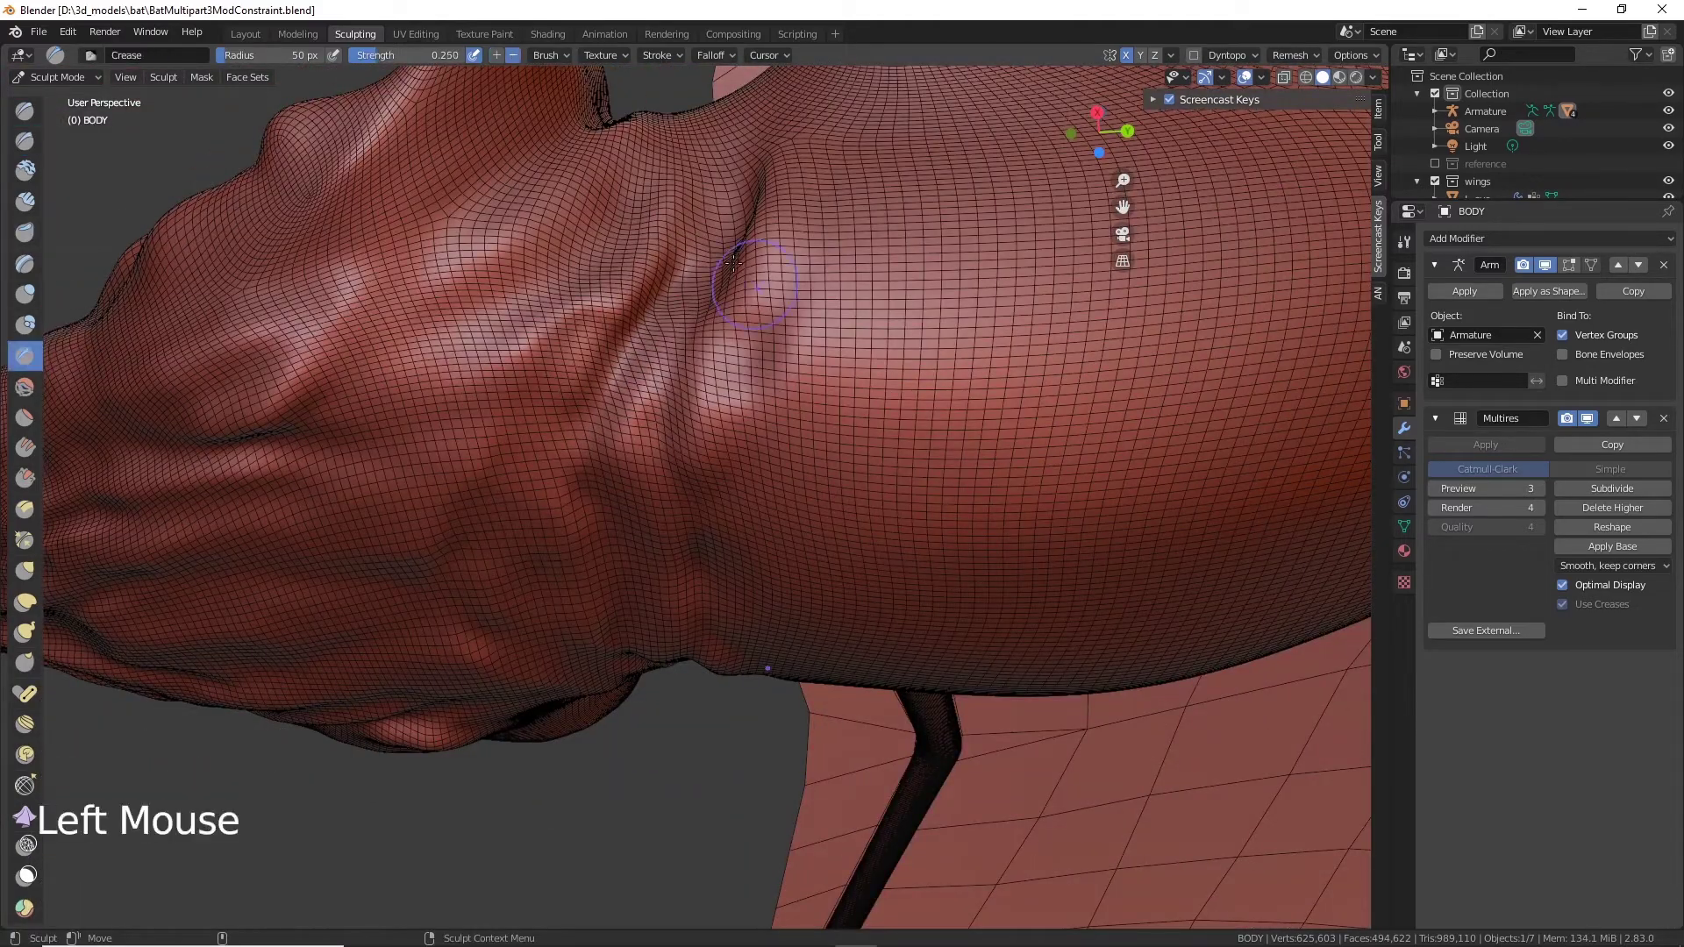
drag(707, 191, 746, 263)
alt+drag(728, 351, 676, 395)
ctrl+drag(754, 290, 702, 377)
mouse_move(745, 280)
mouse_down()
mouse_move(666, 359)
mouse_move(711, 421)
mouse_up()
drag(702, 429, 651, 357)
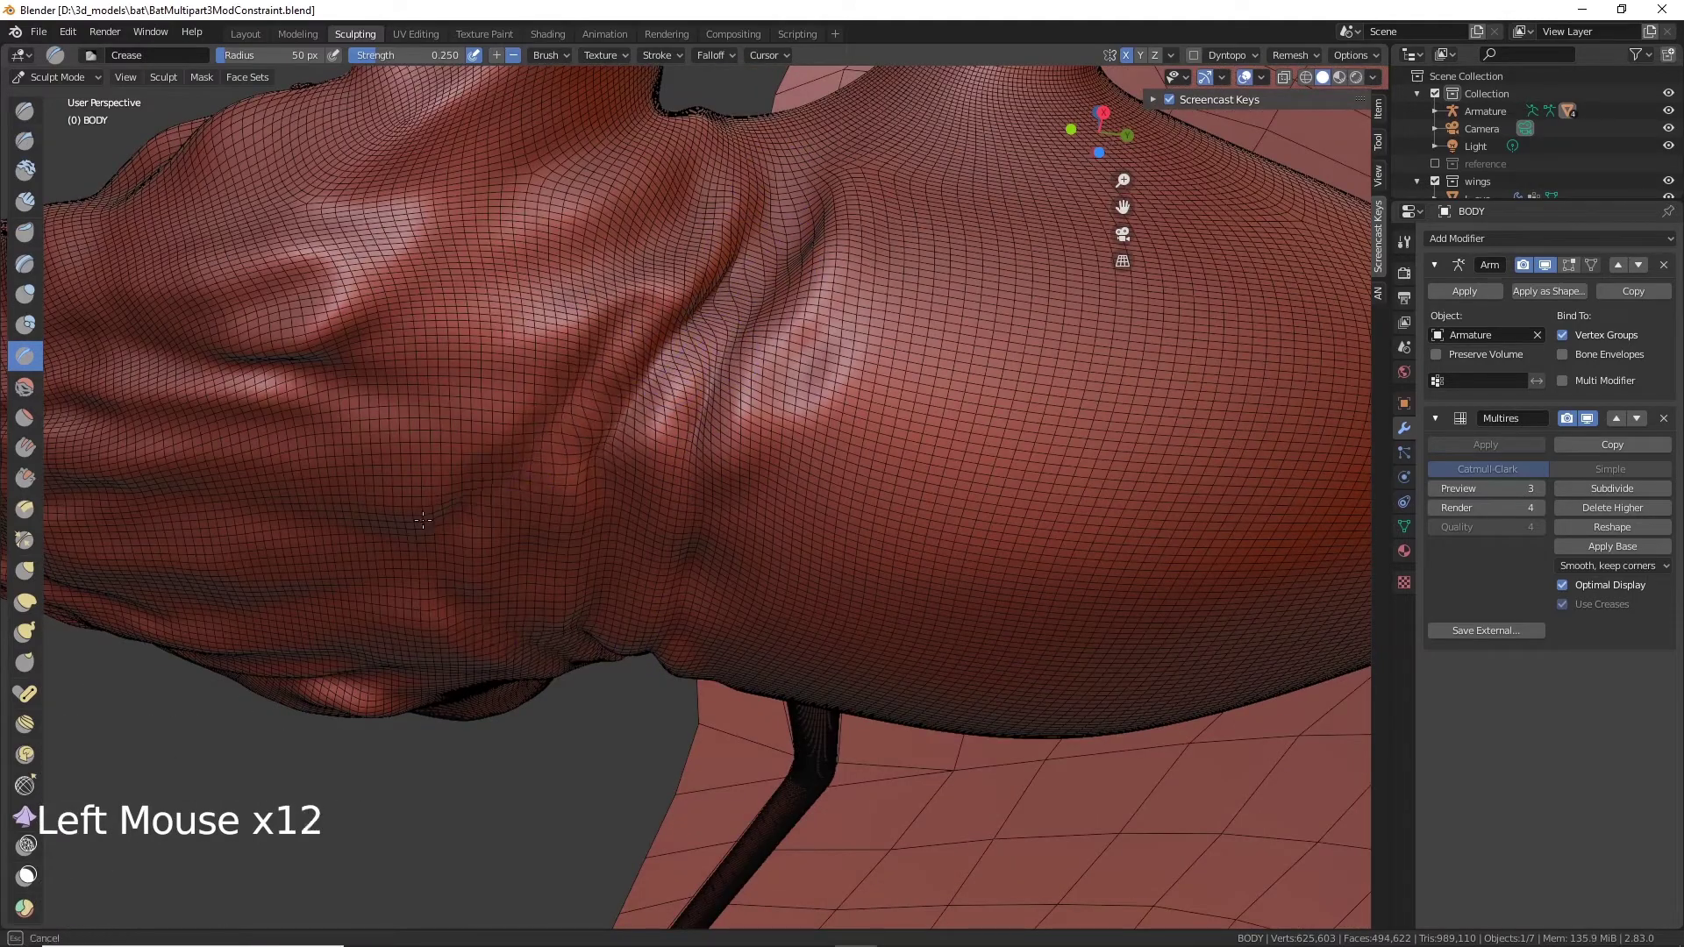
drag(510, 334, 525, 384)
Step: Crease the boundaries between the bulging folds under the throat
scroll(526, 382, down, 2)
mouse_move(526, 382)
alt+mouse_down()
mouse_move(553, 413)
mouse_move(588, 386)
mouse_move(540, 628)
alt+mouse_up()
scroll(587, 395, up, 3)
drag(662, 325, 601, 426)
drag(470, 527, 561, 371)
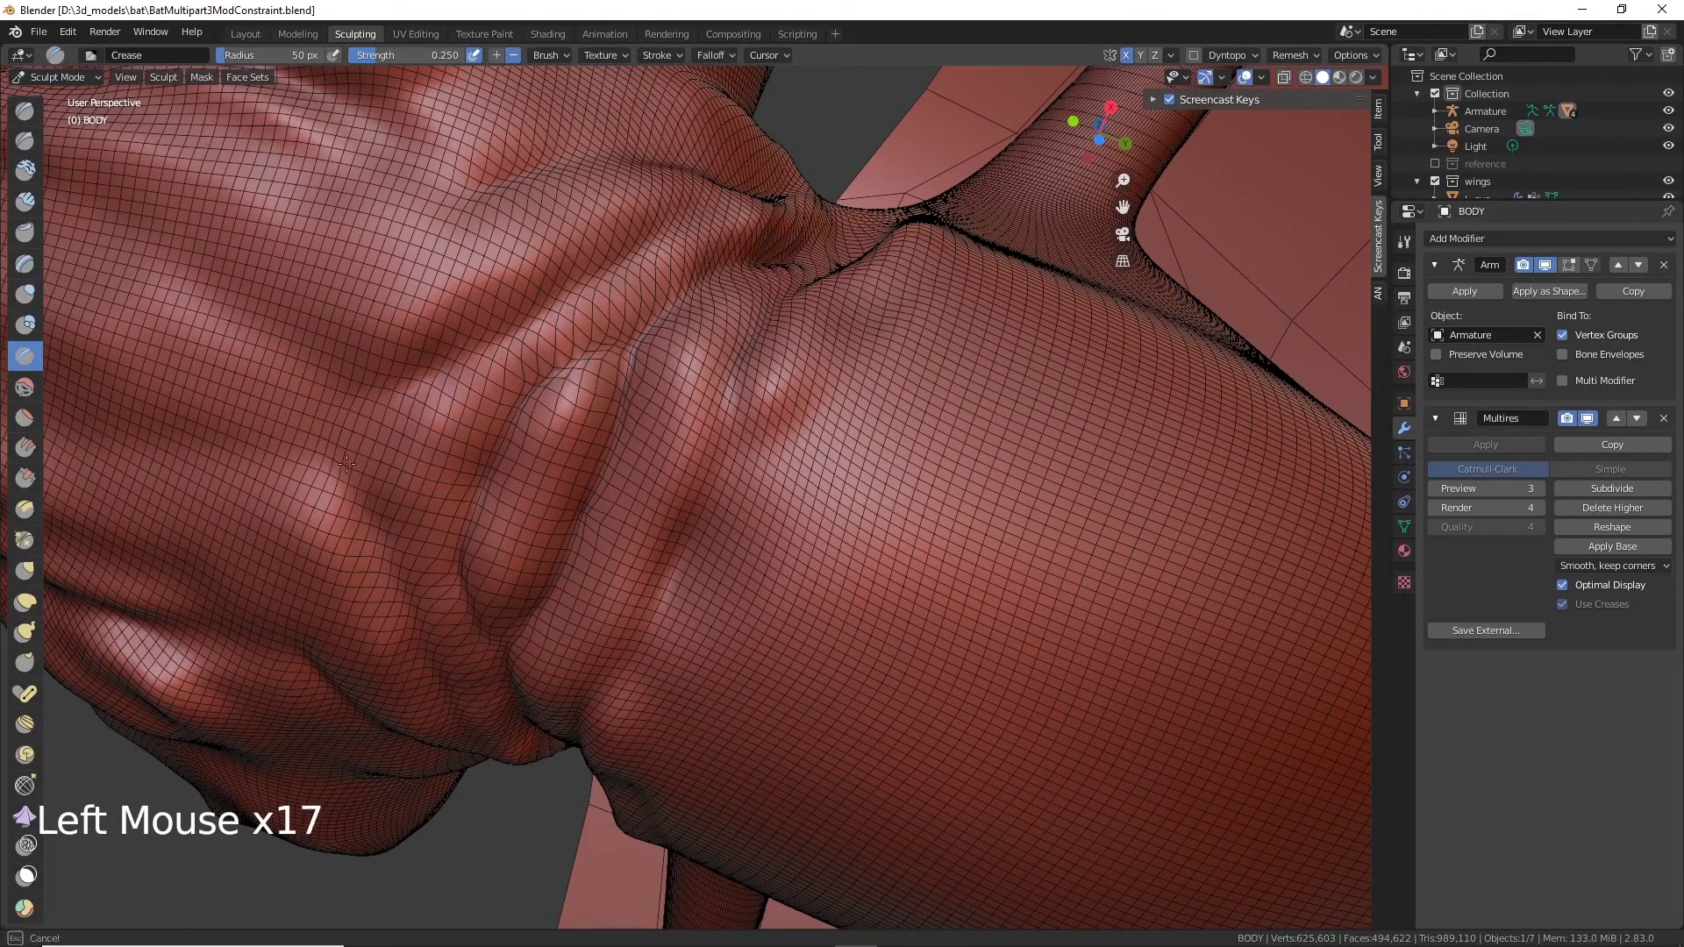
drag(824, 379, 762, 452)
Step: Deepen the neck folds with further Crease strokes following their length toward the shoulder
scroll(790, 412, down, 4)
mouse_move(790, 412)
alt+mouse_down()
mouse_move(754, 386)
mouse_move(684, 404)
alt+mouse_up()
scroll(746, 377, up, 4)
drag(671, 421, 619, 601)
drag(693, 337, 641, 522)
mouse_move(728, 298)
alt+mouse_down()
mouse_move(773, 351)
mouse_move(825, 290)
alt+mouse_up()
scroll(772, 349, down, 2)
mouse_move(799, 368)
mouse_down()
mouse_move(834, 210)
mouse_move(790, 527)
mouse_move(816, 404)
mouse_up()
Step: Crease the skin folds on the cheek between the eye and the corner of the mouth
scroll(840, 305, down, 1)
scroll(840, 305, down, 2)
alt+drag(840, 304, 614, 368)
scroll(544, 421, up, 3)
alt+middle_drag(544, 421, 562, 368)
alt+drag(526, 438, 500, 457)
drag(439, 483, 517, 562)
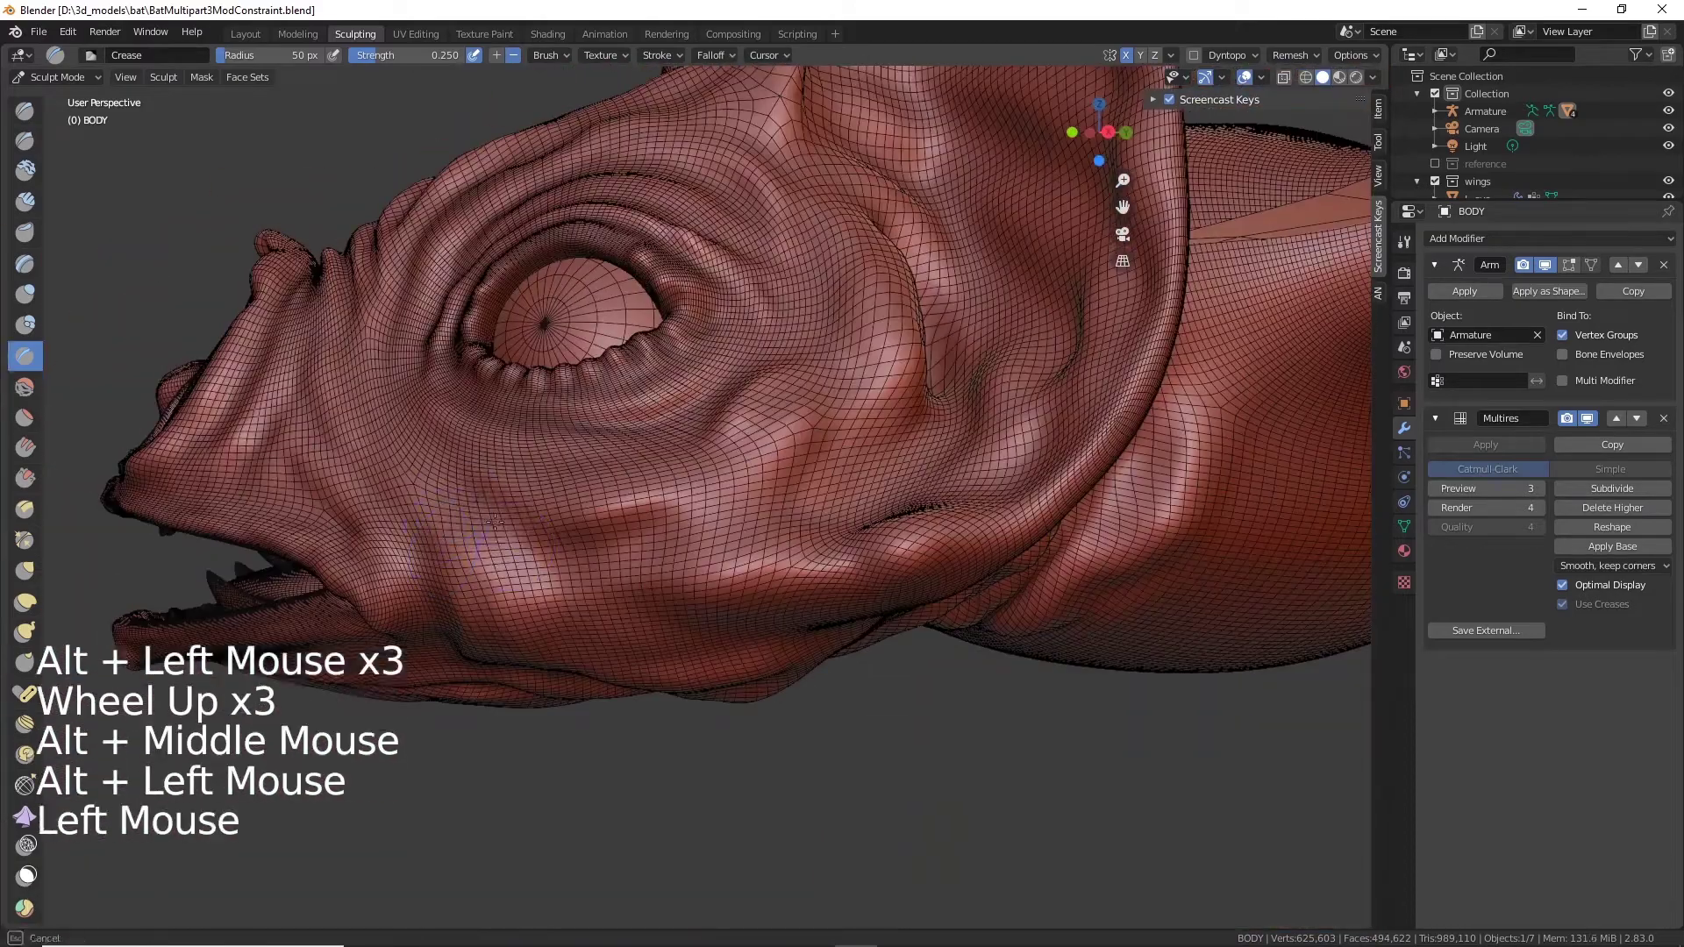
drag(404, 452, 509, 548)
drag(386, 439, 427, 467)
drag(574, 557, 562, 527)
Step: Deepen the curved folds beneath the eye with Crease strokes running from the outer corner toward the muzzle
scroll(562, 526, up, 1)
alt+drag(561, 526, 526, 491)
drag(684, 412, 632, 491)
drag(746, 404, 667, 474)
drag(702, 421, 614, 491)
drag(544, 456, 491, 481)
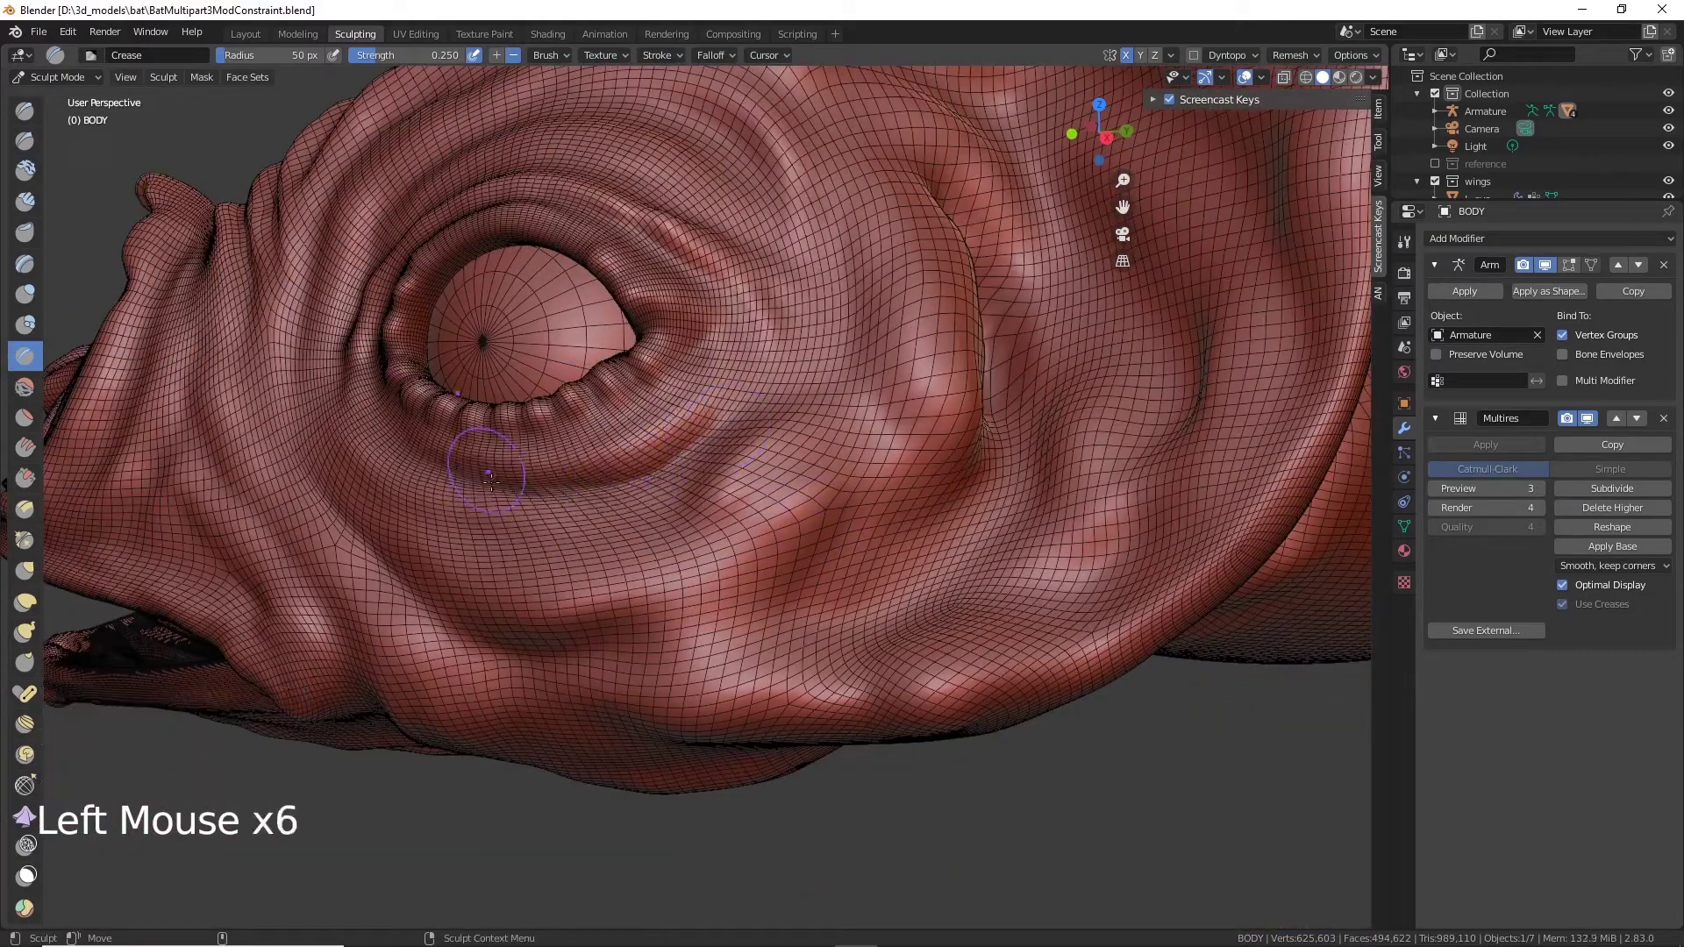
drag(391, 450, 382, 434)
drag(570, 473, 592, 481)
Step: Crease the gaps between the small lower eyelid bumps toward the outer corner of the eye
scroll(592, 480, up, 2)
alt+middle_click(592, 481)
alt+middle_click(842, 474)
scroll(842, 474, up, 2)
drag(965, 527, 1026, 623)
drag(948, 579, 1072, 638)
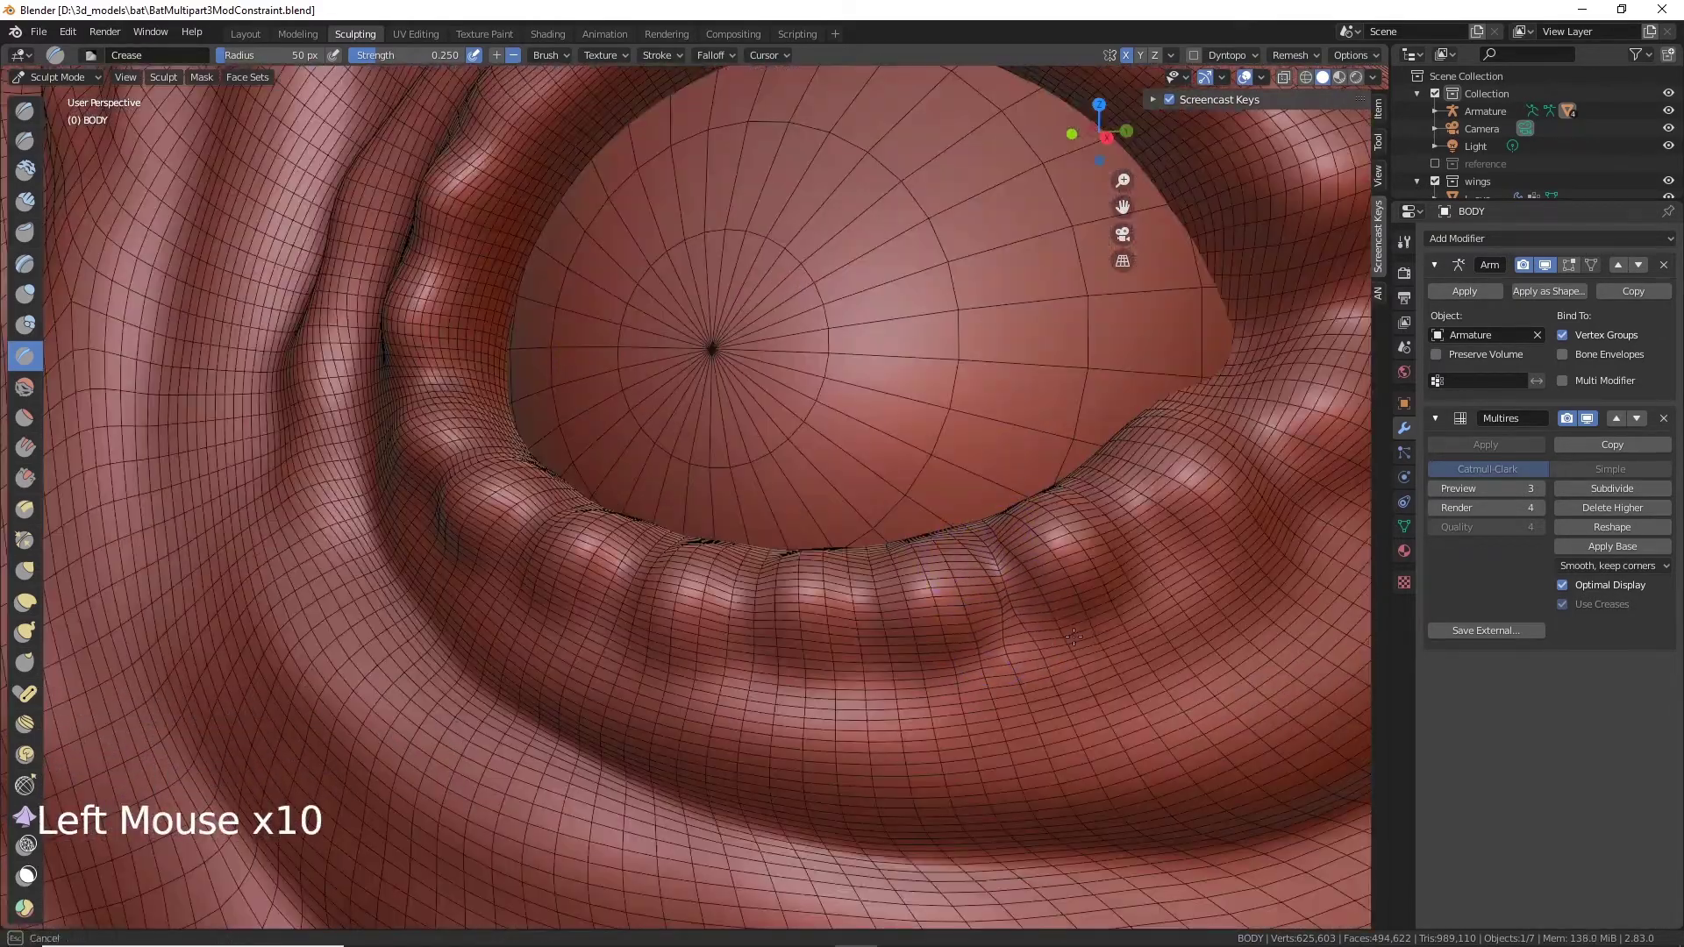
drag(1134, 499, 1097, 479)
drag(1088, 491, 1131, 504)
alt+middle_click(882, 478)
drag(965, 570, 1053, 605)
drag(983, 457, 1010, 432)
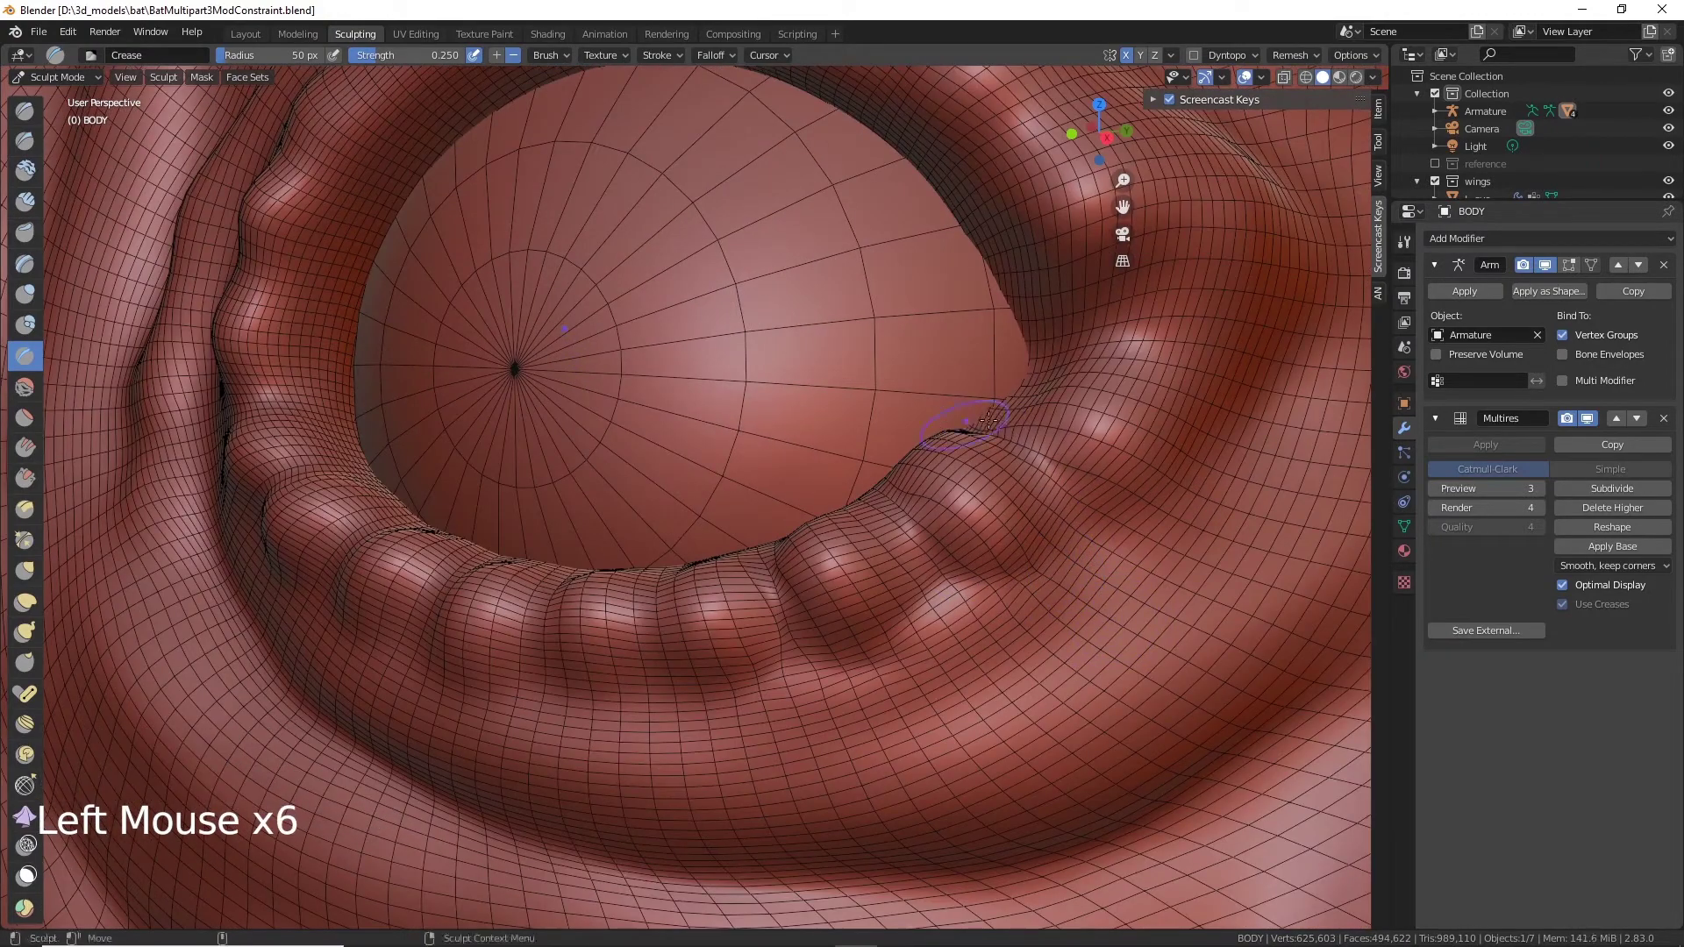
Step: Carve creases around the outer corner of the eye to define its last eyelid folds
drag(1242, 326, 1141, 351)
scroll(1123, 369, down, 2)
scroll(1008, 457, up, 3)
scroll(974, 491, down, 2)
drag(917, 500, 956, 535)
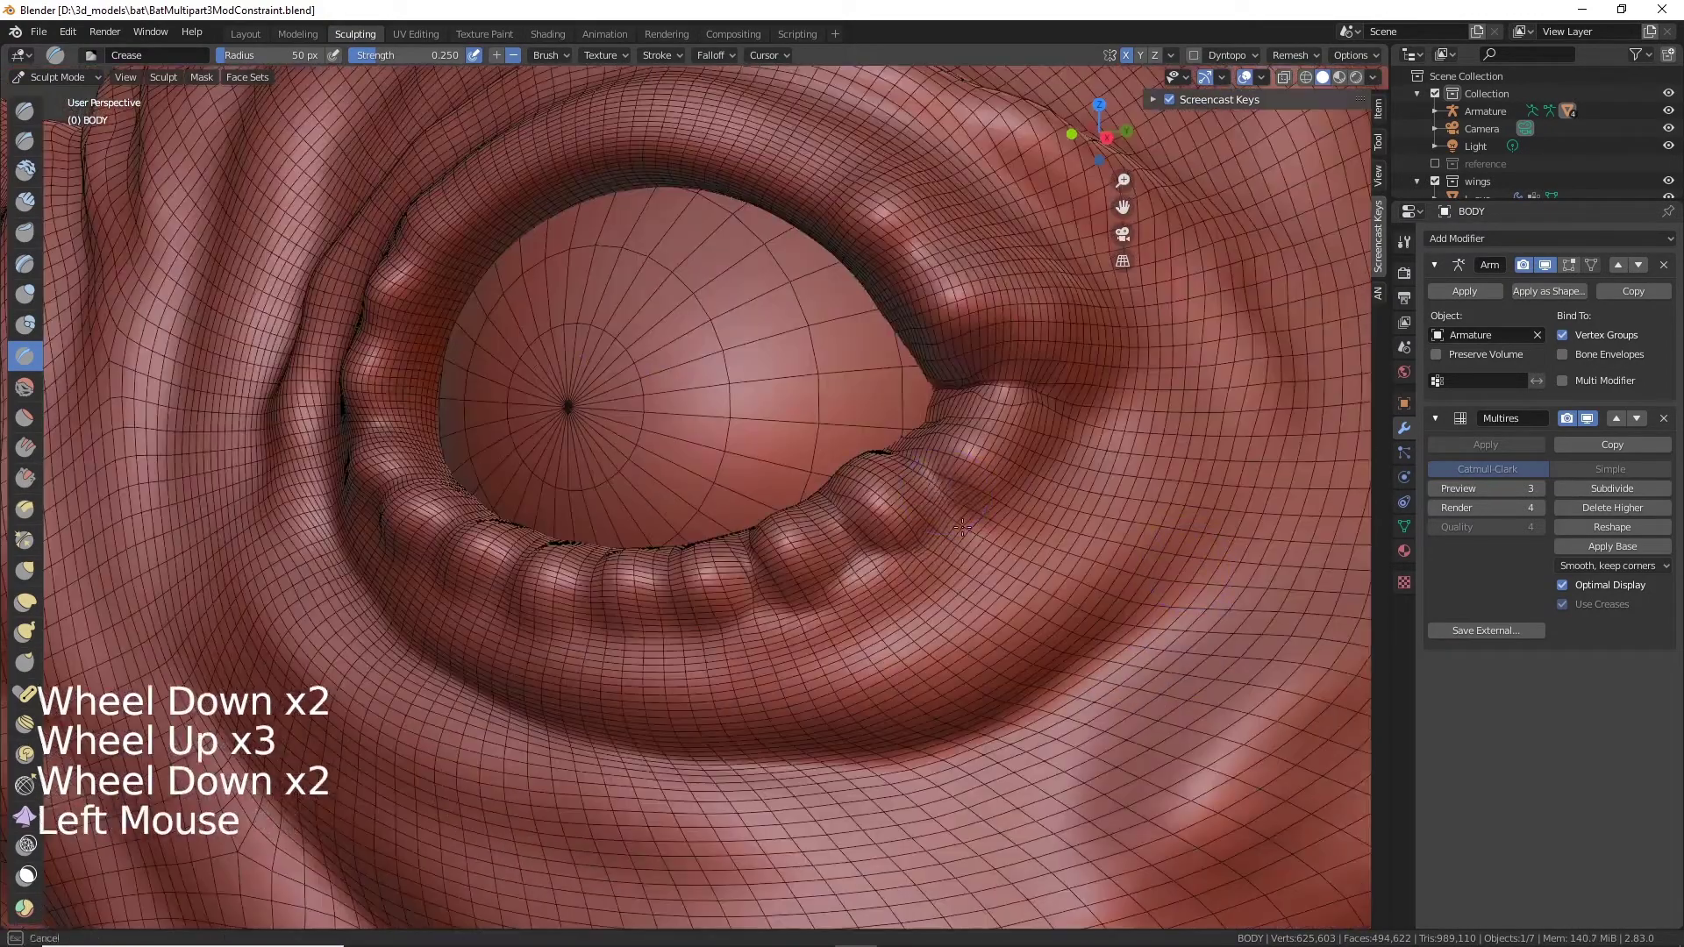
drag(1001, 478, 1044, 522)
drag(1001, 421, 1071, 456)
Step: Crease the gaps between the lower eyelid bumps around the inner corner of the eye
scroll(890, 629, down, 1)
alt+drag(785, 671, 843, 658)
scroll(790, 614, up, 1)
drag(676, 553, 622, 588)
drag(654, 535, 596, 561)
drag(631, 517, 526, 496)
drag(584, 484, 491, 480)
drag(526, 483, 469, 476)
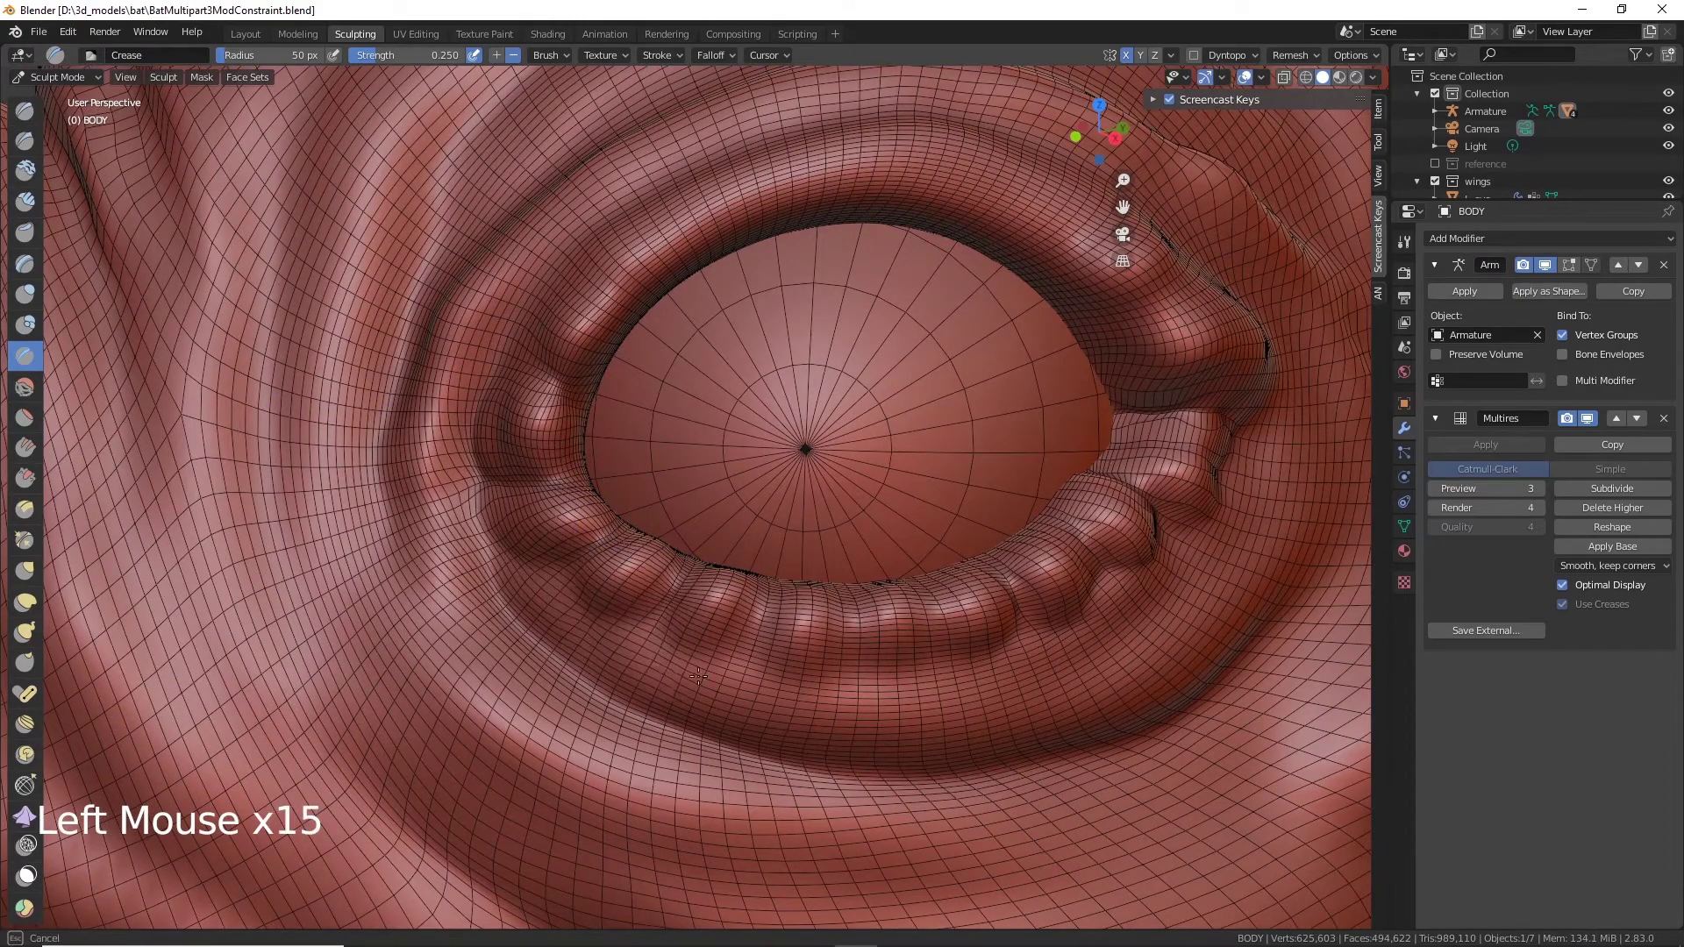
scroll(693, 658, down, 3)
mouse_move(699, 675)
mouse_down()
mouse_move(653, 640)
mouse_move(763, 605)
mouse_up()
Step: Sharpen the folds running up from the side of the nose toward the brow with long Crease strokes
scroll(746, 570, up, 2)
alt+middle_click(614, 438)
mouse_move(614, 544)
mouse_down()
mouse_move(579, 351)
mouse_move(614, 228)
mouse_up()
scroll(740, 344, down, 2)
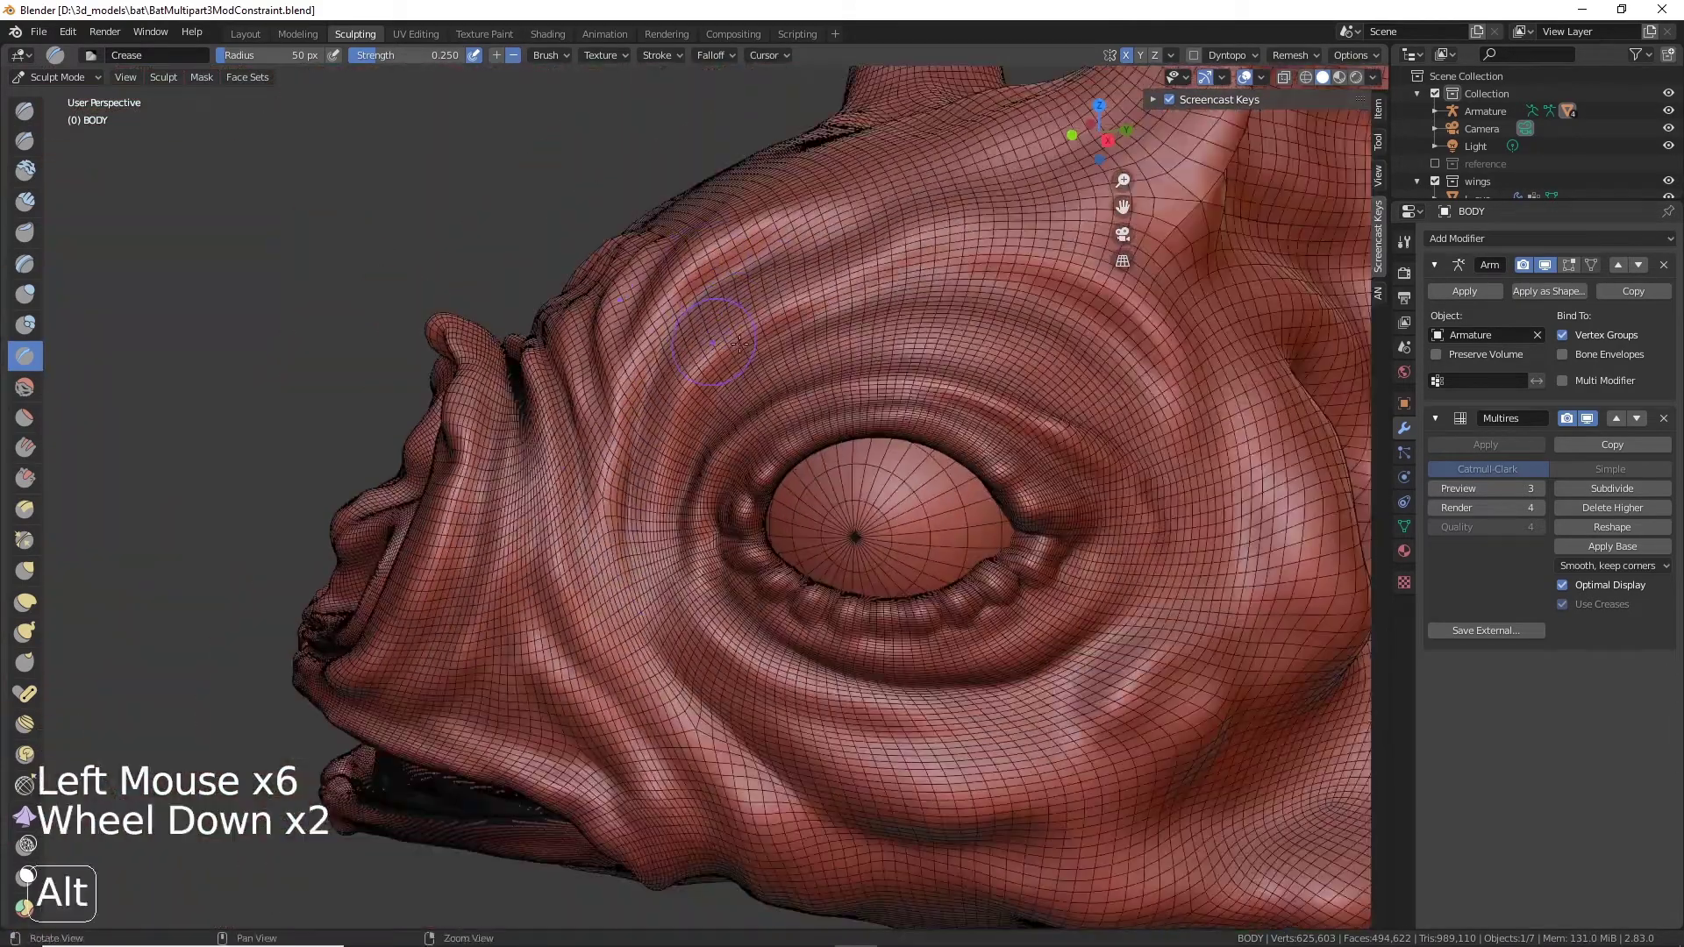
alt+drag(740, 343, 790, 377)
scroll(701, 395, up, 3)
alt+middle_click(614, 422)
drag(645, 500, 597, 237)
mouse_move(614, 491)
alt+mouse_down()
mouse_move(562, 596)
mouse_move(553, 439)
alt+mouse_up()
drag(561, 518, 551, 369)
drag(645, 650, 566, 395)
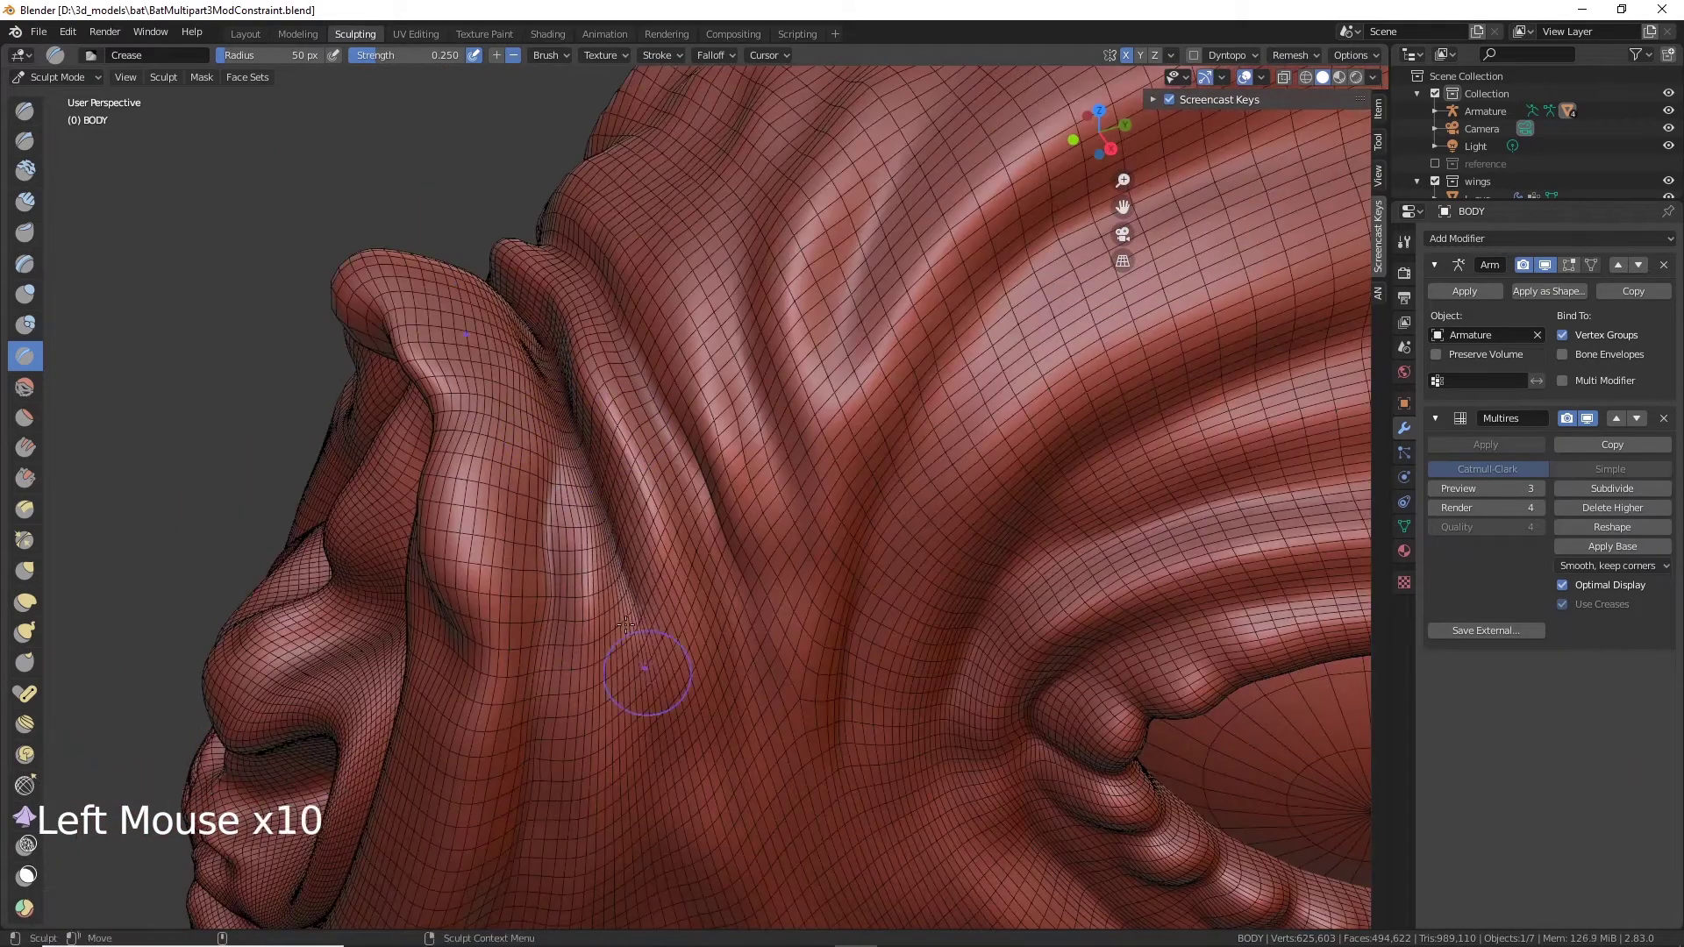
drag(741, 336, 728, 491)
Step: Crease the brow wrinkles on the forehead between the nose and the eye
scroll(745, 368, down, 2)
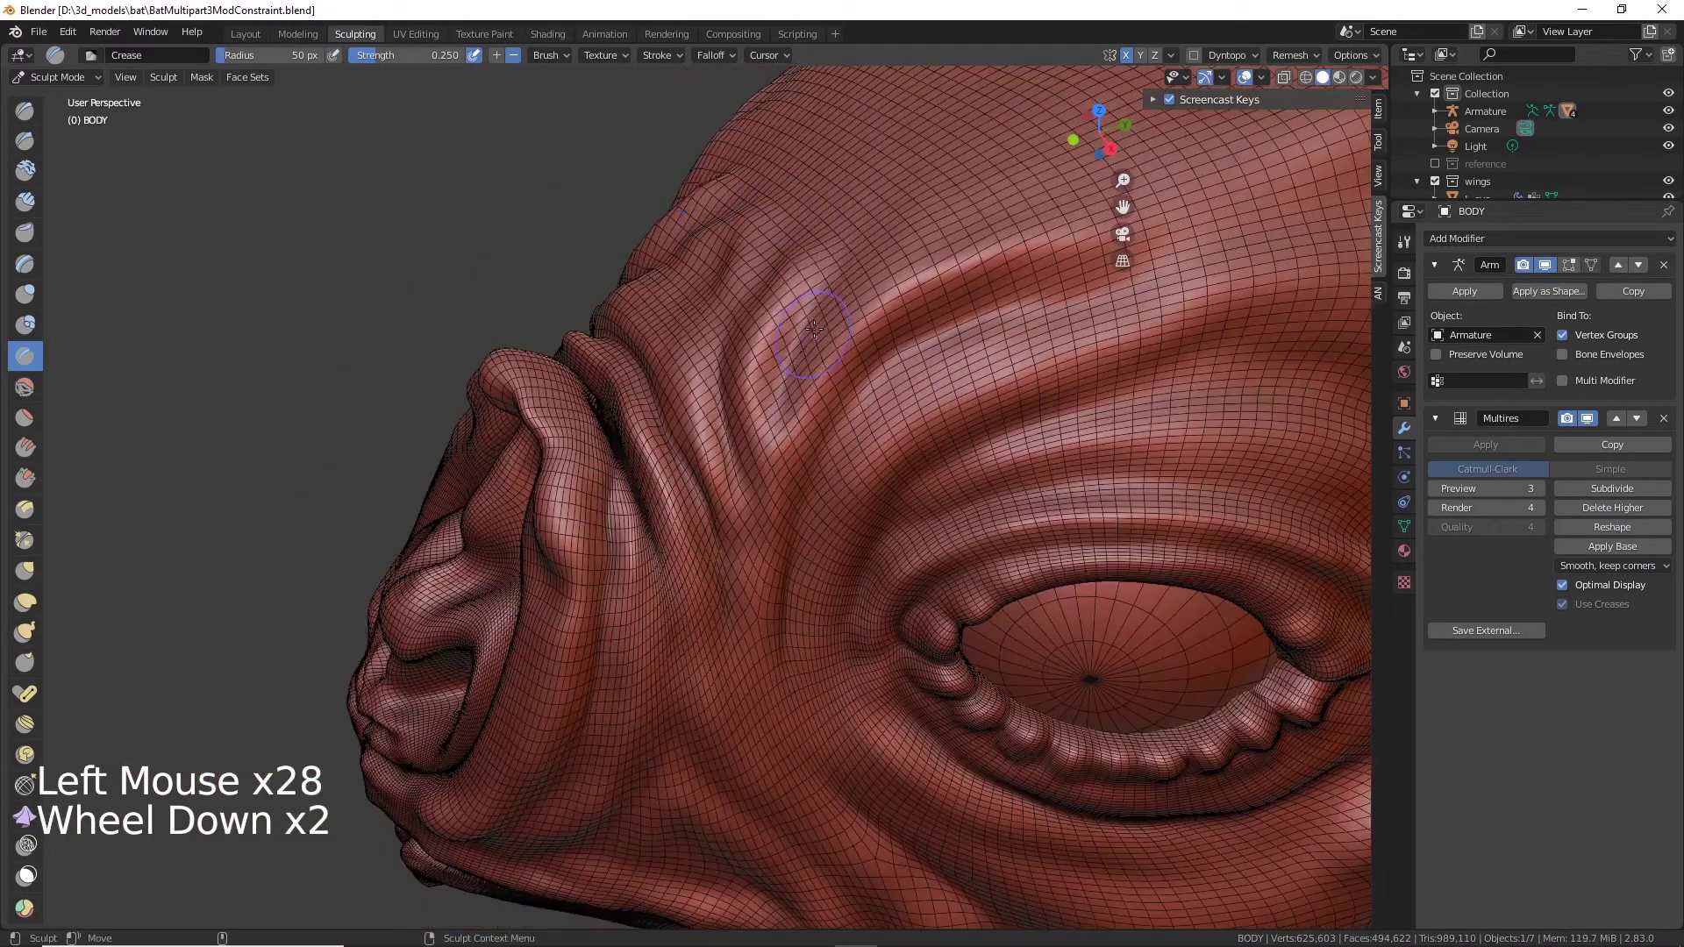
drag(790, 264, 834, 412)
drag(895, 202, 825, 289)
alt+drag(772, 369, 843, 351)
drag(825, 167, 790, 281)
drag(789, 272, 765, 351)
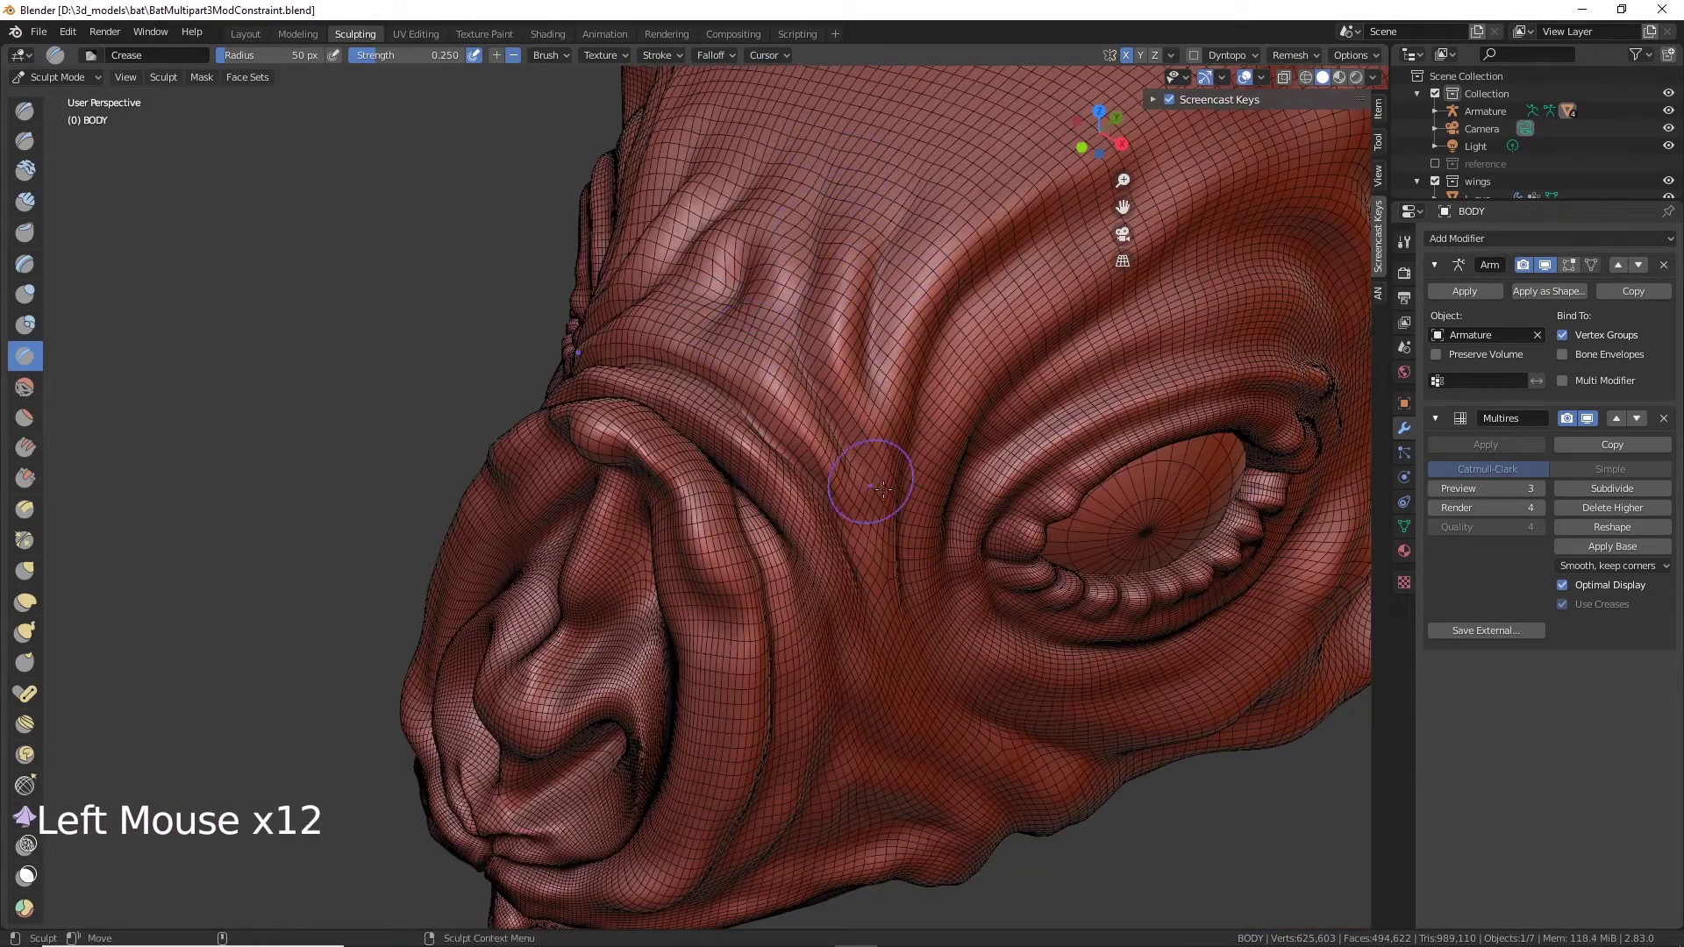
Step: Crease the folds running down between the eye and the nose rim toward the muzzle
alt+drag(883, 489, 781, 413)
drag(761, 351, 733, 495)
drag(746, 505, 697, 614)
drag(710, 557, 583, 679)
drag(601, 632, 482, 684)
drag(653, 500, 557, 623)
Step: Crease the central lip groove and the folds beneath the nostrils
mouse_move(614, 526)
alt+mouse_down()
mouse_move(754, 446)
mouse_move(864, 438)
alt+mouse_up()
scroll(790, 491, up, 1)
alt+middle_click(781, 527)
scroll(781, 544, up, 2)
drag(777, 672, 776, 781)
mouse_move(777, 715)
mouse_down()
mouse_move(774, 825)
mouse_move(956, 702)
mouse_up()
drag(947, 702, 1109, 662)
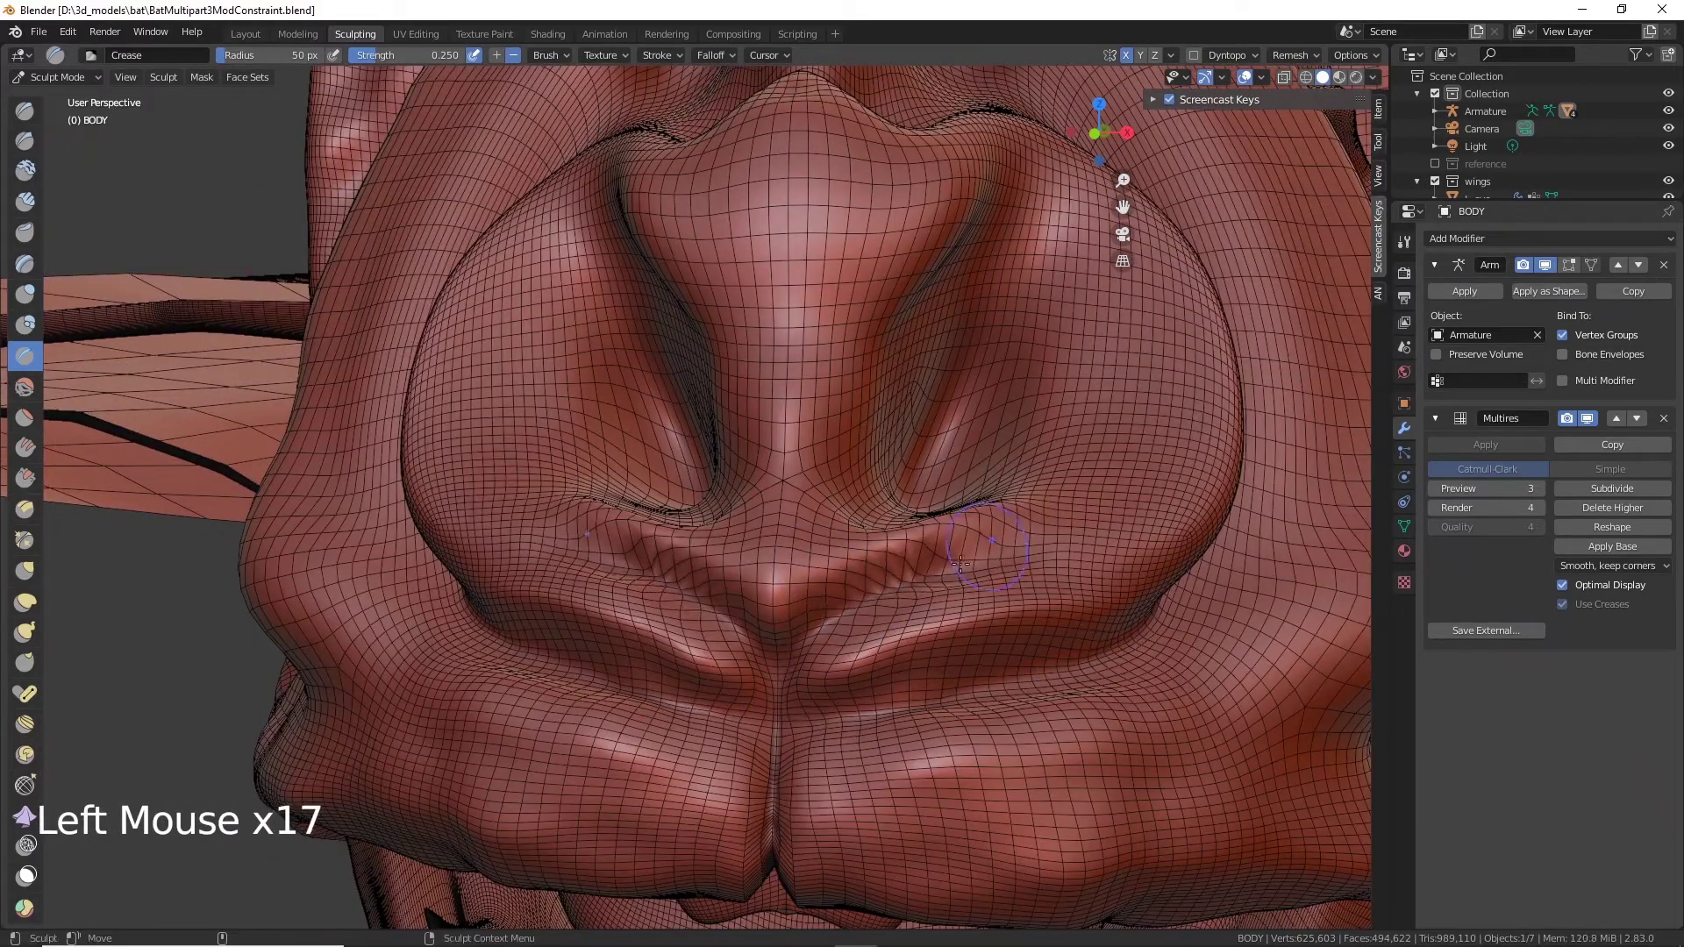
drag(960, 540, 965, 574)
drag(974, 535, 987, 575)
Step: Deepen the creases inside the nose between the central ridge and the outer rim
alt+drag(961, 565, 869, 544)
scroll(860, 544, down, 2)
alt+drag(859, 544, 763, 562)
drag(671, 680, 729, 567)
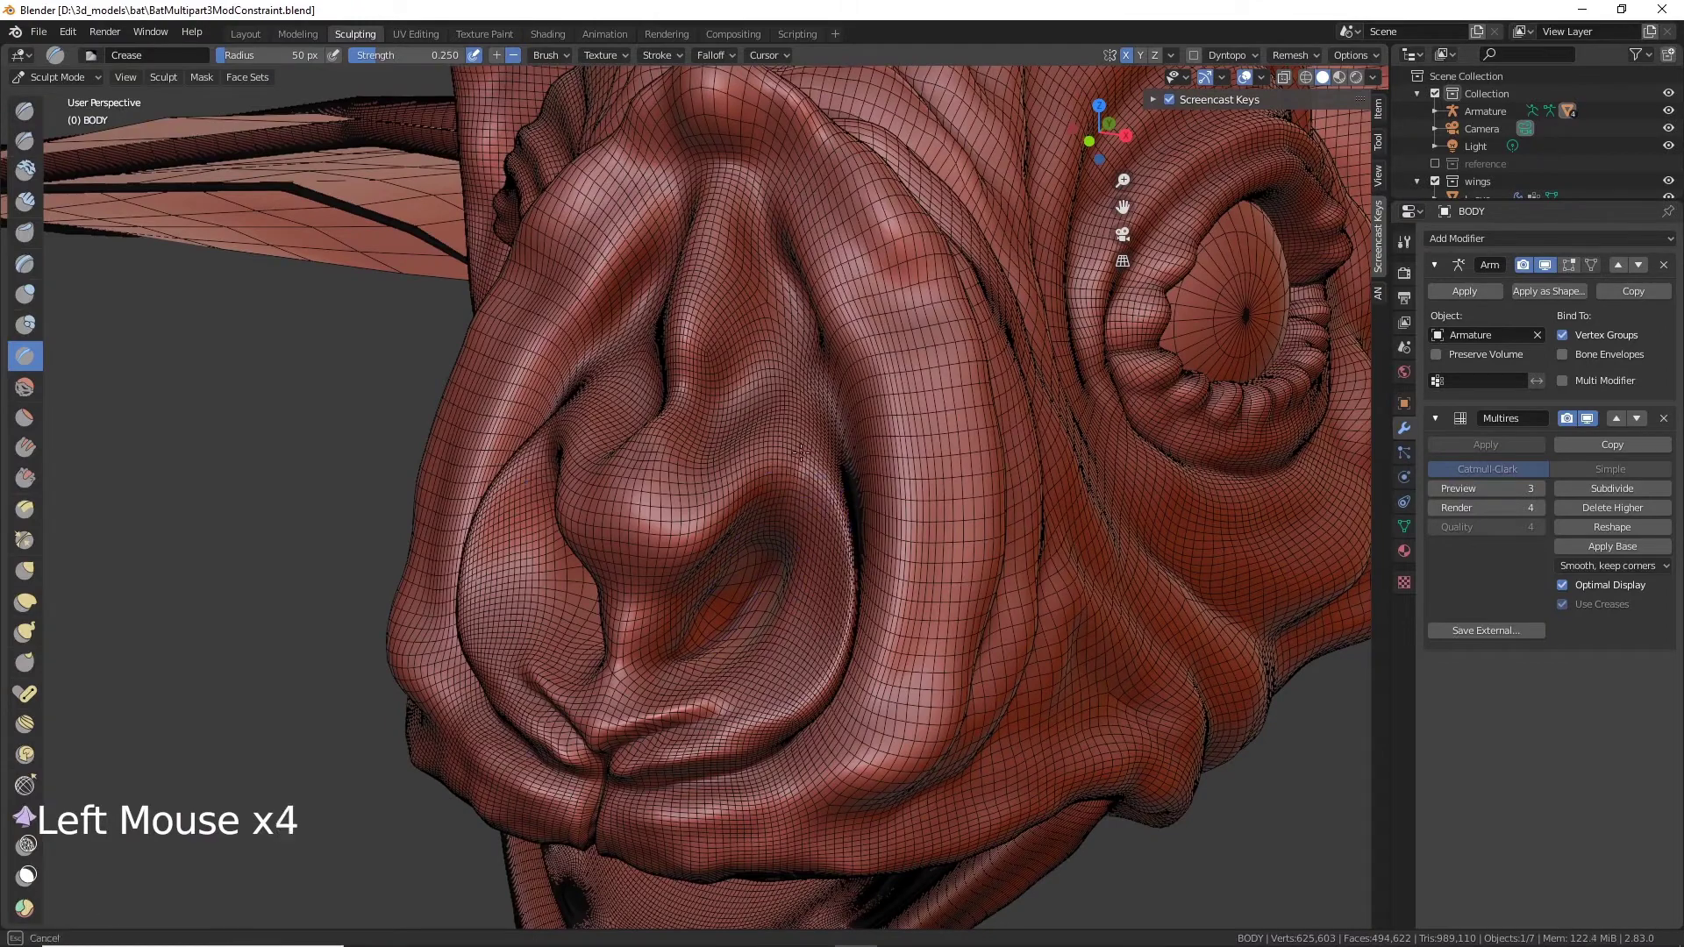
drag(800, 451, 790, 491)
drag(812, 435, 786, 505)
drag(824, 421, 776, 513)
alt+drag(776, 514, 755, 457)
click(755, 457)
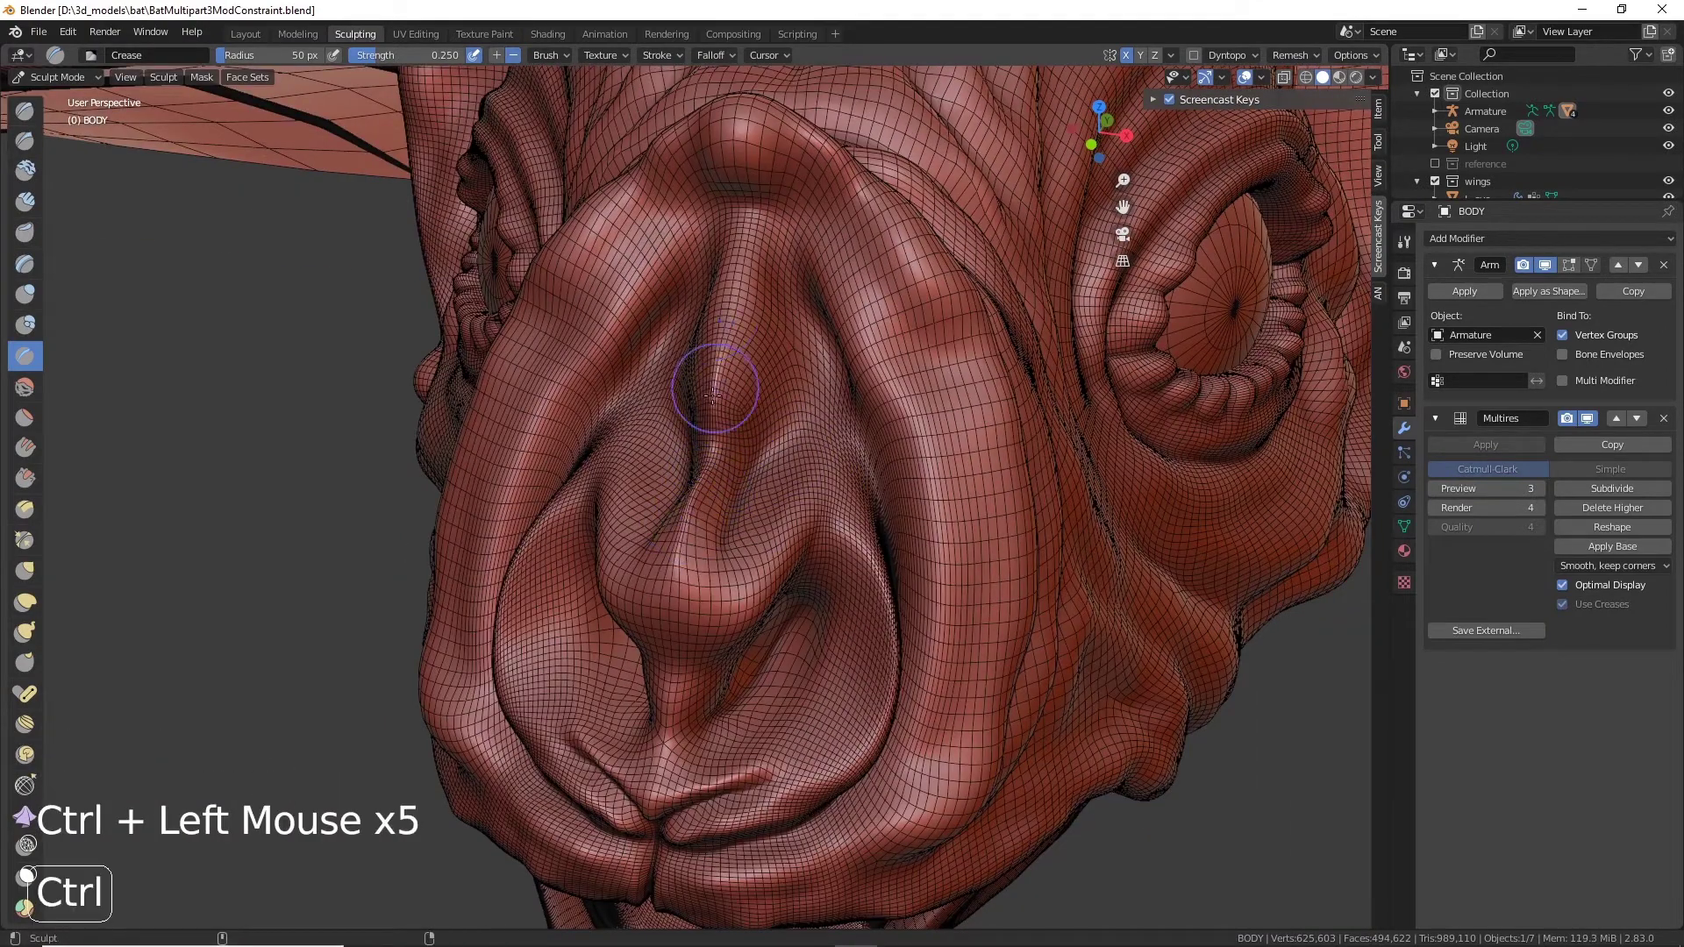
Step: Raise the upper central nose ridge with inverted Crease strokes and crease along the outer nose rim
ctrl+drag(714, 394, 724, 324)
ctrl+drag(733, 334, 737, 228)
alt+drag(736, 228, 671, 368)
drag(724, 294, 658, 391)
drag(715, 307, 645, 412)
scroll(693, 368, down, 2)
mouse_move(693, 368)
alt+mouse_down()
mouse_move(742, 355)
mouse_move(693, 359)
alt+mouse_up()
drag(737, 302, 671, 364)
drag(724, 307, 651, 379)
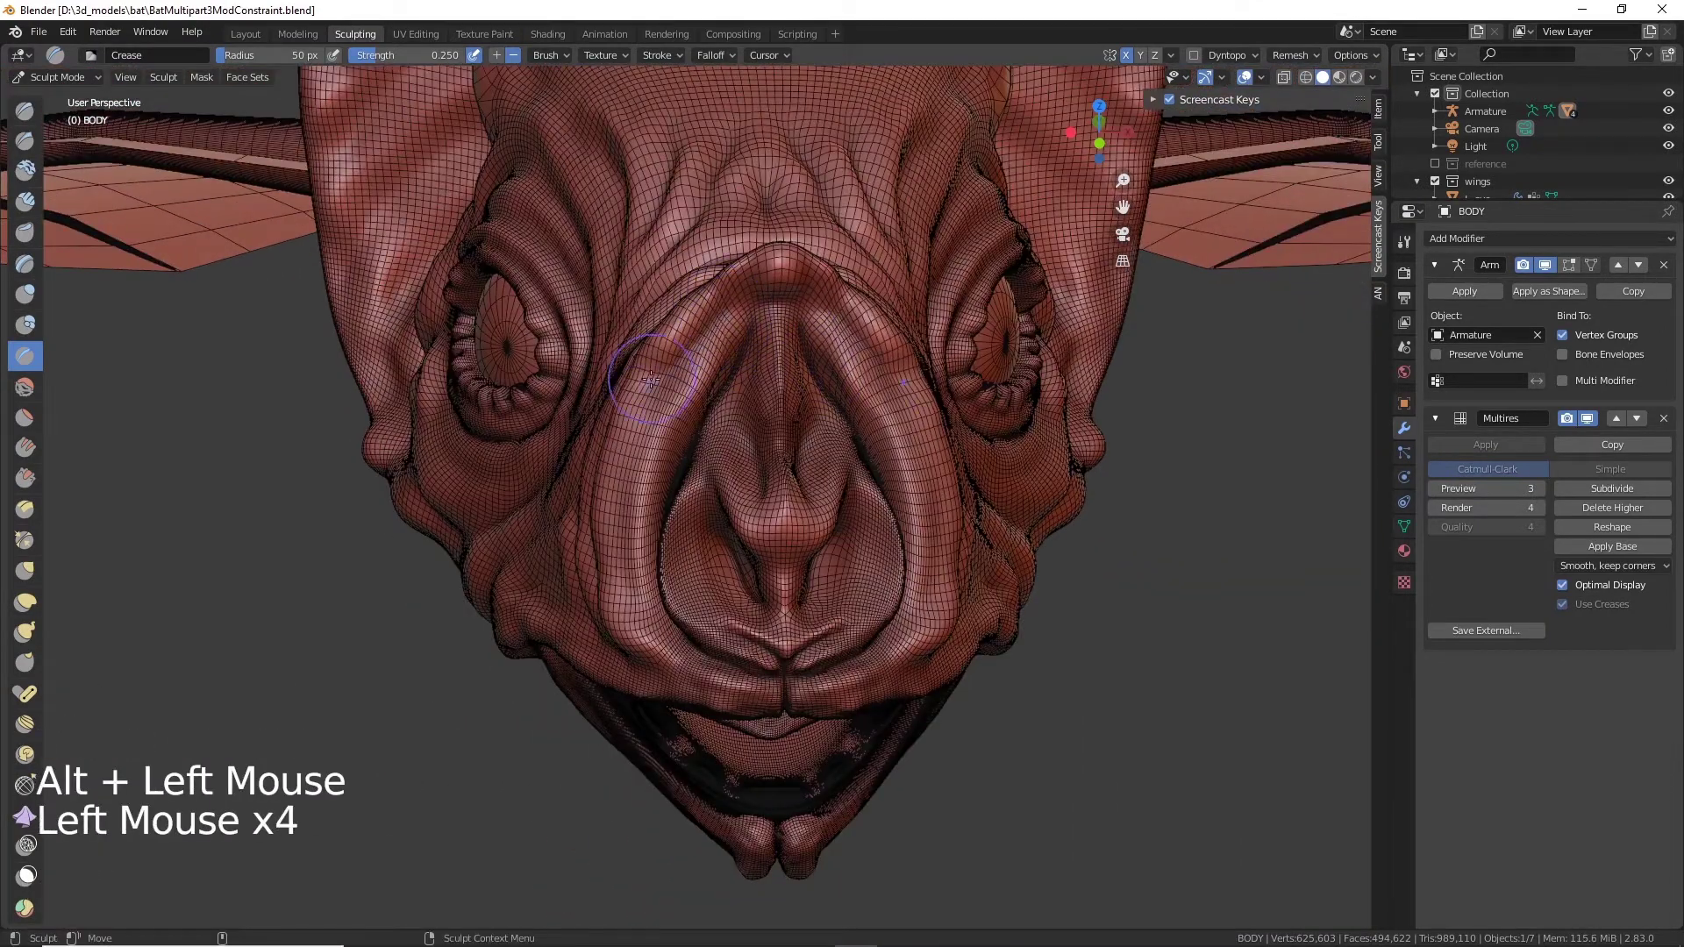
drag(617, 498, 624, 526)
Step: Crease the folds on the side of the muzzle above the upper lip
alt+drag(624, 526, 605, 562)
scroll(605, 561, down, 2)
scroll(606, 579, up, 3)
drag(737, 553, 605, 593)
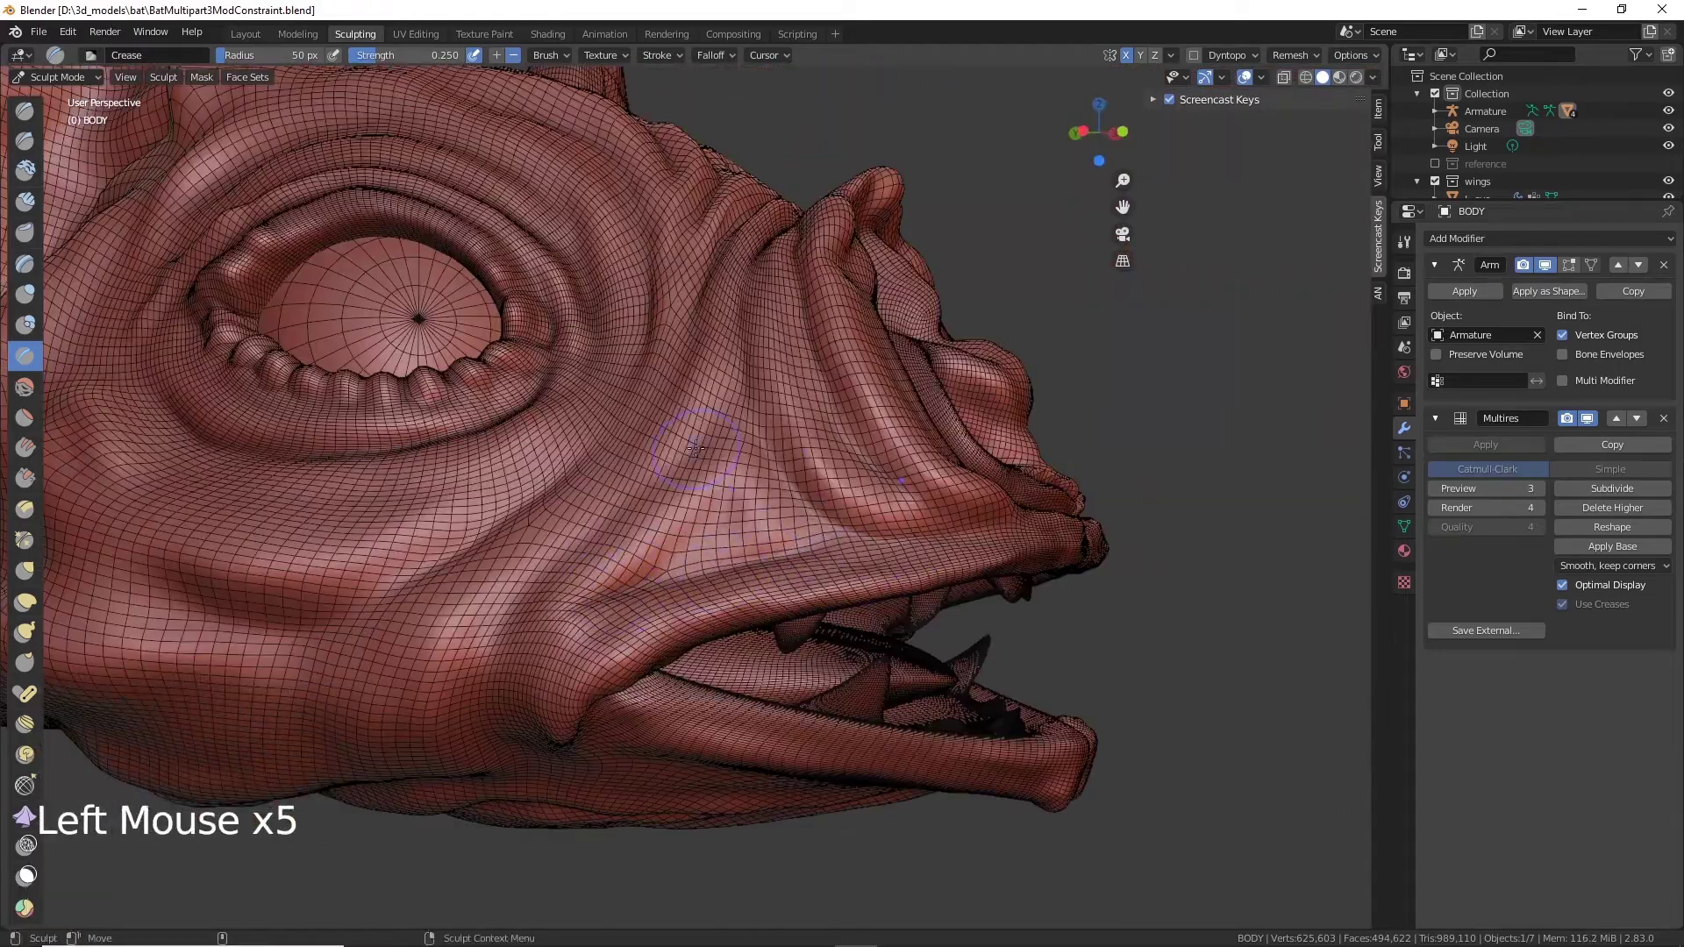
scroll(696, 448, down, 5)
mouse_move(696, 448)
alt+mouse_down()
mouse_move(606, 456)
mouse_move(755, 438)
alt+mouse_up()
alt+middle_click(649, 421)
scroll(921, 526, up, 5)
drag(961, 536, 970, 593)
Step: Turn off the wireframe viewport display for the body object and switch to the Draw brush
scroll(1016, 437, down, 5)
mouse_move(1016, 437)
alt+mouse_down()
mouse_move(910, 489)
mouse_move(833, 456)
alt+mouse_up()
mouse_move(834, 457)
alt+mouse_down()
mouse_move(772, 526)
mouse_move(877, 491)
mouse_move(681, 507)
alt+mouse_up()
alt+middle_click(702, 526)
scroll(702, 526, down, 4)
click(25, 110)
scroll(790, 492, up, 2)
click(1404, 404)
click(1456, 615)
click(1520, 660)
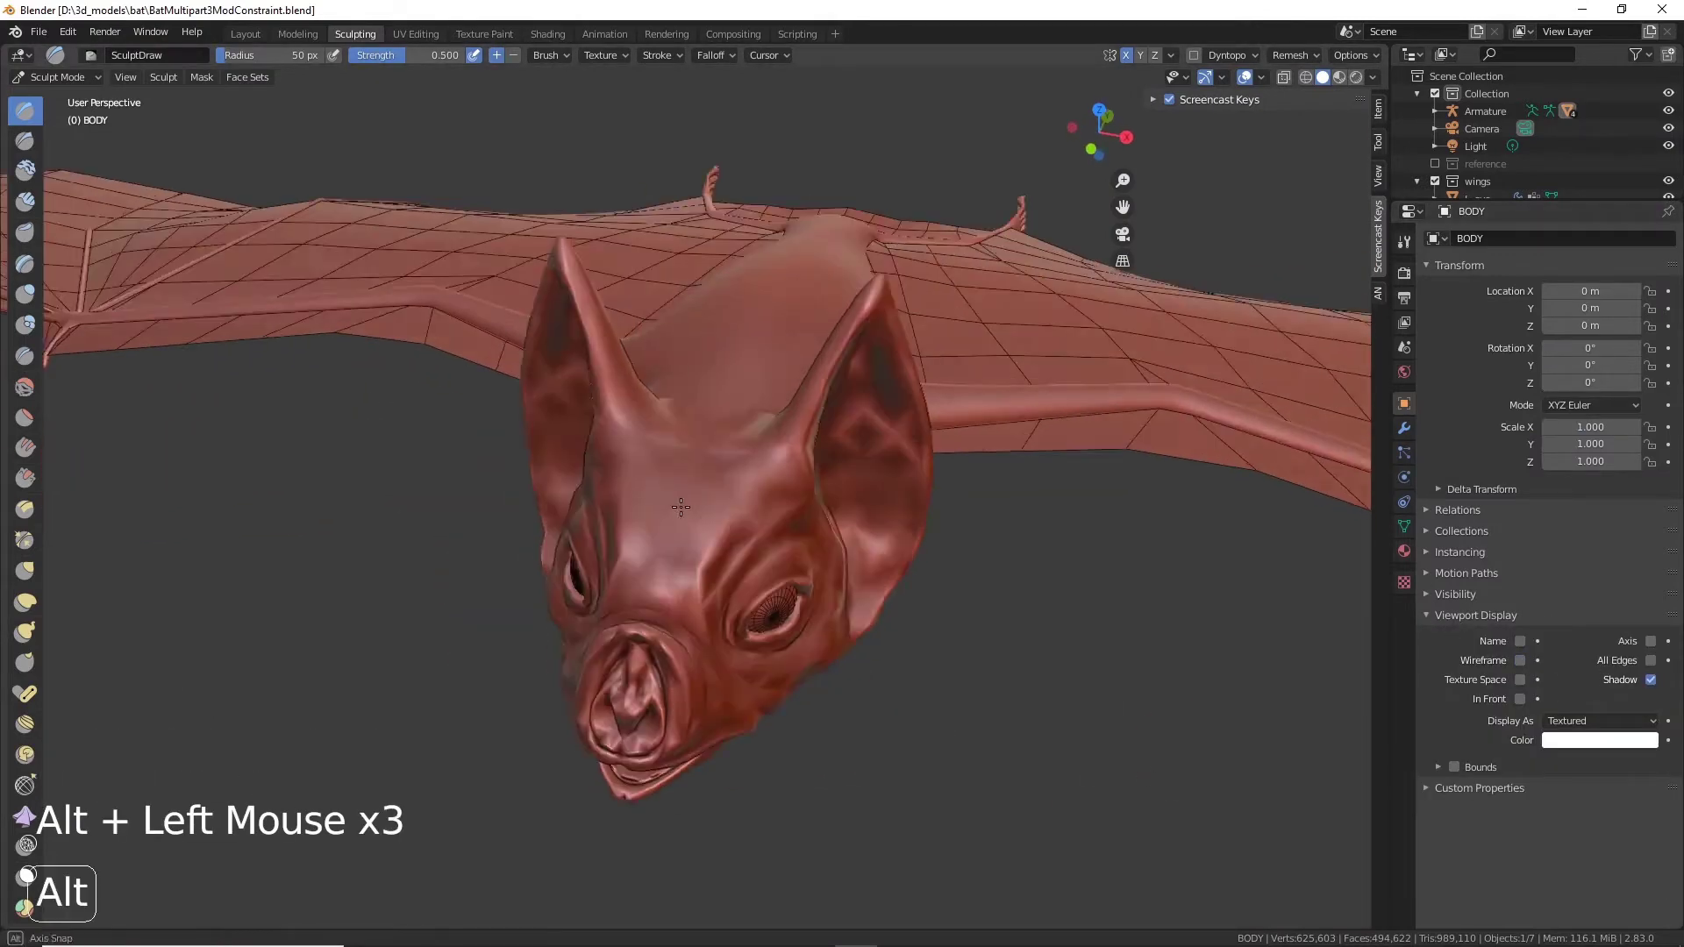
Step: Switch to the Draw Sharp brush and carve folds across the upper back around the shoulder
scroll(681, 507, up, 4)
click(25, 141)
scroll(811, 558, down, 2)
alt+drag(811, 558, 696, 491)
scroll(696, 491, up, 2)
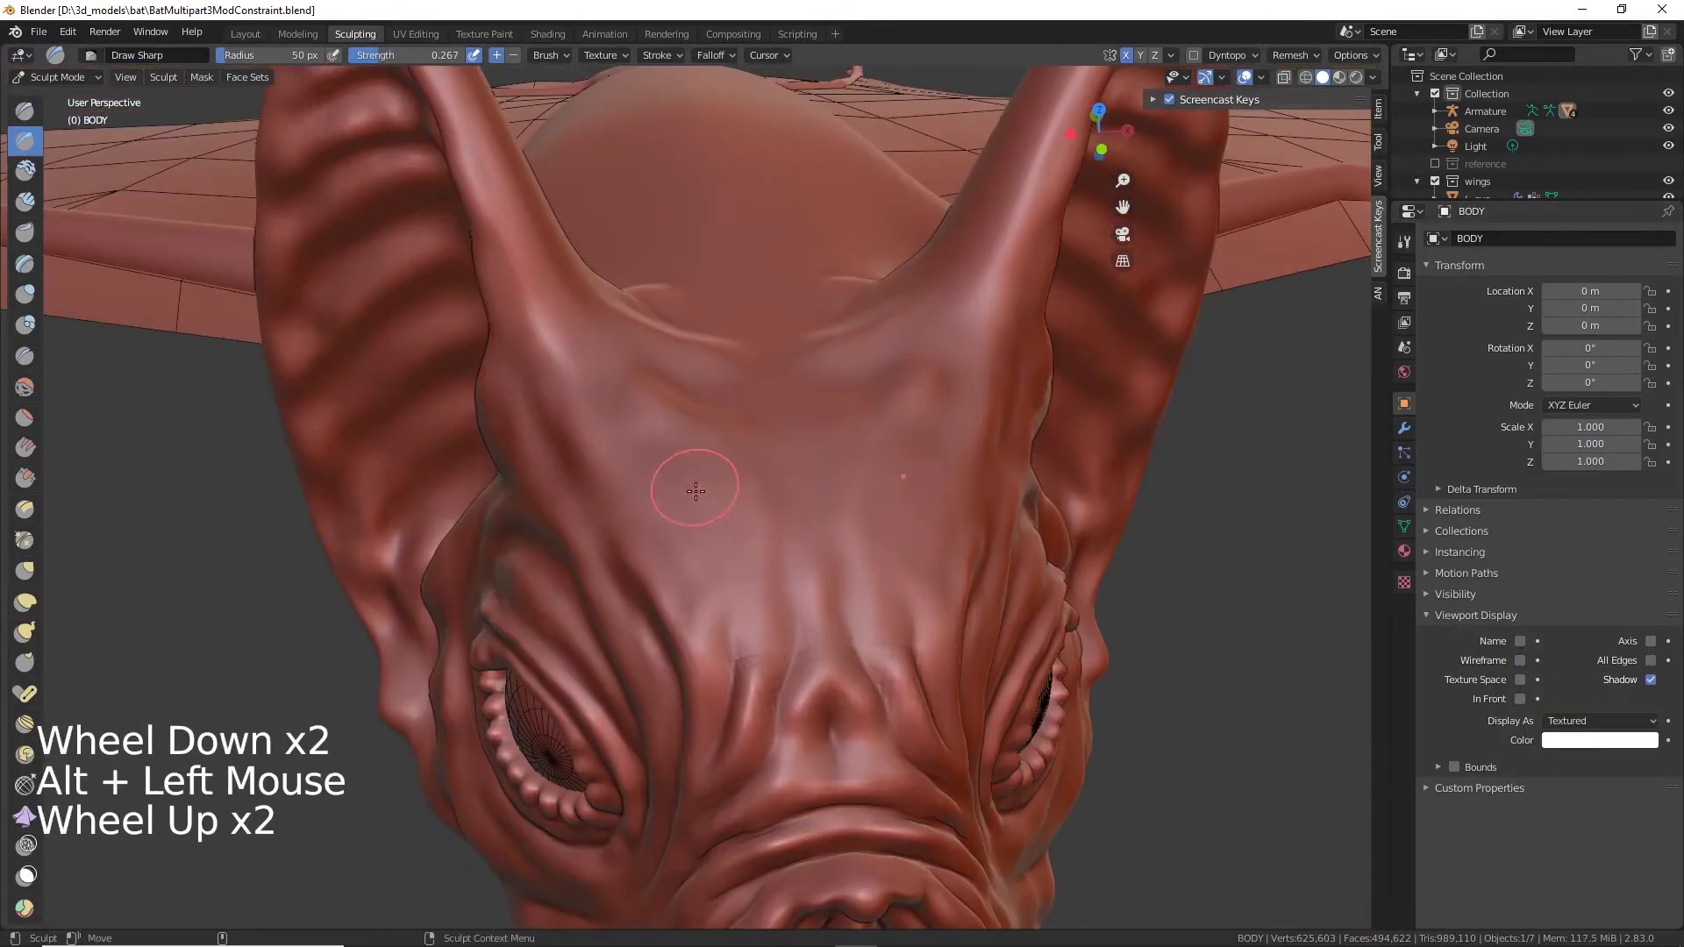
alt+drag(752, 549, 825, 529)
scroll(842, 544, down, 2)
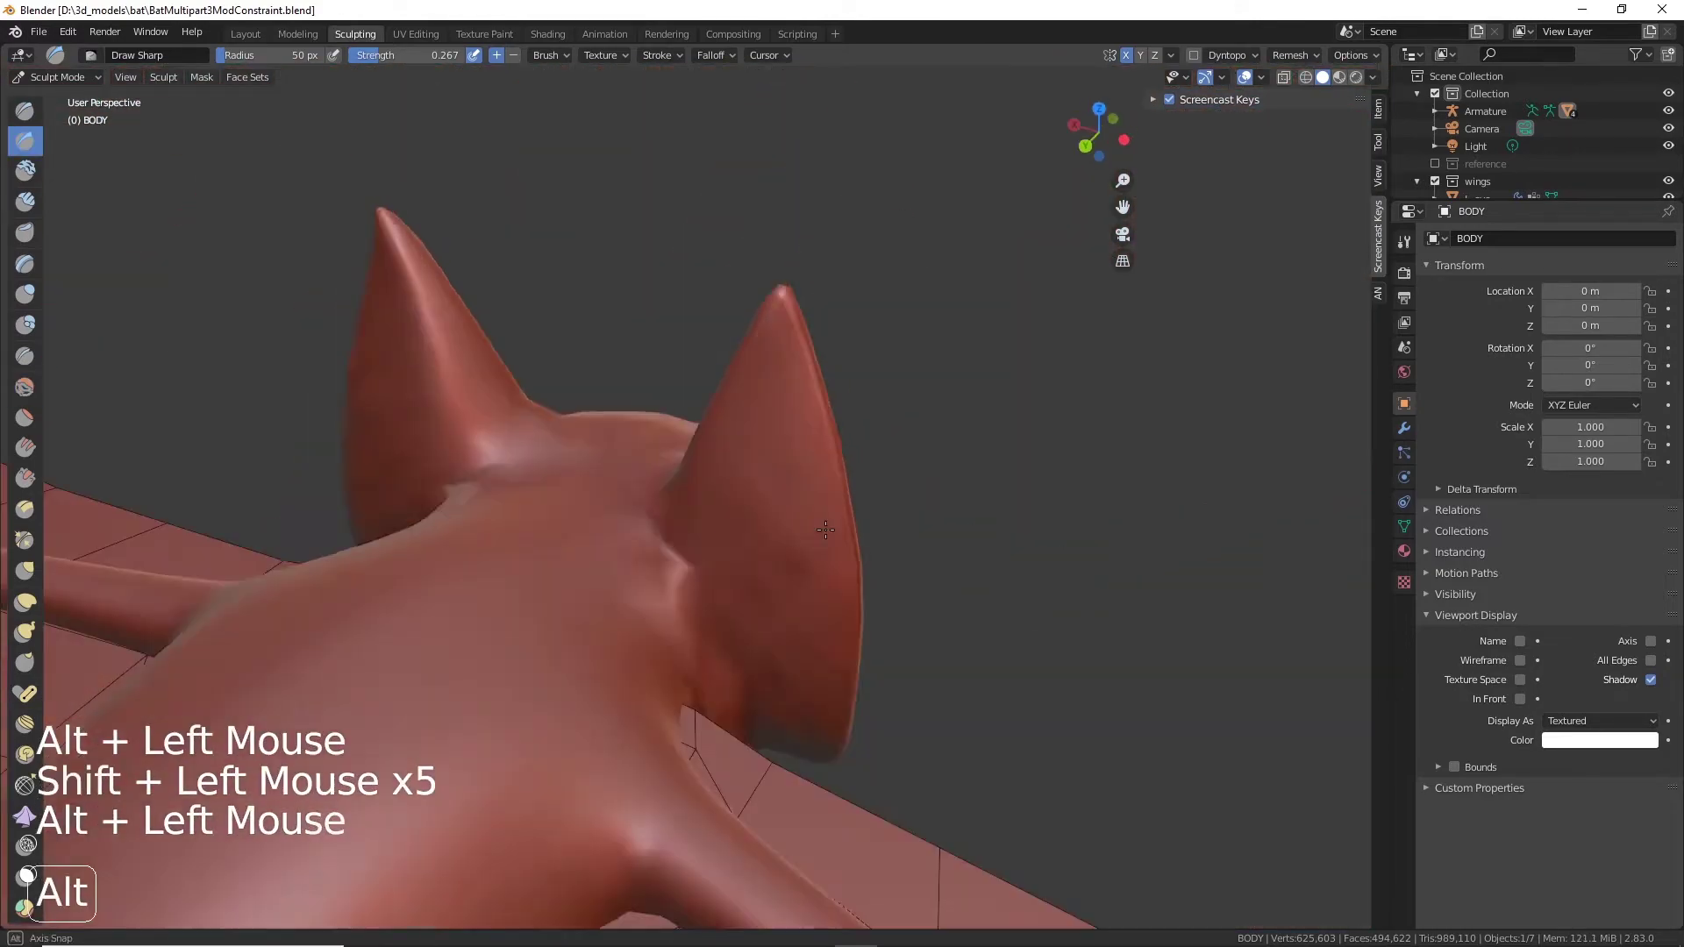
alt+drag(704, 490, 819, 510)
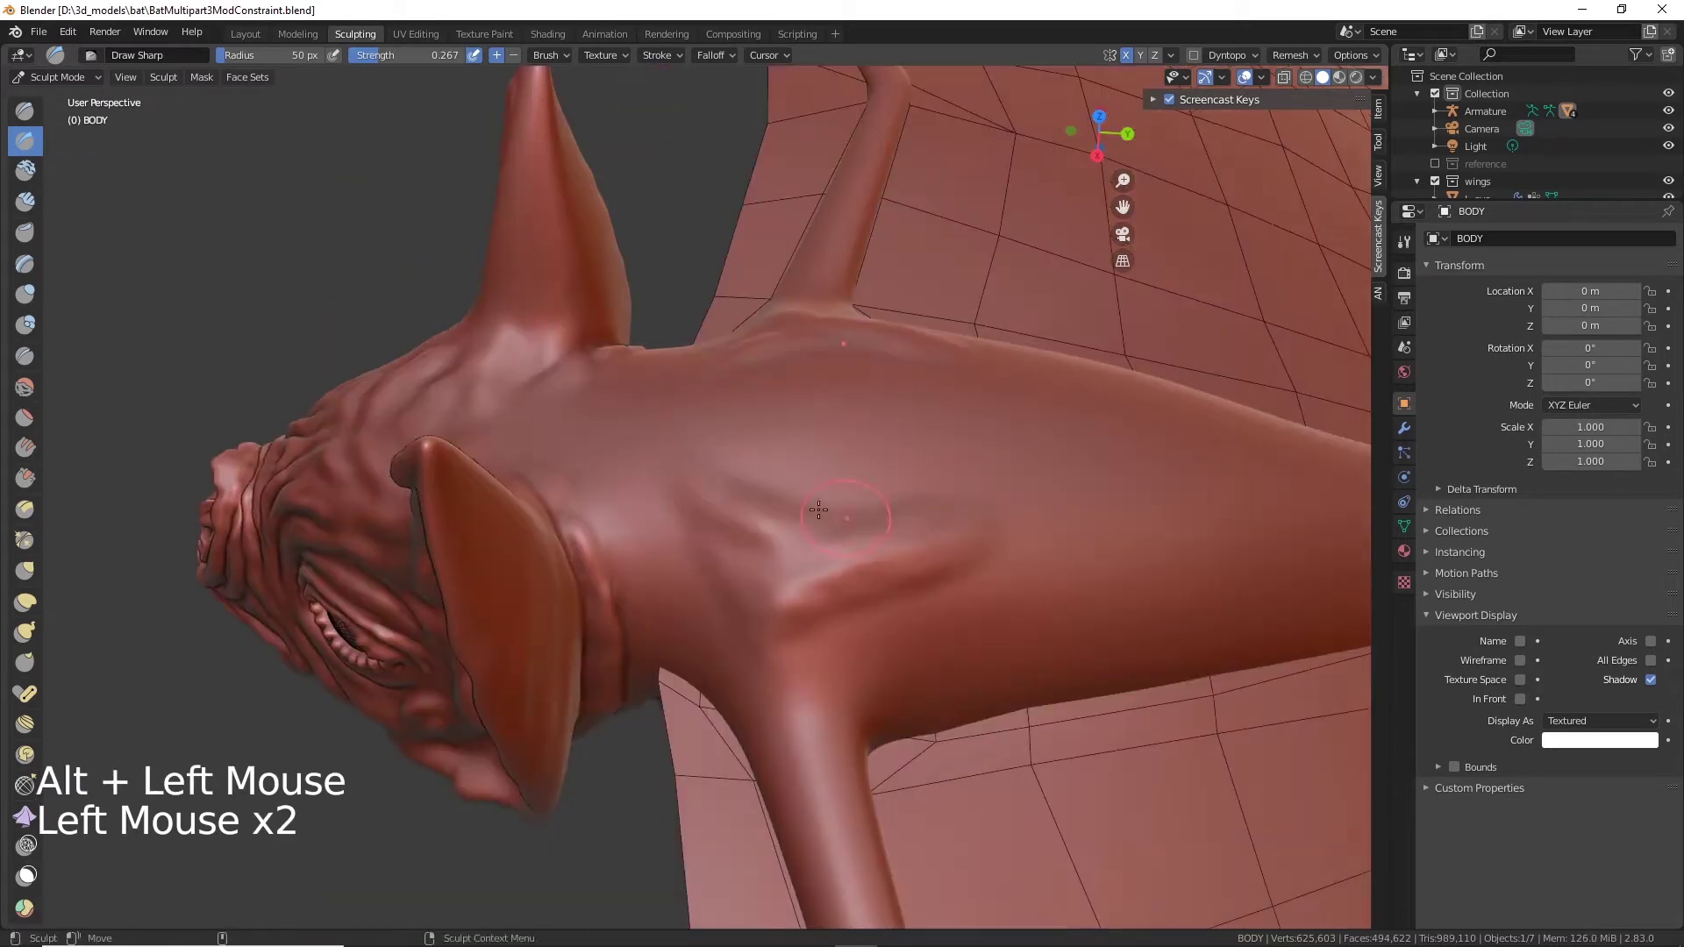
alt+drag(931, 580, 654, 531)
drag(653, 531, 650, 585)
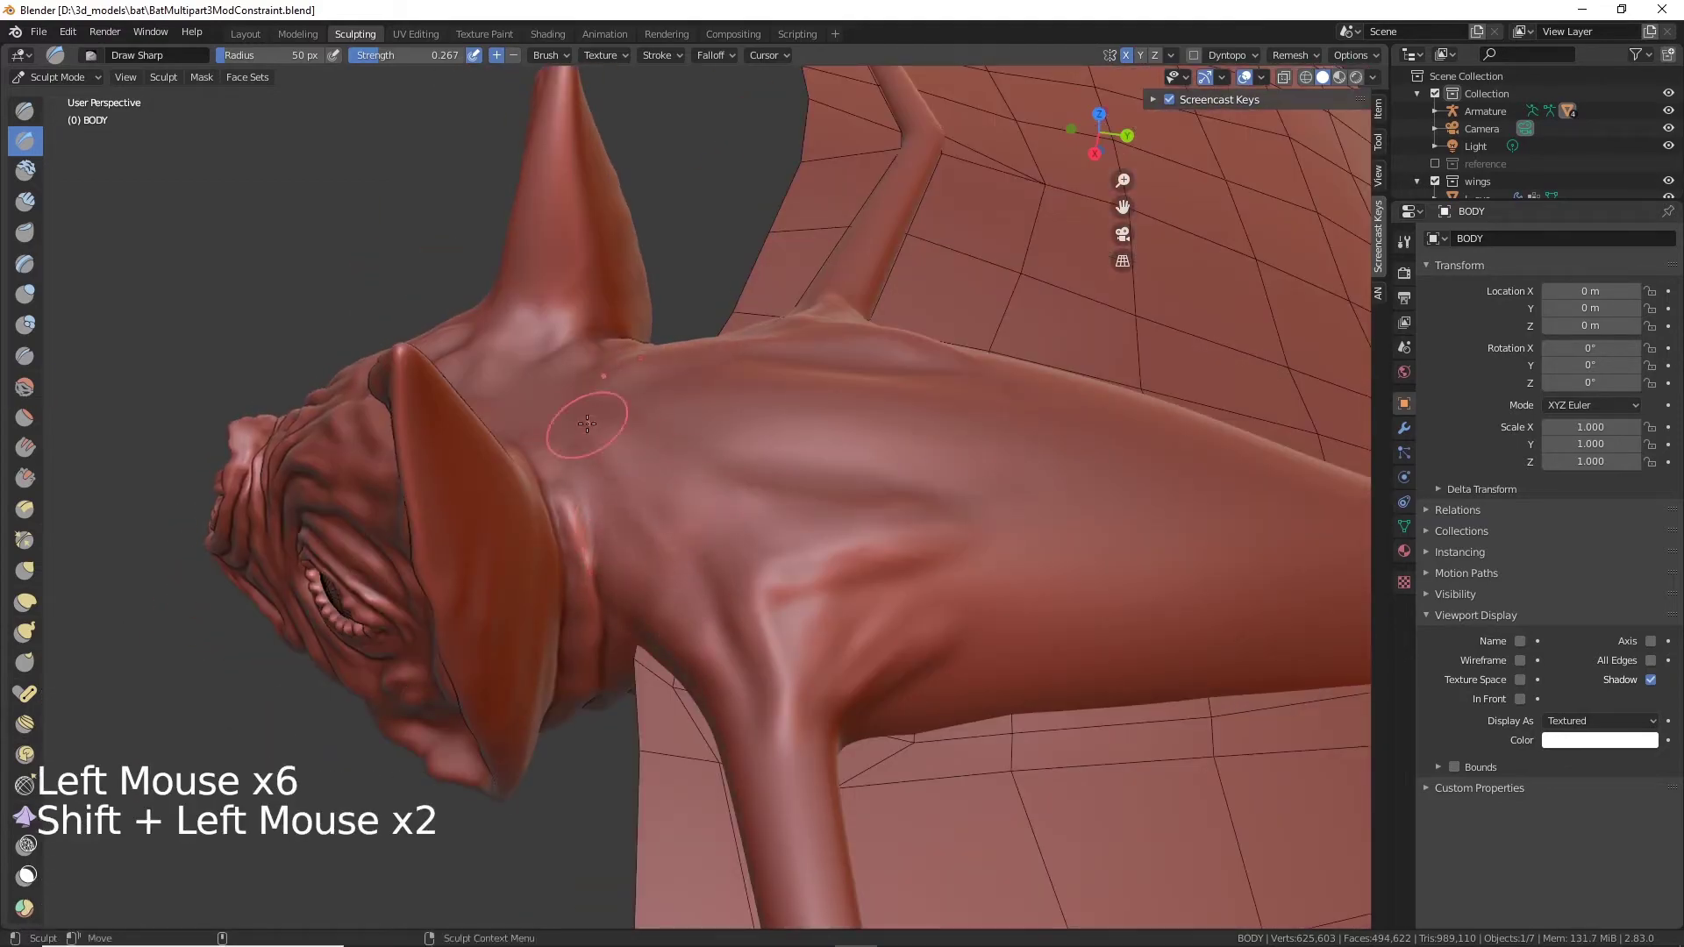
Step: Add a short Draw Sharp stroke to the folds on the upper back behind the ears
alt+drag(586, 425, 702, 474)
scroll(746, 491, down, 3)
alt+drag(746, 491, 702, 422)
scroll(884, 526, down, 2)
scroll(884, 526, up, 4)
mouse_move(702, 399)
mouse_down()
mouse_move(645, 407)
mouse_move(732, 395)
mouse_up()
Step: Sculpt folds where the wing arm joins the underside of the body, using inverted Draw Sharp strokes
alt+drag(746, 421, 1052, 527)
alt+drag(1164, 433, 921, 351)
alt+middle_drag(921, 351, 808, 478)
alt+drag(808, 478, 755, 421)
scroll(745, 412, up, 3)
ctrl+drag(746, 386, 734, 440)
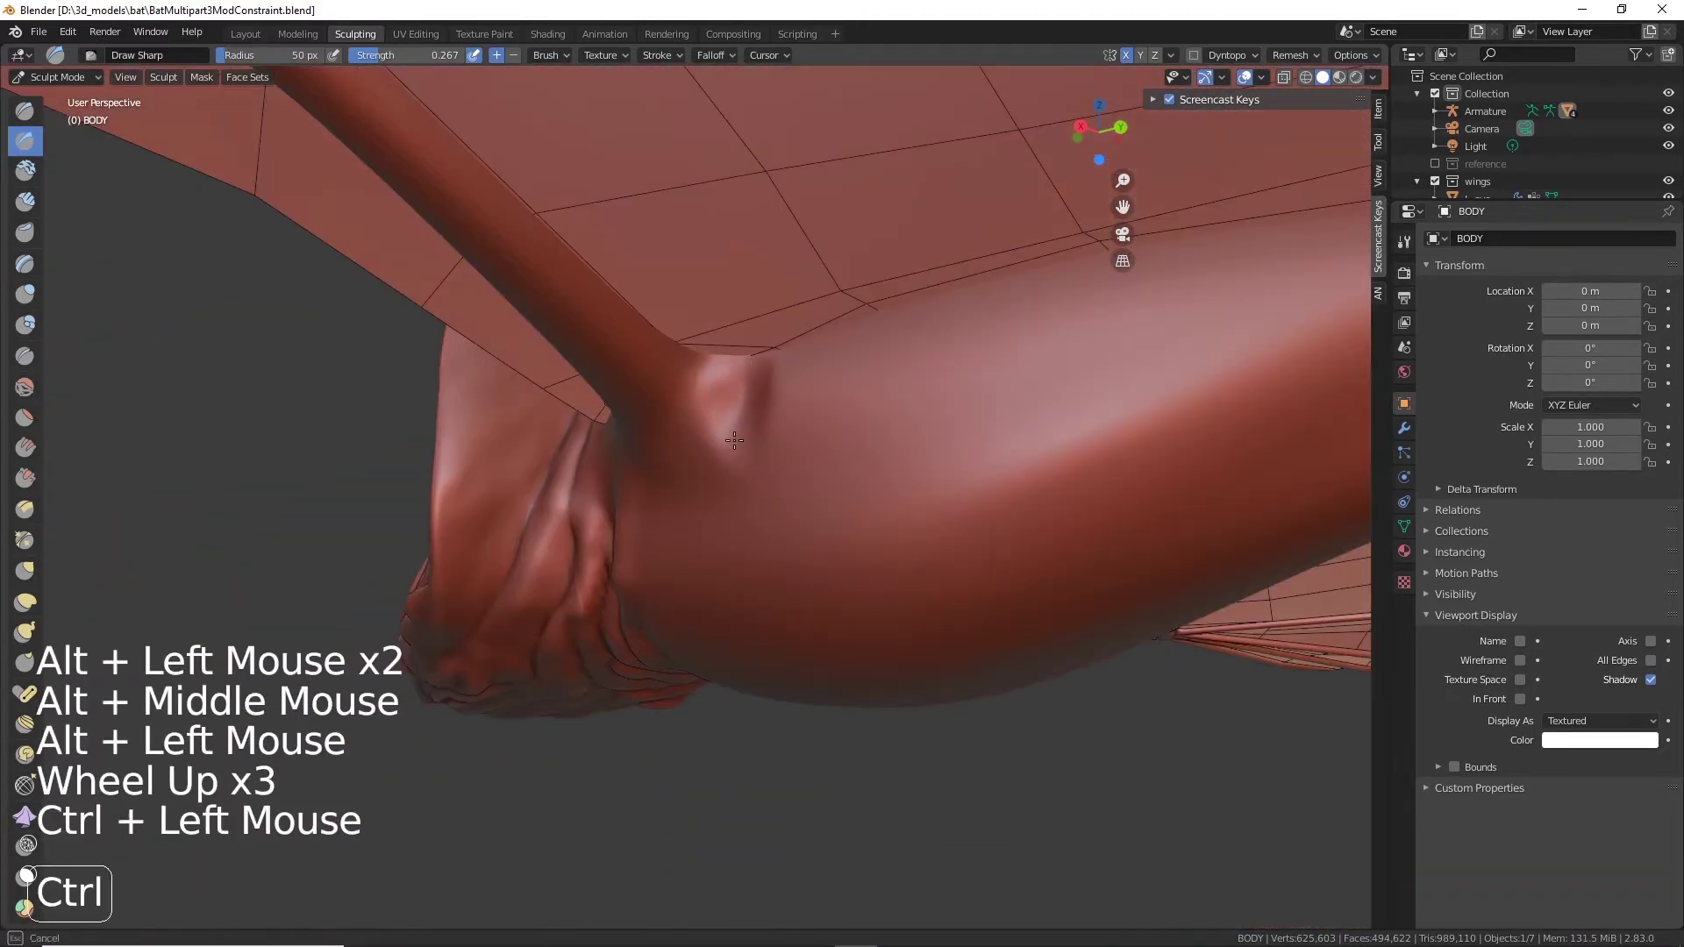
mouse_move(967, 329)
alt+mouse_down()
mouse_move(612, 557)
mouse_move(690, 479)
alt+mouse_up()
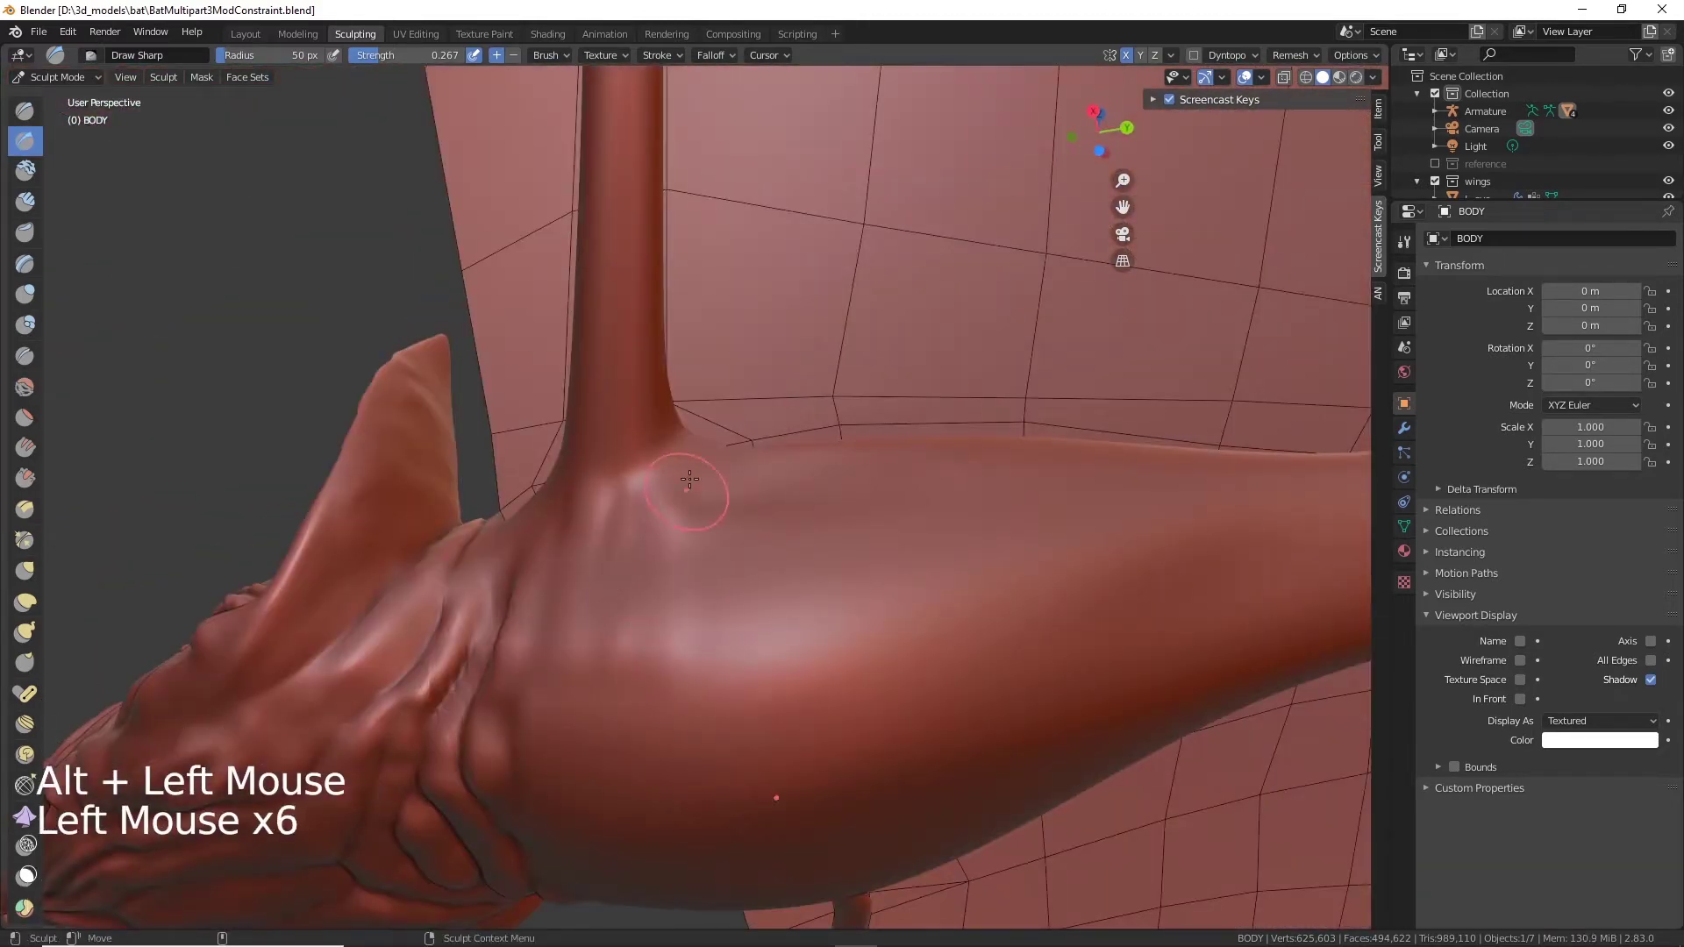
Step: Smooth the area beside the wing arm joint and carve a row of rib folds along the flank with Draw Sharp strokes
shift+drag(699, 613, 729, 676)
scroll(728, 649, down, 3)
alt+drag(728, 649, 662, 579)
alt+middle_drag(701, 492, 662, 579)
mouse_move(662, 579)
mouse_down()
mouse_move(693, 522)
mouse_move(801, 439)
mouse_up()
scroll(842, 456, up, 3)
ctrl+drag(903, 395, 915, 500)
ctrl+drag(926, 350, 935, 491)
drag(956, 342, 970, 465)
ctrl+drag(1022, 294, 1022, 421)
ctrl+drag(1057, 290, 1052, 456)
mouse_move(1097, 298)
ctrl+mouse_down()
mouse_move(1110, 395)
mouse_move(1052, 334)
ctrl+mouse_up()
scroll(1009, 395, down, 2)
mouse_move(970, 412)
ctrl+mouse_down()
mouse_move(992, 483)
mouse_move(974, 439)
ctrl+mouse_up()
alt+drag(974, 439, 983, 336)
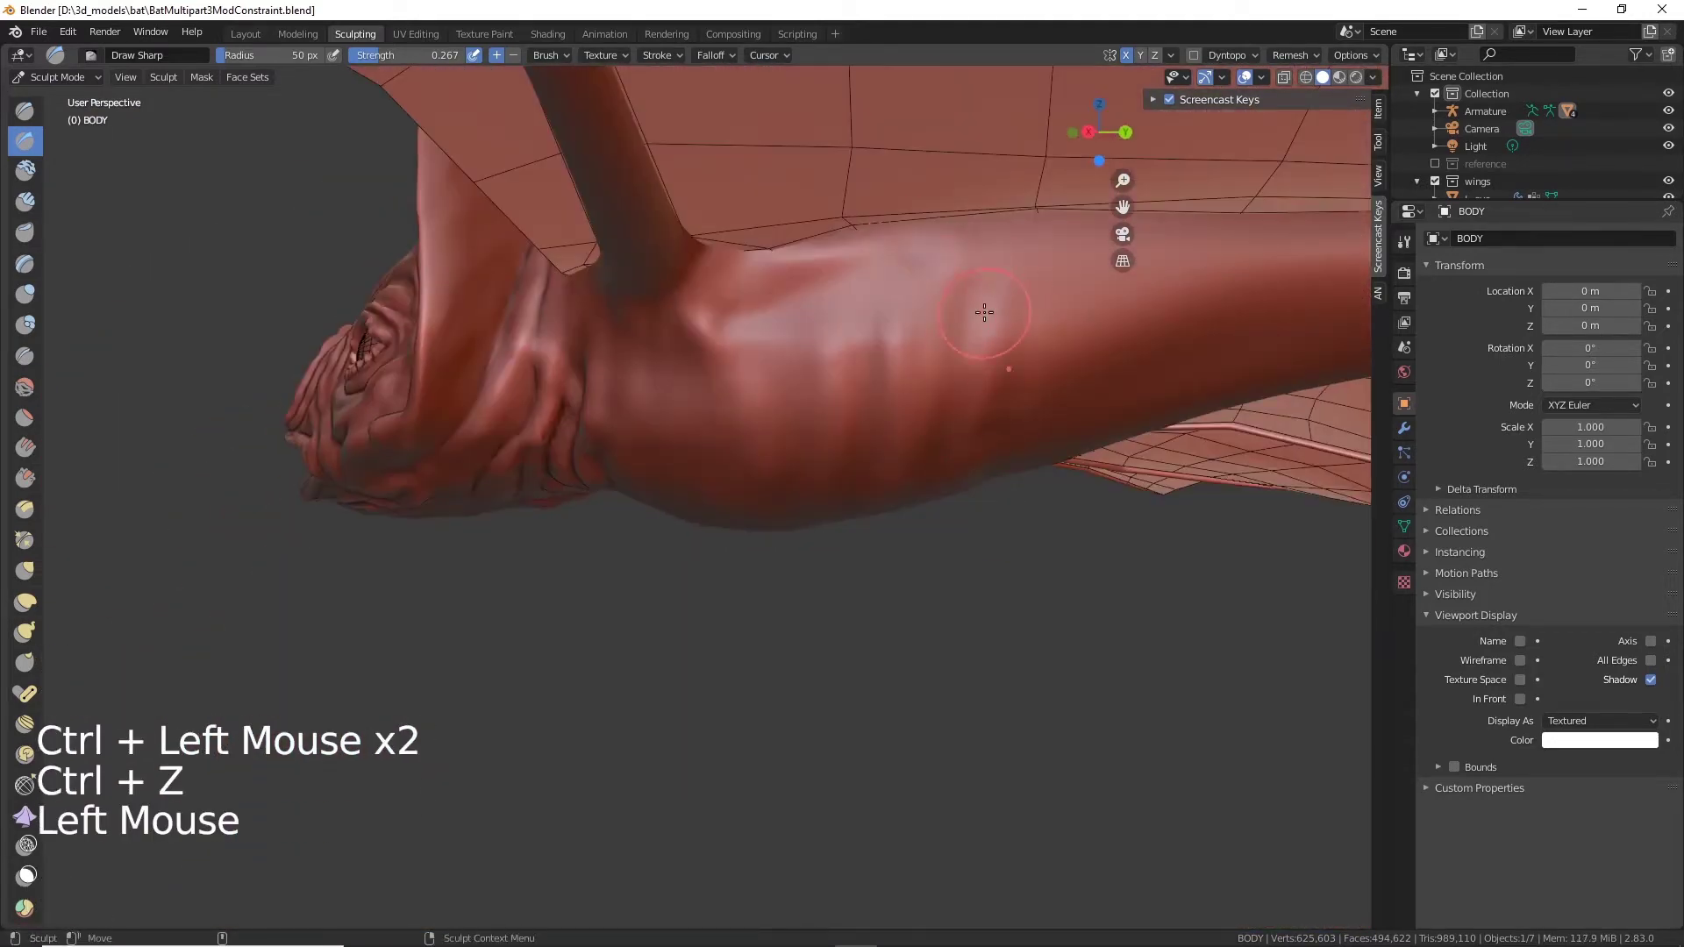
Step: Soften the ridge between the wing arm and the ribs and add smoothed Draw Sharp strokes around the shoulder
shift+drag(759, 268, 851, 268)
shift+drag(772, 277, 816, 290)
alt+drag(807, 394, 754, 289)
drag(676, 303, 663, 355)
drag(724, 356, 701, 290)
drag(614, 392, 586, 465)
shift+drag(614, 377, 592, 456)
Step: Sculpt short Draw Sharp creases into the armpit at the base of the wing arm
mouse_move(667, 386)
alt+mouse_down()
mouse_move(790, 351)
mouse_move(711, 413)
alt+mouse_up()
scroll(728, 350, up, 3)
alt+drag(728, 350, 772, 308)
alt+middle_click(755, 325)
drag(723, 333, 746, 323)
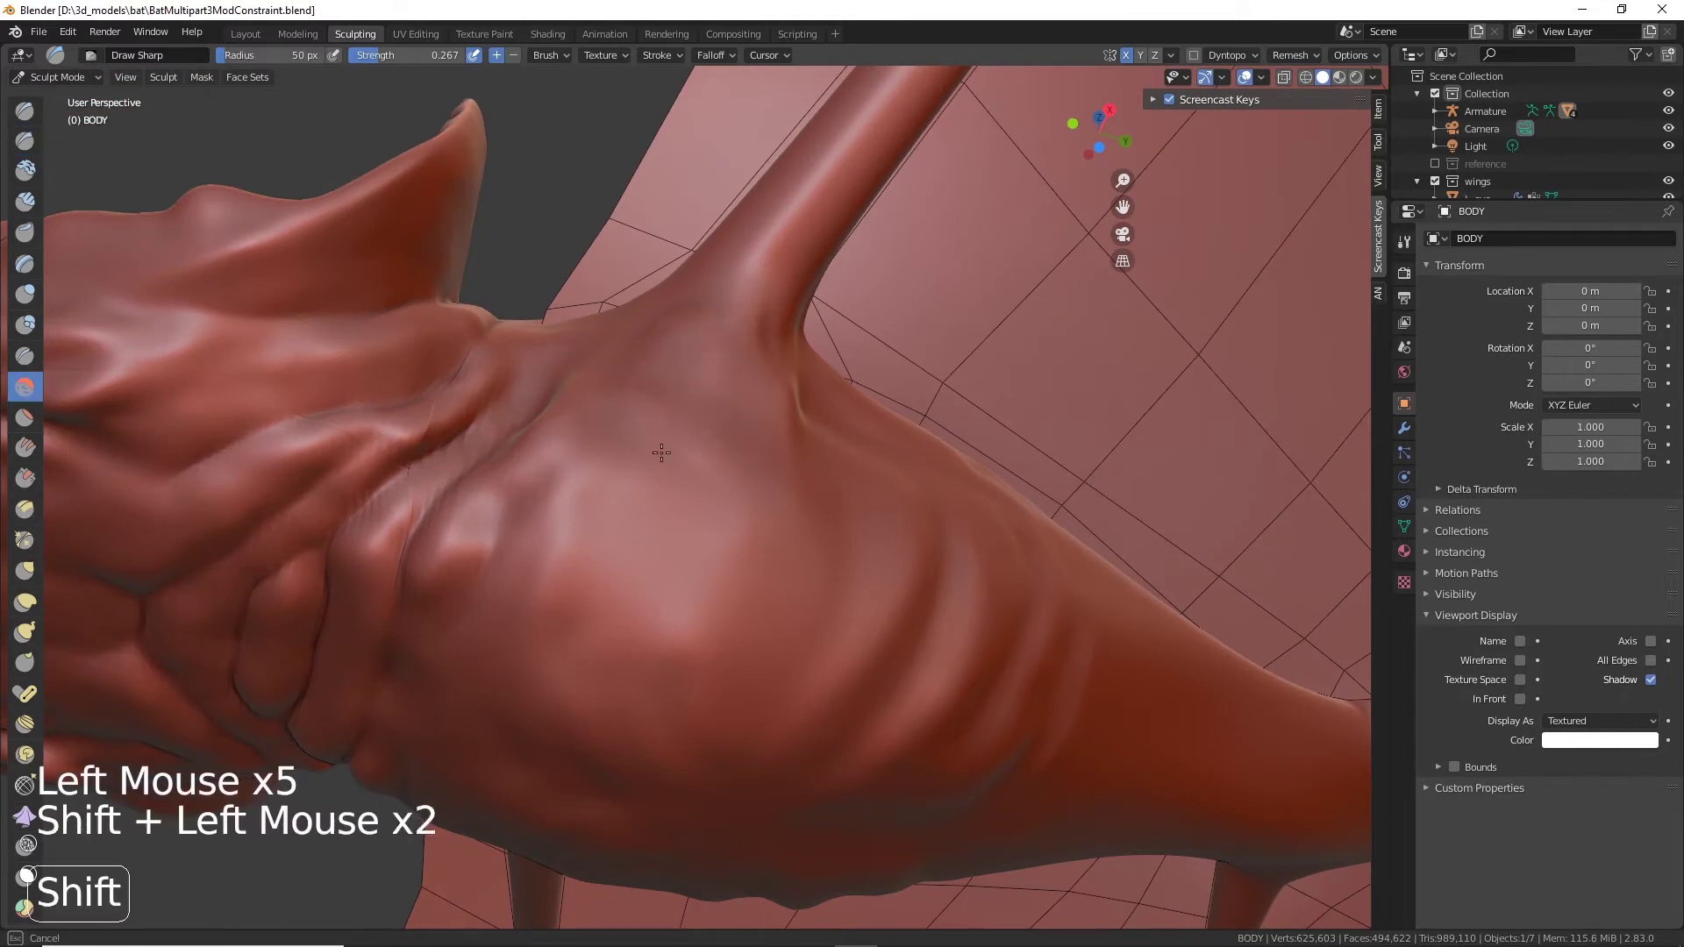
alt+drag(783, 431, 727, 421)
drag(773, 338, 794, 379)
drag(768, 325, 790, 372)
drag(746, 281, 765, 338)
drag(743, 285, 755, 330)
Step: Add Draw Sharp strokes to the chest below the arm joint and blend them by smoothing
drag(825, 516, 850, 605)
shift+drag(846, 527, 851, 662)
scroll(843, 596, down, 3)
alt+drag(842, 614, 816, 570)
drag(794, 518, 816, 566)
alt+drag(816, 526, 834, 421)
scroll(833, 401, up, 2)
drag(821, 286, 833, 421)
shift+drag(824, 333, 886, 439)
Step: Sculpt a fold on the front of the shoulder between the neck and wing arm, and smooth it
scroll(842, 421, down, 5)
mouse_move(842, 421)
alt+mouse_down()
mouse_move(789, 403)
mouse_move(895, 386)
alt+mouse_up()
scroll(772, 369, up, 6)
alt+middle_click(754, 360)
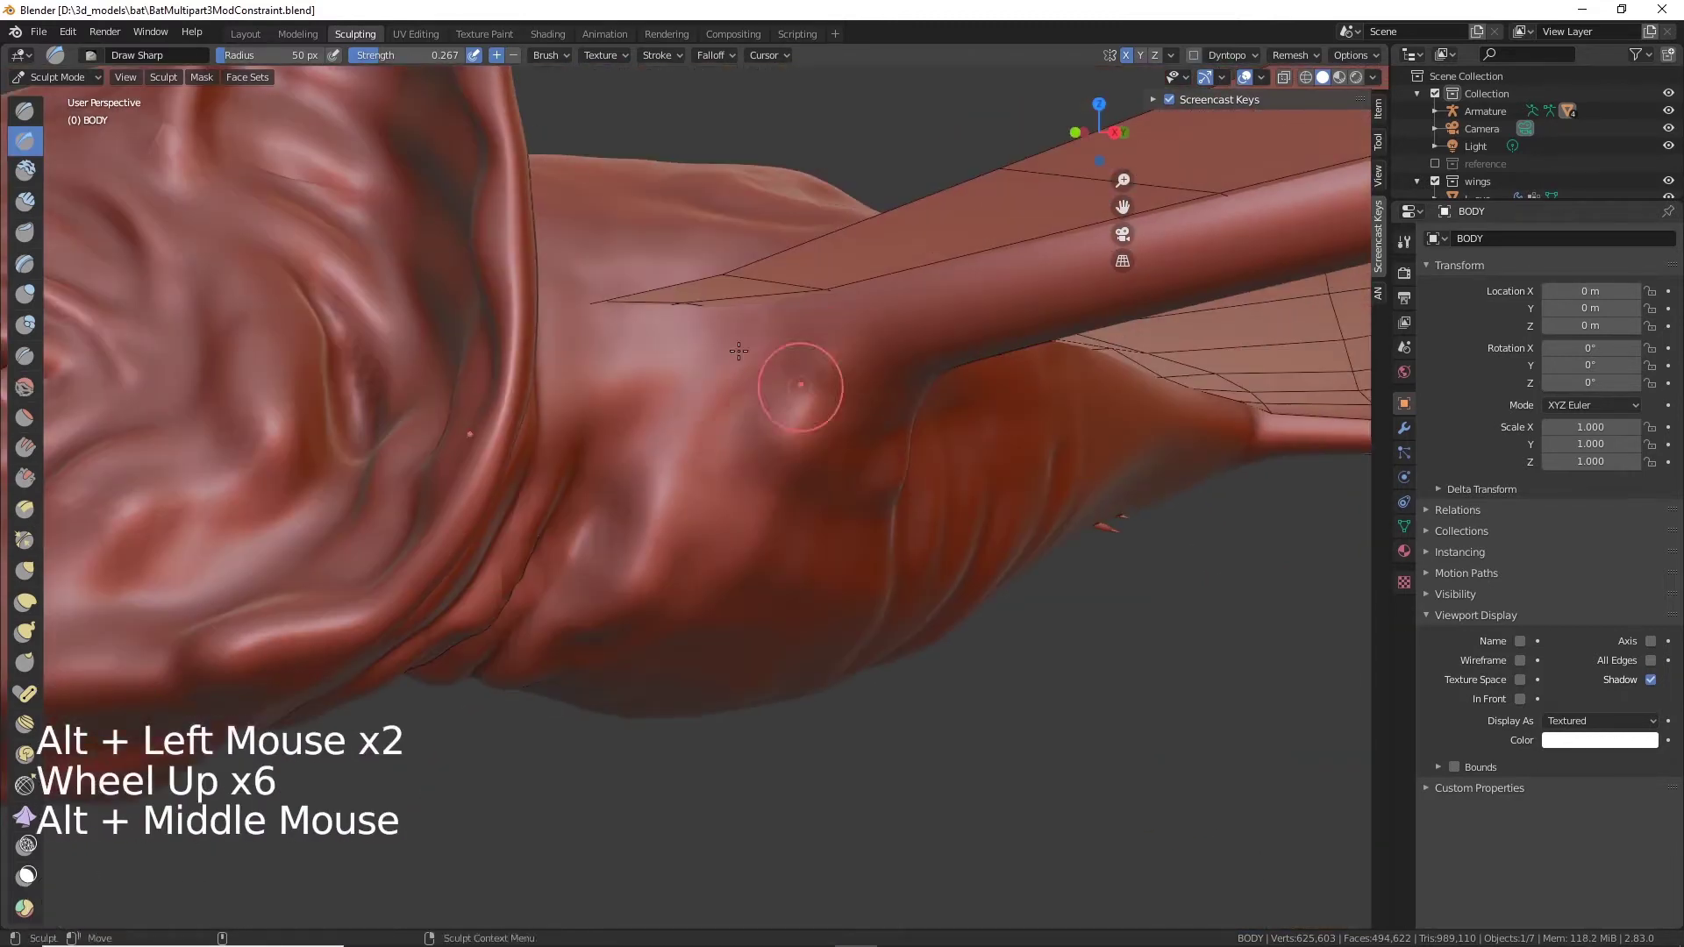
mouse_move(701, 412)
mouse_down()
mouse_move(719, 325)
mouse_move(662, 404)
mouse_up()
shift+drag(658, 333, 675, 421)
scroll(755, 369, down, 3)
mouse_move(781, 365)
alt+mouse_down()
mouse_move(790, 404)
mouse_move(781, 333)
alt+mouse_up()
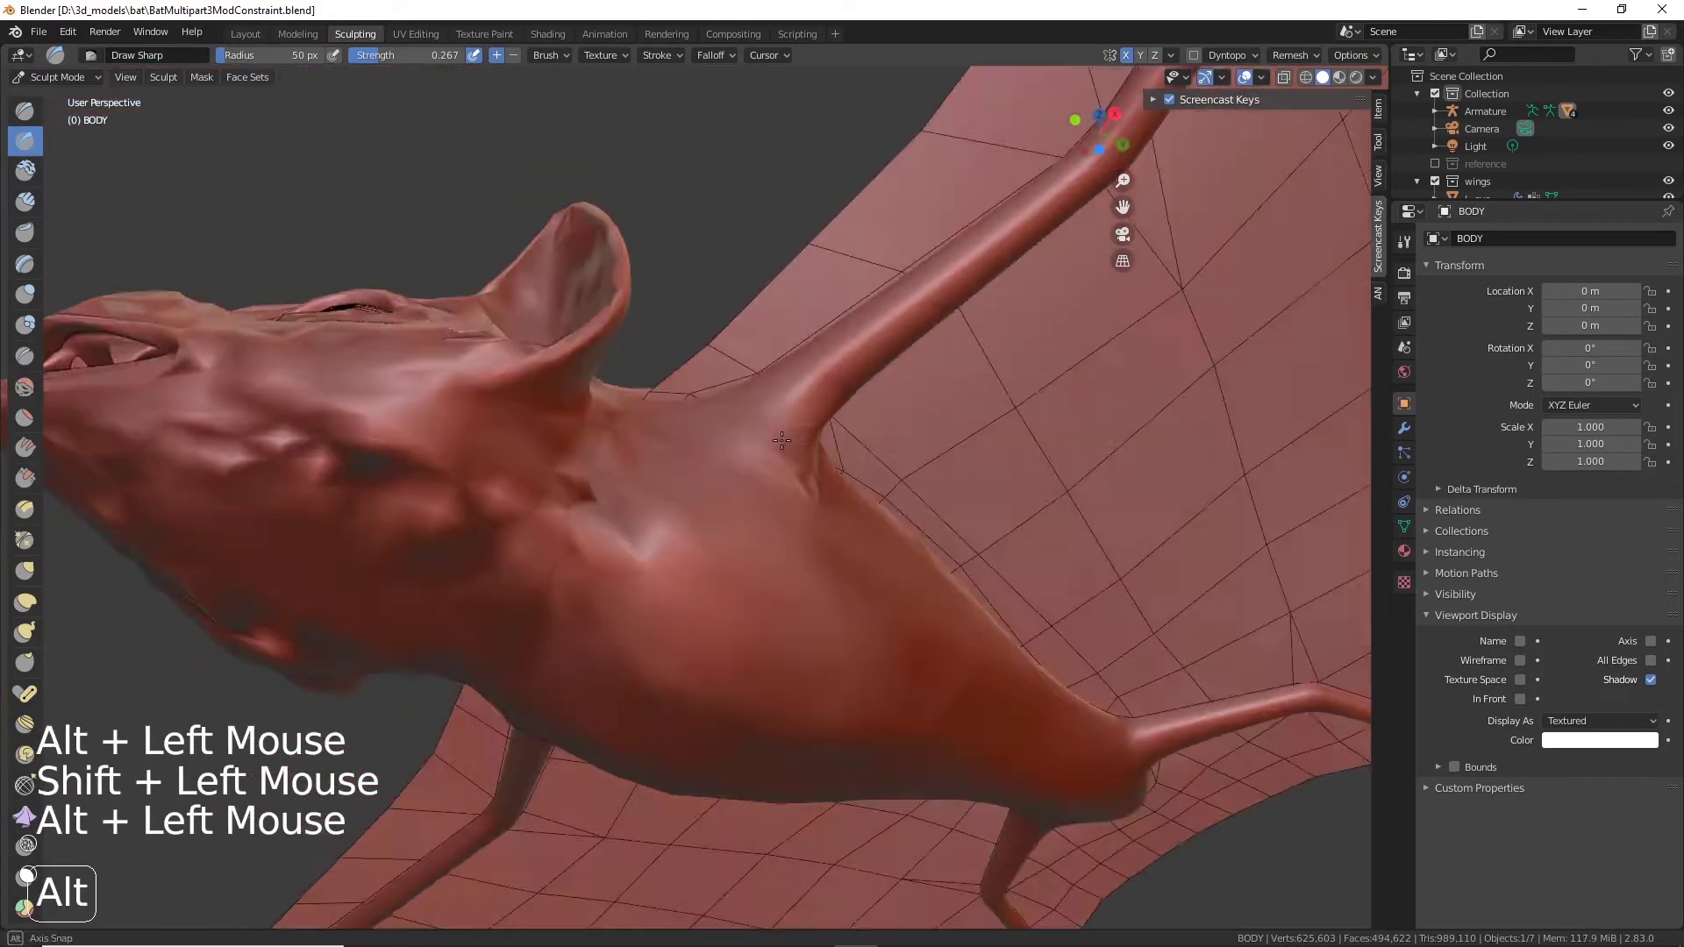
Step: Carve an inverted Draw Sharp crease on the chest near the arm joint and smooth the surrounding surface
alt+drag(685, 568, 728, 561)
scroll(702, 526, up, 3)
ctrl+drag(721, 418, 668, 504)
shift+drag(522, 649, 562, 597)
shift+drag(535, 640, 579, 579)
Step: Switch to the Draw brush and add broad strokes across the chest, smoothing the resulting forms
scroll(597, 579, down, 3)
scroll(680, 575, down, 2)
mouse_move(606, 571)
alt+mouse_down()
mouse_move(675, 570)
mouse_move(702, 596)
alt+mouse_up()
scroll(702, 562, up, 4)
click(24, 111)
alt+drag(666, 491, 684, 562)
mouse_move(697, 544)
mouse_down()
mouse_move(630, 639)
mouse_move(702, 646)
mouse_move(746, 614)
mouse_up()
key(ctrl+z)
scroll(702, 597, down, 3)
mouse_move(702, 491)
alt+mouse_down()
mouse_move(605, 579)
mouse_move(615, 640)
alt+mouse_up()
drag(553, 596, 483, 649)
drag(500, 710, 597, 650)
mouse_move(562, 667)
shift+mouse_down()
mouse_move(598, 602)
mouse_move(702, 579)
shift+mouse_up()
Step: Build up further body forms with short Draw strokes, smooth them, and return to the Draw Sharp brush
scroll(719, 588, down, 3)
mouse_move(737, 588)
alt+mouse_down()
mouse_move(823, 606)
mouse_move(1072, 542)
alt+mouse_up()
scroll(833, 535, up, 4)
alt+drag(965, 527, 842, 571)
drag(798, 561, 860, 605)
mouse_move(842, 596)
alt+mouse_down()
mouse_move(824, 541)
mouse_move(790, 588)
alt+mouse_up()
drag(789, 587, 843, 605)
alt+drag(842, 606, 843, 579)
mouse_move(790, 535)
mouse_down()
mouse_move(693, 526)
mouse_move(825, 460)
mouse_up()
mouse_move(693, 509)
shift+mouse_down()
mouse_move(719, 536)
mouse_move(122, 97)
shift+mouse_up()
scroll(719, 535, down, 2)
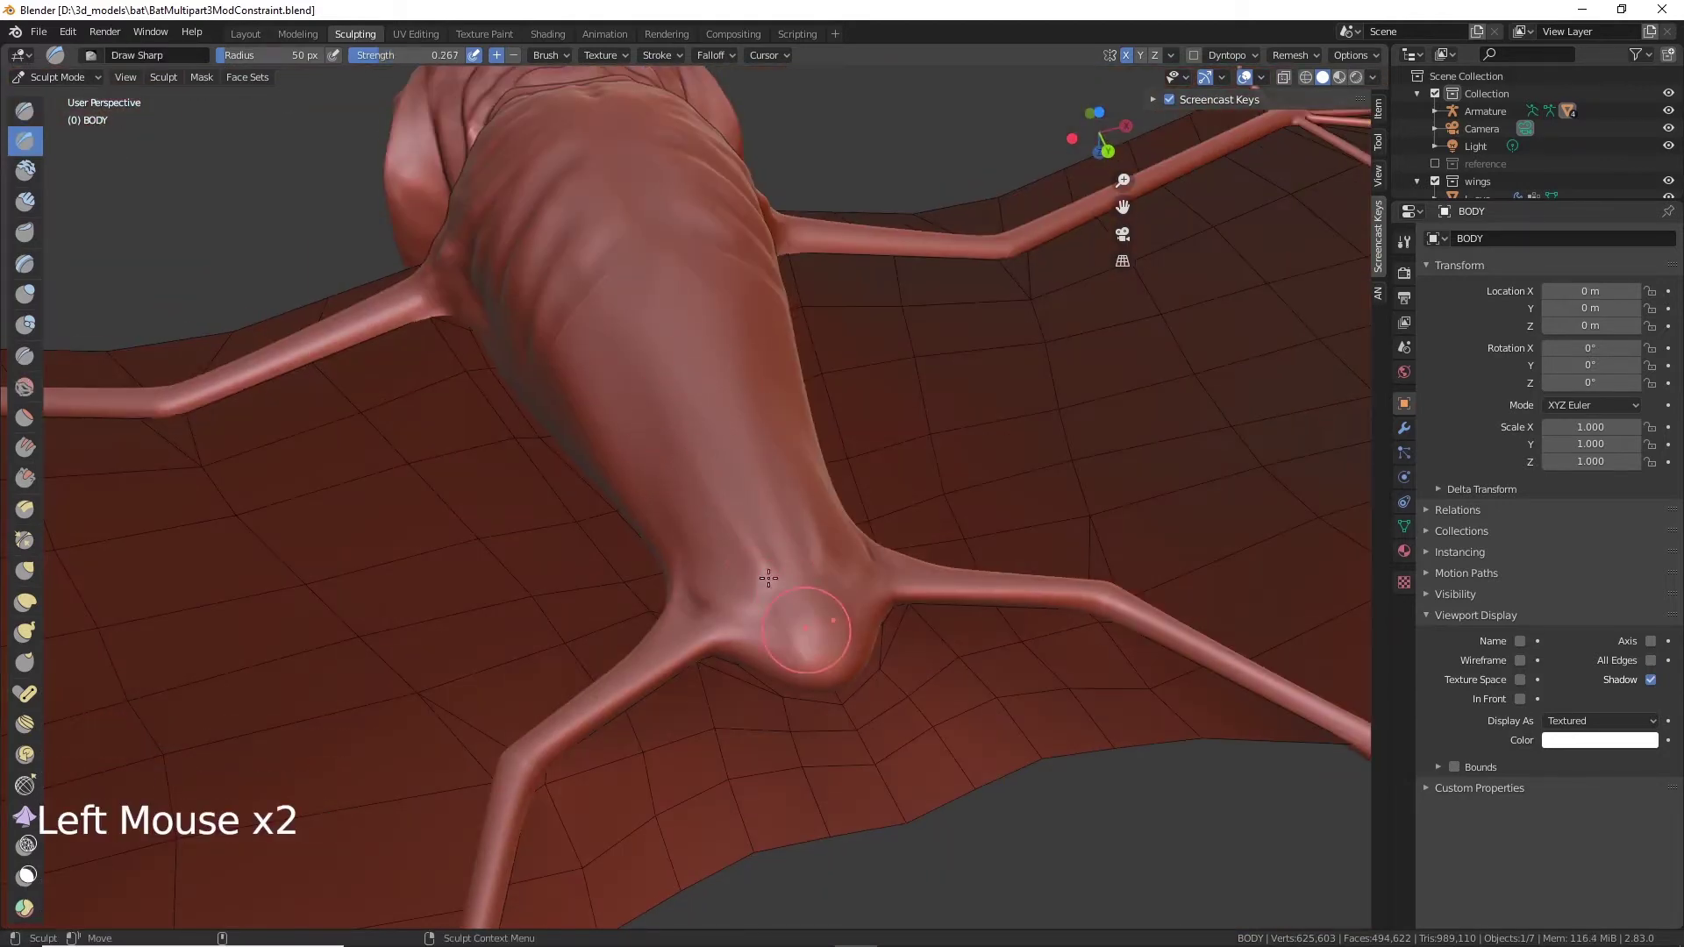
Step: Sculpt Draw Sharp creases along the lower belly toward the tail tip and smooth between them
drag(784, 544, 763, 518)
mouse_move(763, 517)
alt+mouse_down()
mouse_move(583, 282)
mouse_move(562, 333)
alt+mouse_up()
drag(562, 333, 687, 403)
drag(725, 499, 702, 438)
ctrl+drag(693, 412, 678, 344)
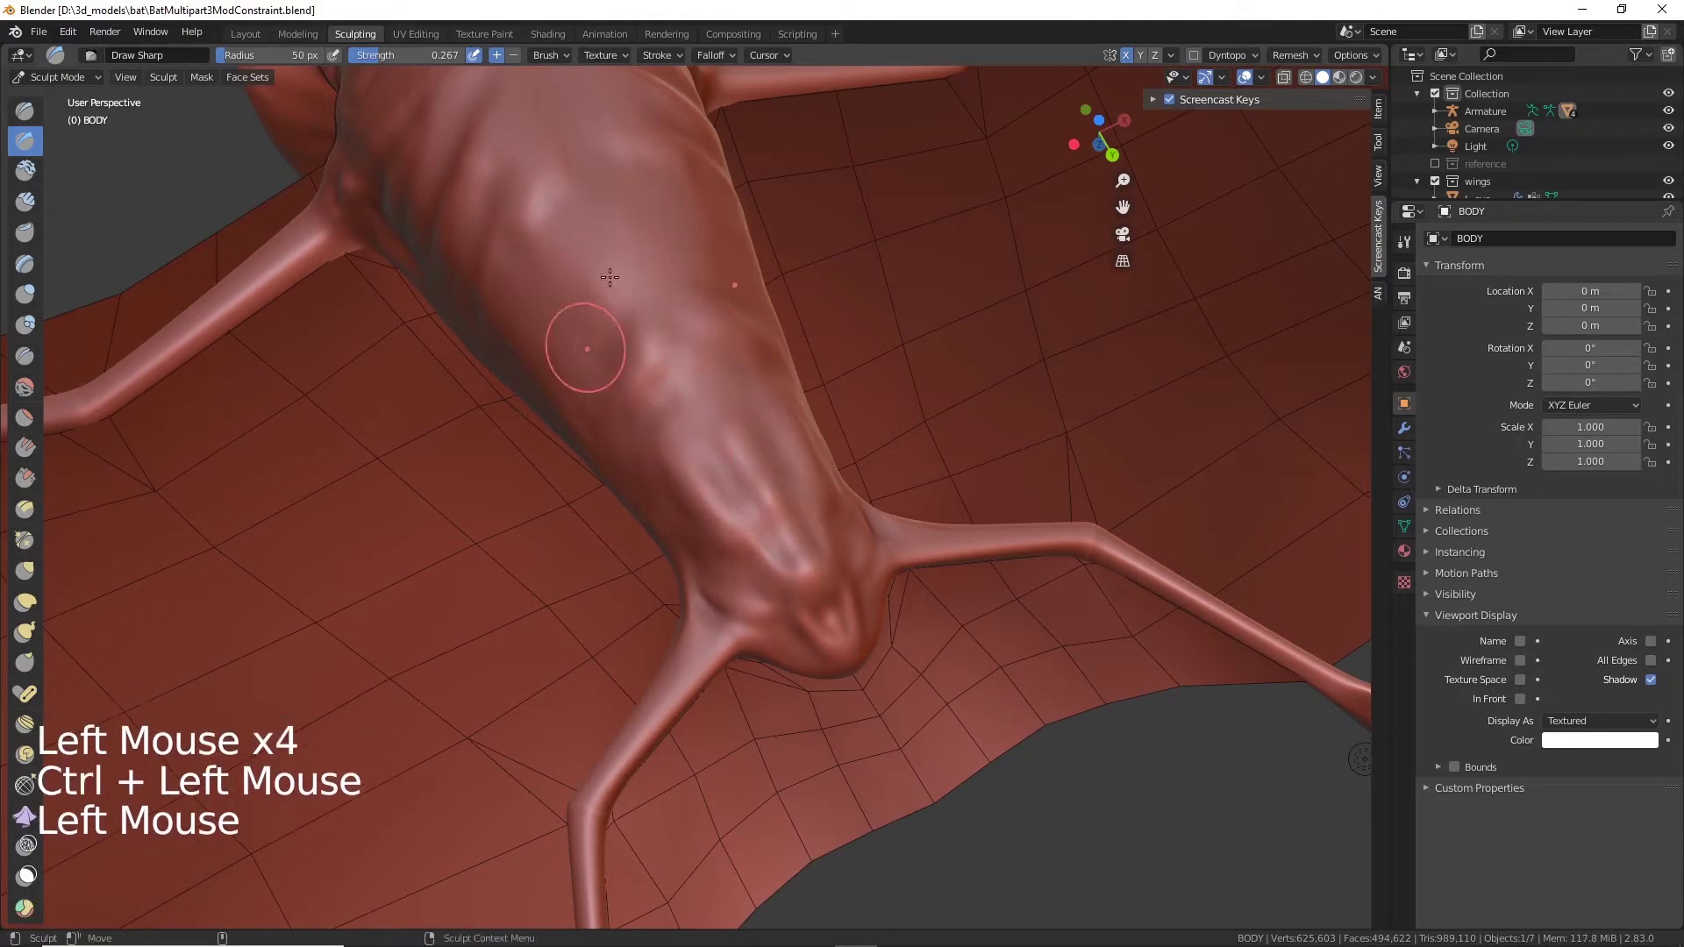
shift+drag(717, 467, 772, 562)
Step: Sculpt a row of vertebra bumps along the upper spine between the shoulders with short Draw Sharp strokes
mouse_move(772, 562)
alt+mouse_down()
mouse_move(667, 421)
mouse_move(702, 456)
mouse_move(749, 286)
mouse_move(611, 702)
alt+mouse_up()
scroll(667, 421, down, 4)
scroll(702, 456, up, 6)
drag(610, 702, 613, 653)
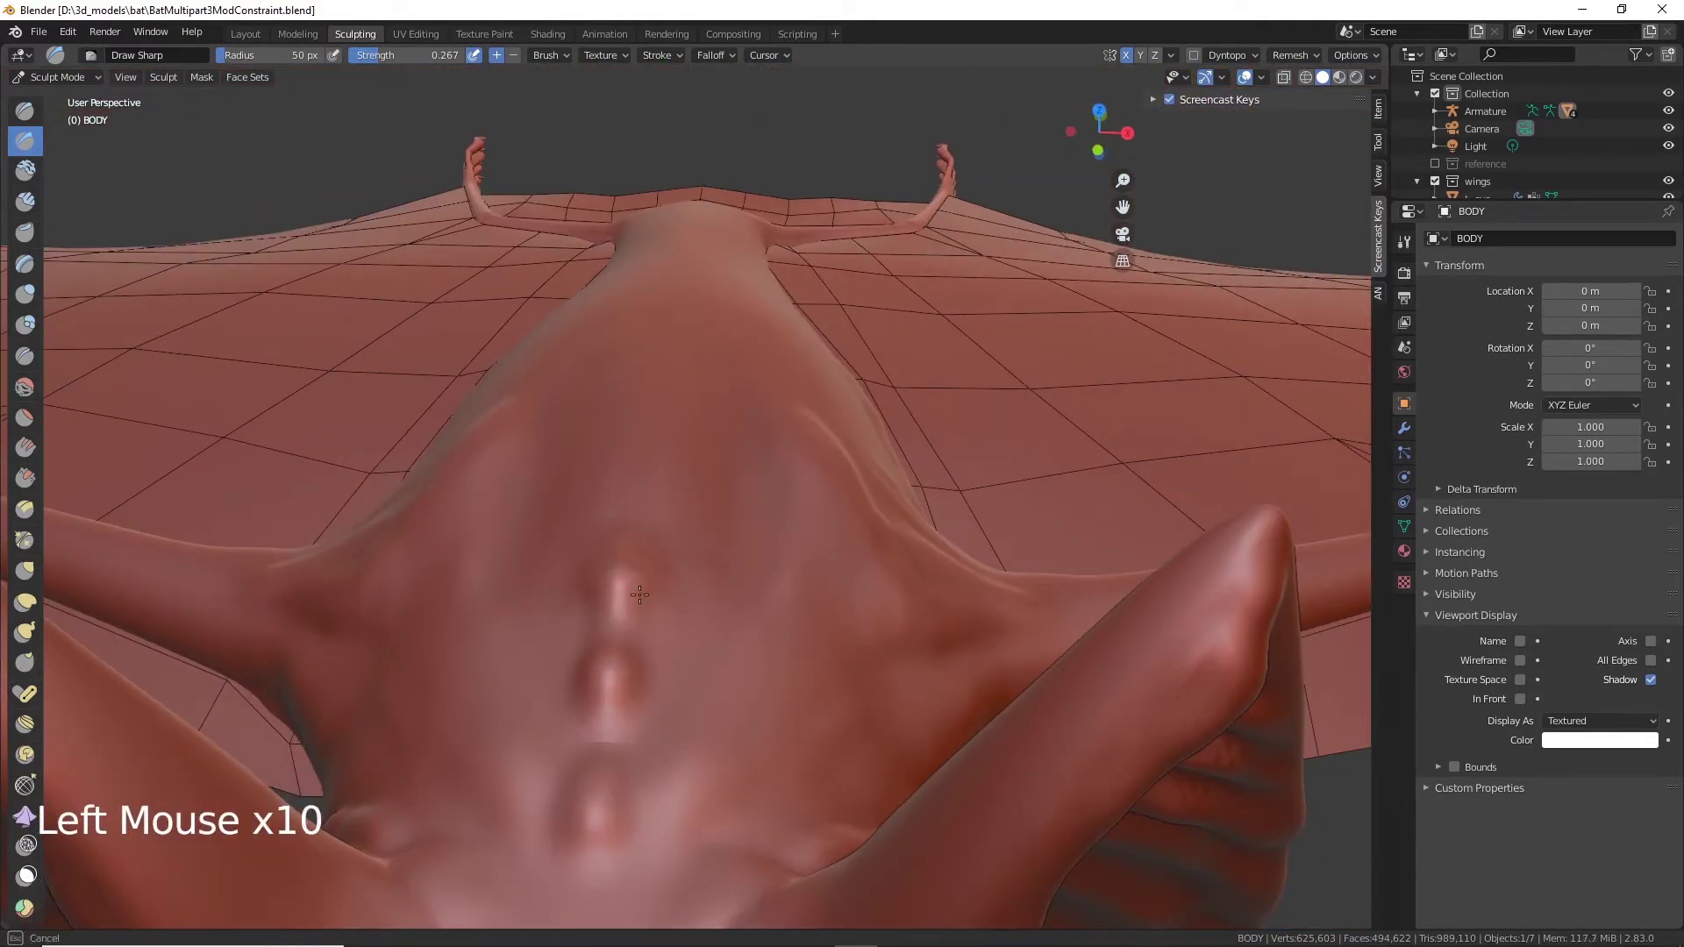
alt+drag(671, 602, 565, 525)
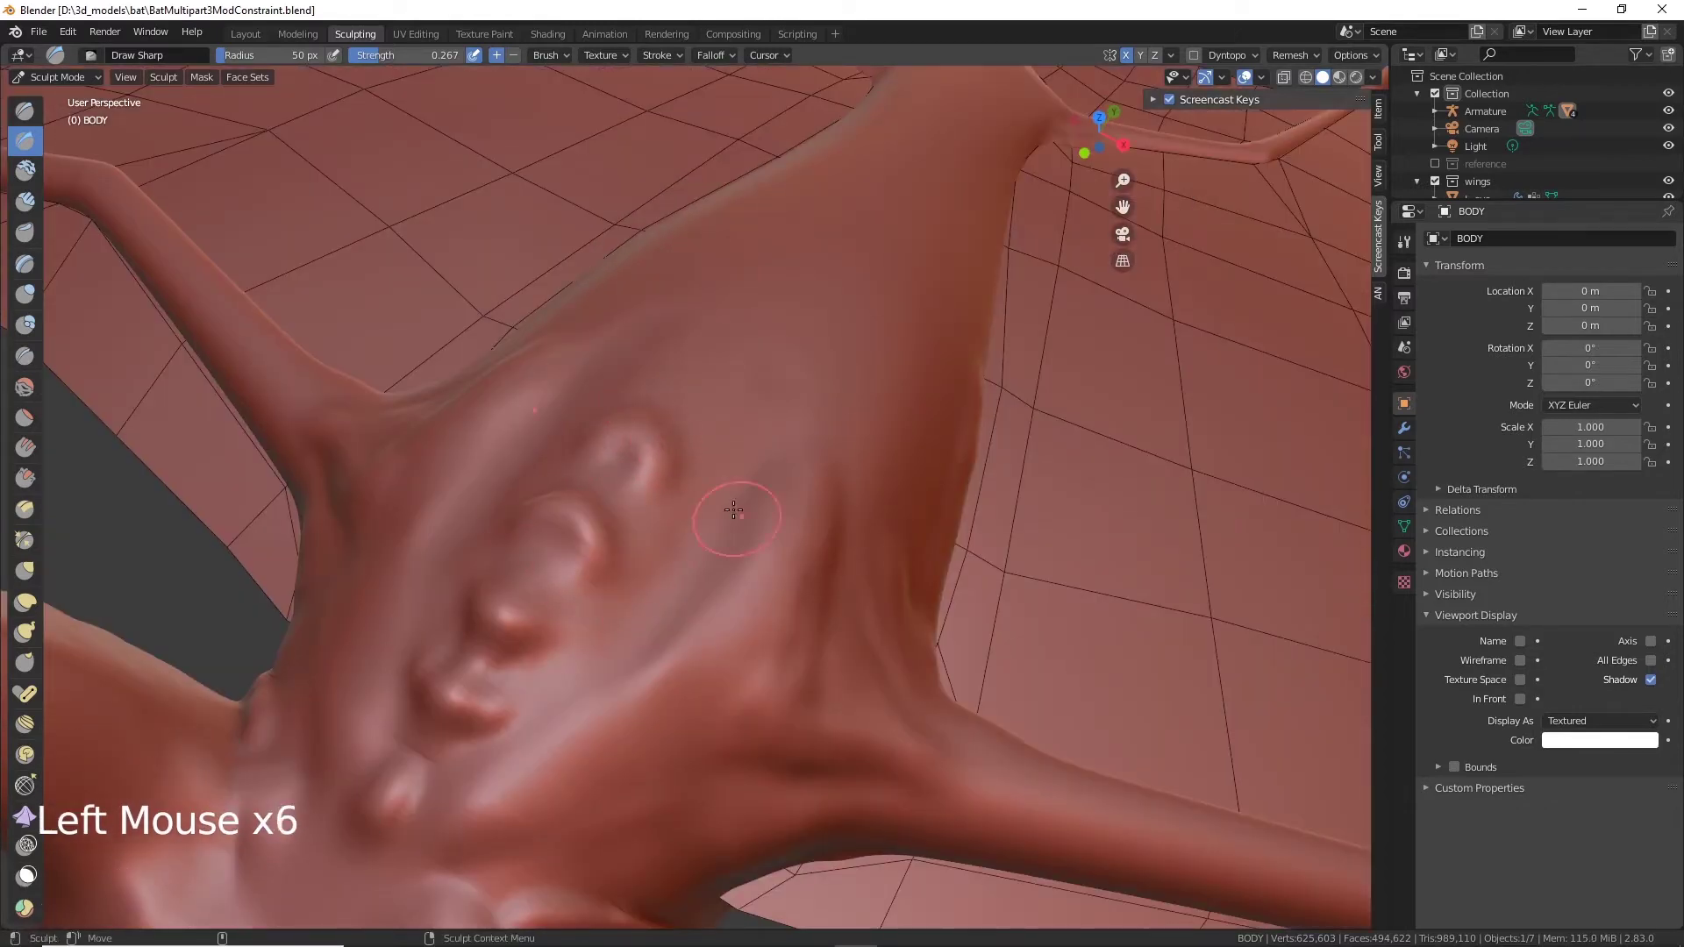
scroll(733, 510, down, 4)
alt+drag(734, 510, 790, 456)
scroll(835, 398, up, 4)
alt+drag(789, 456, 776, 402)
drag(775, 403, 780, 417)
alt+drag(781, 417, 886, 586)
Step: Continue the row of vertebra bumps down the middle and lower back
scroll(882, 570, down, 3)
alt+drag(882, 570, 772, 526)
alt+middle_drag(772, 527, 684, 439)
scroll(680, 438, up, 2)
drag(676, 515, 674, 549)
alt+middle_drag(735, 707, 722, 594)
mouse_move(696, 702)
mouse_down()
mouse_move(701, 662)
mouse_move(666, 570)
mouse_move(562, 544)
mouse_up()
scroll(701, 649, down, 4)
scroll(526, 561, up, 5)
drag(456, 562, 448, 588)
scroll(504, 605, up, 3)
alt+middle_drag(503, 606, 702, 491)
drag(605, 562, 598, 605)
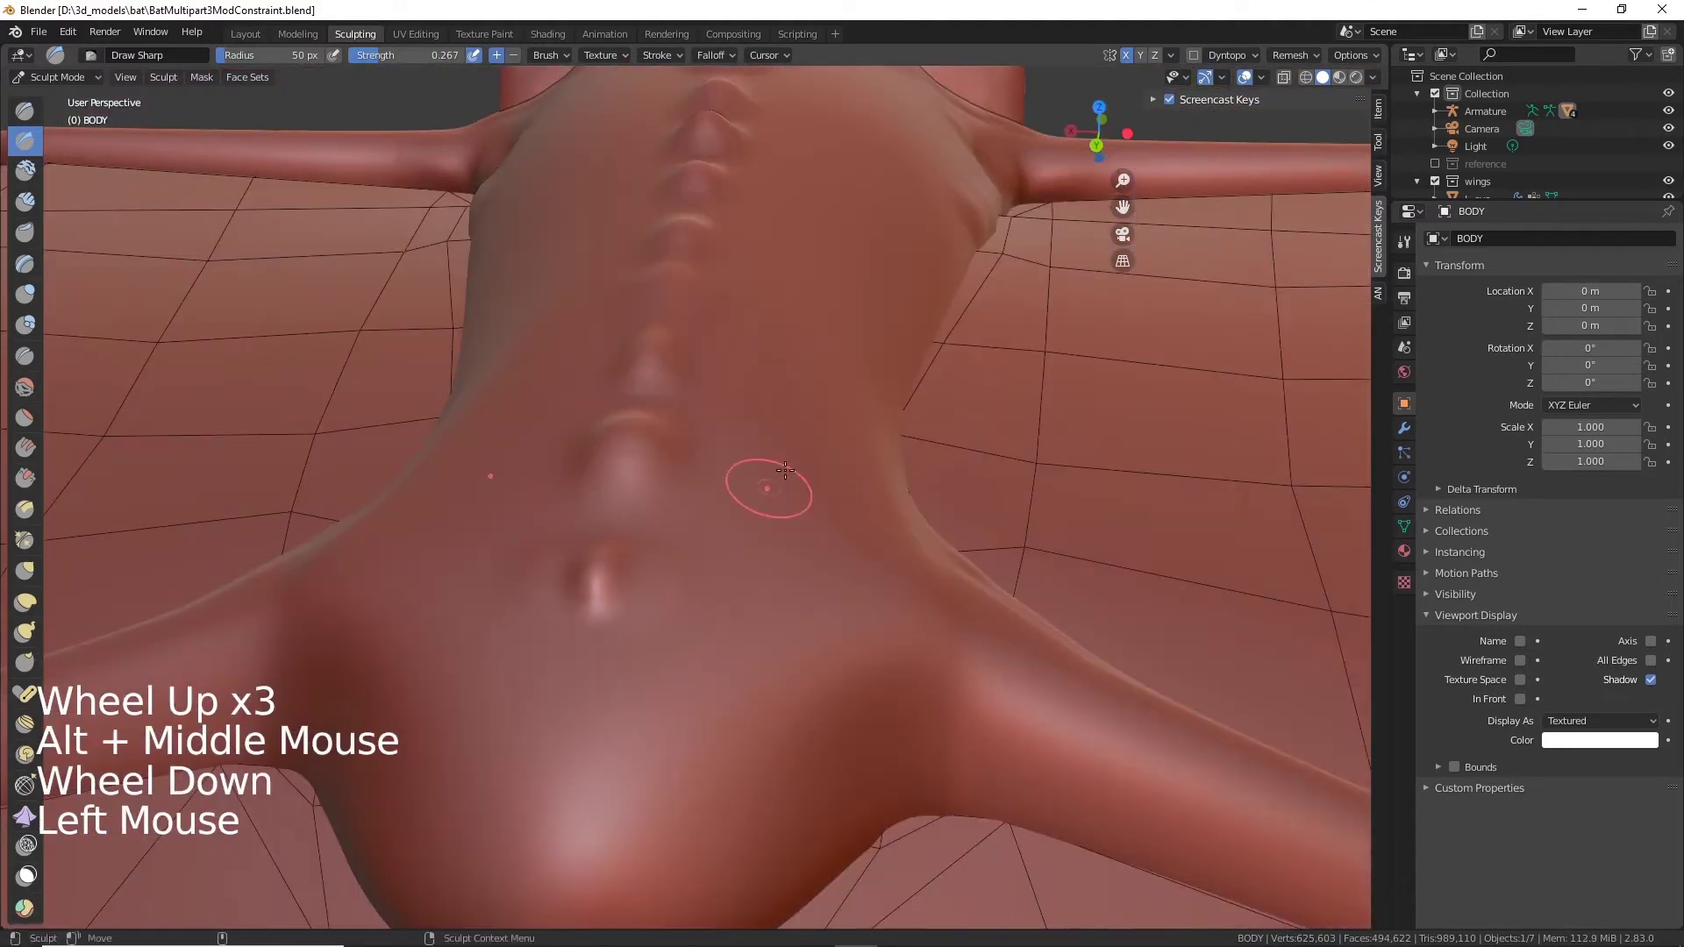
Step: Sculpt bony bumps on the hips beside the leg joints and smooth the rump
scroll(785, 471, down, 2)
alt+drag(785, 471, 529, 564)
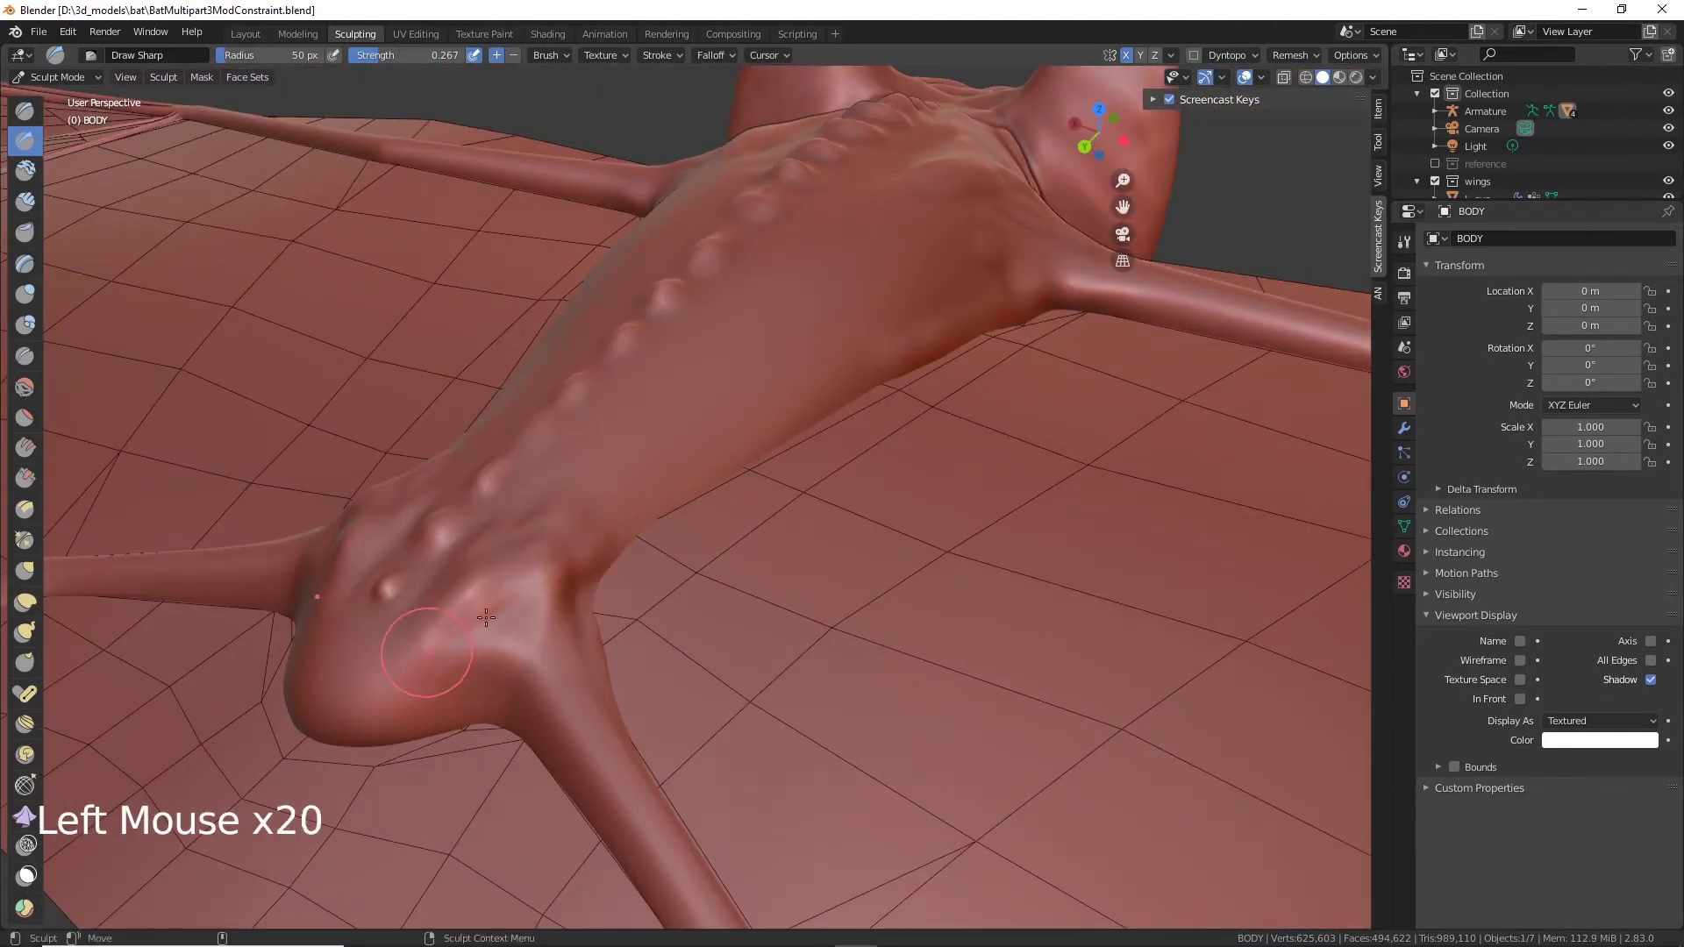
shift+drag(545, 716, 535, 685)
scroll(851, 590, up, 2)
mouse_move(561, 632)
alt+mouse_down()
mouse_move(815, 596)
mouse_move(631, 561)
alt+mouse_up()
drag(518, 663, 502, 728)
scroll(530, 572, down, 2)
alt+drag(530, 571, 596, 526)
mouse_move(606, 597)
mouse_down()
mouse_move(601, 620)
mouse_move(526, 526)
mouse_move(491, 561)
mouse_up()
Step: Extend the vertebra bumps over the rump to the pointed tail tip
scroll(607, 614, down, 2)
scroll(527, 518, down, 3)
scroll(526, 507, up, 5)
alt+drag(526, 544, 754, 527)
drag(785, 579, 789, 623)
drag(794, 666, 796, 695)
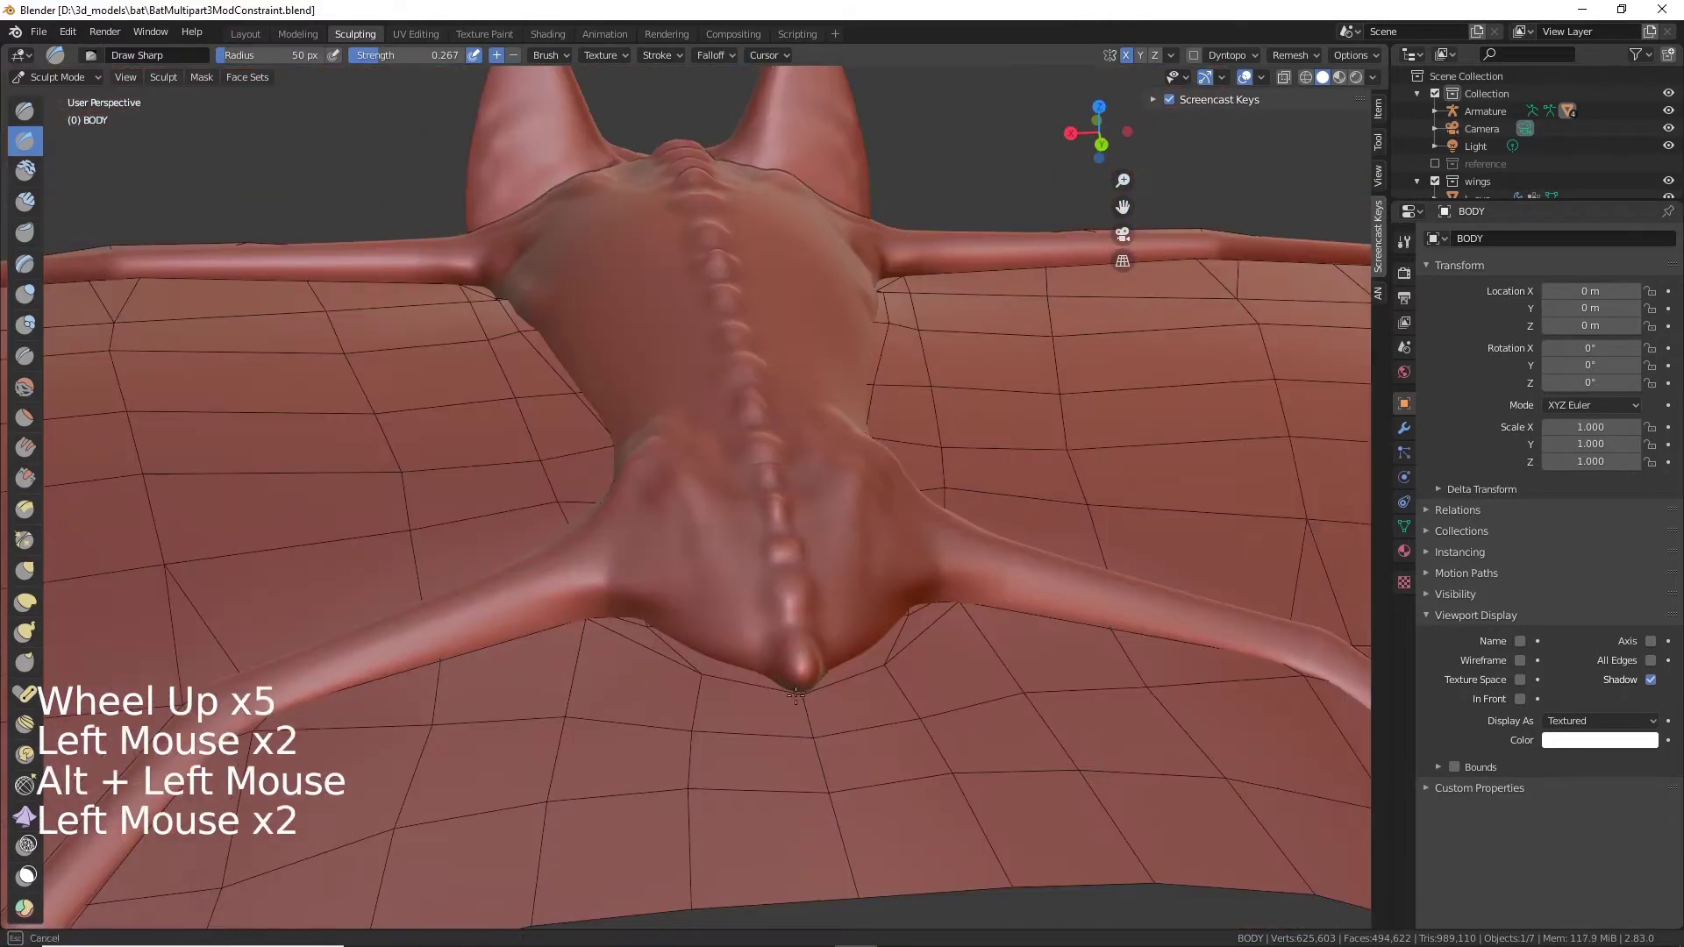
Step: Add Draw Sharp strokes across the back beside the spine to define its side forms
scroll(645, 562, down, 4)
mouse_move(644, 560)
mouse_down()
mouse_move(645, 597)
mouse_move(851, 632)
mouse_move(746, 518)
mouse_up()
scroll(857, 647, up, 4)
mouse_move(724, 513)
mouse_down()
mouse_move(764, 518)
mouse_move(788, 745)
mouse_move(847, 693)
mouse_up()
Step: Carve rib folds down the side of the back behind the shoulder with inverted Draw Sharp strokes
scroll(763, 553, down, 4)
alt+middle_click(860, 676)
scroll(877, 614, up, 3)
ctrl+drag(952, 527, 952, 649)
ctrl+drag(895, 539, 912, 641)
ctrl+drag(903, 469, 869, 579)
ctrl+drag(859, 509, 864, 605)
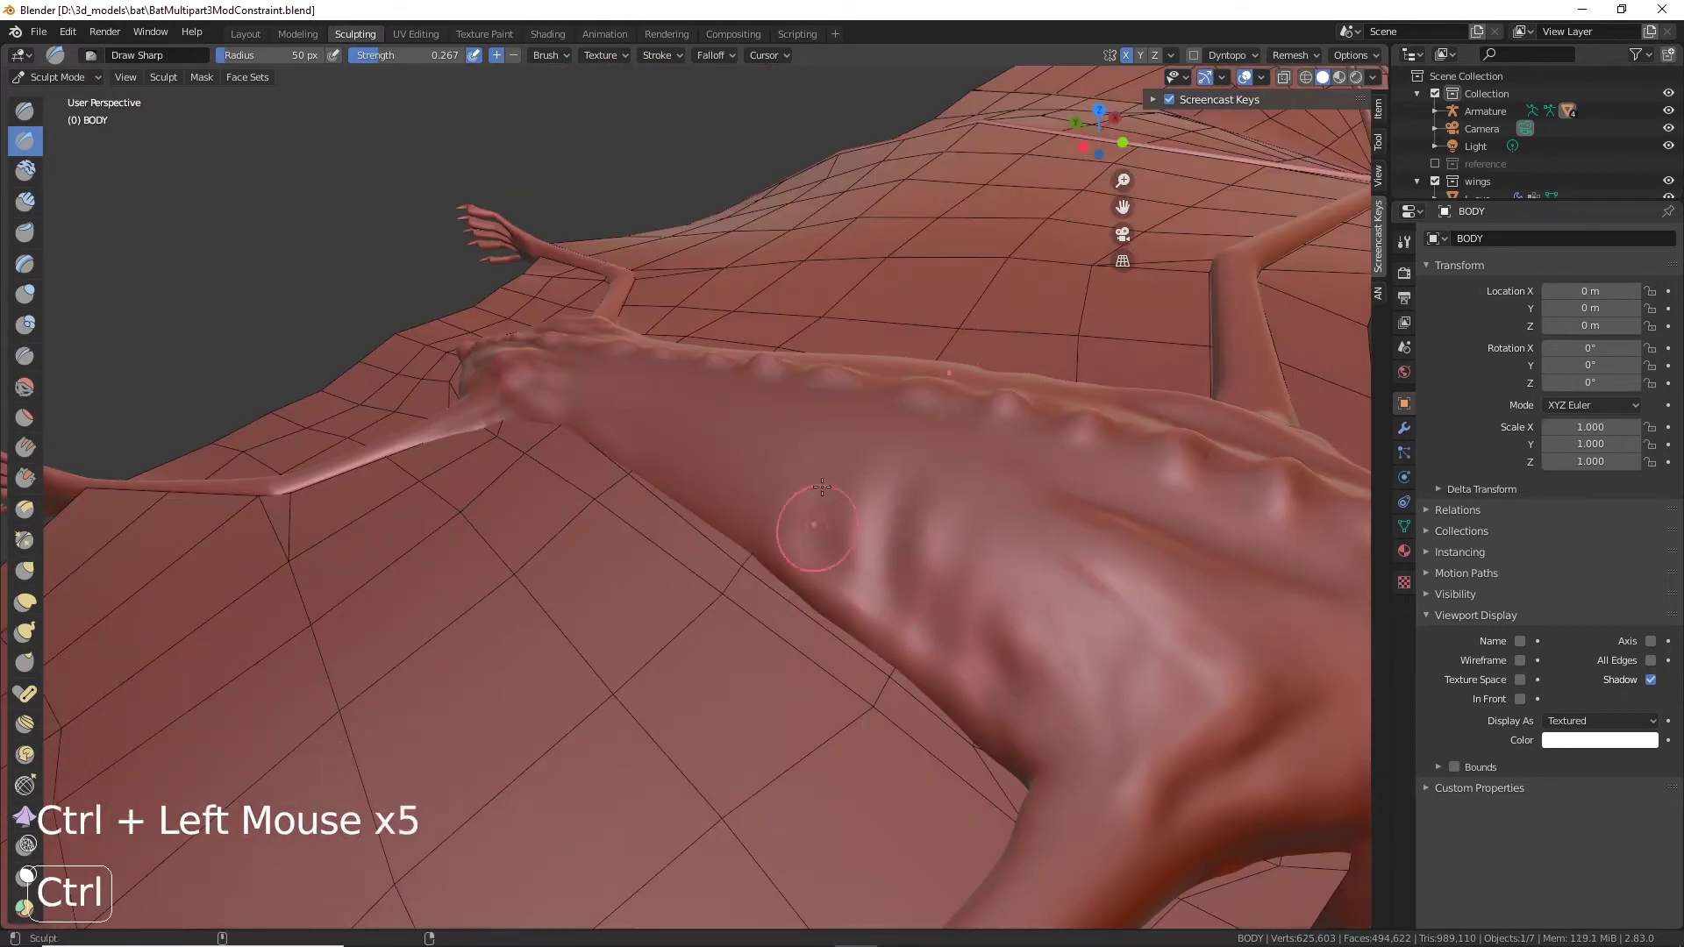
Step: Add short Draw Sharp strokes around the vertebrae and ribs of the upper back, smoothing them in
alt+drag(778, 510, 917, 326)
drag(921, 333, 928, 386)
drag(952, 333, 956, 386)
shift+drag(930, 342, 934, 373)
shift+drag(956, 342, 960, 373)
mouse_move(965, 349)
alt+mouse_down()
mouse_move(970, 418)
mouse_move(912, 561)
alt+mouse_up()
scroll(985, 467, down, 3)
mouse_move(912, 491)
alt+mouse_down()
mouse_move(877, 544)
mouse_move(970, 386)
mouse_move(976, 430)
alt+mouse_up()
scroll(912, 491, up, 3)
alt+drag(970, 412, 952, 491)
drag(980, 449, 952, 520)
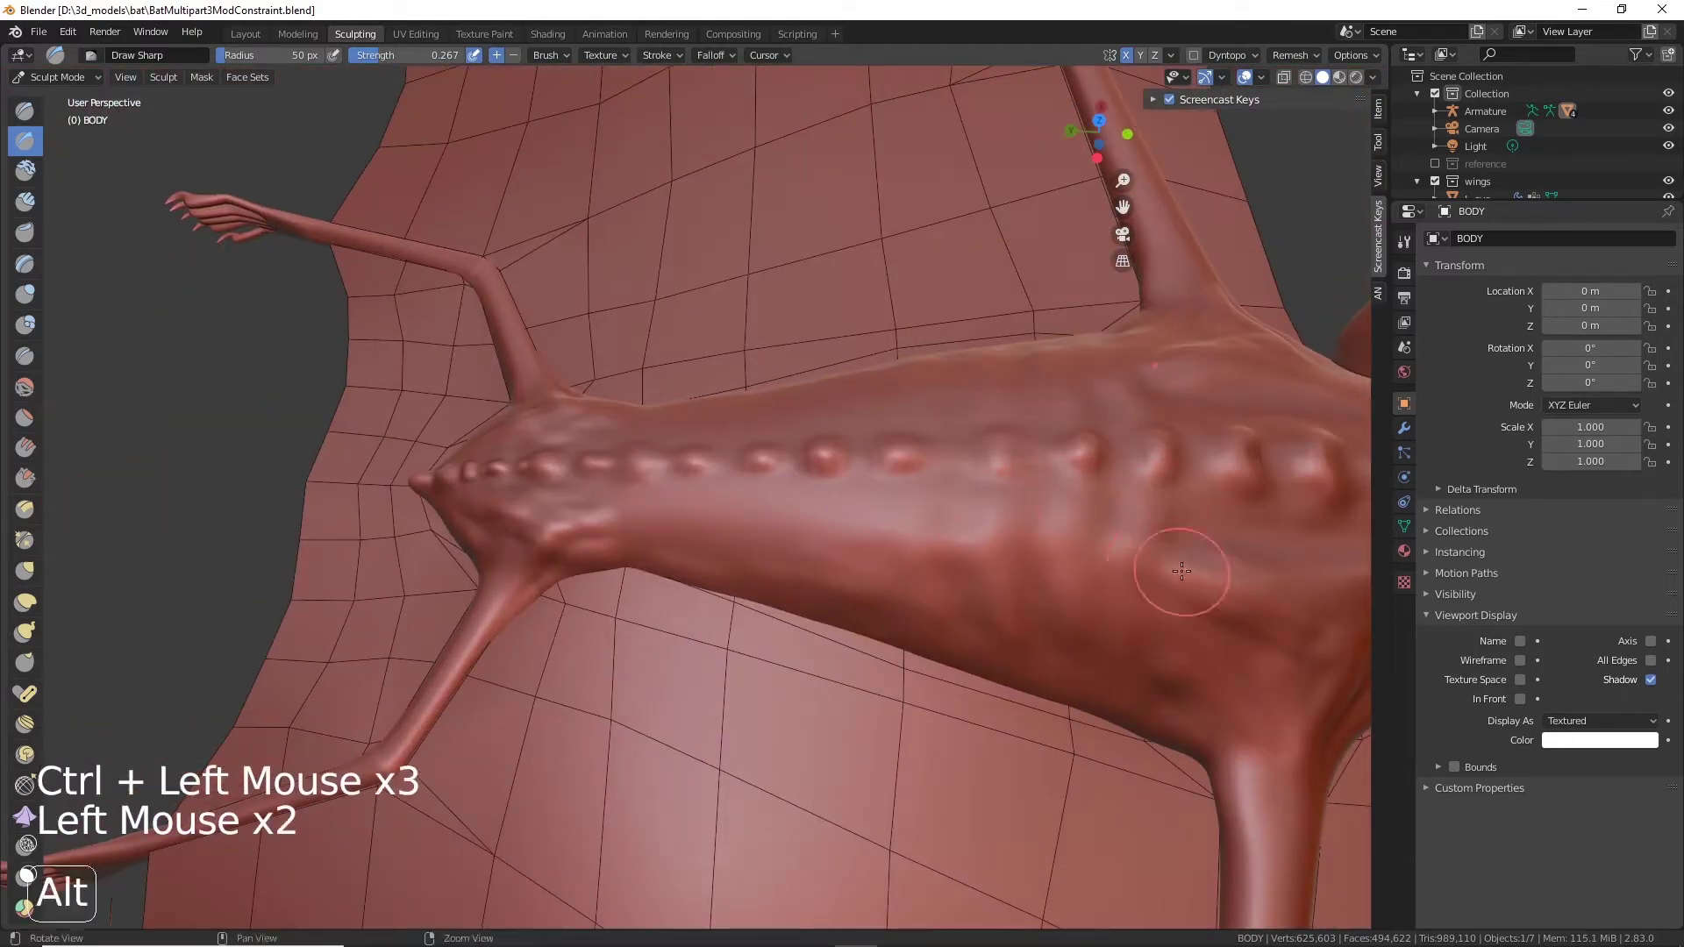
Step: Soften the rib folds on the upper back and refine the flank with additional Draw Sharp strokes
alt+drag(1182, 571, 1051, 472)
alt+drag(1008, 641, 816, 452)
mouse_move(811, 452)
shift+mouse_down()
mouse_move(834, 477)
mouse_move(772, 544)
shift+mouse_up()
scroll(834, 477, down, 2)
scroll(772, 543, up, 2)
mouse_move(772, 544)
alt+mouse_down()
mouse_move(756, 626)
mouse_move(785, 596)
alt+mouse_up()
alt+drag(785, 596, 869, 500)
alt+drag(868, 500, 945, 398)
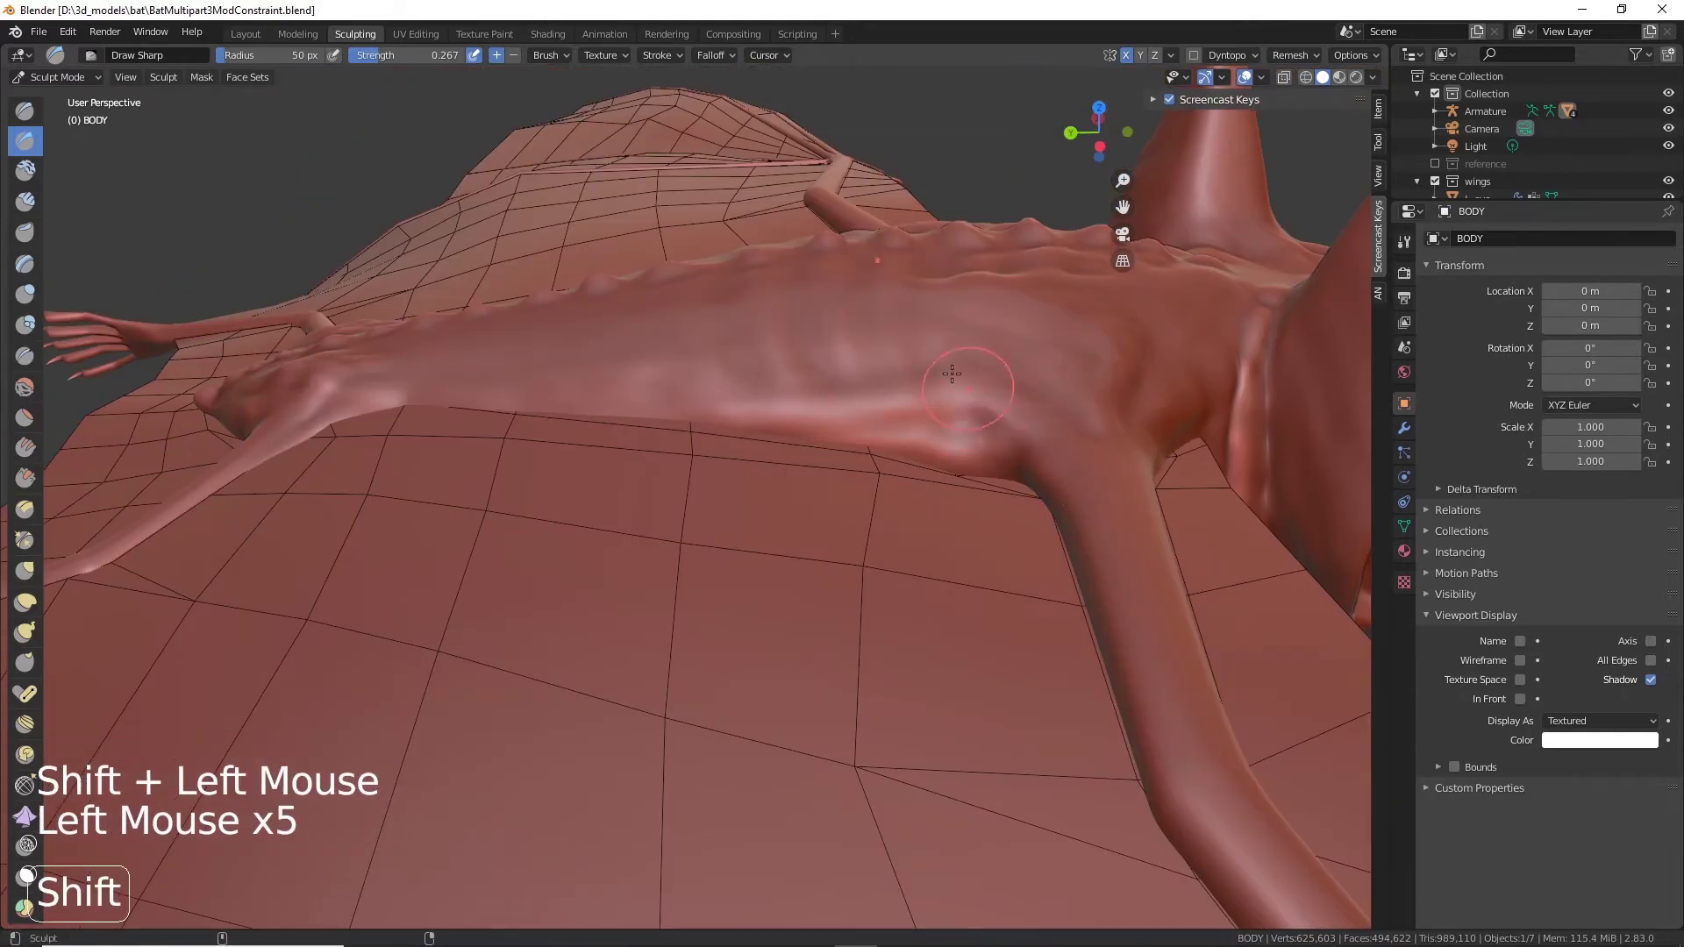
Step: Smooth the side of the torso where the ribs meet the wing arm joint
shift+drag(940, 323, 952, 378)
shift+drag(952, 377, 960, 430)
scroll(958, 438, down, 2)
shift+drag(922, 465, 958, 507)
alt+drag(671, 492, 702, 333)
scroll(767, 553, up, 4)
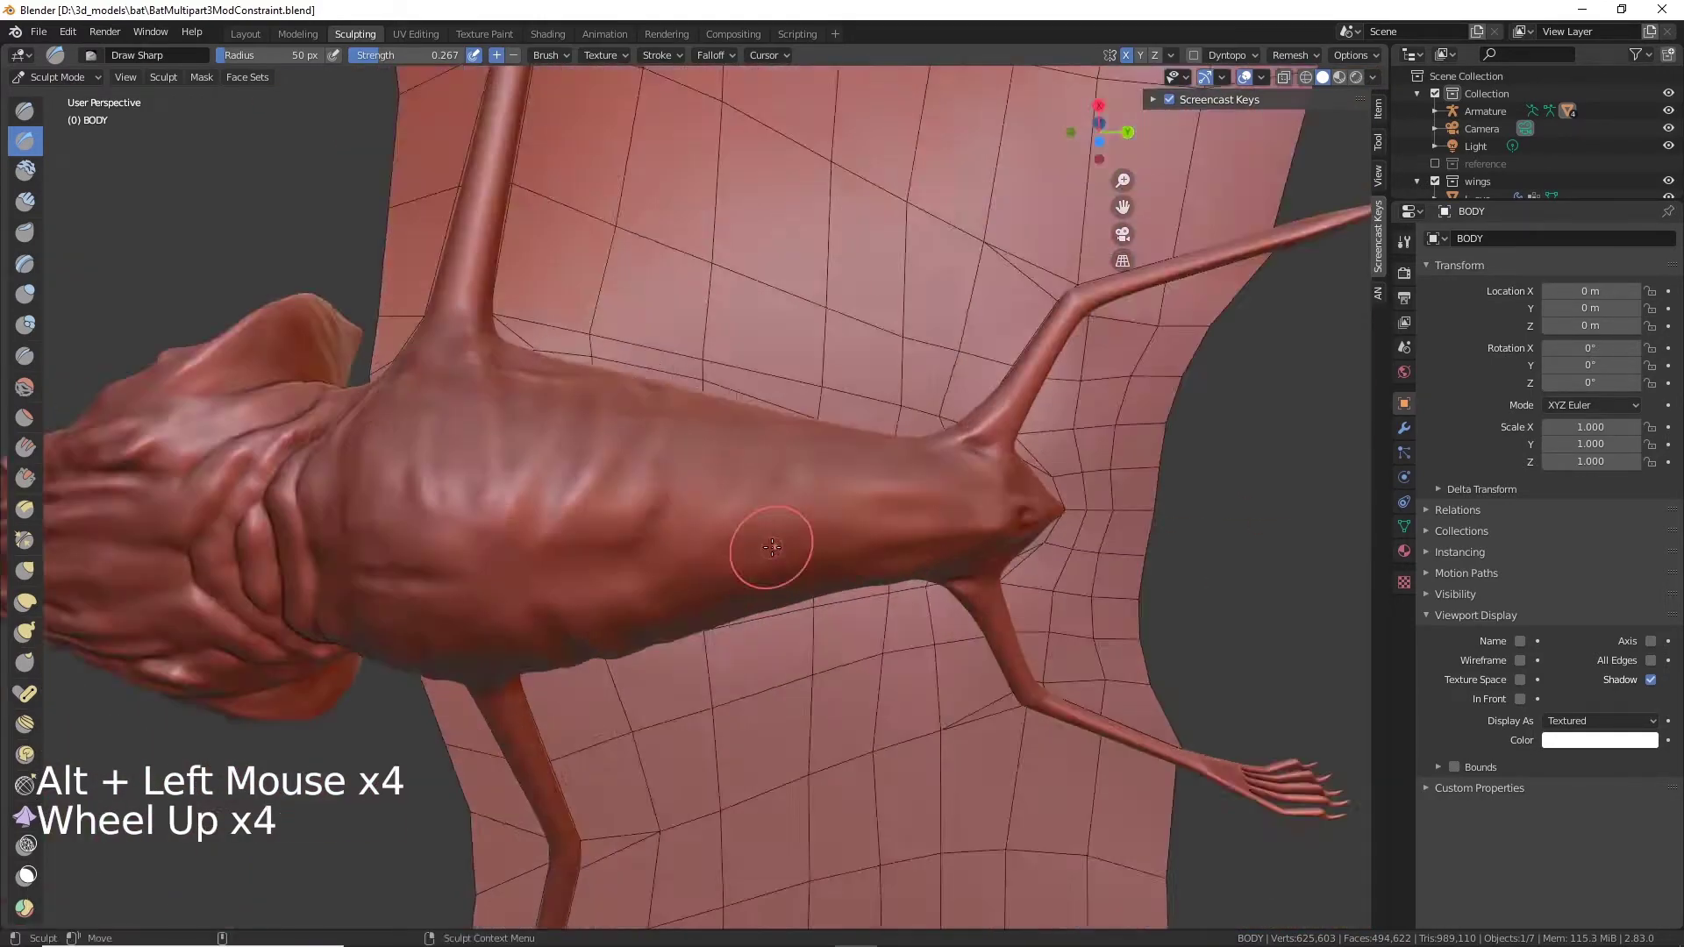
Step: Carve an inverted Draw Sharp stroke into the rib folds on the side of the back
alt+drag(766, 553, 702, 562)
scroll(615, 561, up, 3)
mouse_move(605, 561)
ctrl+mouse_down()
mouse_move(535, 566)
mouse_move(614, 579)
mouse_move(465, 566)
ctrl+mouse_up()
scroll(544, 570, down, 2)
alt+drag(614, 561, 649, 597)
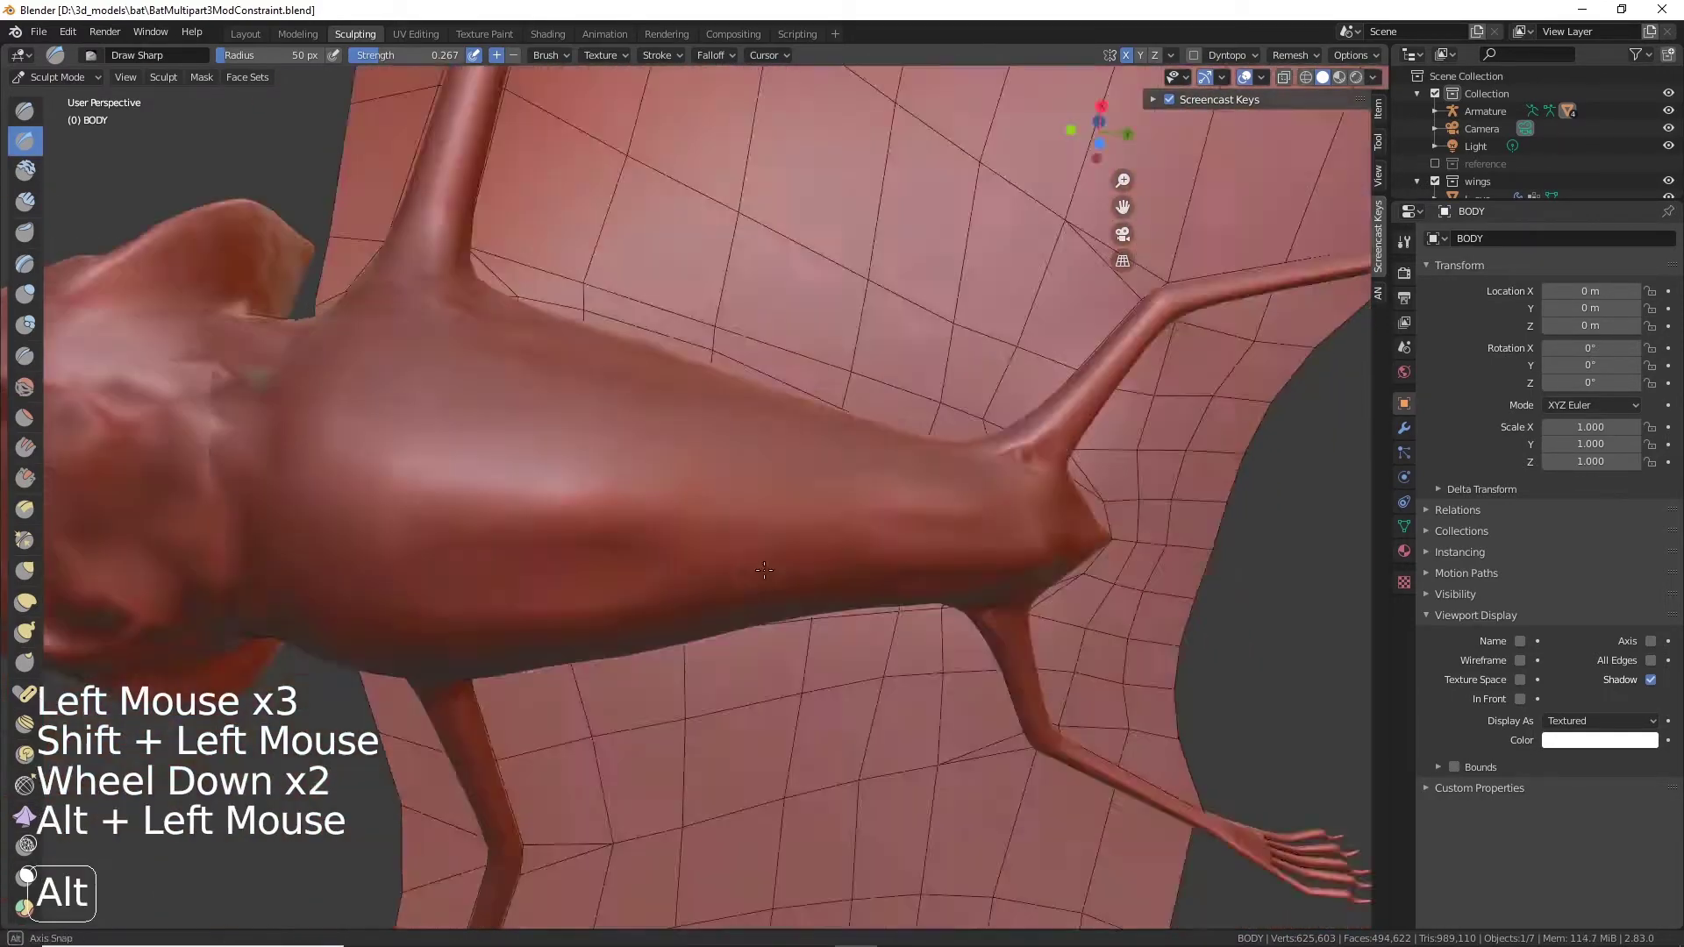
Step: Add short Draw Sharp strokes to the skin folds around the bat's eye
scroll(666, 579, down, 3)
alt+drag(667, 527, 755, 667)
scroll(746, 597, down, 3)
mouse_move(746, 492)
alt+mouse_down()
mouse_move(759, 647)
mouse_move(845, 547)
mouse_move(824, 537)
alt+mouse_up()
alt+middle_drag(825, 536, 789, 605)
scroll(772, 562, up, 5)
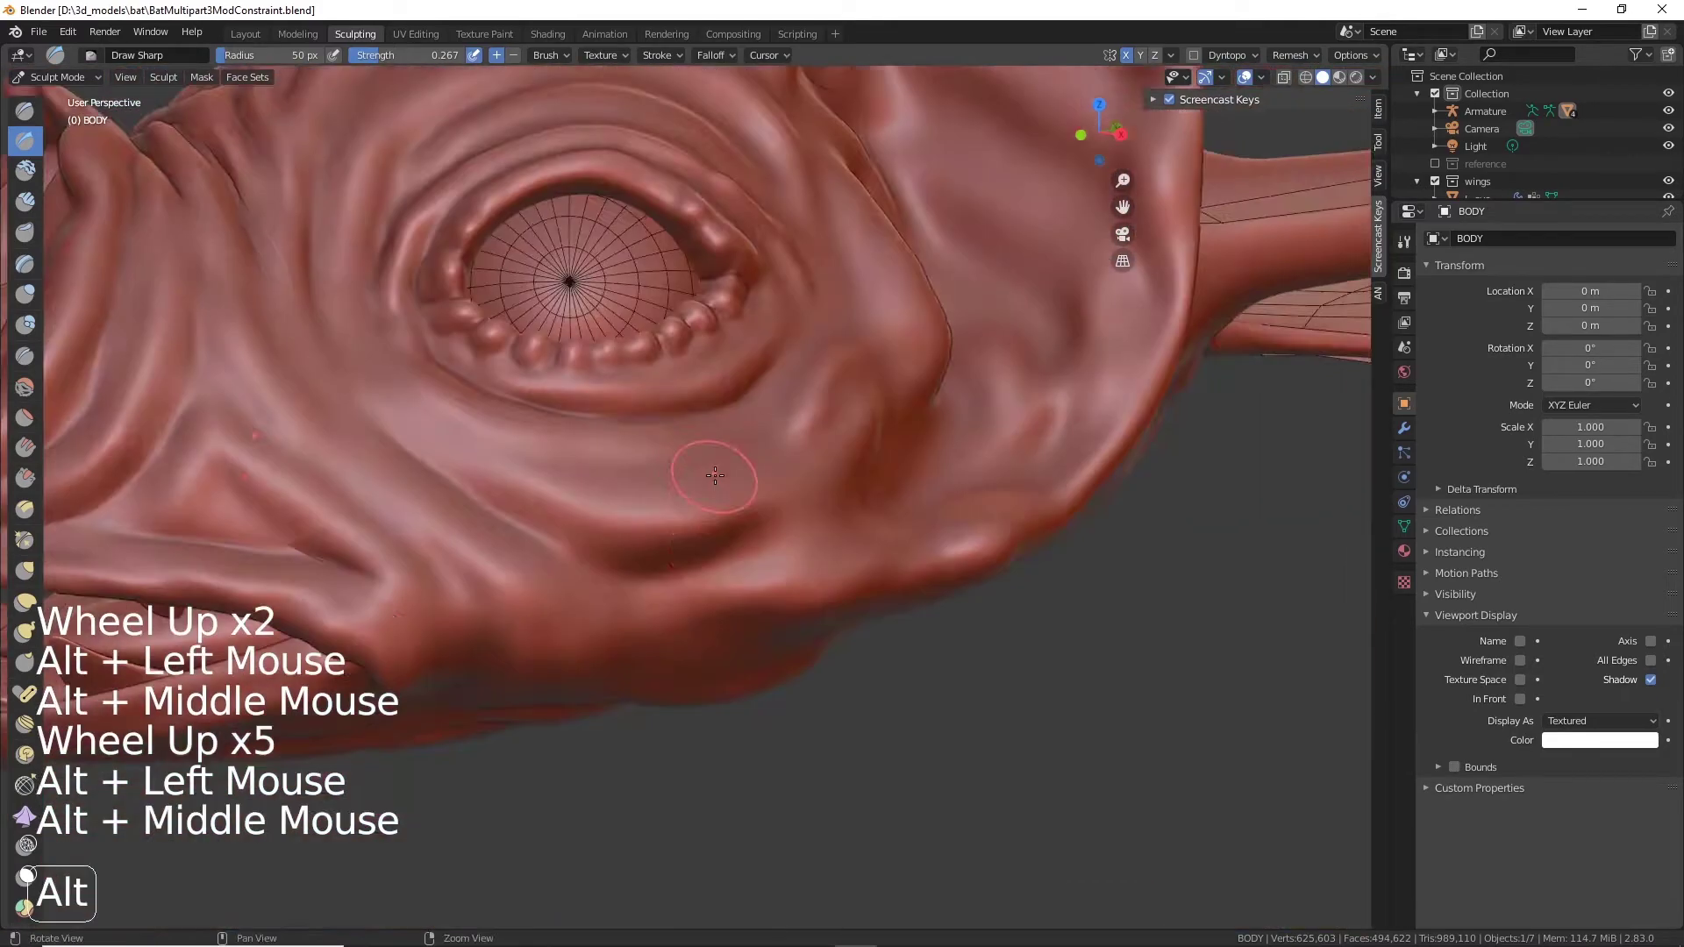
alt+middle_drag(714, 477, 930, 649)
scroll(842, 491, up, 2)
drag(639, 249, 680, 215)
scroll(790, 193, down, 2)
alt+drag(772, 263, 527, 316)
drag(579, 303, 654, 289)
mouse_move(606, 289)
mouse_down()
mouse_move(658, 281)
mouse_move(736, 347)
mouse_move(877, 394)
mouse_up()
scroll(737, 347, down, 4)
scroll(1053, 404, up, 3)
drag(1096, 408, 1145, 456)
drag(1071, 422, 1132, 439)
drag(1035, 439, 1097, 430)
scroll(1035, 491, down, 4)
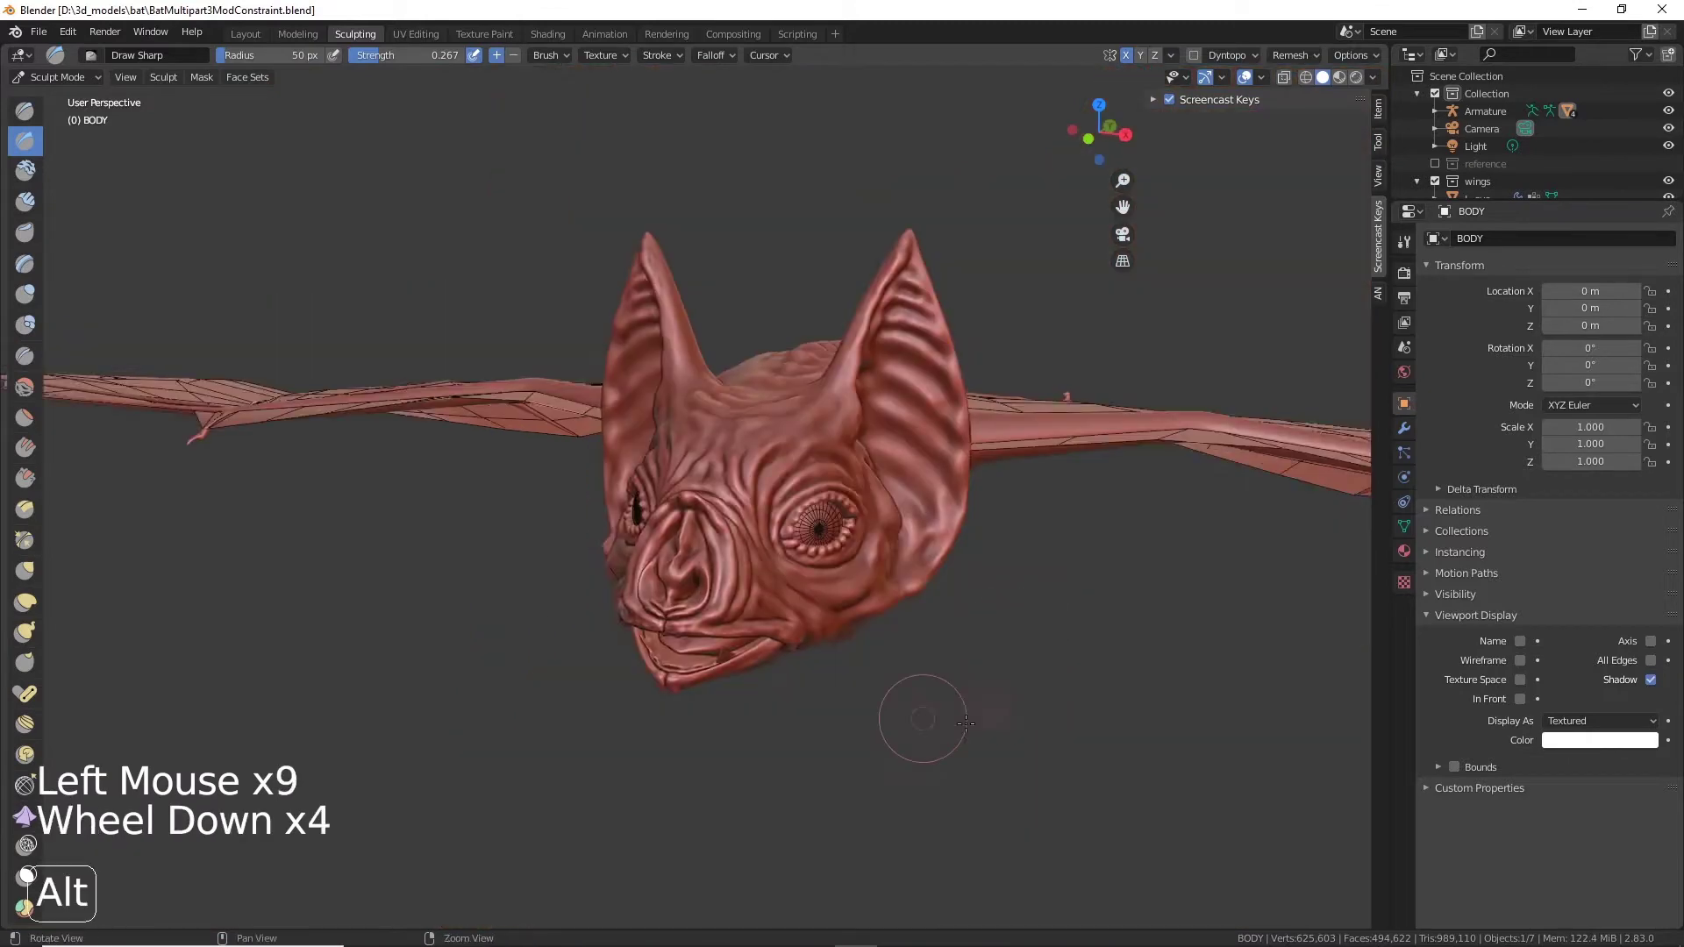
Step: Refine the row of small bumps along the upper eyelid with Draw Sharp strokes
alt+drag(921, 714, 868, 693)
mouse_move(807, 272)
alt+mouse_down()
mouse_move(676, 271)
mouse_move(614, 351)
alt+mouse_up()
alt+drag(561, 403, 842, 421)
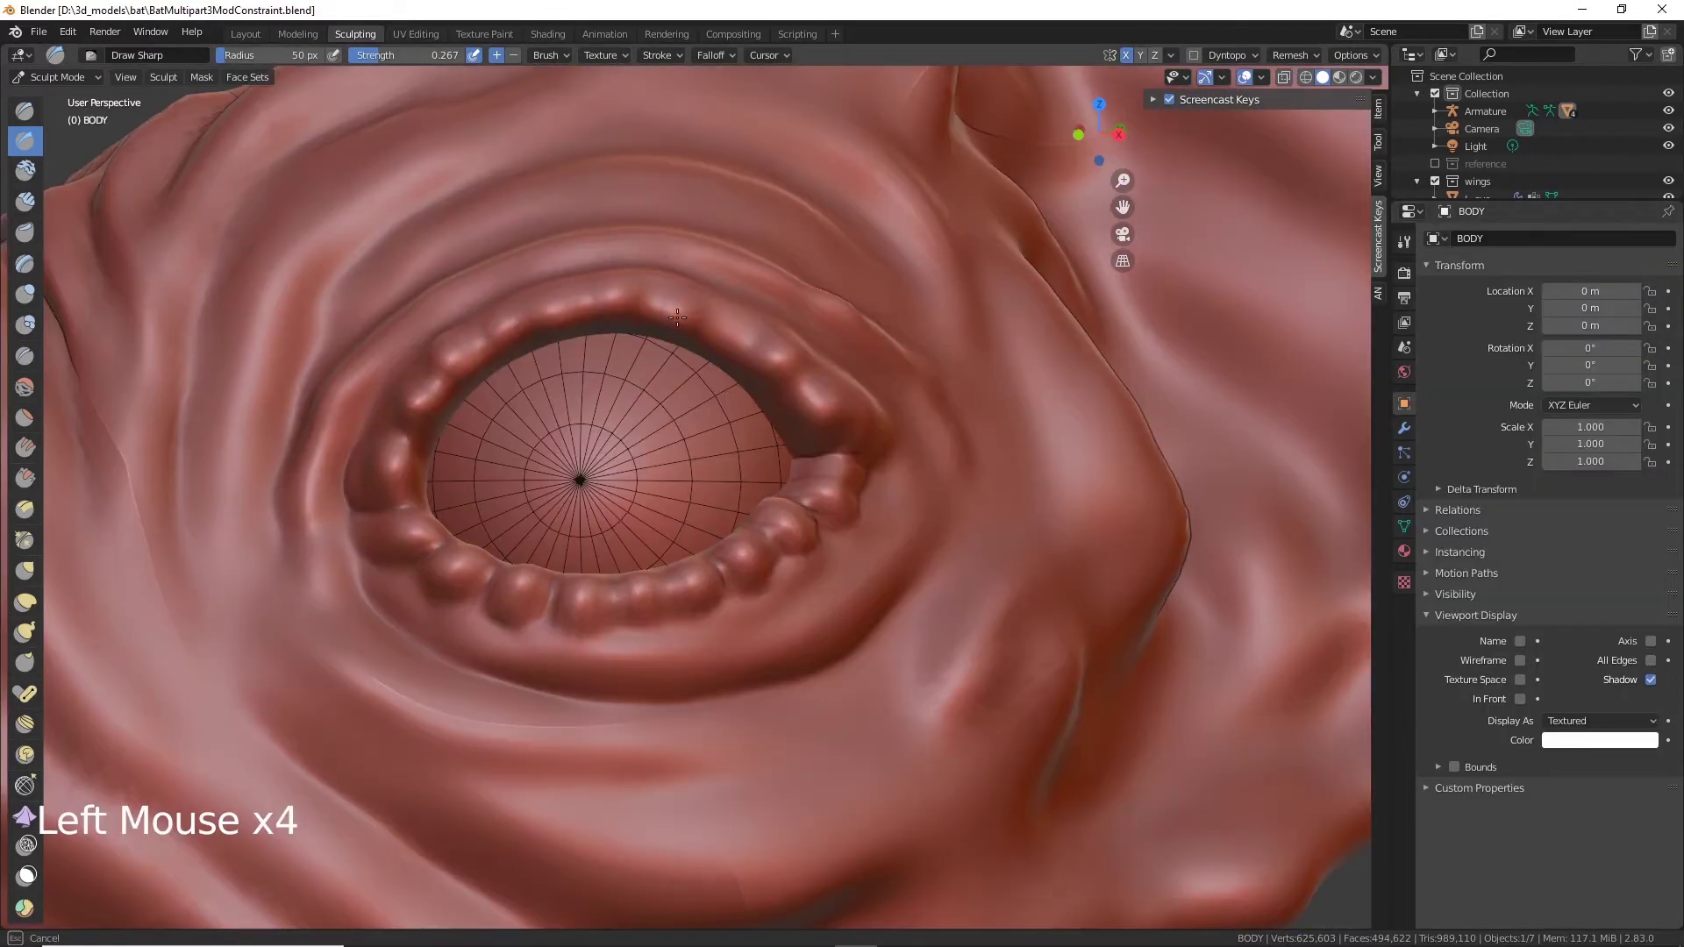
drag(680, 307, 727, 330)
scroll(755, 333, down, 4)
alt+drag(842, 412, 1009, 632)
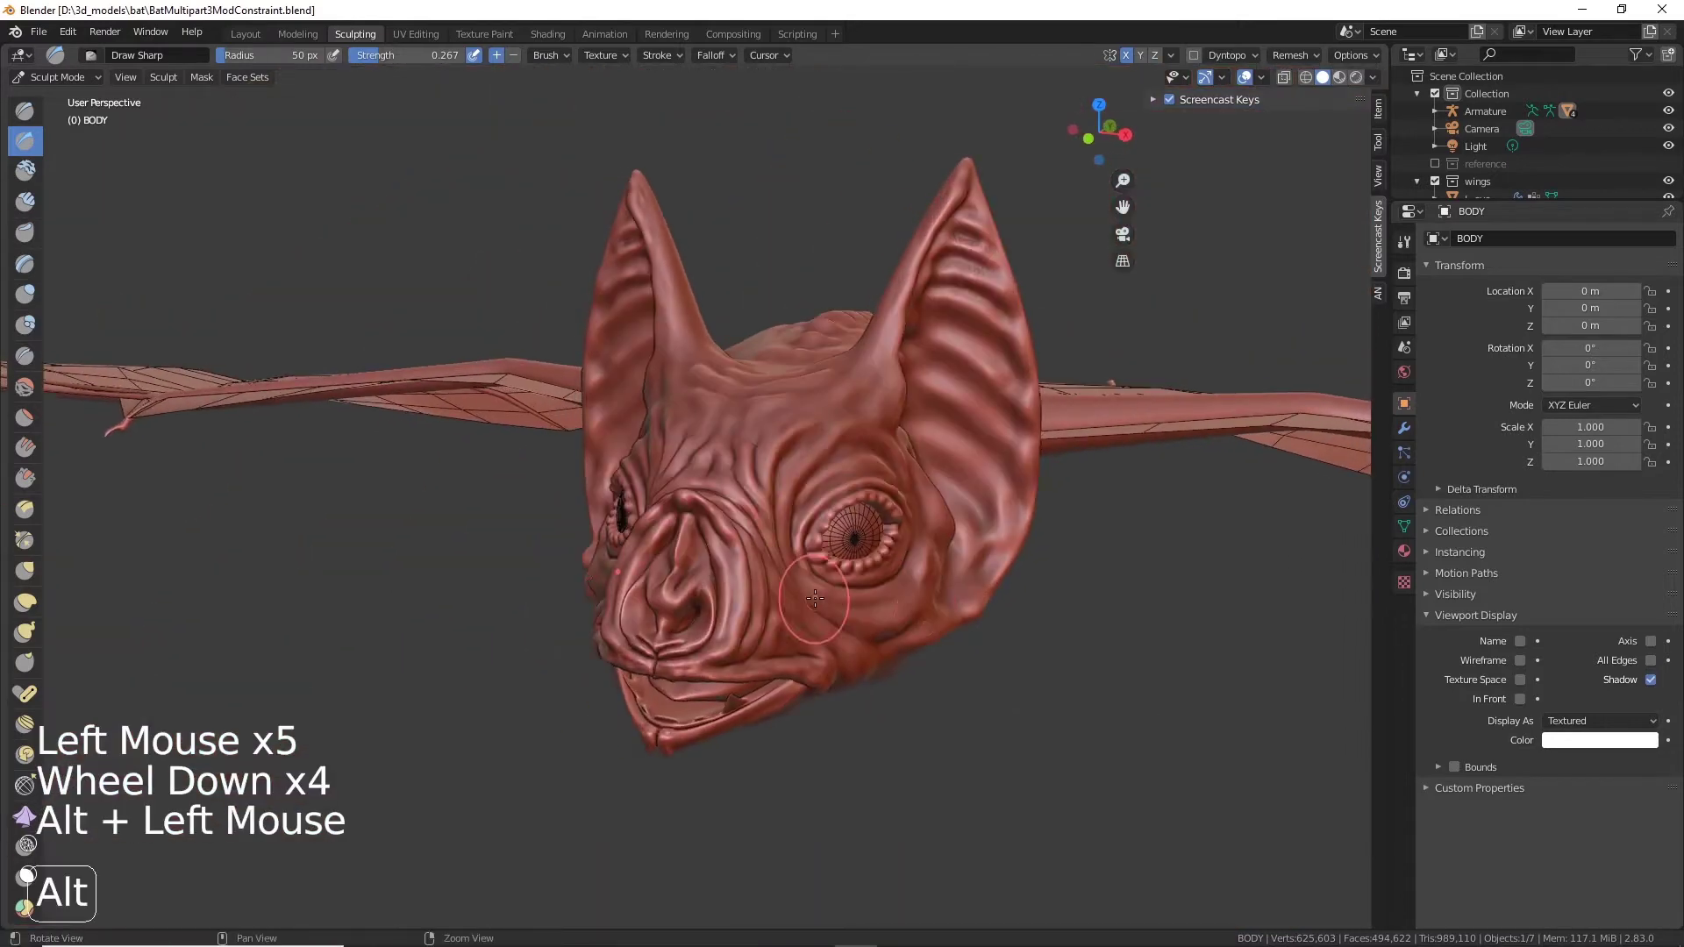
Step: Add Draw Sharp strokes to the brow wrinkles above the eye and the folds between eye and nose
scroll(936, 516, up, 3)
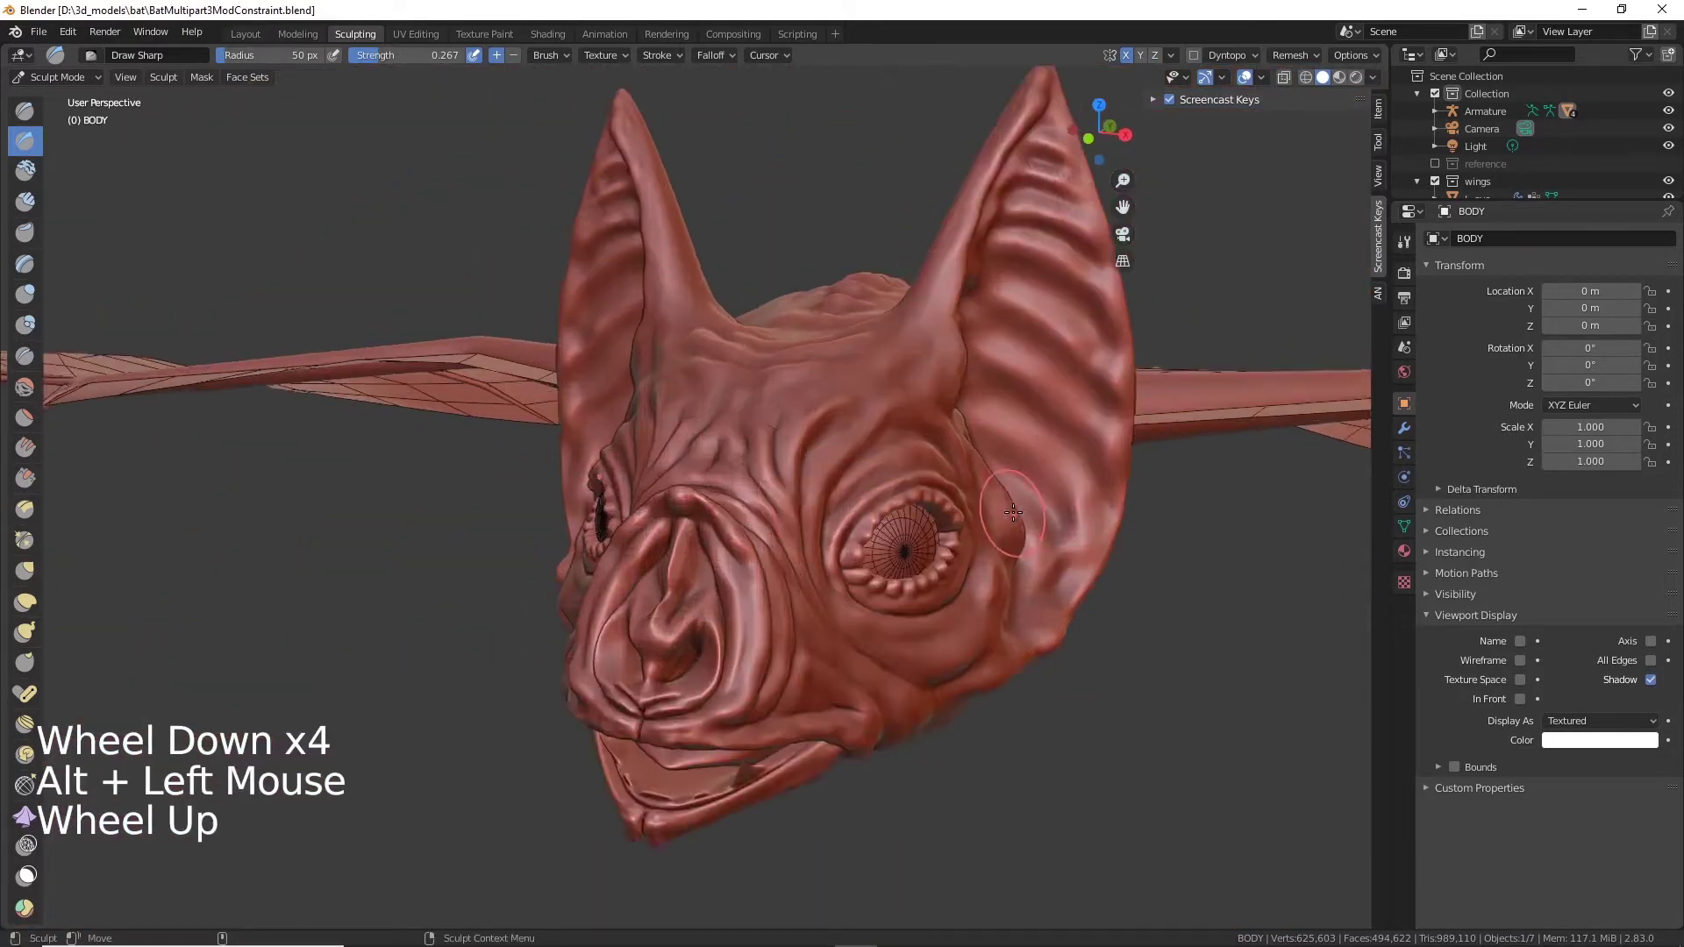
click(1054, 452)
click(1092, 425)
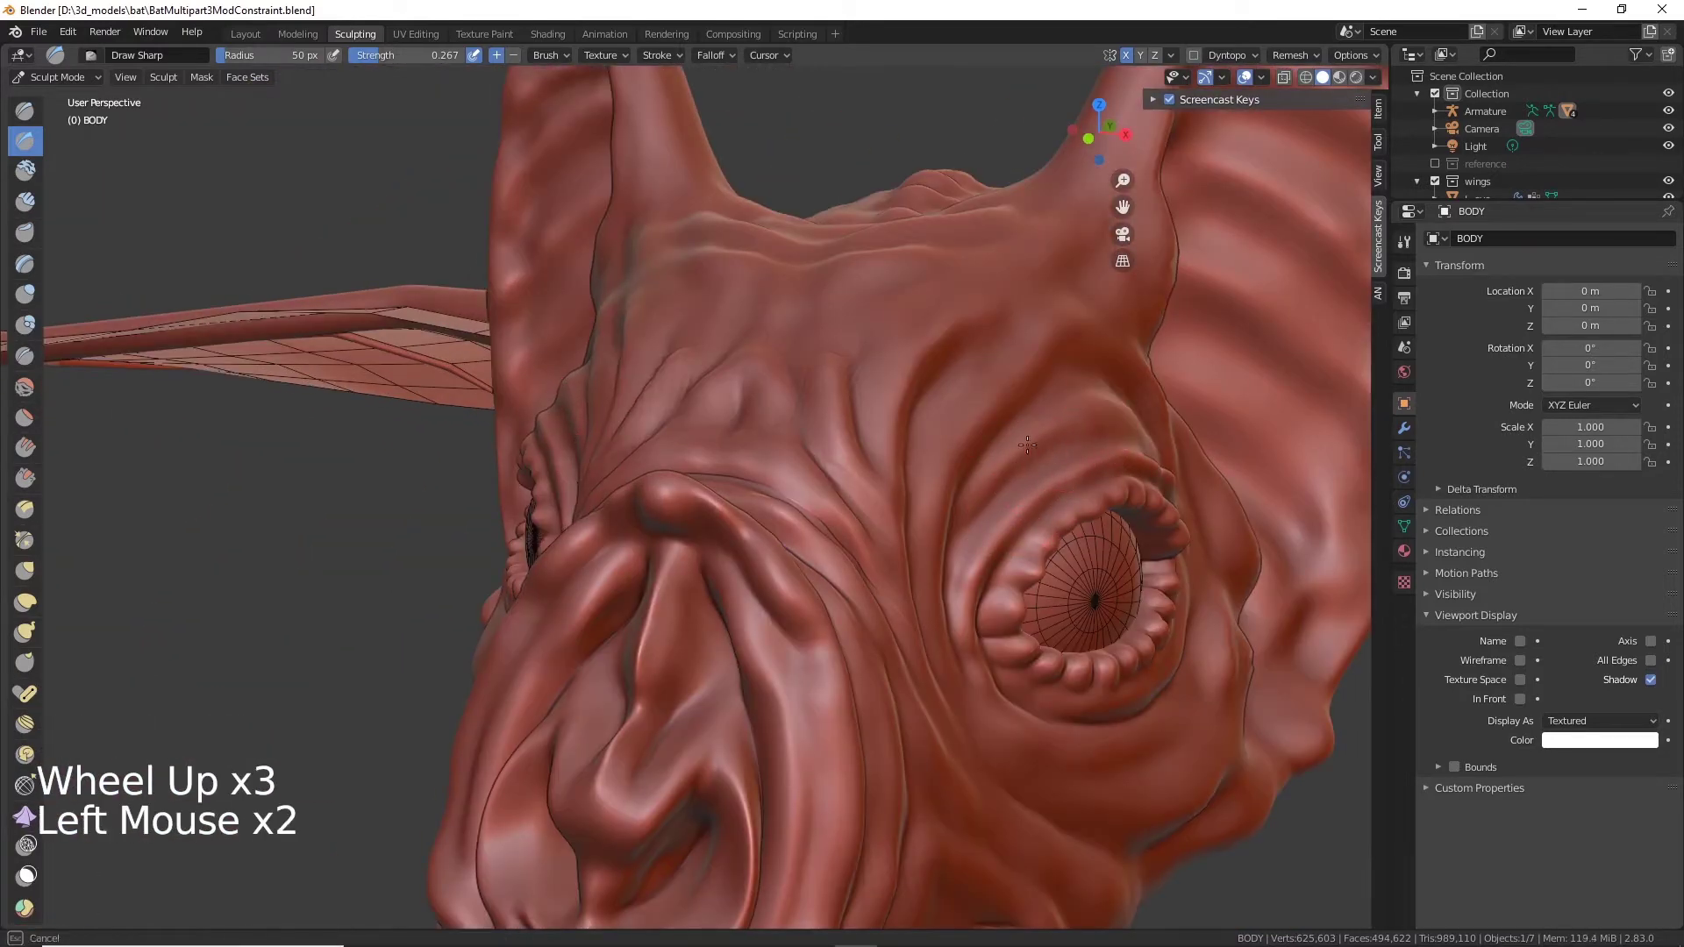
click(1044, 417)
click(1084, 379)
click(1088, 412)
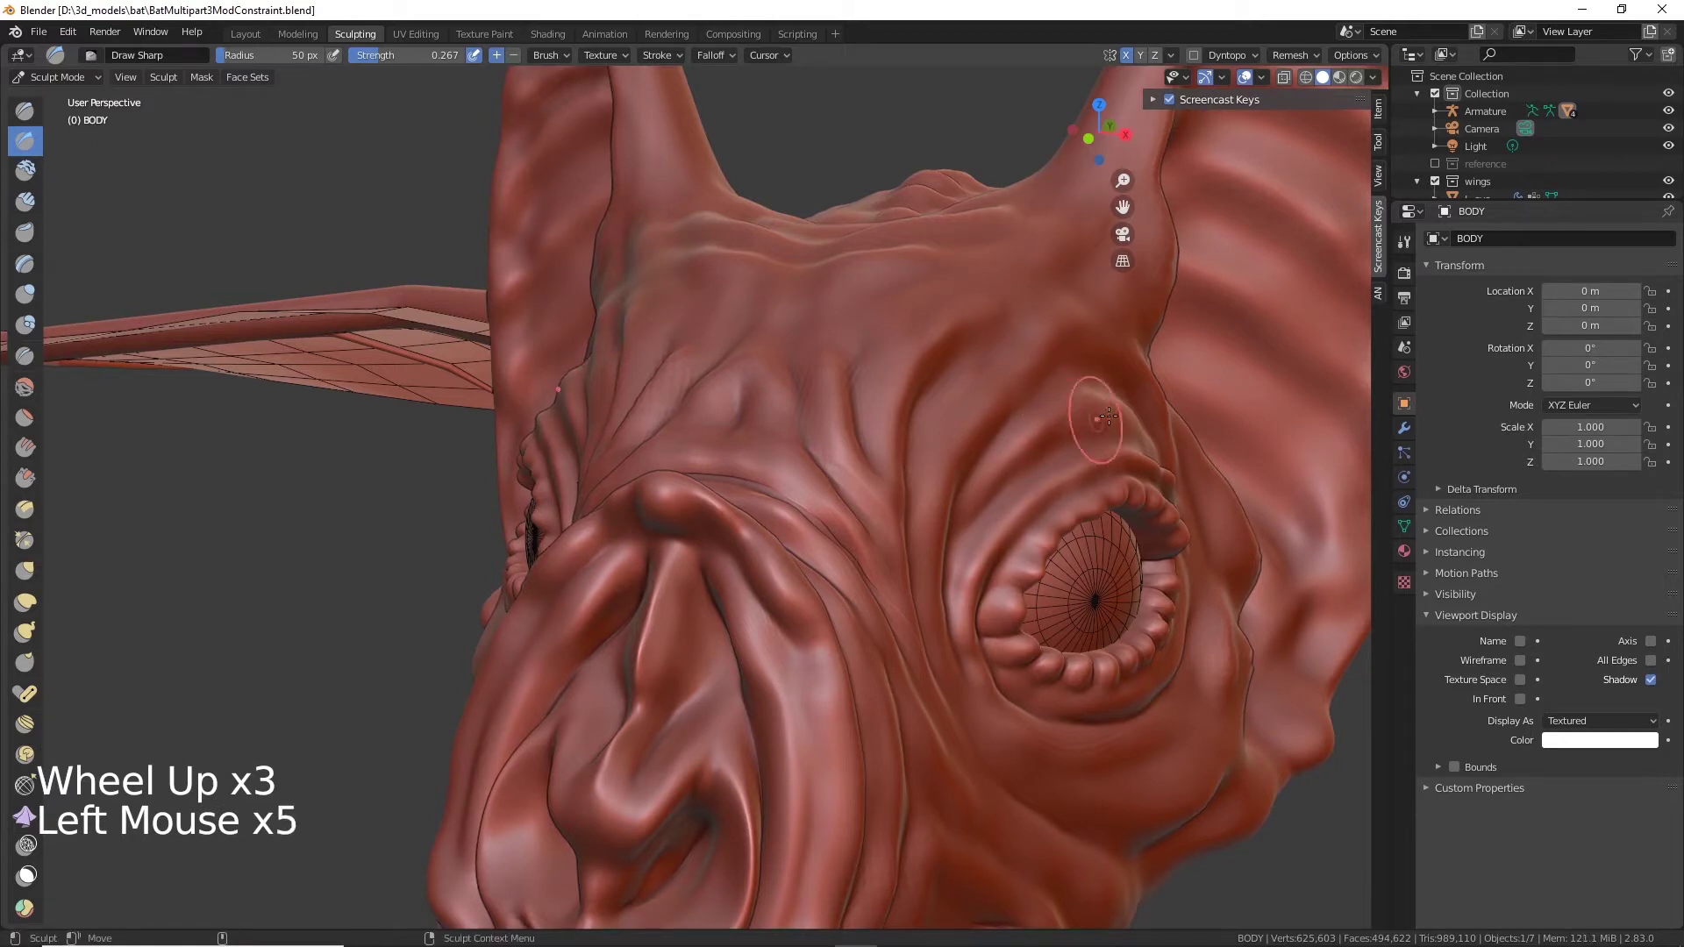
click(996, 483)
click(989, 488)
click(937, 566)
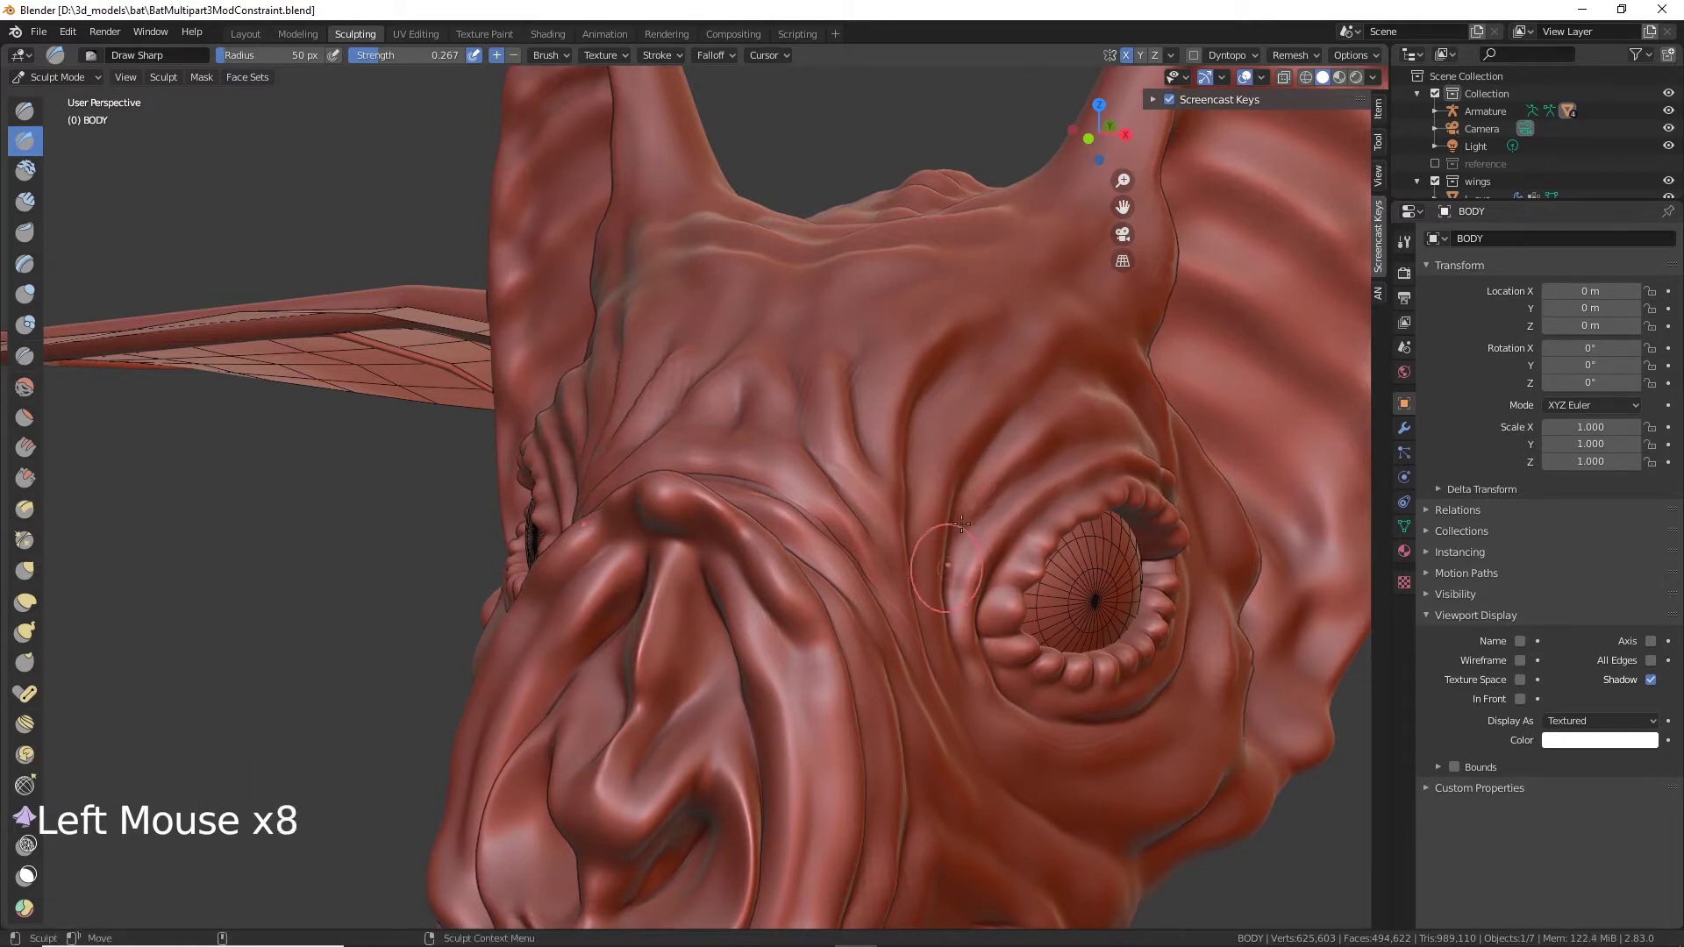
click(970, 504)
scroll(1013, 627, down, 4)
mouse_move(1015, 631)
alt+mouse_down()
mouse_move(988, 725)
mouse_move(1132, 713)
mouse_move(942, 696)
alt+mouse_up()
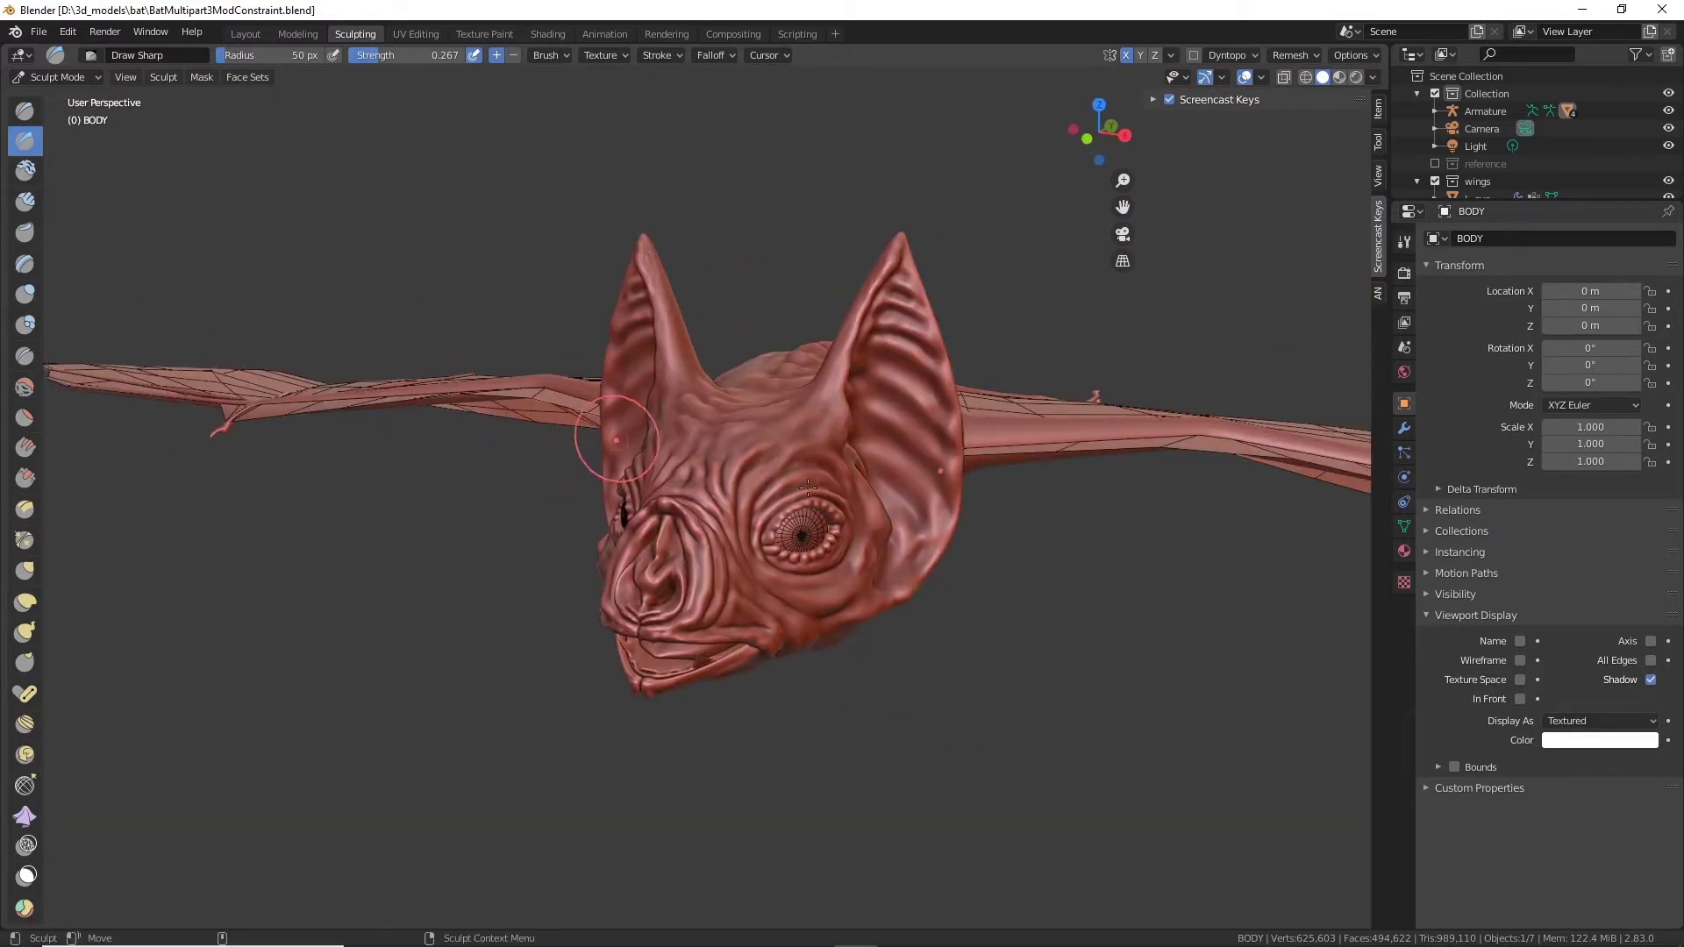
Step: Lower the BODY mesh's Multires preview level to 1 and reduce its render level as well
alt+drag(1223, 568, 977, 685)
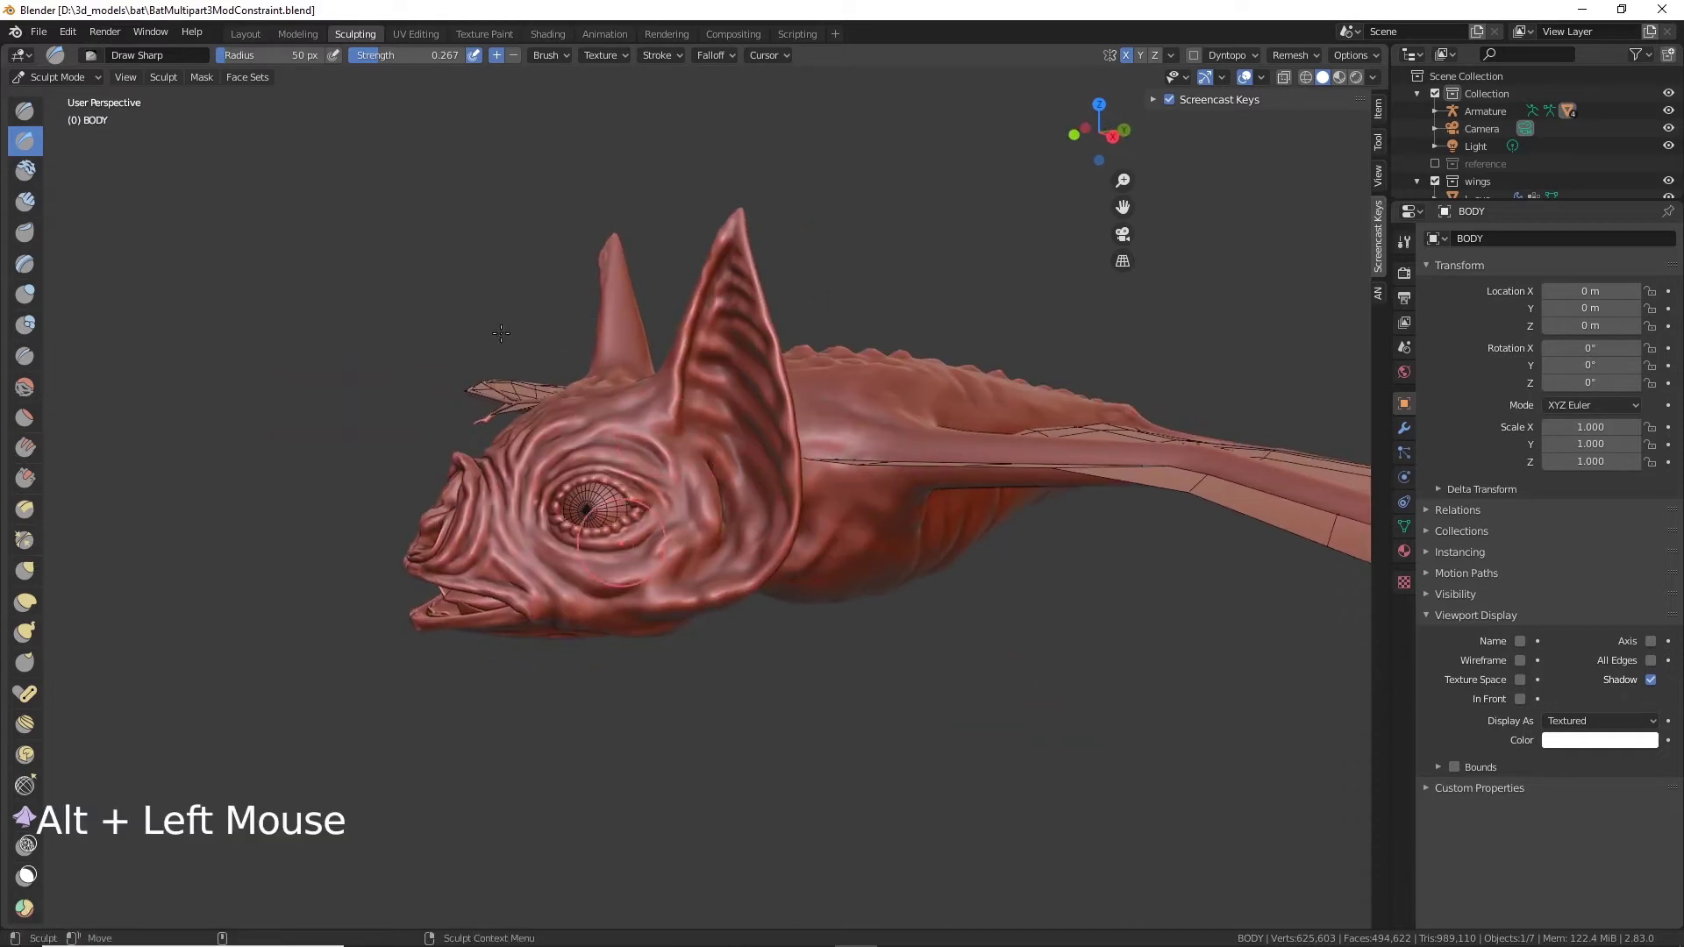
alt+drag(629, 312, 789, 370)
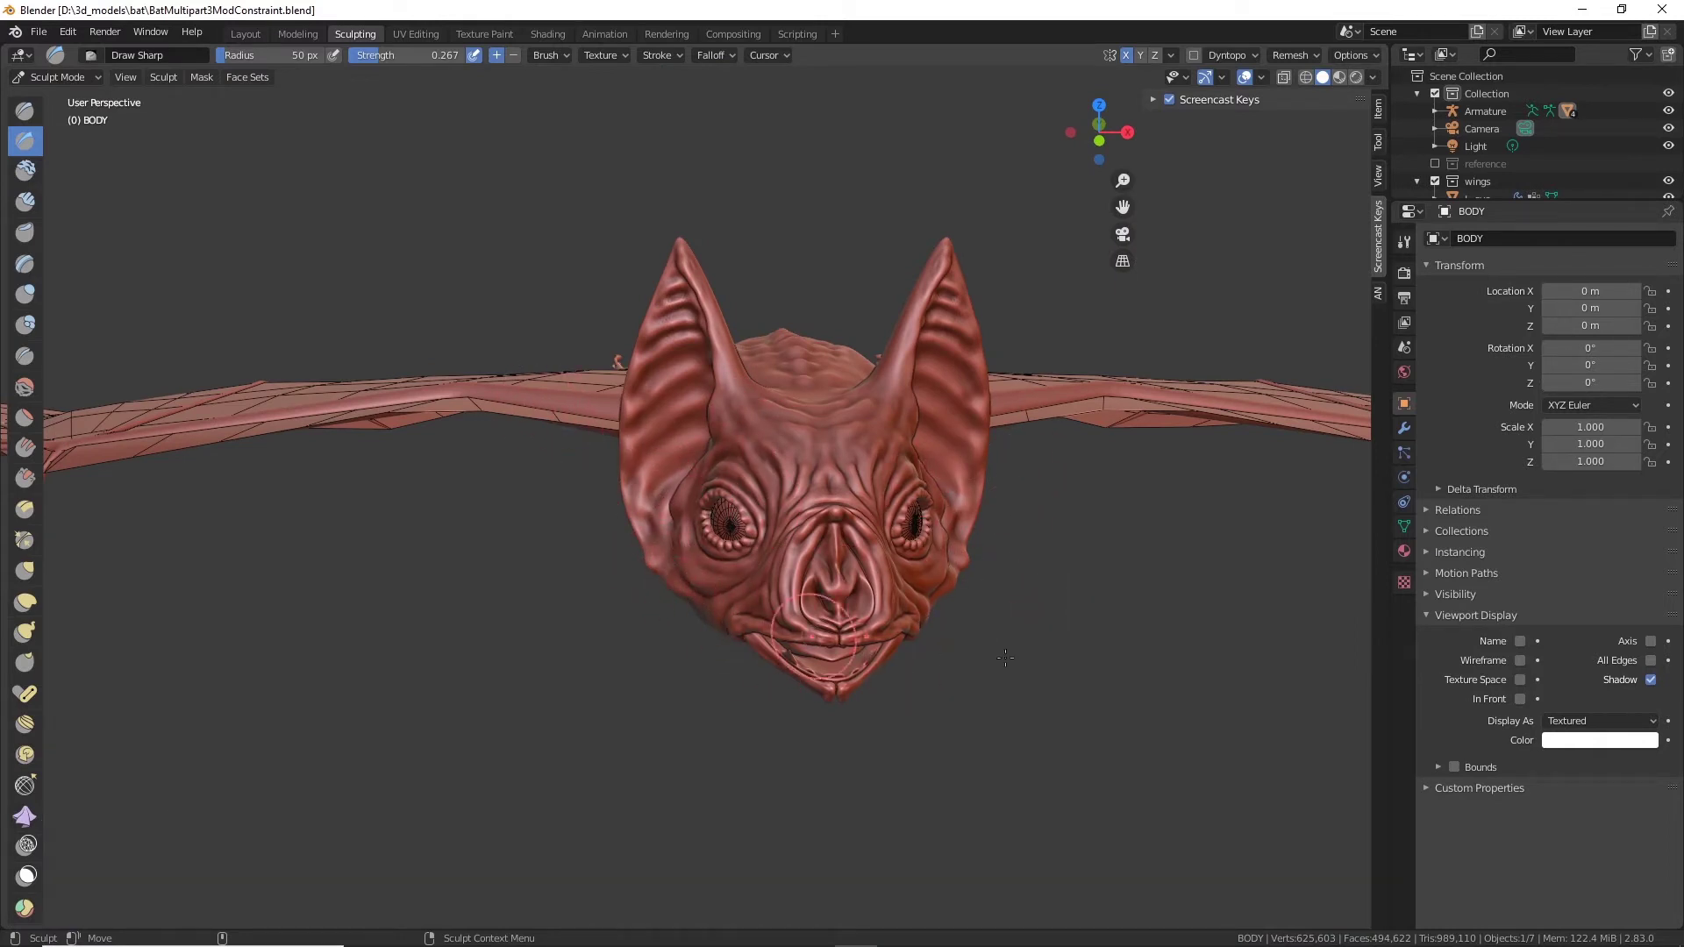
alt+drag(1079, 512, 1604, 544)
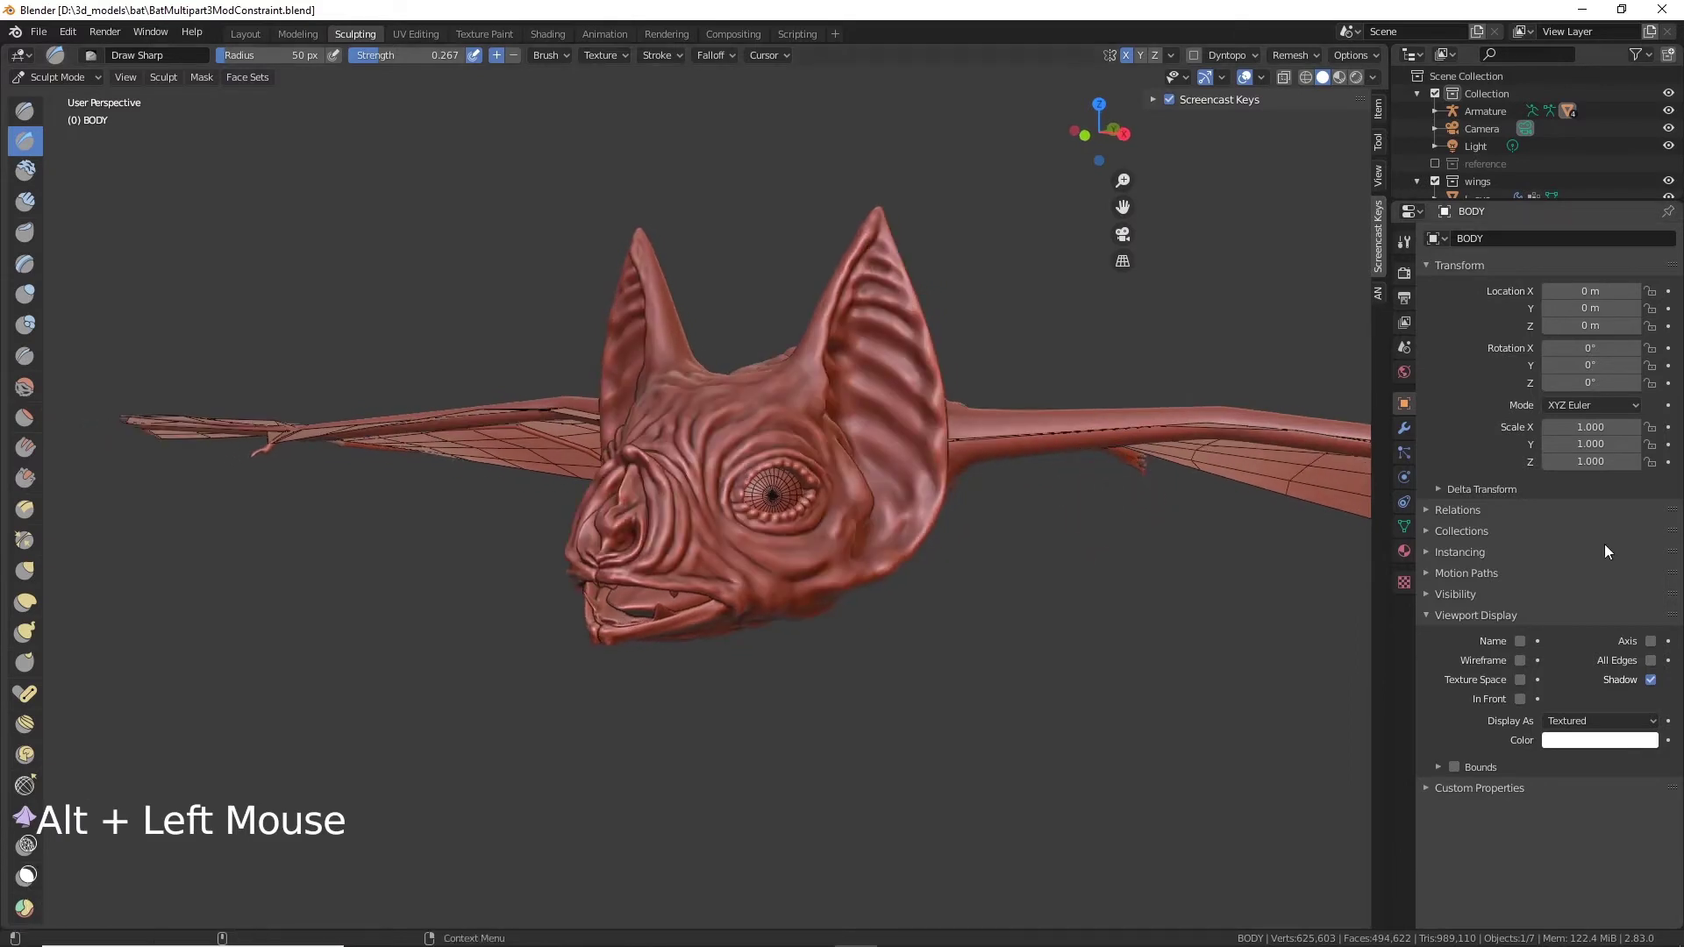
click(1403, 429)
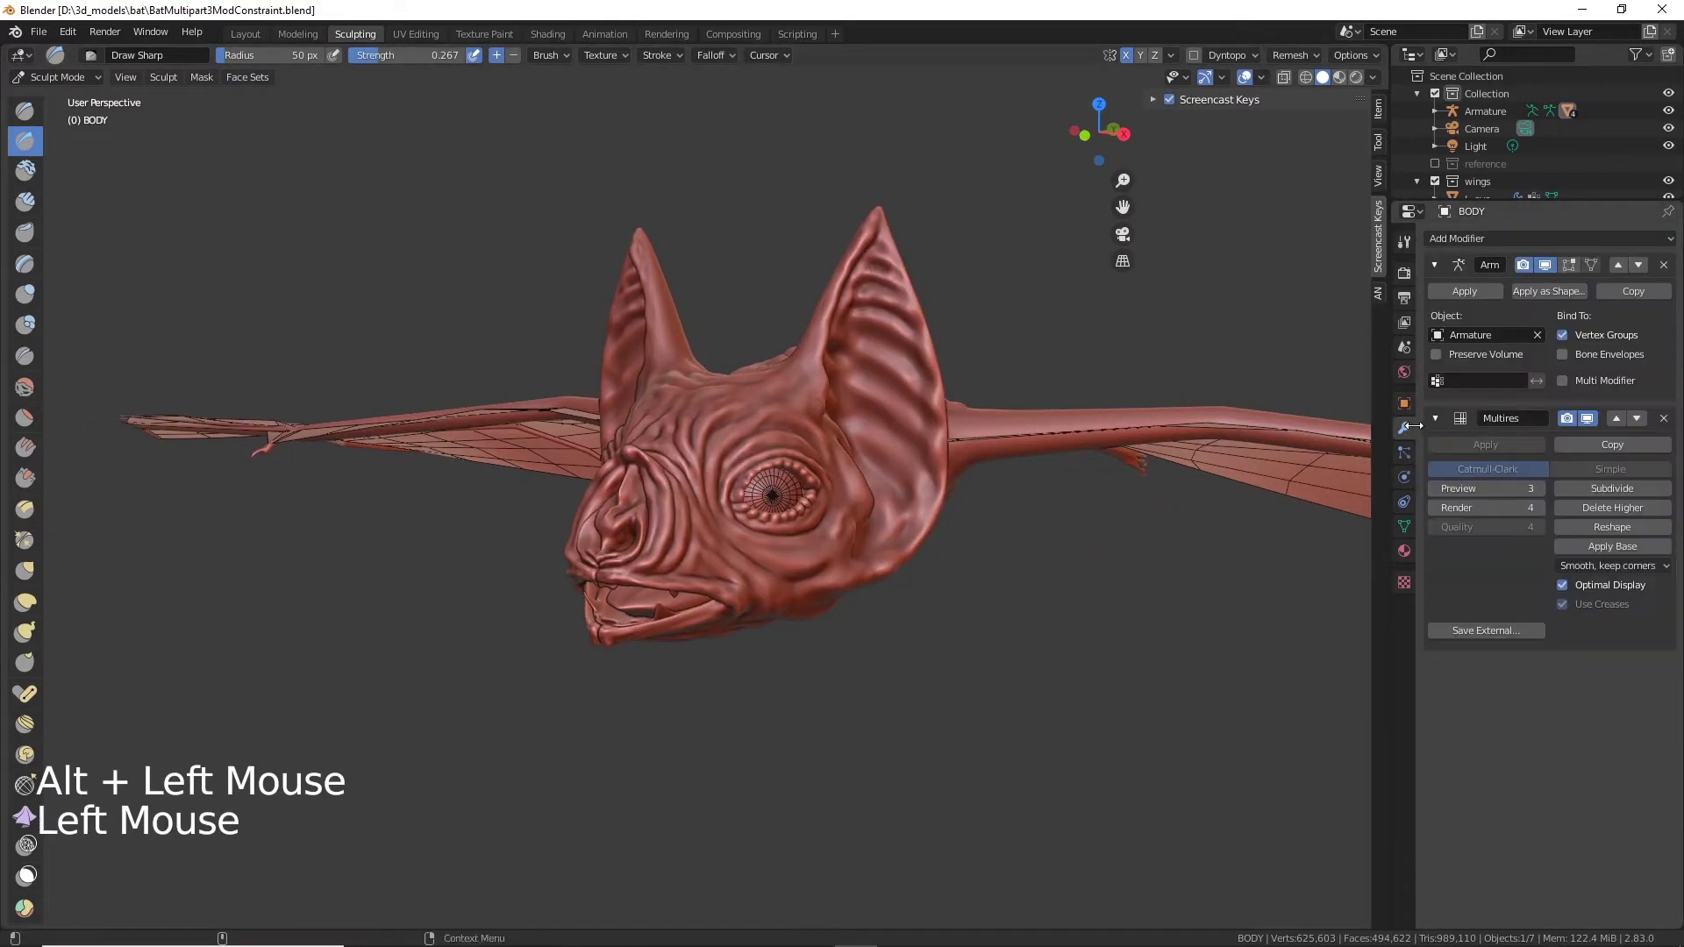
click(1433, 489)
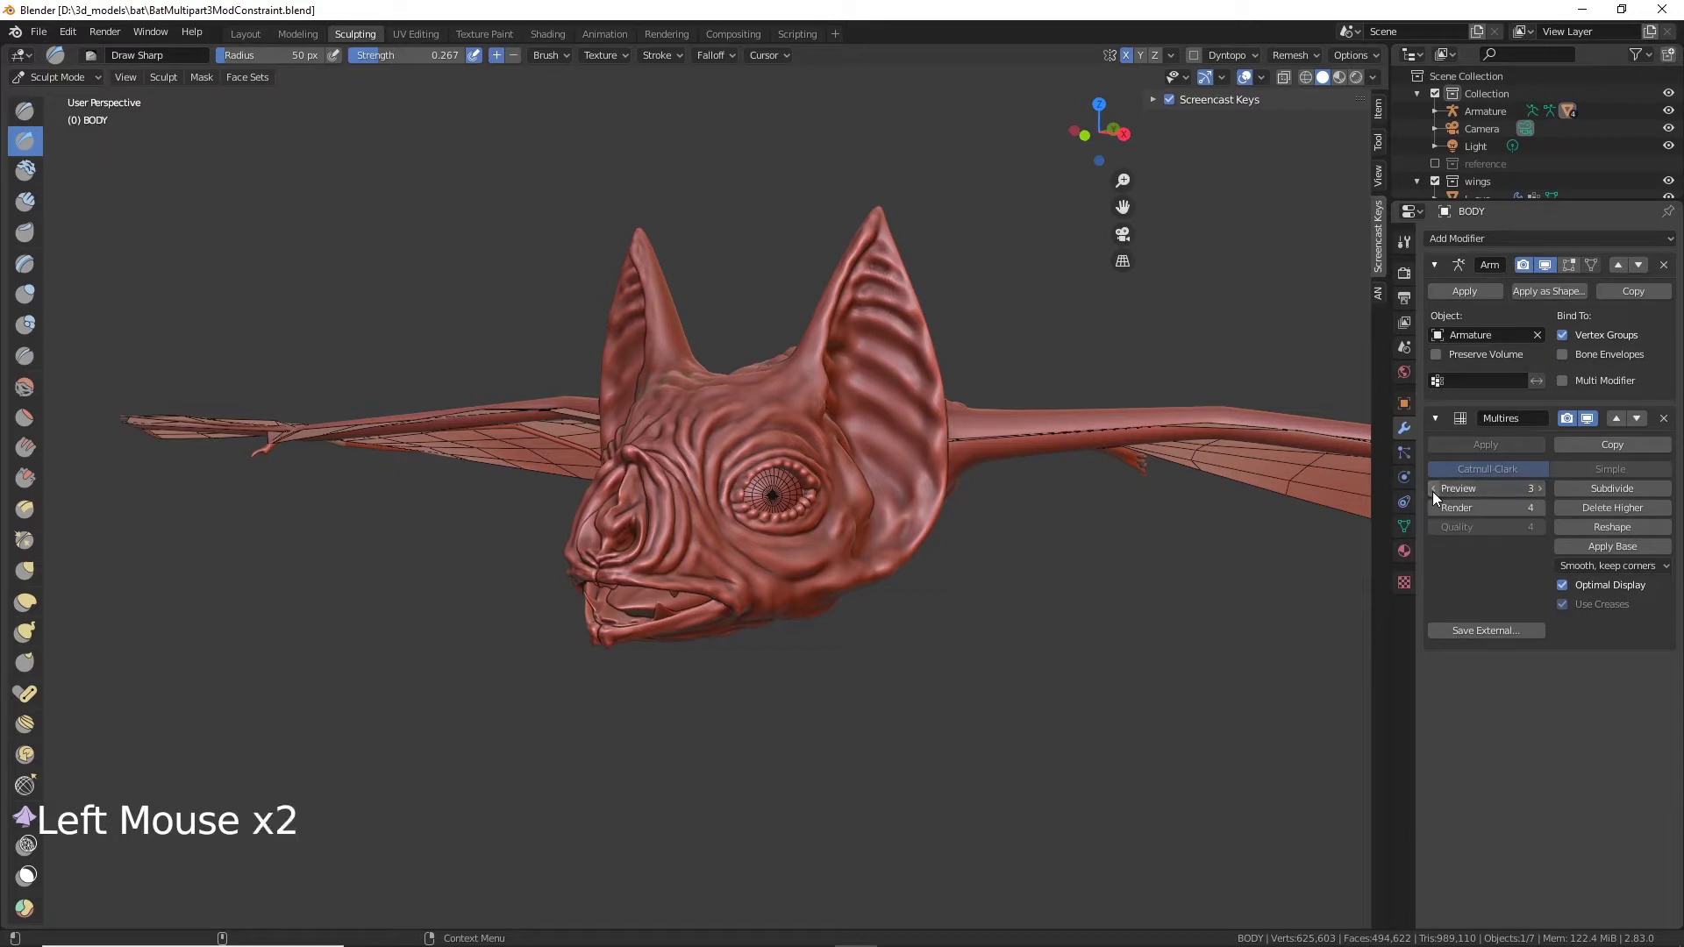
click(1434, 488)
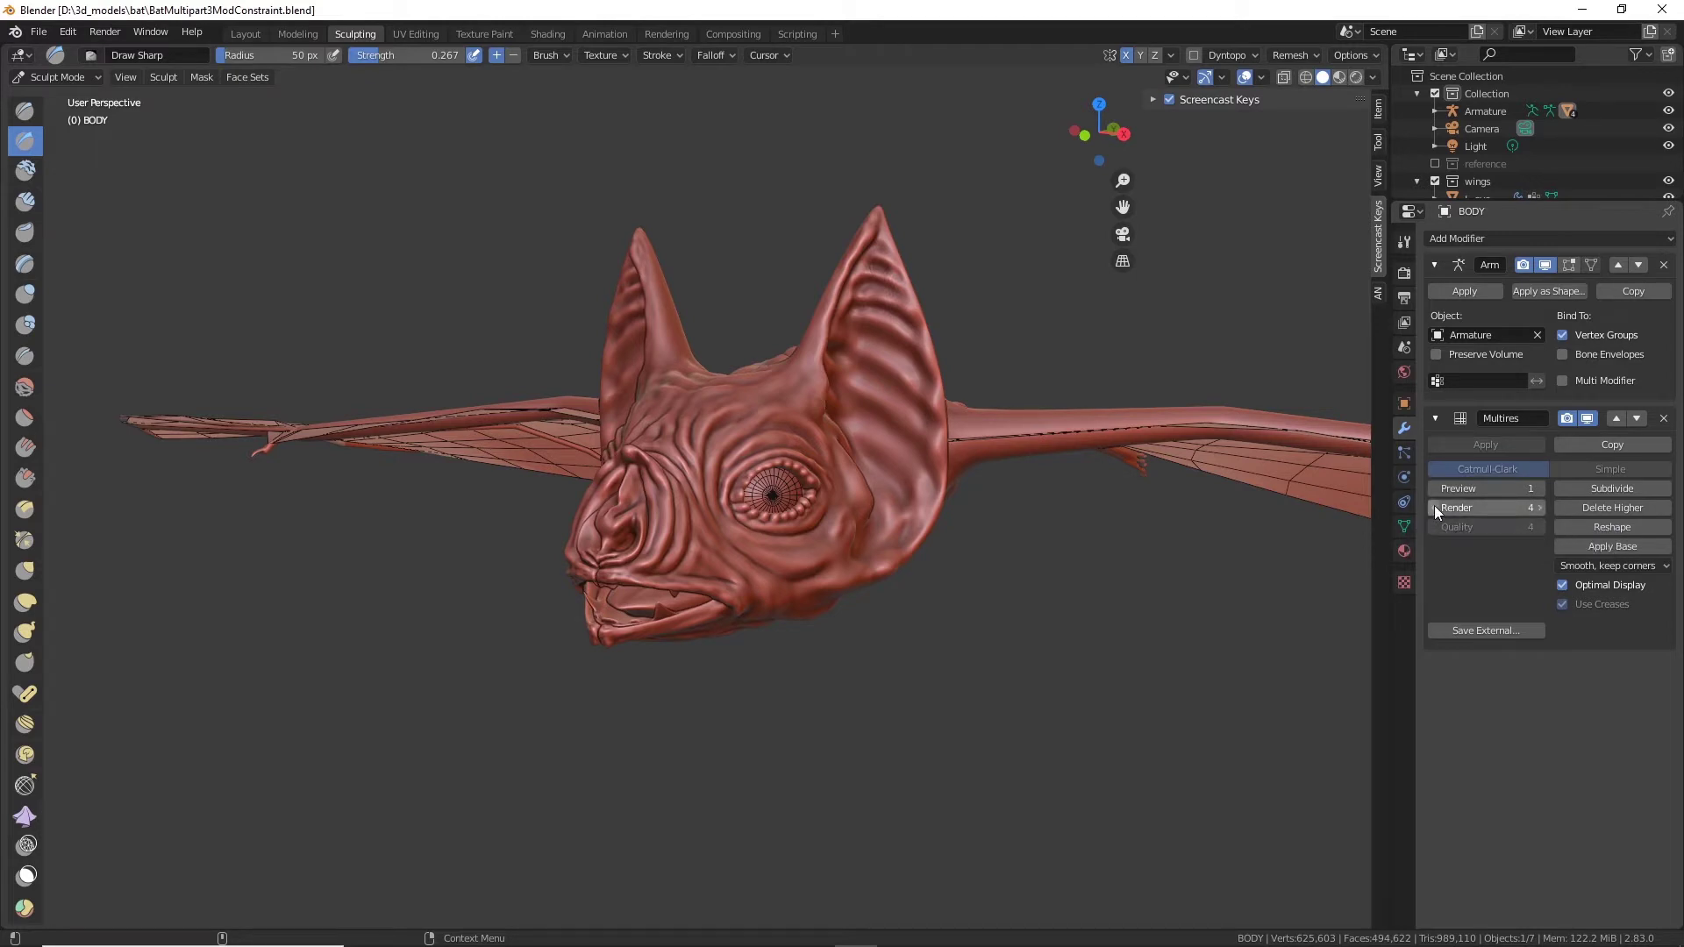
alt+drag(1023, 526, 985, 571)
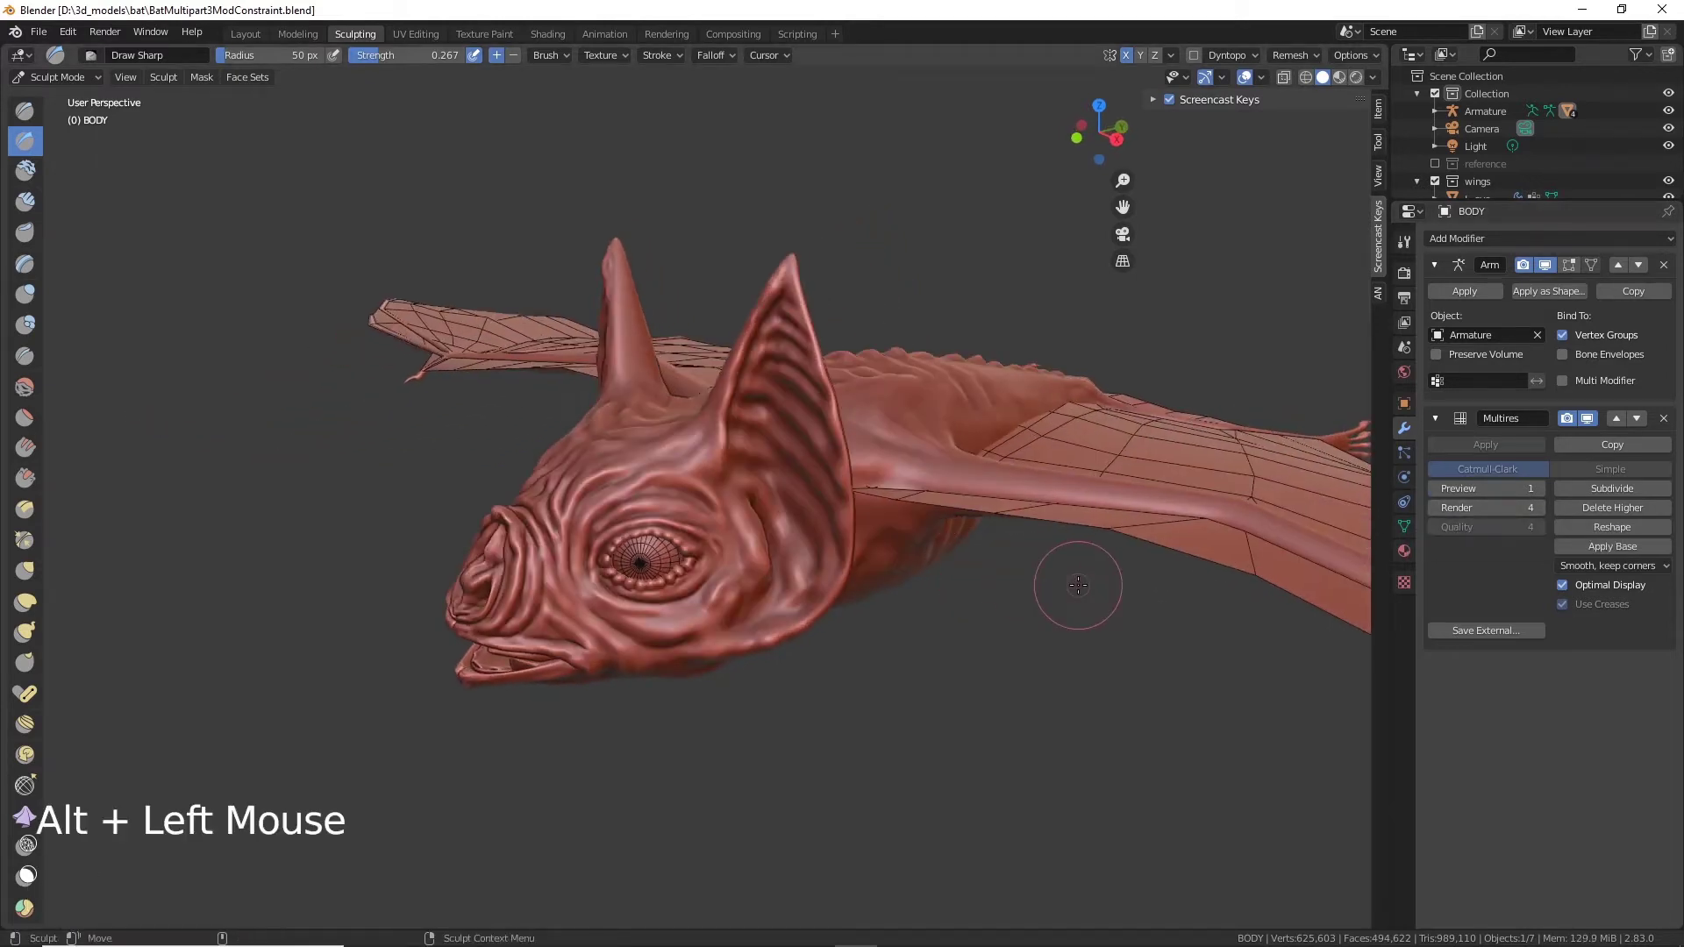
click(1433, 507)
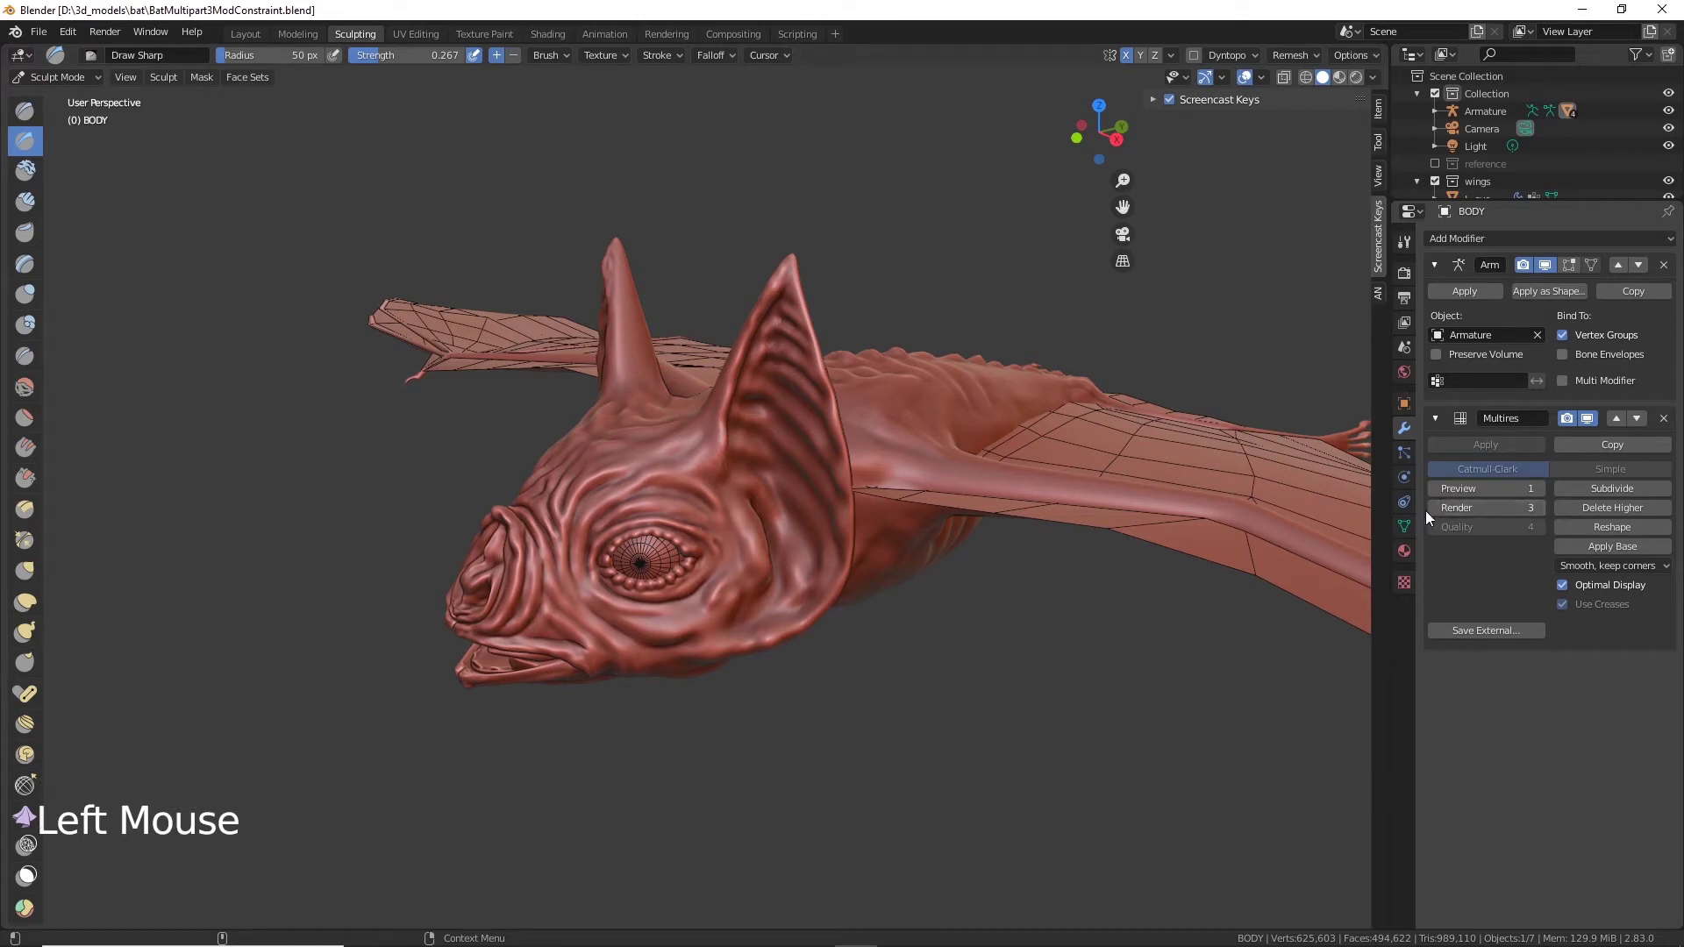
click(1430, 509)
click(1430, 509)
Step: Restore the Multires preview level to 3 and the render level to 4
click(1538, 488)
click(1536, 497)
click(1540, 508)
click(1539, 508)
click(1540, 508)
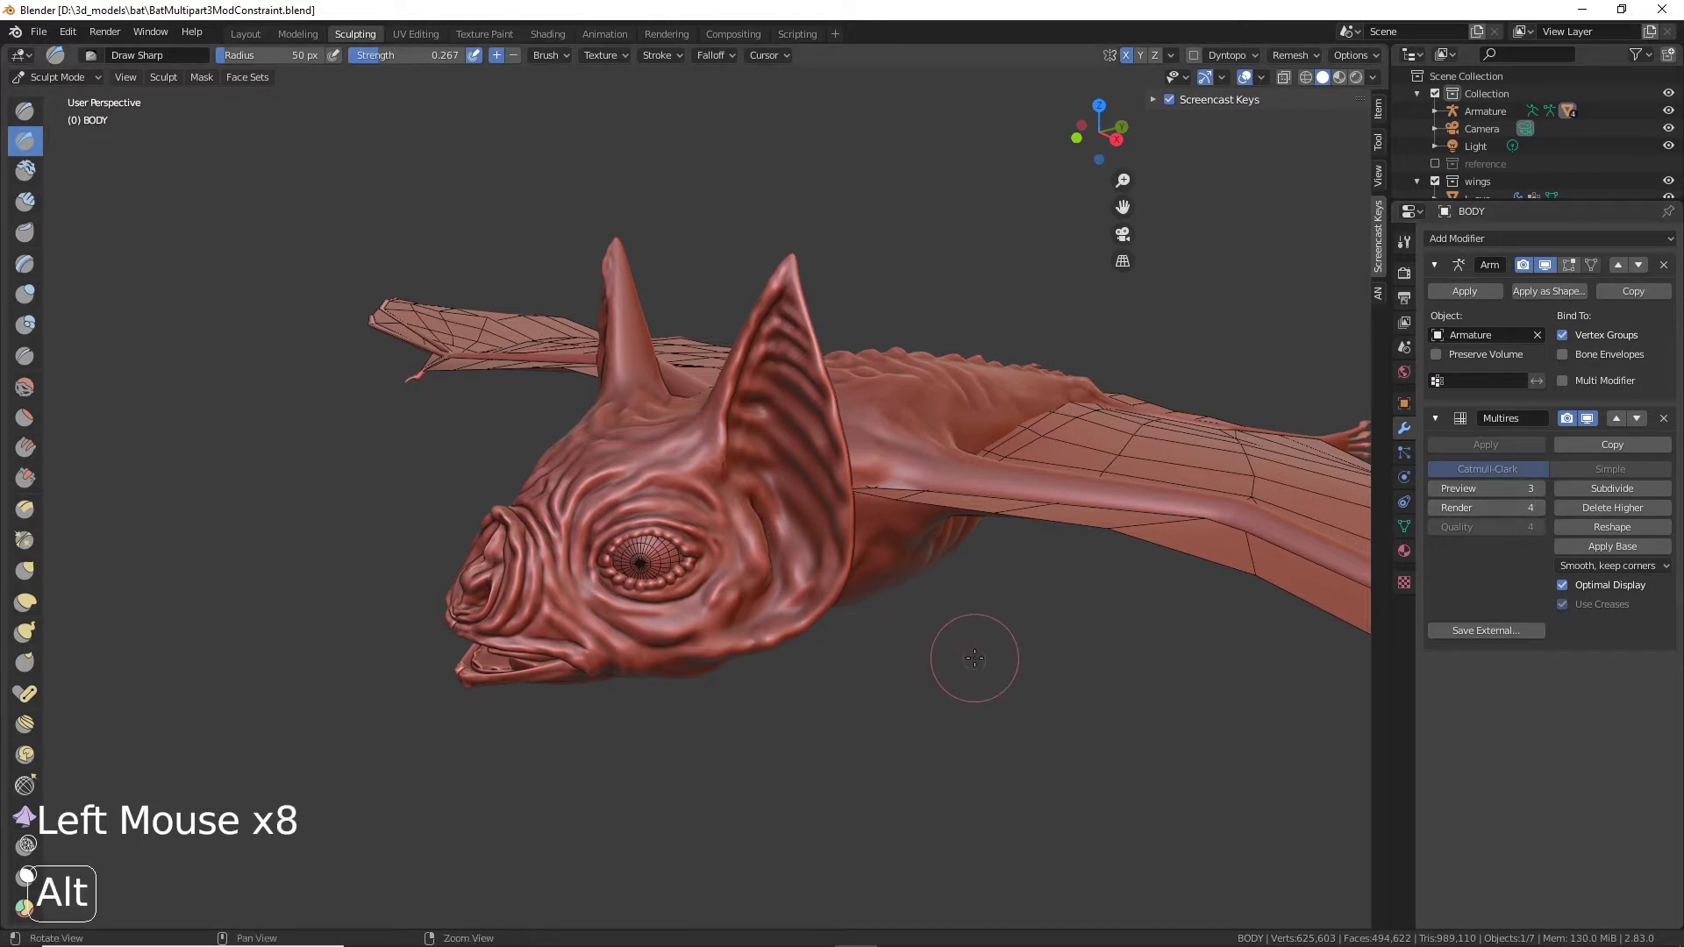
Step: Switch to the Modeling workspace and change the BODY mesh from Edit Mode to Object Mode
alt+drag(971, 648, 827, 627)
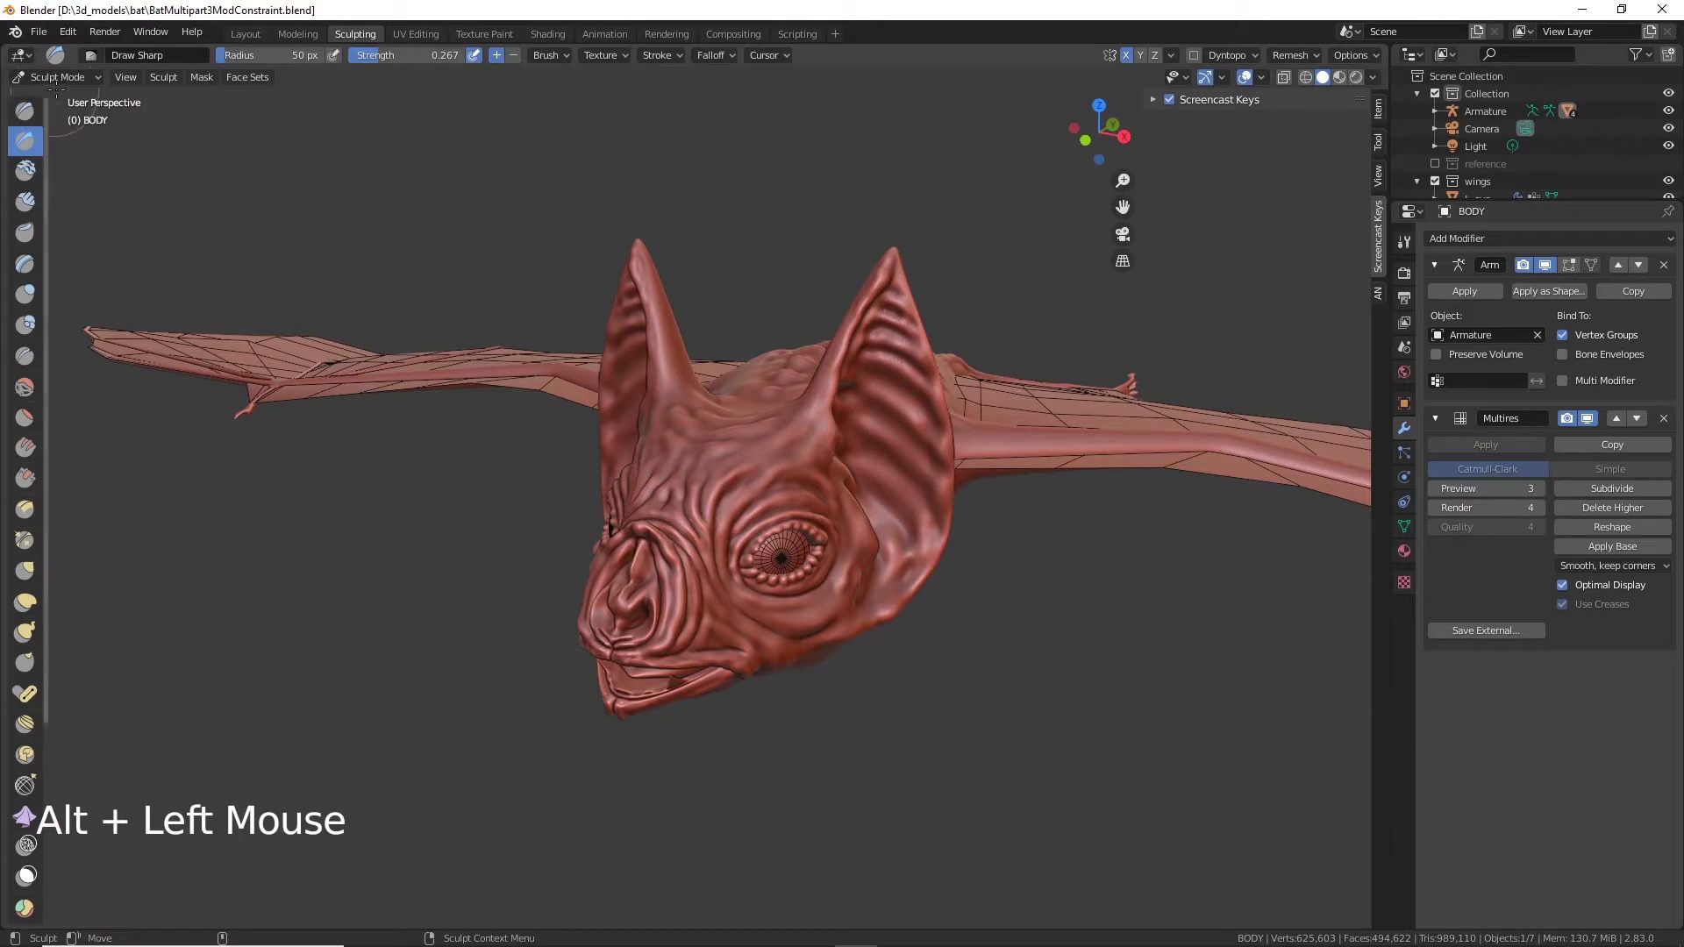
click(299, 33)
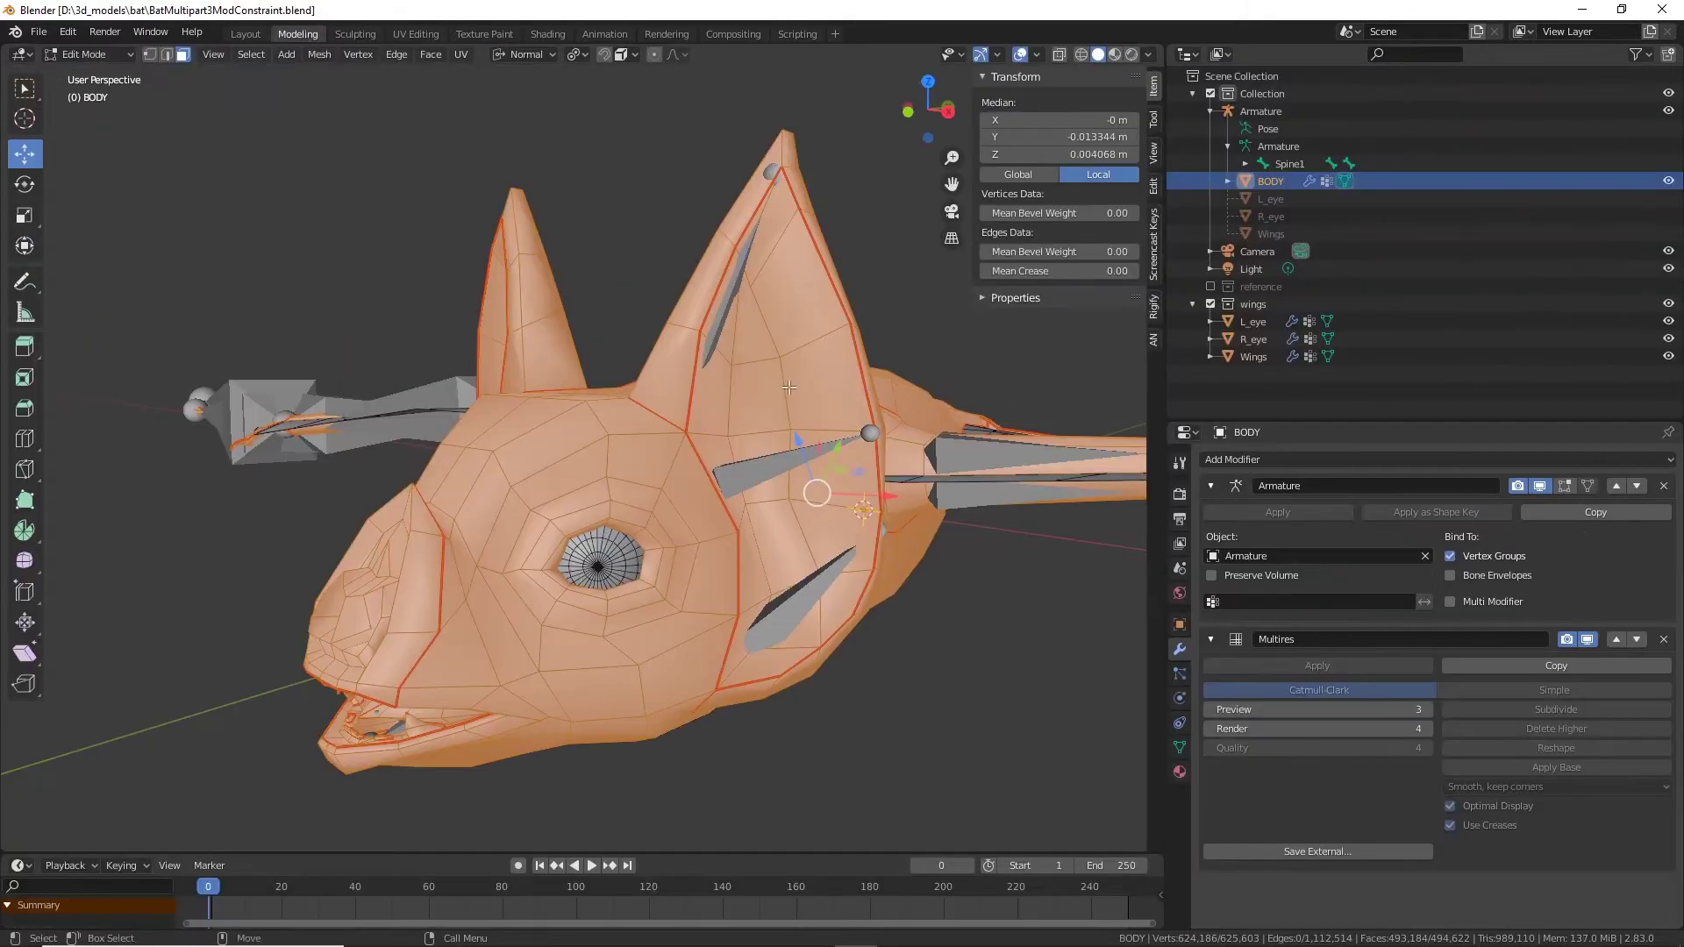
click(92, 55)
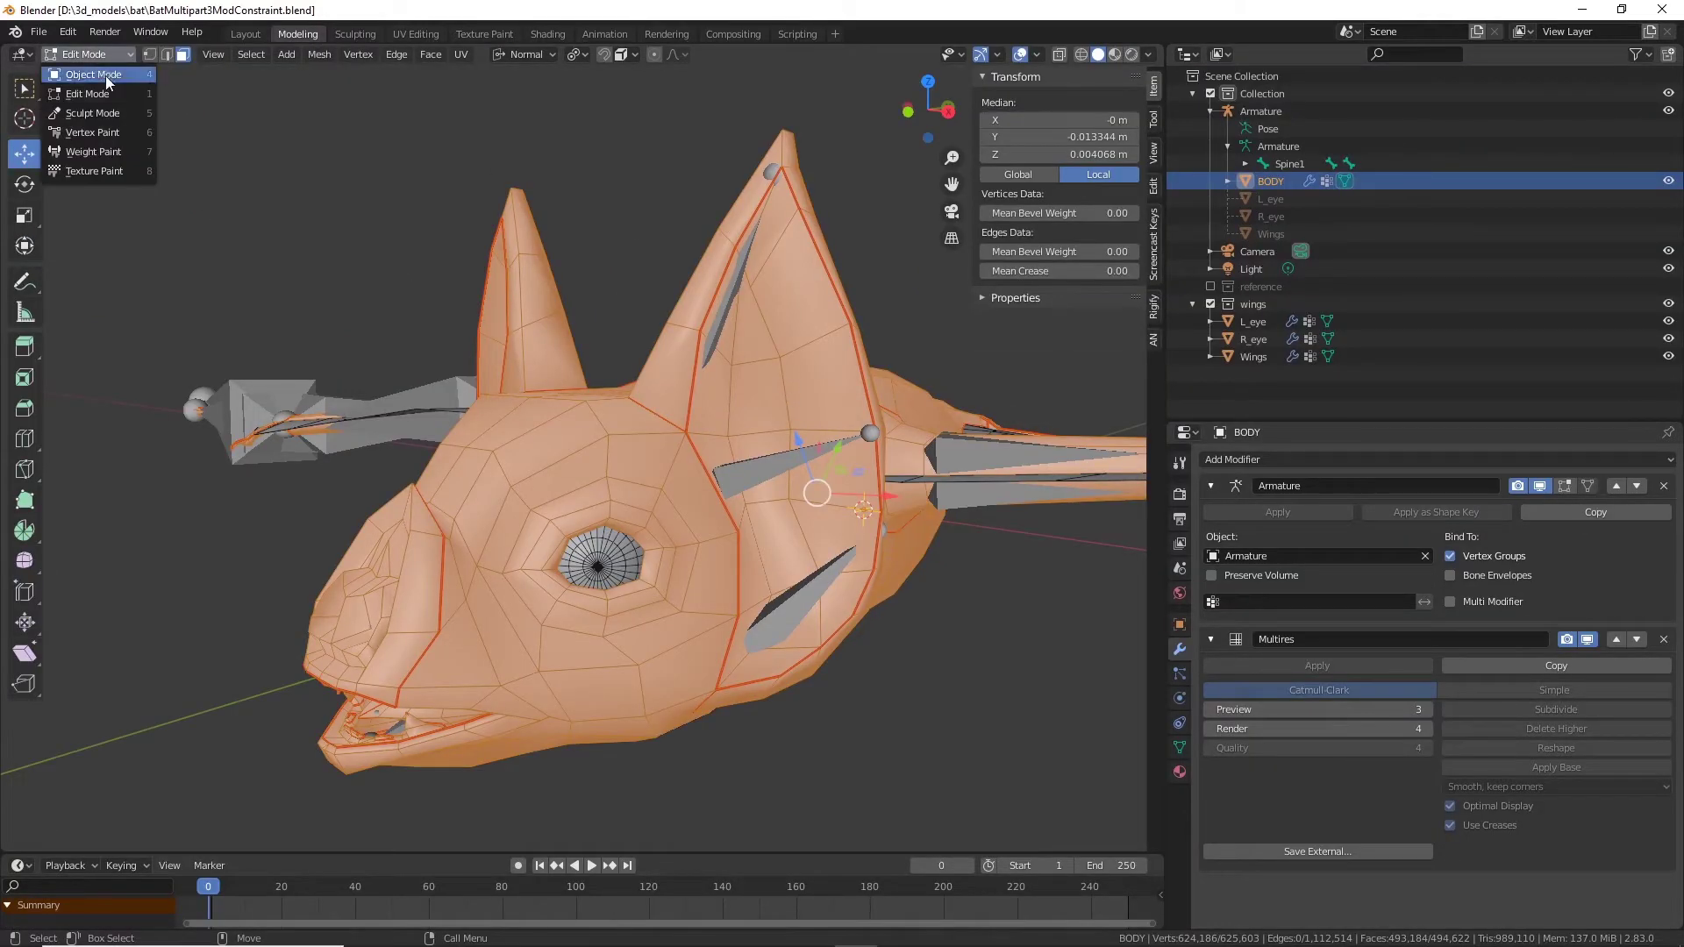
click(106, 76)
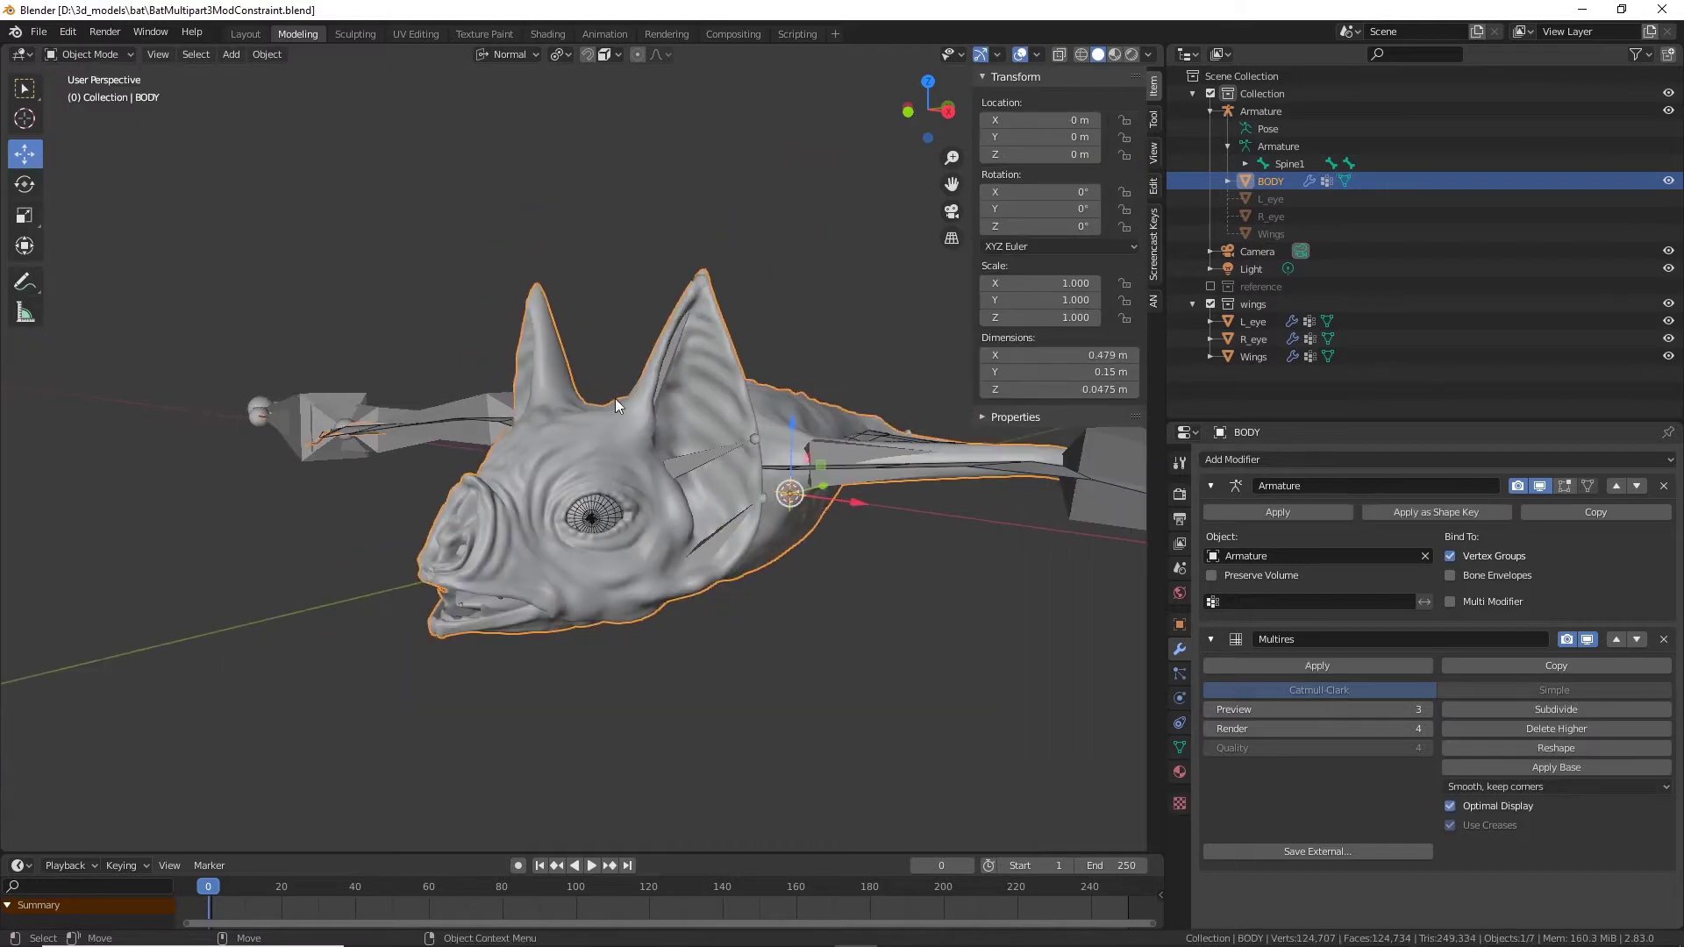
Step: Compare the bat's detail at a lower Multires preview level and return the level to 3
middle_drag(792, 677, 1131, 668)
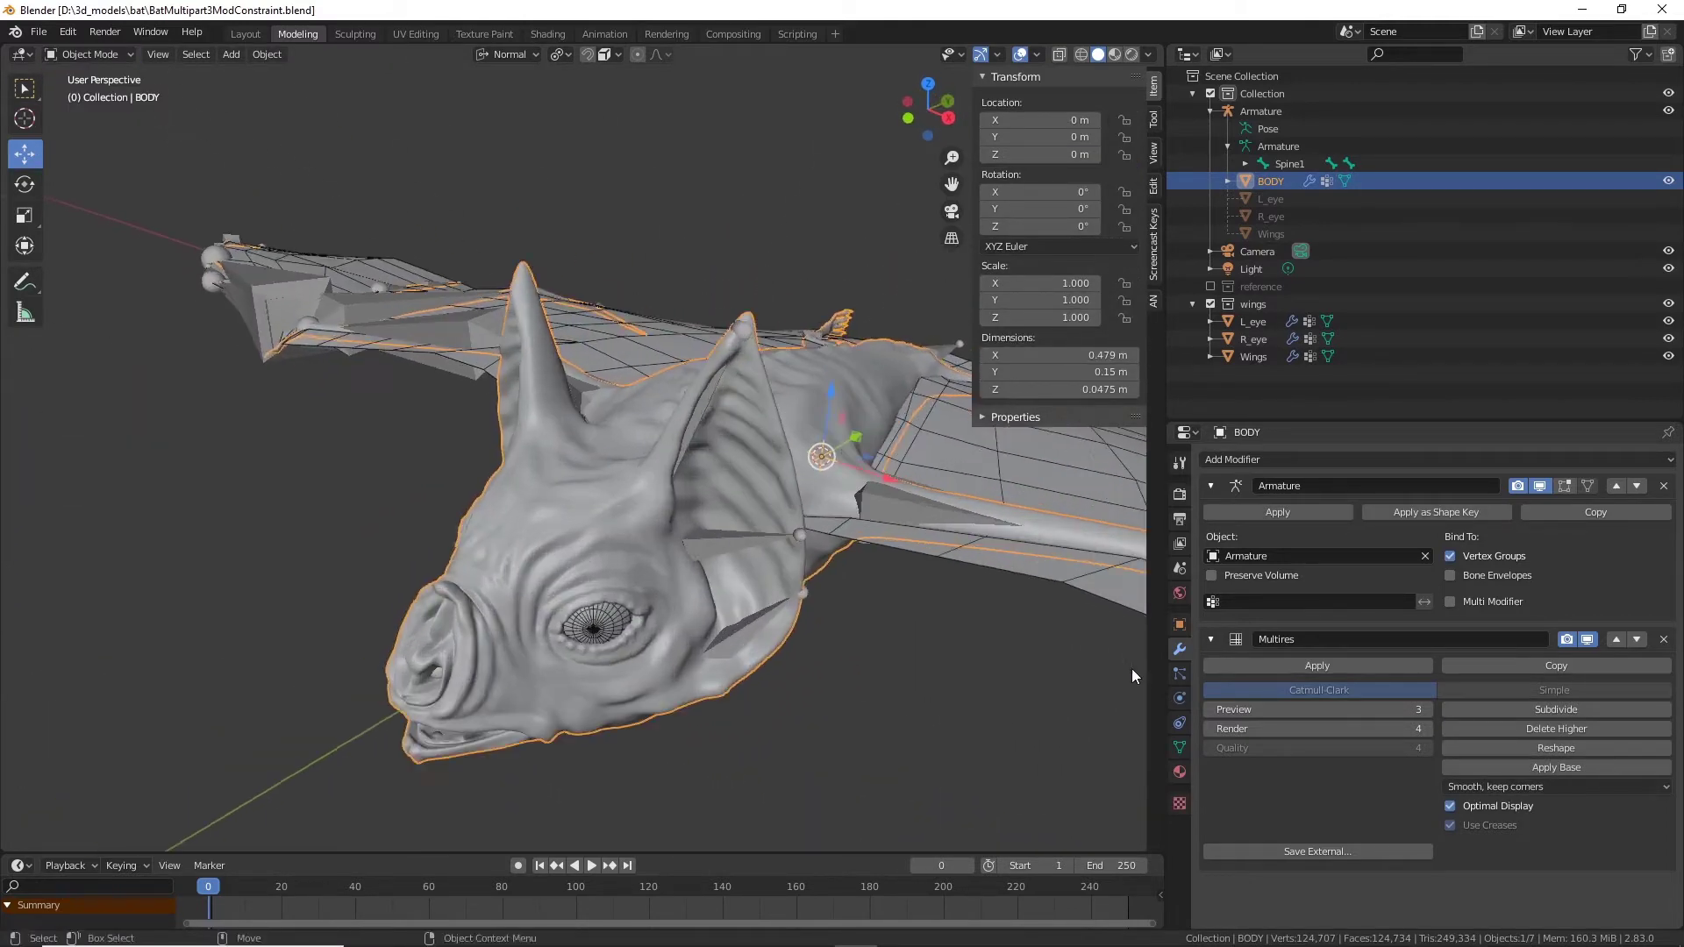
click(1209, 710)
click(1209, 710)
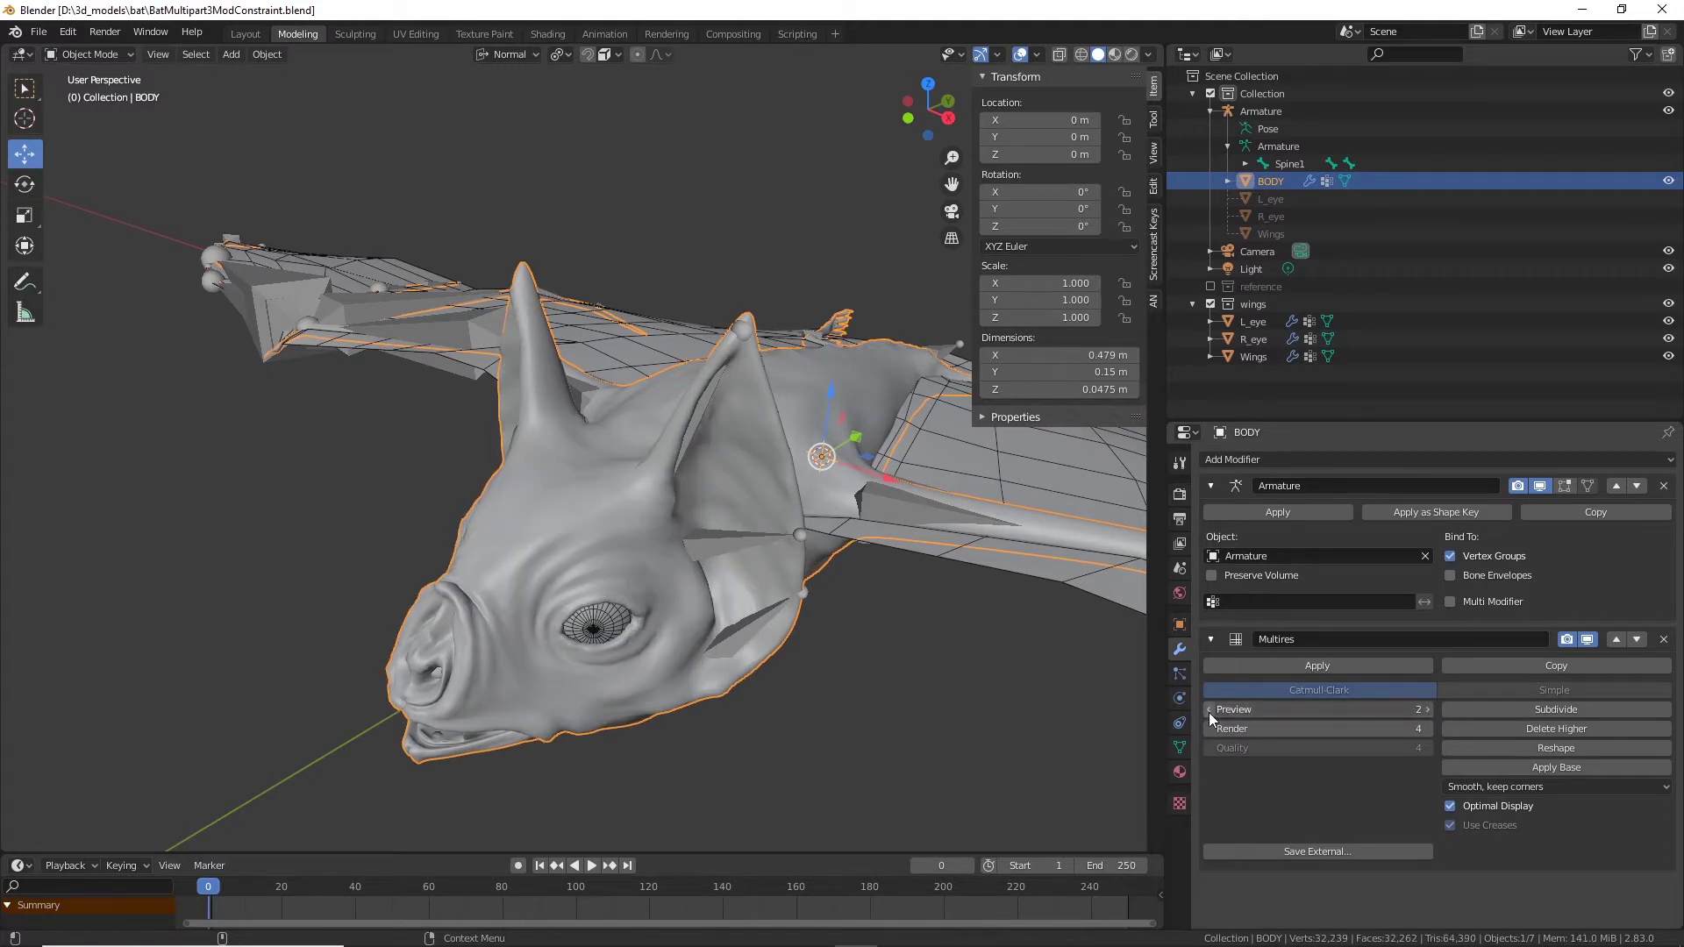
click(1429, 708)
click(1429, 709)
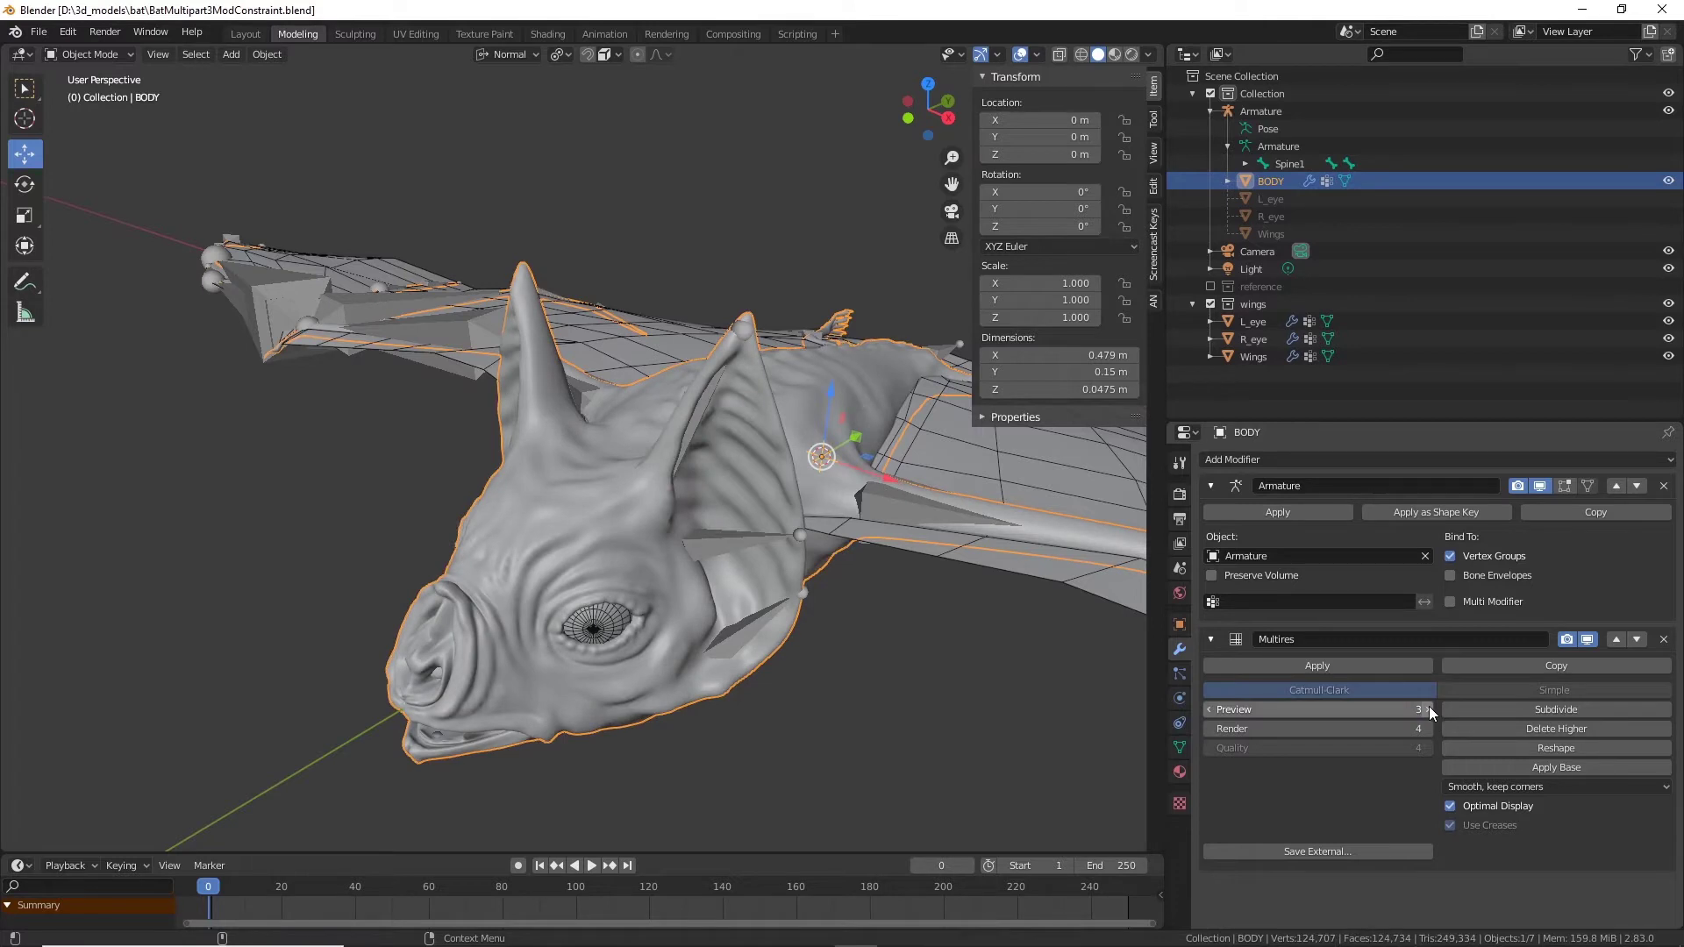
Step: Raise the Multires preview level to 4 and apply the sculpted shape to the base mesh with Apply Base
middle_drag(978, 740, 913, 625)
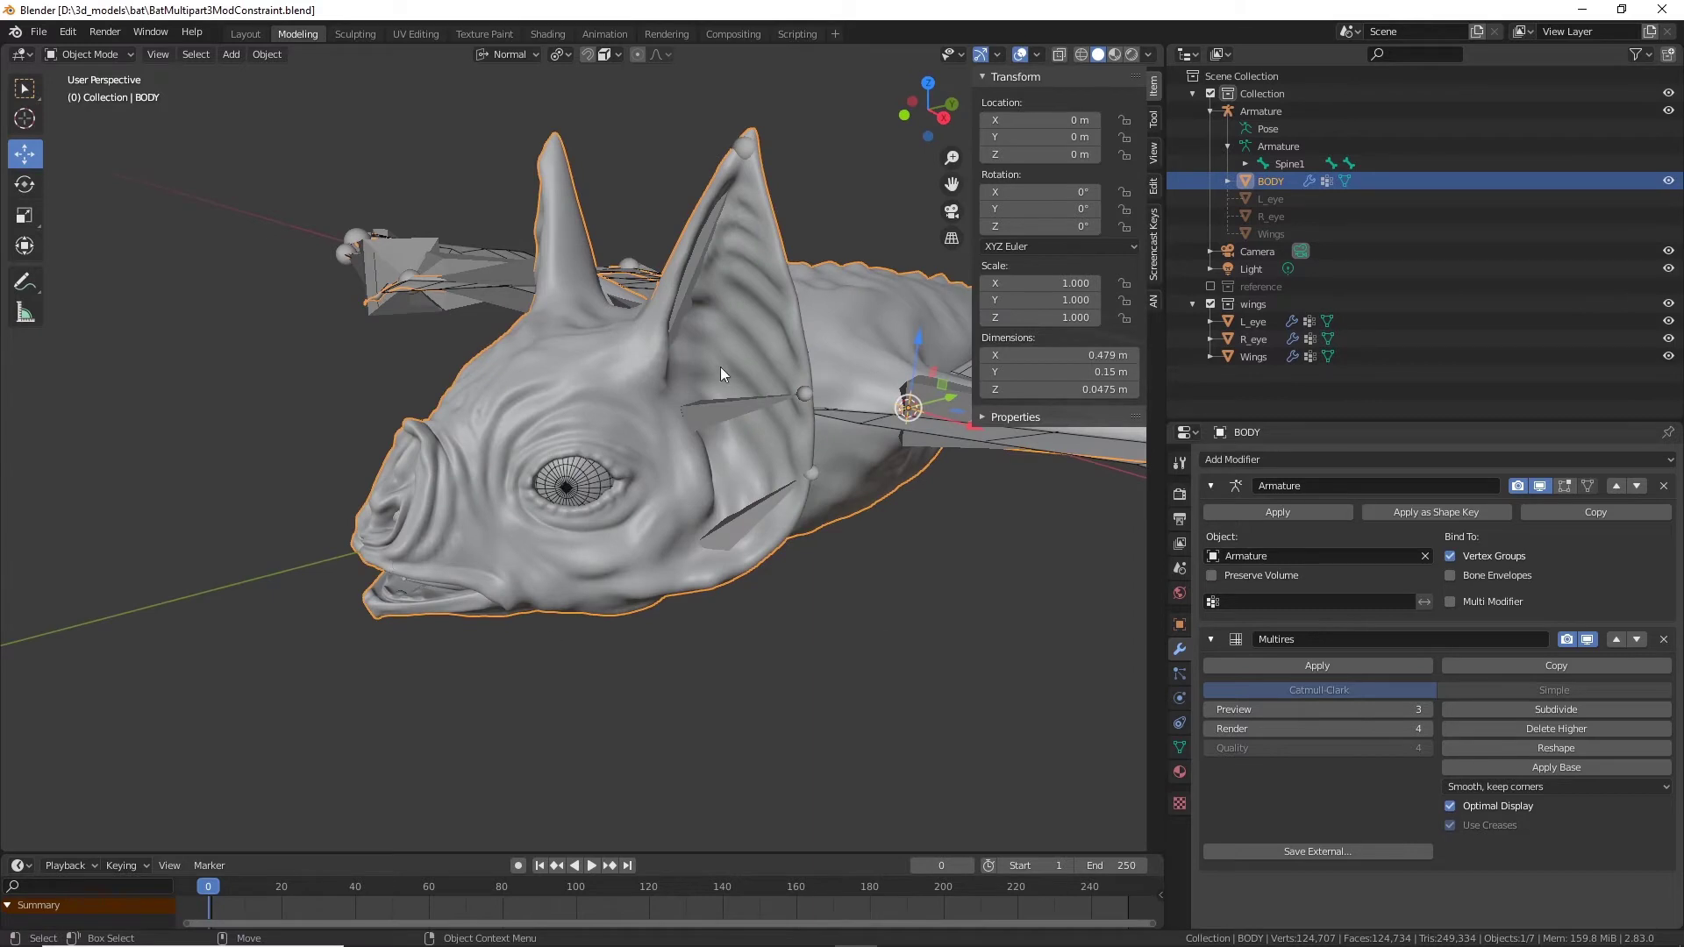
click(1430, 717)
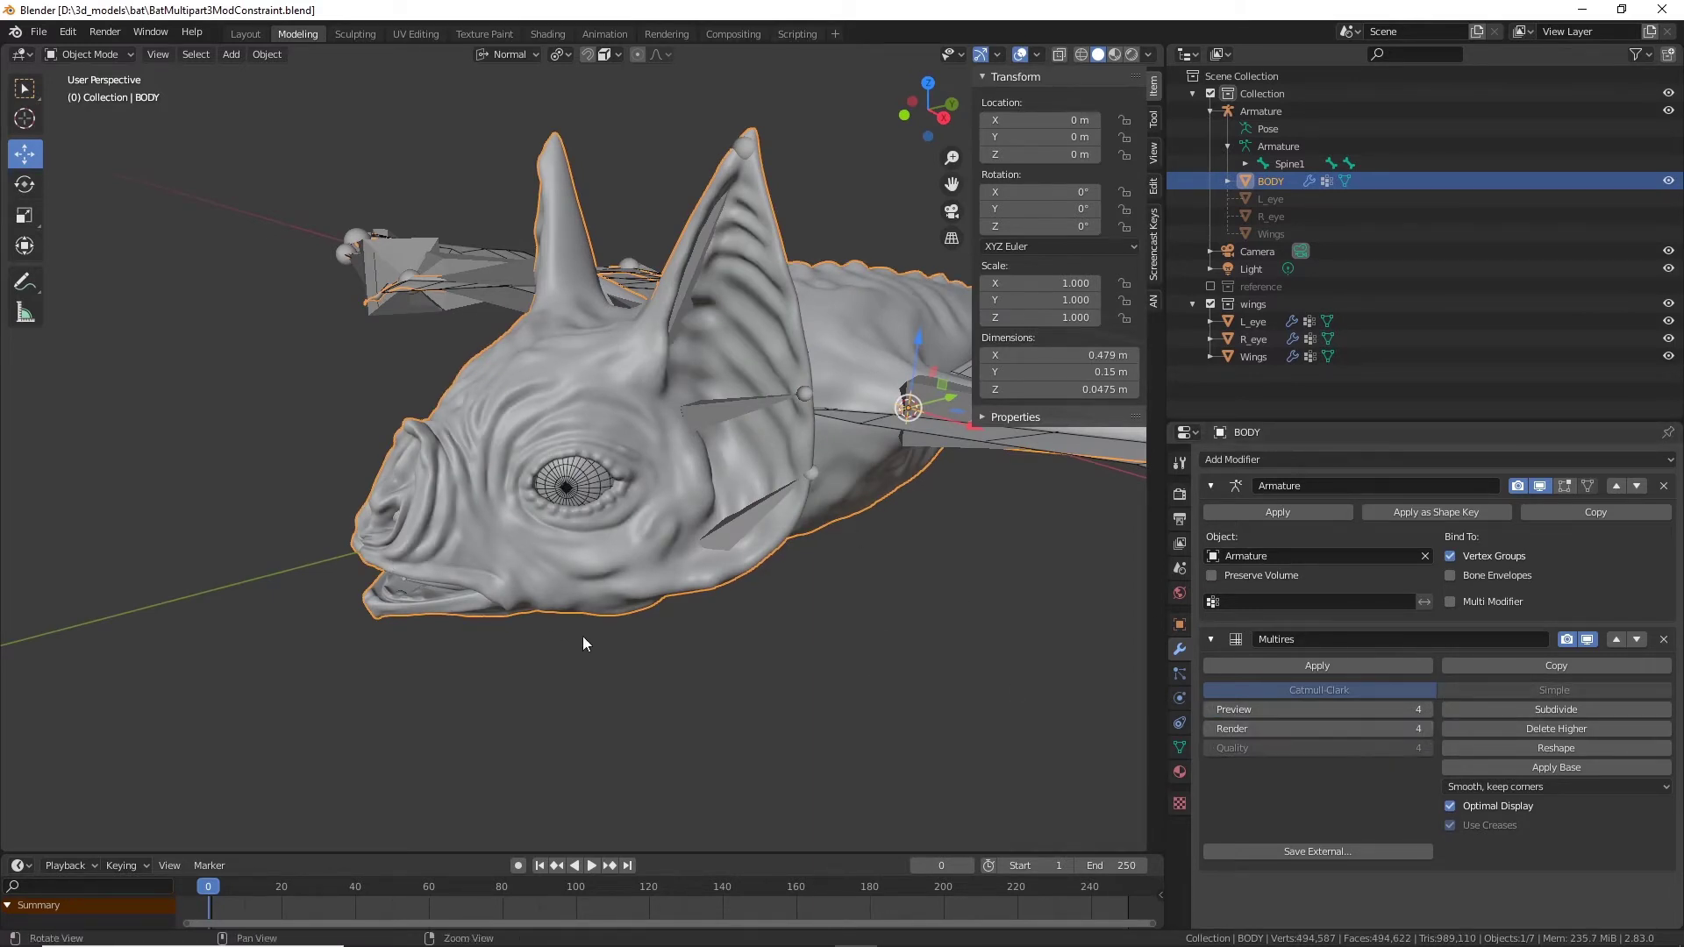
middle_drag(582, 635, 754, 489)
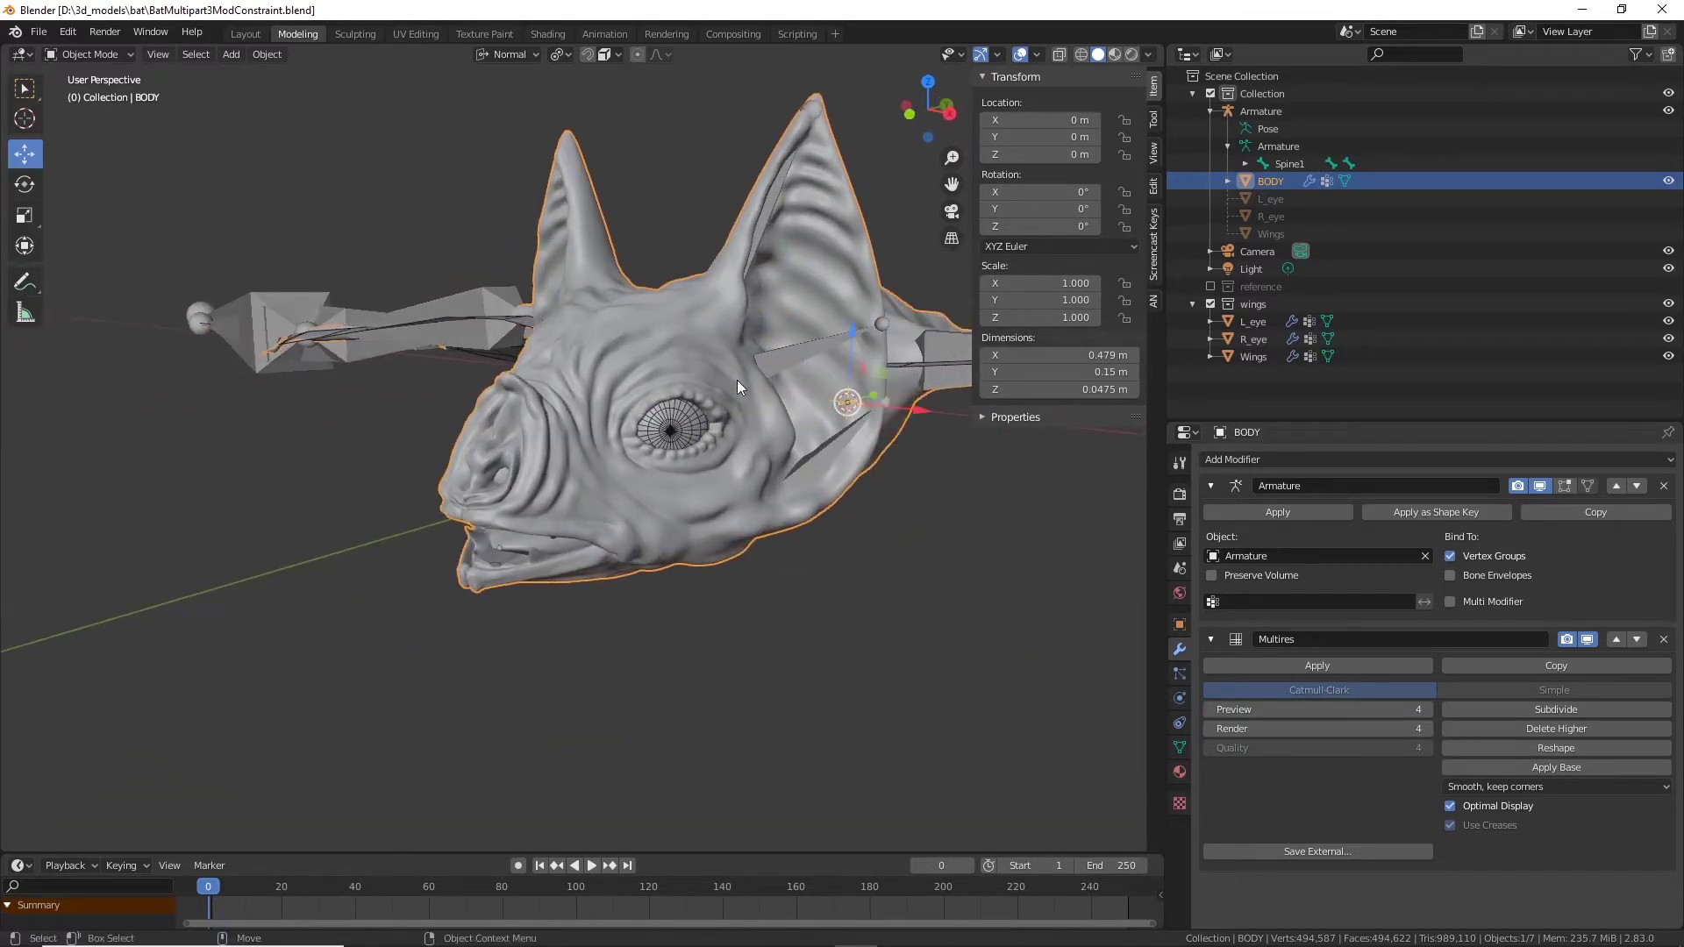
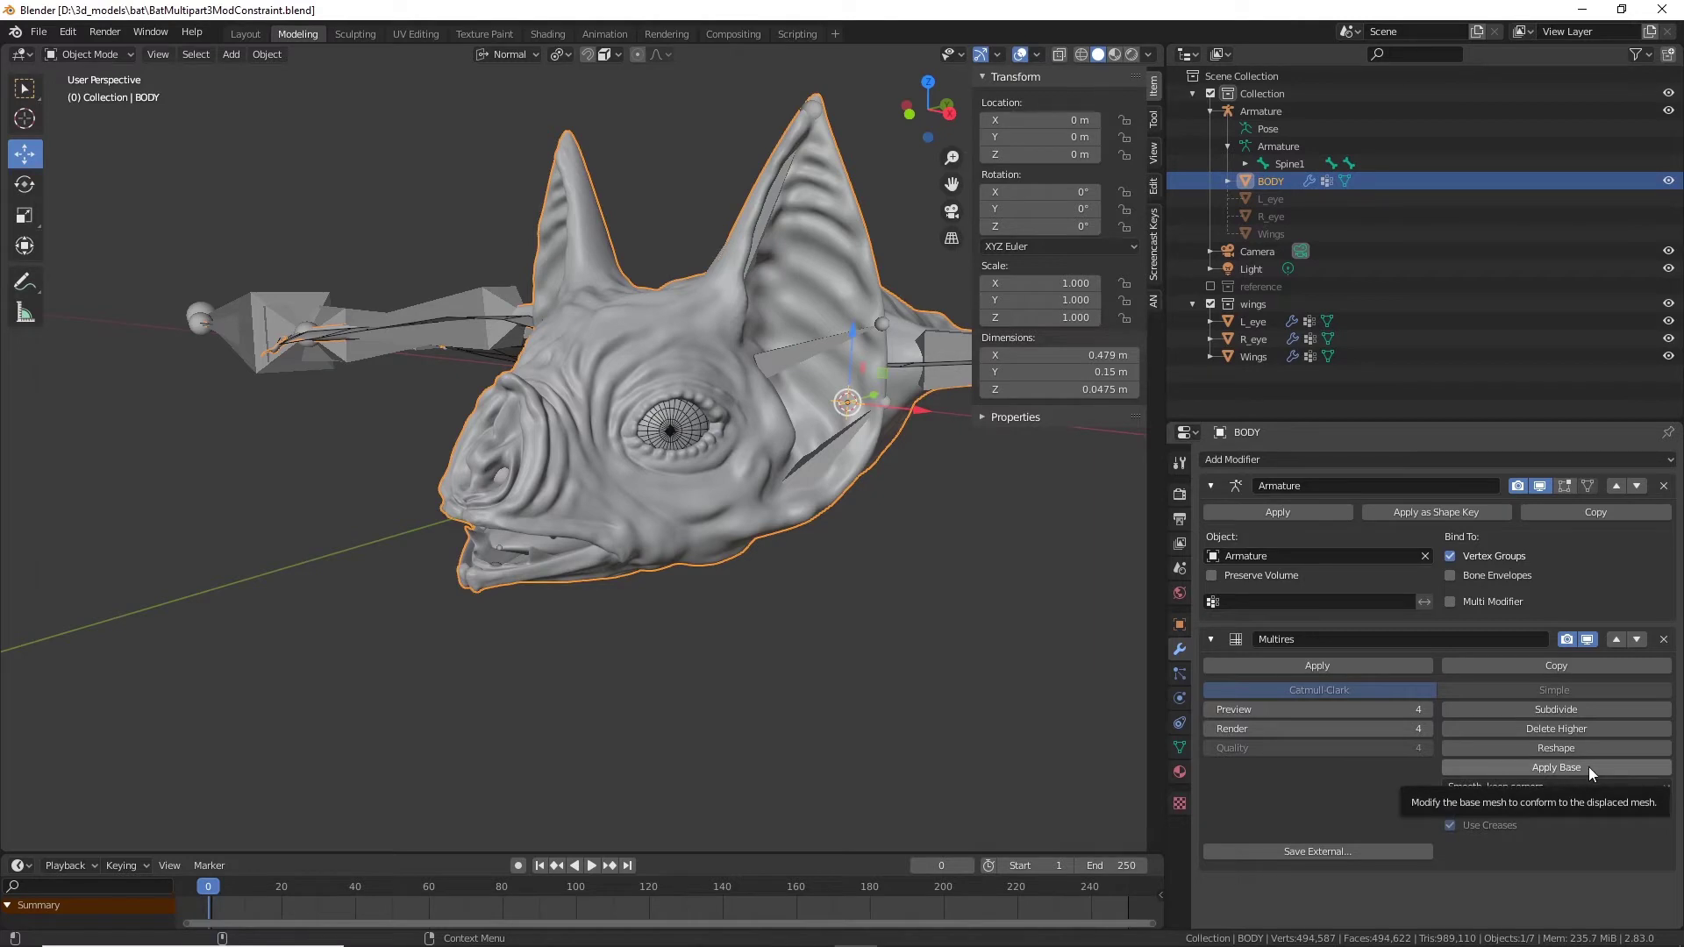
click(1588, 767)
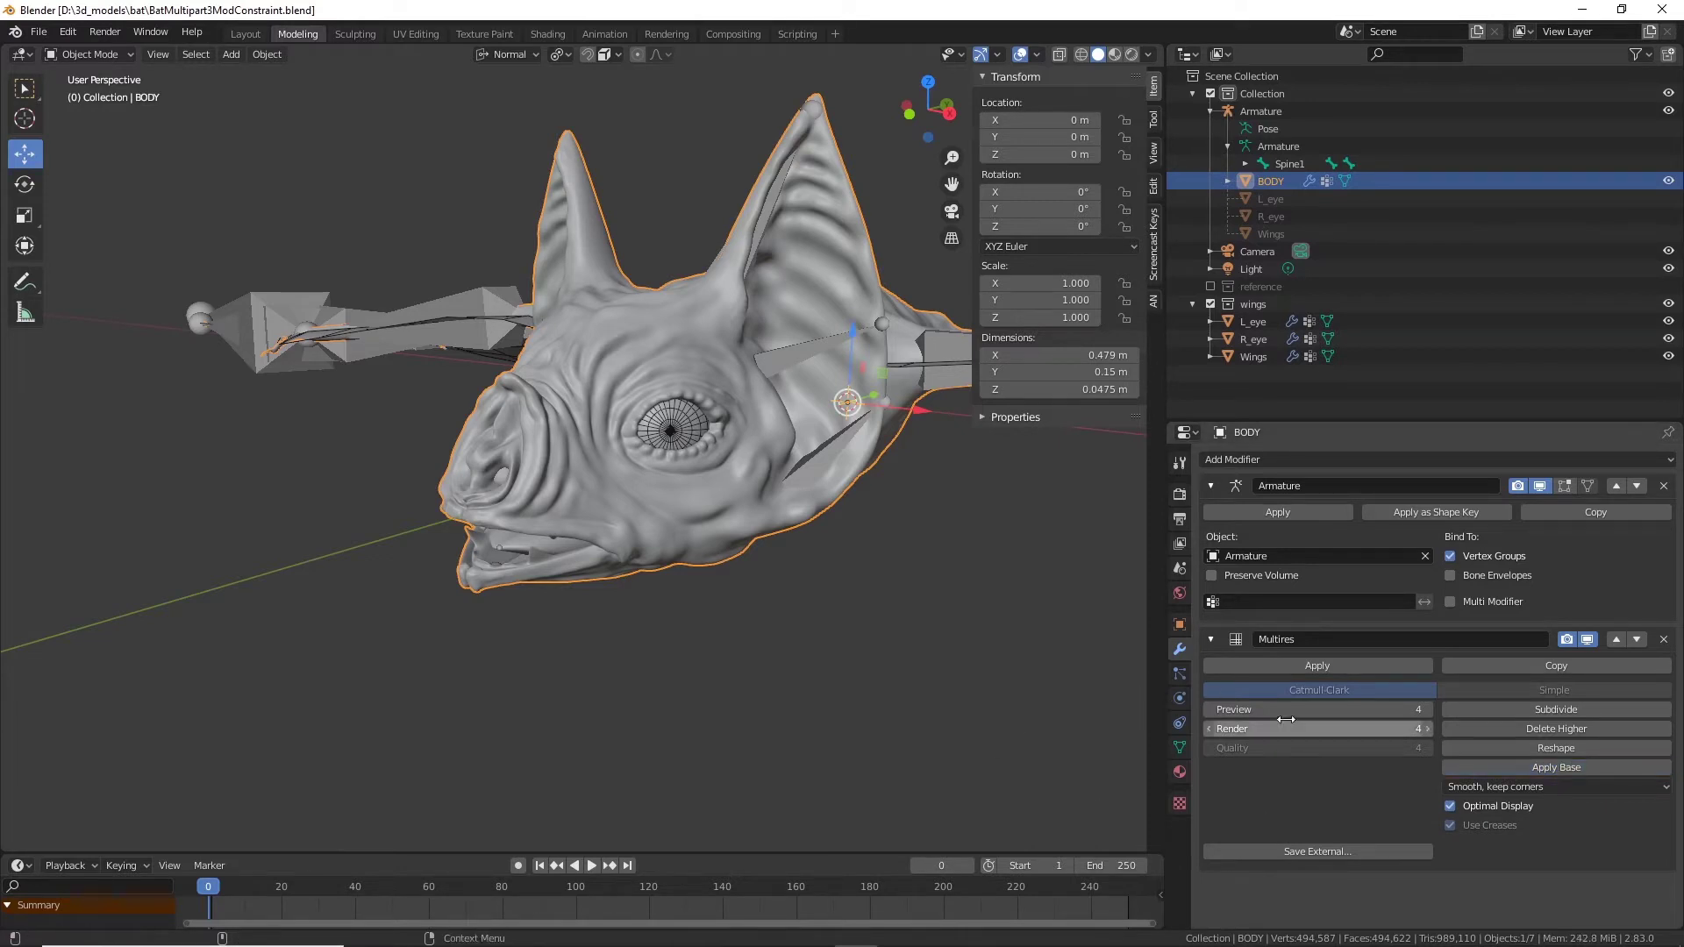
Step: Lower the Multires preview level to 1, inspect the head and body from above, and raise the level to 2
click(1208, 706)
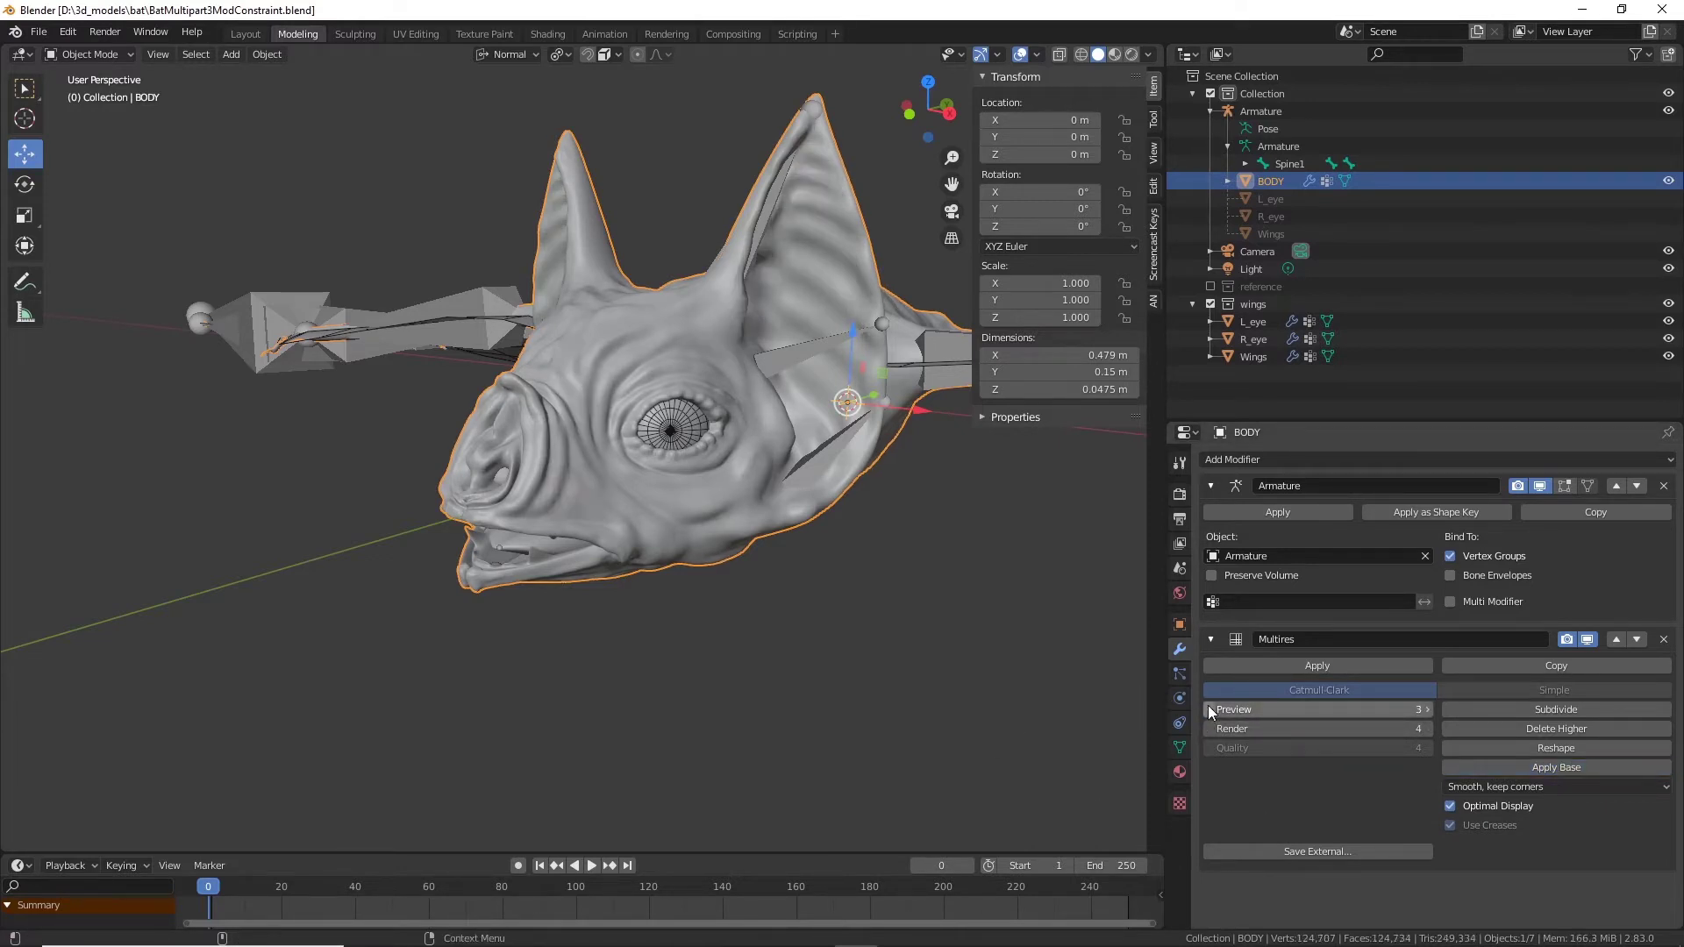
click(1208, 705)
click(1208, 706)
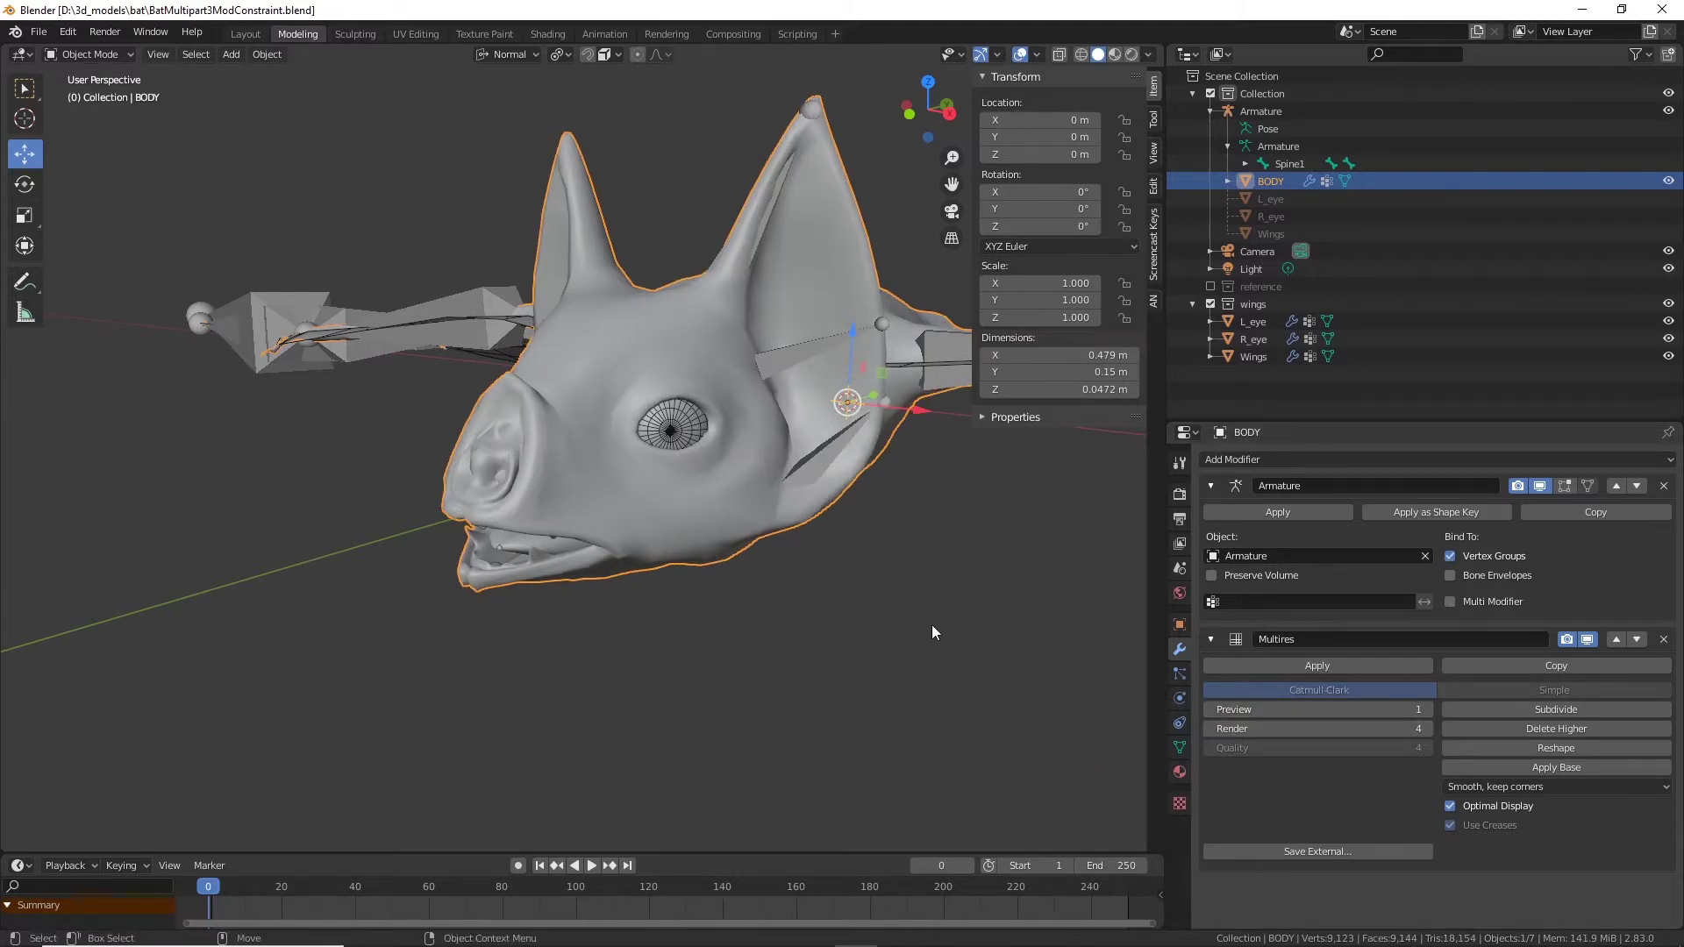
middle_drag(970, 606, 873, 692)
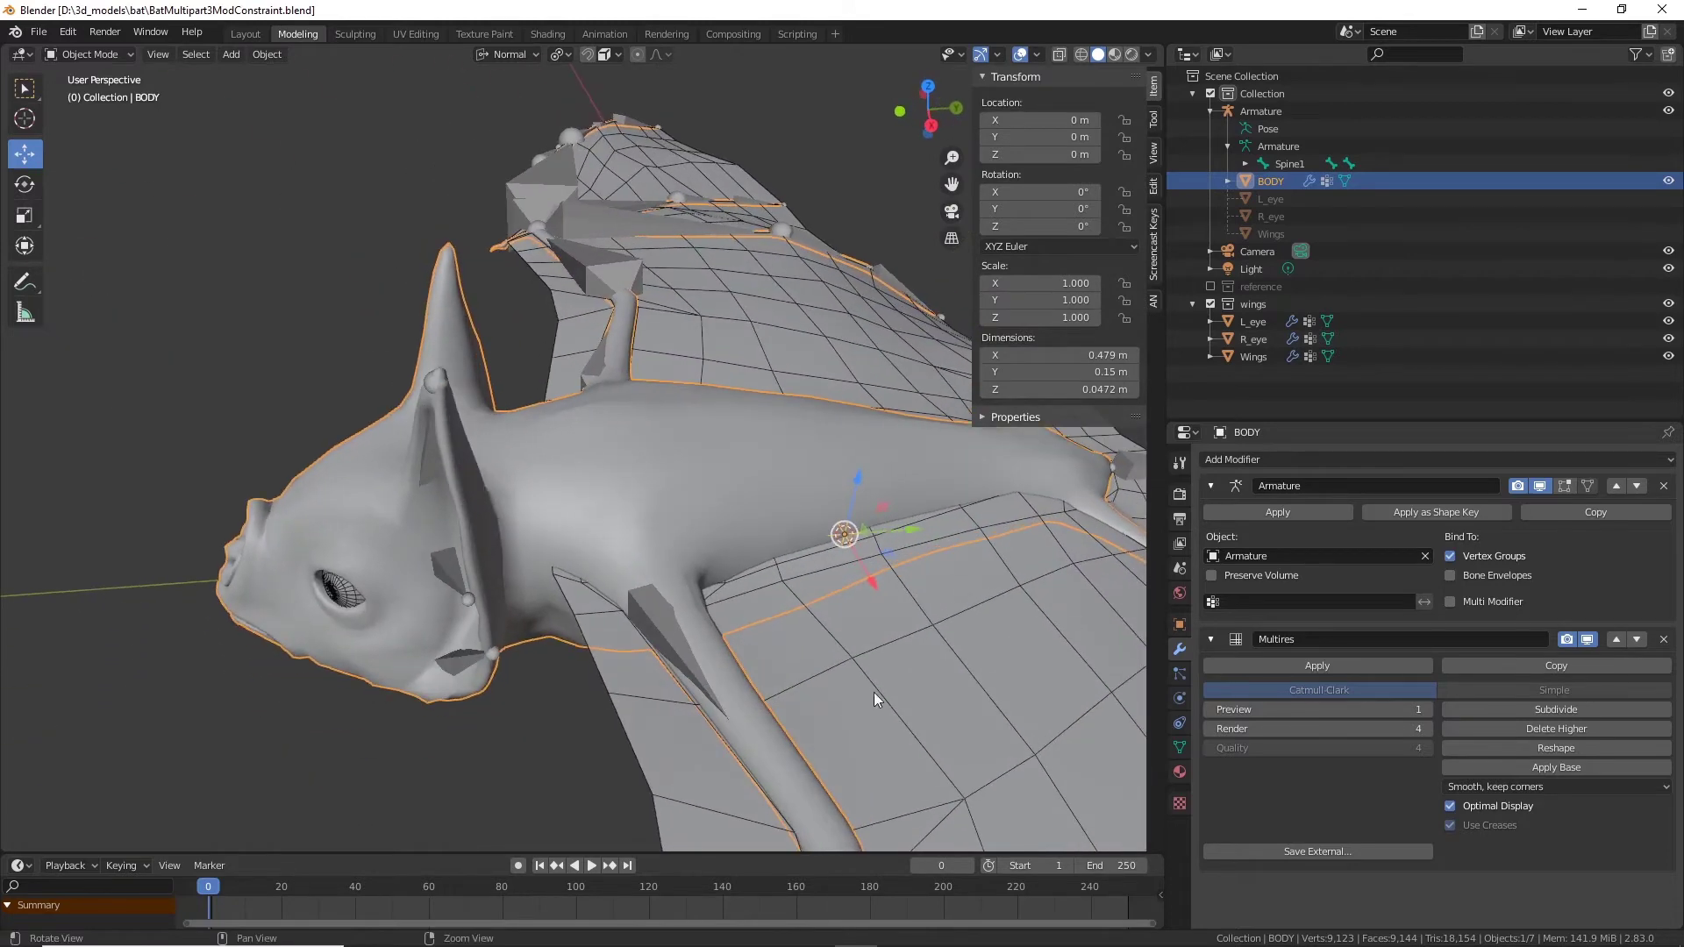
click(1430, 712)
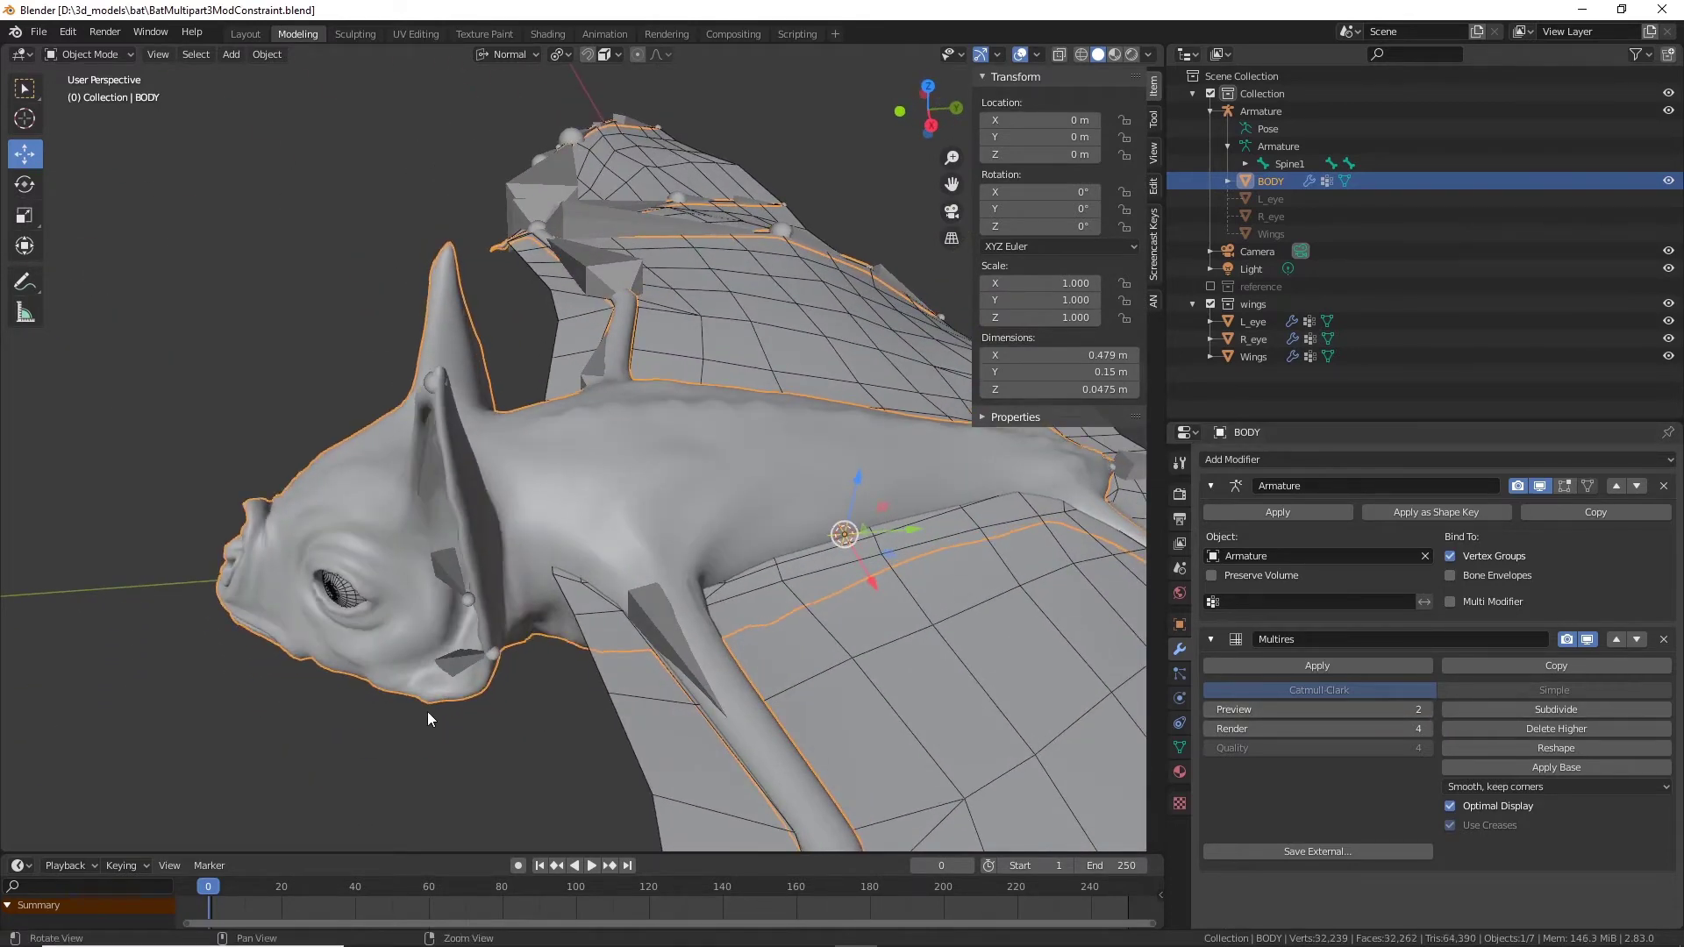
Step: Inspect the bat's head and back from several angles, and lower the Multires preview level to 0
middle_drag(428, 713, 770, 605)
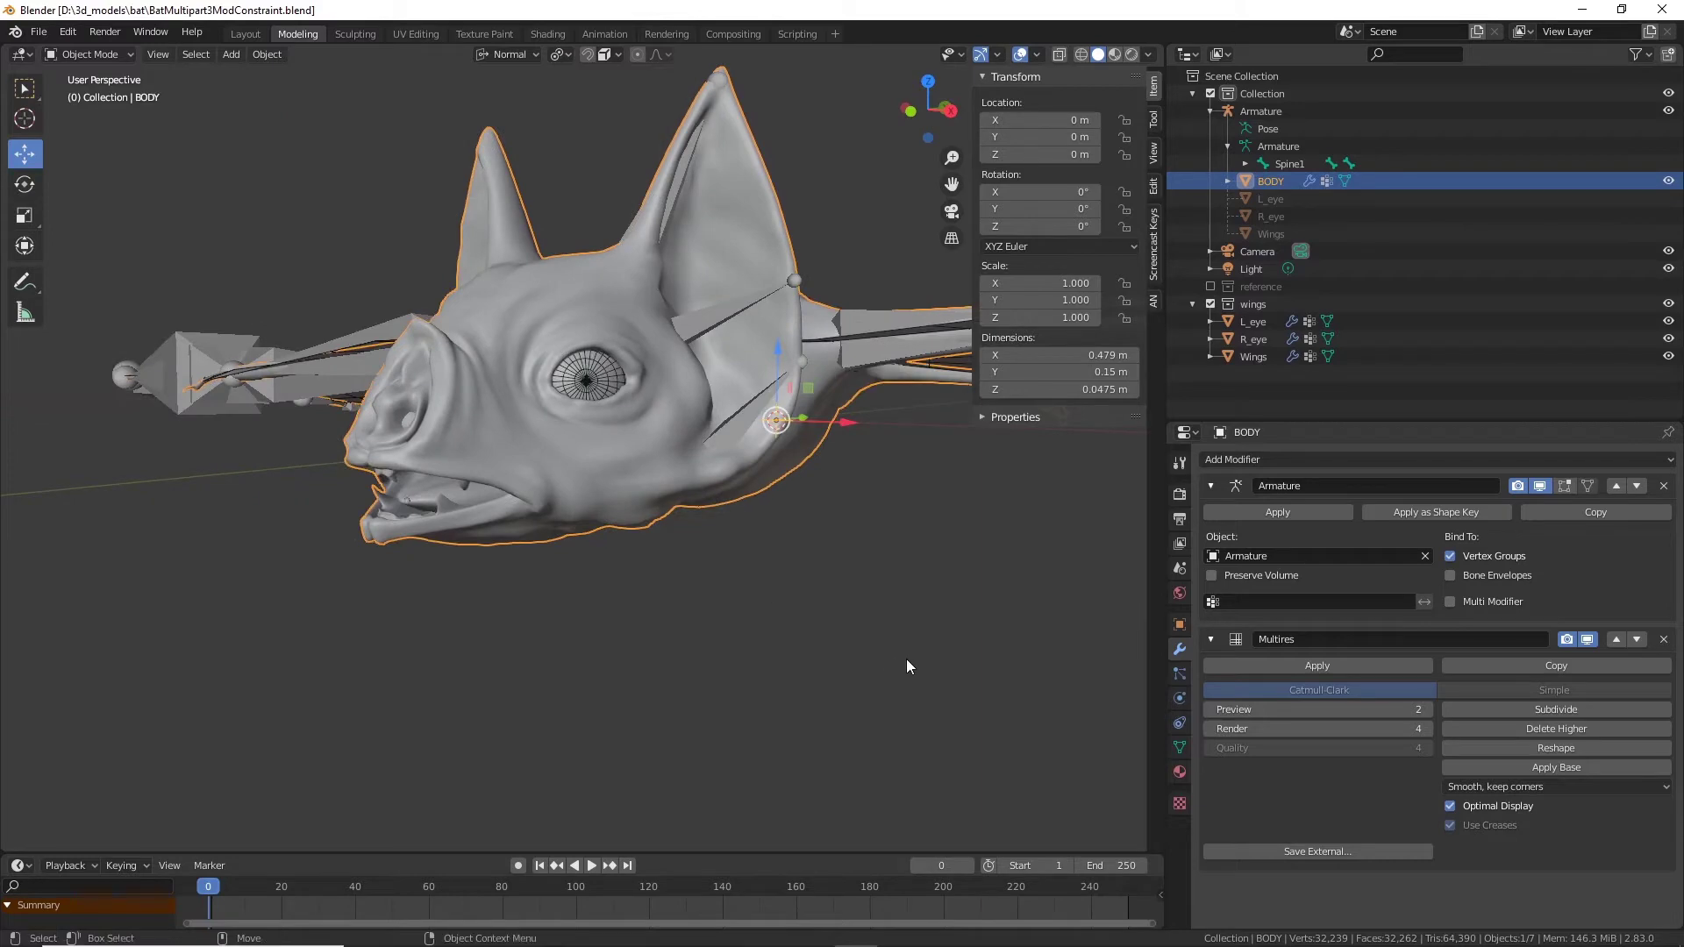
middle_drag(903, 587, 845, 637)
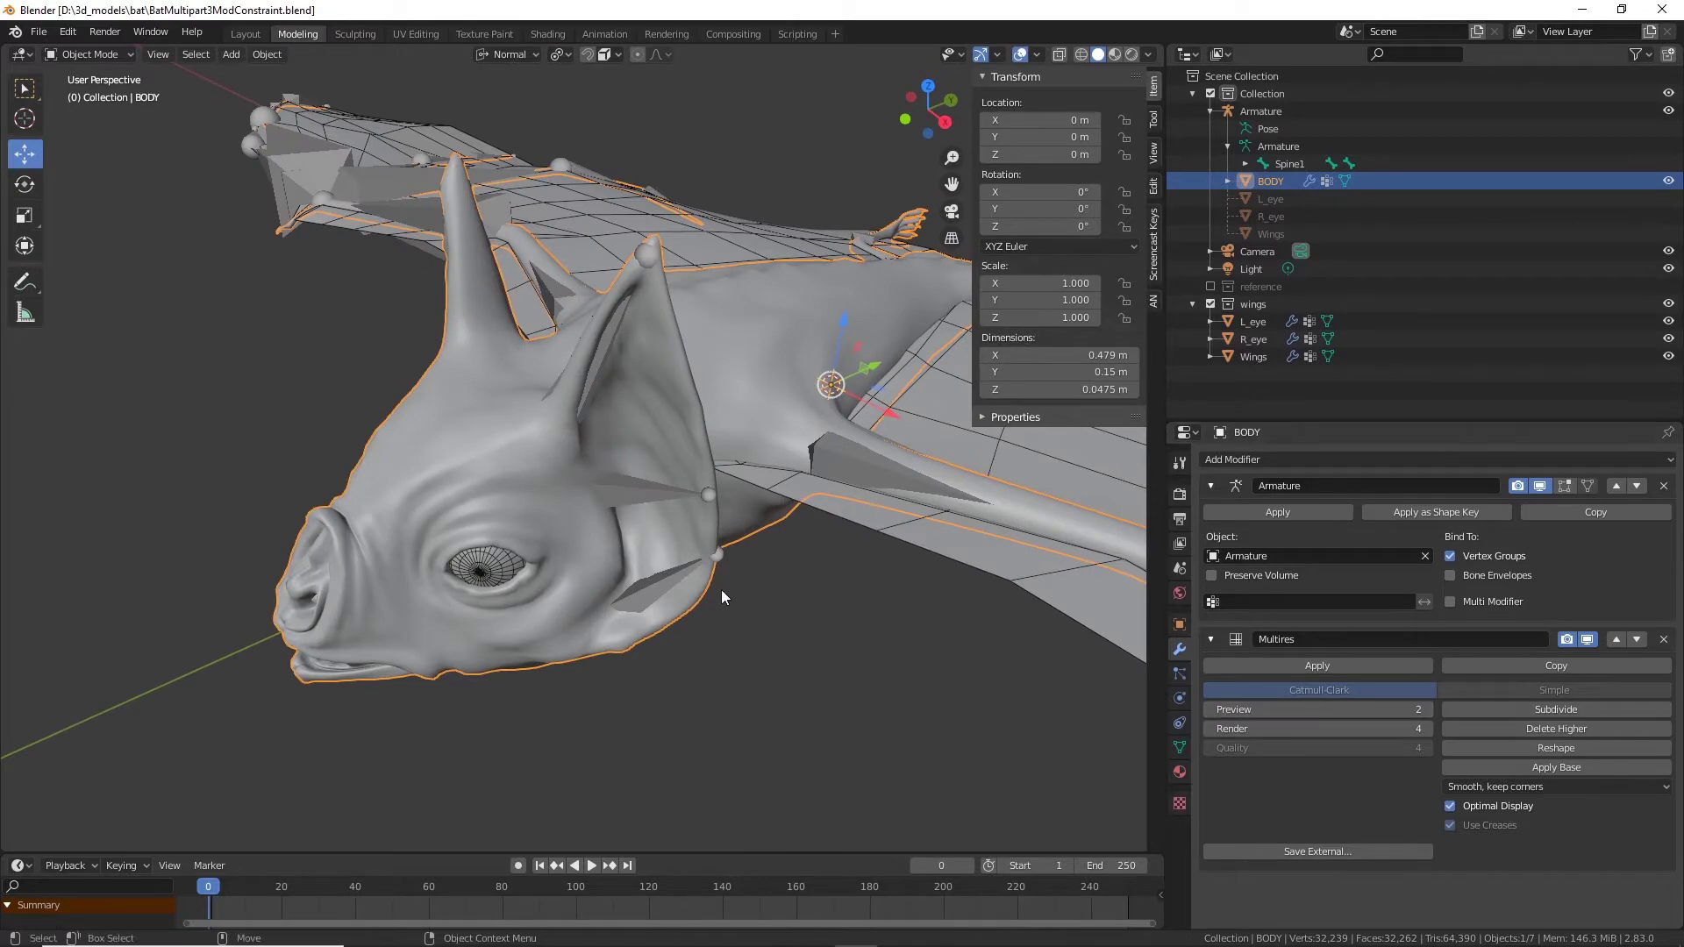
middle_drag(830, 619, 1067, 582)
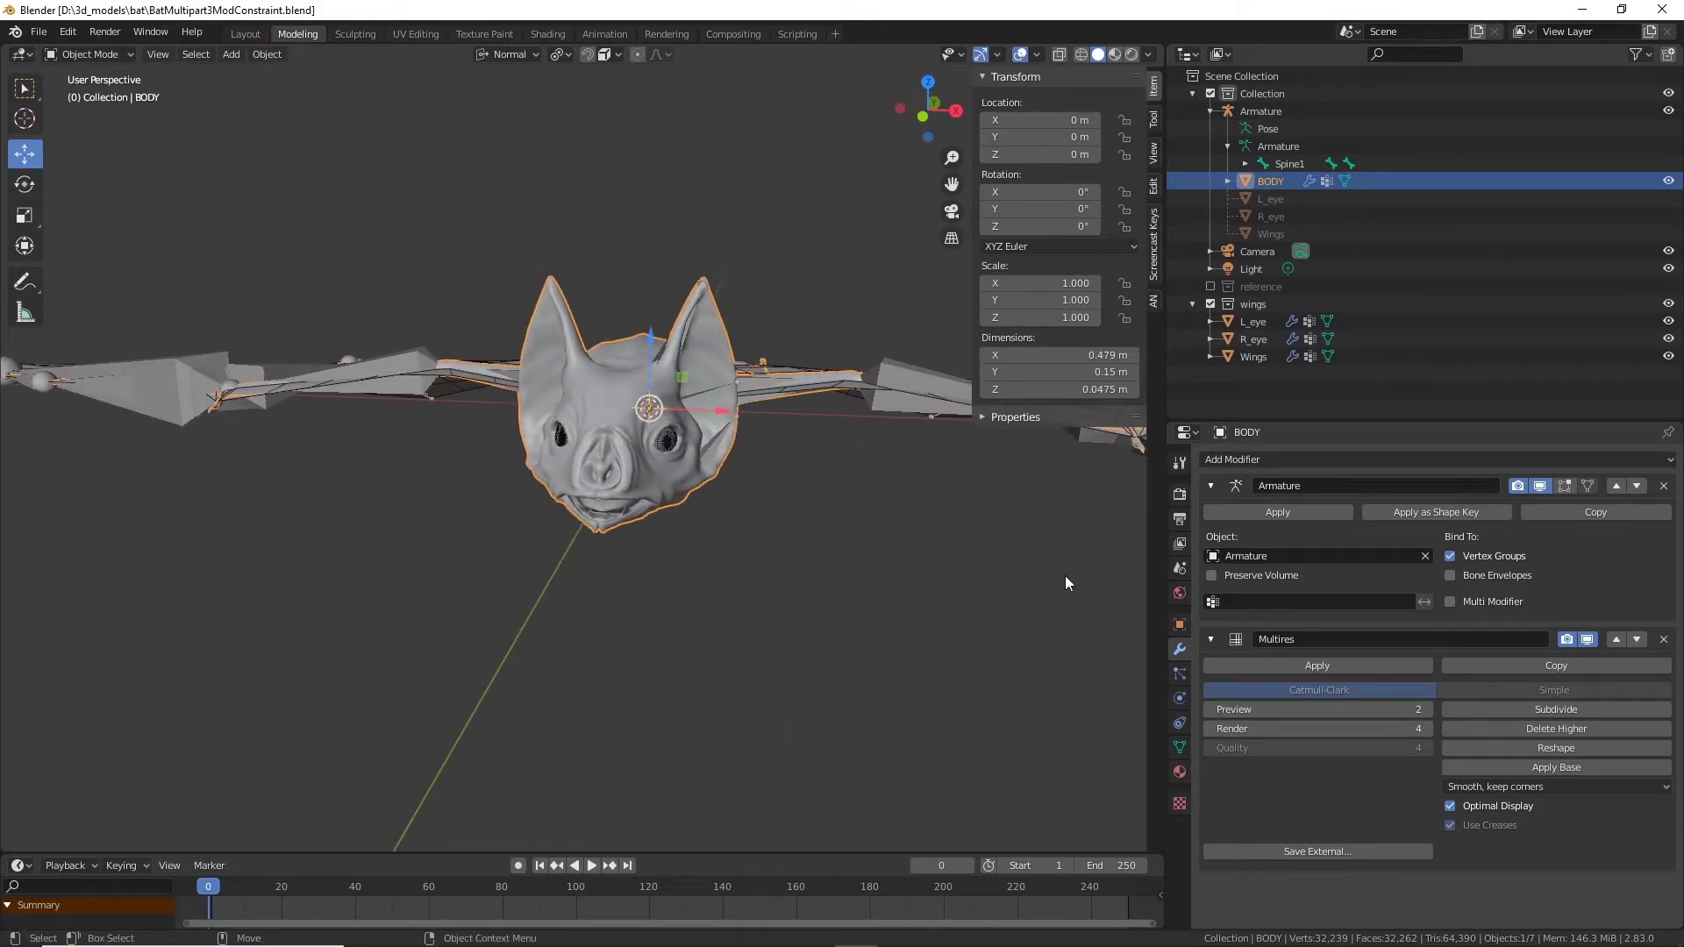
scroll(835, 546, up, 5)
middle_drag(835, 546, 831, 568)
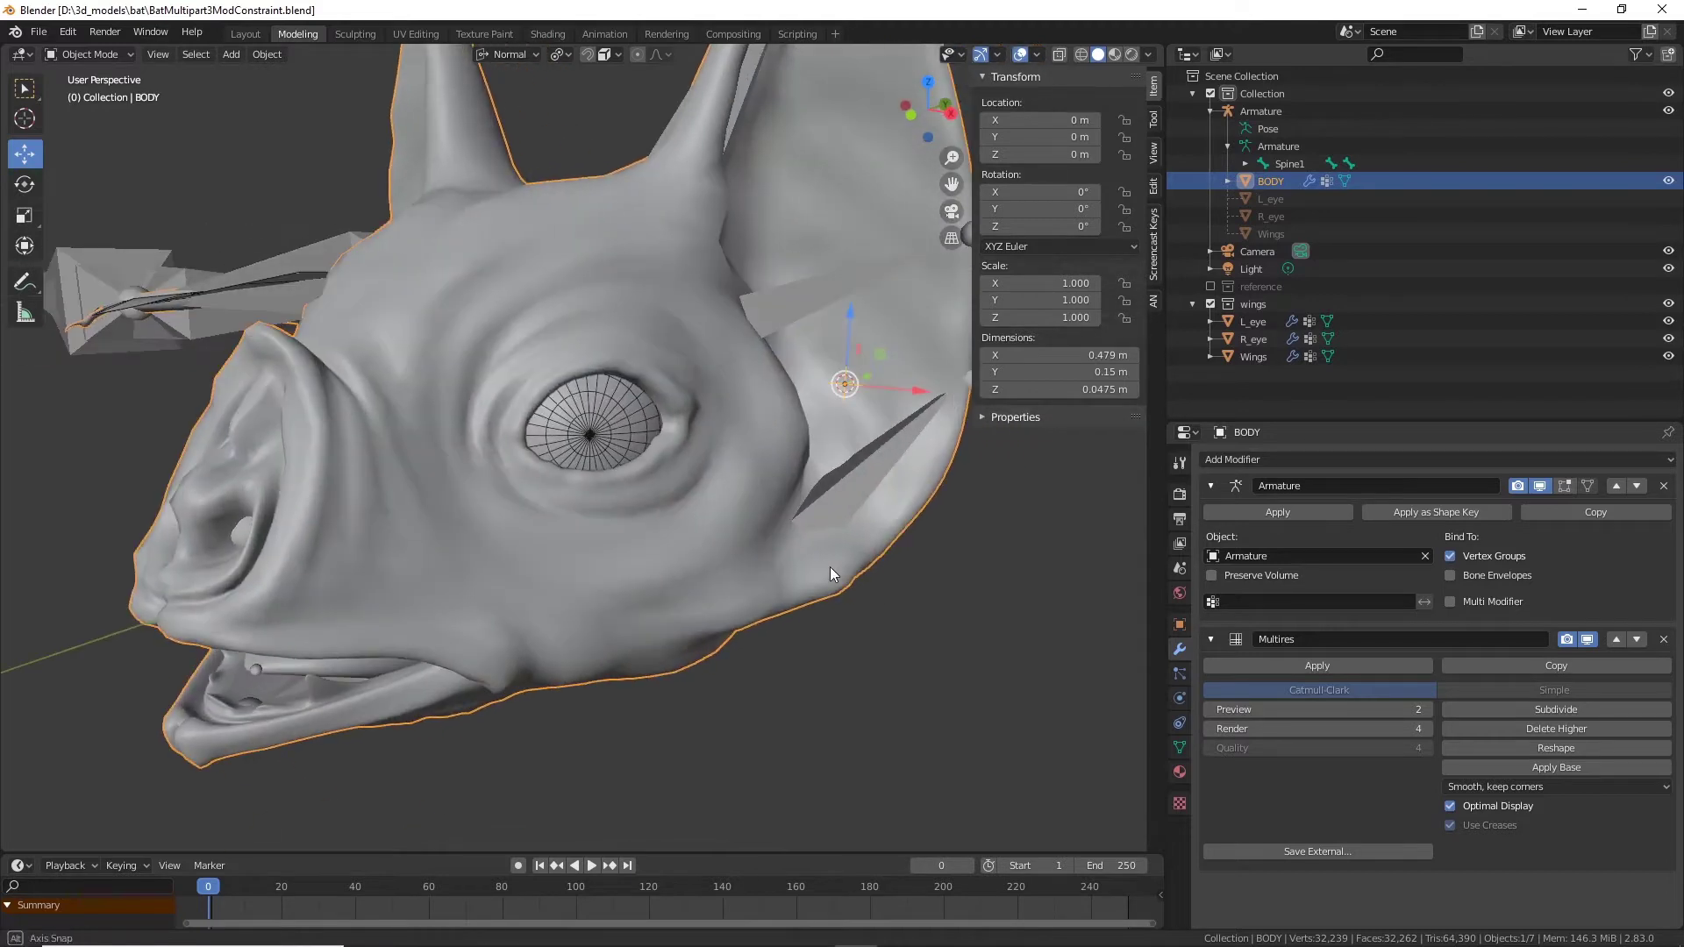
scroll(831, 568, down, 3)
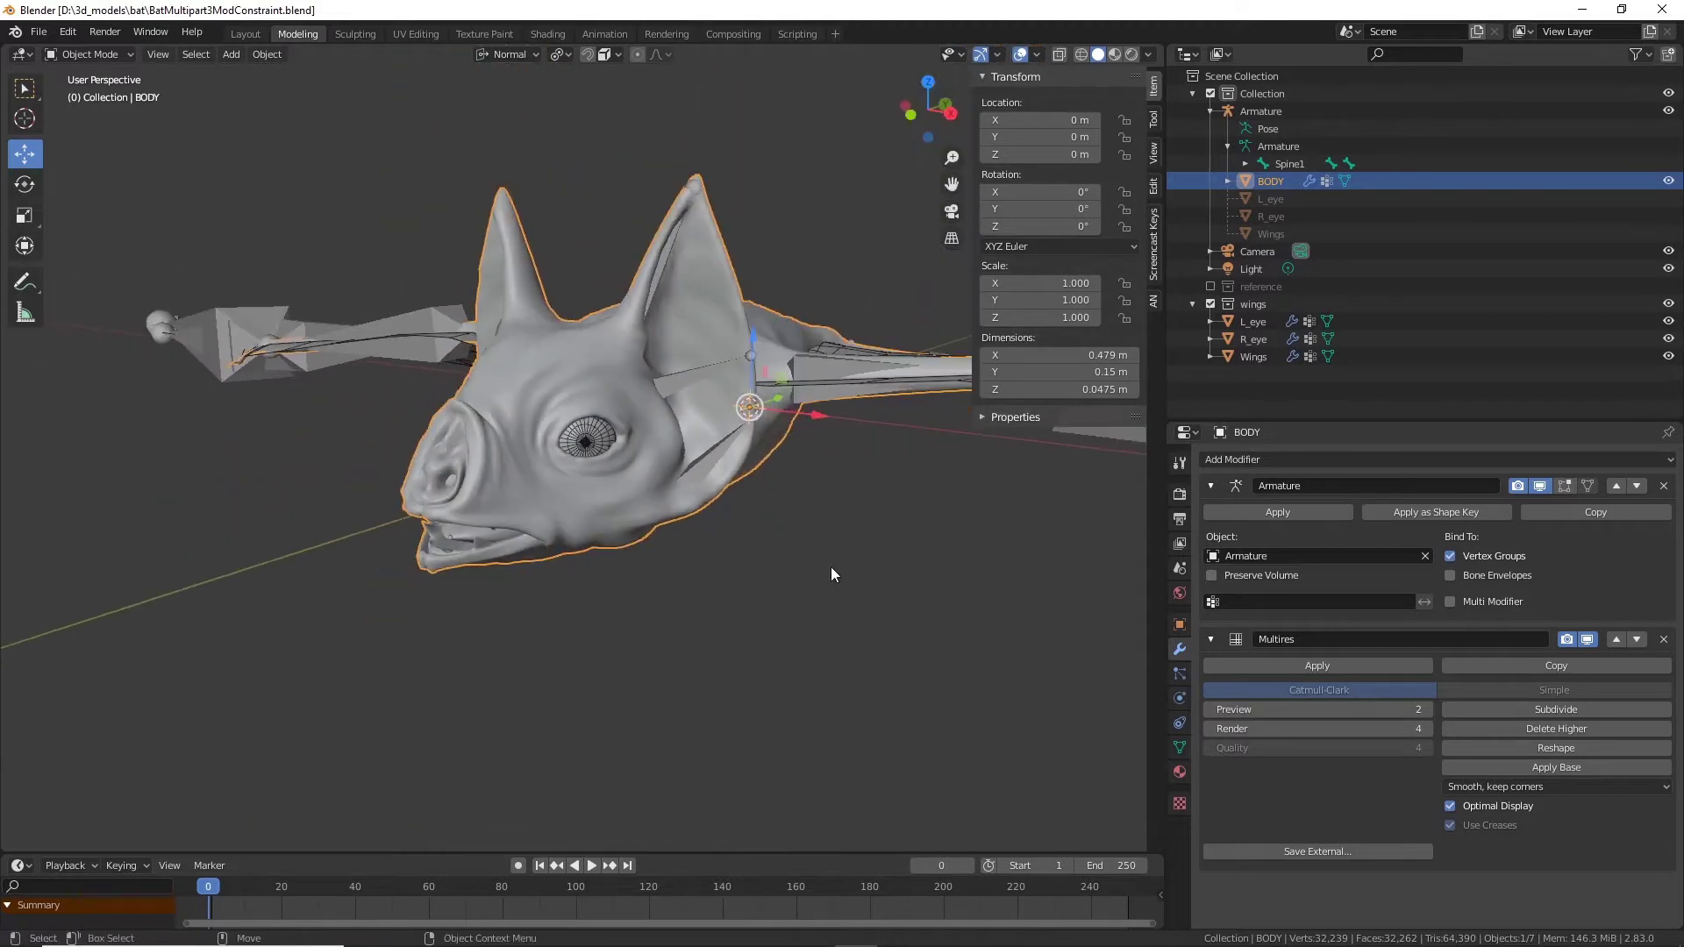
click(1209, 709)
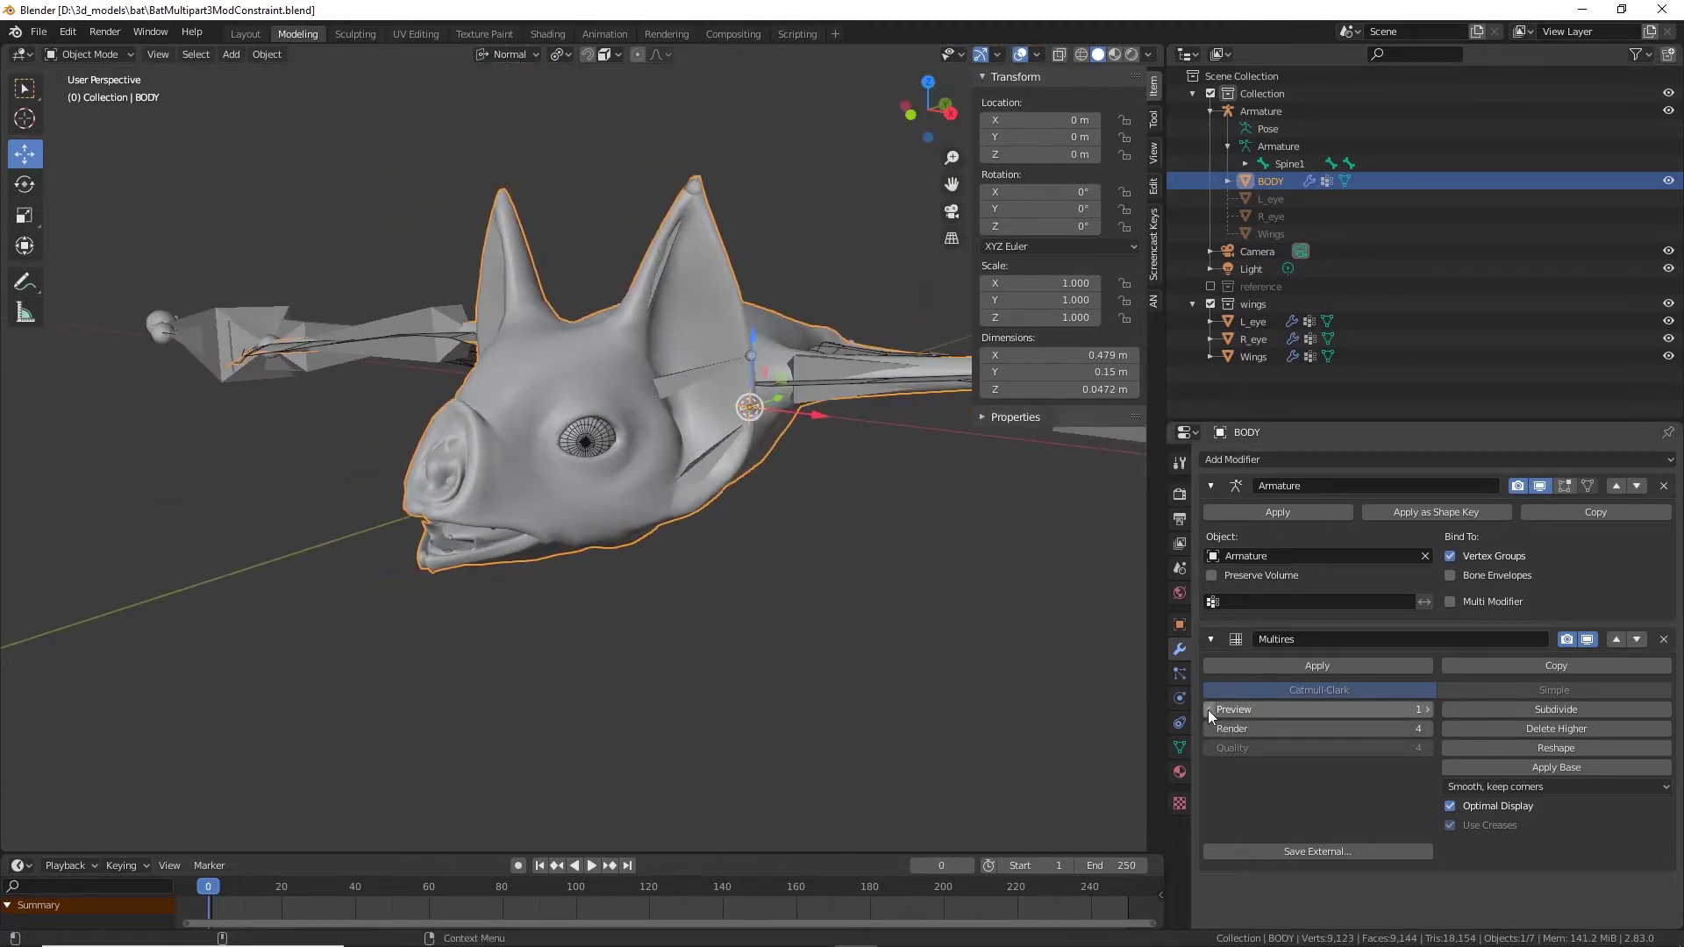
click(1208, 709)
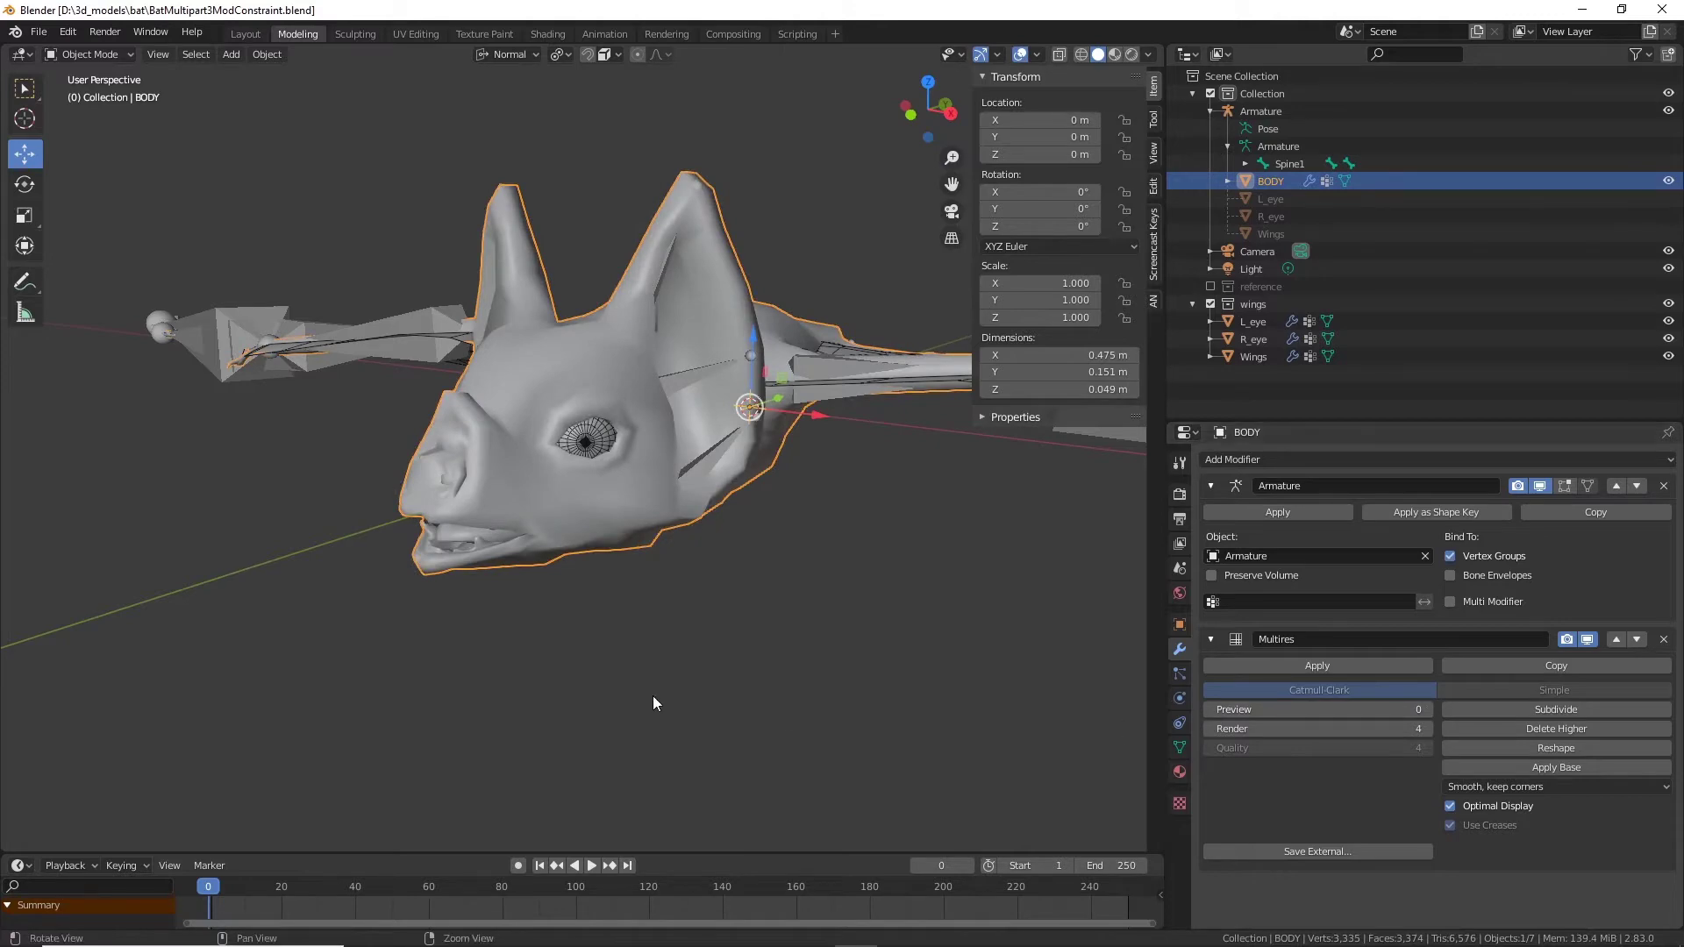
Step: Compare the bat's head at Multires preview level 1 with the base mesh and return the level to 0
middle_drag(653, 696, 596, 678)
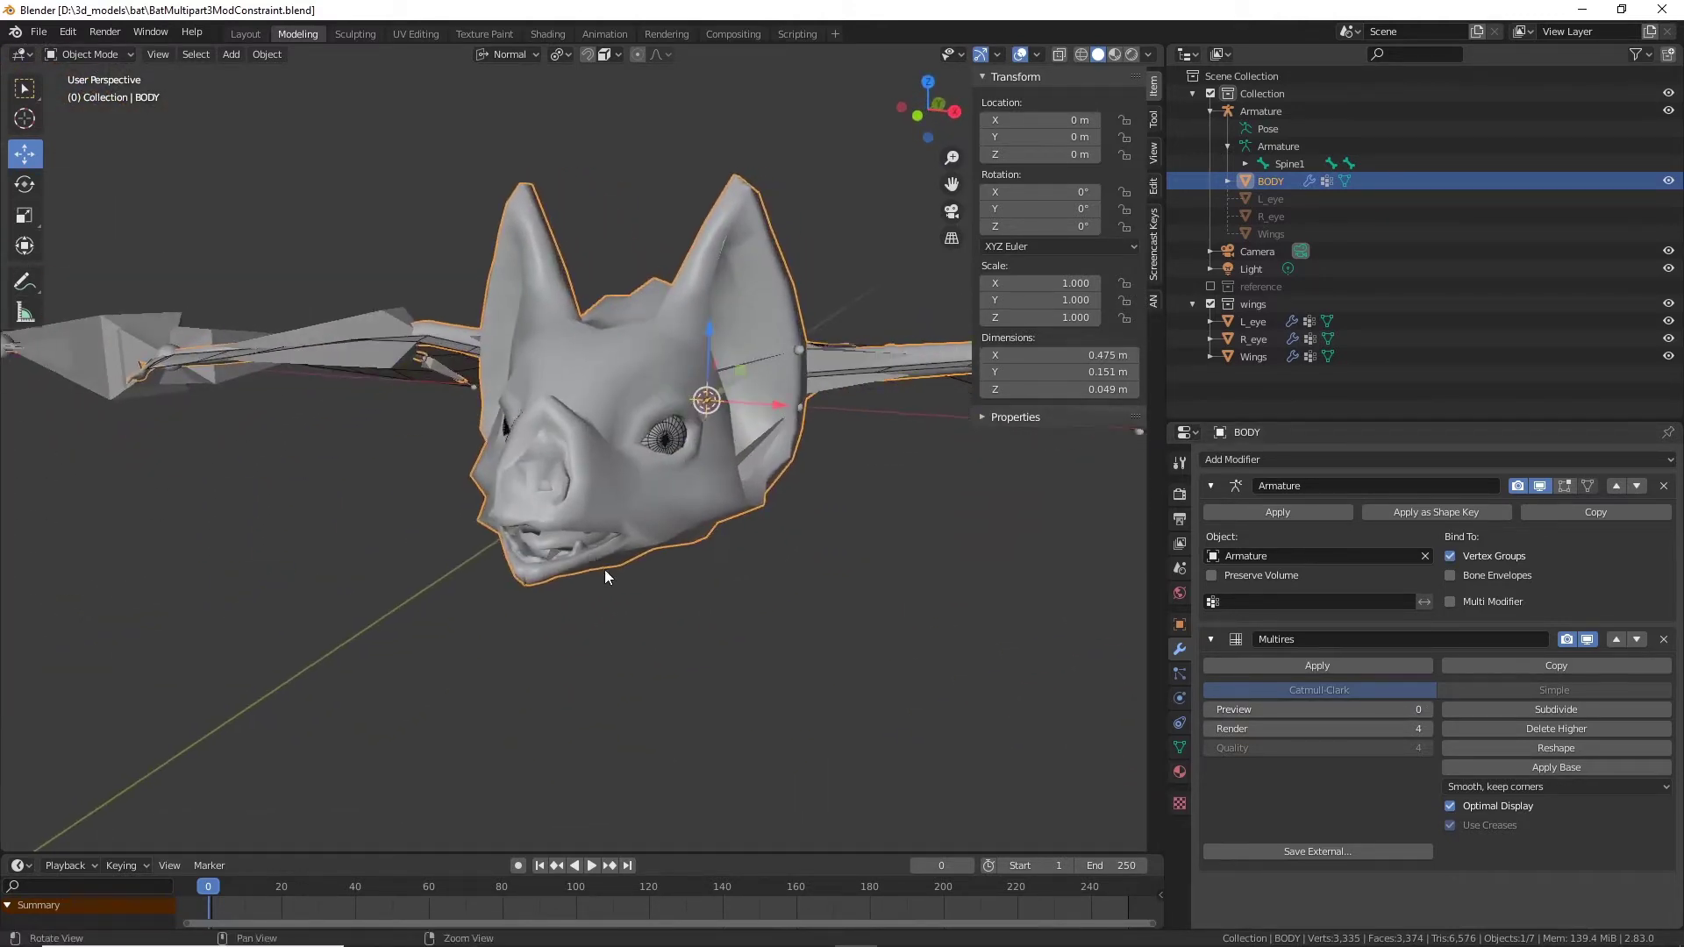
mouse_move(605, 571)
middle_down()
mouse_move(845, 575)
mouse_move(608, 581)
middle_up()
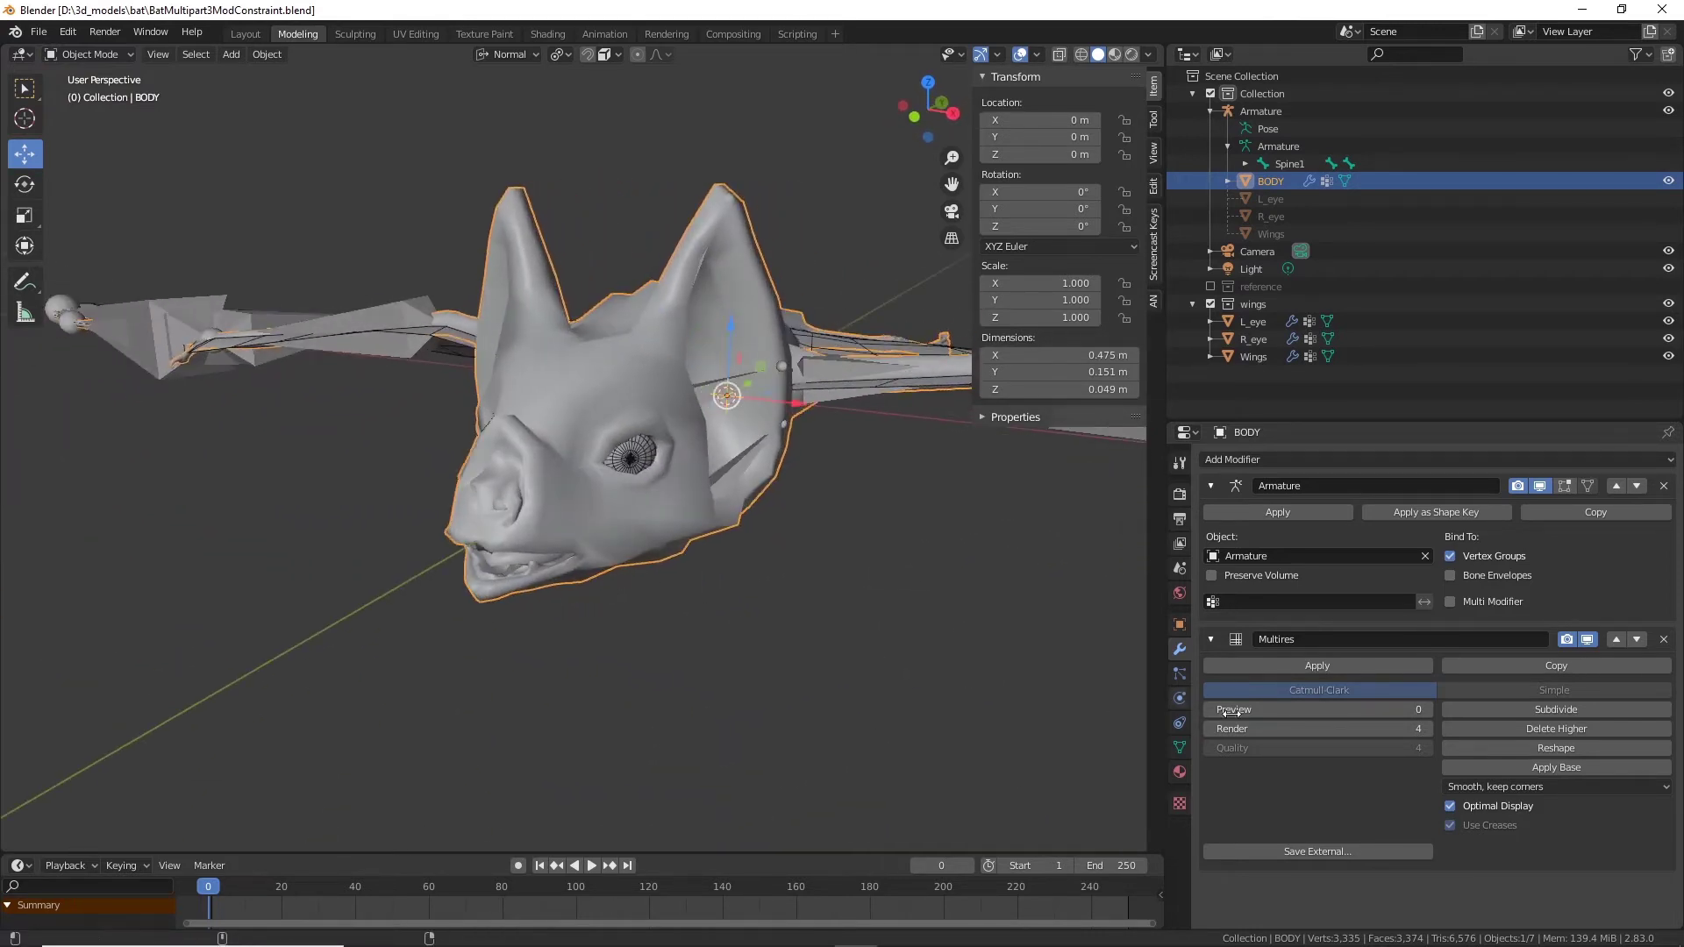
click(1428, 707)
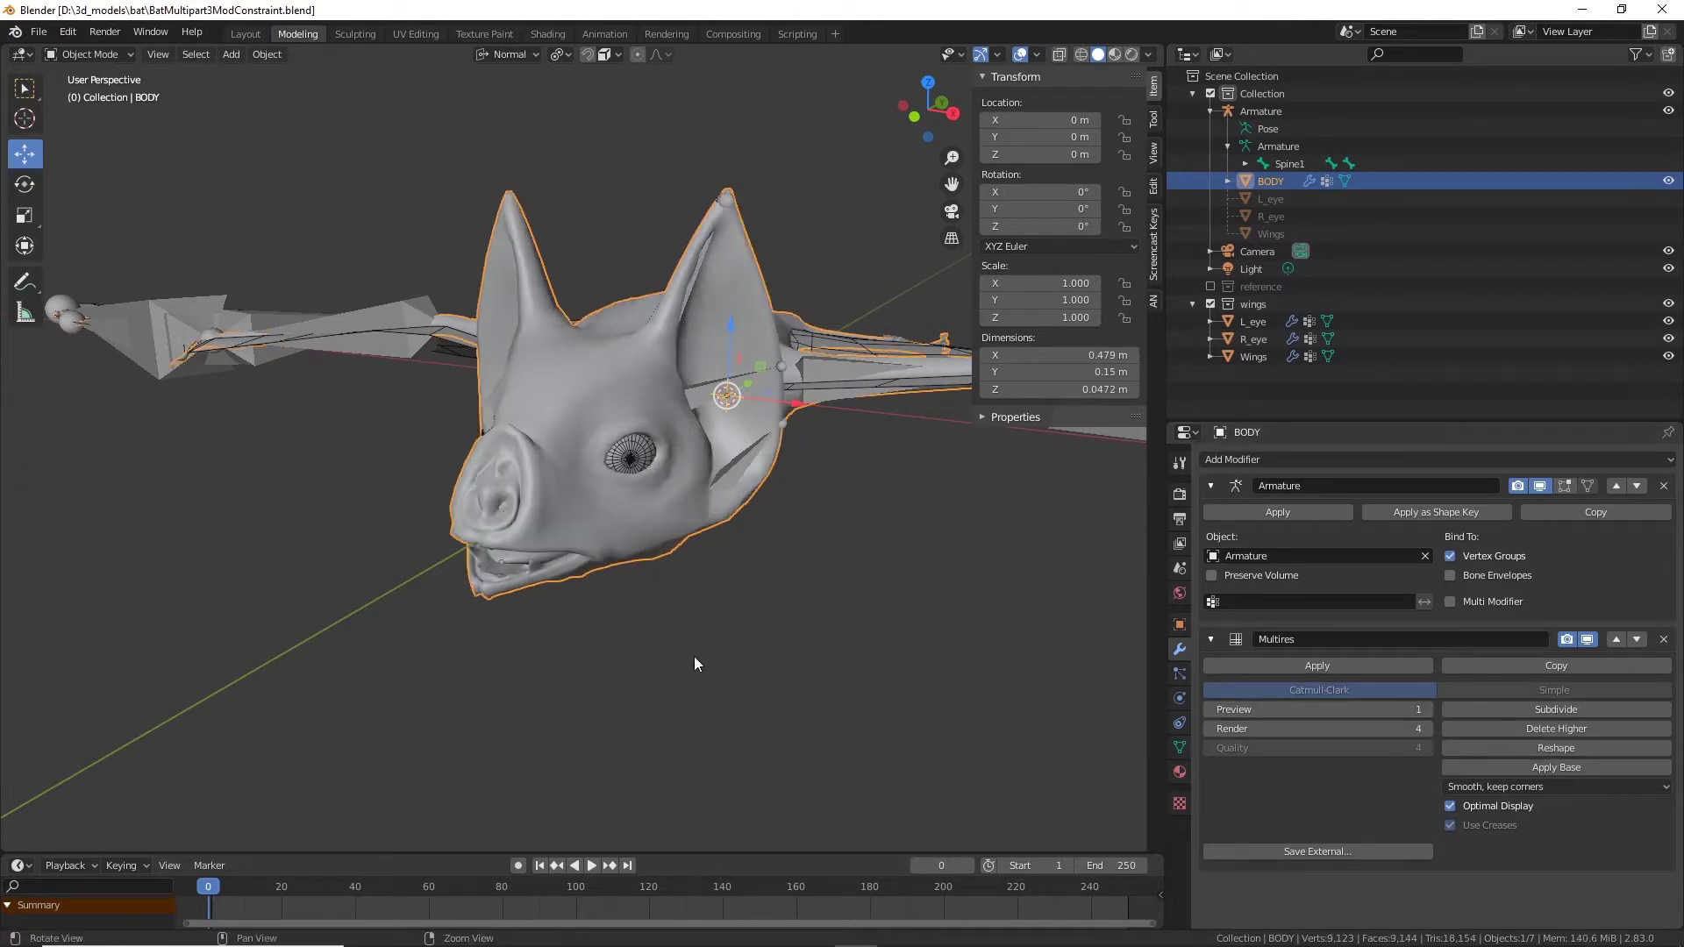
middle_drag(695, 664, 639, 656)
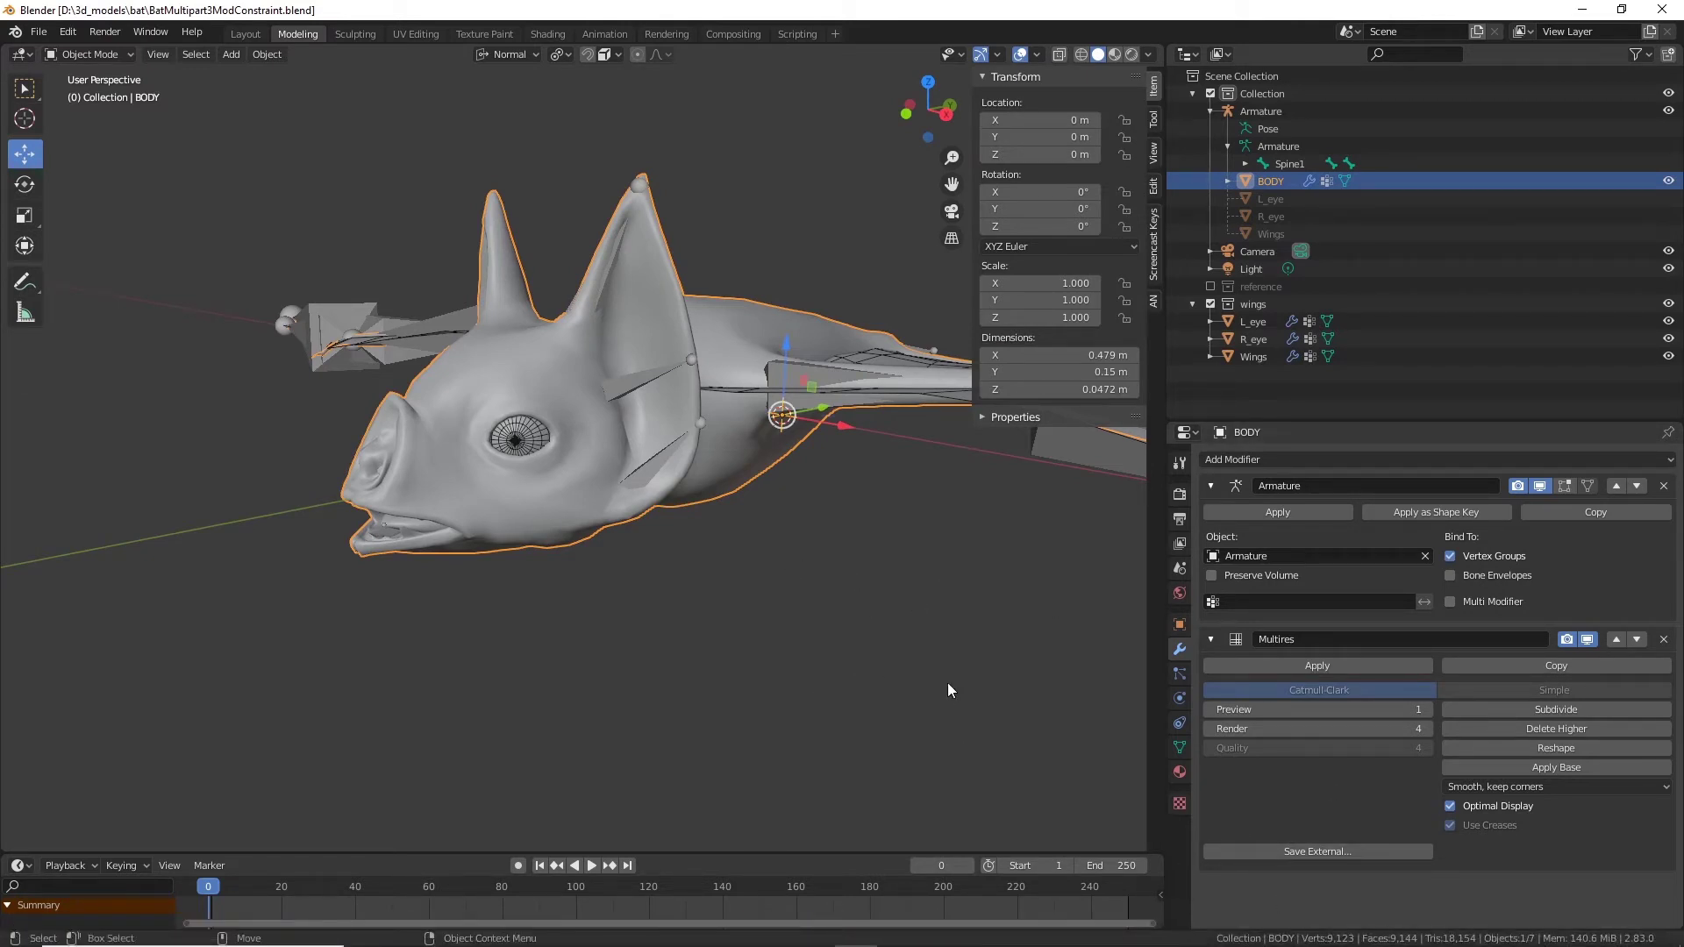
mouse_move(948, 690)
middle_down()
mouse_move(877, 662)
mouse_move(850, 673)
mouse_move(965, 702)
middle_up()
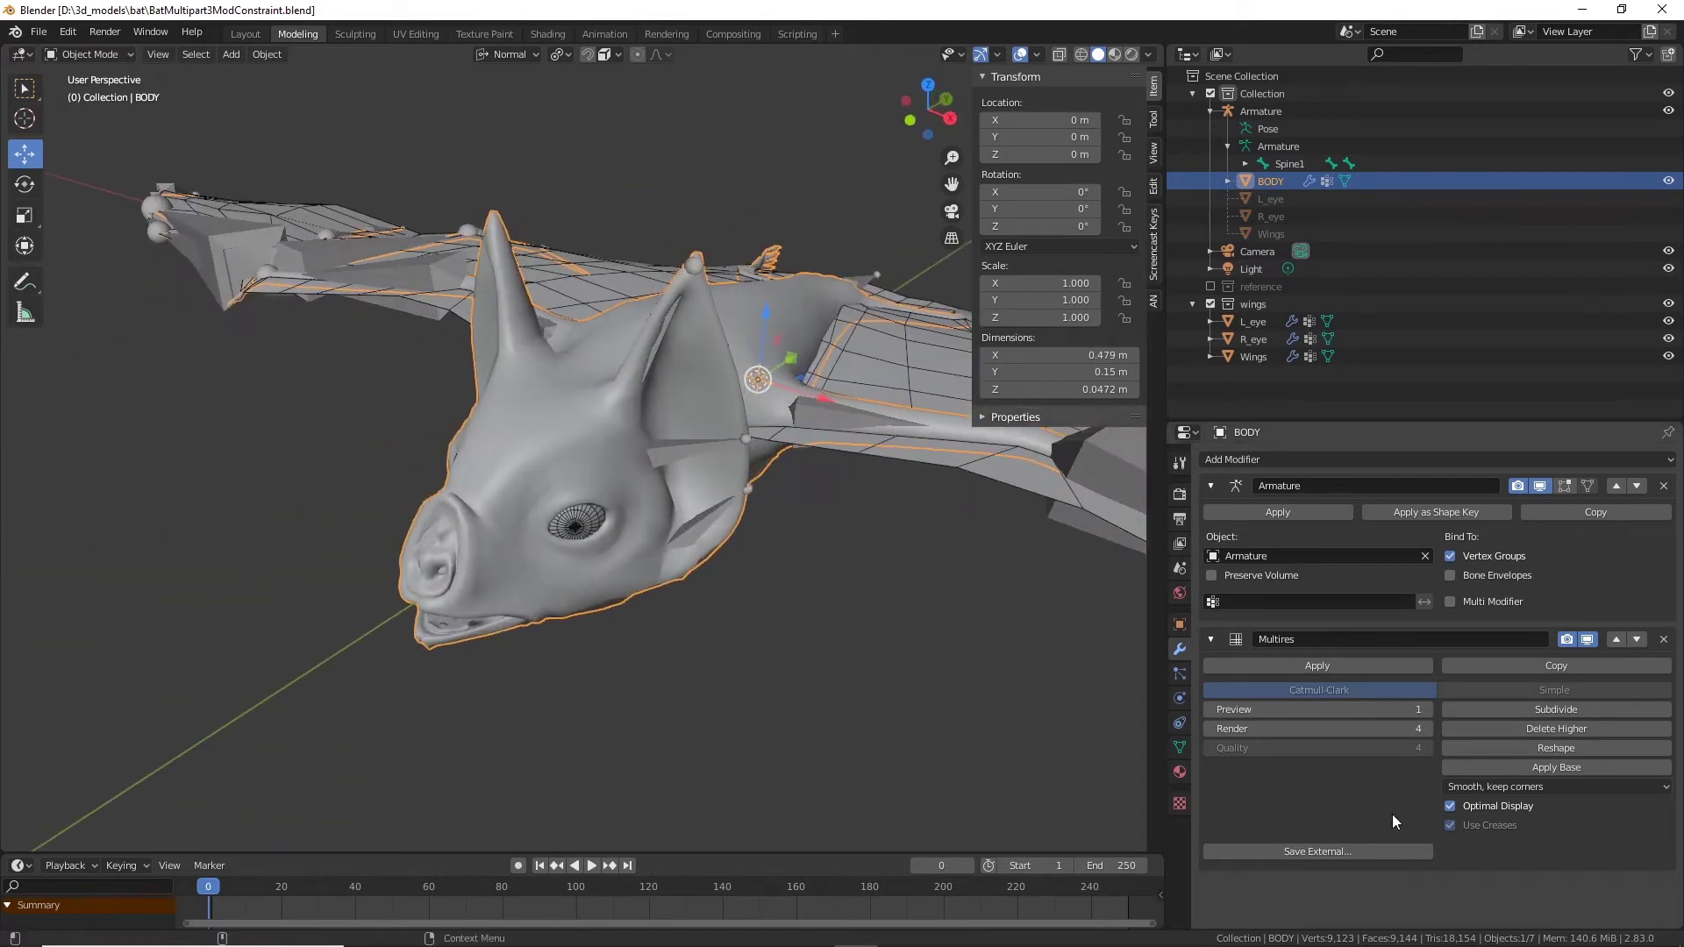
click(1213, 709)
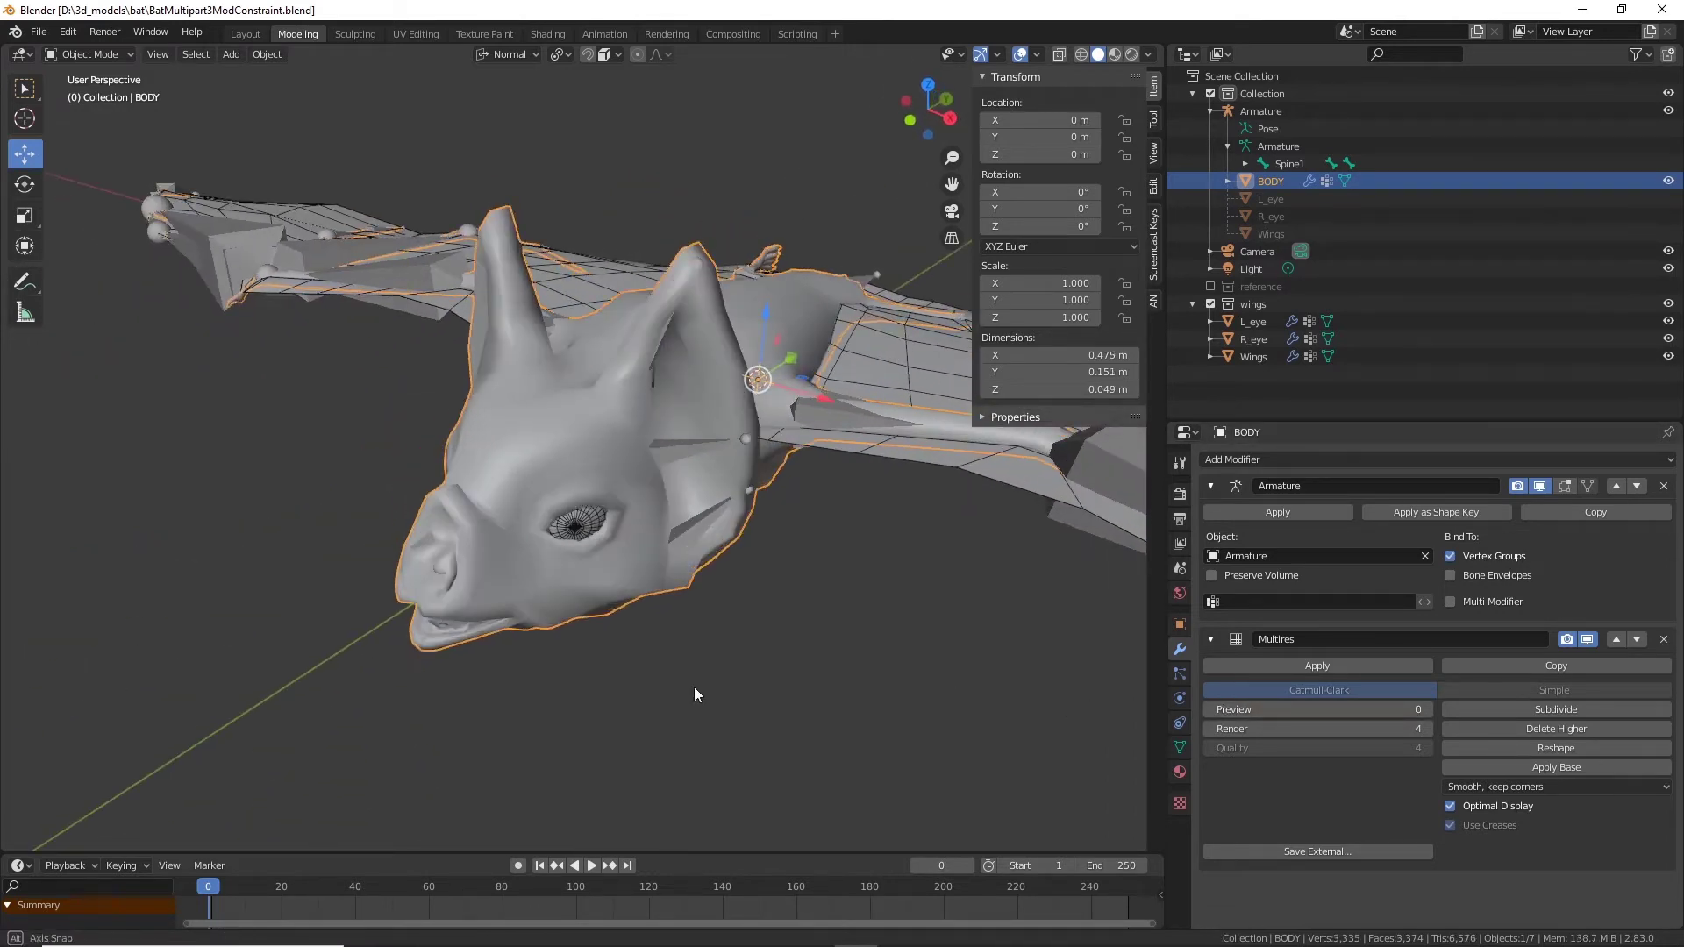
middle_drag(695, 695, 931, 700)
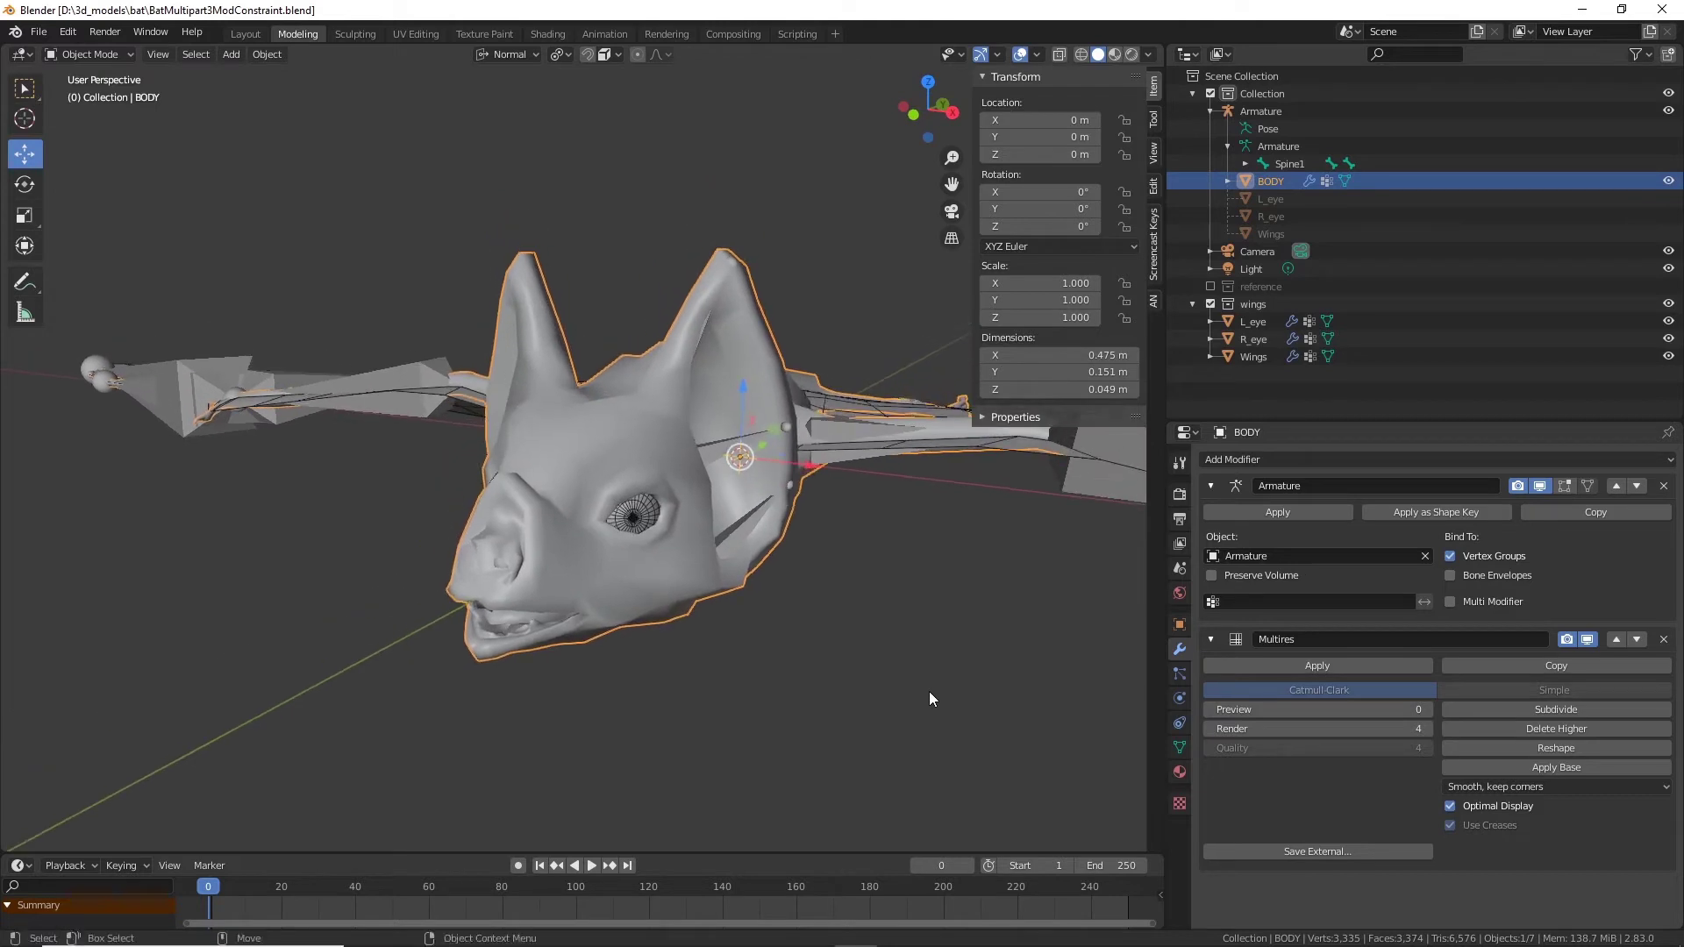
Step: Check the body briefly in Material Preview shading, and switch to the Shading workspace with the BatBody nodes in view
click(1116, 55)
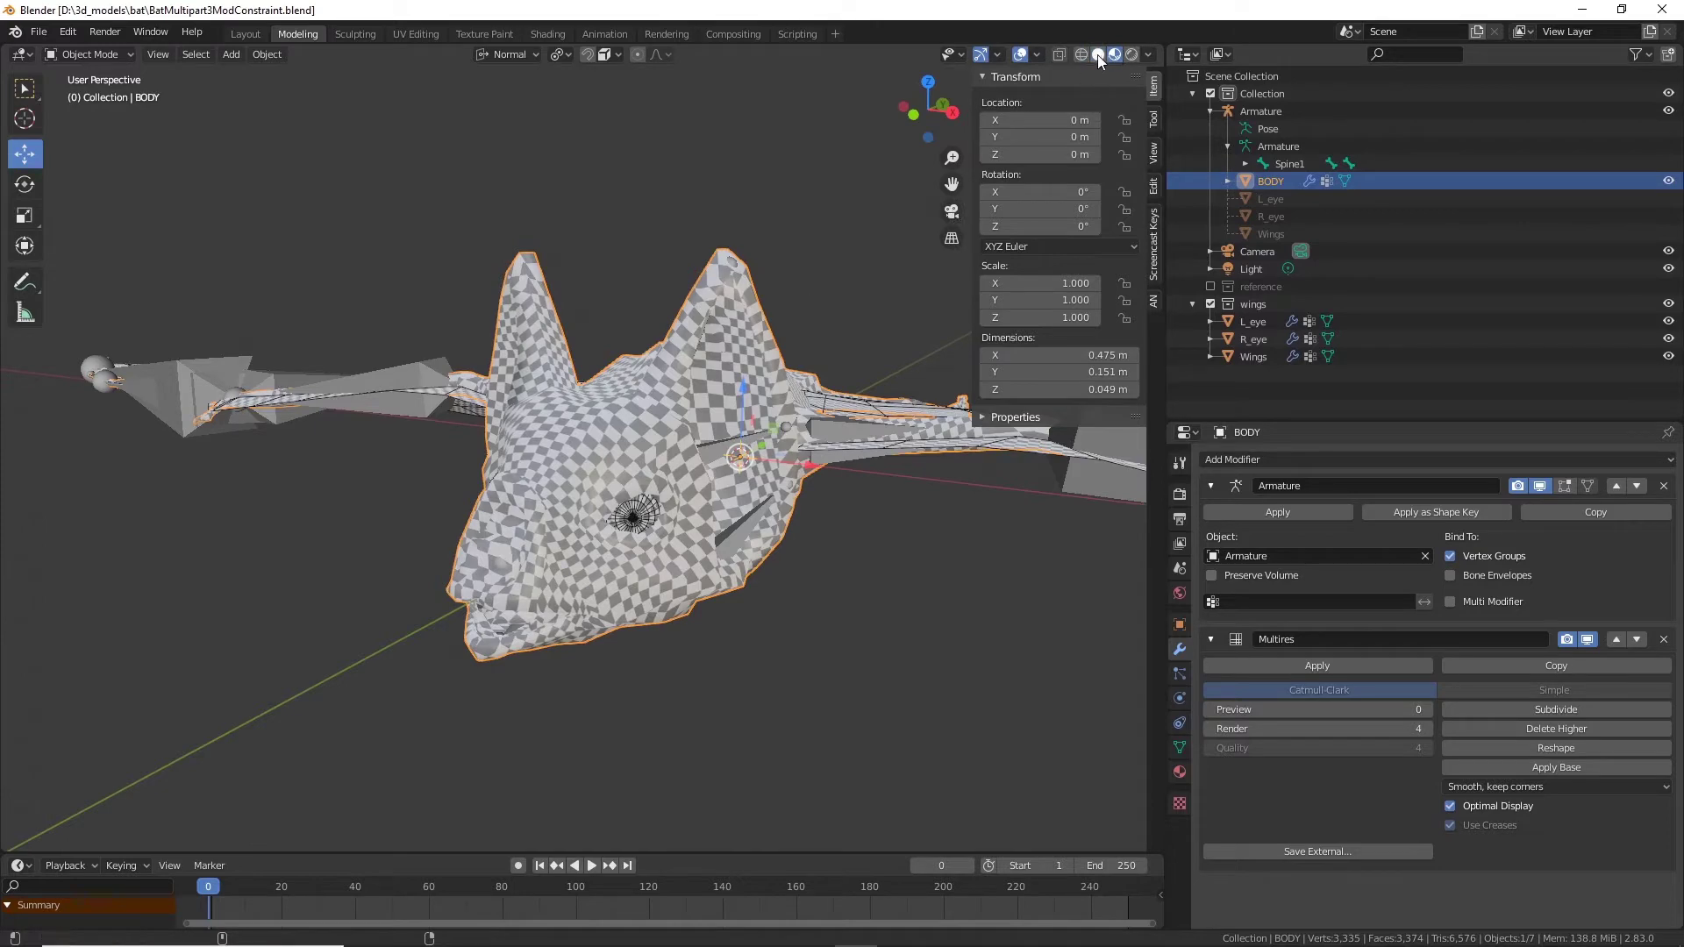
click(1099, 55)
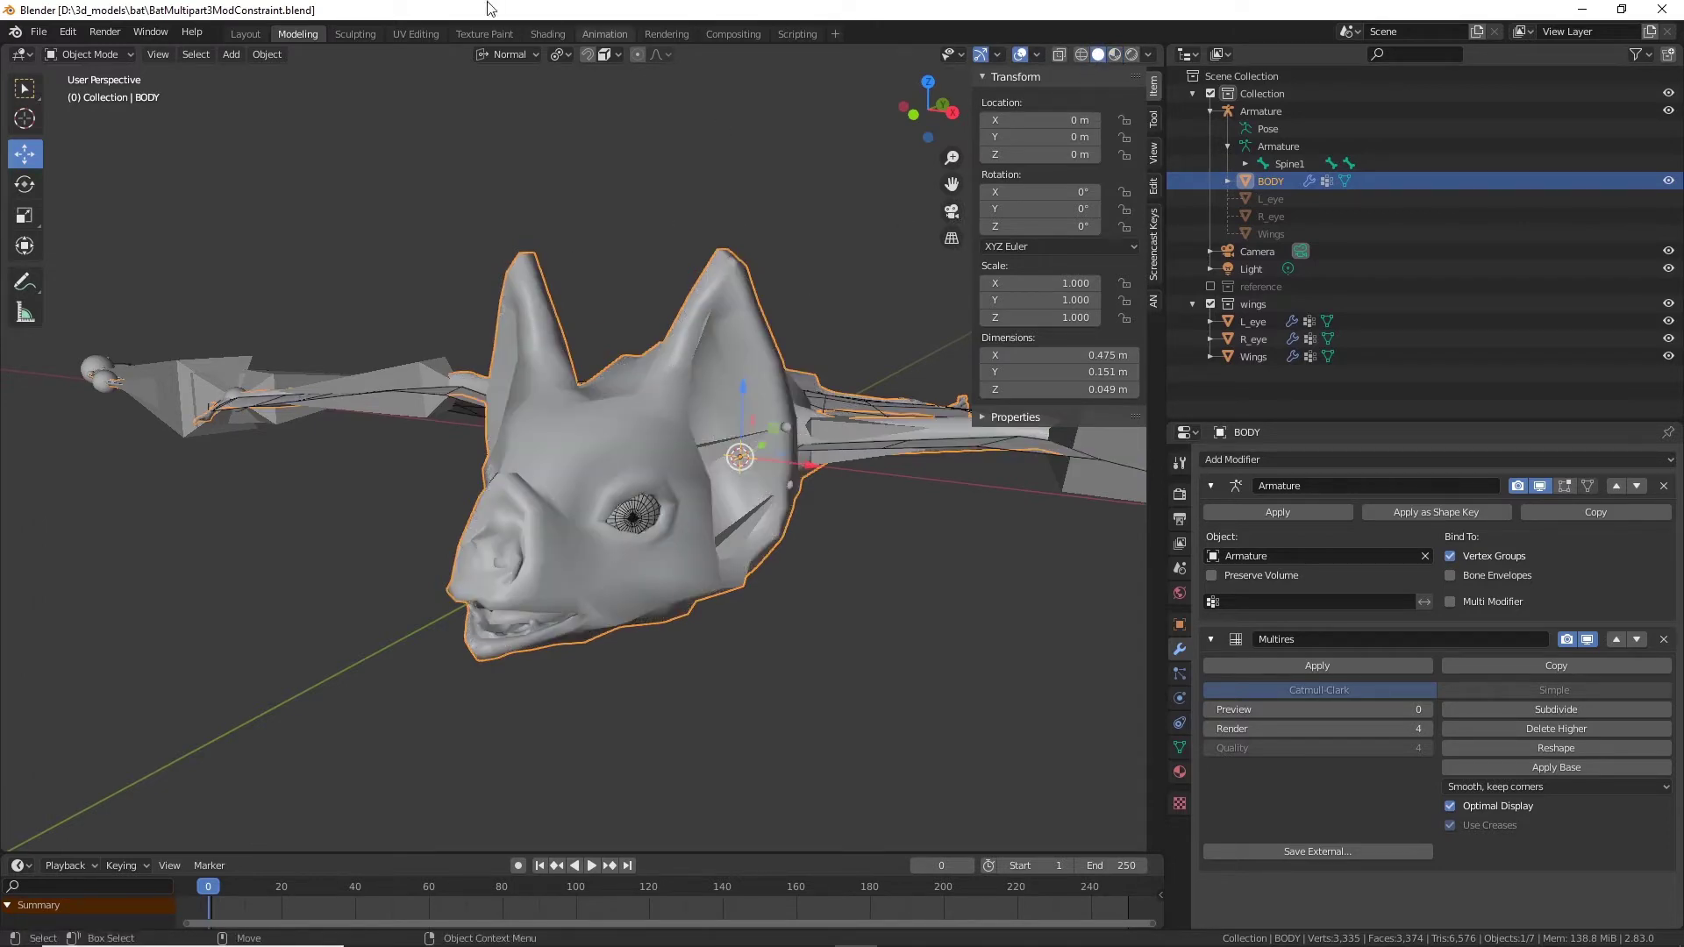
click(536, 31)
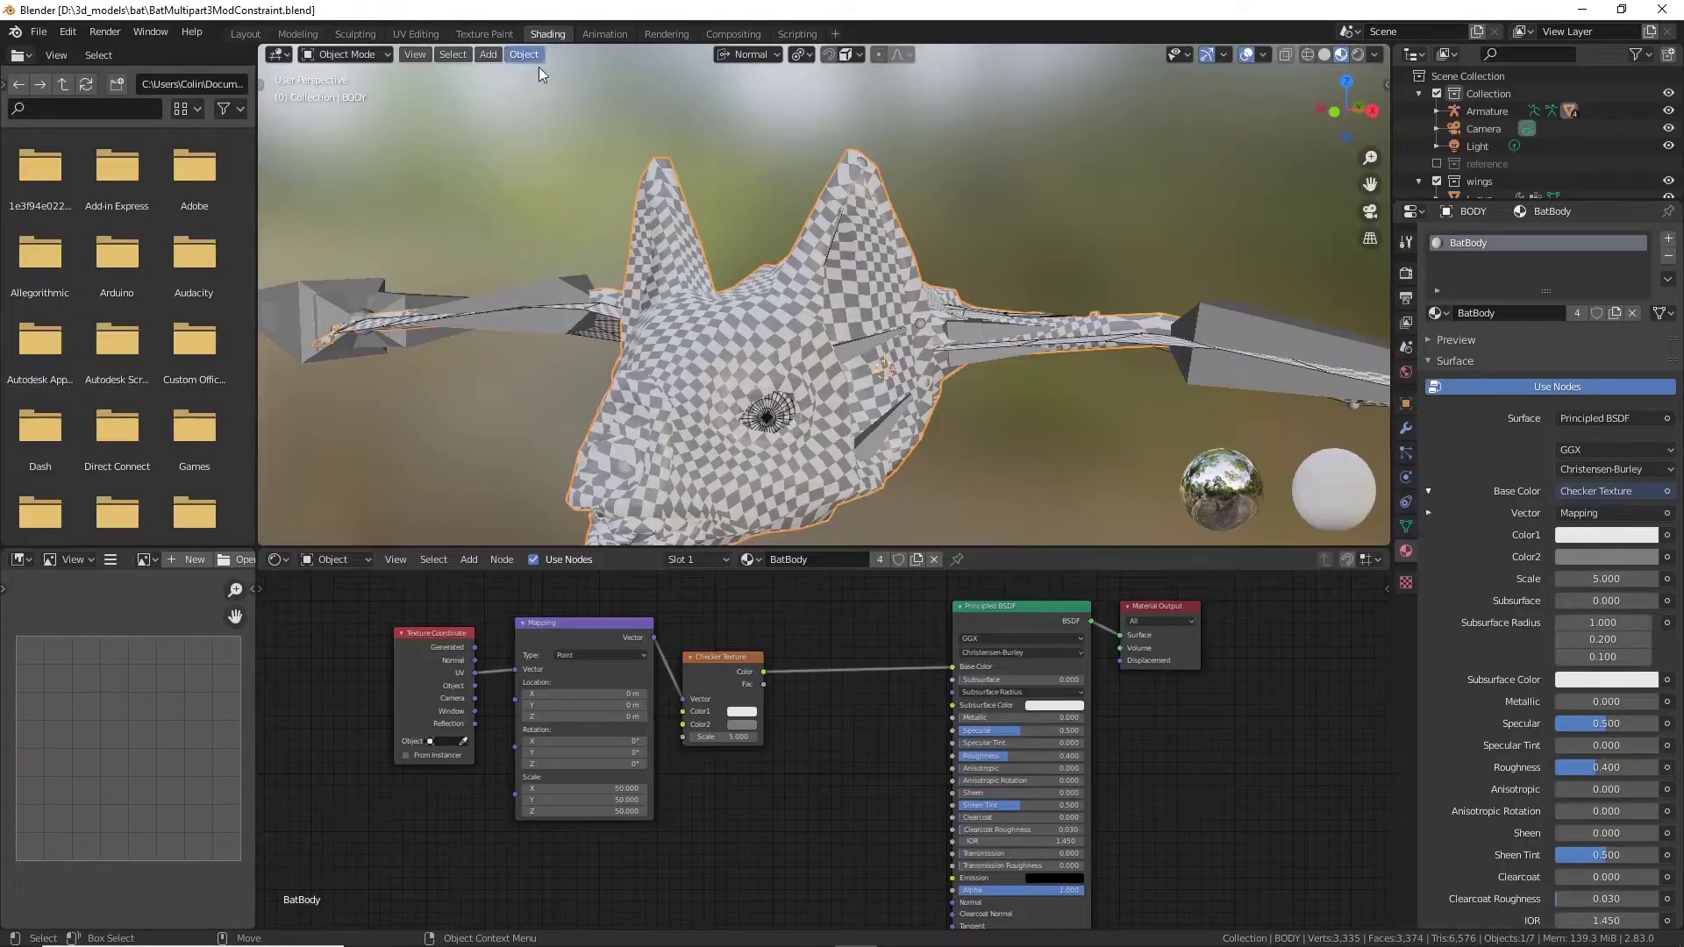
scroll(810, 759, down, 3)
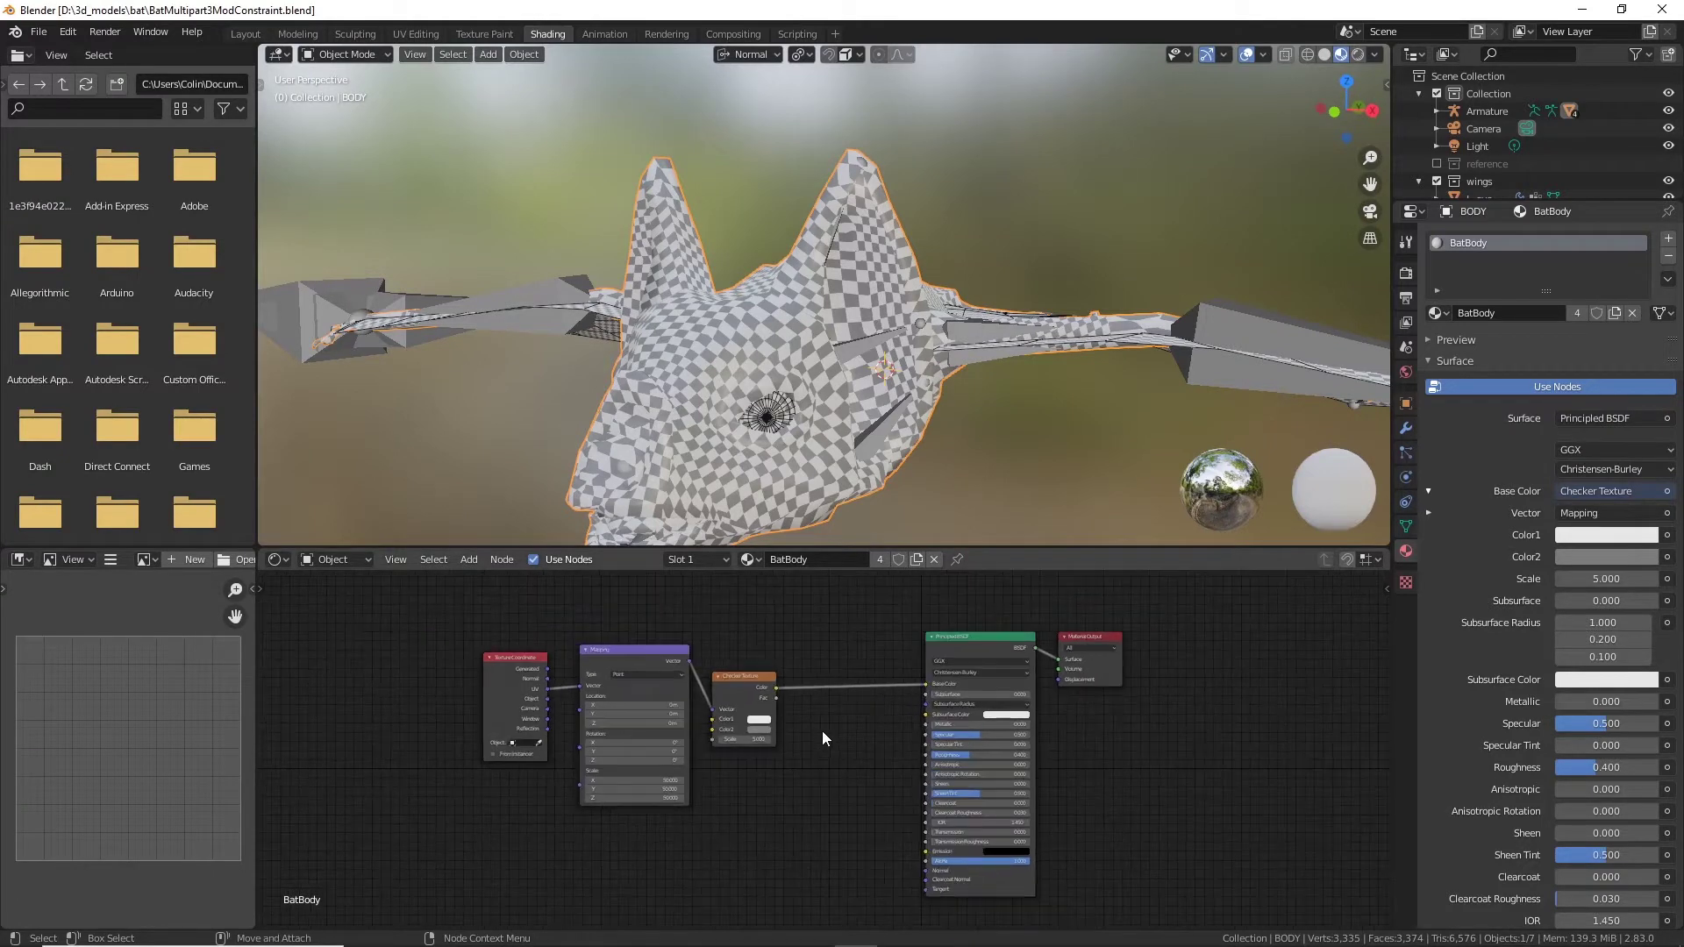
middle_drag(825, 712, 529, 765)
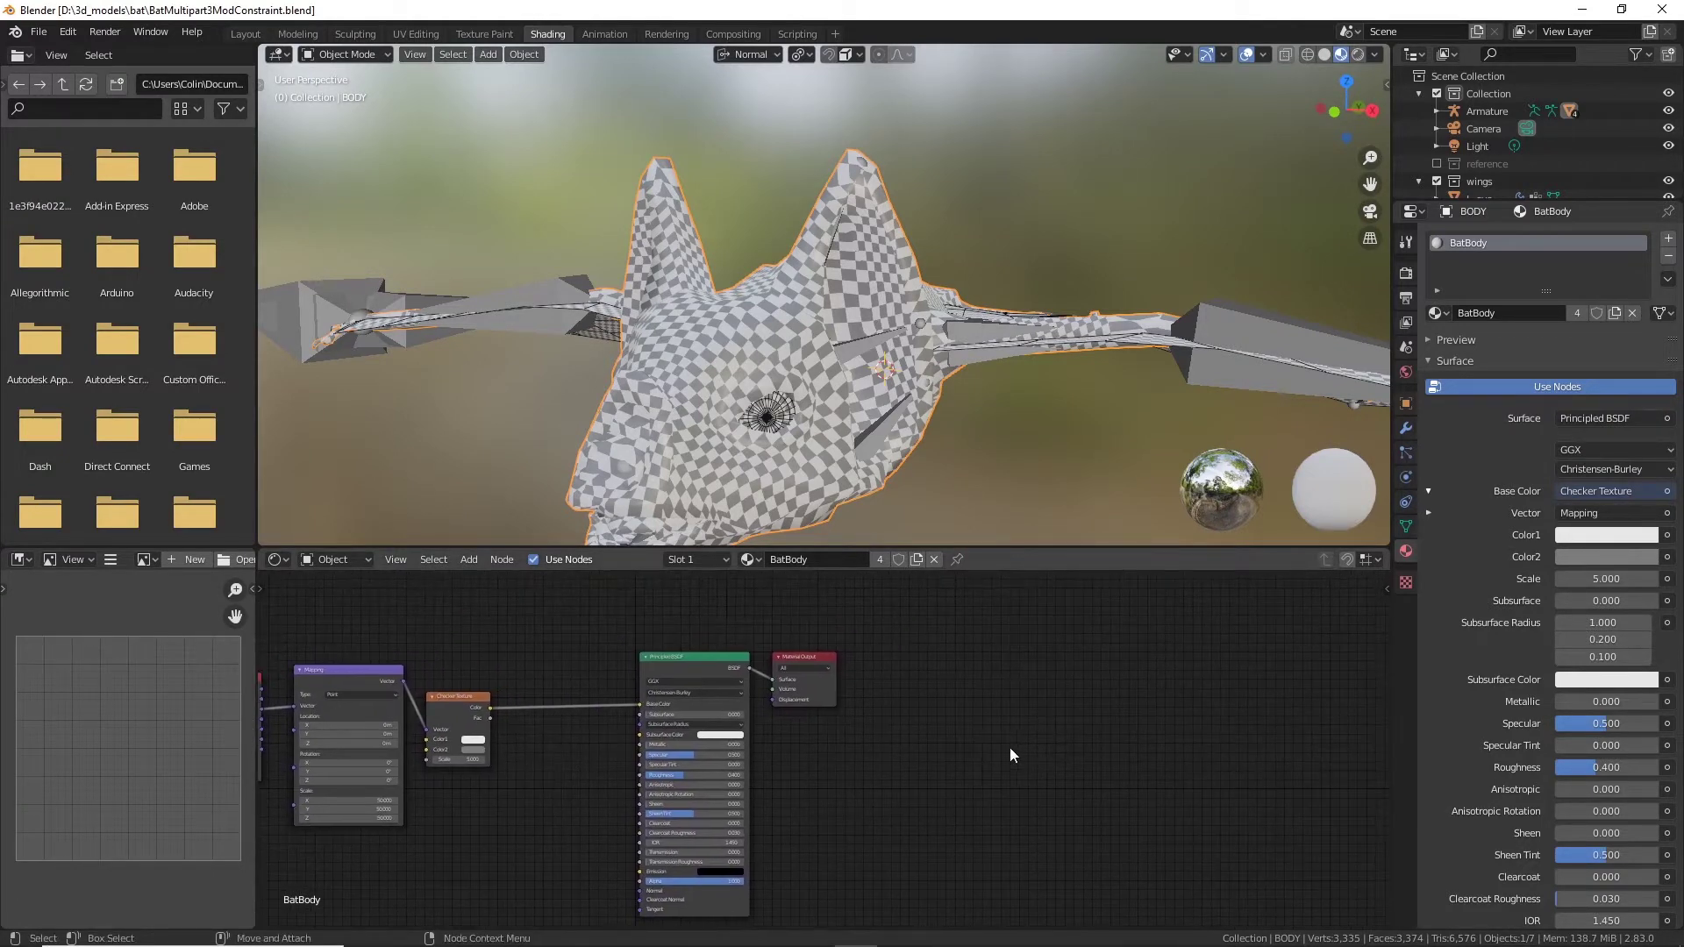
middle_drag(1010, 748, 1009, 760)
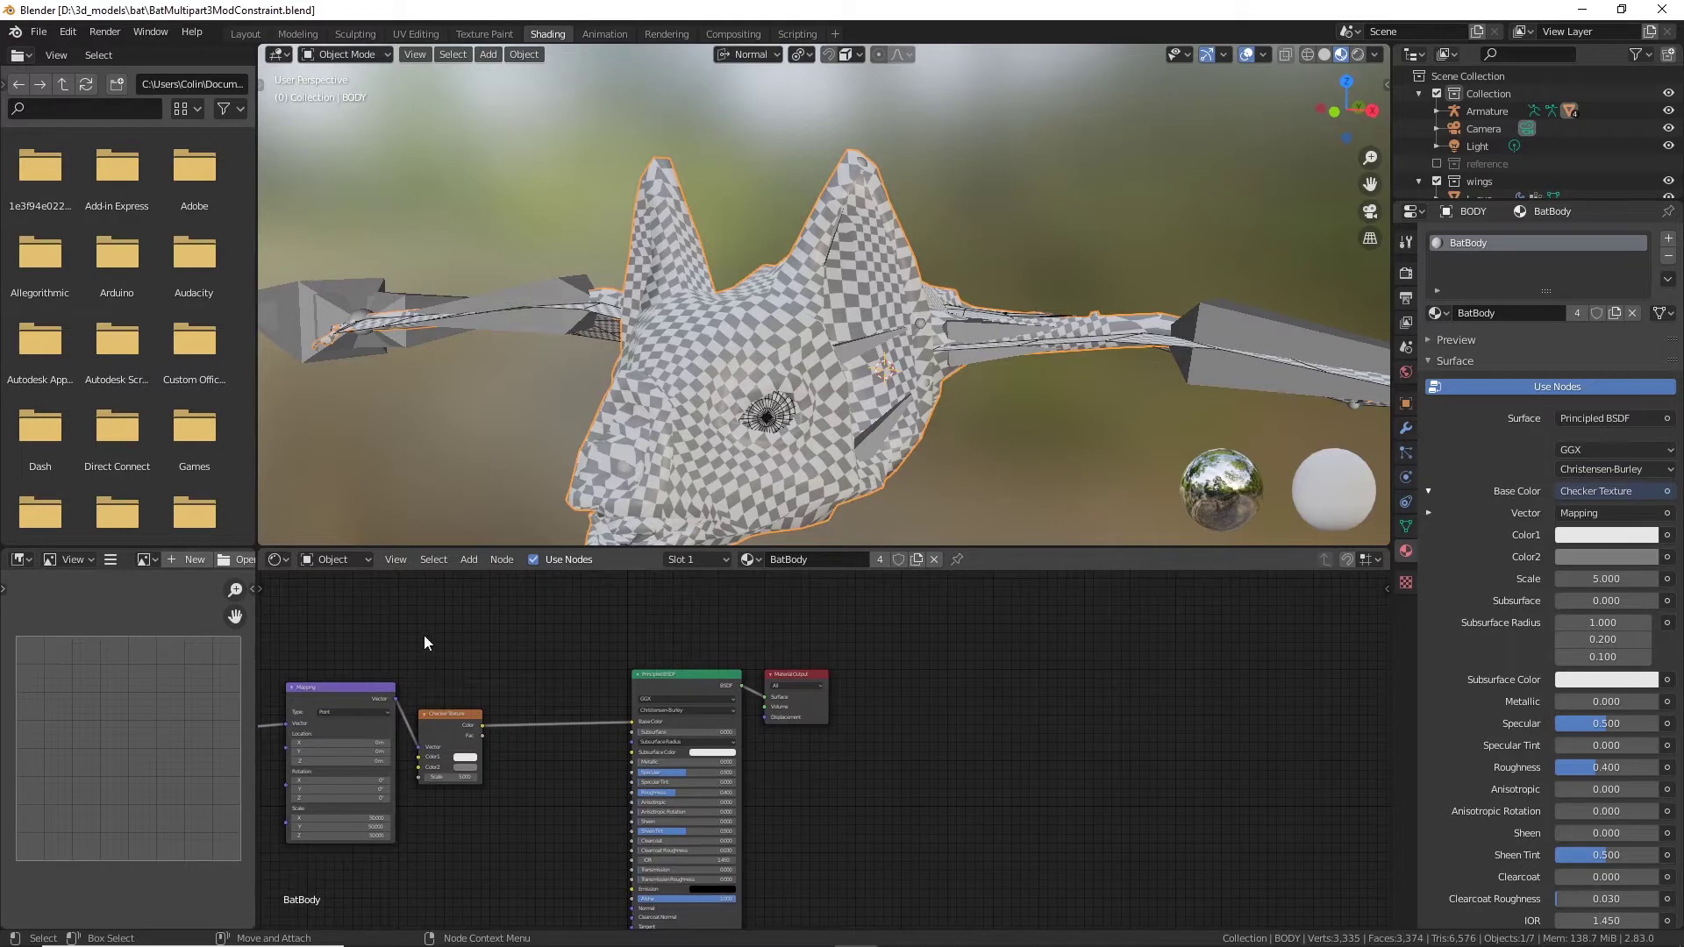
Step: Add an Image Texture node to the BatBody material and place it in the empty area beyond the Material Output node
click(474, 560)
mouse_move(488, 658)
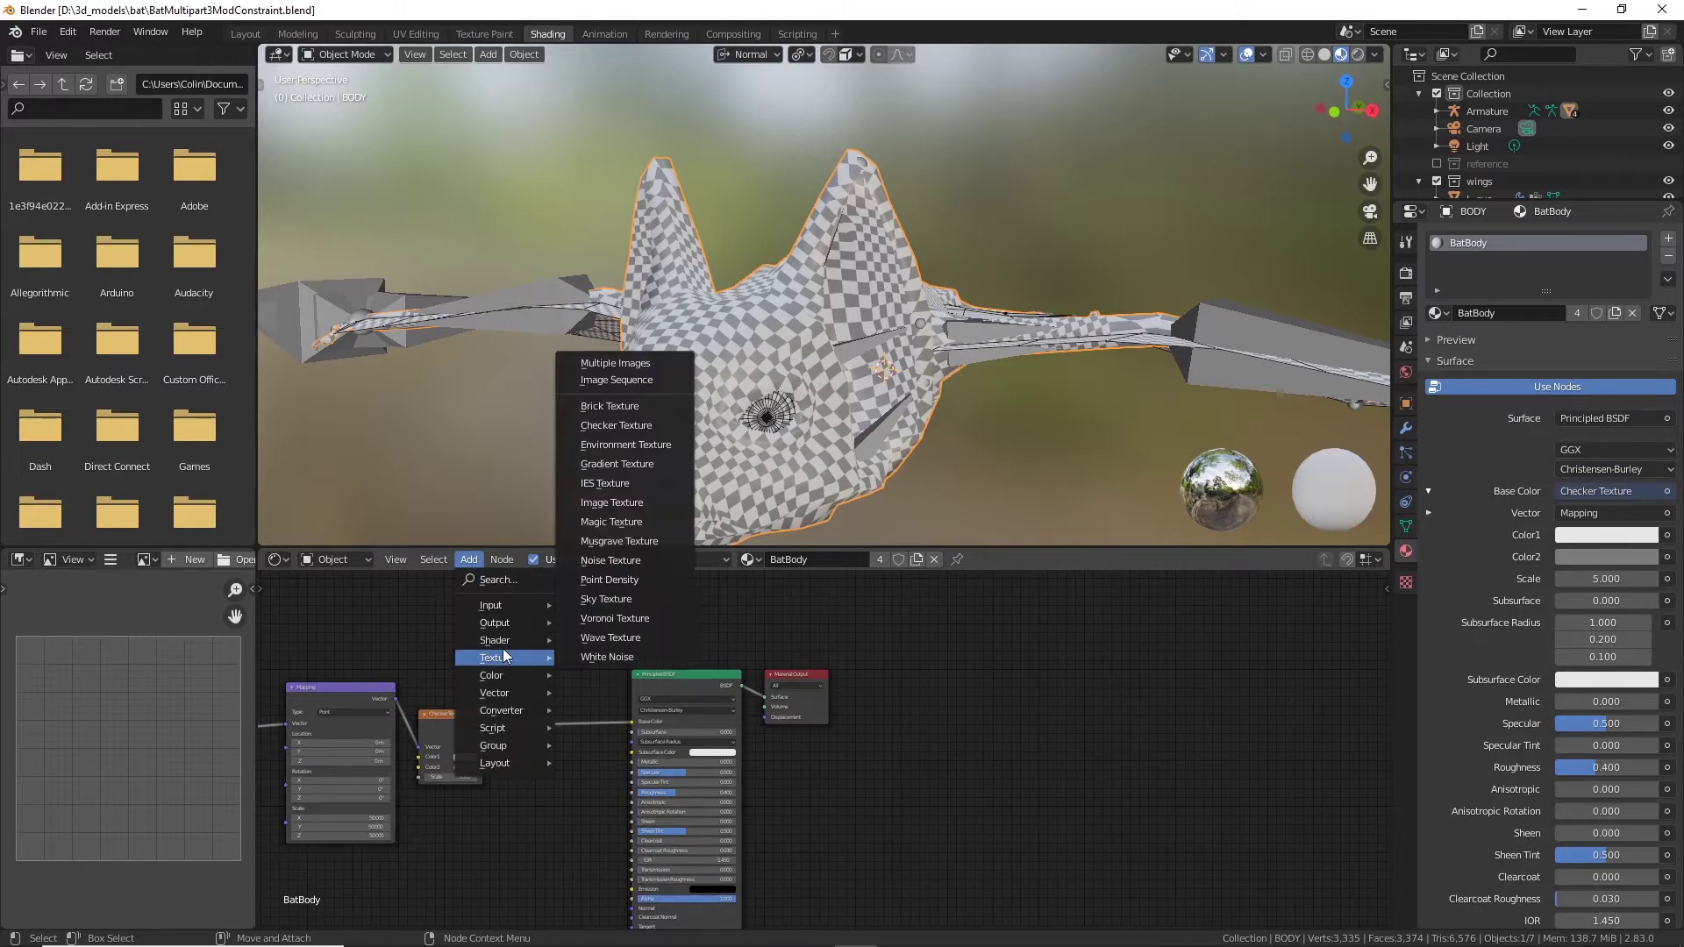
click(640, 514)
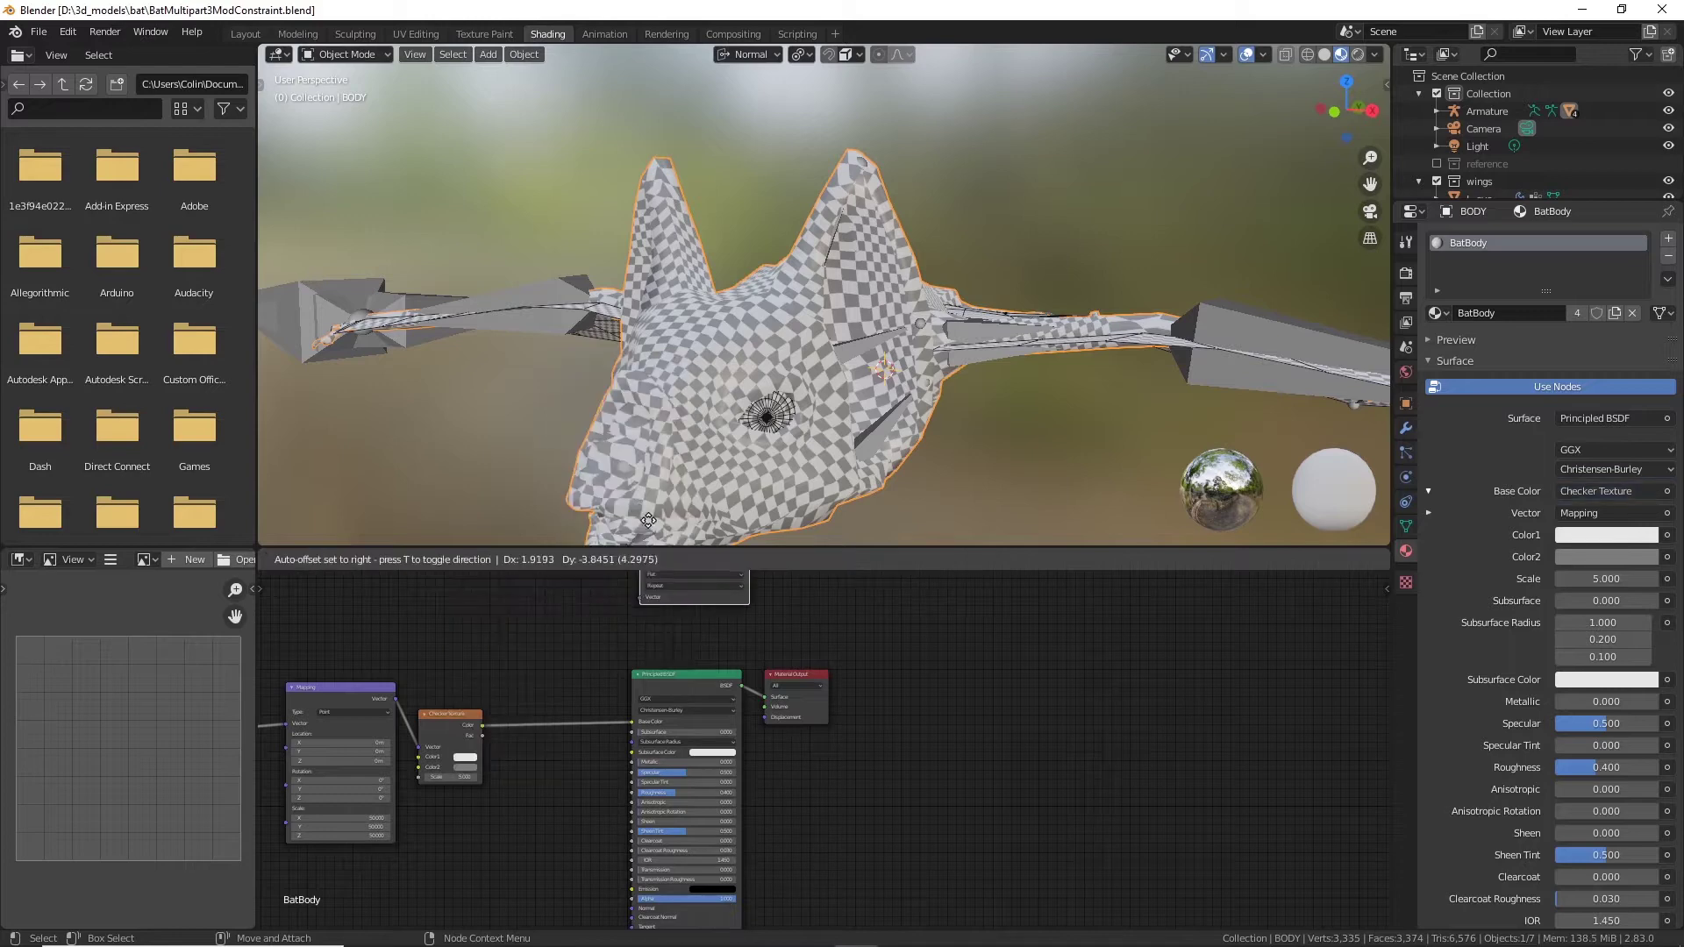
click(947, 698)
scroll(979, 714, up, 1)
scroll(979, 713, up, 3)
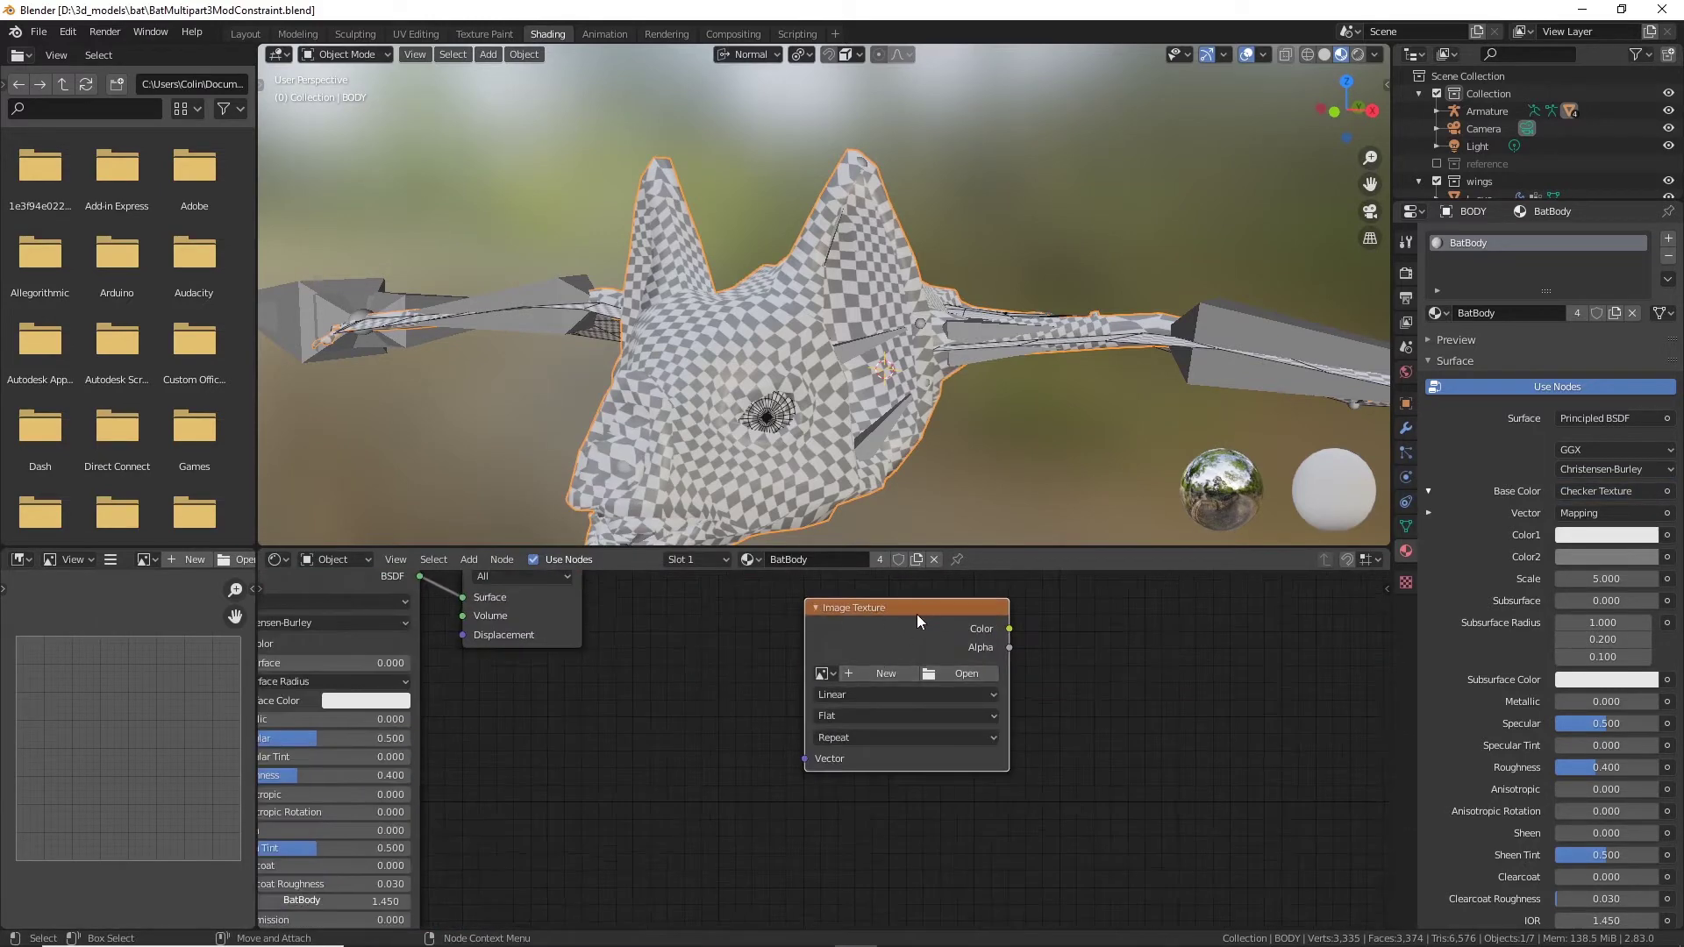
drag(918, 616, 861, 604)
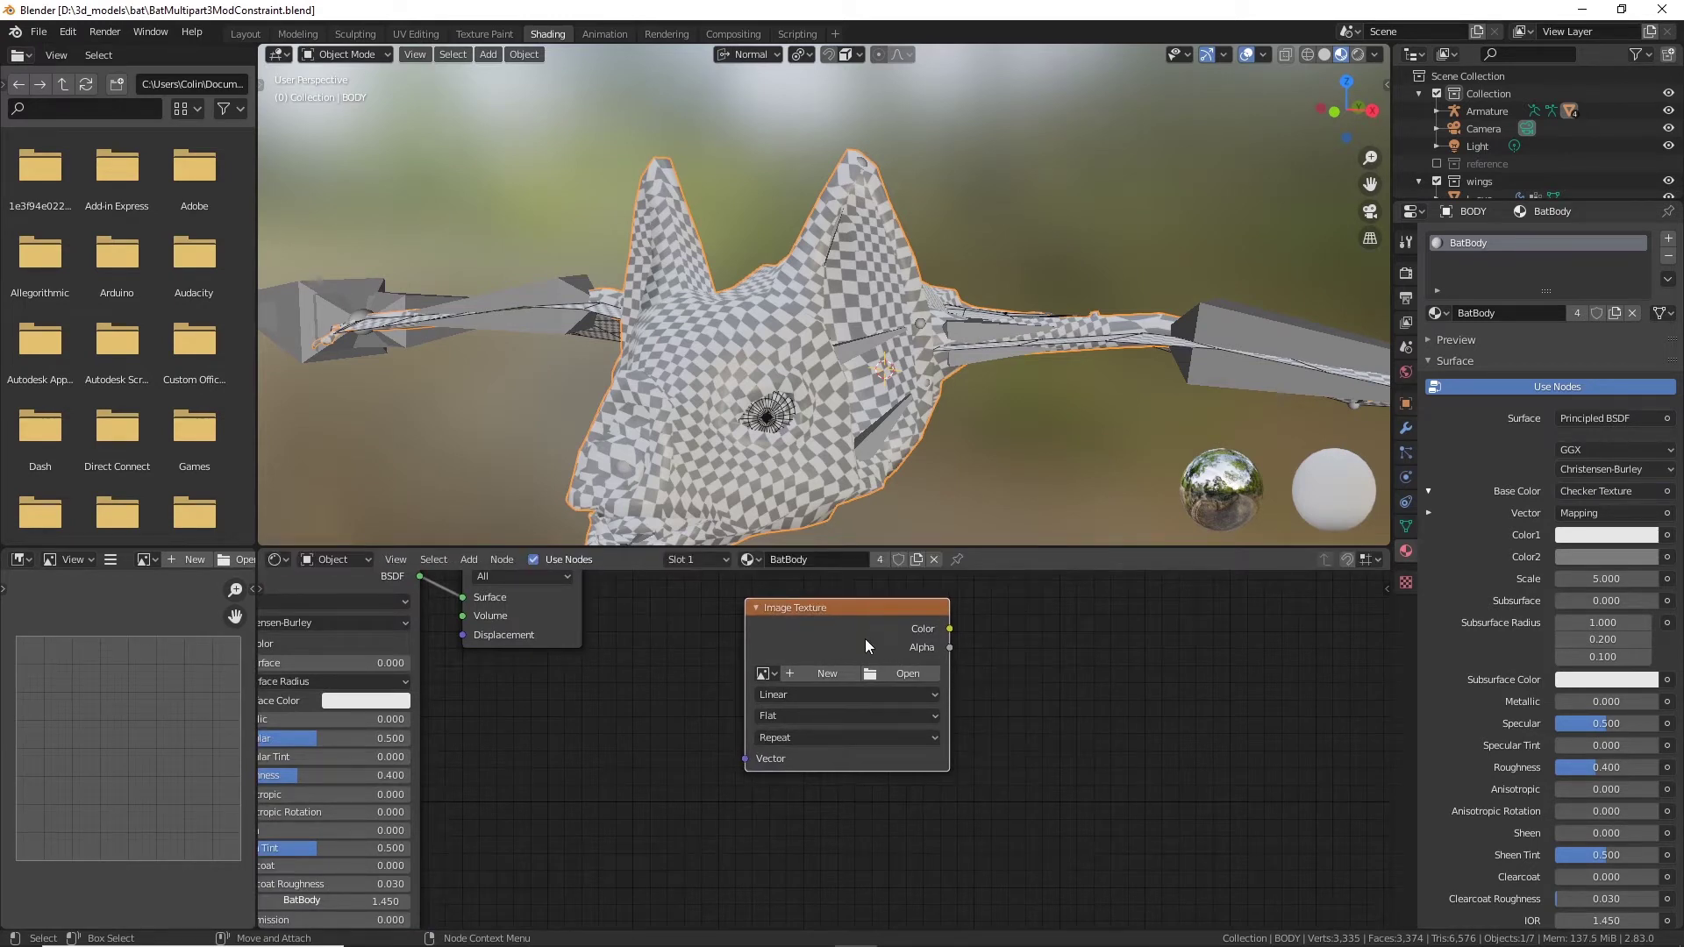
Step: Create a new blank image of 2048 × 2048 px in the Image Texture node
click(830, 671)
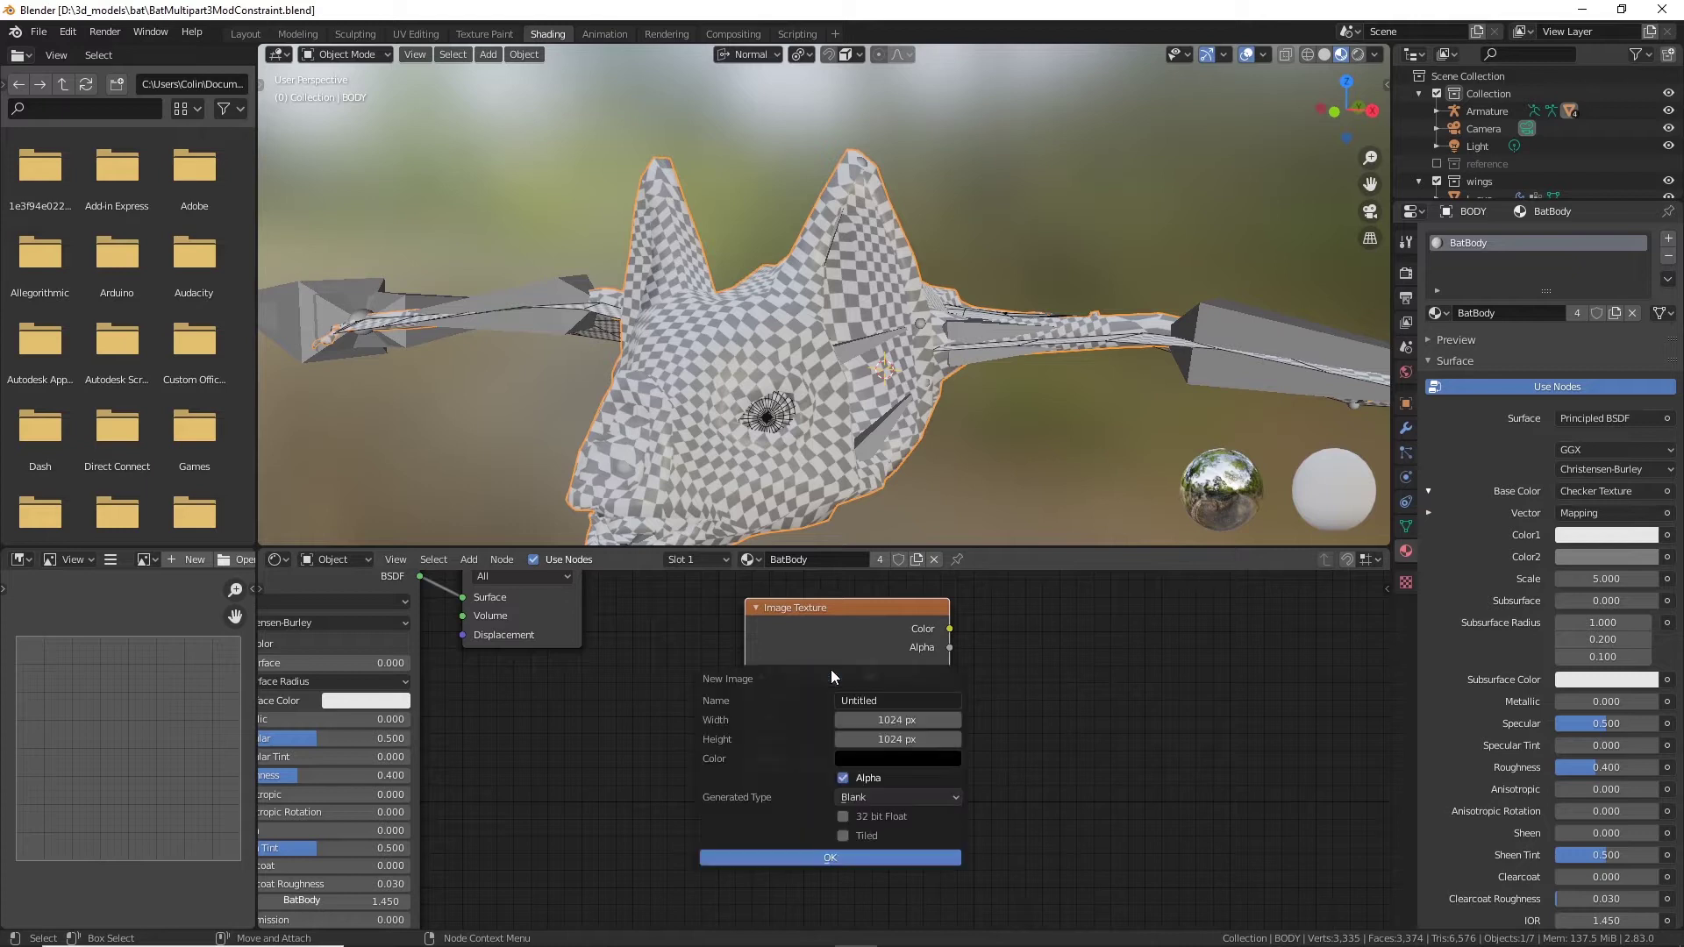
click(910, 729)
key(BackSpace)
key(BackSpace)
key(BackSpace)
key(BackSpace)
text(2048)
key(Tab)
text(2048)
key(Return)
click(837, 858)
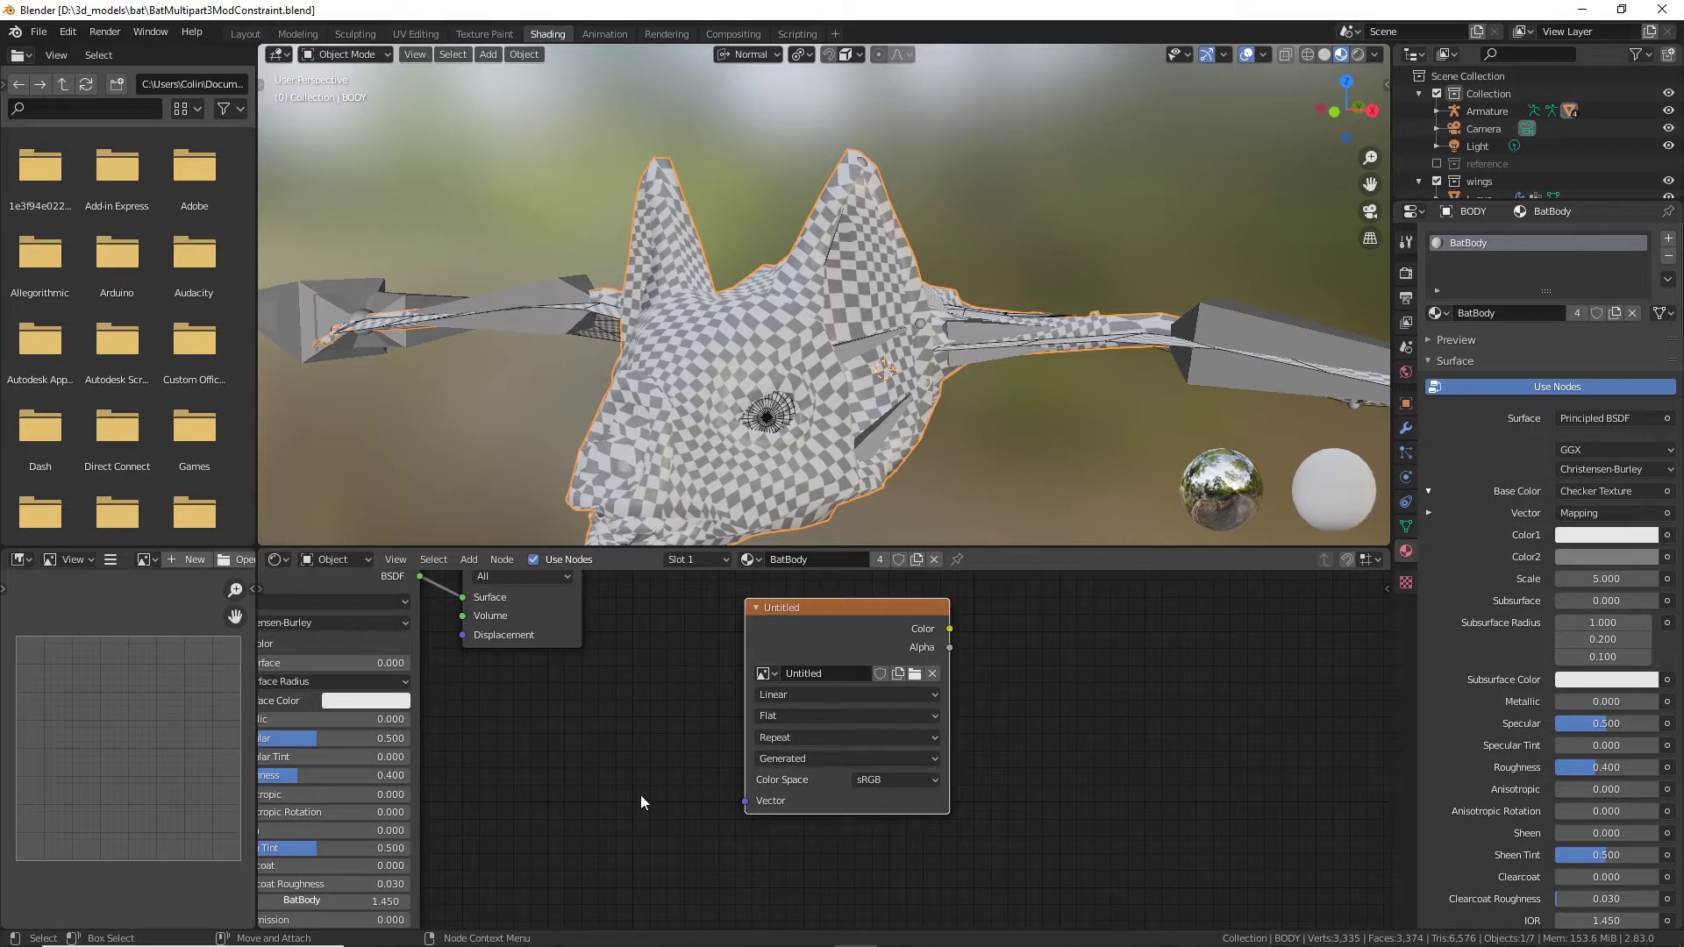
Step: Rename the new image as batnormal and display it fitted to the view in the Image Editor
click(841, 673)
text(batnormal)
key(Return)
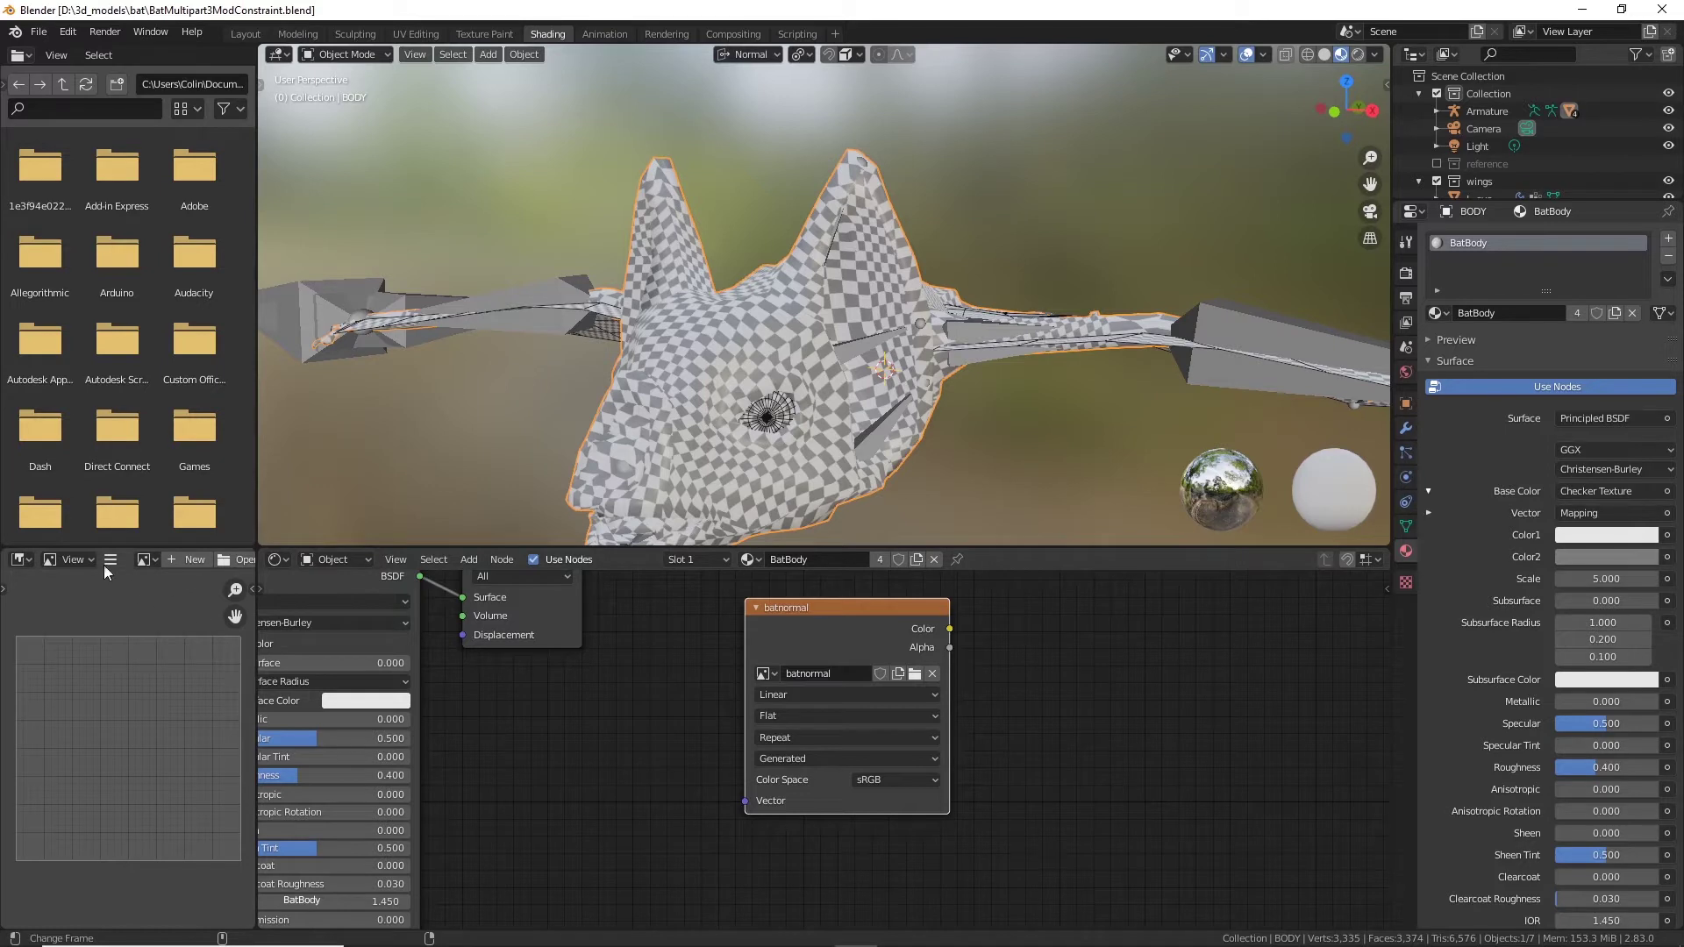
click(148, 565)
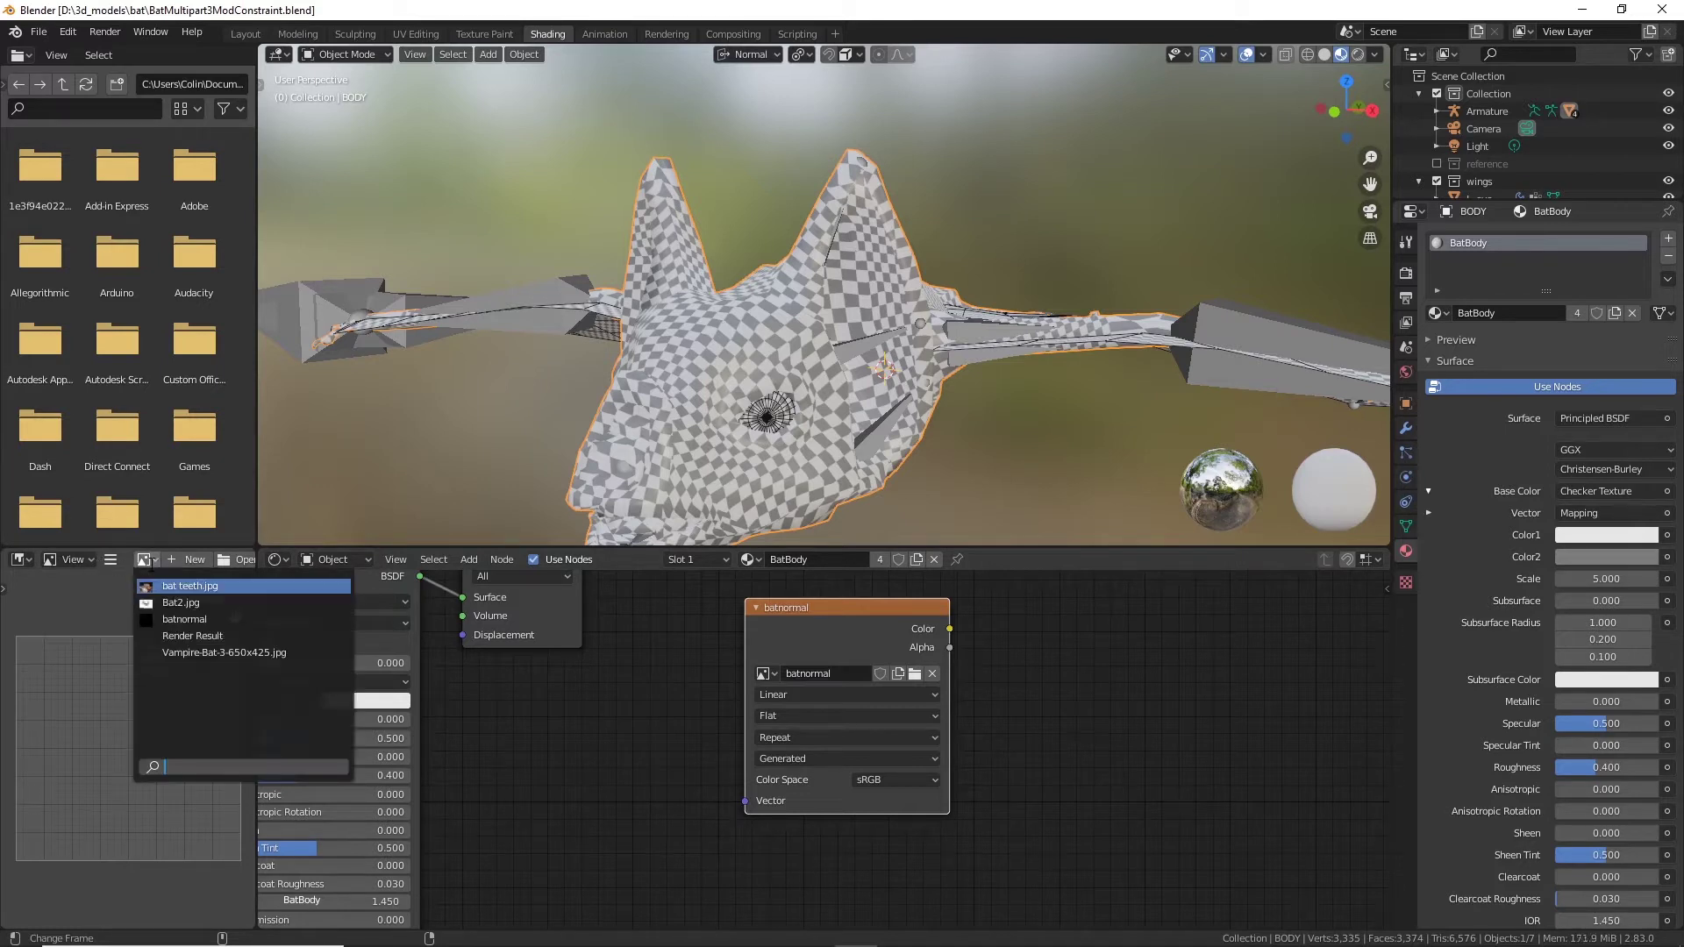
click(181, 619)
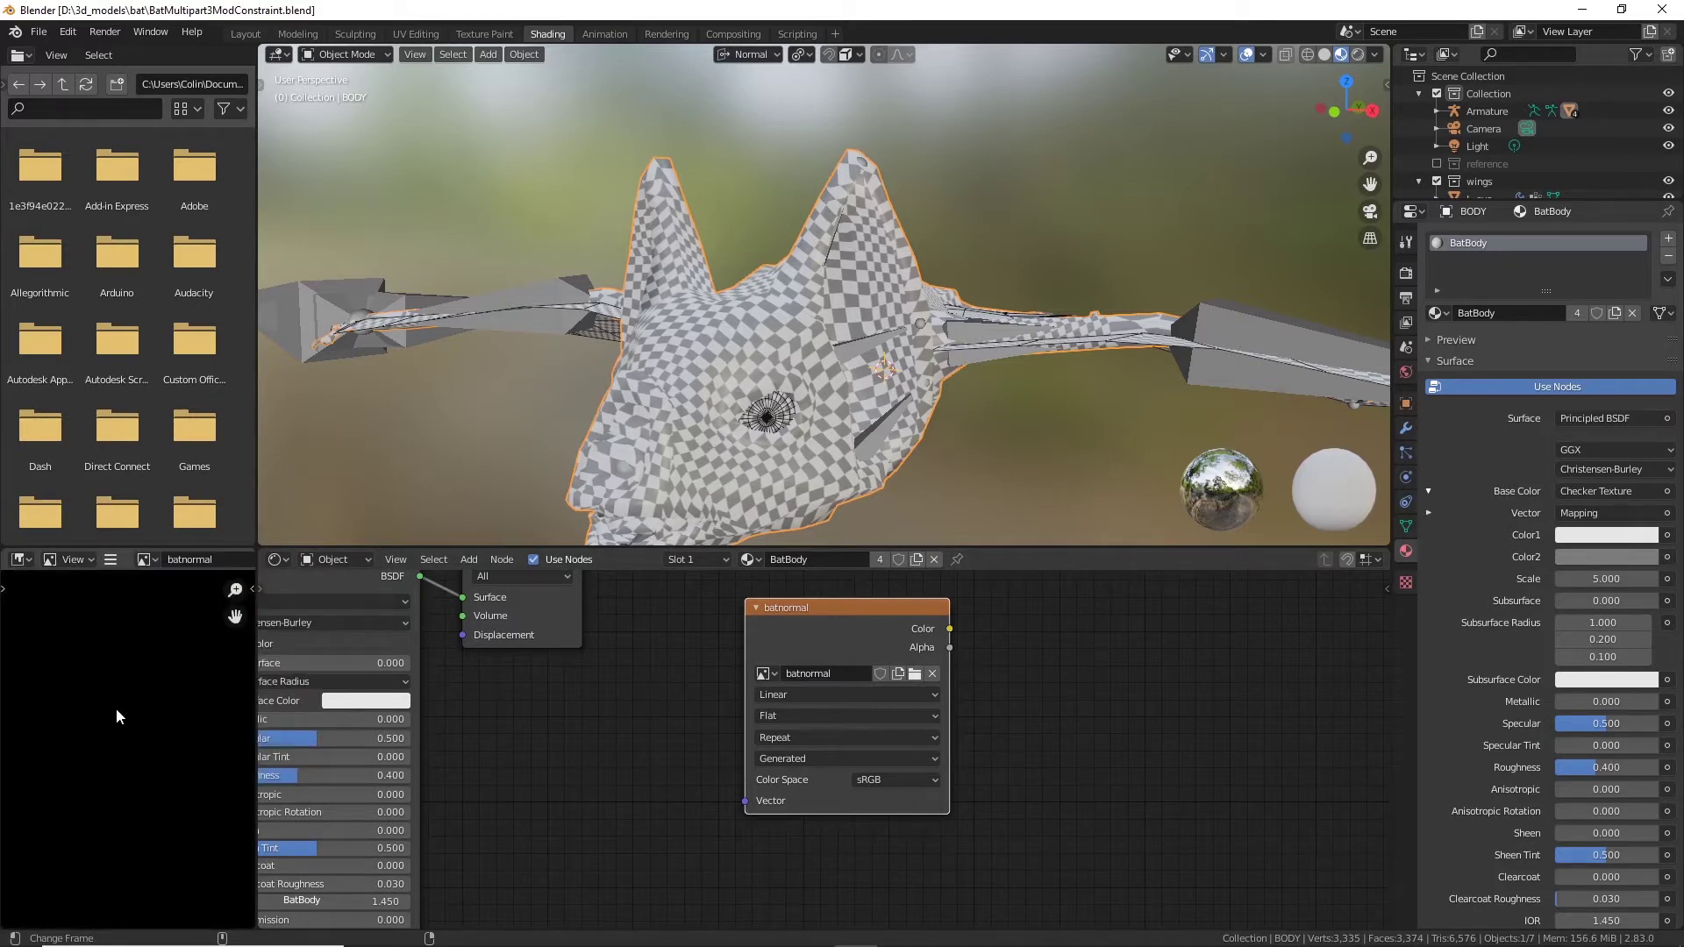
key(Home)
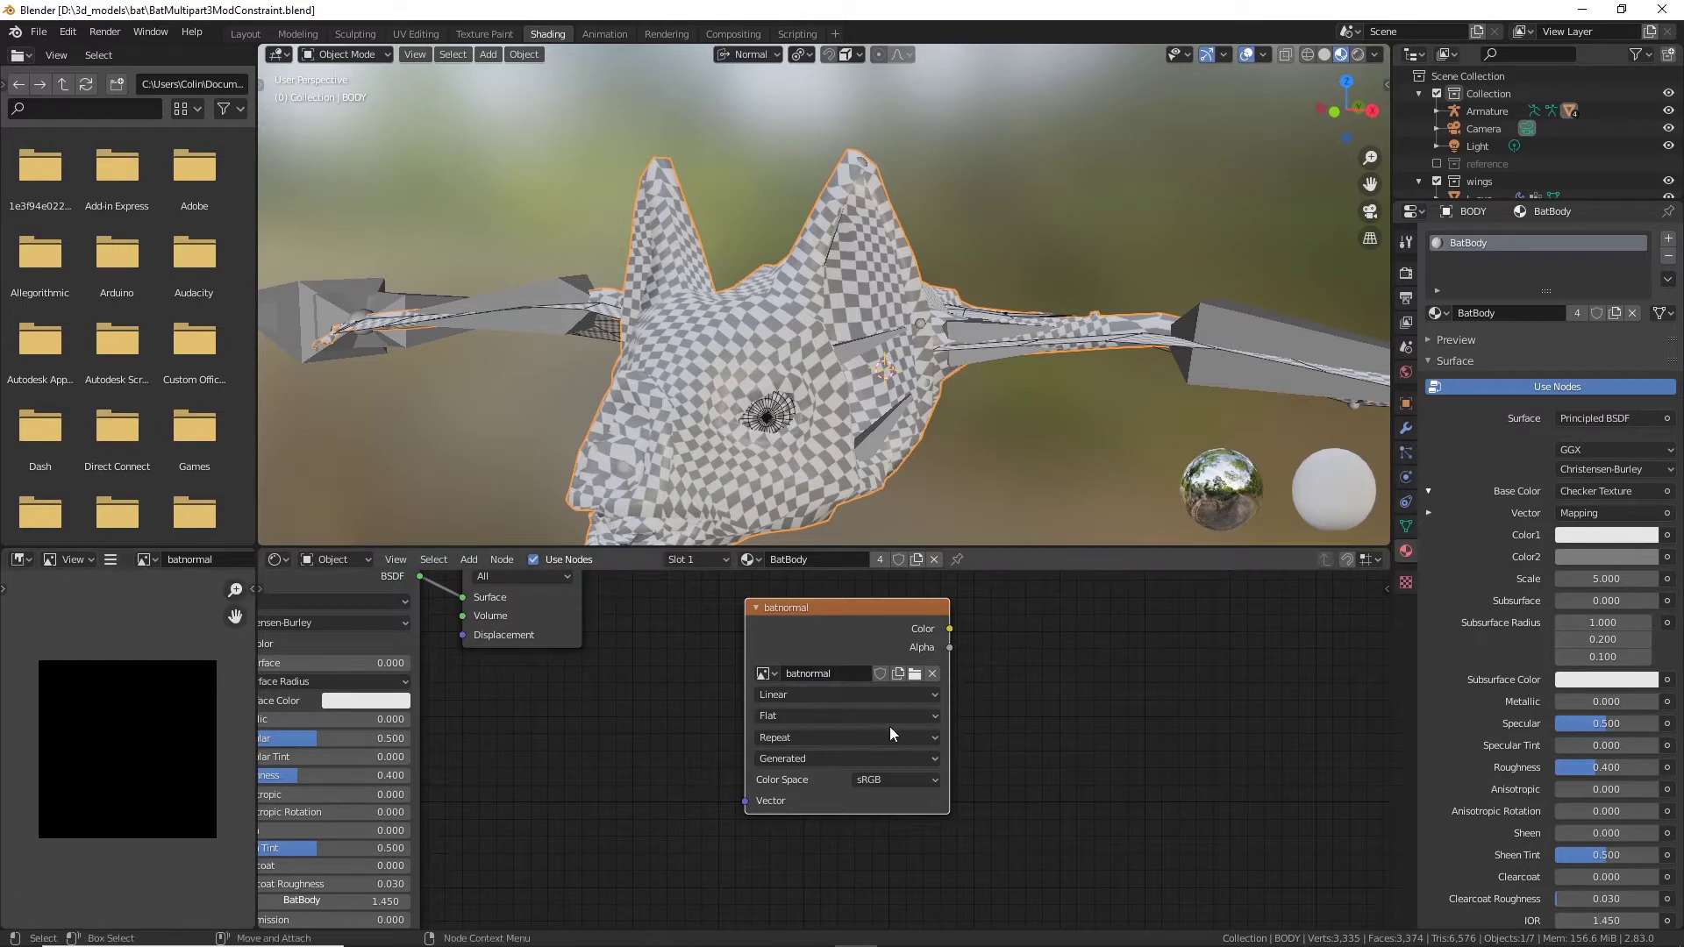
Step: Set the render engine to Cycles with the CPU device and expand the Bake settings
middle_drag(915, 424, 984, 435)
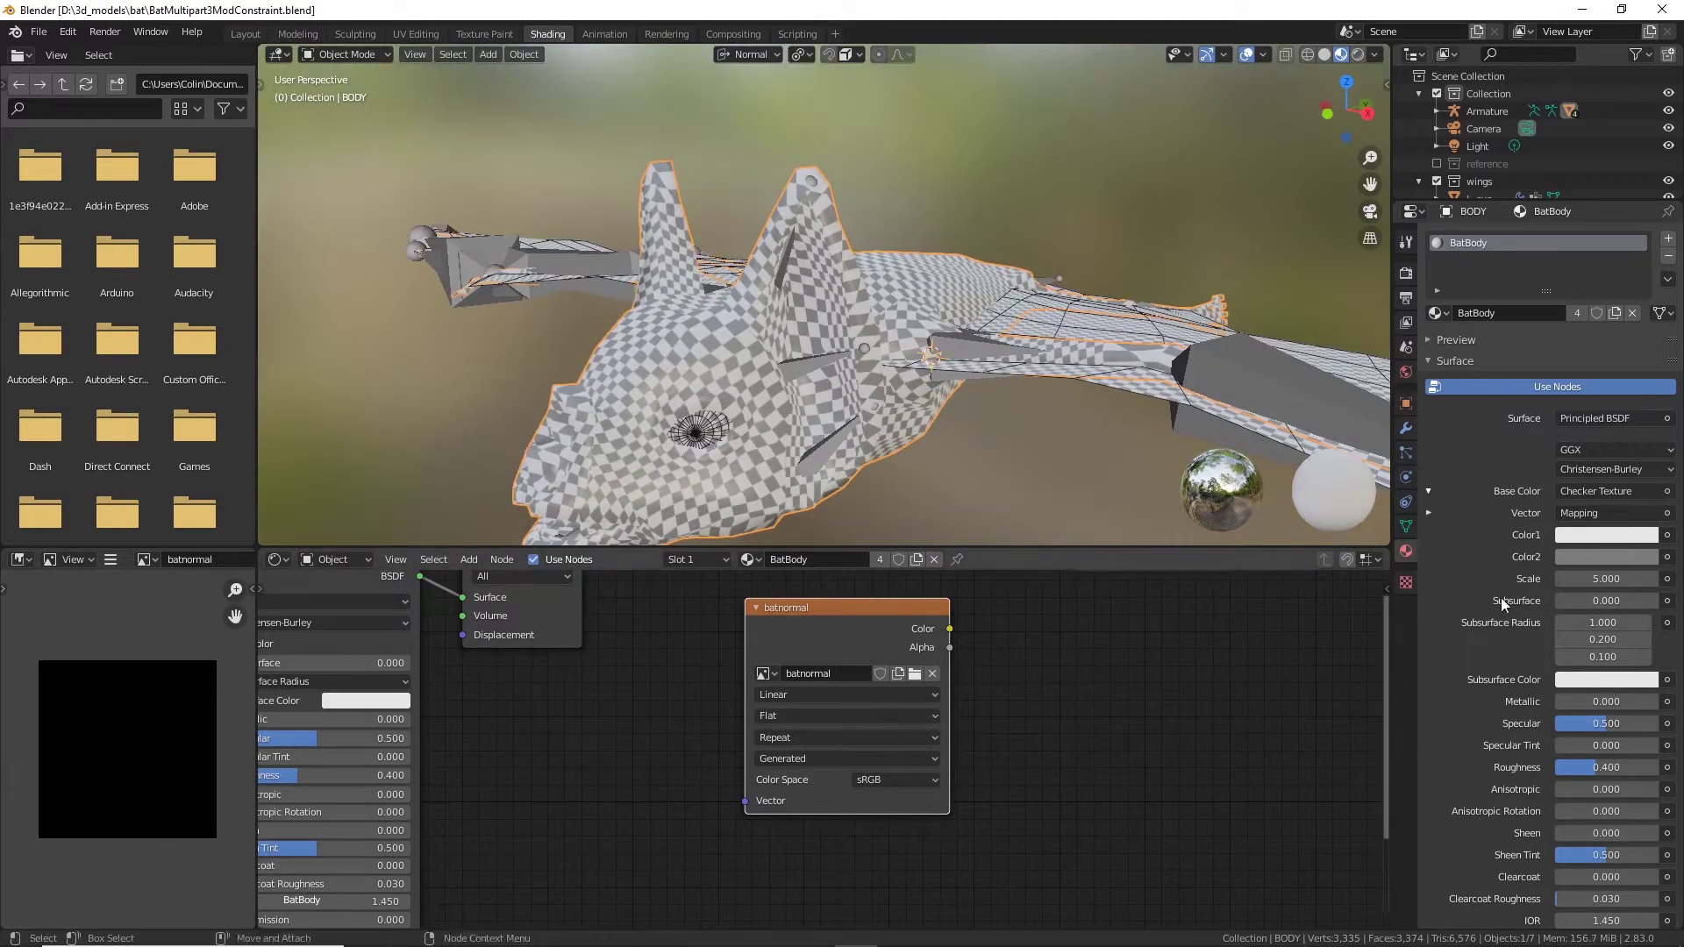
click(1407, 273)
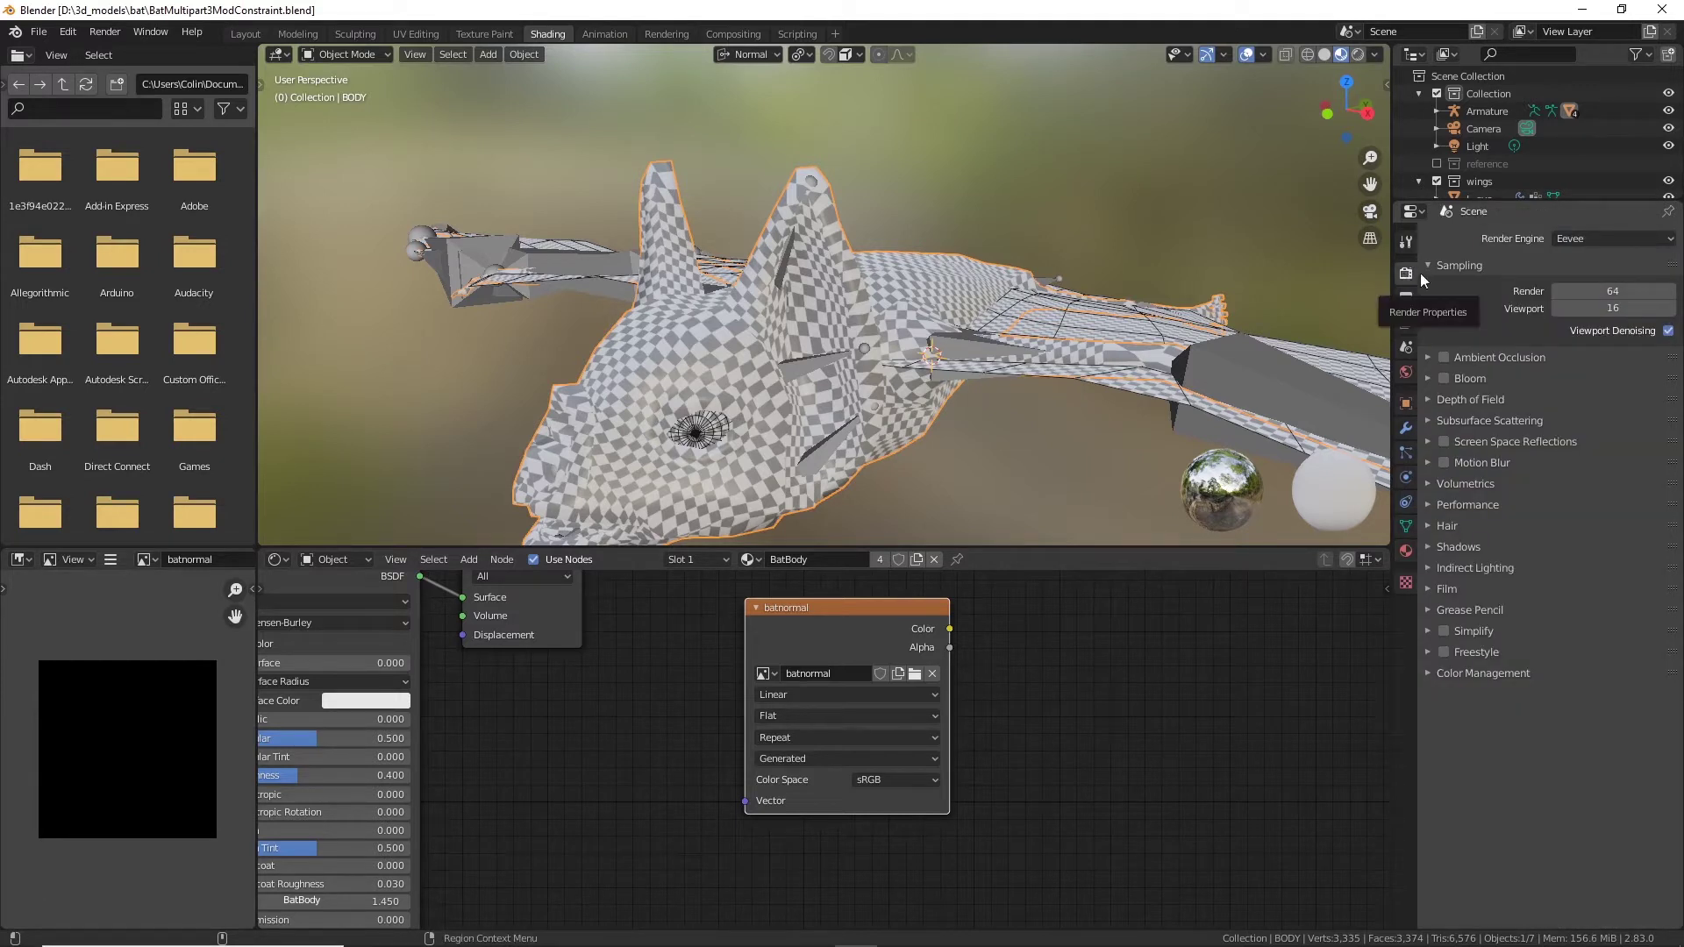
click(1587, 229)
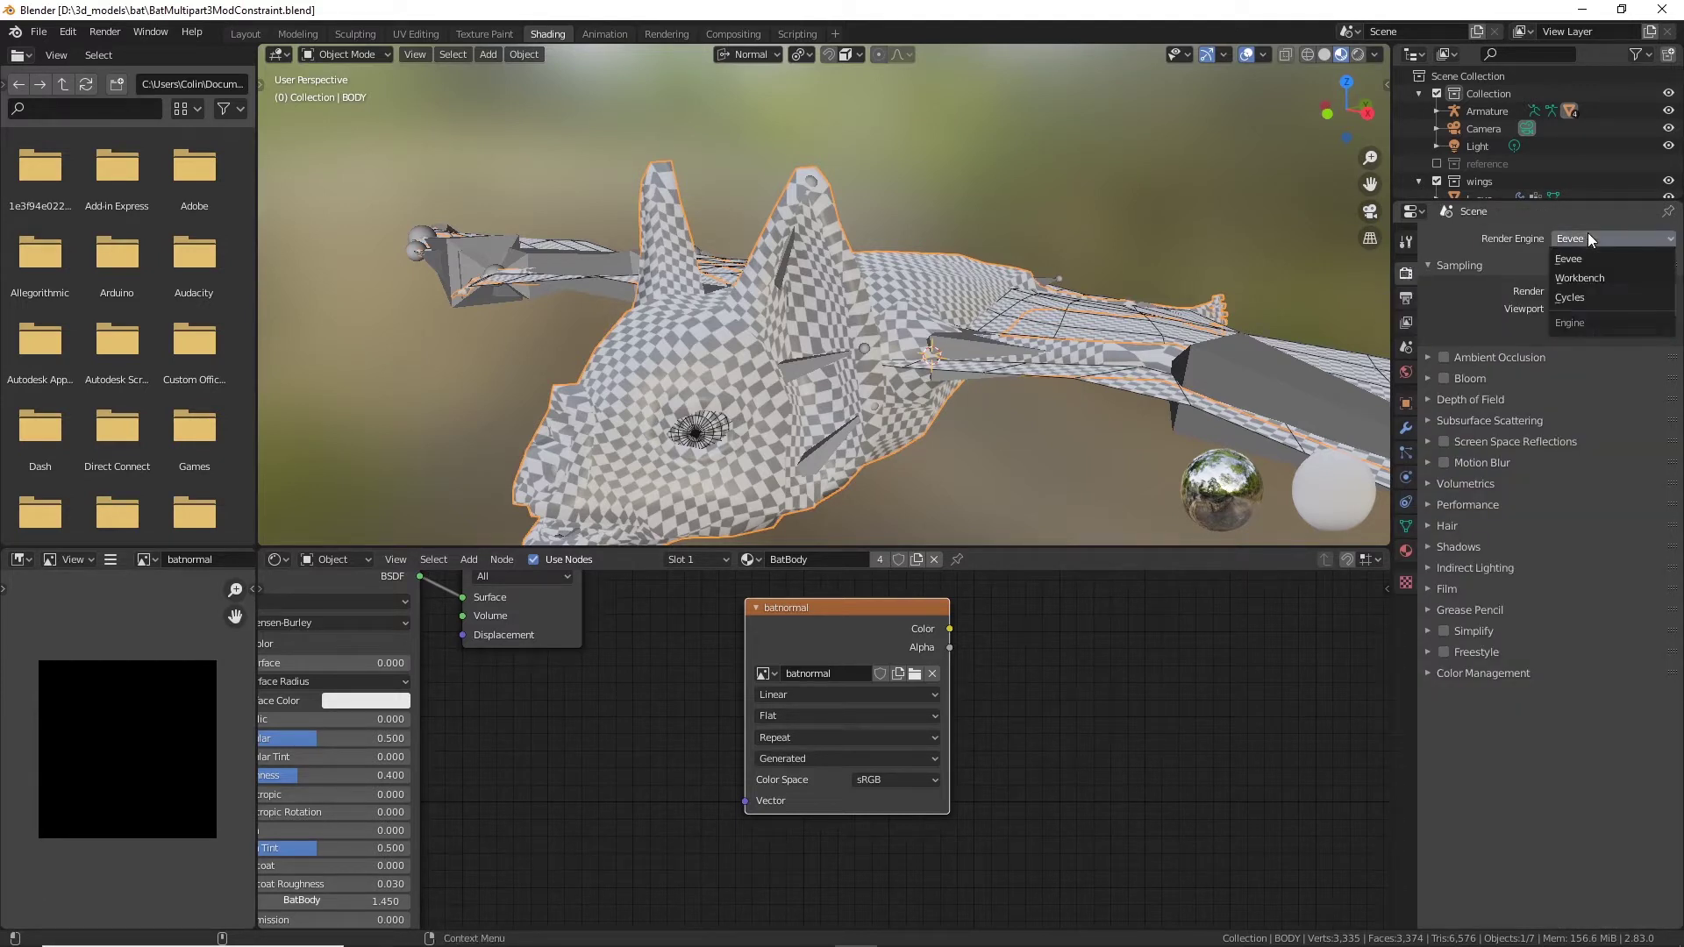
click(1563, 295)
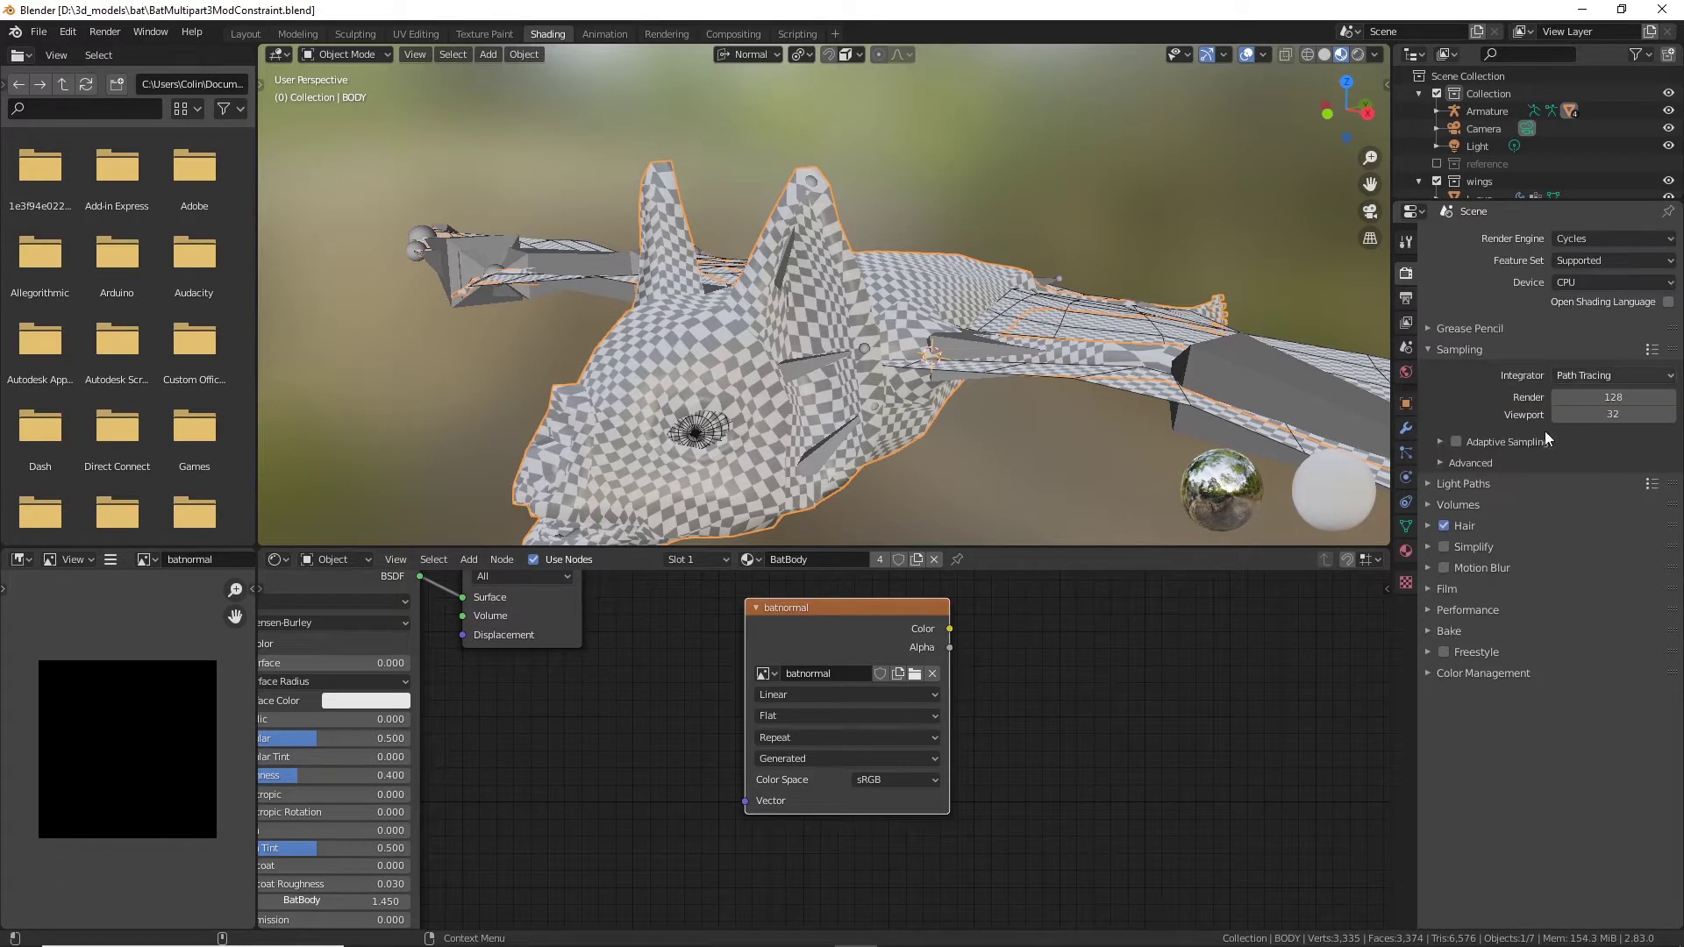
click(1608, 282)
click(1579, 281)
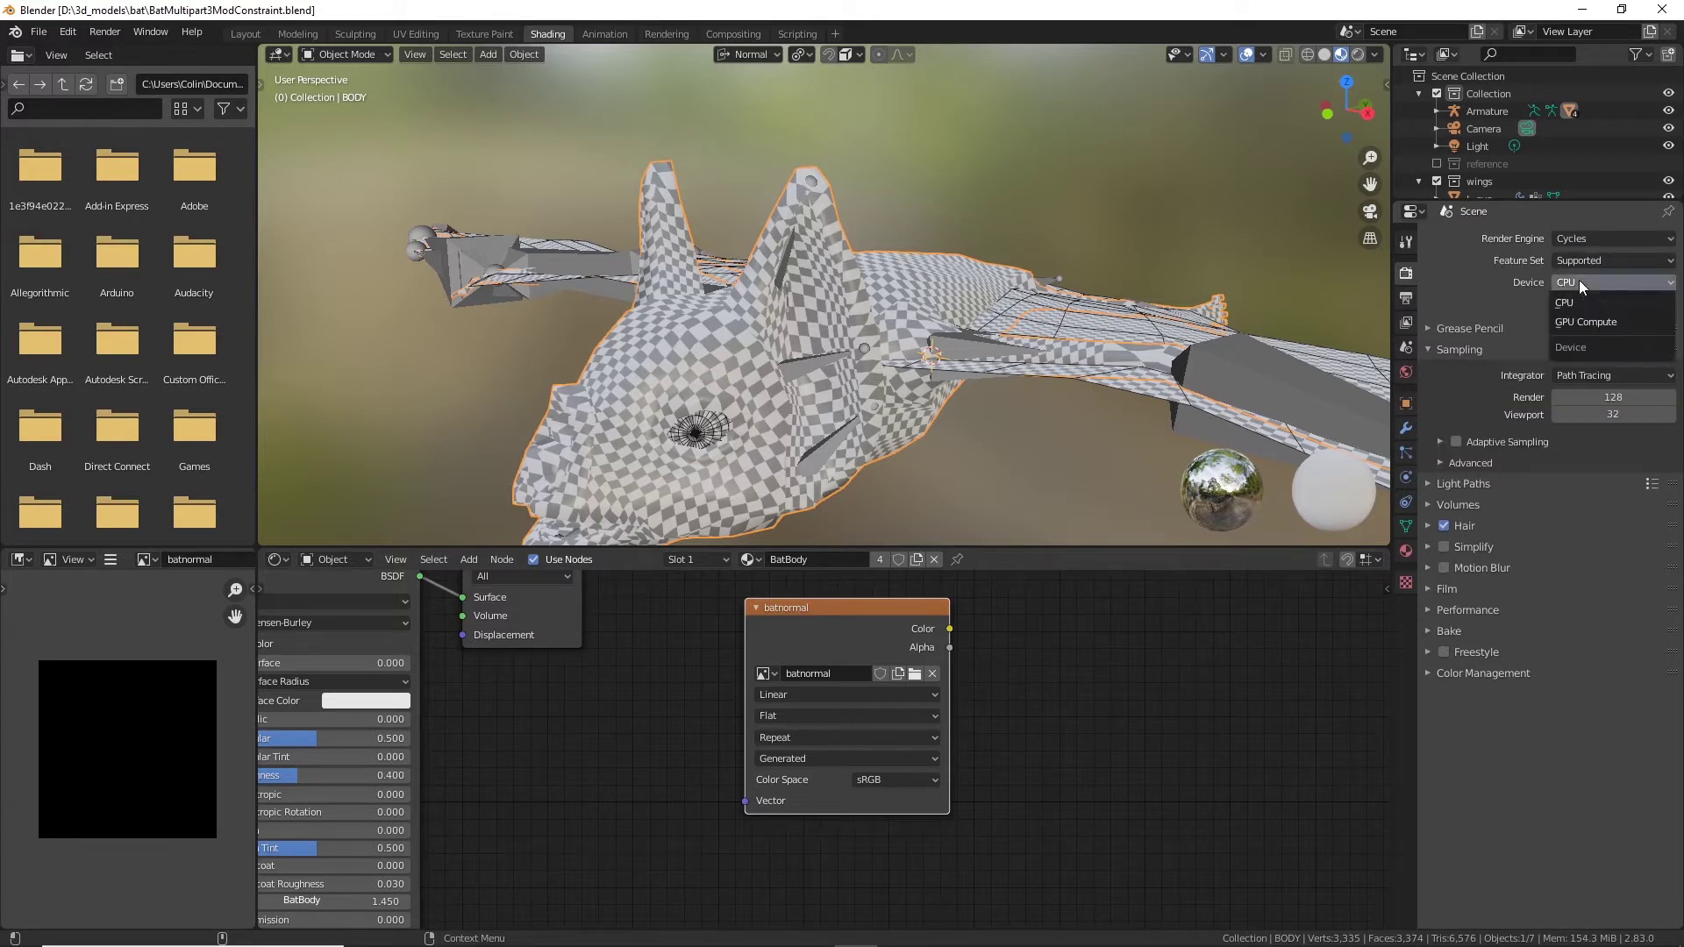
click(1575, 300)
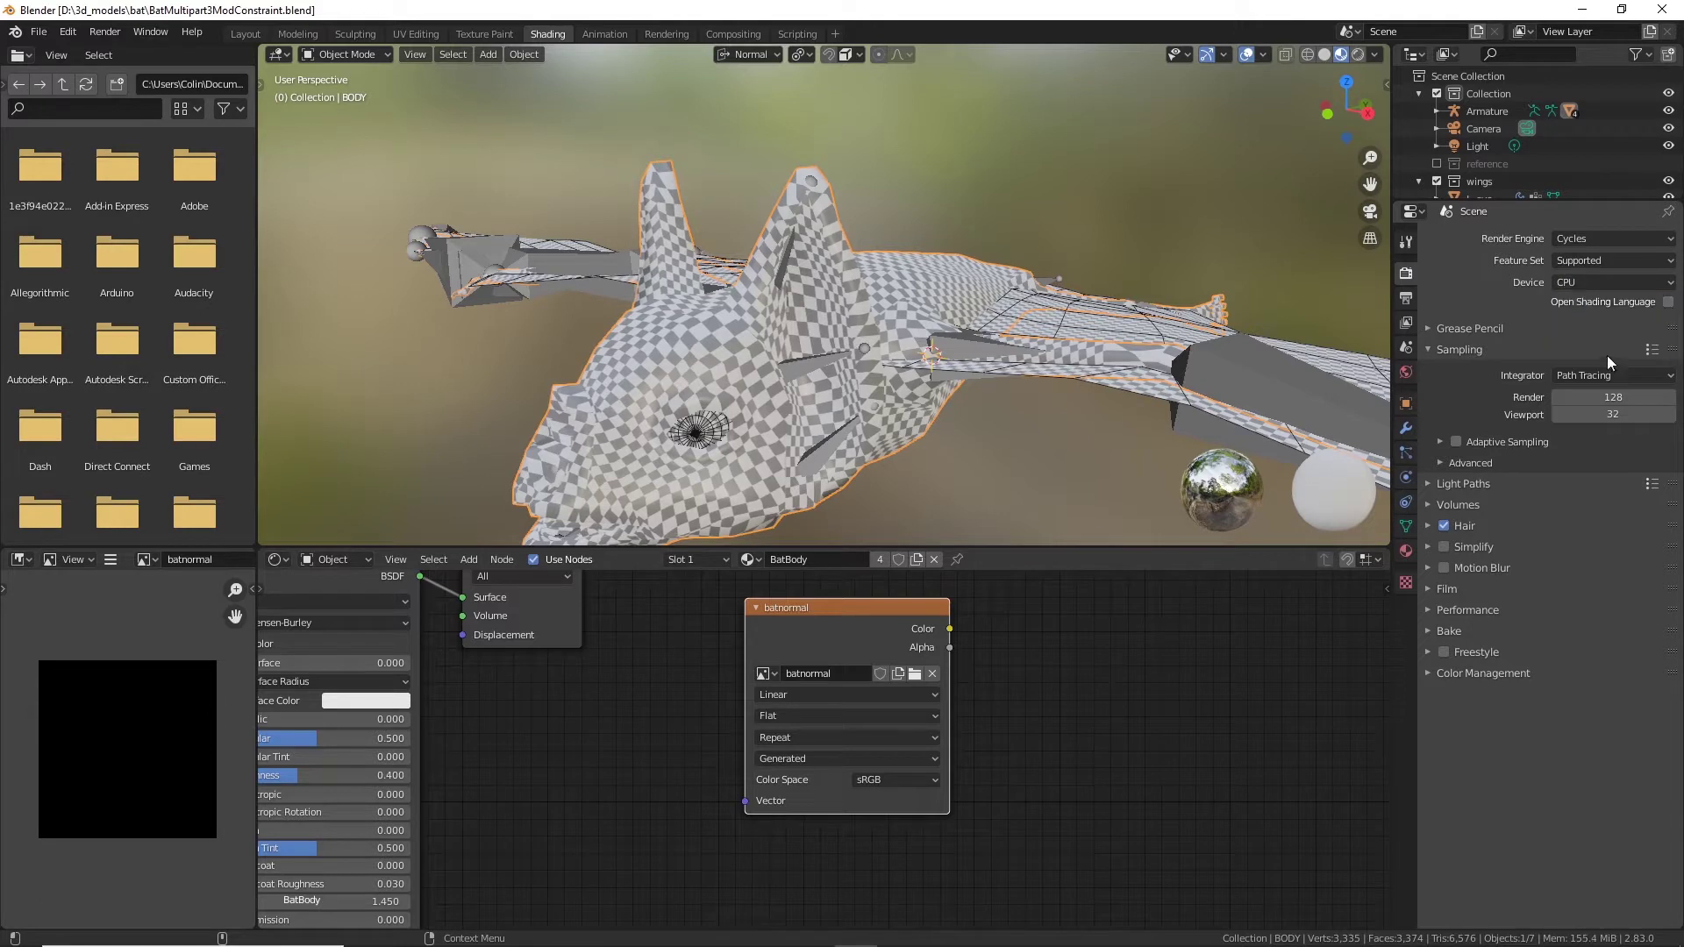
click(1447, 631)
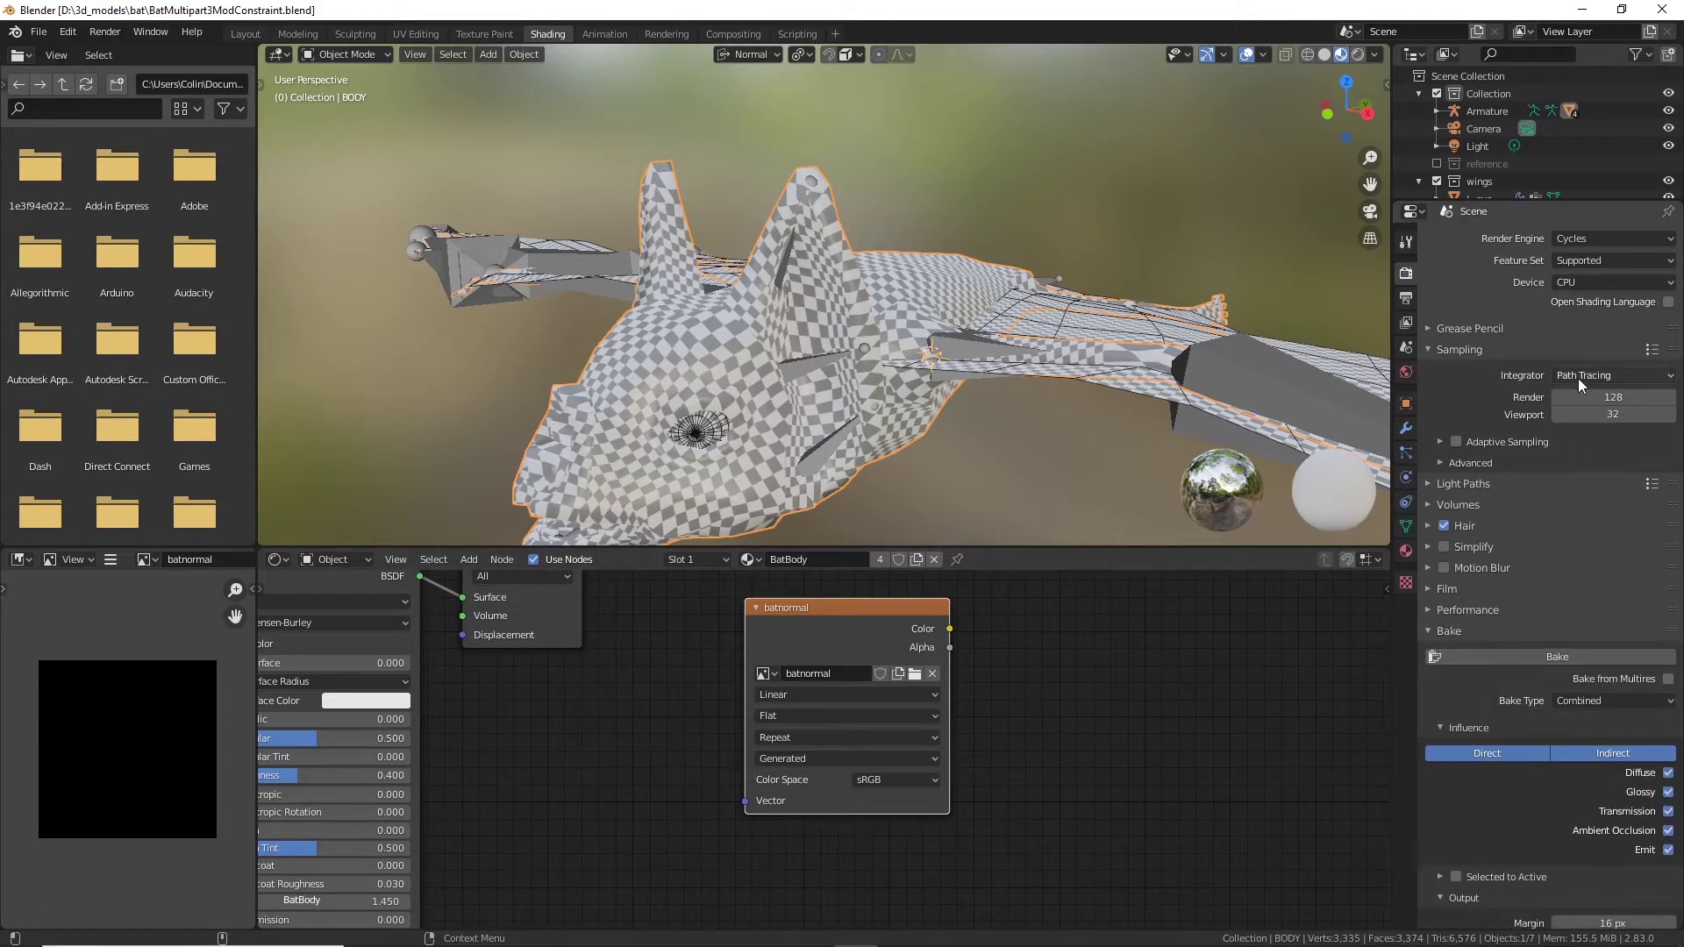
Step: Try GPU Compute as the Cycles device and return it to CPU
click(1630, 284)
click(1611, 321)
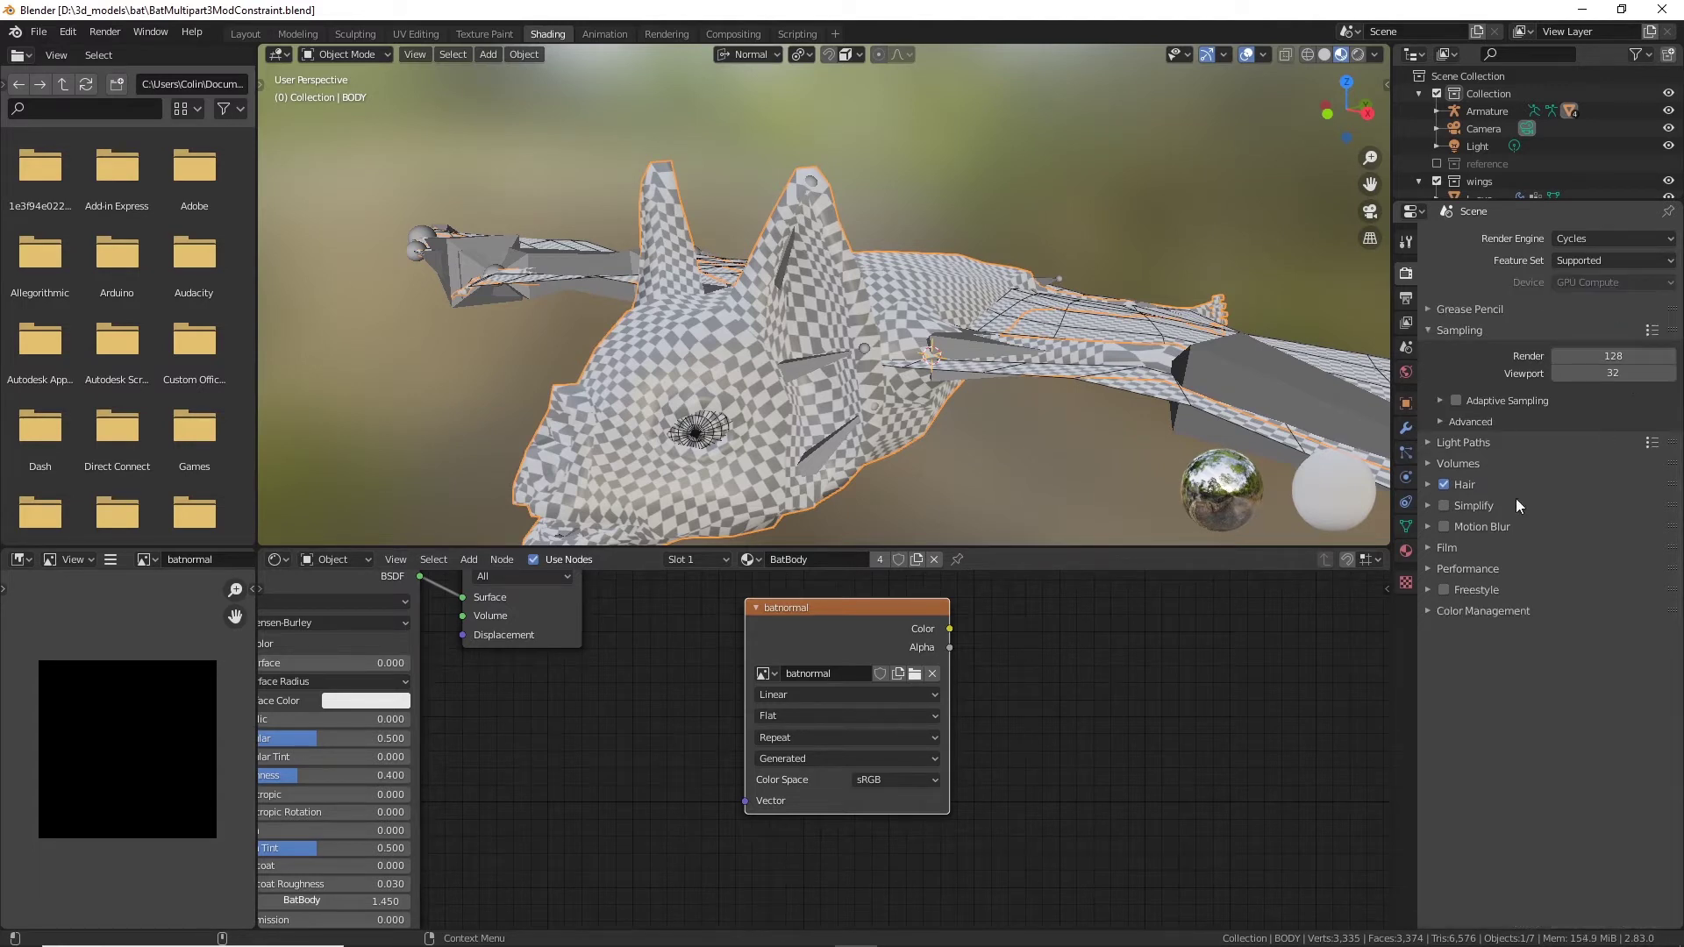
click(1609, 281)
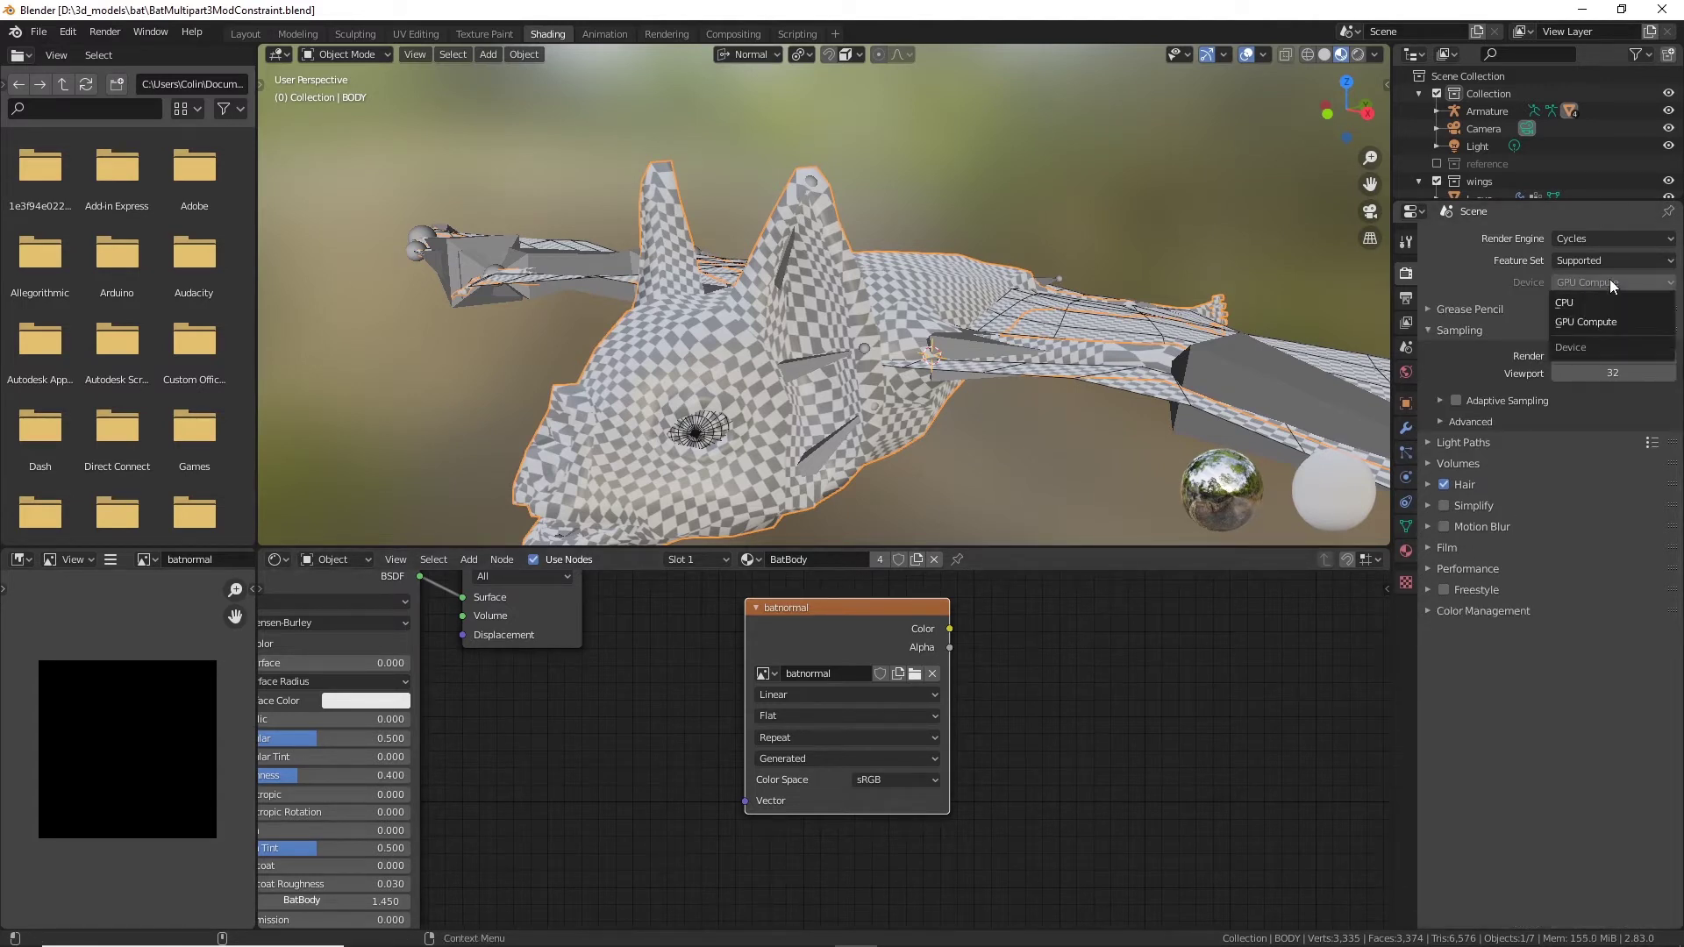
click(1598, 318)
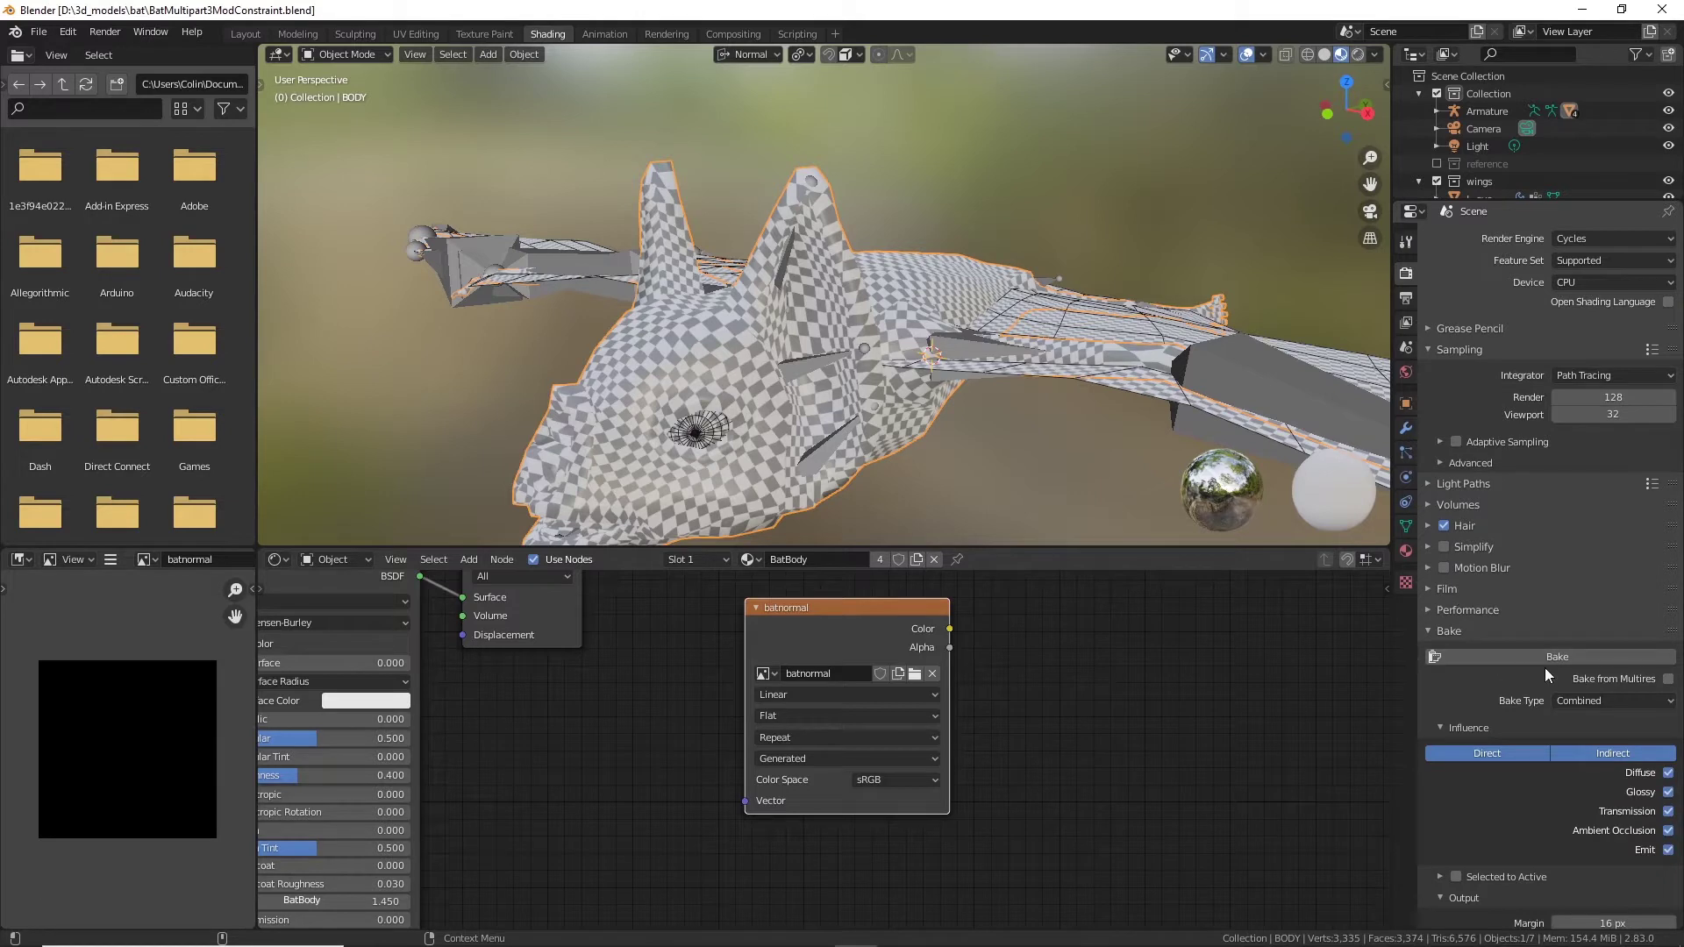
Step: Enable Bake from Multires and keep Normals as the bake type
scroll(1545, 667, down, 2)
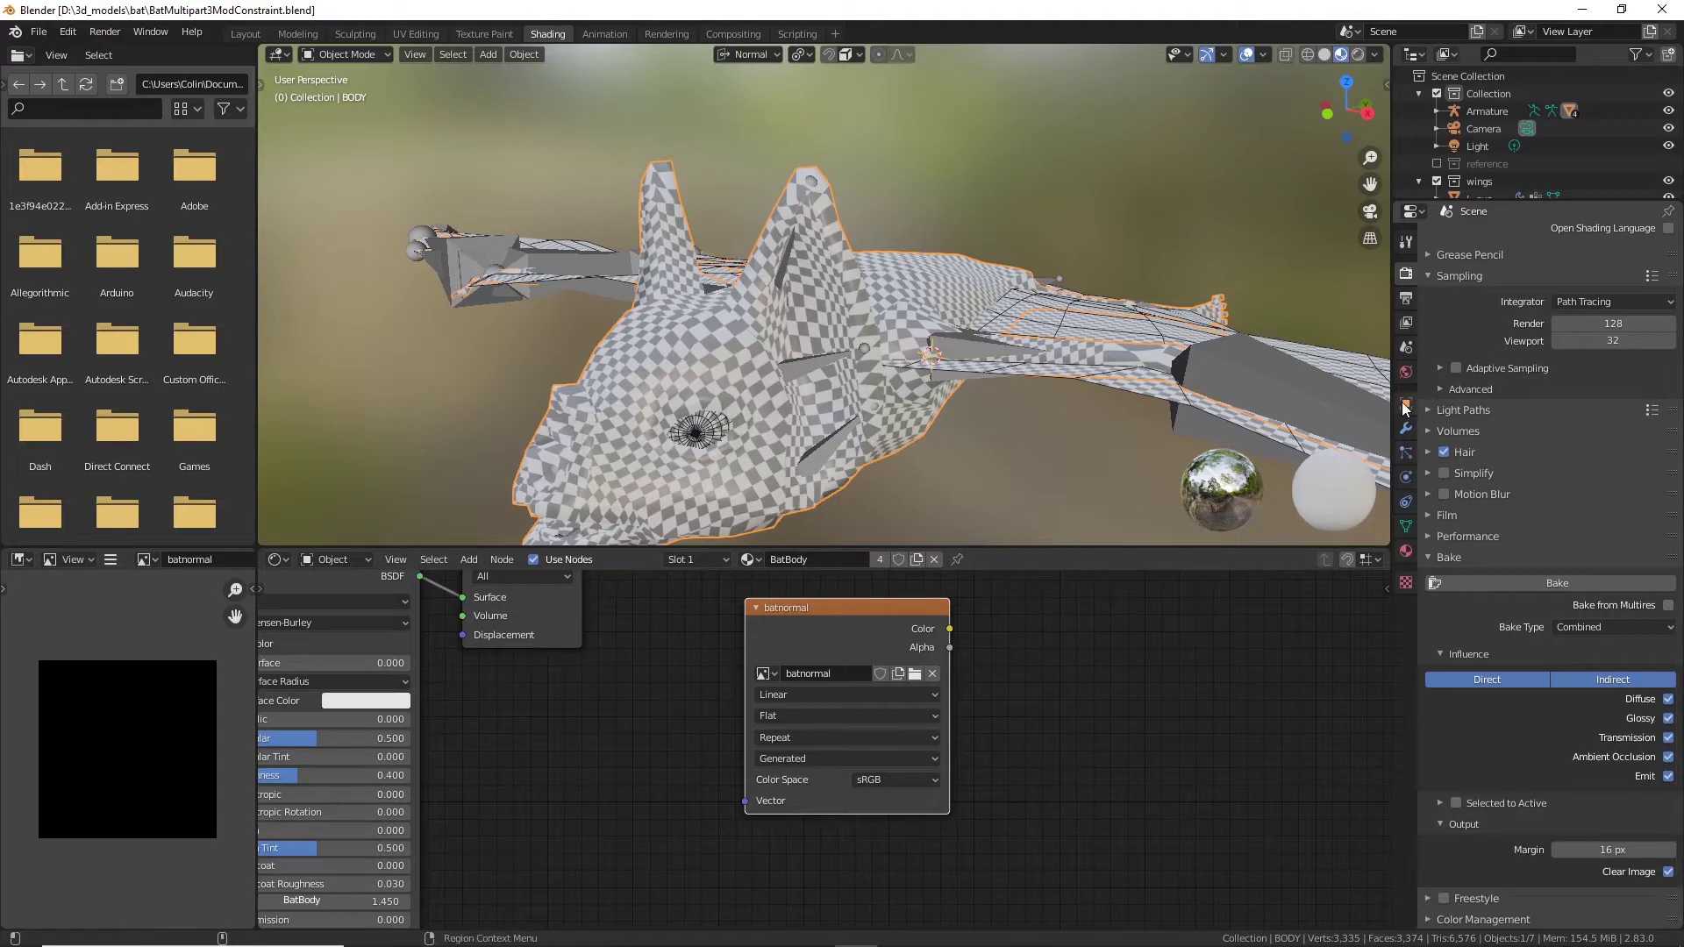
middle_drag(1035, 429, 1130, 434)
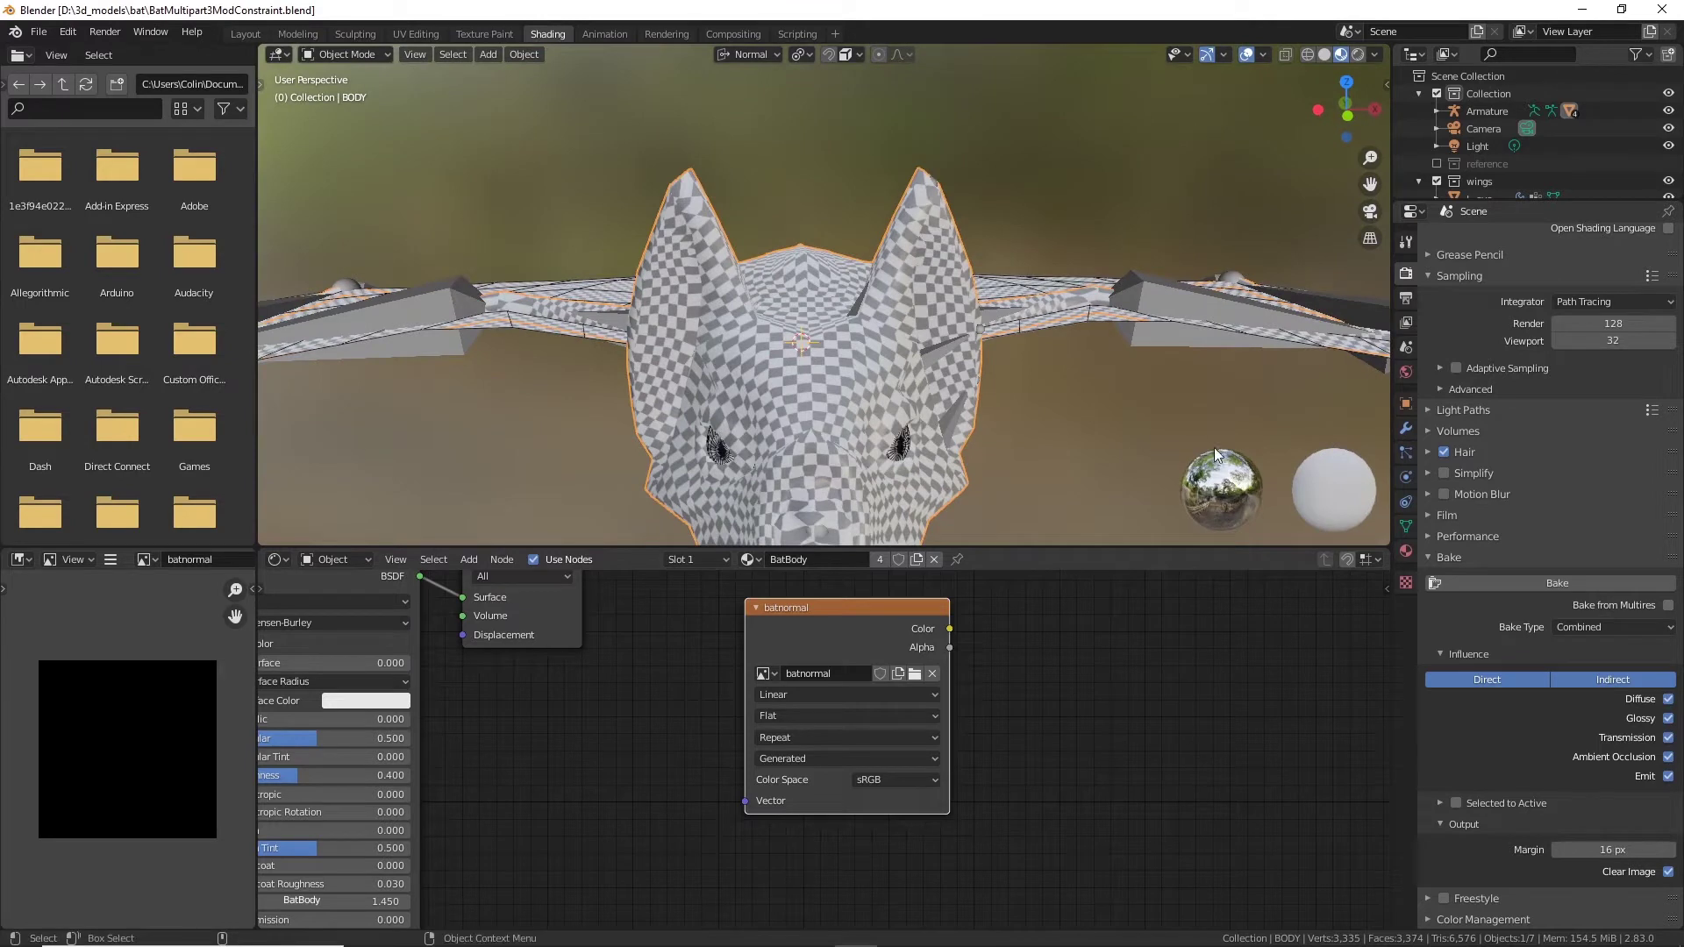
click(1668, 605)
scroll(1669, 610, up, 2)
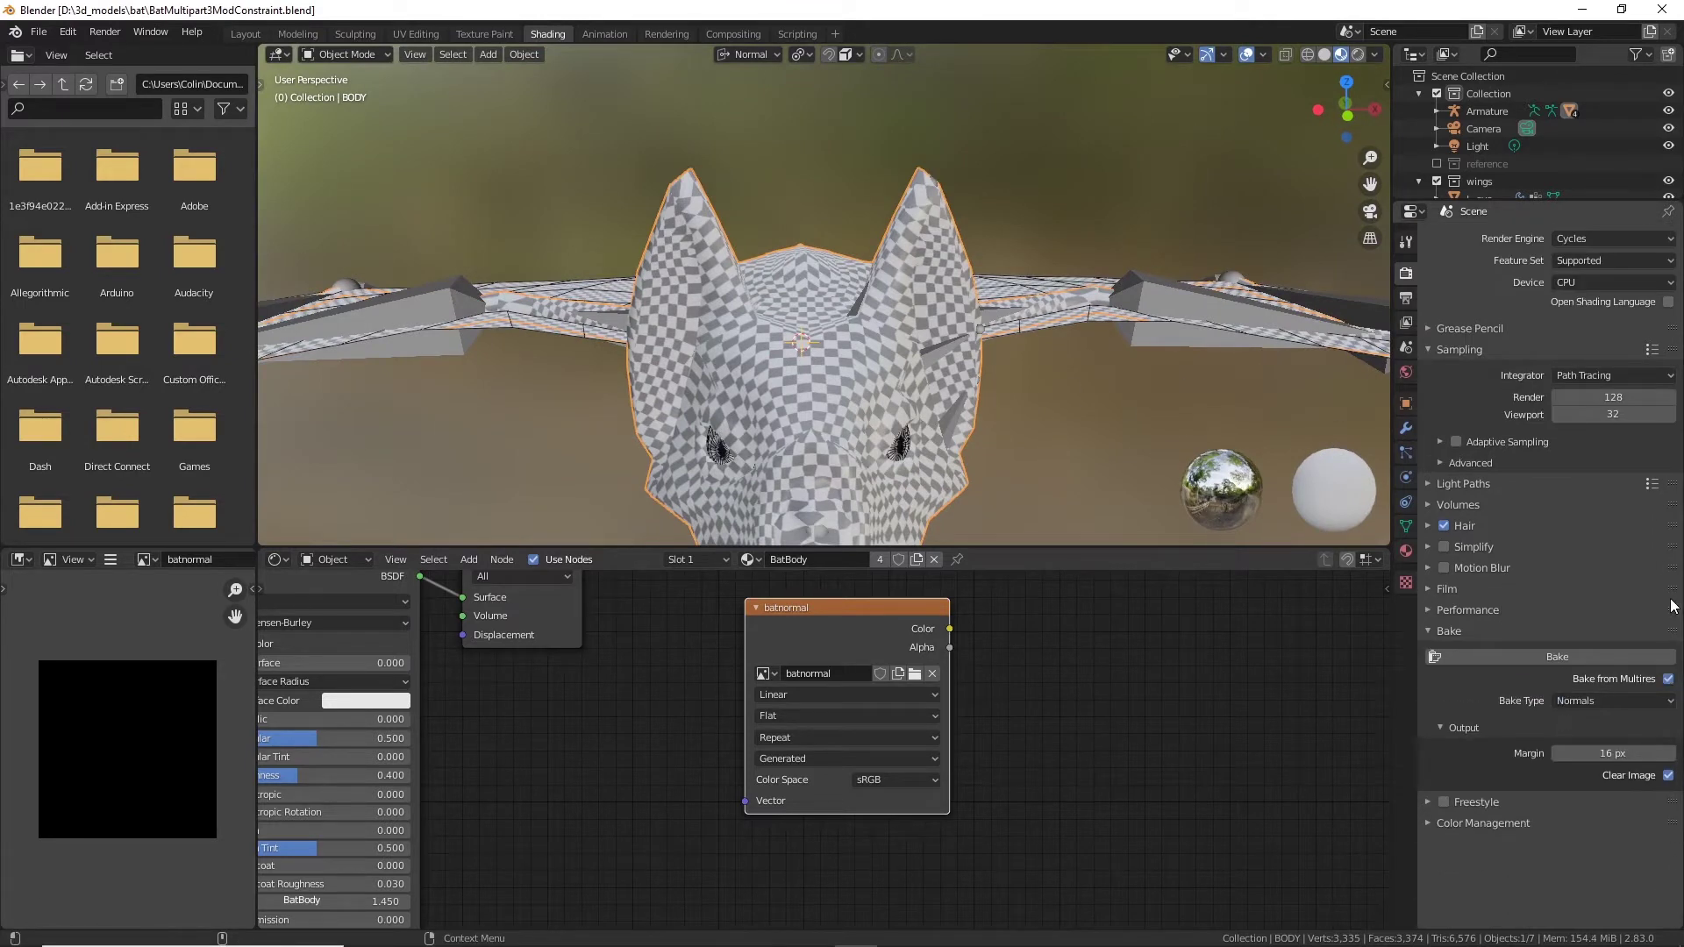
click(1616, 699)
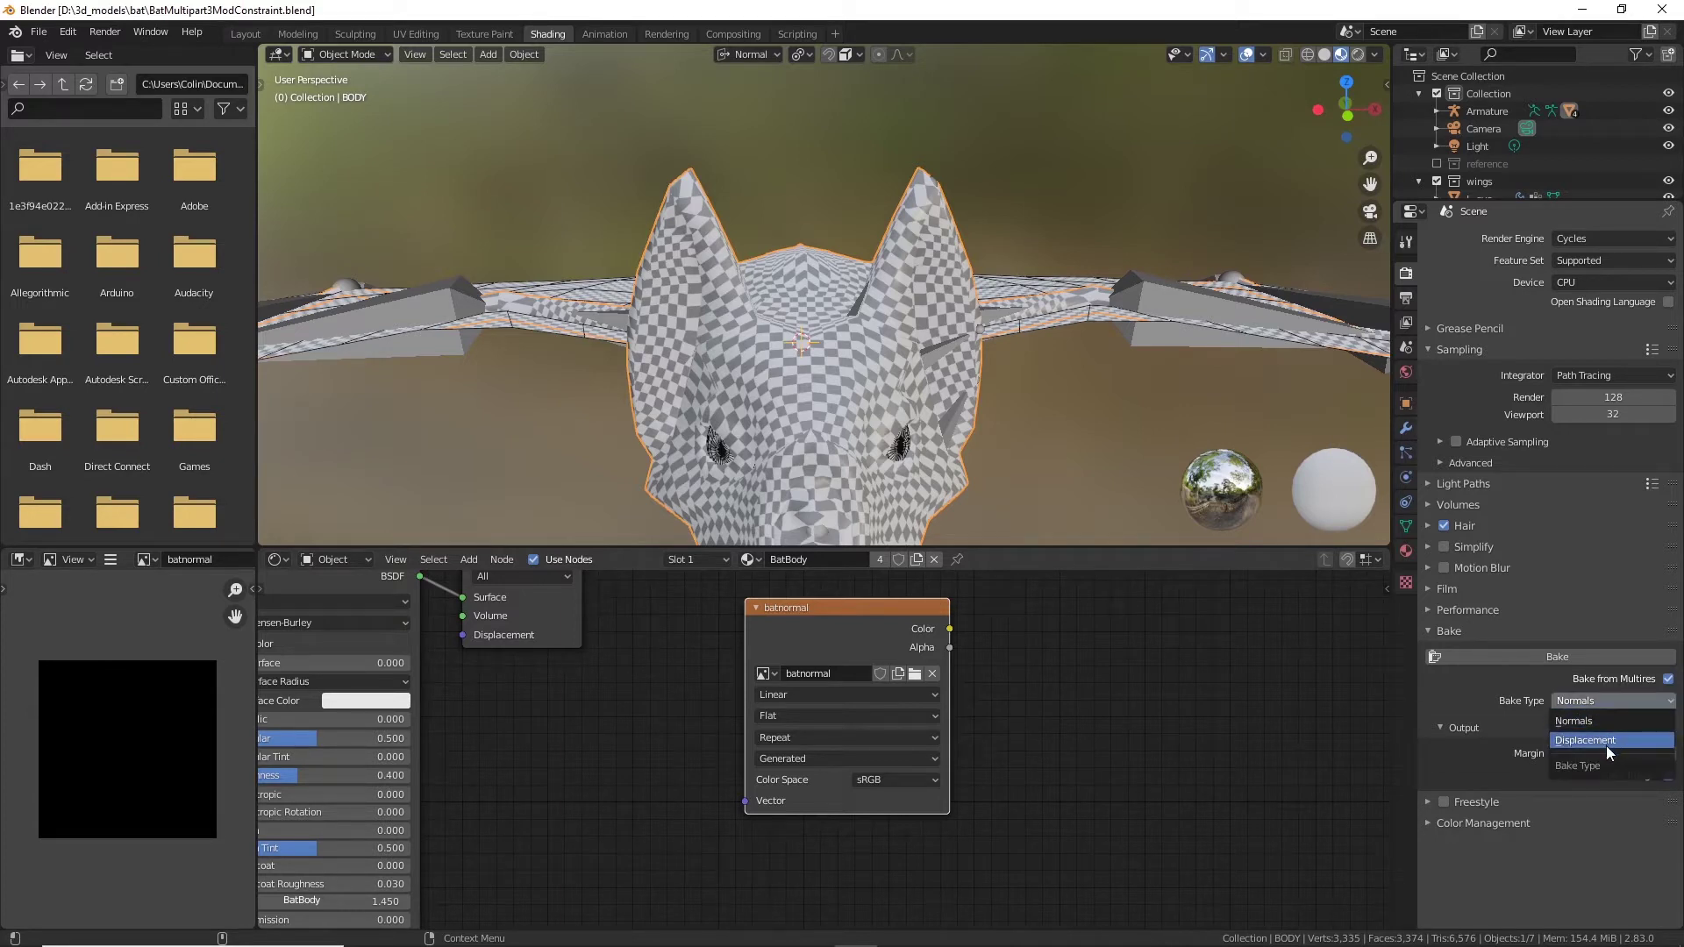
key(Escape)
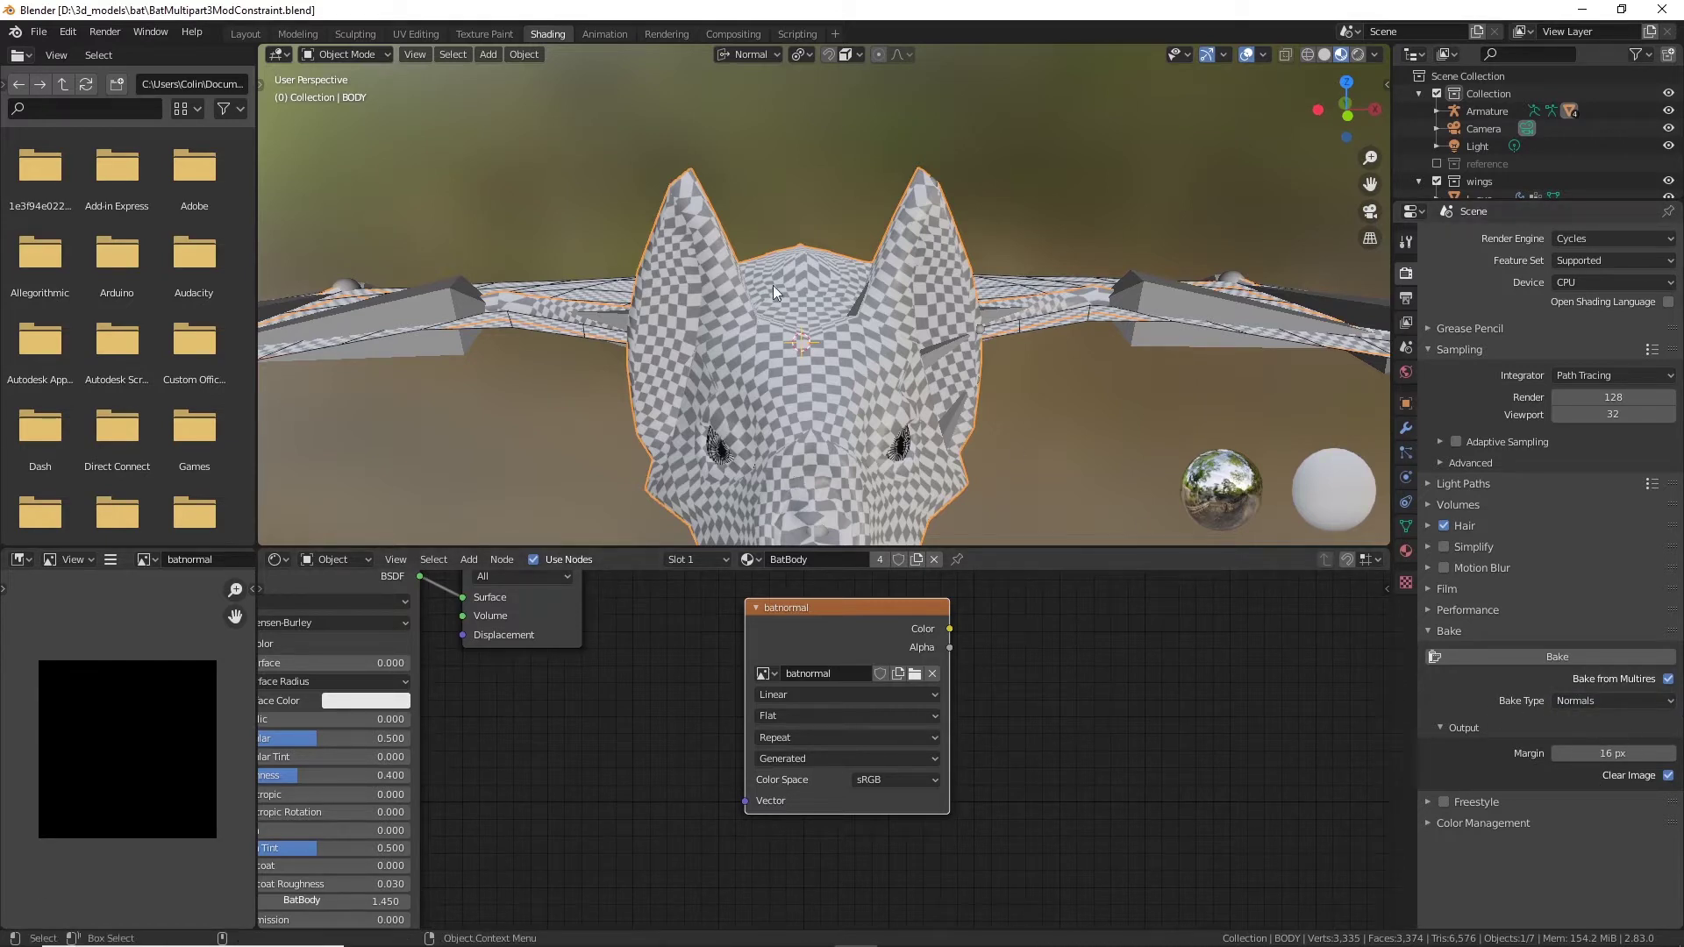
click(1612, 702)
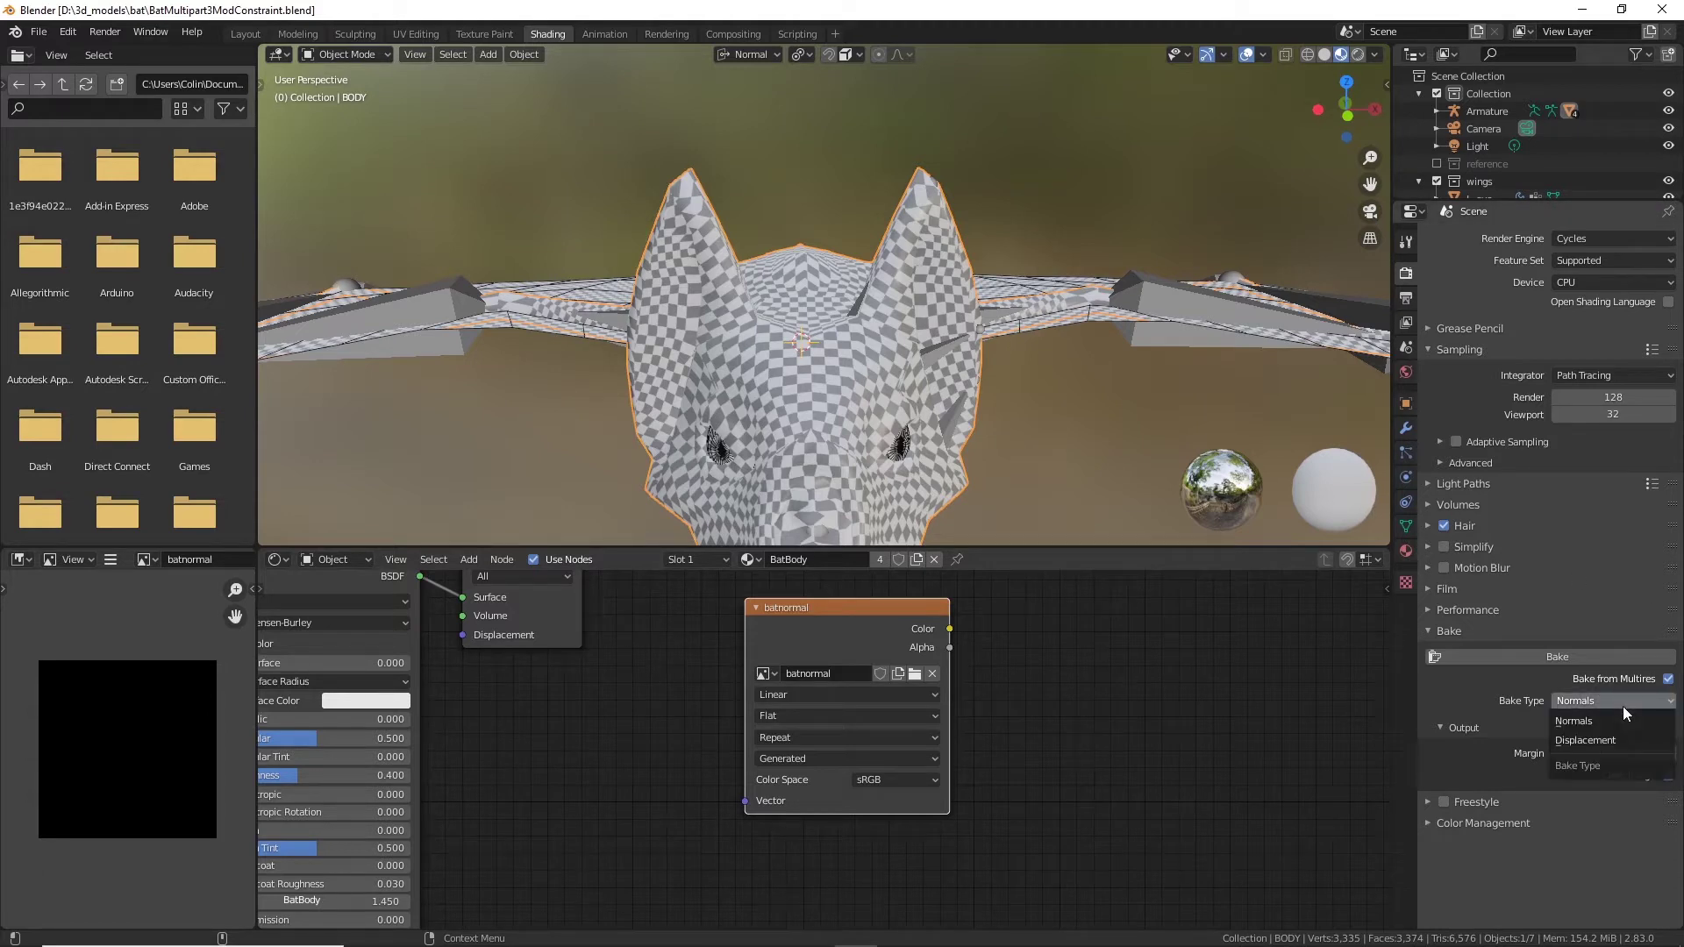
click(1625, 705)
Step: Set the bake output margin to 8 px
click(1625, 754)
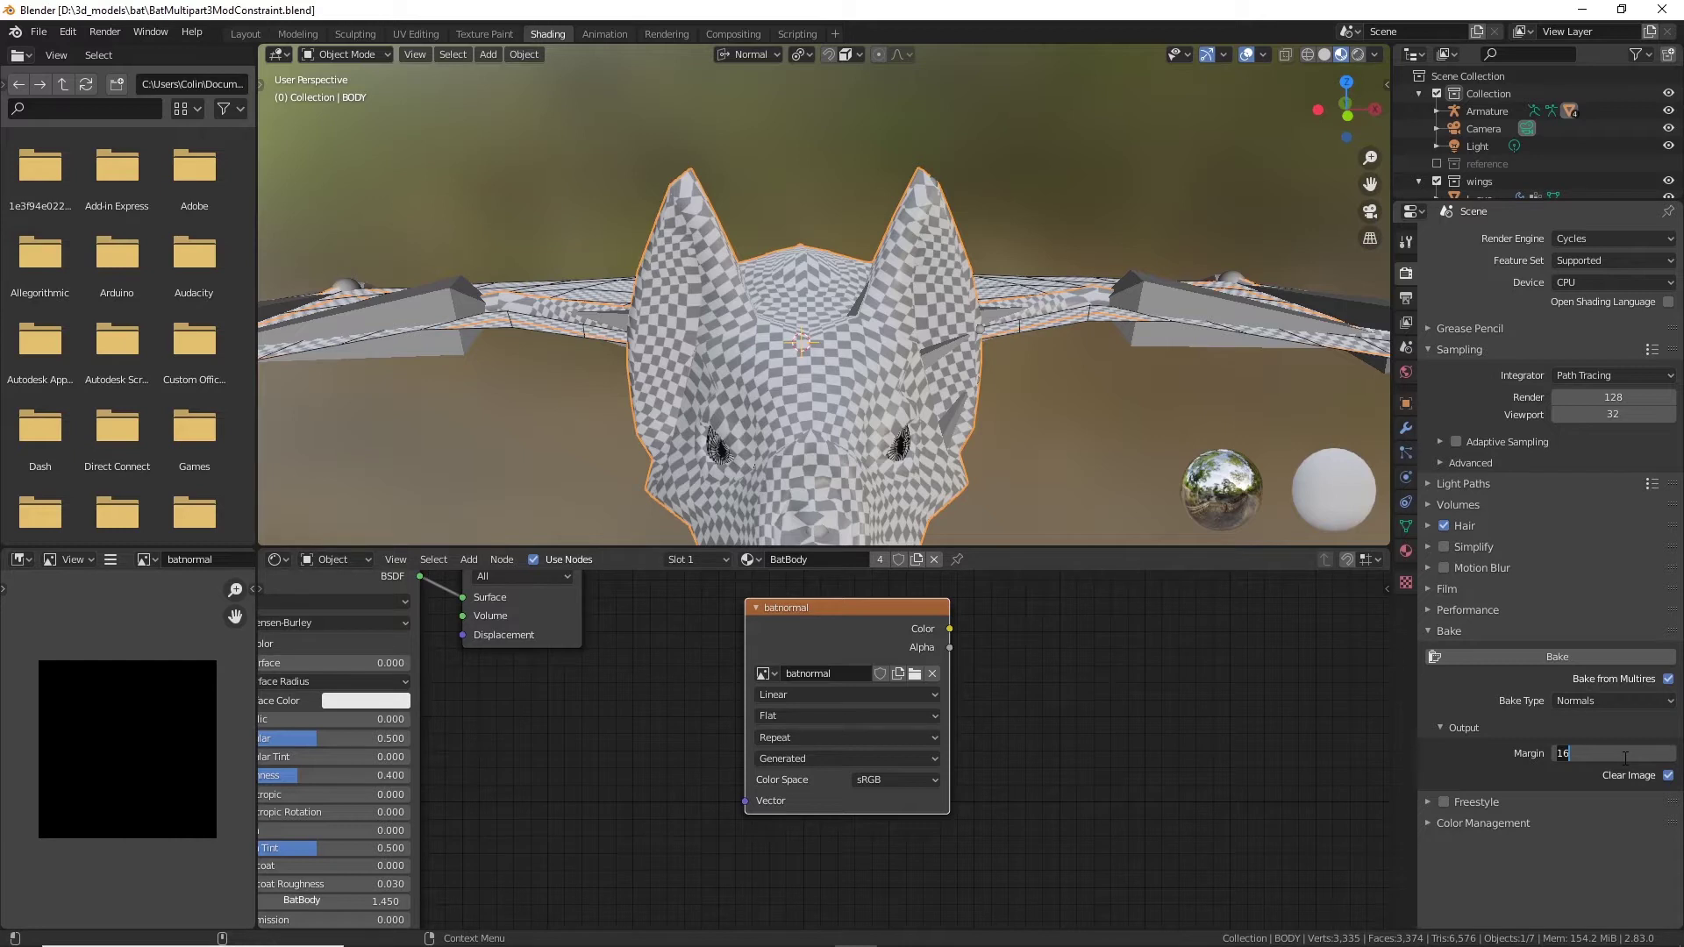
text(8)
key(Return)
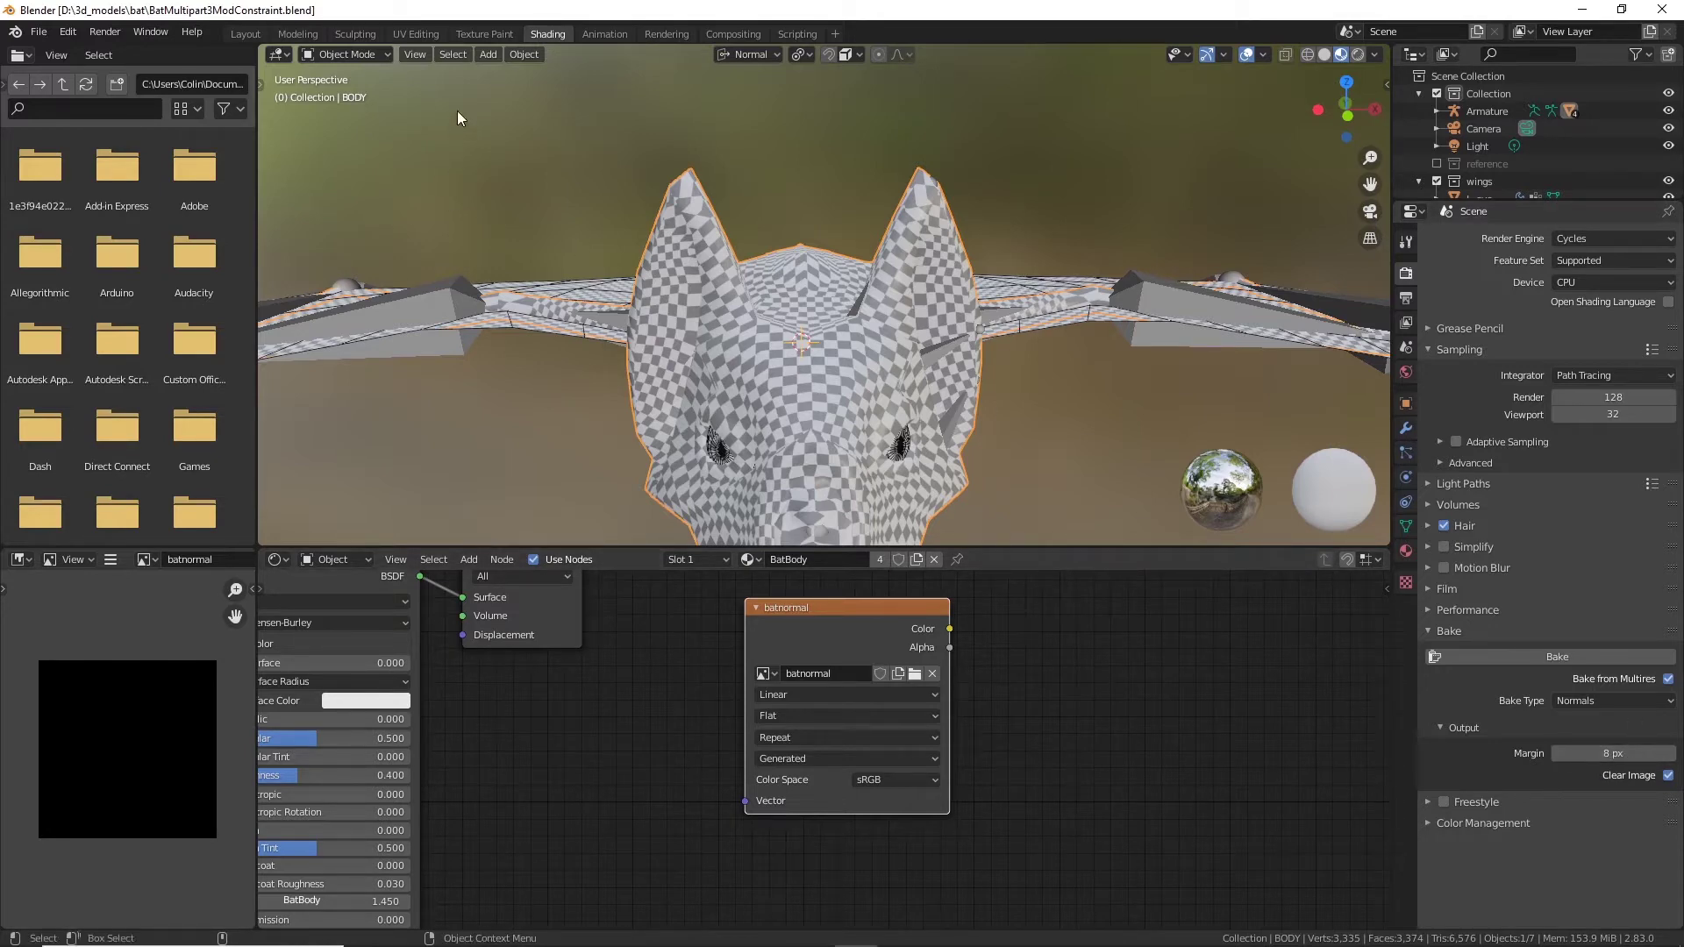
Step: Inspect the gaps between the body's neighbouring UV islands over the batnormal image in the UV Editing workspace
click(418, 33)
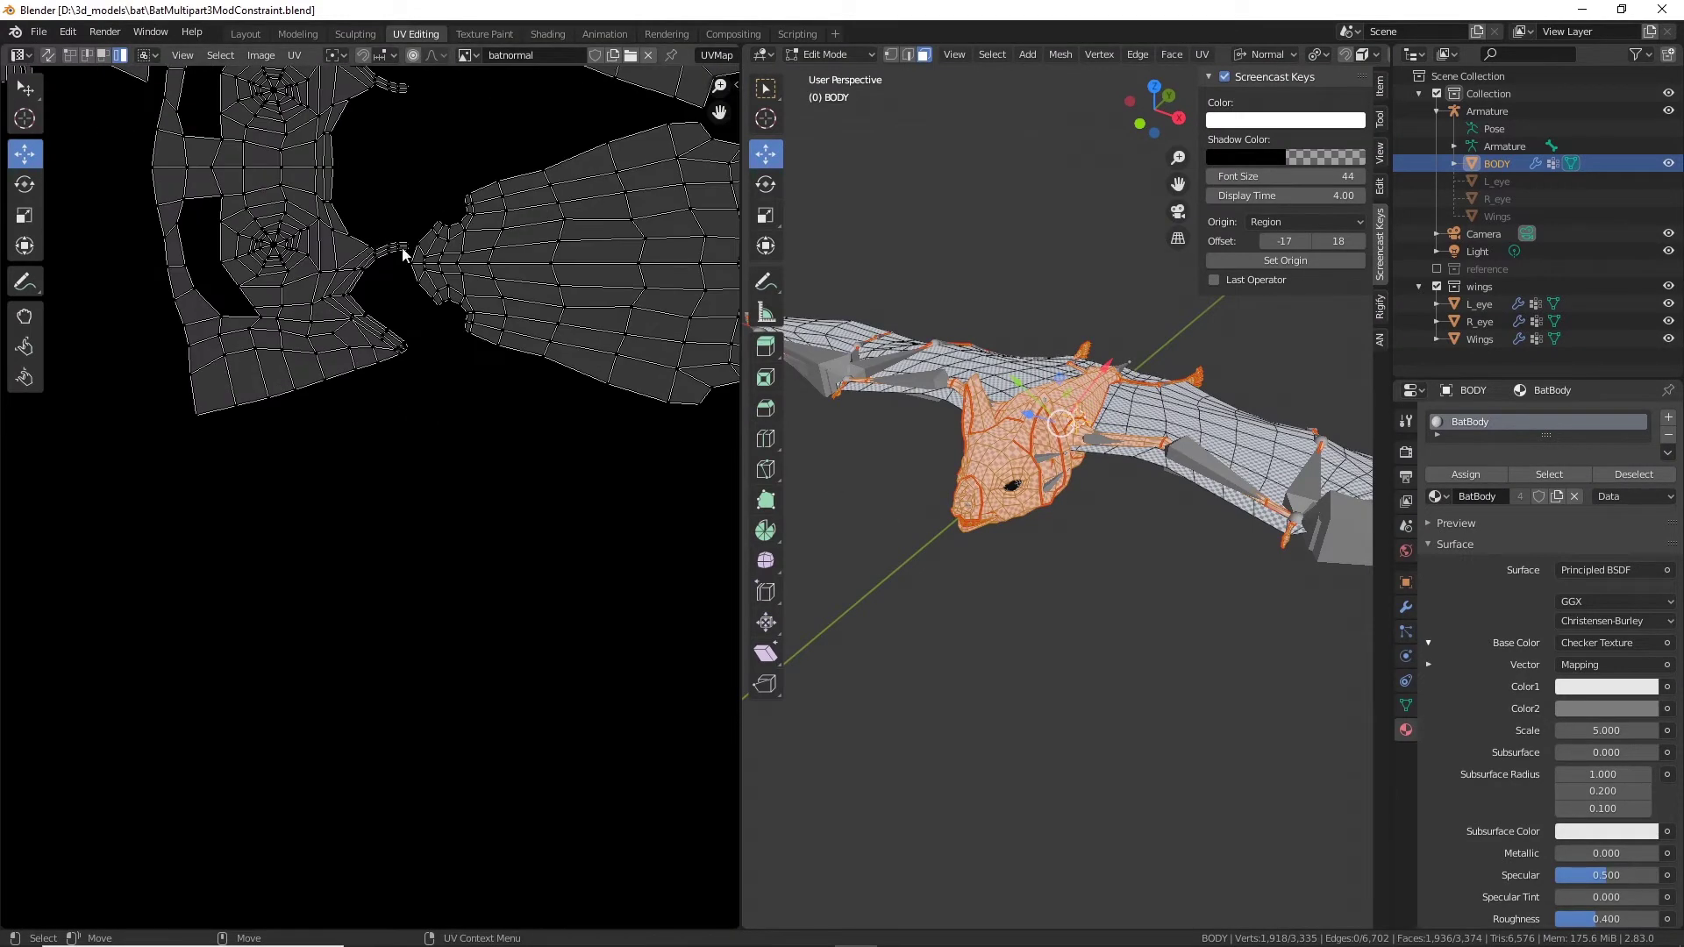
scroll(430, 318, up, 5)
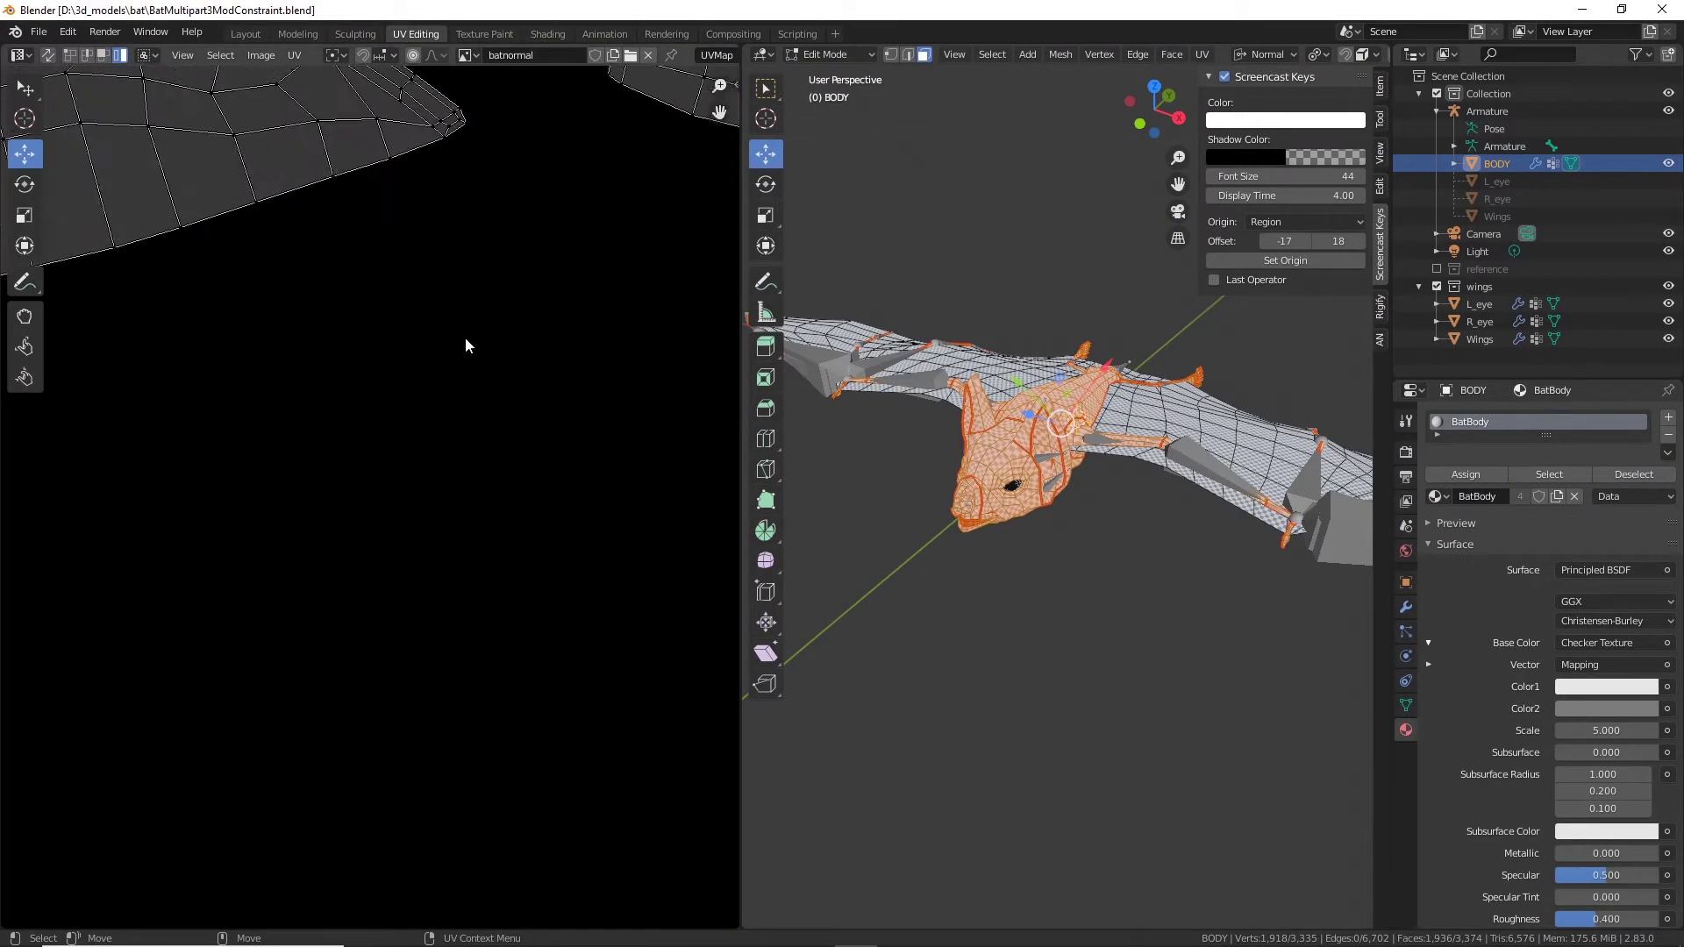
middle_drag(481, 399, 418, 668)
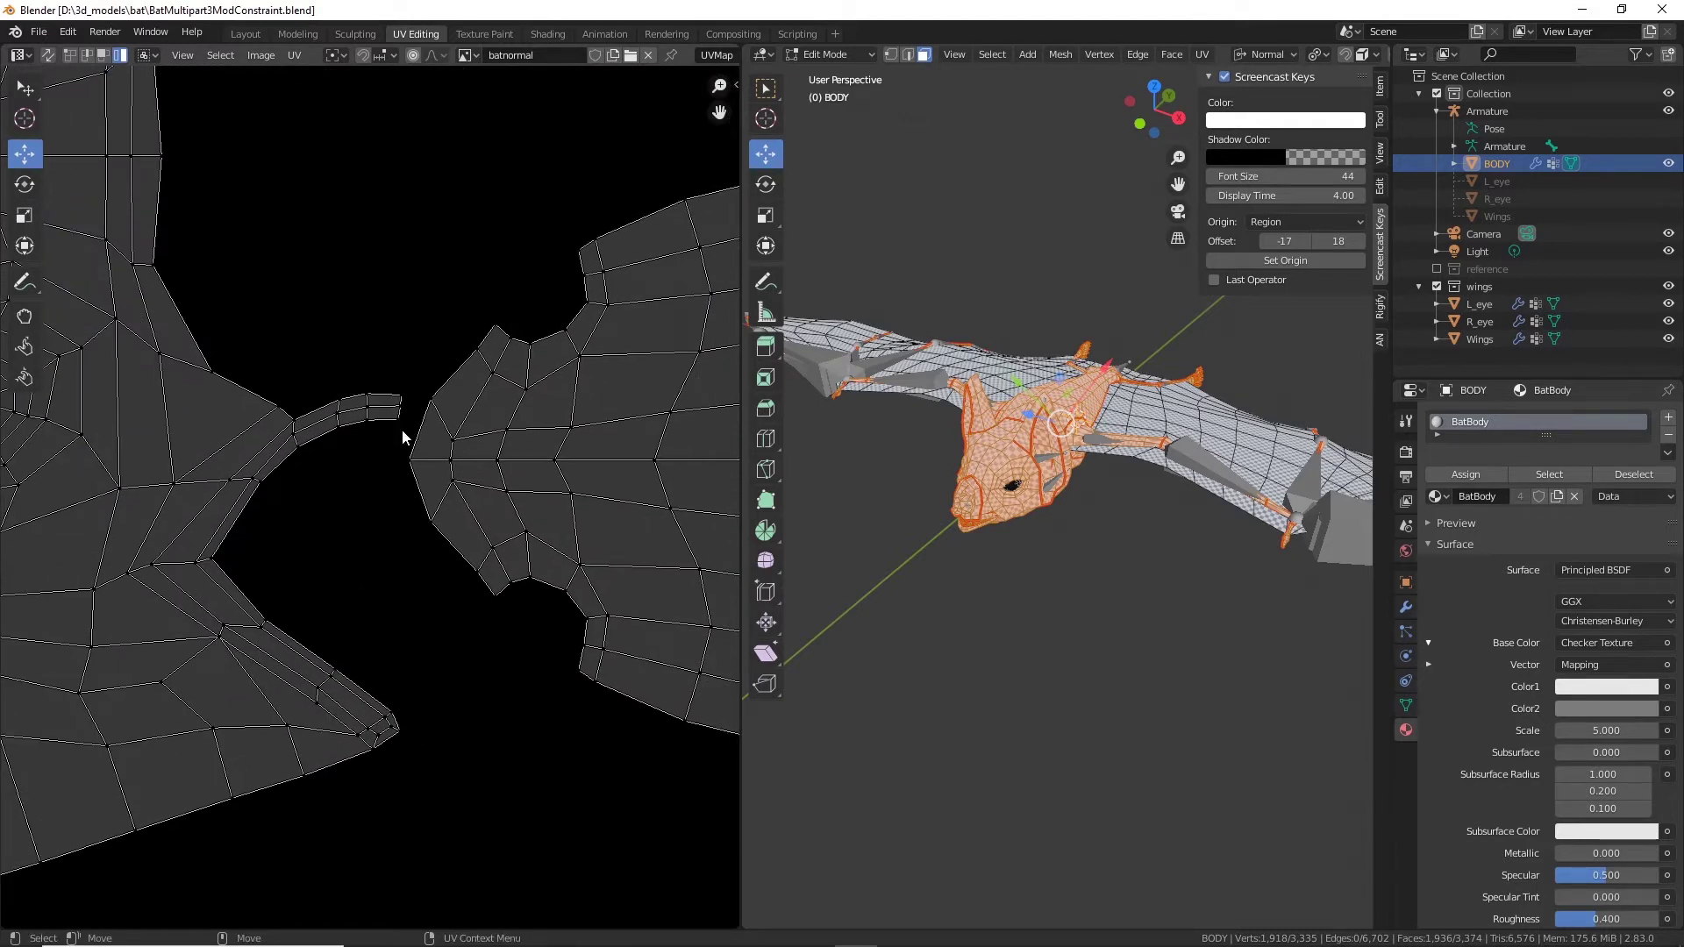
drag(419, 393, 426, 391)
key(ctrl+z)
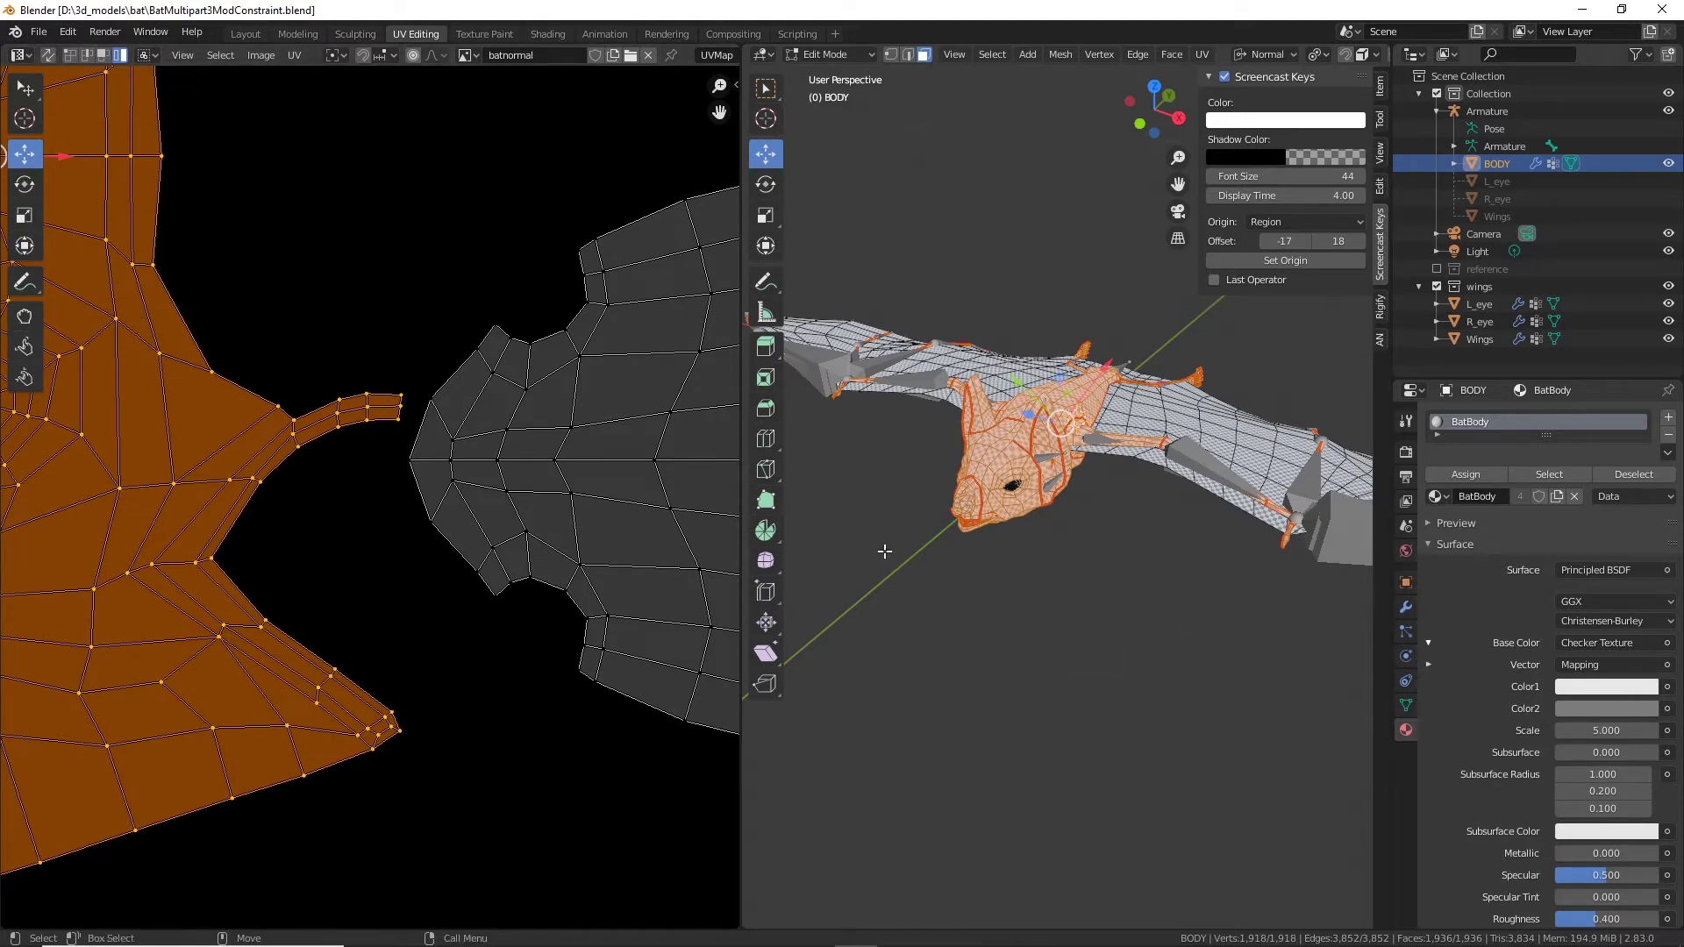
click(492, 600)
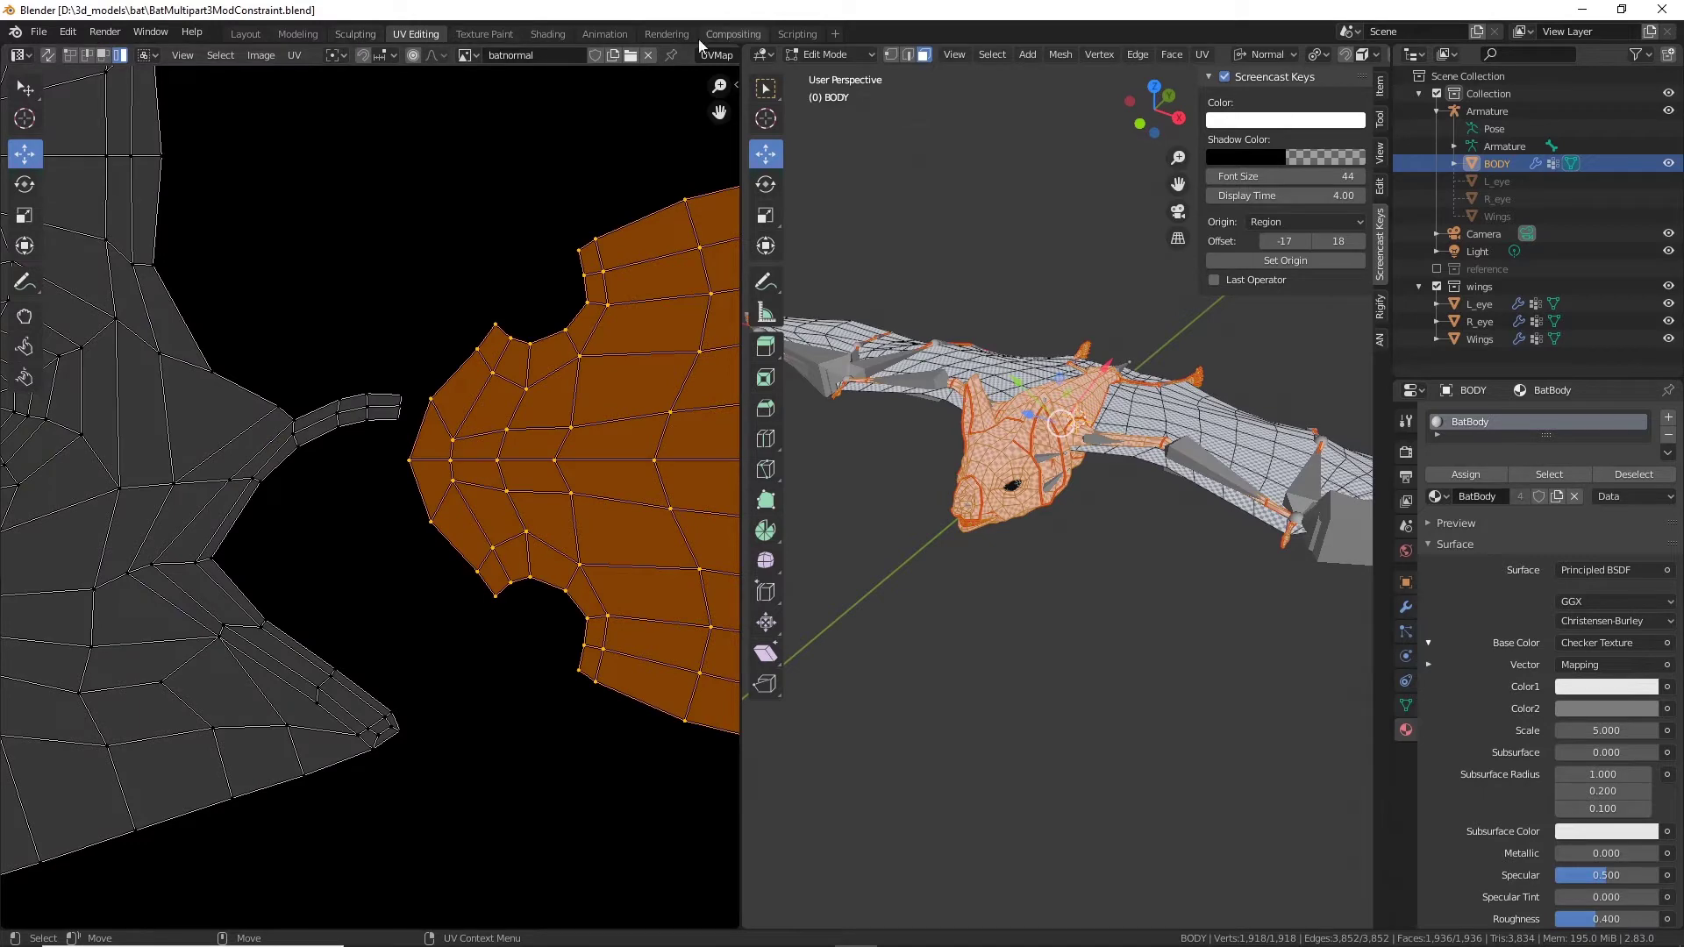
Step: Return to the Shading workspace and bake the Multires normals into the image of the selected batnormal node
click(553, 34)
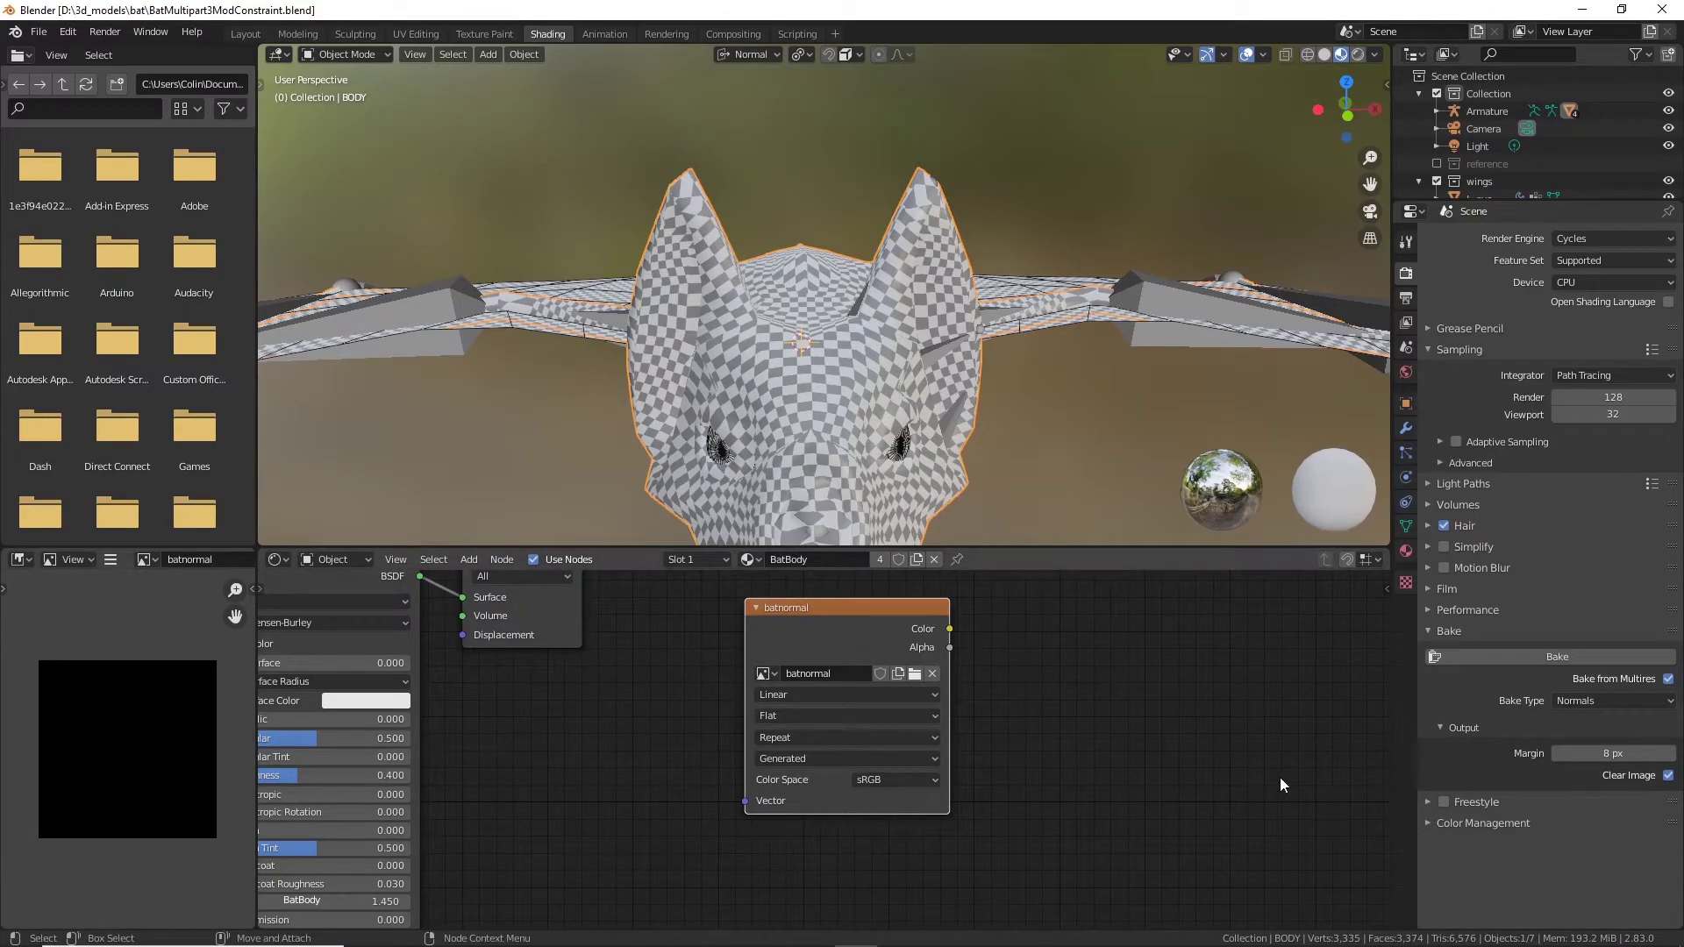
drag(903, 609, 811, 612)
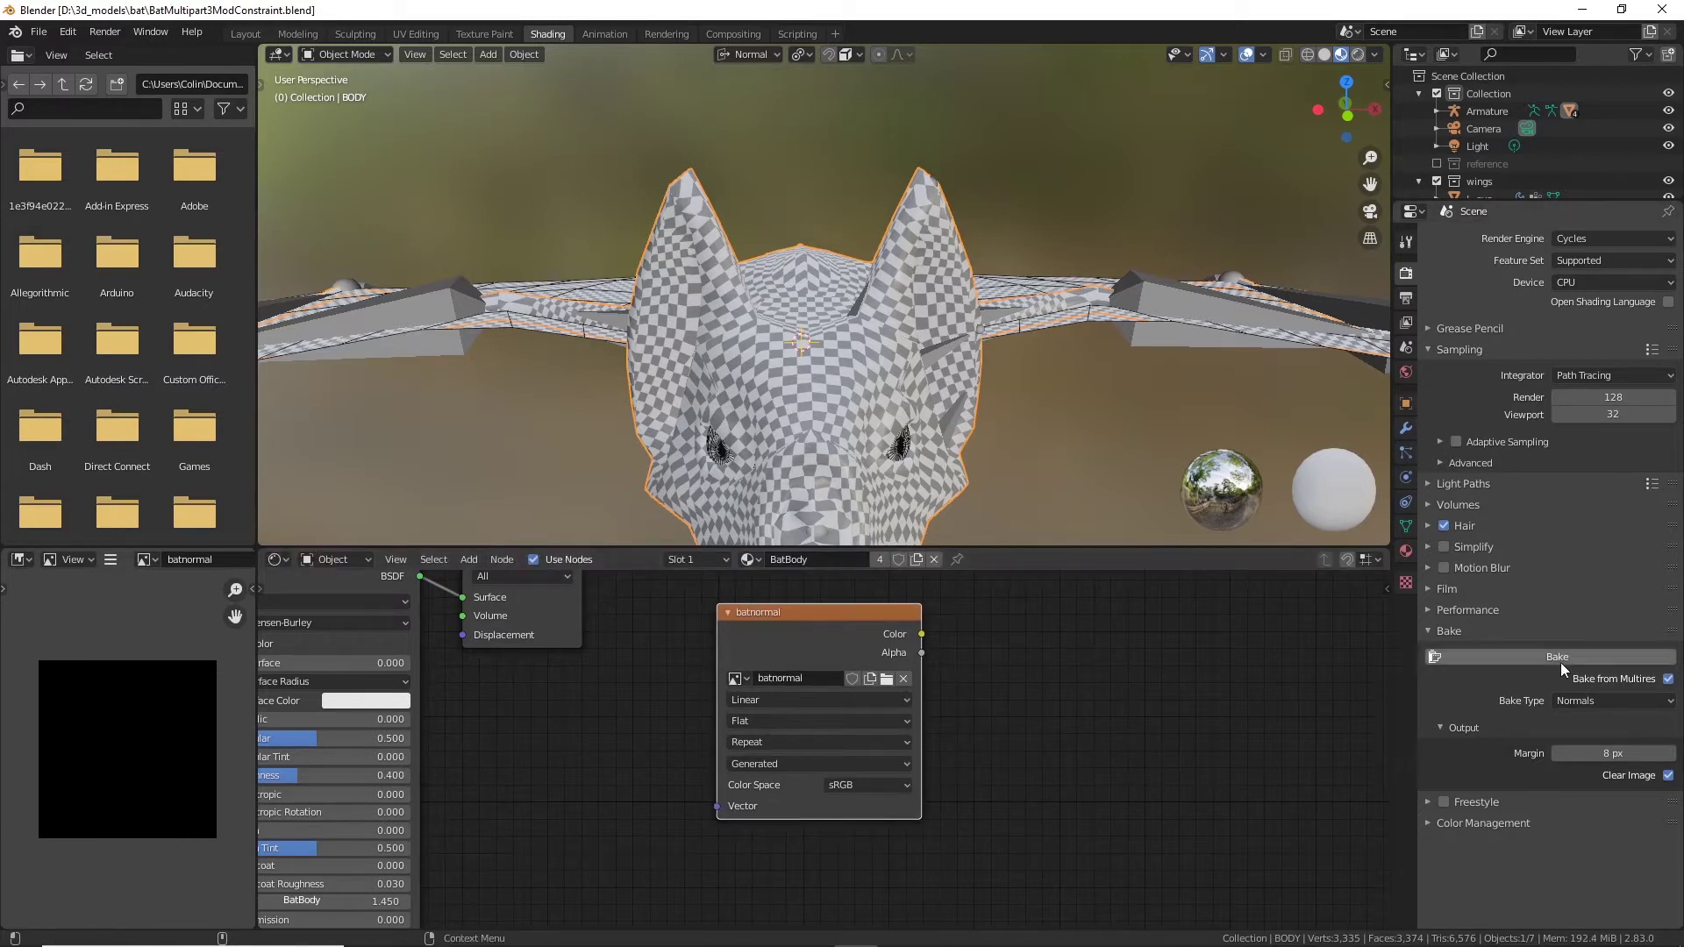
click(1609, 656)
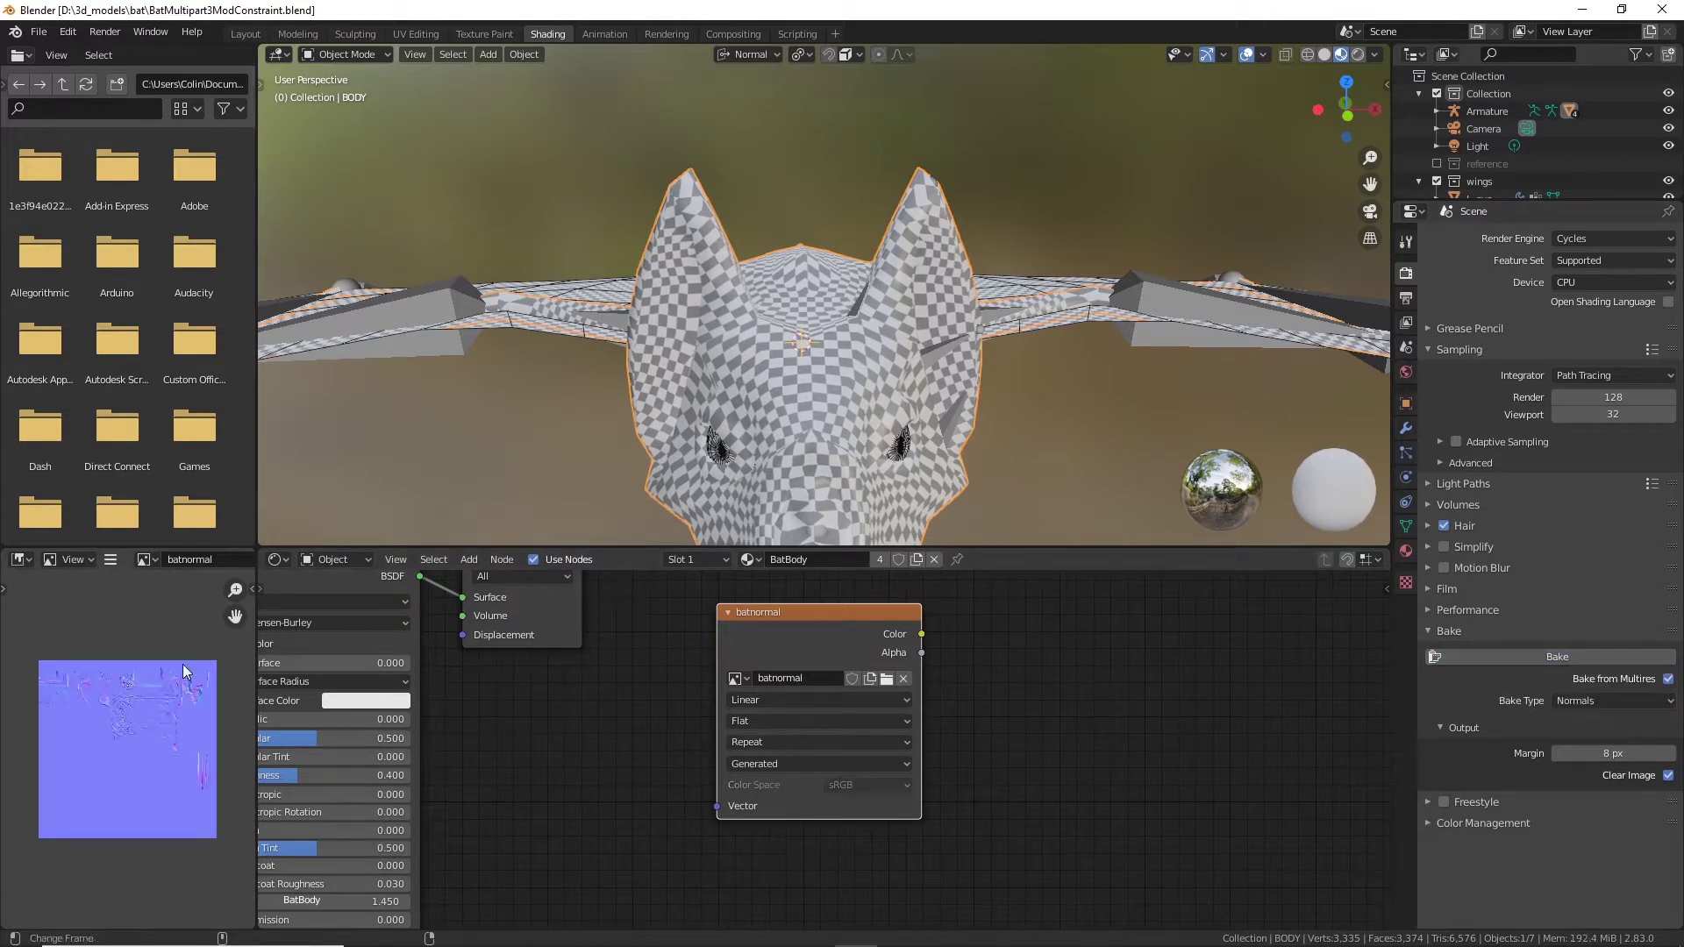
Step: Widen the Image Editor and examine the baked normal map's detail up close and as a whole
scroll(122, 763, up, 5)
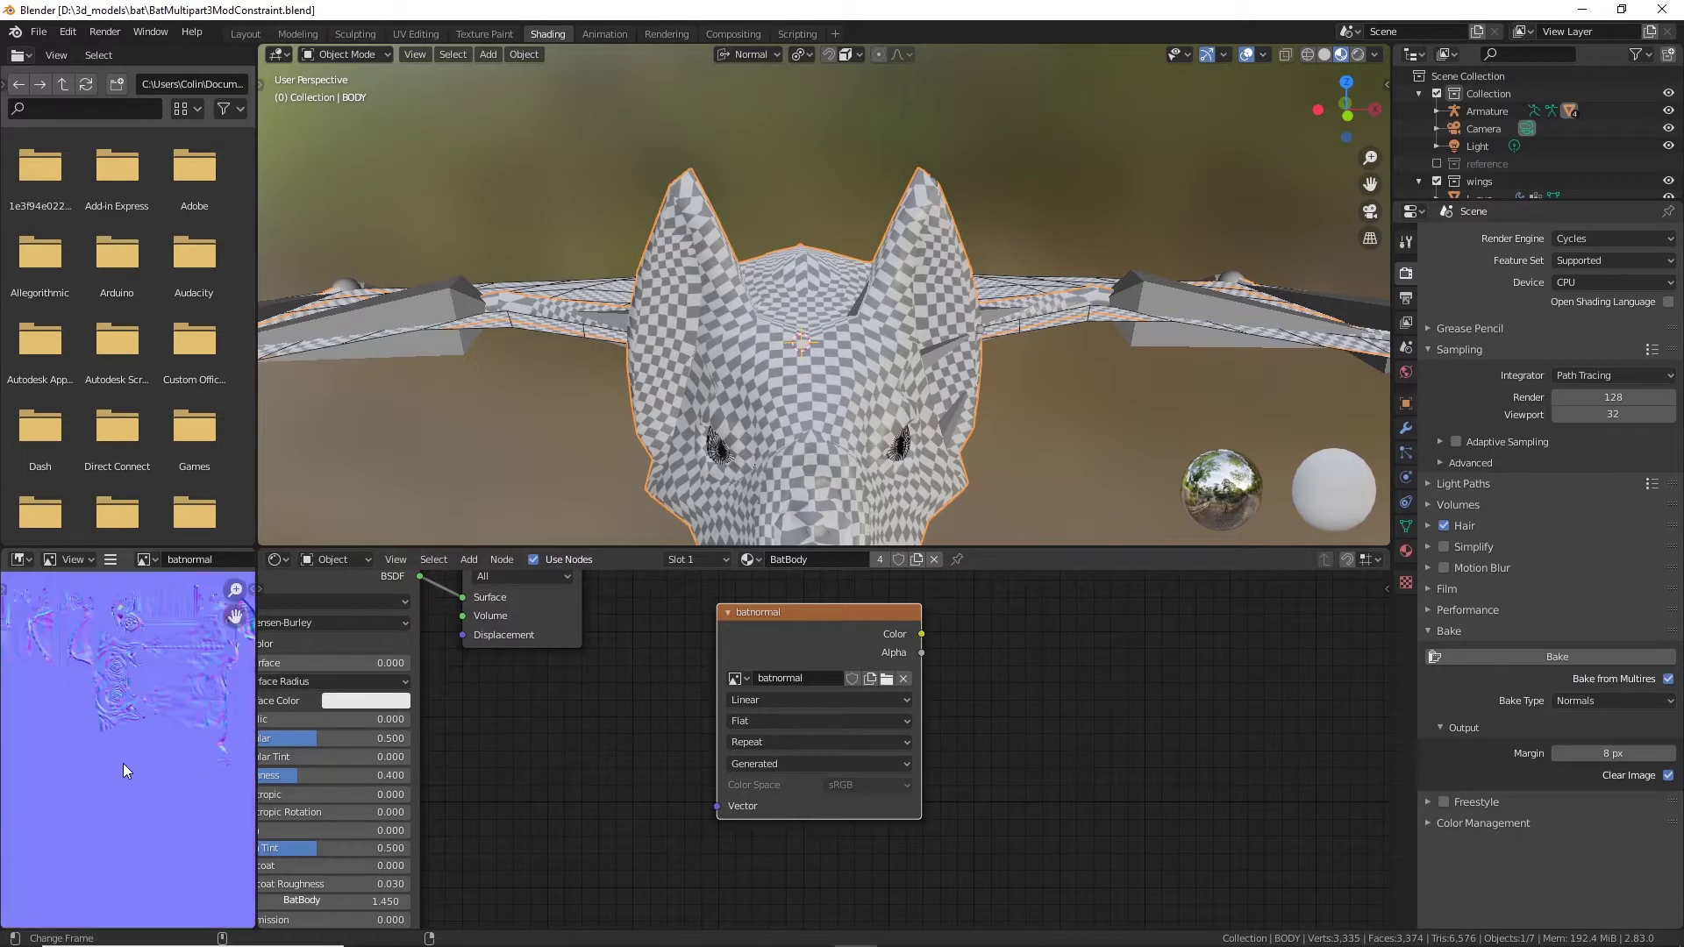
middle_drag(153, 698, 16, 870)
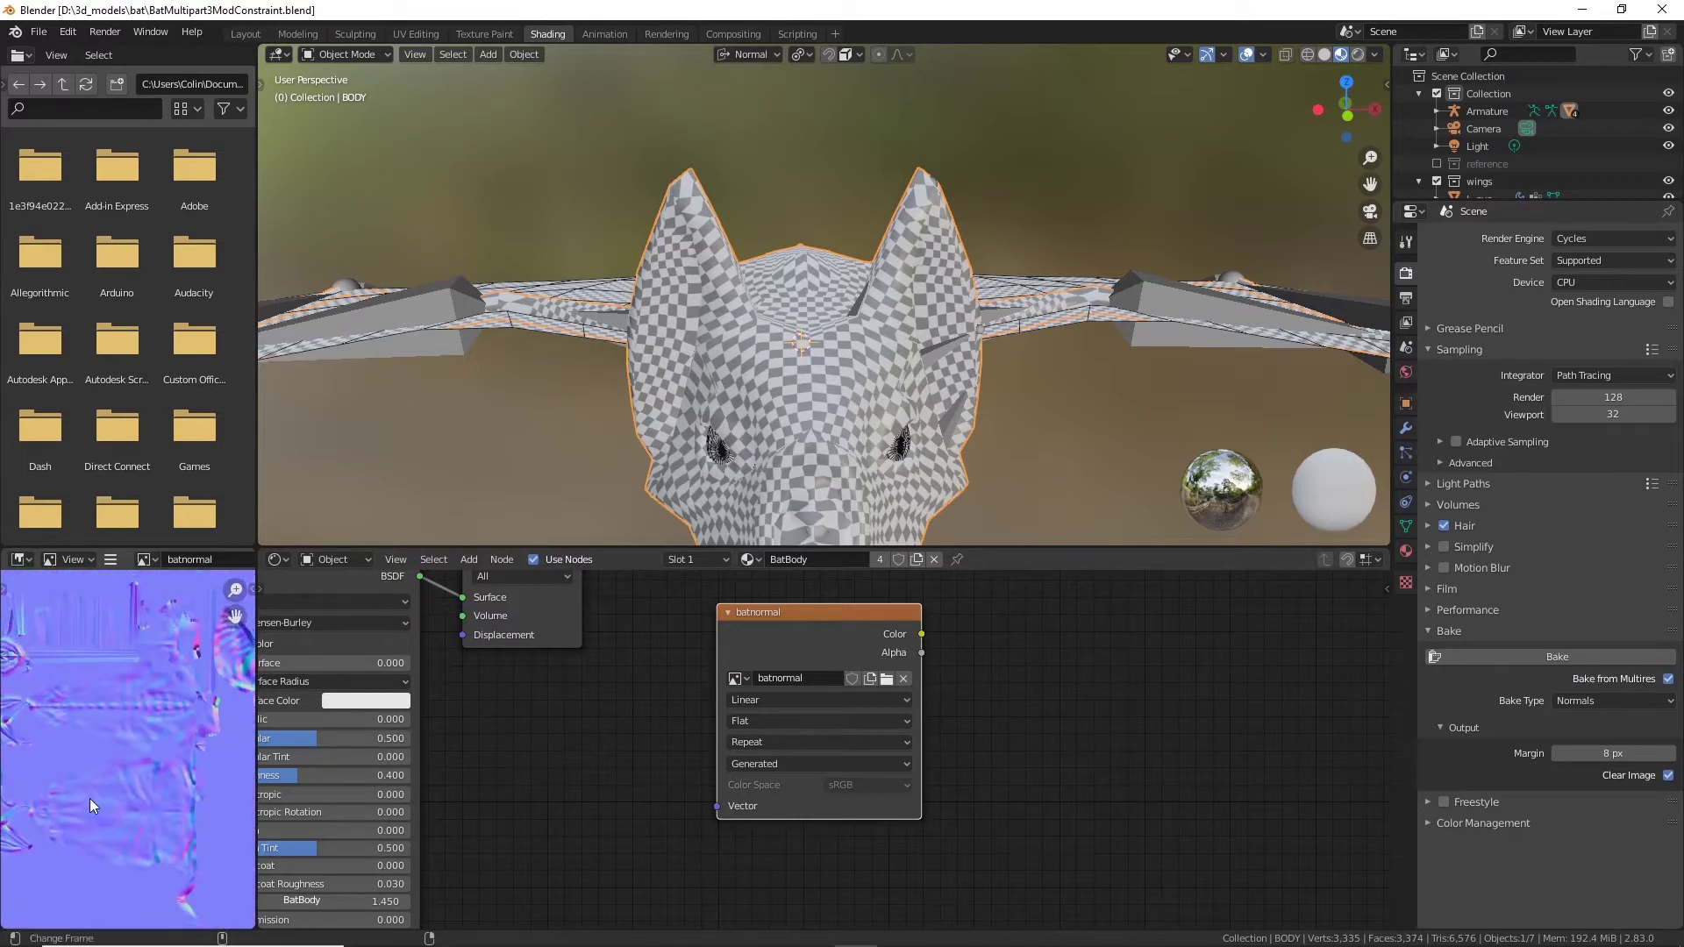
scroll(90, 798, up, 2)
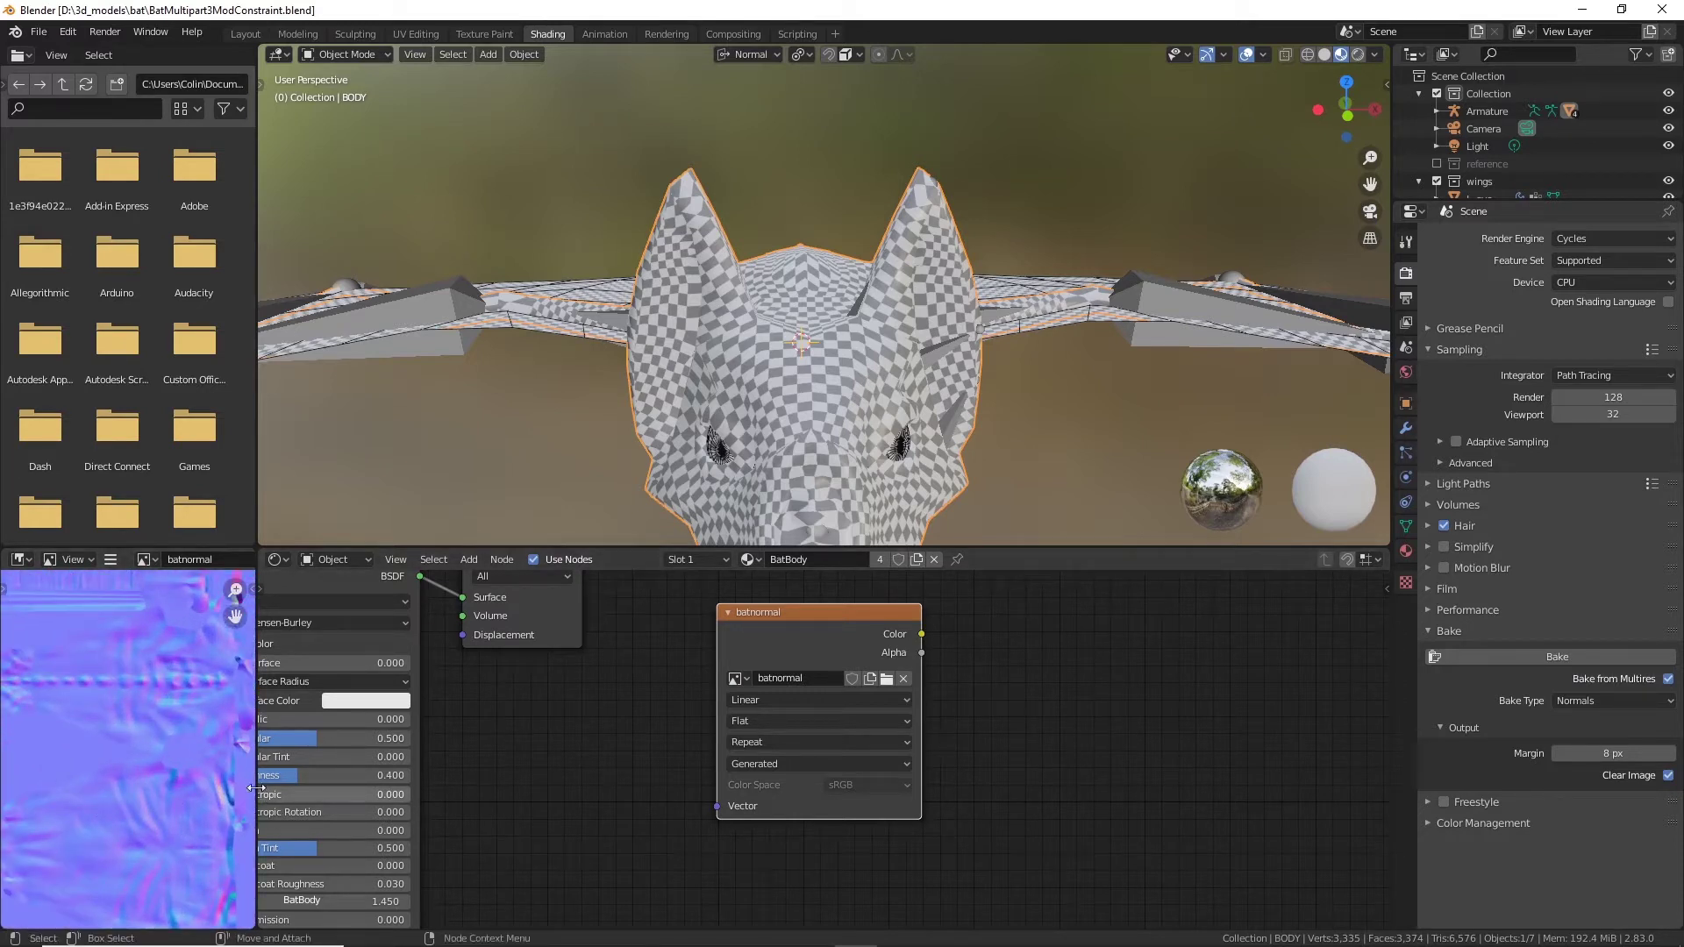
drag(254, 787, 614, 774)
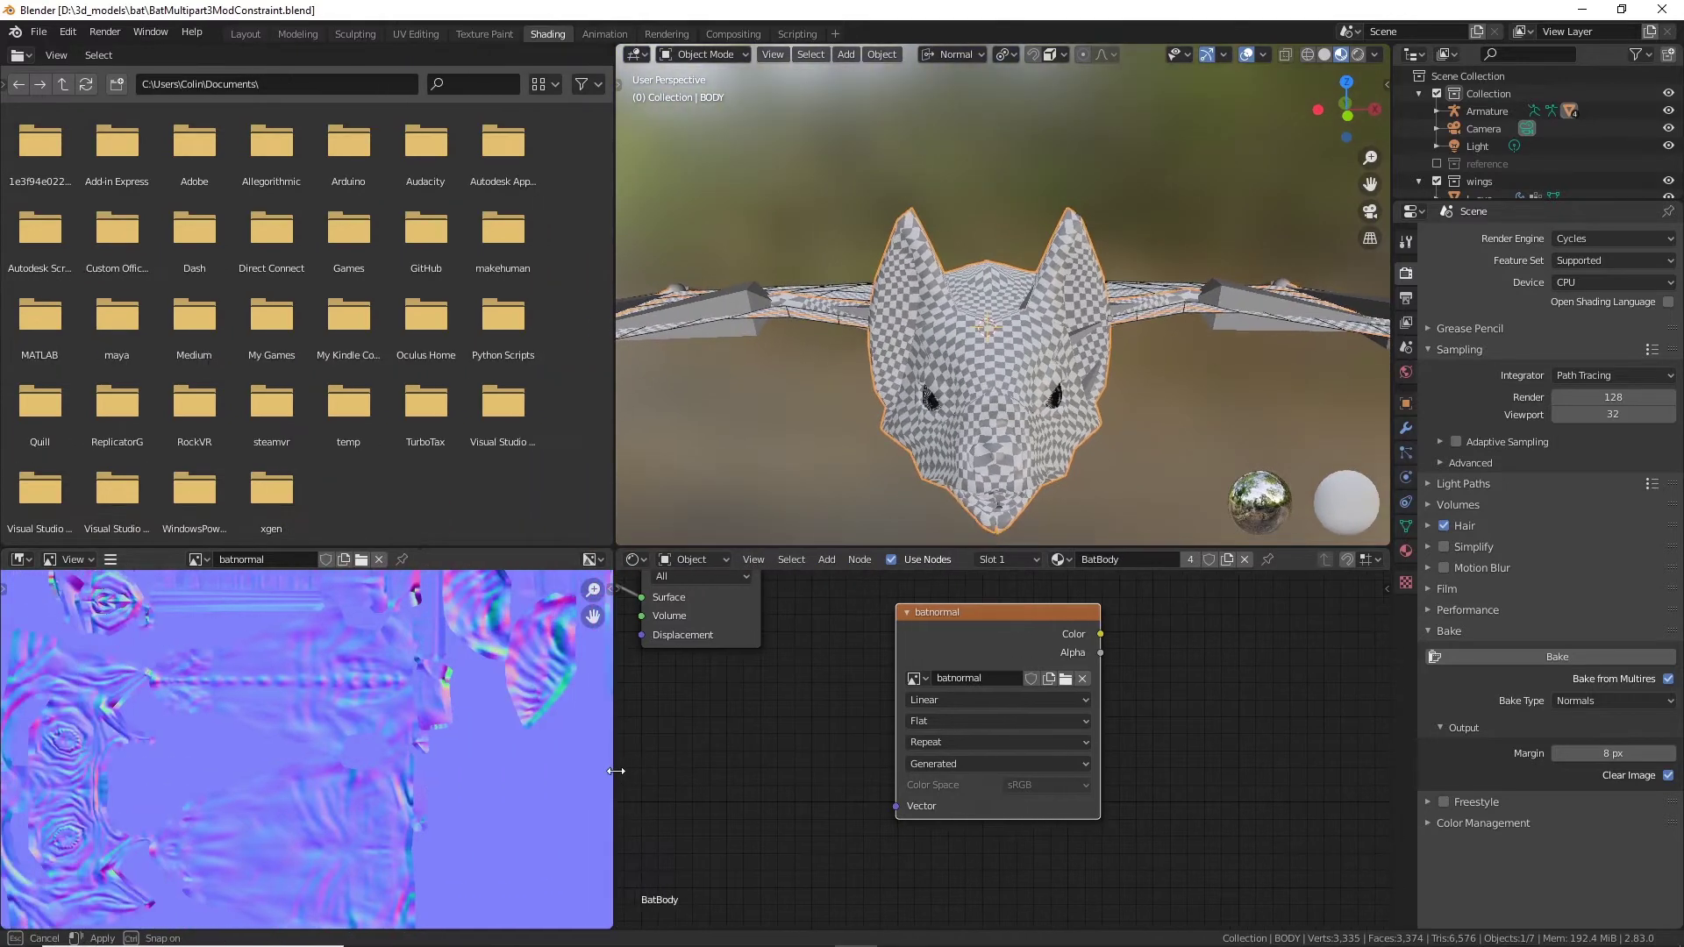
scroll(488, 719, down, 2)
middle_drag(444, 722, 518, 725)
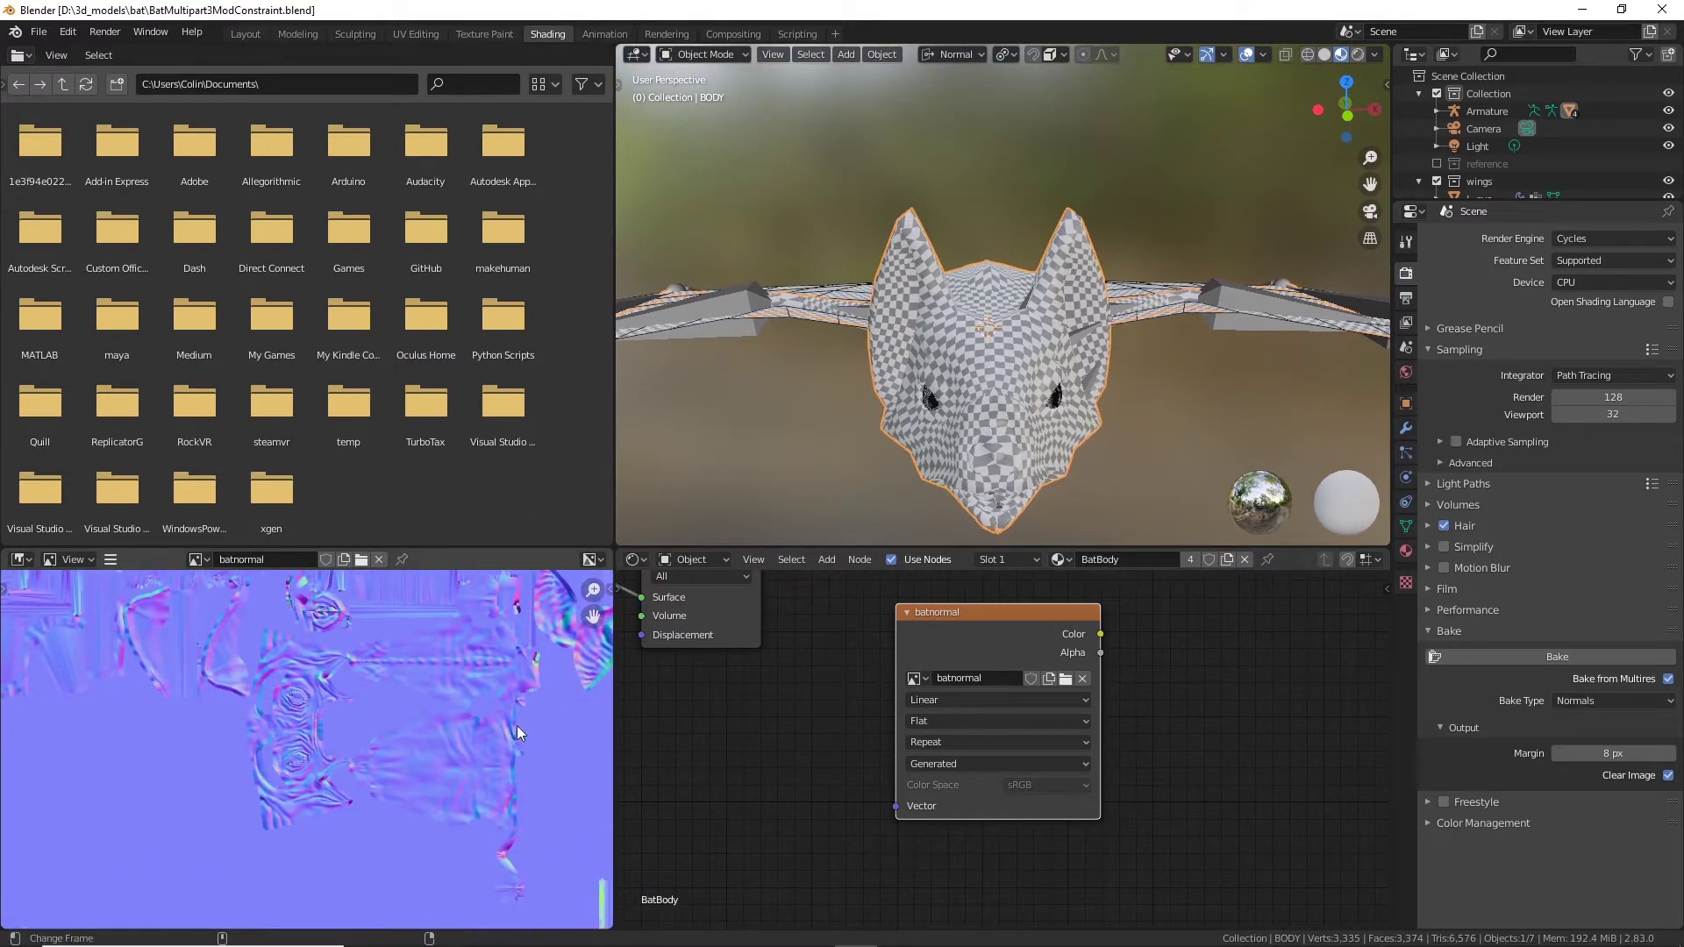
scroll(465, 761, down, 3)
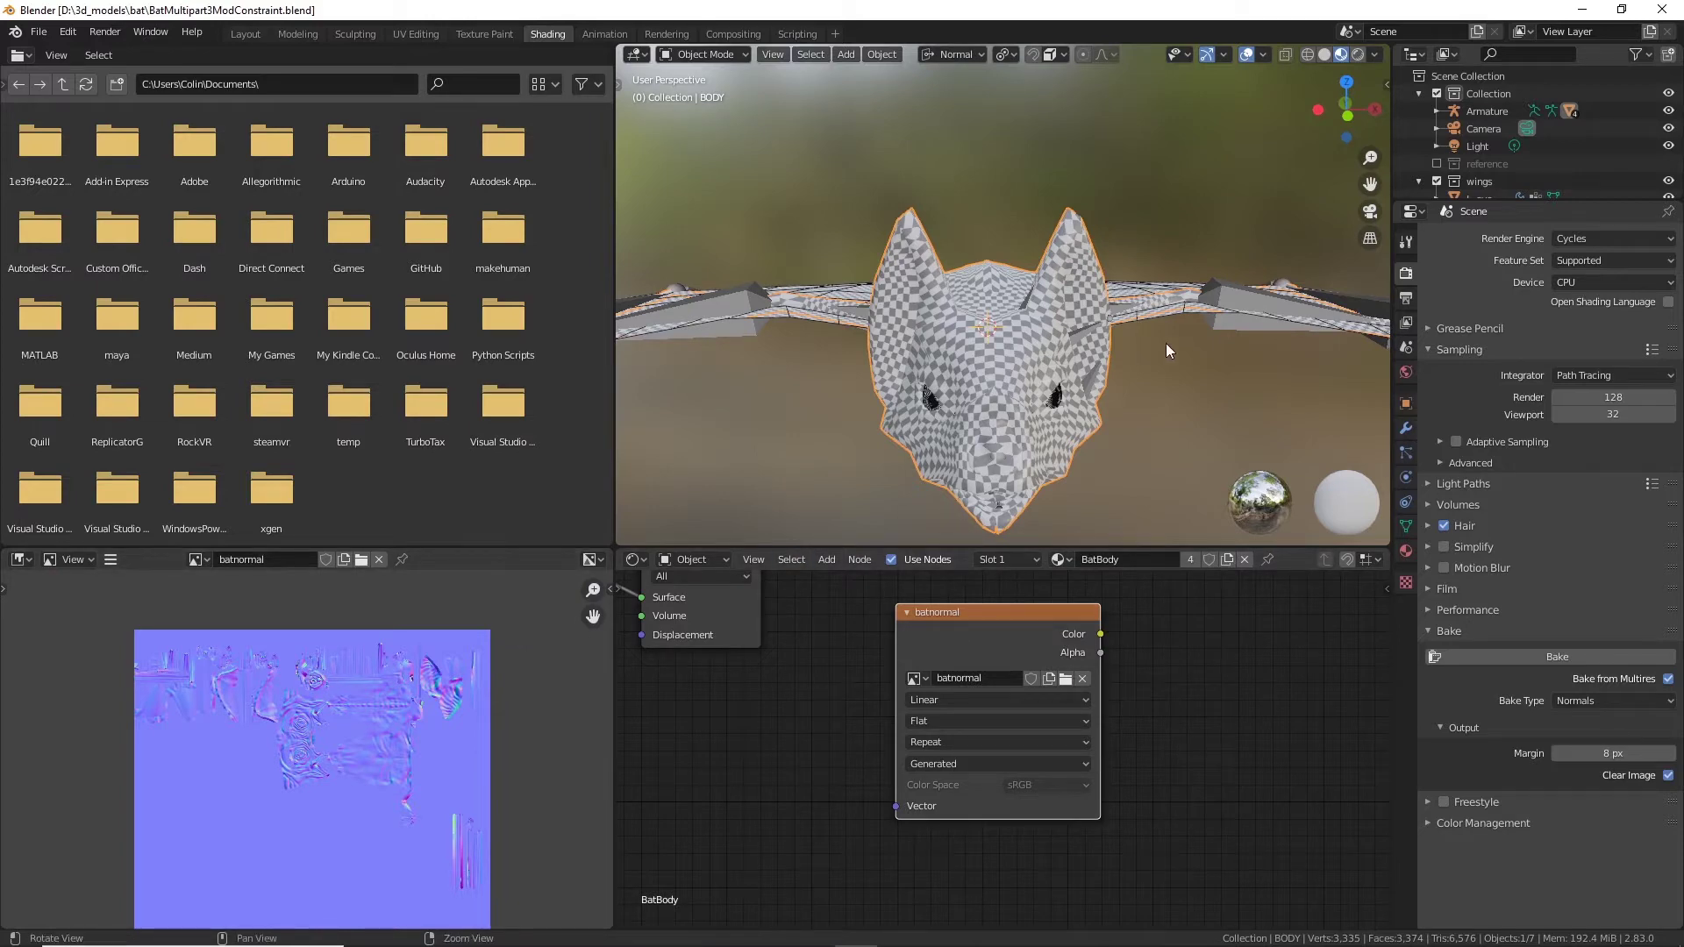
Step: Examine the bat's wing membrane in the viewport from above and from underneath
middle_drag(1166, 344, 1104, 415)
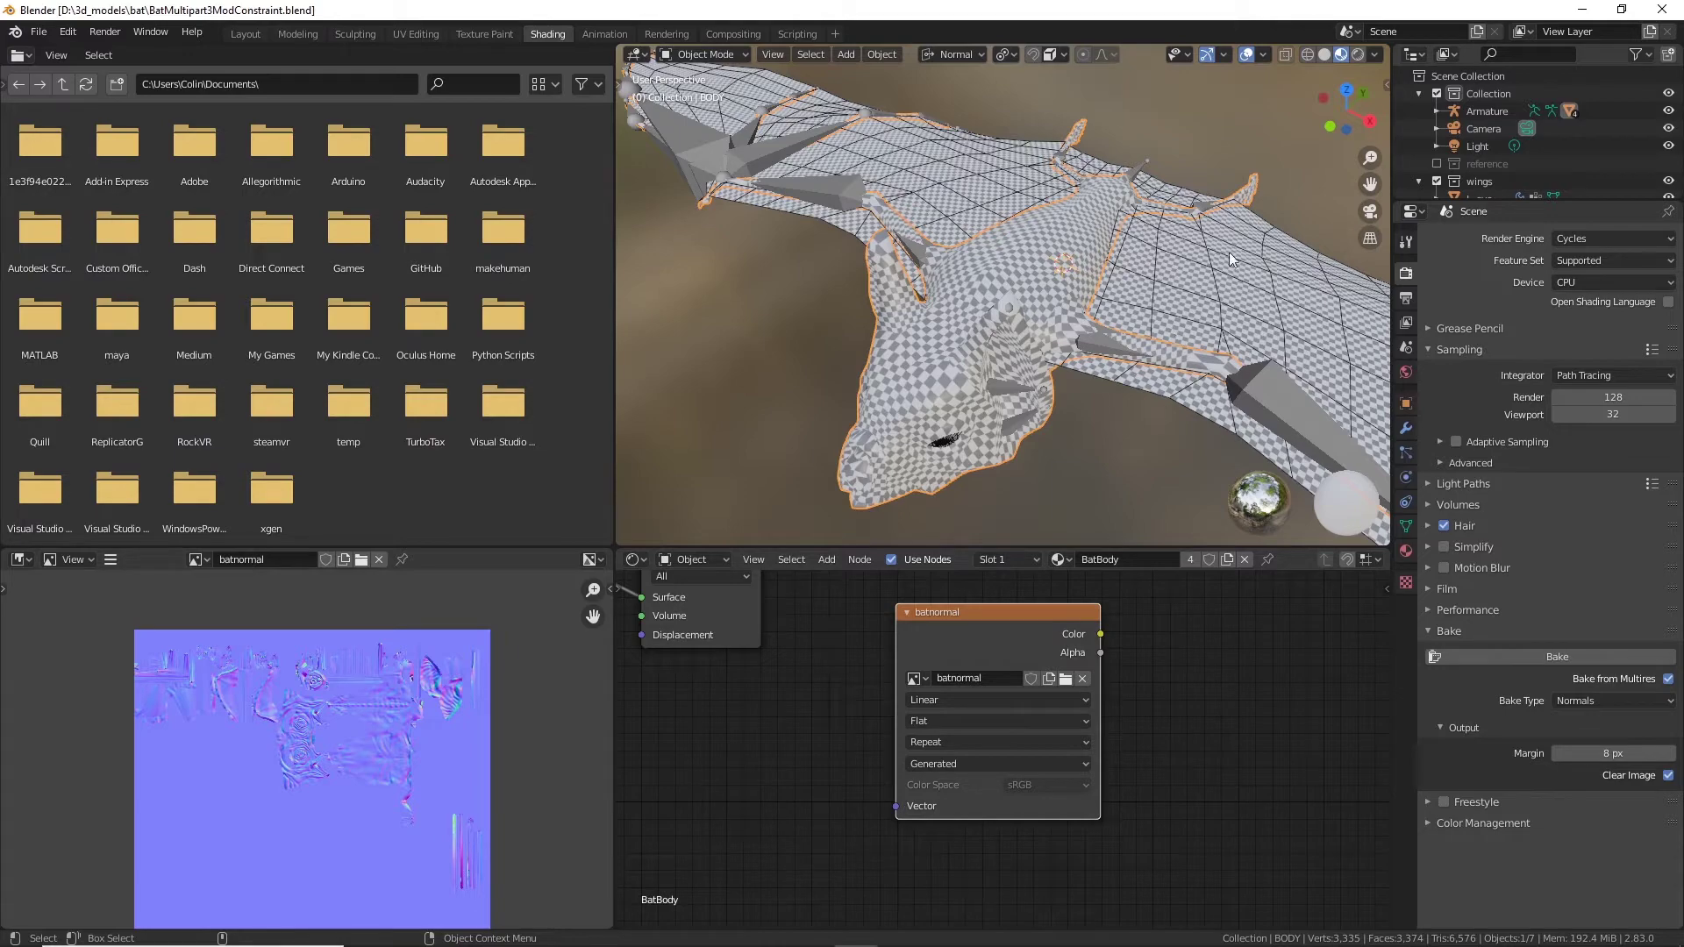
middle_drag(1131, 460, 979, 364)
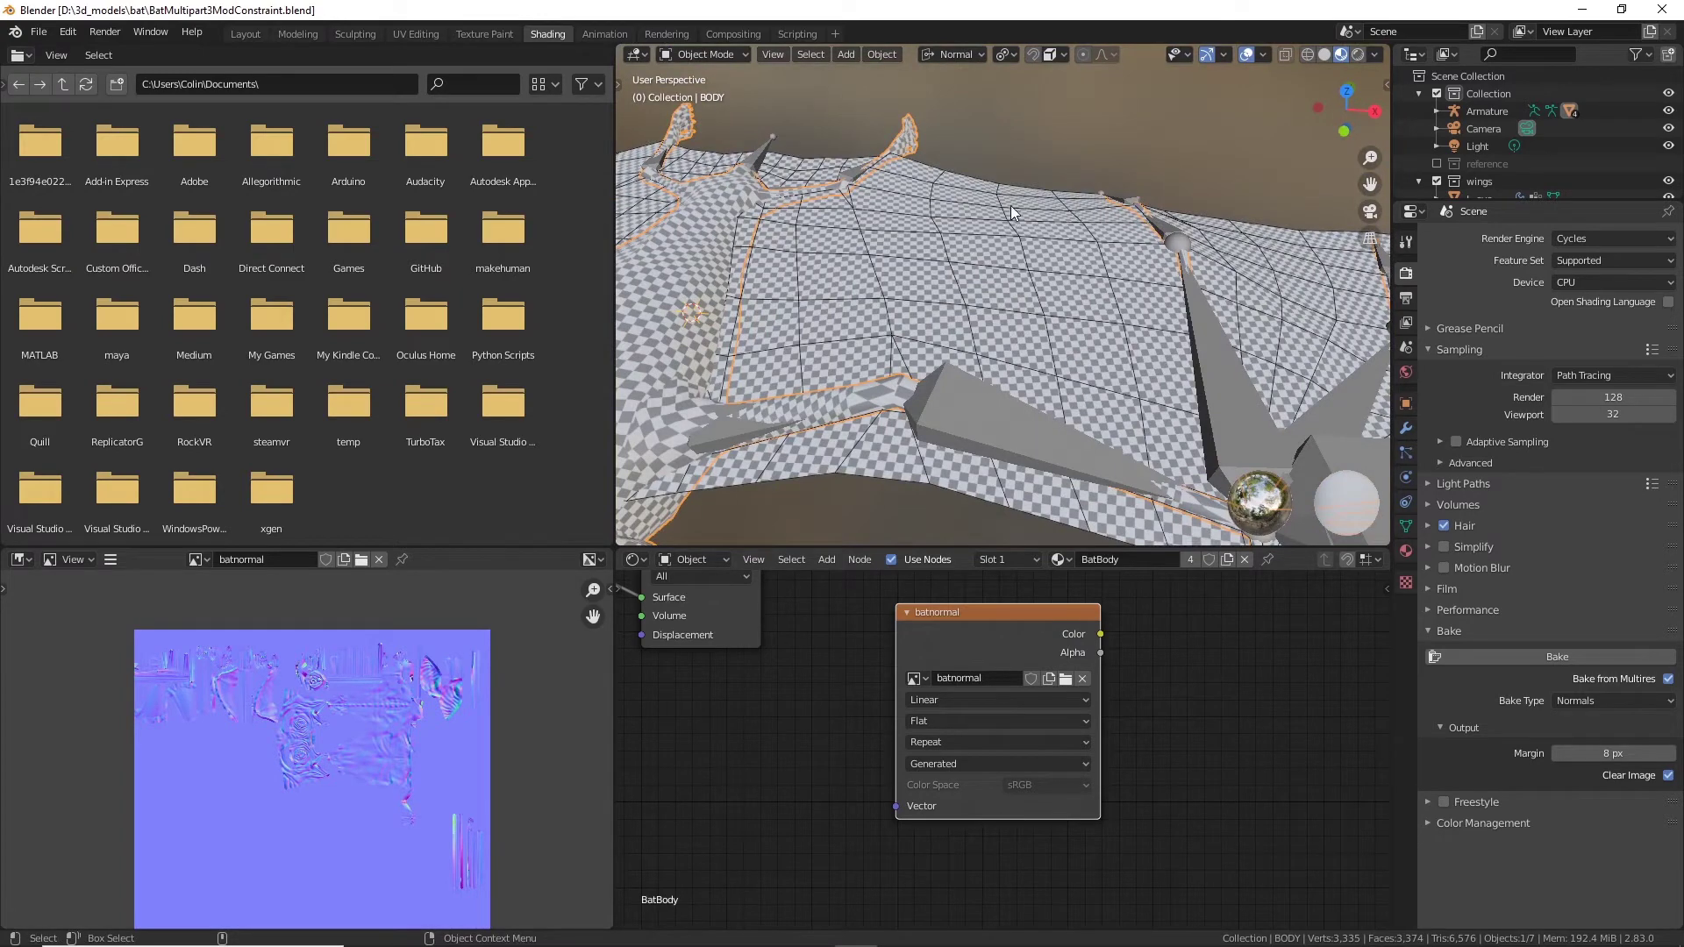
middle_drag(1013, 211, 970, 202)
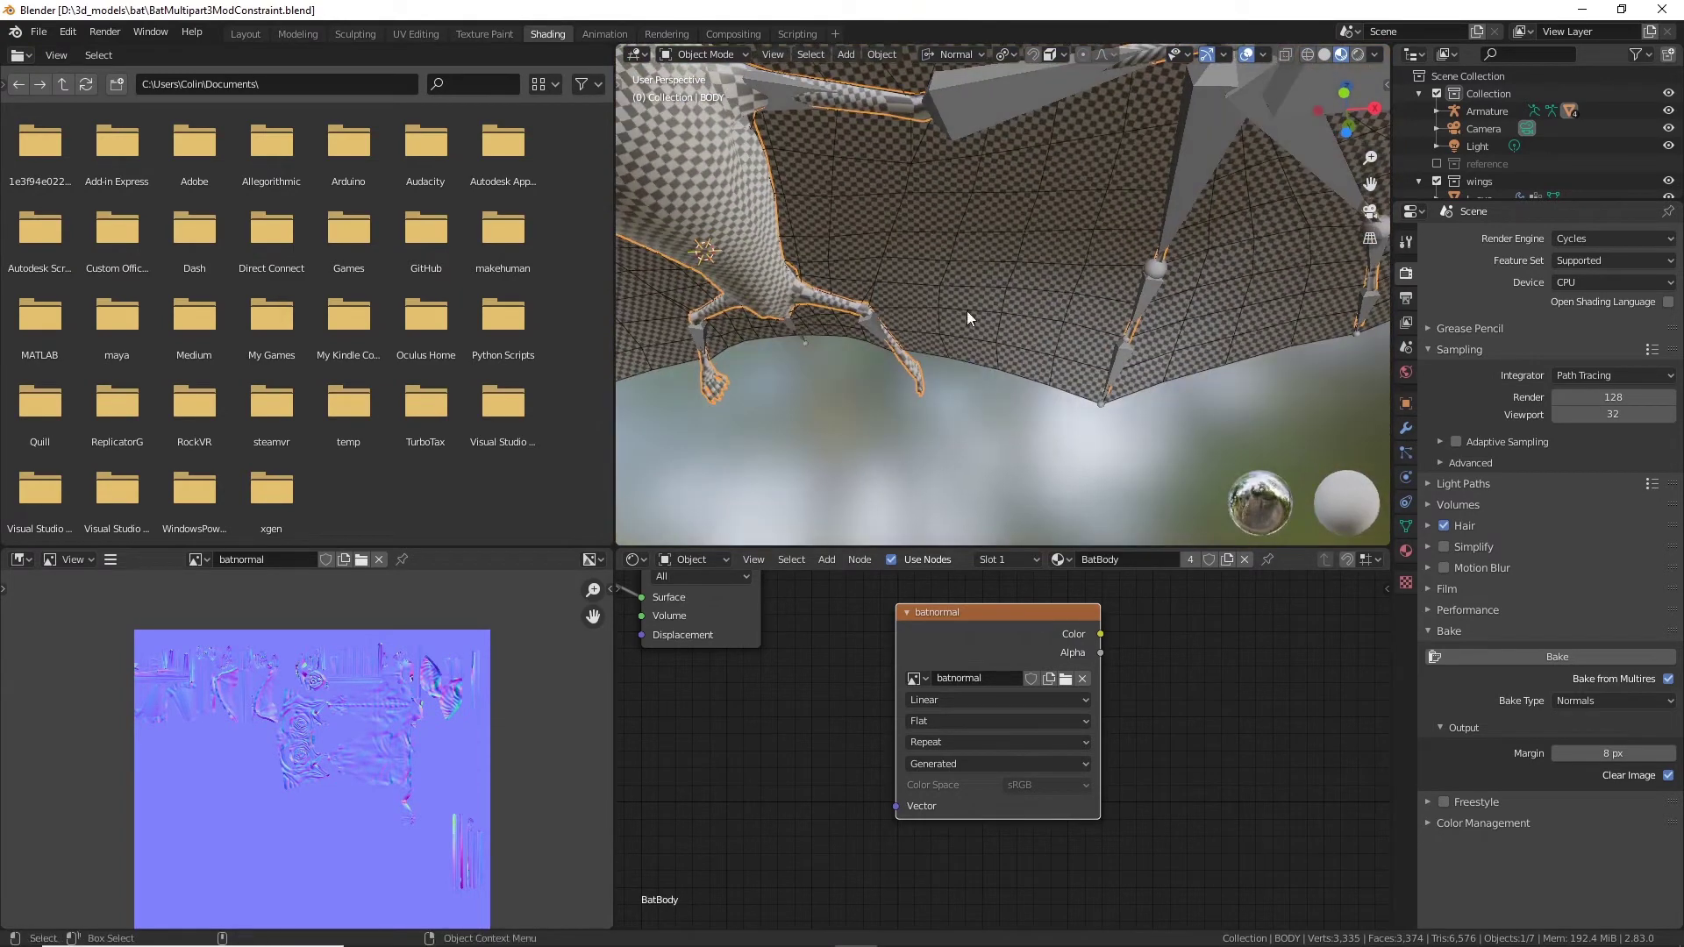
Step: Move the batnormal image texture node below the Mapping and Checker Texture nodes, ahead of the Principled BSDF
middle_drag(966, 311, 1035, 523)
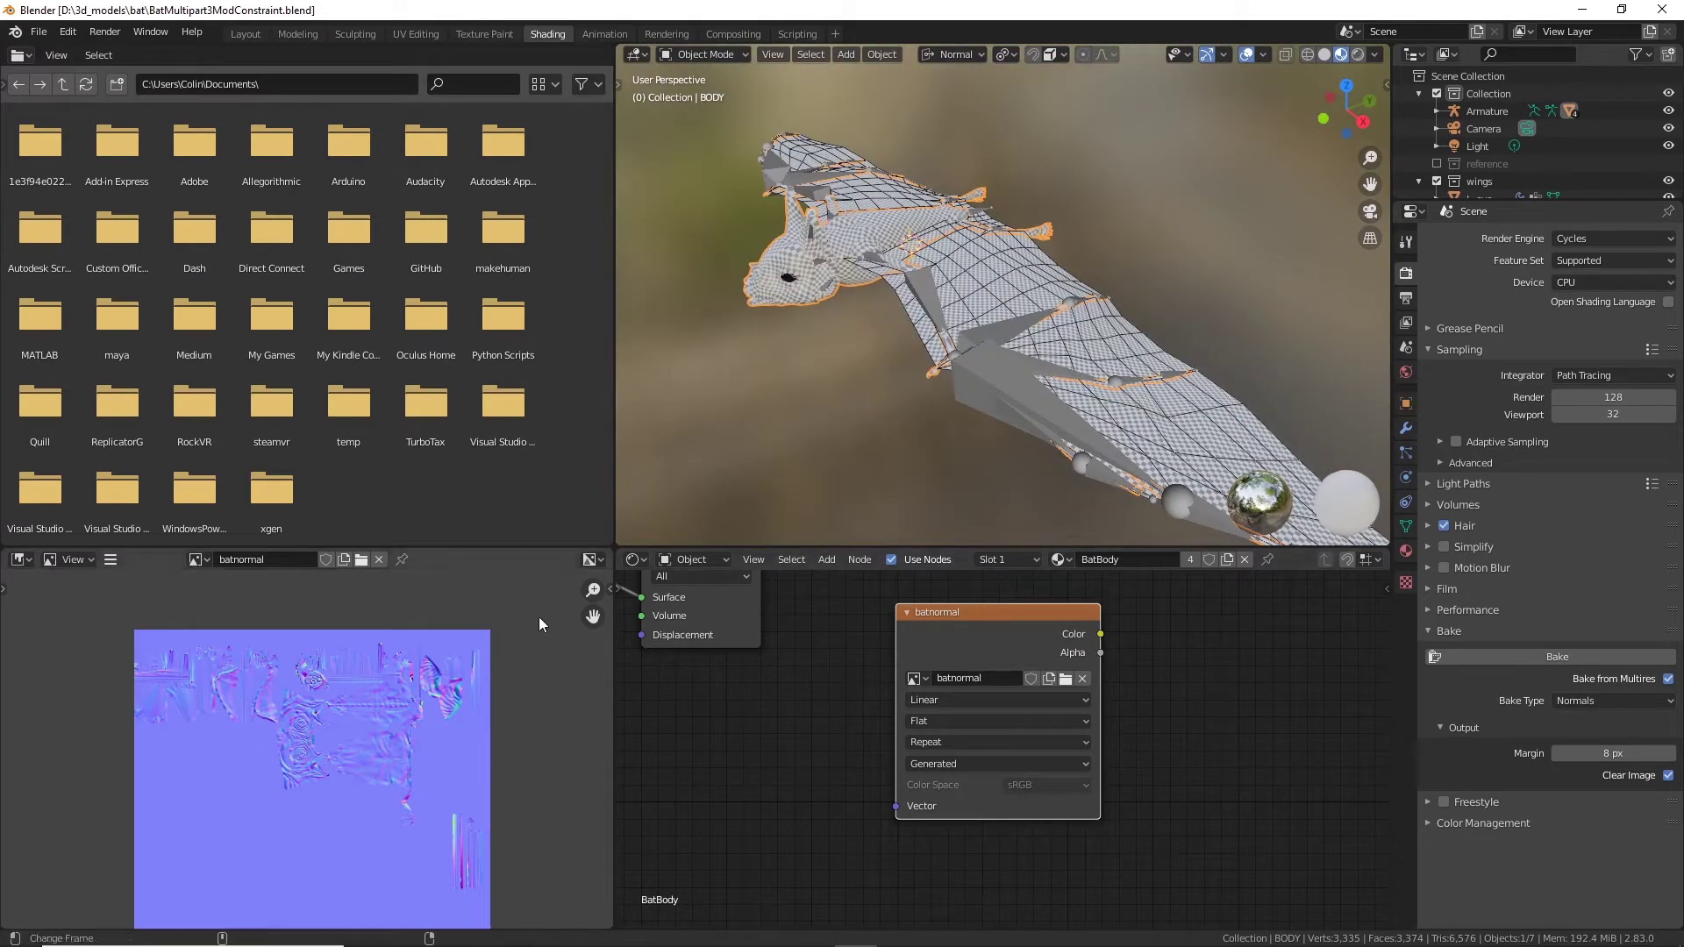
middle_drag(769, 478, 944, 533)
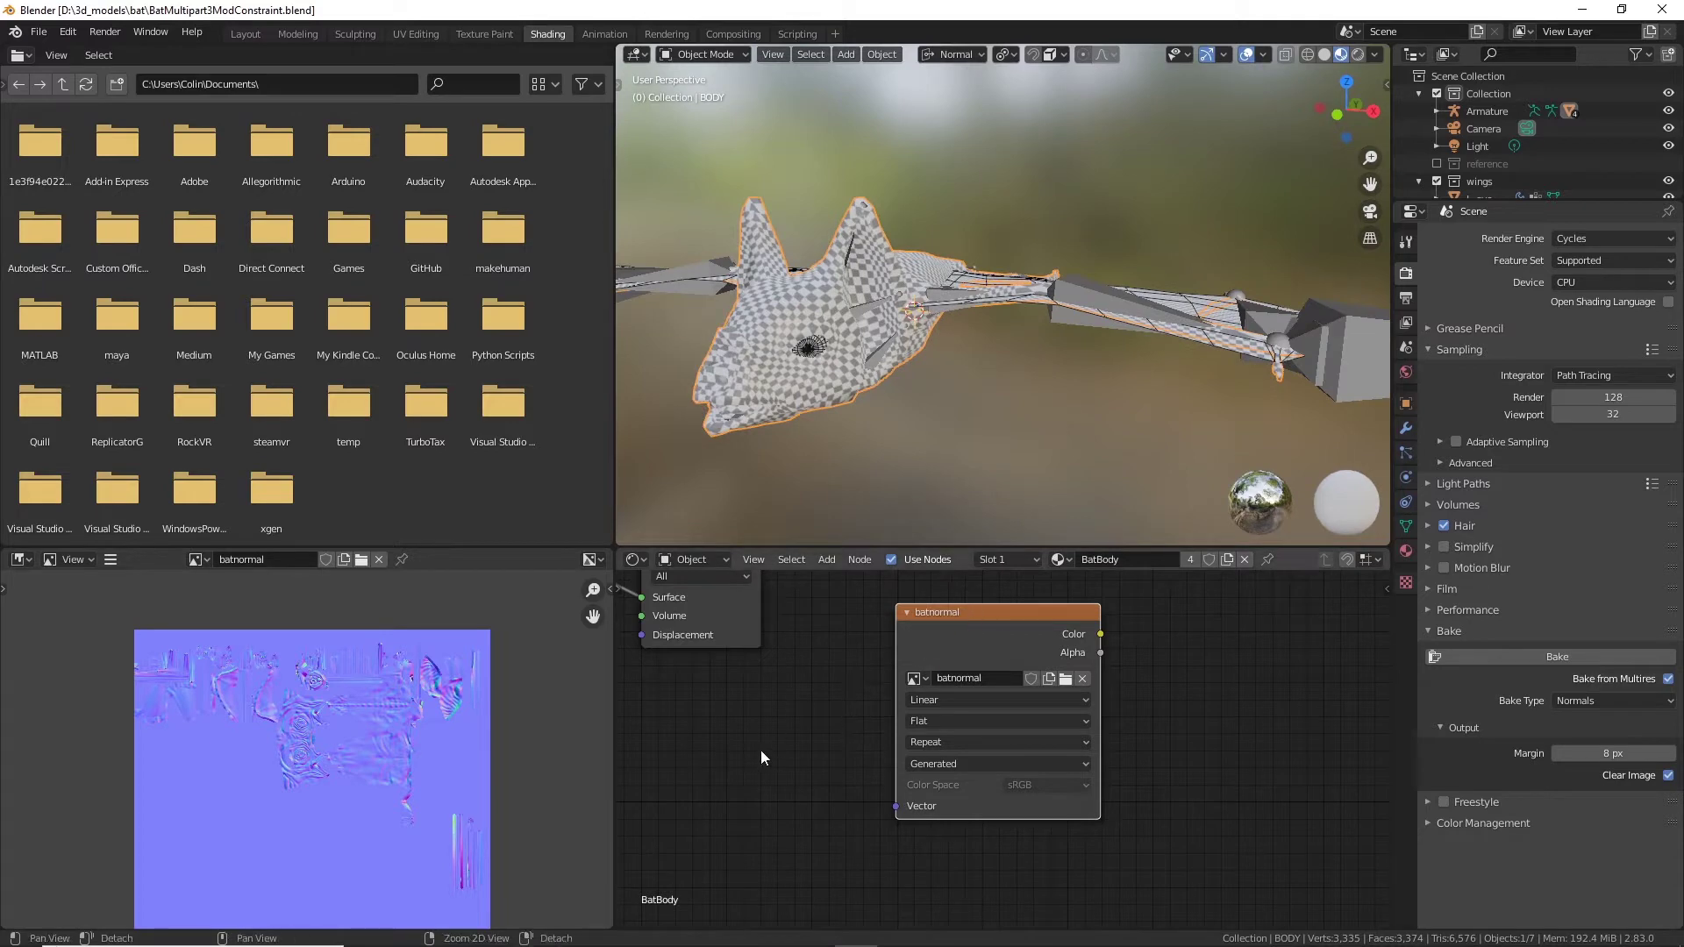
middle_drag(761, 750, 1135, 775)
scroll(1134, 776, down, 2)
scroll(1140, 751, down, 4)
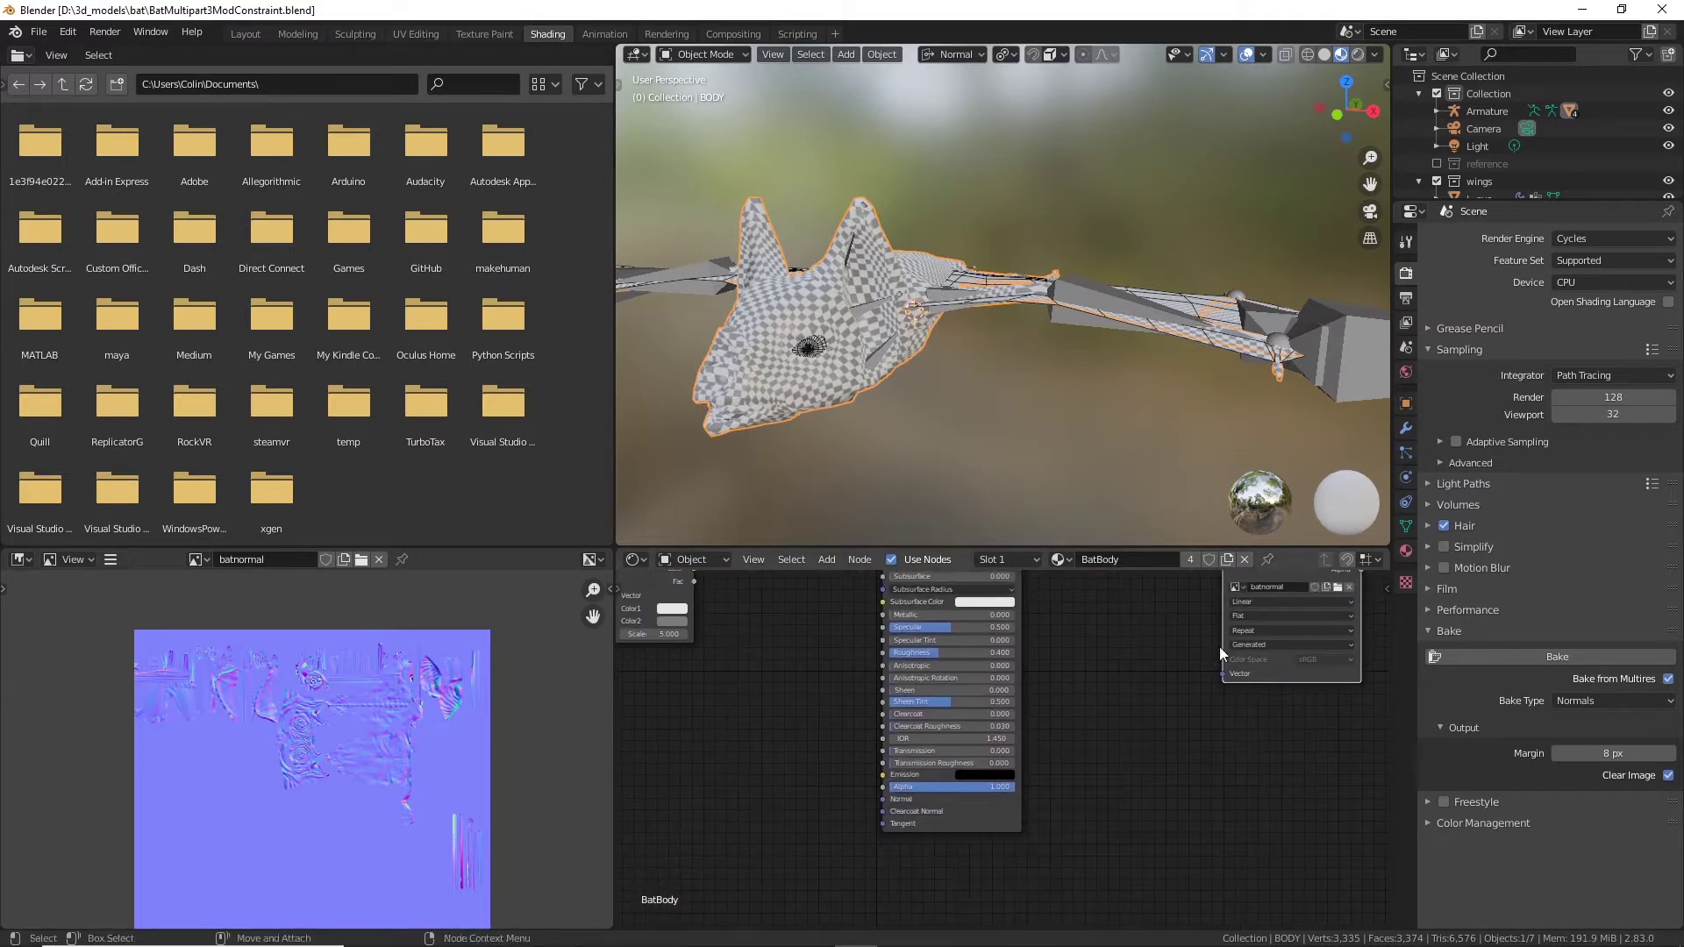
drag(1185, 632, 760, 787)
middle_drag(897, 830, 1092, 759)
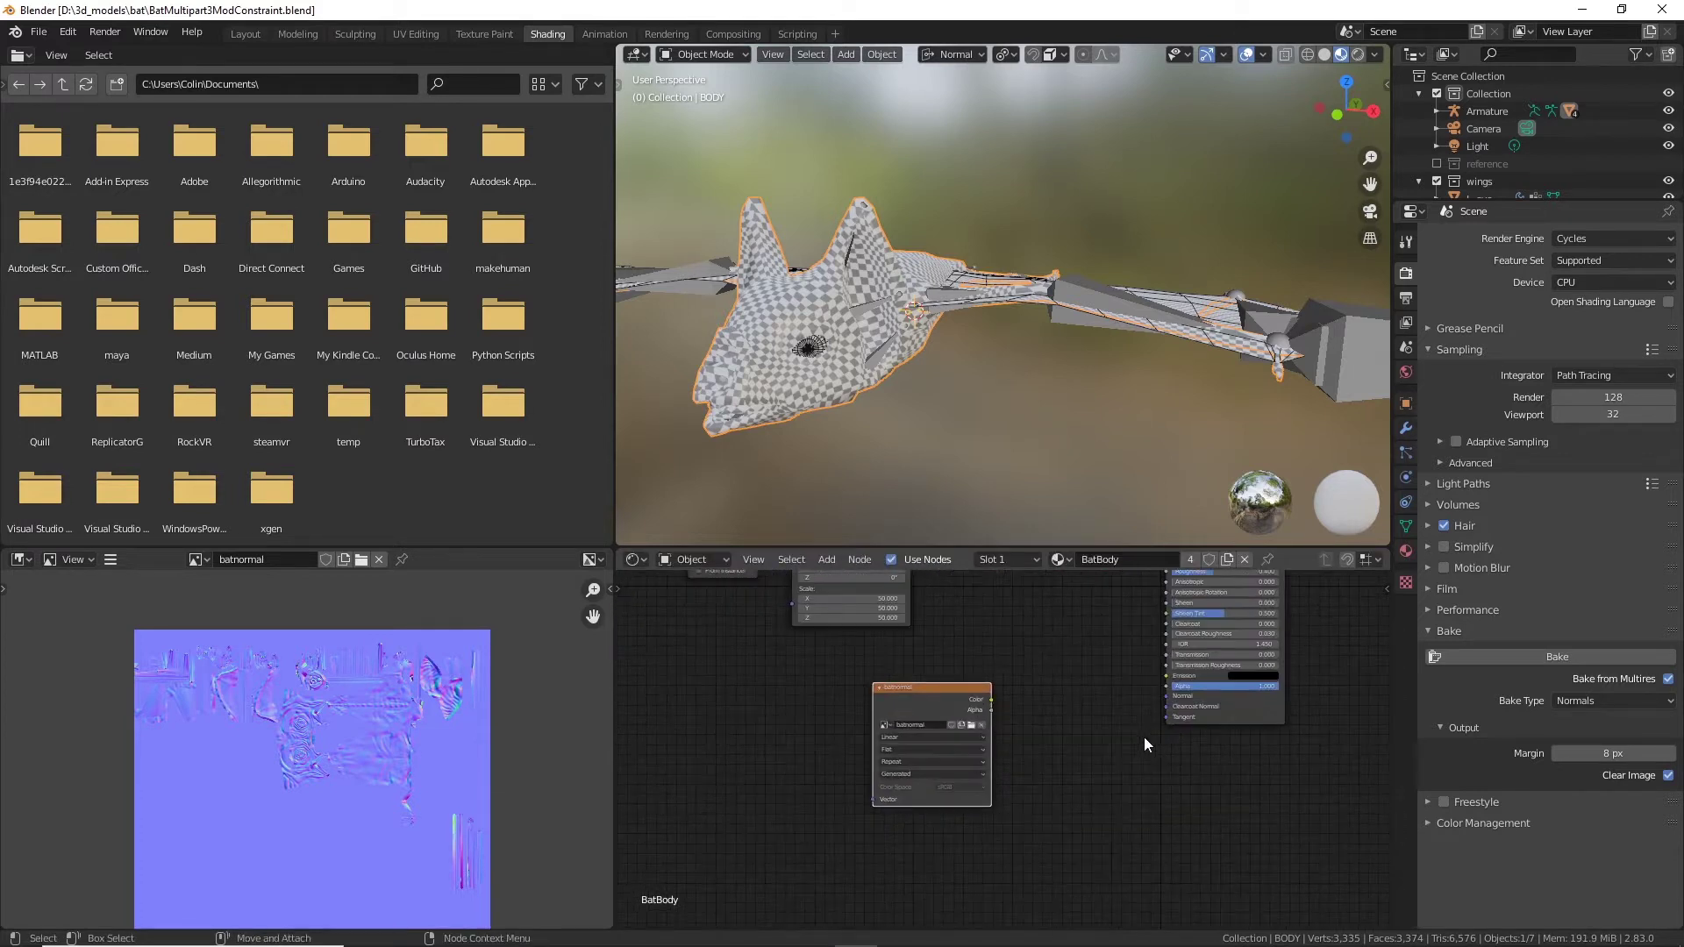
scroll(1144, 737, up, 3)
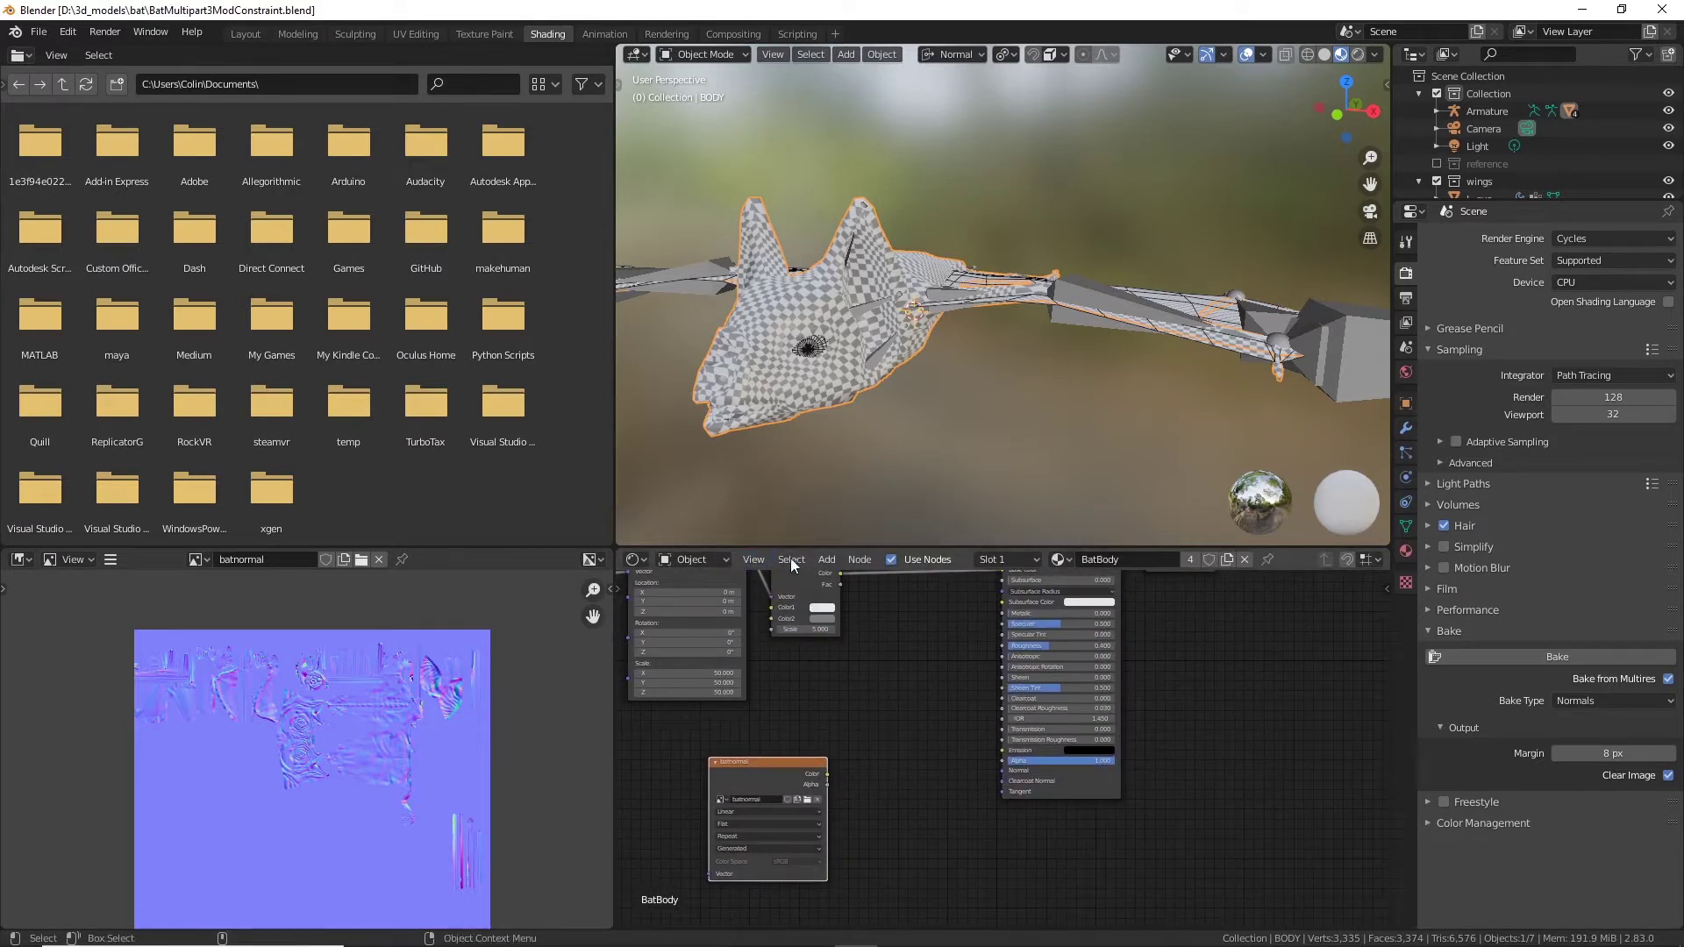
click(829, 562)
click(844, 582)
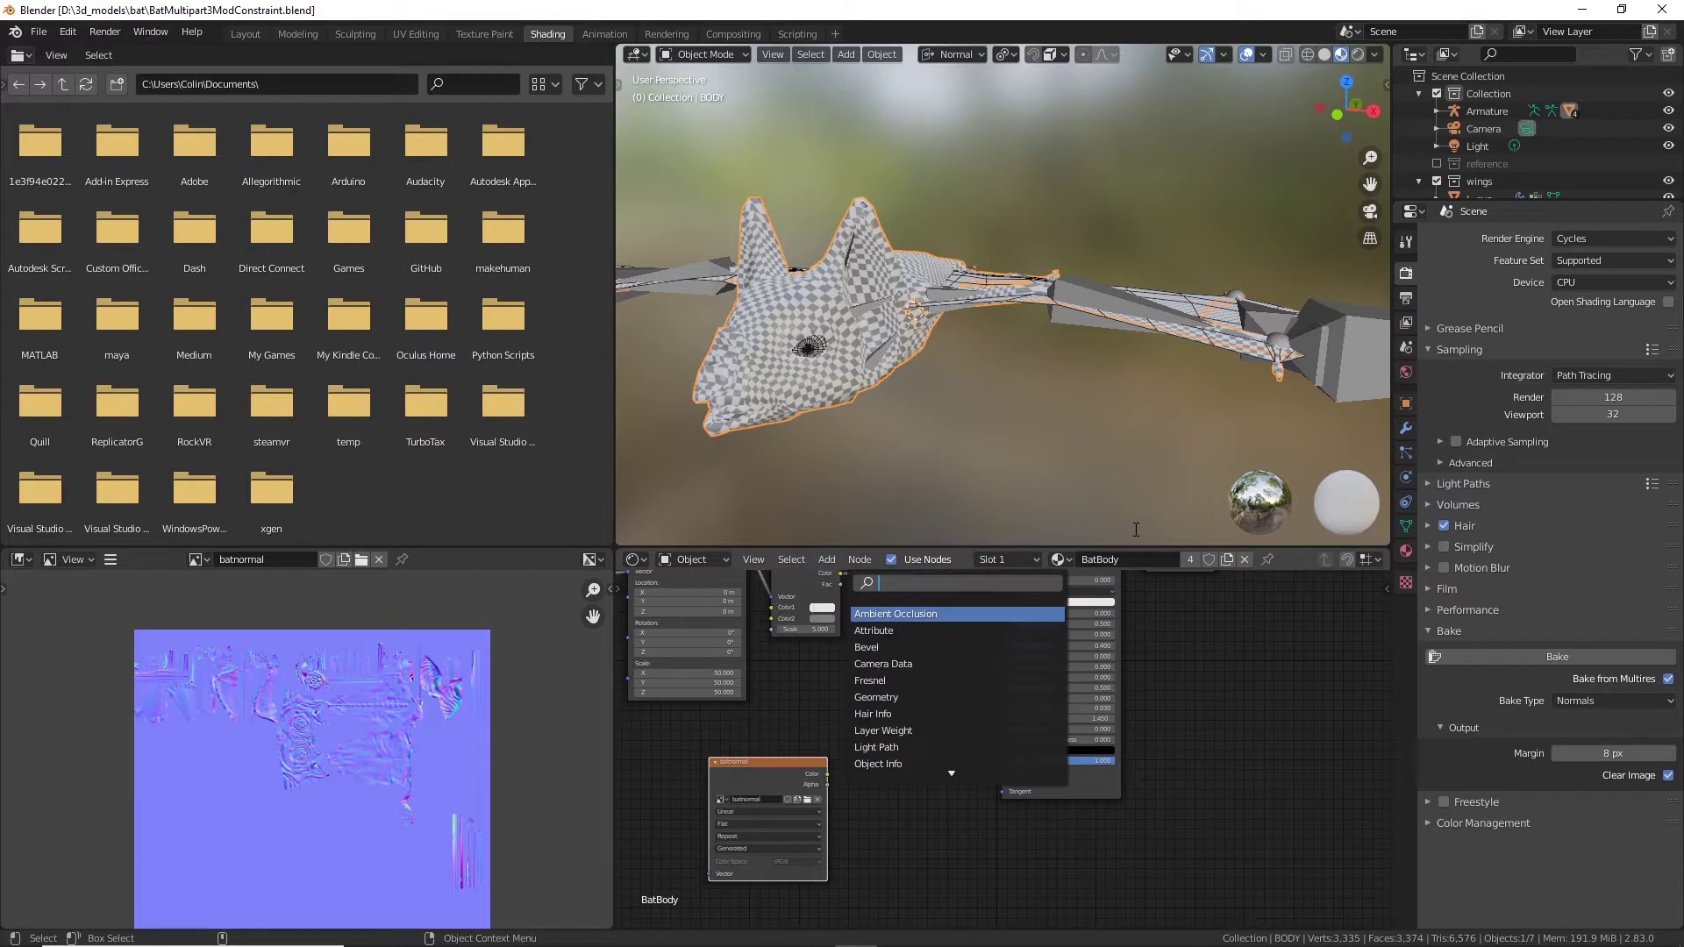
text(nor)
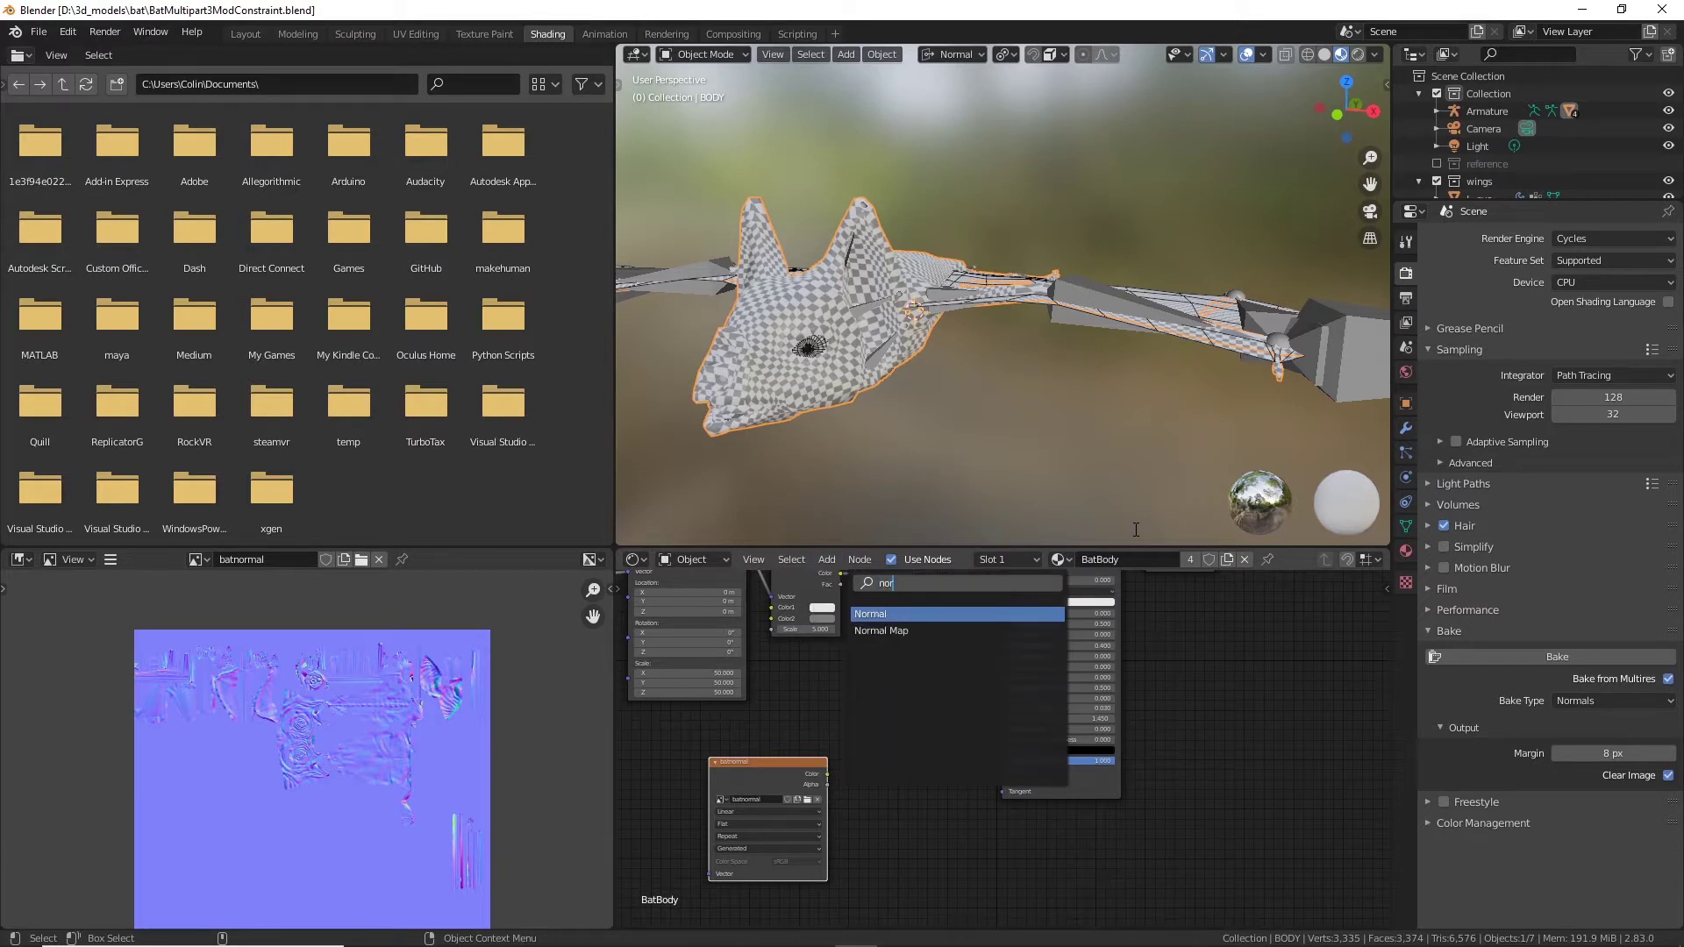
click(897, 614)
click(935, 803)
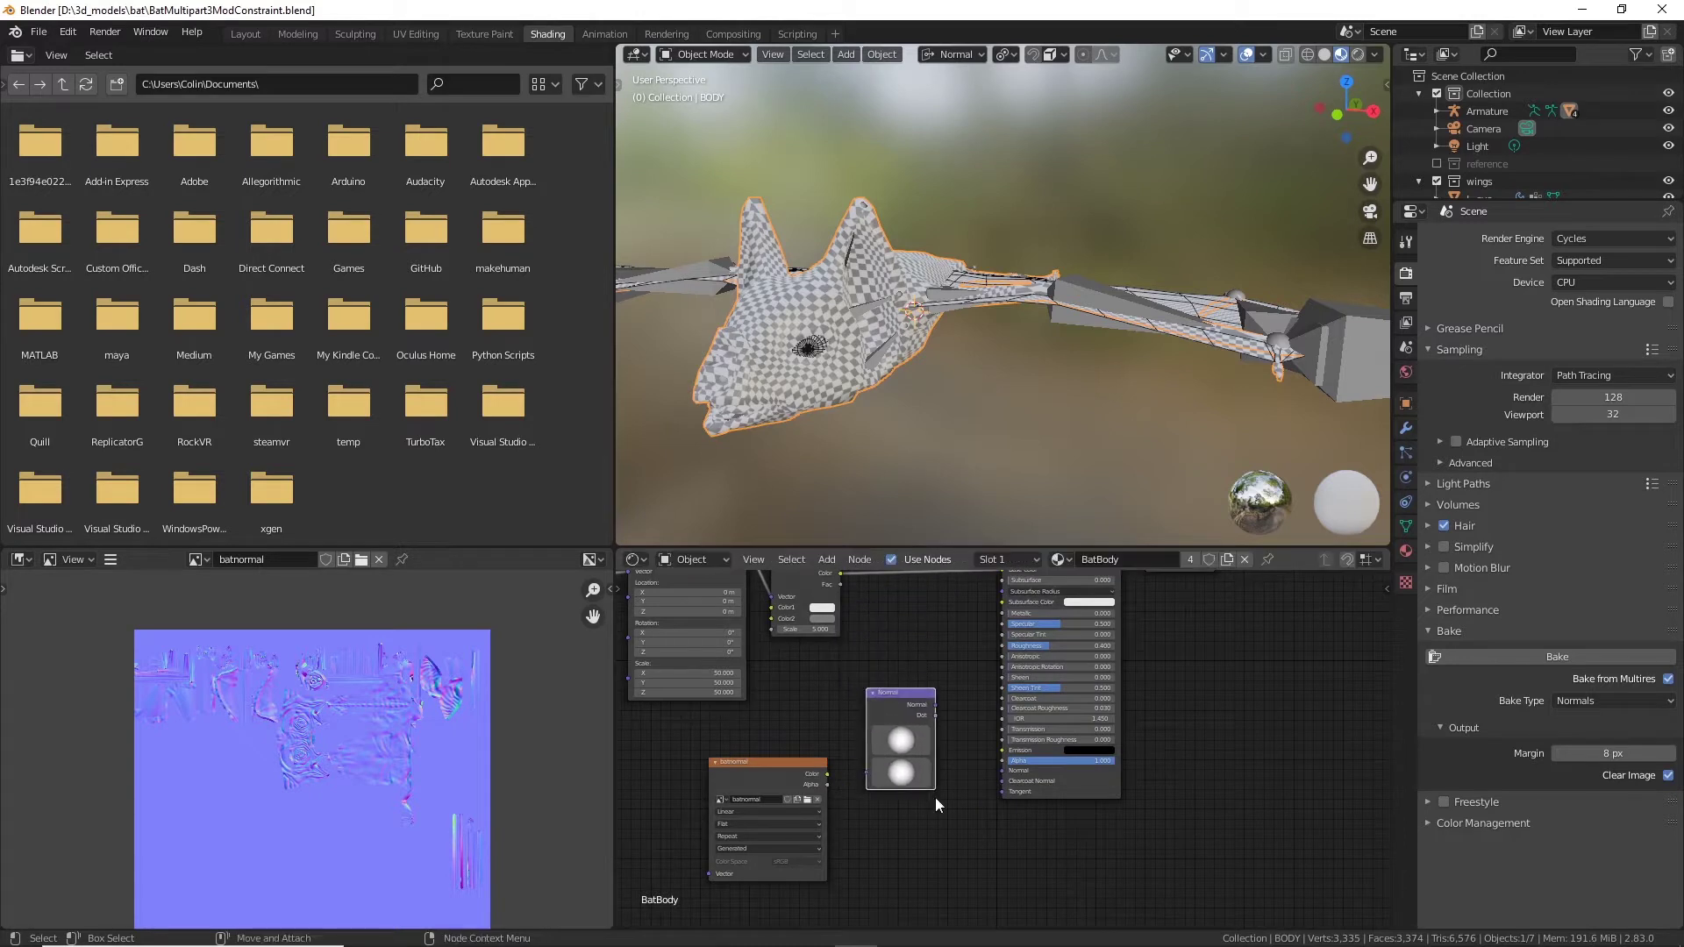
key(x)
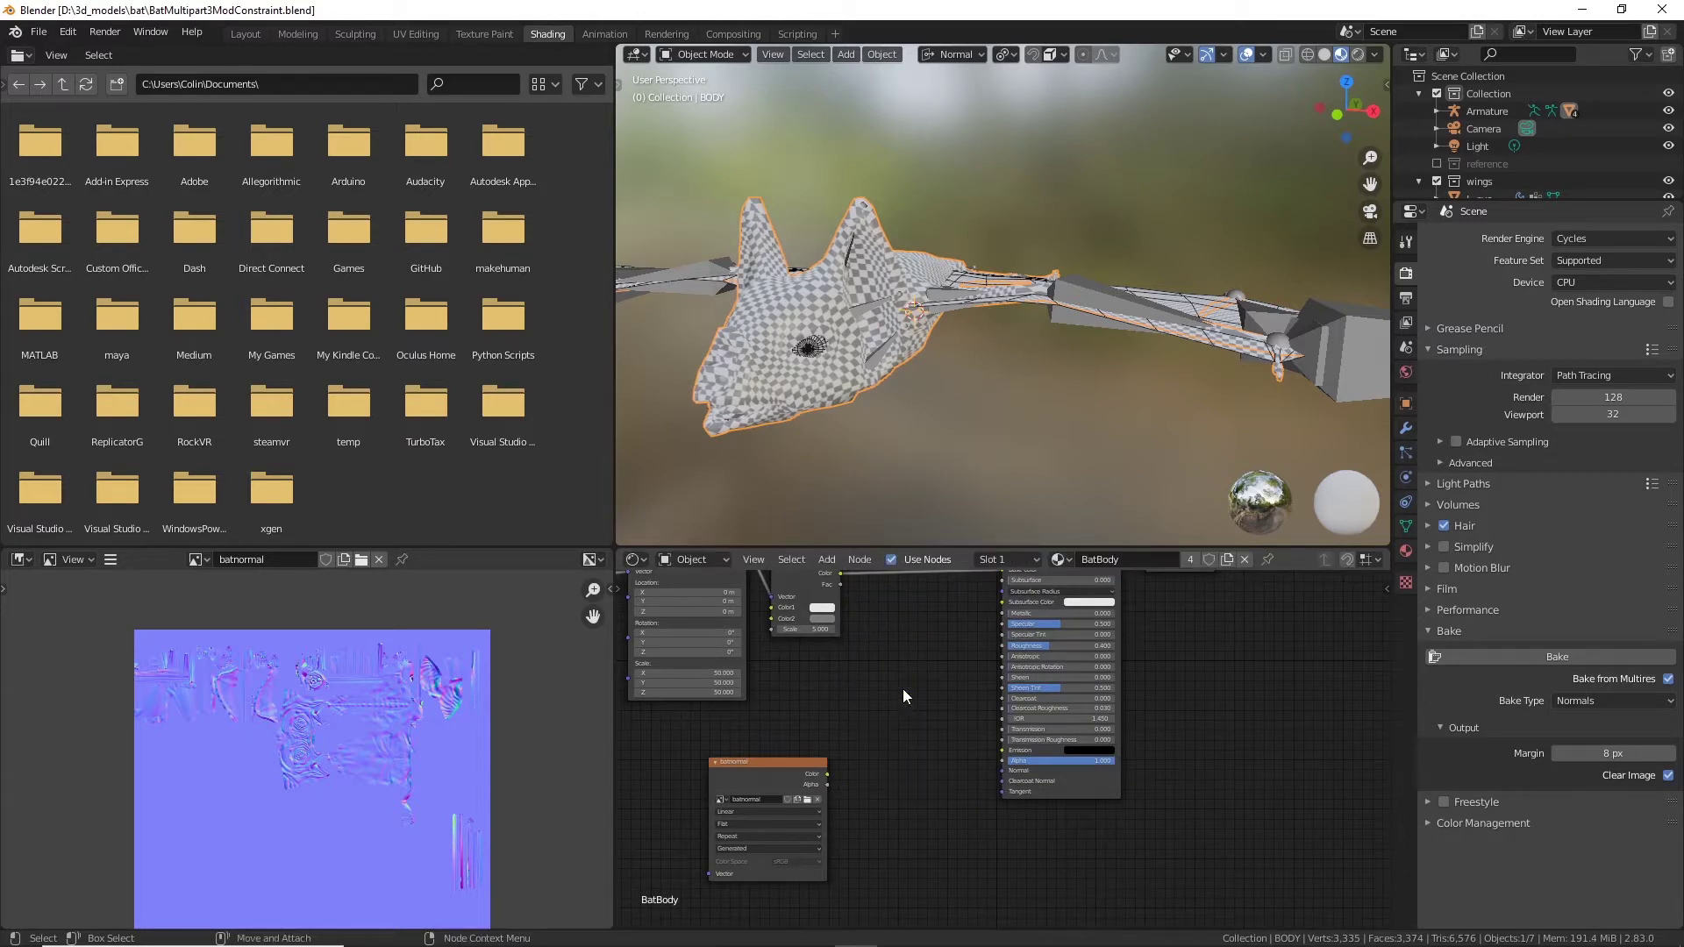
Step: Add a Normal Map node and link batnormal's Color output through it to the Principled BSDF's Normal input
click(827, 560)
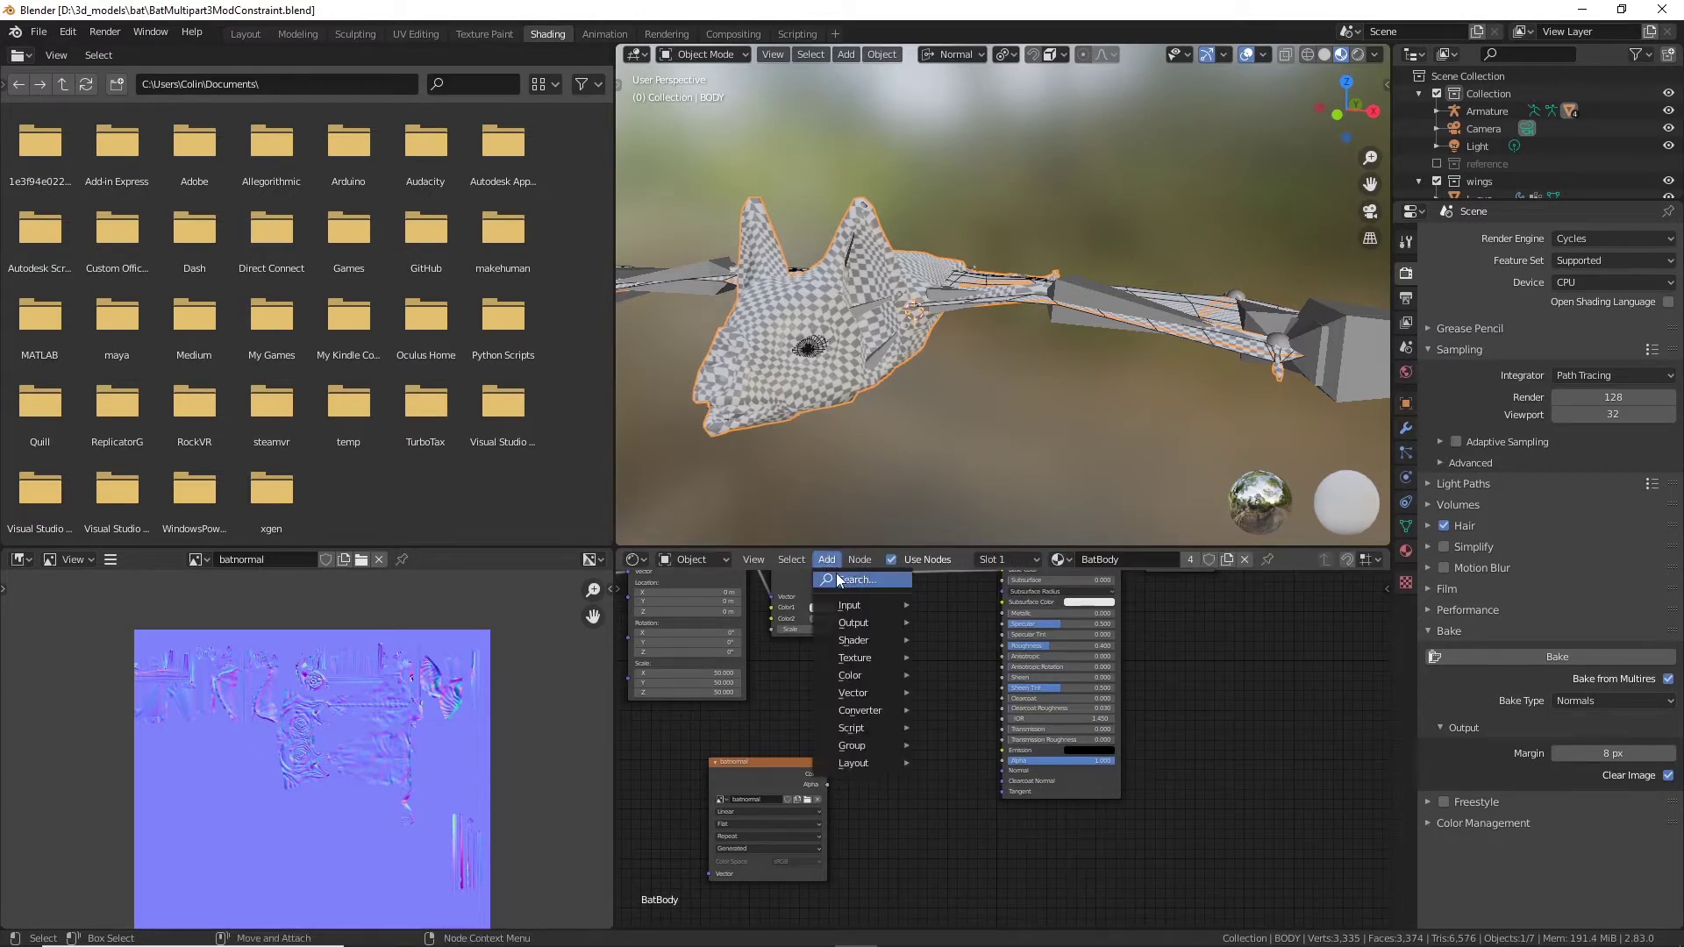
click(842, 579)
text(nor)
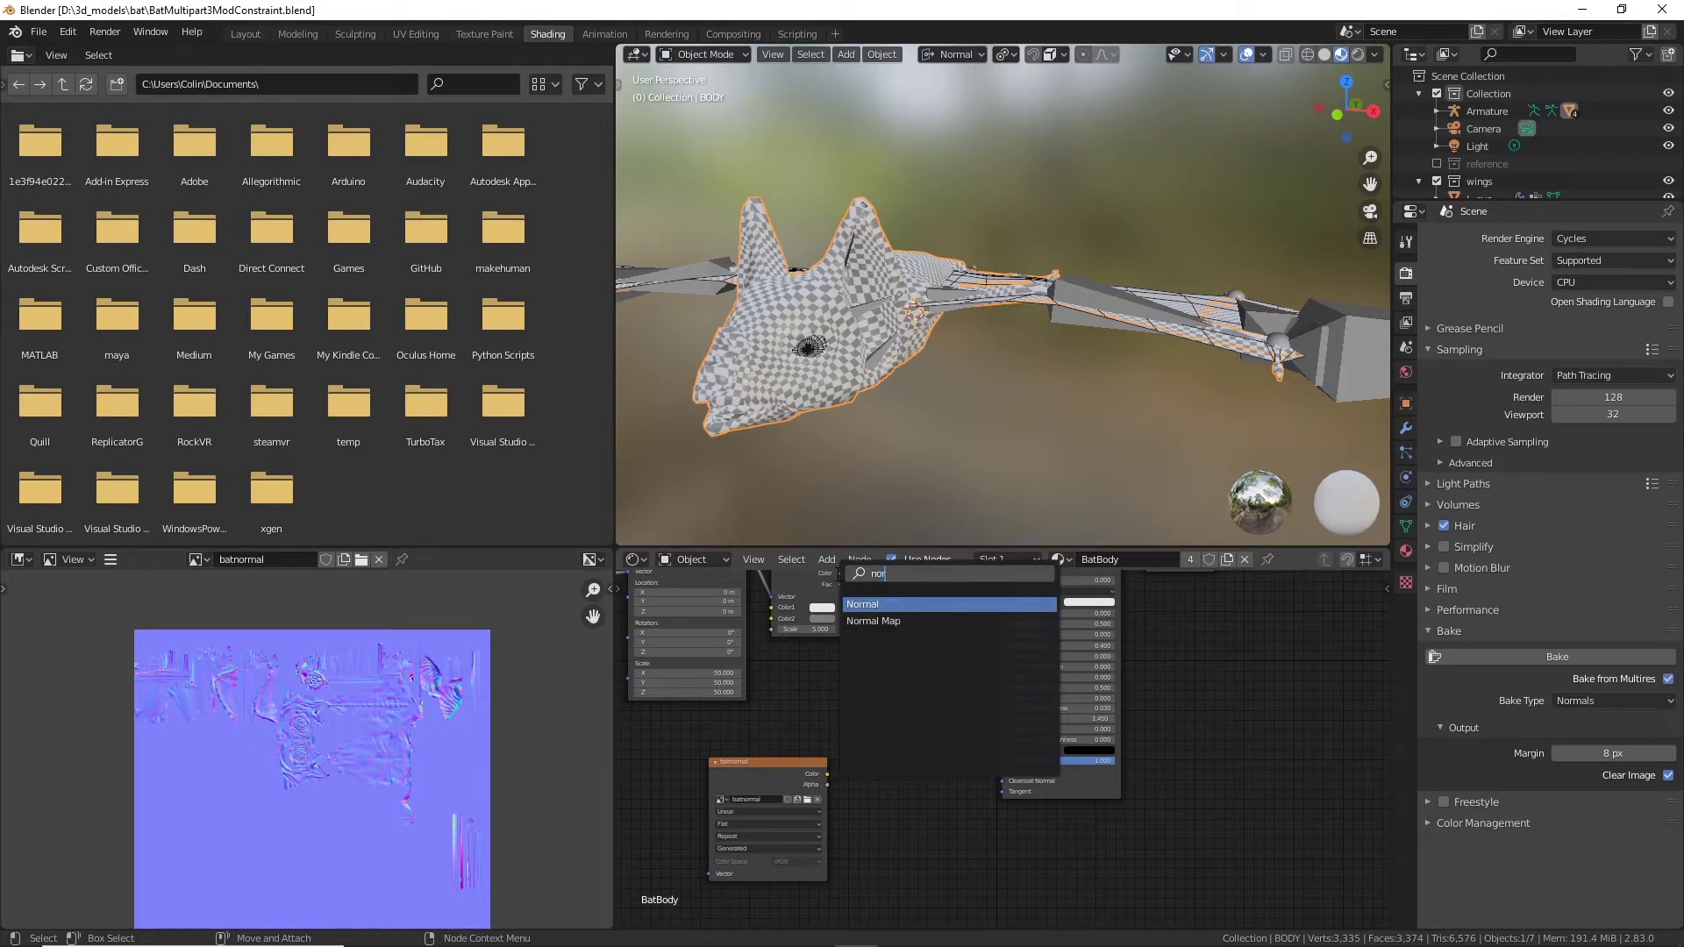
click(868, 621)
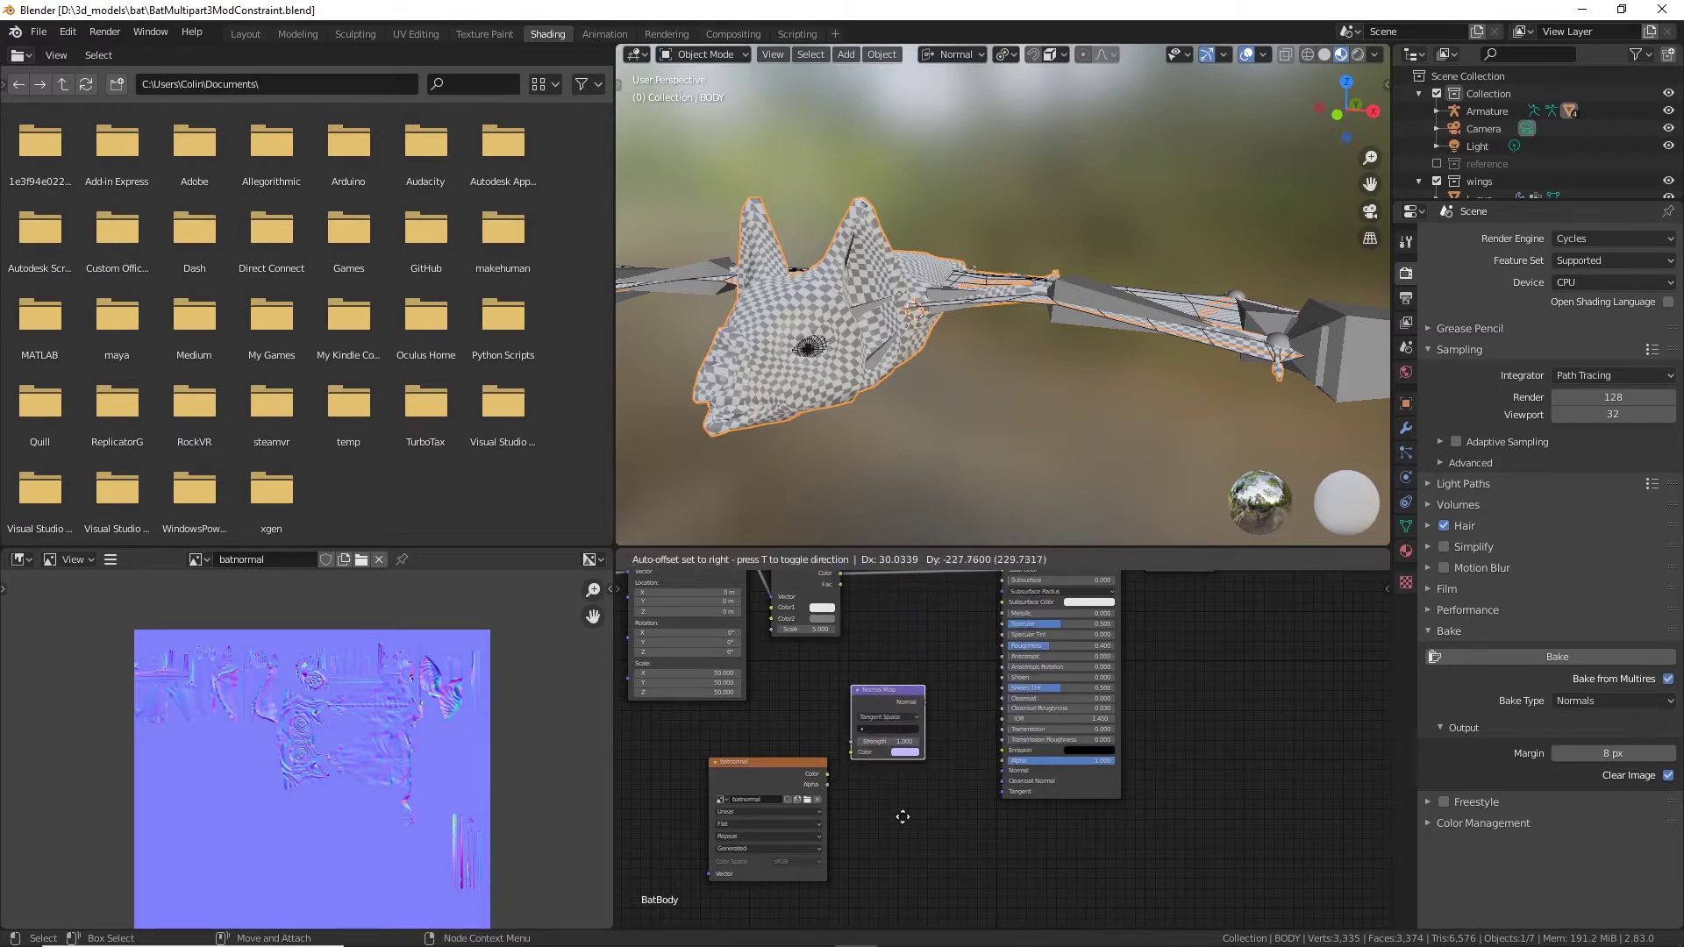
click(904, 777)
scroll(792, 756, up, 4)
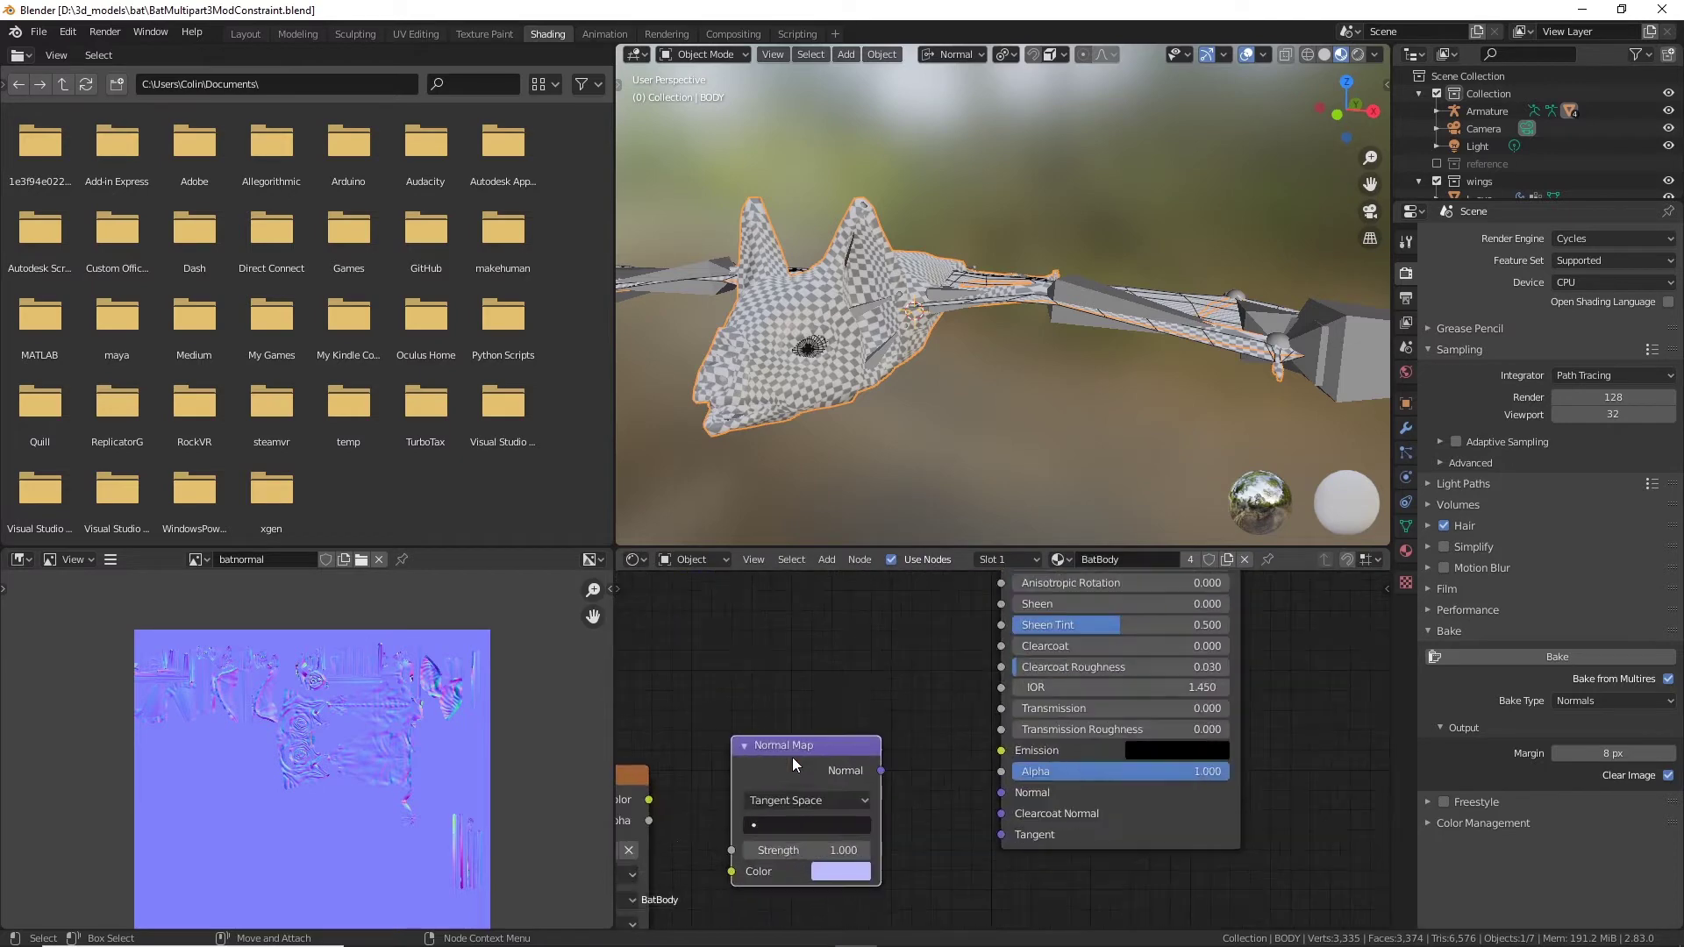
drag(649, 800, 719, 874)
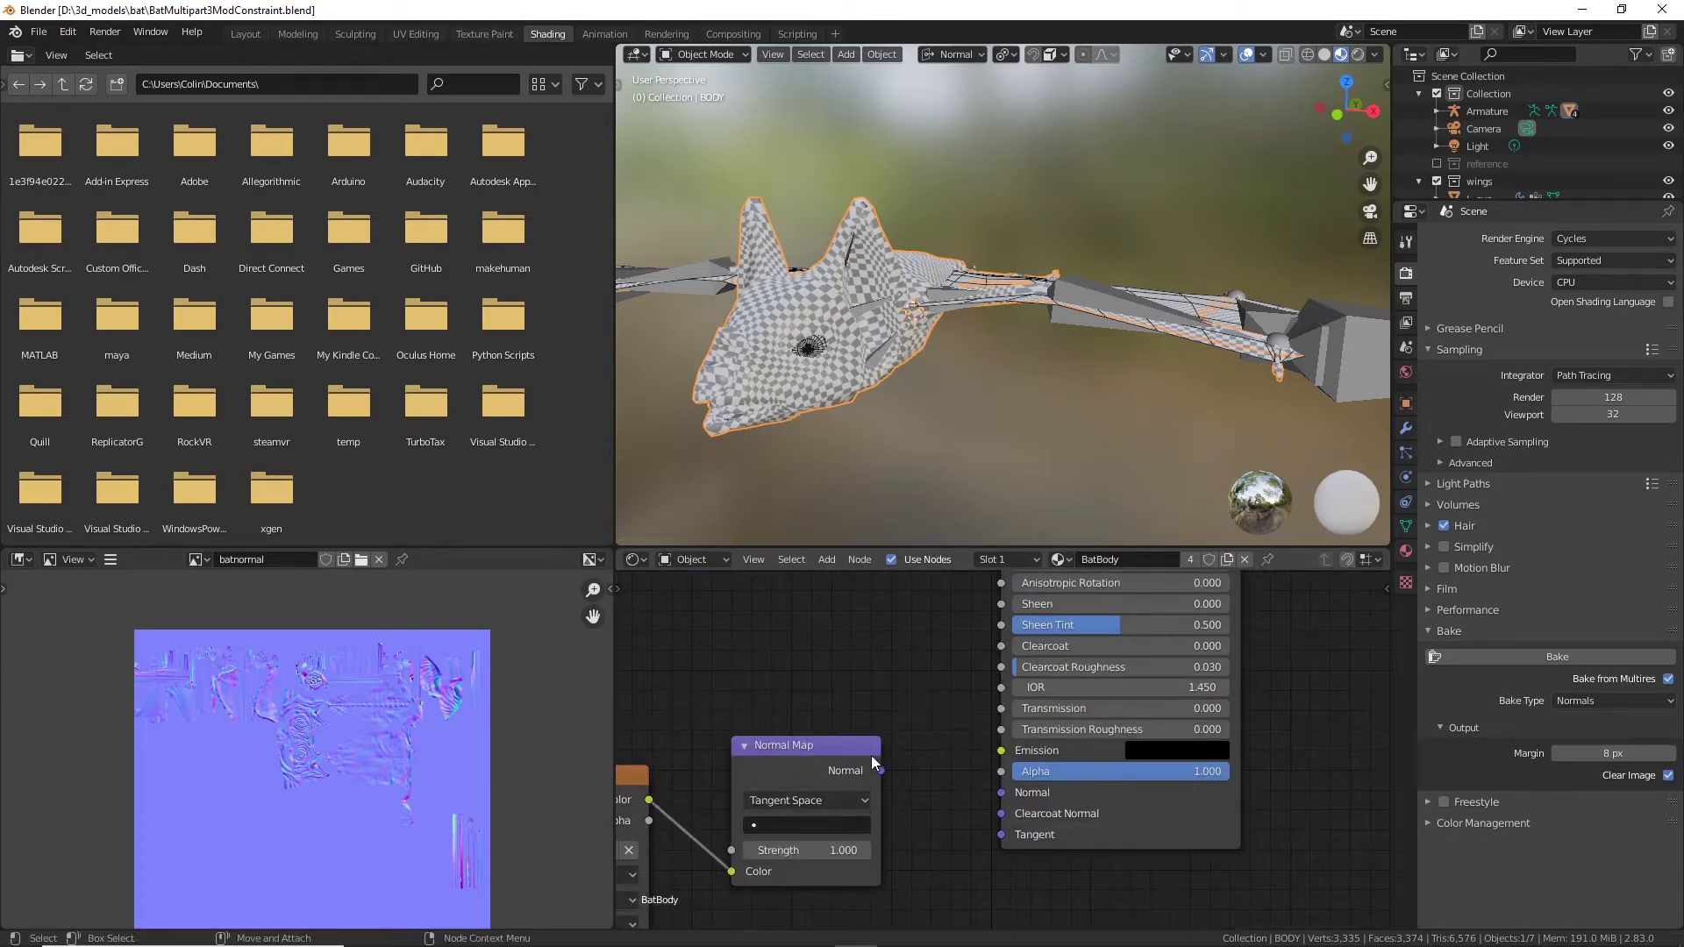
mouse_move(882, 772)
mouse_down()
mouse_move(921, 795)
mouse_move(1001, 792)
mouse_up()
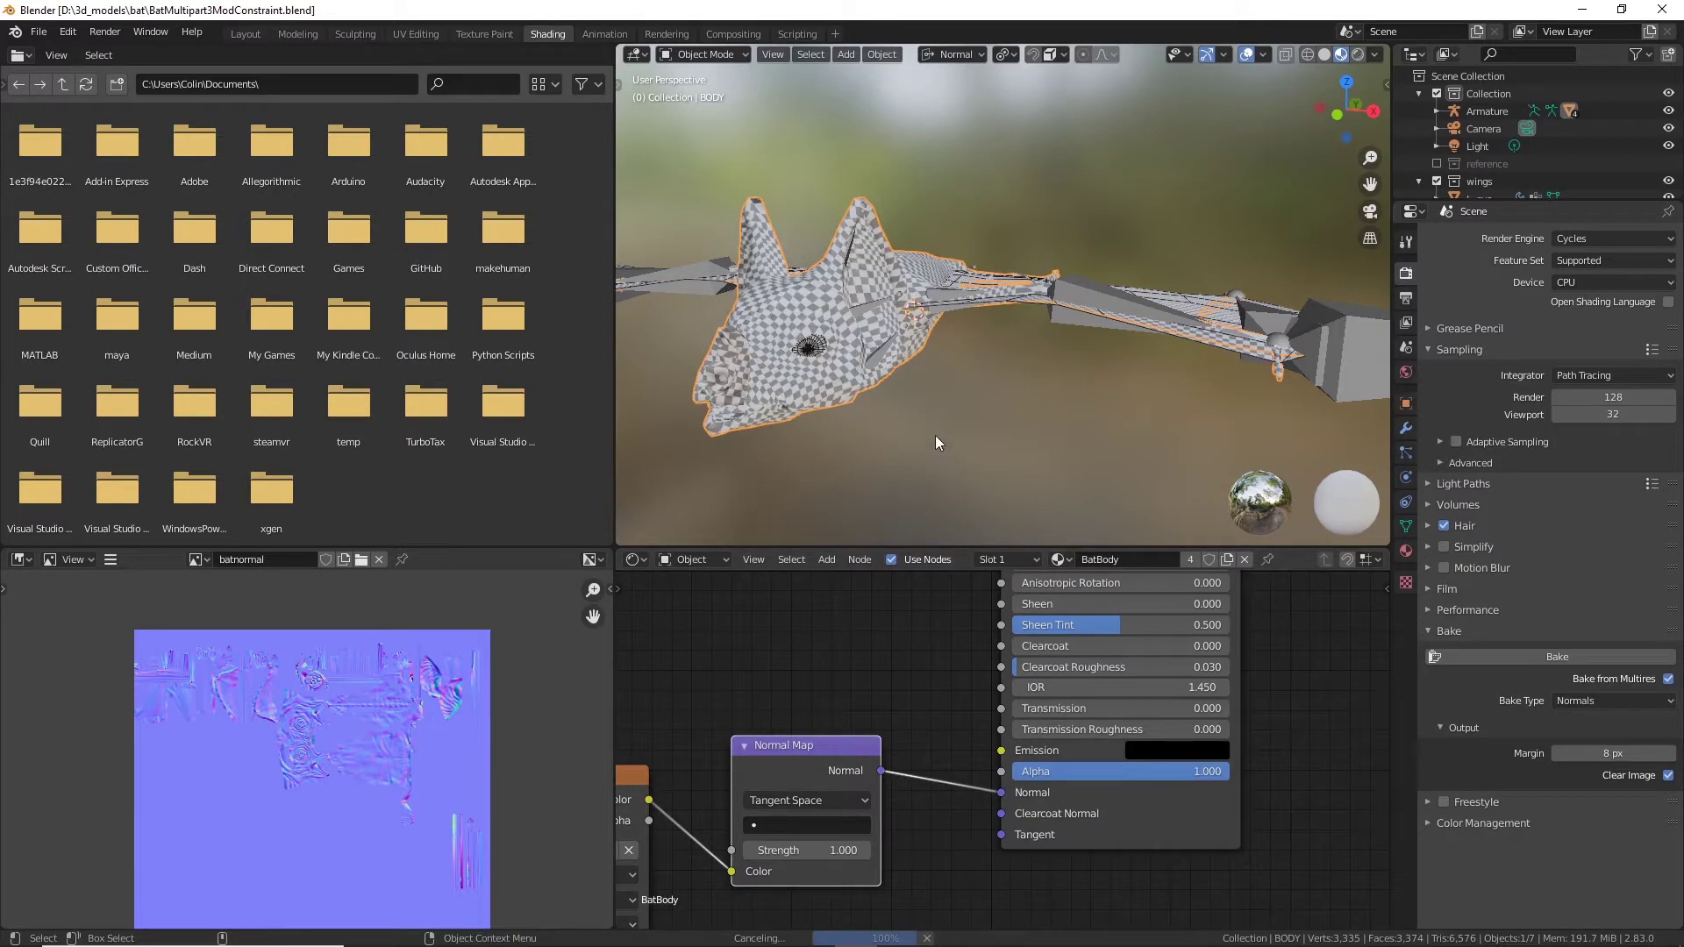
Step: Disconnect the Checker Texture's Color output from the Principled BSDF's Base Color input
middle_drag(938, 424, 1079, 380)
scroll(1081, 372, up, 5)
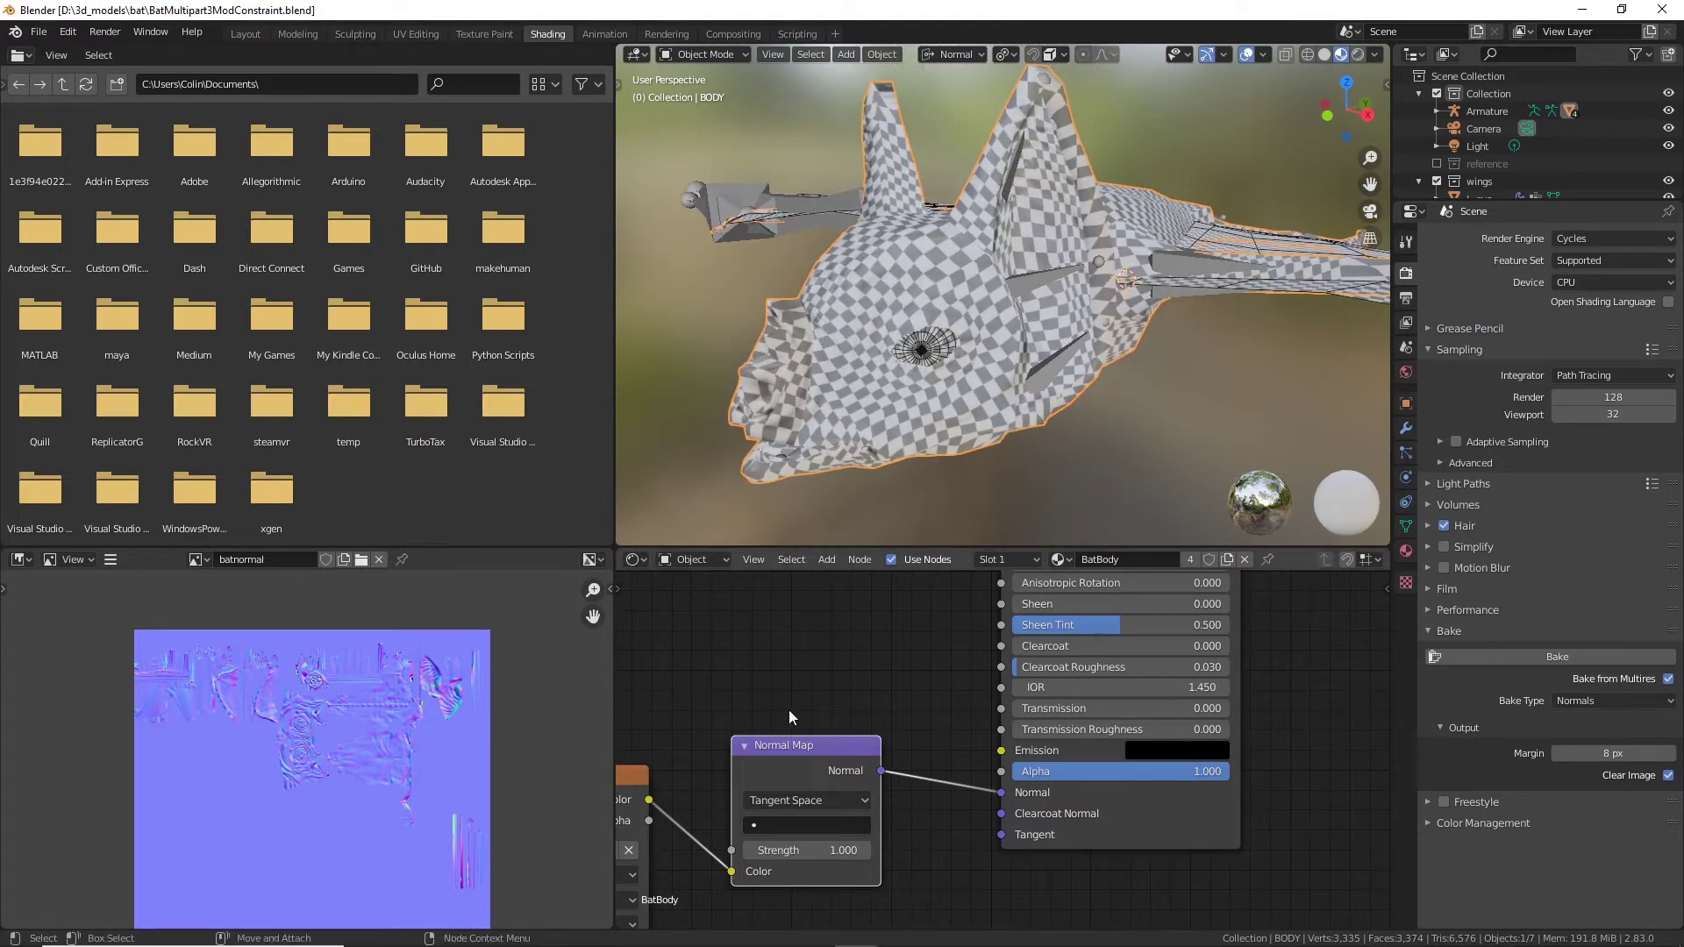
middle_drag(926, 646, 1092, 691)
drag(1091, 671, 1026, 685)
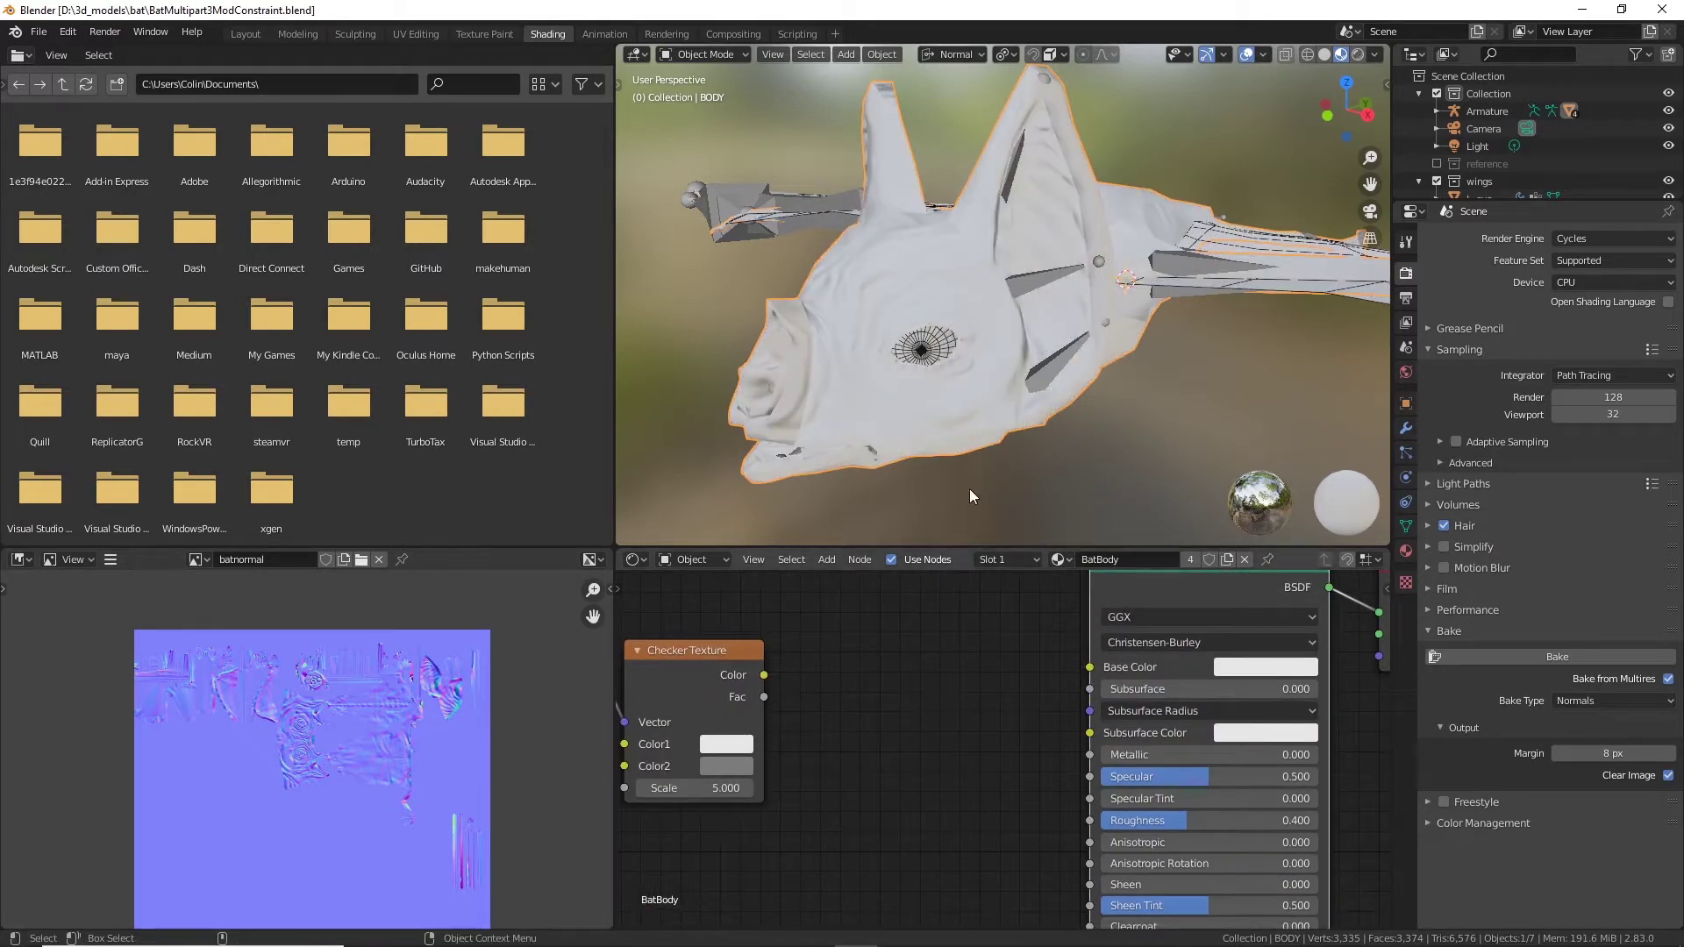
Step: Save the baked normal image as batnormal.png in the D:\3d_models\bat\ folder
middle_drag(926, 836, 988, 537)
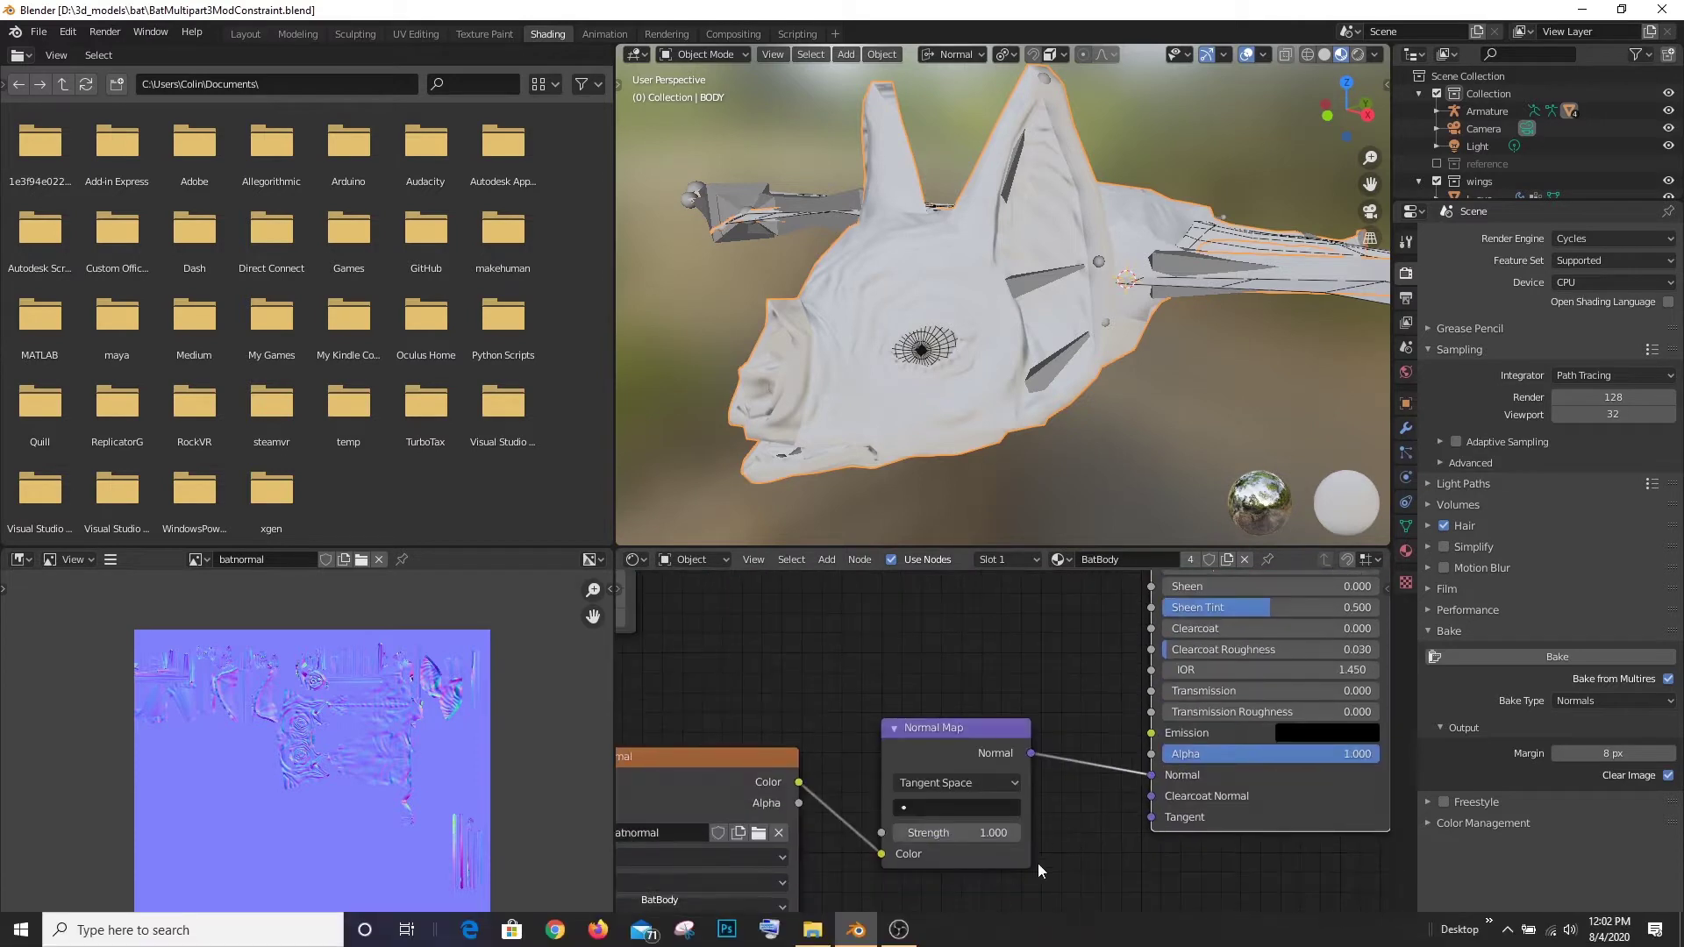
middle_drag(1039, 864, 805, 829)
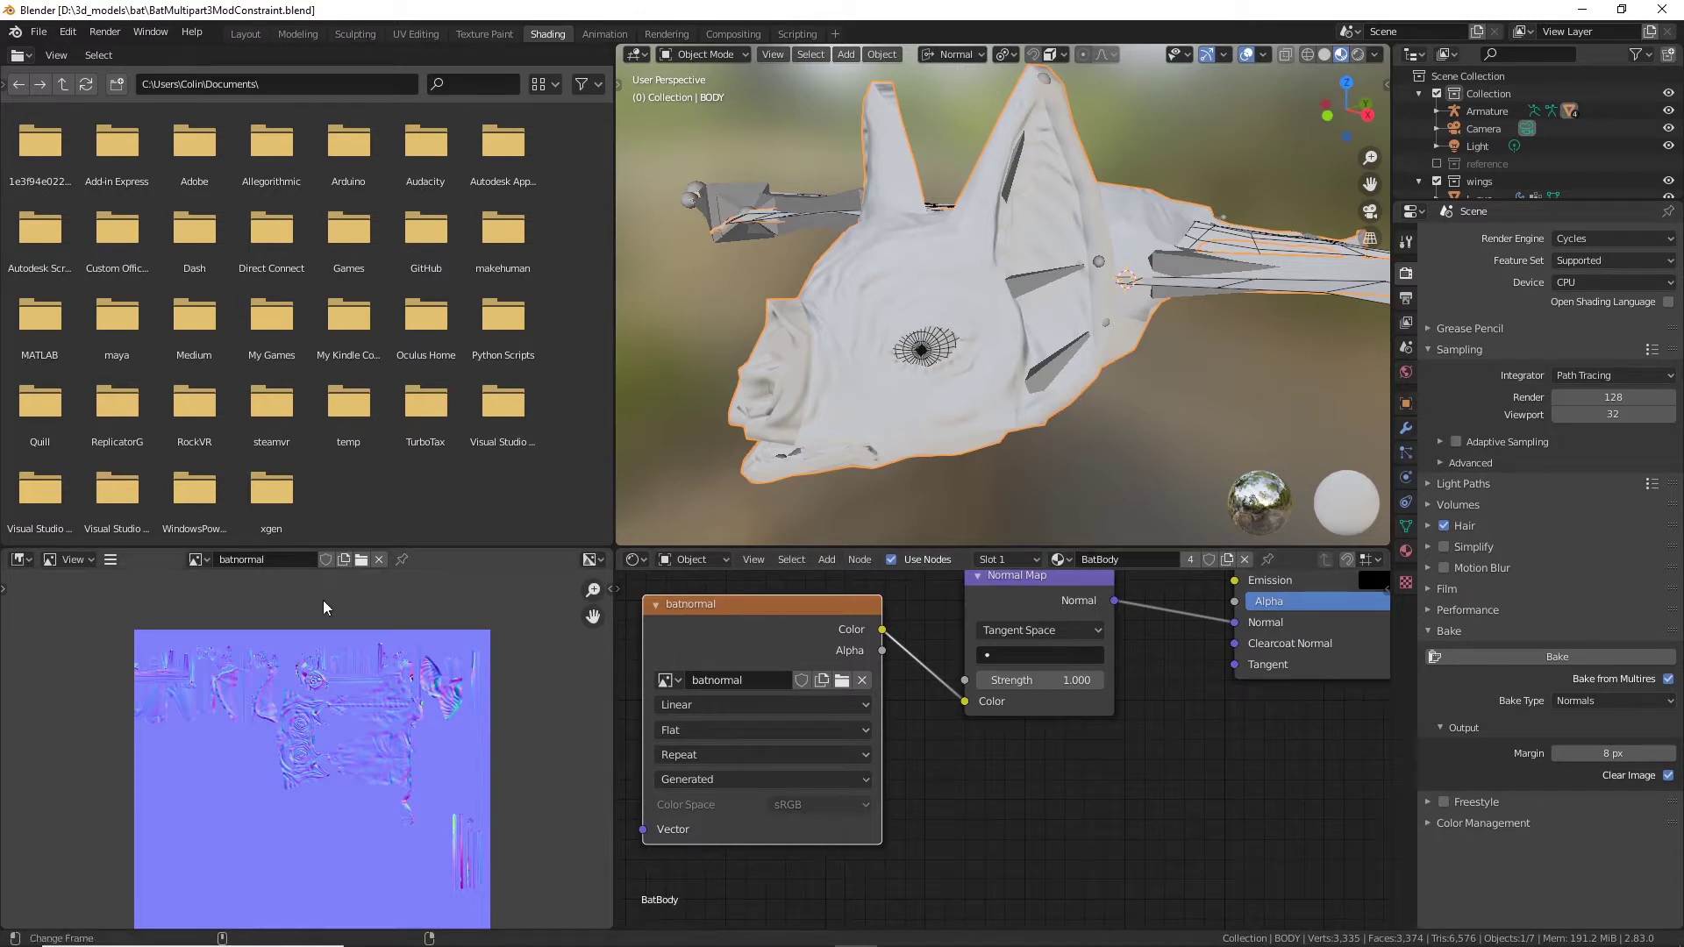
click(112, 560)
mouse_move(142, 602)
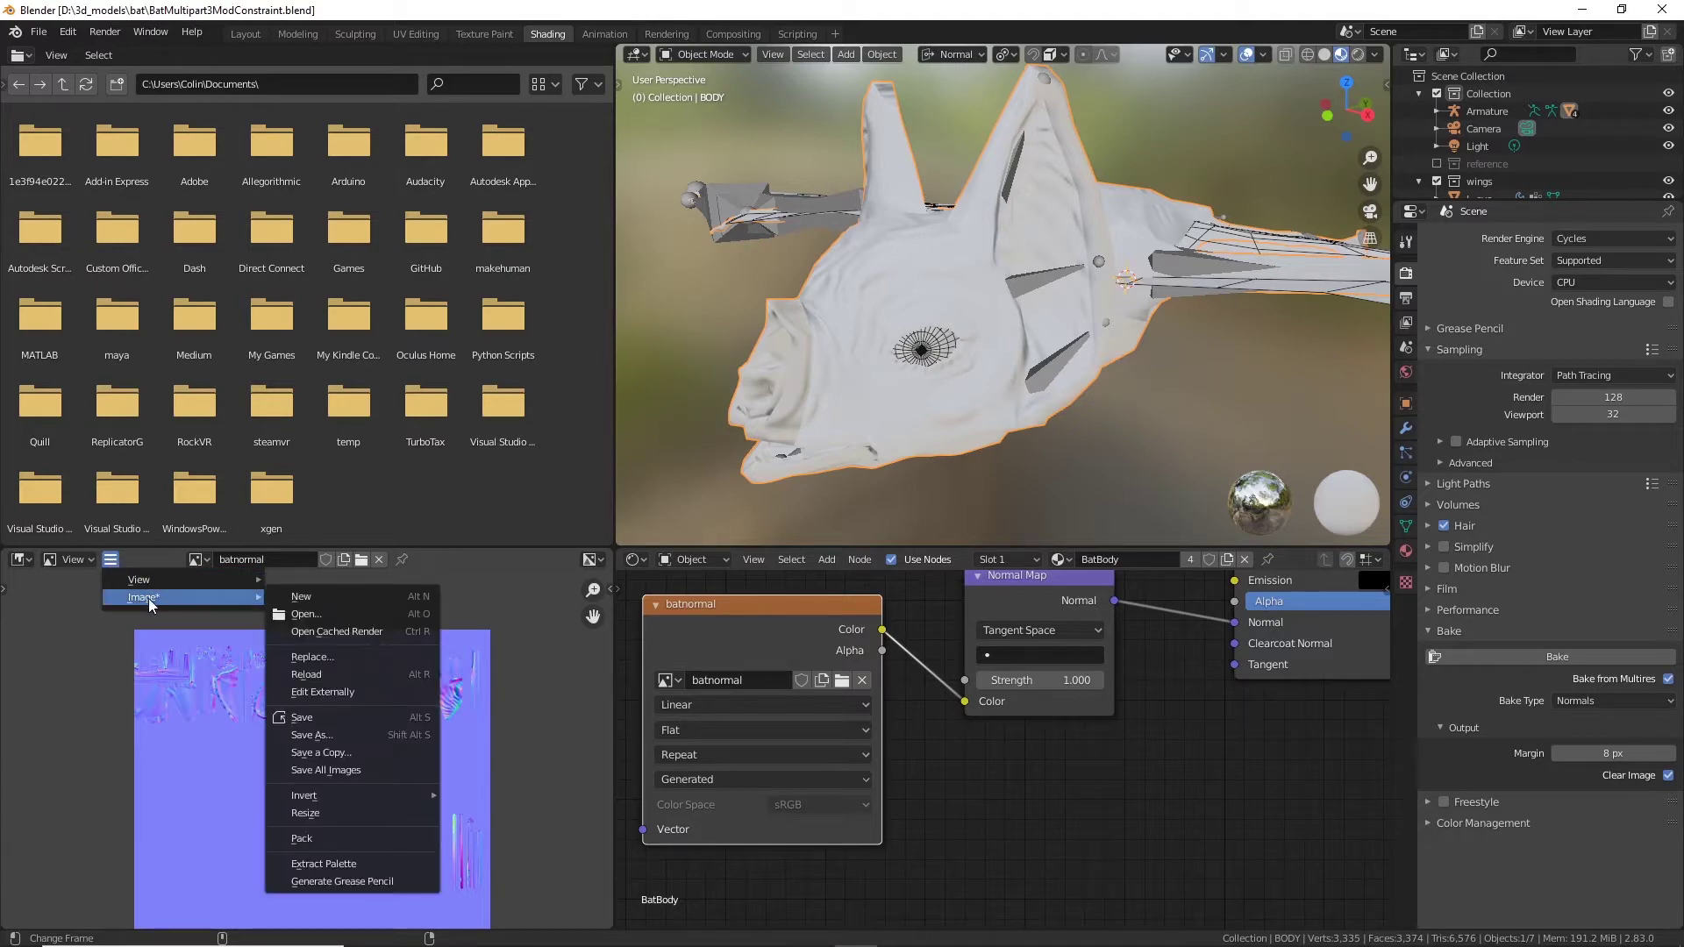
click(311, 719)
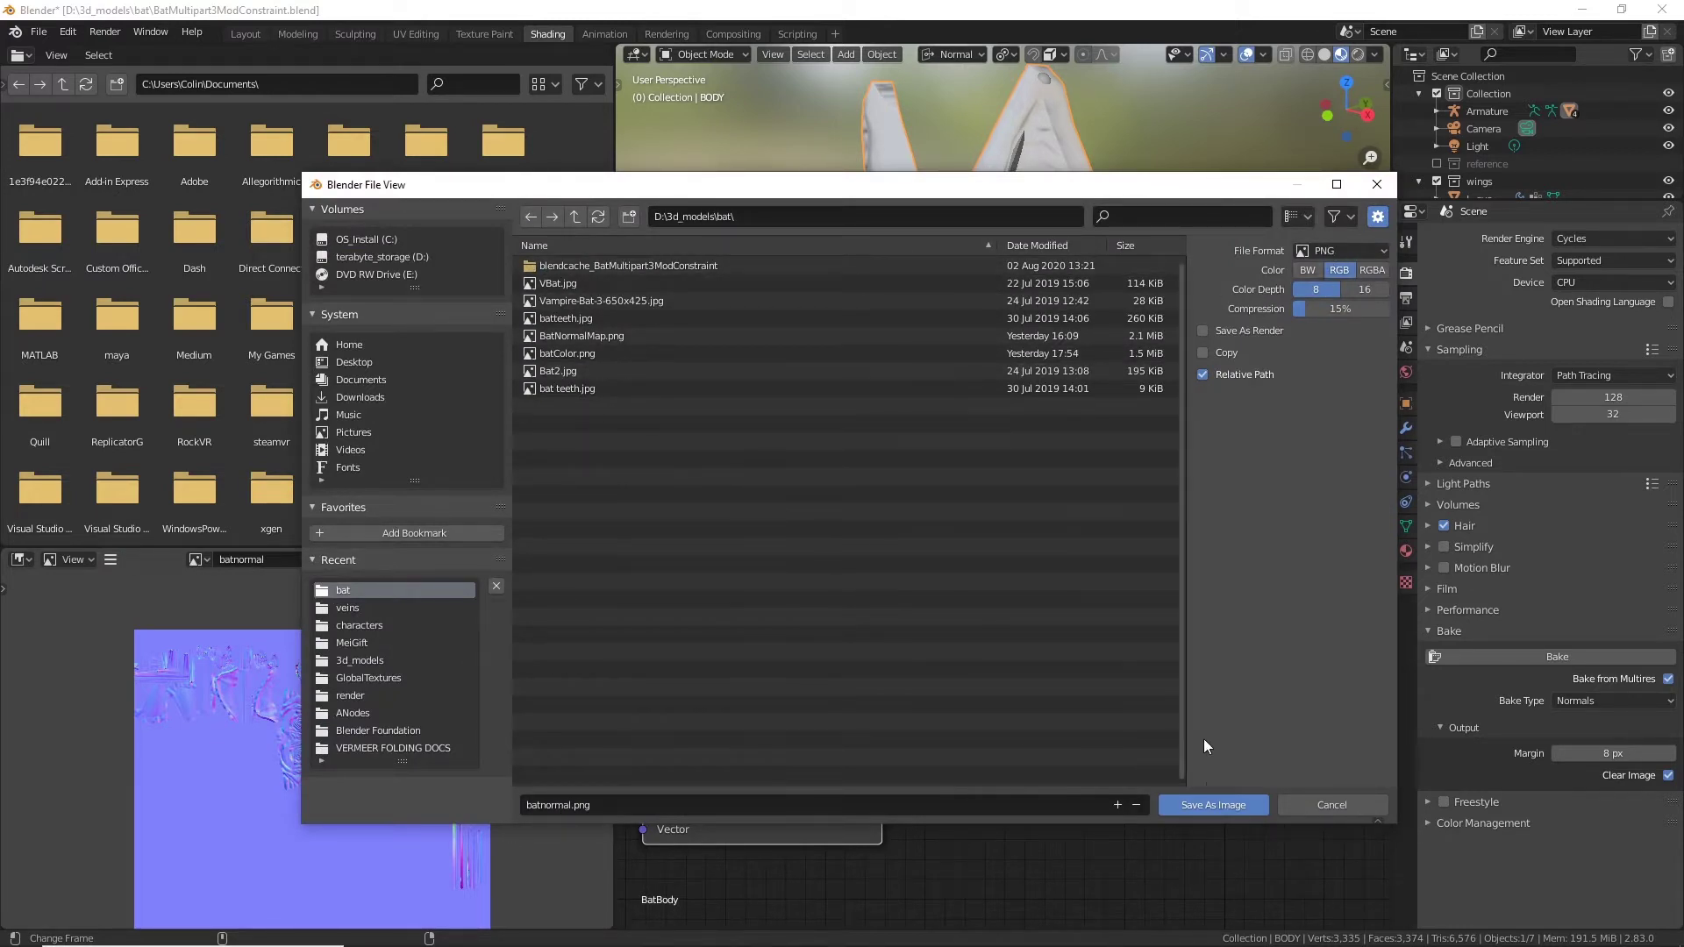
click(1235, 803)
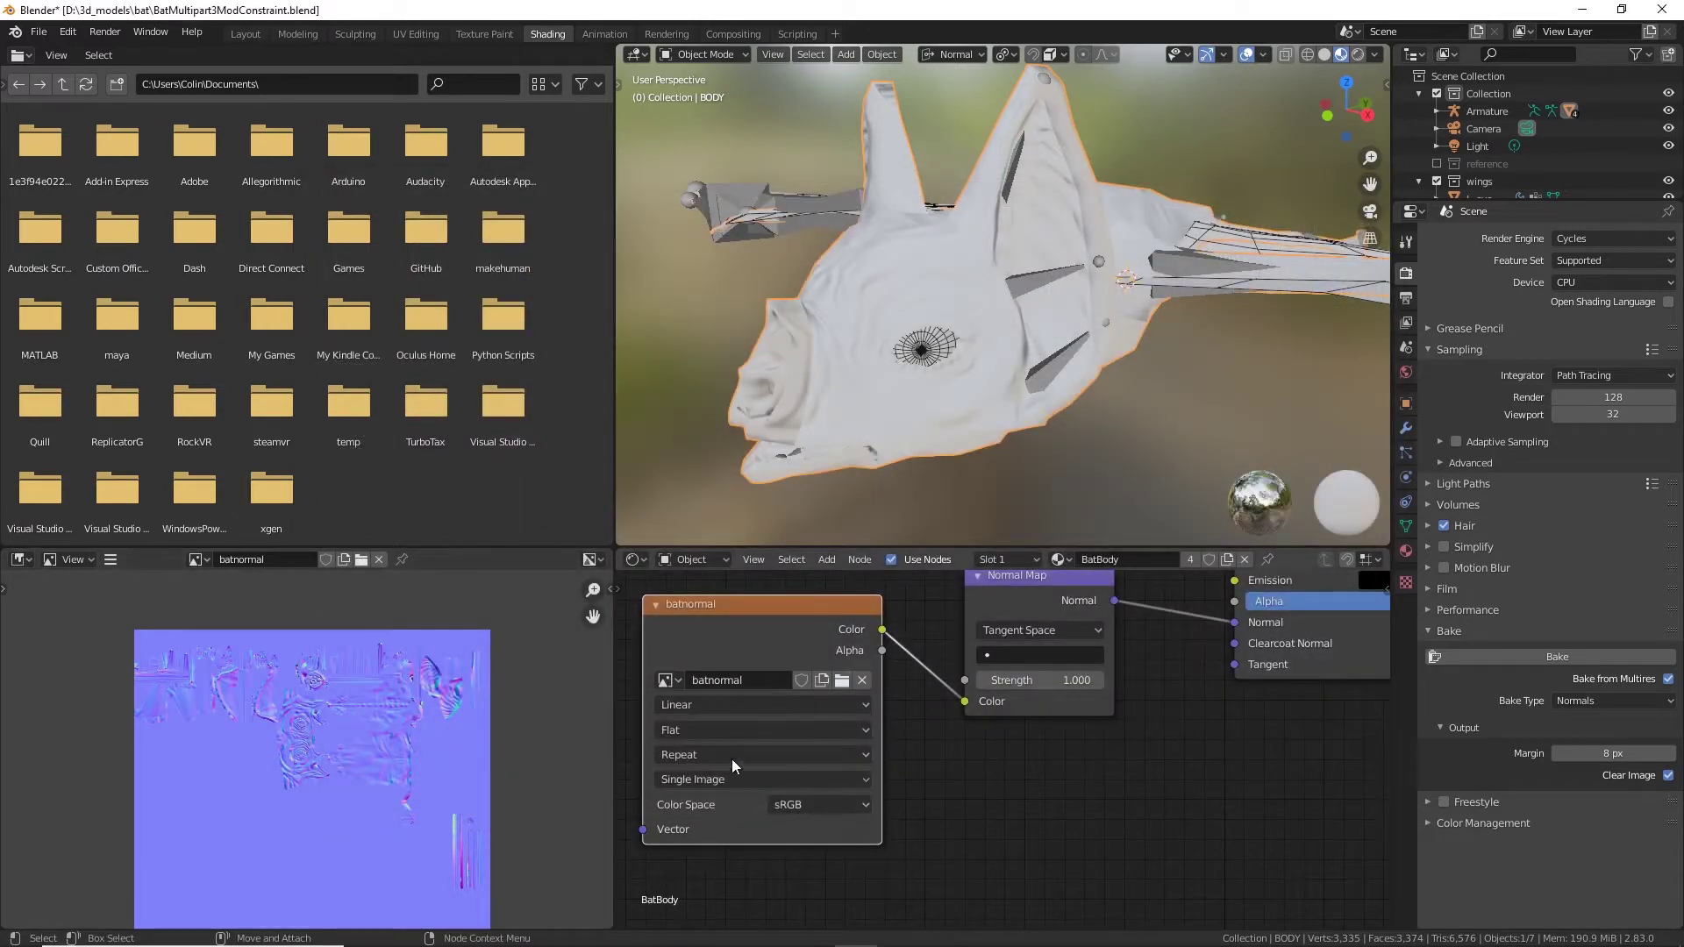
Step: Set the batnormal texture node's color space to Non-Color and check the shading on the bat's head
click(860, 805)
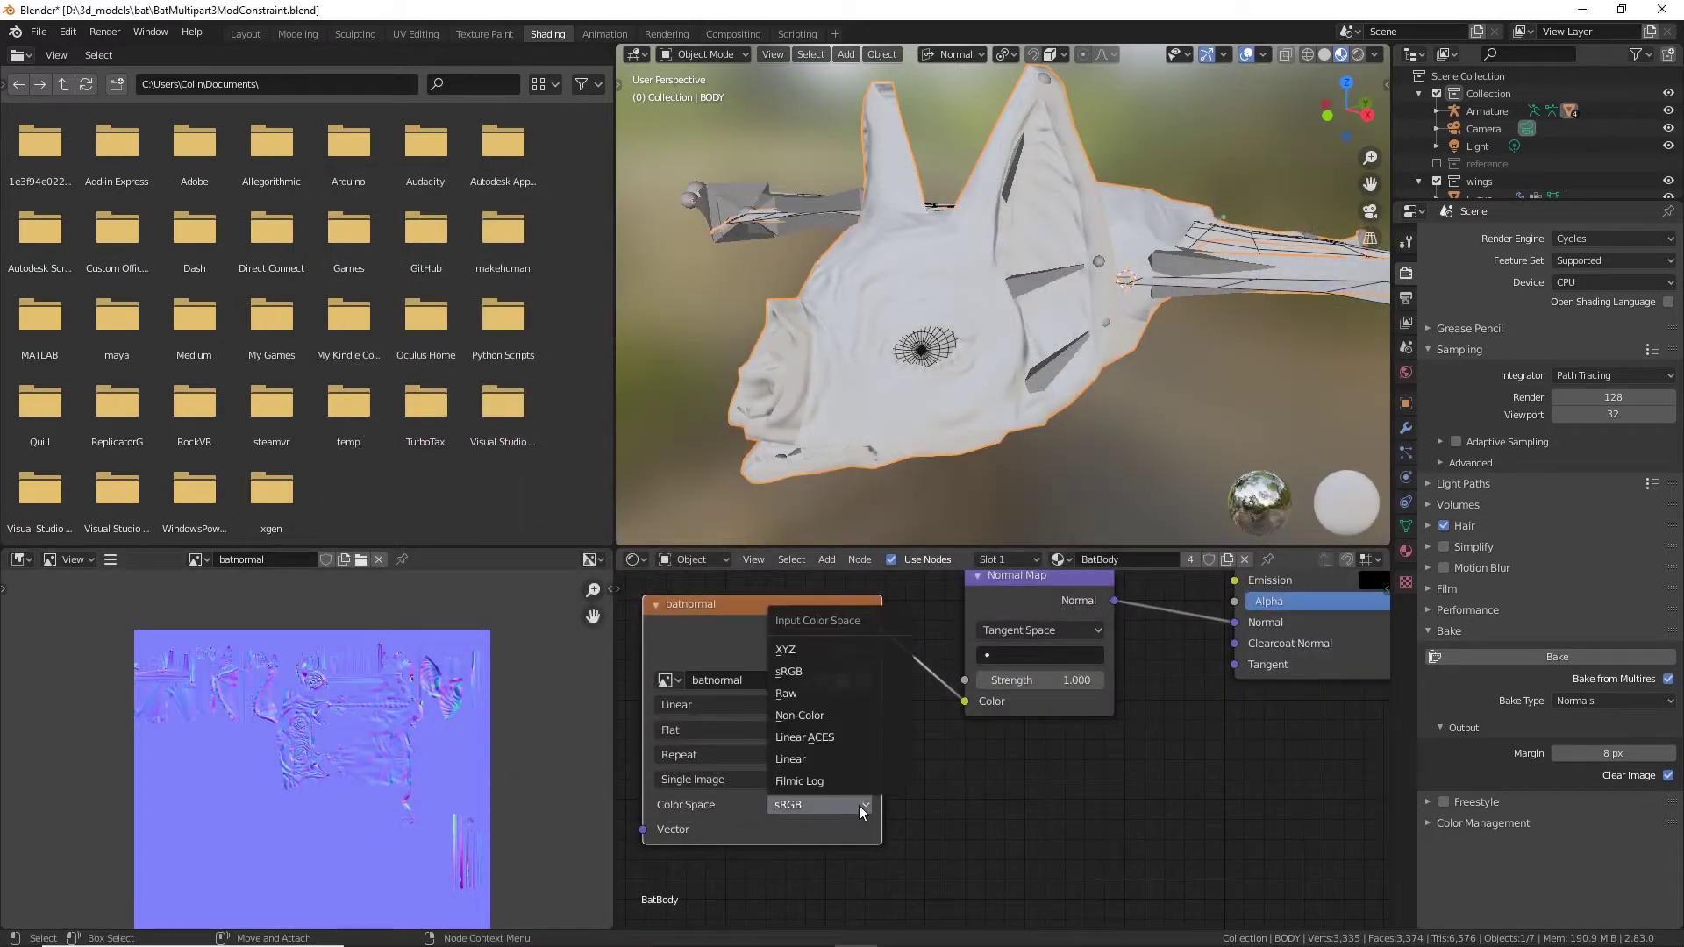
click(838, 717)
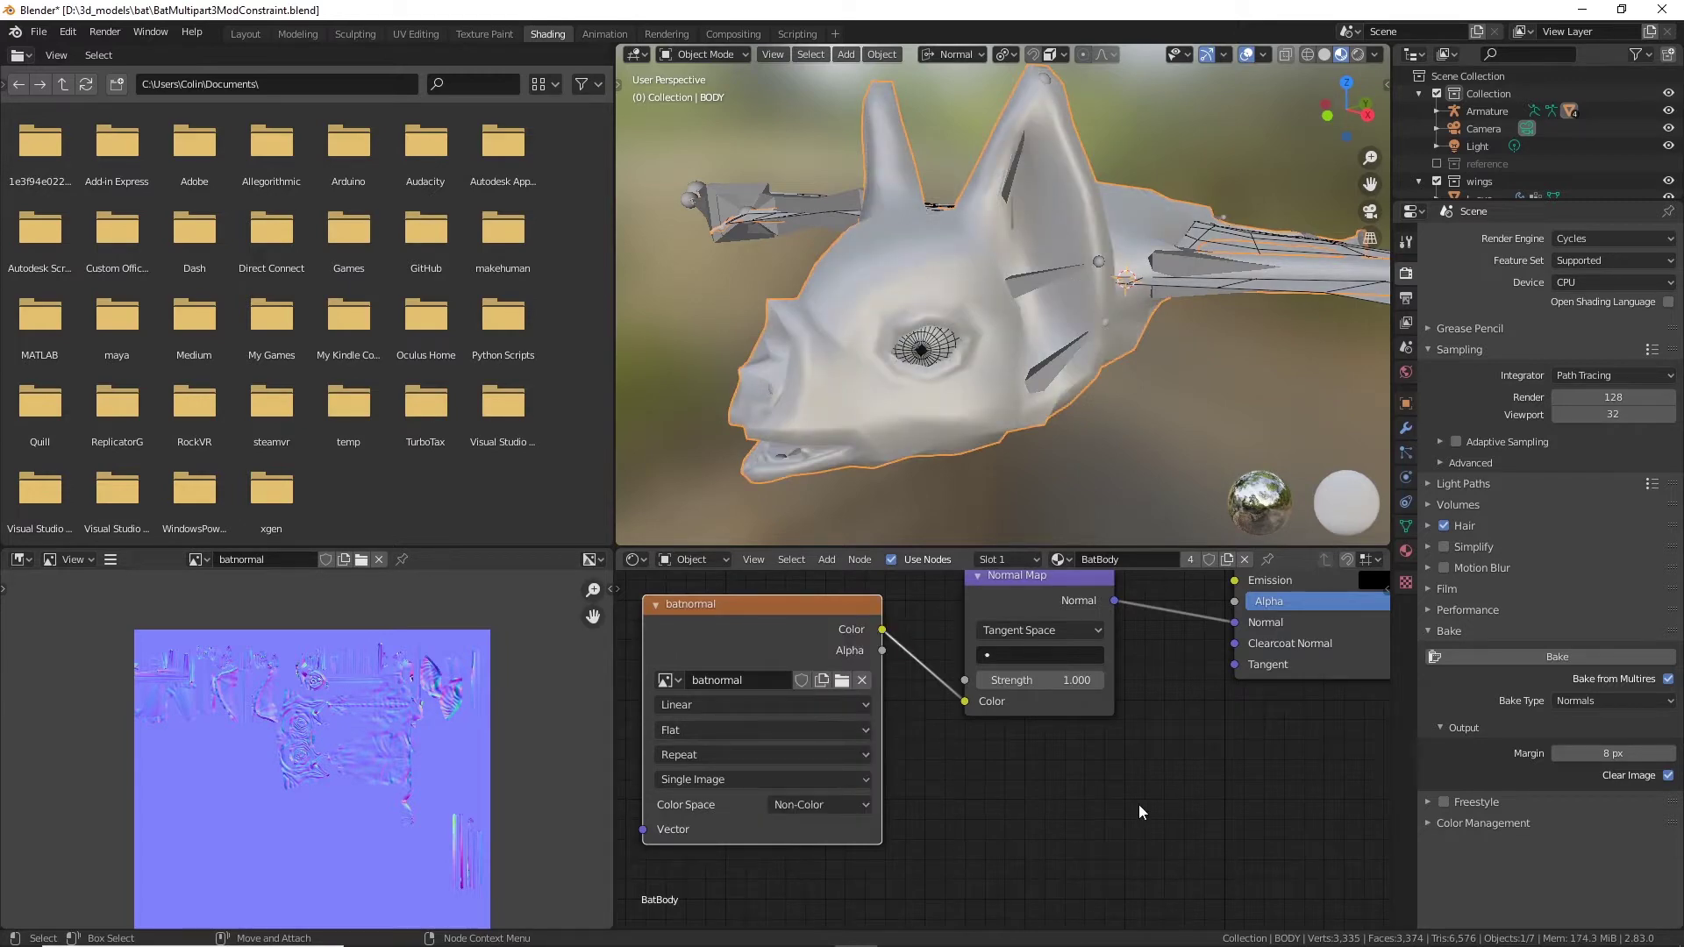
middle_drag(906, 360, 1008, 417)
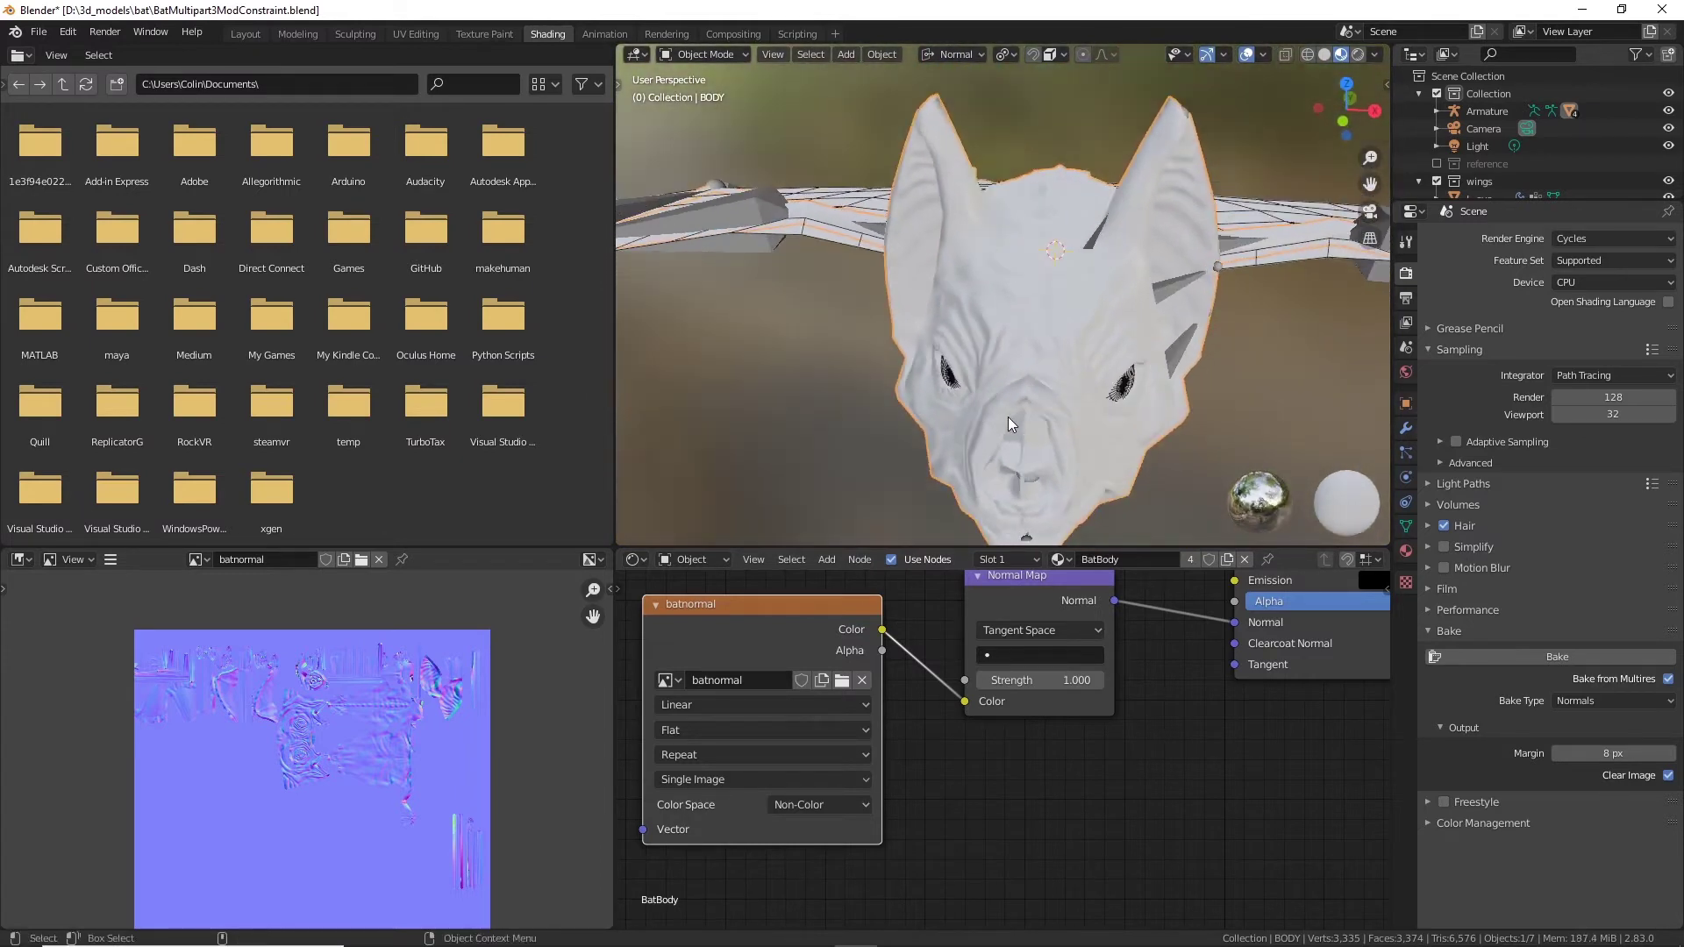
middle_drag(1166, 354, 1158, 281)
Step: Hide the Armature, deselect the body and view the bat's head and underside with the normal map applied
click(1669, 112)
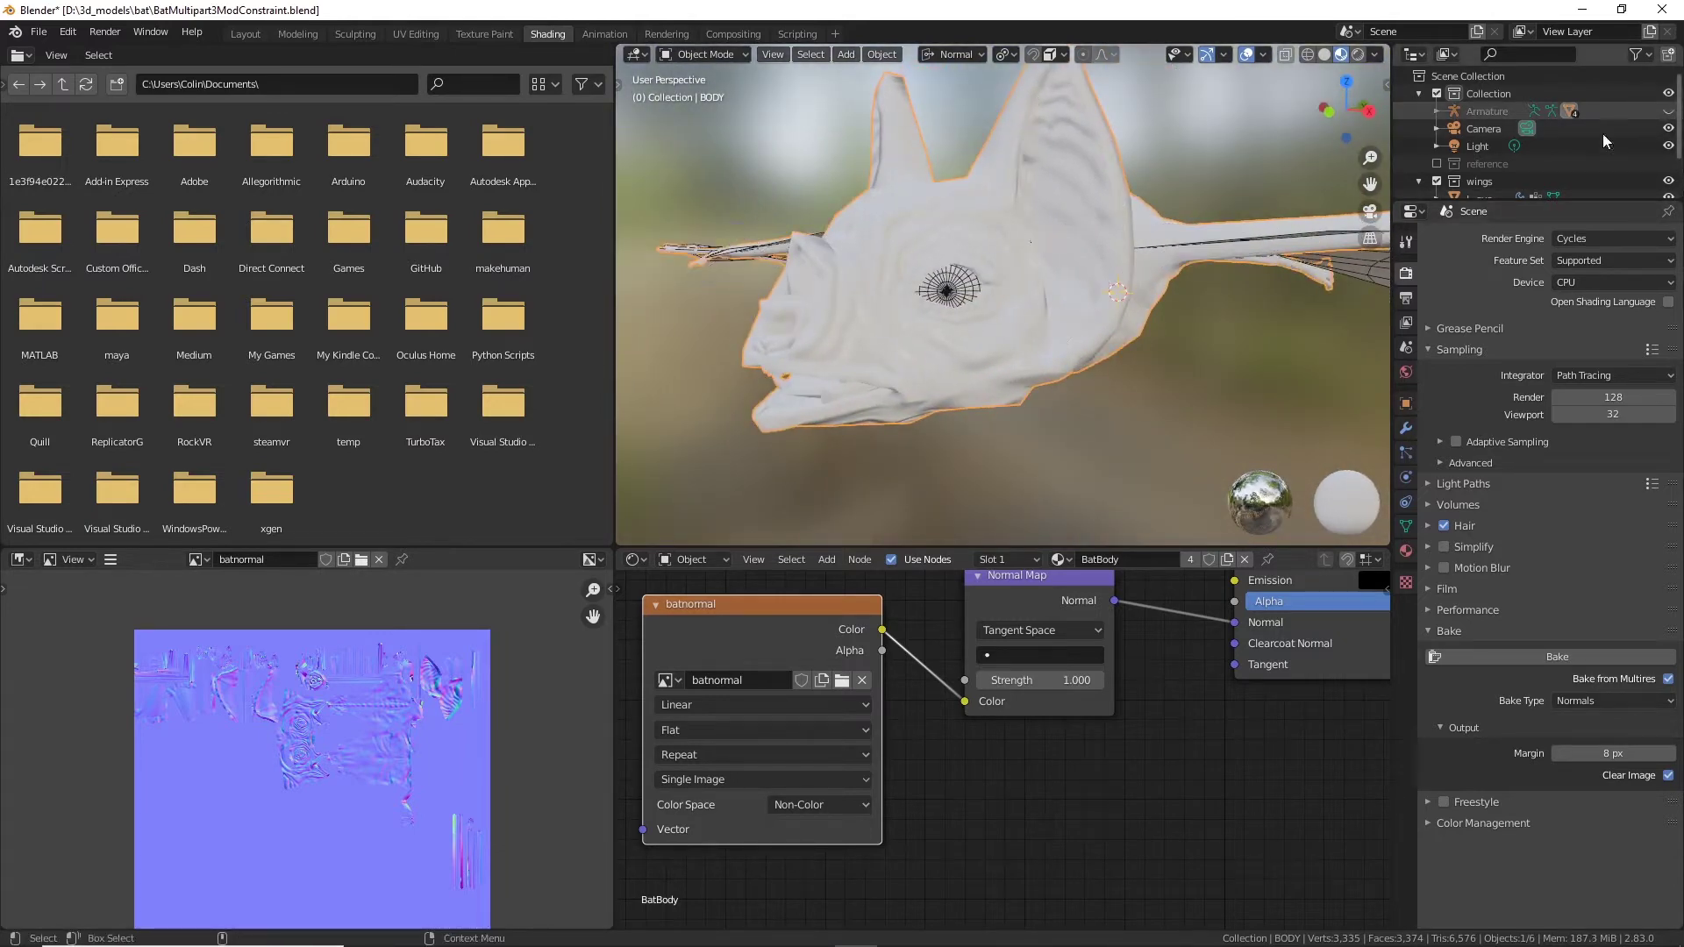
click(1143, 362)
middle_drag(1143, 368, 947, 351)
scroll(997, 401, up, 4)
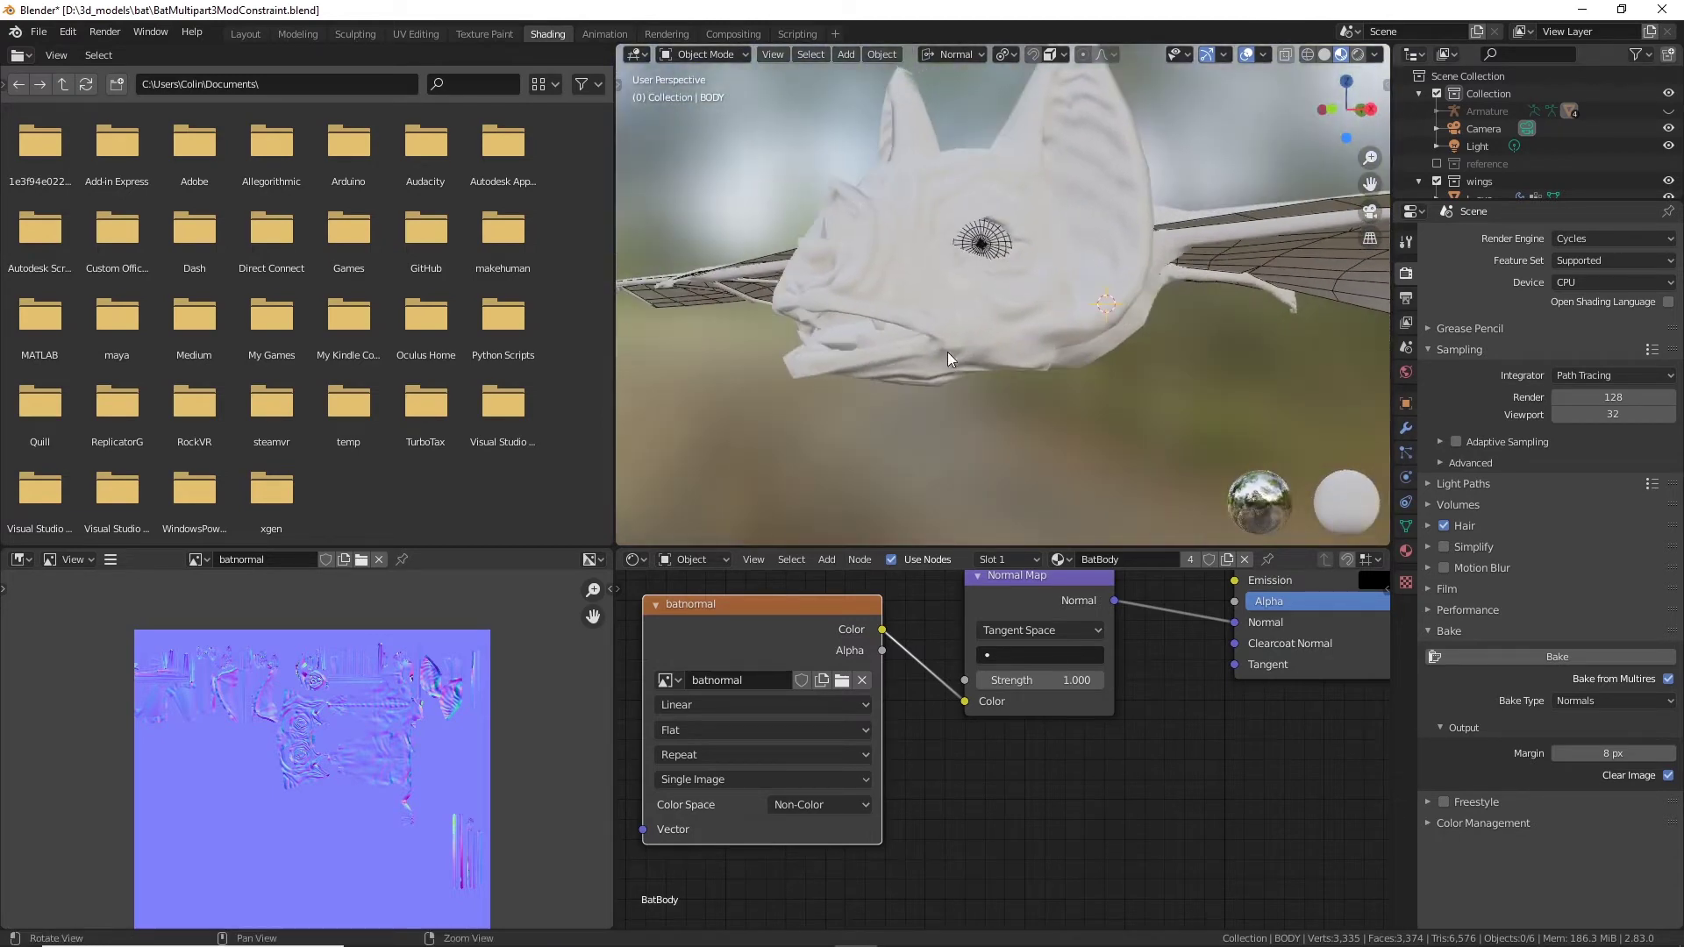
middle_drag(1065, 318, 1000, 333)
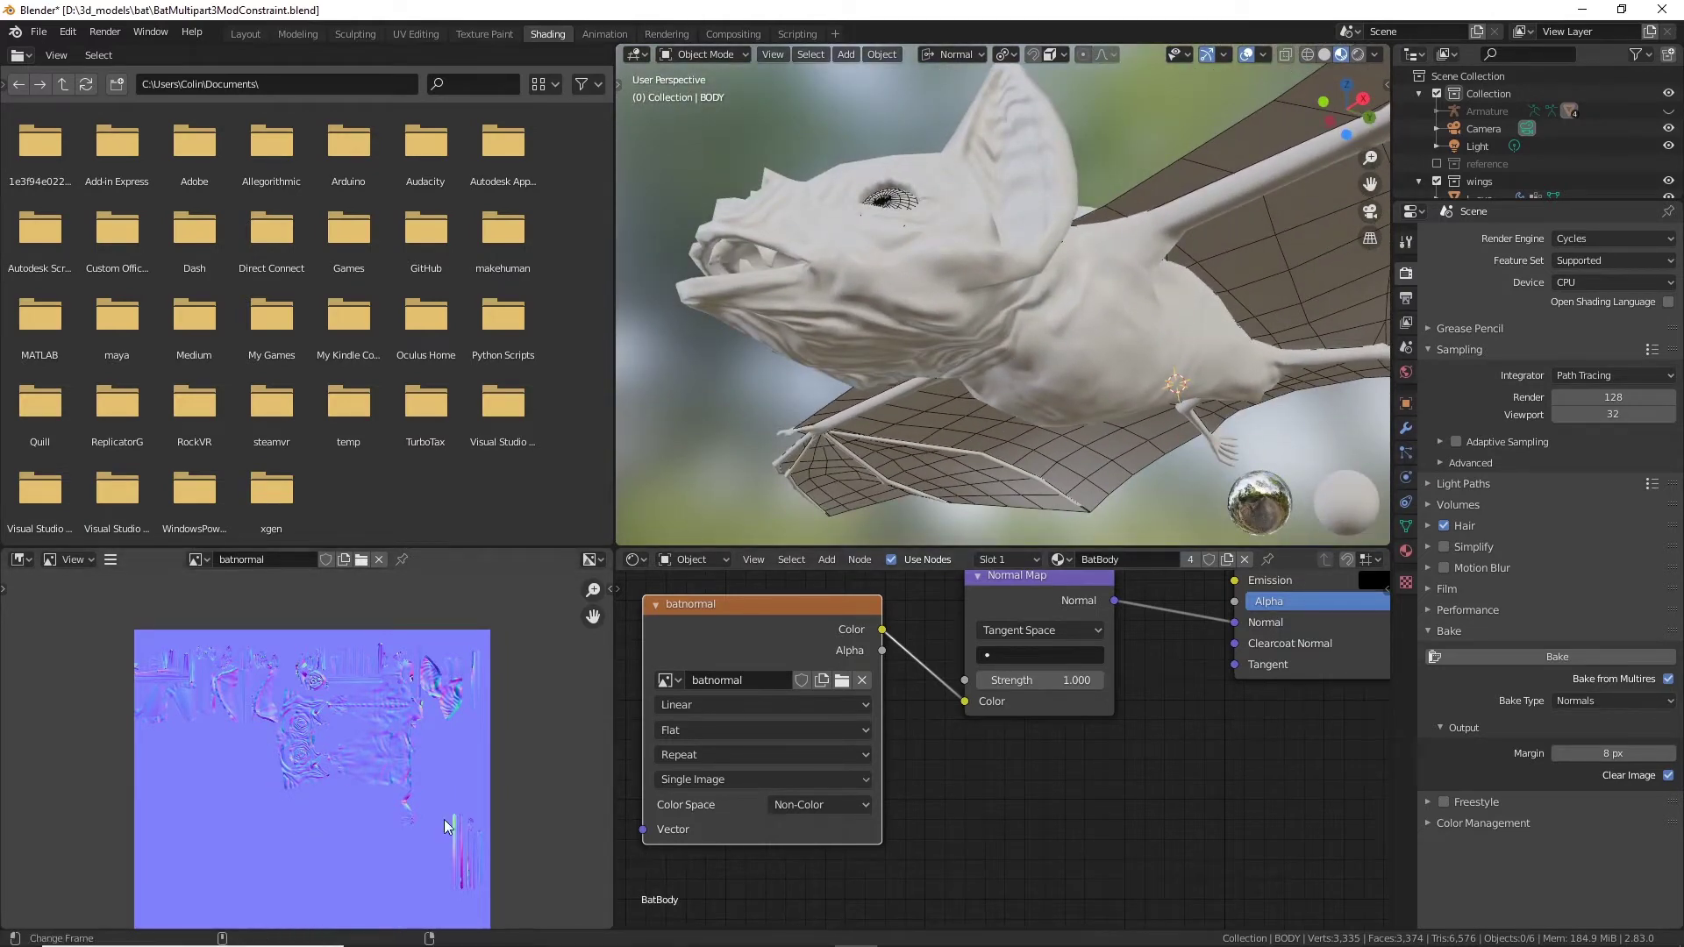
Step: Compare the batnormal image's detail around the eye and ear islands with the shading between the bat's ears in the viewport
scroll(444, 820, up, 5)
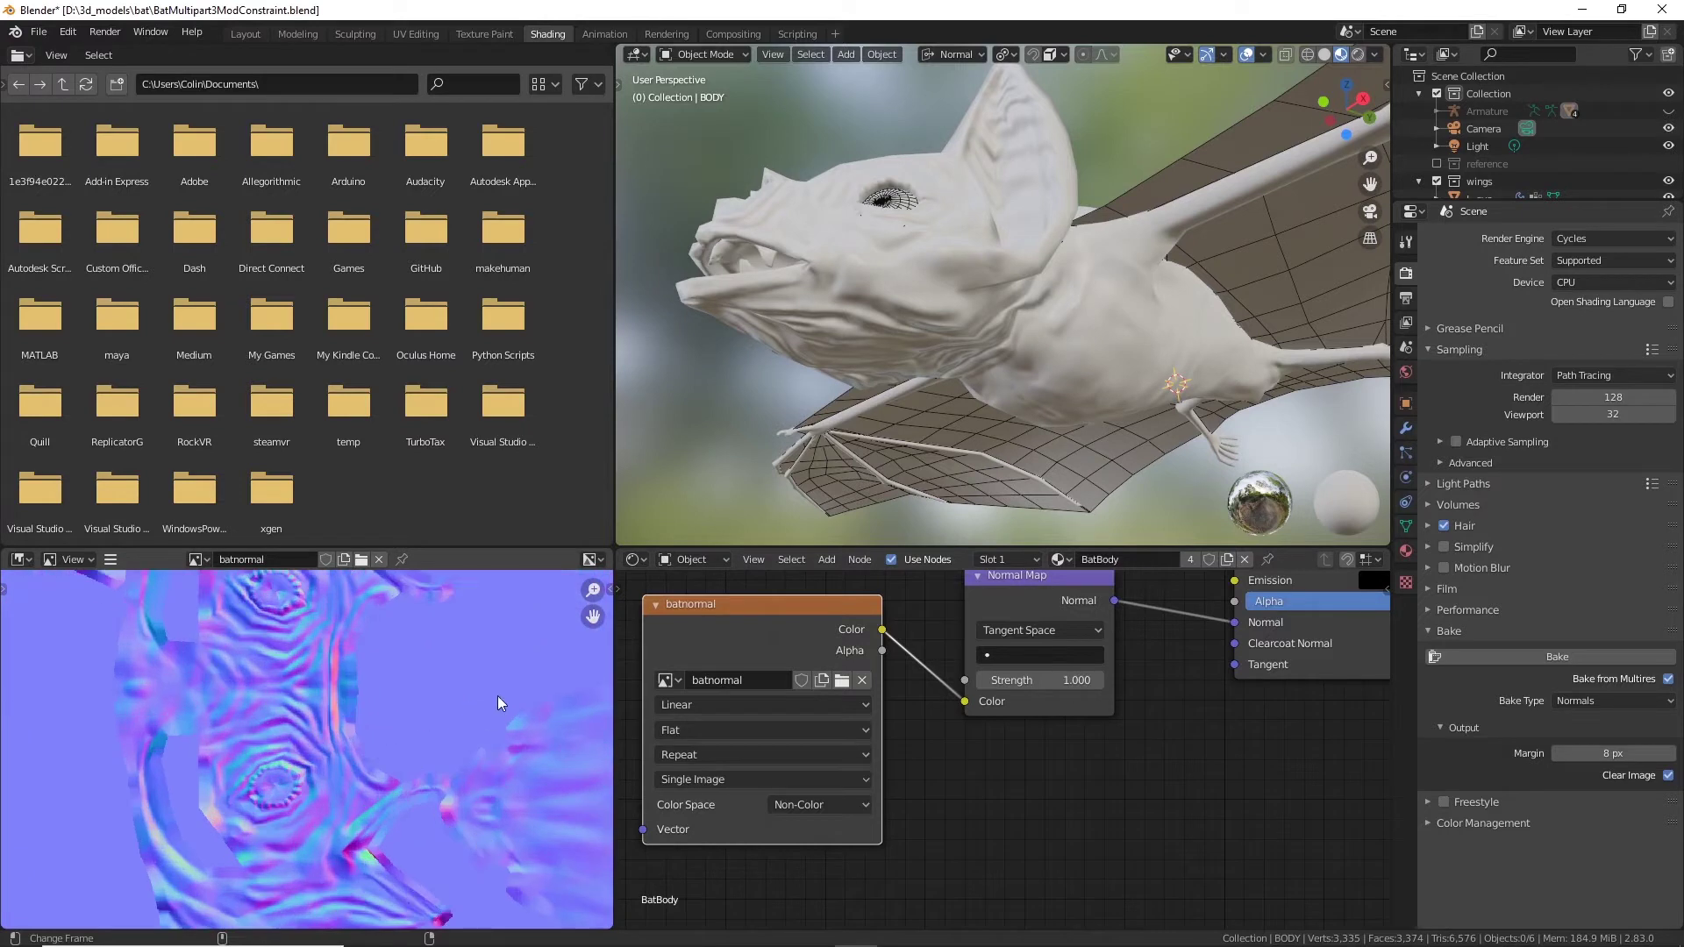
middle_drag(388, 689, 412, 792)
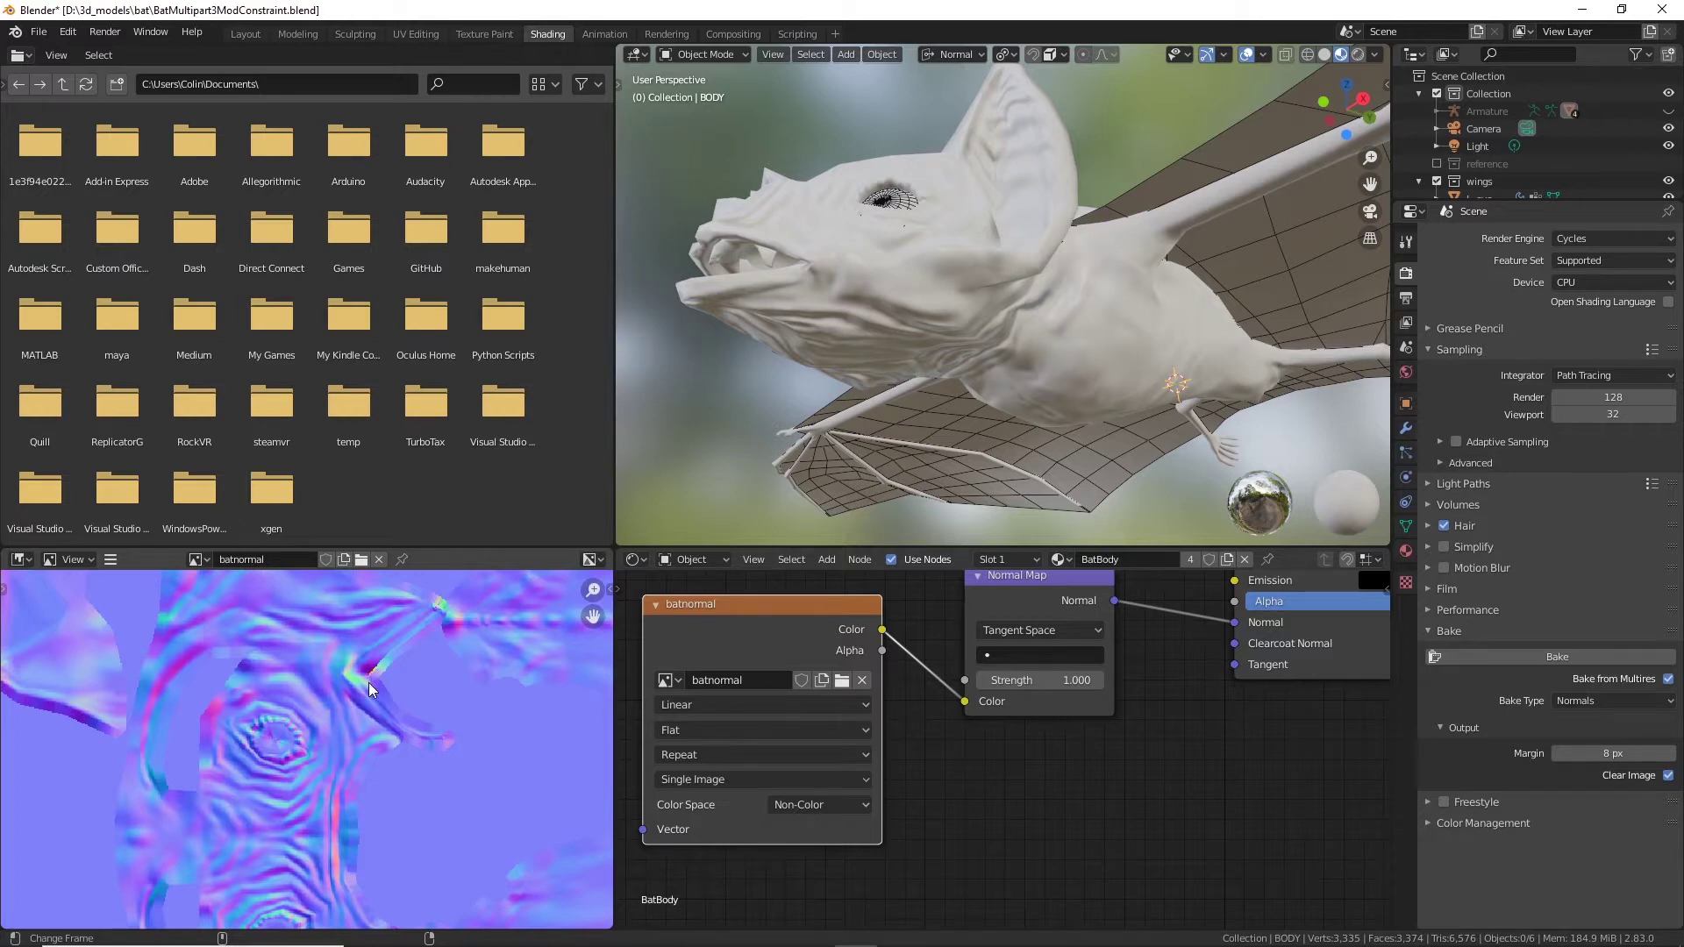
scroll(369, 676, up, 4)
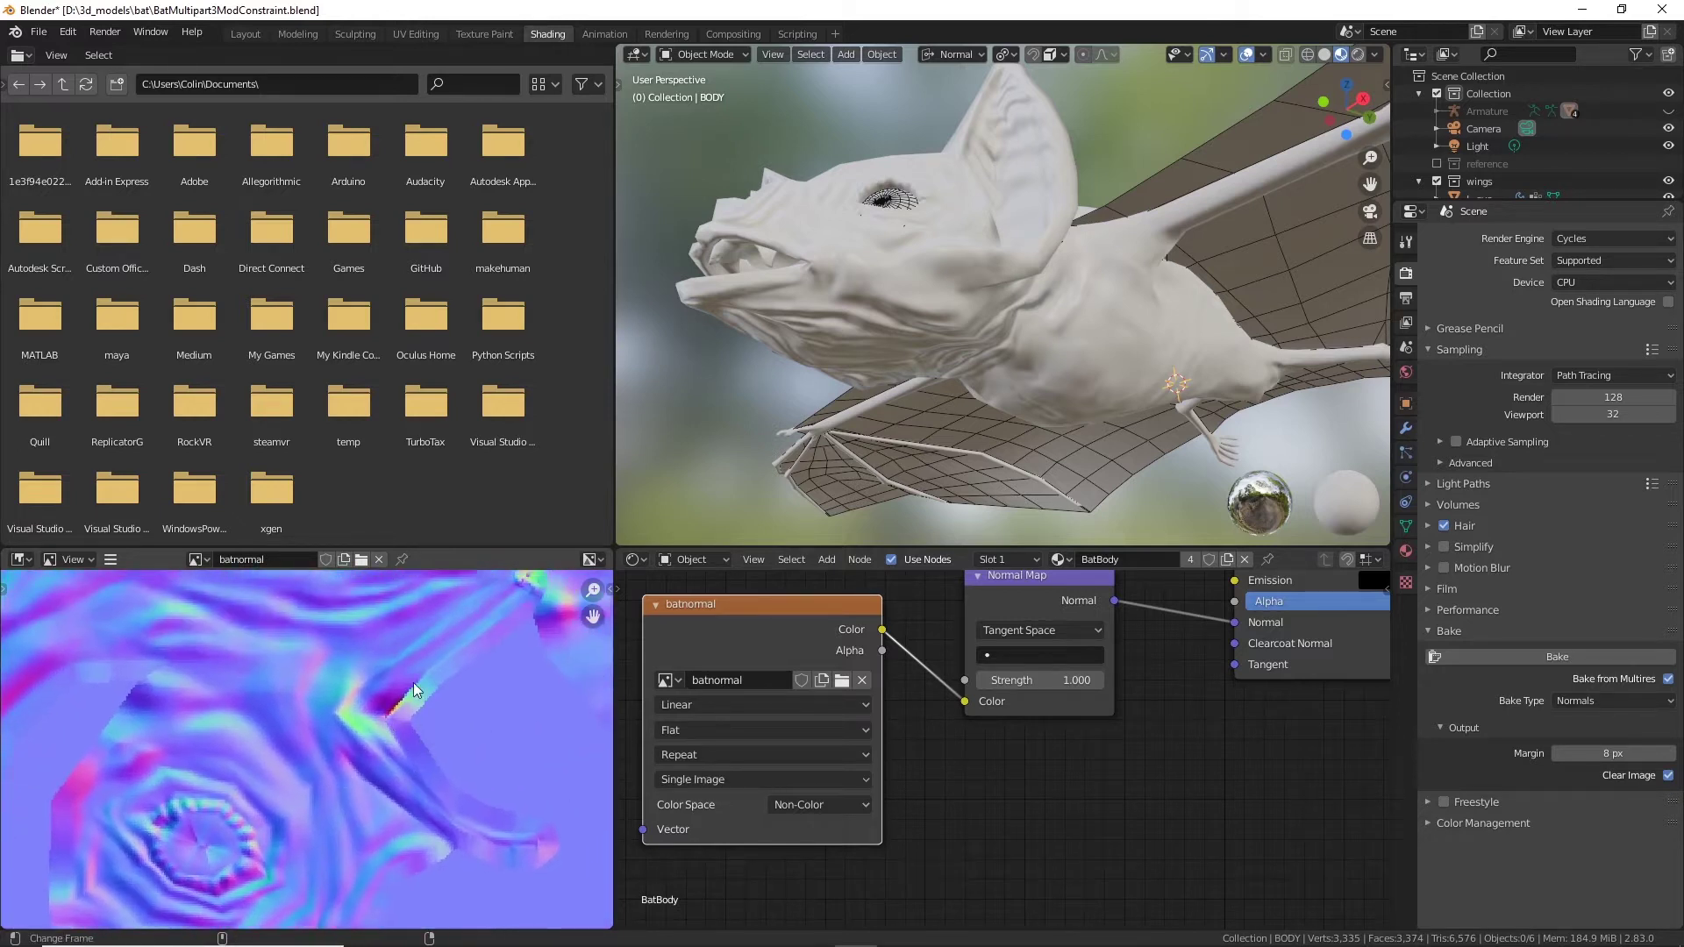
middle_drag(561, 675, 406, 818)
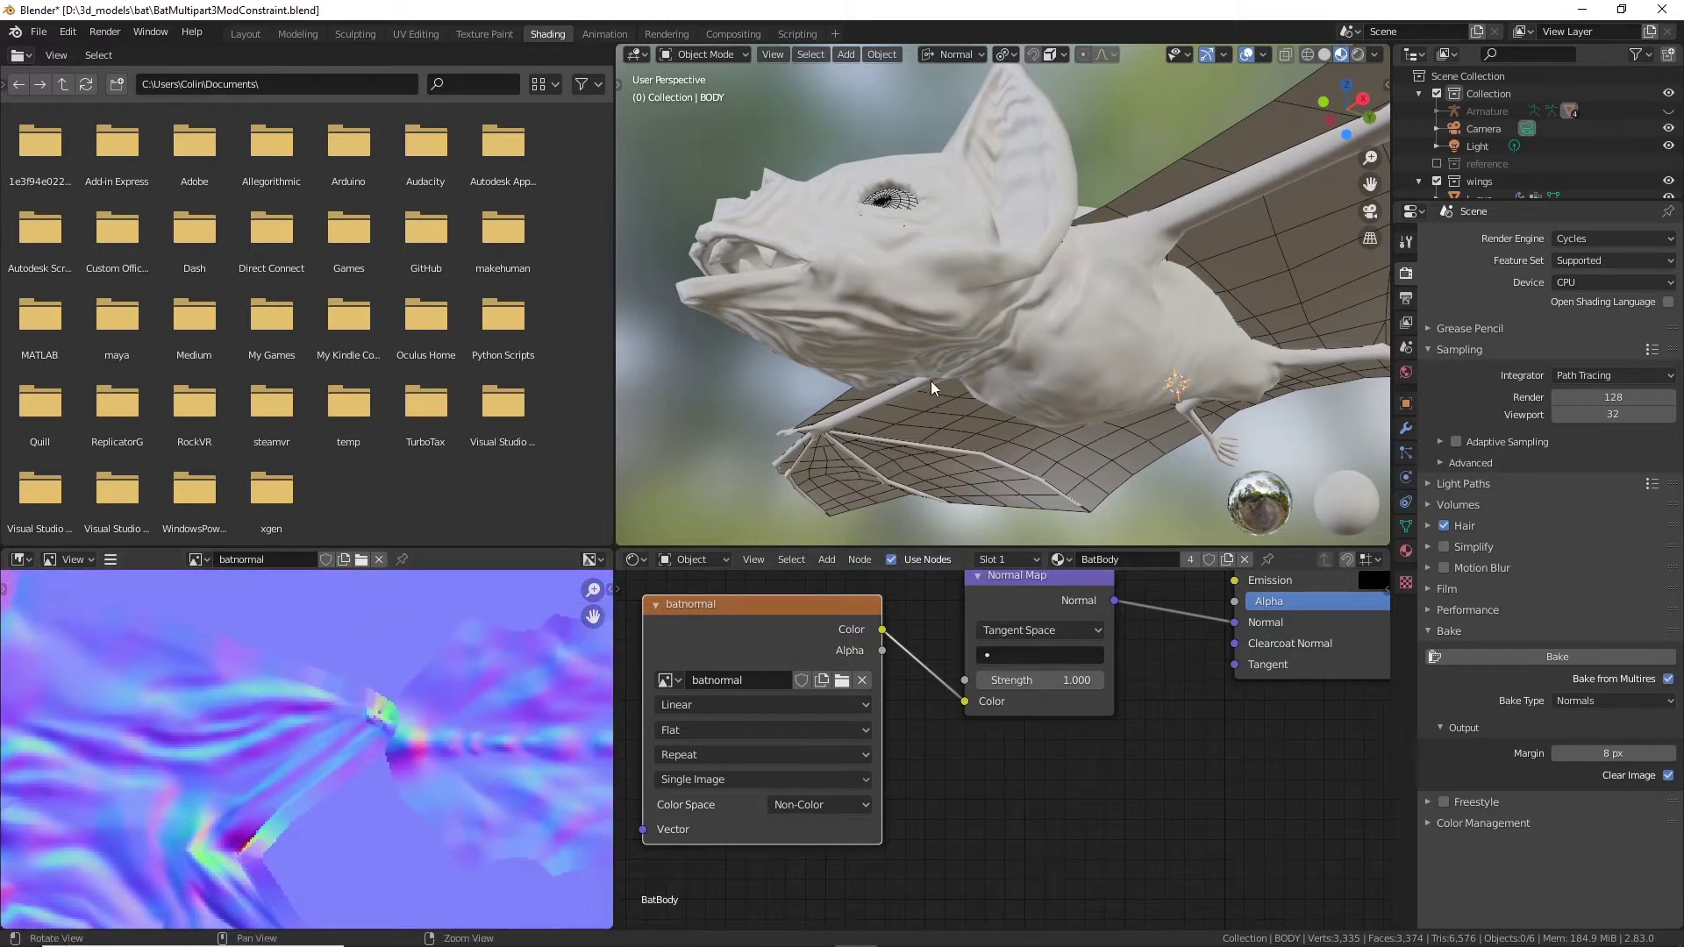
middle_drag(930, 381, 1002, 302)
scroll(903, 372, up, 3)
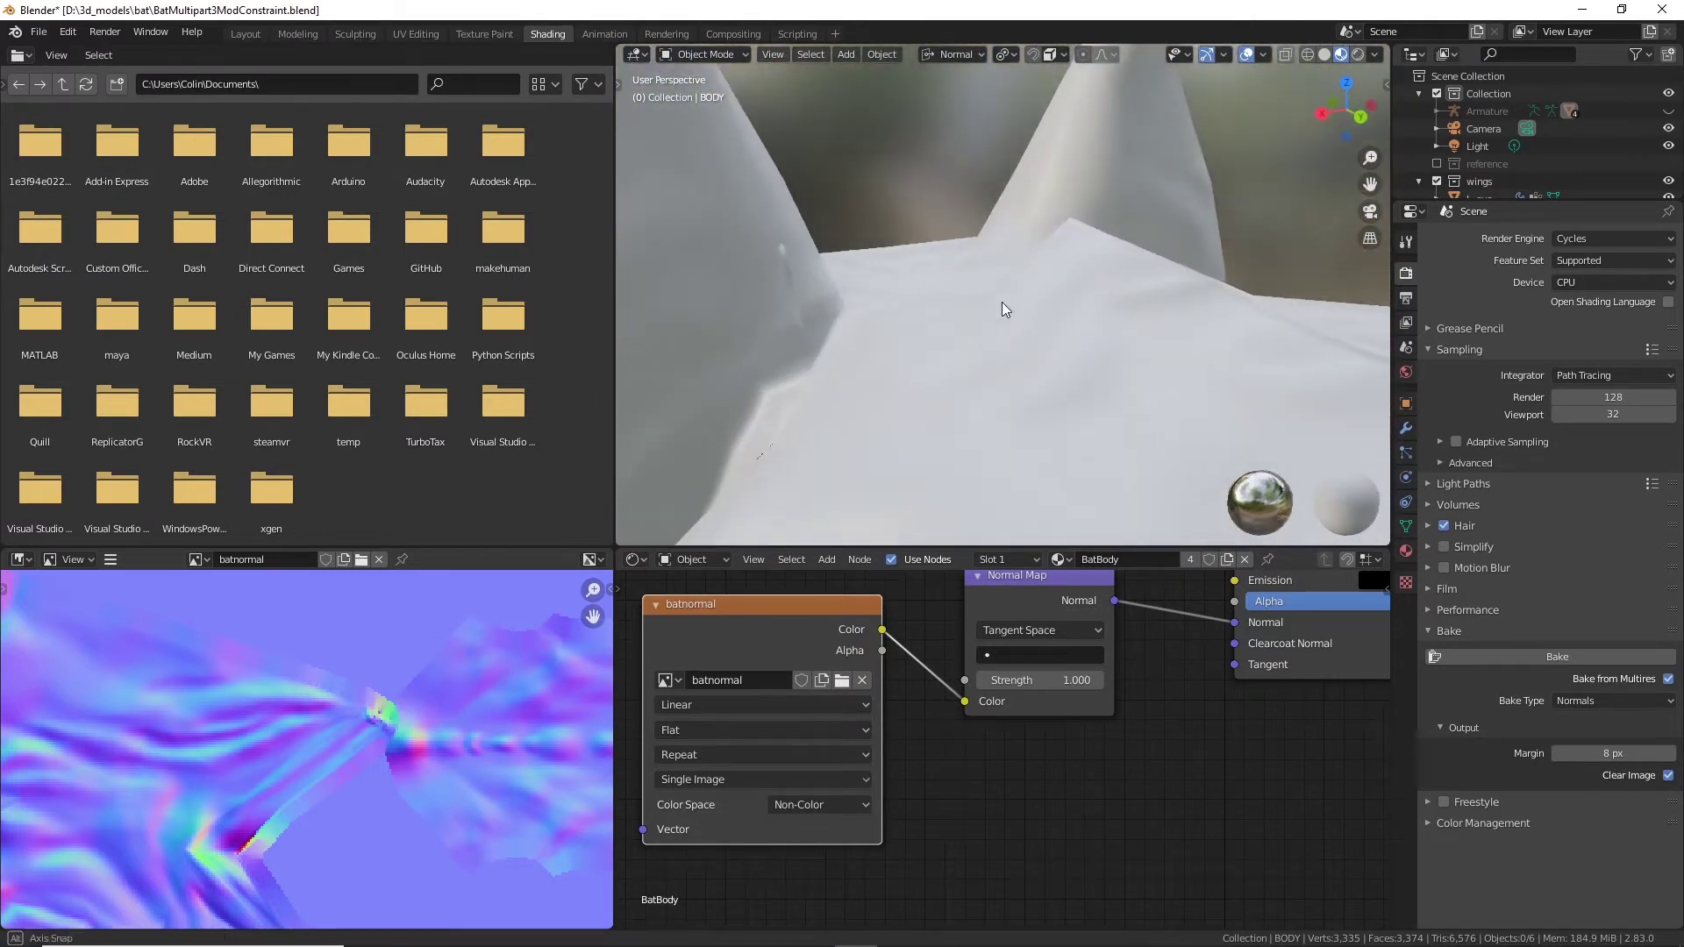
middle_drag(833, 402, 1015, 300)
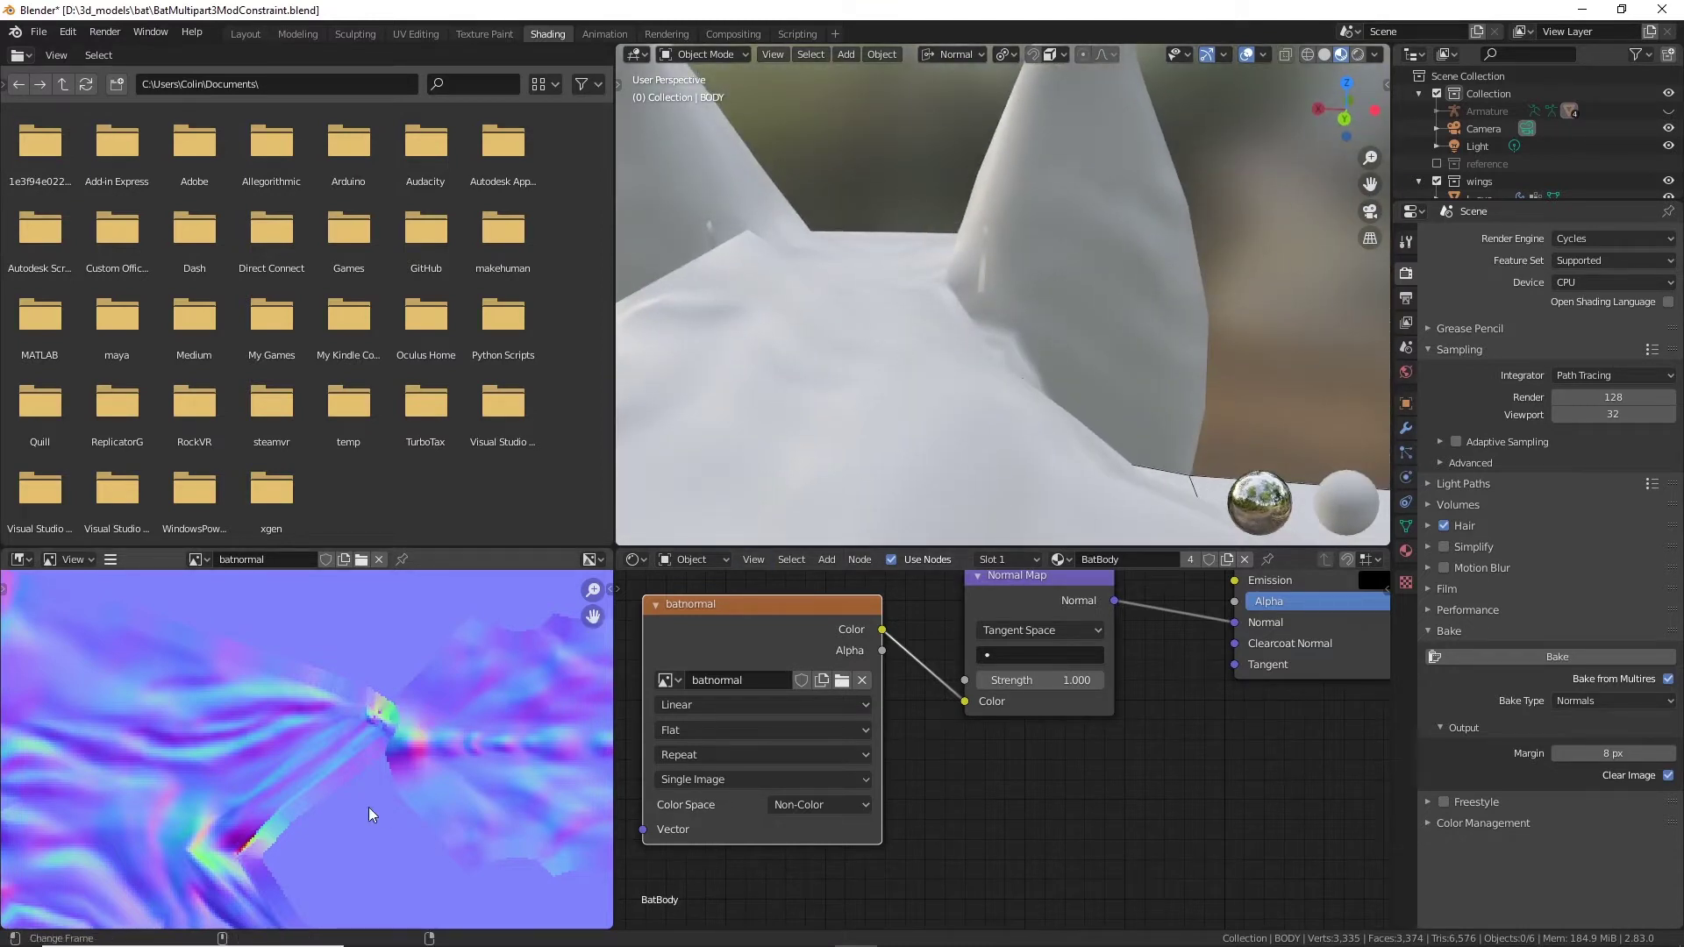
scroll(425, 714, down, 3)
middle_drag(400, 769, 494, 814)
middle_drag(428, 638, 426, 792)
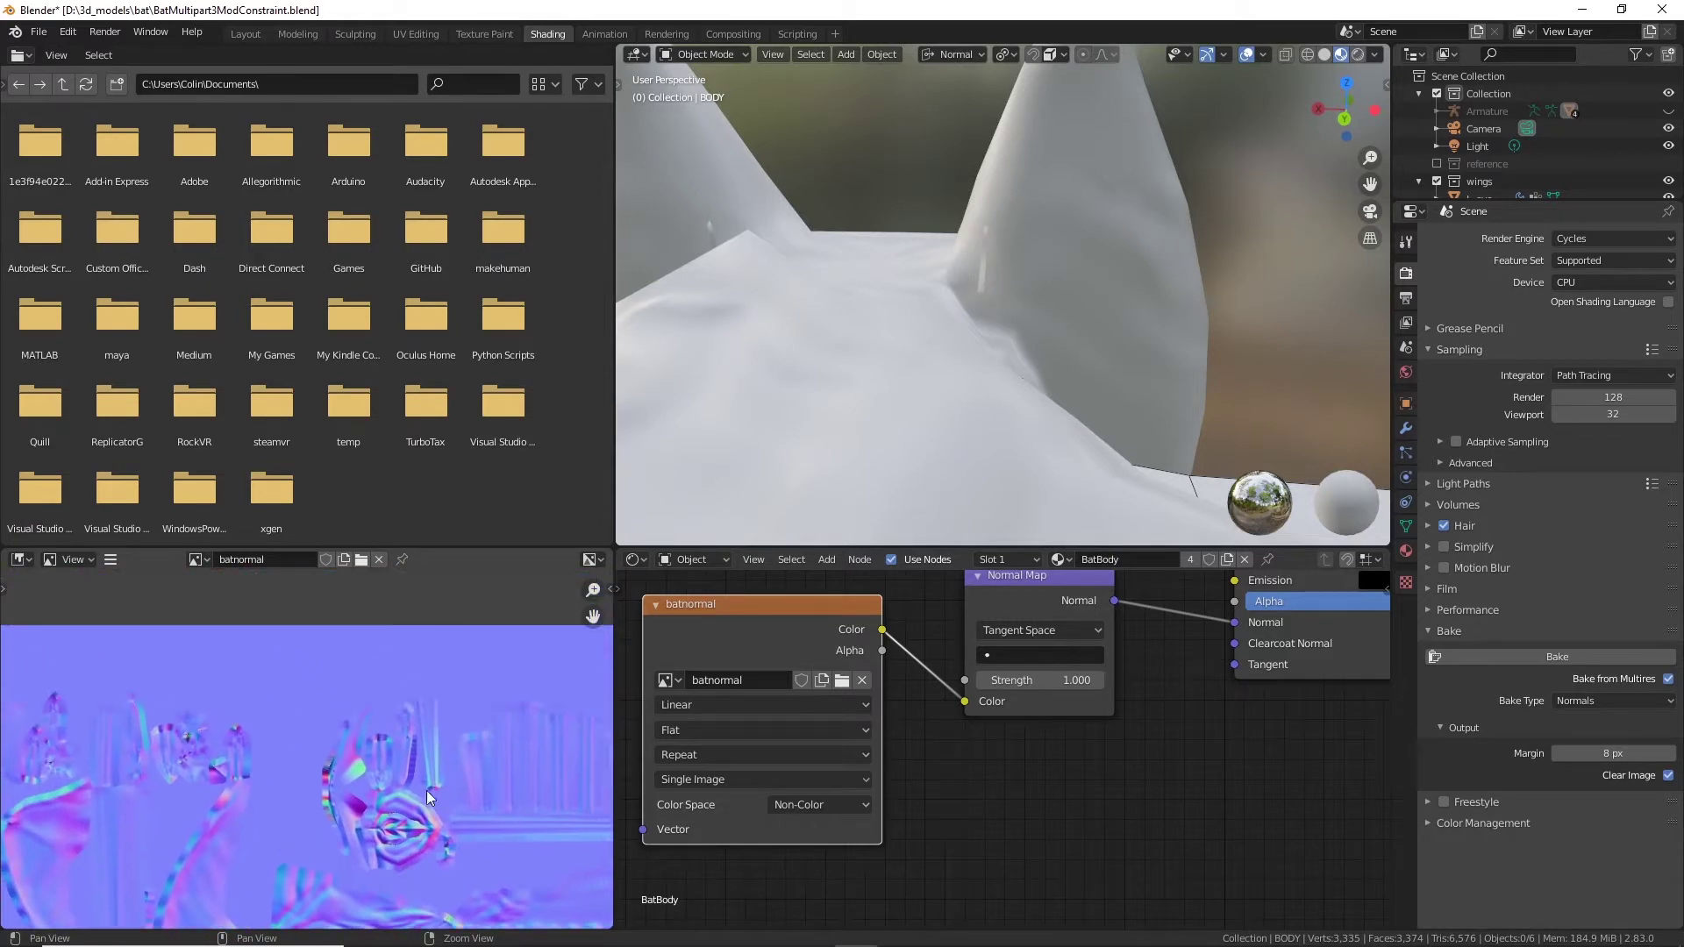
Step: Inspect the ear and eye islands in the batnormal image, the BatBody node links and the bat's ear shading
scroll(355, 786, up, 5)
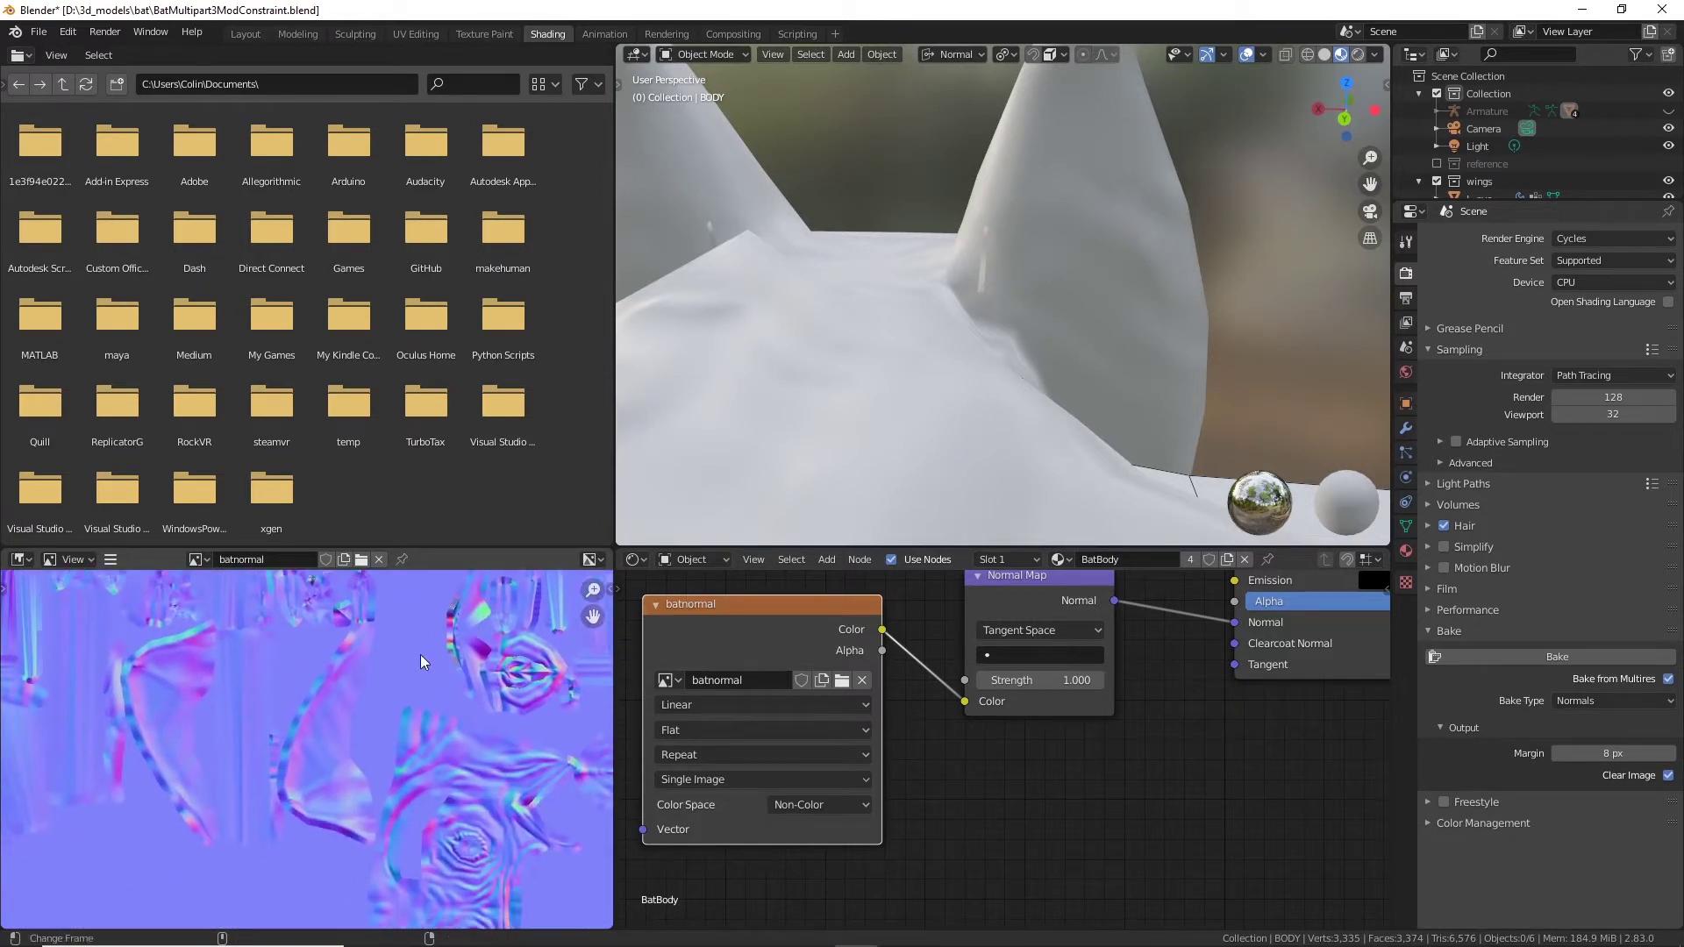
middle_drag(419, 655, 488, 835)
middle_drag(404, 694, 397, 809)
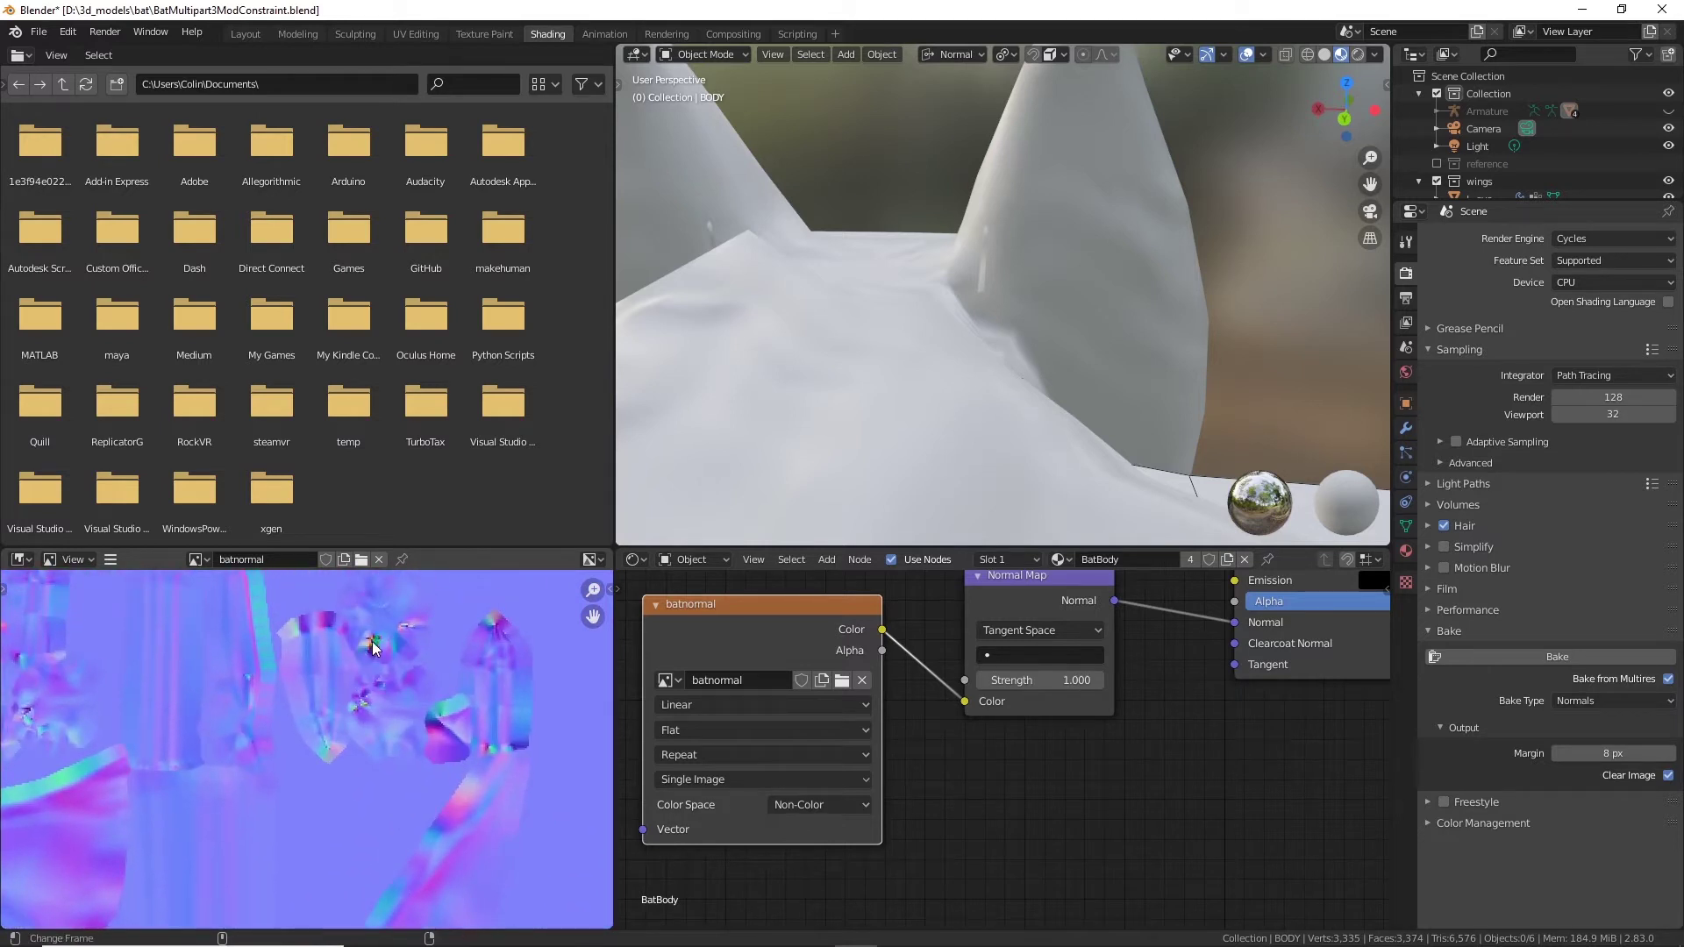
scroll(372, 644, up, 2)
middle_drag(370, 646, 357, 736)
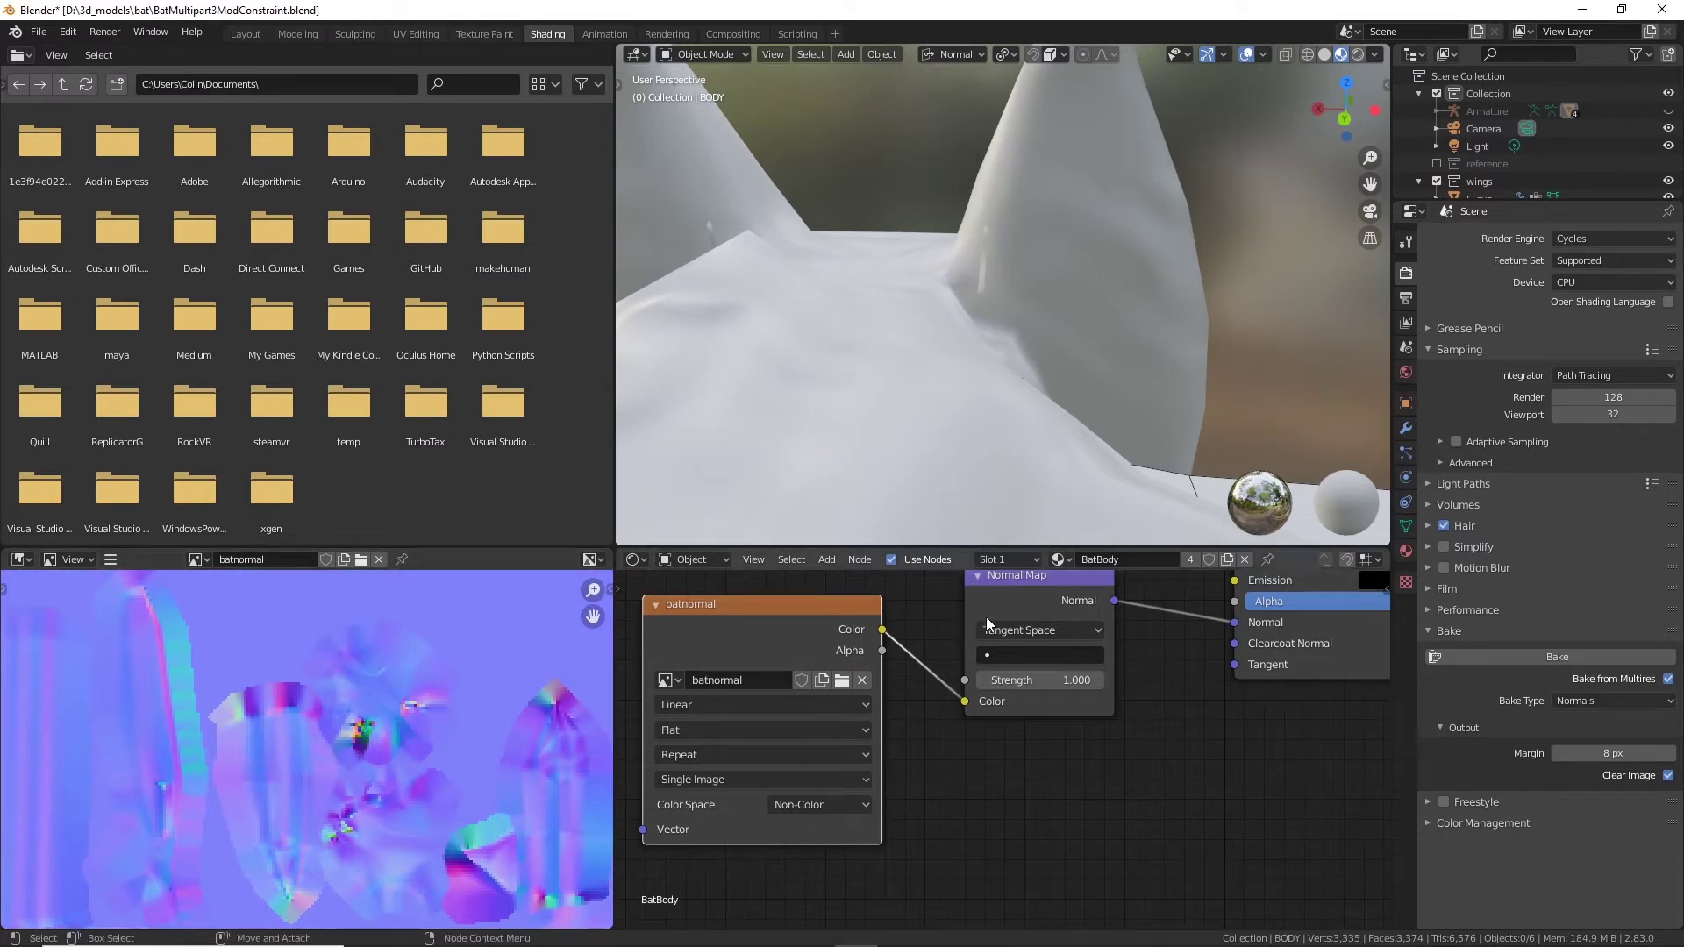
middle_drag(1239, 725, 1061, 920)
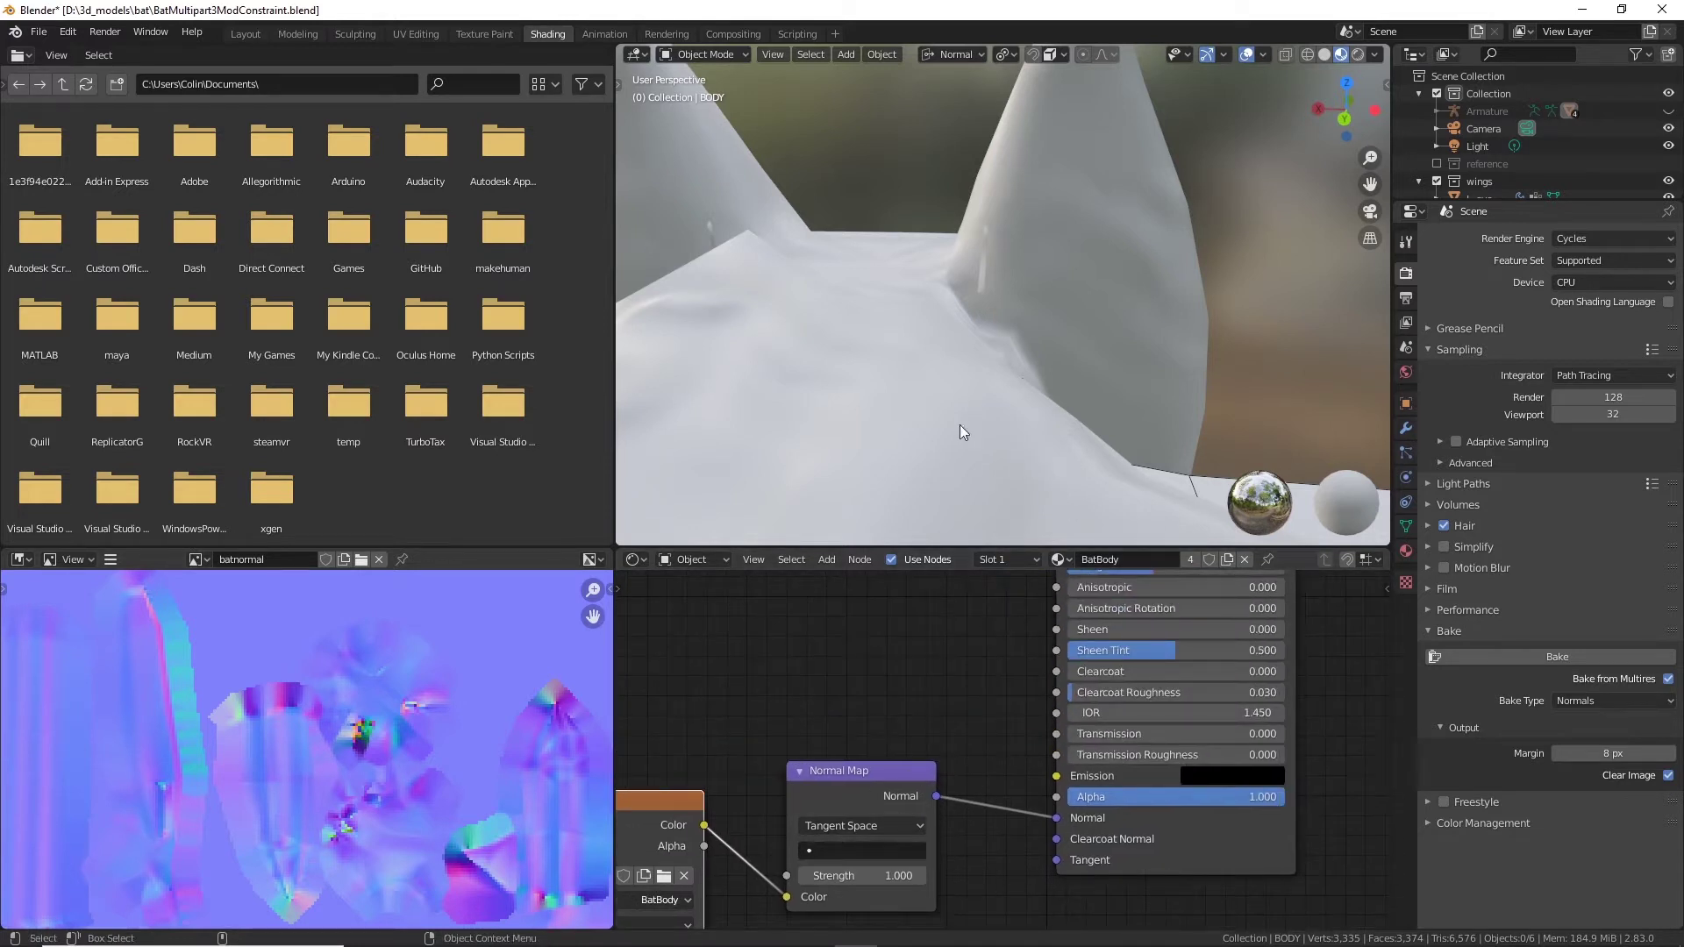
middle_drag(960, 425, 891, 351)
Step: Switch to the Texture Paint workspace and set the 3D view's clip start to 0.001 m
click(485, 33)
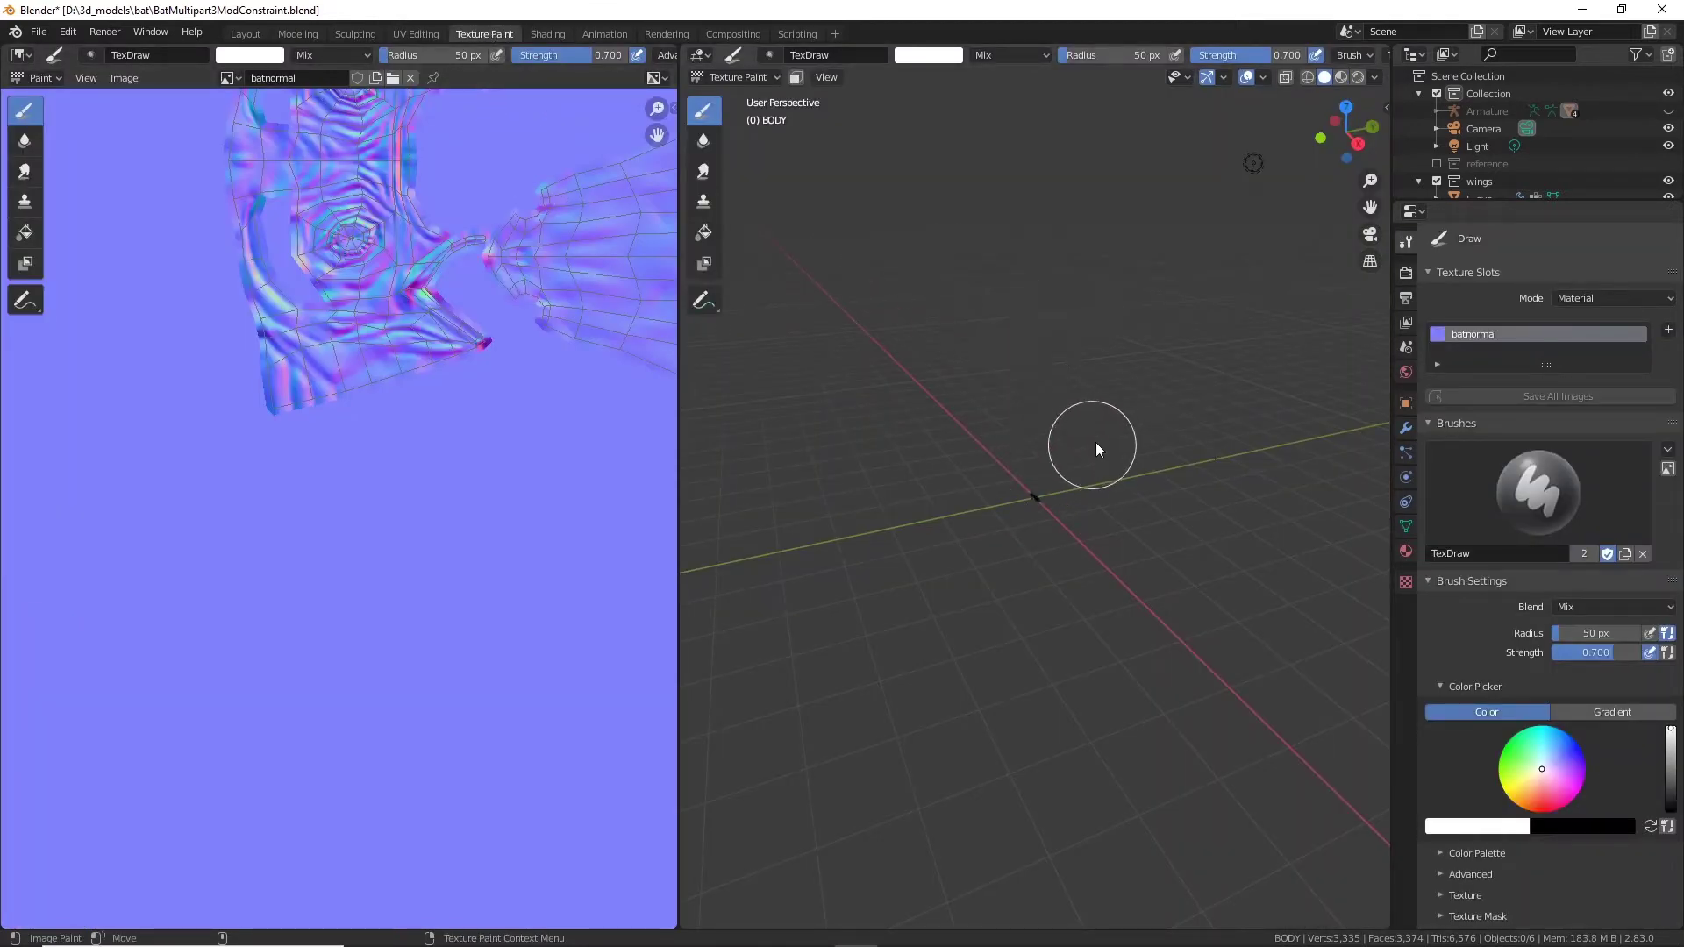
scroll(1096, 442, up, 12)
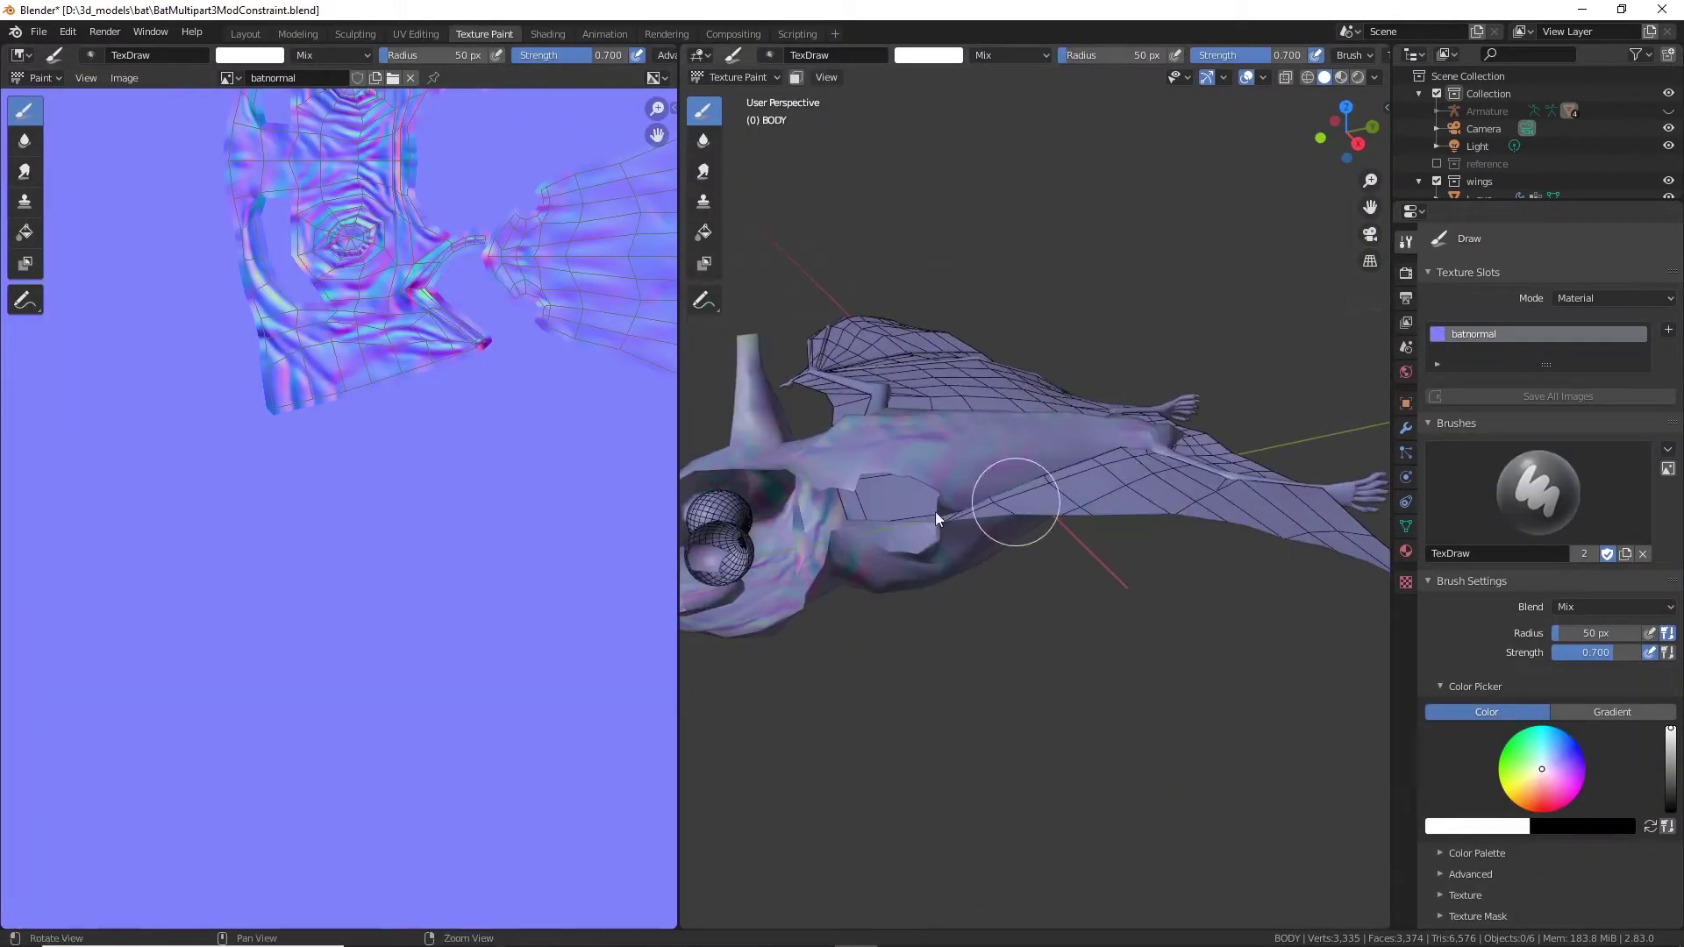
middle_drag(935, 513, 1123, 403)
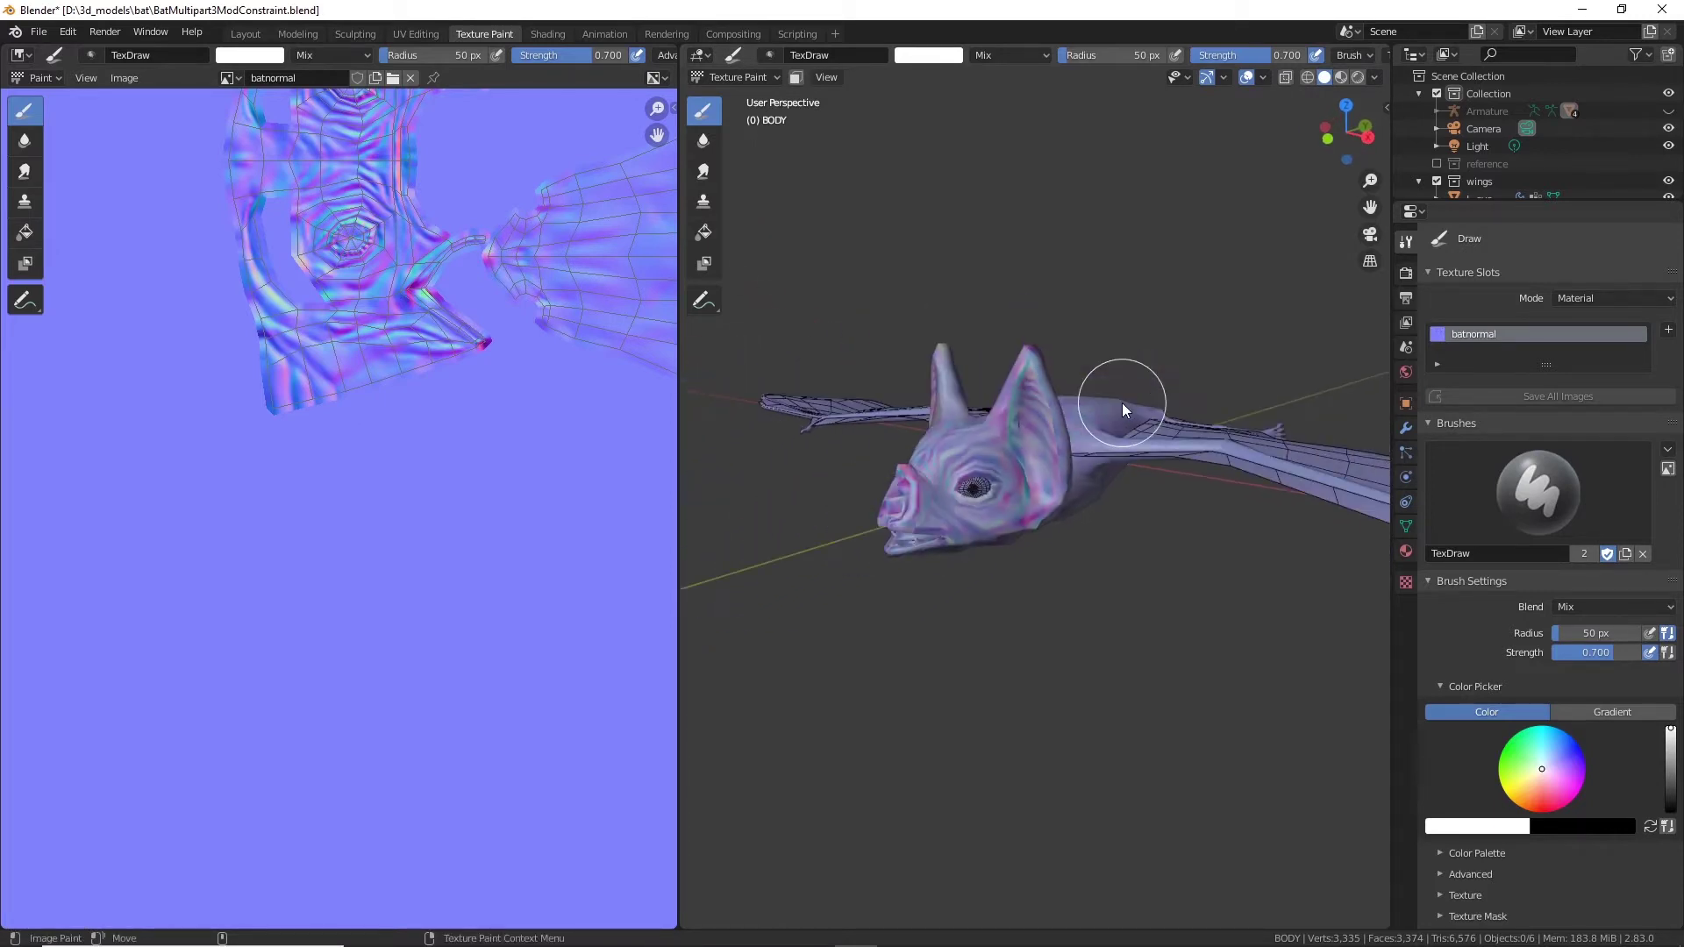
key(n)
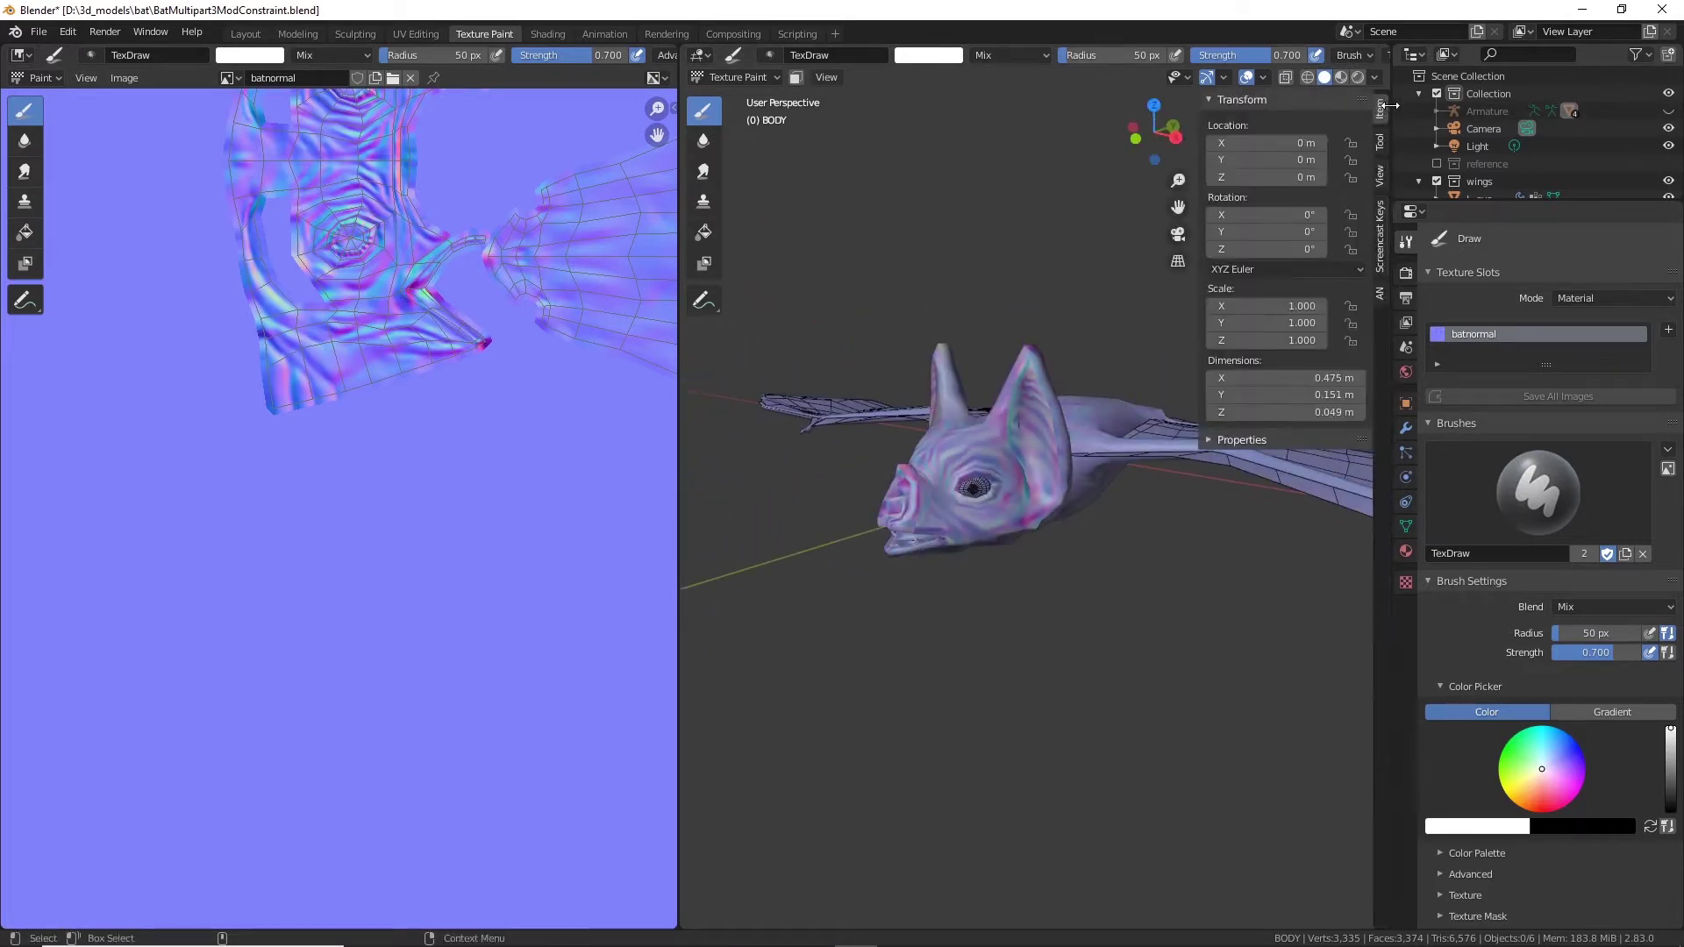
click(1381, 173)
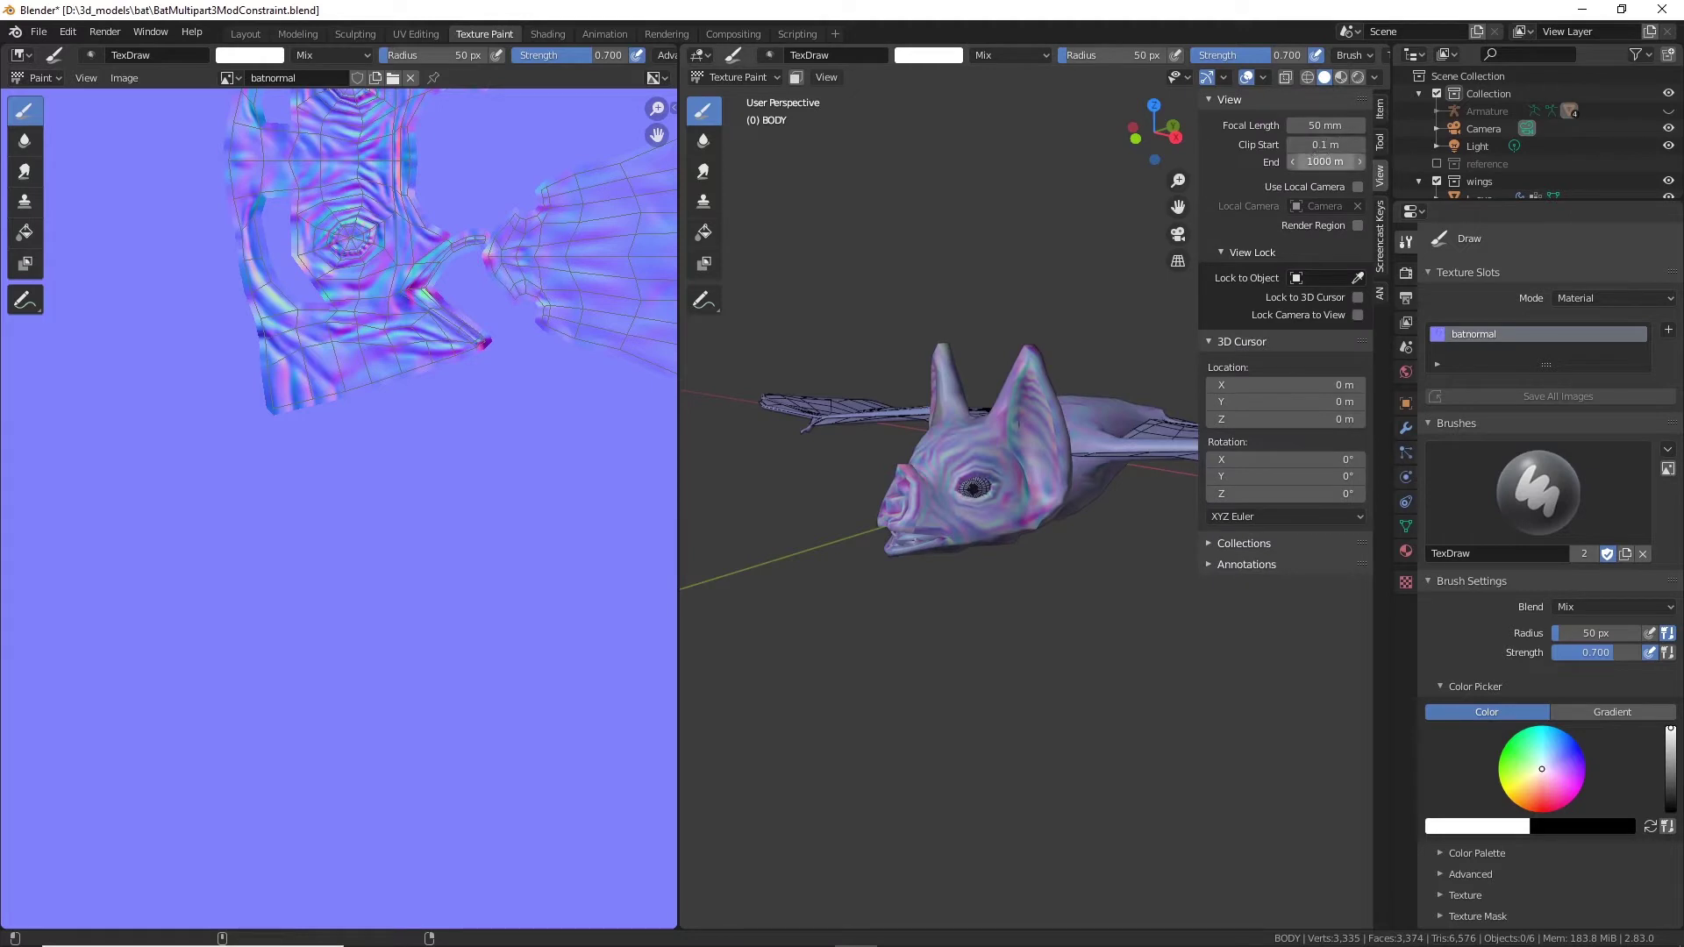
key(Return)
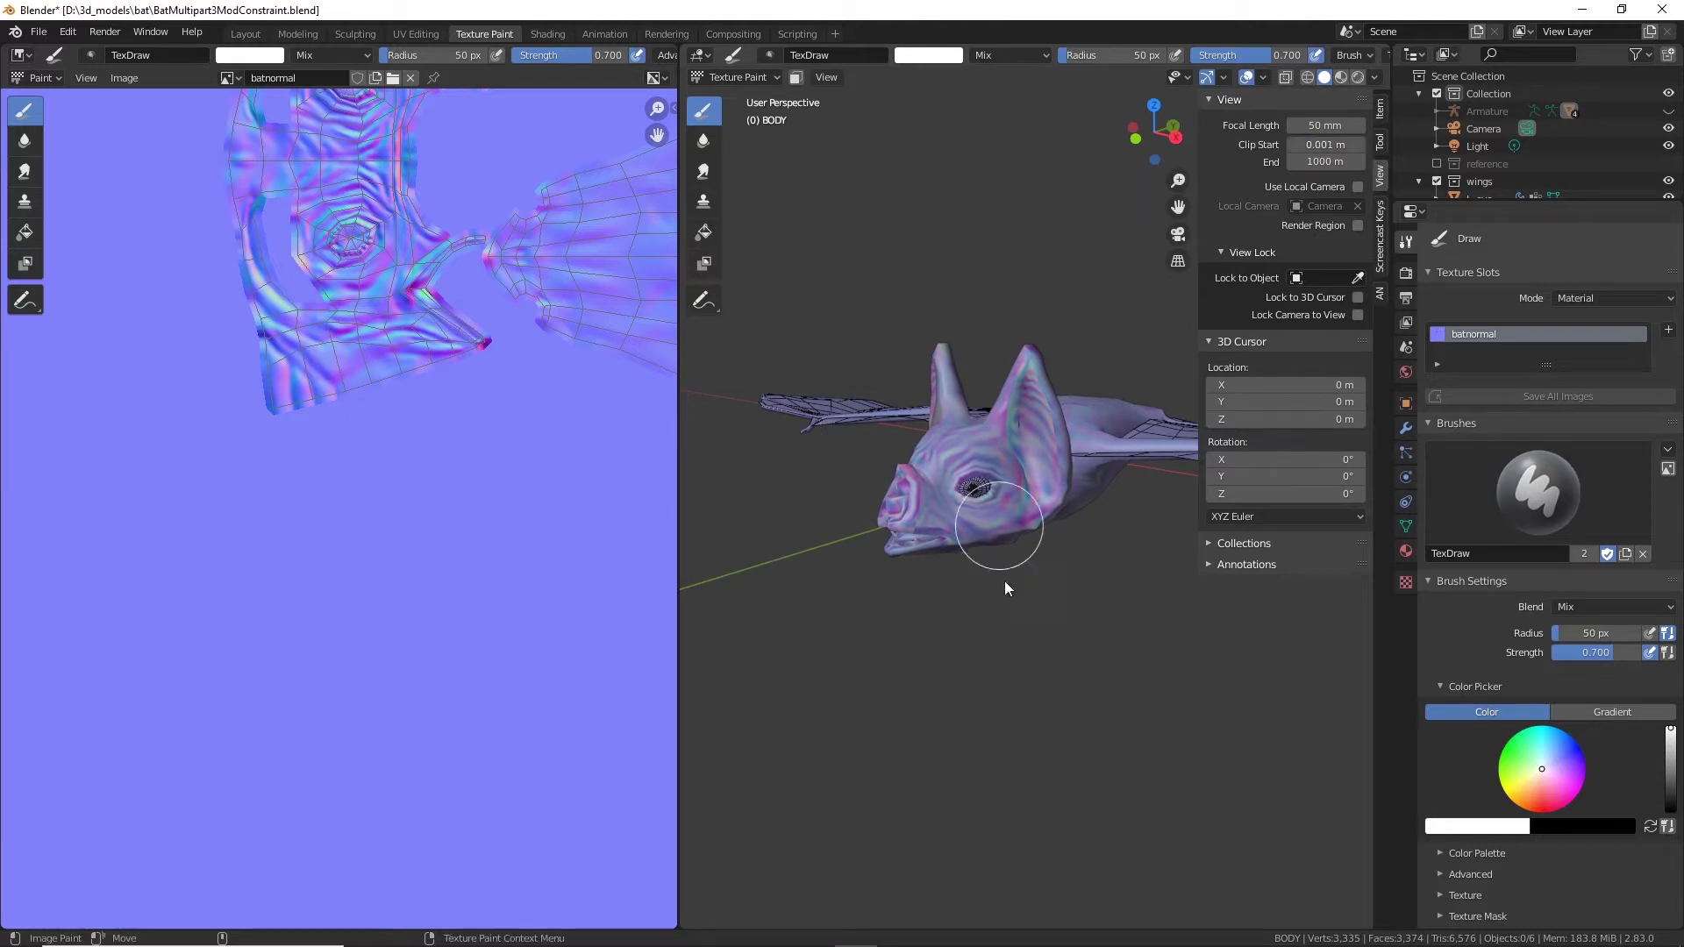
Step: Examine the batnormal UV layout and the dark sliver poking through at the base of the bat's ear
scroll(556, 376, up, 5)
scroll(557, 376, right, 3)
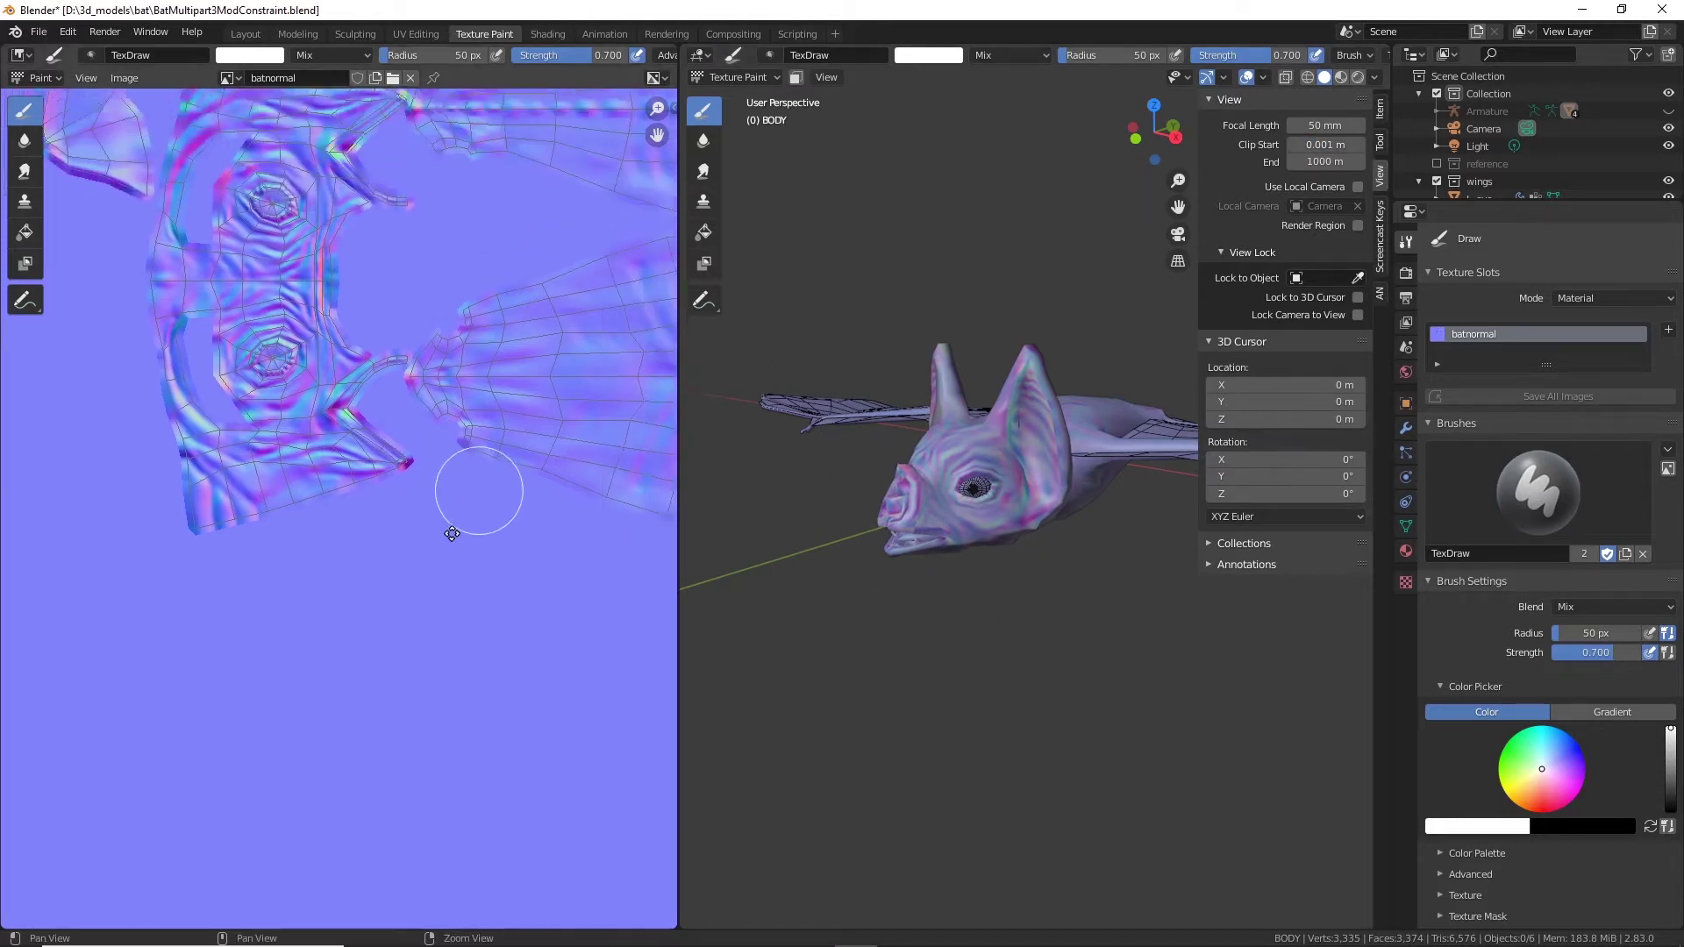
click(1383, 140)
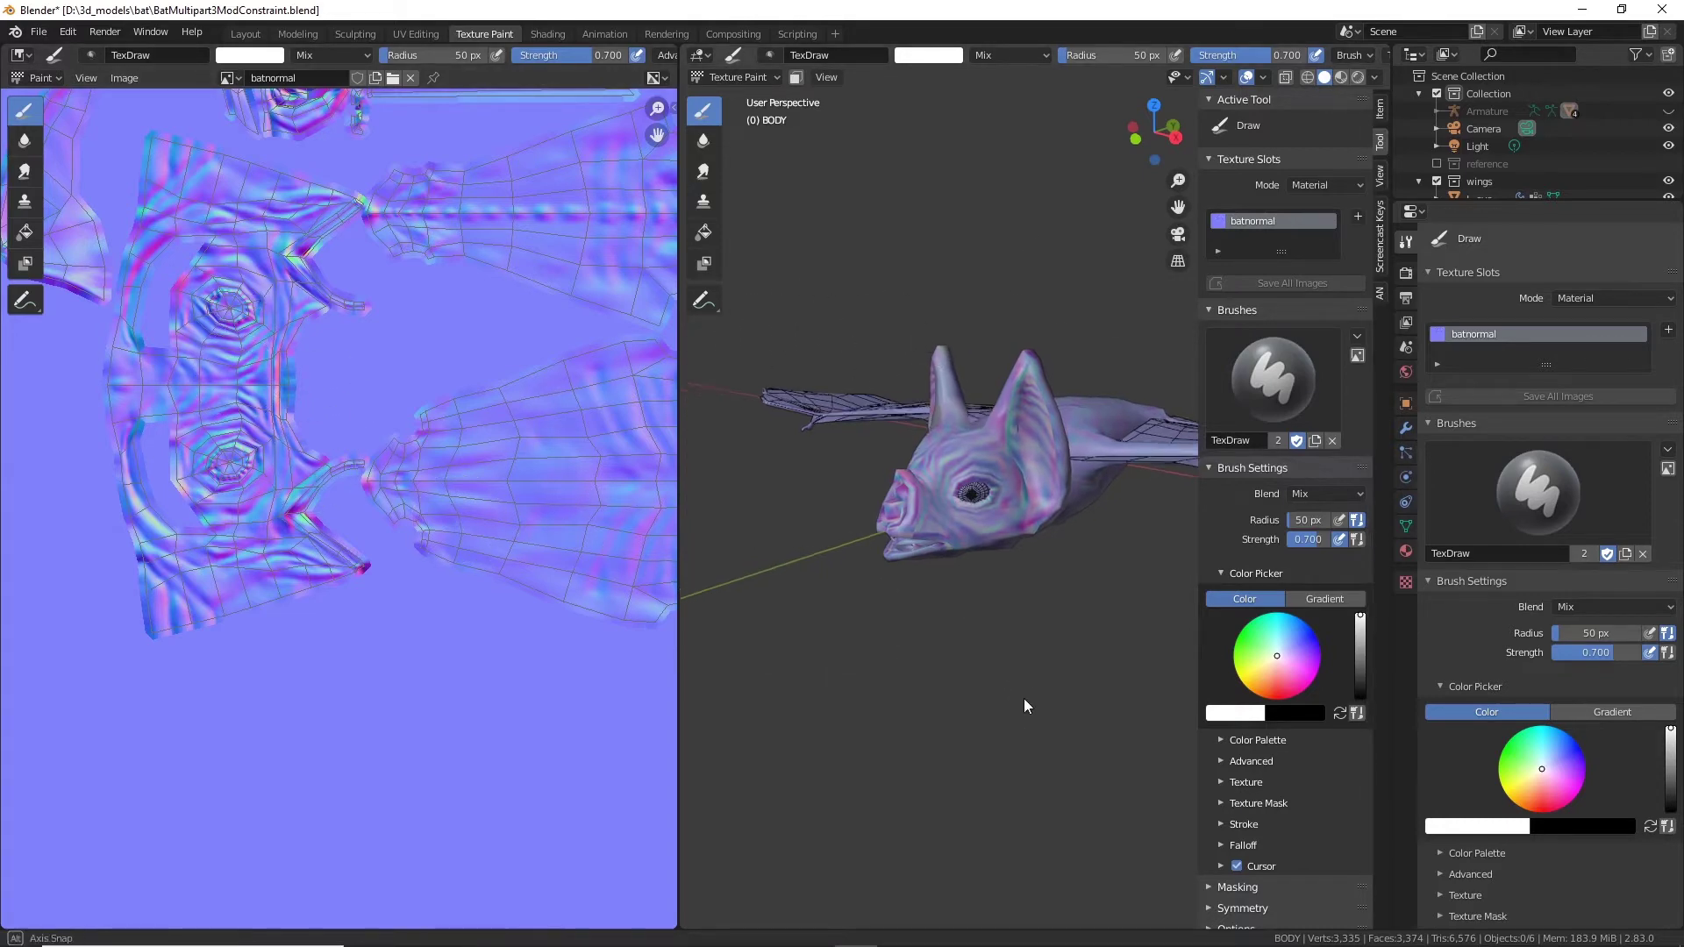
middle_drag(1023, 703, 1109, 487)
scroll(983, 604, up, 6)
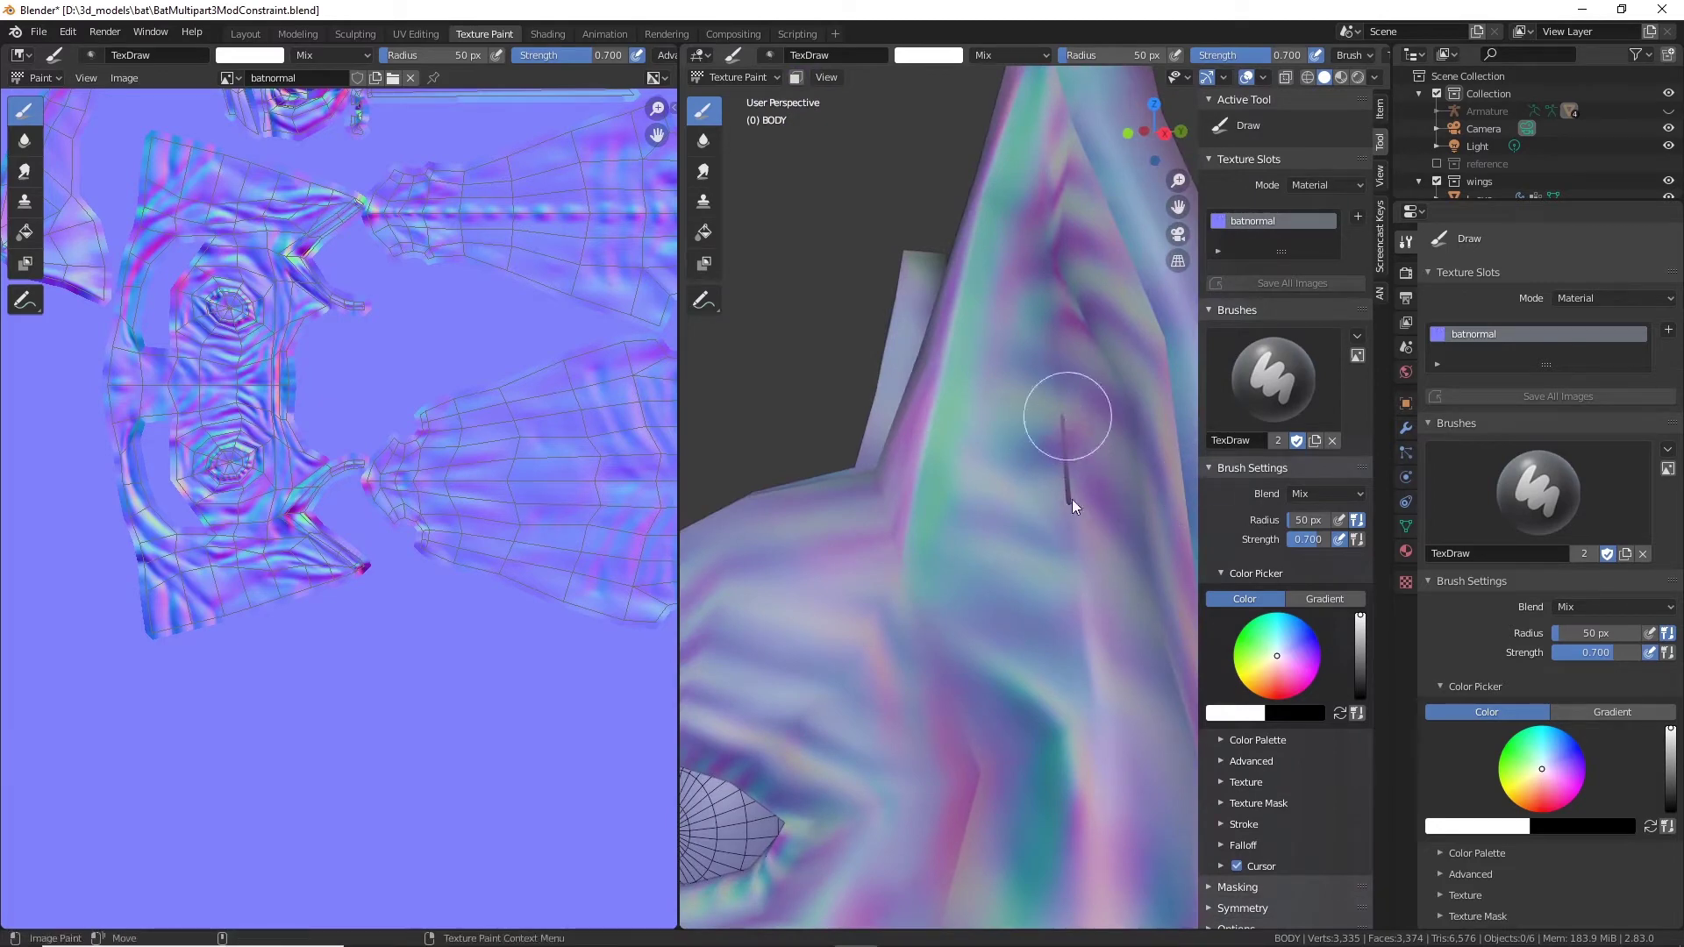
mouse_move(1046, 412)
middle_down()
mouse_move(1038, 581)
mouse_move(944, 604)
mouse_move(881, 456)
middle_up()
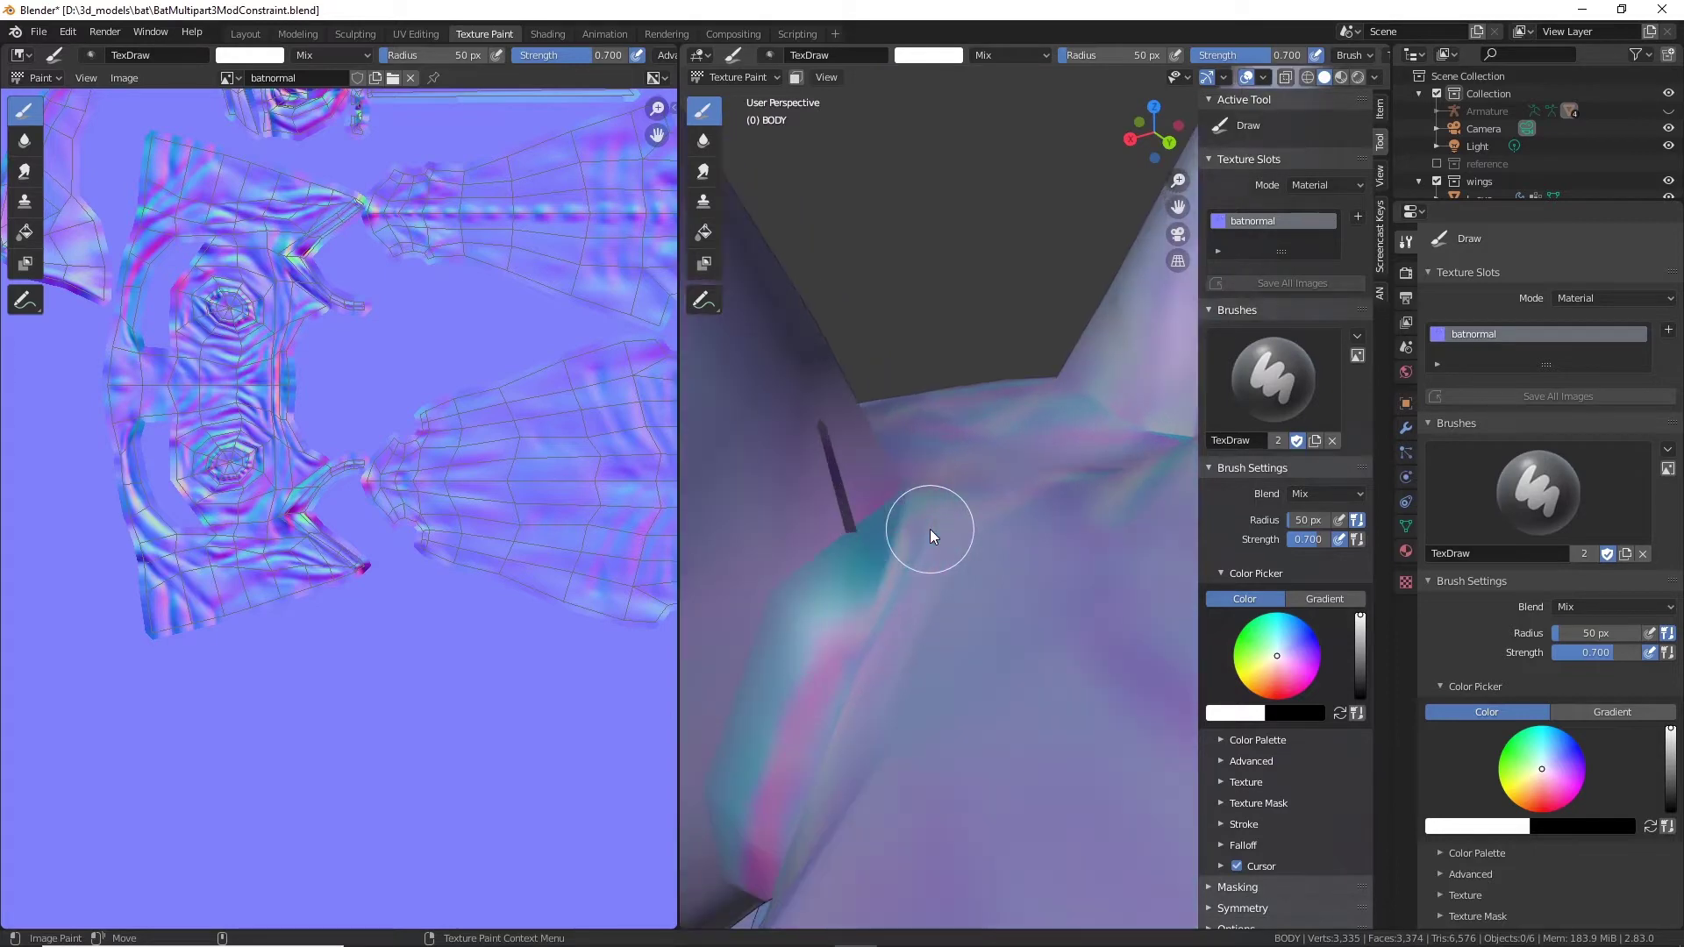
mouse_move(930, 529)
middle_down()
mouse_move(1036, 524)
mouse_move(1004, 493)
mouse_move(1097, 534)
mouse_move(1051, 500)
mouse_move(1093, 509)
mouse_move(1044, 507)
middle_up()
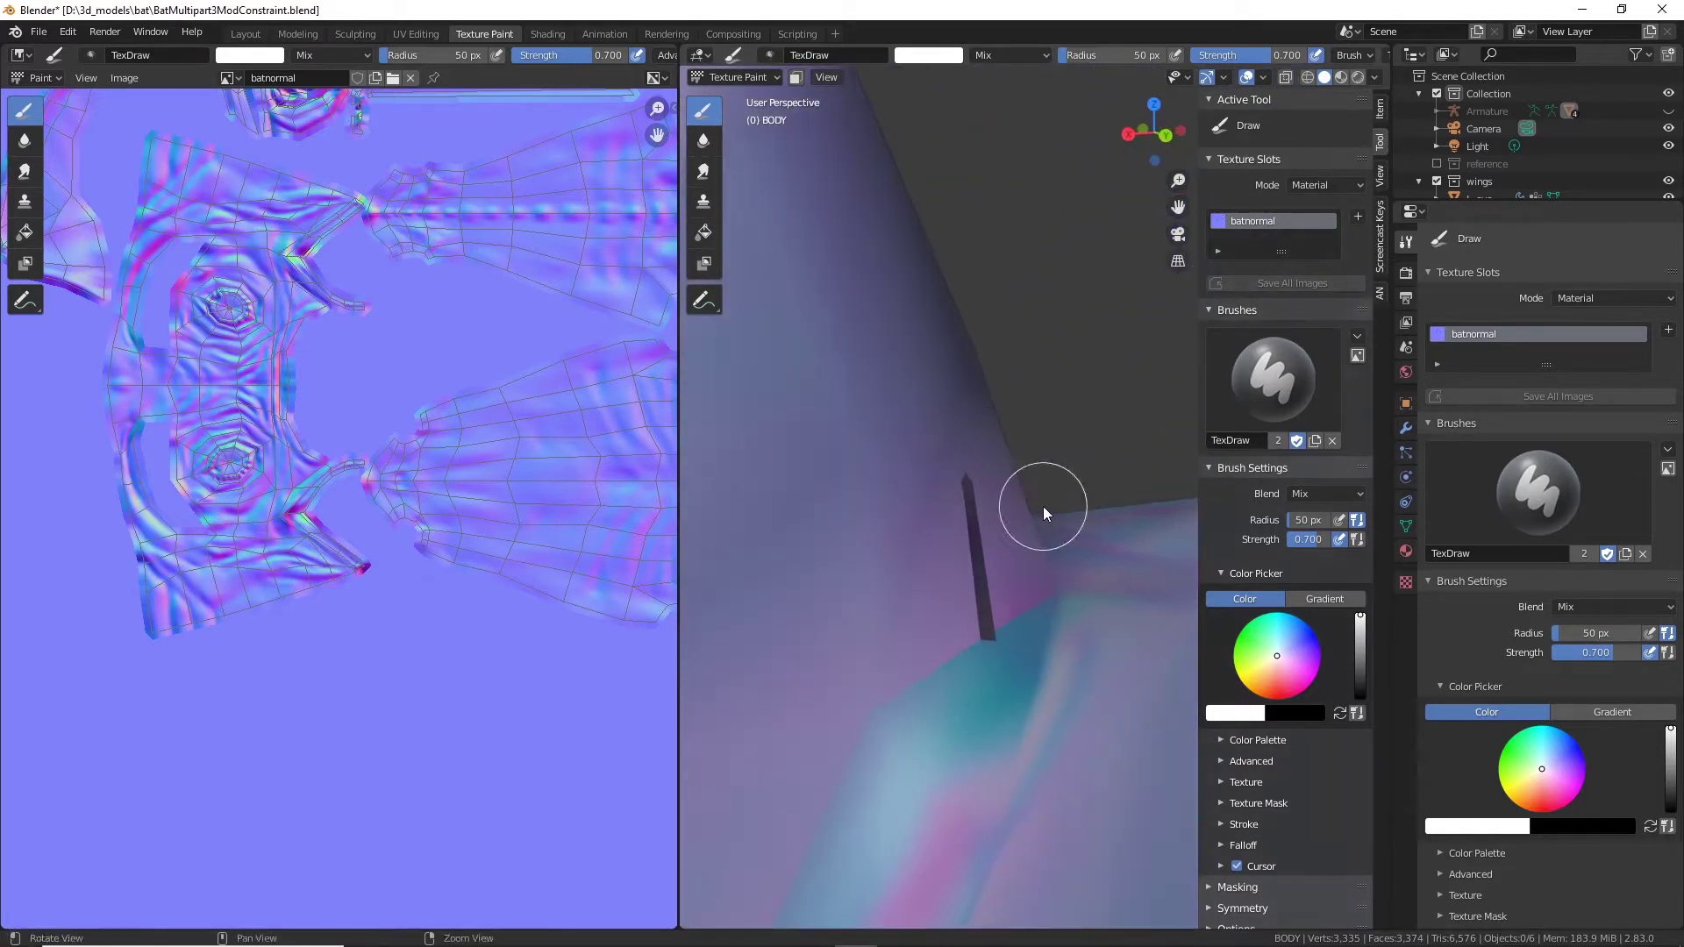
Step: Enter Edit Mode with vertex selection and select the two vertices beside the sliver inside each ear
click(747, 79)
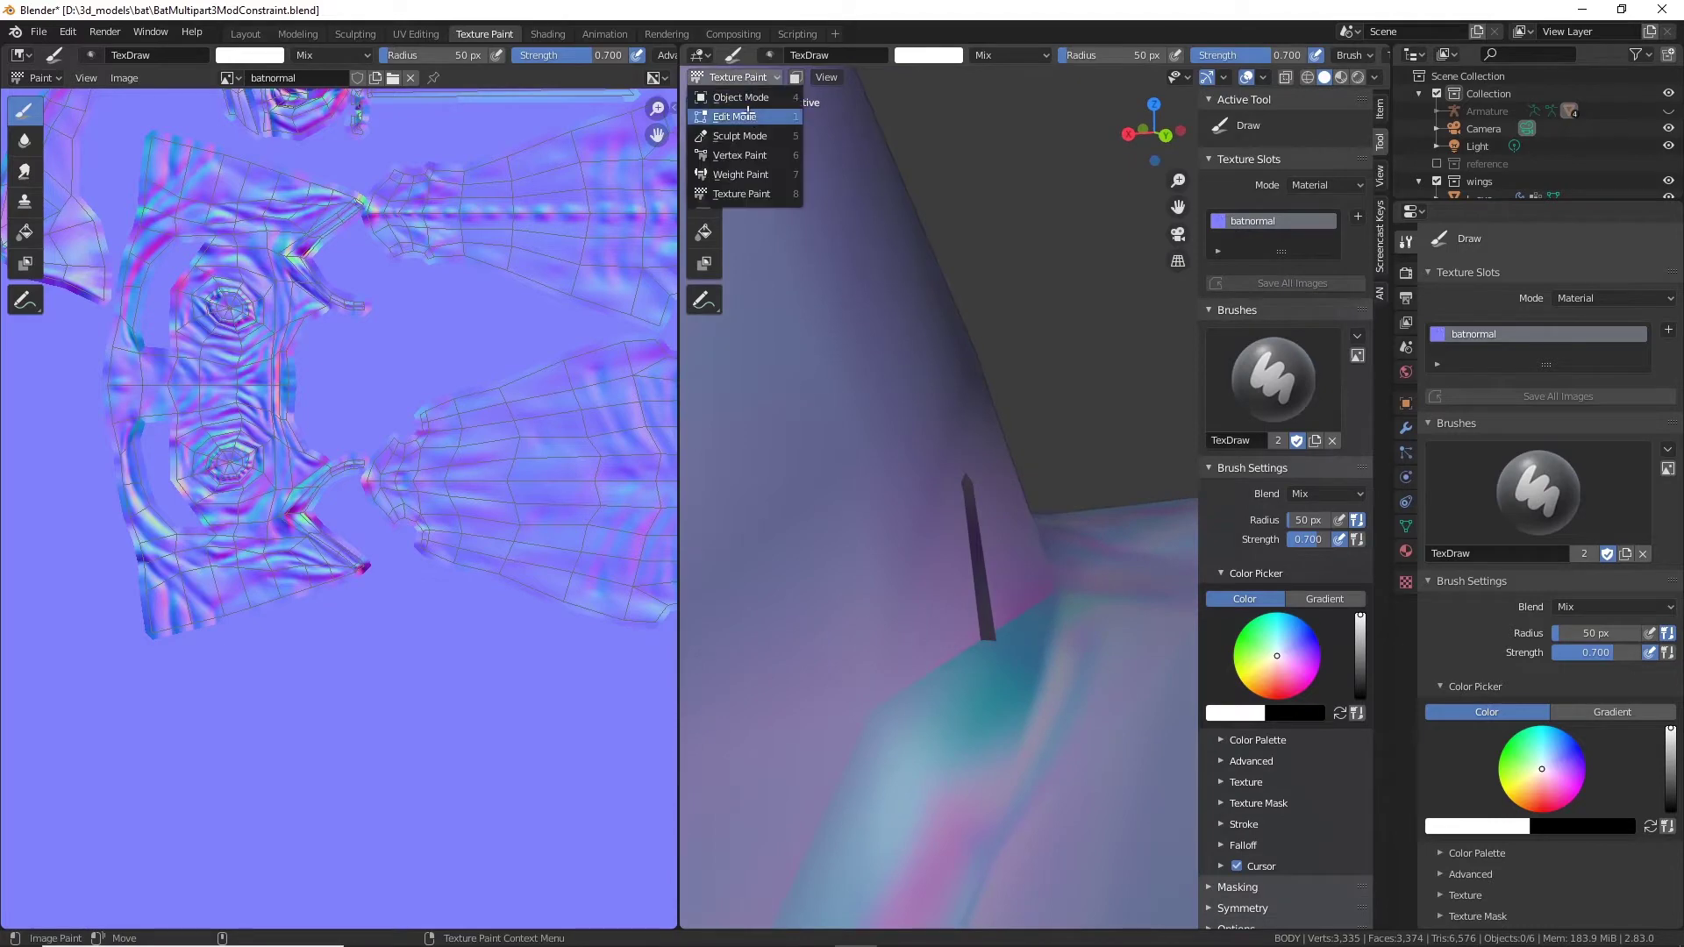
click(750, 115)
middle_drag(982, 601, 878, 475)
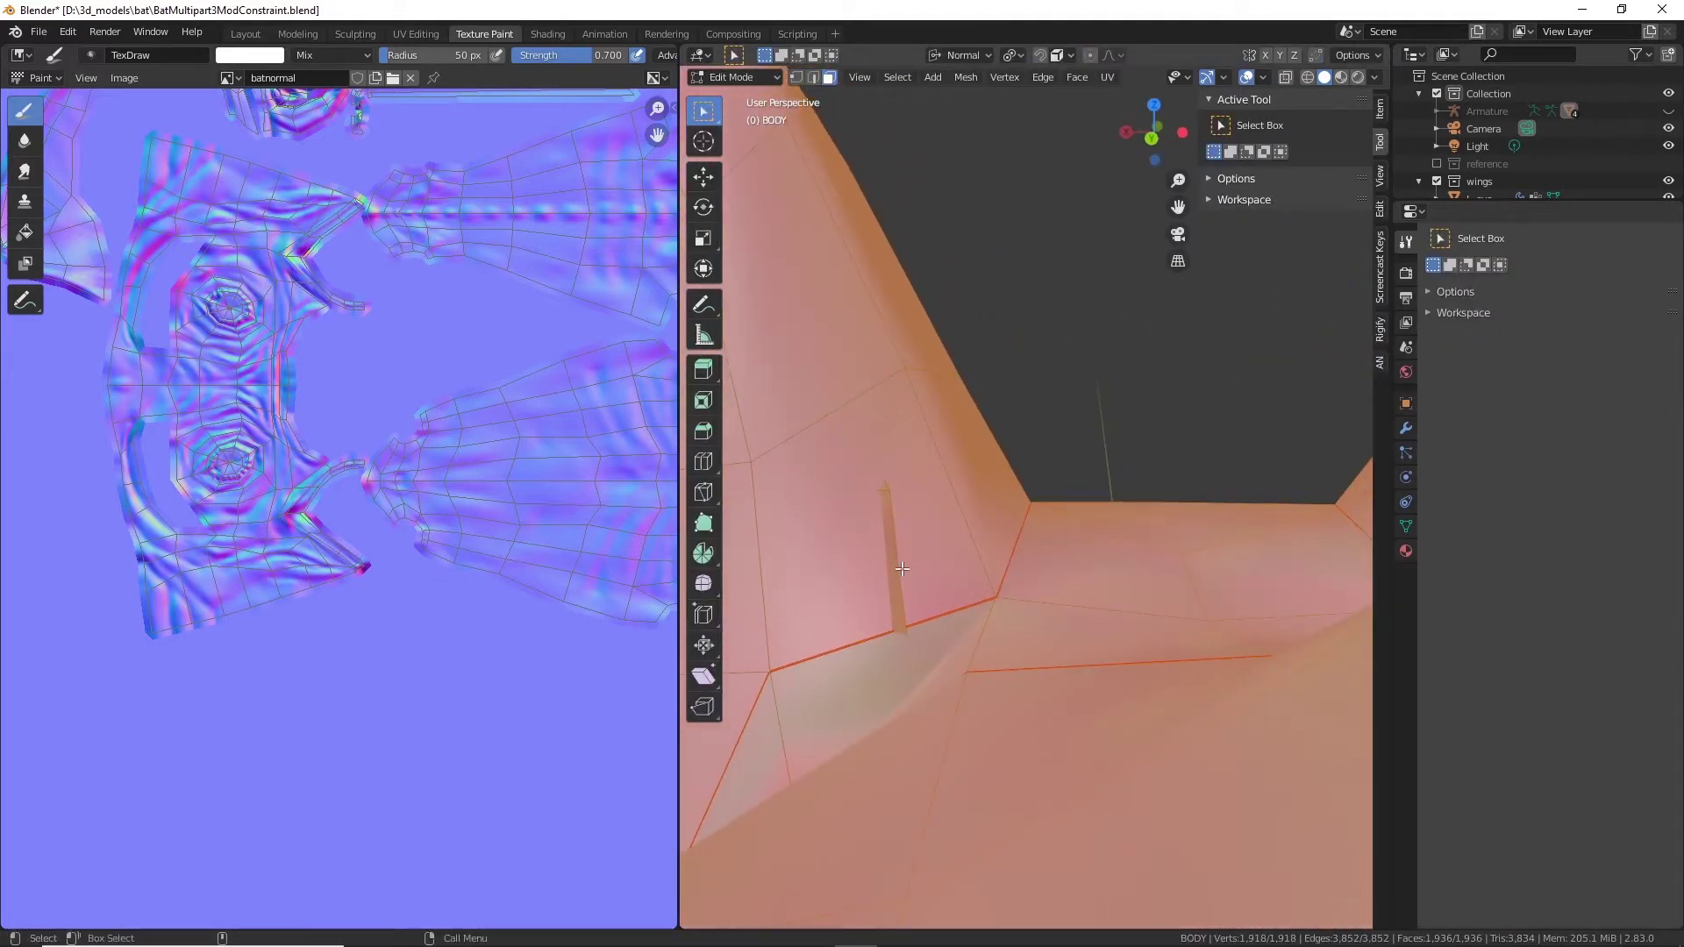
middle_drag(906, 554, 1072, 596)
scroll(1060, 507, up, 3)
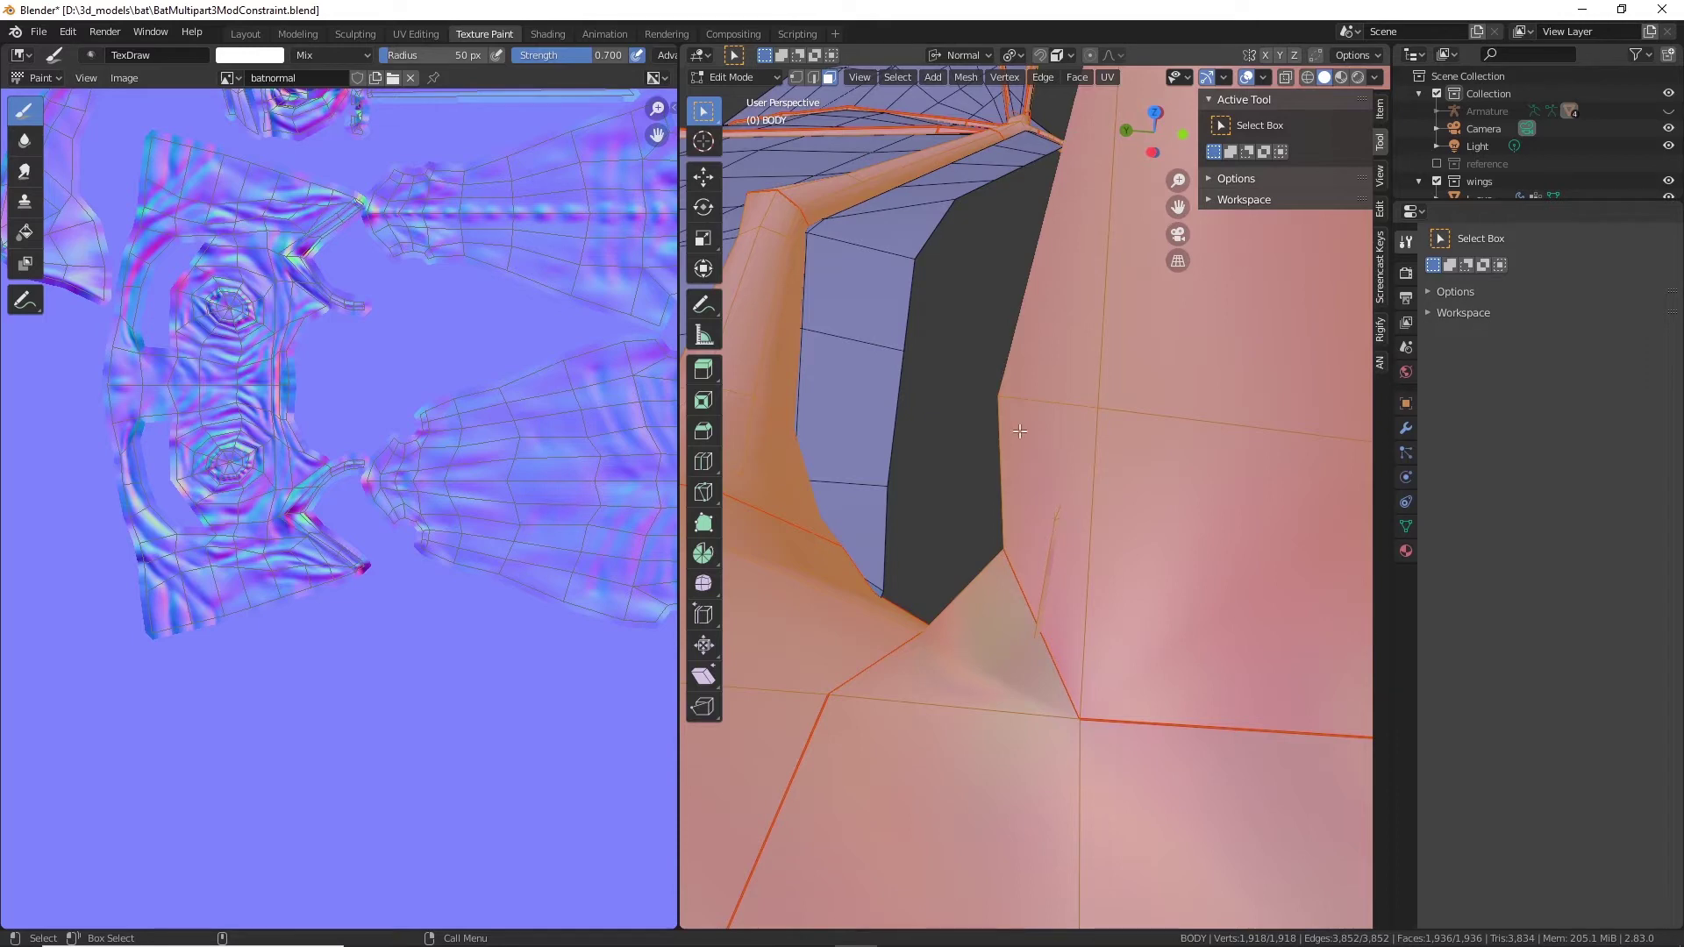
click(795, 77)
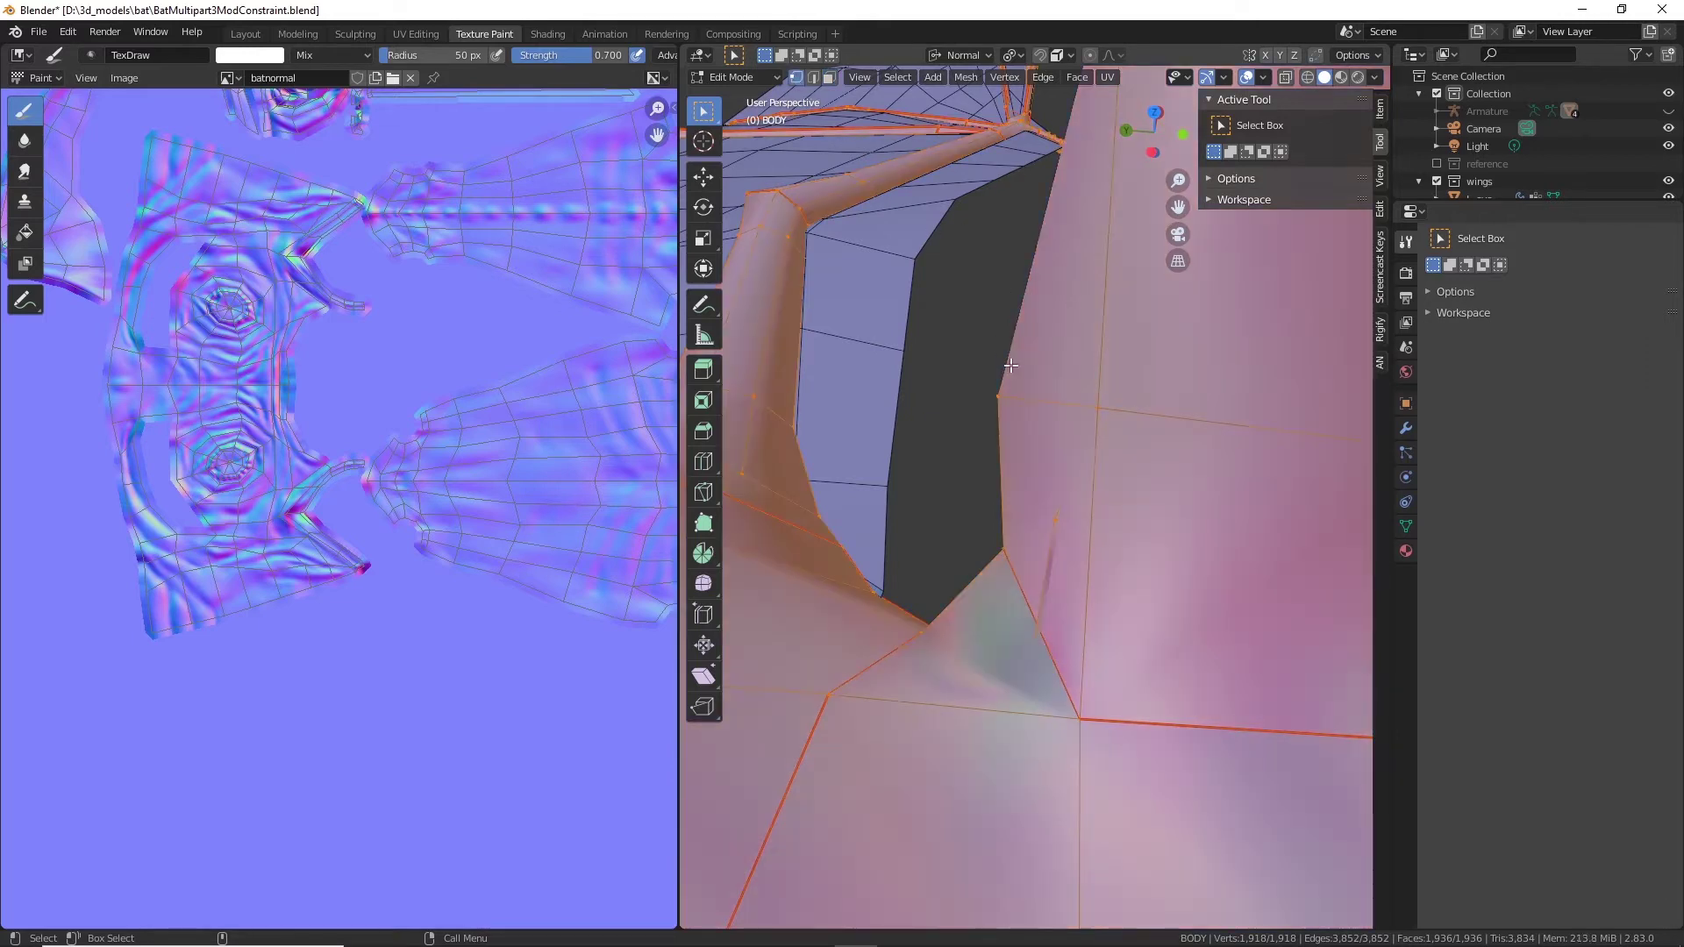
click(1054, 512)
middle_drag(1052, 603, 1003, 626)
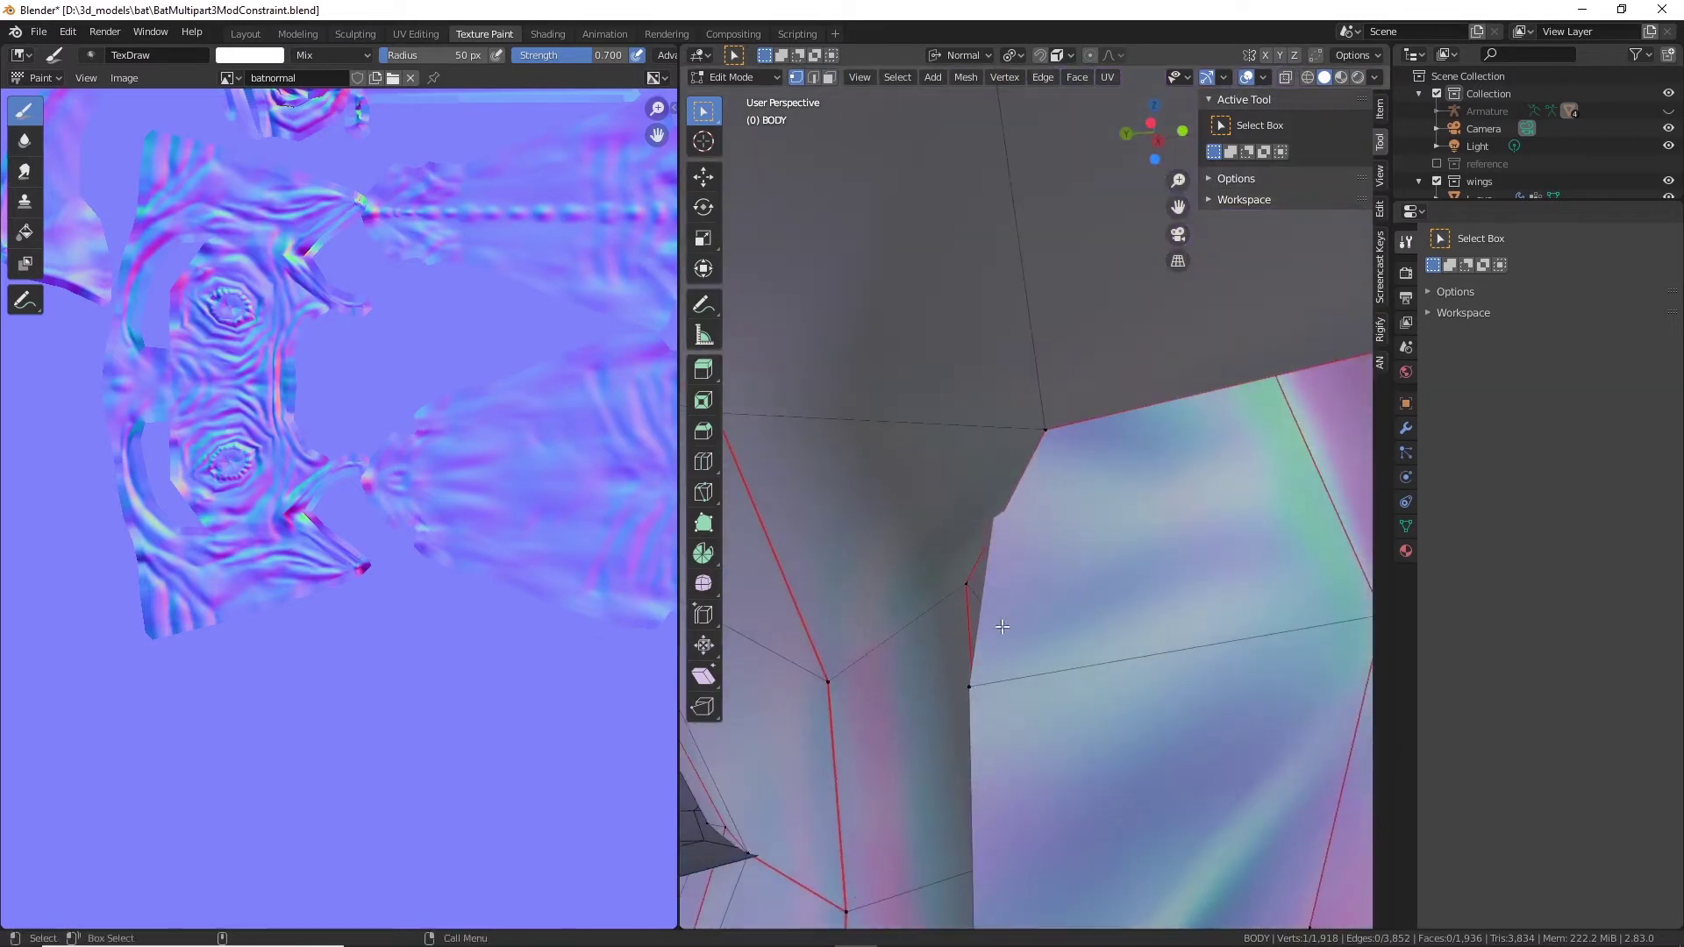
alt+drag(1080, 634, 1079, 715)
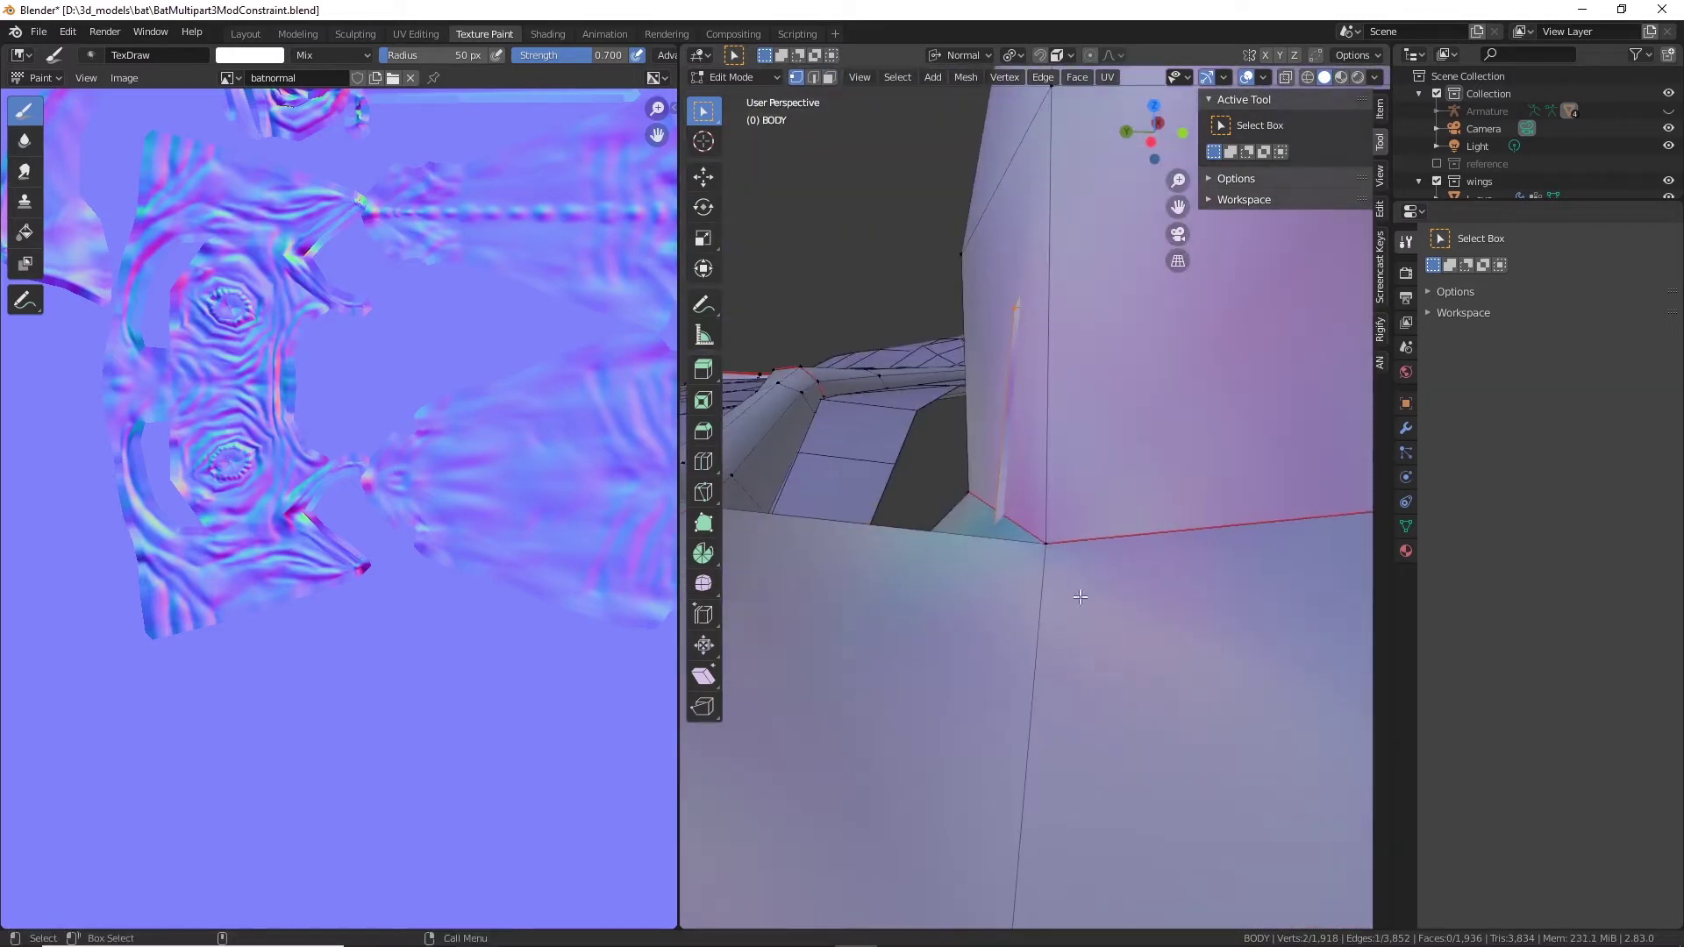
alt+right_drag(1080, 715, 1082, 564)
alt+middle_drag(1083, 564, 1075, 505)
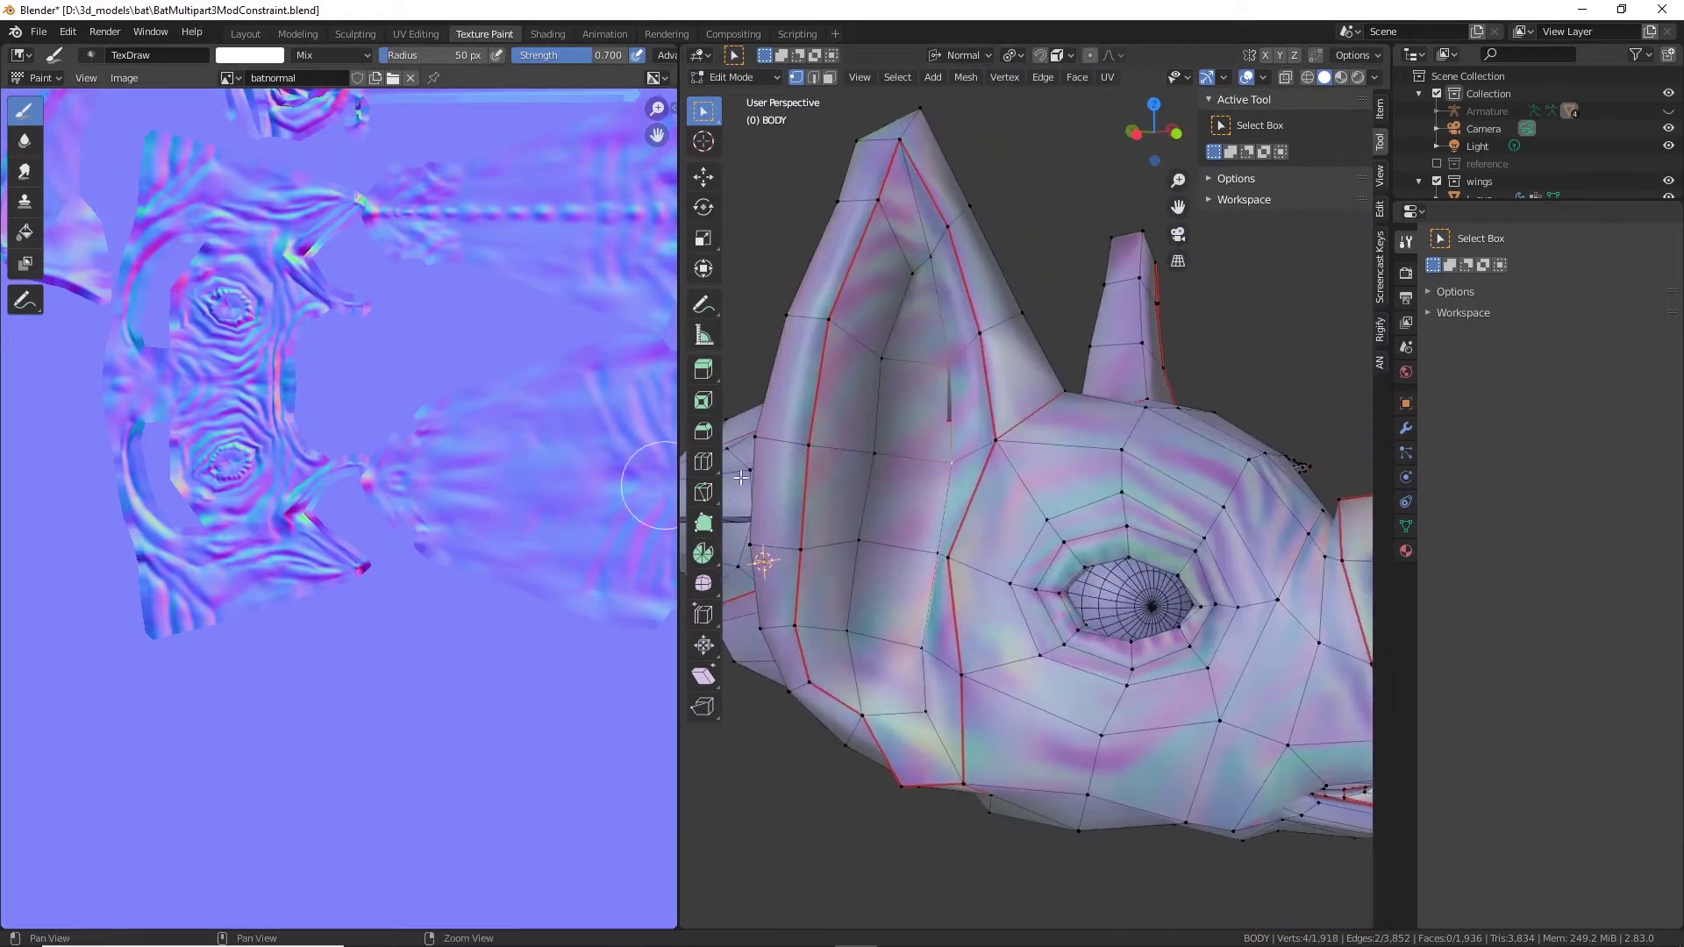
middle_drag(946, 405, 1012, 449)
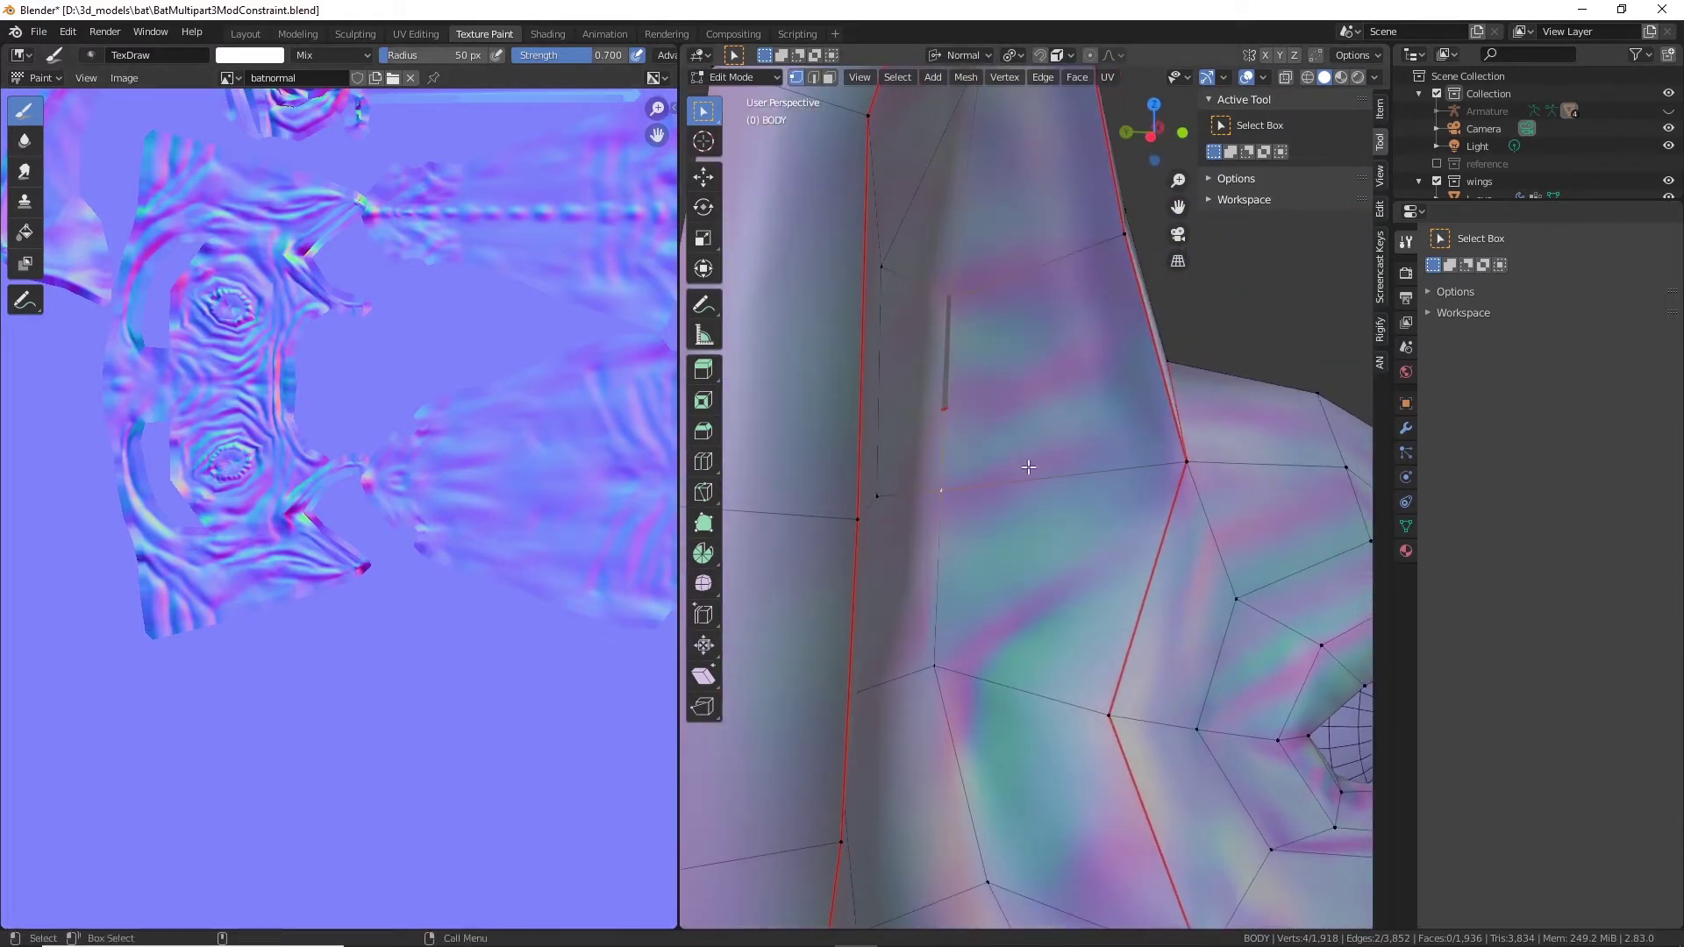
Step: Set the transform orientation to Global and move the four selected ear vertices slightly forward along the Y axis
key(w)
drag(1072, 416, 1065, 415)
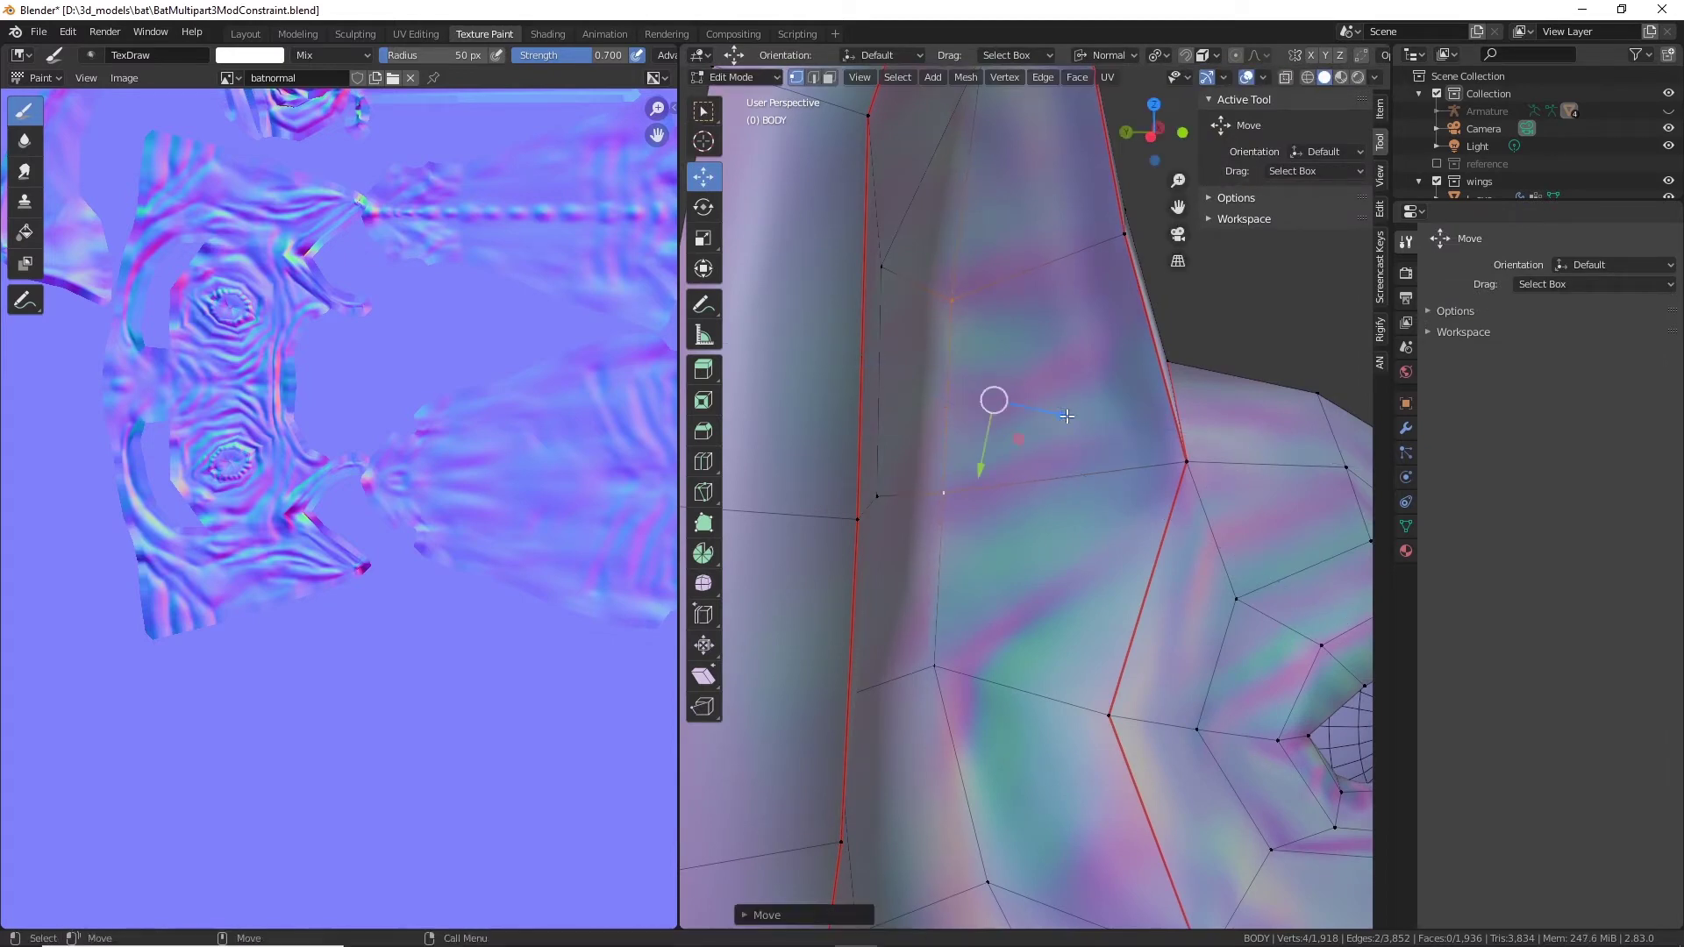
click(1113, 52)
click(1132, 111)
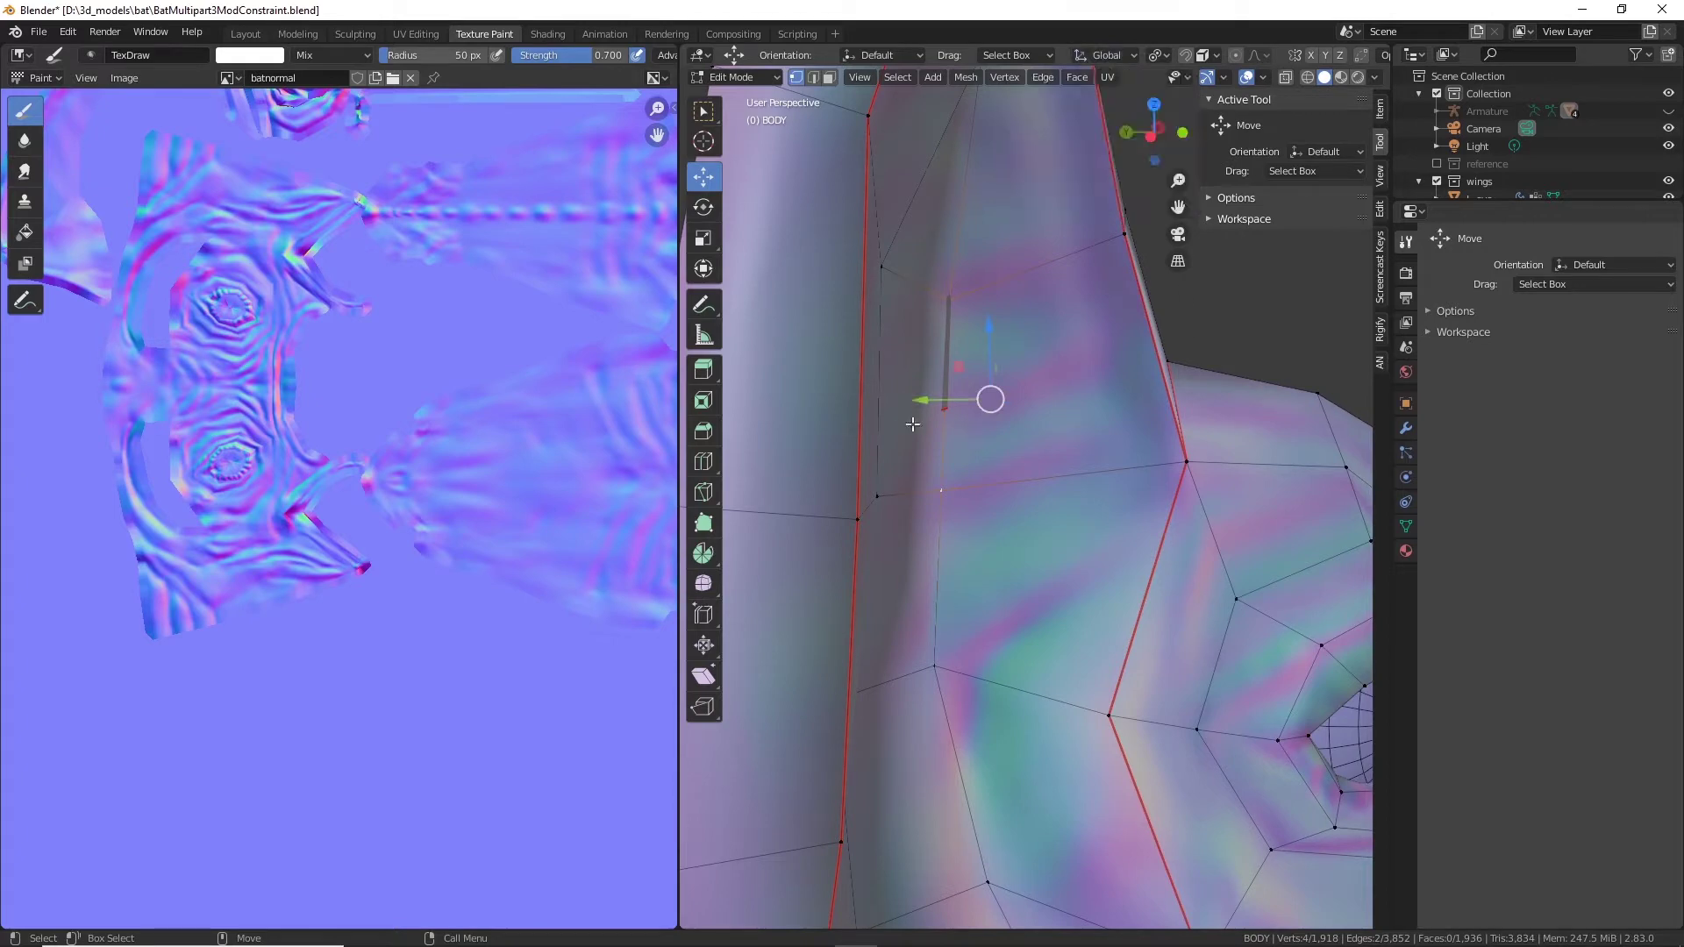
drag(921, 400, 937, 402)
Step: Select the next vertex down the inner fold of both ears and nudge the pair slightly forward along Y
click(936, 666)
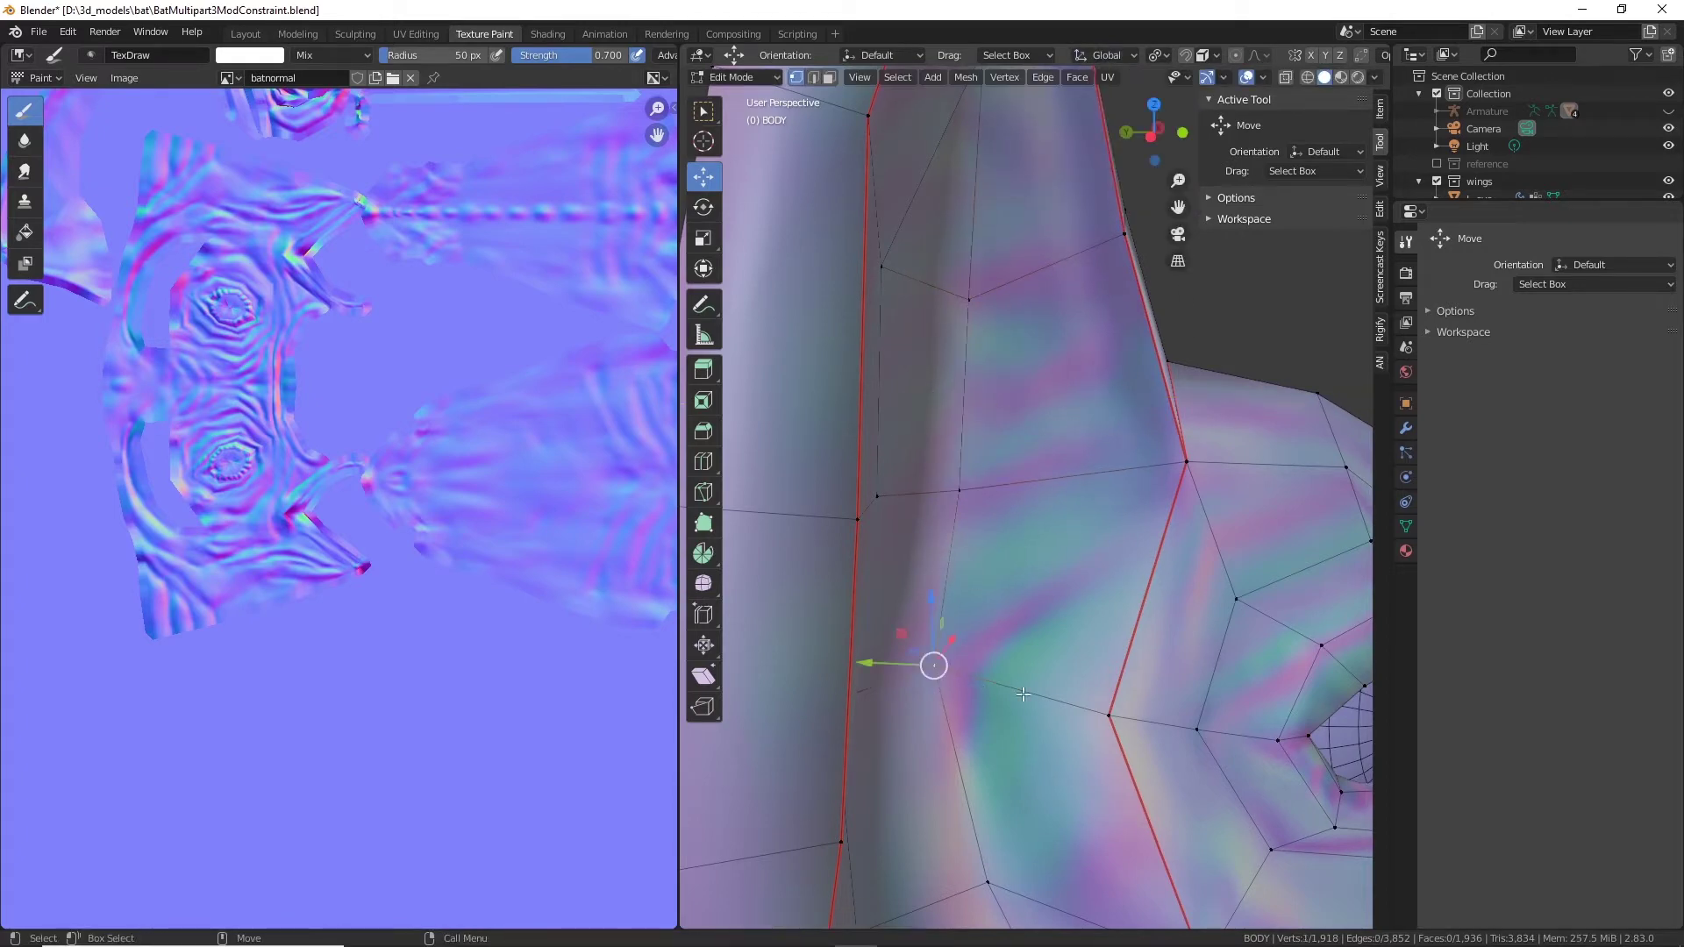
middle_drag(937, 666, 1086, 578)
key(KP_Decimal)
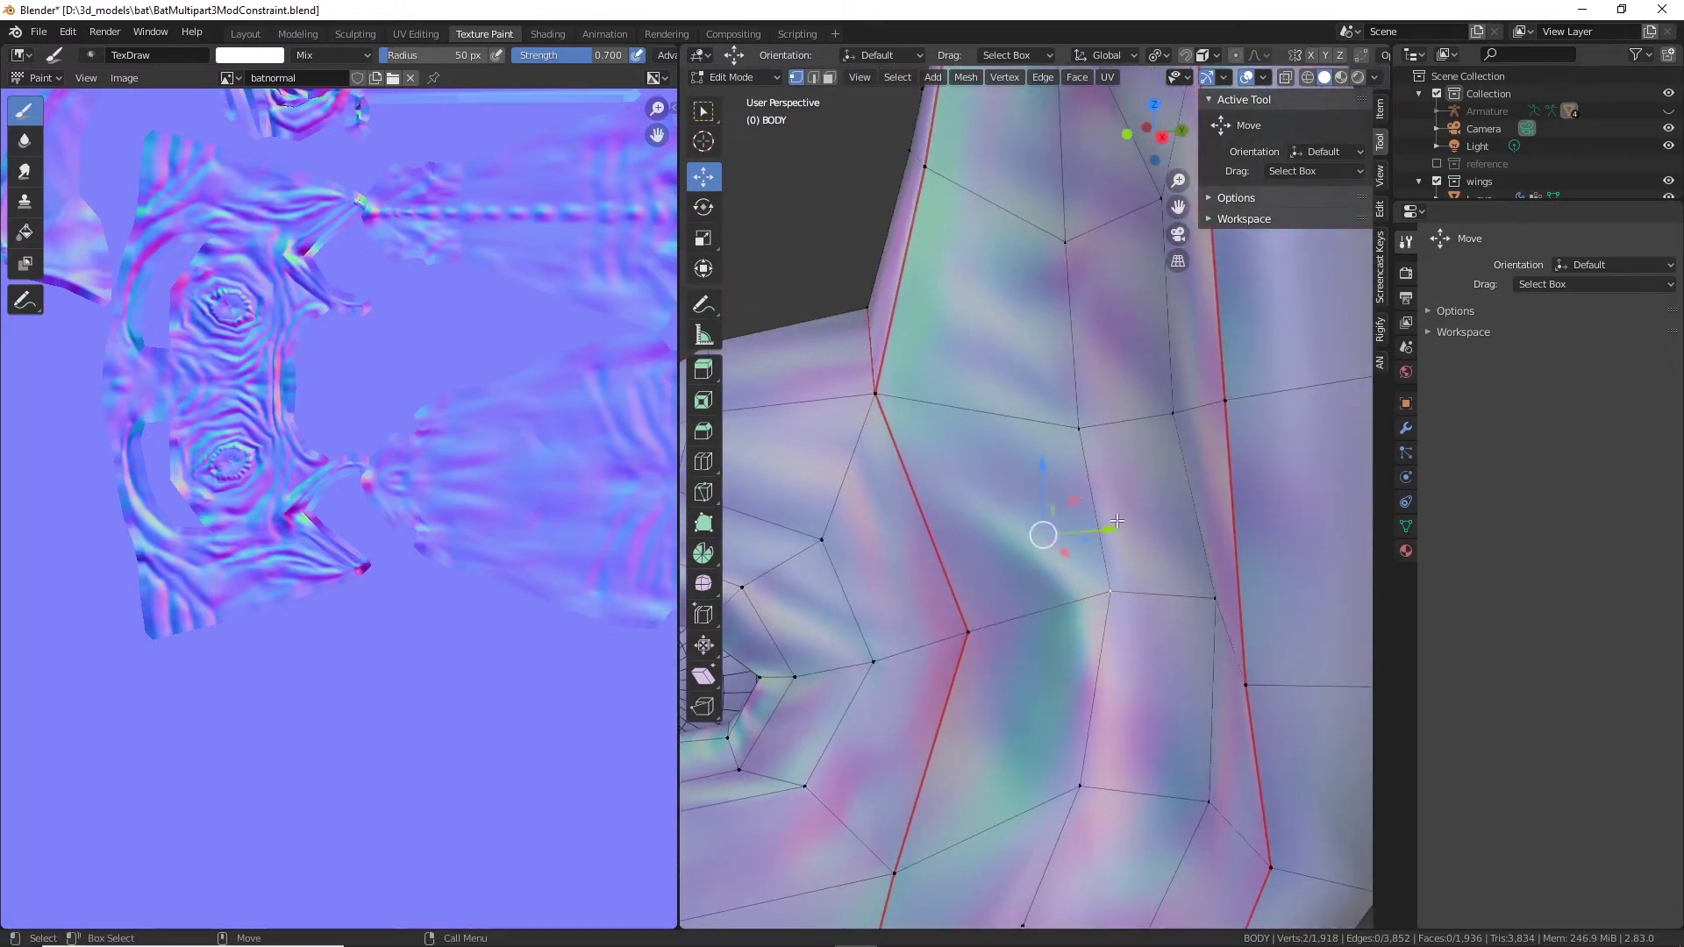
mouse_move(1117, 521)
mouse_down()
mouse_move(1184, 523)
mouse_move(1110, 523)
mouse_up()
Step: Examine the bat's body, face and mouth interior for geometry poking through the skin
scroll(1109, 522, down, 5)
middle_drag(1109, 523, 1330, 541)
alt+drag(1330, 541, 1342, 434)
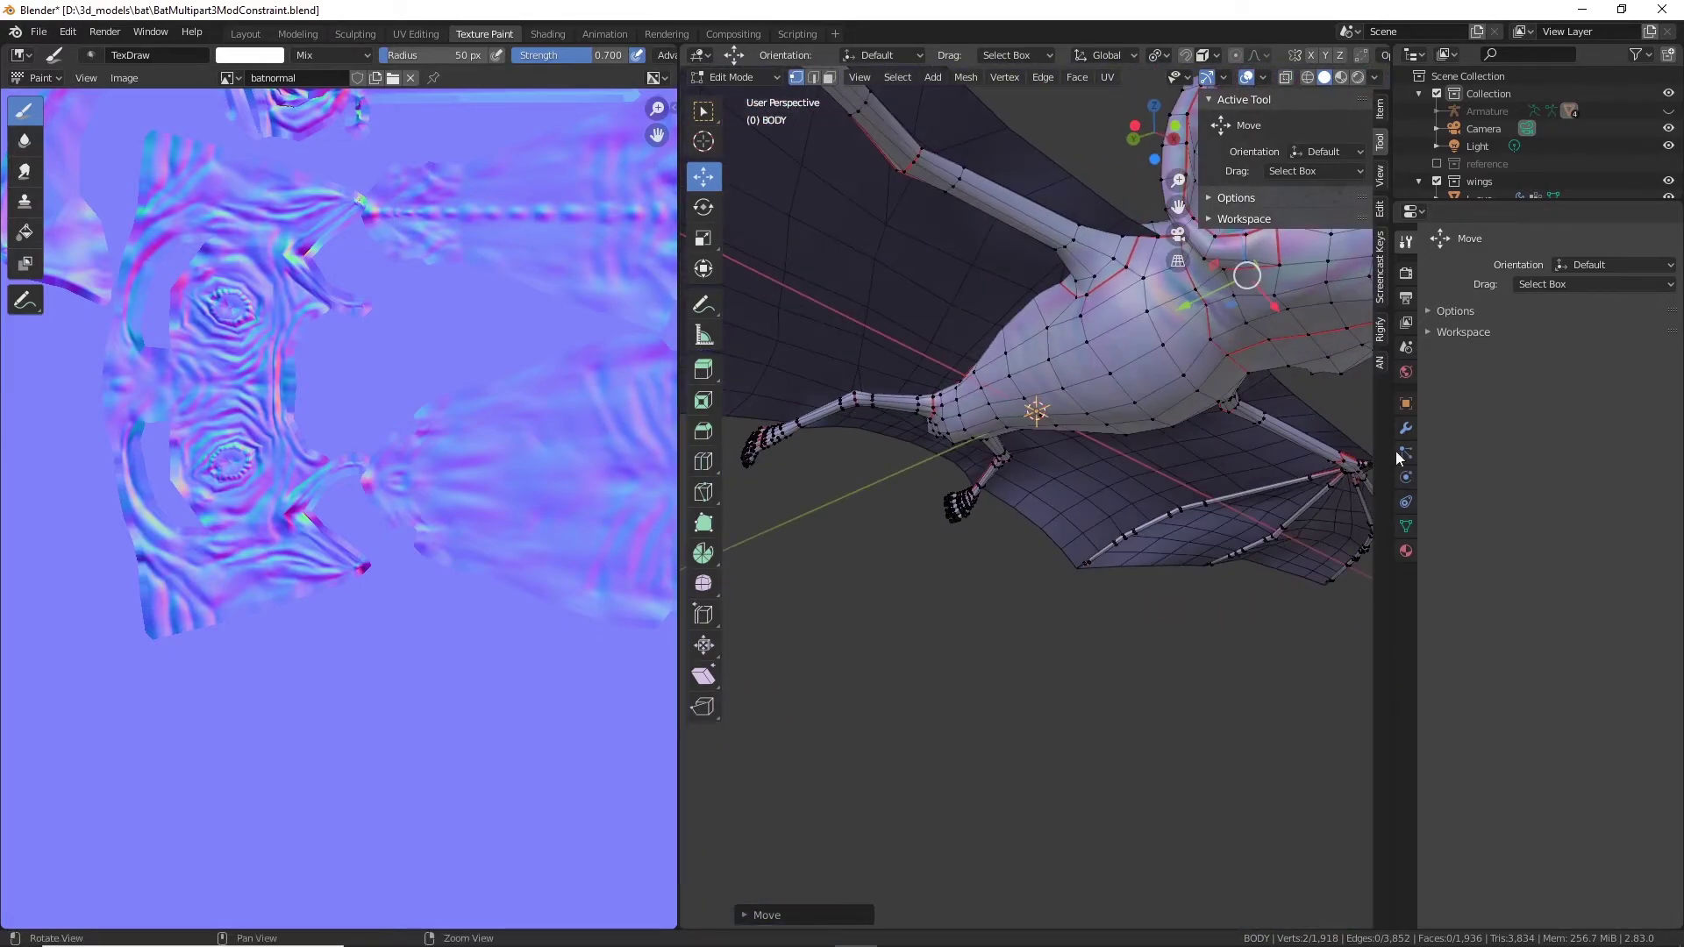
alt+drag(1191, 477, 1023, 631)
middle_drag(1023, 630, 1079, 614)
scroll(1104, 545, up, 4)
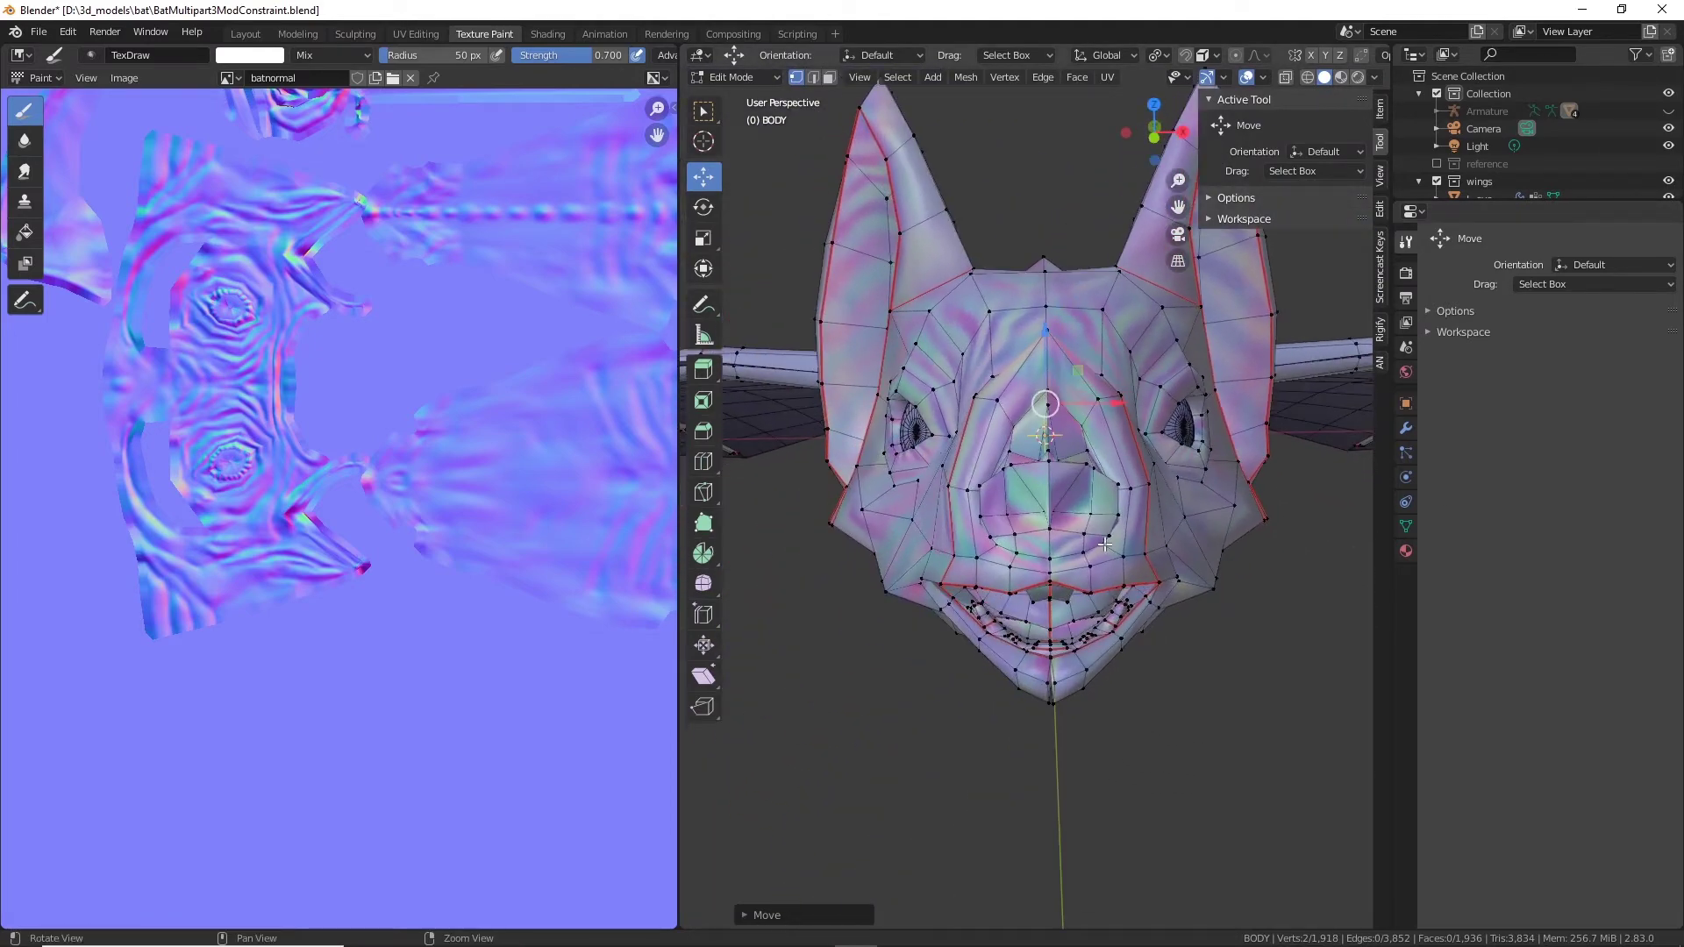
mouse_move(1105, 545)
middle_down()
mouse_move(1075, 561)
mouse_move(1132, 570)
mouse_move(1094, 581)
mouse_move(1121, 526)
mouse_move(1088, 522)
middle_up()
scroll(1072, 511, up, 8)
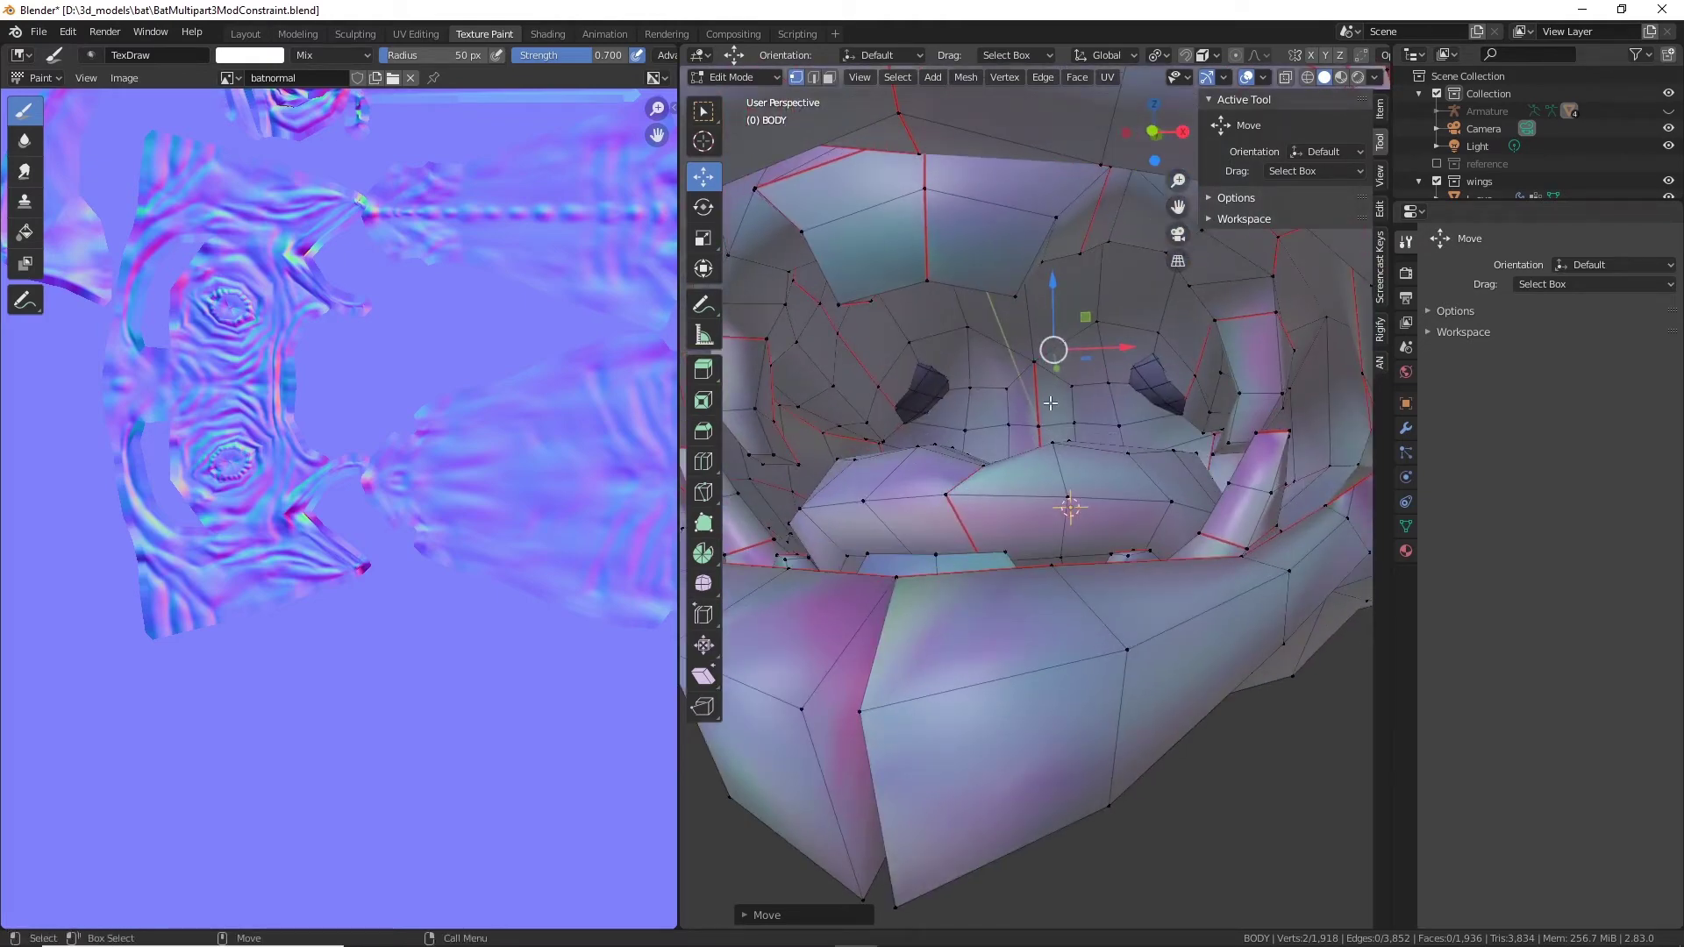
middle_drag(1174, 487, 1081, 472)
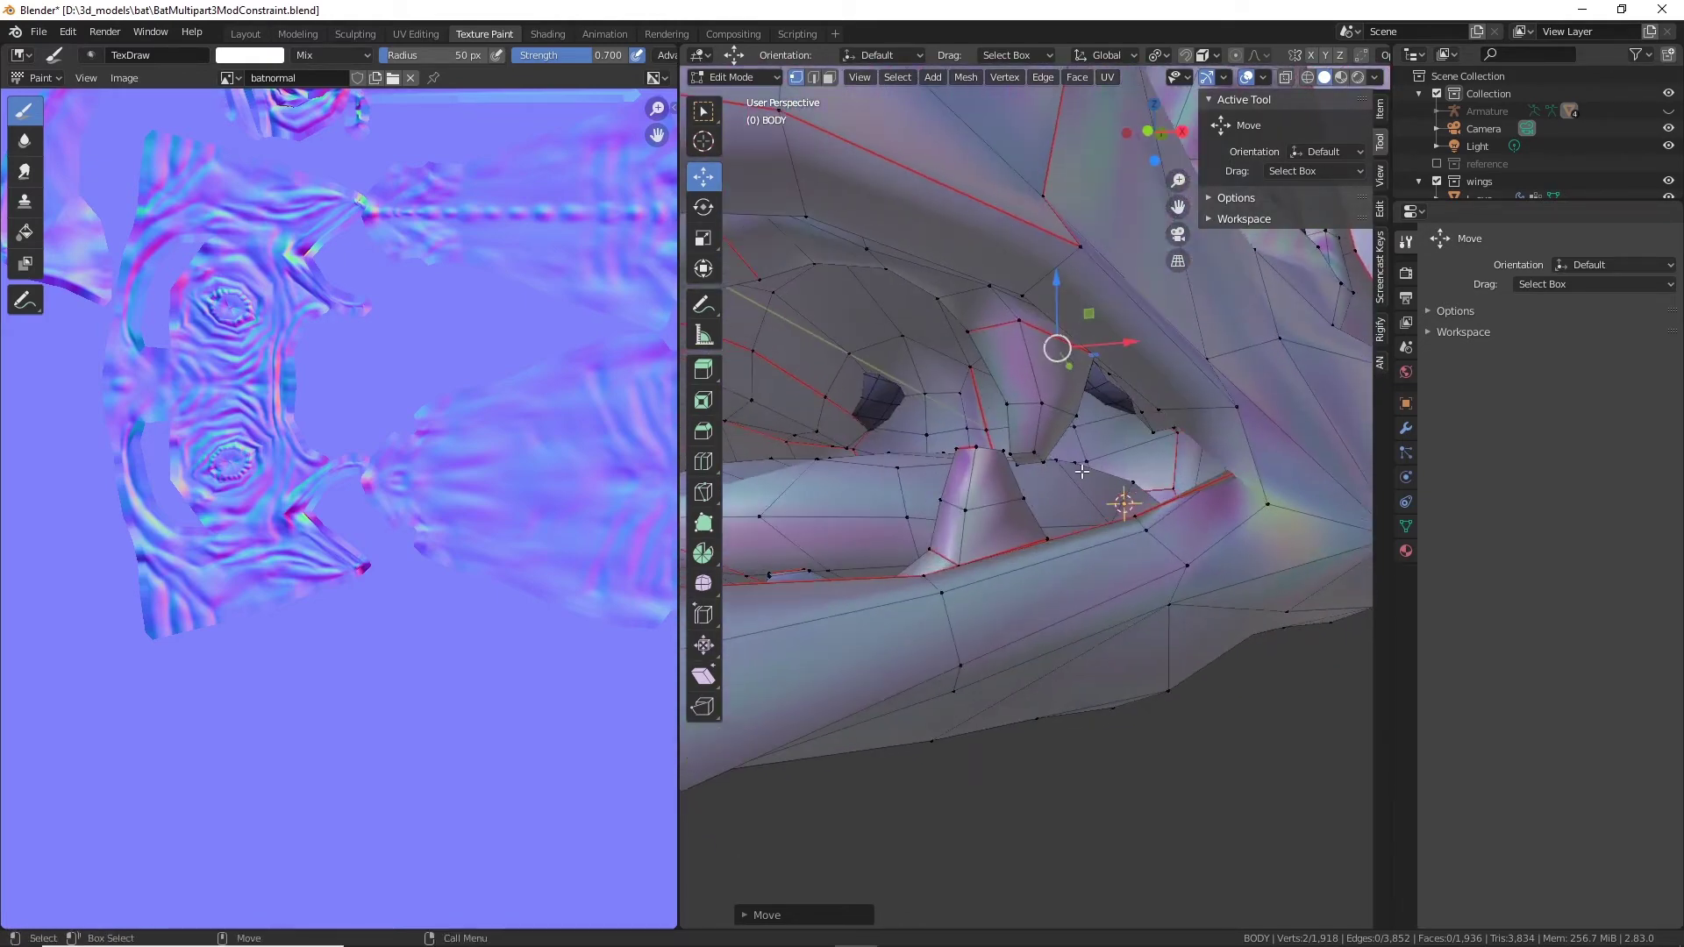
Step: Select the four vertices inside the mouth where the eyeballs poke through and move them forward along the Y axis
click(889, 398)
shift+click(883, 432)
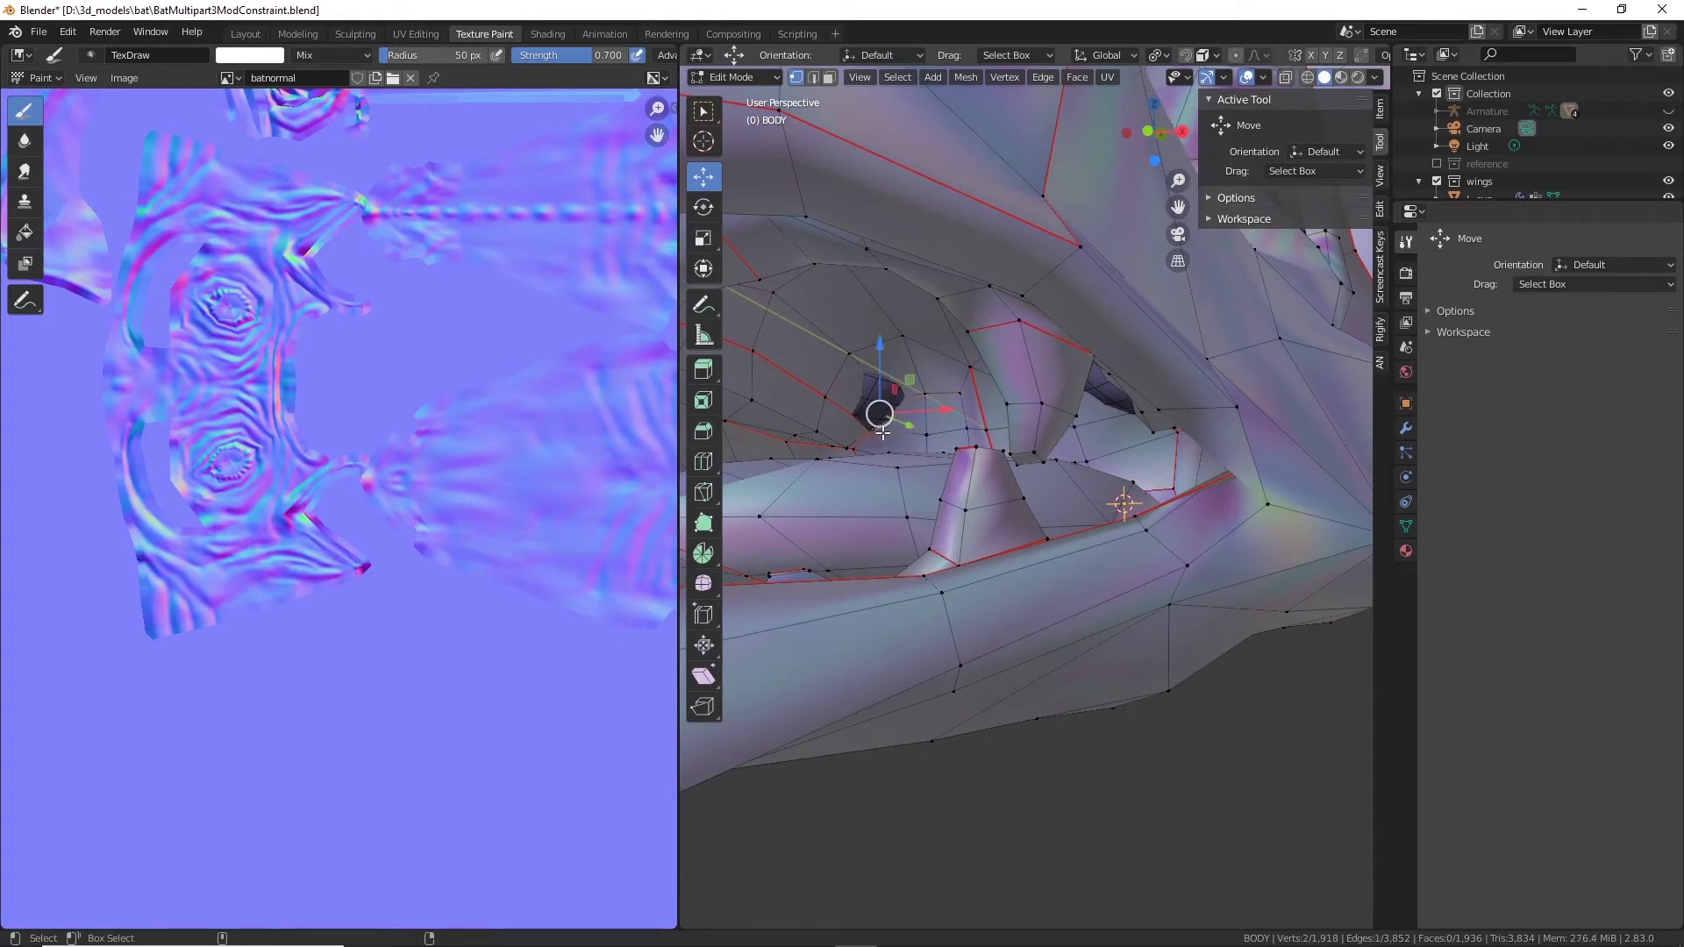
middle_drag(1103, 427, 1141, 441)
shift+click(1140, 381)
shift+click(1166, 411)
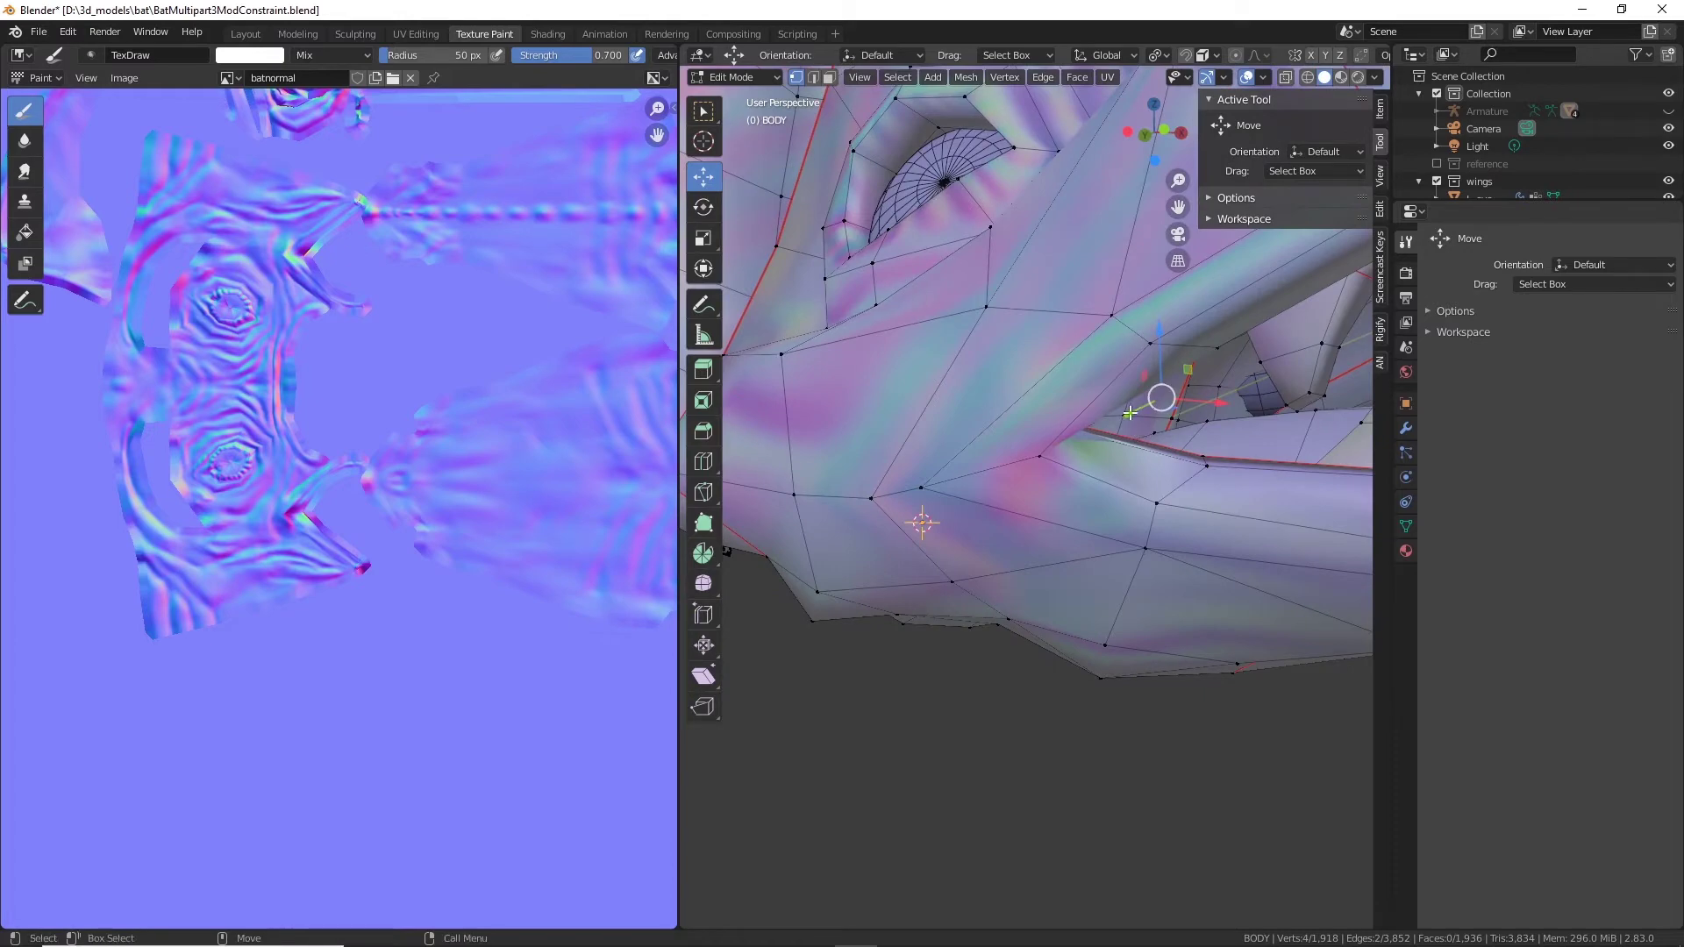
drag(1130, 413, 1145, 409)
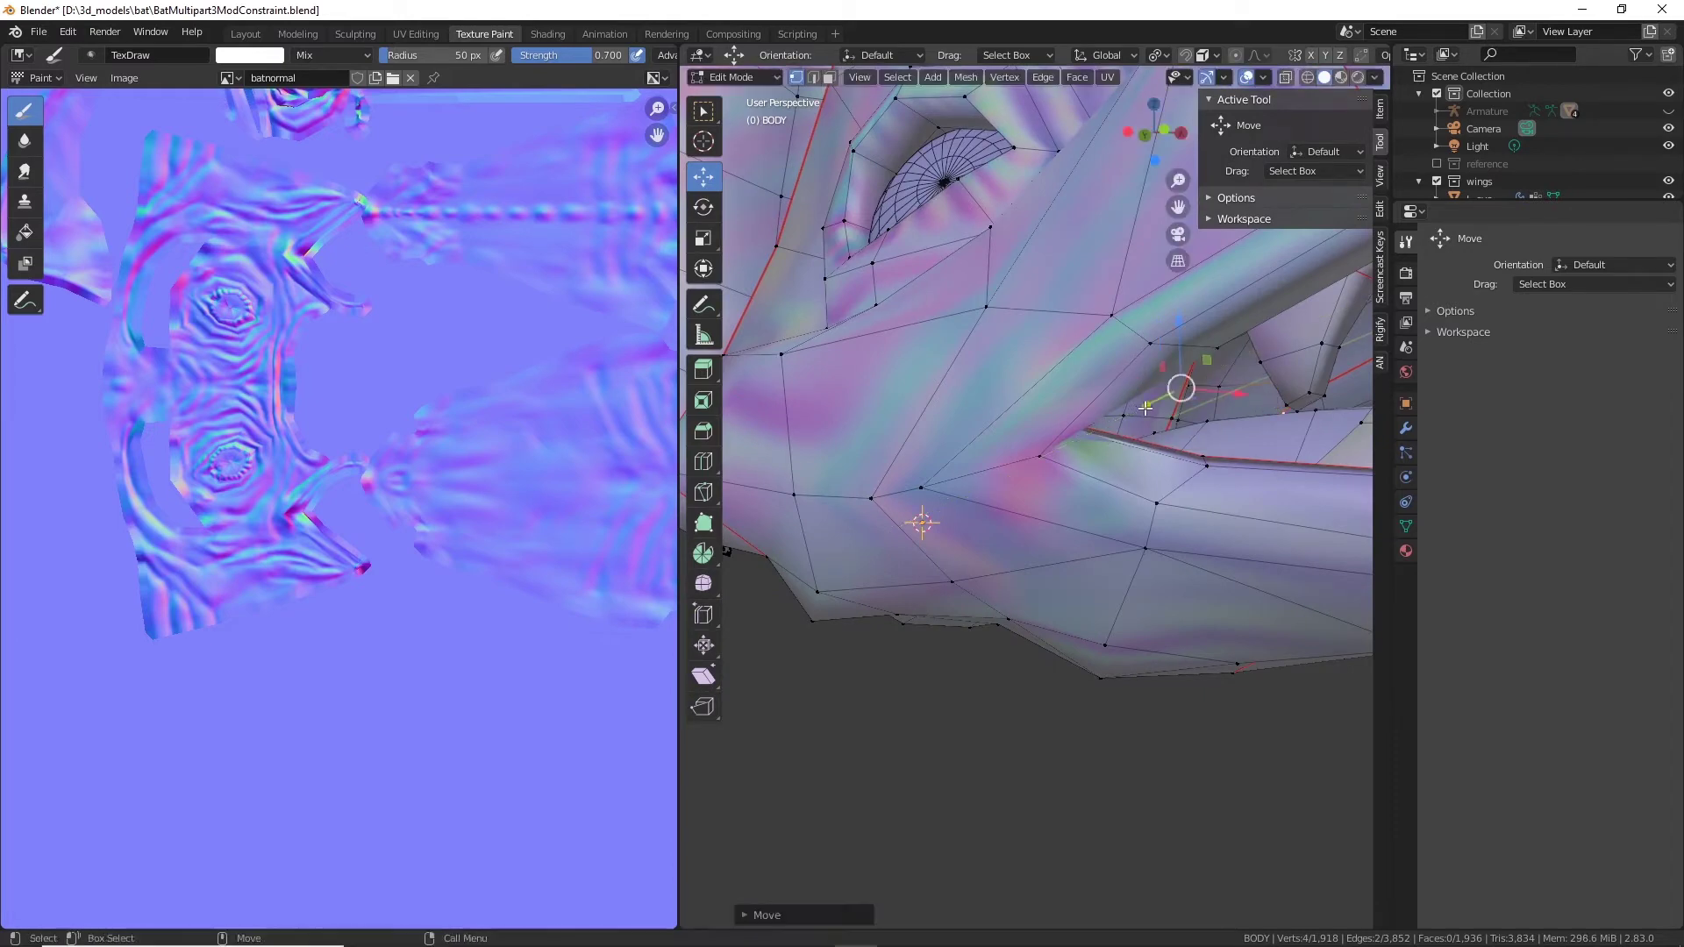
middle_drag(1145, 409, 1113, 420)
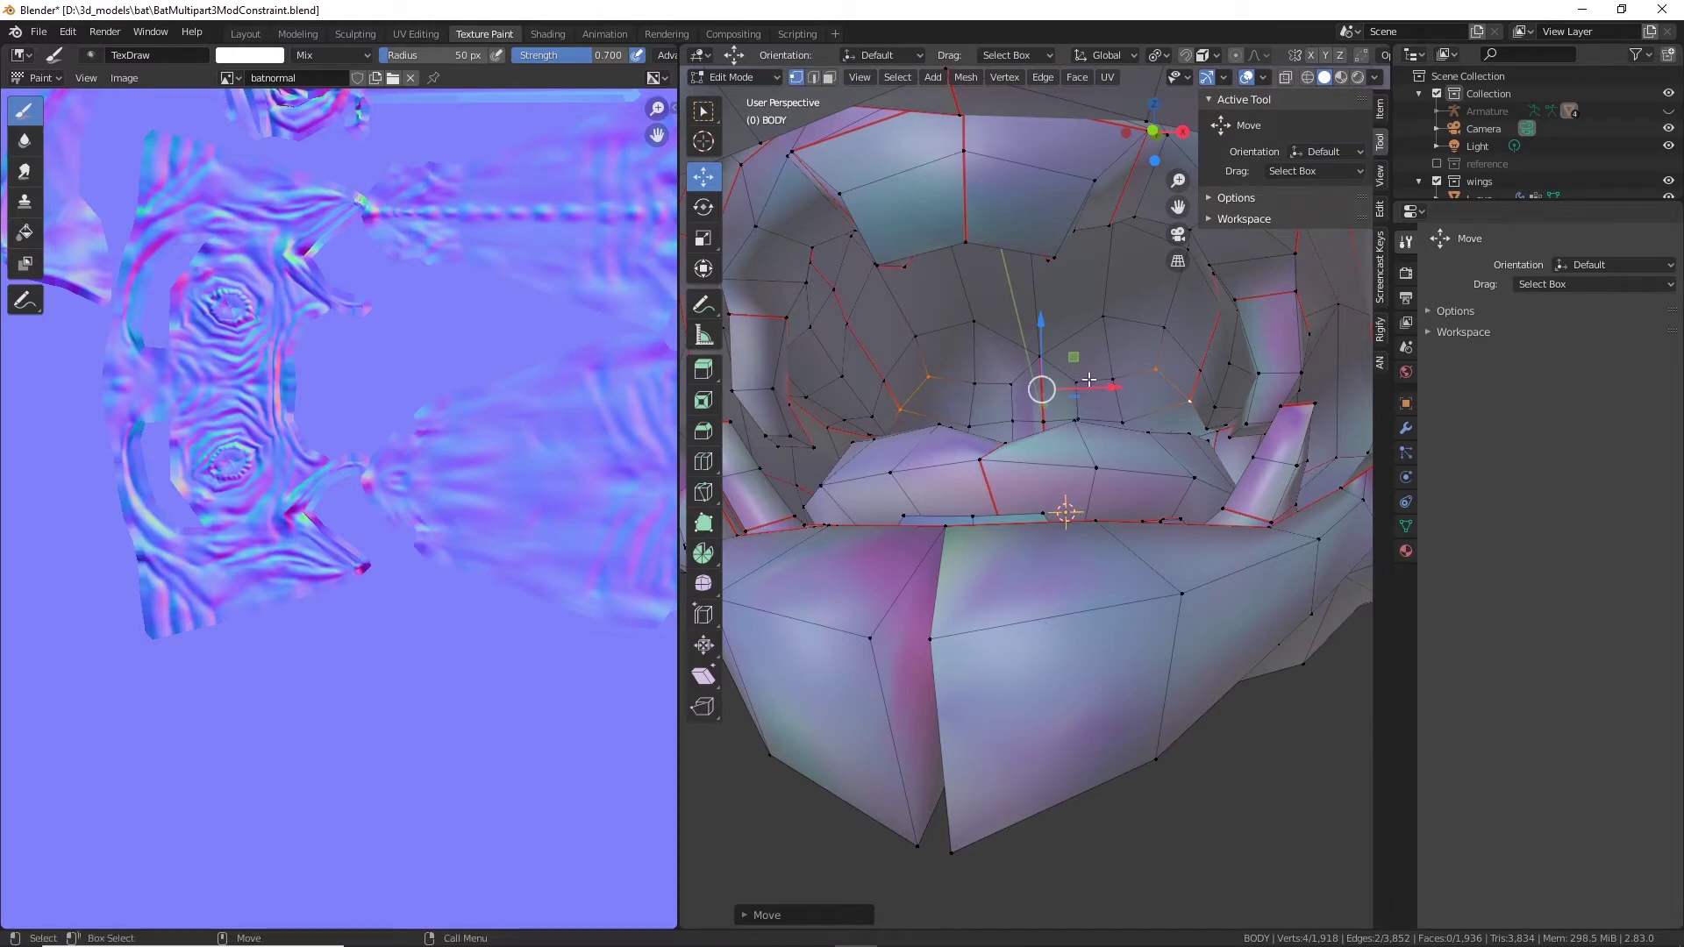
Step: Clear the vertex selection inside the bat's mouth
scroll(1089, 379, down, 4)
middle_drag(995, 554, 1101, 579)
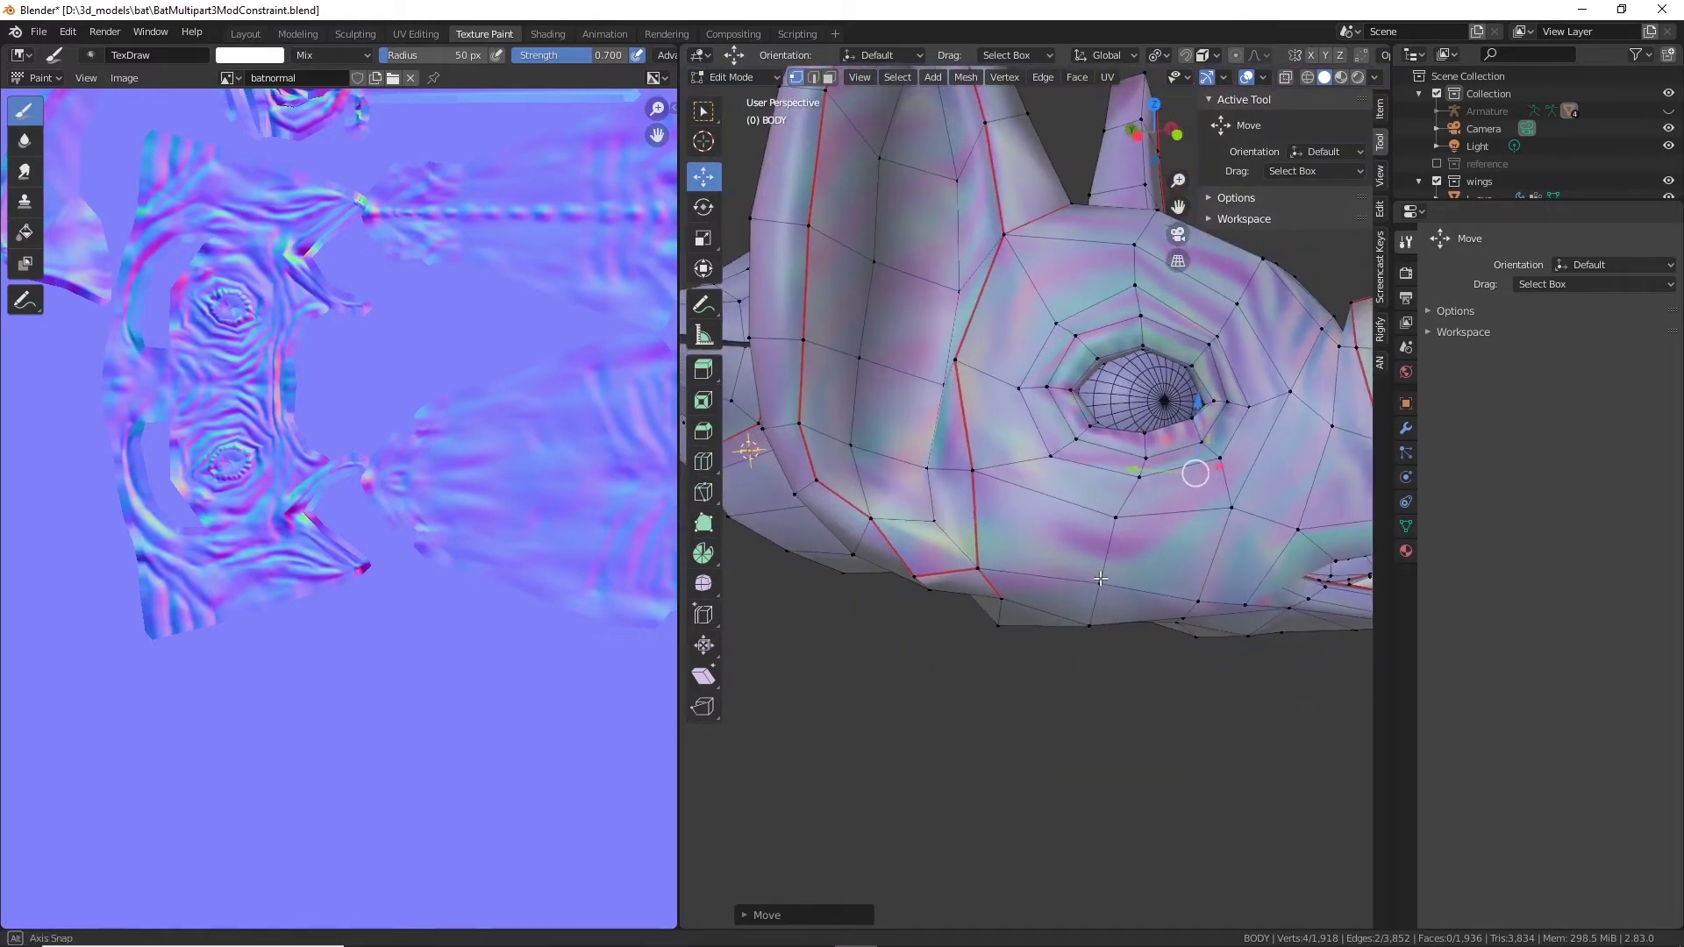
click(1128, 725)
scroll(1149, 669, down, 7)
middle_drag(1150, 667, 1064, 665)
scroll(334, 478, down, 3)
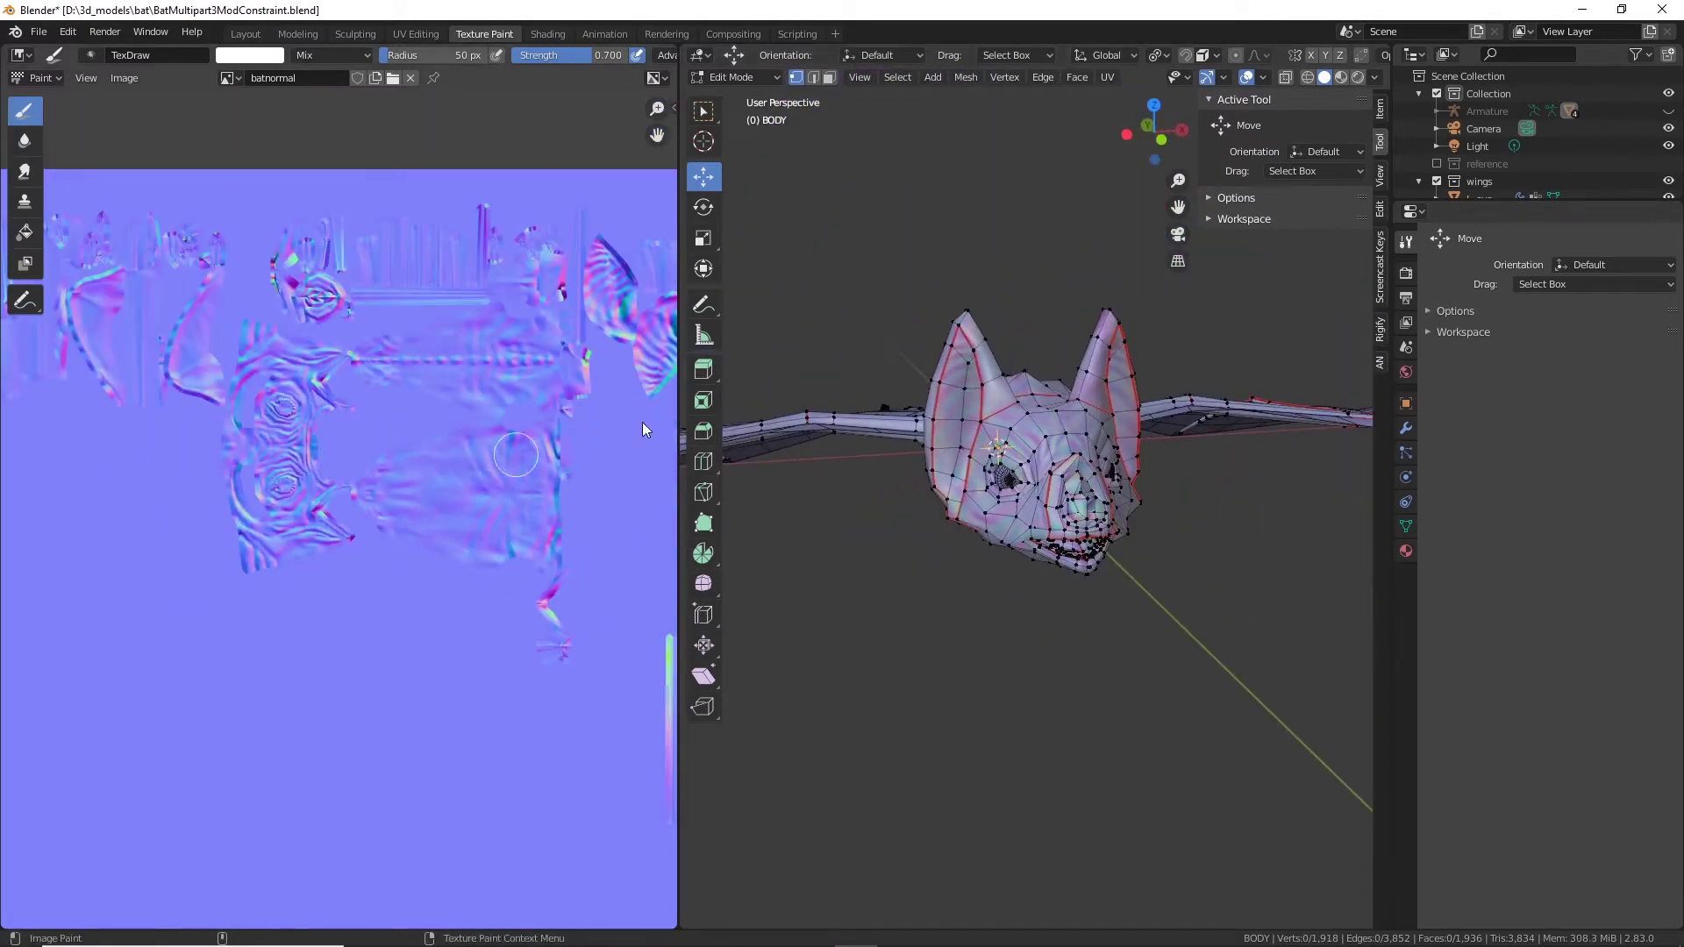
Step: In the Shading workspace, unlink the batnormal texture from the Normal Map node and the Normal Map from the Principled BSDF
click(546, 34)
middle_drag(1029, 330, 1087, 342)
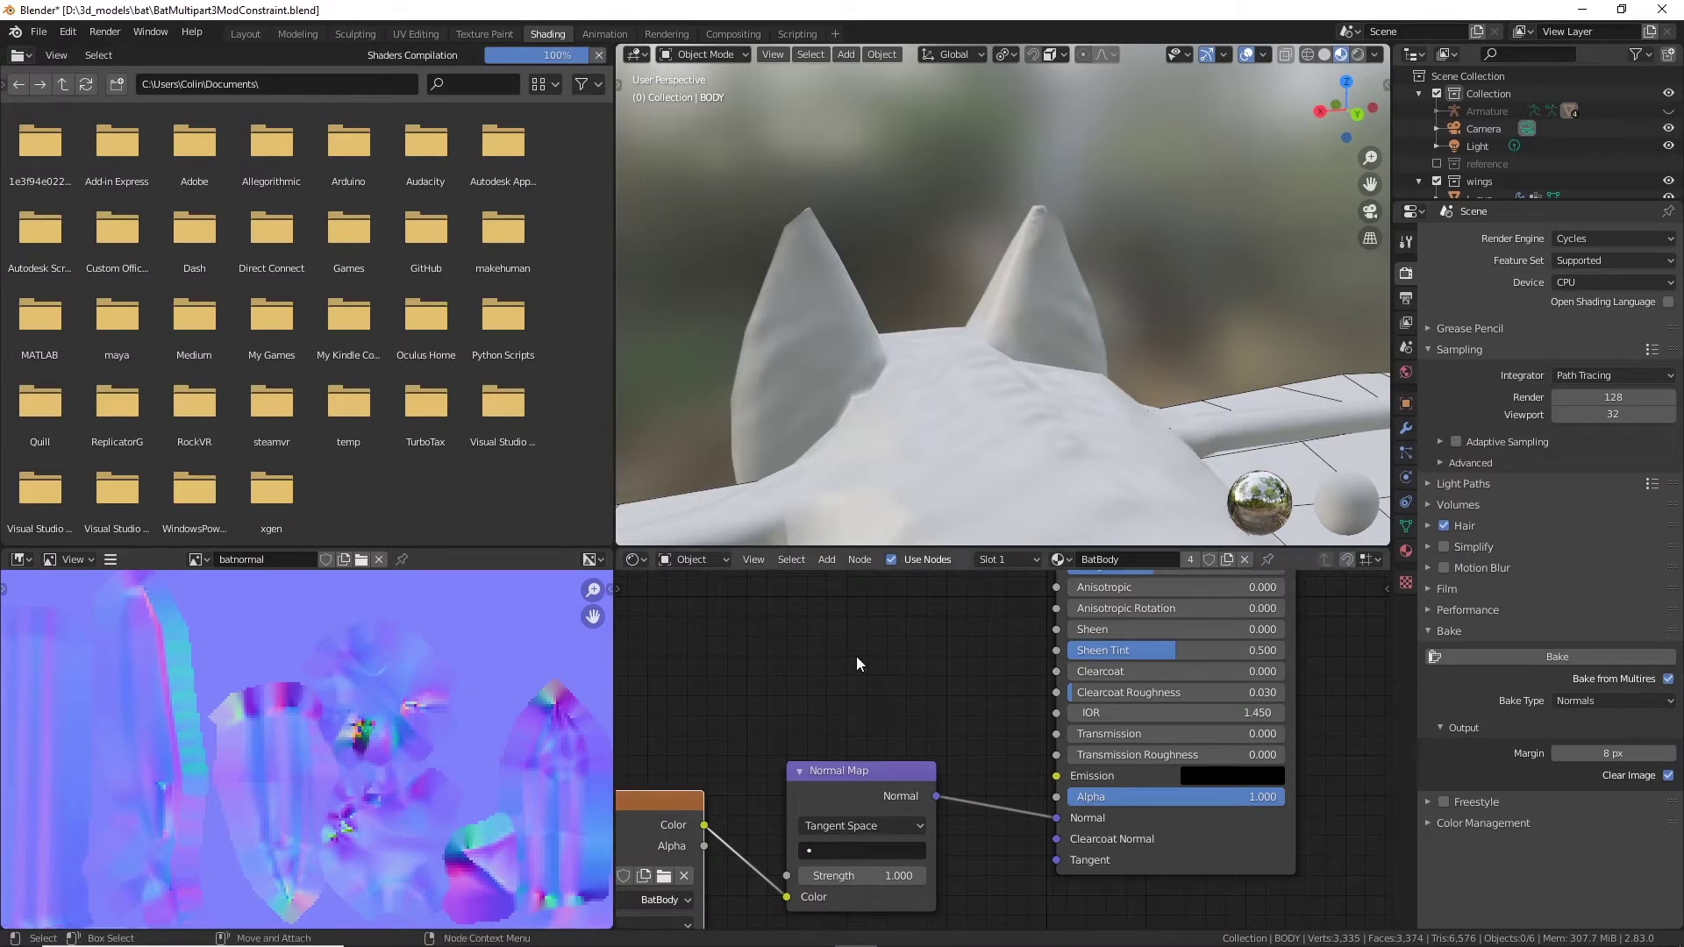
scroll(868, 649, down, 4)
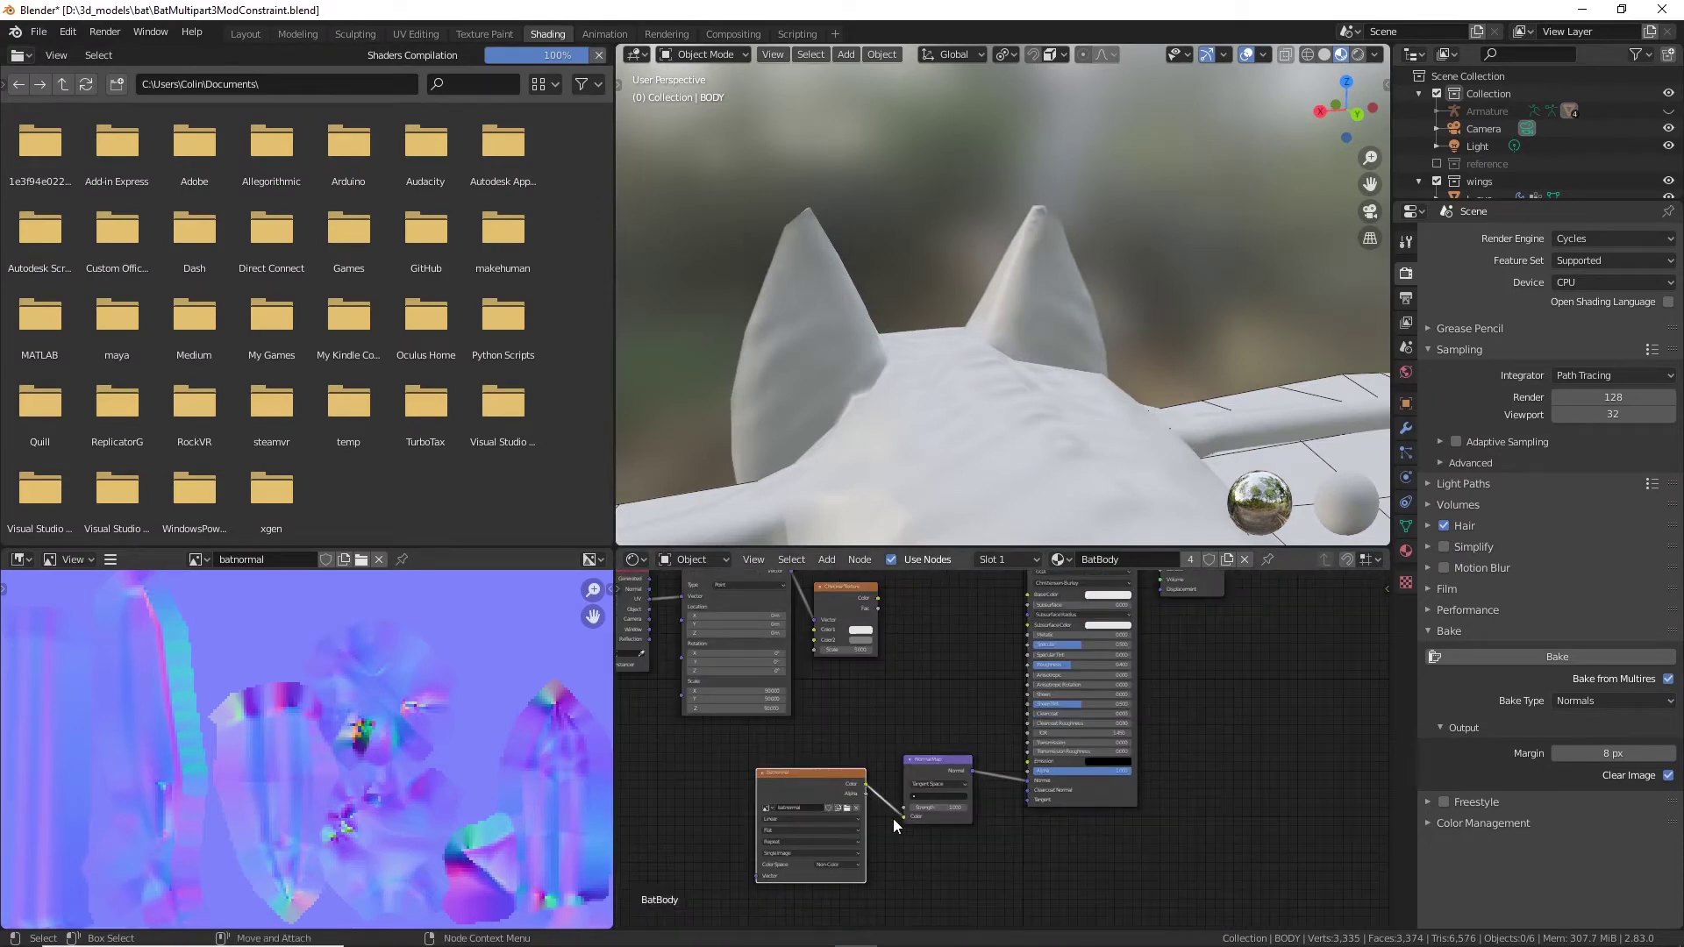
drag(901, 817, 887, 819)
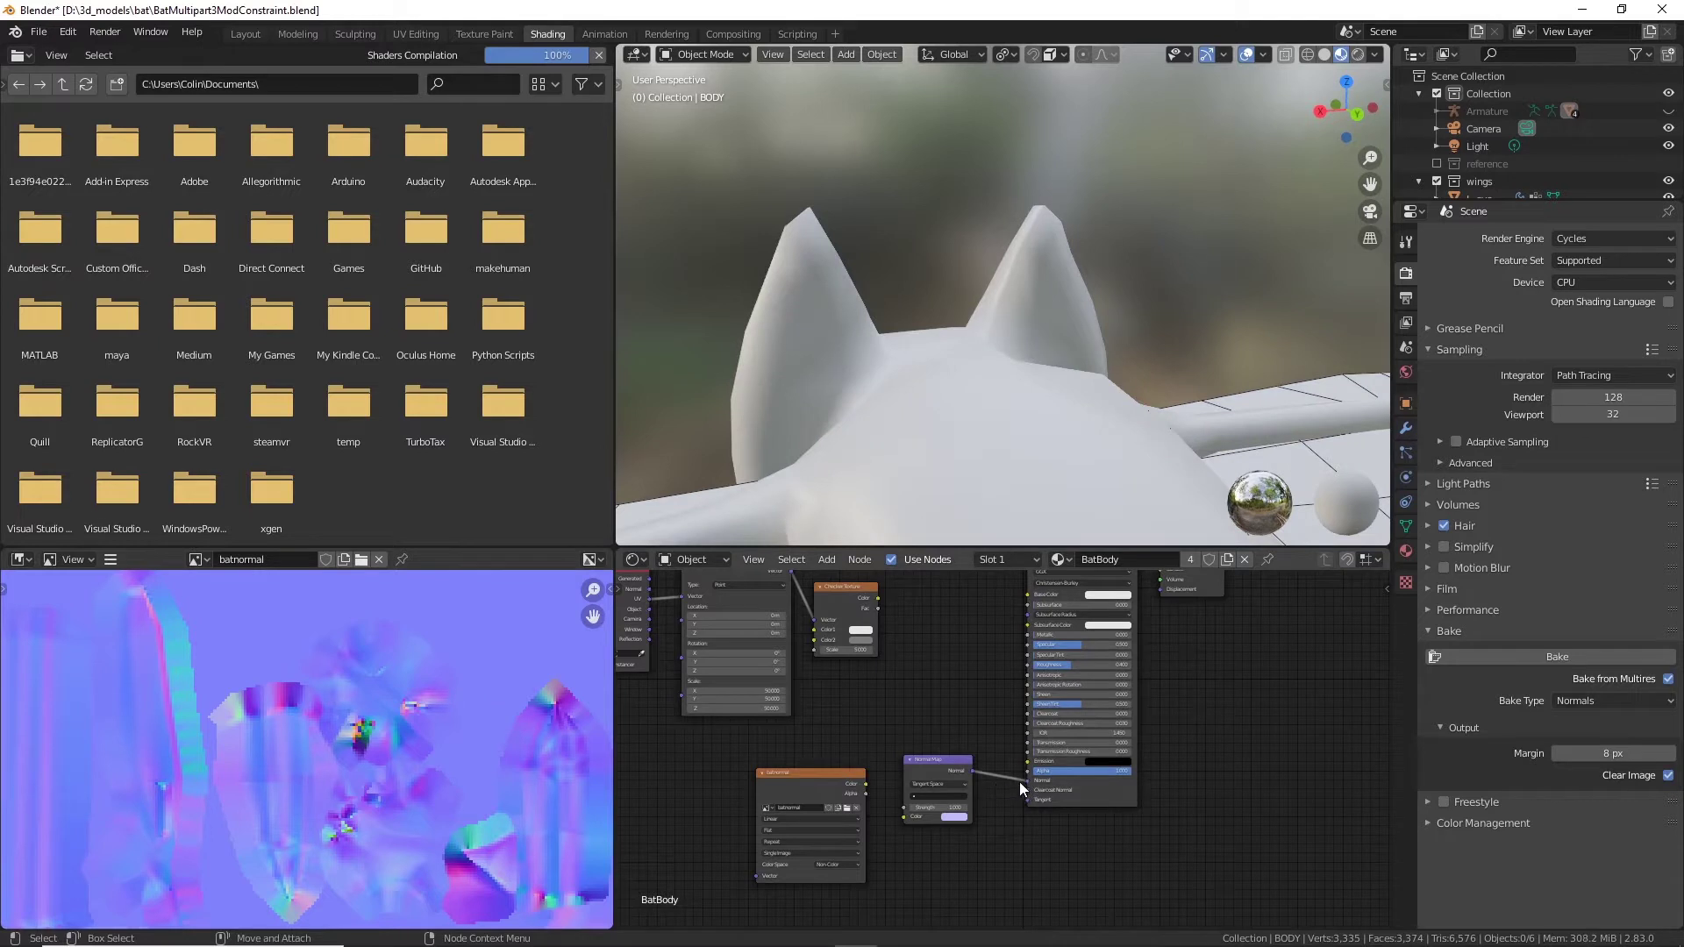
drag(1014, 779, 1007, 779)
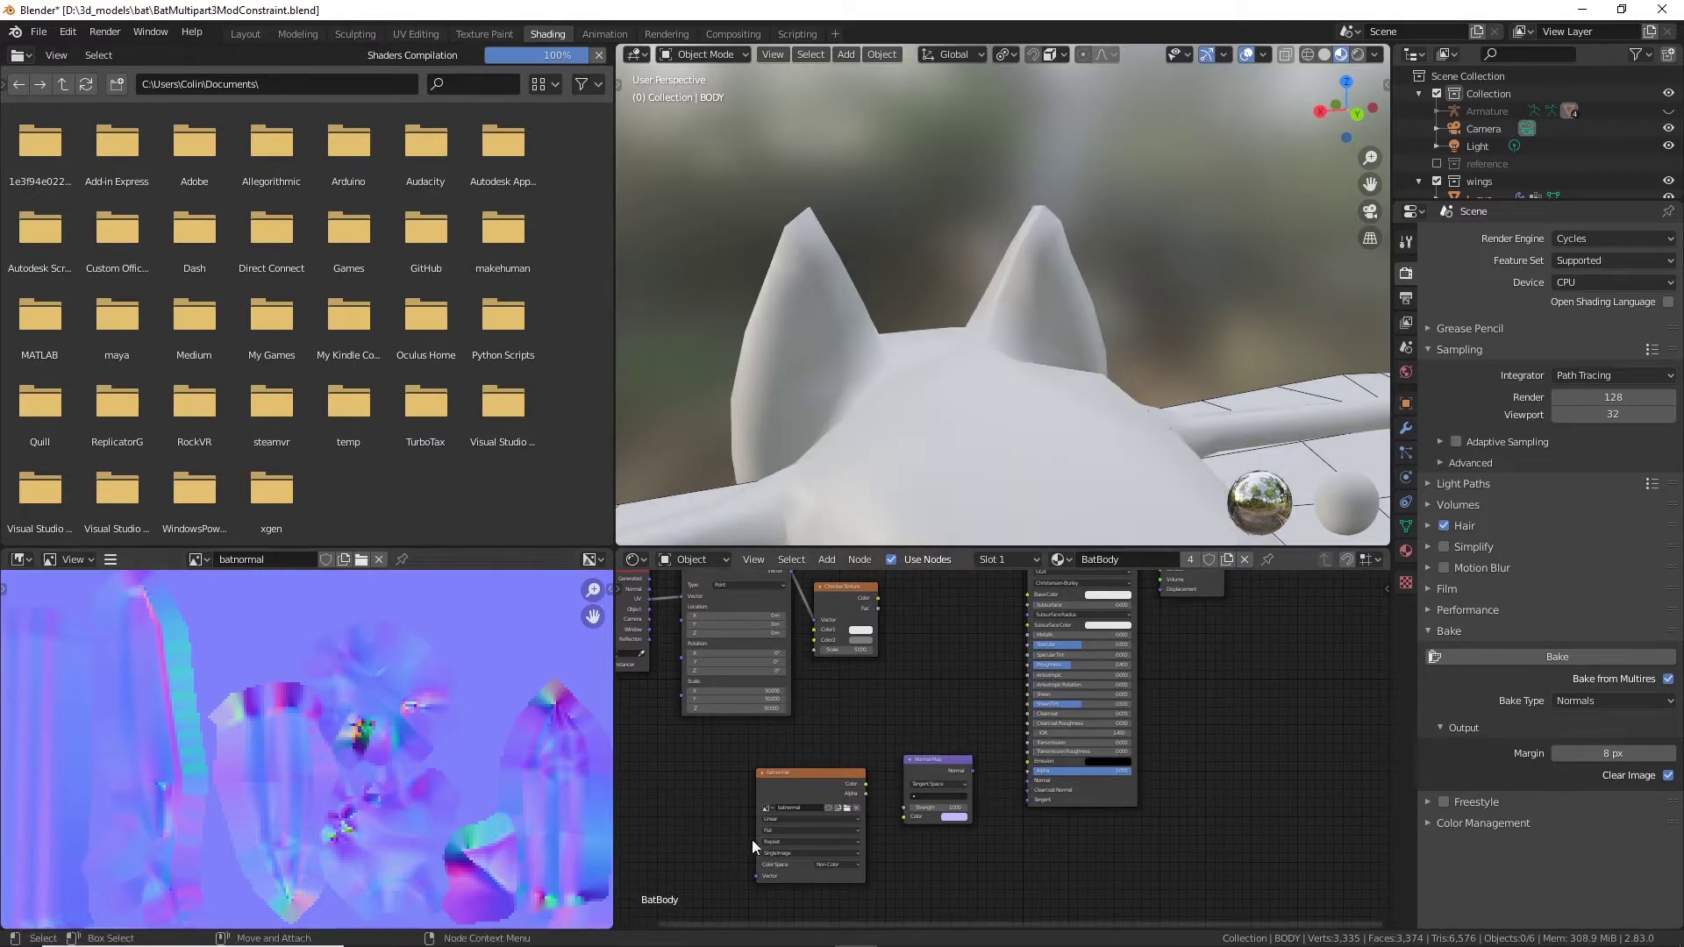
key(Home)
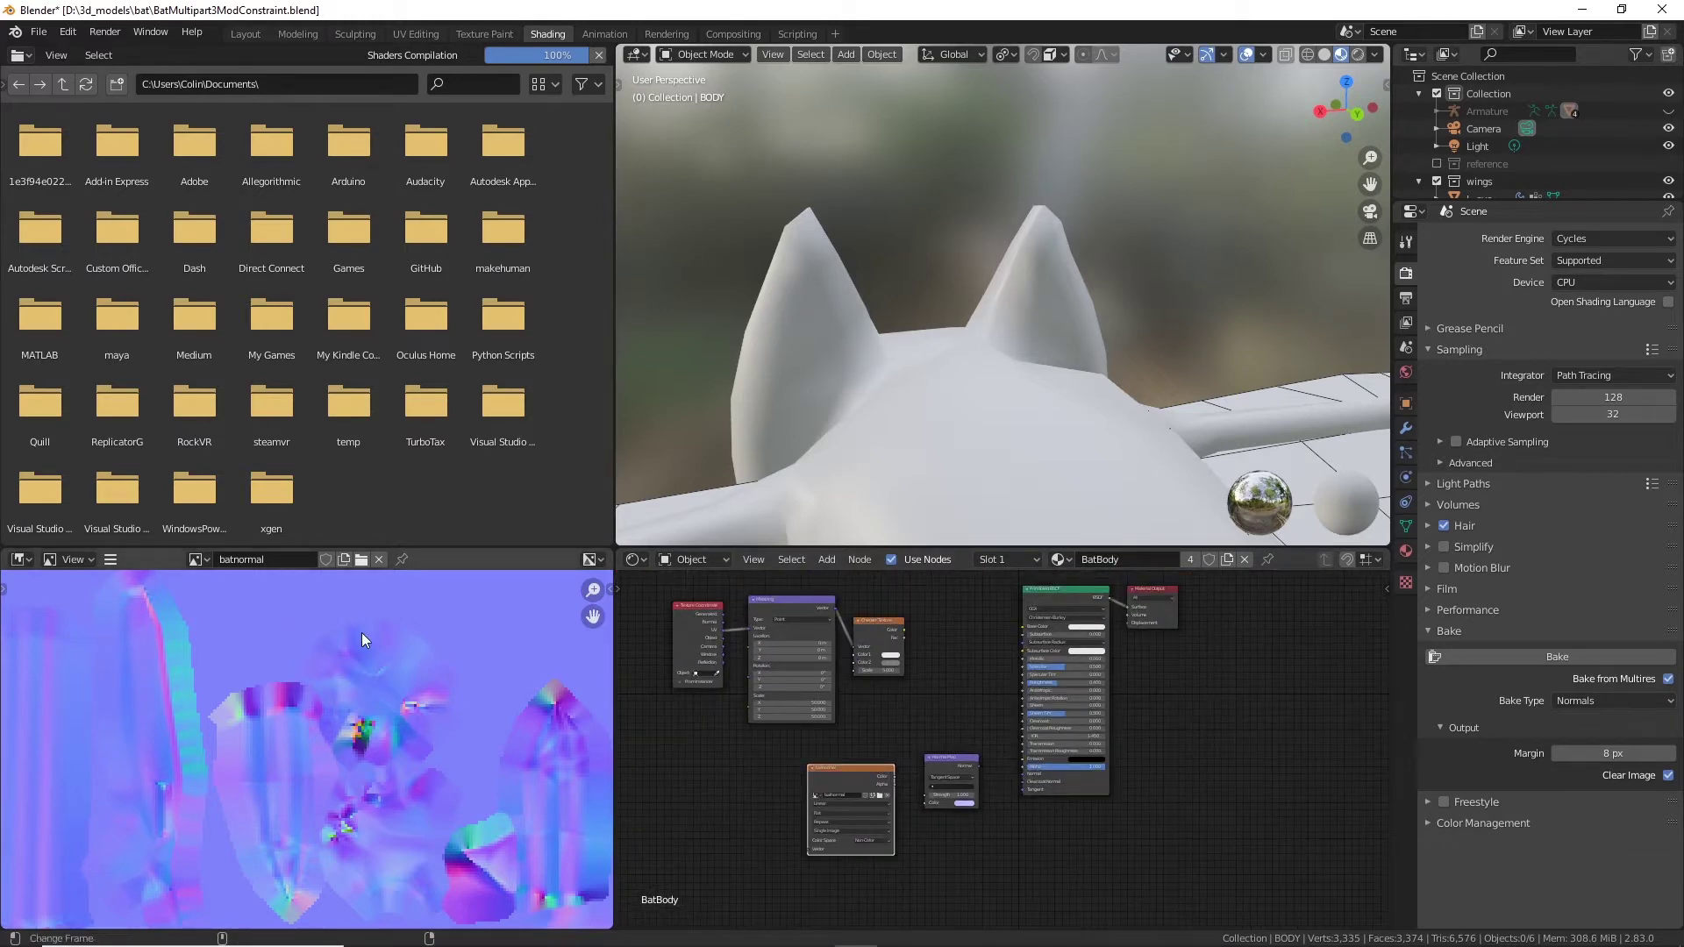
Step: Try to bake the multires normals into the batnormal image
scroll(361, 633, down, 3)
scroll(439, 812, down, 3)
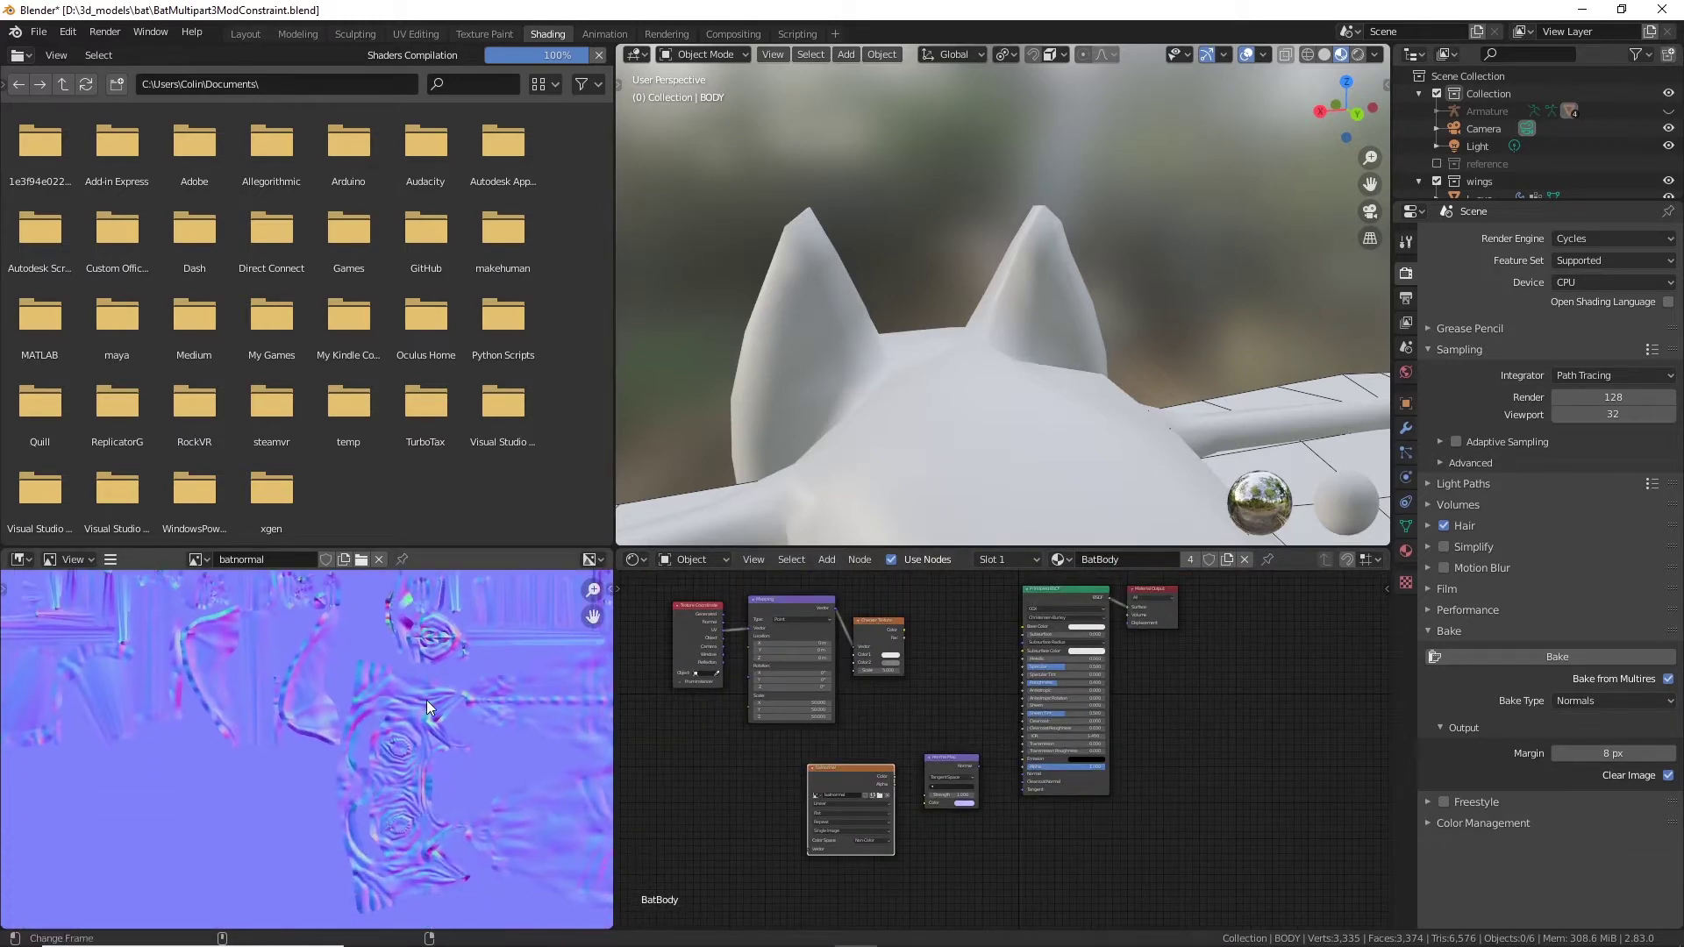
click(1549, 655)
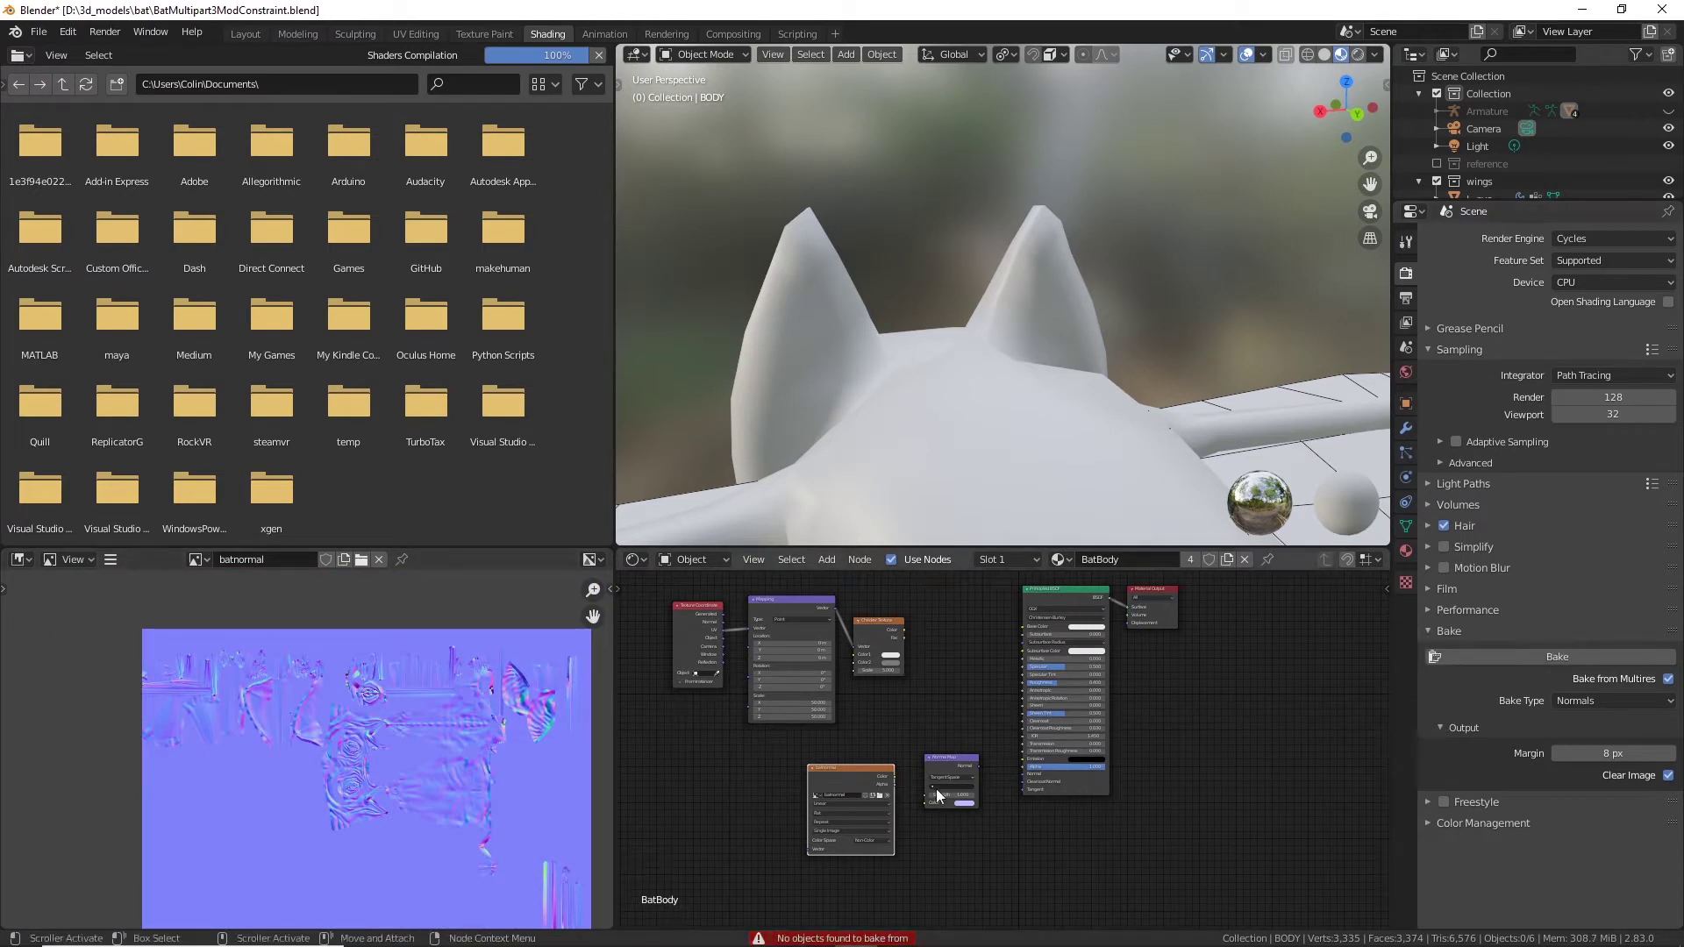
Step: Move the batnormal image texture node into the empty area beyond the Material Output node
drag(863, 774, 1296, 683)
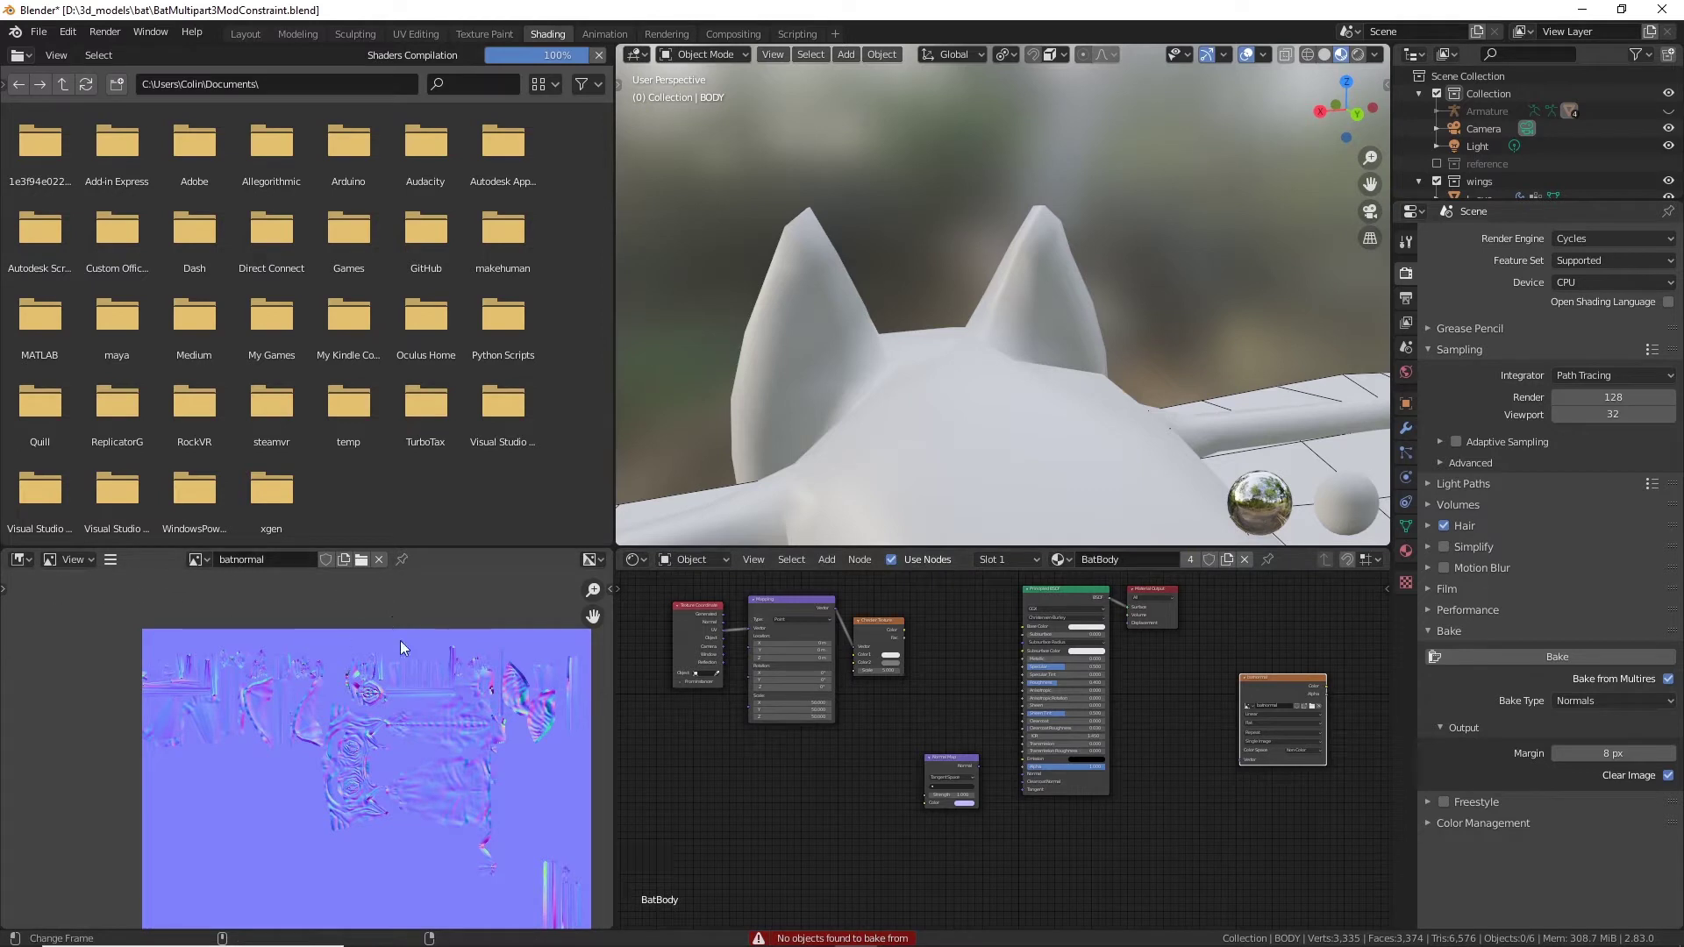
middle_drag(400, 640, 346, 616)
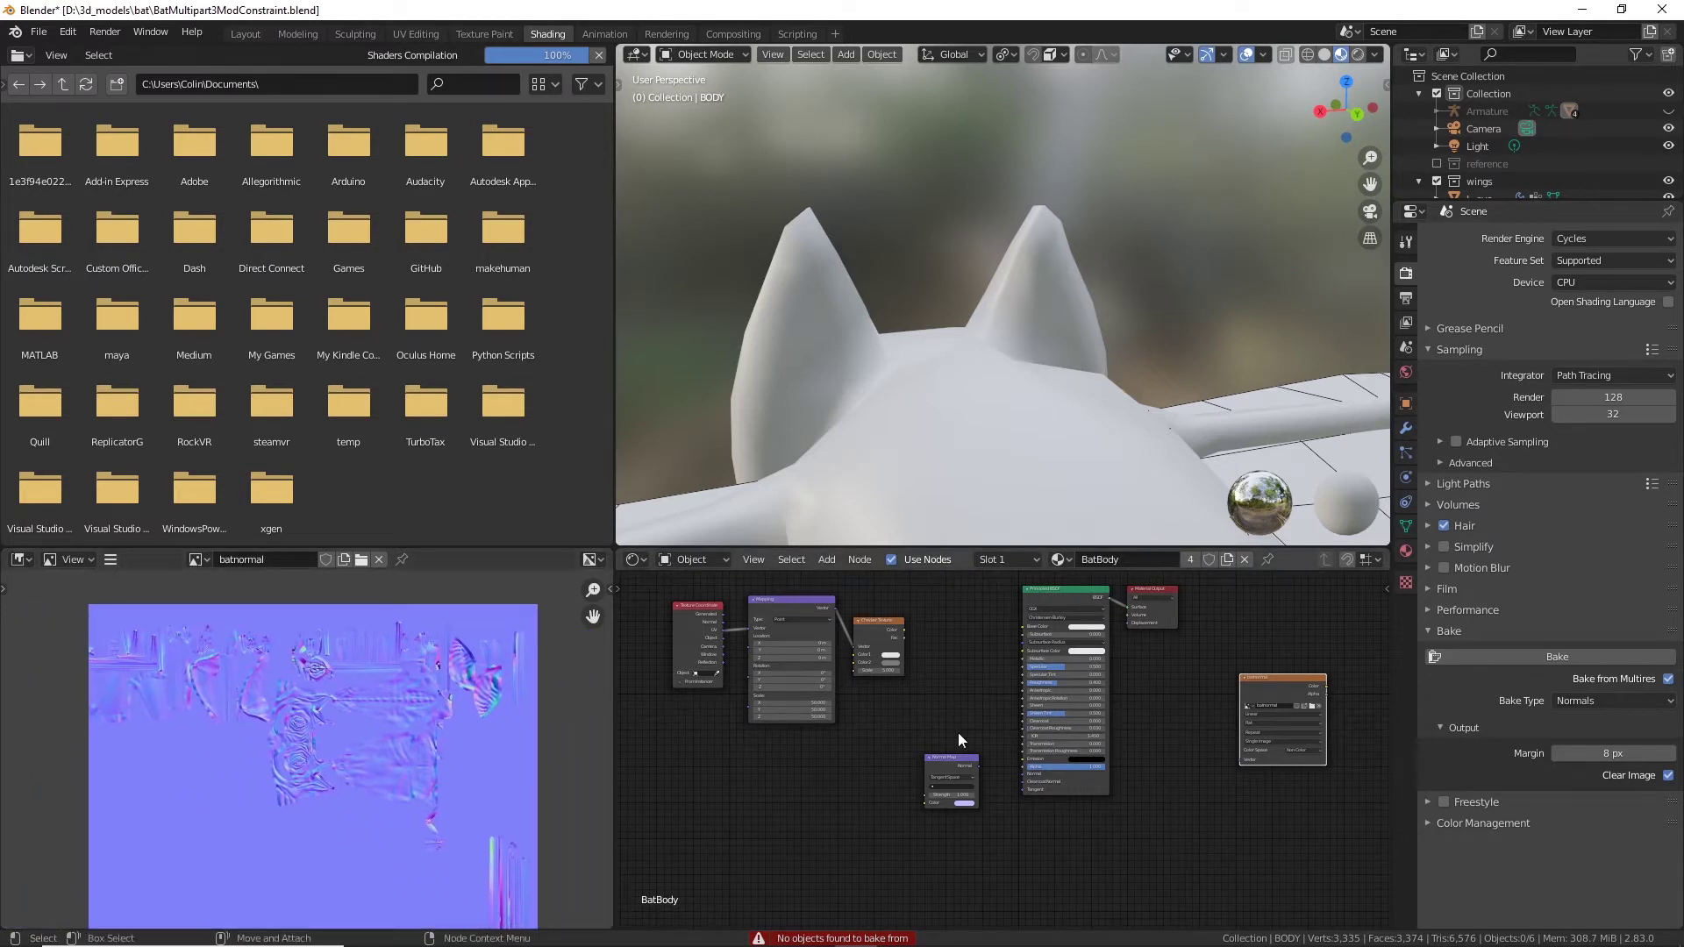
drag(1258, 677, 1246, 656)
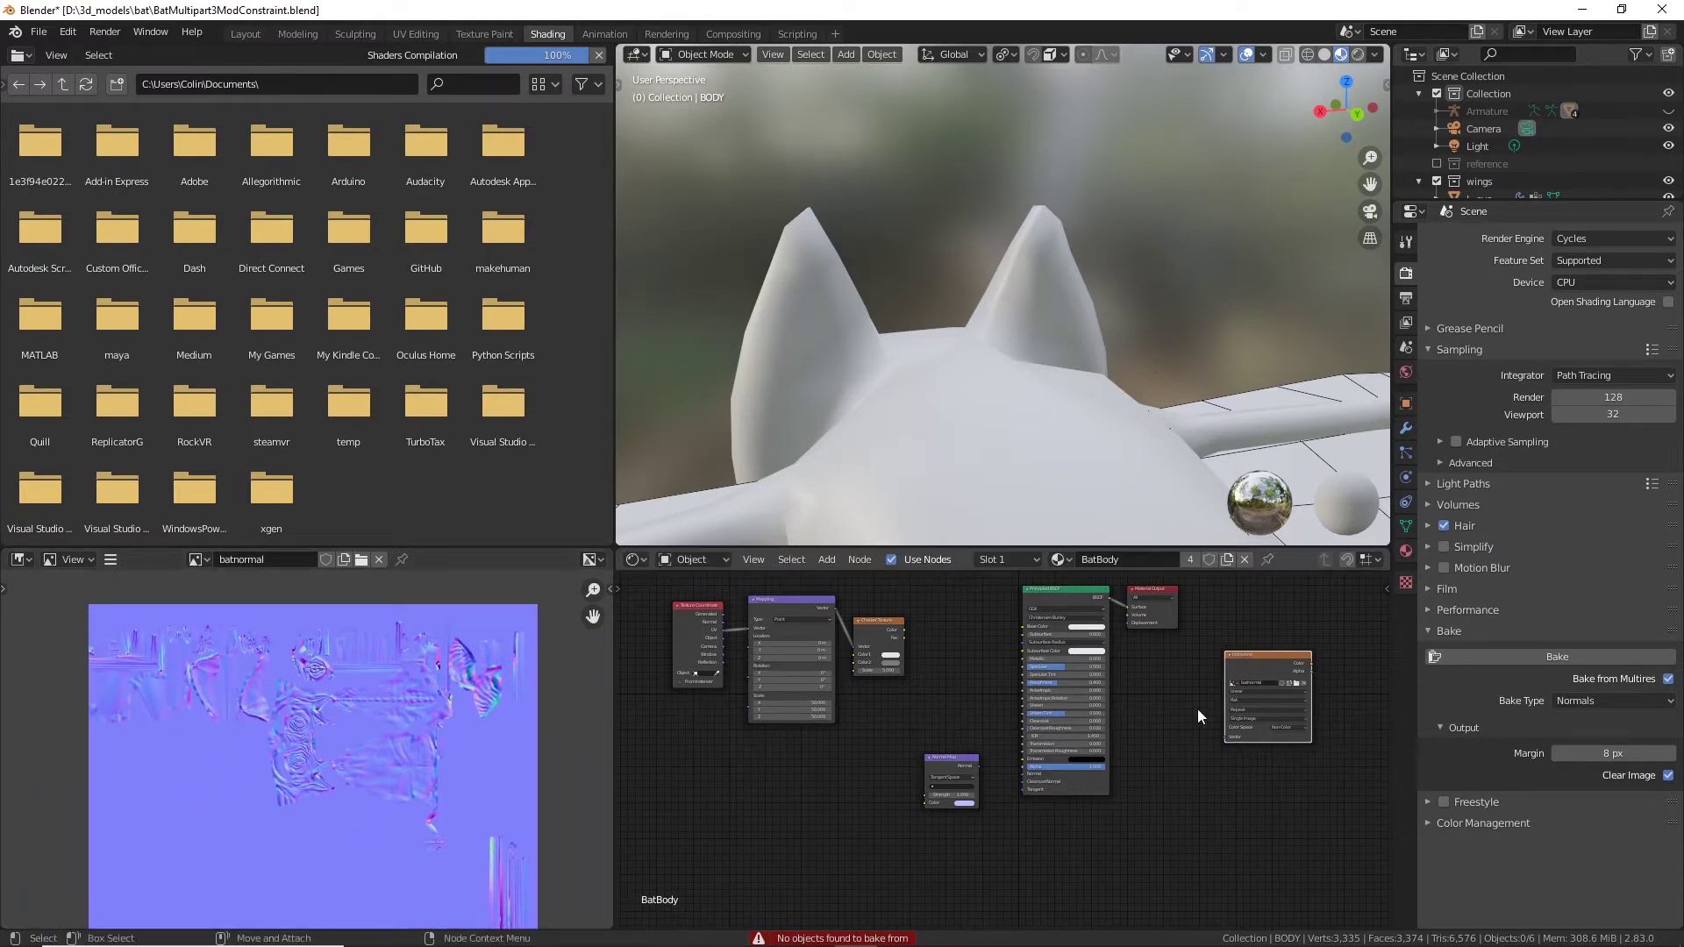
scroll(1197, 709, up, 3)
middle_drag(1145, 754, 1022, 911)
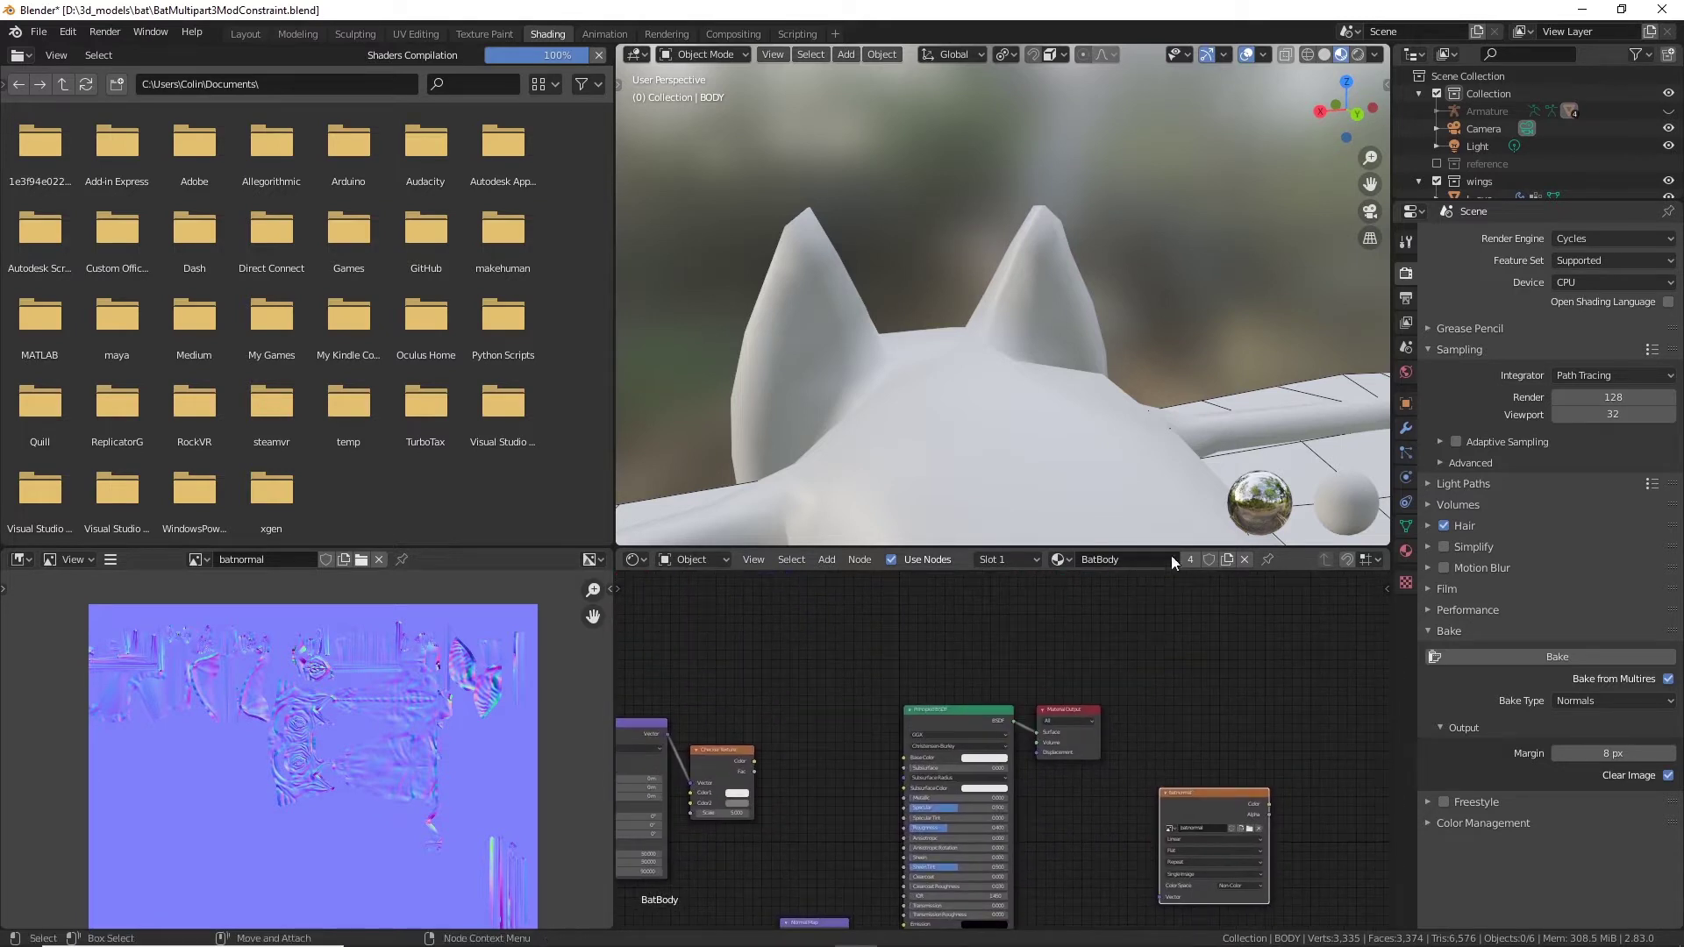
Step: Select the bat body plus its wings, keeping the batnormal texture node active
click(960, 356)
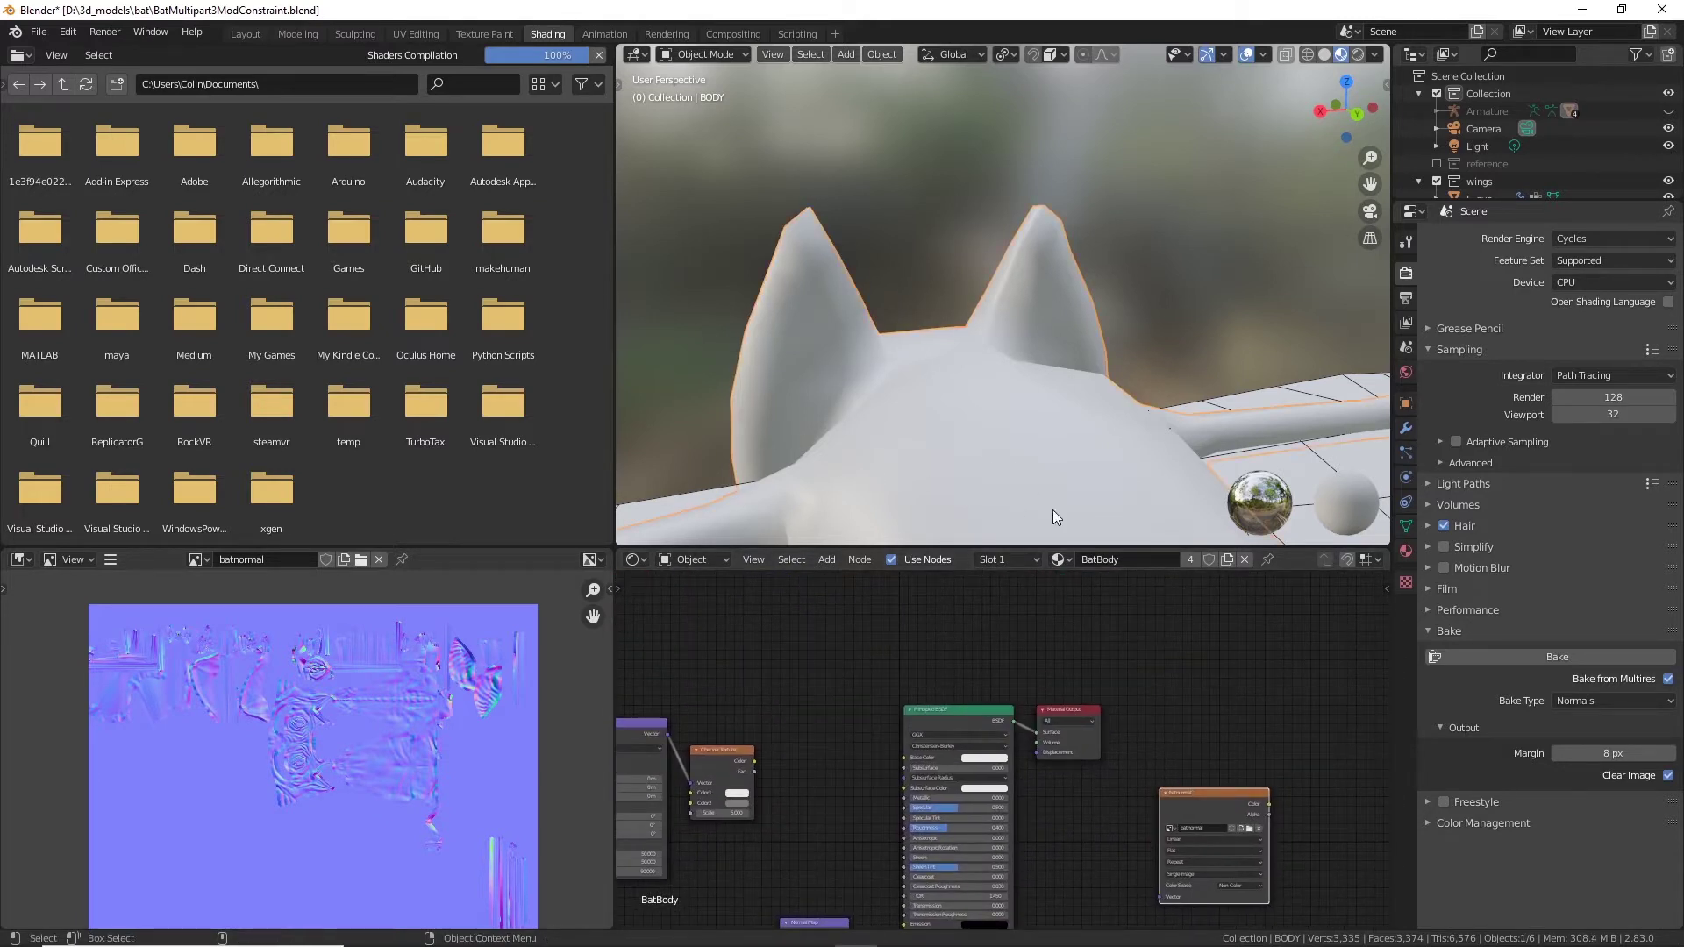
drag(1195, 789, 1192, 764)
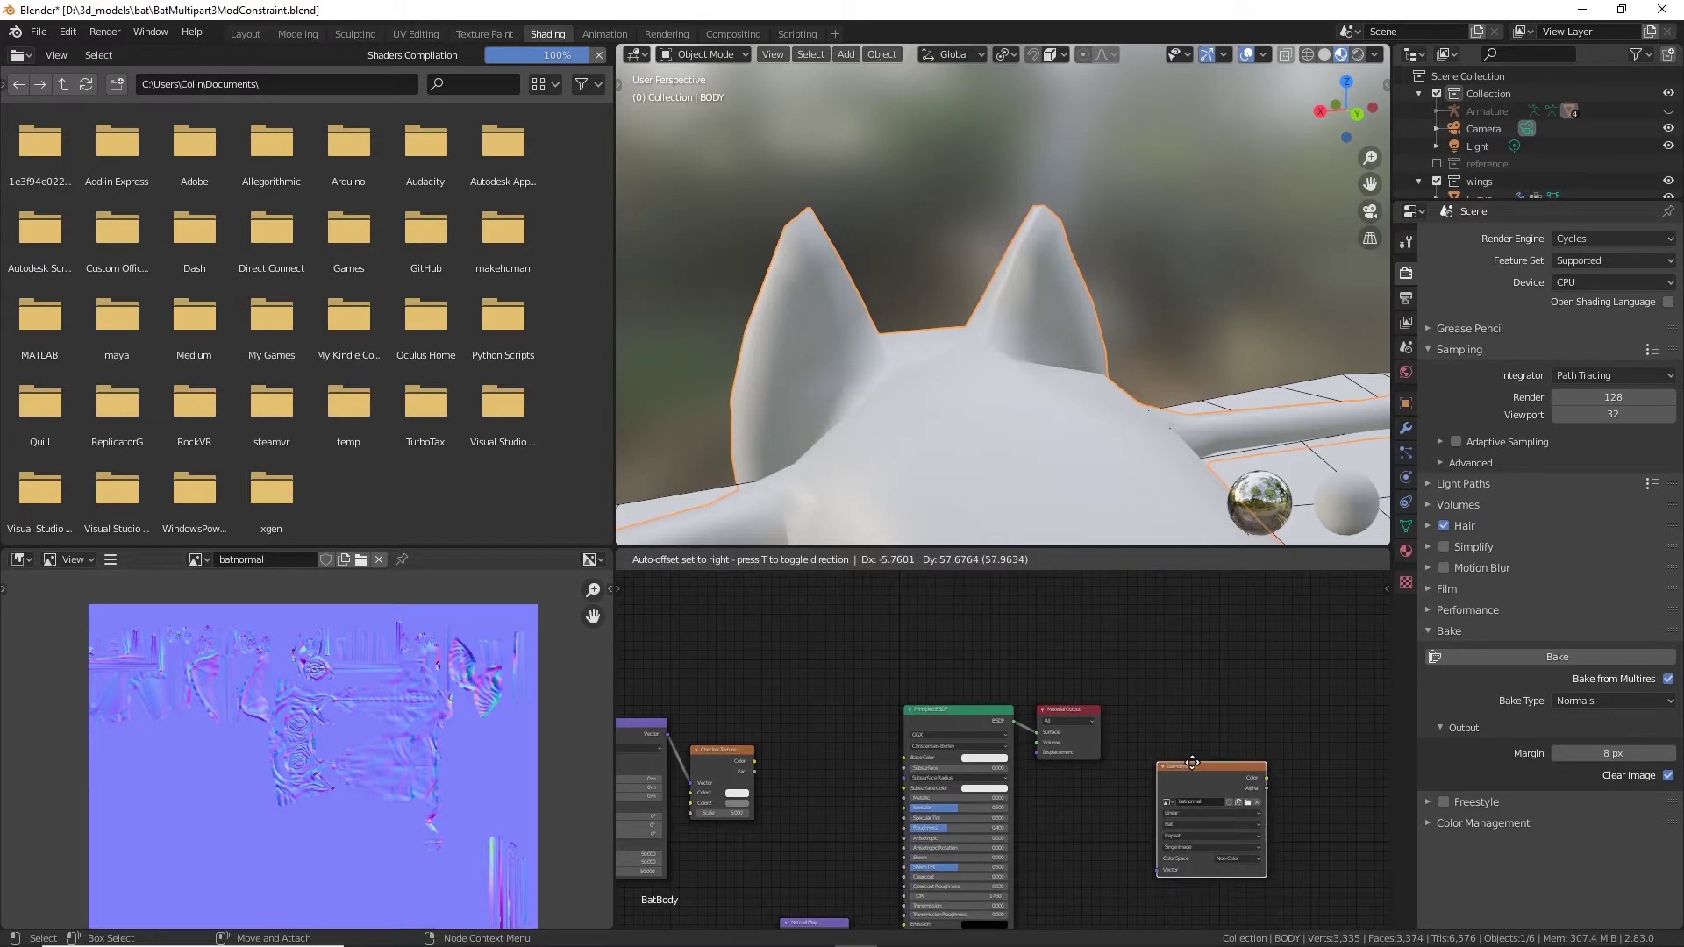
scroll(1040, 508, down, 4)
mouse_move(1051, 430)
middle_down()
mouse_move(991, 482)
mouse_move(935, 495)
mouse_move(1081, 437)
middle_up()
shift+click(1164, 423)
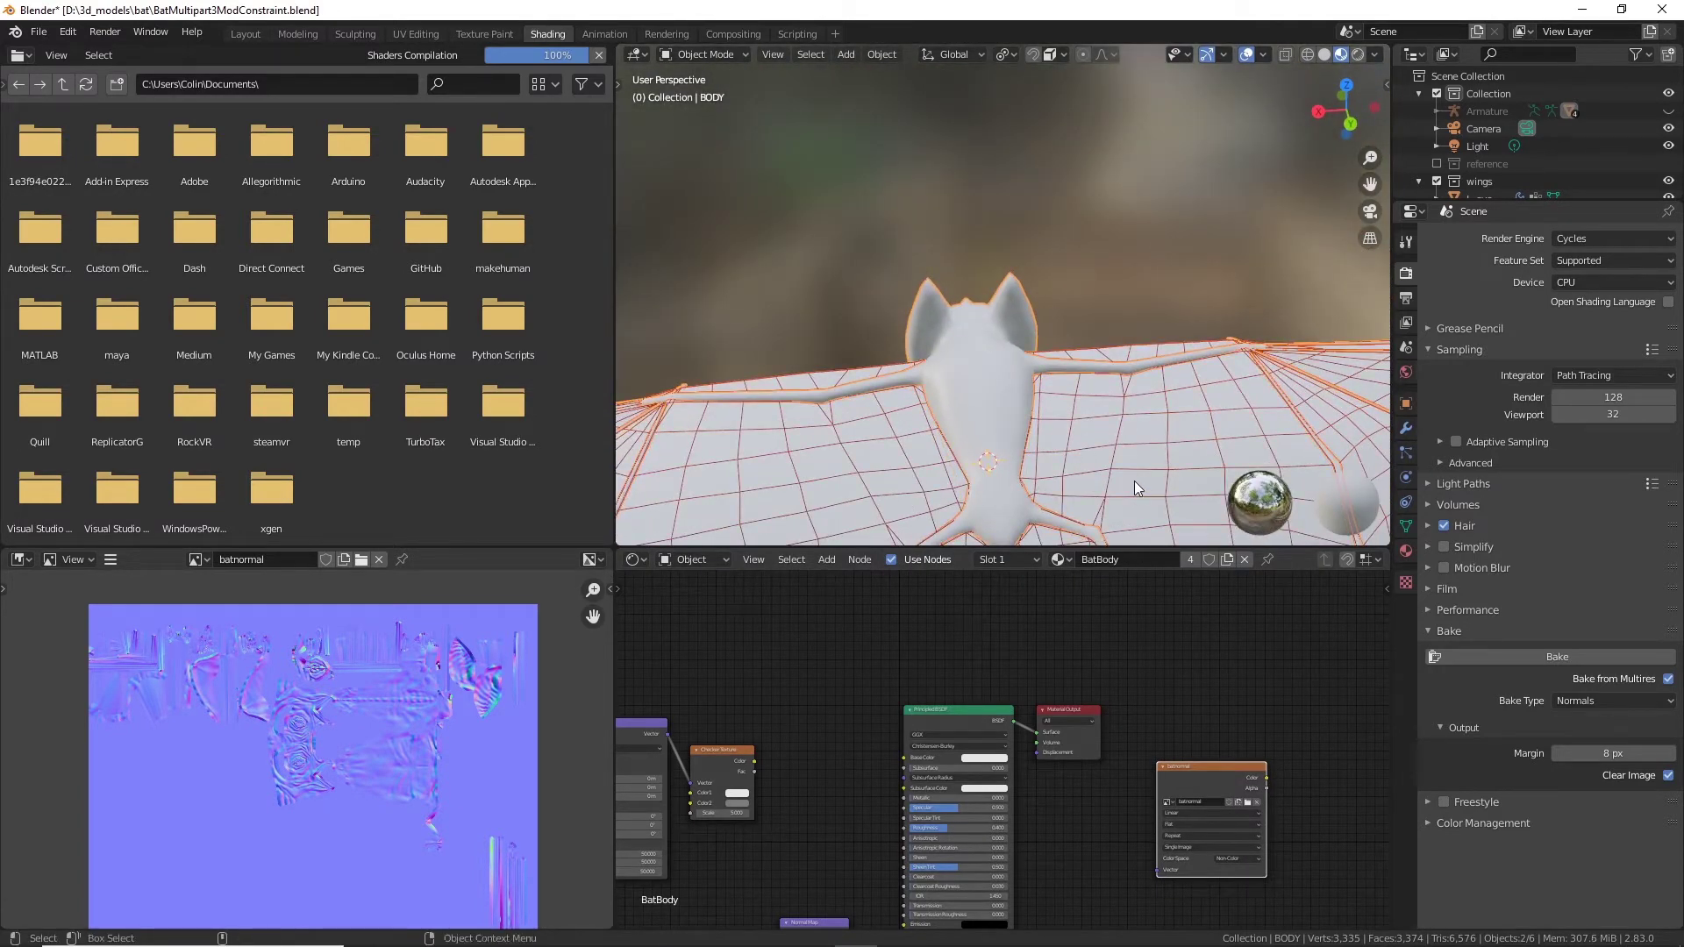
middle_drag(972, 407, 1092, 391)
middle_drag(997, 412, 948, 414)
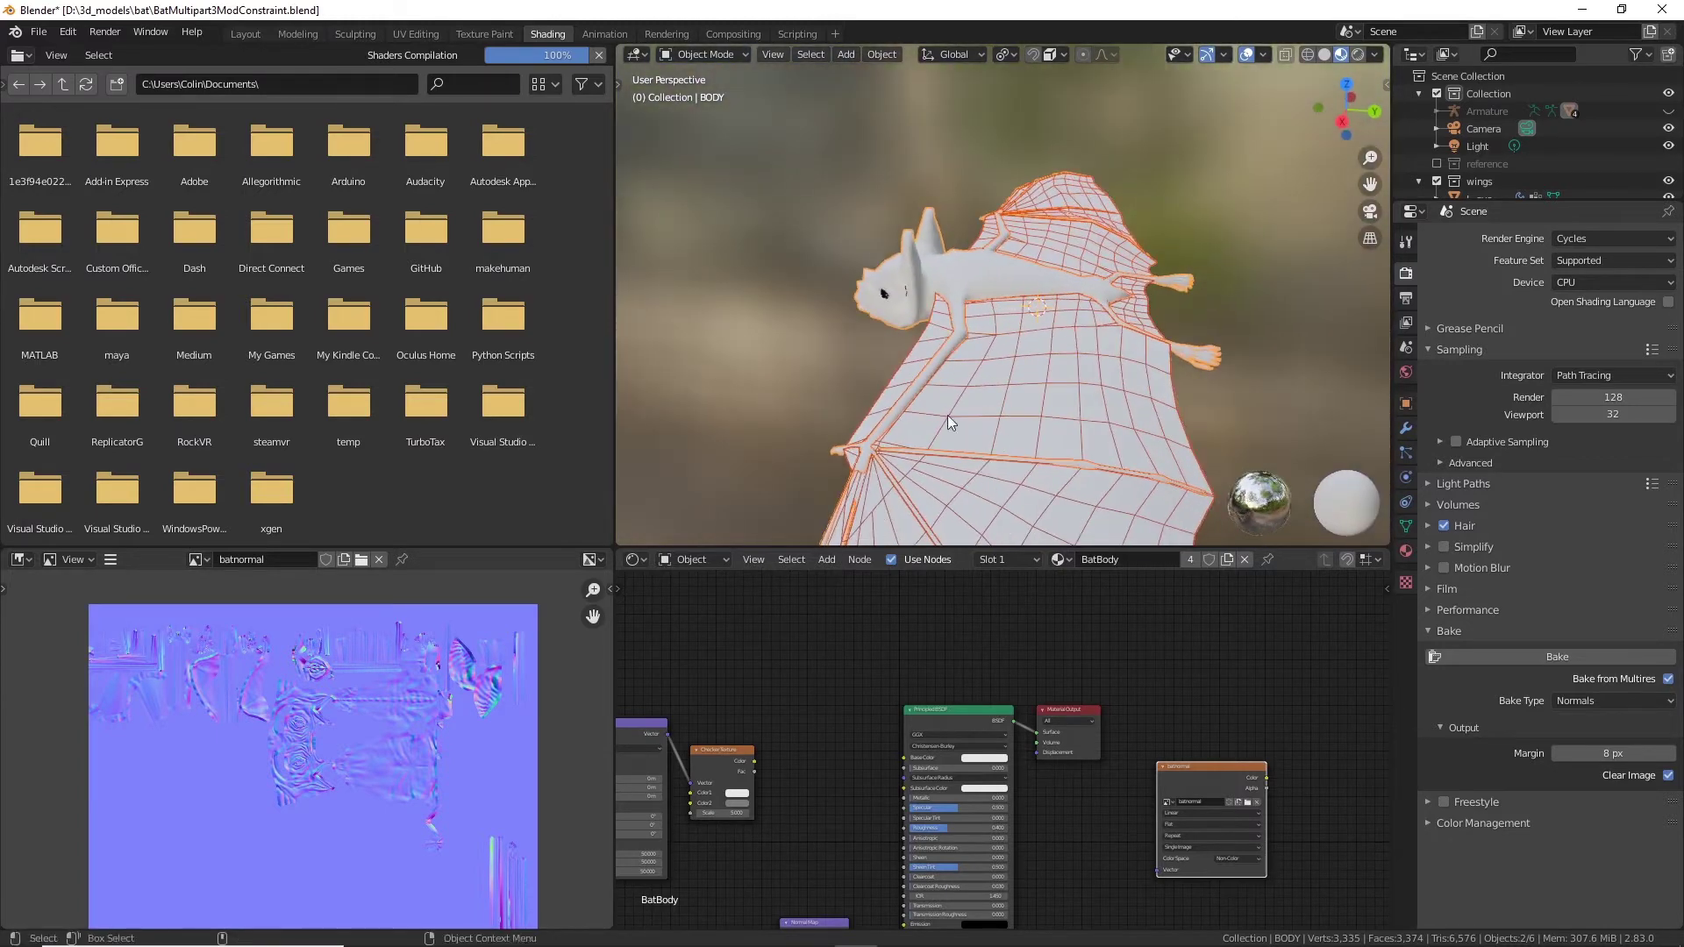
Step: Reselect the wings, add the body as the active object, and try baking their multires normals to batnormal
click(948, 277)
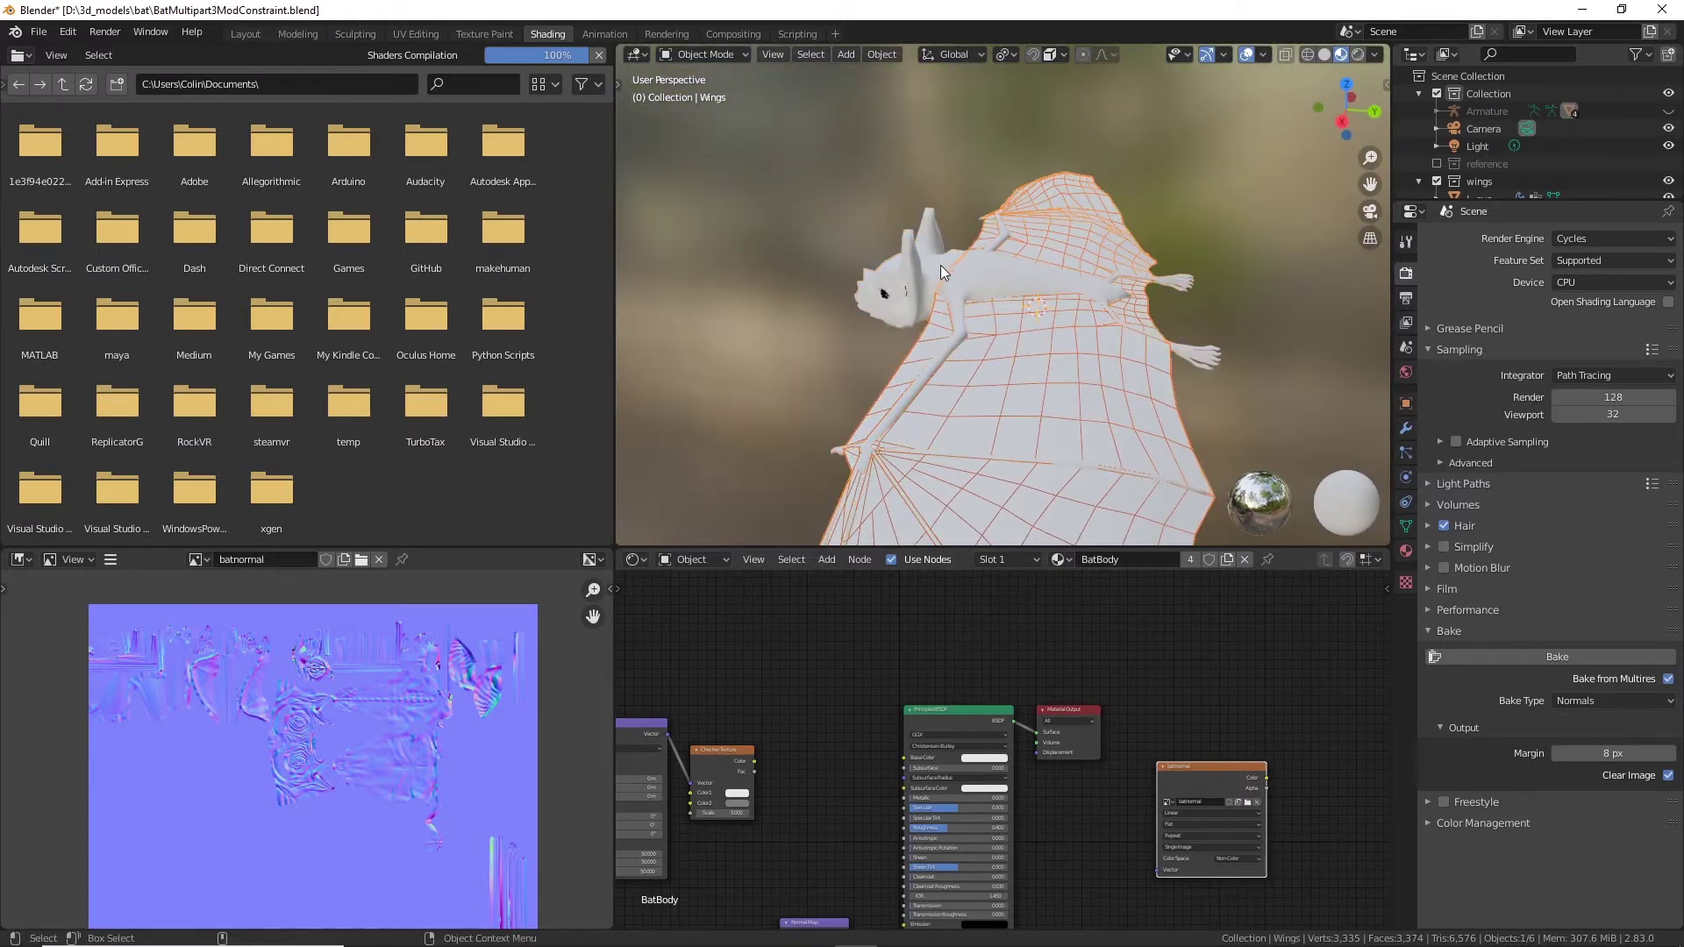
shift+click(935, 262)
middle_drag(1088, 401, 997, 363)
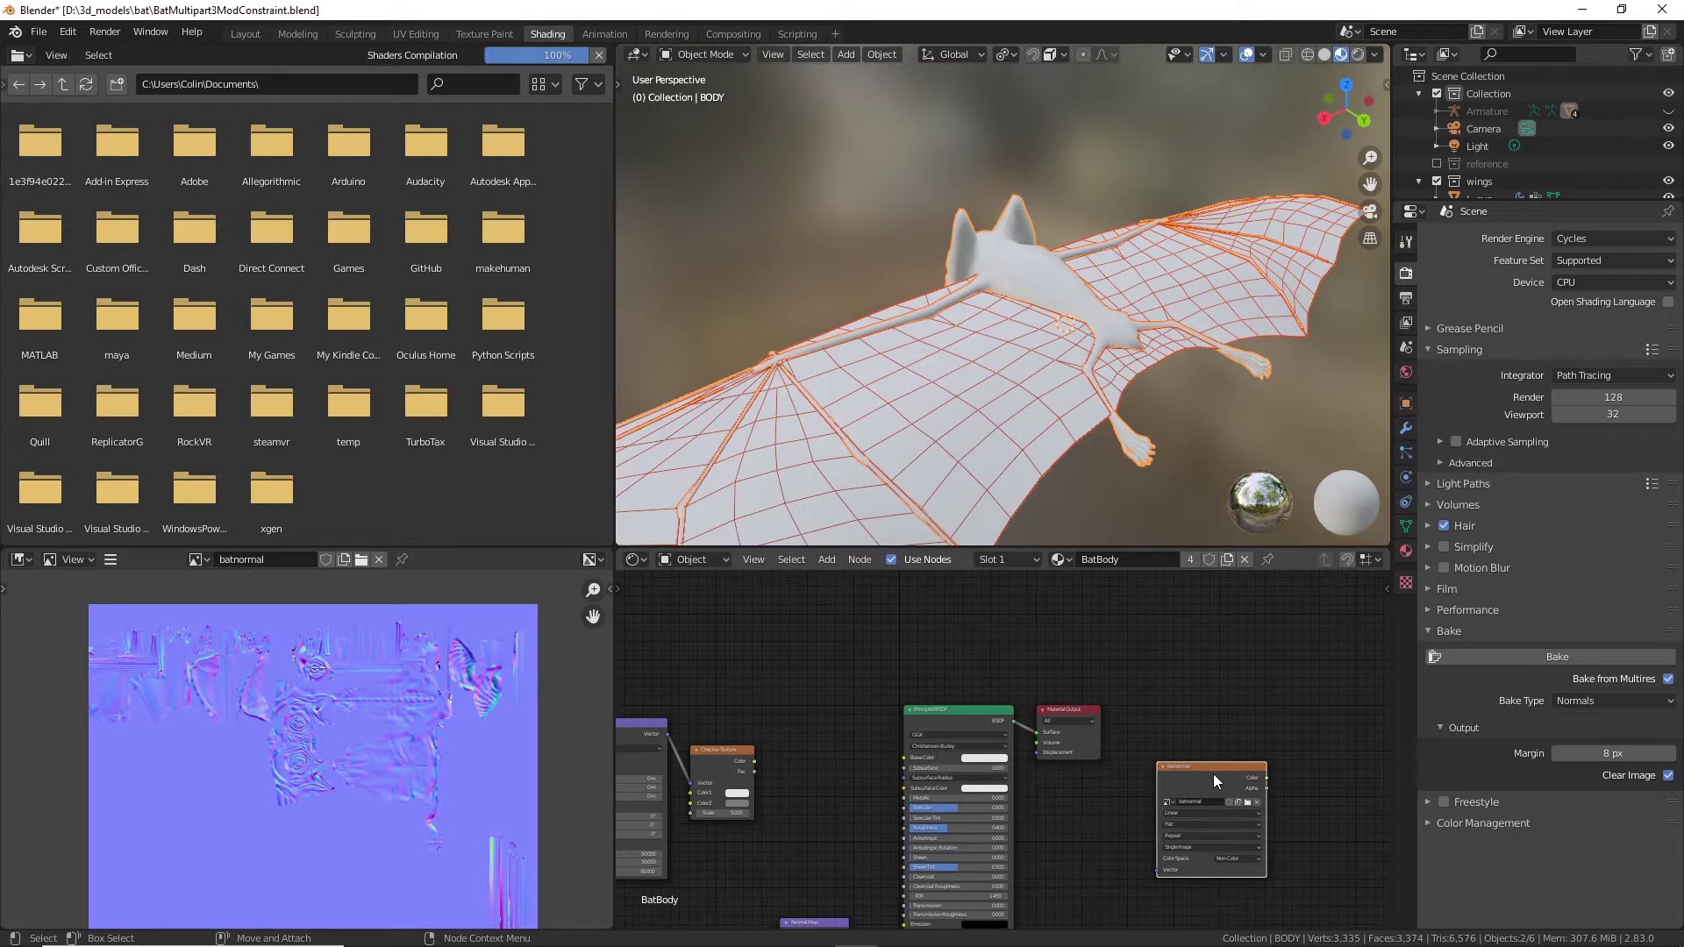
drag(1214, 770, 1214, 755)
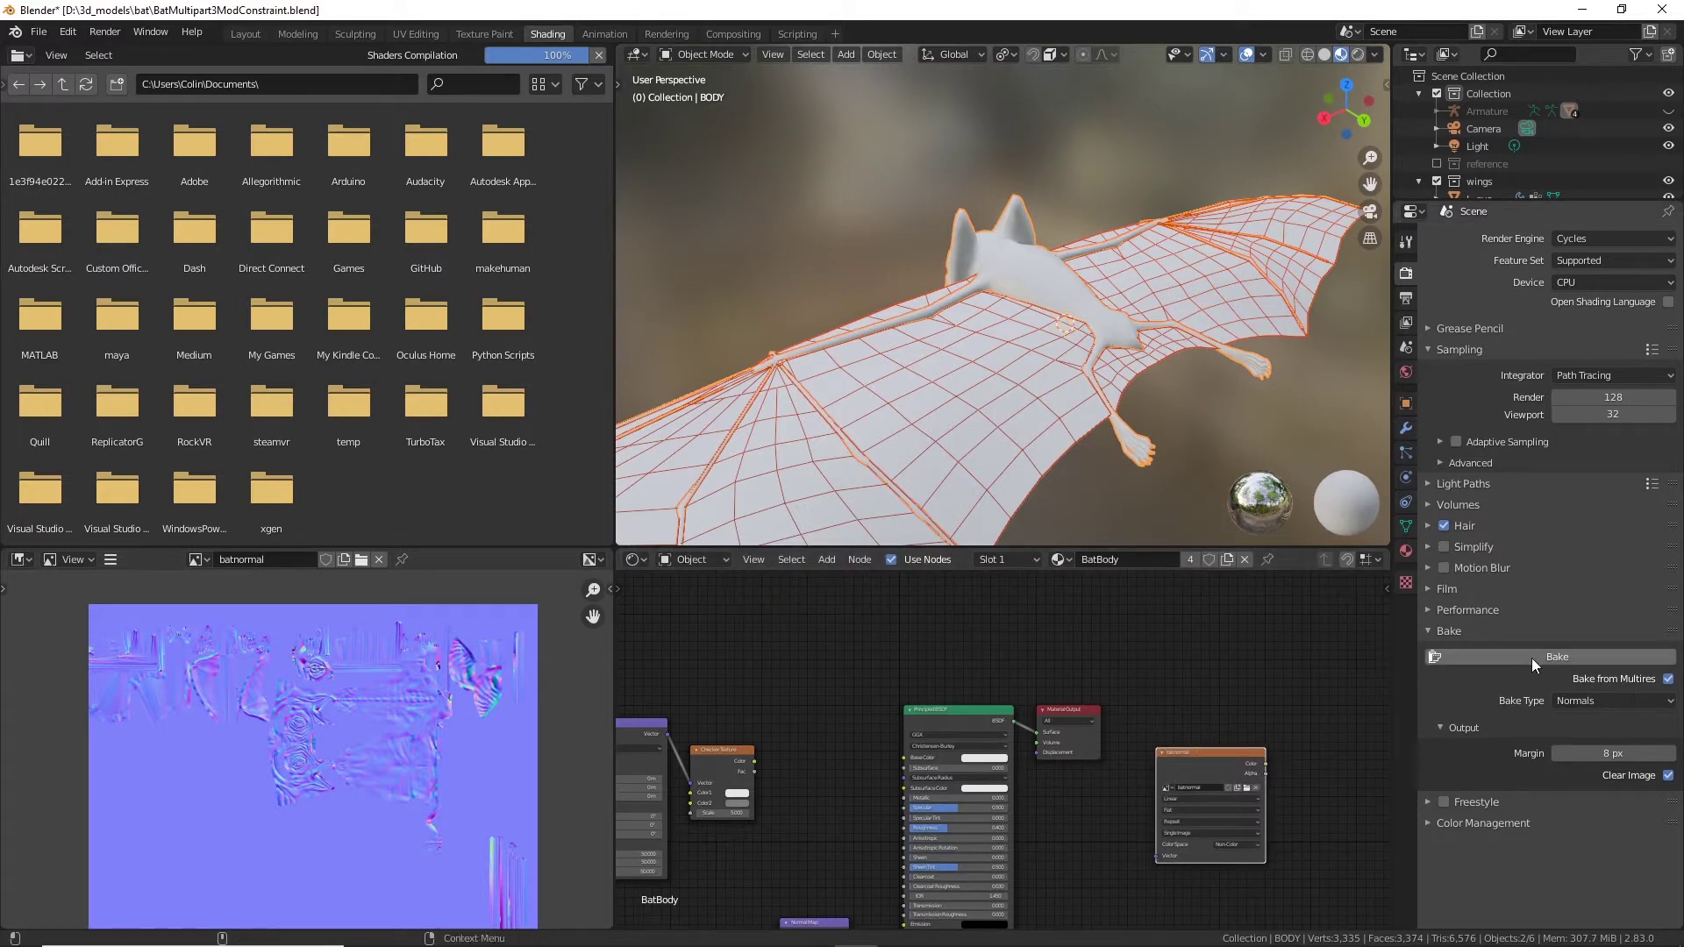
click(1565, 661)
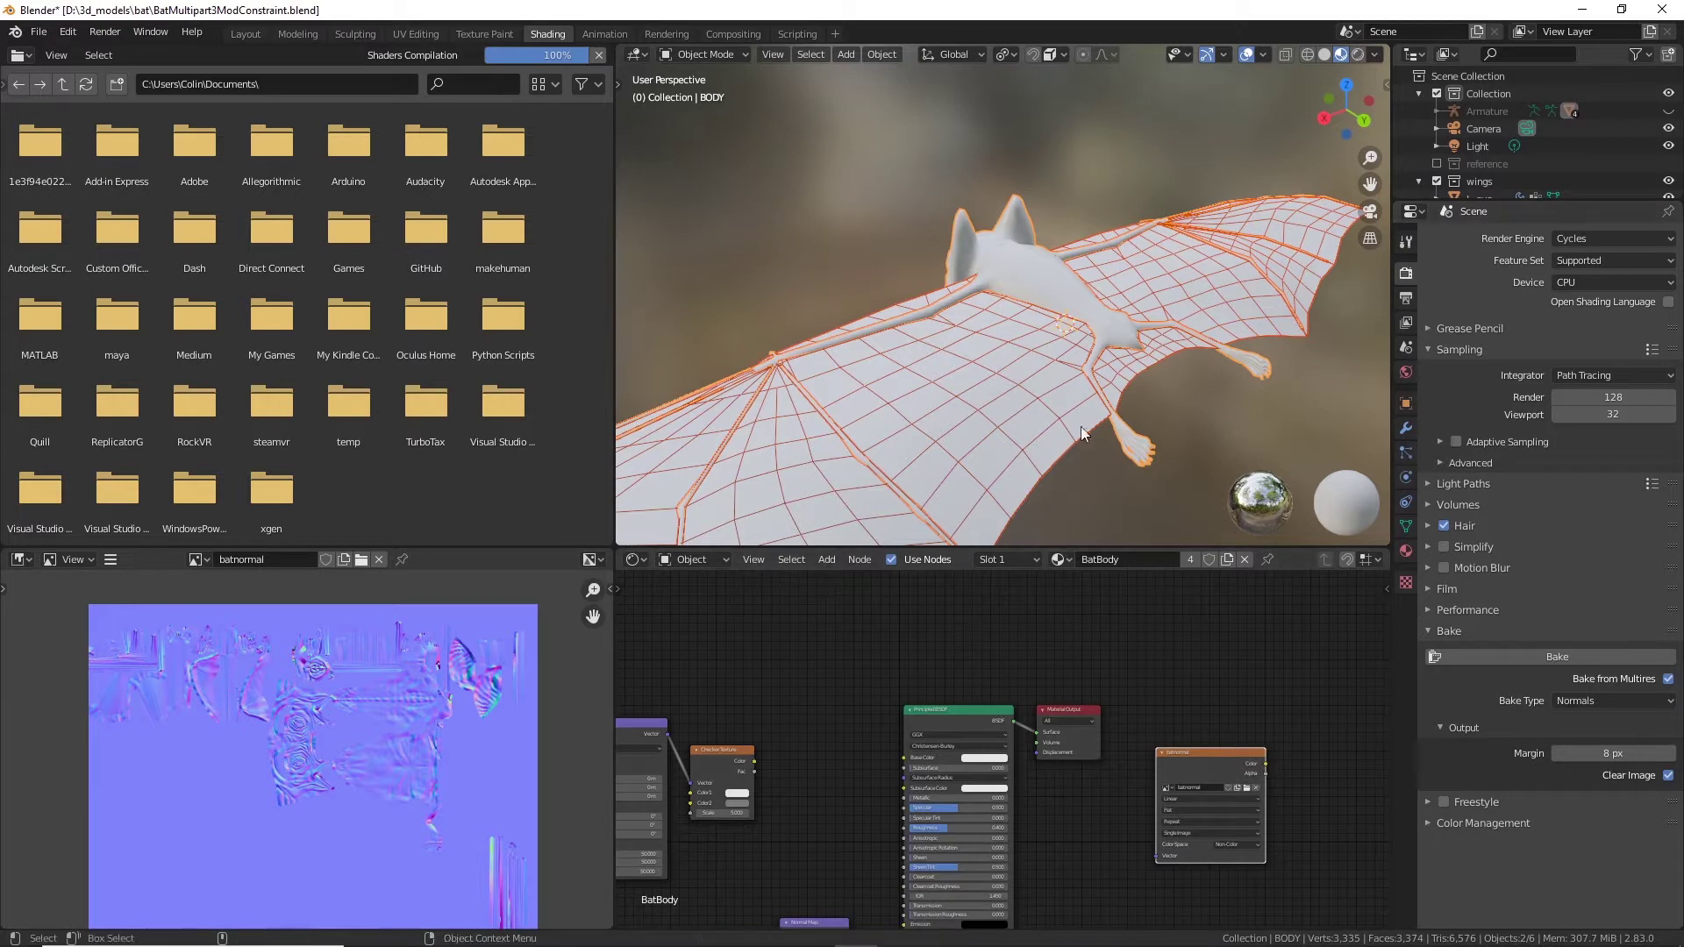
Step: Add a Multiresolution modifier to the Wings object and subdivide it twice, to level 2
click(993, 416)
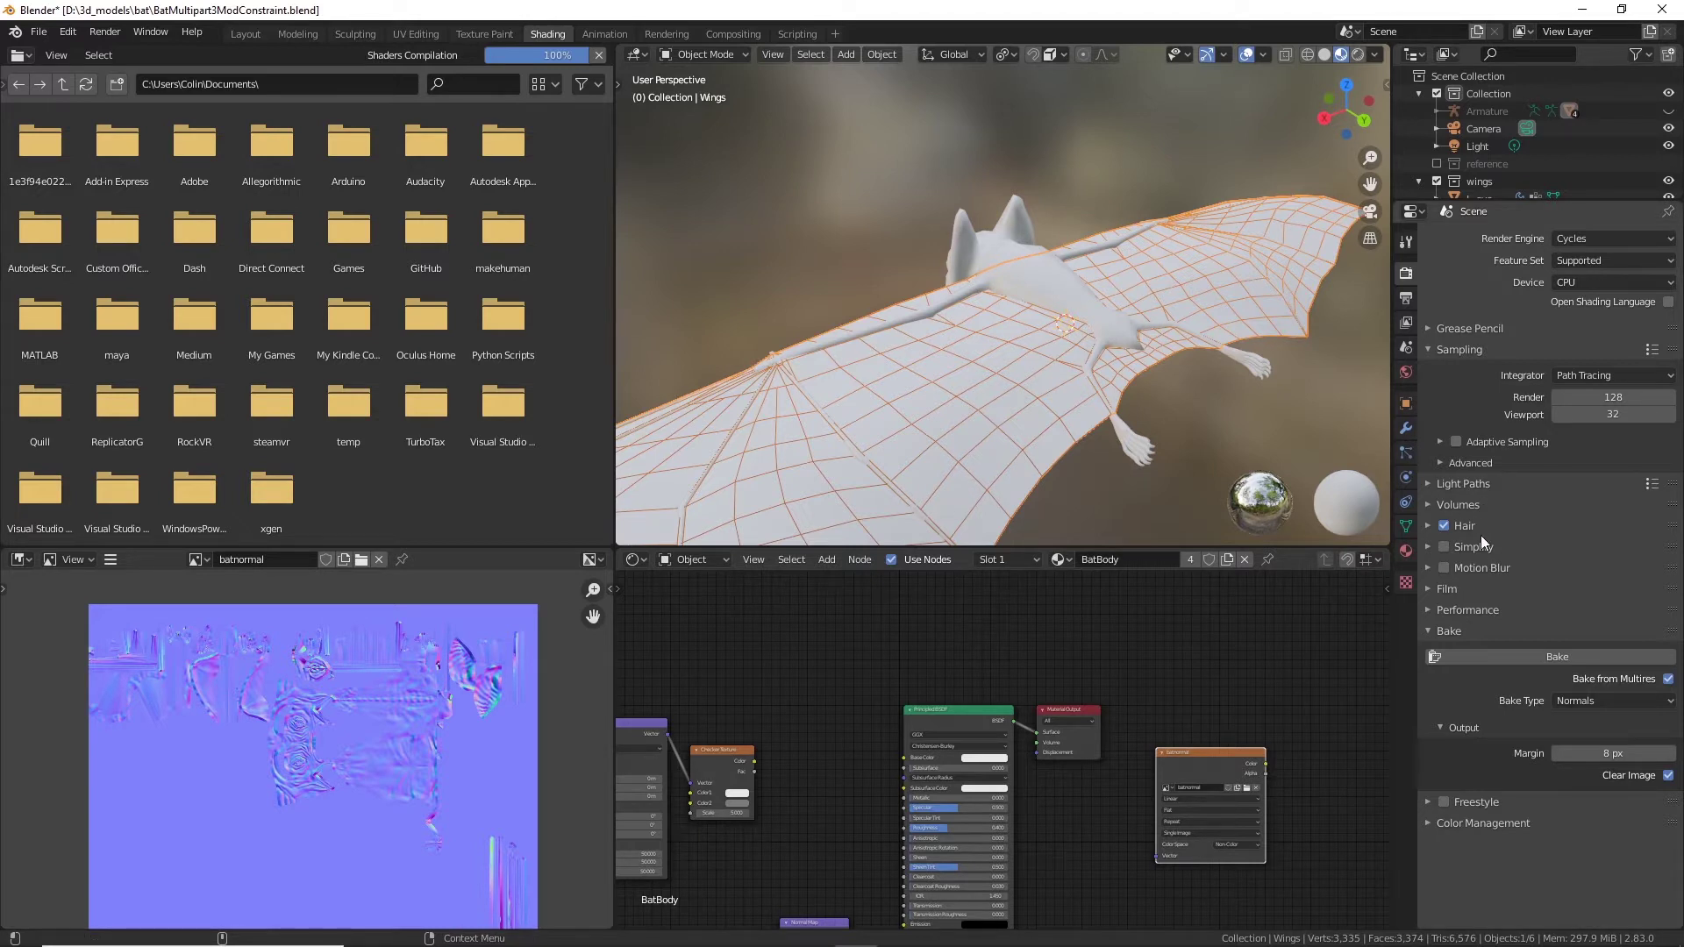
click(1405, 429)
click(1577, 239)
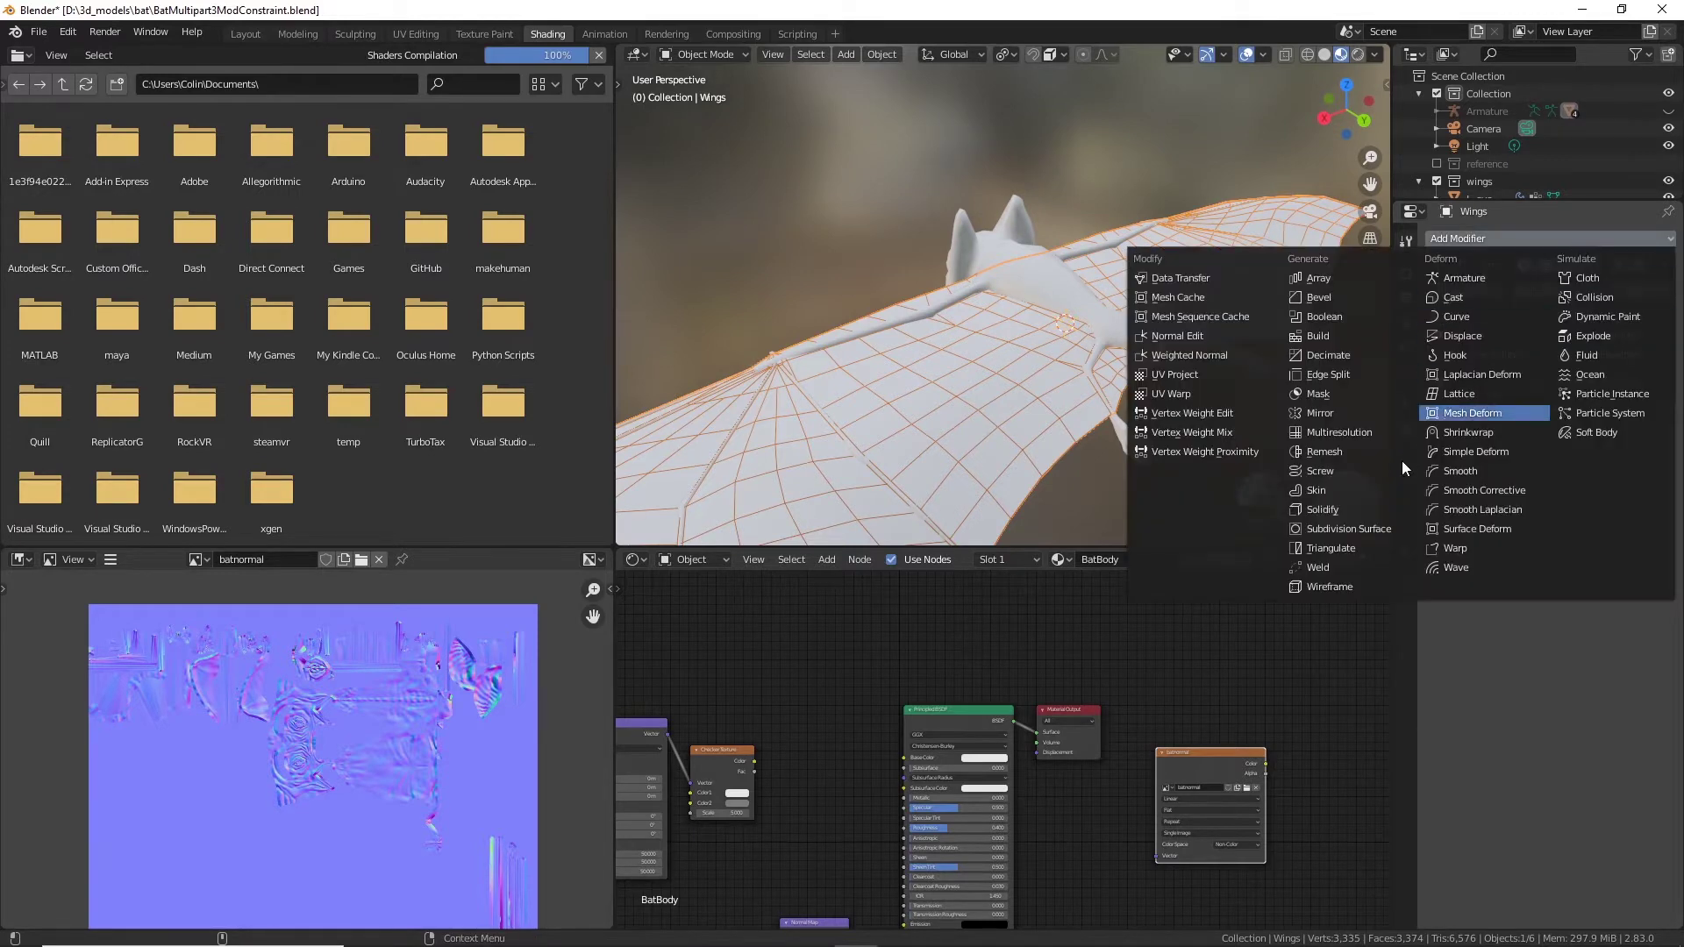
click(1356, 429)
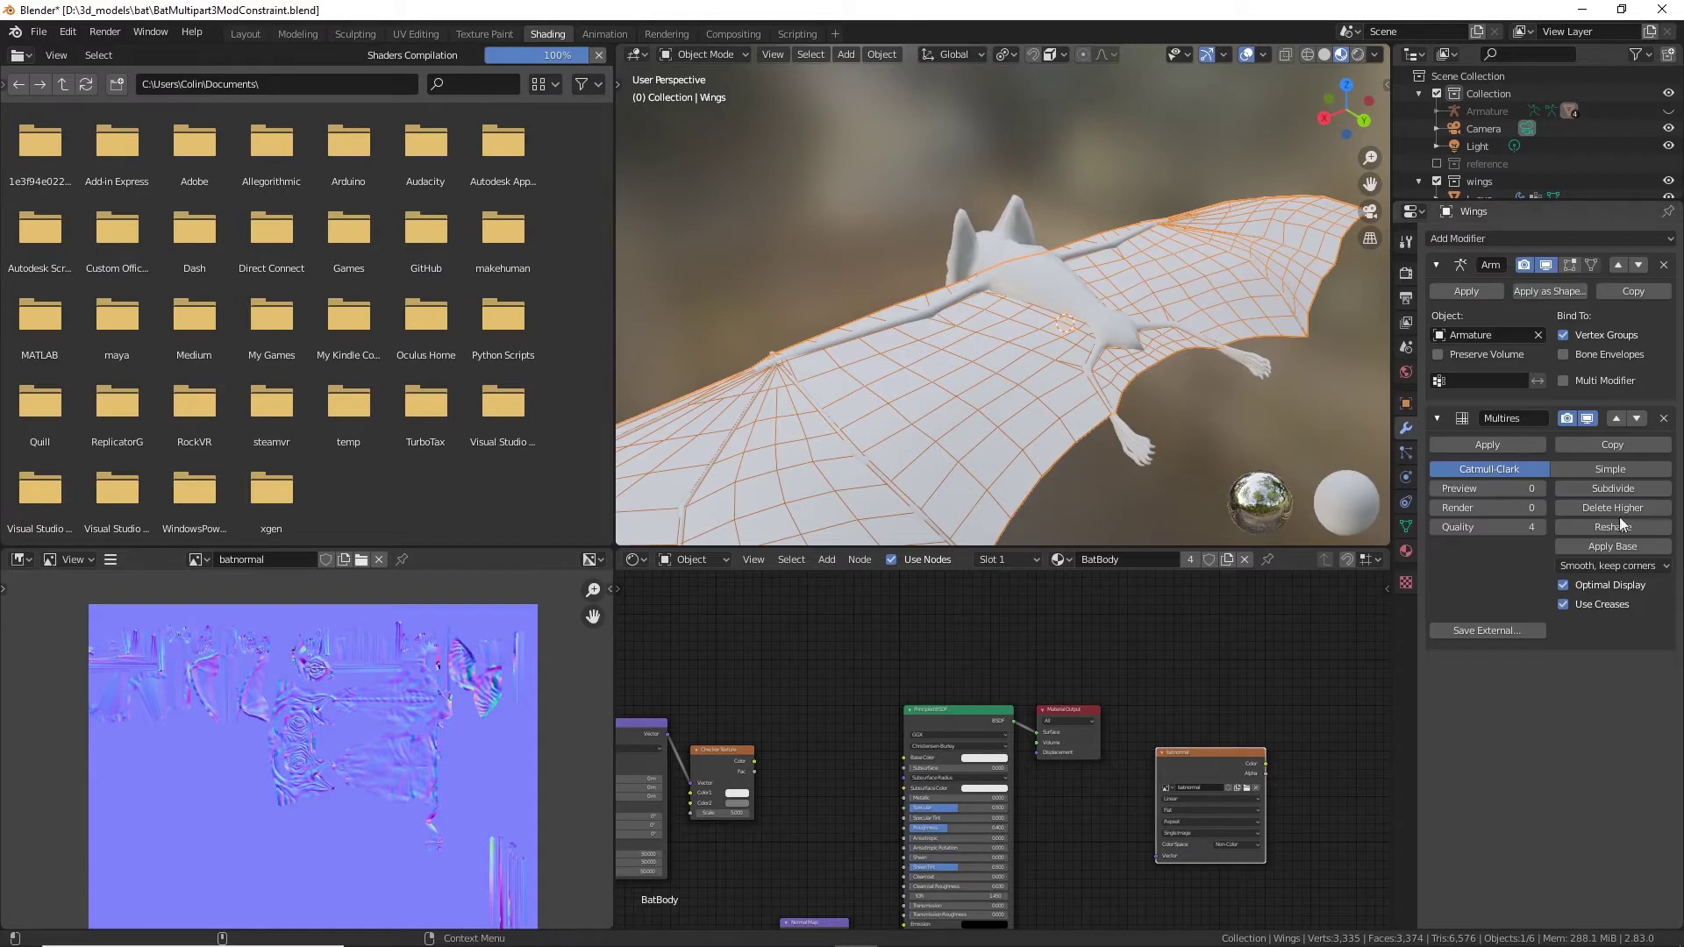
click(1635, 488)
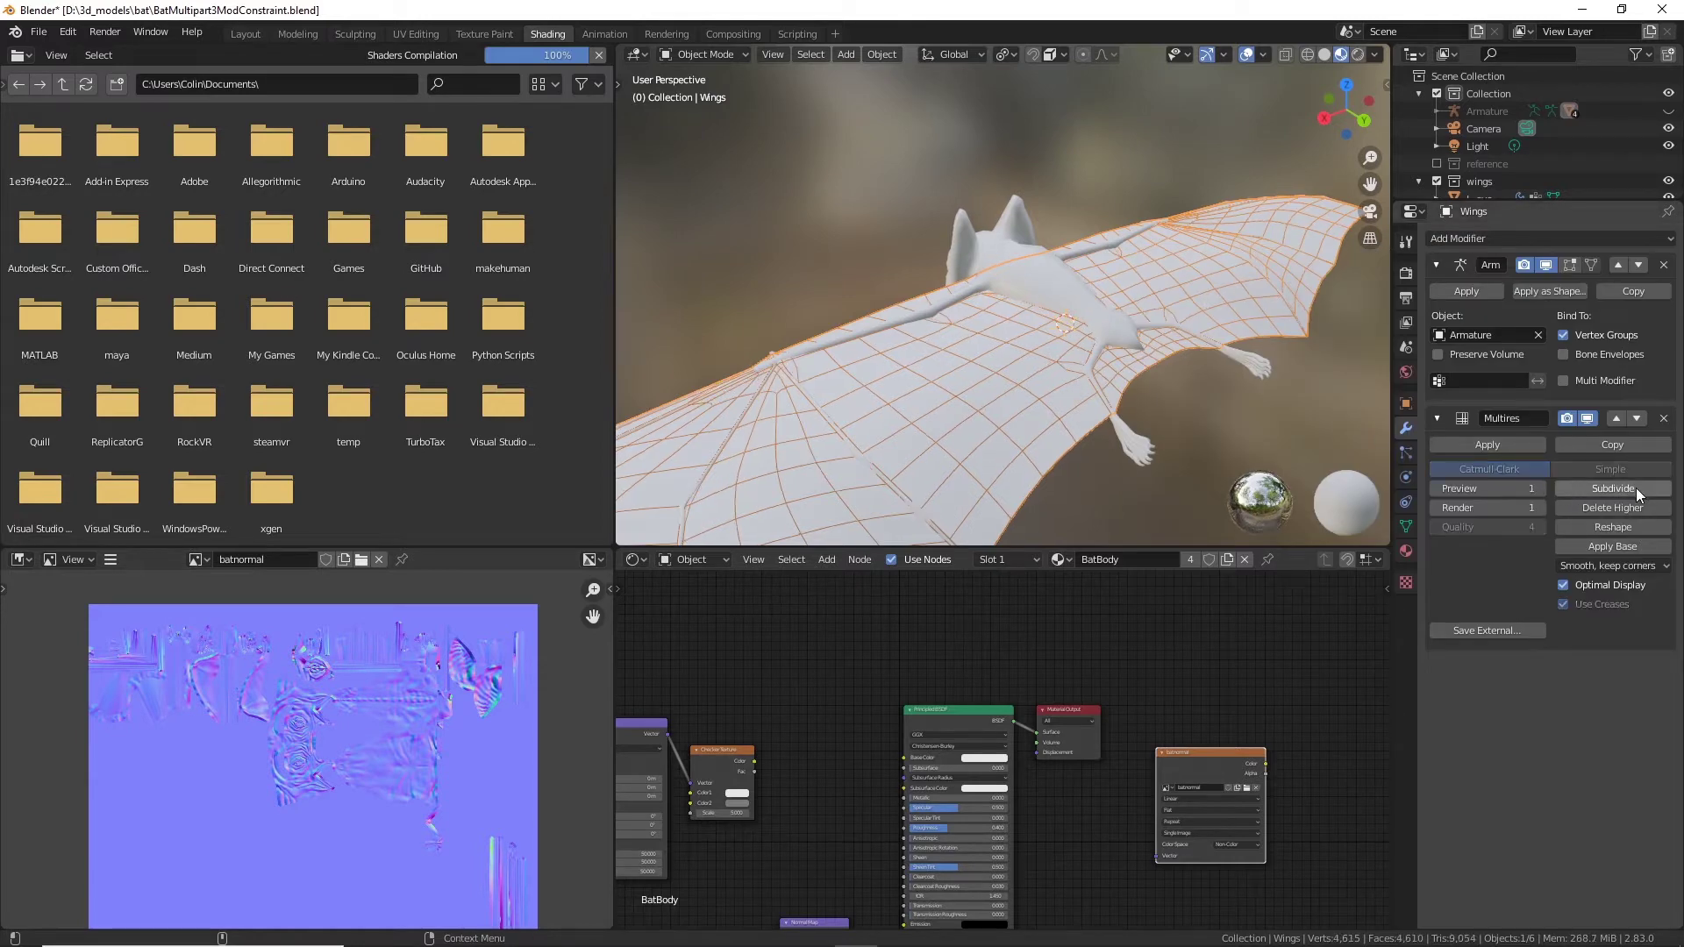
click(1636, 488)
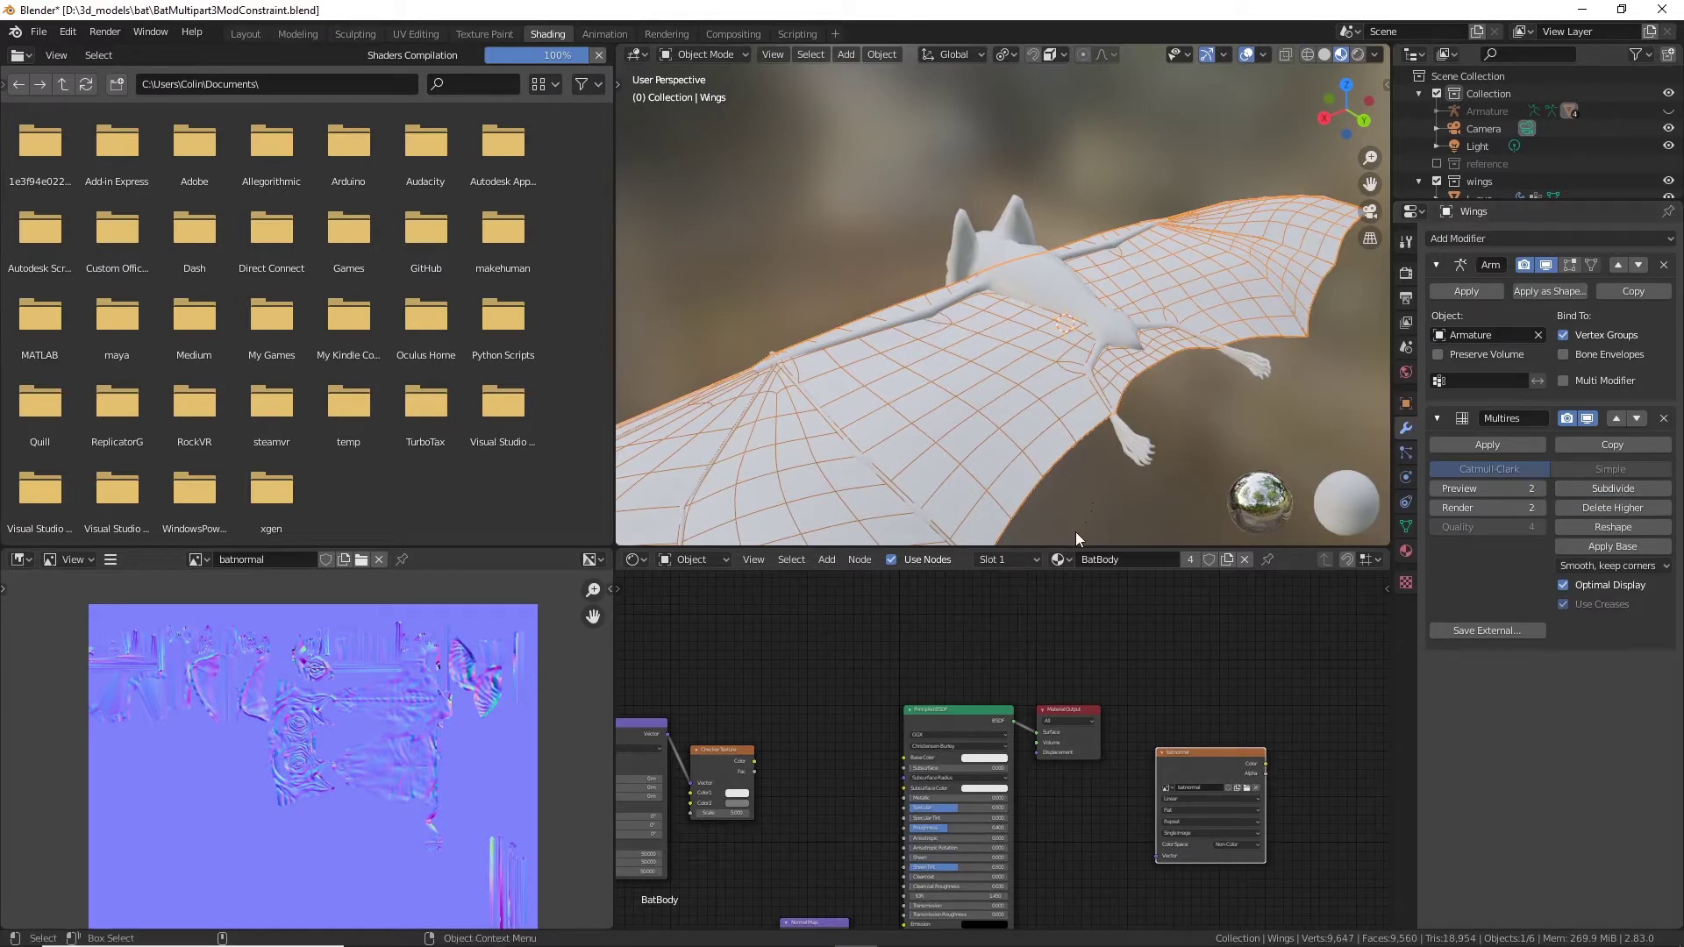
Step: Add the body to the wing selection and bake the multires normals of both into batnormal
mouse_move(1076, 532)
middle_down()
mouse_move(1060, 510)
mouse_move(1044, 519)
mouse_move(1044, 488)
mouse_move(1074, 507)
middle_up()
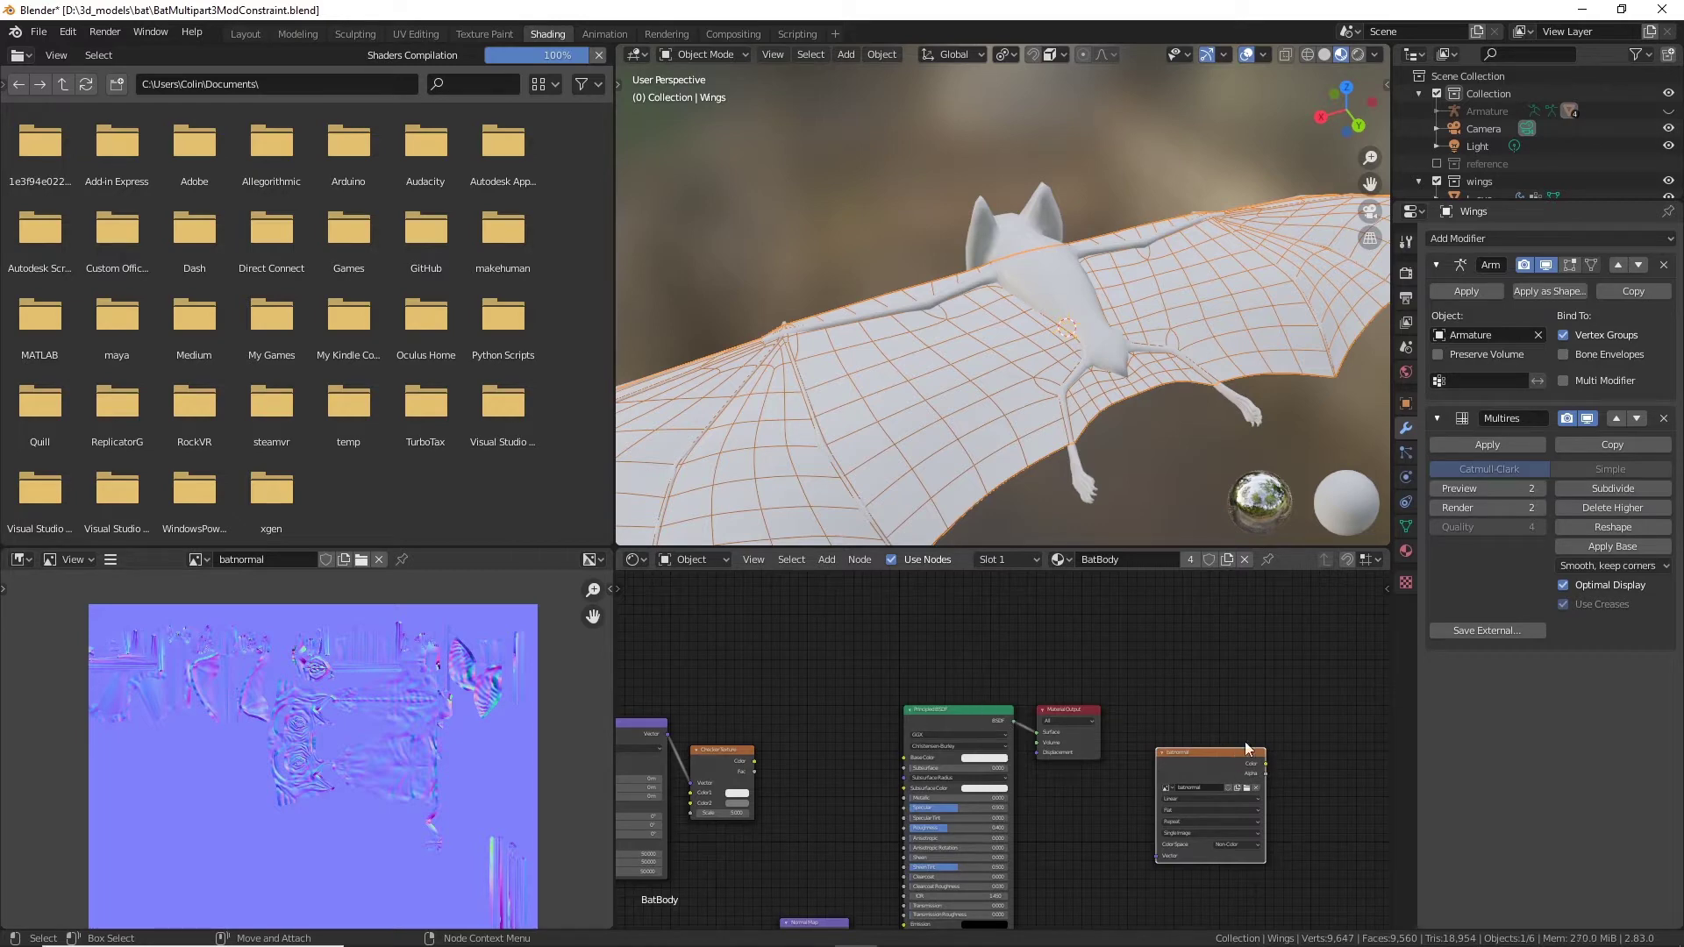
click(1407, 273)
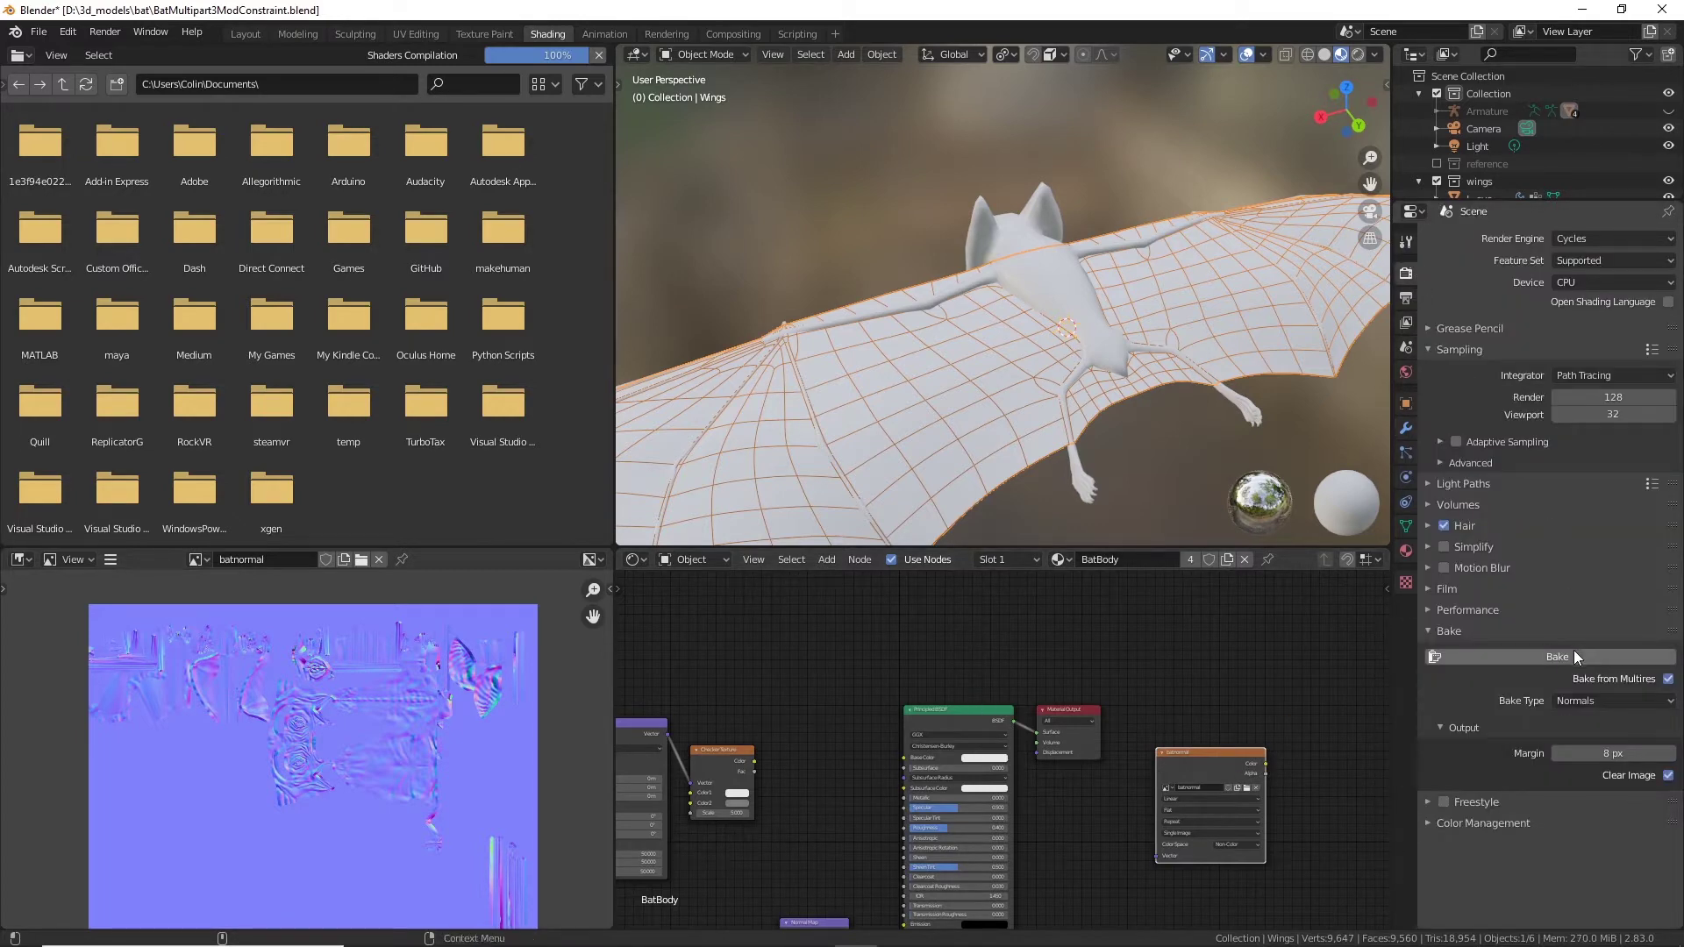
shift+click(1097, 431)
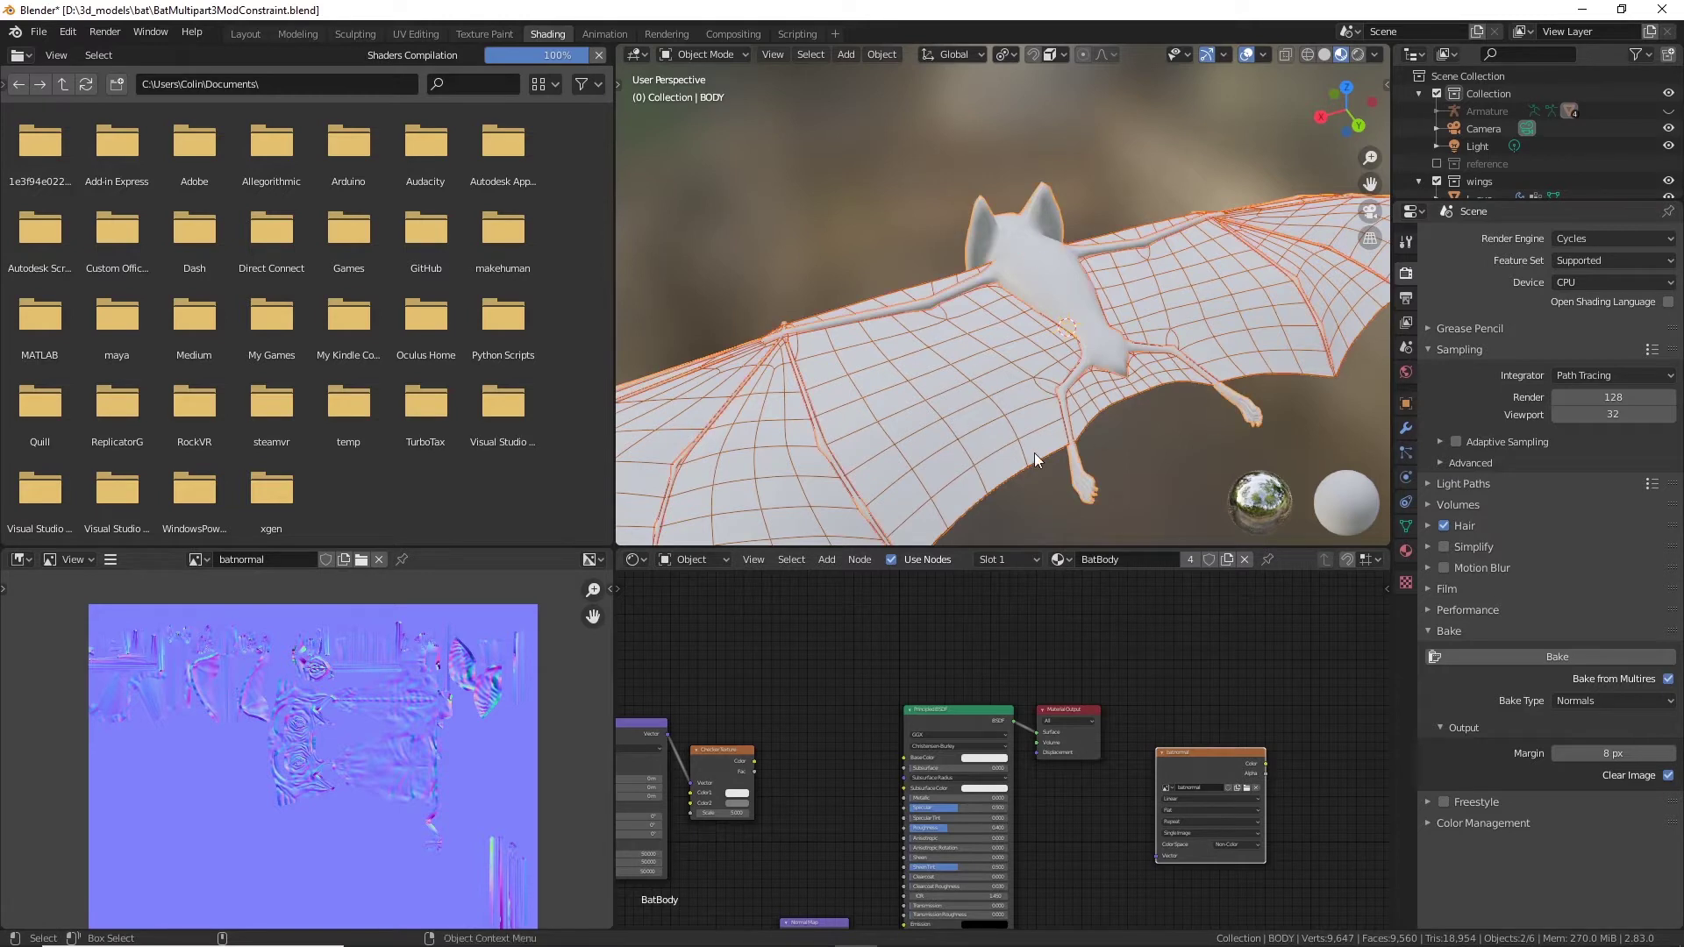
click(1567, 655)
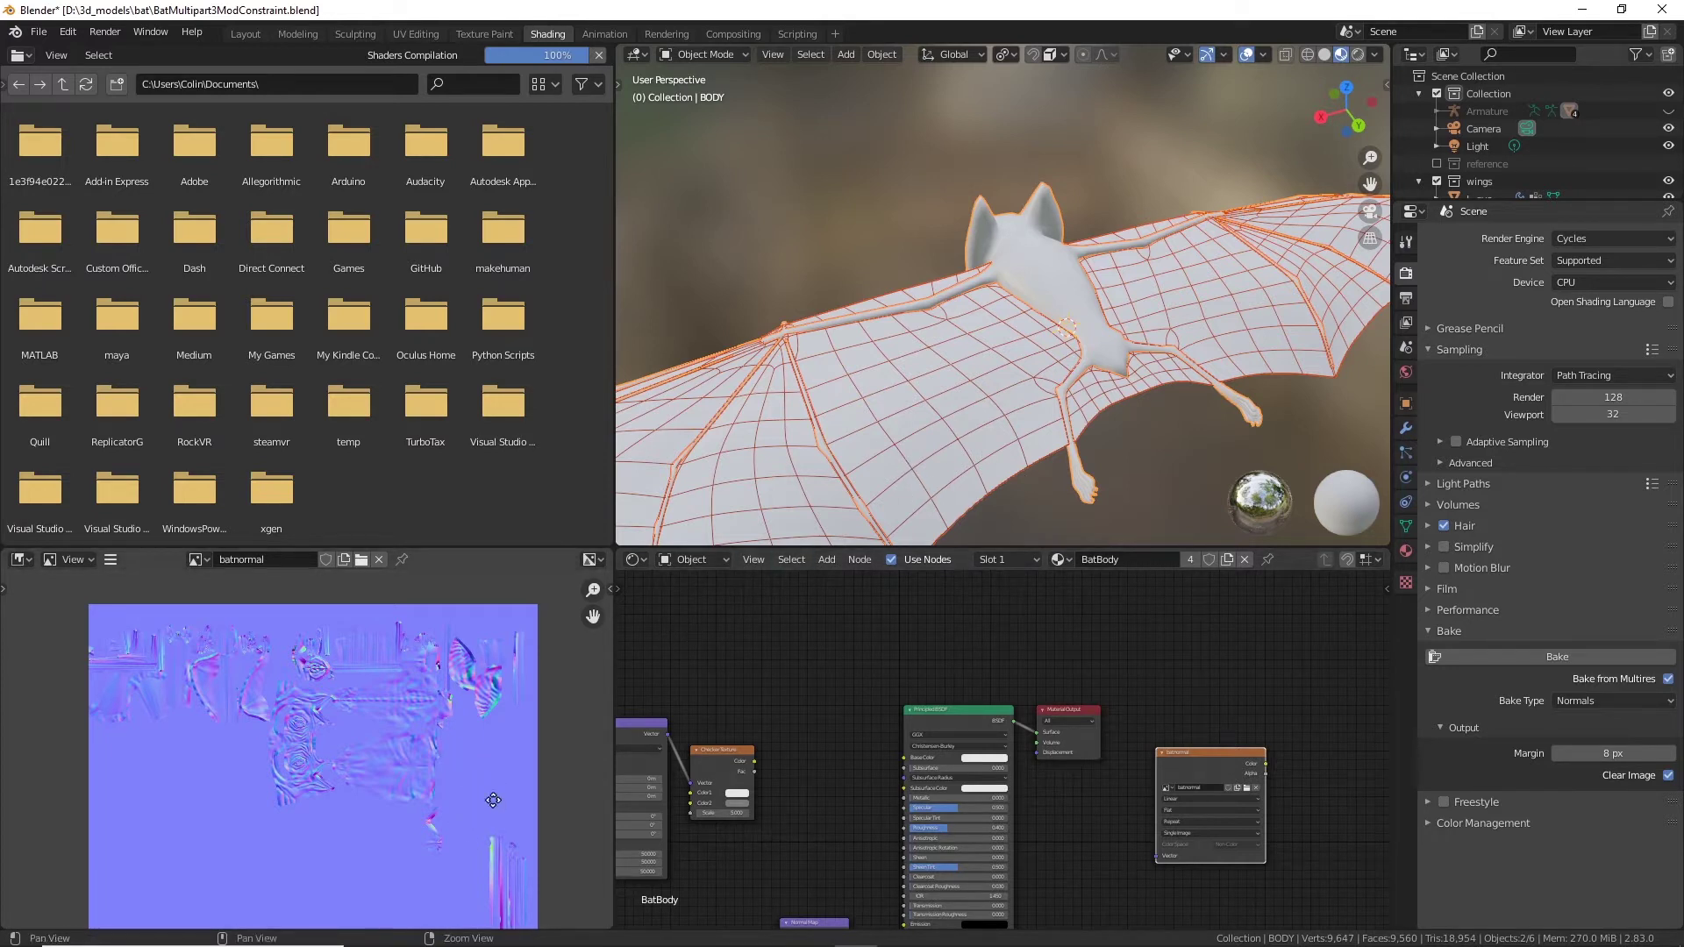
Step: Examine the baked batnormal map and the bat's body and wings
middle_drag(492, 798, 400, 618)
scroll(471, 749, up, 5)
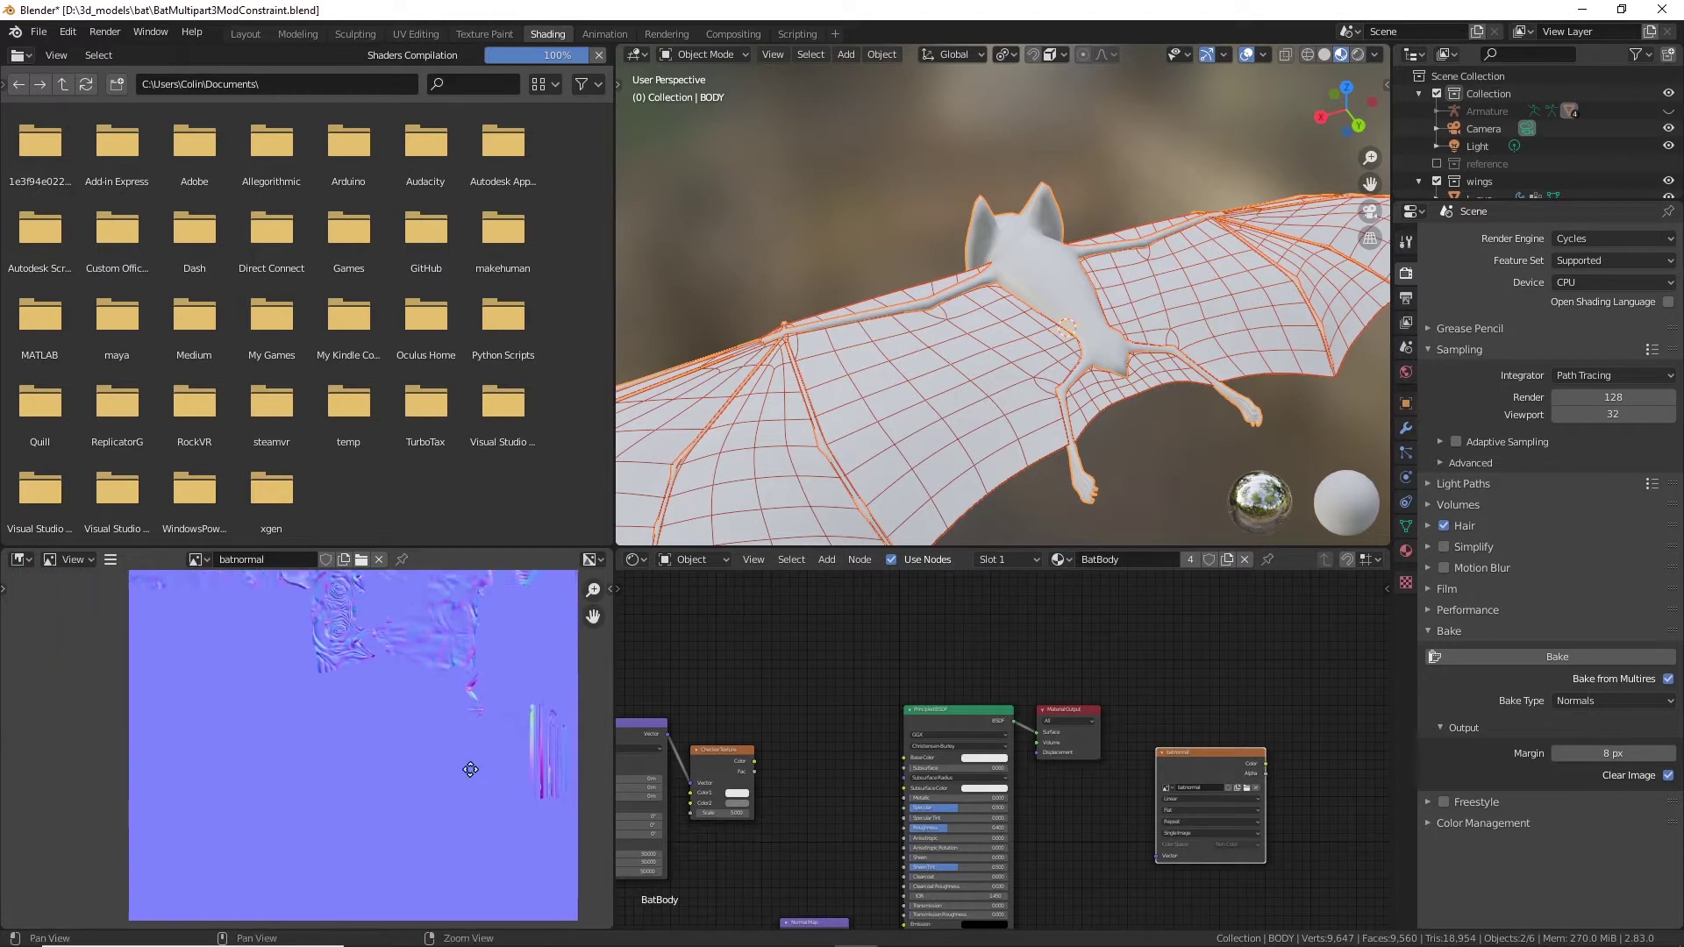
scroll(470, 744, down, 3)
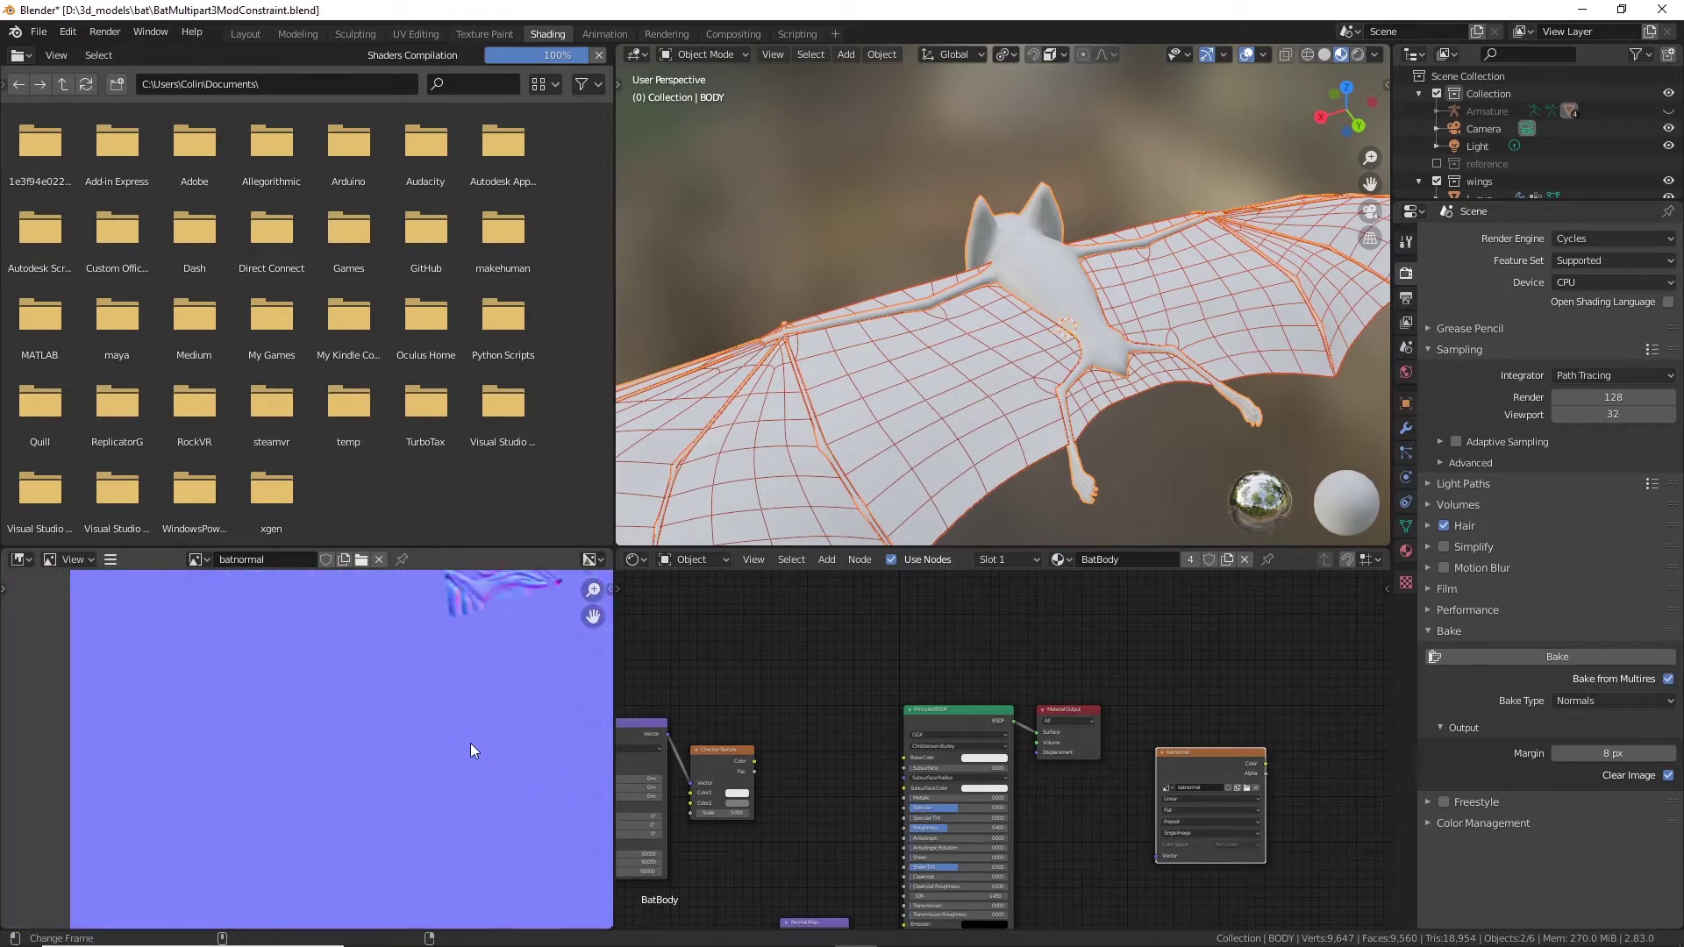
middle_drag(470, 744, 245, 763)
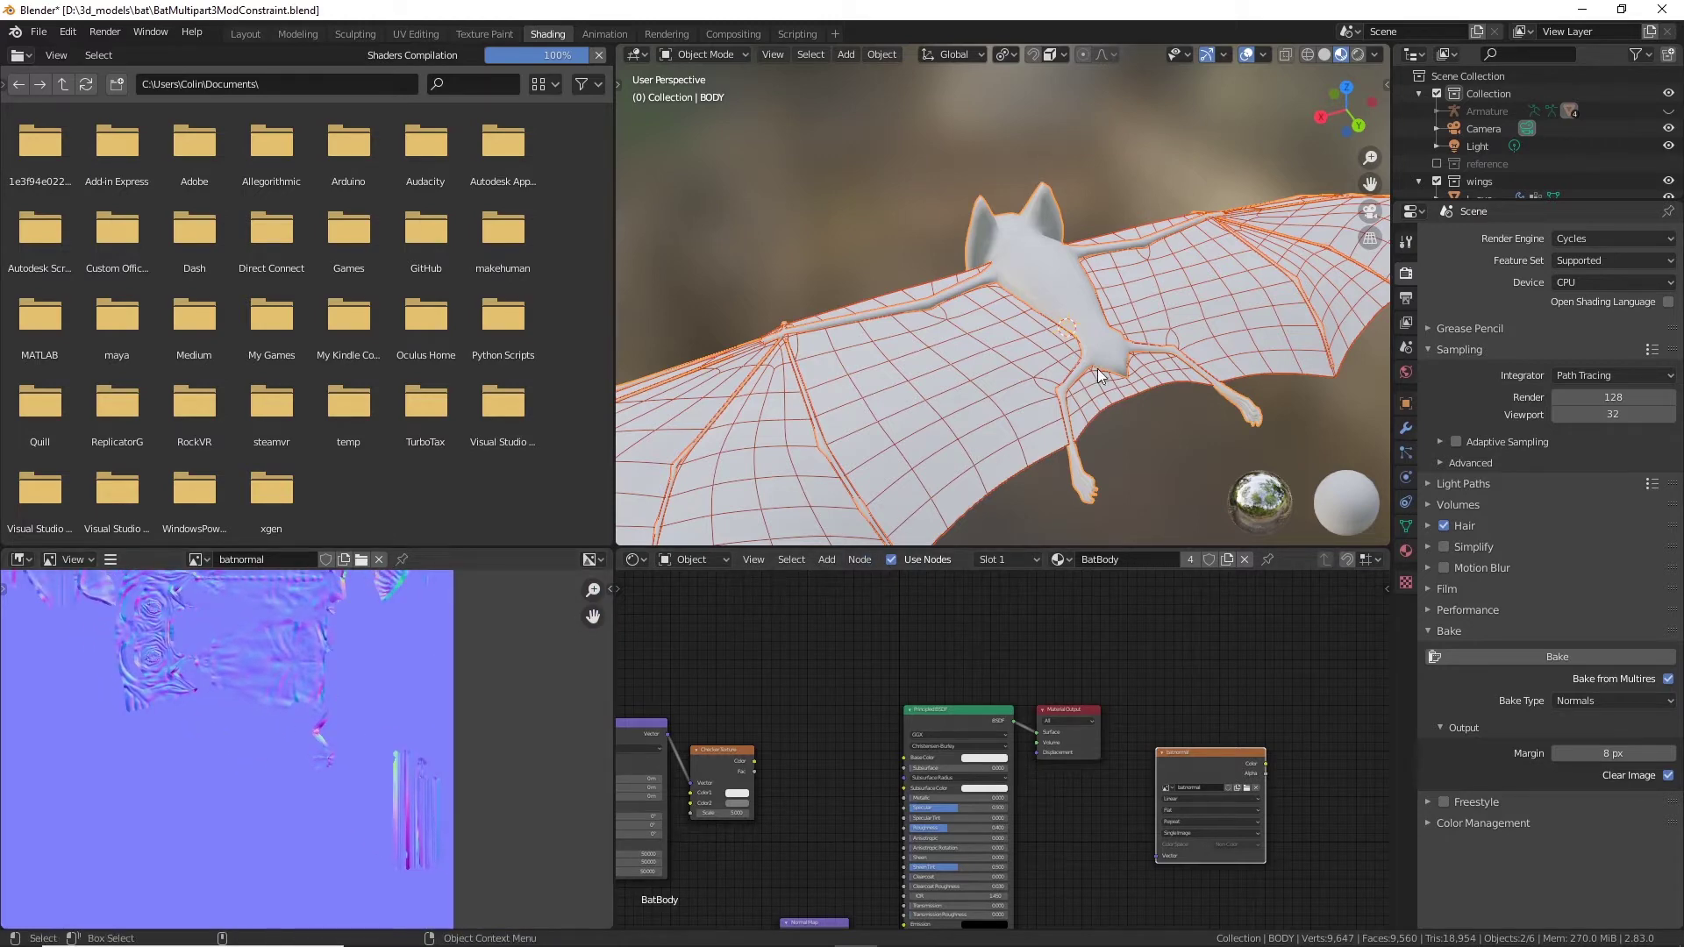
scroll(912, 499, up, 2)
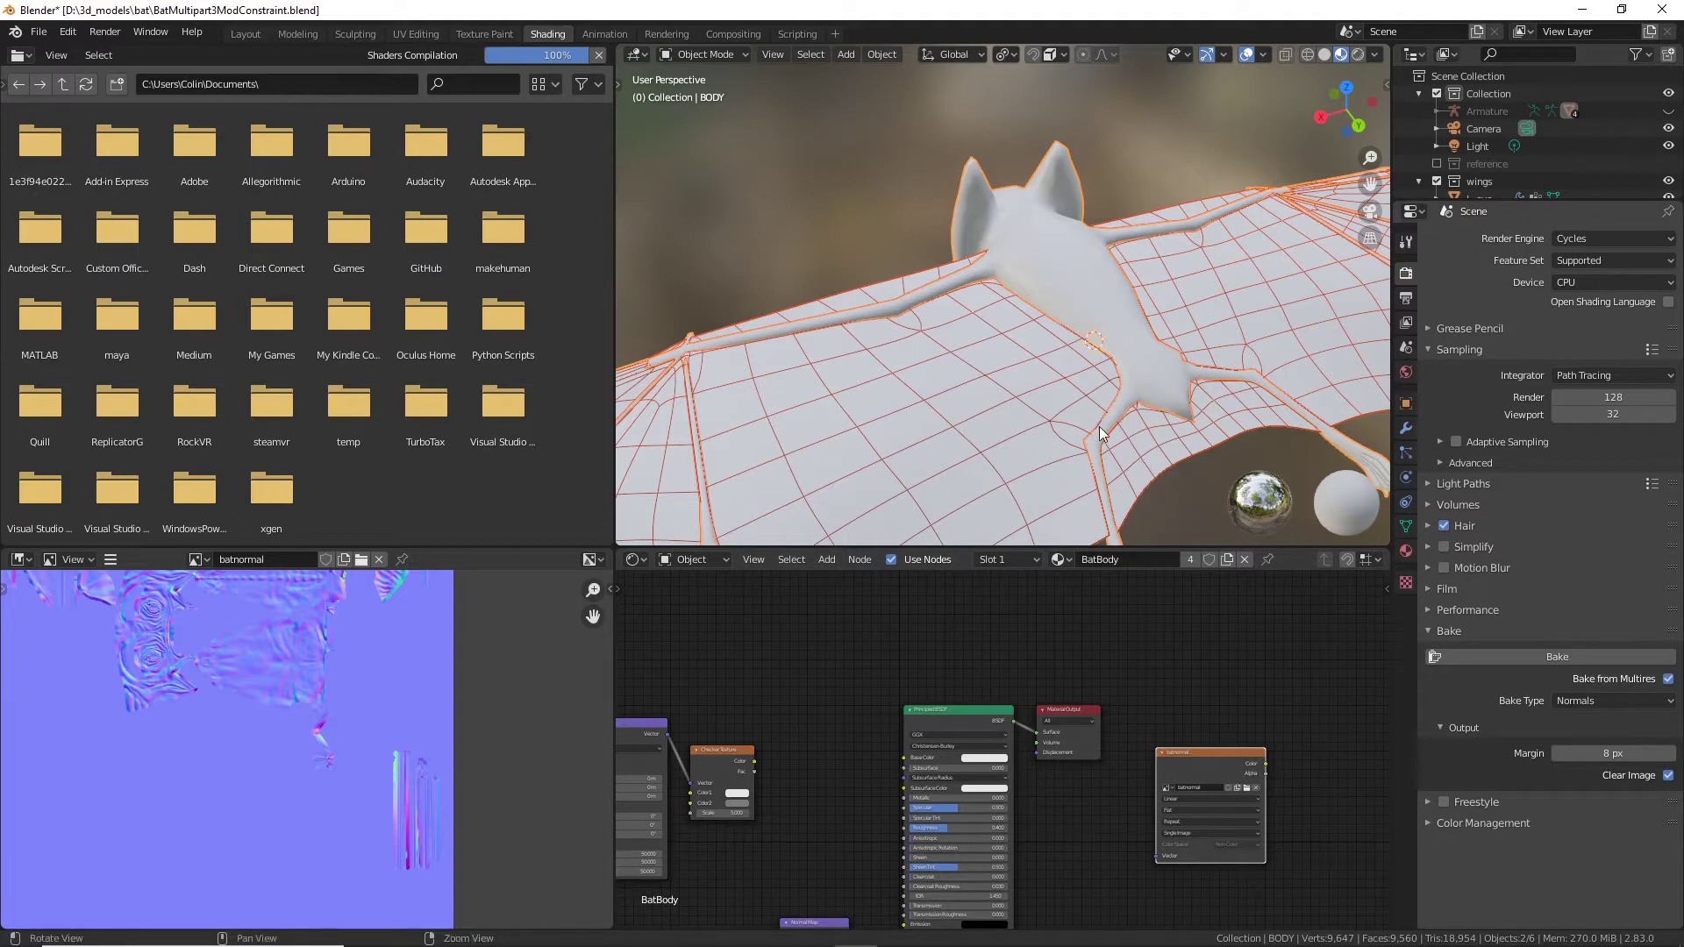
Step: Select the Wings object and remove its Multires modifier, keeping the Armature modifier
middle_drag(1016, 430, 921, 412)
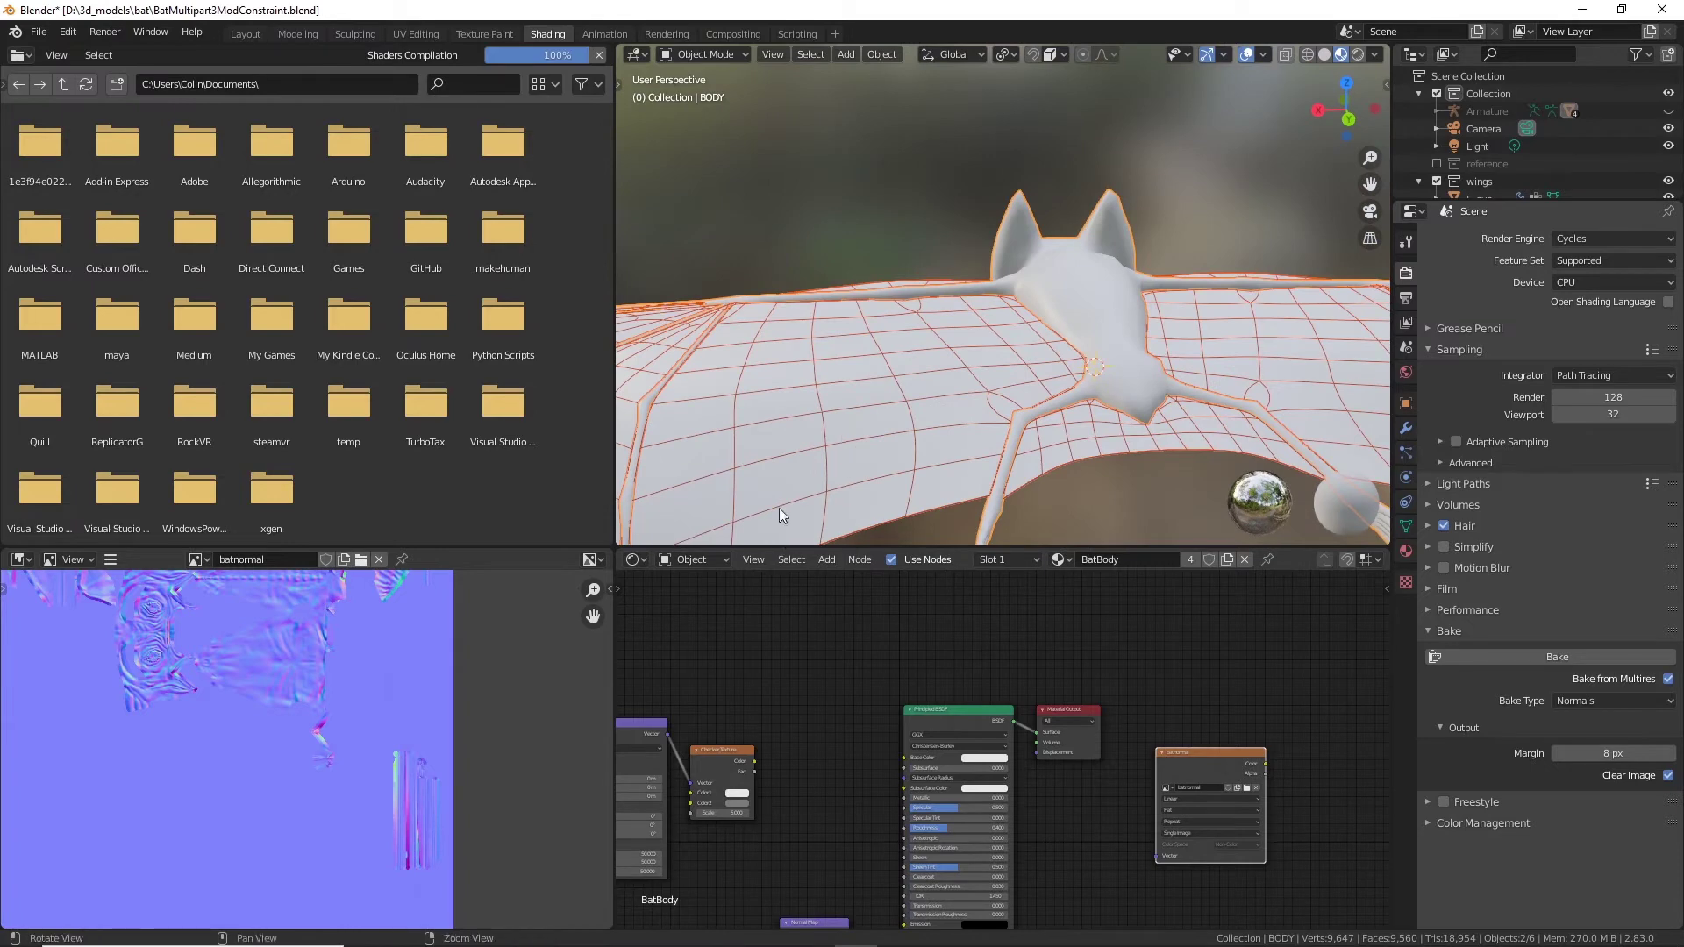
middle_drag(779, 508, 829, 412)
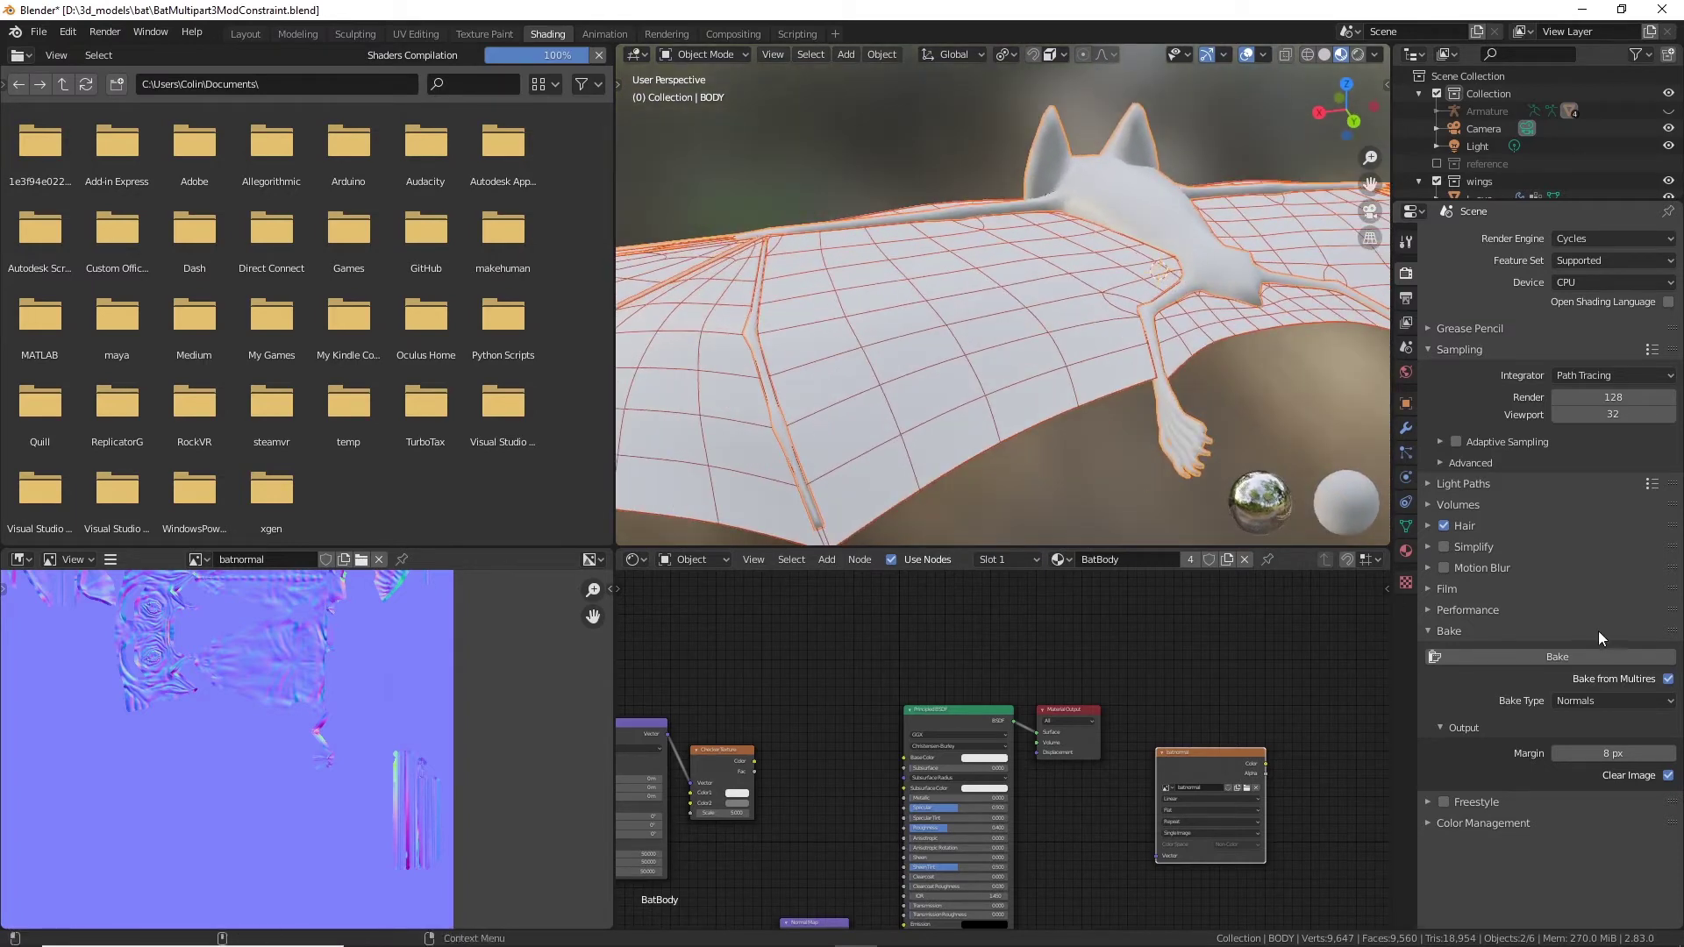
click(1100, 497)
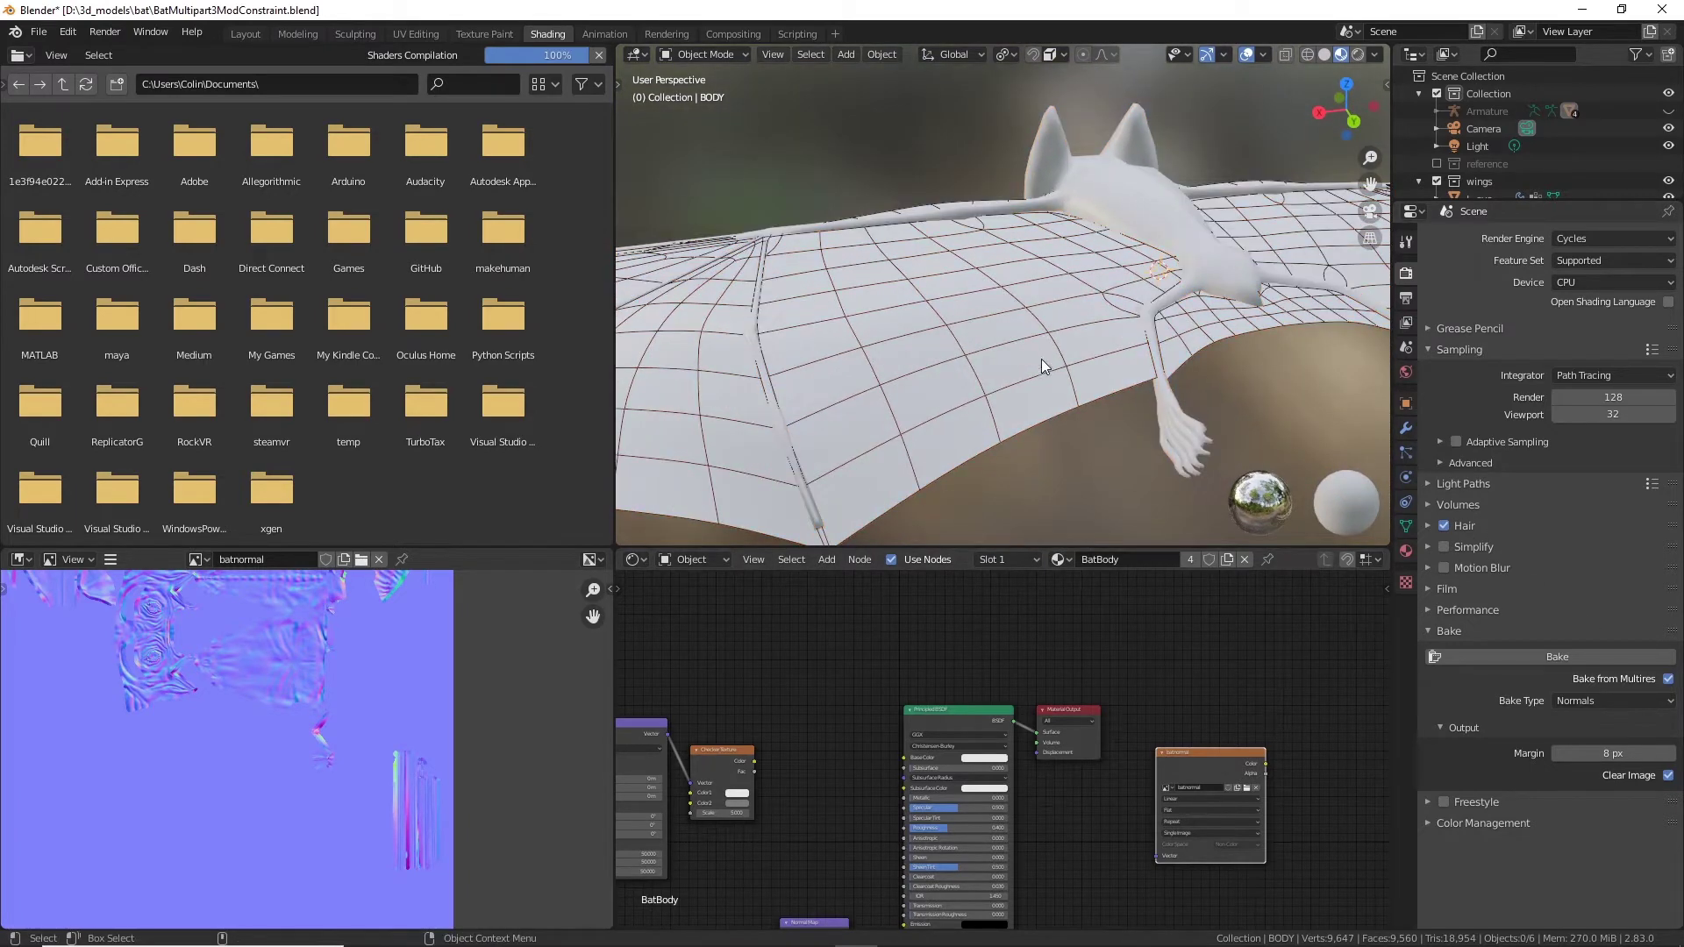
click(1406, 430)
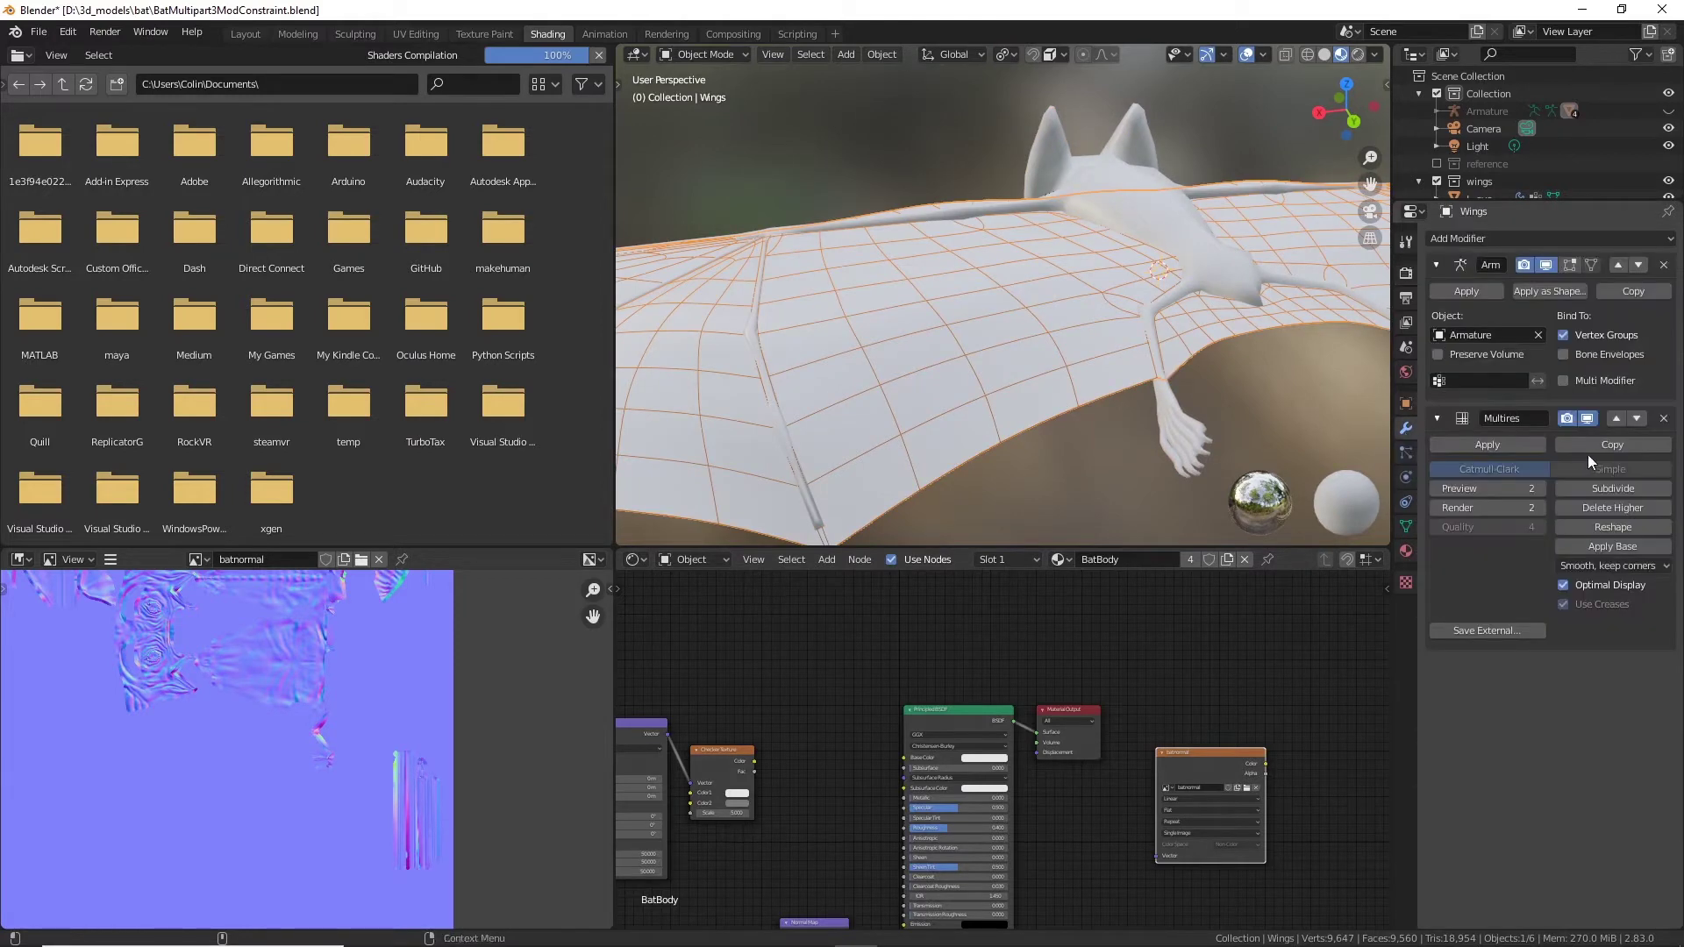
click(1664, 418)
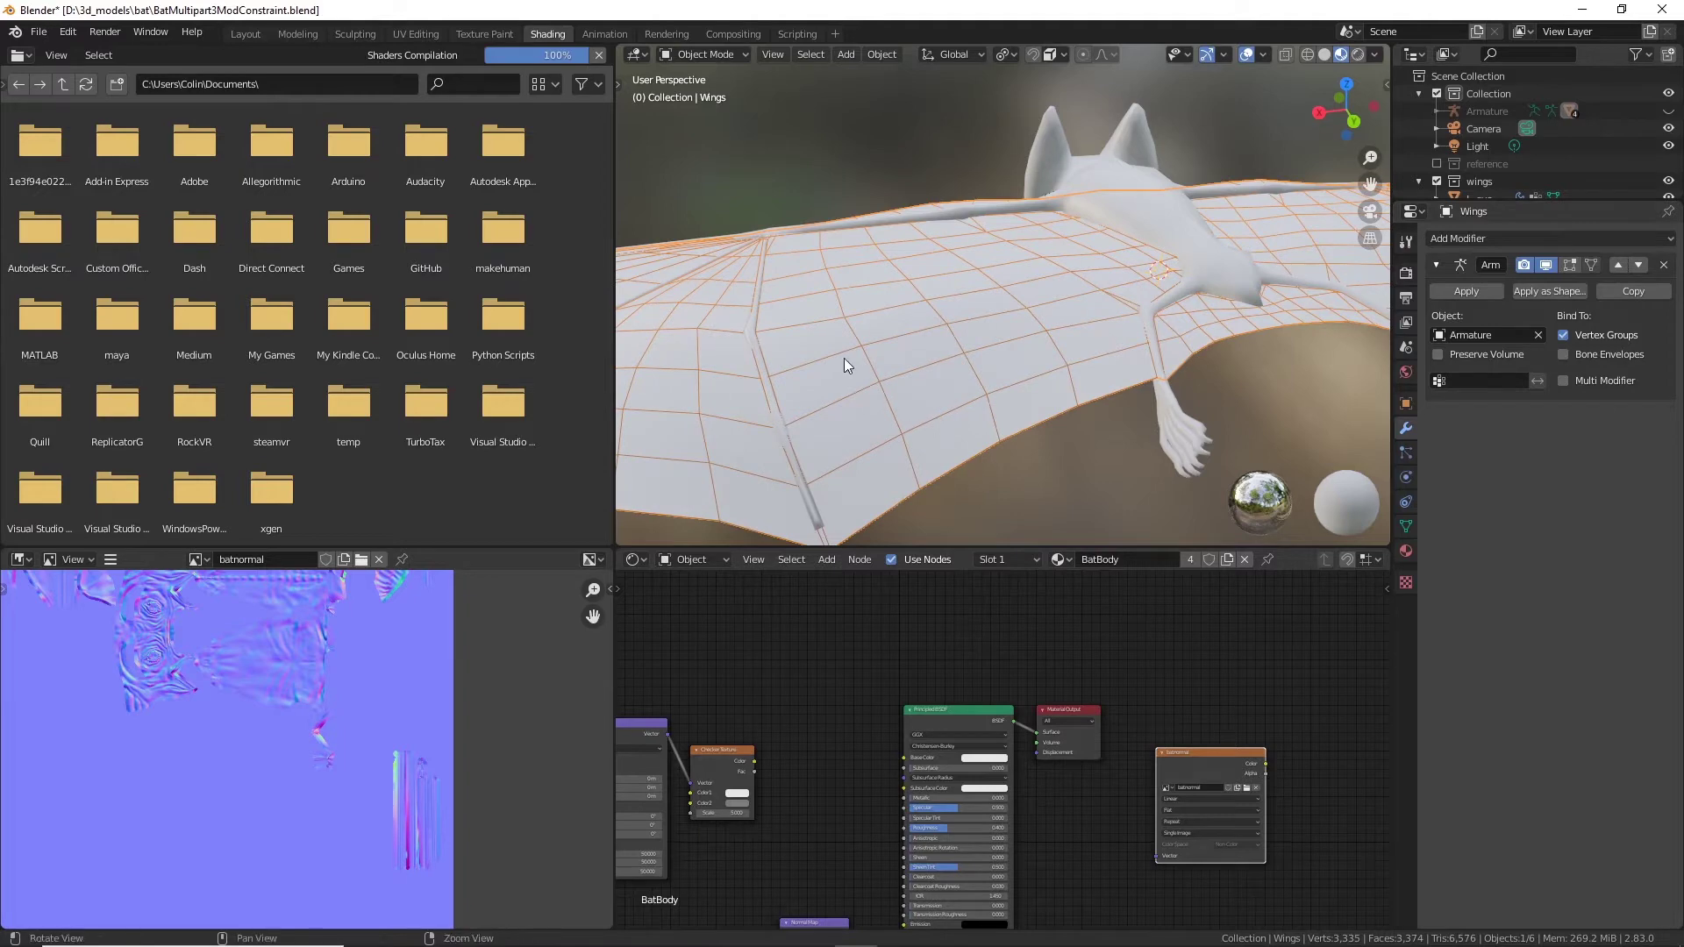
Step: Select the BODY and examine how its finger tips meet the scalloped edge of the wing membrane
middle_drag(844, 358, 912, 402)
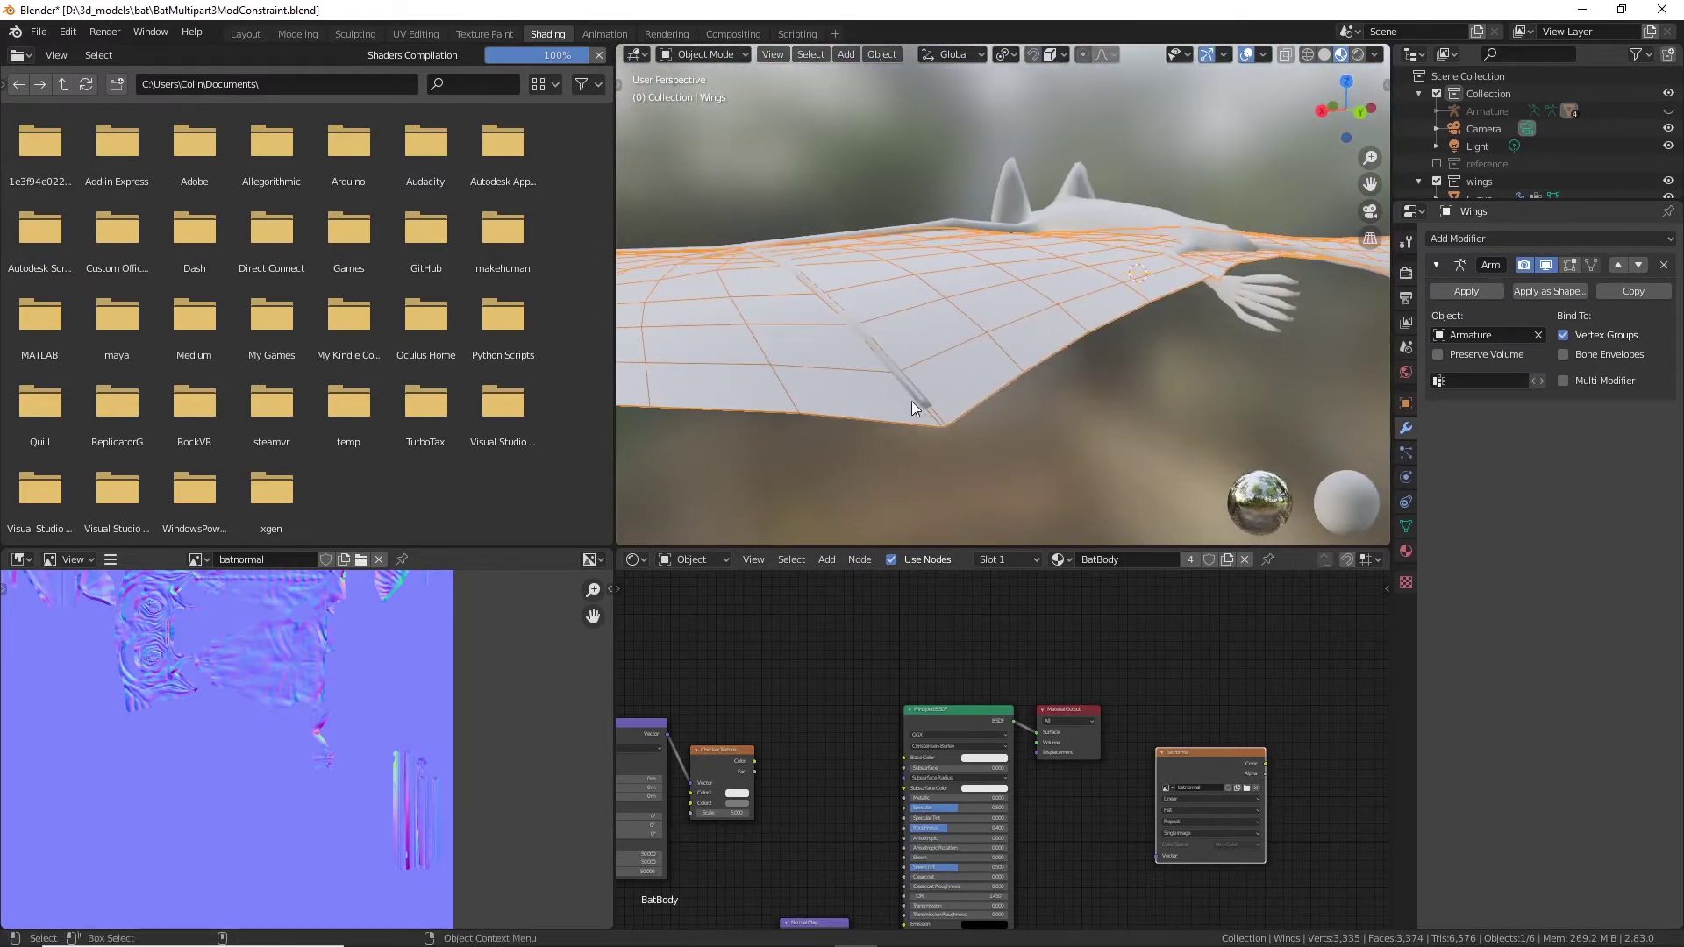
click(923, 400)
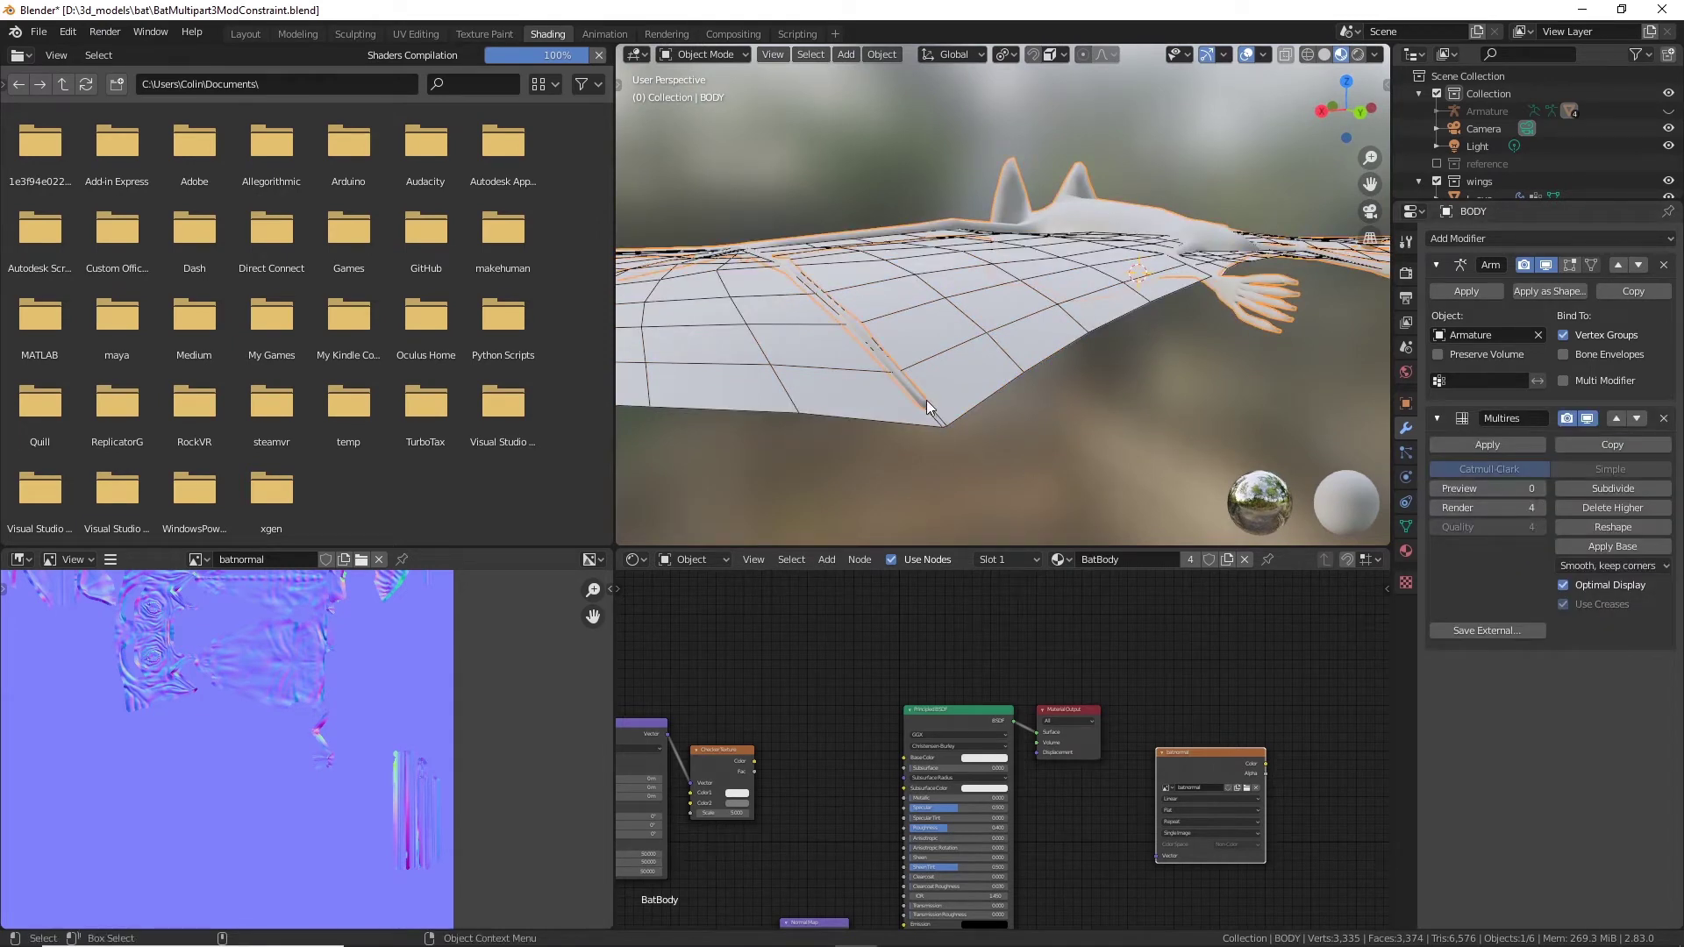
middle_drag(944, 416, 876, 403)
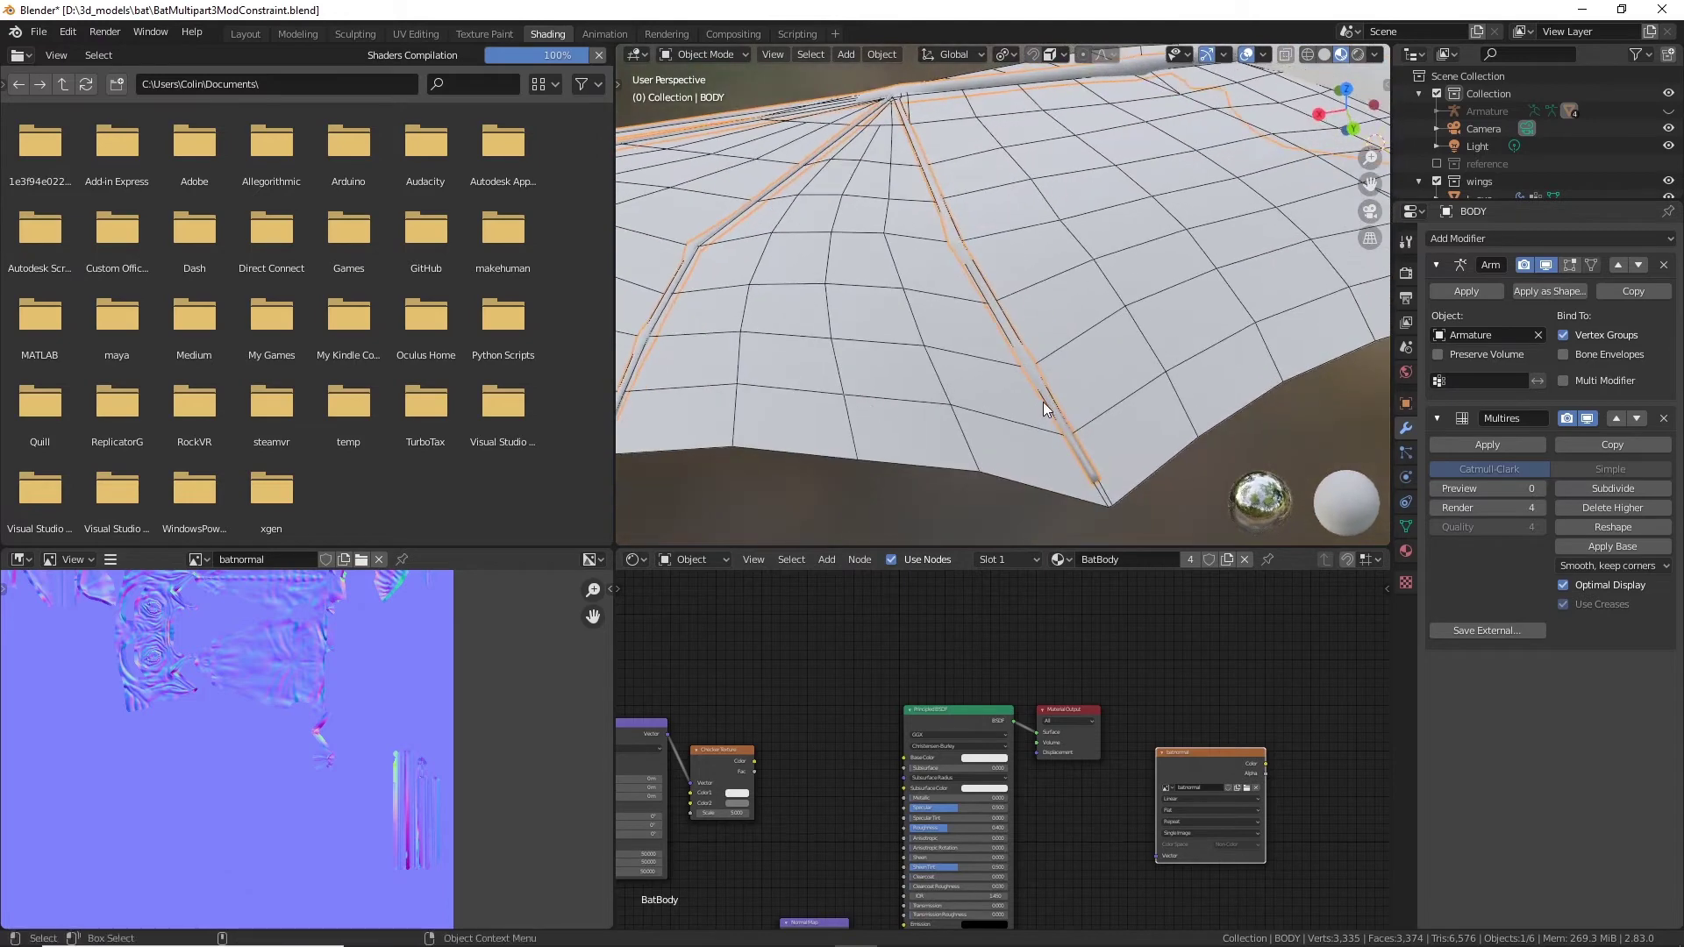
scroll(1044, 401, down, 4)
middle_drag(1028, 404, 846, 406)
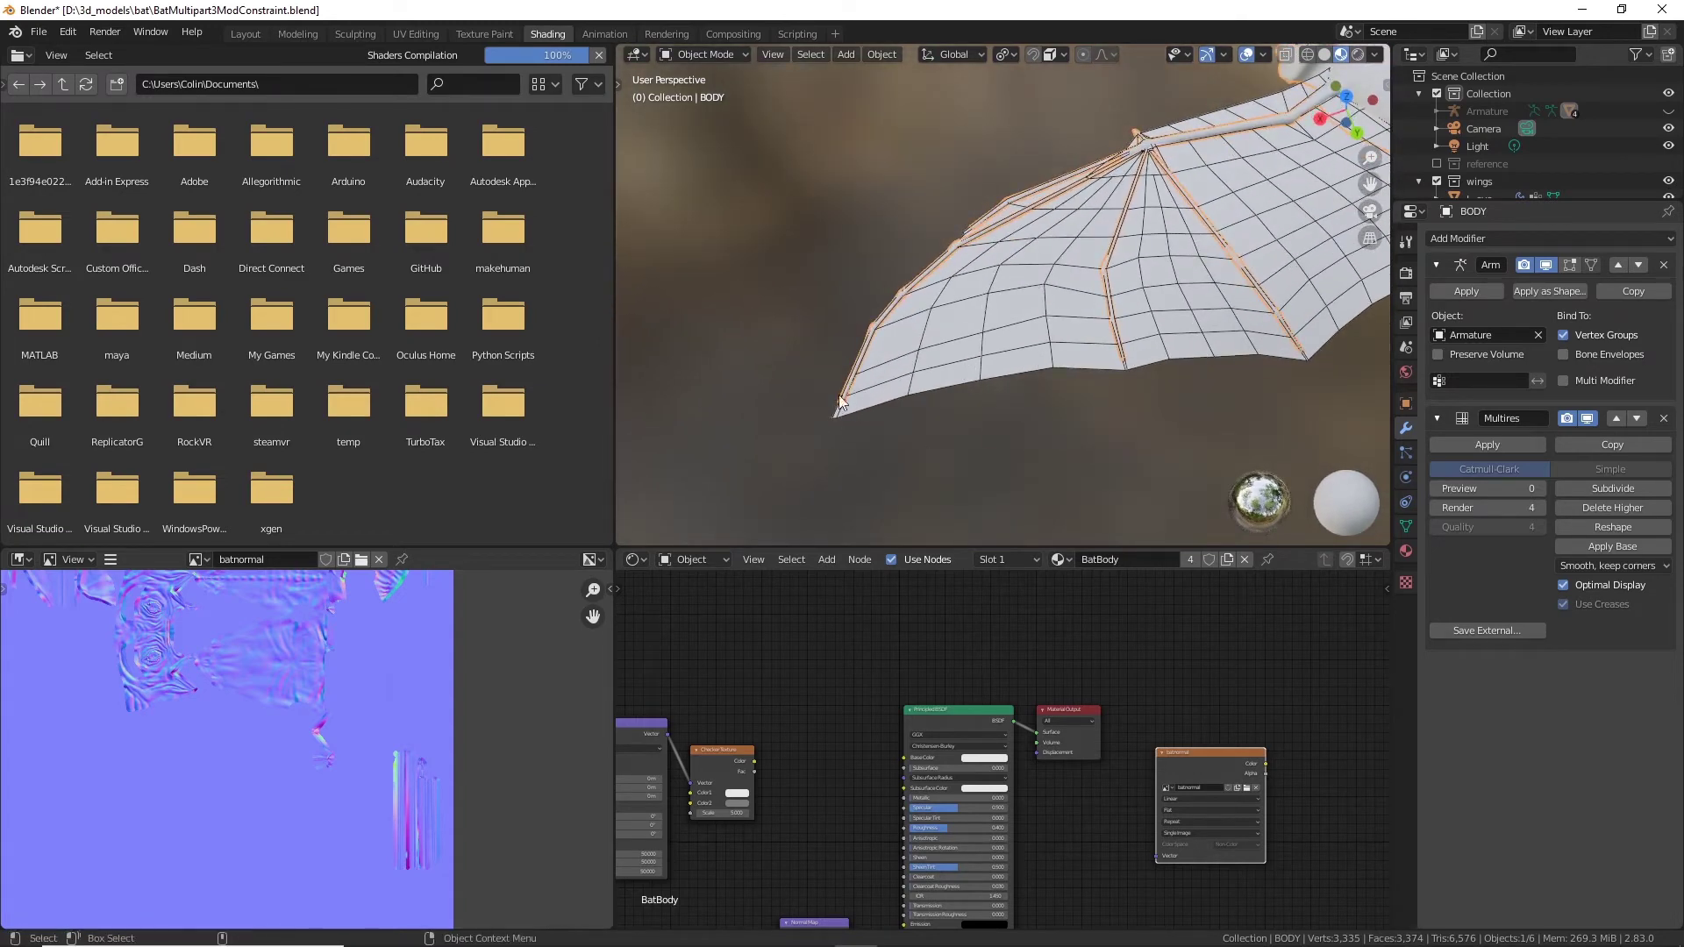
middle_drag(1123, 370, 1123, 370)
middle_drag(881, 460, 825, 474)
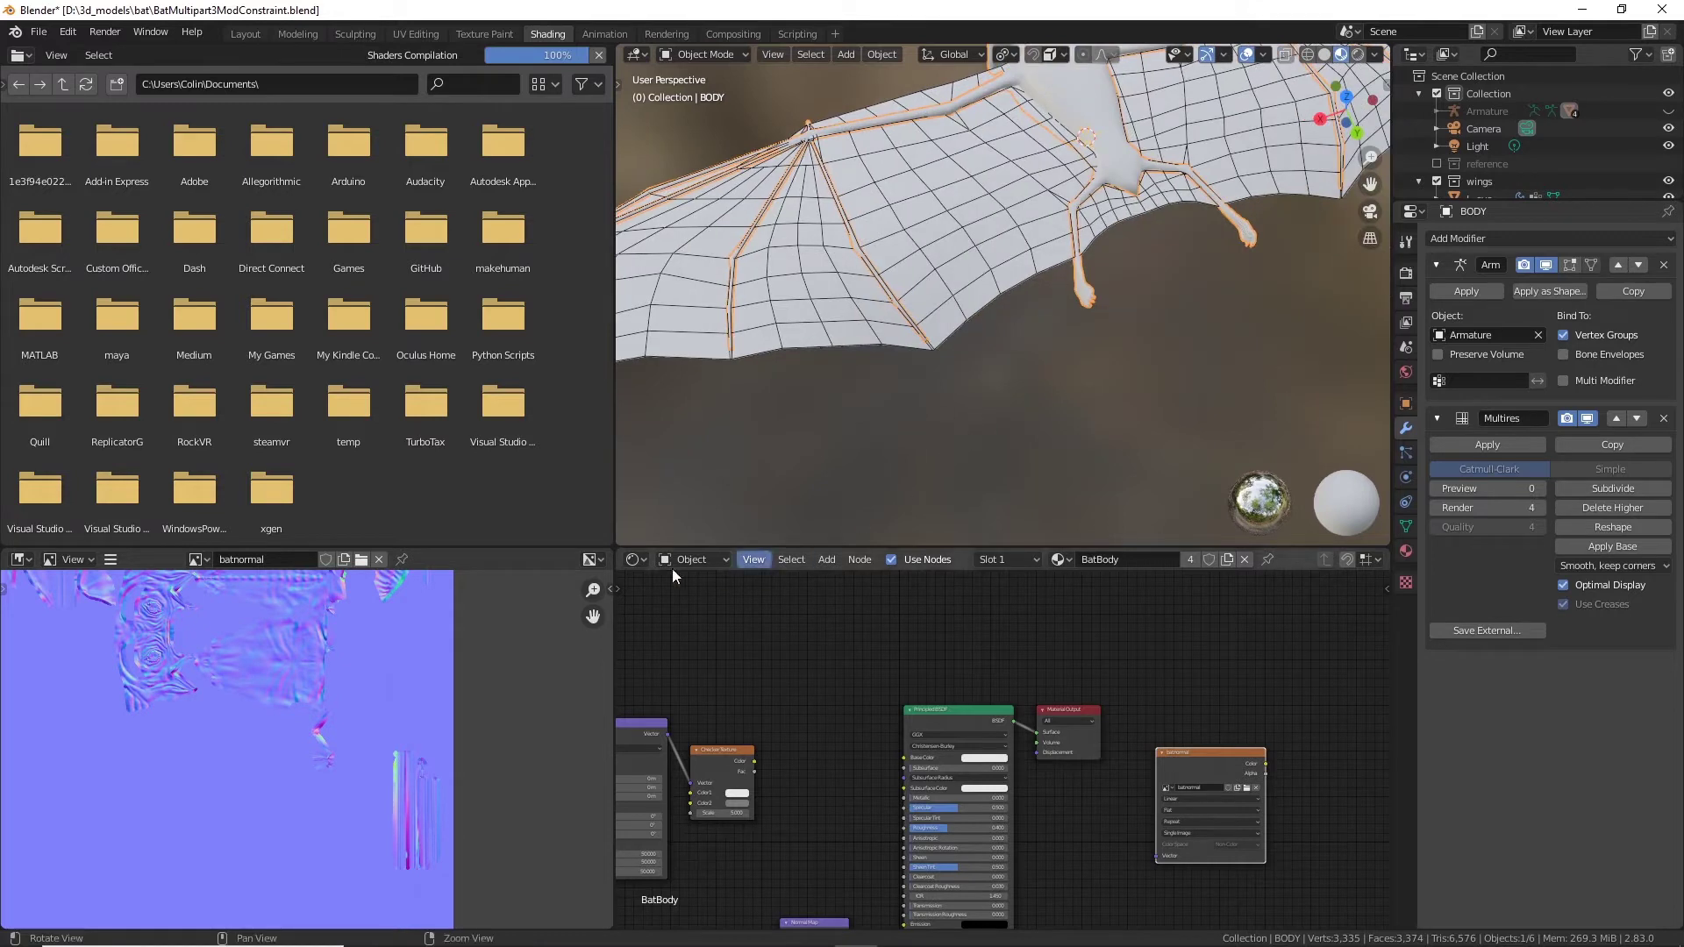
Step: Move the batnormal image texture node to just before the Normal Map node in the BatBody material
middle_drag(816, 684, 986, 875)
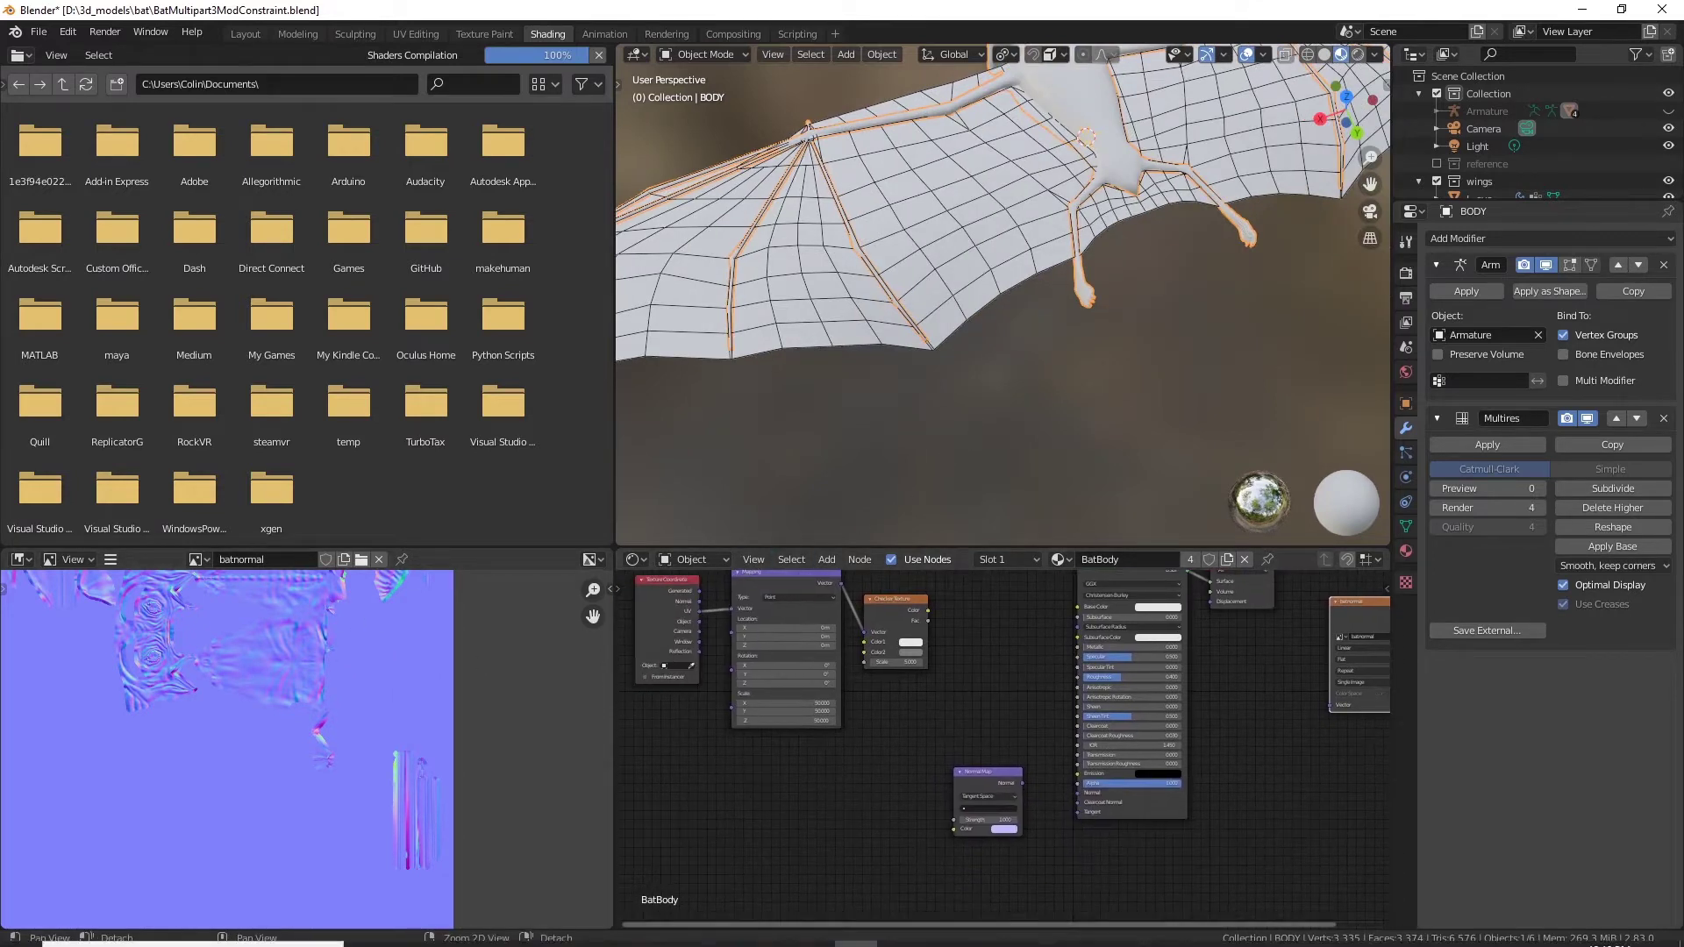
scroll(1255, 680, down, 1)
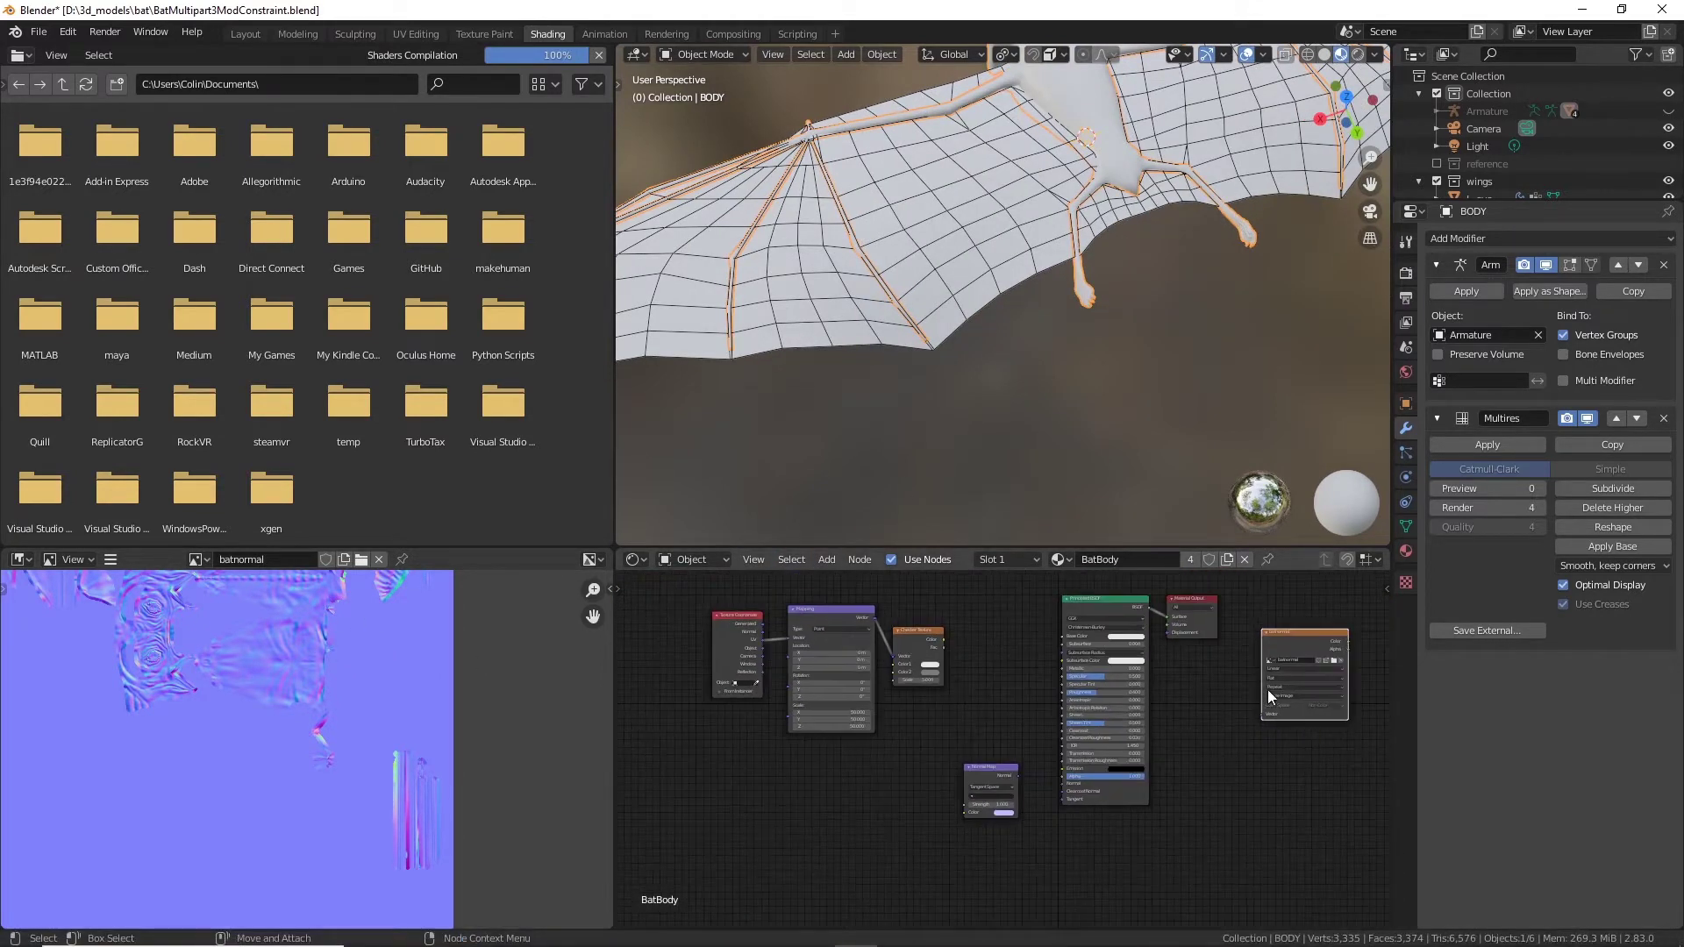
drag(1299, 629, 881, 753)
scroll(932, 832, up, 1)
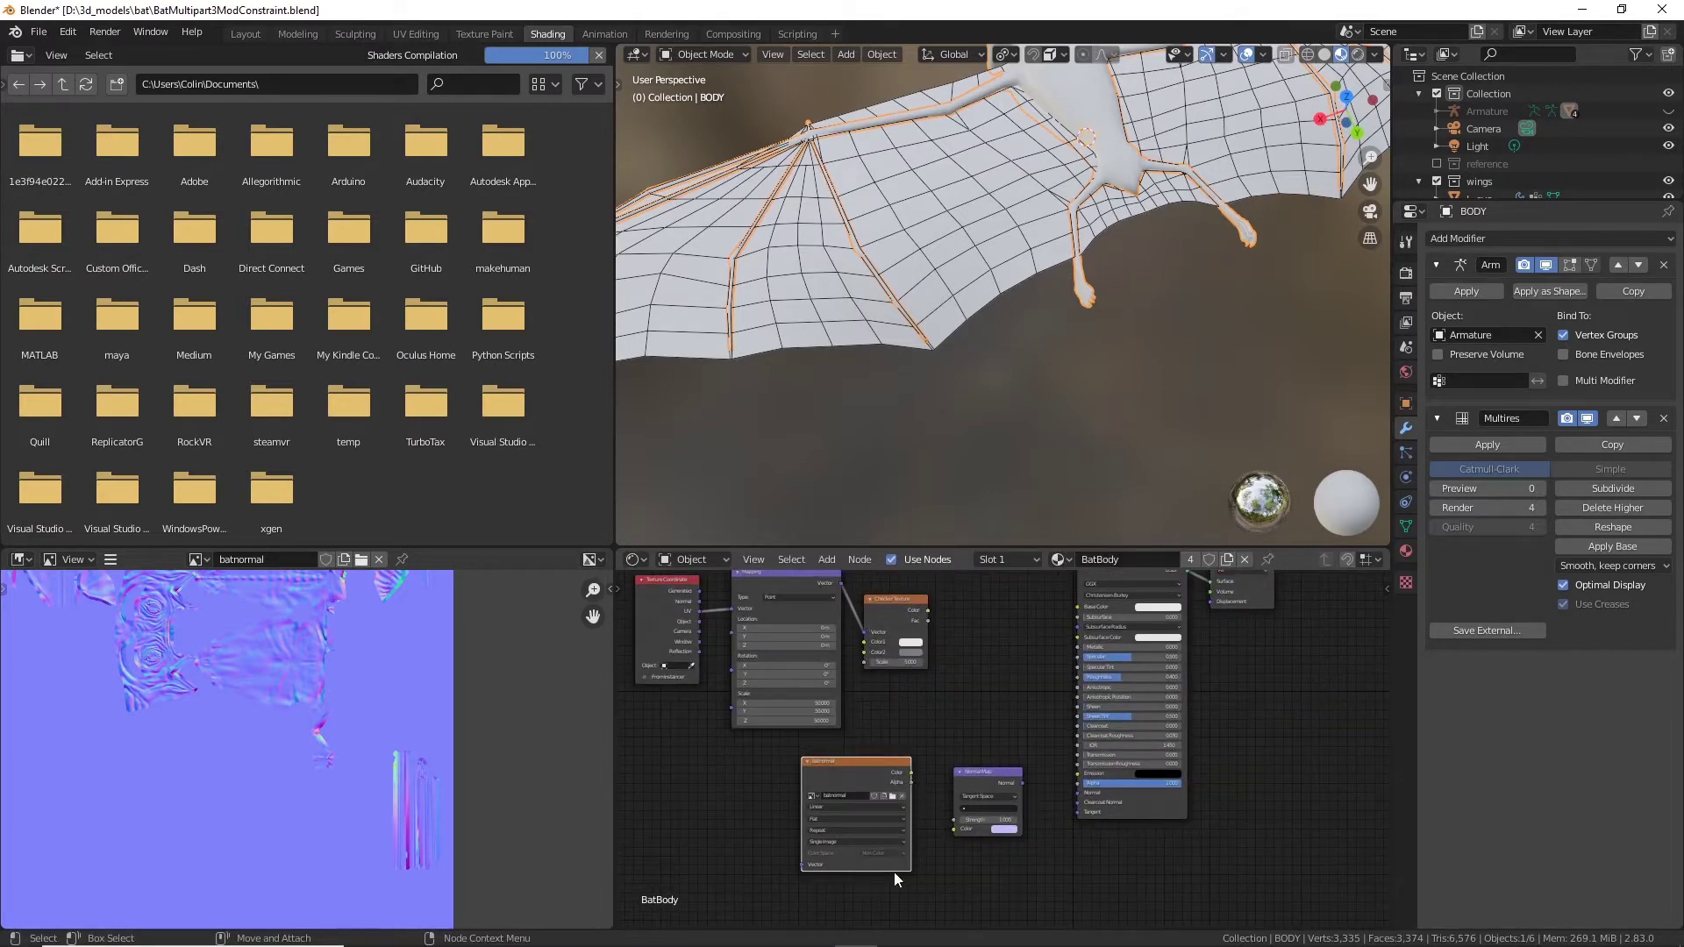
Step: Save the baked batnormal image
click(109, 560)
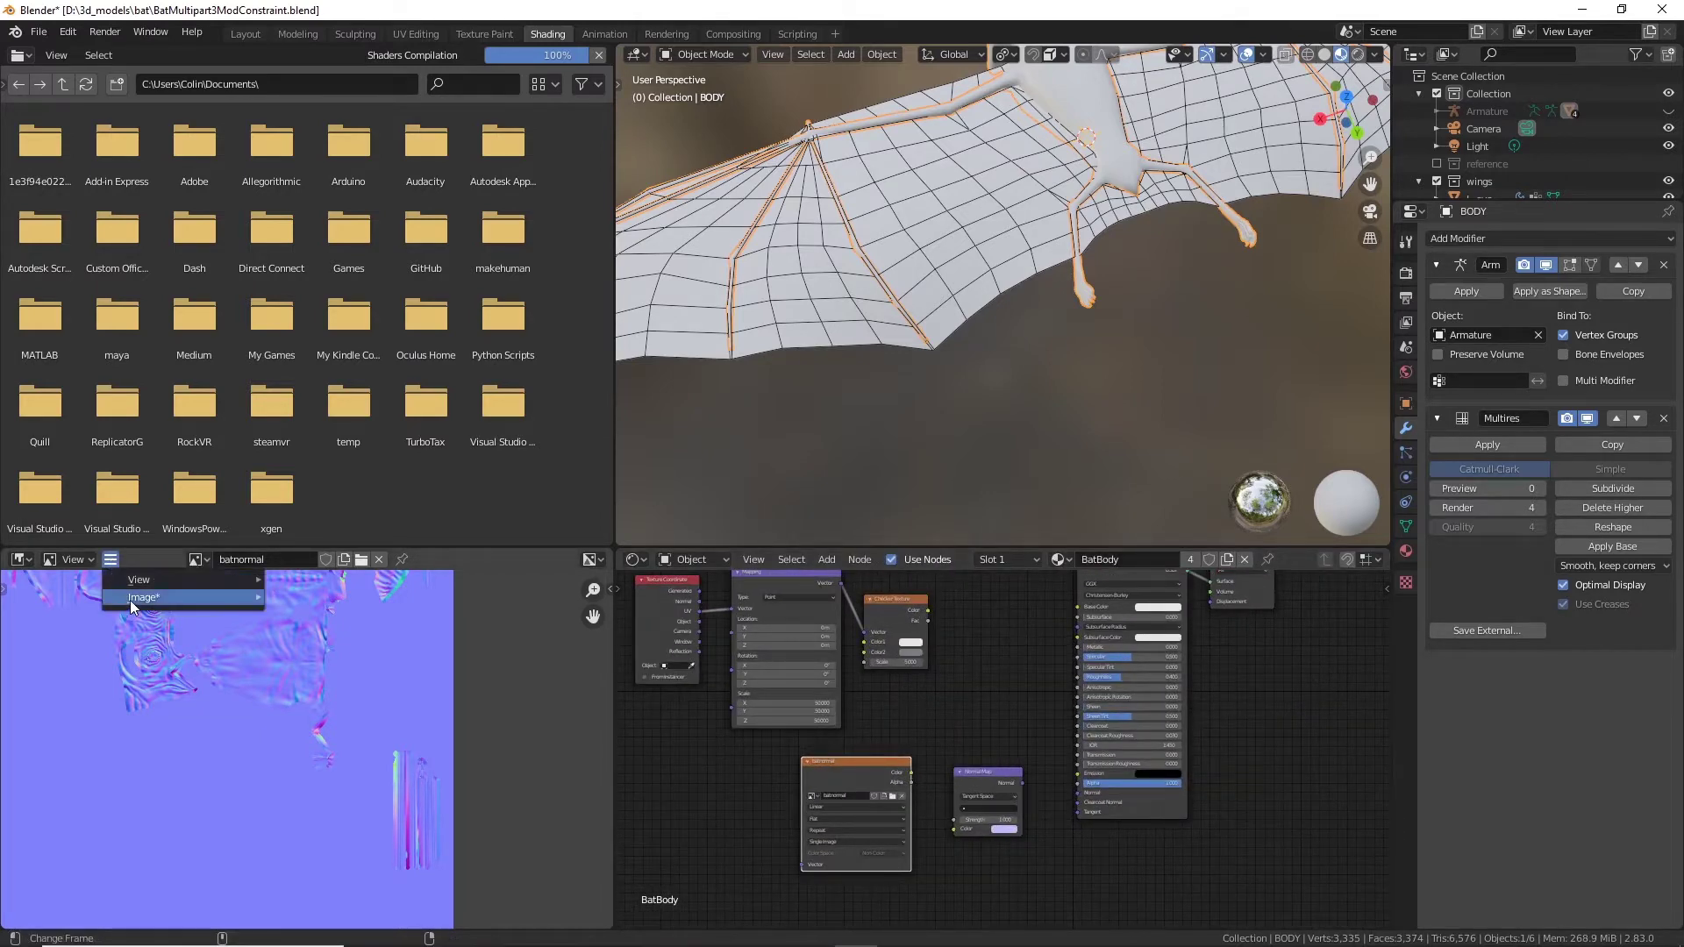
mouse_move(134, 597)
click(305, 718)
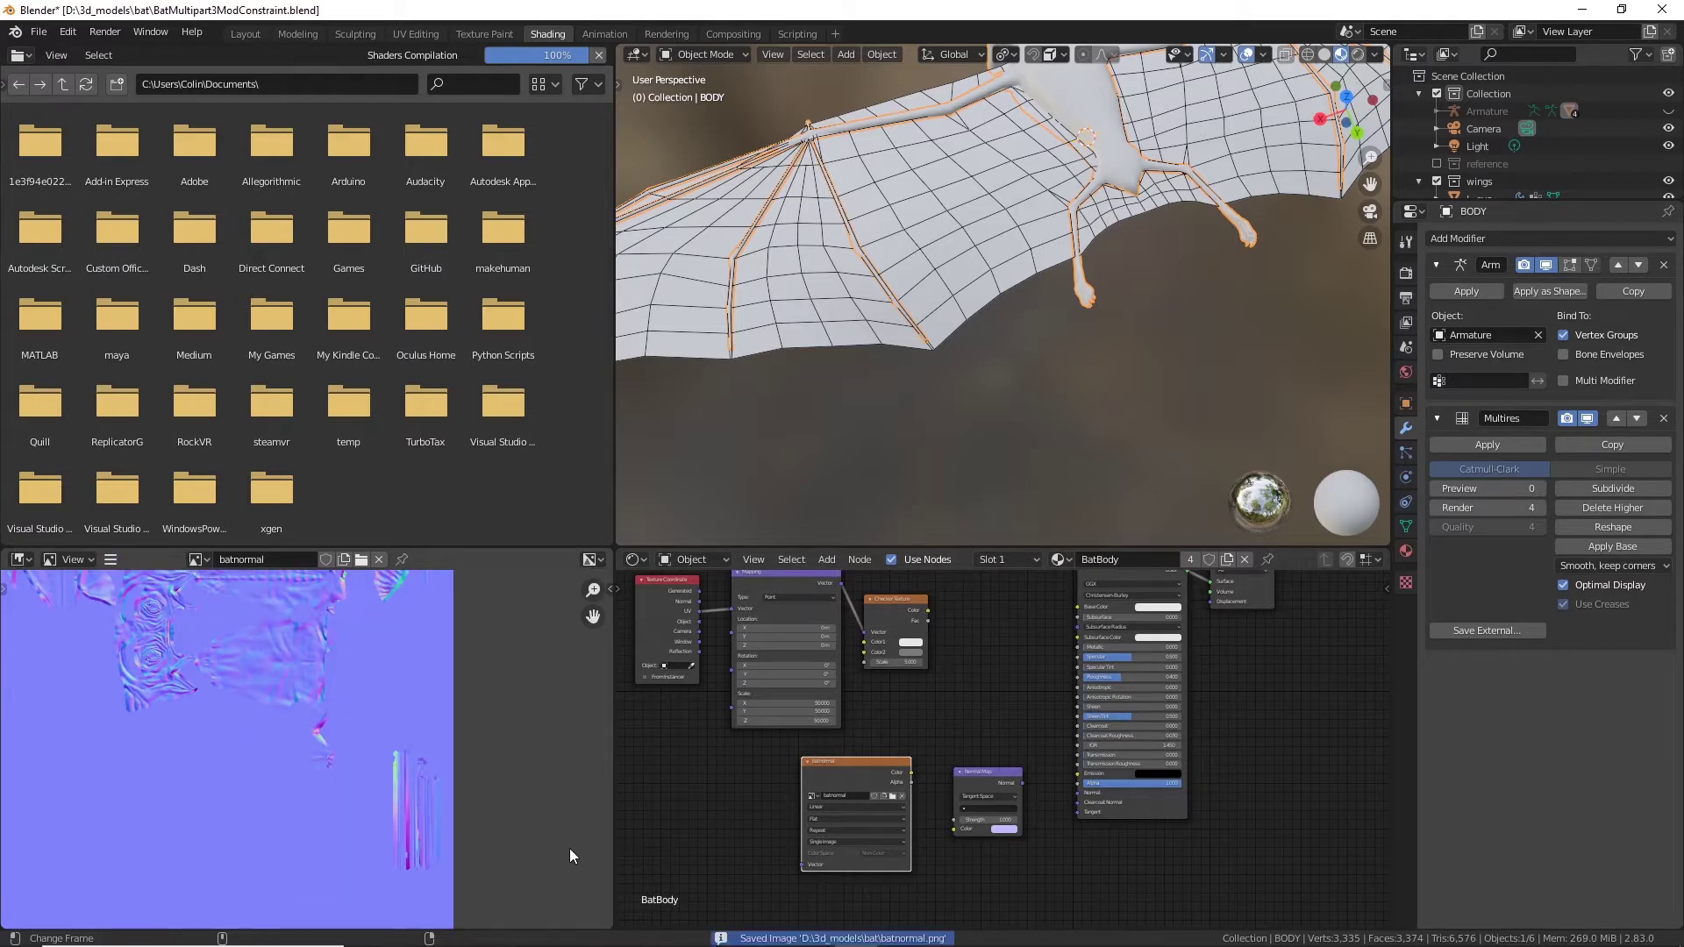
Step: Connect batnormal's Color to the Normal Map's Color input, and the Normal Map's output to the Principled BSDF's Normal
scroll(813, 833, up, 2)
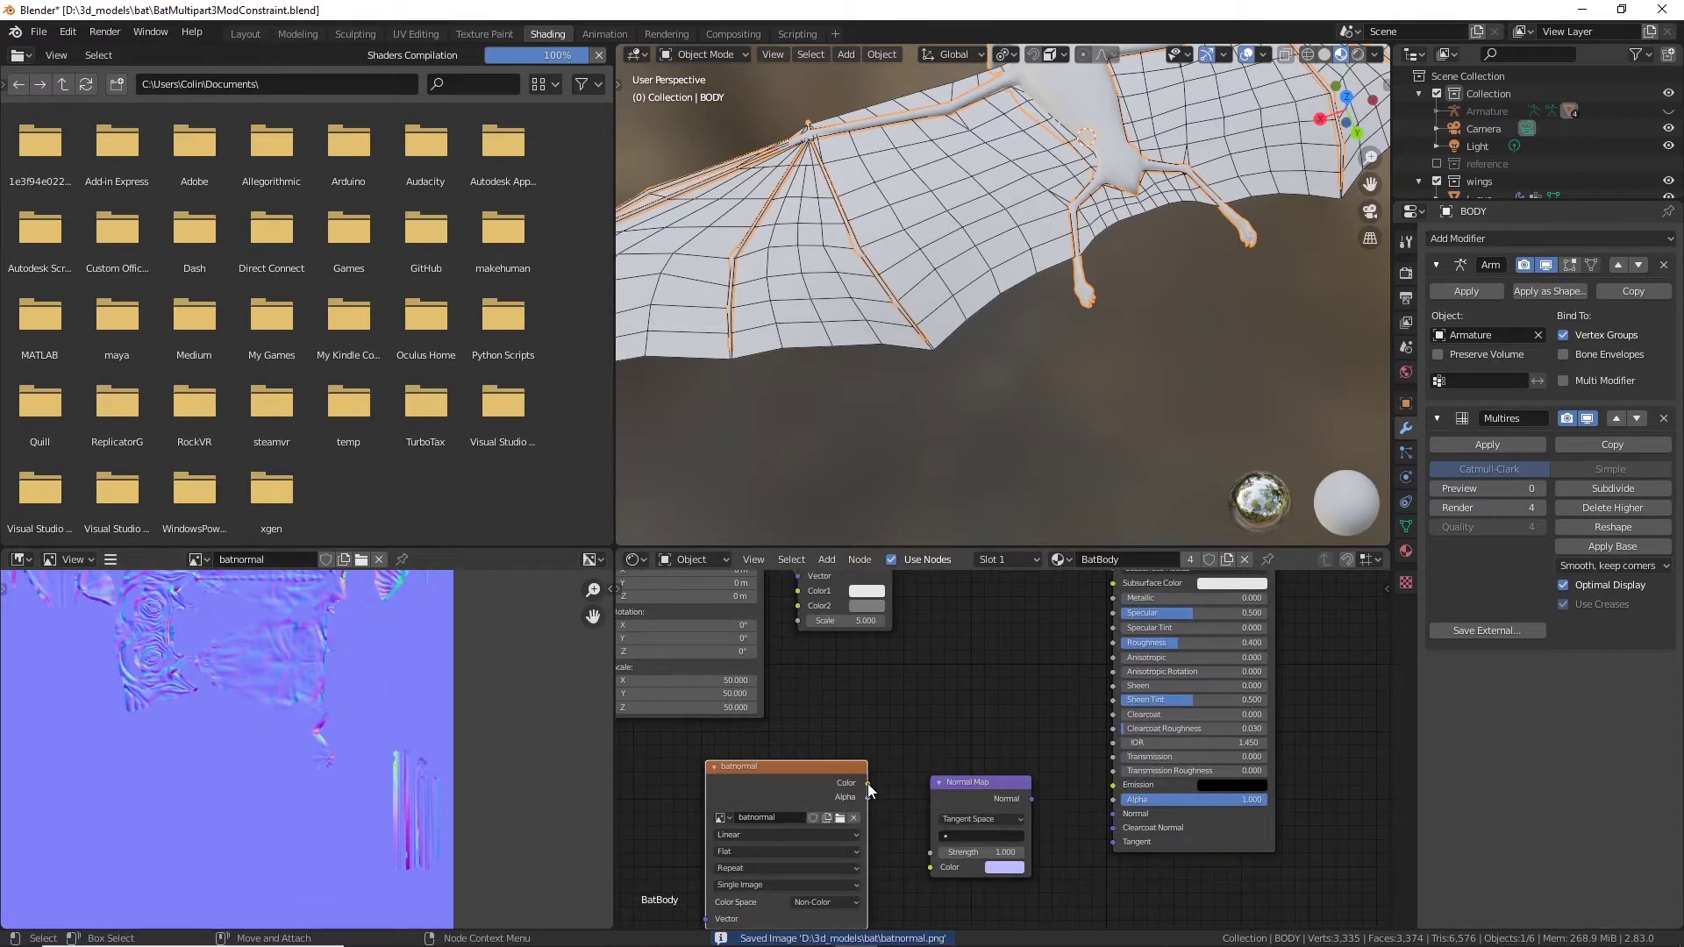
drag(866, 784, 930, 868)
drag(1033, 800, 1111, 814)
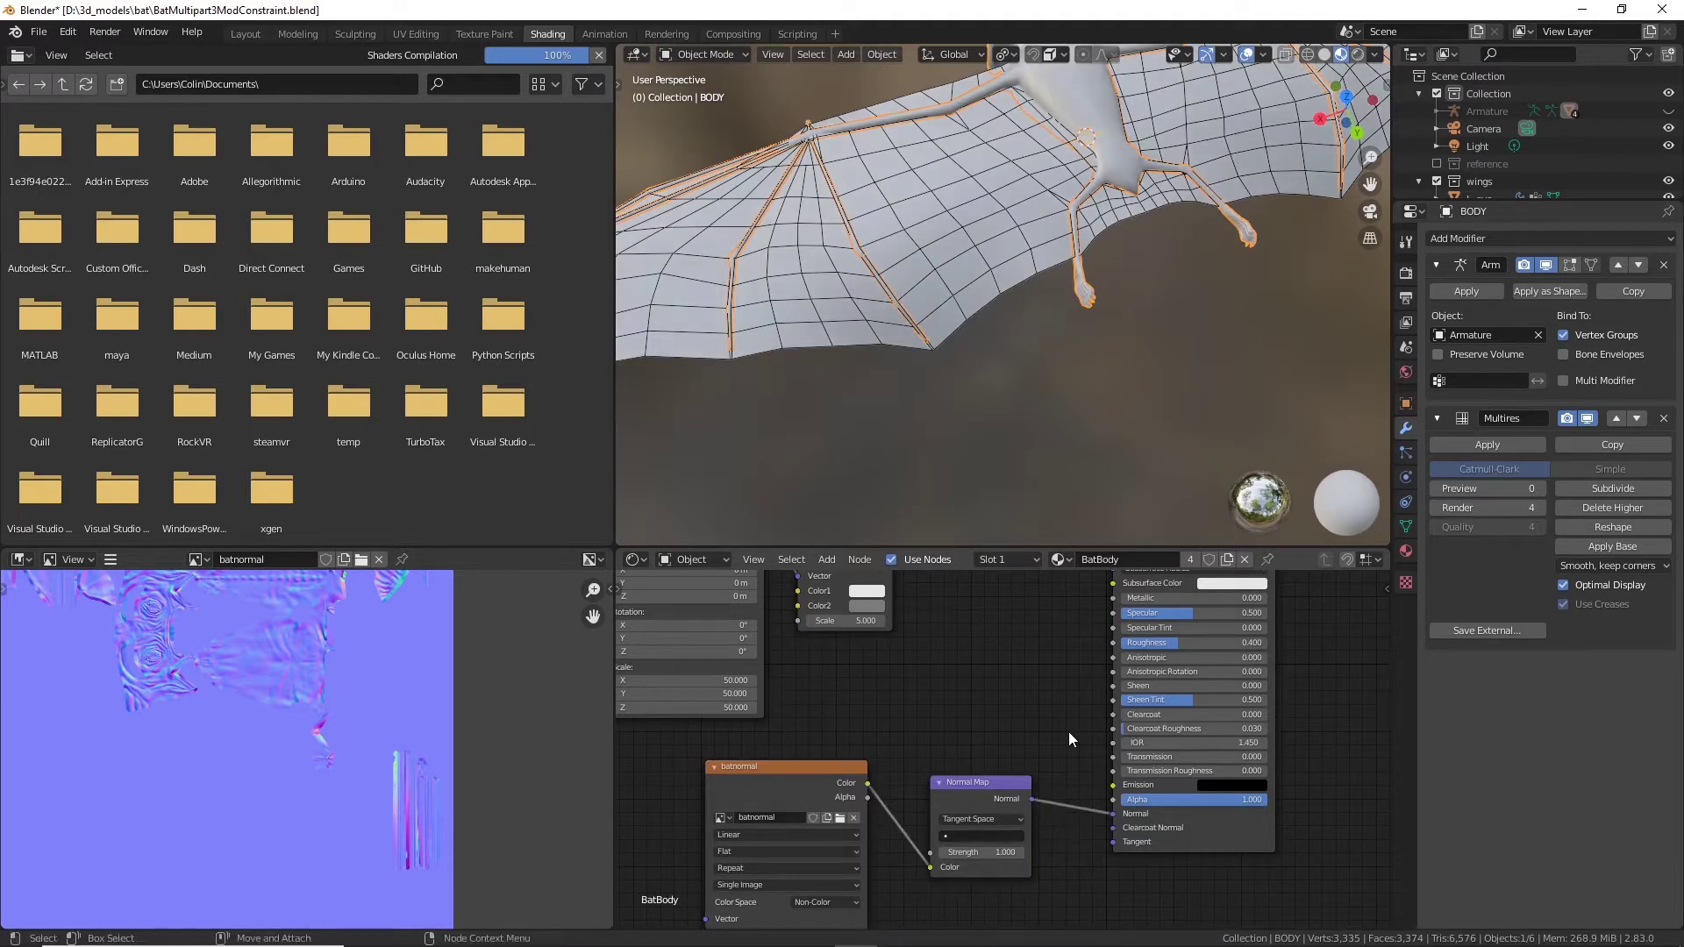
Step: Inspect the normal map's surface detail on the bat's back, head and underside
middle_drag(1061, 428, 1070, 9)
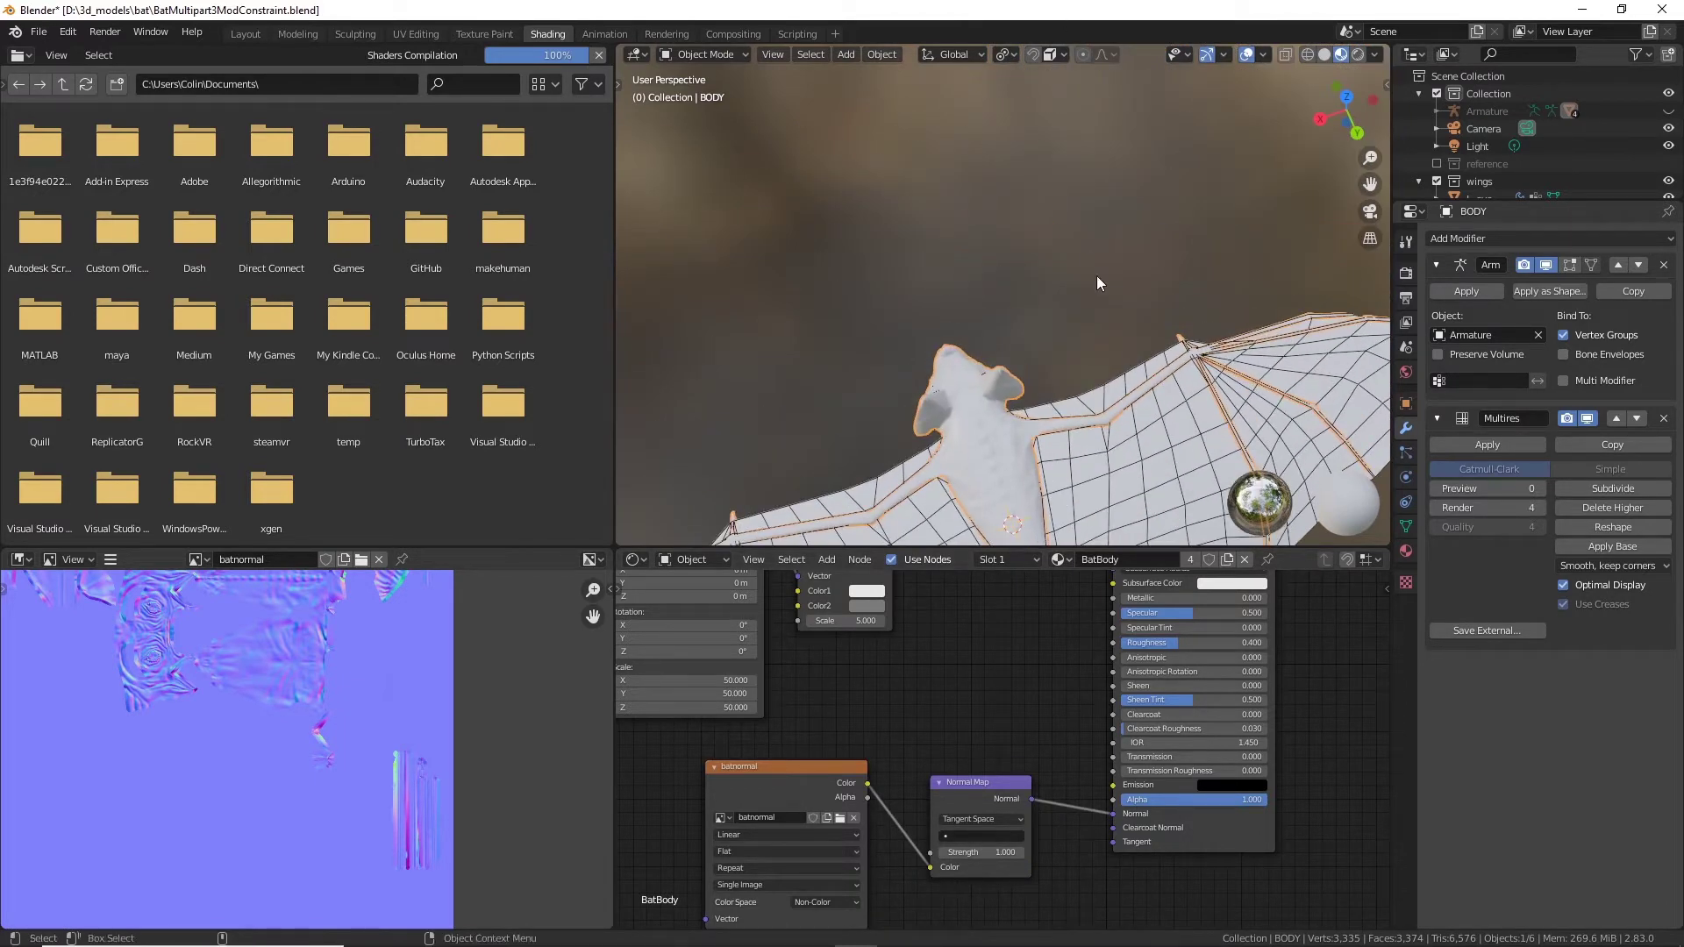
scroll(1098, 282, up, 4)
middle_drag(1027, 411, 1008, 249)
scroll(858, 298, down, 5)
middle_drag(858, 298, 1045, 202)
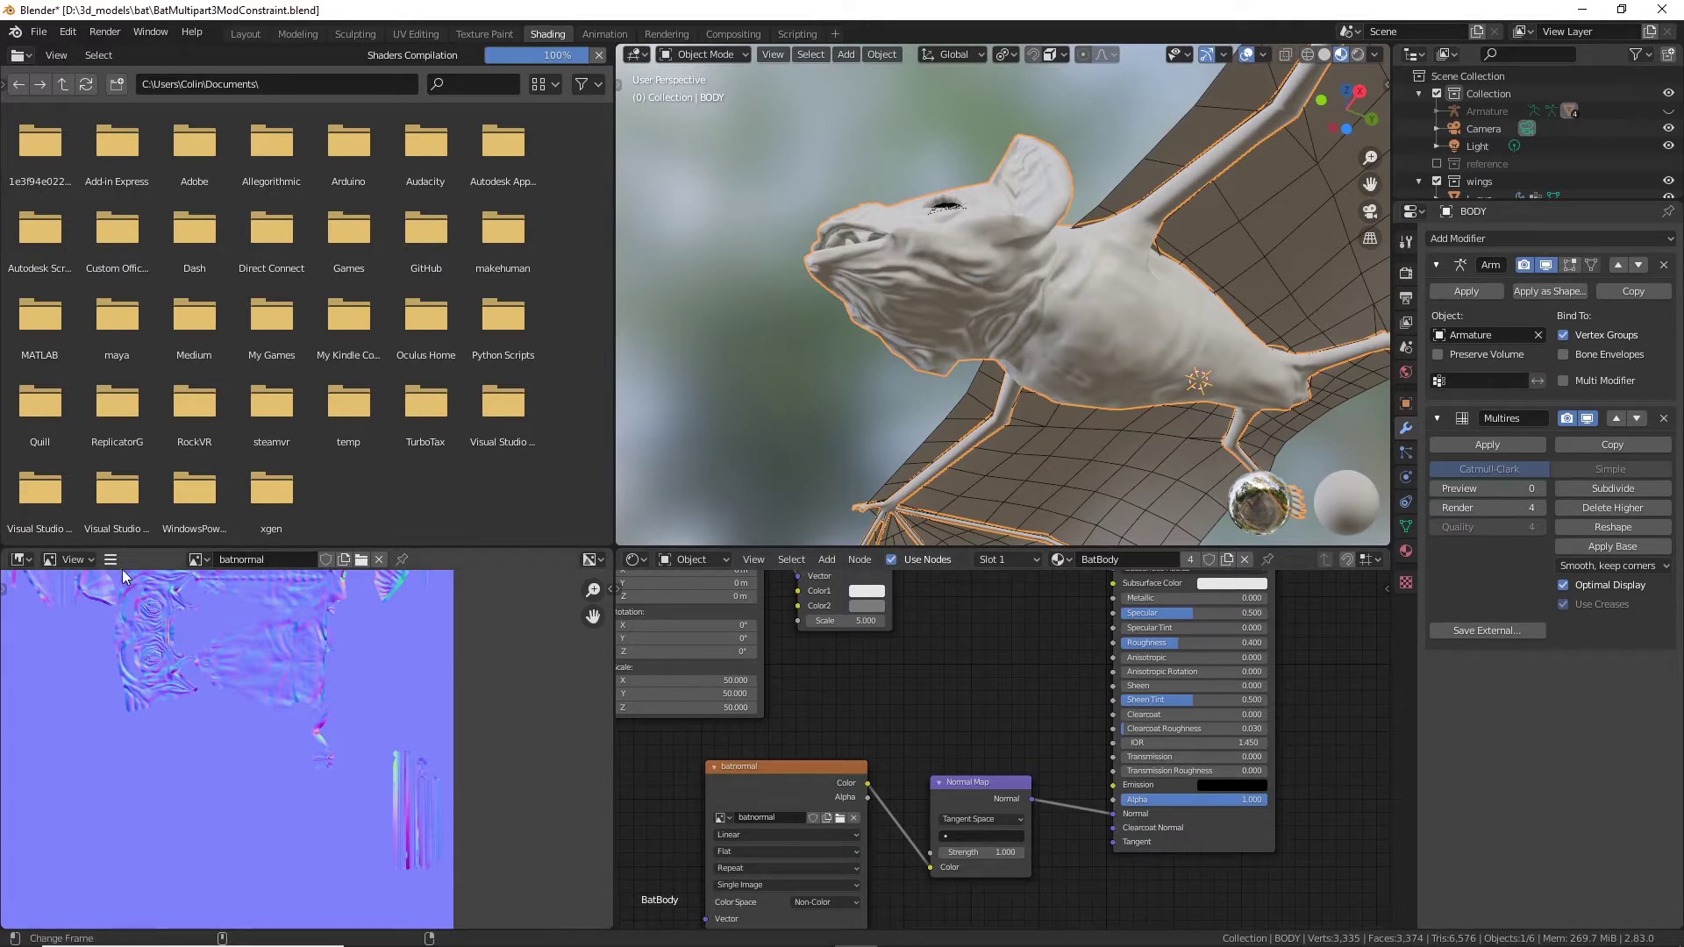
middle_drag(1013, 523, 1067, 402)
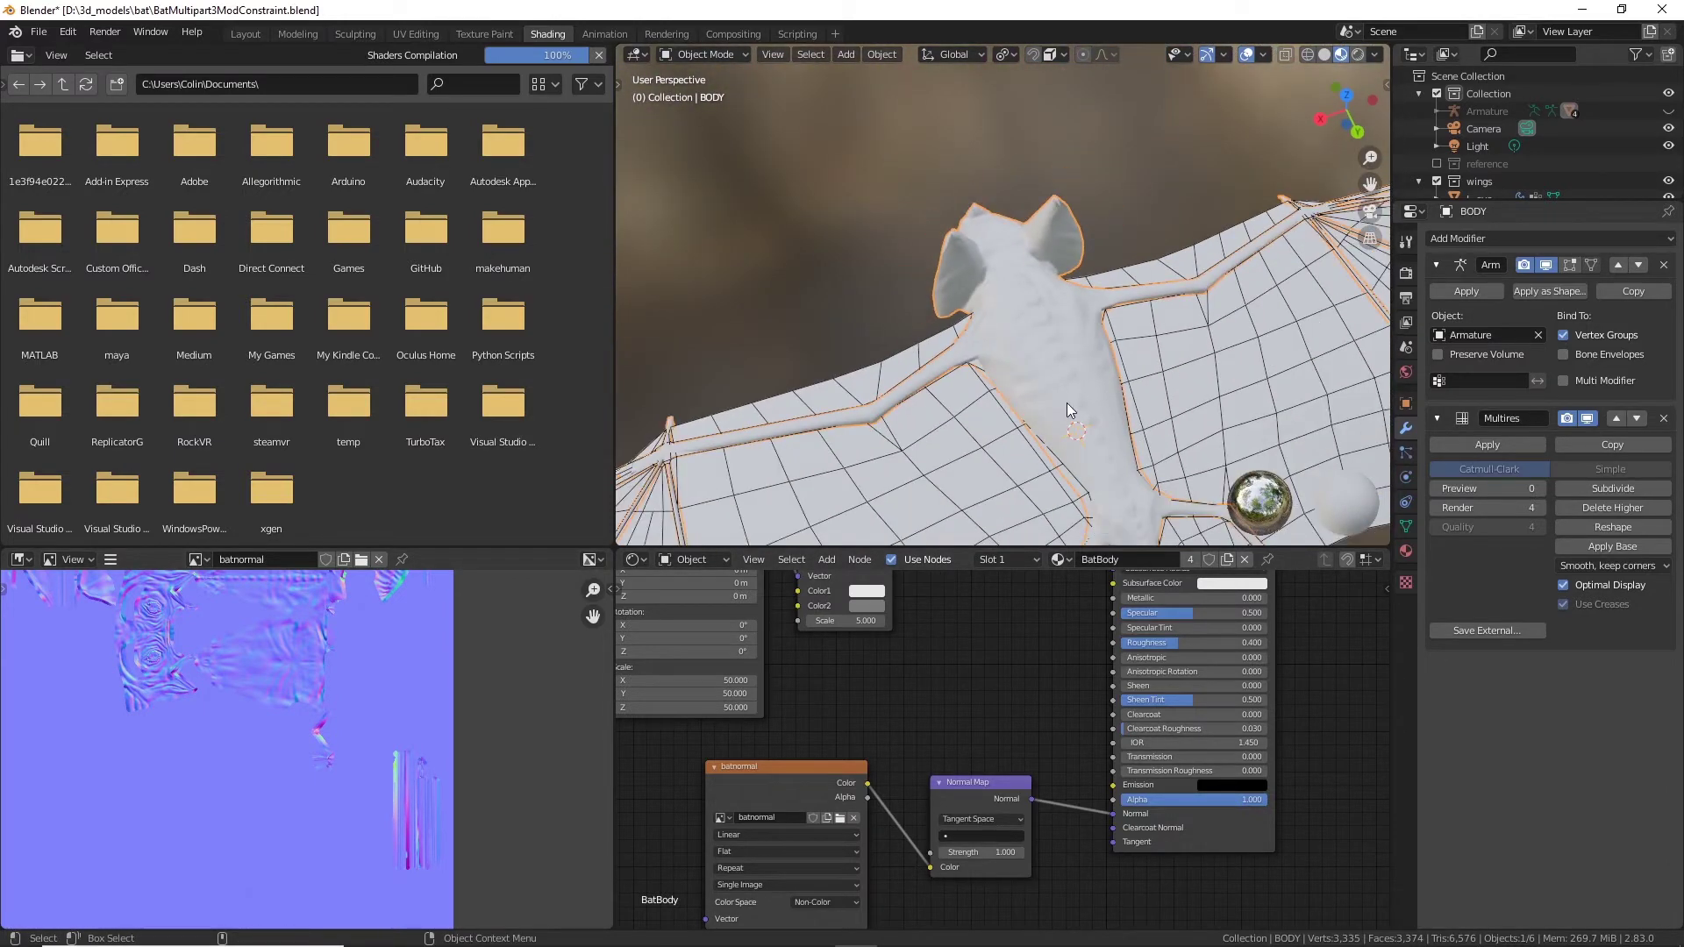
Step: Switch to the Modeling workspace and set the BODY mesh's view to top orthographic
click(301, 34)
middle_drag(899, 369, 825, 527)
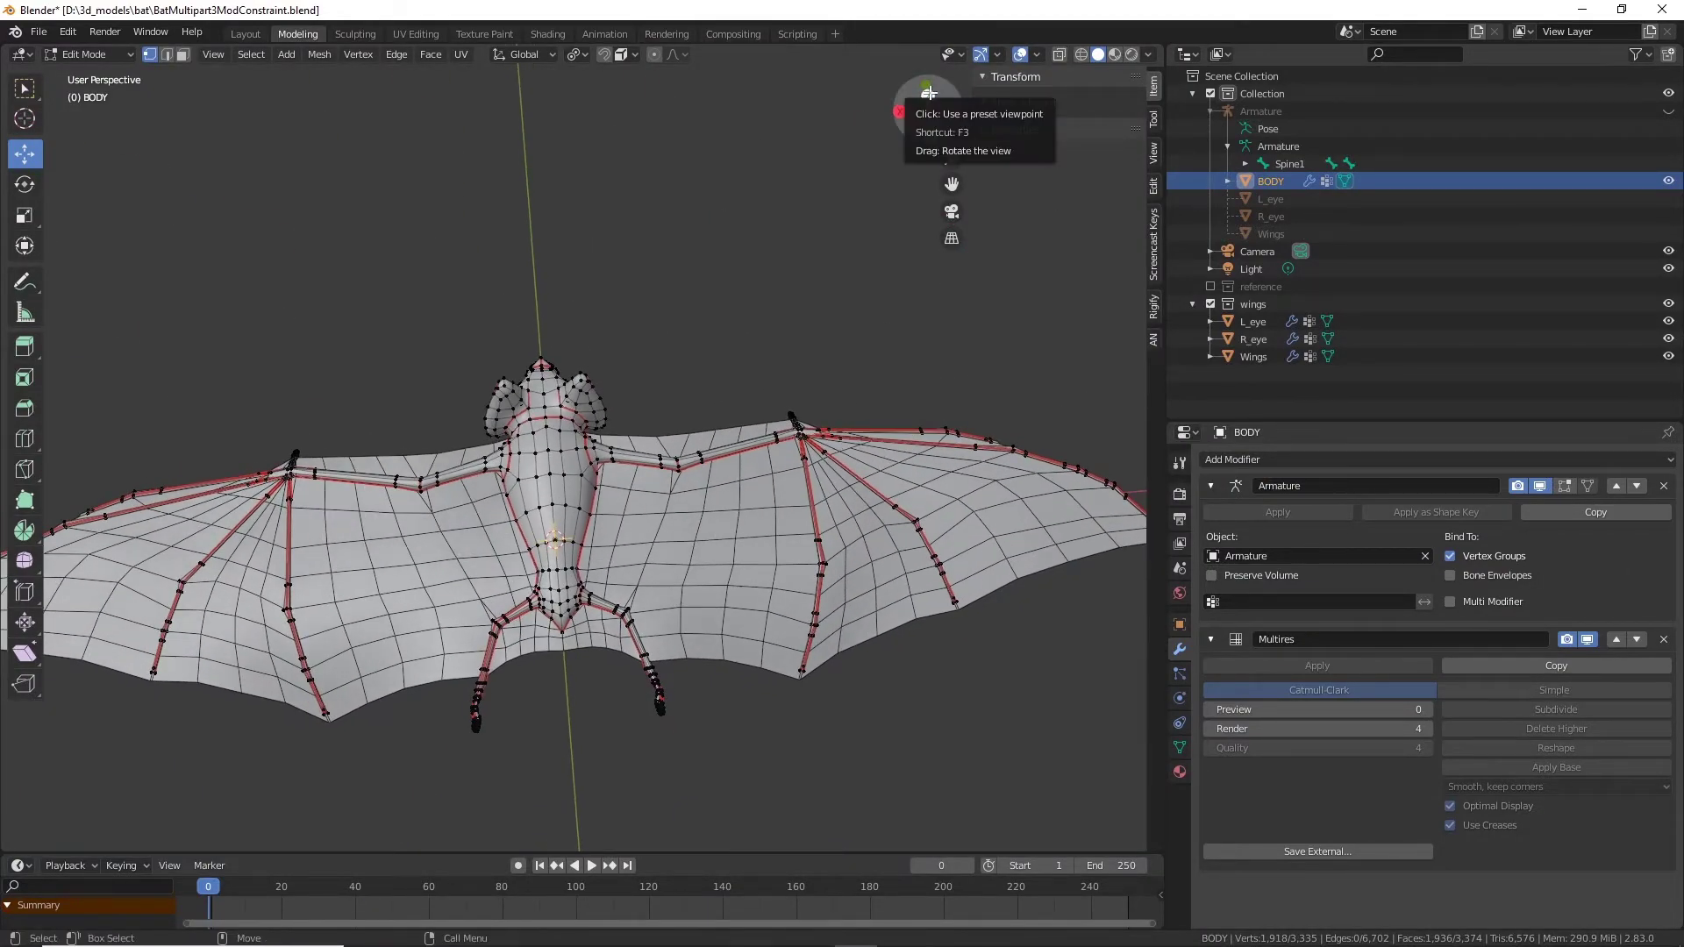
click(929, 94)
shift+middle_drag(884, 311, 815, 444)
scroll(815, 444, up, 9)
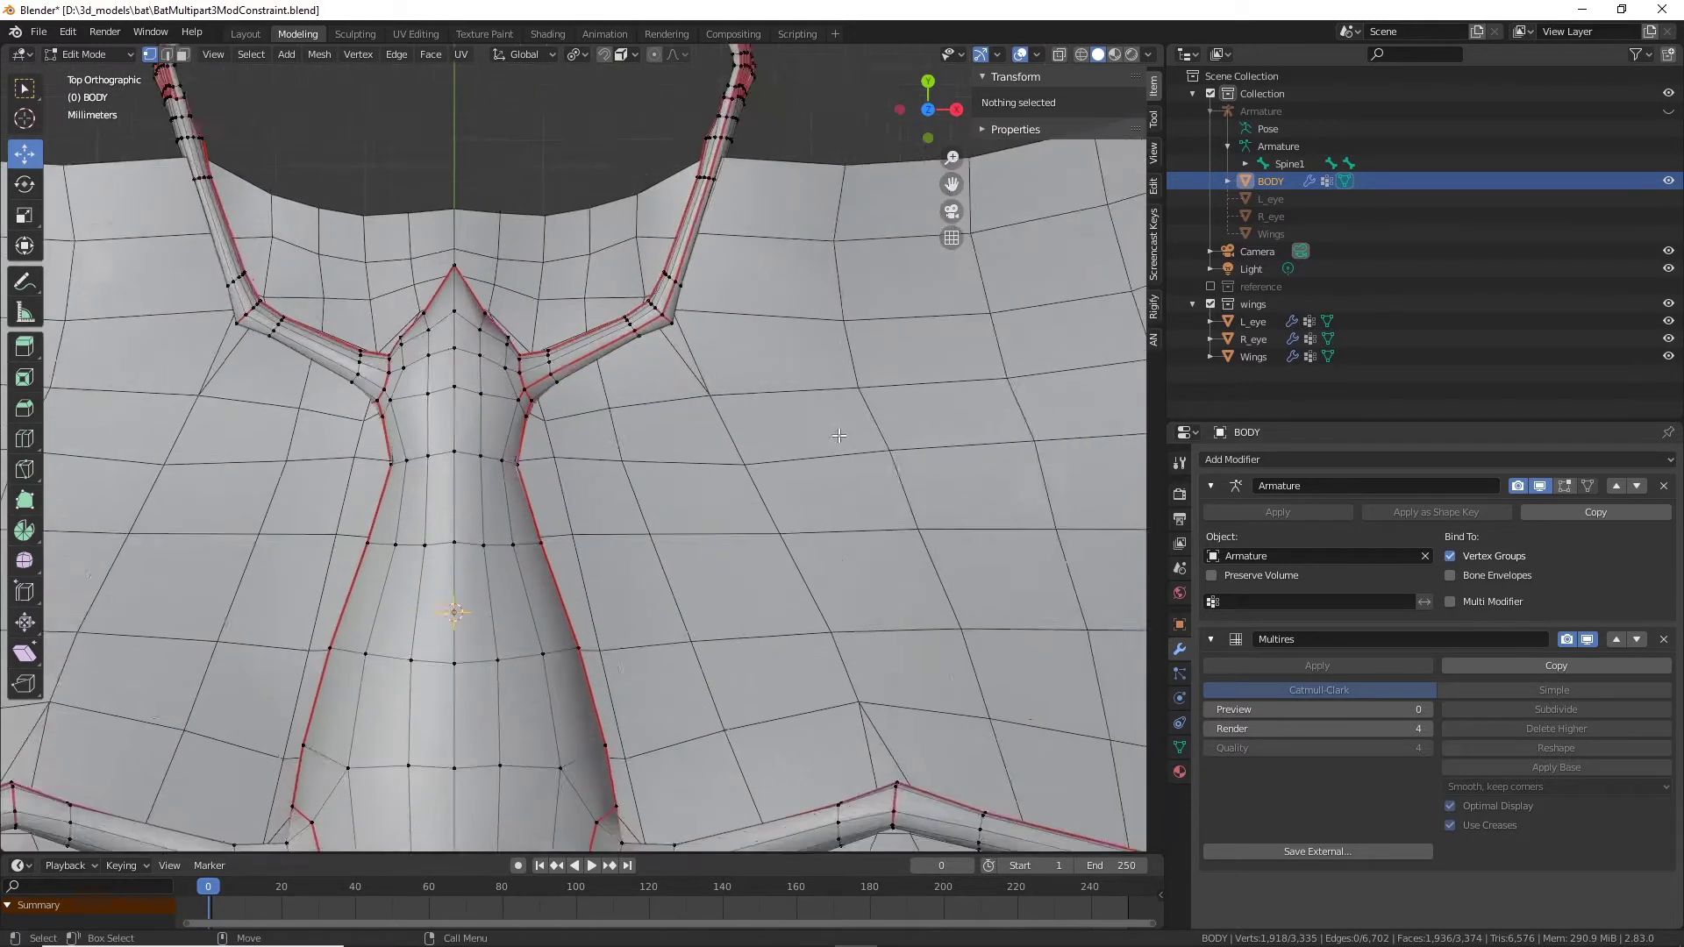
Step: Turn on X-ray and select the tip vertices of the innermost wing finger on the positive X side
shift+middle_drag(929, 347, 472, 741)
shift+middle_drag(1043, 352, 677, 482)
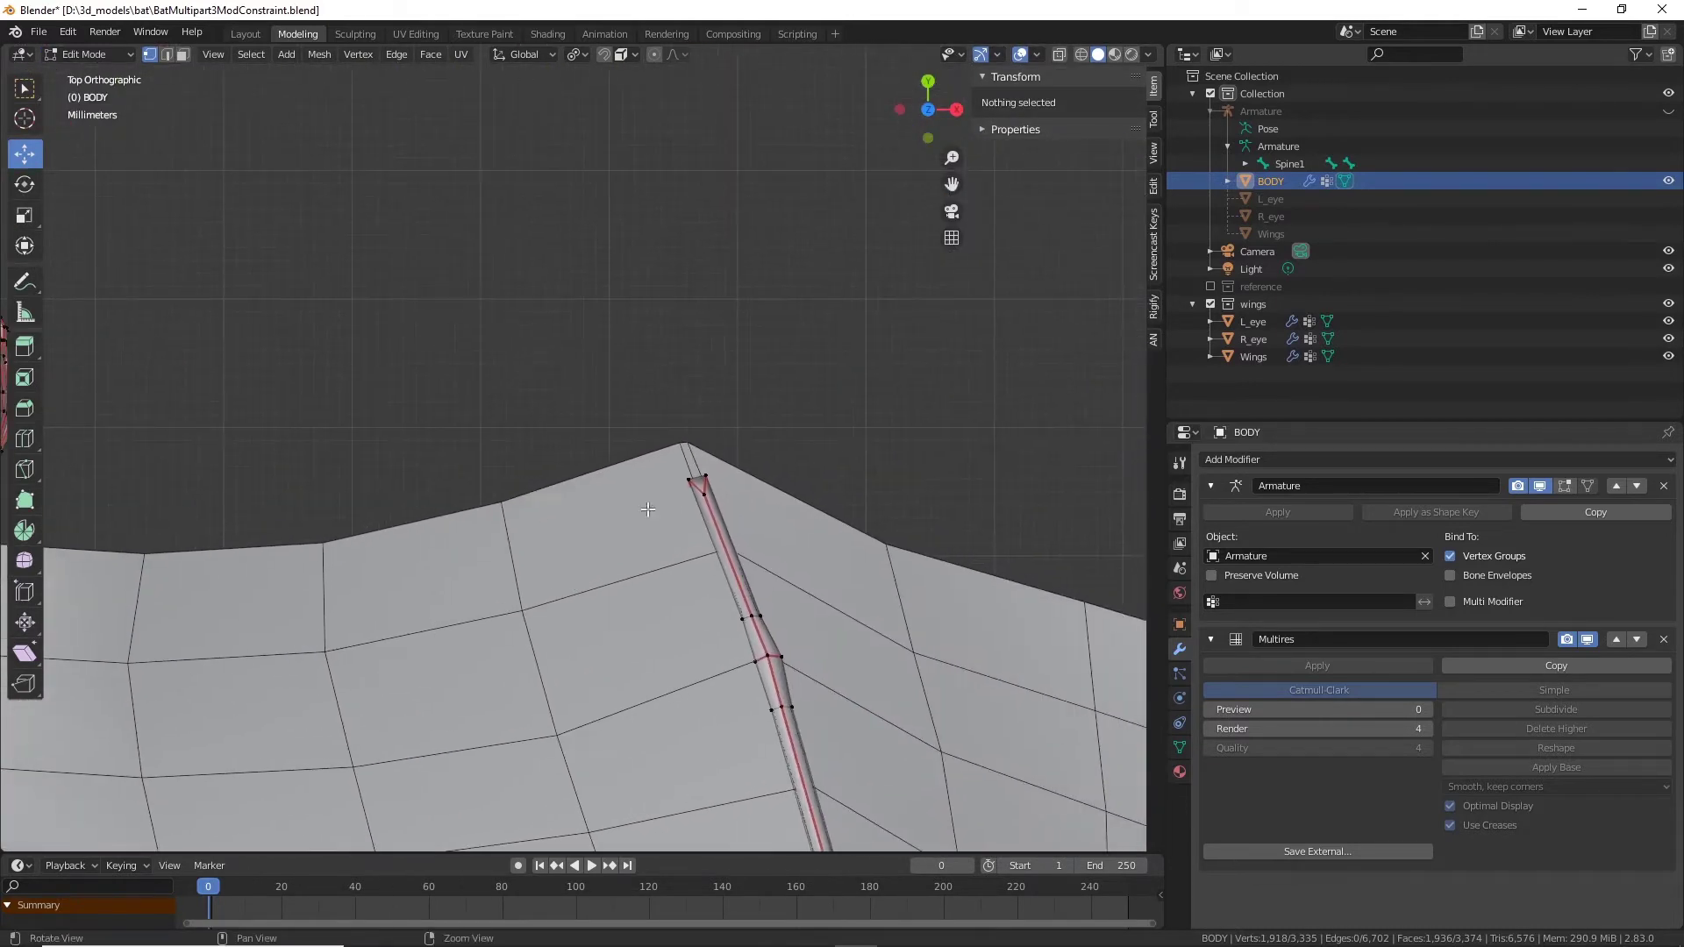
key(alt+z)
key(b)
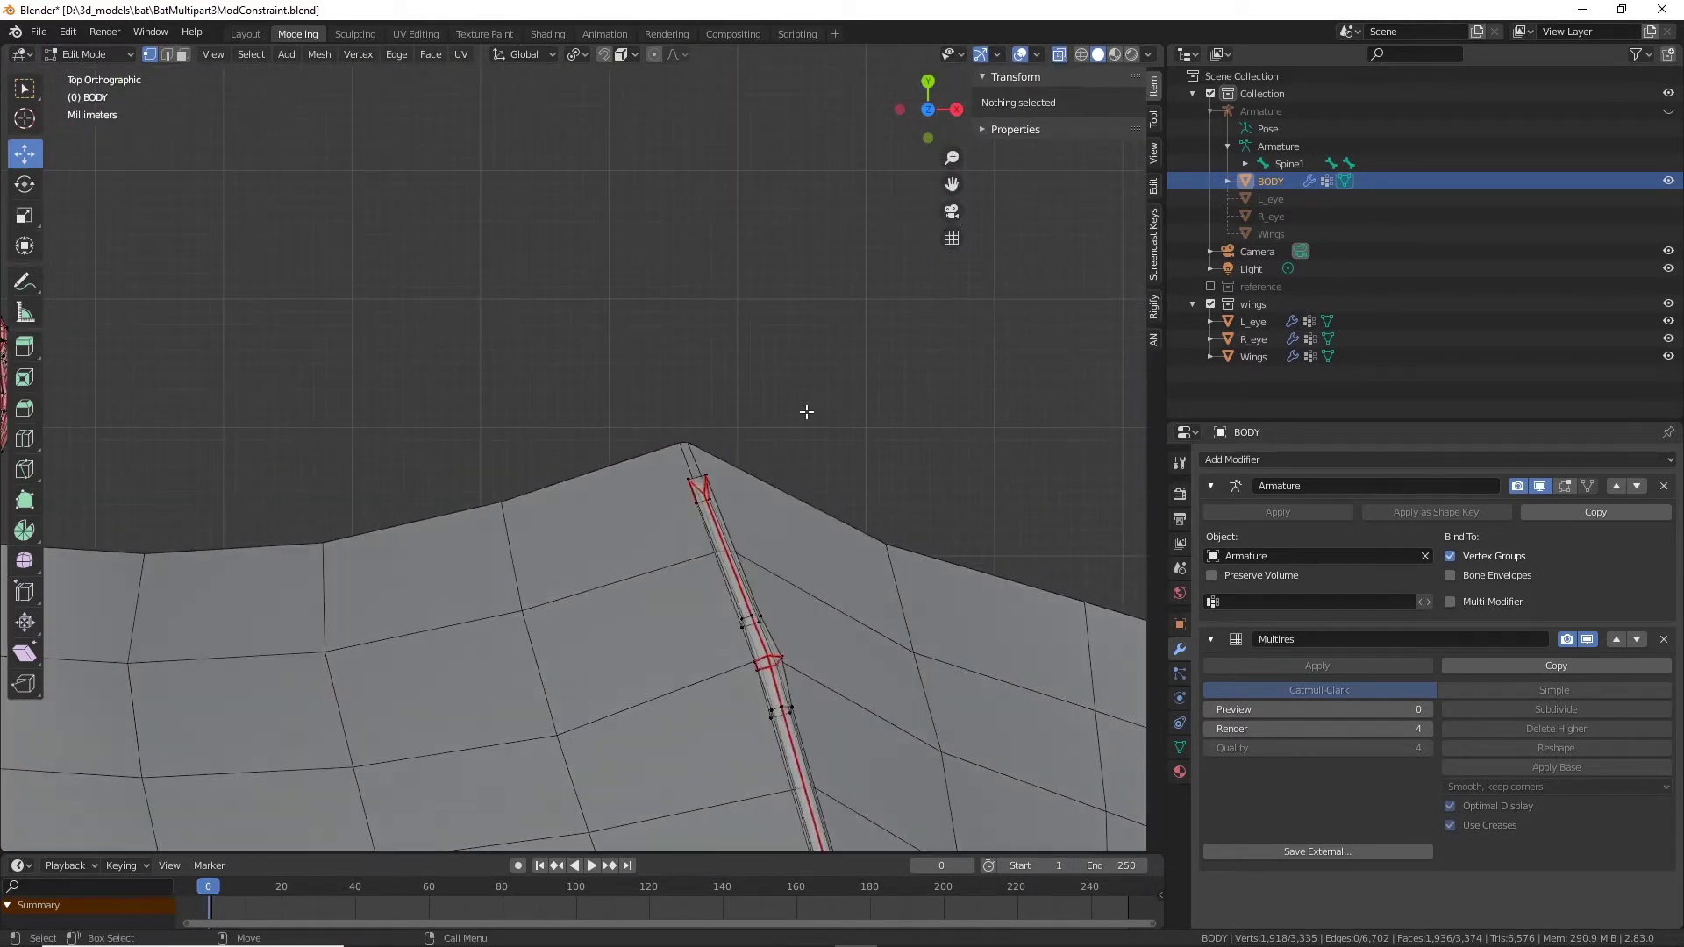
drag(639, 406, 777, 537)
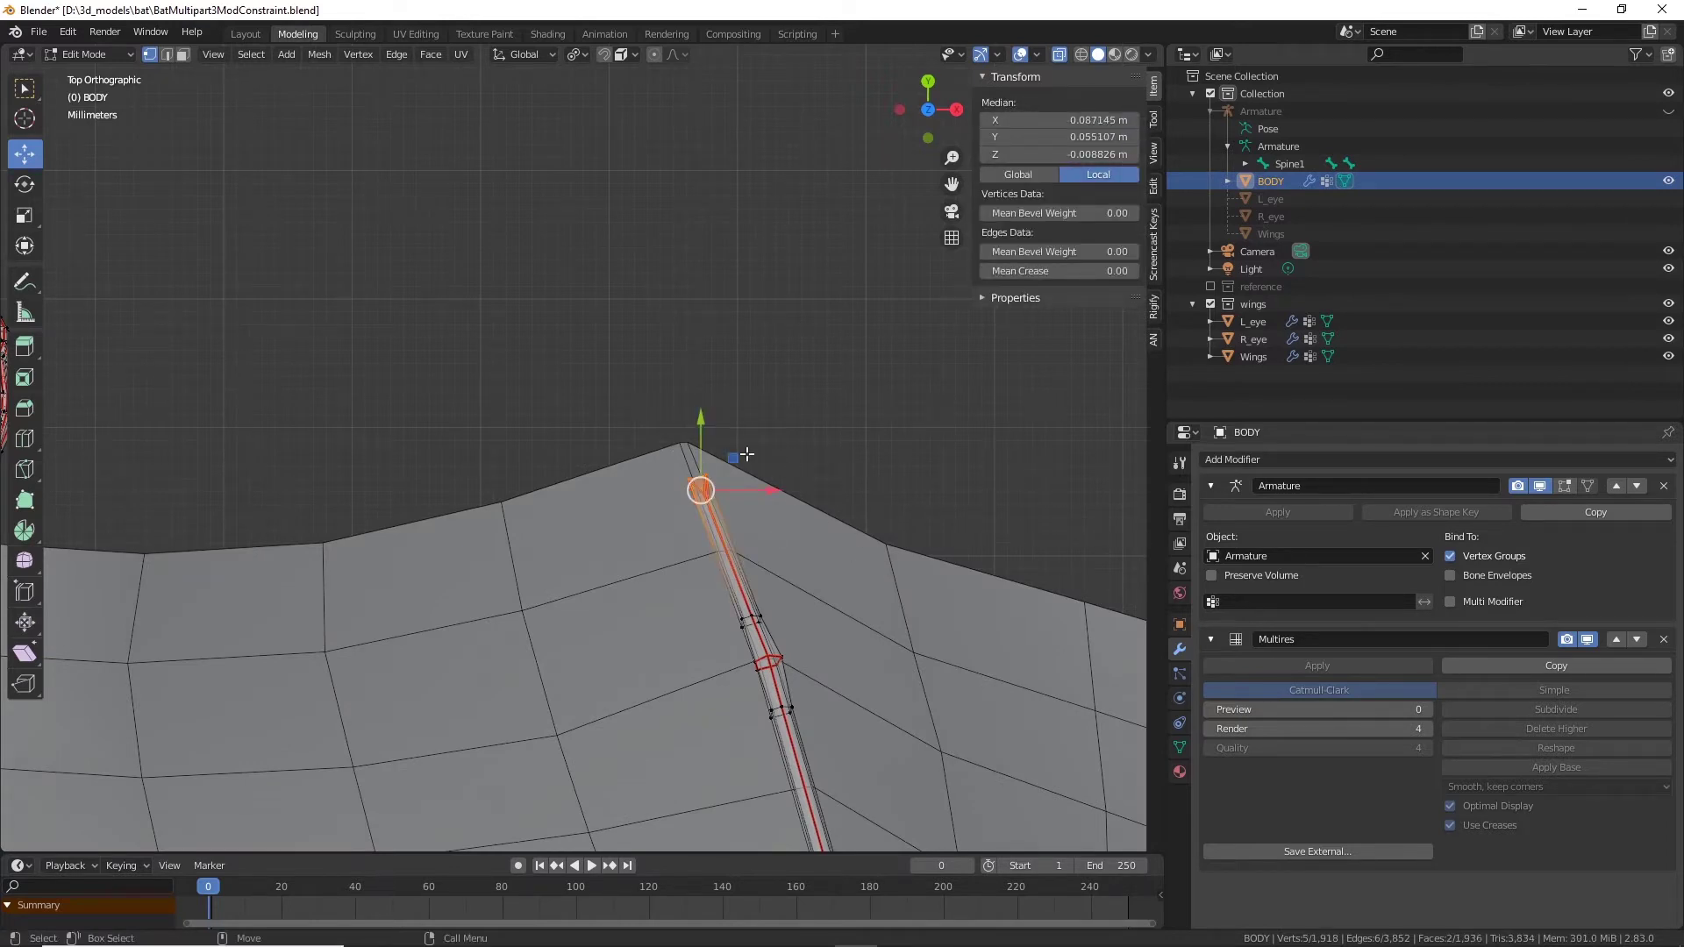
Step: Try to add the tips of the other wing fingers on both sides to the selection
scroll(767, 466, down, 4)
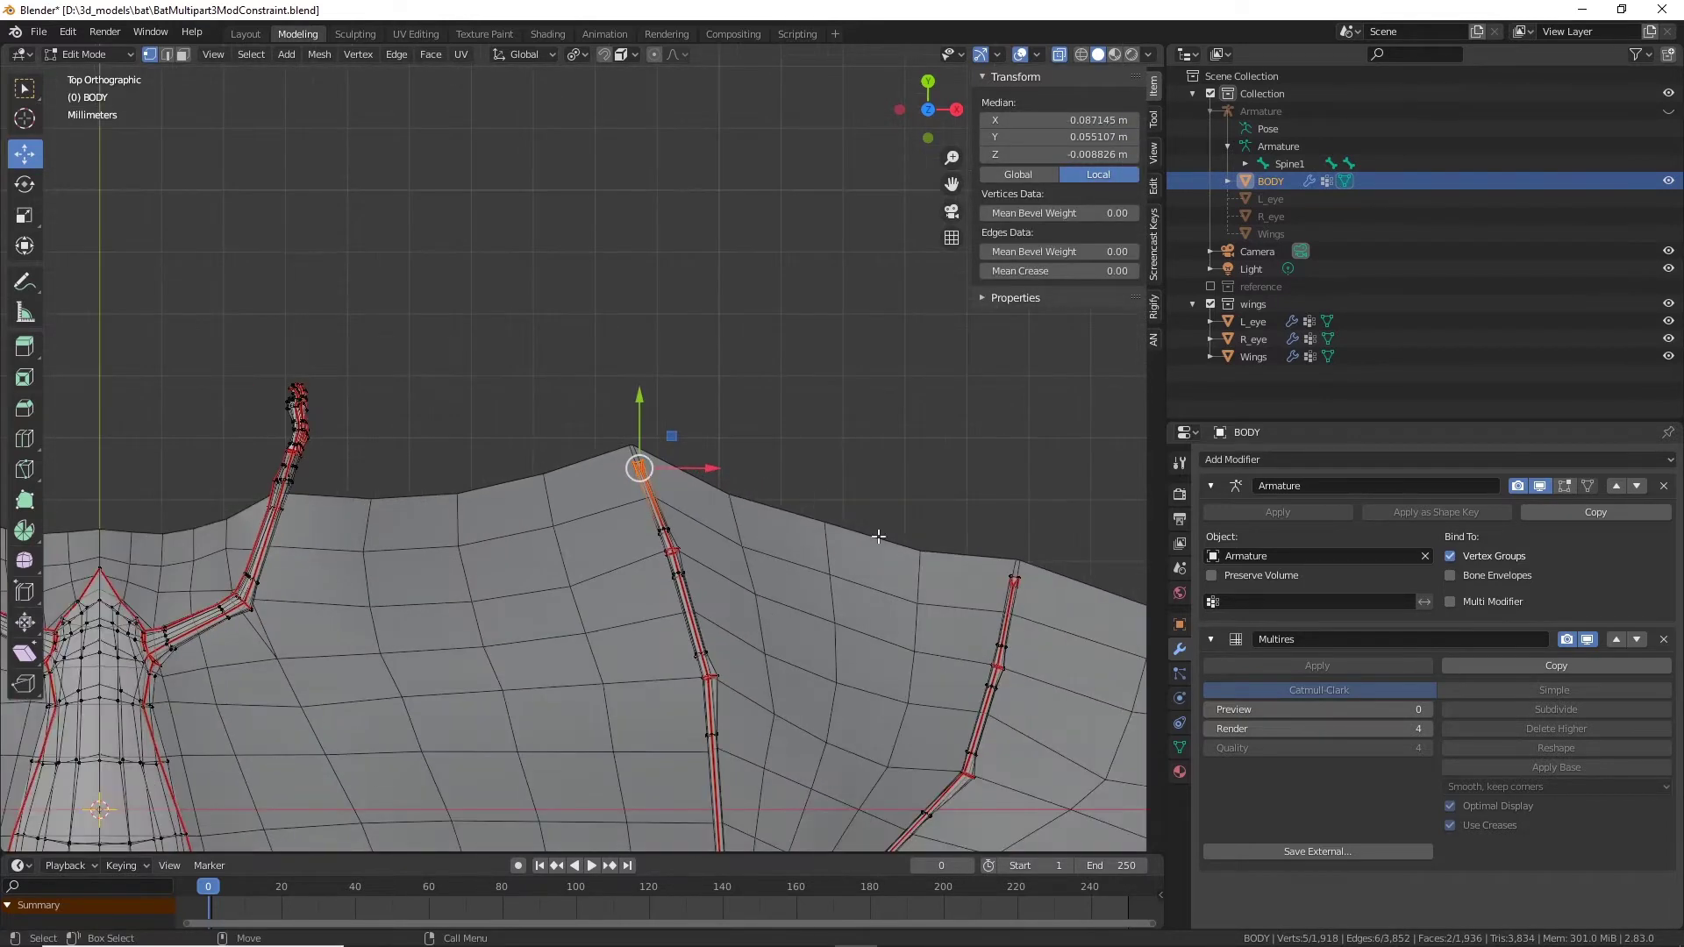
shift+middle_drag(800, 460, 718, 435)
shift+drag(802, 471, 902, 541)
shift+middle_drag(947, 544, 611, 459)
shift+drag(1002, 486, 946, 444)
shift+drag(551, 367, 554, 369)
shift+middle_drag(499, 286, 973, 384)
drag(665, 334, 538, 416)
shift+drag(671, 303, 529, 456)
shift+middle_drag(529, 456, 1048, 450)
Step: Extend the selection to the mirrored innermost finger tip and move both tips 0.00265 m along Y
scroll(257, 431, down, 2)
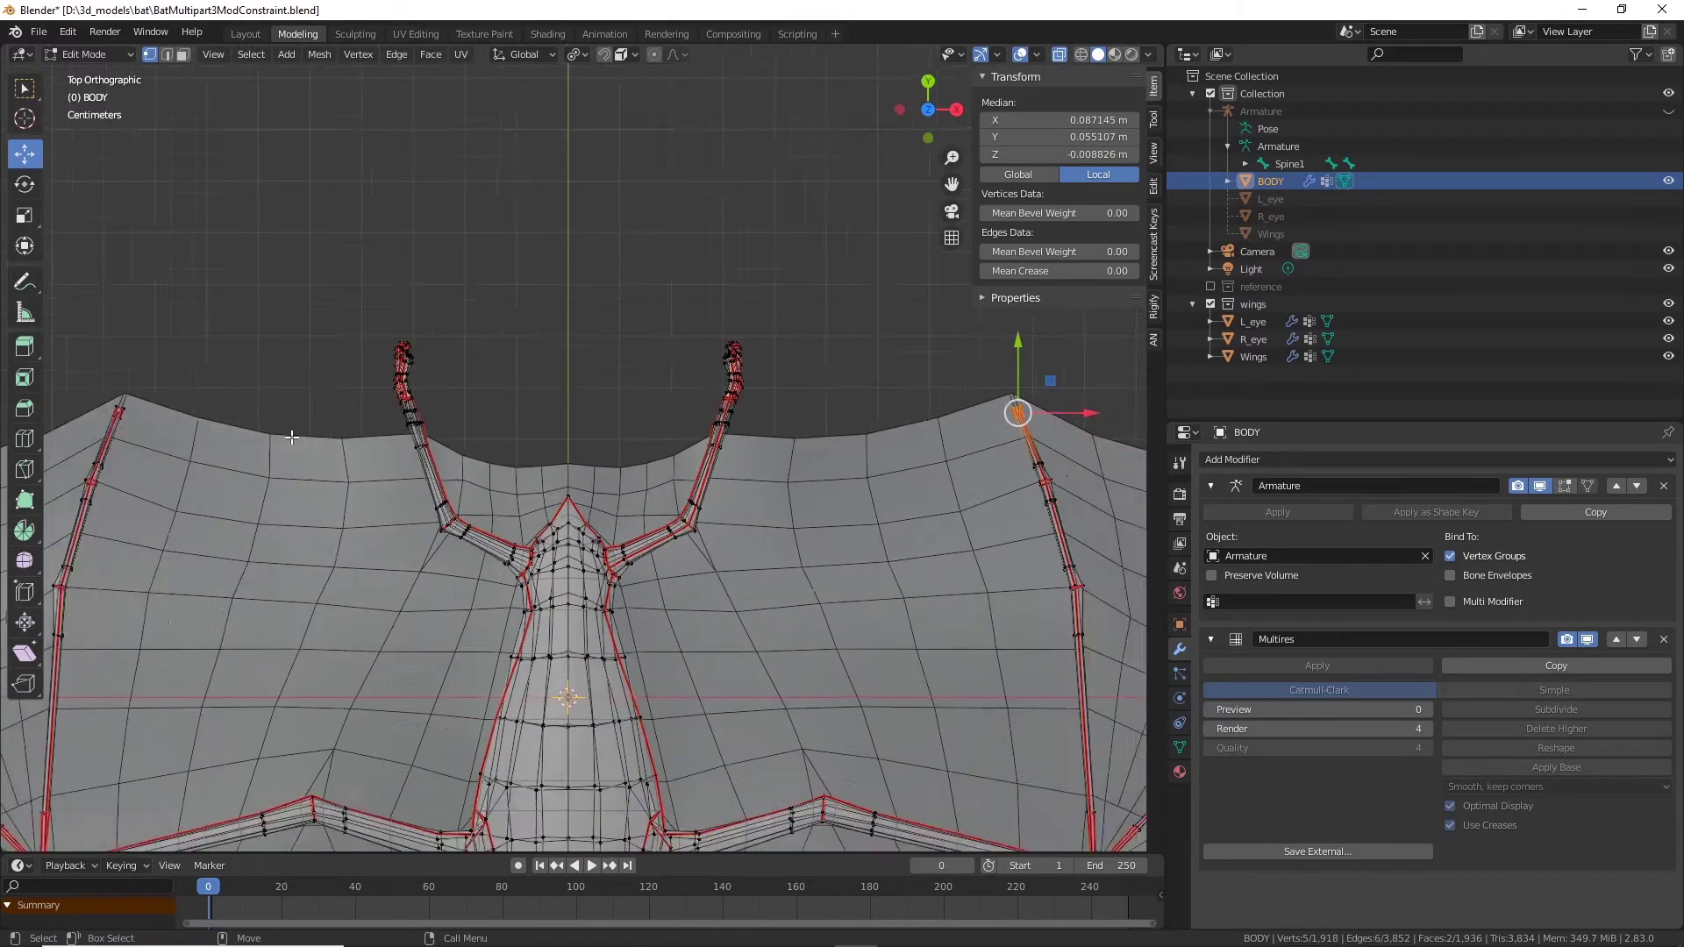
key(shift+ctrl+m)
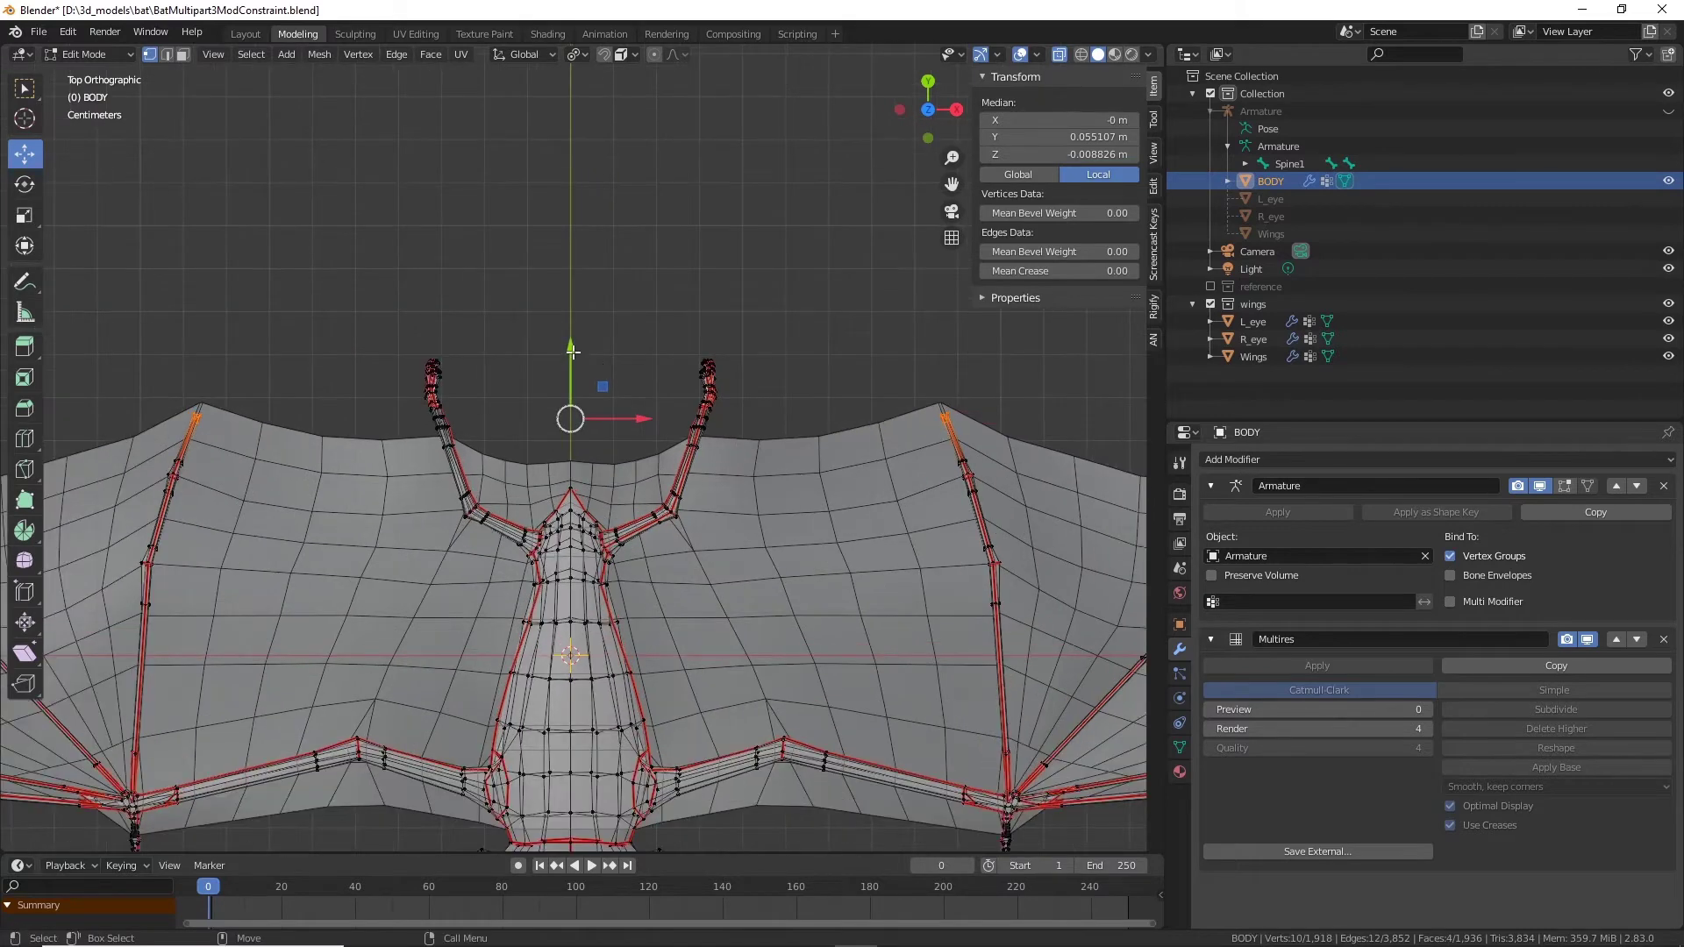
drag(573, 350, 576, 337)
Step: Select only the positive X side's innermost finger tip and move it about -0.0009 m along X and slightly up Y to meet the wing corner
shift+middle_drag(1037, 422, 727, 458)
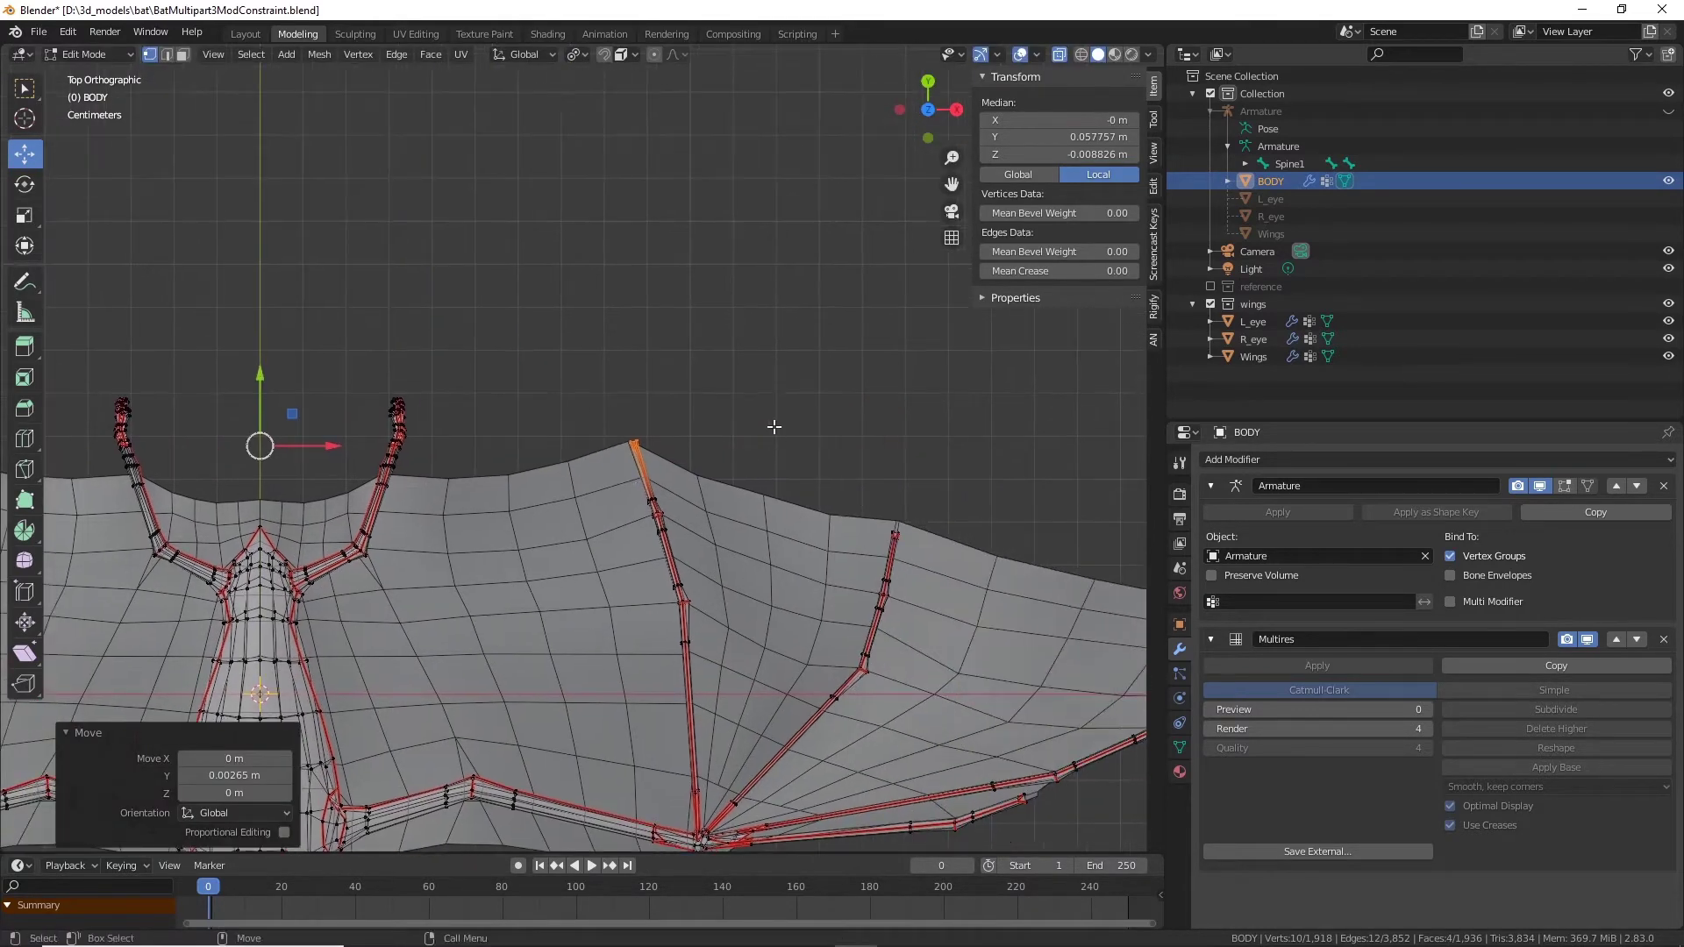
scroll(775, 425, up, 9)
drag(922, 338, 726, 545)
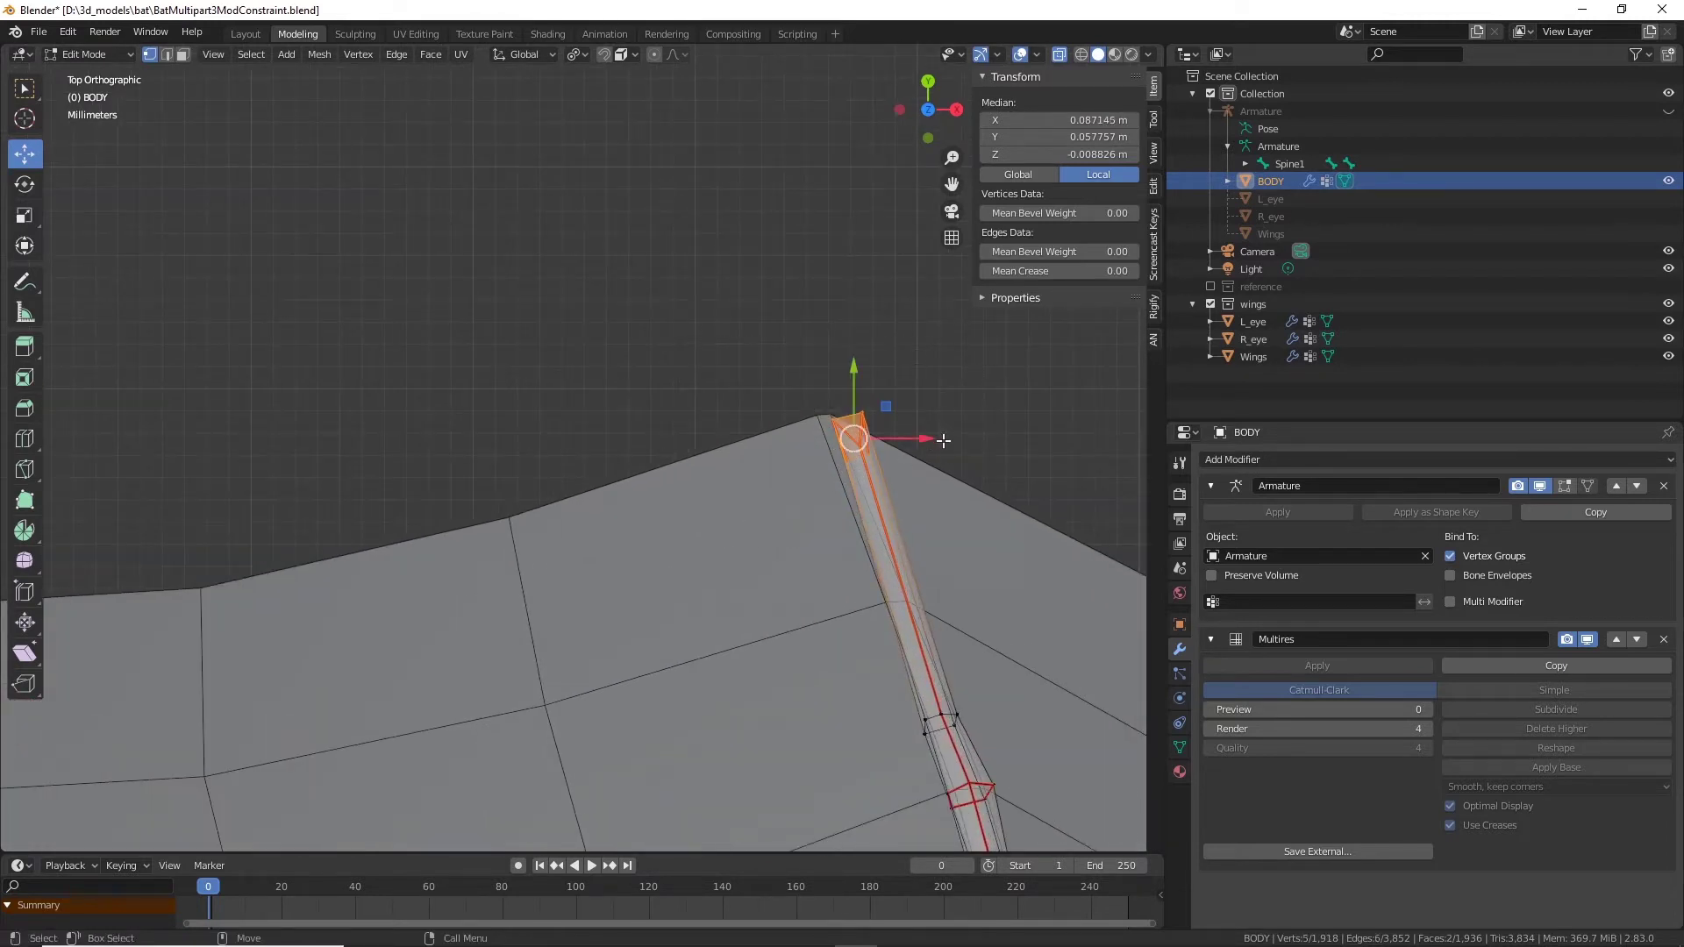
key(g)
key(x)
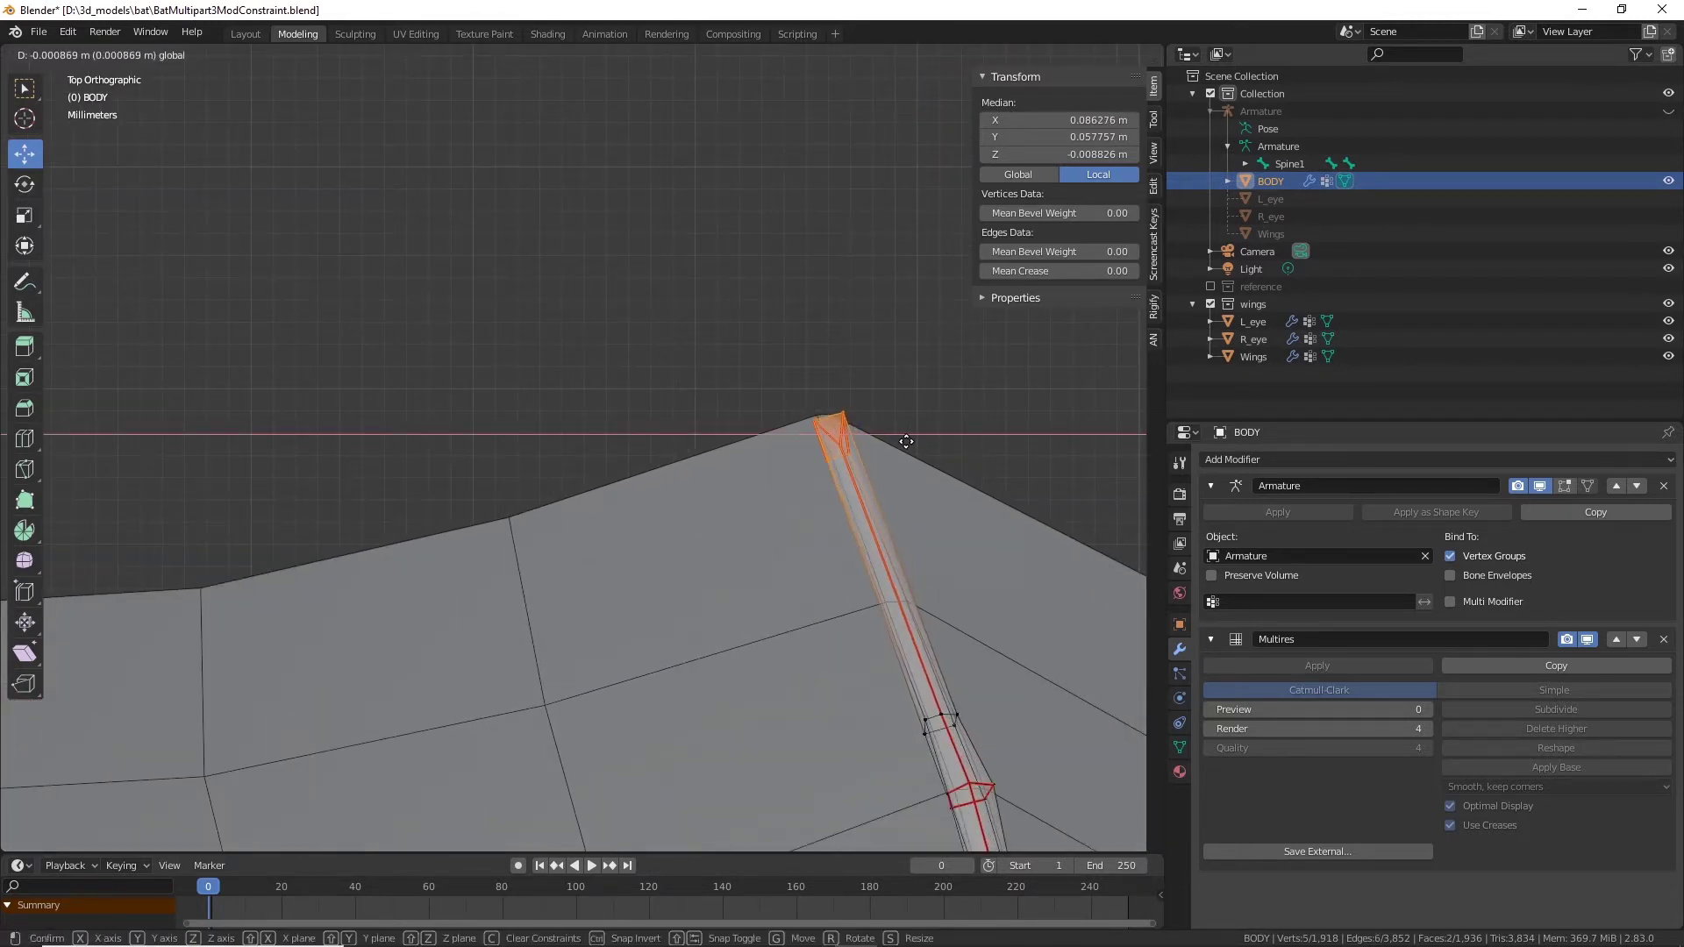
click(902, 444)
drag(838, 384, 839, 376)
Step: Select the innermost finger tip on the negative X side and move it about 0.0008 m along X and 0.000236 m along Y
shift+middle_drag(462, 425, 1140, 409)
scroll(745, 463, down, 6)
shift+middle_drag(657, 452, 1301, 445)
click(198, 428)
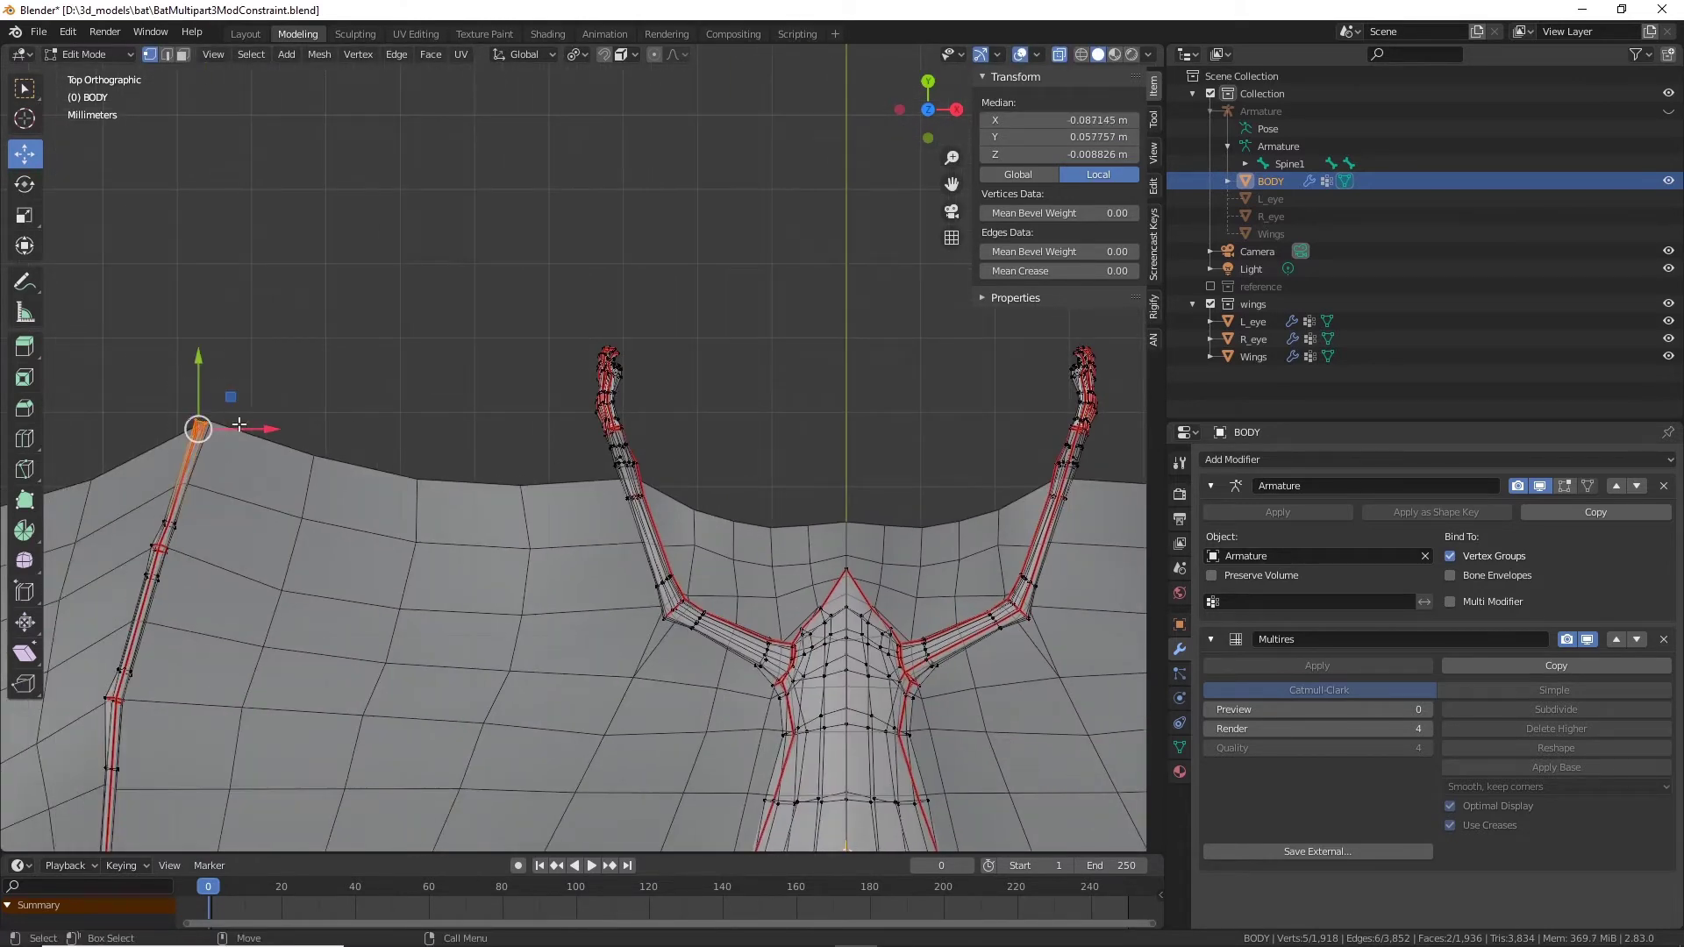
drag(238, 425, 205, 370)
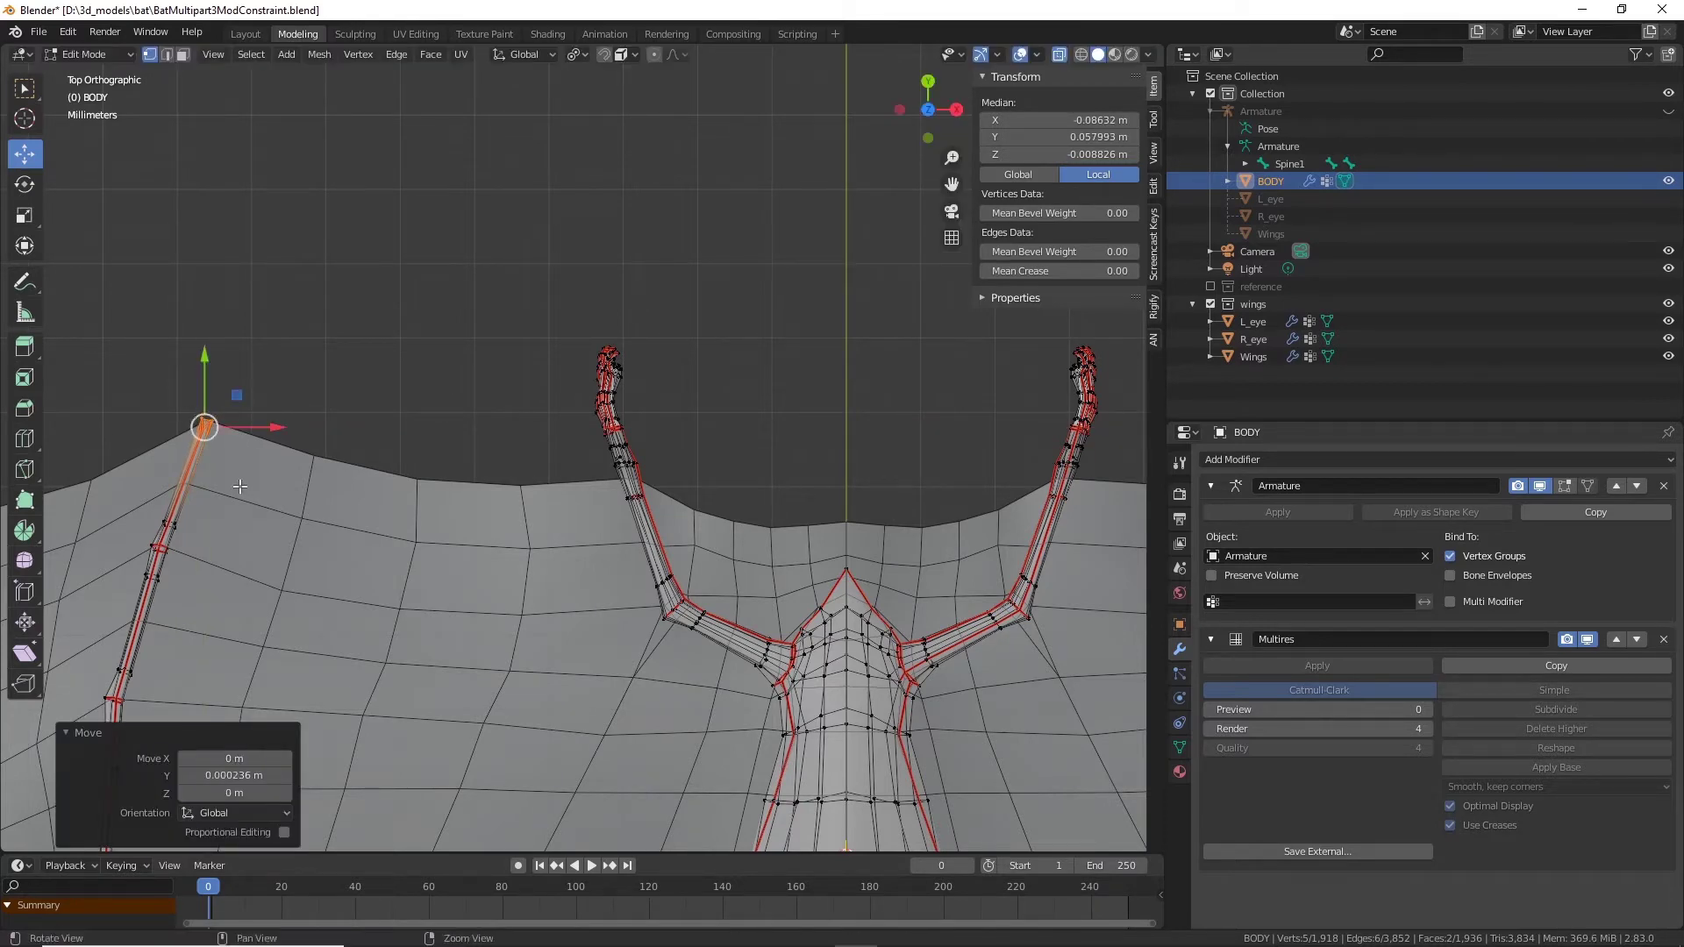
Step: Move the next finger's tip on the negative X side up Y and -0.000616 m along X onto its wing corner
shift+middle_drag(332, 500, 711, 401)
shift+middle_drag(287, 446, 545, 386)
scroll(546, 386, up, 3)
shift+middle_drag(479, 436, 348, 369)
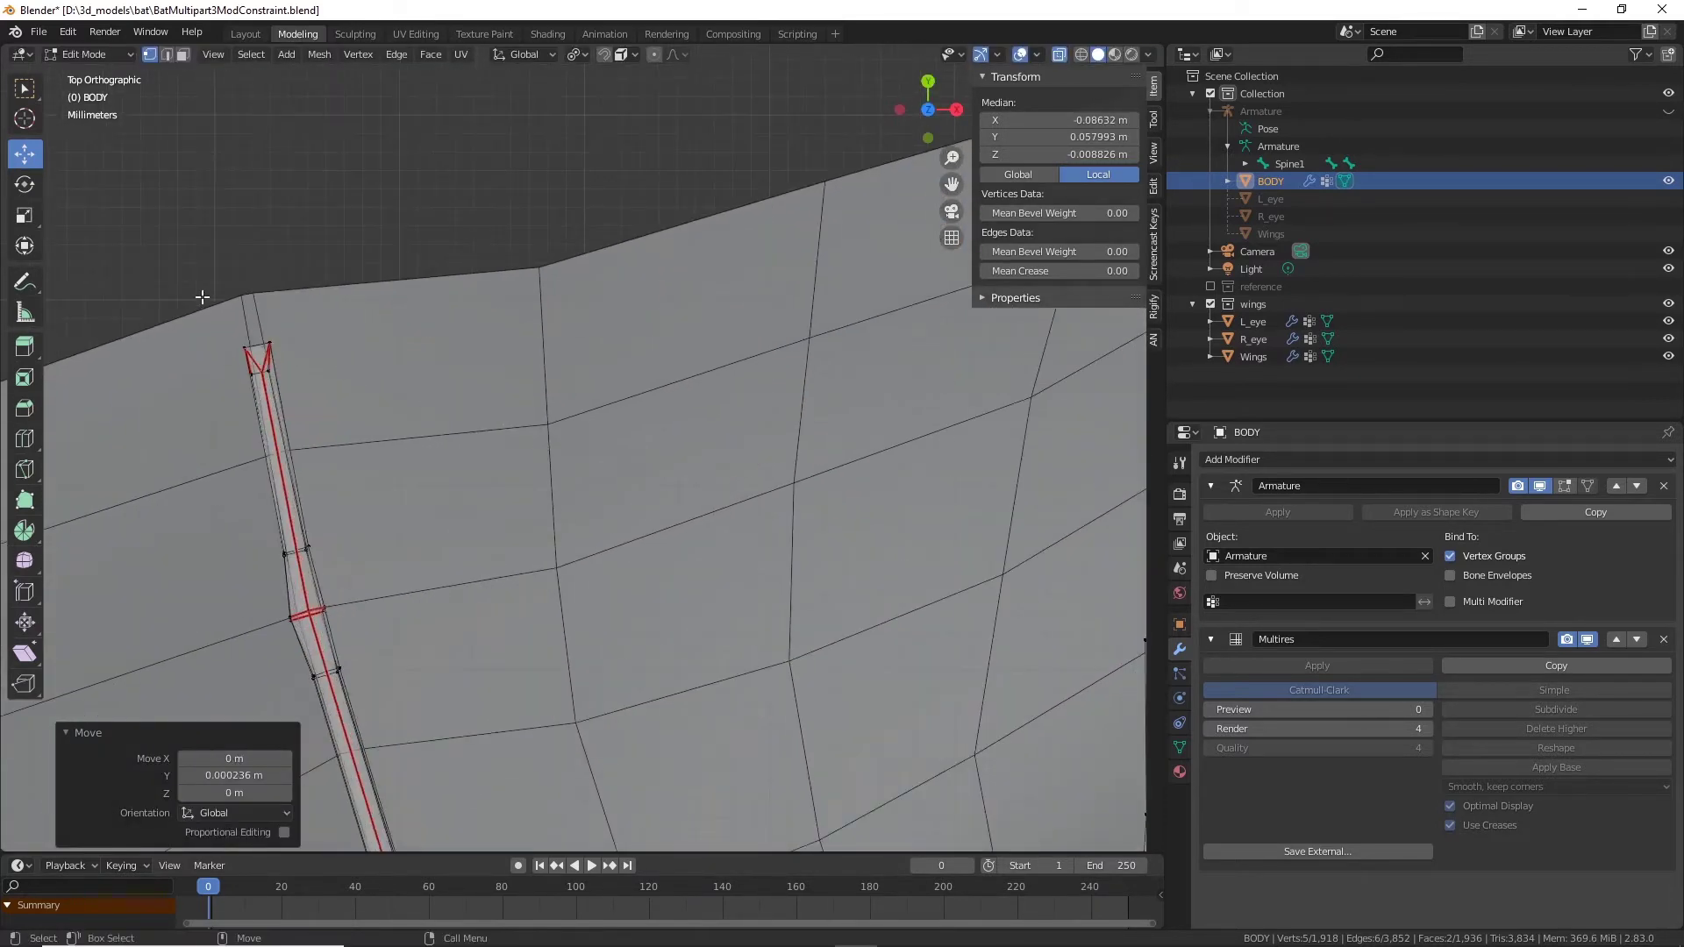
drag(177, 287, 372, 468)
drag(263, 341, 312, 301)
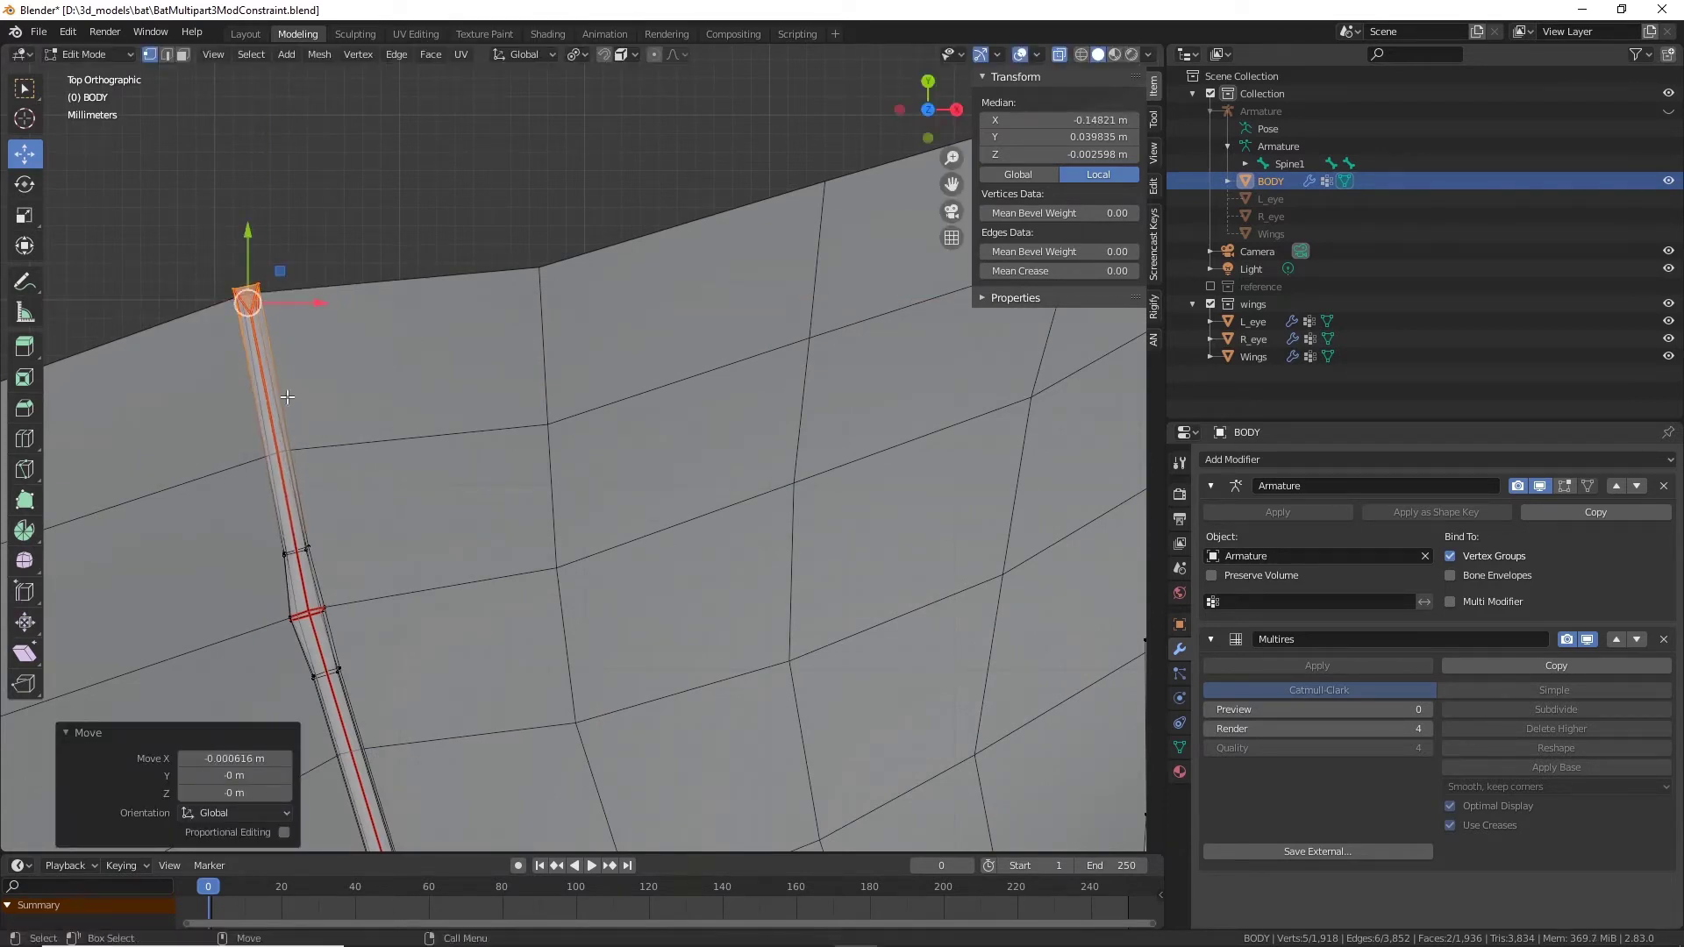
Step: Move the outermost finger tip on the negative X side -0.003584 m along X and 0.003698 m along Y onto its wing corner
shift+middle_drag(219, 561, 494, 456)
shift+middle_drag(65, 475, 775, 395)
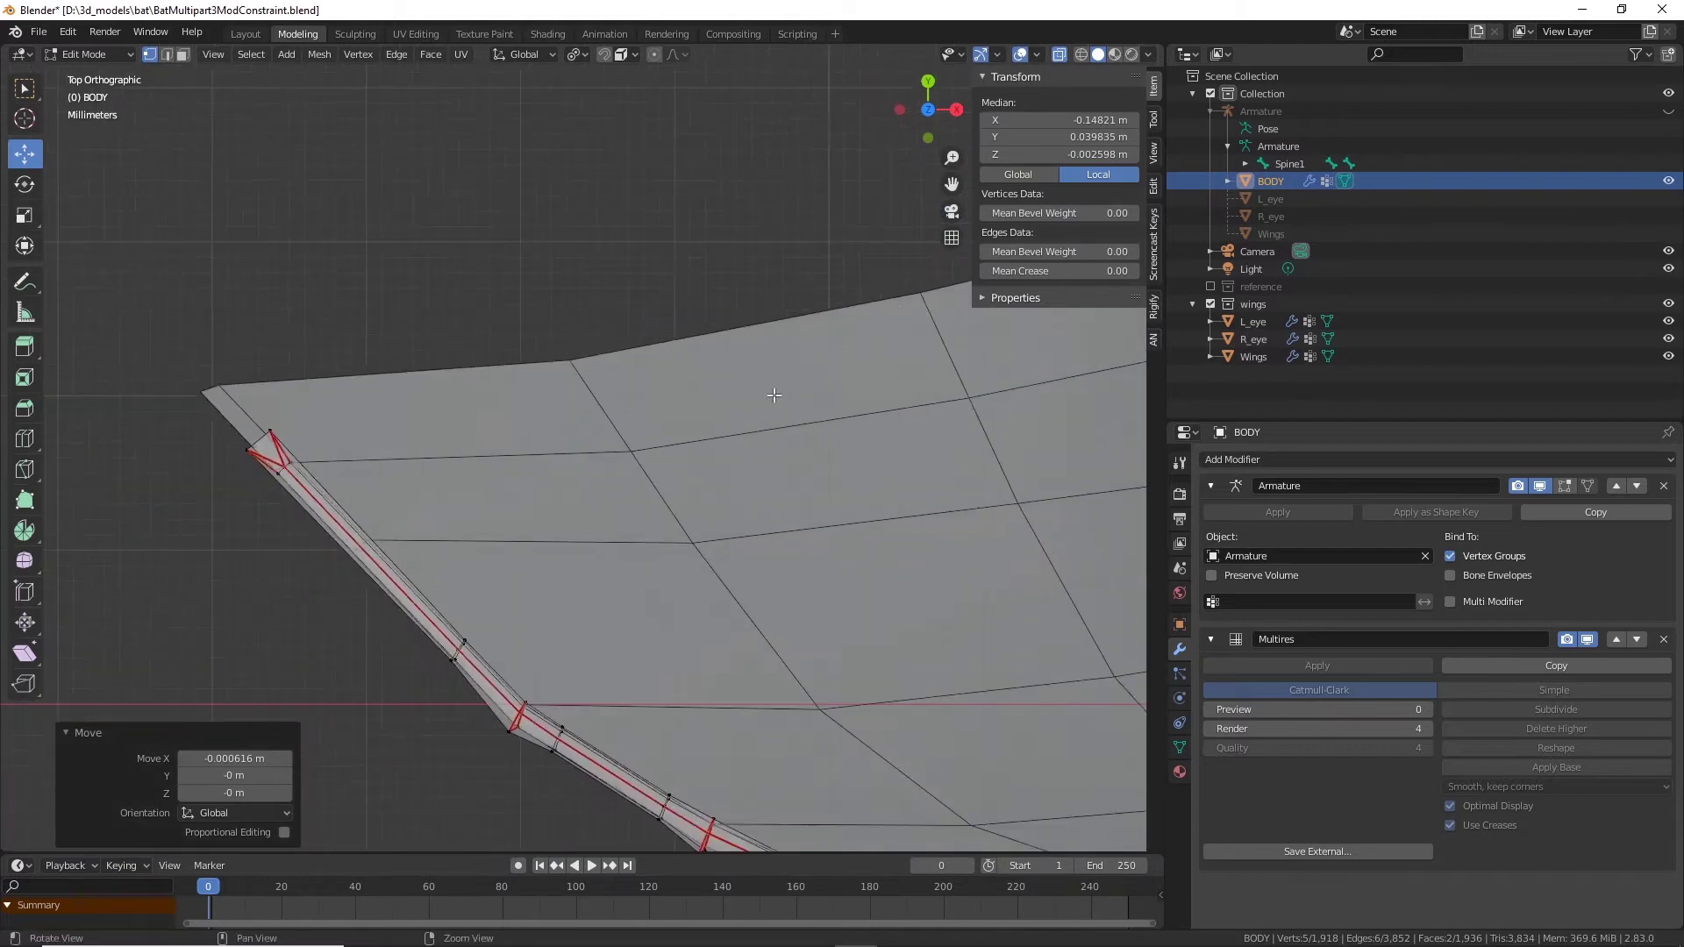
drag(165, 387, 324, 510)
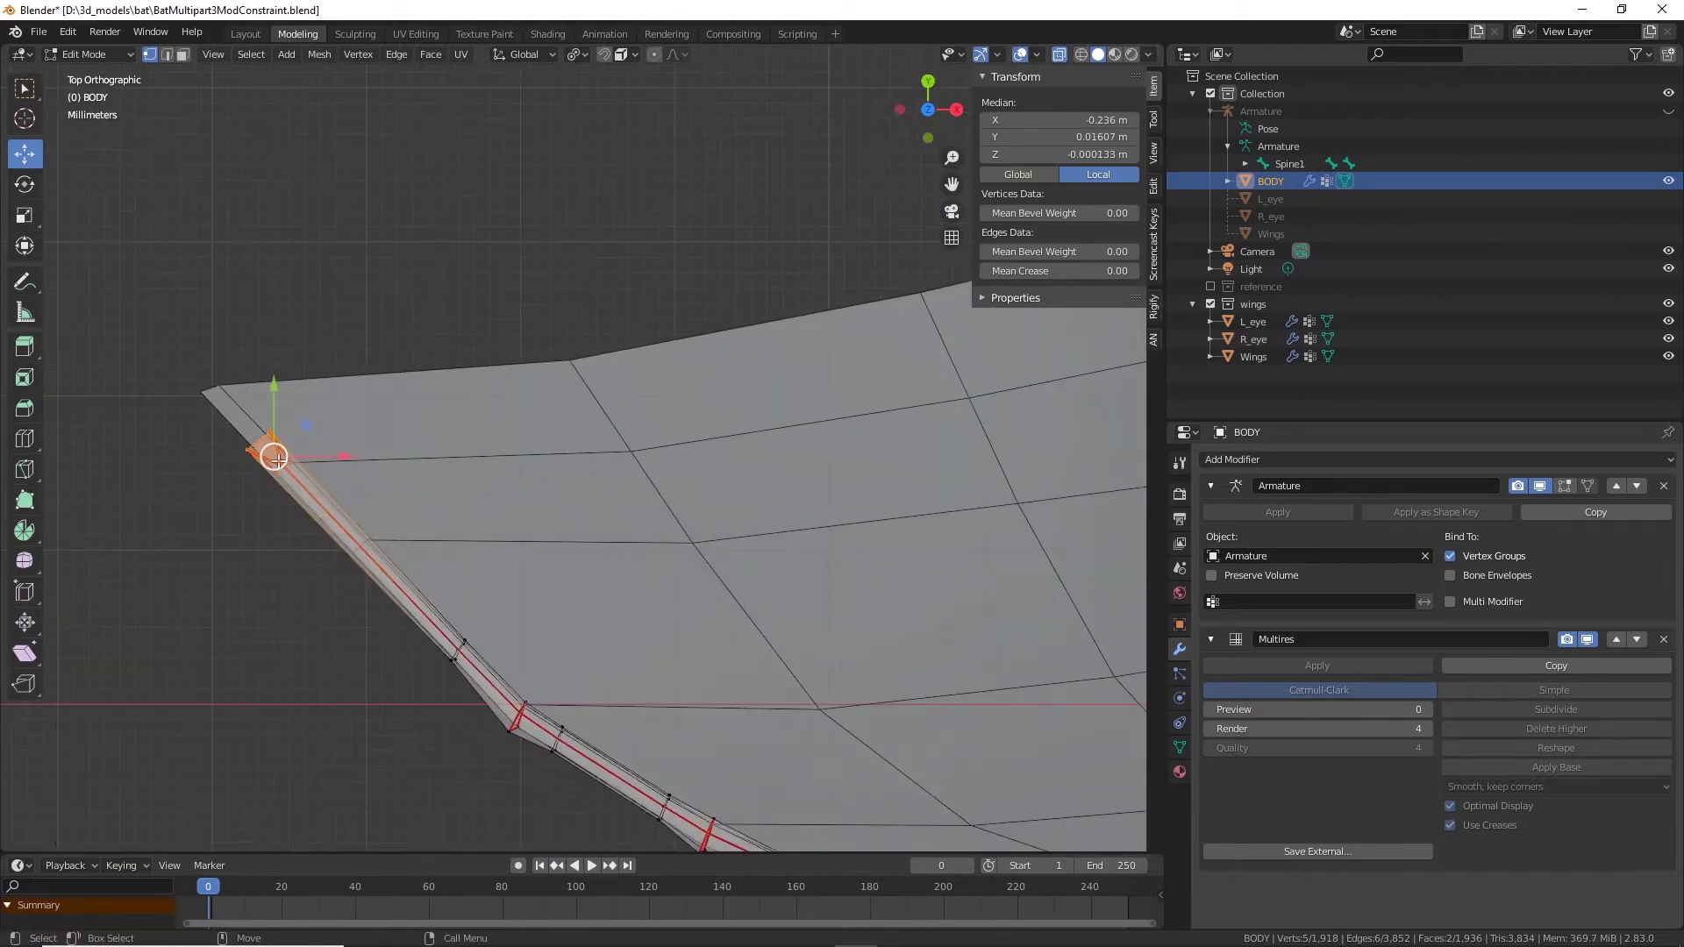
drag(274, 457, 219, 399)
Step: Move the middle finger's tip on the positive X side 0.000683 m along X and 0.003528 m along Y onto its wing corner
scroll(718, 435, down, 6)
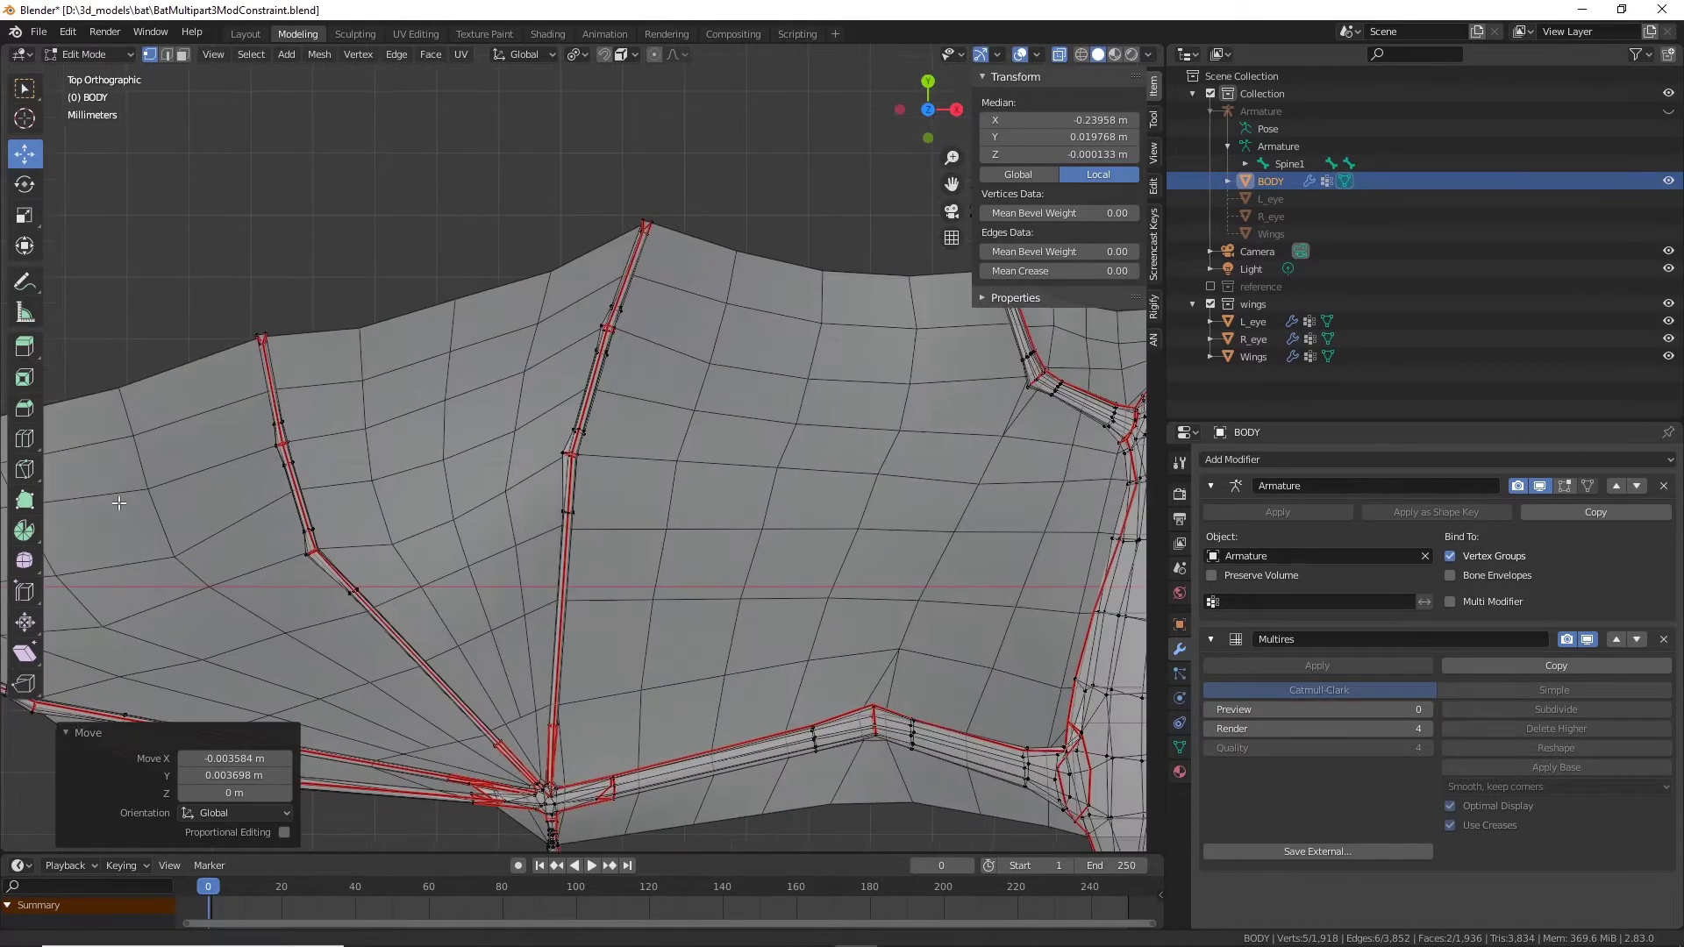
shift+middle_drag(728, 492, 573, 460)
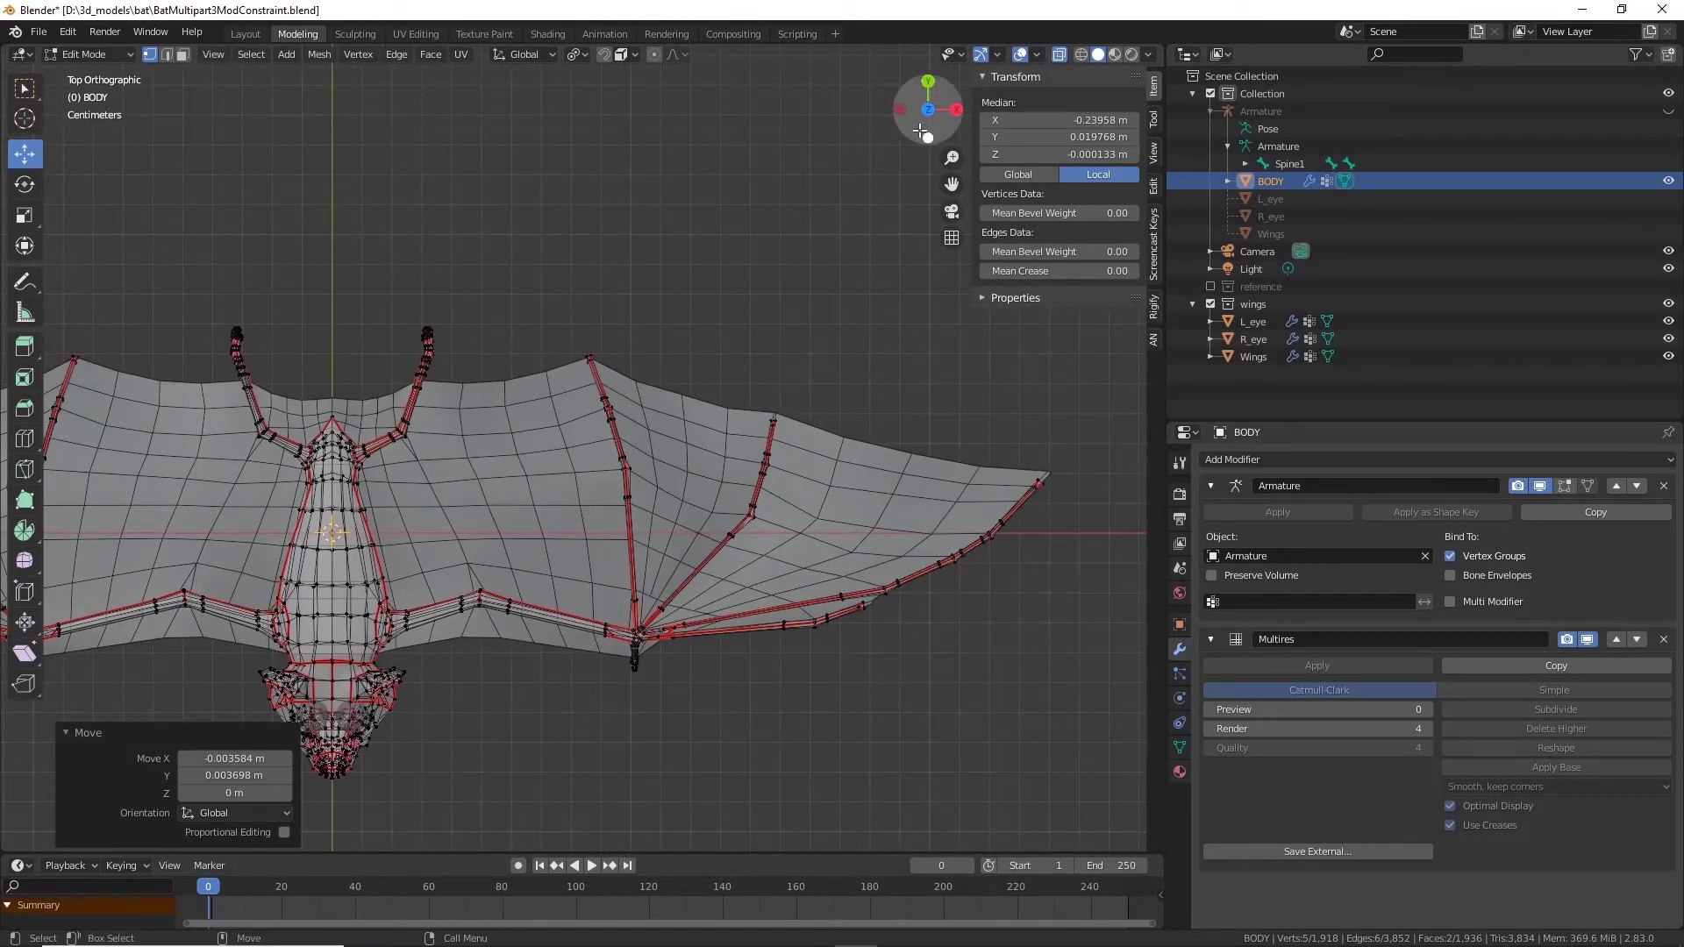
scroll(956, 467, up, 4)
shift+middle_drag(955, 466, 621, 557)
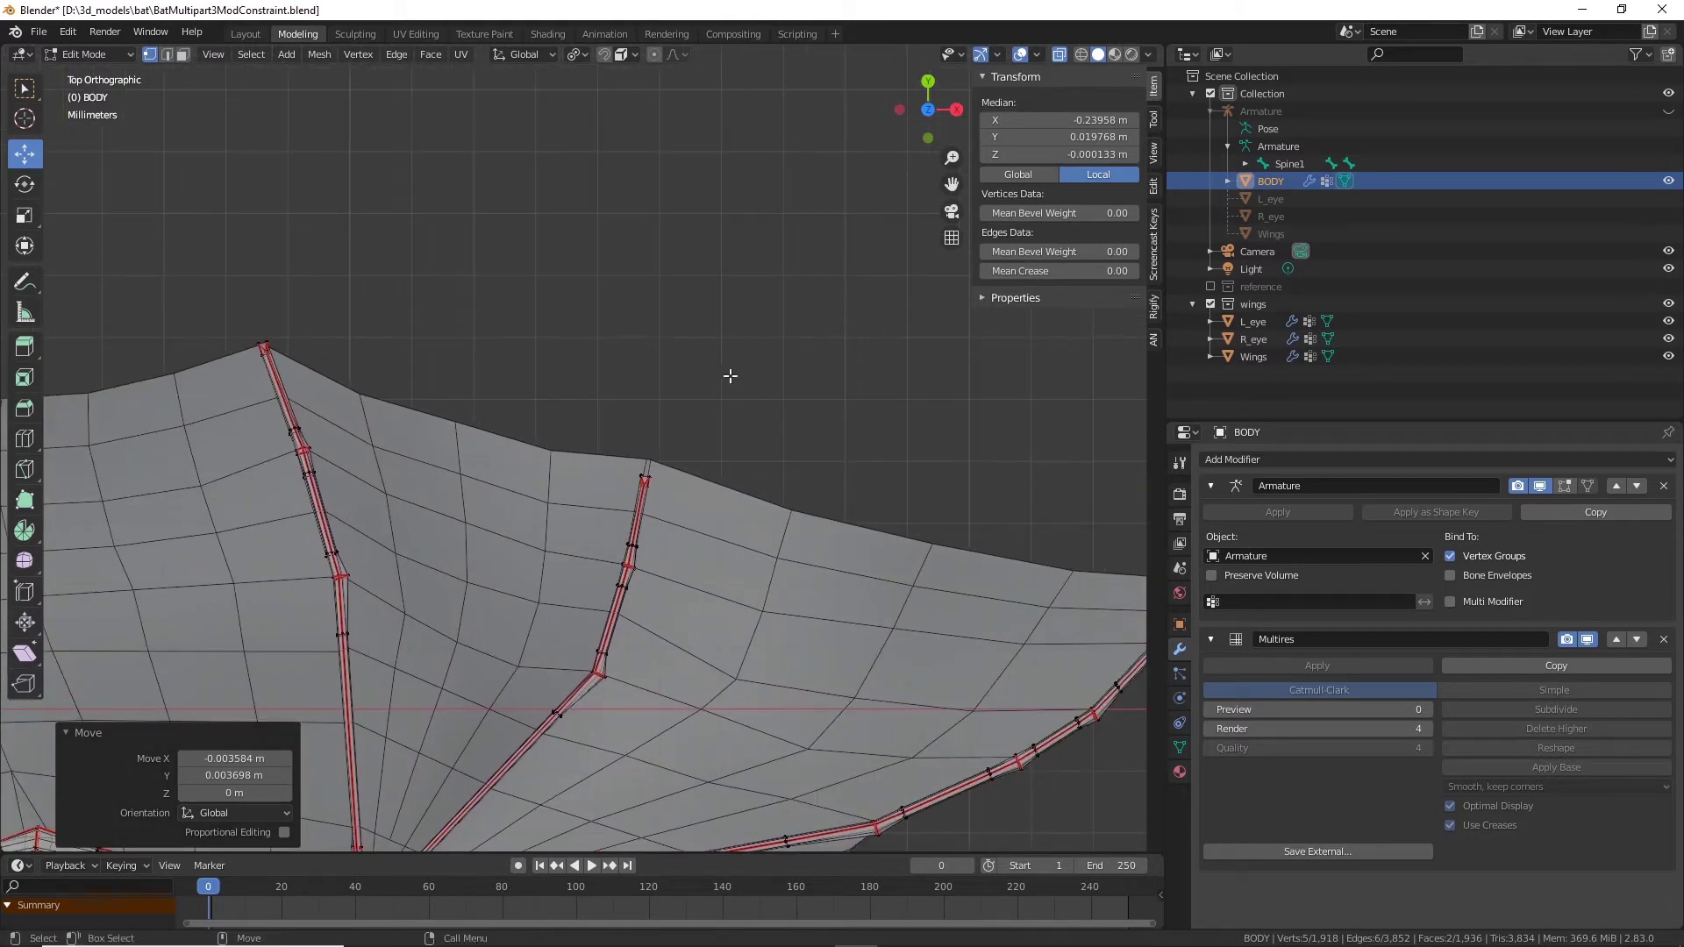
click(634, 487)
scroll(612, 487, up, 4)
key(g)
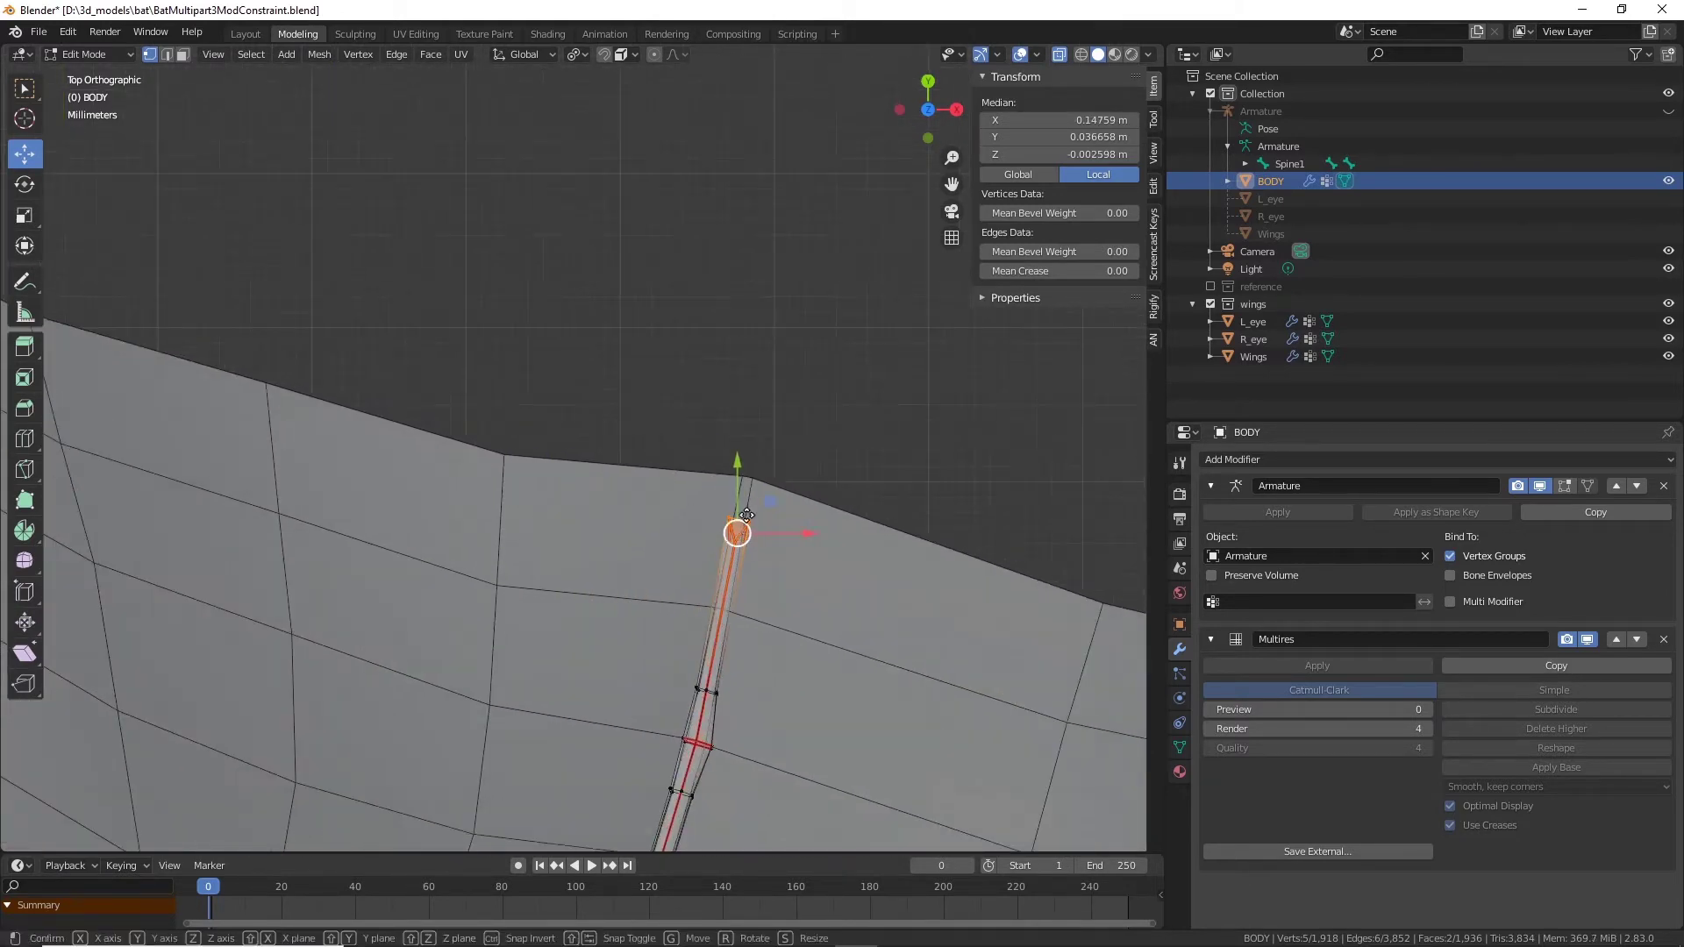
click(753, 481)
Step: Move the outermost finger tip on the positive X side 0.003471 m along X and 0.003812 m along Y onto the wing corner
shift+middle_drag(872, 556, 370, 339)
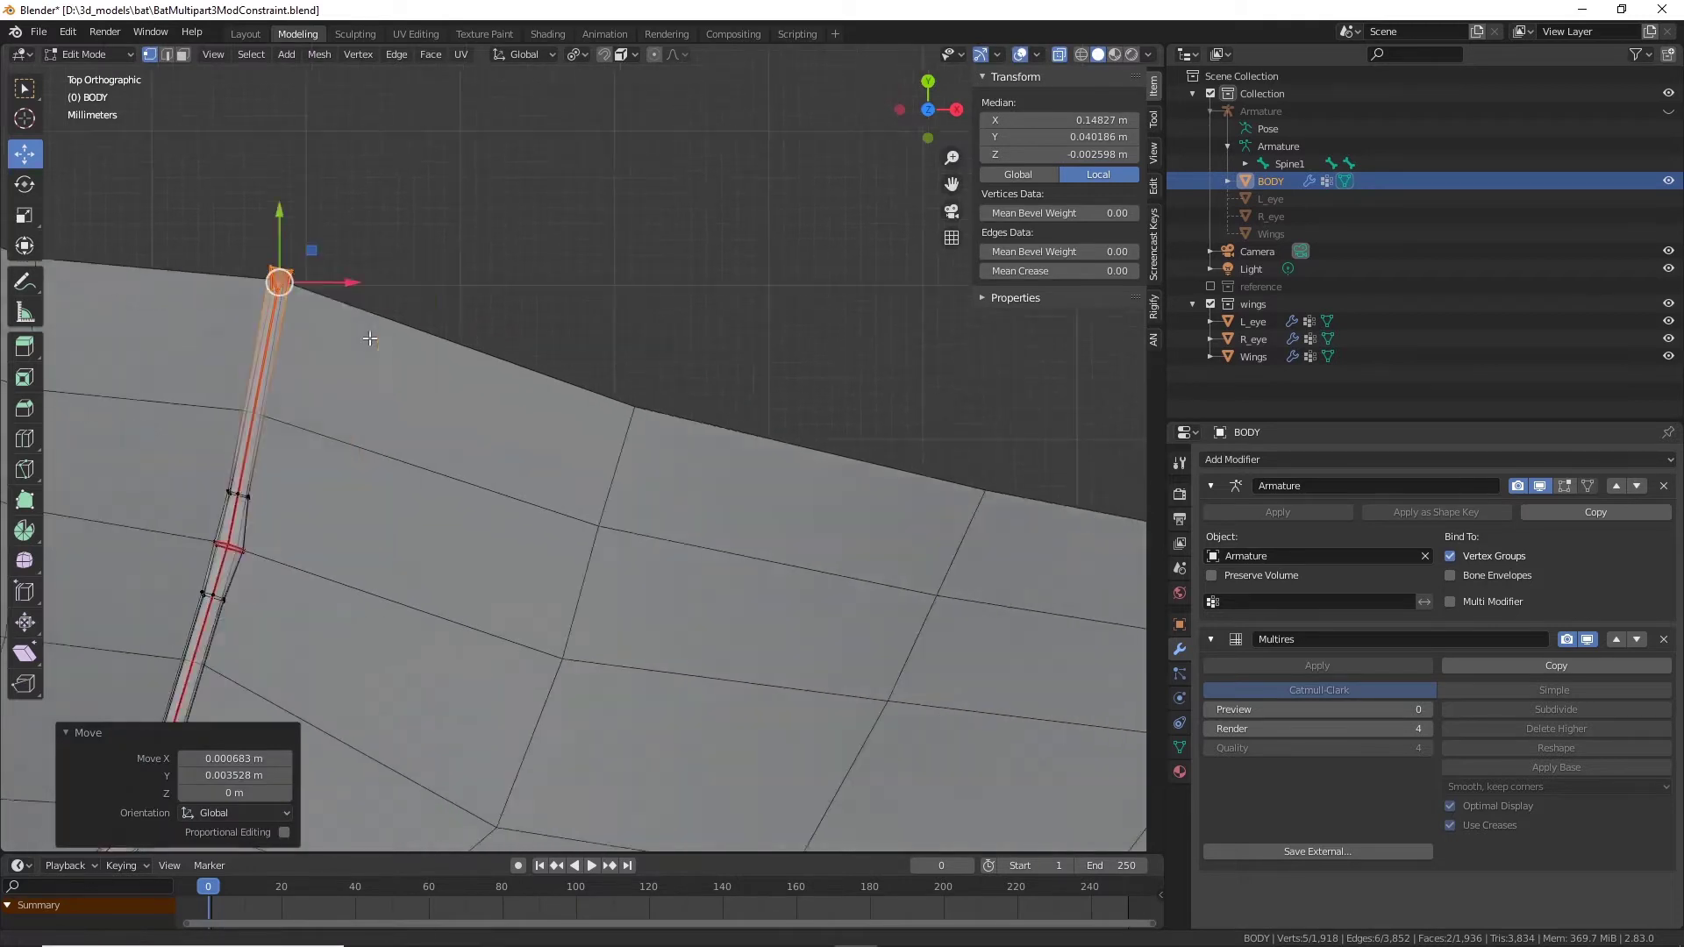
shift+middle_drag(992, 545, 225, 416)
drag(912, 434, 772, 582)
drag(865, 508, 932, 450)
Step: Move the short leading-edge finger's tip on the positive X side 0.003186 m along X and 0.001365 m along Y onto its membrane corner
scroll(930, 536, down, 5)
shift+middle_drag(518, 483, 835, 396)
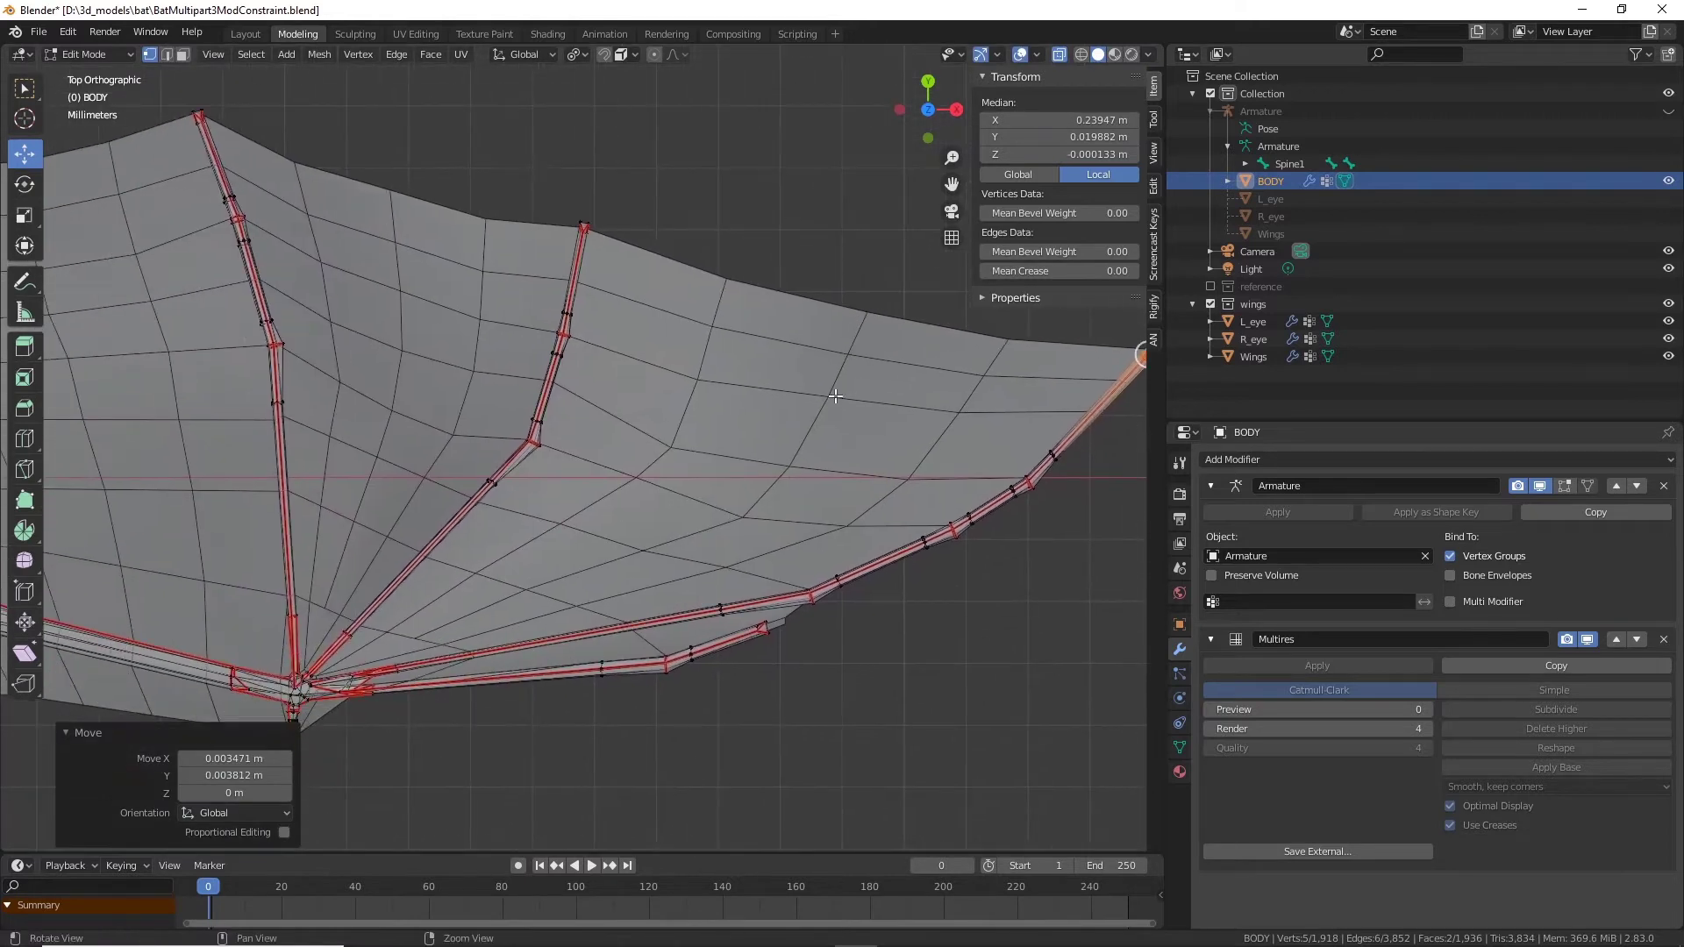
shift+middle_drag(808, 597, 715, 470)
scroll(716, 471, up, 5)
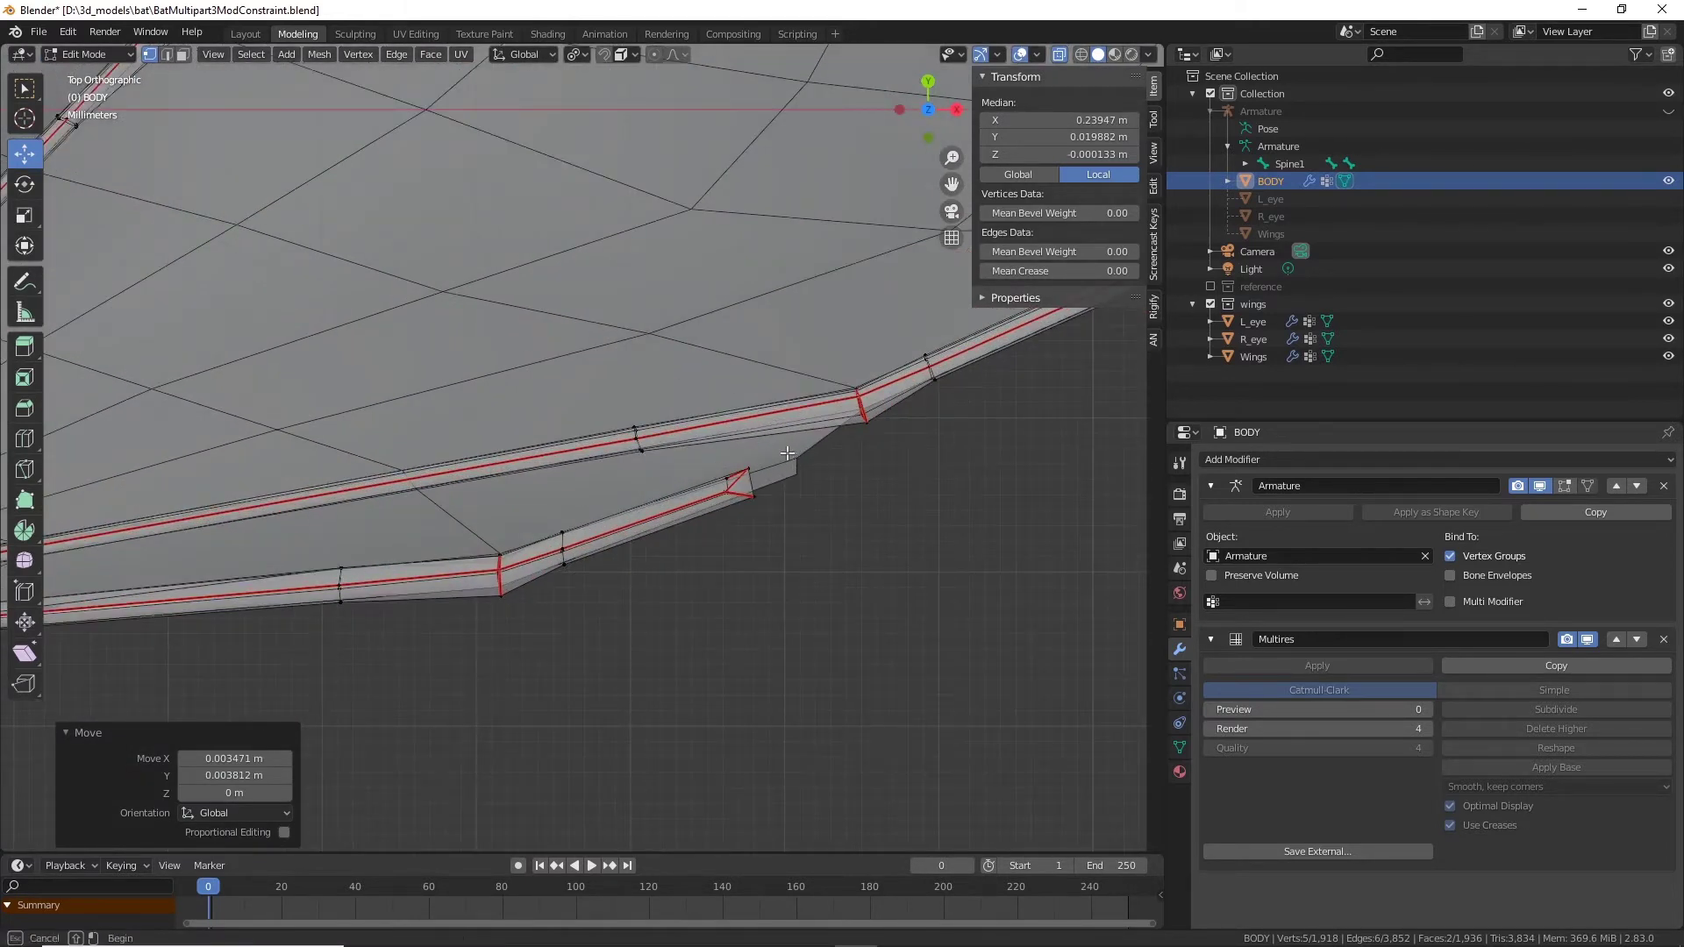
drag(788, 454, 706, 516)
key(g)
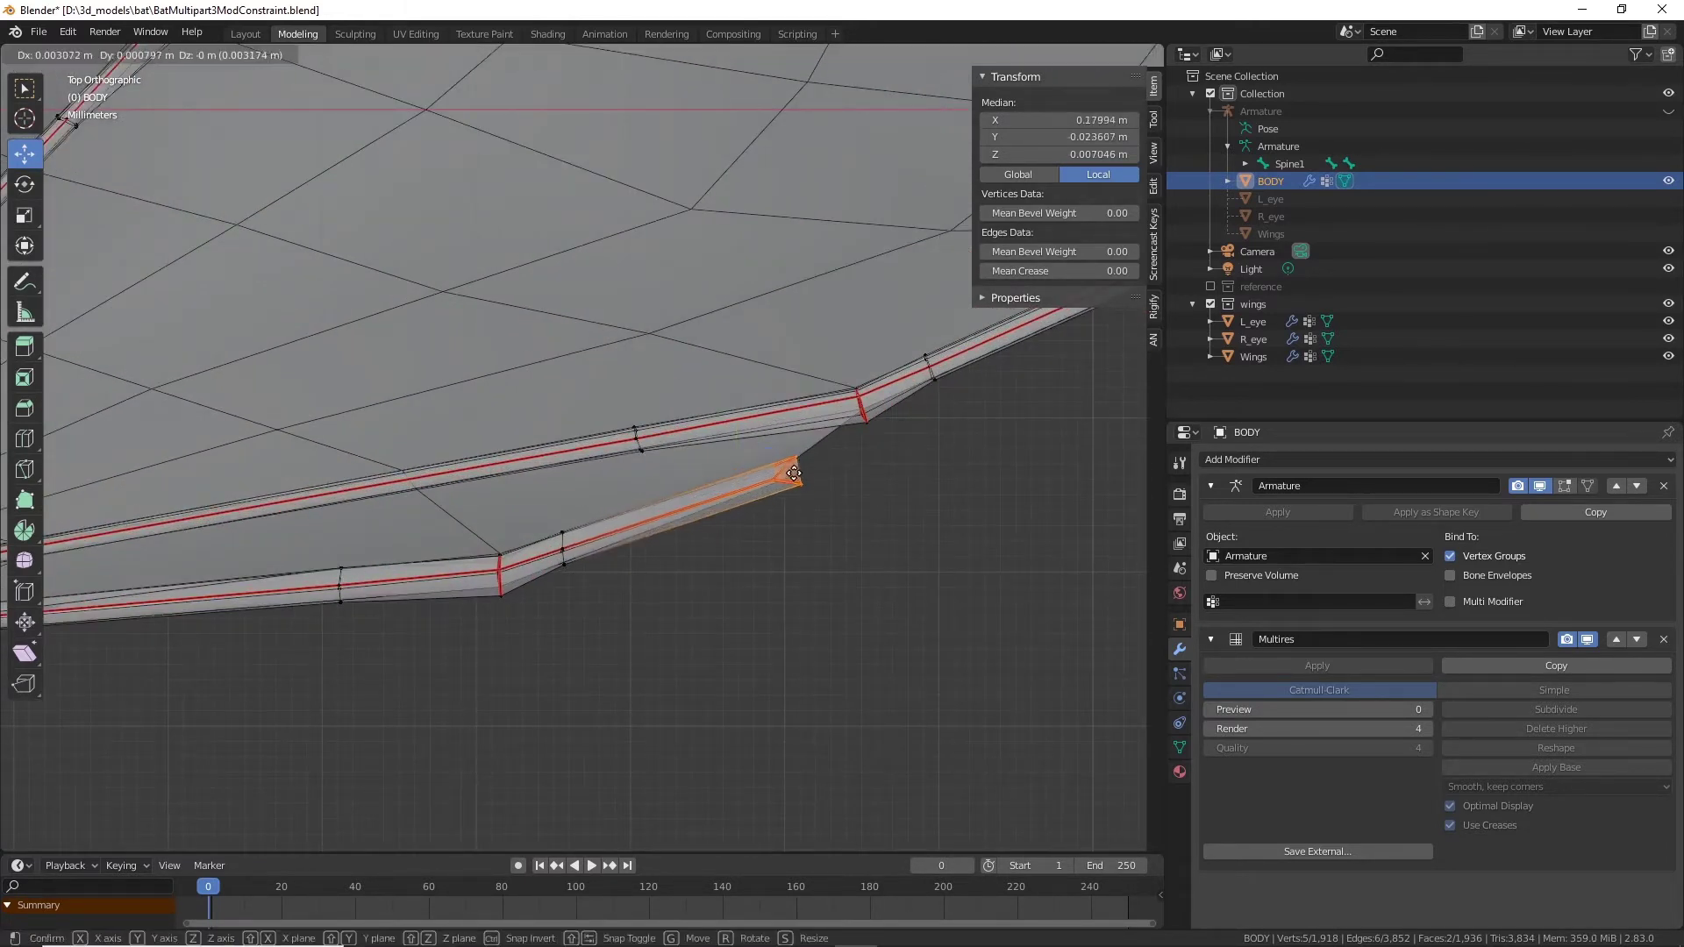
click(788, 467)
Step: Move the short leading-edge finger's tip on the negative X side -0.003227 m along X and 0.001251 m along Y onto its membrane corner
scroll(737, 534, down, 4)
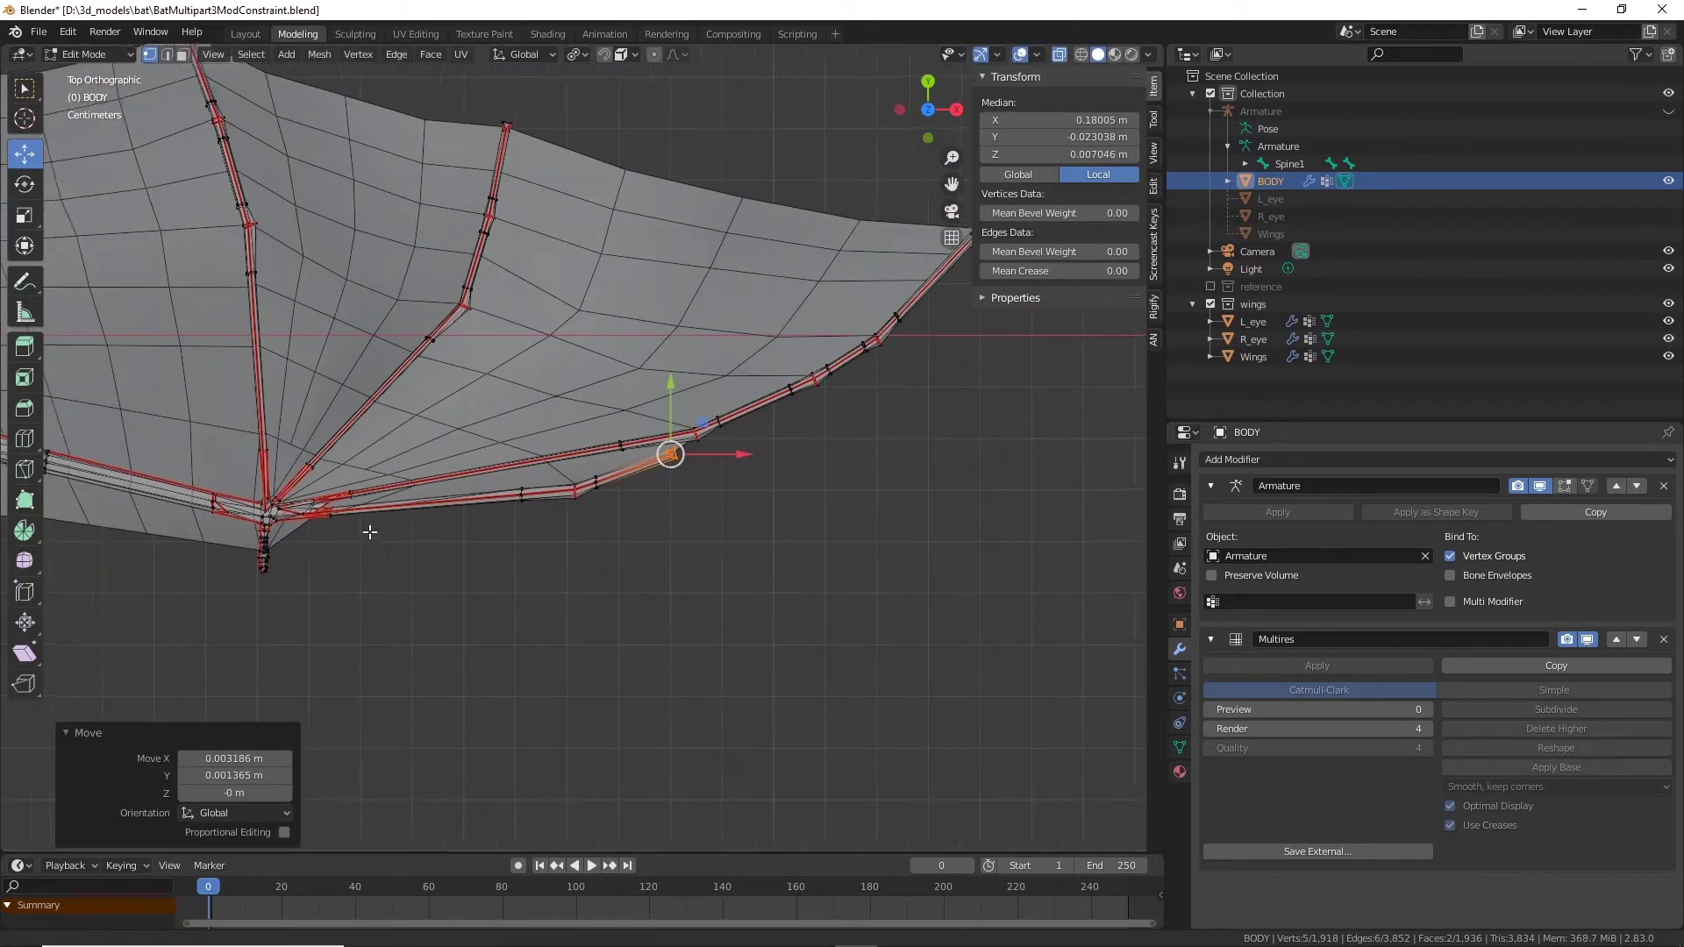
alt+middle_drag(370, 533, 1120, 472)
alt+middle_drag(298, 517, 902, 502)
scroll(383, 501, up, 5)
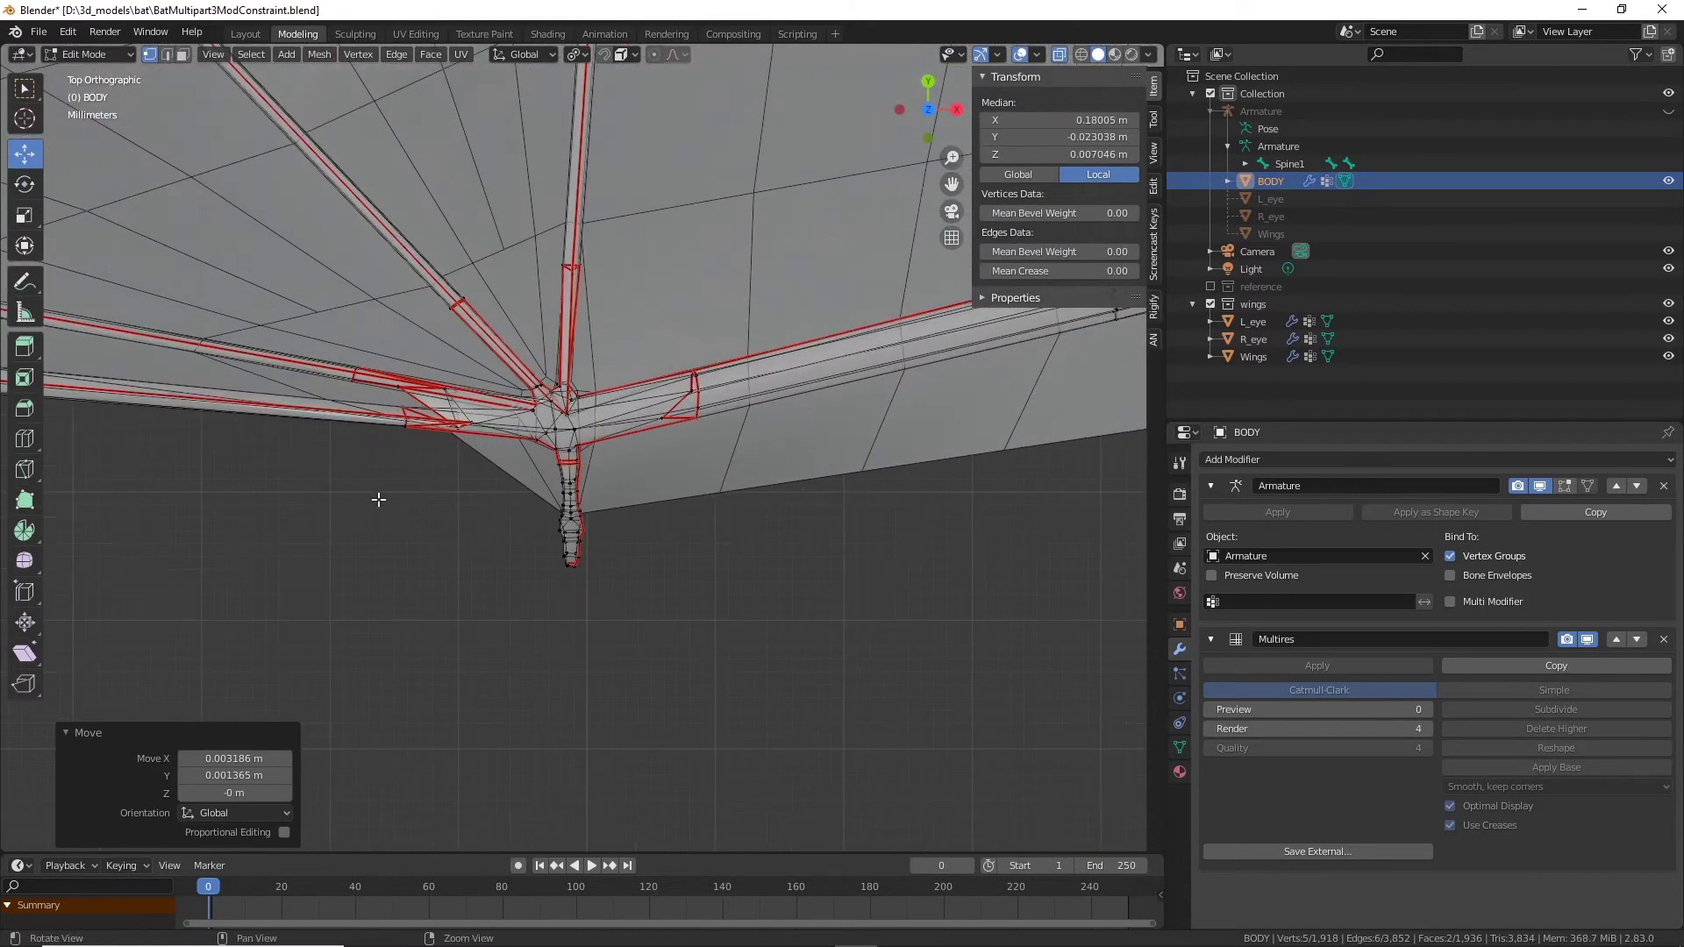
alt+middle_drag(379, 500, 1125, 532)
scroll(451, 440, up, 4)
alt+middle_drag(371, 429, 800, 632)
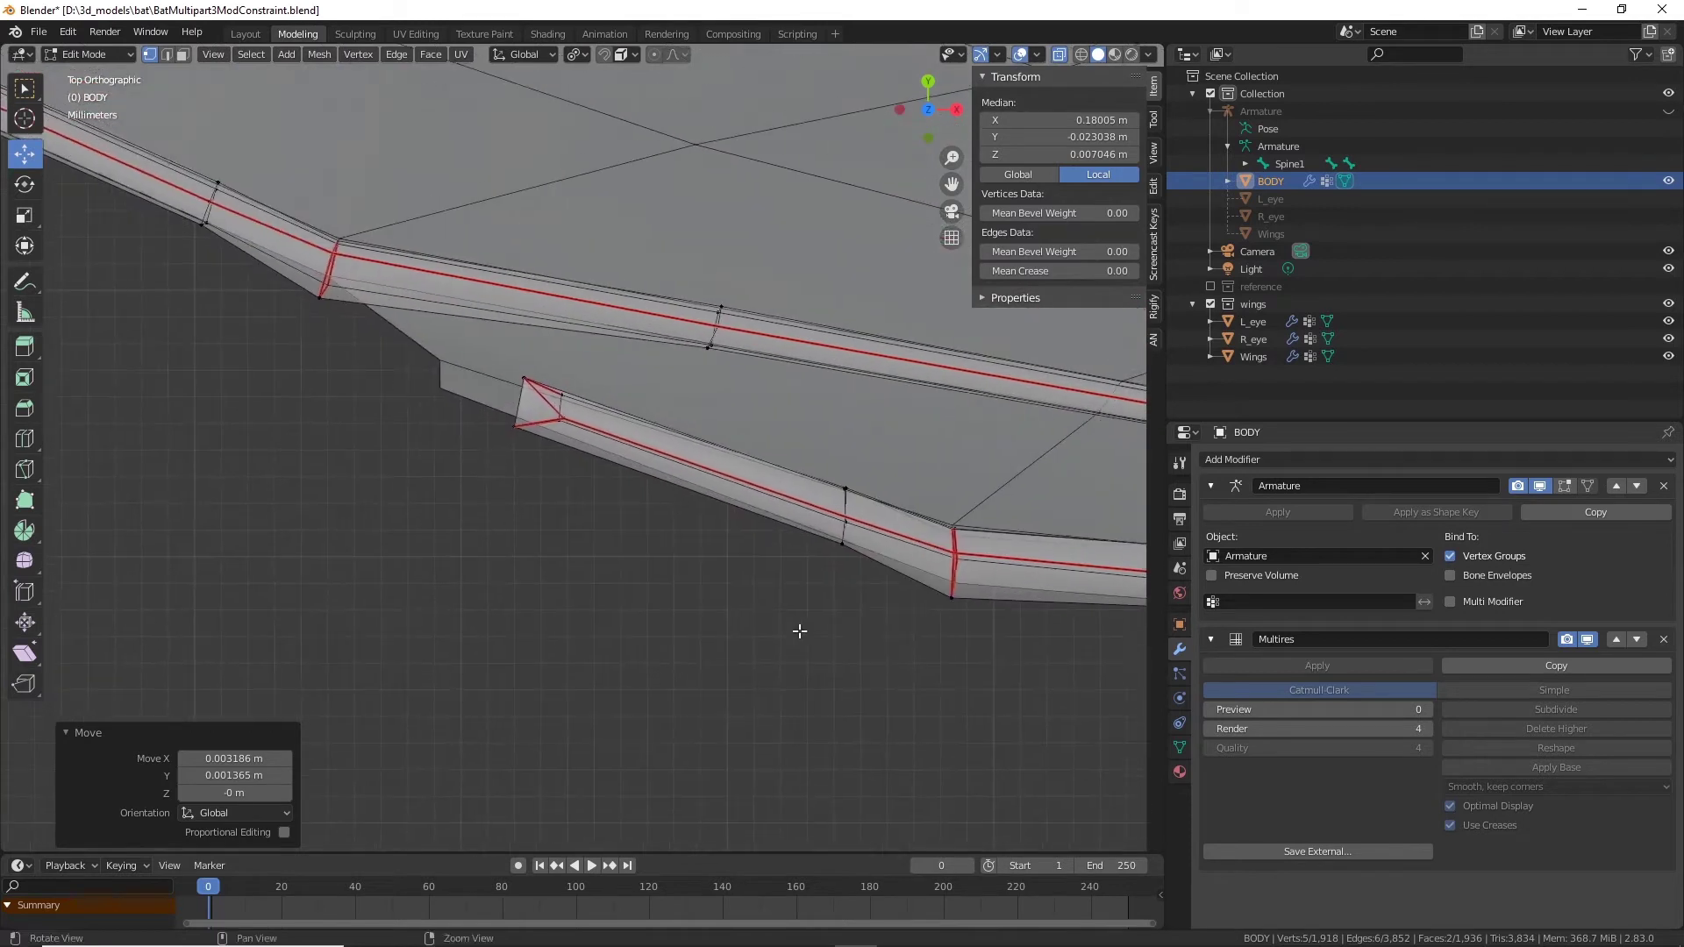
mouse_move(475, 377)
mouse_down()
mouse_move(571, 452)
mouse_move(450, 376)
mouse_up()
Step: Lower the innermost finger tip on the negative X side by 0.001669 m along Z to meet the wing corner
scroll(474, 404, down, 5)
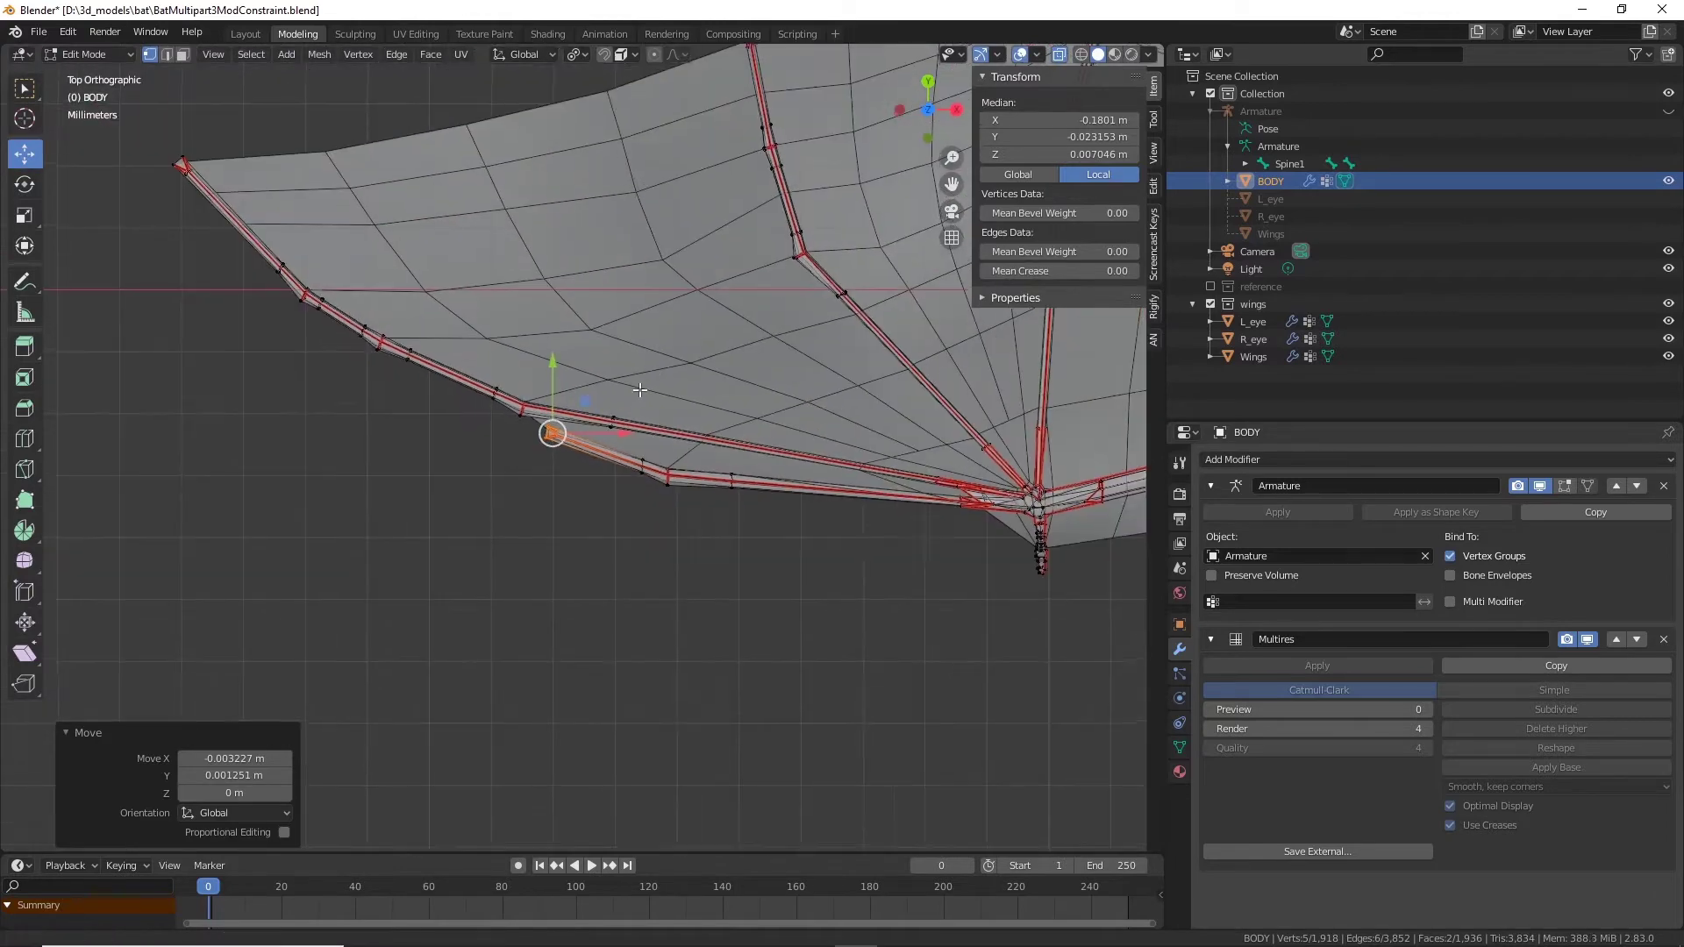
shift+middle_drag(641, 391, 464, 545)
shift+middle_drag(825, 382, 600, 495)
shift+middle_drag(865, 555, 682, 516)
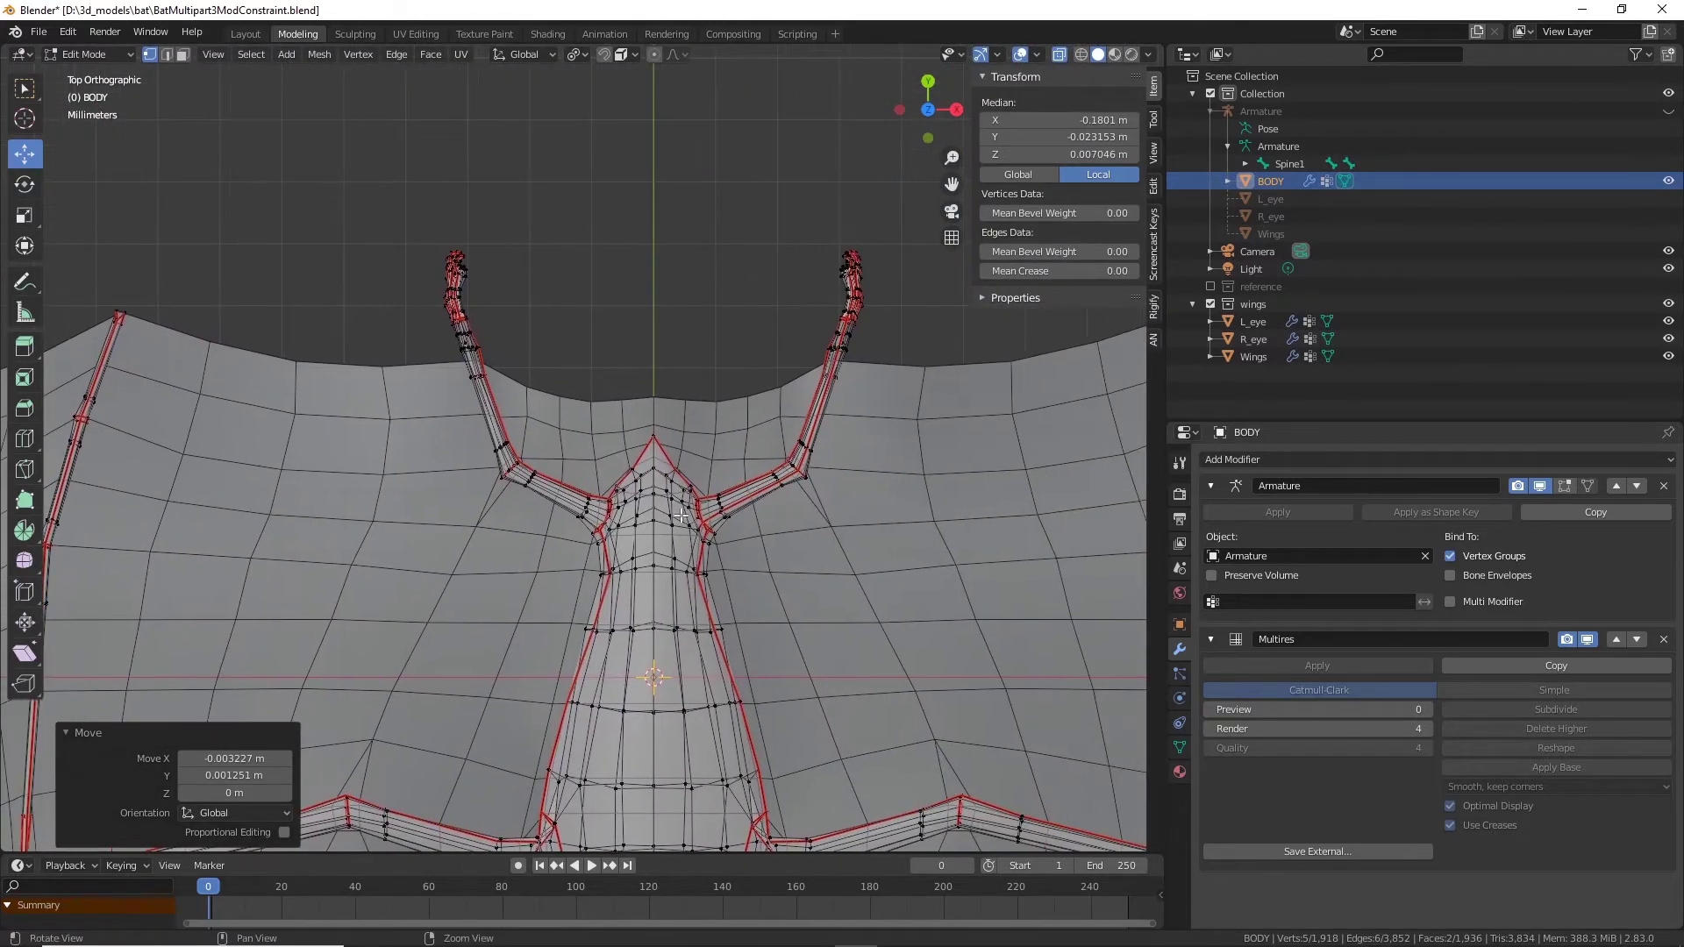
middle_drag(692, 300, 580, 471)
scroll(680, 515, up, 4)
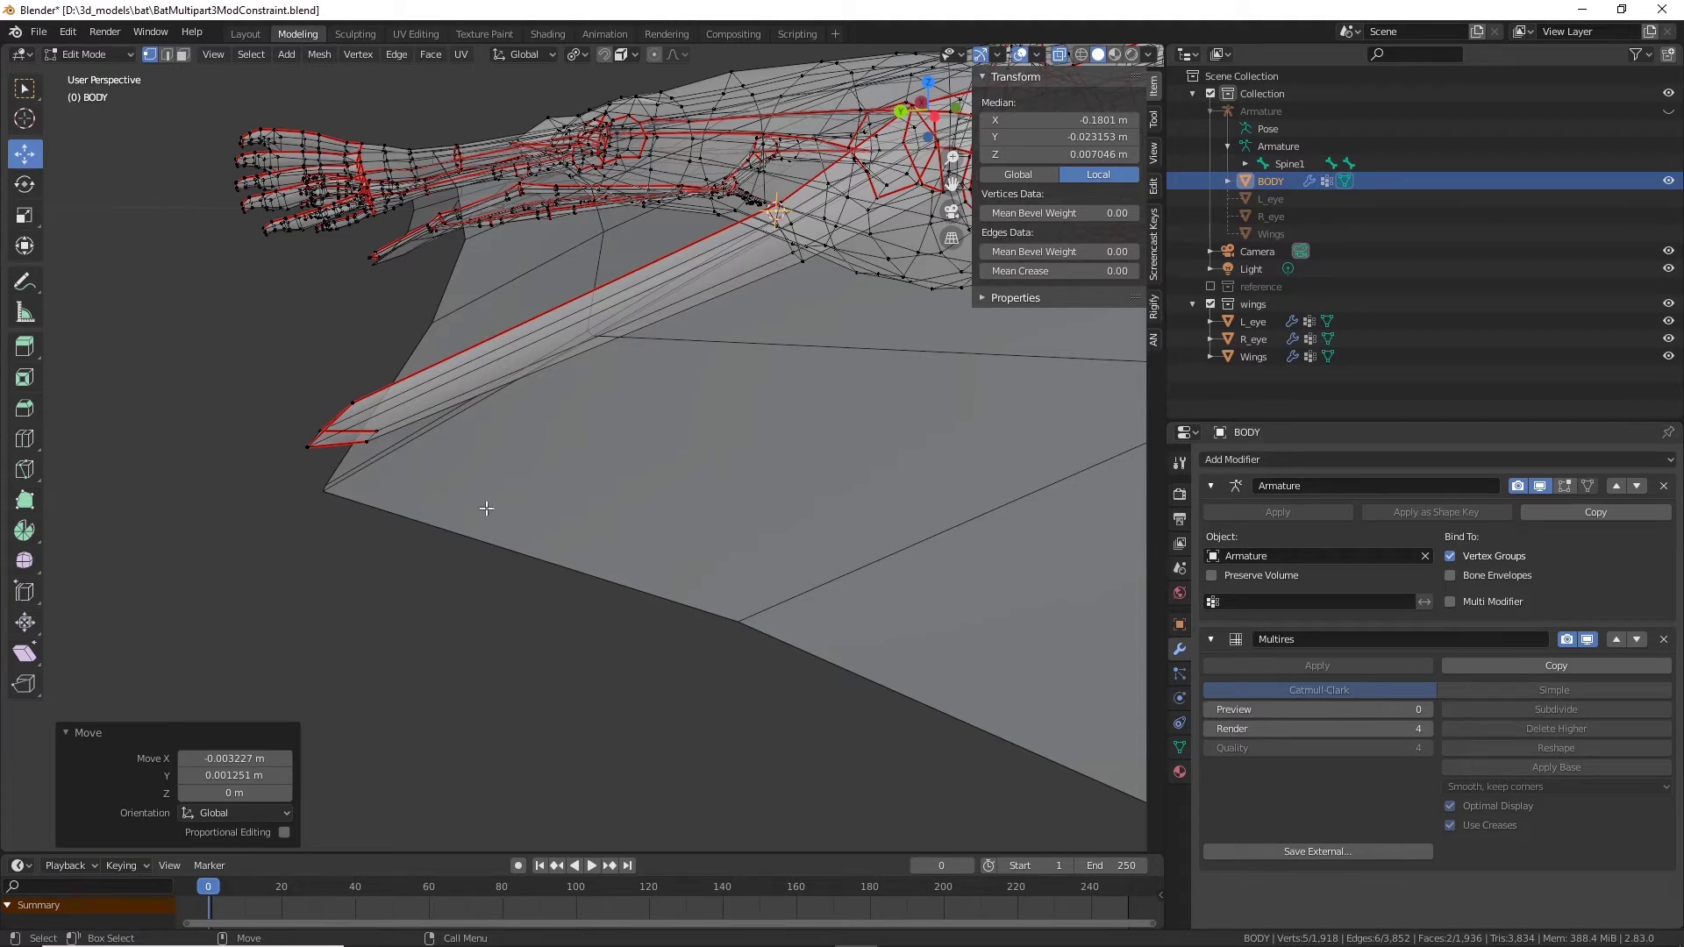
drag(257, 382, 456, 563)
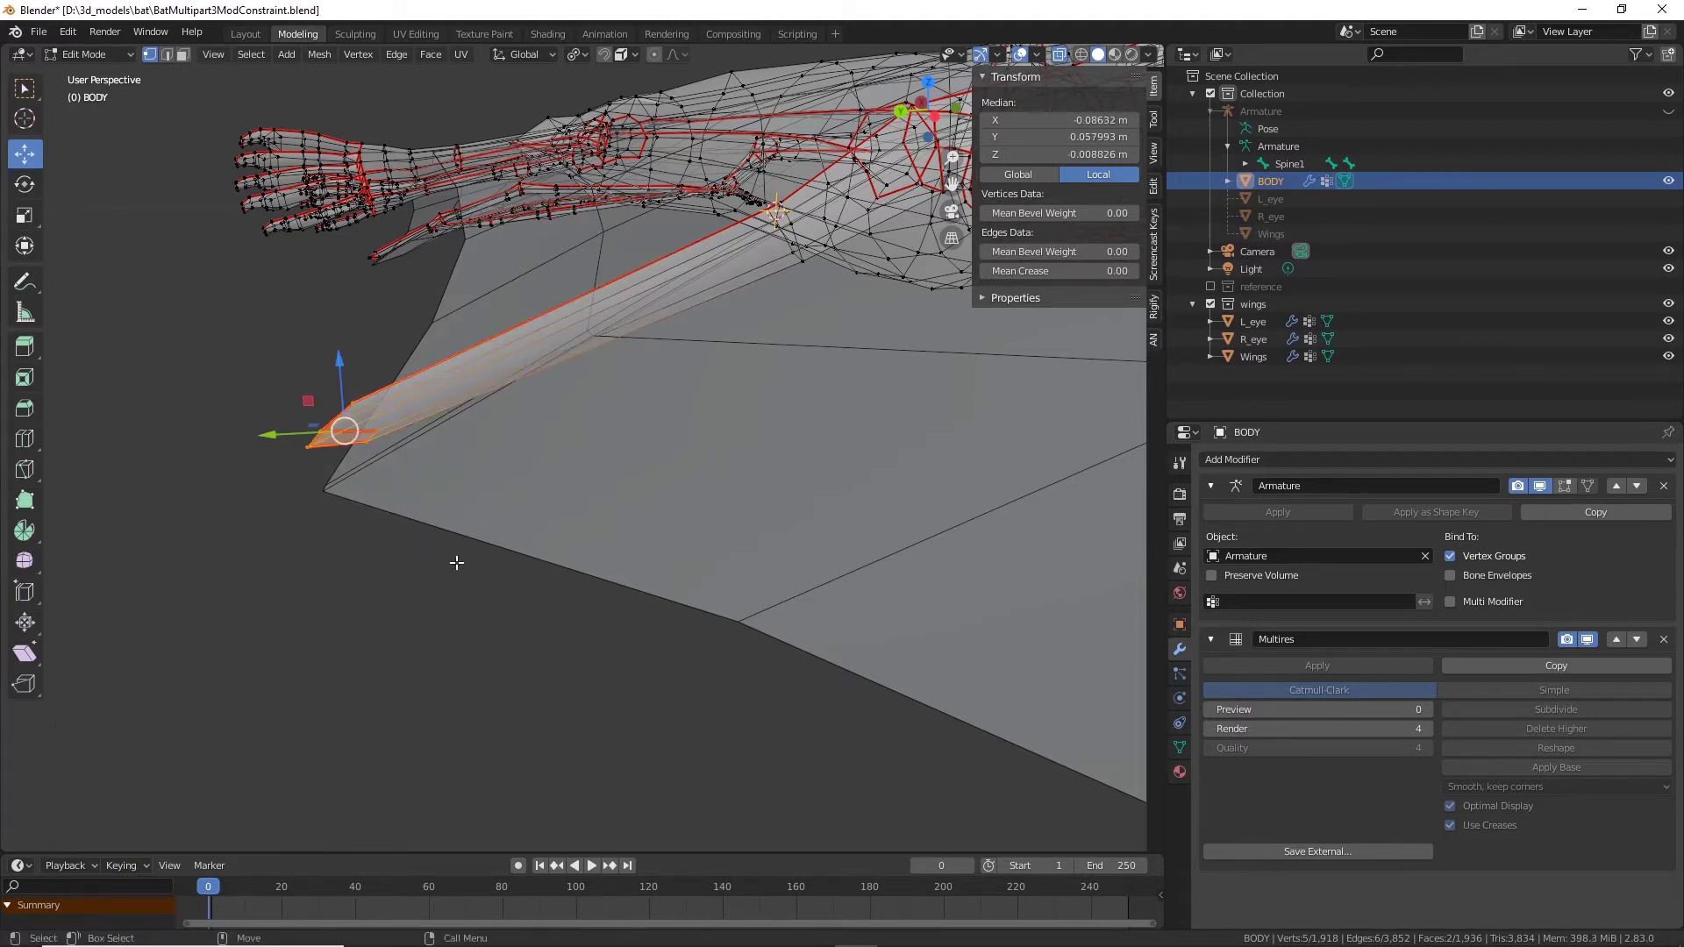
drag(336, 359, 365, 484)
Step: Lower the middle finger's tip on the negative X side by 0.000491 m along Z to meet the membrane
middle_drag(365, 484, 611, 553)
middle_drag(890, 601, 538, 610)
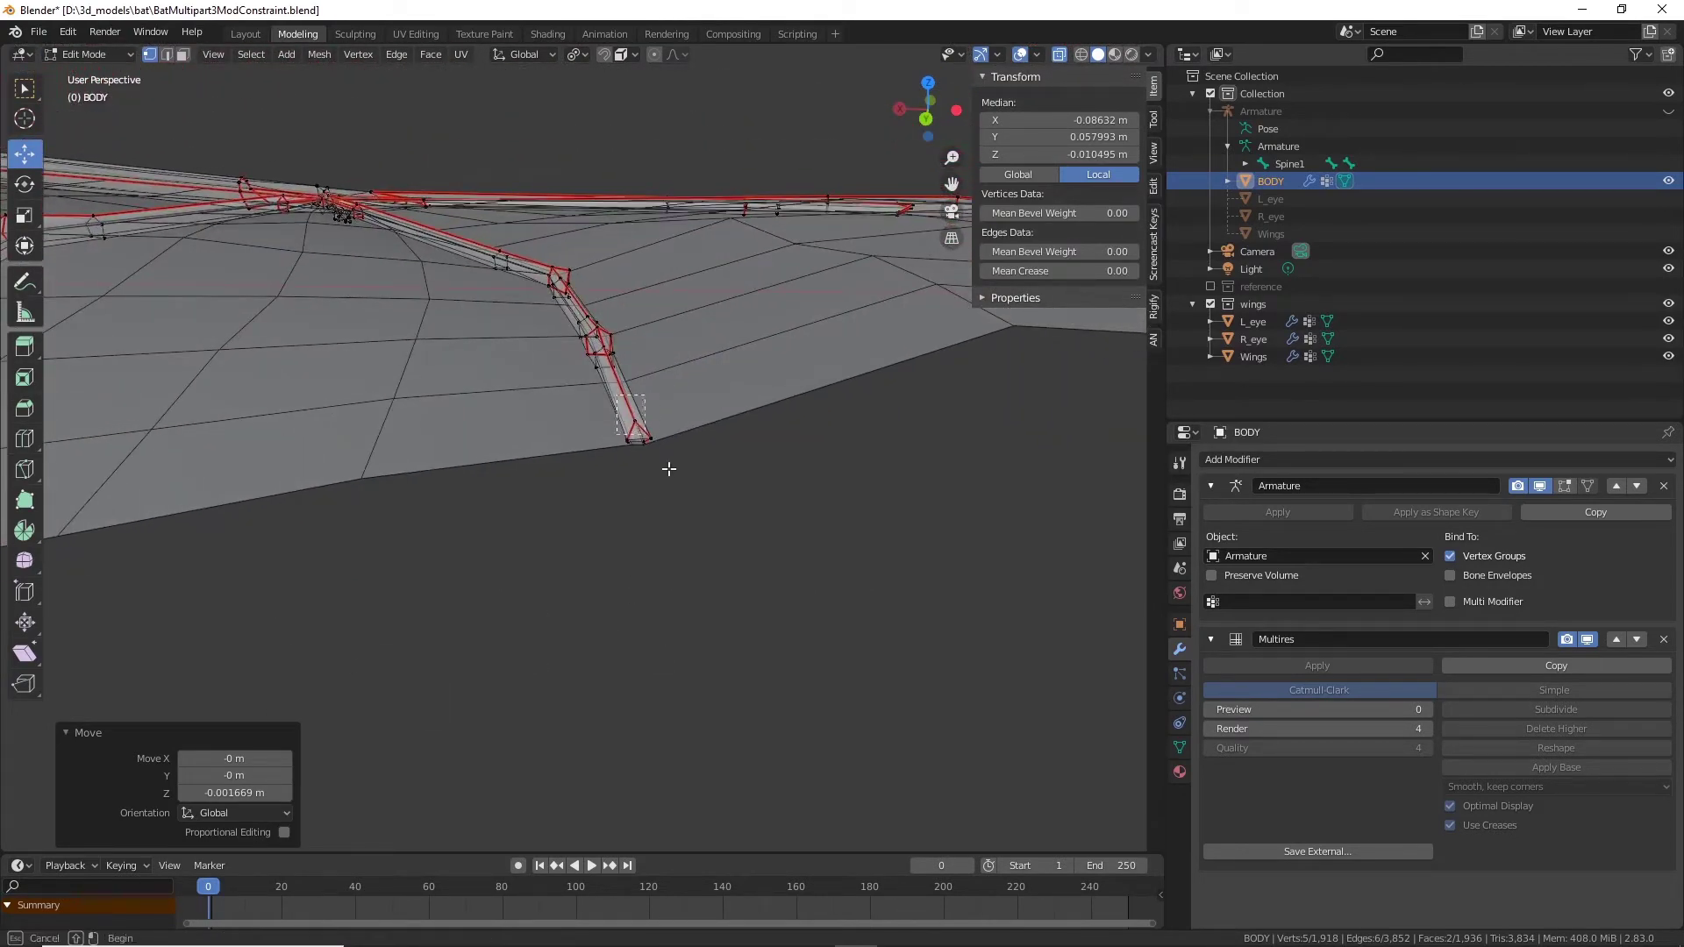
drag(669, 468, 682, 483)
scroll(682, 483, up, 2)
middle_drag(716, 415, 532, 542)
key(g)
key(z)
click(739, 342)
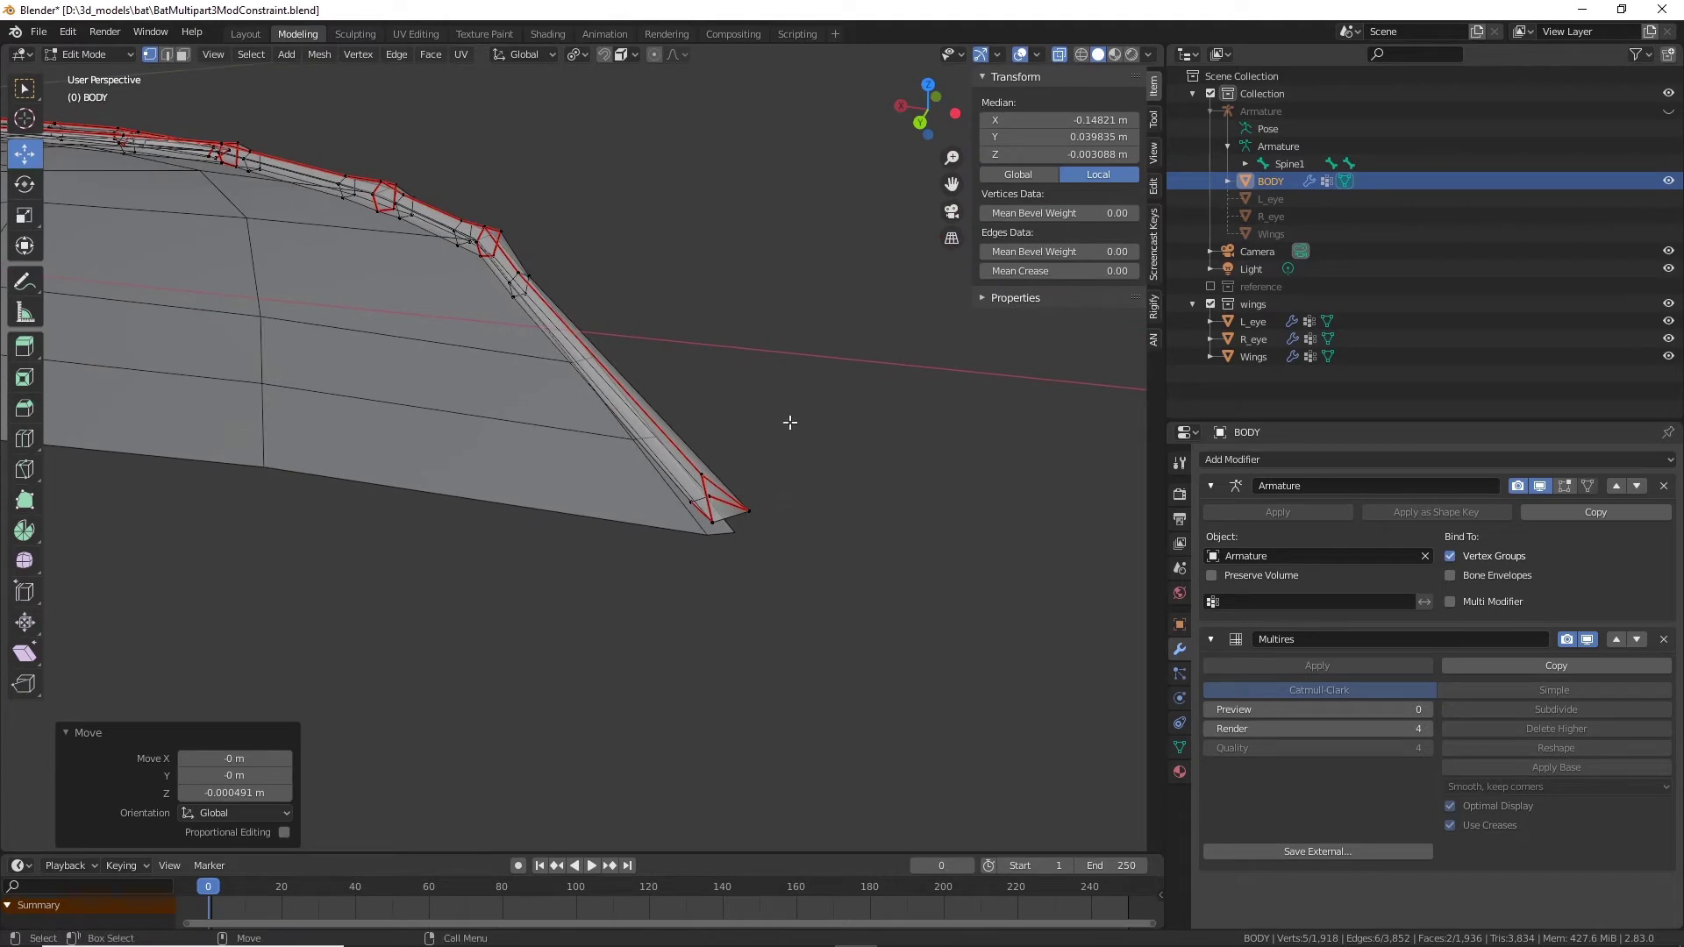
Step: Lower the outermost finger tip on the negative X side by 0.001402 m along Z onto the wing's corner
drag(791, 423, 623, 590)
key(g)
key(z)
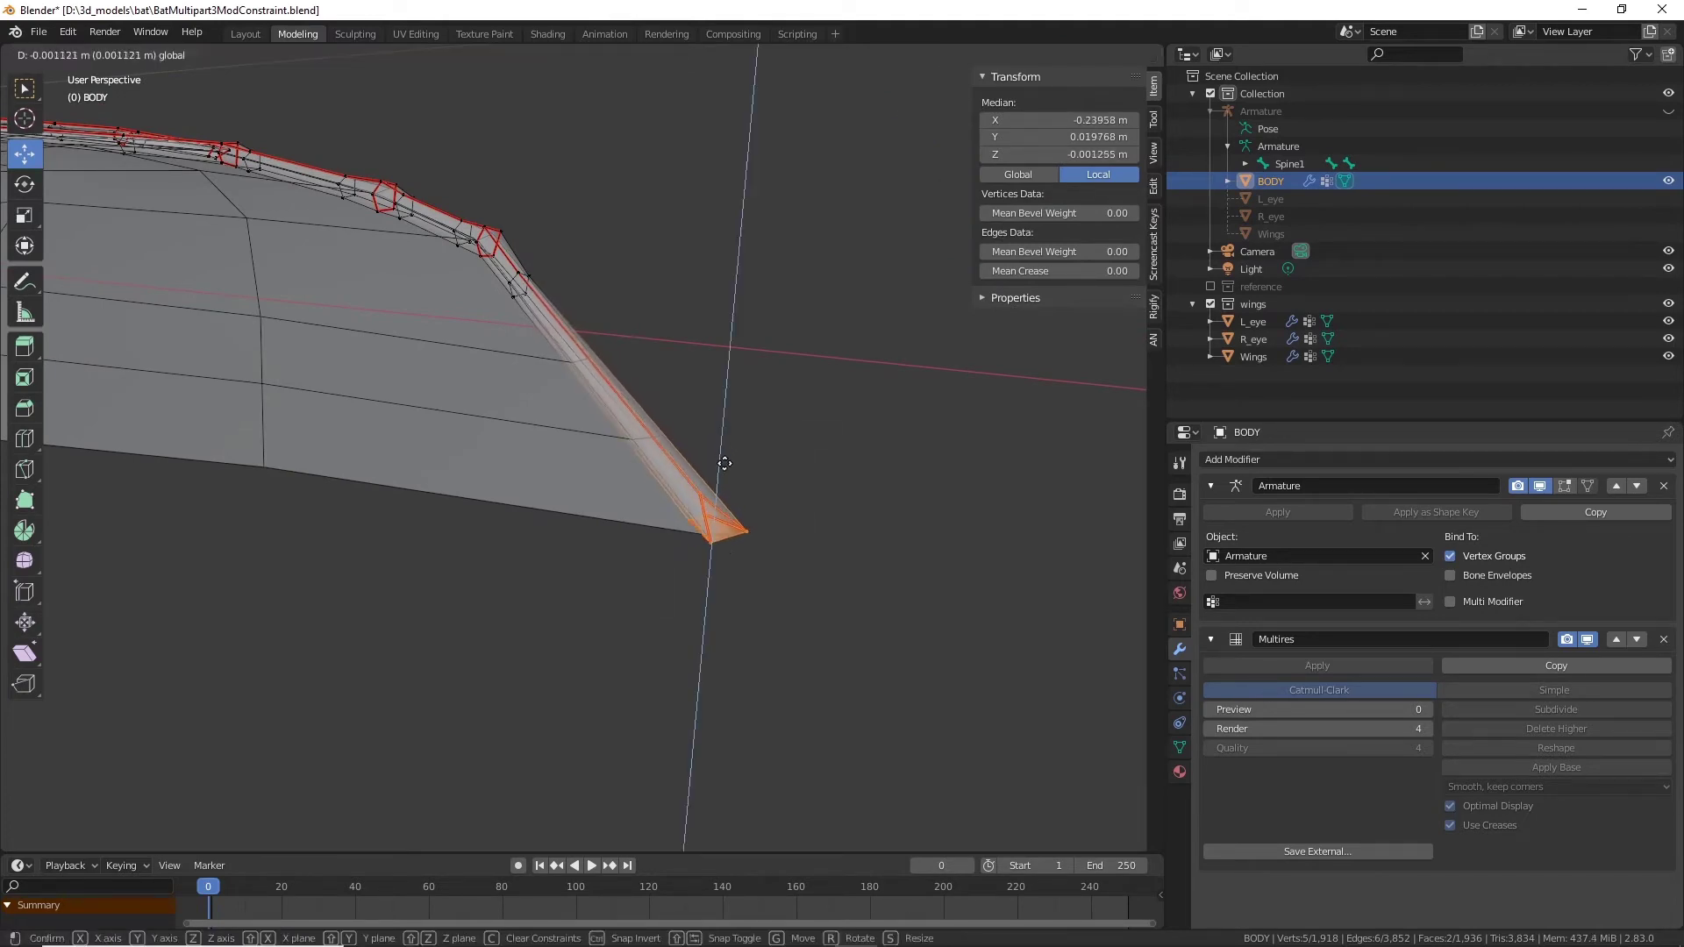
click(725, 465)
Step: Lower the innermost finger tip on the positive X side by 0.001952 m along Z to meet the wing corner
middle_drag(725, 465, 583, 450)
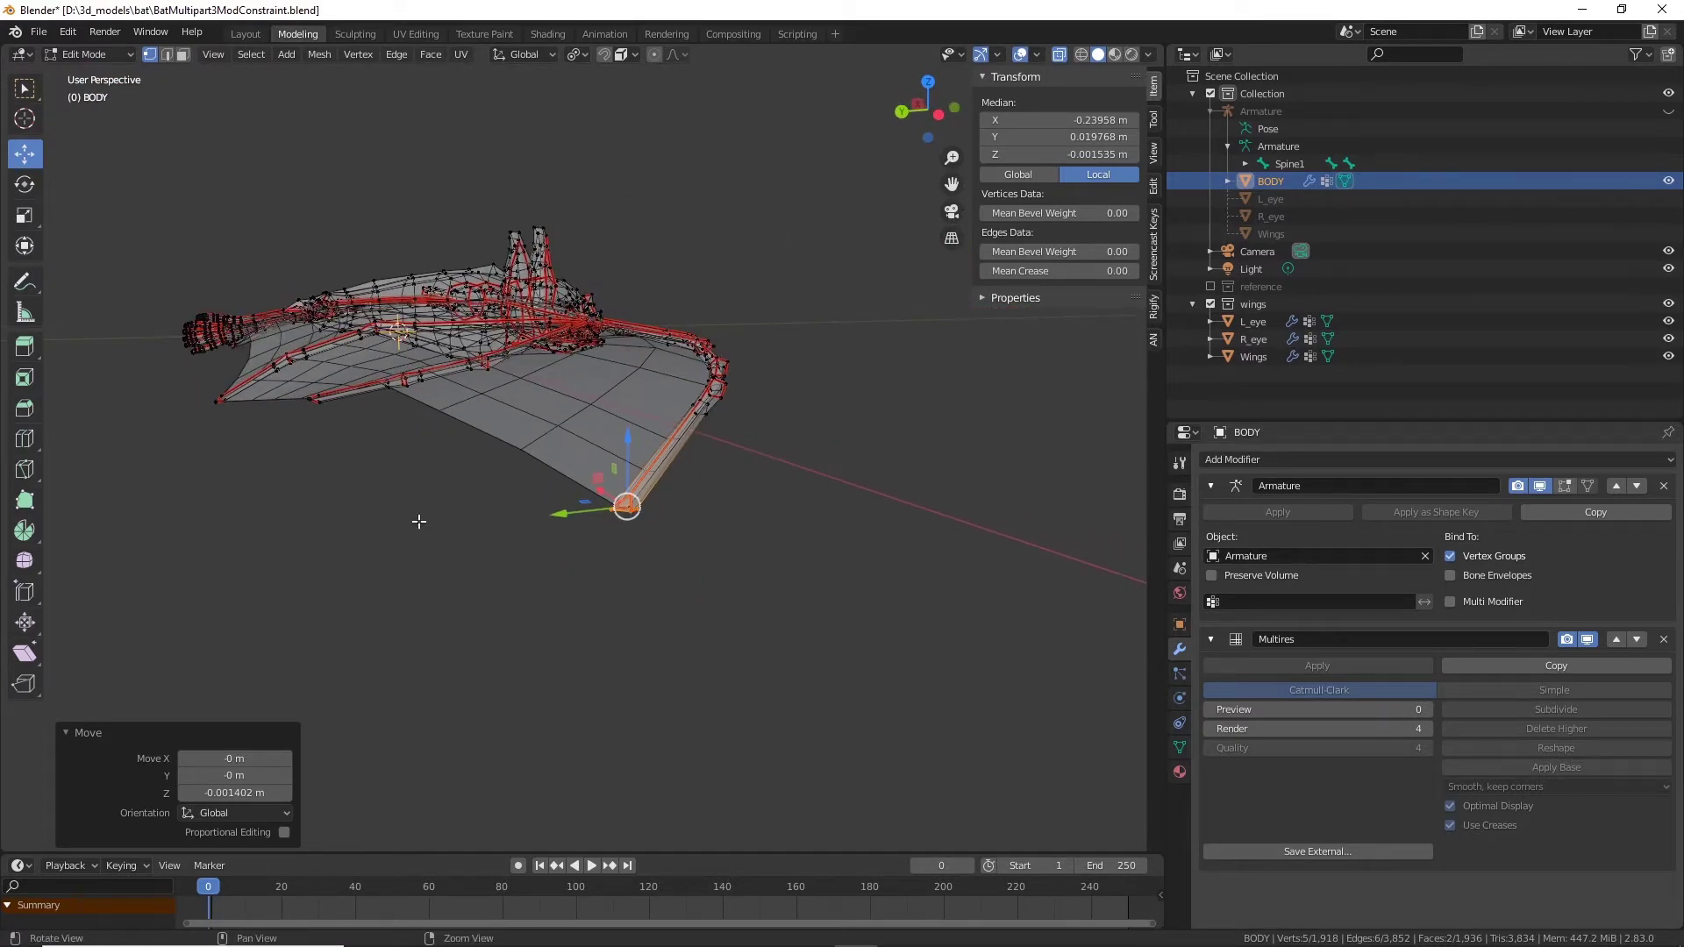
middle_drag(419, 521, 780, 502)
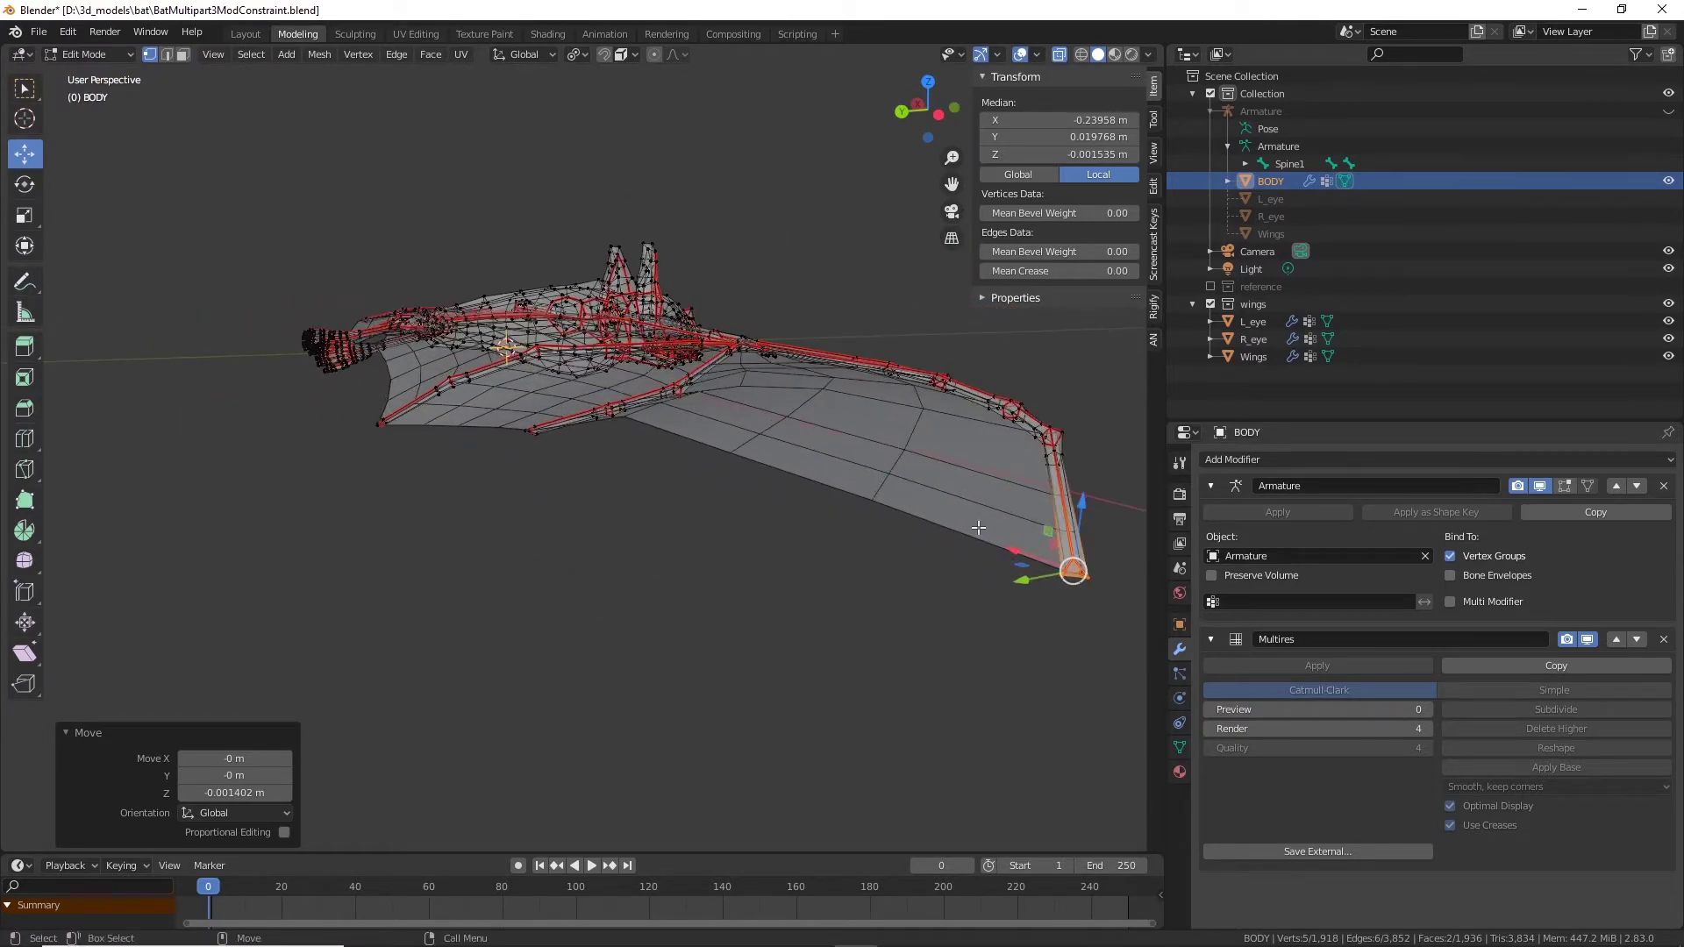
middle_drag(482, 509, 3, 530)
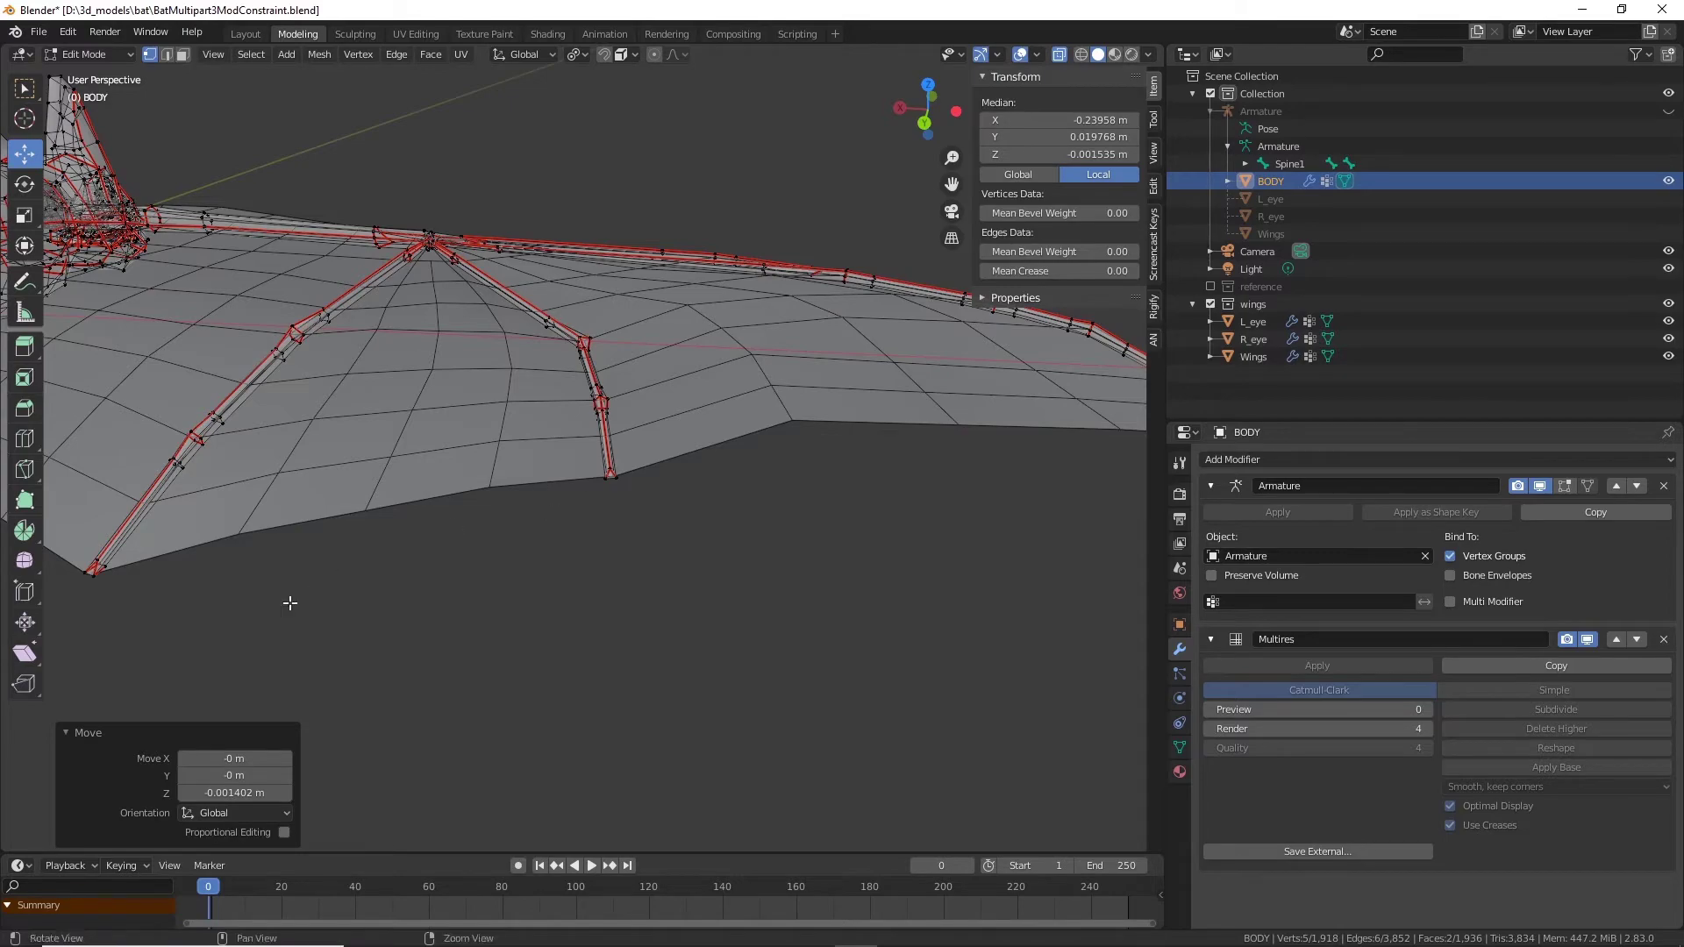
shift+middle_drag(291, 604, 696, 557)
shift+middle_drag(218, 559, 812, 570)
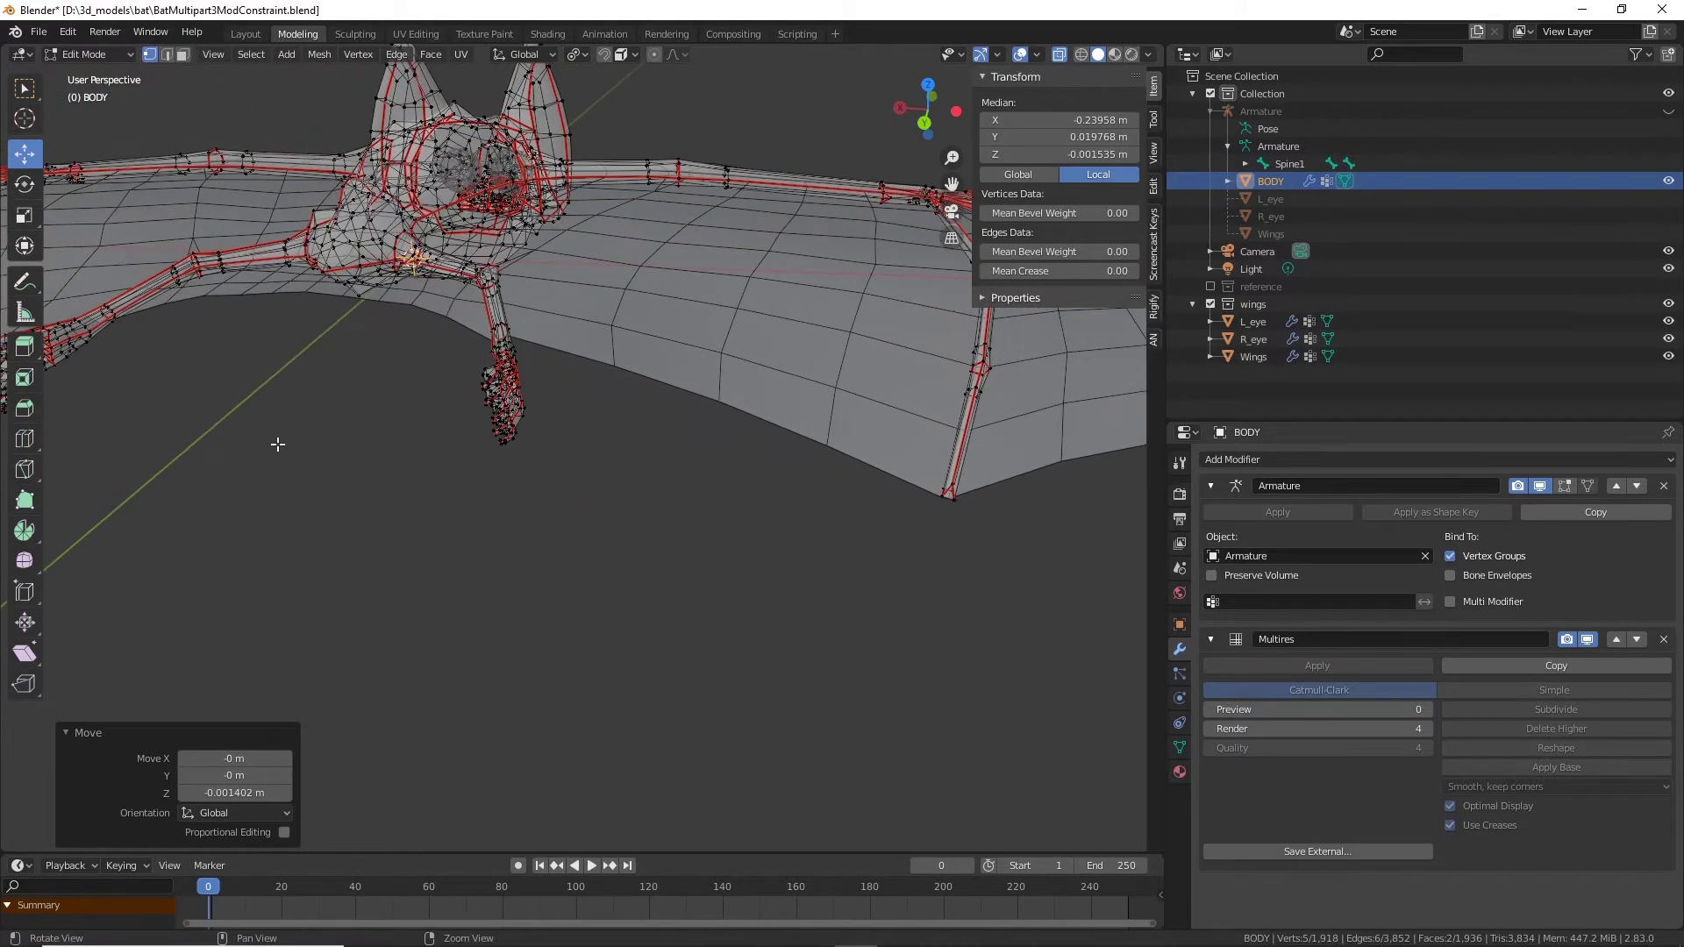
middle_drag(278, 445, 682, 466)
drag(727, 373, 572, 534)
middle_drag(618, 508, 594, 380)
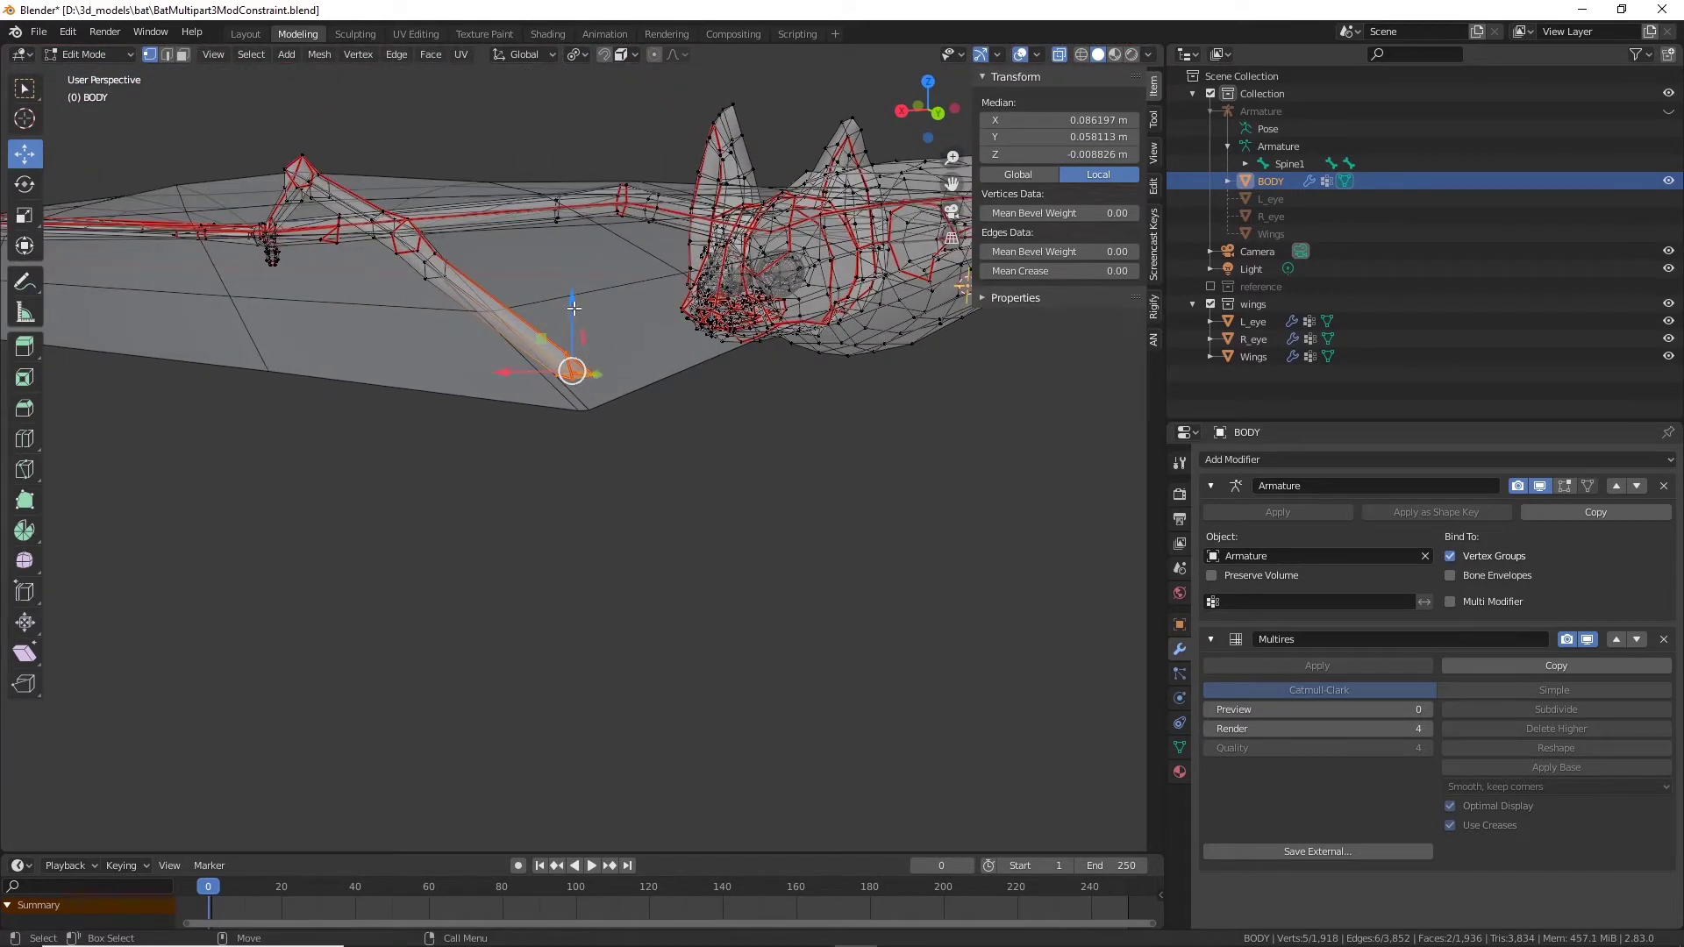
drag(574, 309, 590, 337)
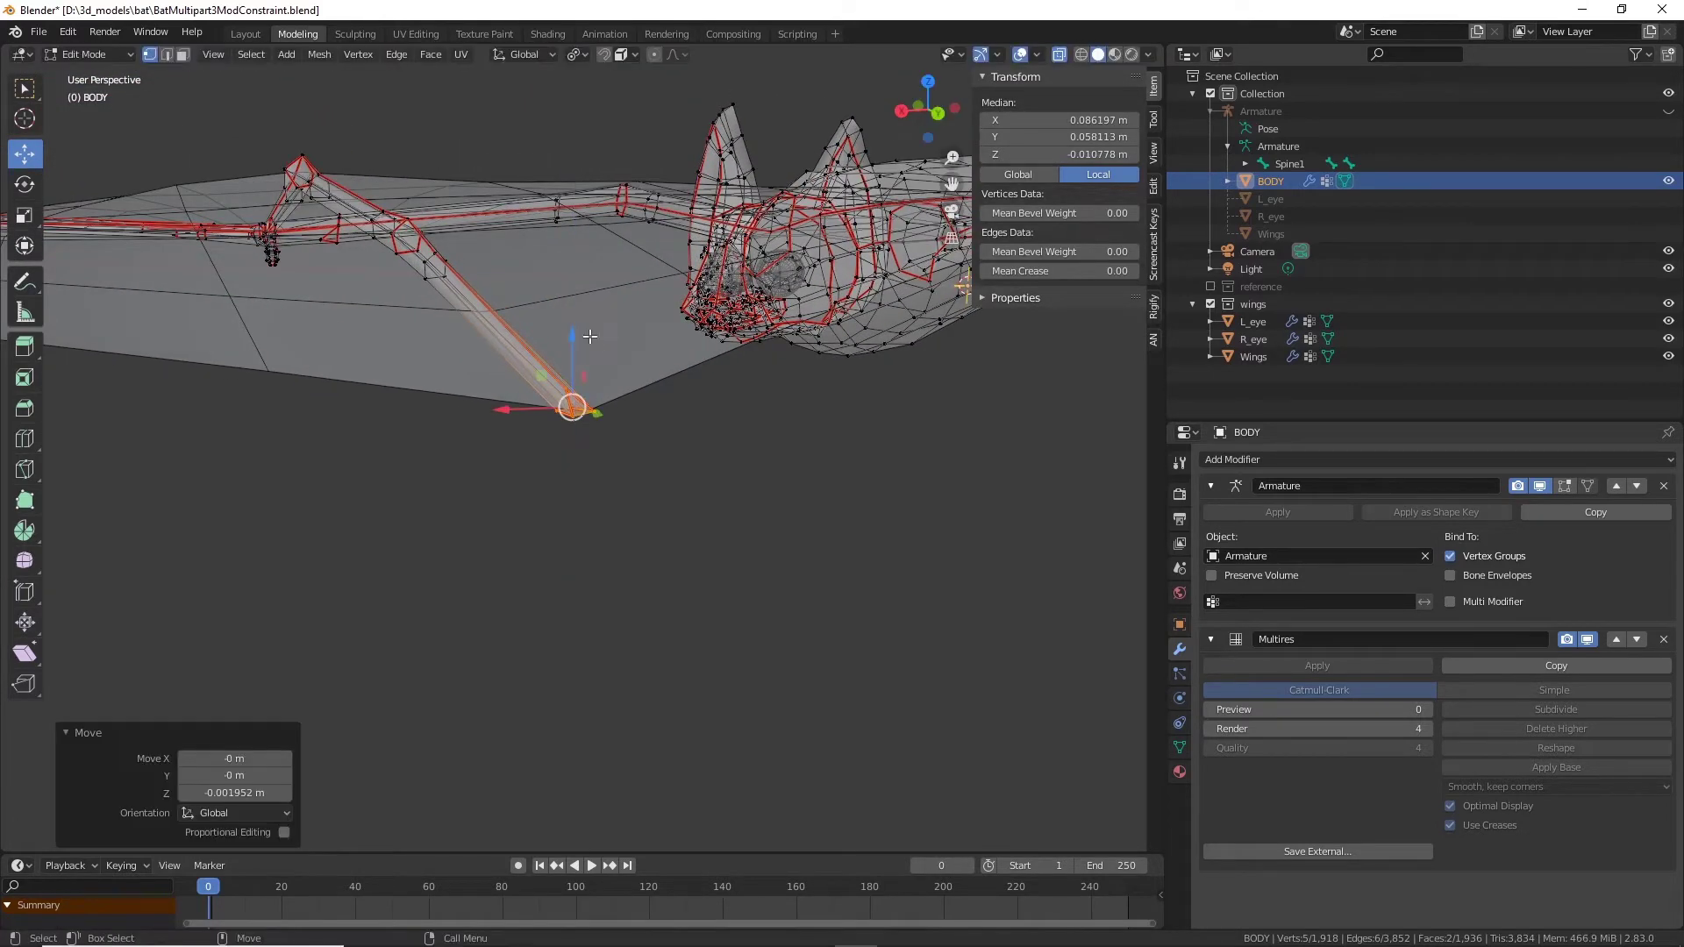
Step: Lower the middle finger's tip on the positive X side slightly along Z onto the membrane's corner
middle_drag(590, 337, 794, 397)
drag(794, 398, 702, 530)
drag(738, 382, 742, 396)
Step: Lower the outermost finger tip on the positive X side by 0.001137 m along Z onto the wing's corner
middle_drag(742, 397, 276, 428)
drag(169, 413, 333, 529)
drag(256, 383, 267, 411)
Step: Turn off X-ray display and deselect all of the body's vertices
middle_drag(268, 412, 619, 467)
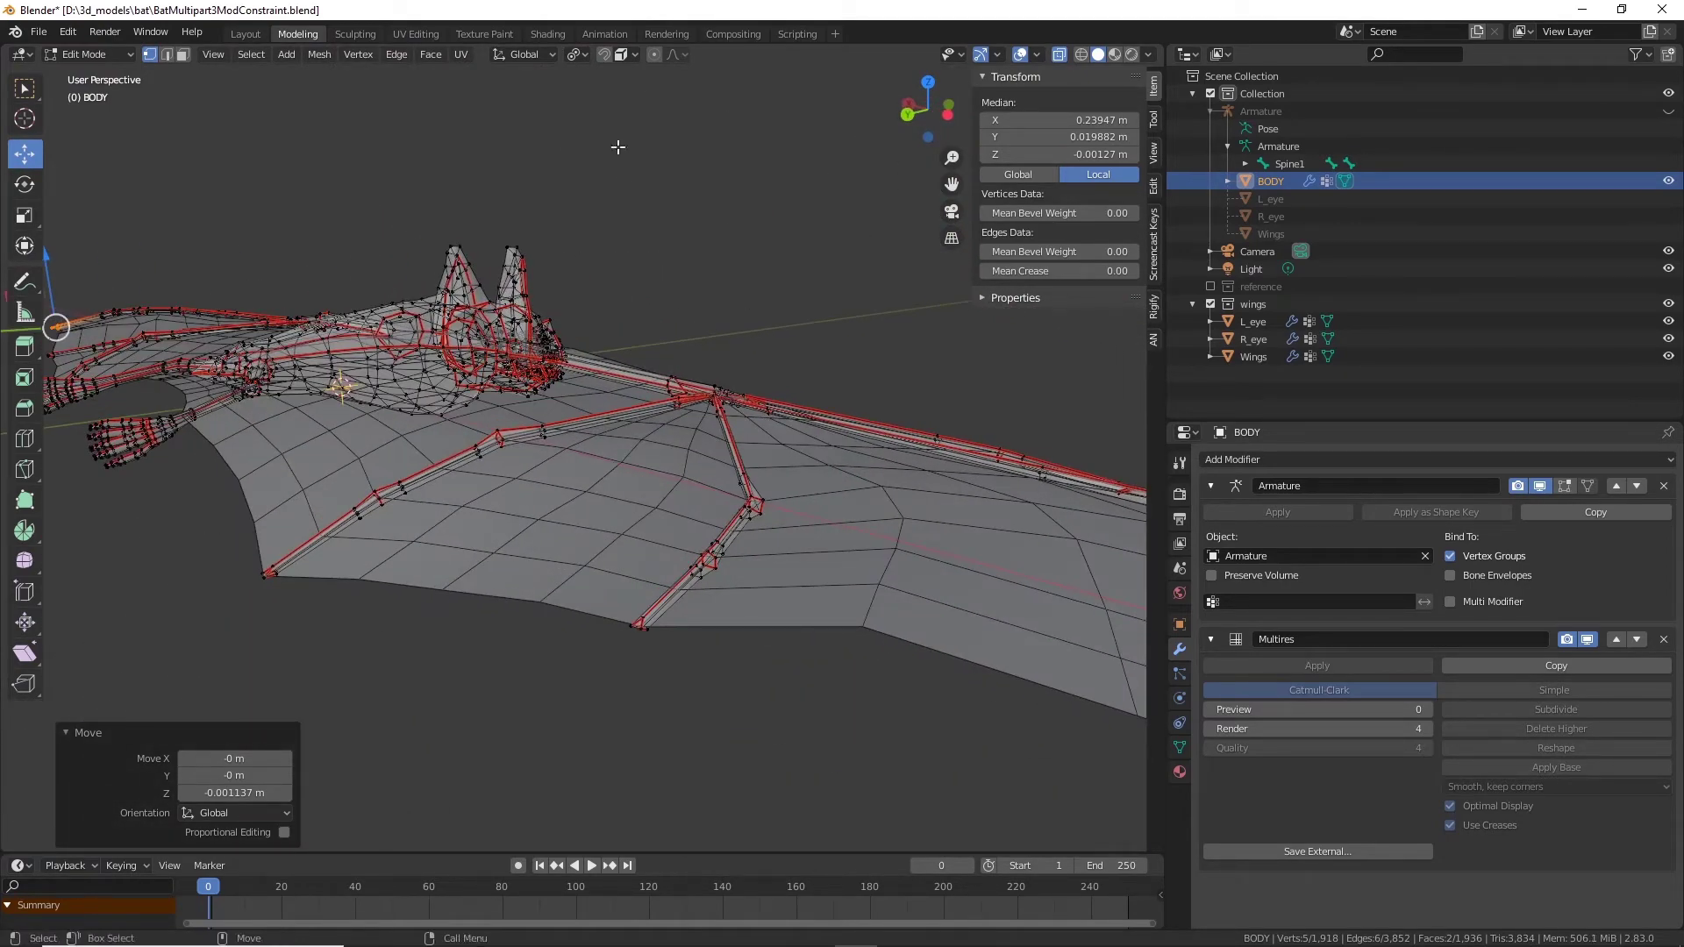
click(1054, 52)
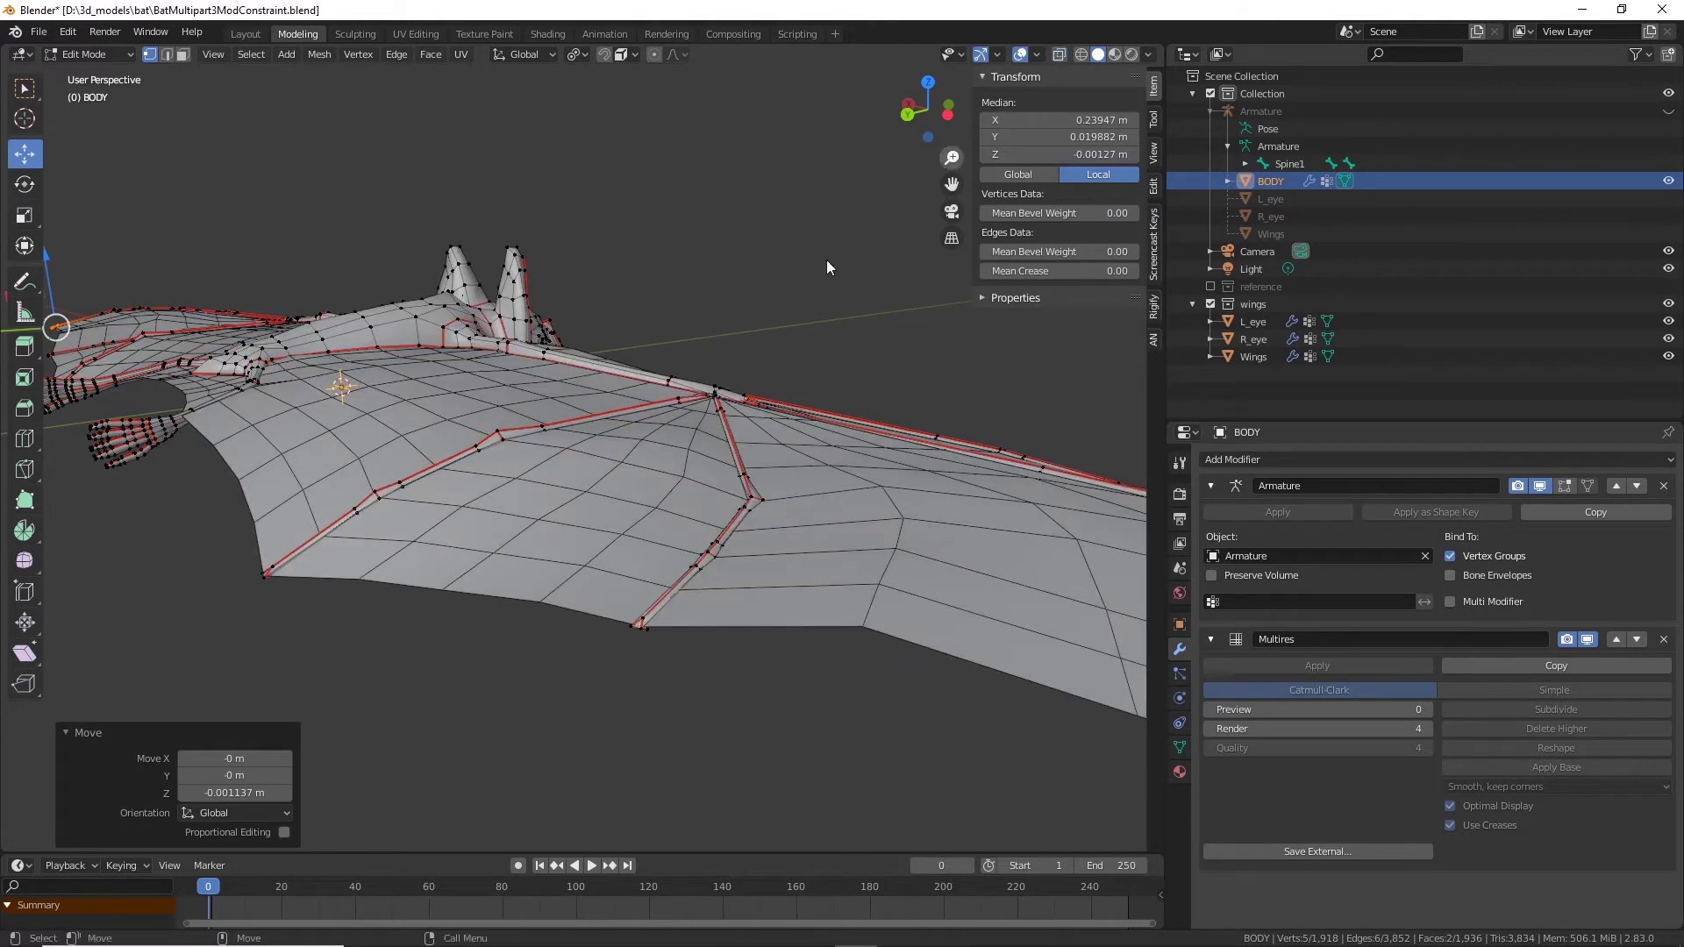
click(632, 738)
Step: Examine how the body's fingers, arms and legs fit against the wing membrane on both sides
middle_drag(718, 708, 617, 638)
scroll(628, 696, down, 4)
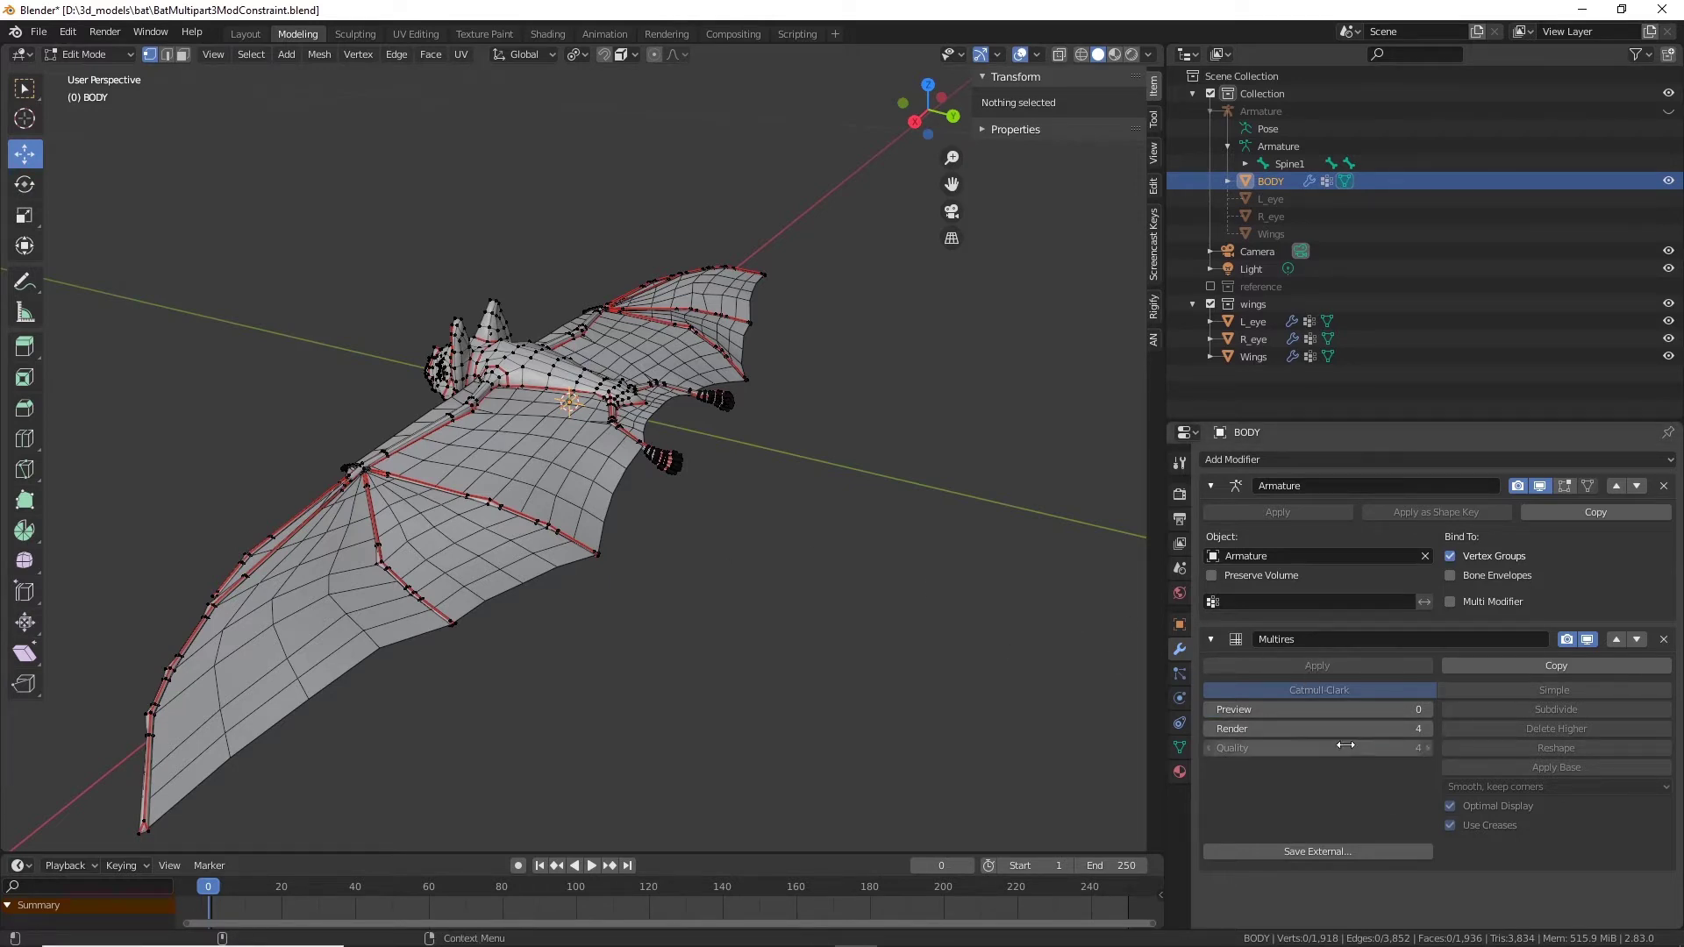
middle_drag(438, 654, 456, 690)
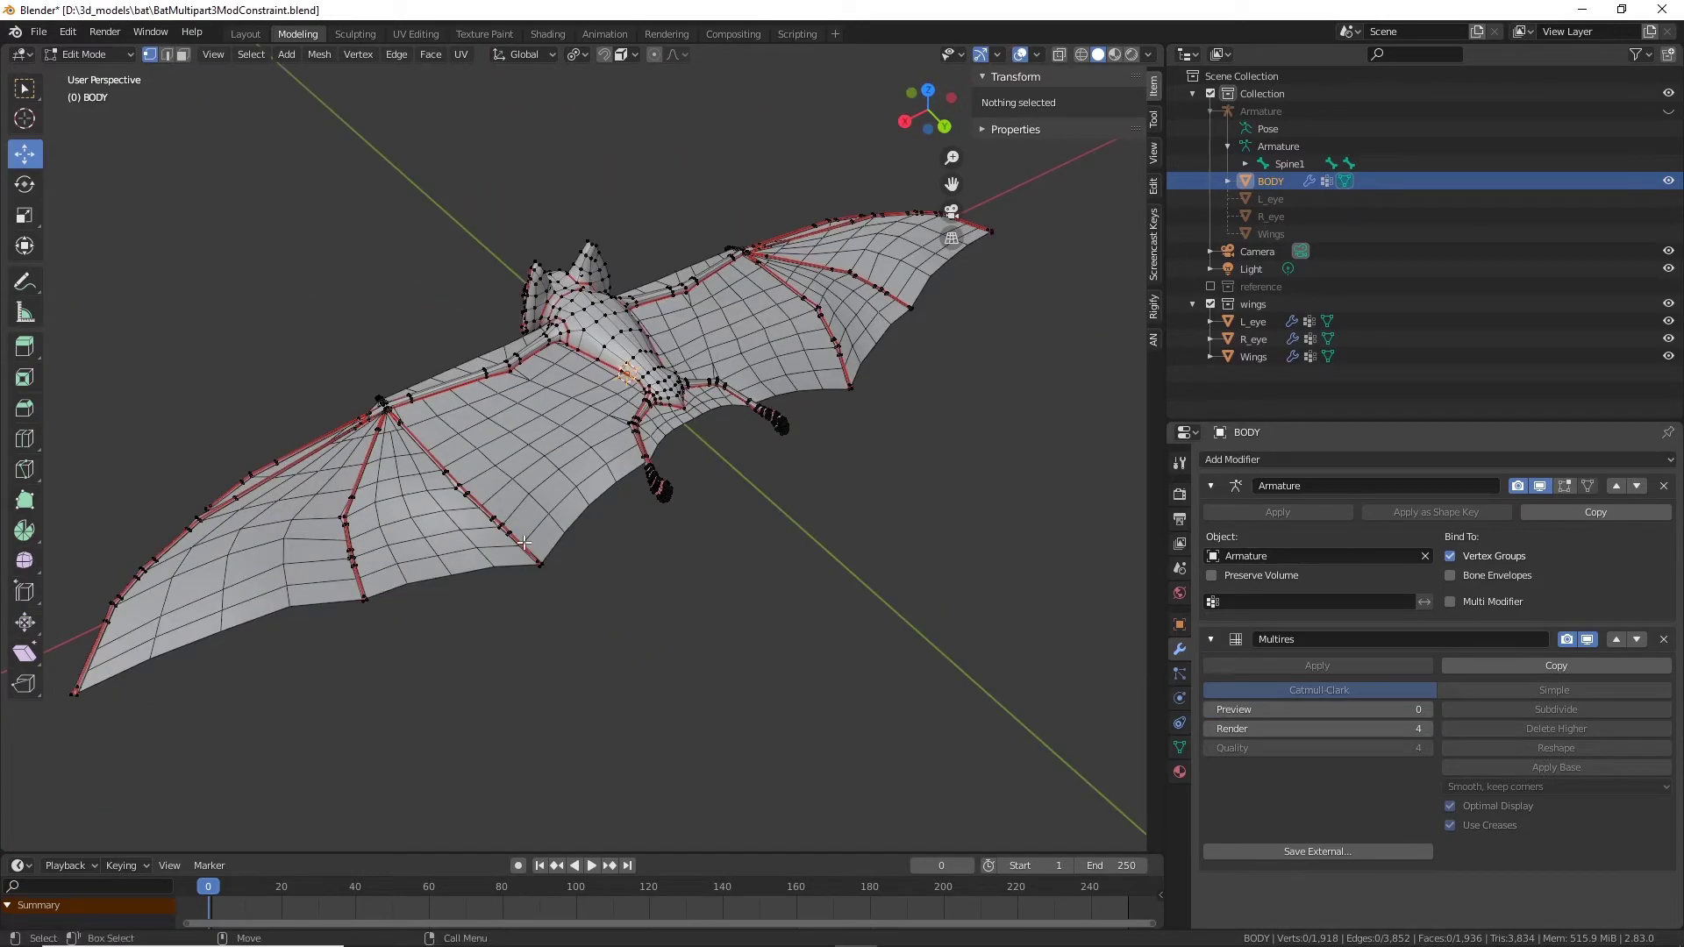
alt+drag(649, 539, 767, 560)
alt+right_drag(767, 560, 864, 540)
alt+drag(864, 539, 907, 576)
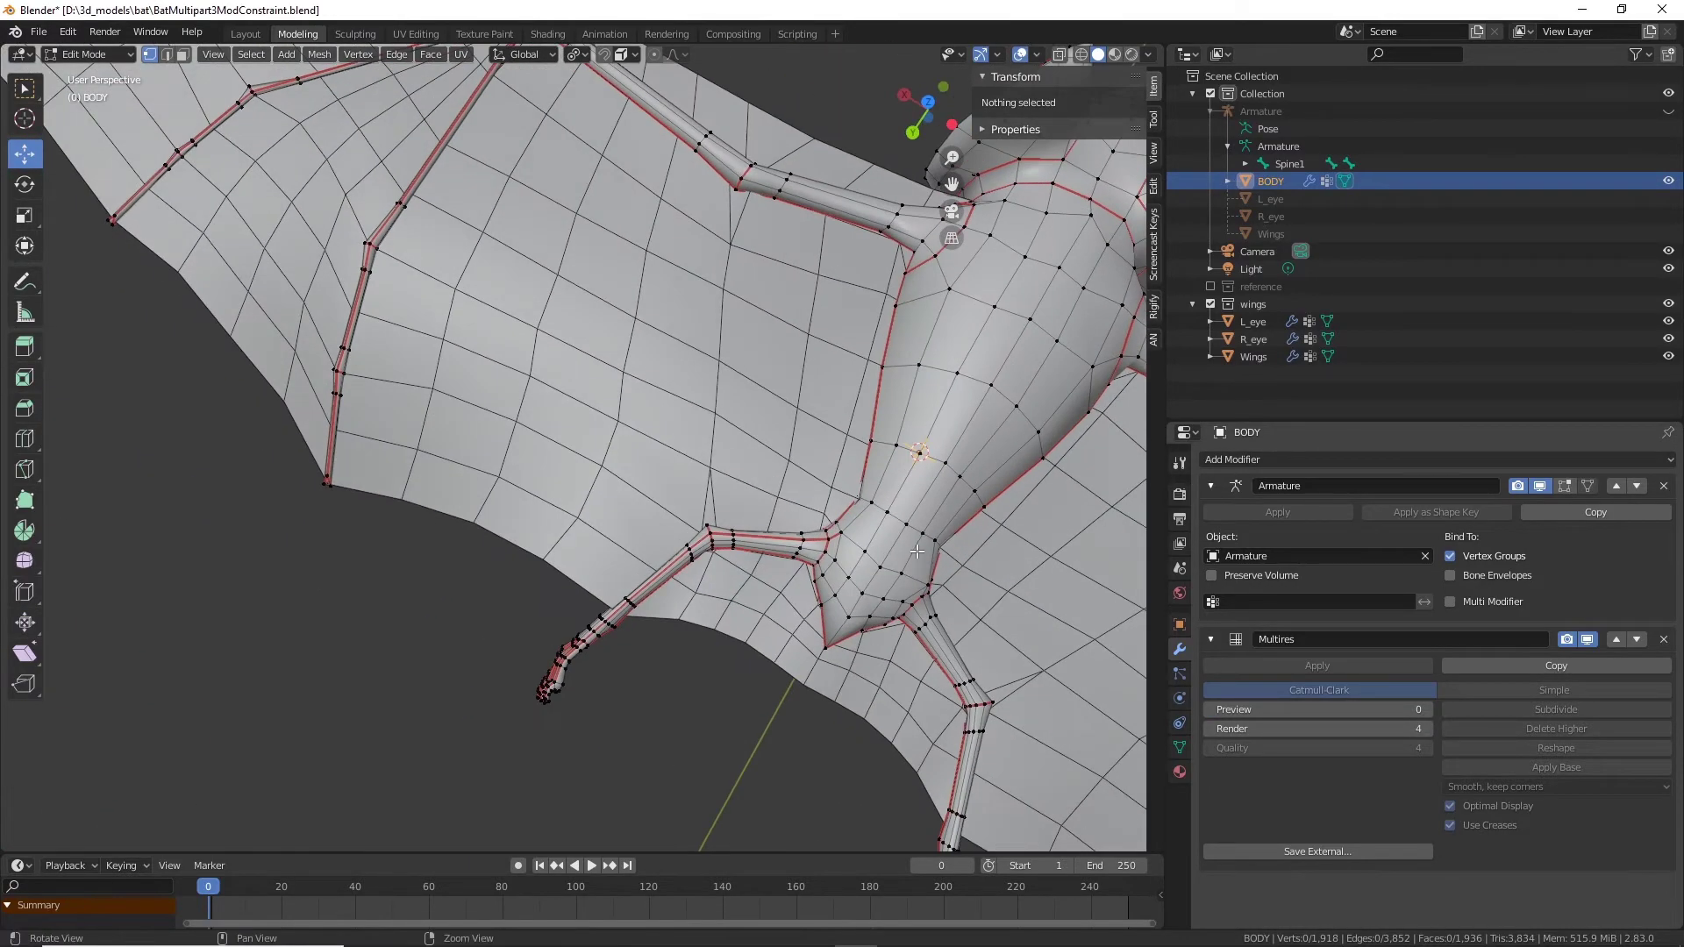
shift+middle_drag(917, 551, 597, 463)
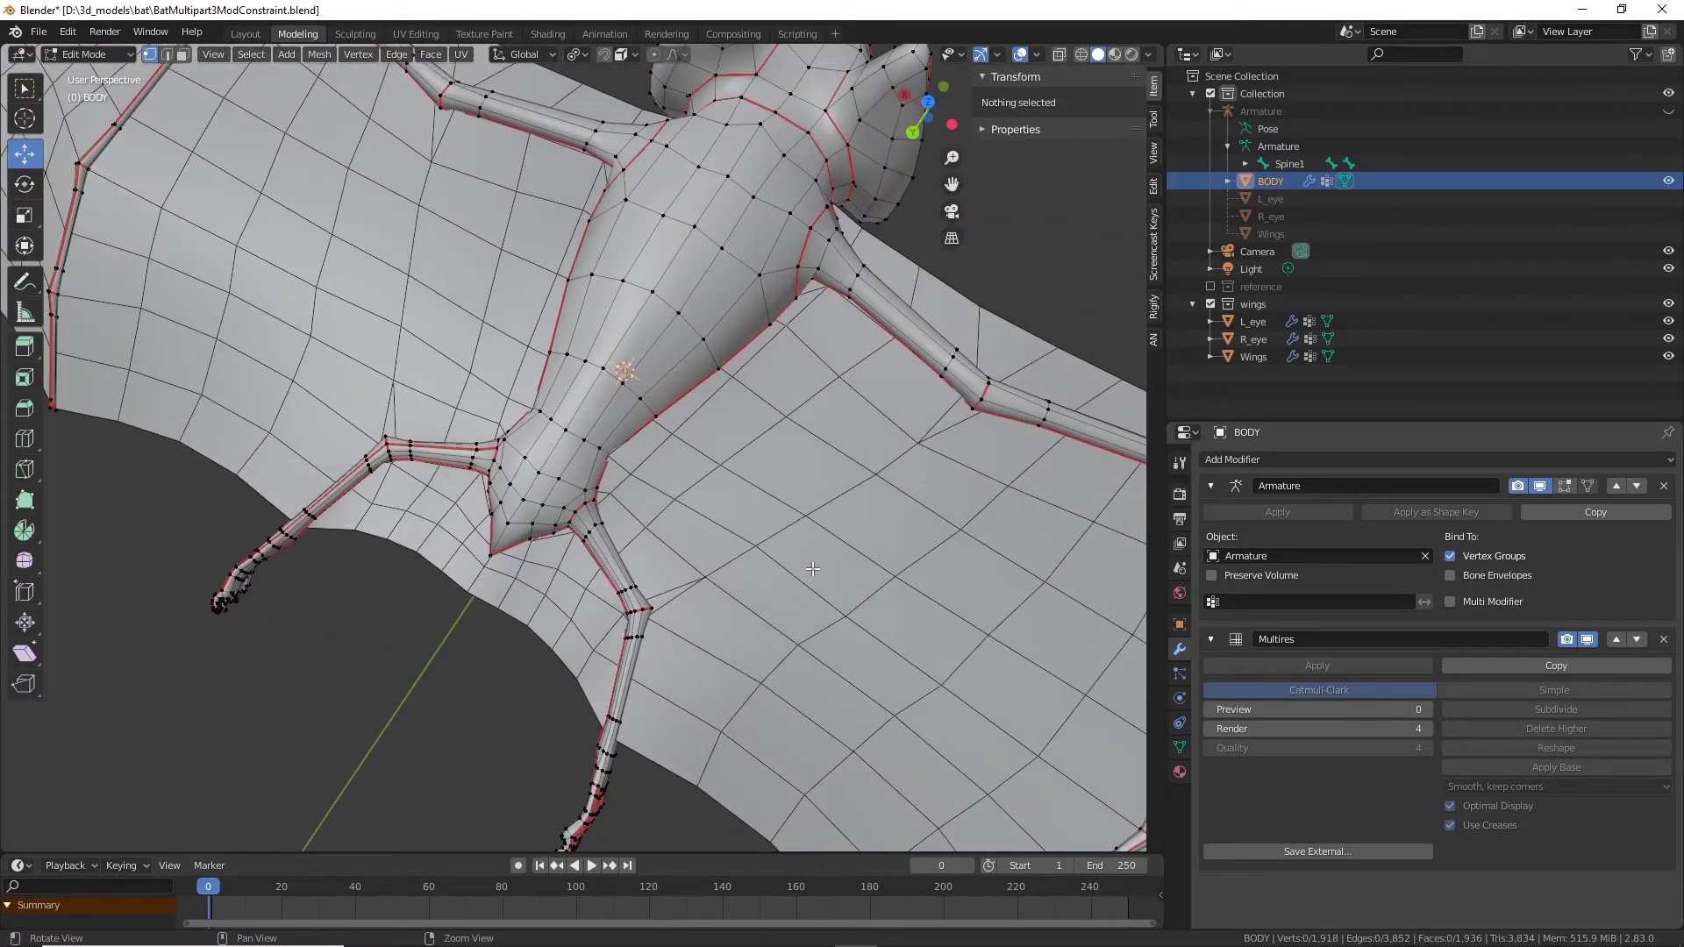
shift+middle_drag(812, 569, 472, 584)
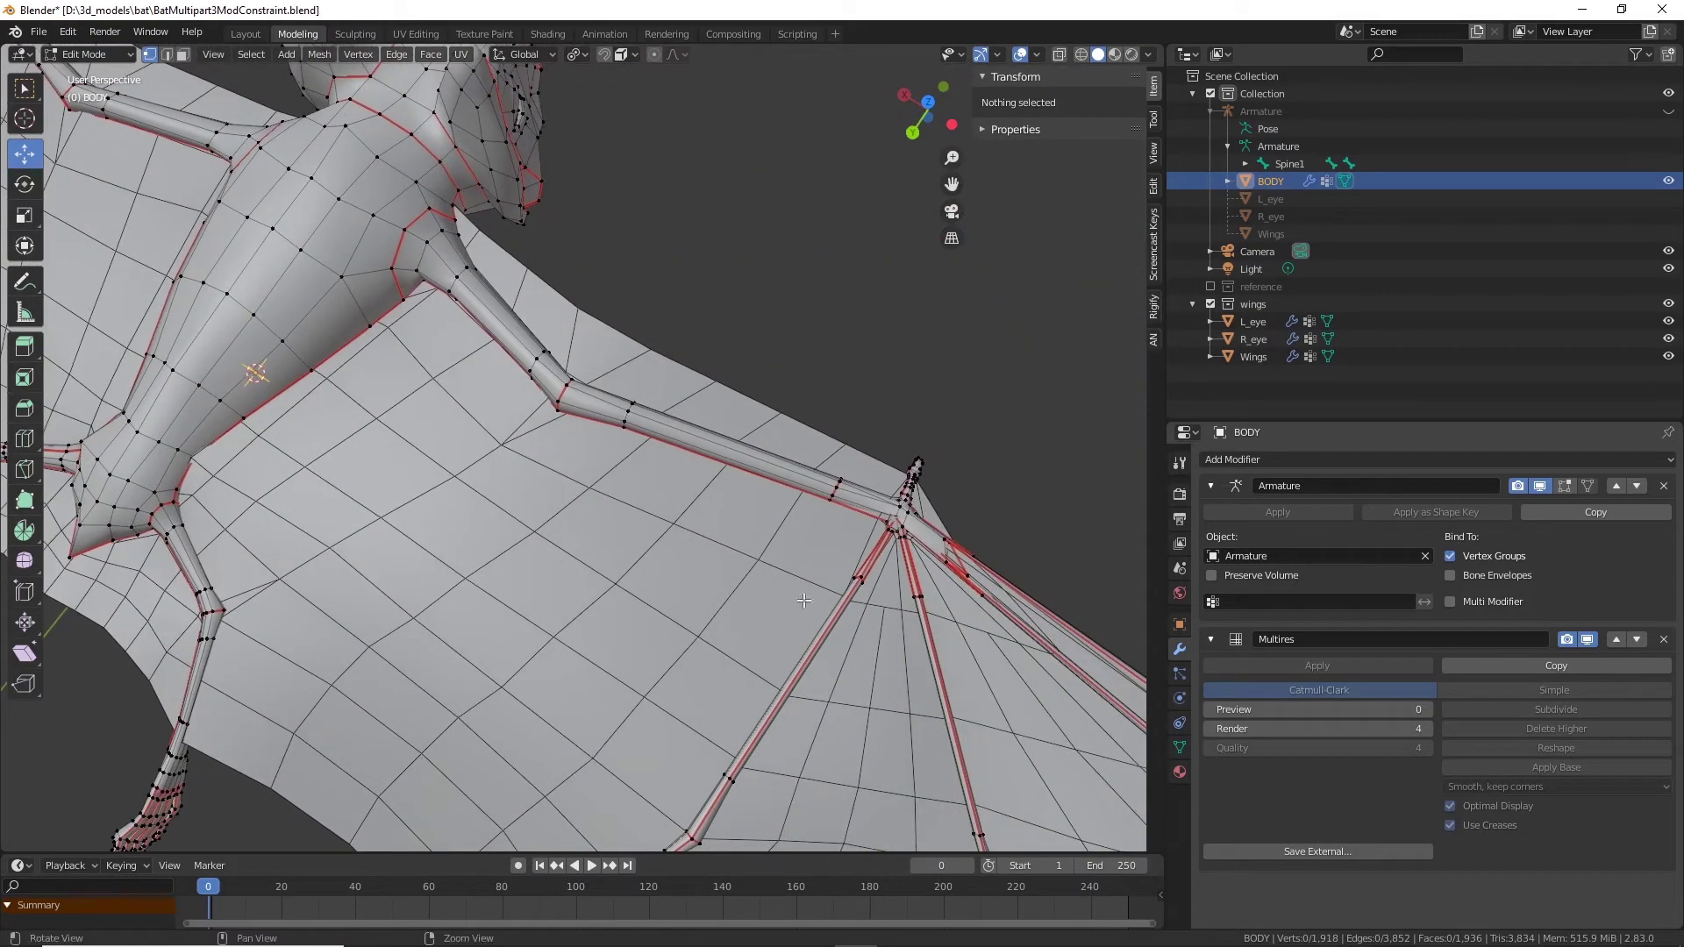
middle_drag(856, 624, 230, 449)
middle_drag(671, 555, 610, 564)
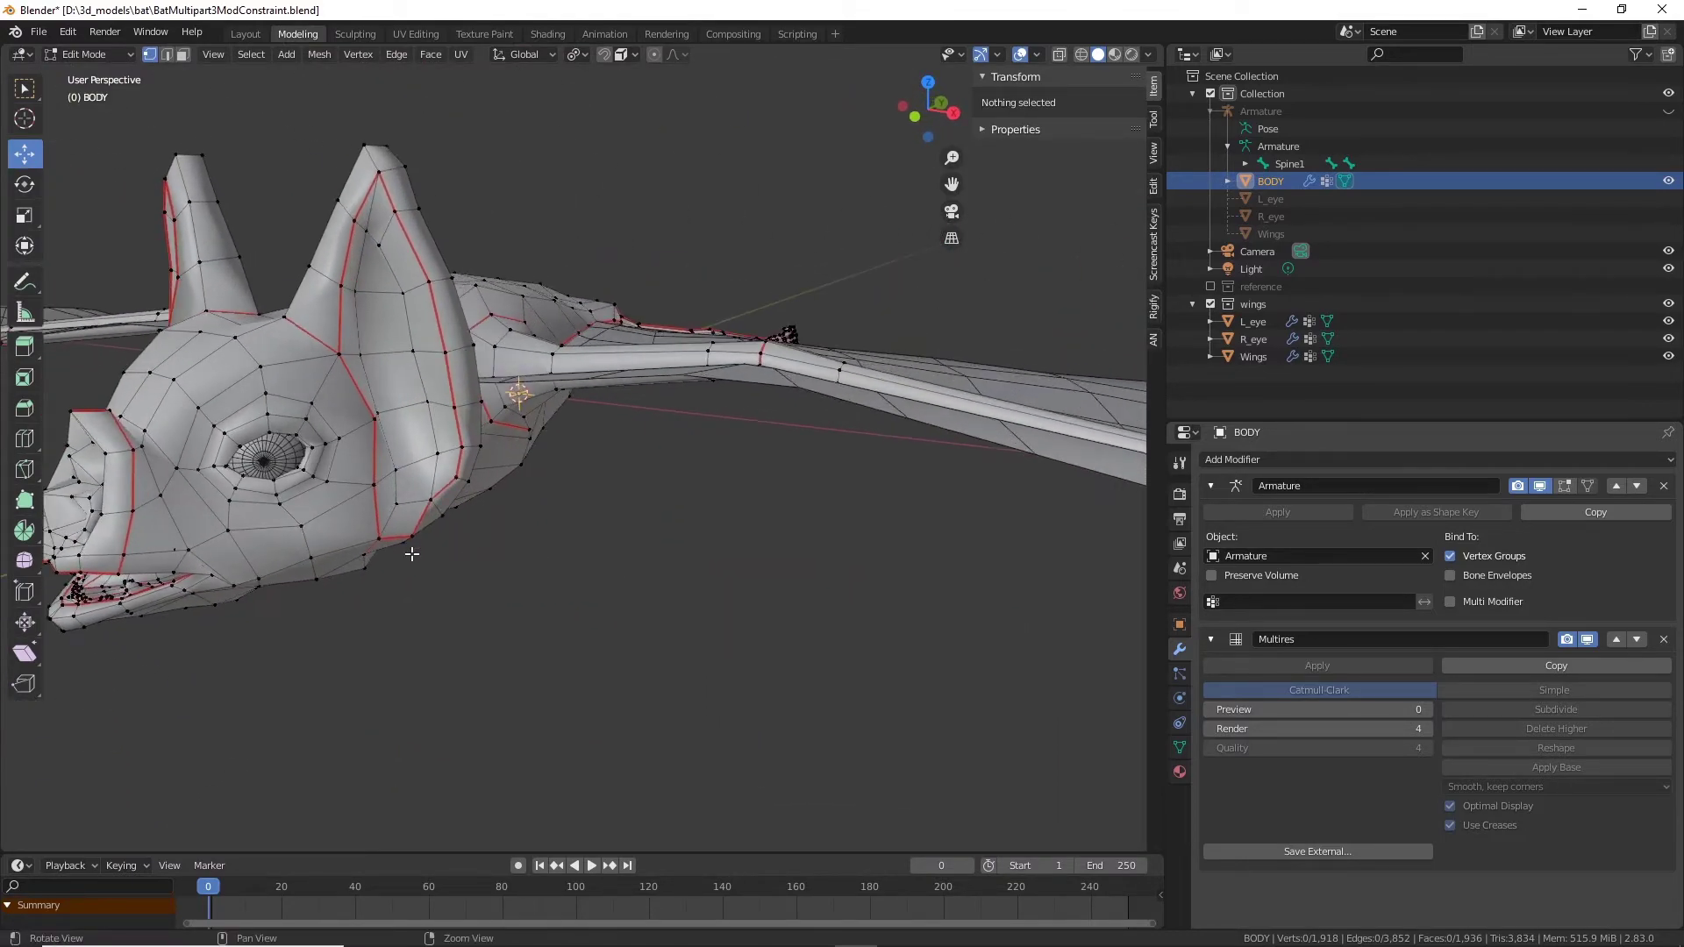
Step: Bring the bat's head into view and return the body to Object Mode
middle_drag(410, 553, 491, 544)
shift+middle_drag(101, 250, 348, 292)
click(99, 54)
click(89, 66)
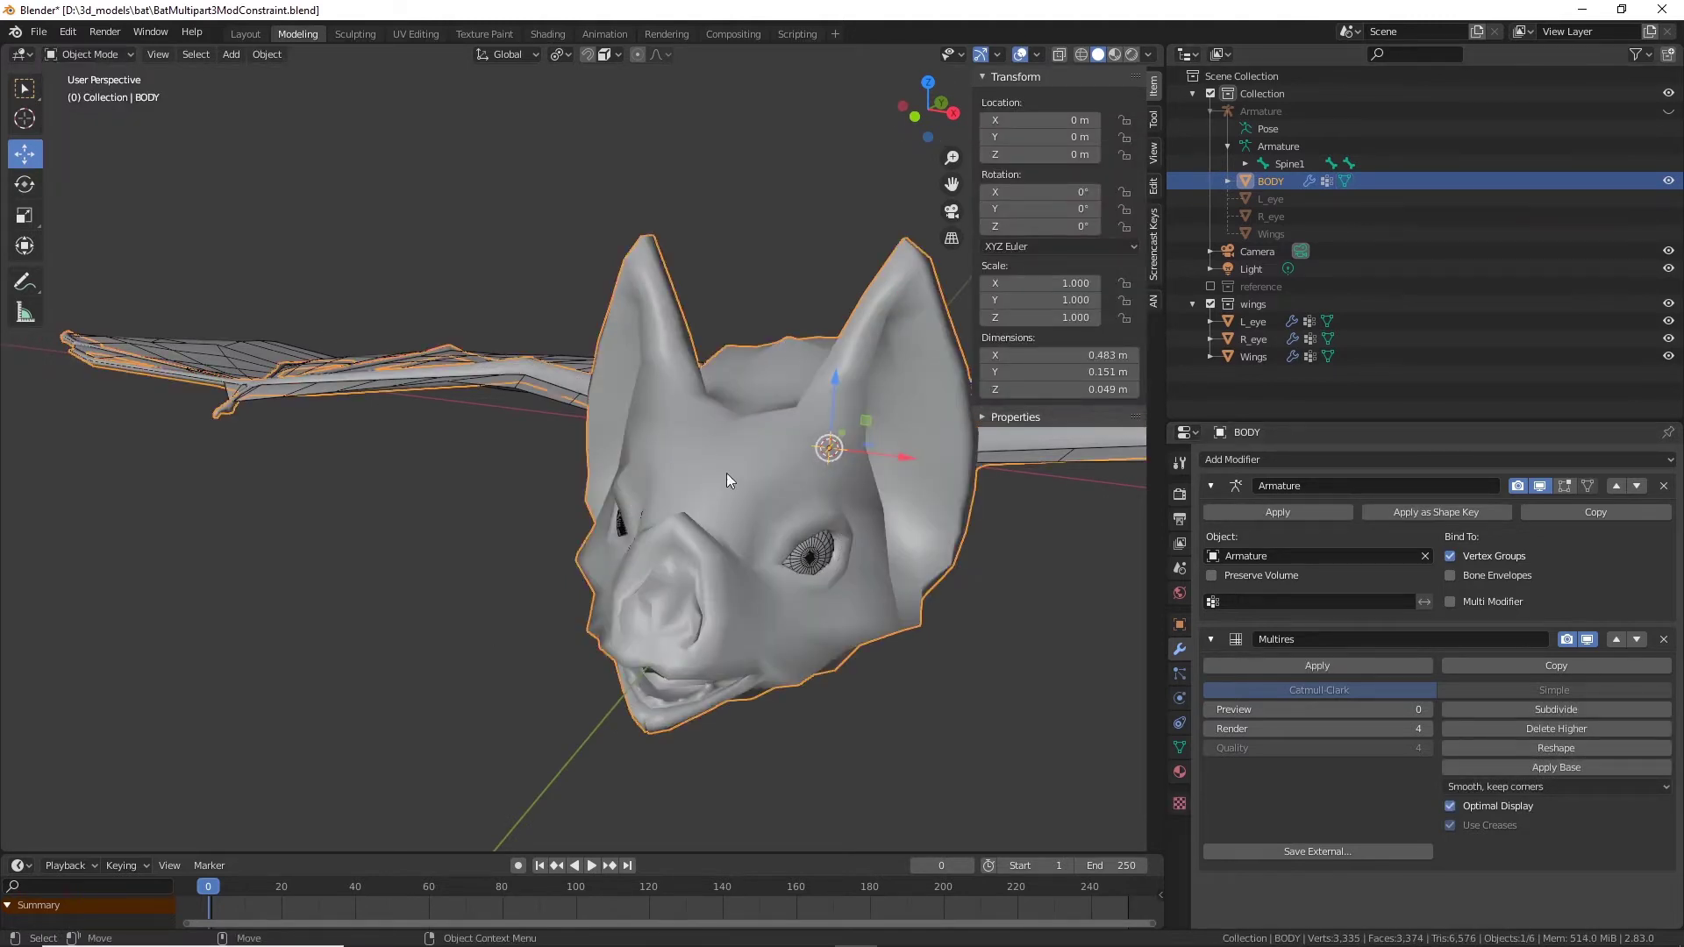
Step: Switch the viewport to Material Preview and examine the normal-mapped detail on the bat's head and back
mouse_move(727, 472)
middle_down()
mouse_move(755, 518)
mouse_move(750, 492)
middle_up()
middle_drag(541, 384, 729, 527)
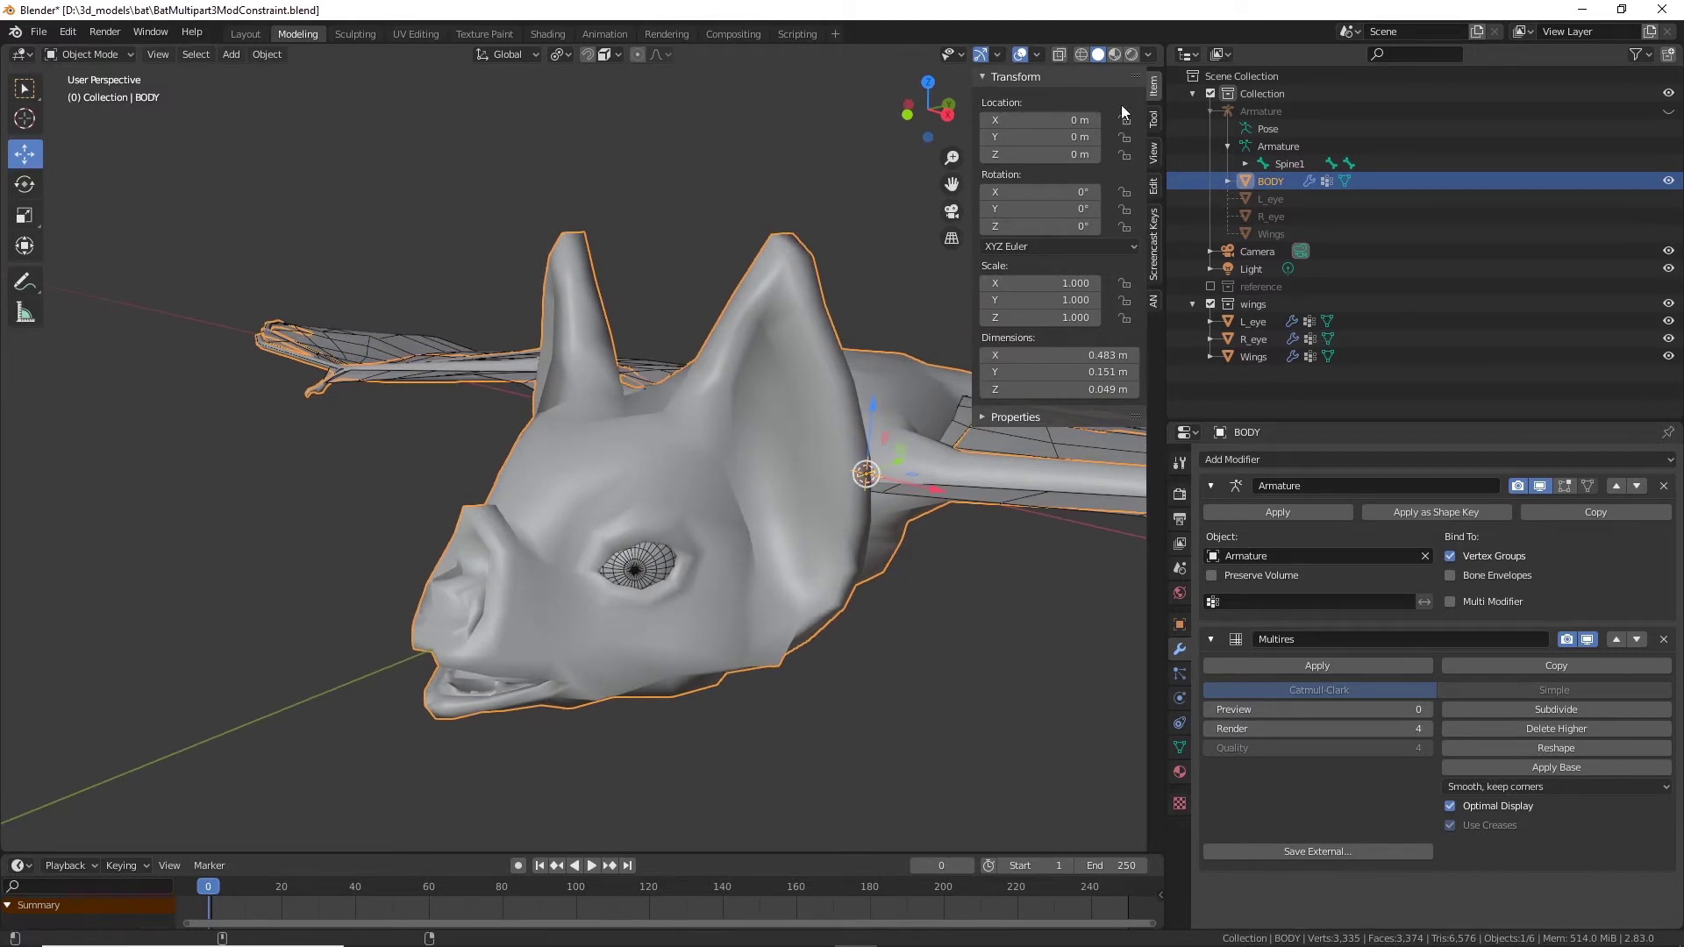
click(1115, 55)
mouse_move(786, 479)
middle_down()
mouse_move(639, 599)
mouse_move(670, 503)
mouse_move(635, 501)
mouse_move(456, 589)
mouse_move(448, 625)
mouse_move(819, 571)
mouse_move(660, 443)
middle_up()
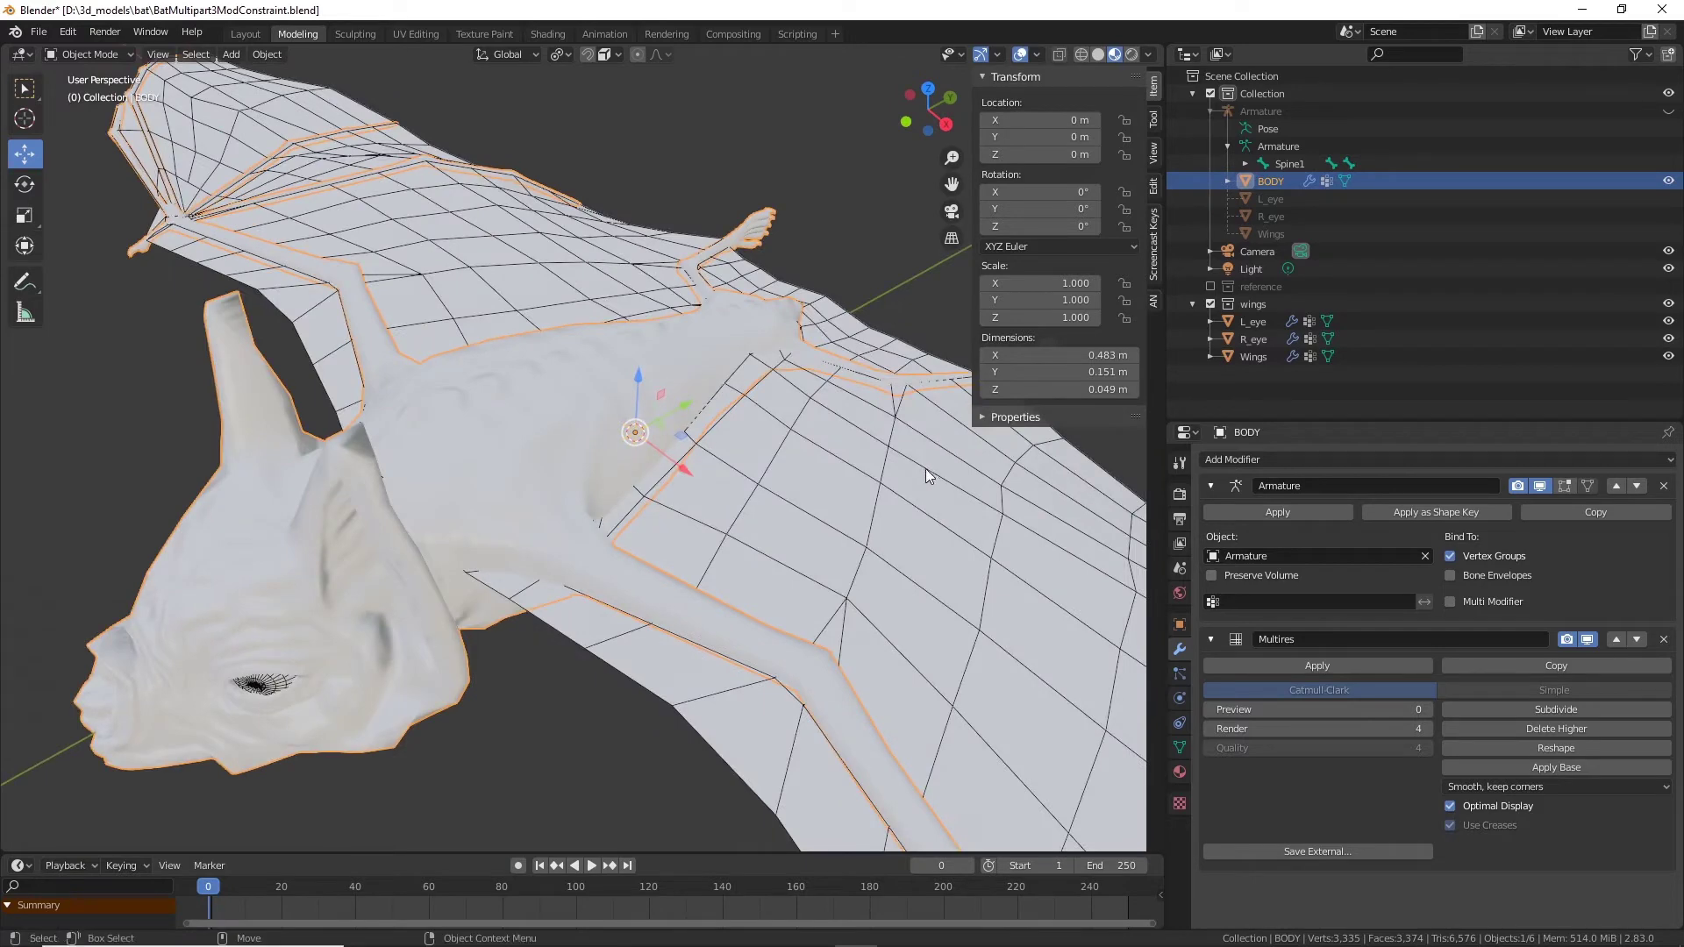
middle_drag(424, 575, 239, 572)
mouse_move(578, 375)
middle_down()
mouse_move(686, 519)
mouse_move(566, 350)
middle_up()
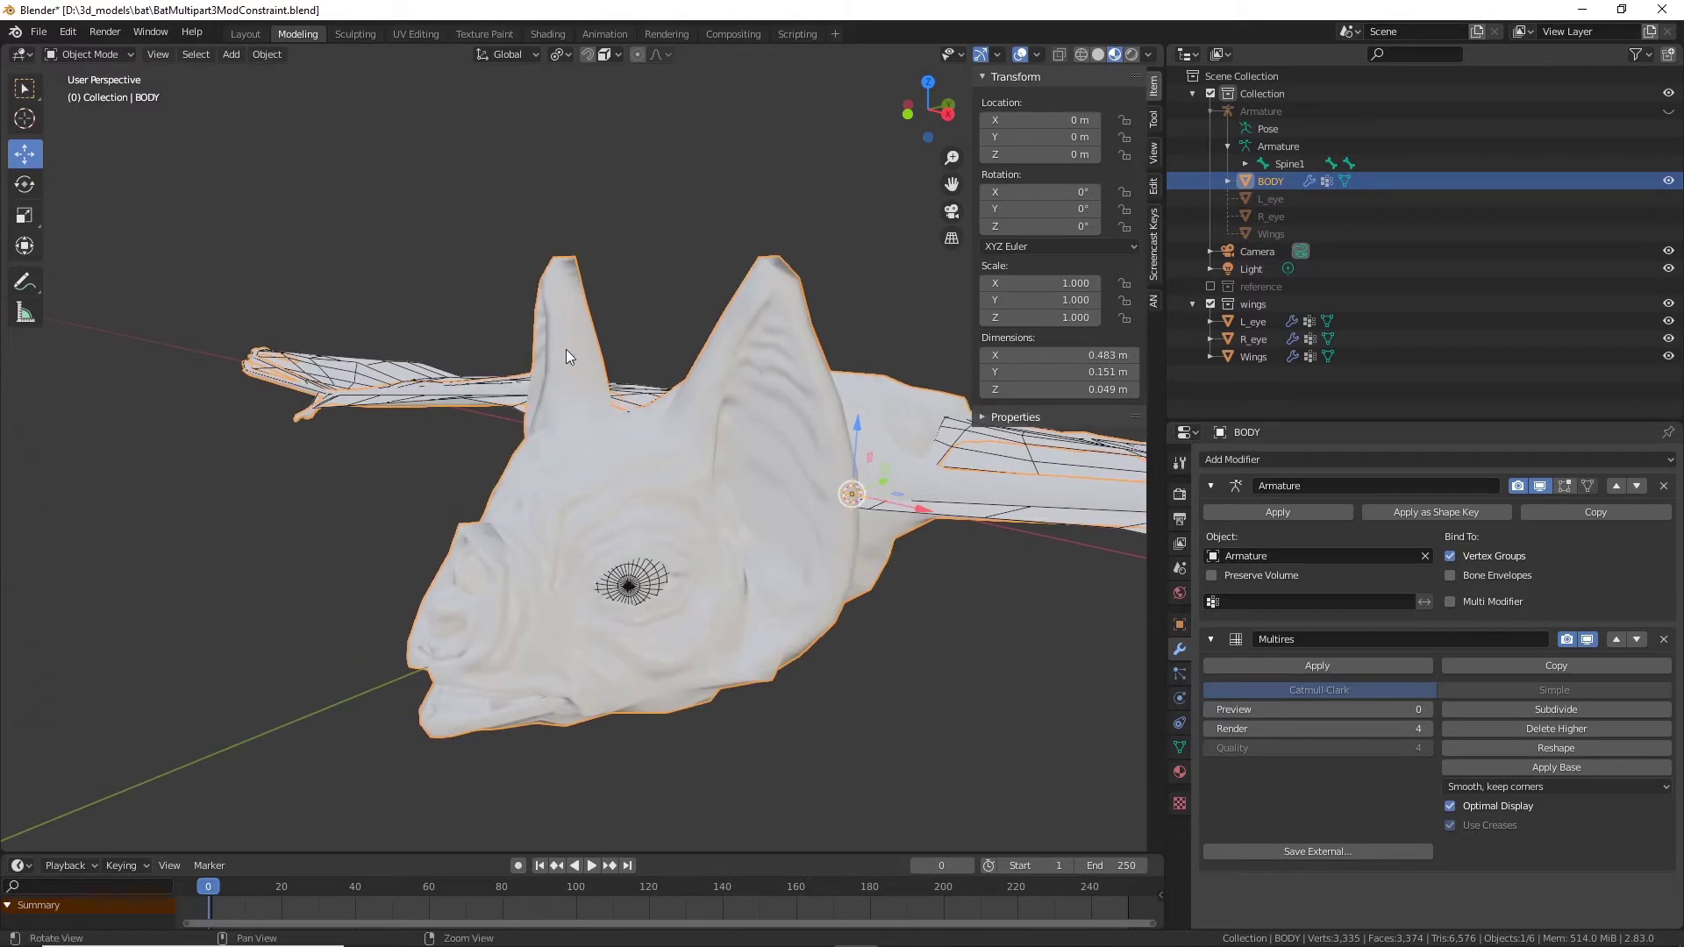
Step: Open the Shading workspace and delete the leftover checker texture and mapping nodes from the BatBody material
click(549, 35)
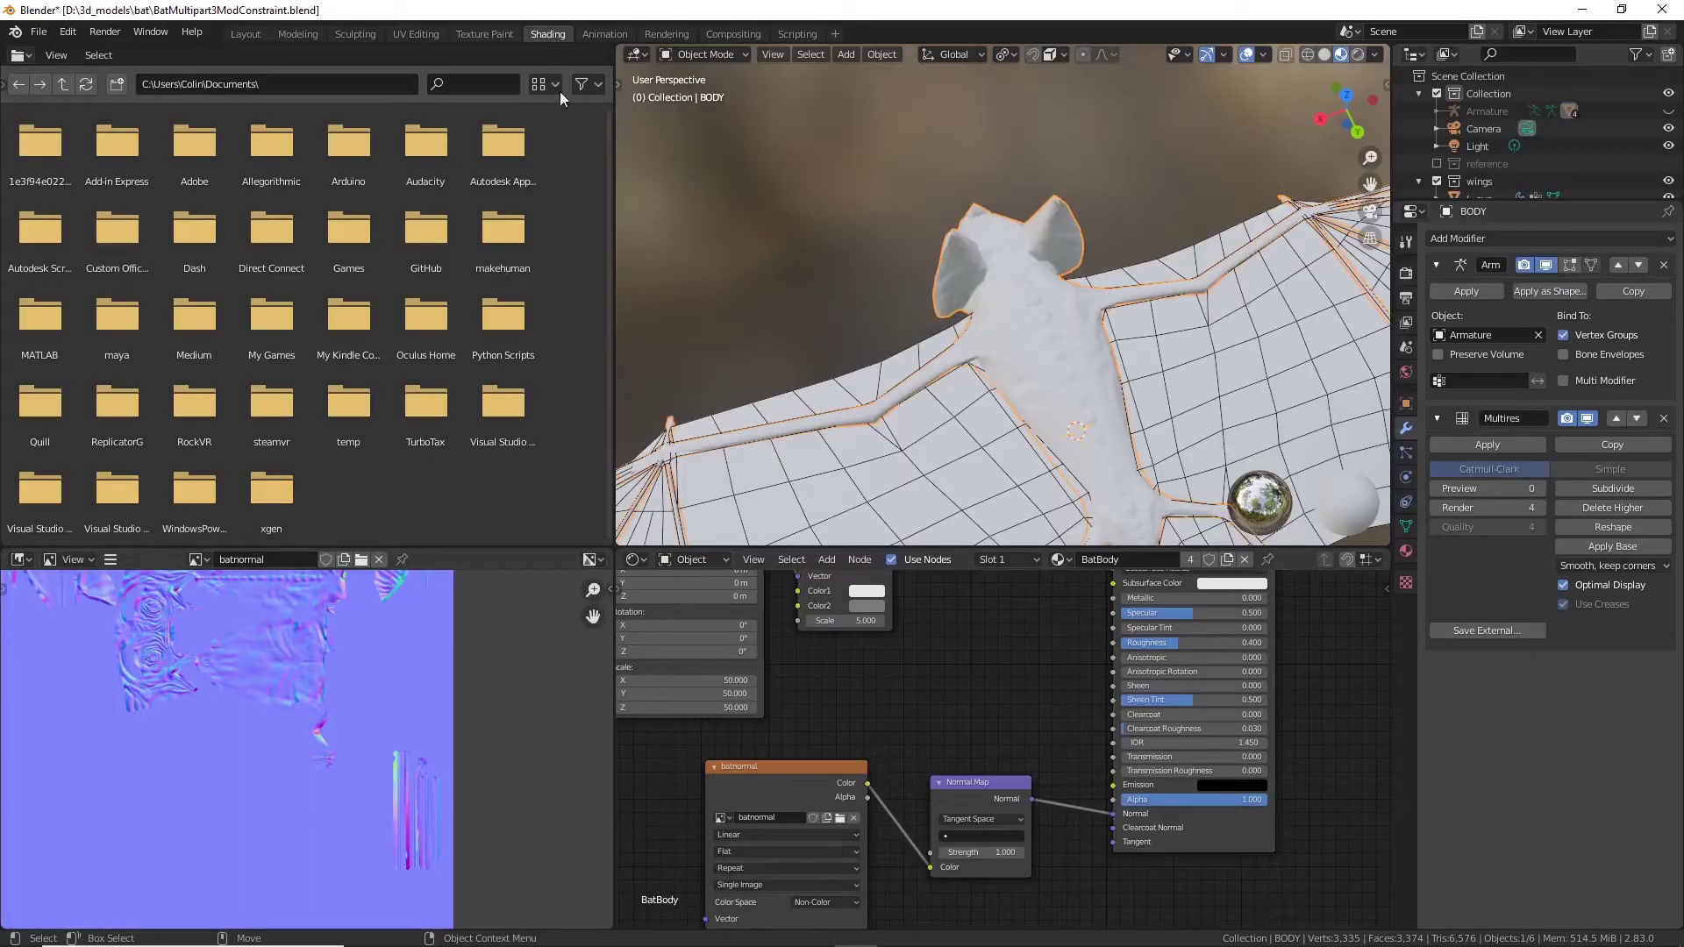
alt+drag(966, 412, 1092, 380)
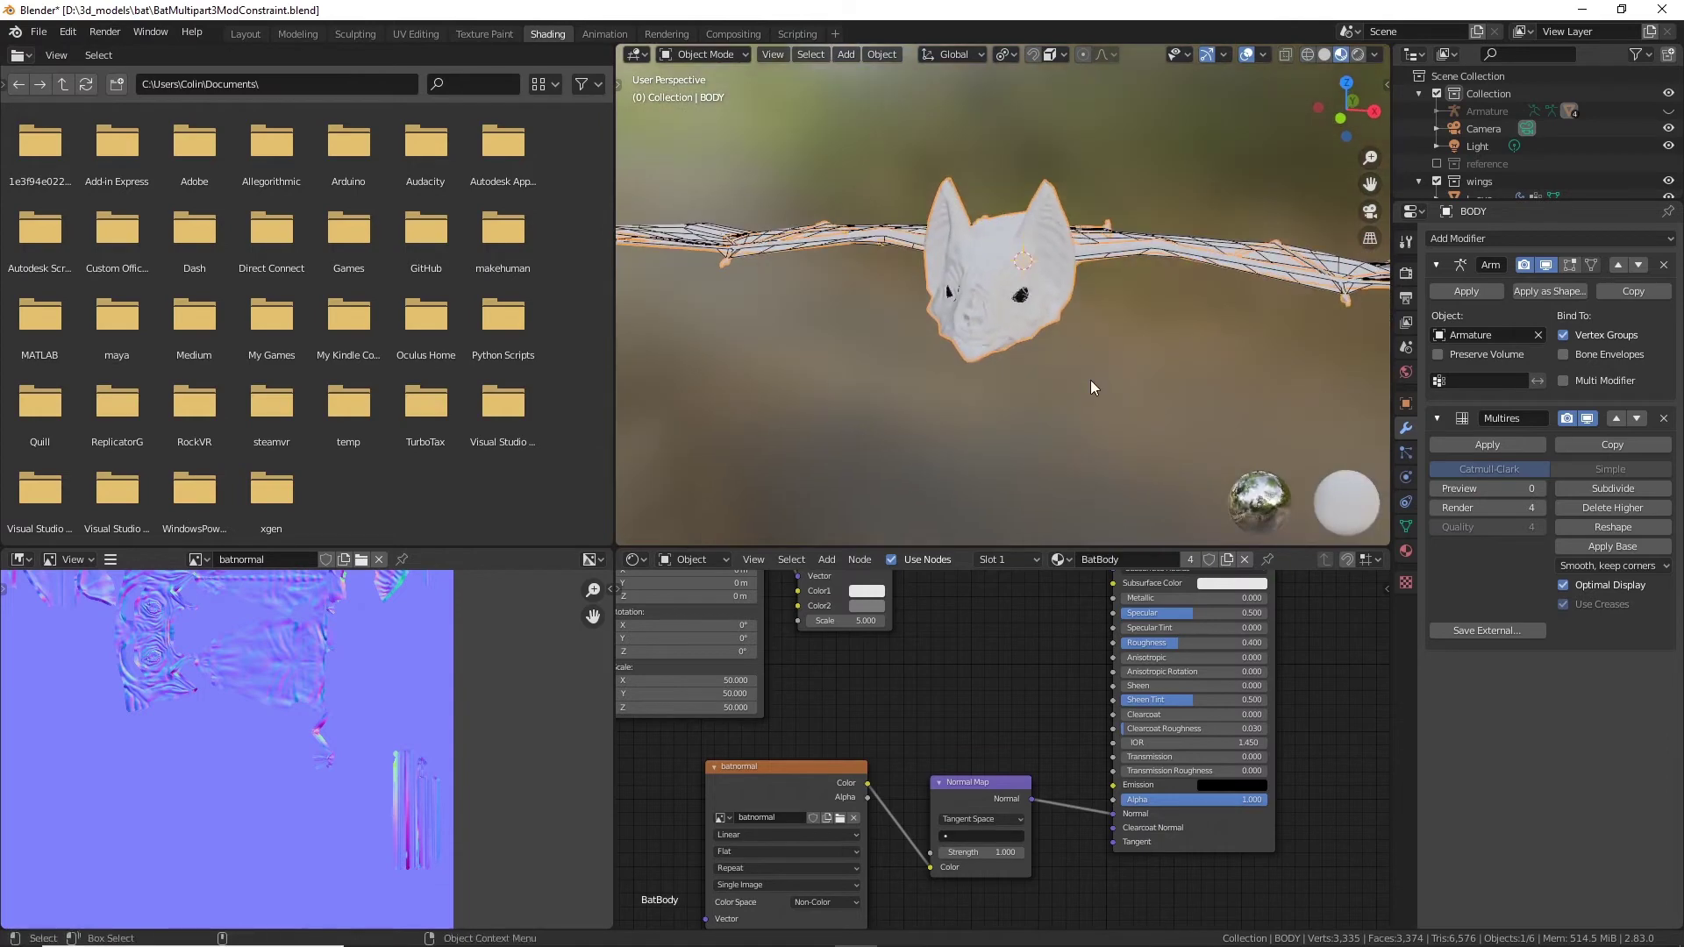
alt+right_drag(1091, 381, 805, 580)
middle_drag(980, 660, 1172, 761)
scroll(1176, 757, down, 1)
drag(688, 627, 1128, 858)
key(Delete)
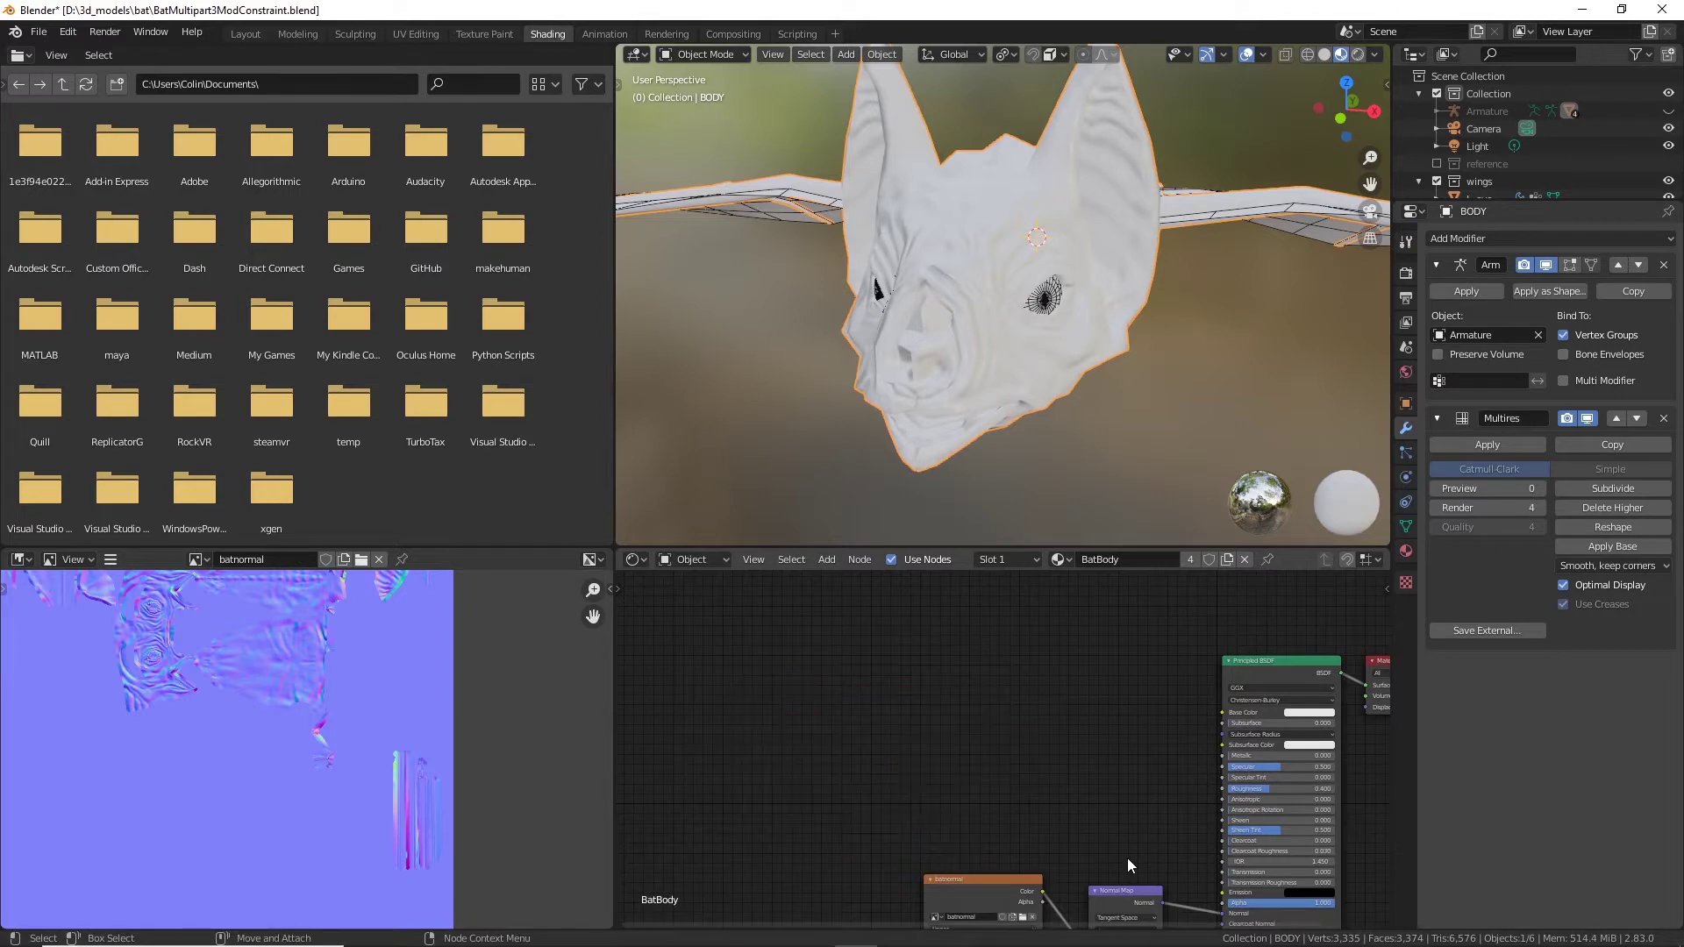
Step: Set the Subsurface value of the BatBody material's Principled BSDF to 1.000
middle_drag(1063, 666, 761, 652)
scroll(839, 683, up, 3)
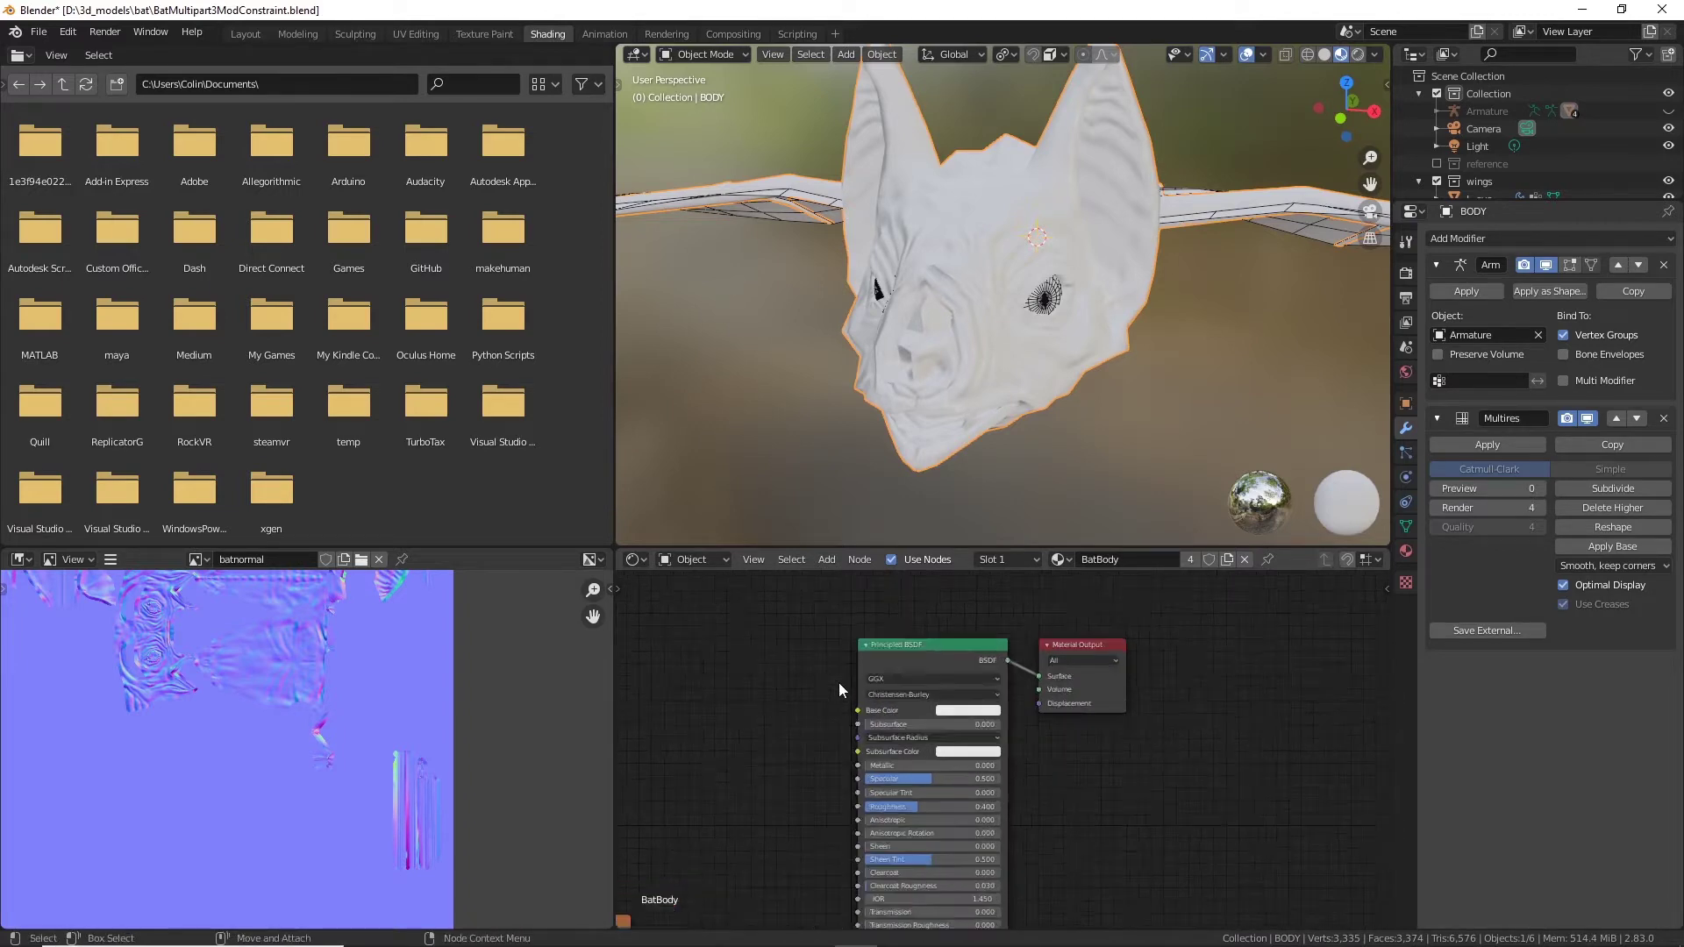
middle_drag(1111, 351, 1060, 423)
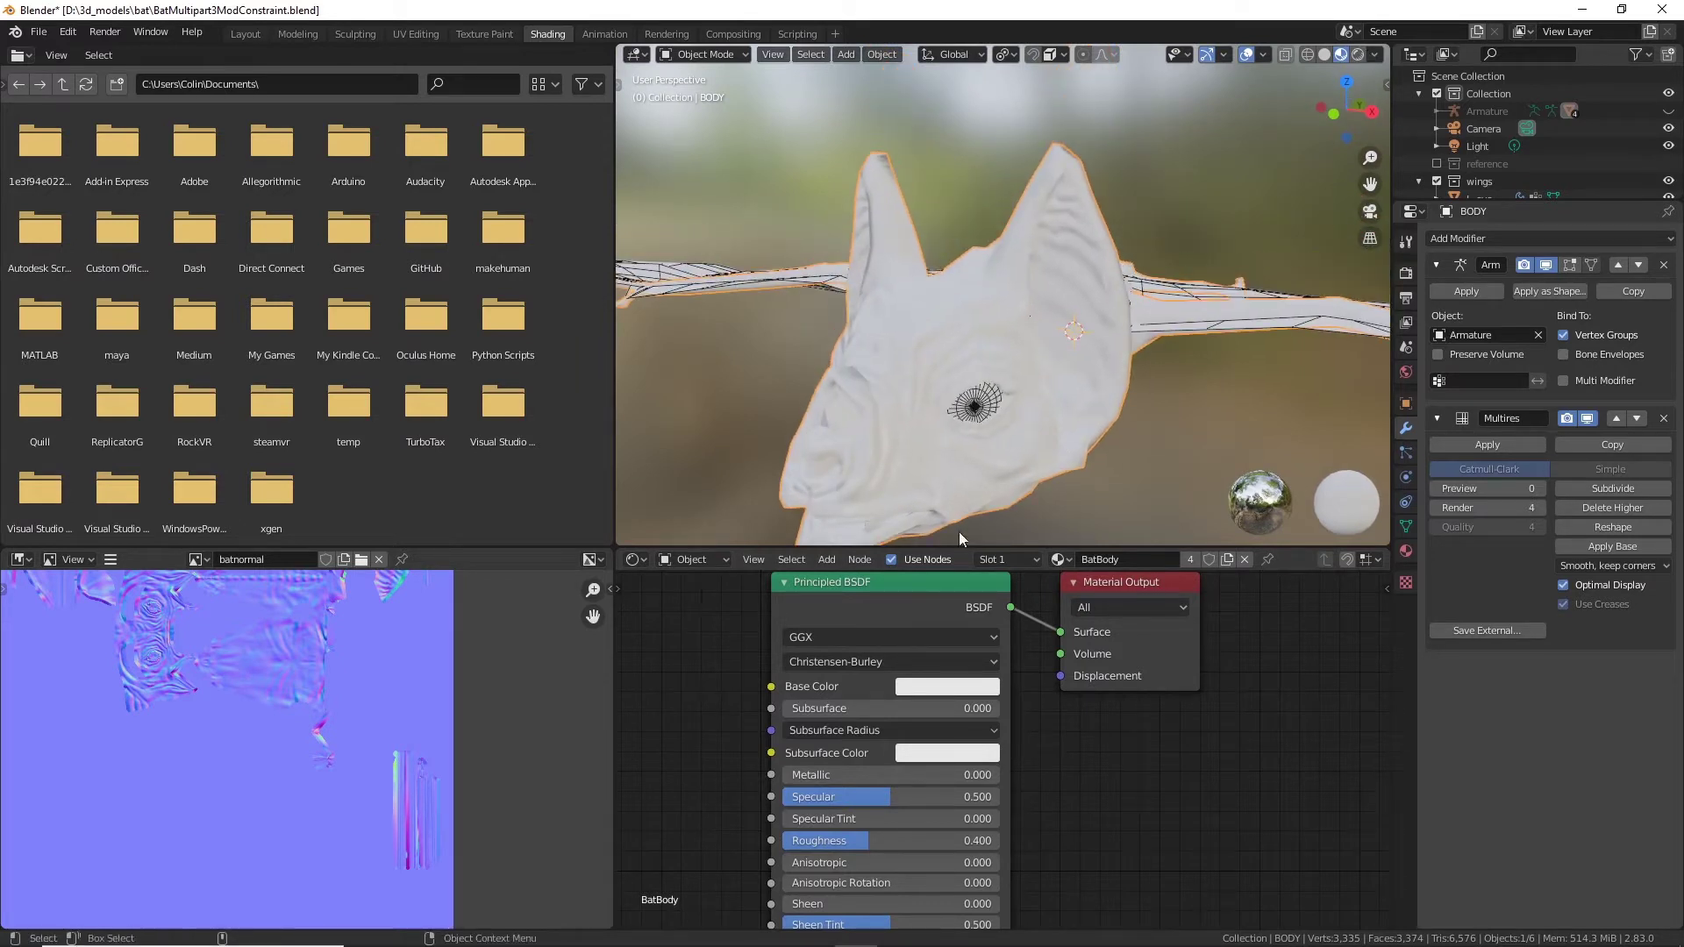
middle_drag(663, 721, 738, 771)
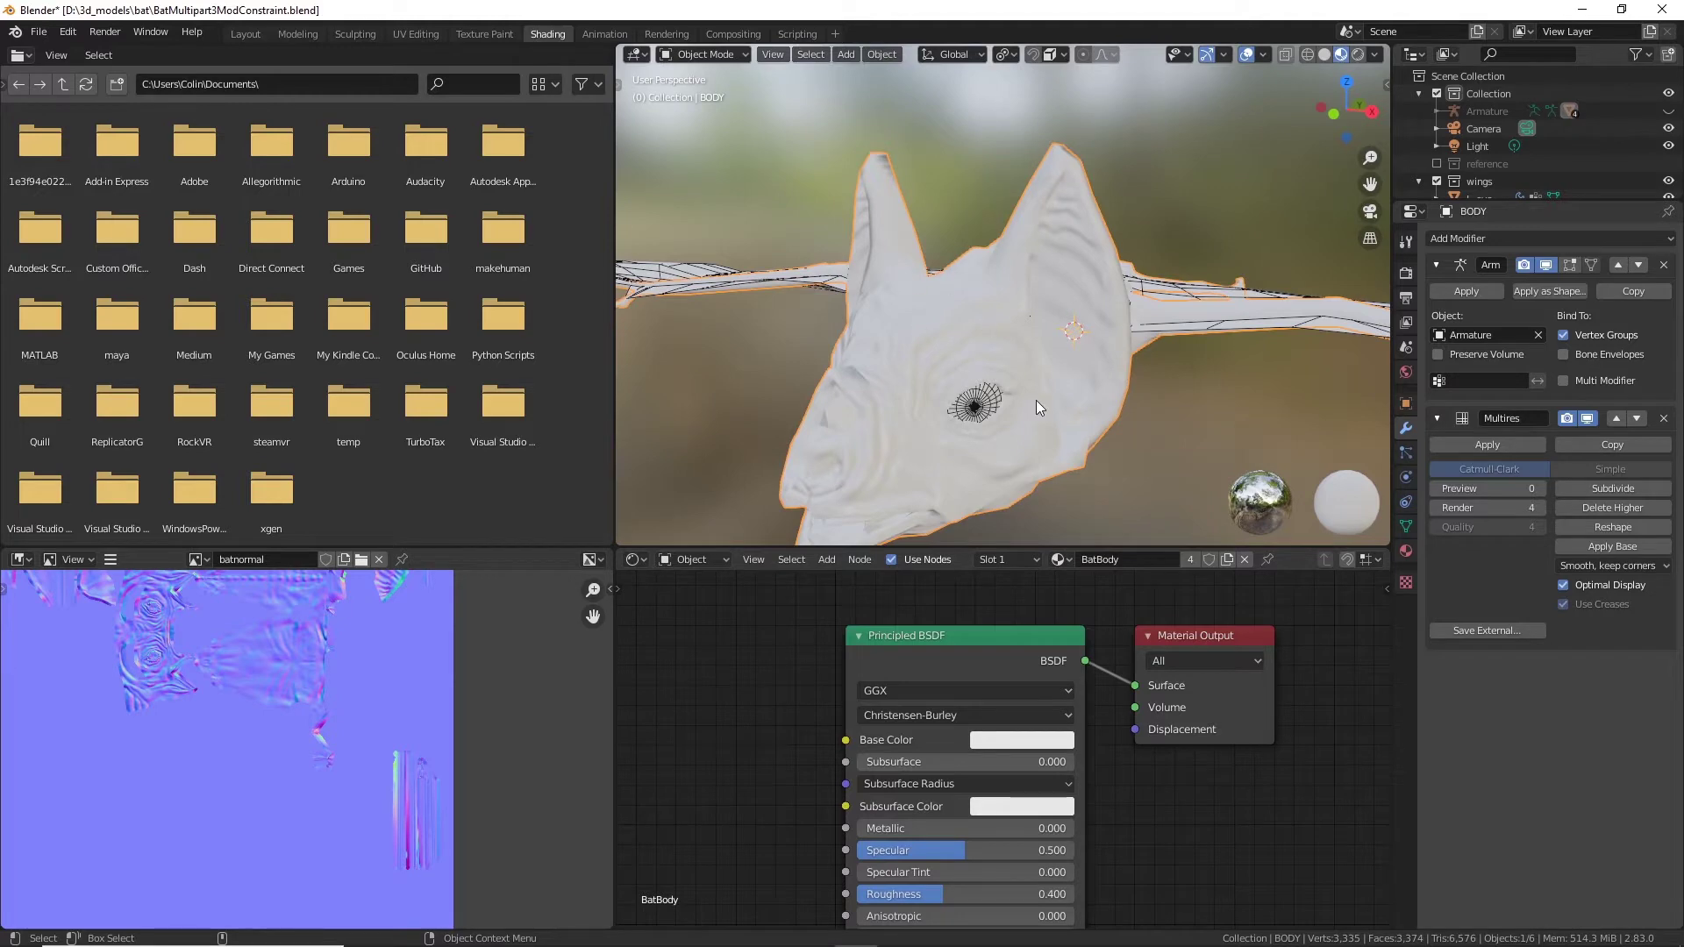
middle_drag(922, 360, 956, 421)
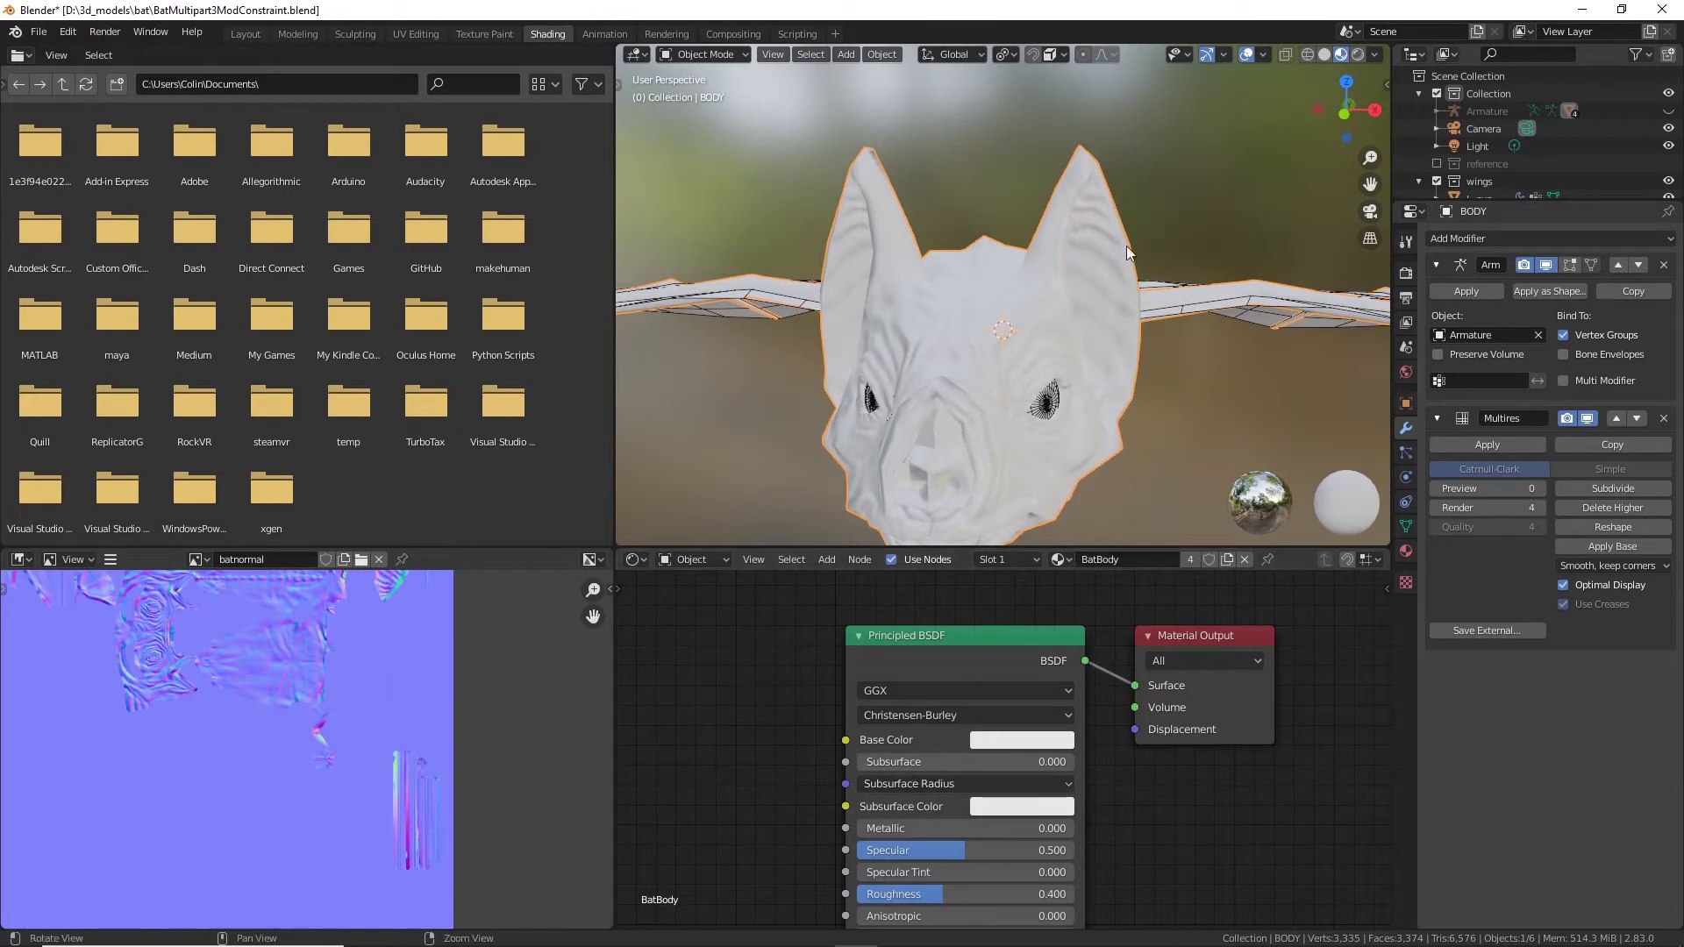
middle_drag(1087, 351, 1185, 328)
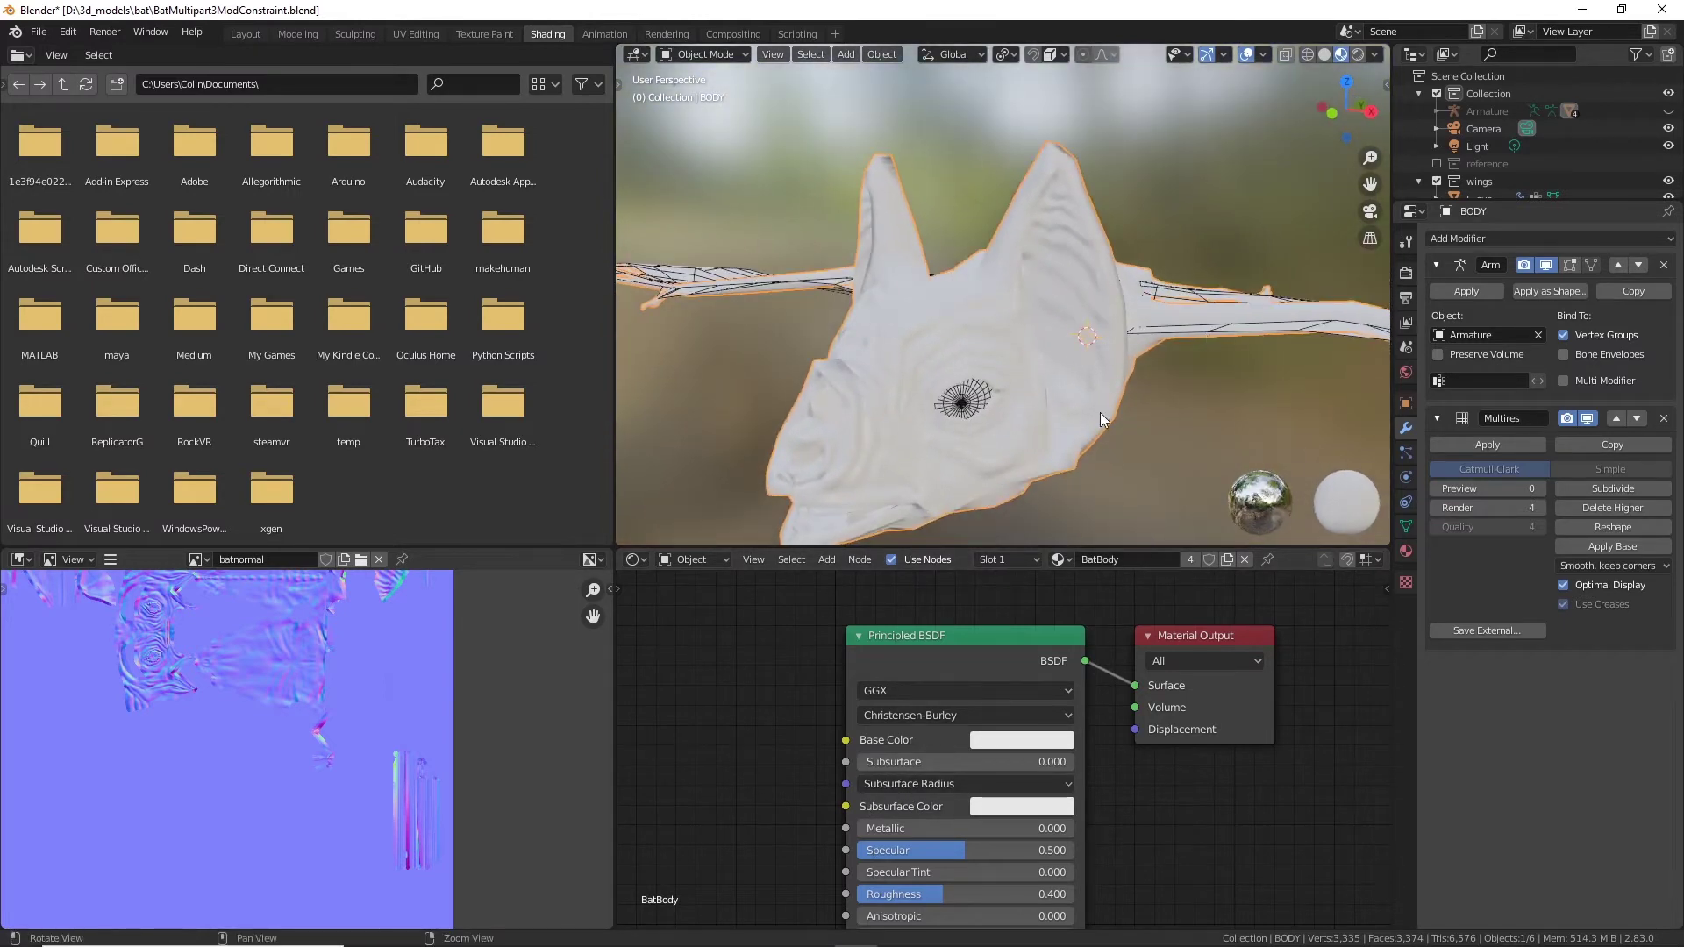
middle_drag(1102, 419, 999, 691)
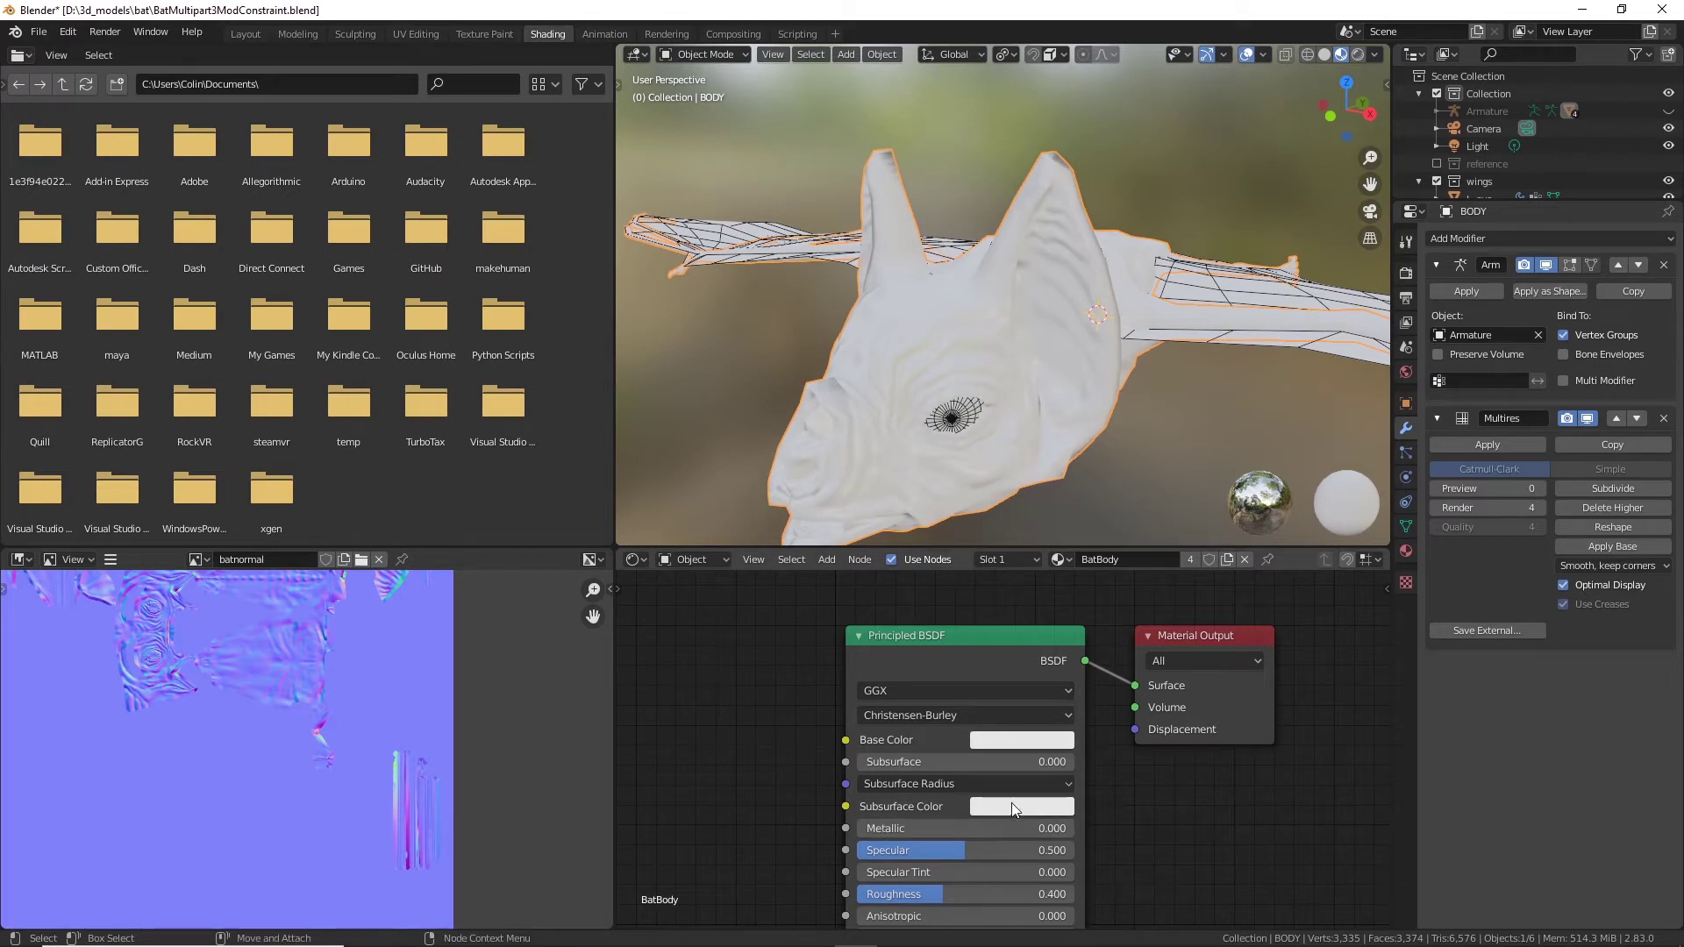
drag(888, 762, 1075, 761)
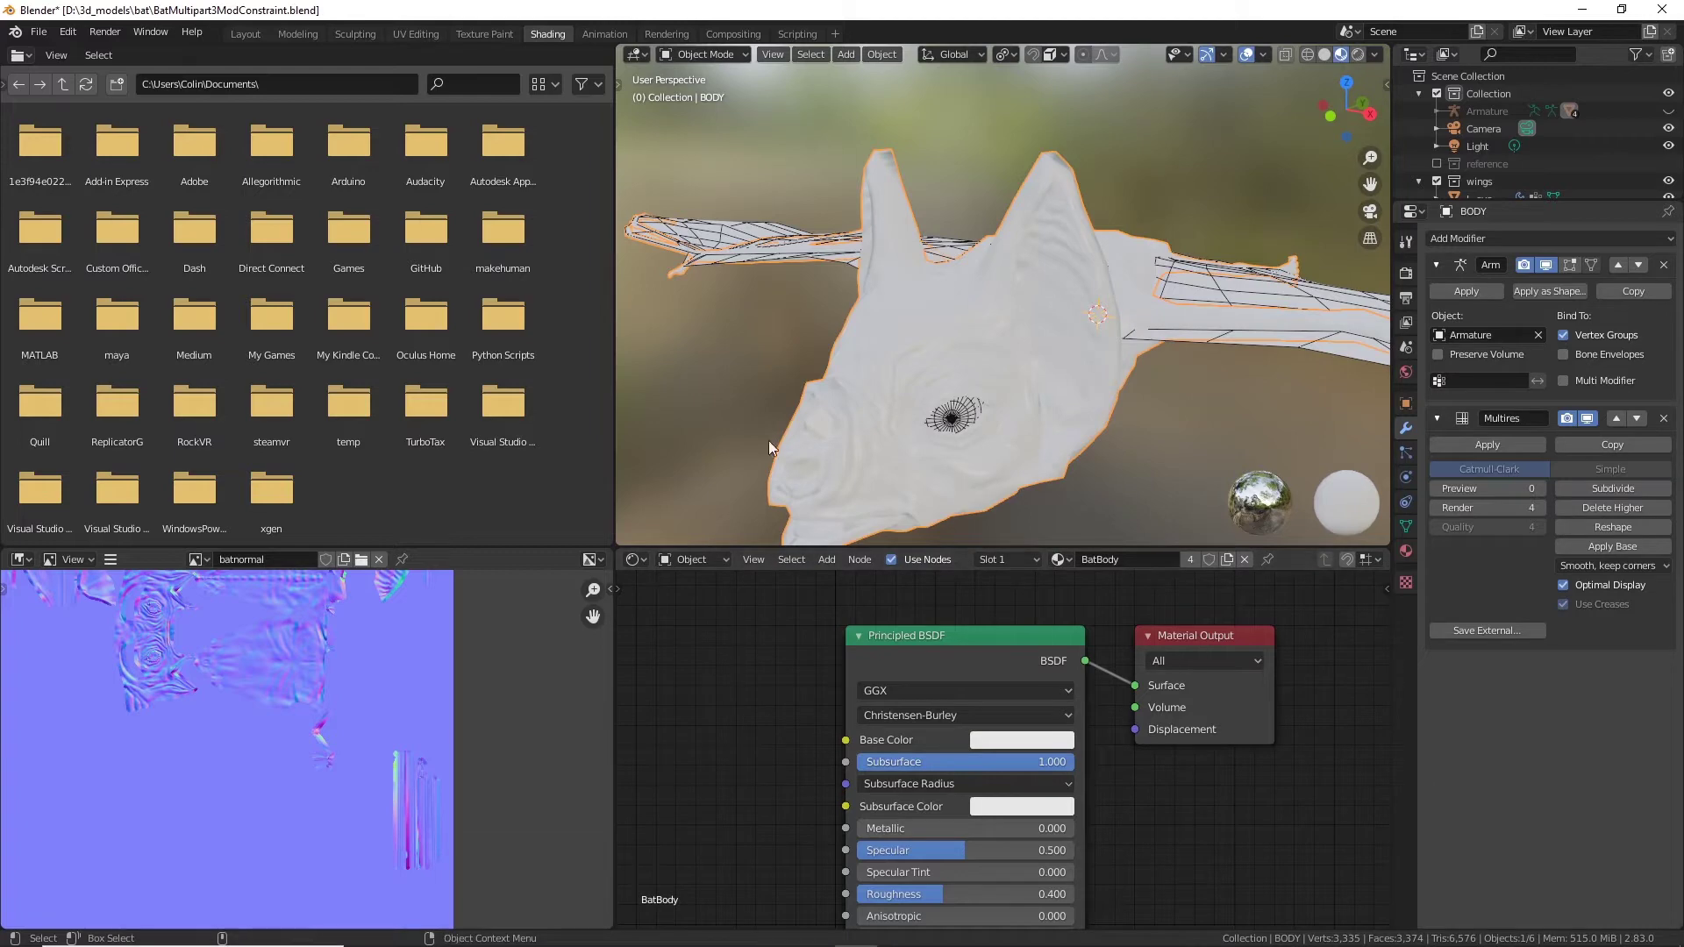
Step: Enable Scene Lights and Scene World for the Material Preview shading
click(1377, 54)
click(1277, 141)
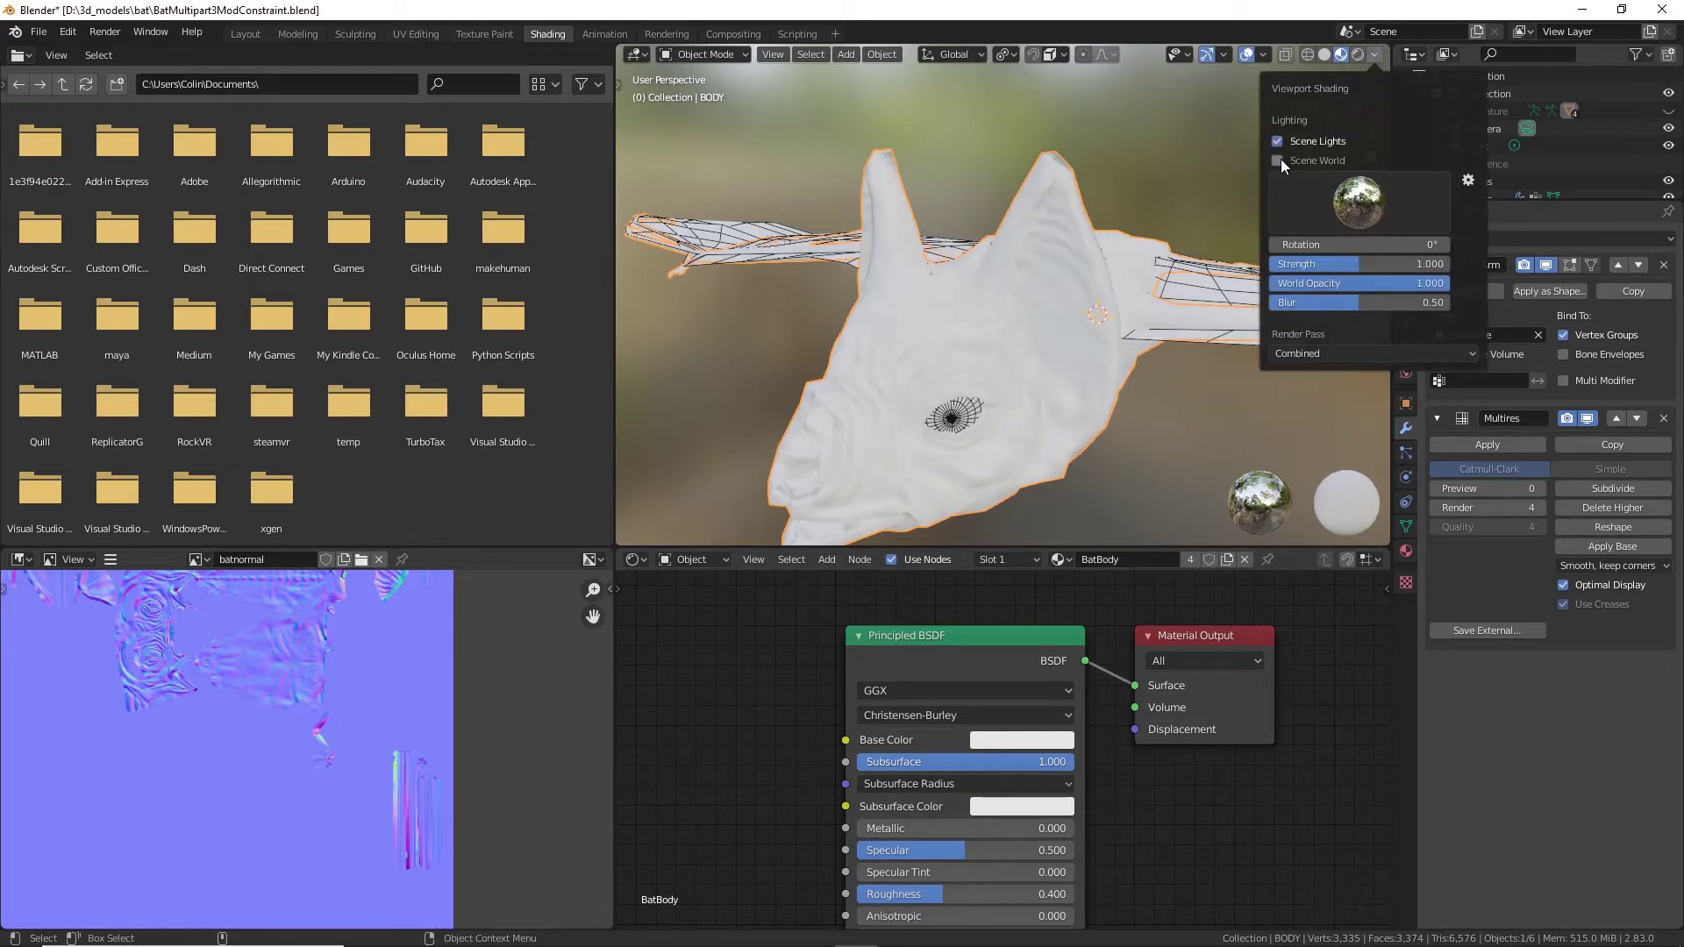
click(1278, 159)
Step: Select the scene's Light high above the bat and move it down towards the model
middle_drag(1105, 313, 1133, 451)
scroll(1116, 418, down, 6)
scroll(1165, 321, down, 5)
scroll(1134, 451, down, 2)
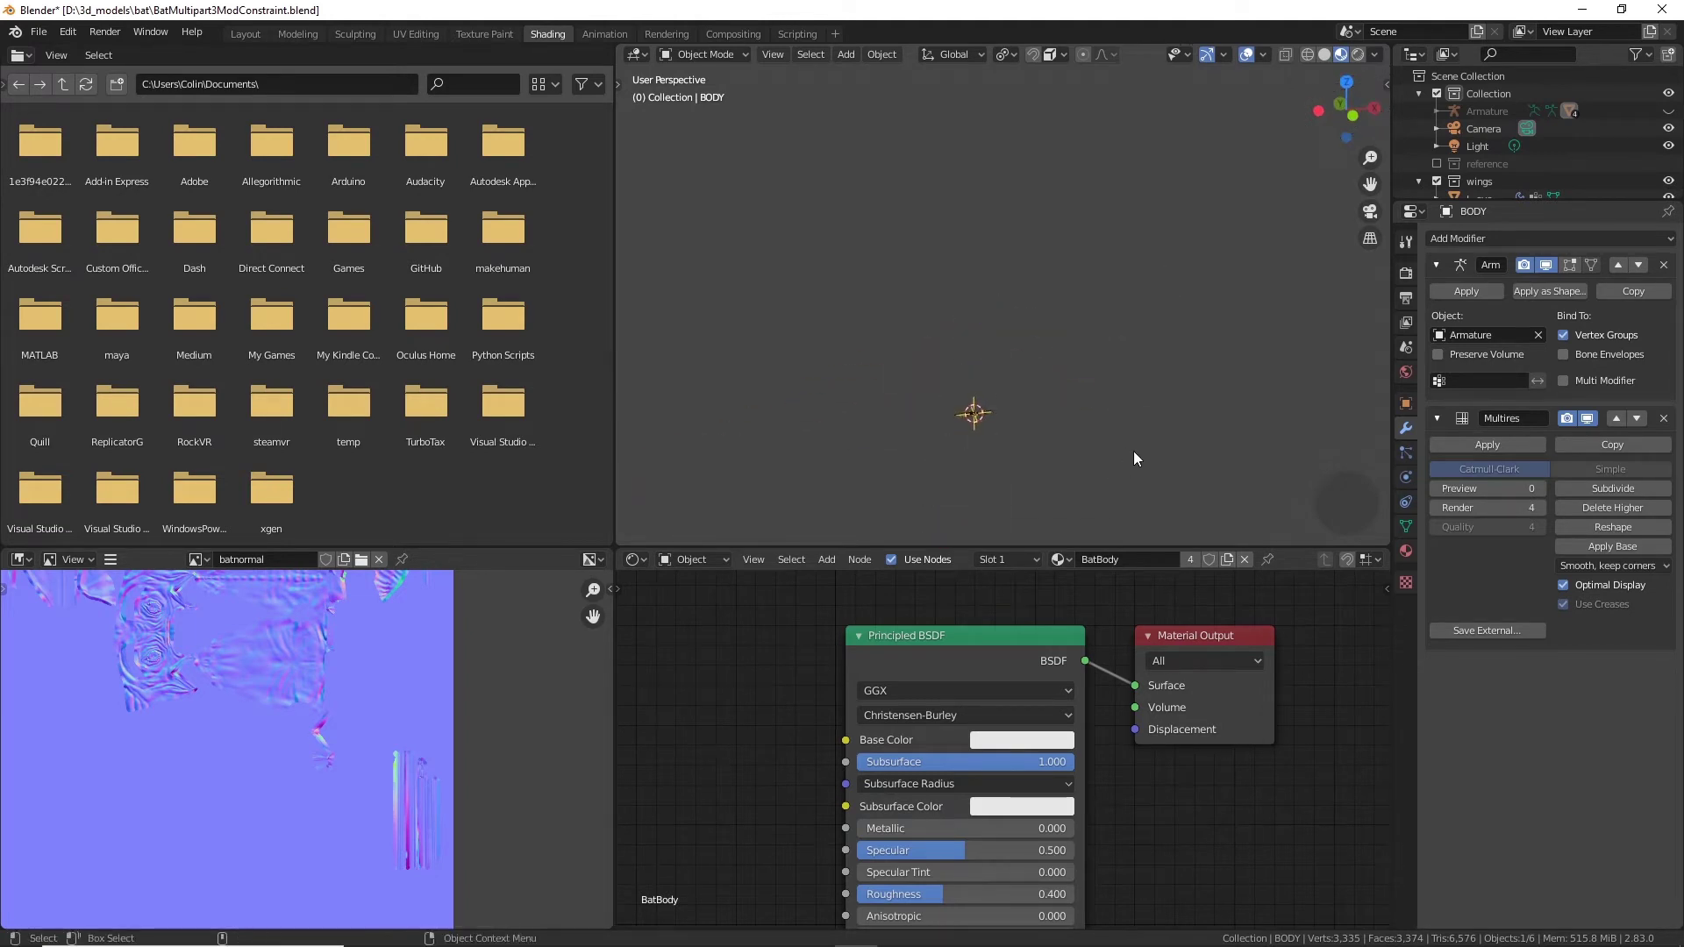
click(1163, 80)
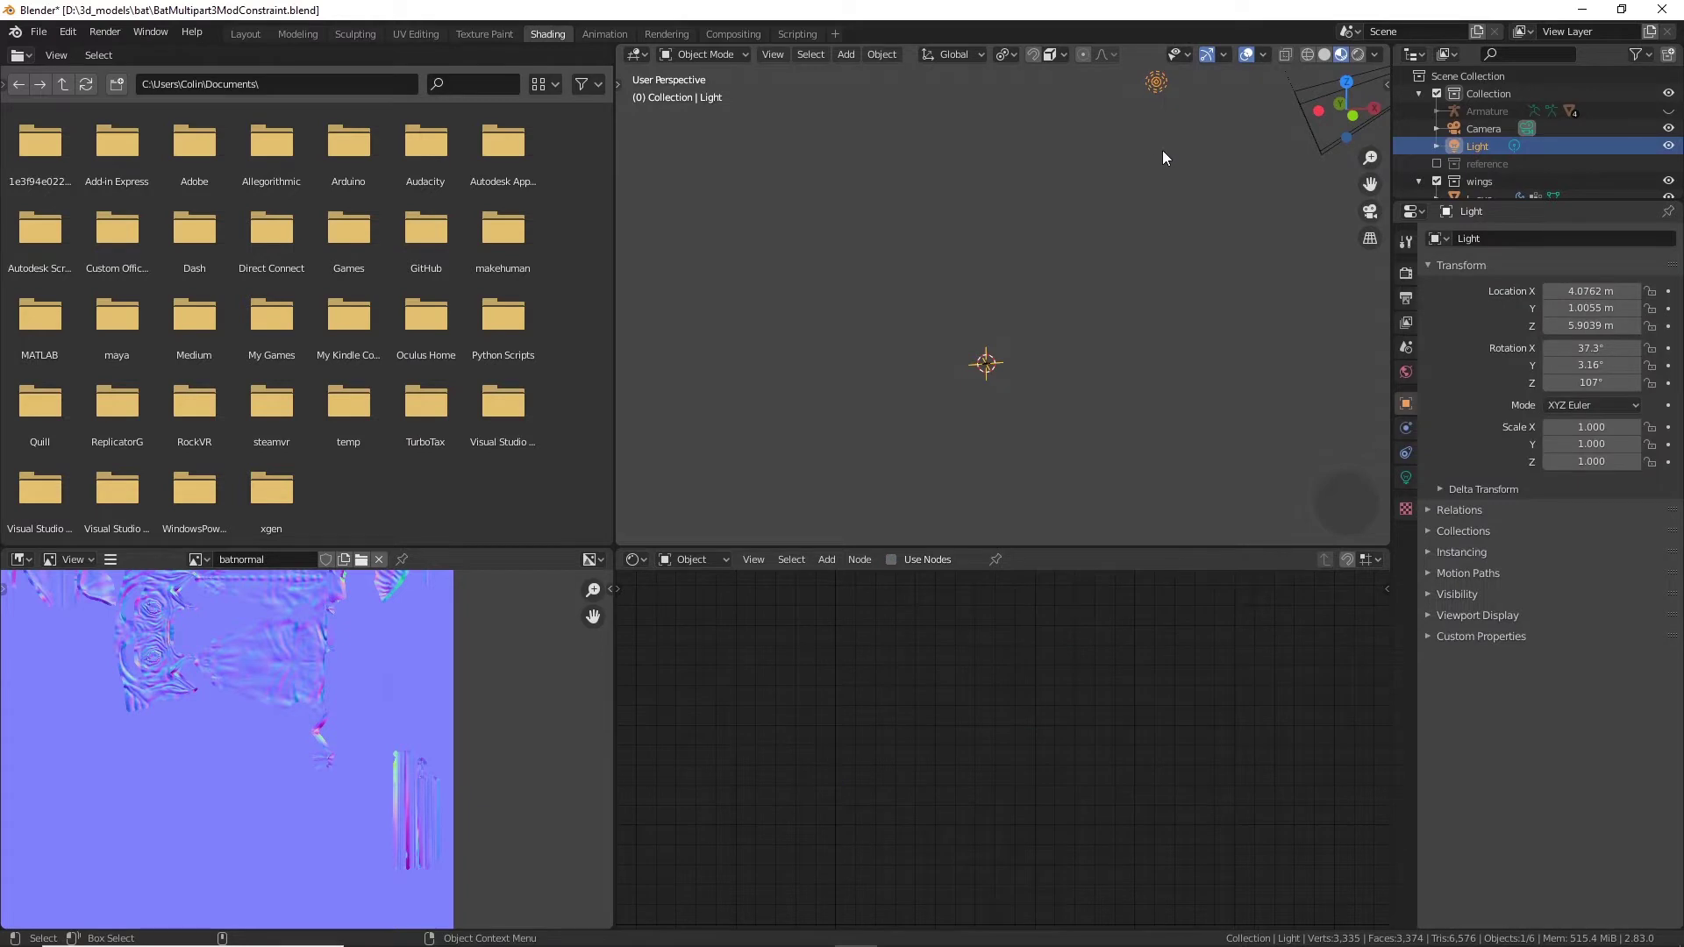
key(w)
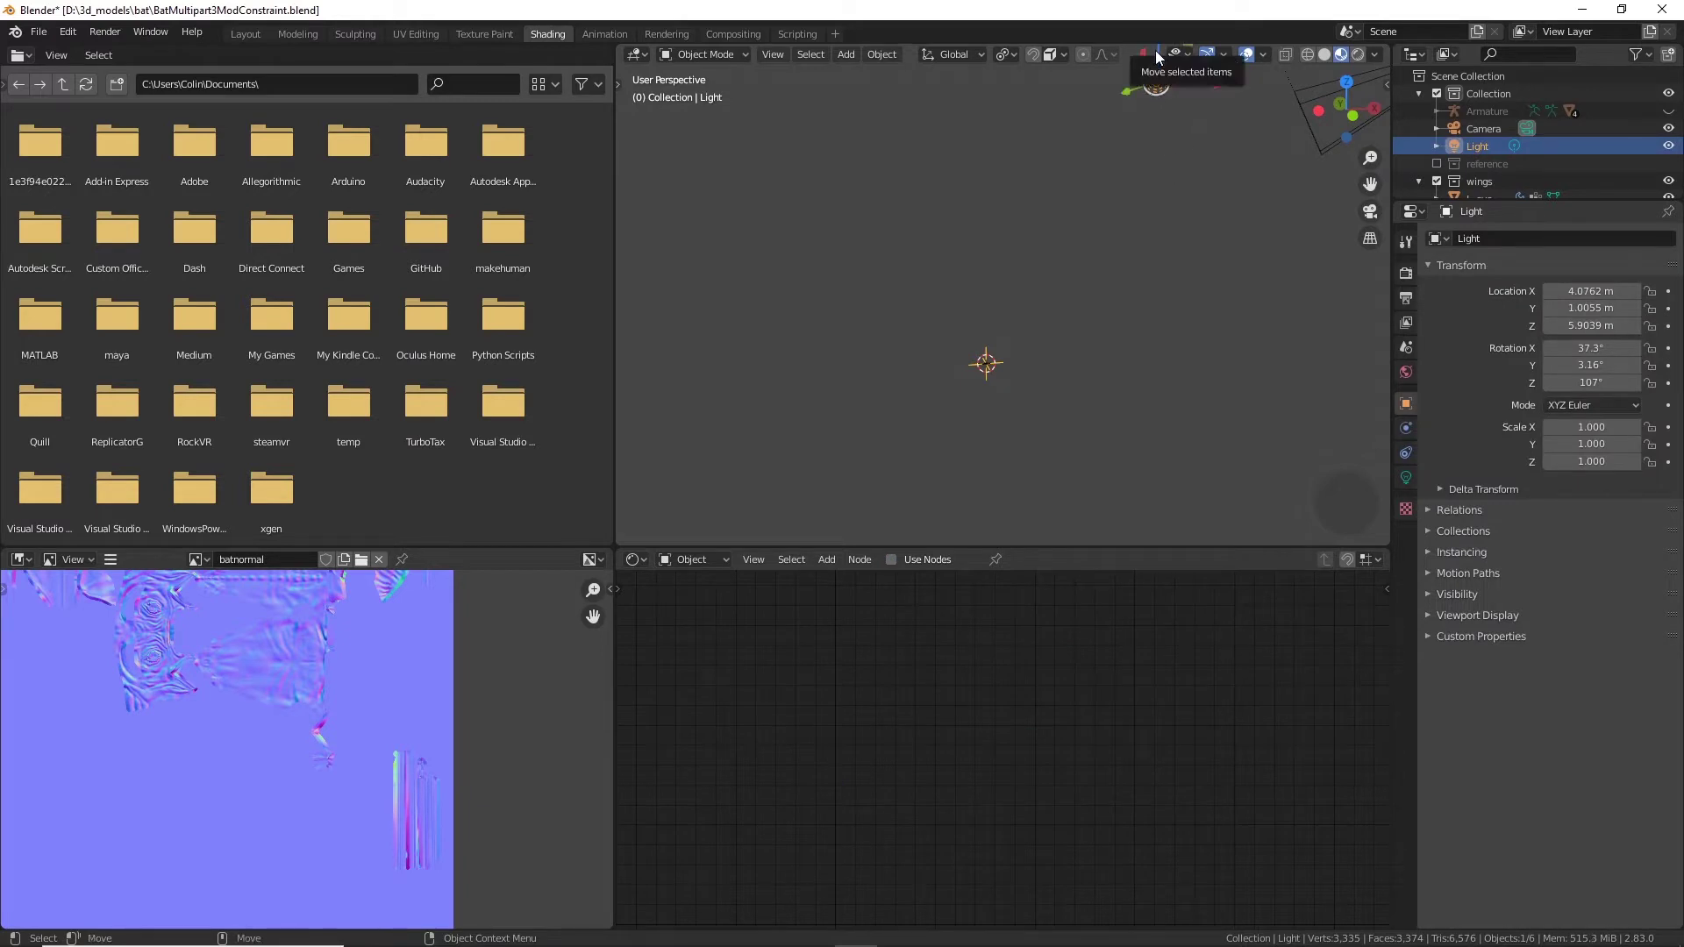
drag(1156, 56, 1047, 400)
Step: Position the Light near the bat at about X 0.054 m, Y 0.190 m, Z 0.101 m
middle_drag(1048, 400, 870, 375)
drag(821, 324, 926, 326)
drag(976, 245, 980, 303)
middle_drag(1062, 383, 1076, 271)
scroll(976, 378, up, 5)
drag(1251, 218, 1076, 218)
middle_drag(1075, 219, 902, 265)
drag(930, 234, 970, 232)
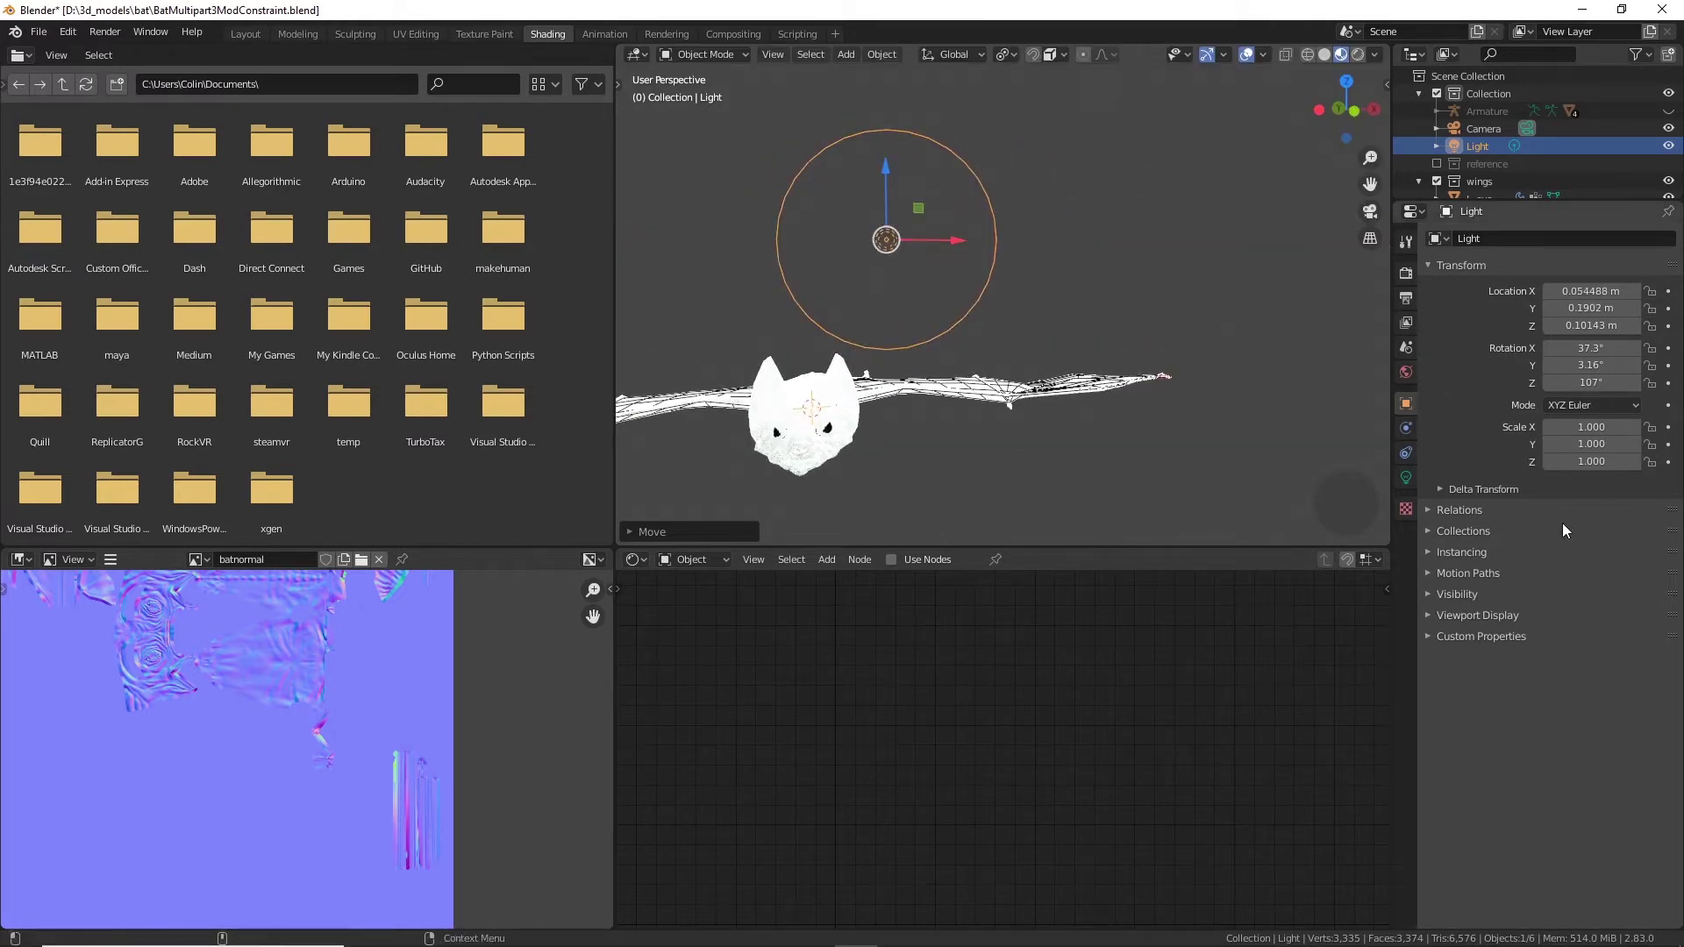
Step: Set the point light's power to 1 W
click(1408, 480)
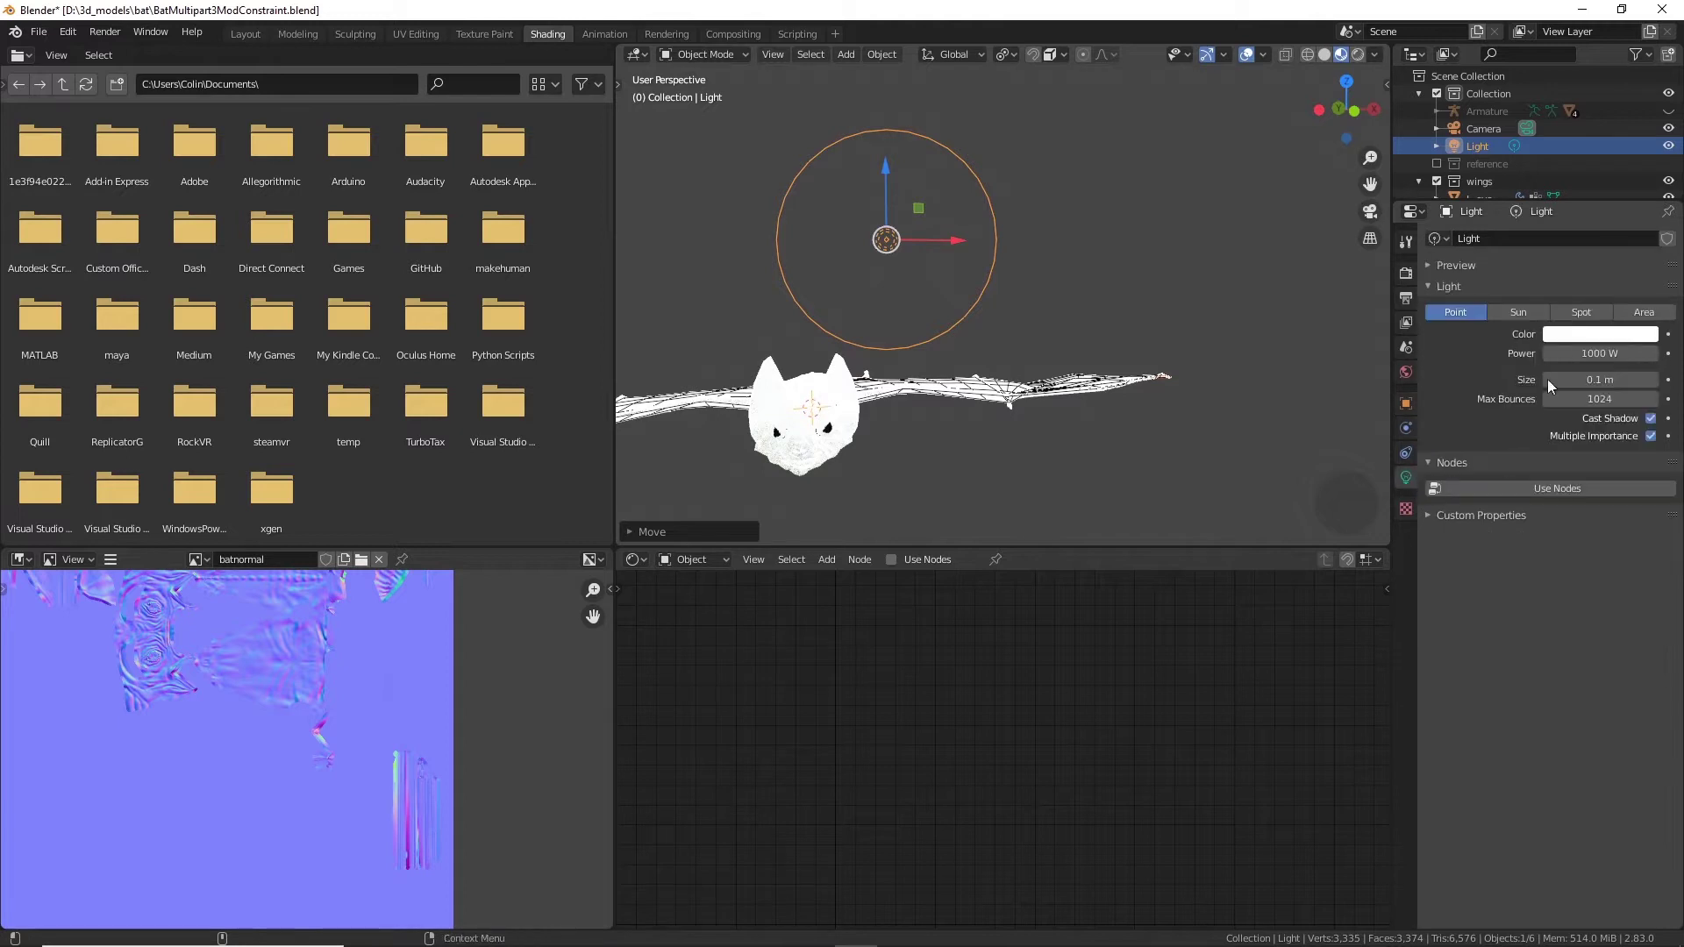
click(1626, 354)
text(1)
key(Return)
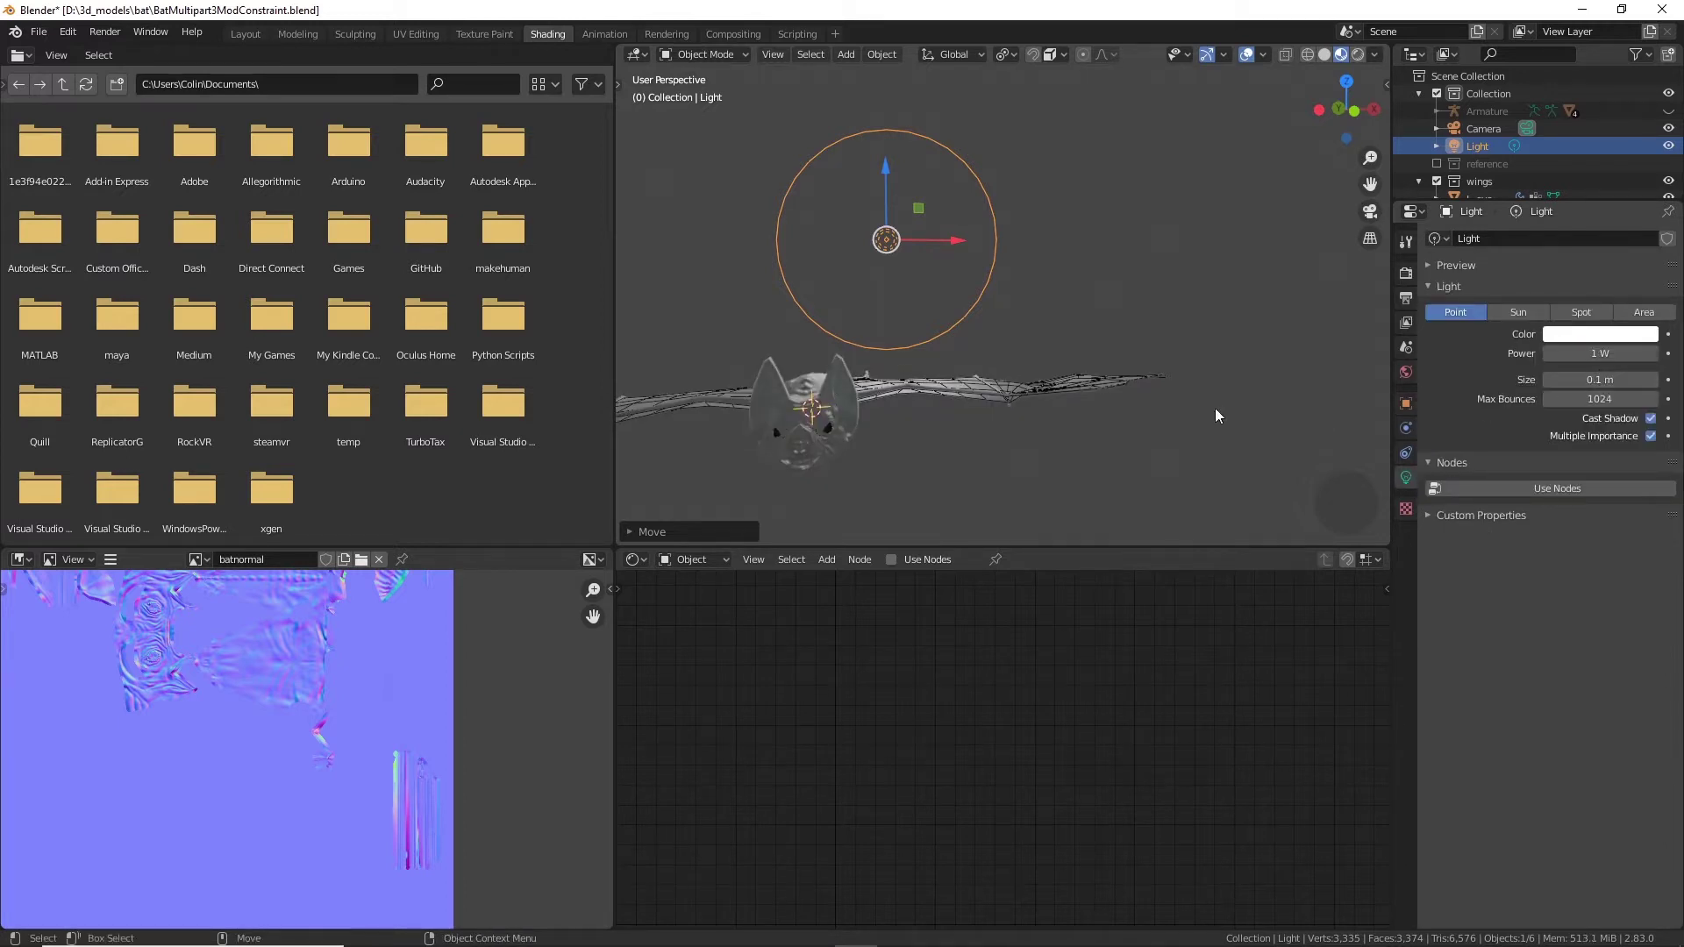
Step: Move the Light a little along the Y axis towards the bat
middle_drag(1214, 407, 1059, 435)
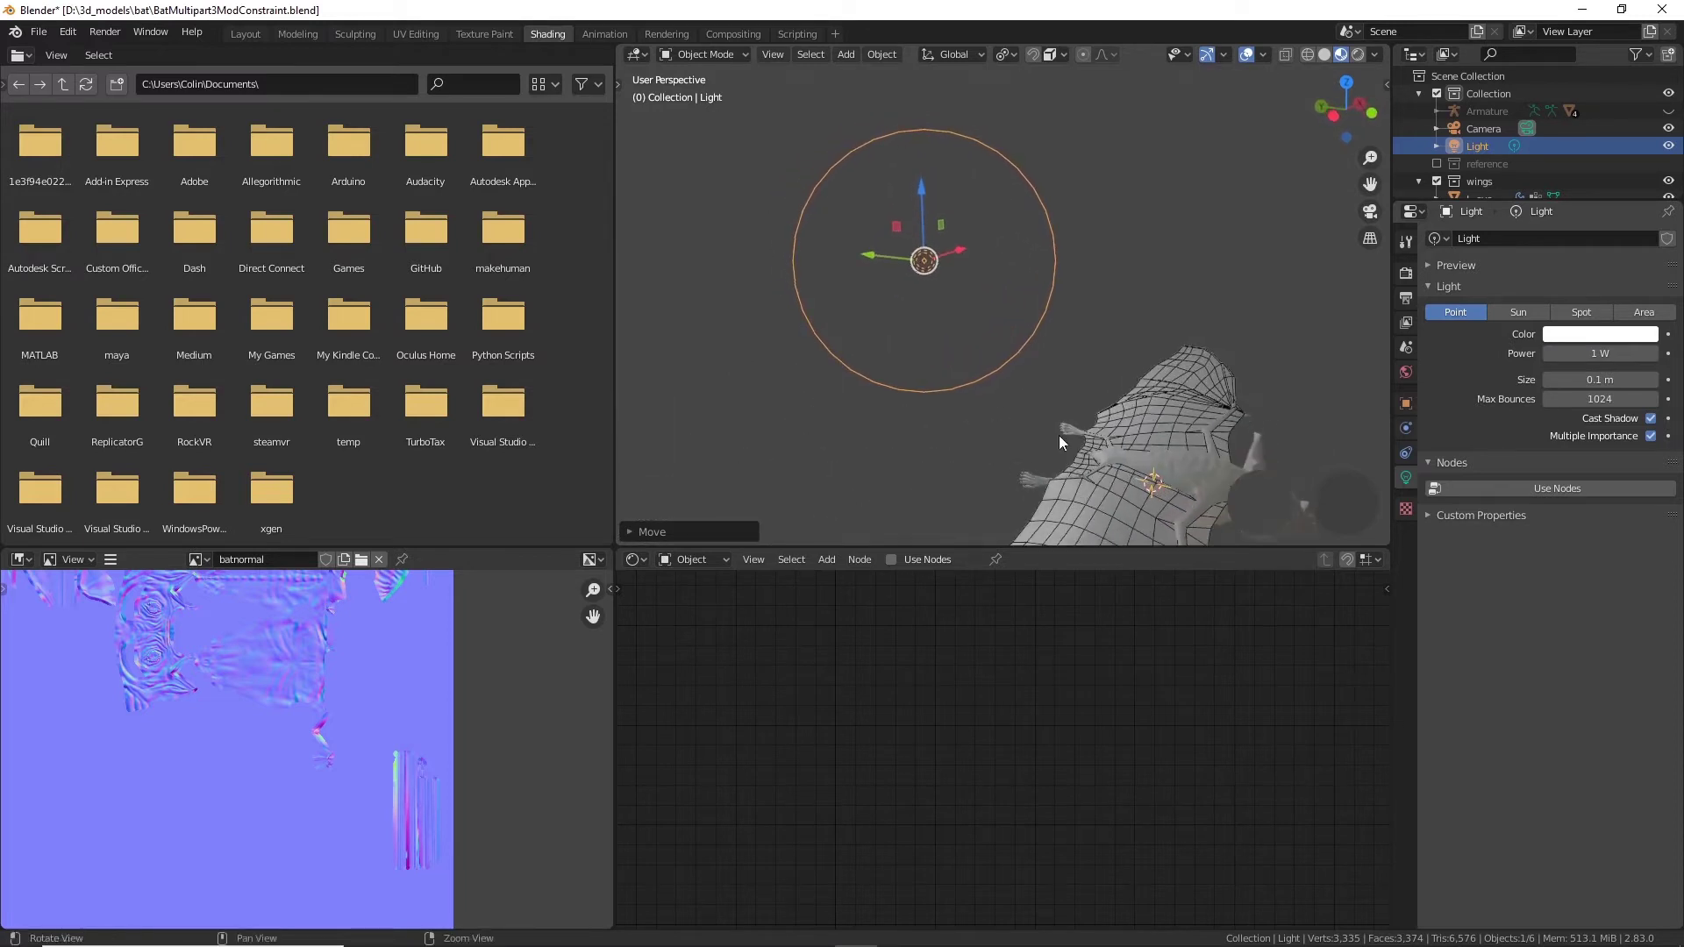
key(g)
key(y)
click(904, 263)
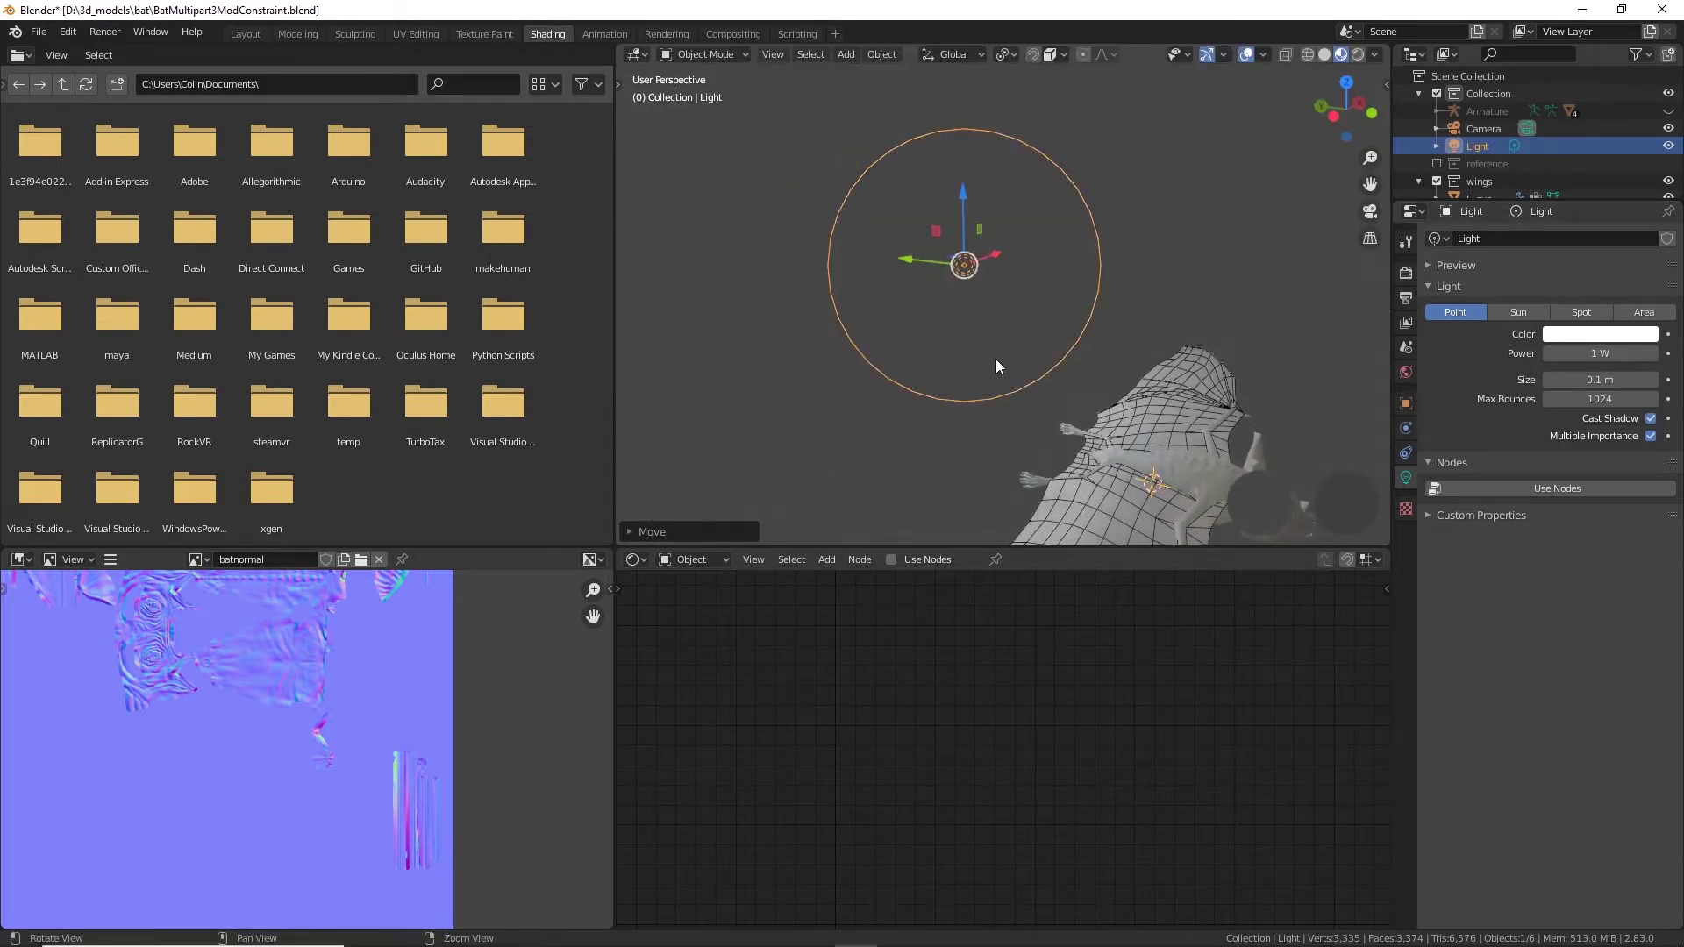
middle_drag(996, 360, 1135, 407)
scroll(1214, 364, up, 2)
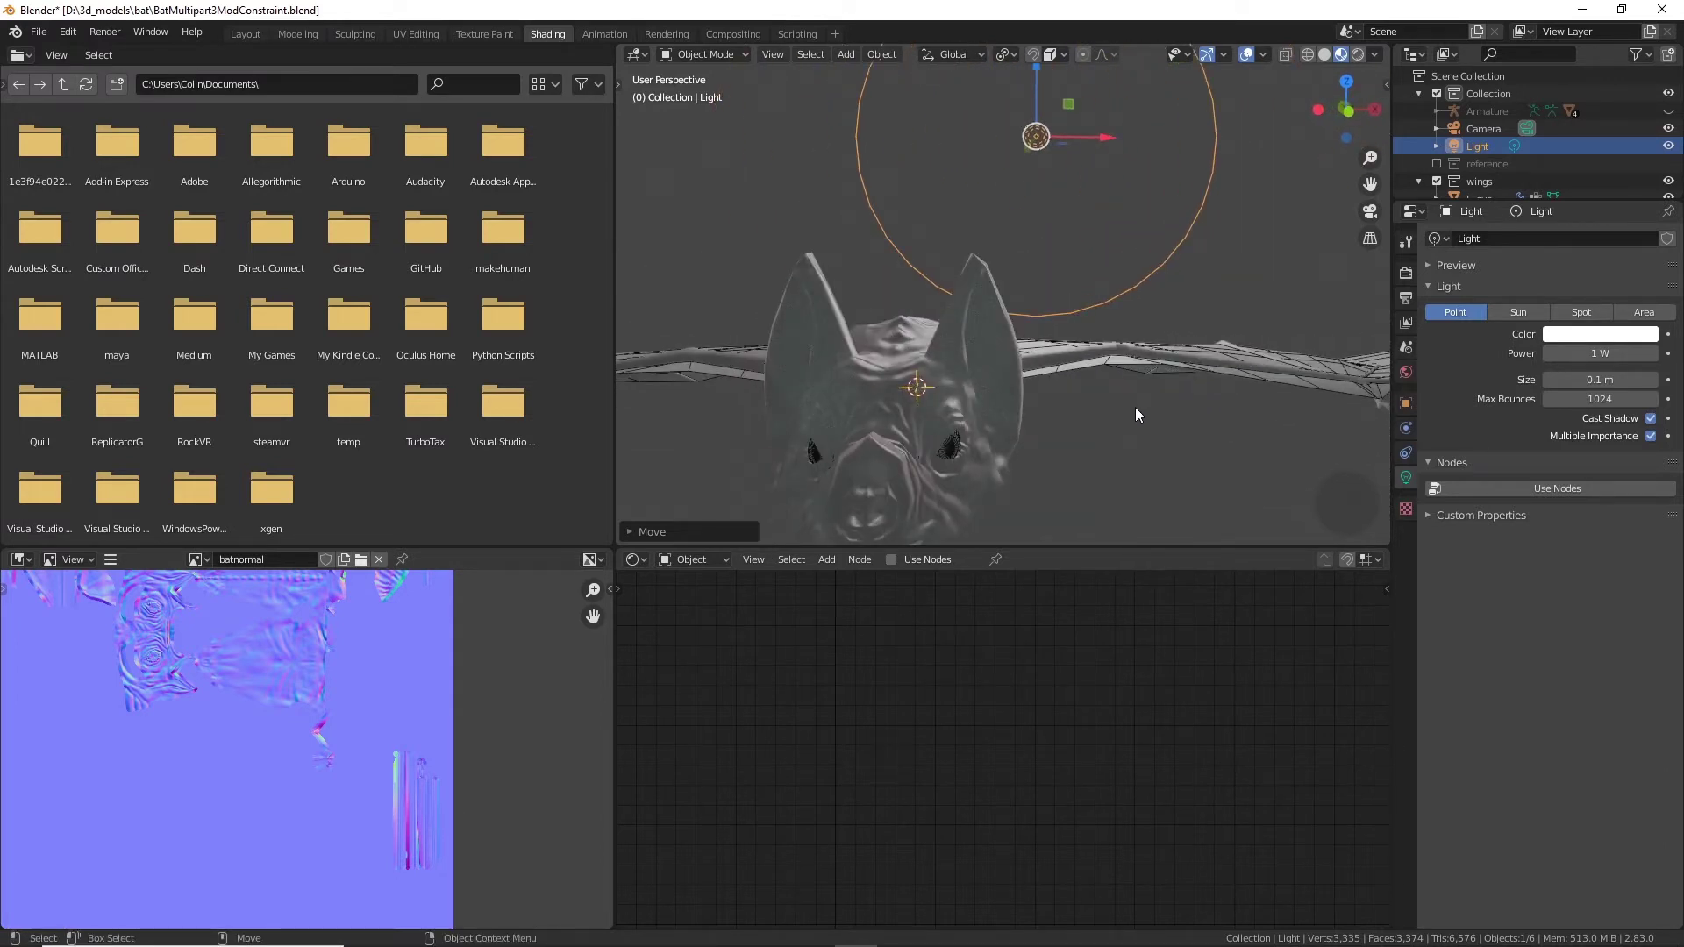
Step: Set the point light's power to 2 W and check the lighting on the bat's head and wings
click(1607, 352)
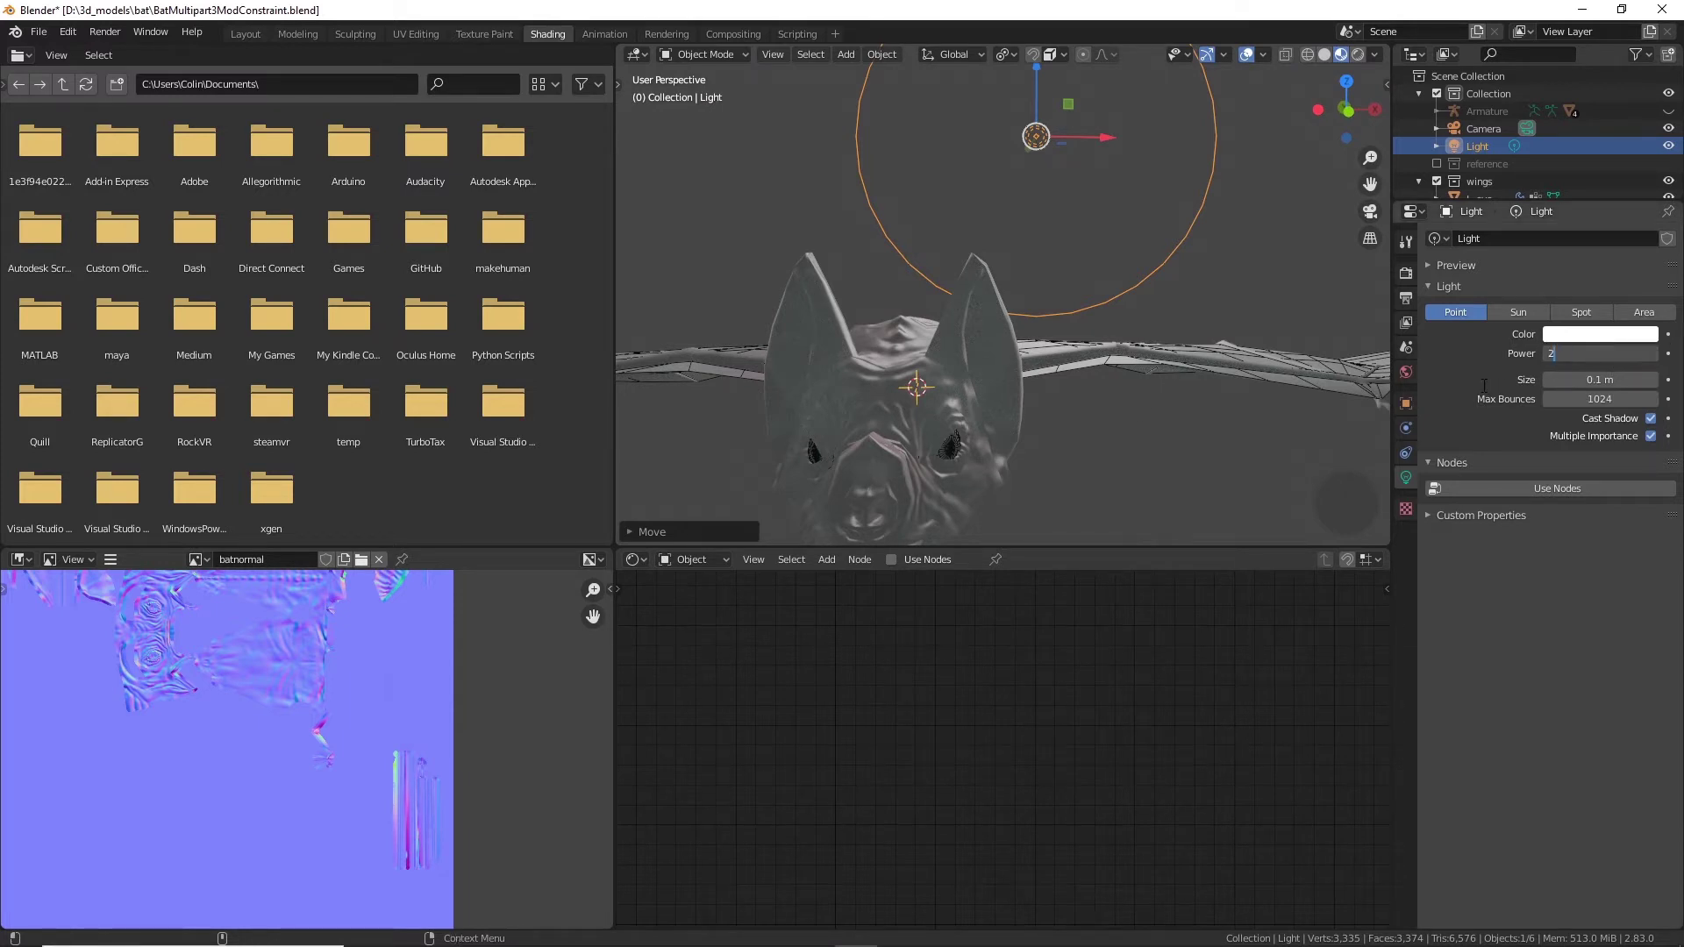
text(2)
key(Return)
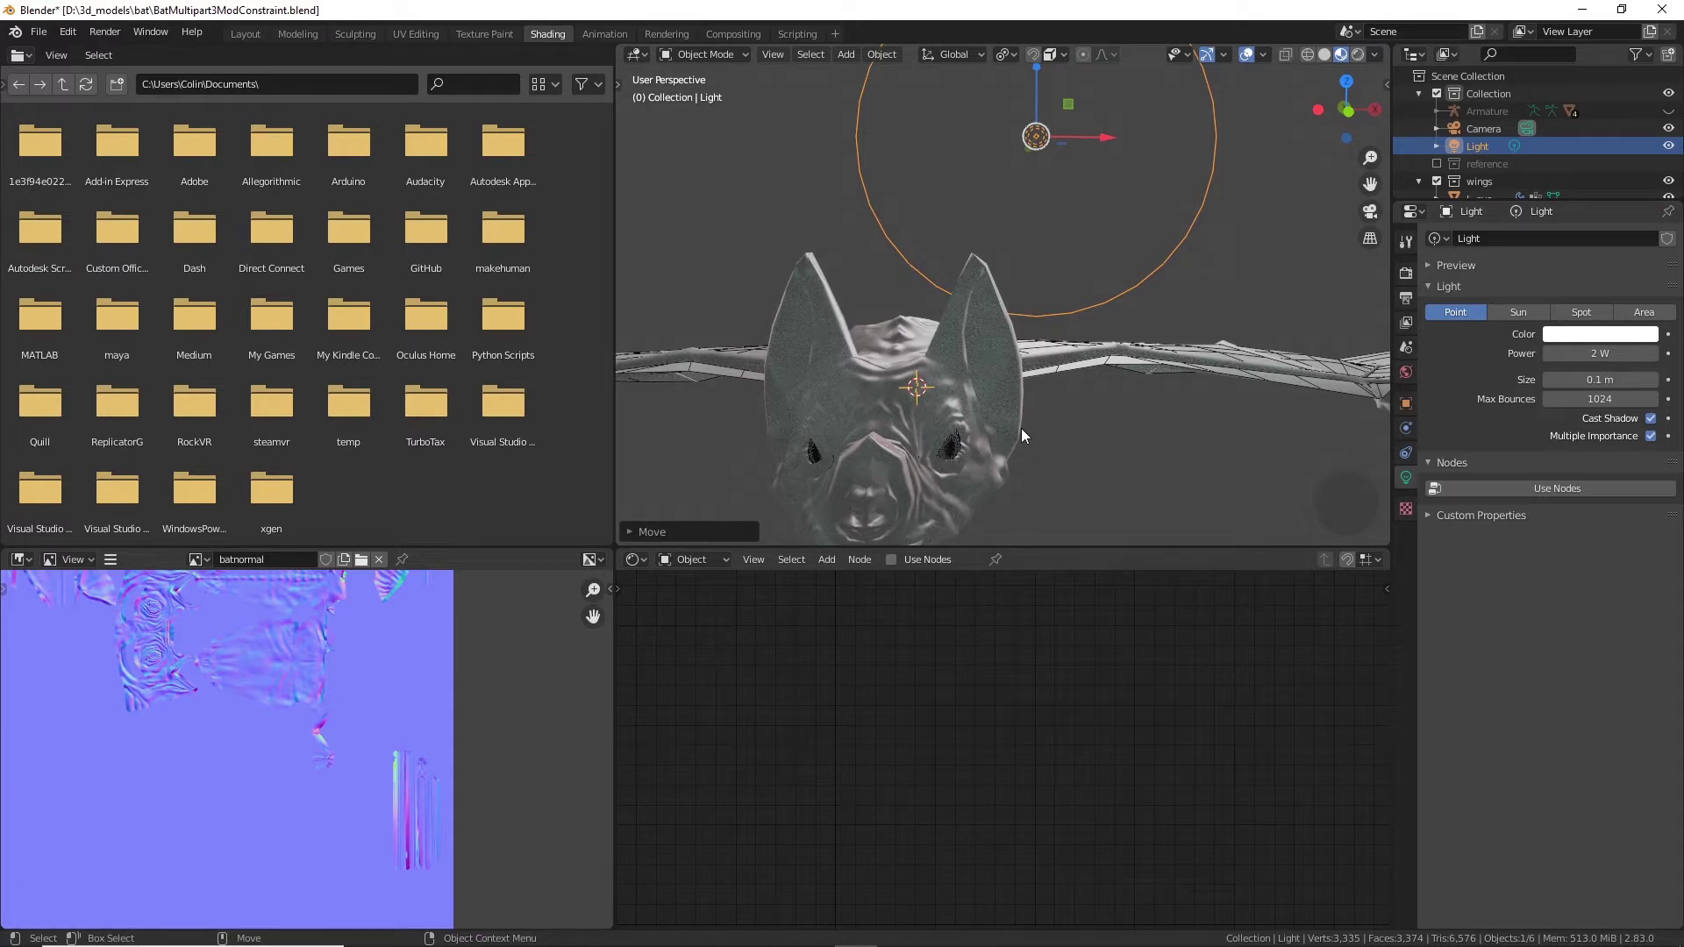
scroll(1021, 429, down, 4)
middle_drag(1176, 404, 1108, 468)
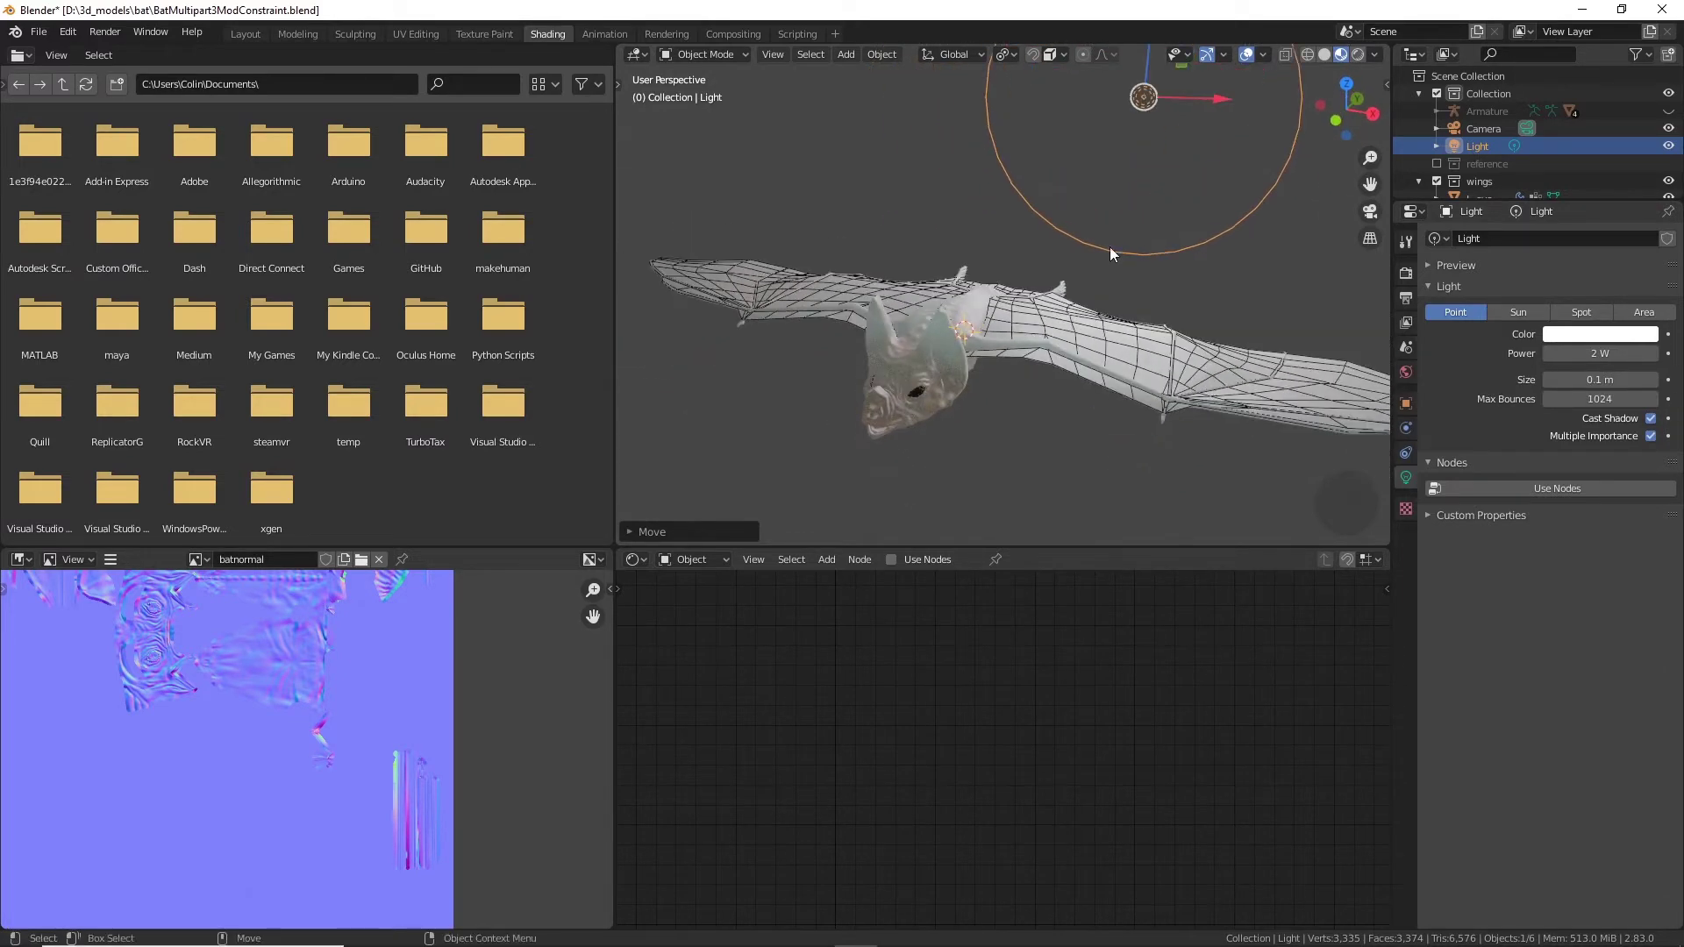
scroll(1207, 172, up, 4)
scroll(1208, 197, down, 3)
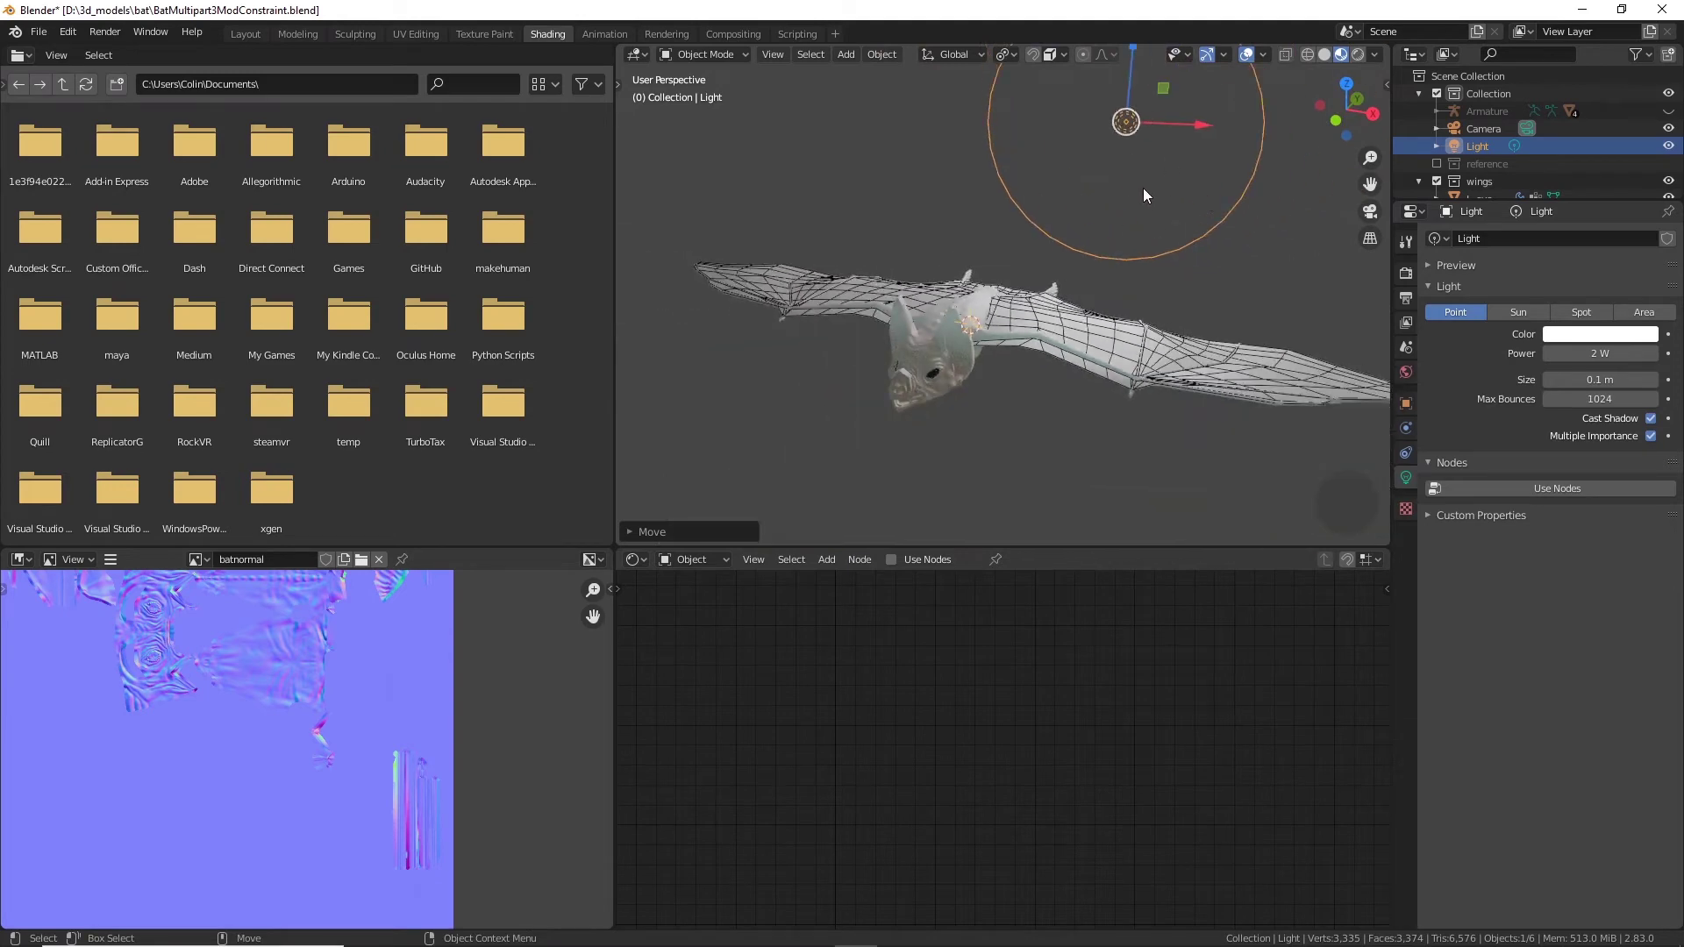
middle_drag(1077, 207, 849, 365)
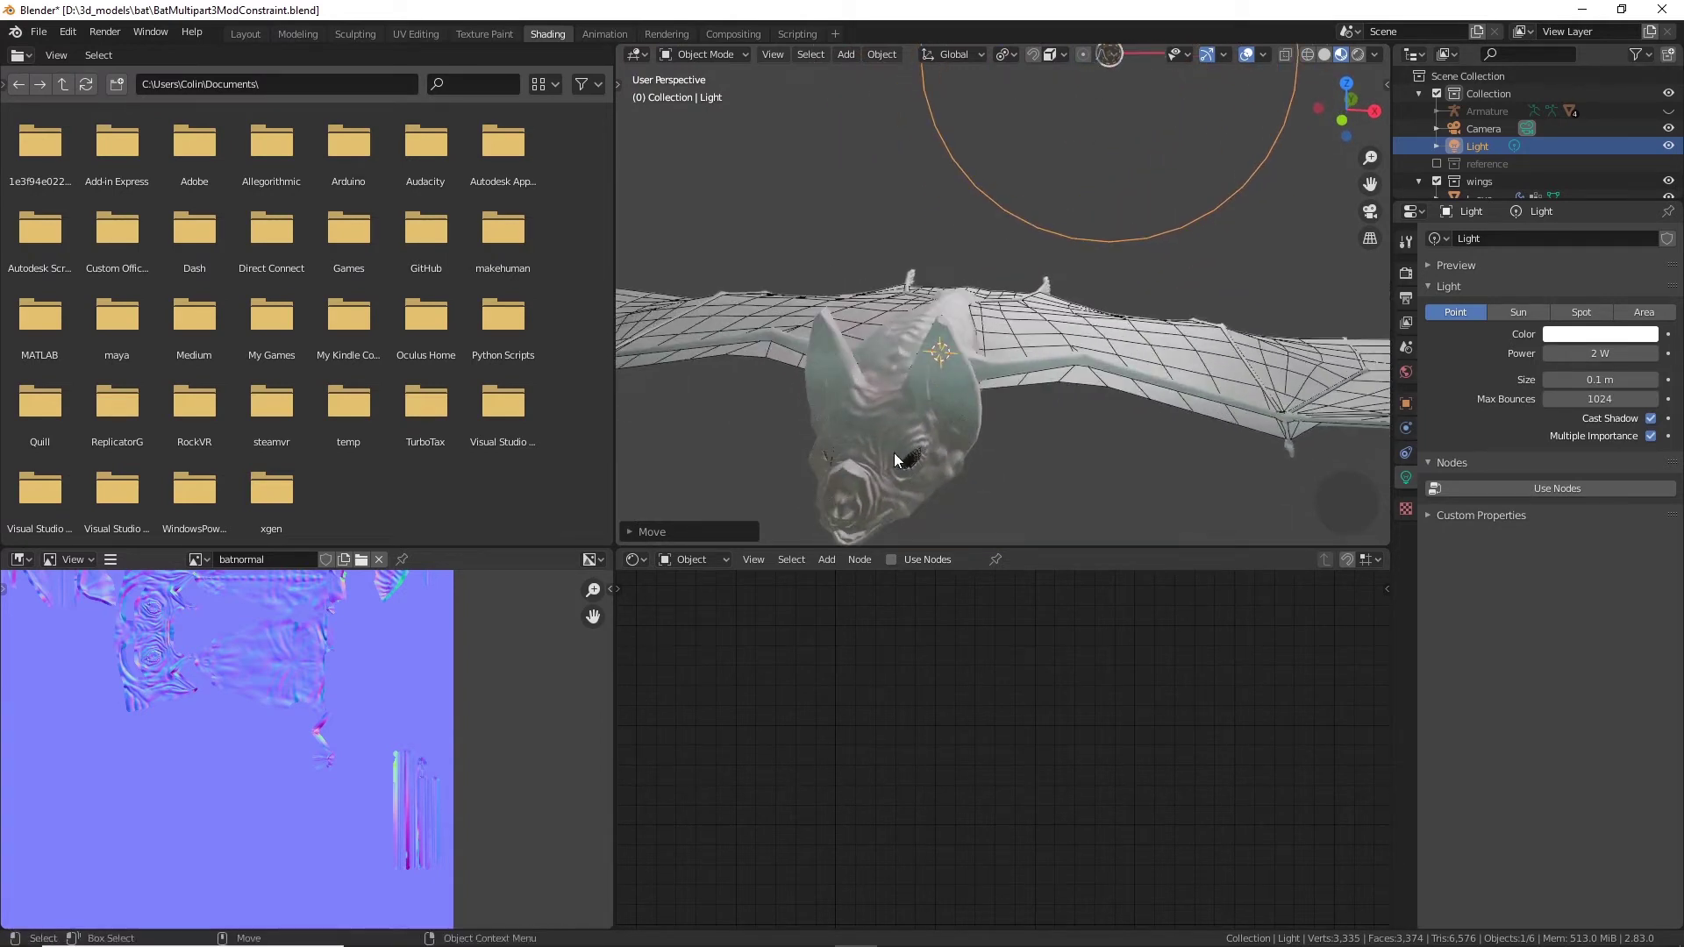
Step: Check the render engine settings, preview the bat in Rendered shading, and return to Material Preview
click(1411, 274)
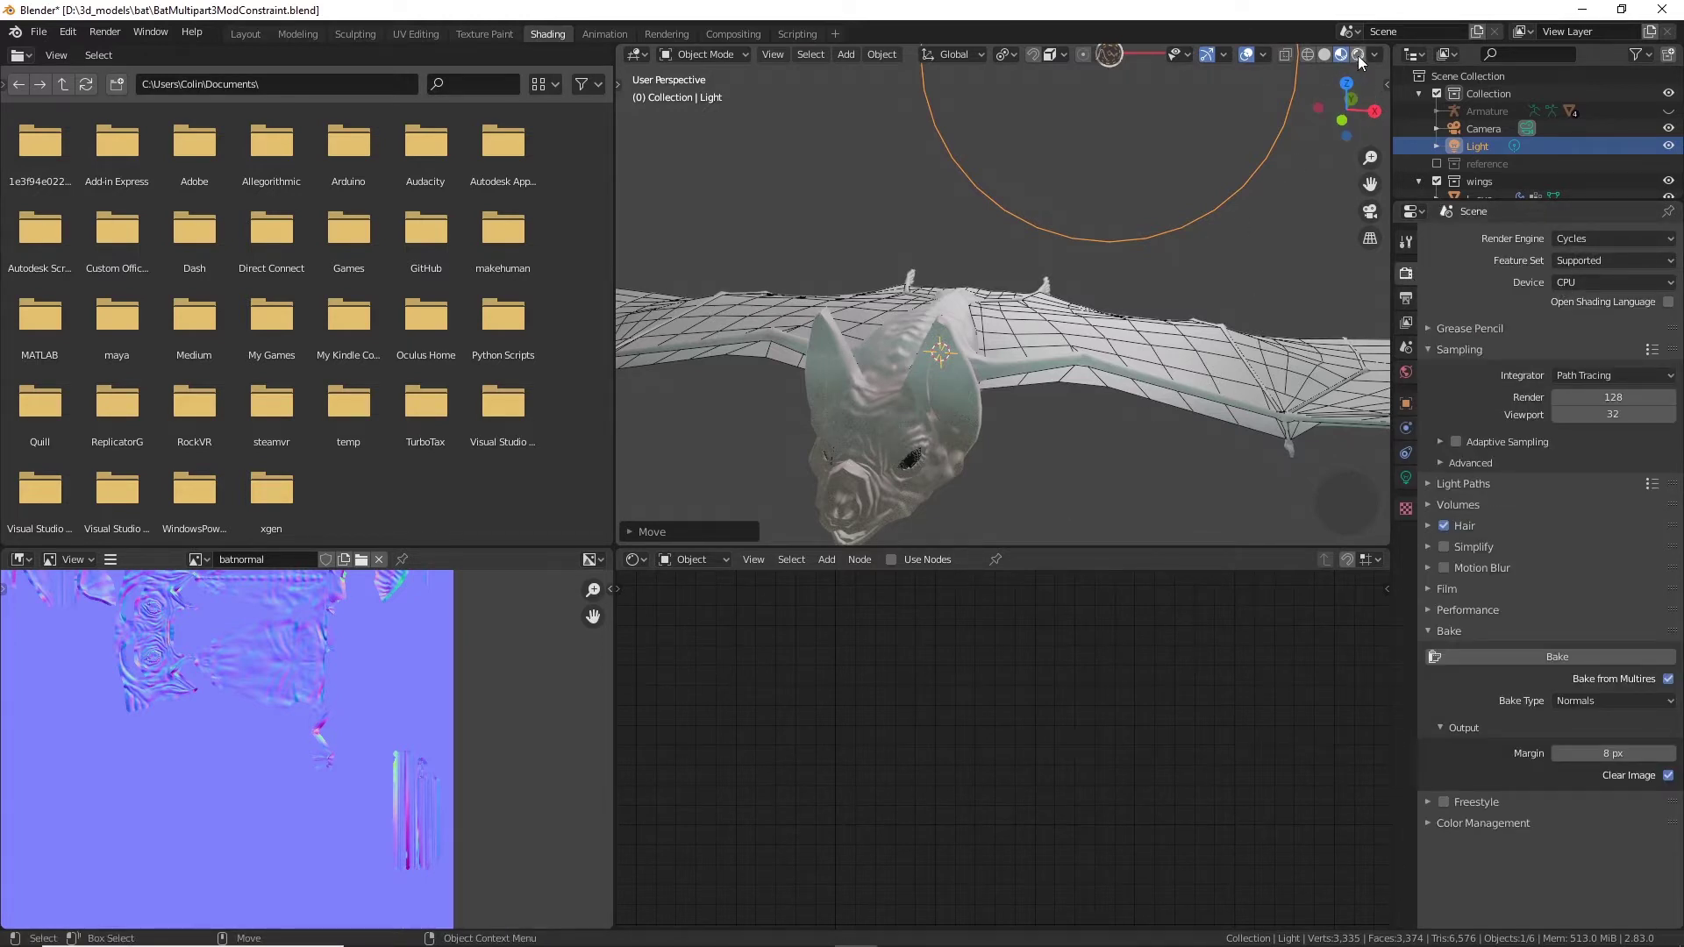
mouse_move(1104, 405)
middle_down()
mouse_move(1112, 366)
mouse_move(1116, 393)
middle_up()
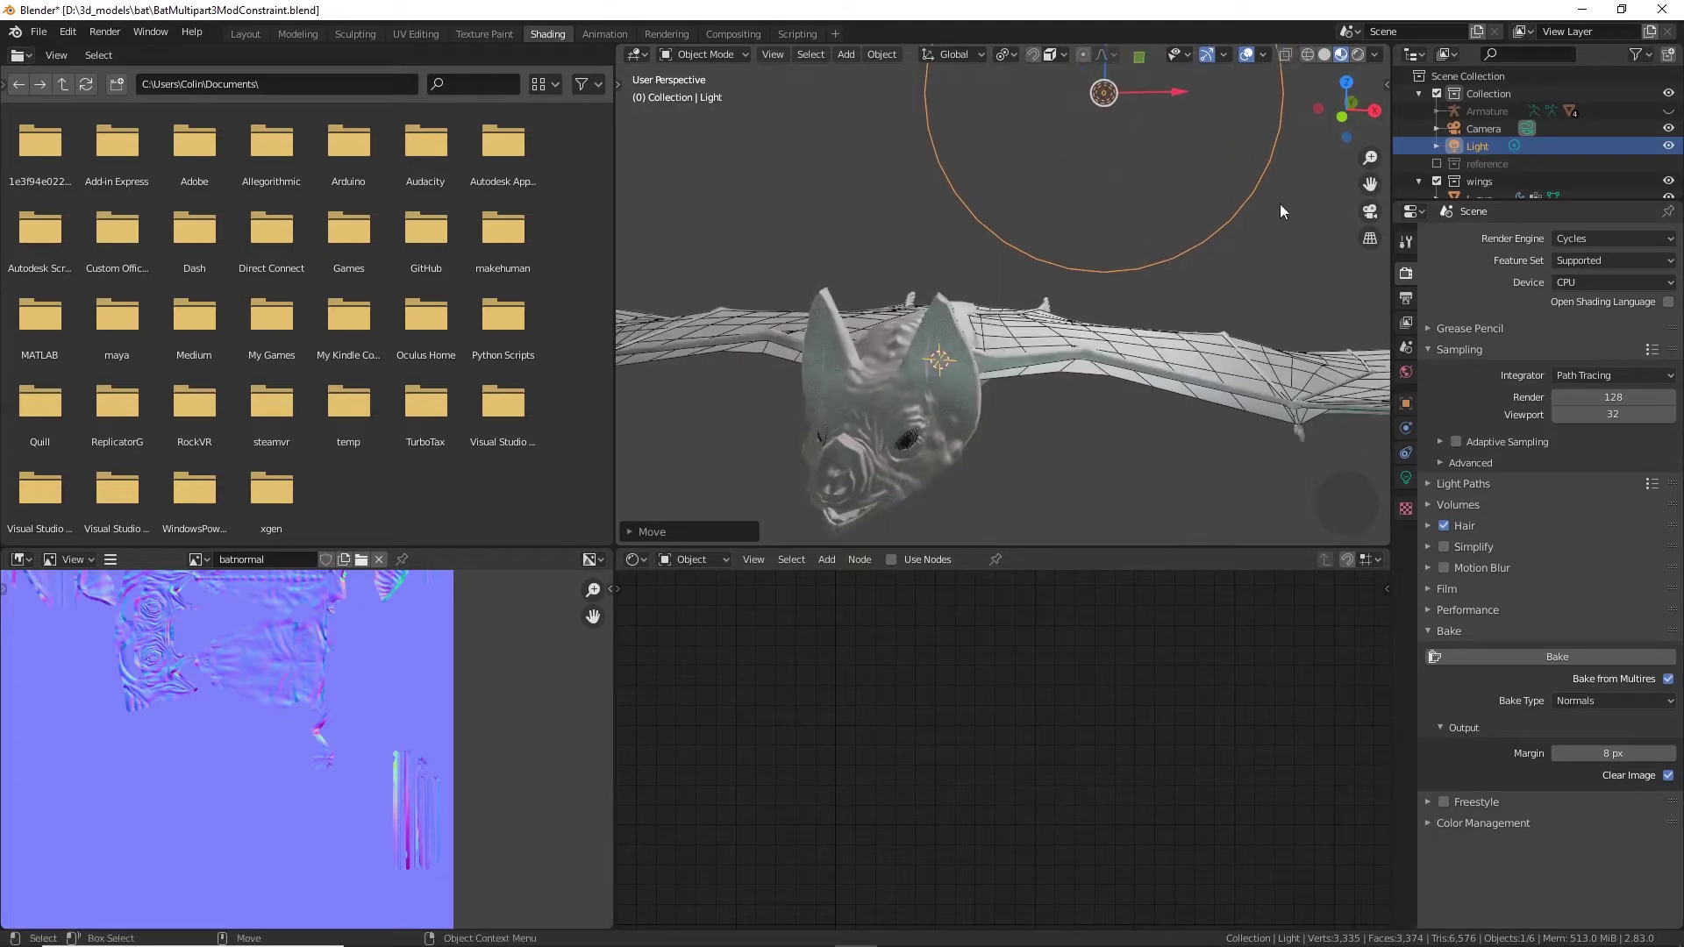
click(1359, 54)
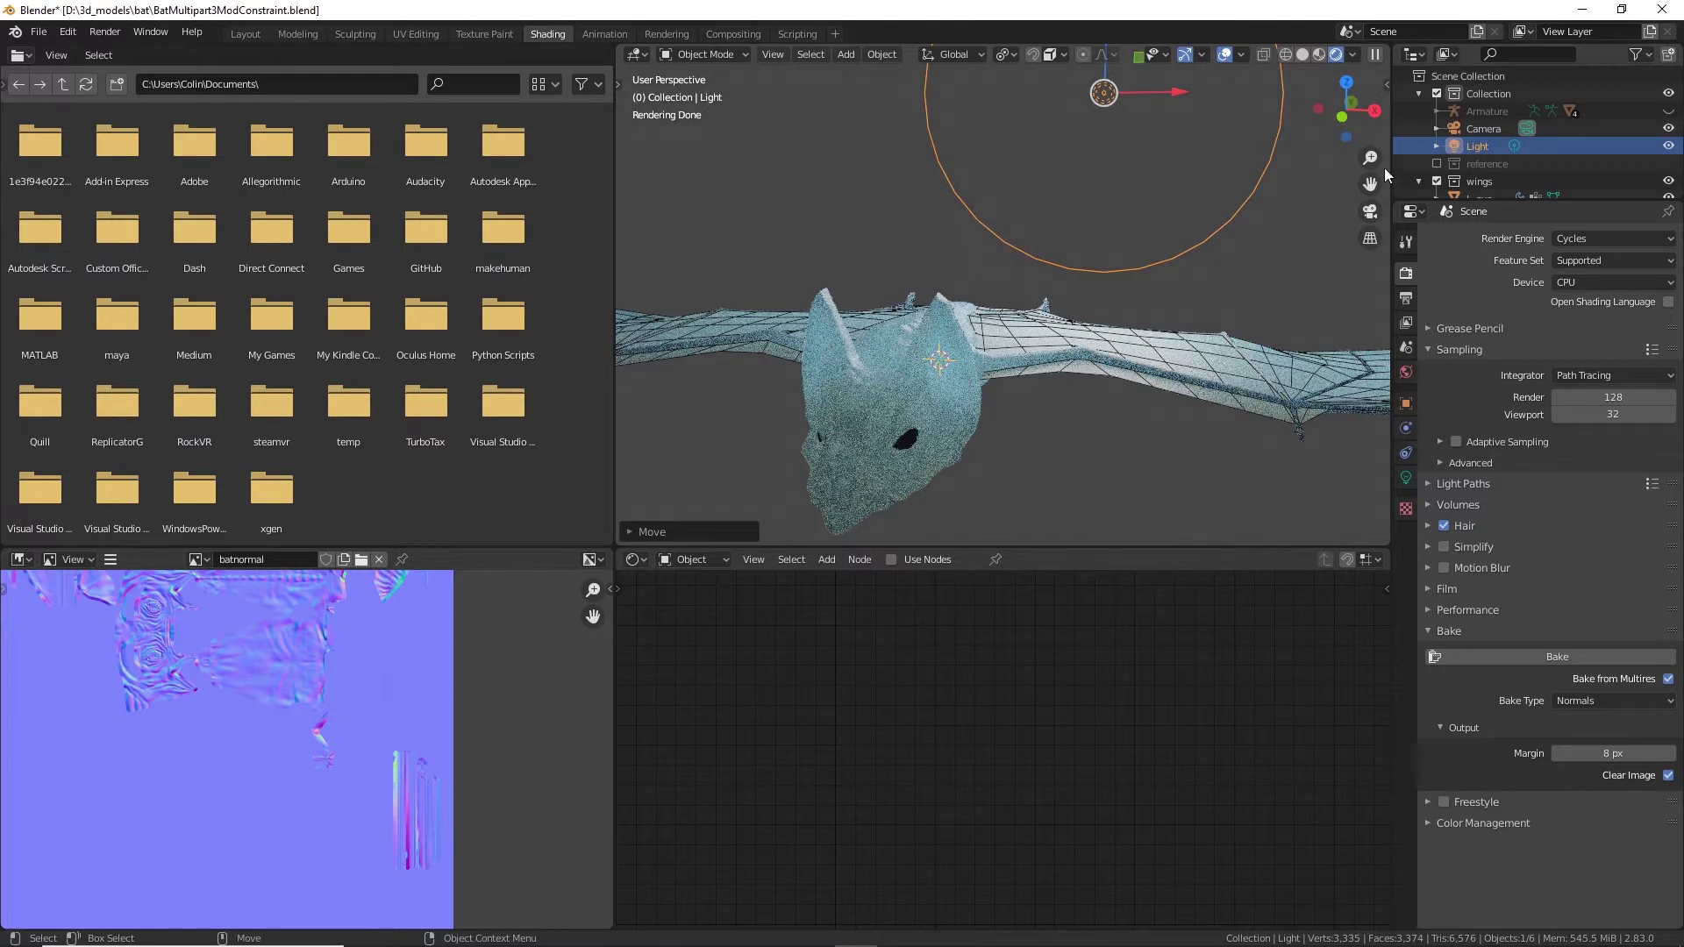
click(1318, 54)
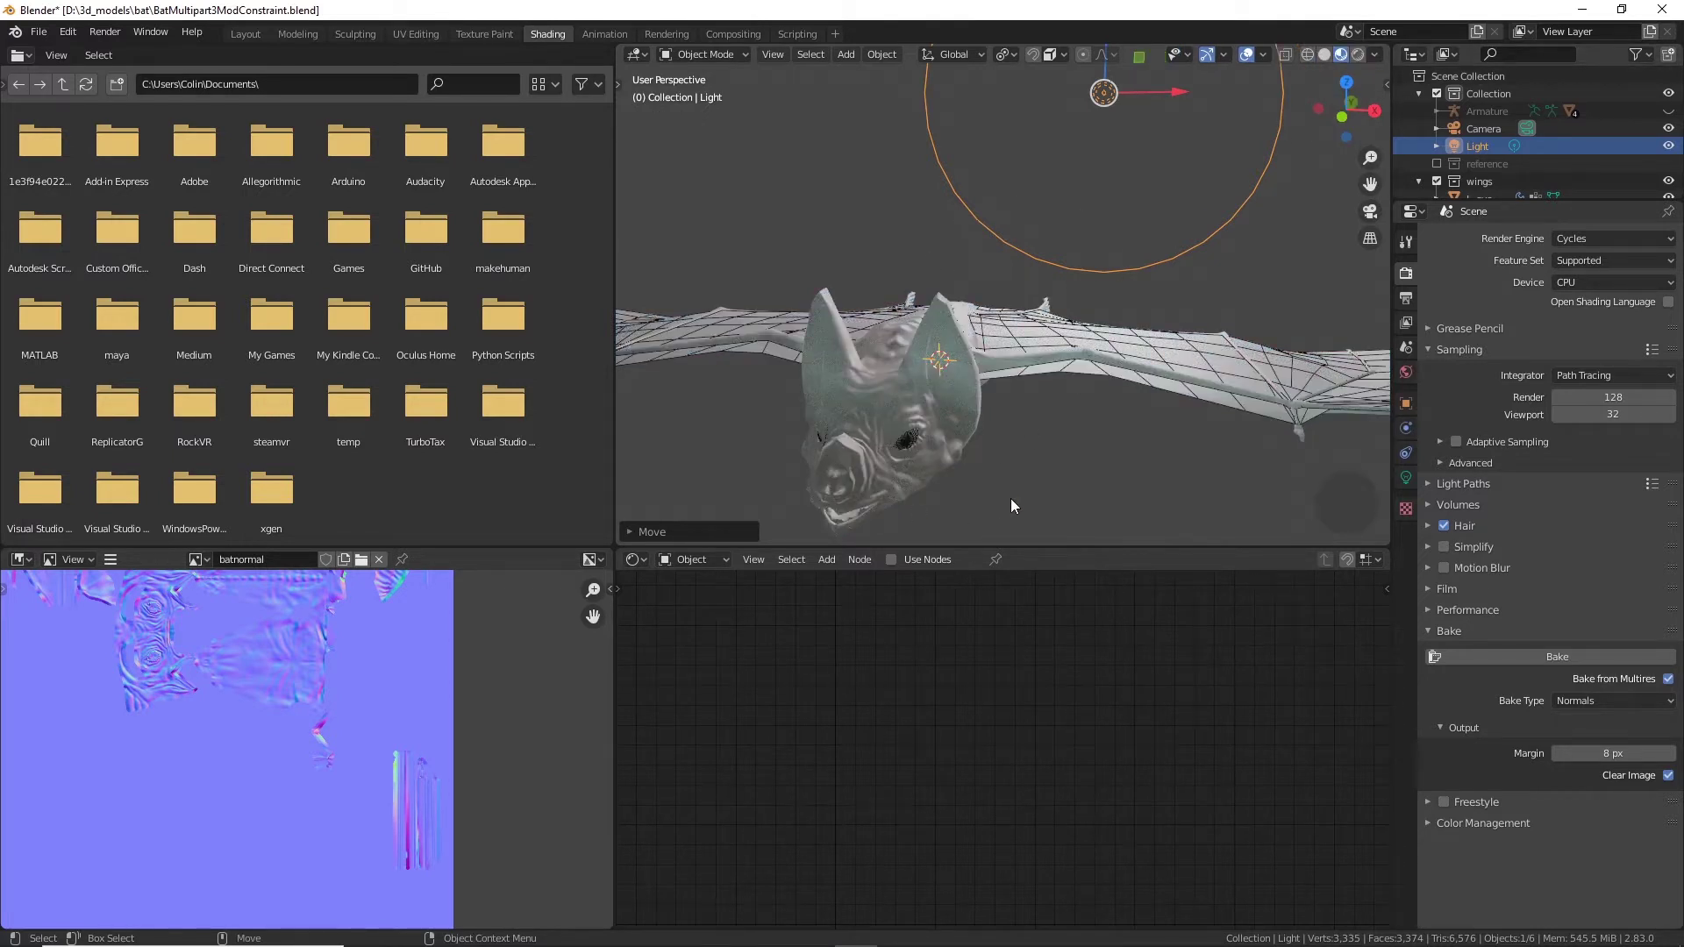
Step: Change the BatBody material's Subsurface Color on the BODY object from white to a salmon red
scroll(1026, 493, up, 1)
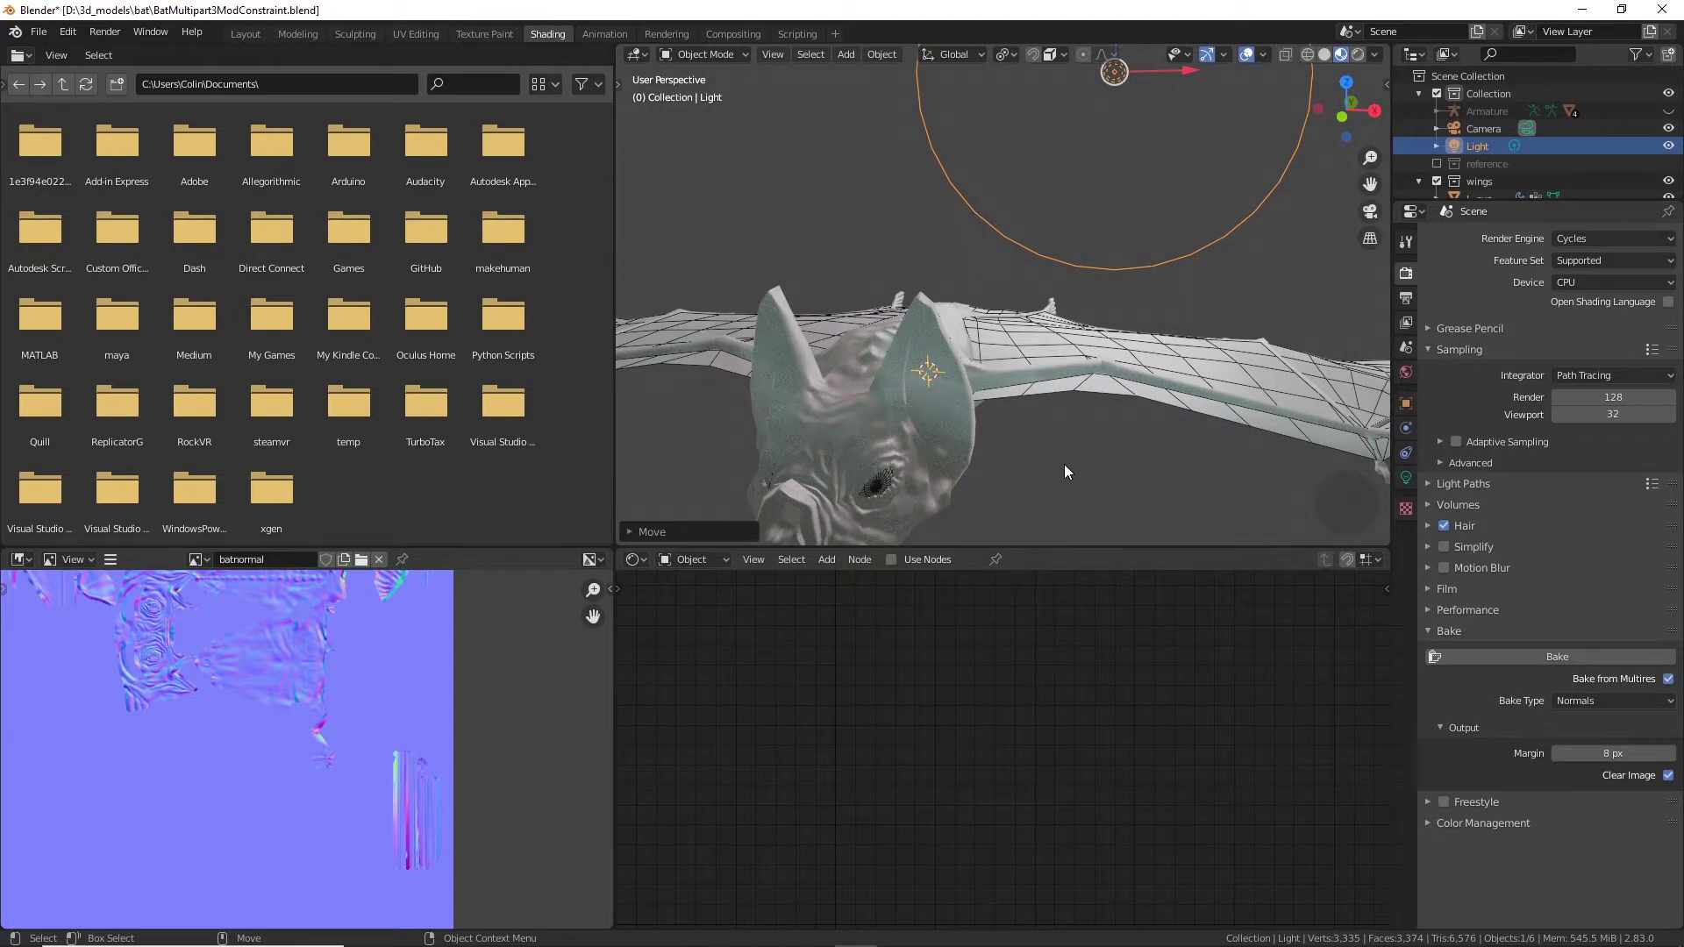
middle_drag(1071, 509, 1118, 442)
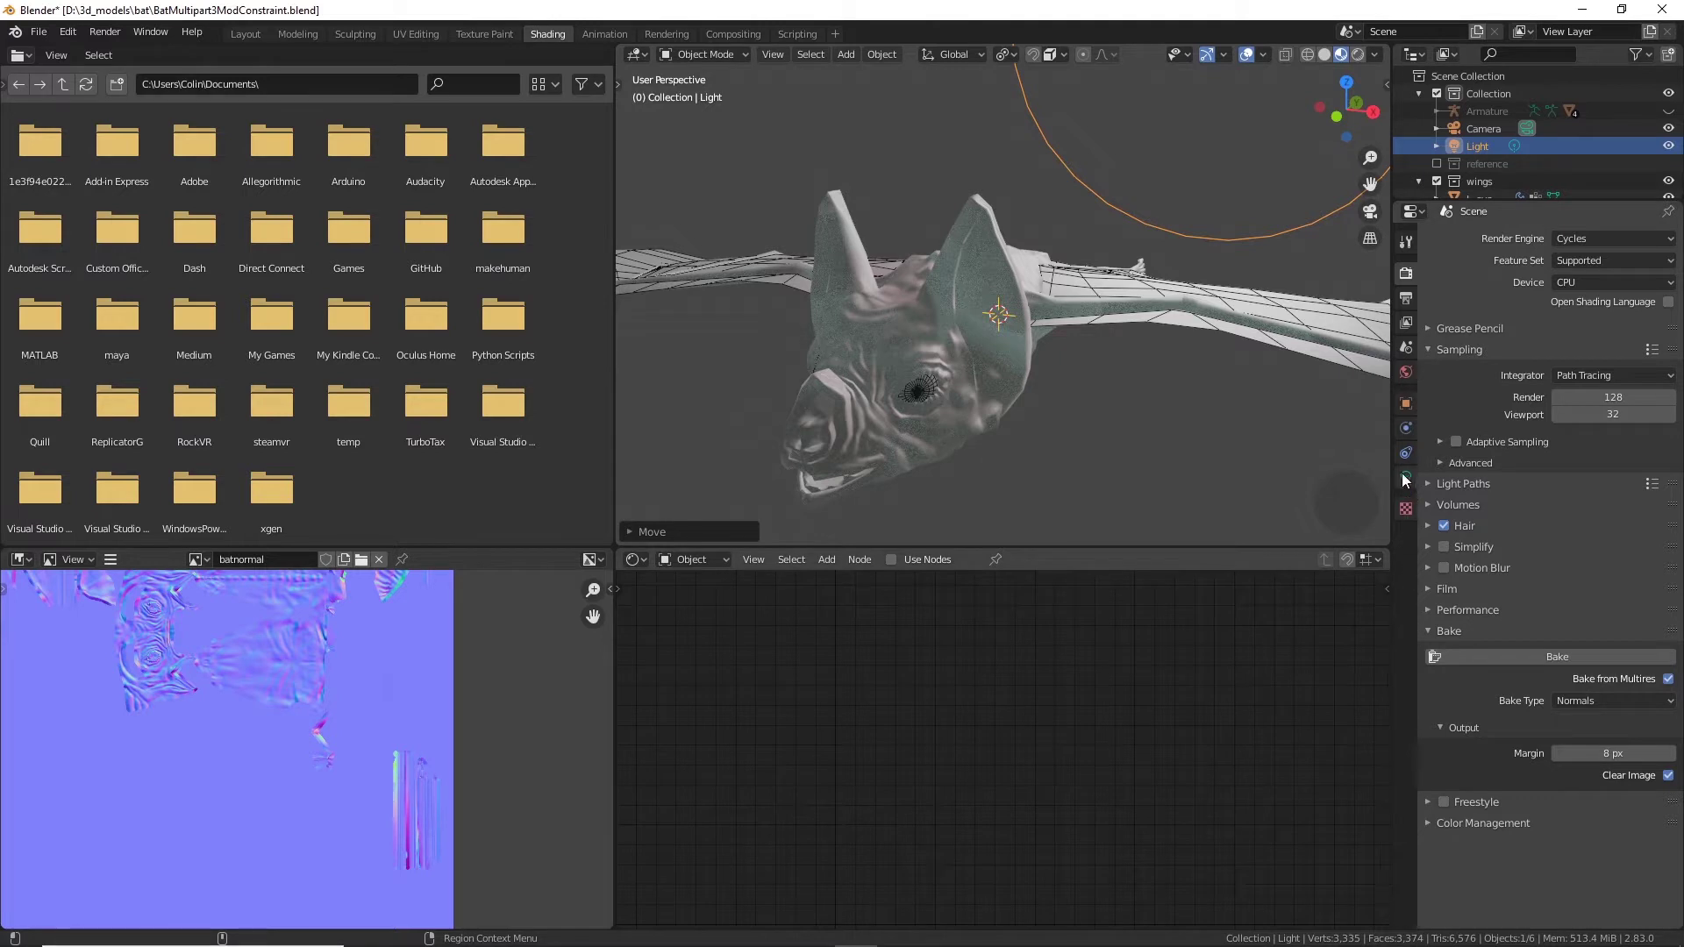
click(1008, 380)
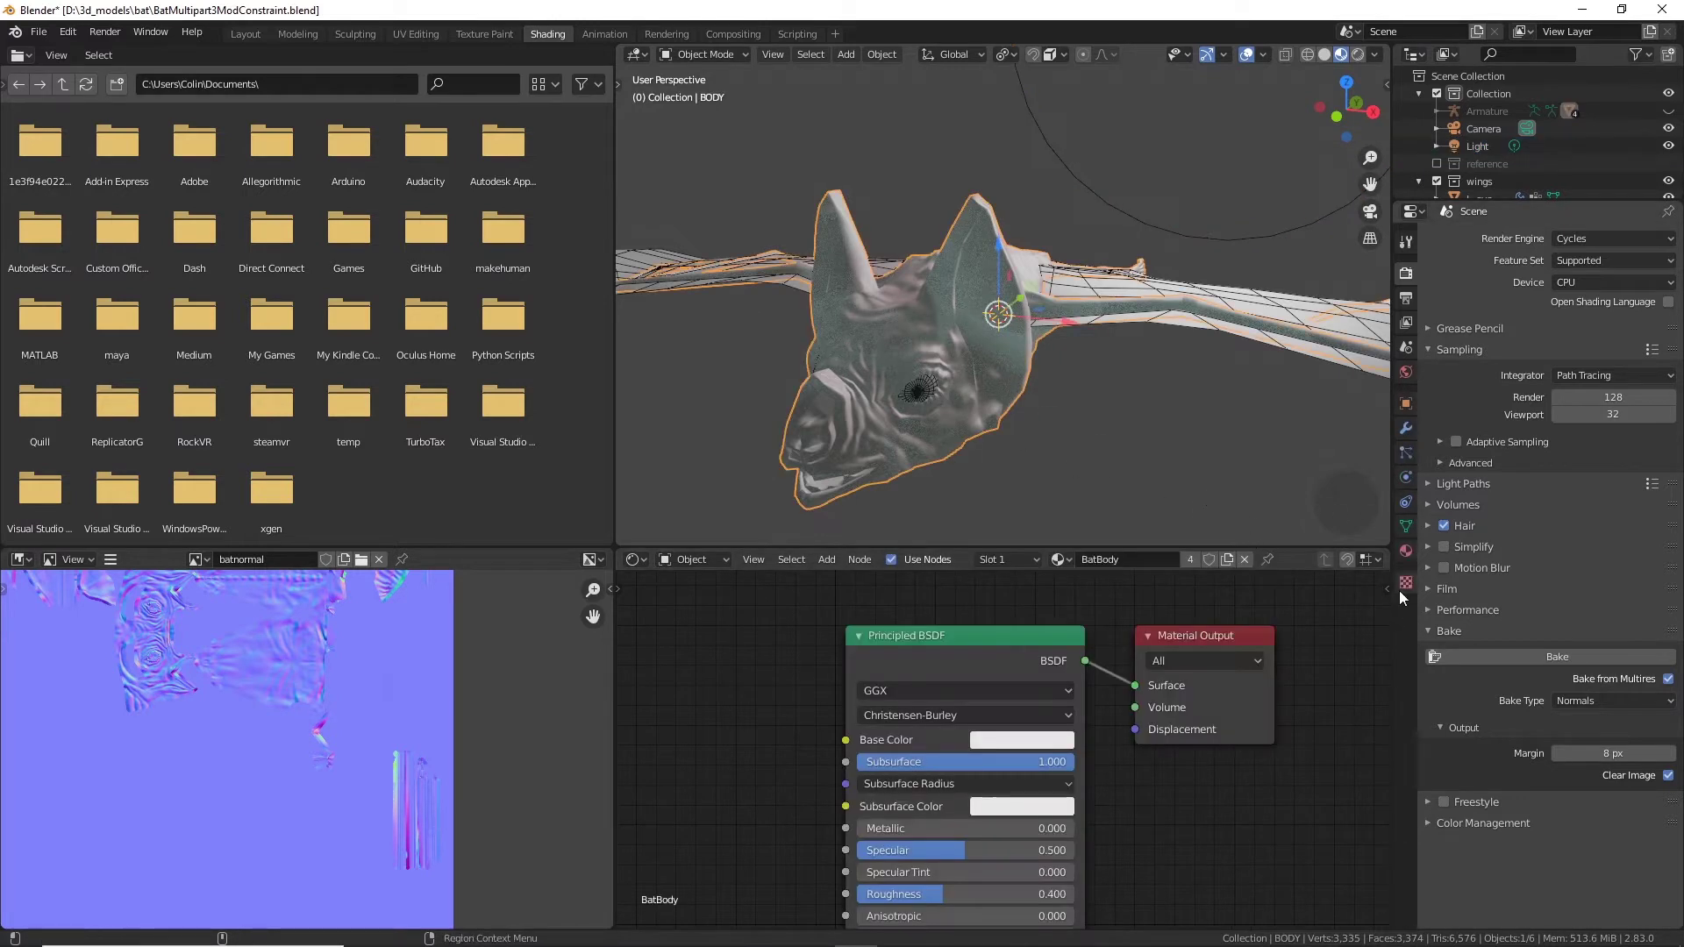
click(1405, 552)
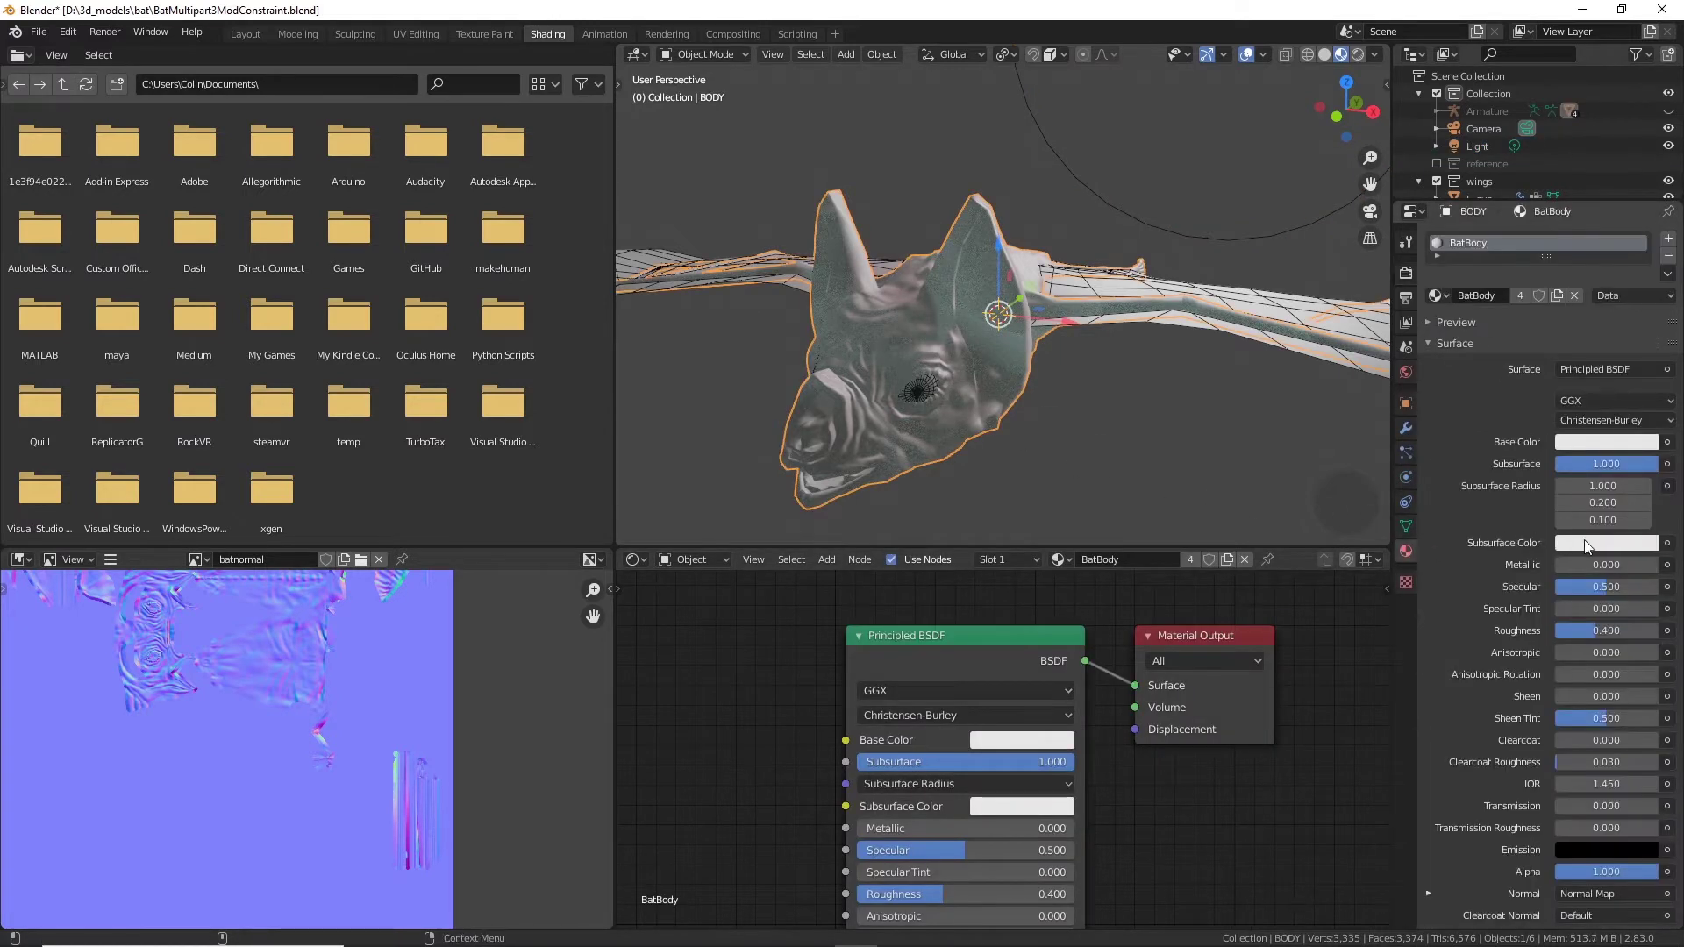
click(1610, 486)
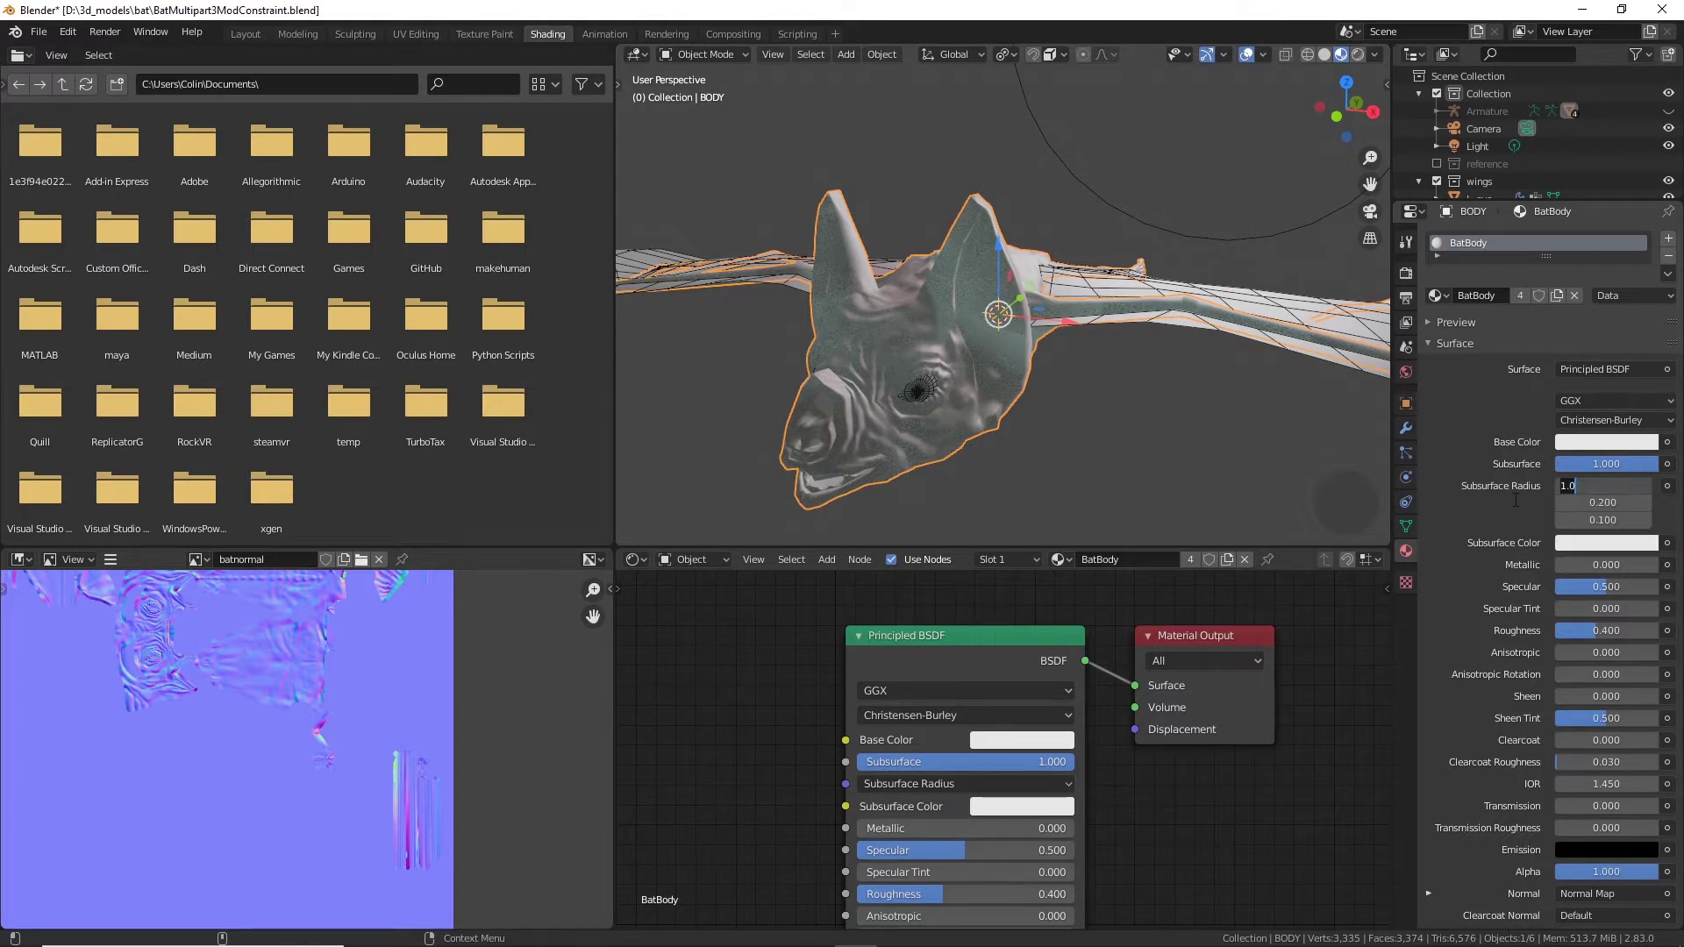
key(Return)
click(1604, 543)
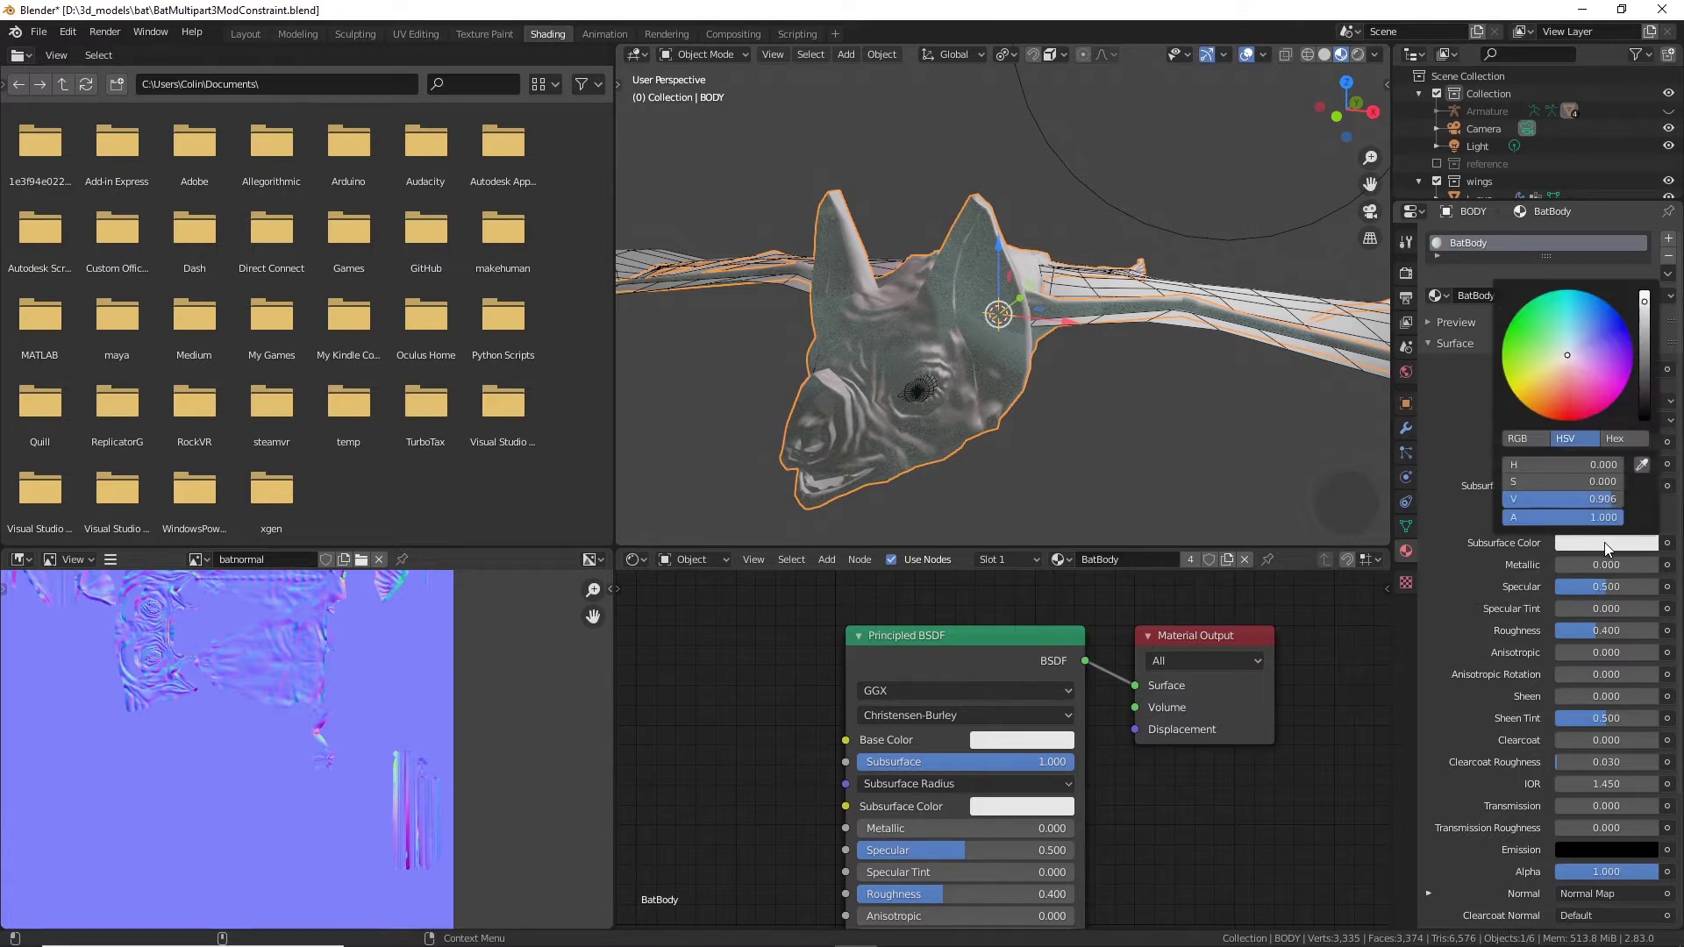
mouse_move(1568, 354)
mouse_down()
mouse_move(1568, 407)
mouse_move(1565, 386)
mouse_up()
drag(1565, 386, 1565, 390)
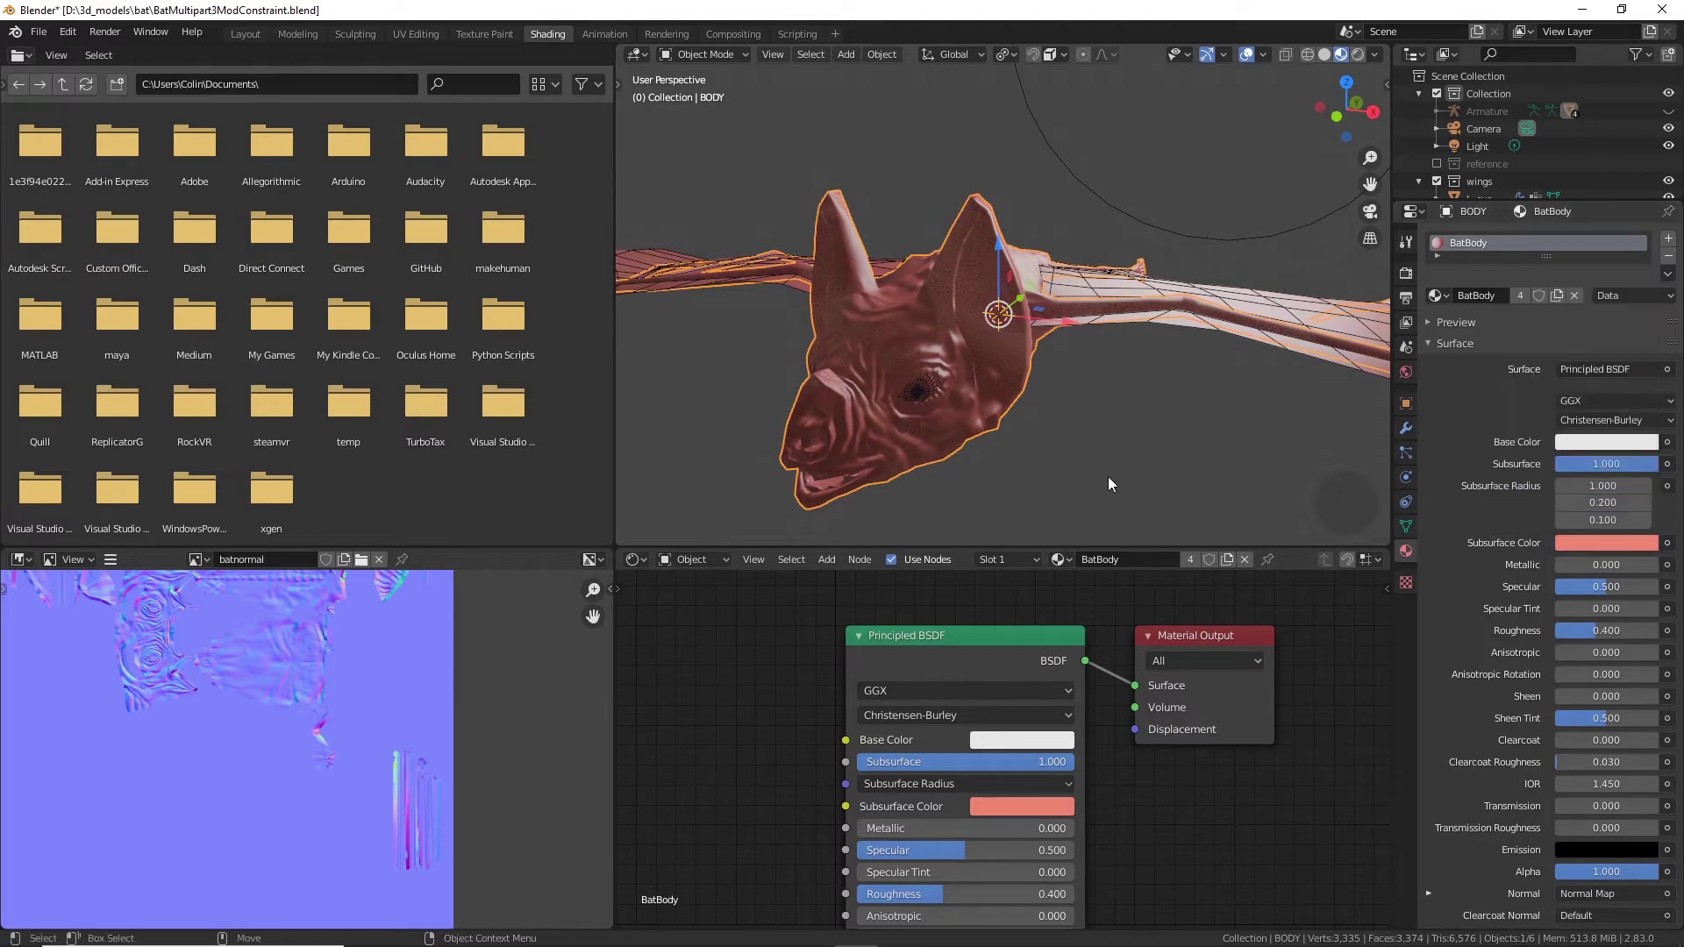
Step: Deselect the body, preview the red subsurface colour in Rendered shading, and return to Material Preview
click(1125, 452)
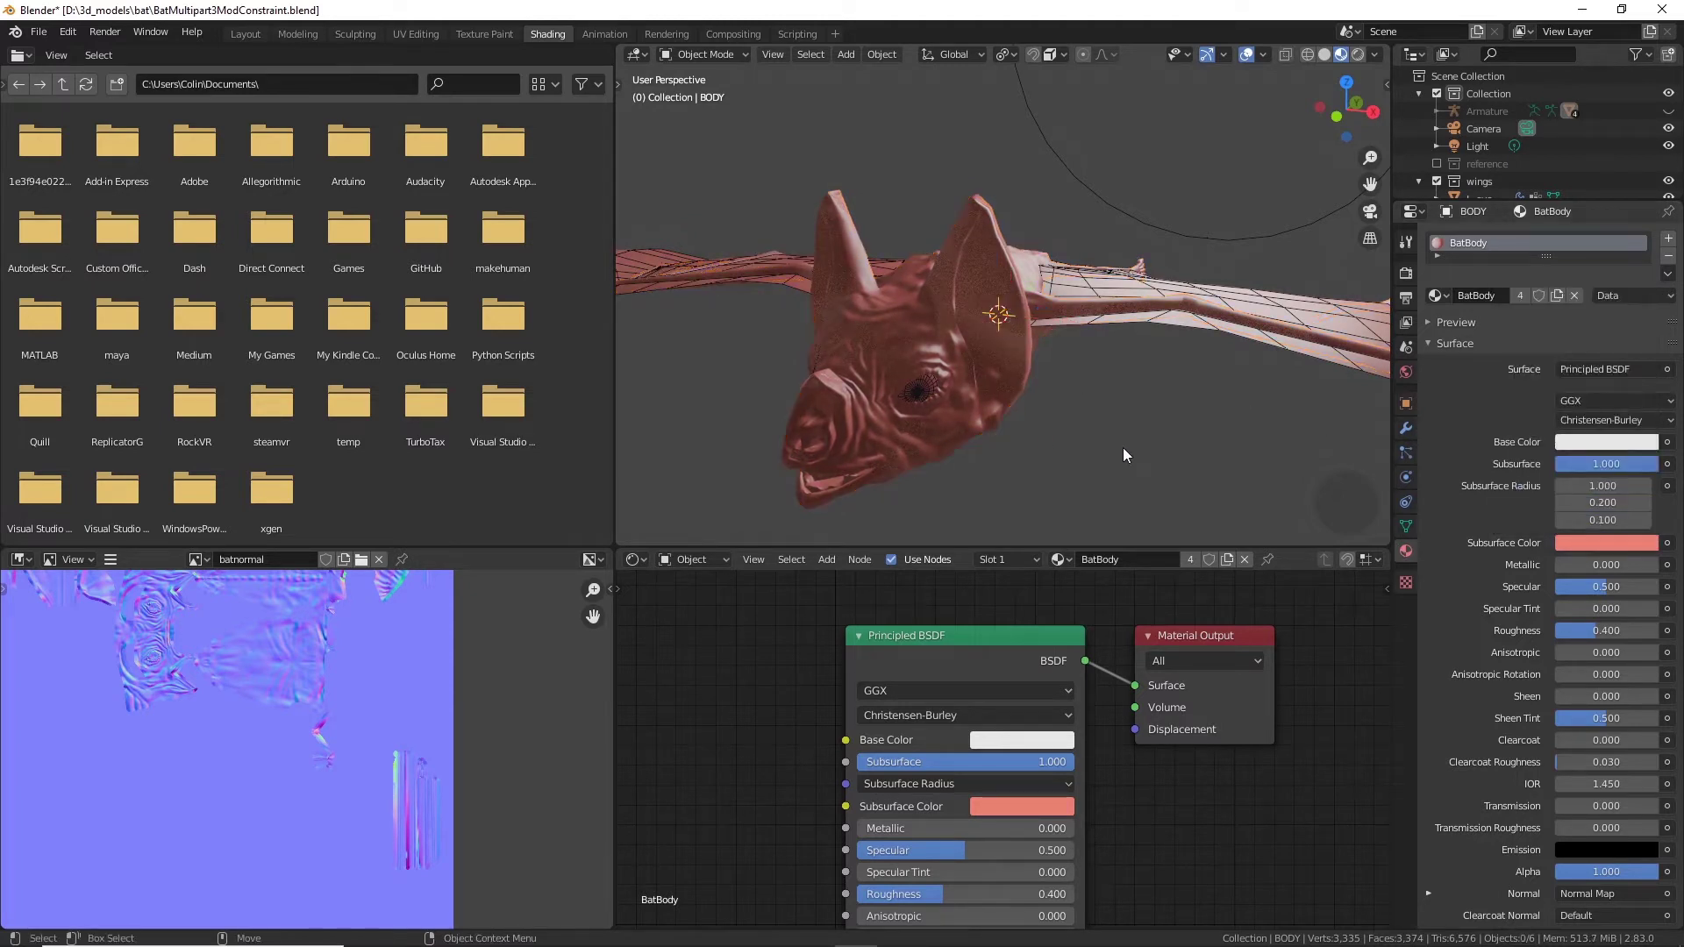
click(1359, 56)
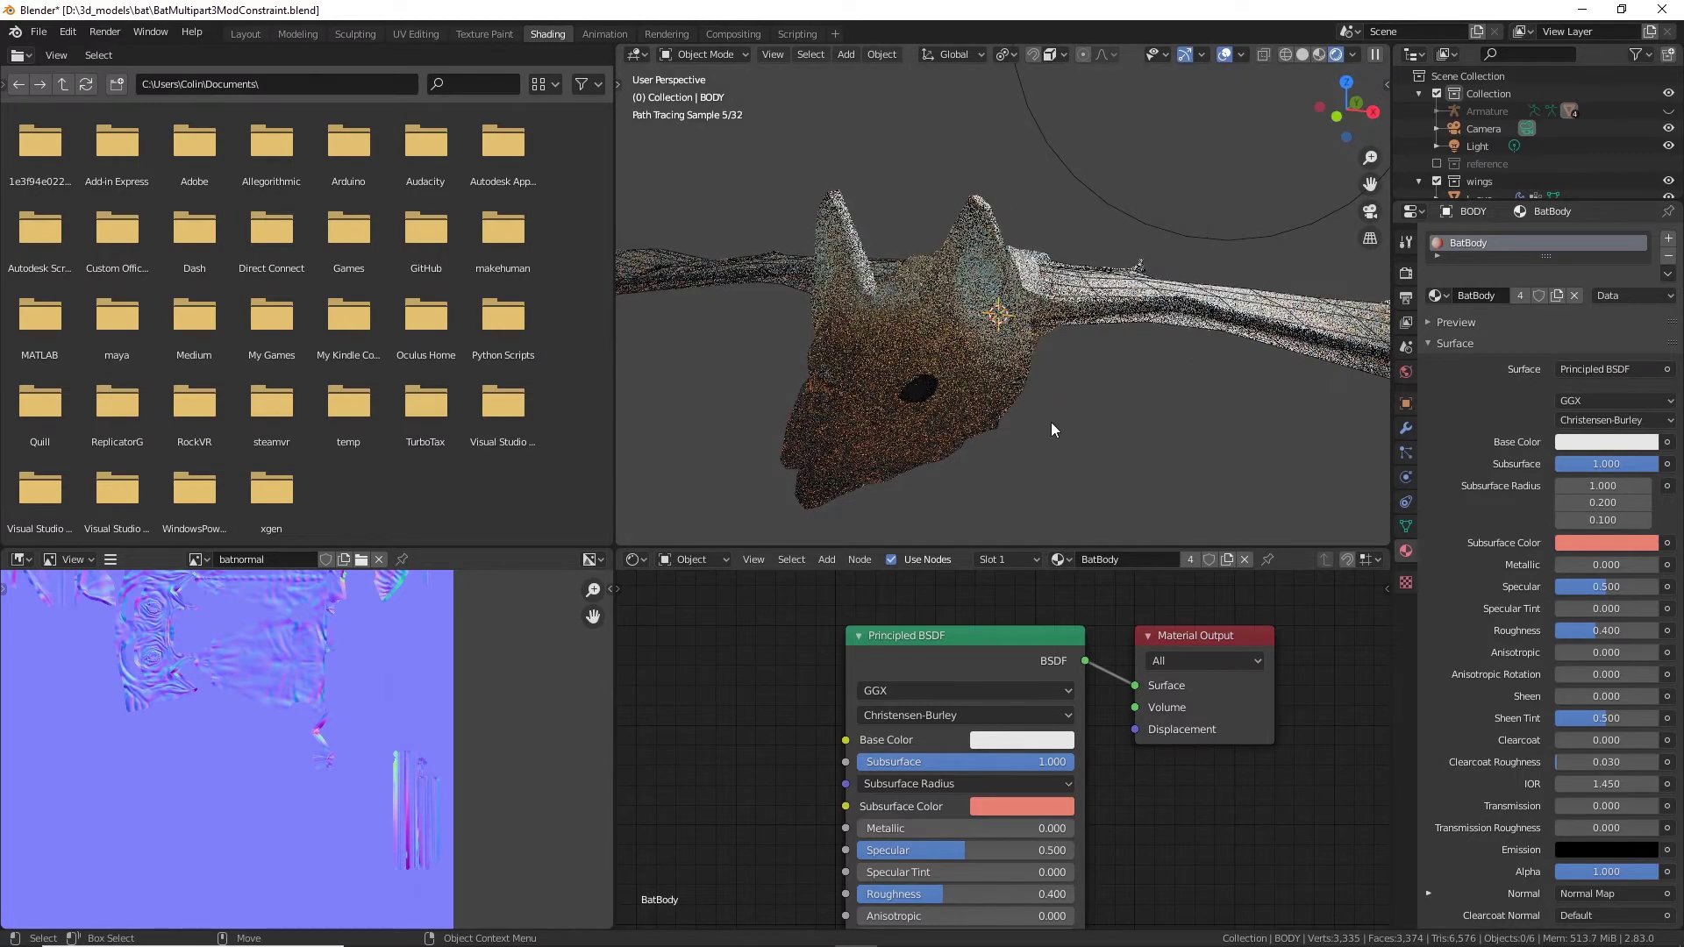
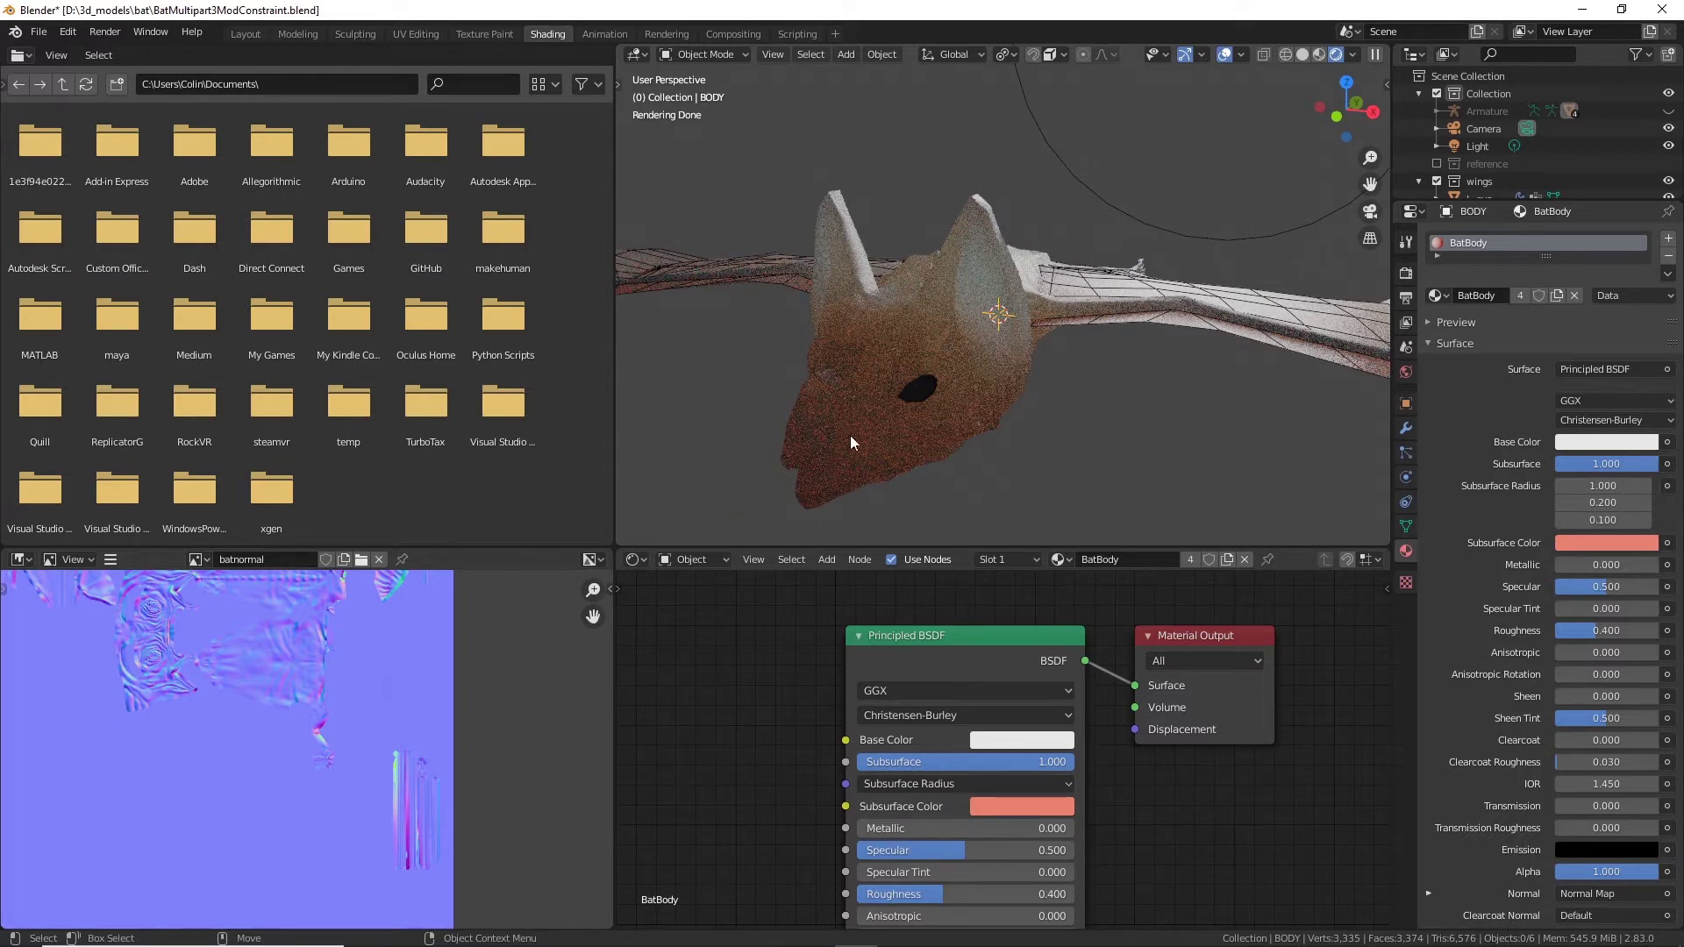
click(1318, 52)
Step: Set the BatBody material's Subsurface Radius values to 0.1, 0.02 and 0.01
click(1618, 488)
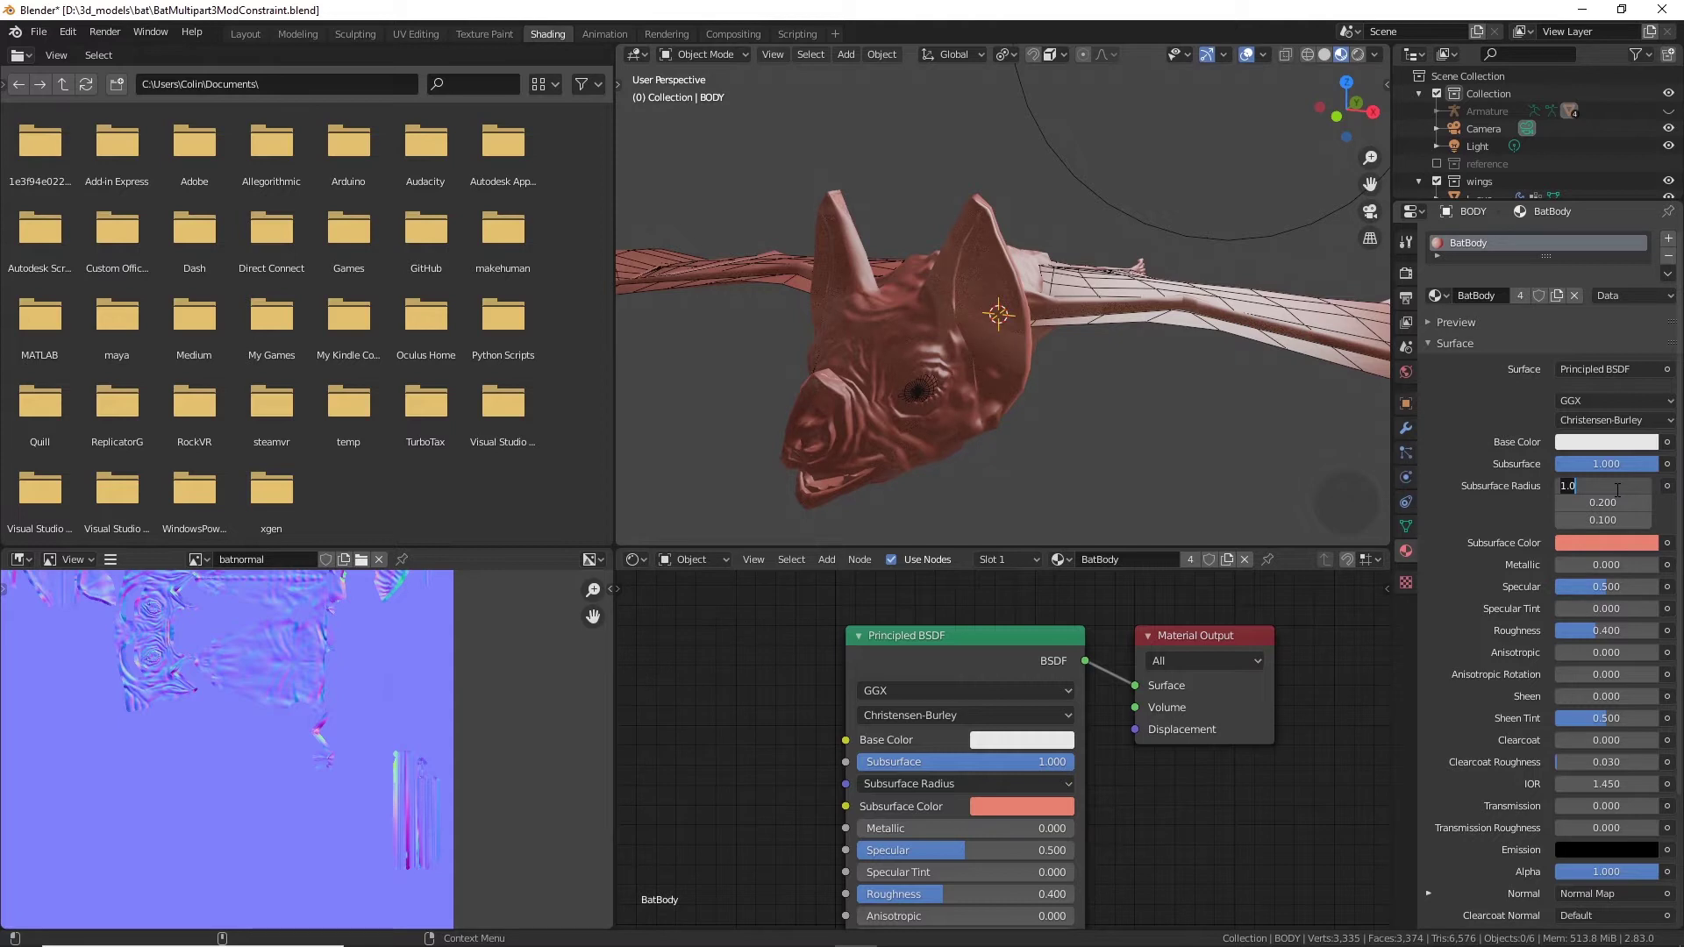
text(0.1)
key(Tab)
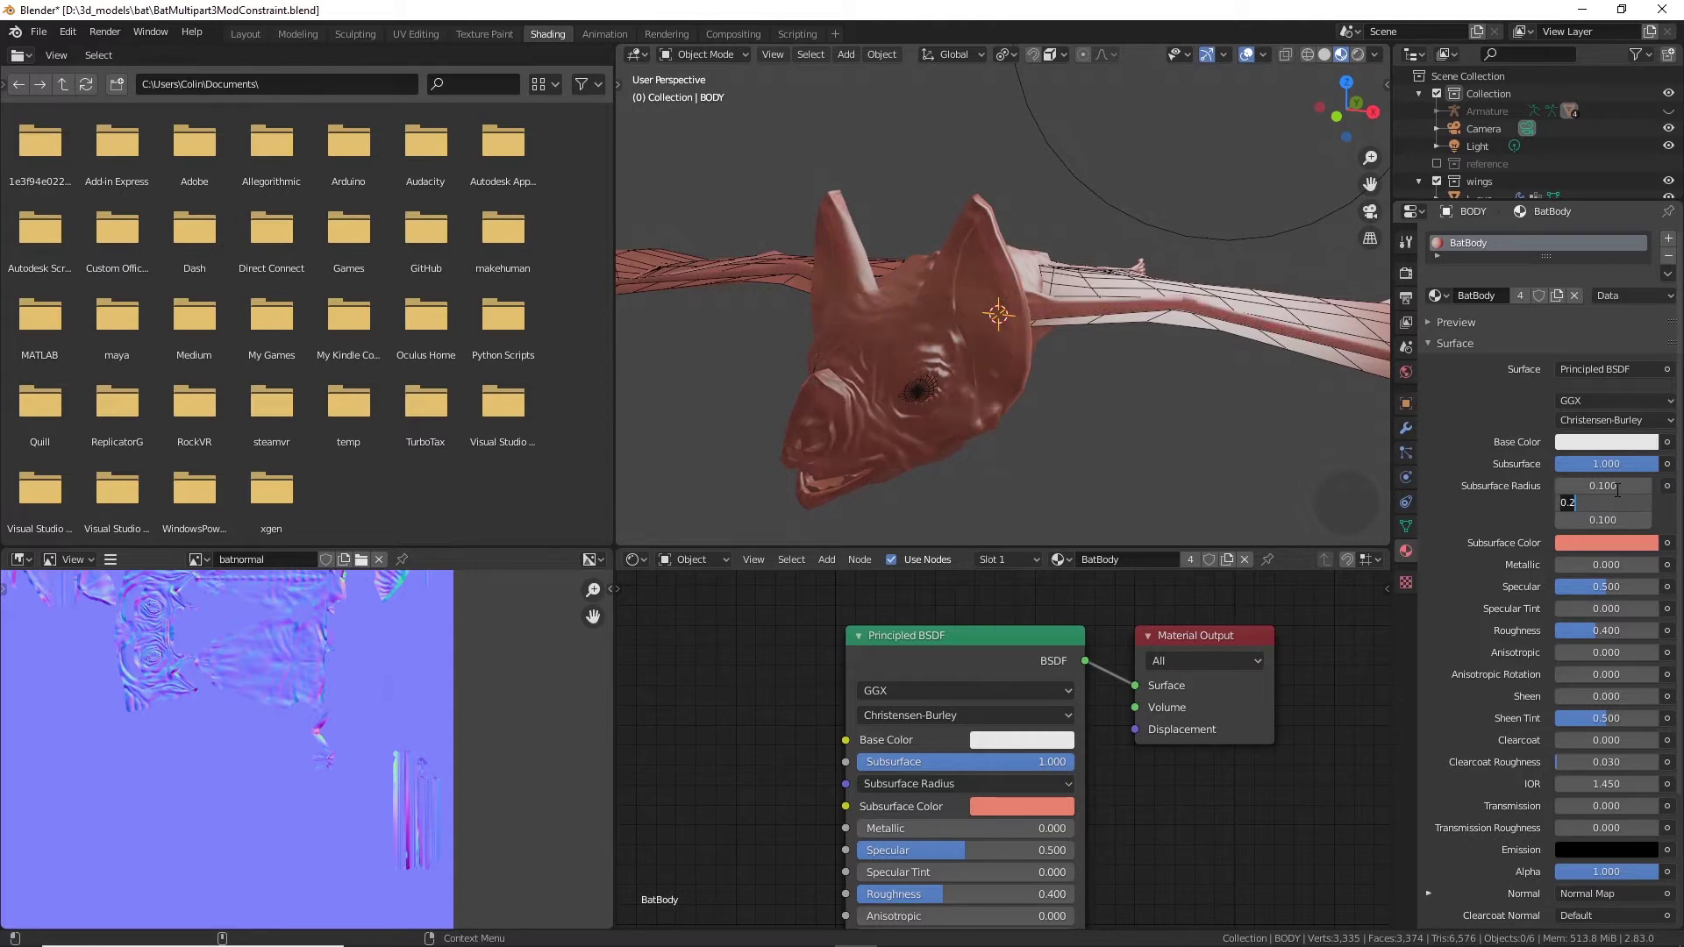
text(0.02)
key(Tab)
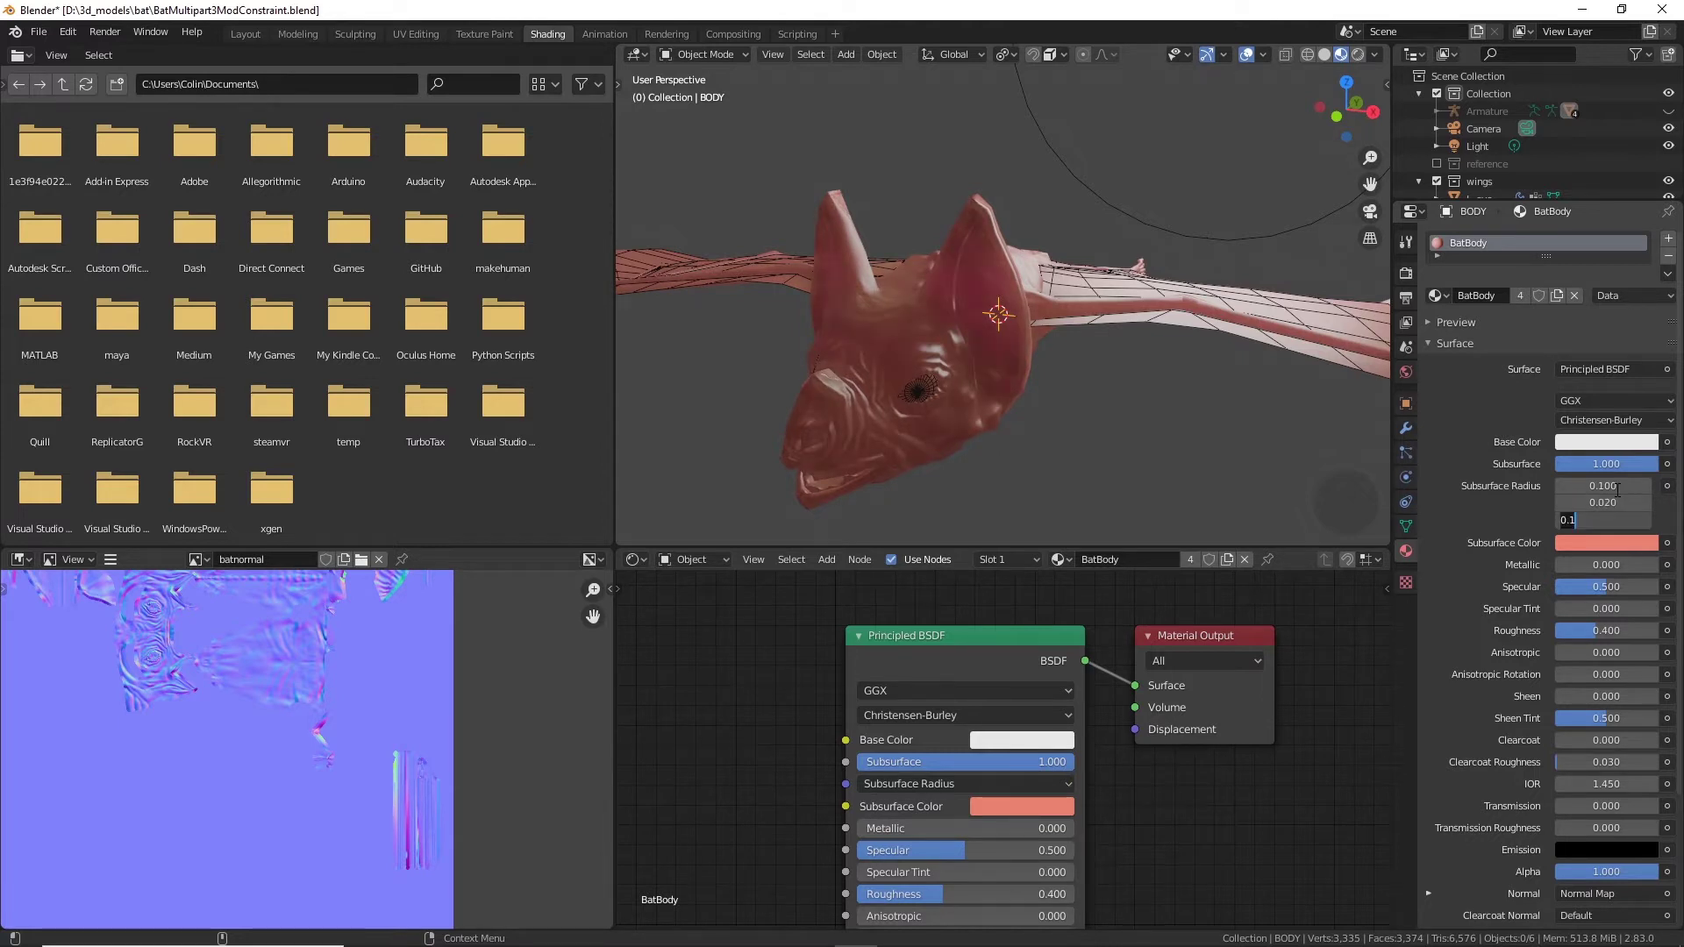
text(0.01)
key(Return)
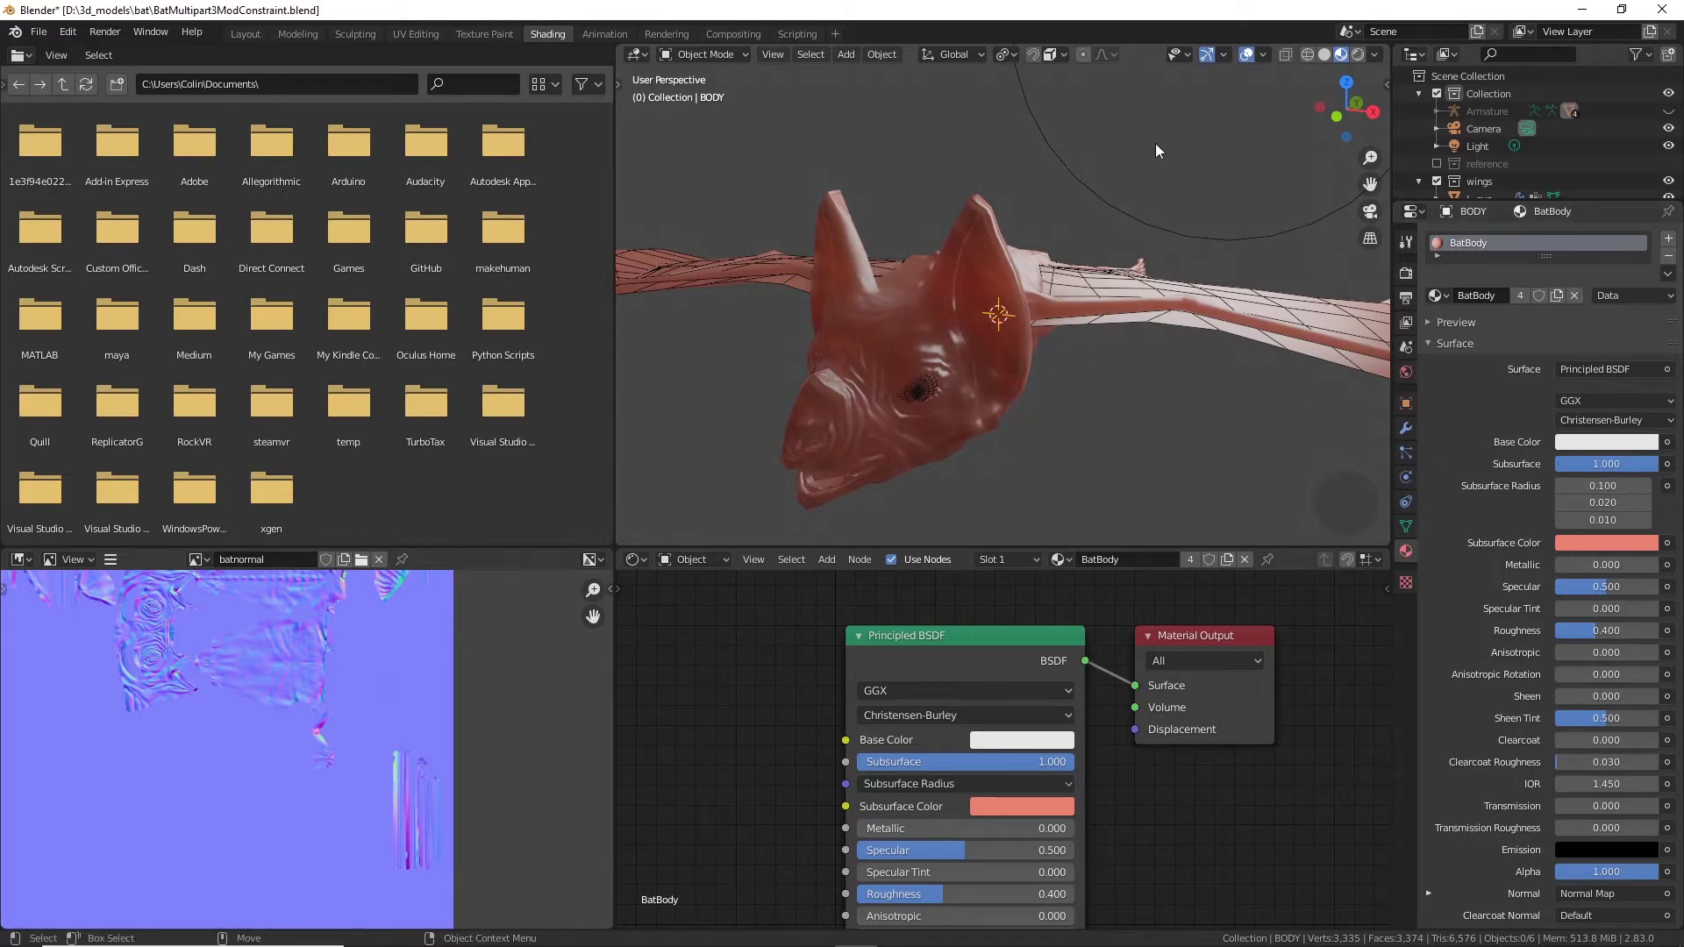
Step: Preview the bat's head and ears from the front in Rendered shading, and return to Material Preview
click(1358, 54)
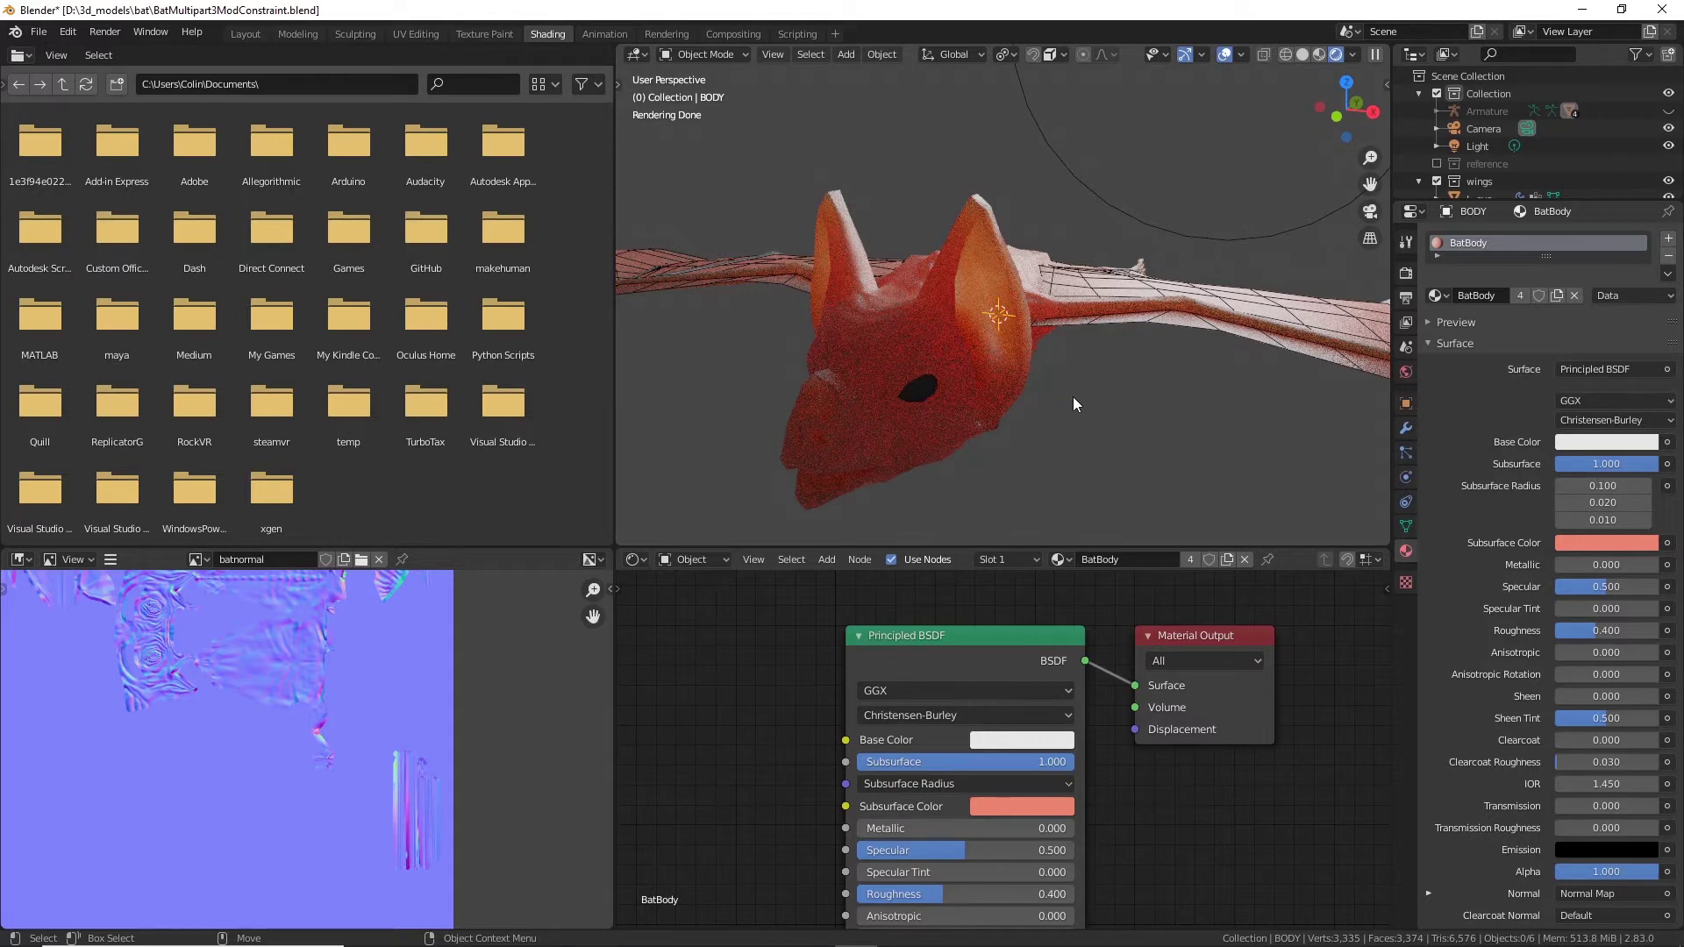
middle_drag(1099, 313, 1134, 314)
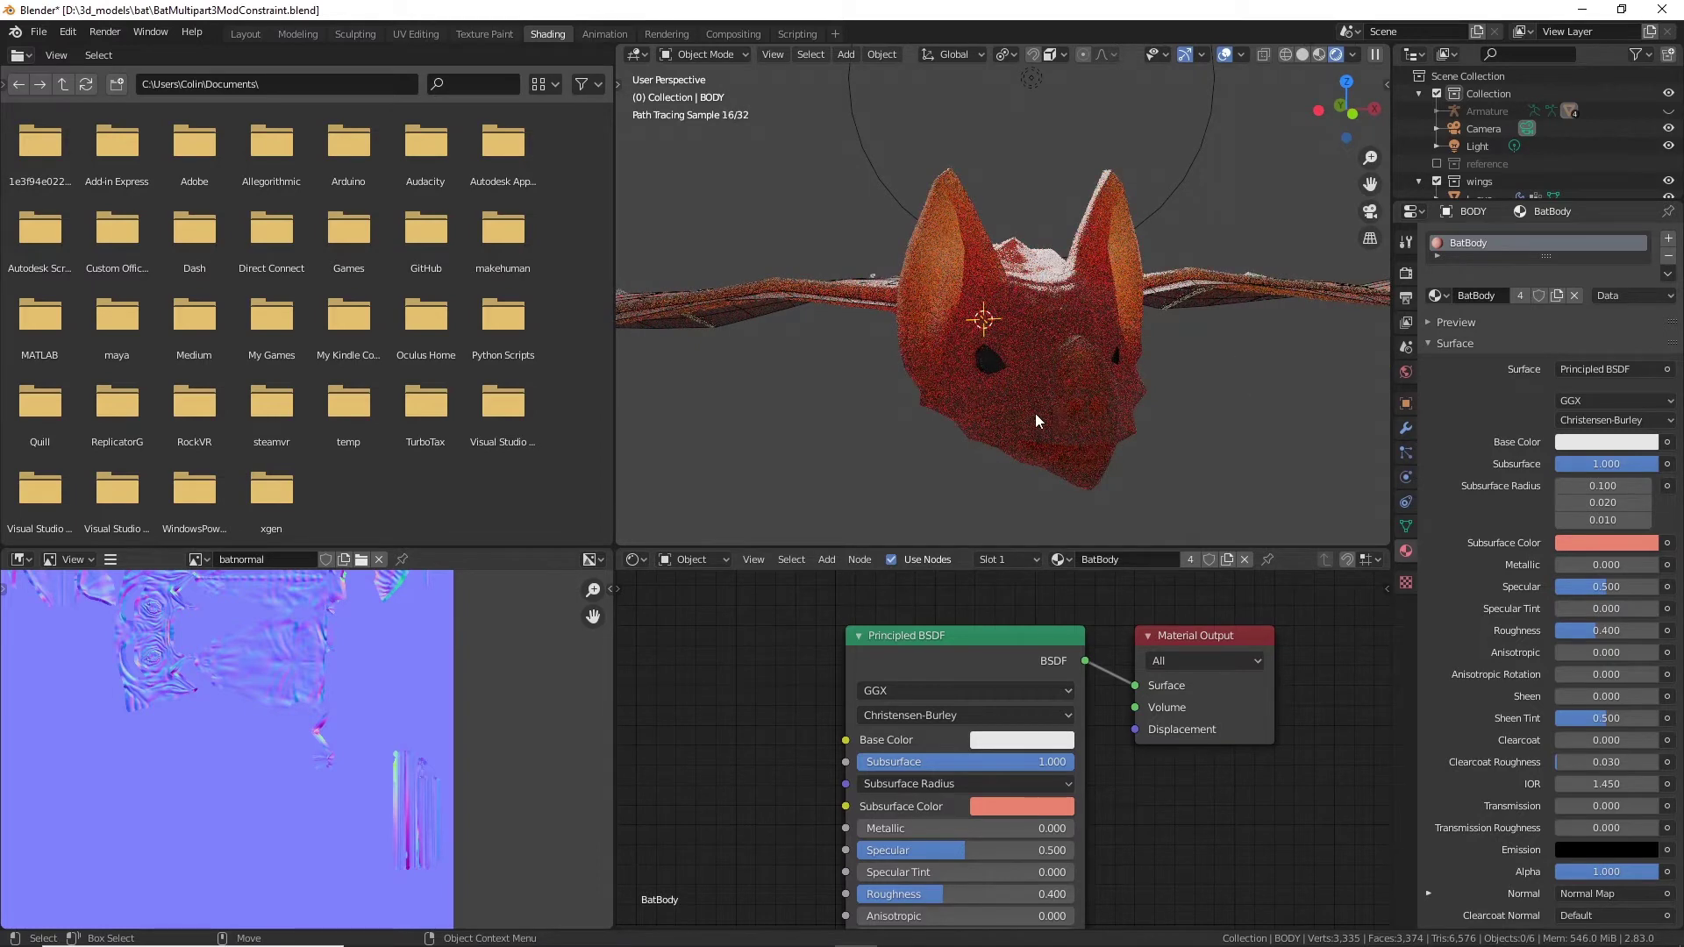
click(1320, 53)
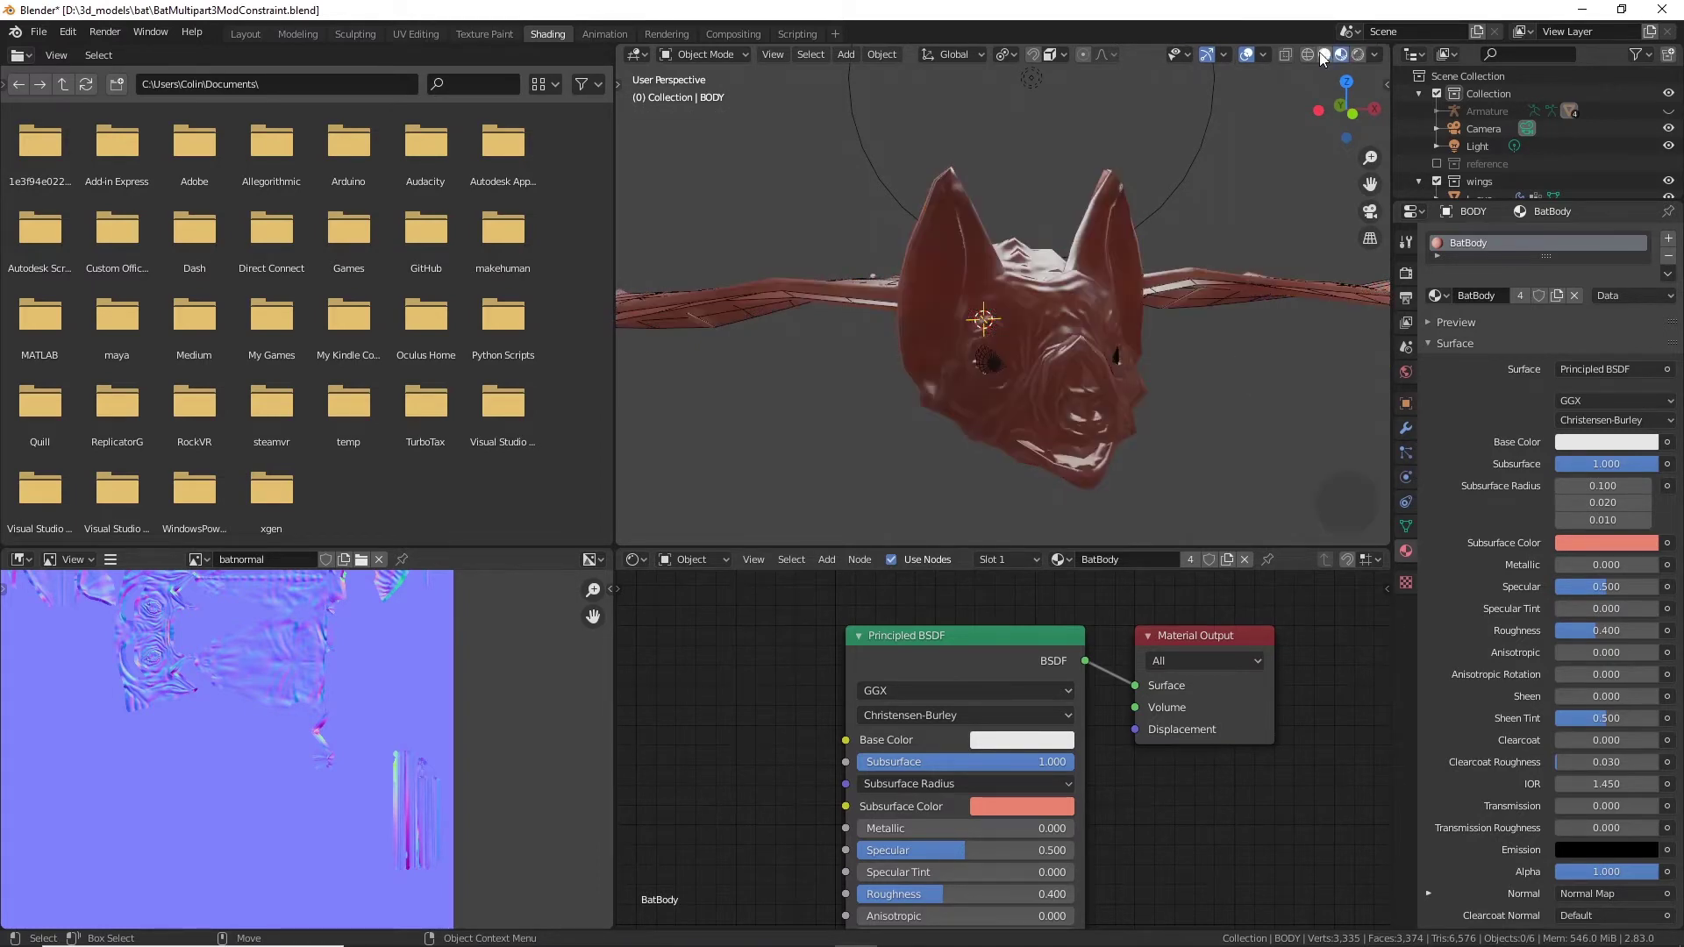
middle_drag(1239, 378, 1170, 420)
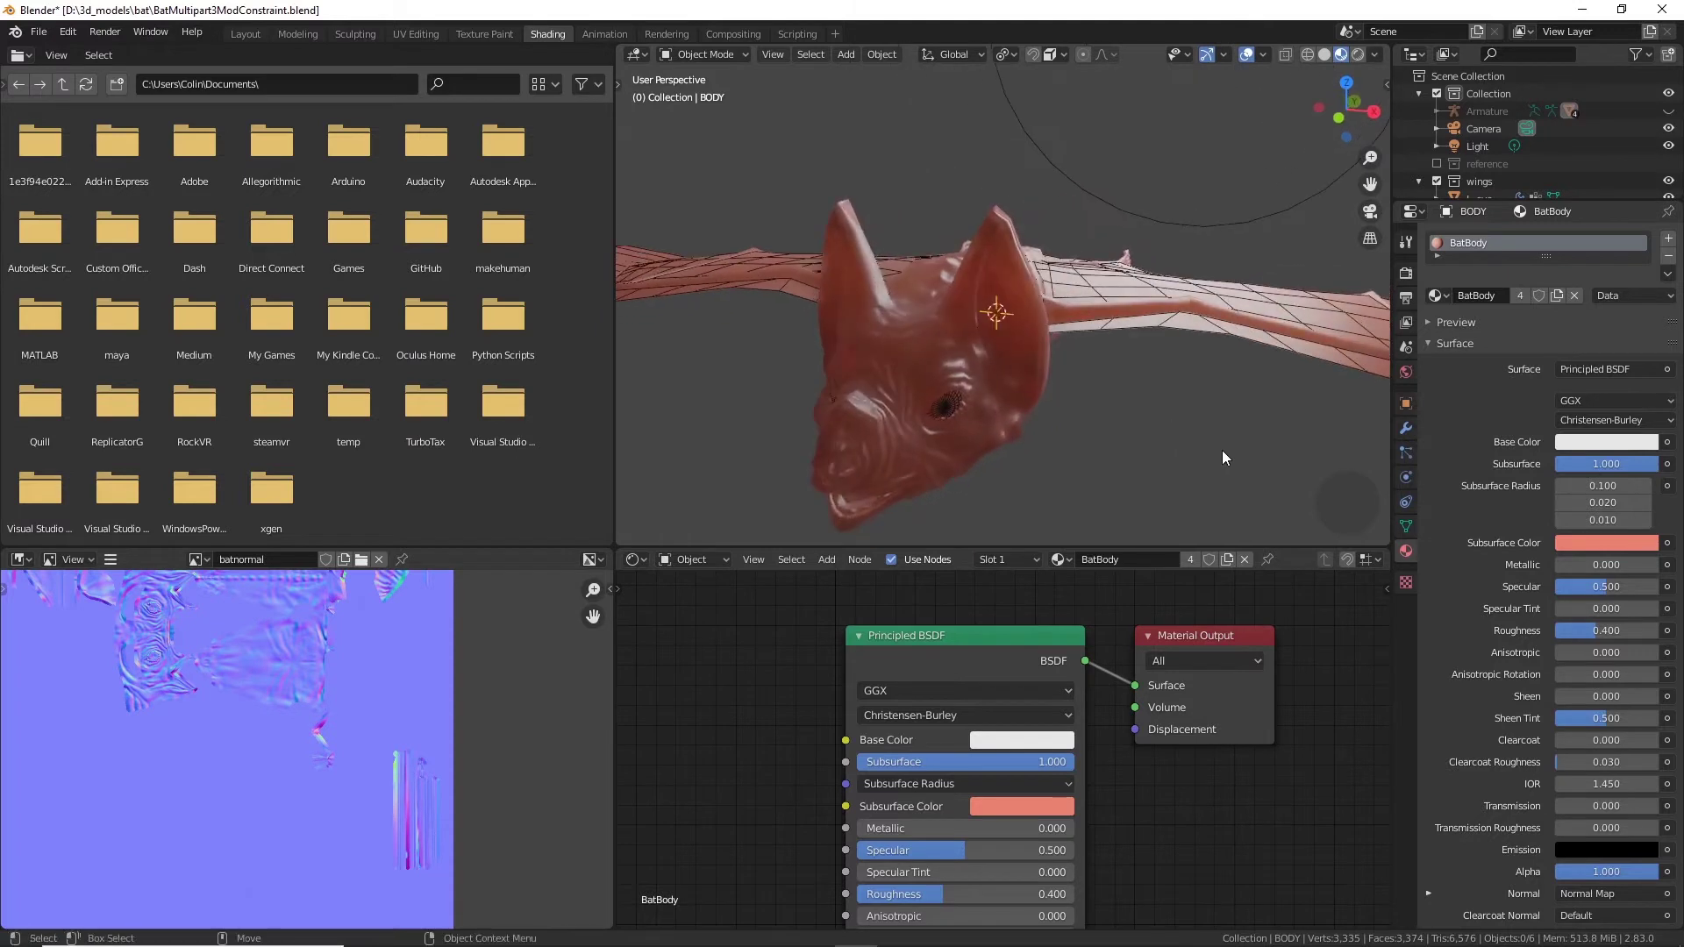
Step: Reduce the BatBody material's Subsurface Radius values to 0.05, 0.01 and 0.005
click(1625, 491)
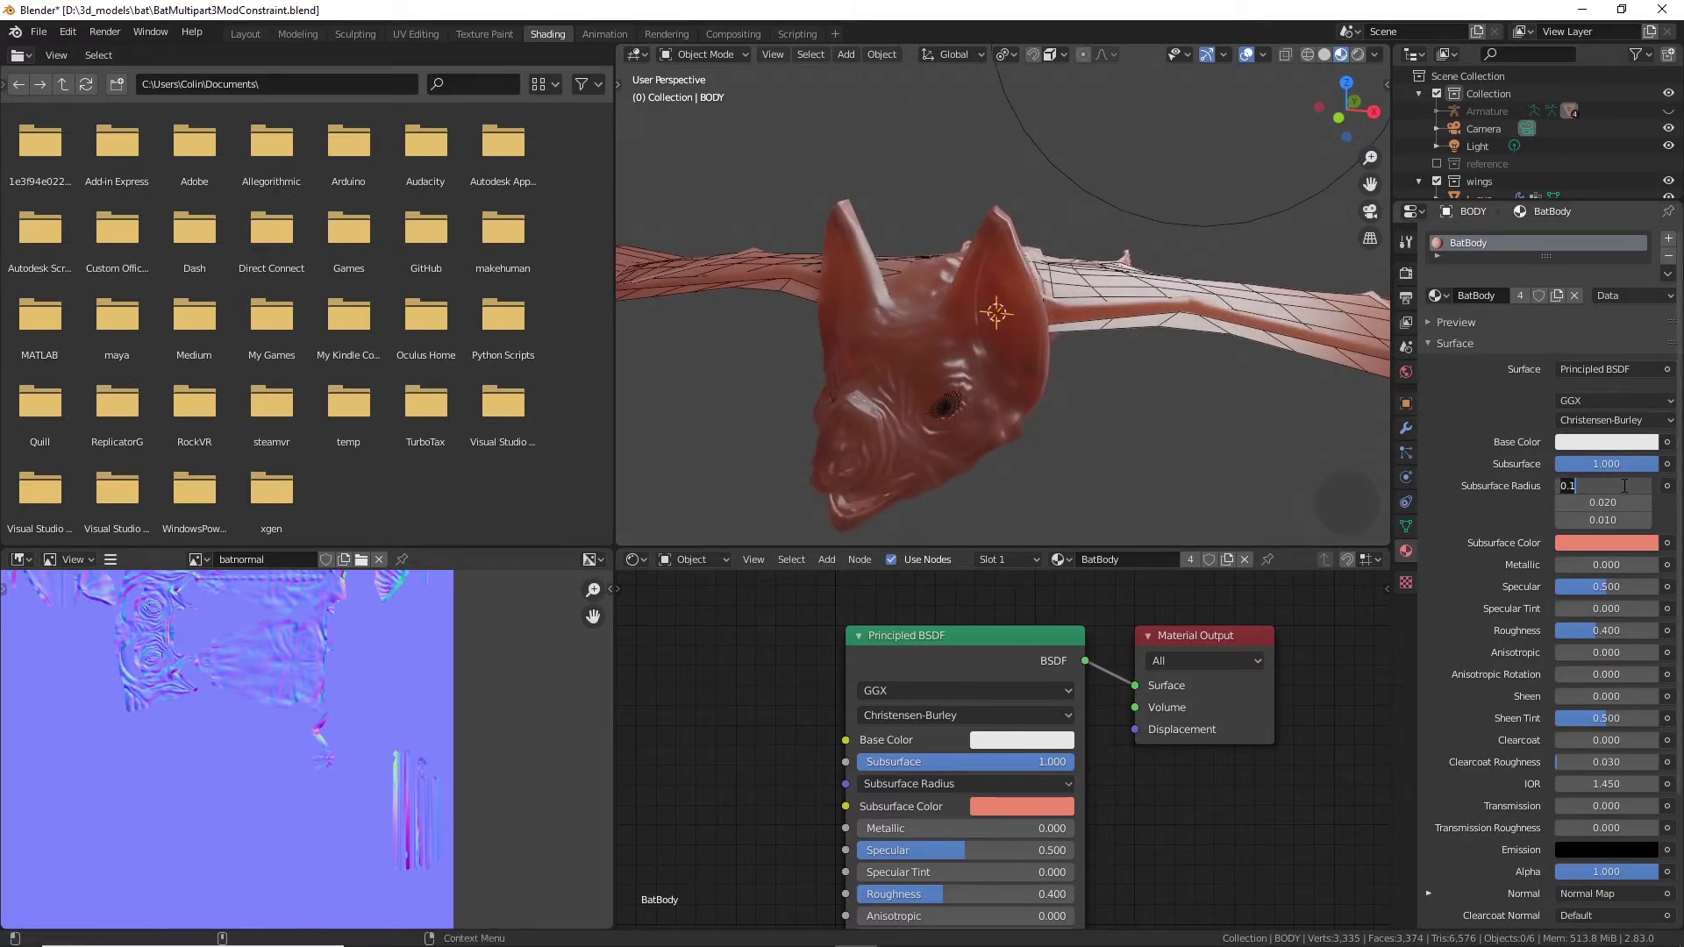
text(0.05)
key(Tab)
text(0.01)
key(Tab)
text(00)
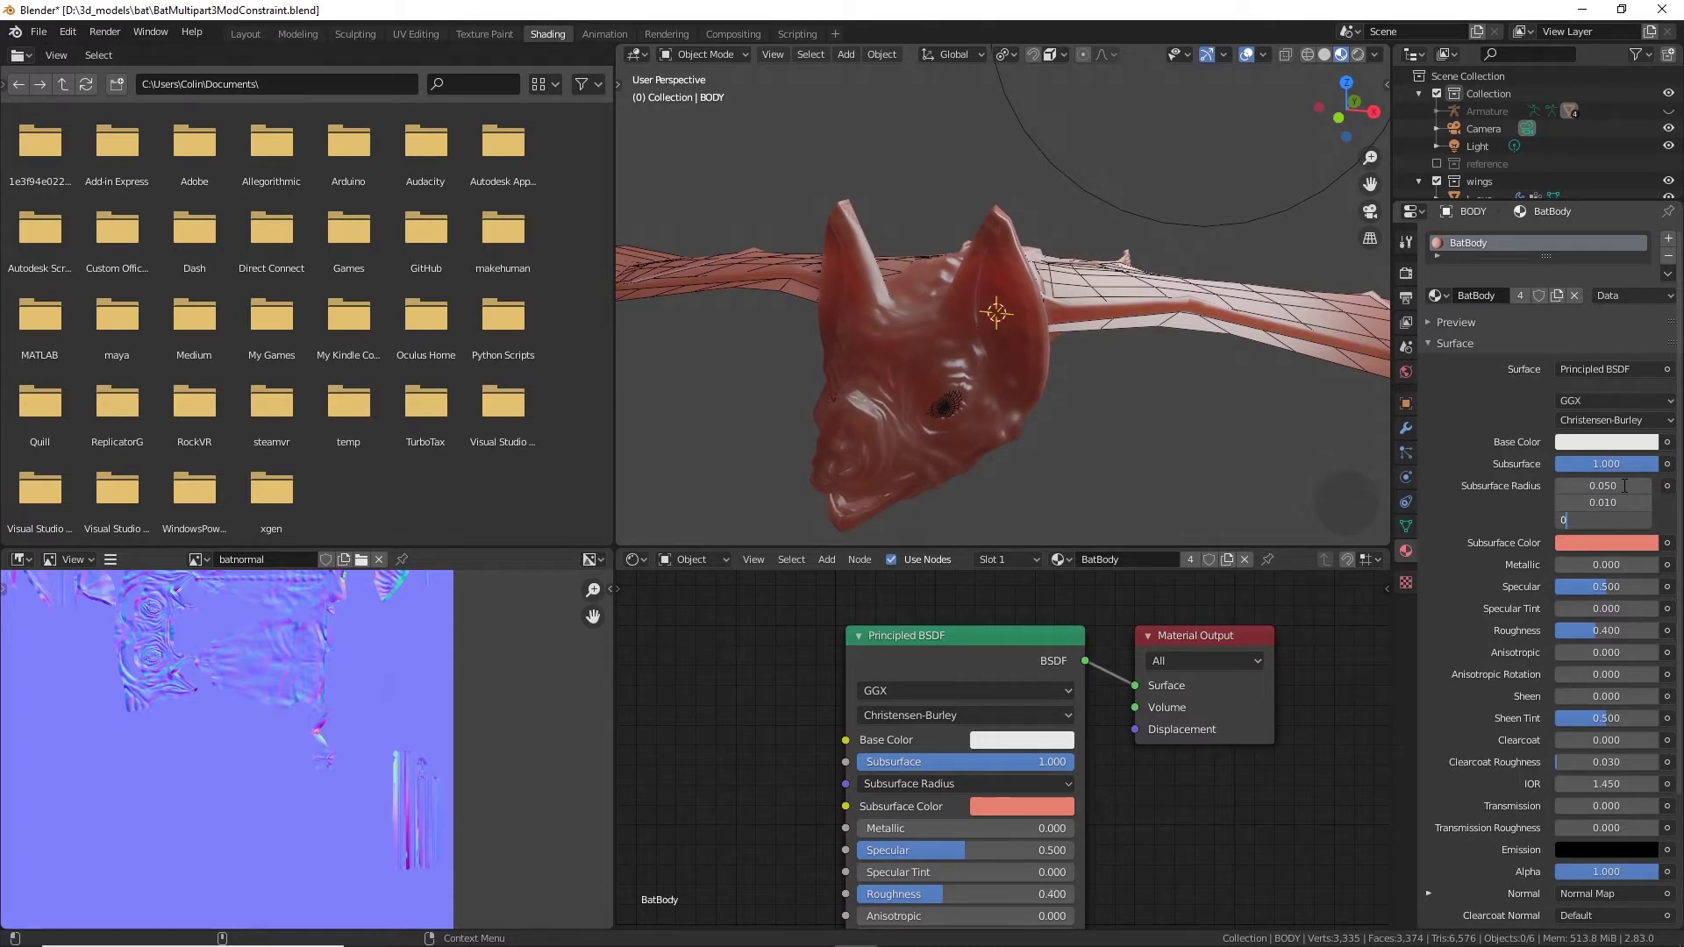
key(BackSpace)
text(.005)
key(Return)
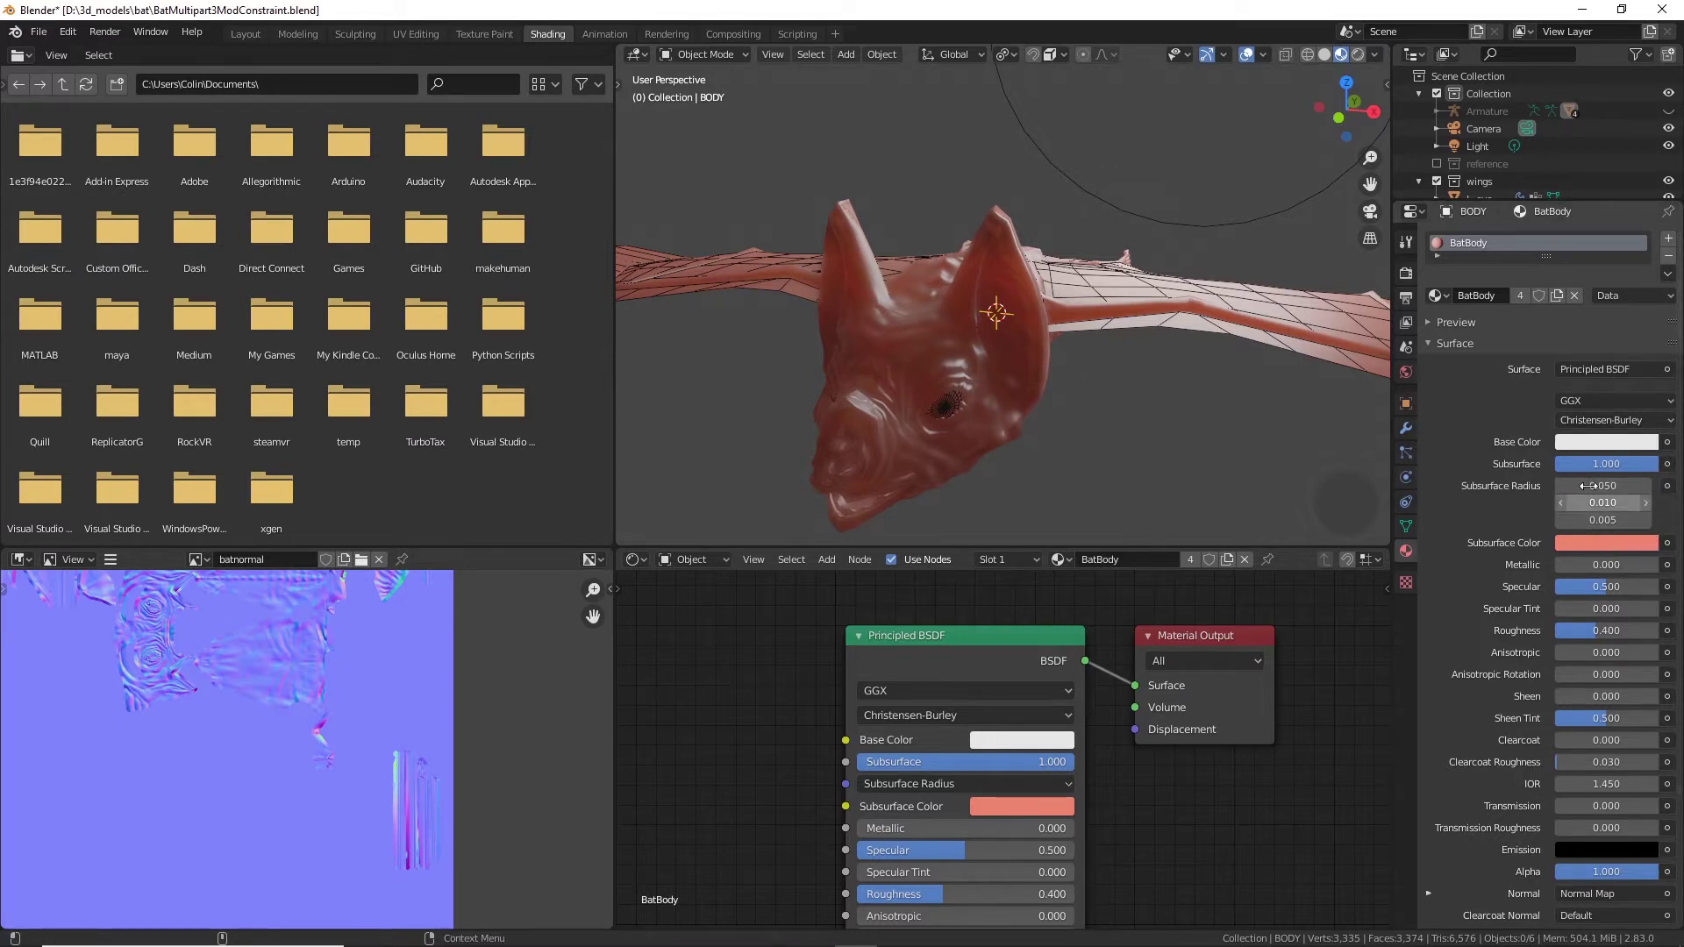
Step: Check the light scattering on the bat's ears and underside in Rendered shading, and return to Material Preview
click(1358, 54)
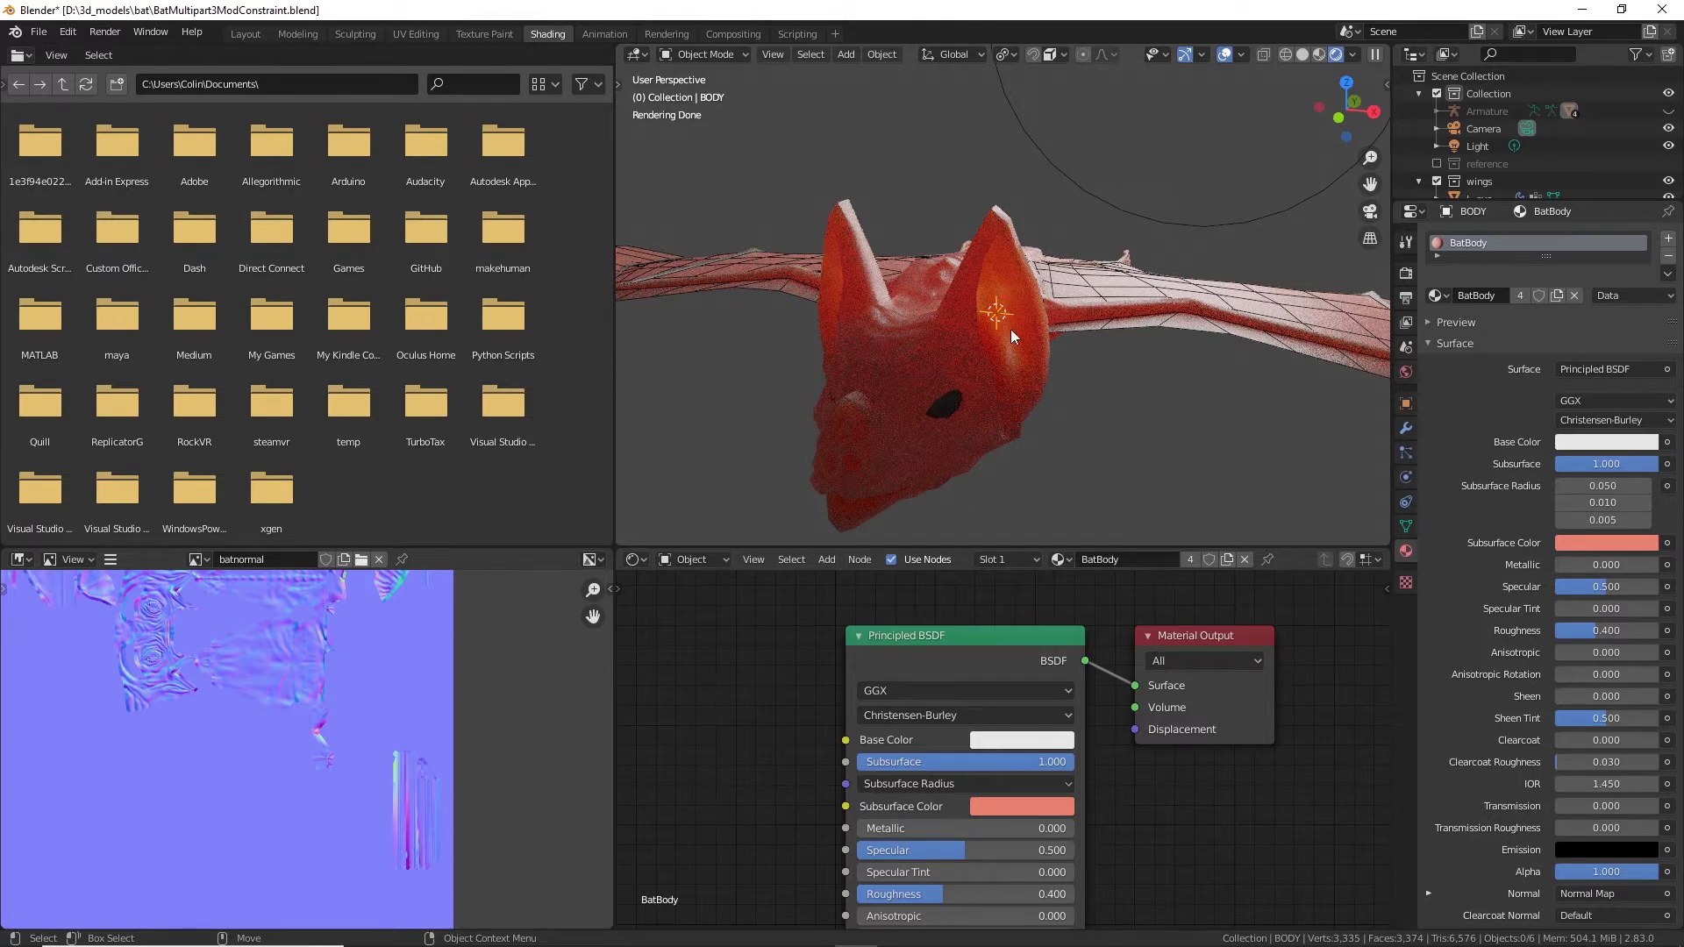
mouse_move(1246, 475)
middle_down()
mouse_move(1145, 433)
mouse_move(1160, 356)
middle_up()
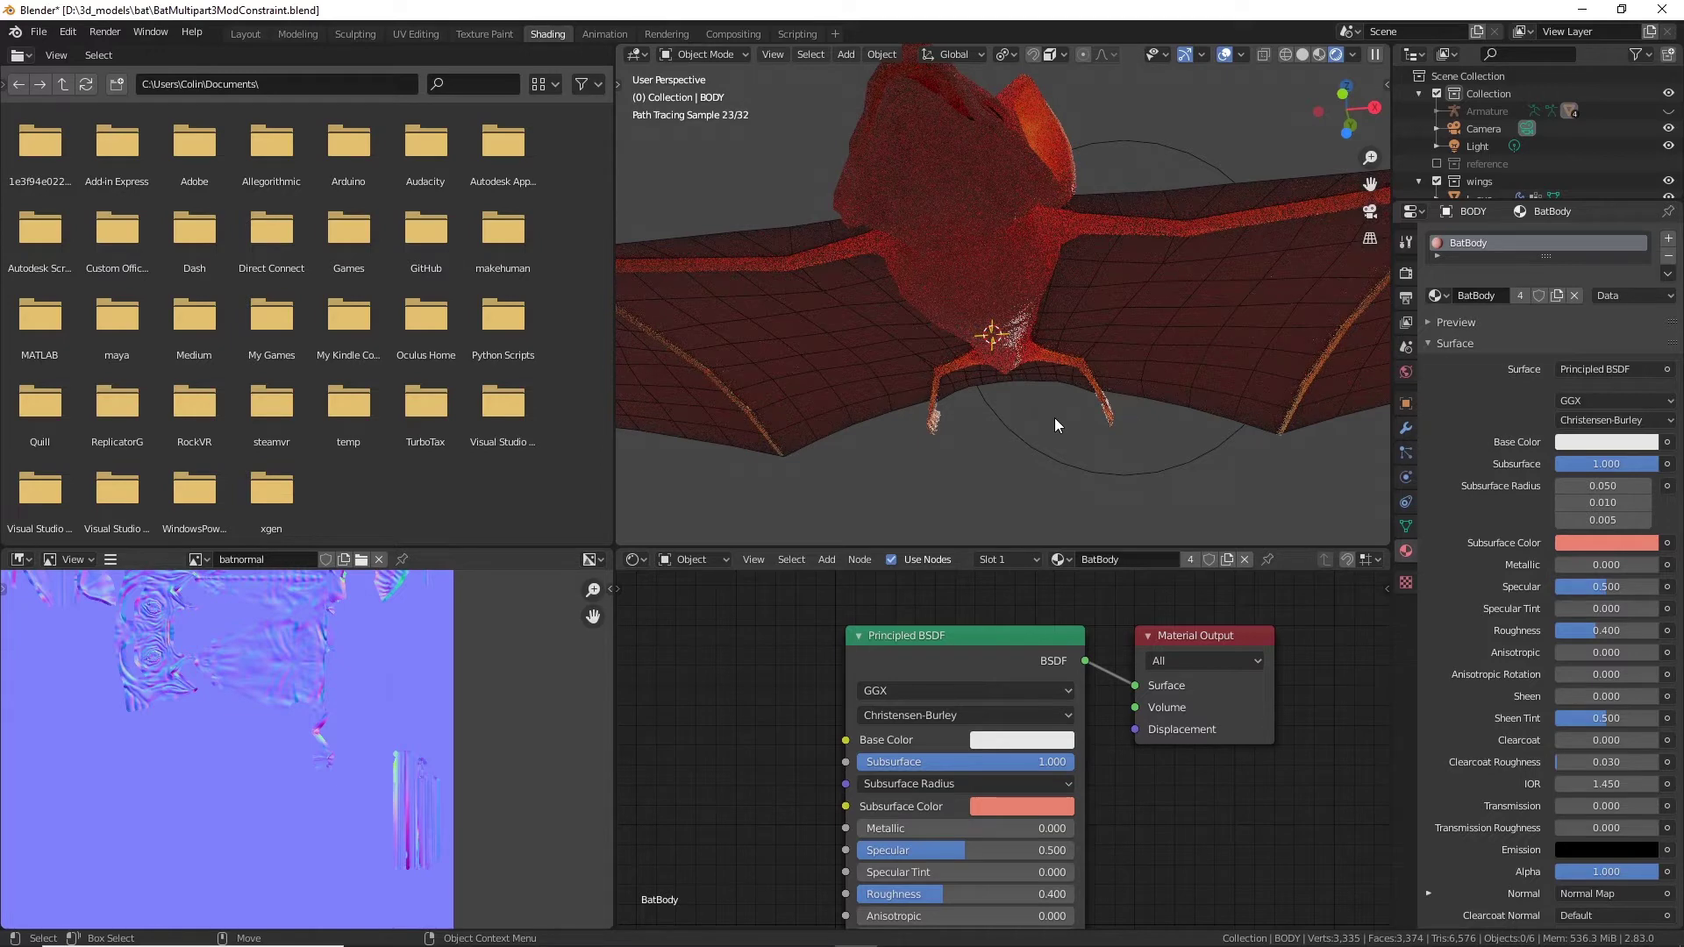
click(1318, 54)
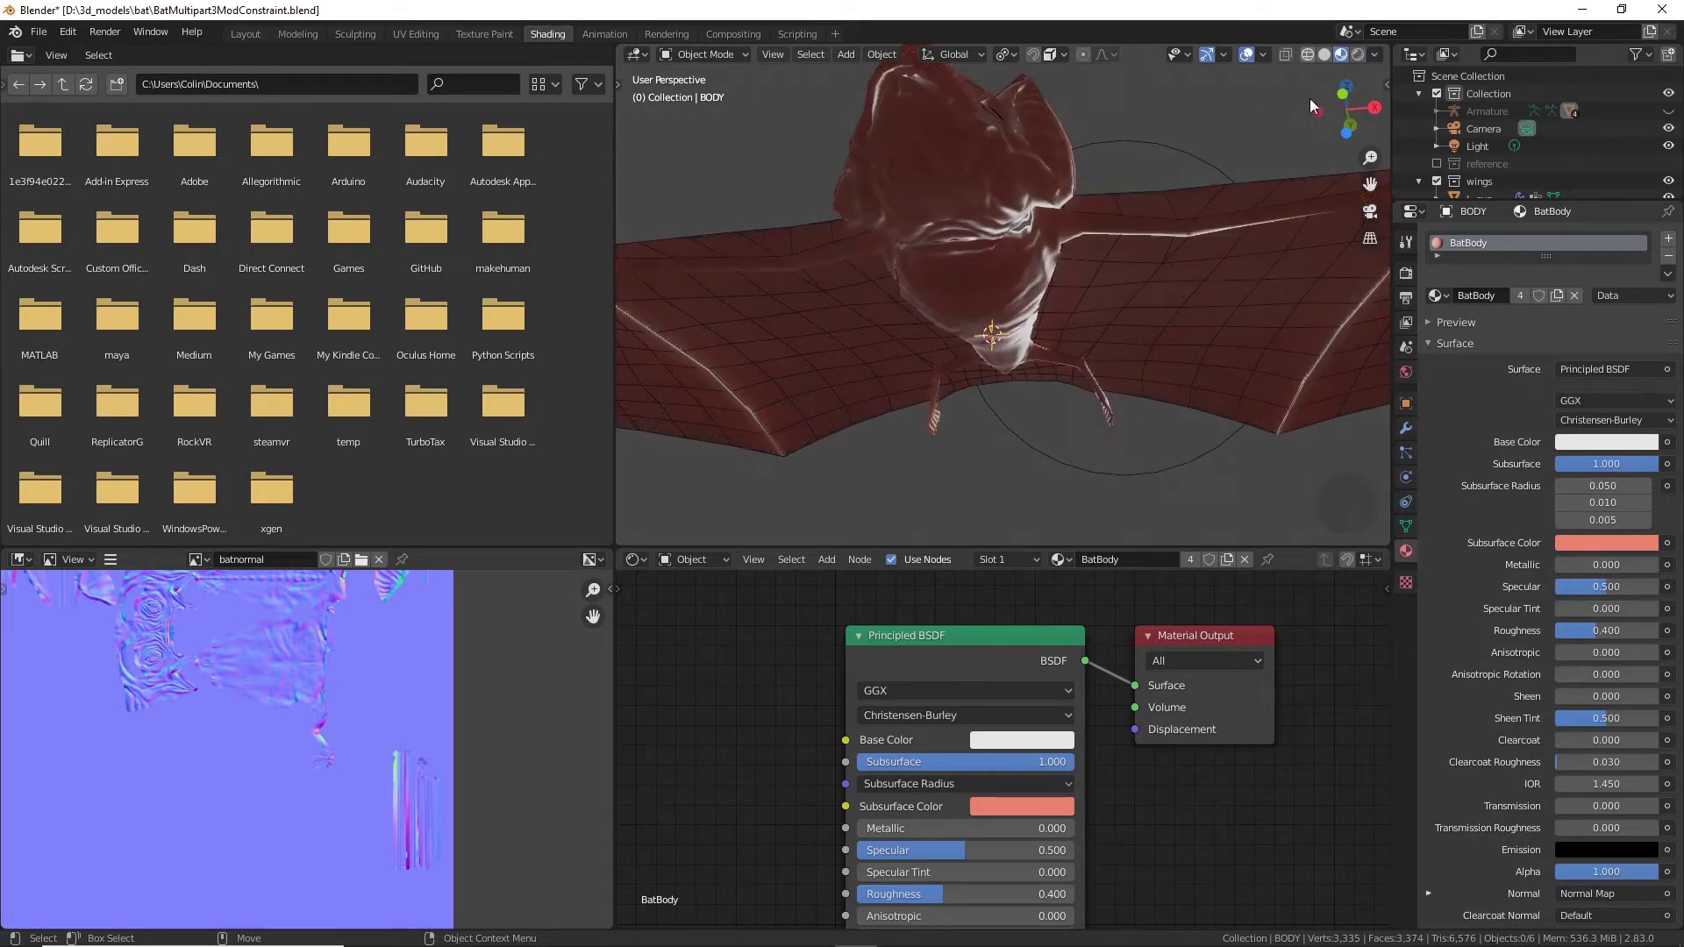
mouse_move(1095, 220)
middle_down()
mouse_move(1074, 316)
mouse_move(1195, 321)
mouse_move(1277, 368)
mouse_move(1235, 435)
mouse_move(1160, 436)
mouse_move(1092, 429)
mouse_move(1058, 400)
mouse_move(1104, 386)
mouse_move(1067, 420)
mouse_move(1007, 367)
mouse_move(1028, 314)
mouse_move(1165, 340)
mouse_move(1147, 387)
mouse_move(1181, 397)
mouse_move(1230, 354)
mouse_move(1183, 372)
middle_up()
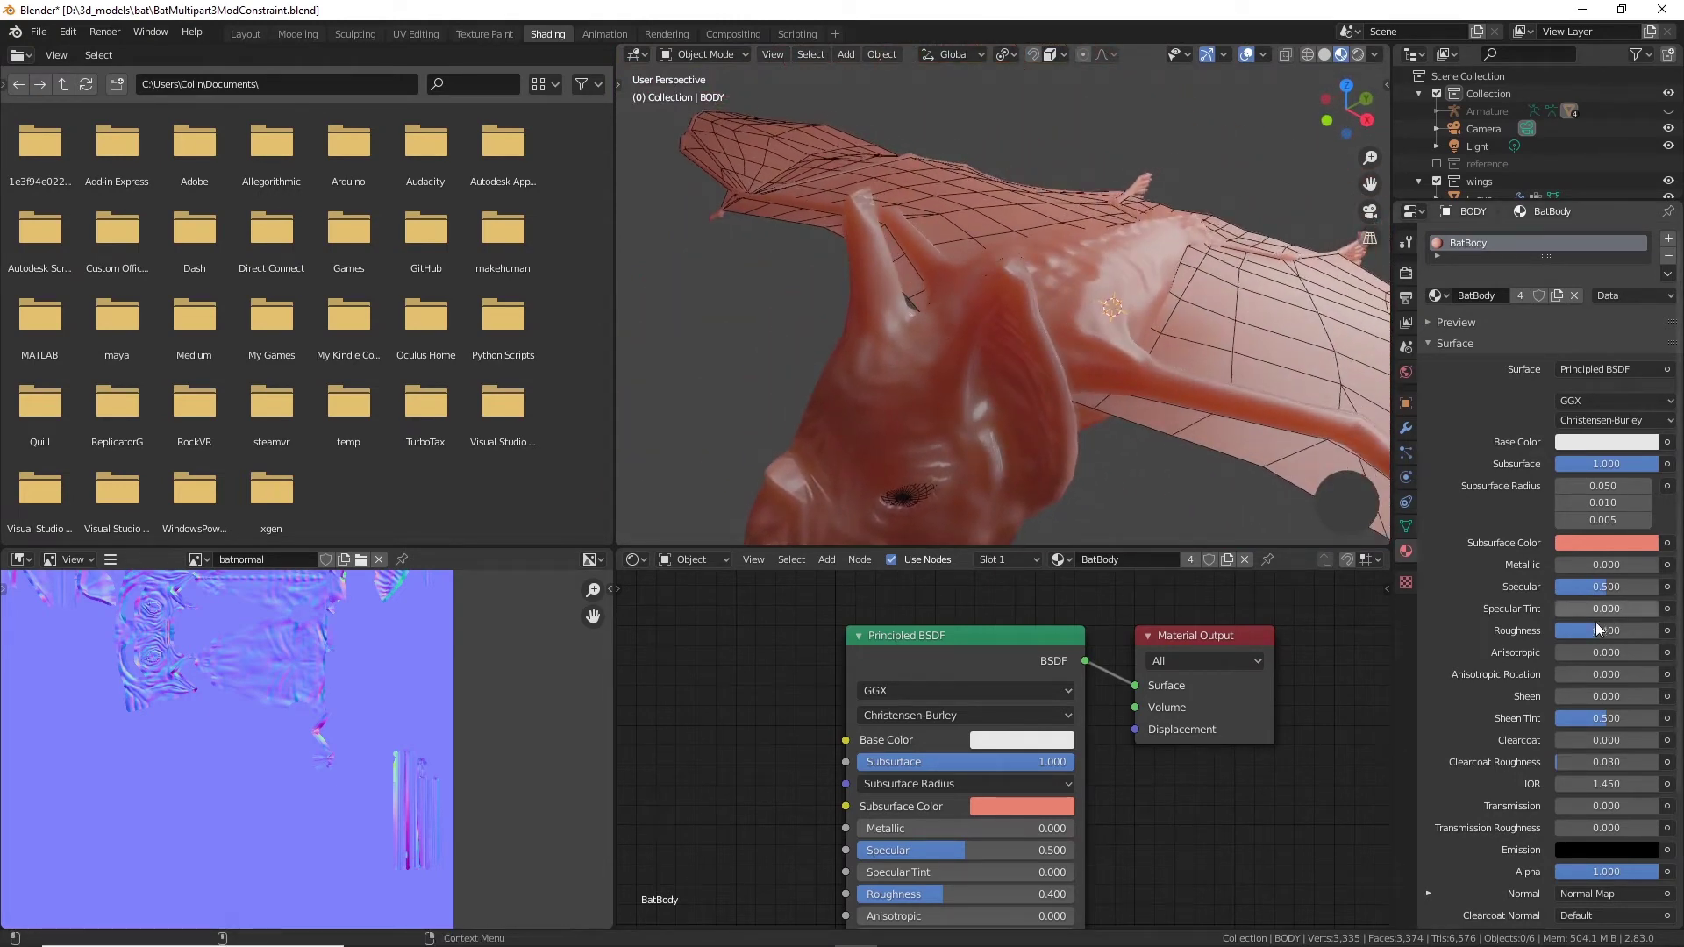
Step: Raise the BatBody material's Roughness to 0.708, check the head and ear up close, and save the file
drag(1619, 628, 1629, 629)
middle_drag(1018, 433, 1123, 444)
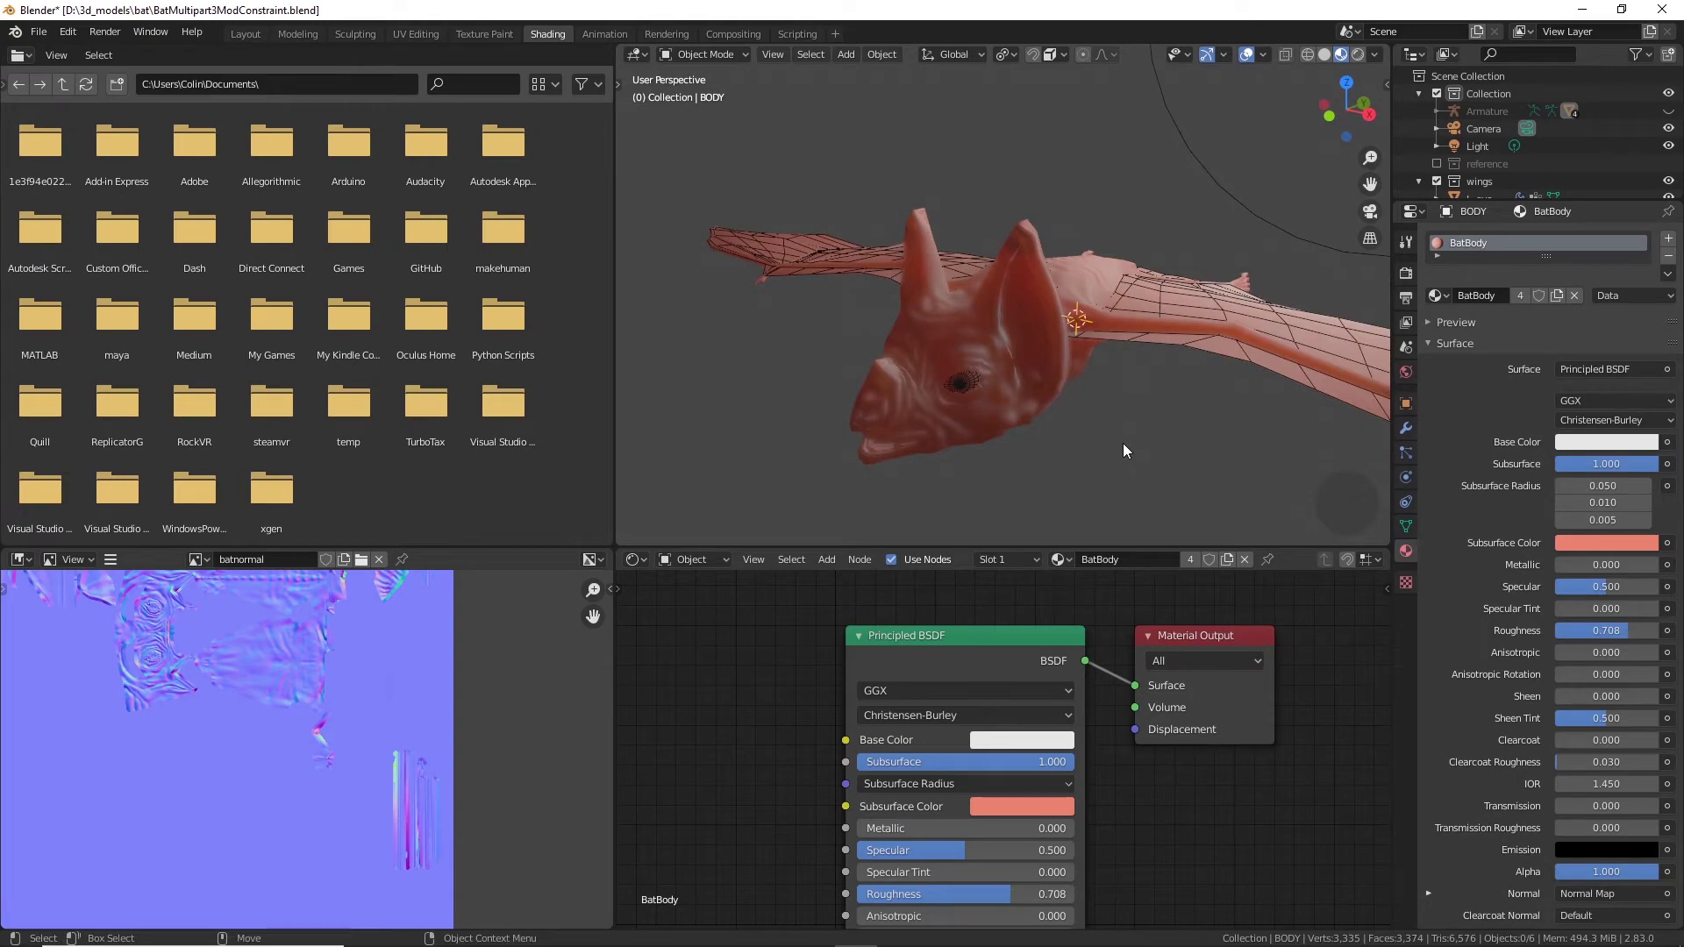
mouse_move(1031, 386)
middle_down()
mouse_move(1188, 391)
mouse_move(1080, 471)
mouse_move(998, 476)
mouse_move(949, 450)
mouse_move(1132, 391)
mouse_move(1239, 405)
mouse_move(1193, 418)
mouse_move(1049, 341)
mouse_move(1018, 379)
mouse_move(1034, 332)
mouse_move(997, 428)
mouse_move(1080, 367)
mouse_move(1019, 354)
middle_up()
scroll(1019, 354, up, 3)
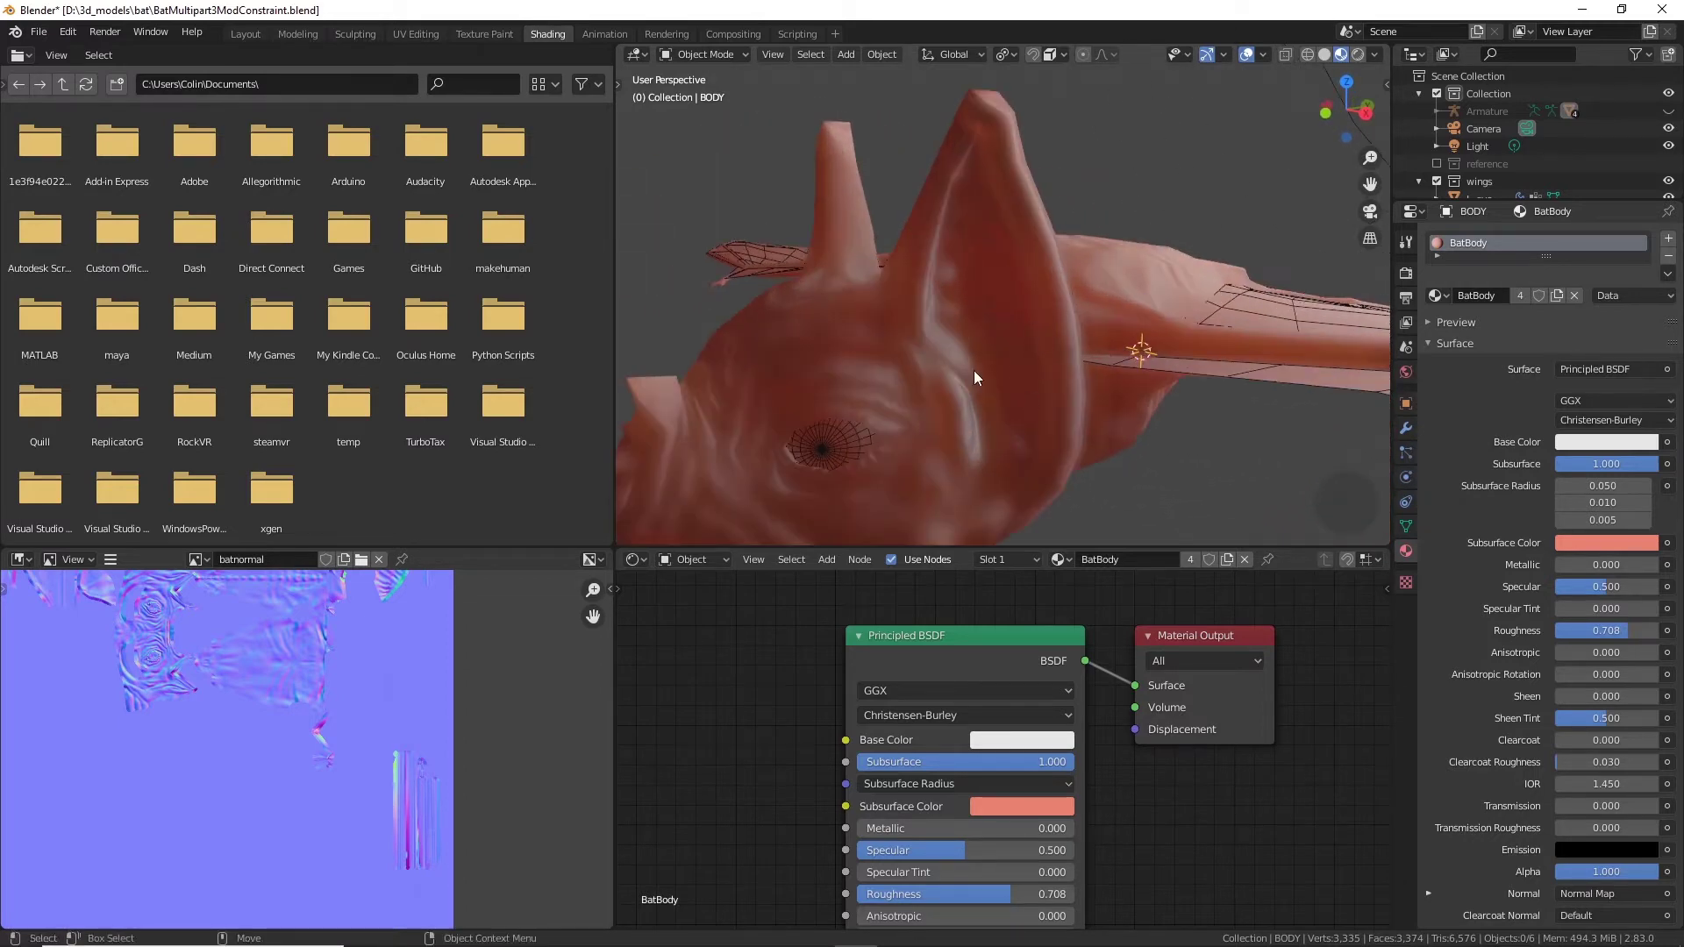
scroll(974, 370, down, 4)
middle_drag(1001, 423, 997, 493)
middle_drag(1184, 394, 1196, 355)
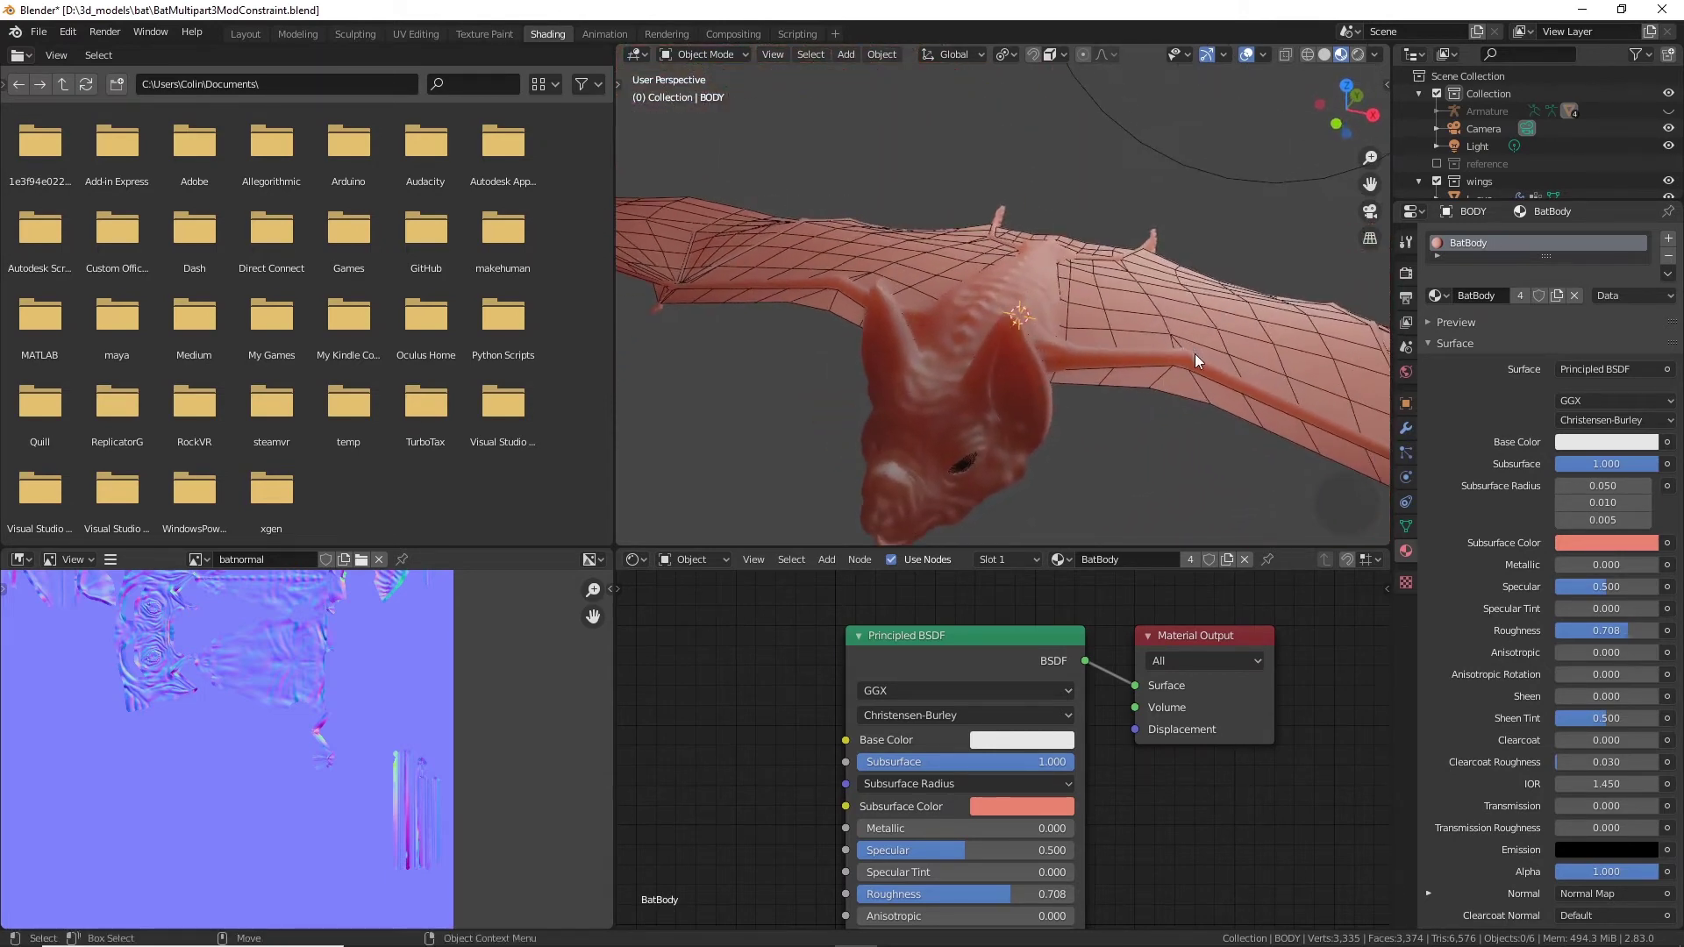
click(40, 32)
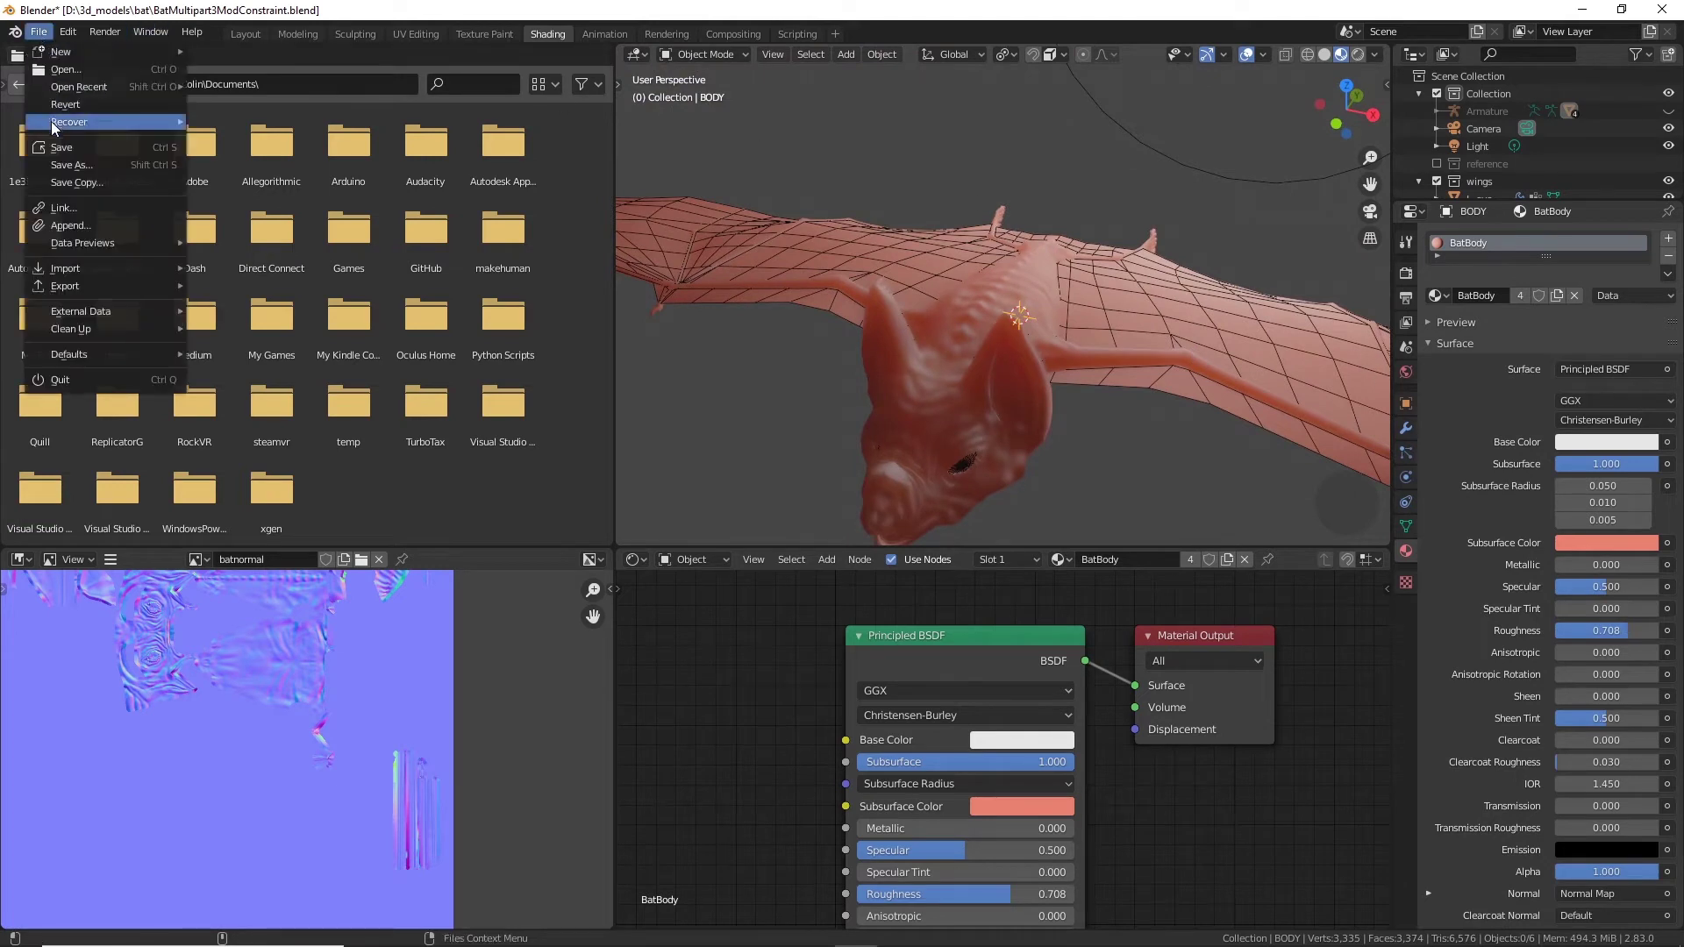
click(55, 148)
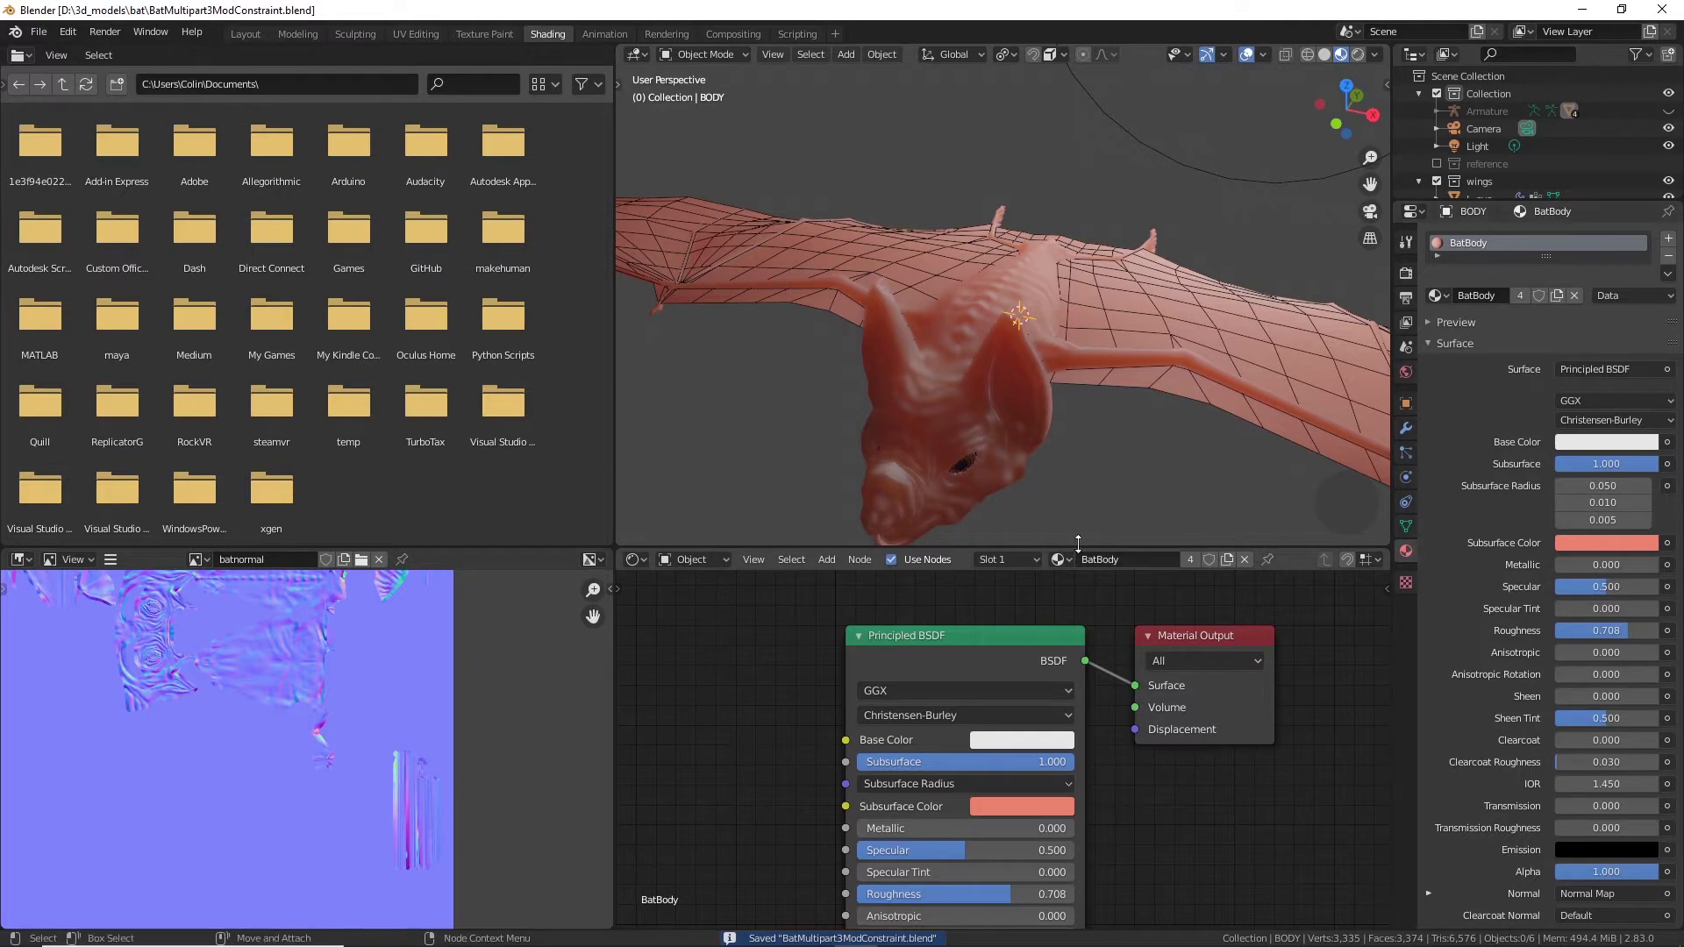
Step: Select the wings, inspect the bat from below in Rendered shading, and return to Material Preview
middle_drag(1112, 497, 1117, 531)
scroll(1192, 378, down, 5)
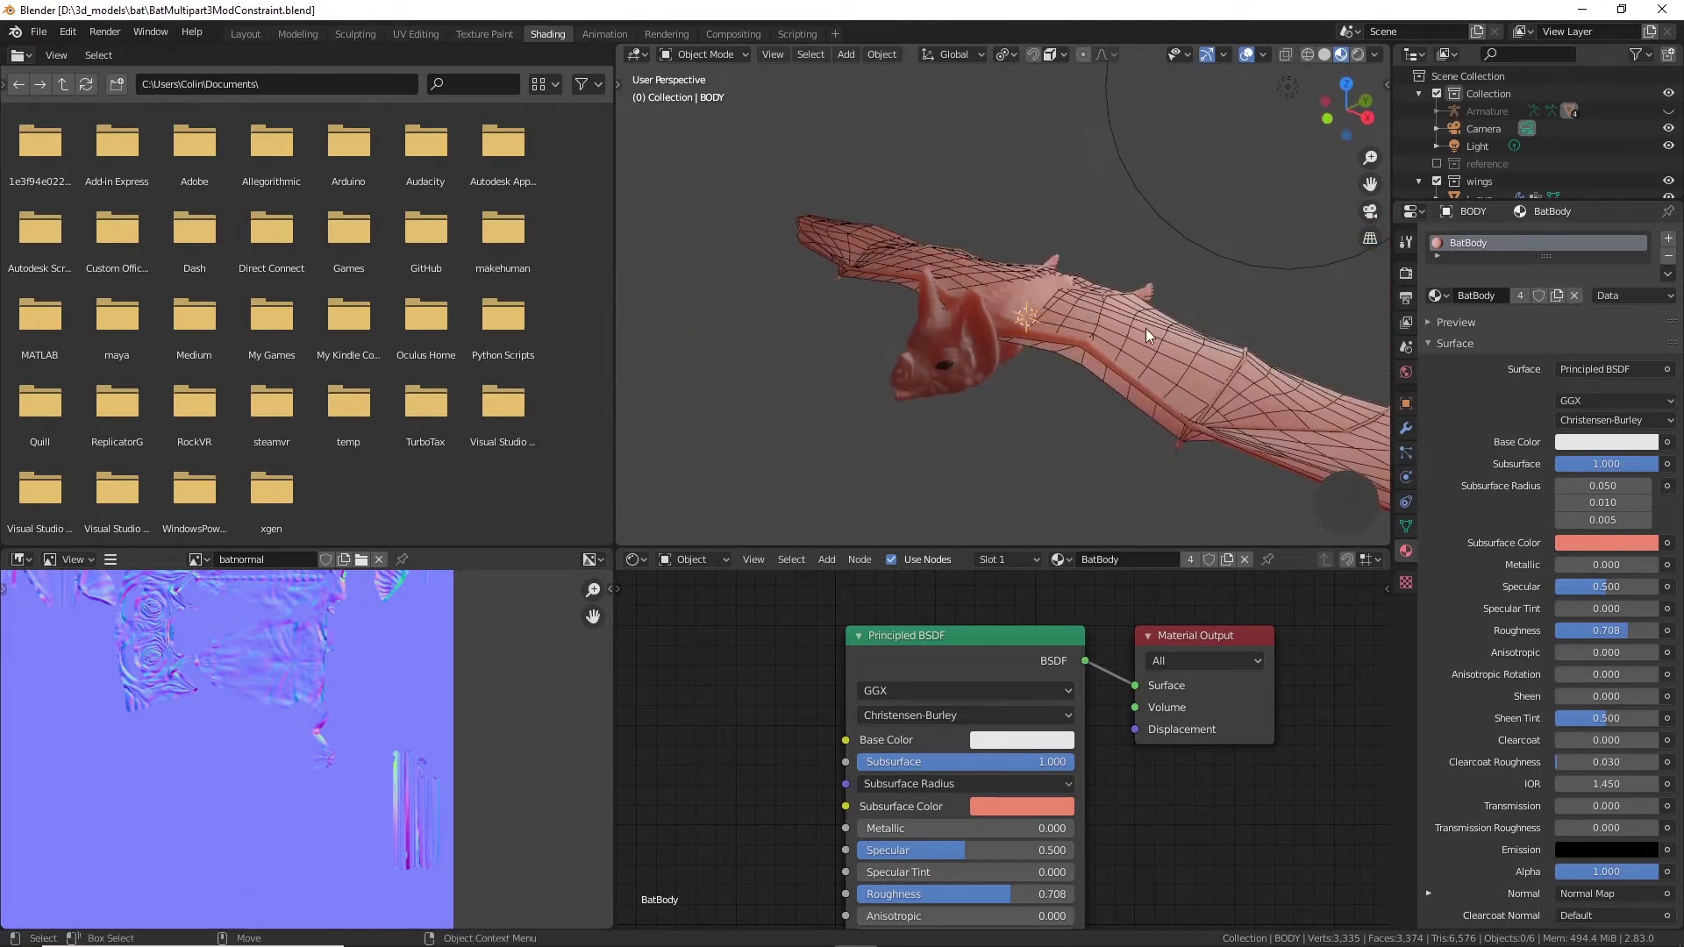
click(1145, 328)
middle_drag(1145, 328, 1132, 219)
click(1103, 494)
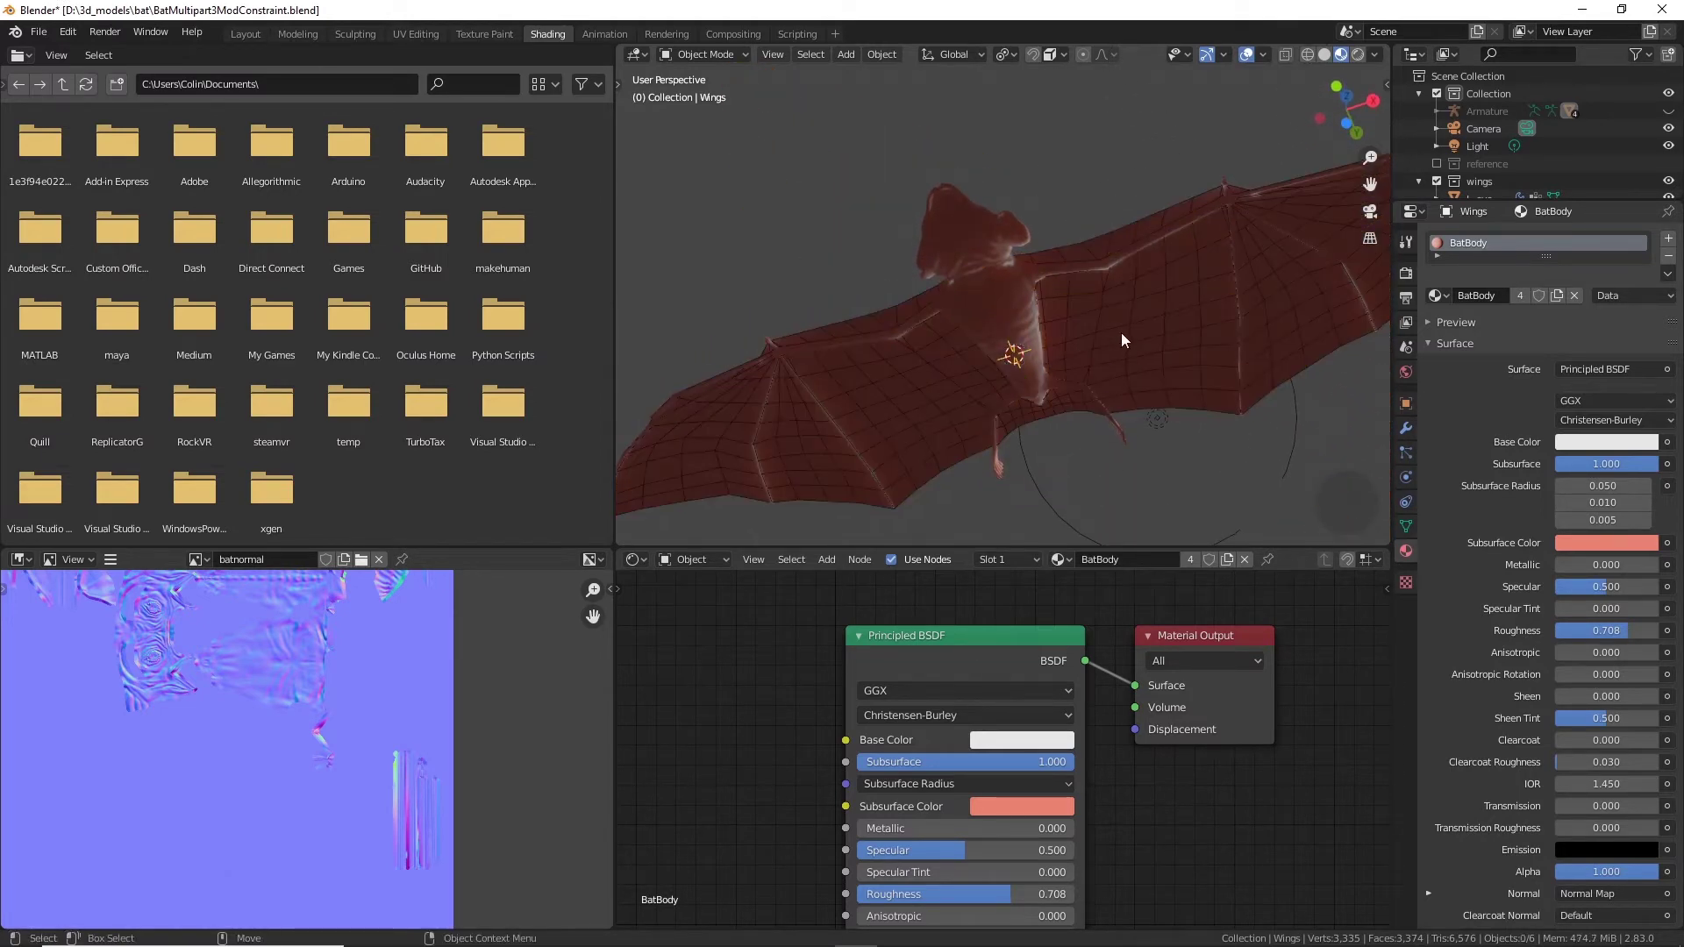
mouse_move(1121, 333)
middle_down()
mouse_move(1132, 292)
mouse_move(1155, 344)
mouse_move(1262, 199)
middle_up()
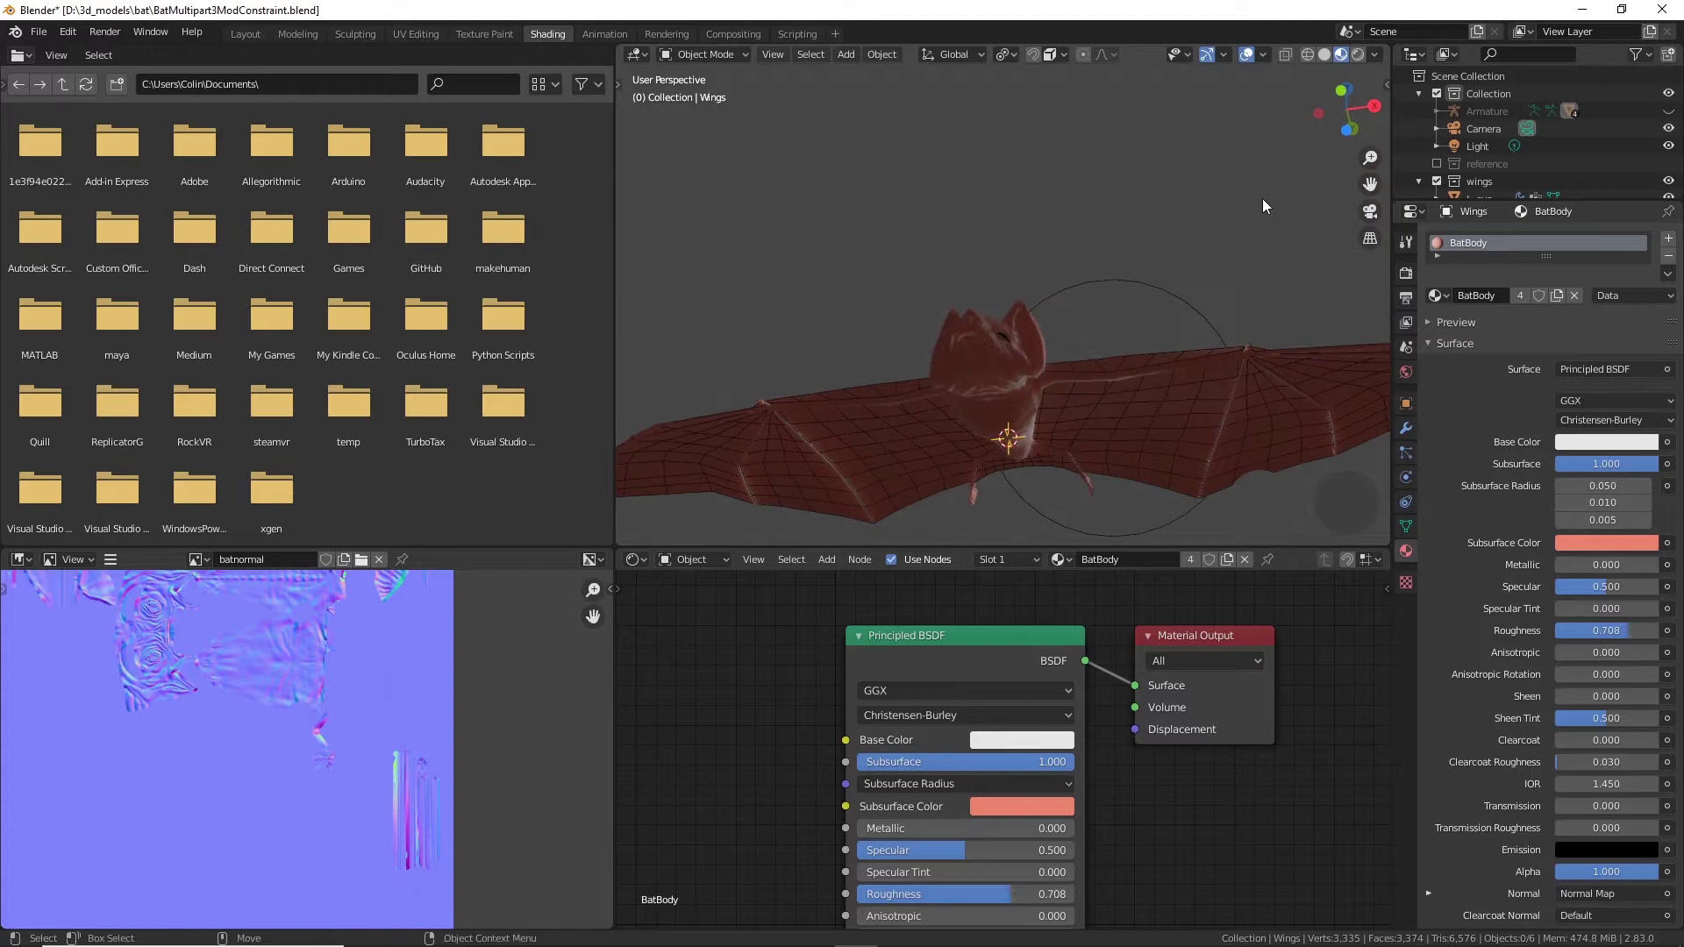
click(1357, 54)
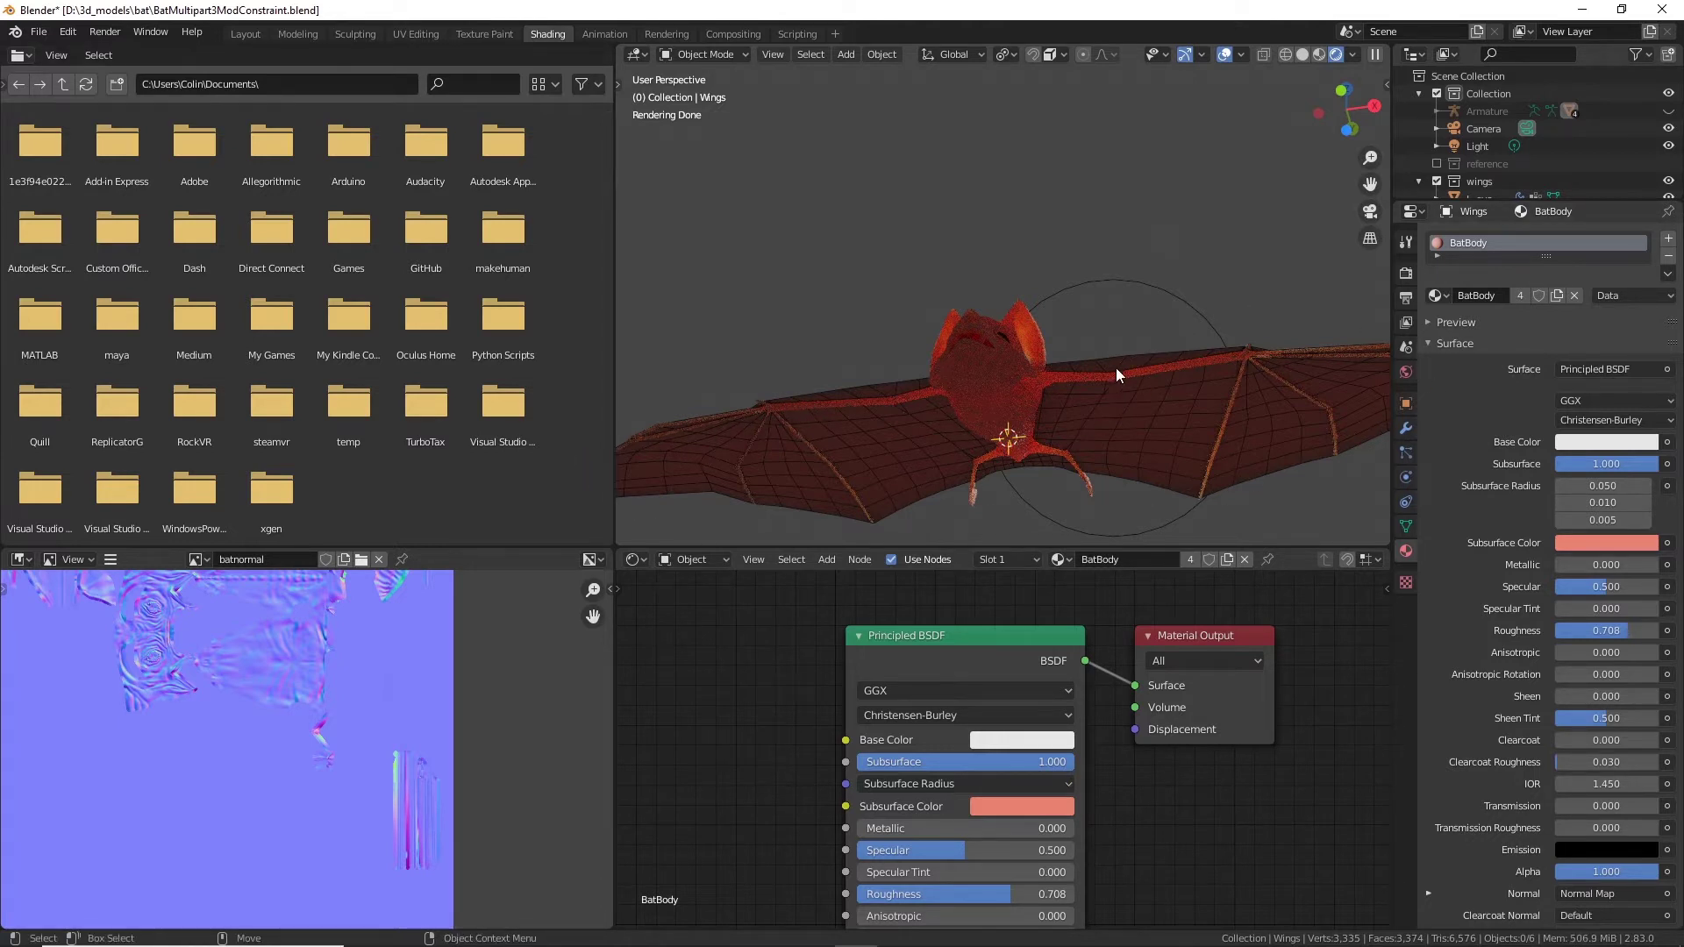
click(1318, 55)
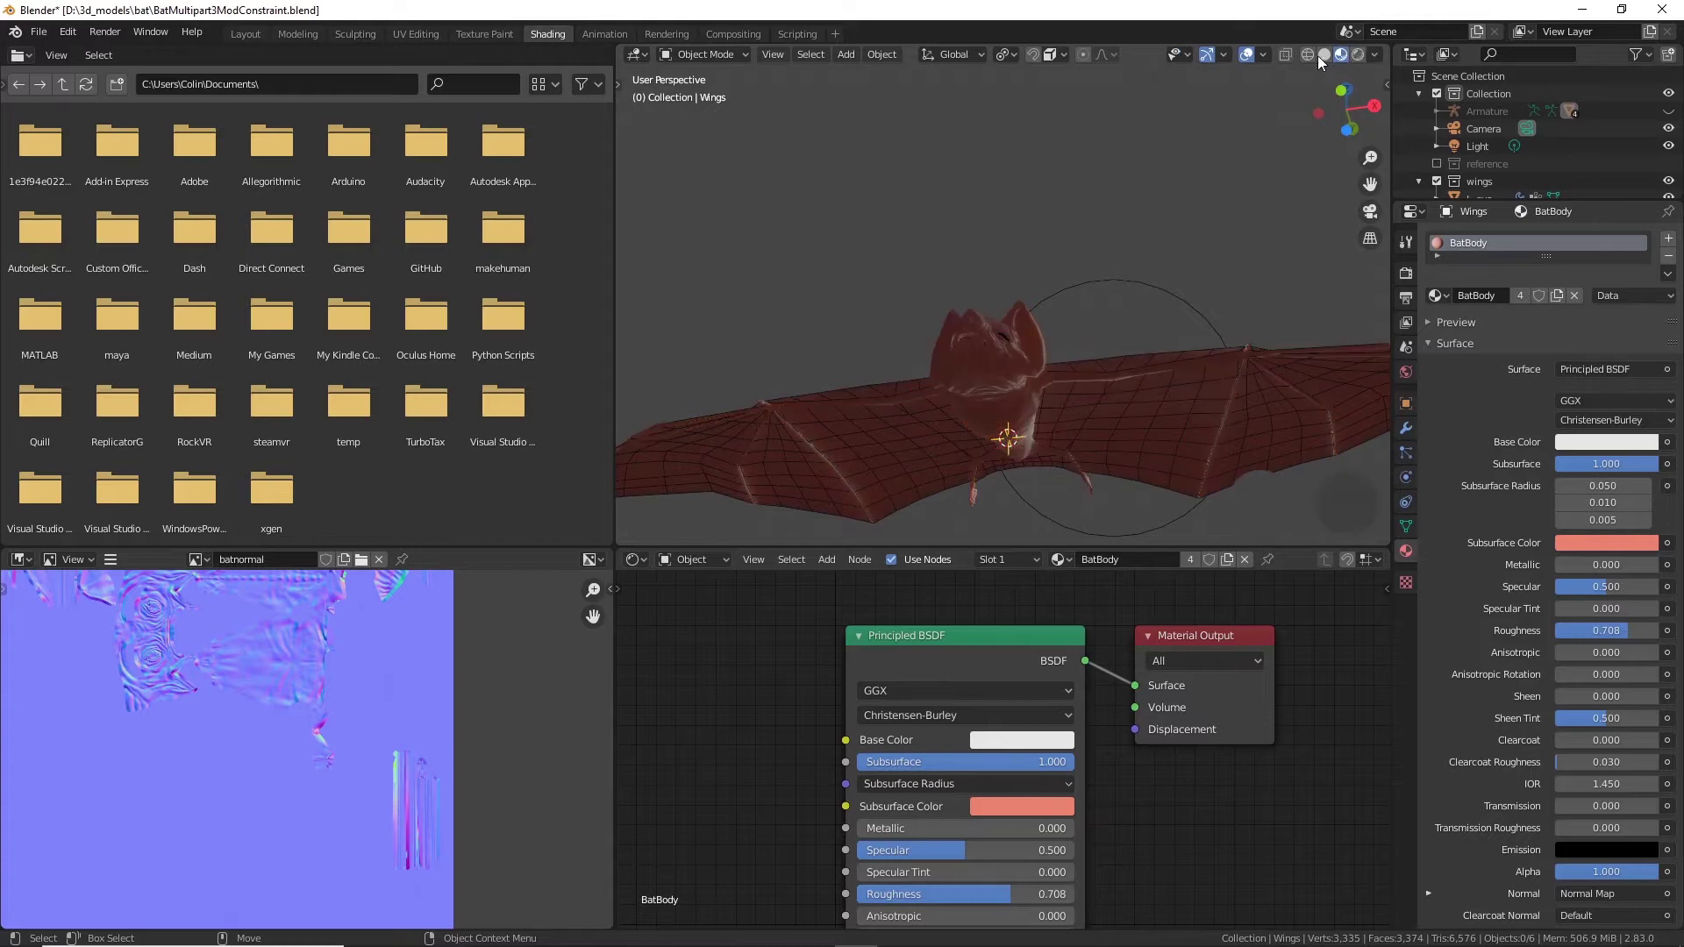
Step: Inspect the reddish material on the bat's head, underside, back and wings in Material Preview
middle_drag(1107, 320, 1167, 359)
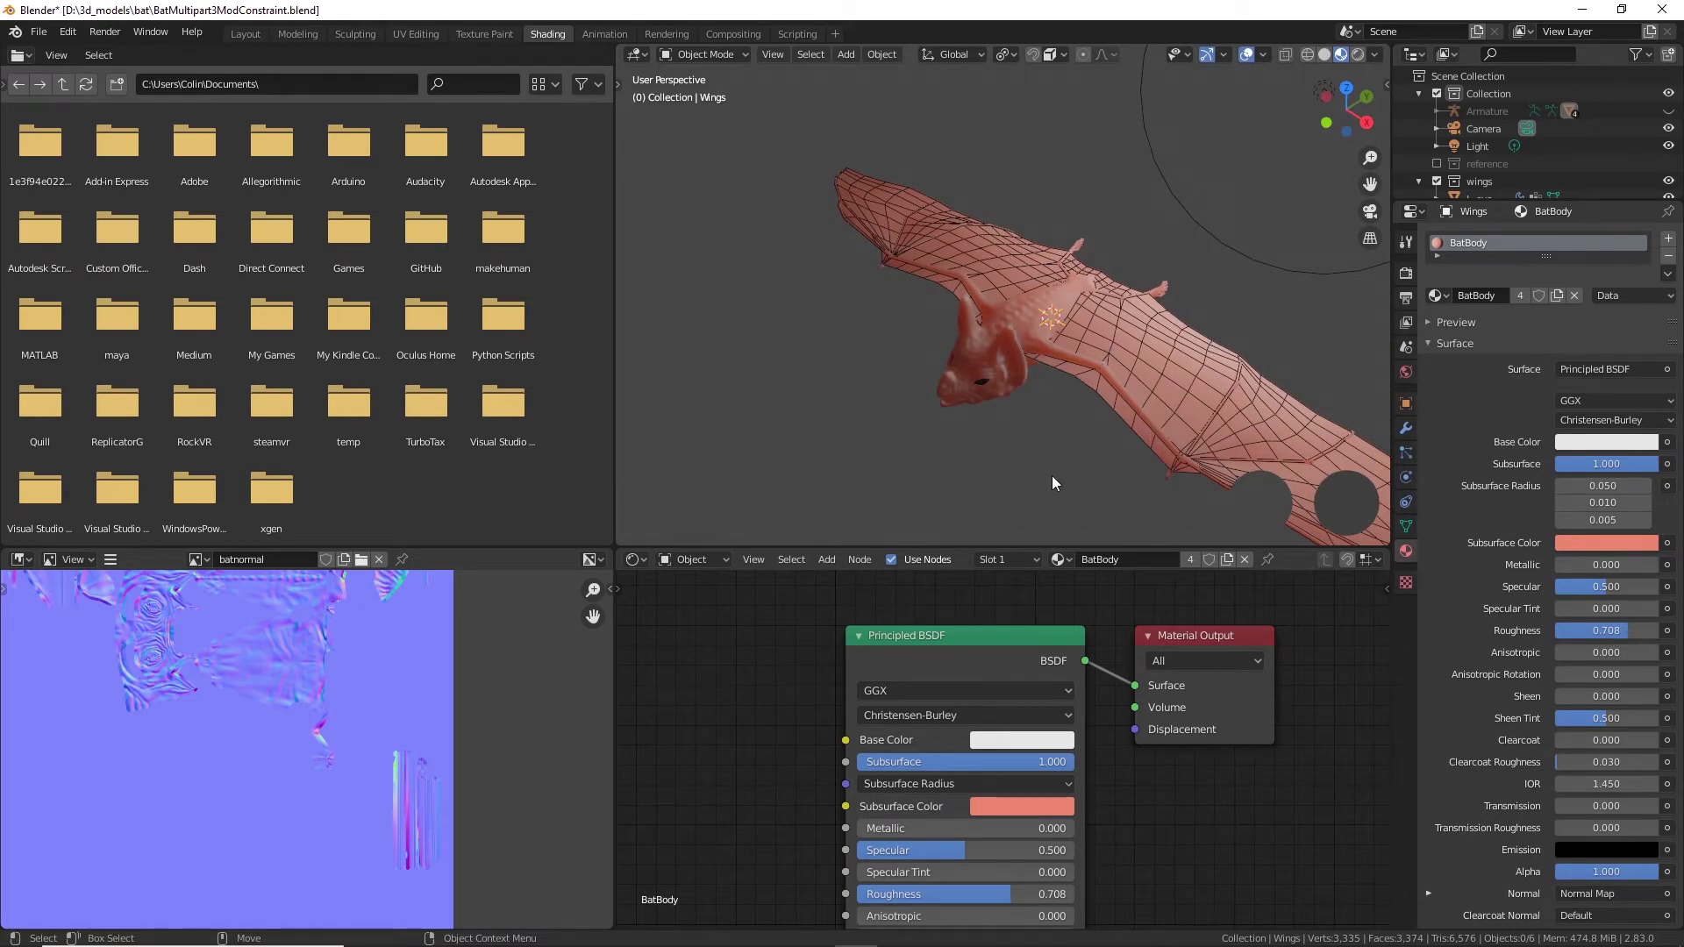
scroll(1051, 476, up, 4)
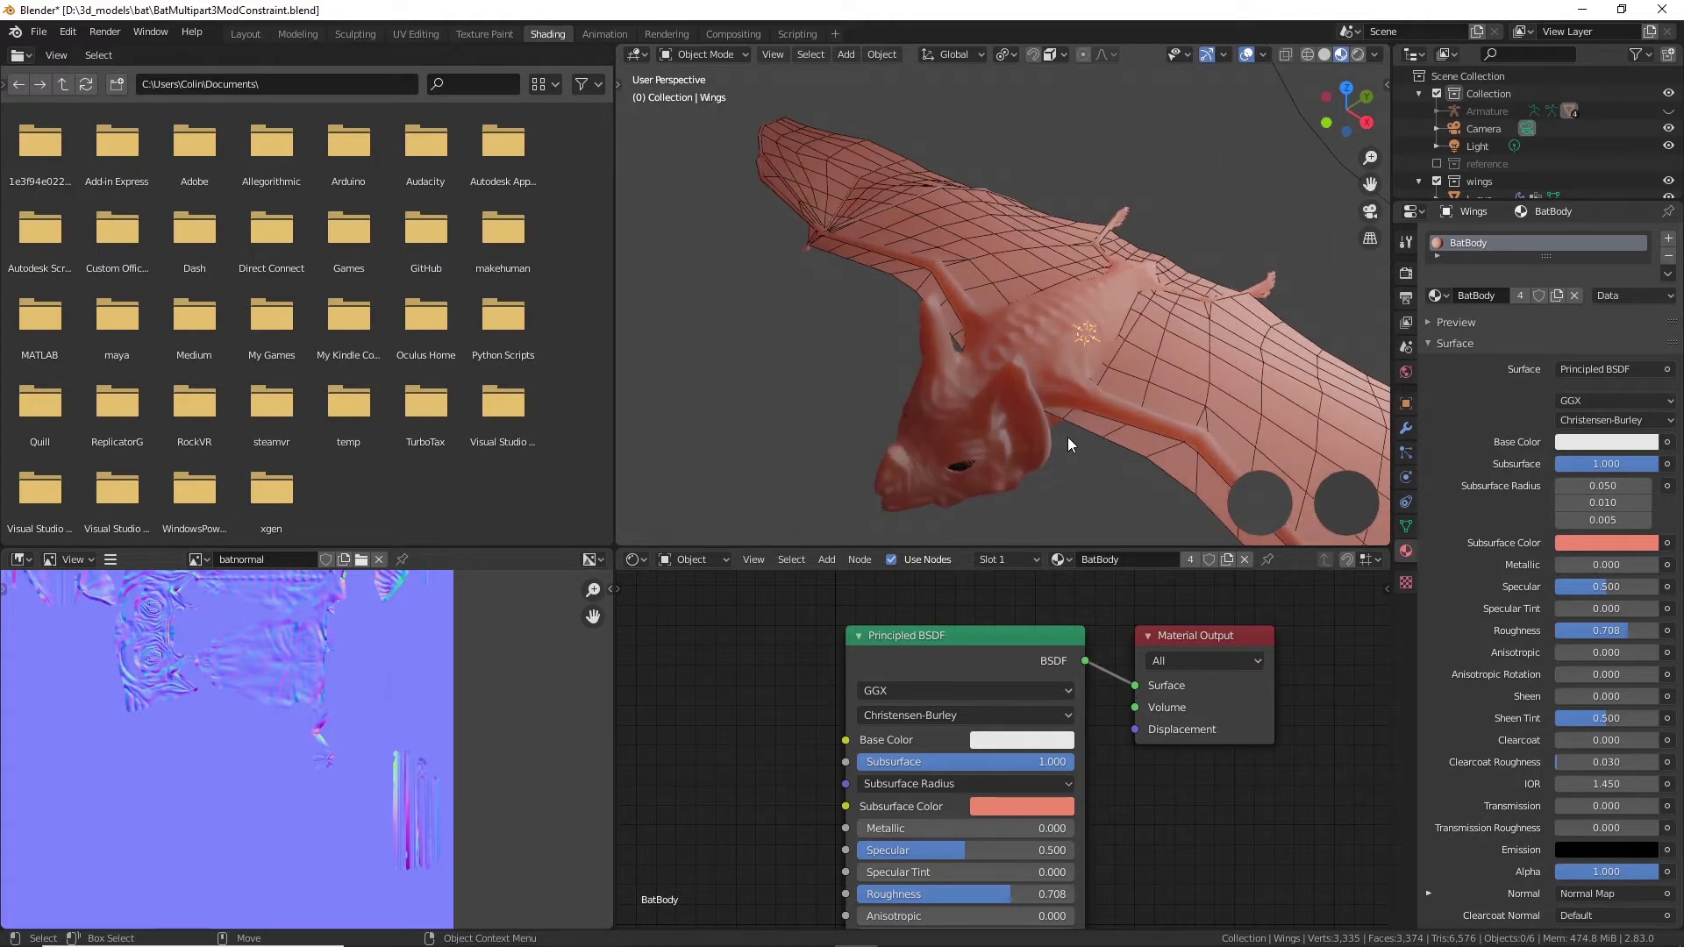
middle_drag(1091, 386, 1198, 351)
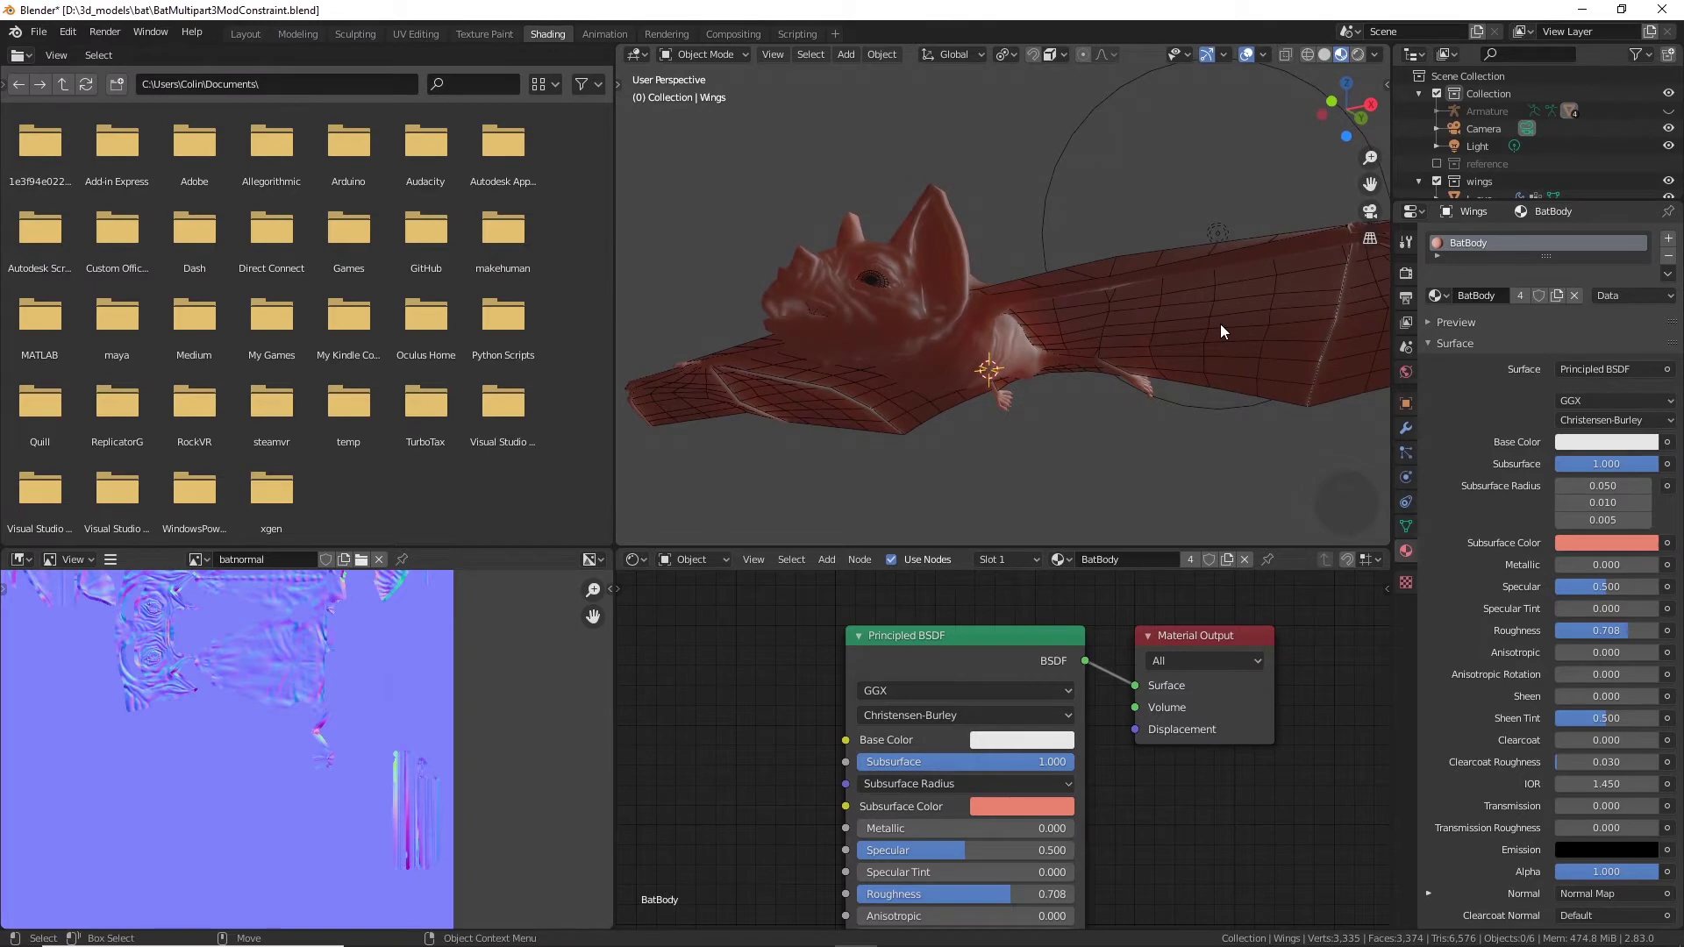
middle_drag(1246, 312, 1170, 361)
scroll(1170, 354, up, 3)
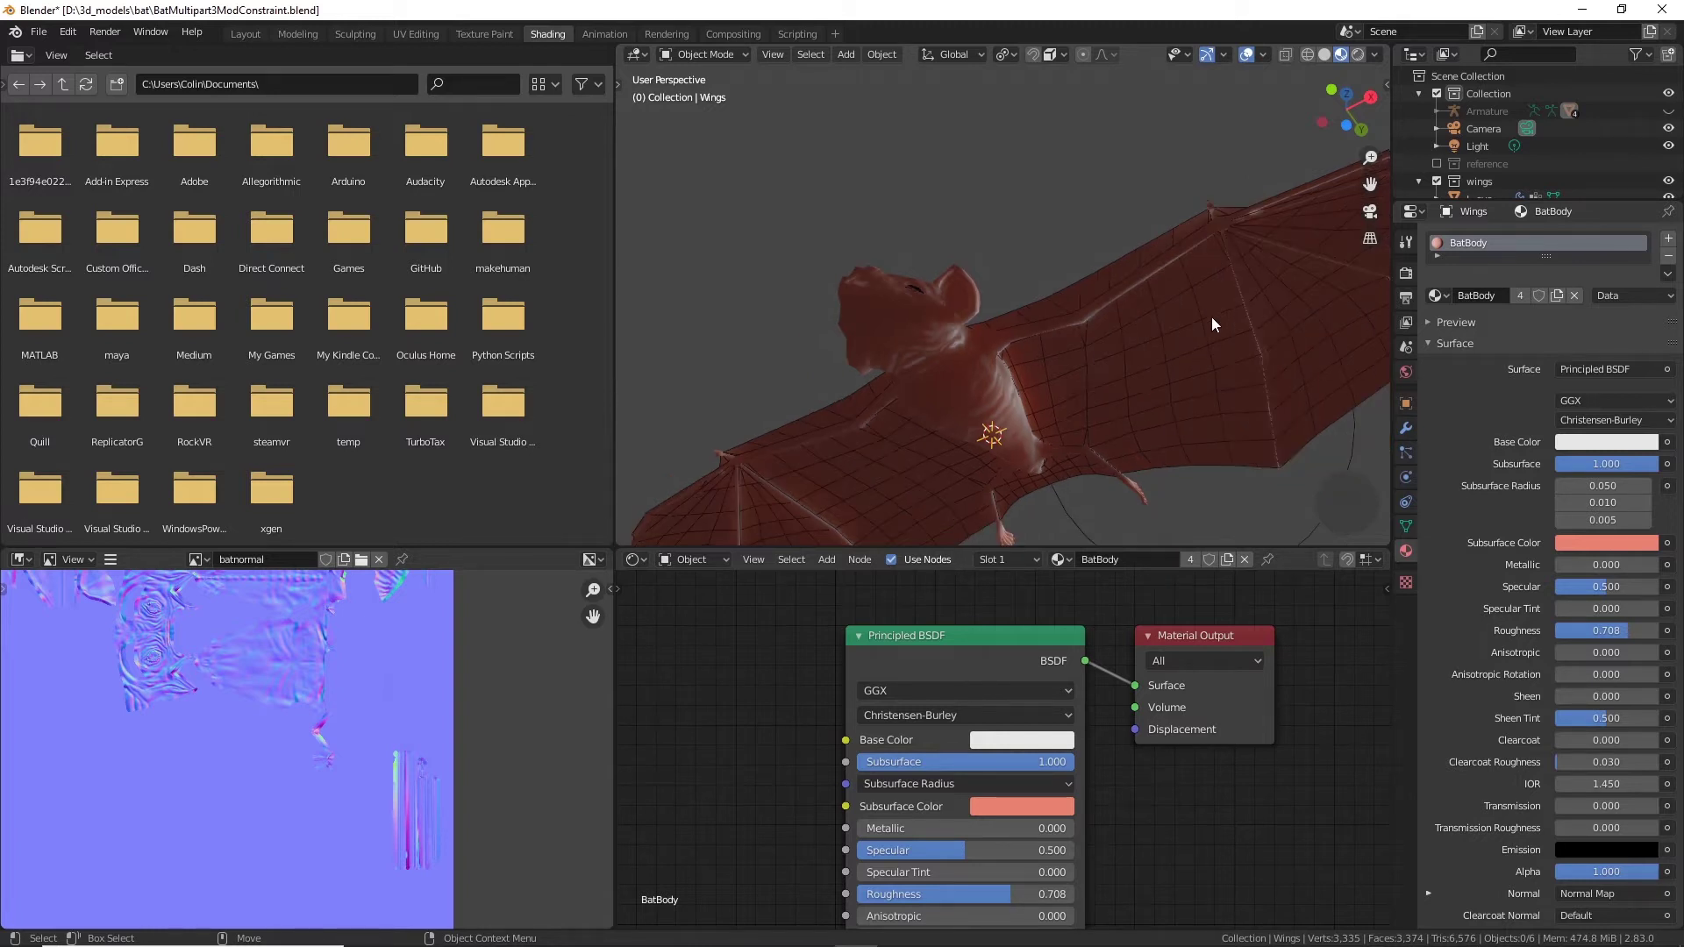
middle_drag(1213, 318, 950, 504)
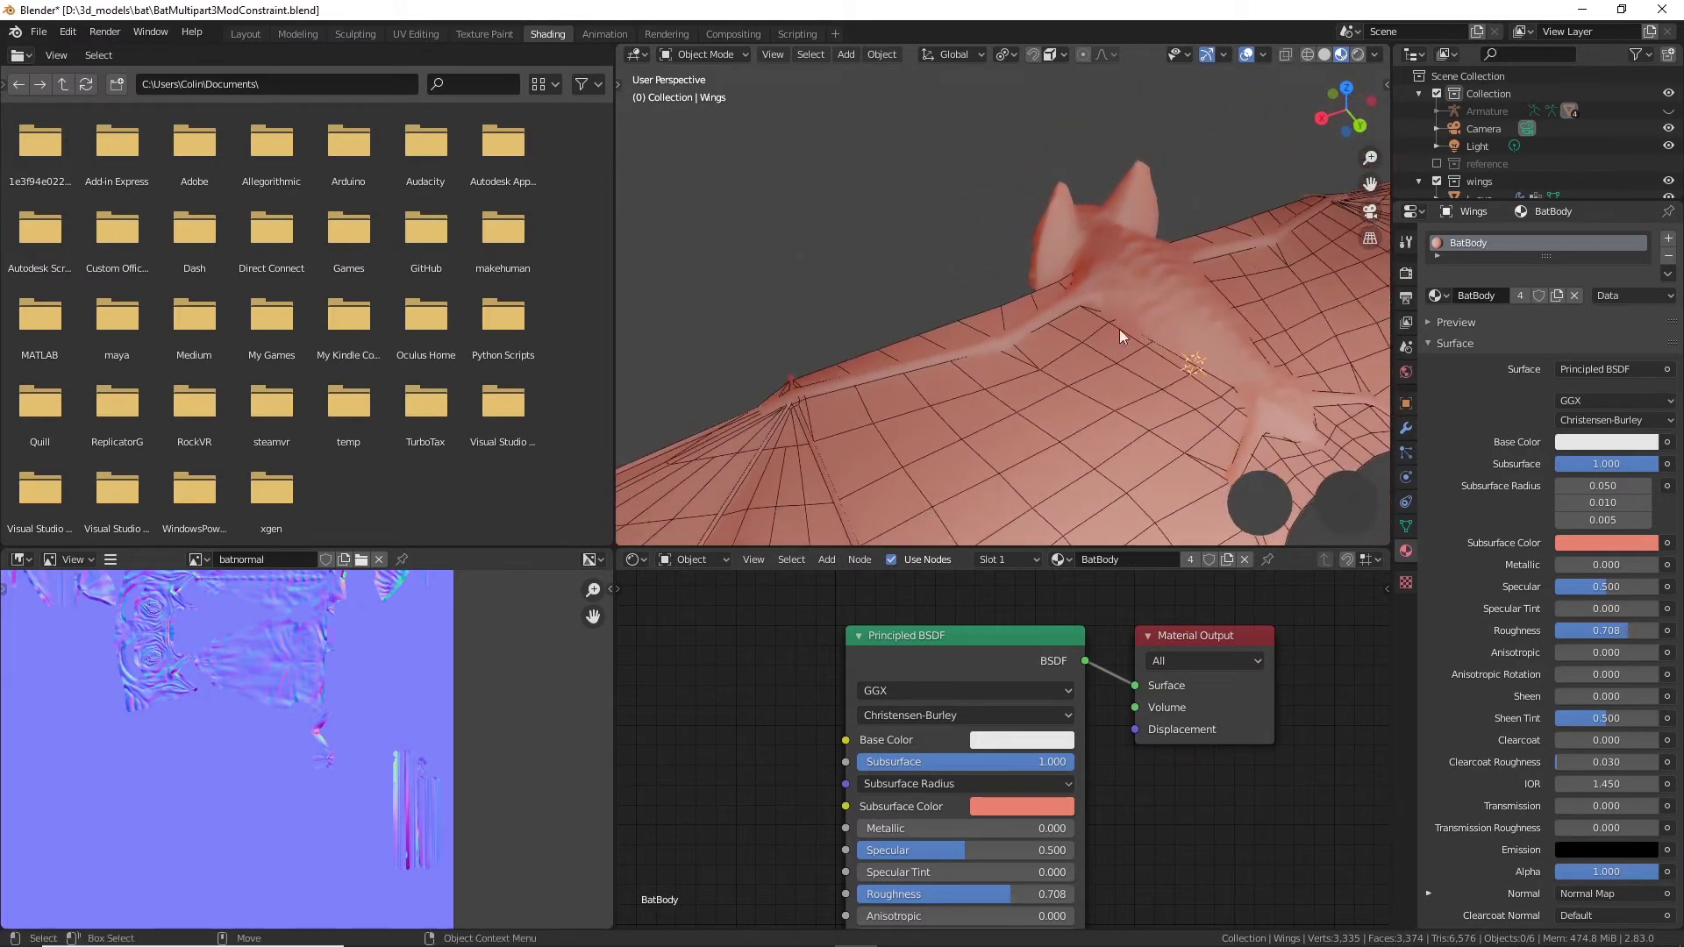
mouse_move(1025, 512)
middle_down()
mouse_move(887, 366)
mouse_move(1077, 320)
mouse_move(1000, 491)
middle_up()
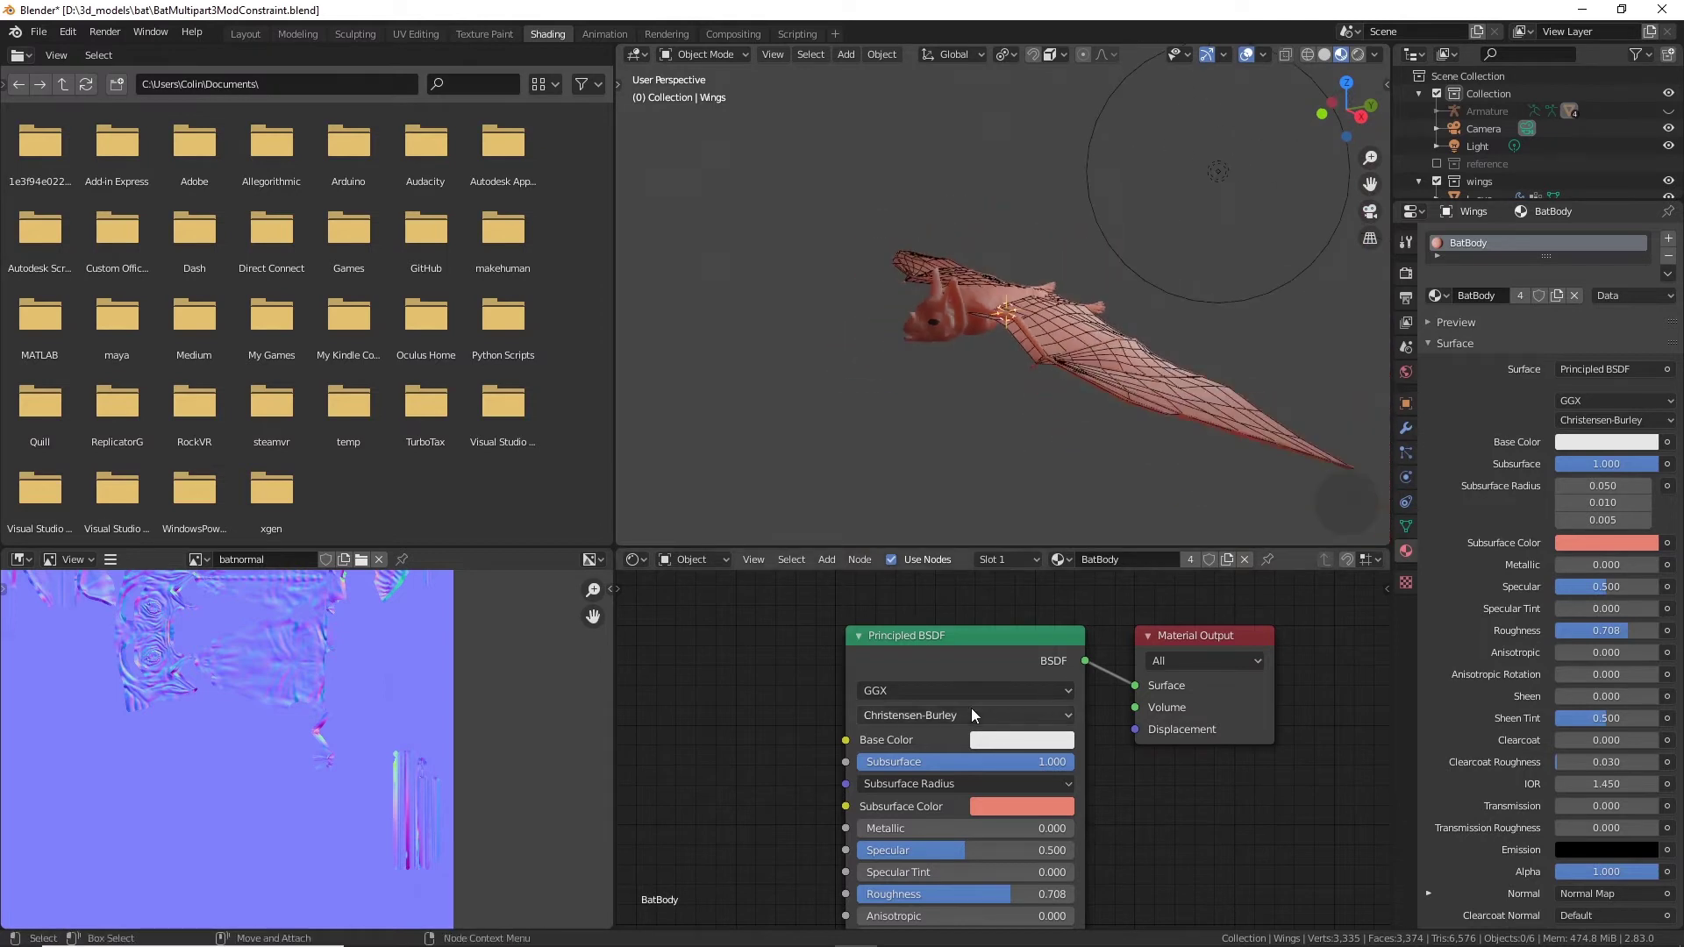
Step: Add an Image Texture node to the BatBody material and place it left of the Principled BSDF node
scroll(1114, 624, down, 1)
scroll(1114, 624, down, 2)
alt+middle_drag(1318, 623, 1254, 726)
scroll(1186, 722, down, 3)
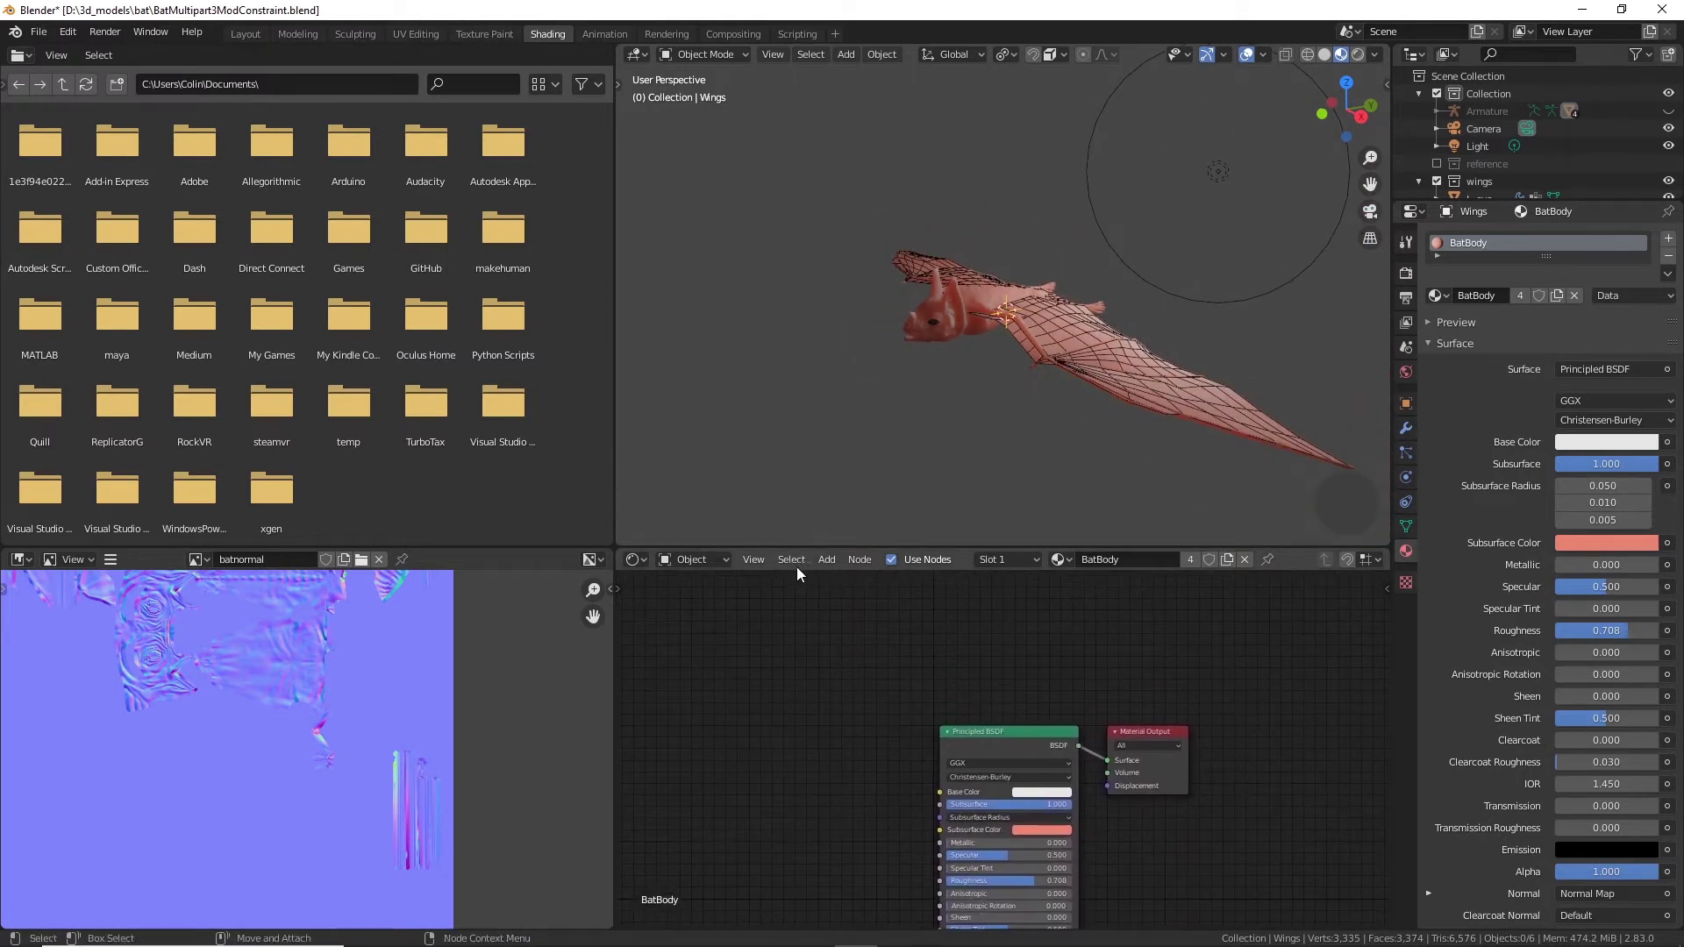
click(829, 559)
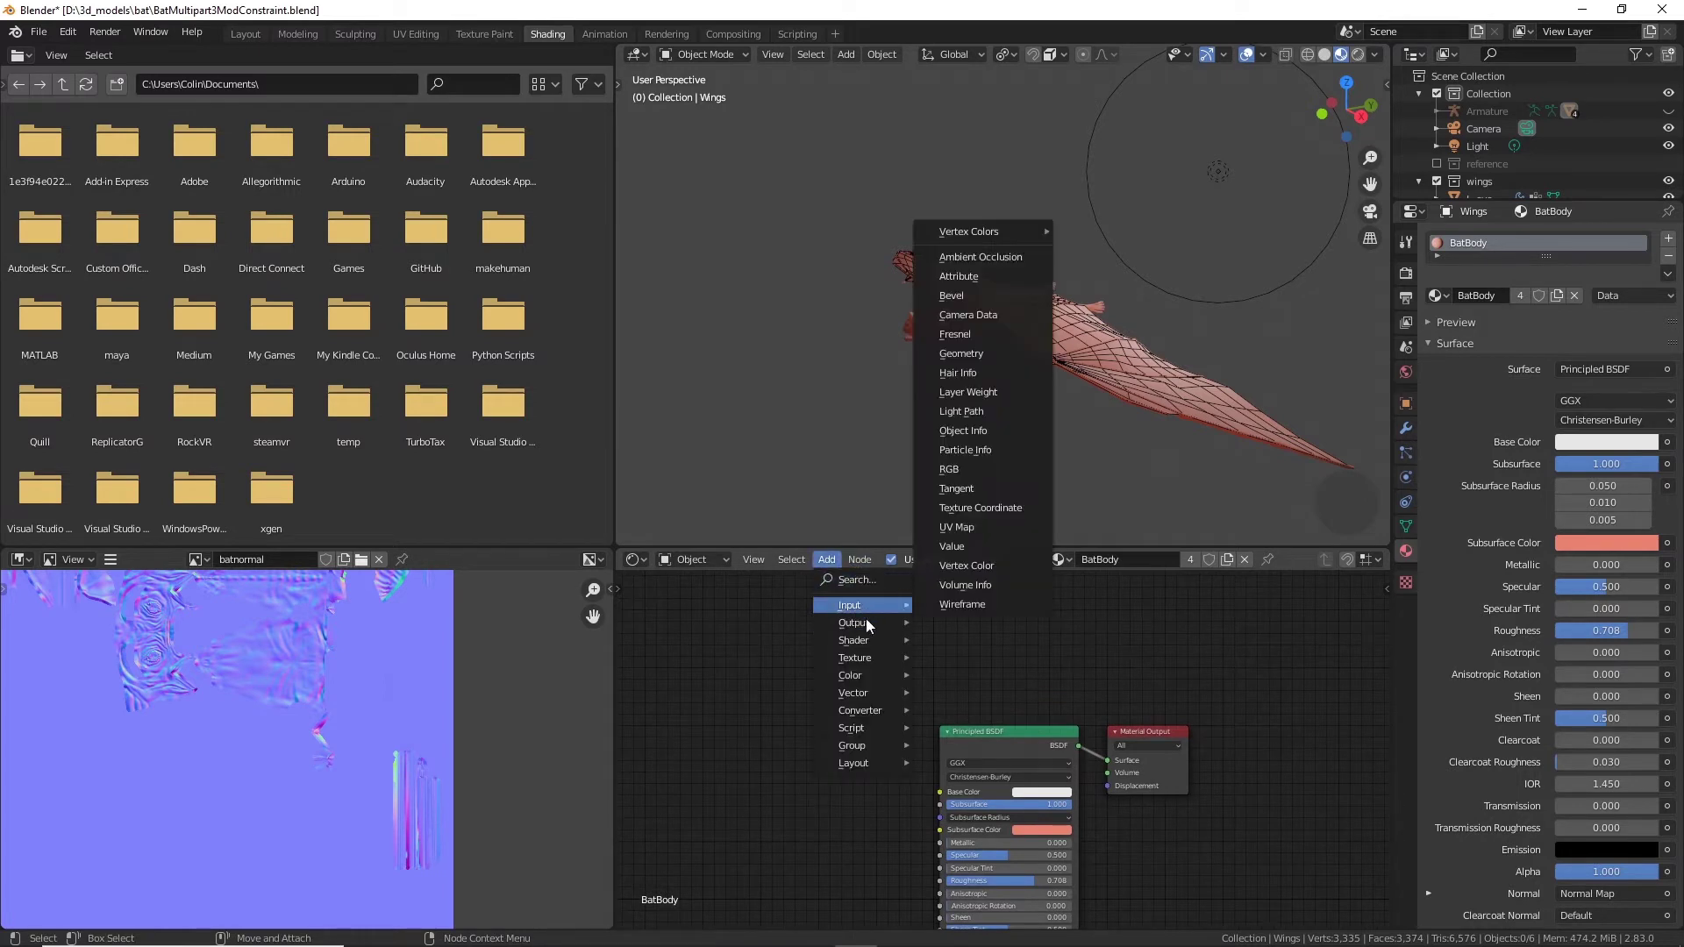
mouse_move(864, 664)
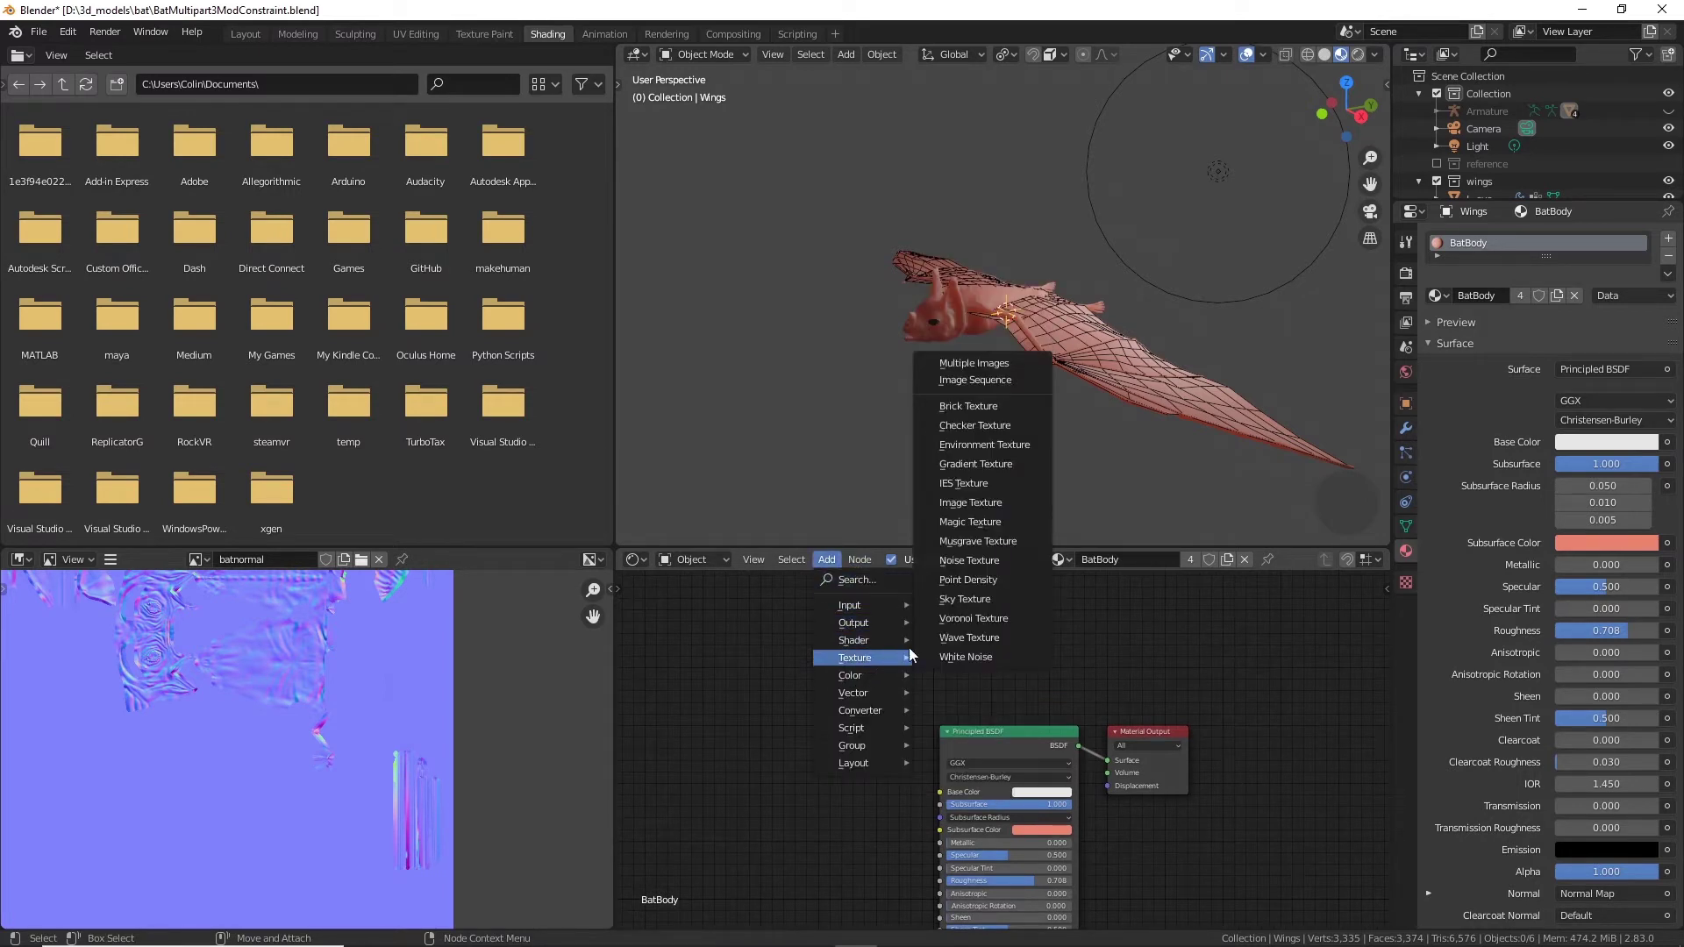
click(1017, 504)
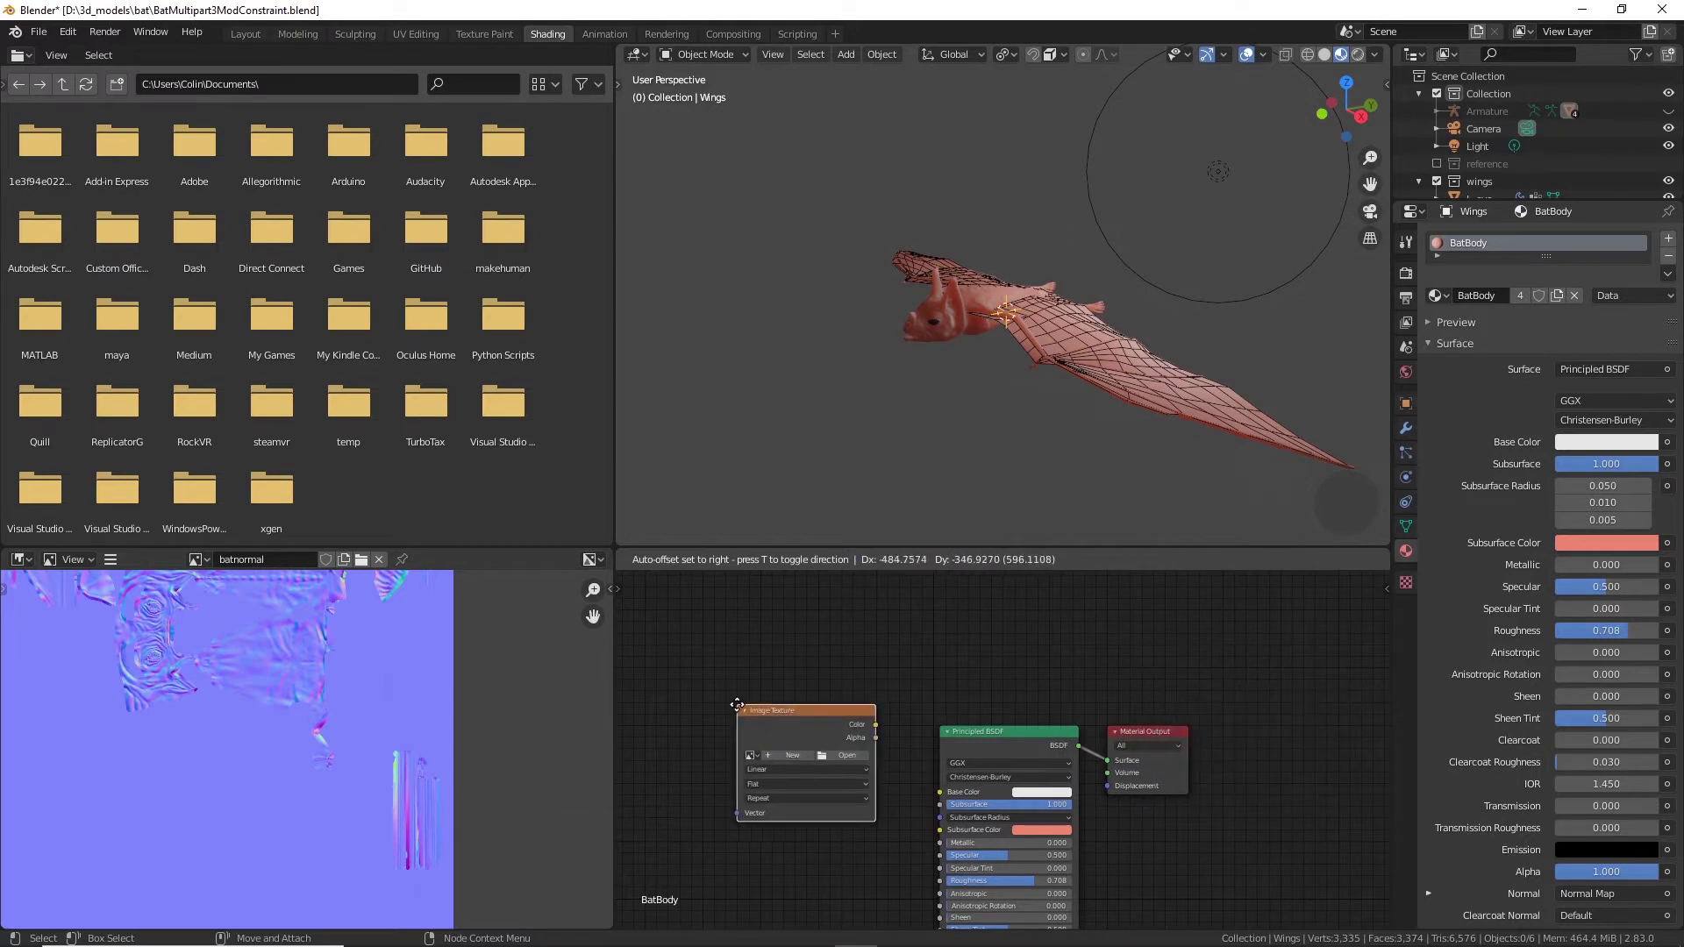
click(732, 706)
drag(823, 711, 753, 712)
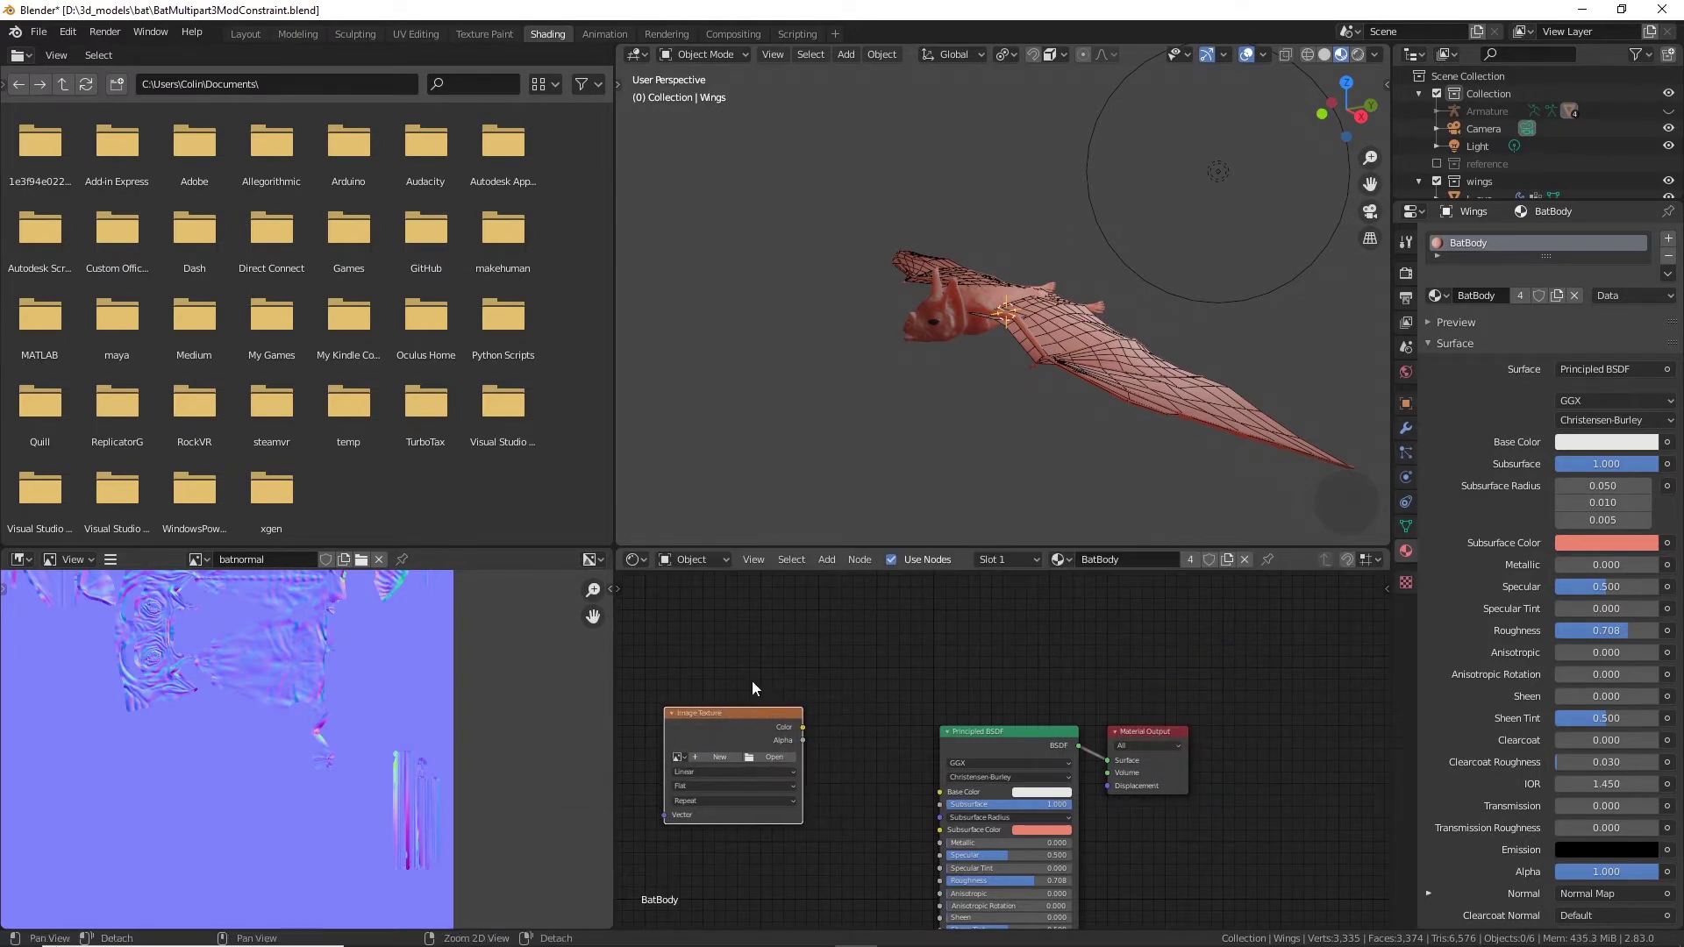
Step: Create a new 2048 px image named batcolor in the Image Texture node
middle_drag(753, 783, 1048, 704)
scroll(1048, 706, up, 1)
click(1025, 660)
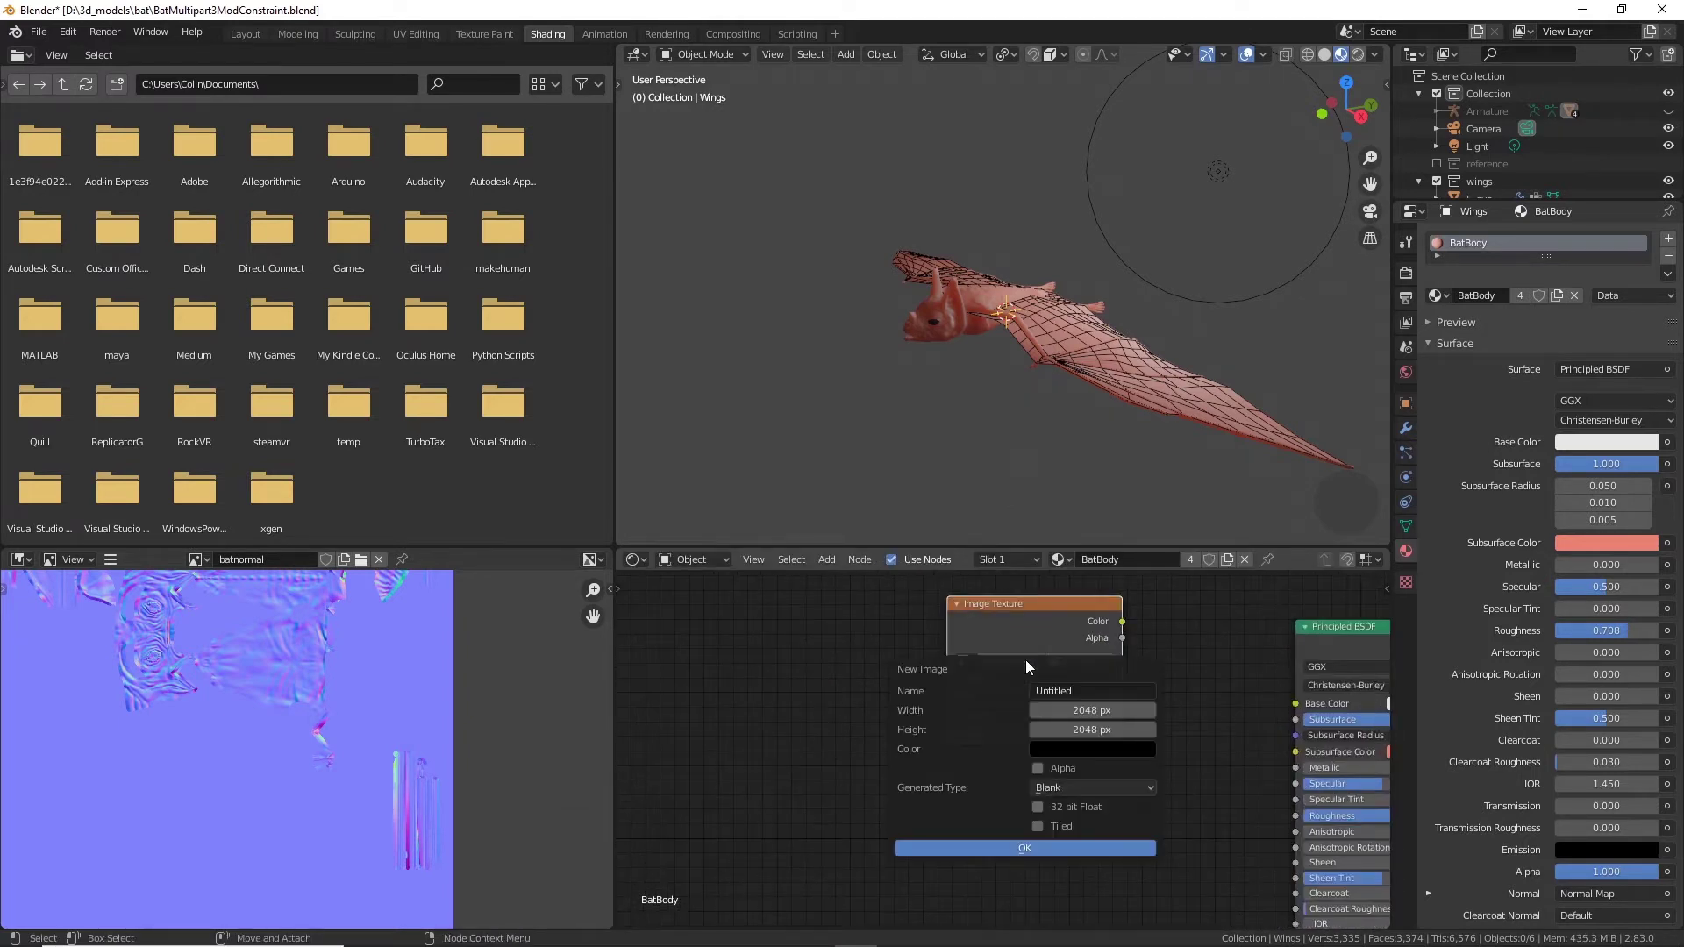
click(1071, 689)
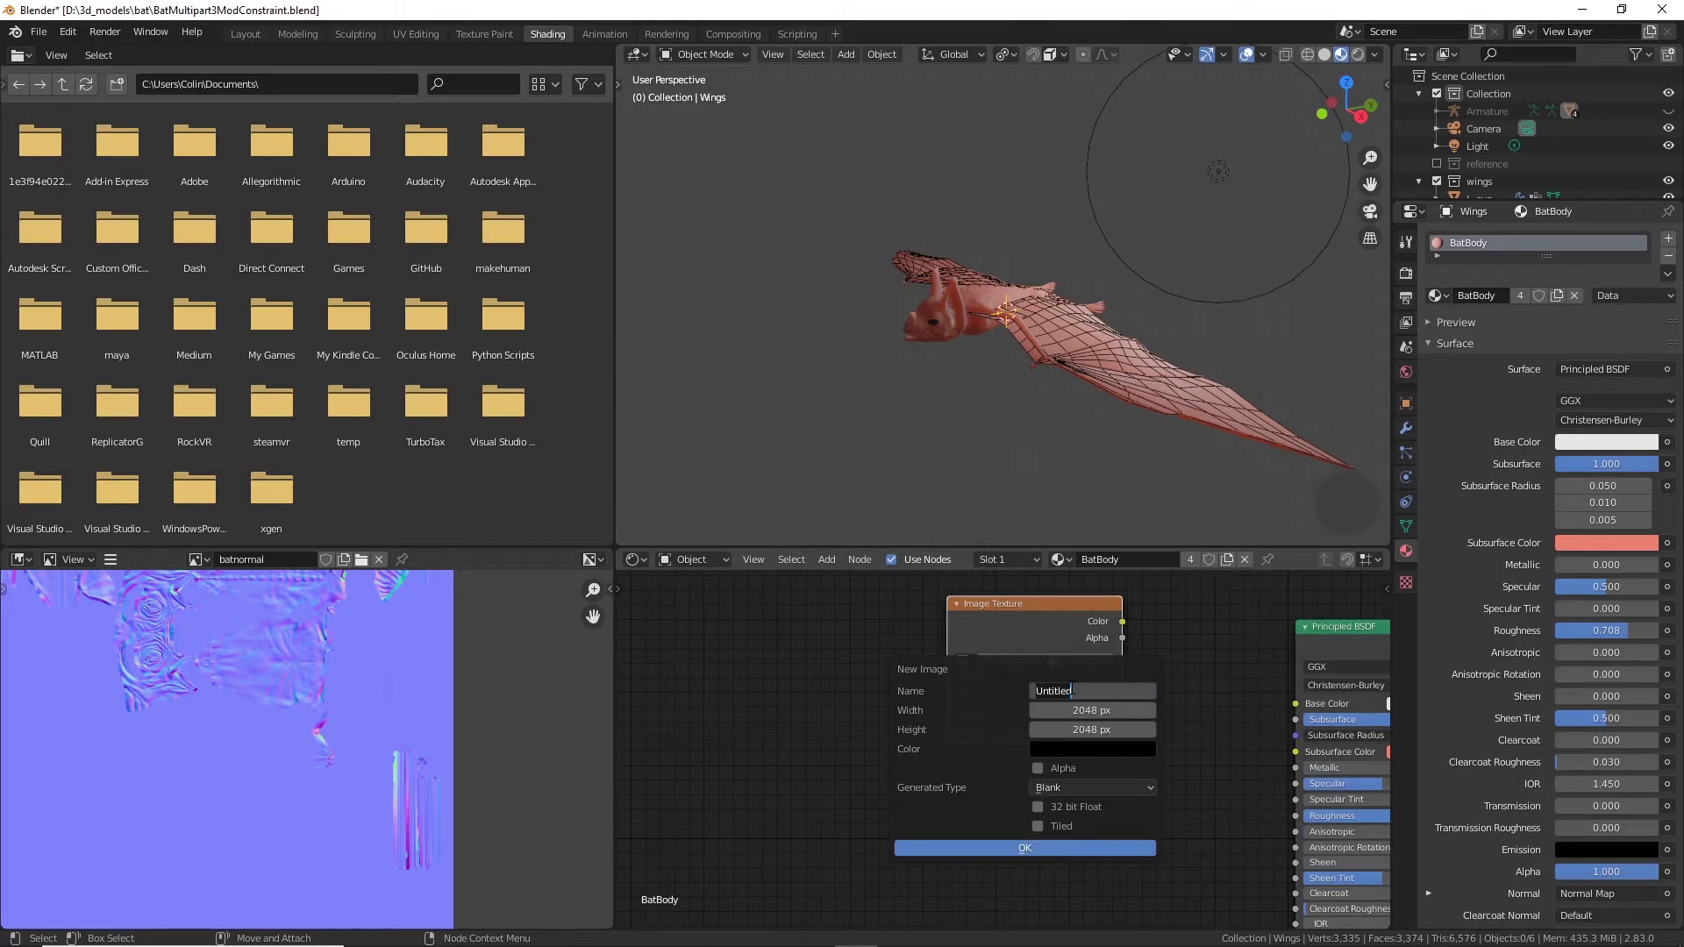
text(batcolor)
click(1024, 848)
Step: Connect the batcolor texture's Color output to the Principled BSDF Base Color, and display batcolor in the Image Editor
drag(1076, 619, 1295, 708)
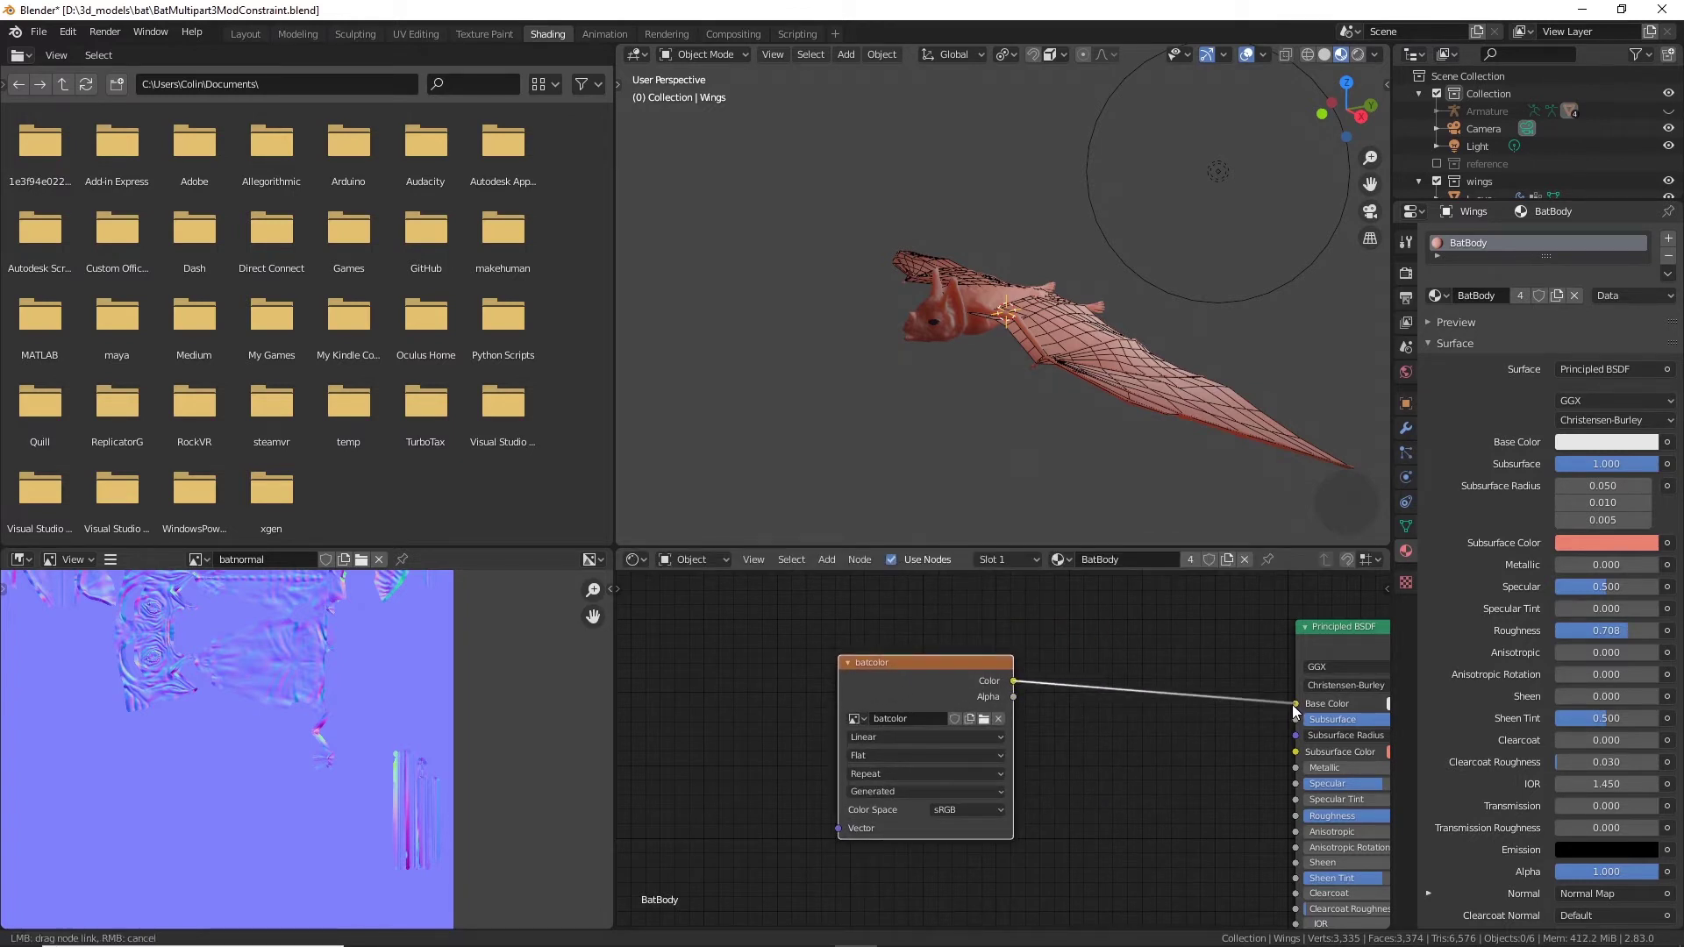
drag(1293, 706, 1296, 705)
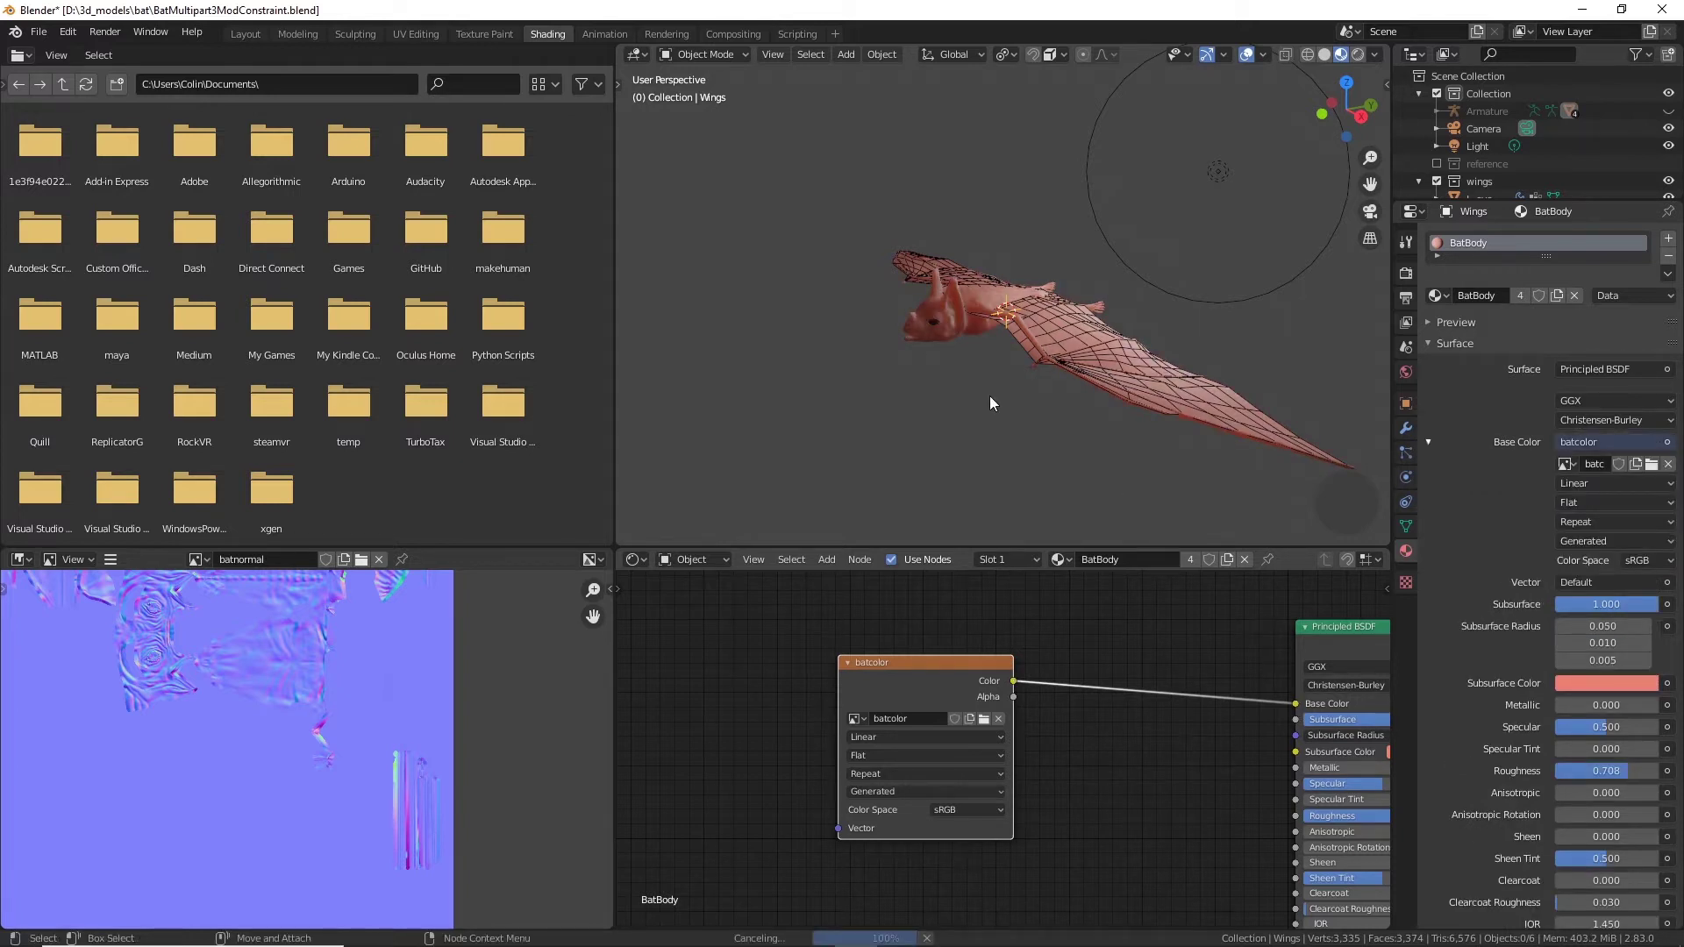
middle_drag(990, 404, 983, 474)
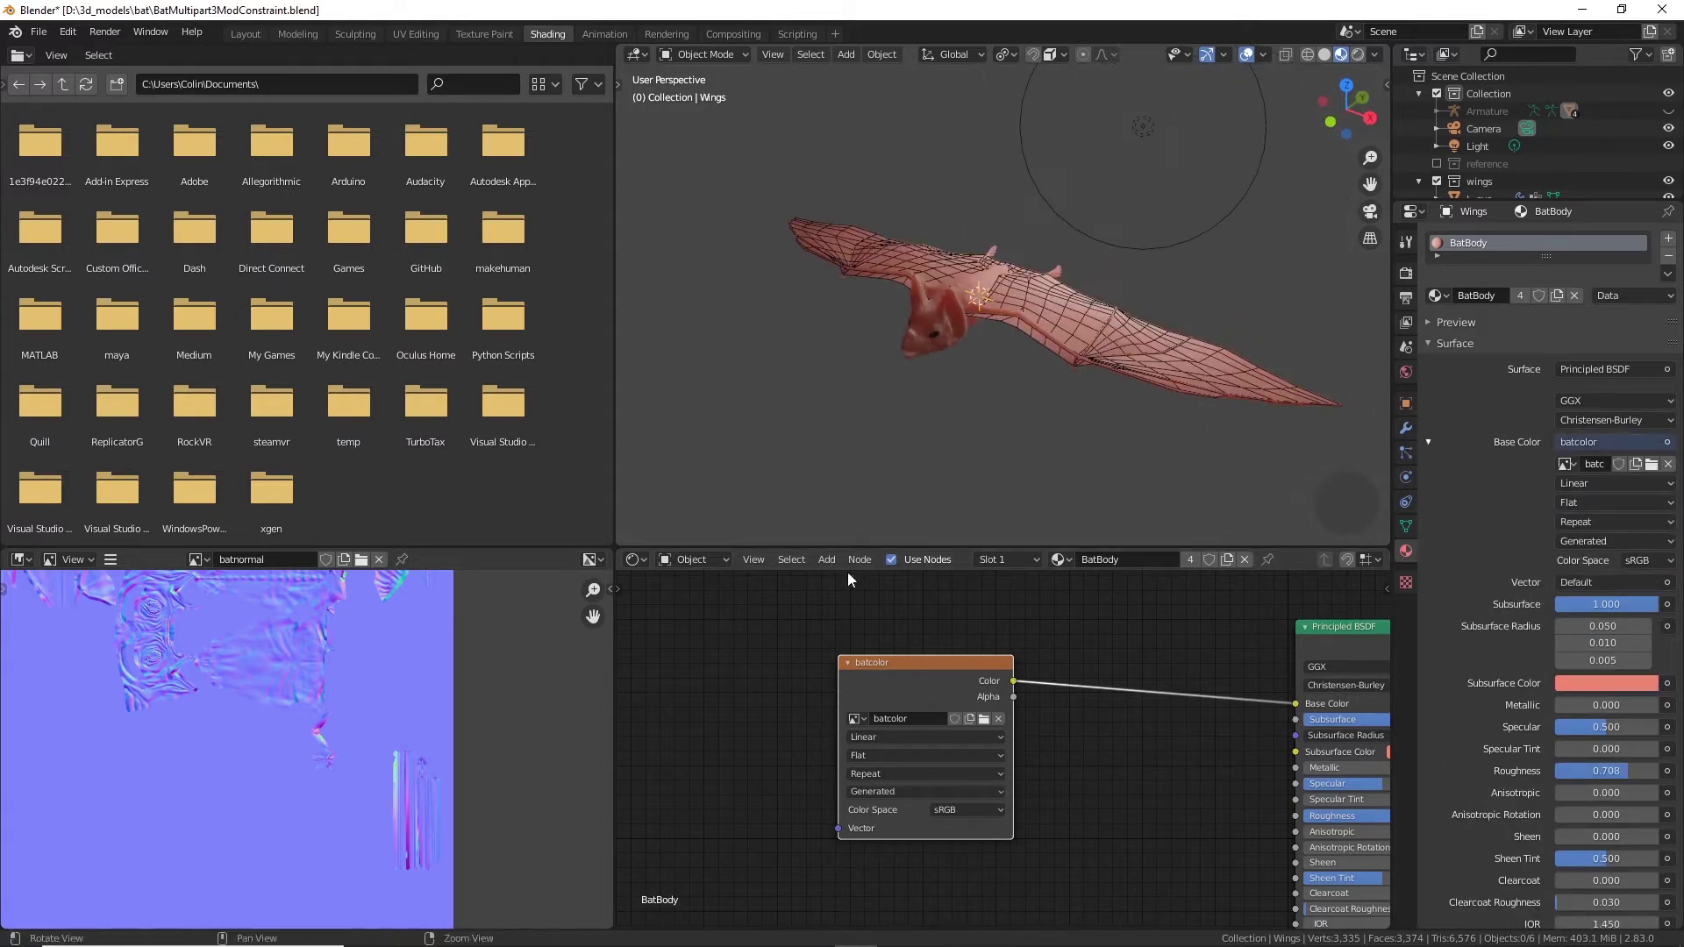
click(198, 560)
click(225, 625)
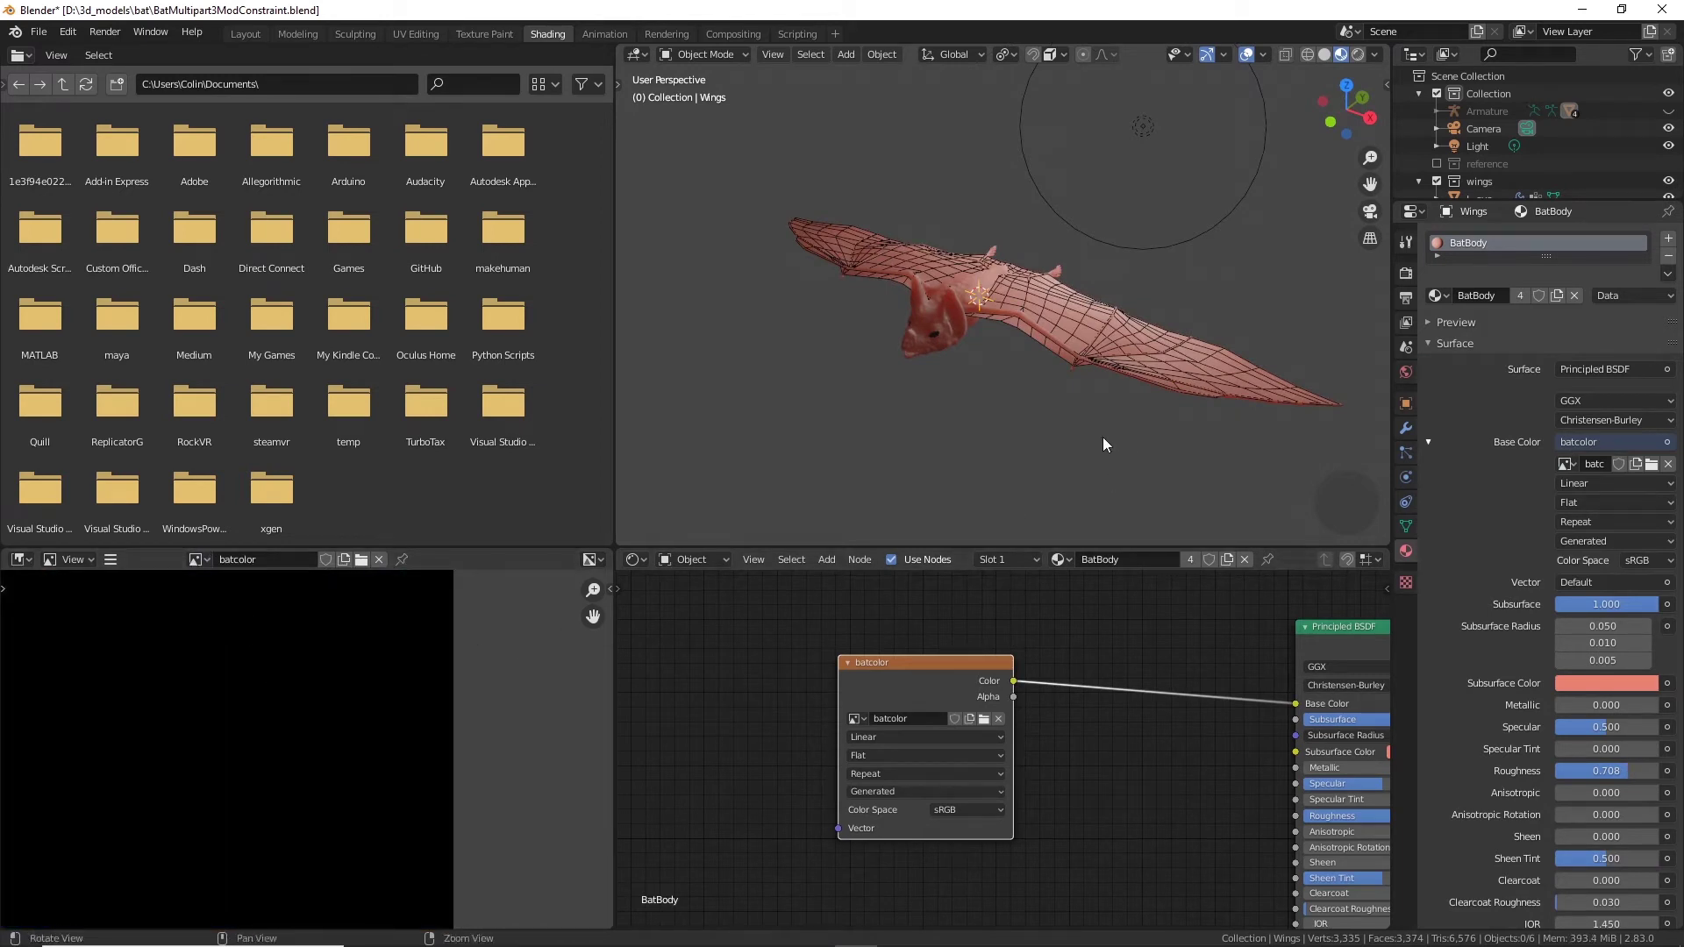
Step: Compare the BatBody material with Subsurface at 0 and 1, and leave Subsurface at 0
middle_drag(1103, 437, 1125, 365)
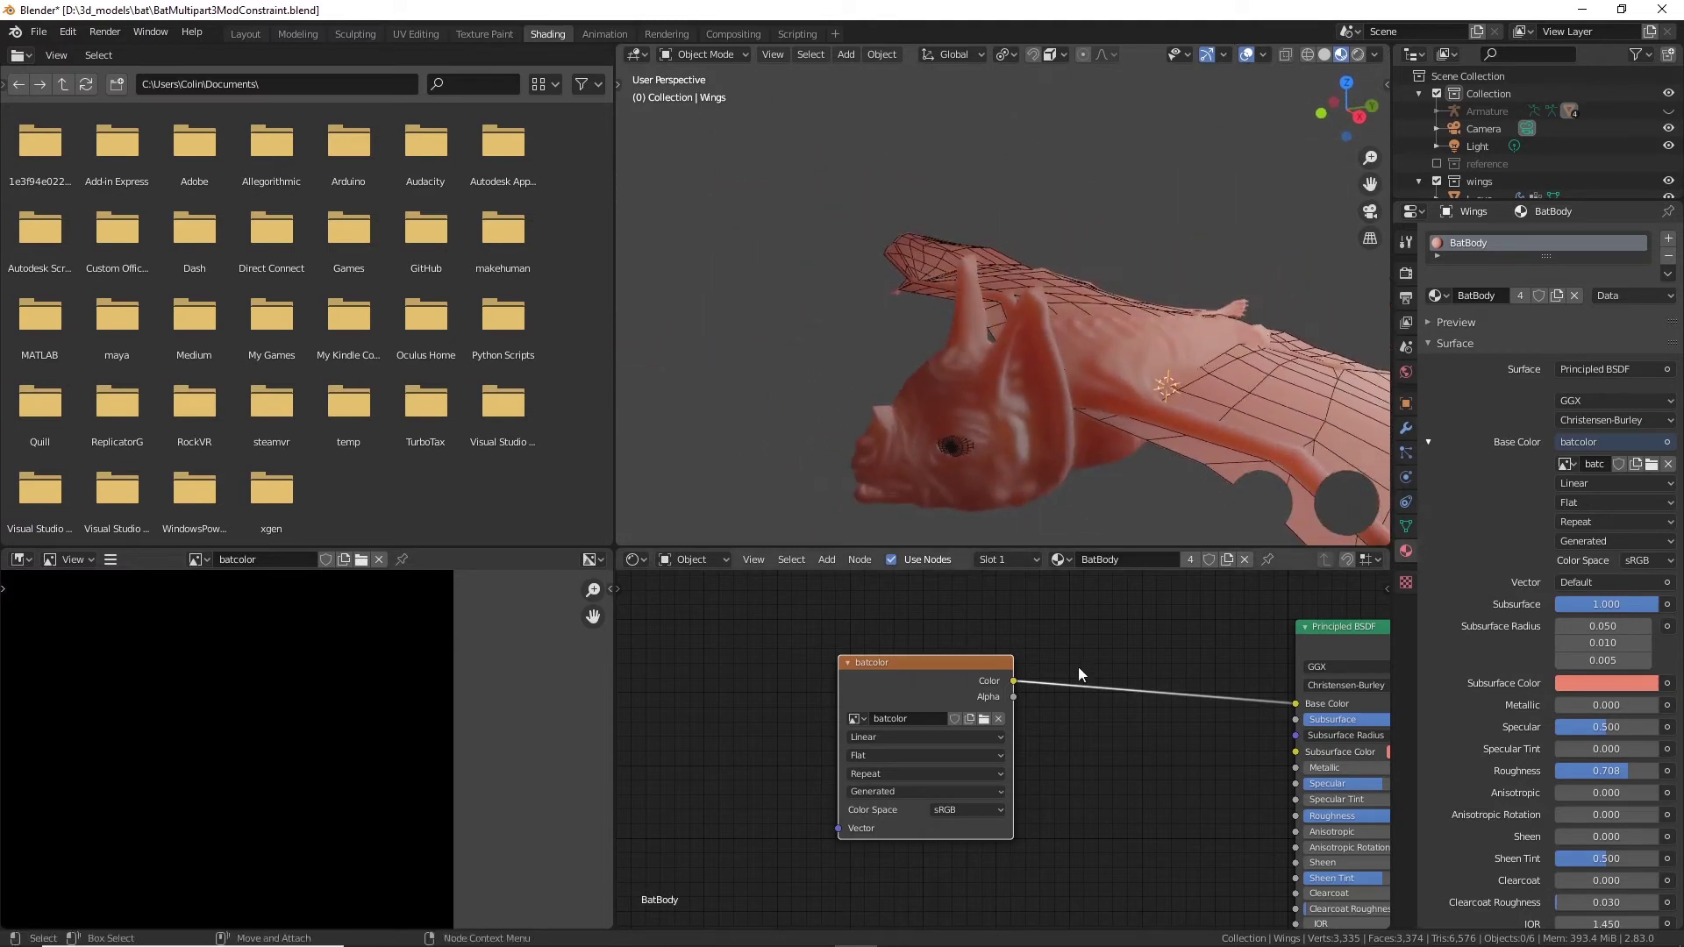
middle_drag(1088, 682, 814, 688)
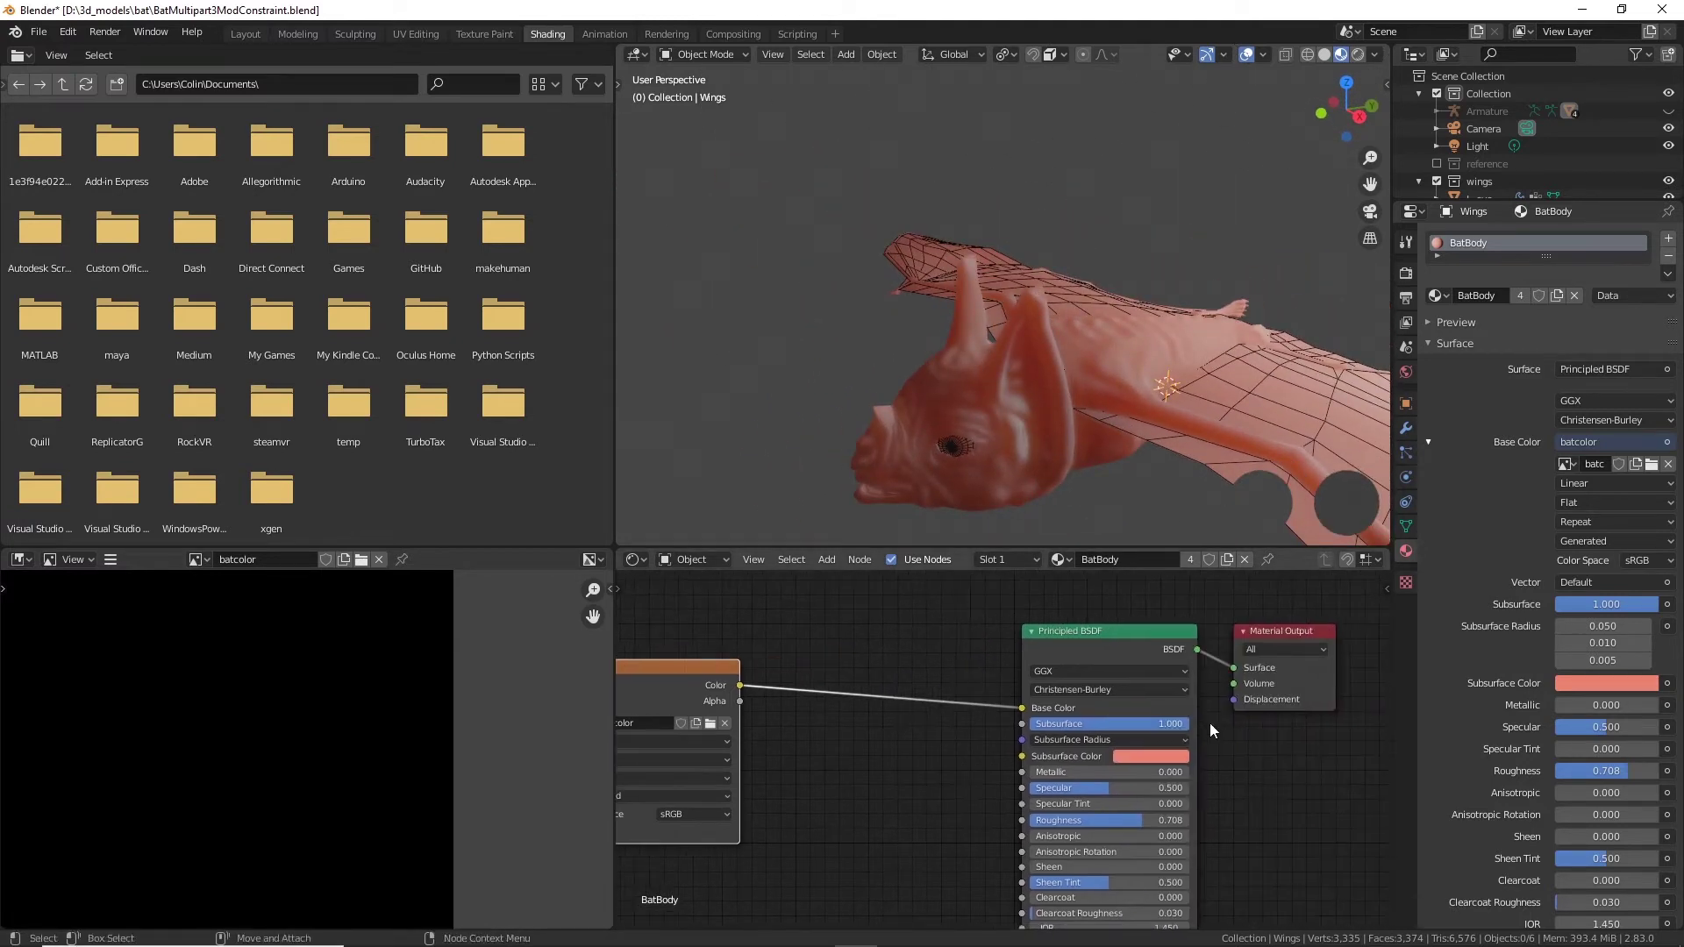
drag(1178, 724, 1031, 725)
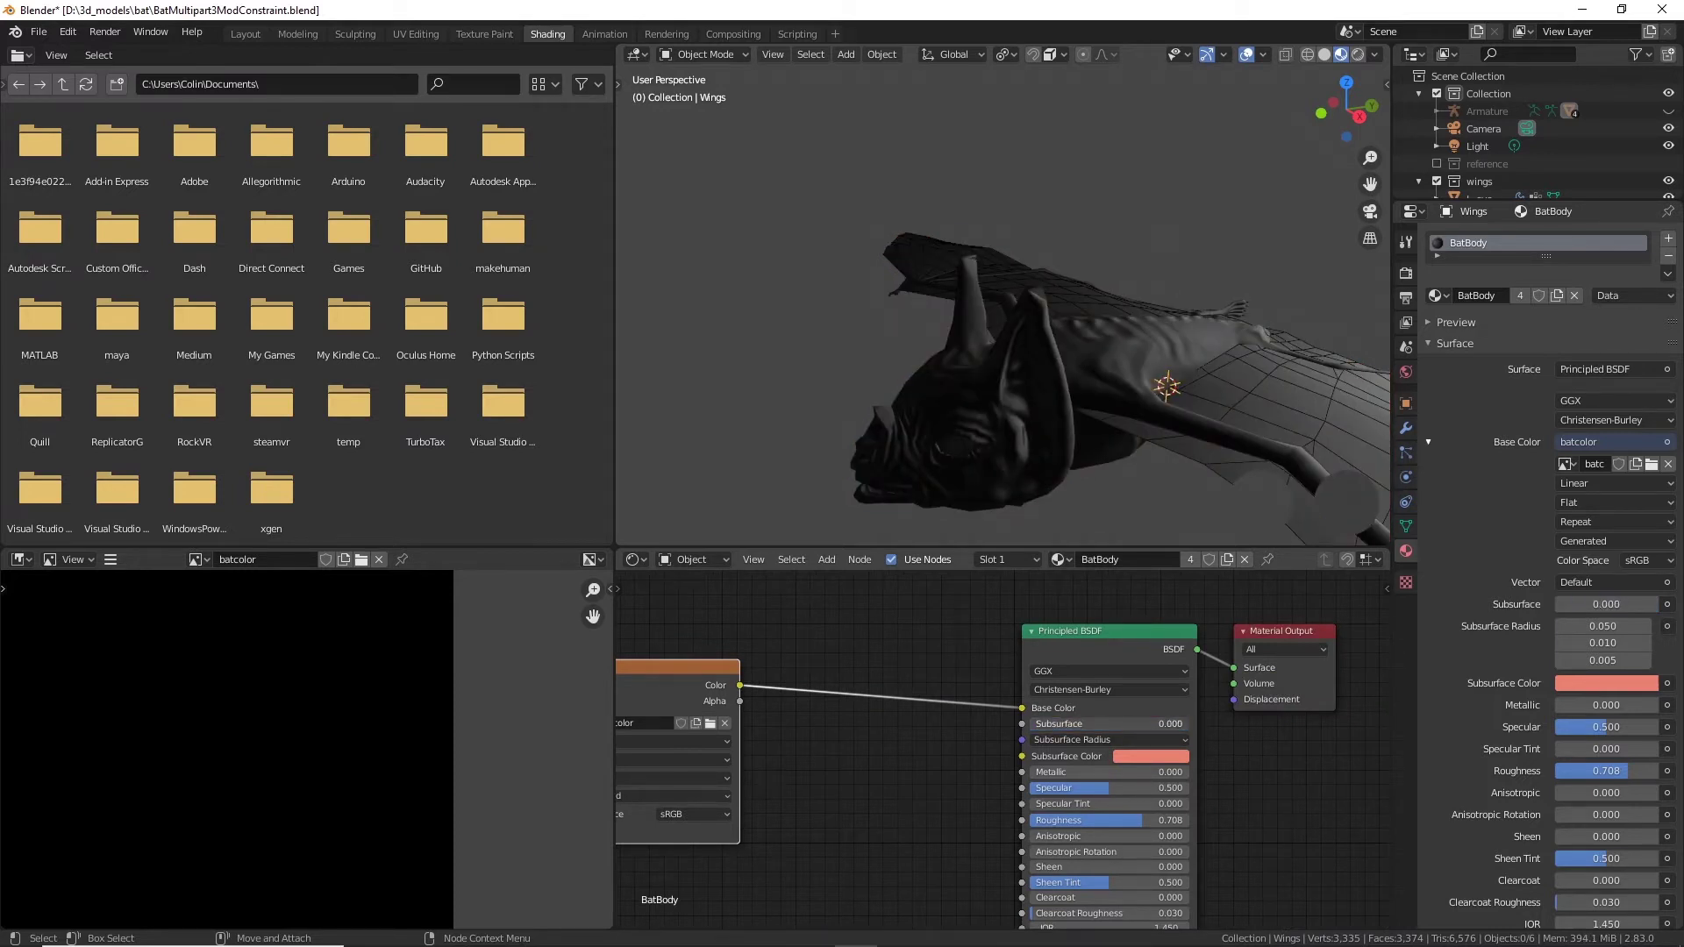
drag(1040, 725, 1184, 724)
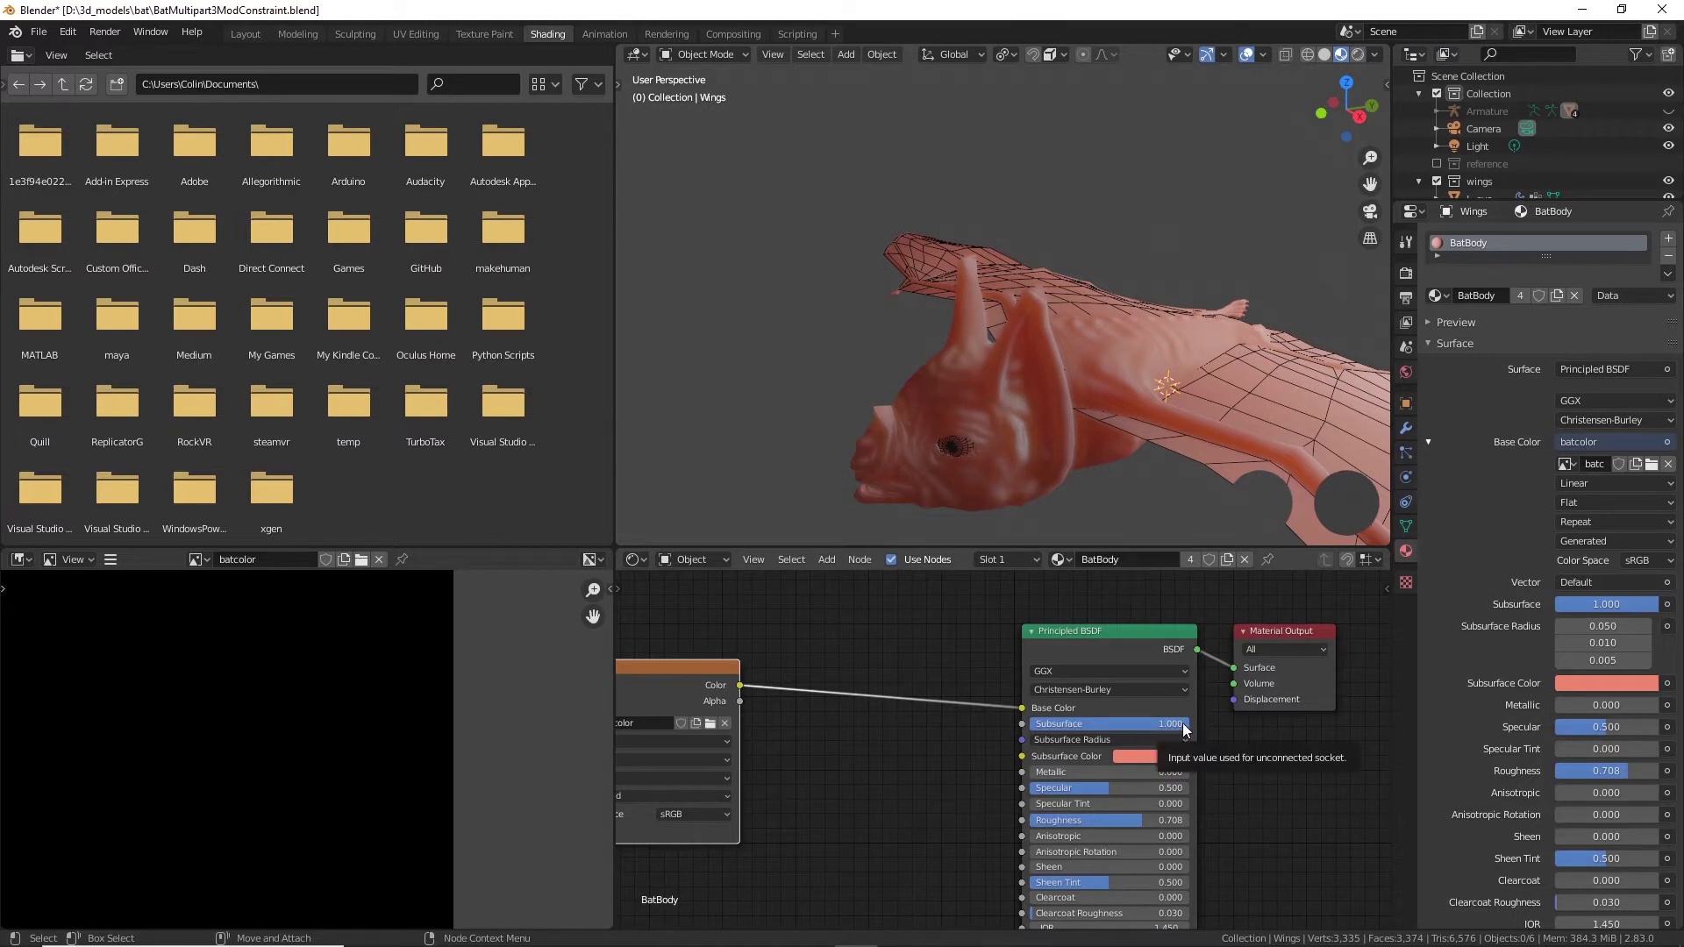
drag(1185, 725, 1026, 725)
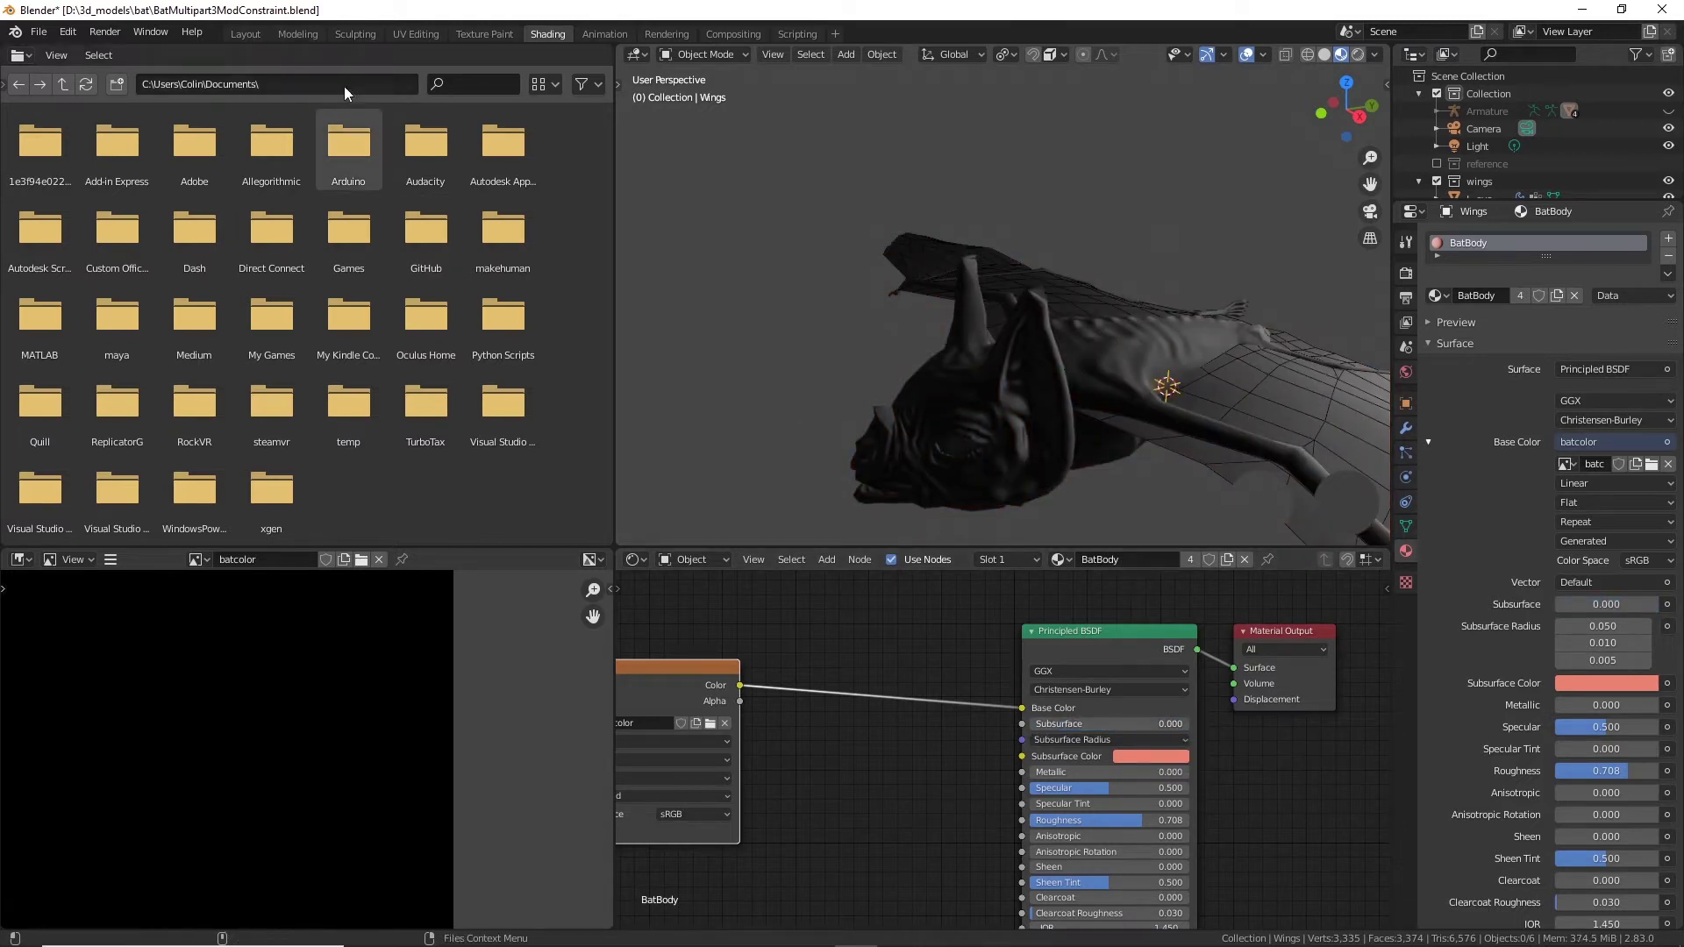
Step: Switch to the Texture Paint workspace for painting the batcolor image on the bat
click(485, 33)
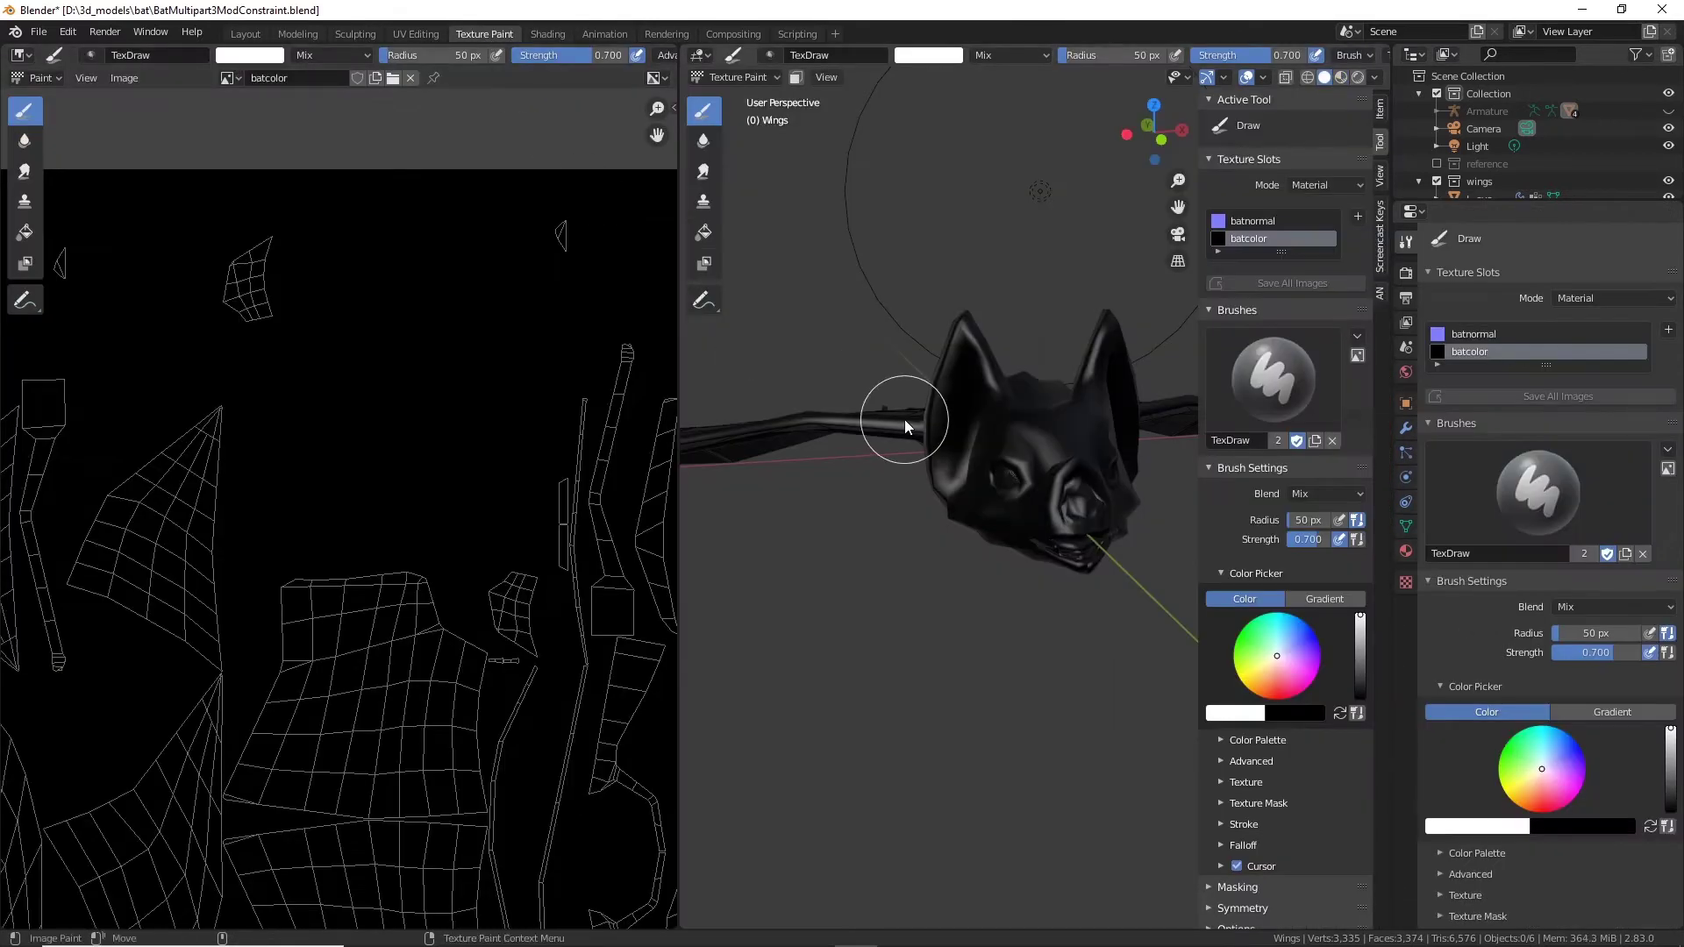
middle_drag(854, 656, 856, 653)
mouse_move(955, 598)
middle_down()
mouse_move(798, 658)
mouse_move(1007, 459)
middle_up()
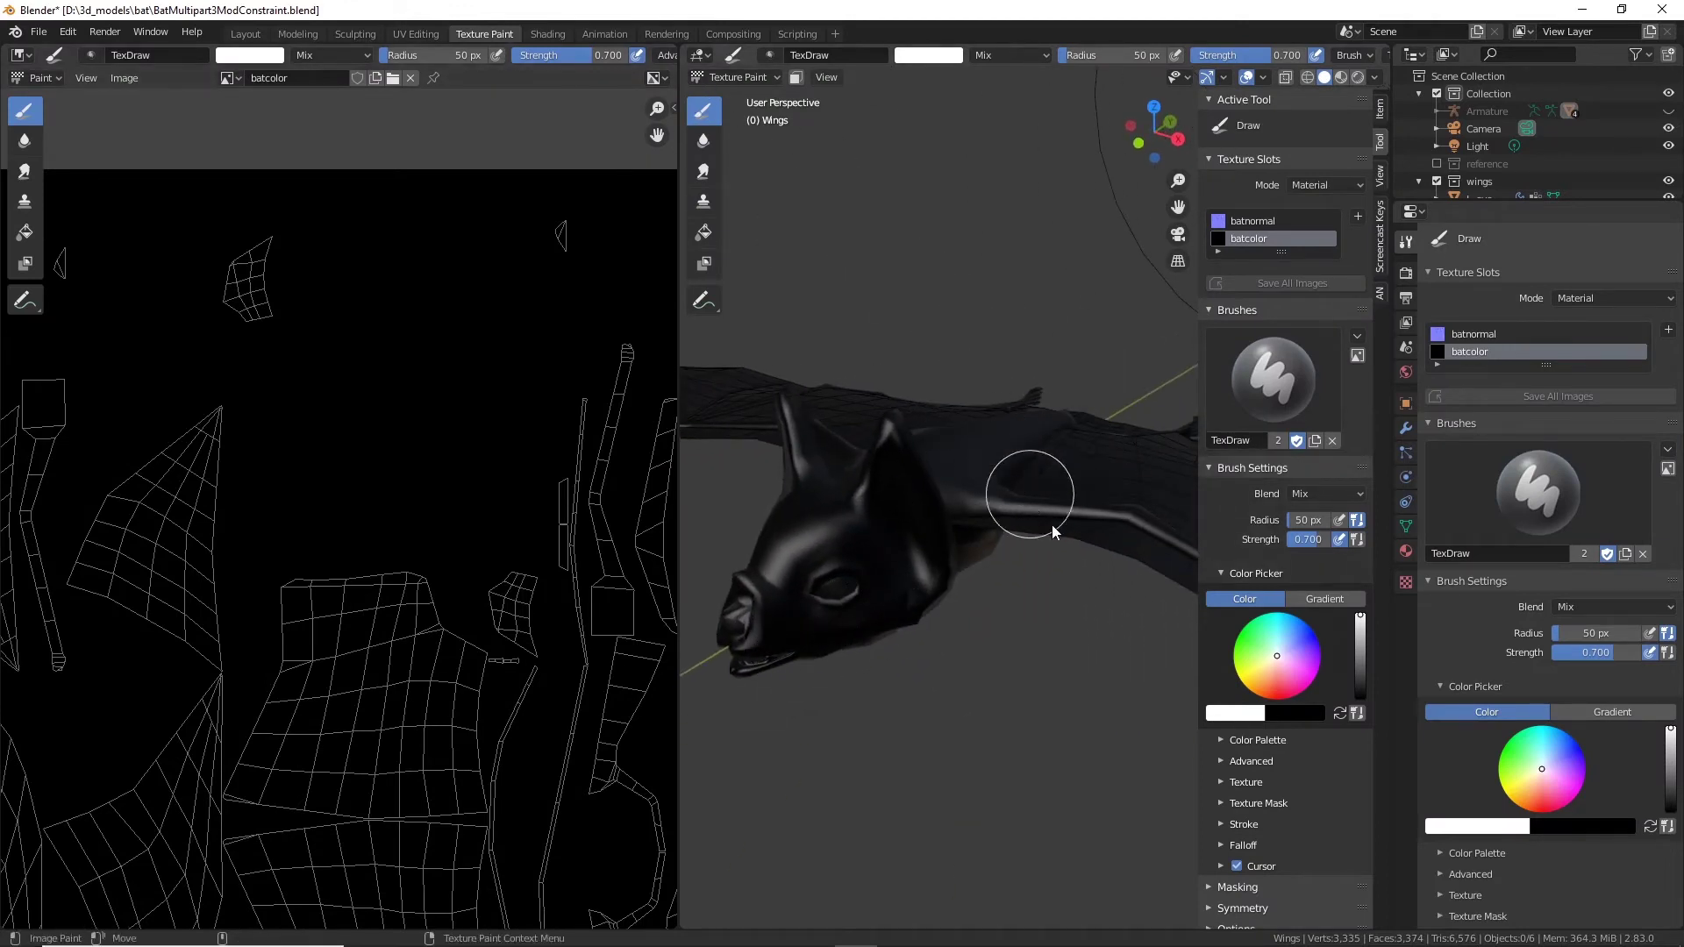
Step: Pick a light salmon colour for the TexDraw brush and paint over the inner part of one wing
click(1274, 667)
drag(1273, 667, 1272, 676)
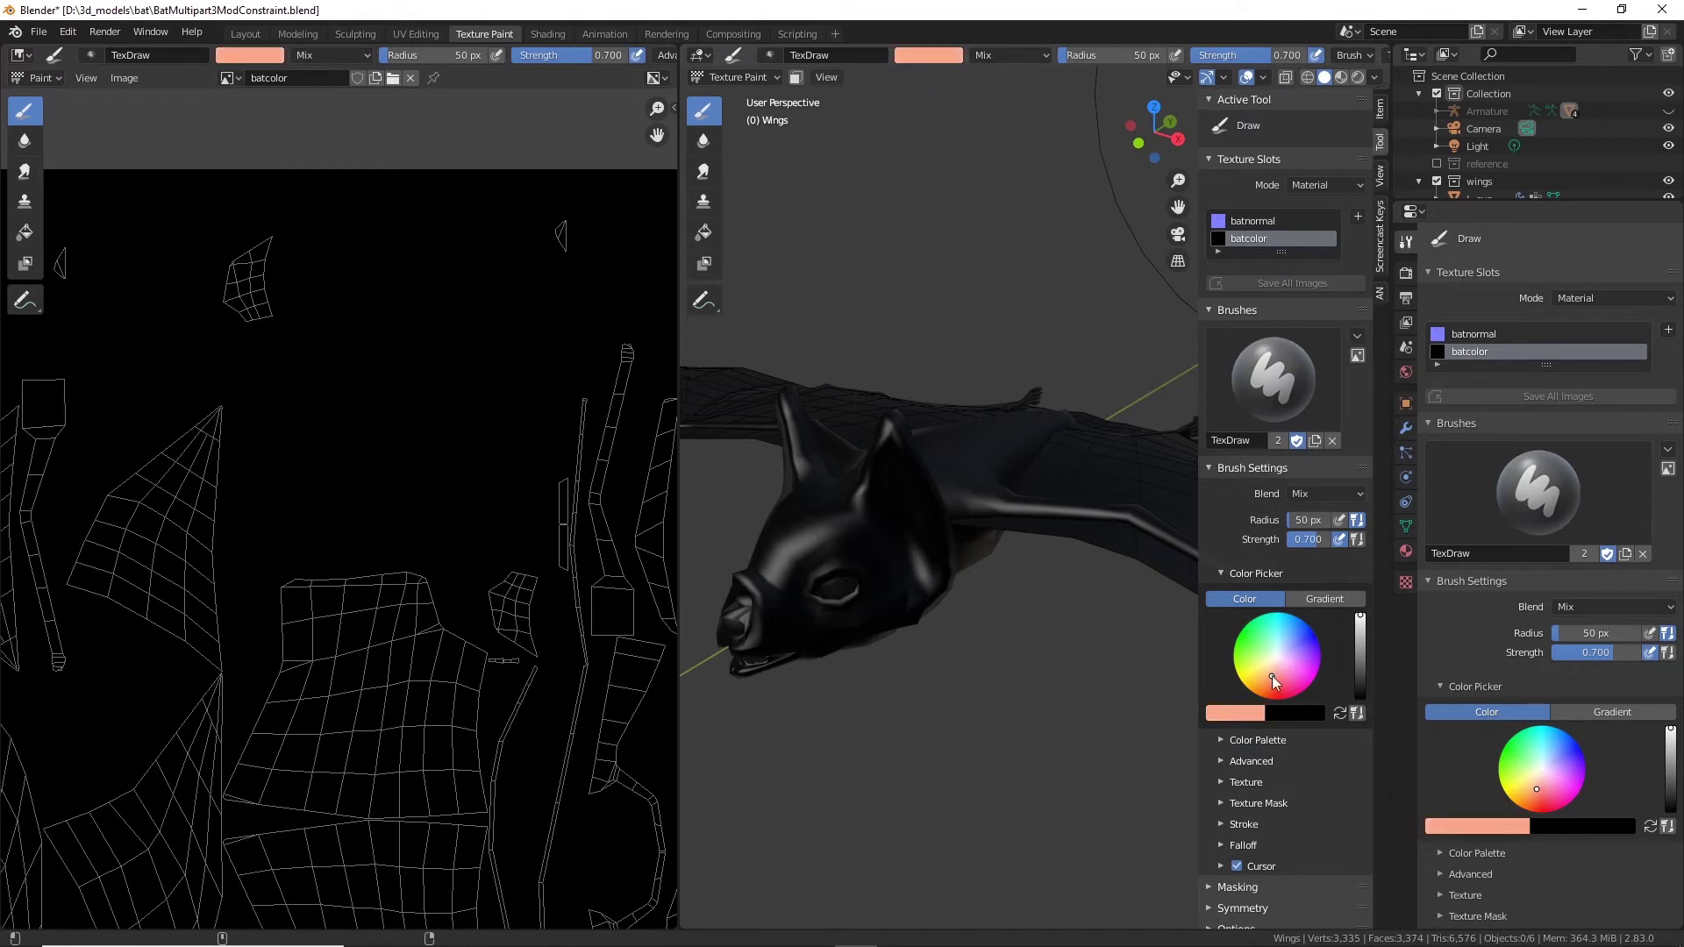
mouse_move(1121, 454)
mouse_down()
mouse_move(1018, 474)
mouse_move(1161, 482)
mouse_move(1118, 488)
mouse_move(1092, 530)
mouse_up()
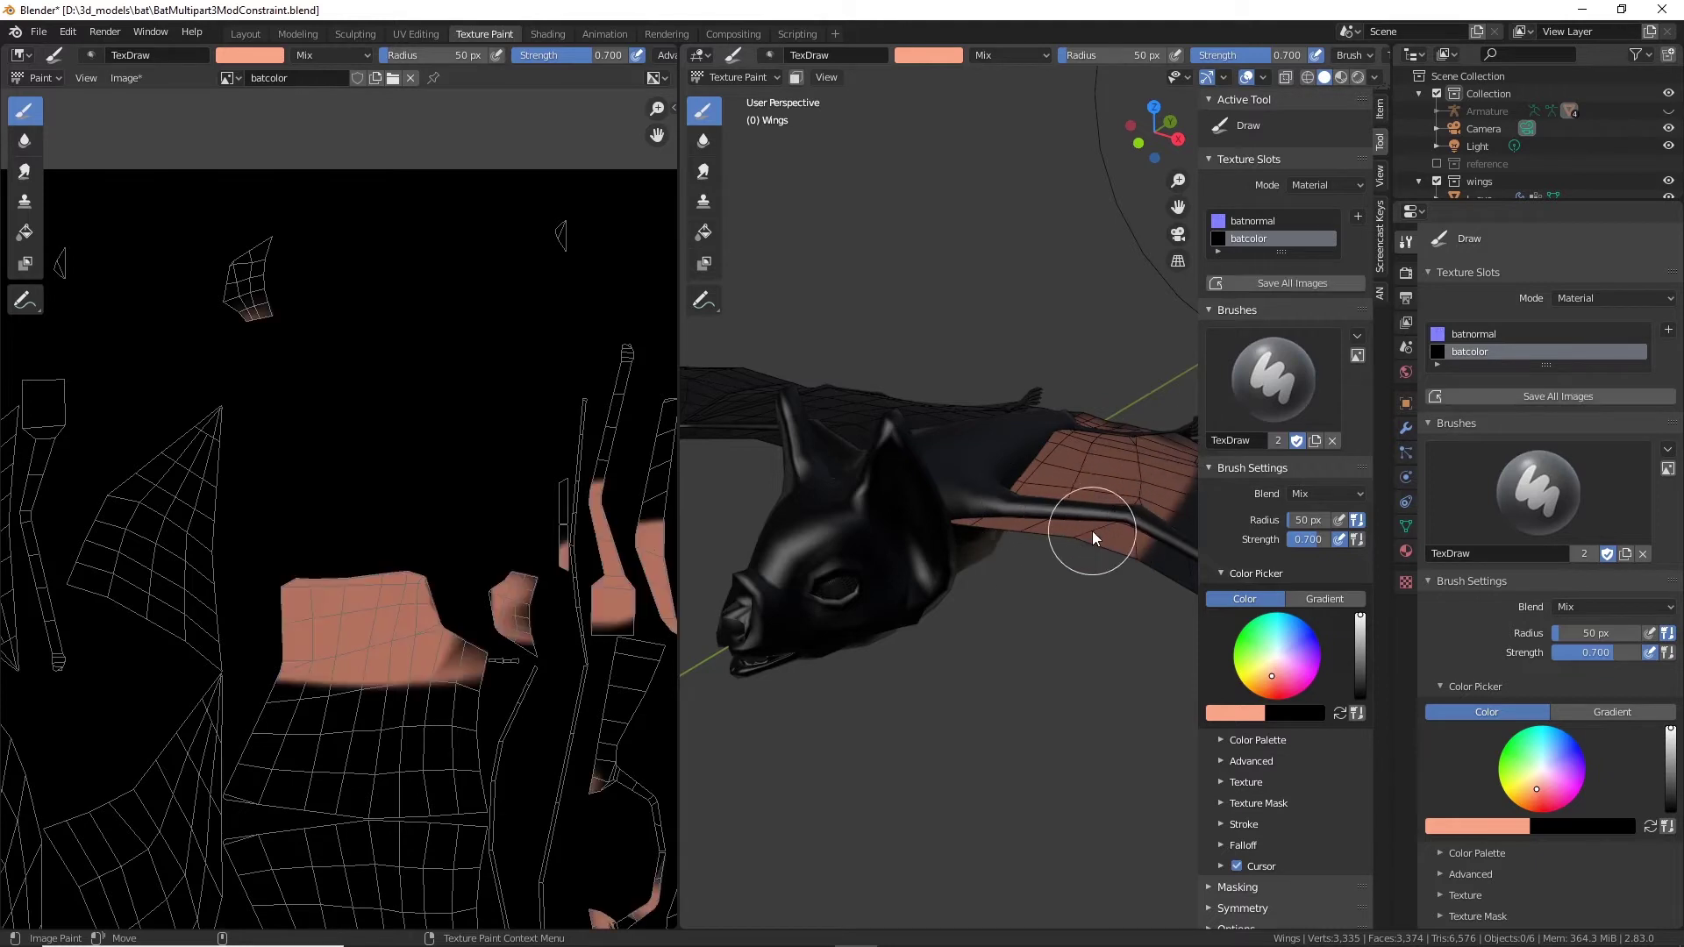
scroll(1093, 528, down, 3)
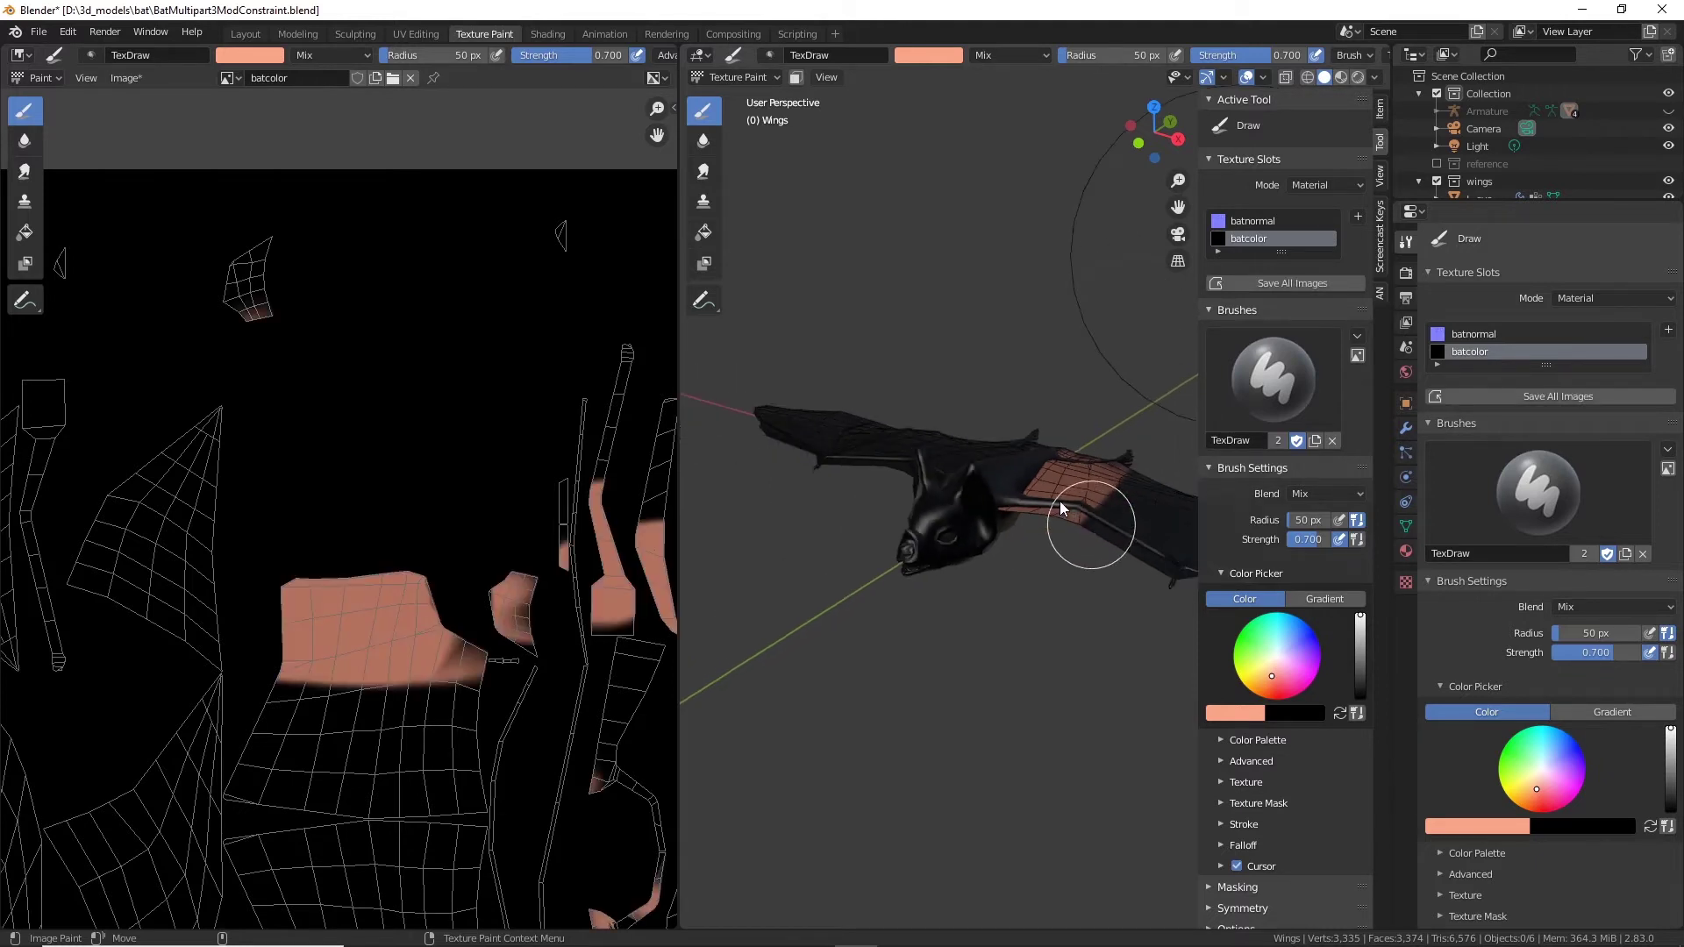
Step: Use the Fill tool to fill the wings with white, then change the fill colour to light salmon and fill them again
click(706, 235)
click(1124, 488)
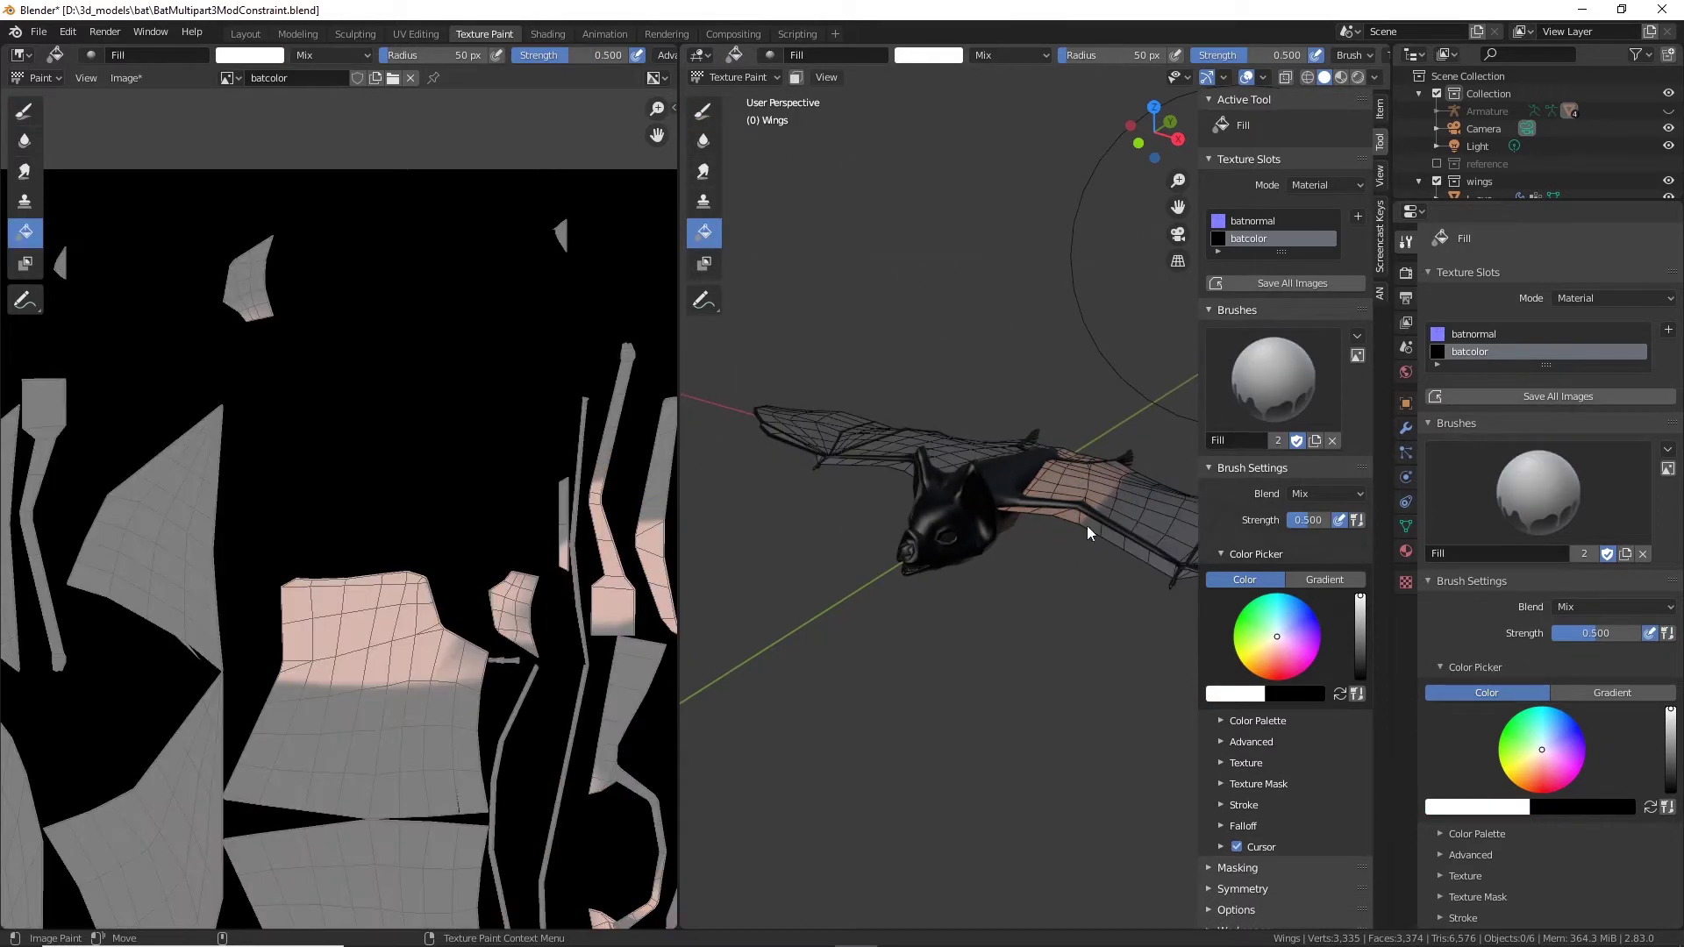
click(1133, 496)
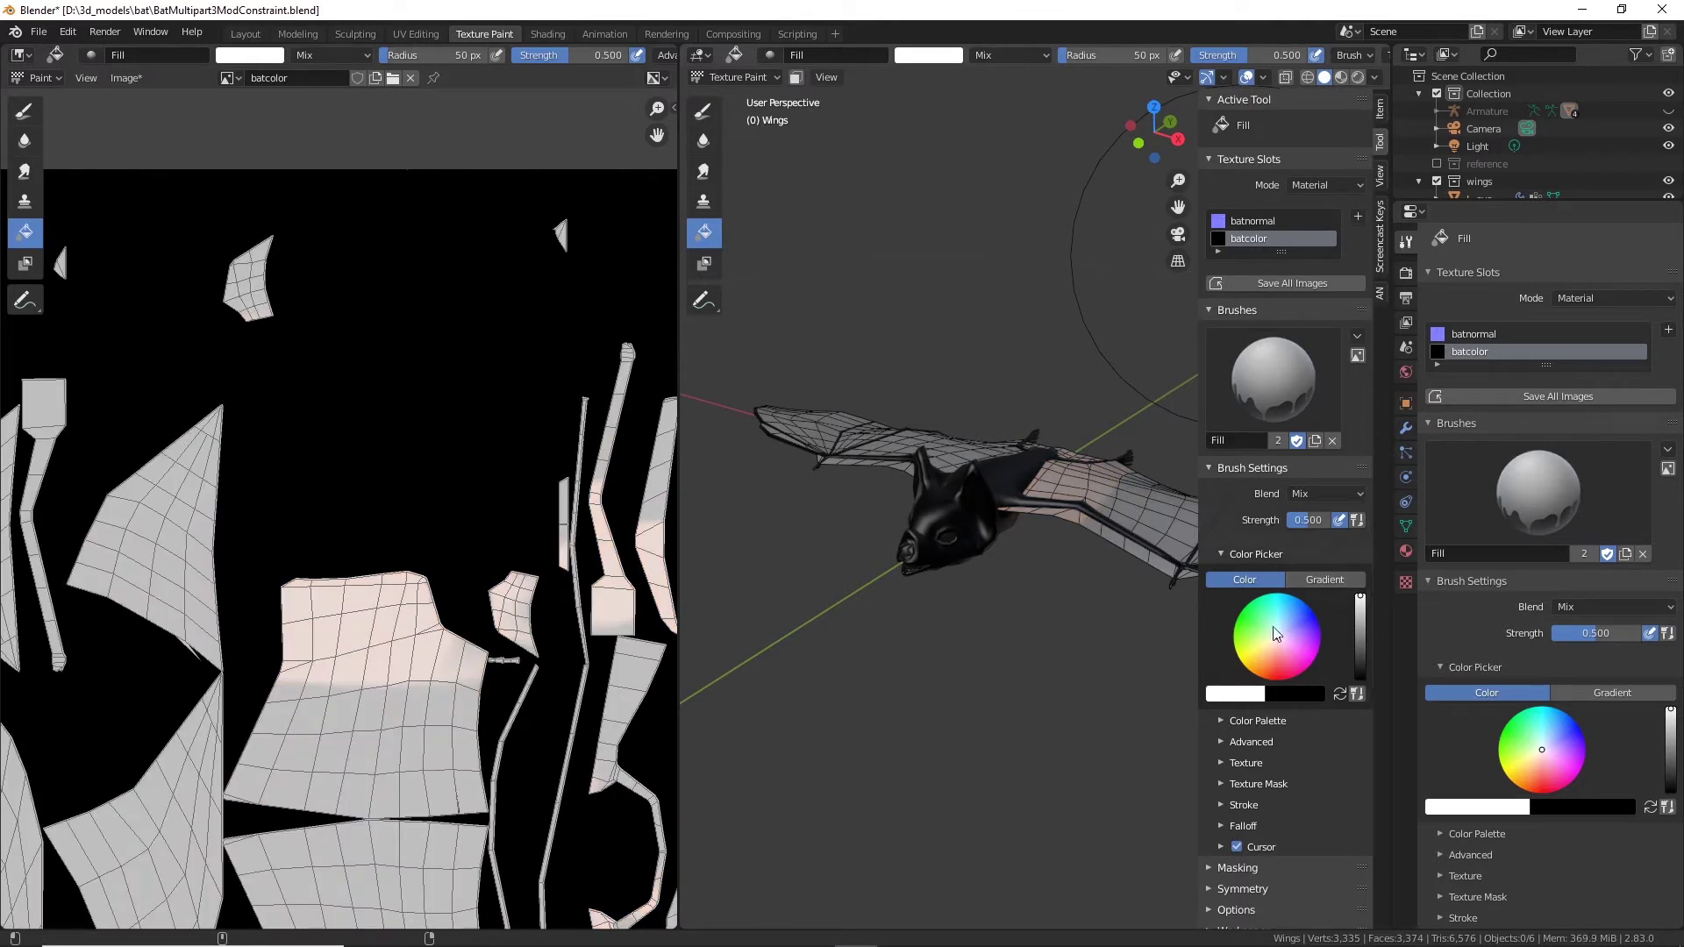
drag(1280, 645, 1273, 656)
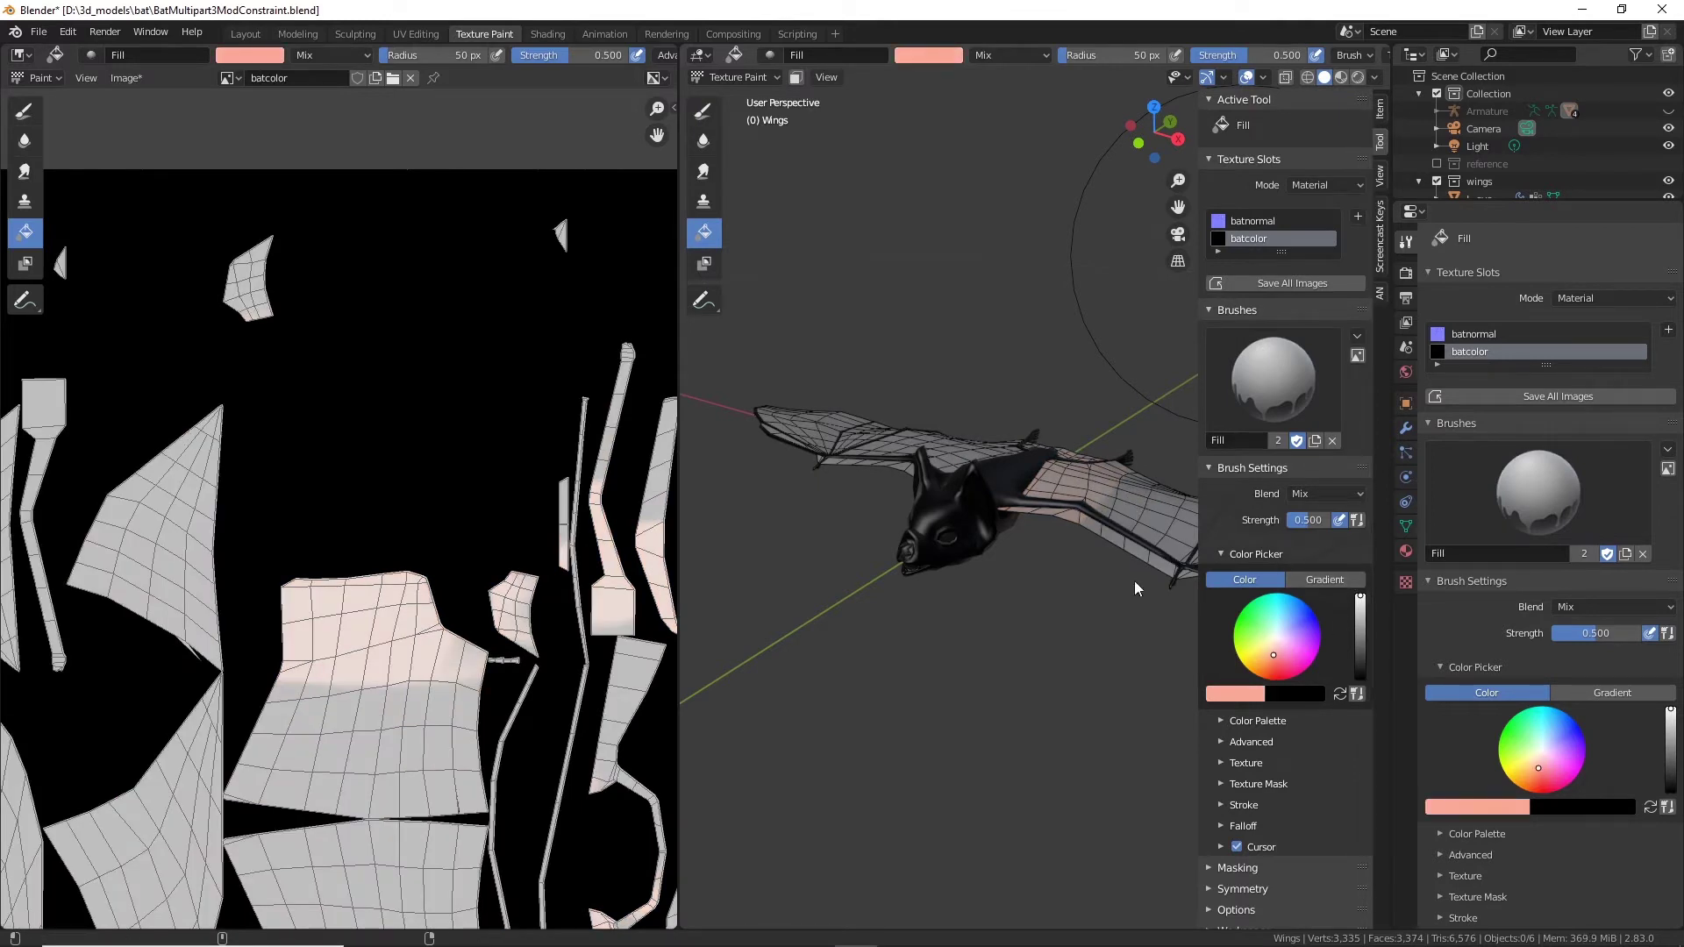
click(1102, 490)
click(1102, 489)
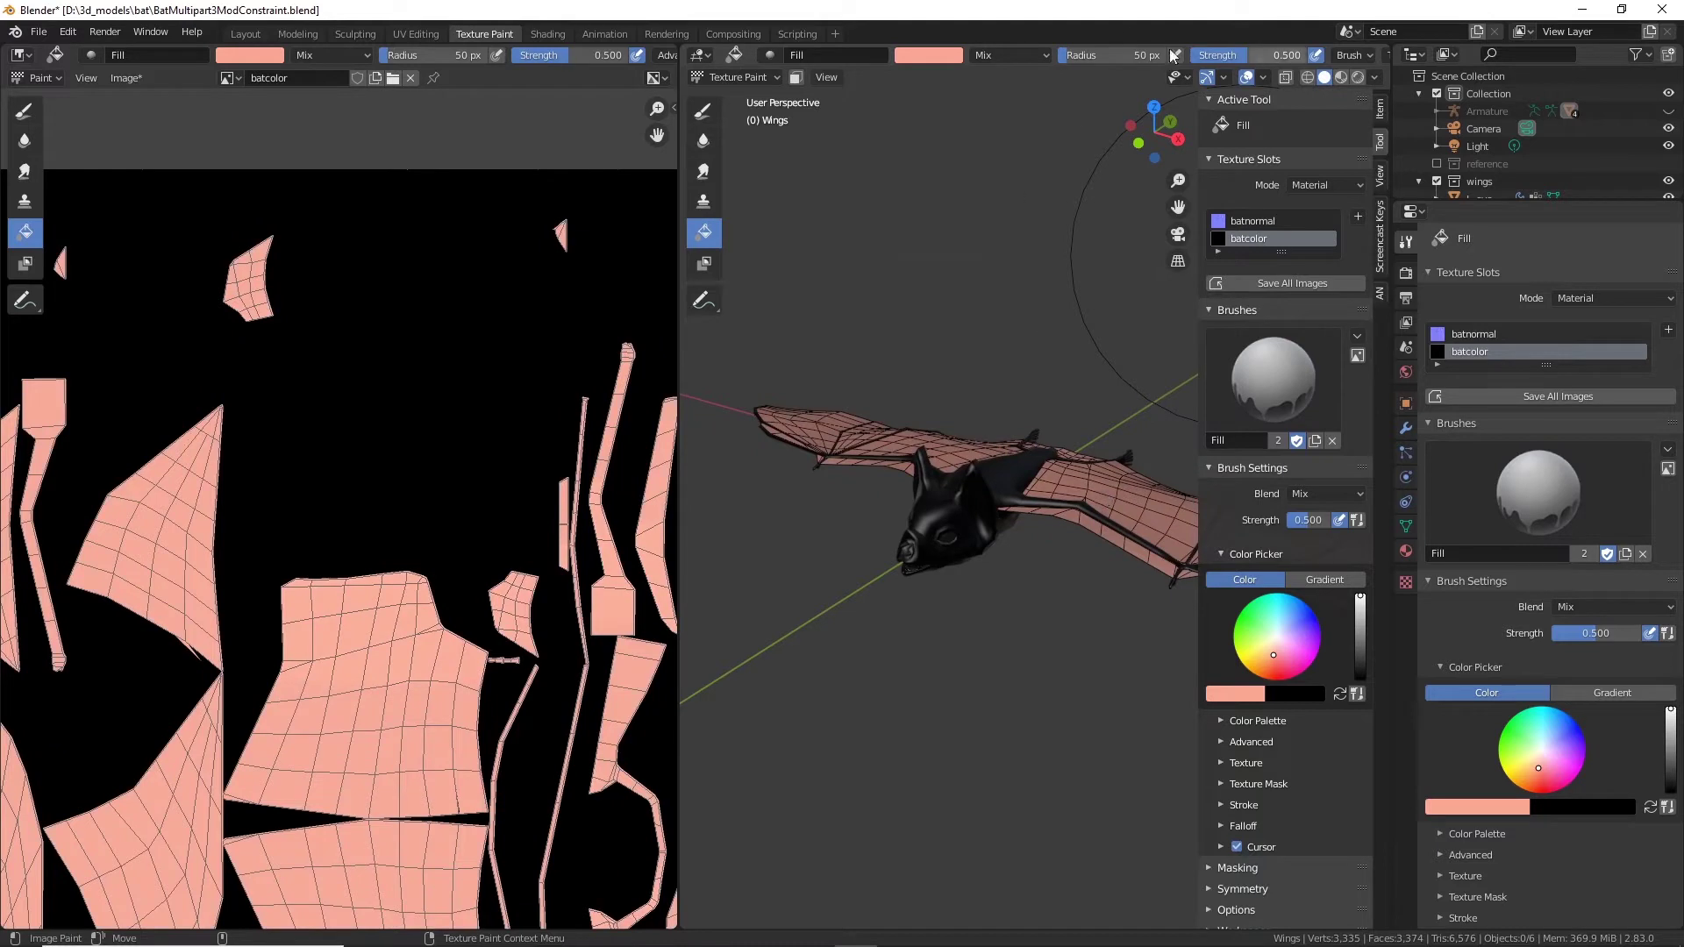
Step: Set the Fill strength to 1 and fill the black background of the batcolor image with light salmon
click(1251, 54)
text(1)
key(Return)
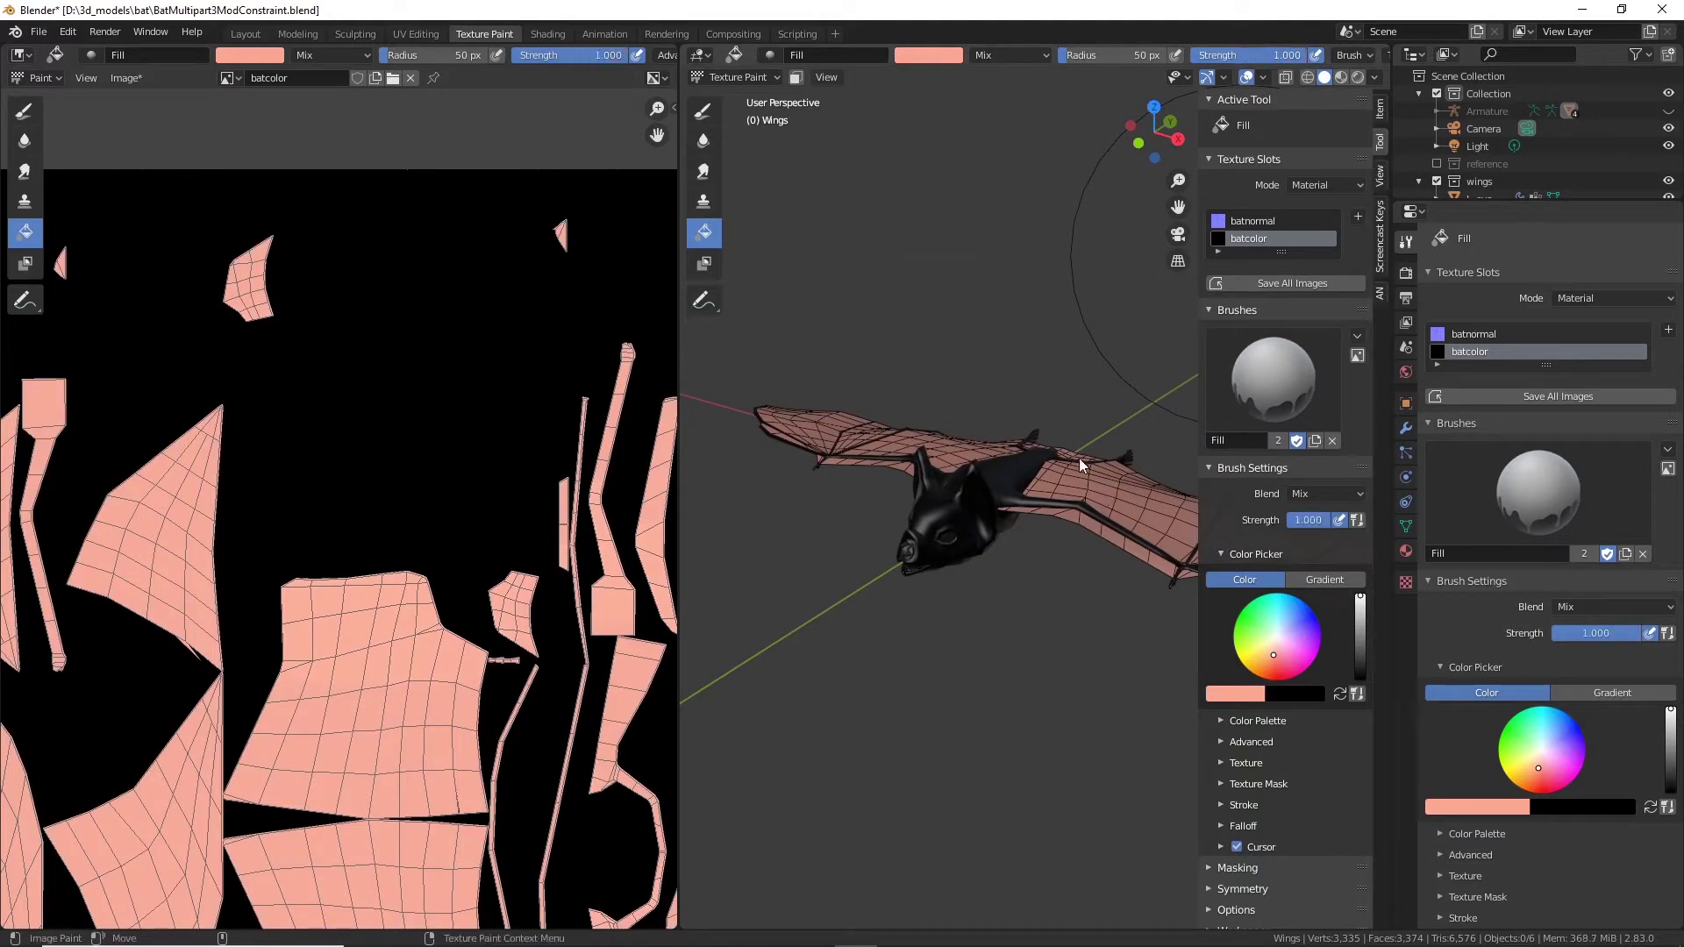
click(391, 433)
scroll(367, 748, down, 5)
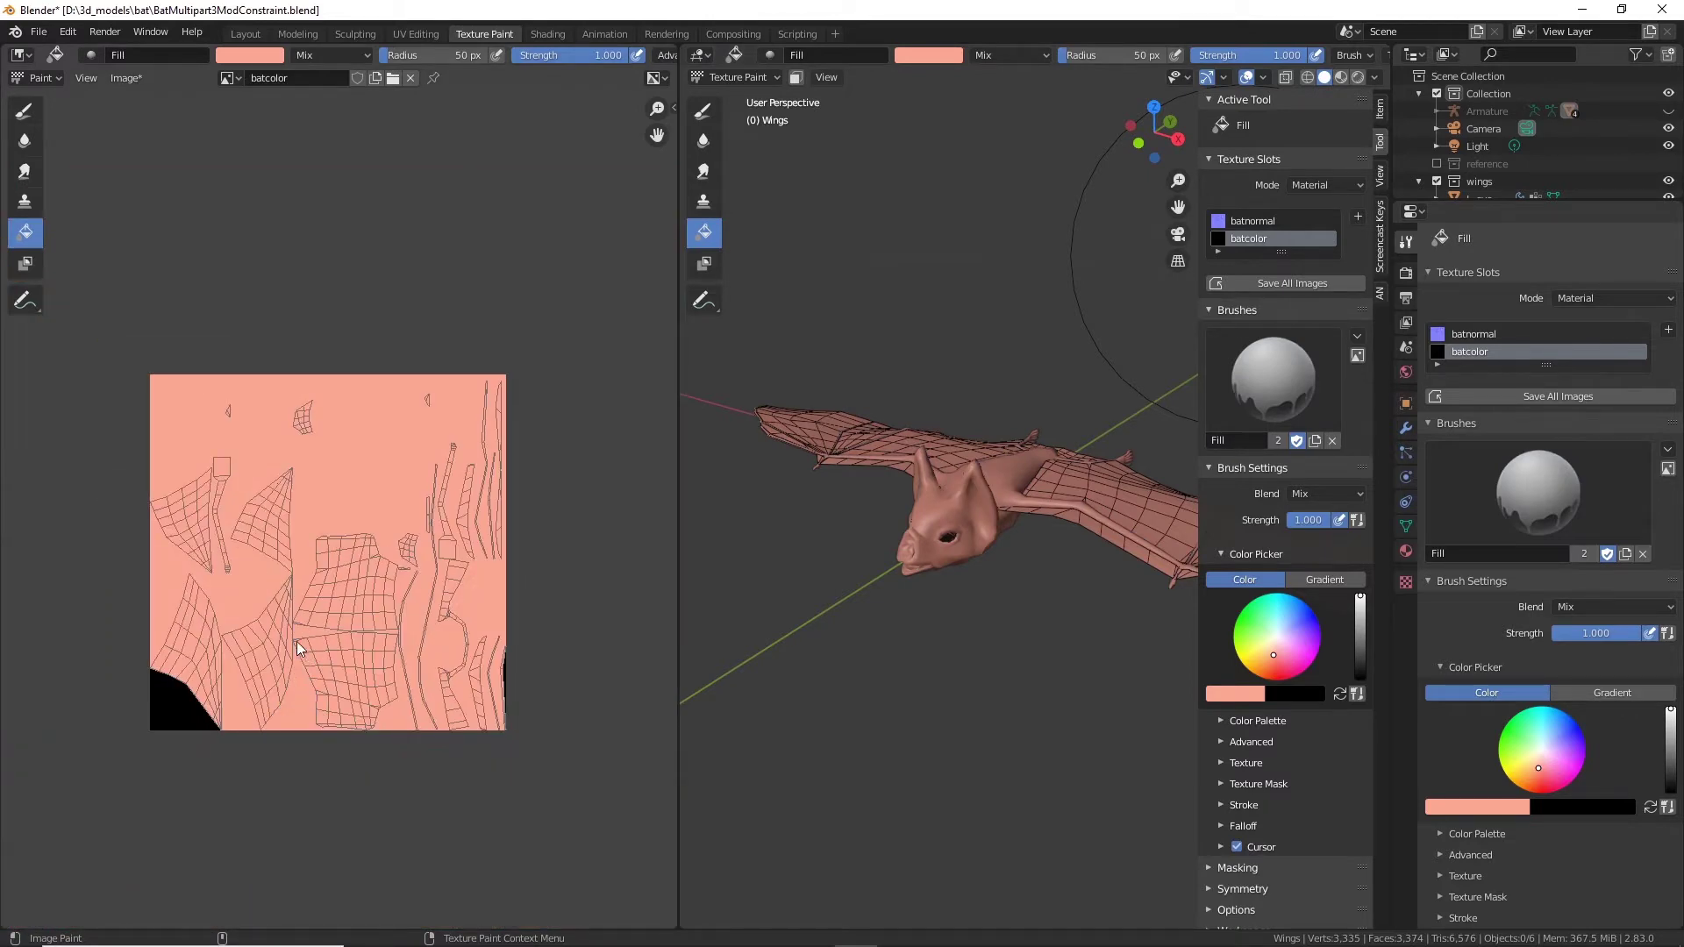
Step: Fill the remaining black areas in the lower-left corner and along the right edge of the batcolor image with salmon
click(183, 707)
scroll(503, 678, up, 6)
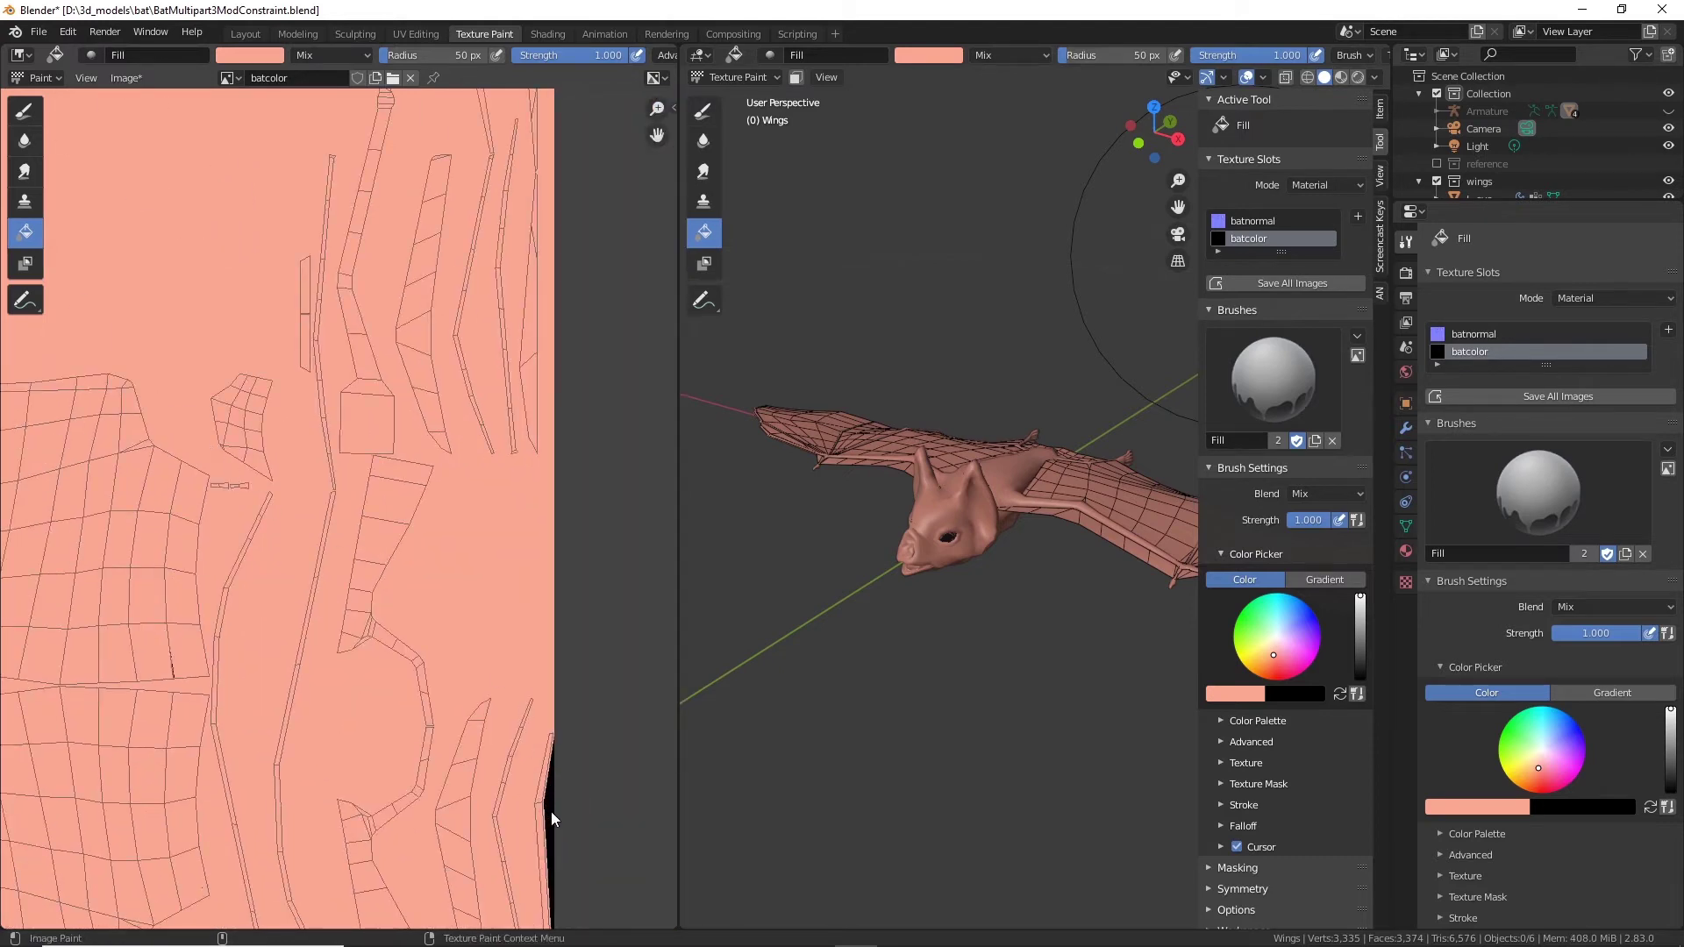
middle_drag(555, 658, 500, 572)
scroll(500, 566, down, 7)
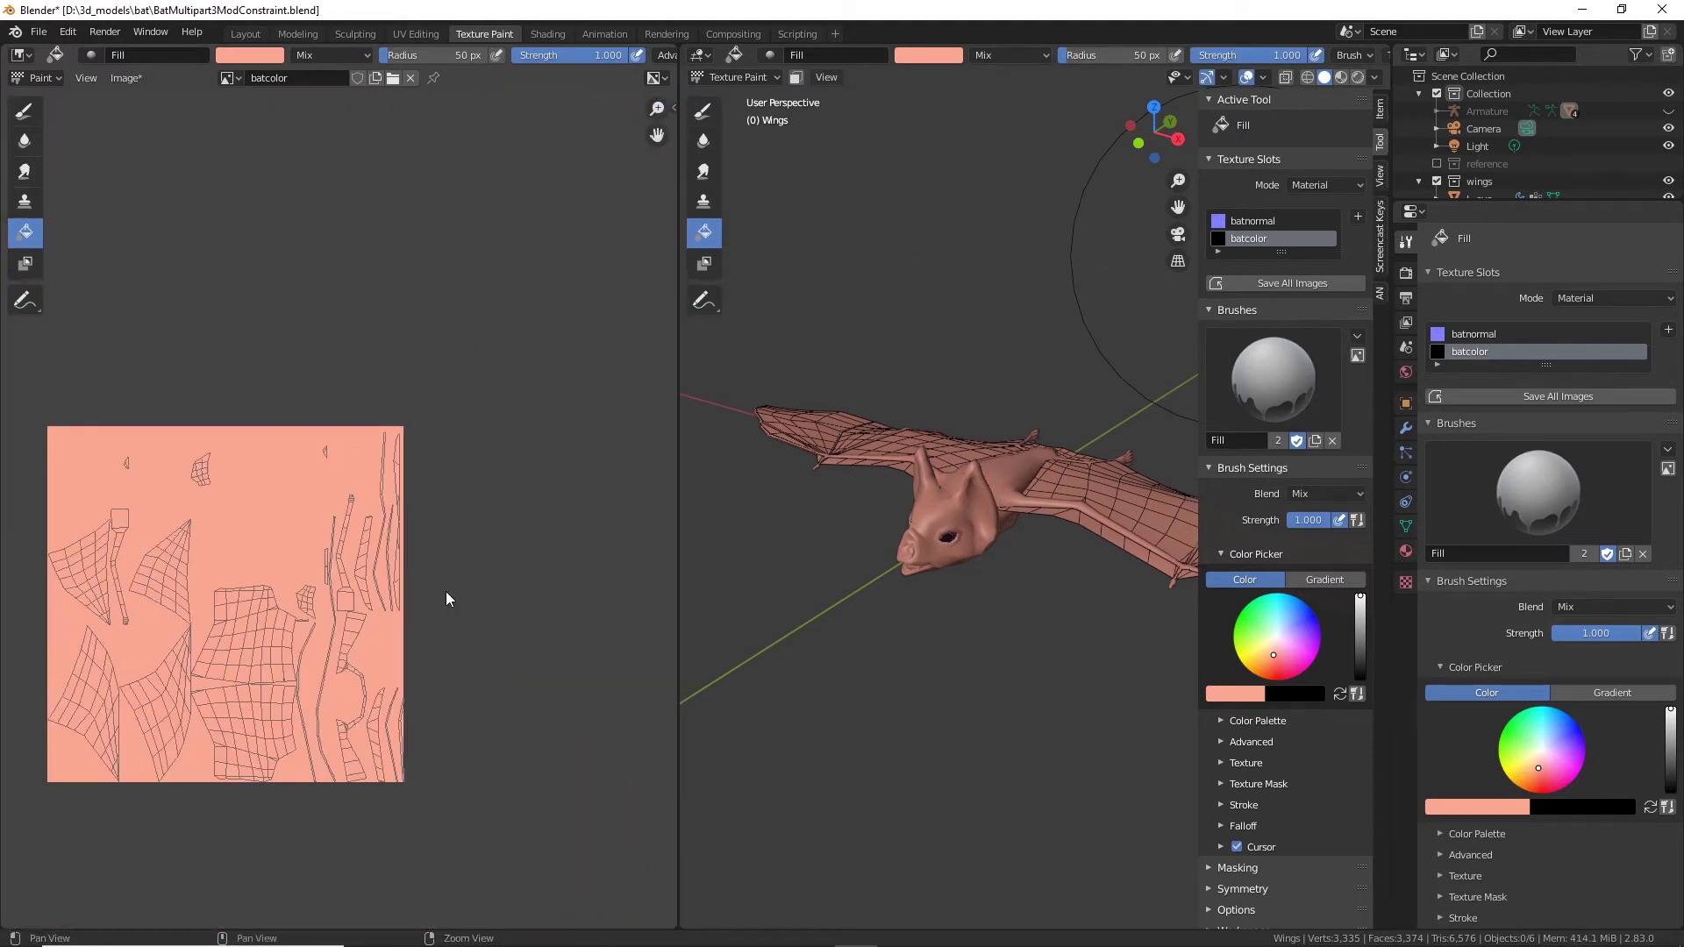
Step: Set the Fill colour to pale peach with hue 0.048, saturation 0.224 and value 1, and fill the batcolor image with it
key(Home)
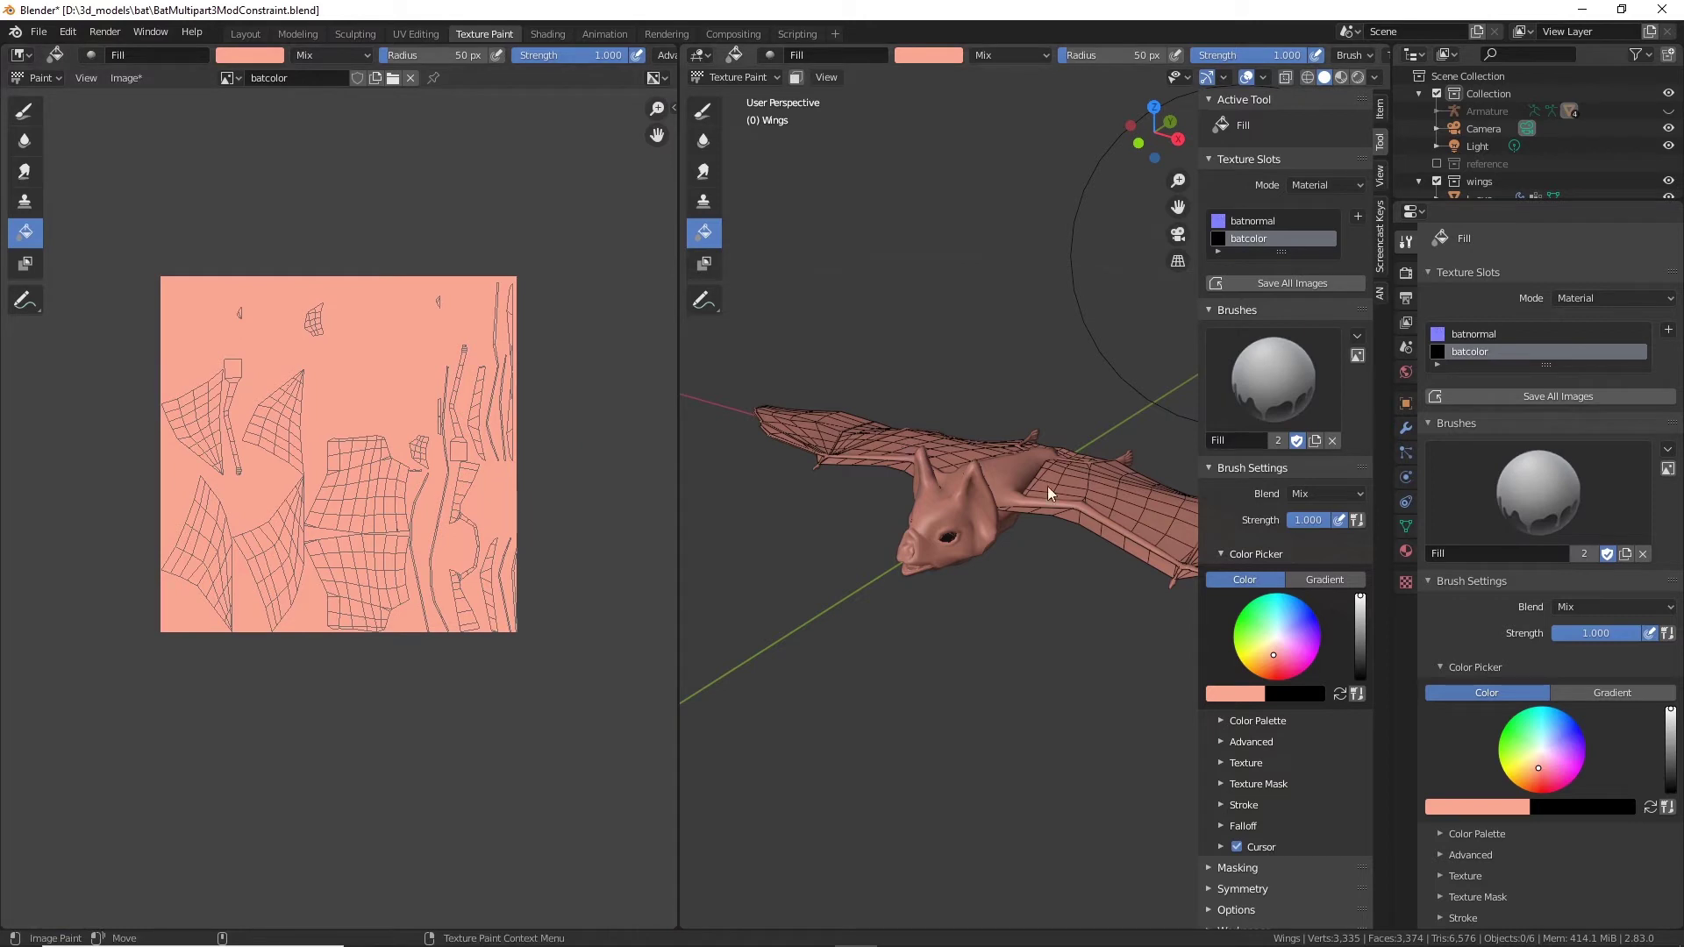
scroll(1008, 621, up, 5)
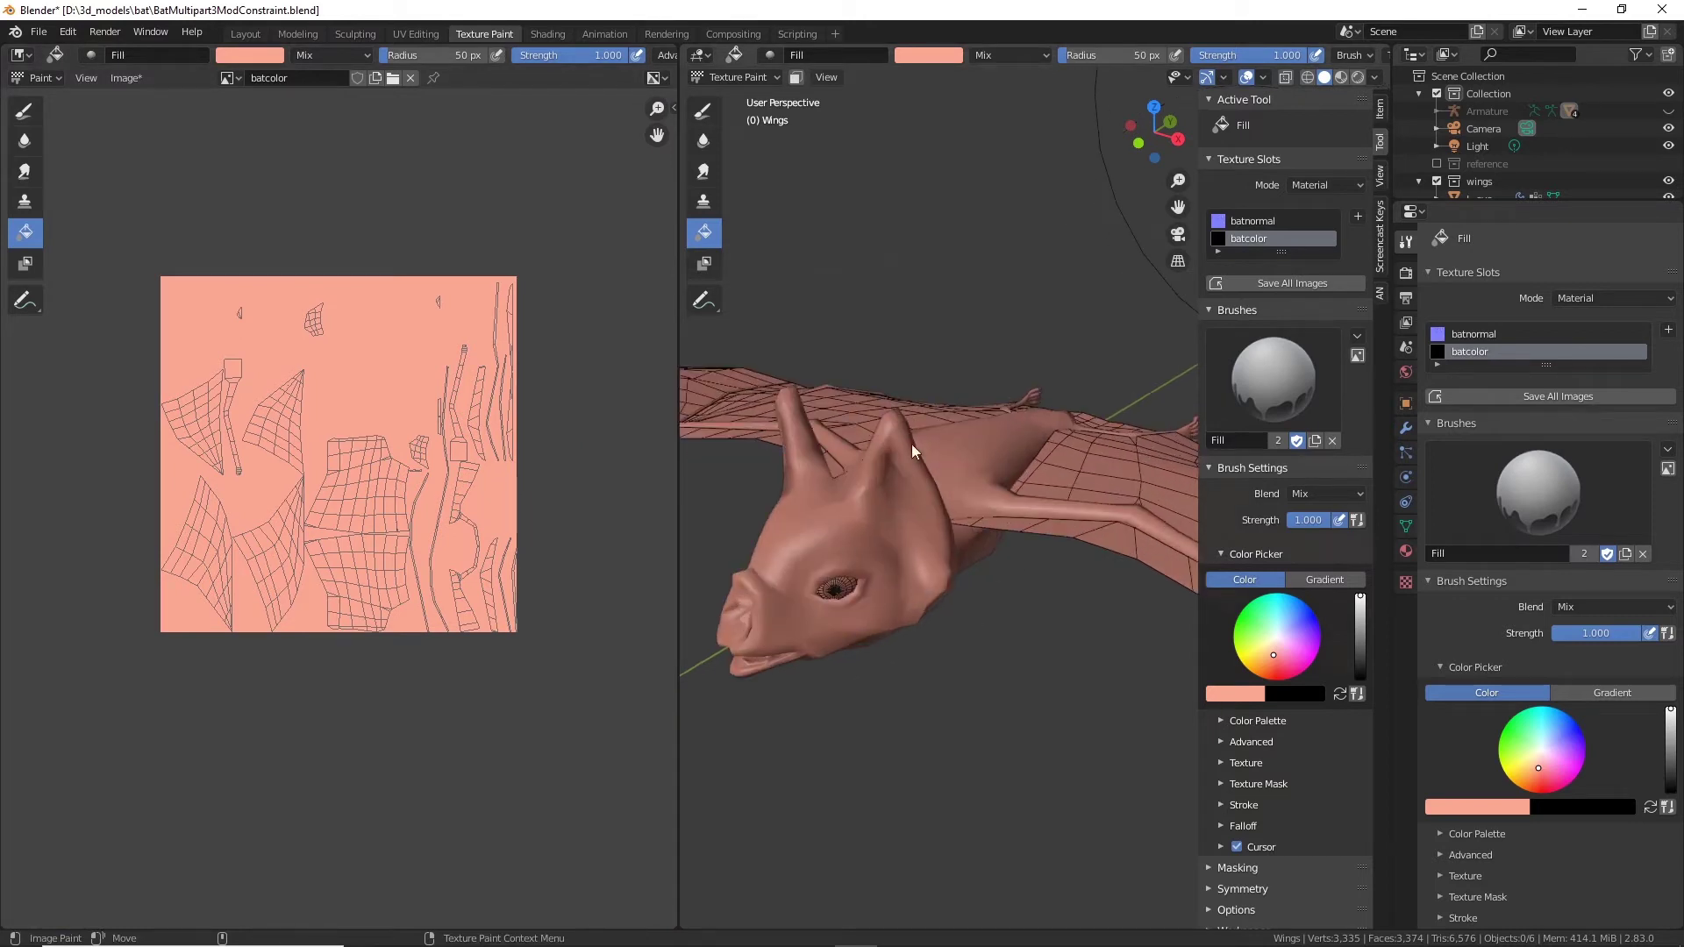
alt+drag(983, 608, 492, 382)
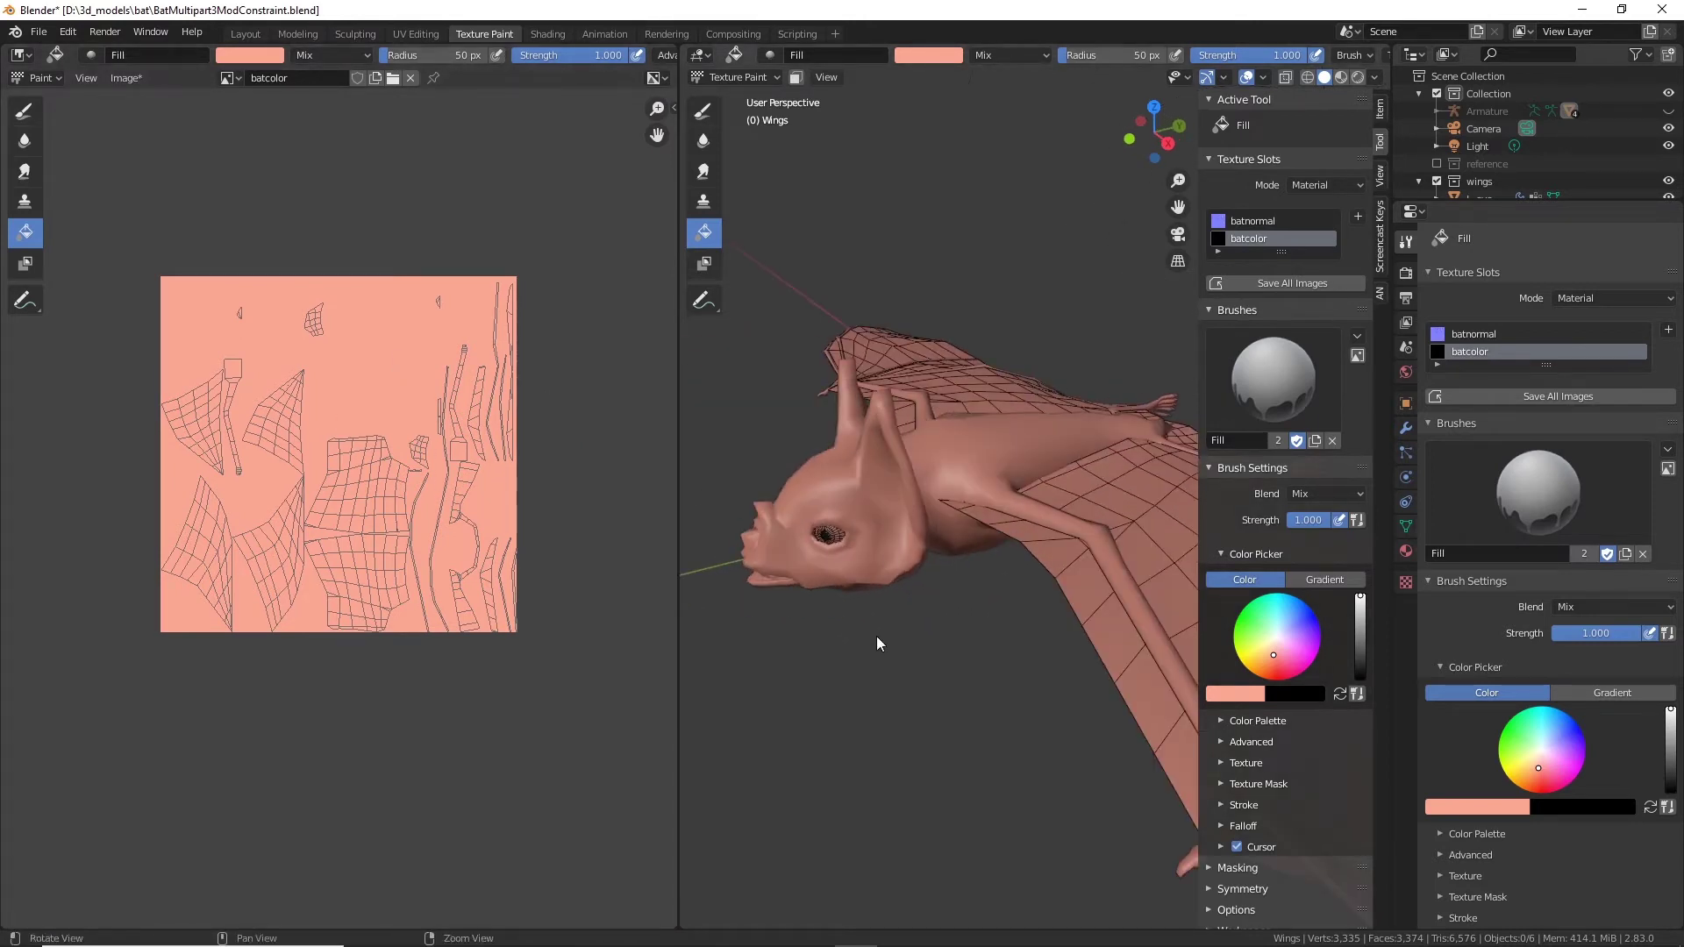
middle_drag(876, 635, 1033, 696)
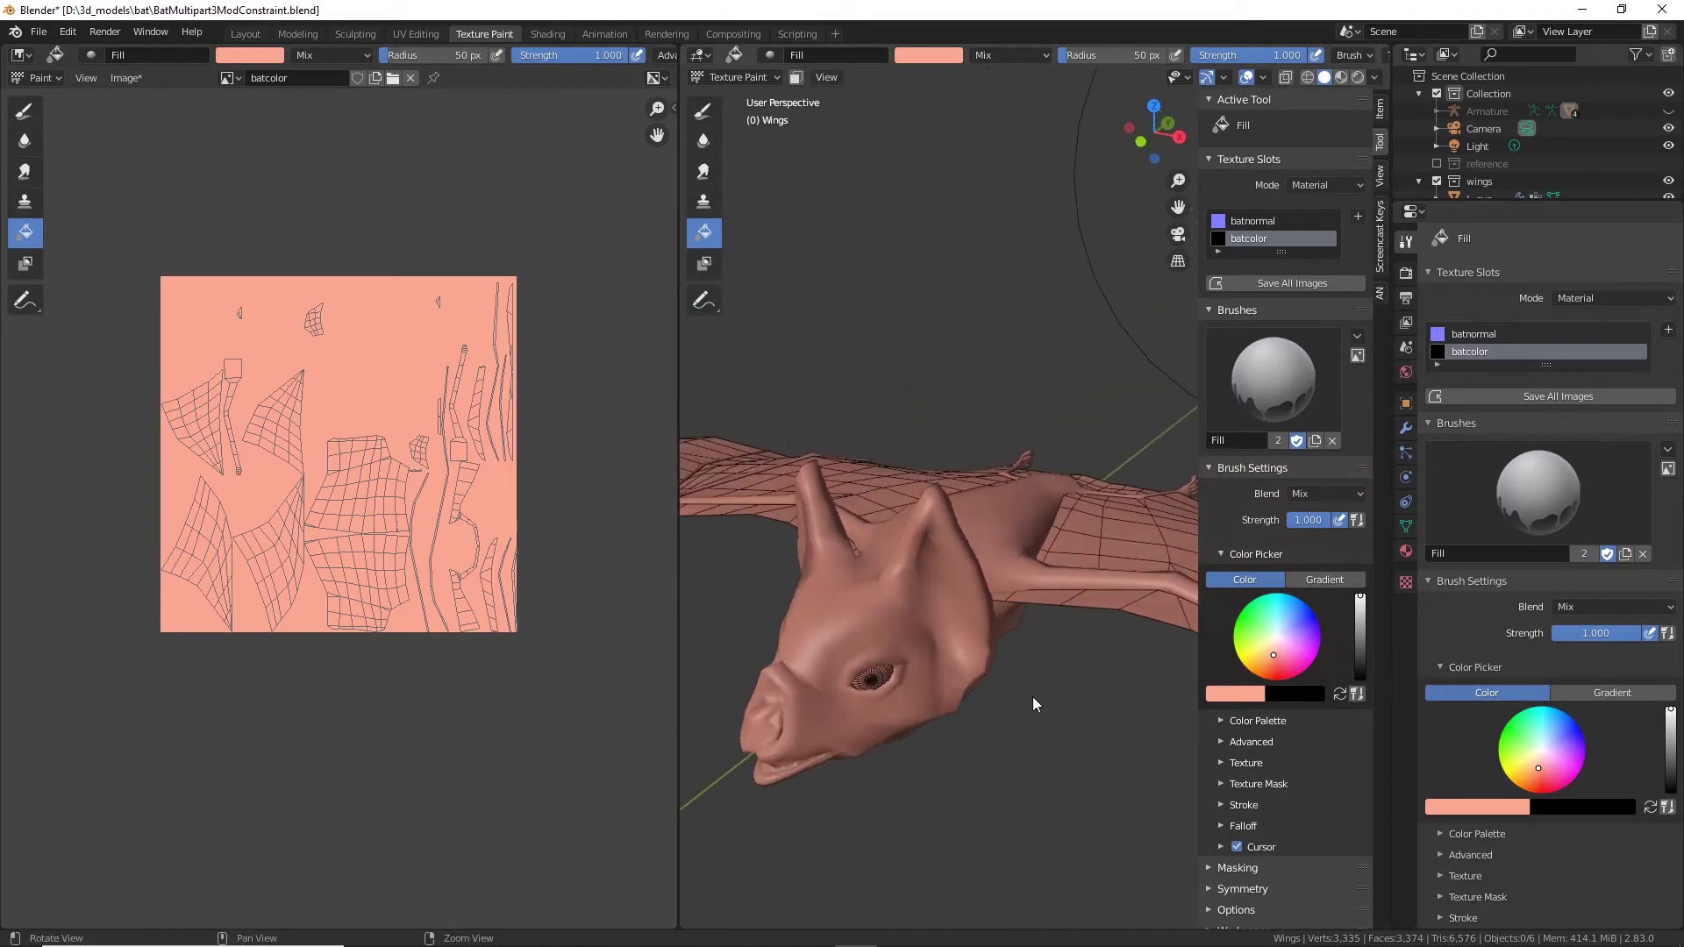
middle_drag(1040, 507, 1101, 597)
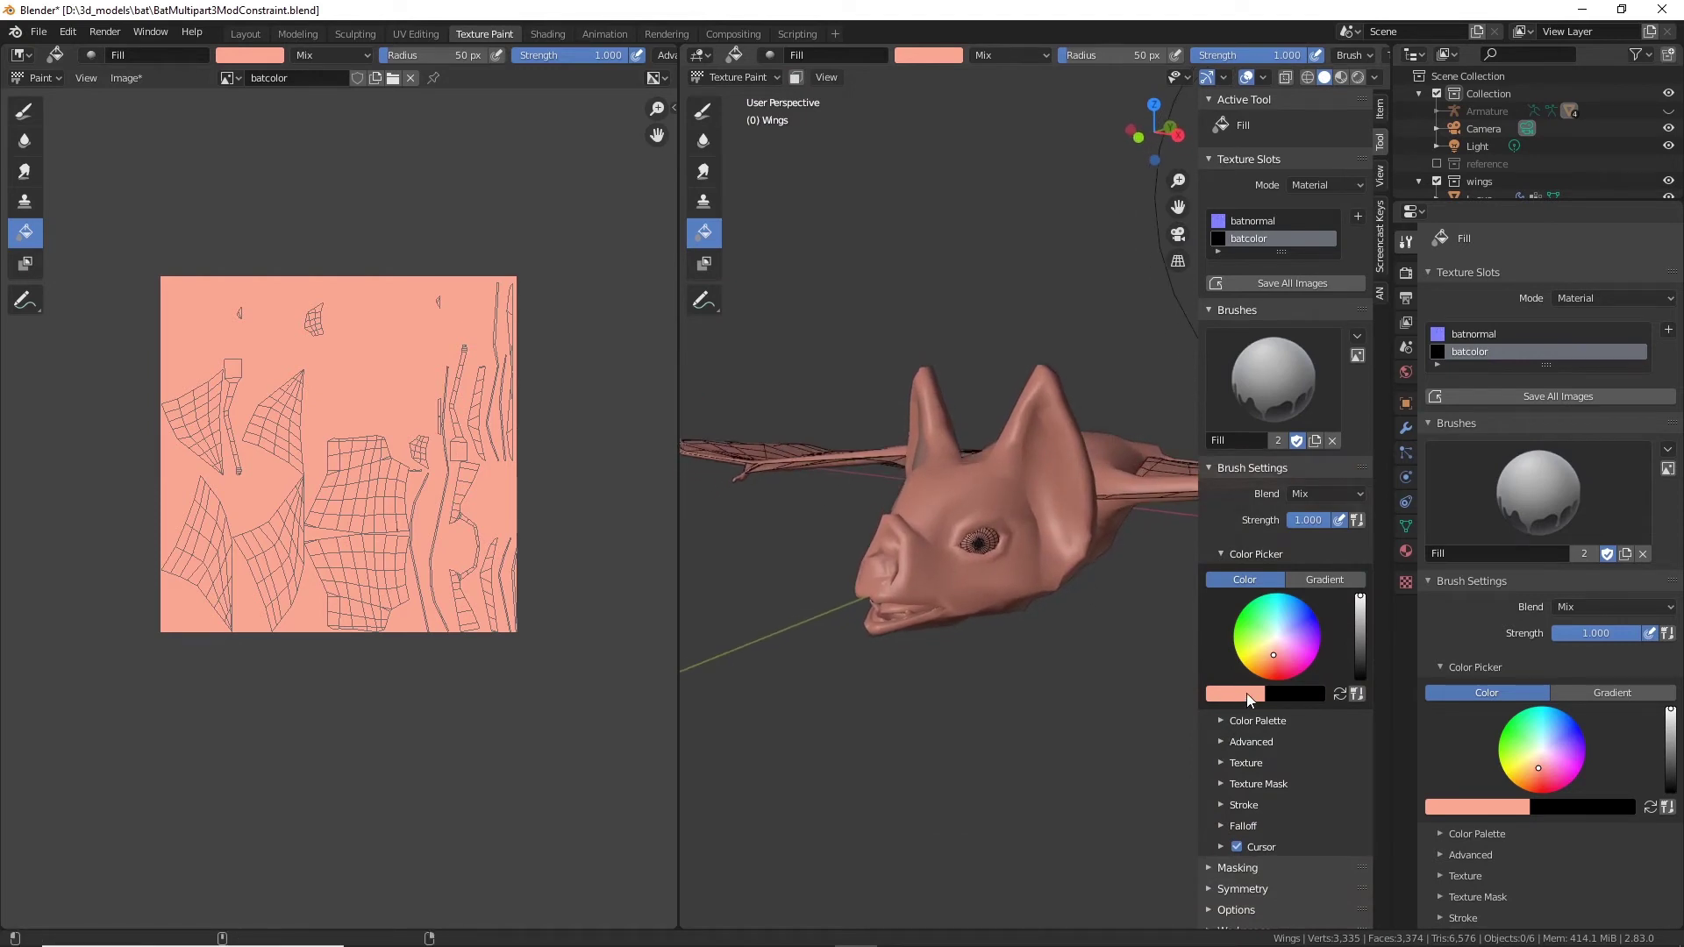
click(1245, 693)
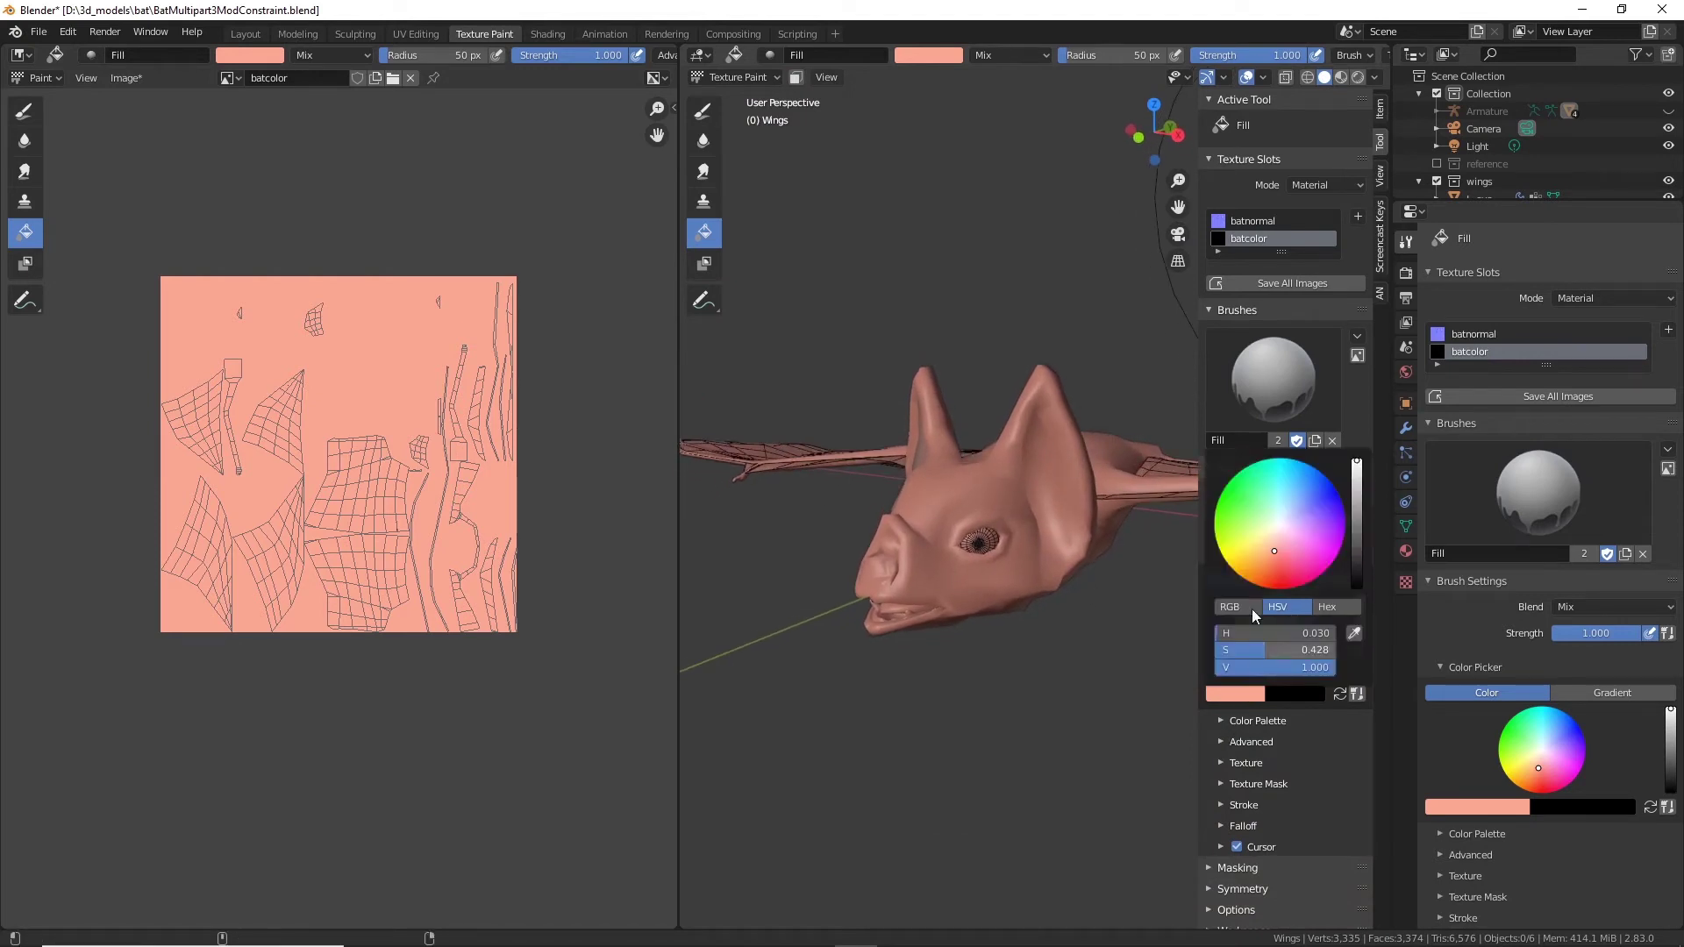
click(1277, 539)
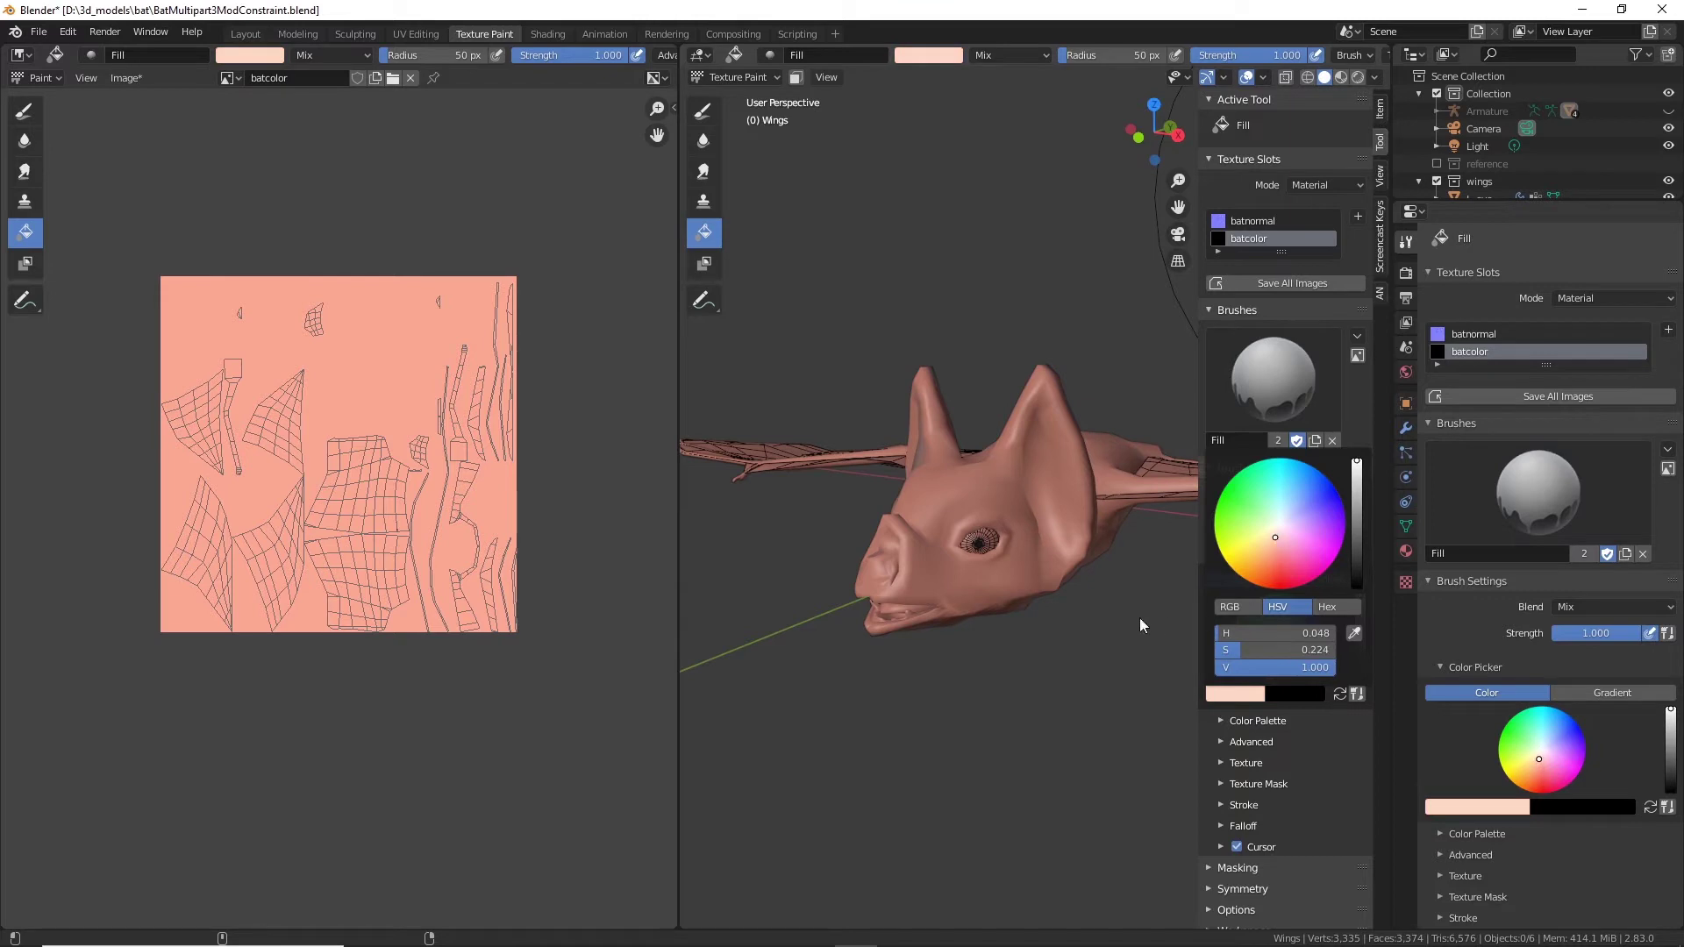
click(342, 466)
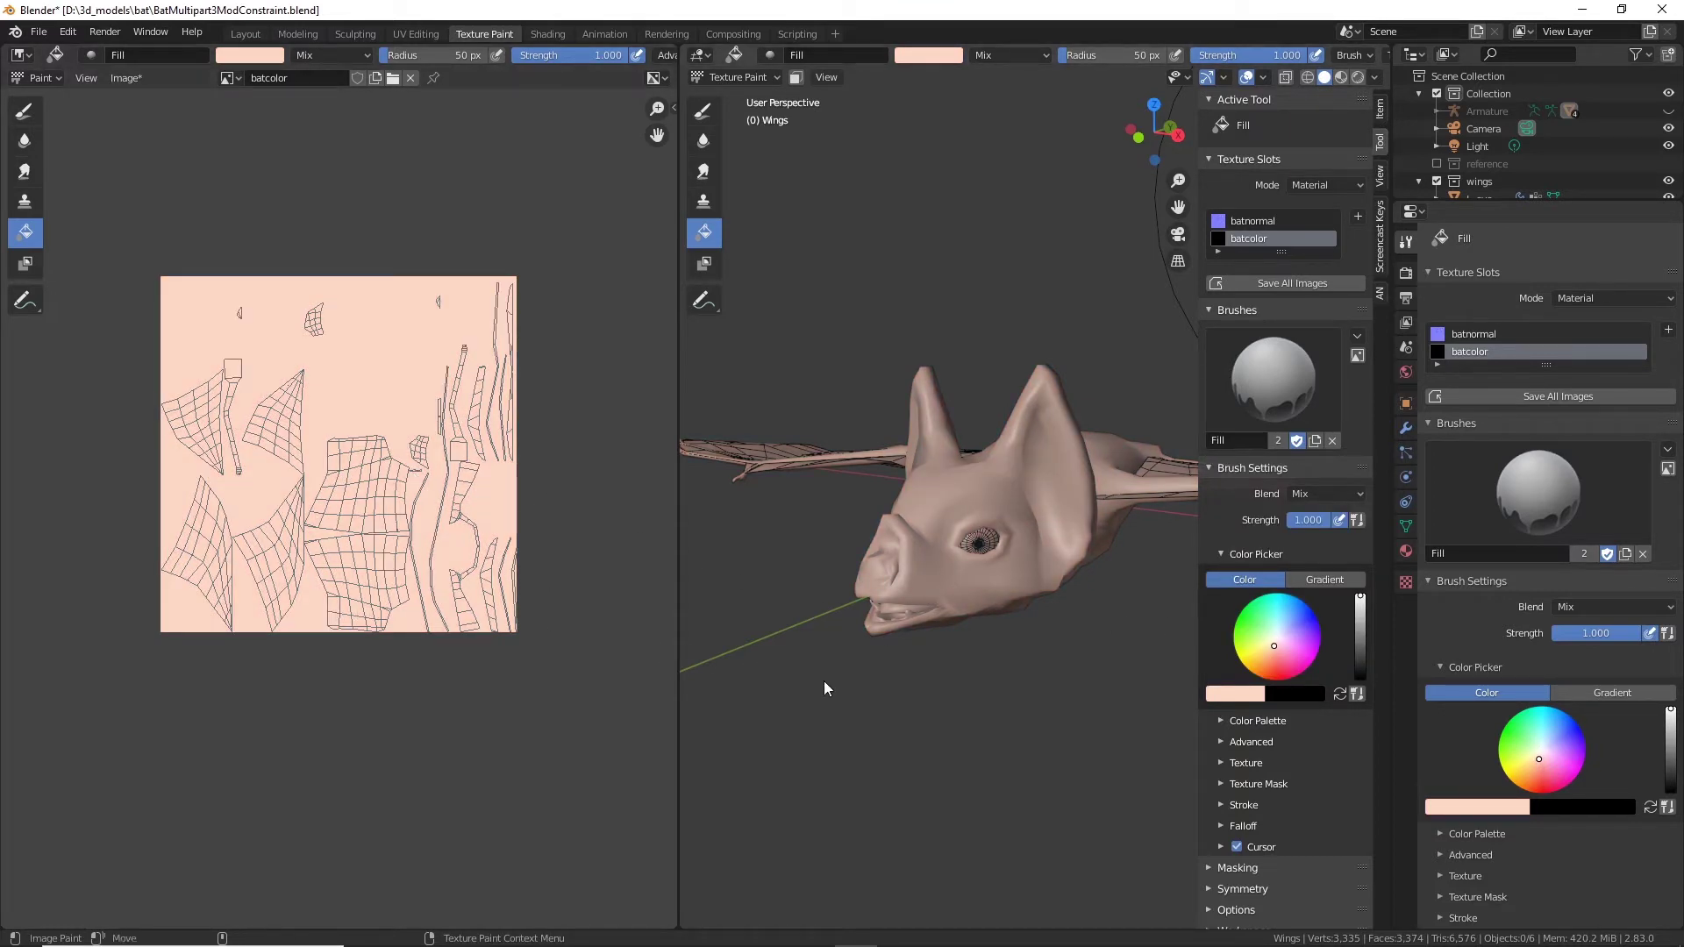
Step: Pick a coral red as the Fill colour and switch to the TexDraw brush with its strength set to 0.574
middle_drag(1160, 649, 1046, 652)
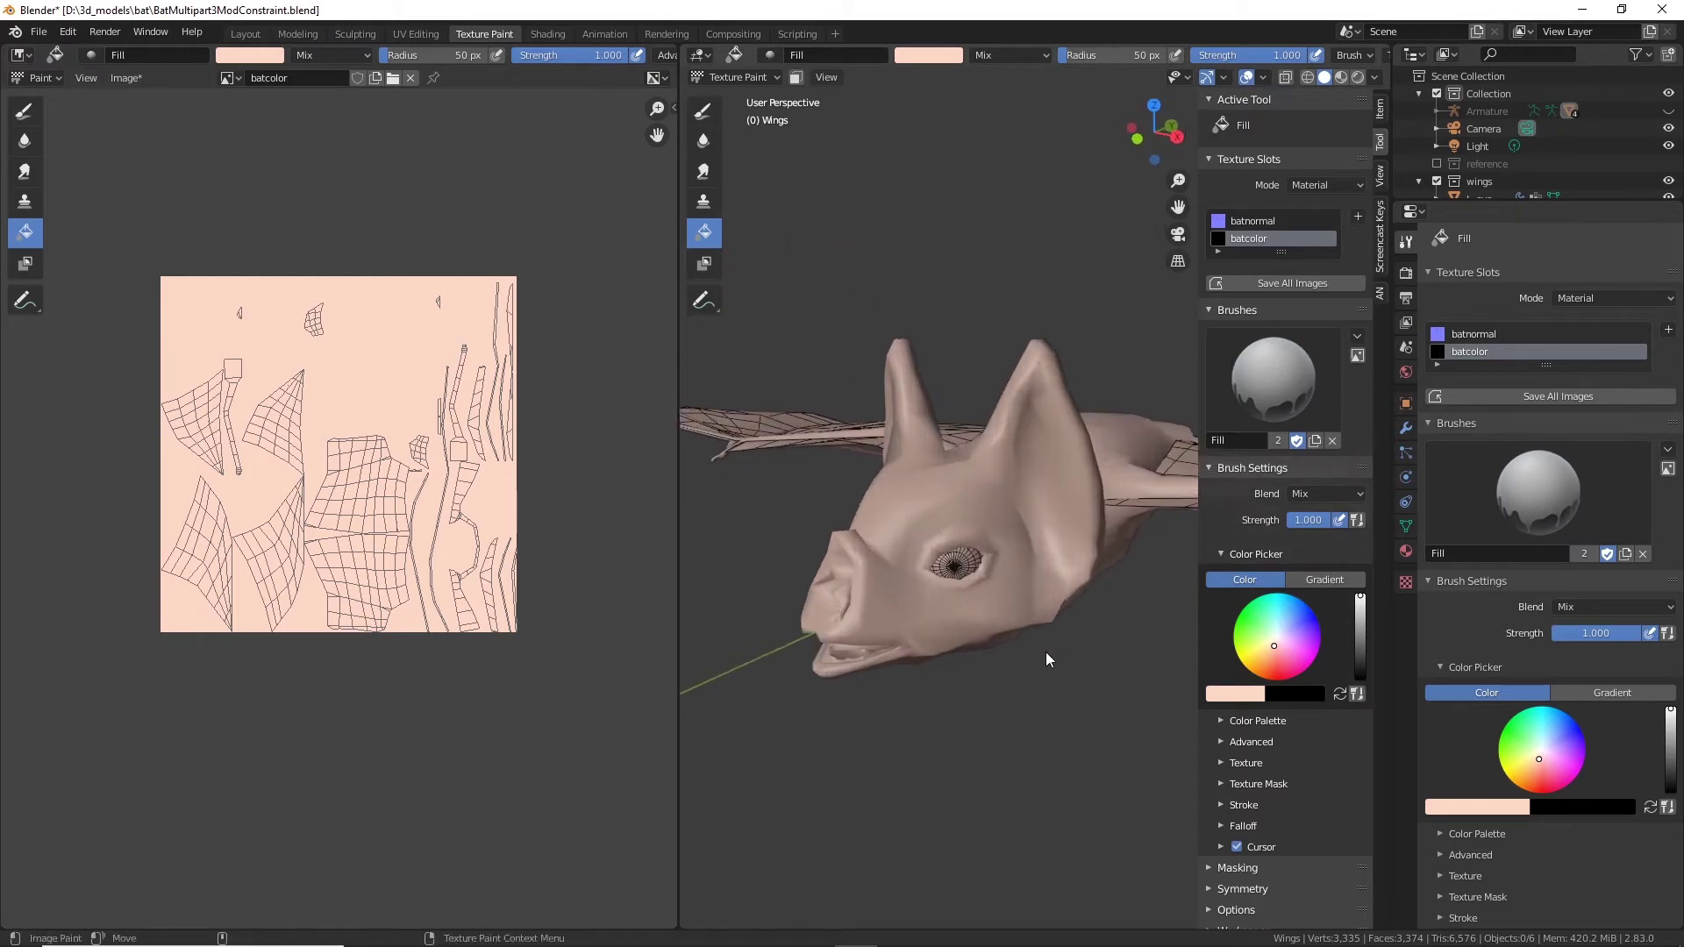
scroll(1046, 652, up, 3)
drag(1276, 649, 1275, 663)
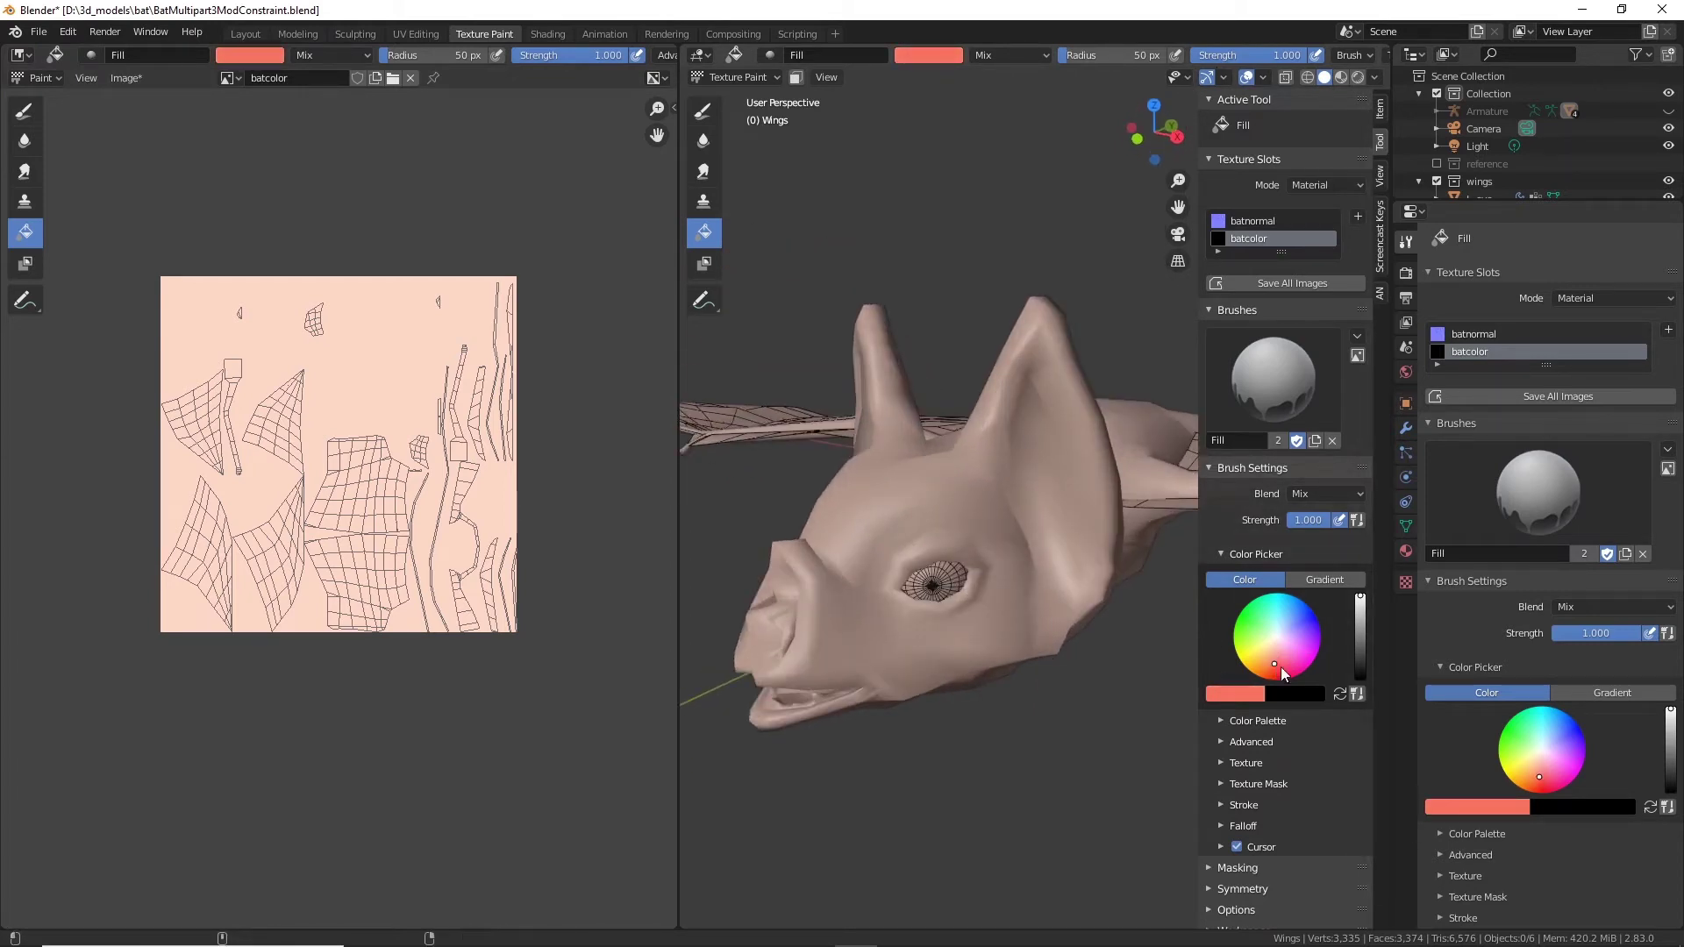
middle_drag(911, 683, 1003, 644)
click(704, 111)
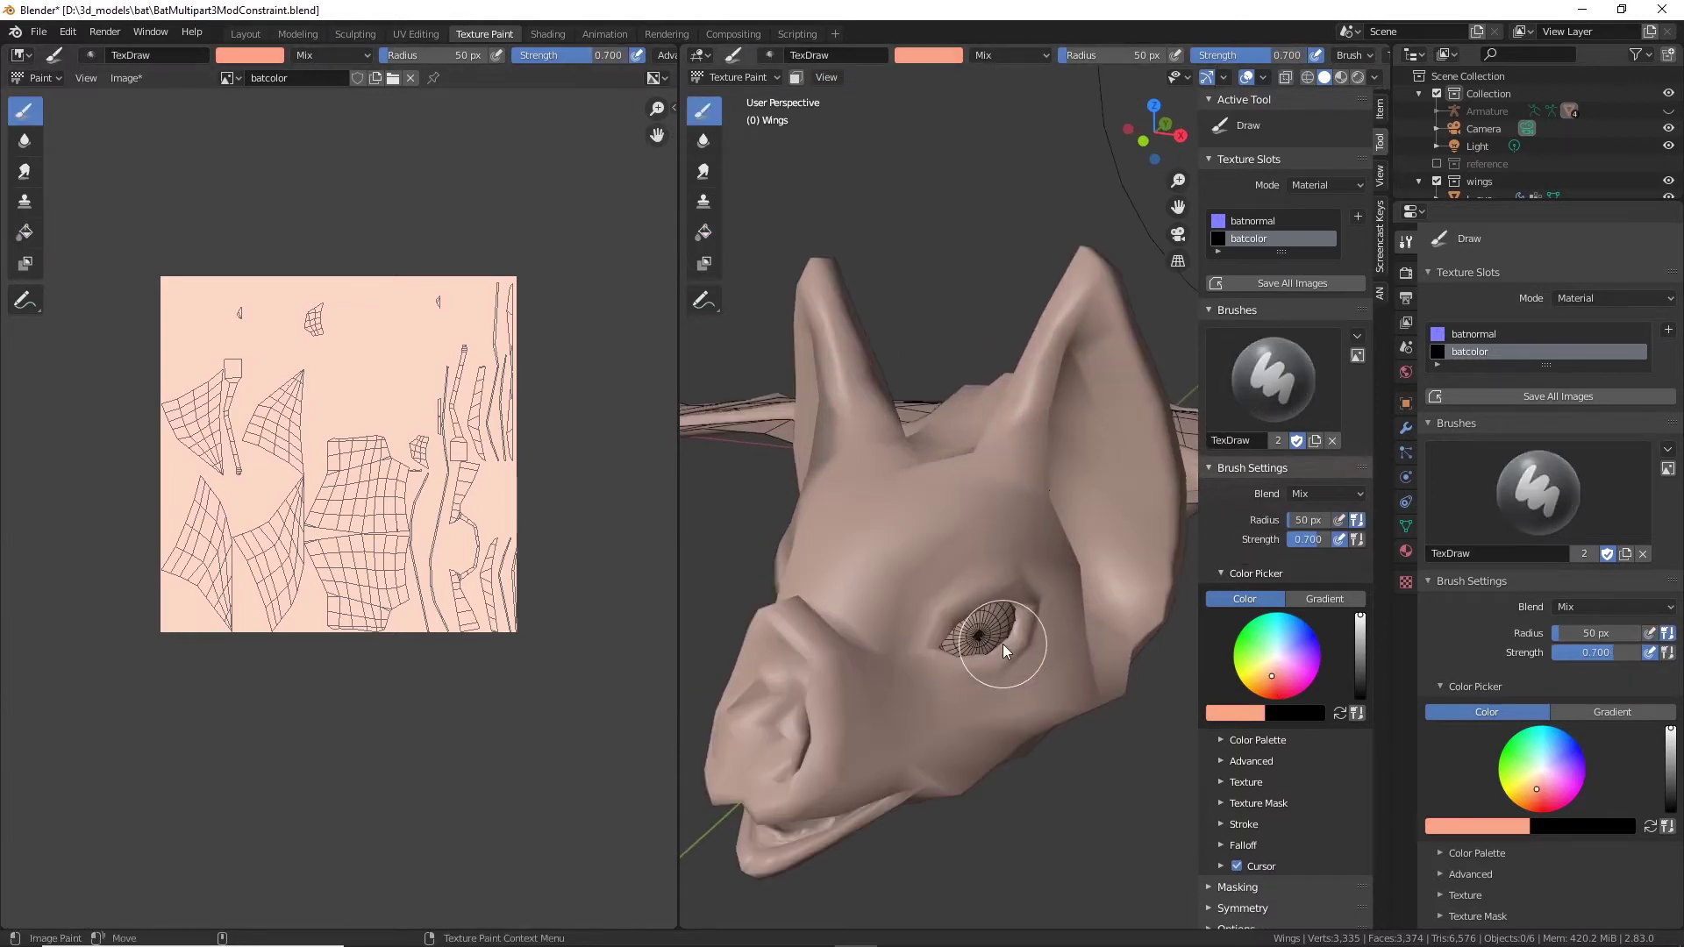
middle_drag(848, 677, 947, 617)
scroll(948, 618, up, 2)
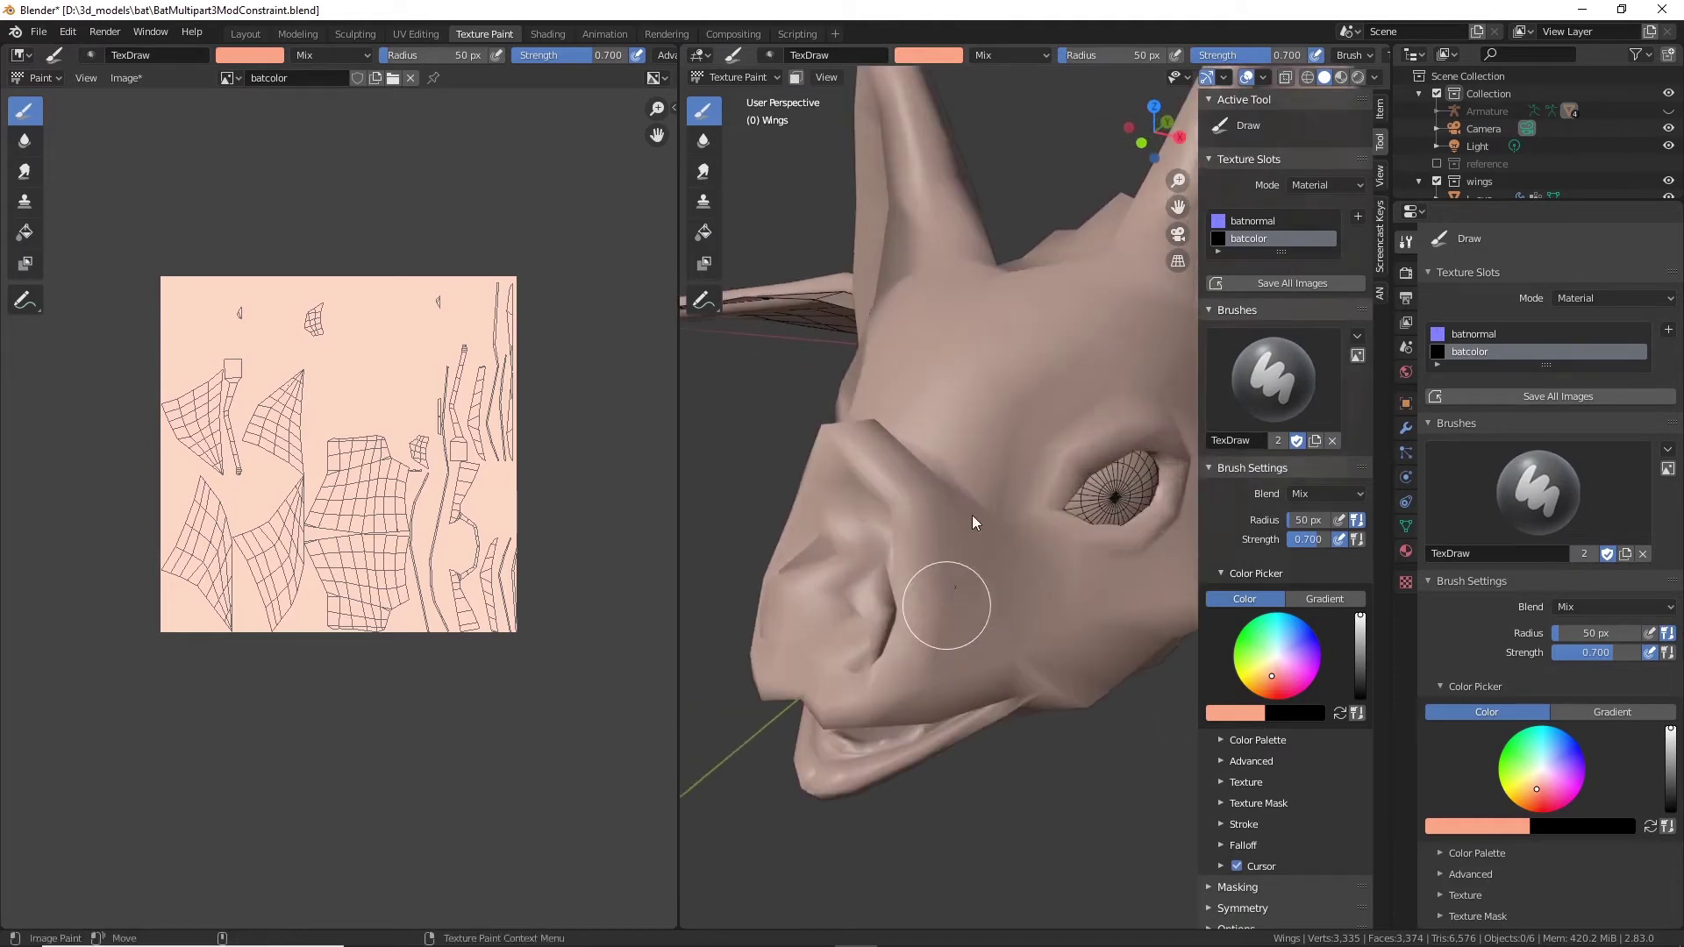
drag(1270, 56, 1256, 55)
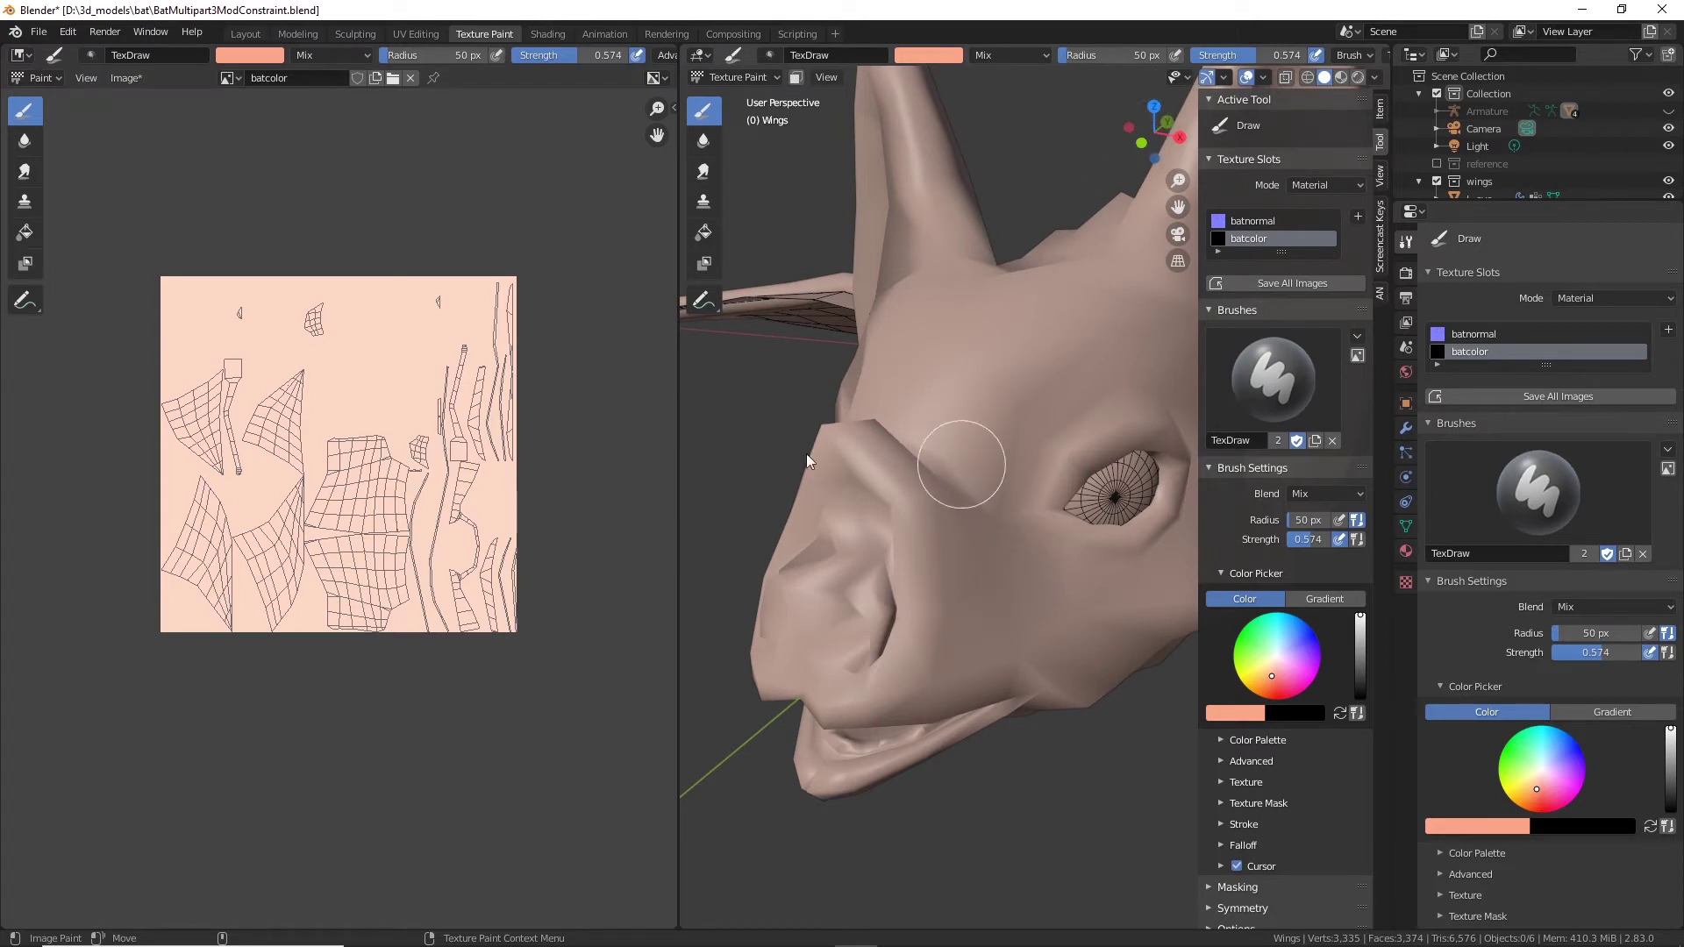
middle_drag(879, 388, 801, 248)
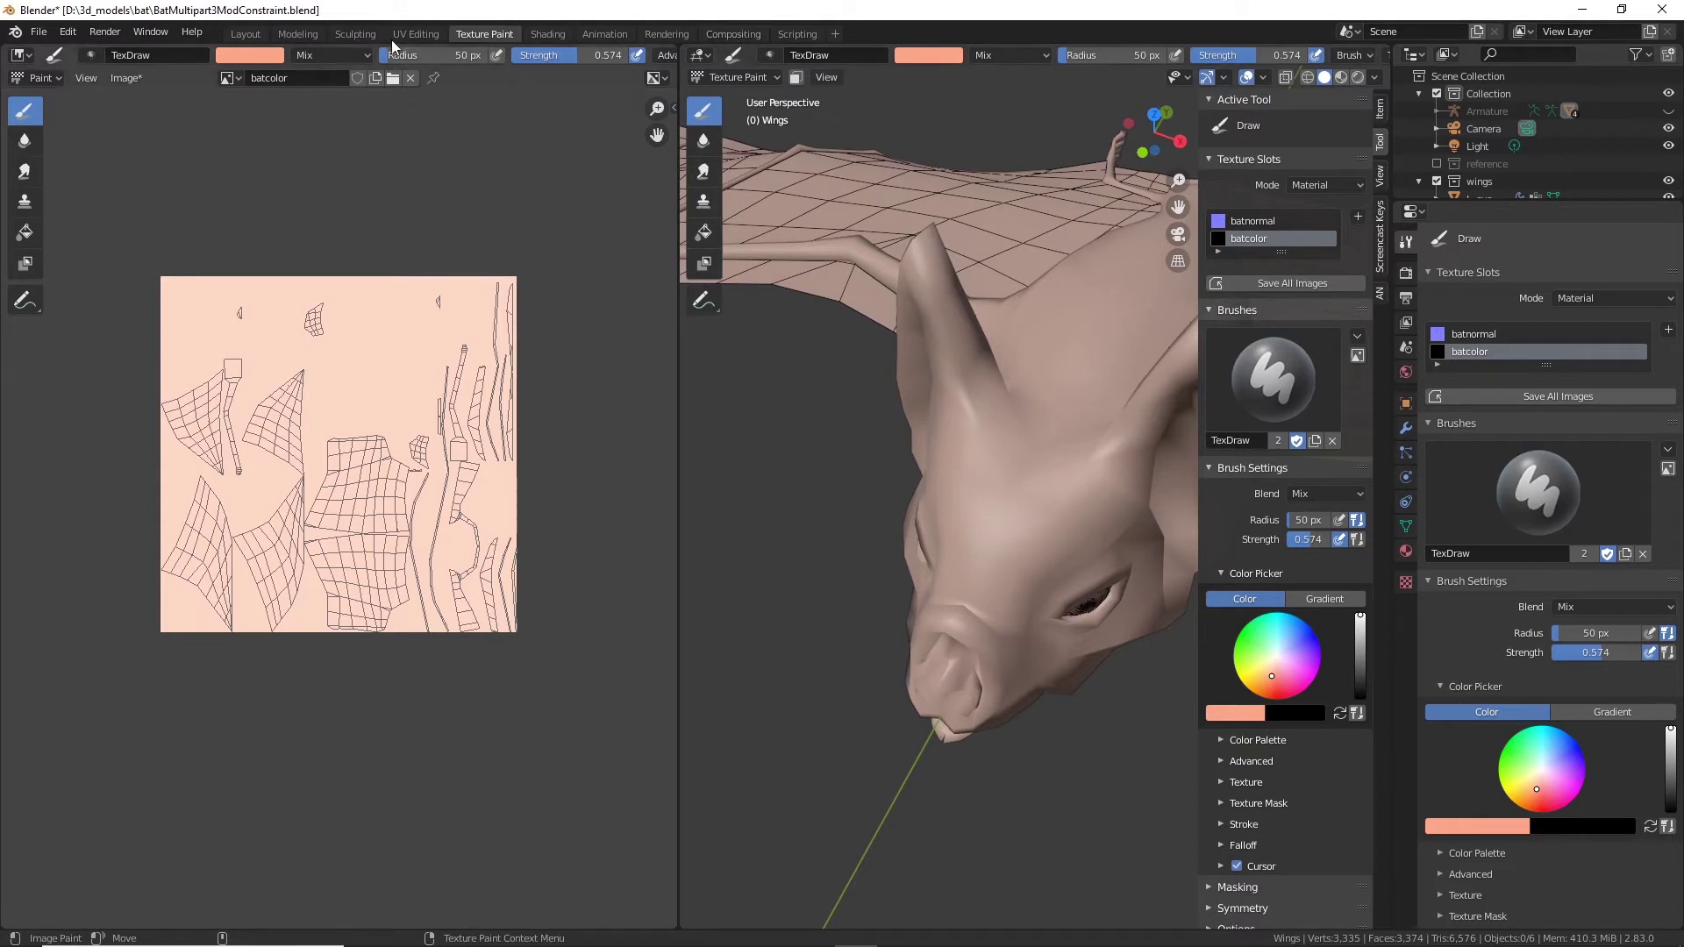
Step: Leave Edit Mode on the wings, select the BODY object and return to the Texture Paint workspace
click(298, 33)
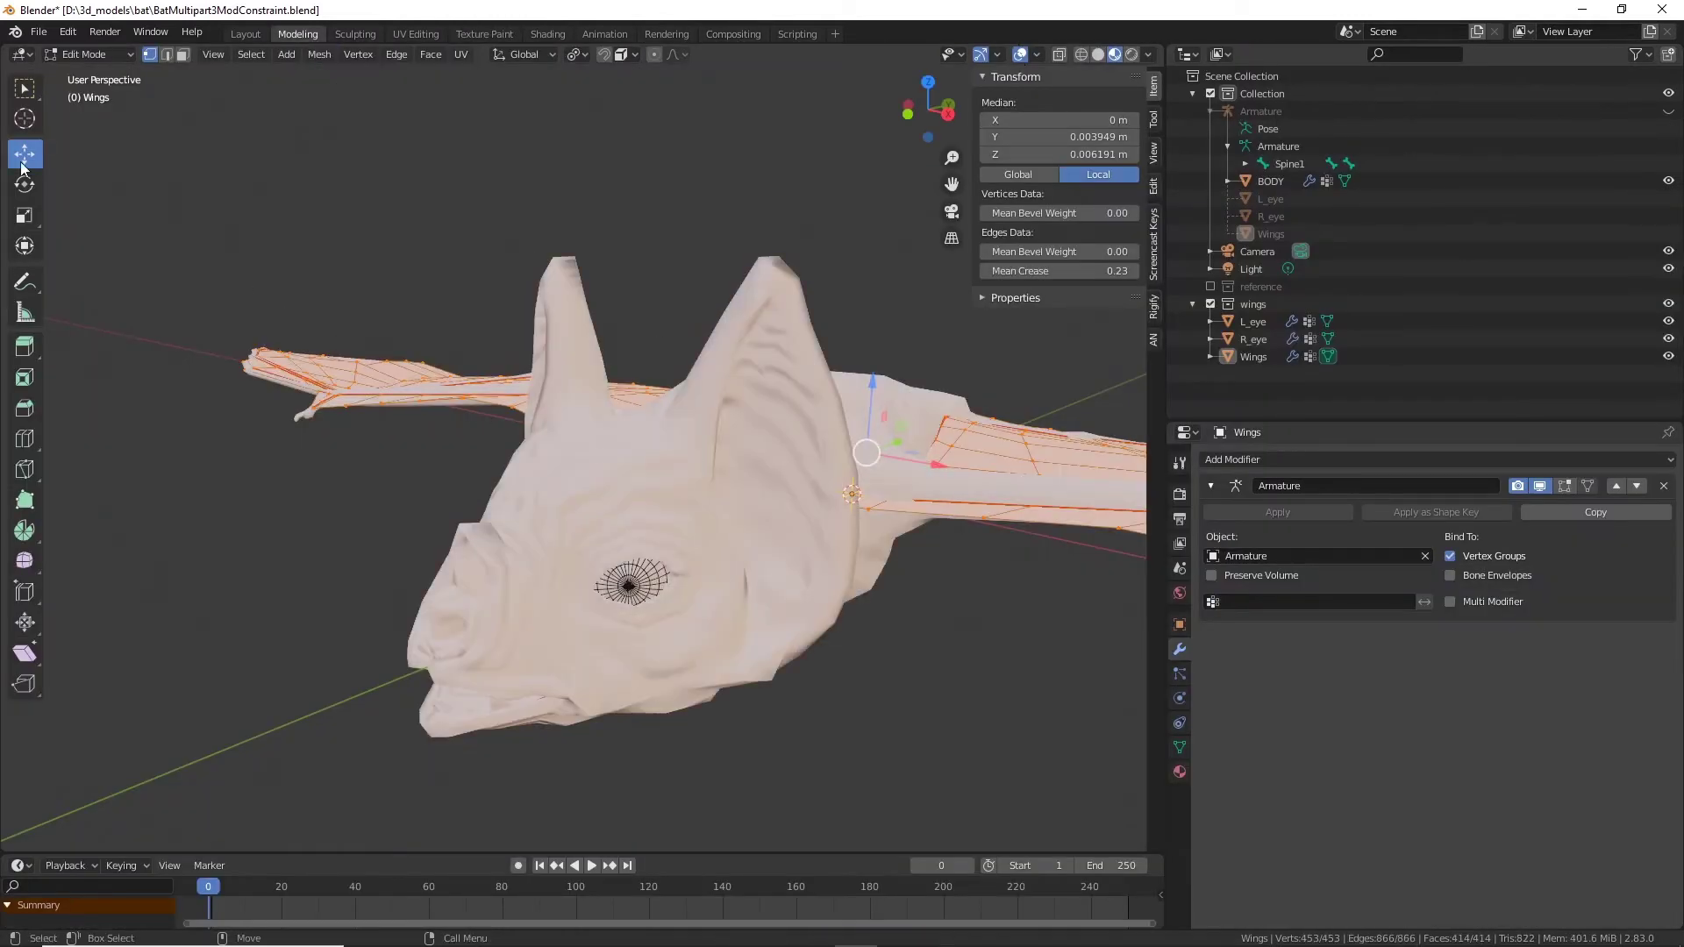
click(78, 57)
click(88, 64)
click(719, 520)
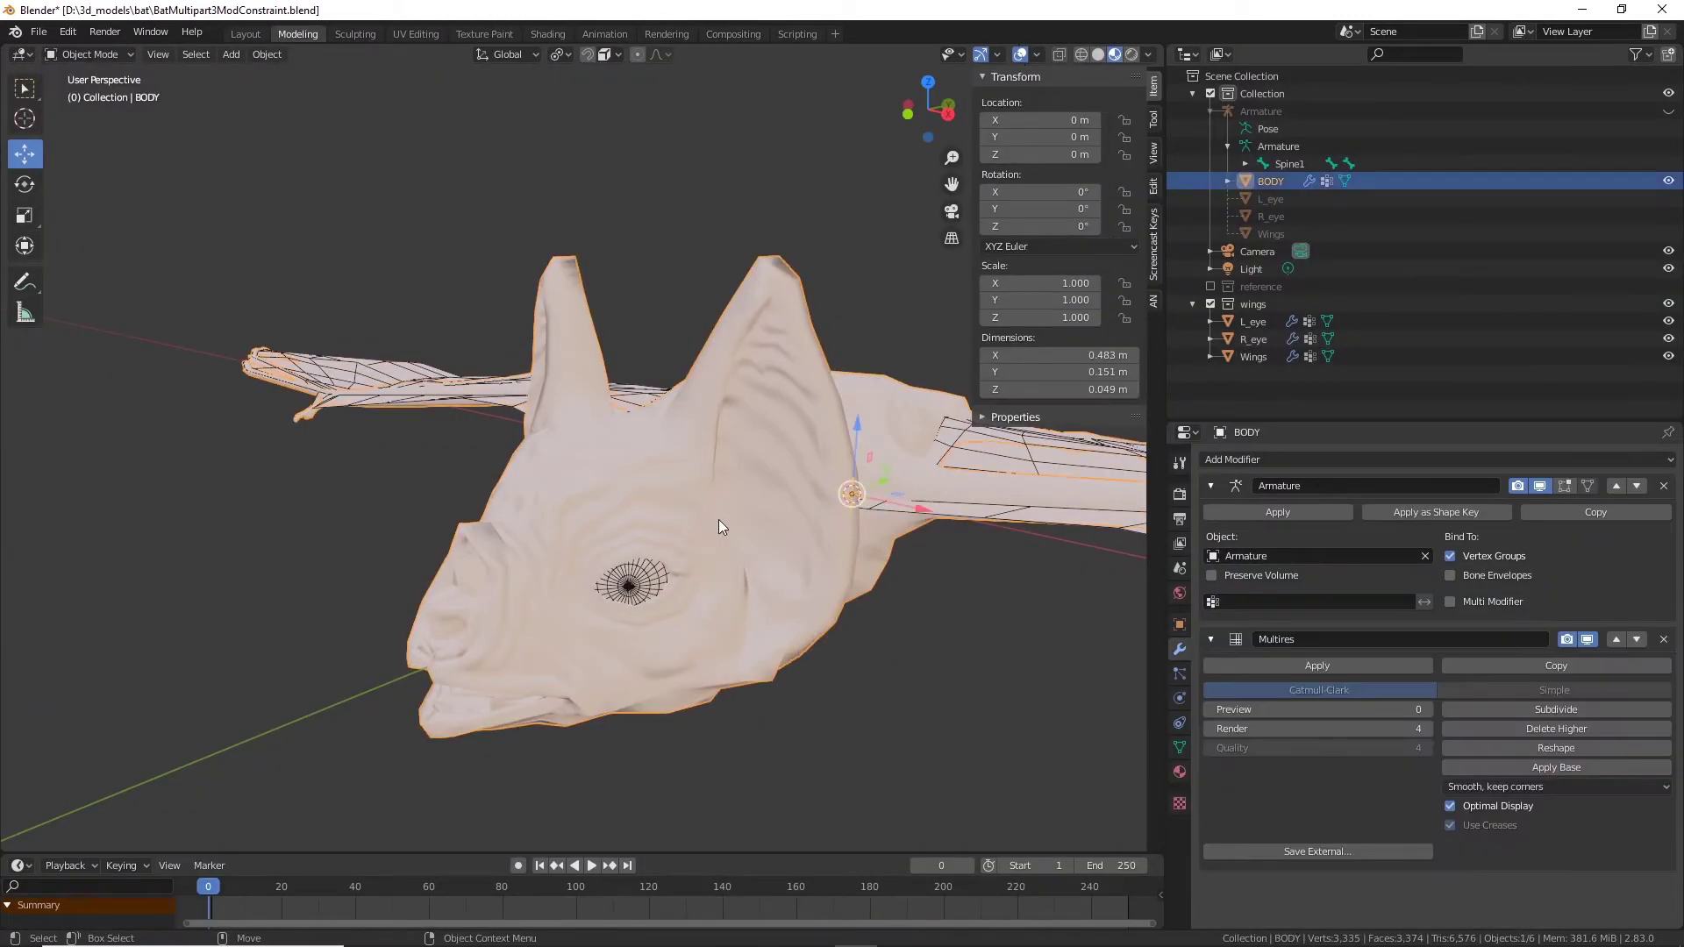
click(483, 33)
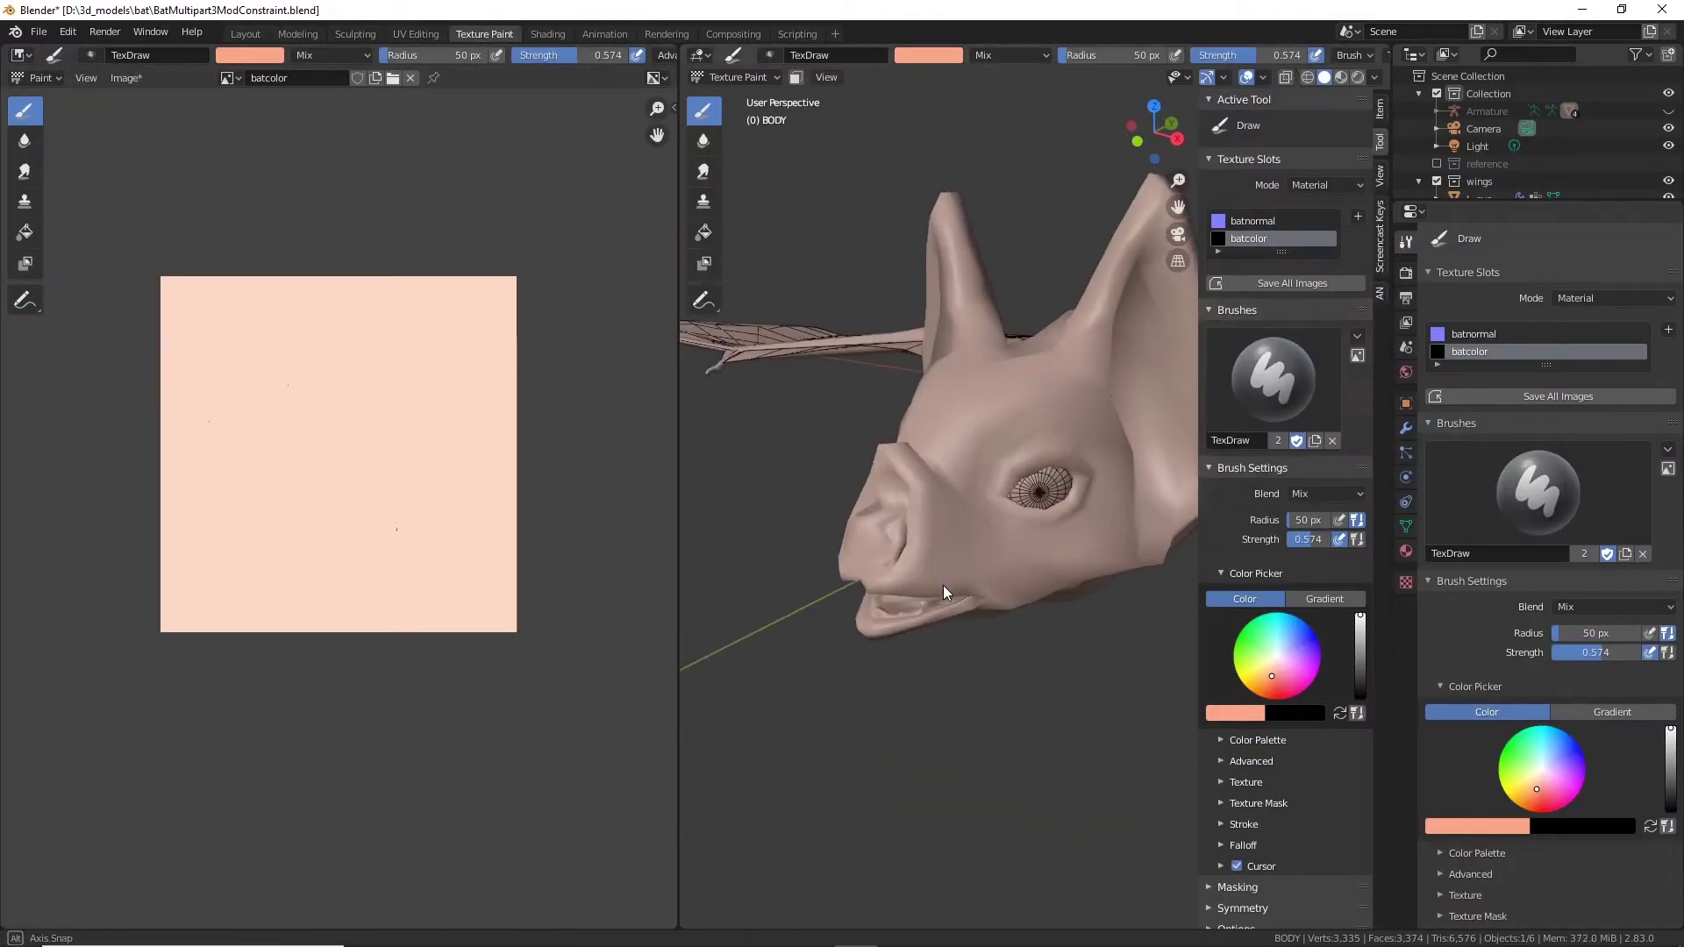
Step: Paint the bat's nose and the area around its nostrils light salmon with the TexDraw brush
middle_drag(944, 586, 974, 614)
mouse_move(974, 614)
mouse_down()
mouse_move(888, 576)
mouse_move(897, 558)
mouse_move(875, 586)
mouse_move(860, 518)
mouse_move(895, 559)
mouse_move(881, 577)
mouse_move(890, 562)
mouse_up()
mouse_move(891, 593)
middle_down()
mouse_move(988, 328)
mouse_move(1016, 565)
mouse_move(935, 534)
middle_up()
scroll(882, 445, up, 5)
scroll(386, 433, up, 6)
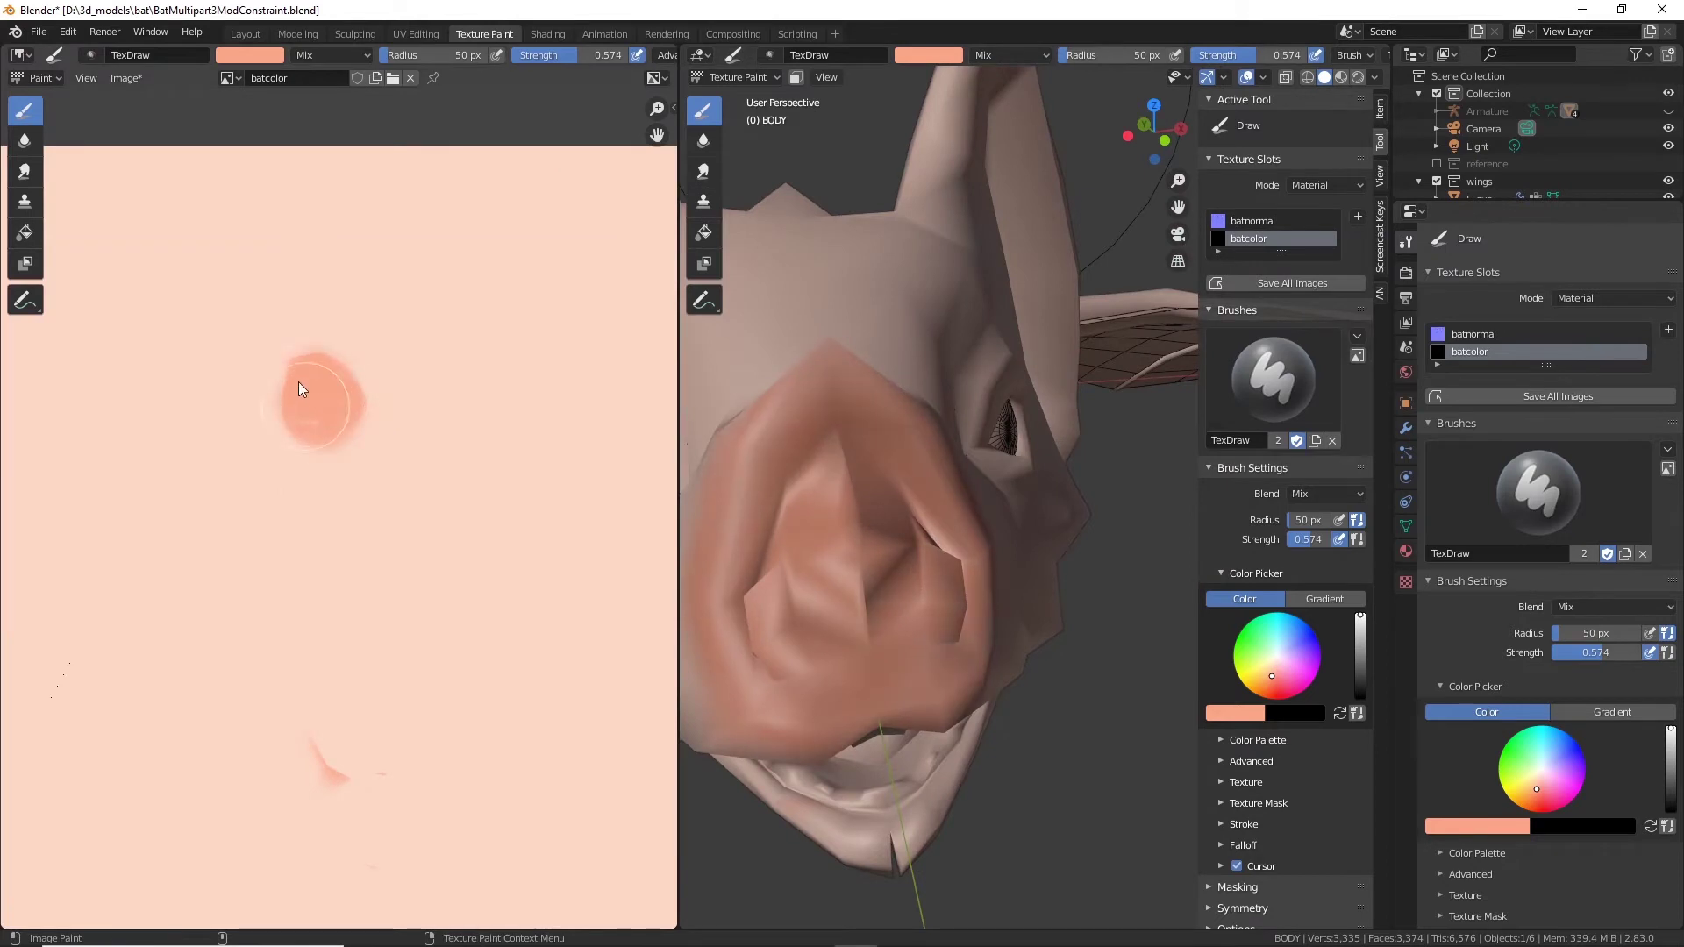
middle_drag(754, 492, 825, 404)
drag(824, 404, 840, 473)
mouse_move(840, 474)
middle_down()
mouse_move(1088, 456)
mouse_move(872, 526)
middle_up()
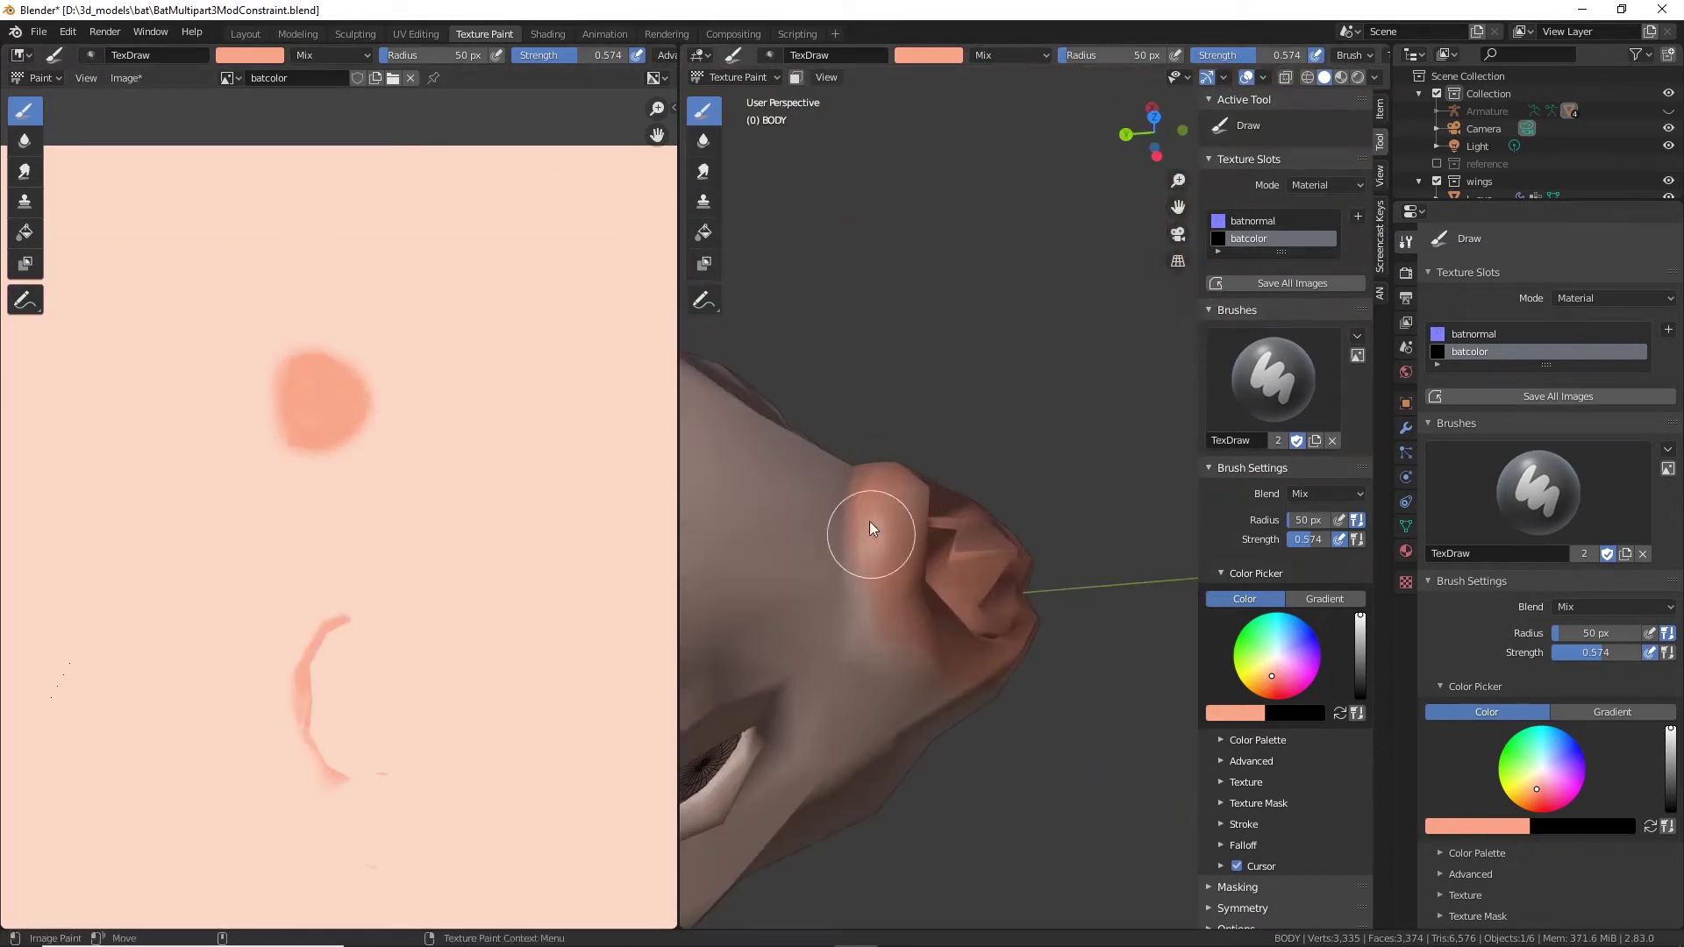
drag(872, 526, 864, 614)
mouse_move(864, 614)
middle_down()
mouse_move(827, 331)
mouse_move(1067, 465)
middle_up()
Step: Pick a coral red for the brush and paint the lips, tongue and inside of the mouth from both sides
click(1278, 683)
middle_drag(965, 544, 1061, 526)
mouse_move(930, 447)
mouse_down()
mouse_move(883, 443)
mouse_move(943, 456)
mouse_up()
mouse_move(1071, 535)
middle_down()
mouse_move(1003, 531)
mouse_move(1097, 518)
middle_up()
scroll(947, 439, up, 3)
drag(930, 452, 1053, 488)
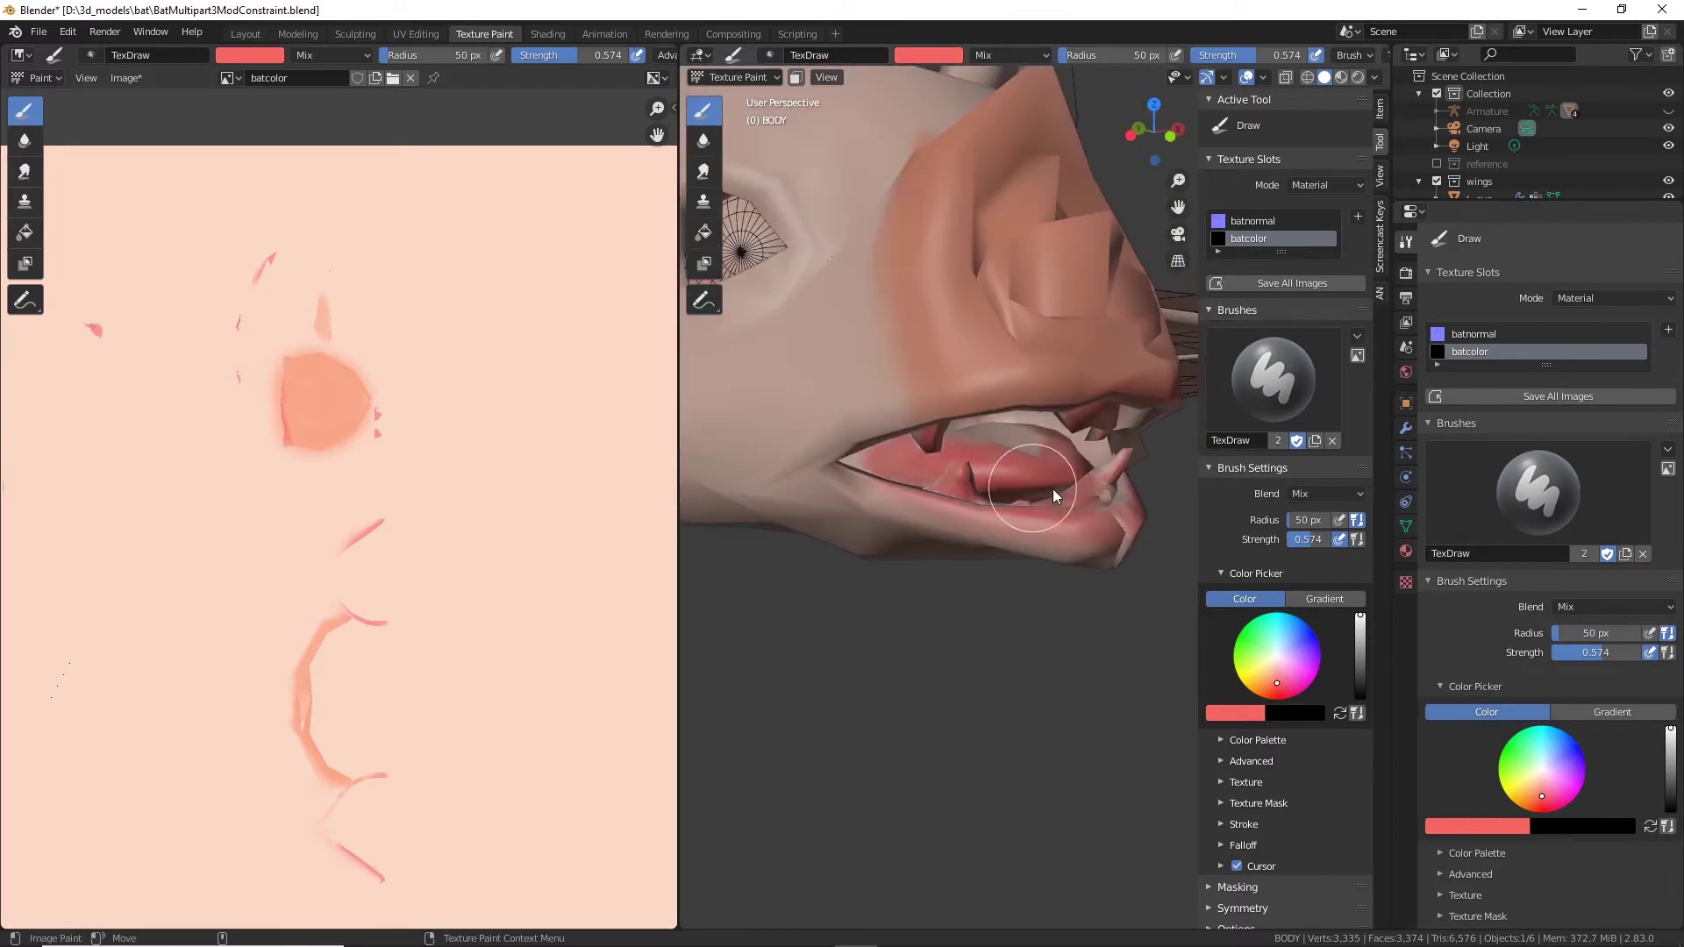
middle_drag(1053, 488, 982, 478)
drag(1000, 470, 909, 454)
middle_drag(1009, 465, 913, 456)
drag(1048, 451, 1140, 438)
middle_drag(1140, 439, 1019, 388)
middle_drag(890, 286, 965, 421)
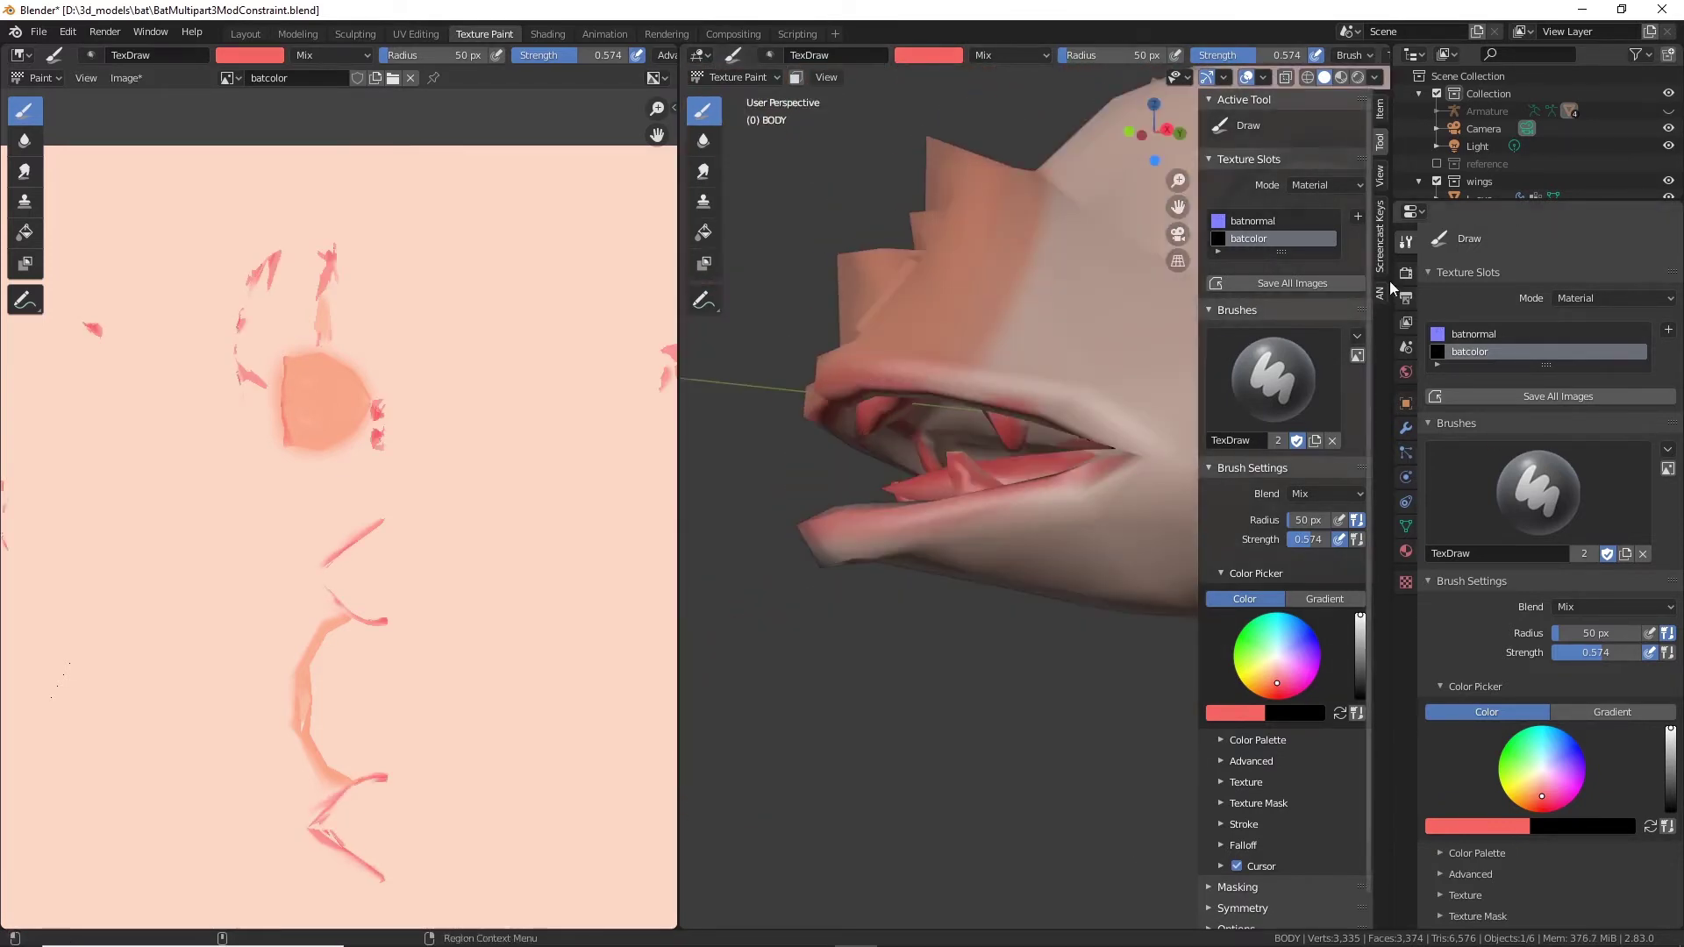
Step: Examine the brush's Stroke, Falloff, Masking and Options settings for controls that limit which faces get painted
scroll(1561, 630, down, 4)
click(1444, 796)
scroll(1460, 767, down, 6)
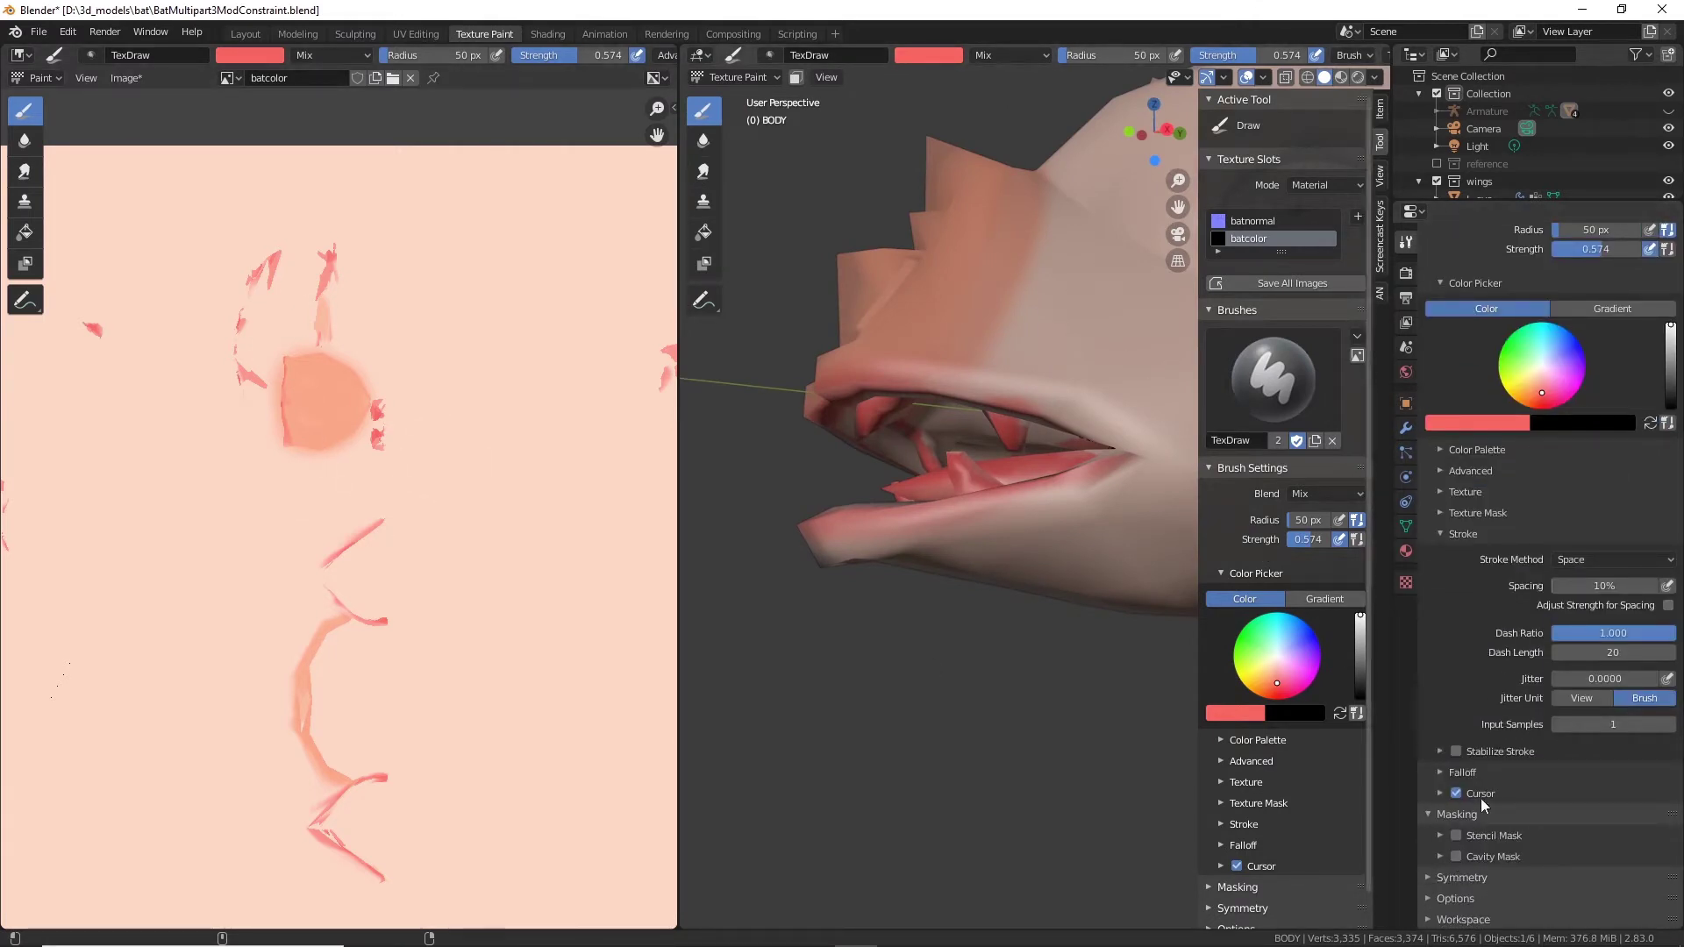
scroll(1498, 871, up, 3)
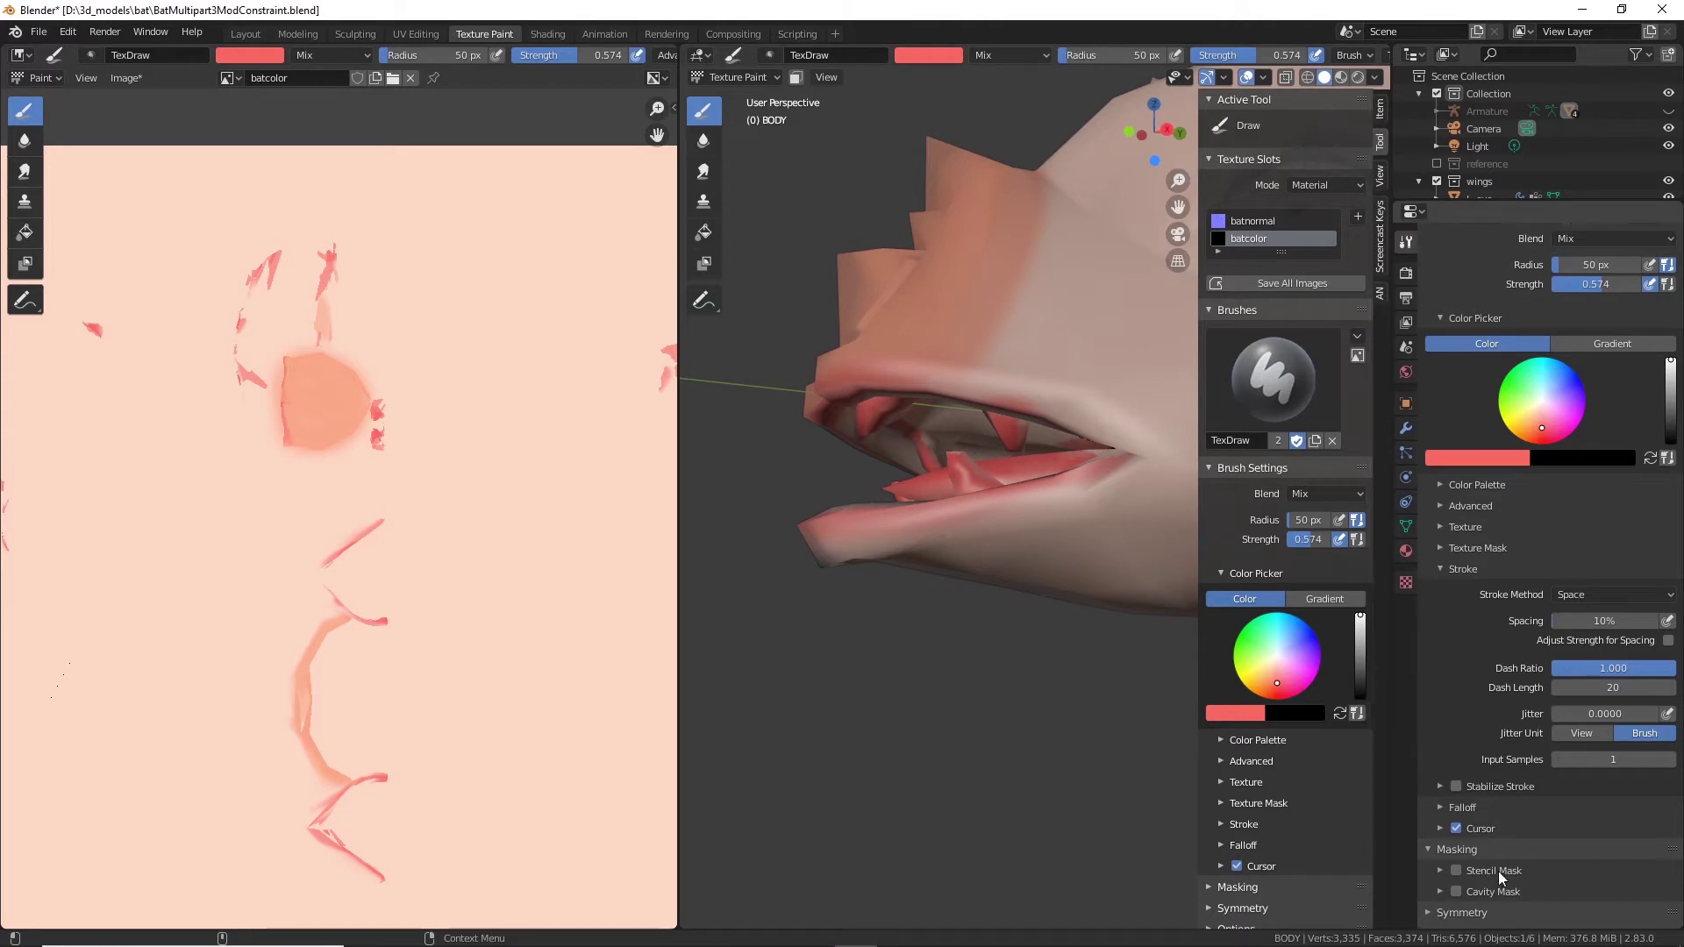
click(1440, 579)
click(1471, 577)
scroll(1475, 633, up, 3)
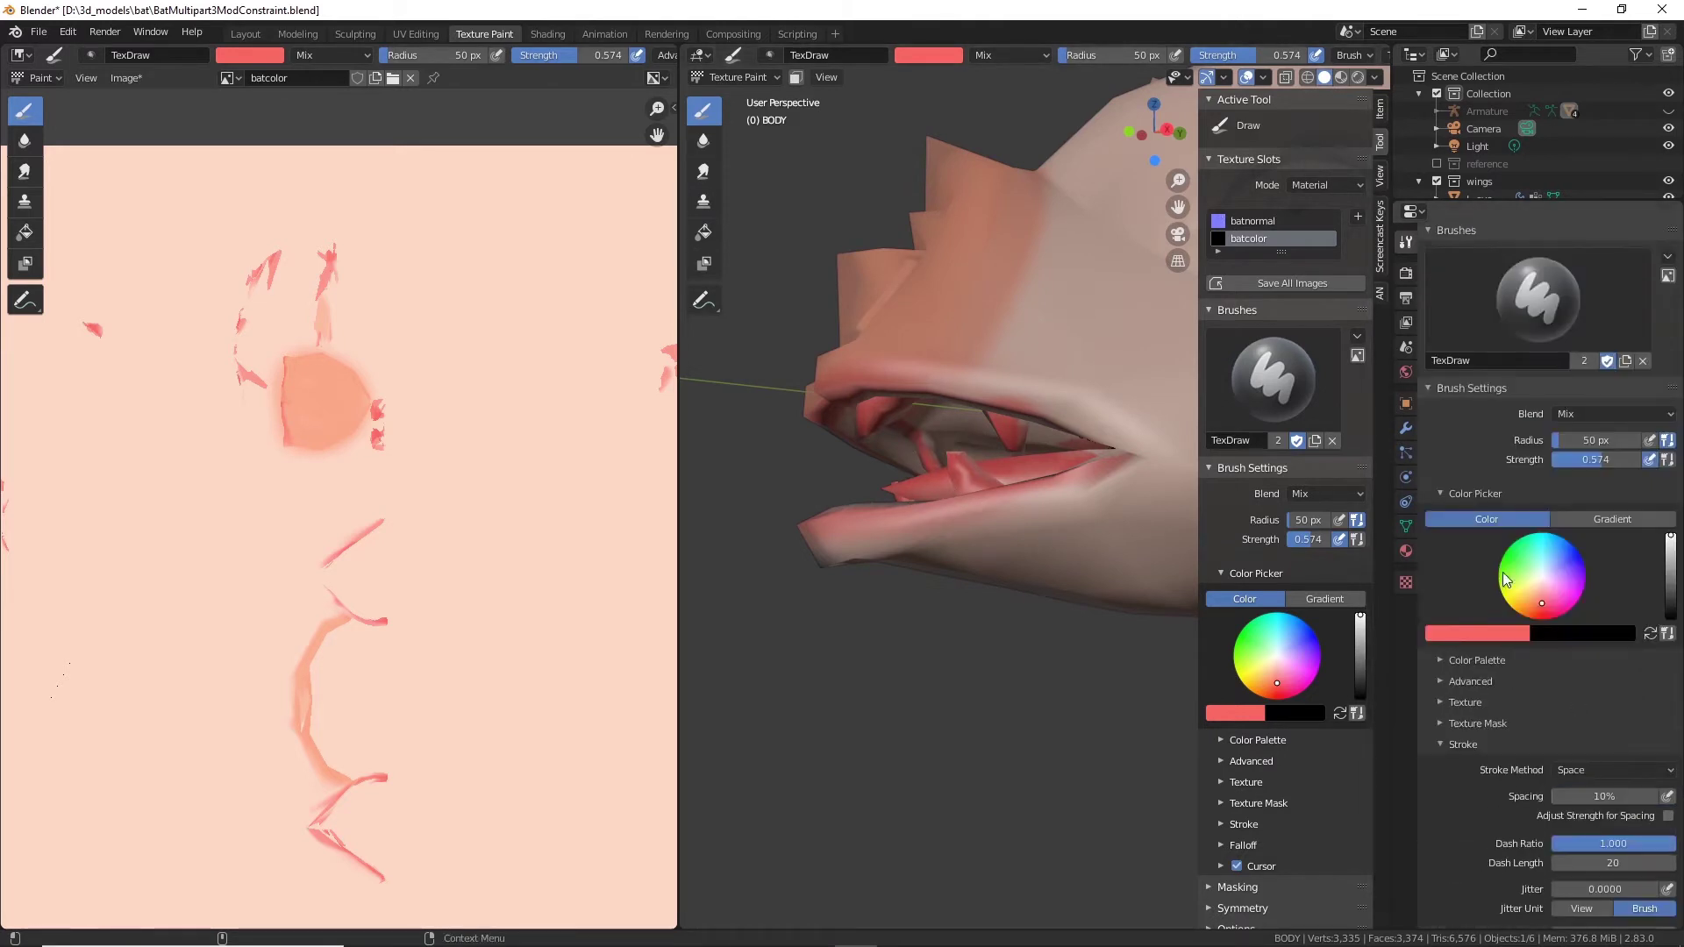
scroll(1465, 715, down, 5)
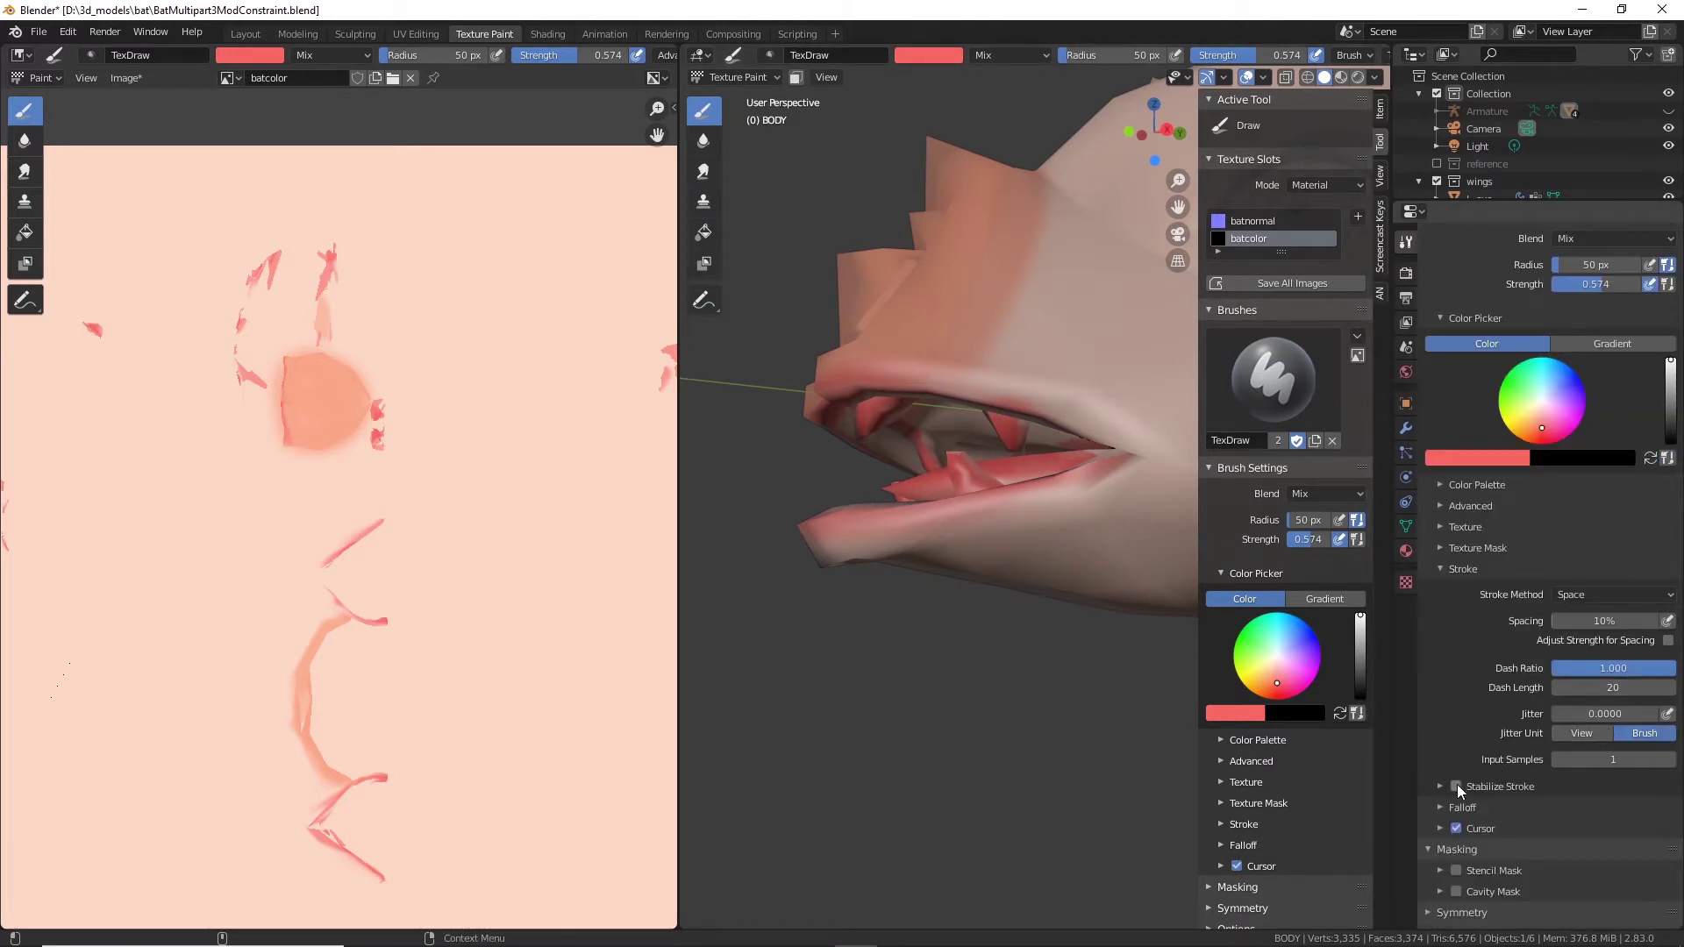
scroll(1592, 706, down, 1)
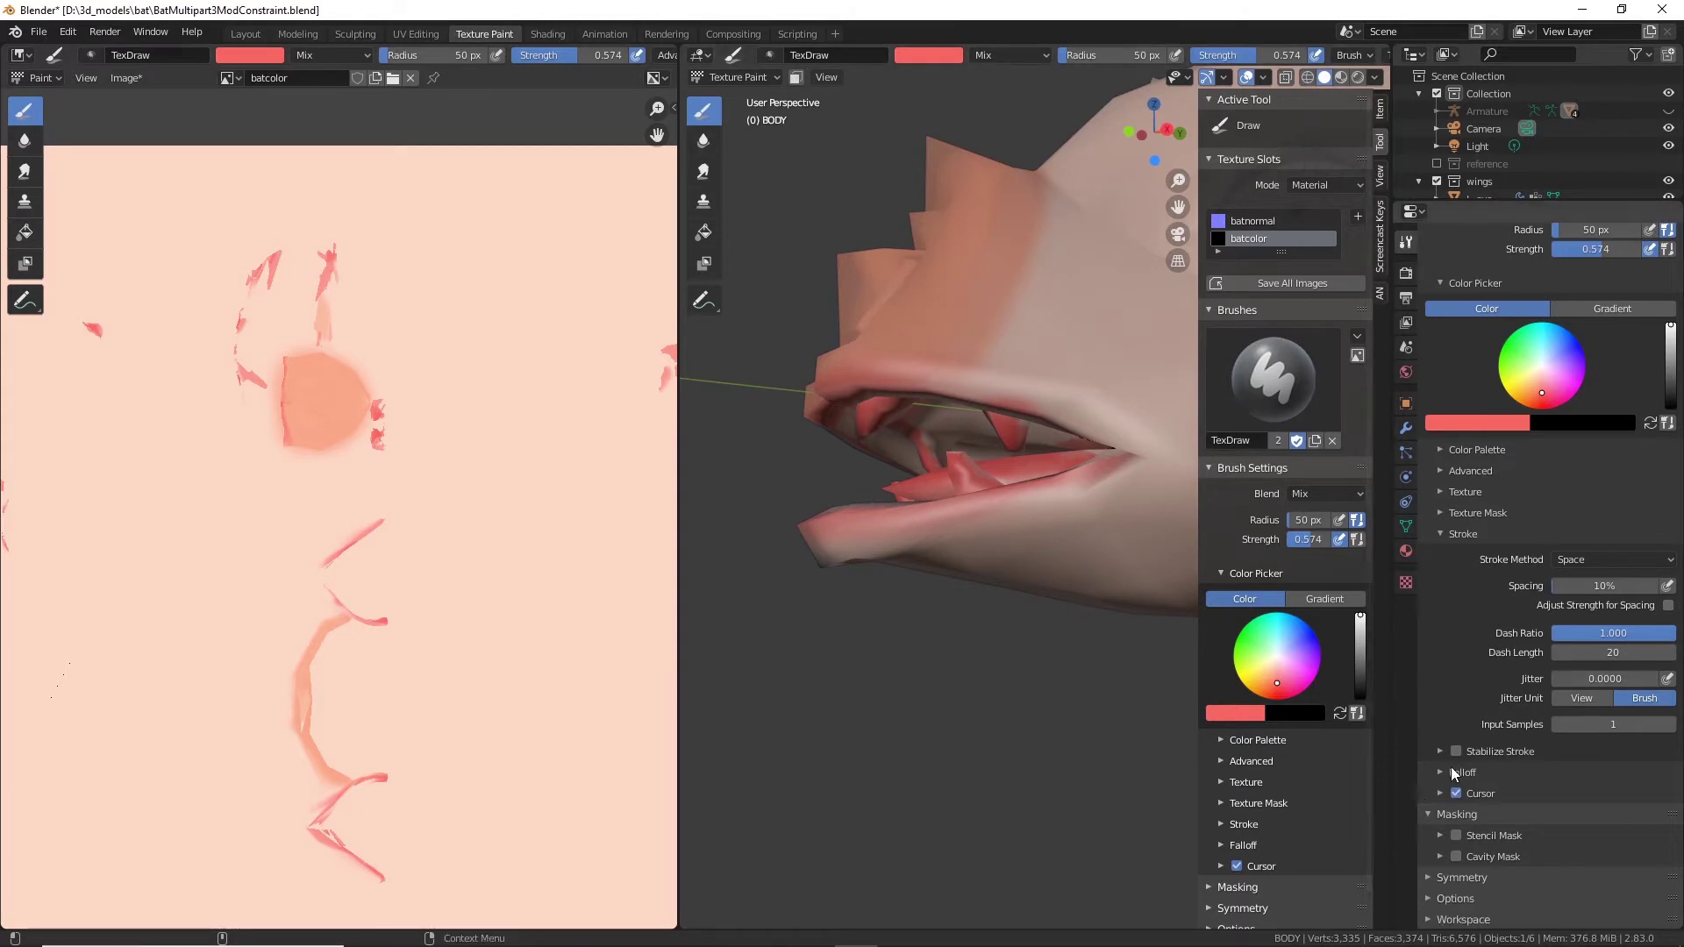
click(1451, 772)
scroll(1447, 785, down, 7)
scroll(1439, 824, down, 3)
click(1457, 802)
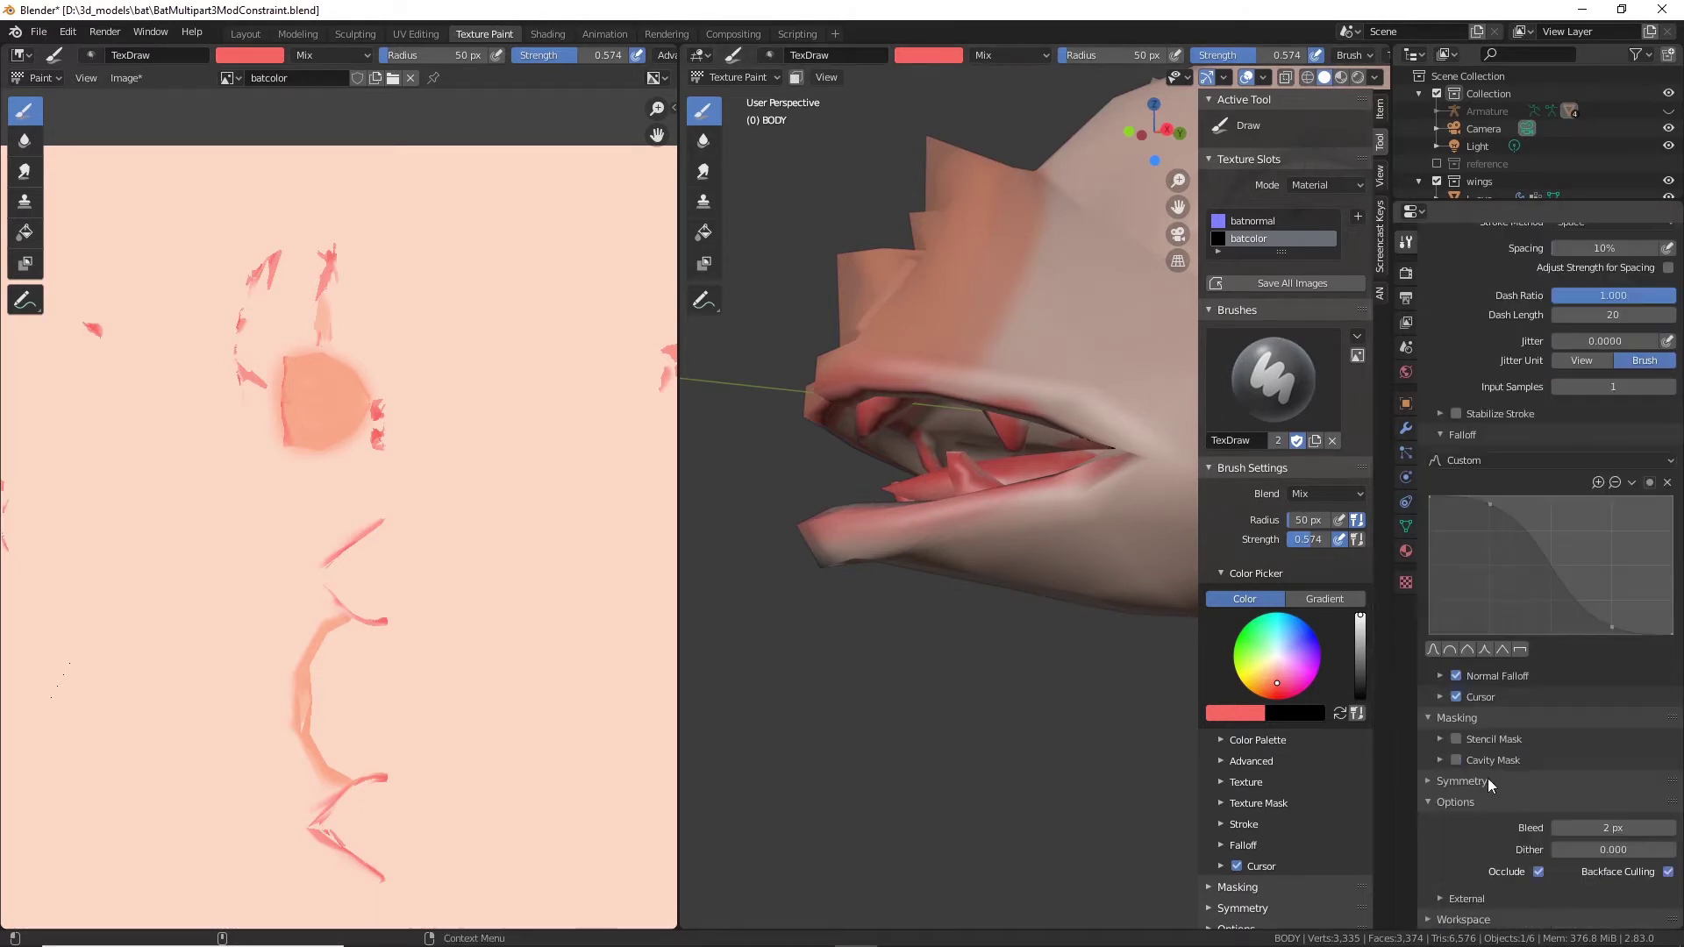
Step: Turn off Backface Culling while keeping Occlude on, and paint more red along the lips and inside the mouth
click(1539, 872)
middle_drag(972, 476, 1035, 592)
click(1539, 872)
click(1668, 872)
middle_drag(951, 561, 935, 456)
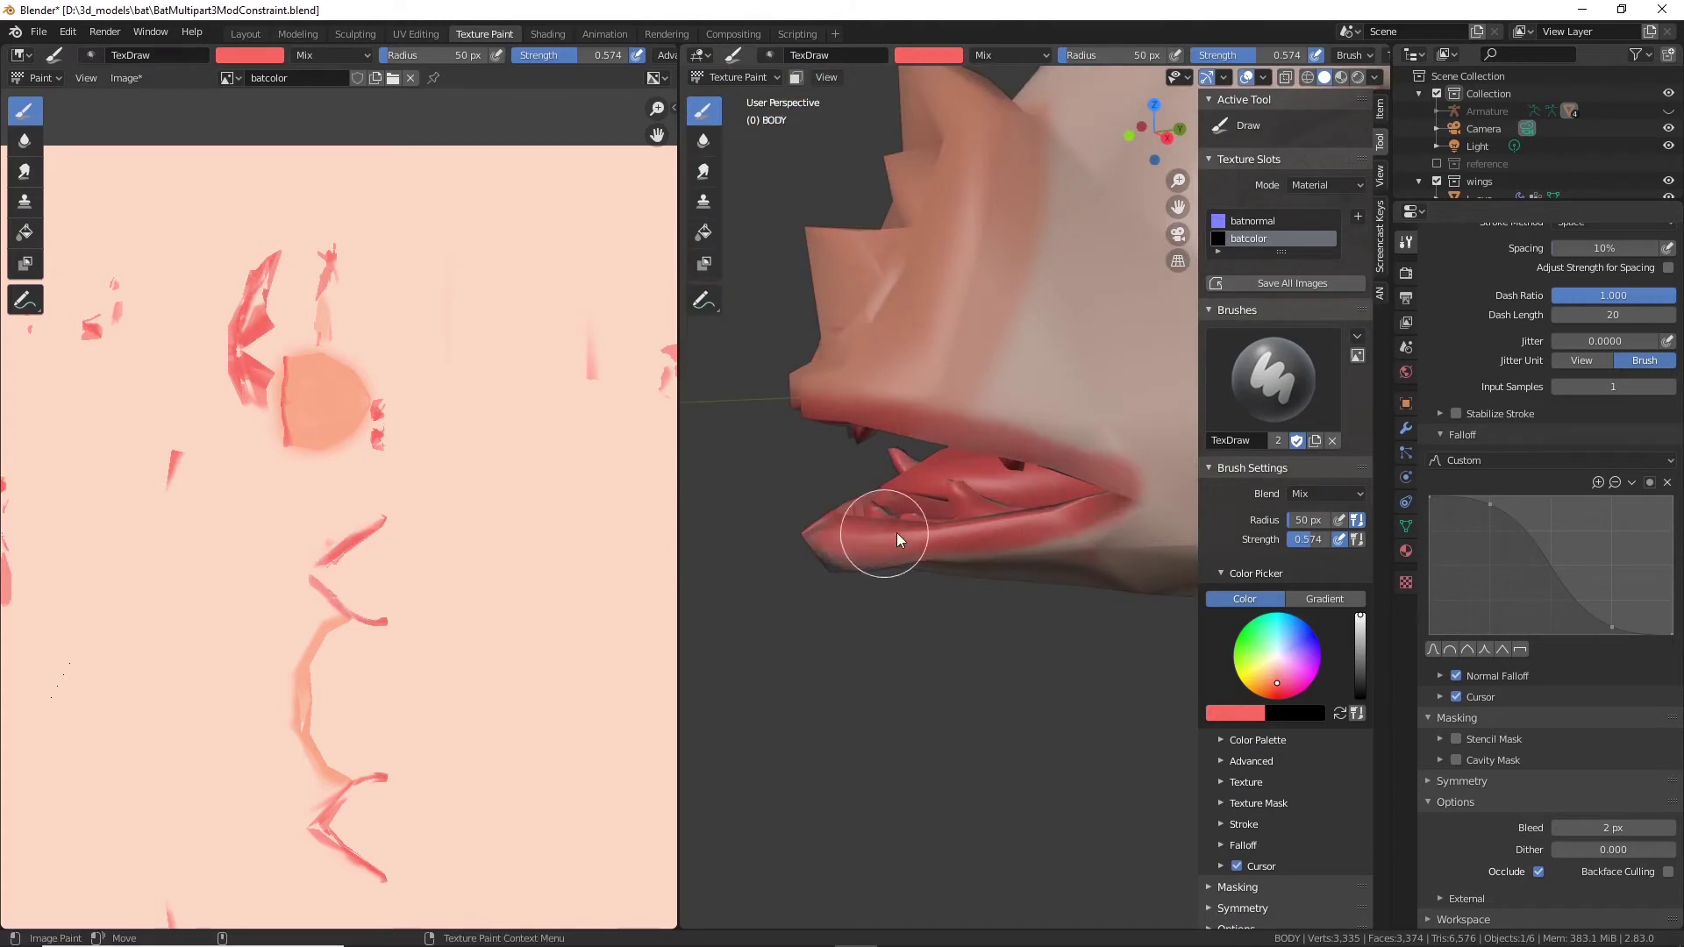
middle_drag(897, 533, 1073, 488)
Step: Turn off Occlude and try painting red through the lower jaw and inside the mouth
click(1539, 872)
drag(869, 566, 781, 545)
middle_drag(1035, 474, 895, 386)
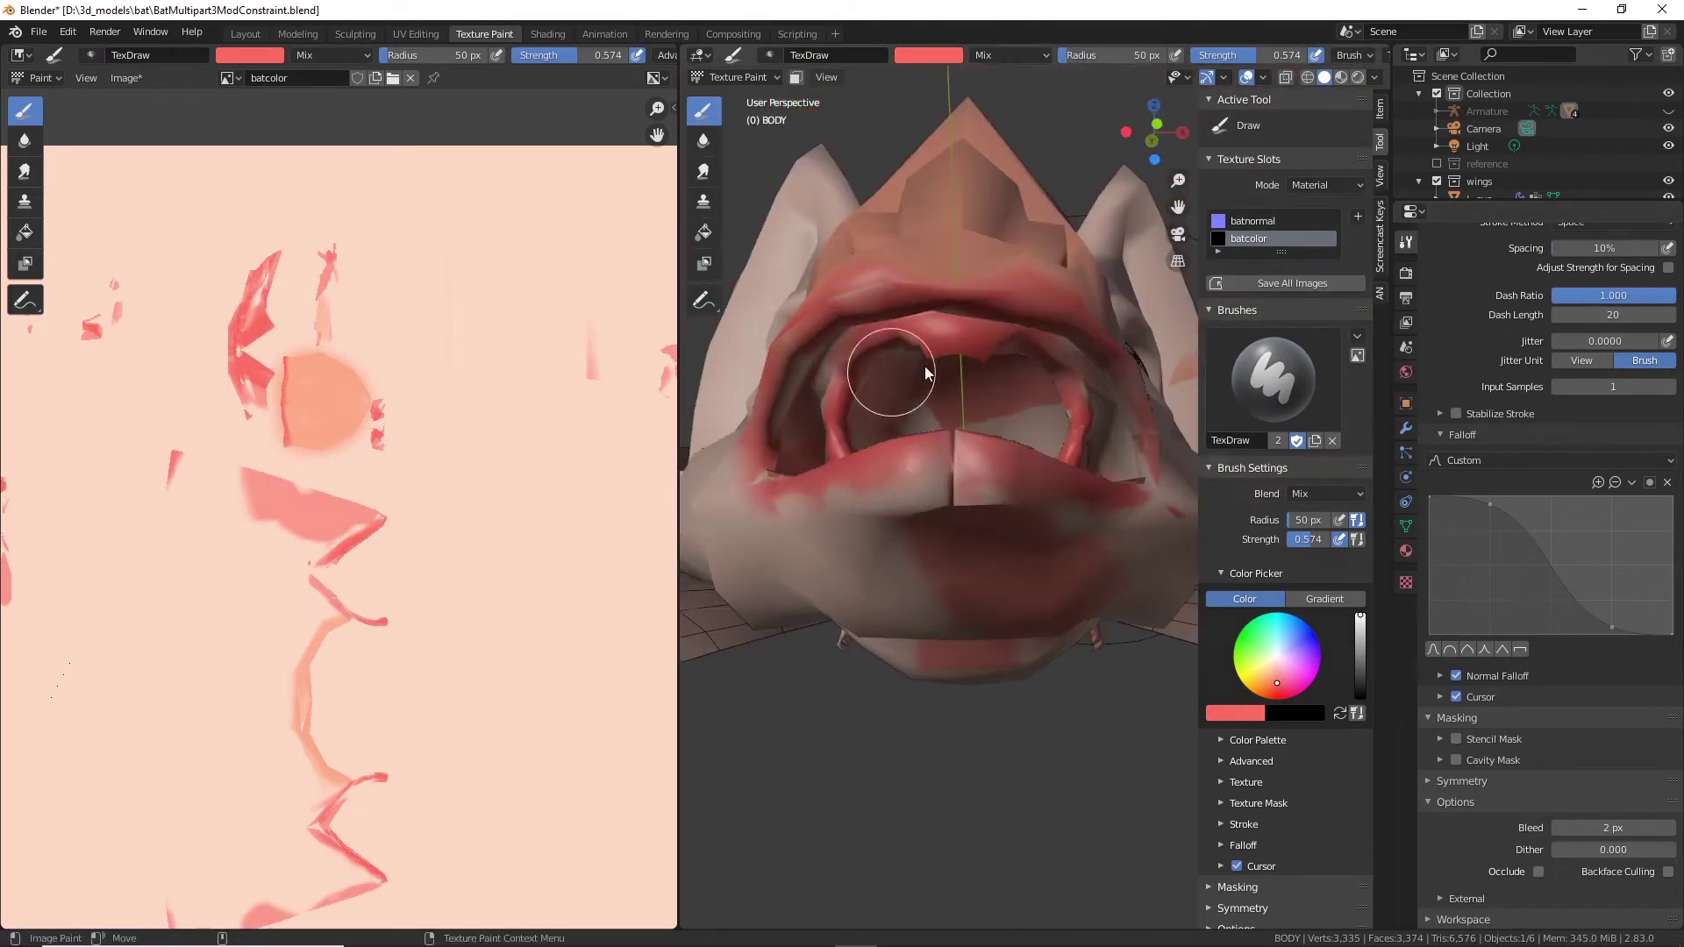
drag(903, 372, 1019, 417)
Step: Set the brush strength to 1 and paint red over the inner mouth and the lower lip
drag(1250, 55, 1316, 55)
drag(878, 377, 849, 420)
alt+drag(1017, 421, 869, 438)
drag(895, 430, 983, 456)
mouse_move(983, 456)
alt+mouse_down()
mouse_move(1004, 520)
mouse_move(992, 439)
alt+mouse_up()
drag(834, 544, 939, 527)
mouse_move(790, 517)
alt+mouse_down()
mouse_move(976, 568)
mouse_move(981, 605)
mouse_move(949, 428)
mouse_move(1033, 449)
mouse_move(930, 461)
alt+mouse_up()
Step: Turn Occlude and Backface Culling back on and undo the last paint strokes on the mouth
click(1539, 872)
click(1668, 872)
key(ctrl+z)
key(ctrl+z)
key(ctrl+z)
key(ctrl+z)
key(ctrl+z)
key(ctrl+z)
key(ctrl+z)
key(ctrl+z)
Step: Paint the inner mouth and lower lip red at full strength with Occlude and Backface Culling on
scroll(949, 428, up, 3)
drag(820, 465, 777, 465)
mouse_move(842, 469)
middle_down()
mouse_move(981, 514)
mouse_move(948, 588)
middle_up()
drag(948, 596, 860, 596)
mouse_move(947, 456)
middle_down()
mouse_move(816, 423)
mouse_move(933, 471)
mouse_move(927, 449)
middle_up()
Step: Paint solid red over the patchy red mouth areas in the upper part of the batcolor image
middle_drag(662, 520, 402, 570)
scroll(401, 570, down, 3)
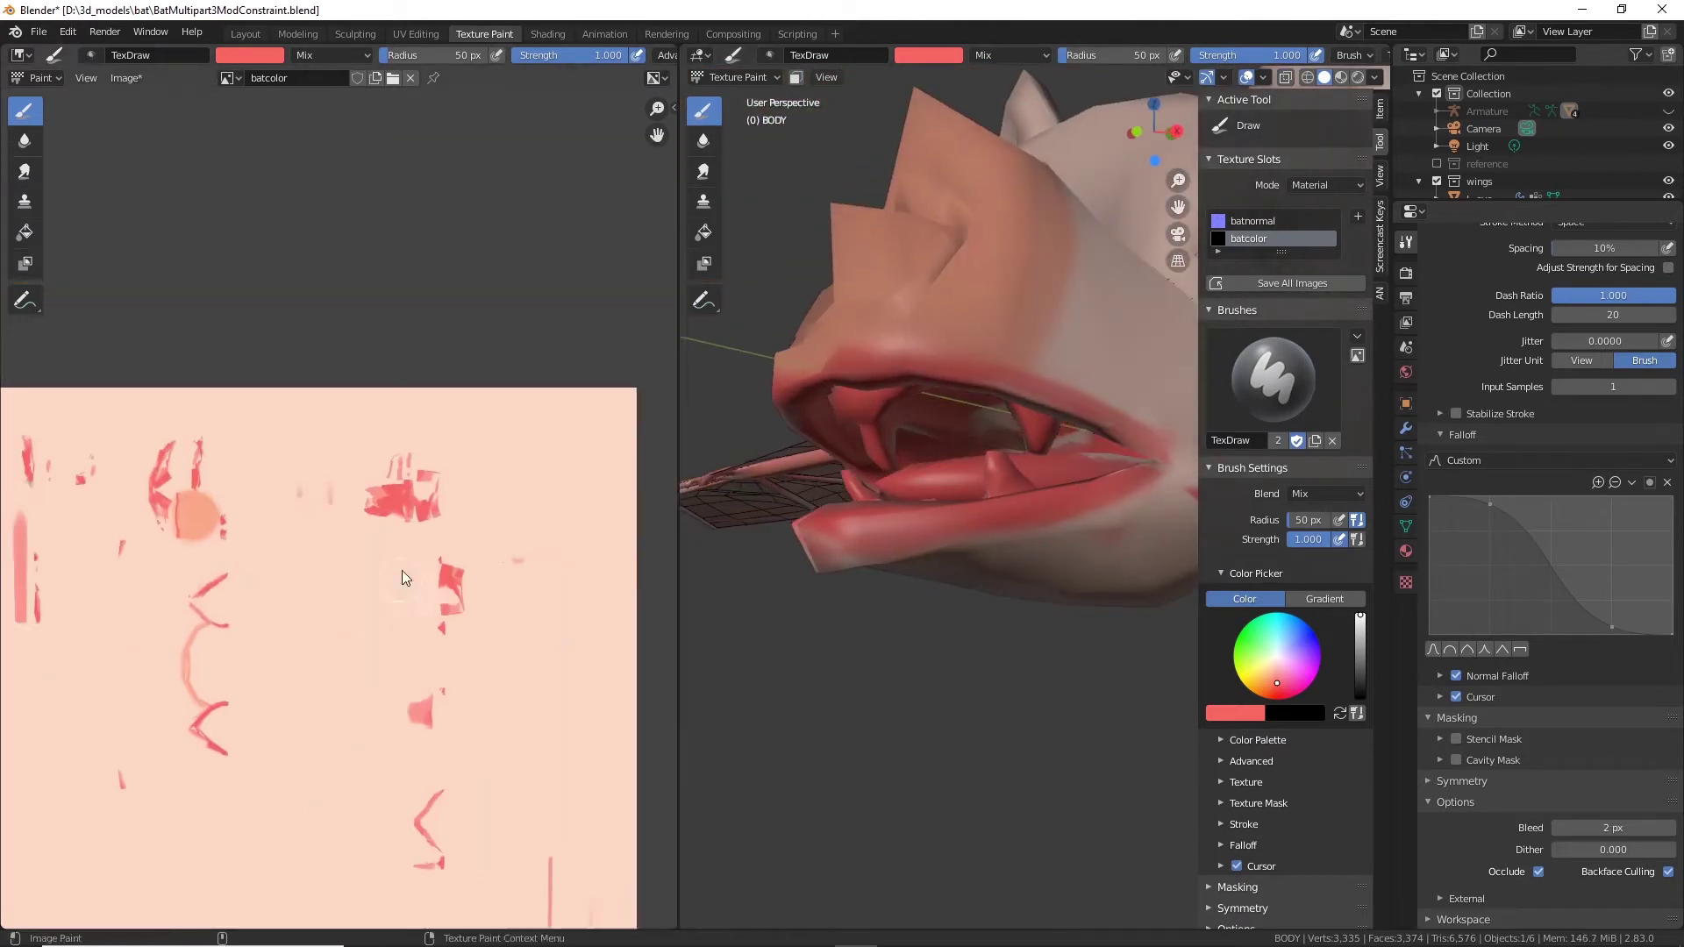
scroll(402, 571, up, 3)
mouse_move(430, 496)
mouse_down()
mouse_move(502, 421)
mouse_move(566, 531)
mouse_up()
drag(608, 666, 624, 759)
scroll(377, 553, down, 3)
middle_drag(388, 565, 494, 585)
mouse_move(228, 465)
mouse_down()
mouse_move(220, 558)
mouse_move(266, 441)
mouse_up()
middle_drag(141, 629, 429, 455)
drag(217, 355, 227, 448)
drag(333, 259, 333, 339)
scroll(333, 339, down, 1)
middle_drag(636, 572, 334, 600)
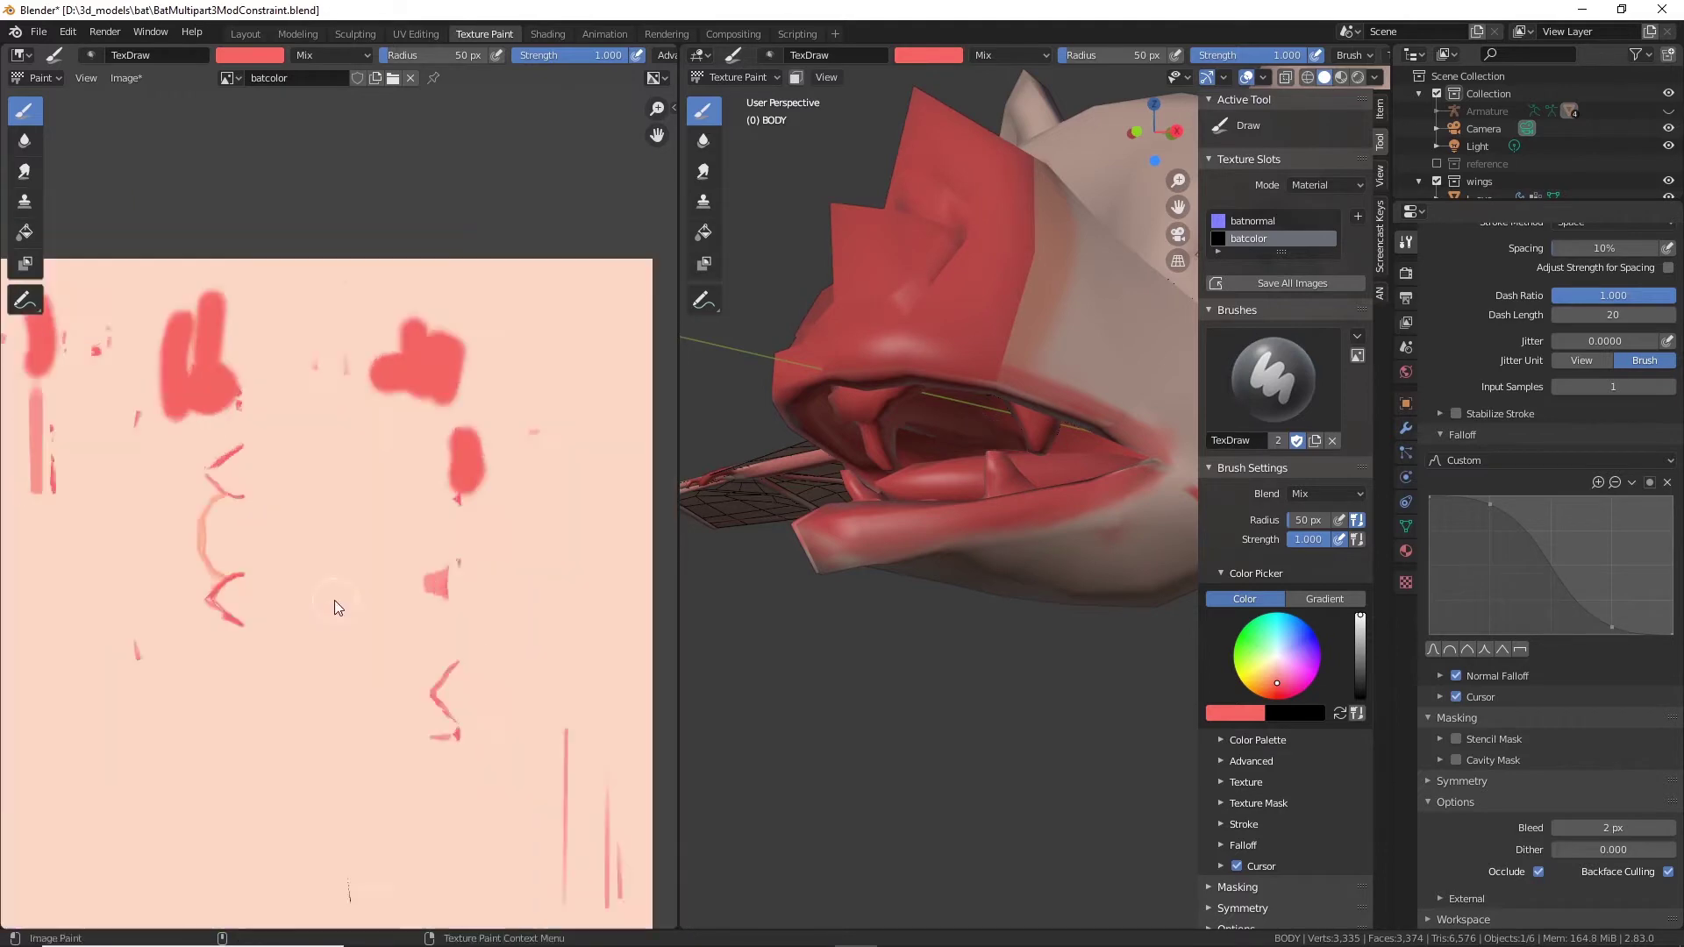
Step: Cover the curved and V-shaped mouth marks and the small patches beside them in the batcolor image with solid red
scroll(325, 562, up, 2)
mouse_move(184, 688)
mouse_down()
mouse_move(149, 620)
mouse_move(195, 400)
mouse_up()
drag(526, 597, 479, 624)
mouse_move(525, 746)
mouse_down()
mouse_move(517, 870)
mouse_move(475, 866)
mouse_up()
drag(529, 499, 525, 381)
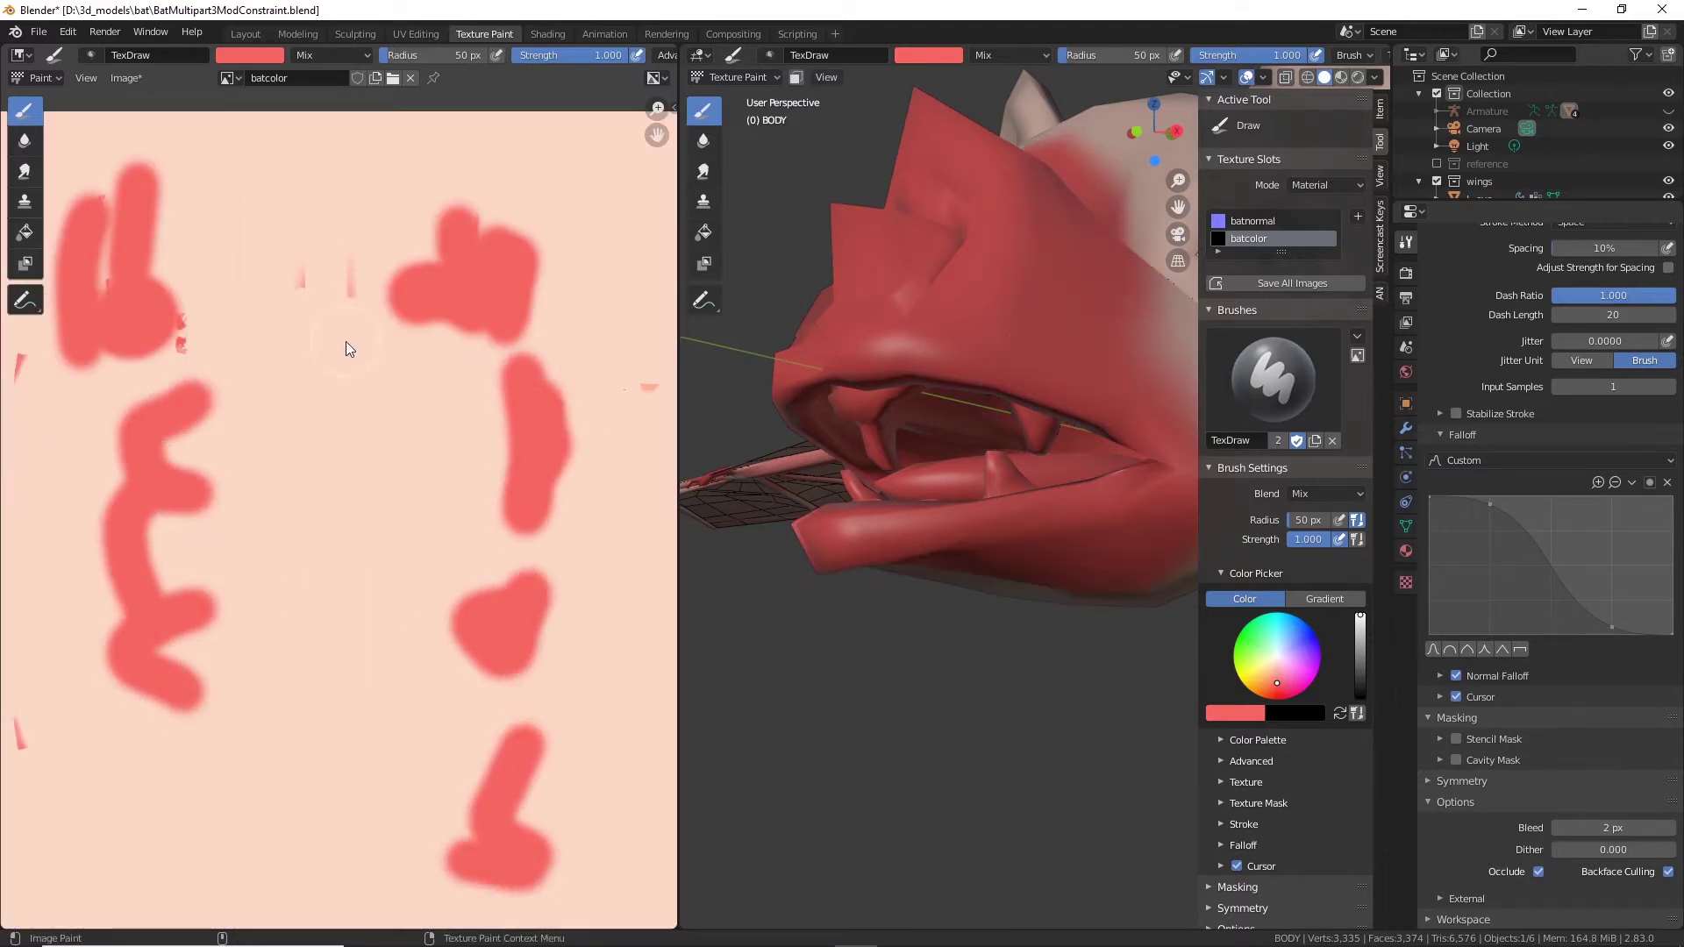
drag(173, 317, 171, 340)
Step: Paint solid red over the remaining small mouth marks and the thin strip near the batcolor image's upper-left part
middle_drag(122, 257, 503, 342)
drag(484, 263, 484, 302)
drag(321, 339, 355, 314)
scroll(338, 511, down, 3)
drag(300, 539, 301, 493)
Step: Switch to the Smear brush, set its strength to 0.830 and smear the peach skin colour over the red on the snout
middle_drag(833, 438, 790, 351)
click(703, 172)
middle_drag(842, 526, 958, 639)
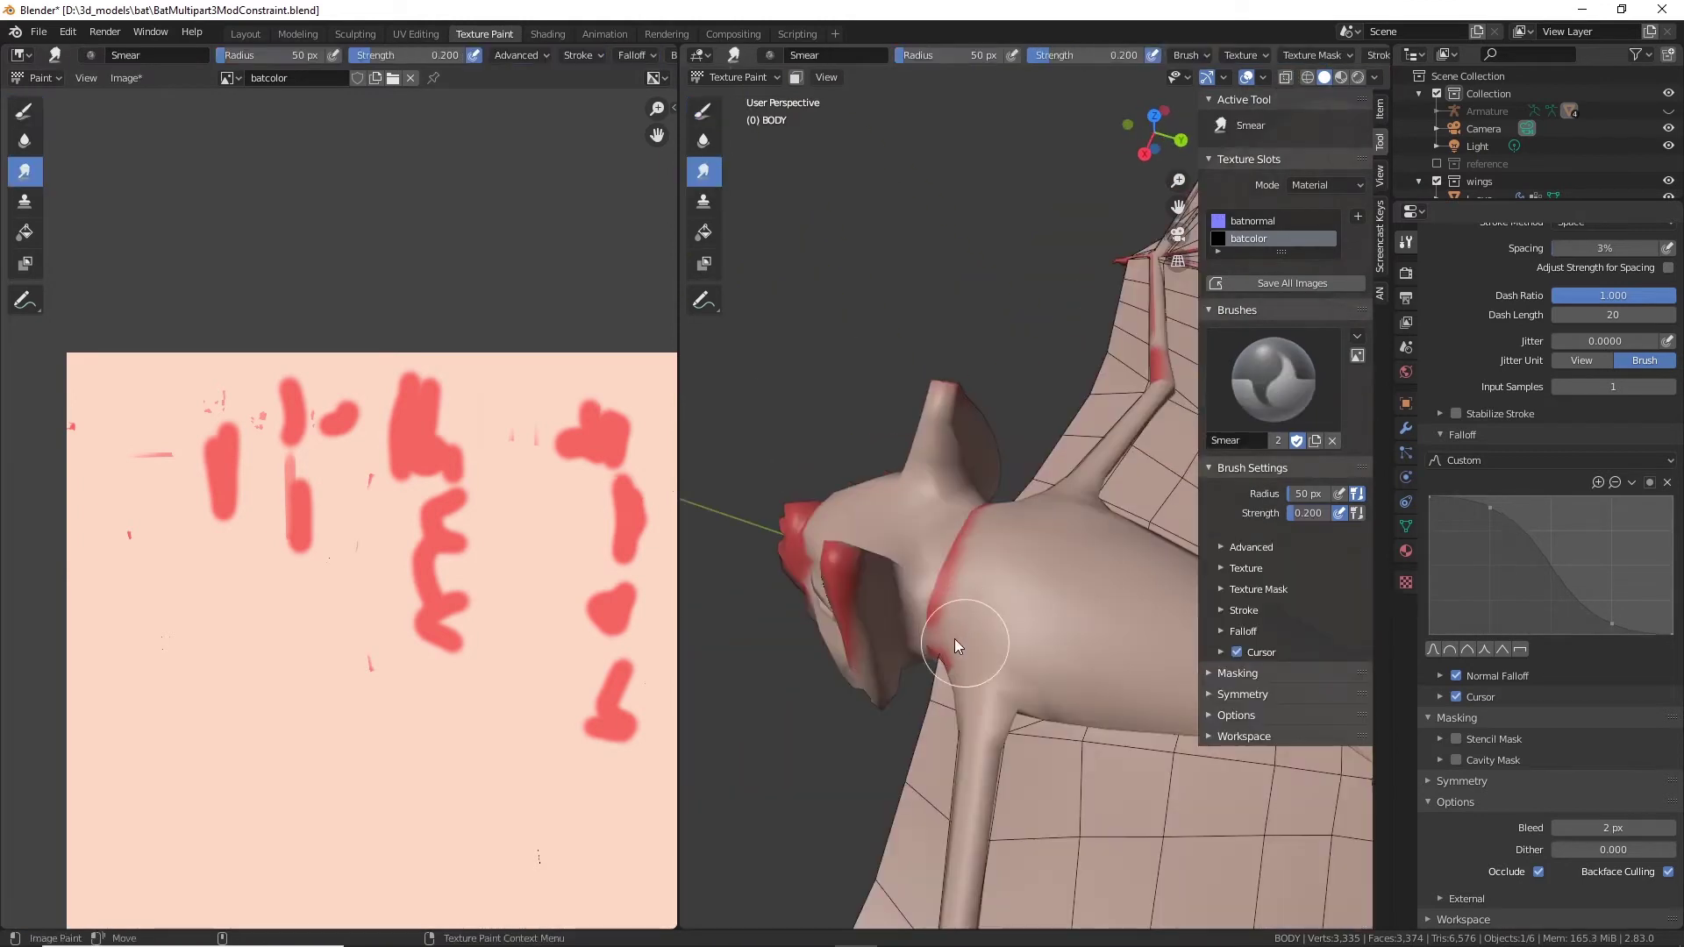
middle_drag(921, 537, 1044, 571)
scroll(1001, 502, up, 4)
middle_drag(1000, 502, 1049, 474)
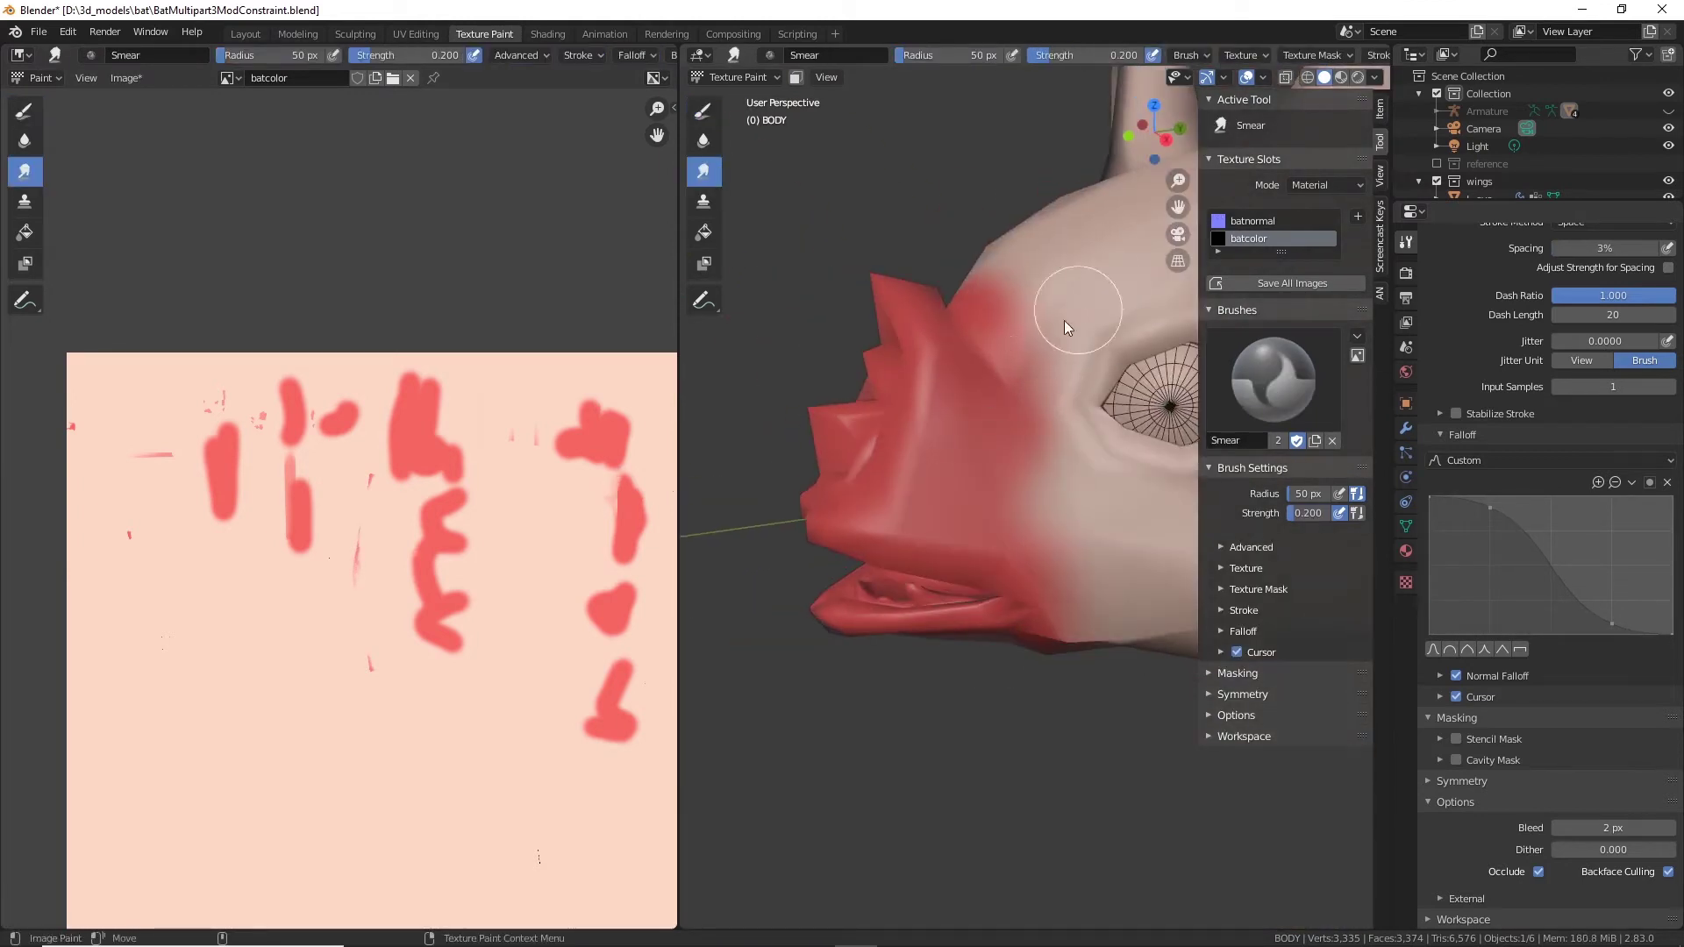
scroll(1027, 386, down, 1)
drag(1051, 55, 1123, 57)
drag(1031, 478, 944, 479)
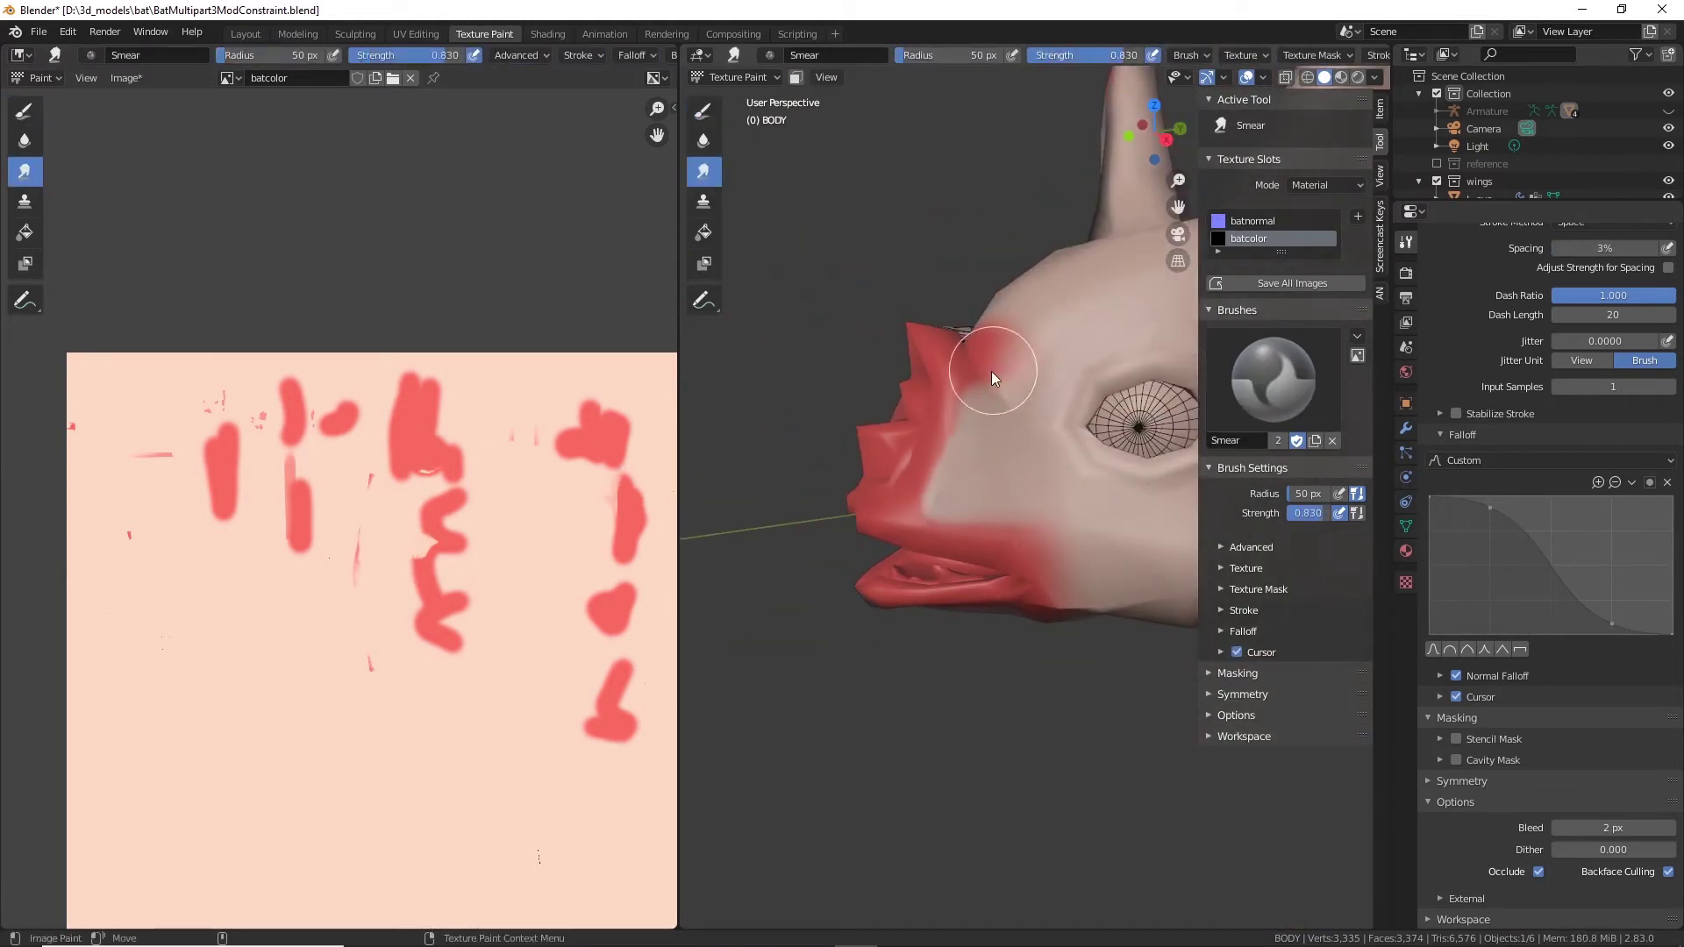
Step: Smear the peach skin colour over the red below the mouth and across the bat's chest
middle_drag(991, 371, 965, 473)
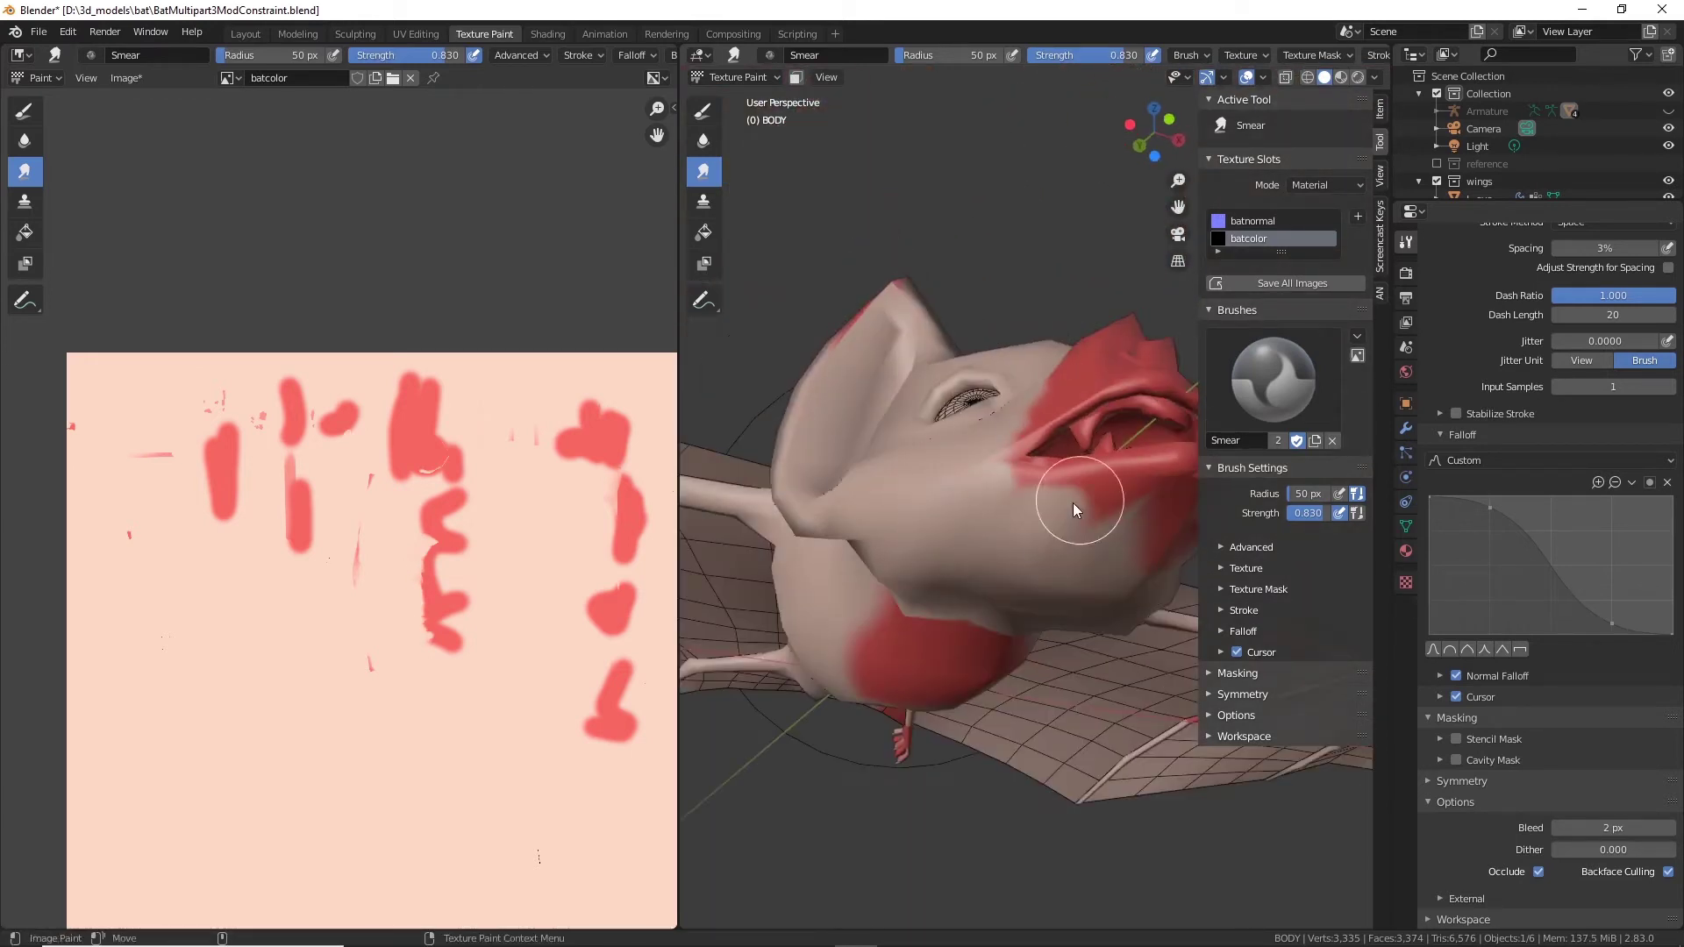
middle_drag(1076, 500, 1076, 316)
middle_drag(952, 570, 995, 412)
mouse_move(1000, 465)
mouse_down()
mouse_move(1039, 586)
mouse_move(1009, 479)
mouse_move(1024, 582)
mouse_move(950, 529)
mouse_move(970, 466)
mouse_move(1023, 451)
mouse_move(713, 583)
mouse_up()
shift+middle_drag(812, 574, 1036, 485)
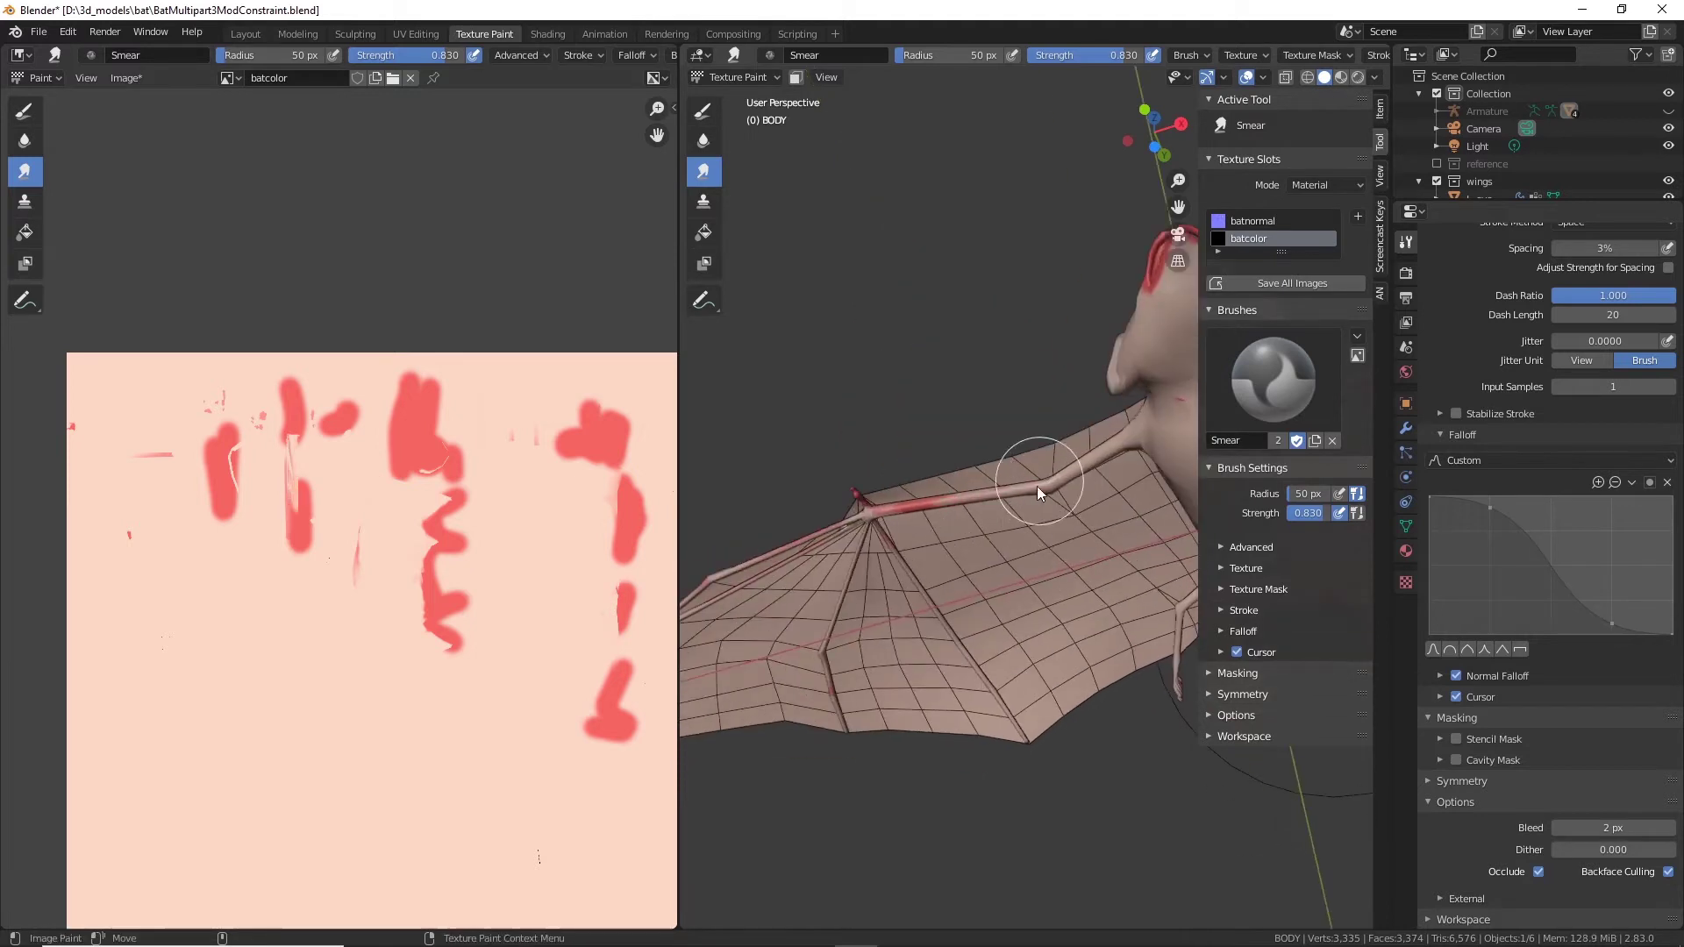
Step: Smear the skin colour over the red marks along the wing arm, wrist and finger bones
drag(1042, 487, 538, 570)
mouse_move(930, 504)
mouse_down()
mouse_move(798, 522)
mouse_move(871, 537)
mouse_move(877, 502)
mouse_up()
mouse_move(895, 342)
middle_down()
mouse_move(943, 456)
mouse_move(960, 597)
middle_up()
drag(965, 461, 970, 497)
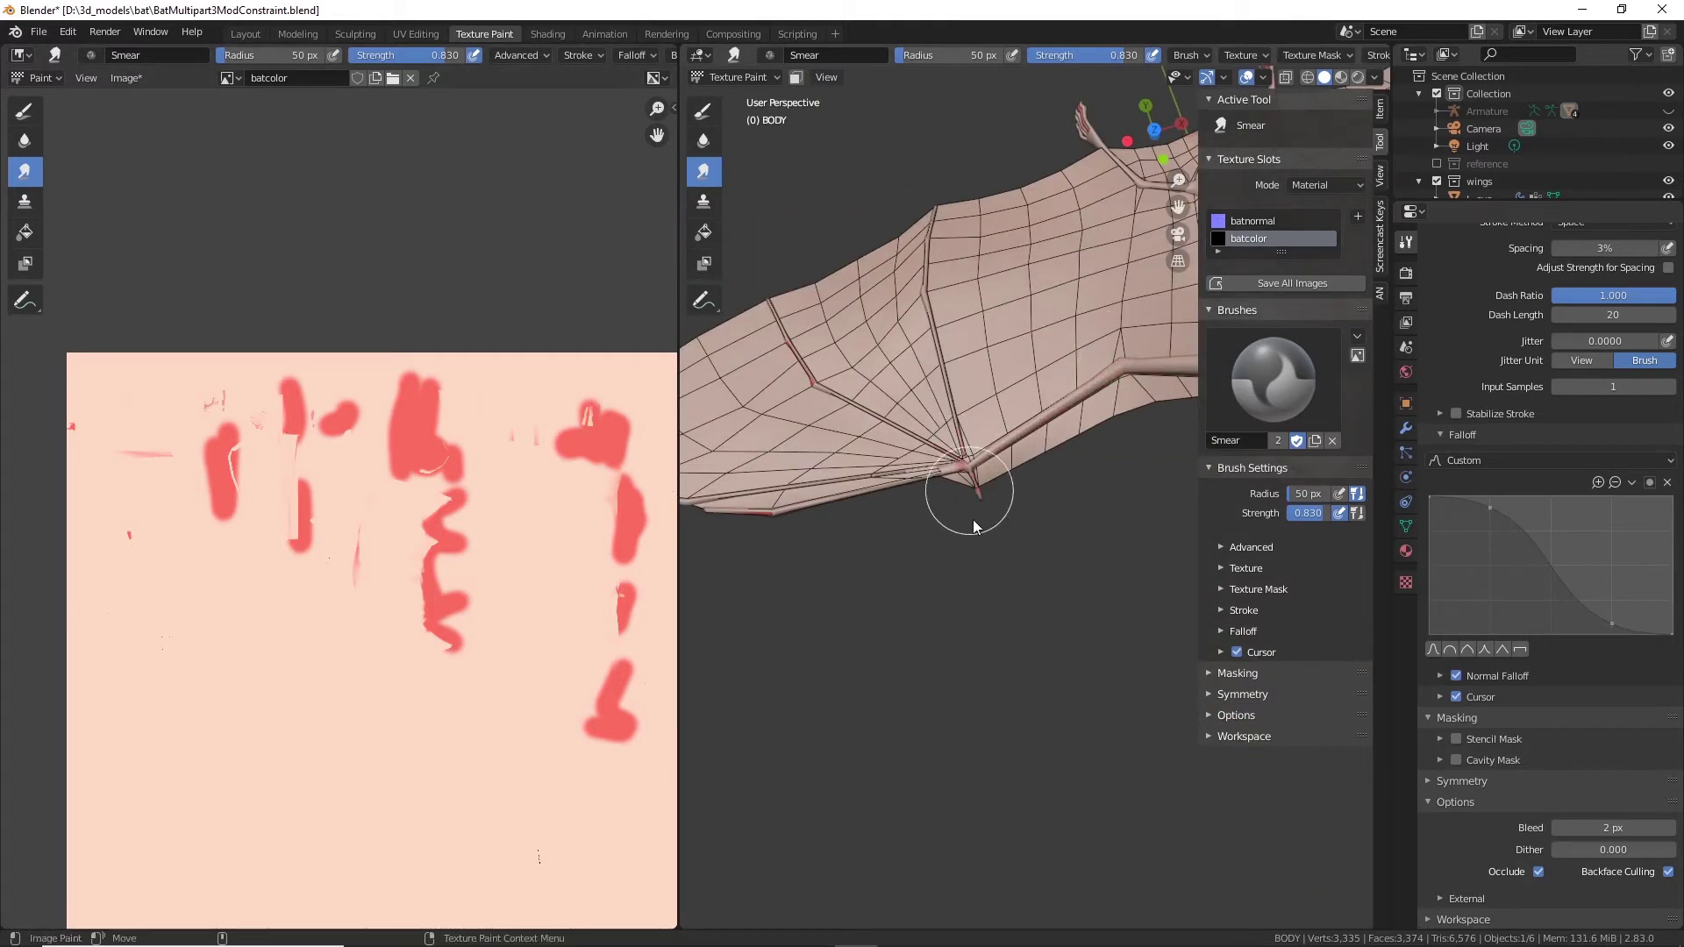
middle_drag(915, 457, 941, 553)
middle_drag(971, 467, 898, 530)
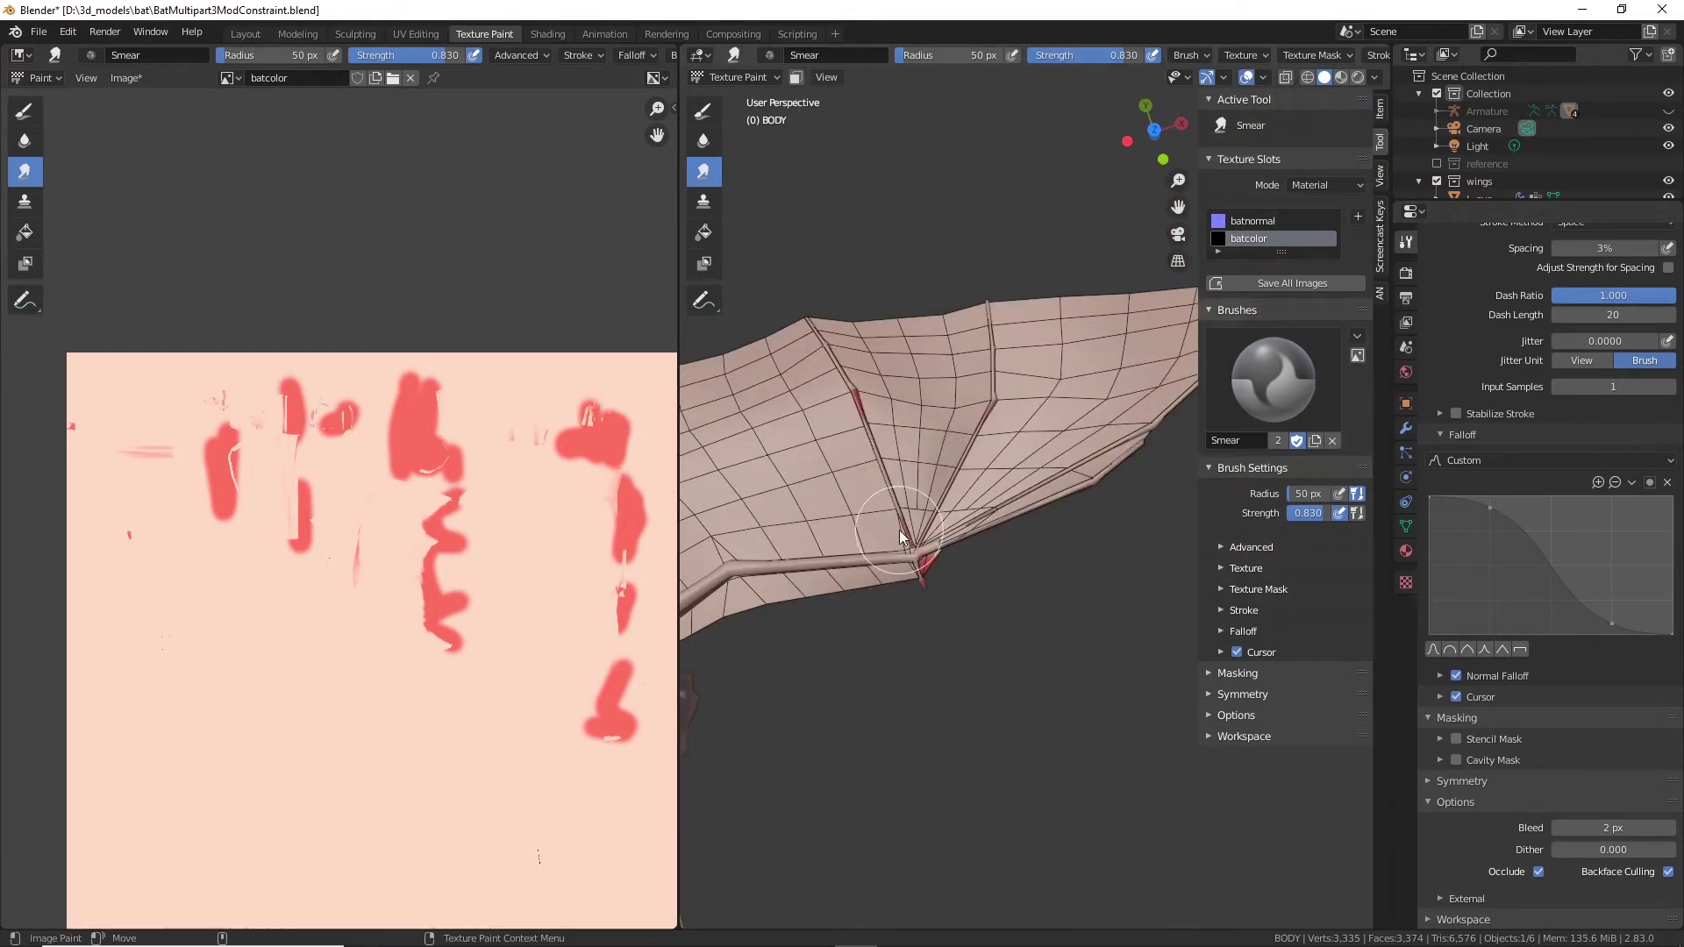
Step: Smear the skin colour over the red on the back of the neck and the ear tips
middle_drag(851, 320, 940, 657)
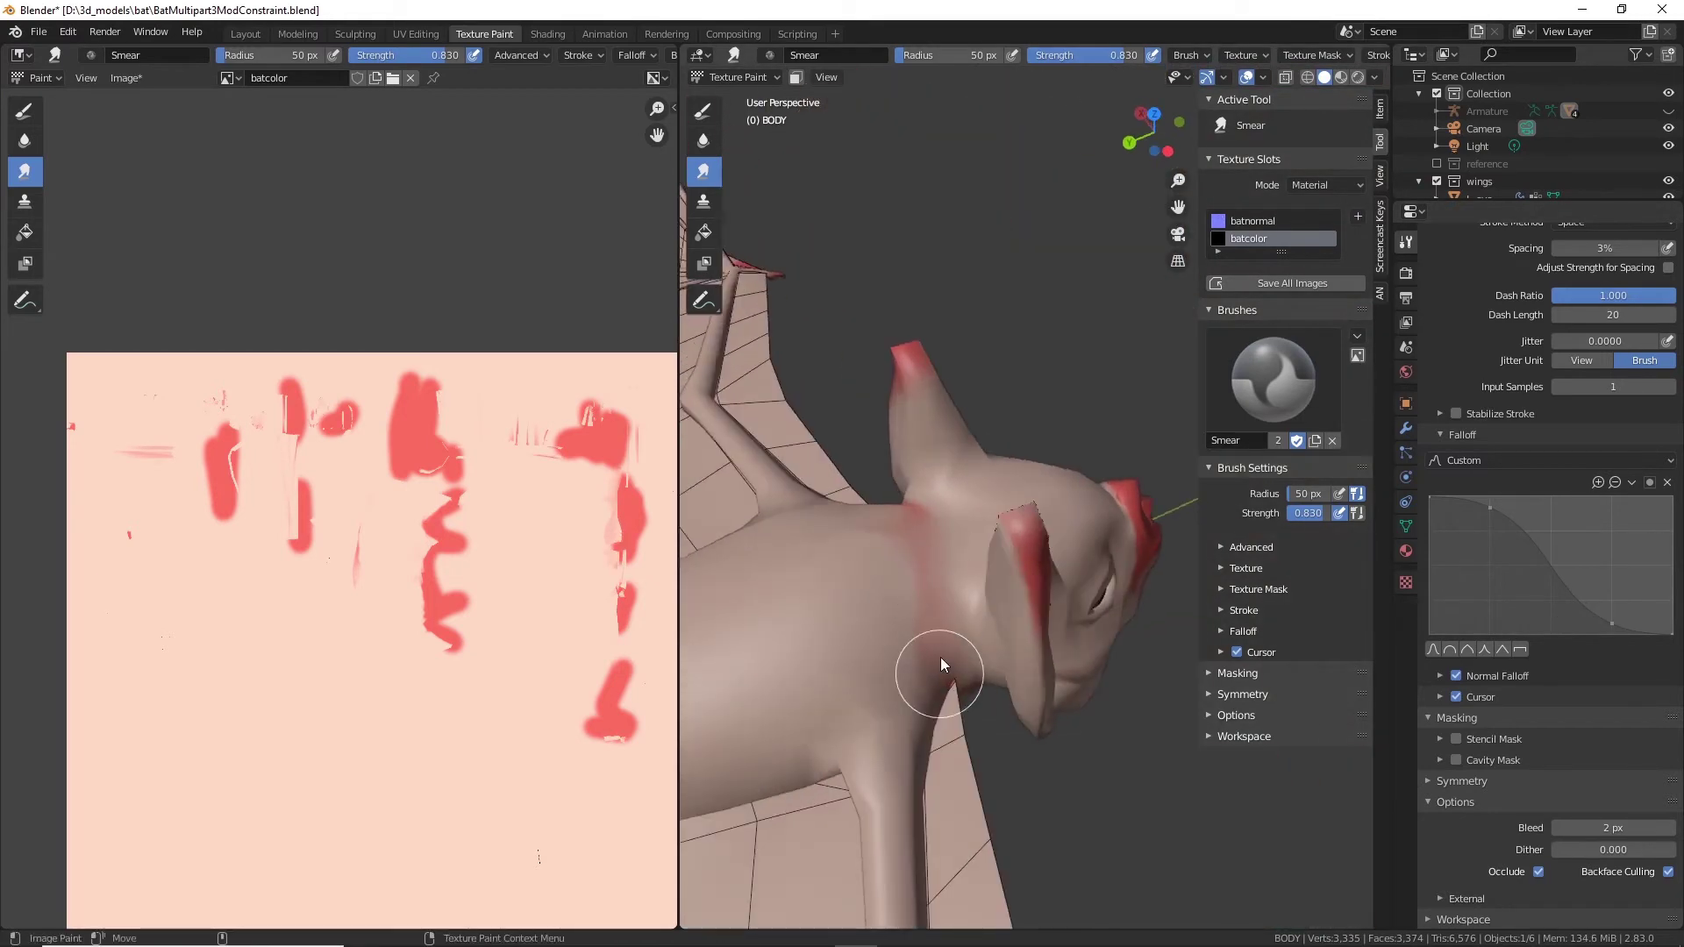
middle_drag(897, 583, 1109, 560)
middle_drag(992, 651, 868, 614)
scroll(347, 718, up, 4)
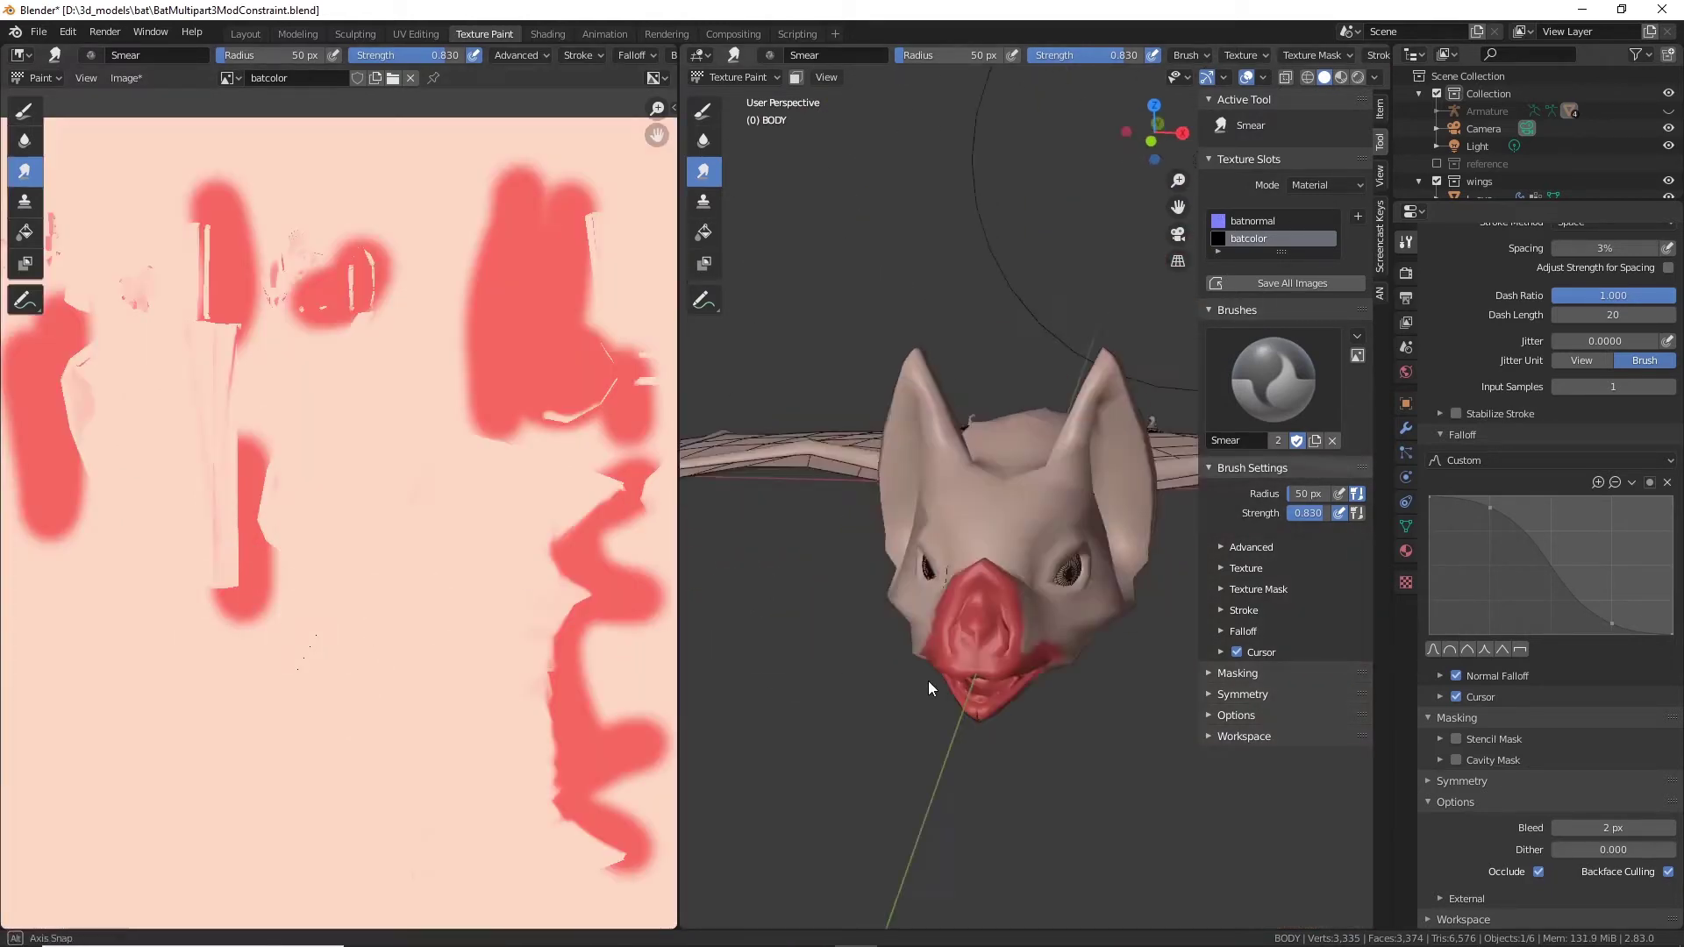
Step: Switch to the Draw brush, paint the eye rims red, hide the L_eye and R_eye objects and cover the sockets in red
middle_drag(928, 680, 788, 258)
key(1)
click(976, 530)
mouse_move(977, 530)
middle_down()
mouse_move(1139, 554)
mouse_move(1050, 545)
mouse_move(924, 477)
mouse_move(937, 403)
mouse_move(1123, 254)
mouse_move(1009, 298)
mouse_move(893, 440)
mouse_move(786, 454)
mouse_move(786, 393)
mouse_move(1045, 638)
mouse_move(1044, 587)
mouse_move(892, 444)
mouse_move(918, 513)
mouse_move(893, 563)
mouse_move(782, 502)
mouse_move(913, 478)
mouse_move(883, 460)
mouse_move(1059, 451)
mouse_move(982, 484)
mouse_move(725, 485)
mouse_move(1060, 470)
mouse_move(976, 509)
mouse_move(992, 444)
middle_up()
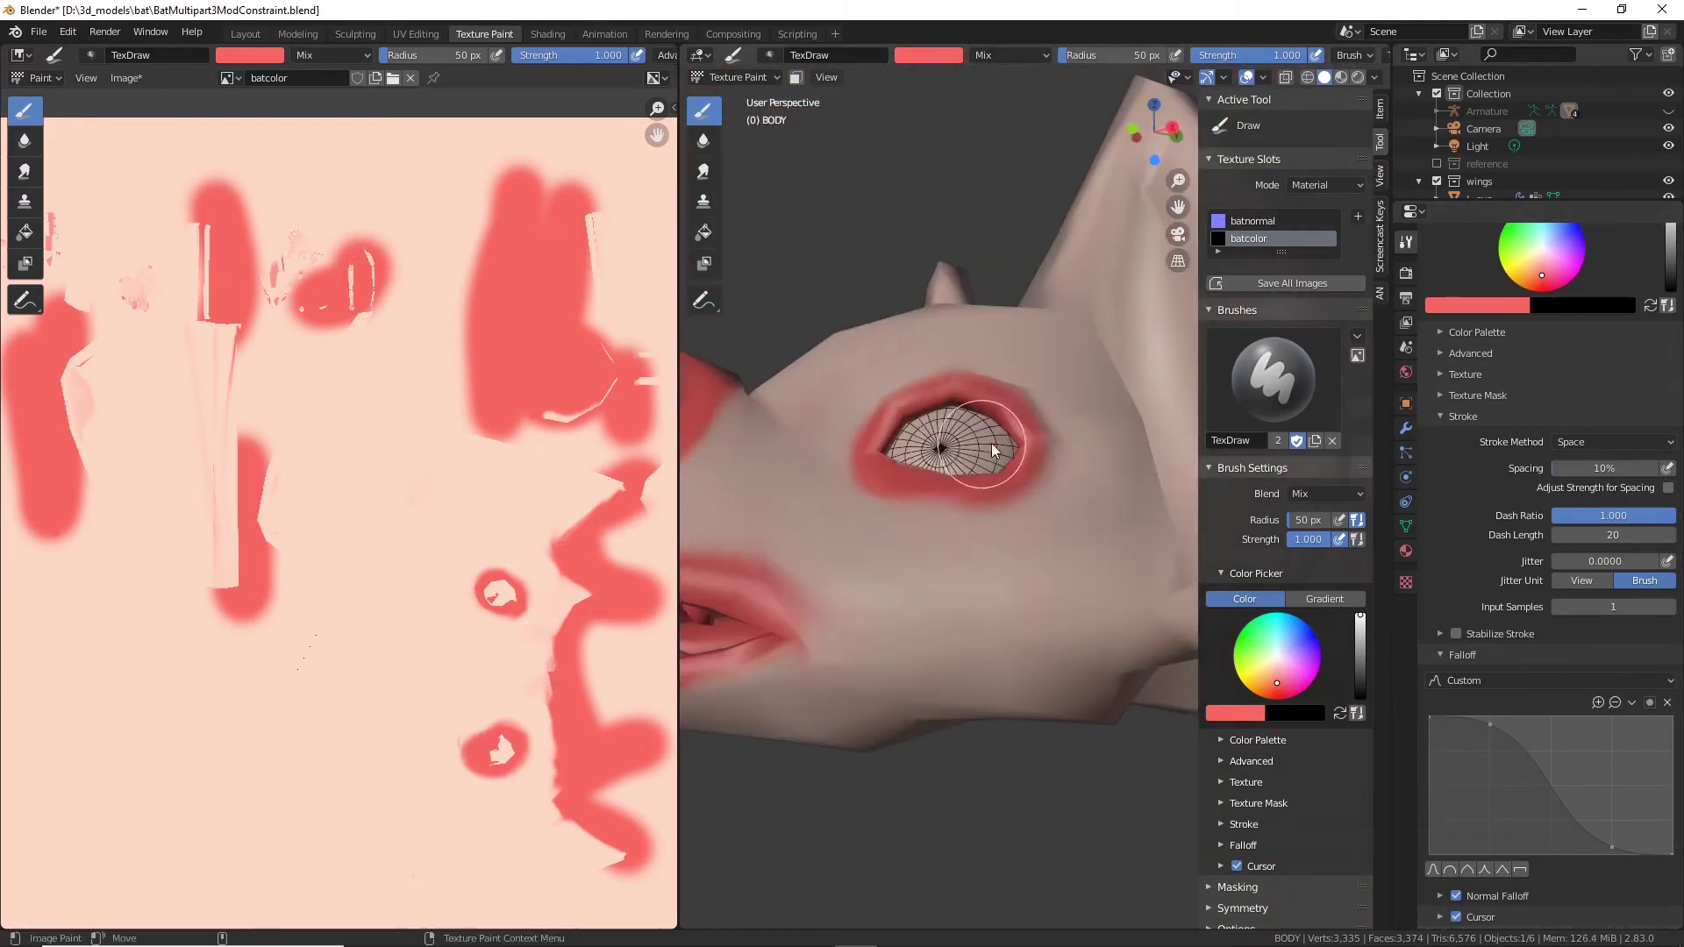
drag(1544, 201, 1614, 431)
middle_drag(1105, 395, 1003, 630)
Step: Paint the inner surfaces of the ears with a lighter salmon red
drag(925, 448, 911, 364)
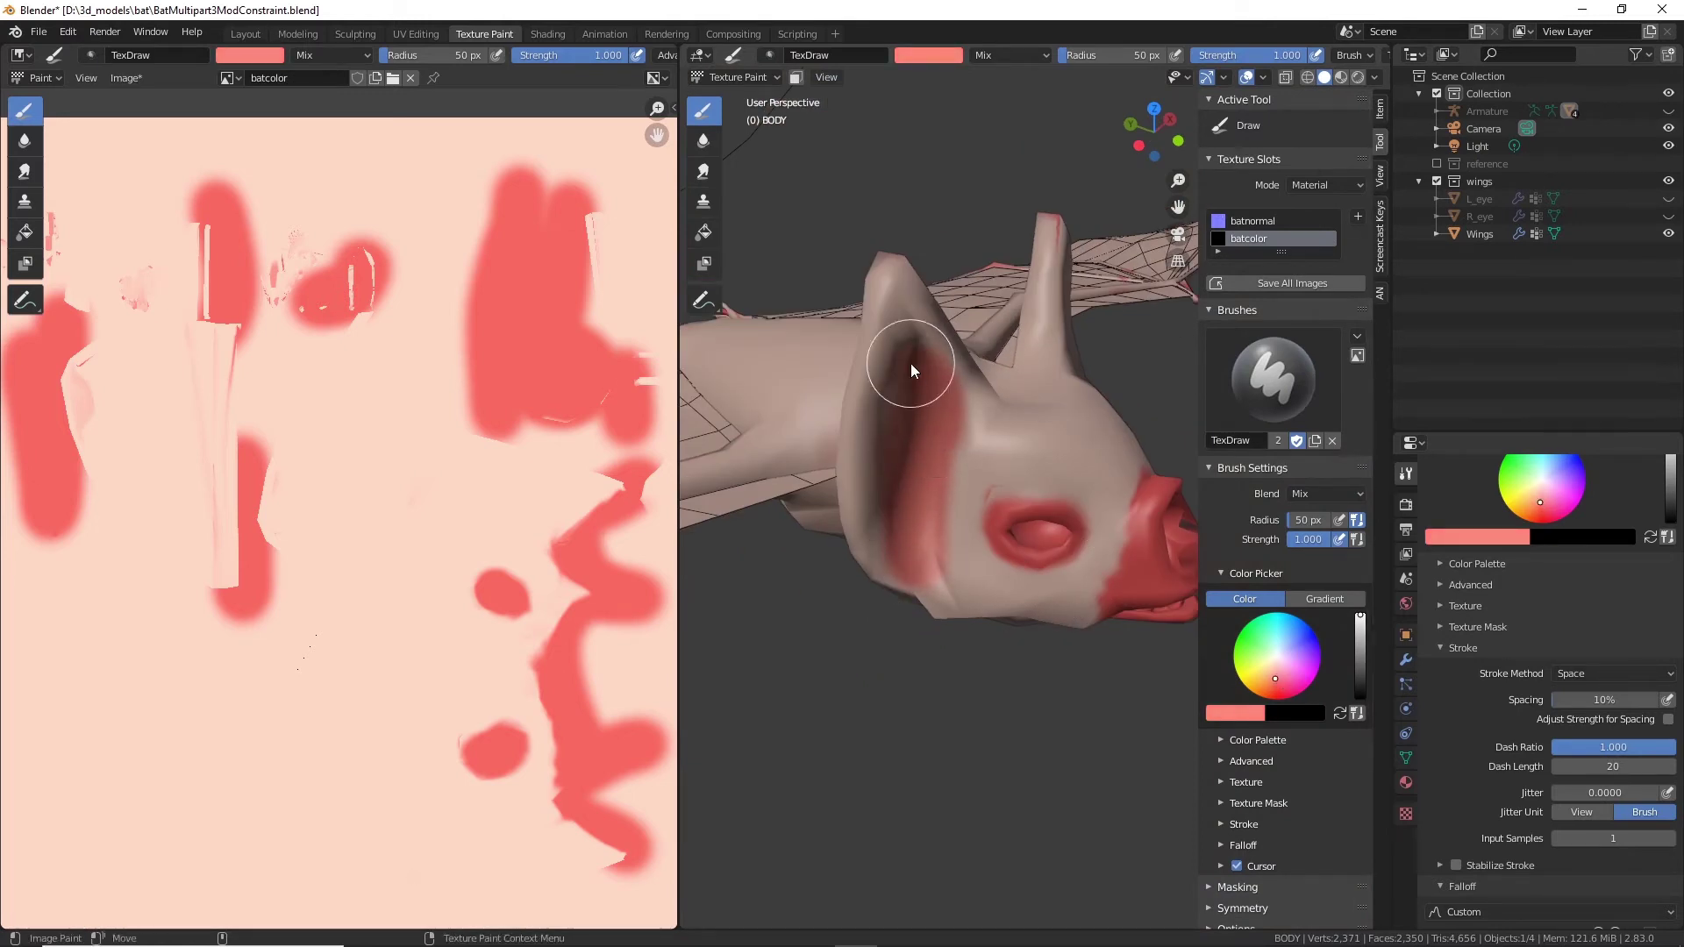
middle_drag(911, 363, 846, 337)
drag(920, 324, 906, 475)
middle_drag(906, 476, 745, 491)
mouse_move(921, 517)
mouse_down()
mouse_move(917, 551)
mouse_move(886, 395)
mouse_move(901, 381)
mouse_up()
mouse_move(919, 421)
middle_down()
mouse_move(901, 545)
mouse_move(974, 504)
mouse_move(939, 493)
mouse_move(998, 503)
mouse_move(984, 581)
mouse_move(1014, 623)
mouse_move(924, 670)
mouse_move(1063, 587)
mouse_move(1047, 609)
mouse_move(1075, 421)
middle_up()
scroll(1035, 439, up, 6)
scroll(1009, 447, down, 5)
click(922, 663)
mouse_move(1144, 545)
middle_down()
mouse_move(1079, 658)
mouse_move(965, 582)
mouse_move(1000, 601)
mouse_move(930, 491)
mouse_move(983, 692)
mouse_move(1067, 507)
mouse_move(1027, 724)
mouse_move(976, 751)
mouse_move(1097, 694)
middle_up()
scroll(1003, 602, up, 3)
scroll(983, 692, down, 6)
Step: Choose a paler pink and paint it over the ear insides, around the eyes and on the body
click(1275, 671)
shift+middle_drag(1159, 648, 1066, 728)
mouse_move(1028, 478)
mouse_down()
mouse_move(1018, 545)
mouse_move(1096, 500)
mouse_up()
middle_drag(1040, 804, 1000, 631)
scroll(995, 562, up, 3)
drag(991, 519, 1088, 615)
Step: Paint the wing arms and finger bones pale pink, with occlusion turned off
mouse_move(1088, 562)
middle_down()
mouse_move(1054, 483)
mouse_move(903, 659)
mouse_move(997, 545)
mouse_move(1063, 600)
mouse_move(1113, 474)
mouse_move(990, 423)
mouse_move(1041, 562)
mouse_move(926, 493)
mouse_move(947, 474)
mouse_move(1062, 561)
mouse_move(1035, 496)
mouse_move(972, 474)
mouse_move(1092, 293)
mouse_move(867, 414)
mouse_move(1142, 555)
mouse_move(982, 449)
mouse_move(703, 416)
mouse_move(864, 441)
middle_up()
middle_drag(851, 560, 1035, 481)
middle_drag(991, 539, 886, 483)
scroll(341, 507, down, 4)
middle_drag(790, 438, 1035, 338)
scroll(1531, 697, up, 5)
scroll(1520, 725, down, 18)
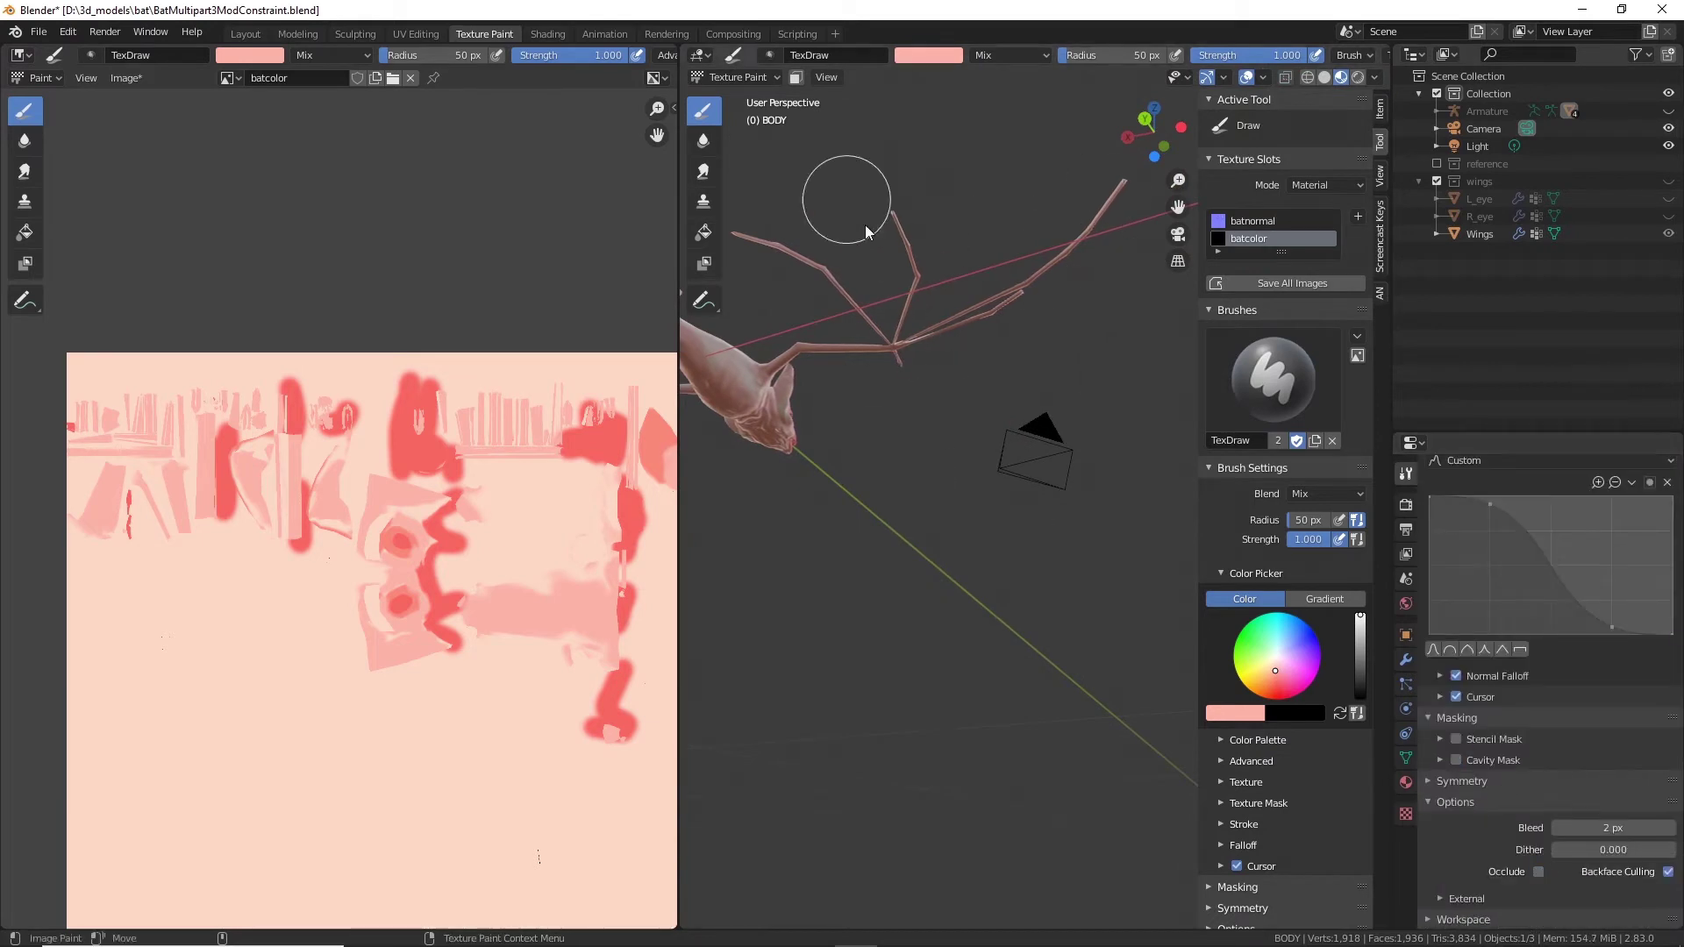
Step: Examine the pink paint on the wing bones, legs and body from several sides
middle_drag(845, 200, 935, 649)
mouse_move(1005, 395)
middle_down()
mouse_move(1056, 481)
mouse_move(1092, 463)
mouse_move(1064, 851)
mouse_move(765, 534)
mouse_move(956, 595)
mouse_move(1030, 240)
mouse_move(971, 603)
mouse_move(877, 567)
middle_up()
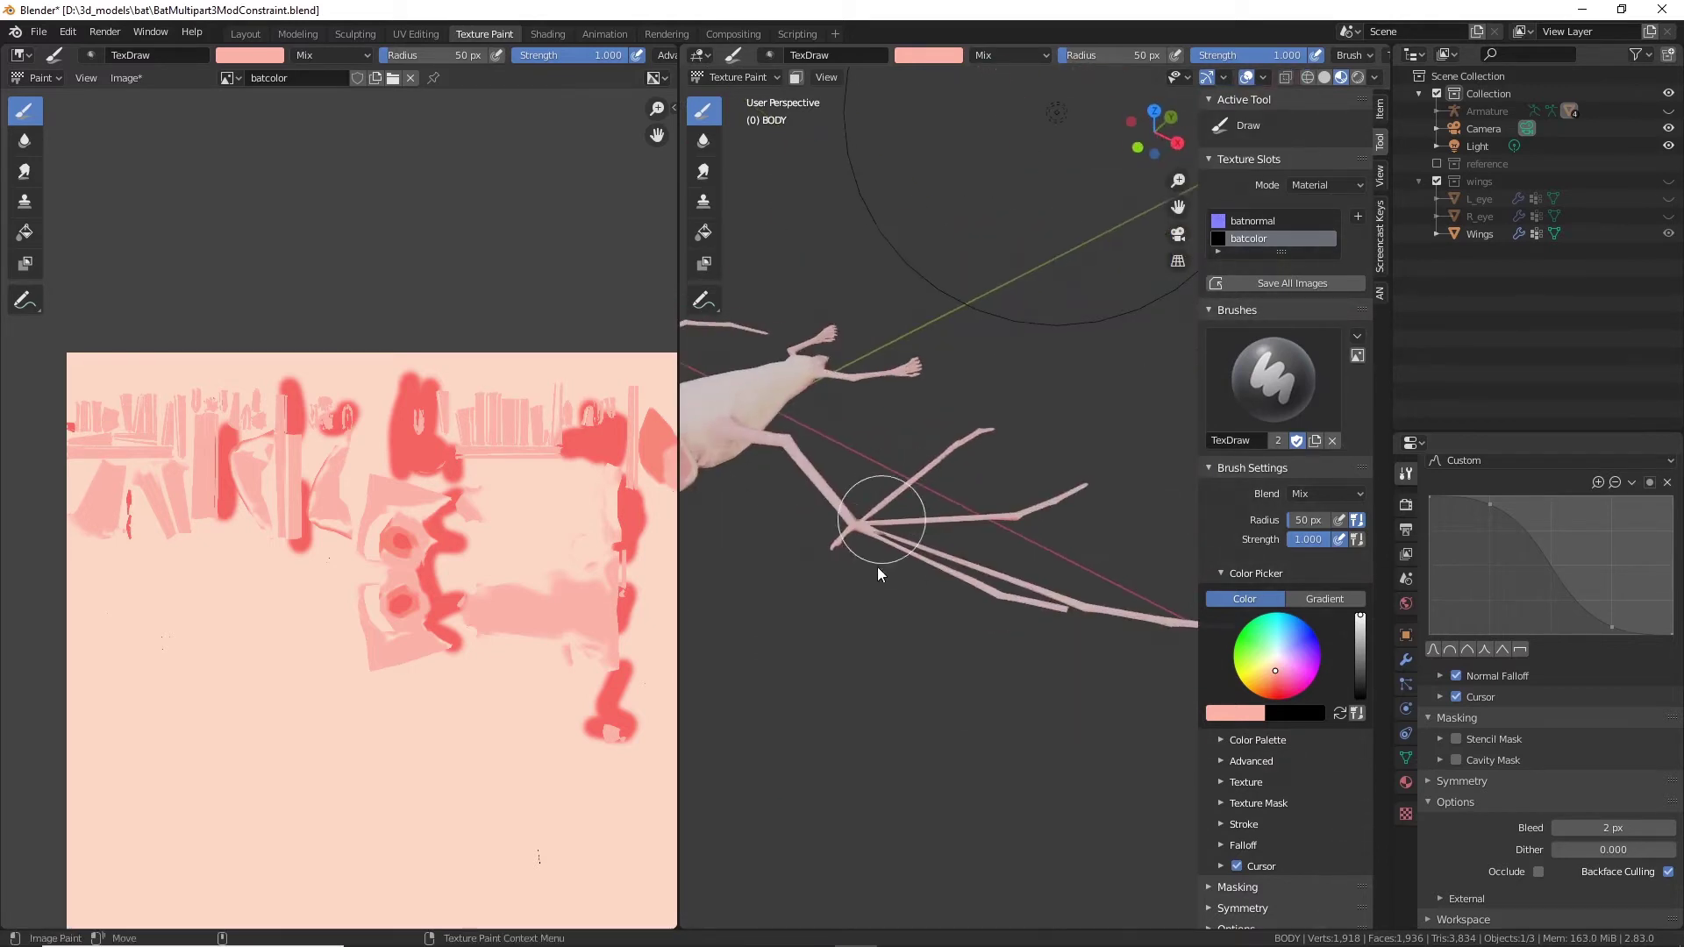
mouse_move(1187, 636)
middle_down()
mouse_move(1093, 391)
mouse_move(785, 539)
mouse_move(1057, 518)
middle_up()
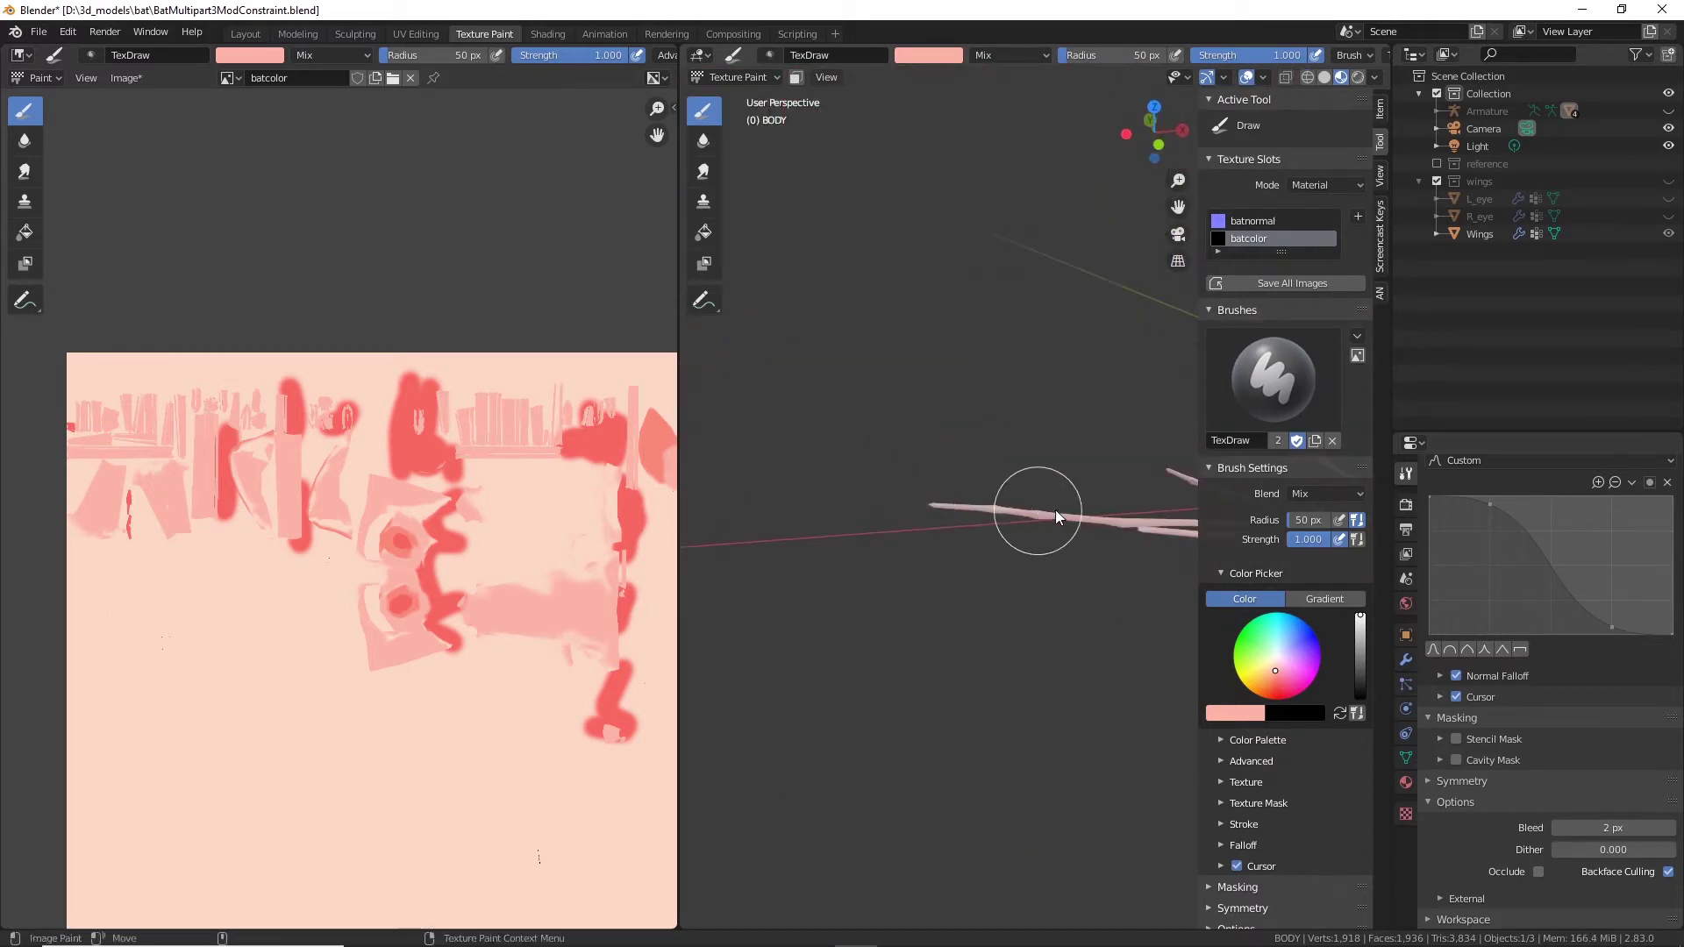
mouse_move(738, 478)
middle_down()
mouse_move(860, 614)
mouse_move(986, 466)
mouse_move(1087, 421)
mouse_move(1079, 562)
middle_up()
scroll(526, 492, down, 2)
mouse_move(877, 614)
middle_down()
mouse_move(800, 551)
mouse_move(880, 618)
mouse_move(1071, 604)
mouse_move(970, 421)
mouse_move(765, 374)
mouse_move(925, 414)
mouse_move(1149, 570)
mouse_move(929, 440)
mouse_move(826, 566)
mouse_move(1007, 597)
mouse_move(928, 544)
mouse_move(1172, 582)
mouse_move(940, 644)
mouse_move(1068, 669)
mouse_move(936, 707)
mouse_move(845, 393)
mouse_move(972, 611)
mouse_move(1046, 571)
mouse_move(909, 458)
middle_up()
scroll(881, 617, up, 5)
scroll(1071, 603, down, 4)
Step: Switch to the Soften brush, set its strength to 1.000 and try it on the colour transitions of the head
key(shift+space)
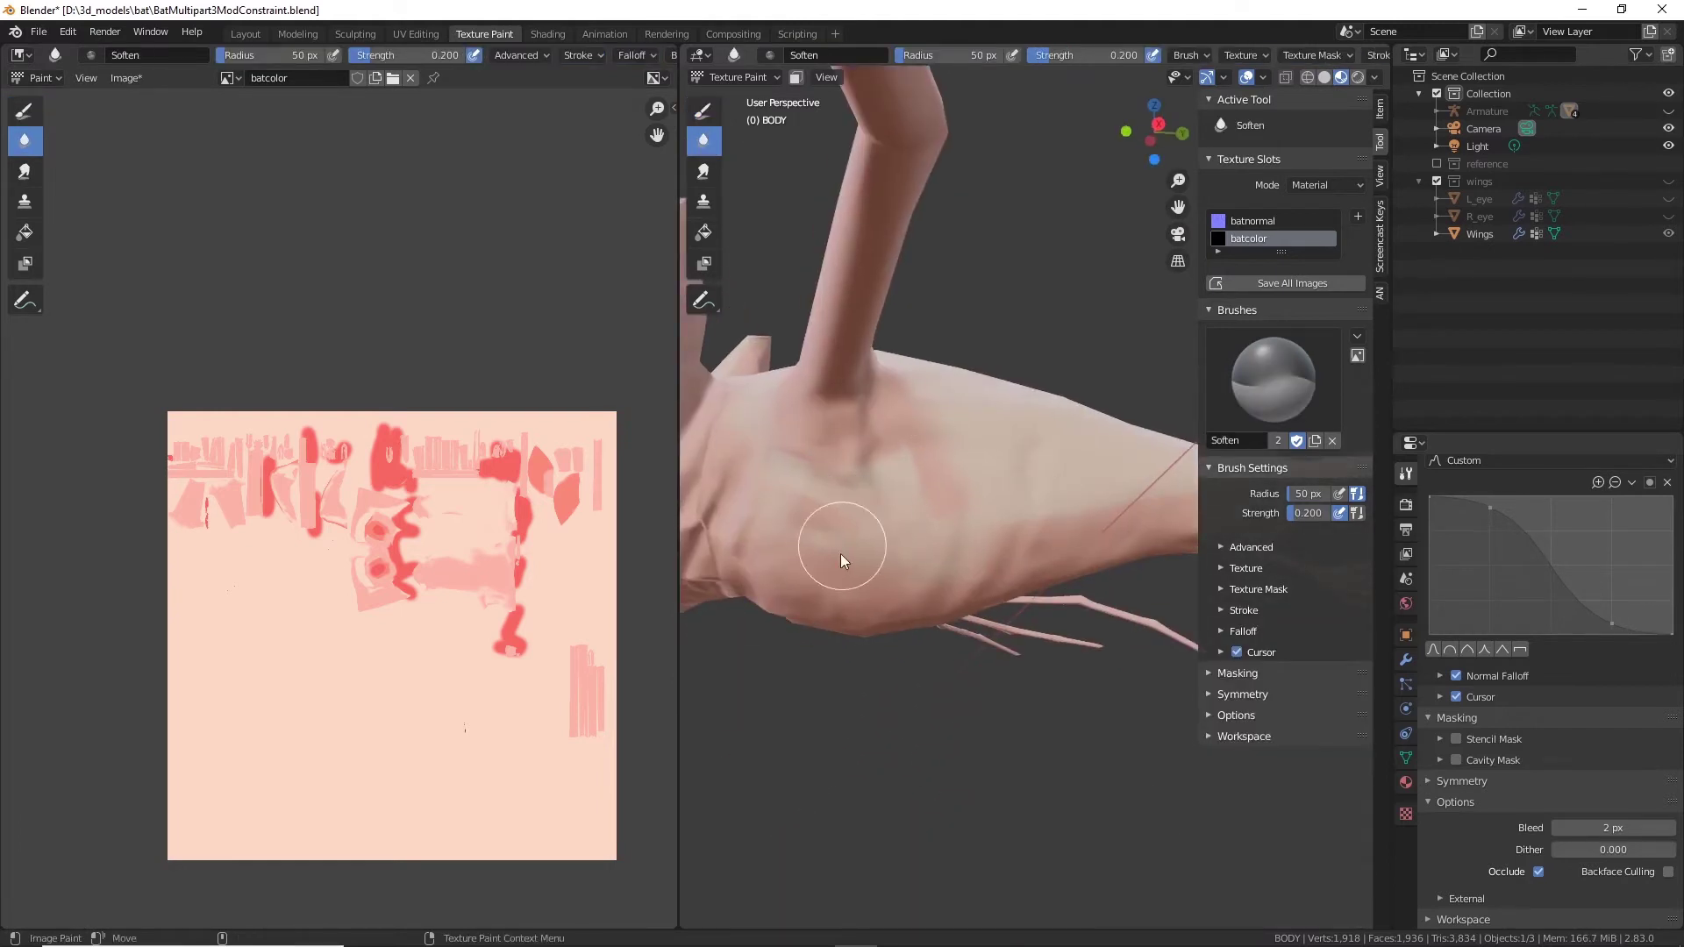
middle_drag(841, 554, 928, 534)
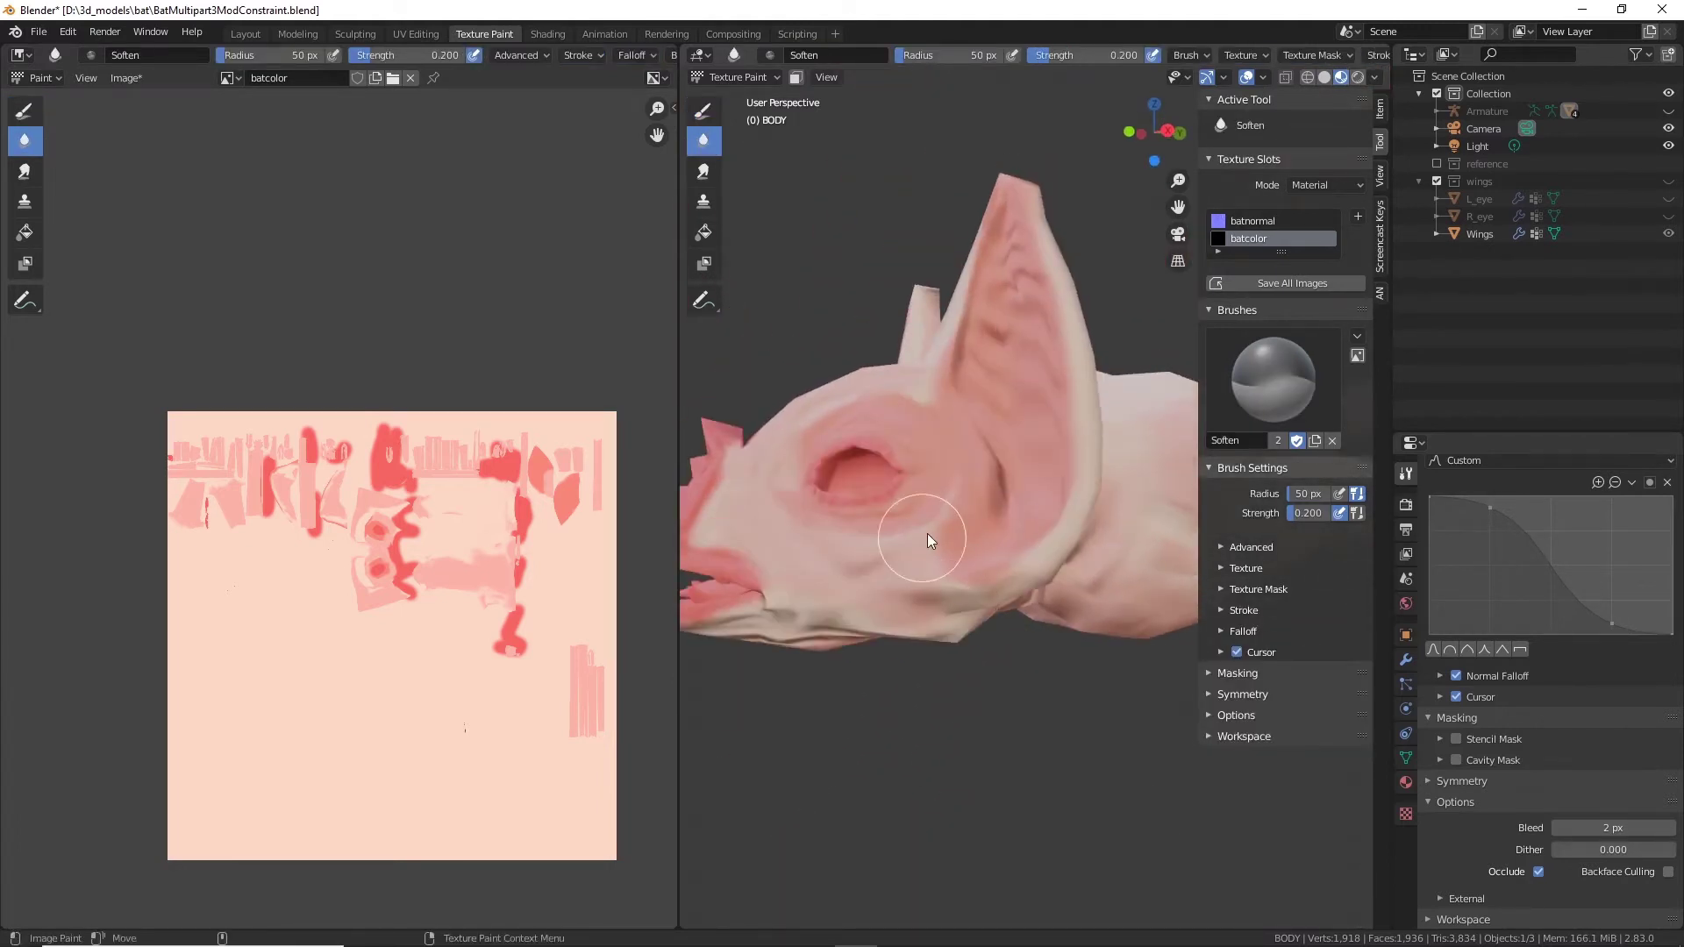
middle_drag(779, 584, 1039, 524)
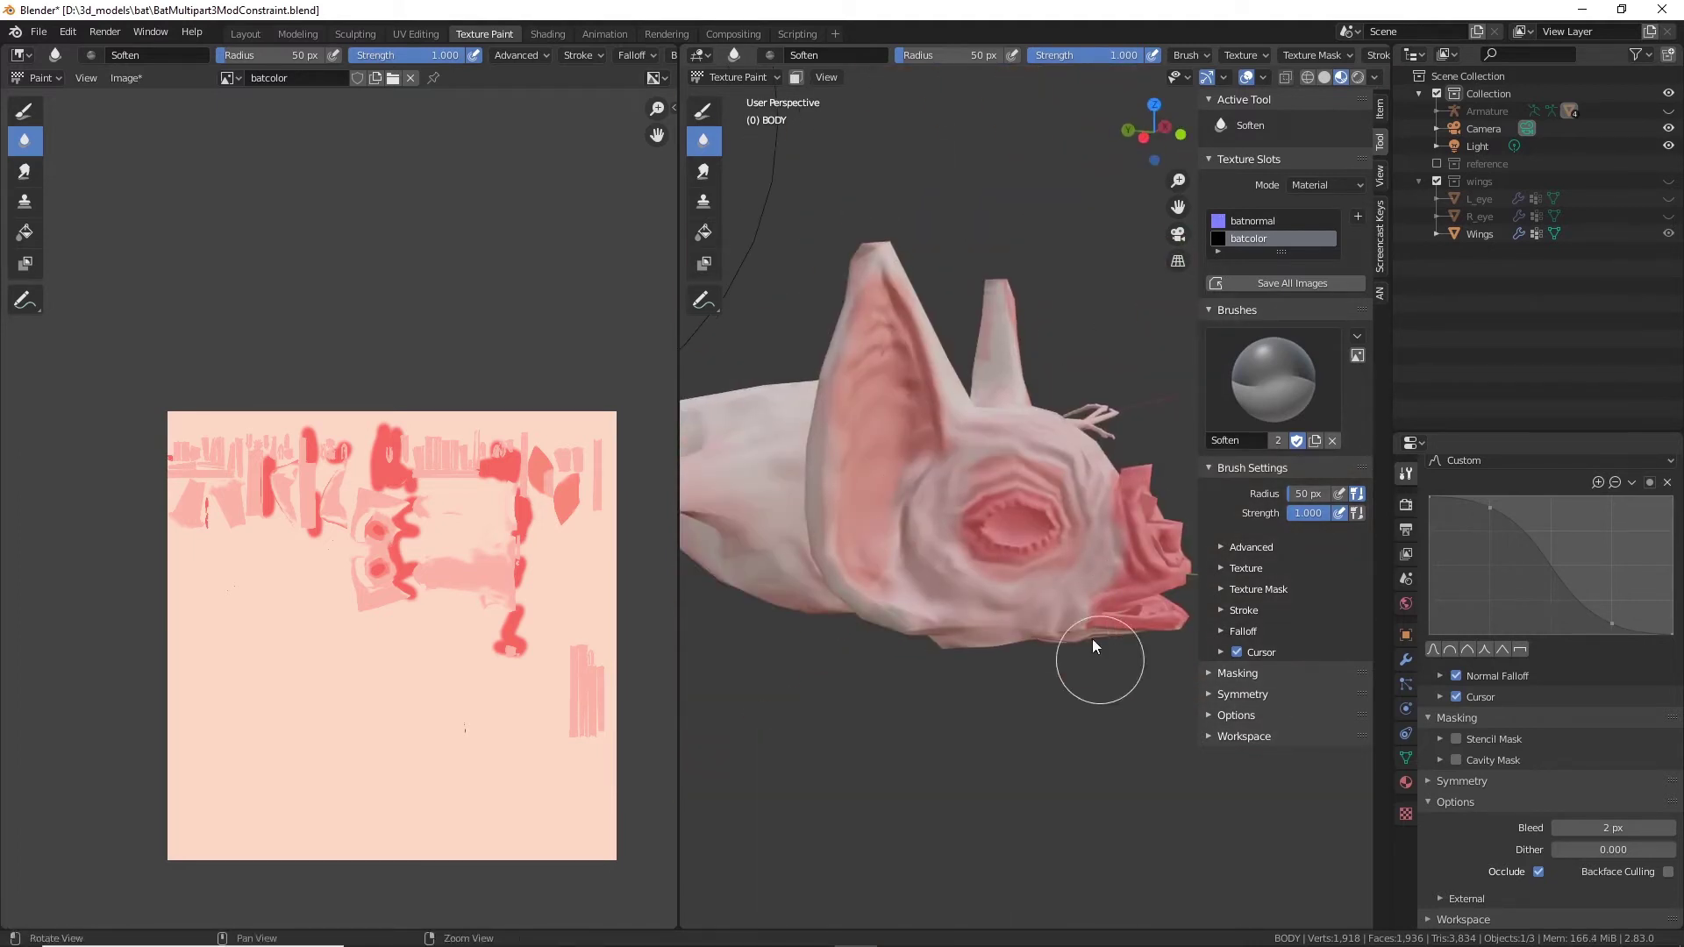
middle_drag(1092, 647, 1046, 537)
Step: Switch back to the Draw brush with a pale ivory colour and set its radius to 30 px
click(703, 111)
click(1273, 658)
scroll(853, 294, up, 3)
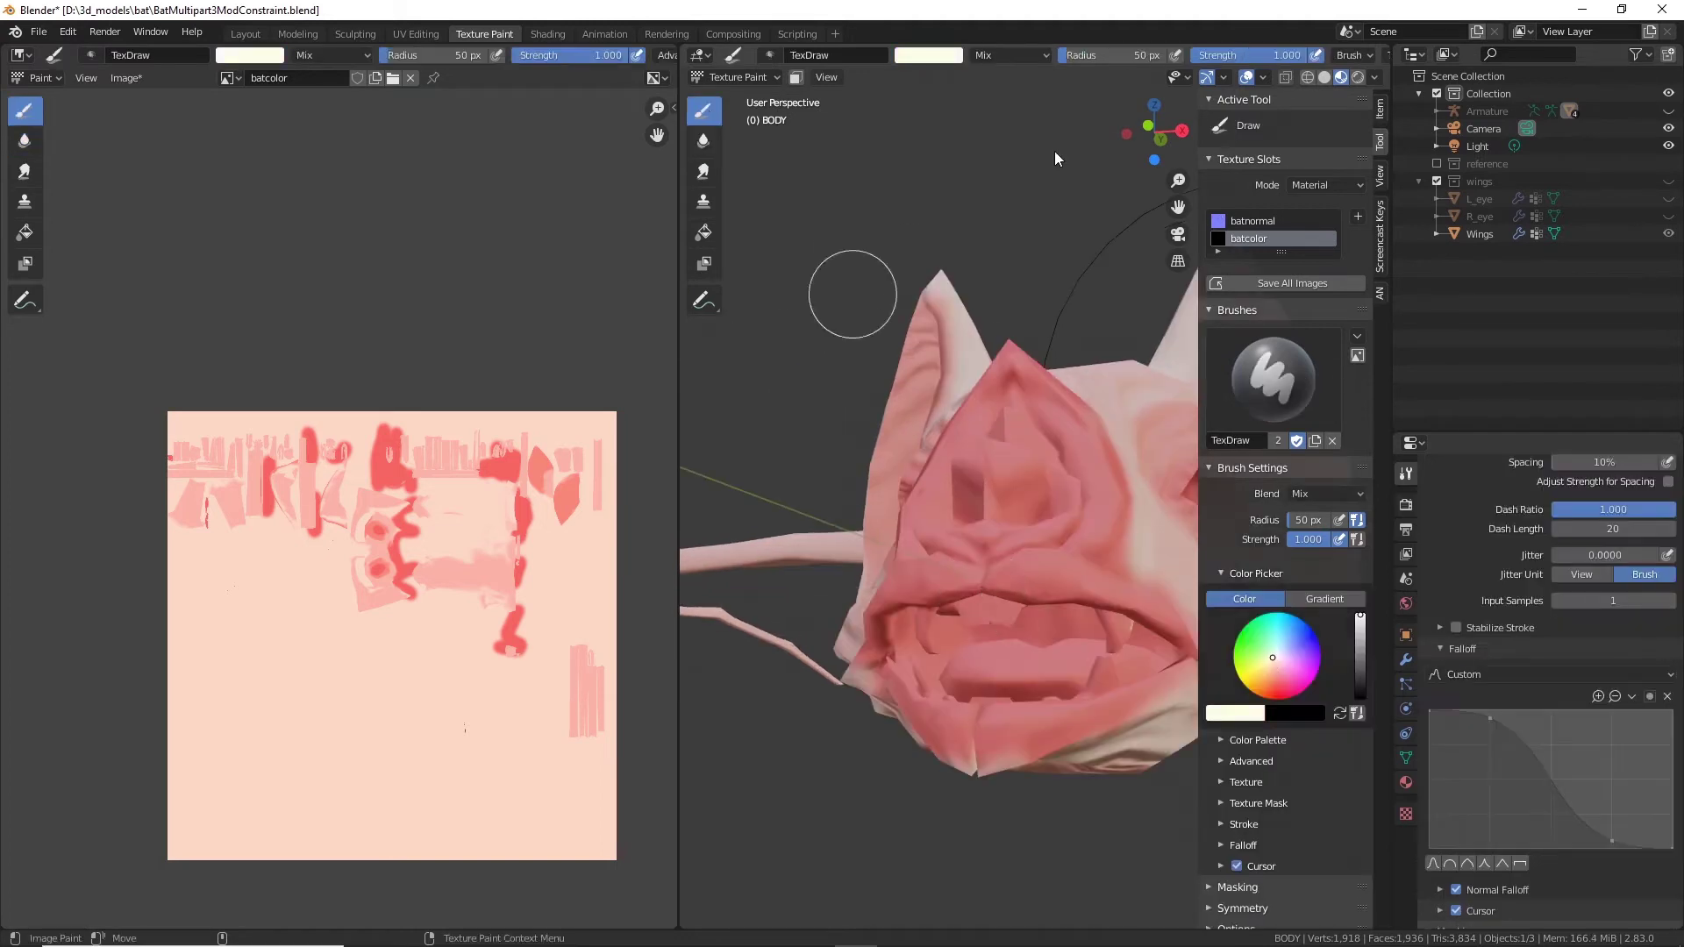
mouse_move(904, 488)
middle_down()
mouse_move(997, 503)
mouse_move(965, 456)
middle_up()
scroll(997, 504, up, 4)
double_click(1142, 55)
text(30)
key(Return)
scroll(1594, 855, down, 6)
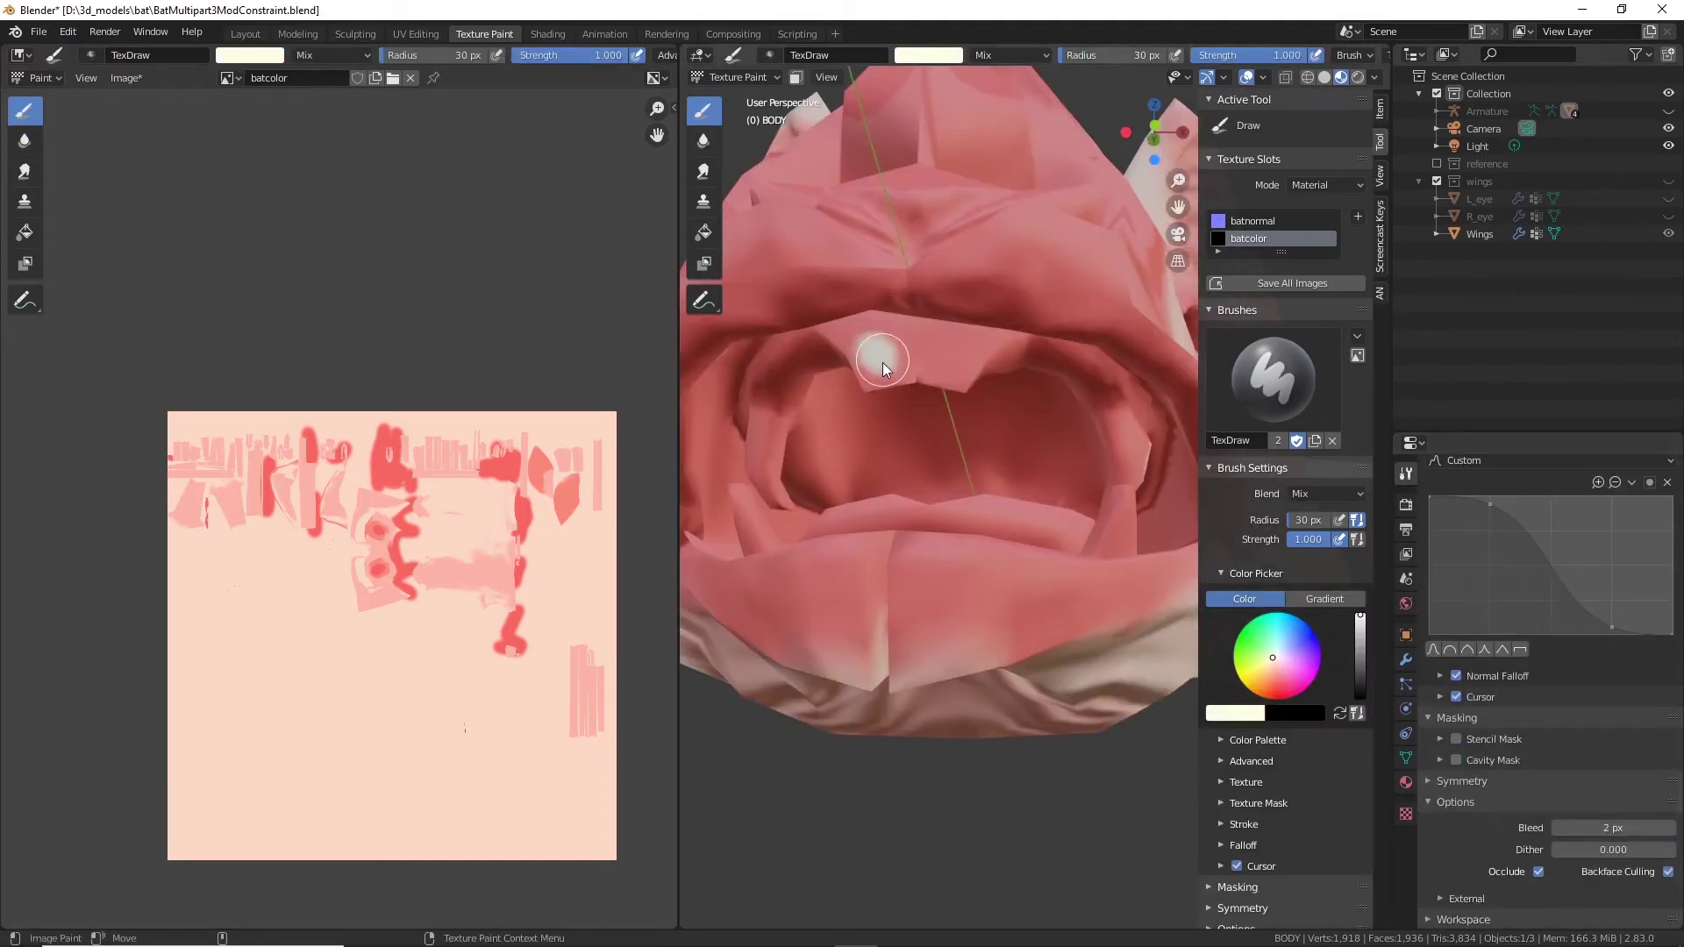
Step: Paint the upper front teeth and the upper and lower side fangs ivory
drag(883, 362, 961, 360)
middle_drag(961, 360, 949, 425)
drag(949, 425, 935, 457)
mouse_move(936, 457)
middle_down()
mouse_move(963, 491)
mouse_move(940, 461)
middle_up()
drag(941, 461, 939, 496)
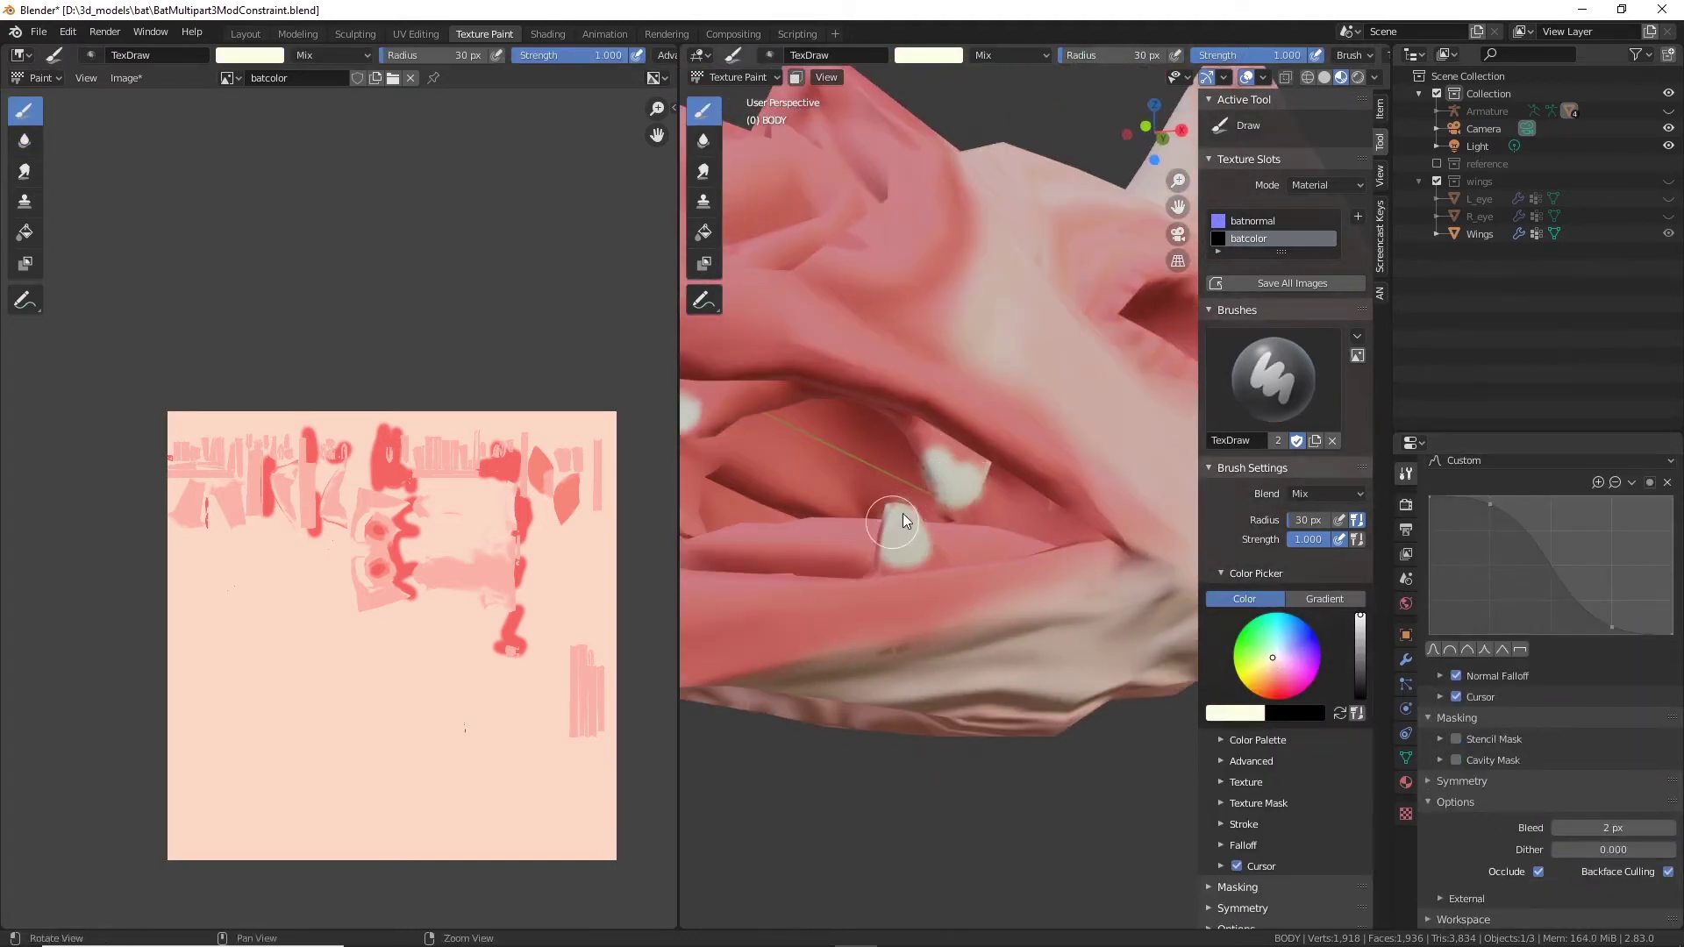
mouse_move(902, 513)
middle_down()
mouse_move(963, 488)
mouse_move(944, 530)
mouse_move(959, 470)
mouse_move(821, 441)
mouse_move(929, 444)
mouse_move(876, 444)
mouse_move(974, 465)
mouse_move(1012, 568)
mouse_move(999, 630)
mouse_move(939, 644)
mouse_move(1045, 488)
mouse_move(993, 435)
mouse_move(972, 486)
mouse_move(945, 493)
mouse_move(913, 377)
mouse_move(972, 402)
mouse_move(1120, 410)
mouse_move(1079, 438)
middle_up()
scroll(516, 644, up, 6)
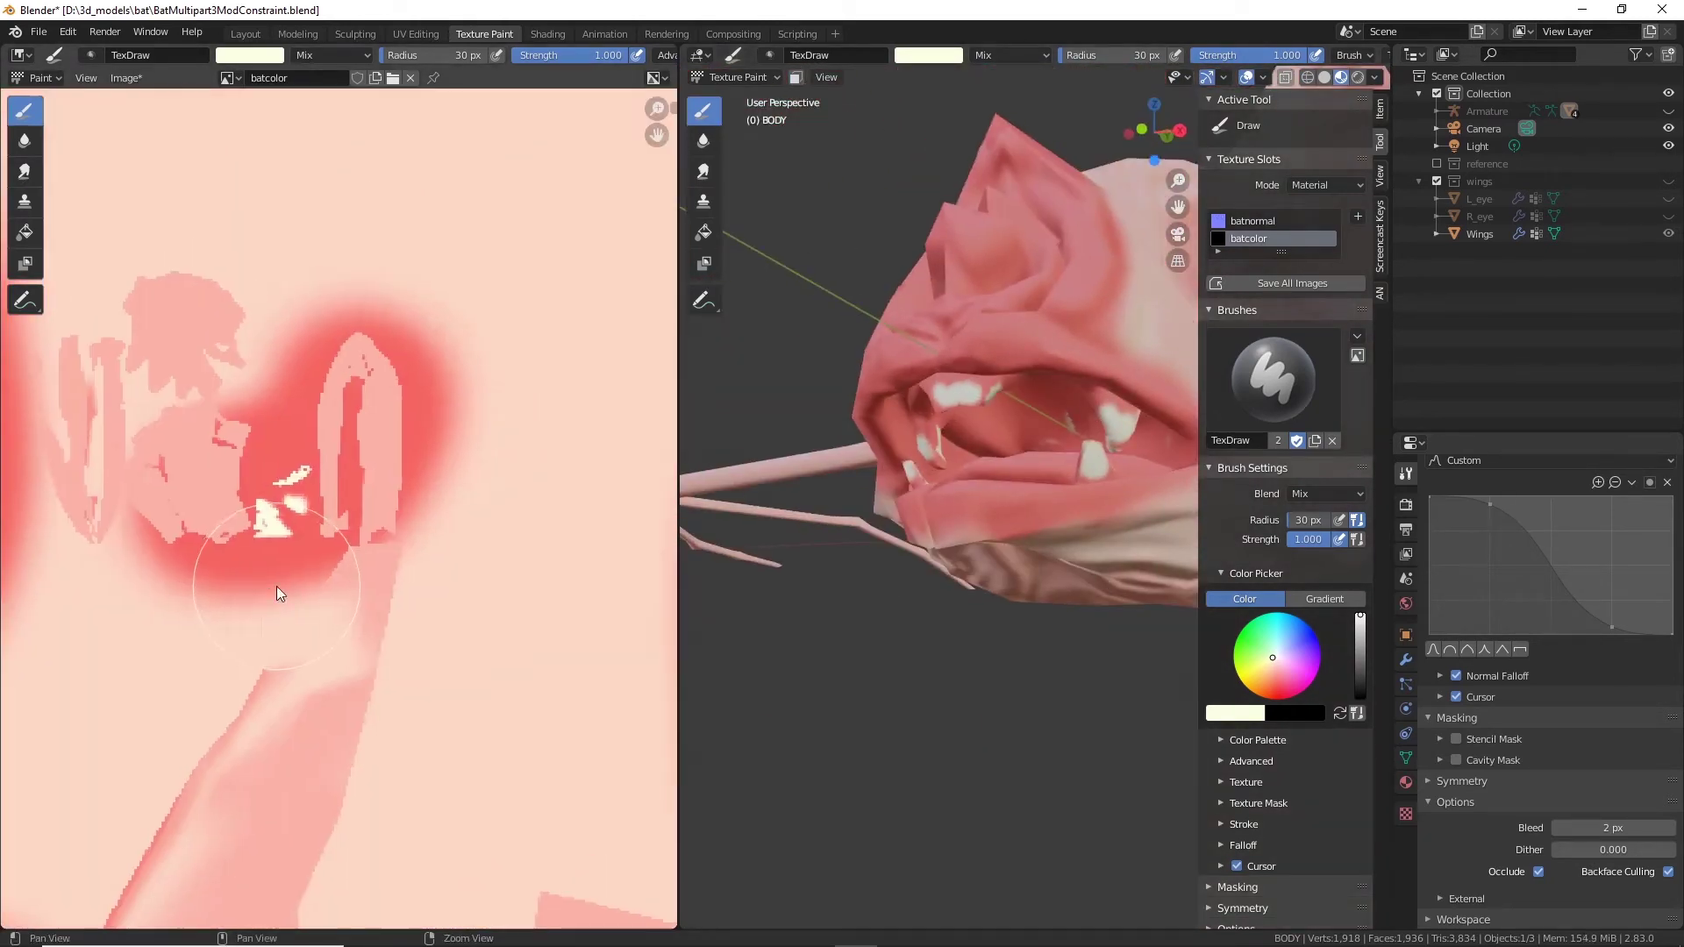
click(91, 78)
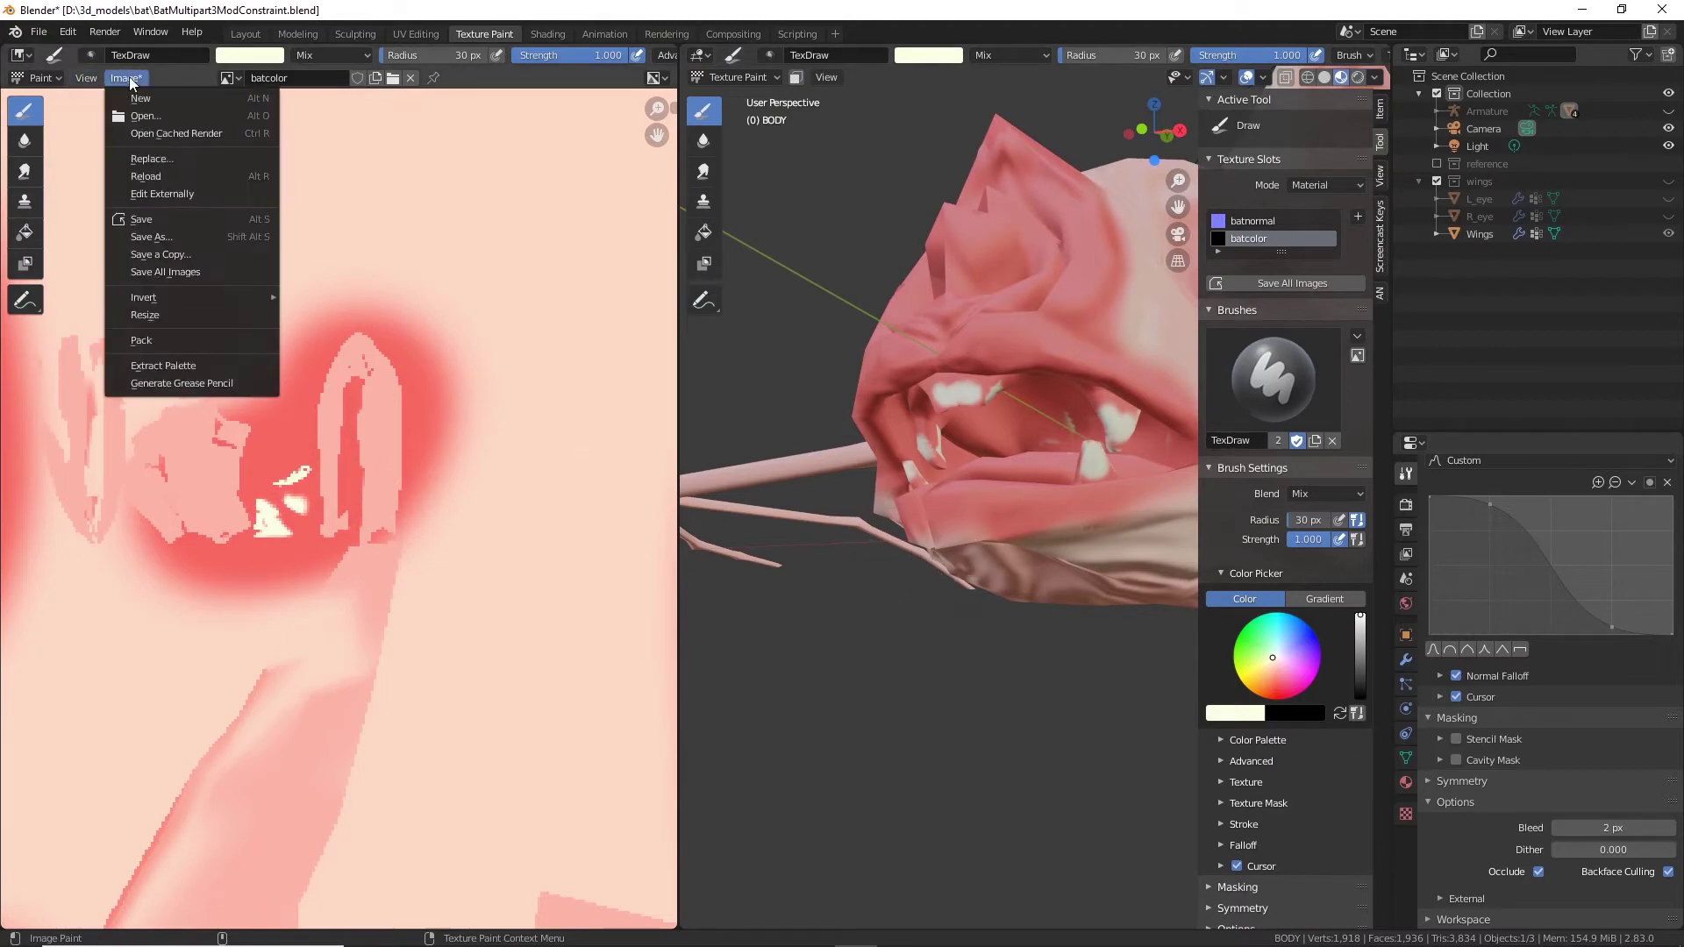
click(87, 77)
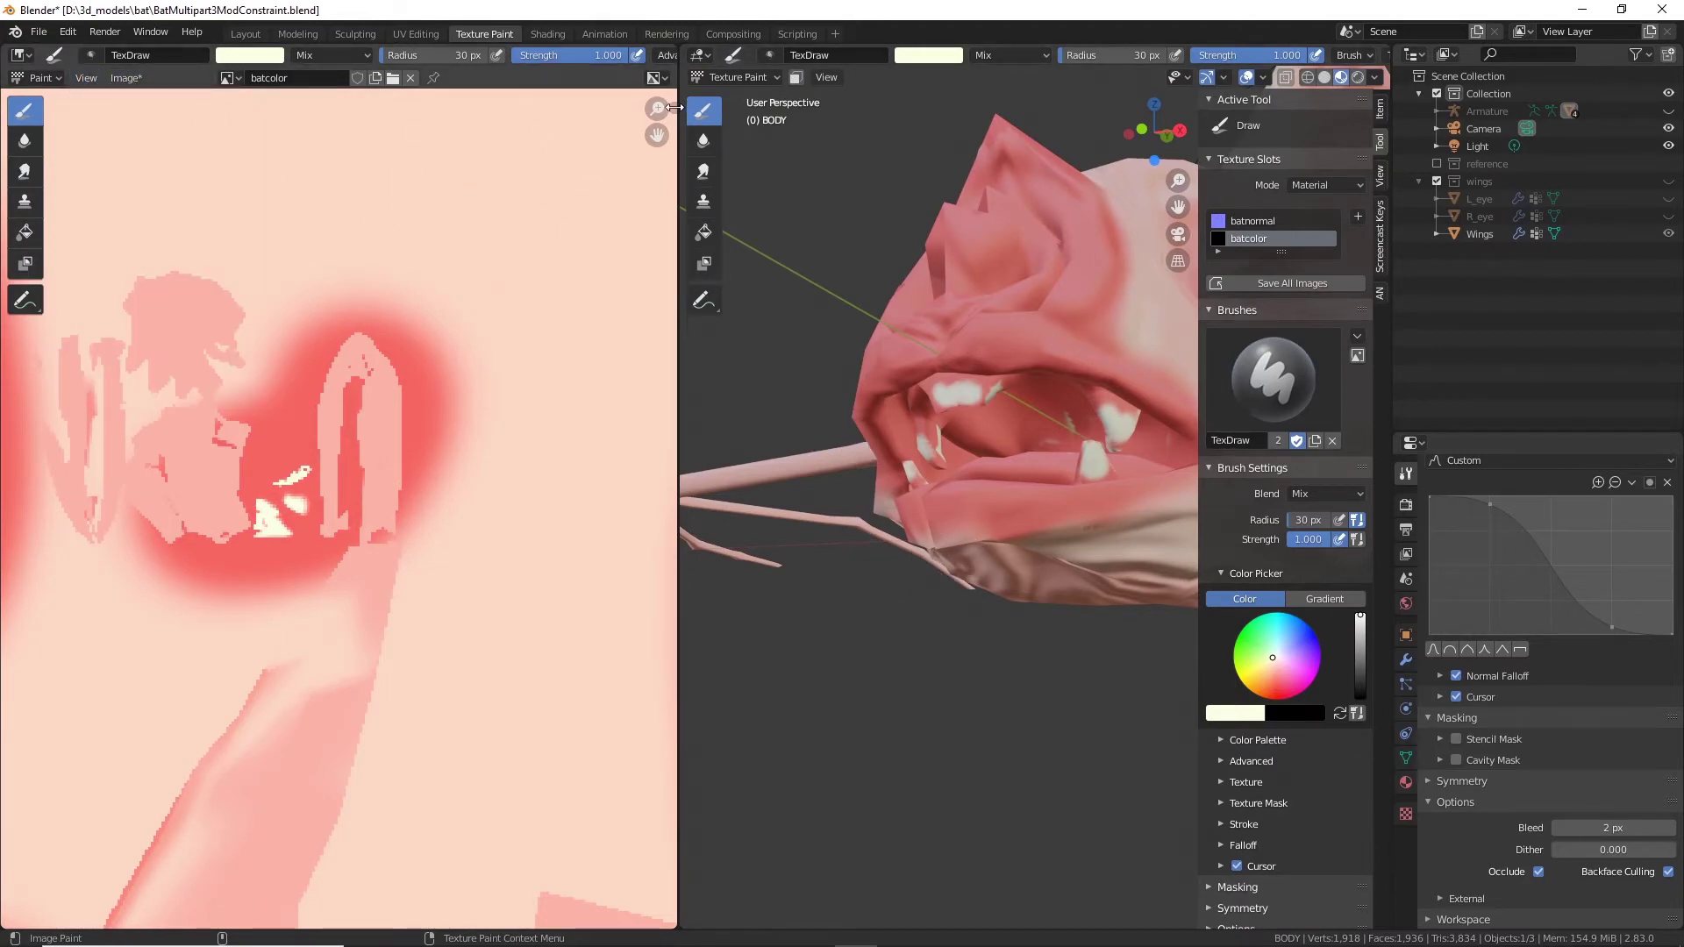
click(670, 110)
key(n)
Step: Extend the ivory paint over the upper front teeth, their back side and the lower front teeth
mouse_move(997, 402)
middle_down()
mouse_move(1039, 433)
mouse_move(1030, 401)
mouse_move(1018, 412)
middle_up()
scroll(407, 547, up, 2)
scroll(407, 547, down, 5)
middle_drag(409, 790, 408, 520)
scroll(408, 519, up, 6)
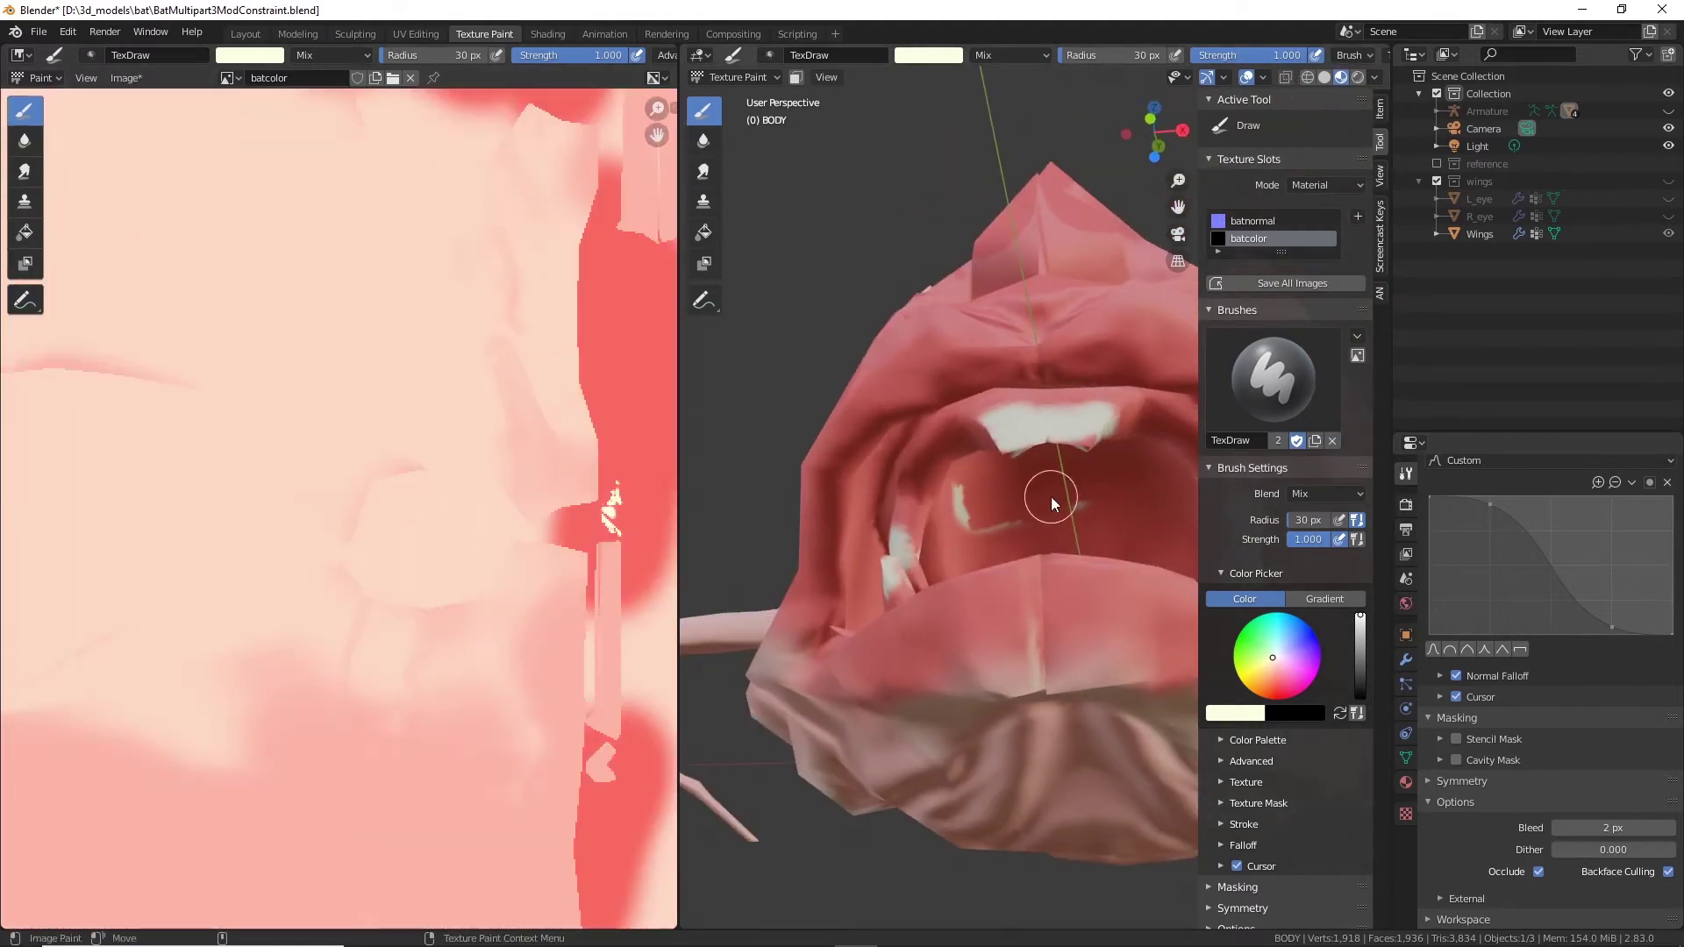
middle_drag(1051, 497, 997, 296)
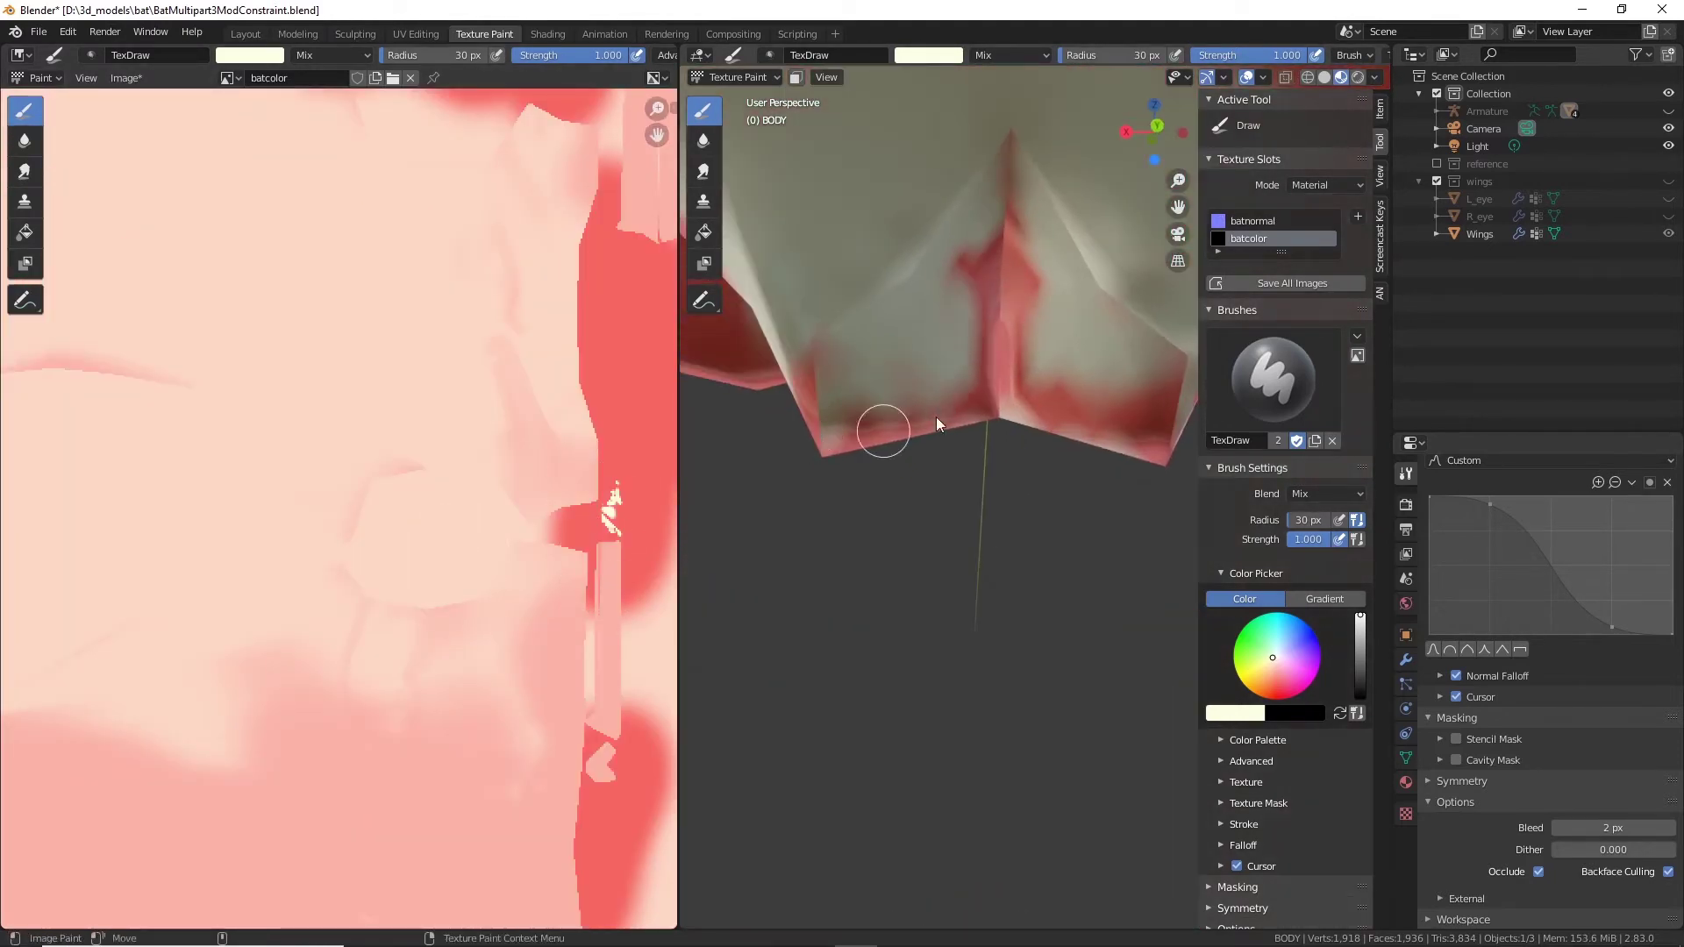
middle_drag(935, 418, 746, 614)
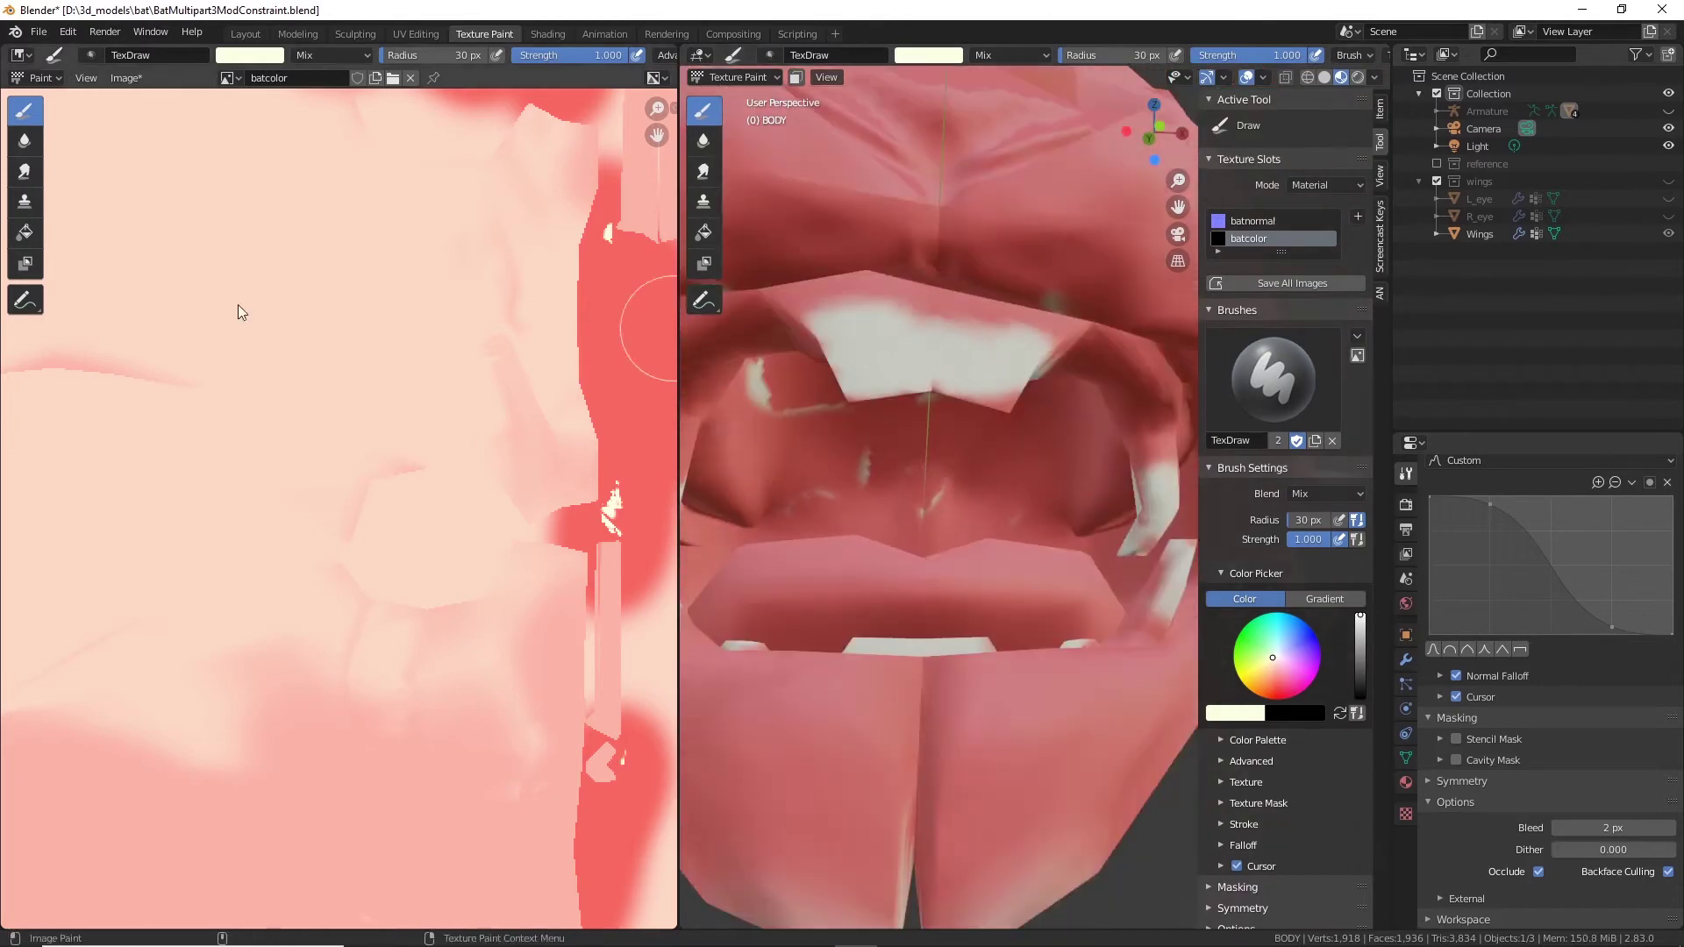
Step: Switch to the Smear brush and smear the ivory paint over the remaining red on the side fangs
click(24, 172)
middle_drag(965, 472, 909, 443)
mouse_move(1160, 598)
middle_down()
mouse_move(1107, 570)
mouse_move(1009, 382)
mouse_move(1051, 505)
mouse_move(1132, 490)
mouse_move(892, 550)
mouse_move(1014, 486)
mouse_move(917, 572)
mouse_move(904, 553)
mouse_move(1076, 535)
mouse_move(955, 575)
middle_up()
click(703, 110)
click(702, 172)
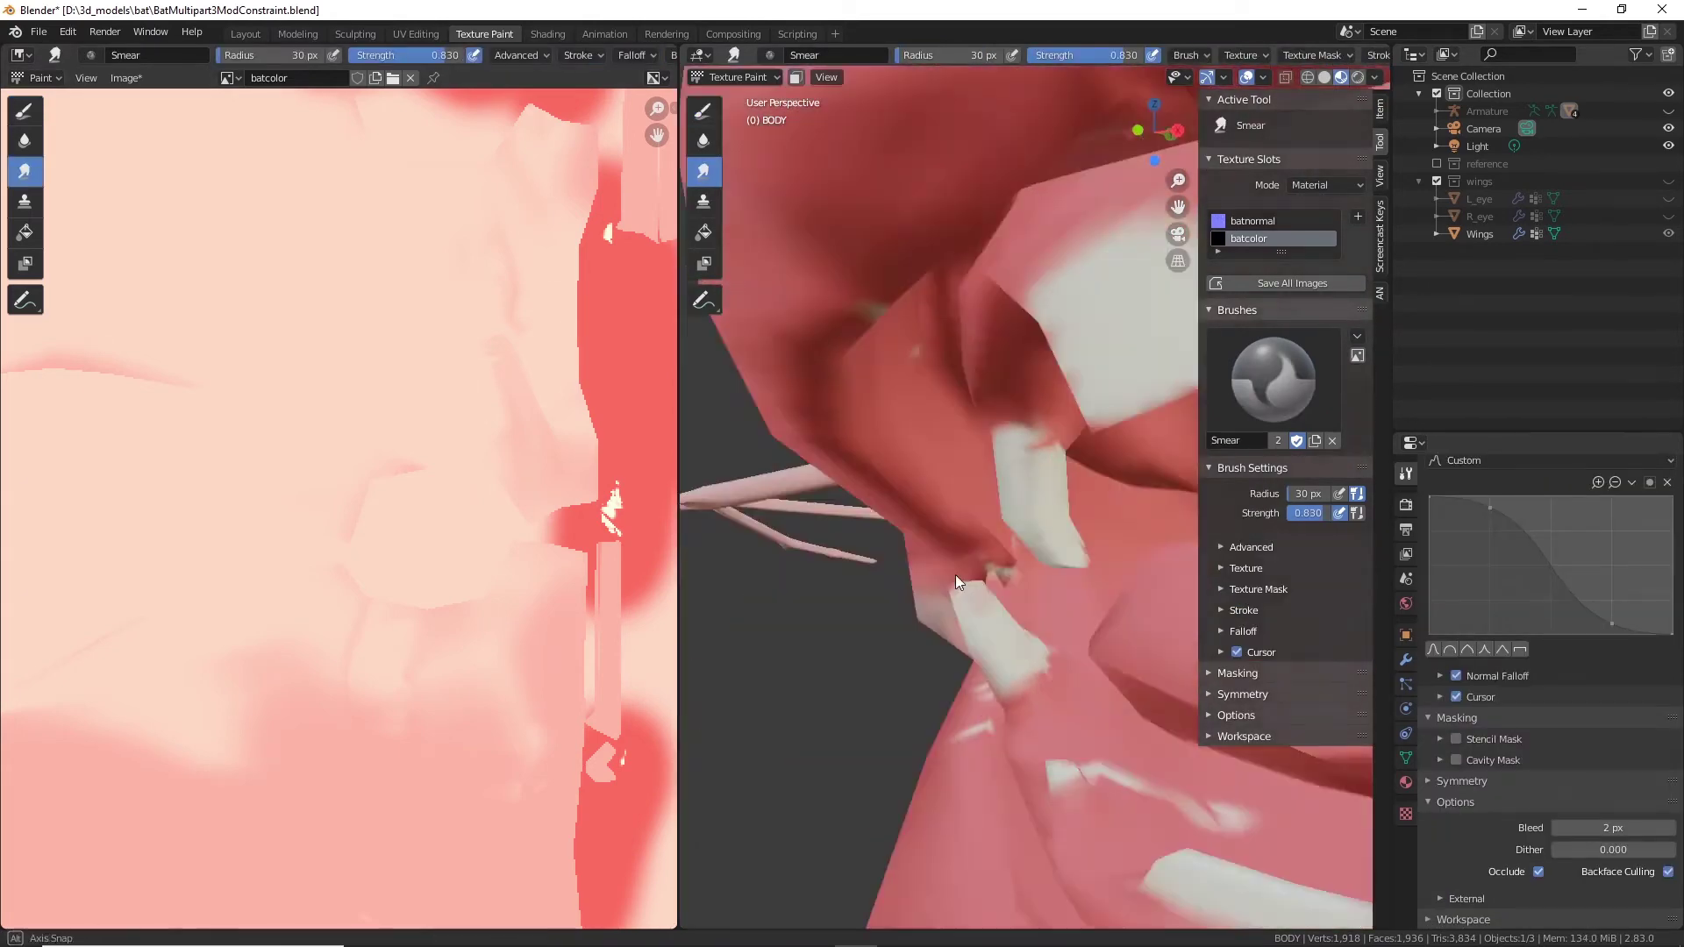
alt+drag(956, 576, 1093, 596)
scroll(421, 526, down, 7)
alt+middle_drag(432, 530, 635, 493)
scroll(1062, 562, down, 3)
alt+drag(1056, 535, 950, 491)
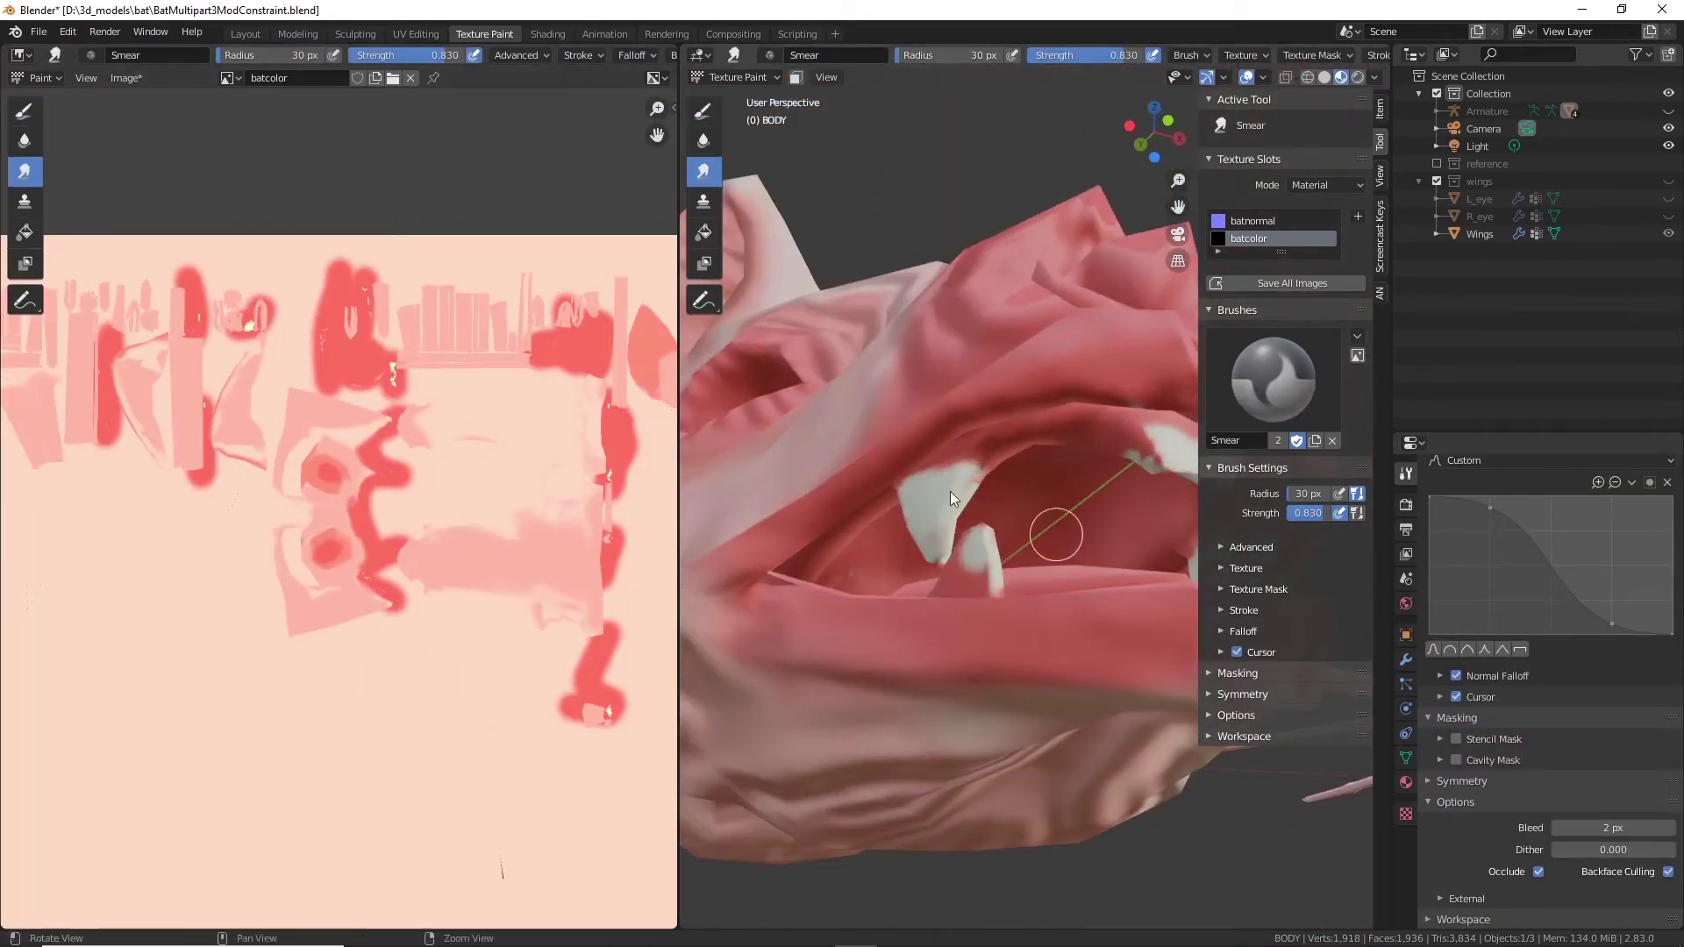
Step: Enable face selection masking for painting the body, return to the Draw brush and hide the viewport sidebar
click(827, 77)
click(796, 77)
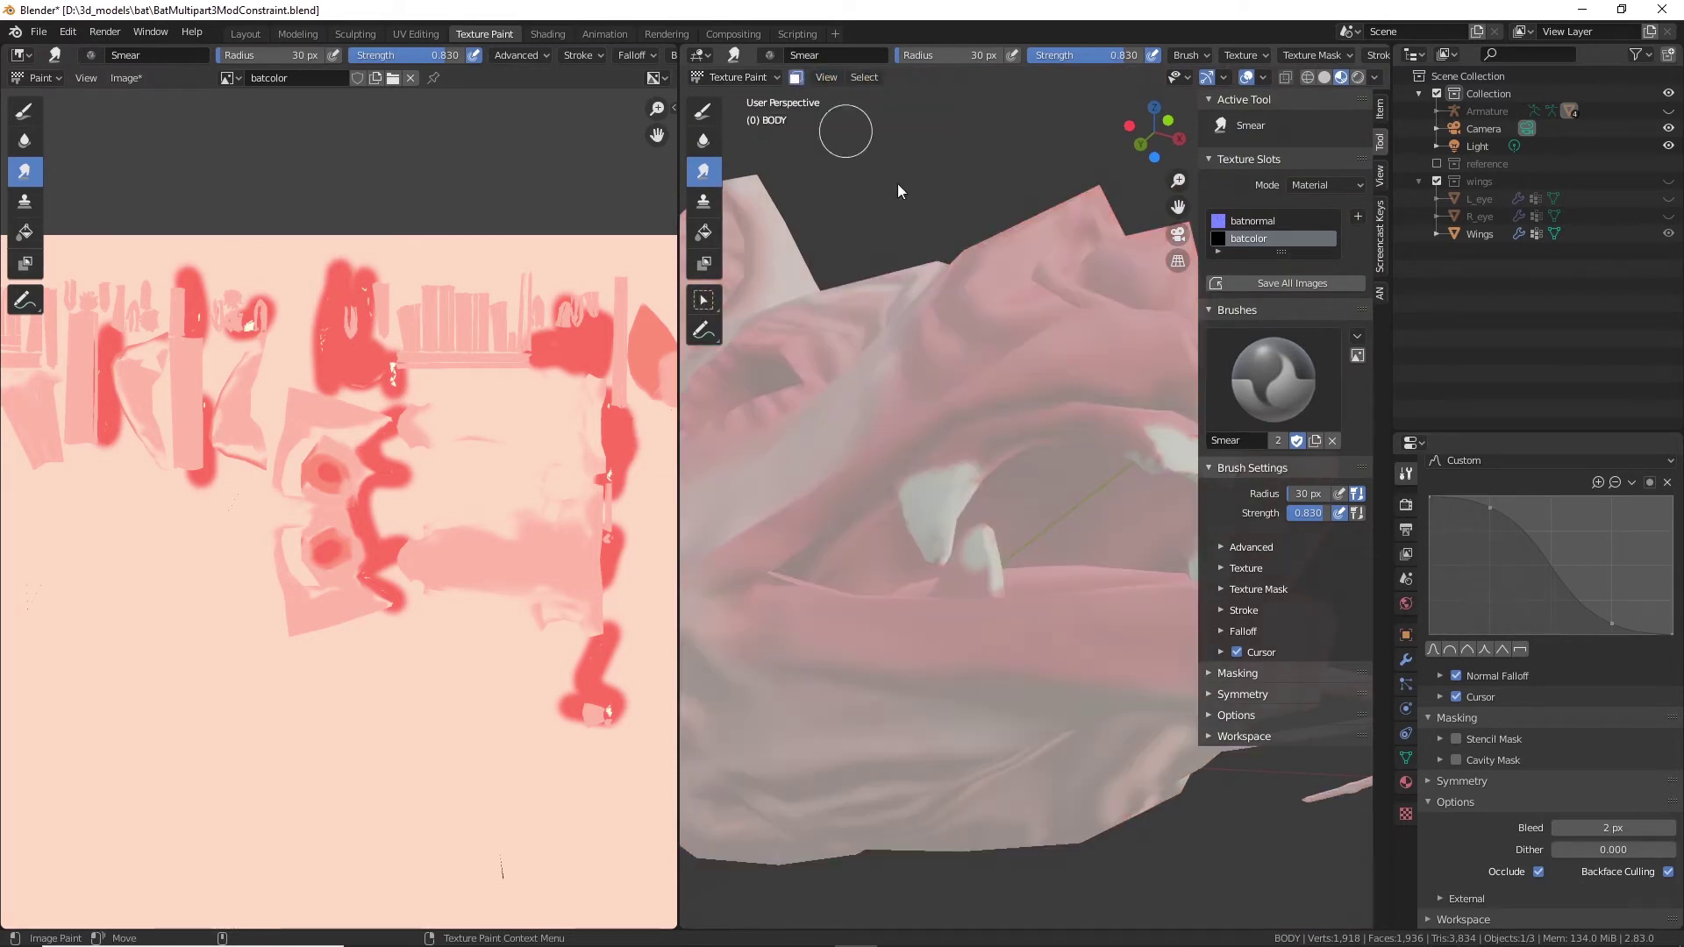
click(705, 112)
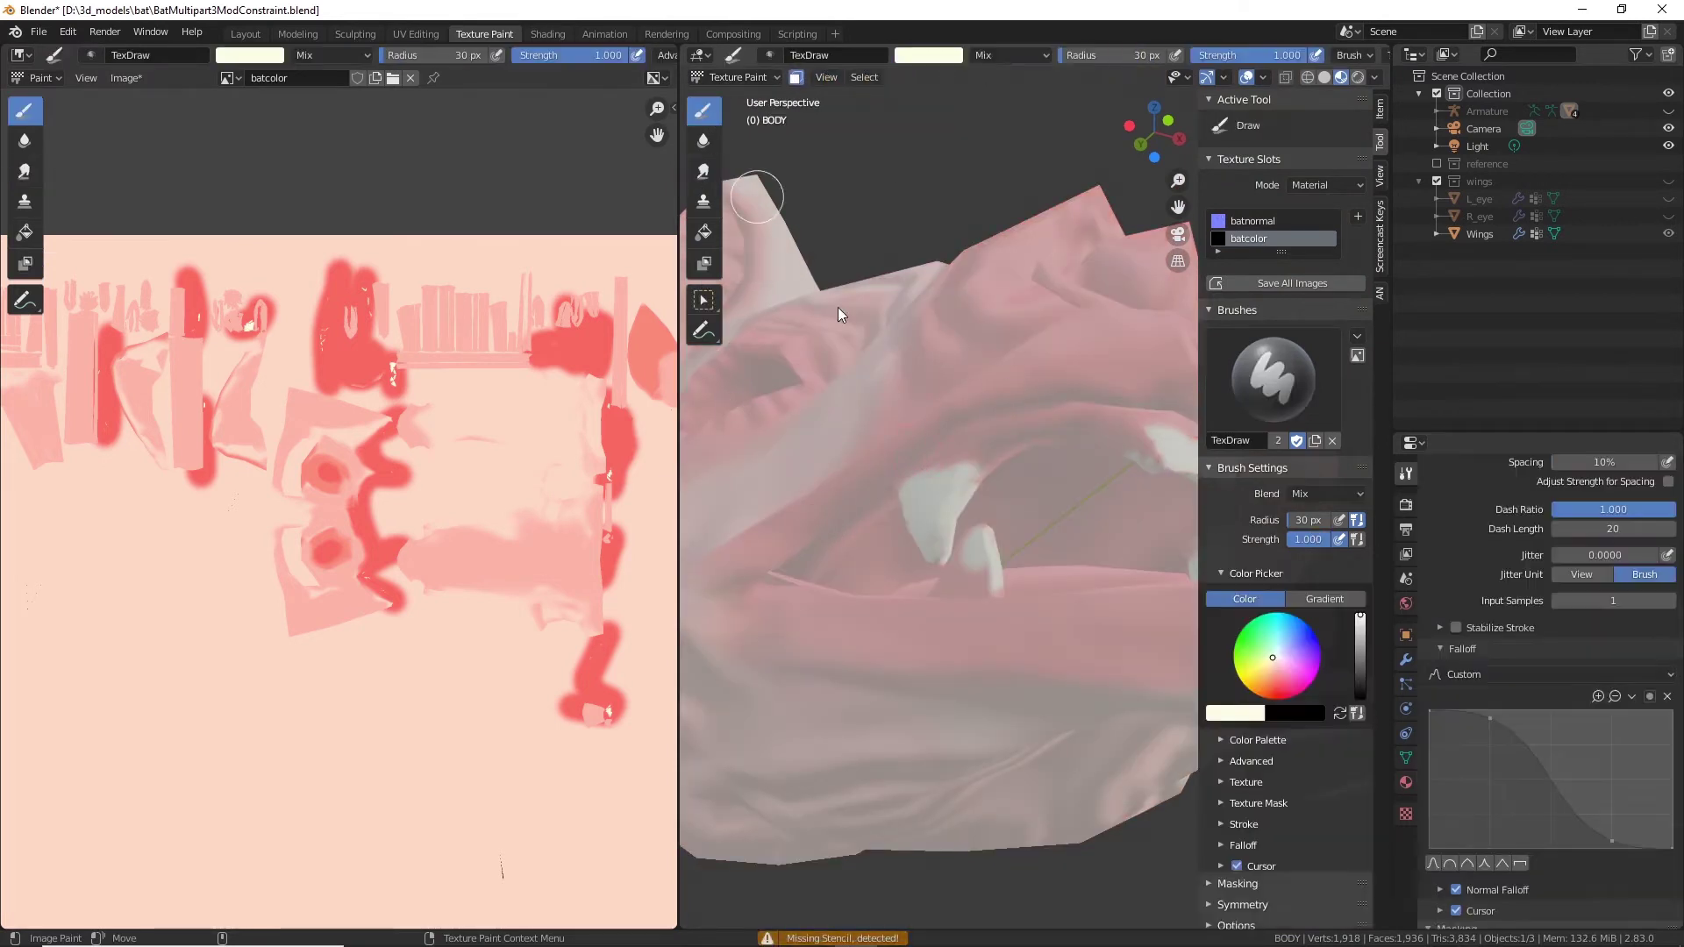
click(796, 77)
click(796, 77)
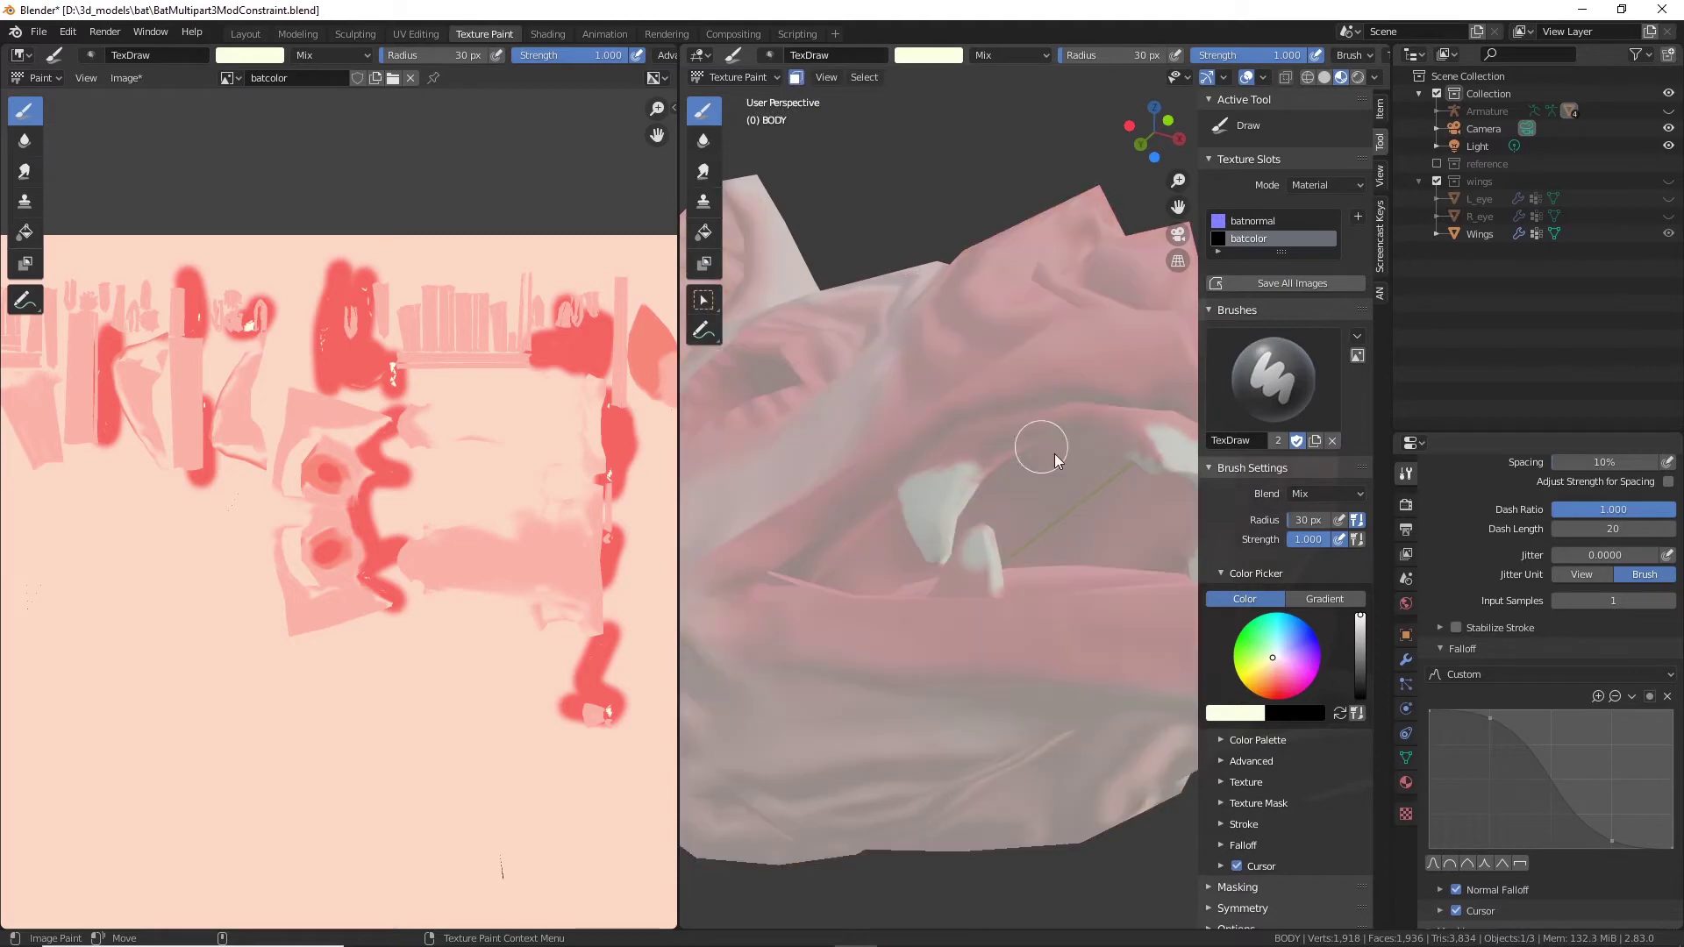
middle_drag(1051, 491, 972, 542)
drag(1196, 338, 1364, 338)
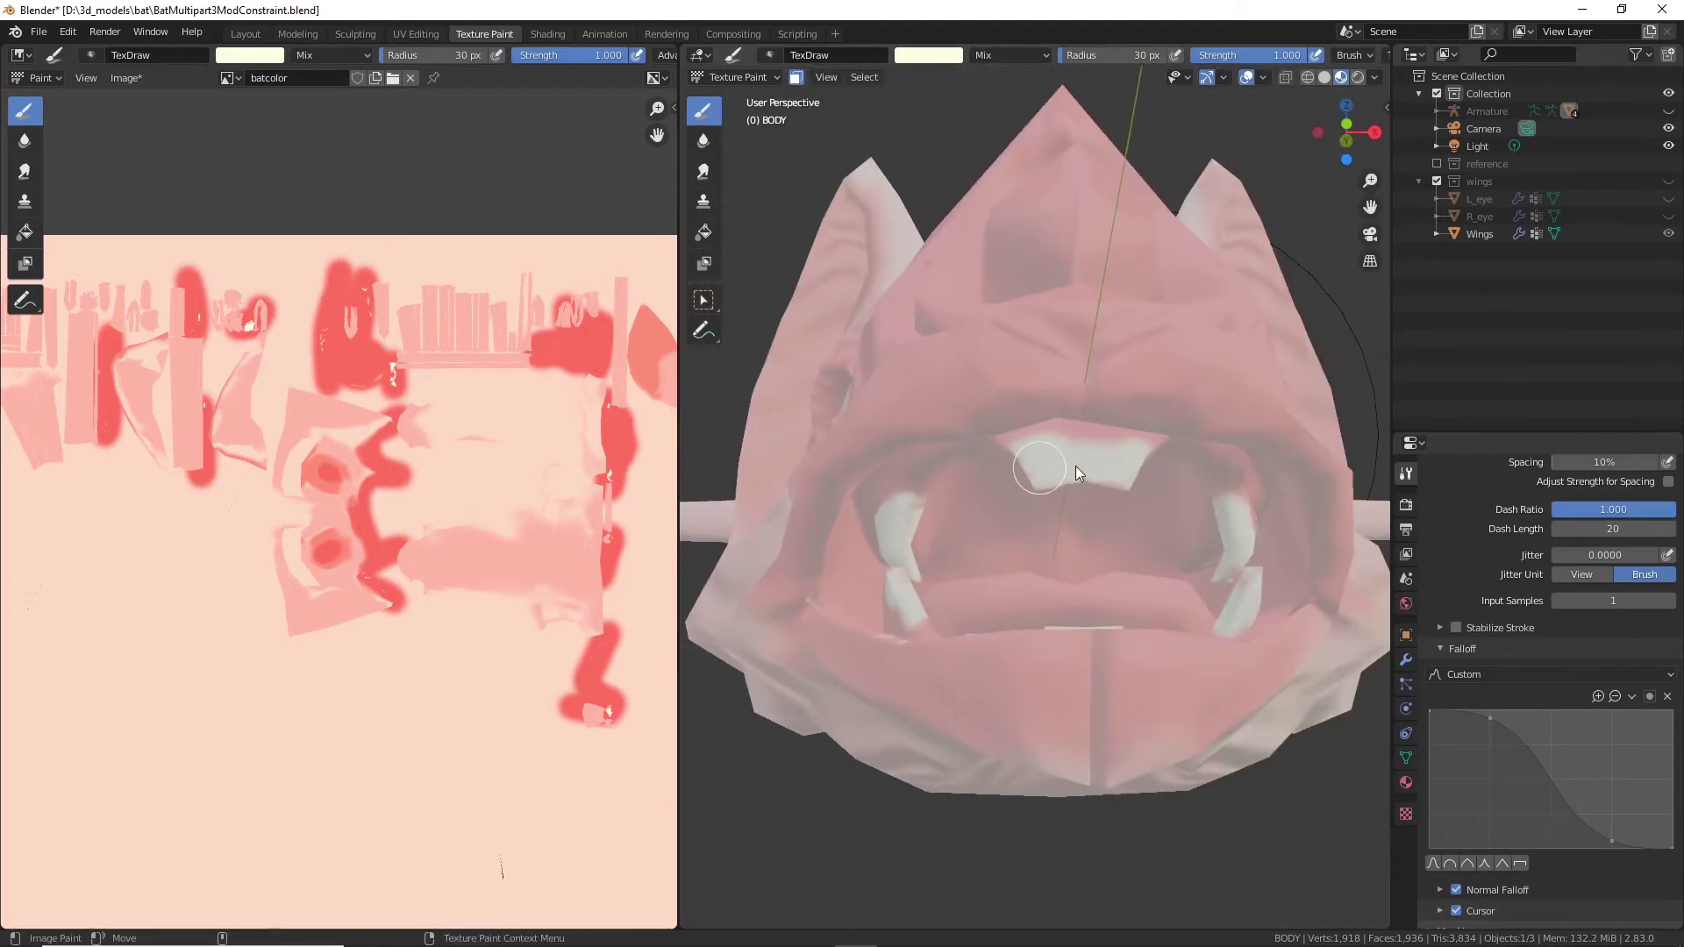
Step: Select the faces of the upper and lower teeth for masked painting with the Select Box tool, and reactivate the Draw brush
click(705, 300)
scroll(973, 466, up, 10)
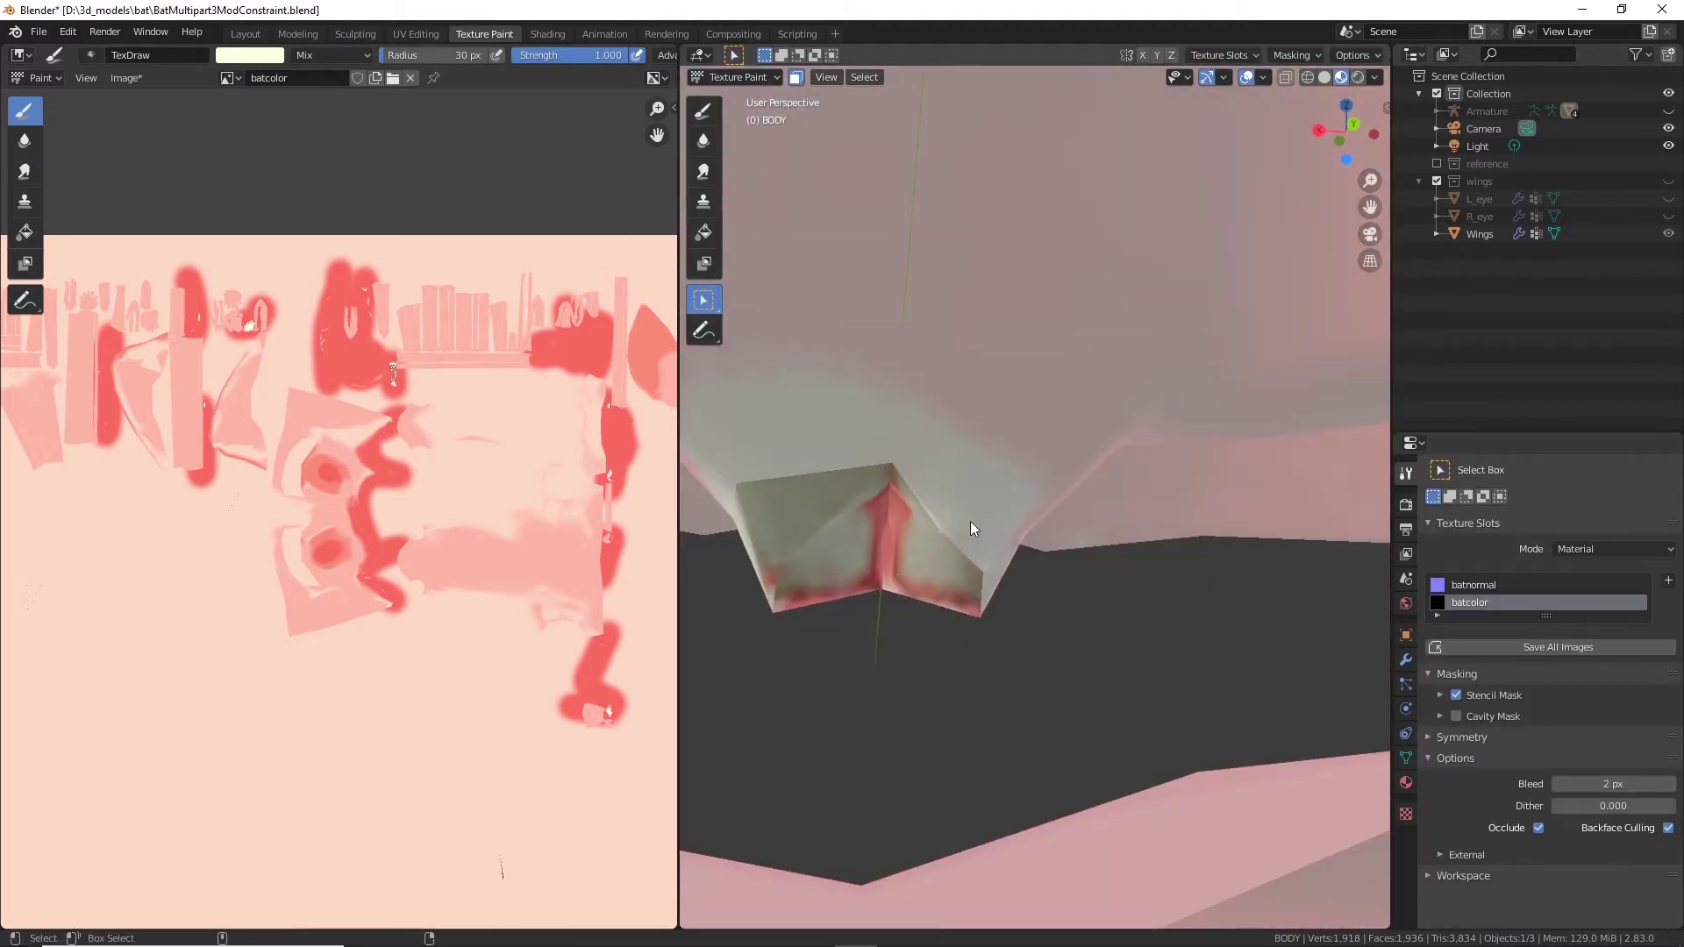
mouse_move(970, 521)
middle_down()
mouse_move(1023, 544)
mouse_move(964, 466)
mouse_move(1009, 512)
mouse_move(1193, 503)
mouse_move(1007, 318)
mouse_move(986, 504)
mouse_move(1015, 444)
mouse_move(1171, 560)
mouse_move(1135, 514)
mouse_move(972, 534)
mouse_move(1065, 695)
mouse_move(1089, 576)
mouse_move(928, 447)
mouse_move(1014, 586)
mouse_move(1143, 612)
mouse_move(1004, 614)
mouse_move(1188, 623)
mouse_move(1026, 702)
mouse_move(1123, 567)
mouse_move(842, 575)
mouse_move(786, 681)
mouse_move(1090, 459)
mouse_move(1188, 457)
mouse_move(1023, 382)
mouse_move(1011, 321)
mouse_move(1012, 345)
mouse_move(1050, 350)
mouse_move(874, 256)
mouse_move(898, 317)
mouse_move(1124, 591)
mouse_move(1113, 611)
middle_up()
click(703, 112)
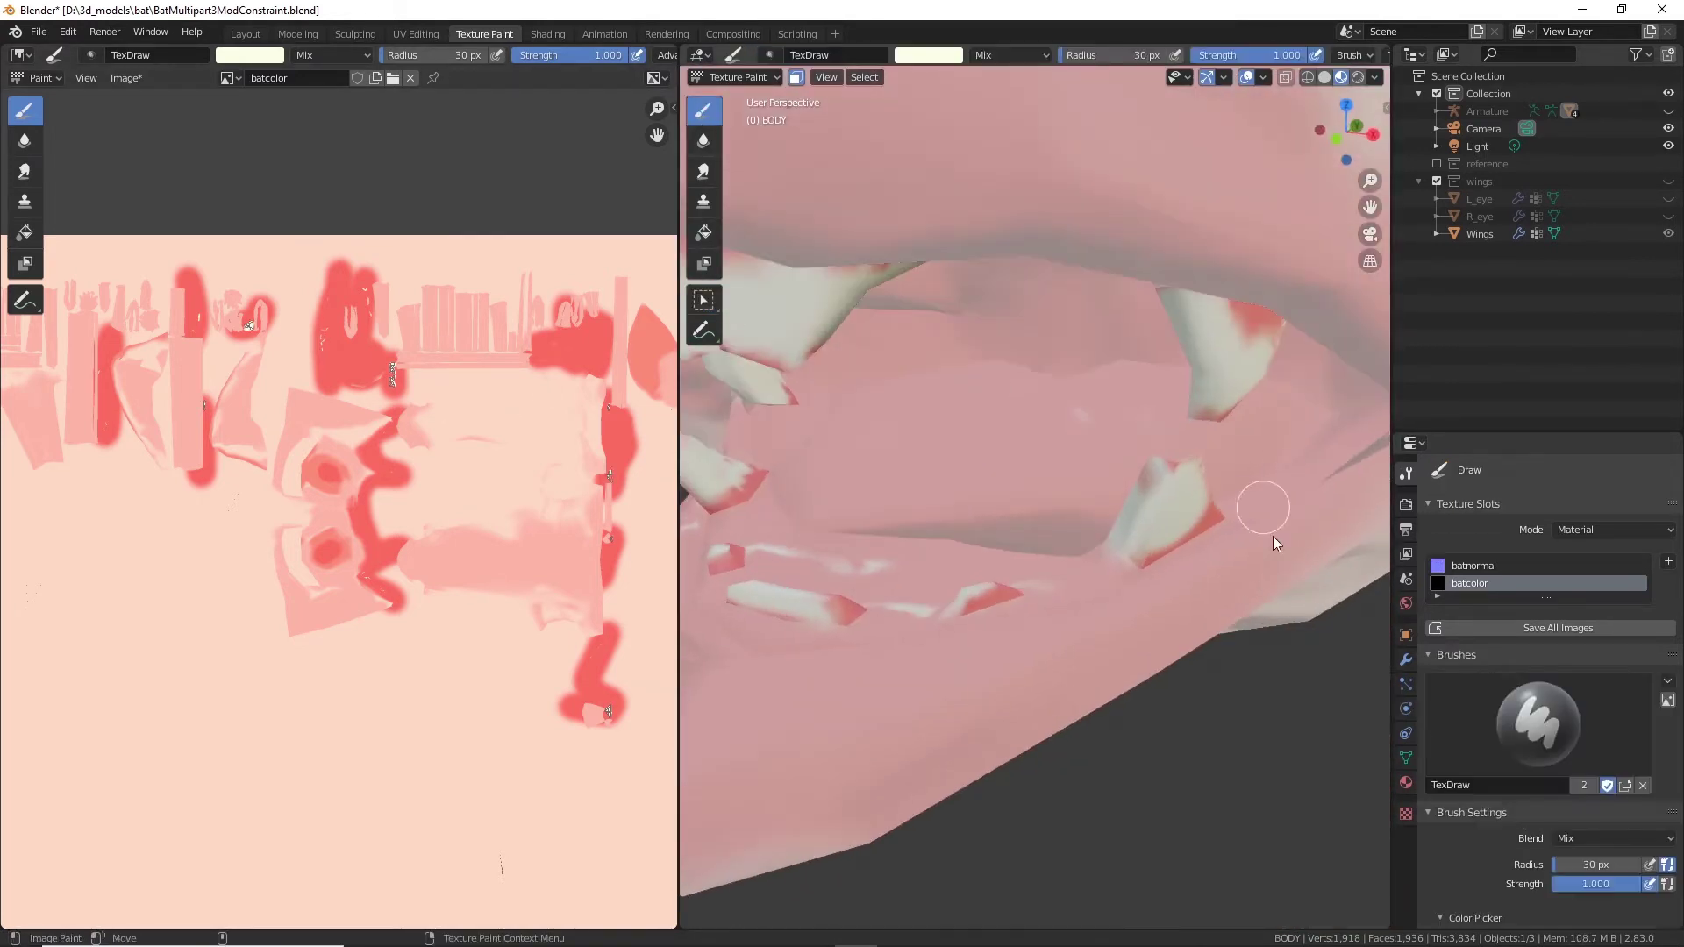
Step: Fill the selected tooth faces with solid cream using the Fill brush
scroll(1561, 760, down, 5)
middle_drag(1268, 334, 1107, 372)
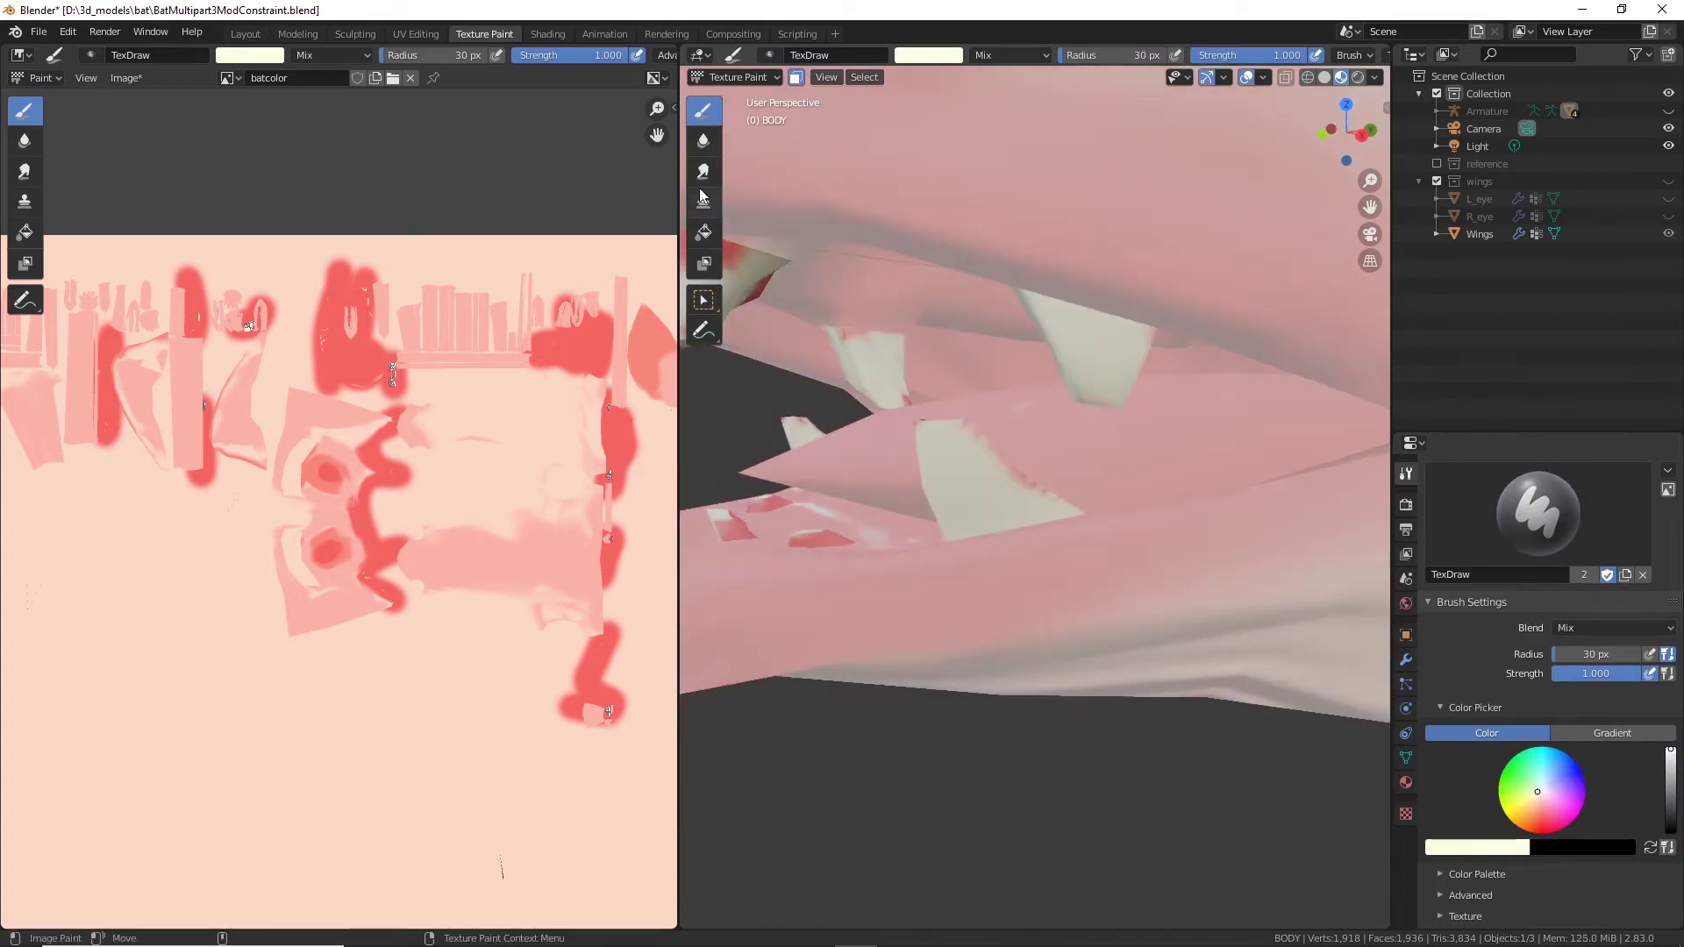
click(703, 232)
click(1100, 385)
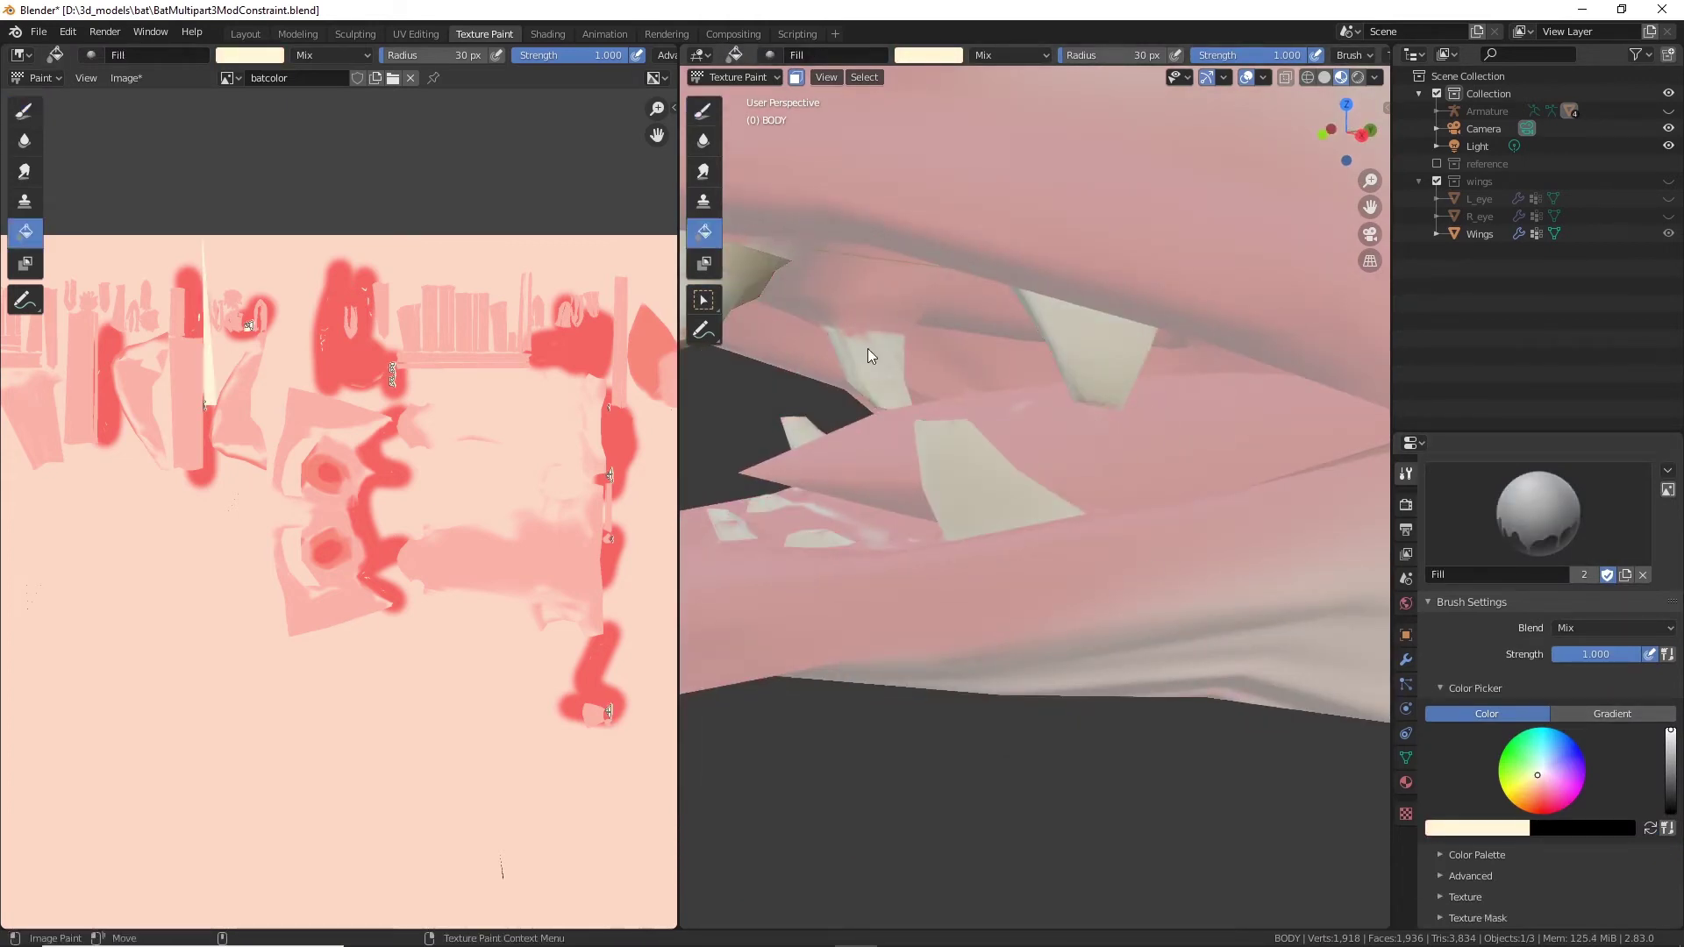
Step: Return to the Draw brush and select all faces of the body mesh in the paint mask
mouse_move(871, 355)
middle_down()
mouse_move(1056, 571)
mouse_move(891, 334)
middle_up()
click(703, 112)
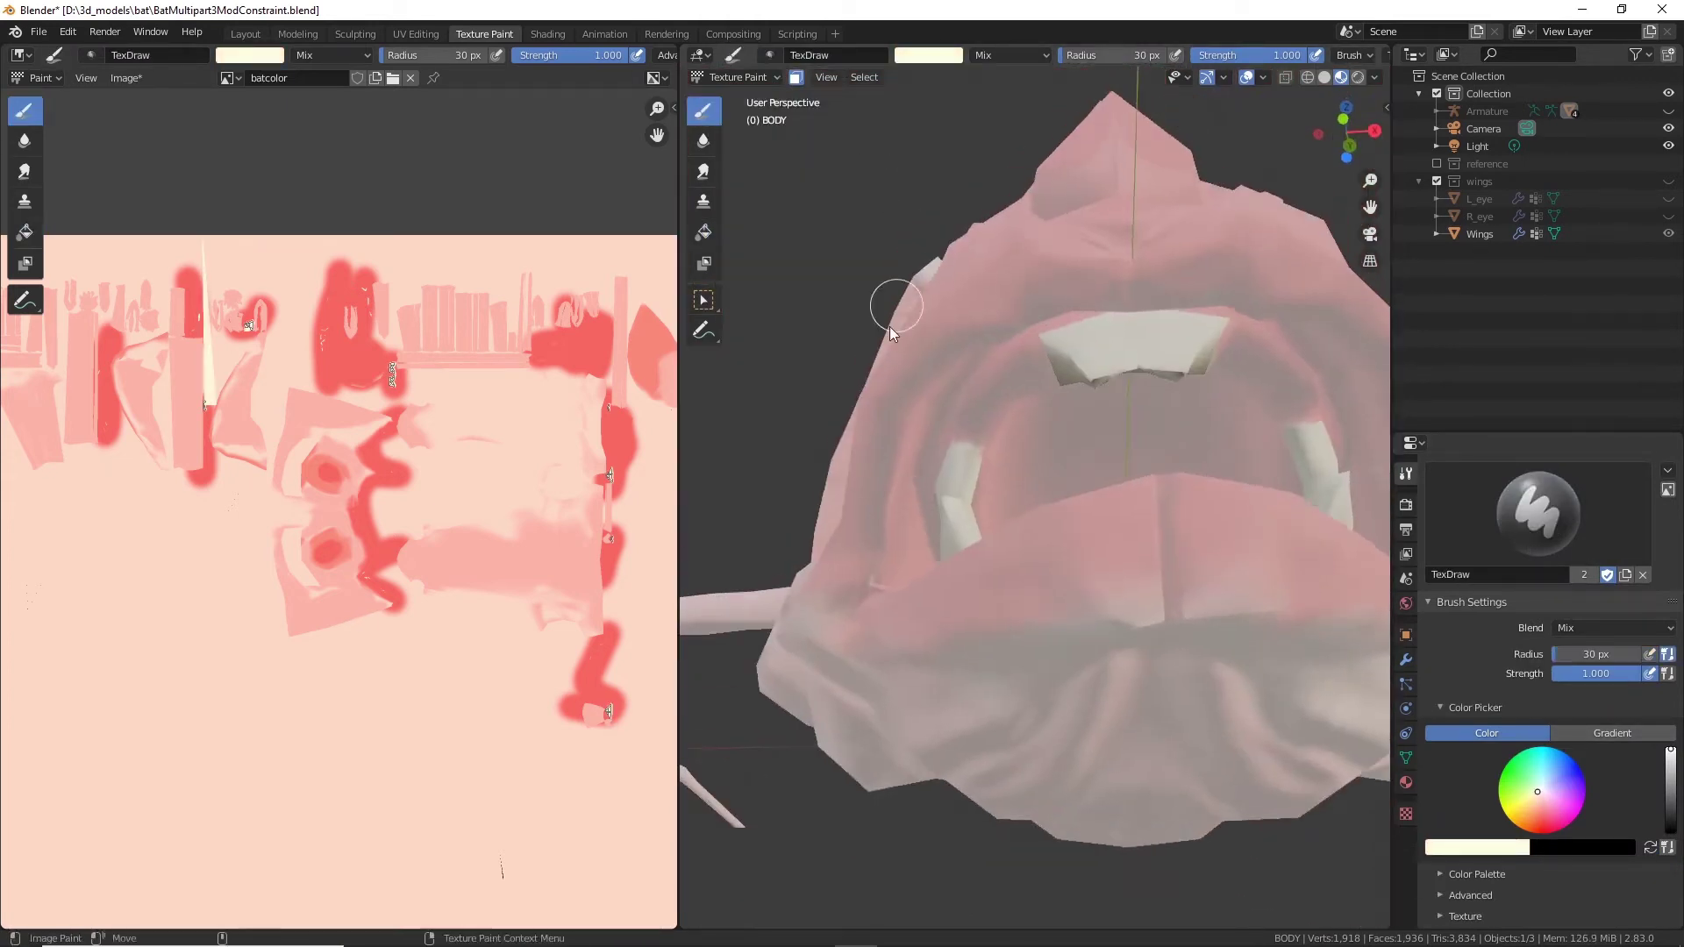
click(863, 78)
click(870, 99)
middle_drag(1210, 474, 1097, 518)
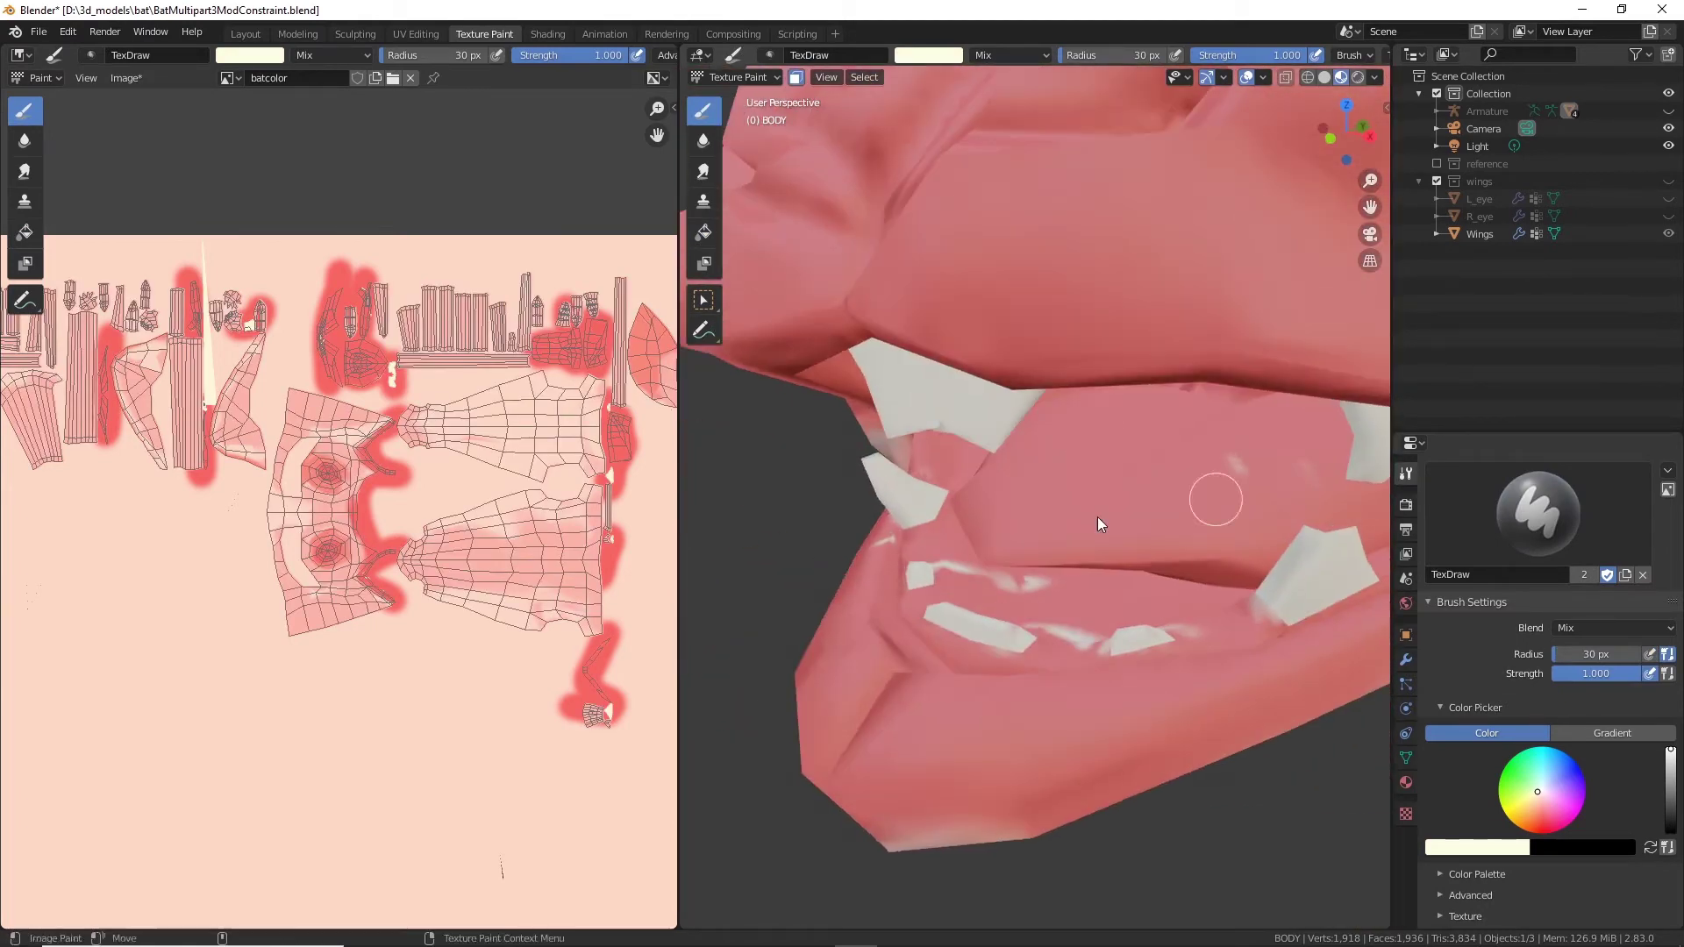
Step: Limit the body's paint mask to the tooth faces with the Select Box tool and return to the Draw brush
key(e)
middle_drag(960, 572, 753, 294)
click(865, 78)
click(880, 134)
click(704, 300)
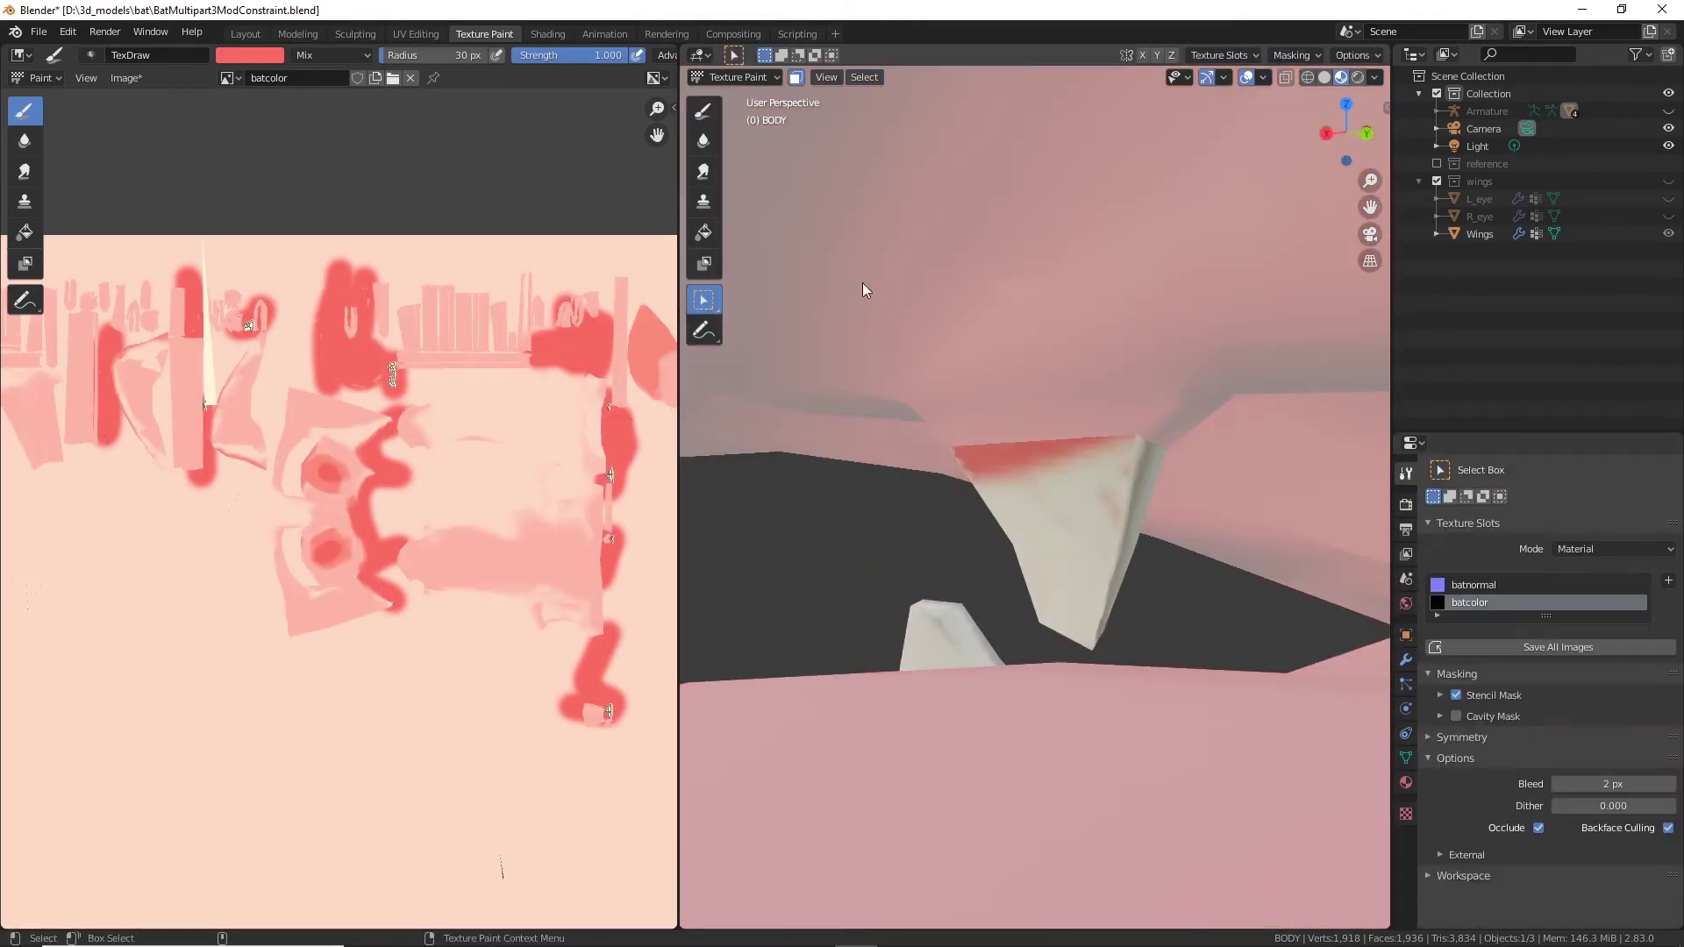
click(704, 111)
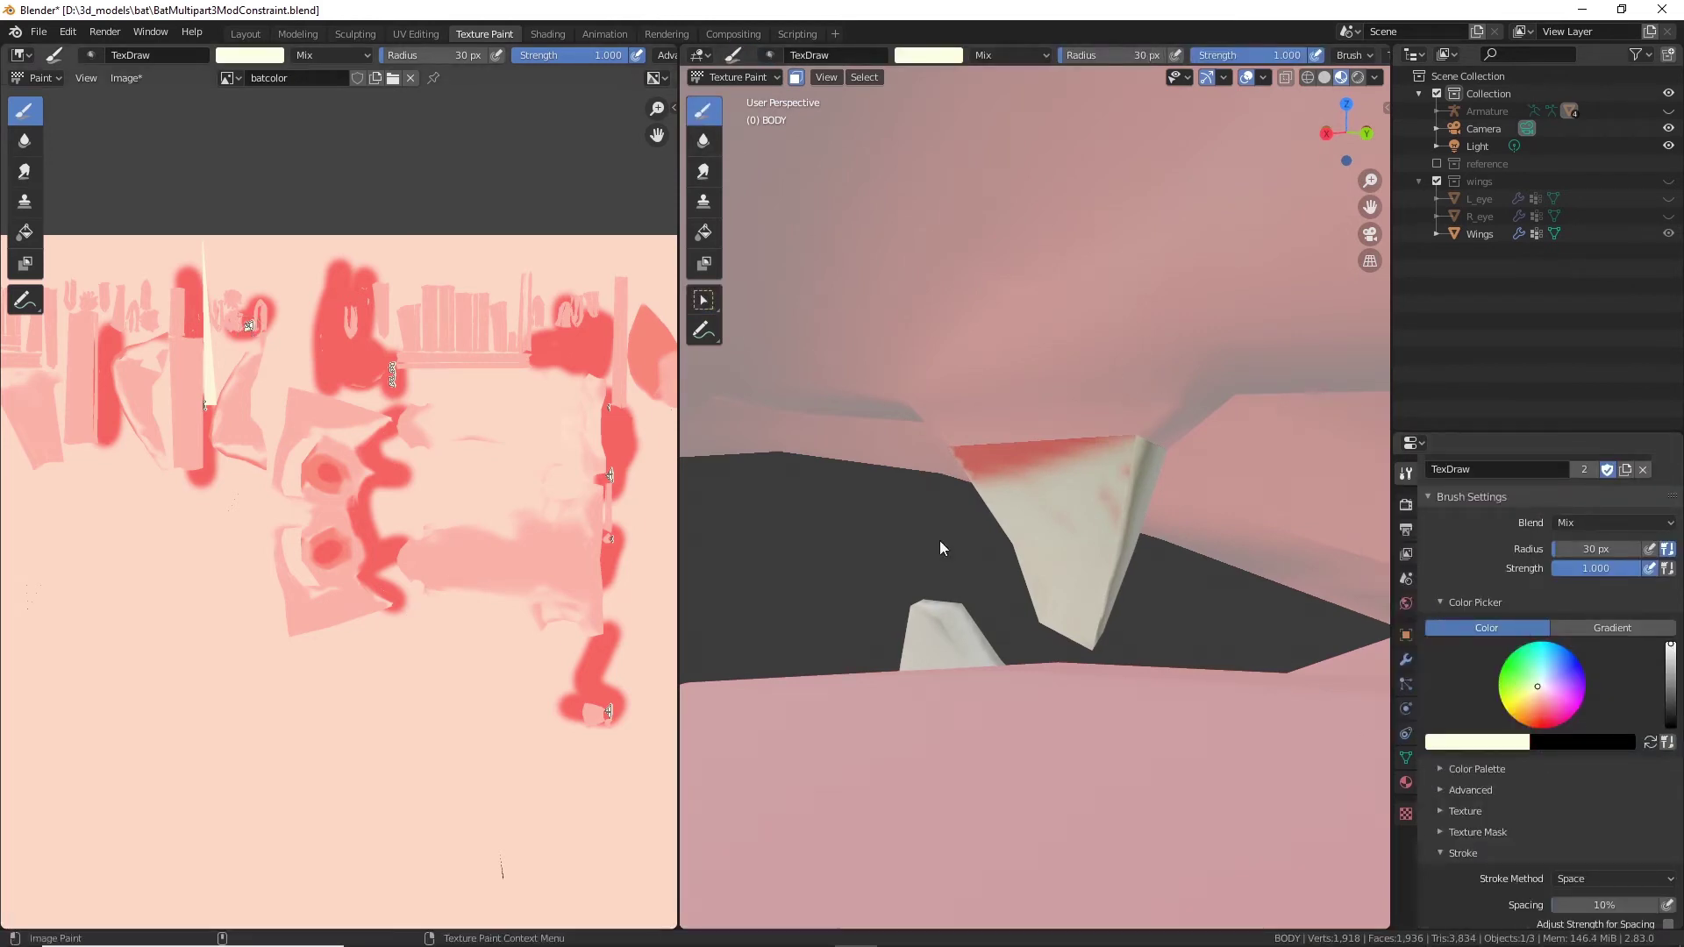
Step: Turn off face selection masking on the body, isolate the two eyeballs and make them ready for texture painting
middle_drag(1113, 523, 778, 99)
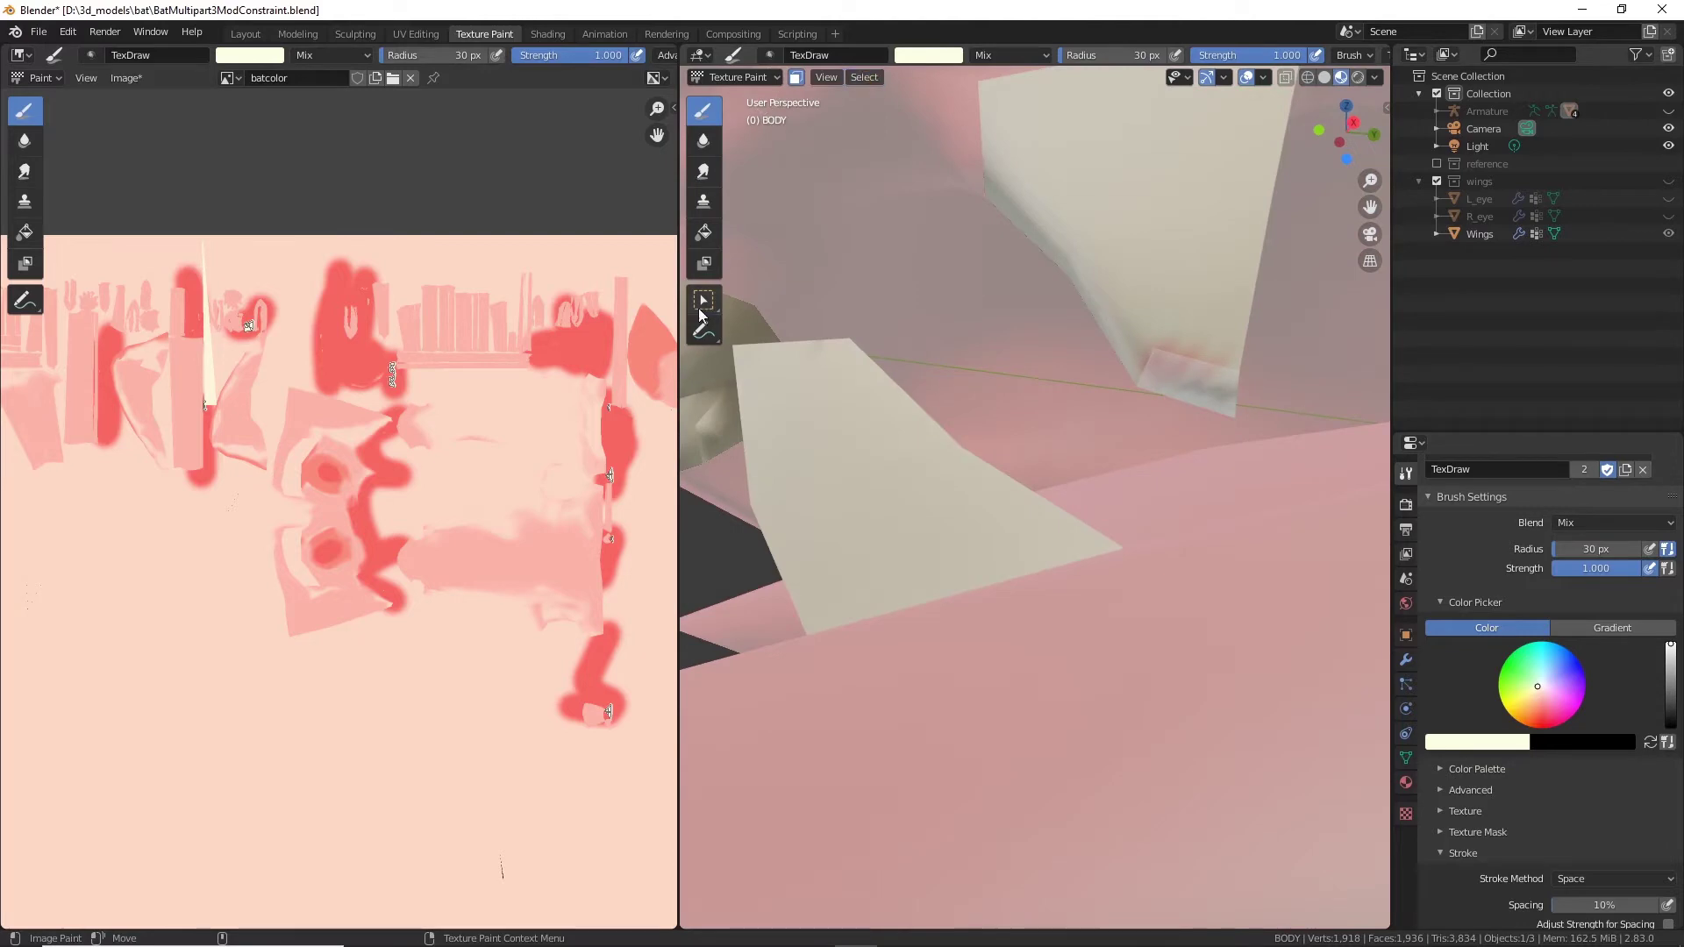
middle_drag(1214, 463, 1664, 212)
click(797, 78)
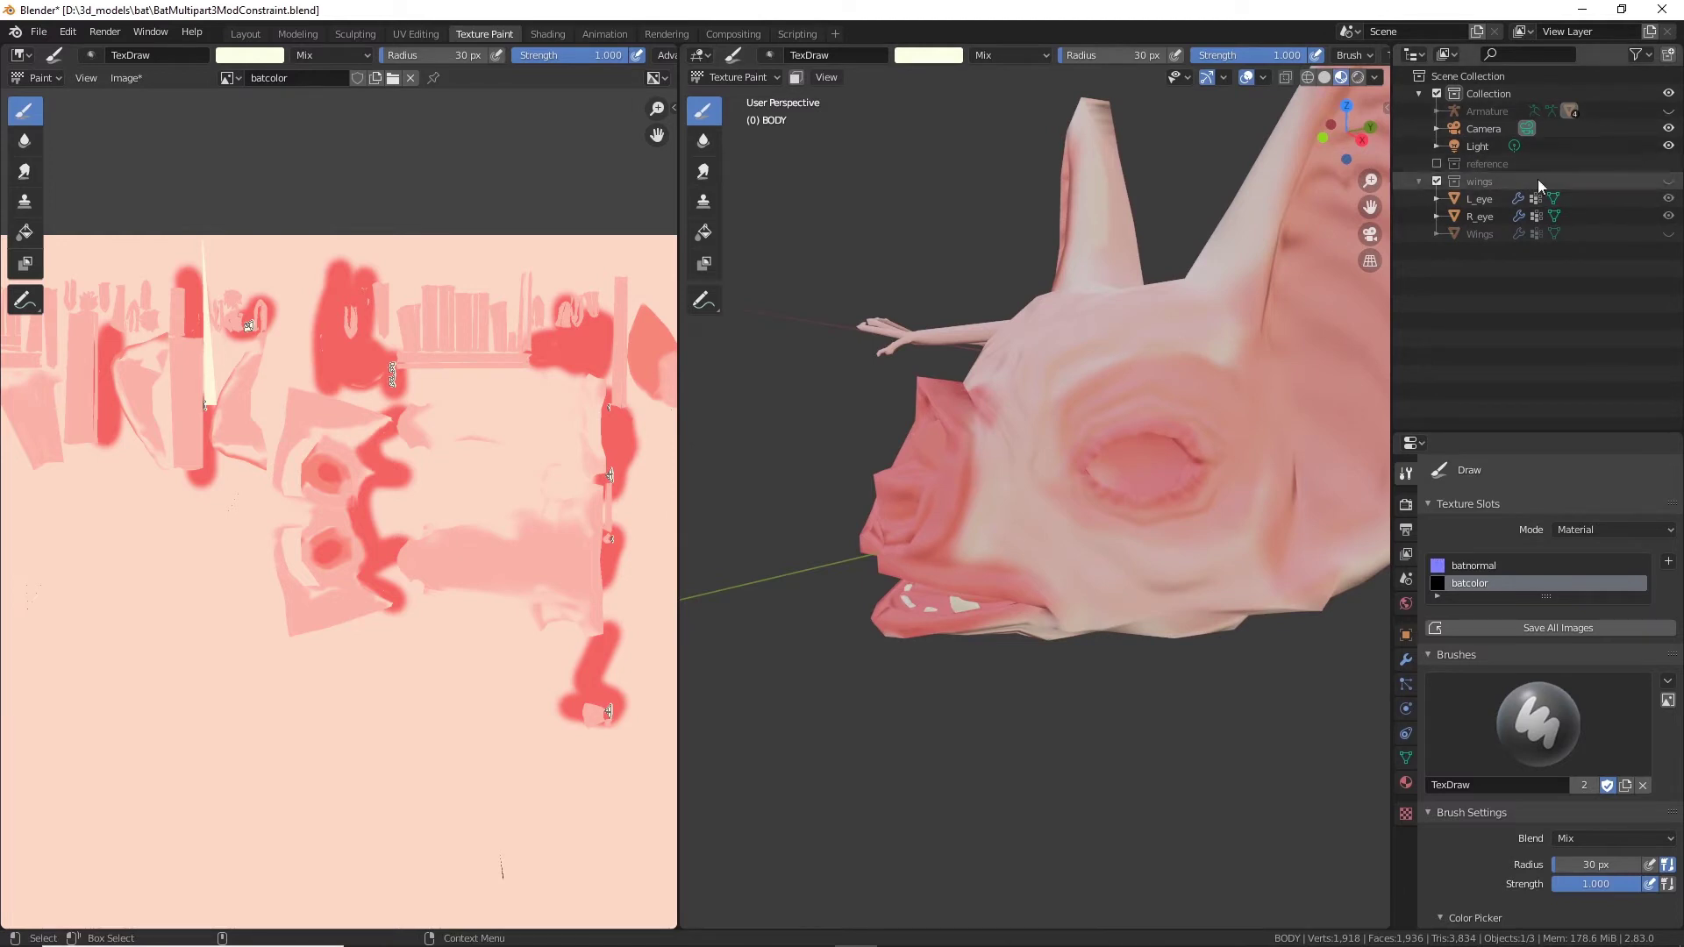
scroll(1000, 505, down, 5)
middle_drag(1000, 504, 1188, 478)
click(826, 78)
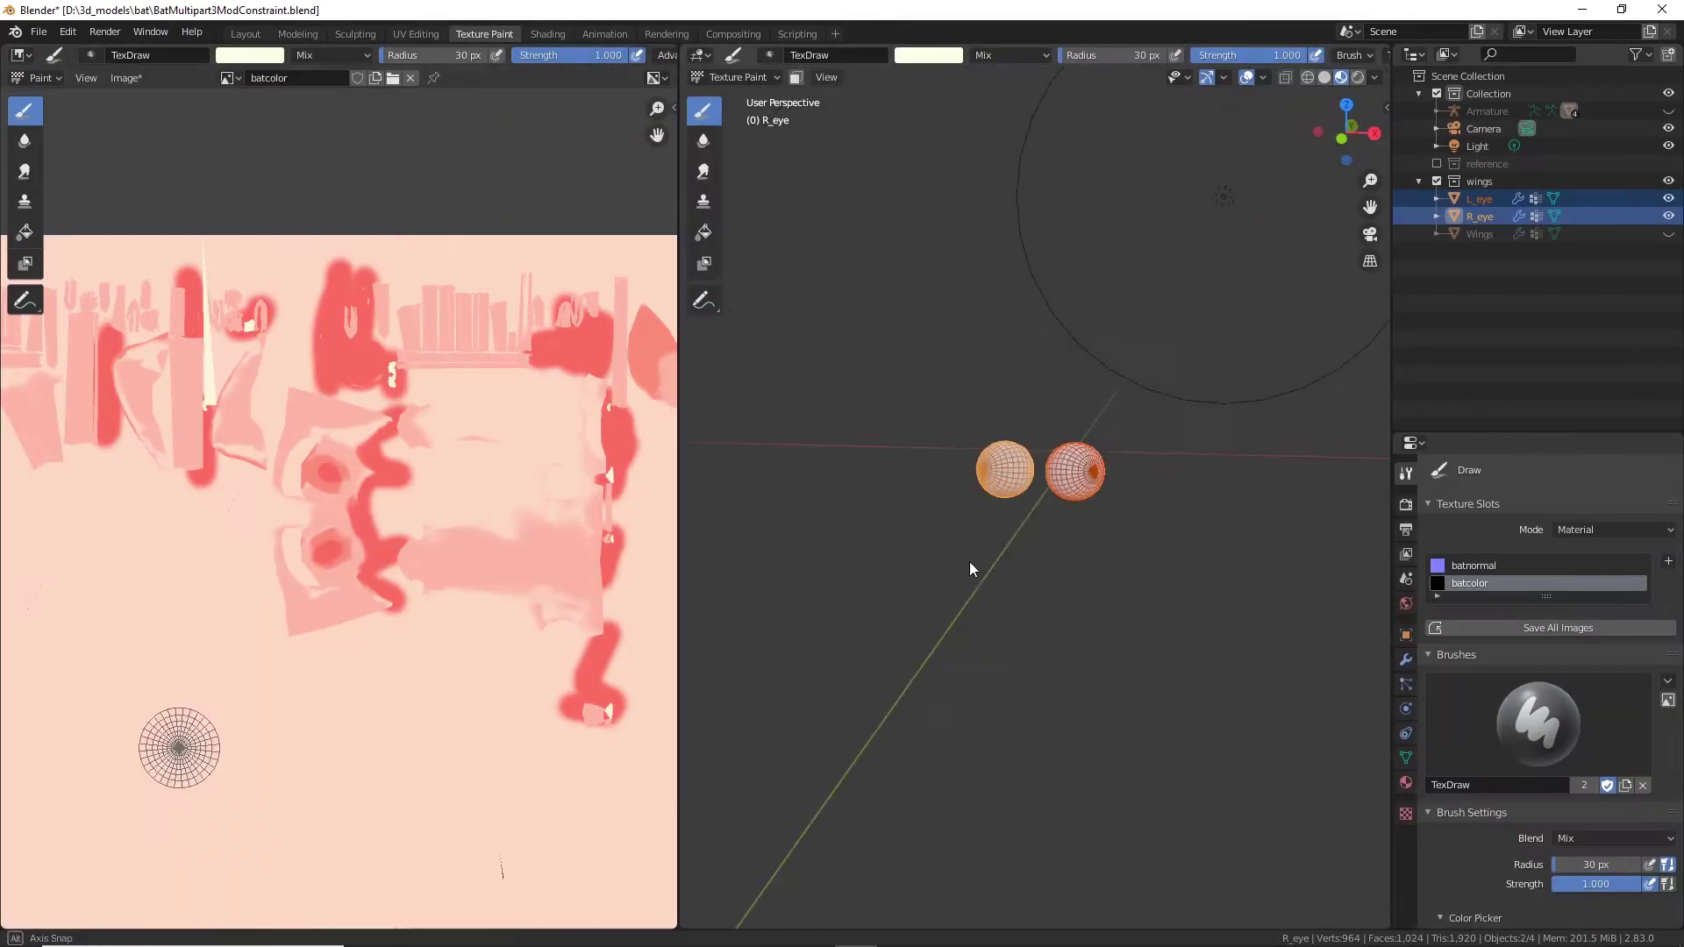
Step: Set the brush colour to black and paint the R_eye eyeball solid black
middle_drag(971, 570, 928, 573)
scroll(928, 573, up, 5)
scroll(1483, 670, down, 11)
click(1482, 672)
drag(1517, 542, 1517, 581)
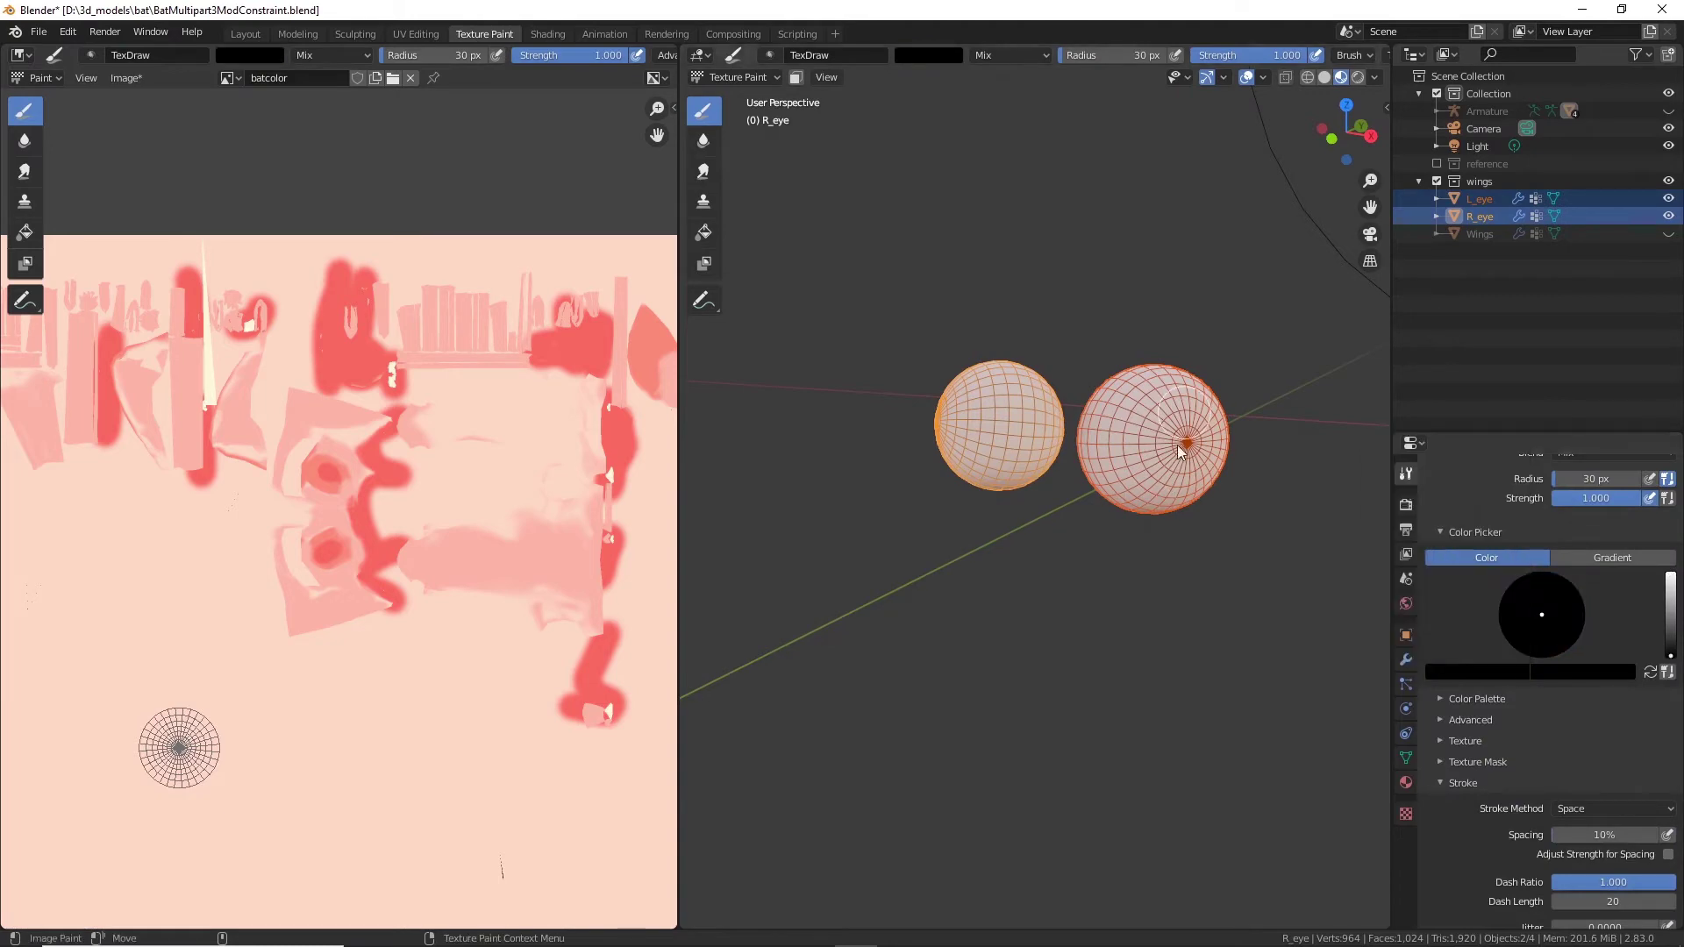
middle_drag(1024, 434, 977, 590)
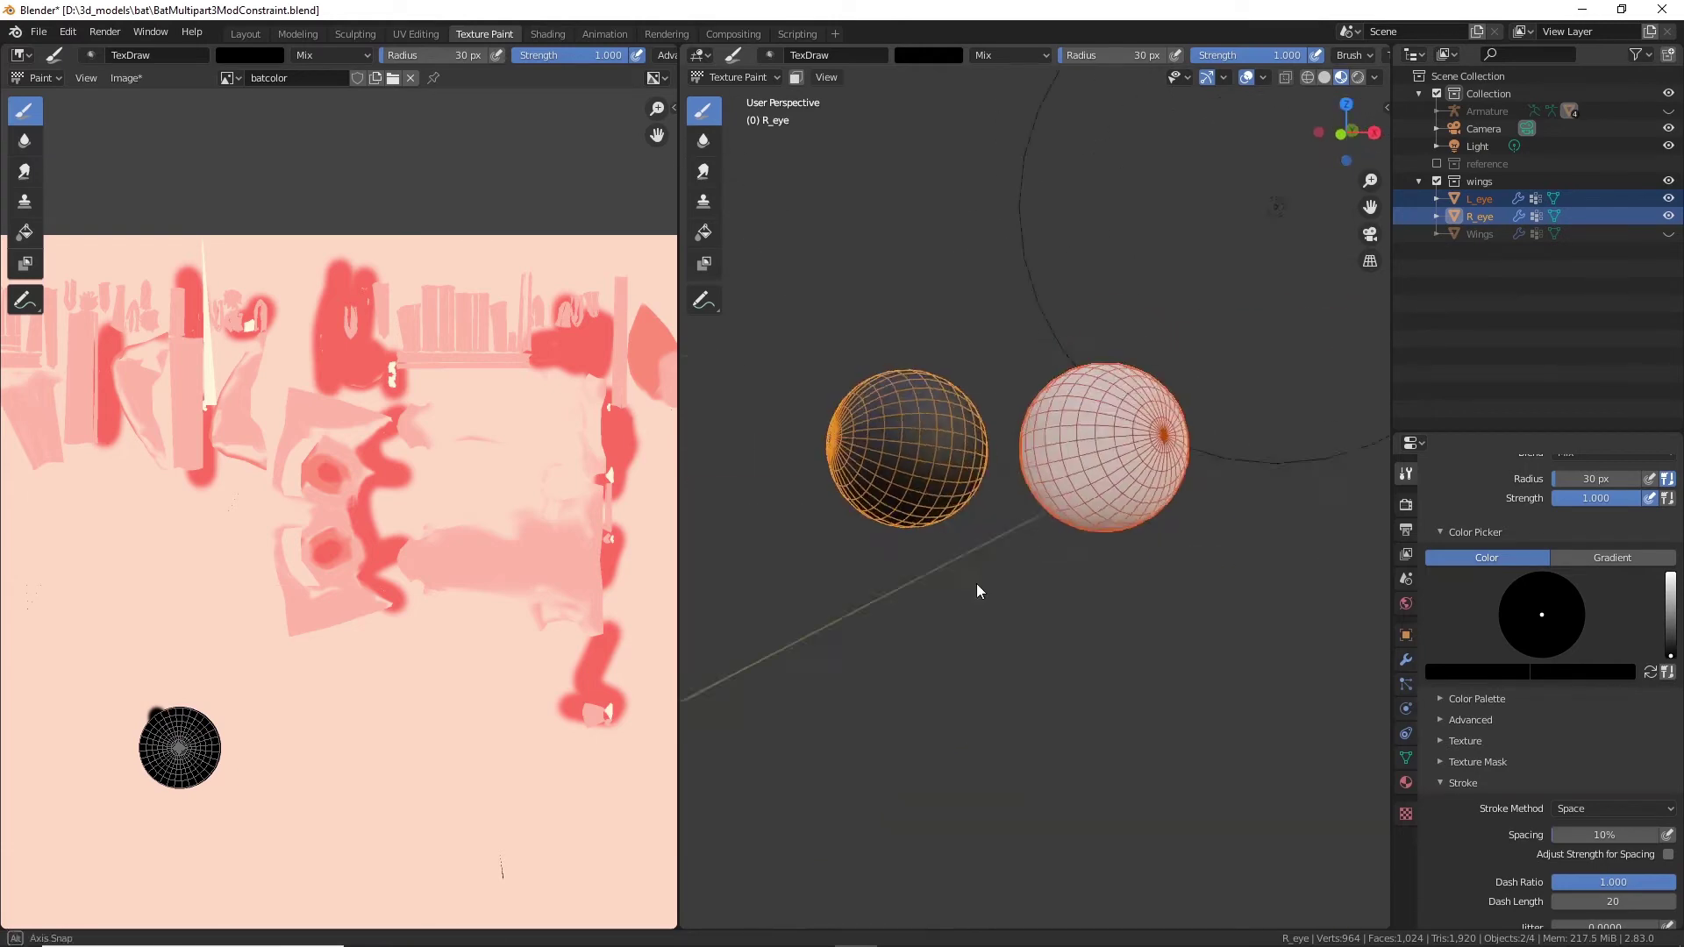
Step: Paint the L_eye eyeball solid black from all sides
scroll(960, 576, up, 4)
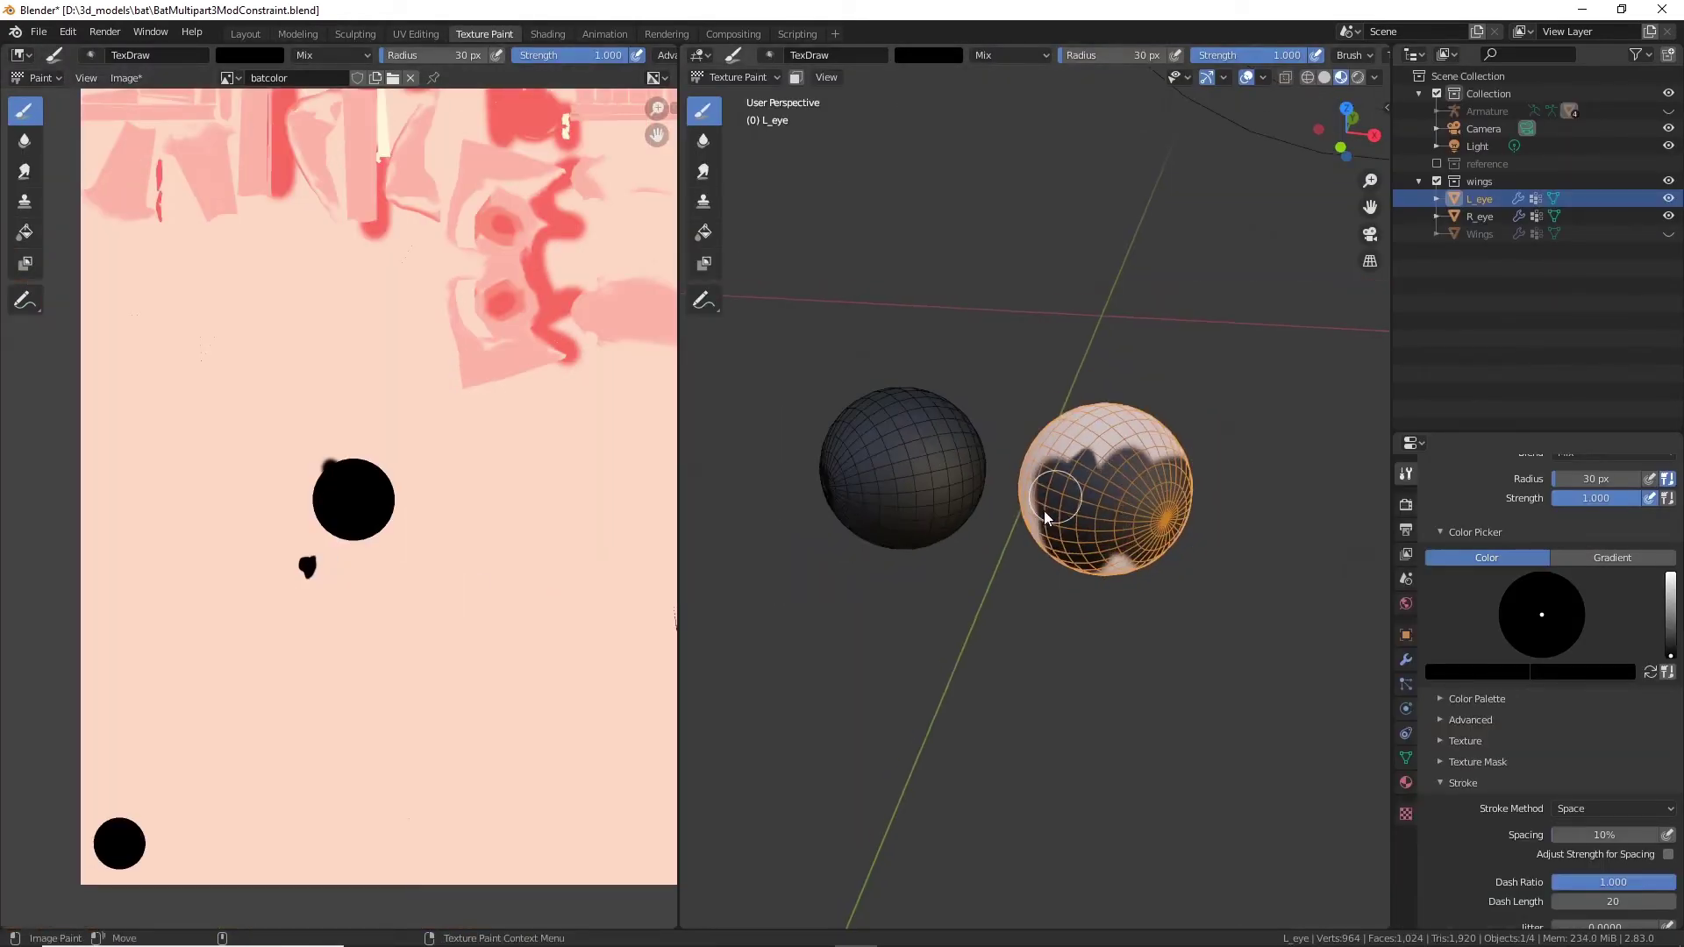
drag(1045, 512, 1101, 554)
middle_drag(1101, 555, 1009, 570)
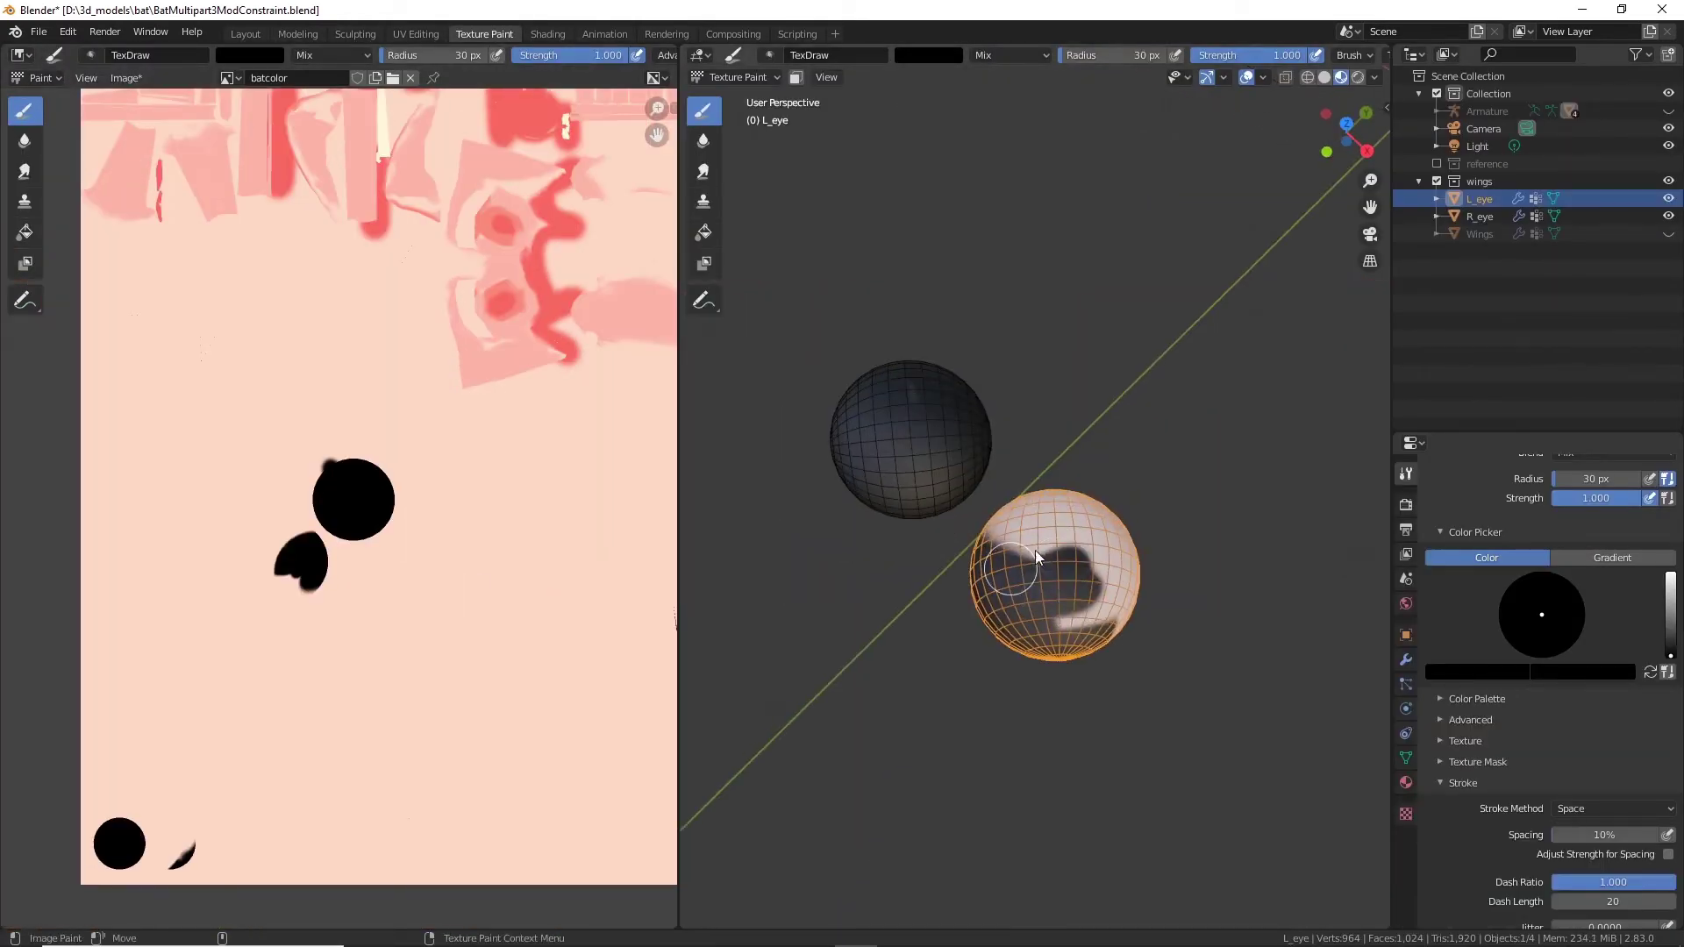
drag(1009, 570, 1053, 543)
middle_drag(1053, 544, 901, 566)
drag(901, 527, 991, 474)
middle_drag(992, 473, 925, 498)
drag(961, 426, 1009, 492)
middle_drag(1009, 491, 936, 448)
drag(975, 416, 926, 497)
mouse_move(927, 496)
alt+mouse_down()
mouse_move(1049, 489)
mouse_move(1101, 403)
mouse_move(1116, 516)
alt+mouse_up()
mouse_move(1116, 516)
alt+mouse_down()
mouse_move(1076, 407)
mouse_move(1005, 469)
alt+mouse_up()
middle_drag(1006, 475, 1151, 599)
Step: Turn off the Wireframe viewport display for the eyes and wings in the Modeling workspace
click(298, 33)
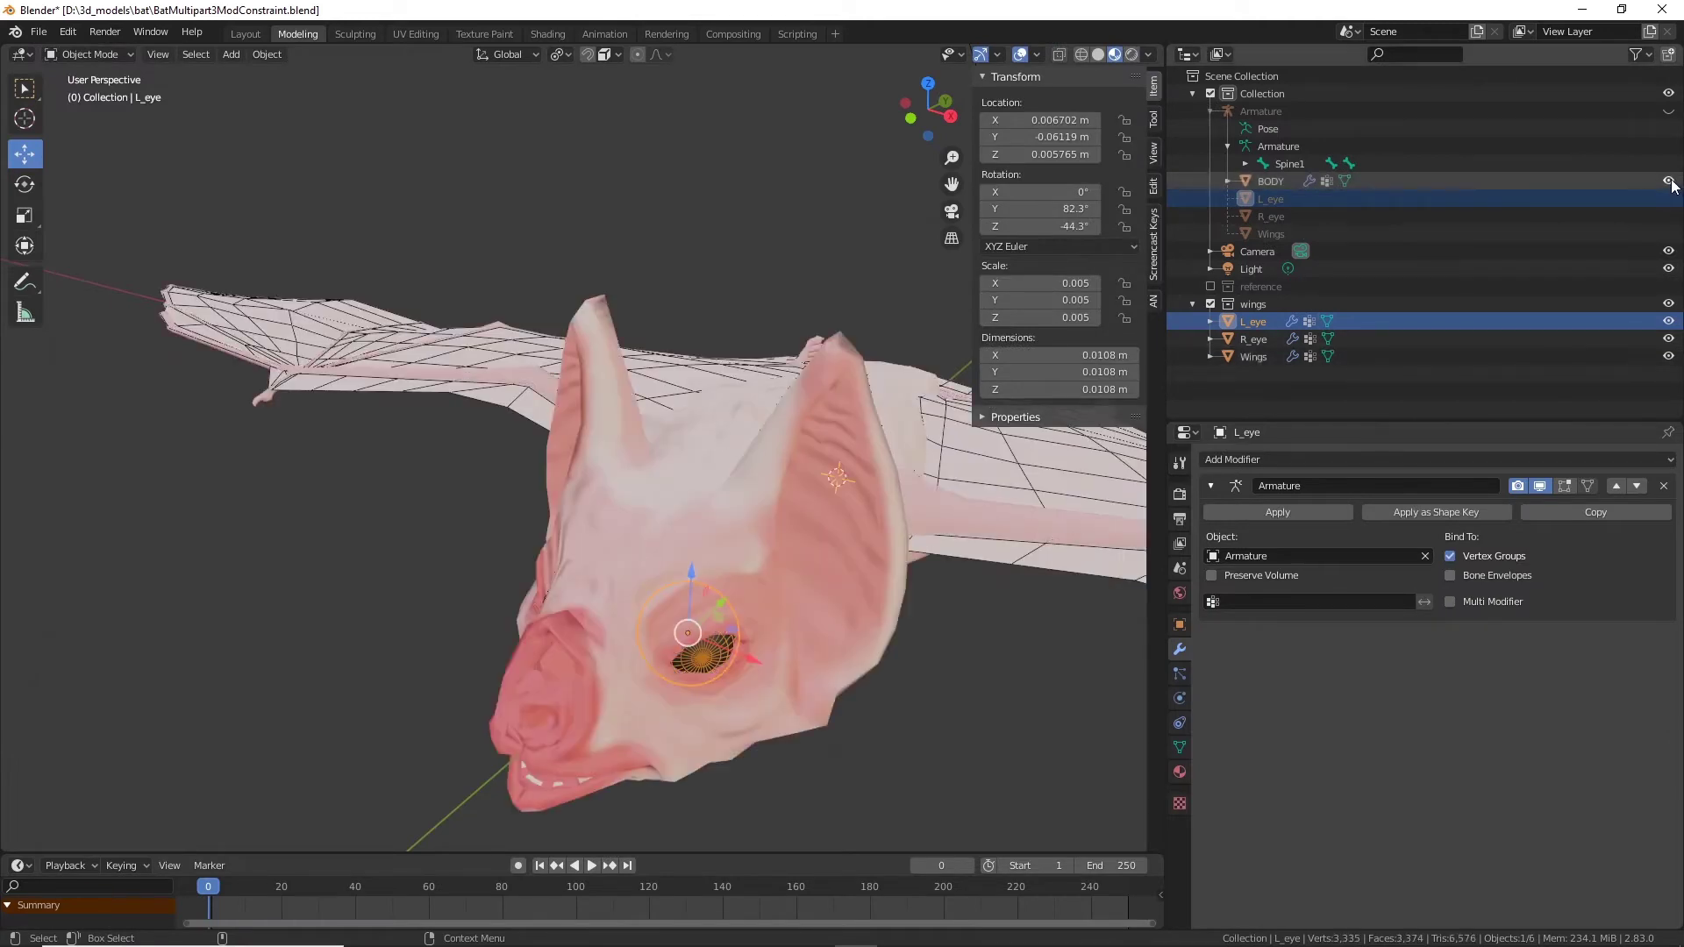
click(1529, 831)
middle_drag(781, 658, 772, 781)
click(768, 491)
click(1529, 831)
click(965, 658)
click(1529, 830)
middle_drag(728, 496, 635, 684)
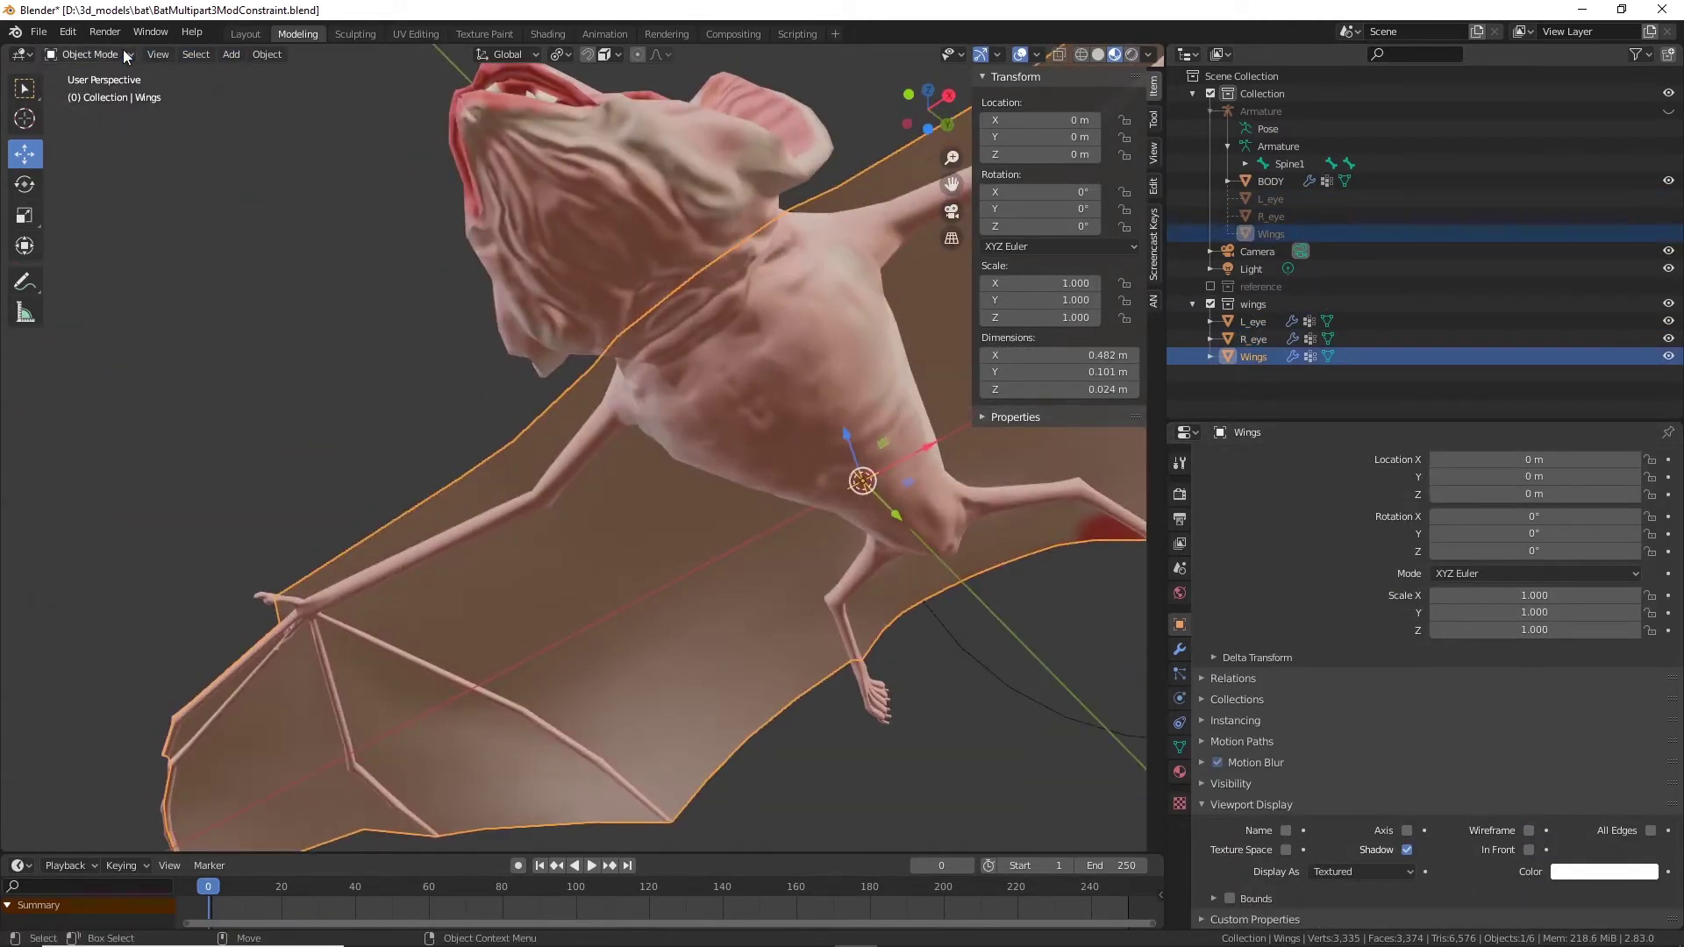
Step: Return to texture painting on the Wings object, choose a salmon pink brush colour and paint the first wing's membrane
click(484, 33)
middle_drag(970, 574, 991, 509)
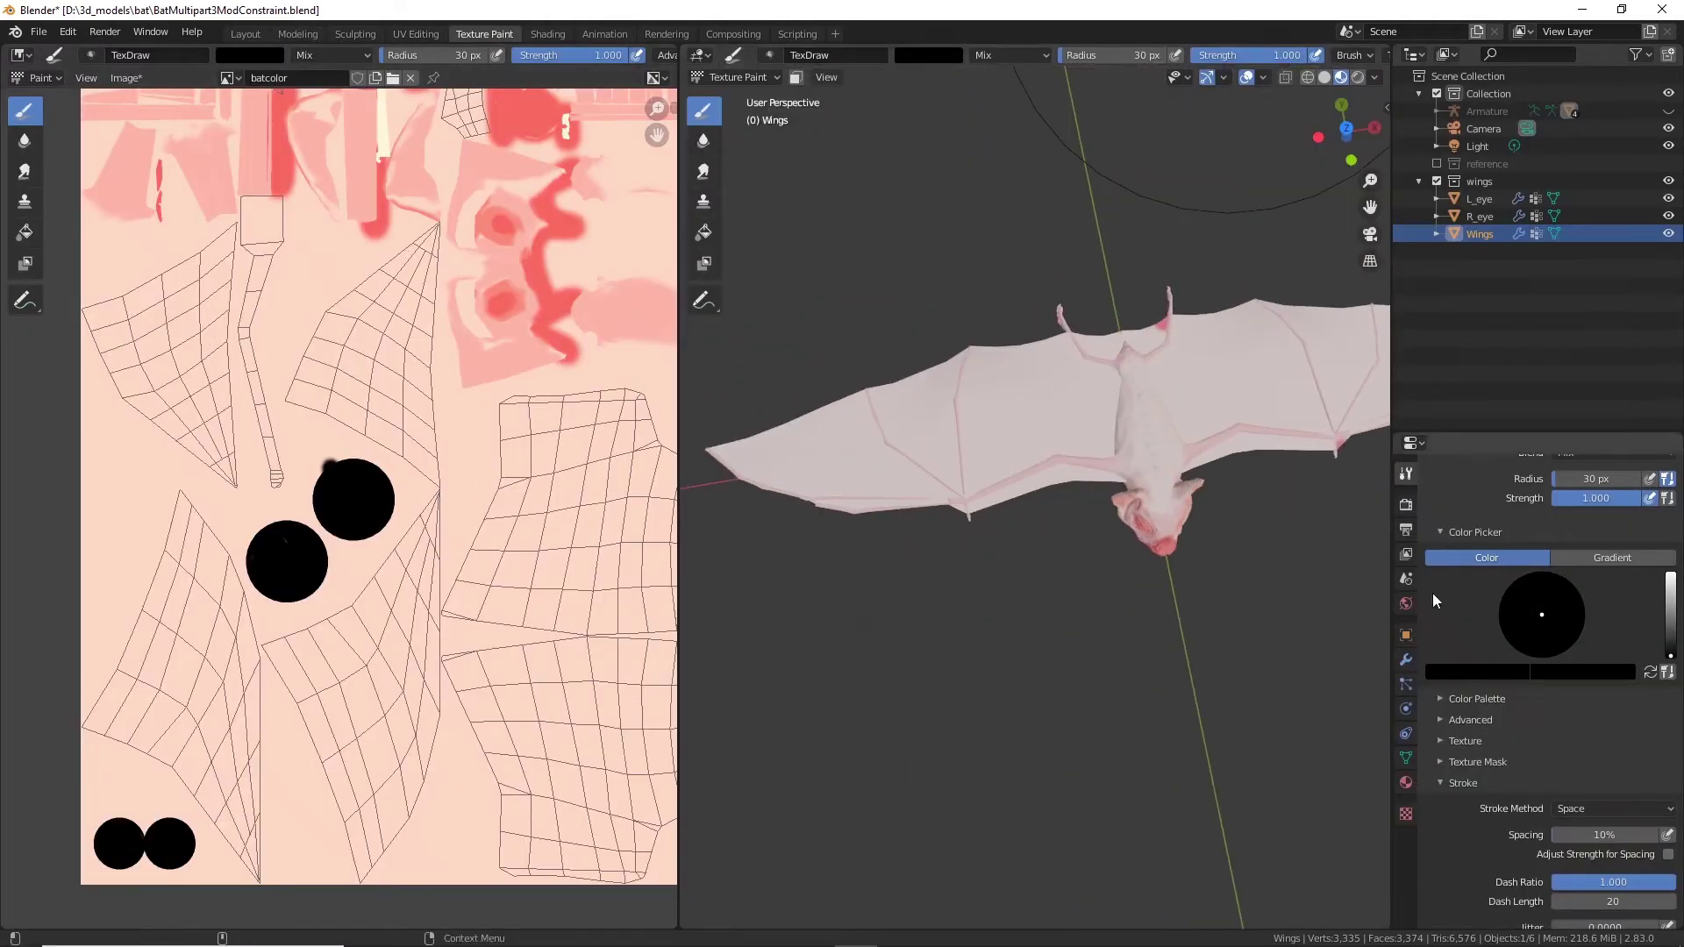
click(1502, 674)
click(1434, 575)
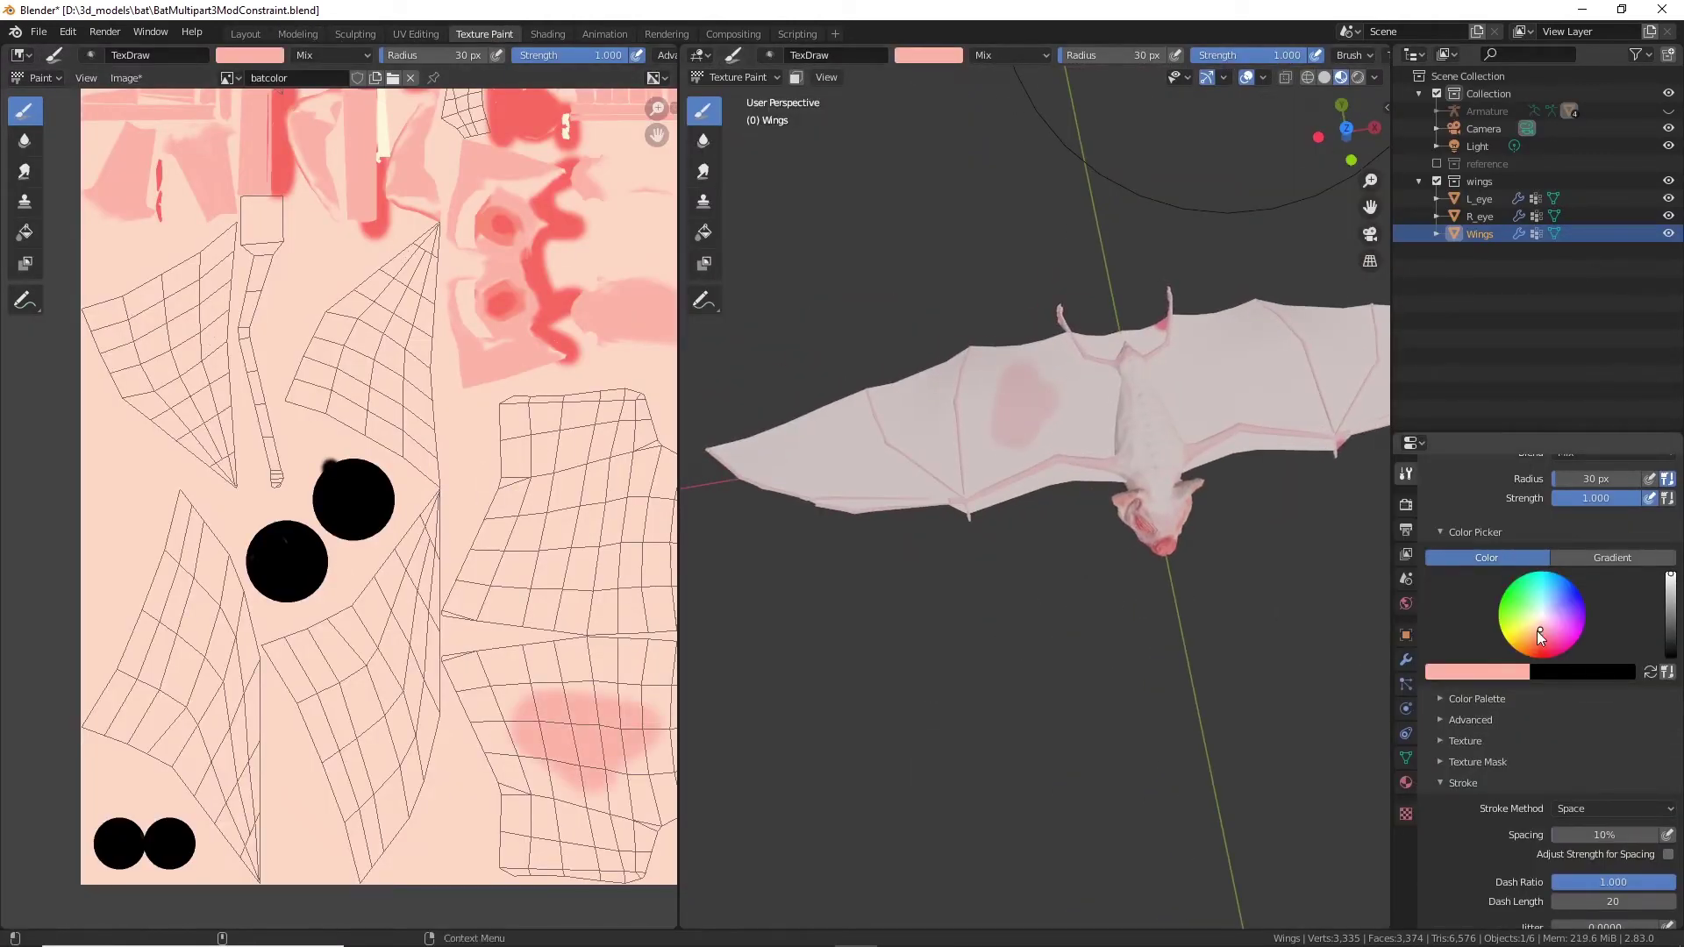
mouse_move(1025, 419)
mouse_down()
mouse_move(1065, 407)
mouse_move(1123, 425)
mouse_move(1090, 434)
mouse_move(1131, 436)
mouse_move(1023, 386)
mouse_up()
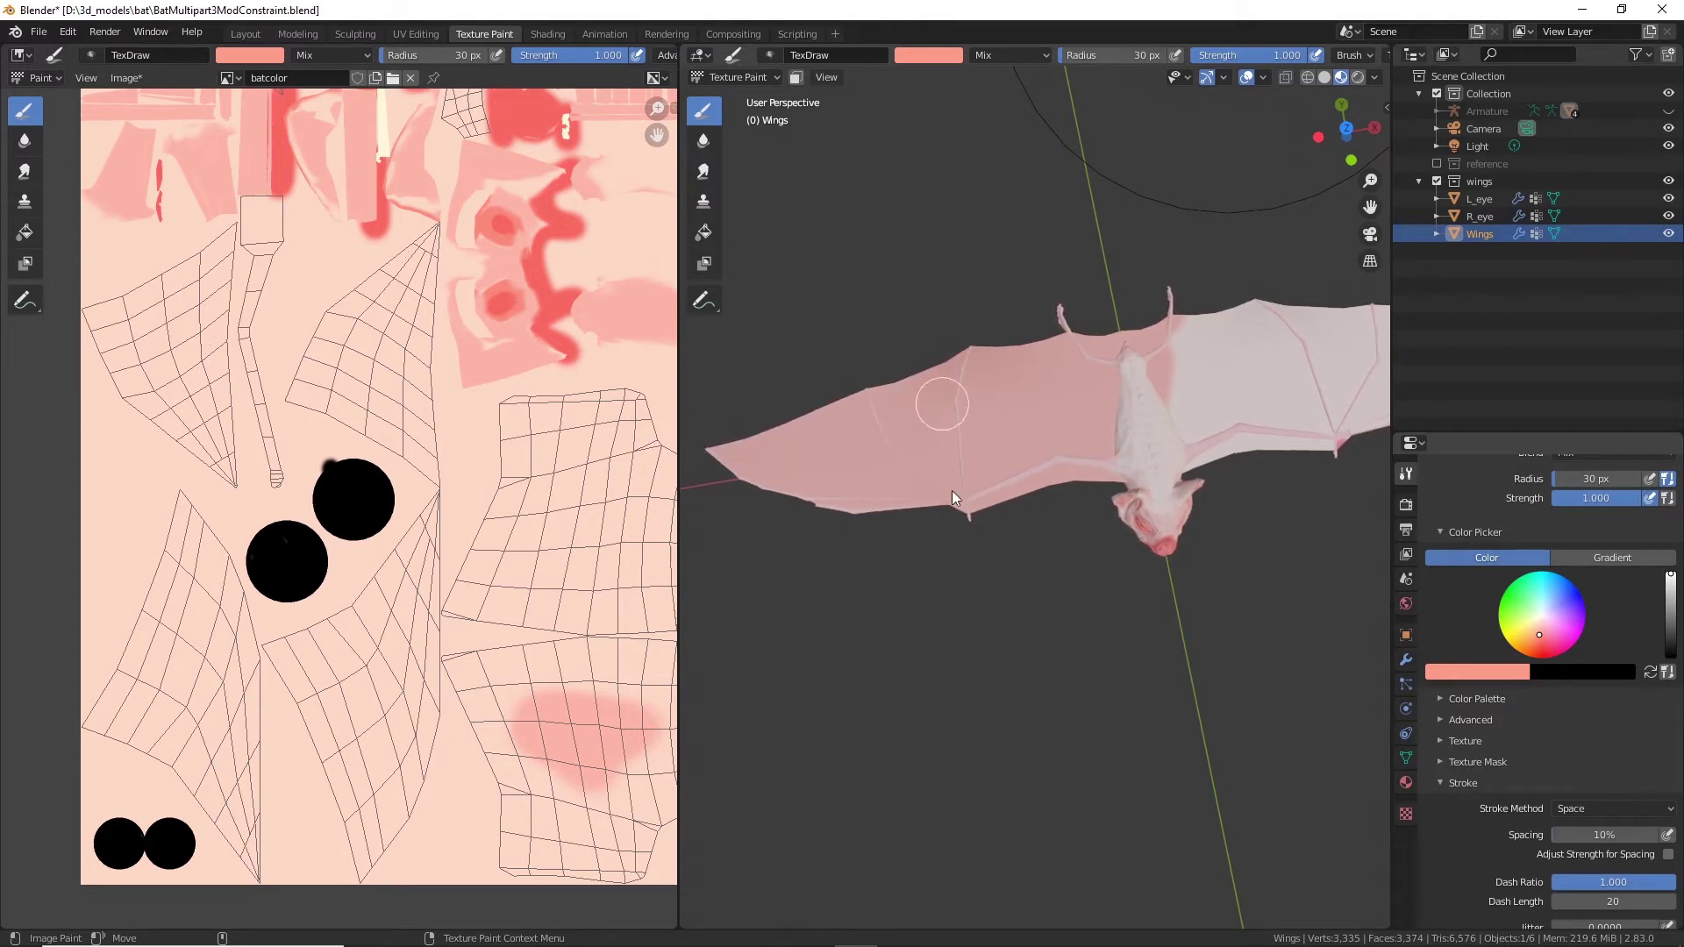
Step: Paint the opposite wing's membrane salmon pink out to its tip and check the bat from several angles
drag(1195, 404, 1264, 411)
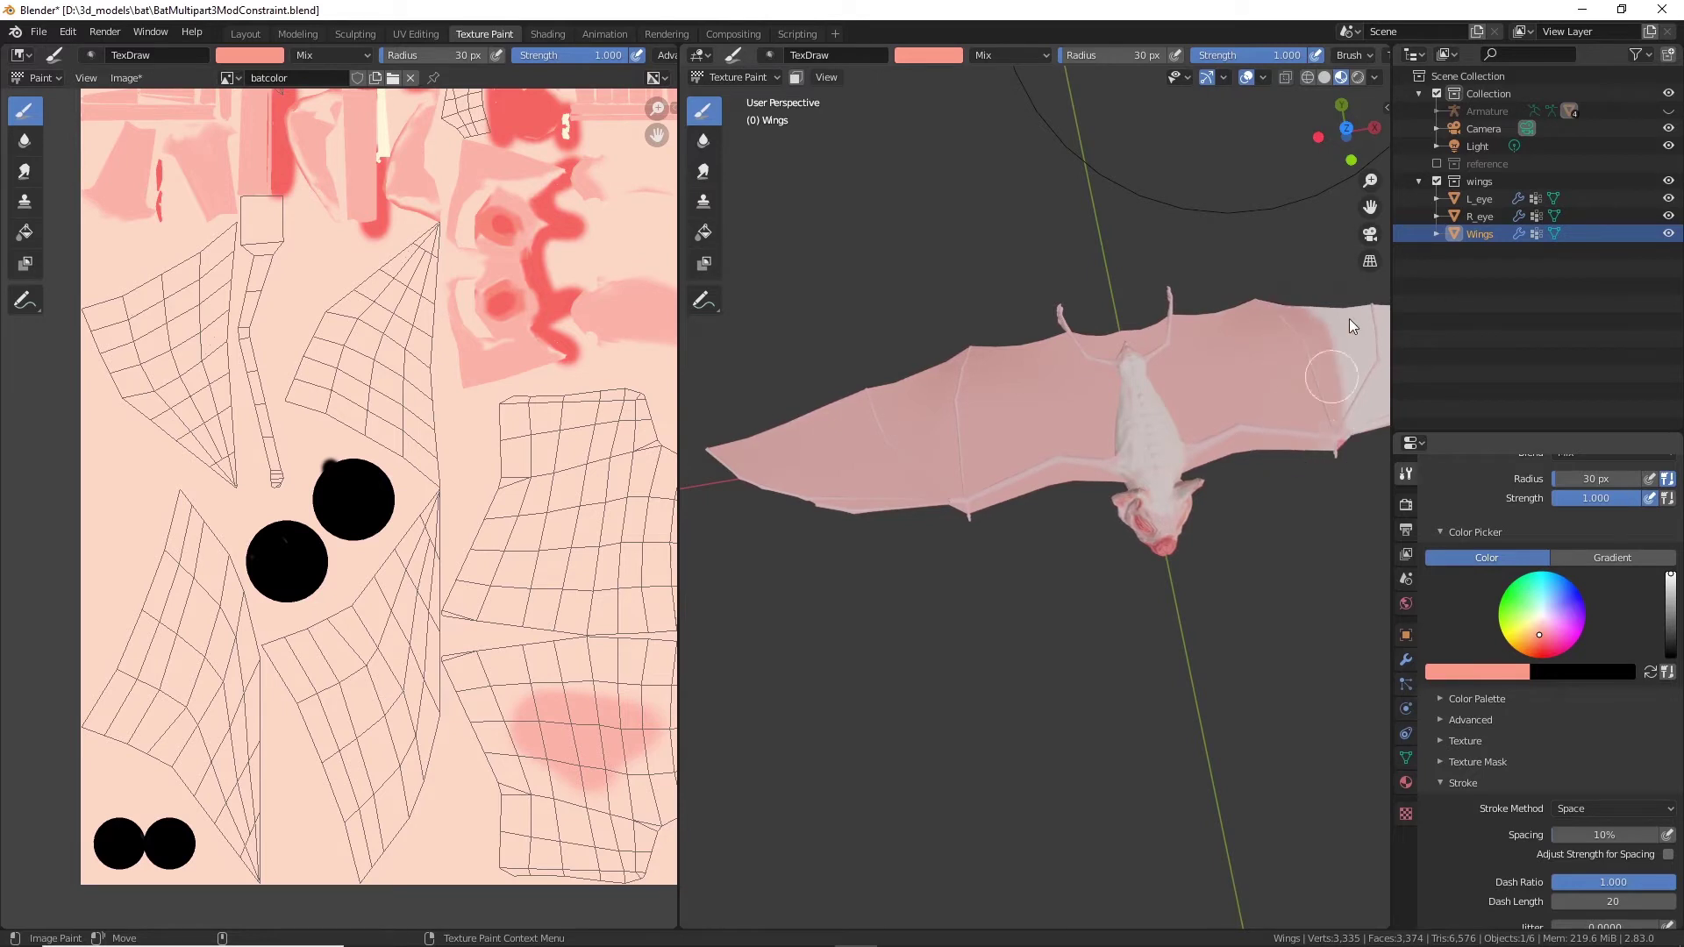
middle_drag(1316, 425, 1163, 383)
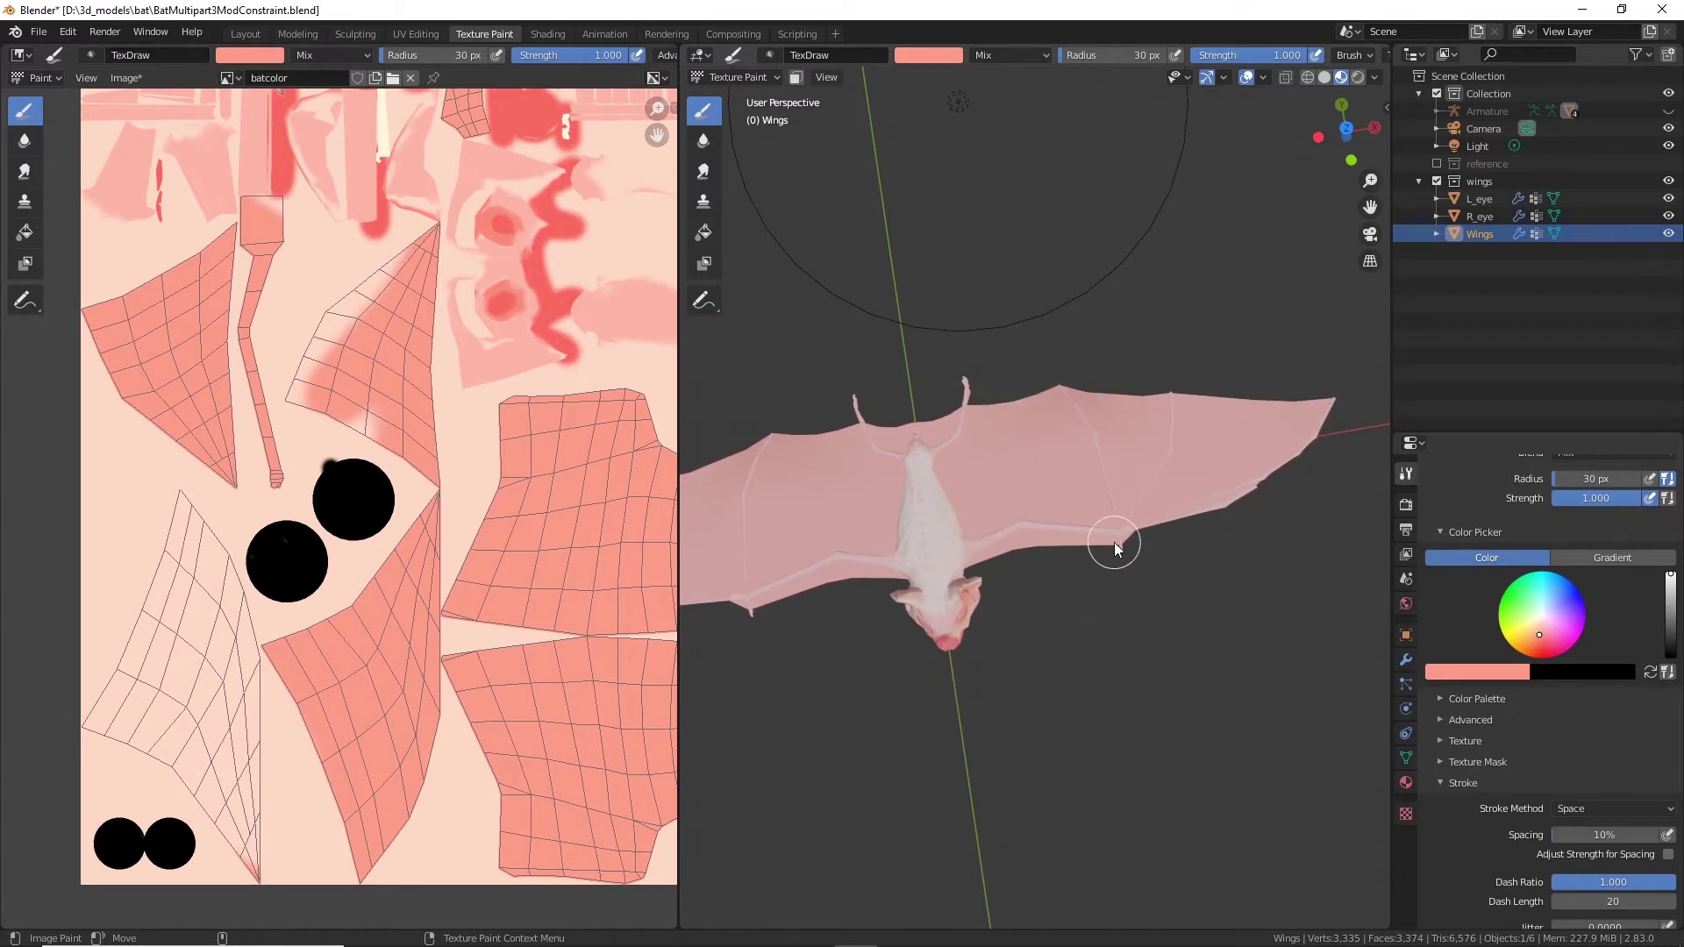
middle_drag(1154, 523, 1154, 393)
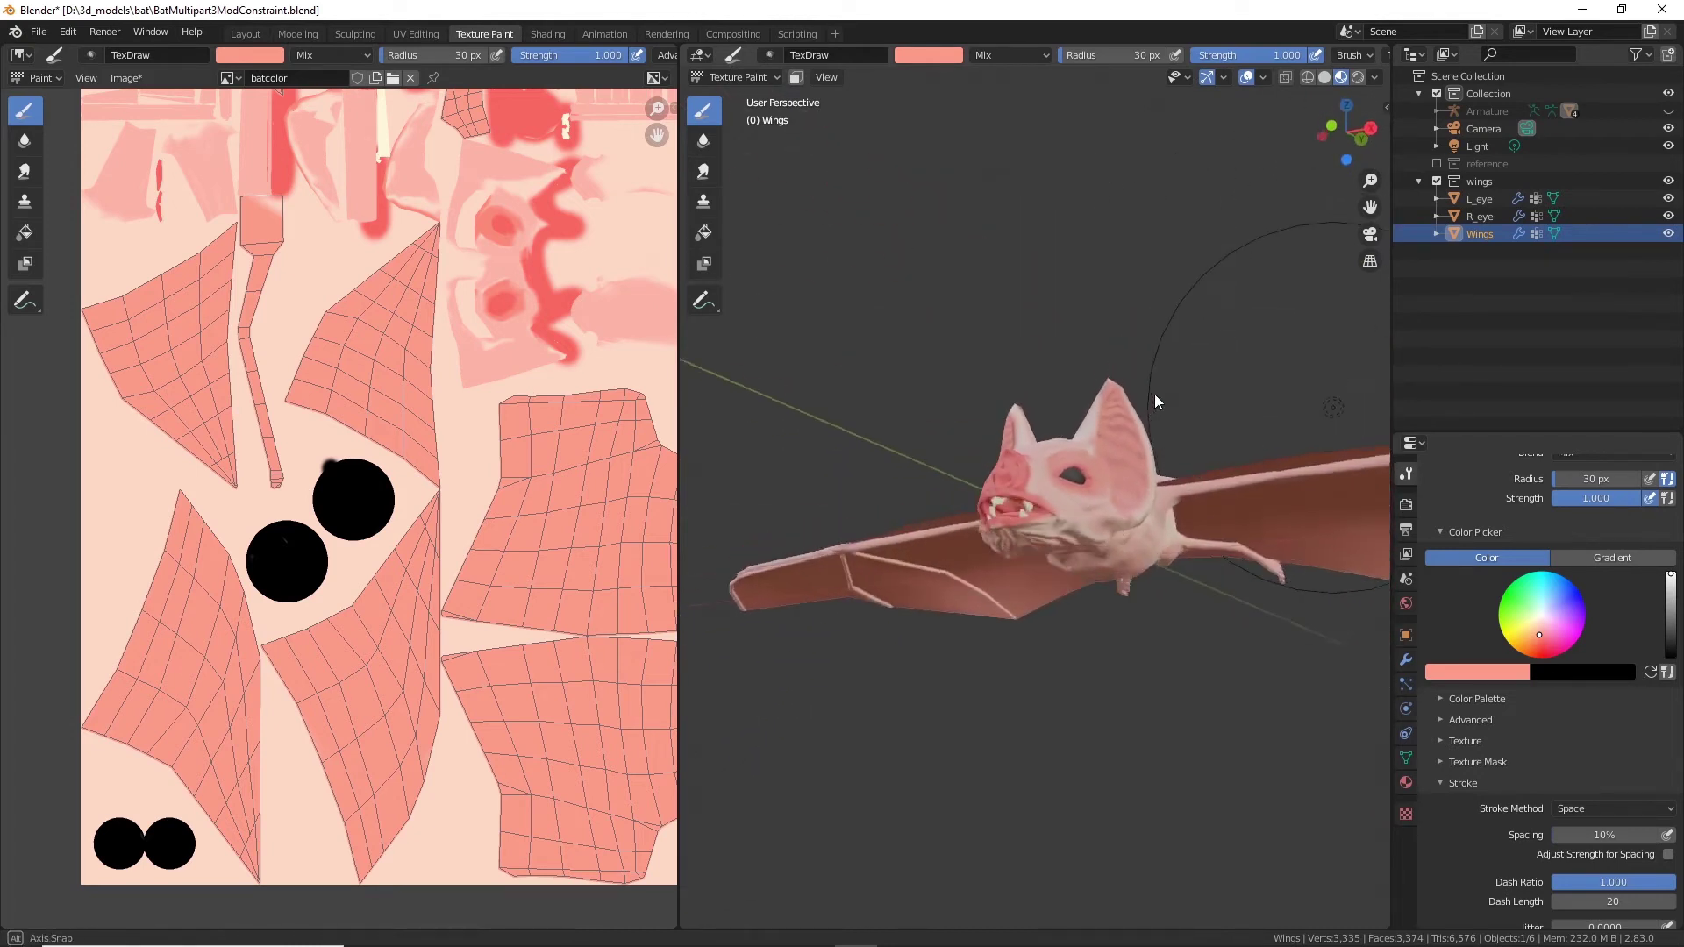
alt+drag(1154, 393, 1216, 507)
alt+middle_drag(1216, 507, 982, 744)
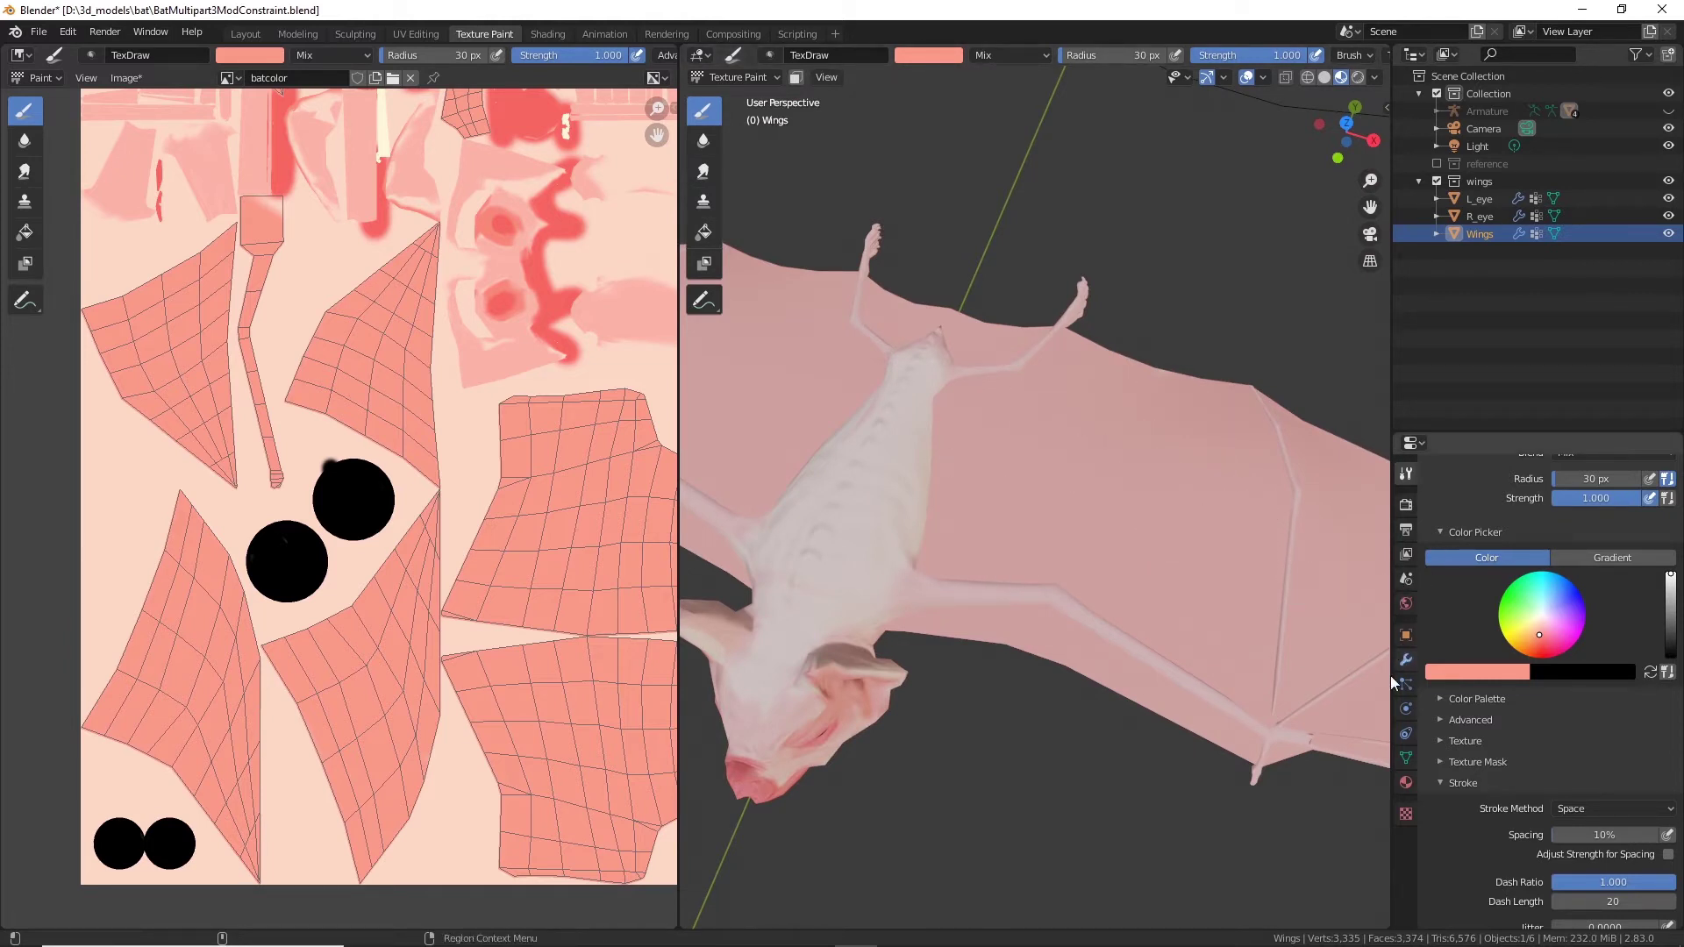
Step: Enlarge the properties editor and create a new texture for the Draw brush's texture mask
scroll(1517, 707, down, 4)
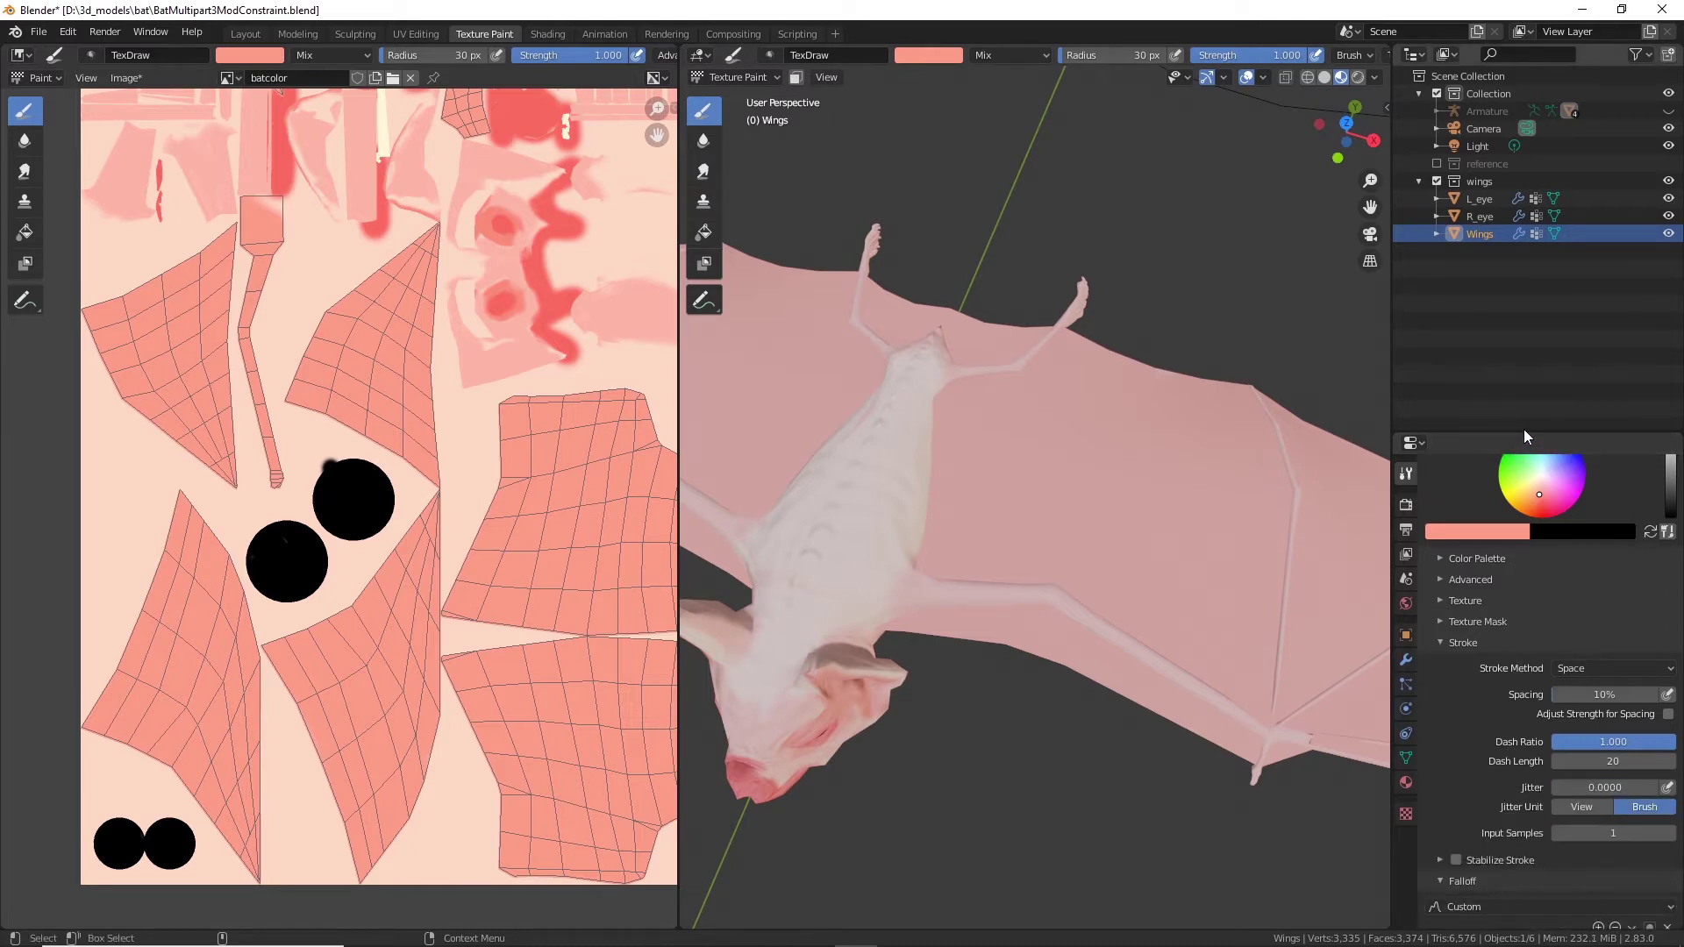
drag(1524, 433, 1518, 289)
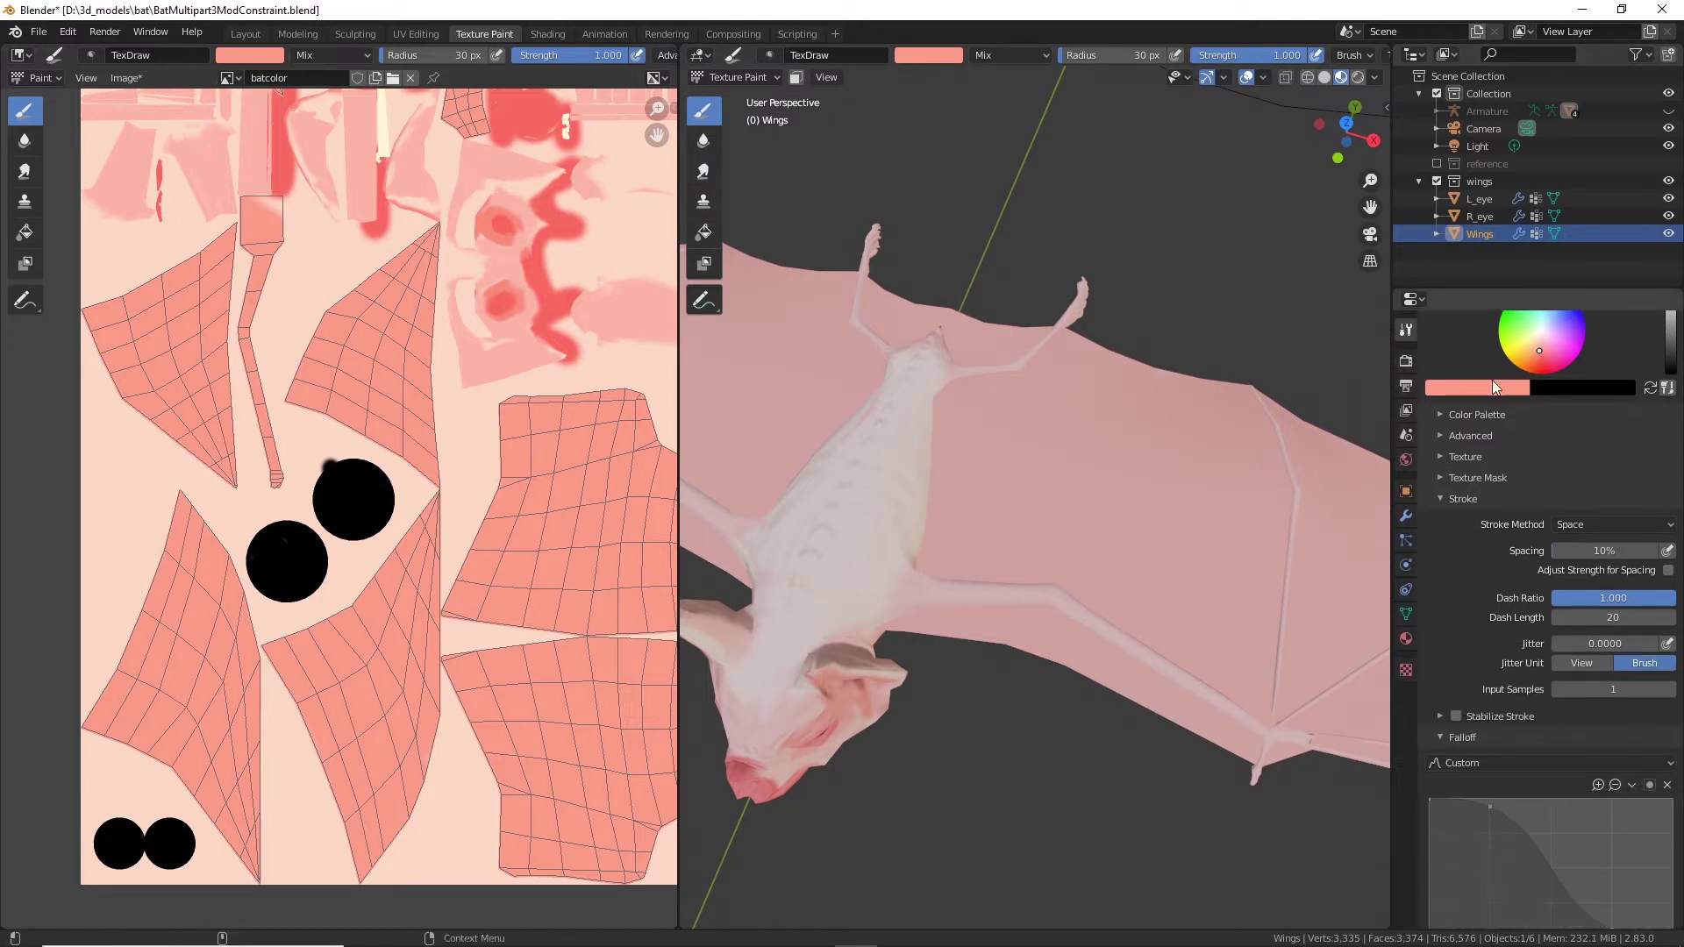
scroll(1460, 482, up, 2)
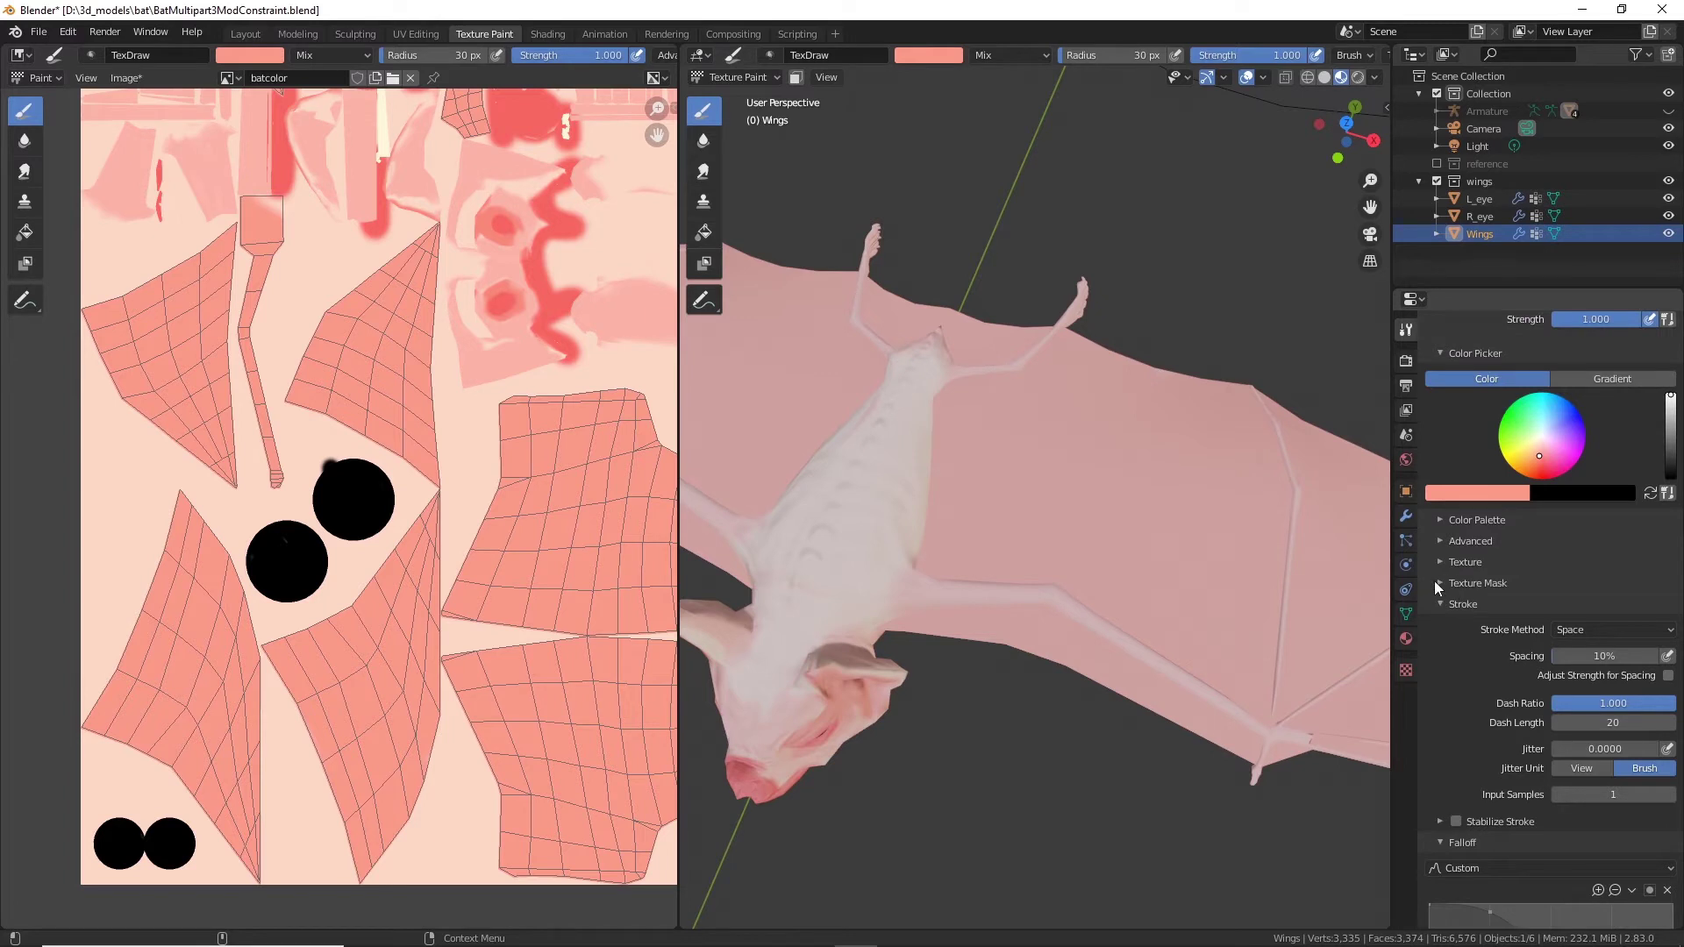
click(1447, 582)
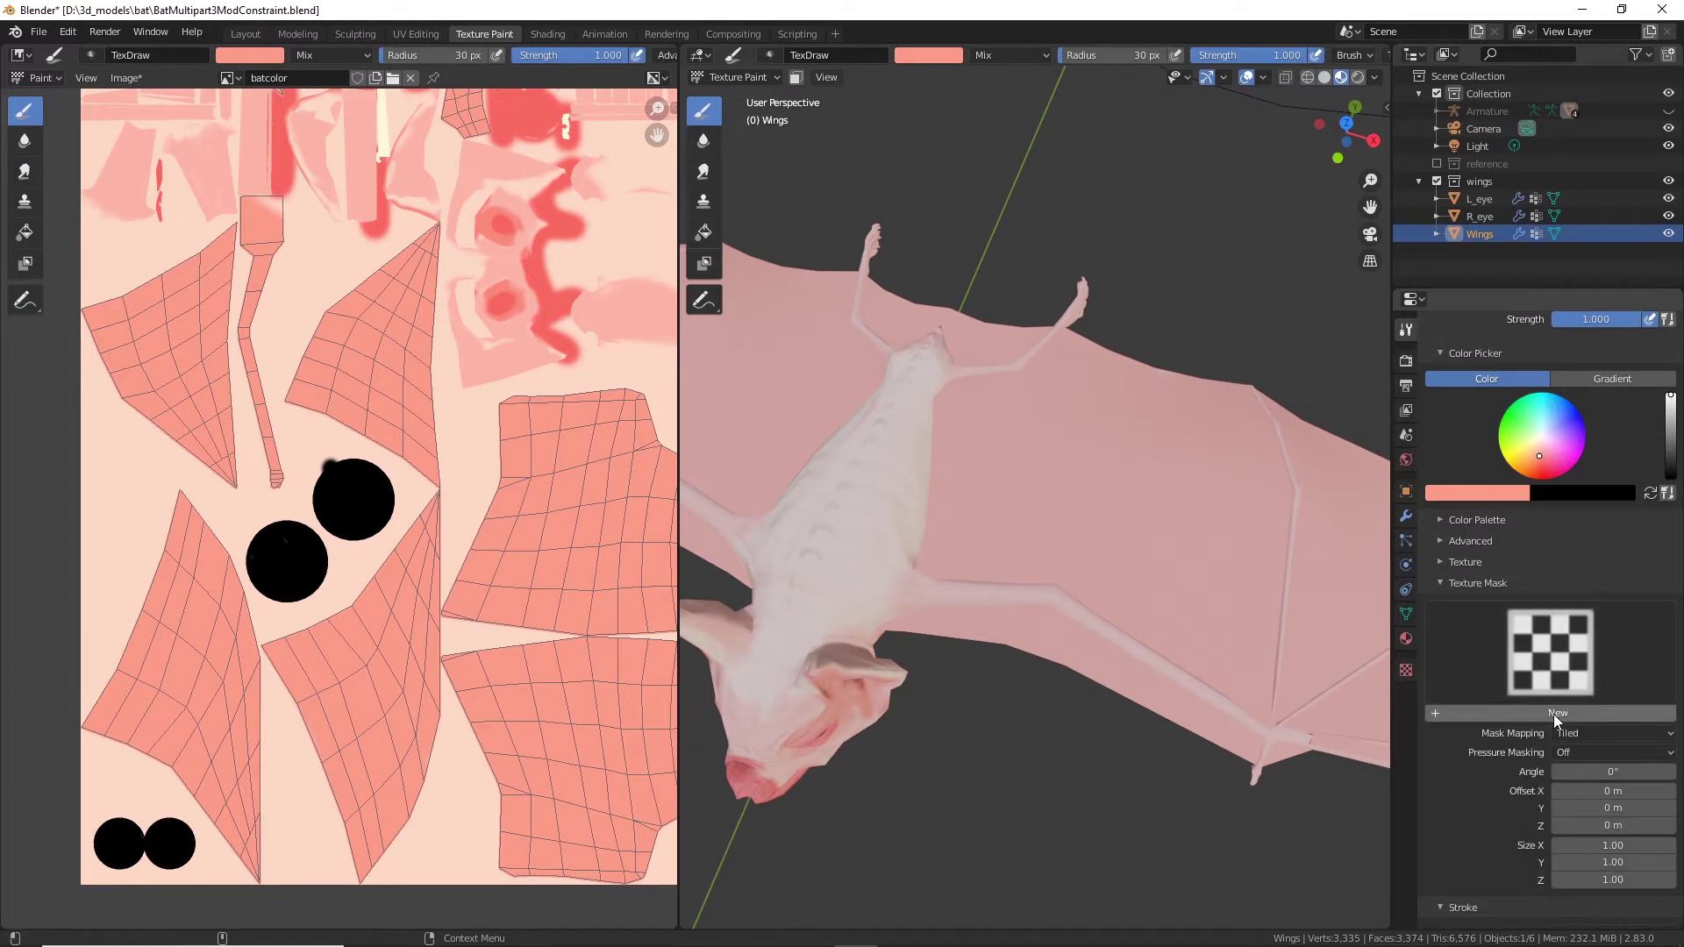
click(1568, 652)
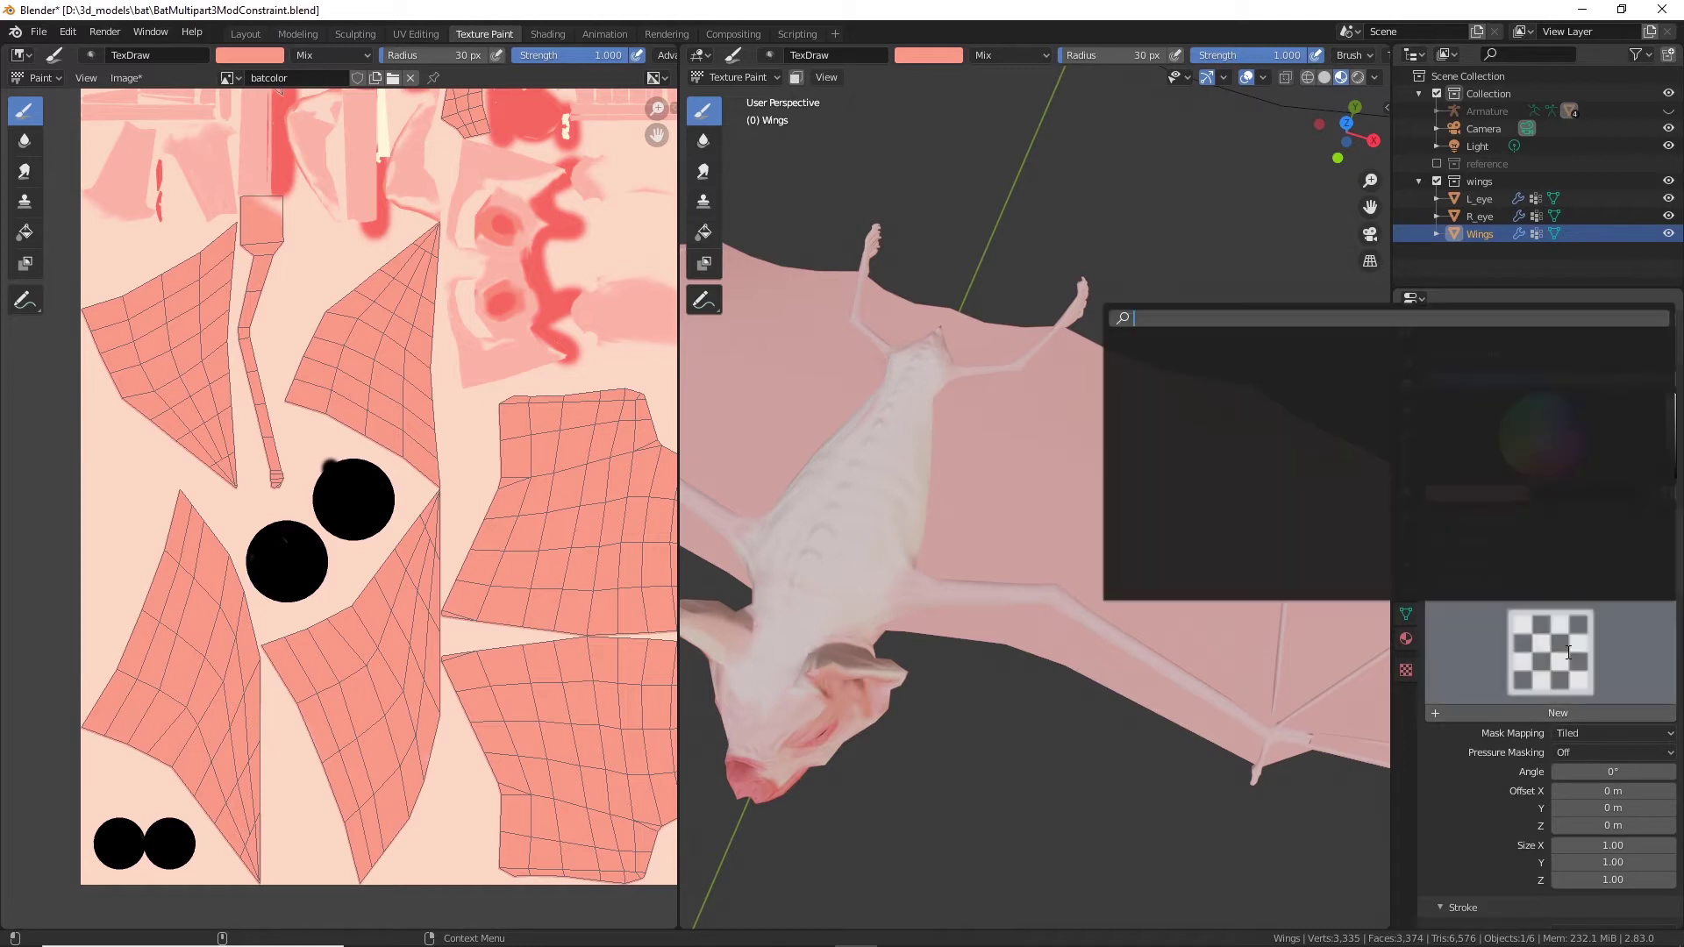
click(1542, 707)
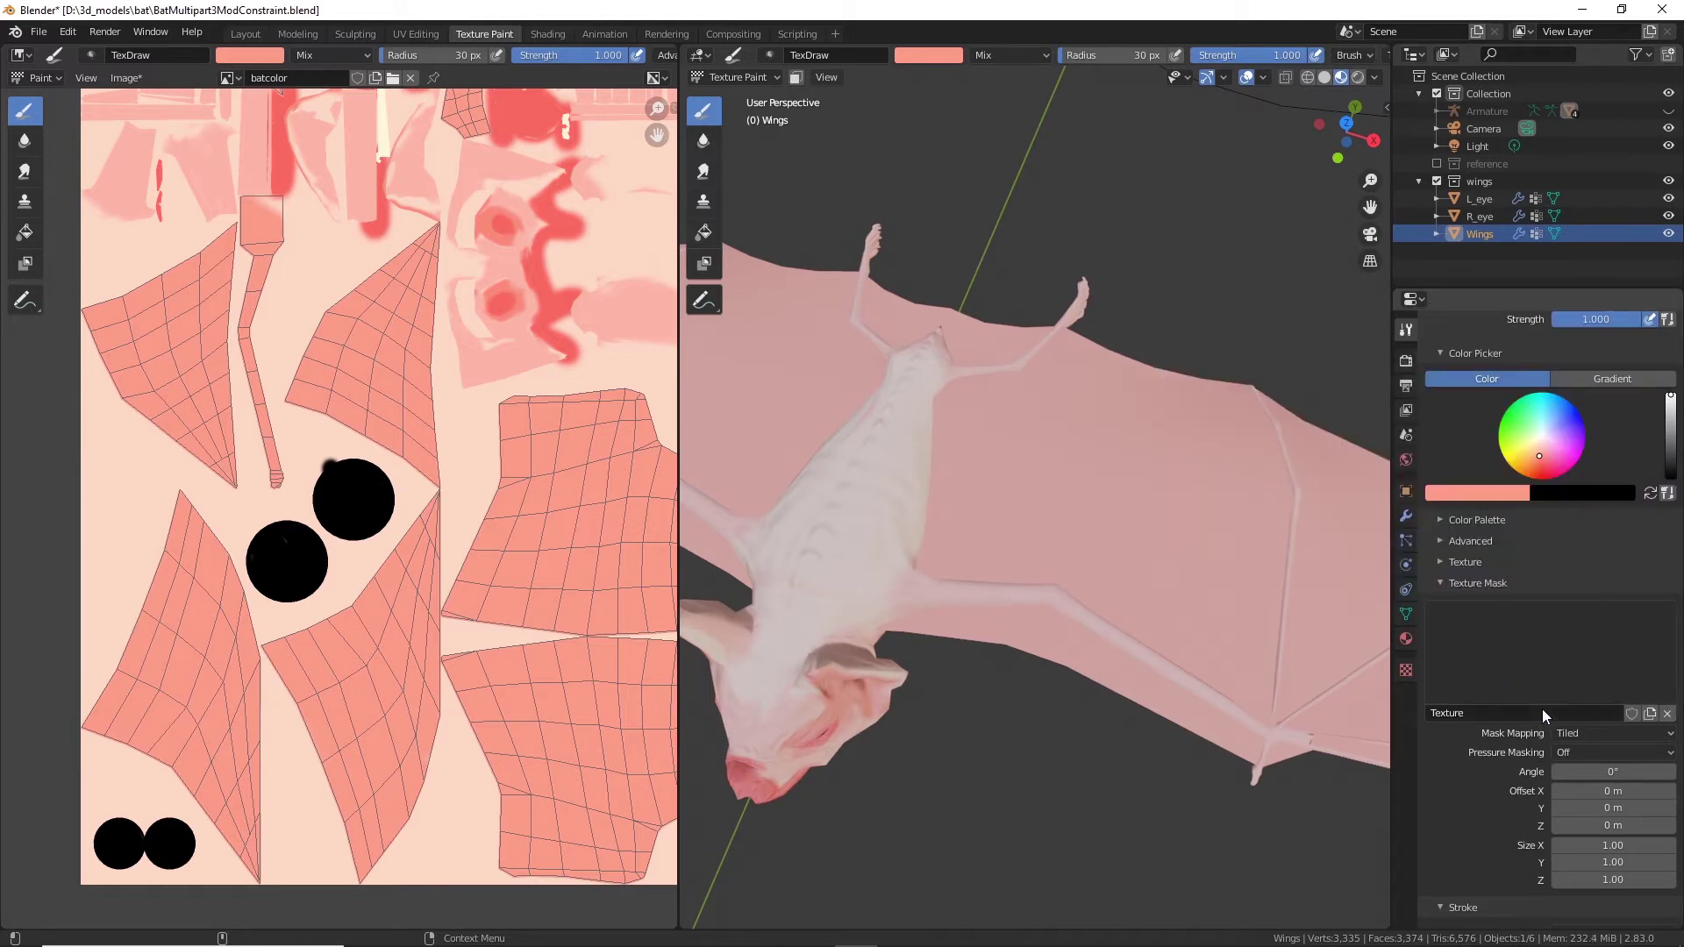
click(1621, 697)
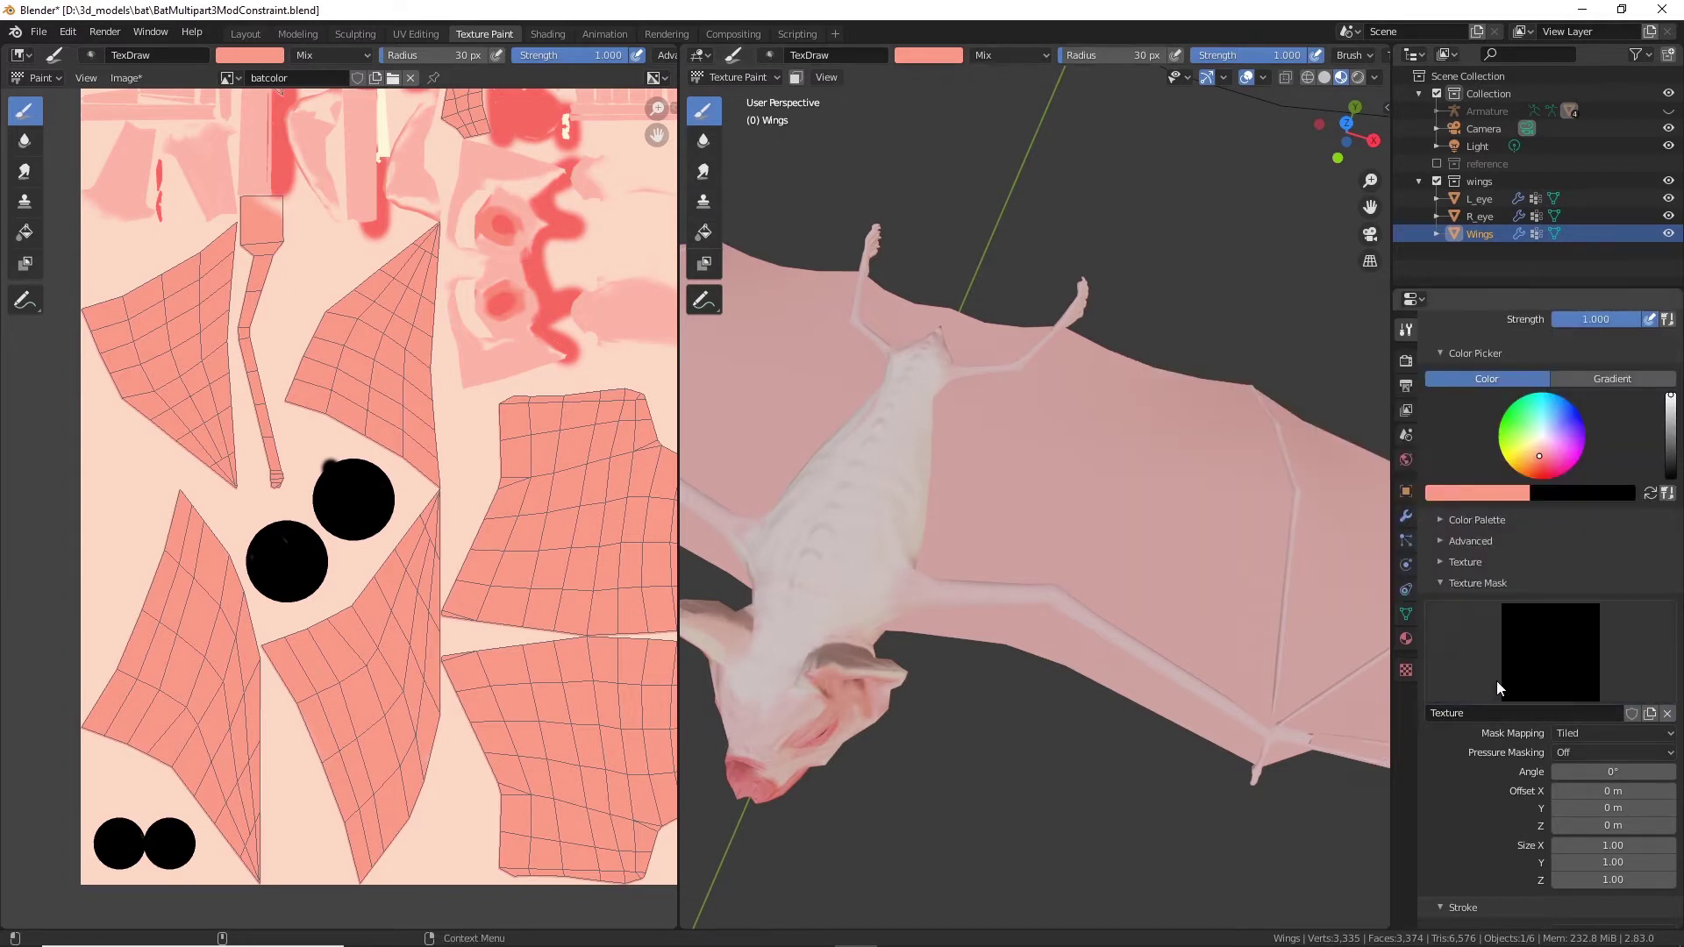
Step: Duplicate the mask texture, unlink the copy and assign the original Texture to the brush mask again
click(1650, 714)
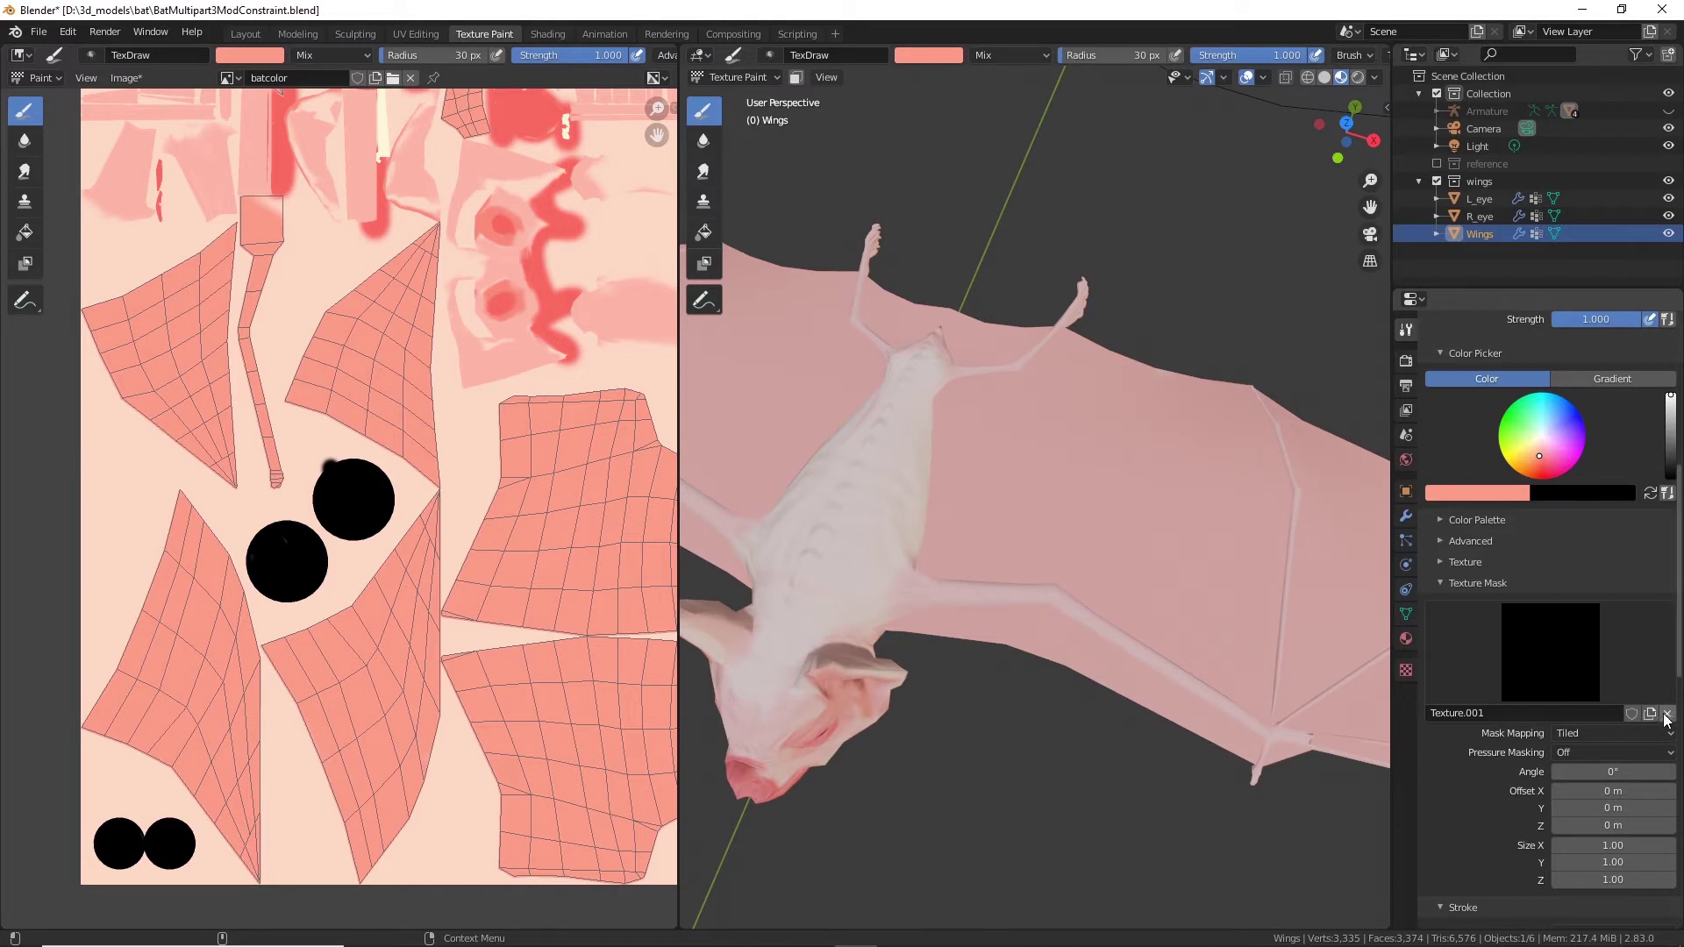
click(1667, 714)
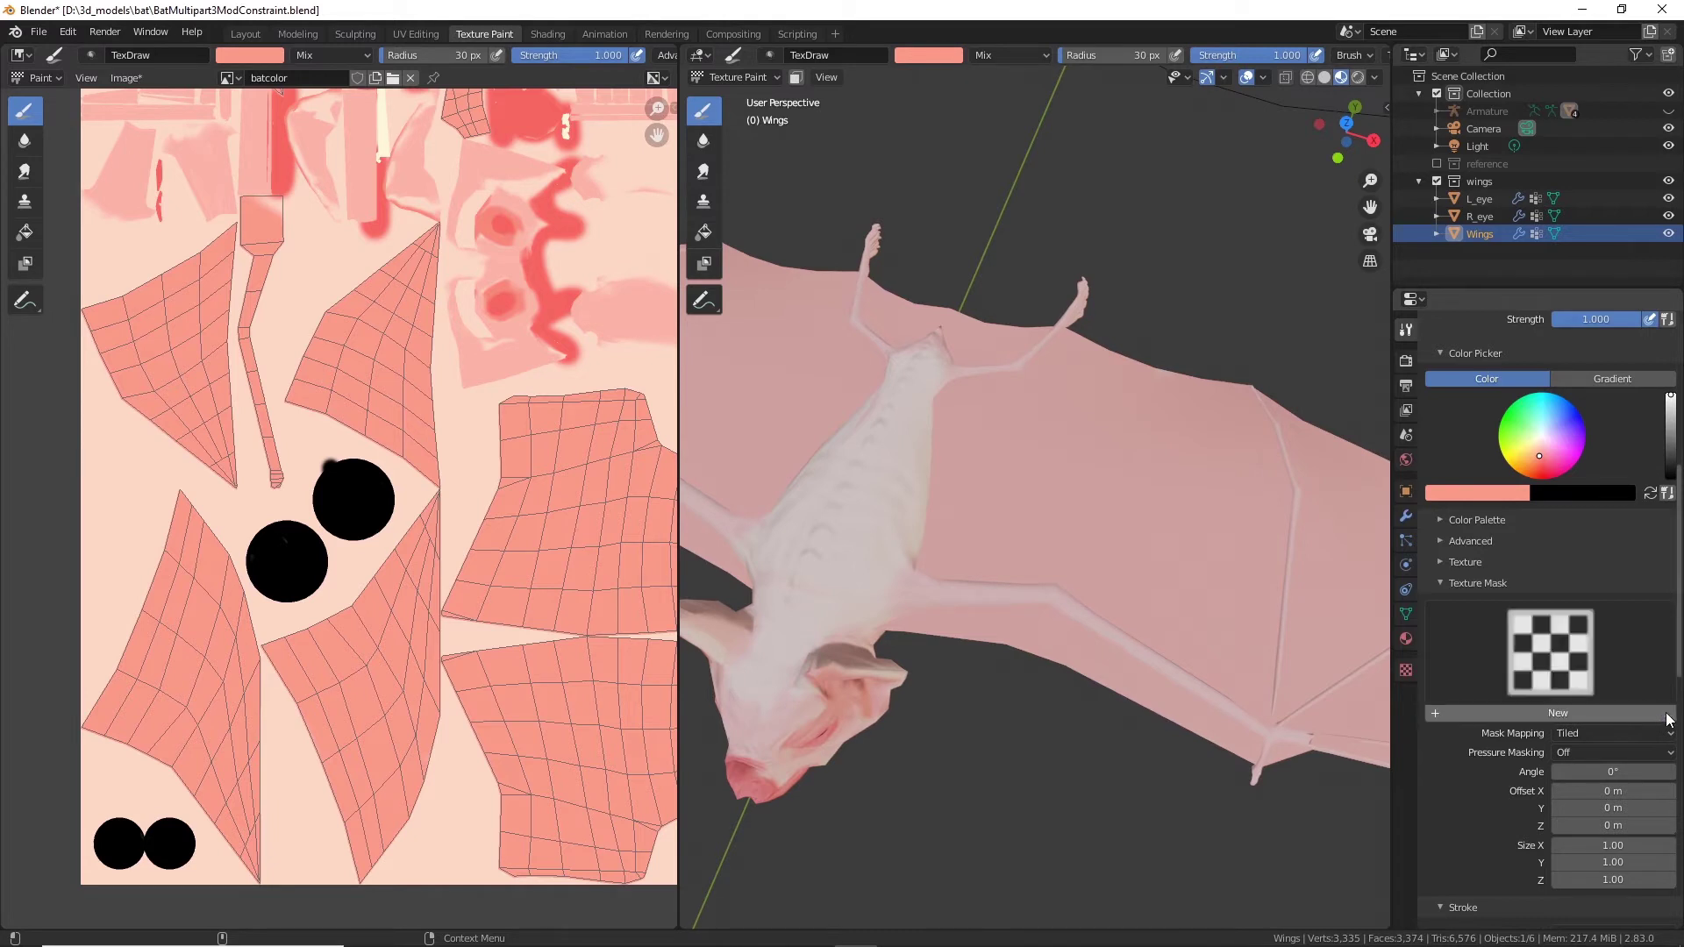
click(1559, 681)
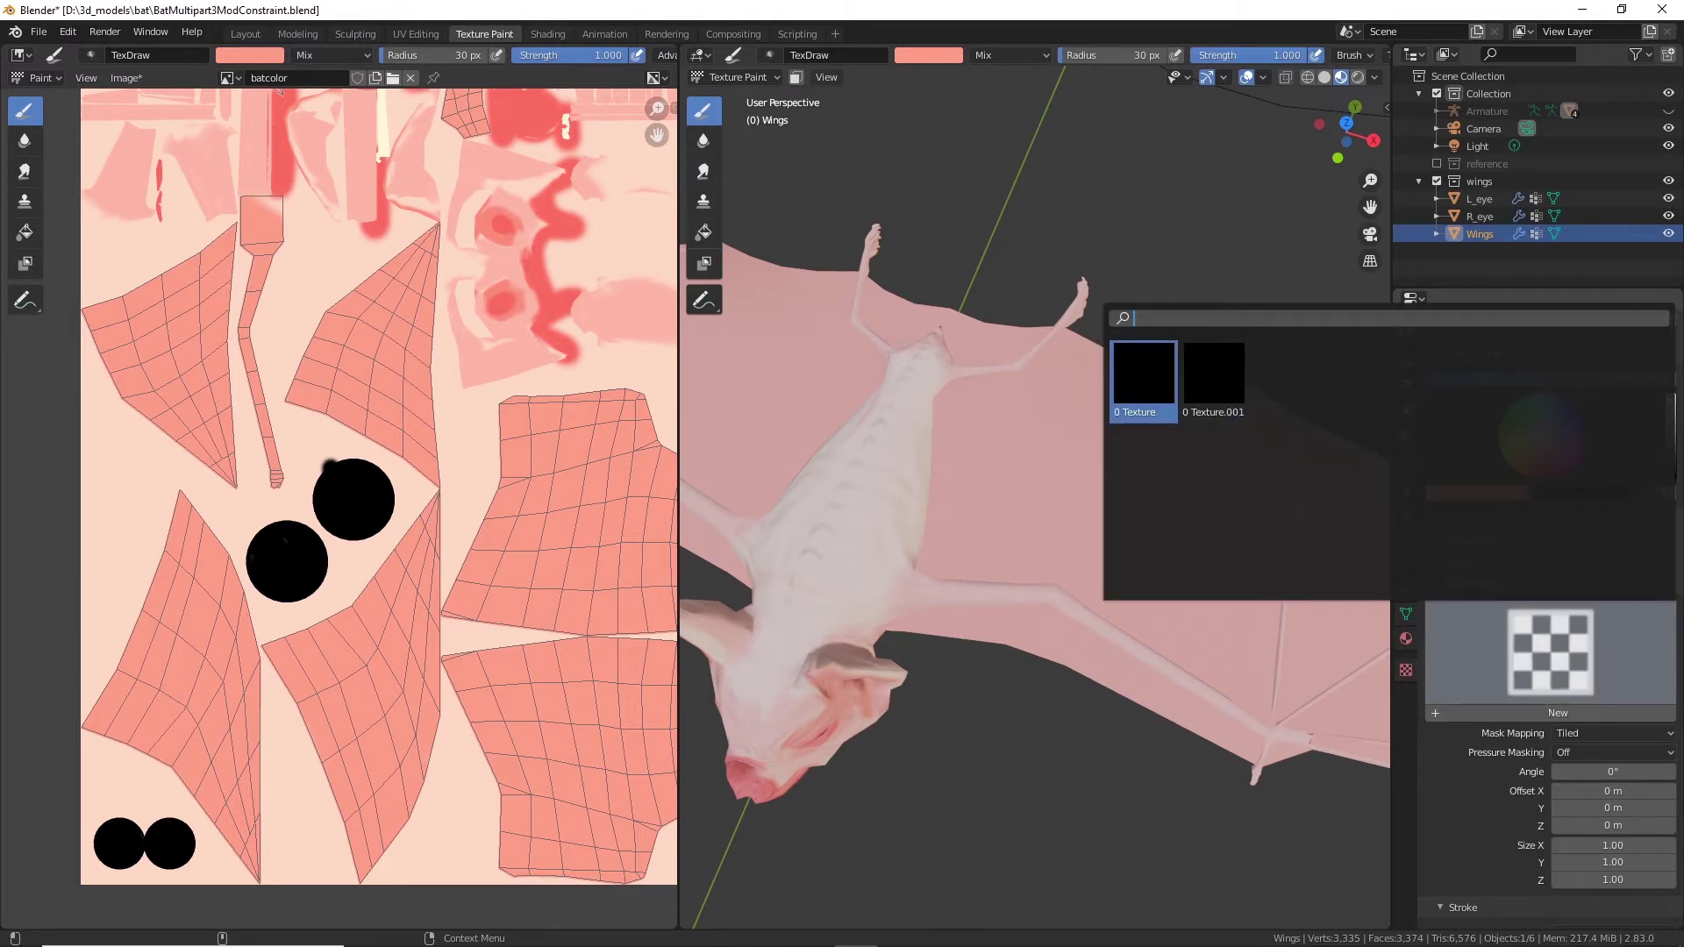
click(1162, 387)
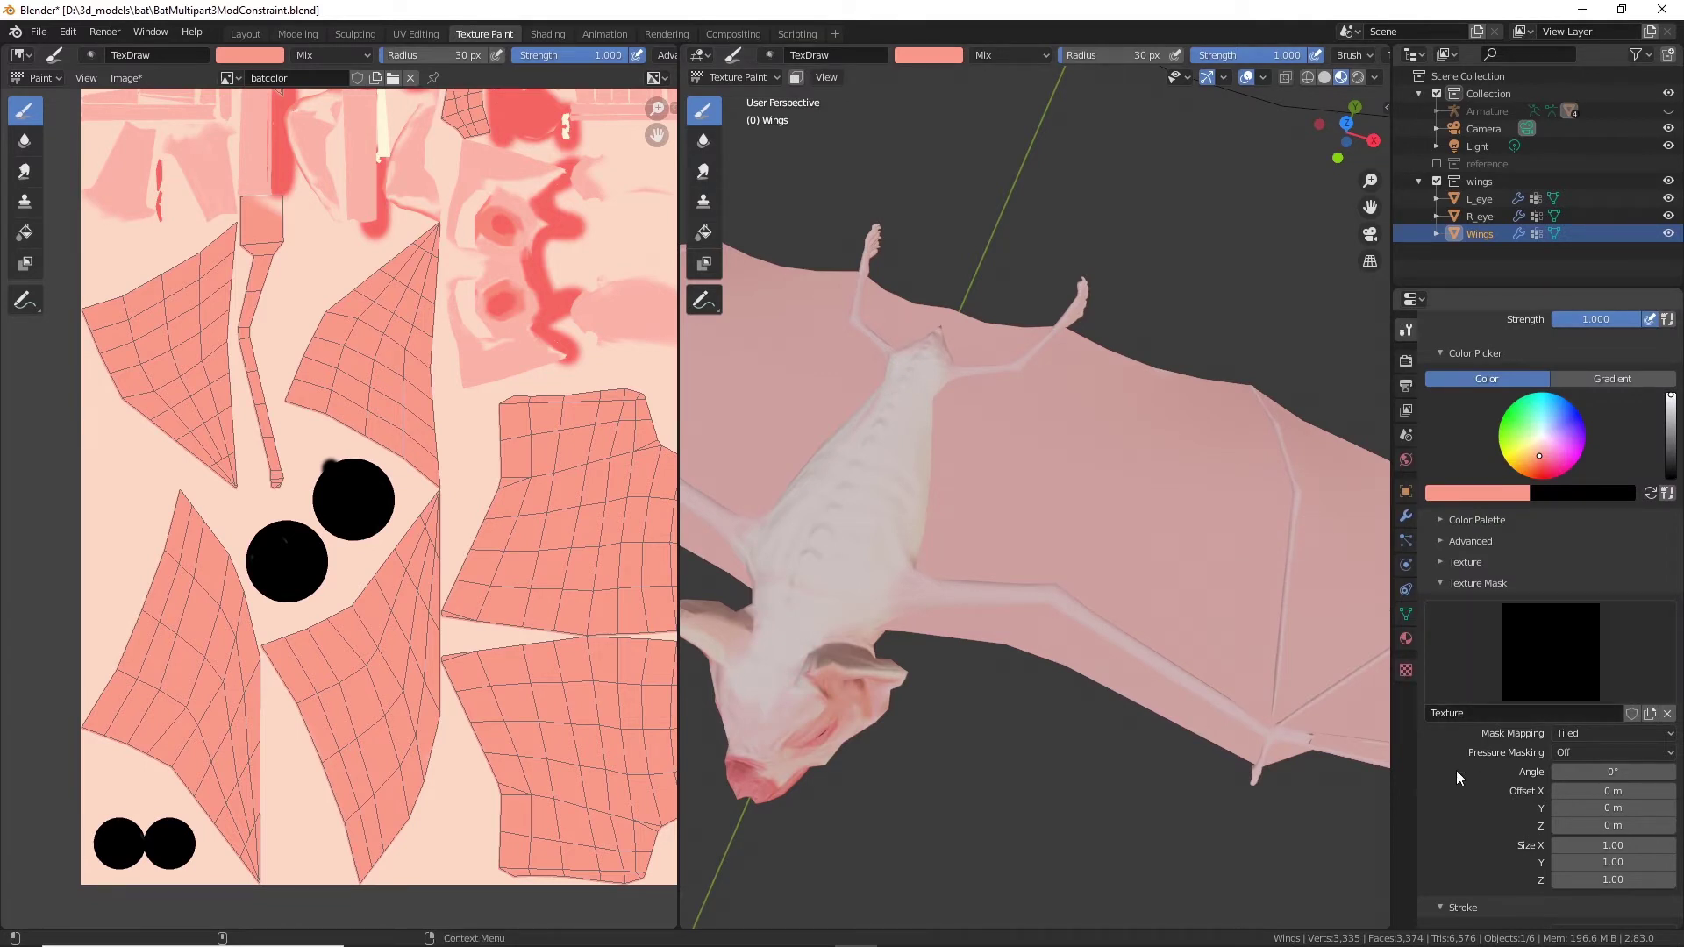
Step: Create a new Image or Movie texture for the Draw brush
scroll(1456, 770, down, 8)
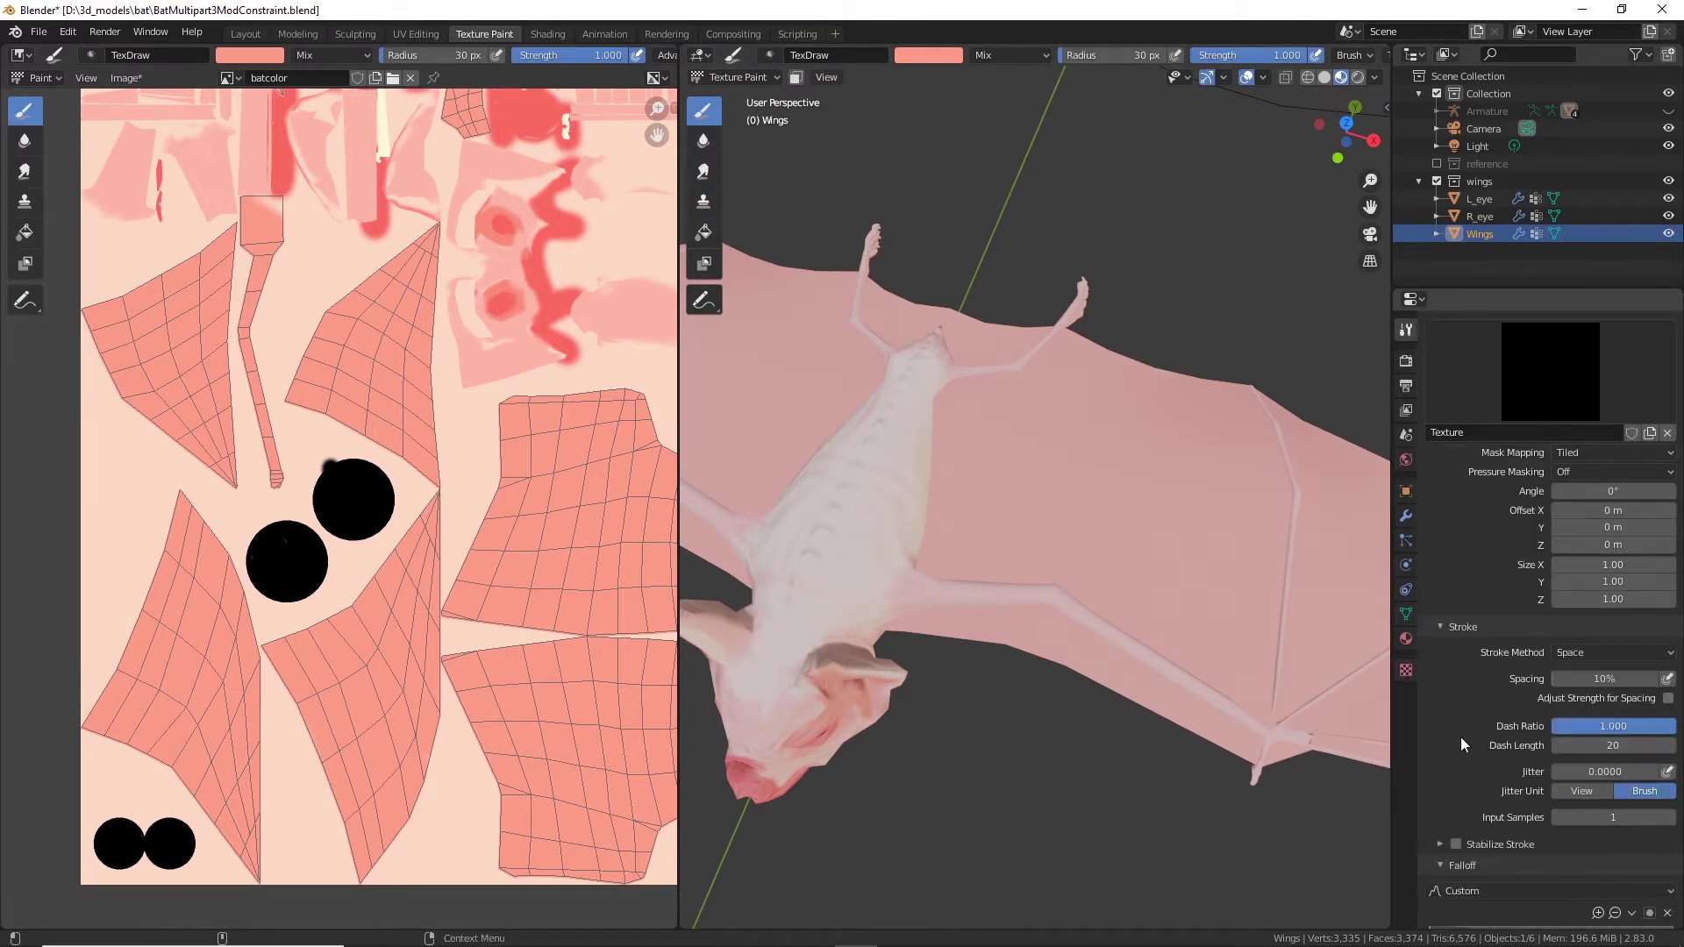
scroll(1474, 720, up, 5)
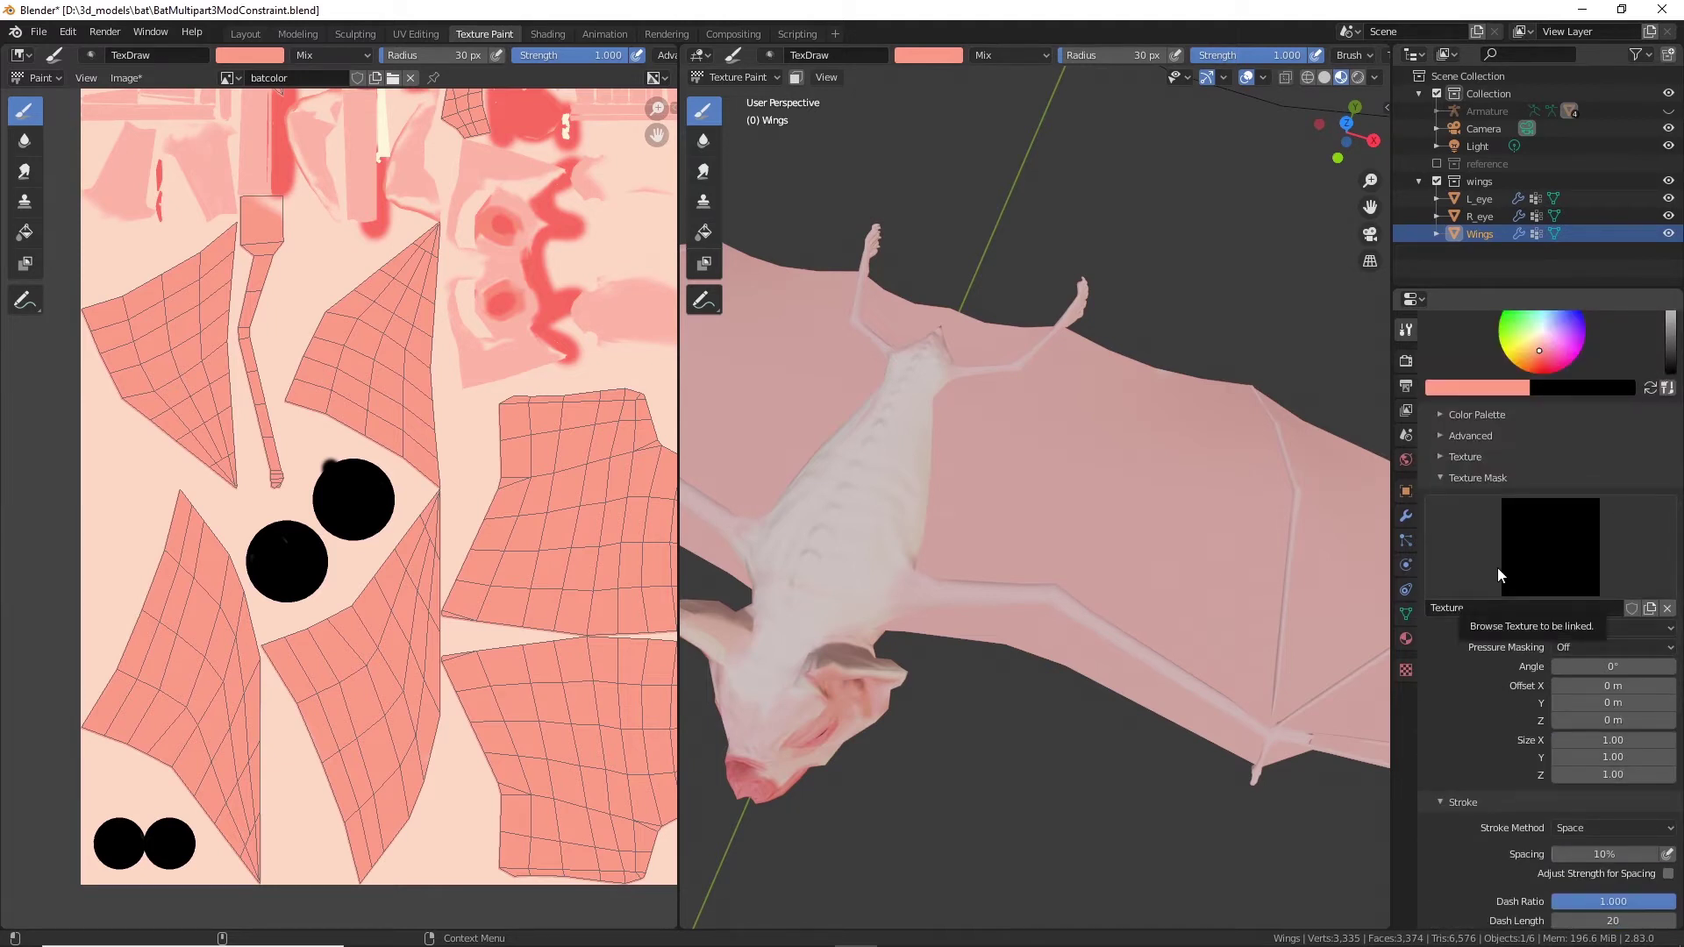
click(1406, 671)
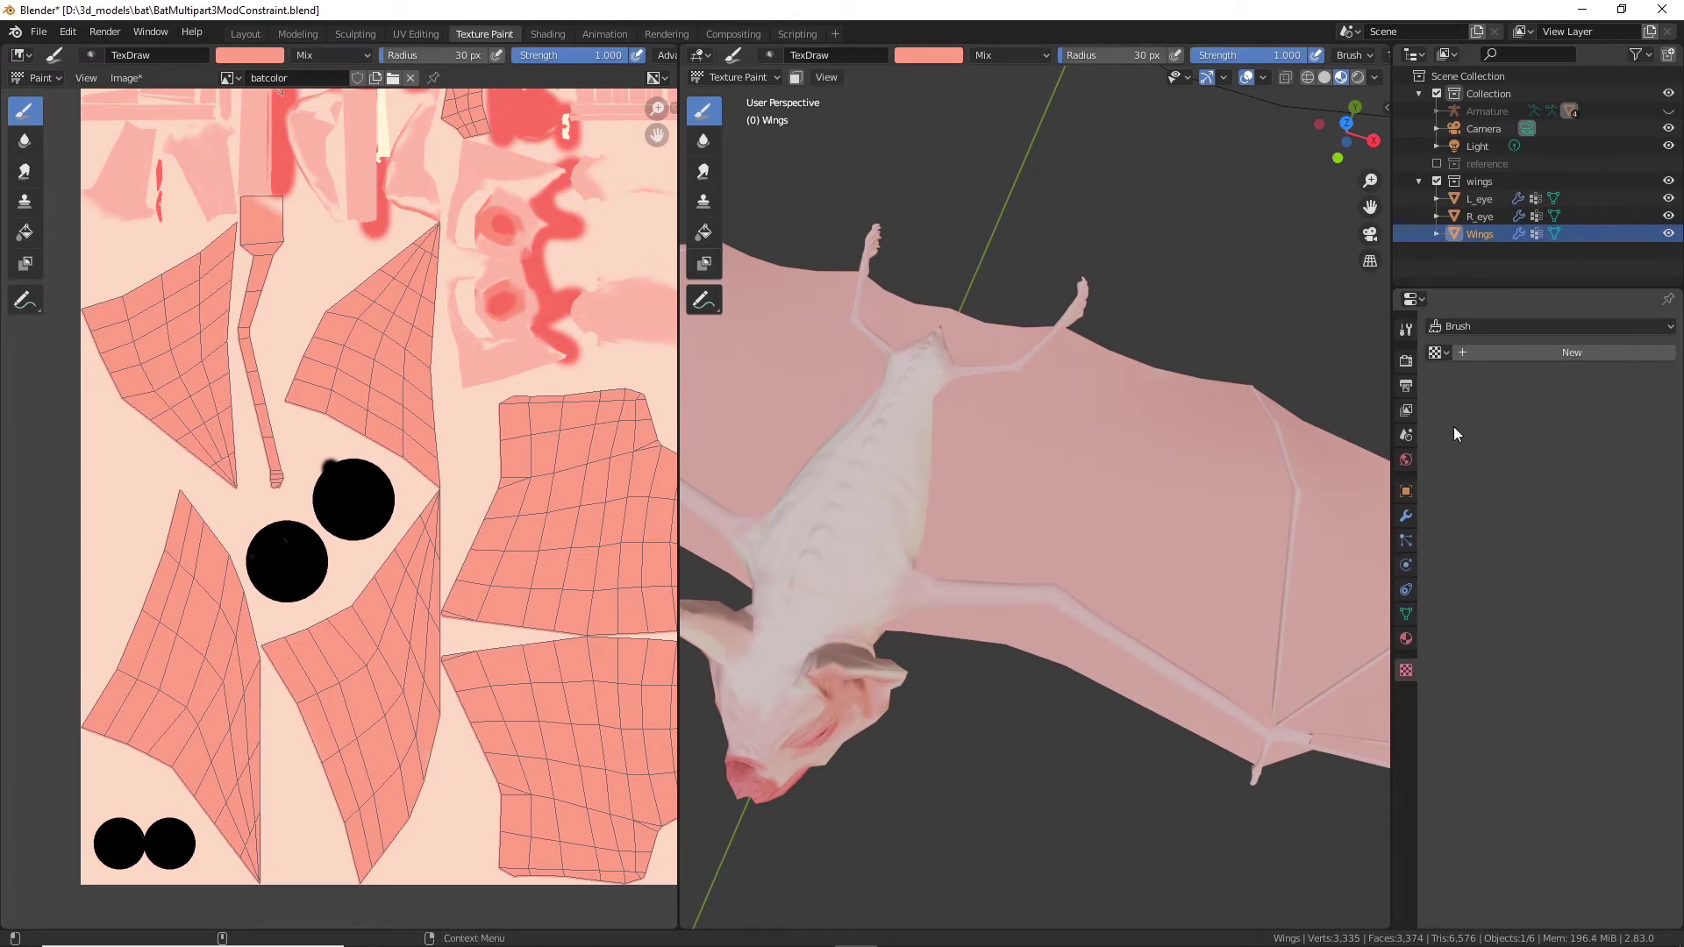
click(1513, 354)
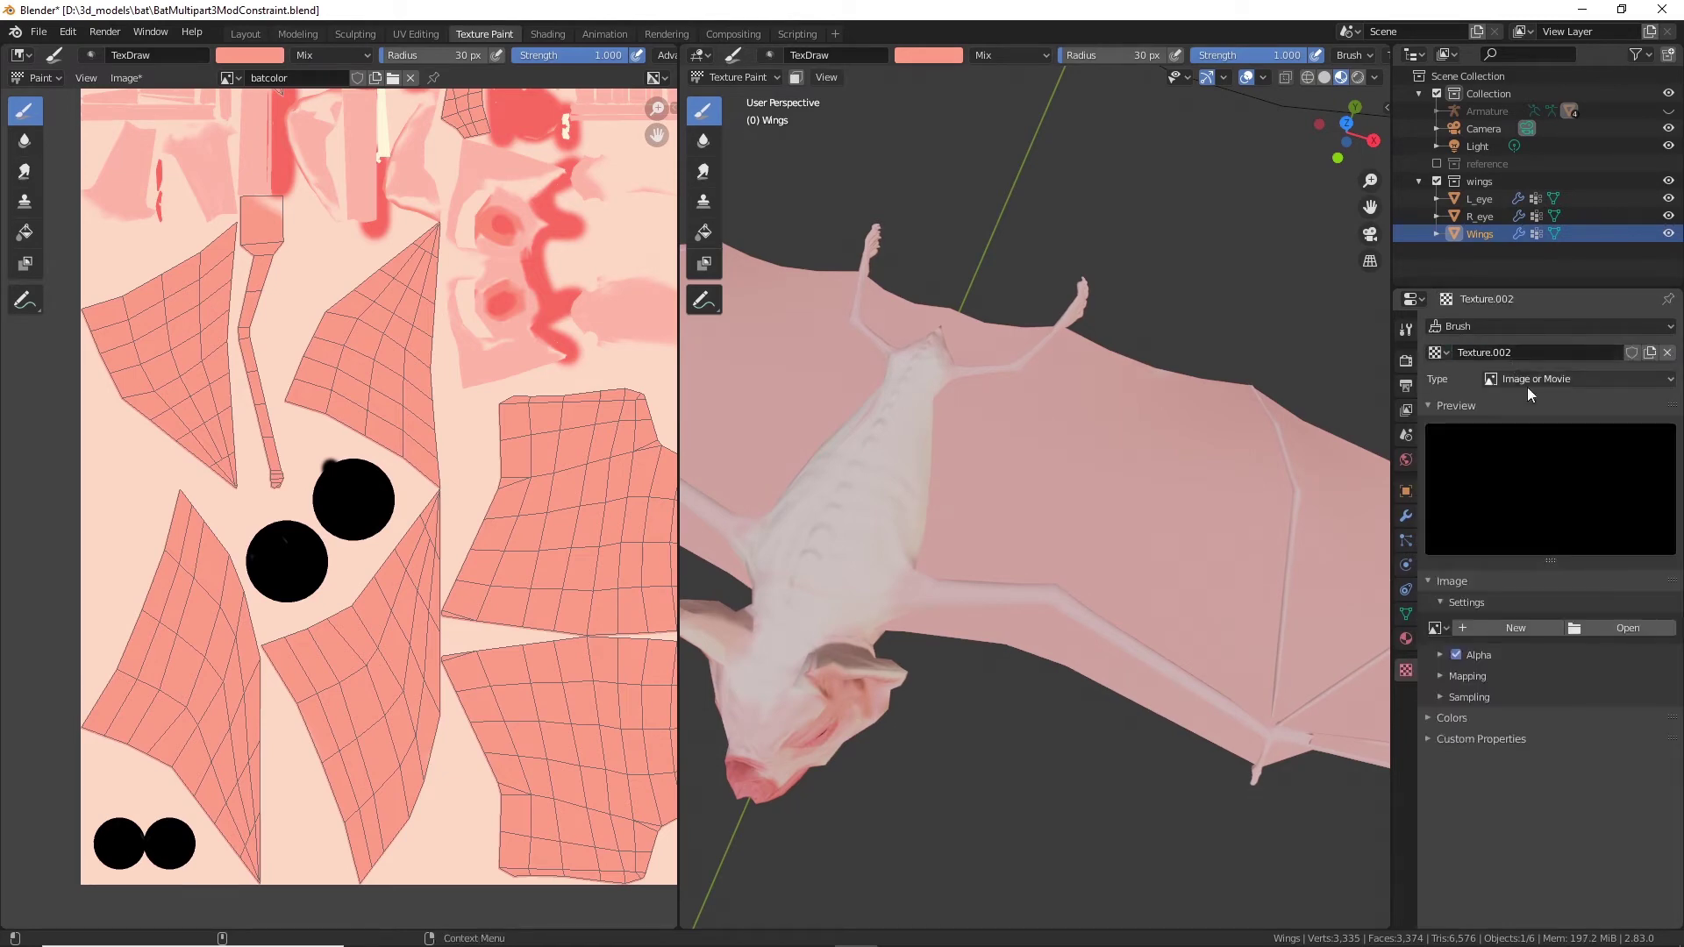
Step: Start loading an image into the new brush texture and browse to the D:\3d_models\brushAlphas\veins folder
click(1616, 626)
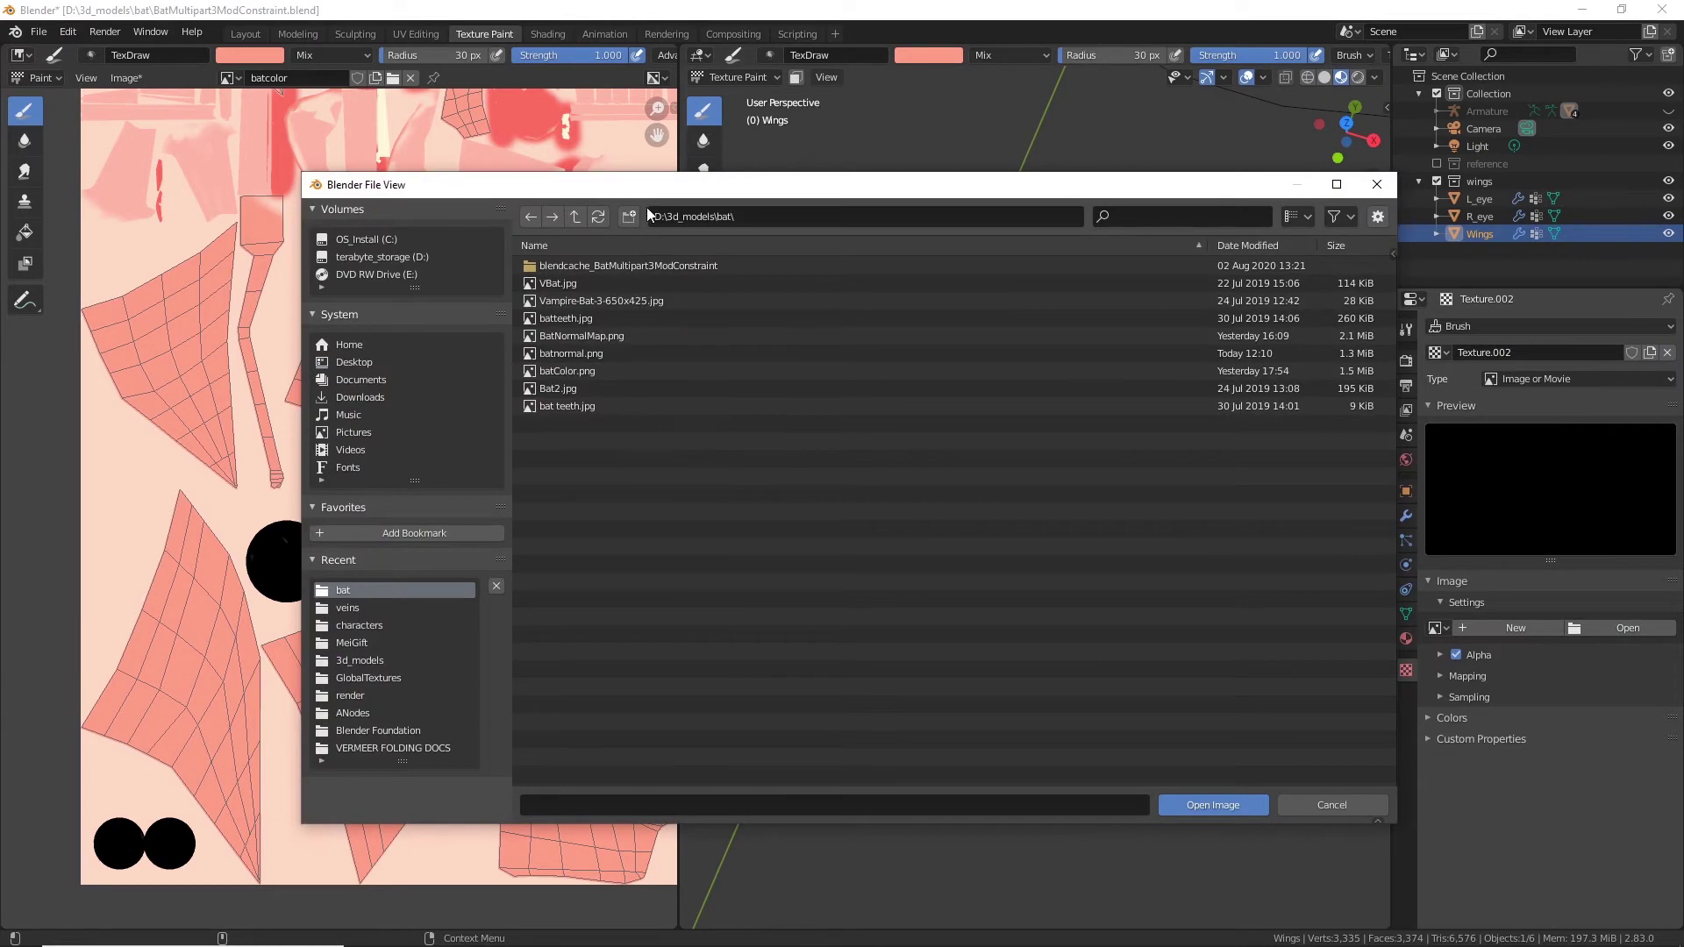
click(575, 216)
scroll(681, 585, down, 10)
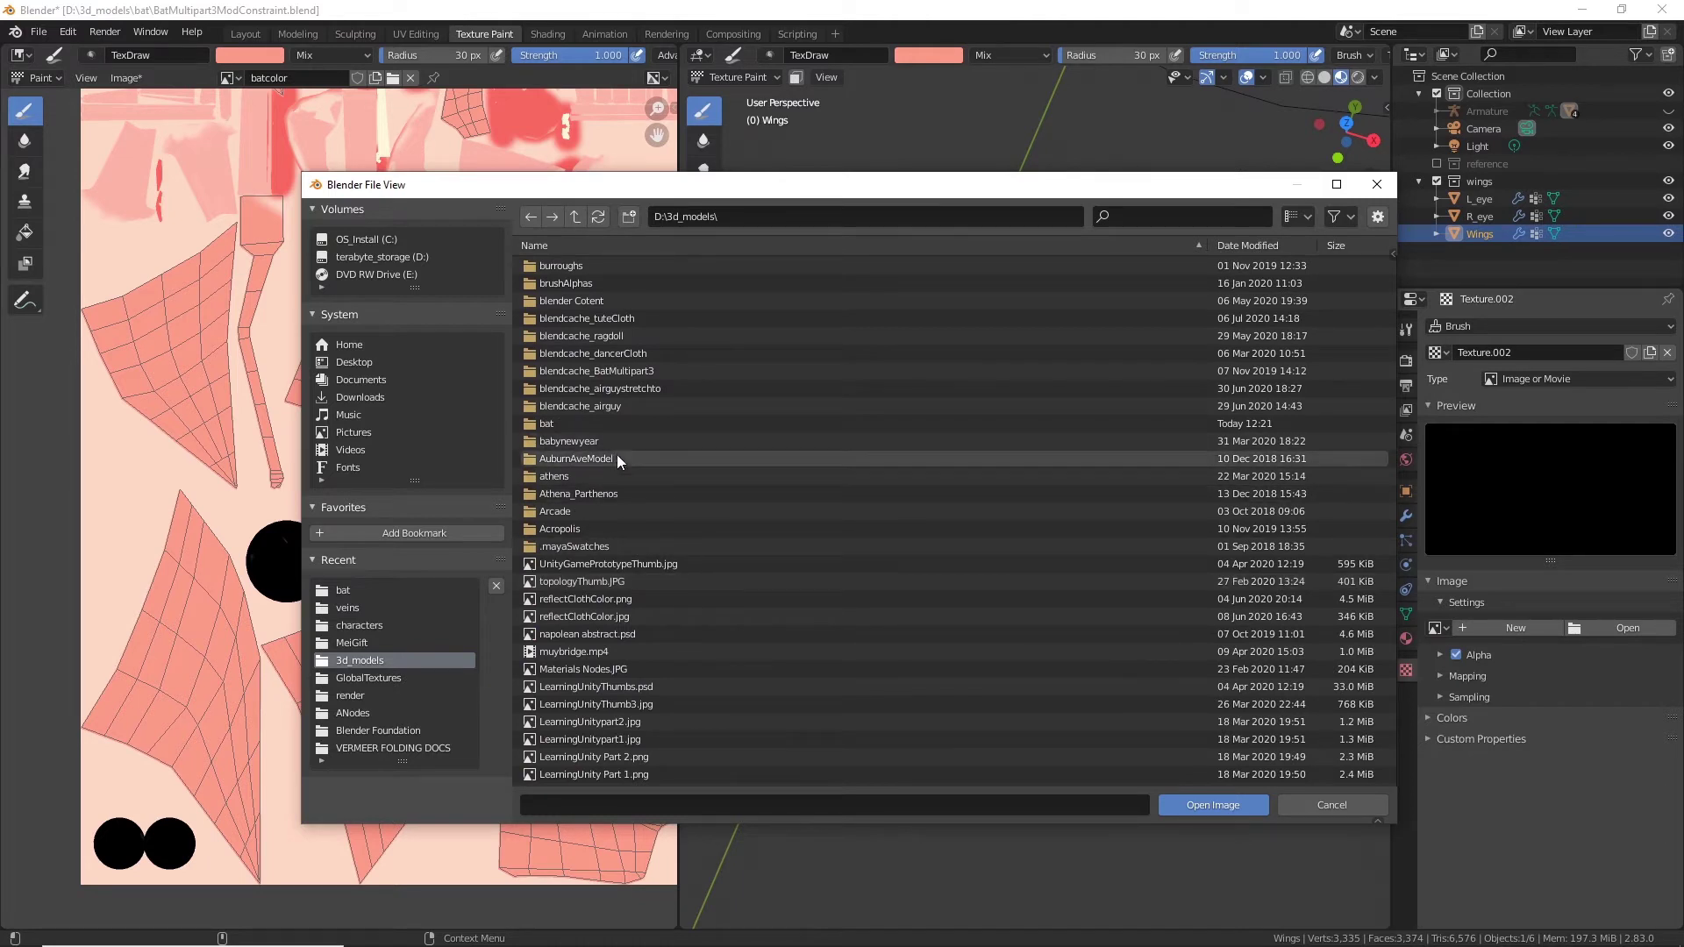
scroll(672, 526, up, 3)
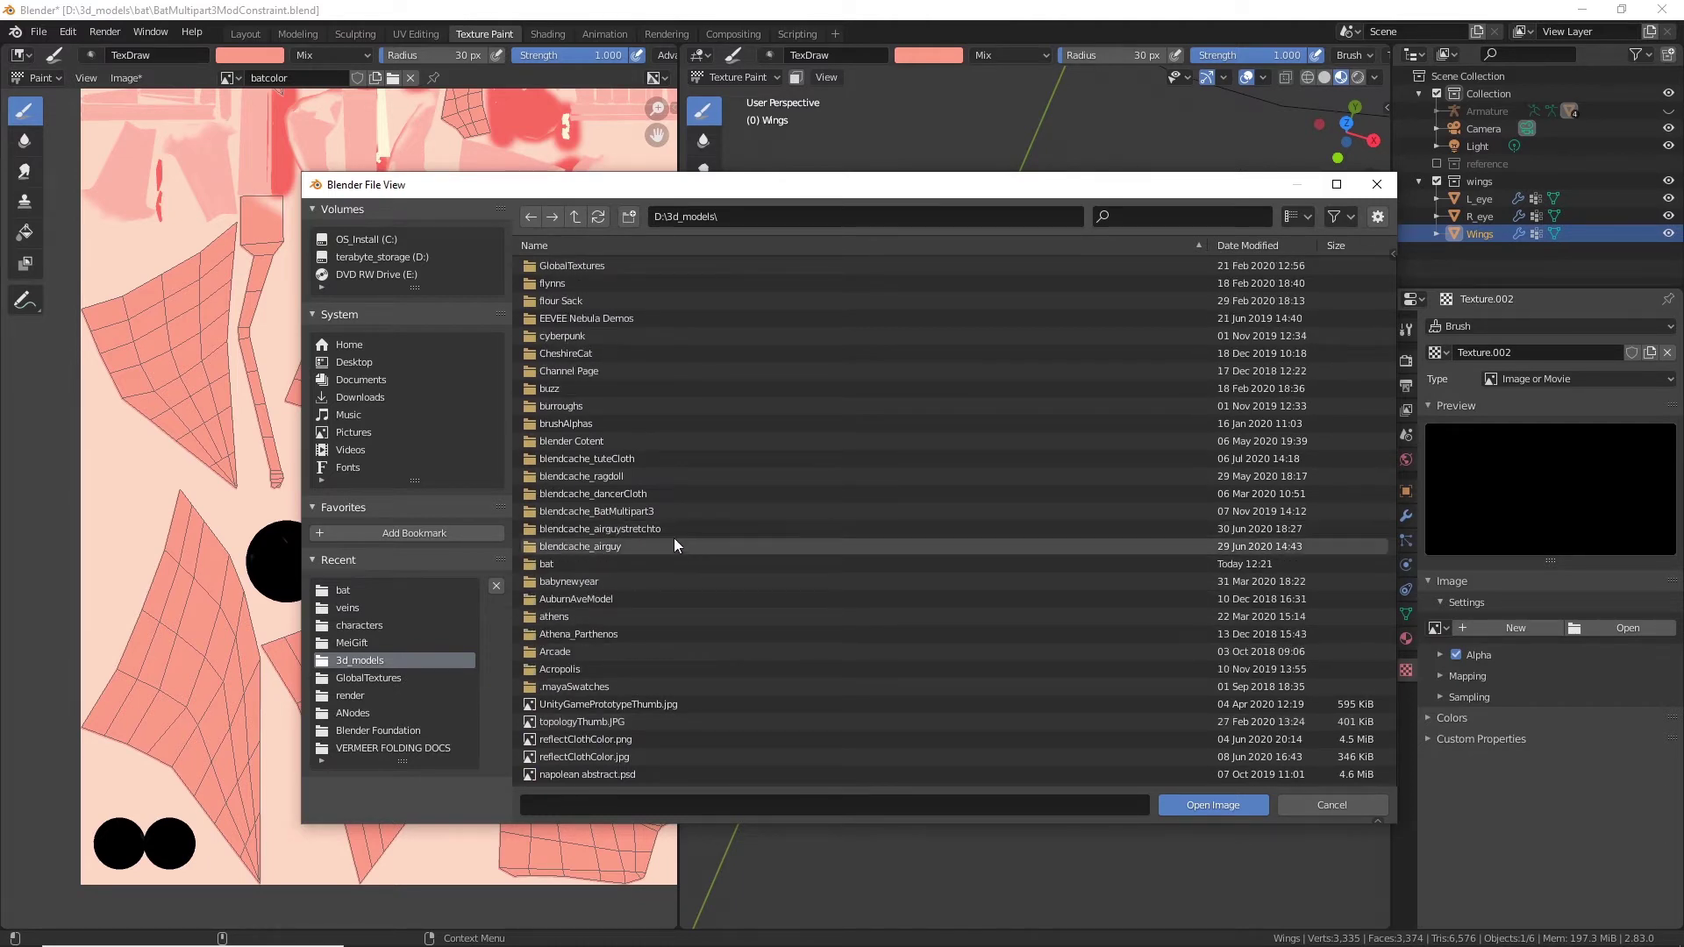
click(566, 426)
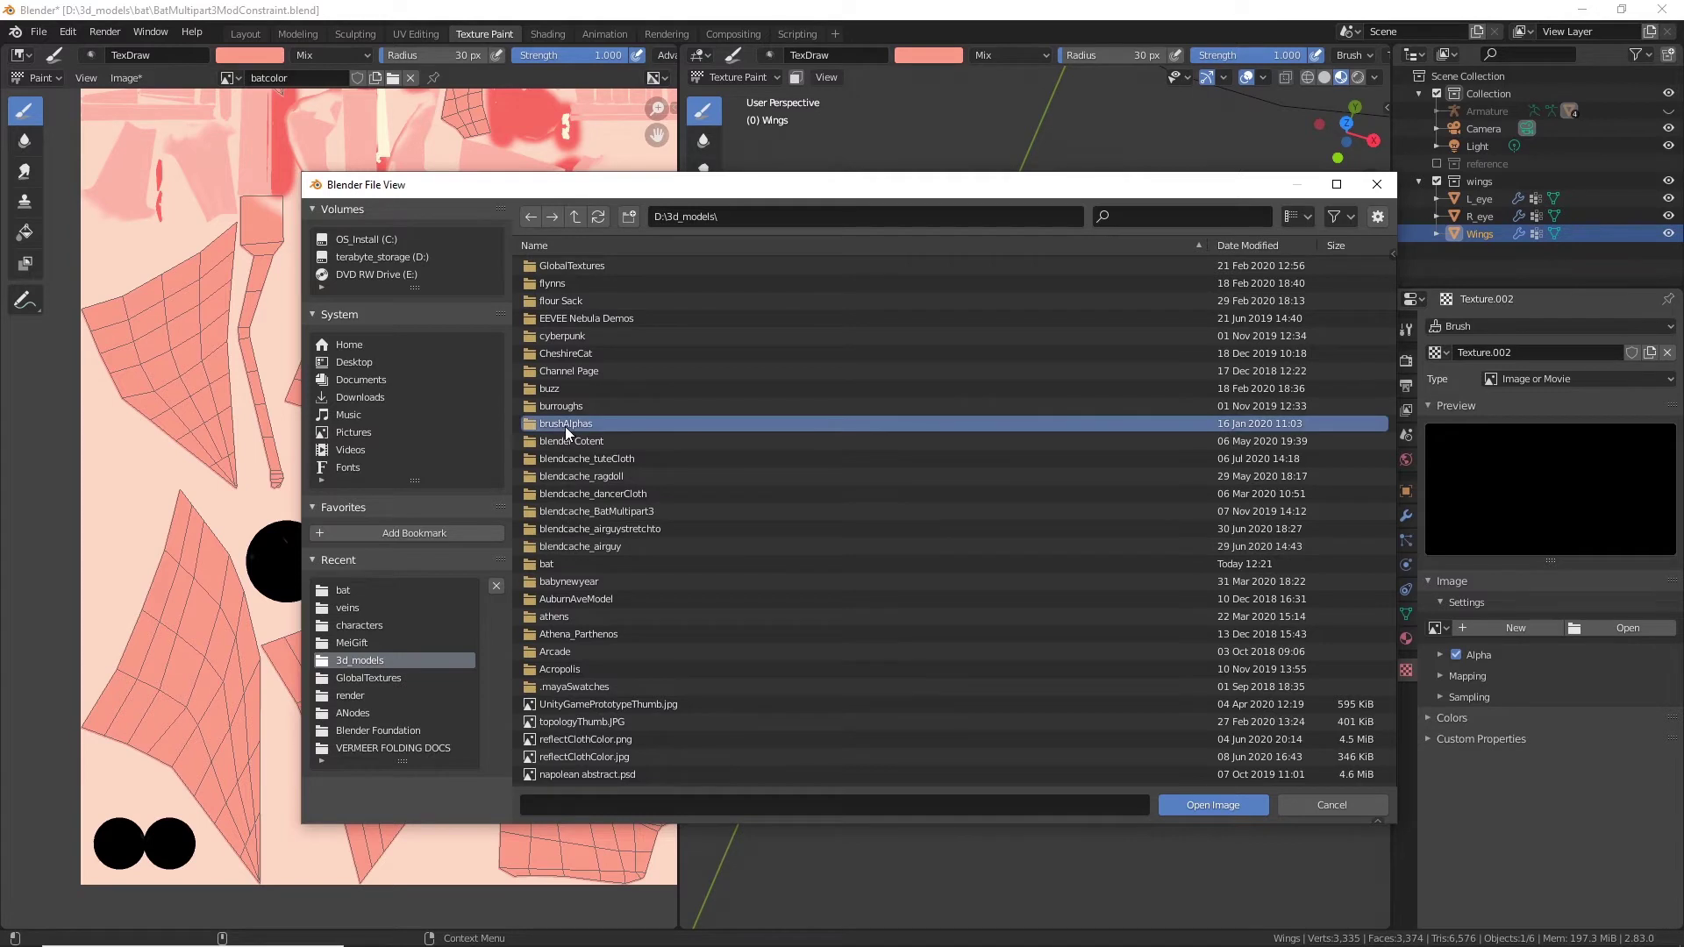
double_click(565, 426)
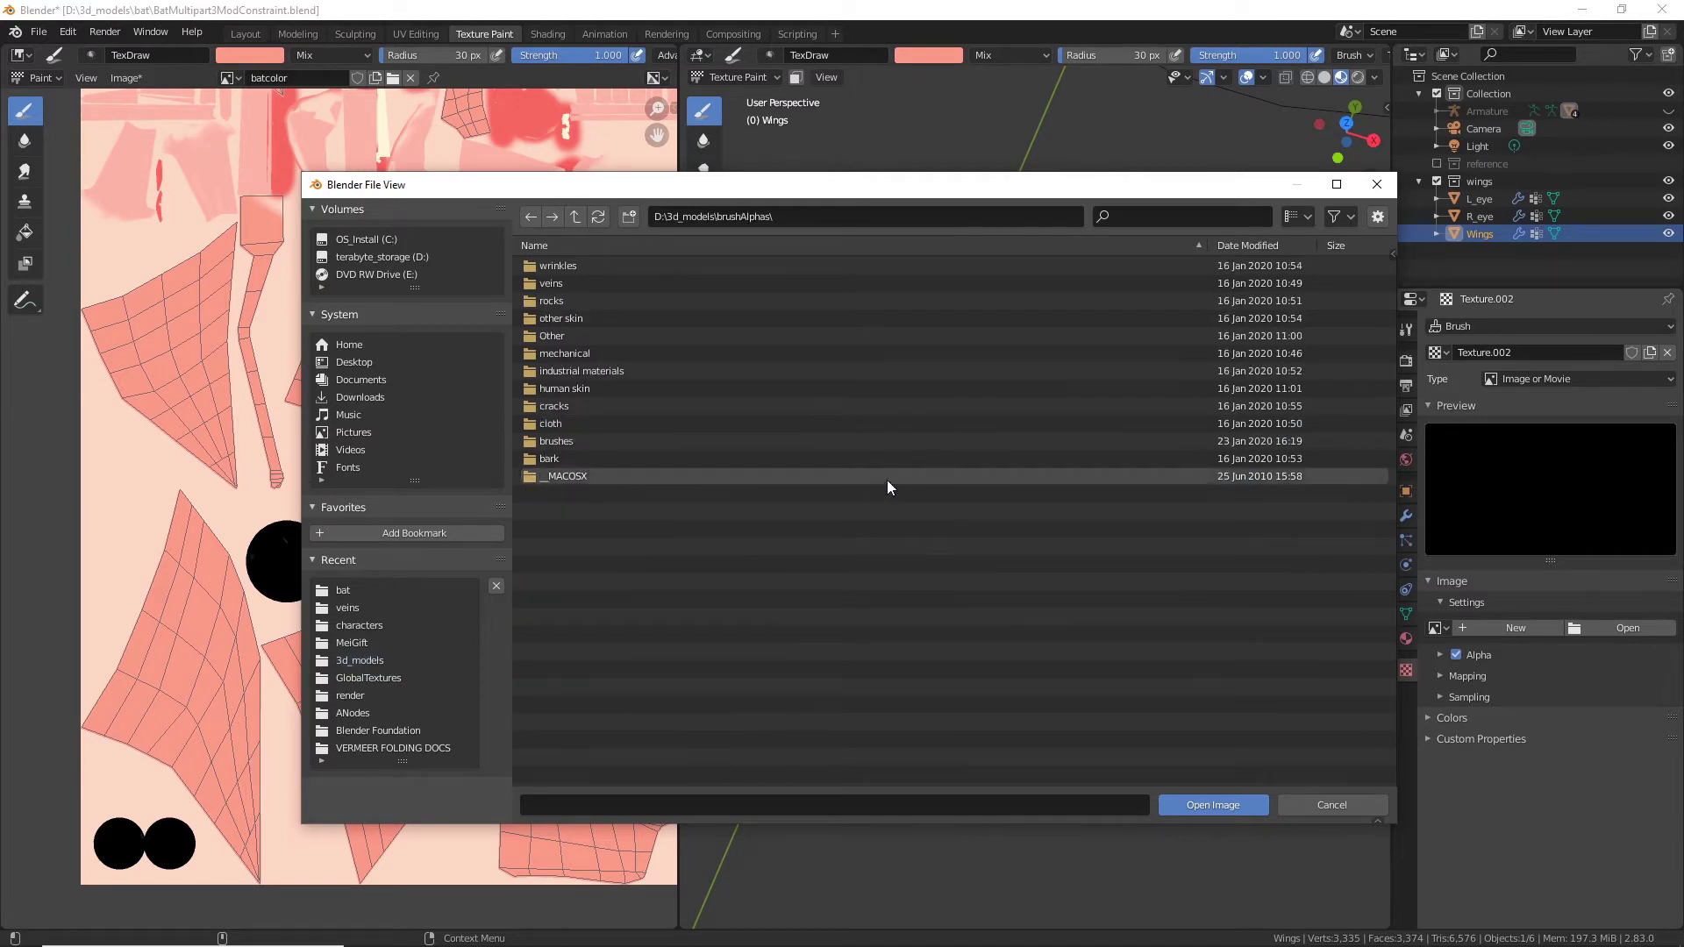
double_click(571, 283)
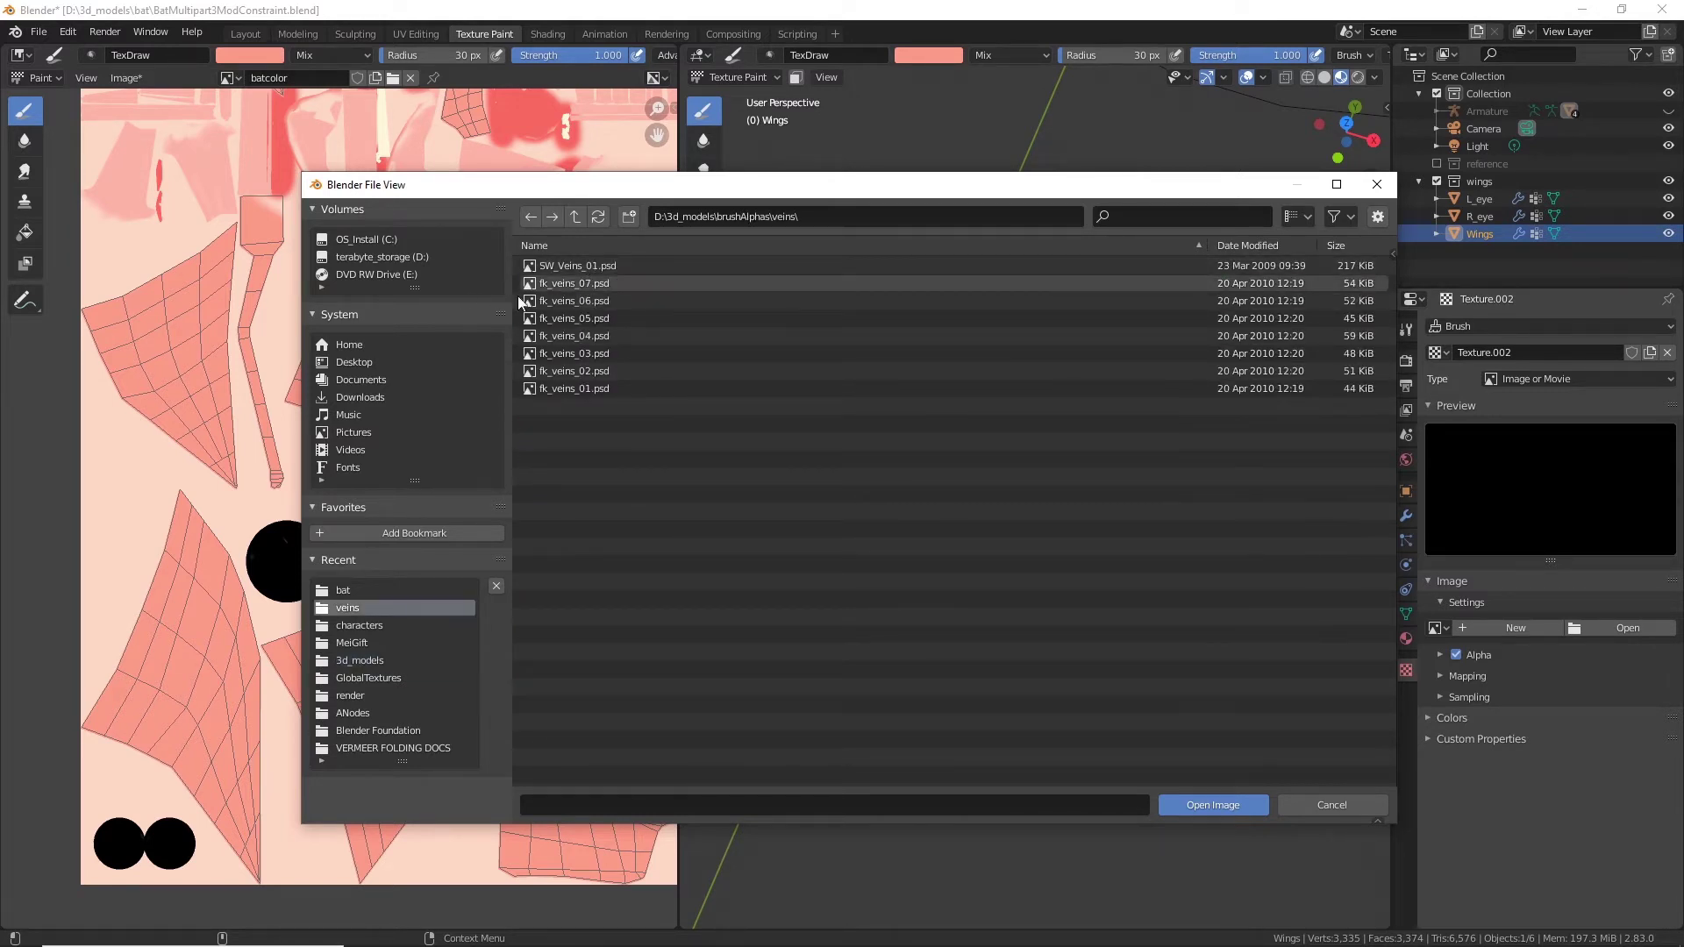
Step: Show the vein files as thumbnails and load fk_veins_04.psd as the brush texture's image
click(562, 284)
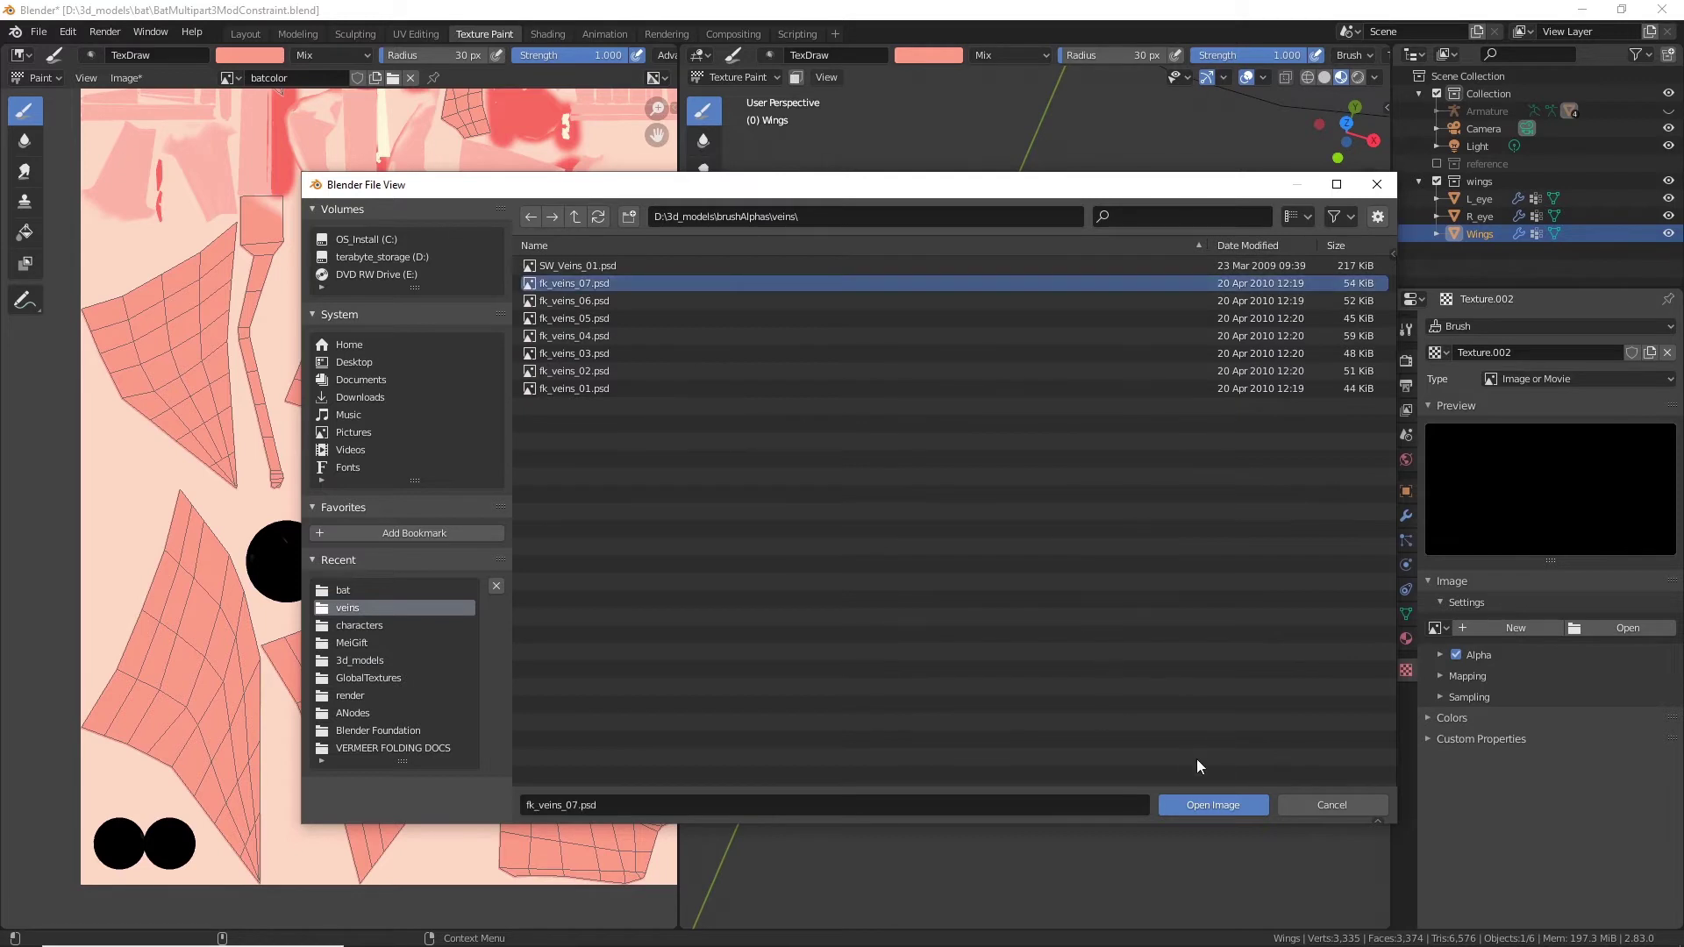
click(1308, 215)
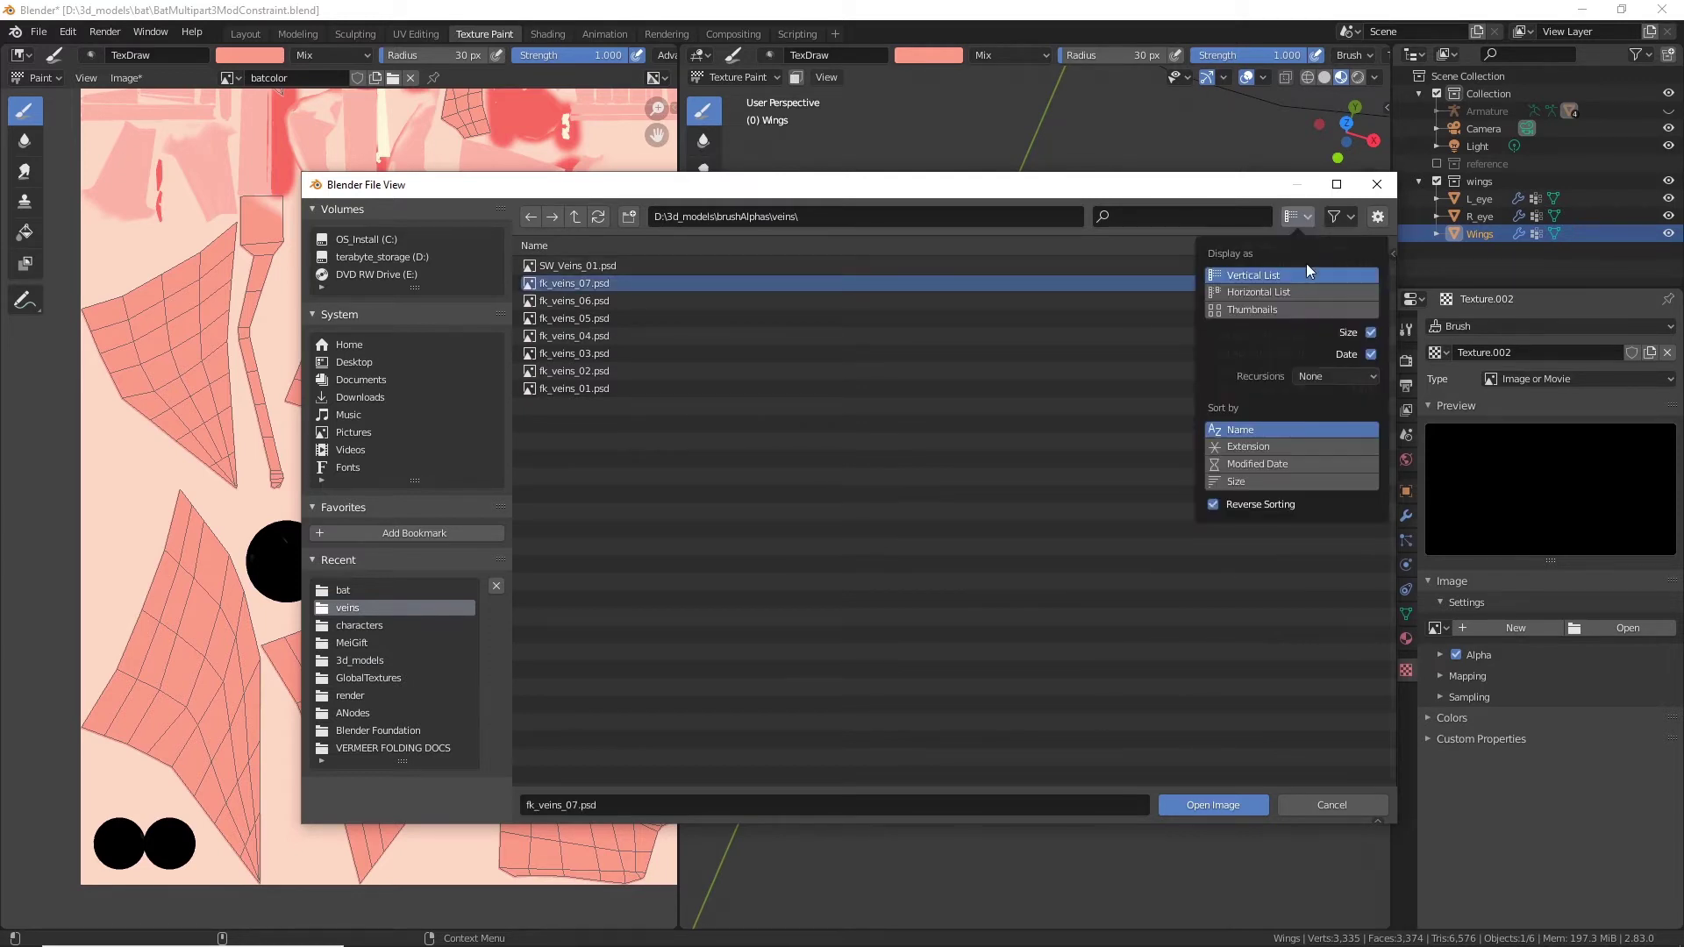
click(1255, 311)
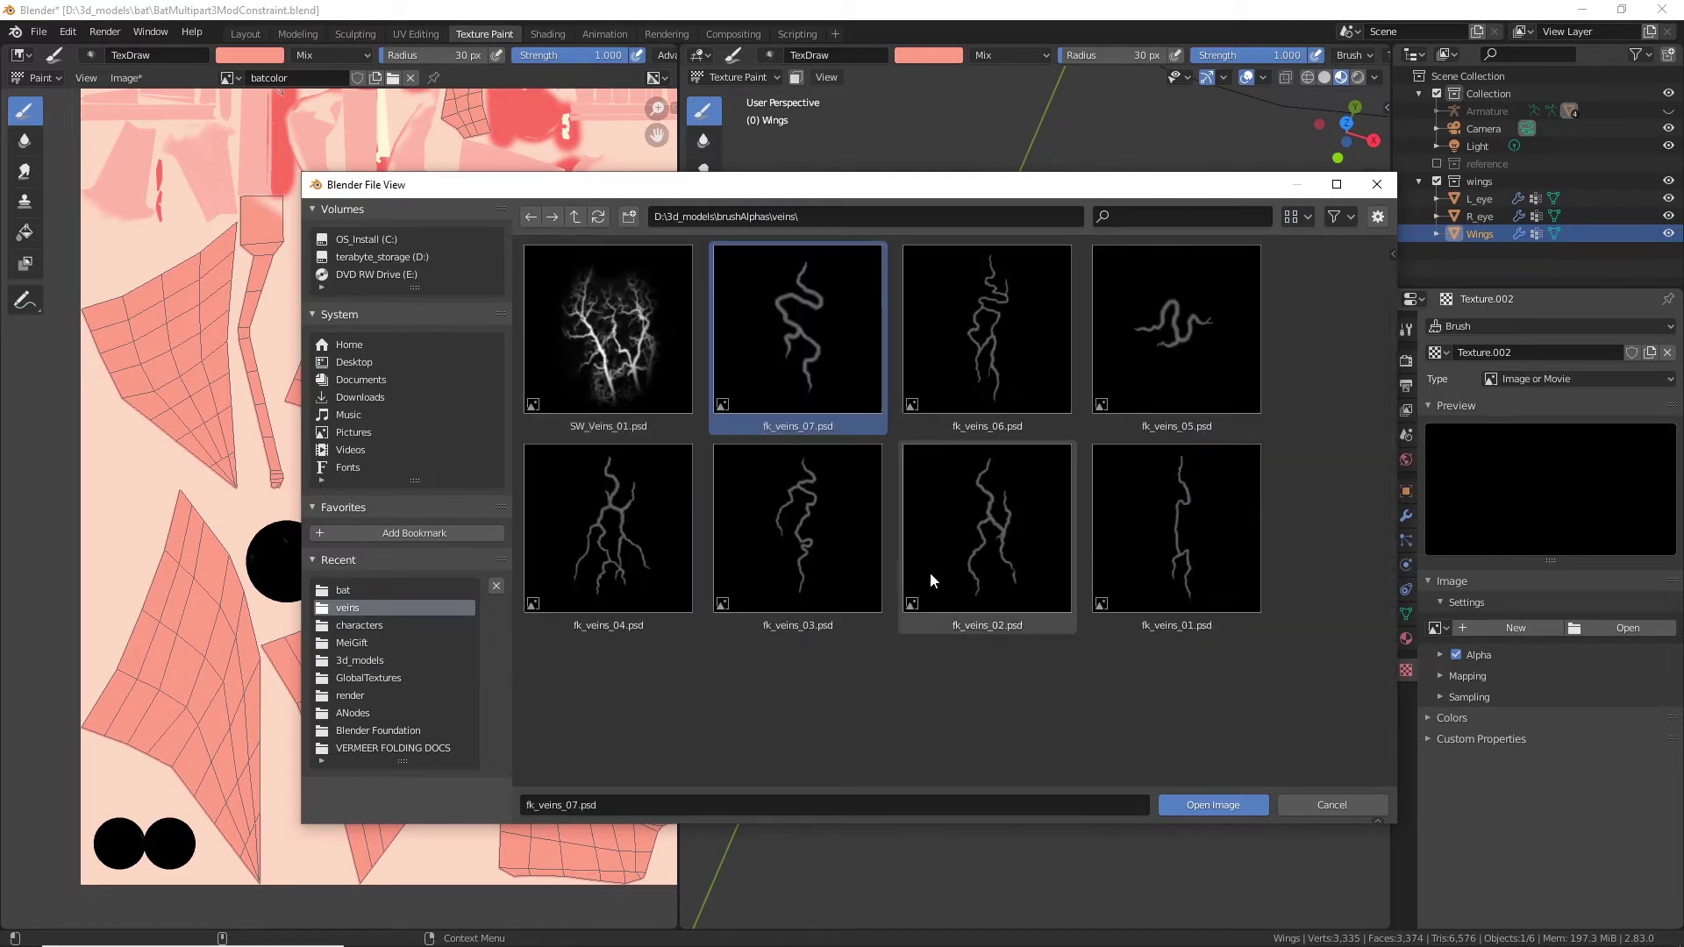
click(611, 550)
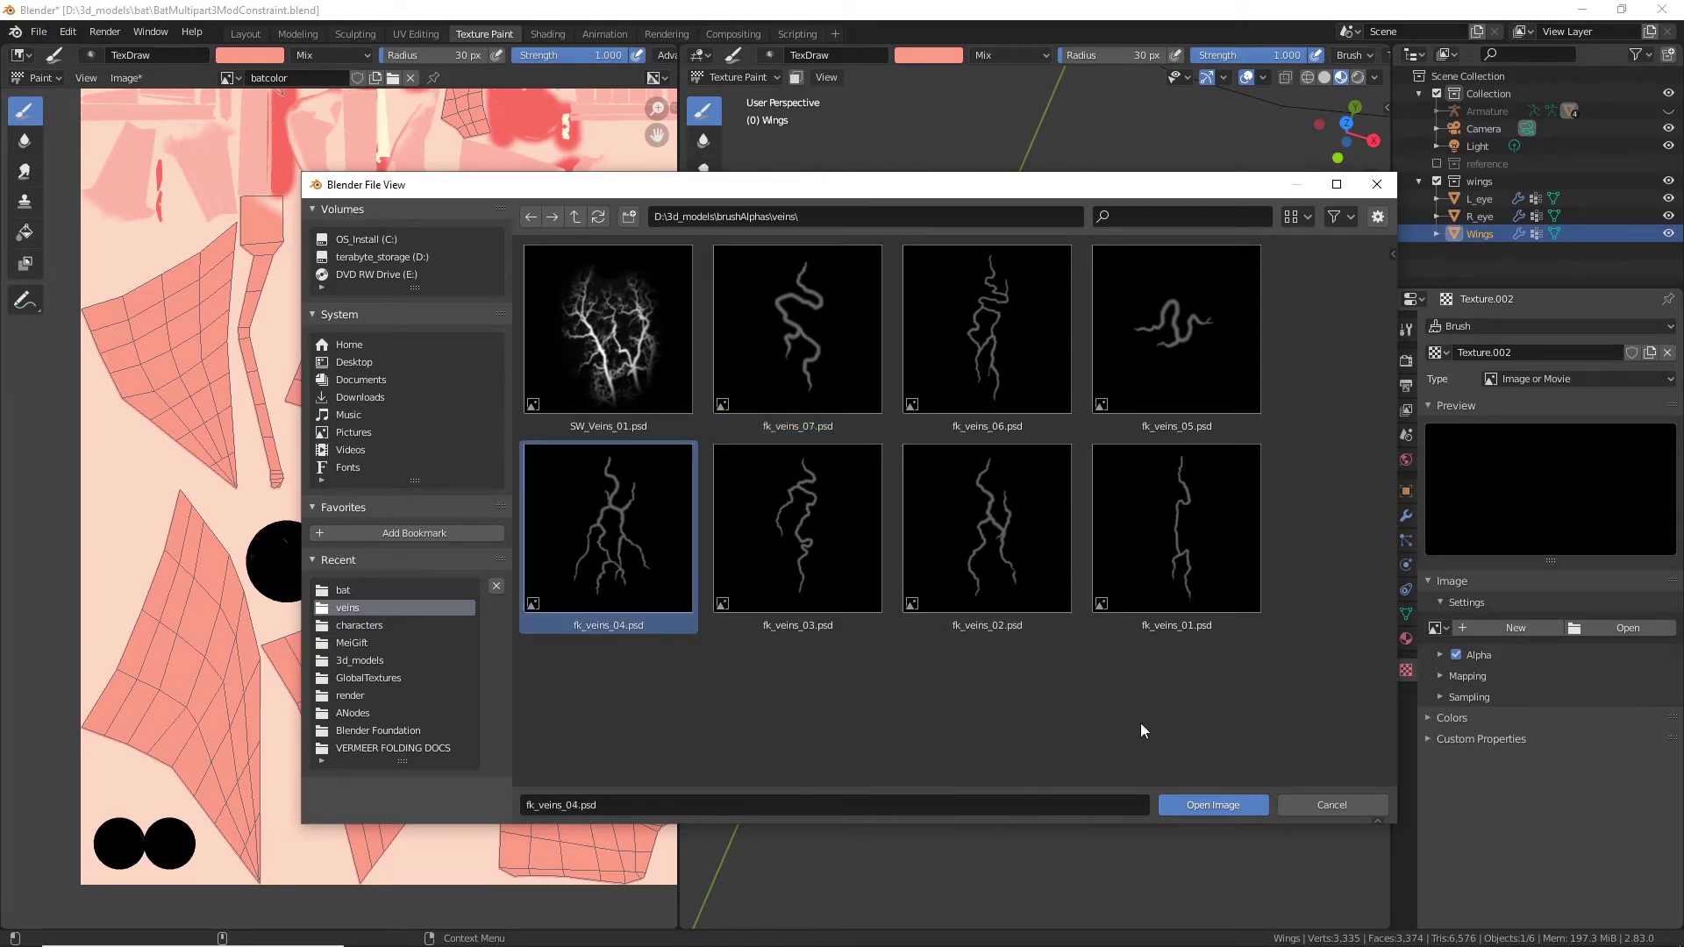
click(1222, 812)
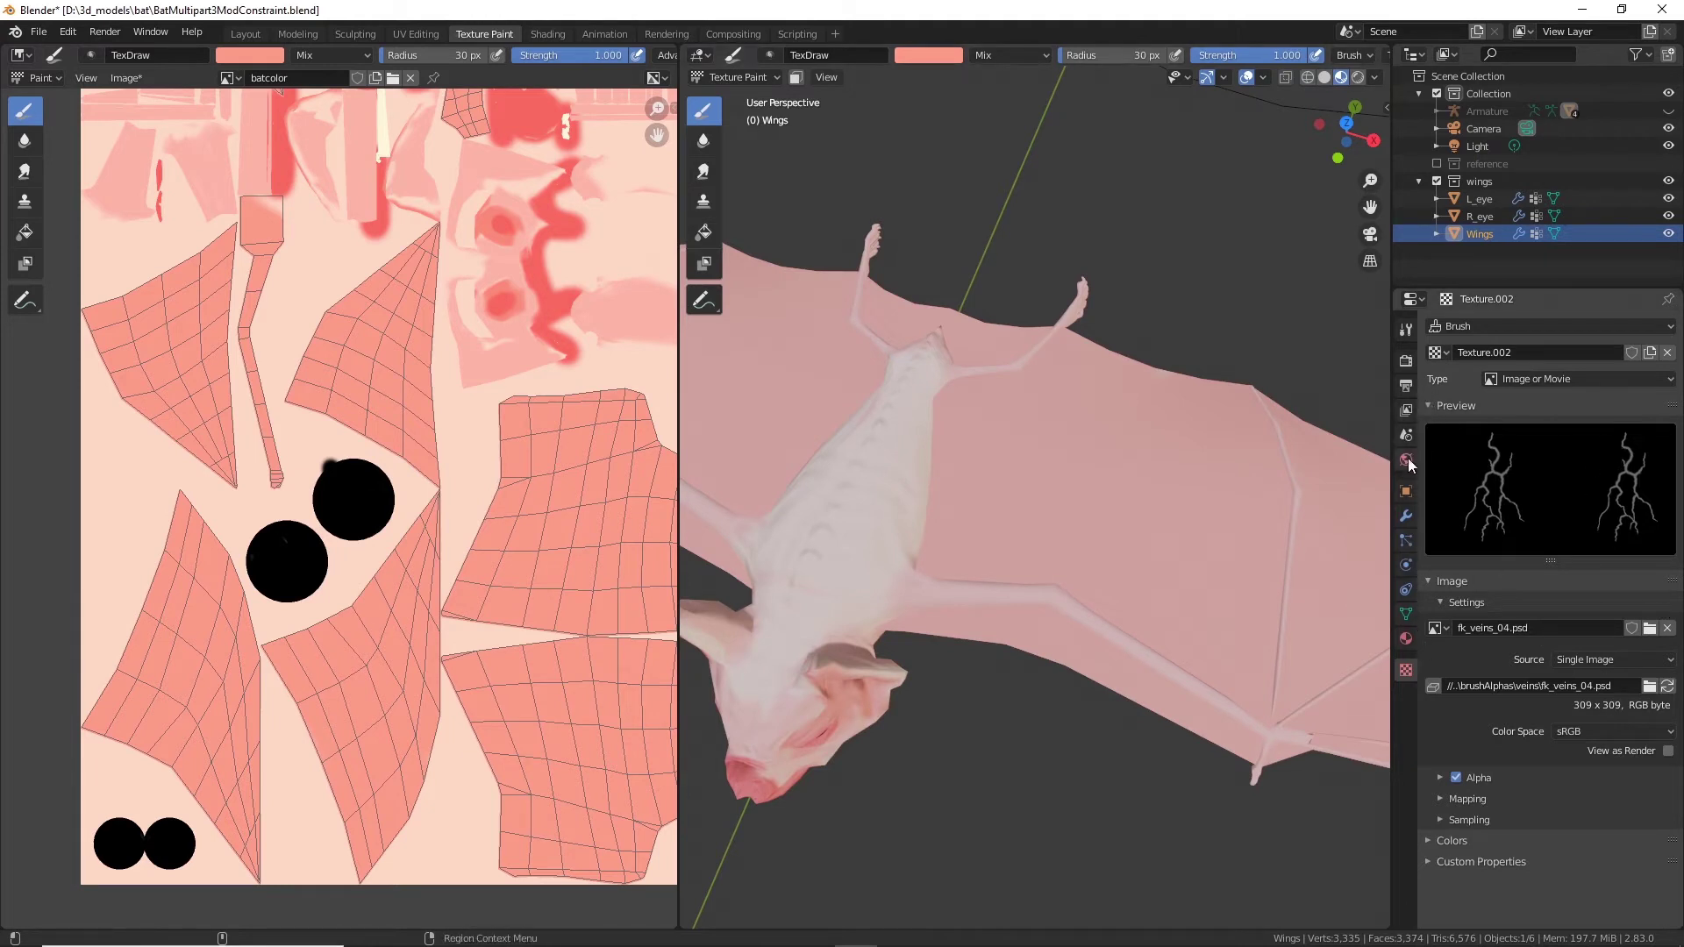
Step: Return to the Draw brush settings and unlink the black Texture from the texture mask
click(1408, 330)
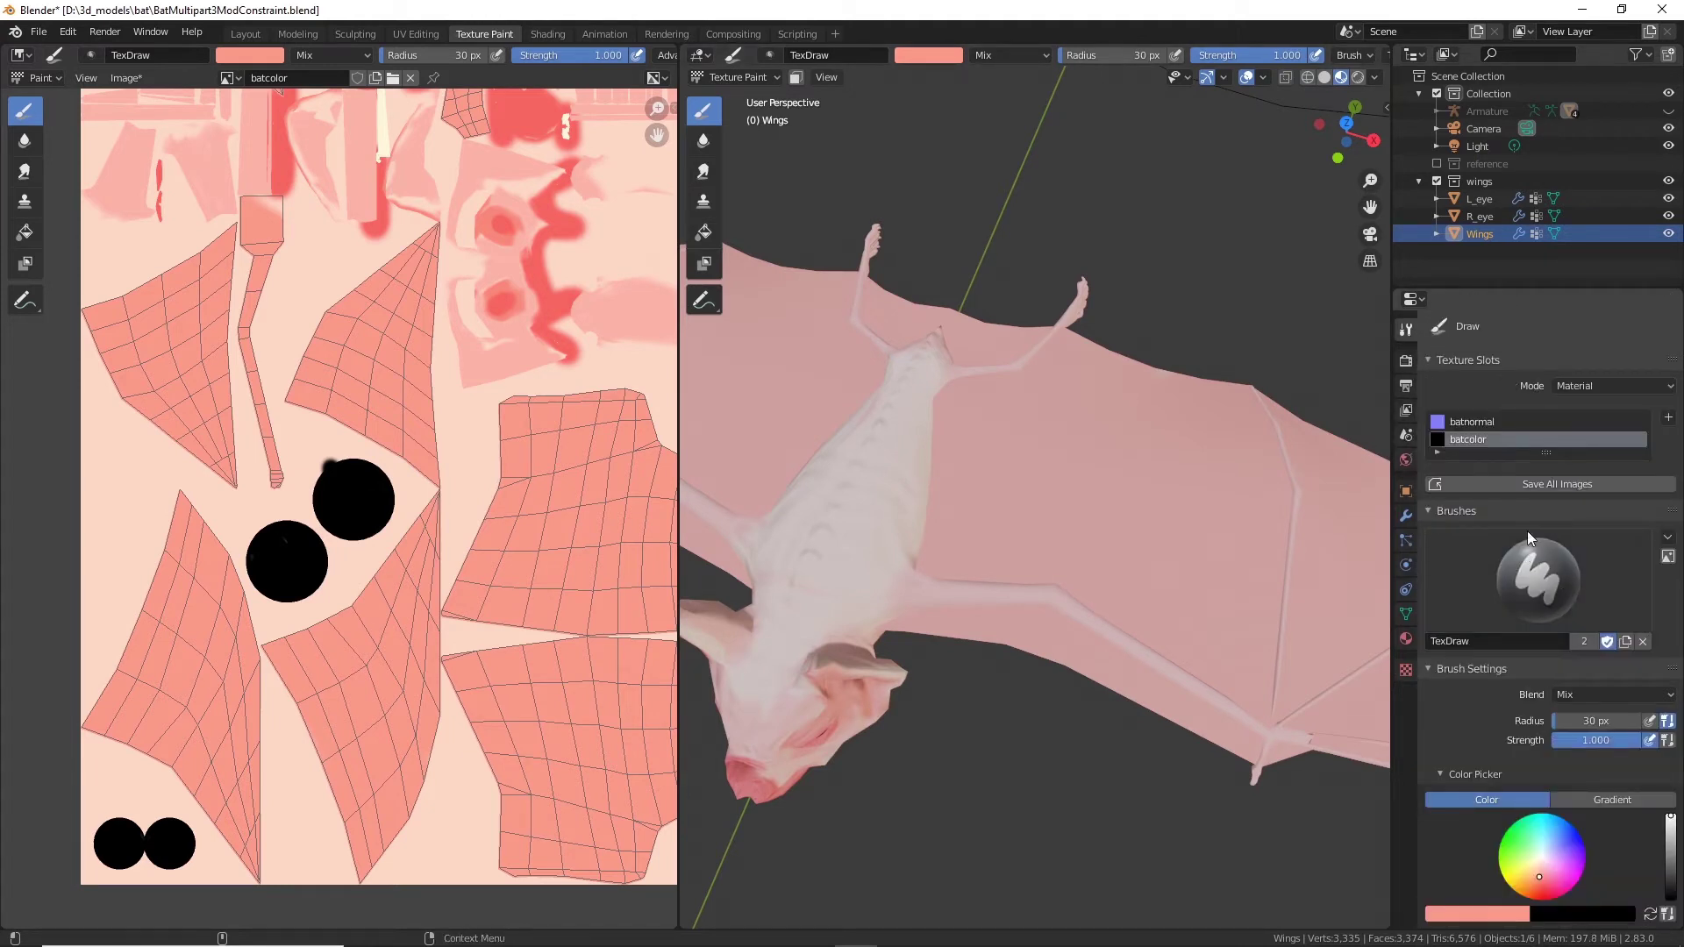
scroll(1529, 530, down, 15)
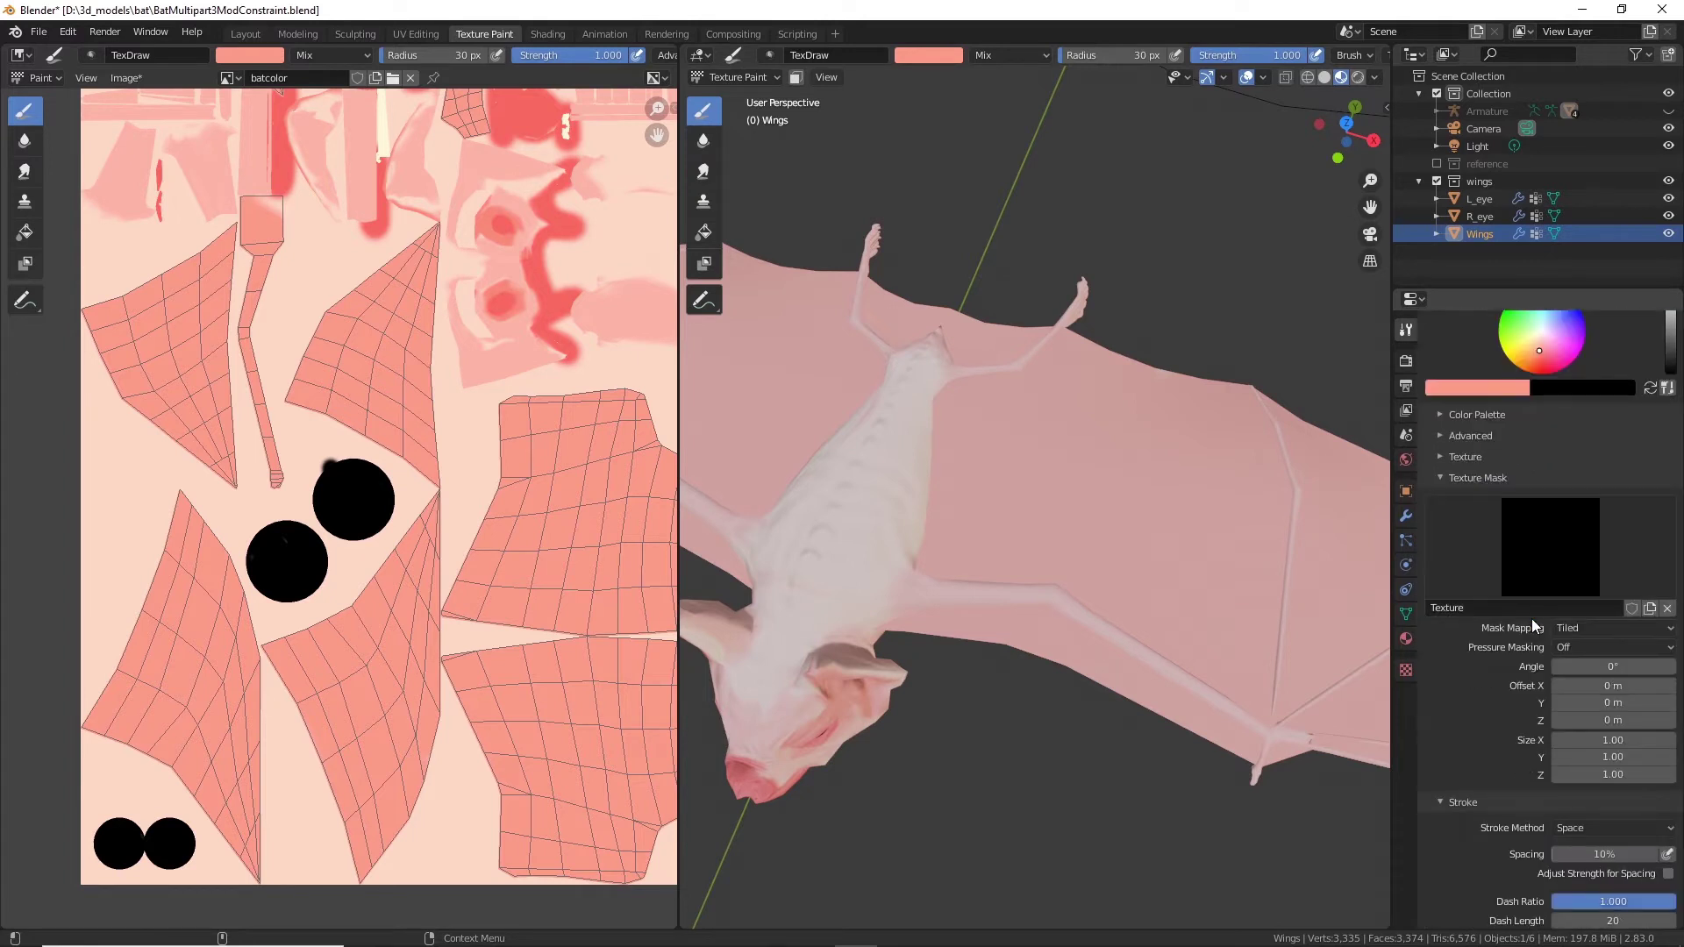
click(1669, 608)
Step: Expand the brush's Texture settings, test the vein texture with a stroke on the wing membrane and undo it
scroll(1484, 658, down, 4)
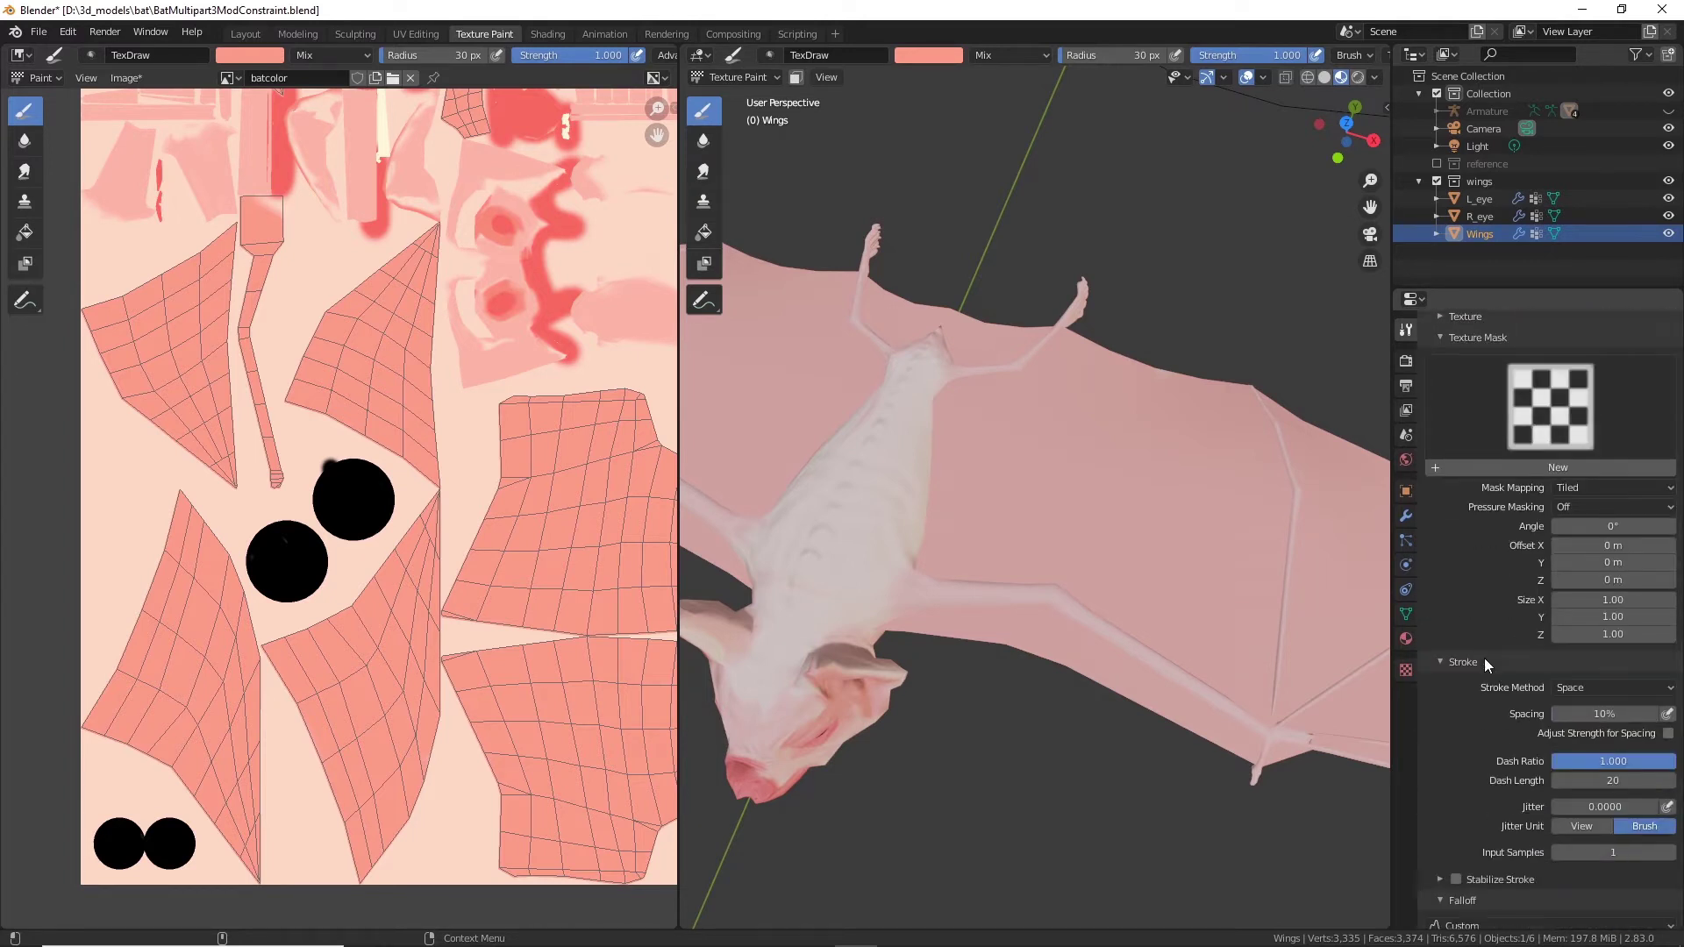
scroll(1485, 658, down, 2)
scroll(1484, 658, up, 7)
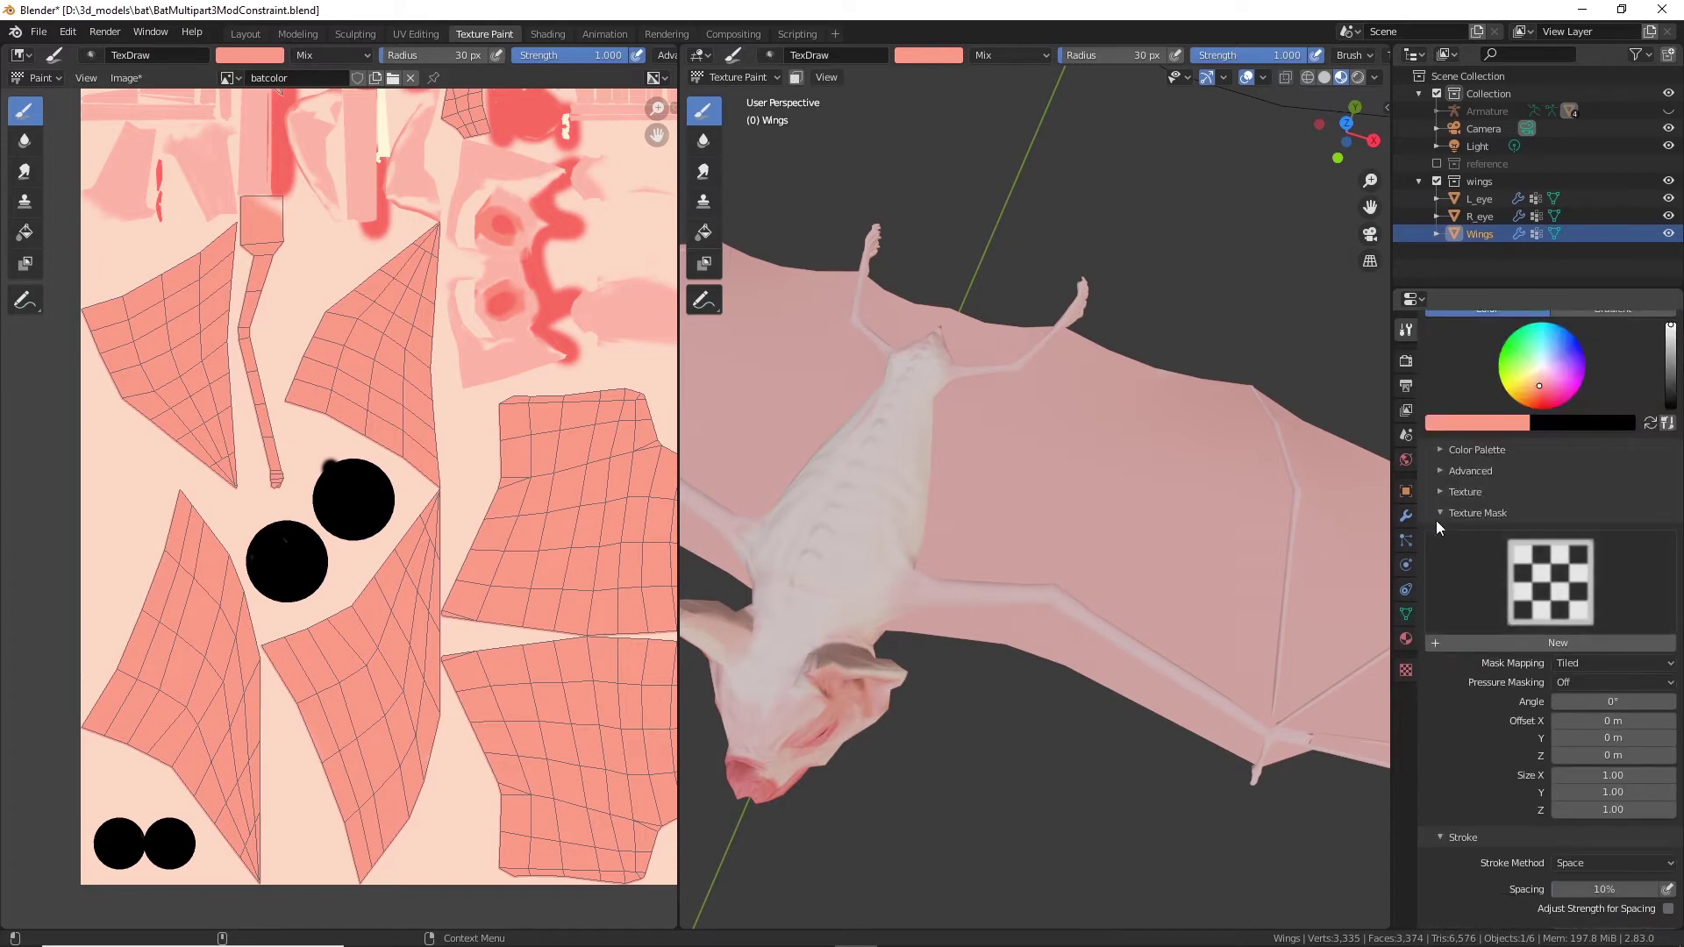
click(1442, 492)
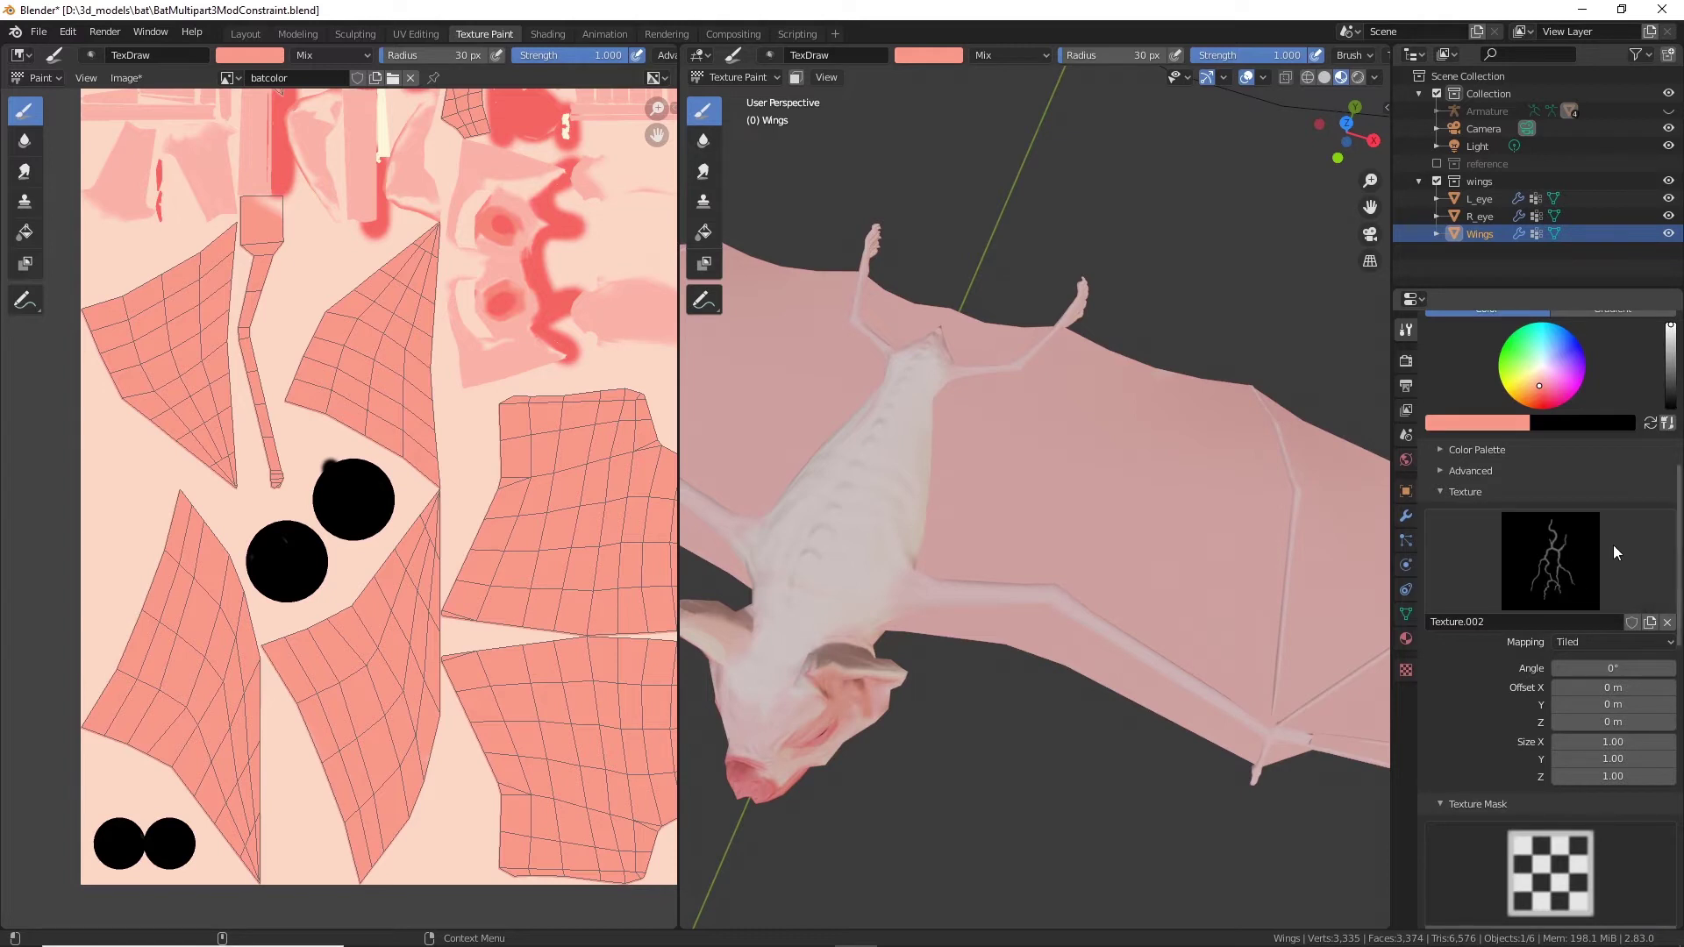
mouse_move(1068, 492)
mouse_down()
mouse_move(1178, 556)
mouse_move(1151, 552)
mouse_up()
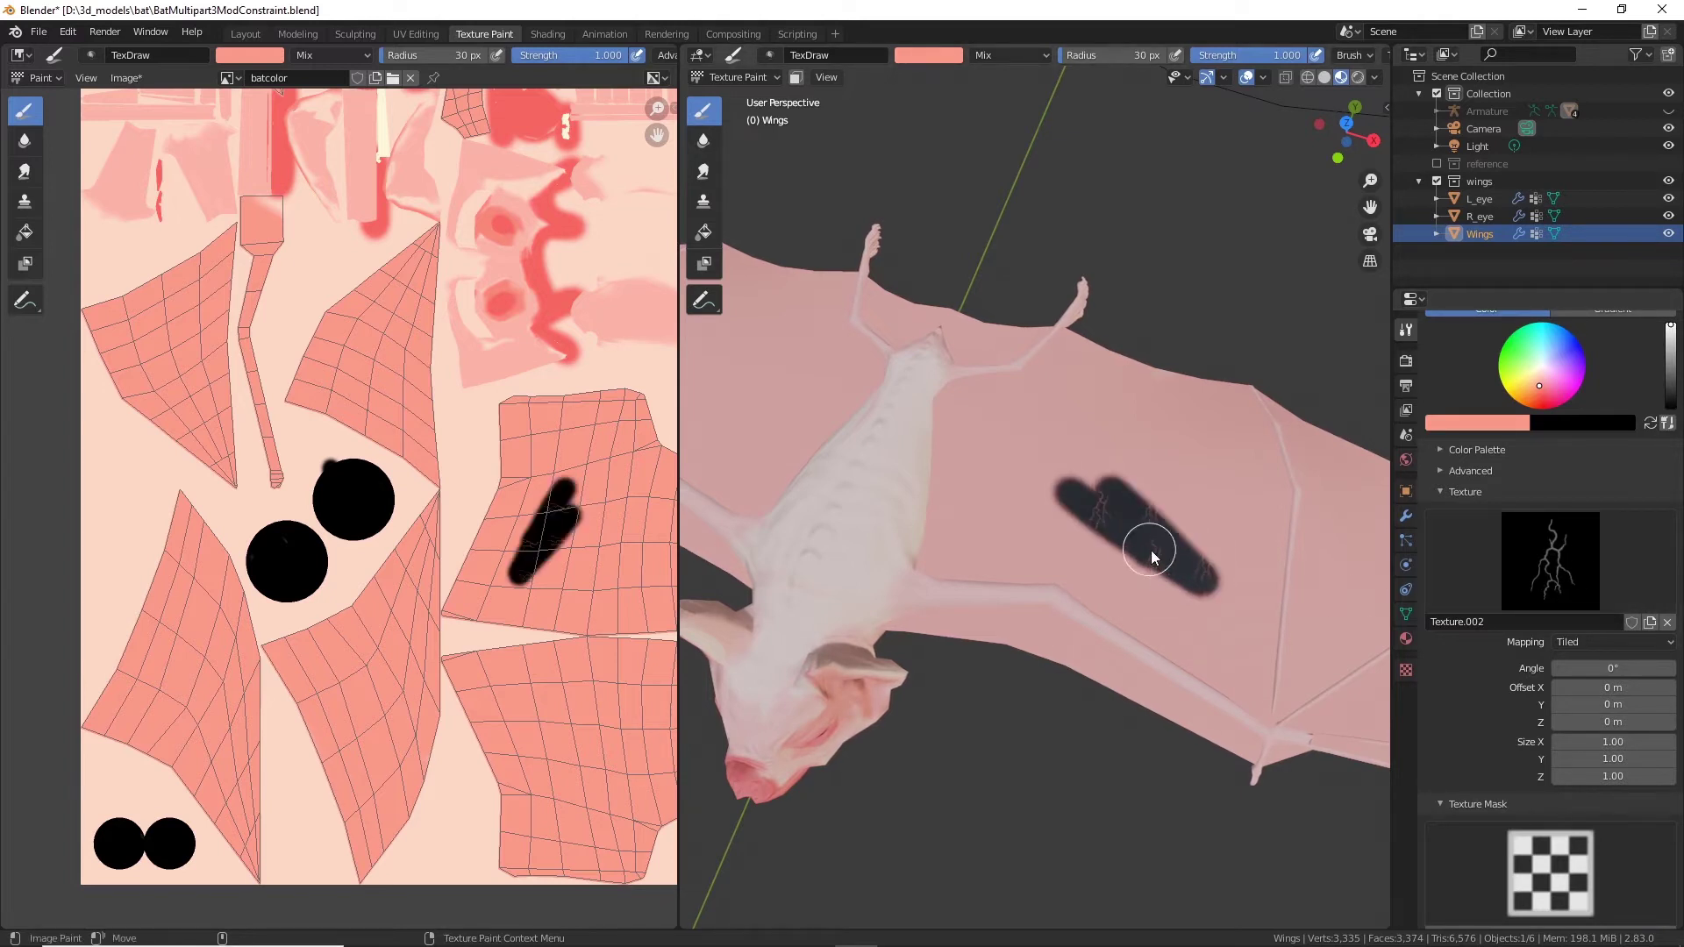
key(ctrl+z)
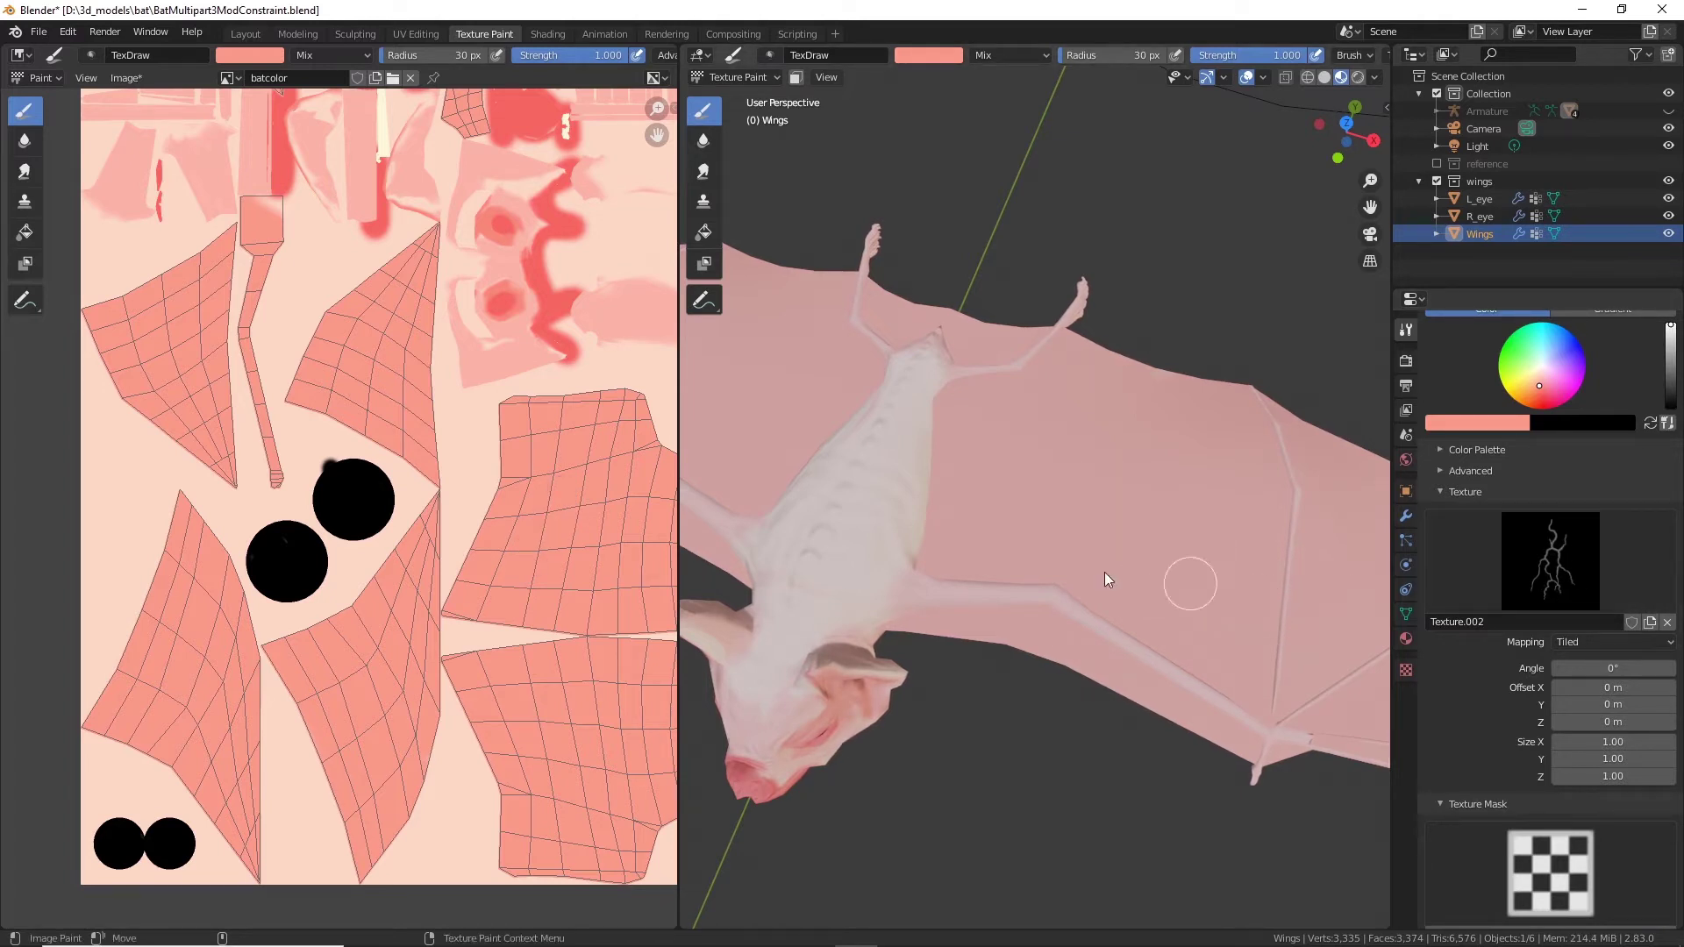
Step: Unlink Texture.002 from the brush texture and assign it to the texture mask instead
click(1667, 623)
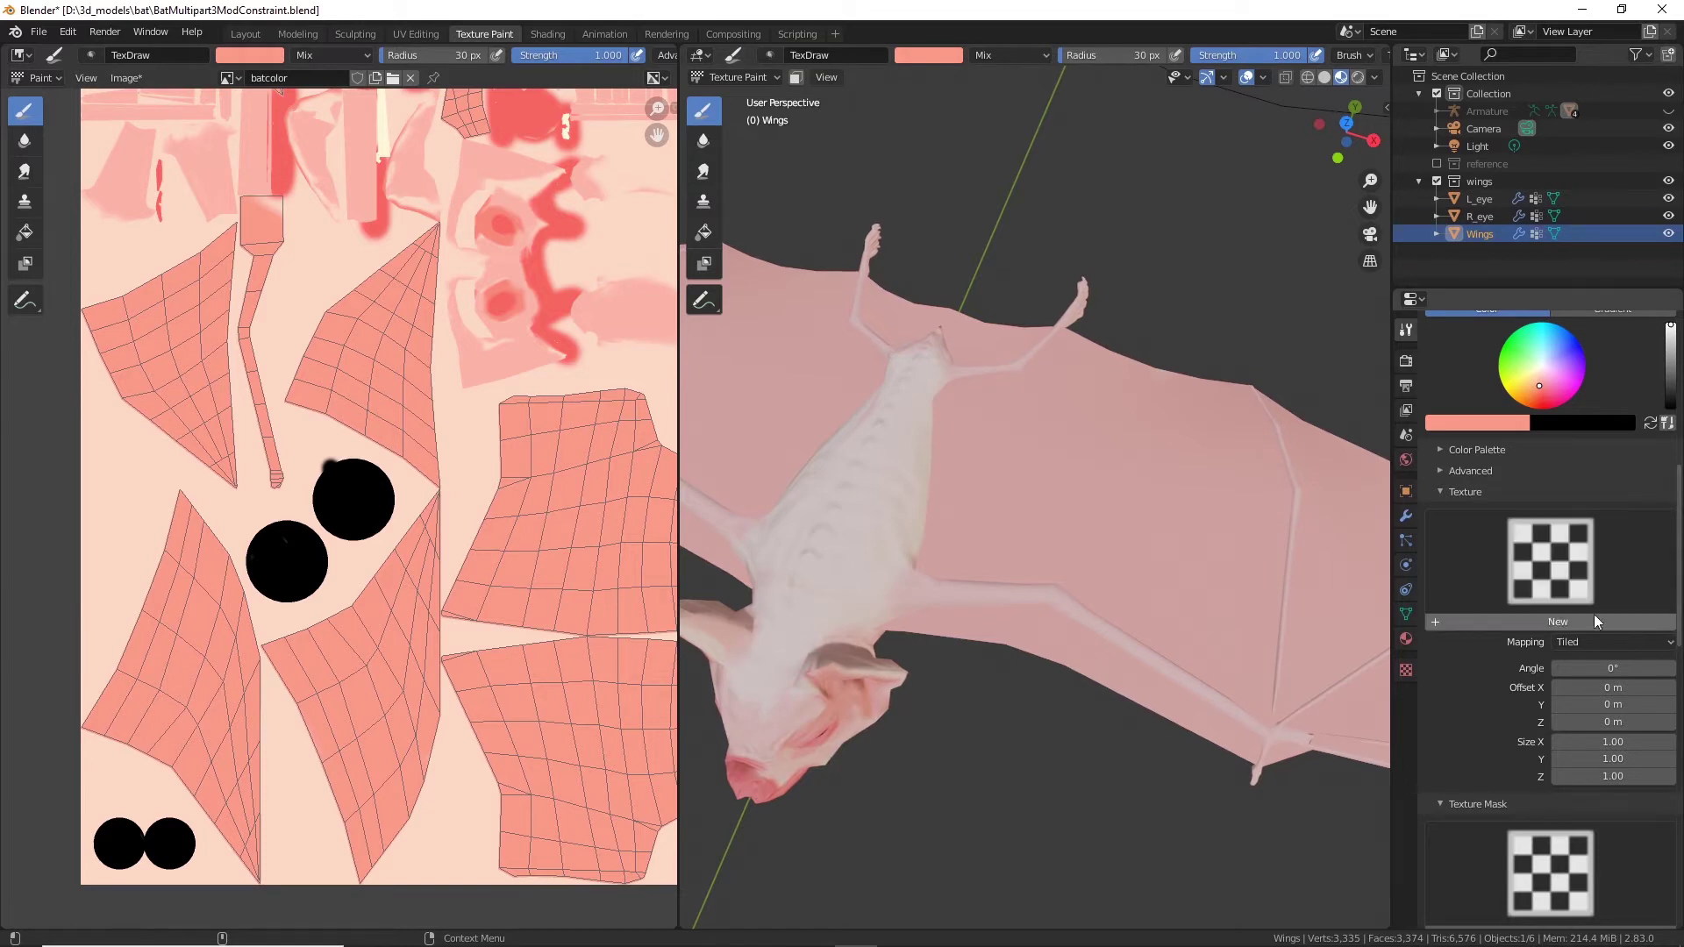
scroll(1502, 639, down, 3)
click(1569, 785)
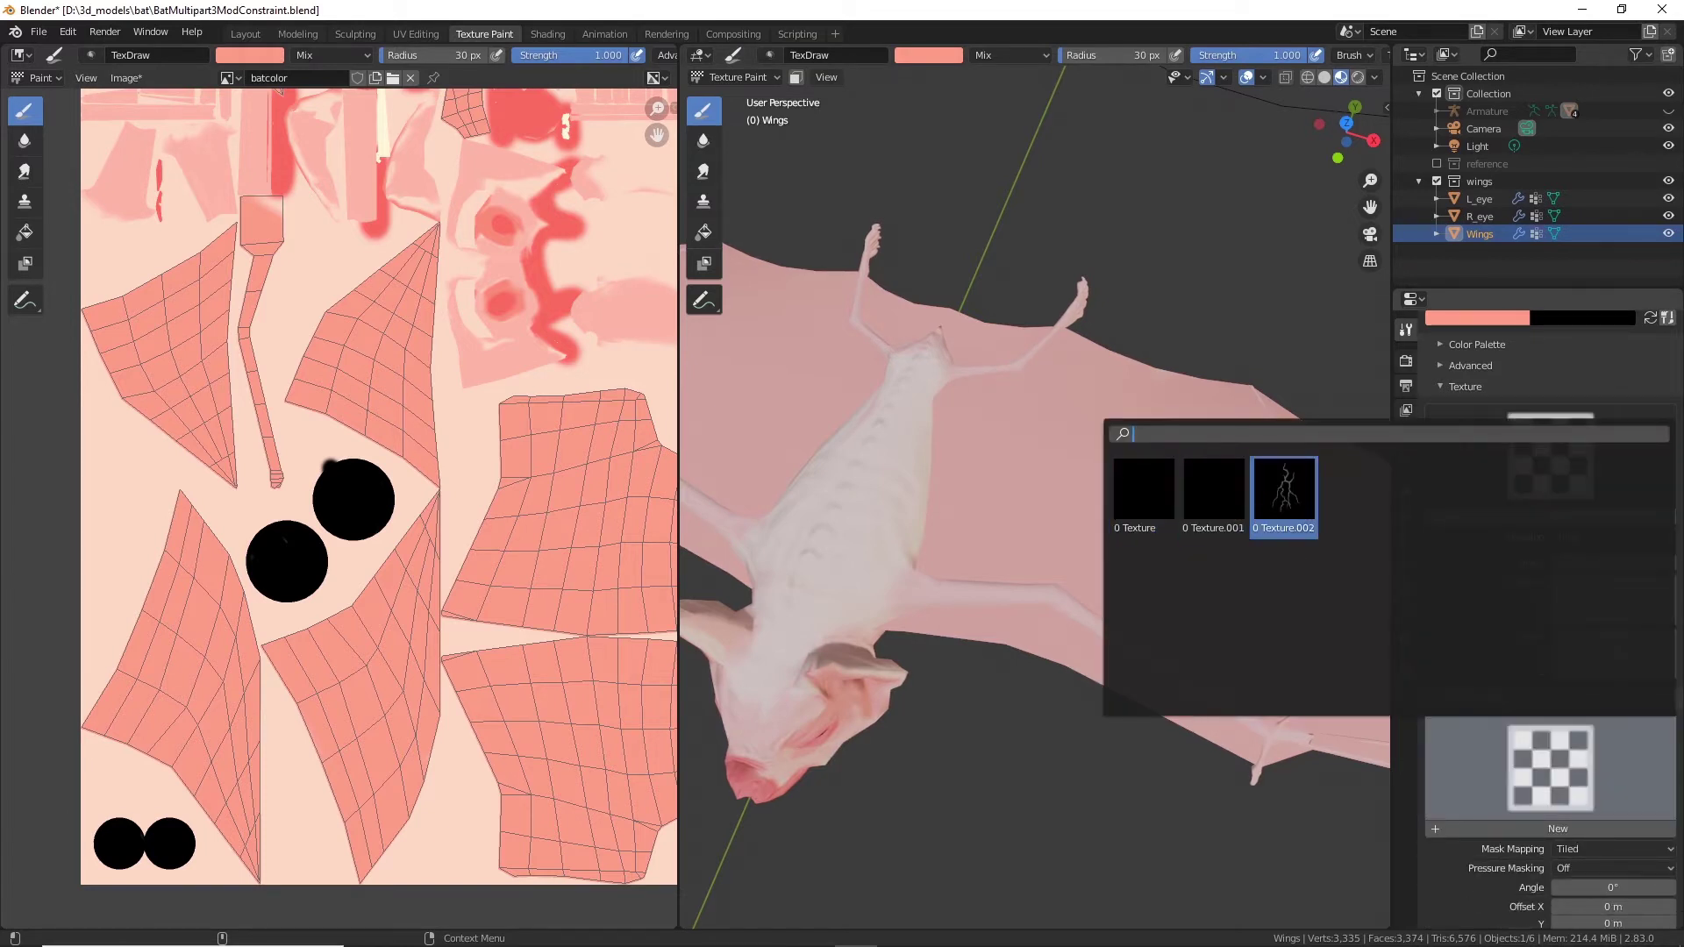
click(1286, 498)
scroll(1574, 633, down, 5)
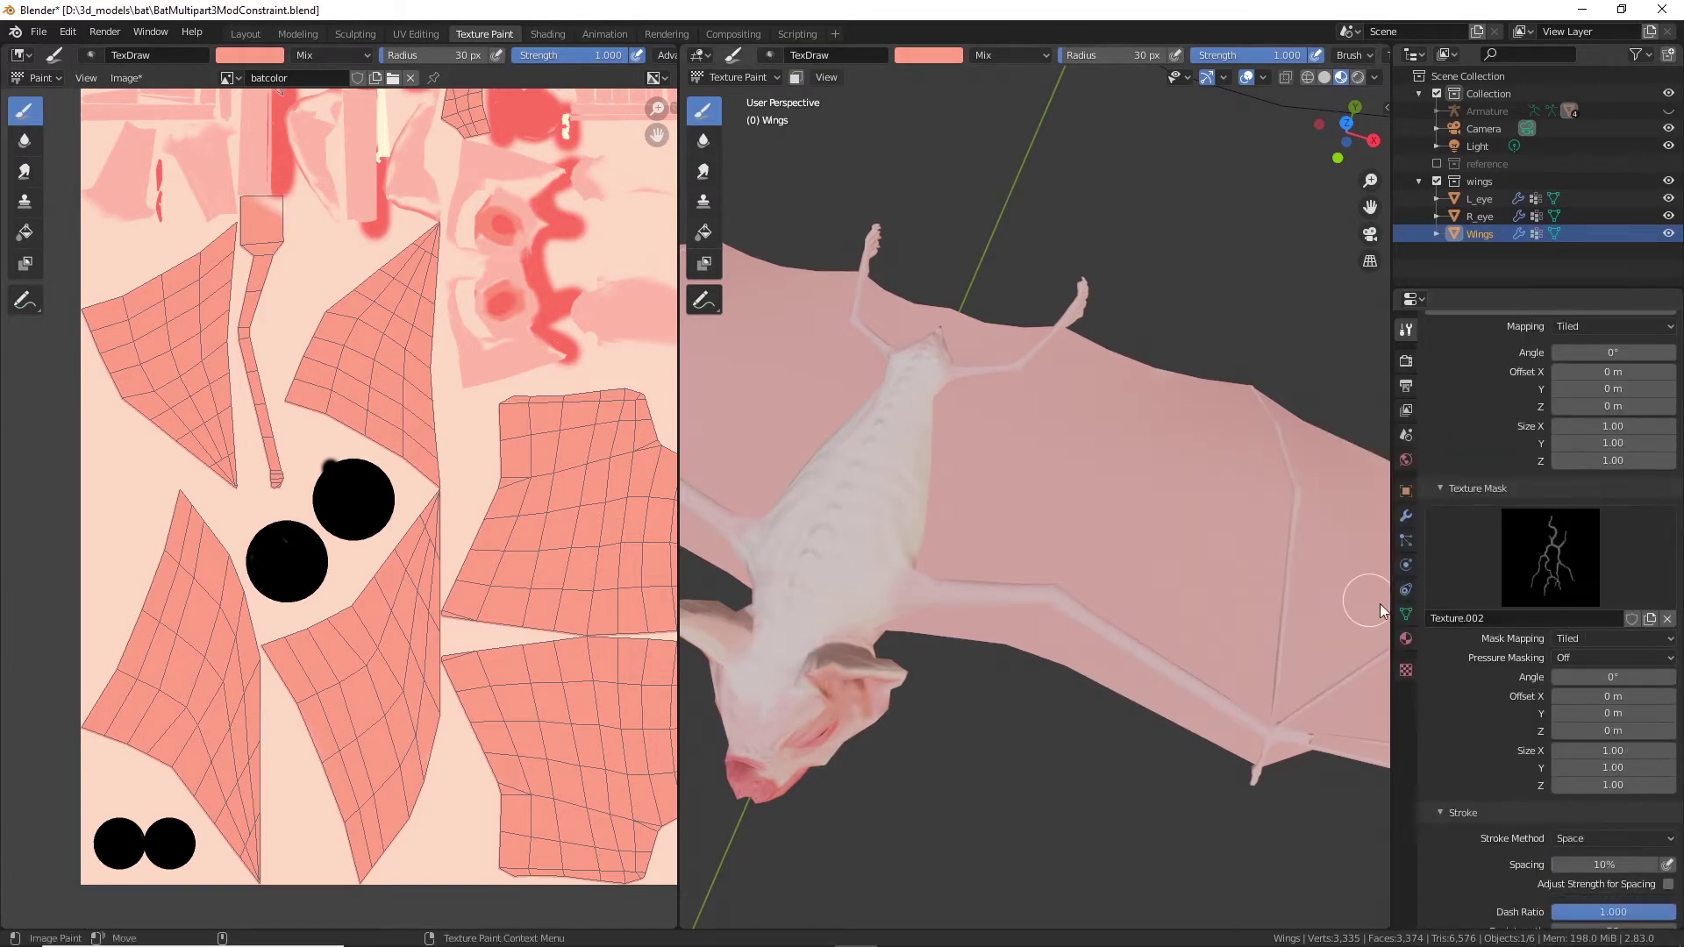
Step: Set the vein mask's mapping to View Plane and the brush's stroke method to Anchored
click(1602, 640)
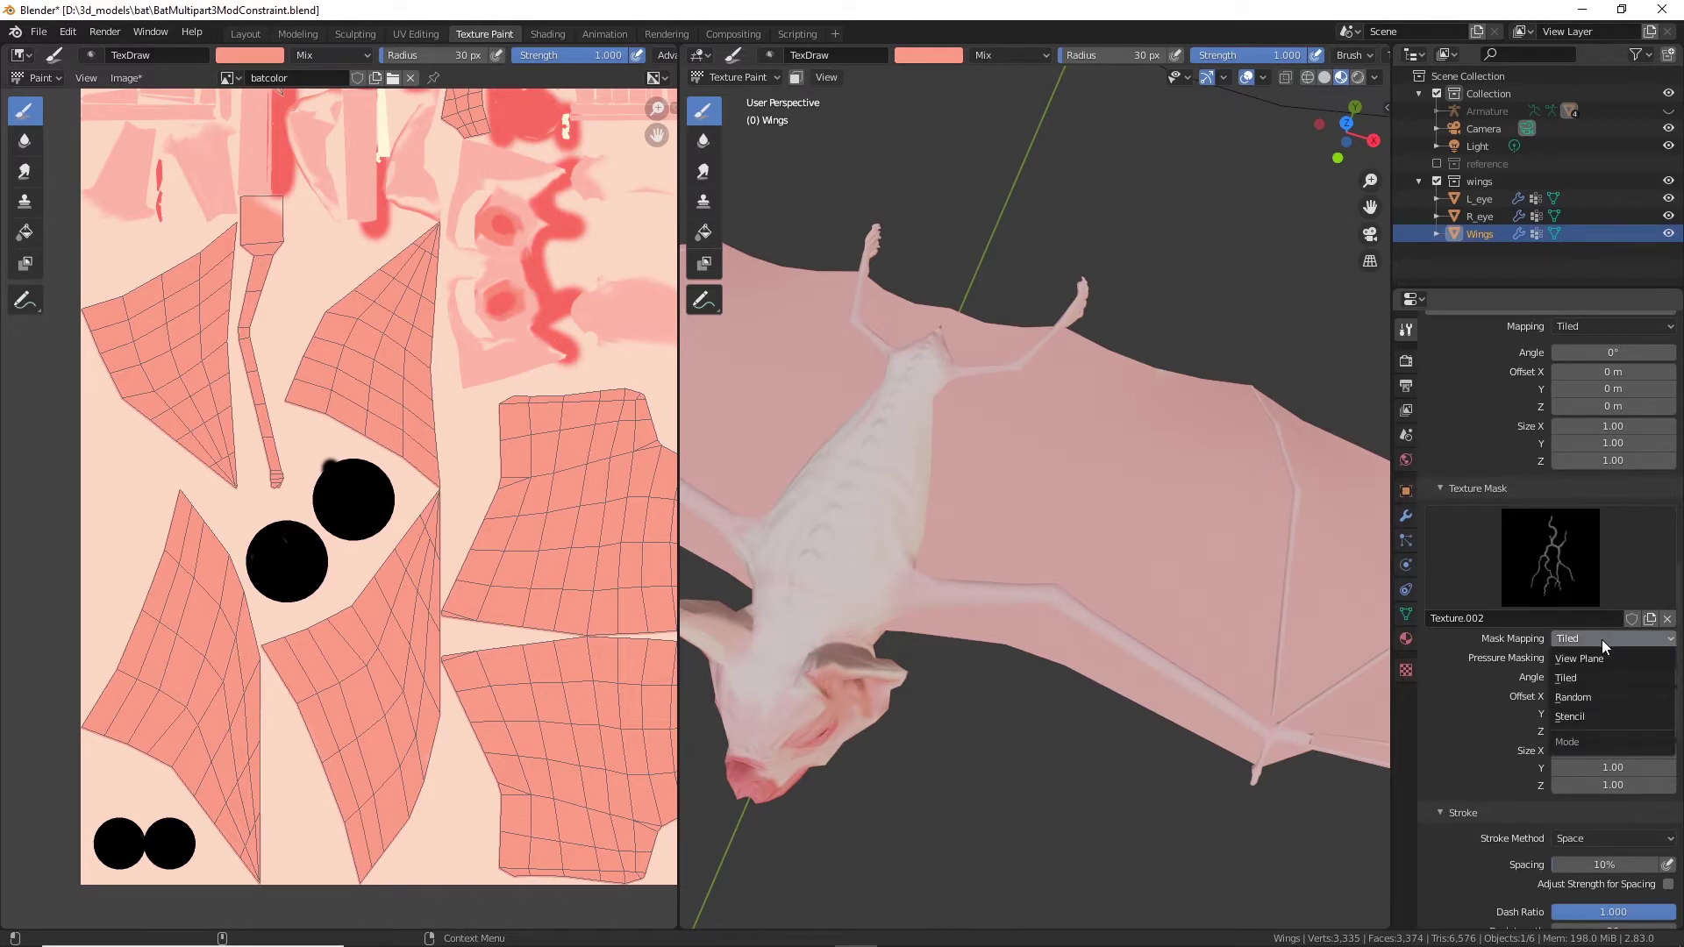
click(1592, 659)
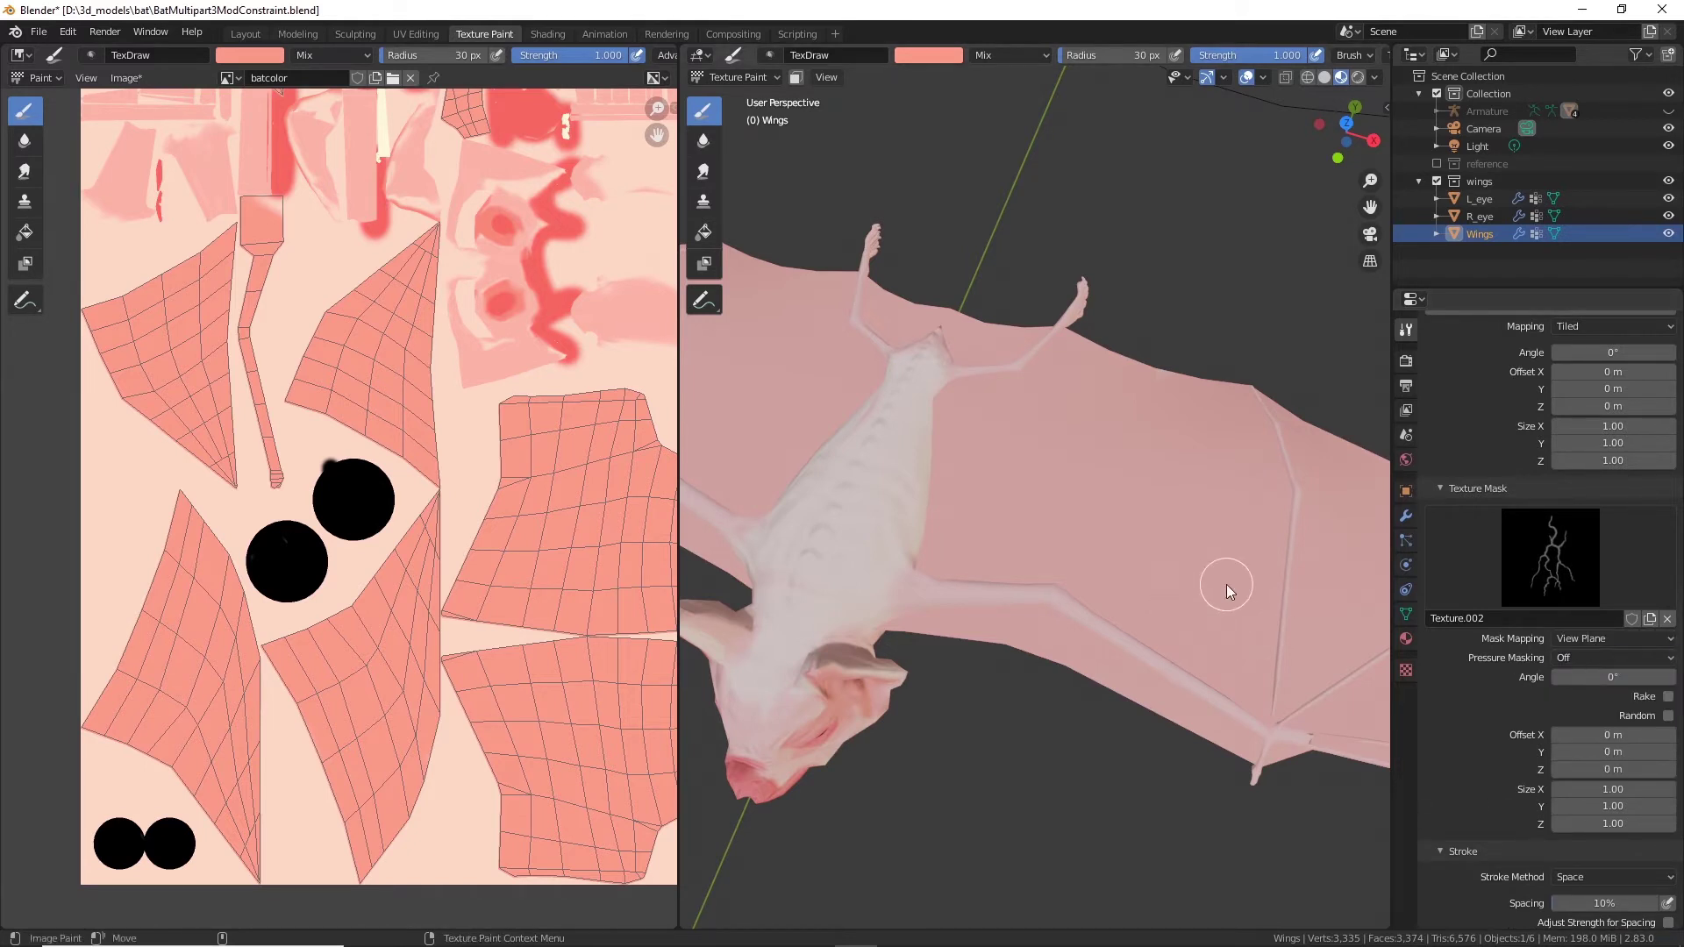
scroll(1539, 758, down, 4)
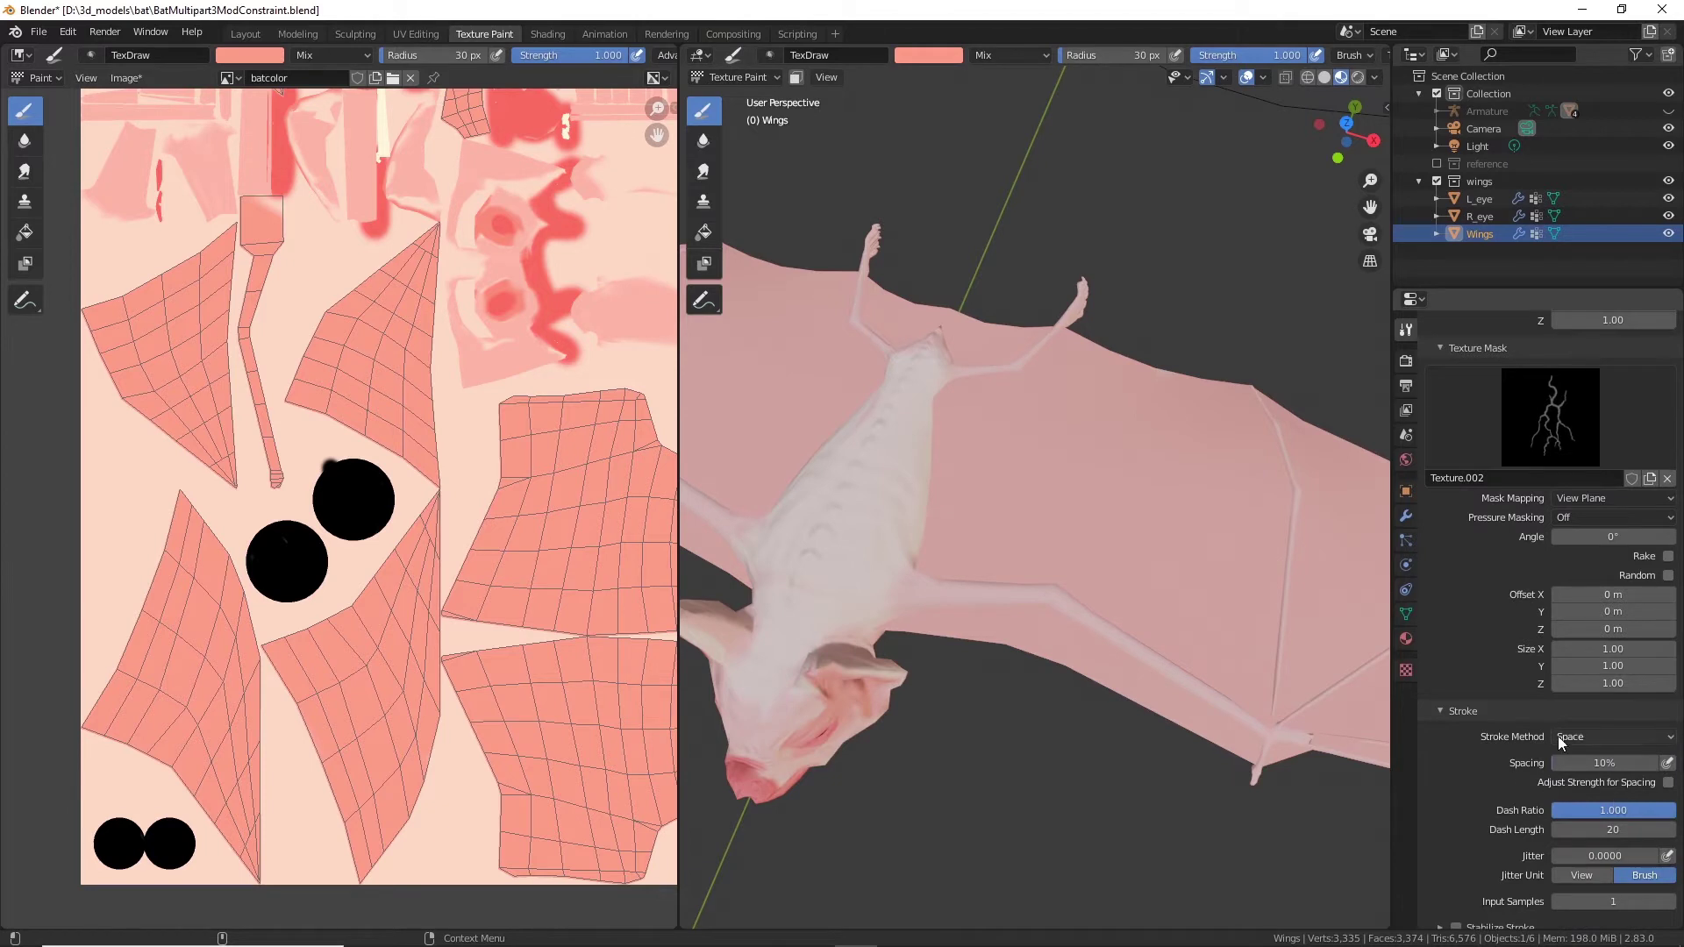
click(1586, 735)
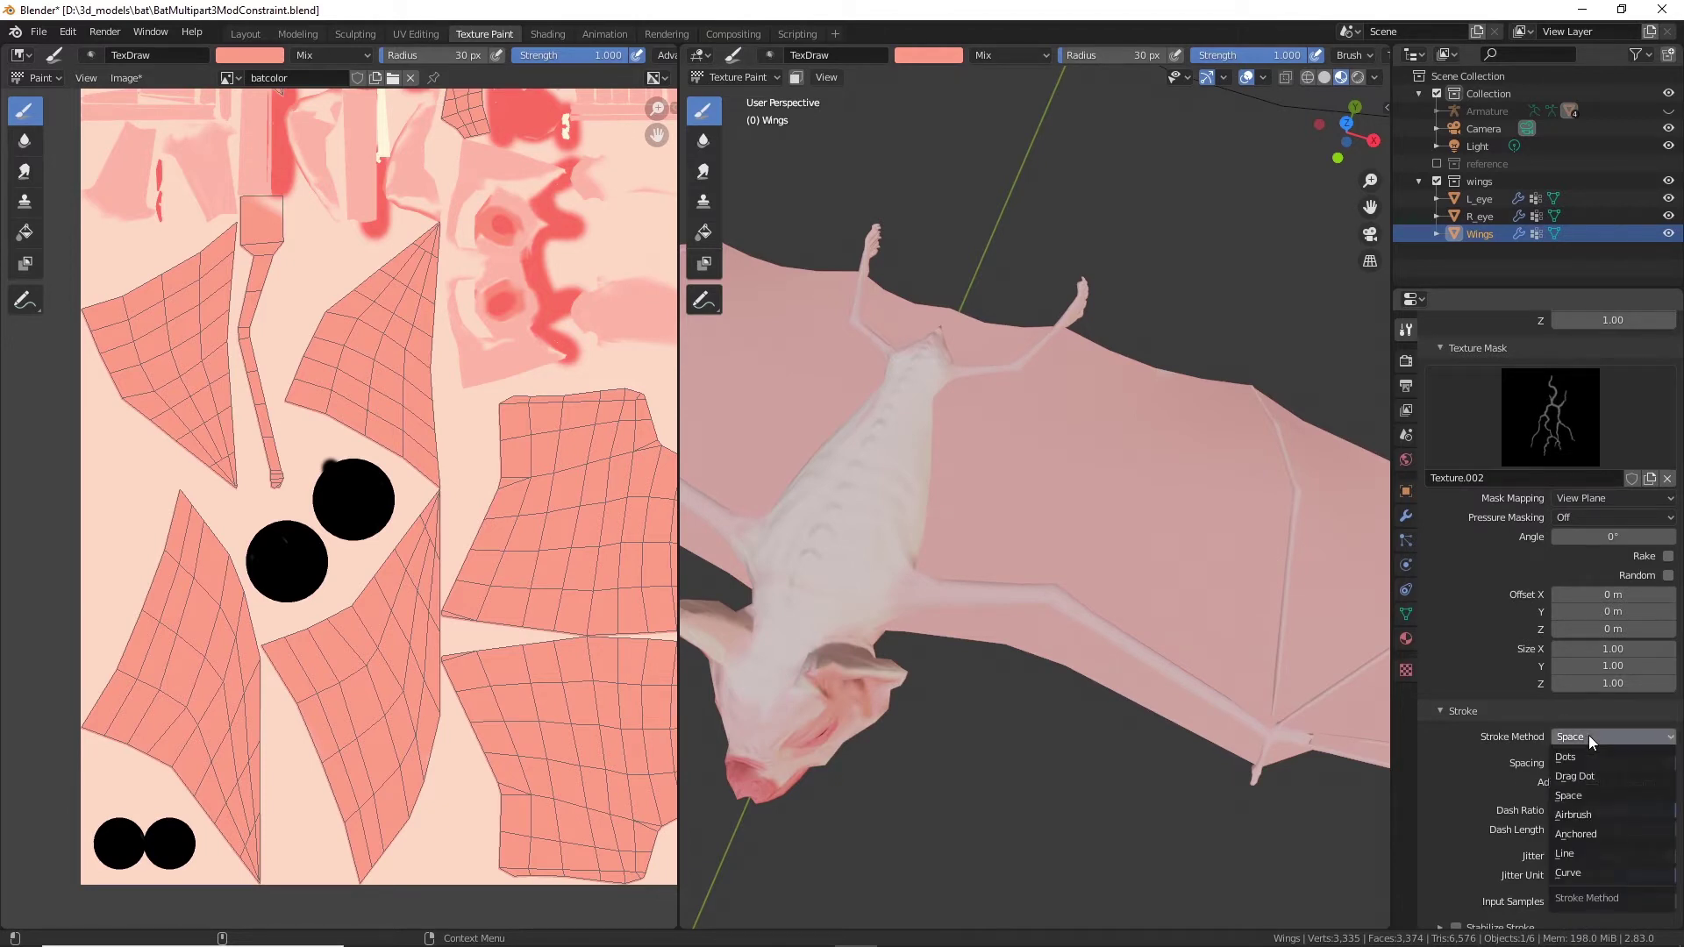
click(1603, 833)
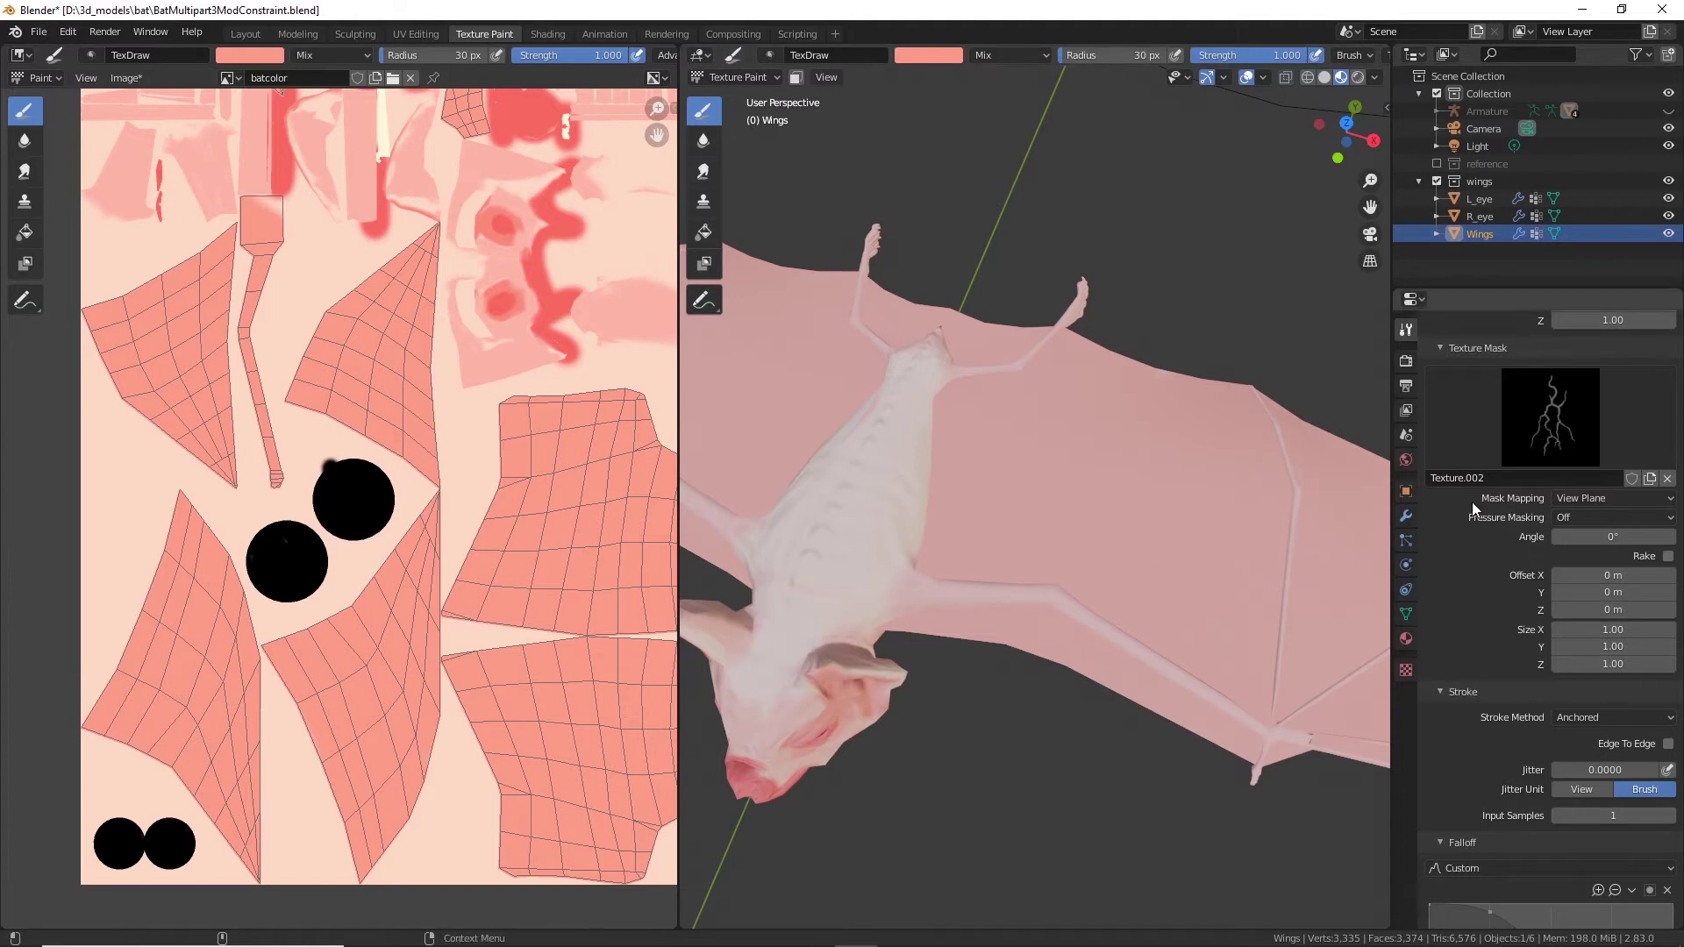
Step: Change the brush colour to a darker, more saturated red with hue 0.014 and saturation 0.736
scroll(1502, 595, up, 5)
scroll(1502, 595, up, 10)
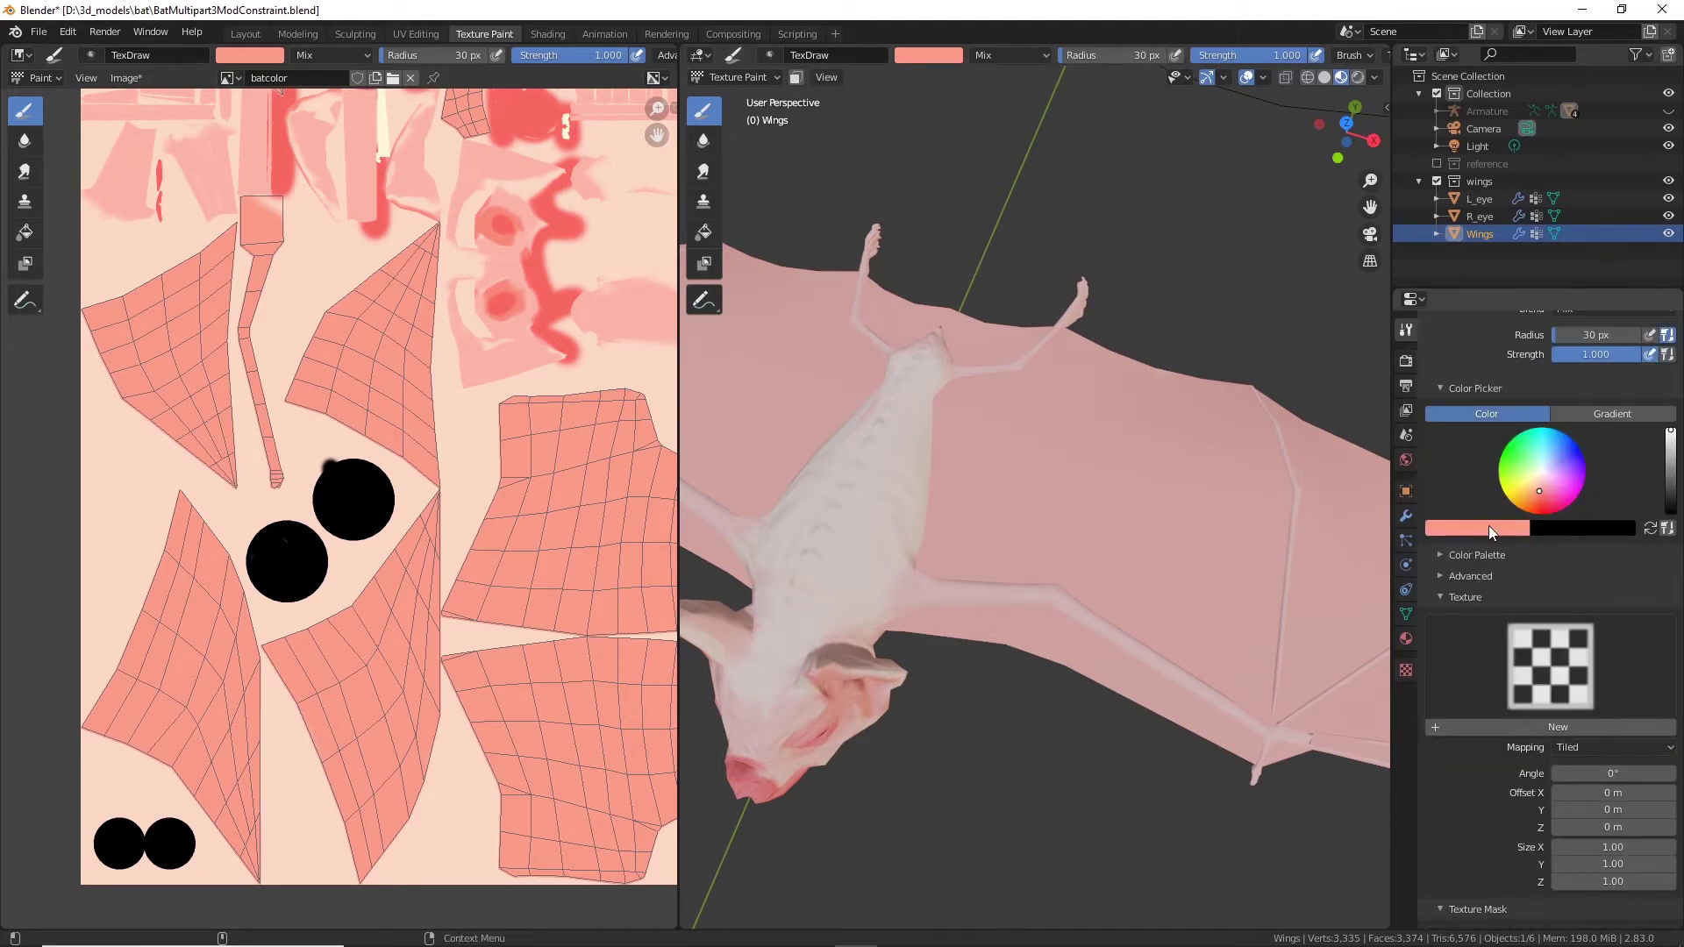
click(1488, 528)
drag(1435, 390, 1434, 406)
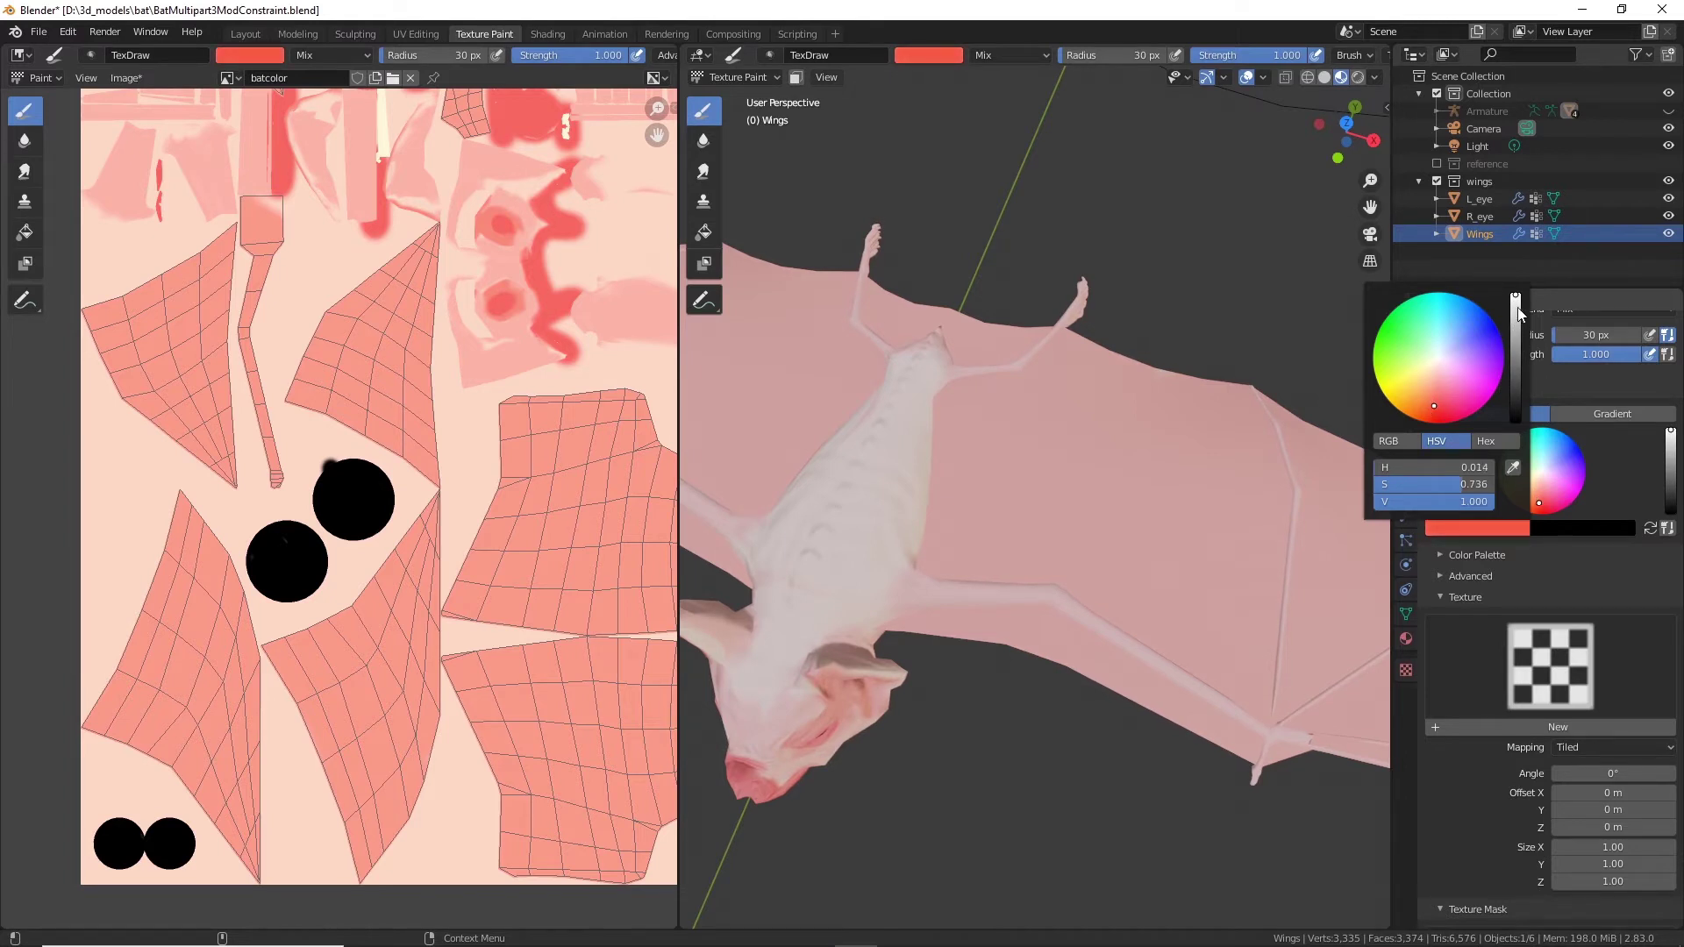
drag(1518, 309, 1518, 325)
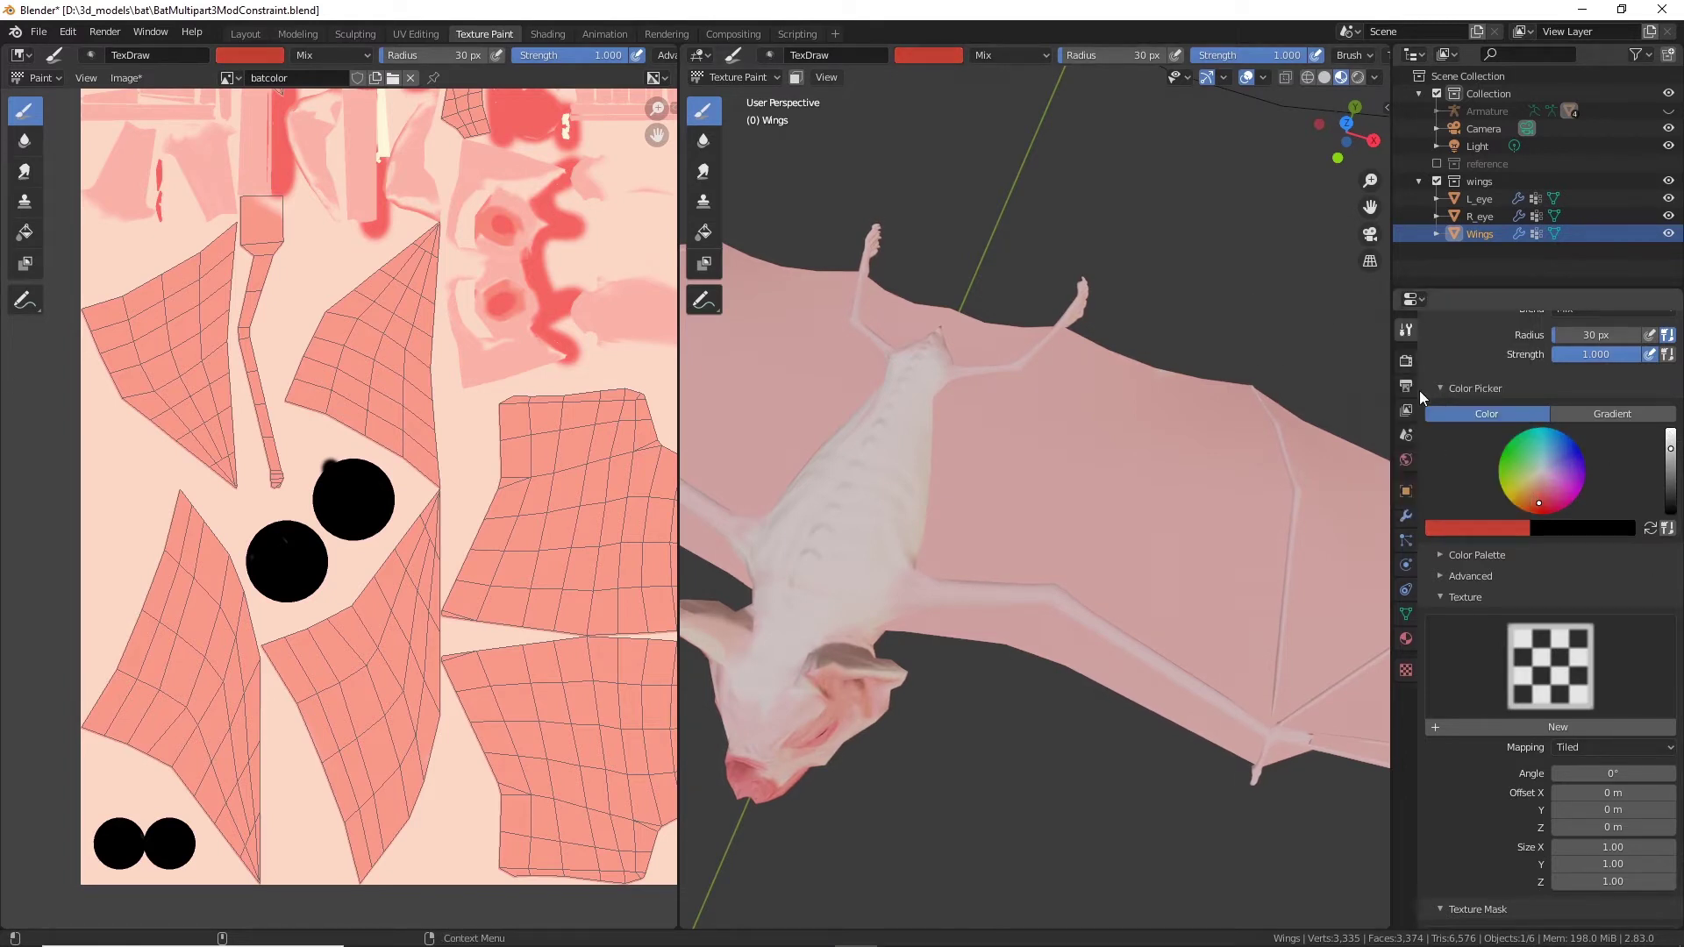
Step: Set the brush strength to 0.800 and try a vein stamp on the wing membrane beside the body
mouse_move(1297, 51)
mouse_down()
mouse_move(1254, 51)
mouse_move(1285, 51)
mouse_up()
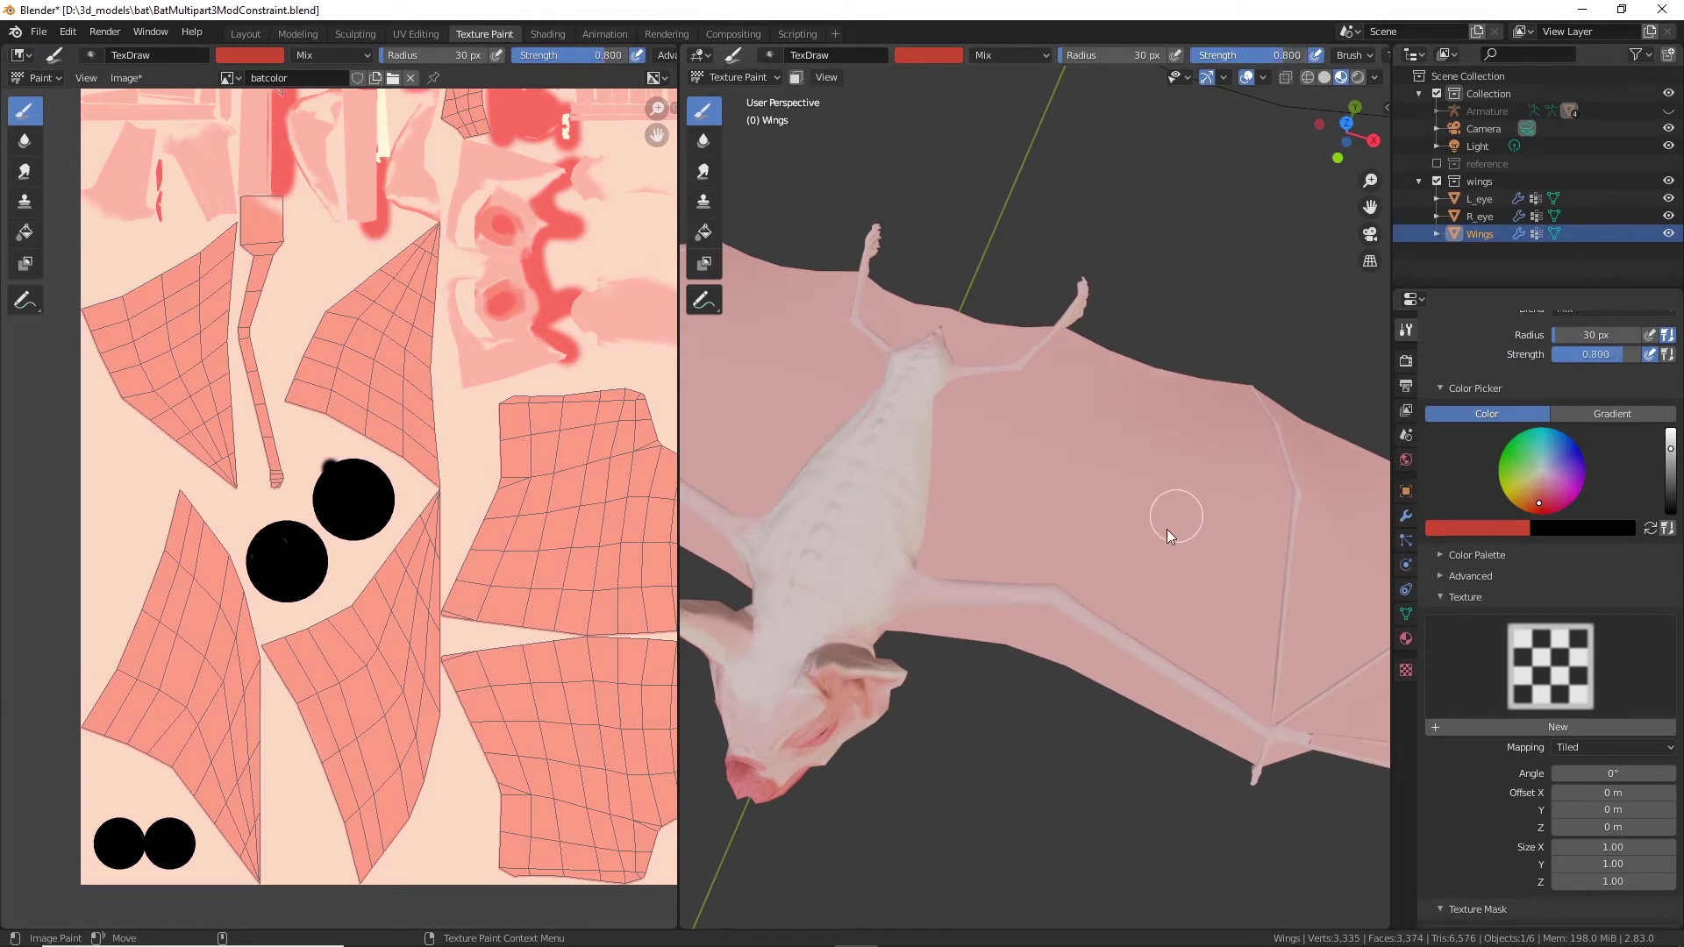
key(f)
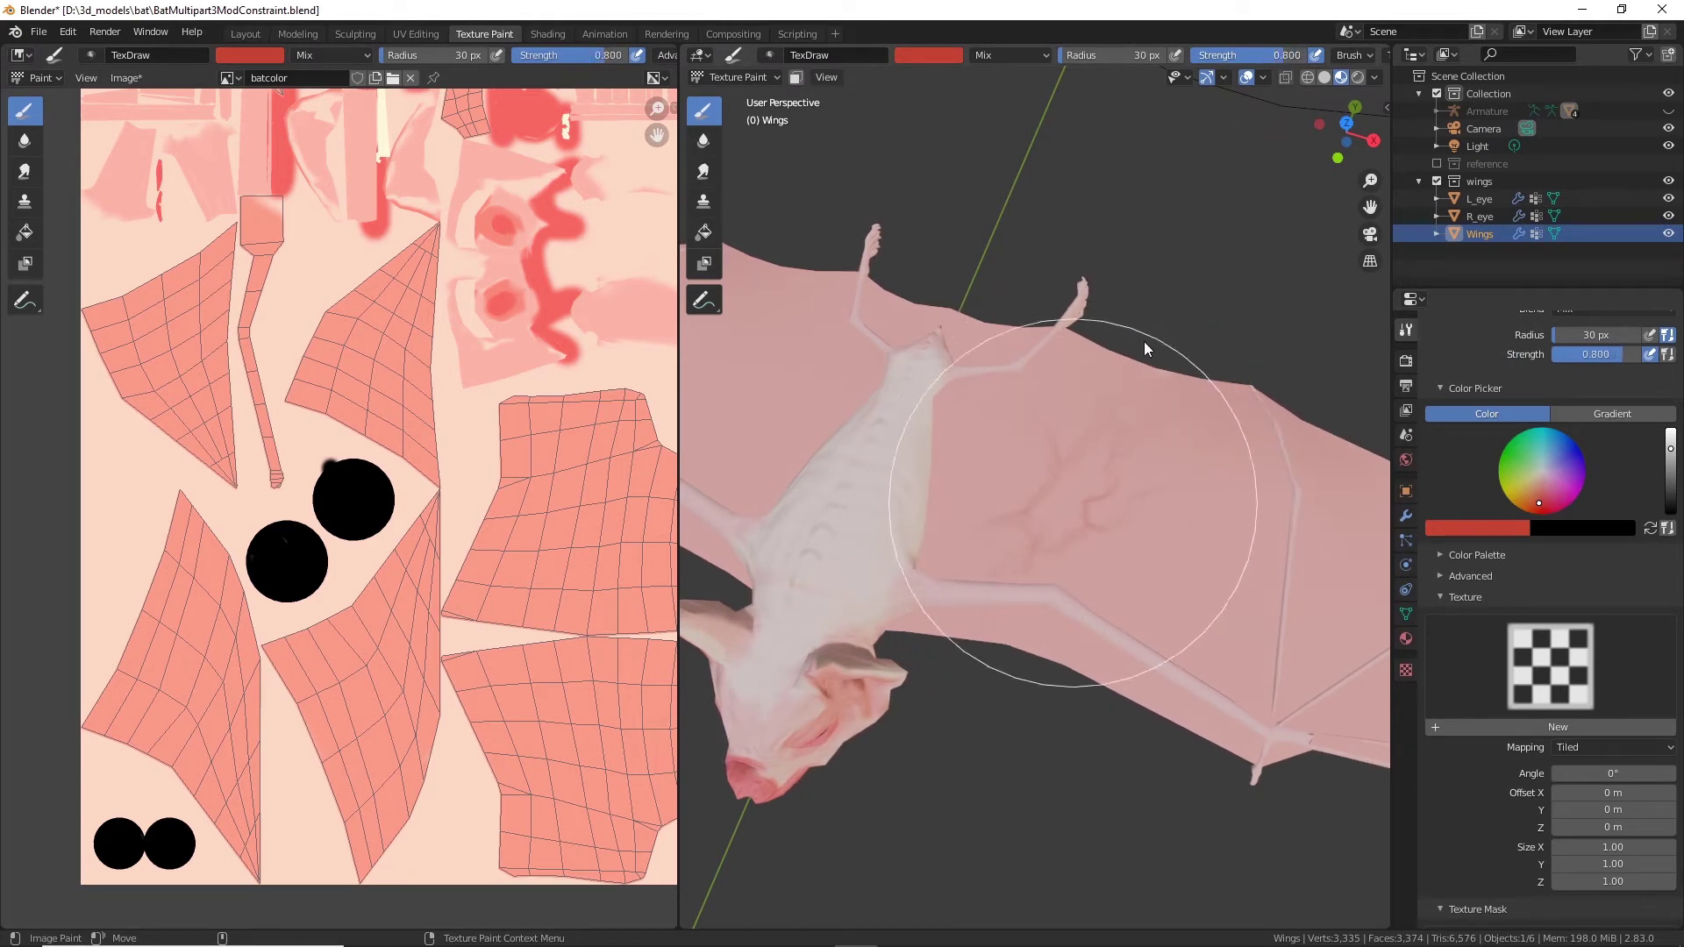
click(1069, 340)
mouse_move(1173, 508)
middle_down()
mouse_move(1151, 614)
mouse_move(1003, 530)
mouse_move(903, 565)
middle_up()
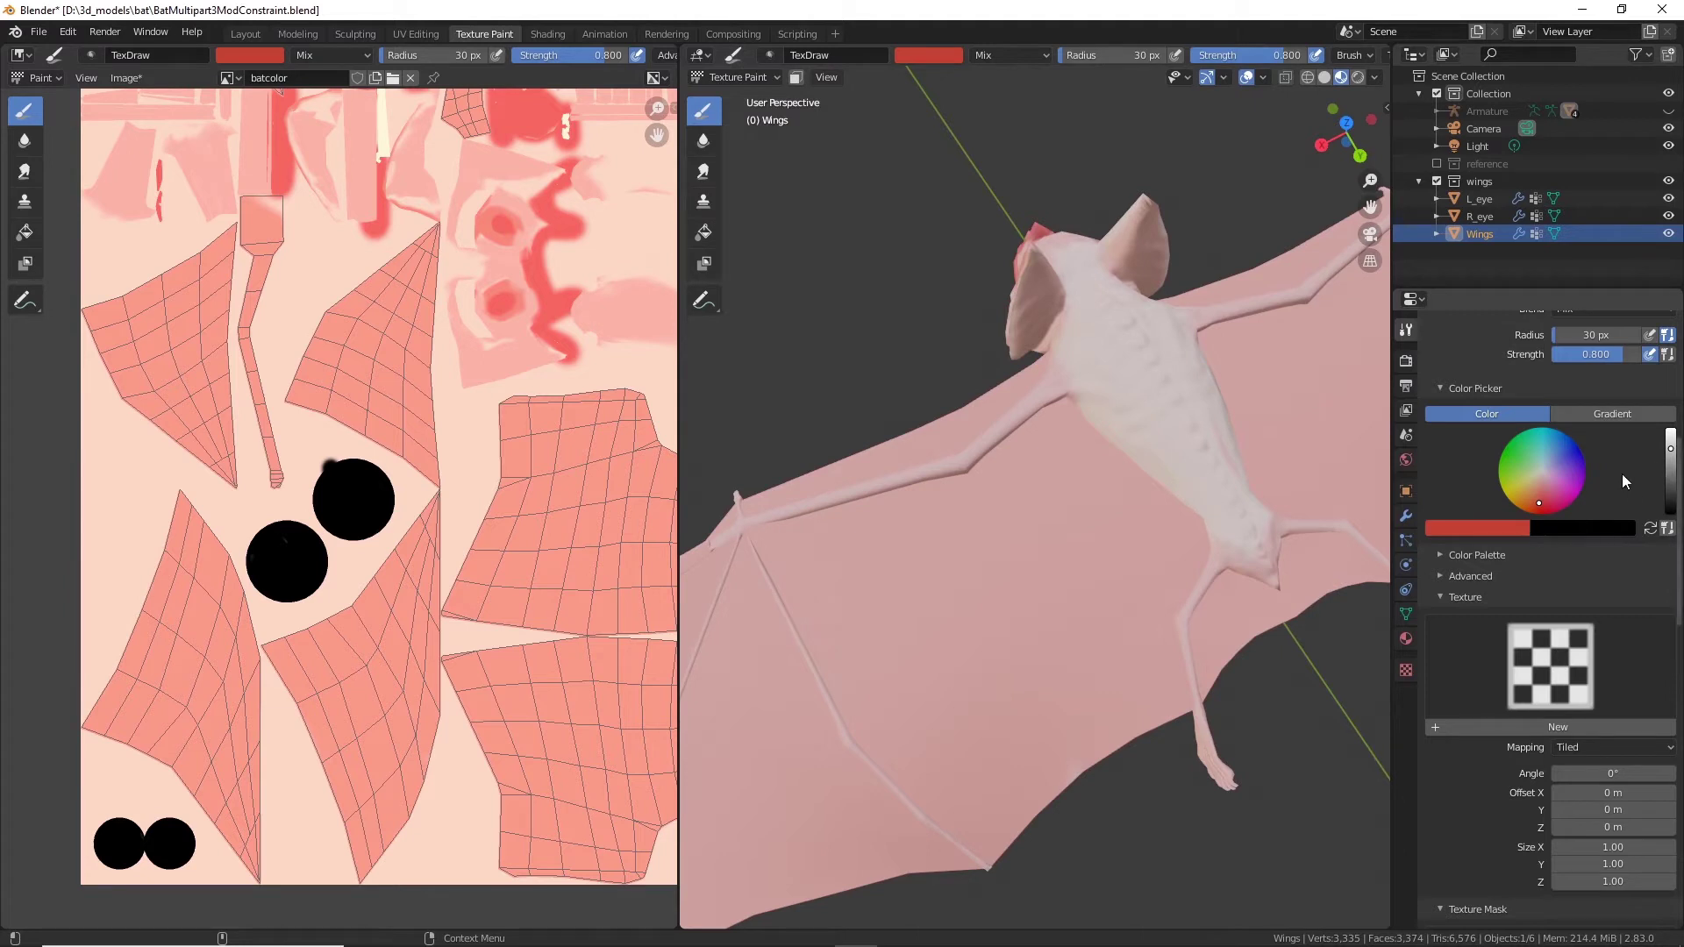
Step: Brighten the brush colour to a vivid orange-red, try a vein stamp on the opposite wing and undo it
drag(1671, 448, 1671, 431)
click(1543, 505)
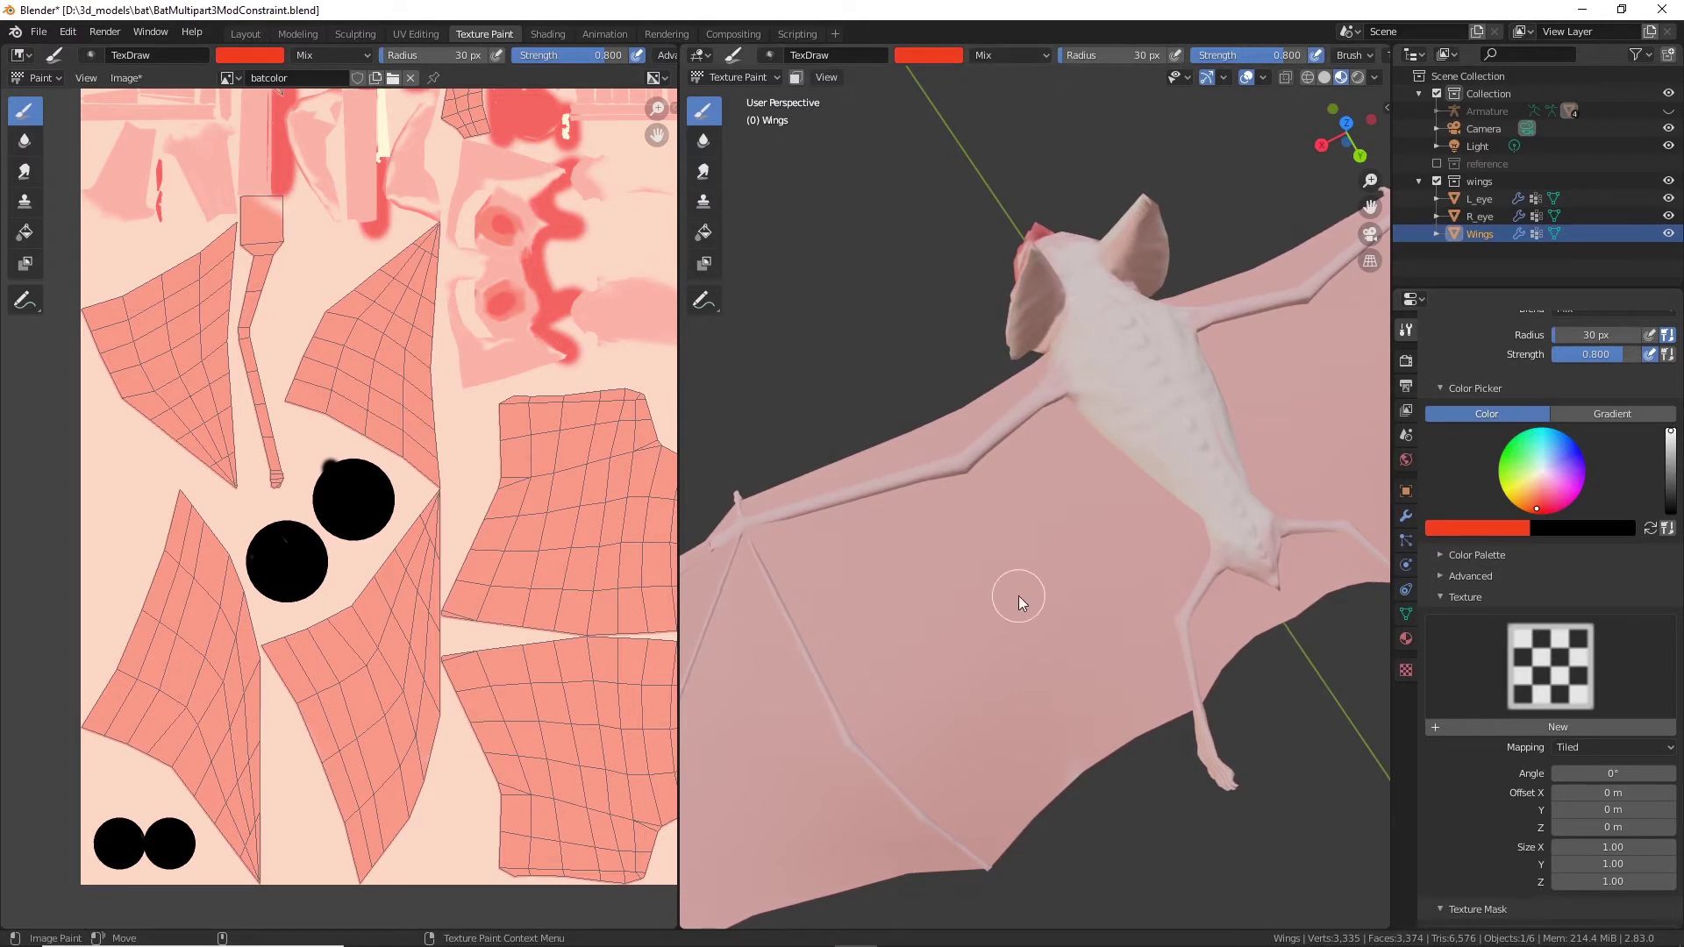
key(f)
key(Escape)
middle_drag(953, 751, 1053, 730)
key(ctrl+z)
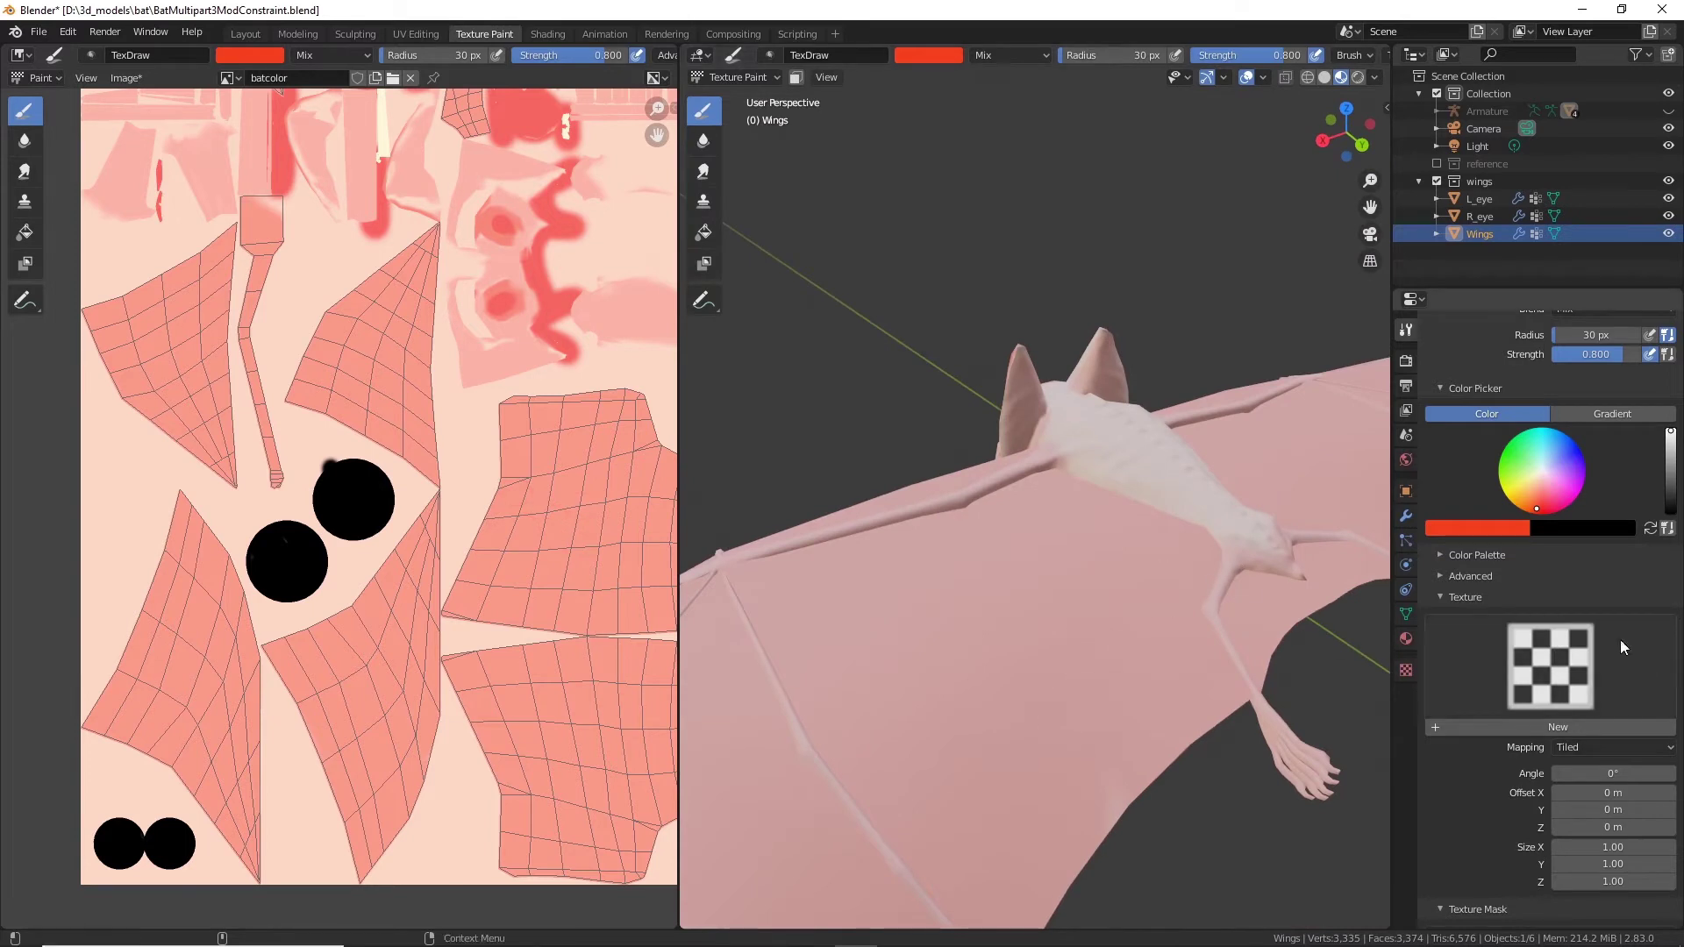
Step: Assign Texture.002 to the brush texture and replace its image file with fk_veins_01.psd
click(1408, 672)
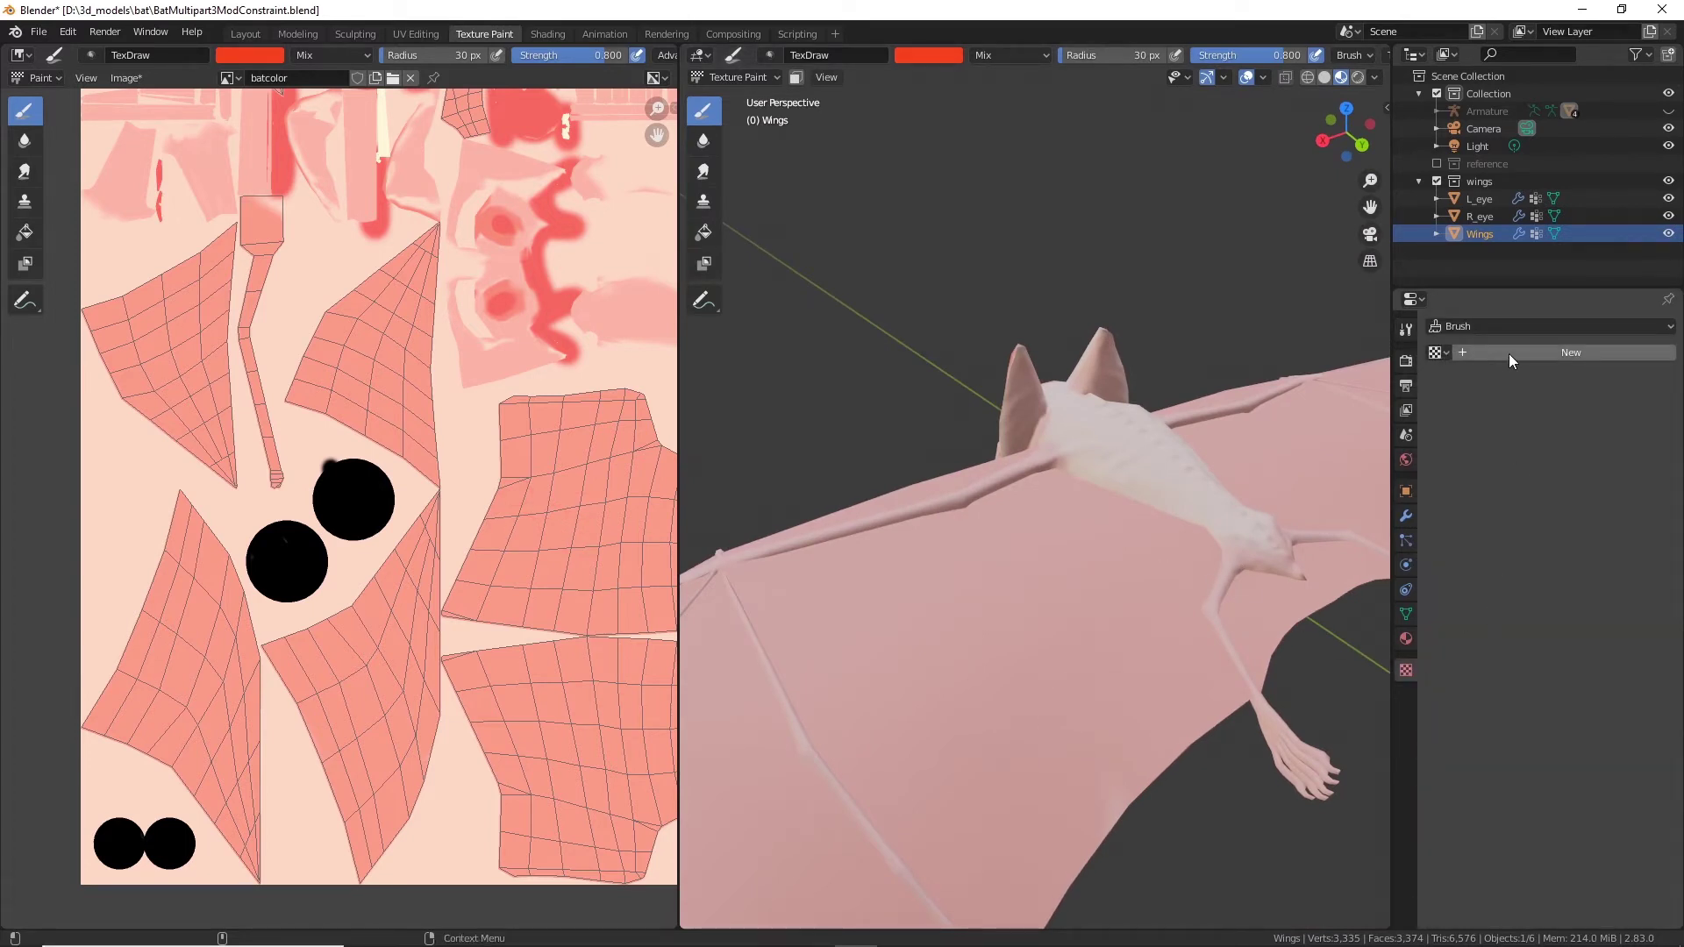
click(1438, 351)
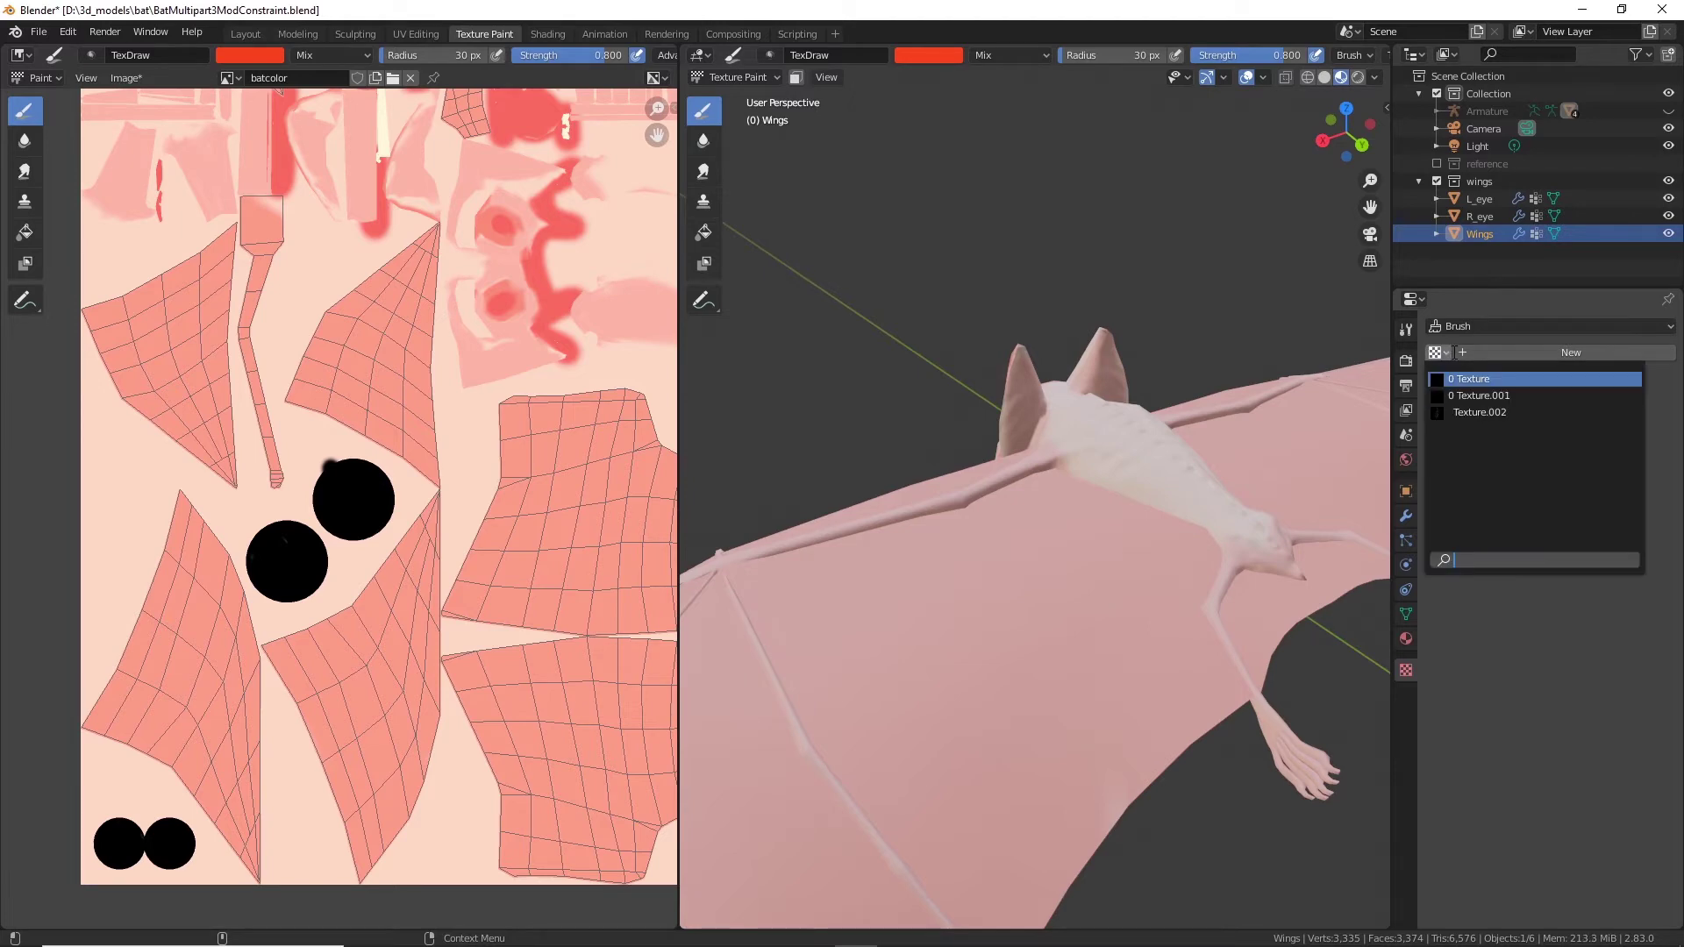
click(1478, 413)
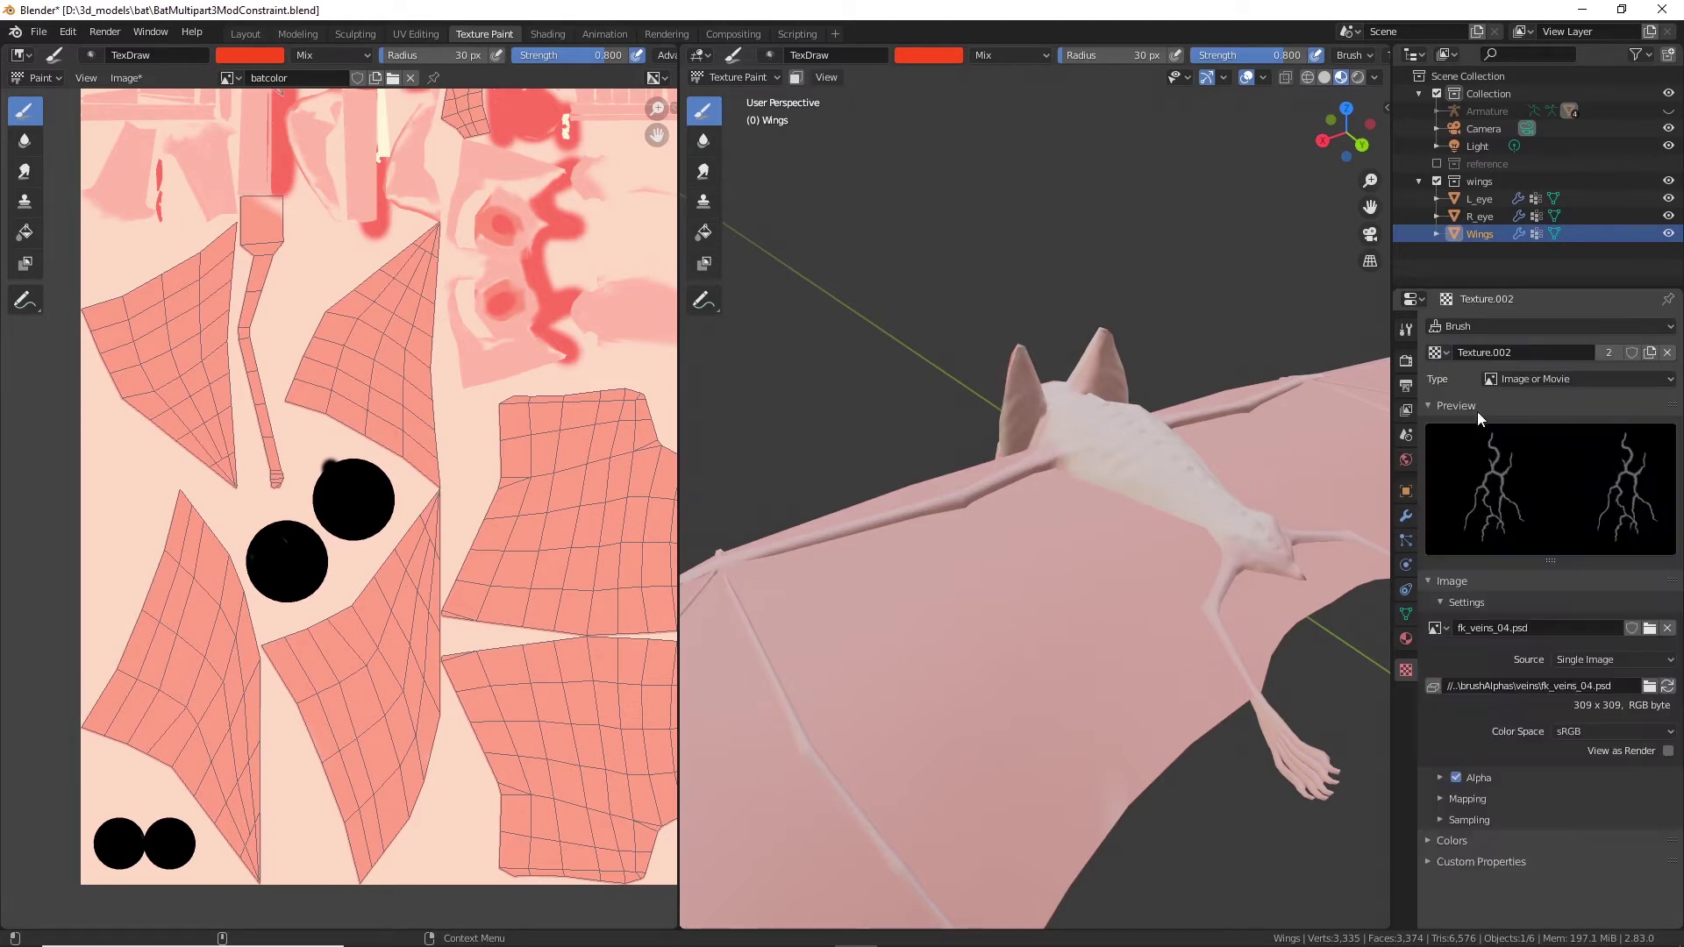
click(1650, 688)
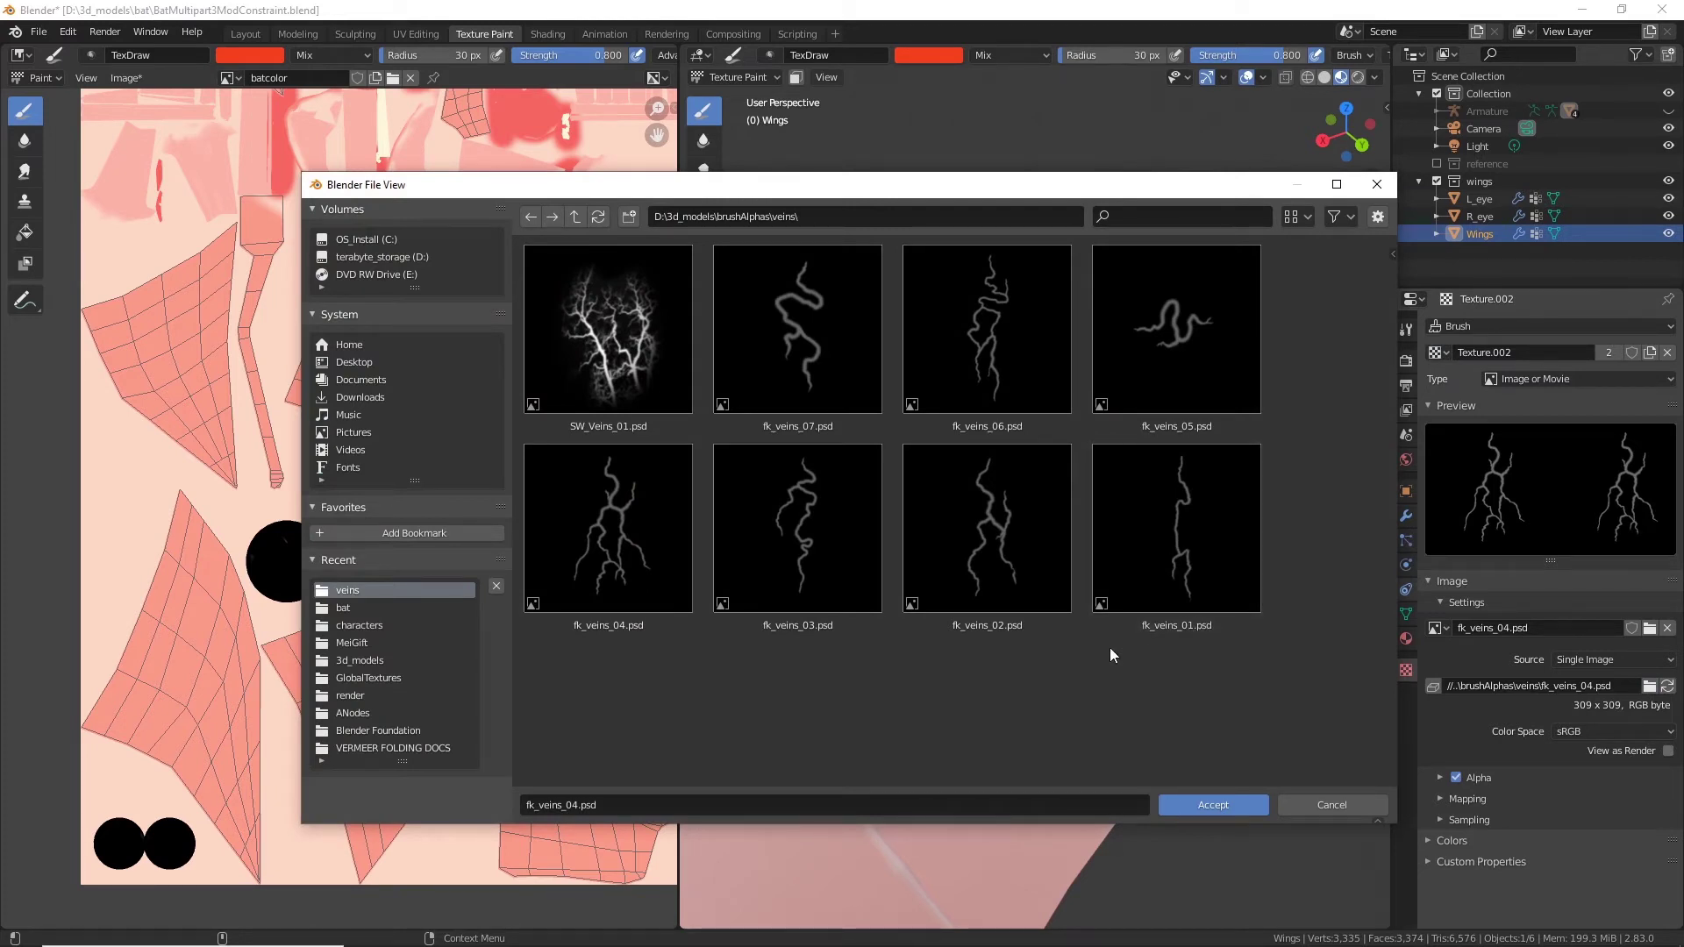
click(1198, 523)
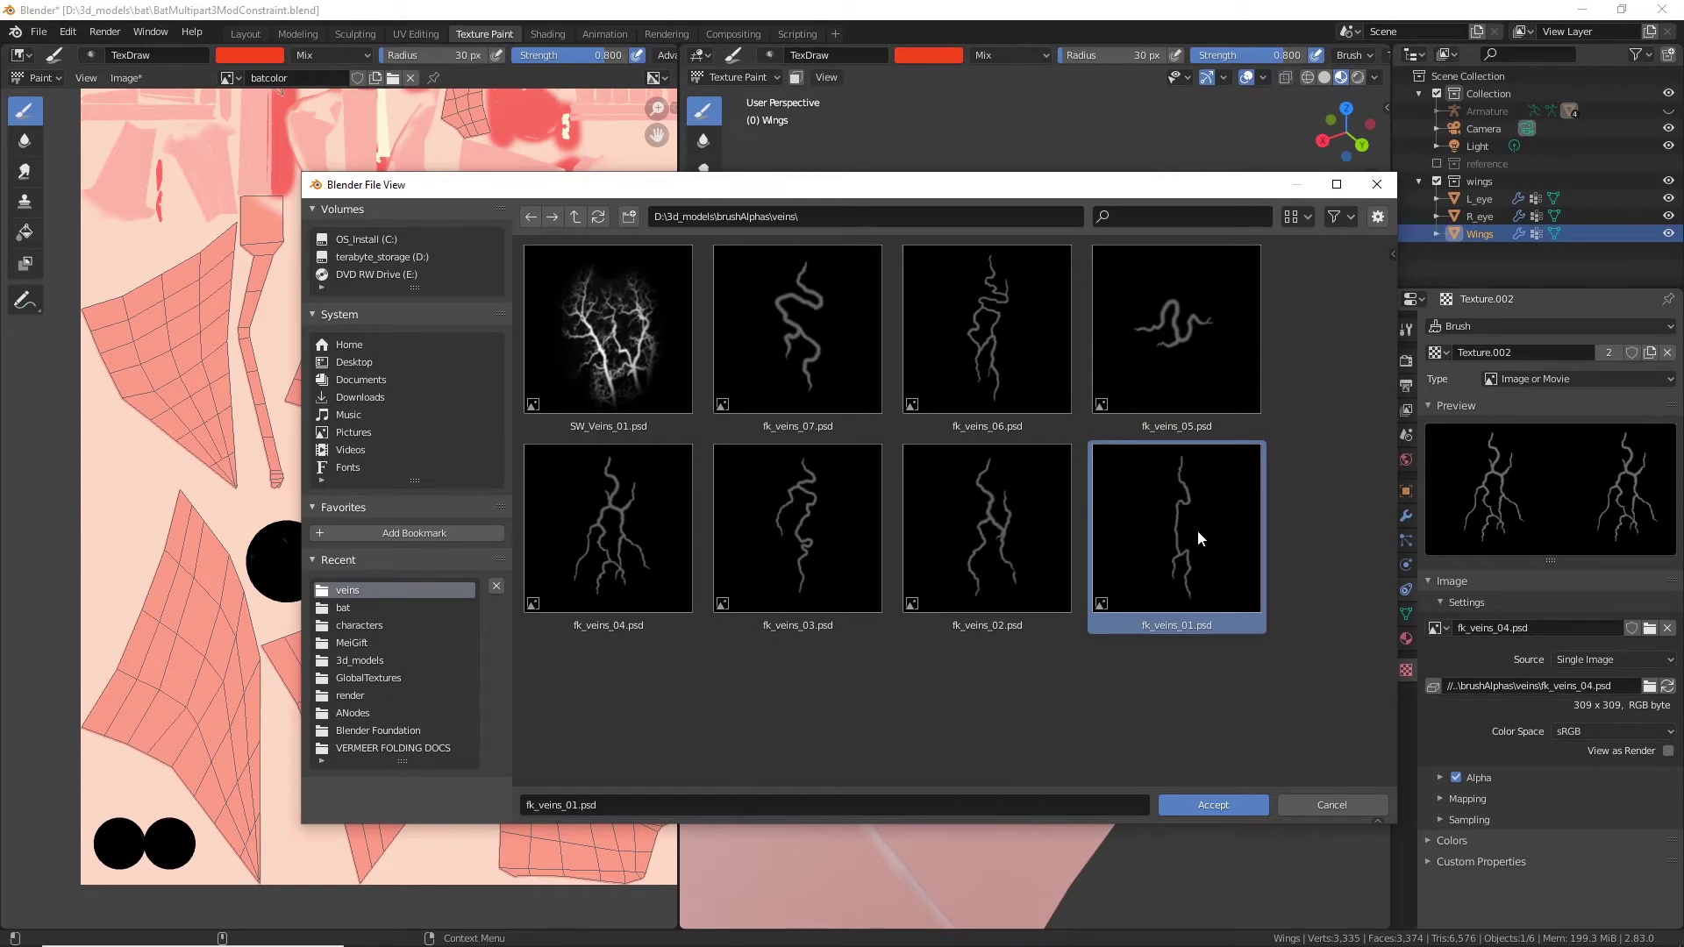
click(1225, 802)
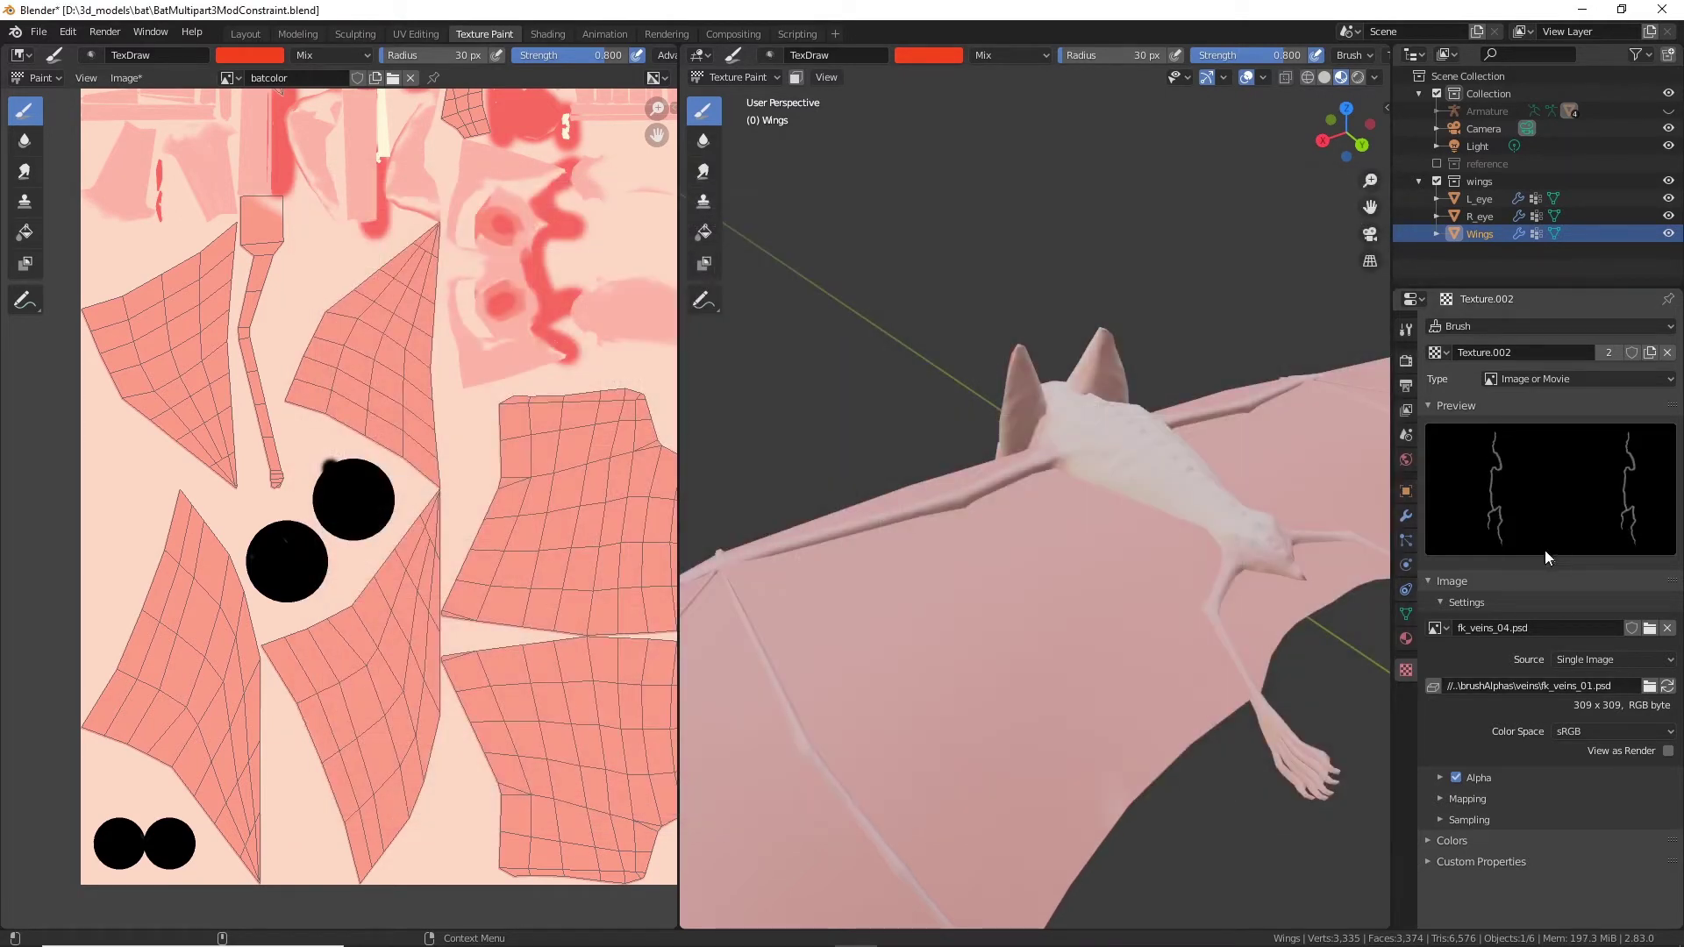
Step: Shift the brush colour to pure bright red and unlink Texture.002 from the brush texture, keeping it as the mask
click(1406, 332)
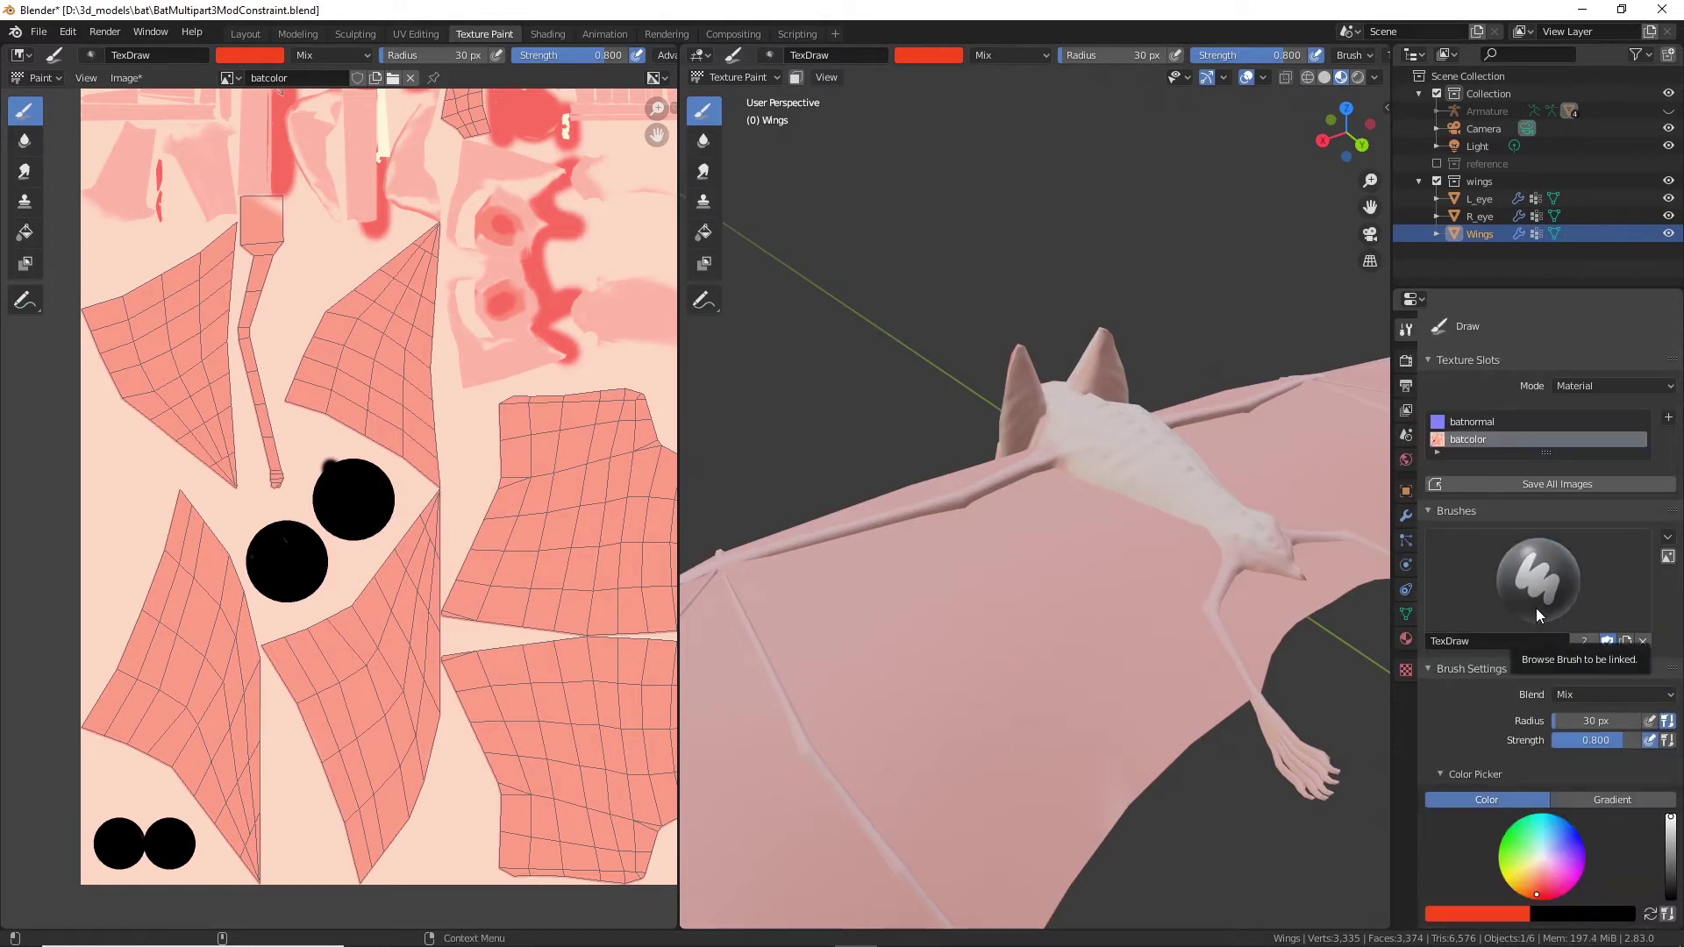
drag(1545, 892, 1541, 896)
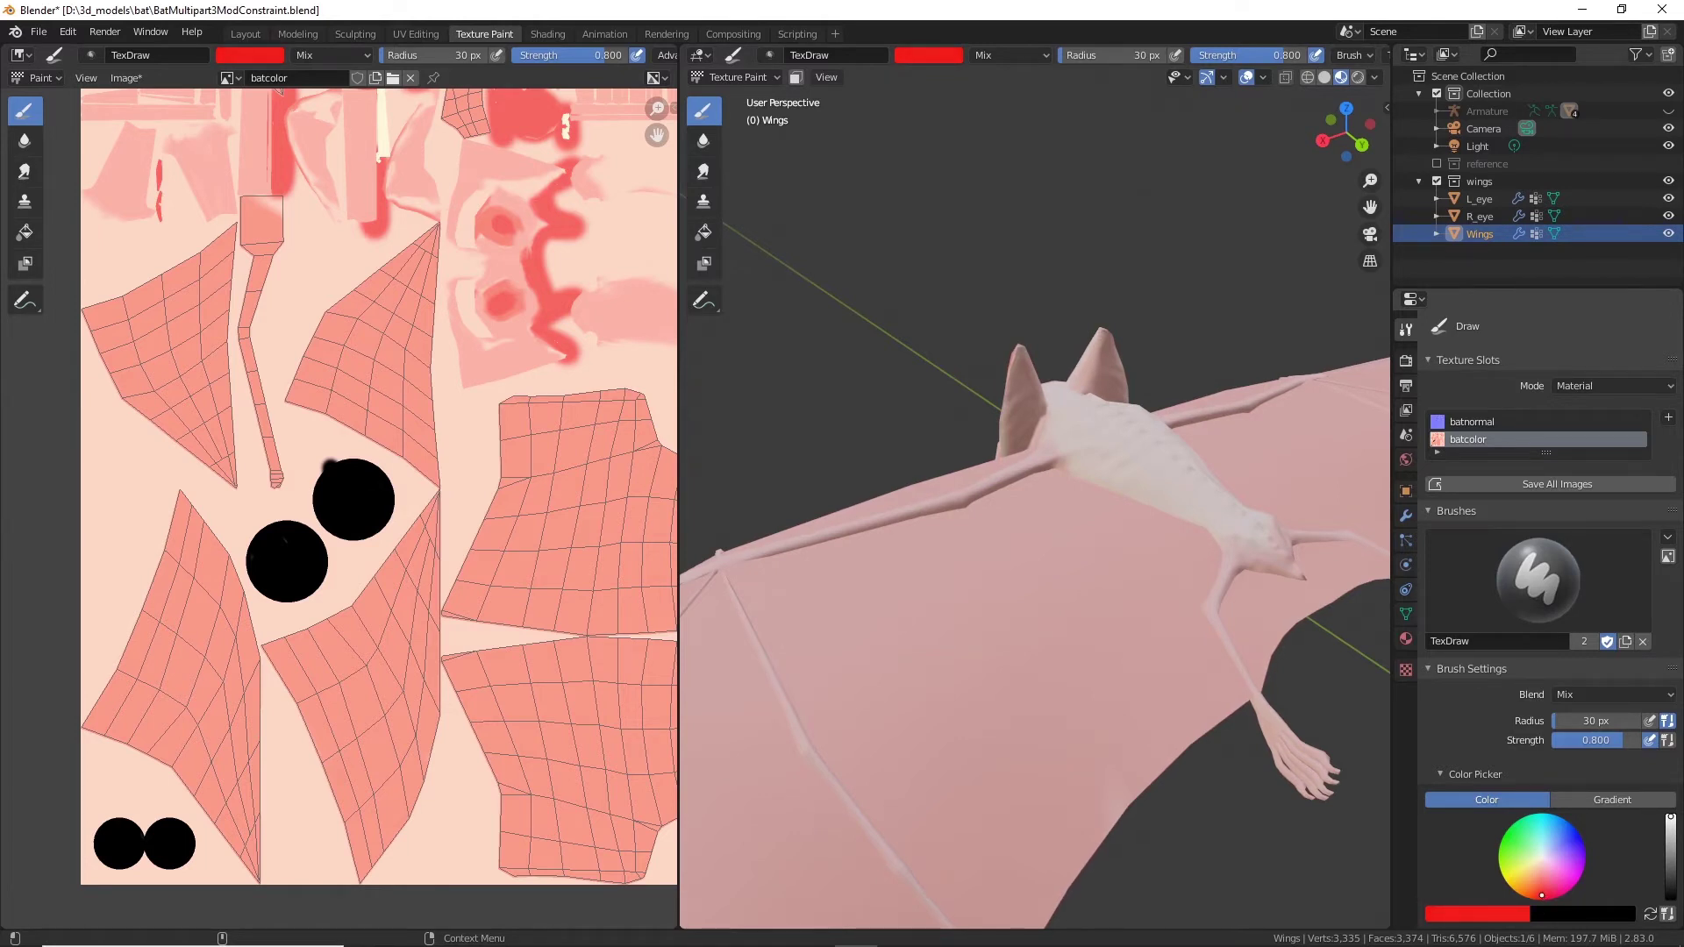
scroll(1550, 726, down, 8)
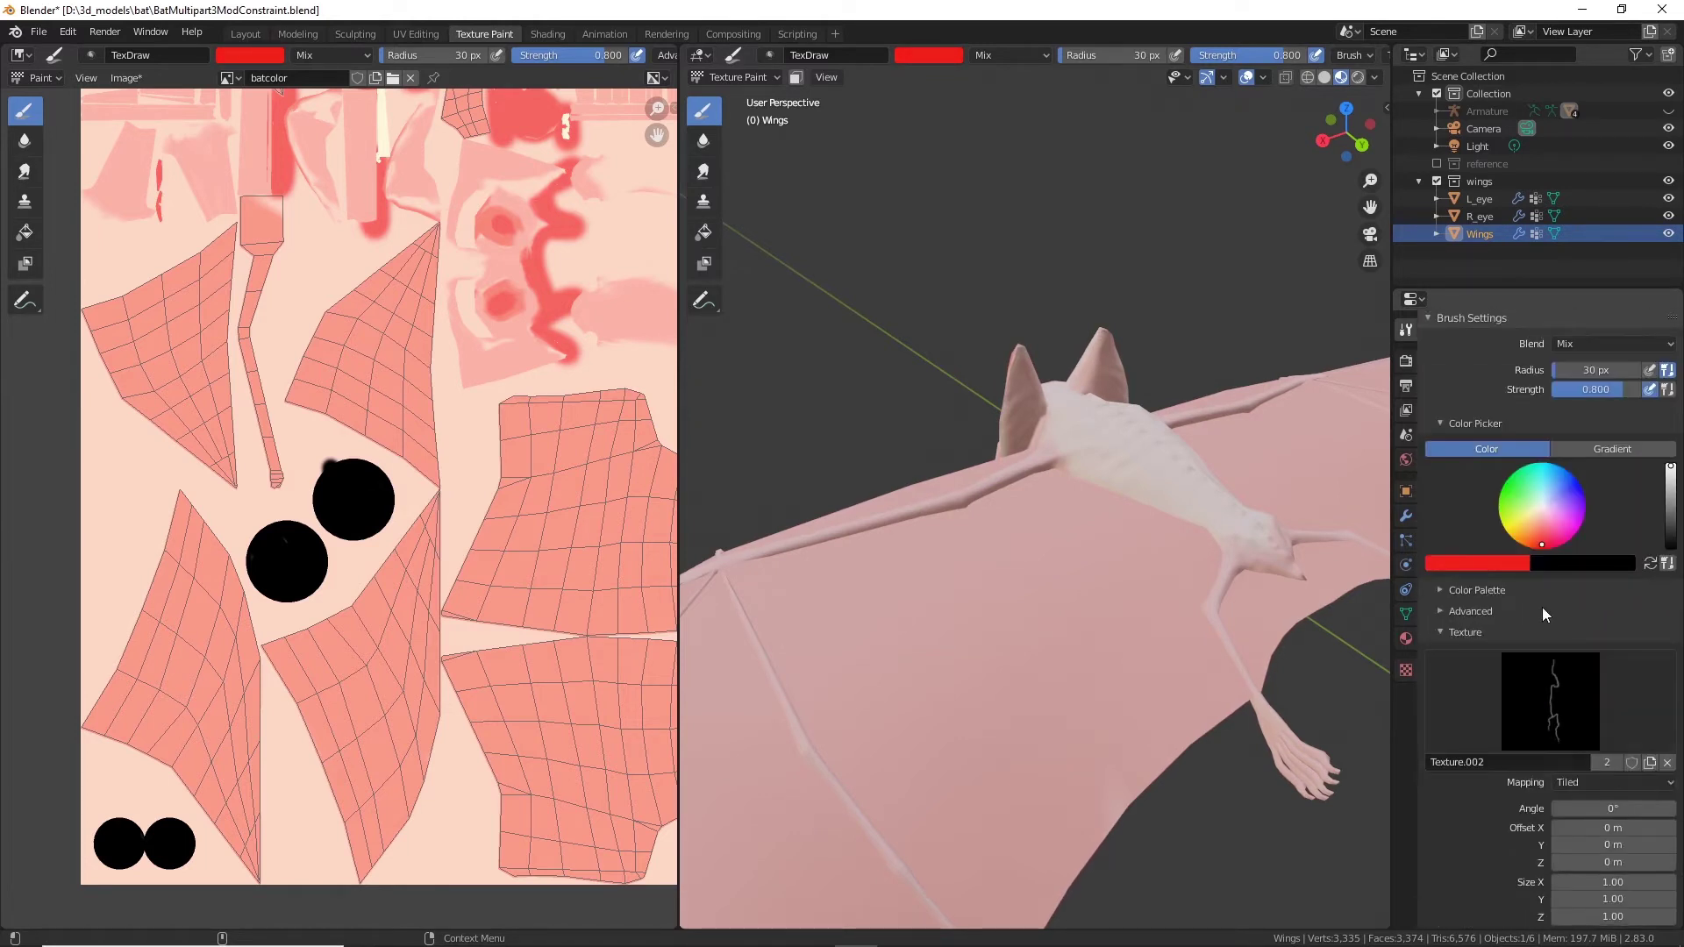
click(1668, 762)
scroll(1610, 660, down, 7)
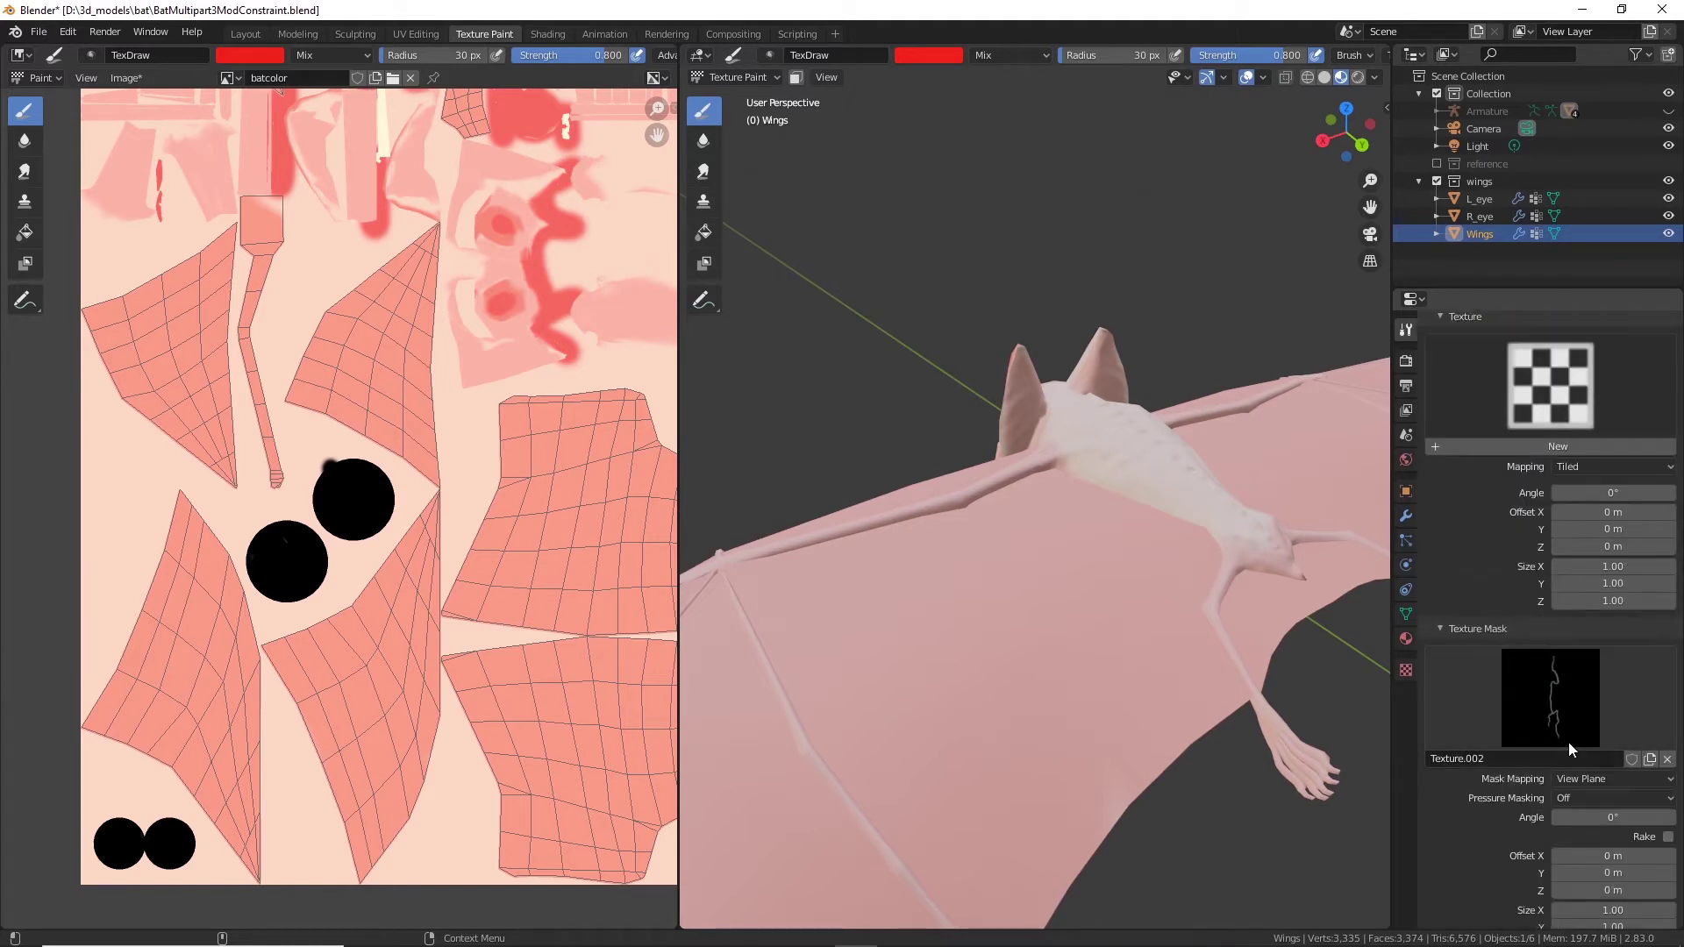
scroll(1569, 742, down, 4)
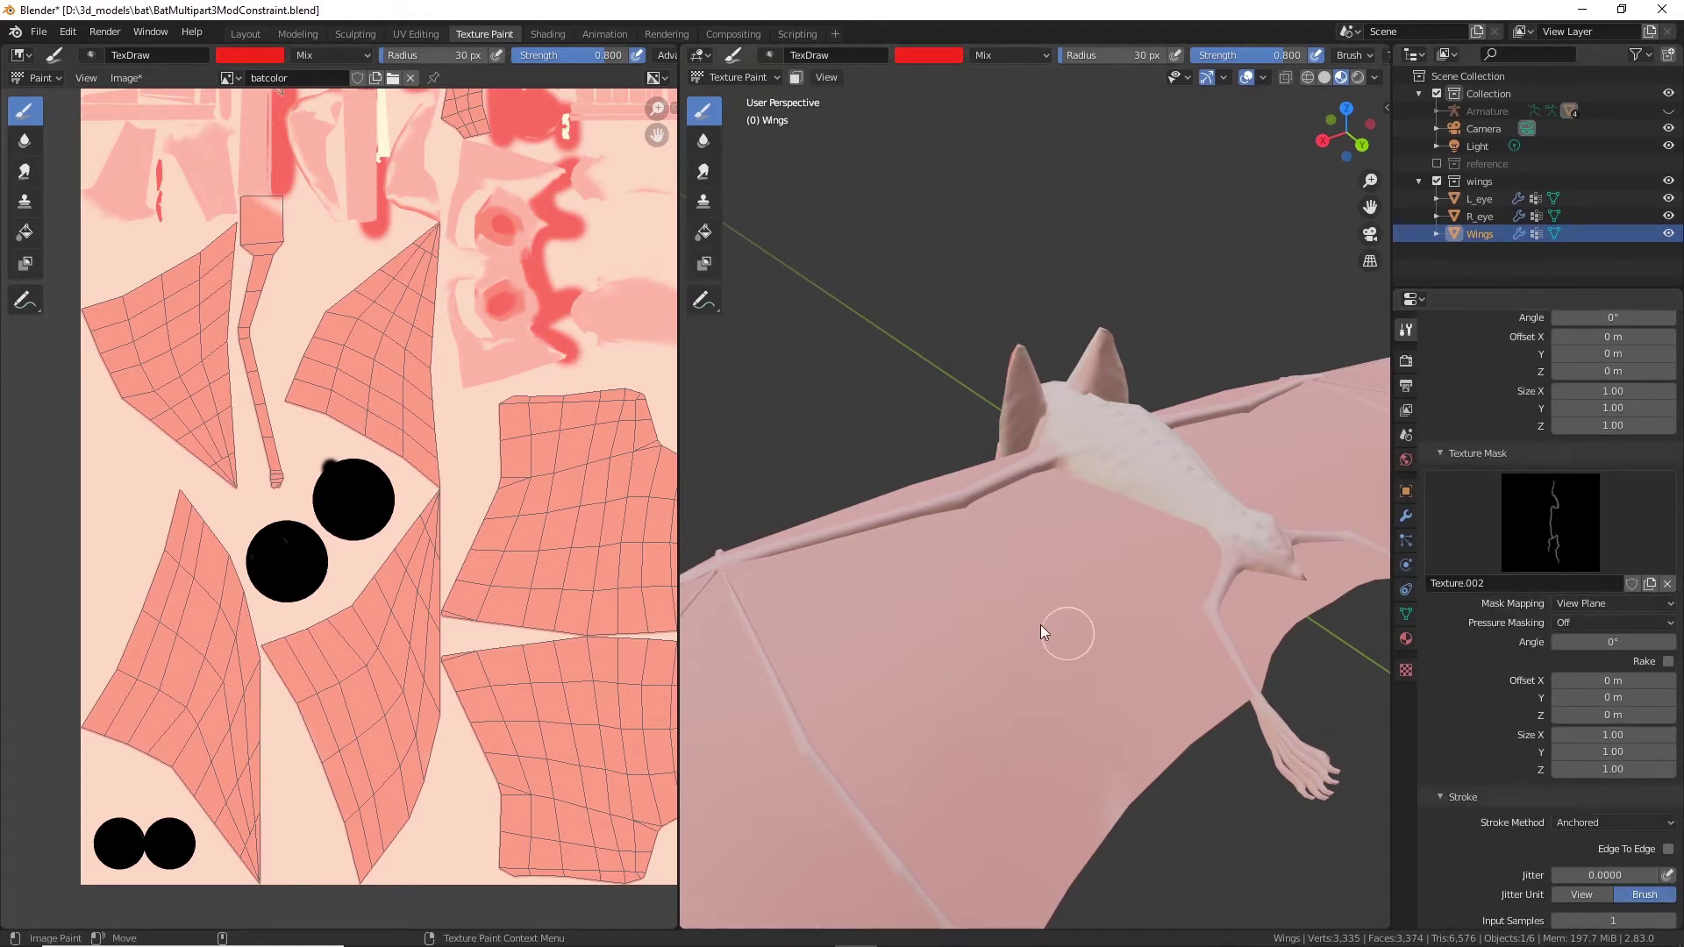
Step: Stamp red veins of varied size and direction across the wing membrane between the body and the first long finger bone
mouse_move(986, 634)
mouse_down()
mouse_move(1024, 771)
mouse_move(1061, 763)
mouse_up()
mouse_move(929, 557)
mouse_down()
mouse_move(819, 611)
mouse_move(821, 636)
mouse_move(855, 638)
mouse_up()
drag(820, 575, 798, 679)
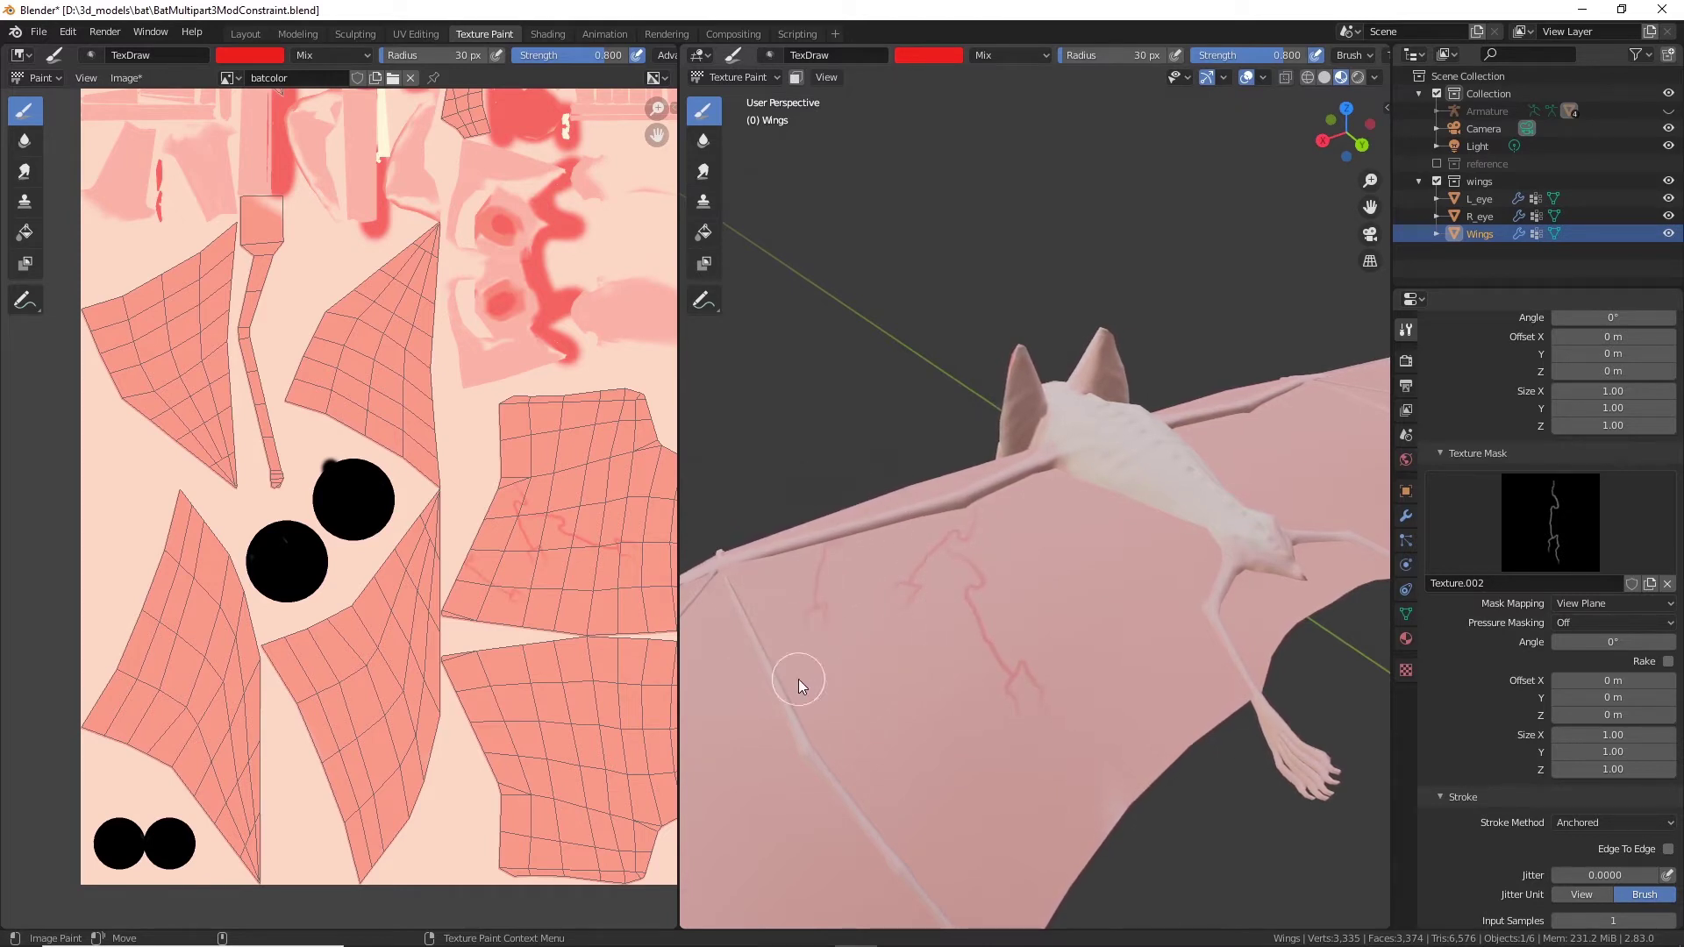
drag(970, 819, 961, 689)
mouse_move(1097, 618)
mouse_down()
mouse_move(1150, 724)
mouse_move(1246, 626)
mouse_up()
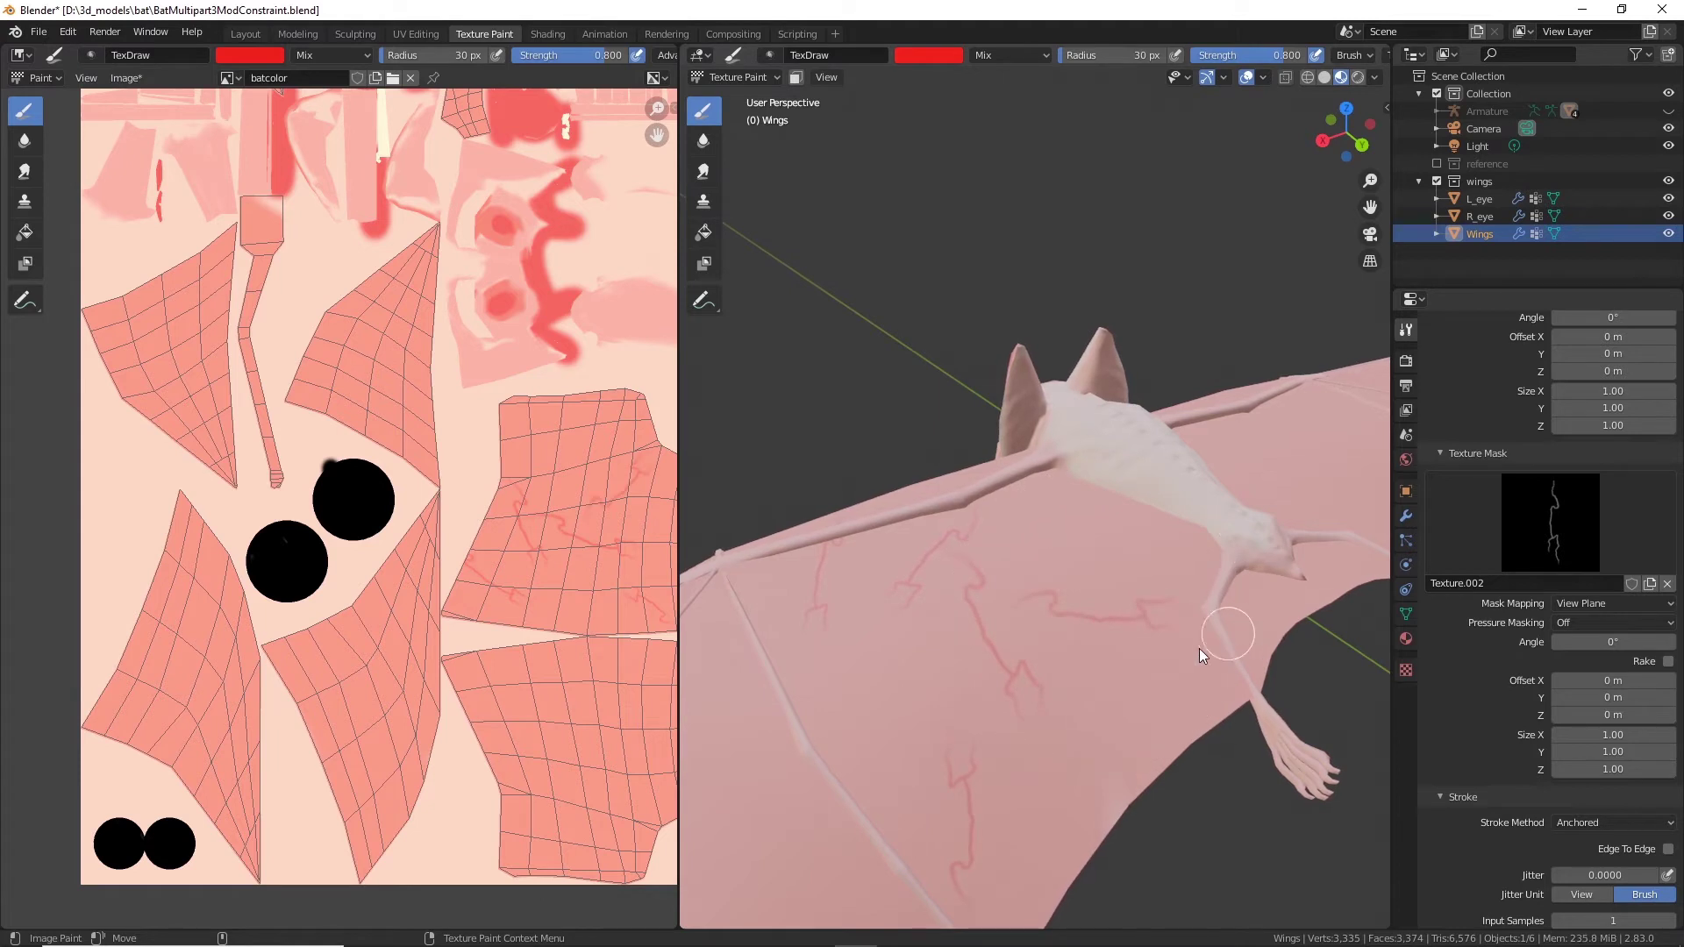
mouse_move(1075, 628)
mouse_down()
mouse_move(1042, 781)
mouse_move(967, 712)
mouse_up()
drag(1076, 479, 1059, 566)
drag(1112, 516, 1040, 547)
drag(1145, 617, 1204, 742)
mouse_move(1288, 645)
mouse_down()
mouse_move(1302, 701)
mouse_move(1255, 634)
mouse_move(1271, 577)
mouse_up()
mouse_move(1072, 799)
mouse_down()
mouse_move(1024, 677)
mouse_move(929, 719)
mouse_move(958, 698)
mouse_up()
drag(1165, 707, 1132, 816)
Step: Stamp more red veins along the finger bones of both wings and across the opposite inner wing membrane
mouse_move(960, 808)
middle_down()
mouse_move(981, 702)
mouse_move(1009, 725)
mouse_move(909, 600)
middle_up()
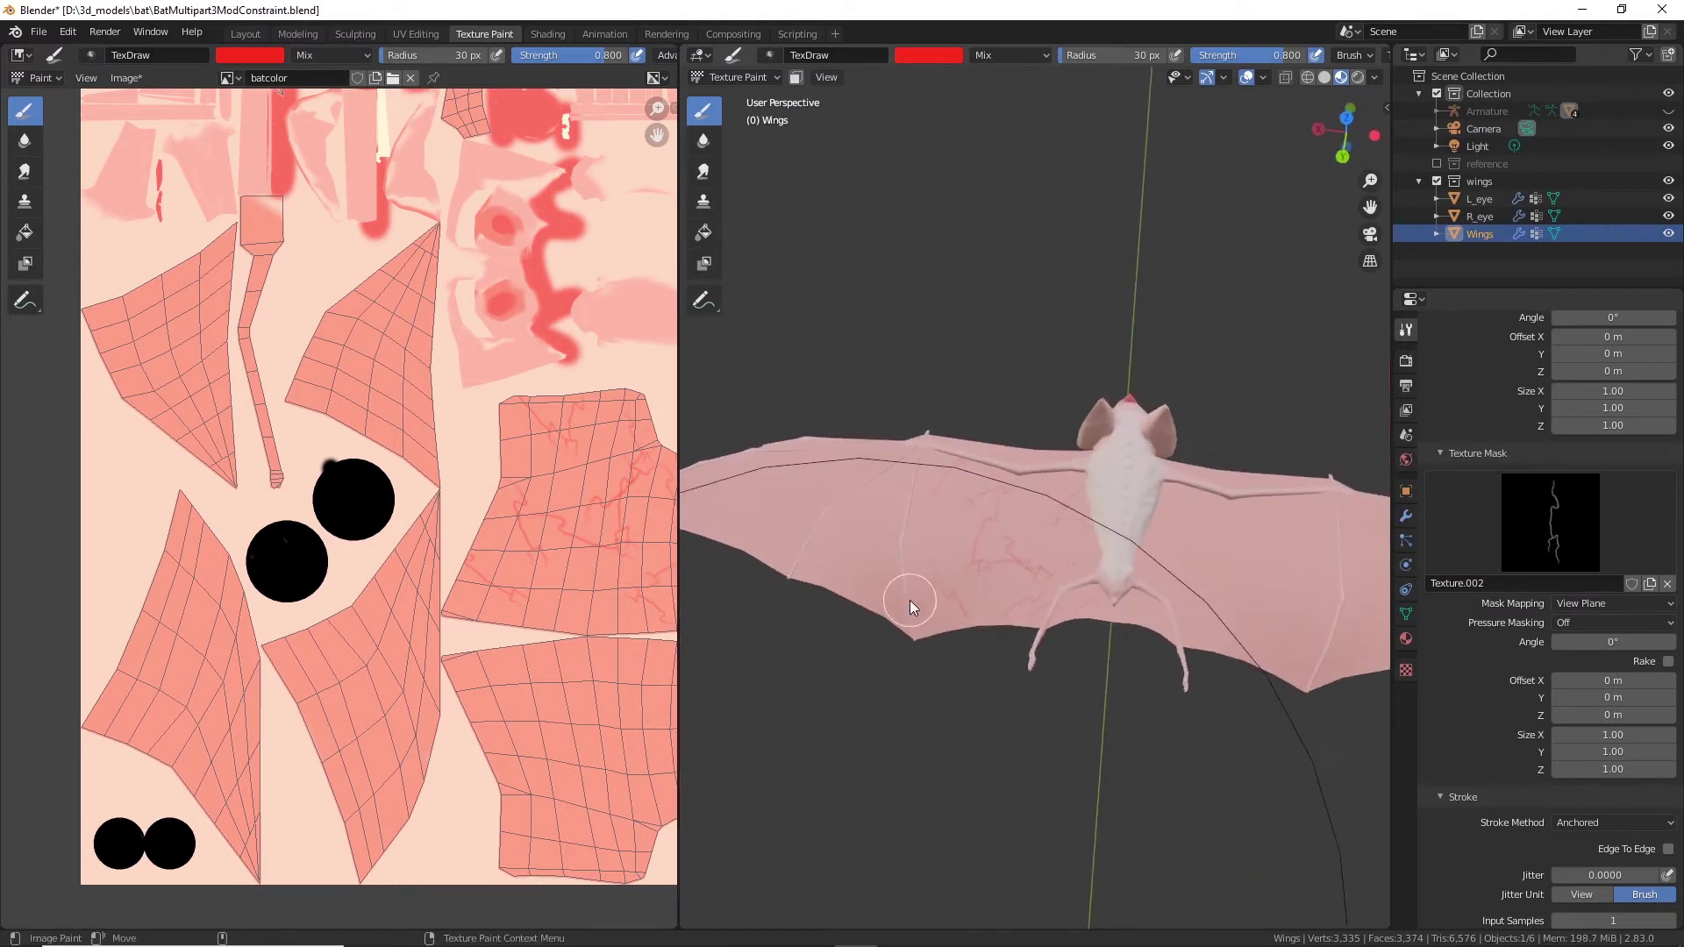
drag(892, 532, 929, 618)
drag(812, 583, 794, 598)
mouse_move(1270, 570)
mouse_down()
mouse_move(1297, 655)
mouse_move(1224, 554)
mouse_move(1193, 587)
mouse_move(1210, 605)
mouse_move(1303, 593)
mouse_move(1317, 656)
mouse_up()
drag(1326, 573, 1345, 561)
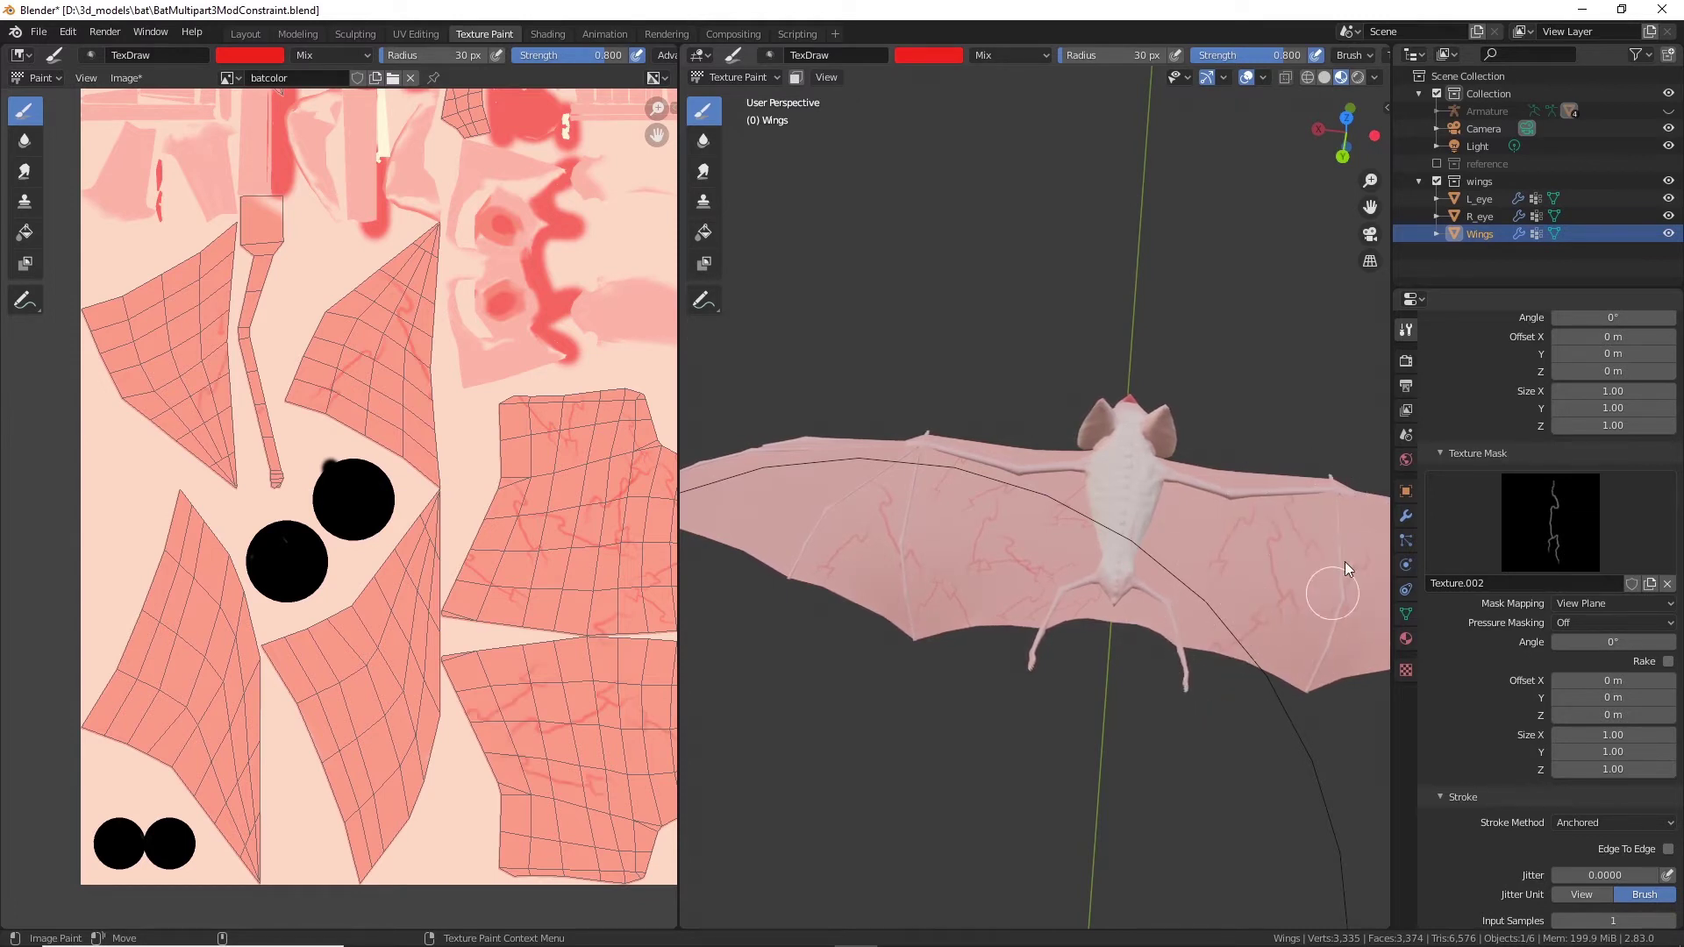
mouse_move(1321, 504)
mouse_down()
mouse_move(1367, 556)
mouse_move(1353, 577)
mouse_up()
drag(1177, 611, 1183, 629)
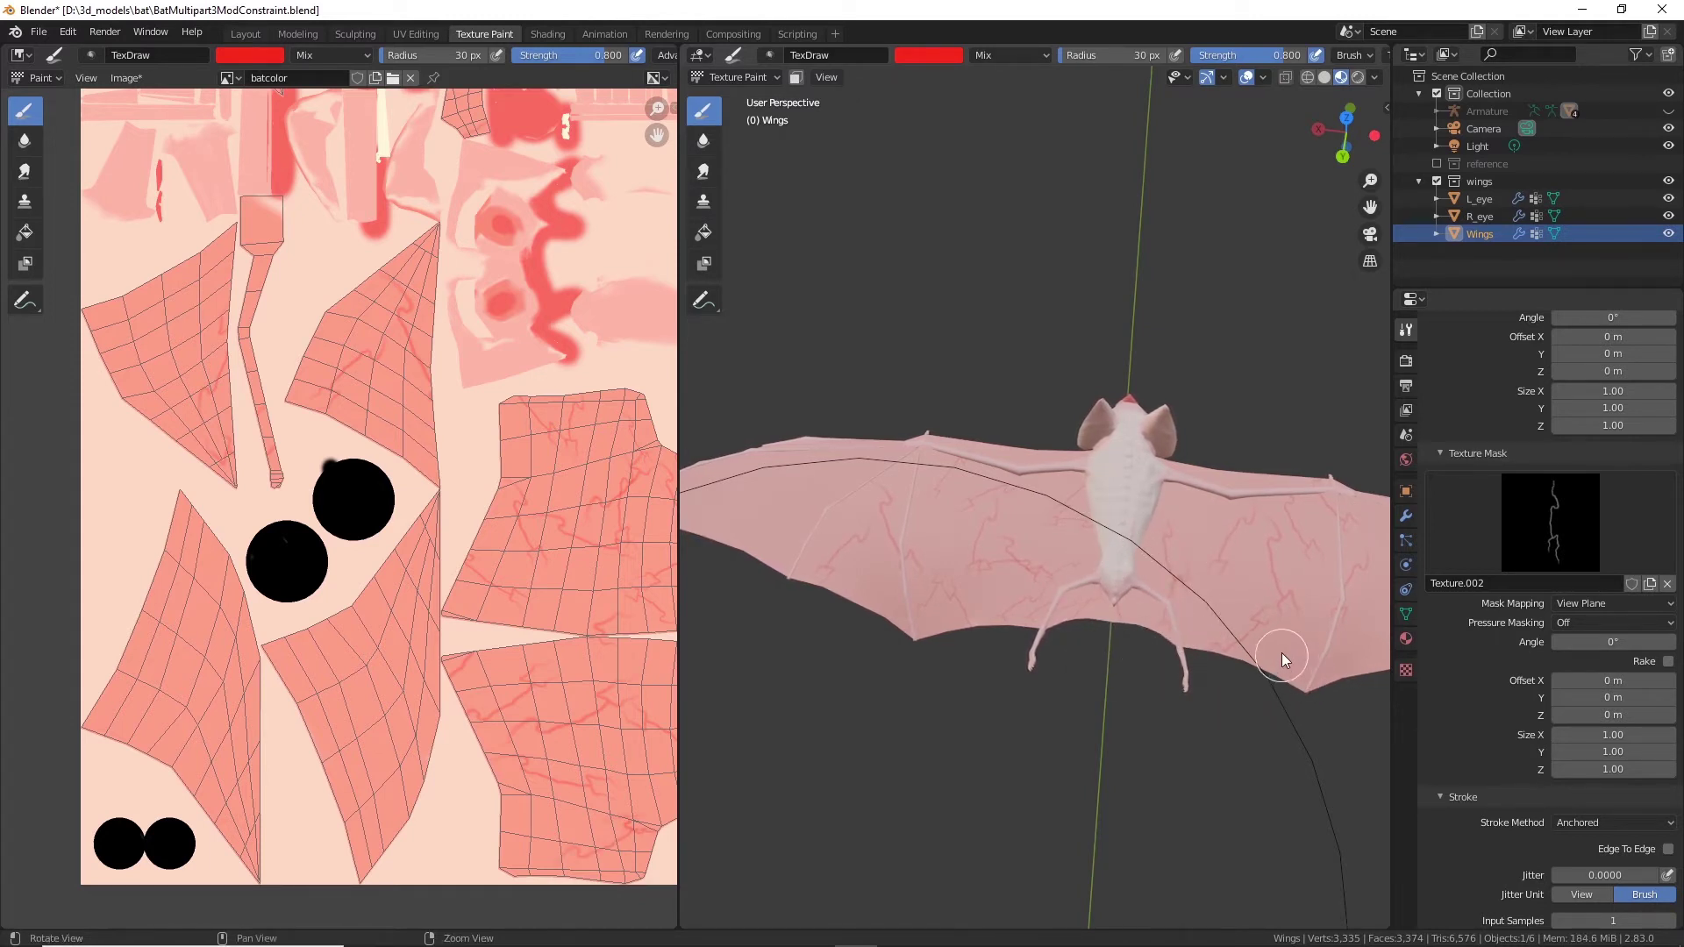
Step: Stamp red veins on the outer membrane sections towards both wing tips
mouse_move(1282, 653)
middle_down()
mouse_move(1255, 665)
mouse_move(1254, 617)
middle_up()
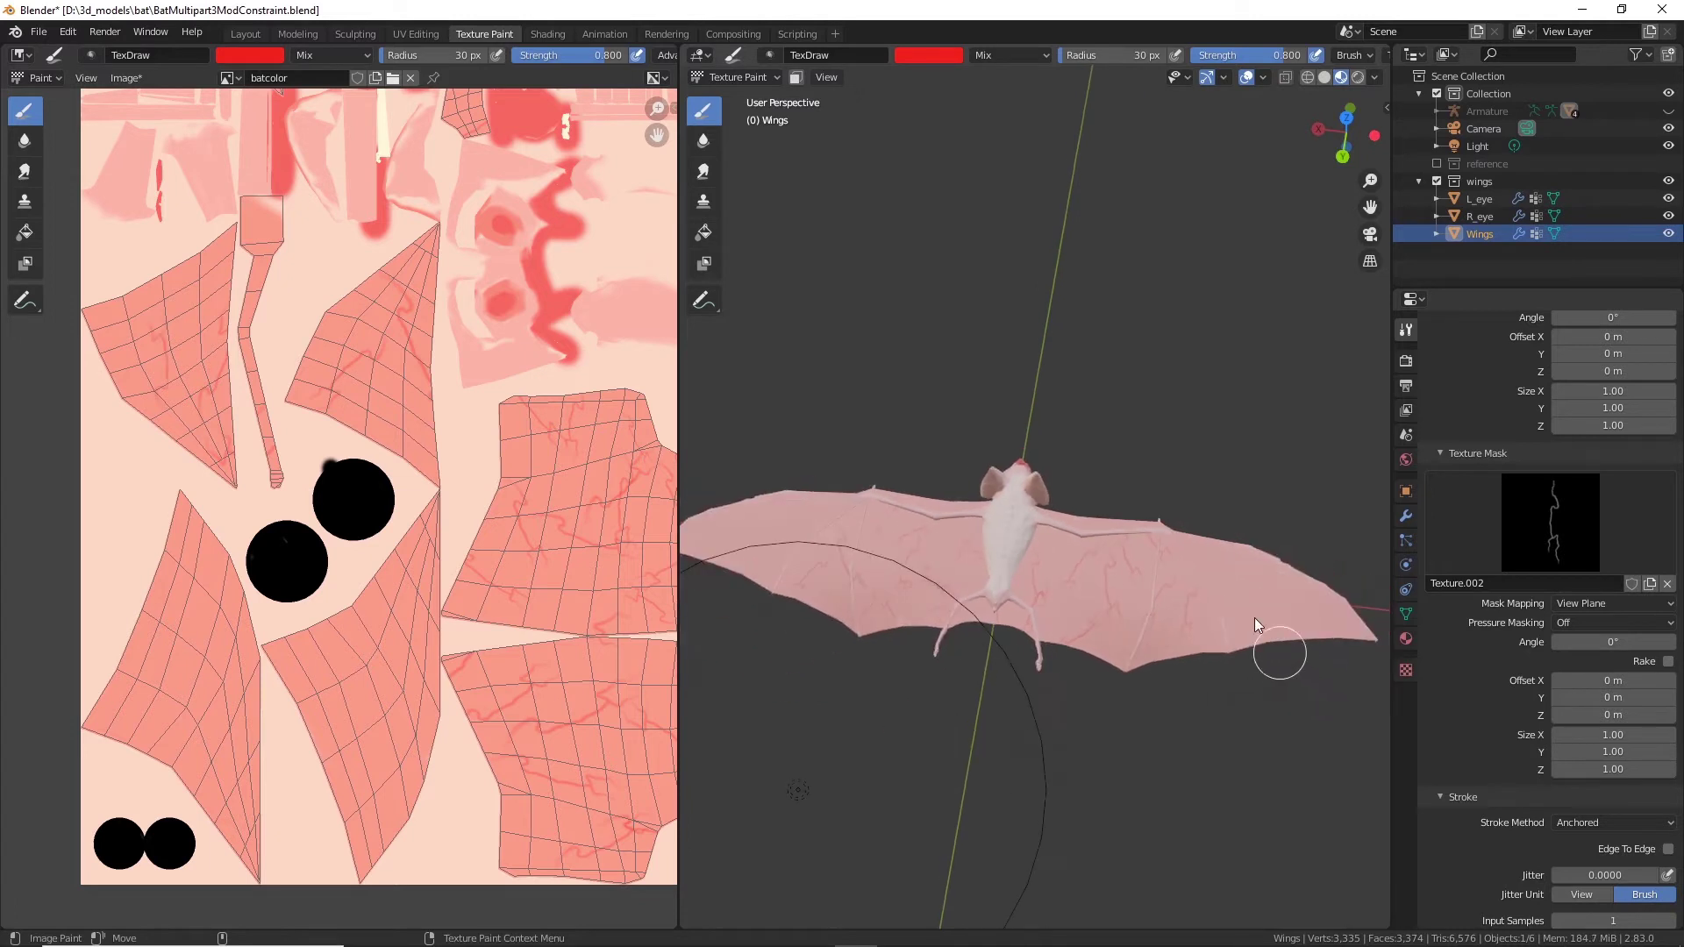
drag(1255, 621, 1311, 690)
drag(1251, 602, 1238, 619)
drag(772, 514, 730, 558)
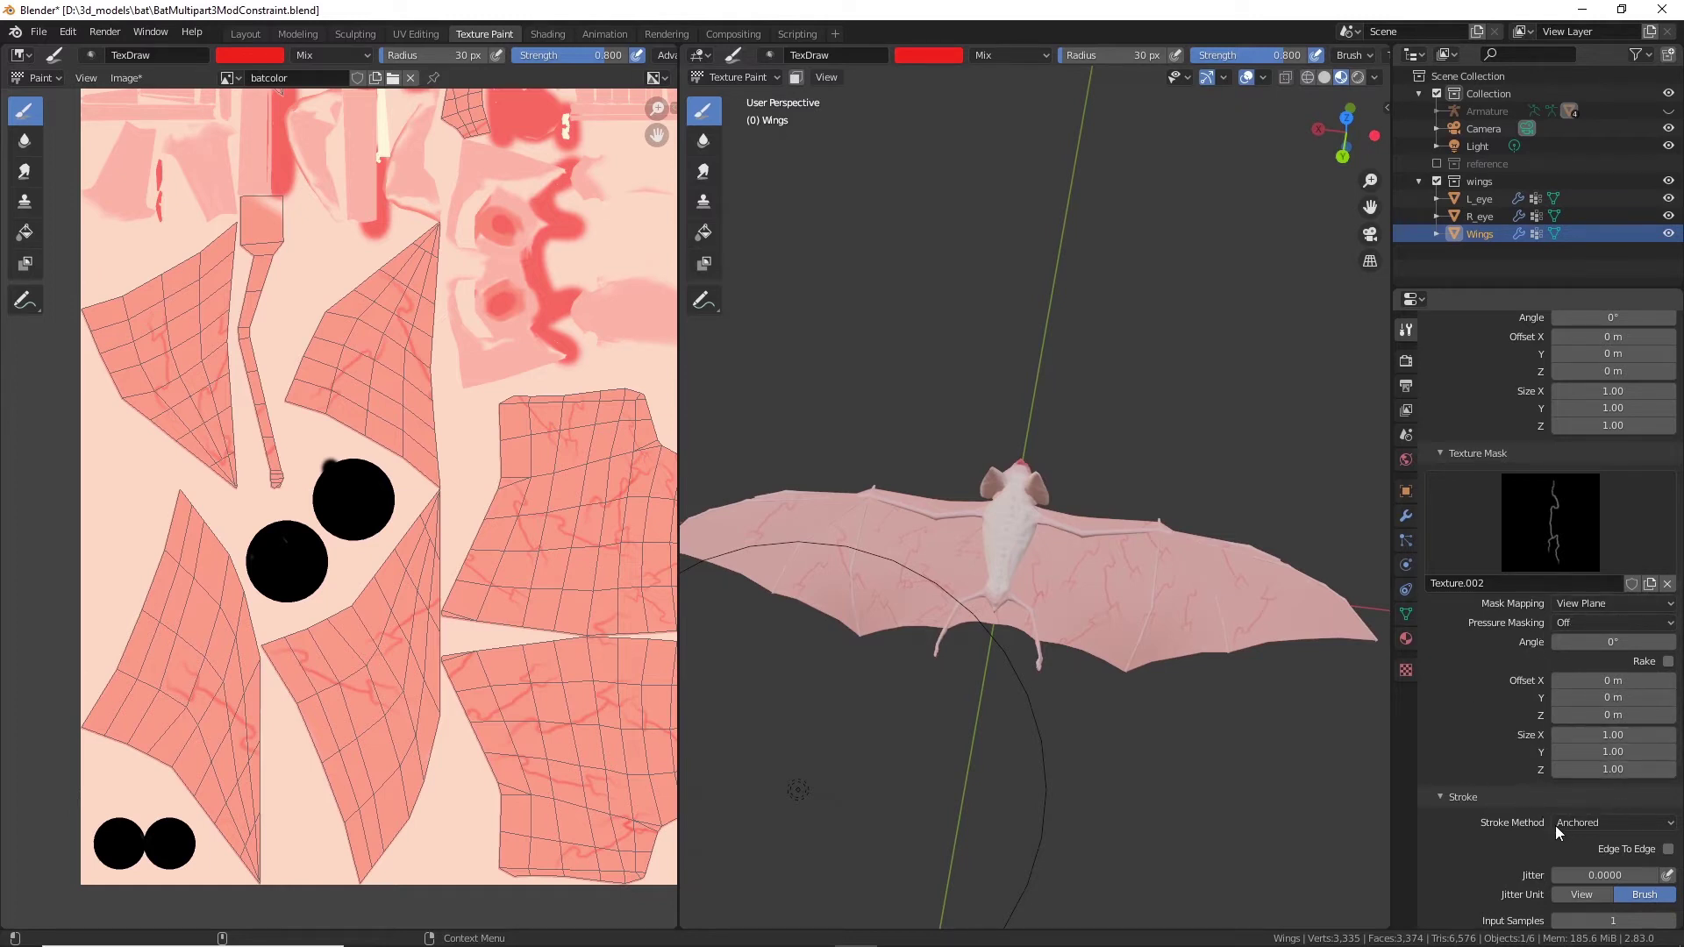
Step: Assign Texture.002 to the brush texture again and open fk_veins_06.psd as its image
scroll(1524, 853, down, 3)
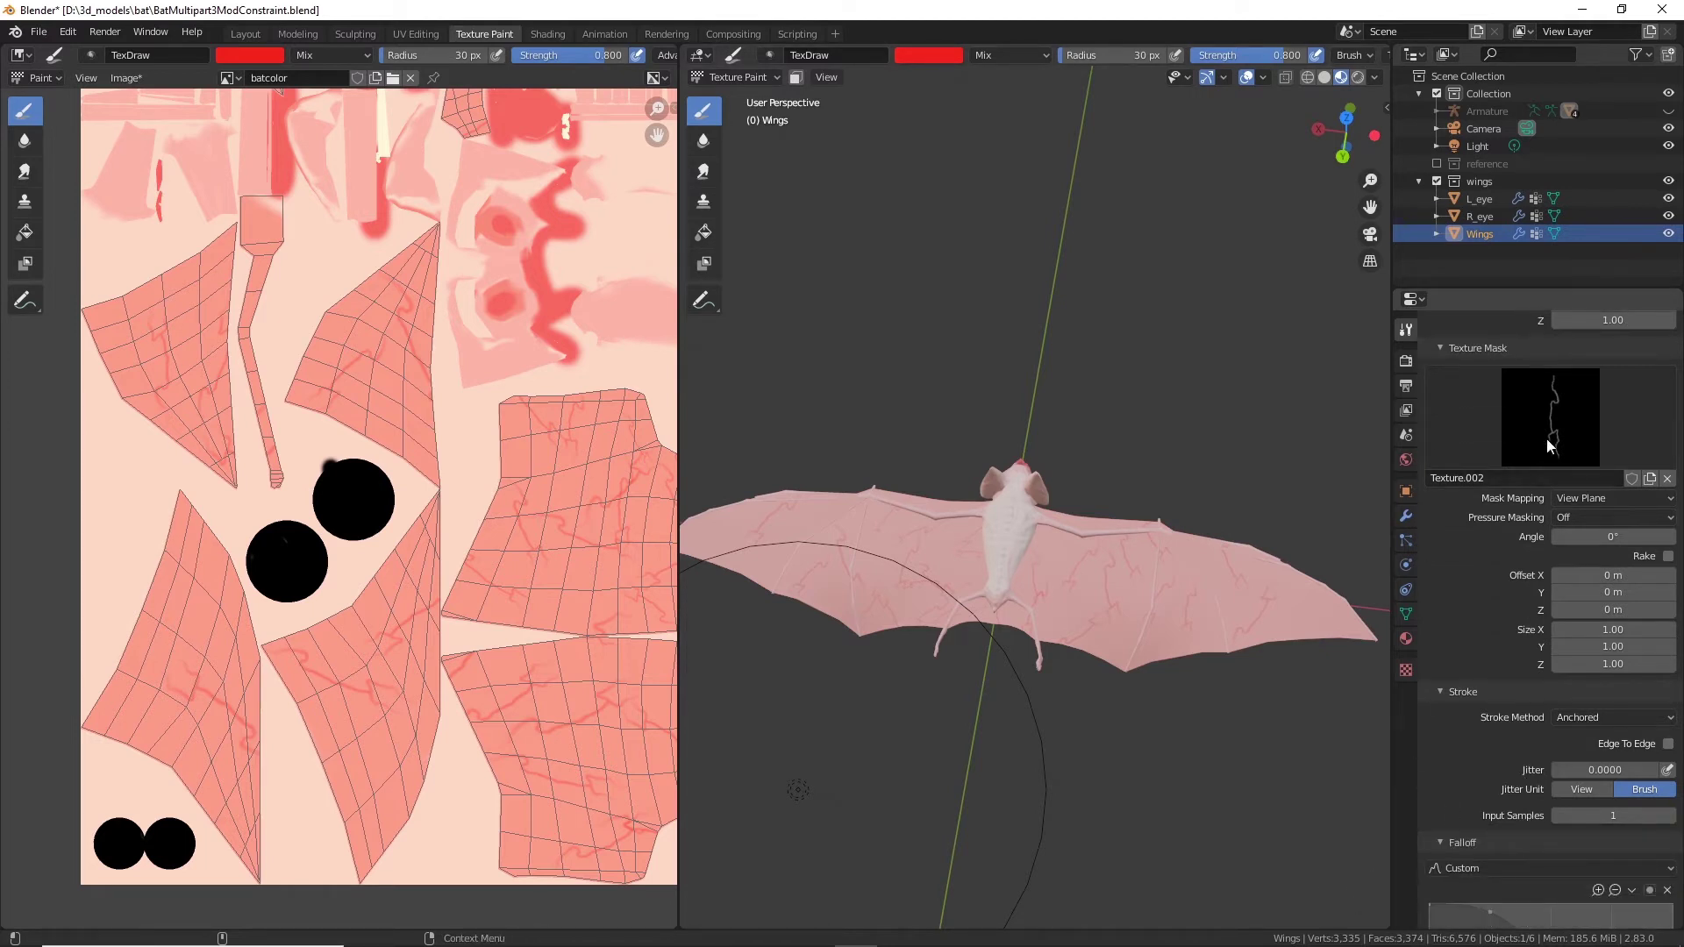
click(1406, 670)
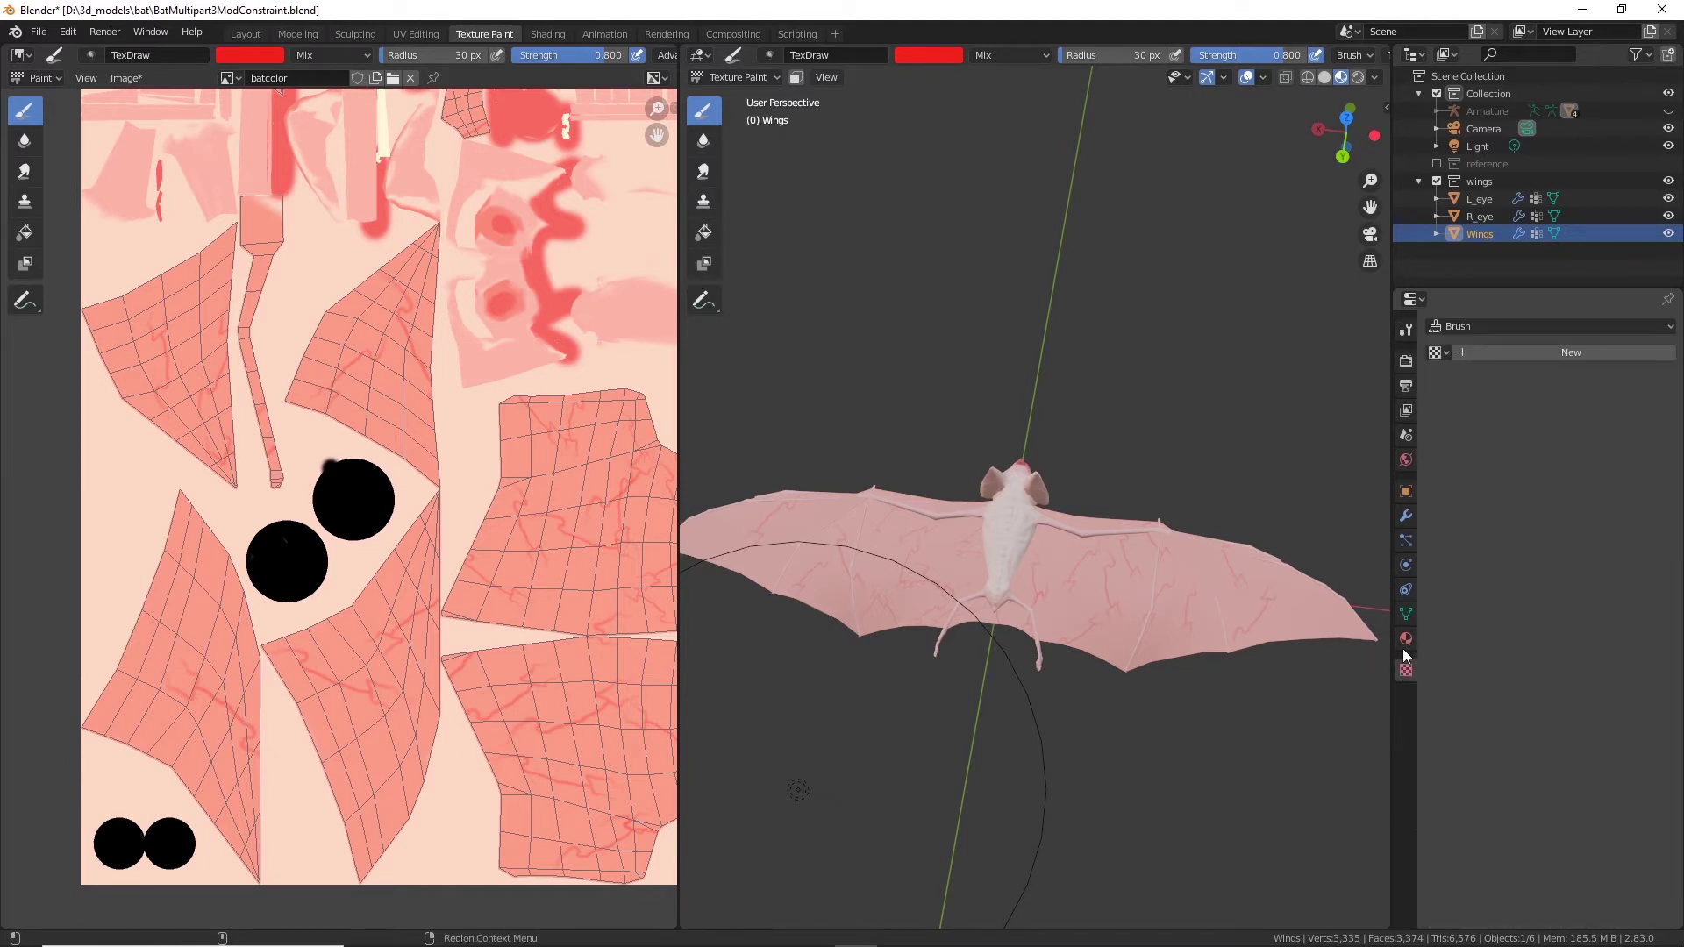
click(1439, 352)
click(1462, 414)
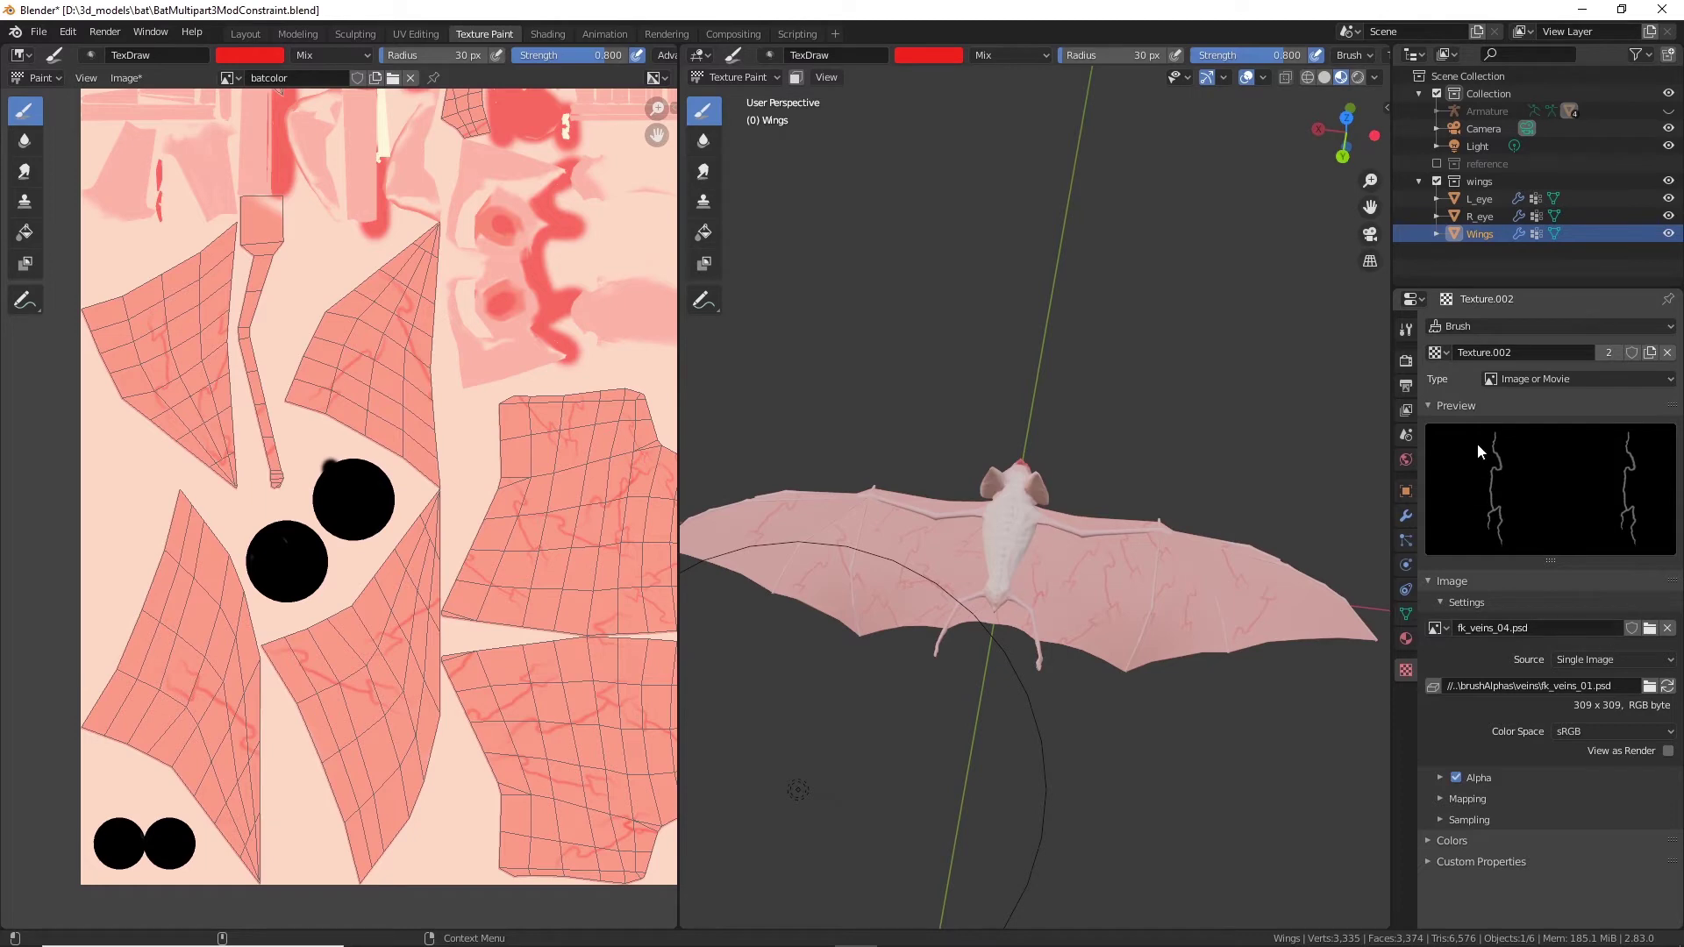
click(1649, 629)
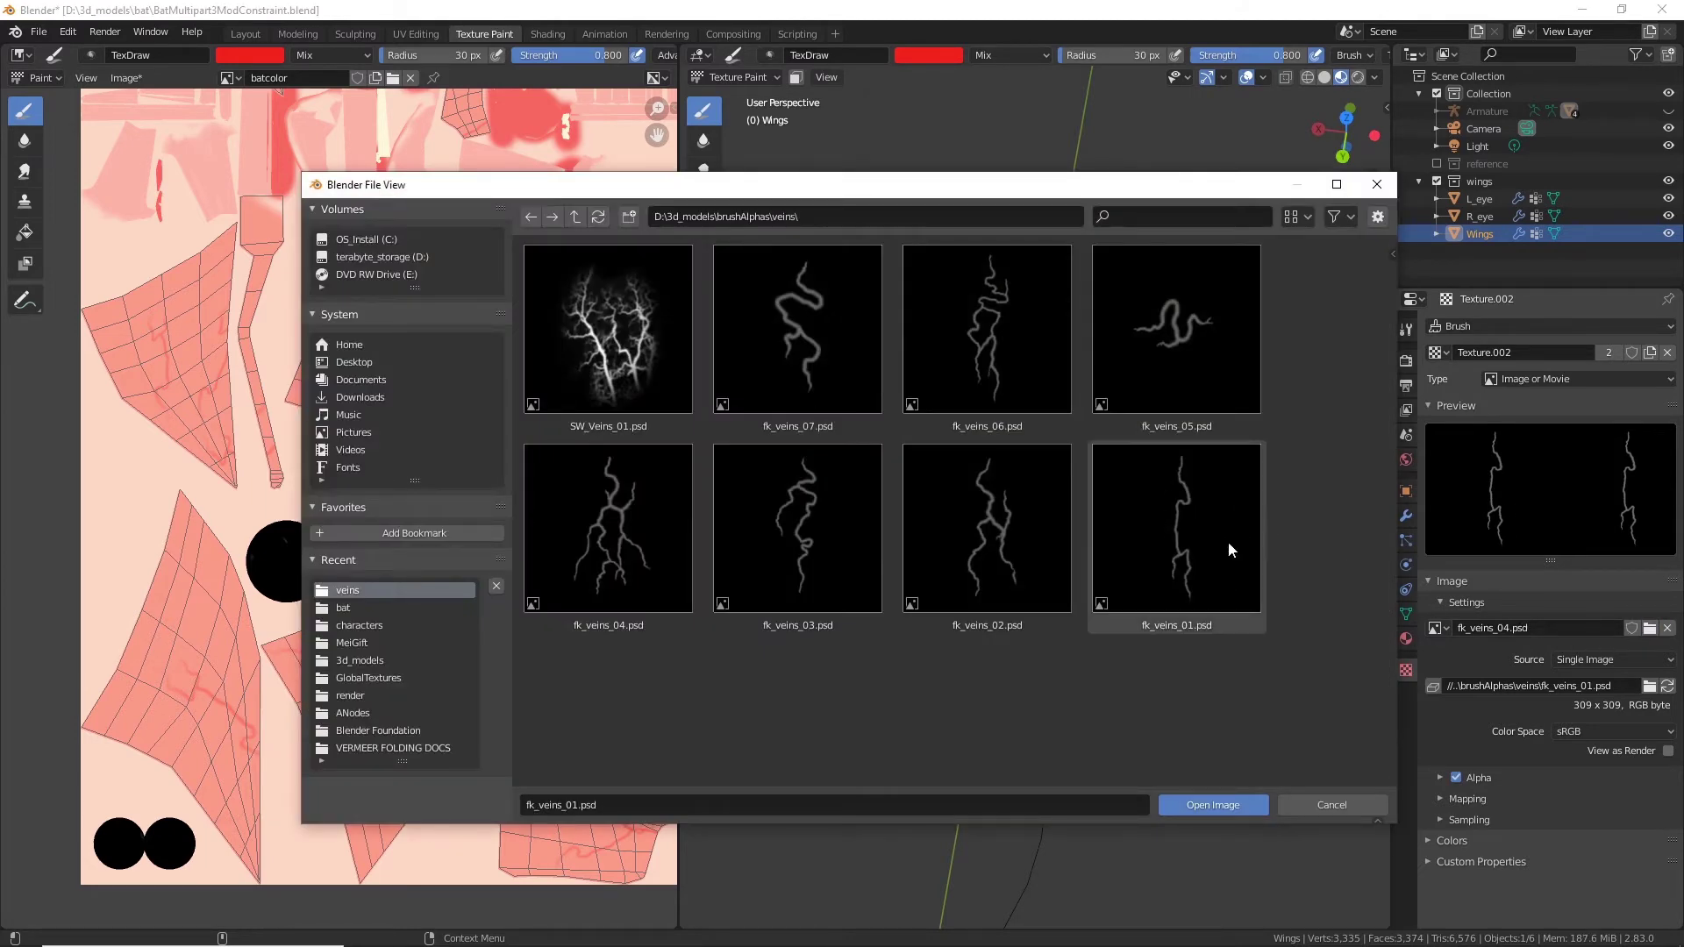
click(997, 323)
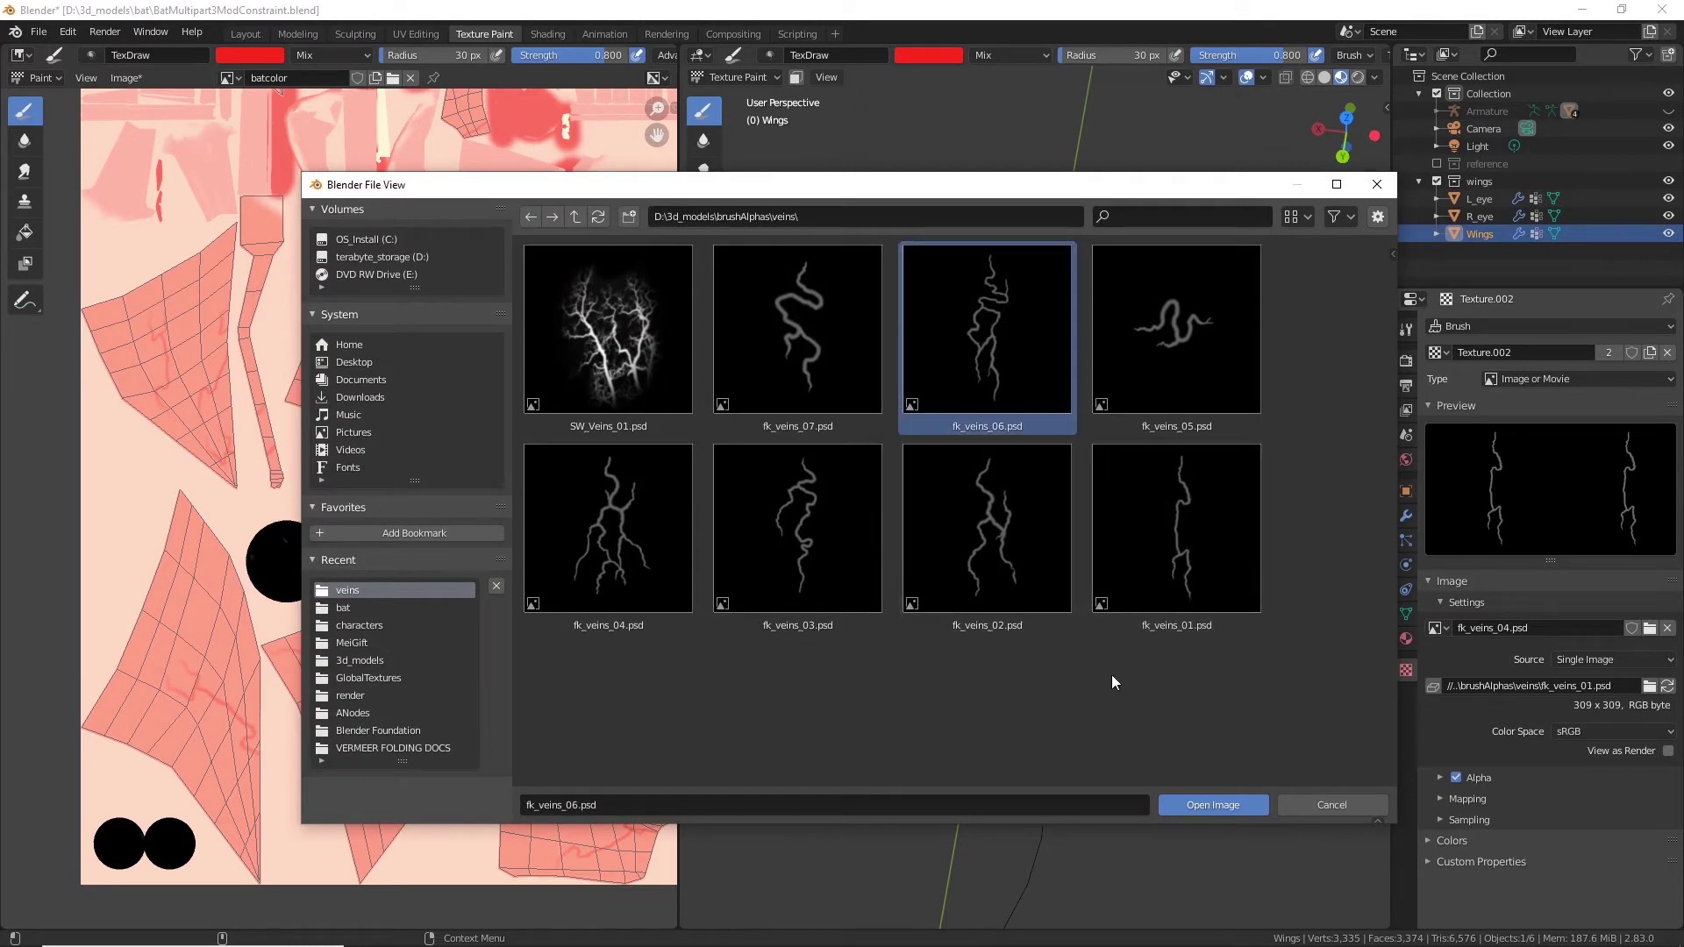
click(1213, 805)
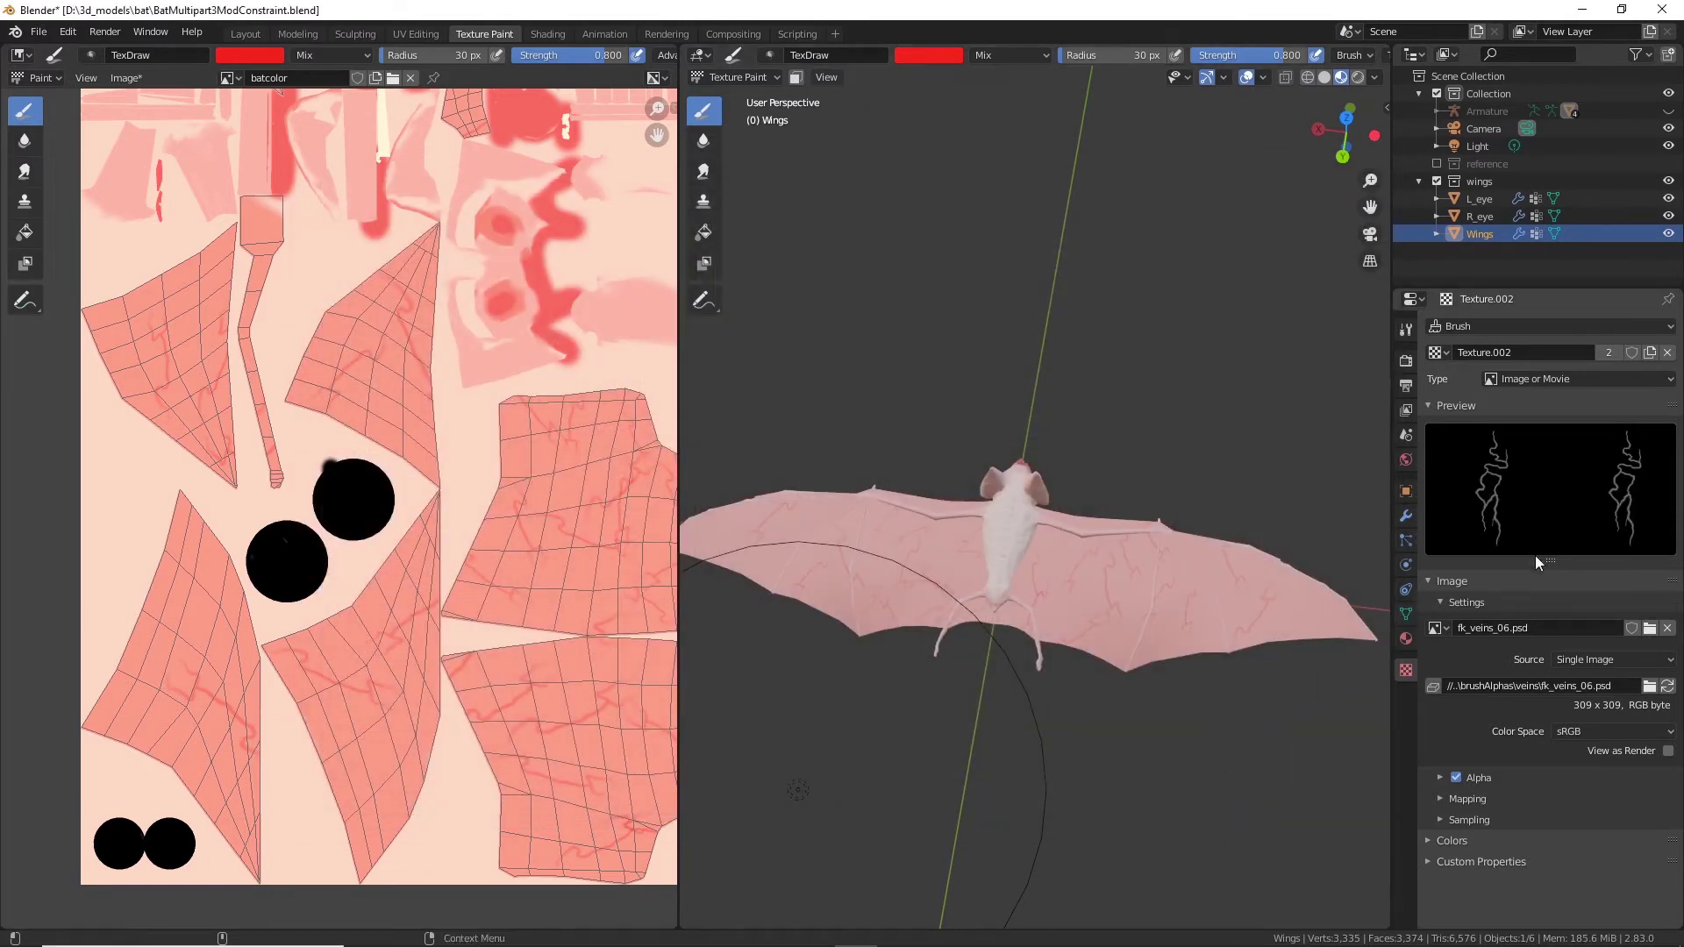
Step: Unlink Texture.002 from the brush texture so that only the texture mask uses the new vein image
click(1406, 330)
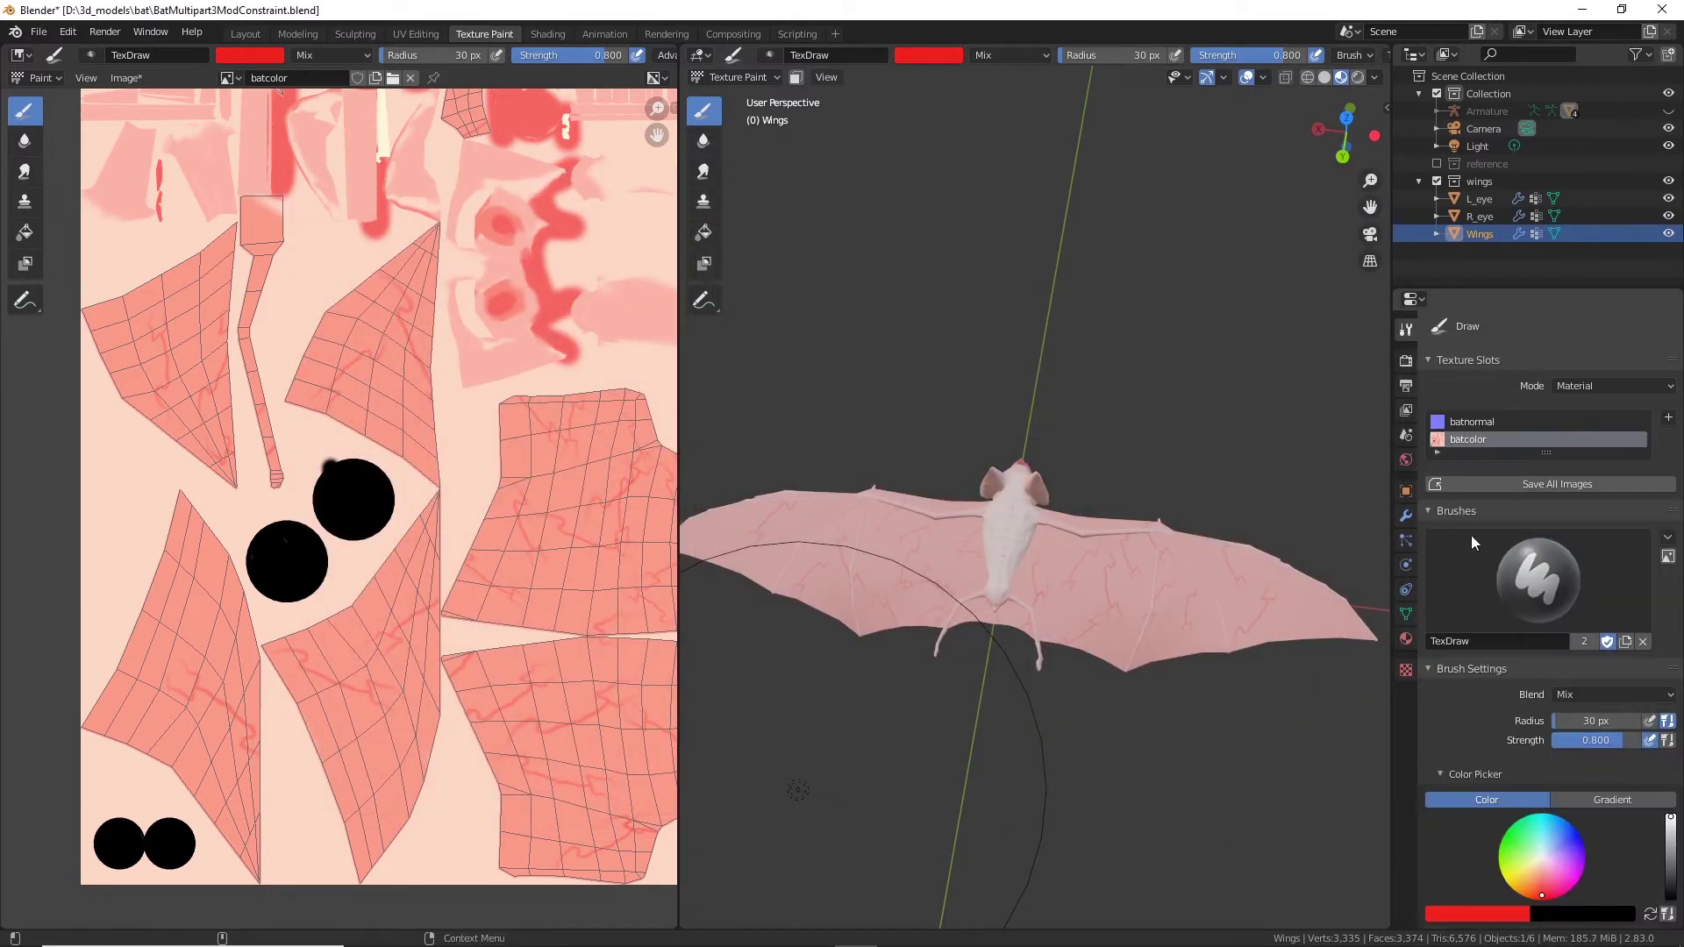
scroll(1555, 661, down, 10)
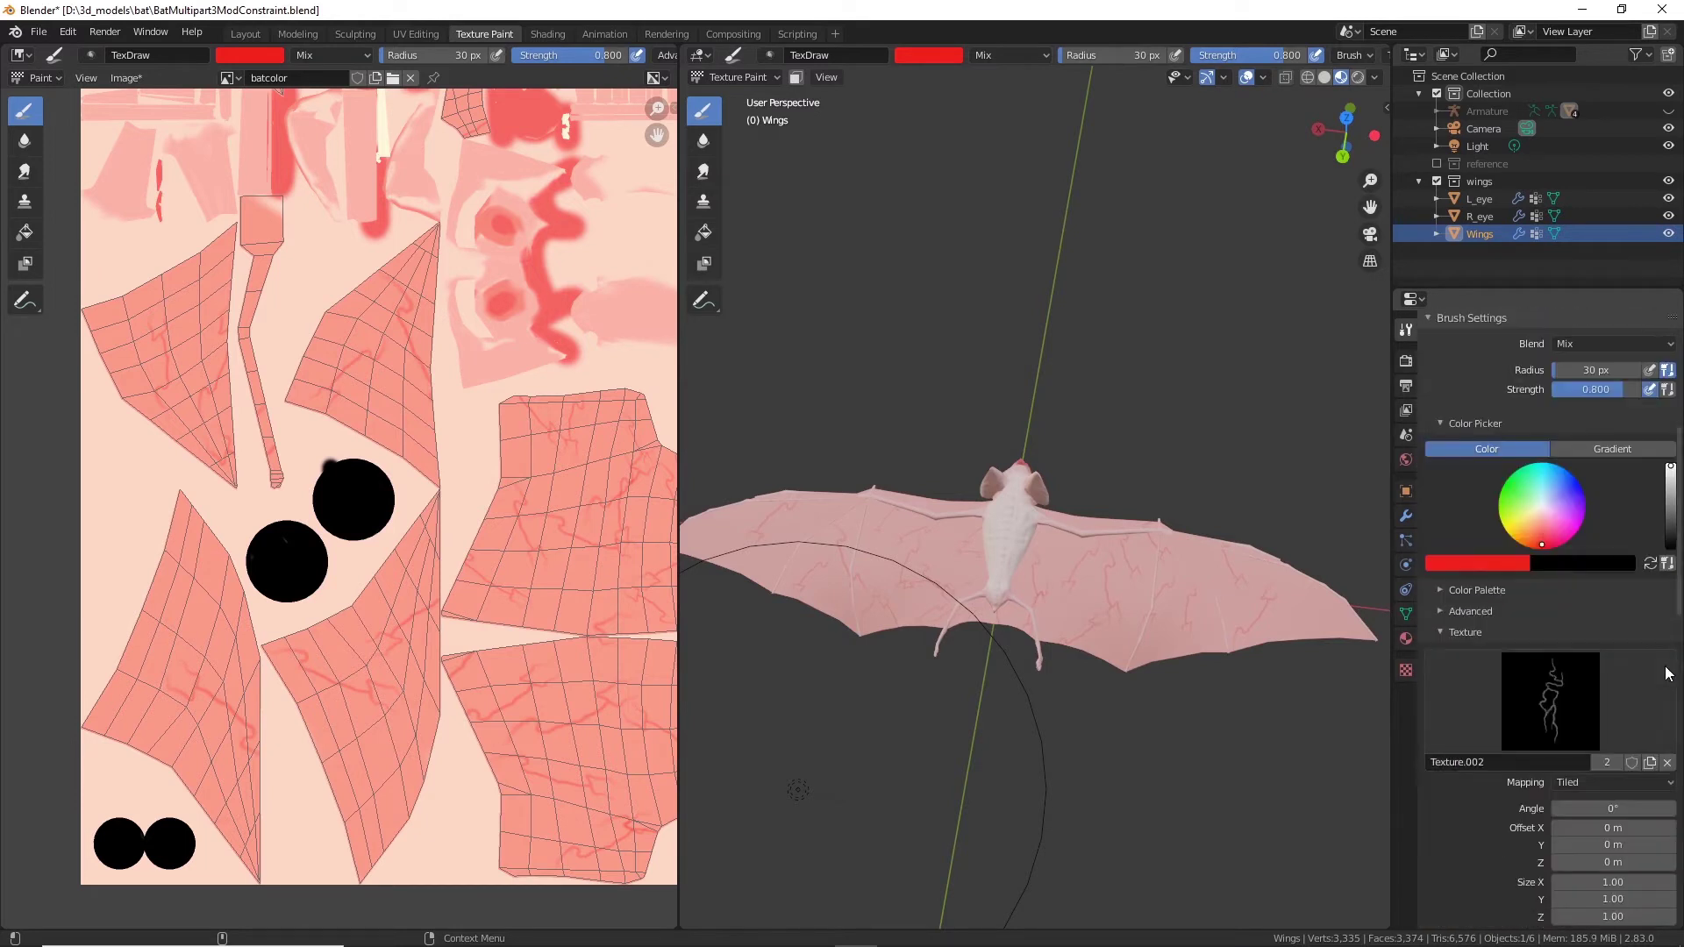
click(1668, 763)
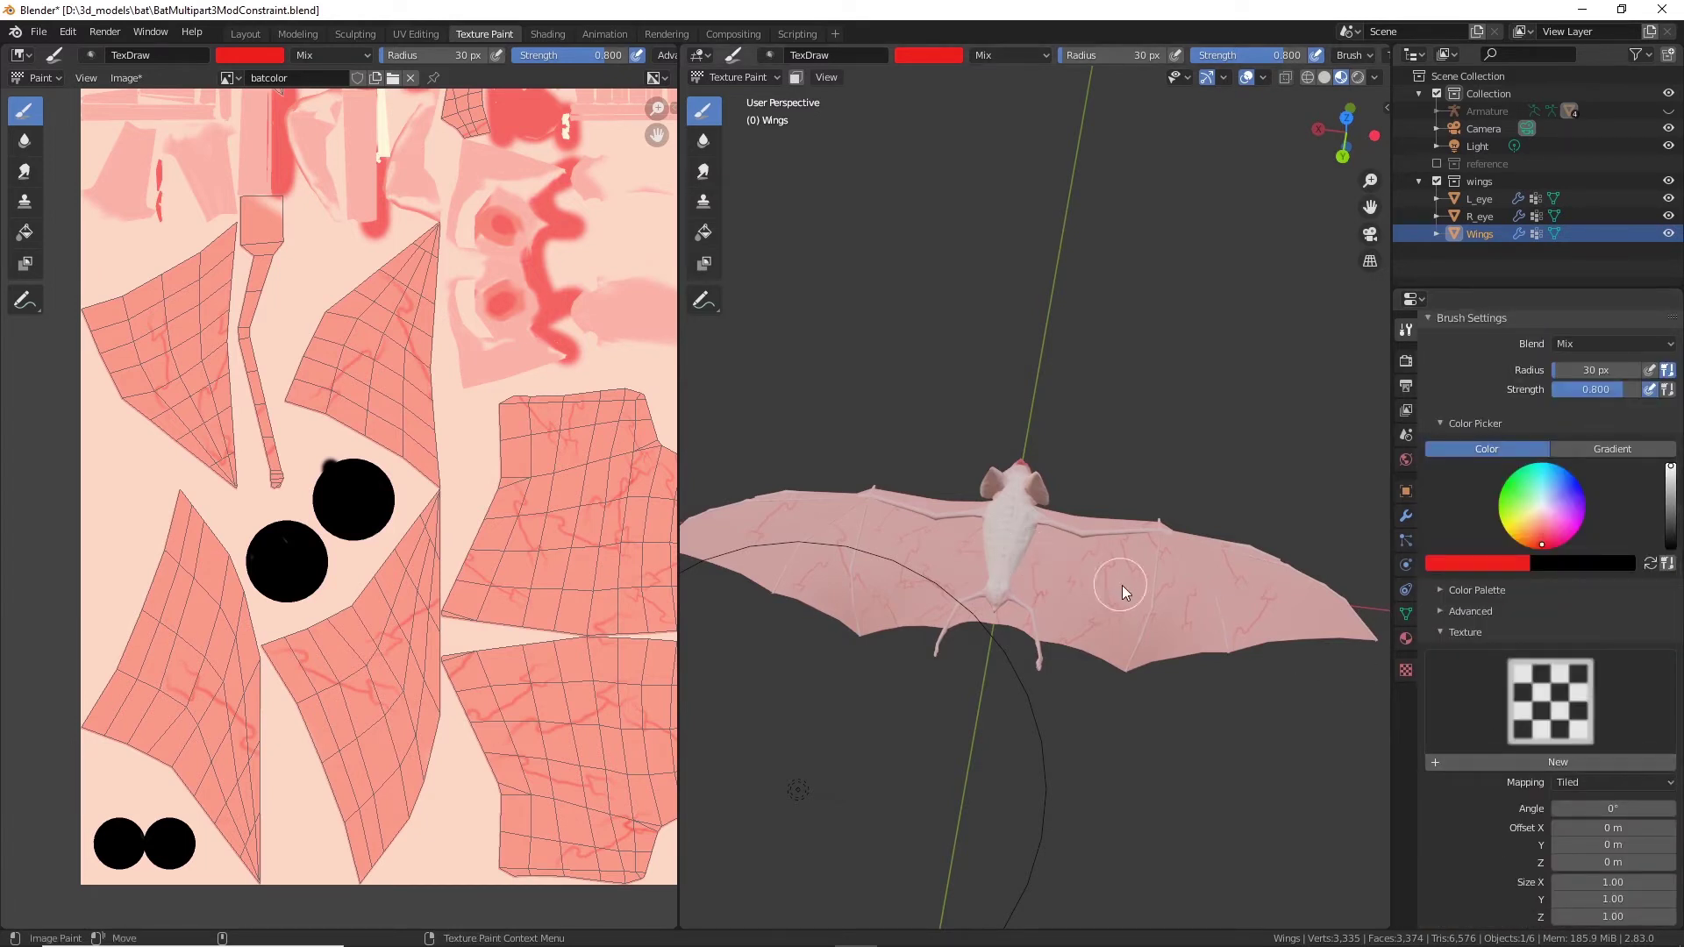
Step: Stamp dense red veins with the new mask across the inner membranes of both wings
scroll(1123, 586, up, 4)
key(f)
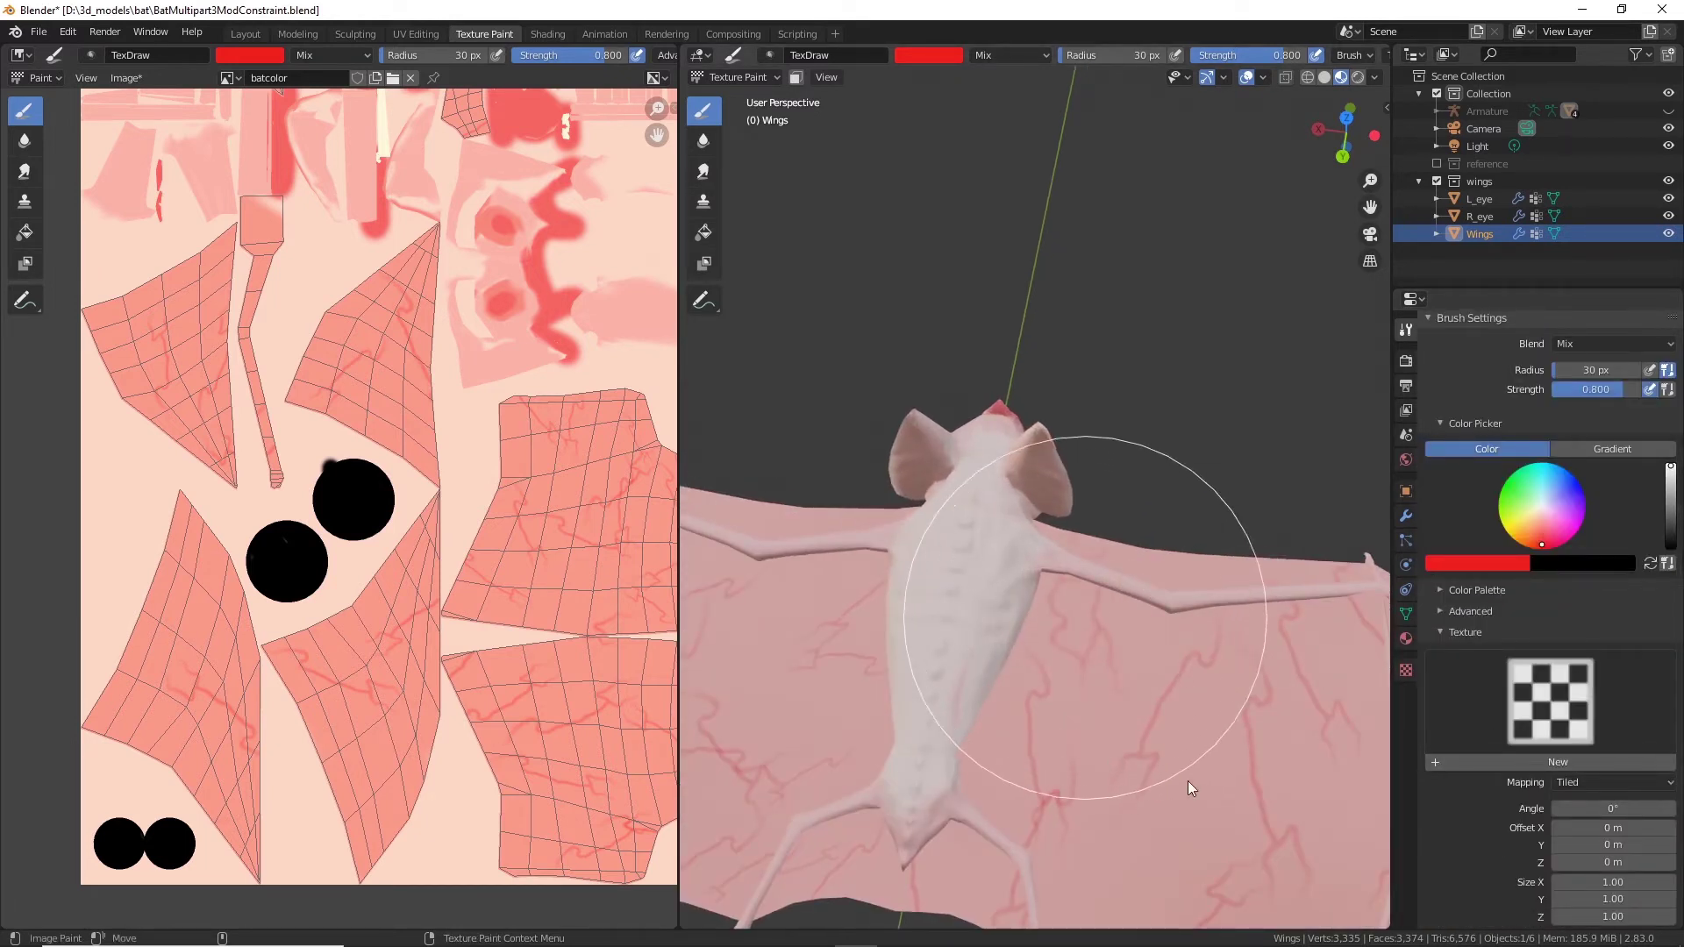
key(Escape)
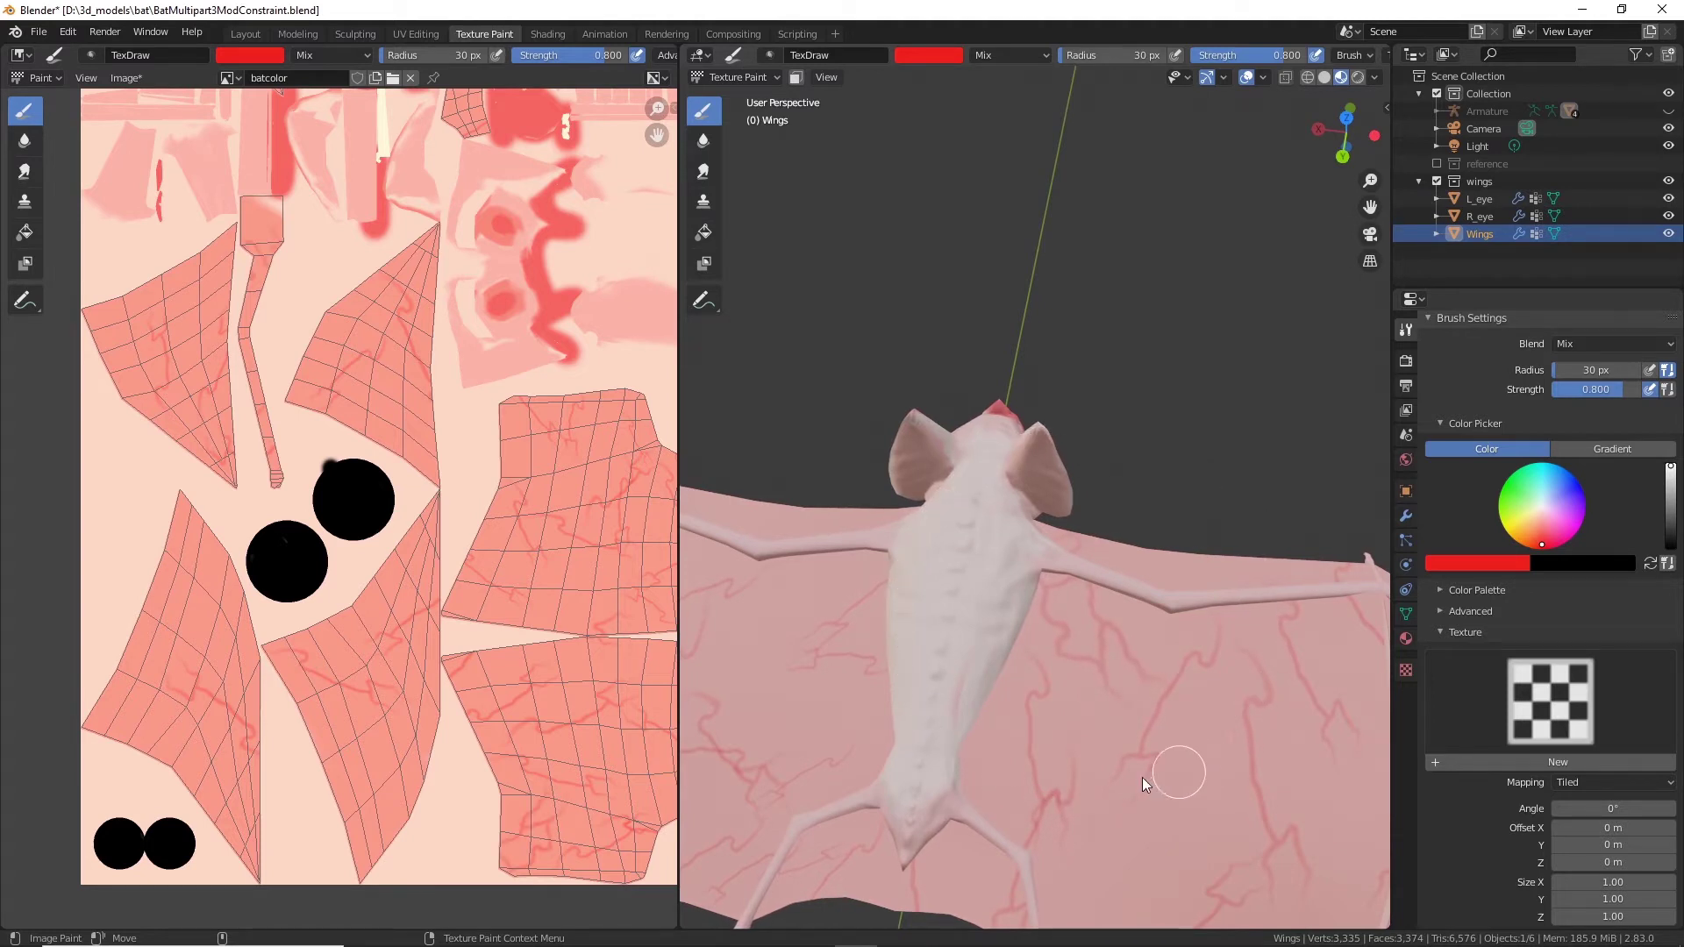
scroll(1116, 760, down, 2)
key(f)
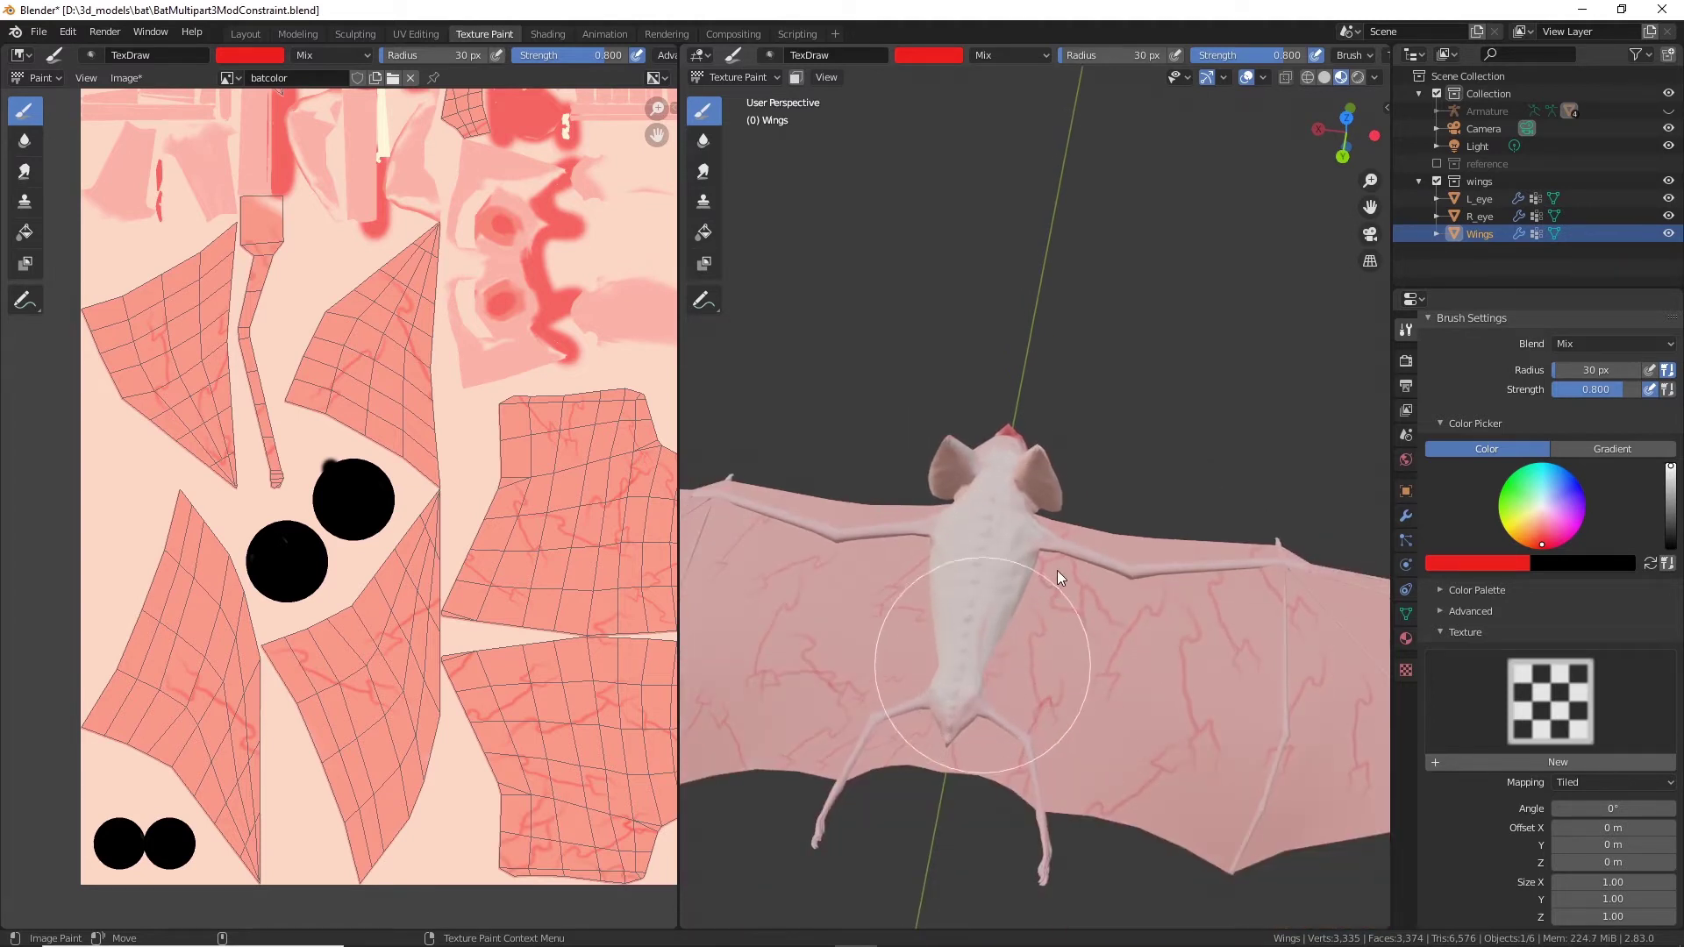
mouse_move(1070, 829)
mouse_down()
mouse_move(1218, 702)
mouse_move(1187, 820)
mouse_move(1199, 724)
mouse_move(1251, 721)
mouse_move(900, 644)
mouse_move(981, 781)
mouse_move(808, 649)
mouse_move(703, 644)
mouse_up()
middle_drag(704, 644, 856, 502)
mouse_move(857, 502)
mouse_down()
mouse_move(856, 629)
mouse_move(934, 672)
mouse_move(1041, 660)
mouse_up()
middle_drag(1088, 529, 1203, 762)
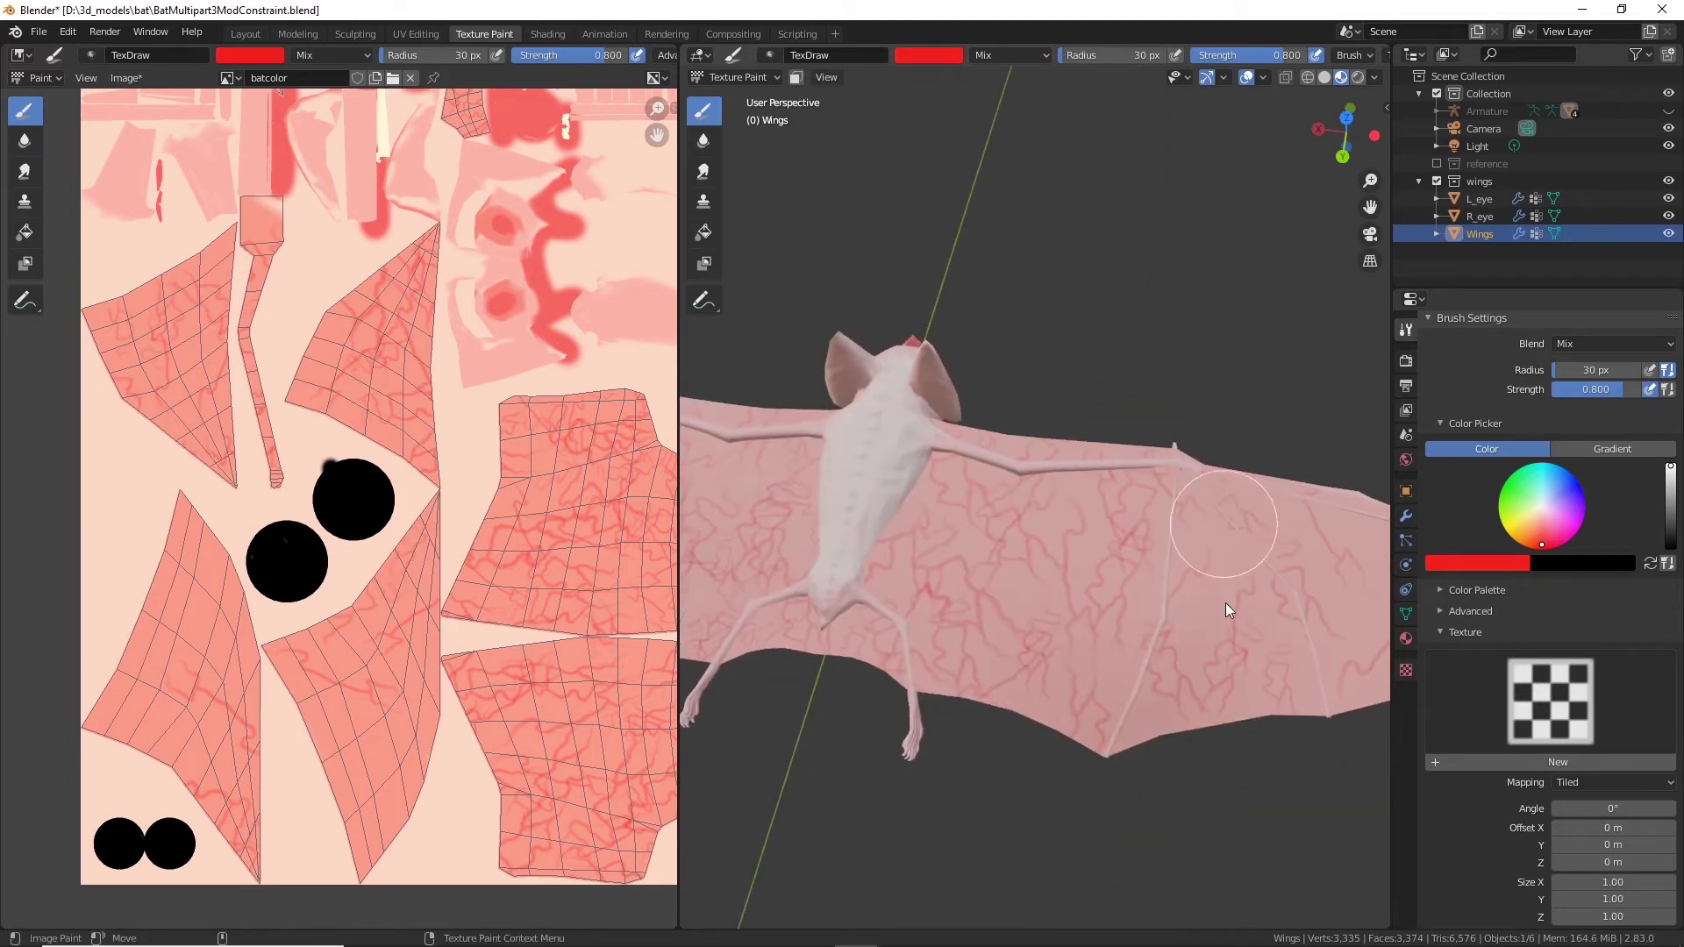
Step: Stamp the new red vein pattern over the outer membrane sections of both wings, out to the tips
mouse_move(1225, 602)
middle_down()
mouse_move(1310, 614)
mouse_move(1172, 612)
middle_up()
mouse_move(1187, 575)
mouse_down()
mouse_move(1207, 644)
mouse_move(1237, 597)
mouse_up()
shift+middle_drag(894, 535, 1230, 537)
drag(812, 477, 773, 526)
shift+middle_drag(753, 538, 974, 588)
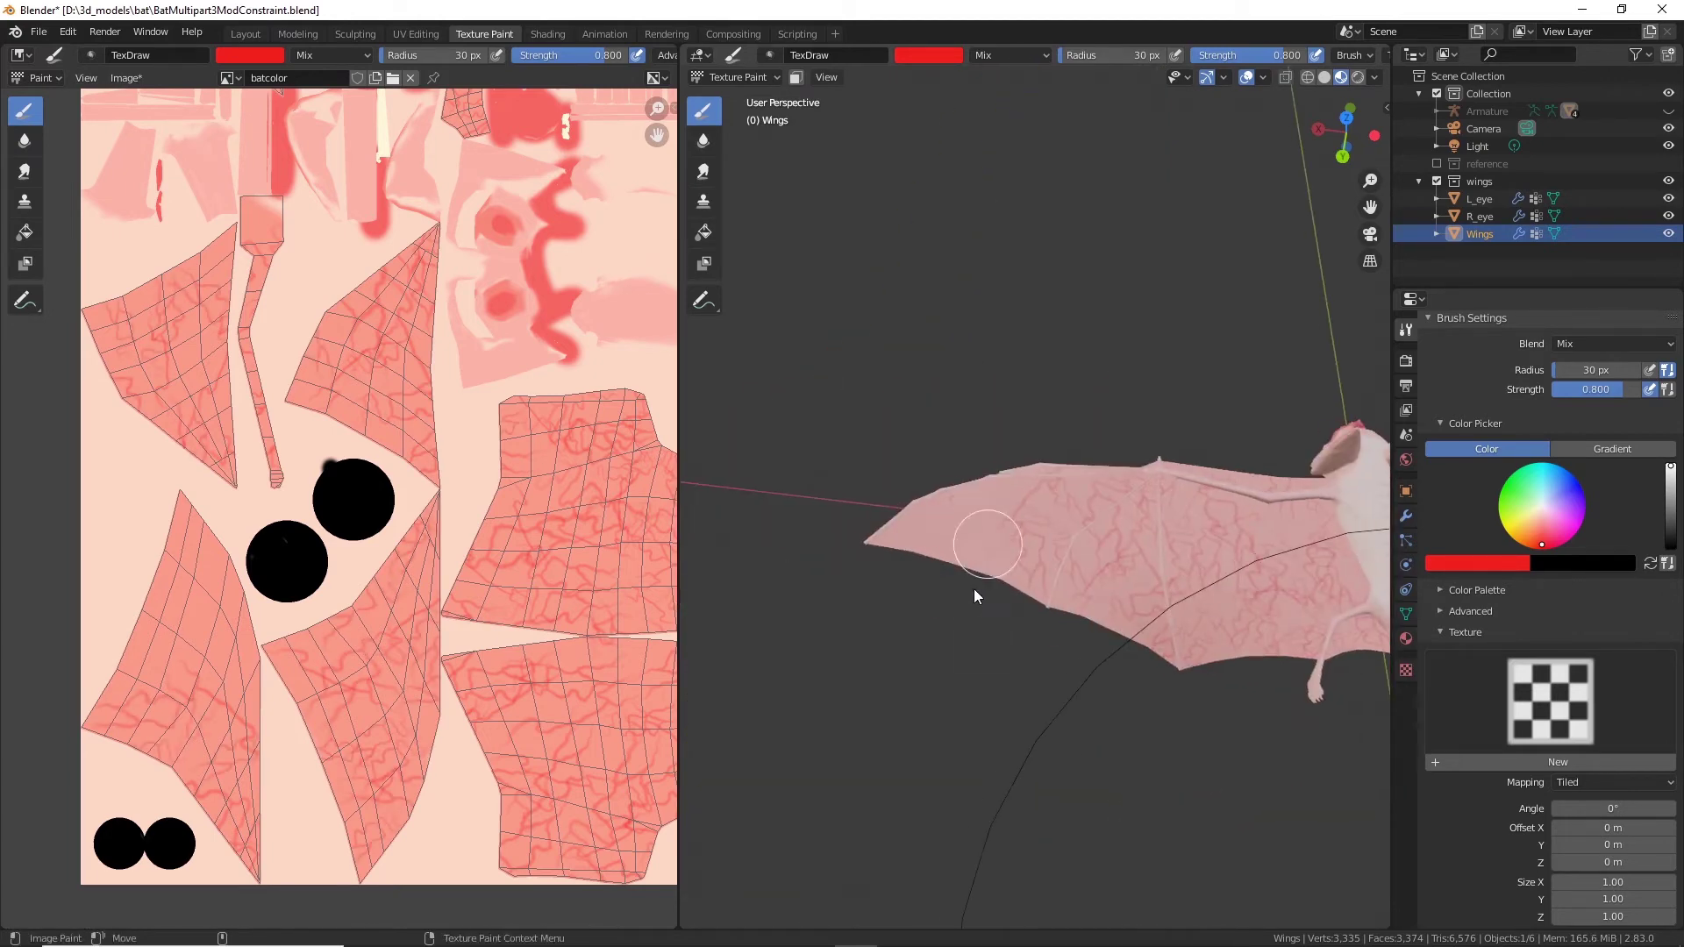
drag(974, 588, 924, 507)
key(KP_Decimal)
scroll(988, 607, up, 6)
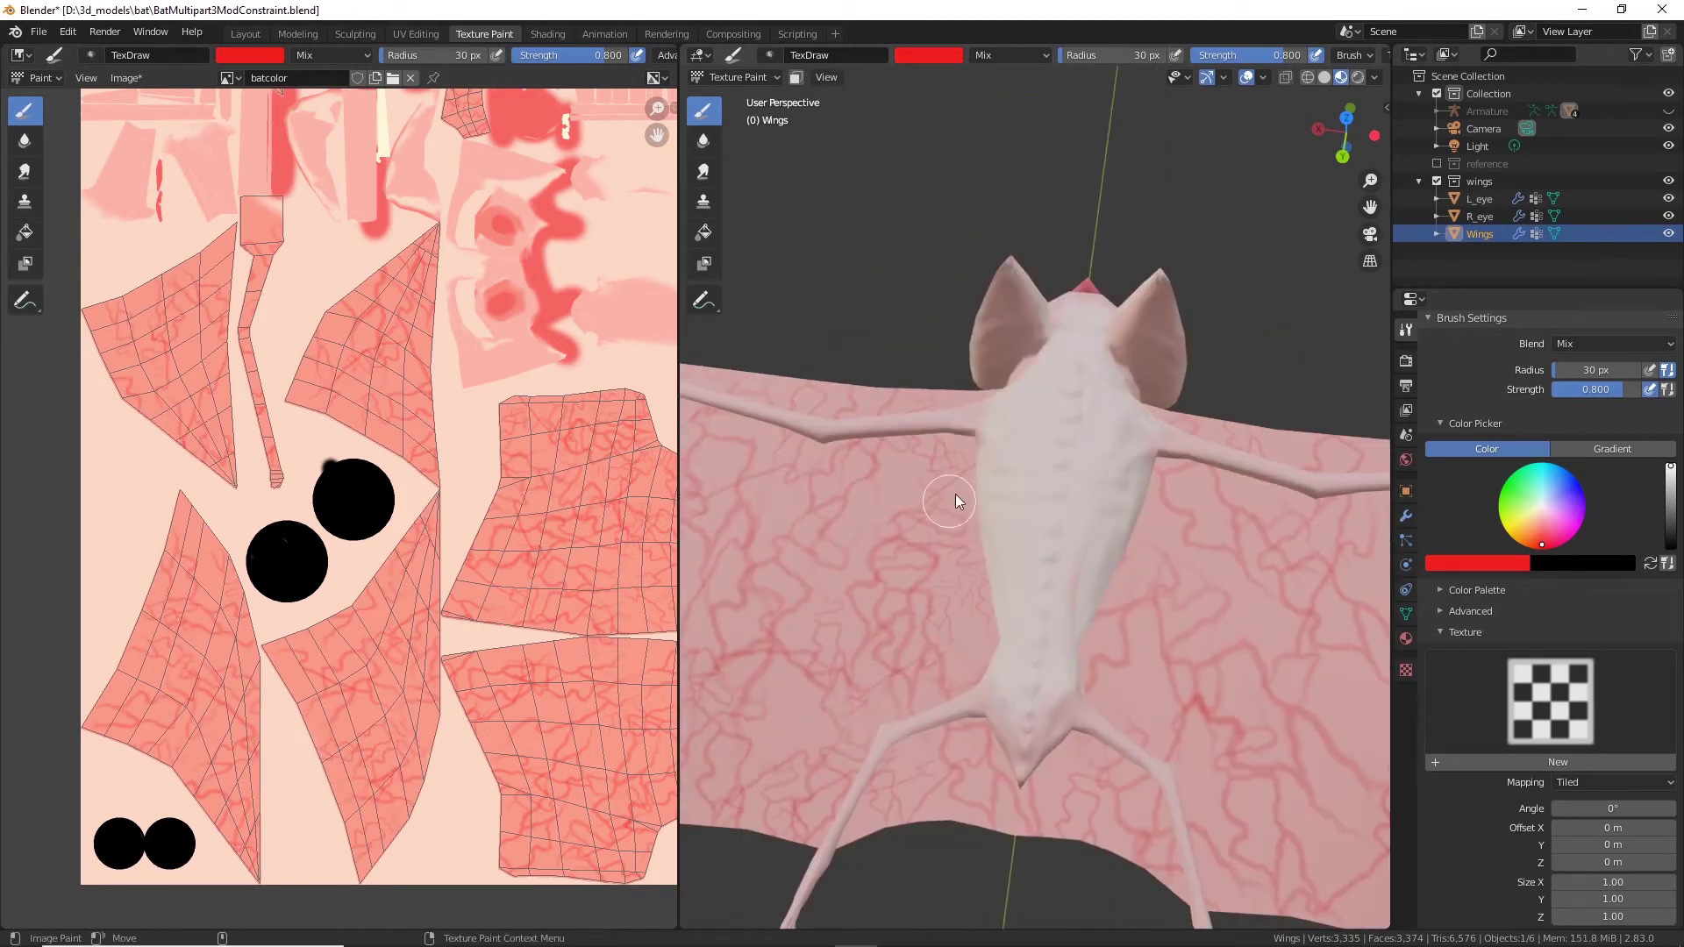
Step: Make the bat's BODY mesh the active object and return to texture painting on it
middle_drag(1239, 623, 1181, 710)
mouse_move(1297, 524)
middle_down()
mouse_move(1160, 745)
mouse_move(1219, 572)
mouse_move(1259, 767)
middle_up()
scroll(1067, 613, down, 4)
shift+middle_drag(1067, 613, 1333, 473)
mouse_move(794, 382)
middle_down()
mouse_move(1239, 529)
mouse_move(1041, 338)
mouse_move(999, 525)
mouse_move(975, 339)
mouse_move(1286, 523)
mouse_move(1134, 497)
mouse_move(1114, 590)
middle_up()
scroll(861, 456, up, 5)
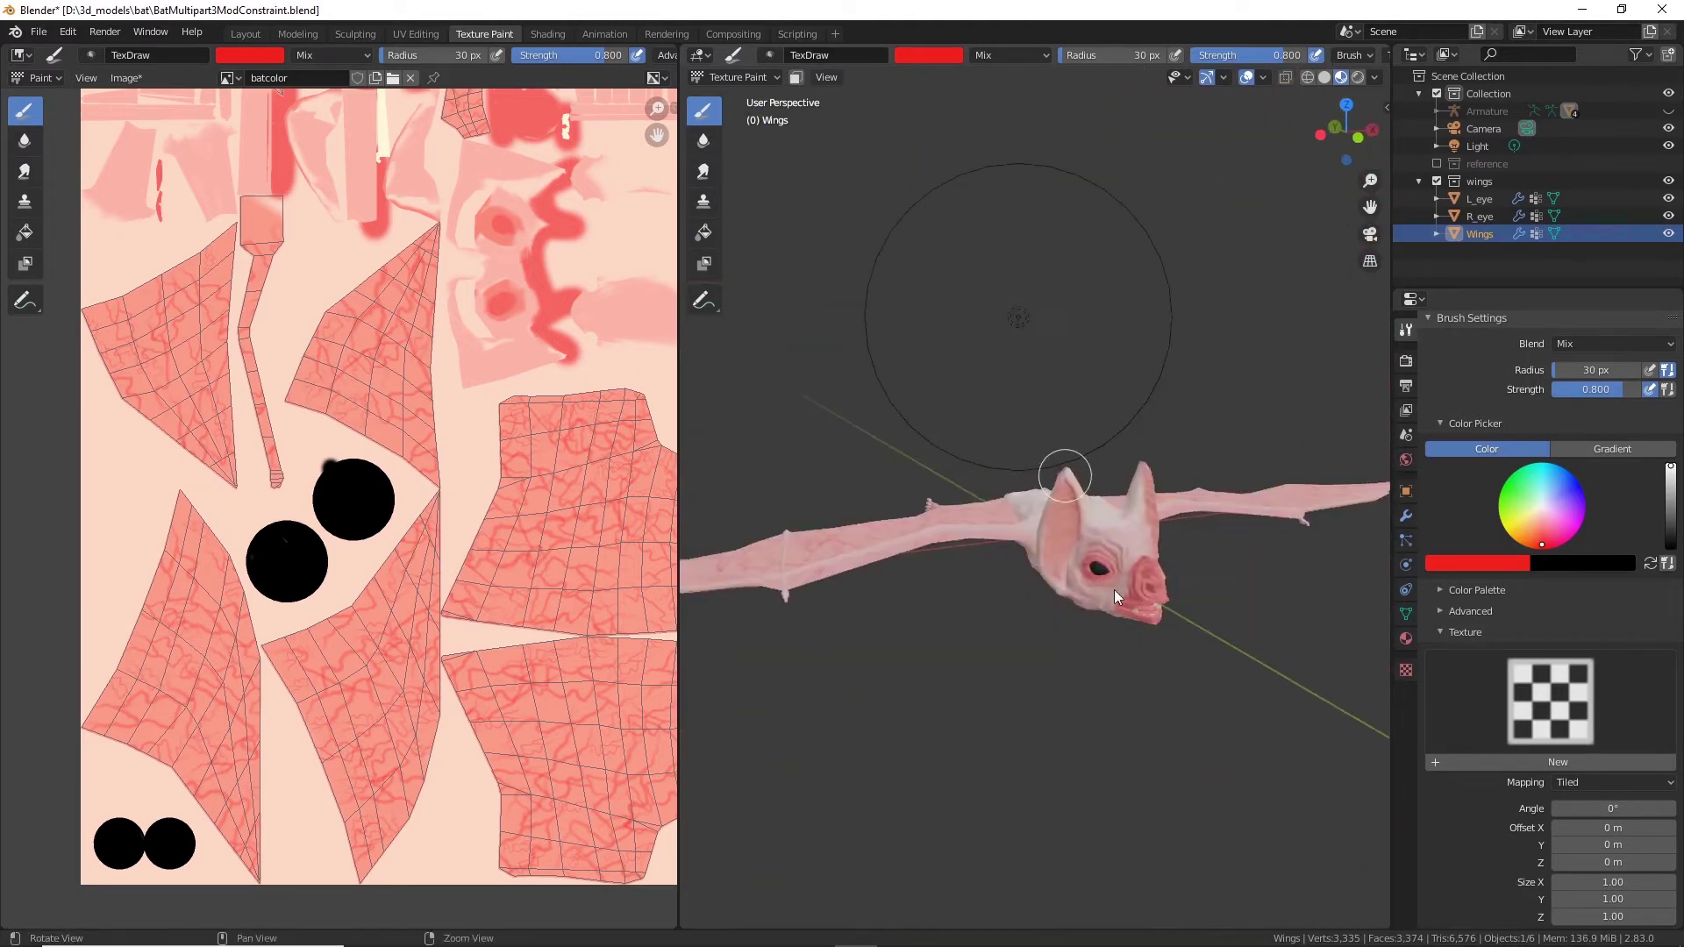
scroll(1114, 589, up, 5)
click(298, 33)
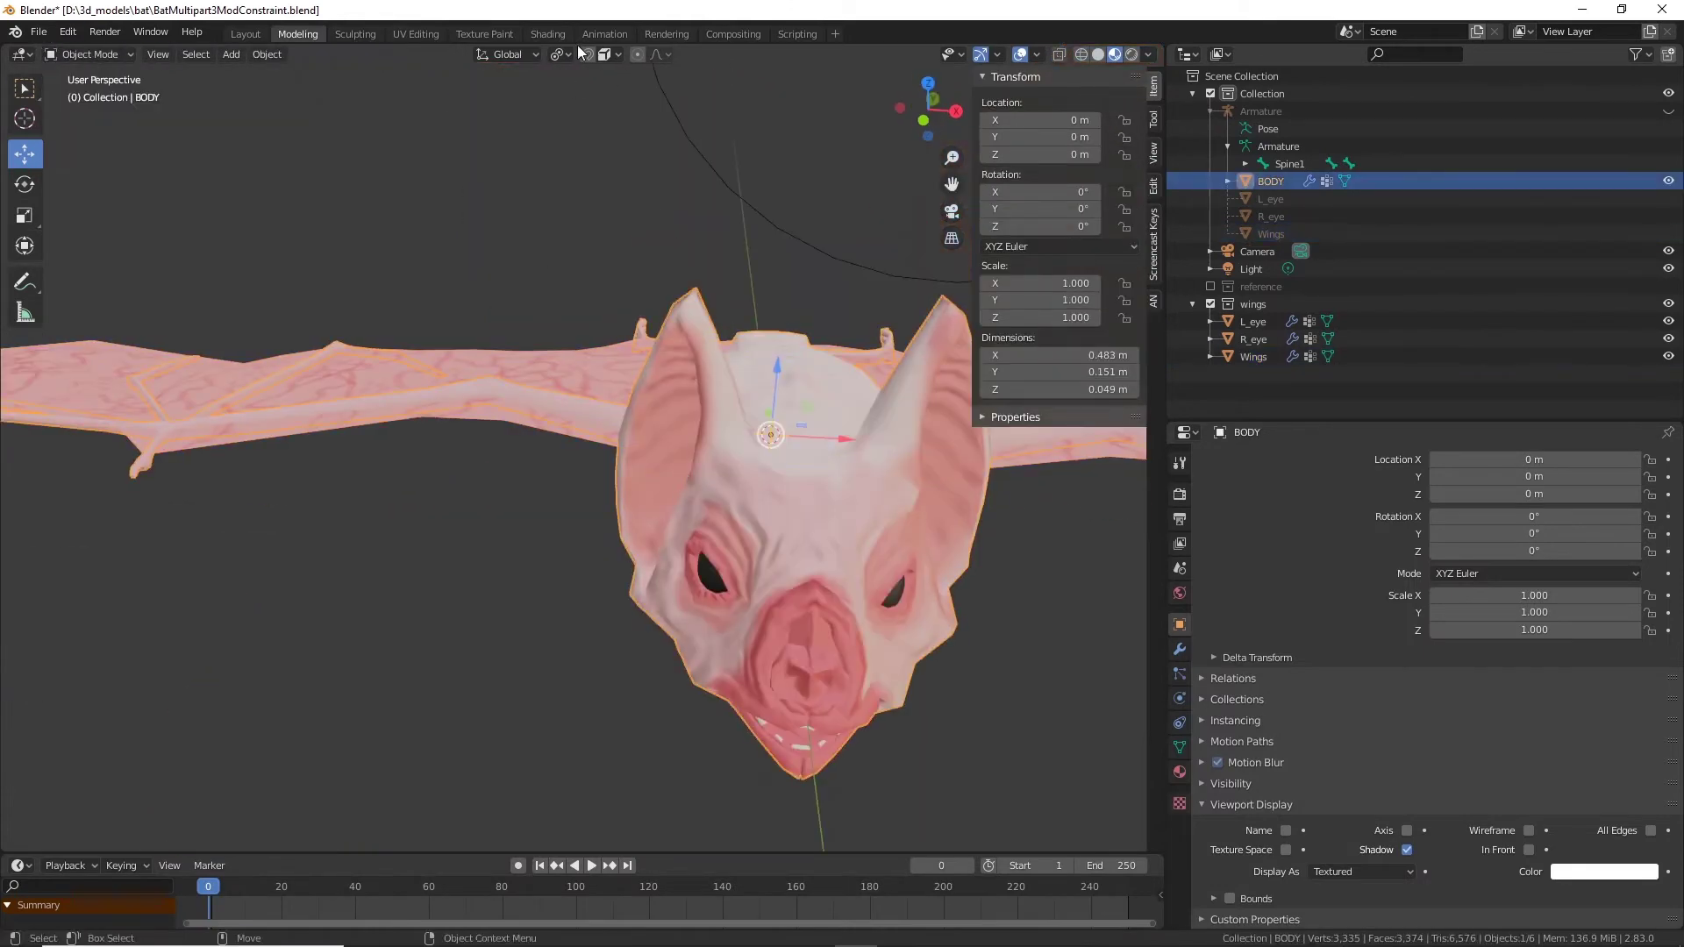
click(485, 33)
Step: Stamp red veins inside both of the bat's ears and around its eyes
mouse_move(982, 535)
middle_down()
mouse_move(970, 398)
mouse_move(827, 518)
mouse_move(902, 421)
mouse_move(921, 483)
middle_up()
mouse_move(948, 597)
middle_down()
mouse_move(1093, 413)
mouse_move(1282, 426)
middle_up()
mouse_move(1274, 362)
middle_down()
mouse_move(1017, 404)
mouse_move(1047, 463)
middle_up()
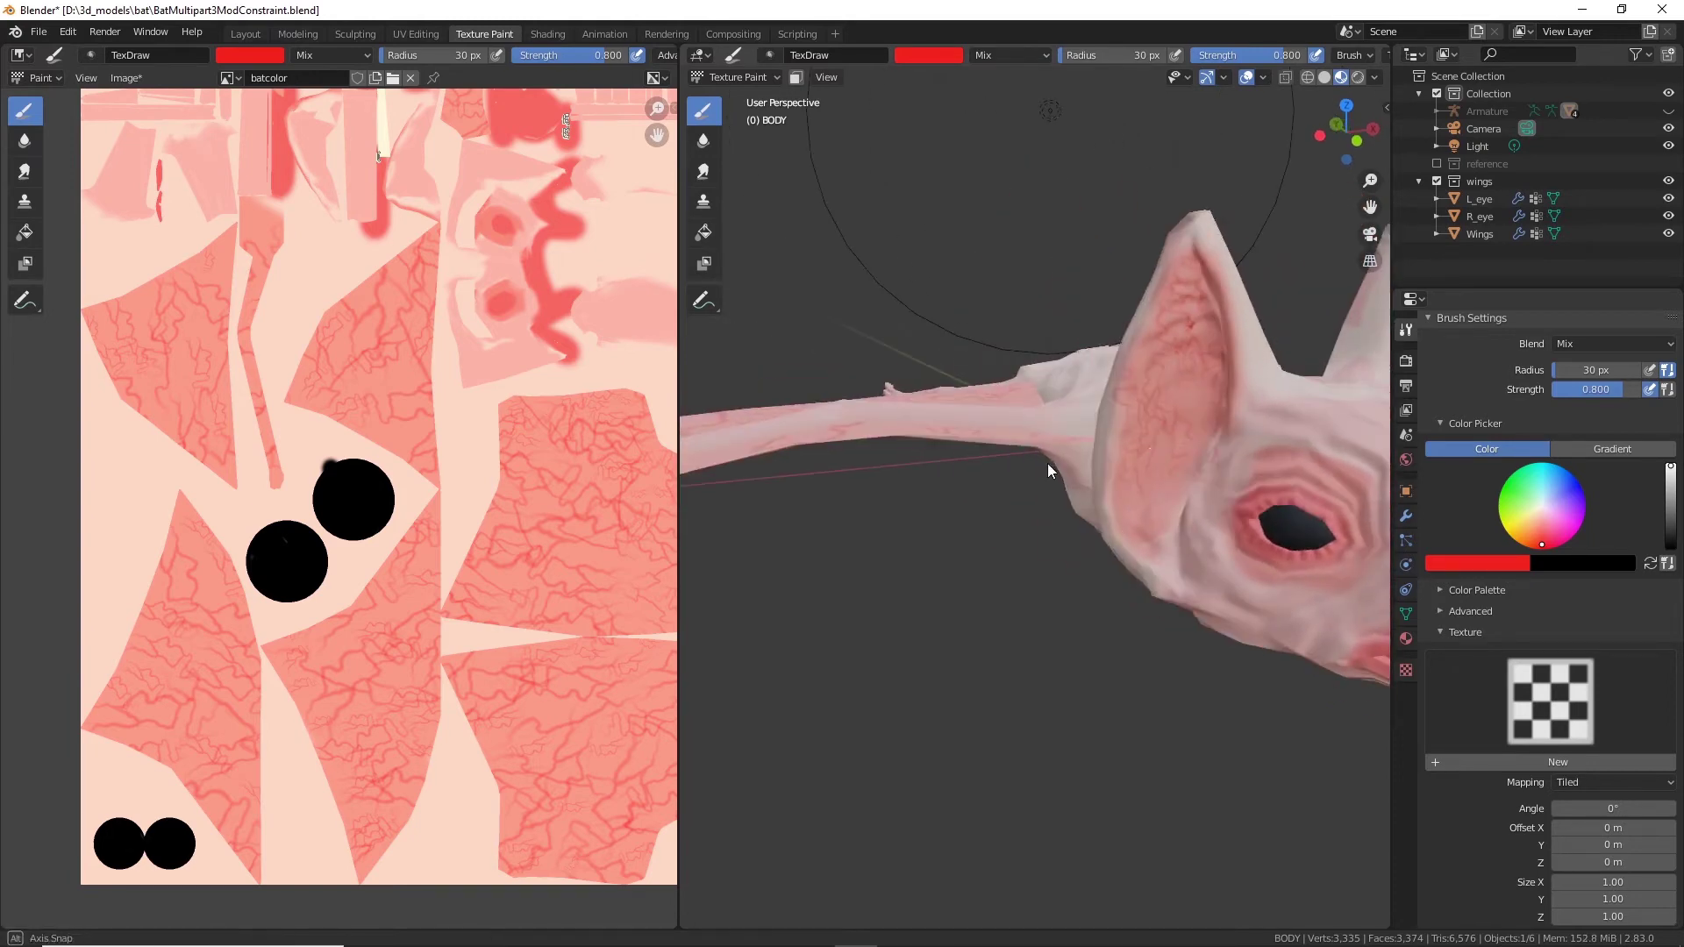
mouse_move(1202, 474)
middle_down()
mouse_move(1157, 441)
mouse_move(1061, 812)
mouse_move(851, 477)
middle_up()
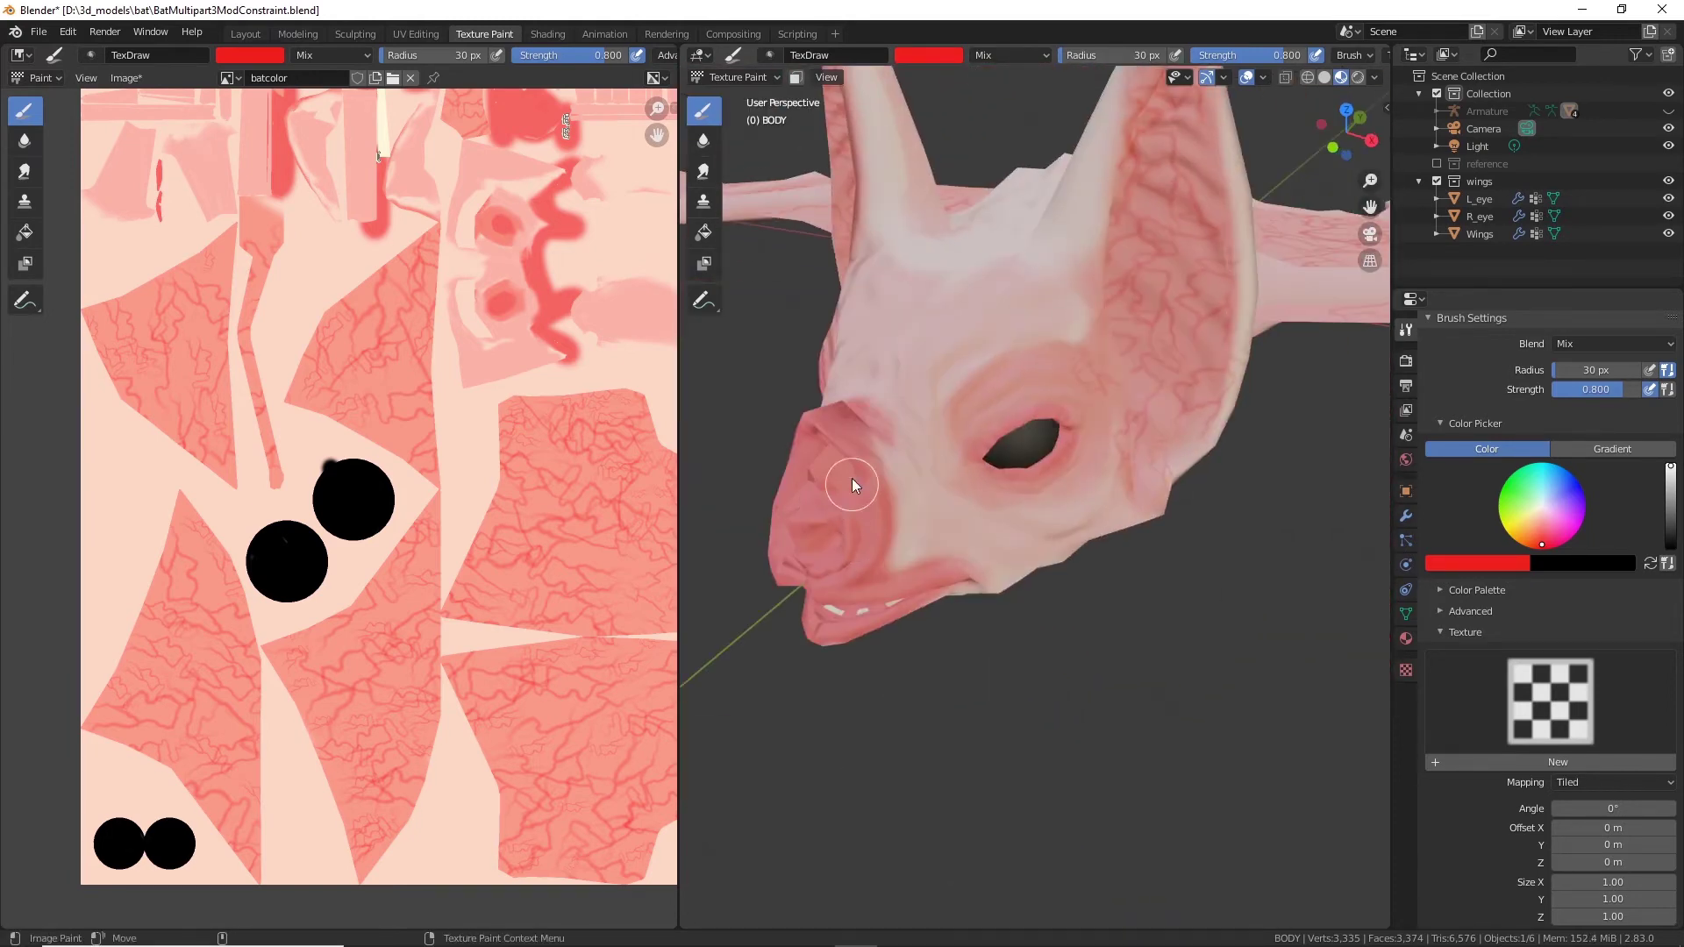
mouse_move(834, 546)
middle_down()
mouse_move(1199, 387)
mouse_move(1219, 425)
middle_up()
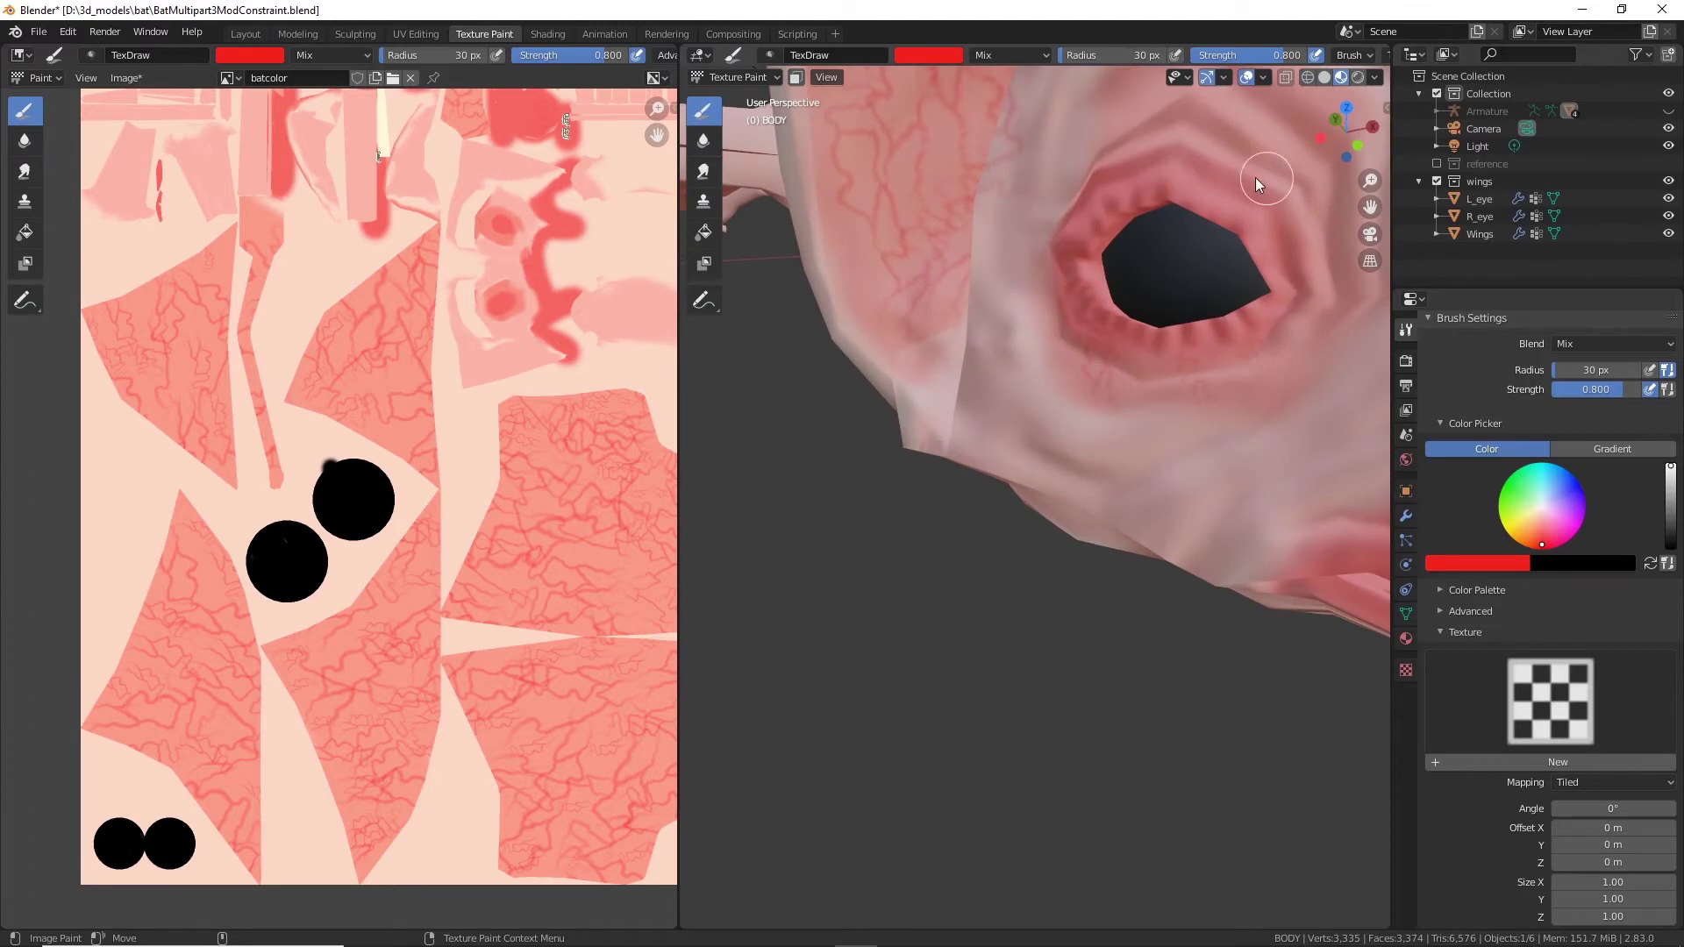
middle_drag(1260, 176, 1152, 355)
middle_drag(1181, 487, 992, 348)
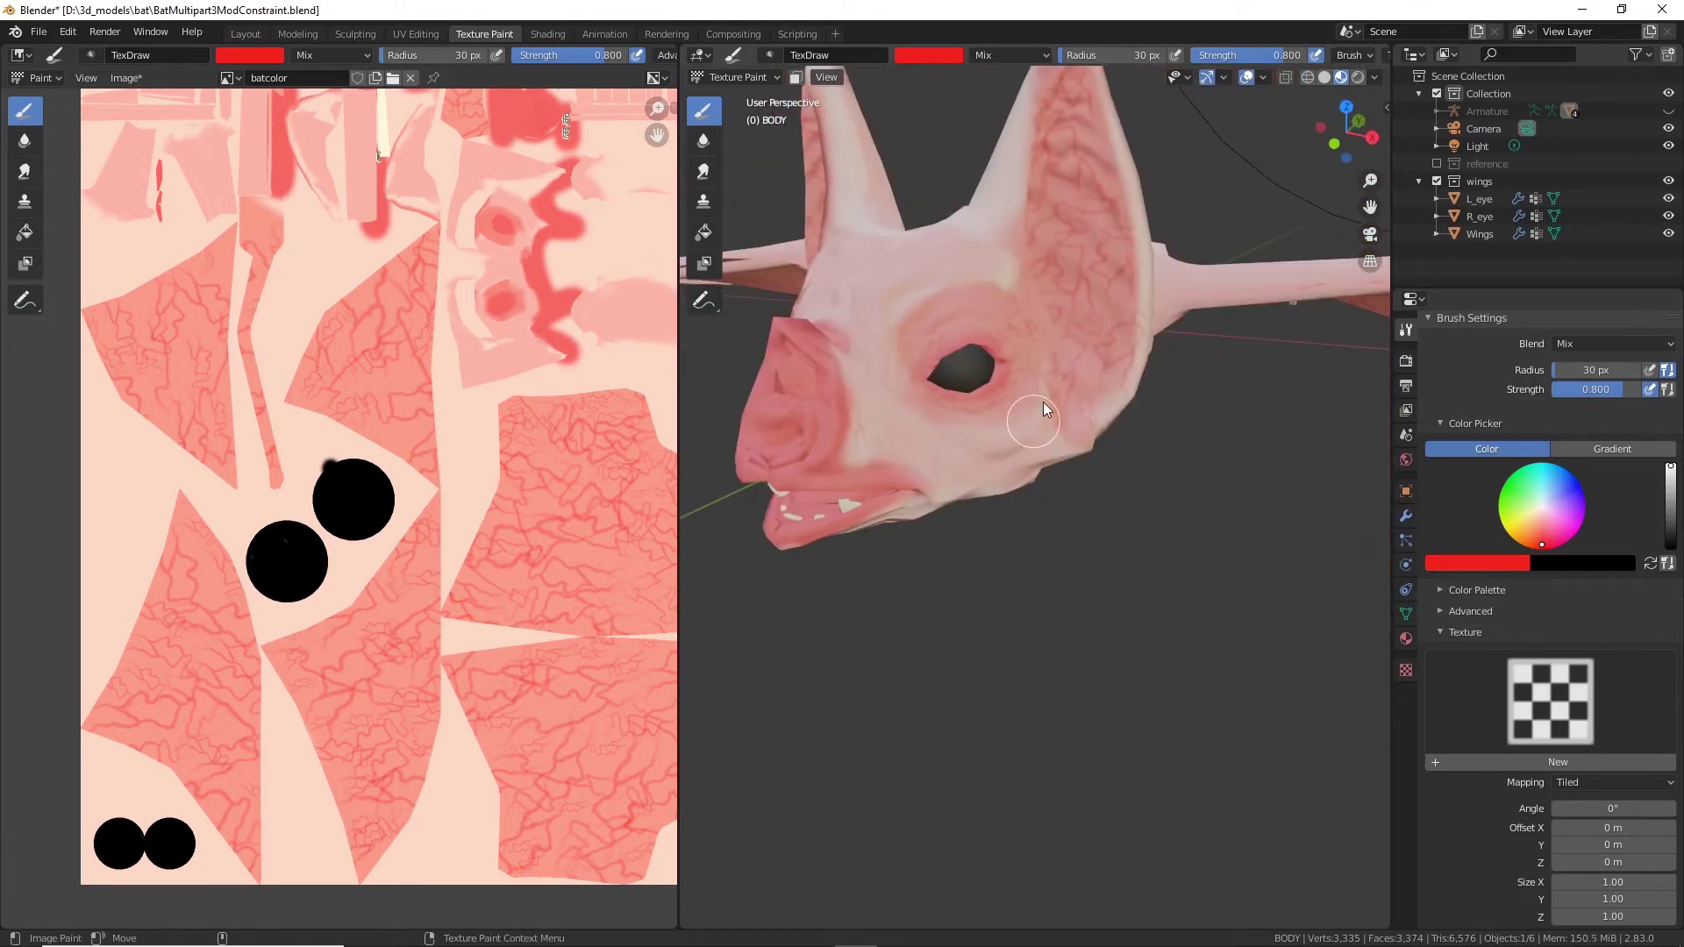
Step: Set the brush strength to 0.452 and stamp fainter red veins over the bat's head and body
mouse_move(1614, 389)
mouse_down()
mouse_move(1562, 390)
mouse_move(1590, 389)
mouse_up()
middle_drag(1141, 290, 991, 424)
middle_drag(1083, 309, 1070, 496)
mouse_move(1224, 355)
middle_down()
mouse_move(913, 625)
mouse_move(817, 434)
mouse_move(1087, 512)
middle_up()
mouse_move(1212, 577)
middle_down()
mouse_move(1118, 486)
mouse_move(1186, 467)
mouse_move(1025, 412)
mouse_move(1034, 484)
middle_up()
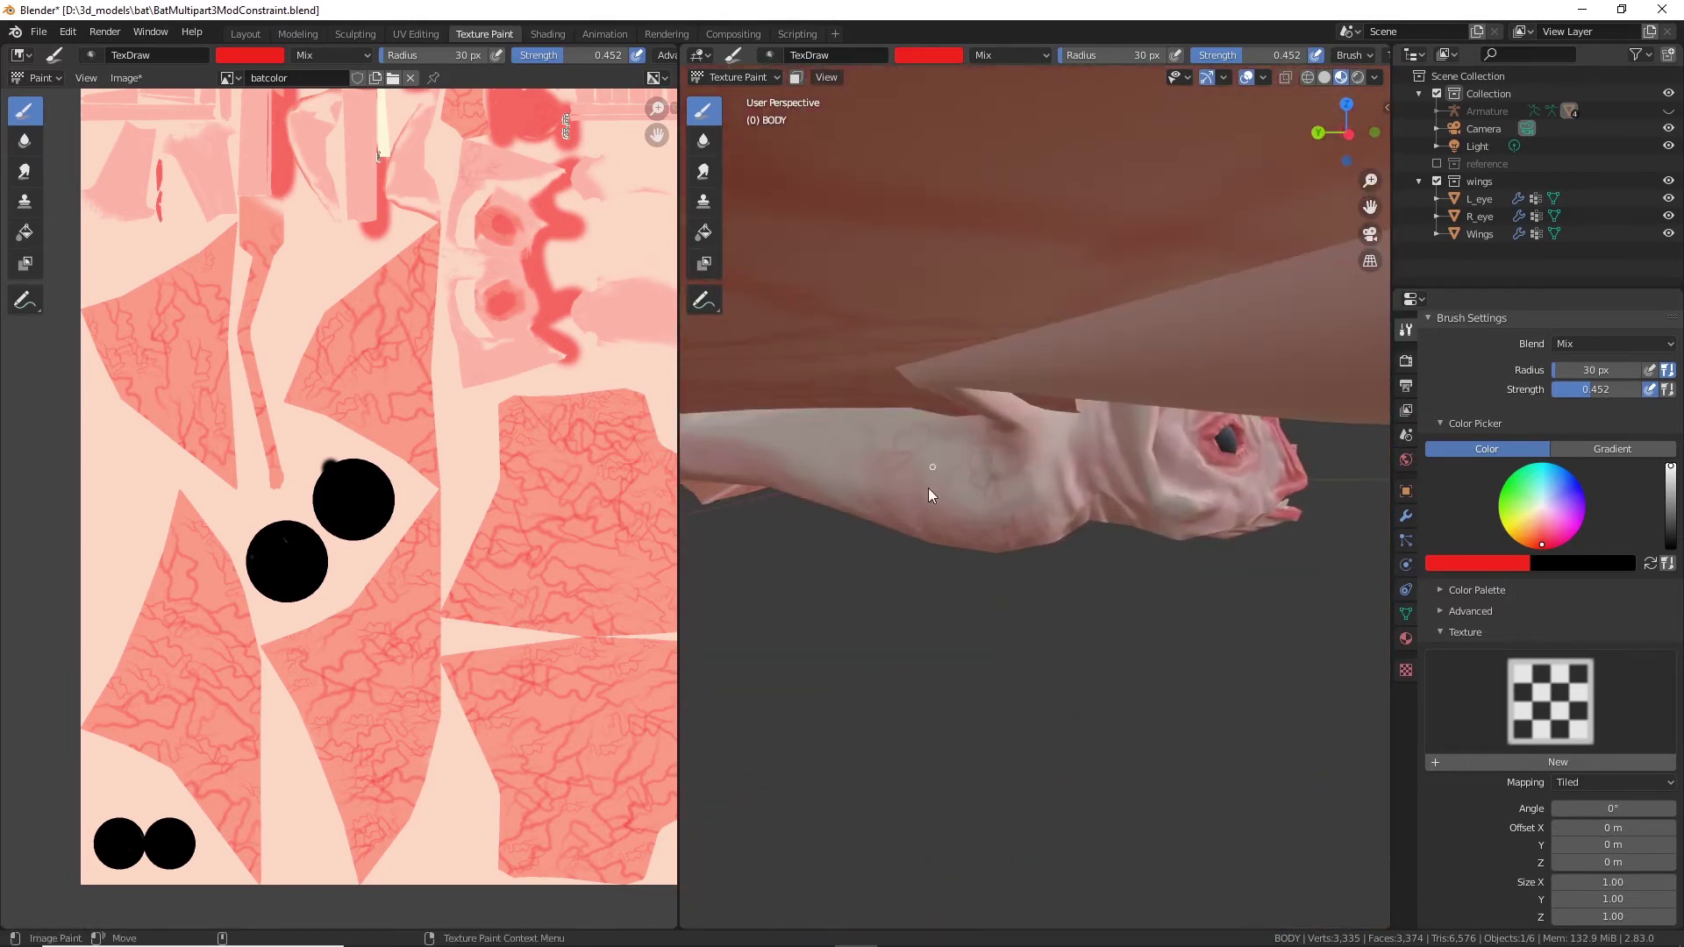
mouse_move(1018, 554)
middle_down()
mouse_move(959, 425)
mouse_move(1160, 453)
mouse_move(1203, 424)
mouse_move(1236, 360)
mouse_move(981, 363)
middle_up()
middle_drag(949, 444, 1114, 456)
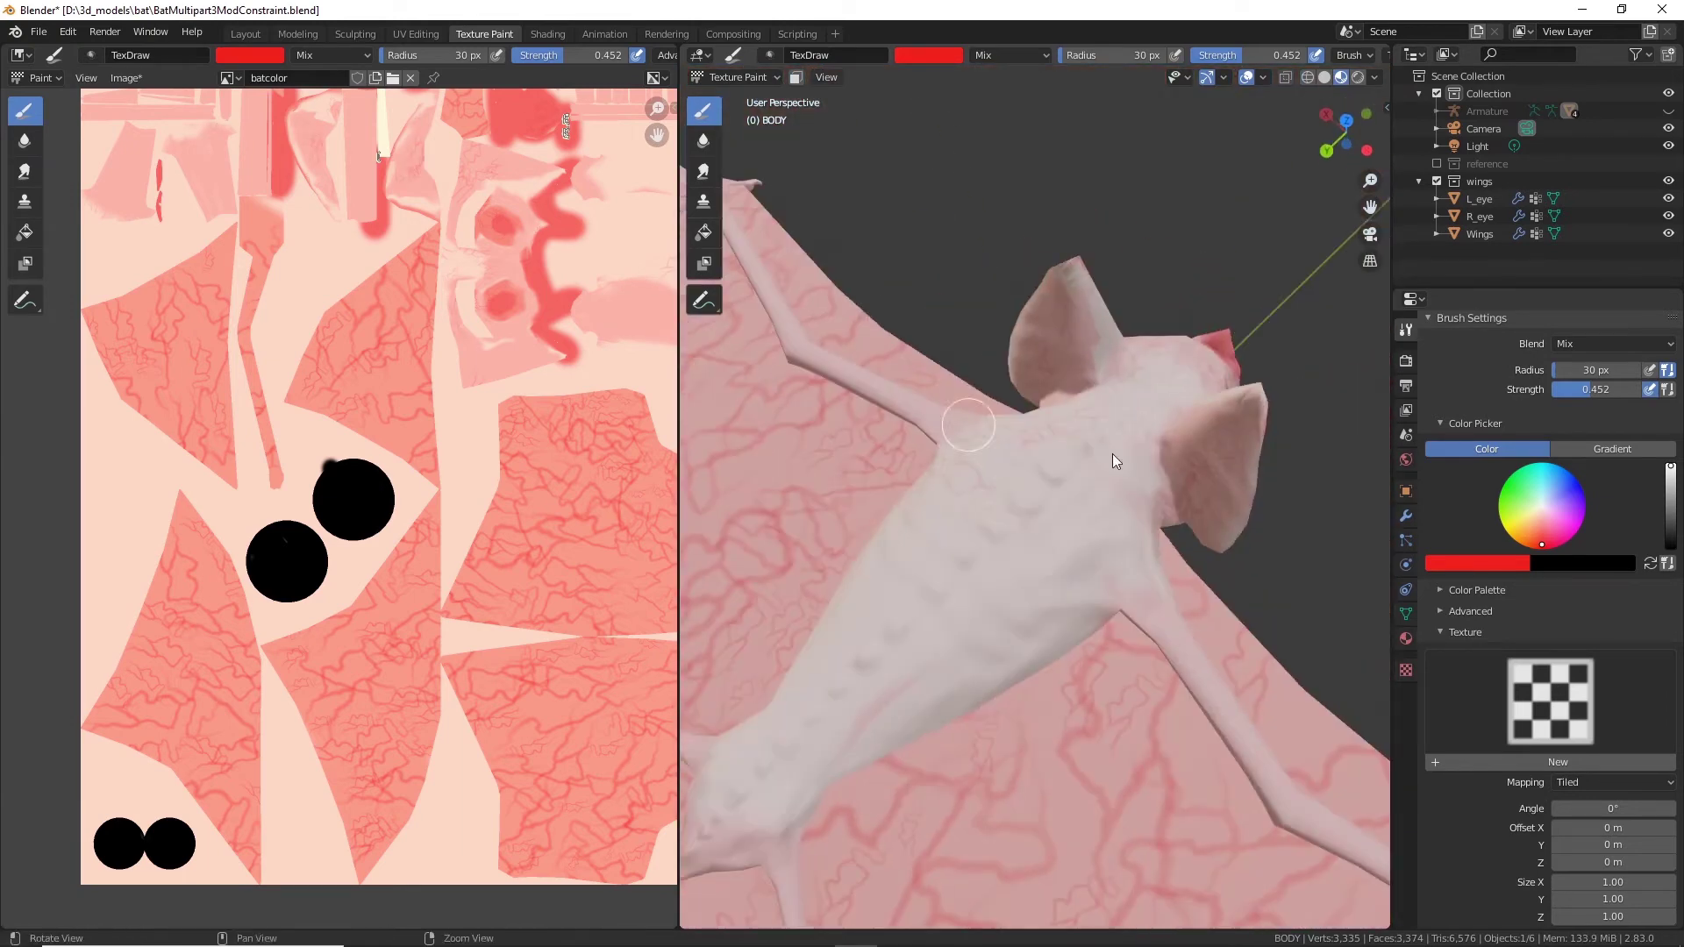
mouse_move(909, 739)
middle_down()
mouse_move(1130, 570)
mouse_move(777, 616)
middle_up()
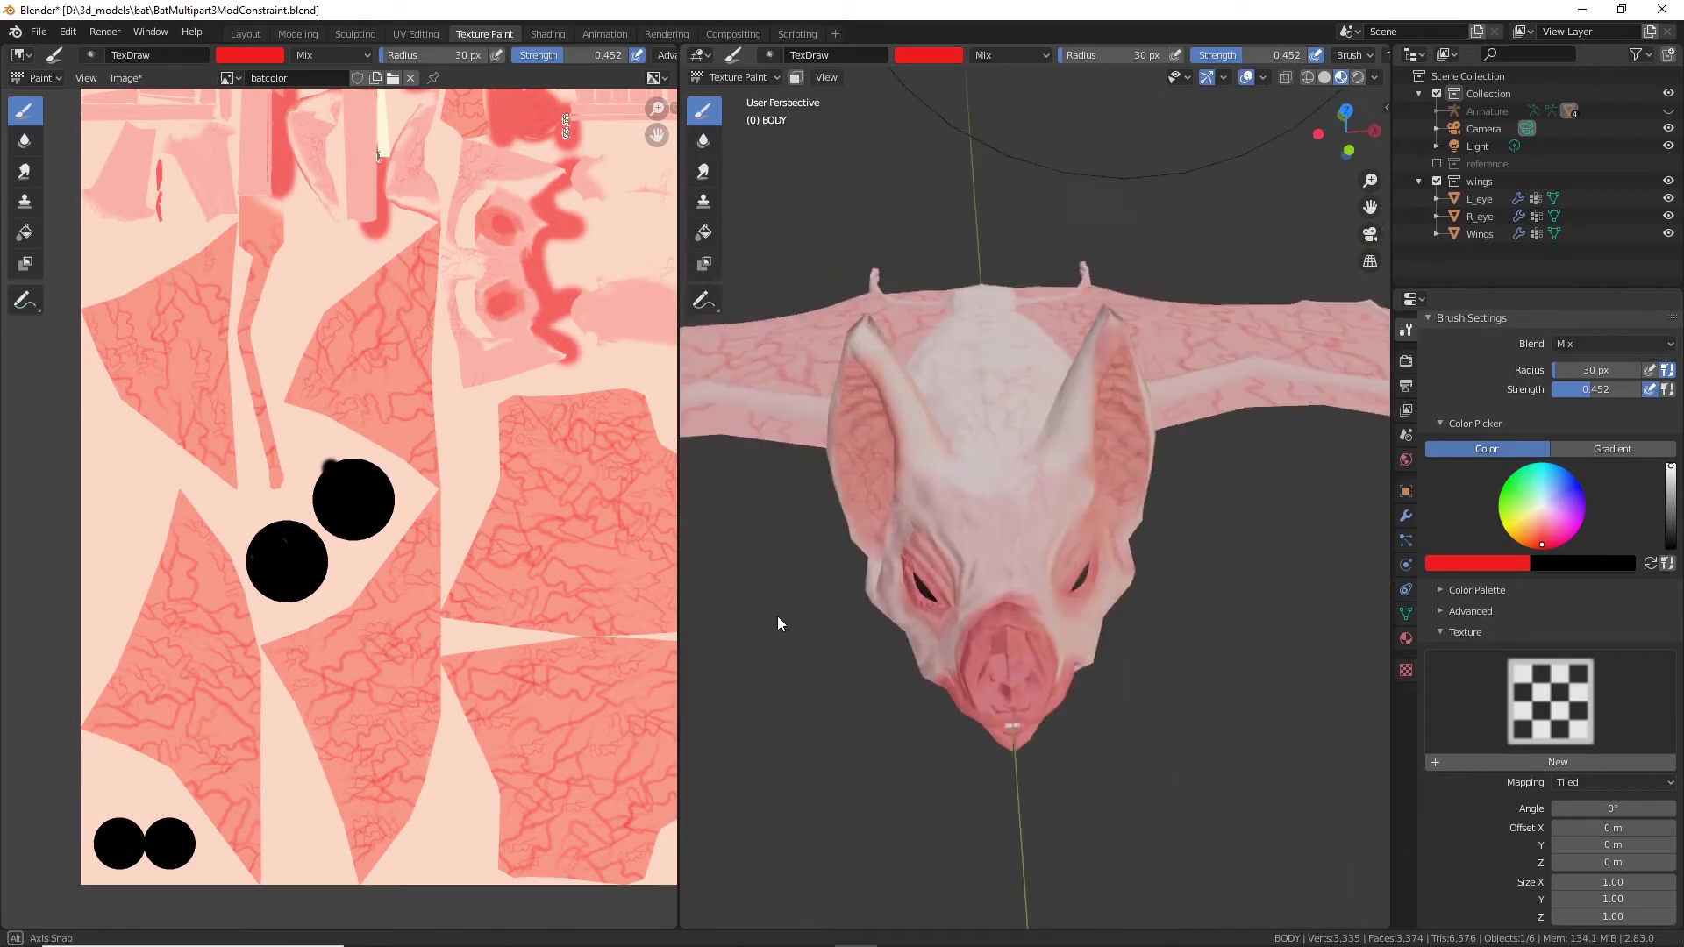
mouse_move(1005, 525)
middle_down()
mouse_move(946, 451)
mouse_move(1154, 526)
mouse_move(955, 513)
mouse_move(1176, 361)
mouse_move(1181, 730)
mouse_move(1030, 660)
mouse_move(921, 509)
mouse_move(1351, 511)
middle_up()
Step: Set the brush colour to blue-violet and stamp faint veins over the bat's head and throat
click(1576, 495)
mouse_move(894, 413)
middle_down()
mouse_move(991, 593)
mouse_move(996, 560)
middle_up()
scroll(991, 593, up, 5)
drag(996, 560, 947, 421)
mouse_move(947, 421)
middle_down()
mouse_move(958, 465)
mouse_move(1216, 451)
mouse_move(1008, 553)
middle_up()
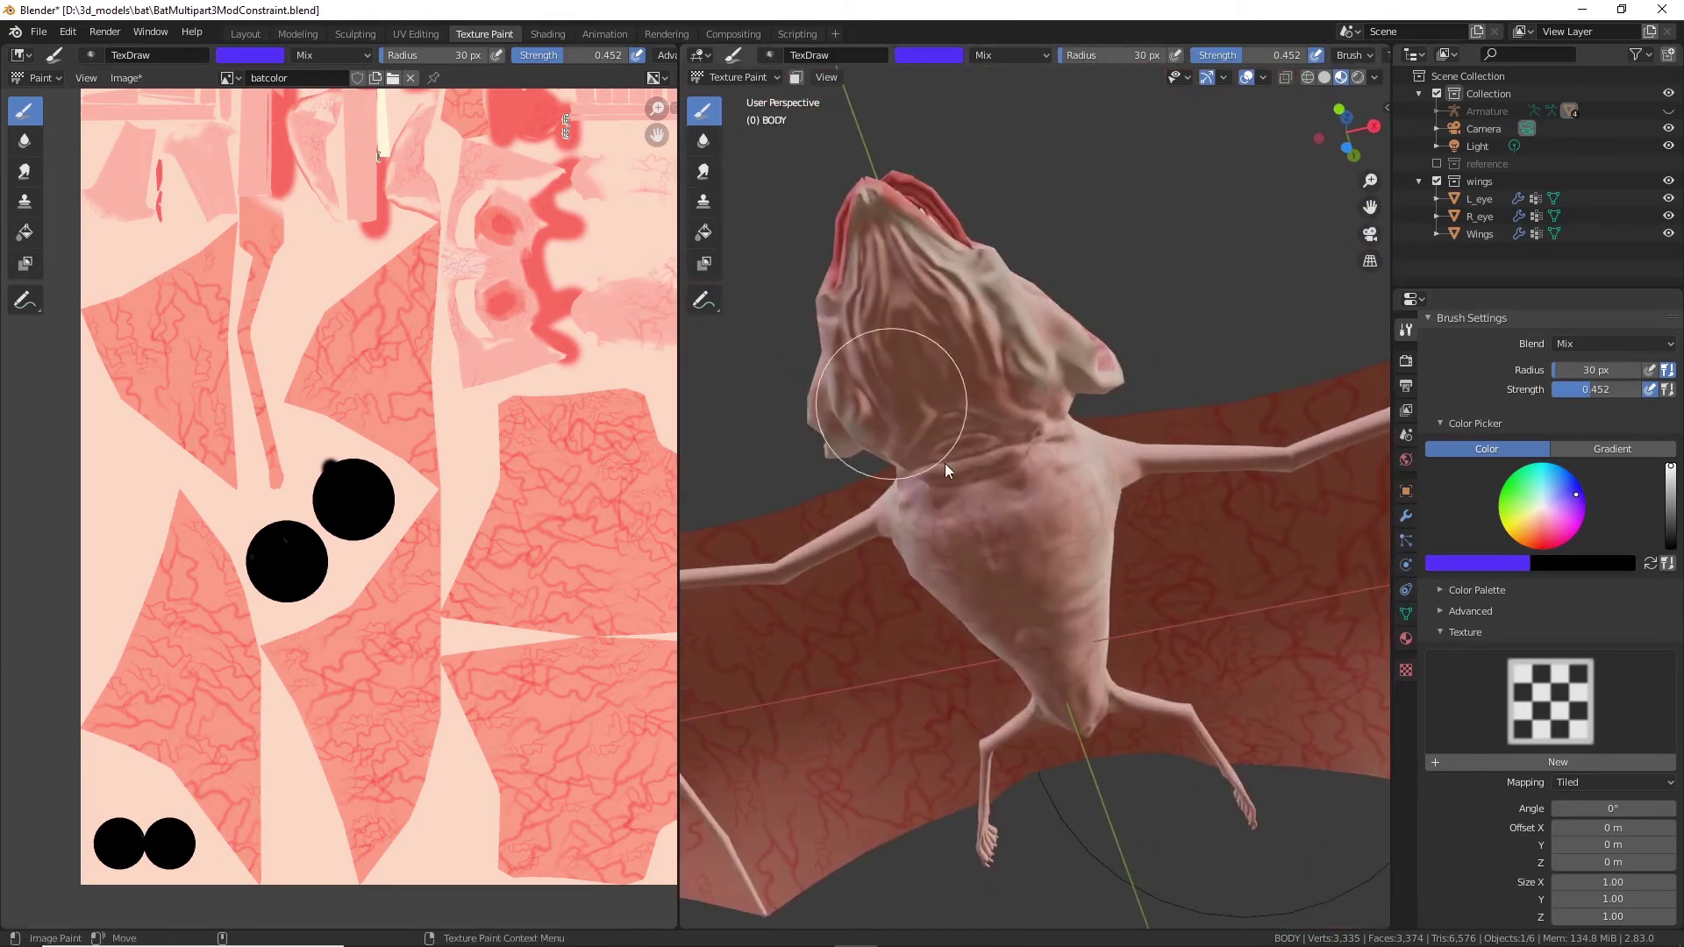
mouse_move(921, 309)
middle_down()
mouse_move(1074, 460)
mouse_move(1058, 550)
middle_up()
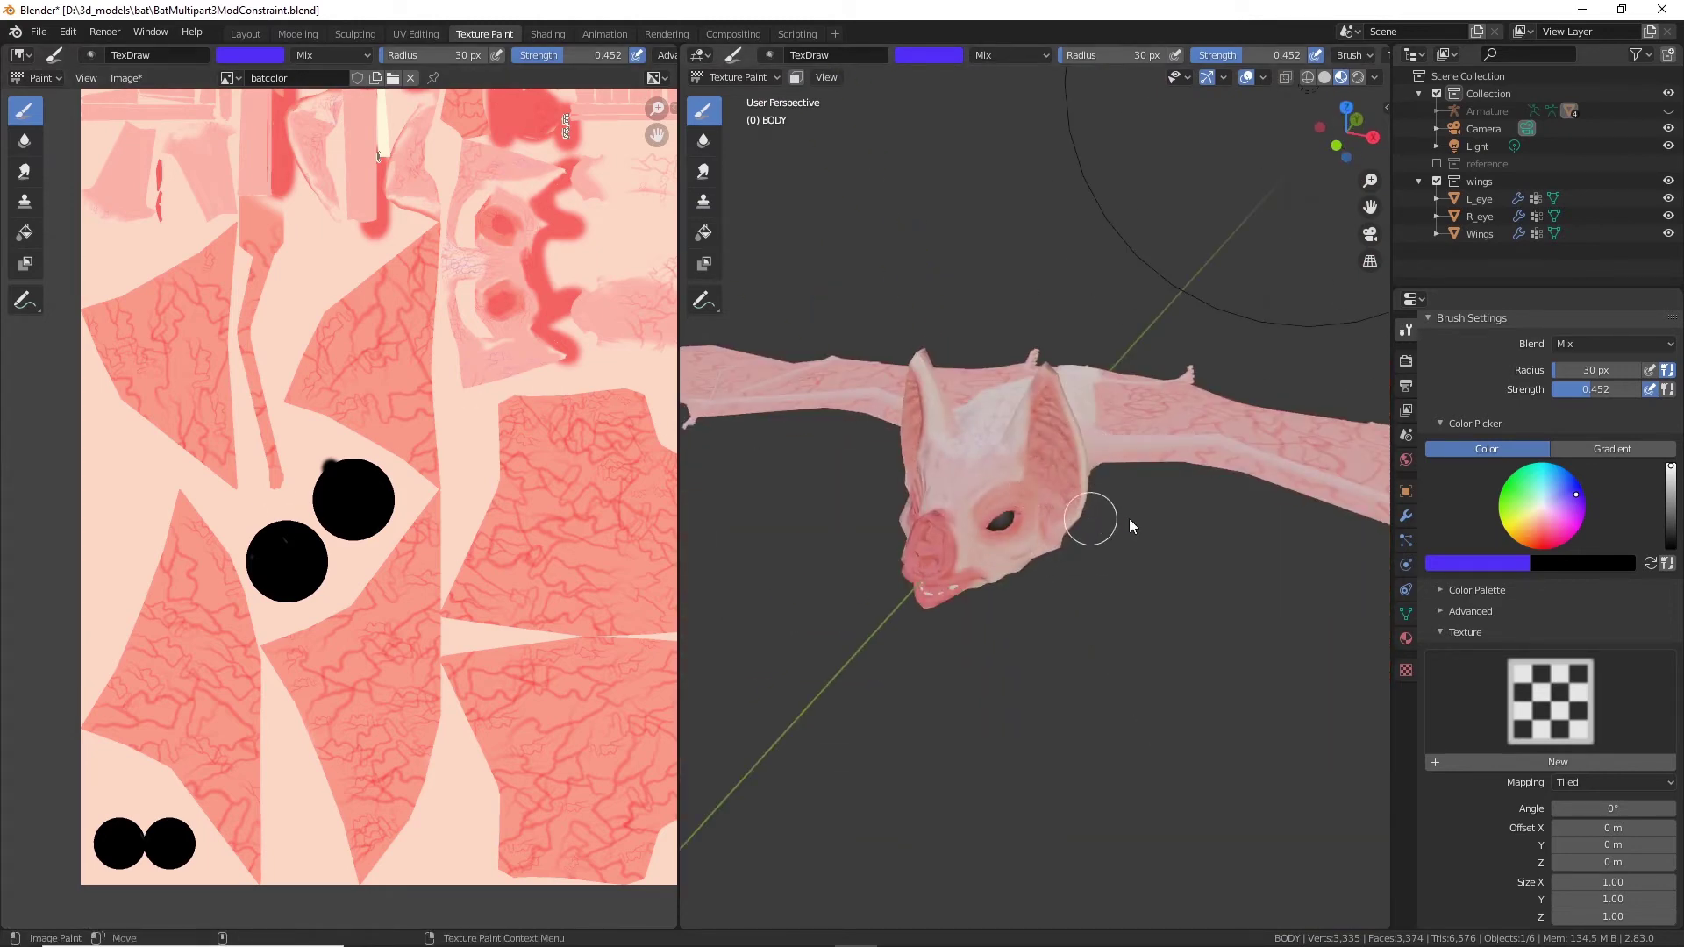
mouse_move(1129, 518)
middle_down()
mouse_move(1102, 583)
mouse_move(943, 647)
mouse_move(900, 547)
mouse_move(1176, 565)
mouse_move(1271, 419)
mouse_move(1155, 437)
mouse_move(1146, 562)
middle_up()
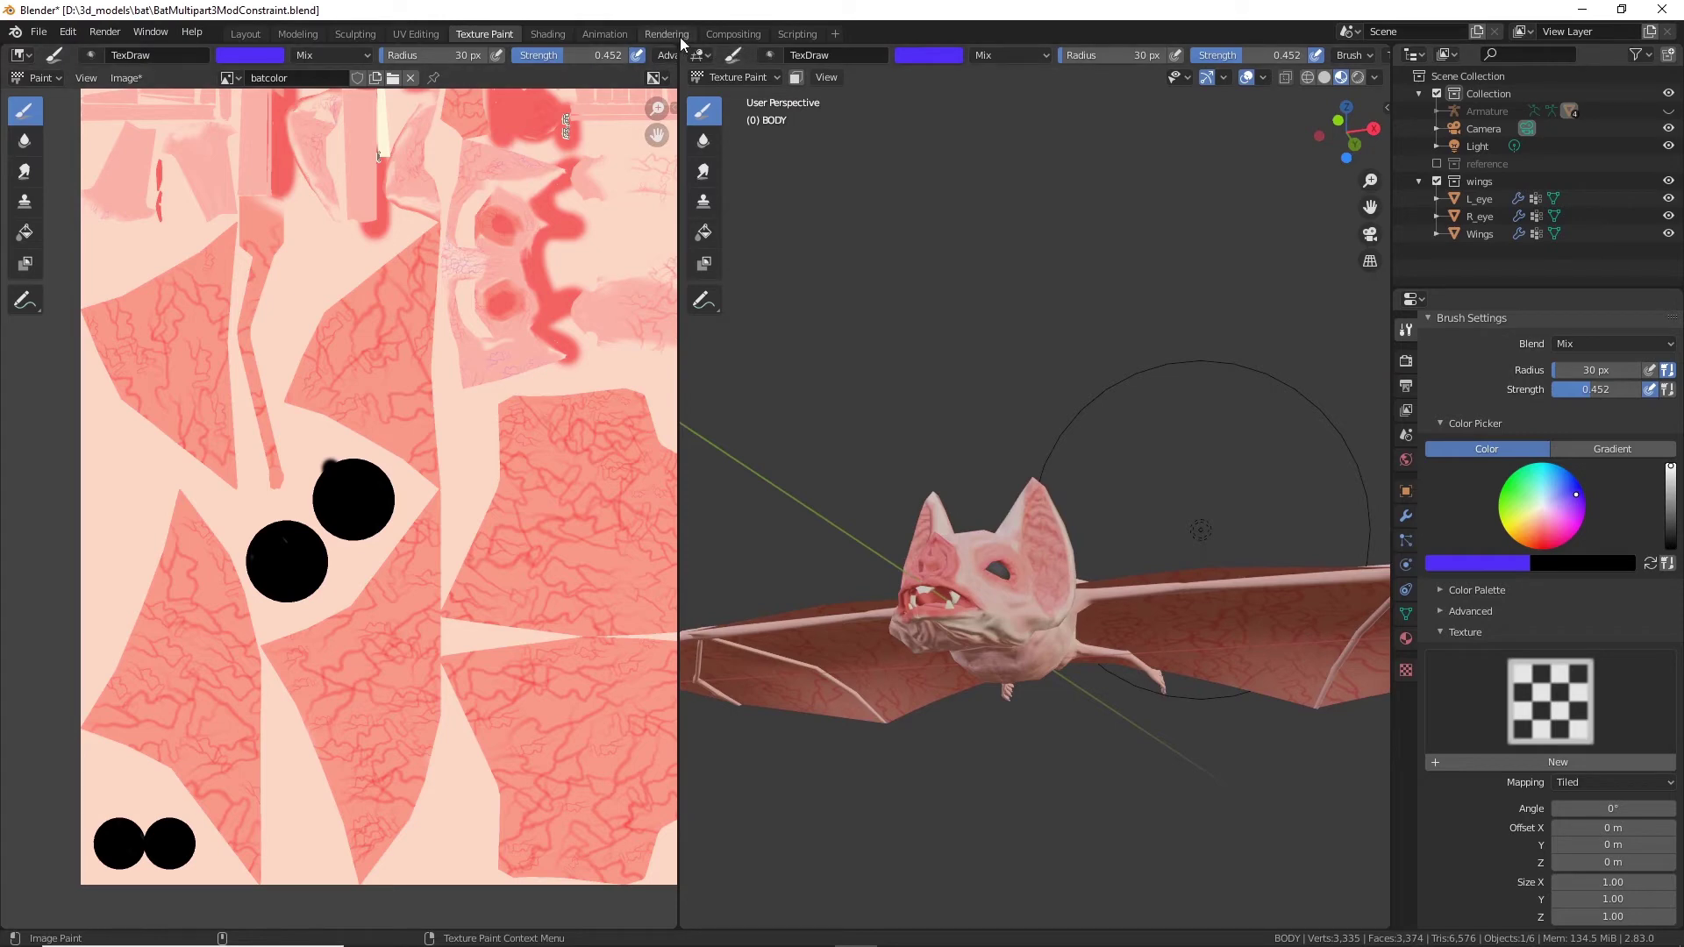
Step: In the Shading workspace, set the BatBody material's Subsurface value to 1
click(548, 34)
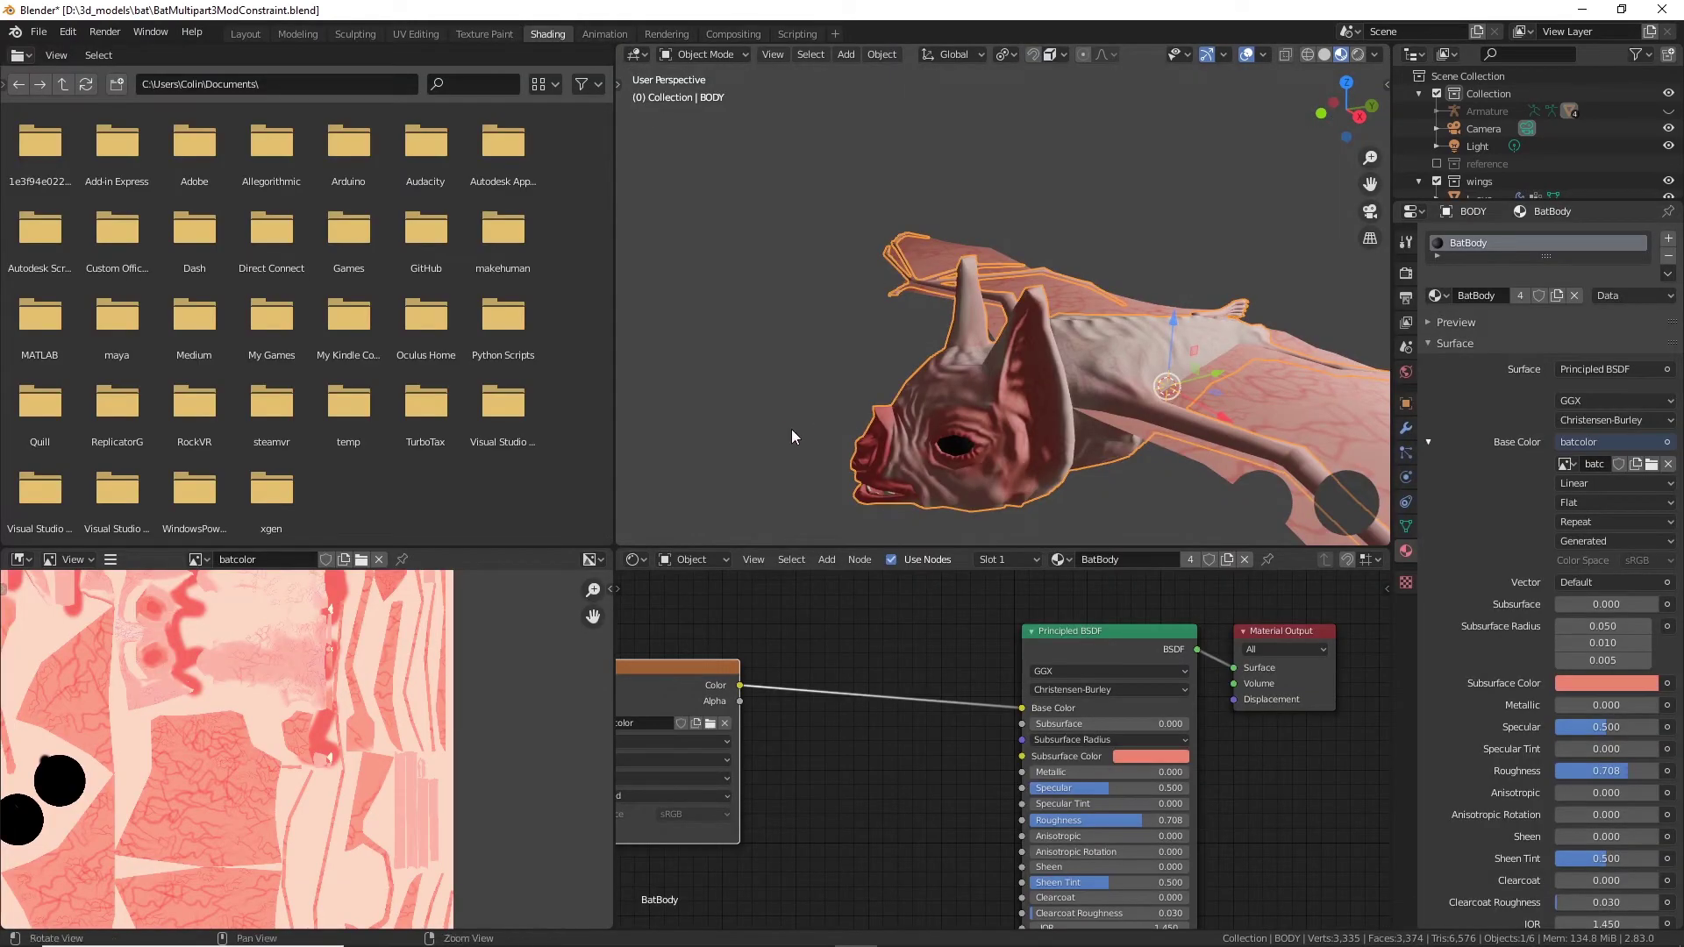
alt+drag(791, 429, 979, 460)
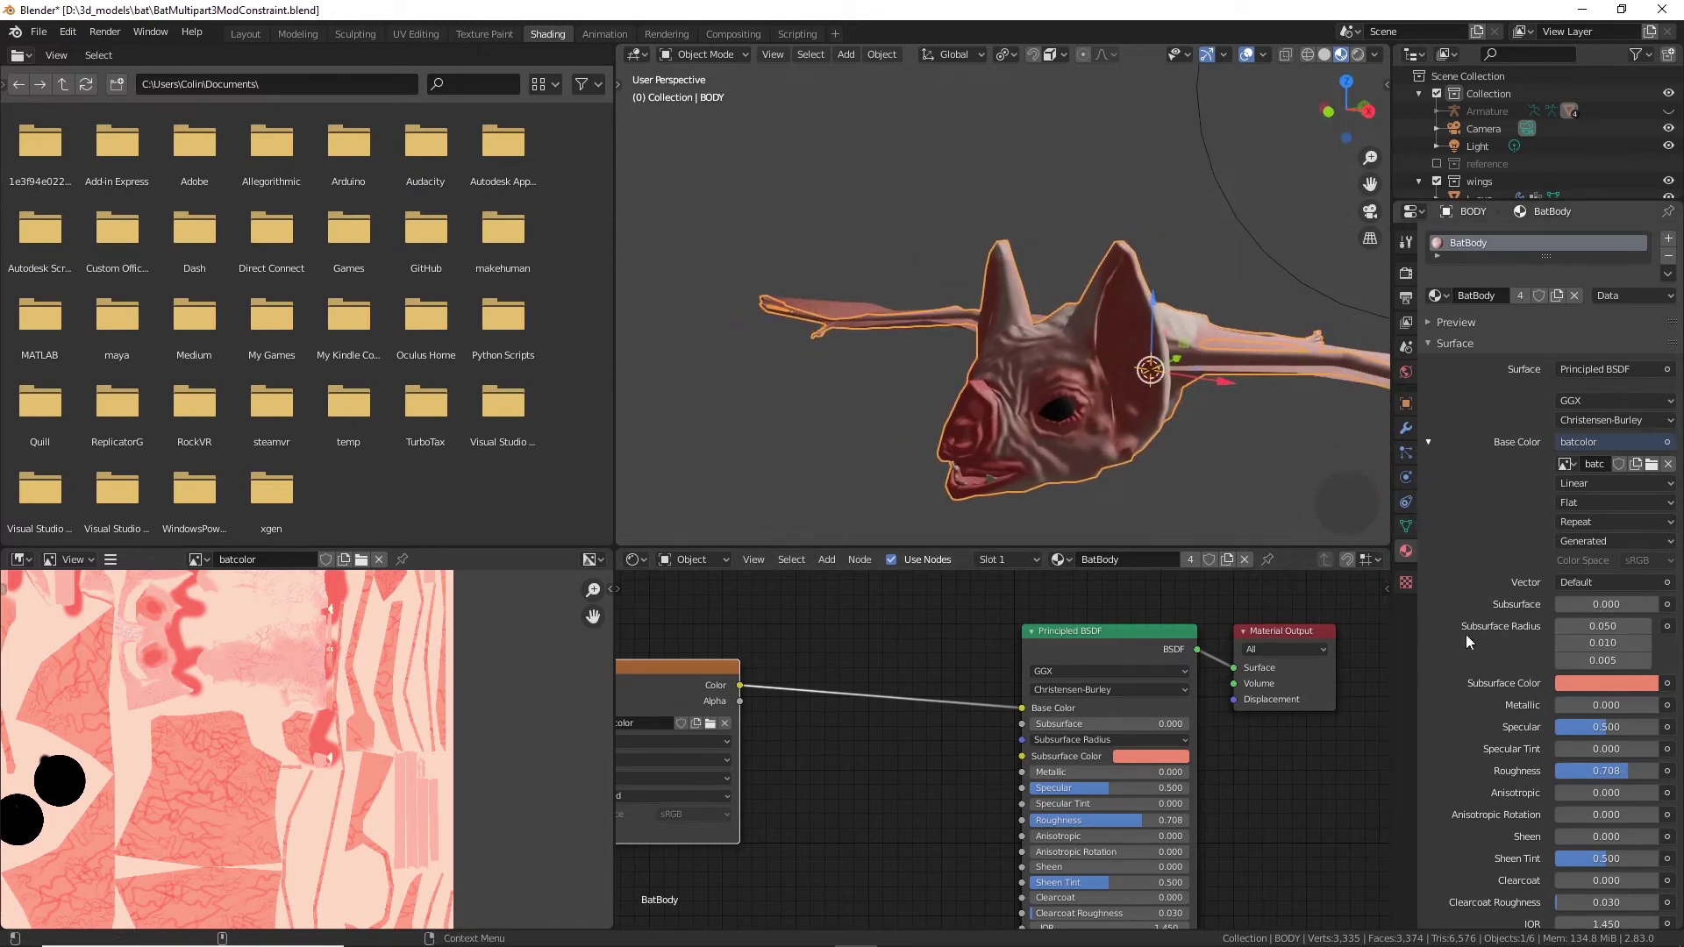
click(1574, 610)
text(1)
key(Return)
Step: Connect the batcolor texture's Color output to the Subsurface Color input of the Principled BSDF node
middle_drag(1154, 497, 1016, 398)
middle_drag(911, 650, 1001, 621)
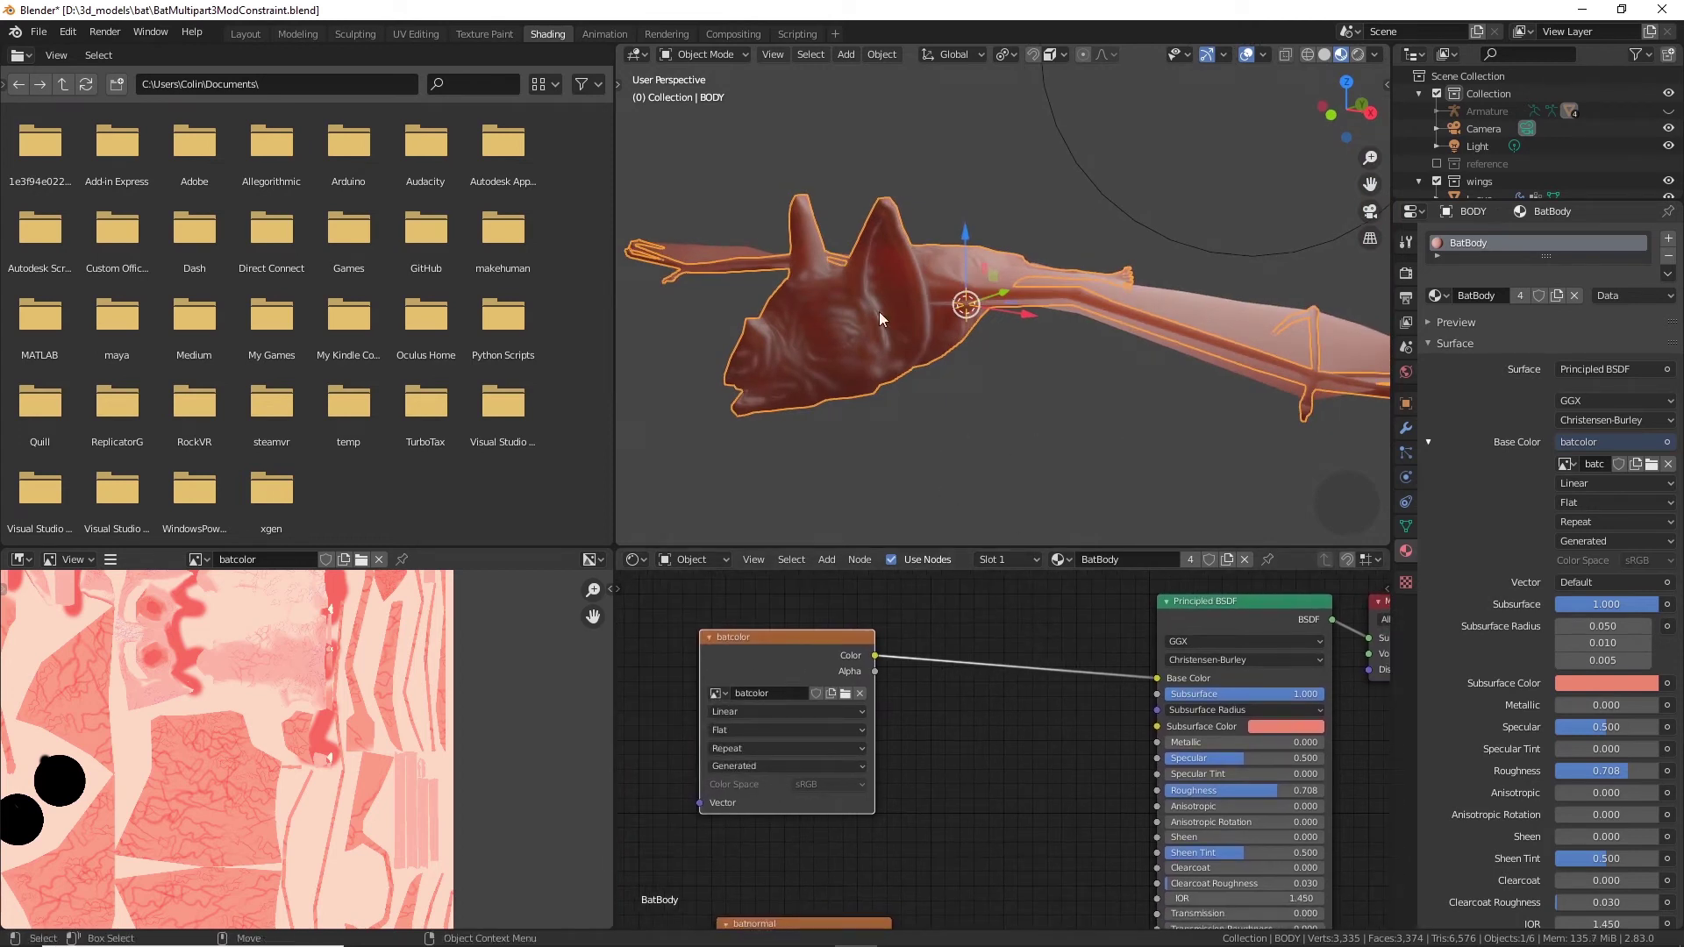
middle_drag(1032, 418, 1065, 439)
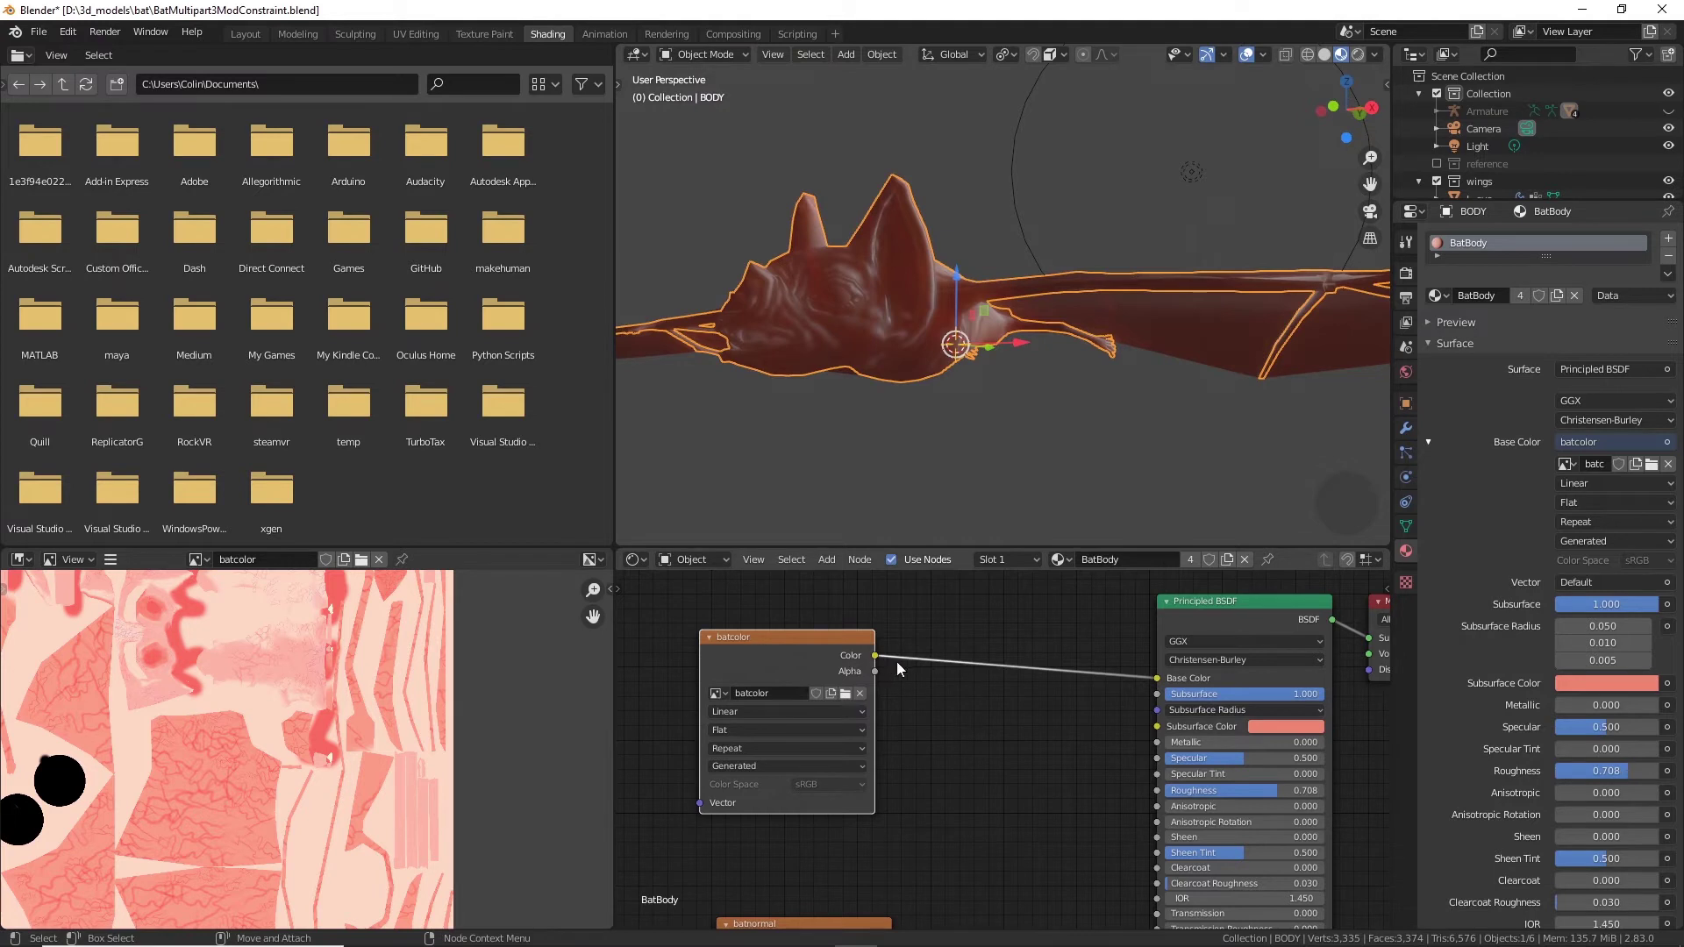
drag(876, 654, 1155, 728)
Step: Preview the bat's head up close in rendered viewport shading and return to material preview
middle_drag(1117, 450, 1169, 444)
scroll(1256, 491, up, 4)
click(1358, 54)
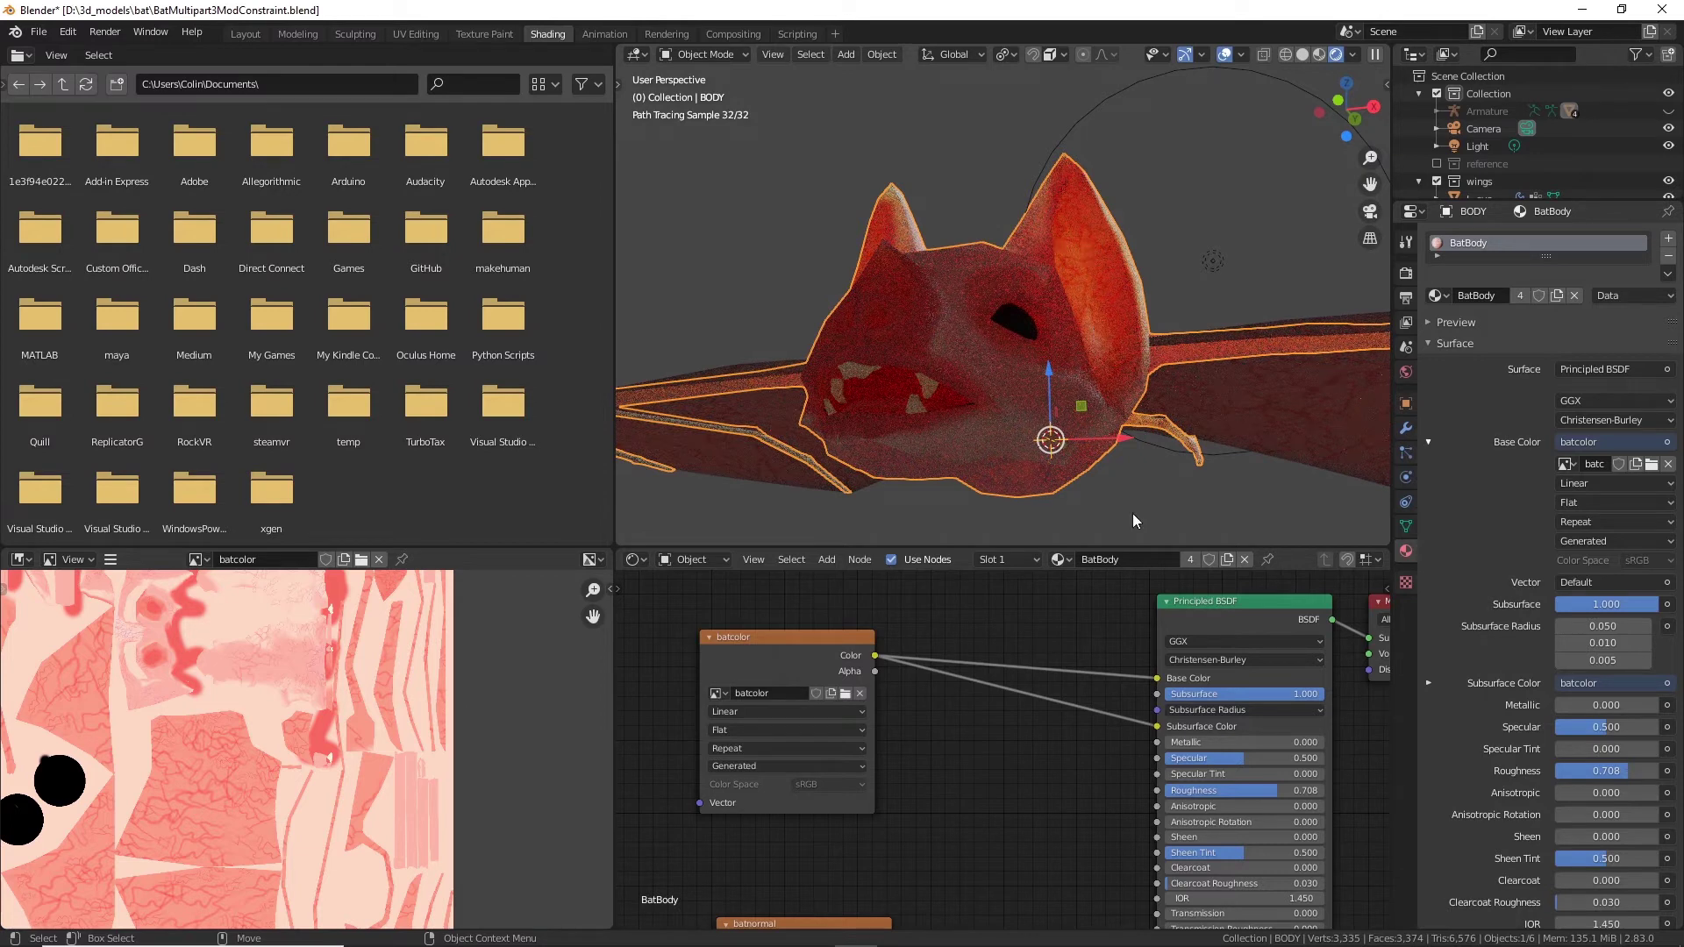
click(1315, 55)
Step: Examine the subsurface shading on the bat's back, wings, ears and face from several angles
middle_drag(1042, 360, 1125, 392)
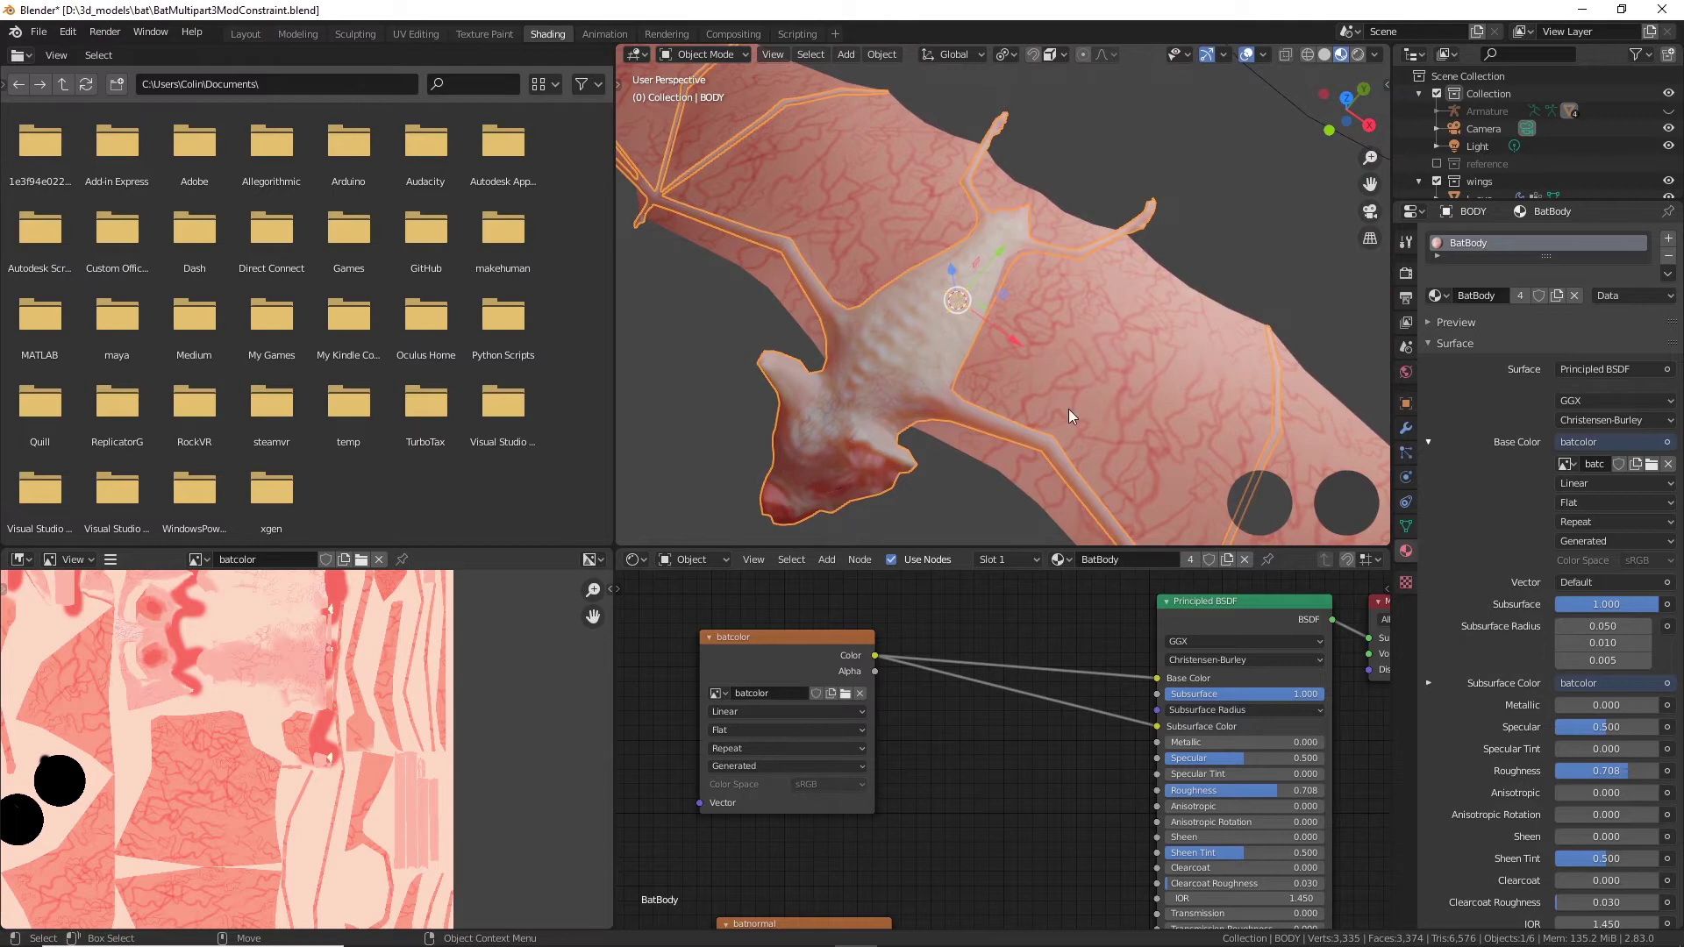
middle_drag(1069, 409, 962, 302)
scroll(962, 303, up, 3)
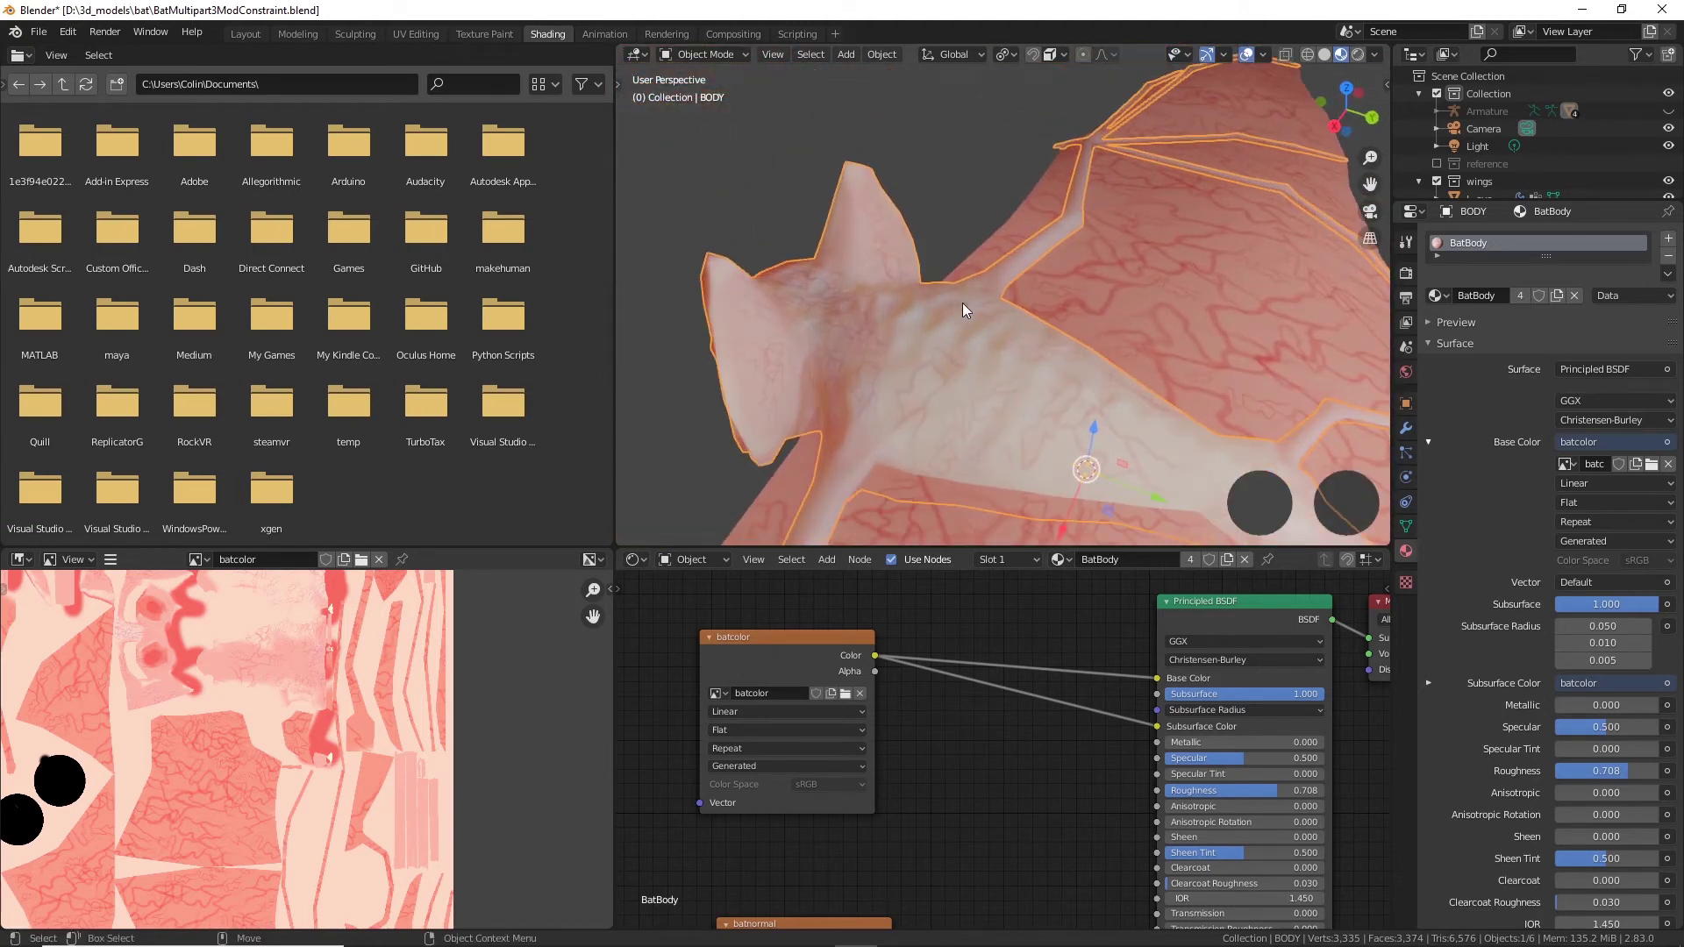
middle_drag(900, 349, 941, 344)
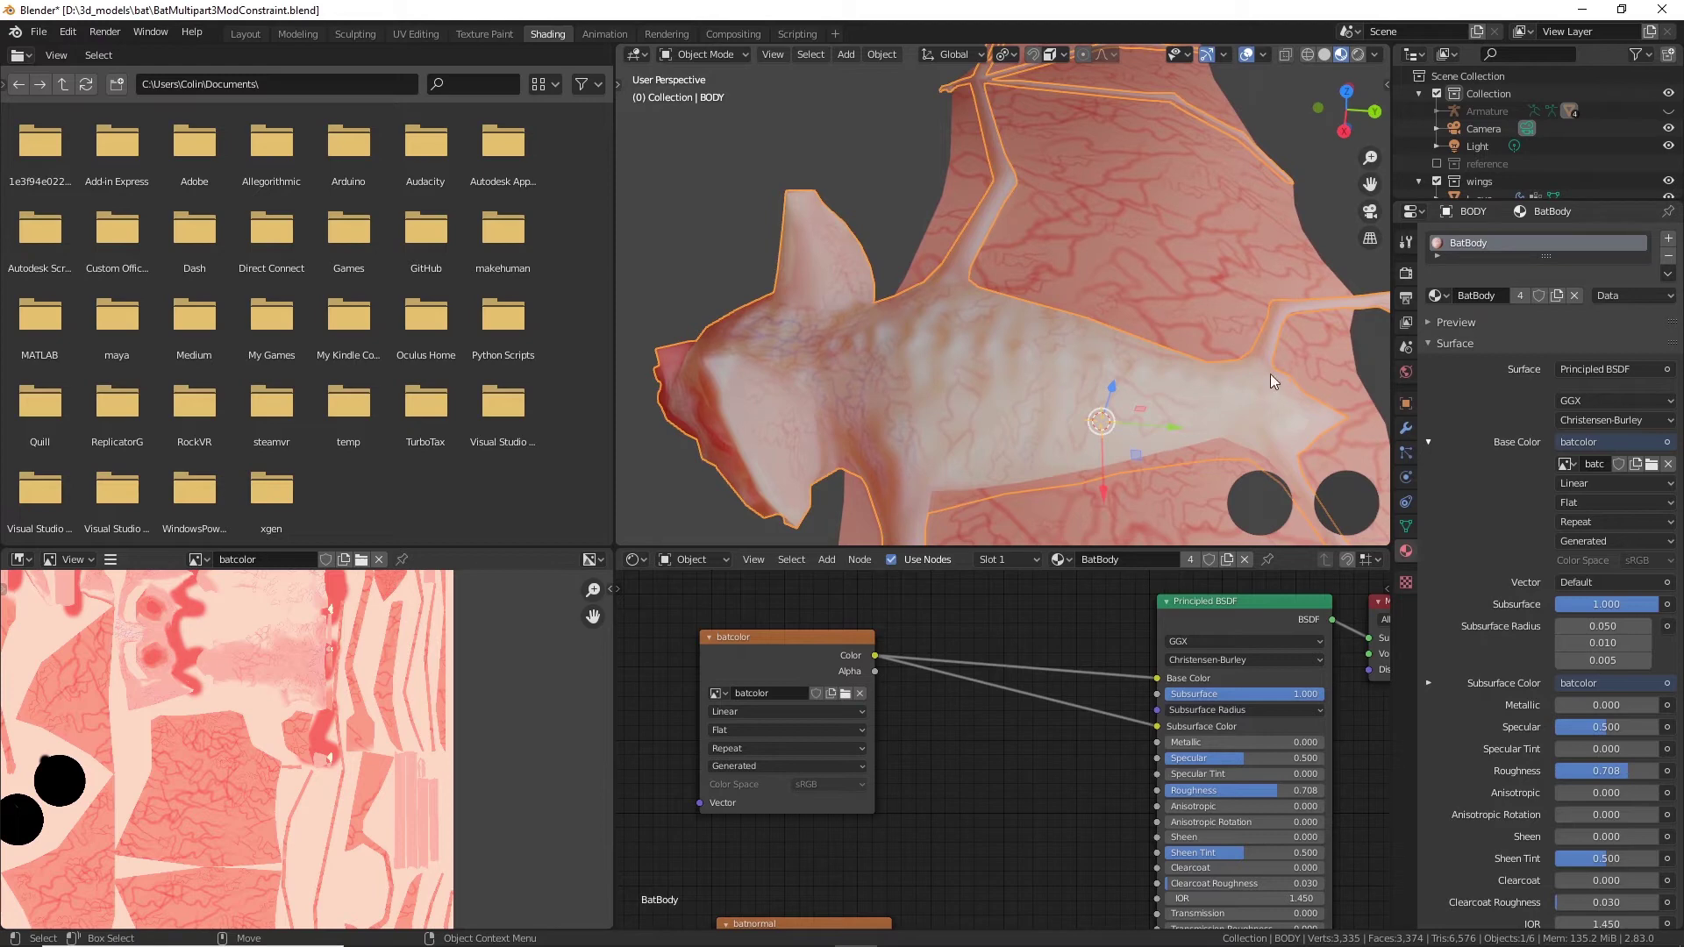
middle_drag(886, 347, 1028, 308)
middle_drag(1098, 400, 1047, 398)
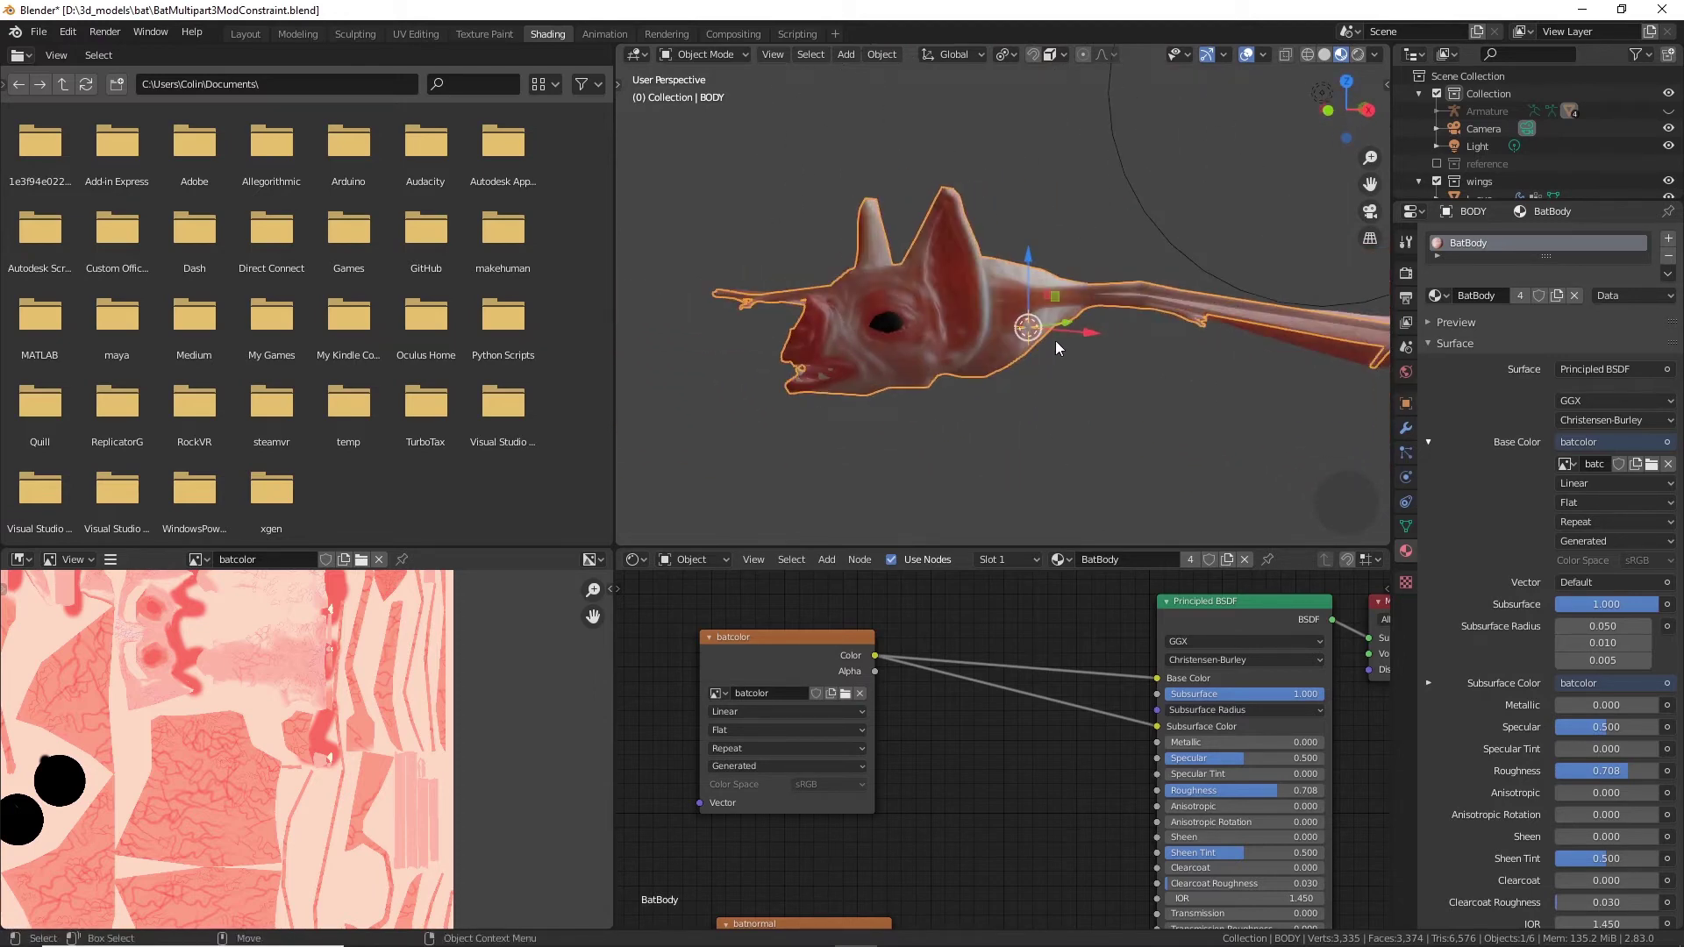
middle_drag(1157, 421, 1163, 340)
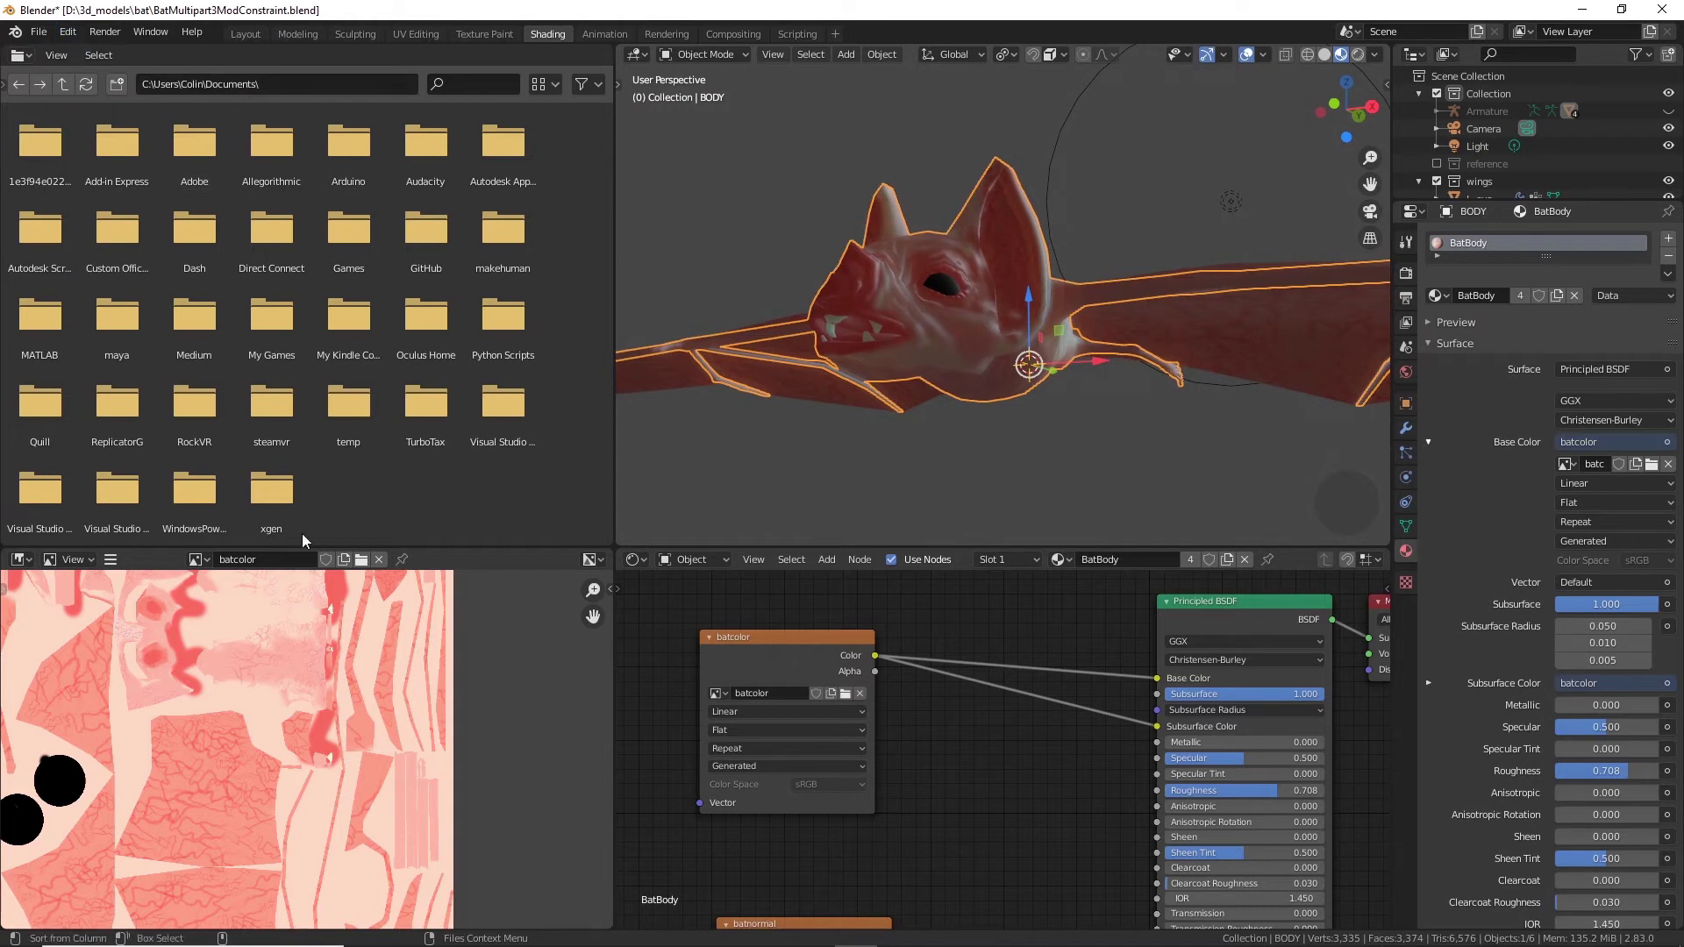
Step: Save the painted texture image as batcolor.png and save the Blender file
click(113, 559)
mouse_move(151, 597)
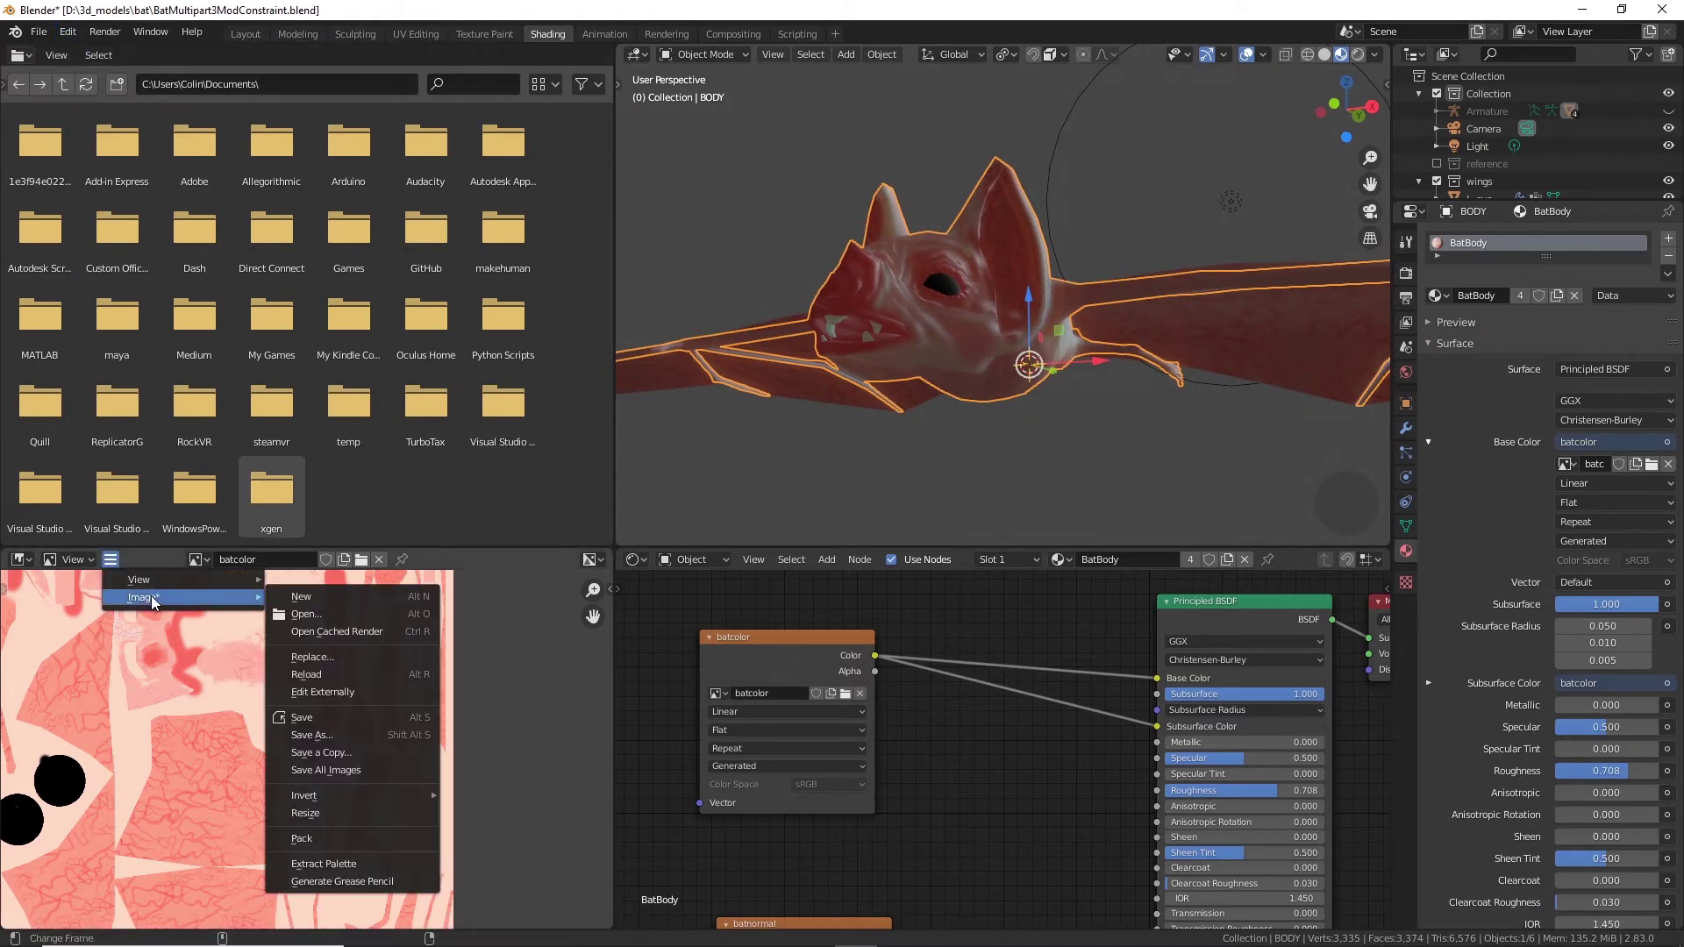
click(325, 717)
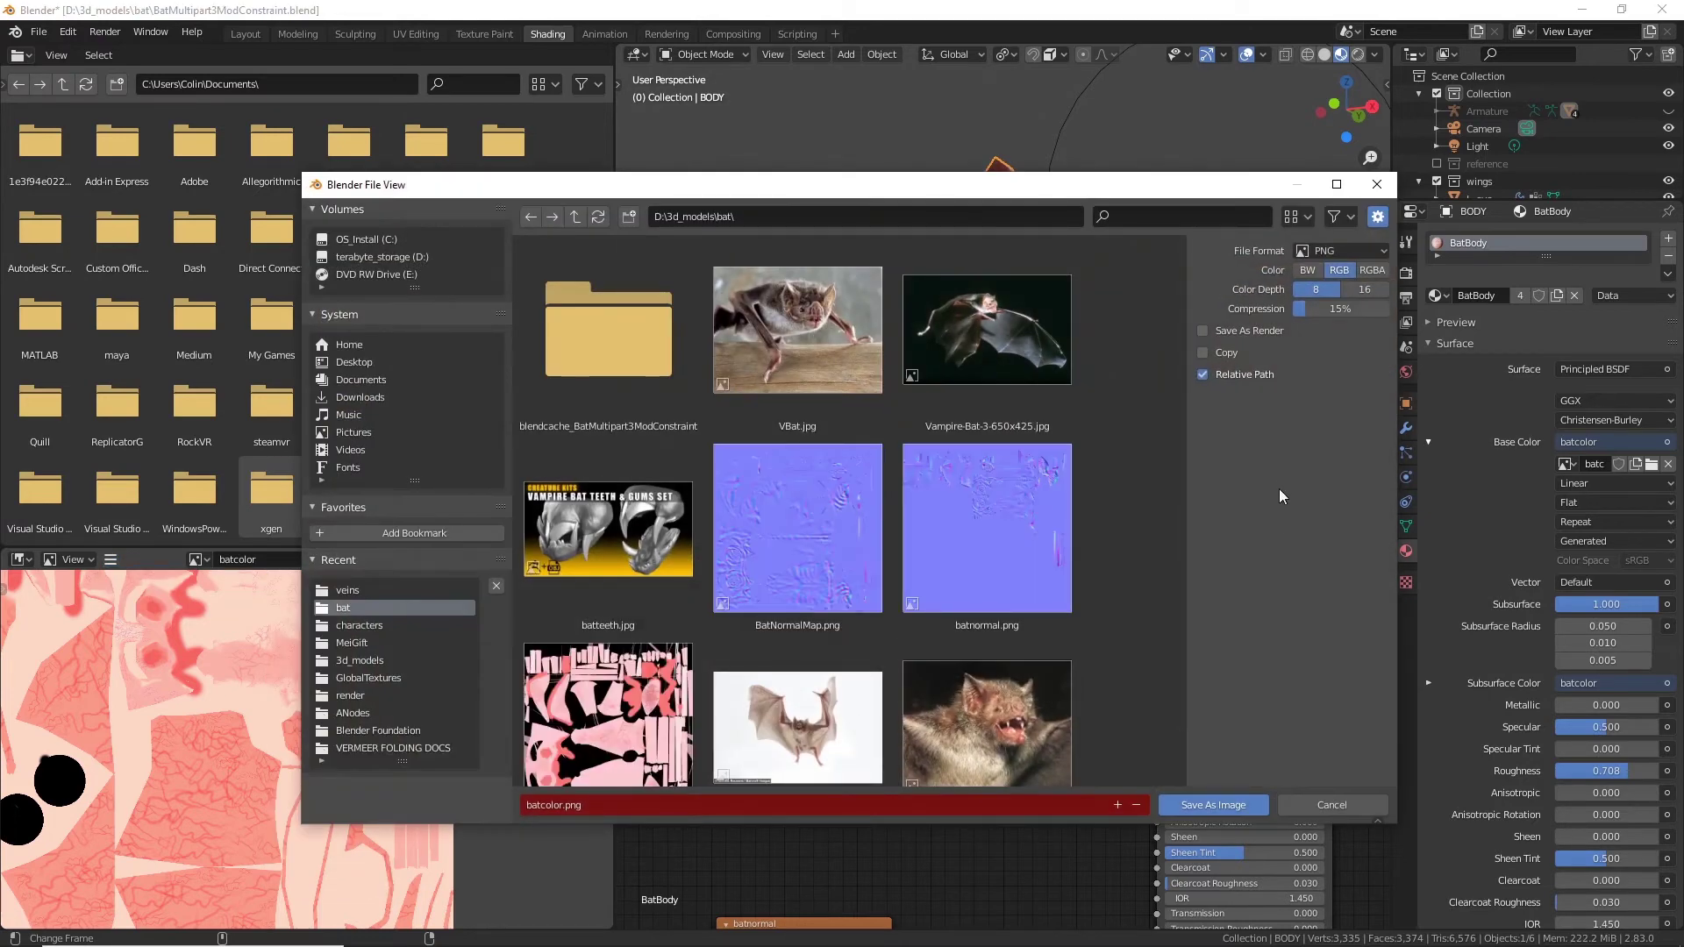
click(1245, 808)
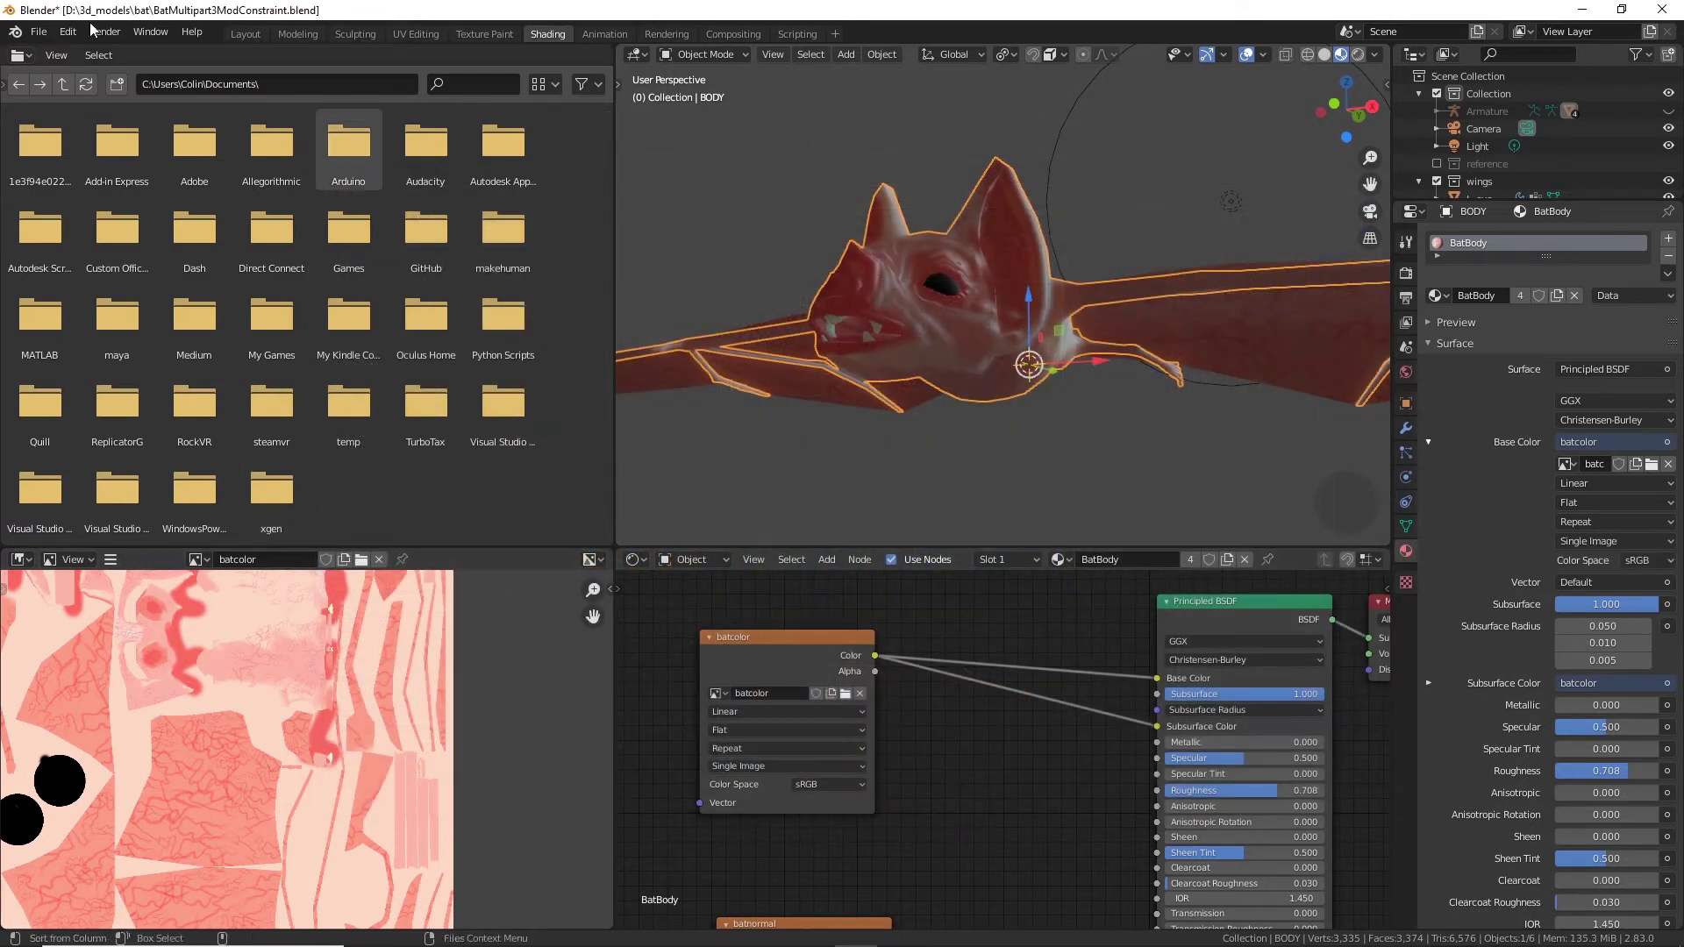
click(38, 32)
click(66, 146)
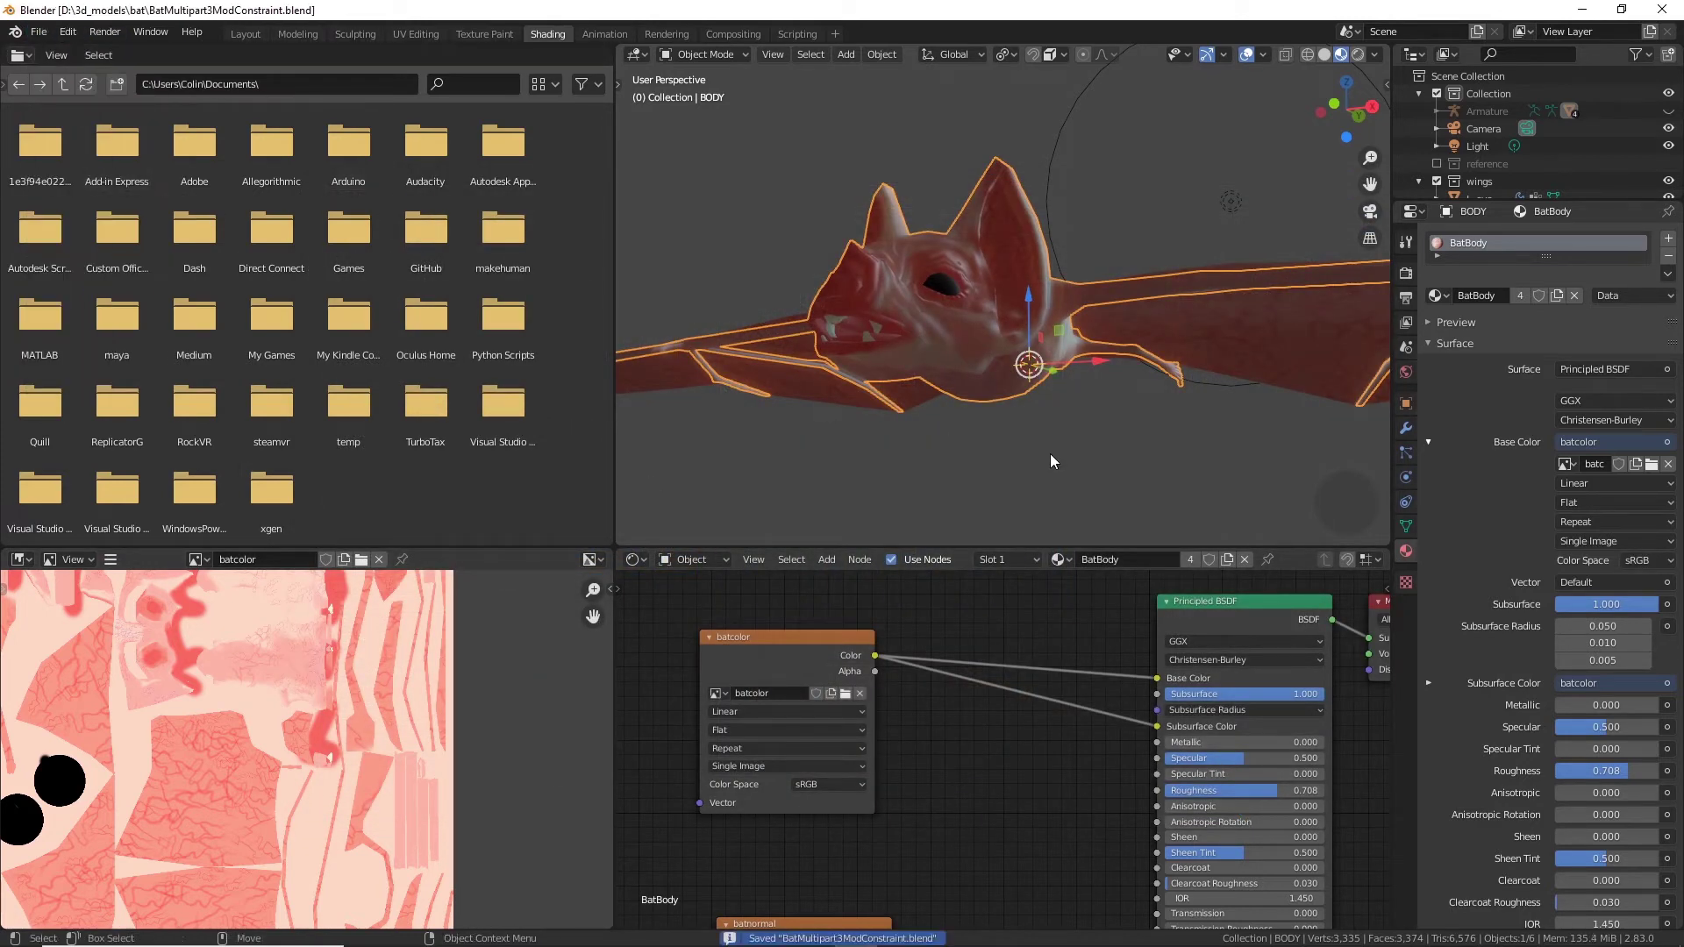
Step: Add an RGB to BW converter node beside the batcolor texture node and feed it the texture's Color output
middle_drag(1151, 427, 953, 332)
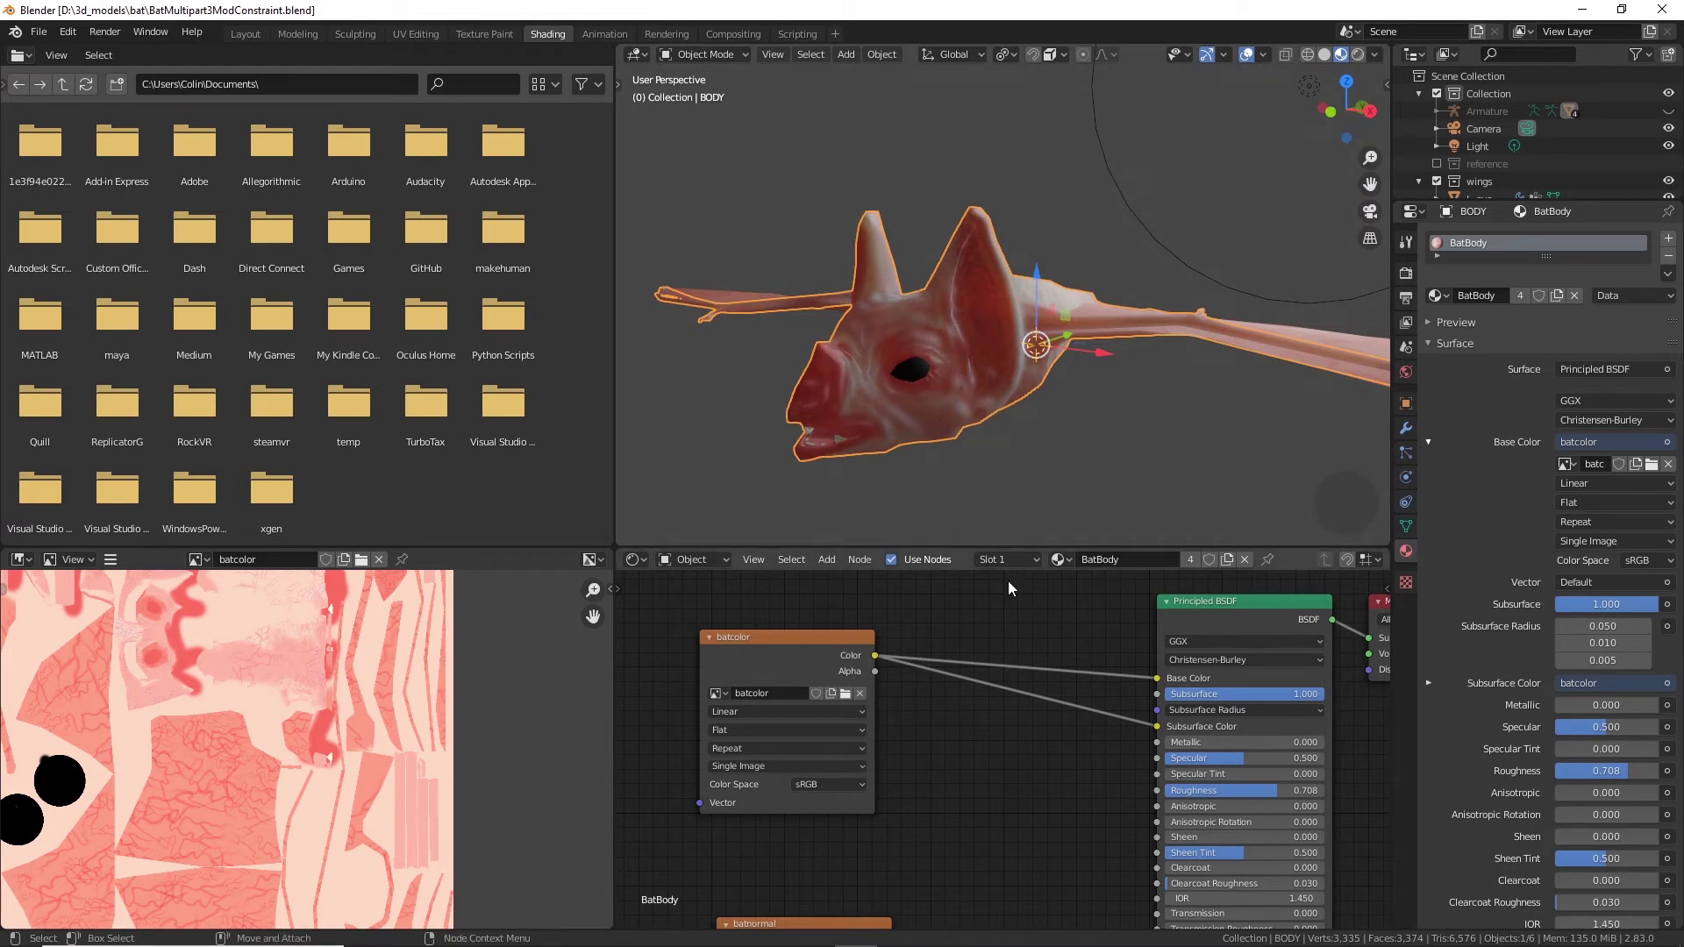
middle_drag(1009, 791, 1132, 756)
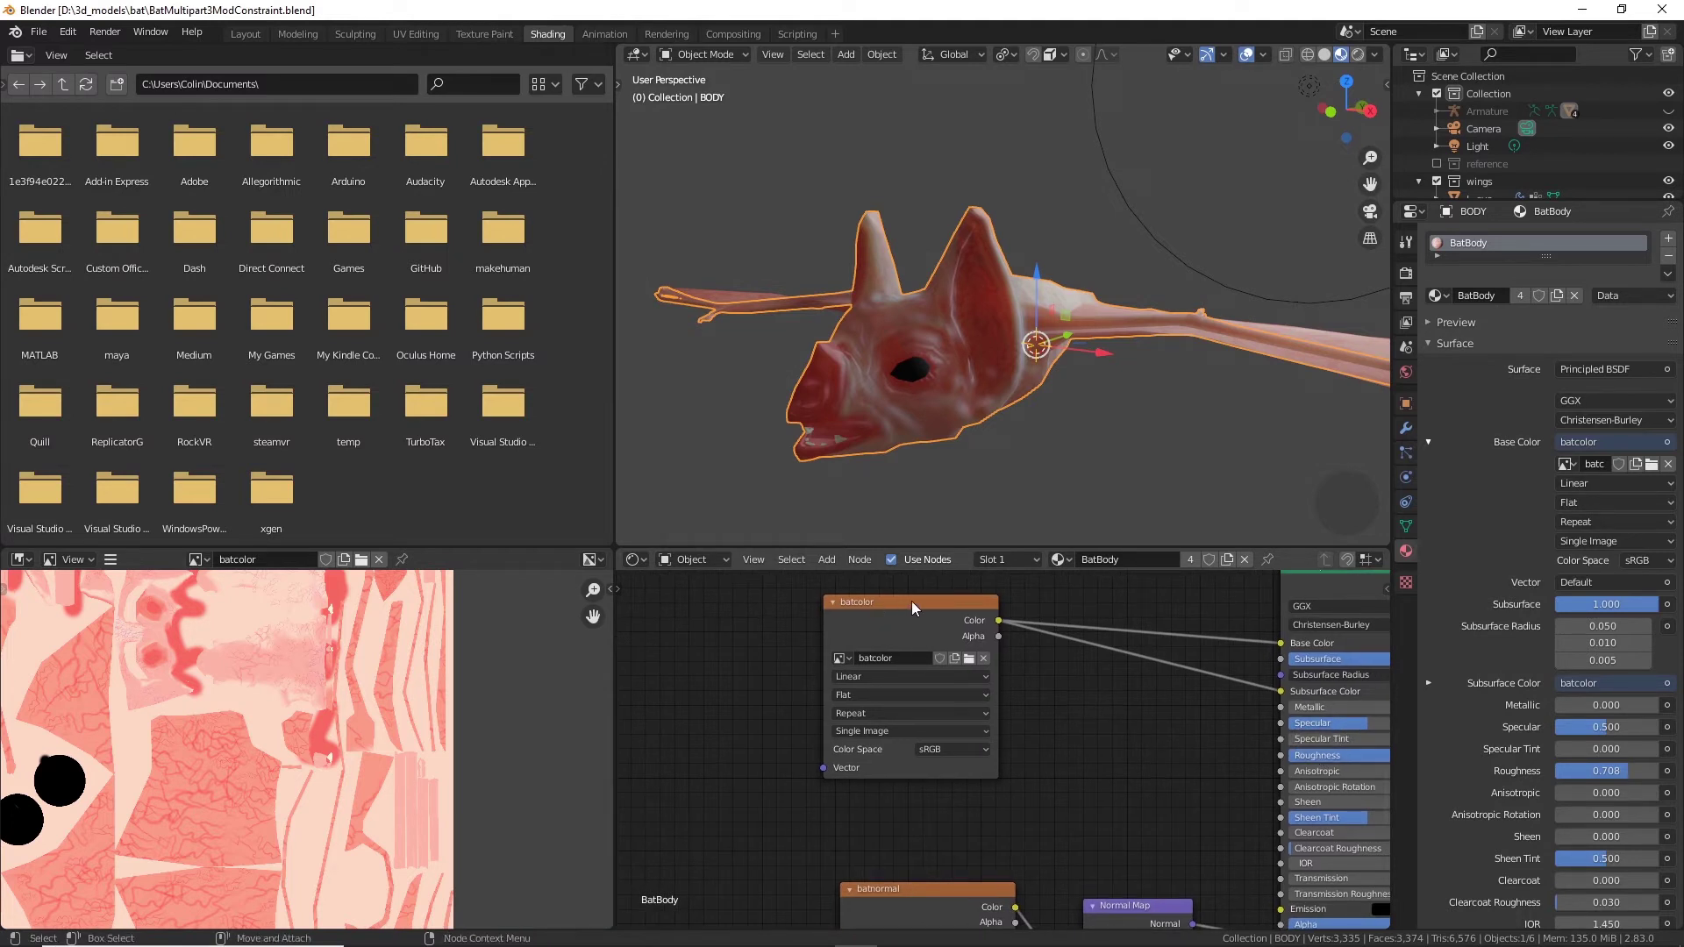
drag(913, 602, 771, 593)
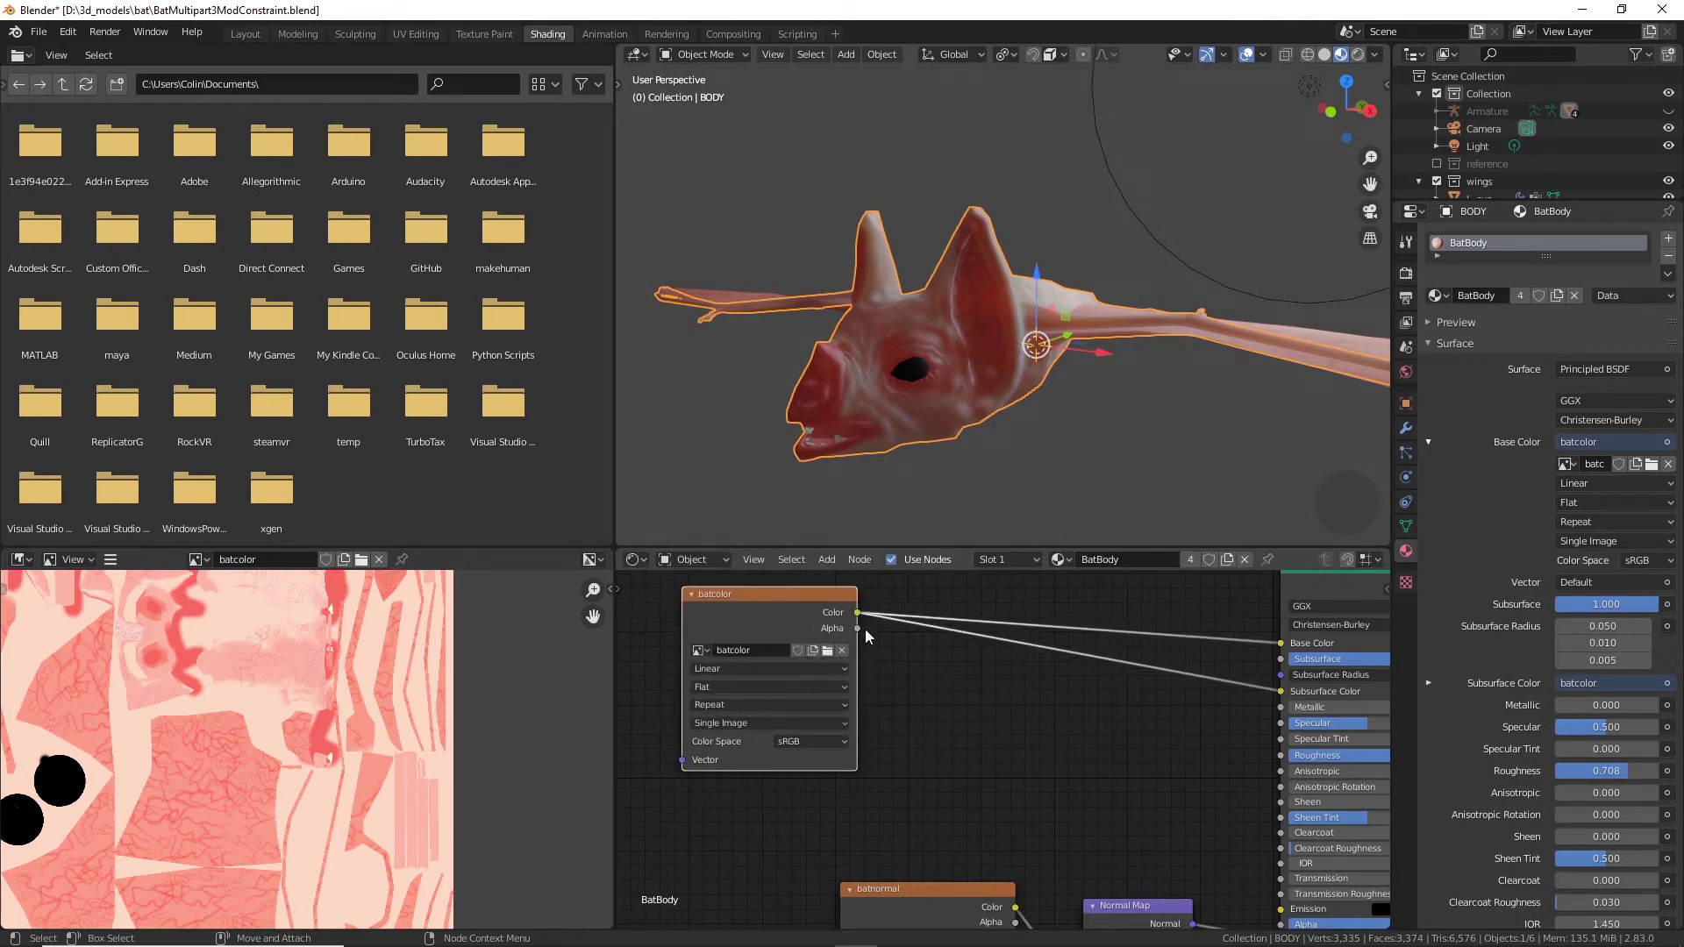
click(824, 559)
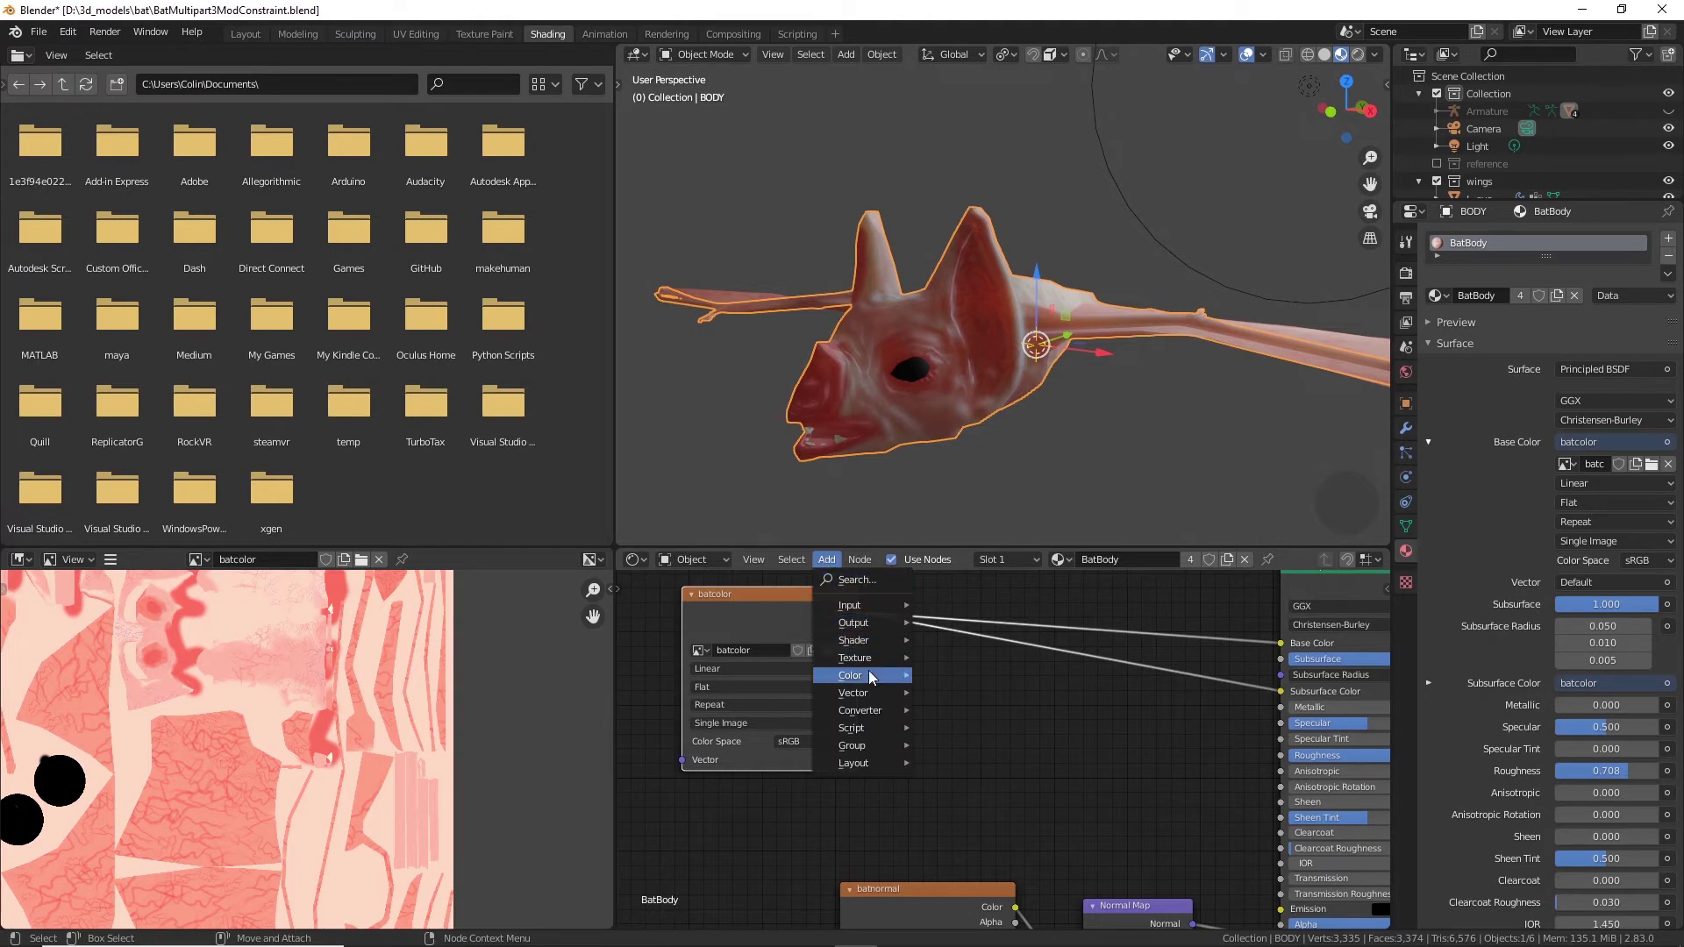
mouse_move(869, 674)
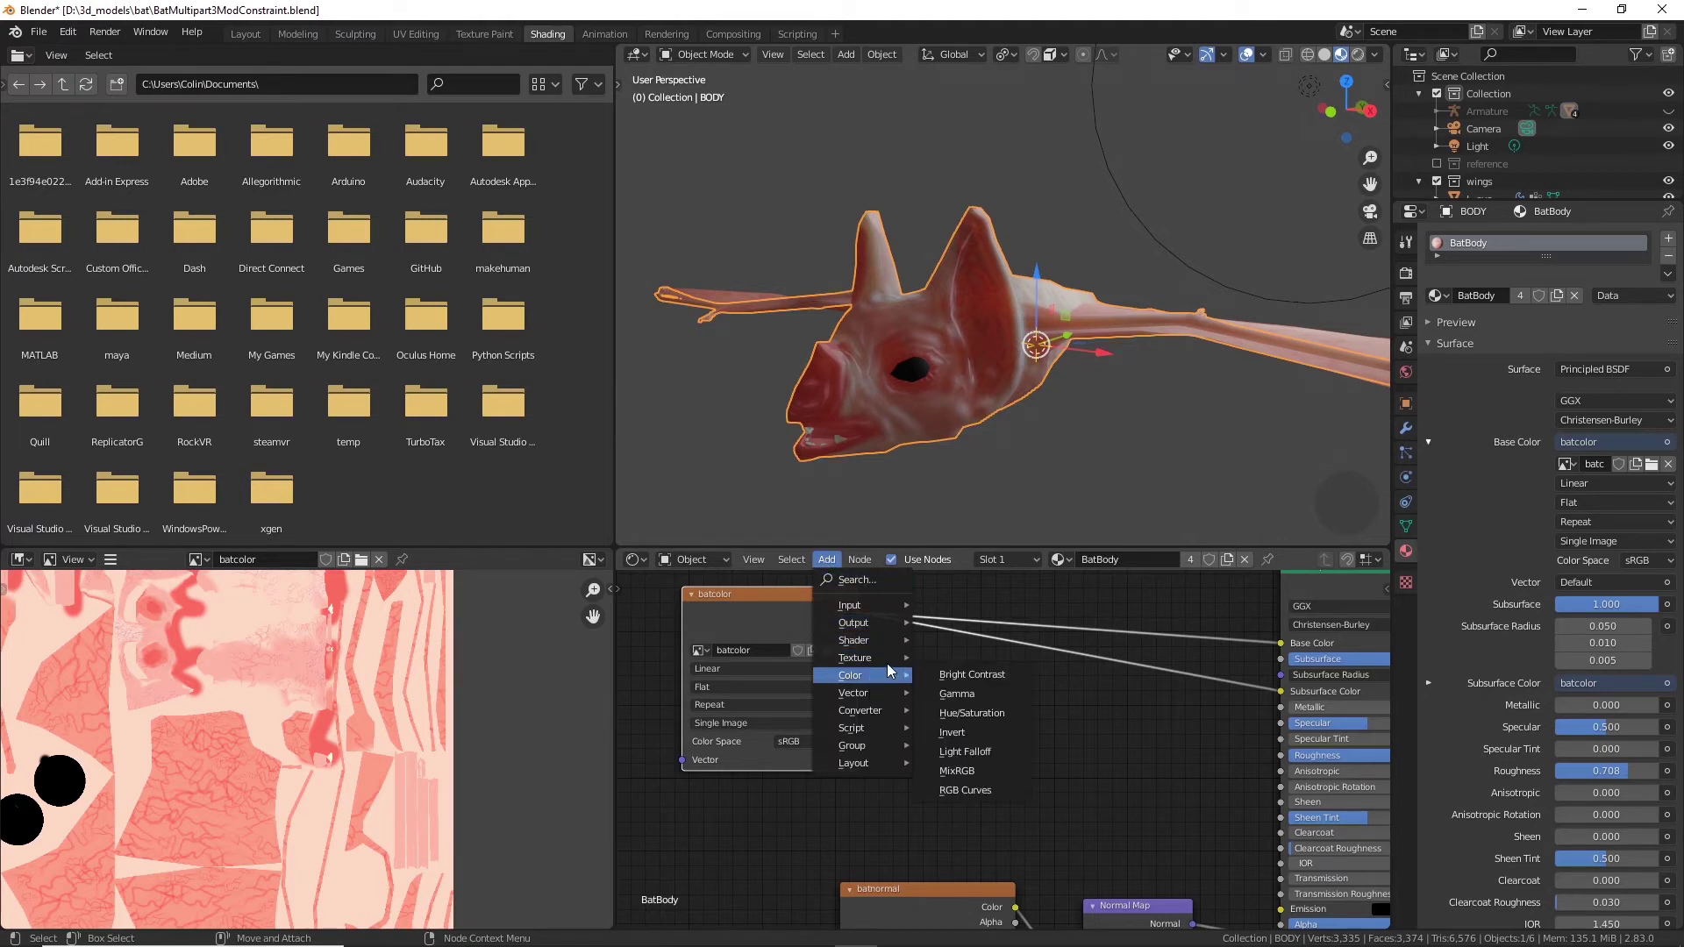
mouse_move(888, 709)
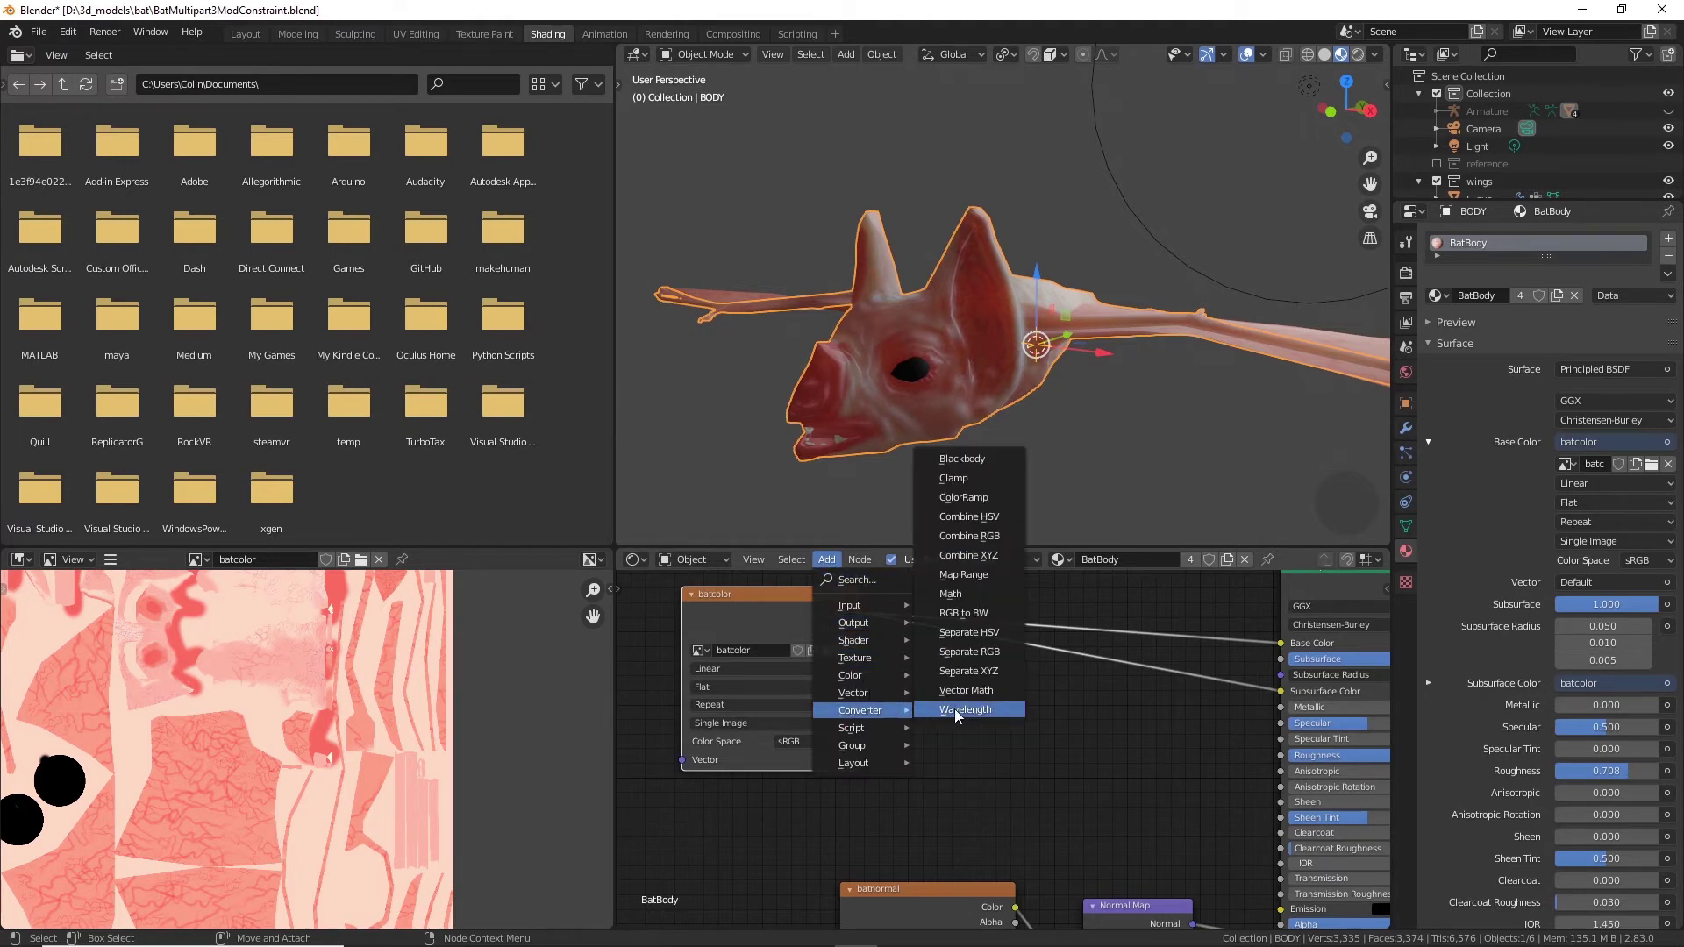
click(972, 618)
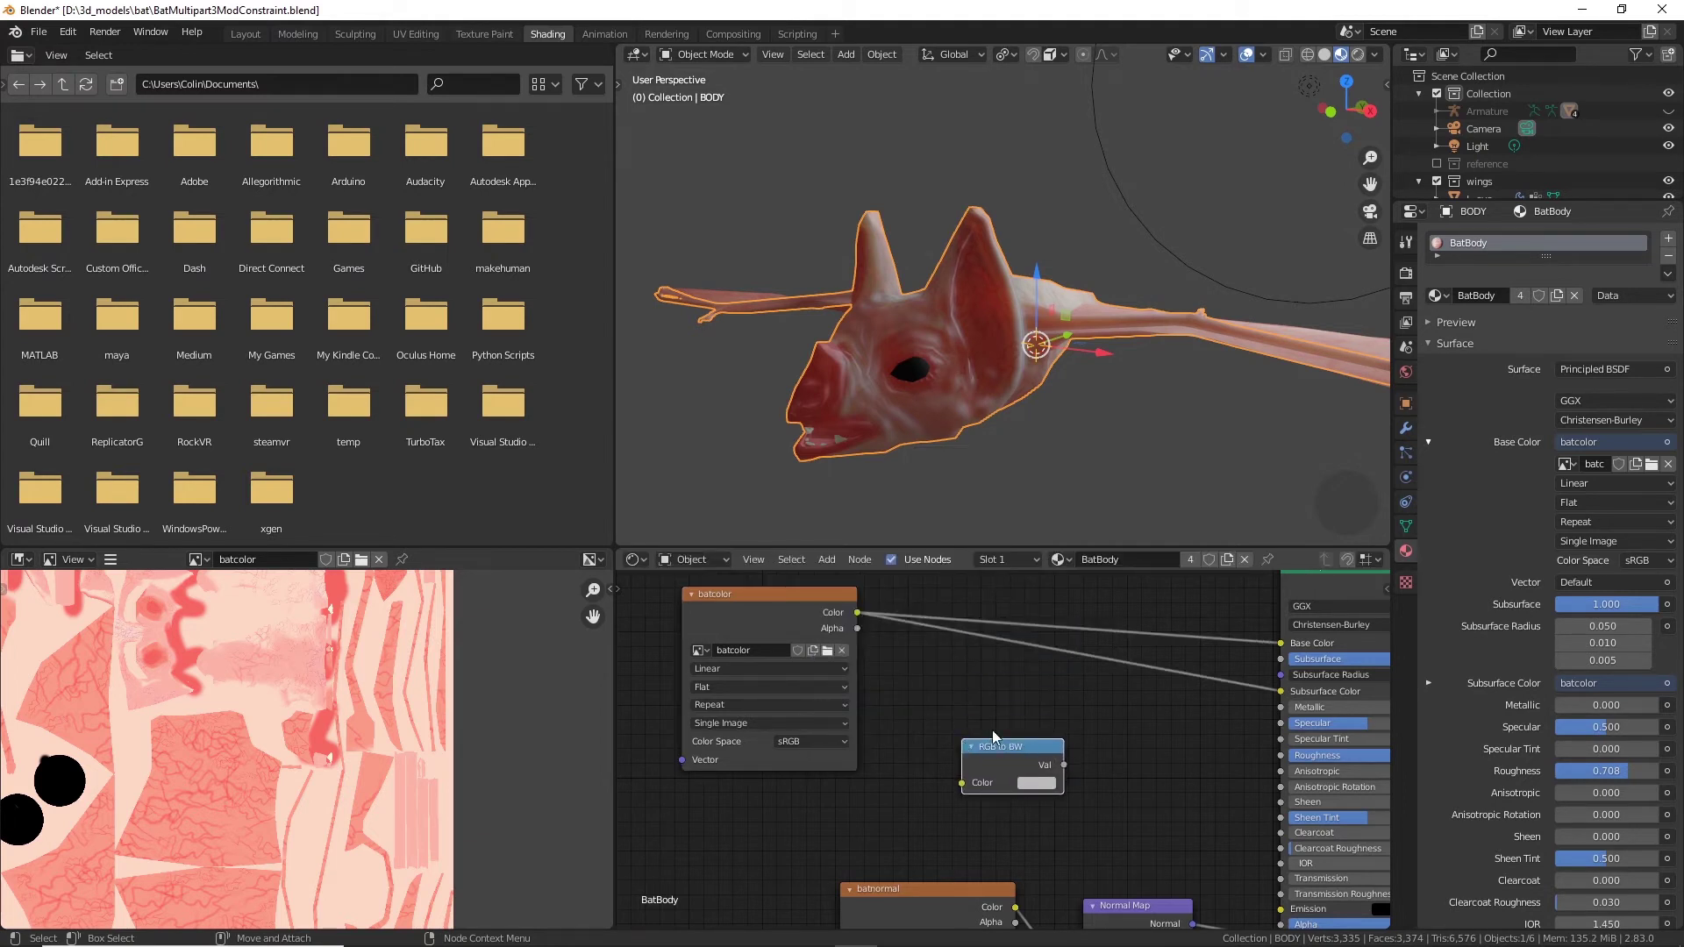
drag(859, 613, 970, 718)
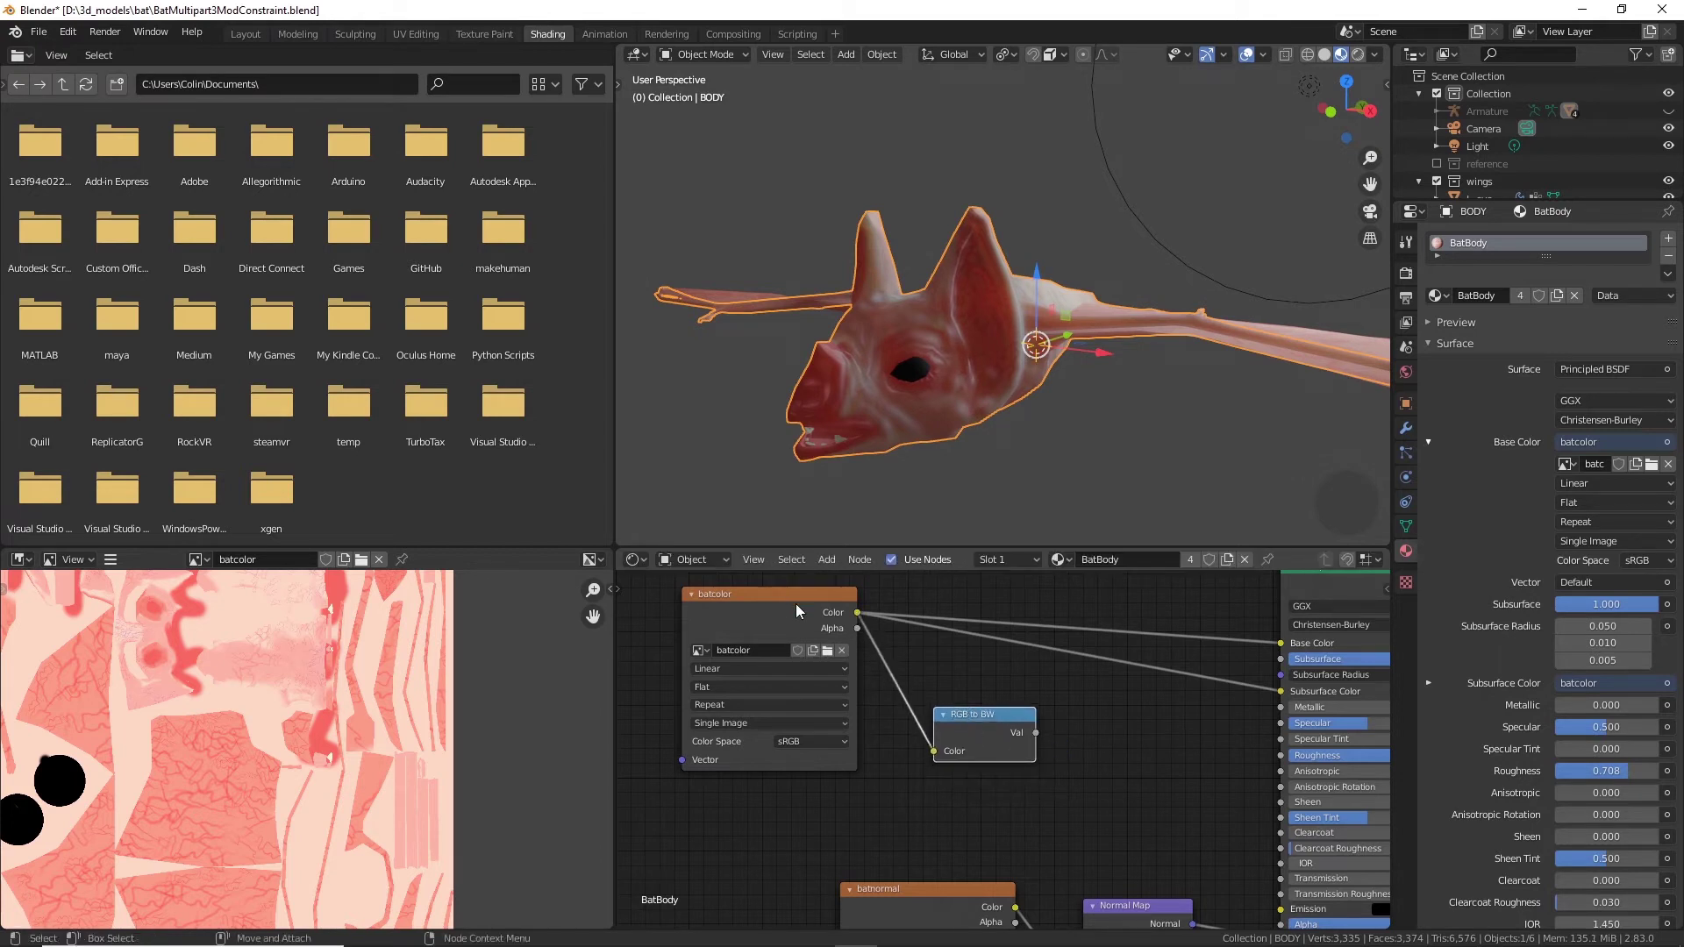
Step: Connect the RGB to BW node's Val output to the Principled BSDF's Roughness input and inspect the bat's head
drag(797, 603, 701, 611)
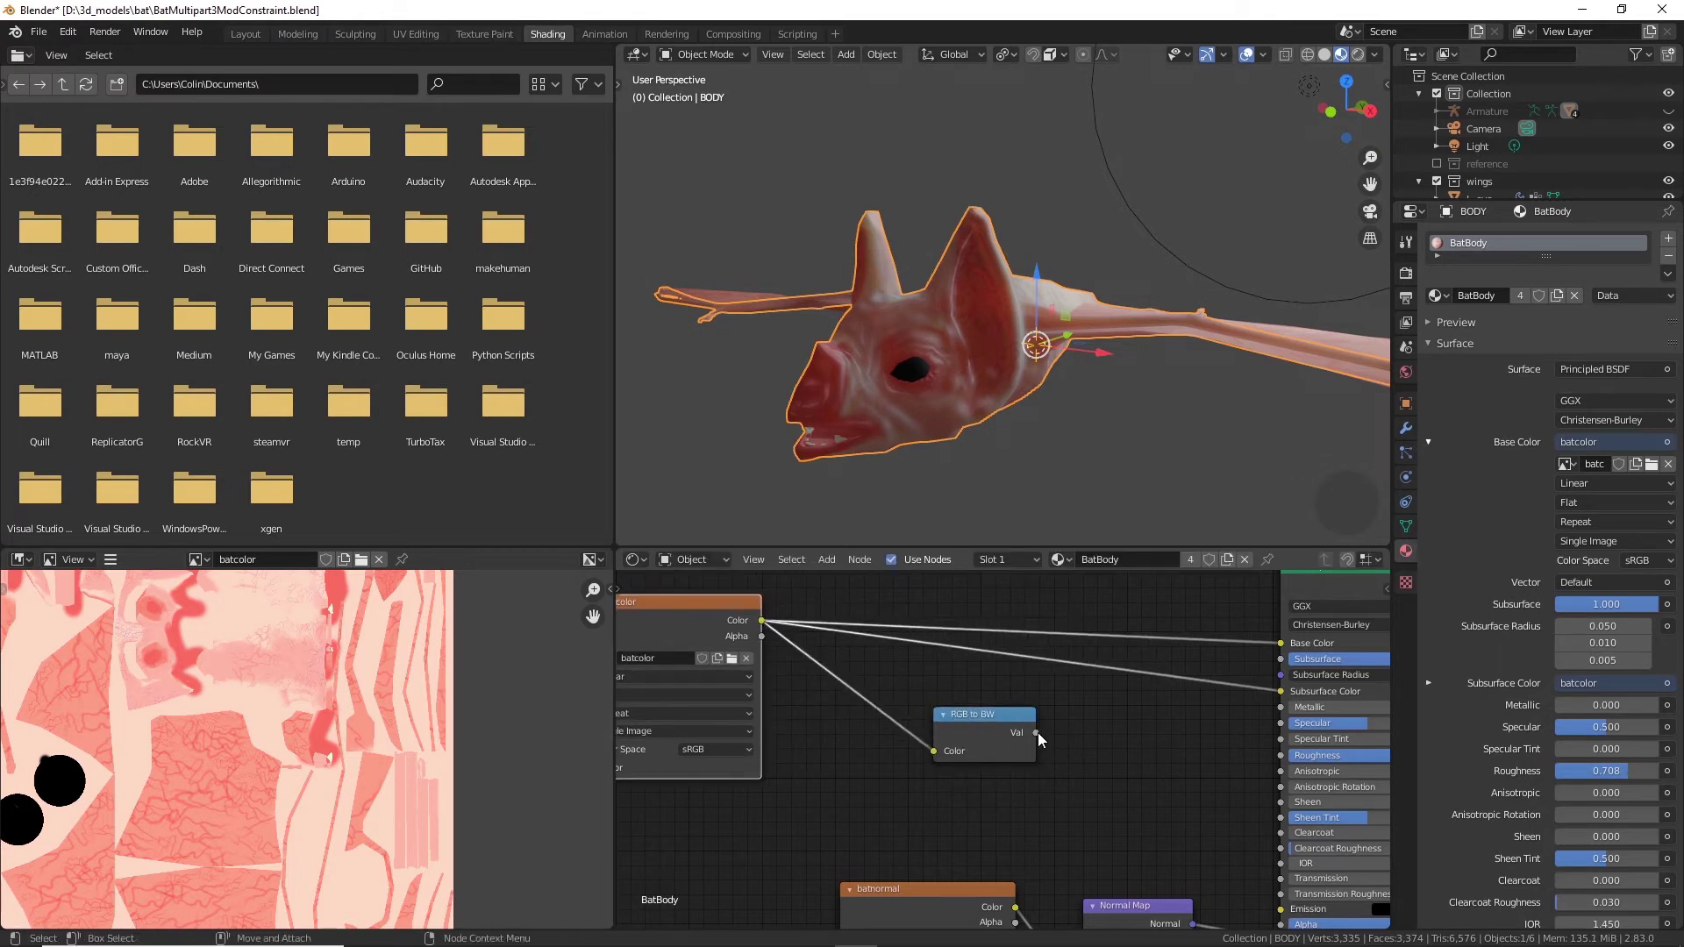
drag(1038, 734, 1281, 751)
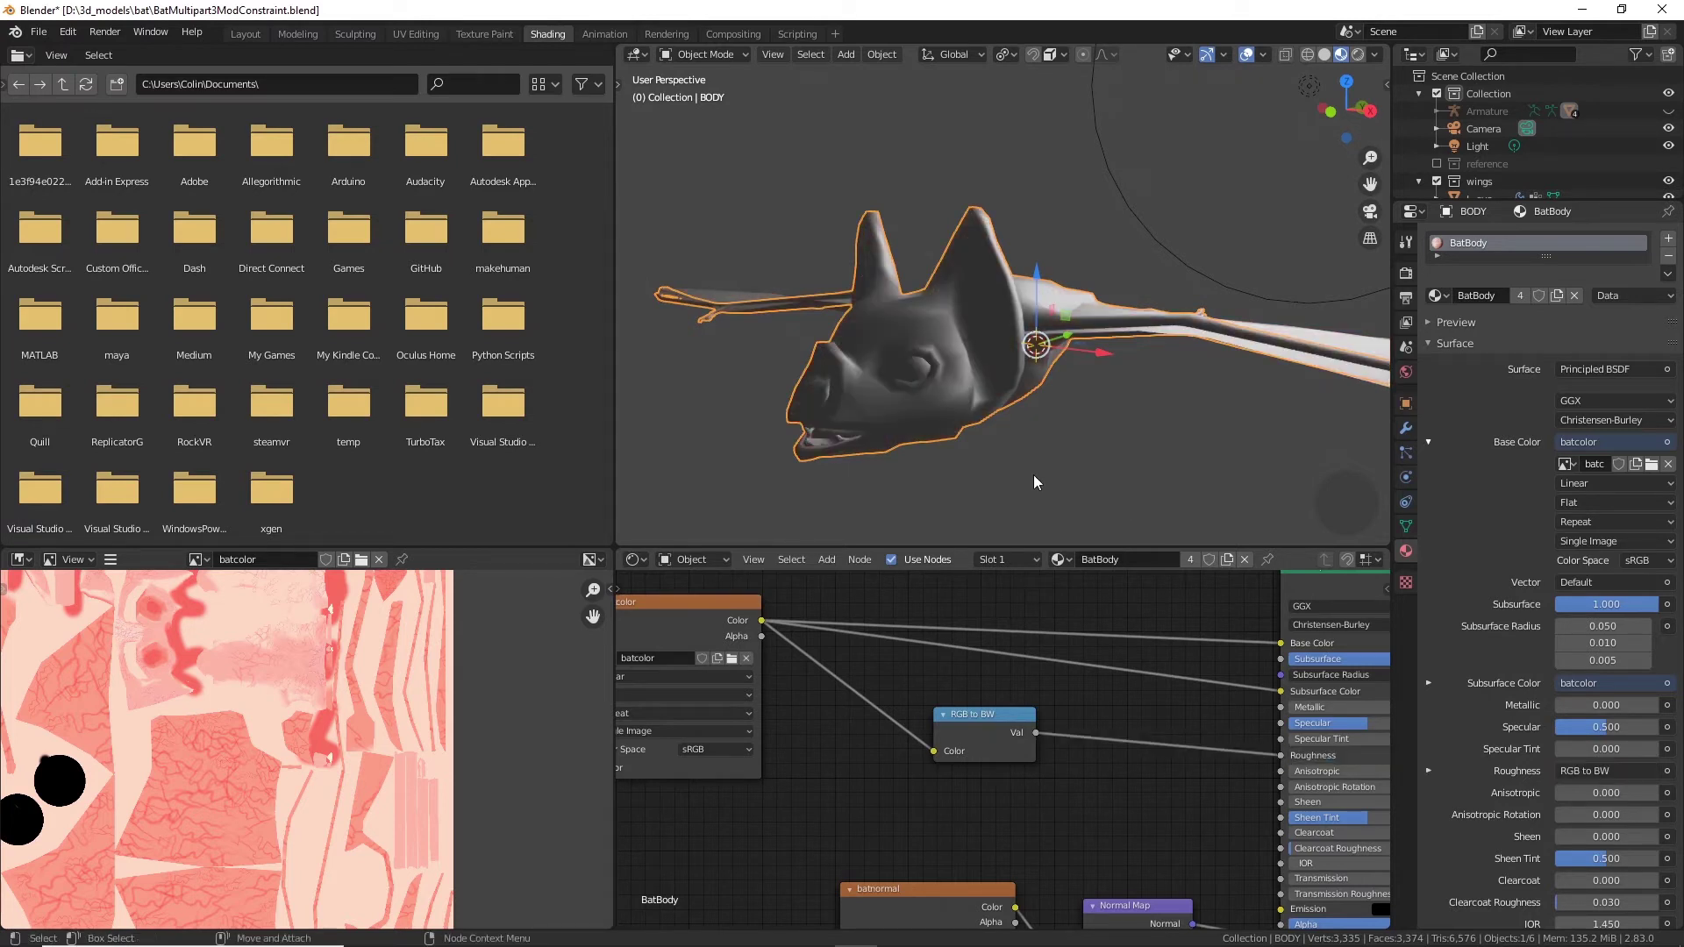
scroll(977, 379, up, 3)
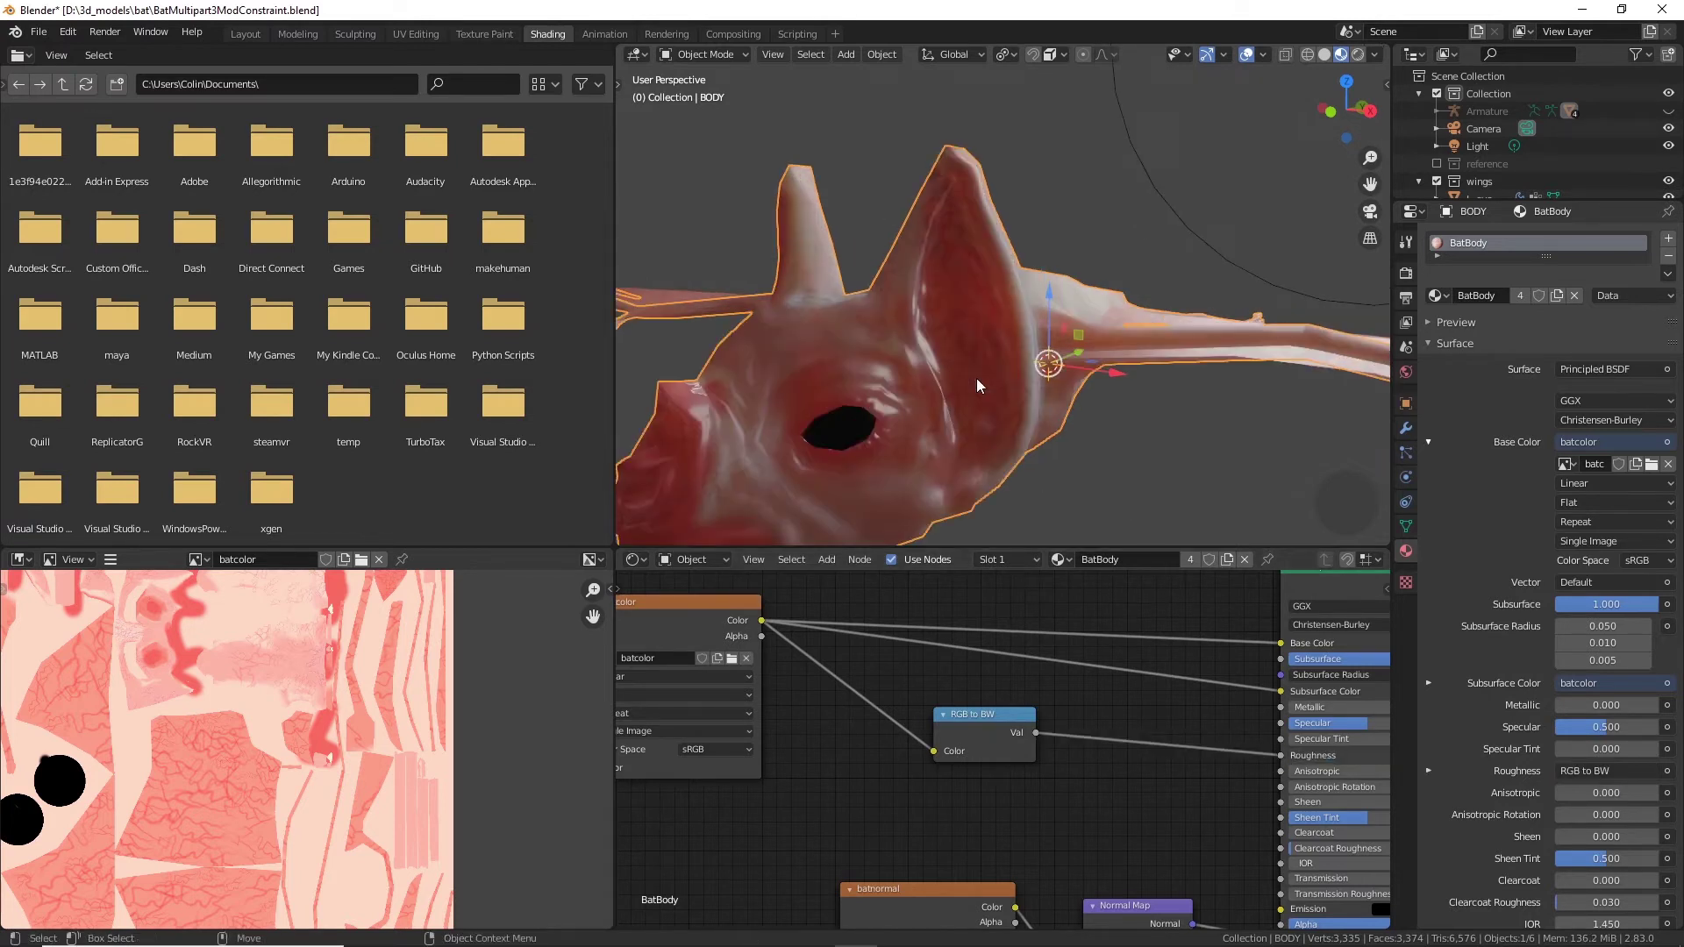
middle_drag(977, 377, 1009, 450)
middle_drag(860, 390, 1123, 345)
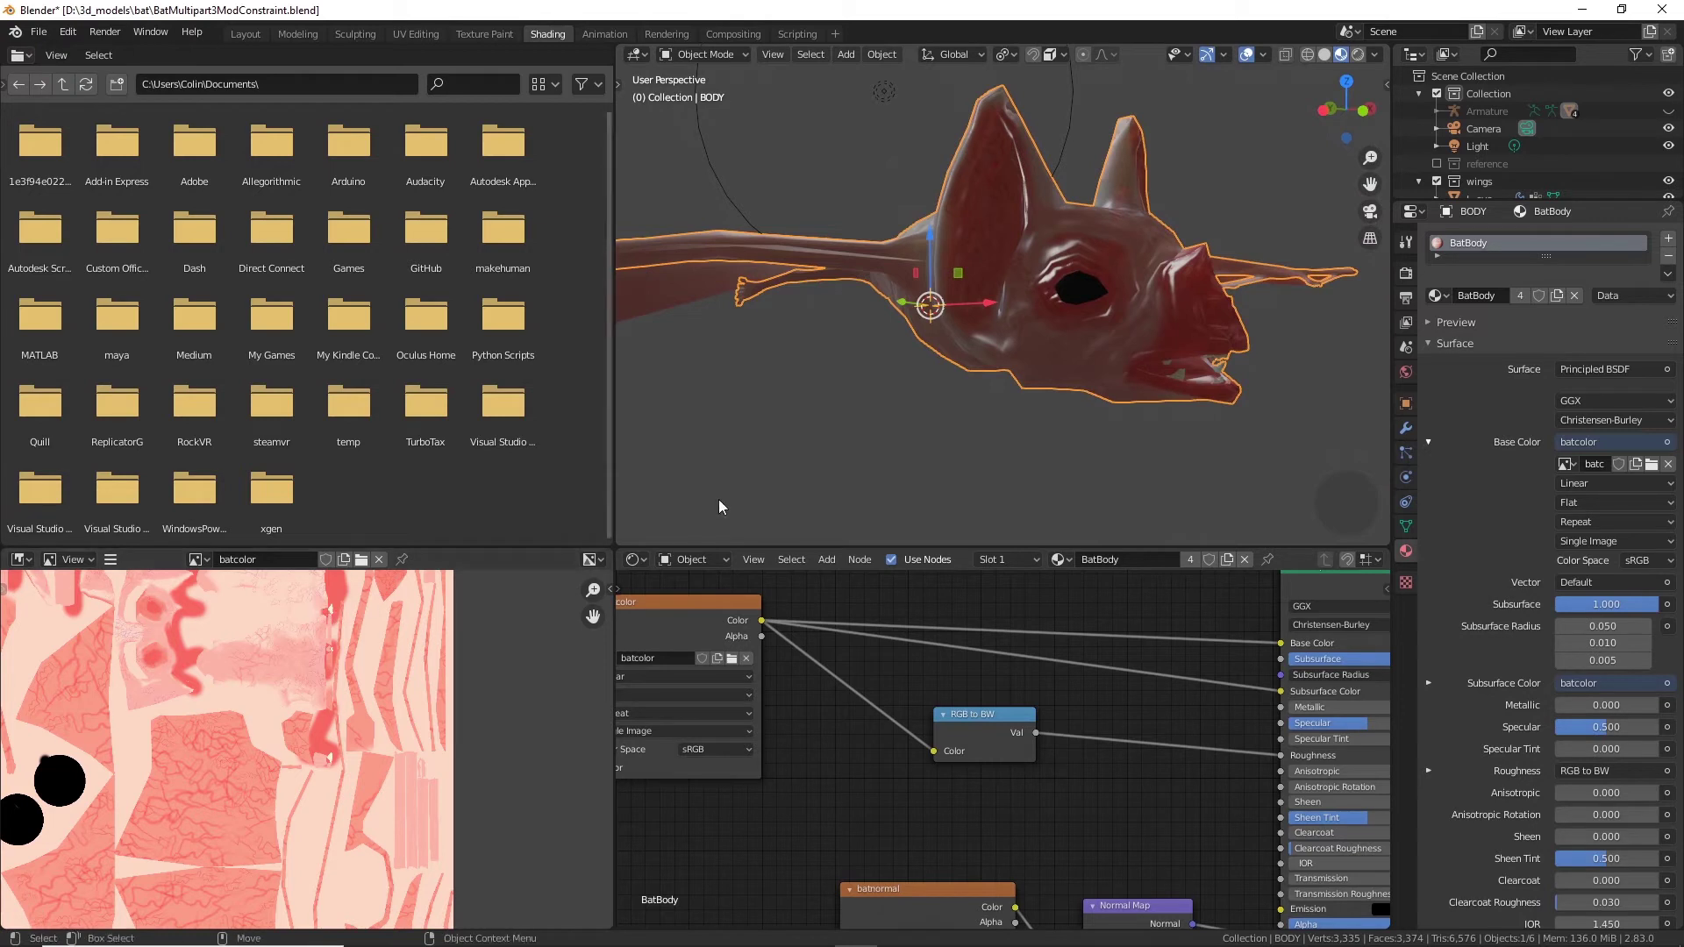
Step: Display the batcolor image's red channel and its green channel to compare their greyscale detail
click(600, 561)
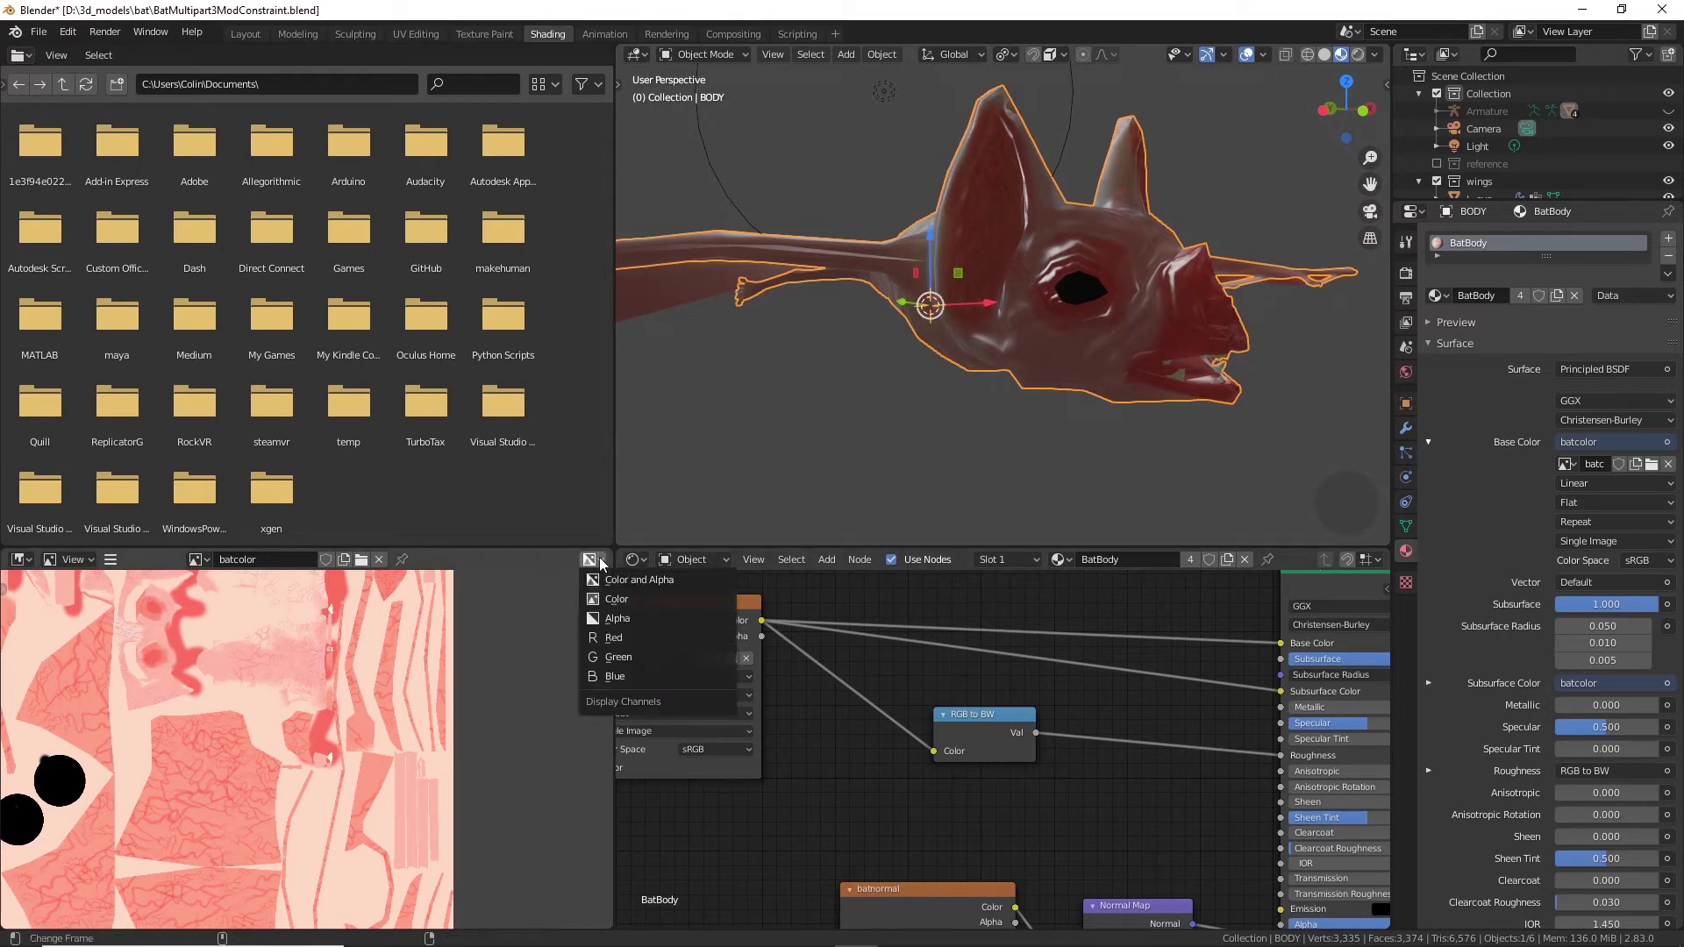
click(628, 638)
scroll(268, 700, down, 4)
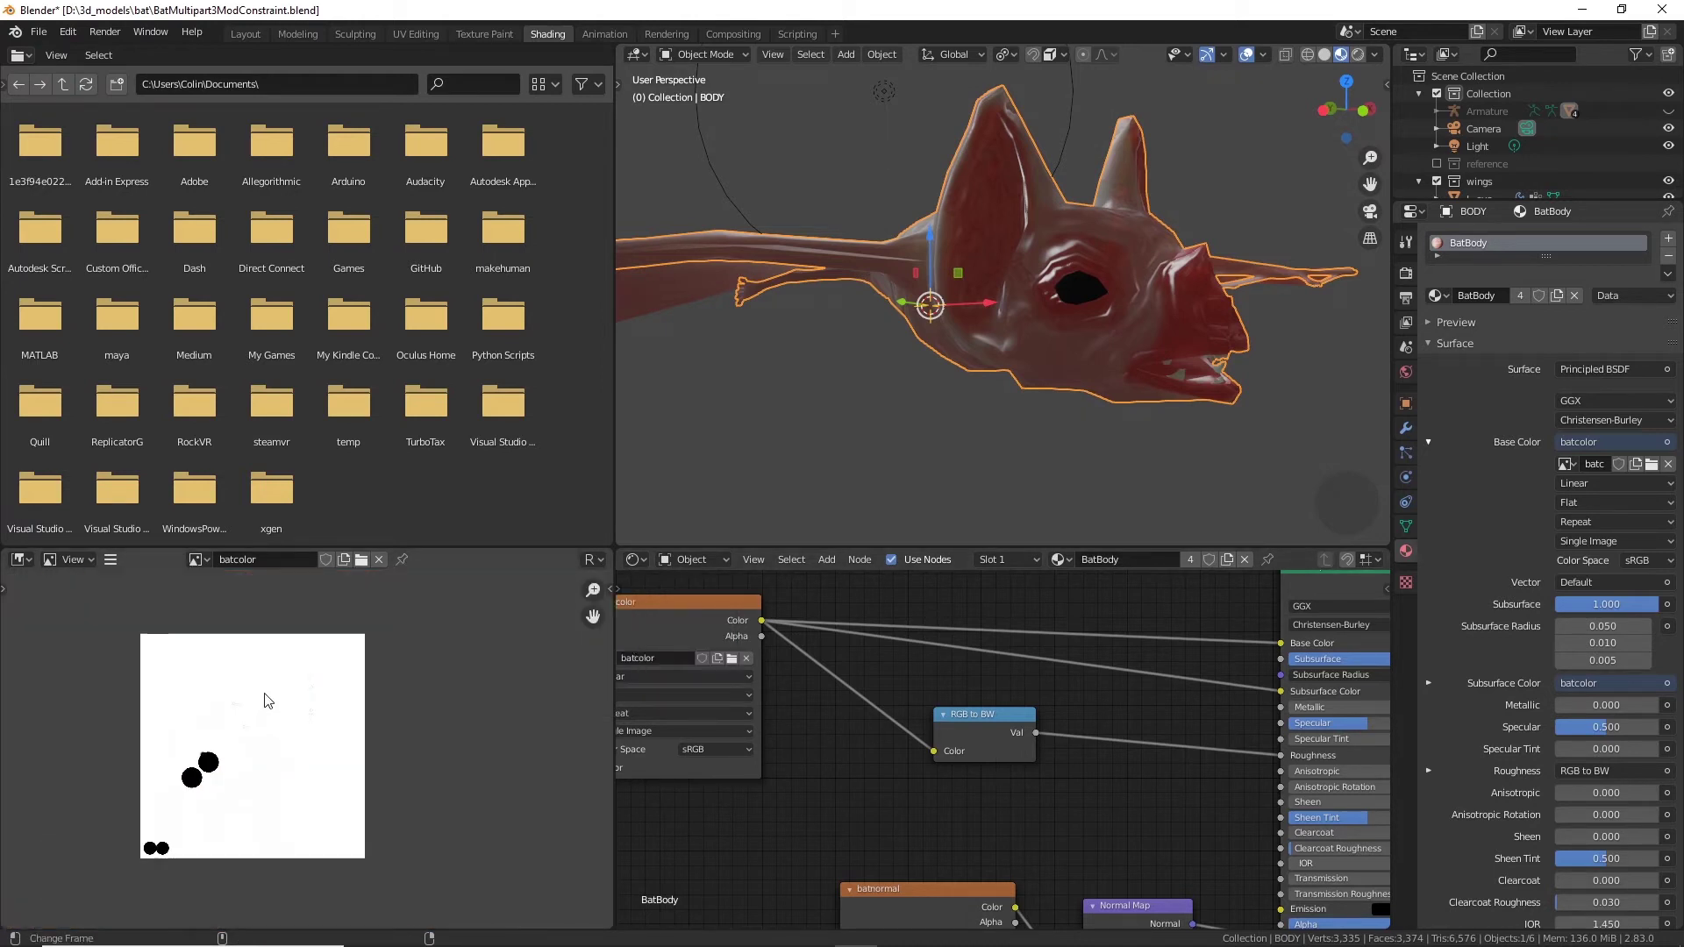
click(601, 561)
click(618, 657)
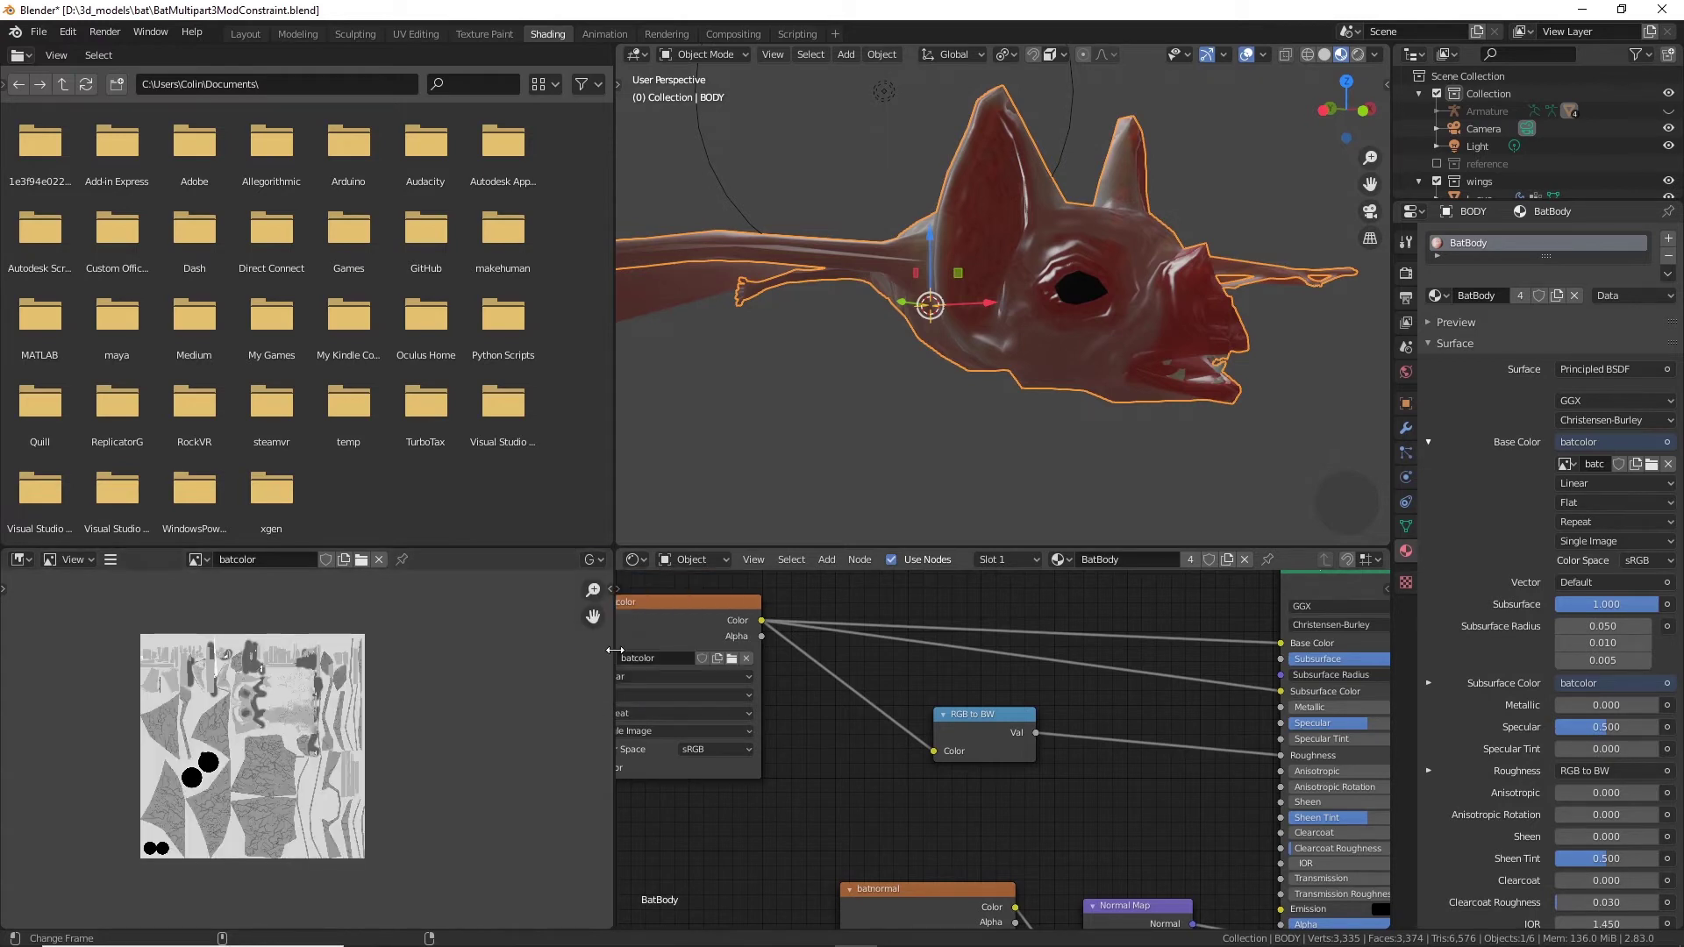
scroll(316, 690, up, 3)
middle_drag(478, 699, 528, 628)
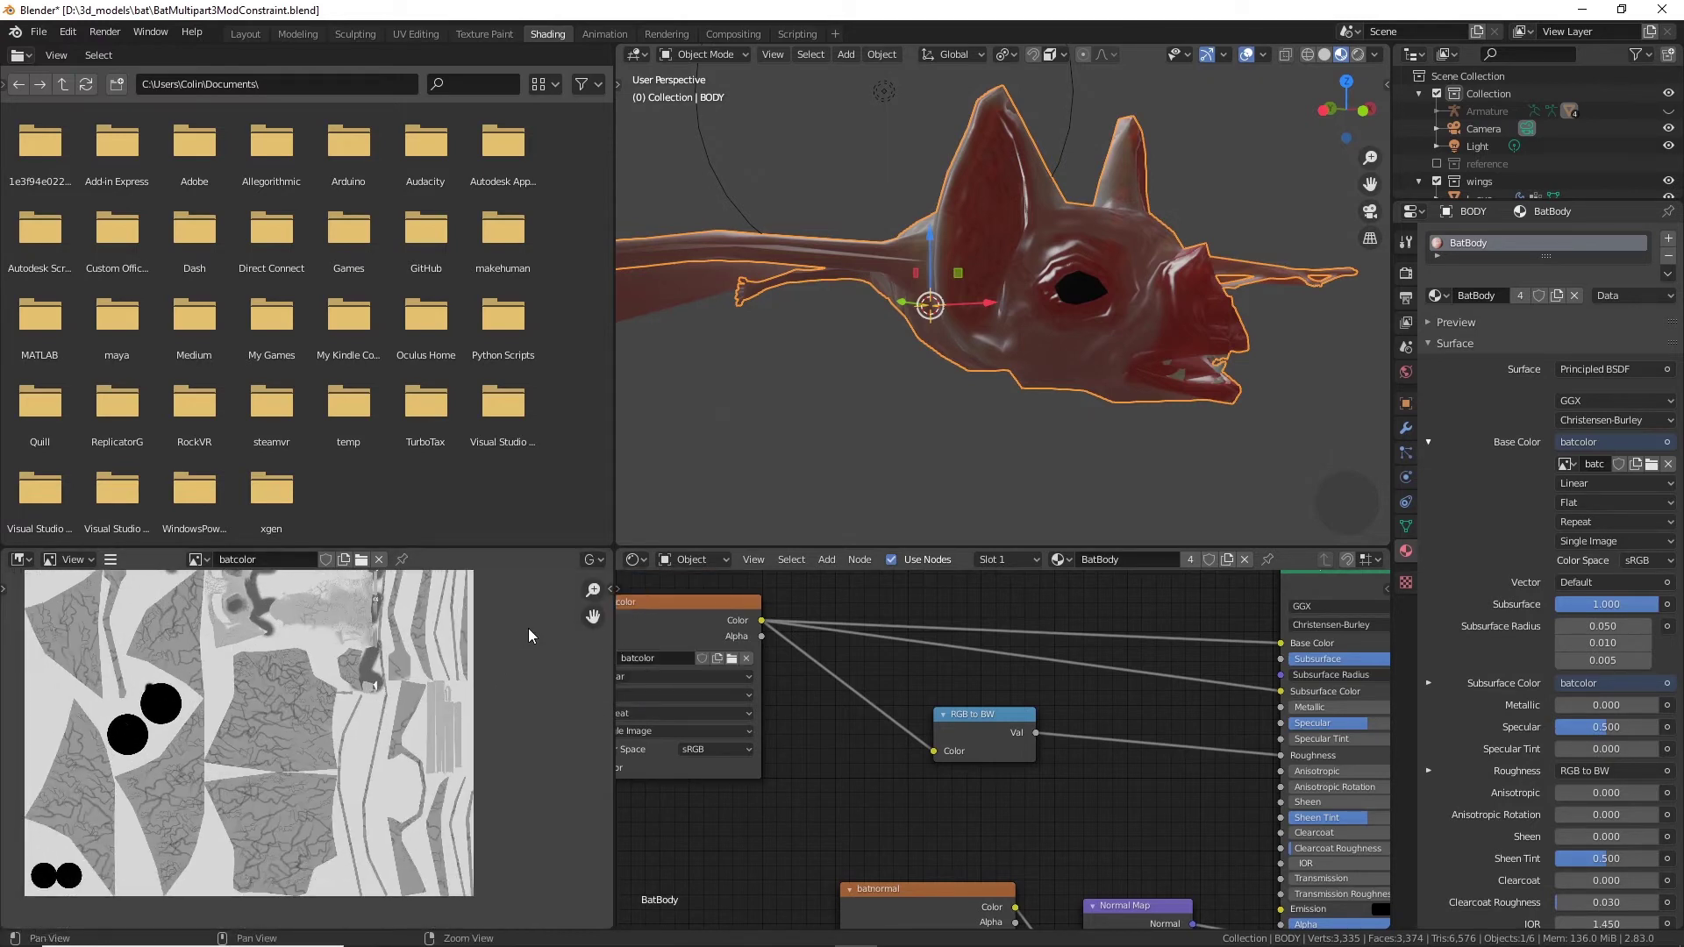
Step: Display the batcolor image's blue channel and switch back to the red channel for comparison
click(602, 560)
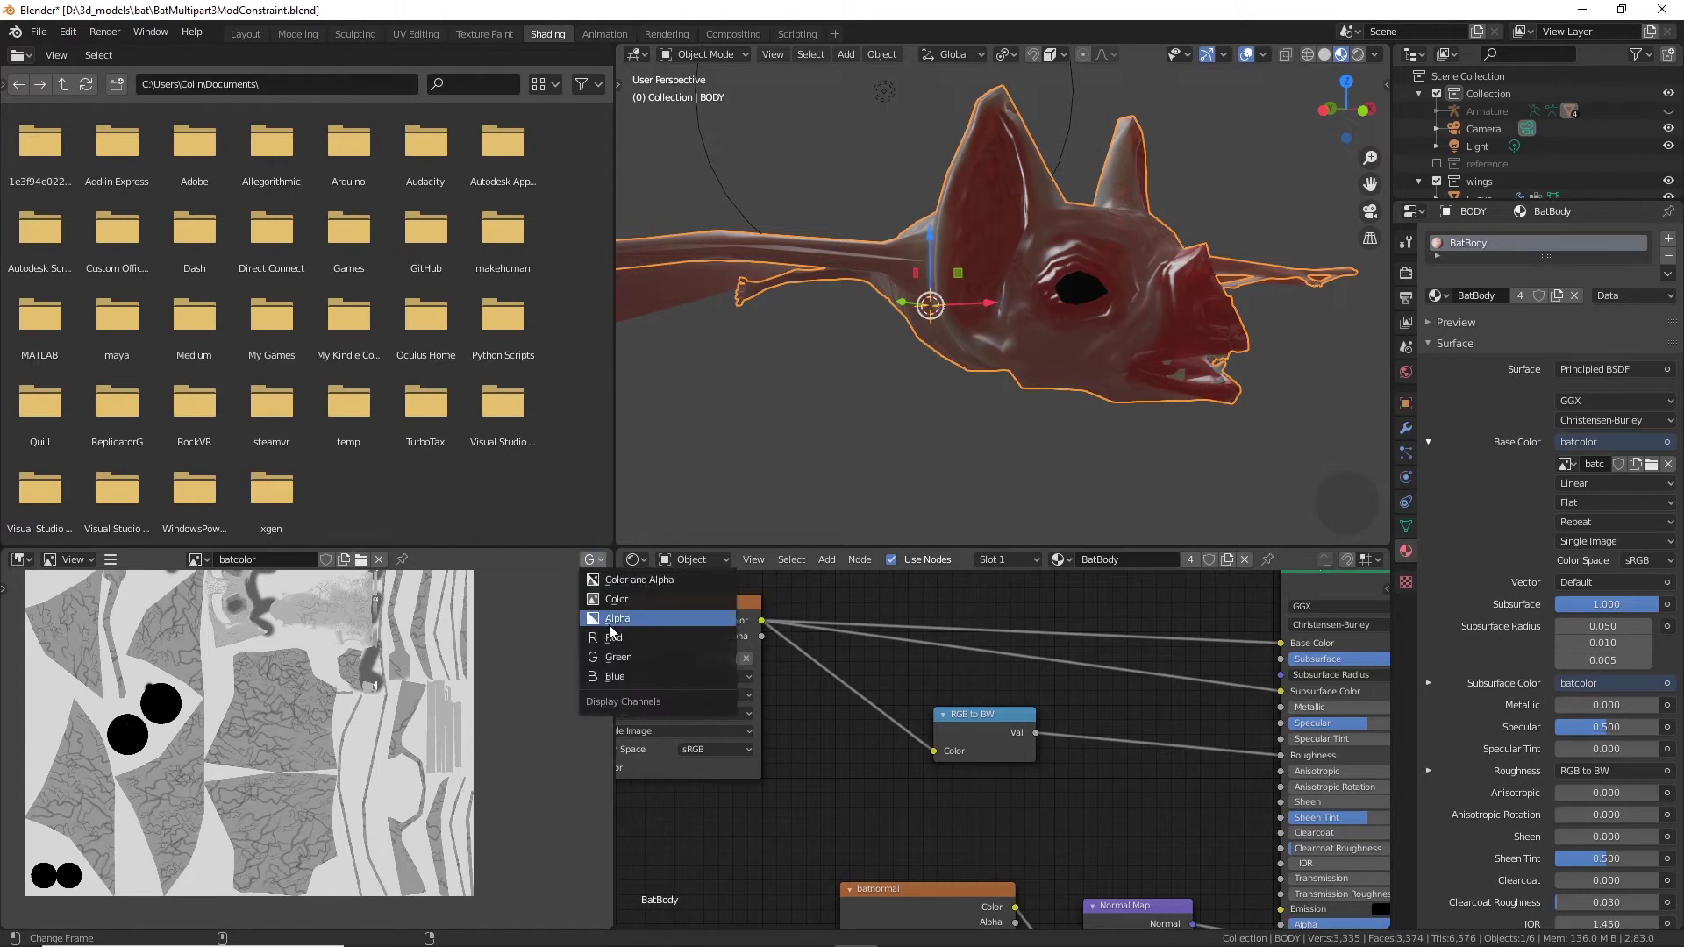
click(613, 678)
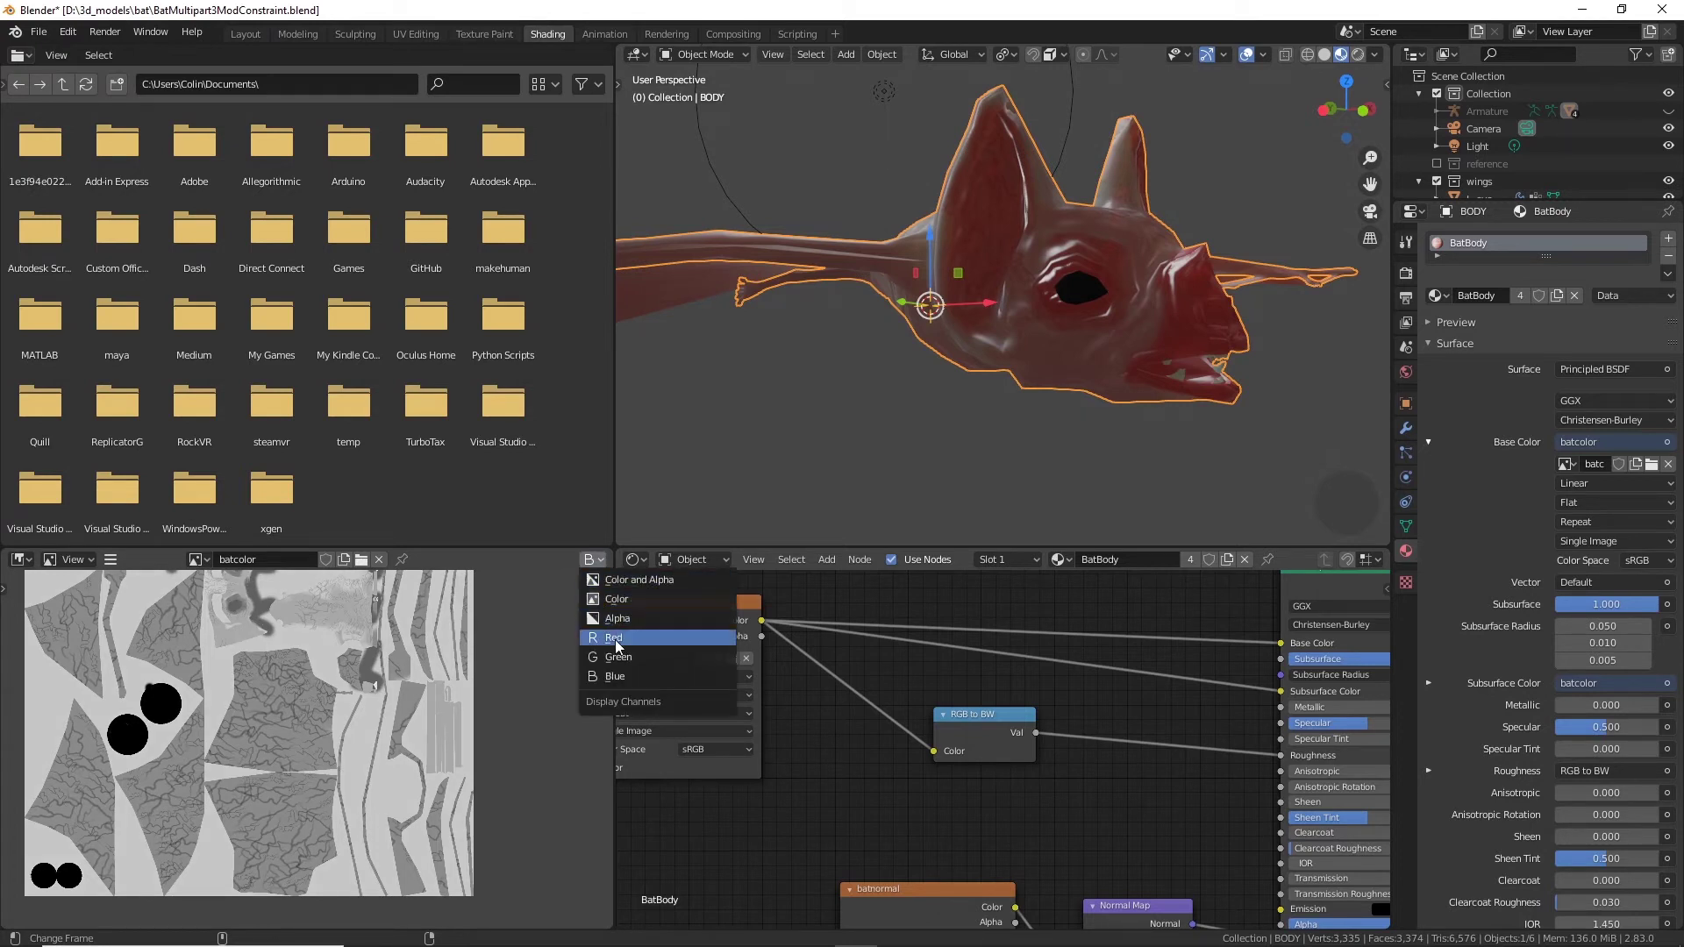
click(612, 637)
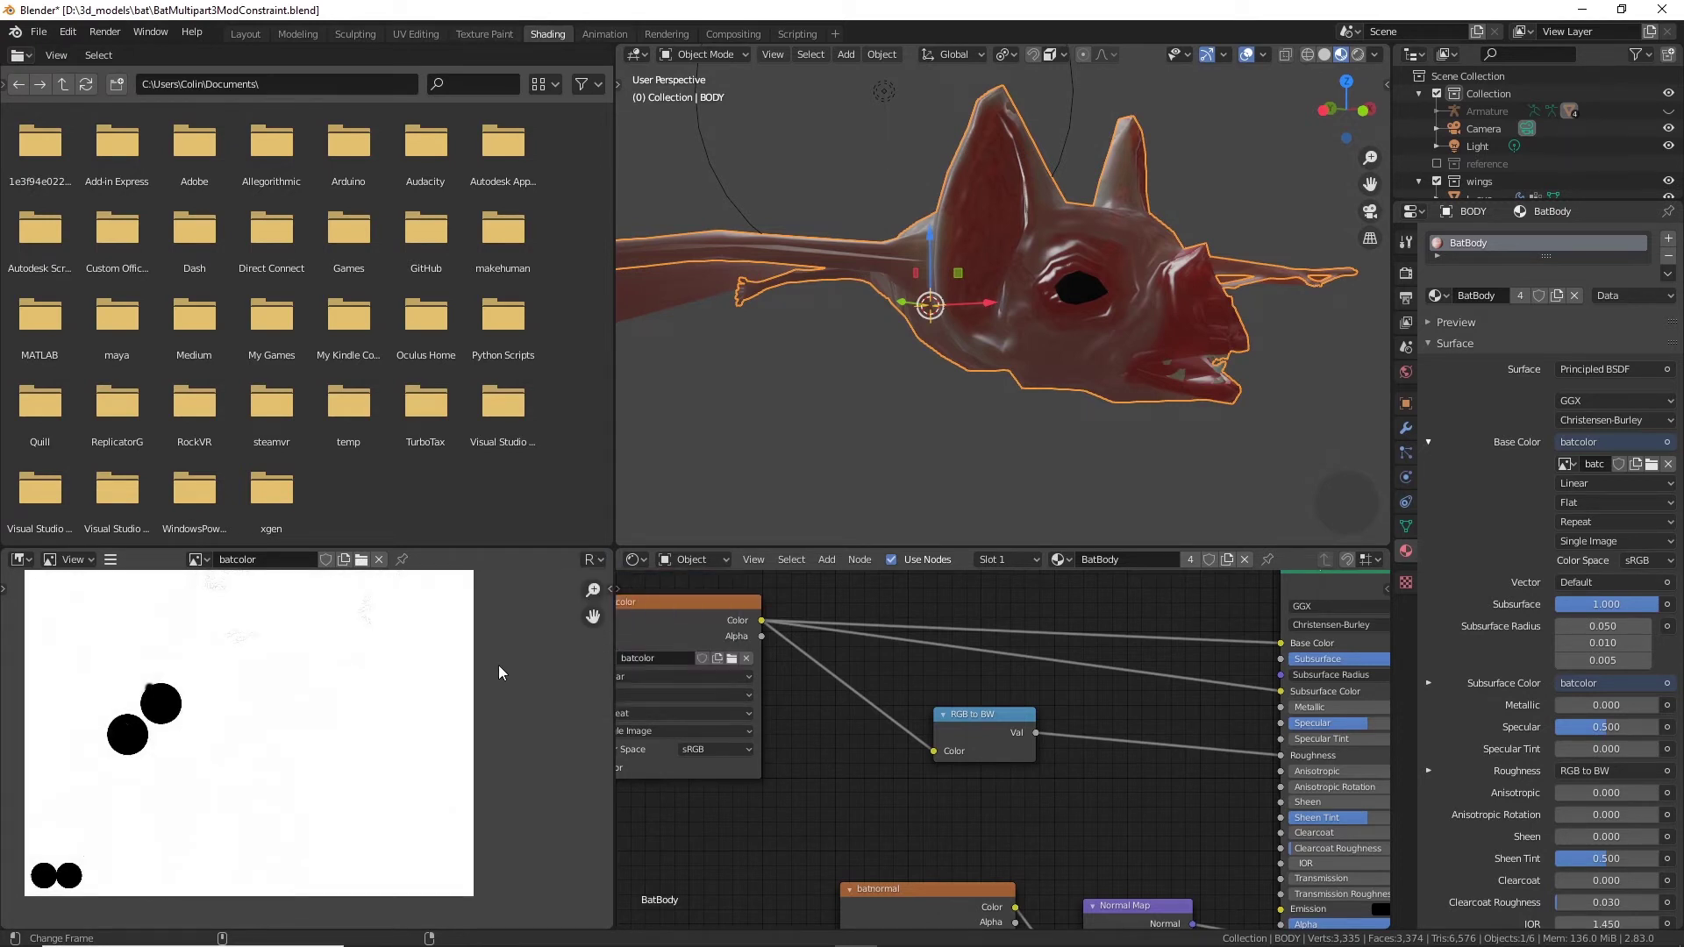
scroll(498, 673, down, 3)
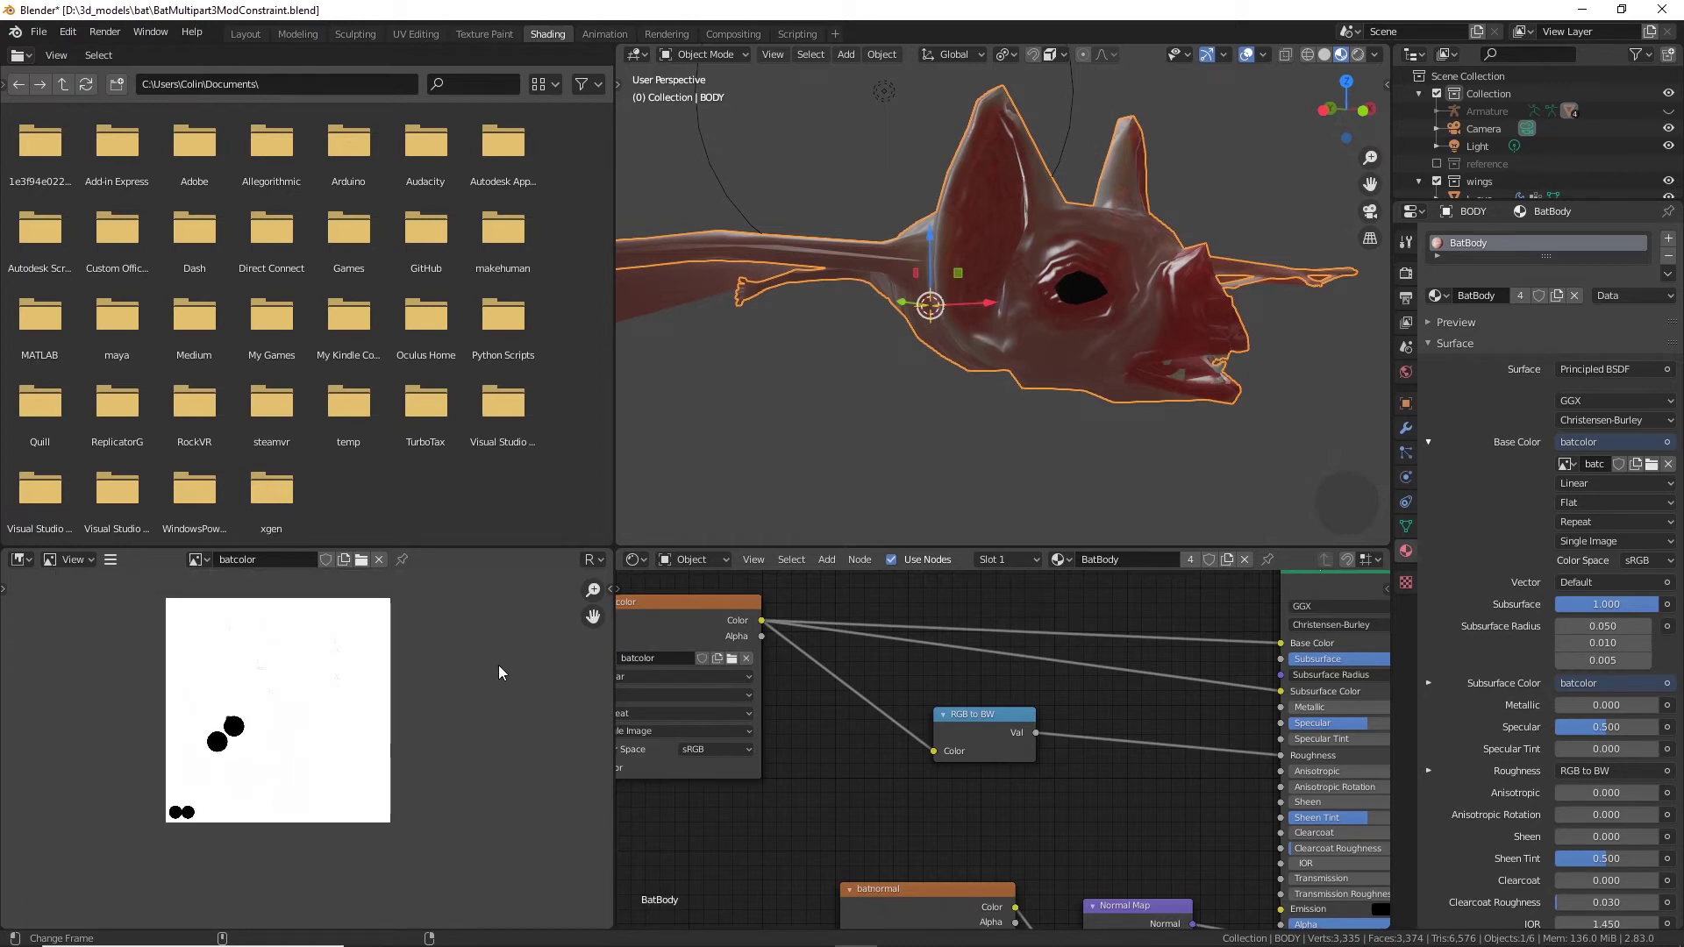
scroll(498, 673, up, 2)
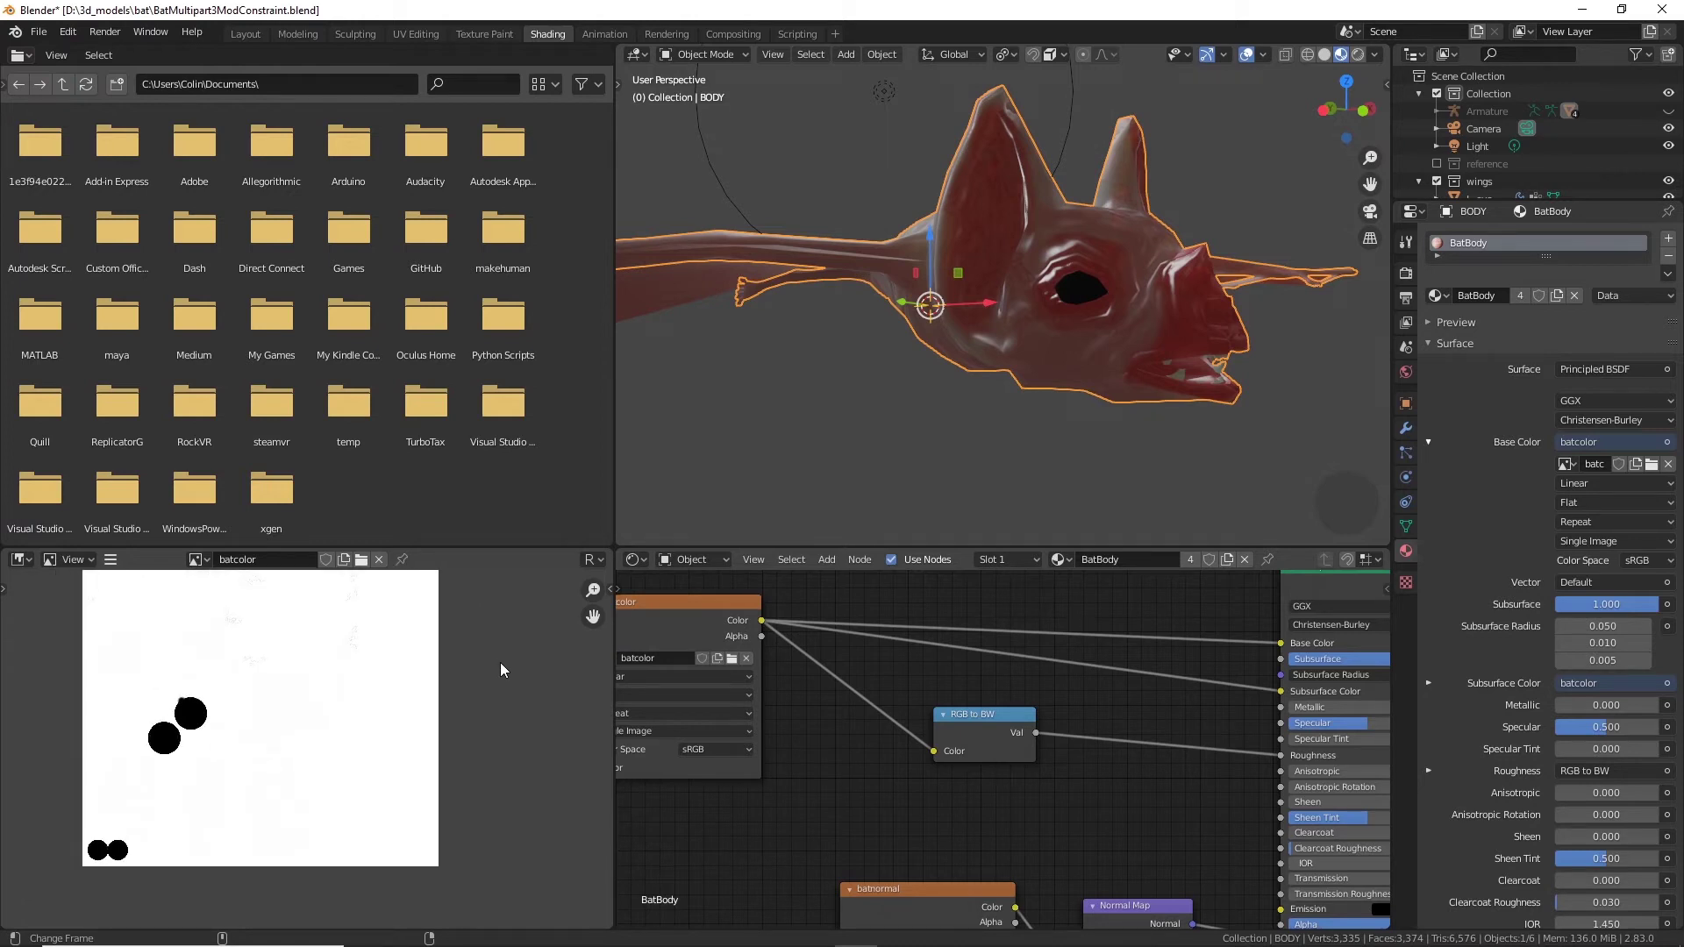
Step: Display the batcolor image in Color and Alpha and turn the view to the other side of the bat's head
click(598, 559)
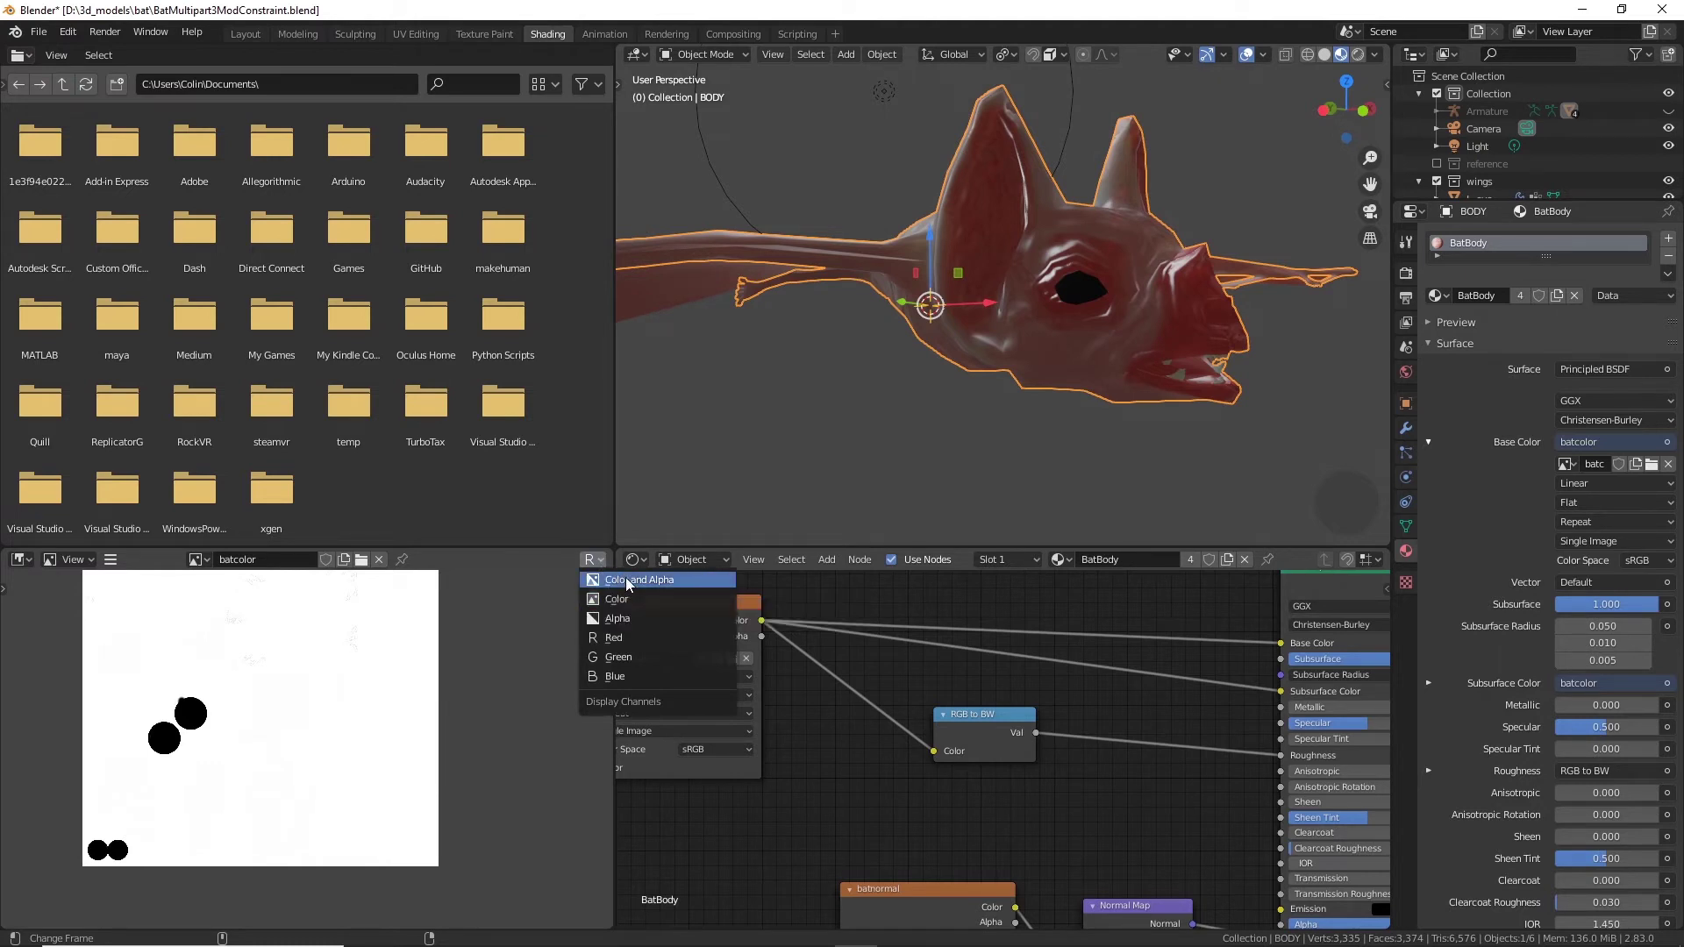
click(624, 578)
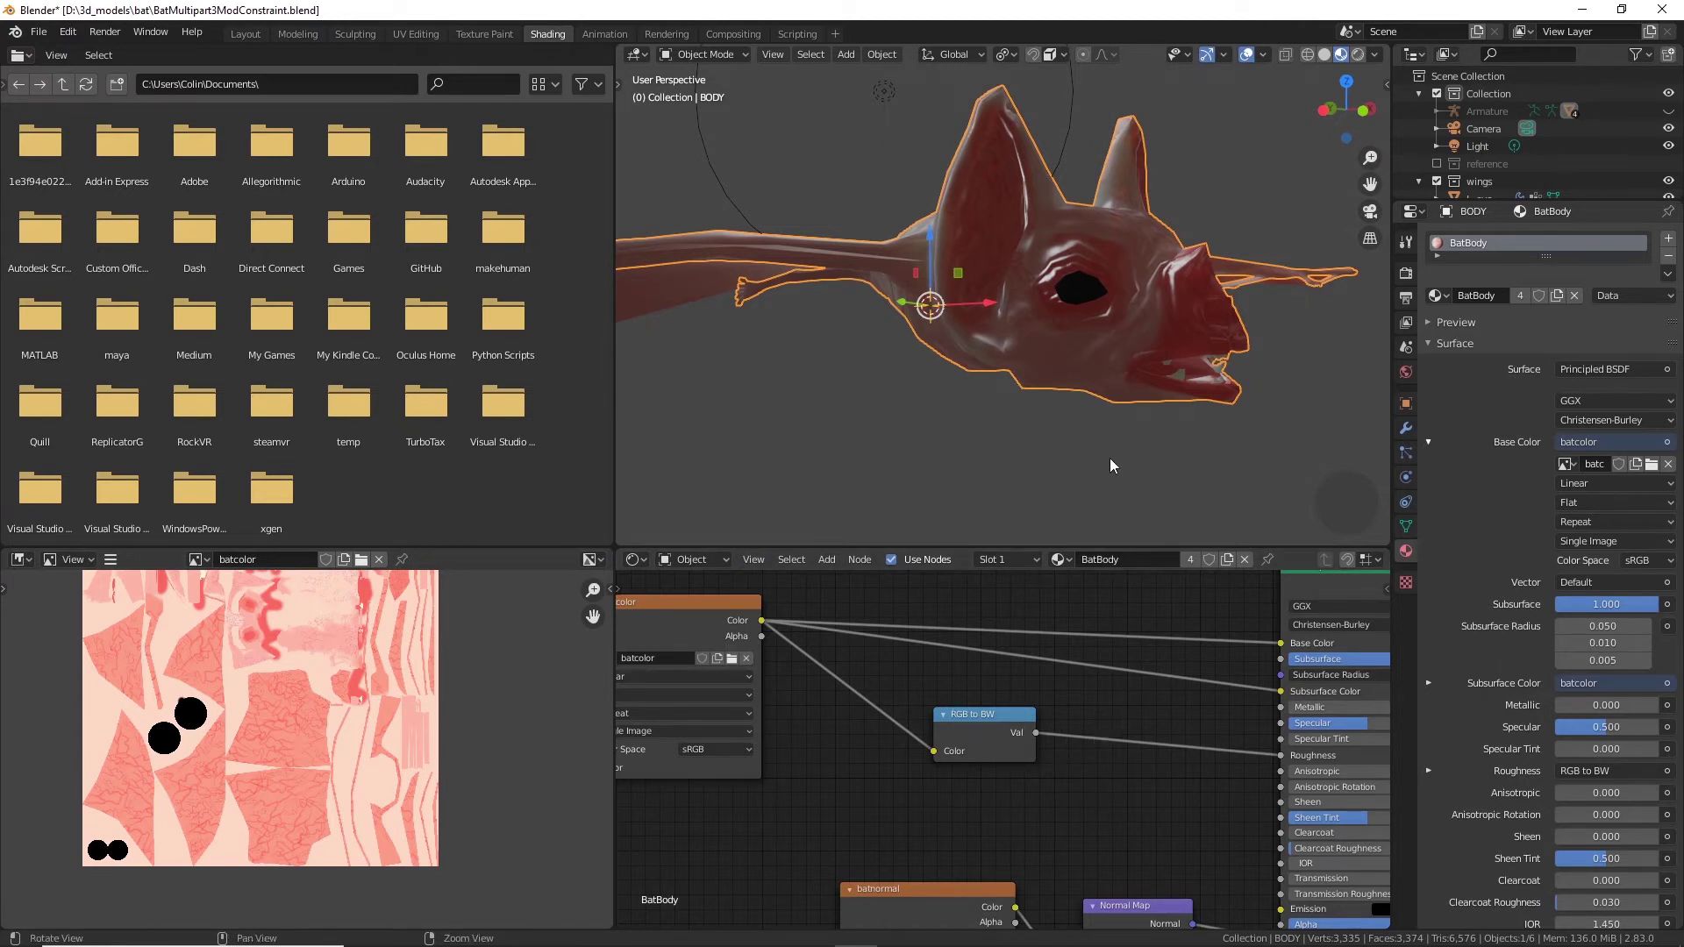
middle_drag(1109, 460, 986, 465)
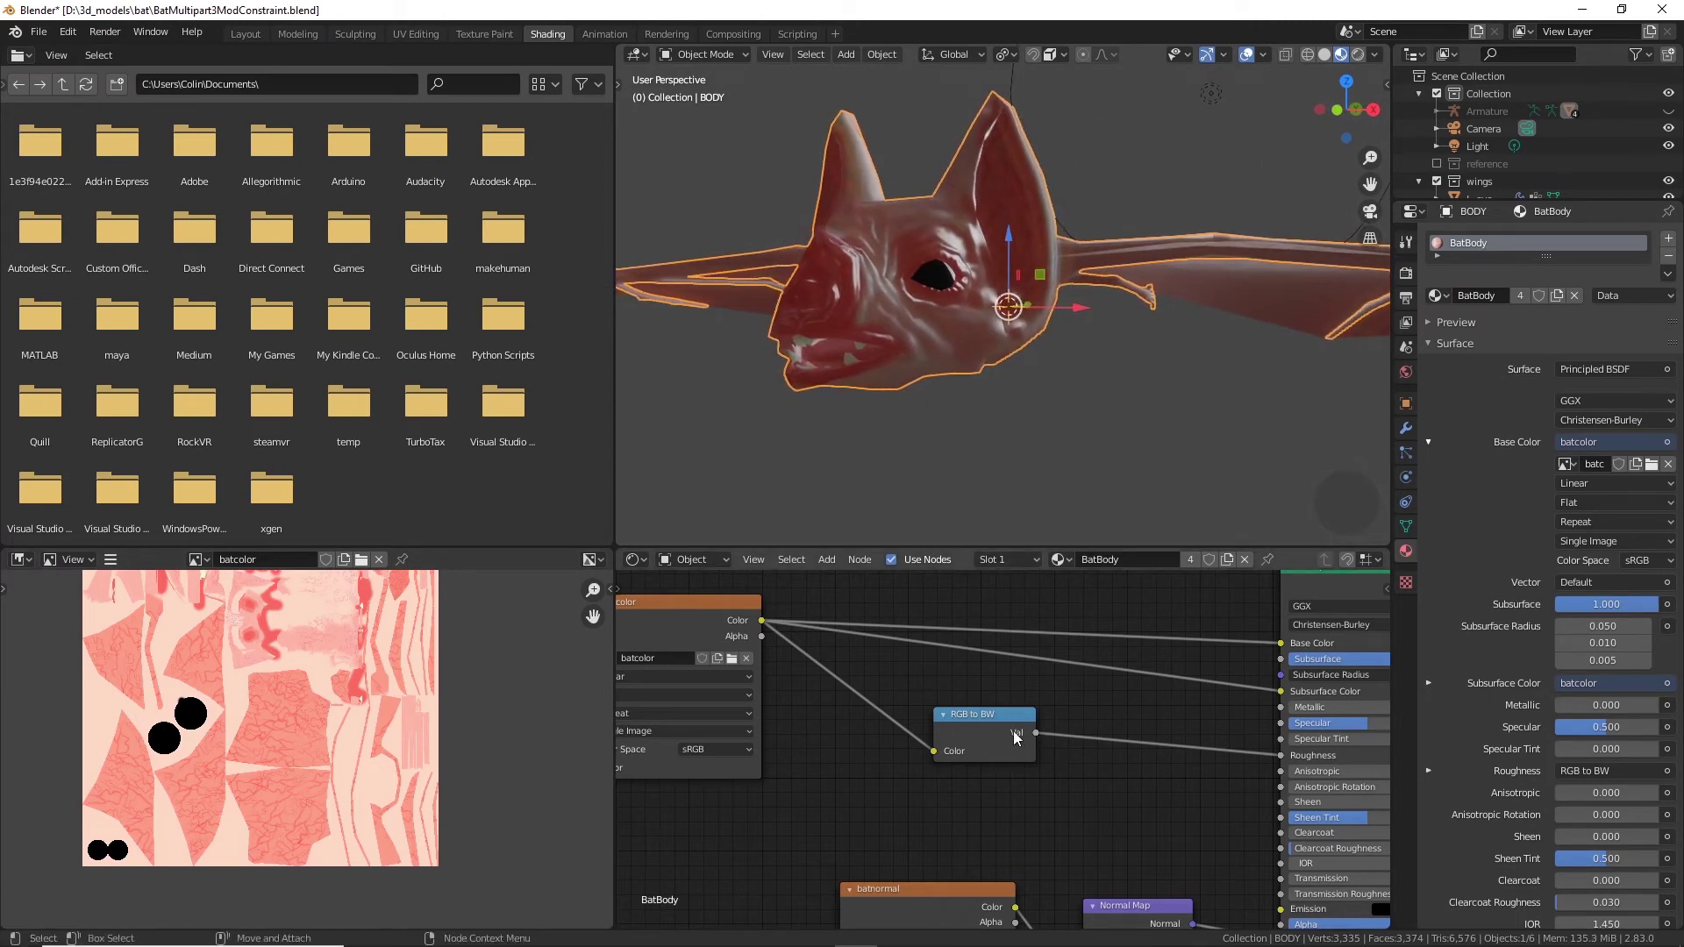
Step: Insert a ColorRamp node between the RGB to BW node and the Principled BSDF's Roughness input, spacing the nodes apart
drag(1014, 730, 965, 725)
click(826, 560)
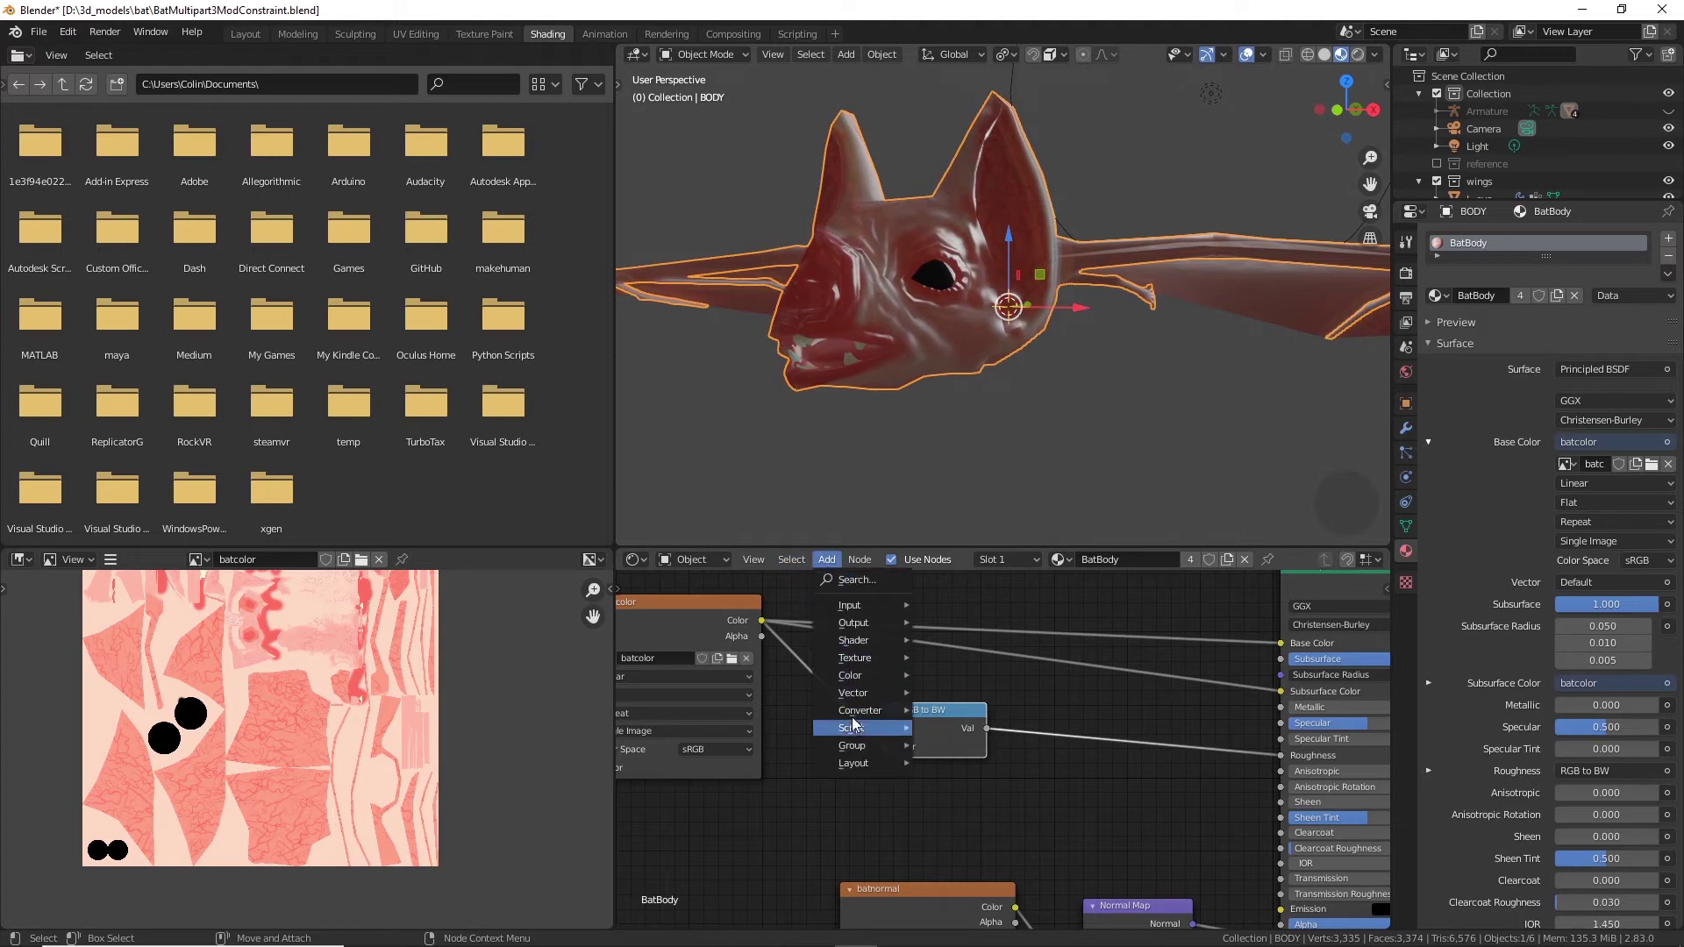
mouse_move(875, 656)
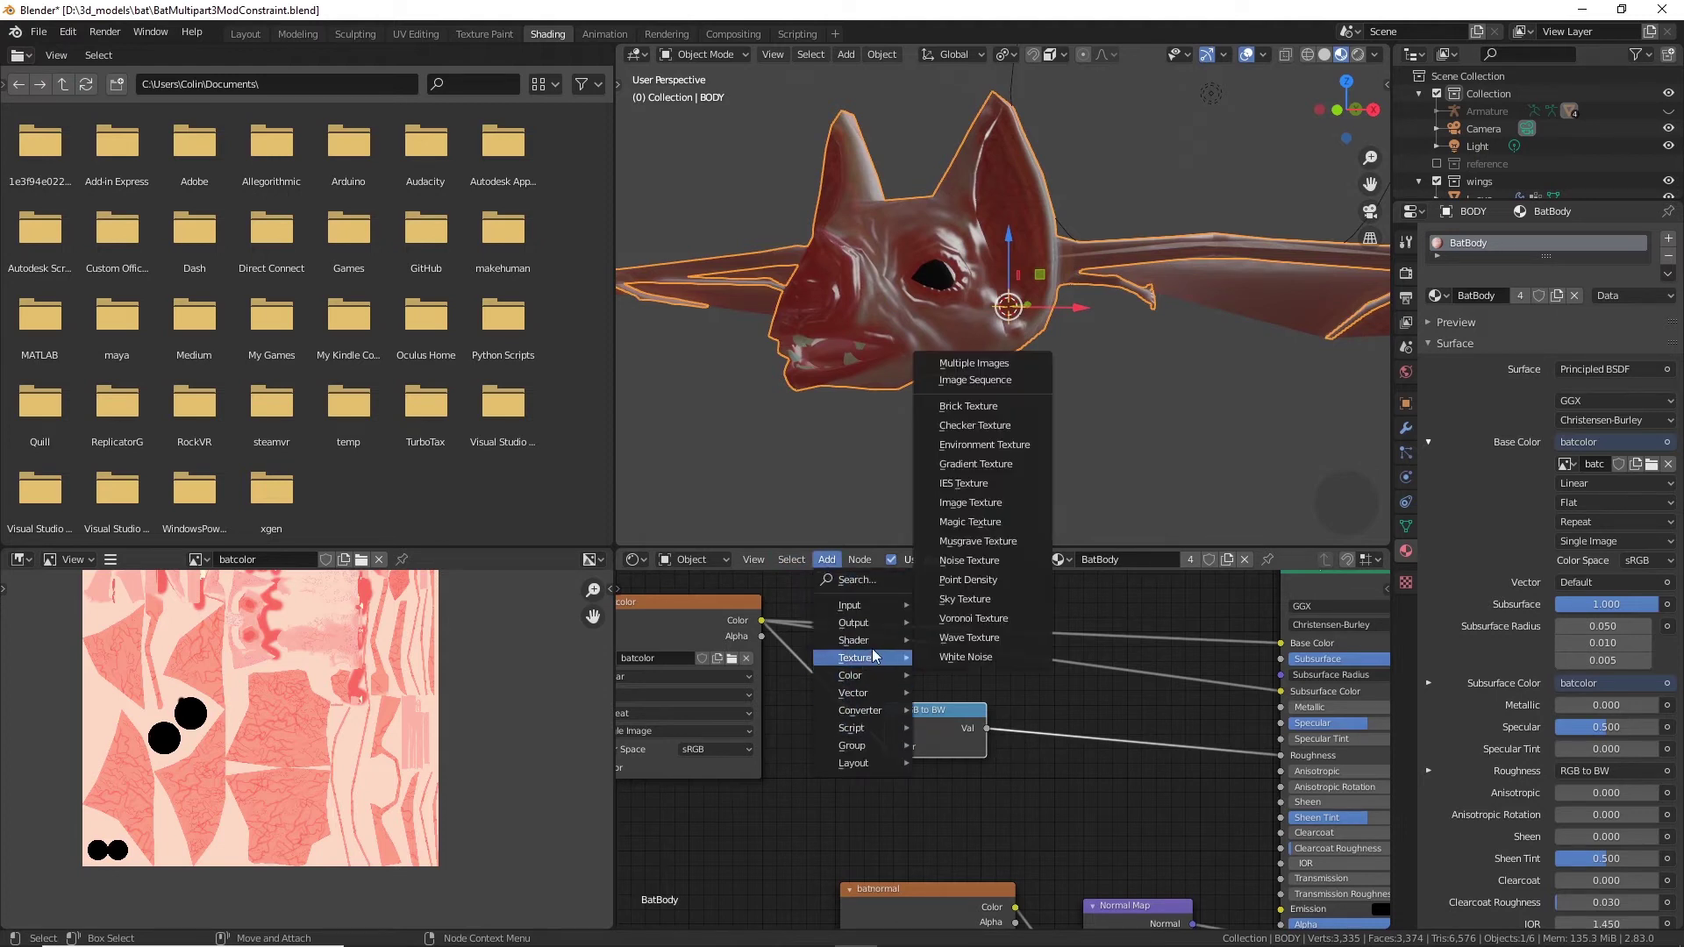
click(865, 578)
text(ra)
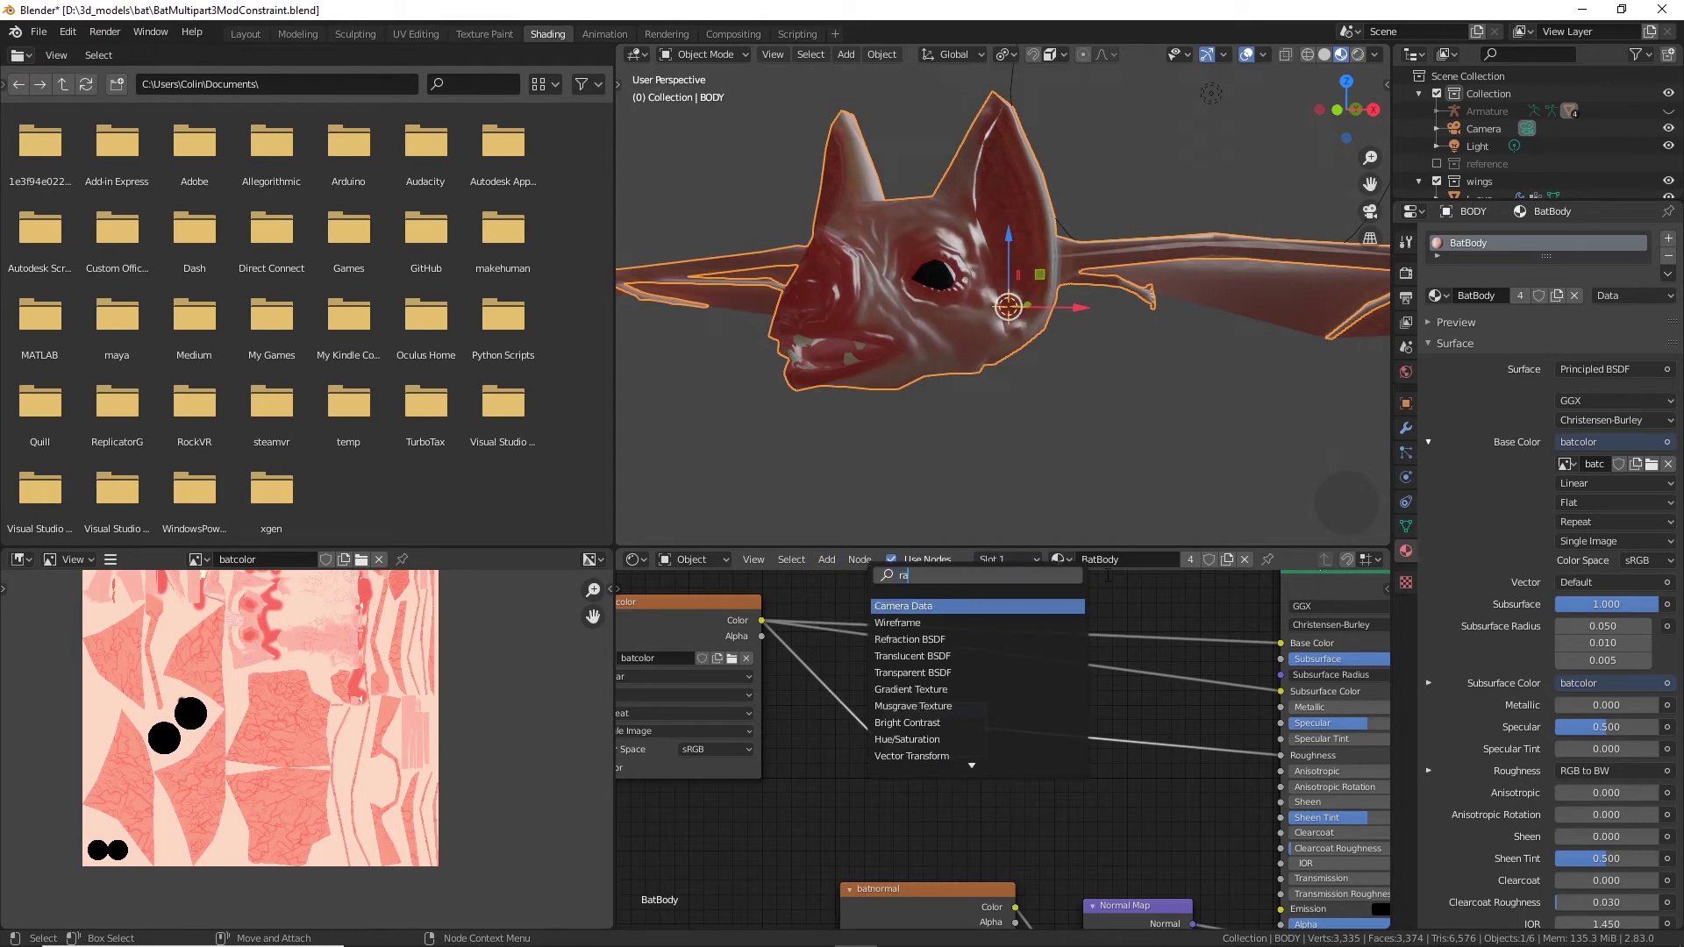
text(m)
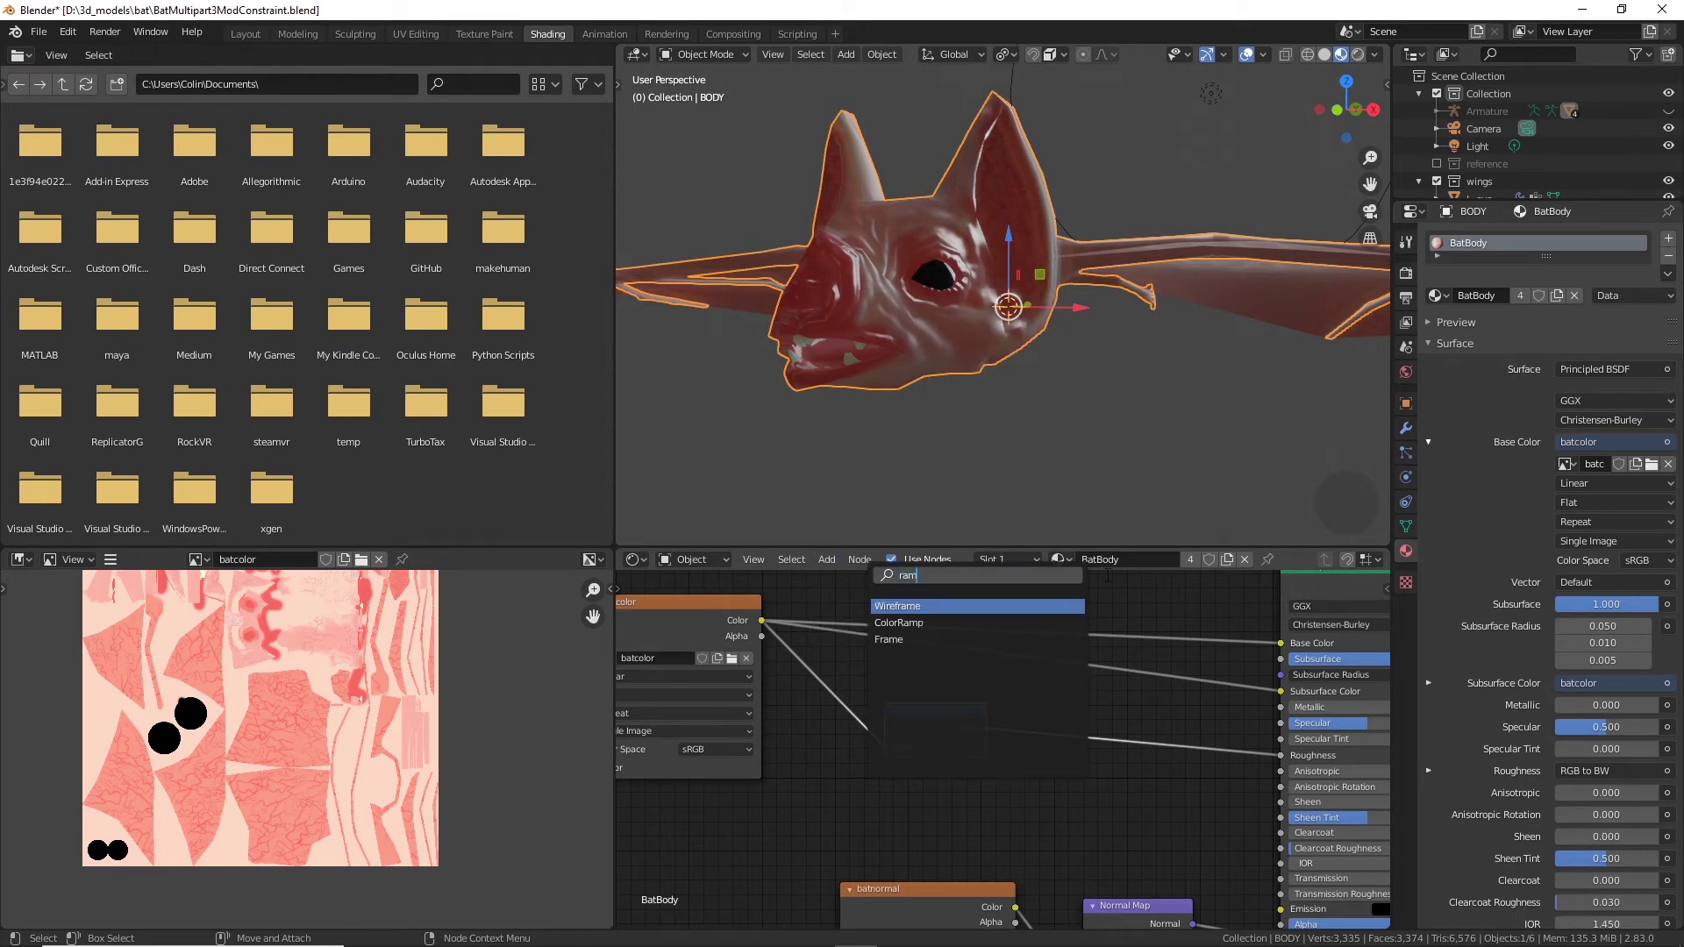
click(943, 623)
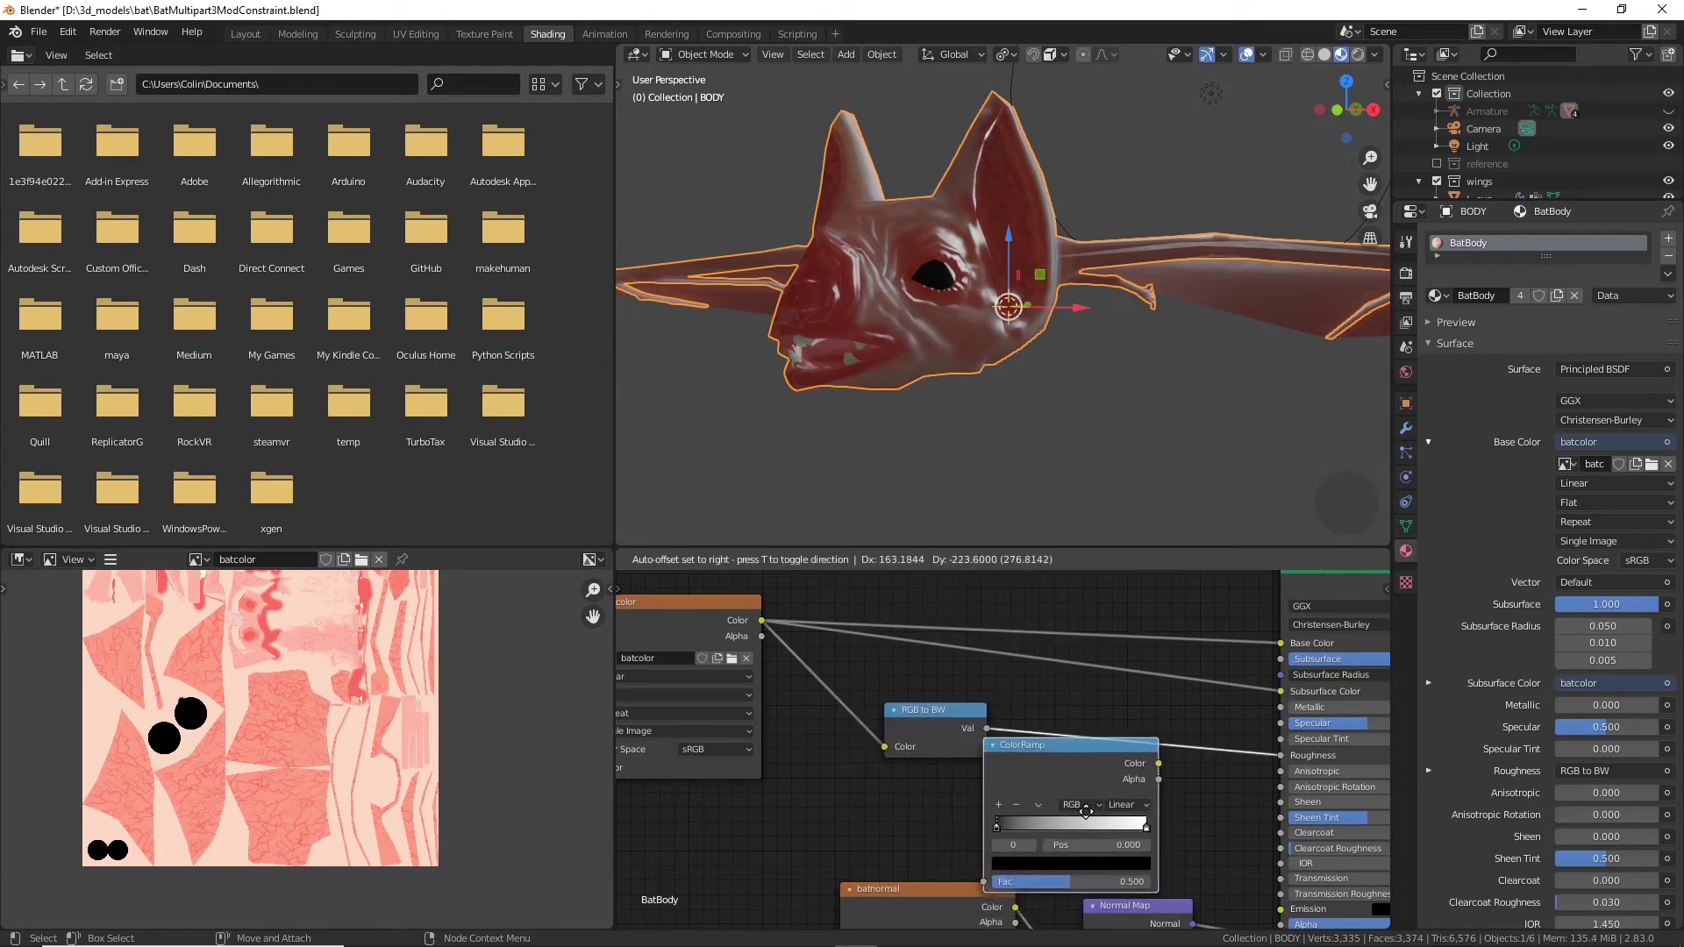
click(1137, 770)
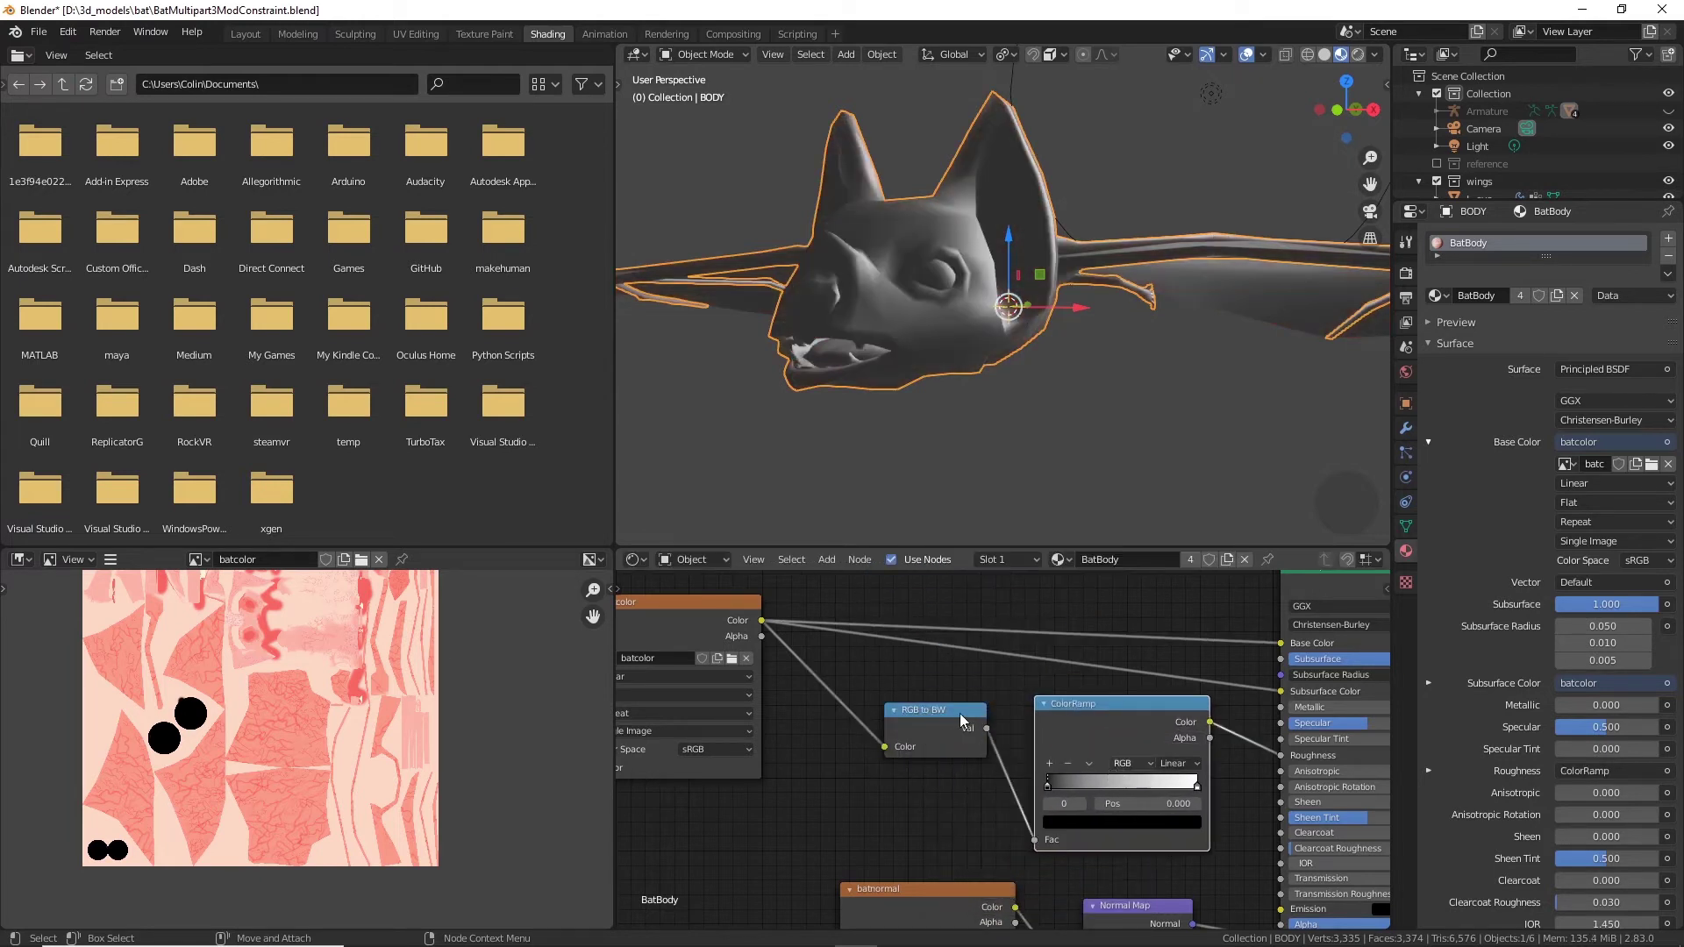
drag(949, 714, 919, 710)
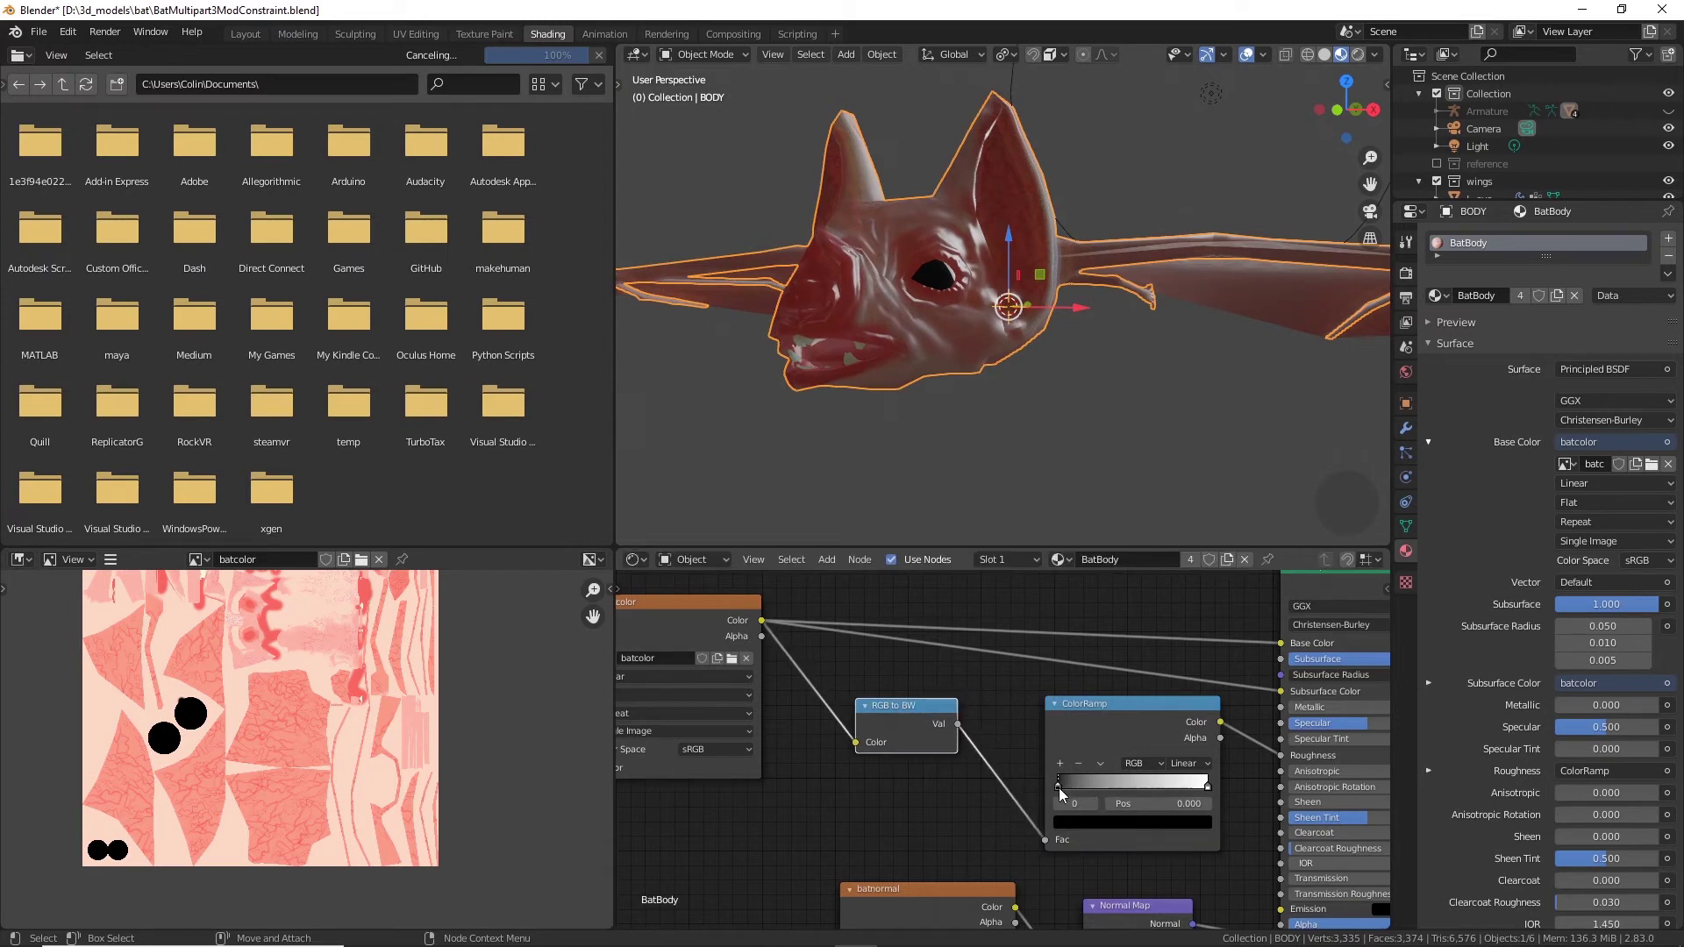
Step: Reverse the ColorRamp so it runs from white to black, with the black stop at 0.755, and check the bat's skin
drag(1060, 788, 1147, 804)
middle_drag(1041, 490, 1203, 544)
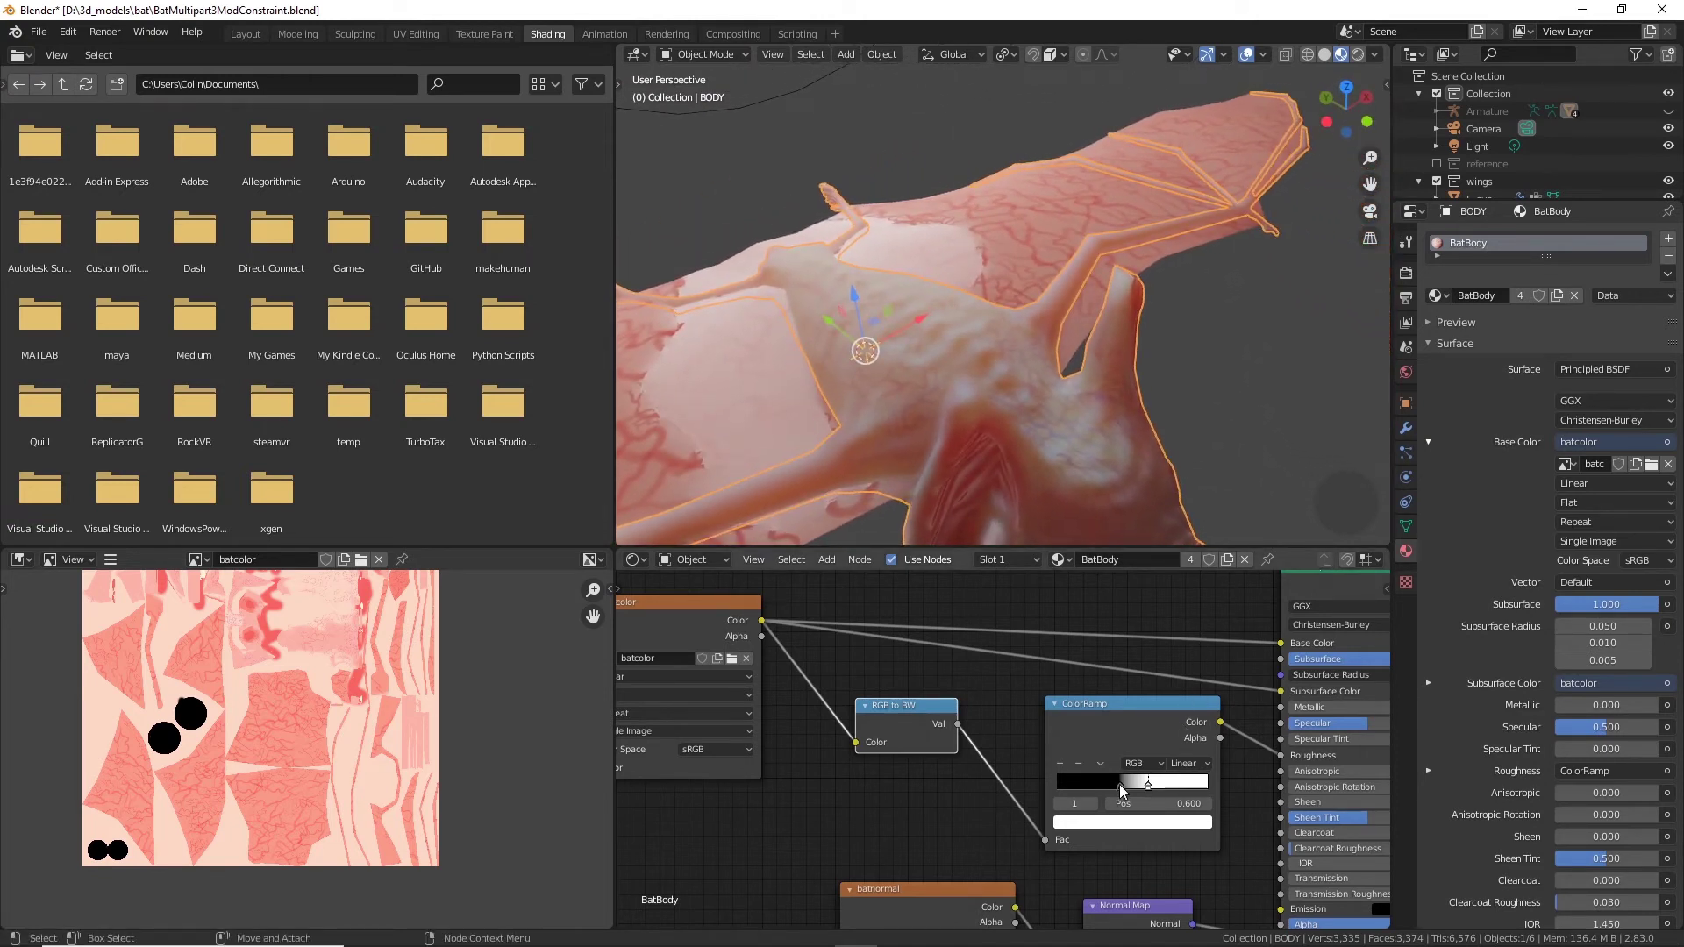
mouse_move(1152, 783)
mouse_down()
mouse_move(1099, 788)
mouse_move(1177, 775)
mouse_up()
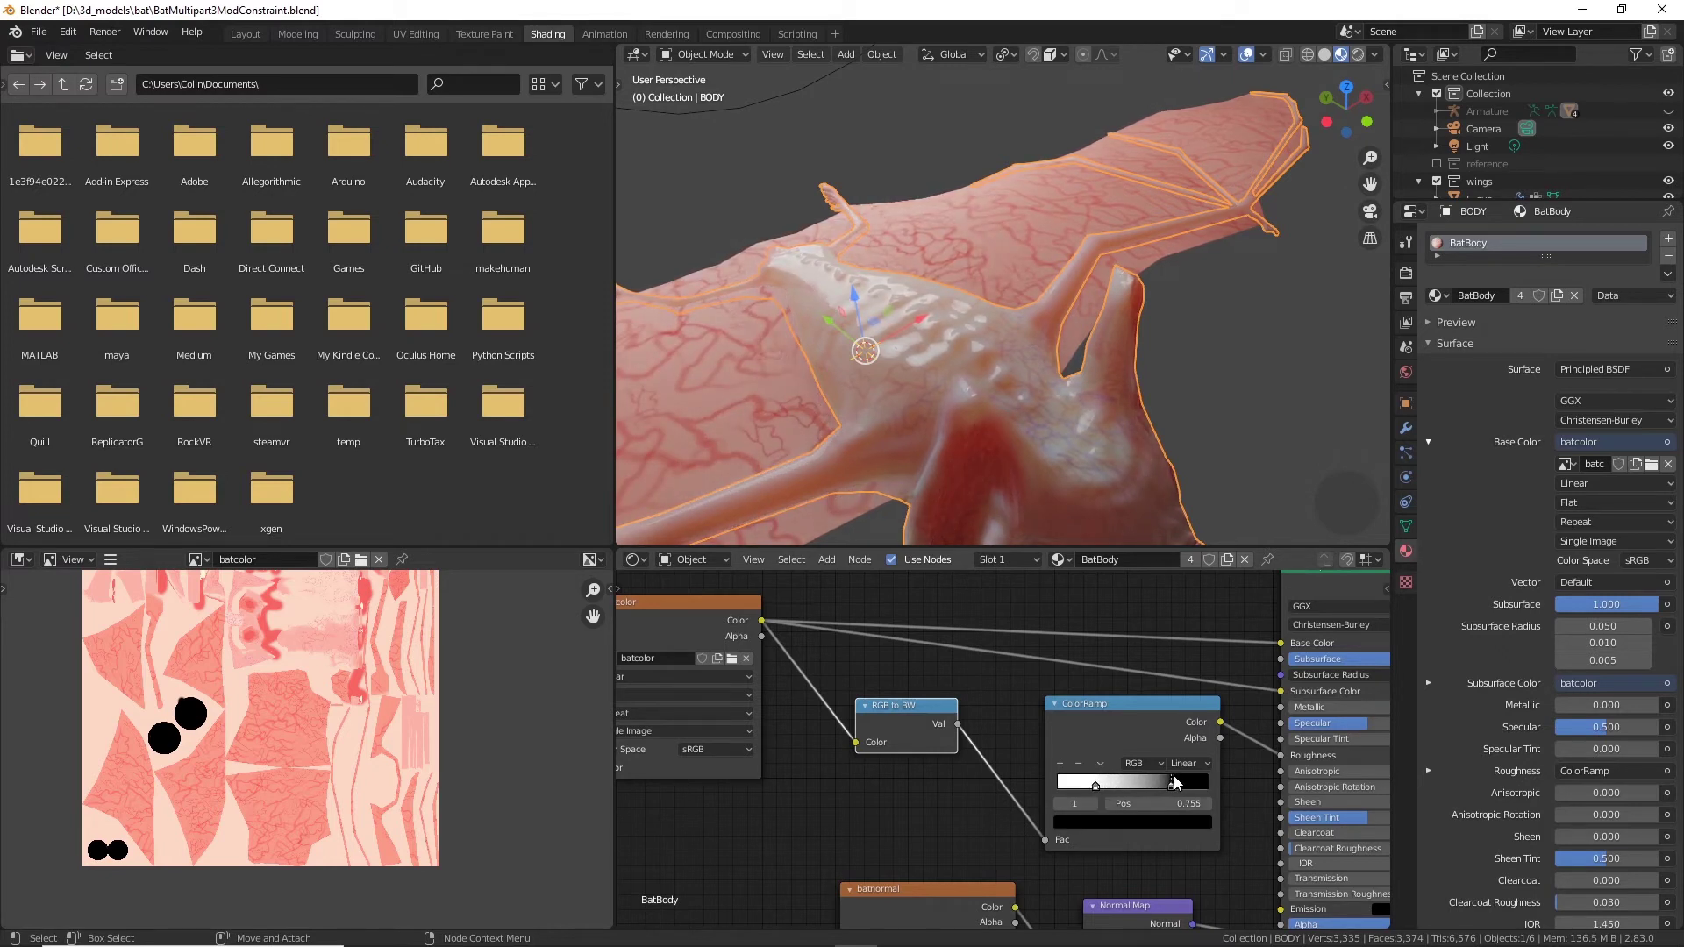
middle_drag(1130, 488, 1083, 498)
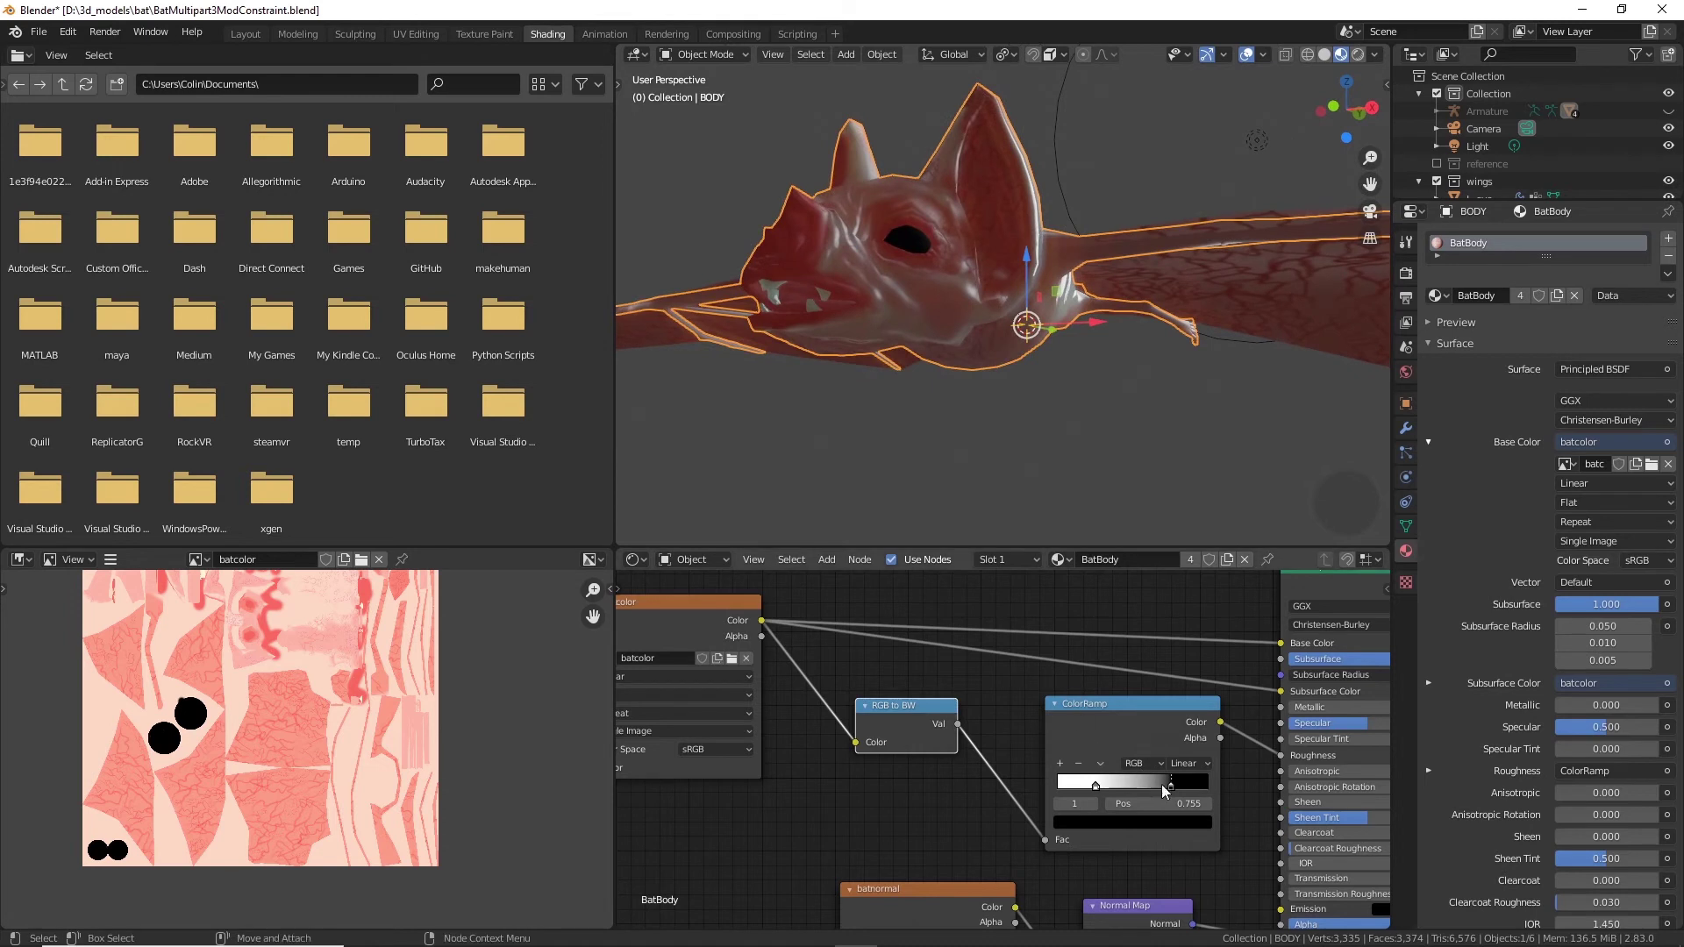
Step: Spread the ColorRamp's stops, placing the white one at 0.009 and the black one at 0.945
mouse_move(1172, 787)
mouse_down()
mouse_move(1202, 781)
mouse_move(1059, 792)
mouse_up()
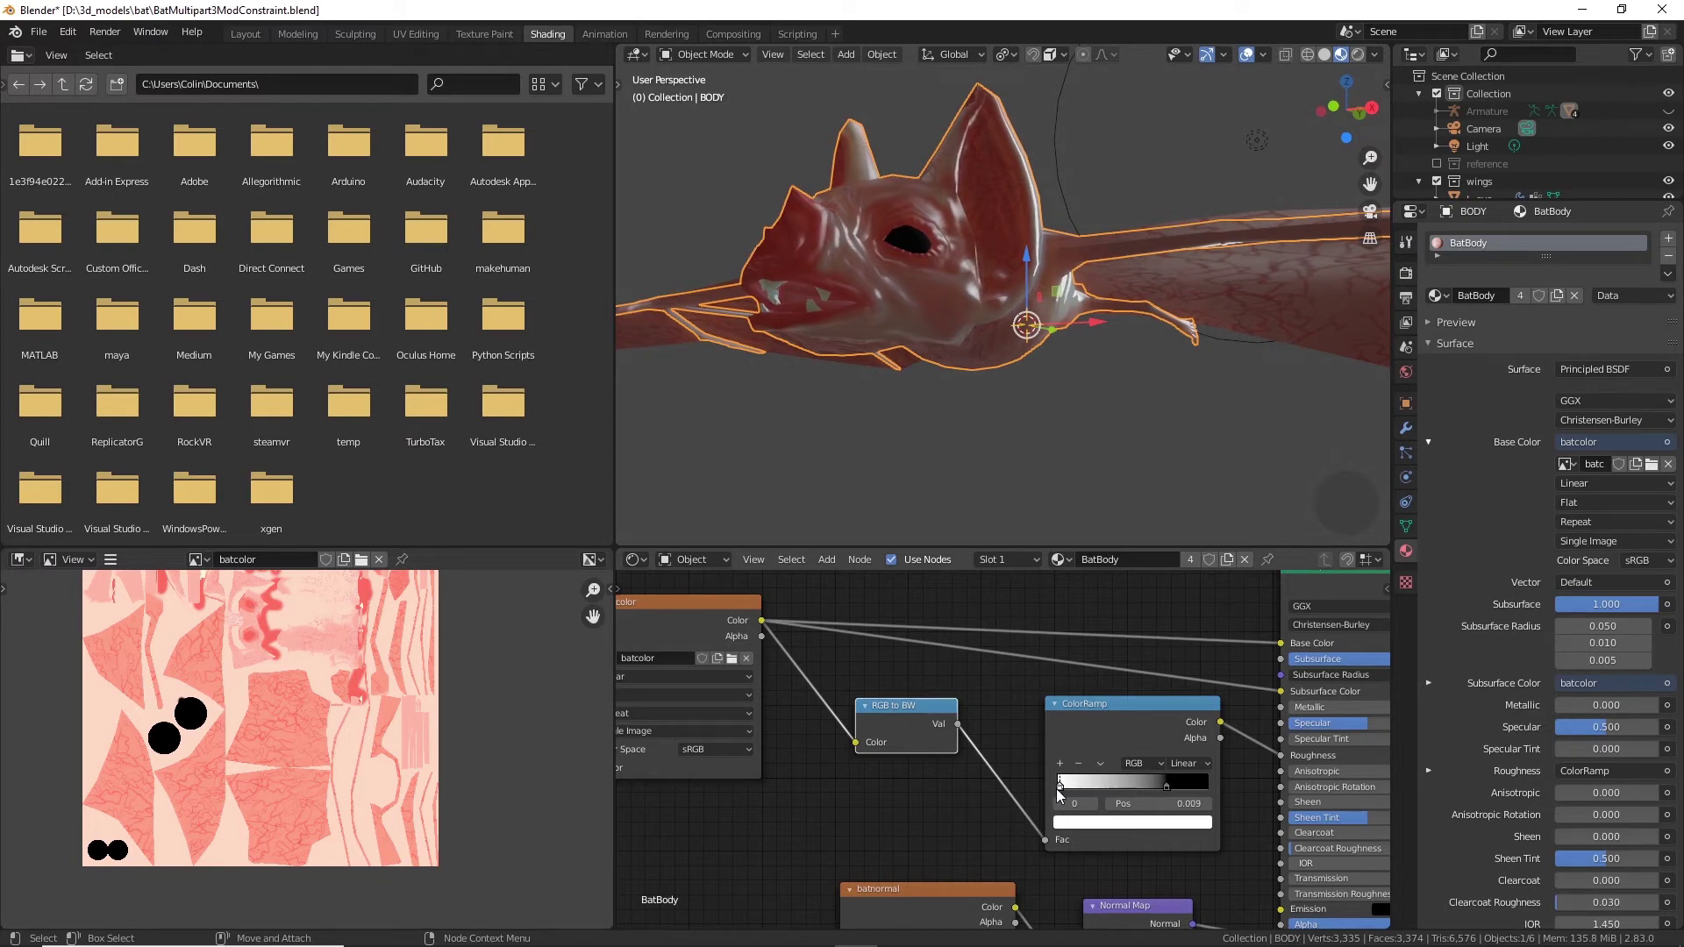
middle_drag(1000, 346, 1083, 421)
drag(1169, 783, 1203, 787)
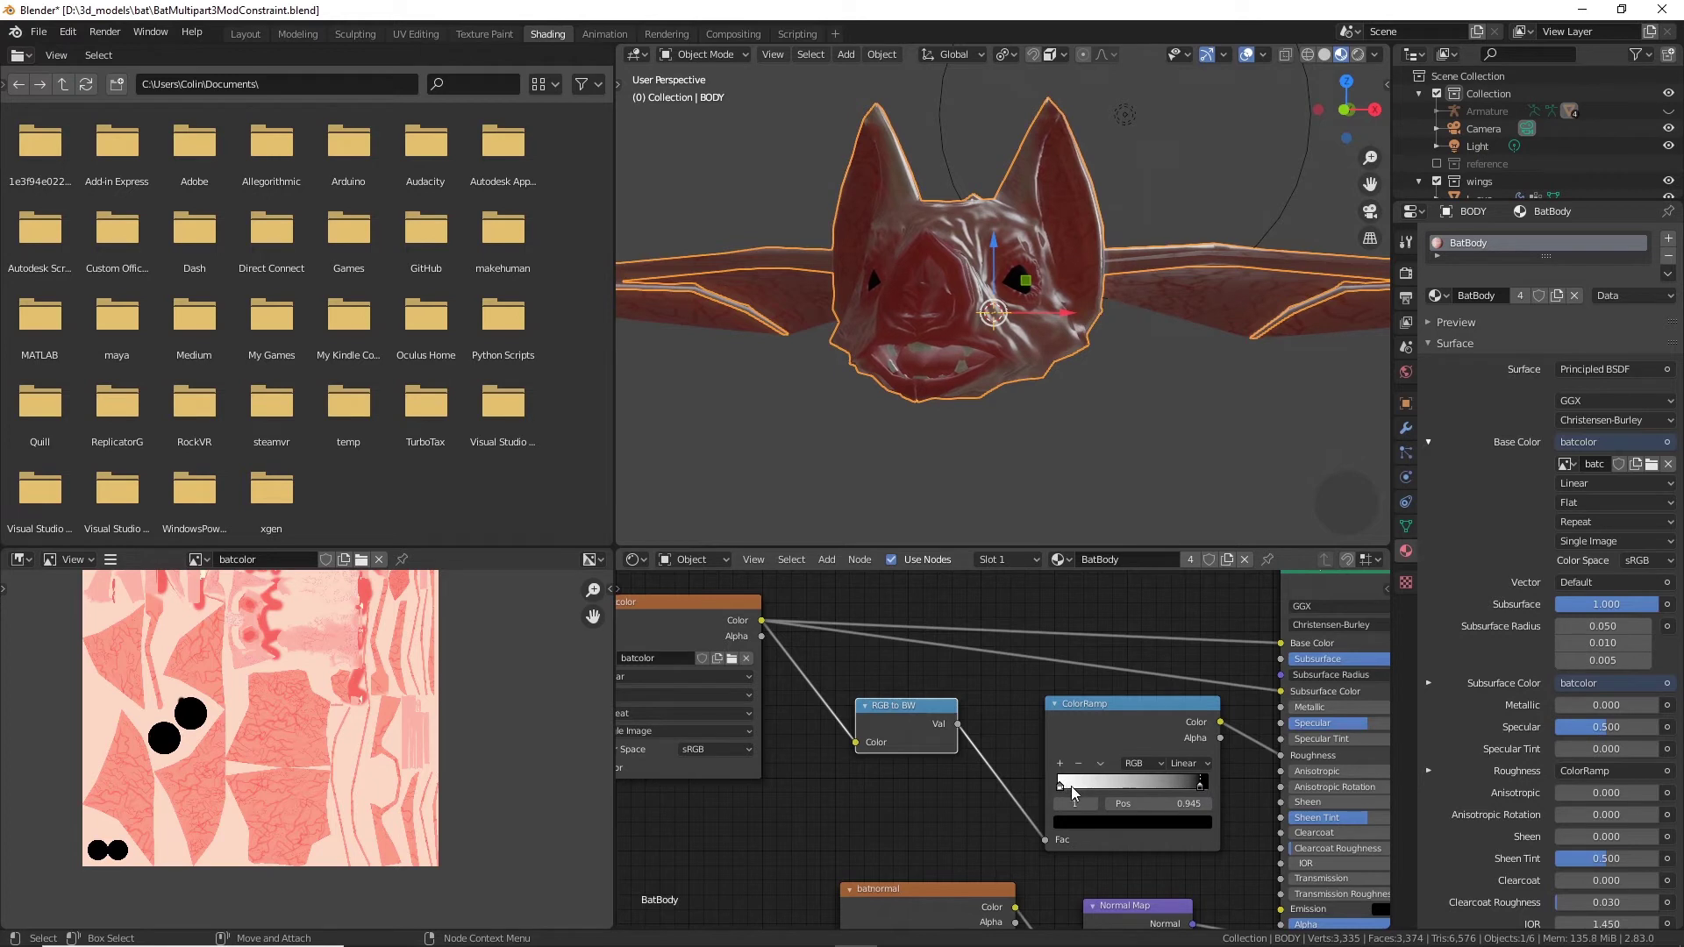
Step: Try the ColorRamp's white stop at 0.236 and settle it at 0.141 while checking the shine on the bat's head and wings
drag(1071, 787, 1092, 791)
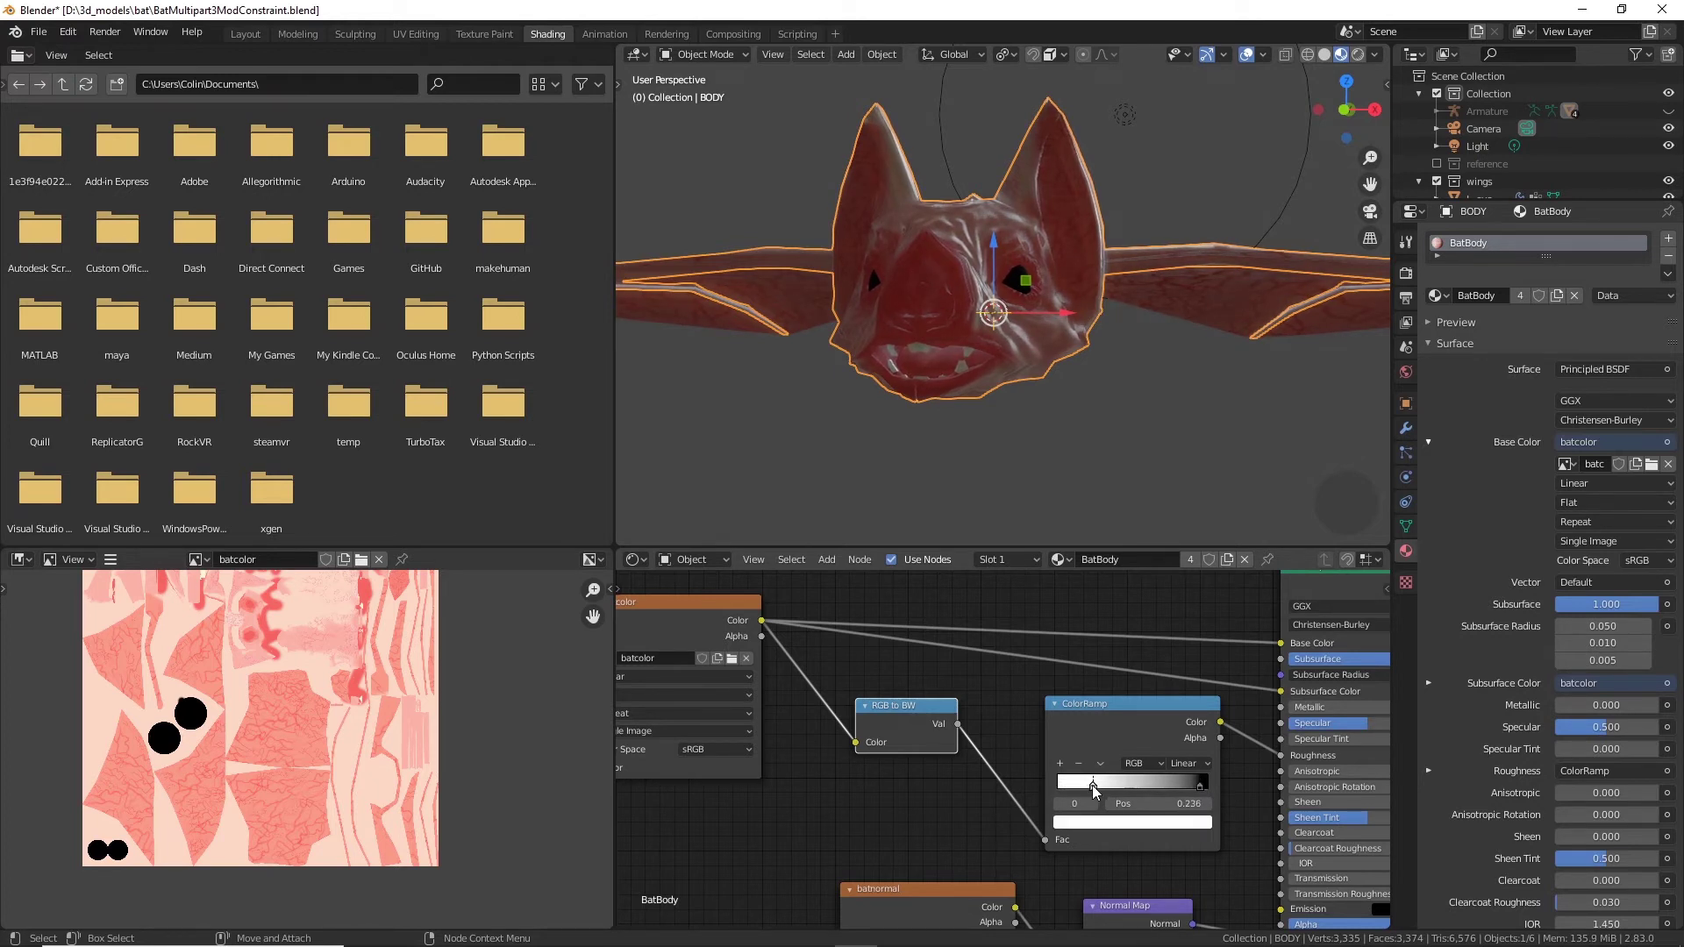
middle_drag(1023, 461, 1151, 430)
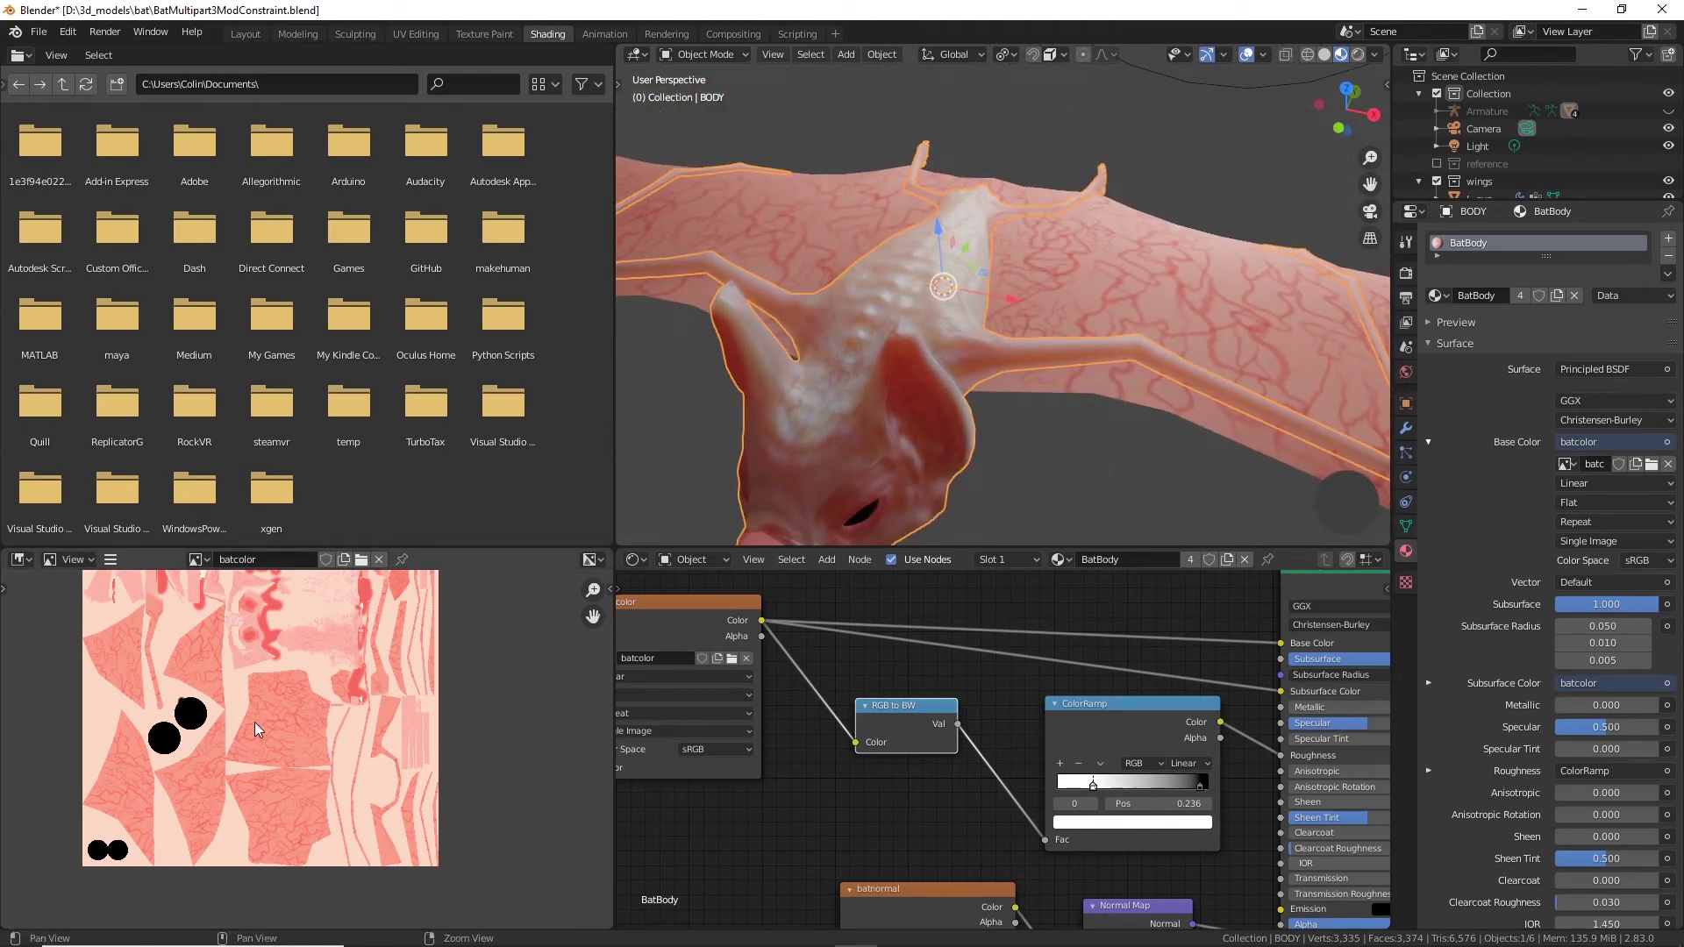
middle_drag(991, 437, 1066, 623)
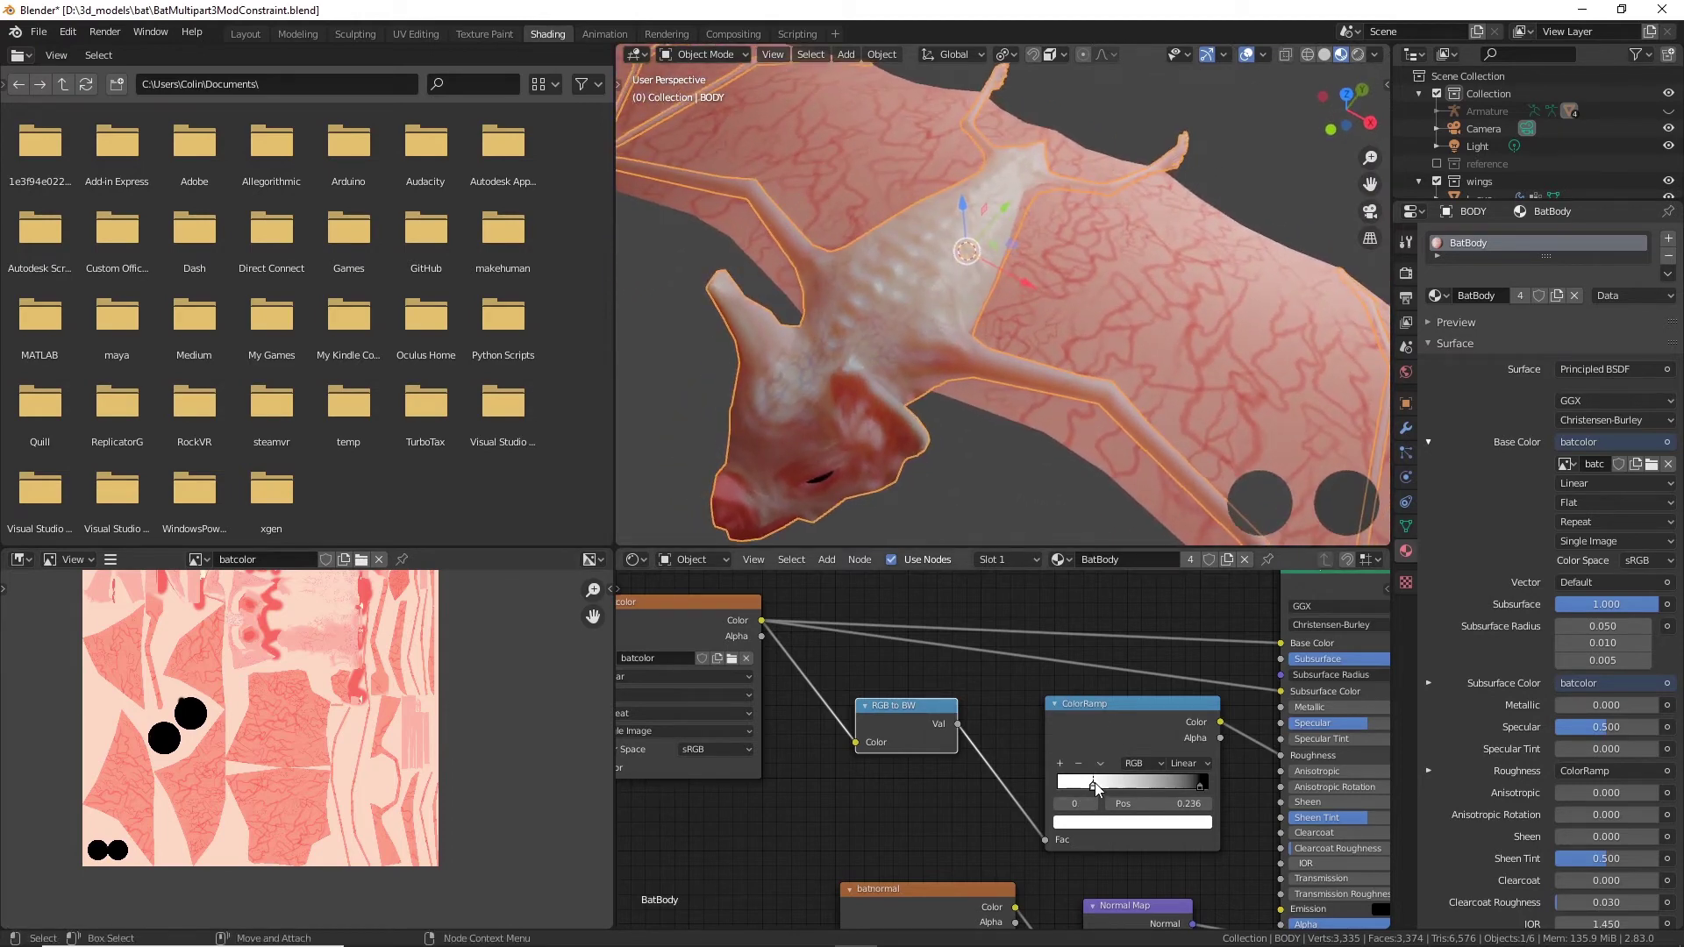
drag(1095, 783, 1072, 781)
middle_drag(1103, 381, 1091, 426)
middle_drag(1007, 278, 1125, 507)
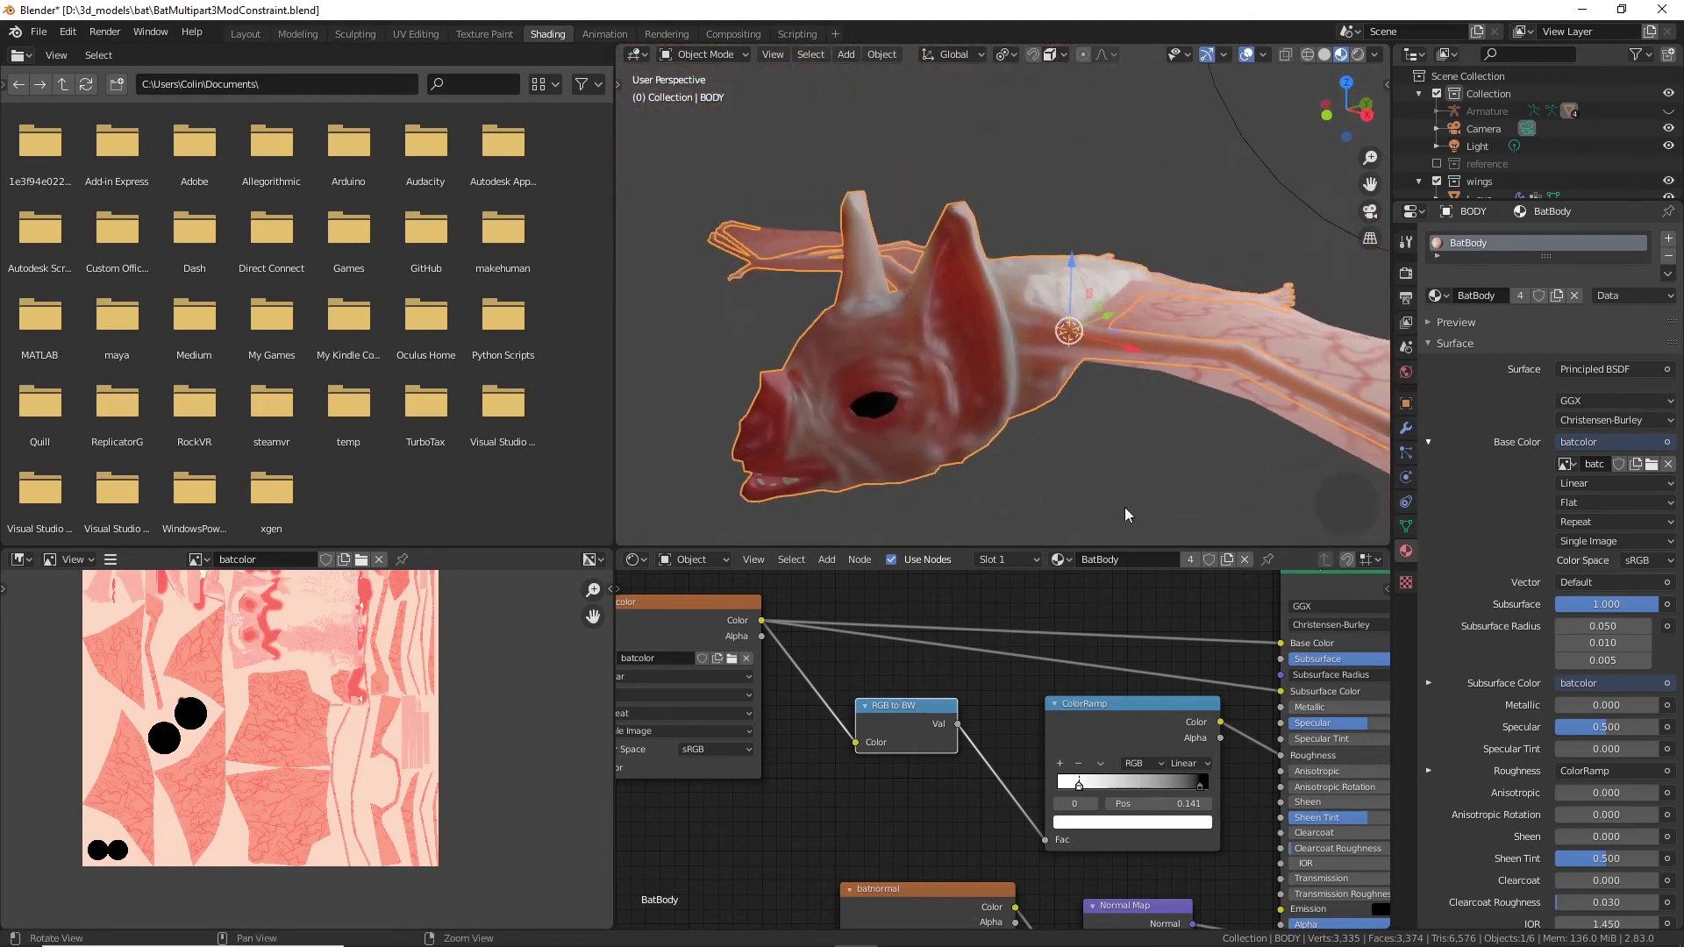
mouse_move(1154, 444)
middle_down()
mouse_move(1124, 438)
mouse_move(1181, 312)
mouse_move(1181, 353)
mouse_move(1142, 366)
mouse_move(1164, 441)
middle_up()
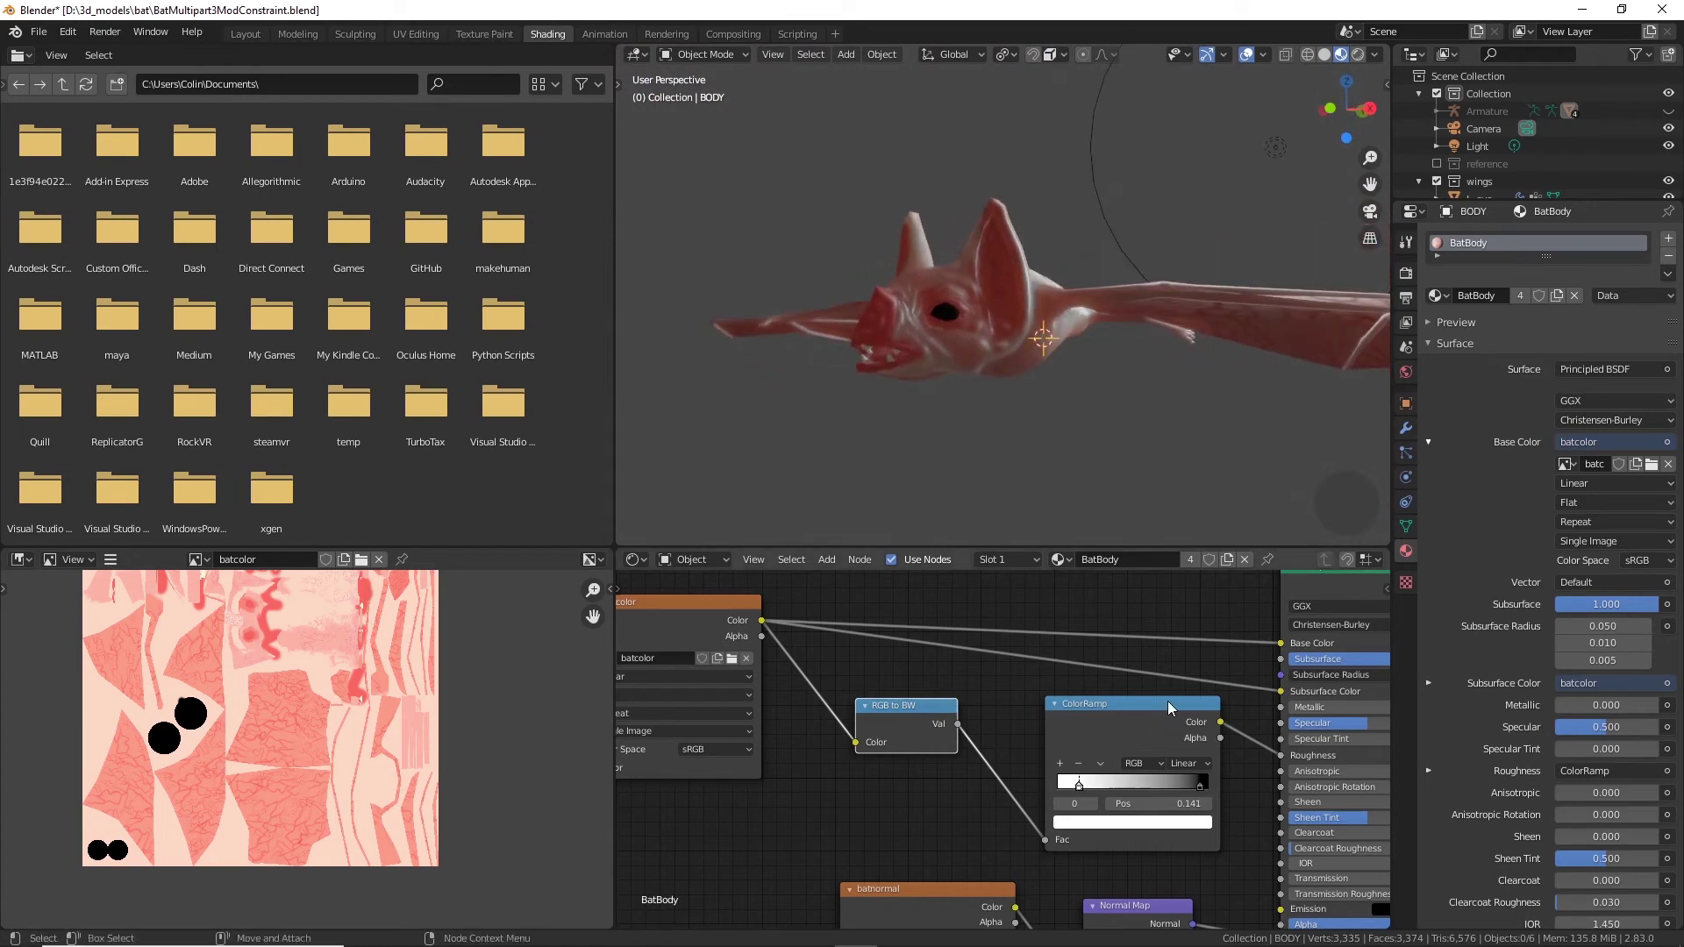
Step: Move the ColorRamp node slightly closer to the RGB to BW node, review the whole bat and save the file
drag(1167, 702, 1136, 703)
middle_drag(1156, 416, 1107, 476)
scroll(770, 626, down, 1)
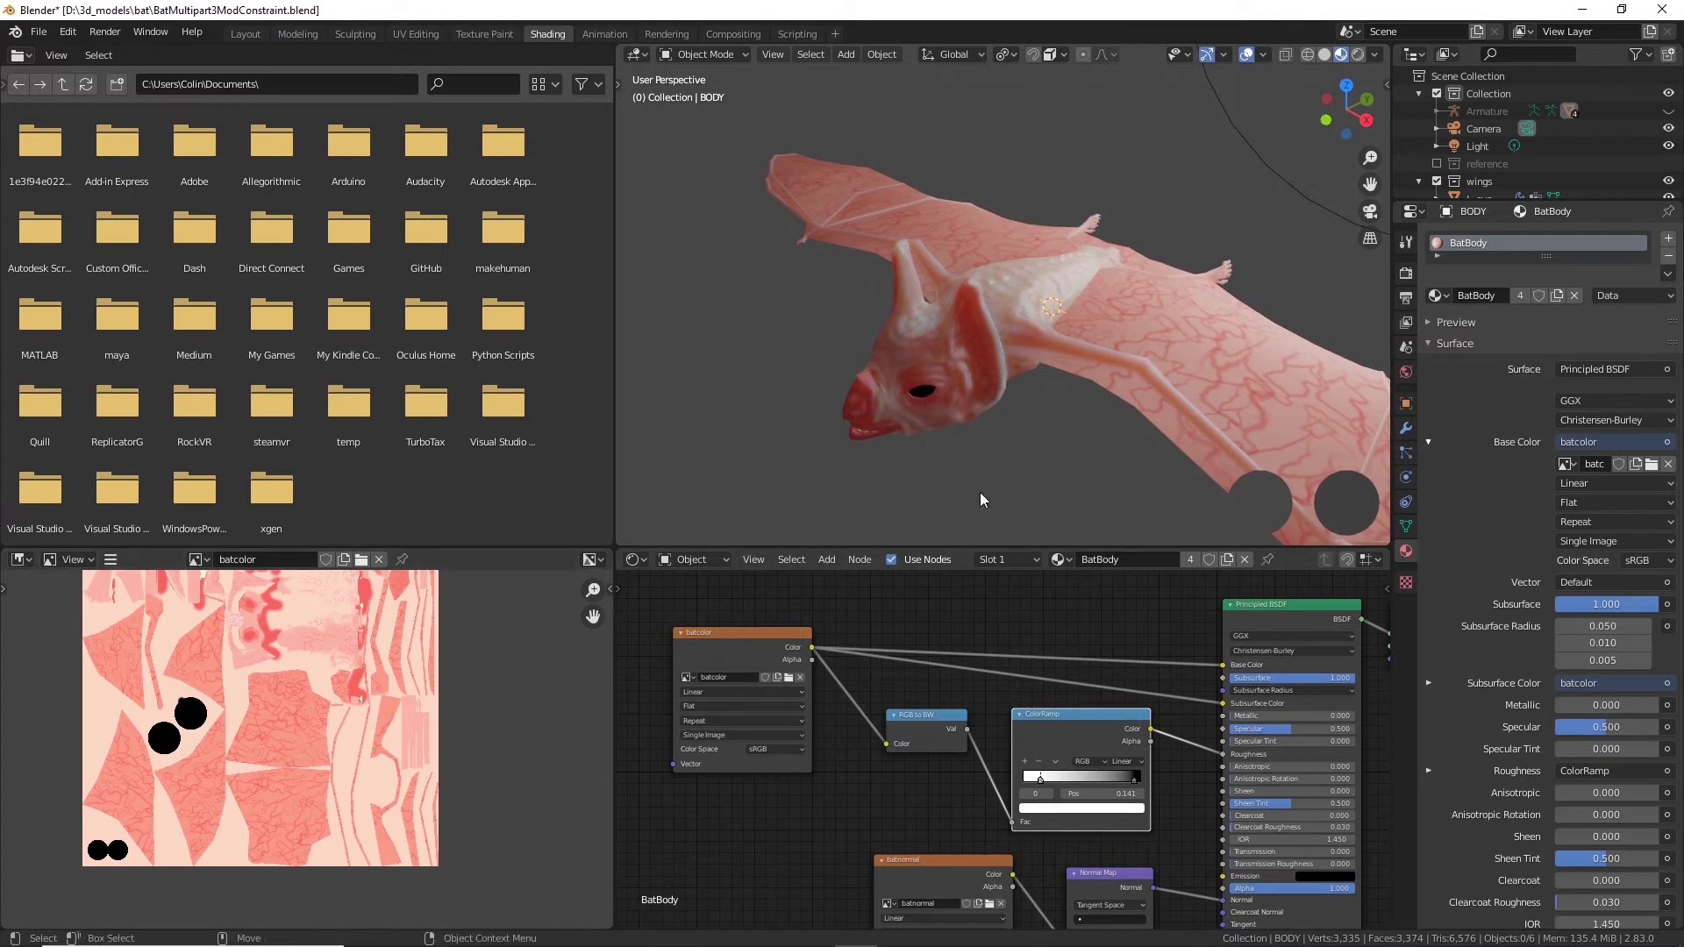
middle_drag(981, 492, 1044, 462)
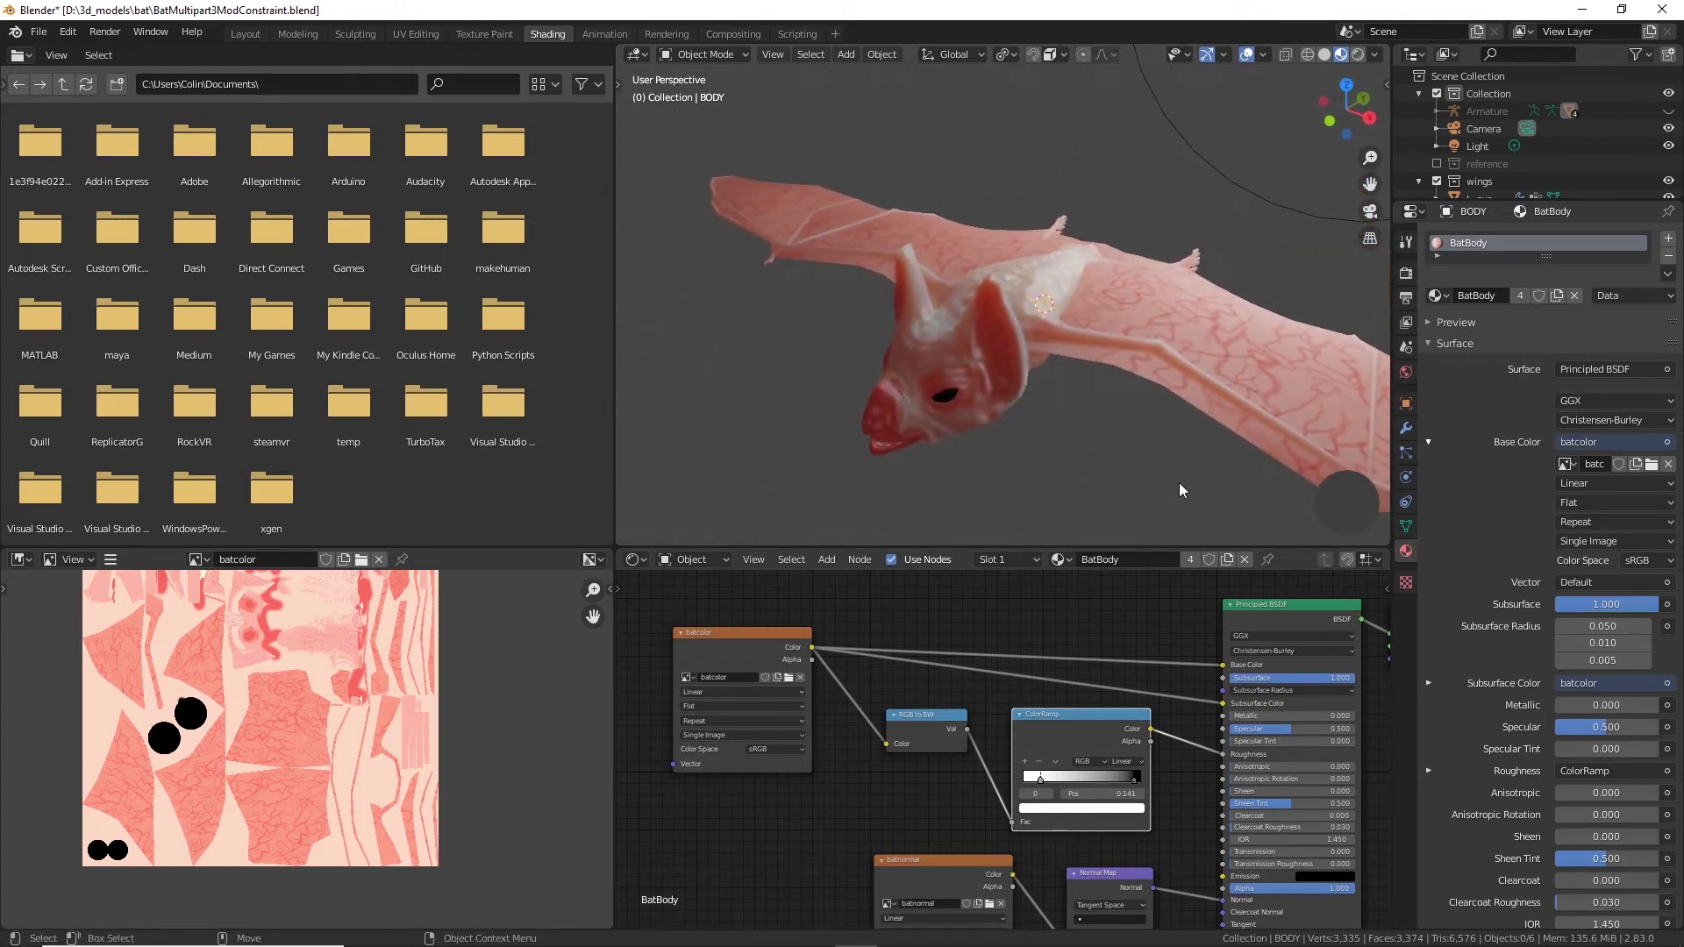
click(39, 32)
click(61, 149)
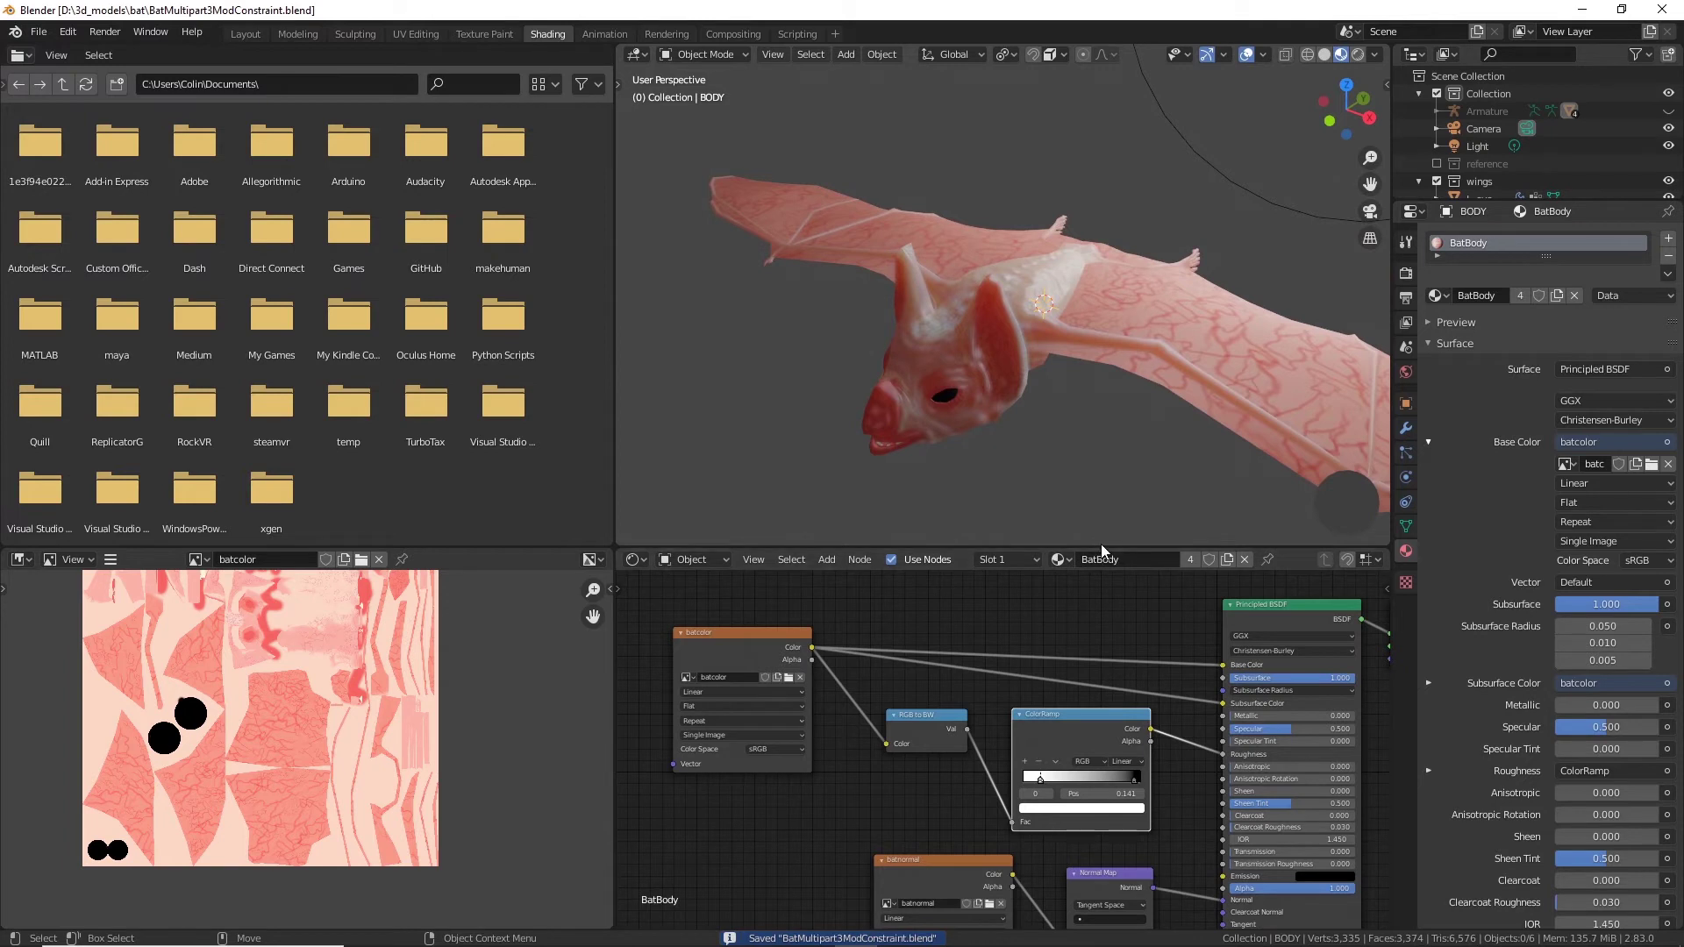
Step: Enlarge the 3D viewport over the node editor and look at the bat's head and wings from the front and side
drag(1102, 545, 1100, 677)
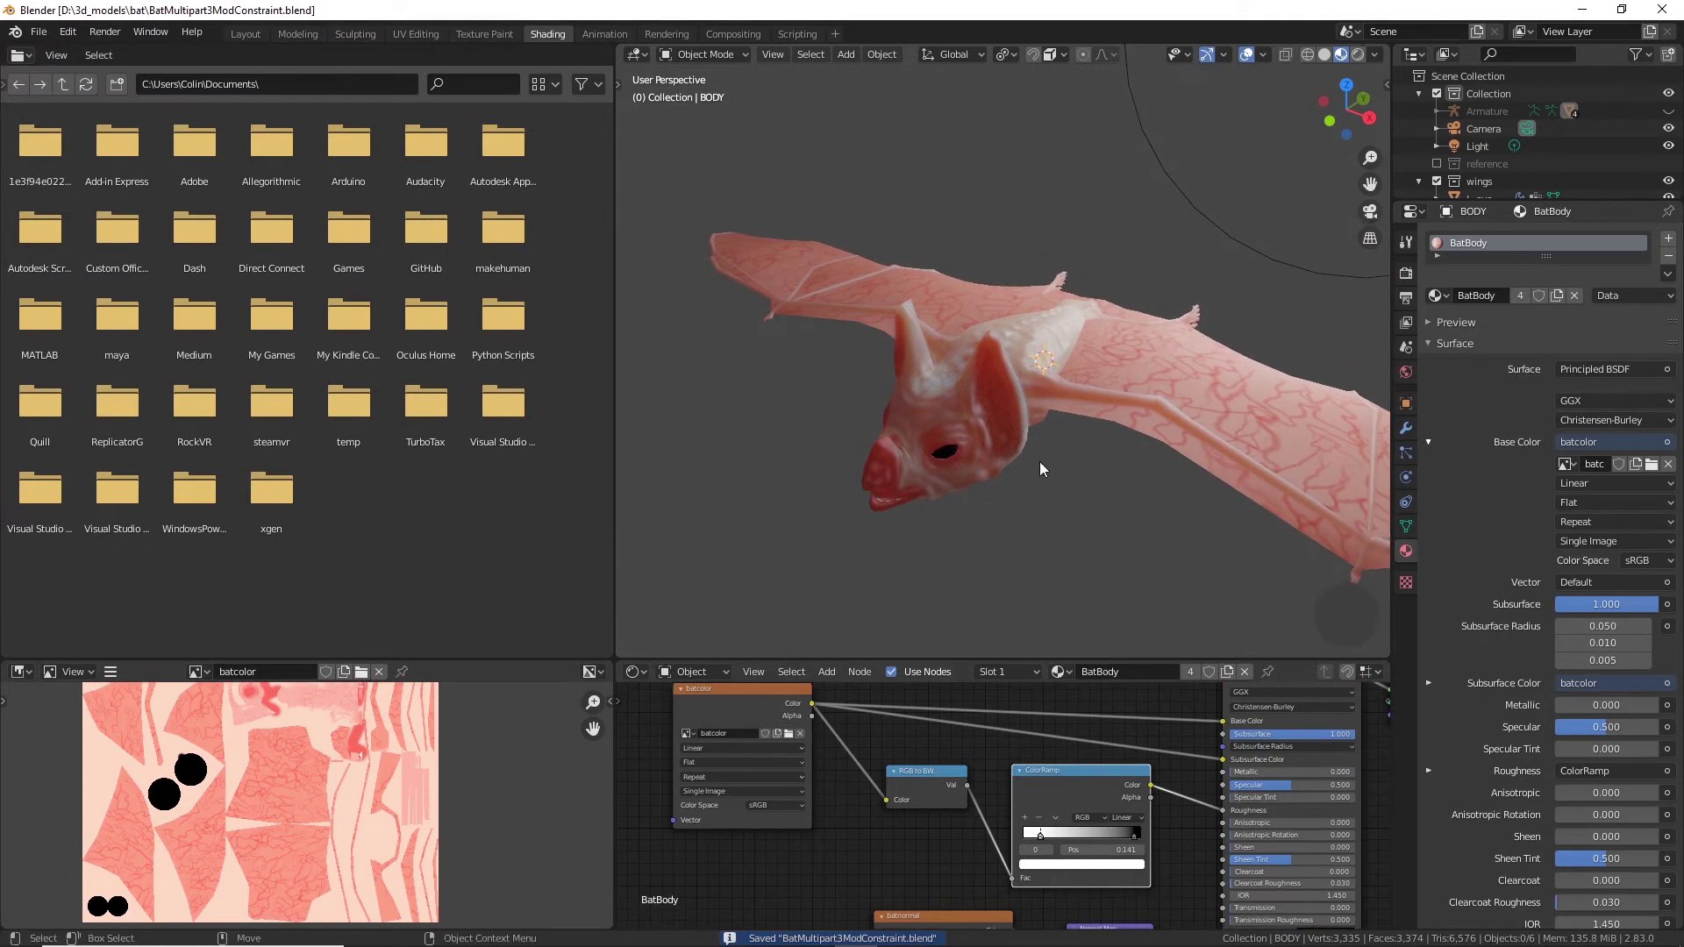
scroll(1199, 535, up, 4)
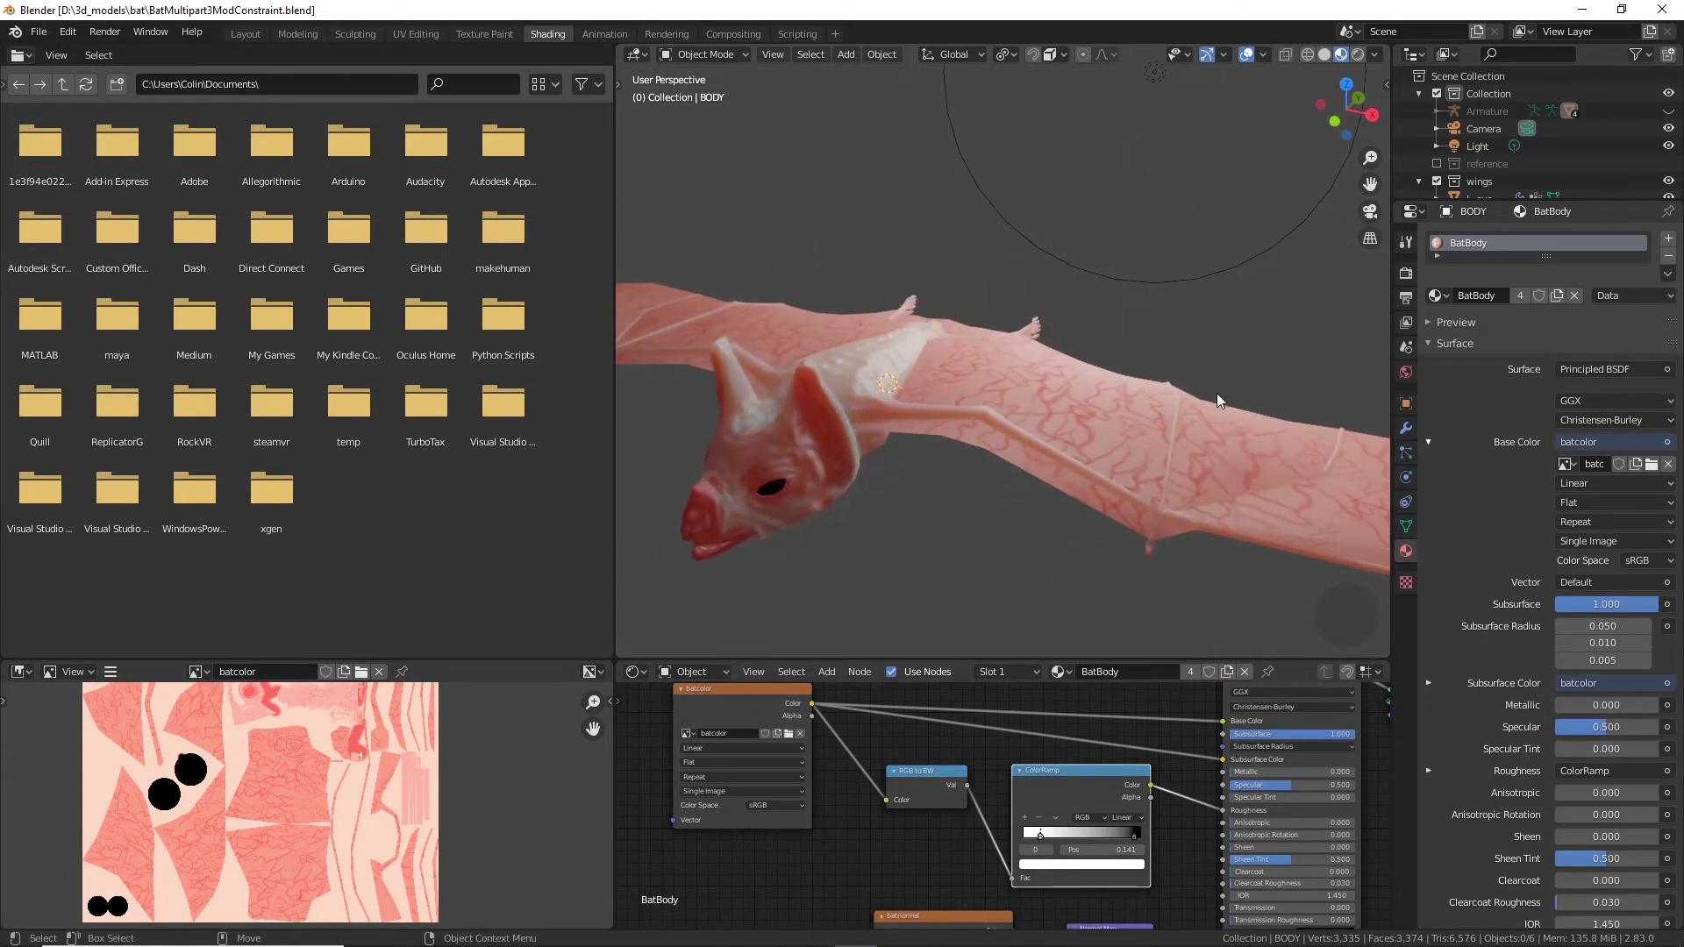
middle_drag(1166, 549, 1116, 499)
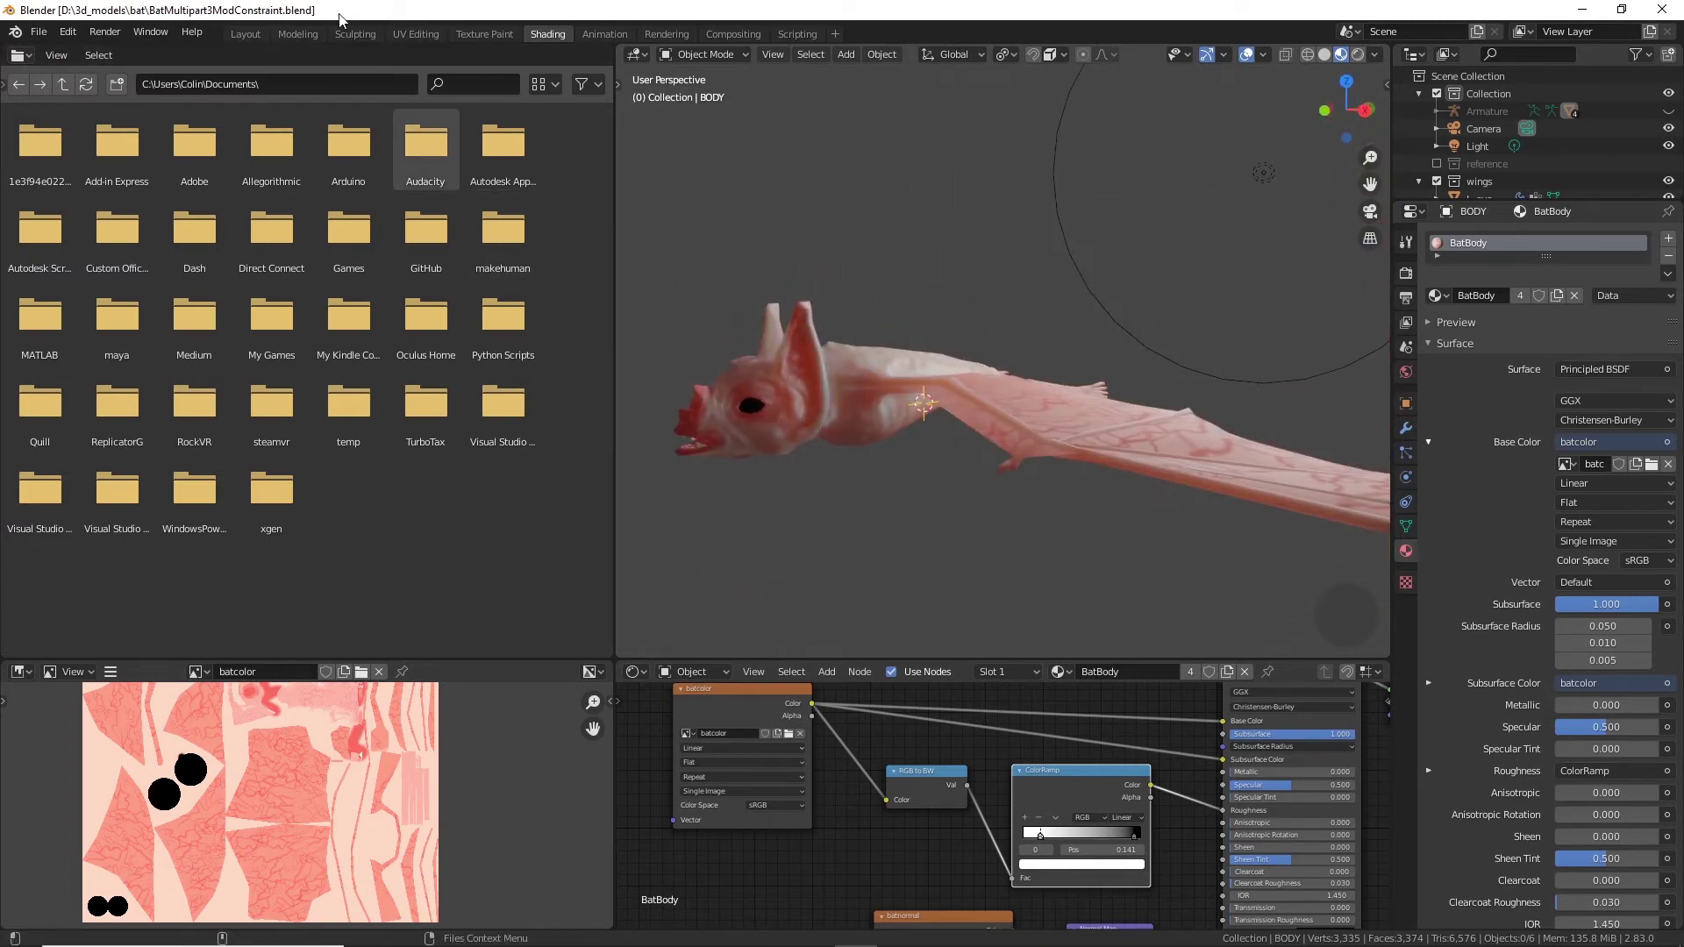
Step: Switch to the Modeling workspace and put the bat's body in Object Mode with the whole model in view
click(298, 35)
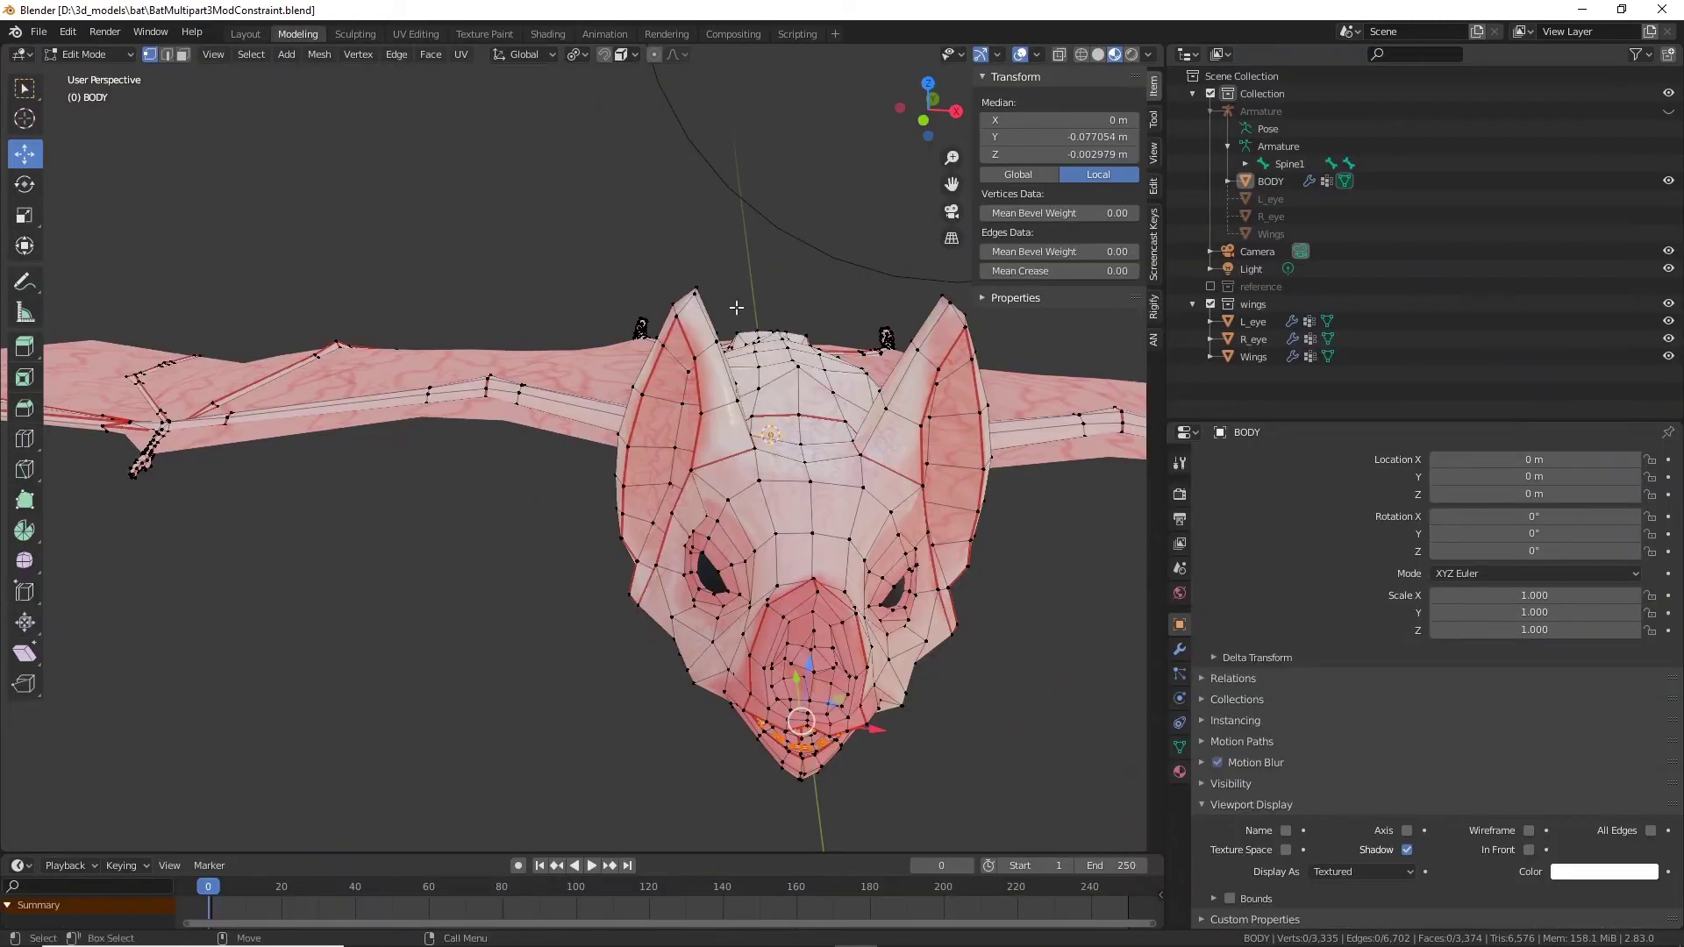
click(88, 55)
click(88, 70)
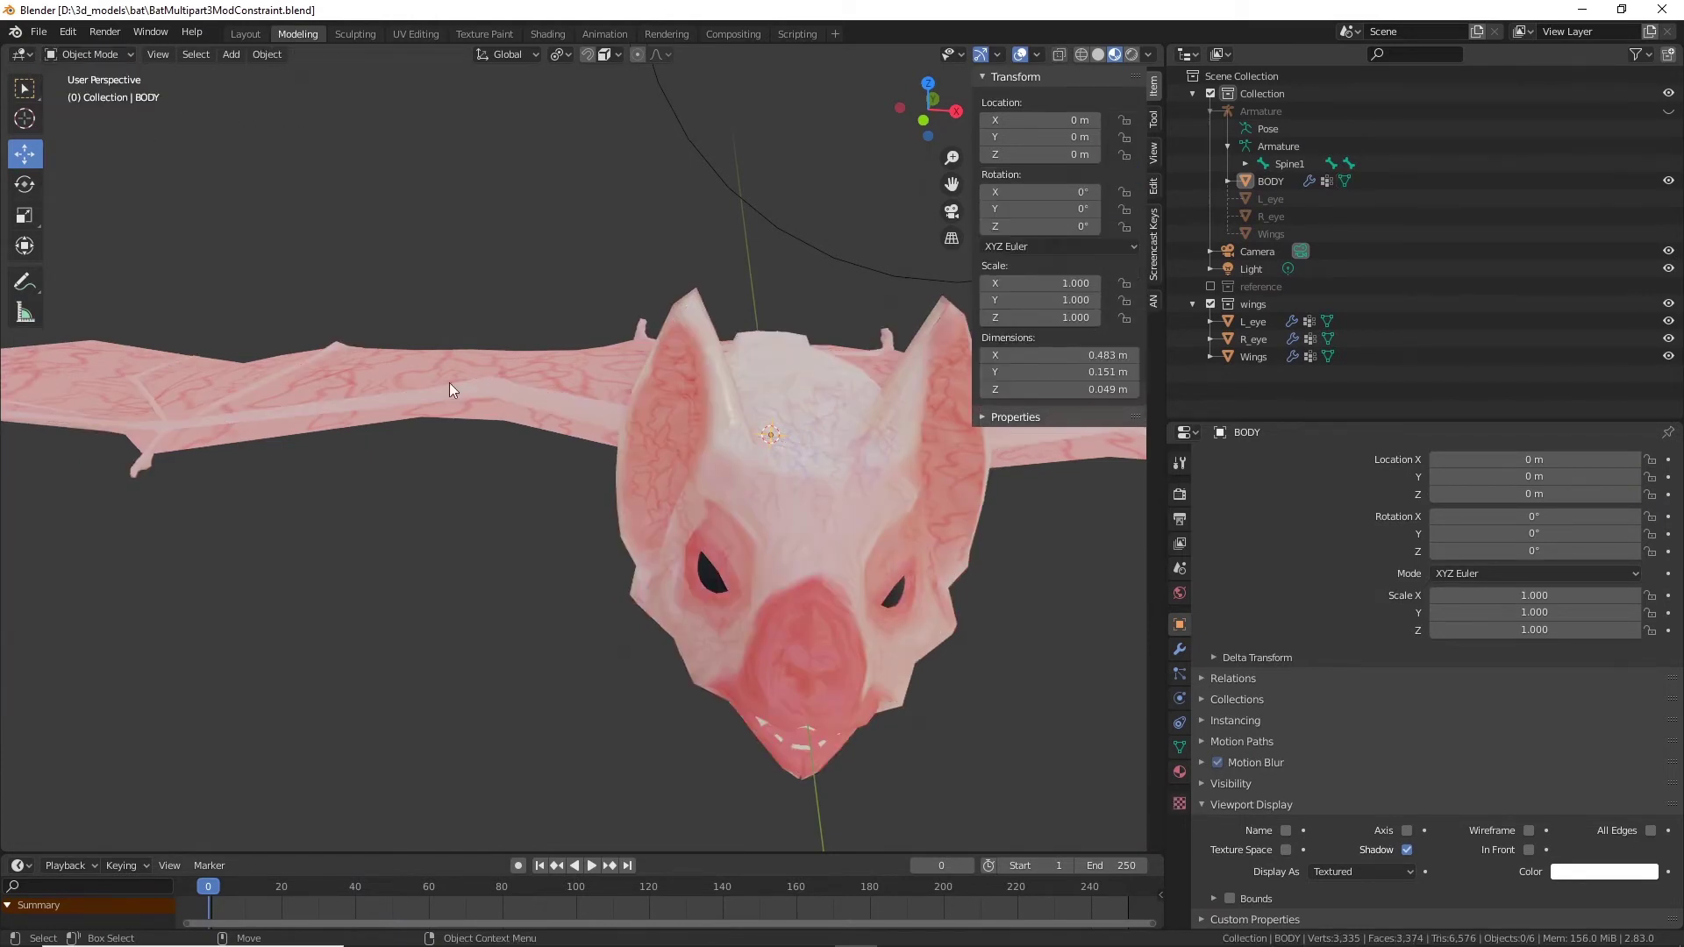
scroll(487, 419, down, 3)
middle_drag(487, 418, 1053, 491)
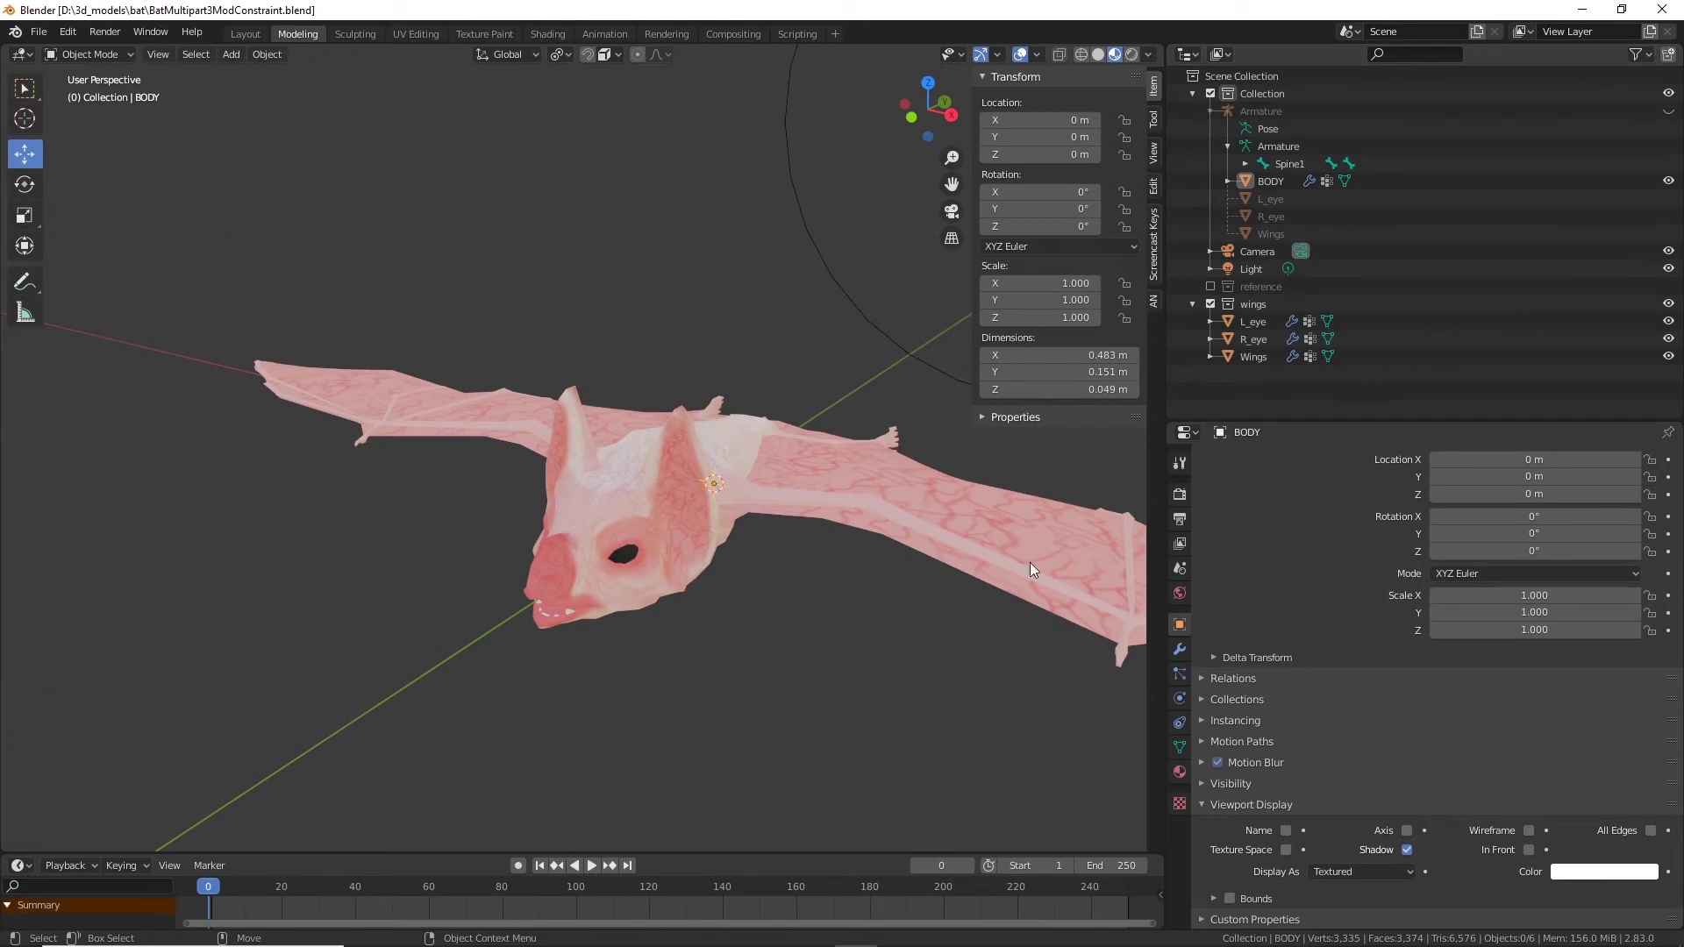
Step: Unhide the Armature and hide the transform sidebar in the 3D viewport
click(1669, 111)
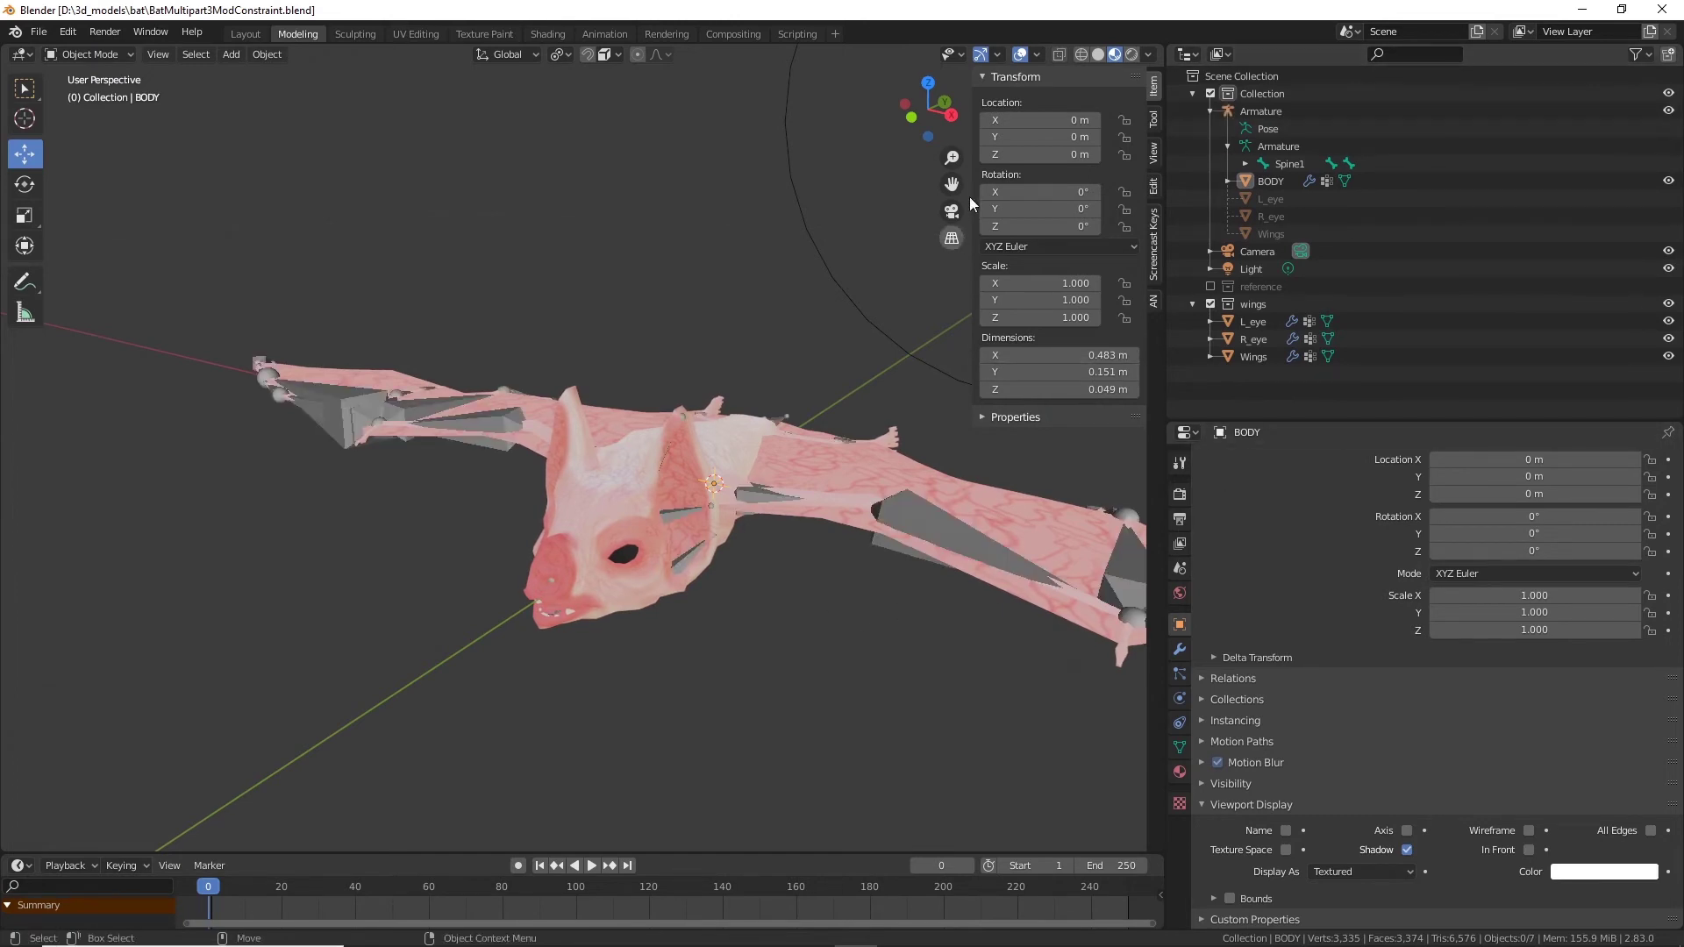
key(n)
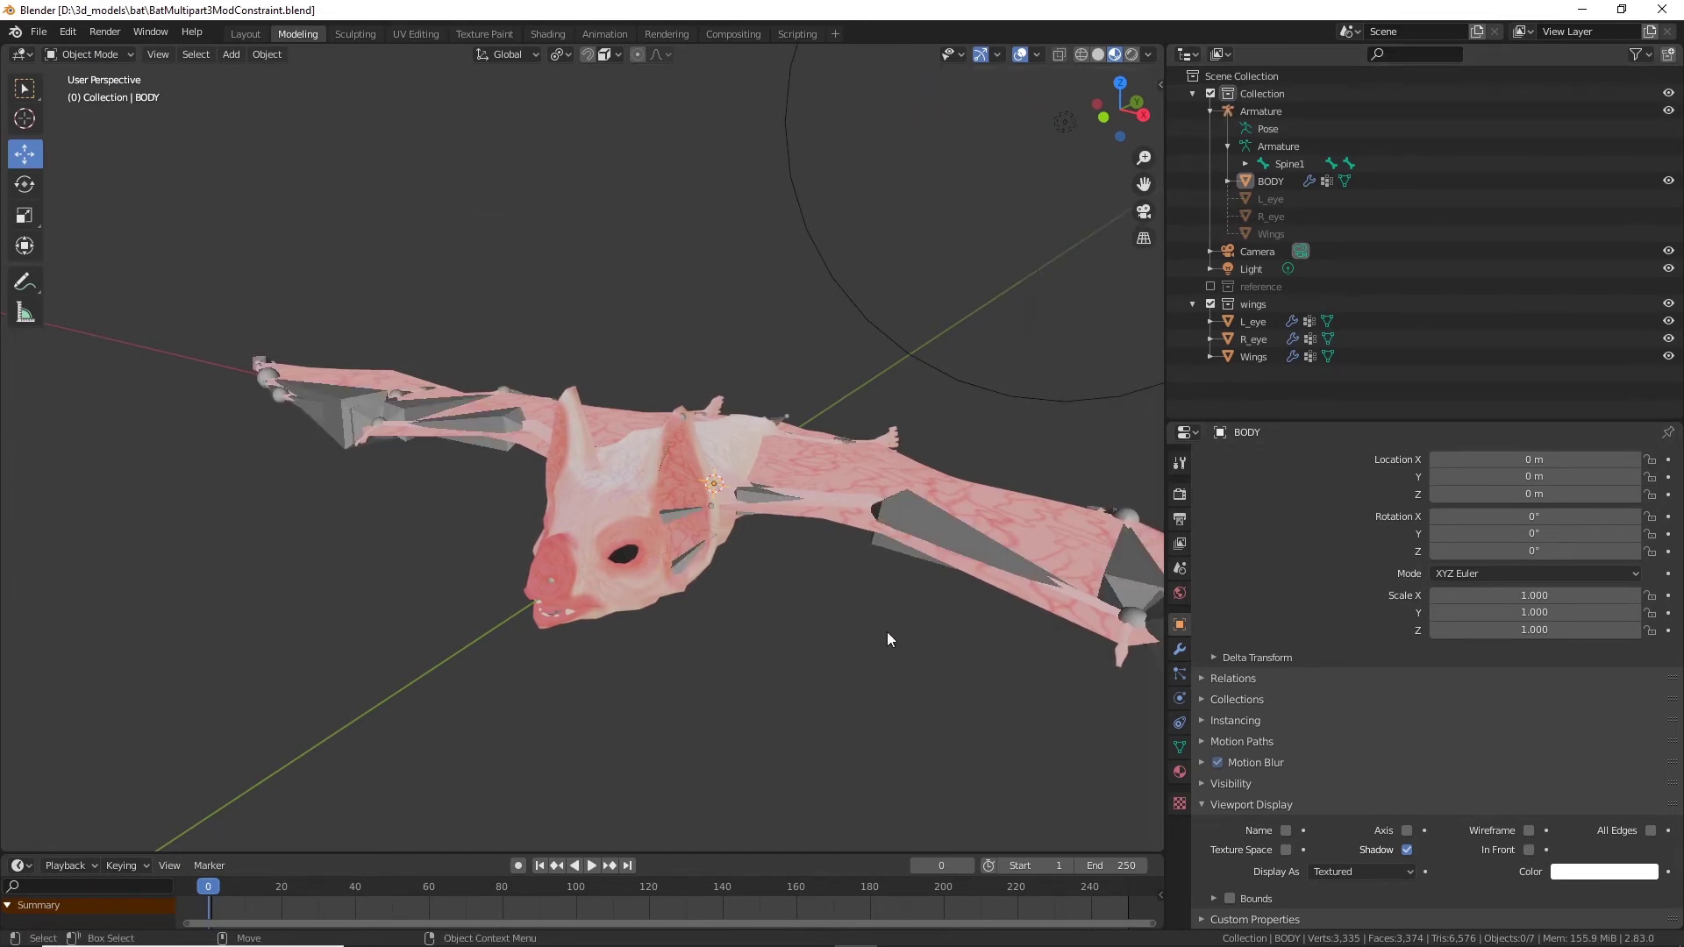
middle_drag(961, 644, 858, 570)
Step: Enable Scene Lights and Scene World for the viewport's material preview shading and view the bat from above
click(1149, 56)
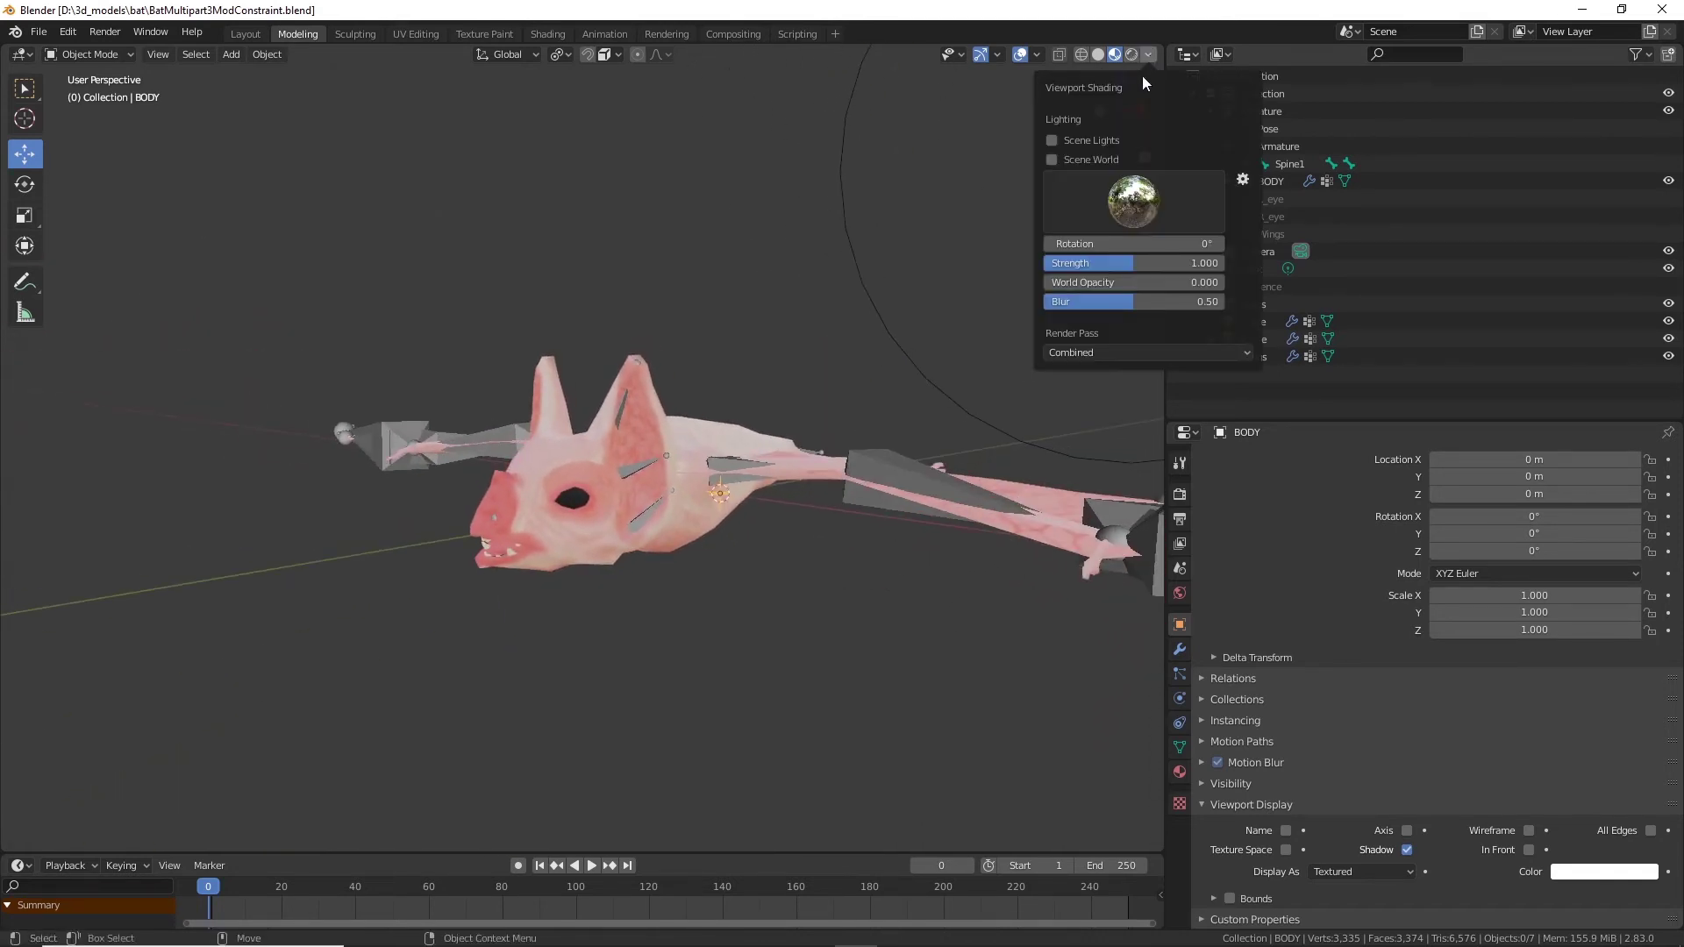
click(1053, 140)
click(1053, 160)
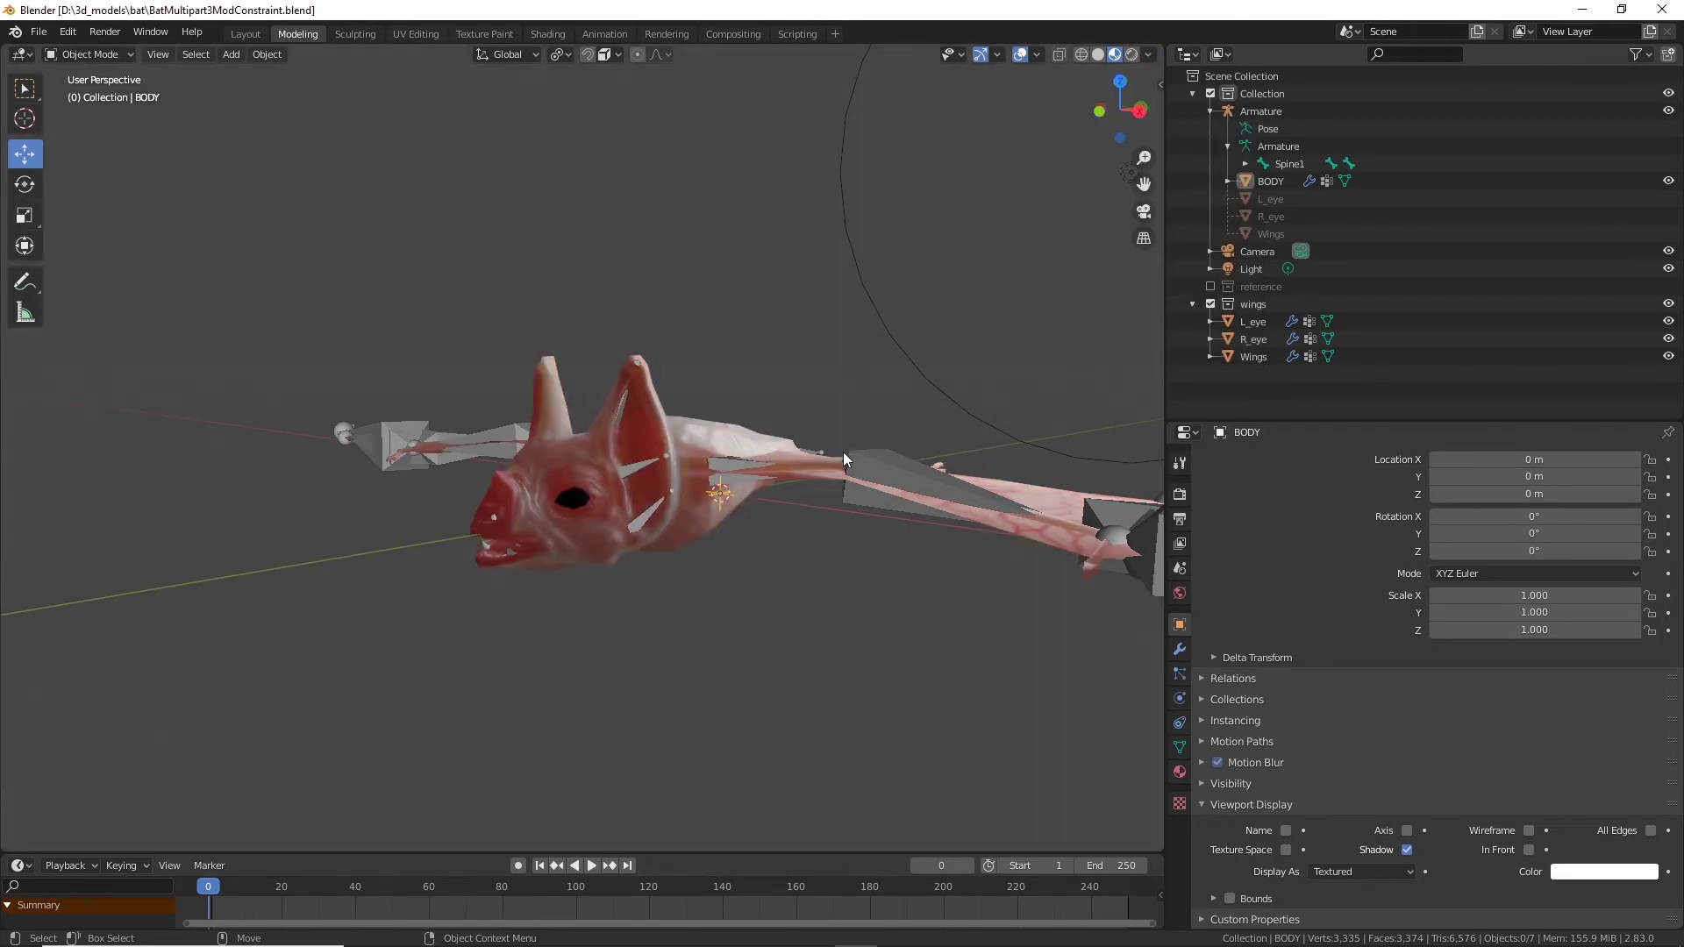
middle_drag(844, 451, 770, 634)
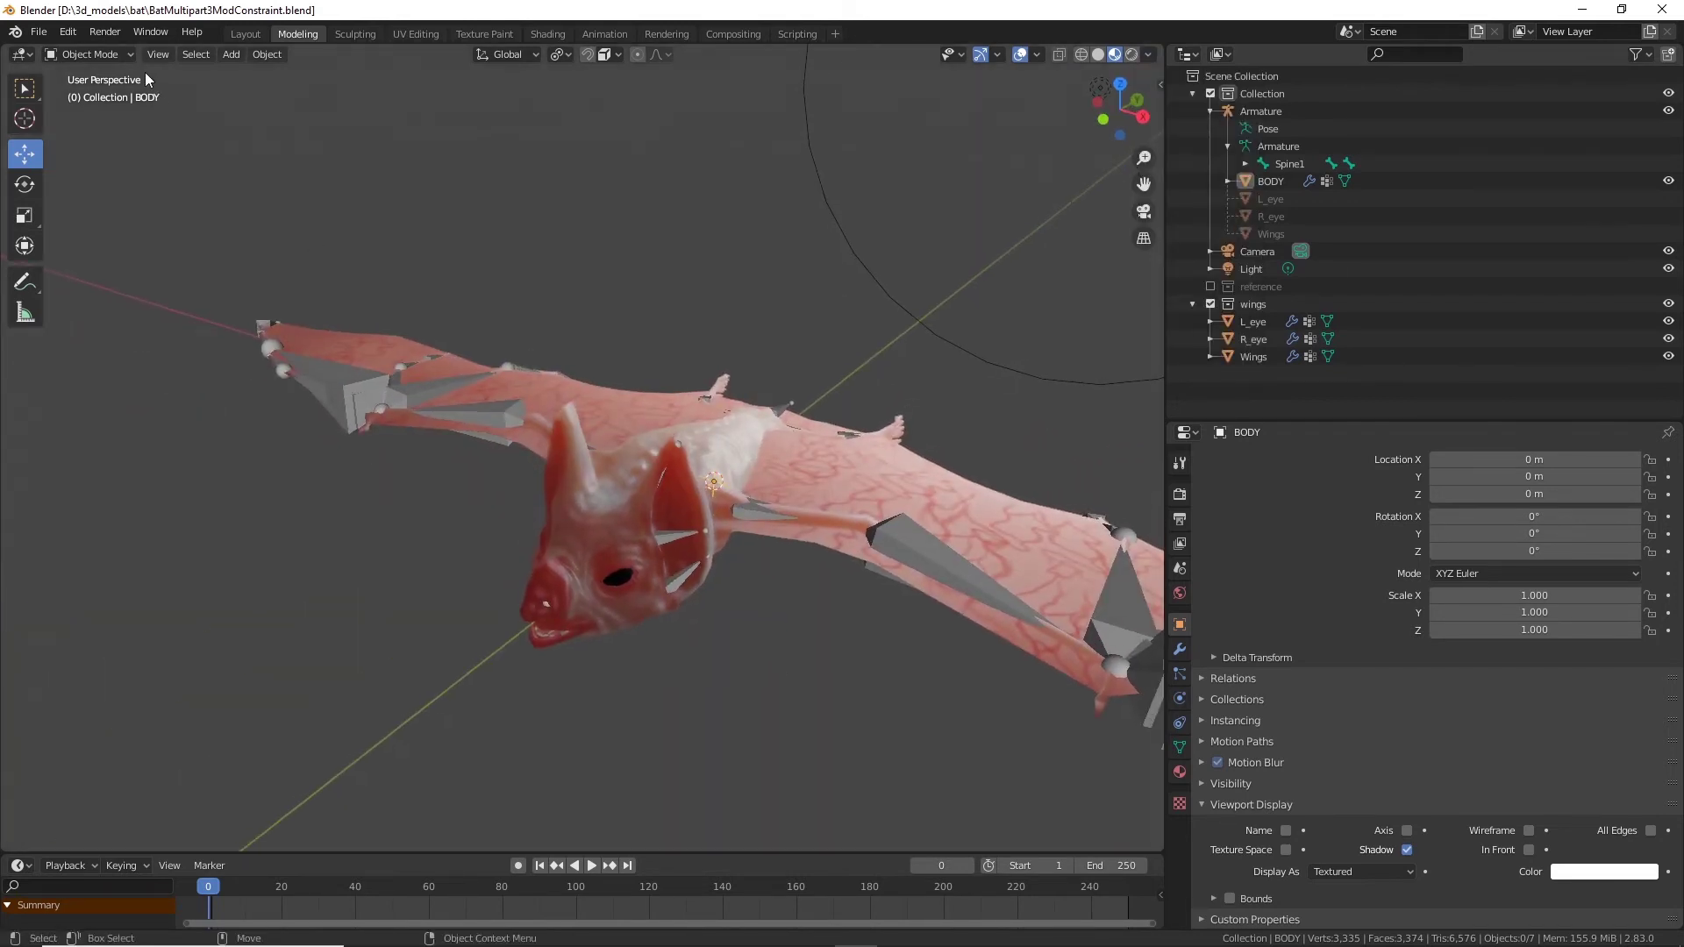
Step: Select the bat's Armature and switch it to Pose Mode
click(110, 56)
click(502, 404)
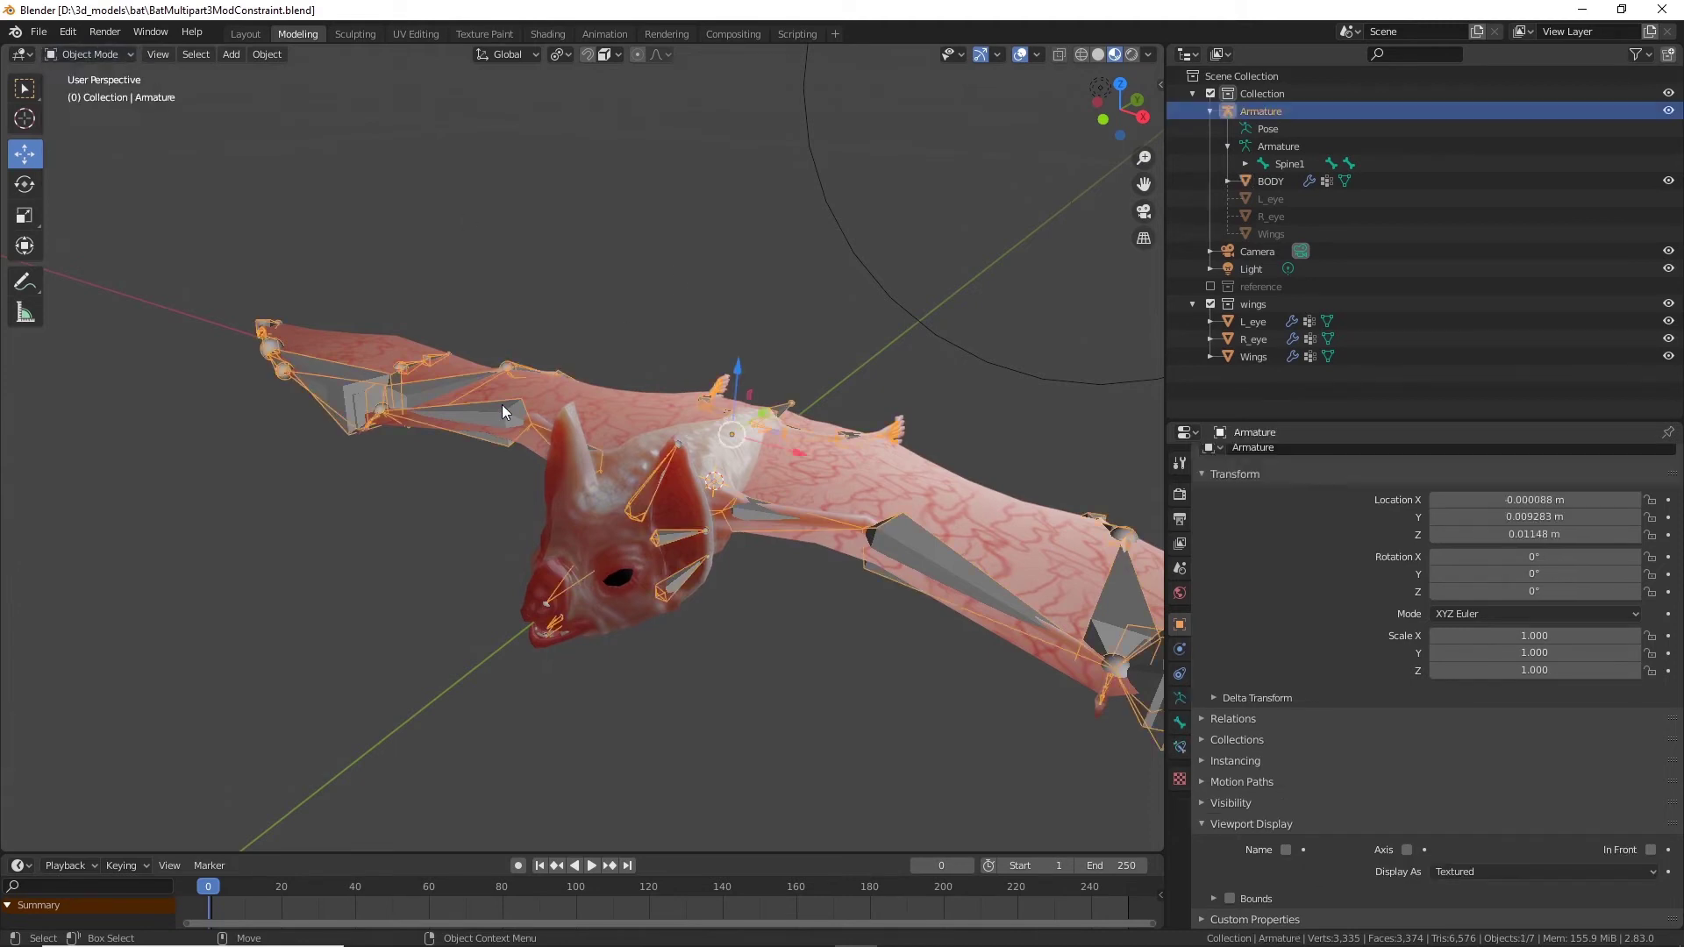
click(96, 53)
click(96, 112)
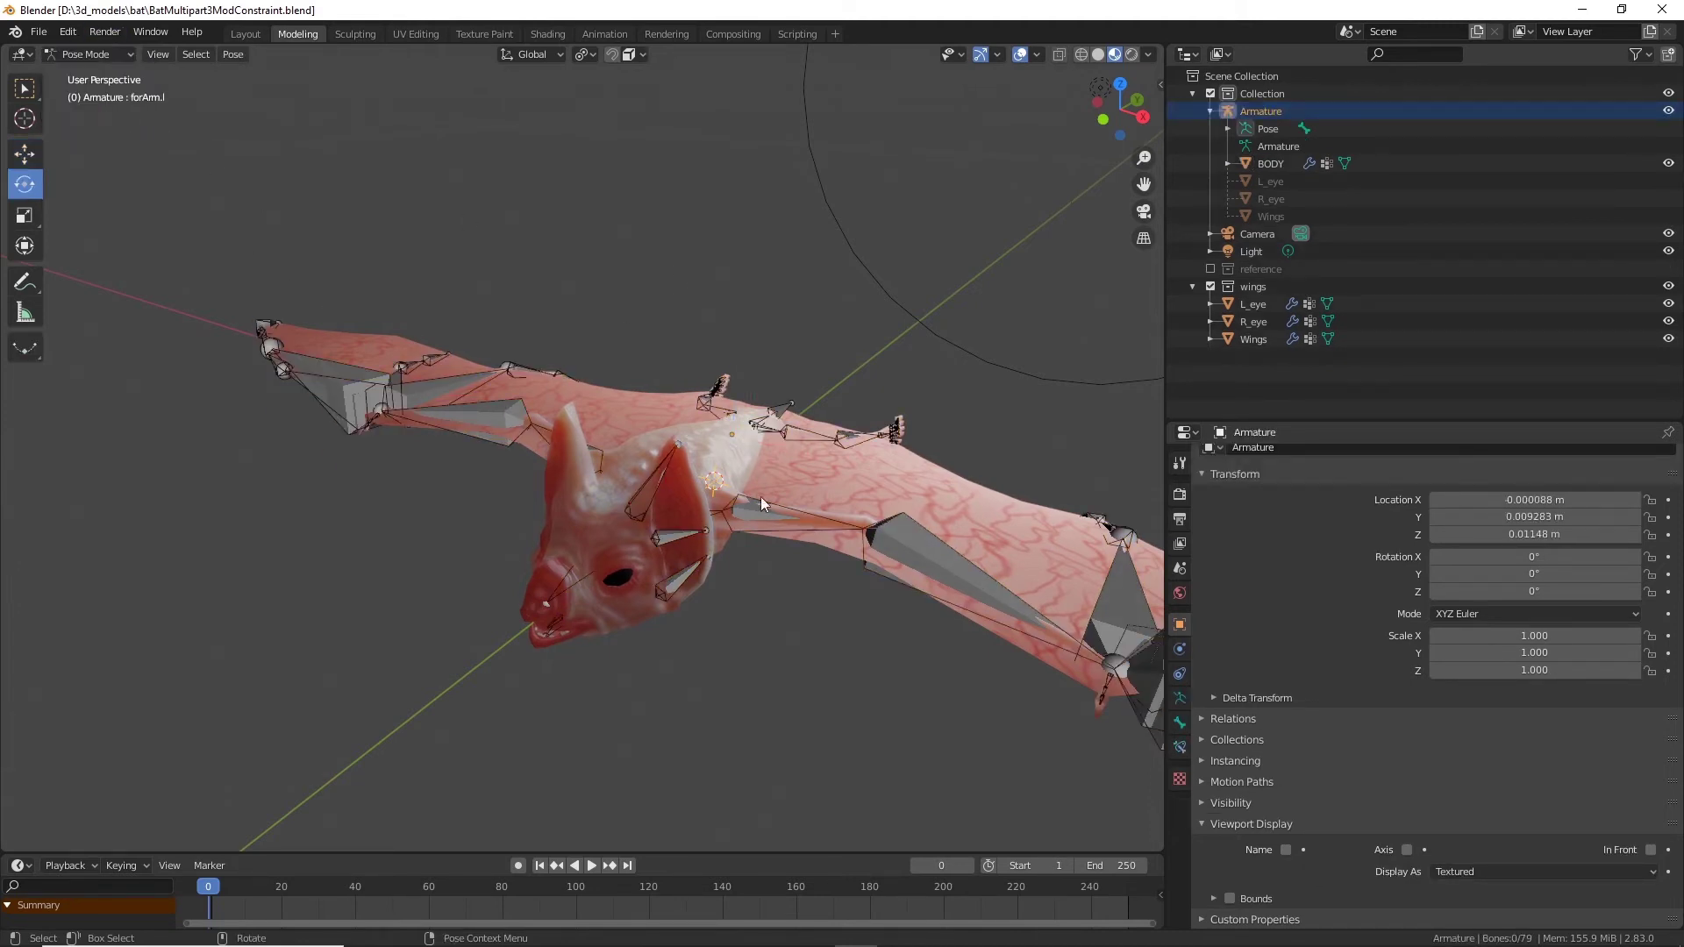
Step: Examine the left wing's upper arm, forearm and middle finger bones from several angles
middle_drag(745, 614, 772, 499)
click(603, 417)
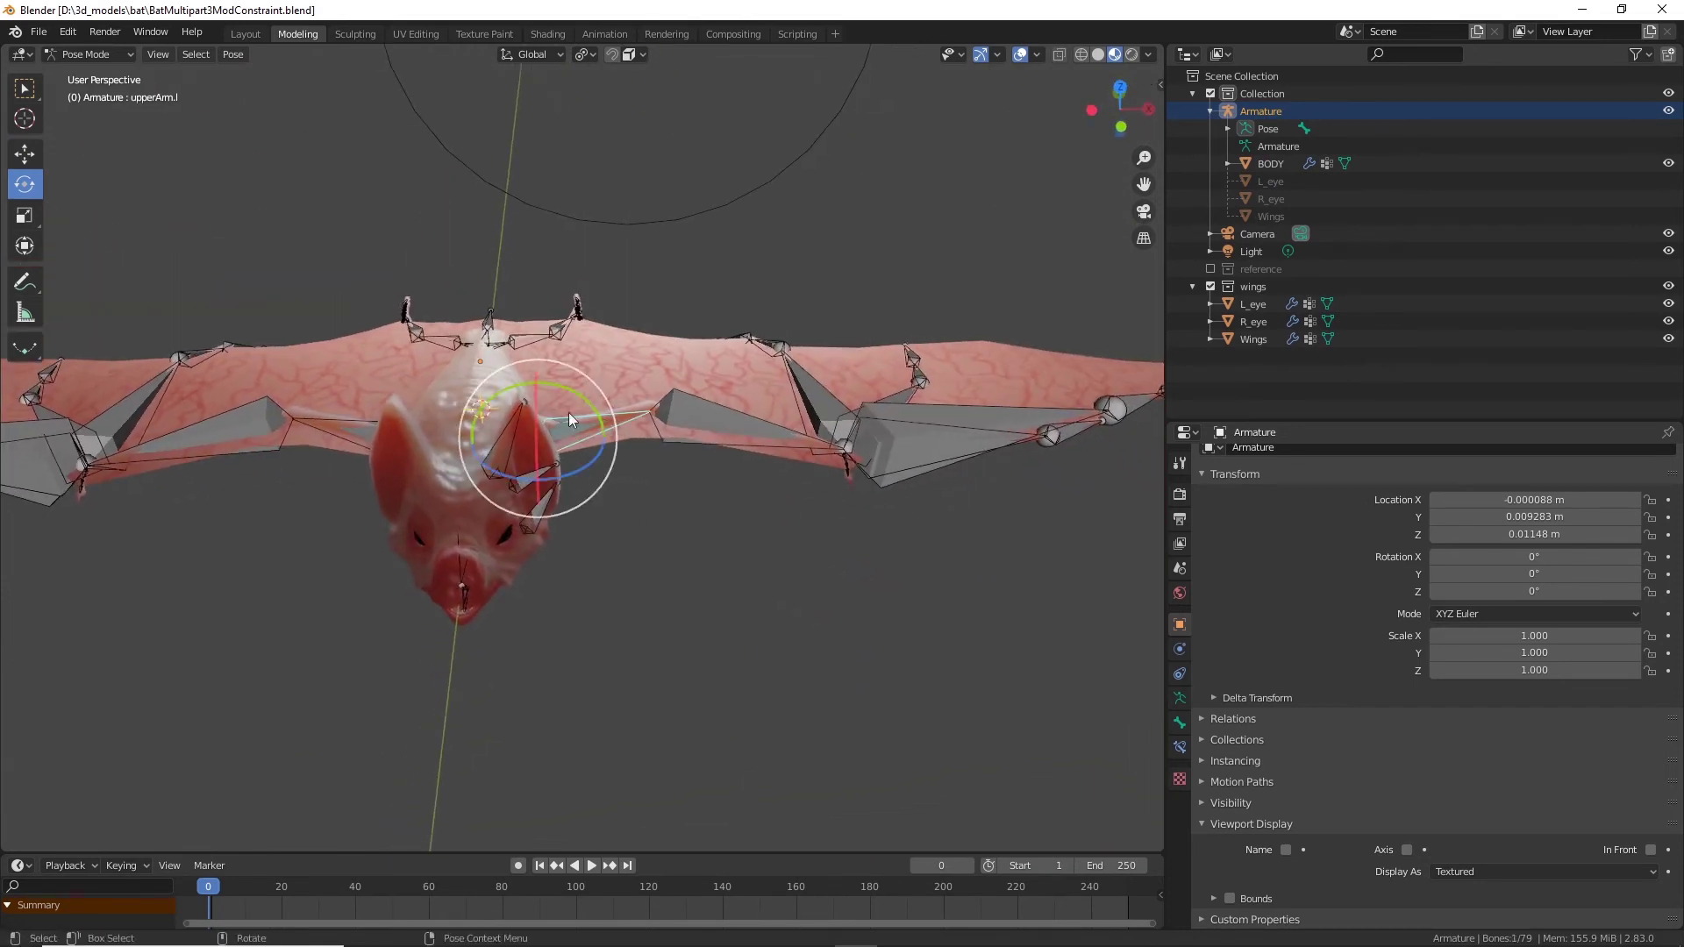
drag(584, 400, 776, 466)
middle_drag(776, 466, 752, 375)
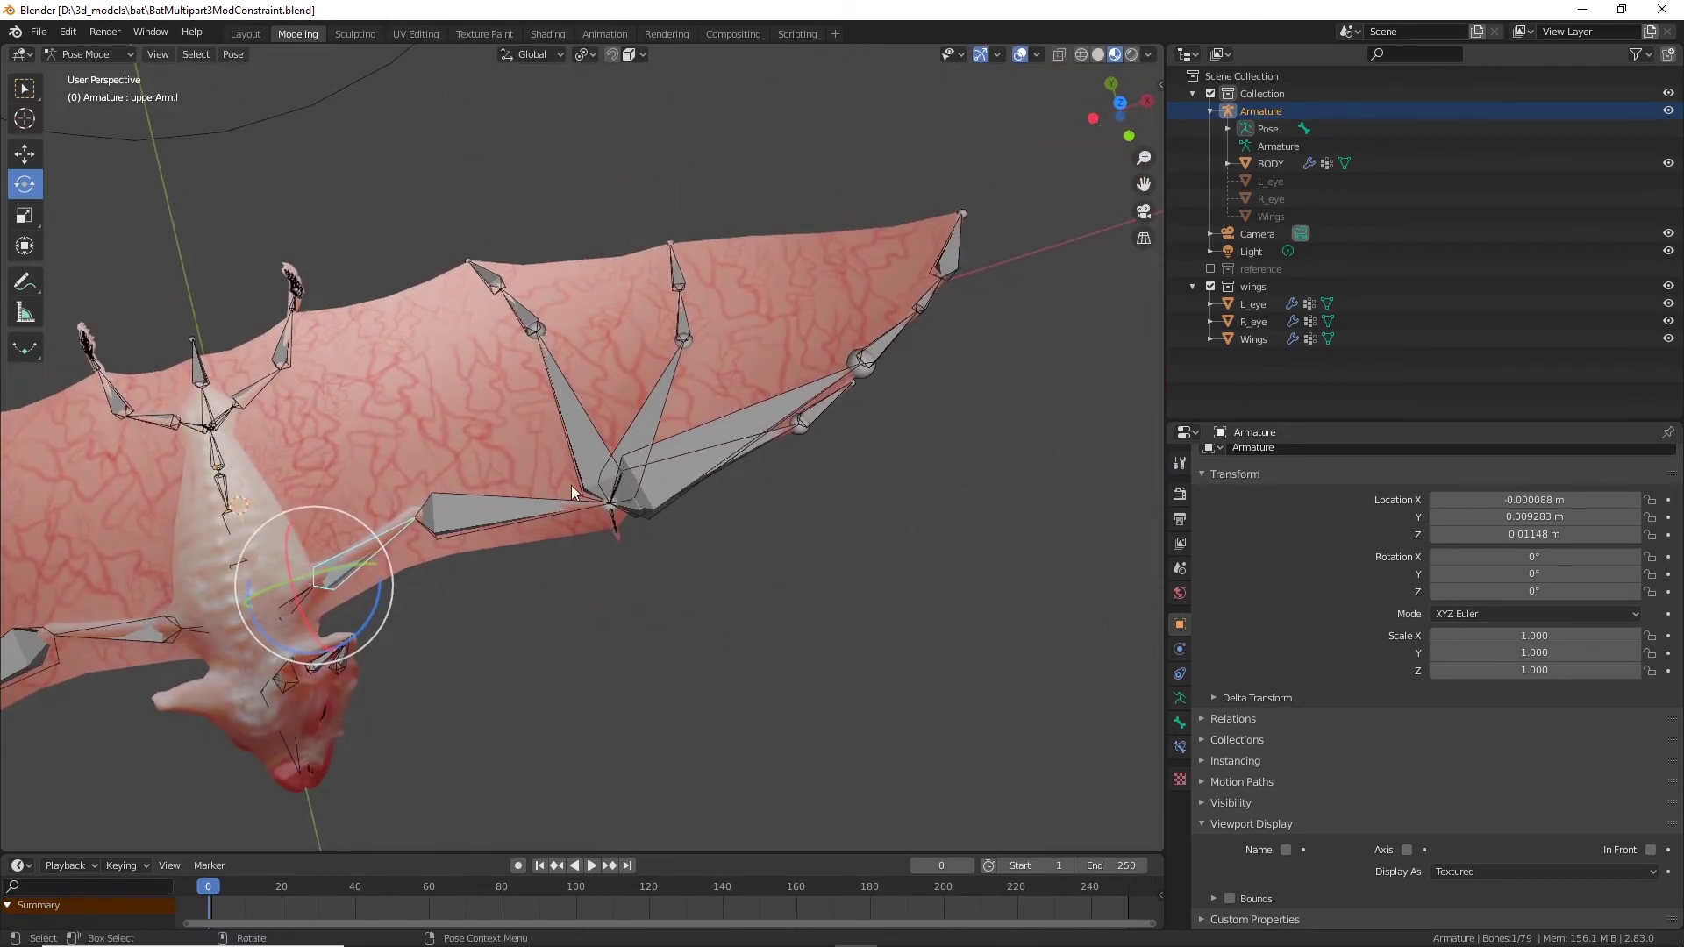
middle_drag(1019, 438, 734, 488)
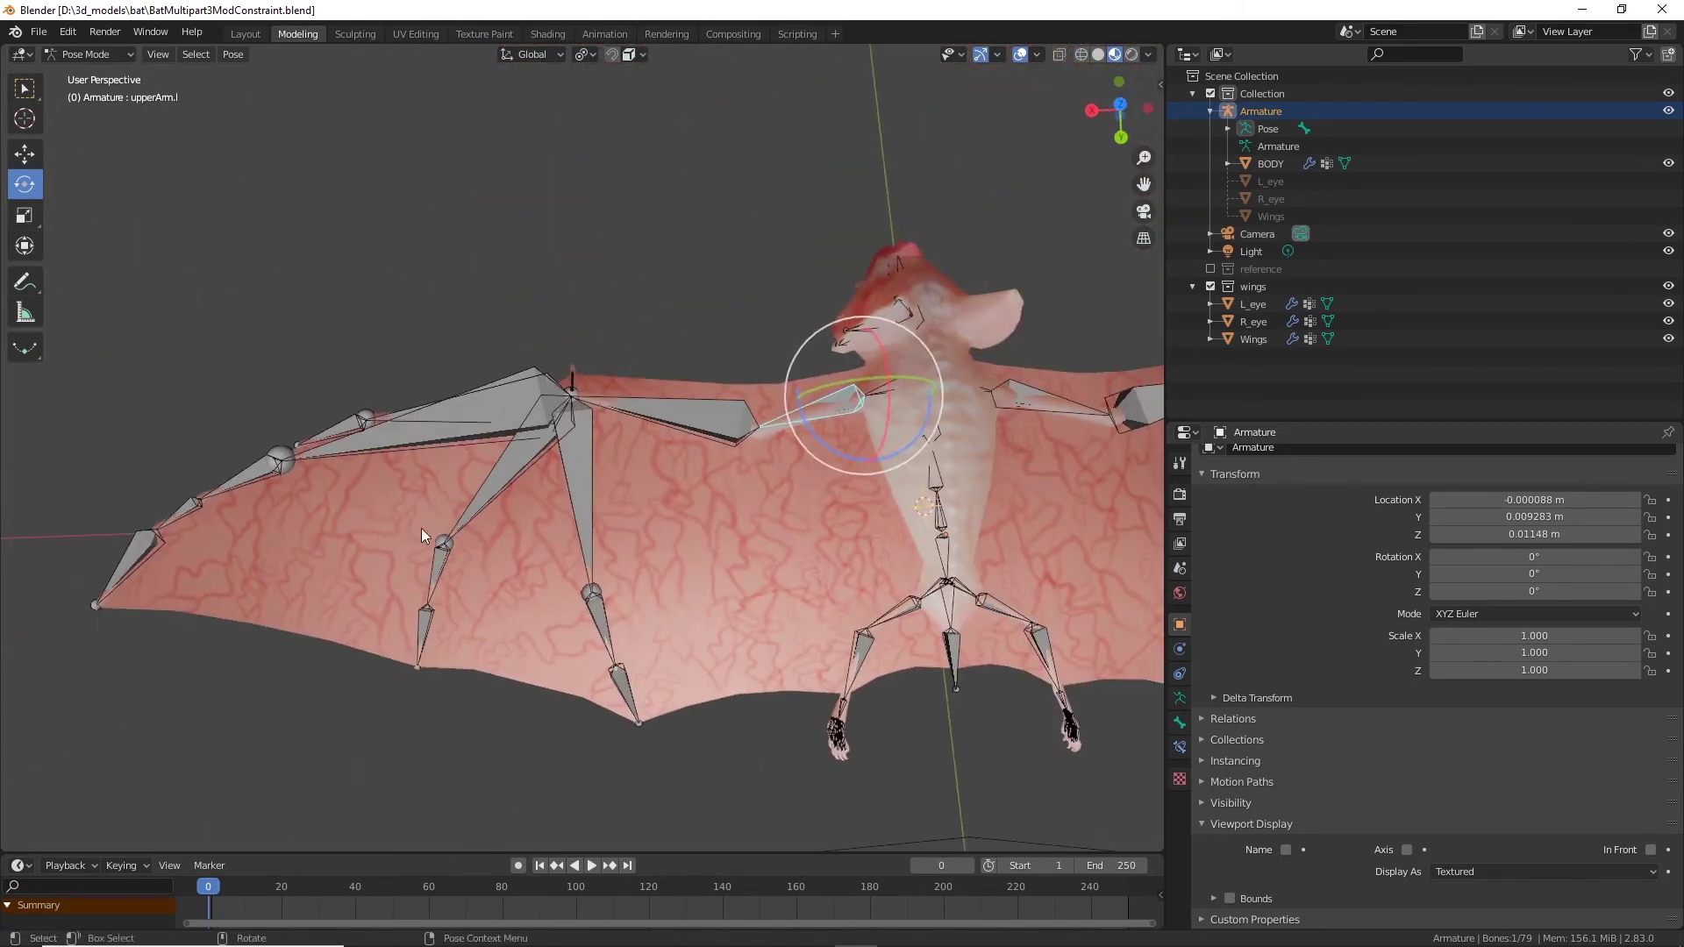
middle_drag(639, 527, 568, 527)
middle_drag(681, 527, 716, 546)
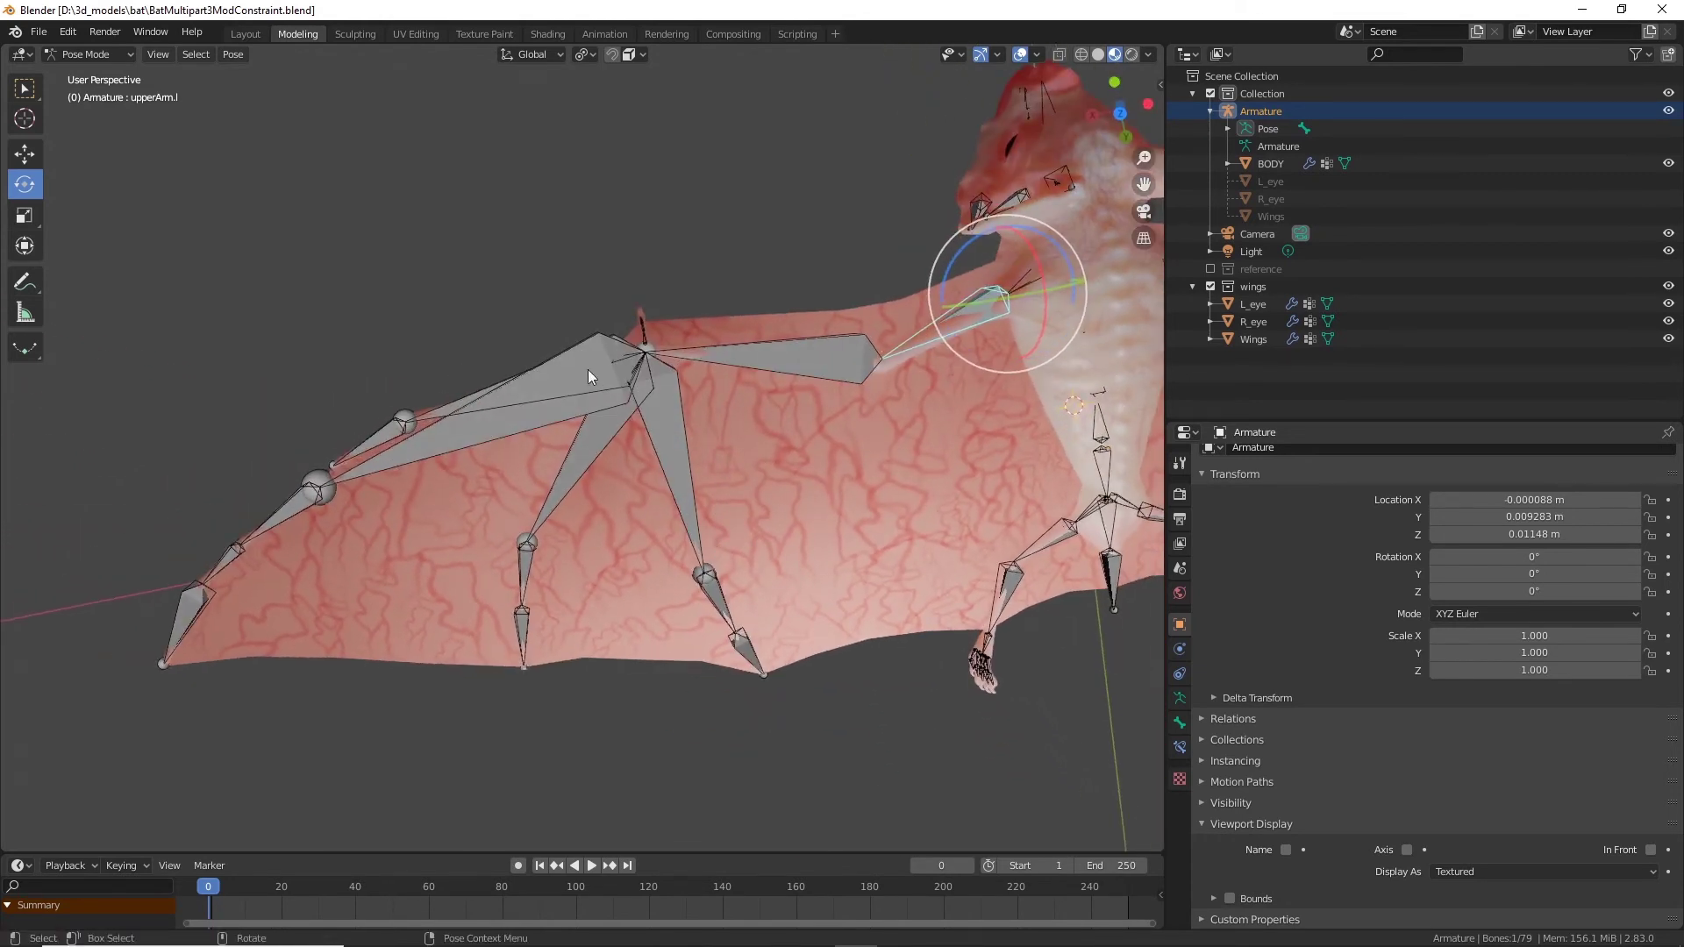
click(463, 434)
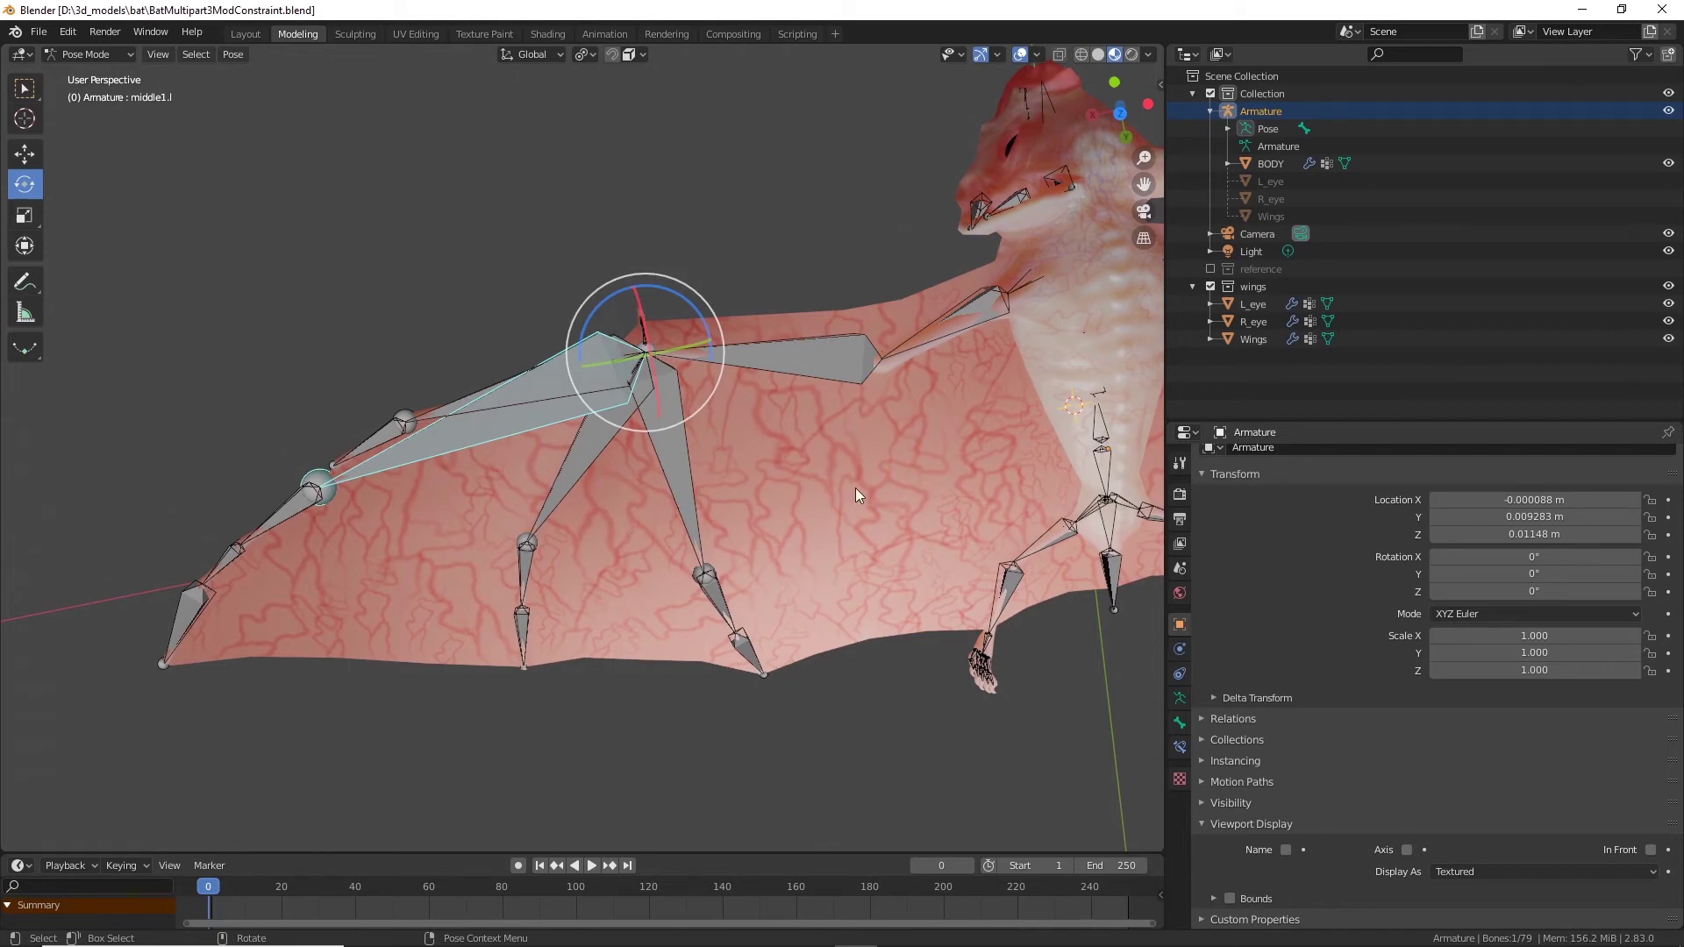
middle_drag(823, 477, 625, 524)
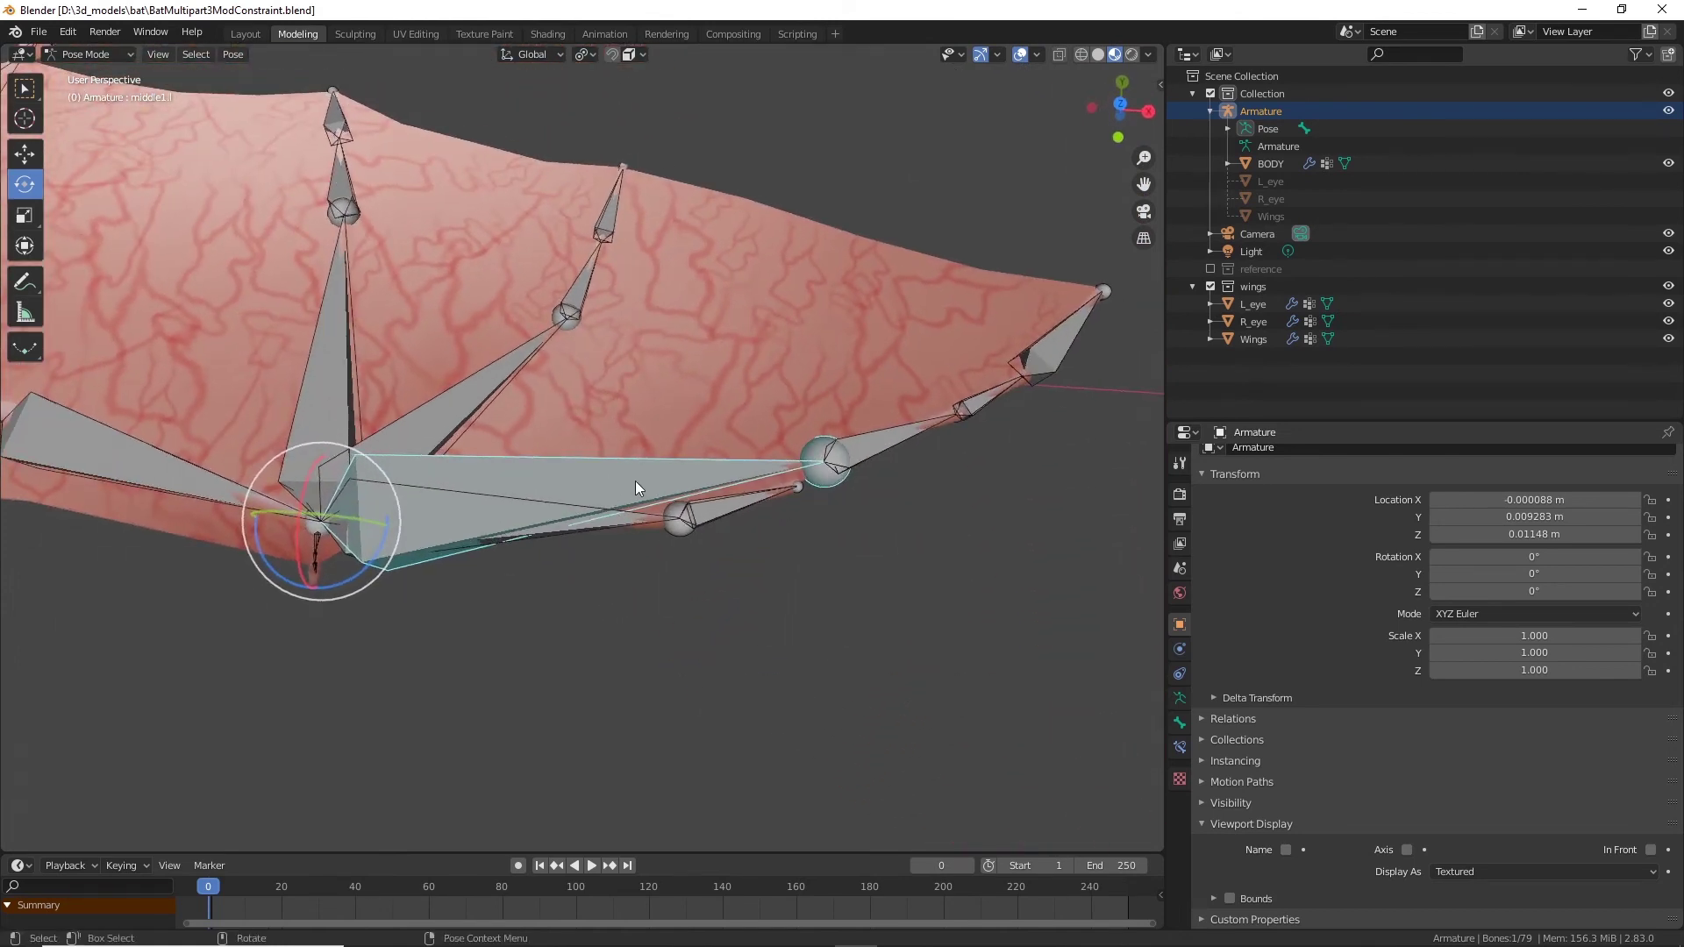
scroll(218, 451, down, 2)
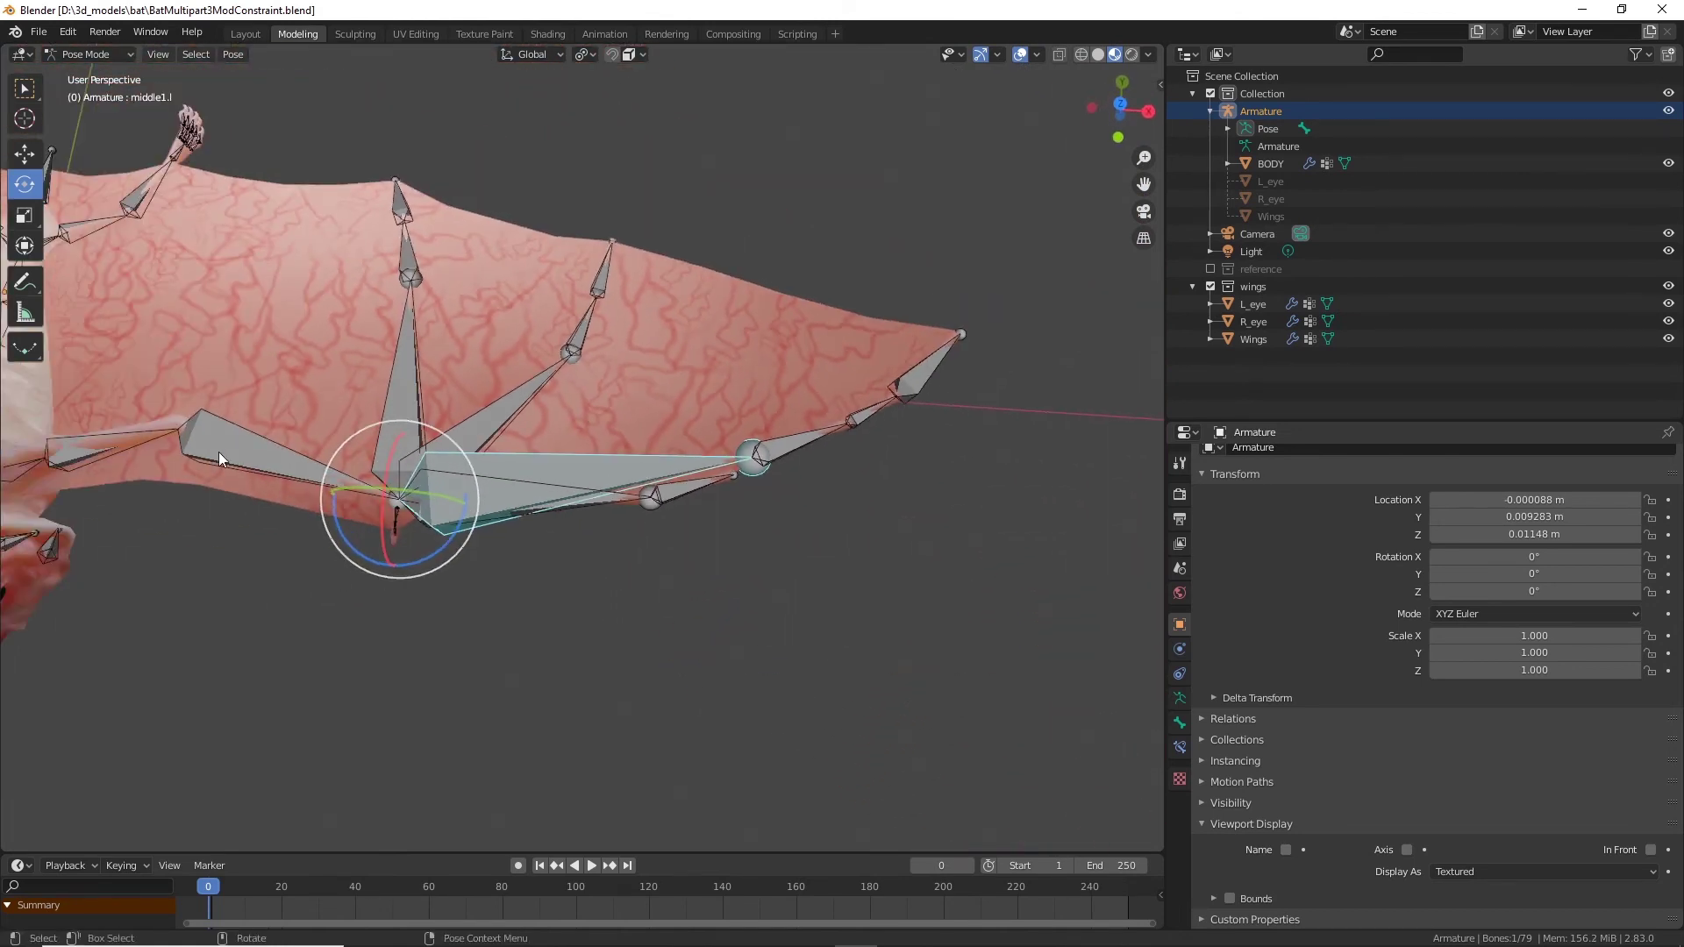
click(236, 442)
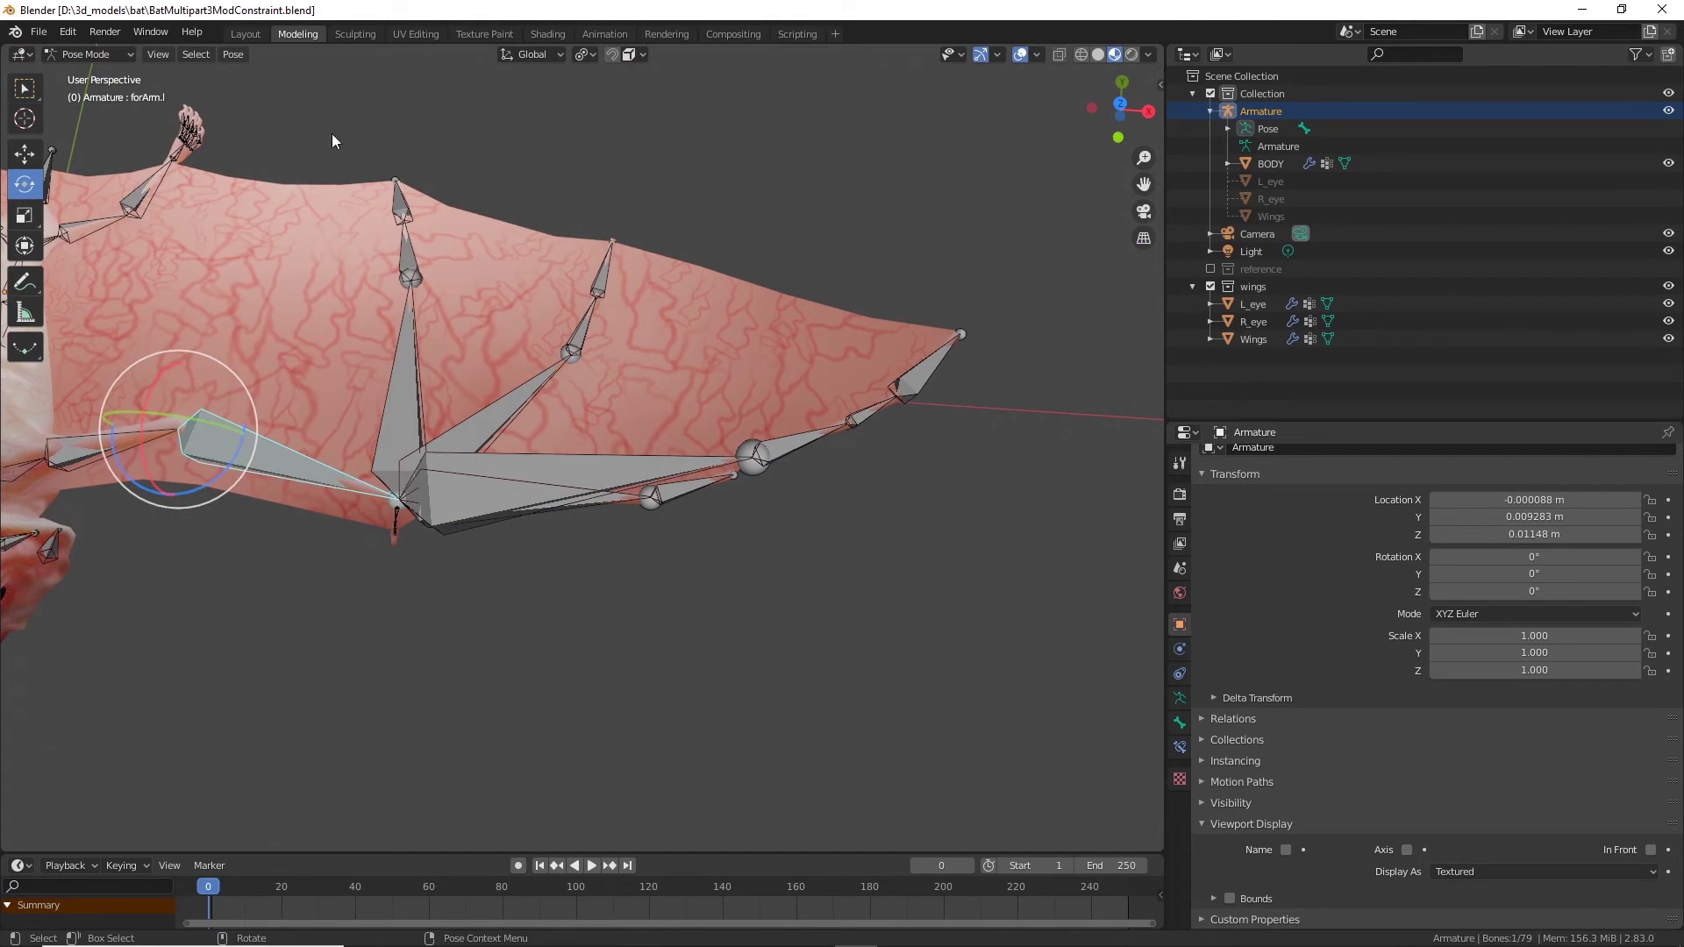
scroll(623, 534, up, 2)
click(582, 487)
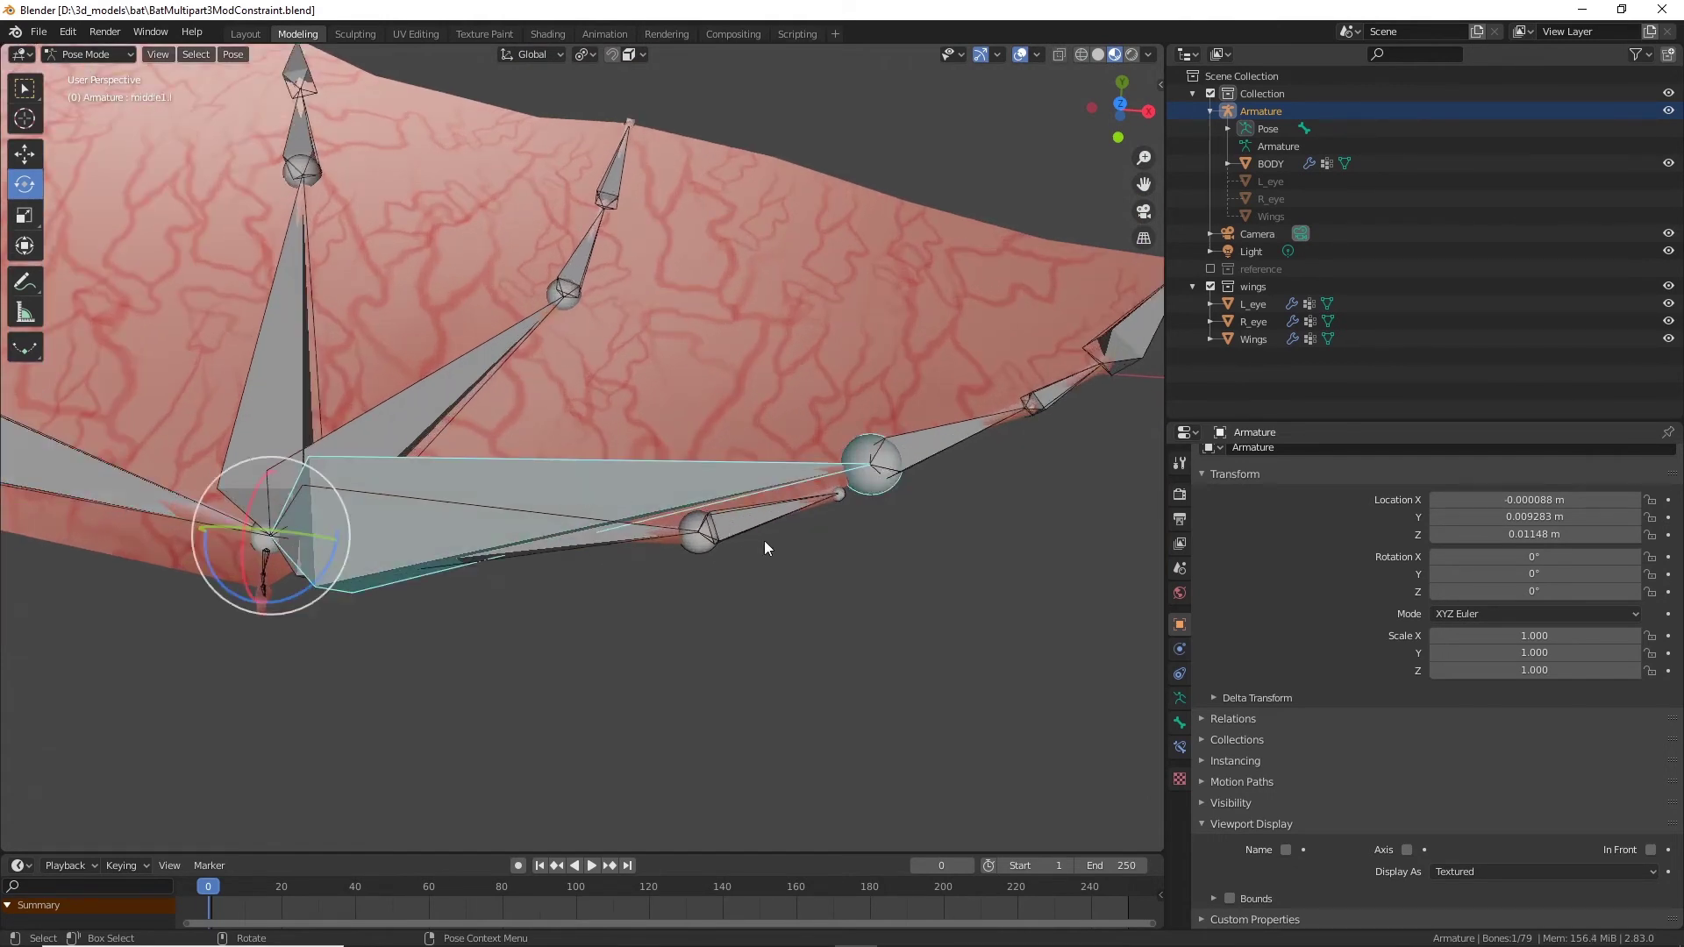
Step: Add a Copy Rotation bone constraint to the index1.l bone with Armature as its target
click(623, 541)
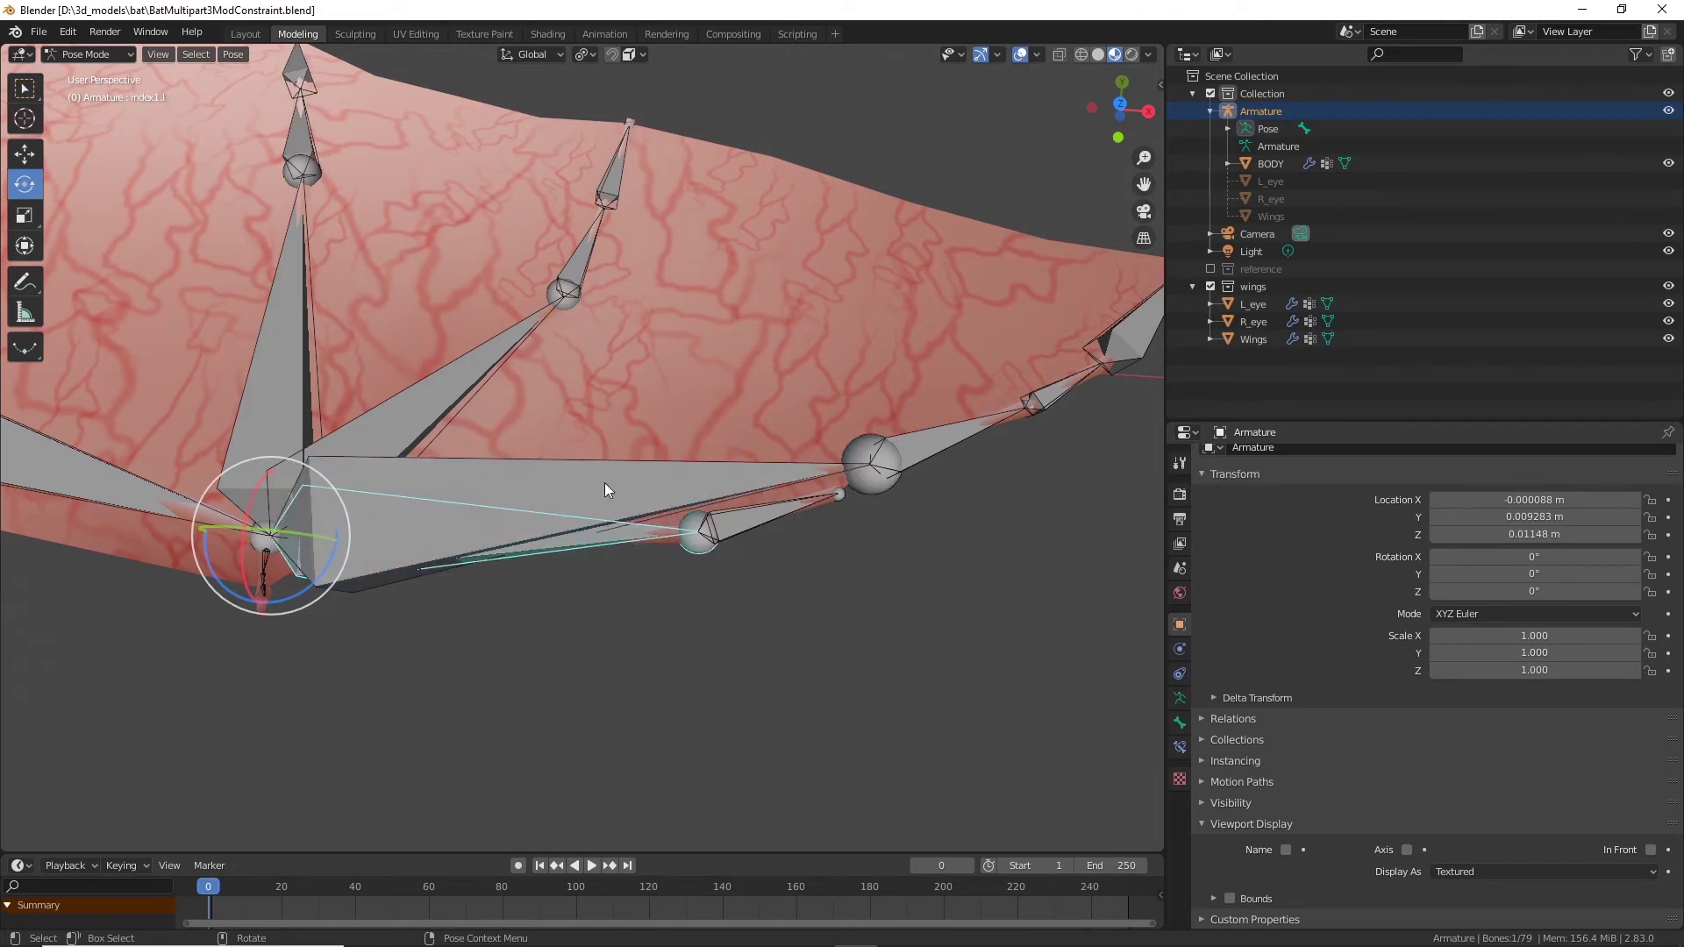
click(1180, 747)
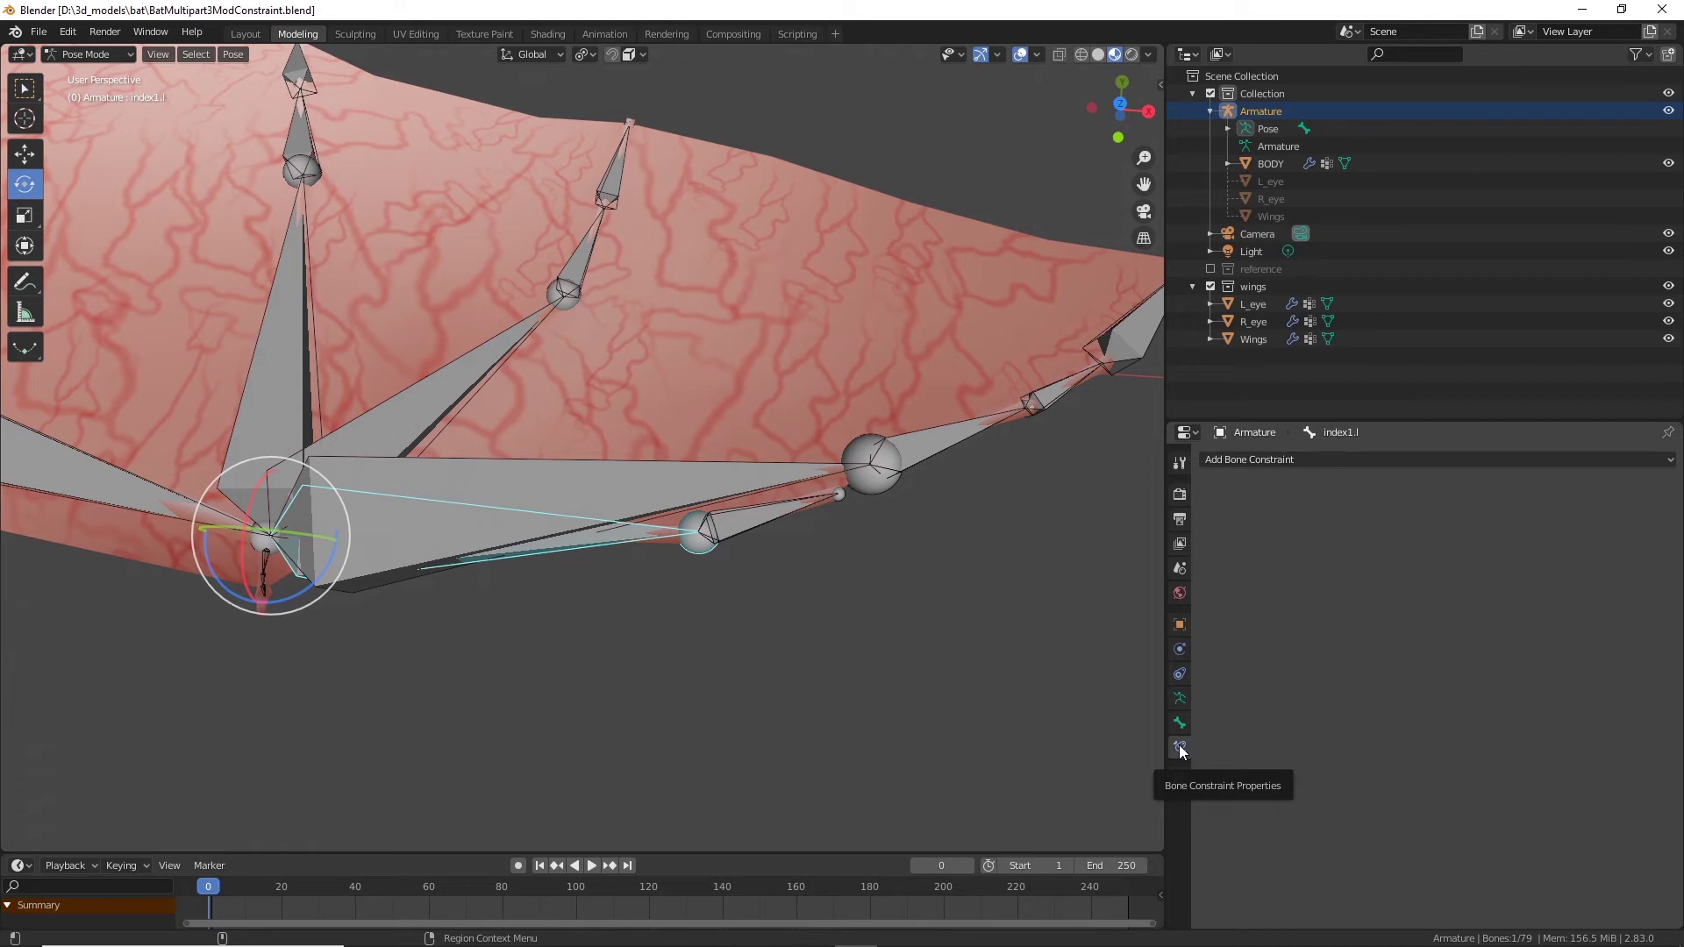
click(1467, 453)
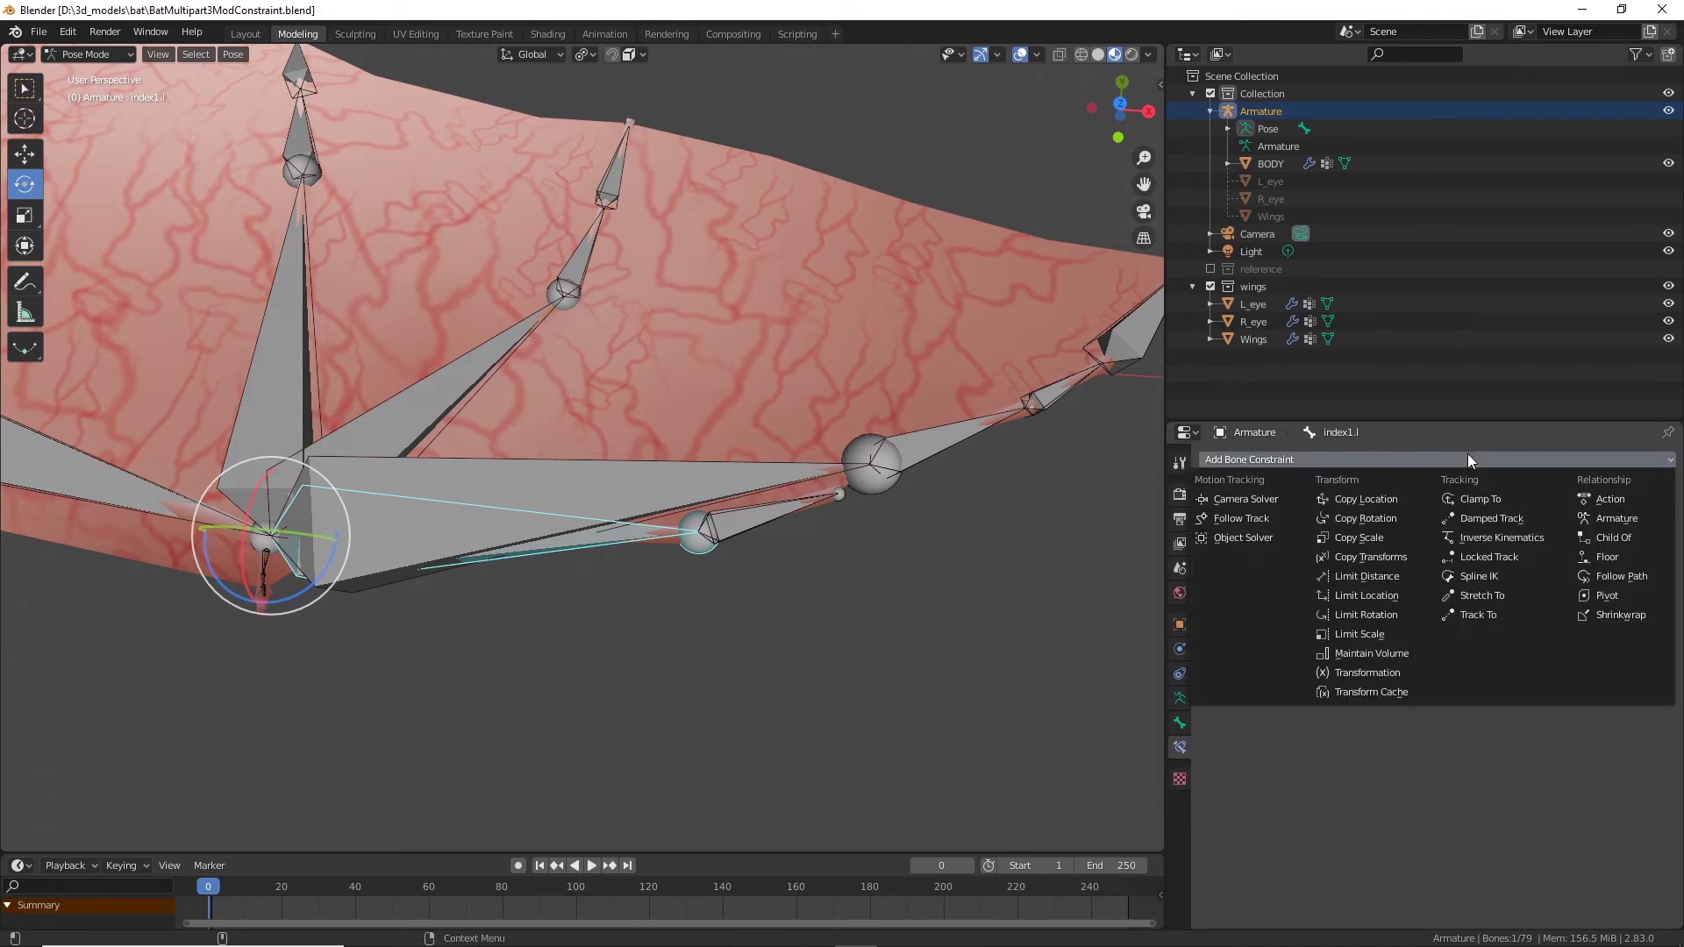
click(1375, 518)
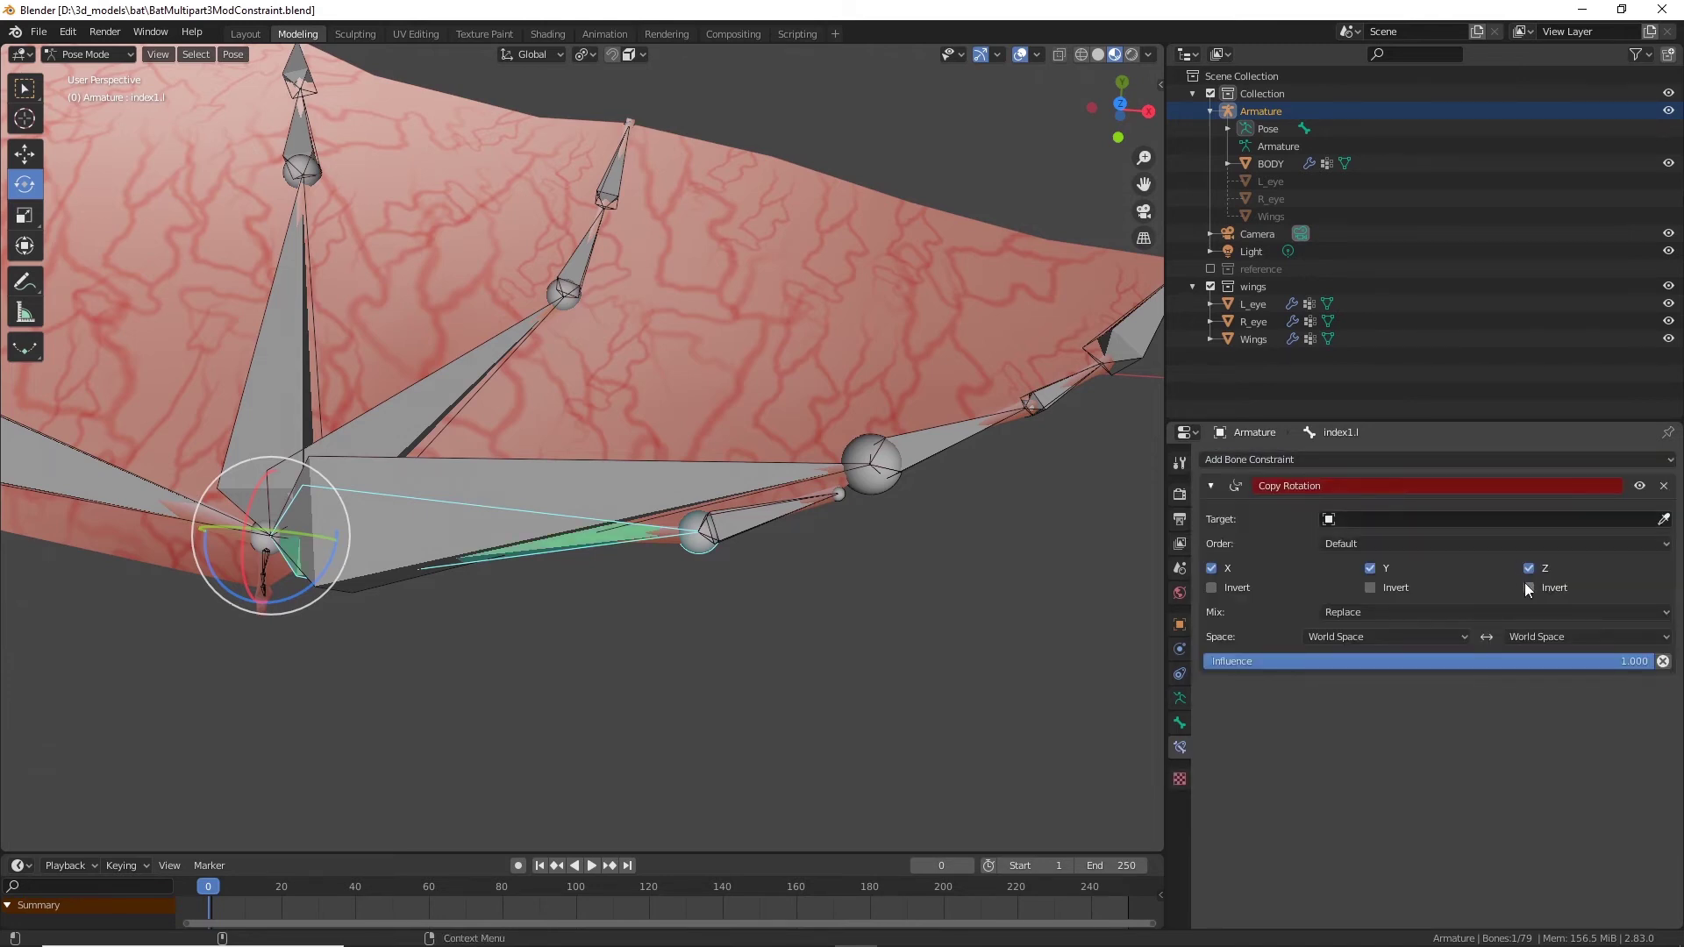
click(1594, 523)
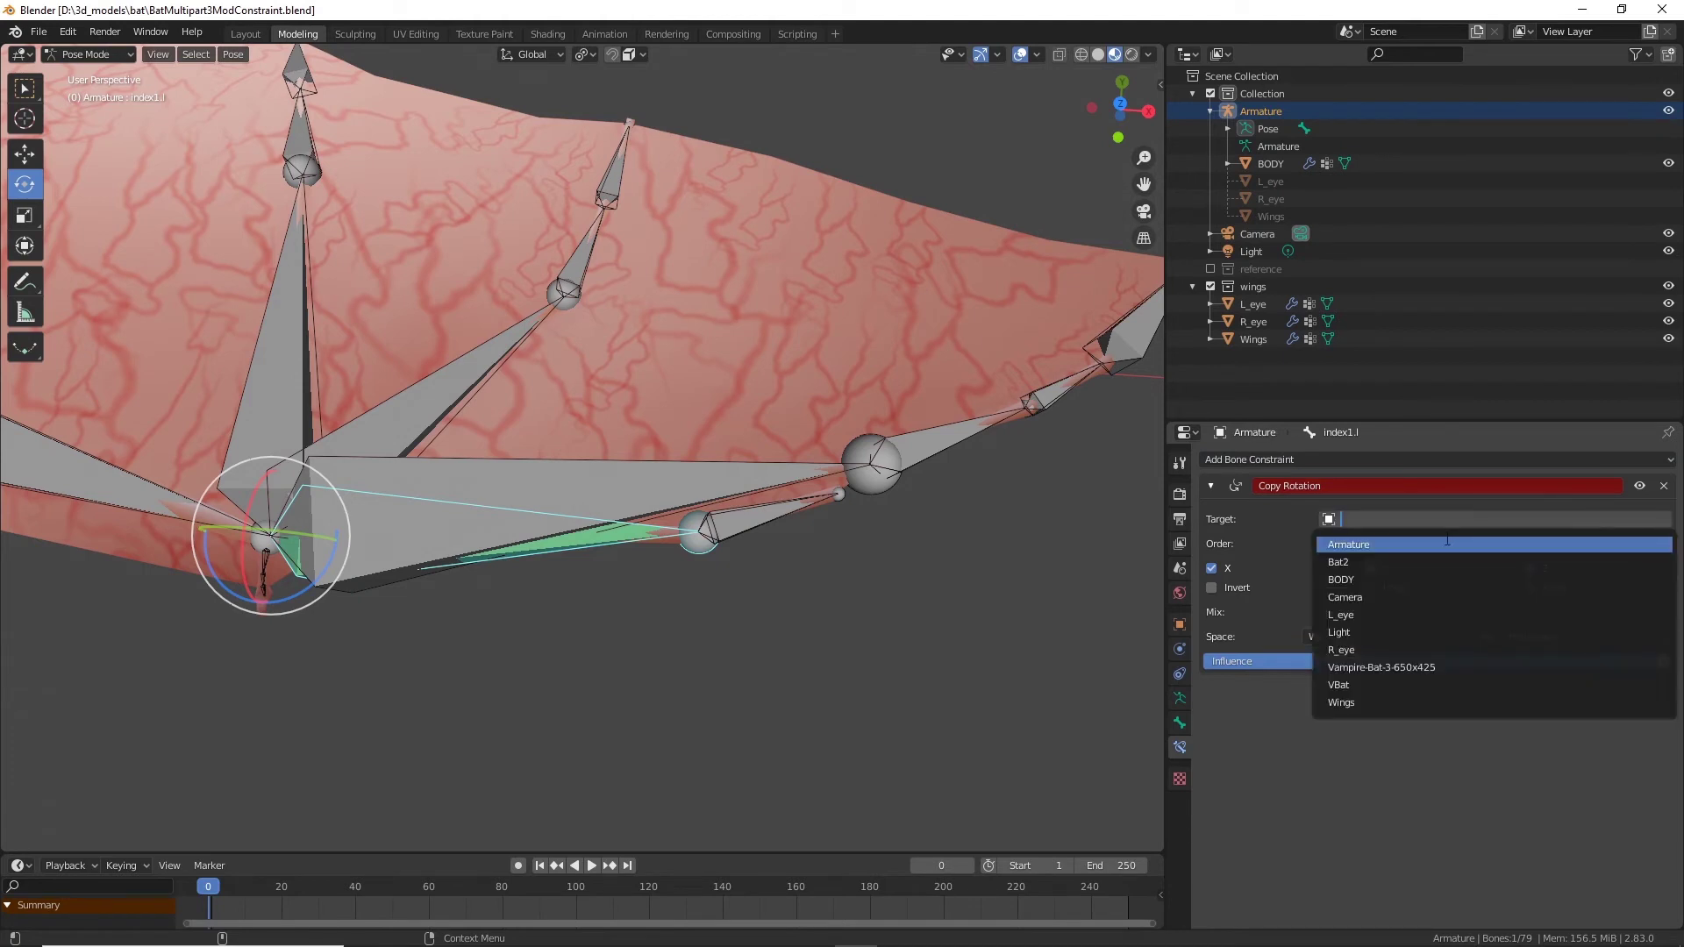
click(1392, 546)
Step: Check the name of the left middle finger's base bone and set middle1.l as the target bone of index1.l's Copy Rotation constraint
click(587, 488)
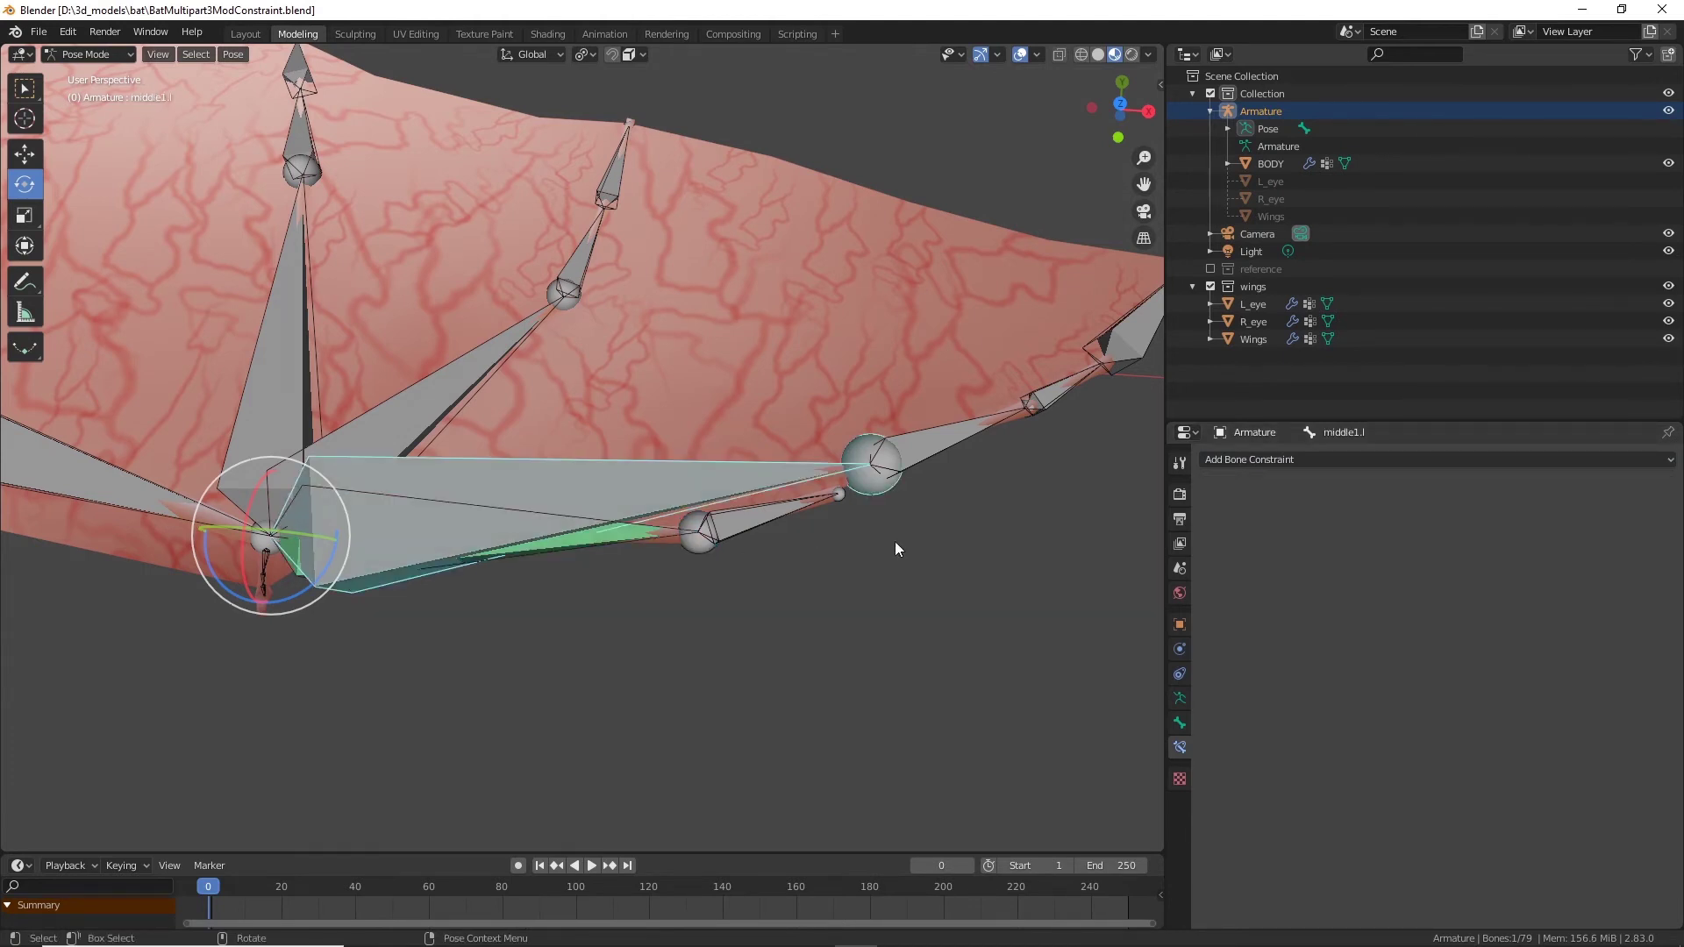
click(1188, 722)
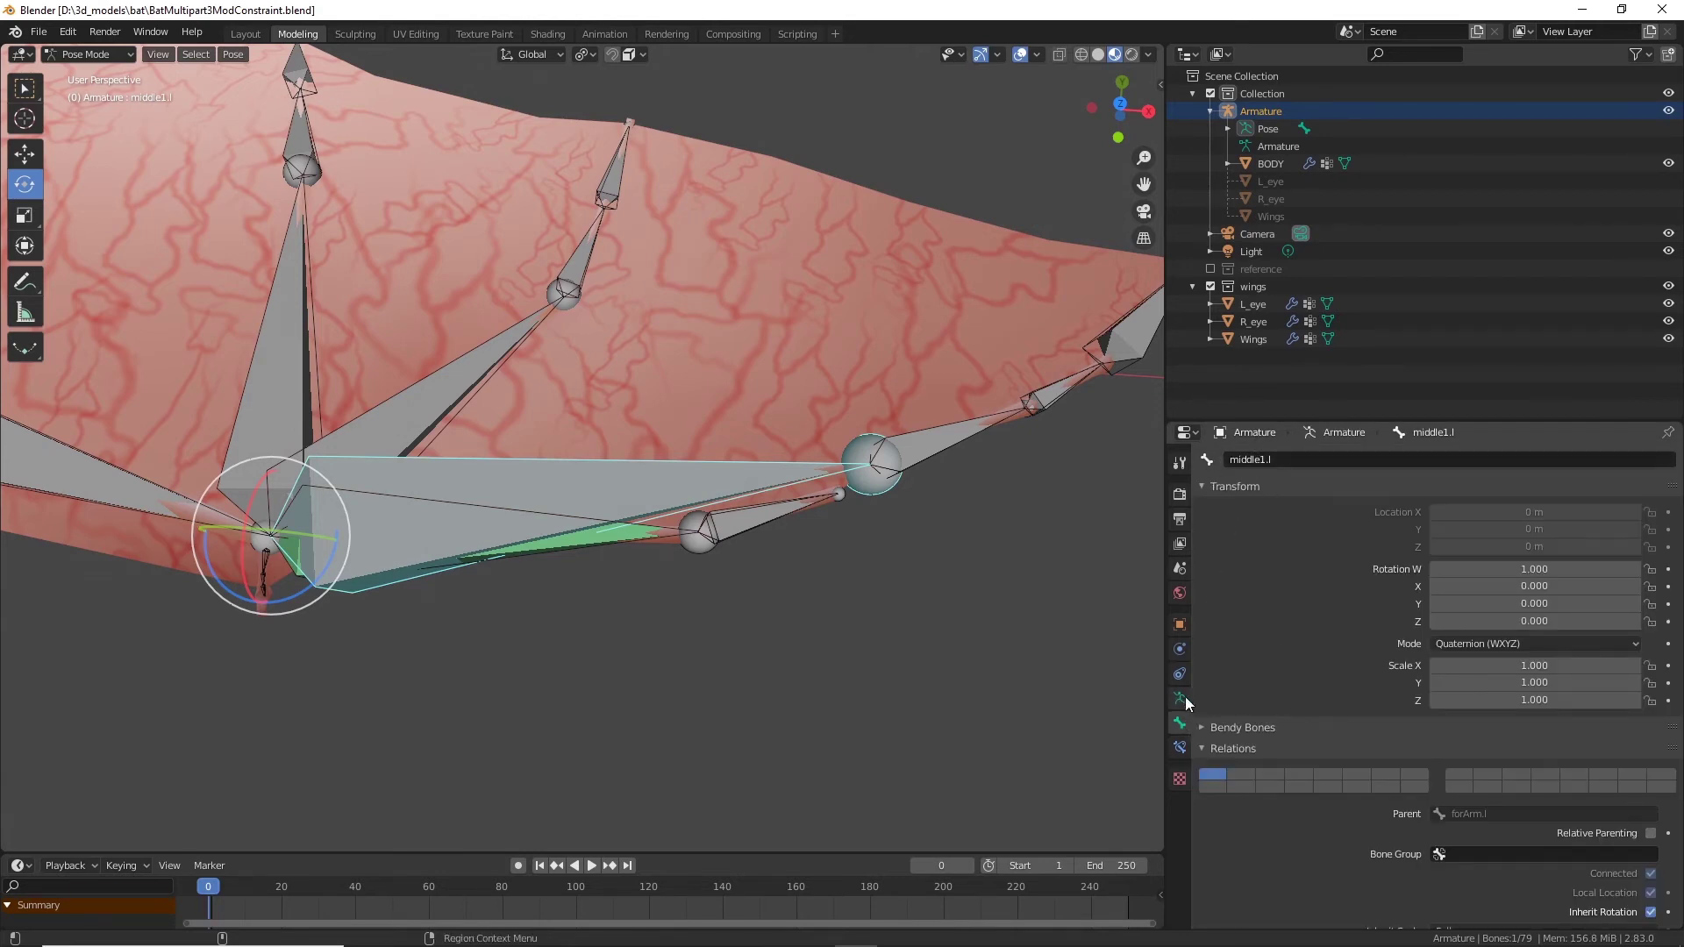
click(624, 533)
click(1180, 748)
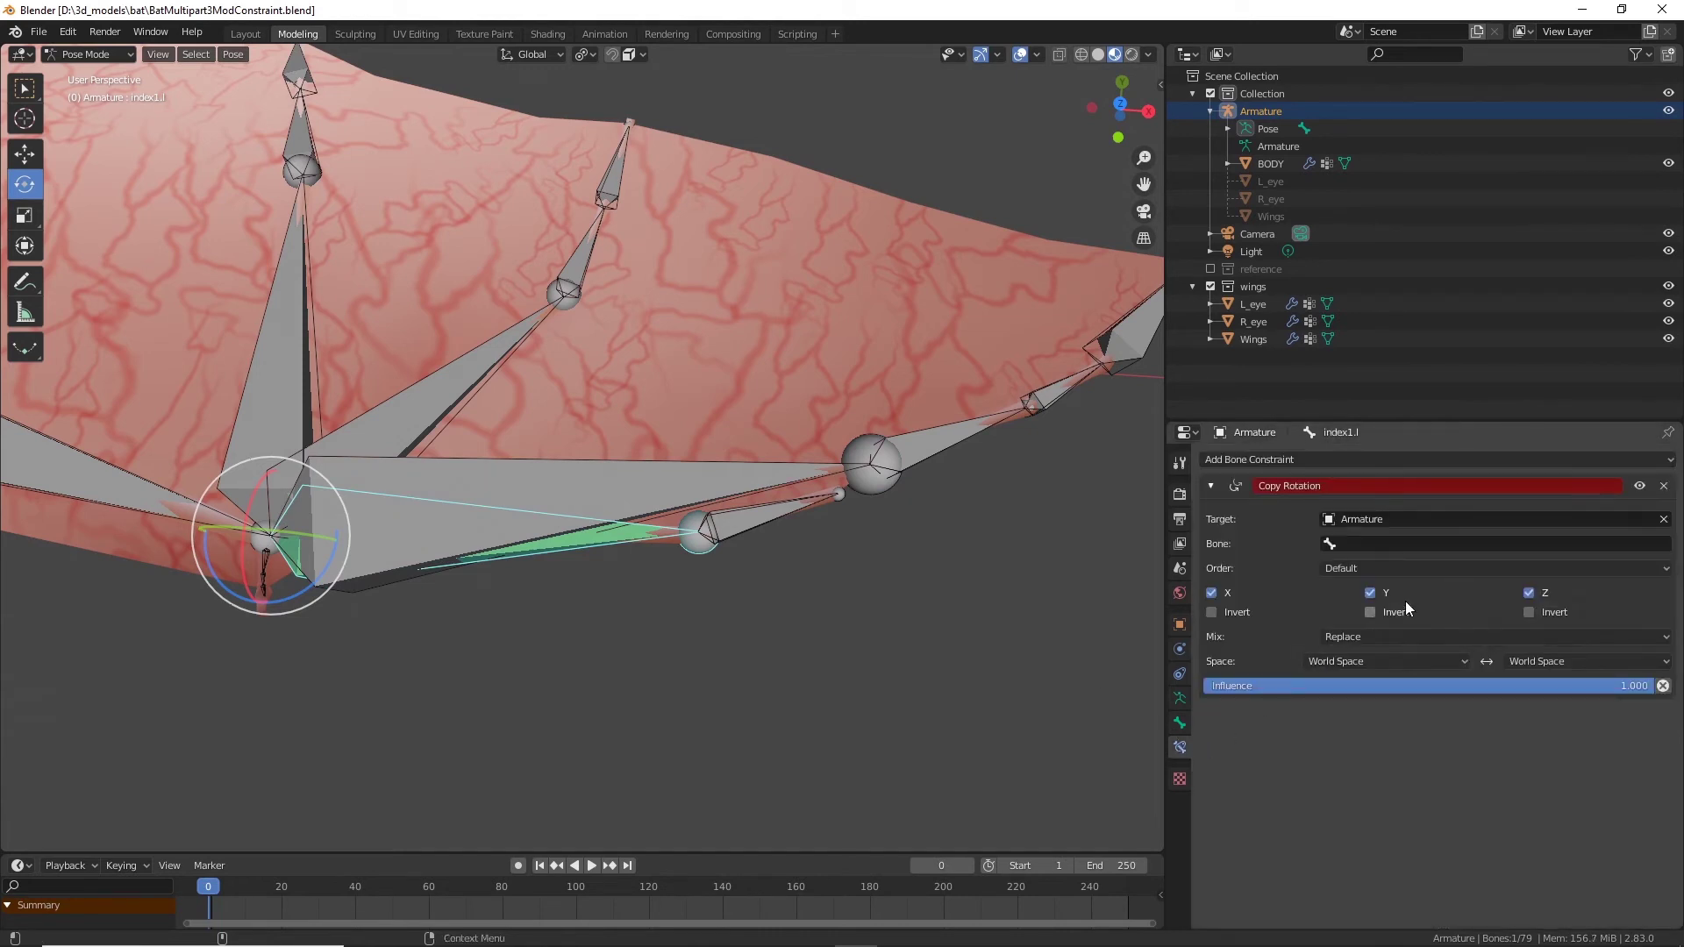
click(1386, 545)
scroll(1439, 668, down, 12)
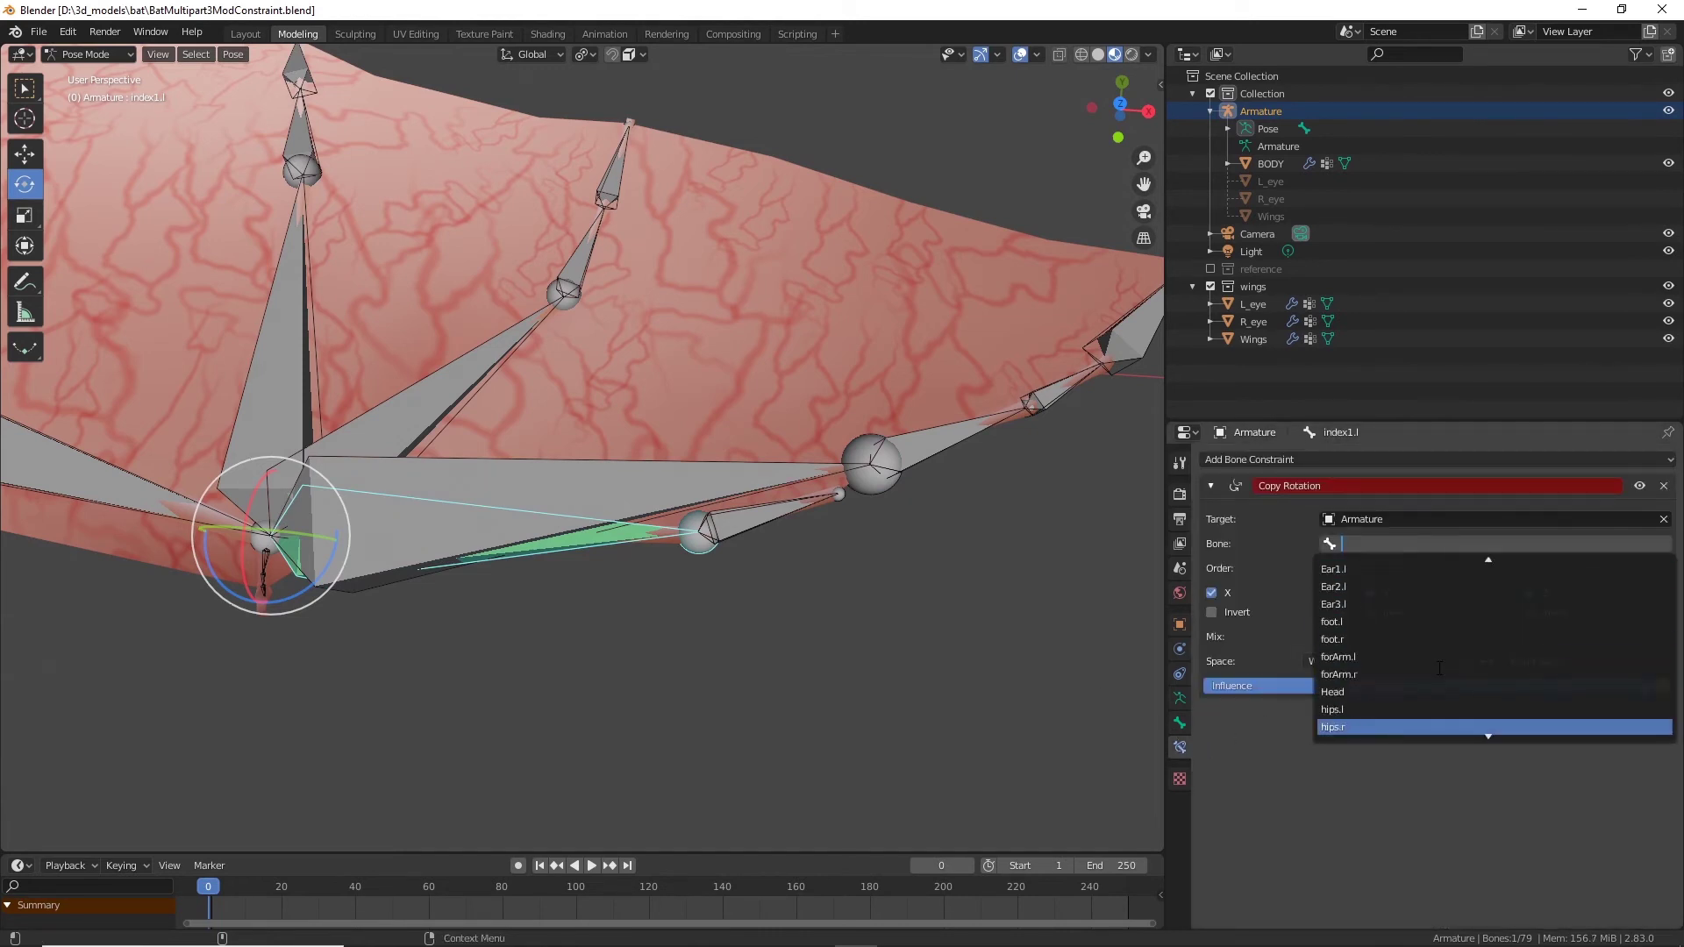
scroll(1440, 668, down, 16)
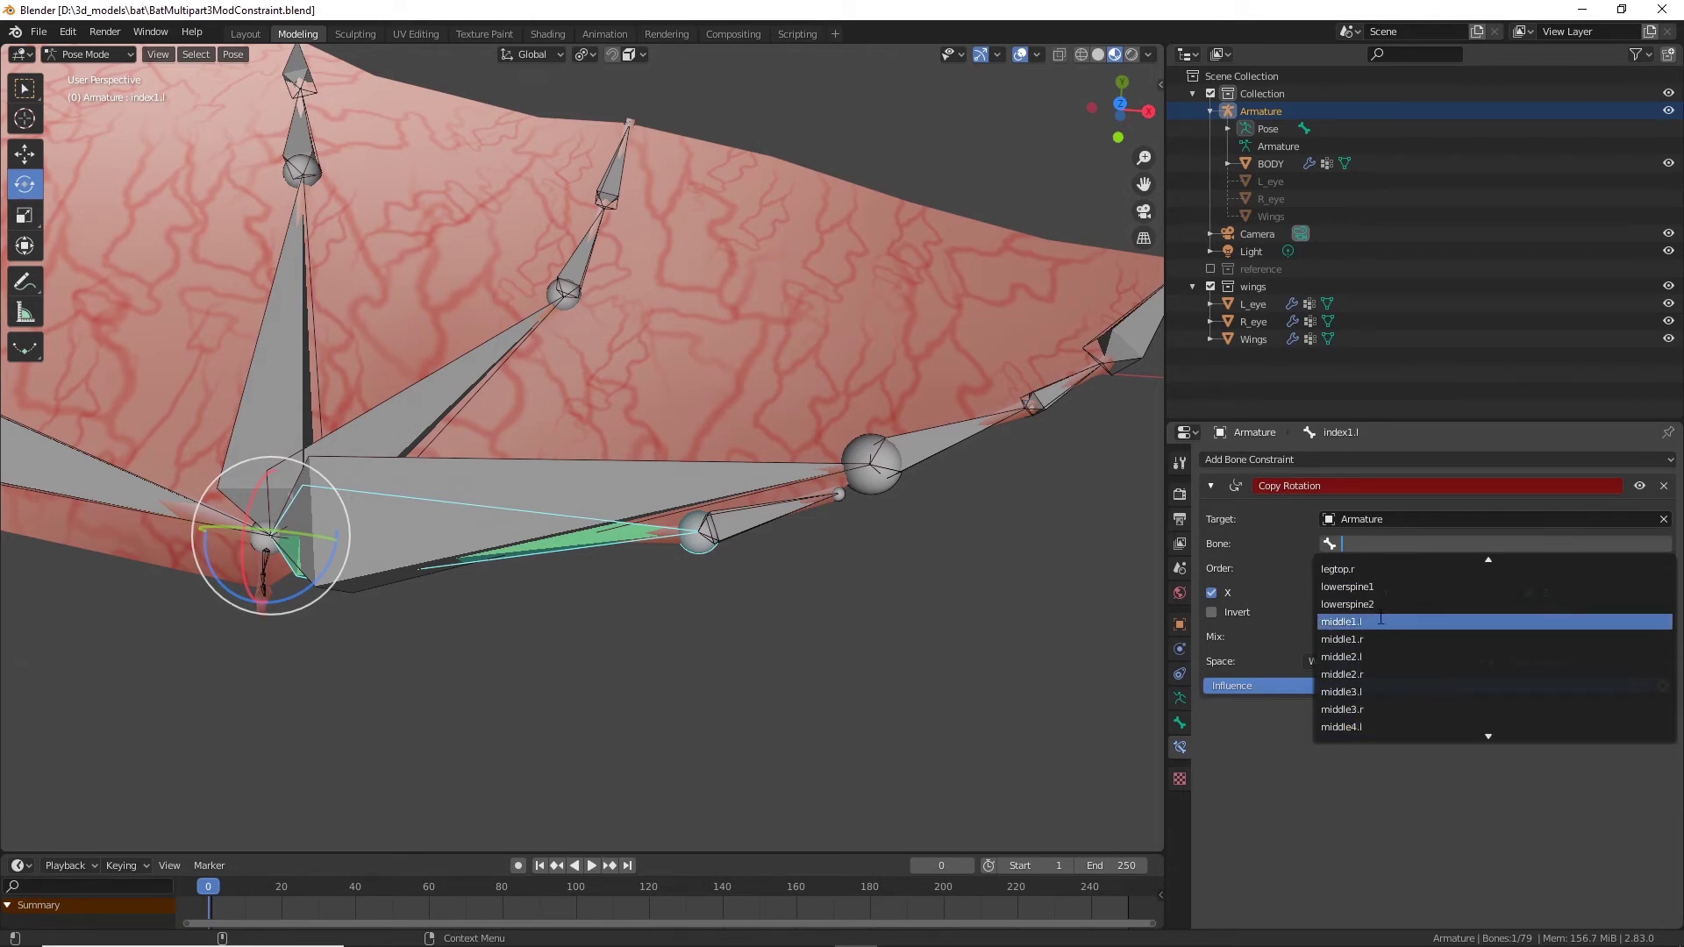
click(1381, 619)
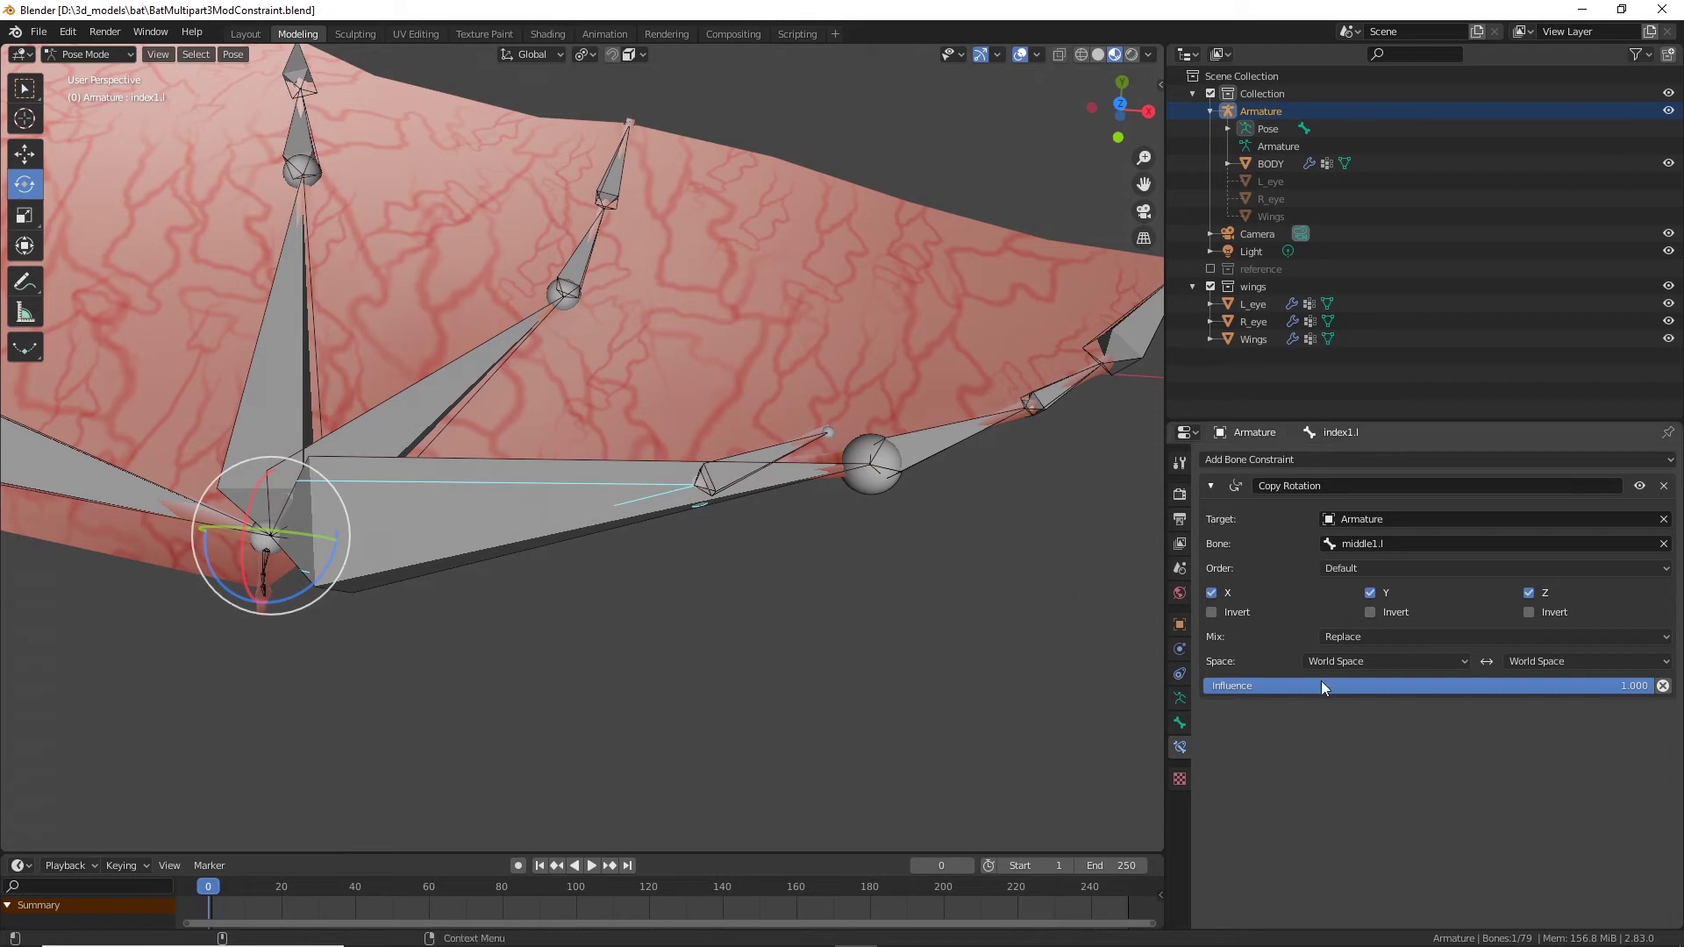
Step: Set both the target and owner space of the Copy Rotation constraint to Local Space
click(1386, 661)
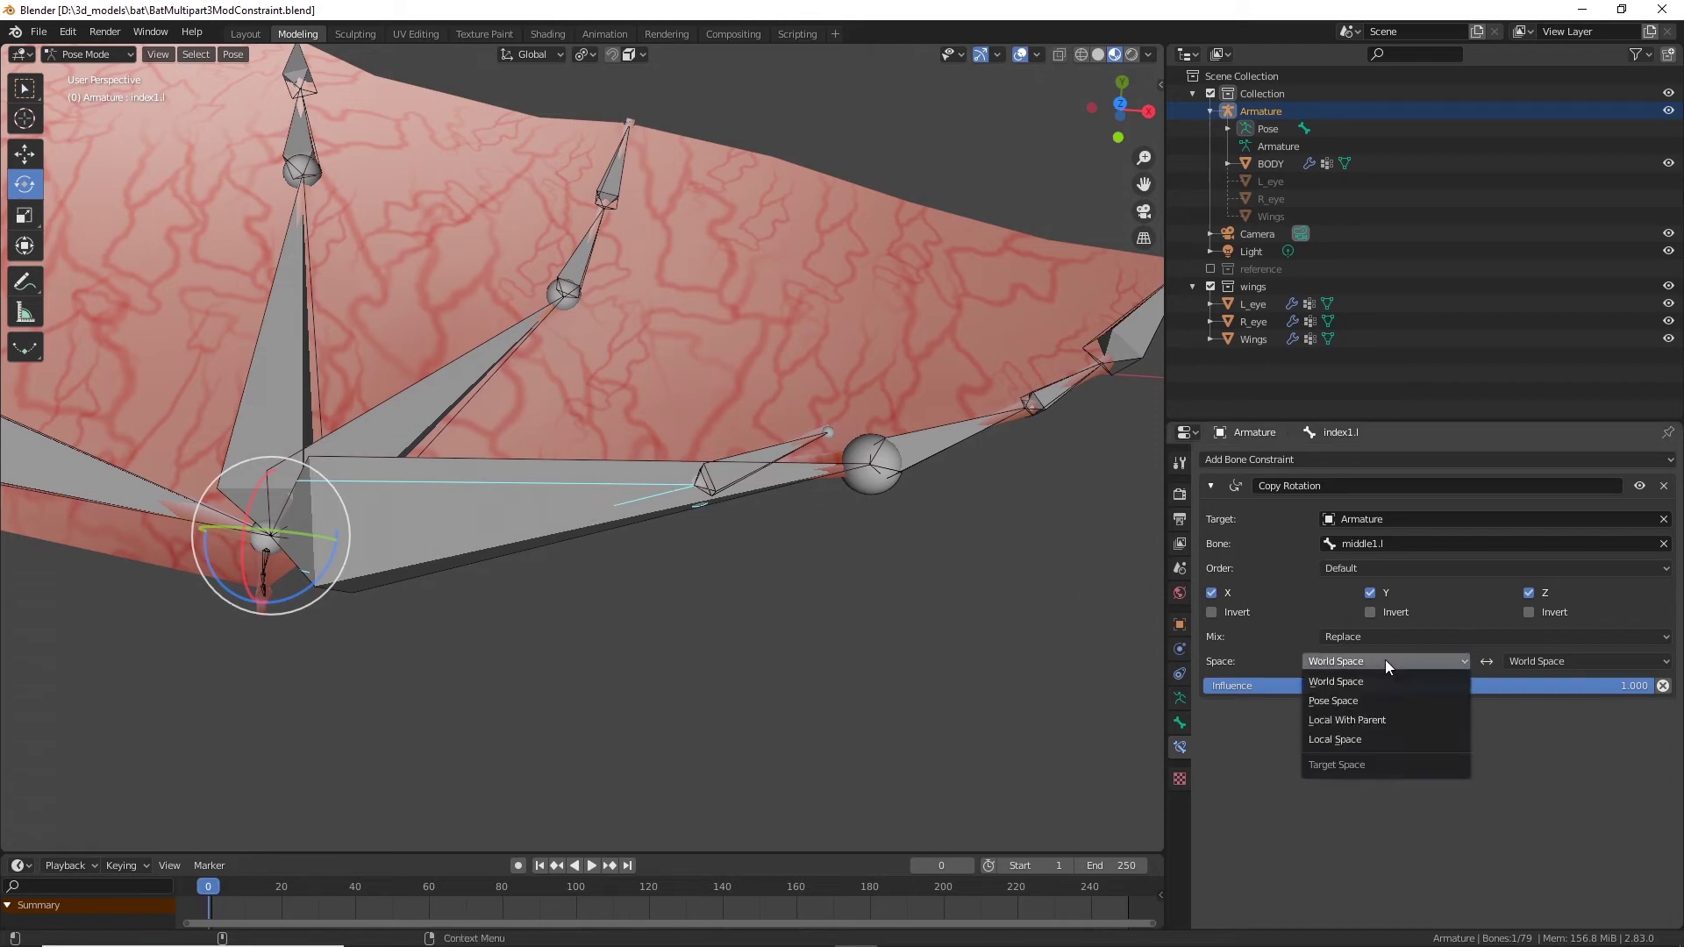
click(1364, 739)
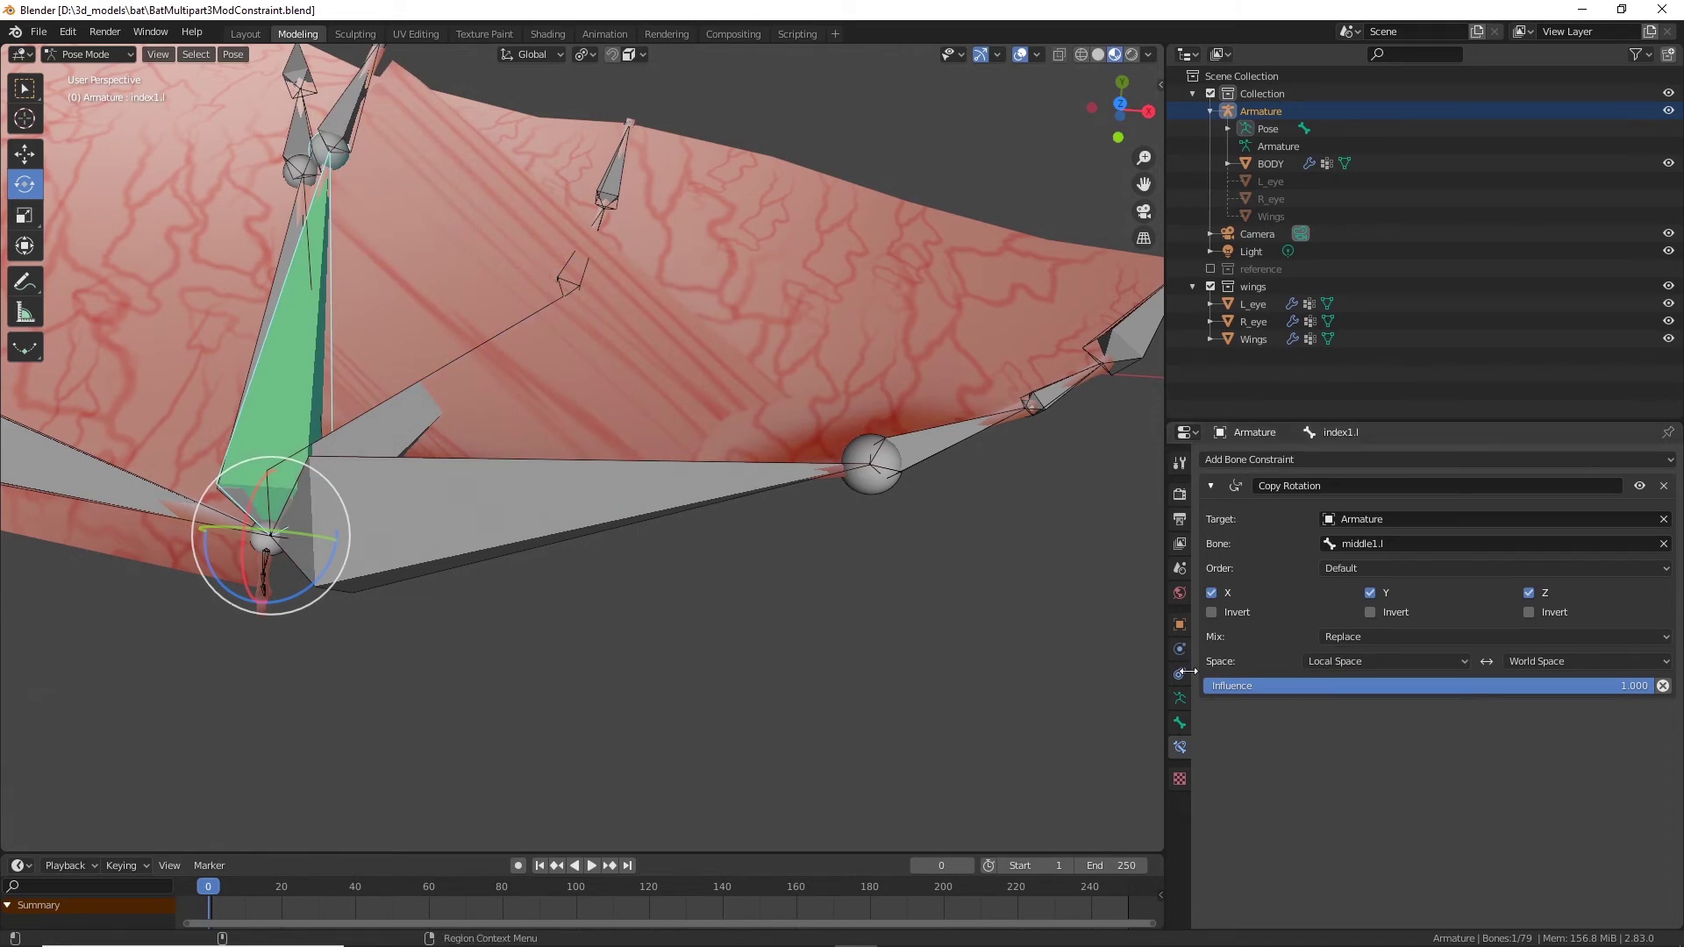
click(1565, 662)
click(1555, 742)
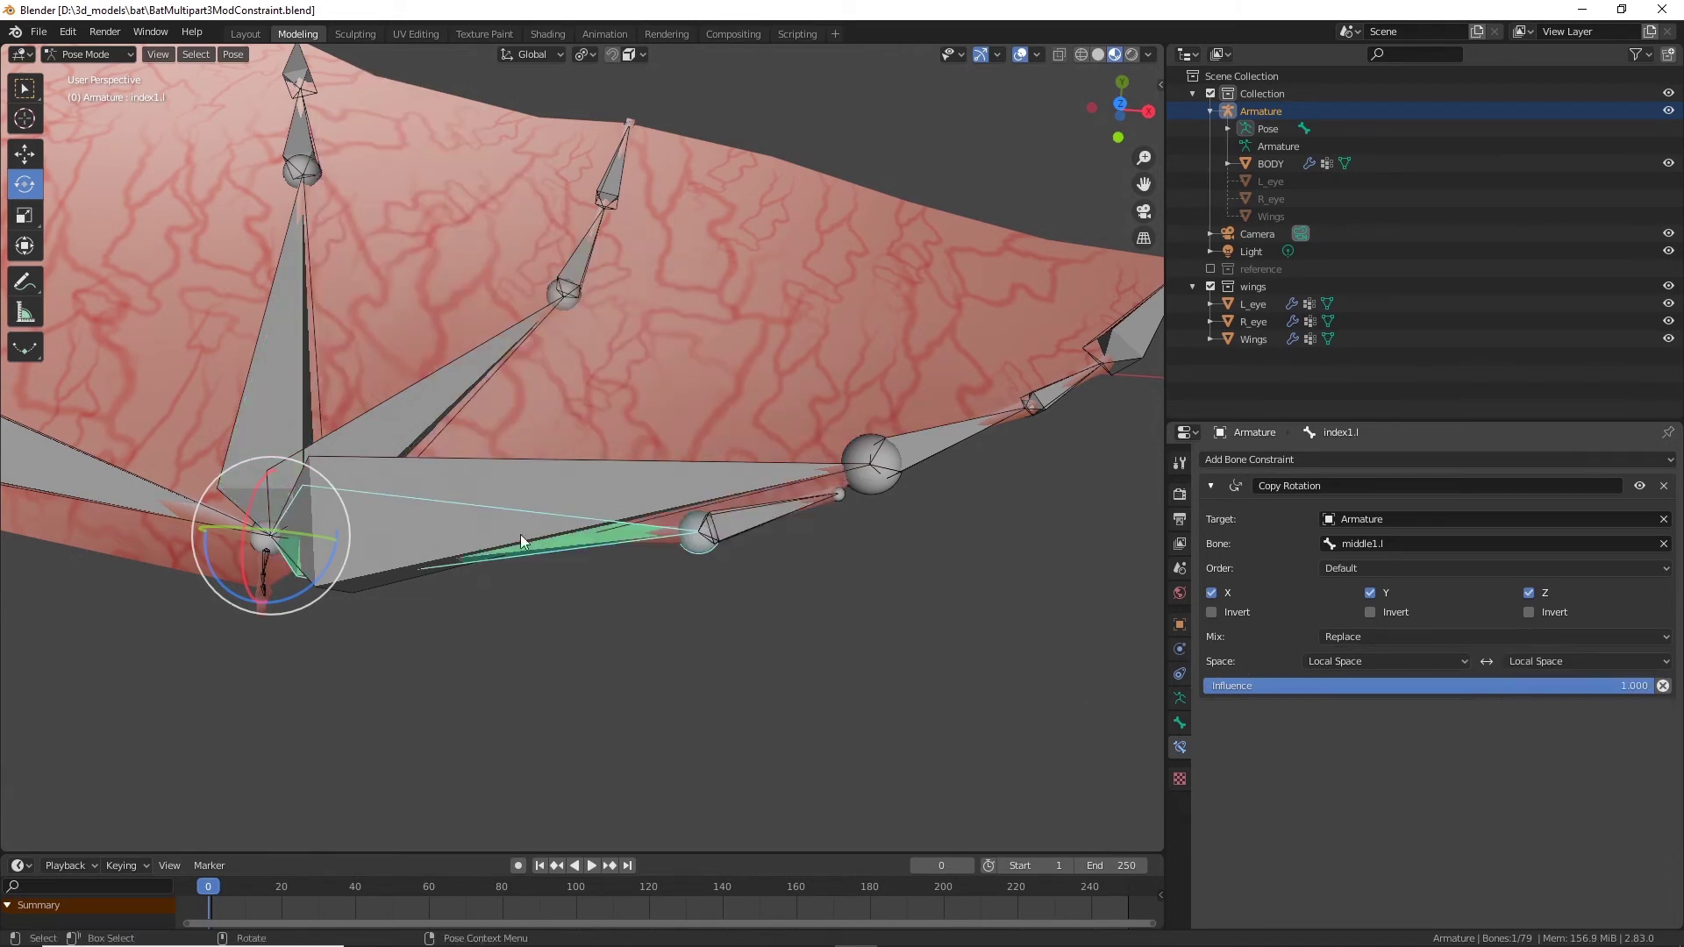
Step: Test the constraint by rotating the middle1.l bone about 12° around the global Z axis, and undo the rotation
middle_drag(508, 679, 587, 497)
click(575, 499)
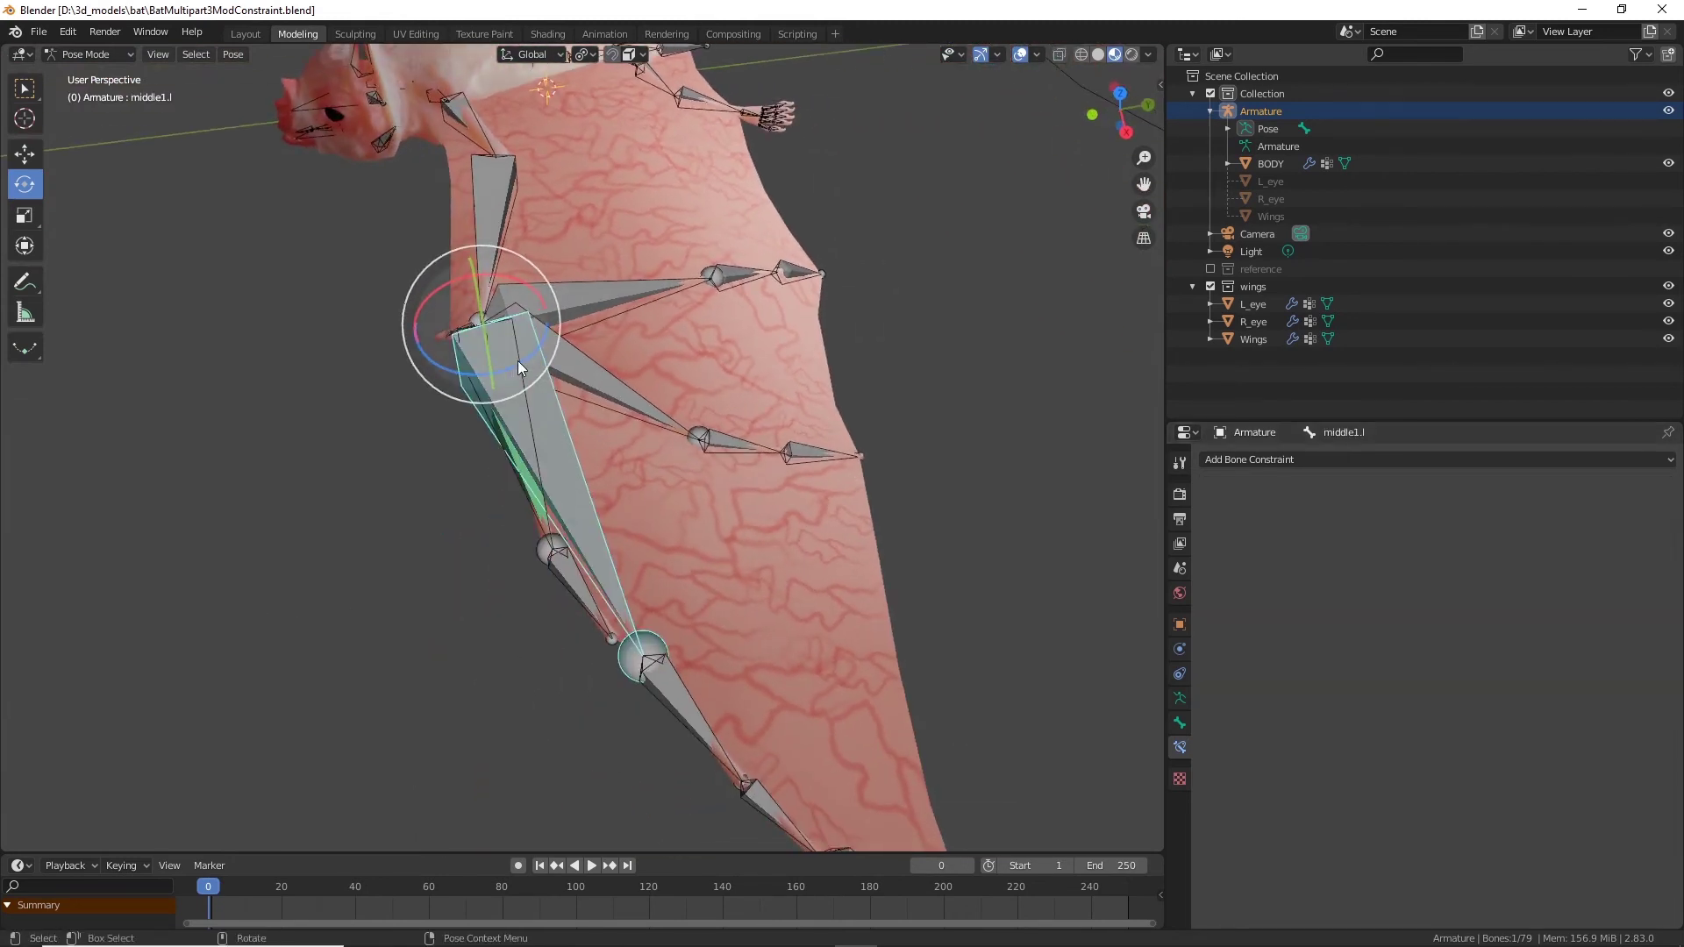
key(r)
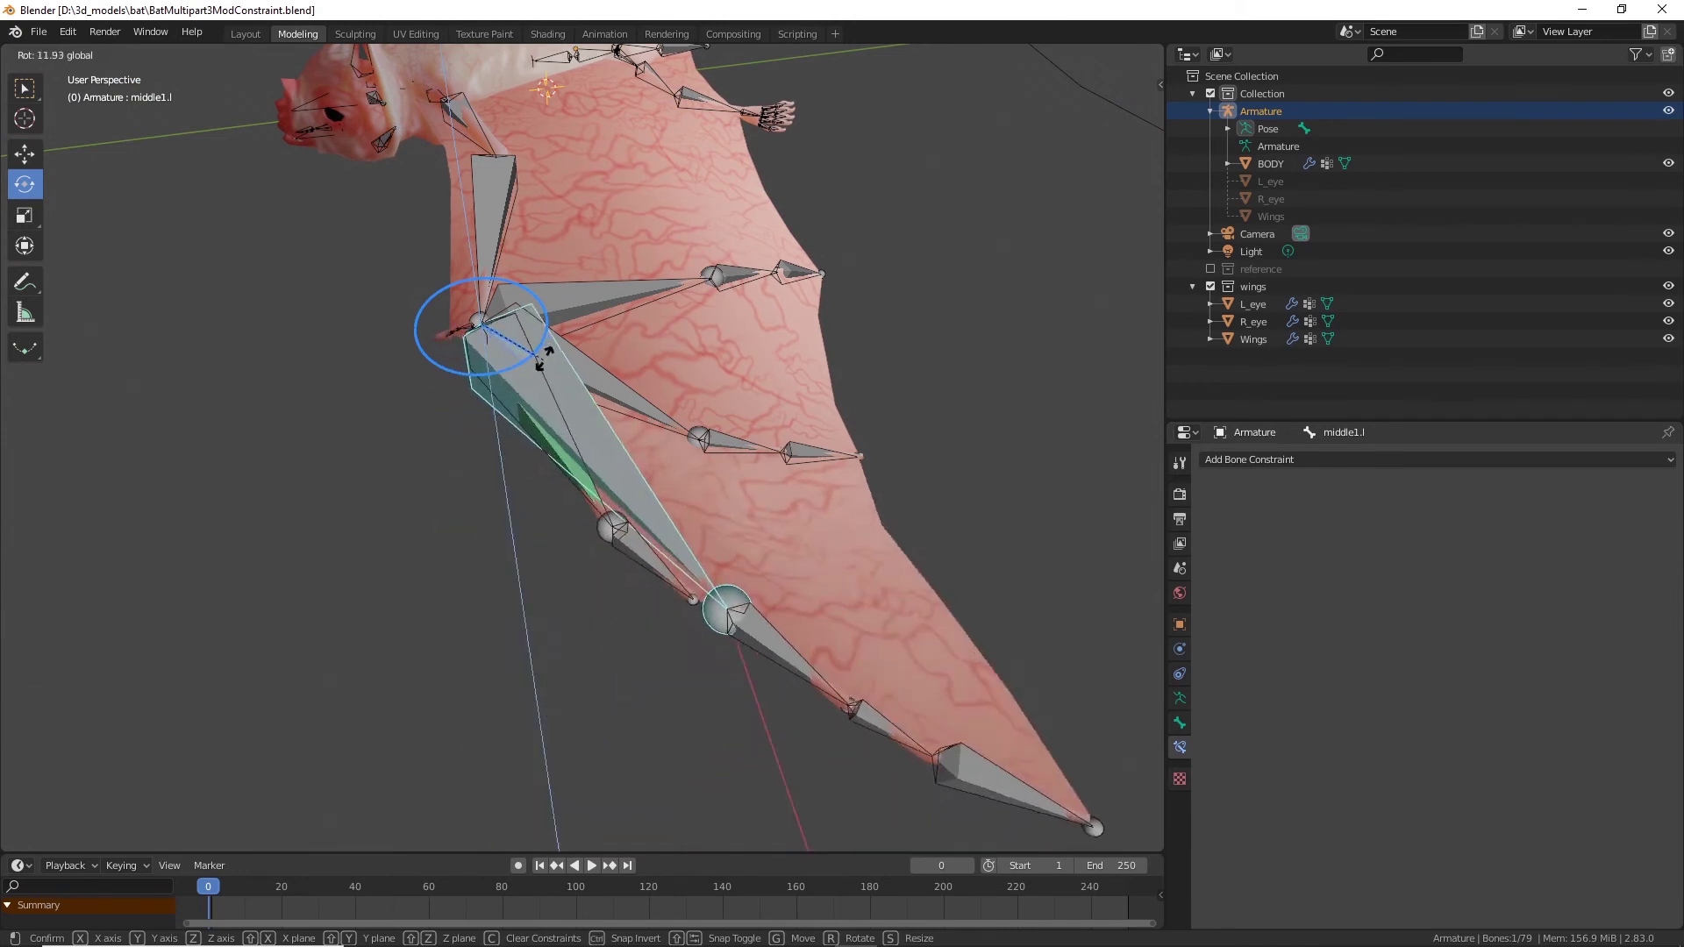
click(546, 364)
key(ctrl+z)
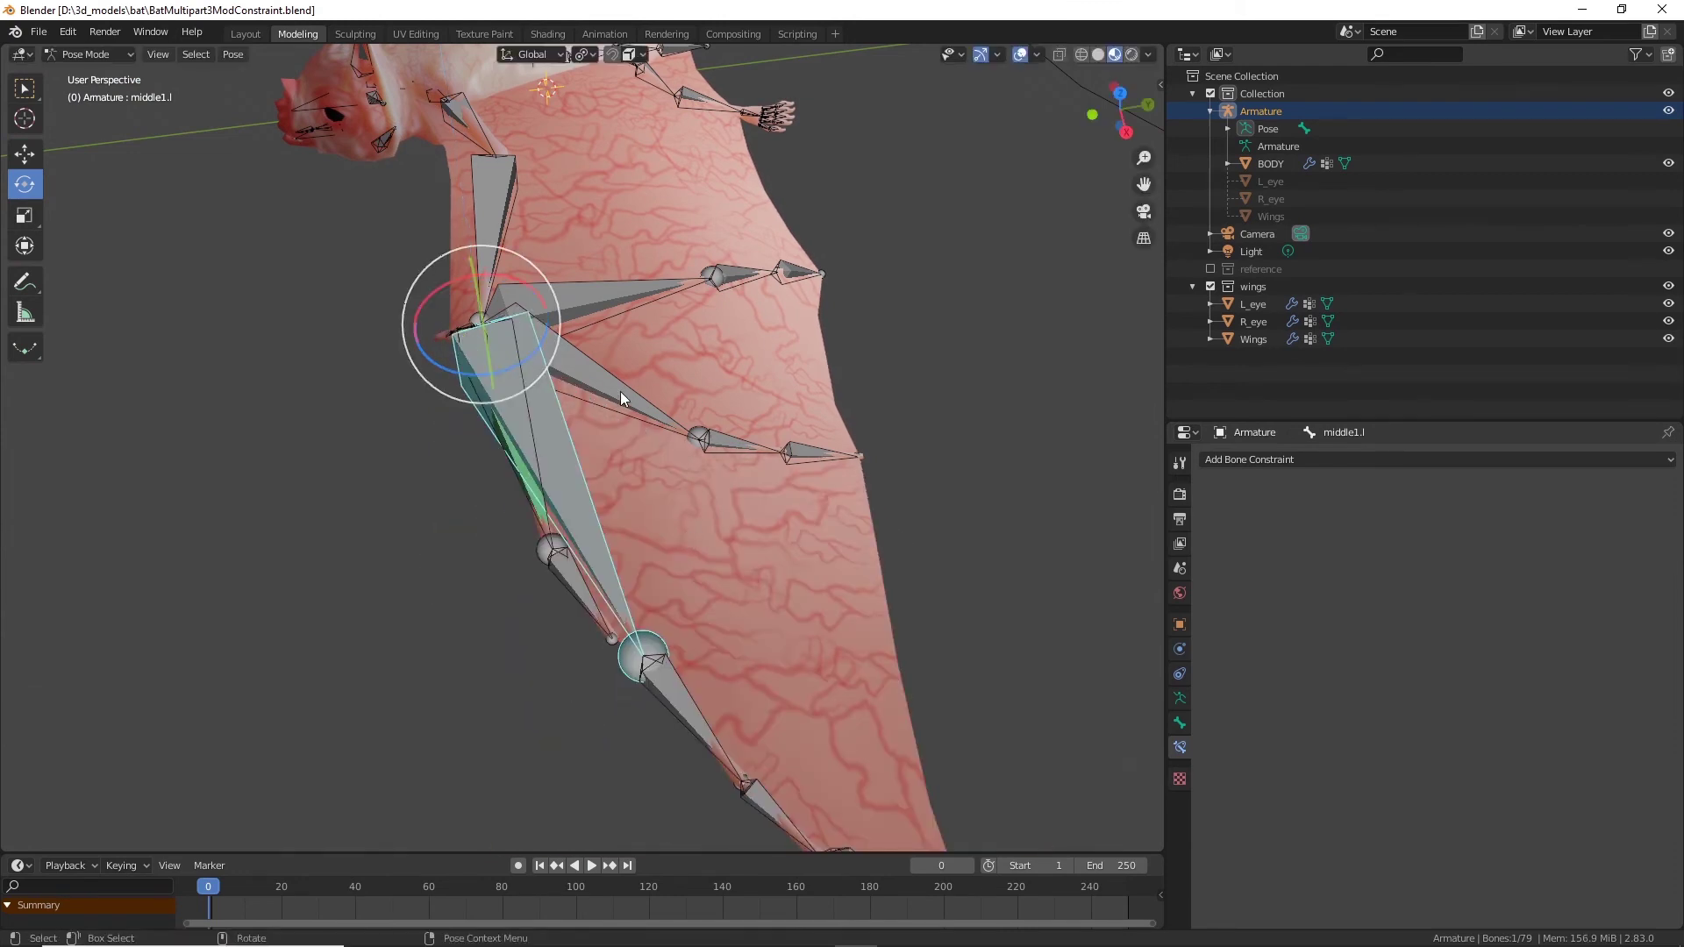
Step: Try to copy constraints between the index1.l and ring1.l bones with ring1.l active, and clear the bone selection
click(630, 411)
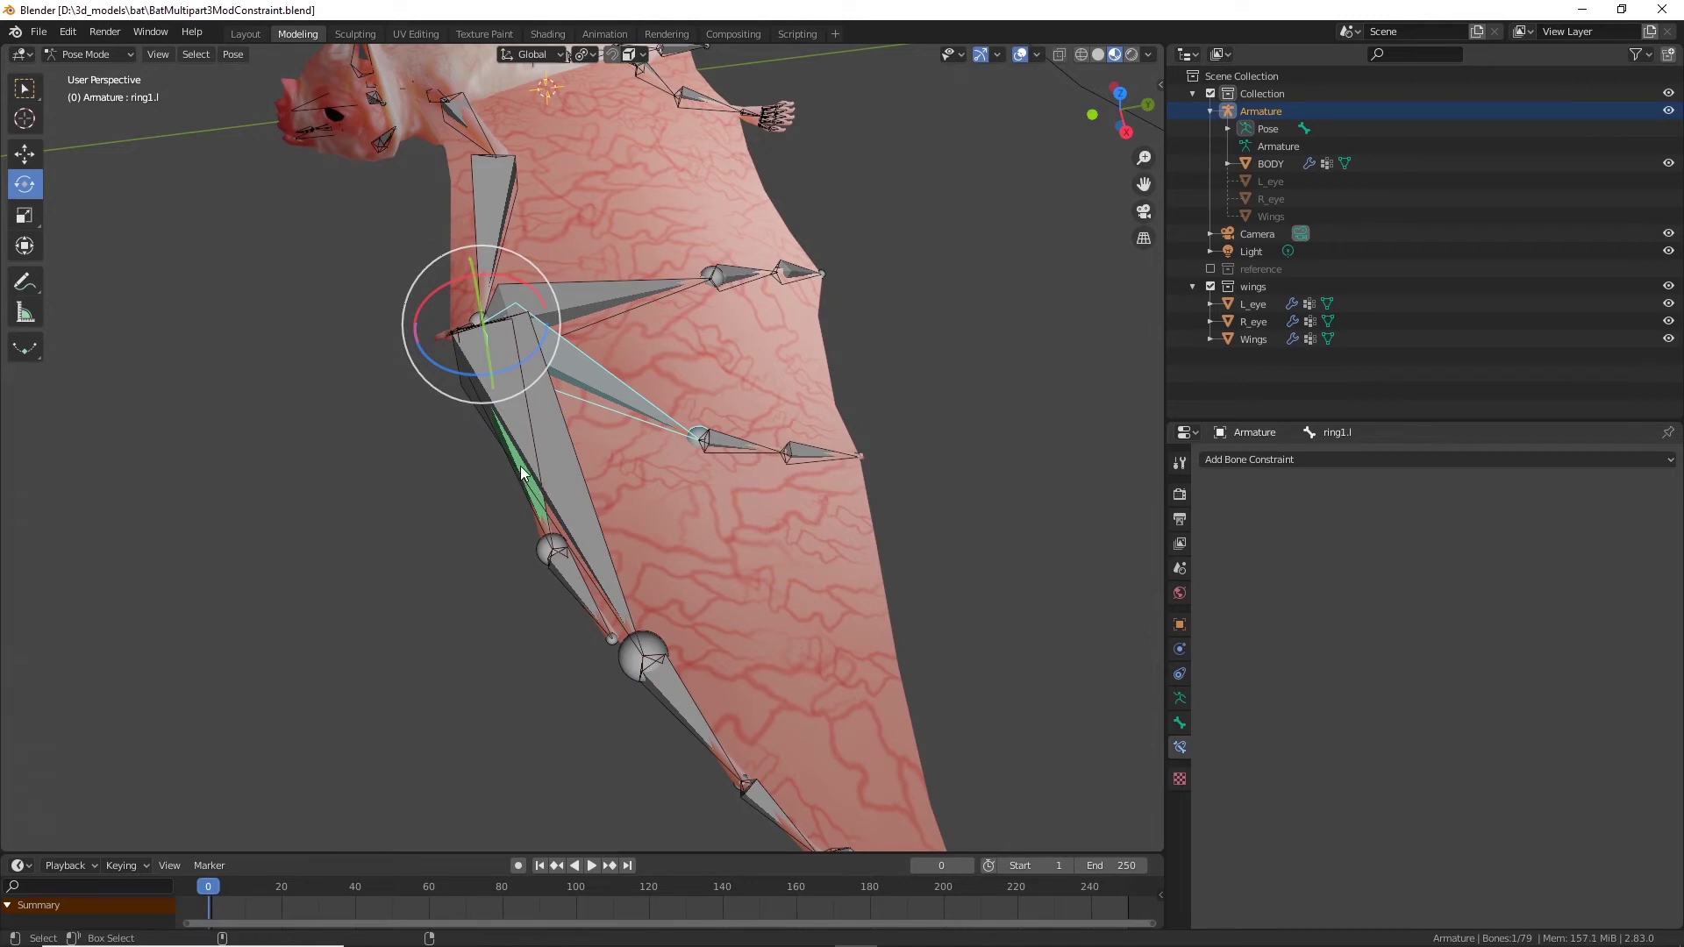
shift+click(520, 474)
shift+click(624, 399)
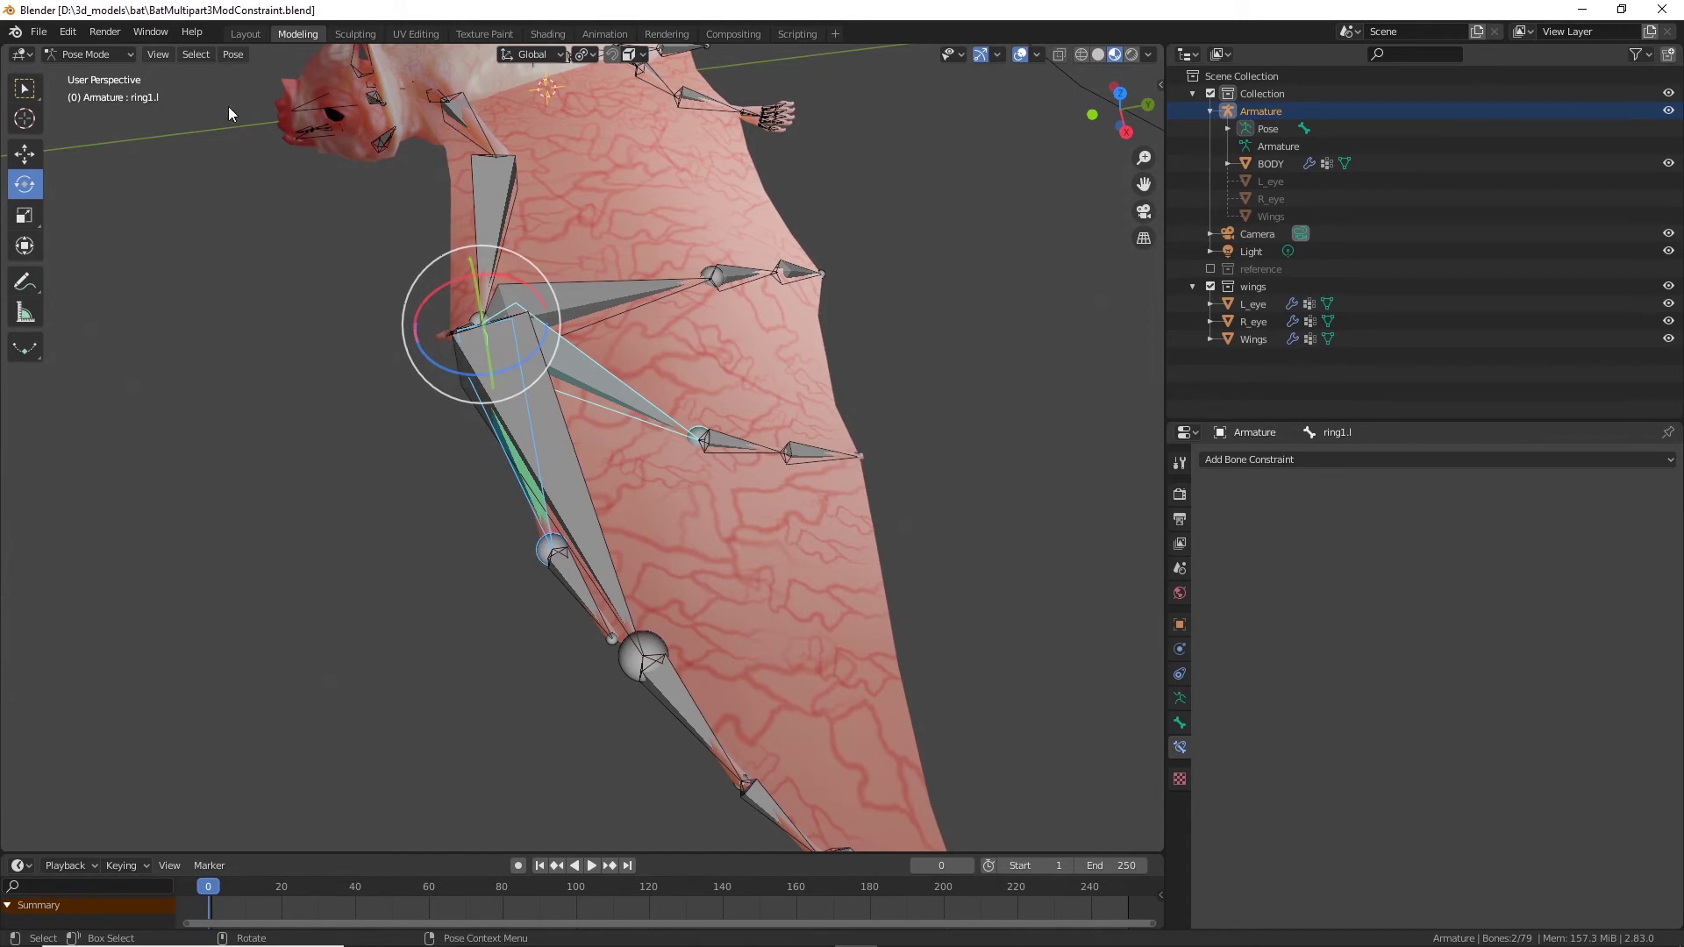
click(229, 56)
mouse_move(303, 378)
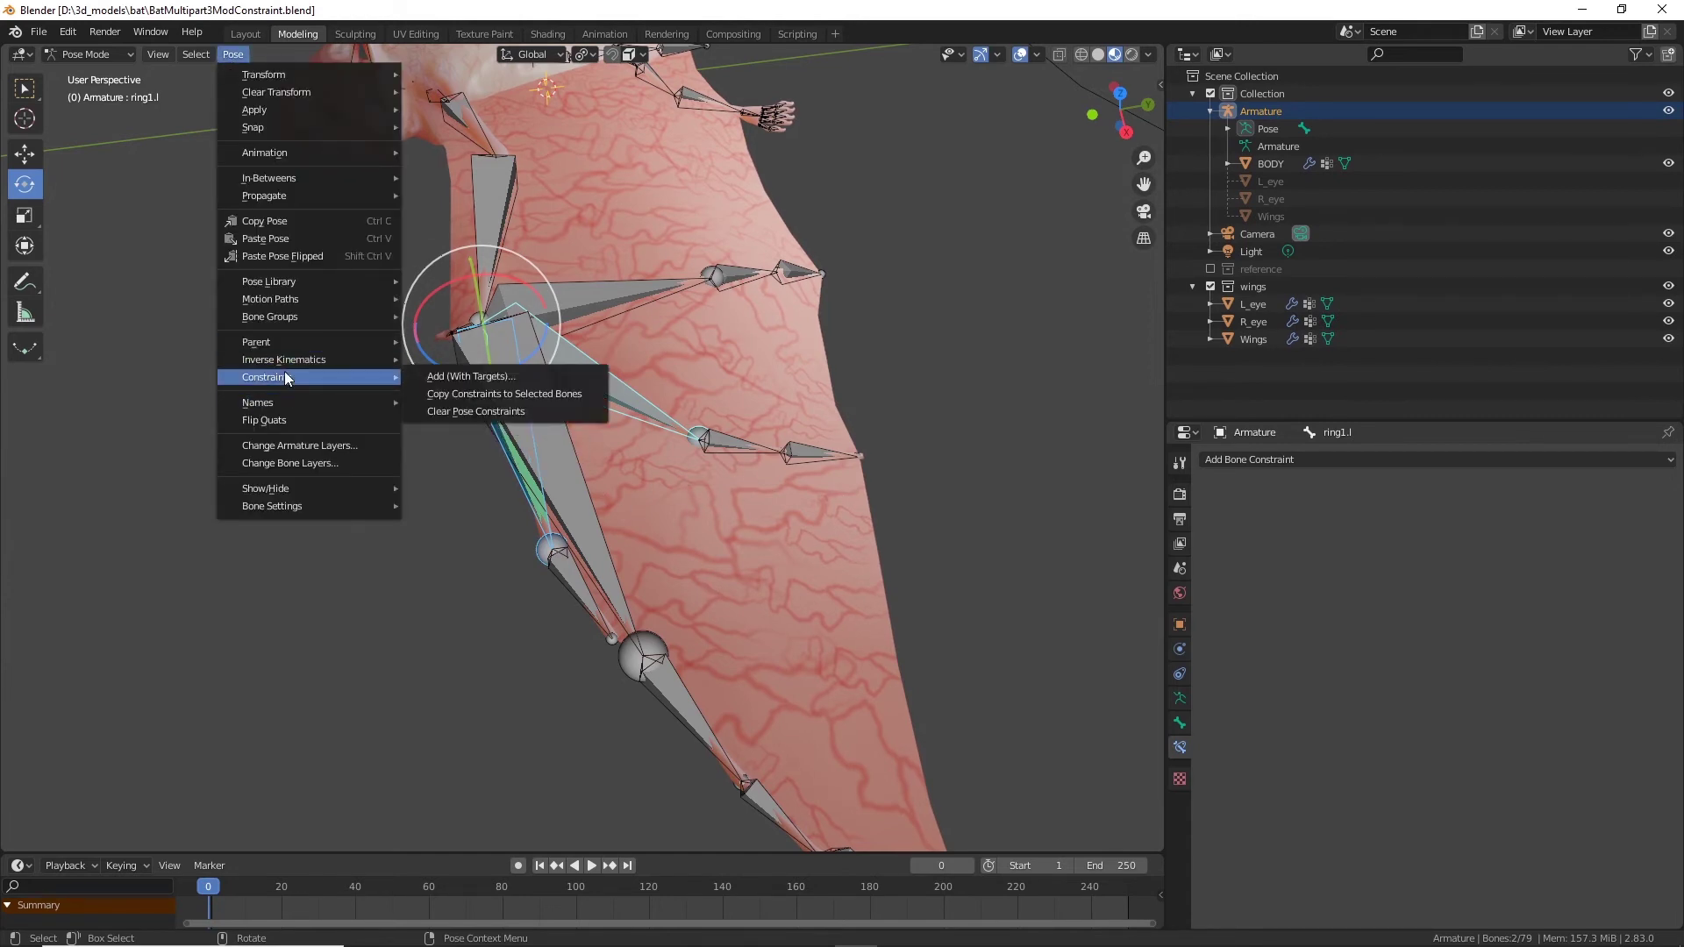
click(508, 395)
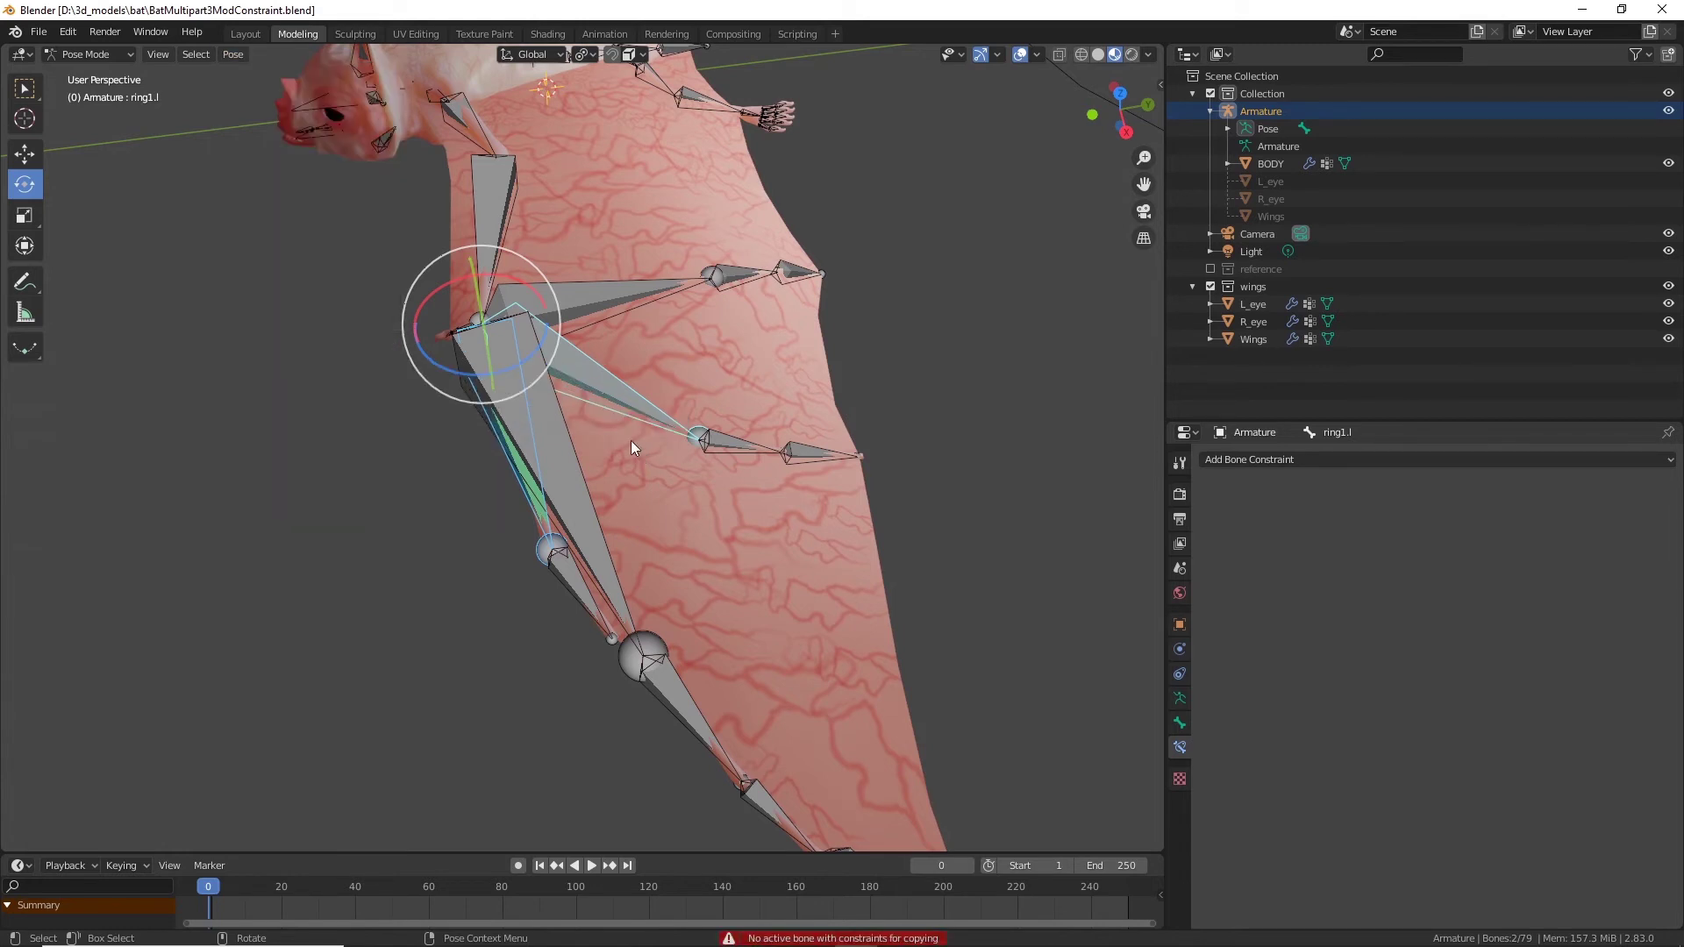
click(955, 487)
Step: Copy the Copy Rotation constraint from the index1.l bone to the ring1.l bone, with index1.l as the active bone
middle_drag(955, 487, 617, 390)
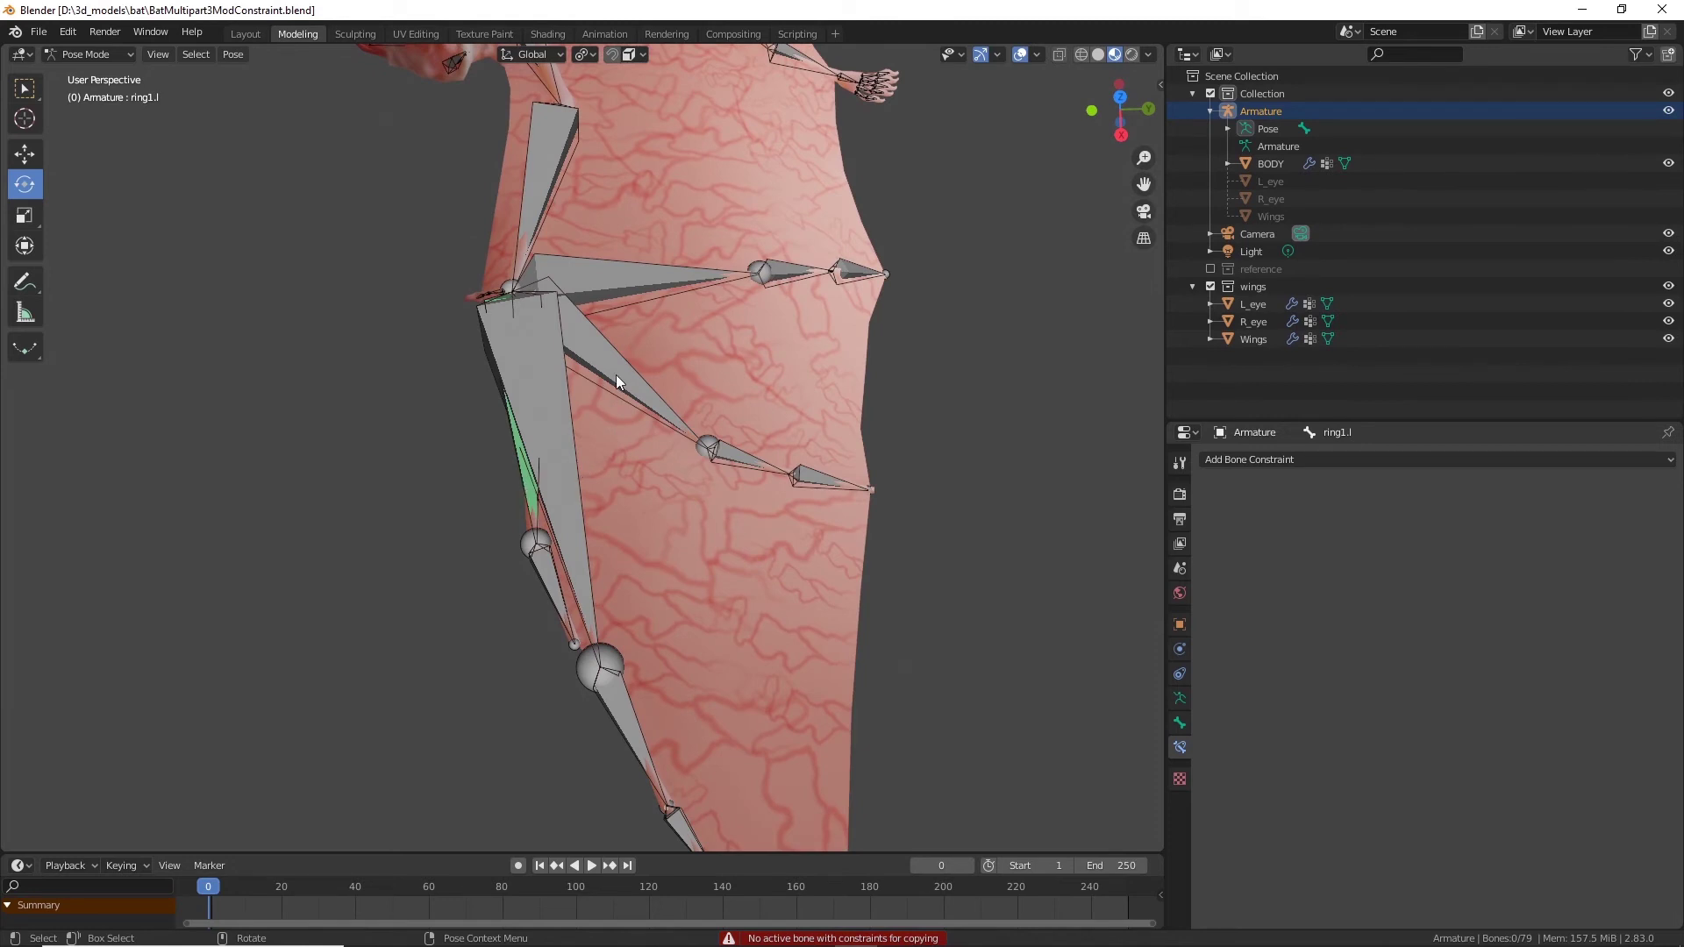
click(617, 376)
shift+click(527, 438)
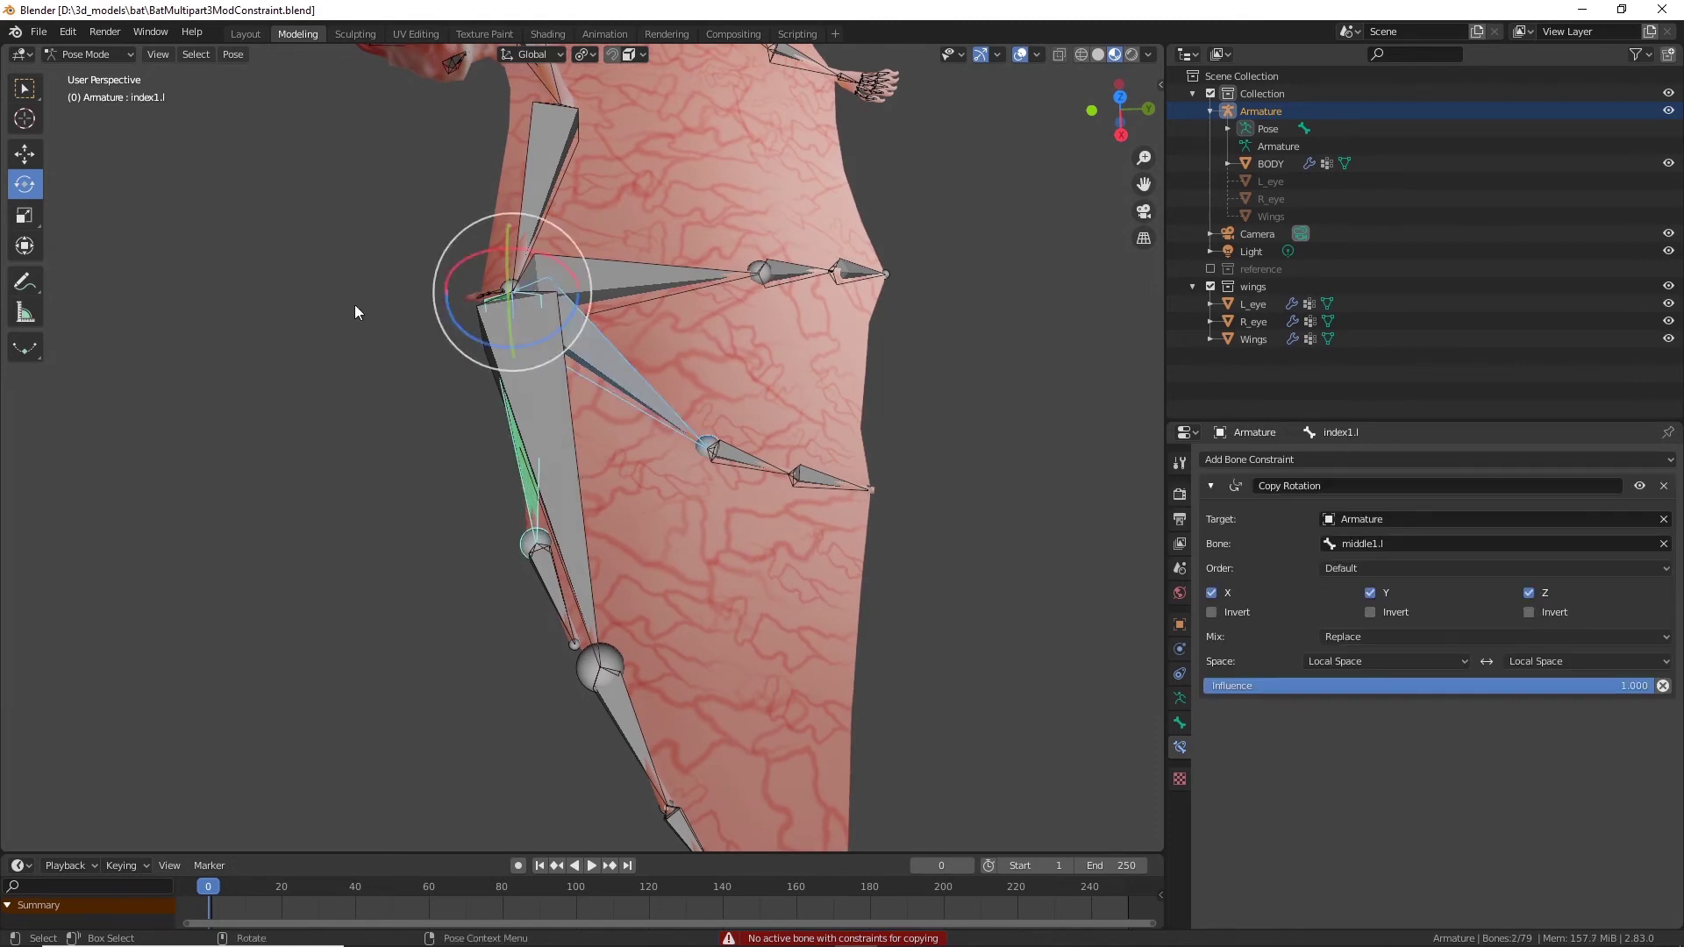
click(235, 54)
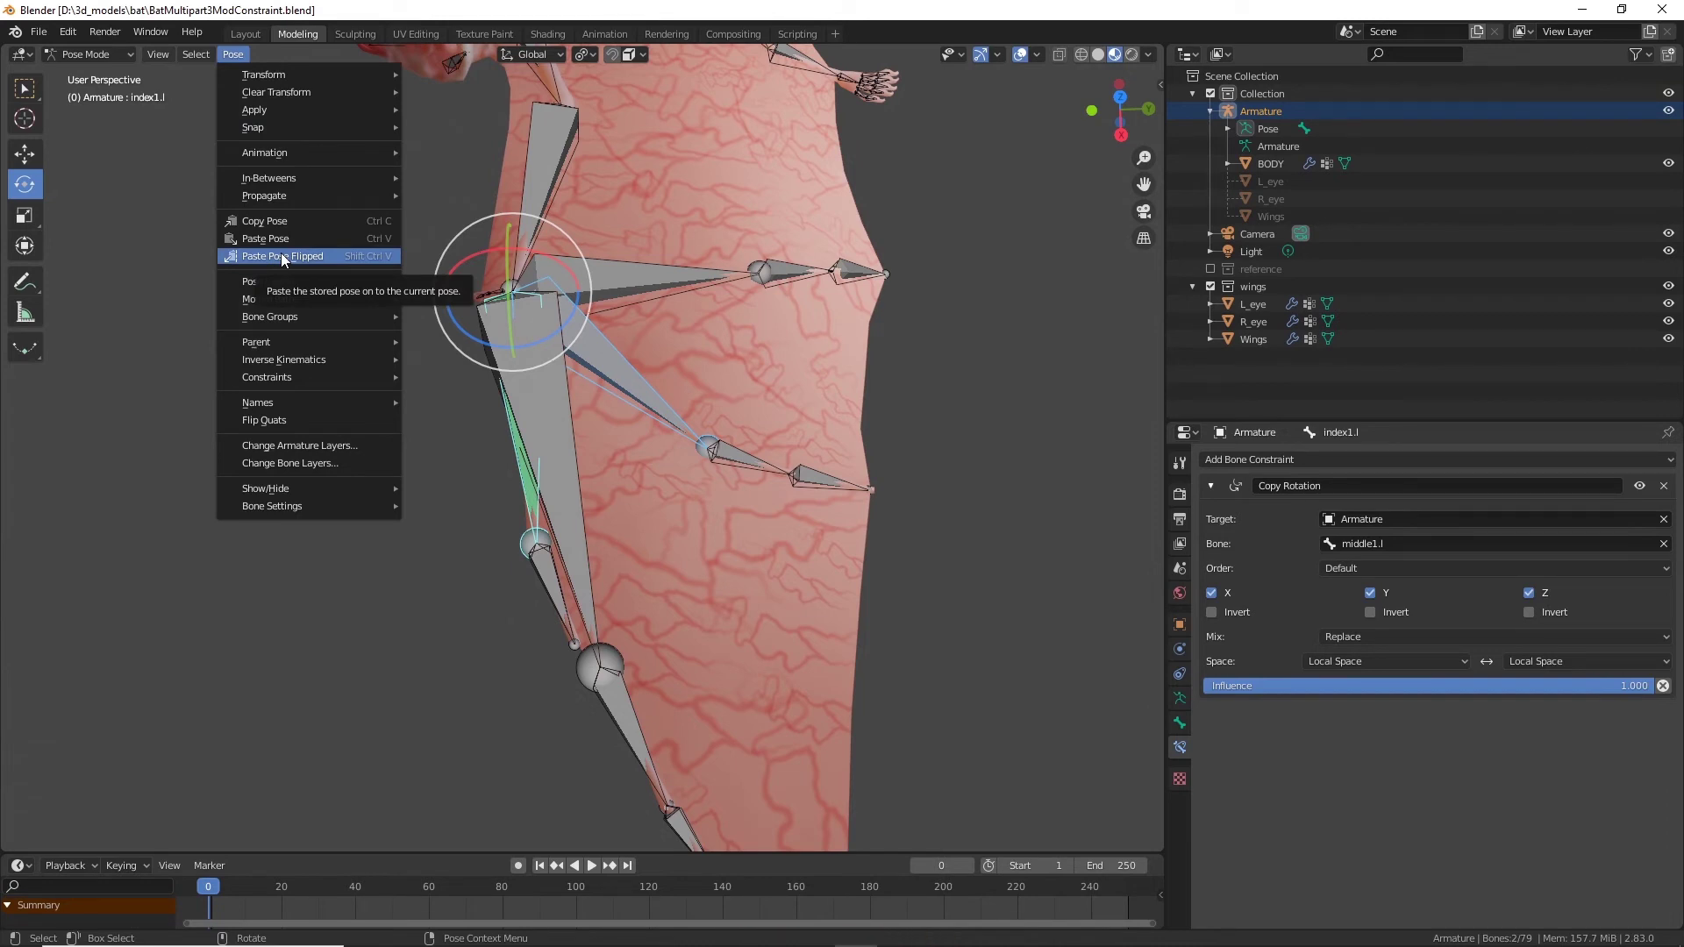
mouse_move(300, 375)
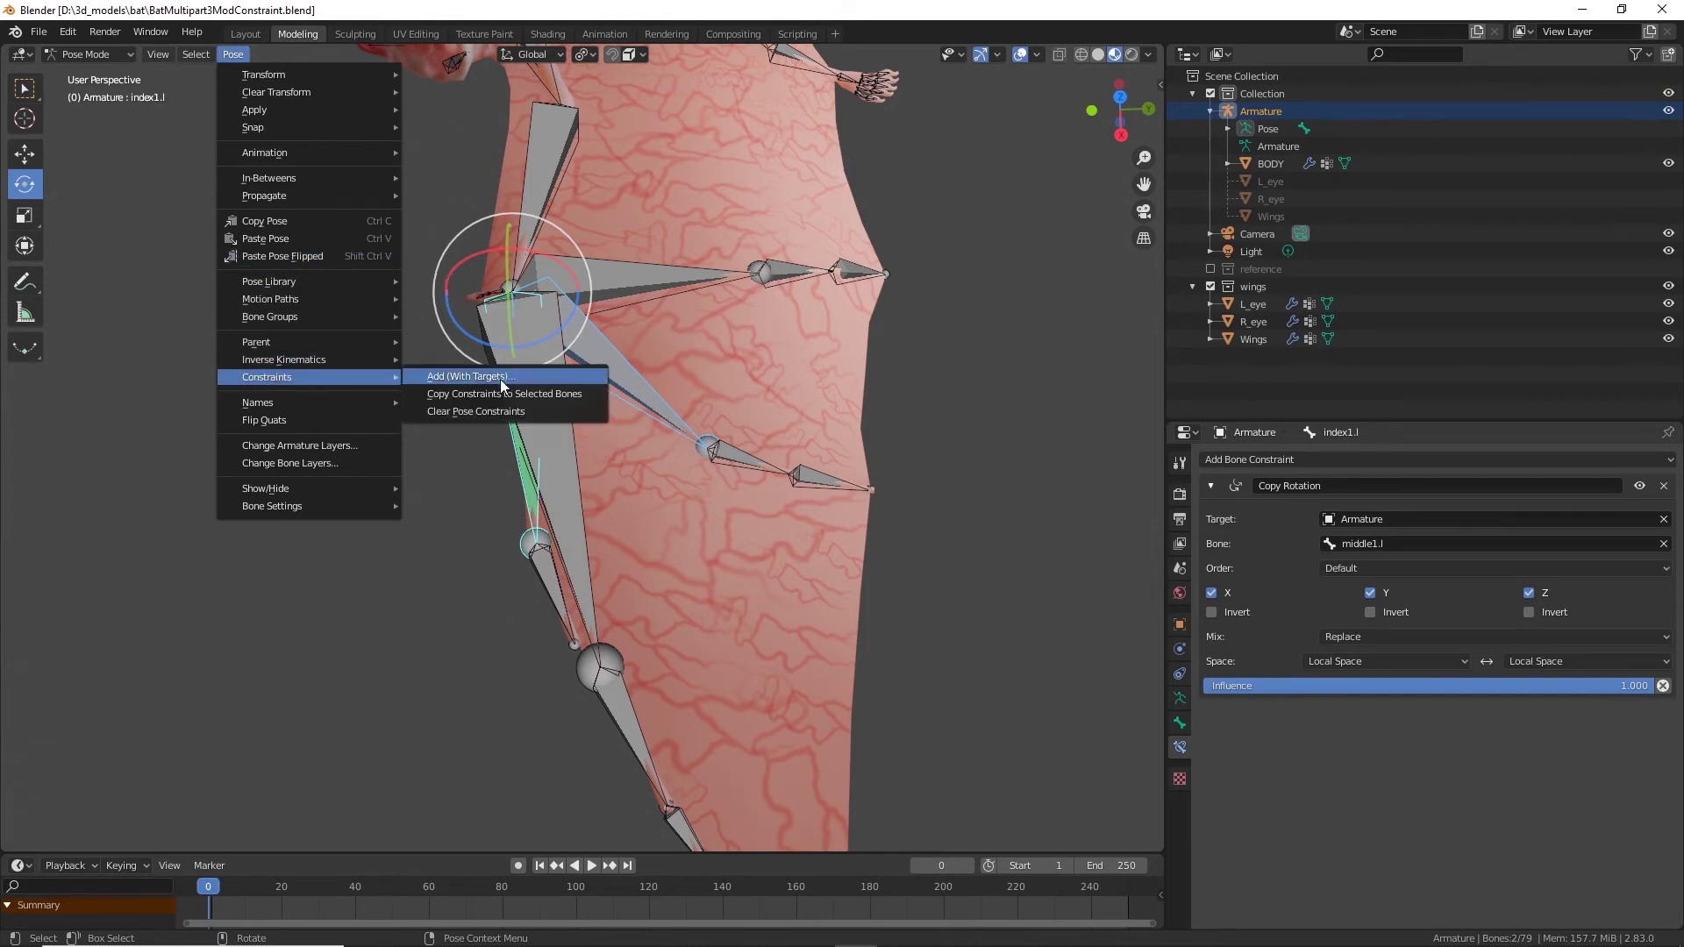
click(488, 393)
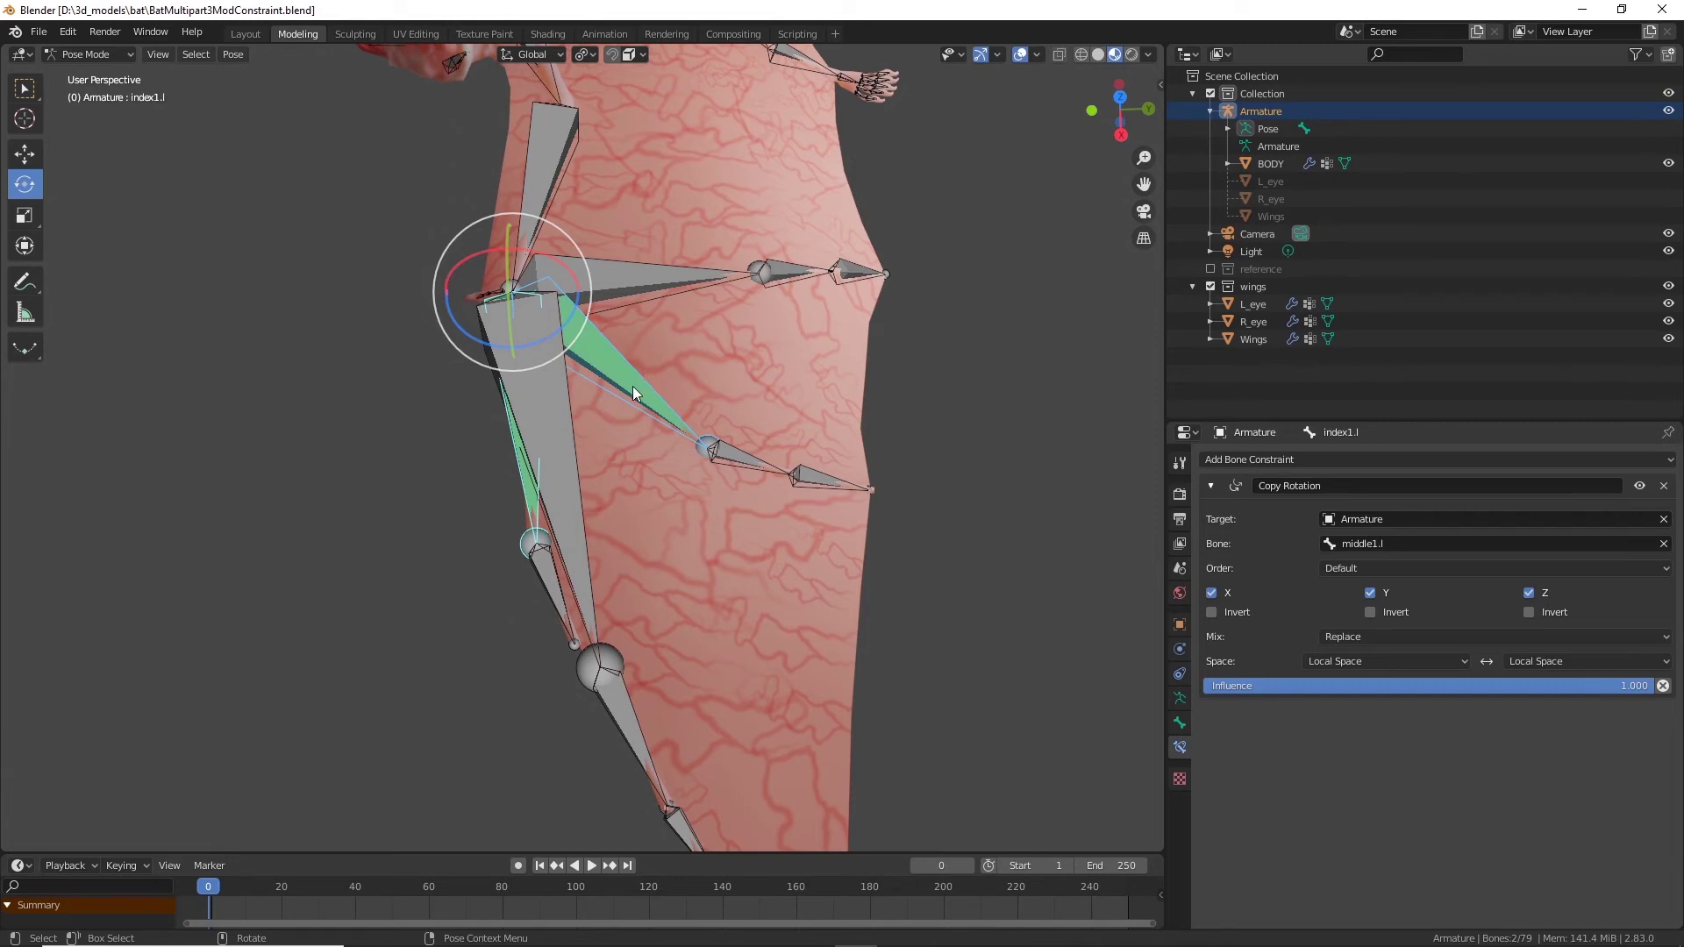
Step: Rotate the middle1.l bone about 17.8° around the global Z axis and rotate it further to test the ring finger's constraint
click(591, 479)
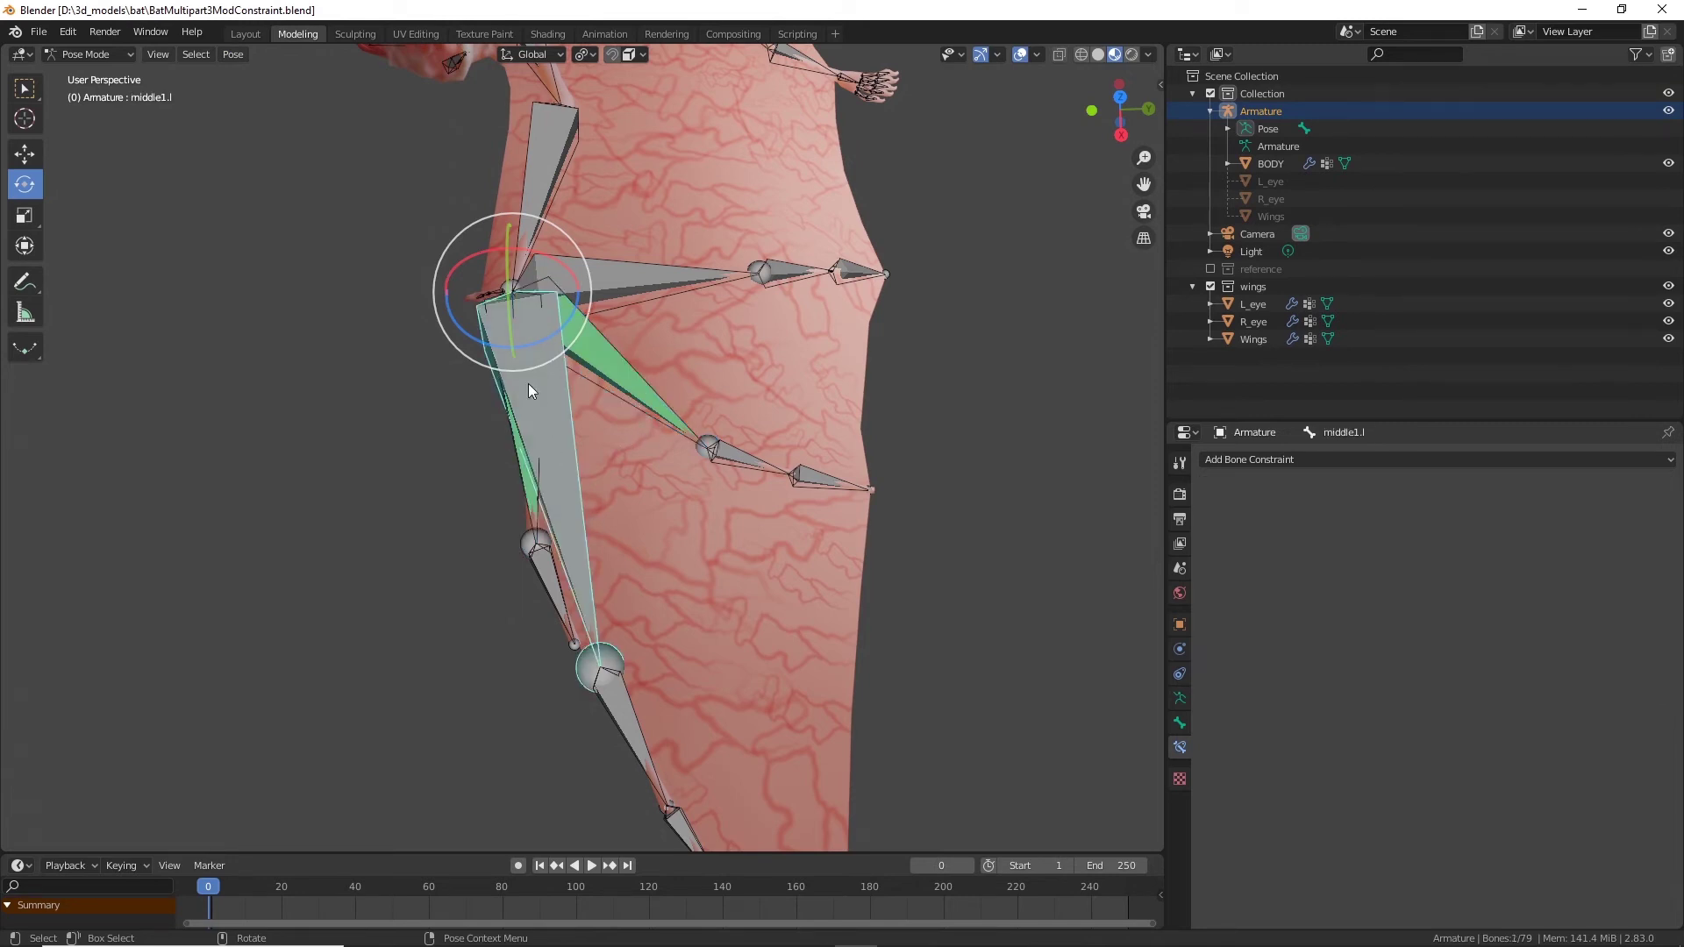
drag(530, 349, 586, 343)
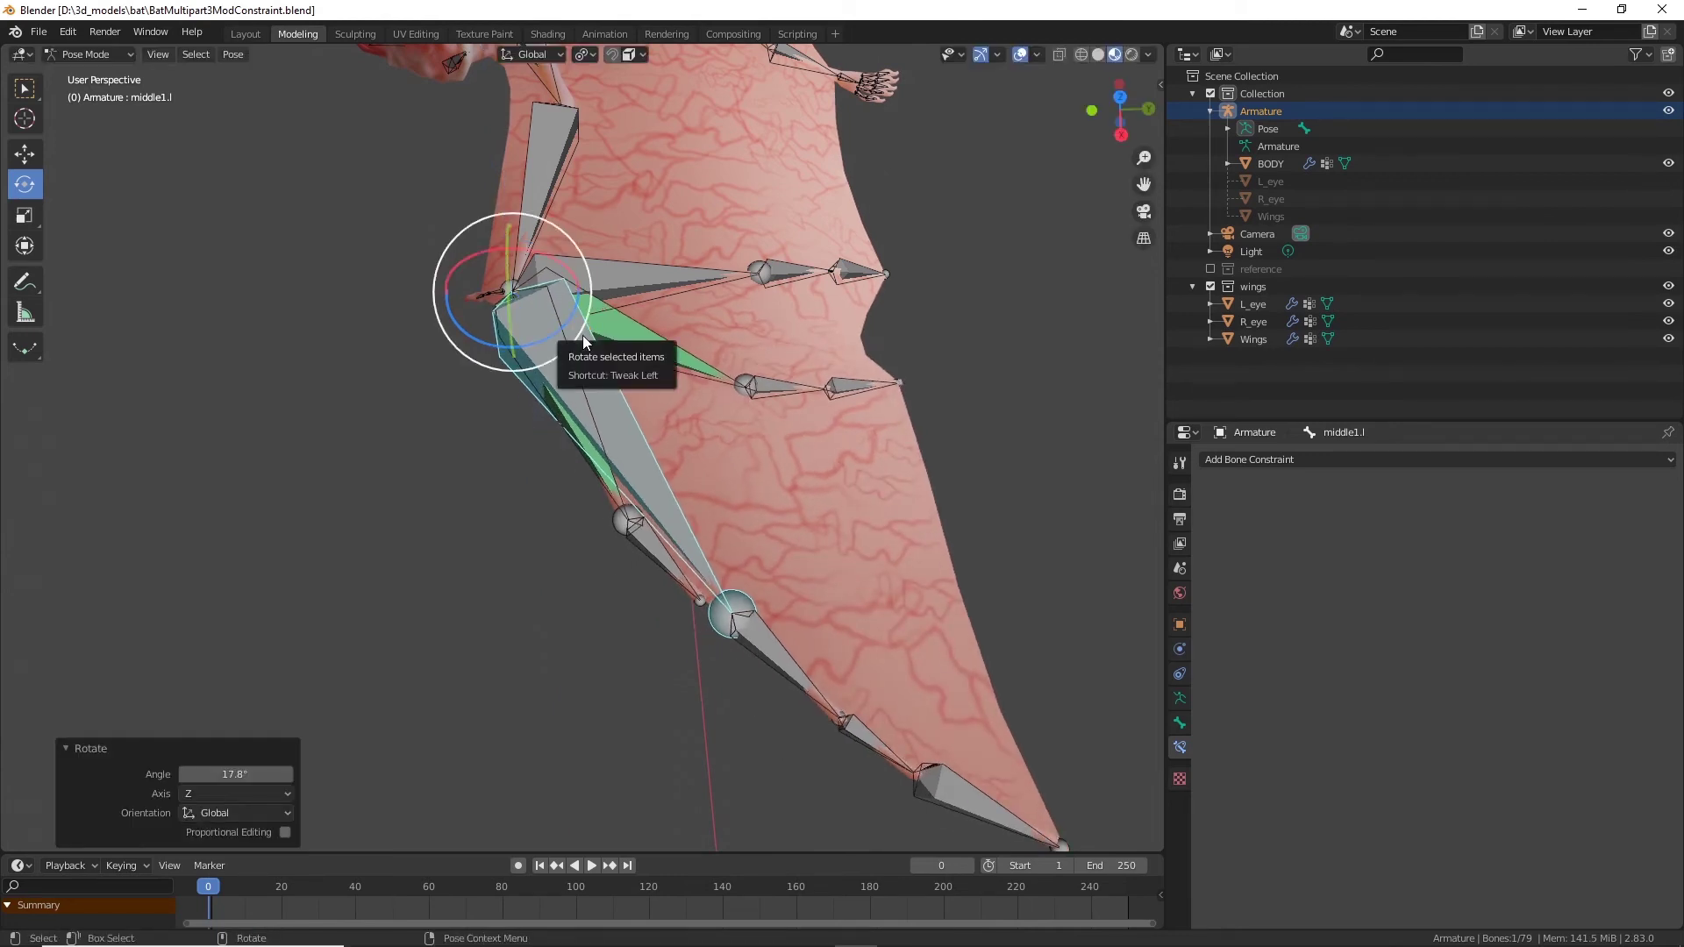
middle_drag(584, 343, 702, 361)
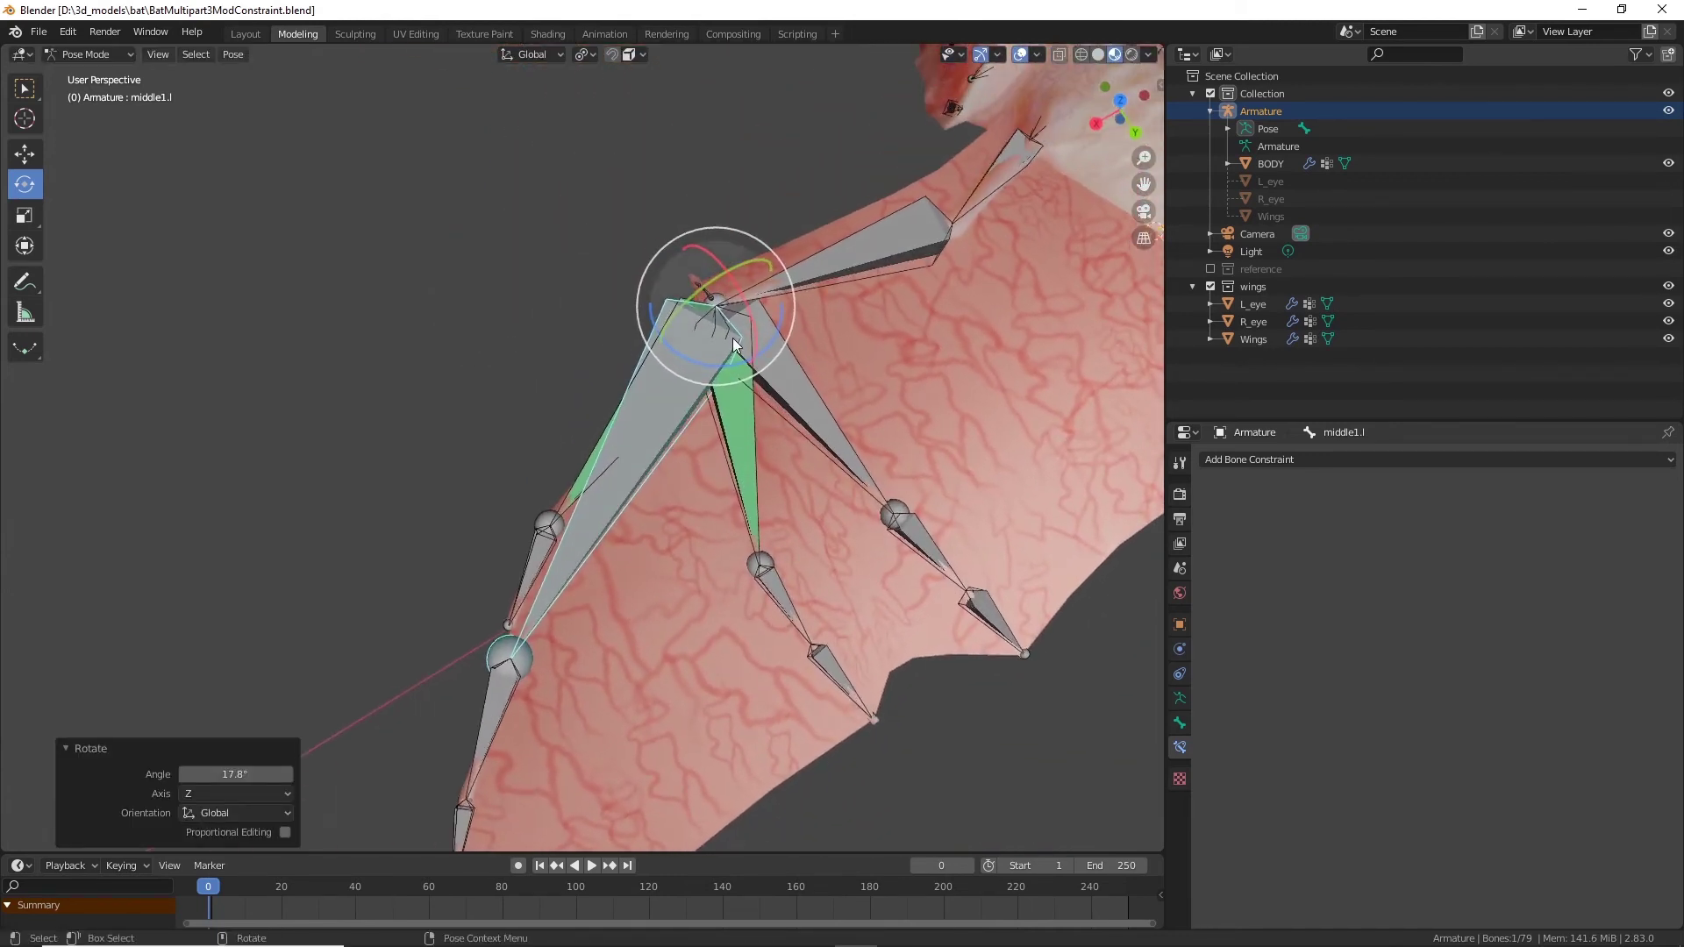
drag(708, 364, 809, 443)
Step: Set the influence of ring1.l's Copy Rotation constraint to 0.552, test it by rotating middle1.l, and undo that rotation
click(810, 474)
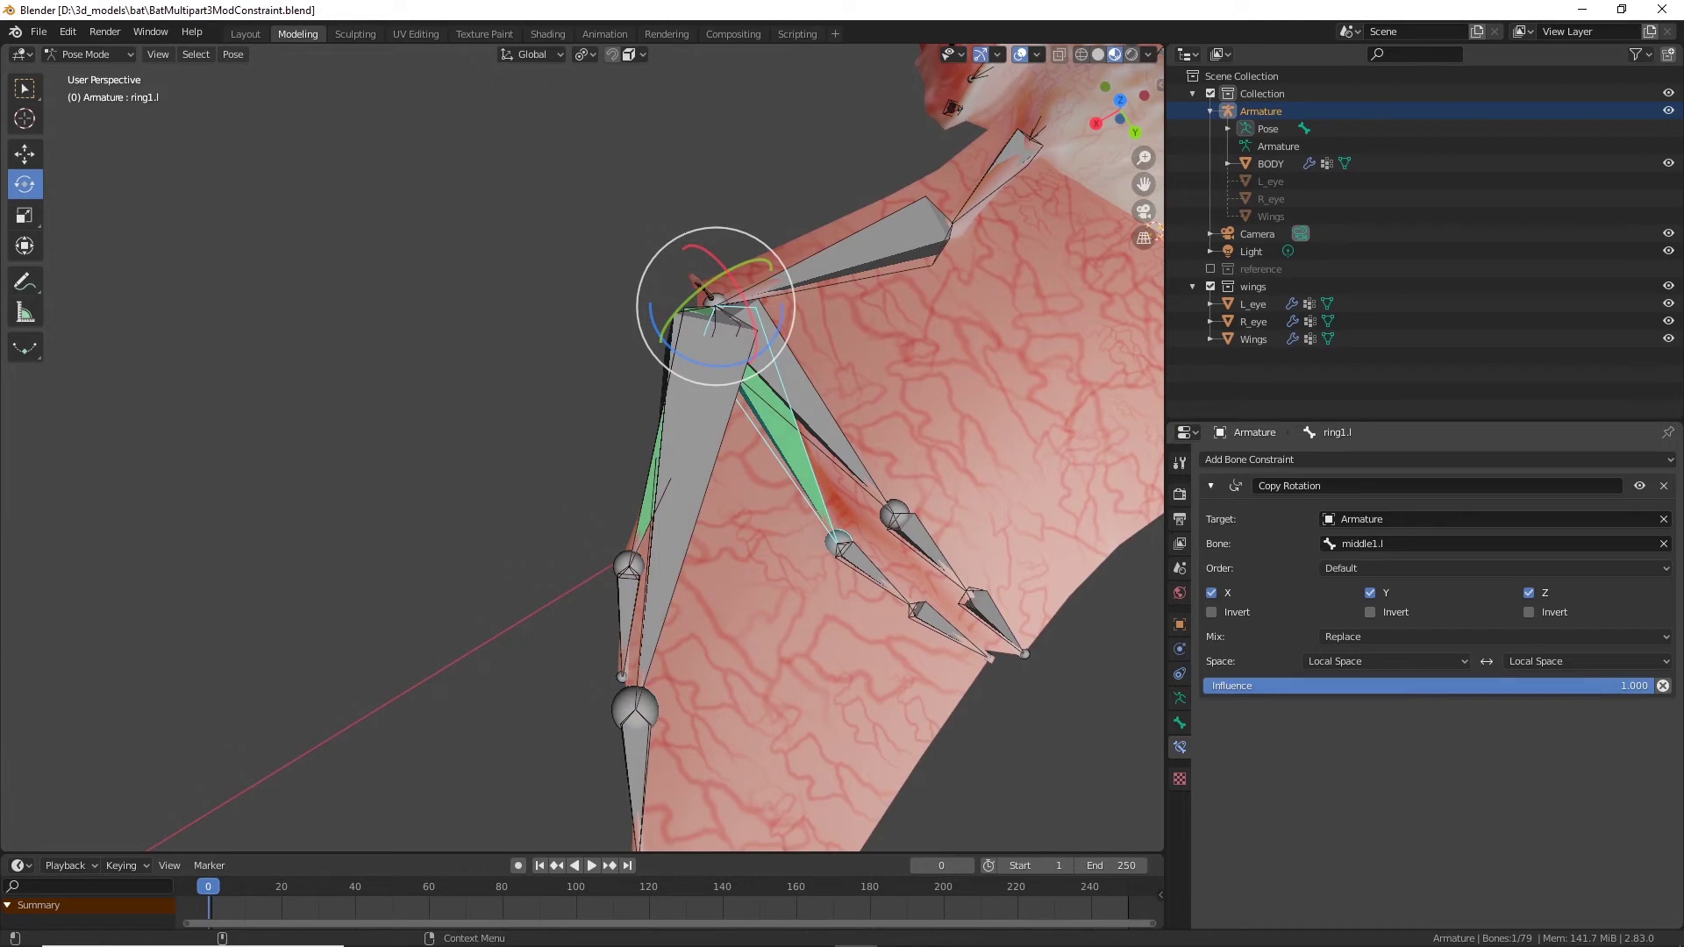
drag(1639, 686, 1452, 686)
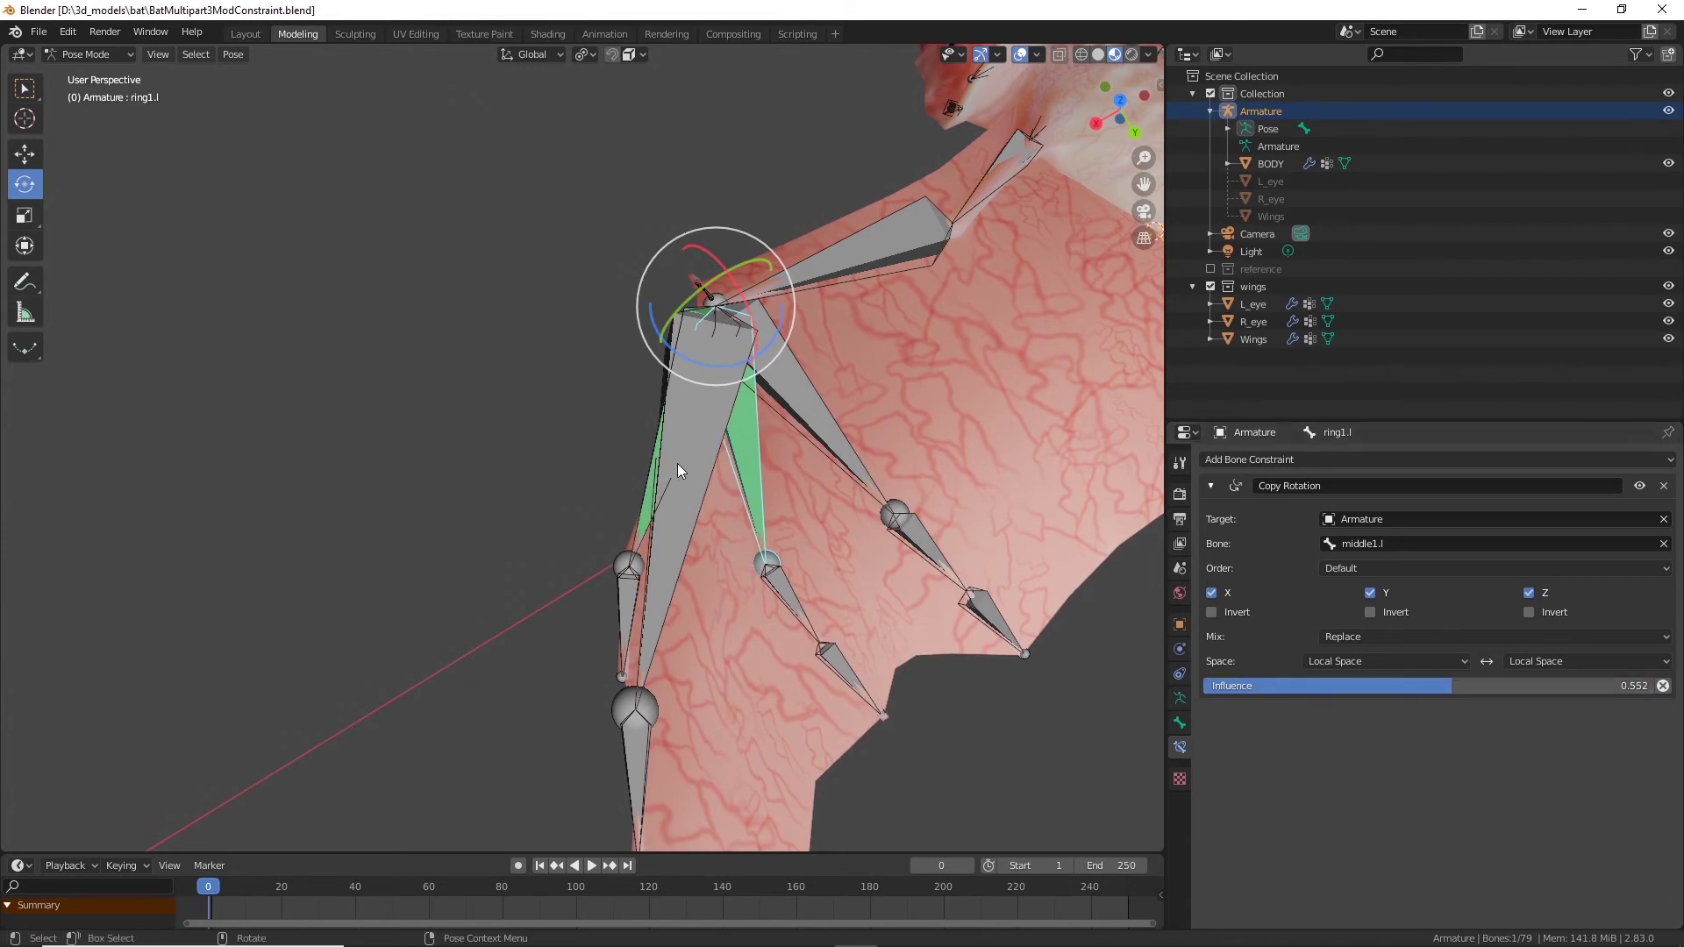
click(726, 489)
drag(700, 362, 747, 436)
key(ctrl+z)
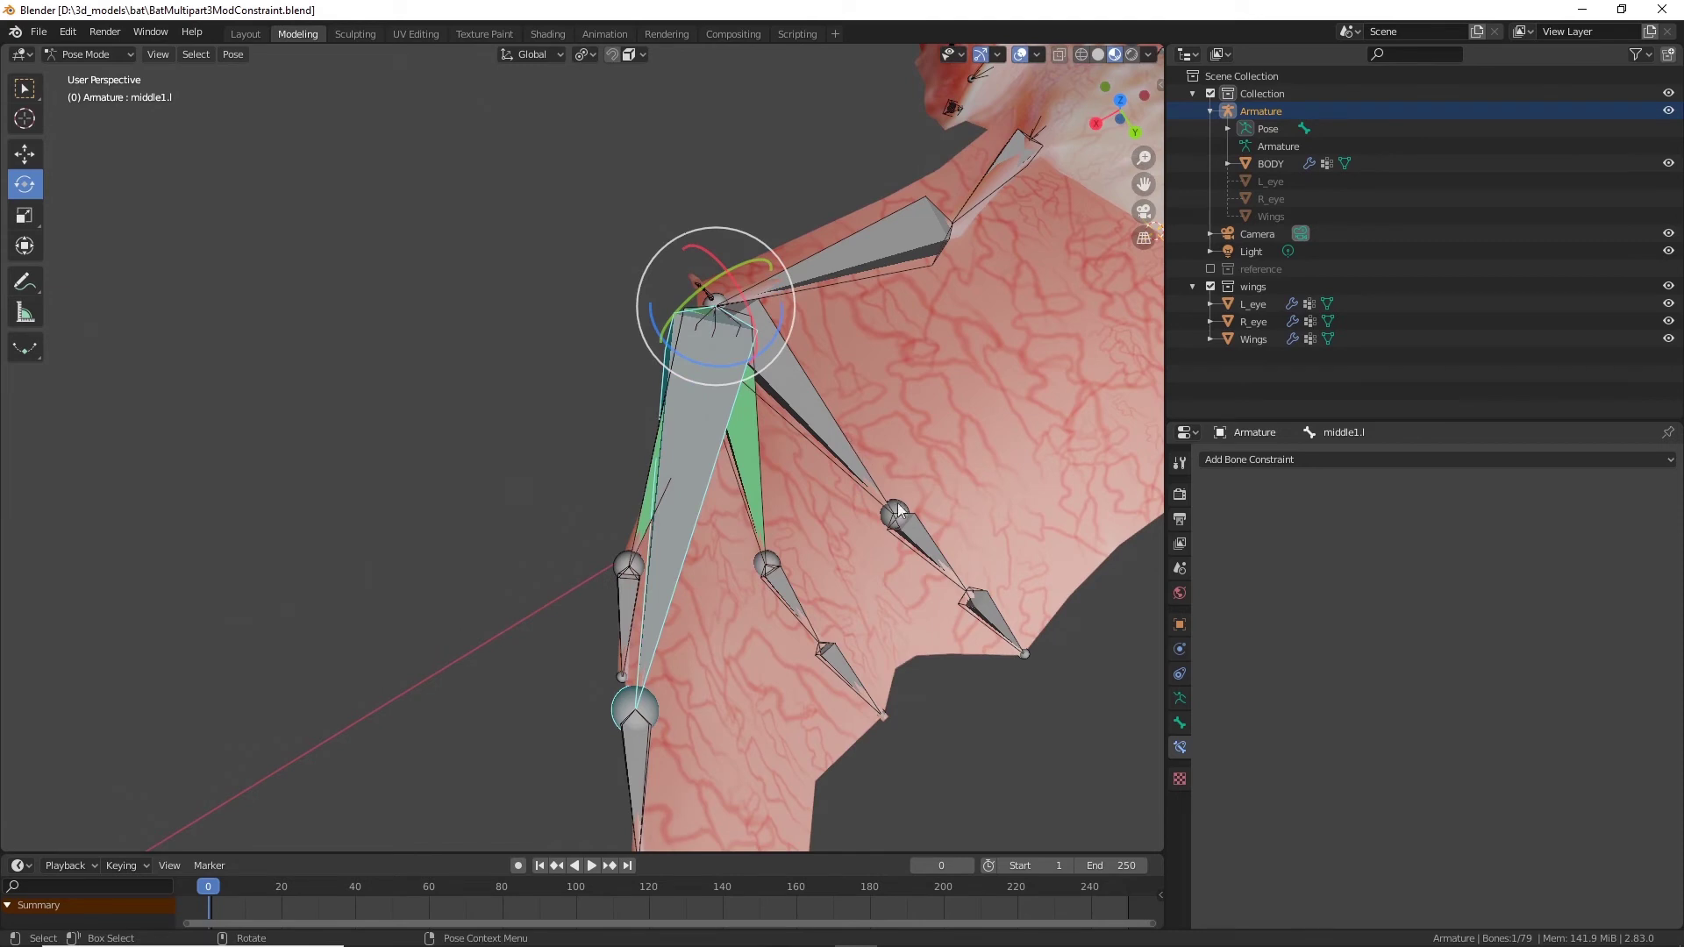
Step: Try to copy constraints between the ring1.l and pinky1.l bones with pinky1.l active
click(854, 450)
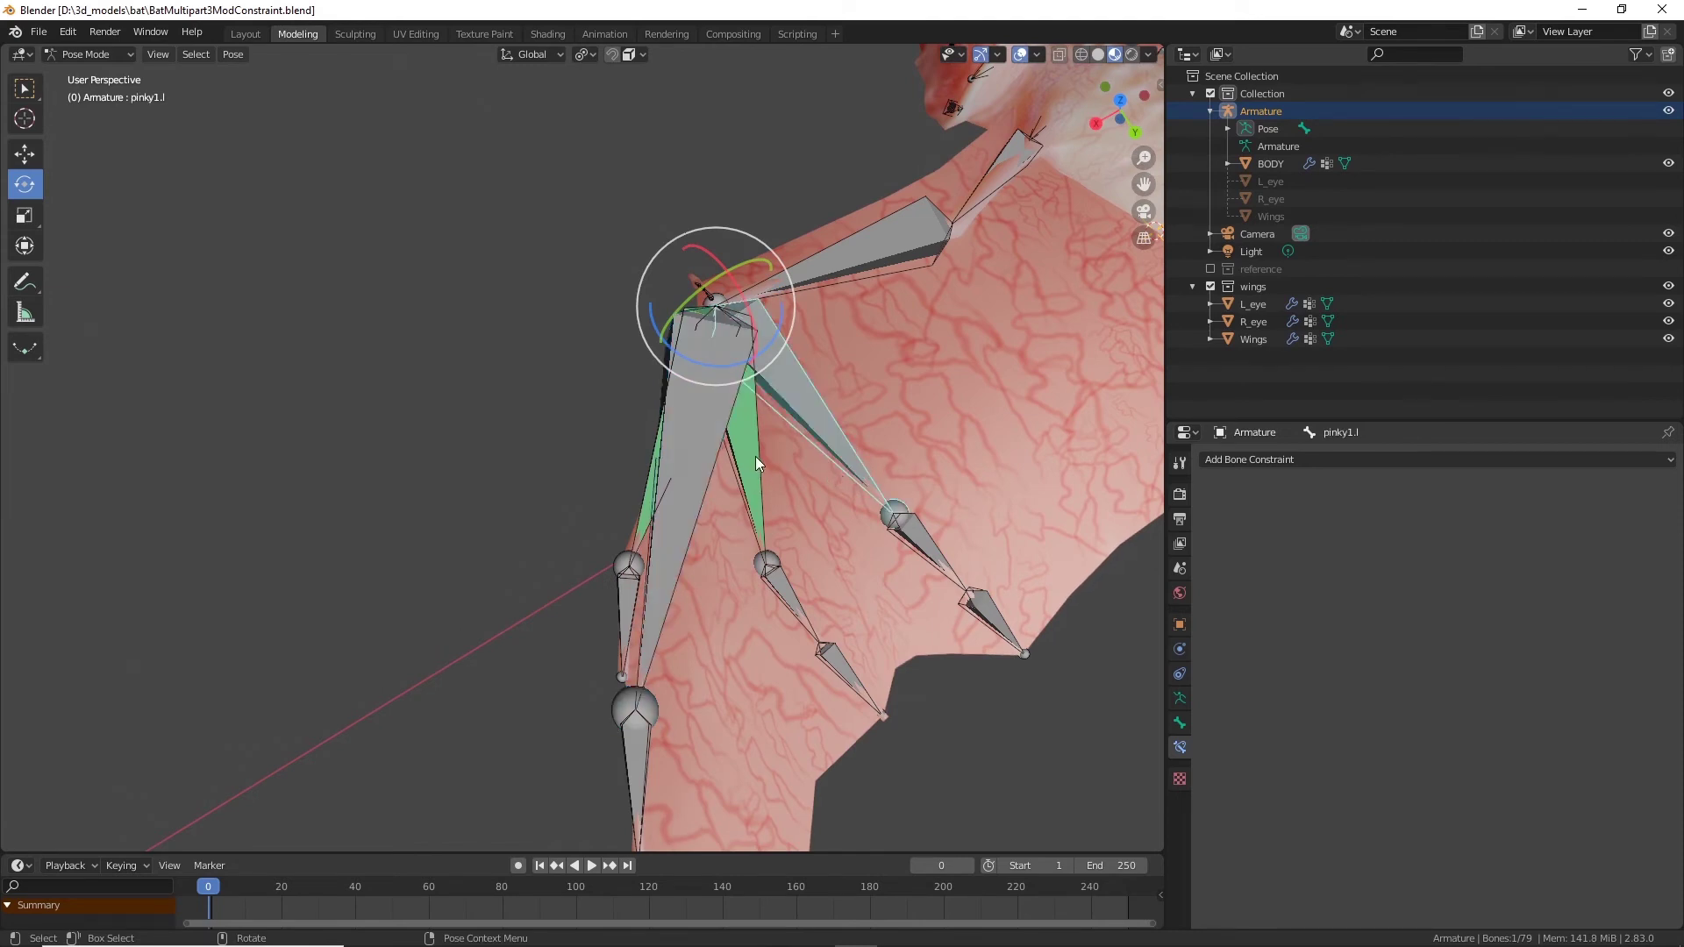
shift+click(743, 470)
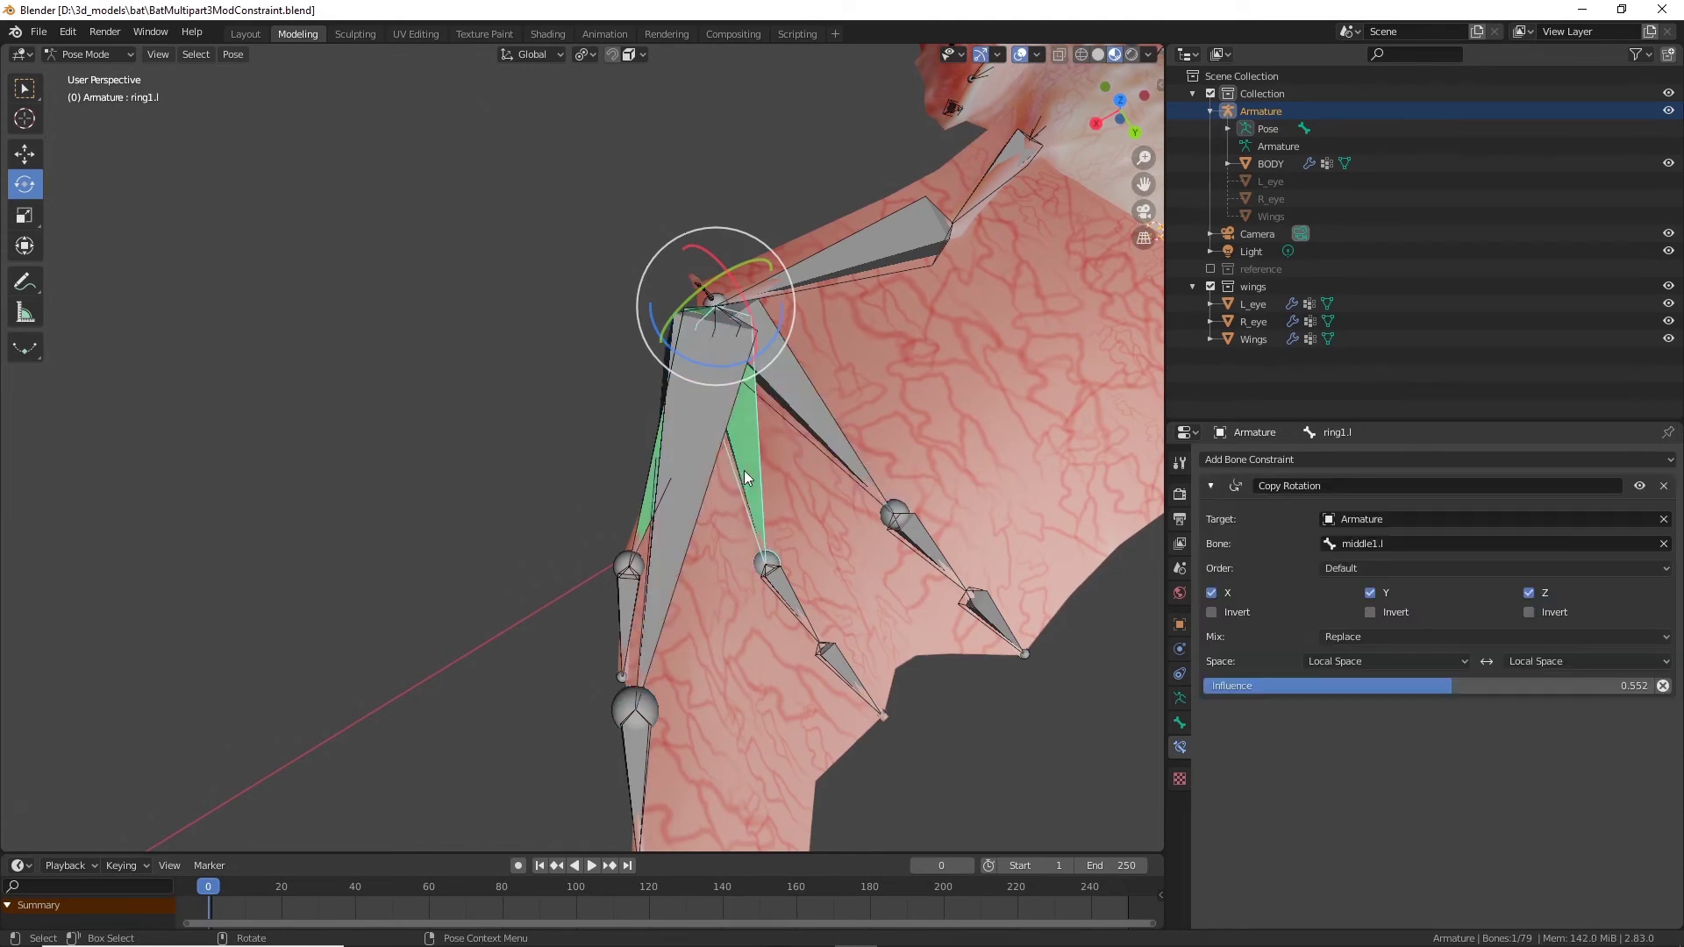
shift+click(822, 424)
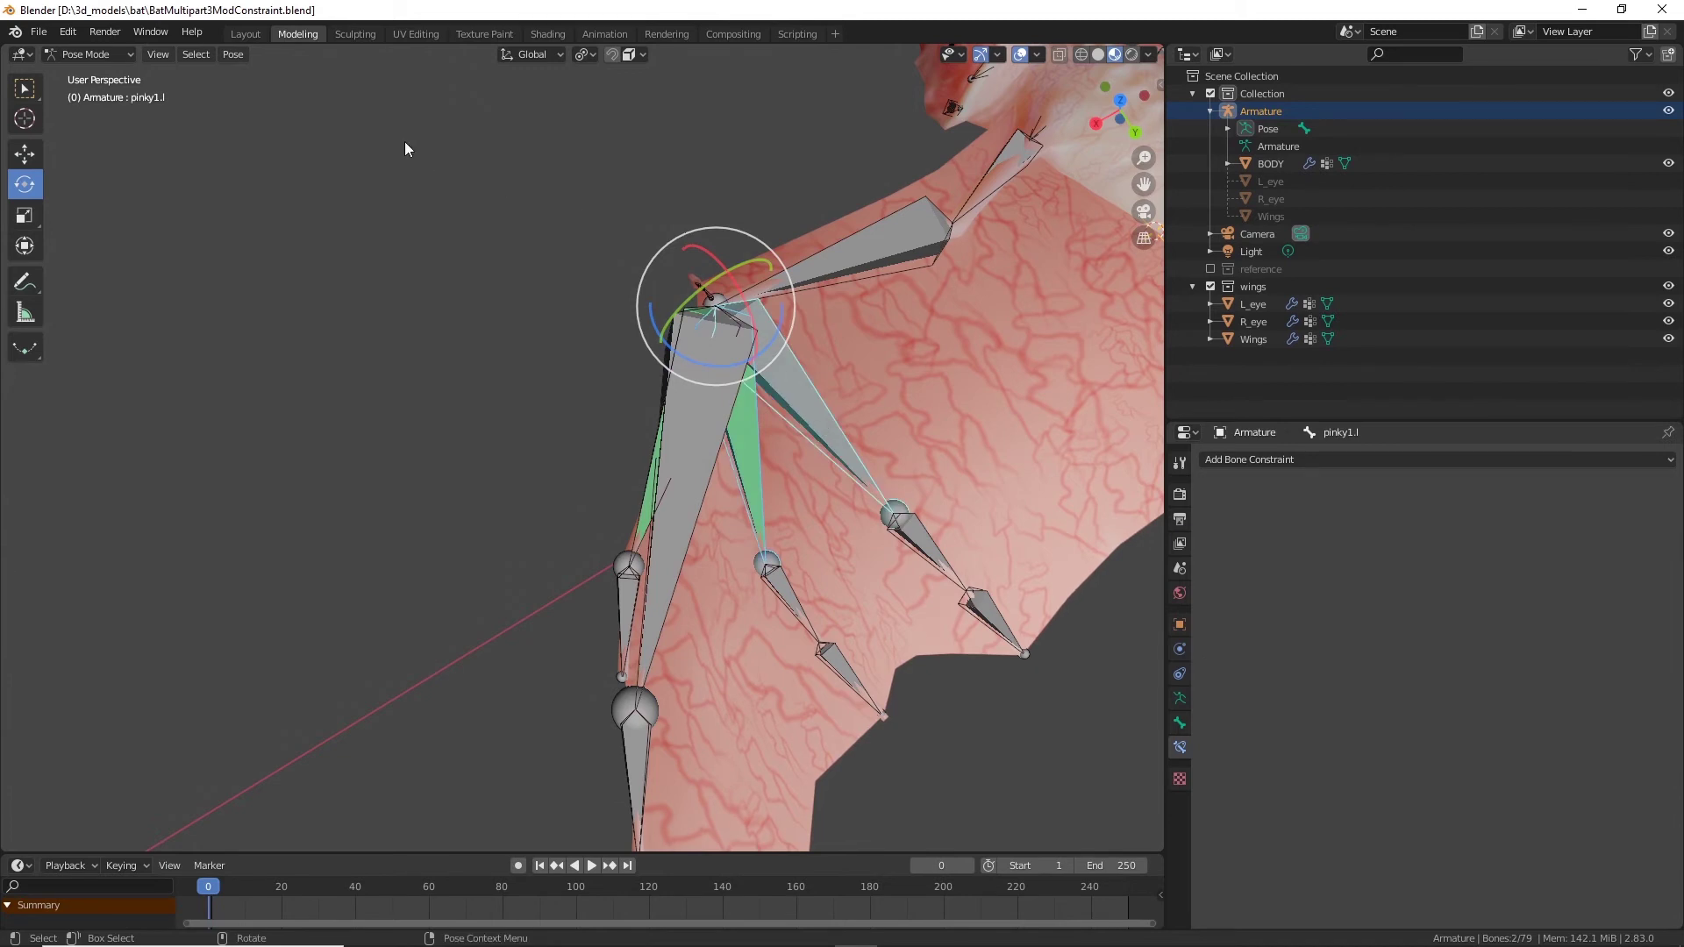
click(235, 55)
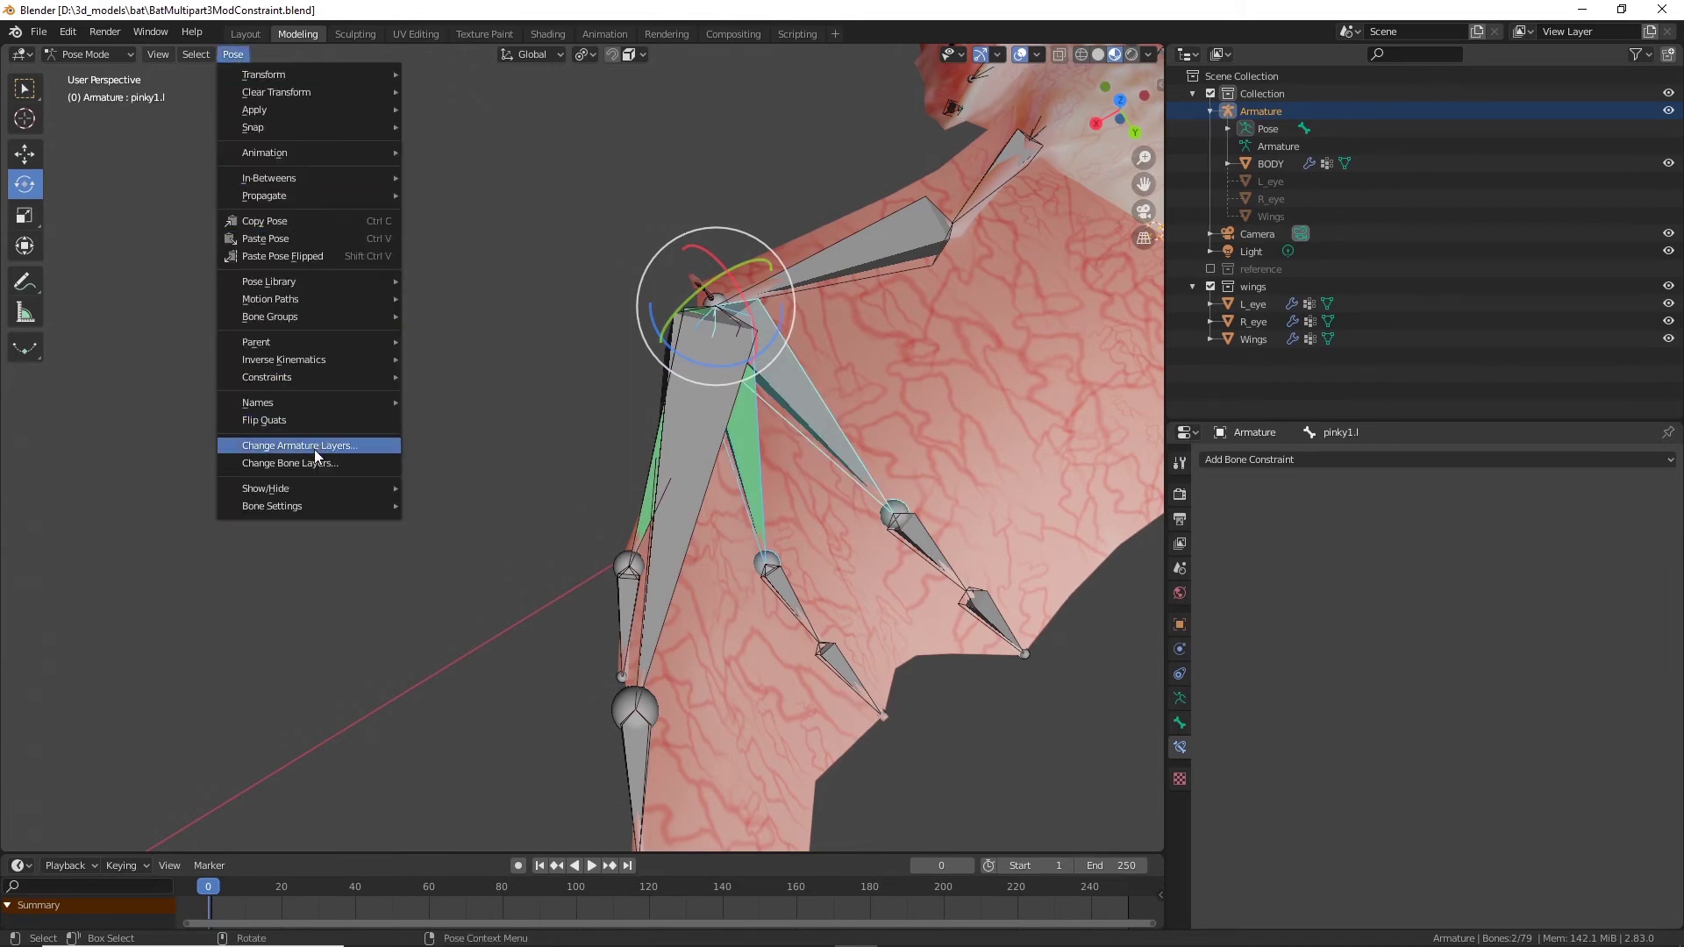
mouse_move(320, 377)
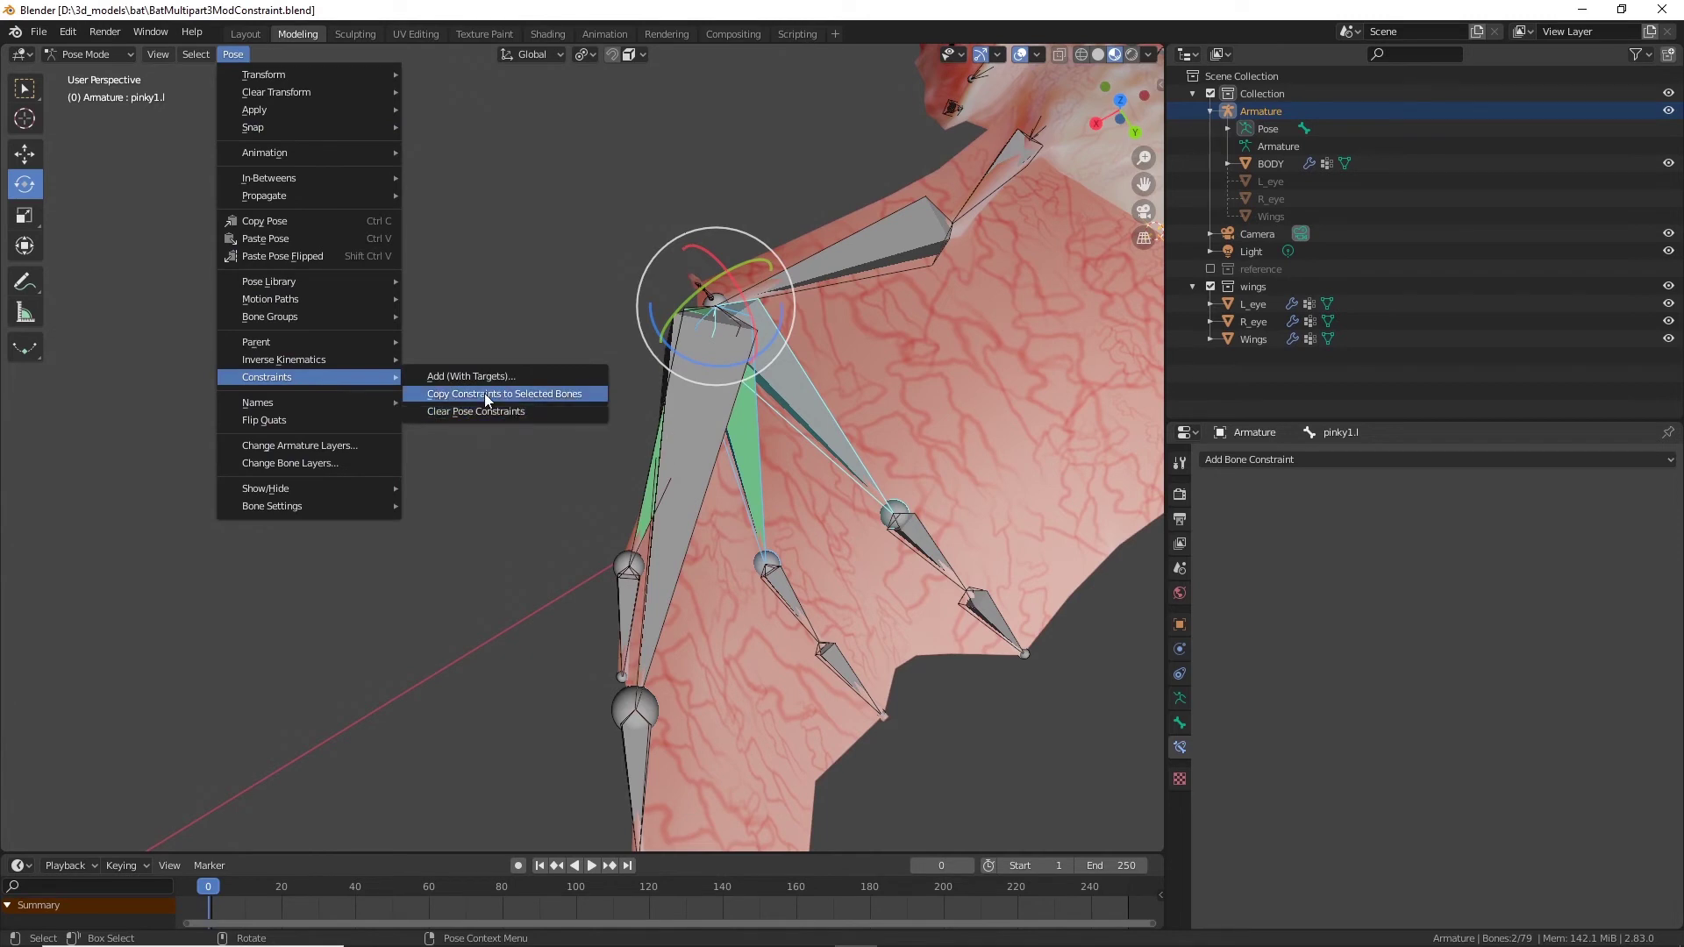
click(484, 393)
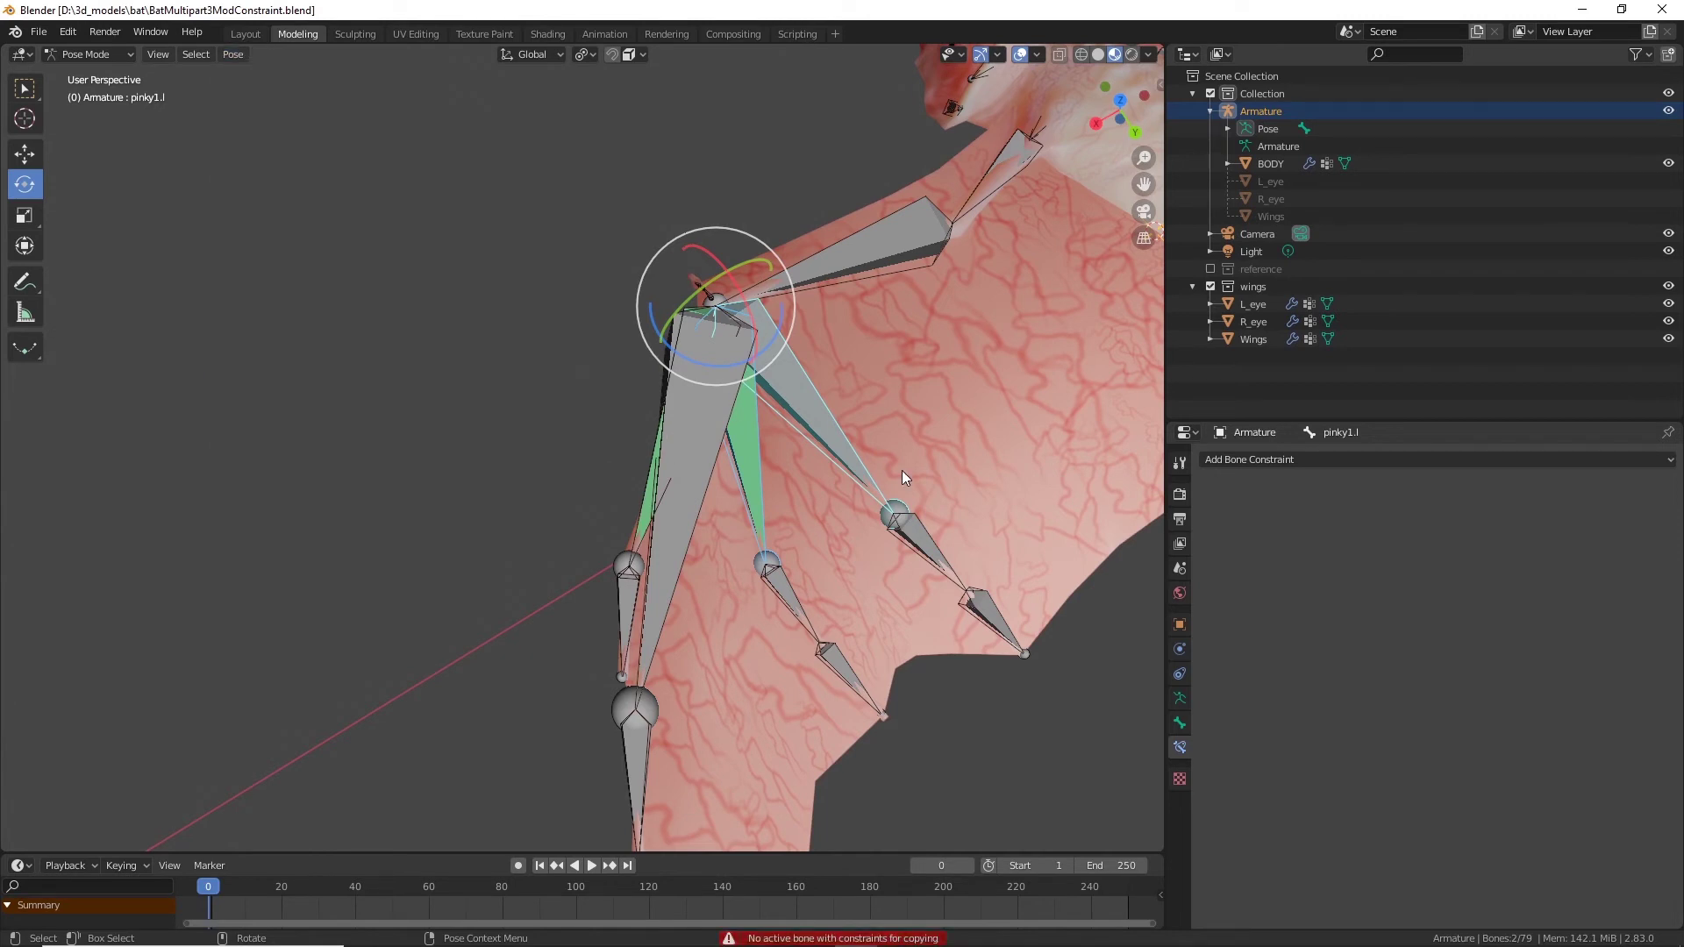
Step: Copy the Copy Rotation constraint from ring1.l to pinky1.l, with ring1.l as the active bone
middle_drag(902, 471, 811, 466)
click(825, 538)
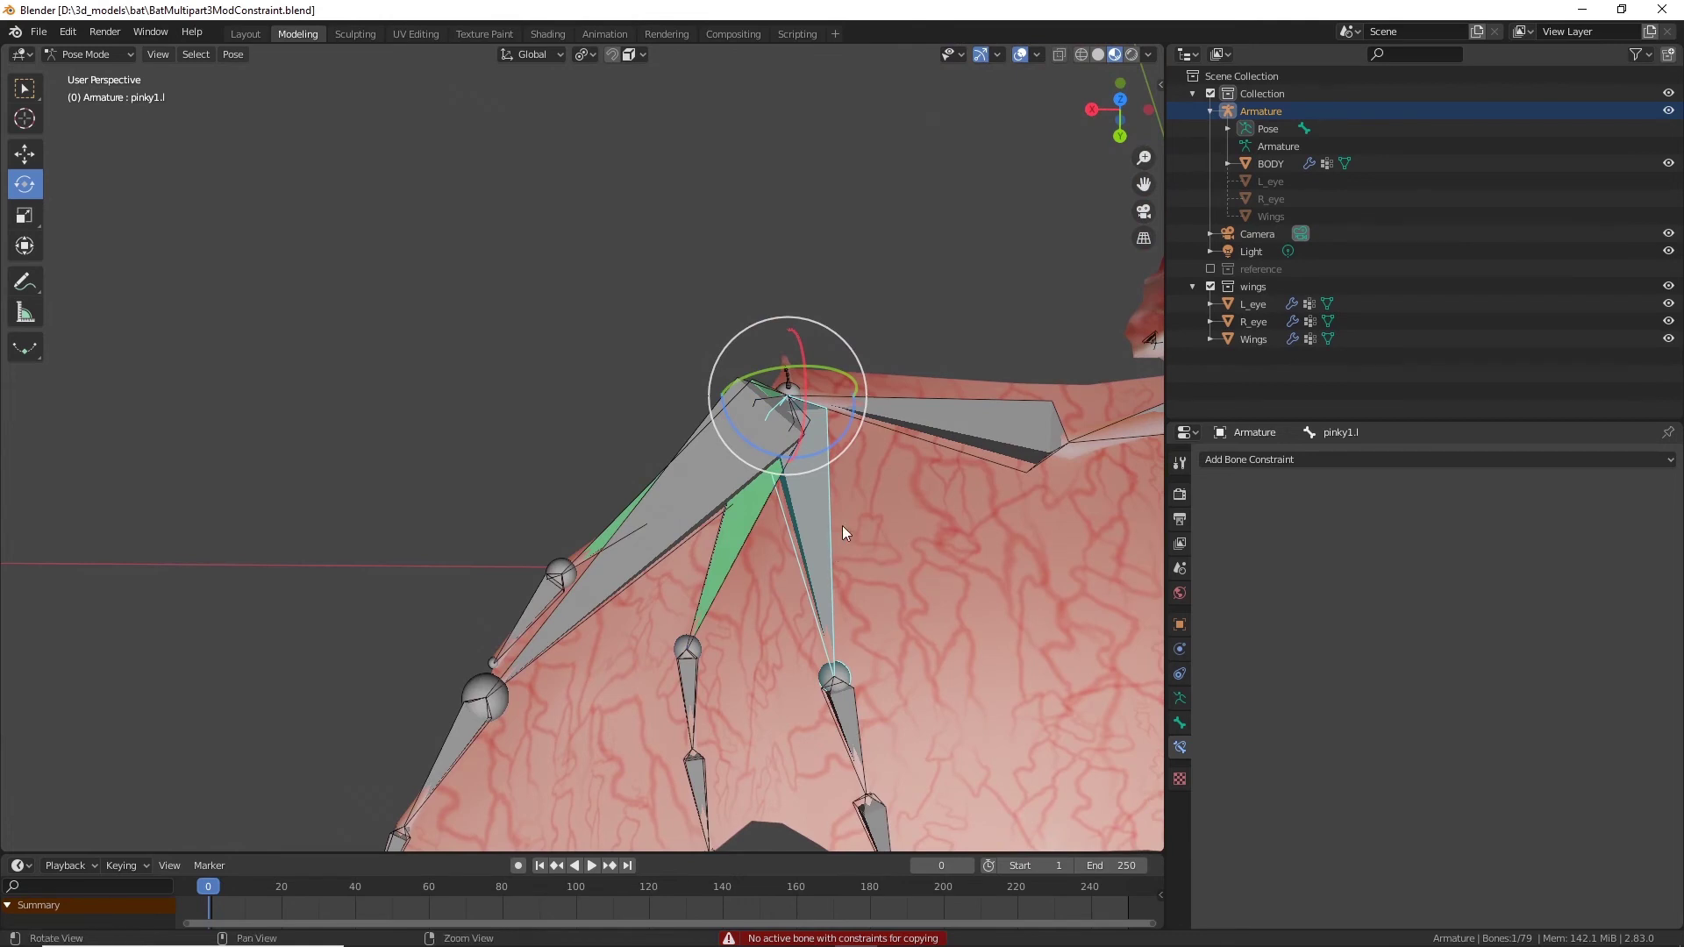
shift+middle_drag(842, 525, 791, 440)
shift+click(686, 472)
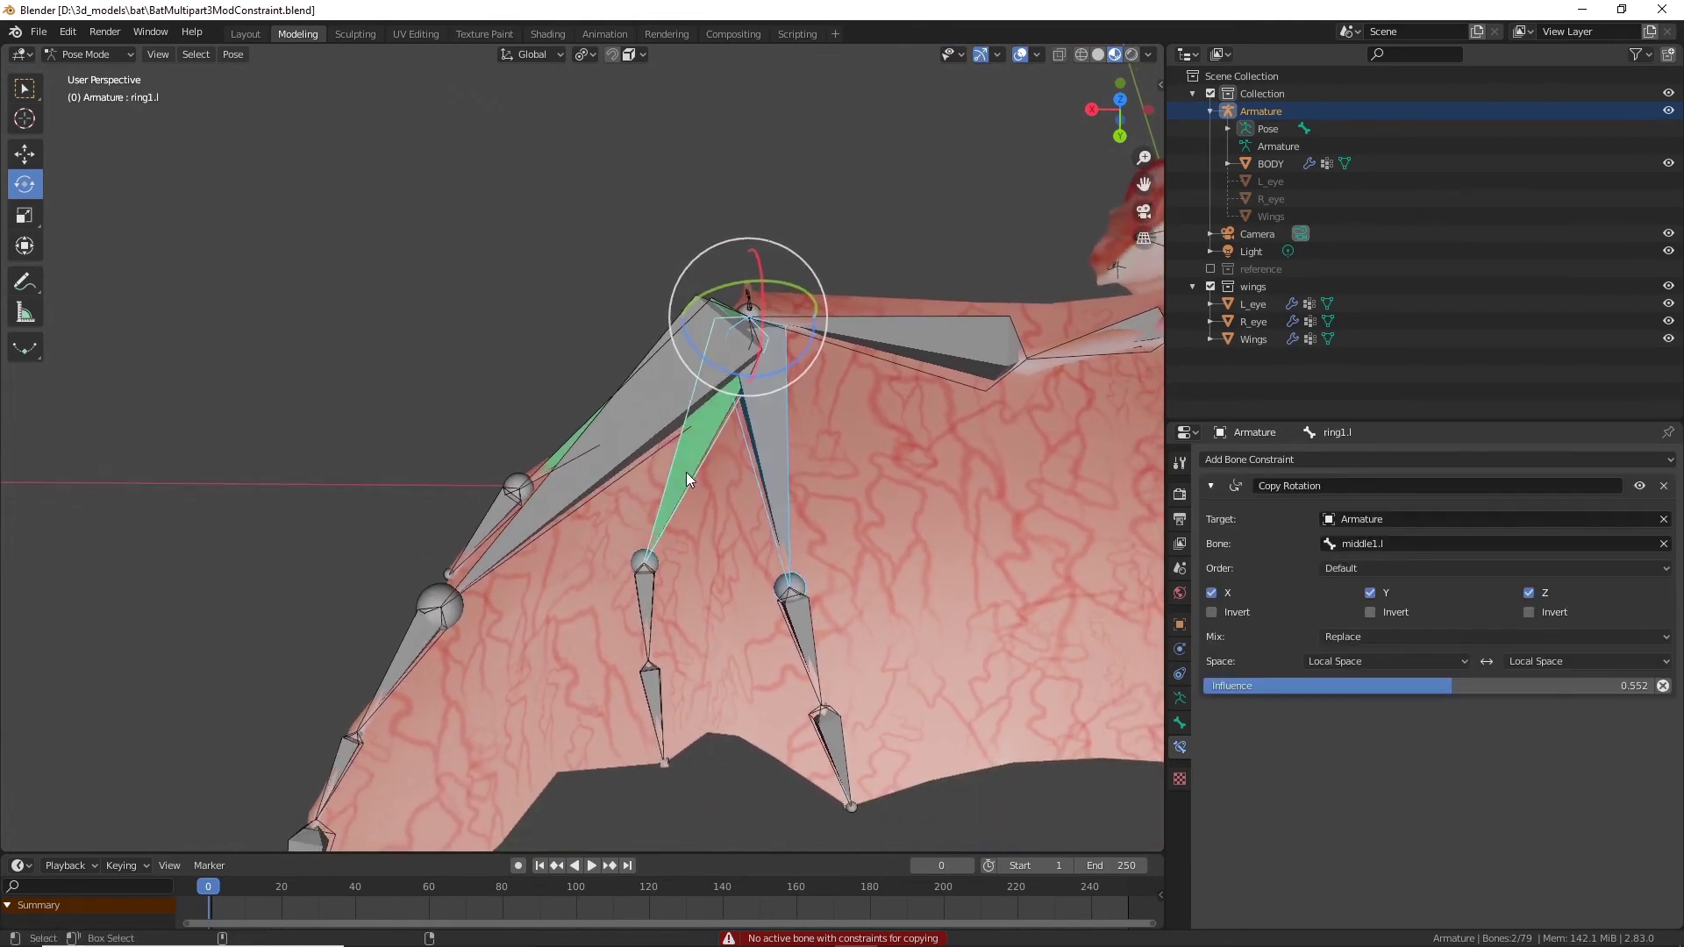
click(232, 55)
mouse_move(311, 378)
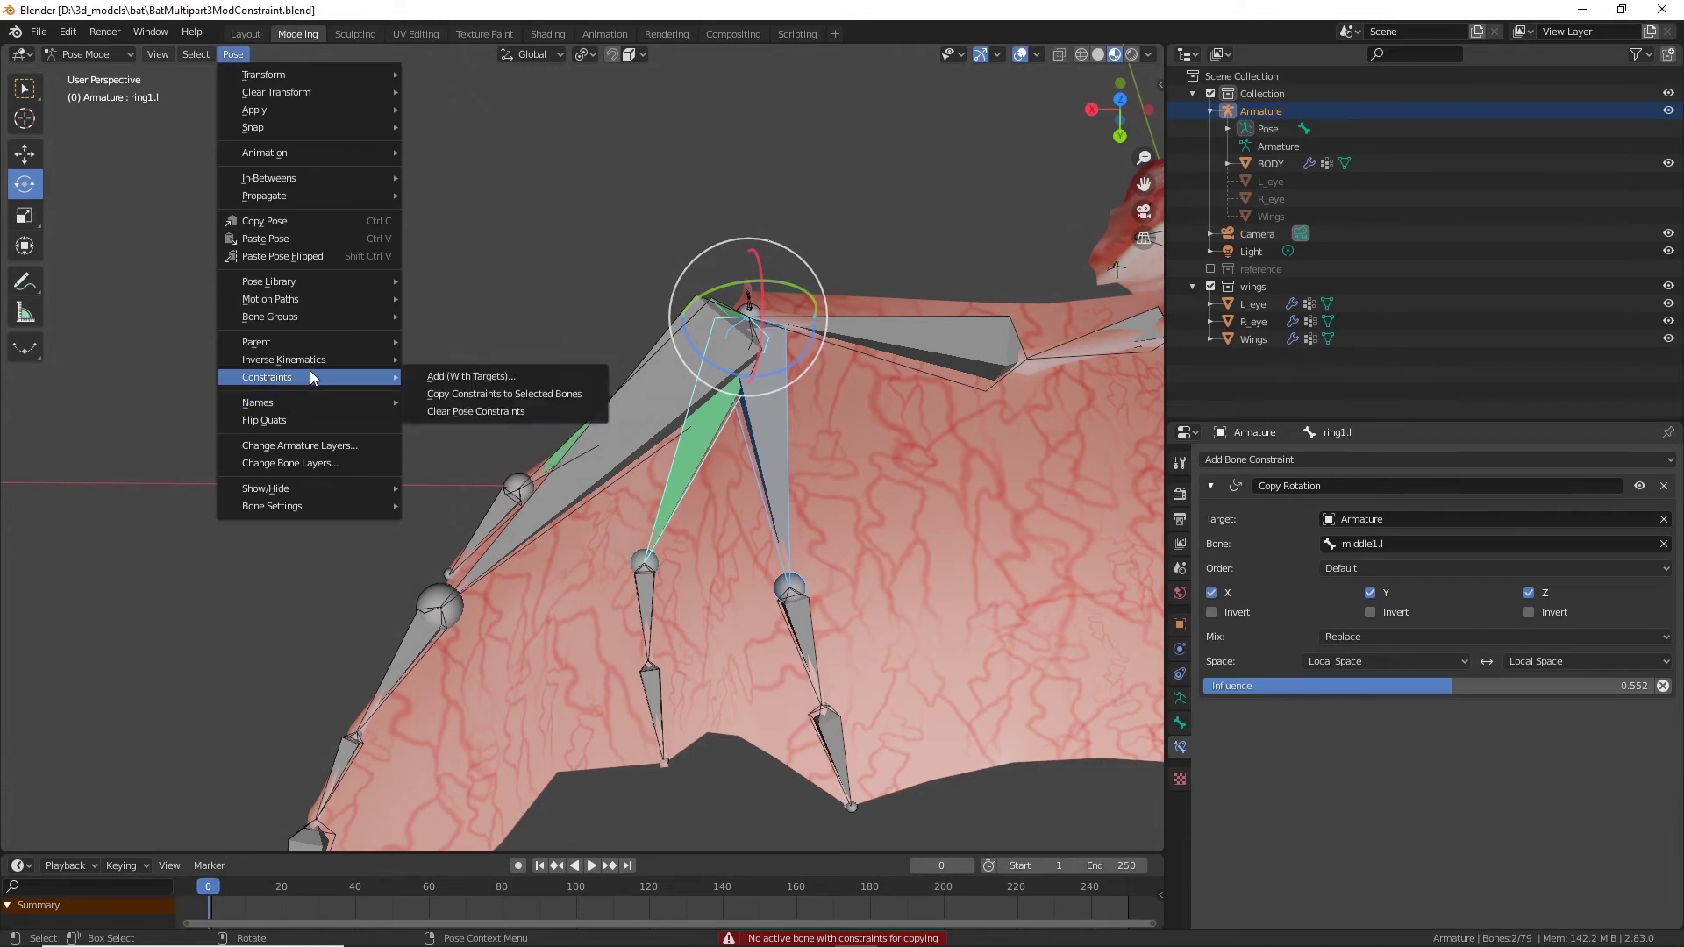
click(490, 395)
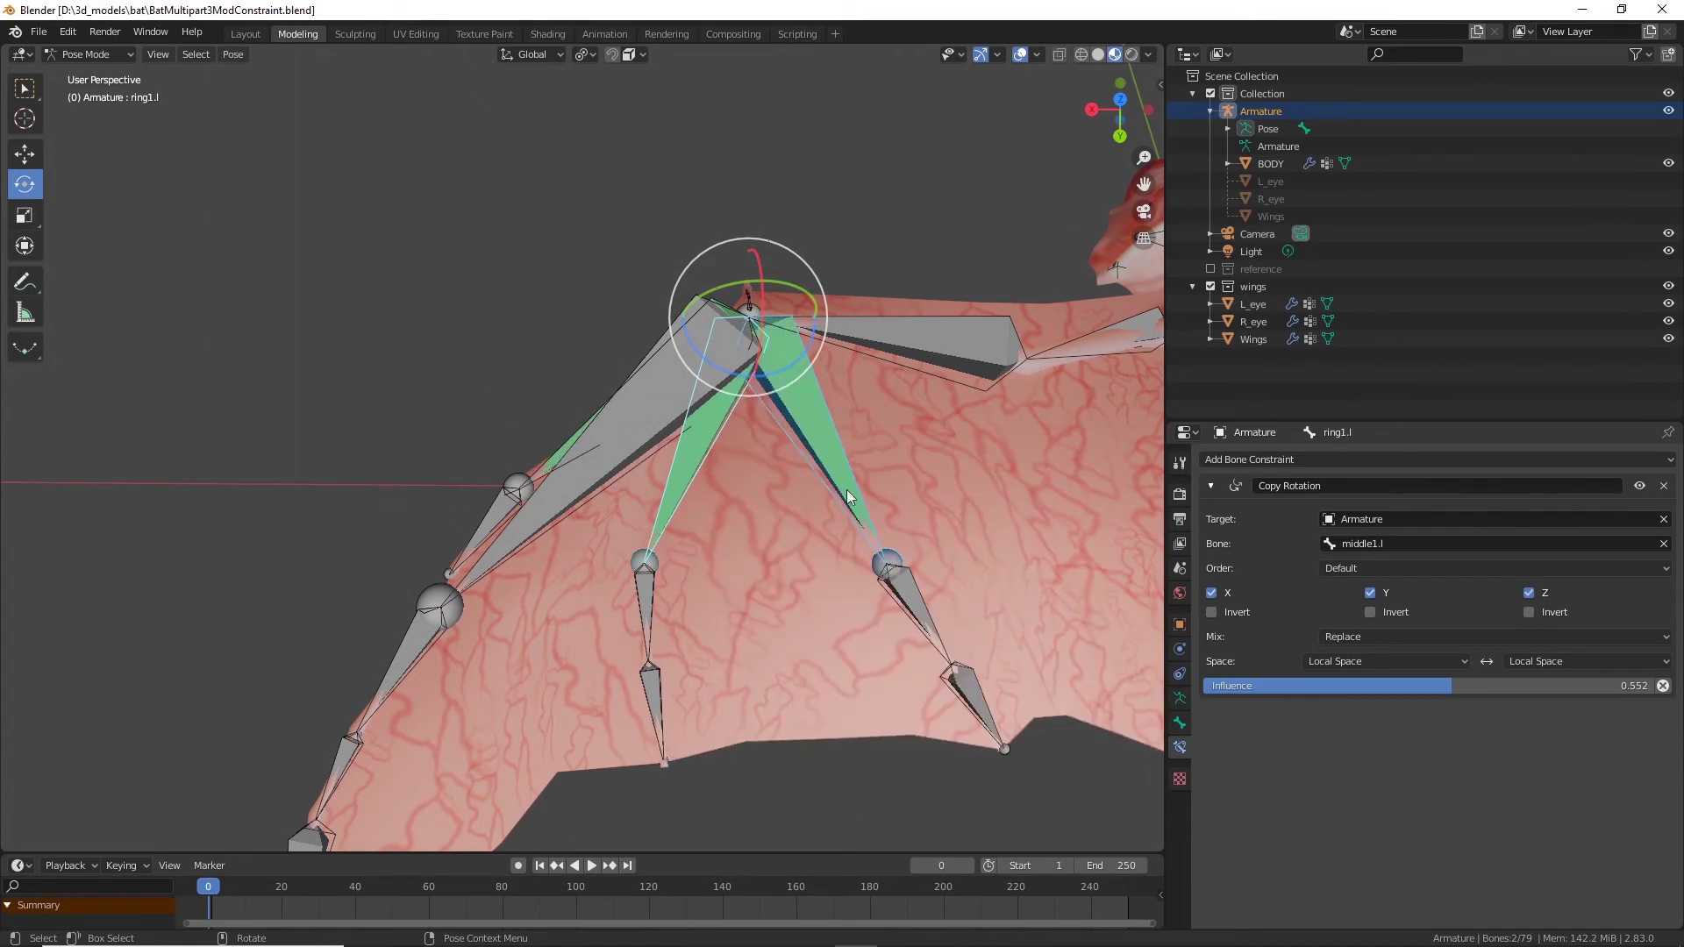
Step: Check pinky1.l's copied constraint and rotate the middle1.l bone 44° around the global Z axis to test it
click(829, 464)
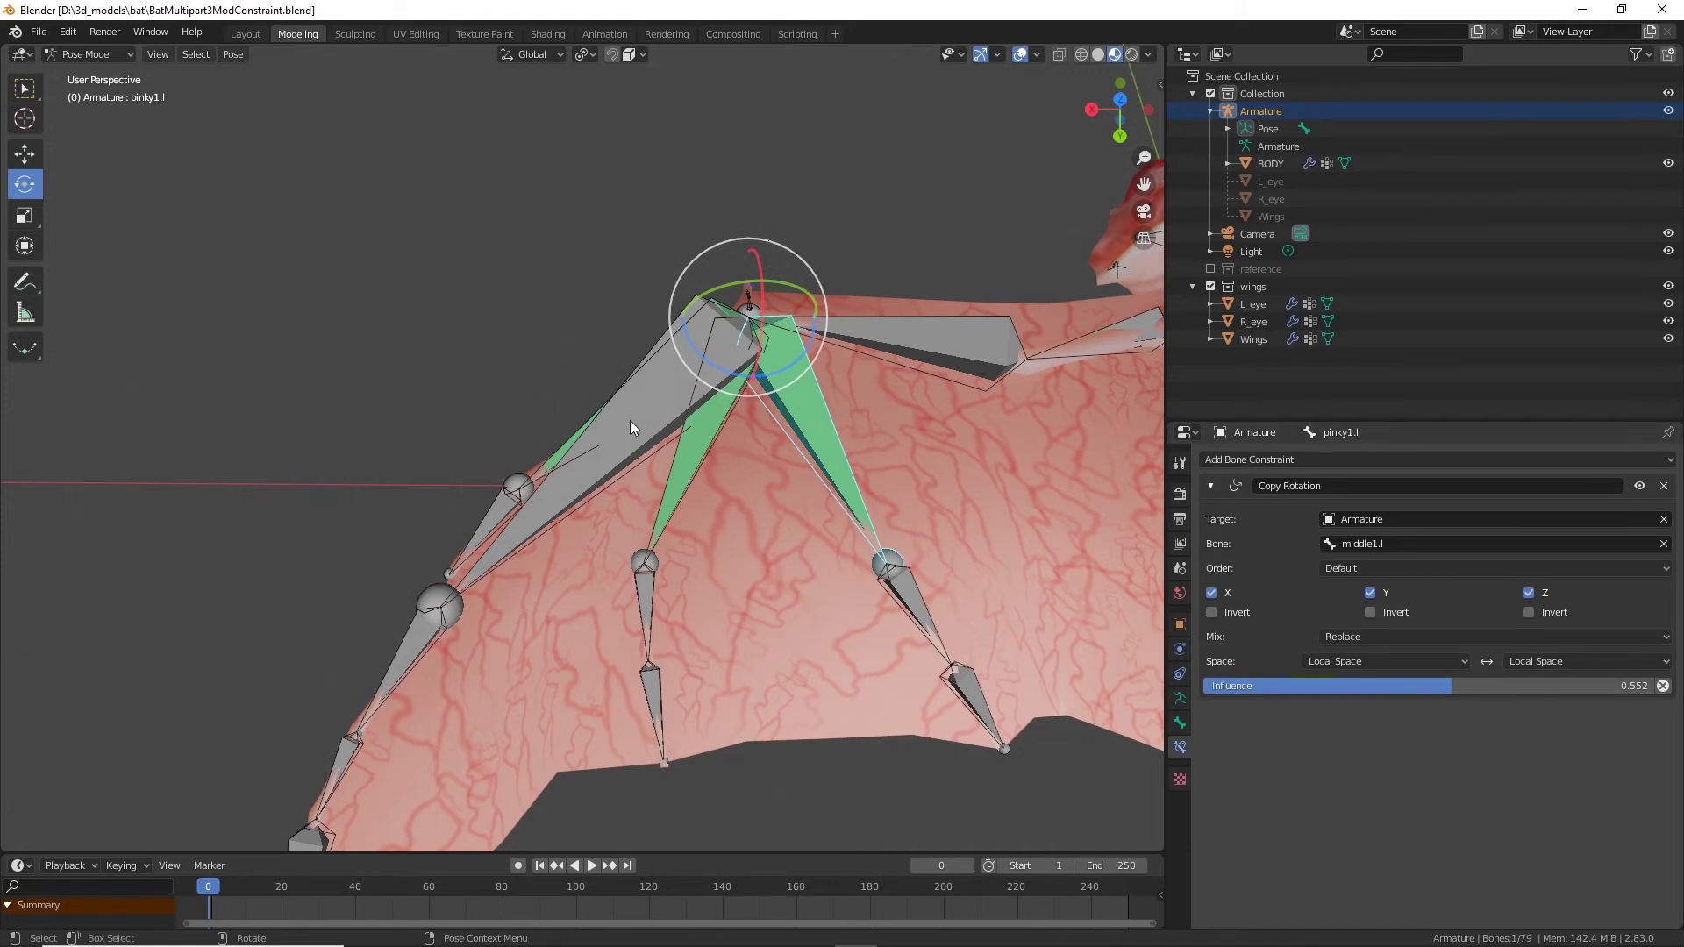
click(701, 365)
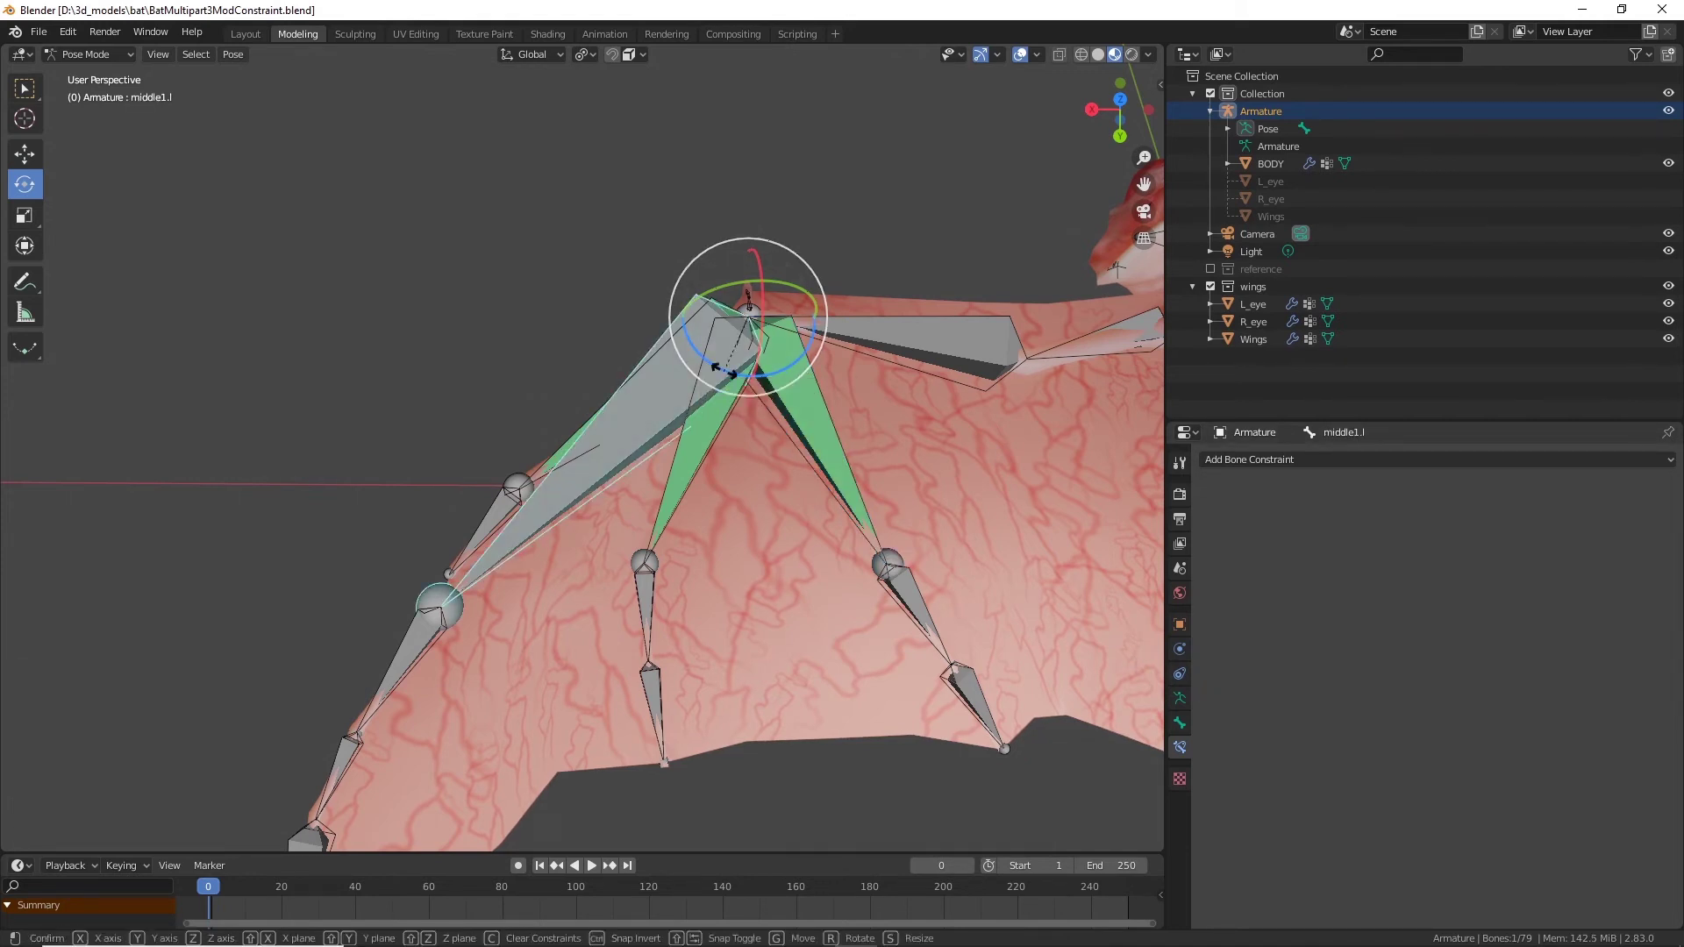
drag(728, 372, 776, 377)
alt+middle_drag(1105, 529, 930, 550)
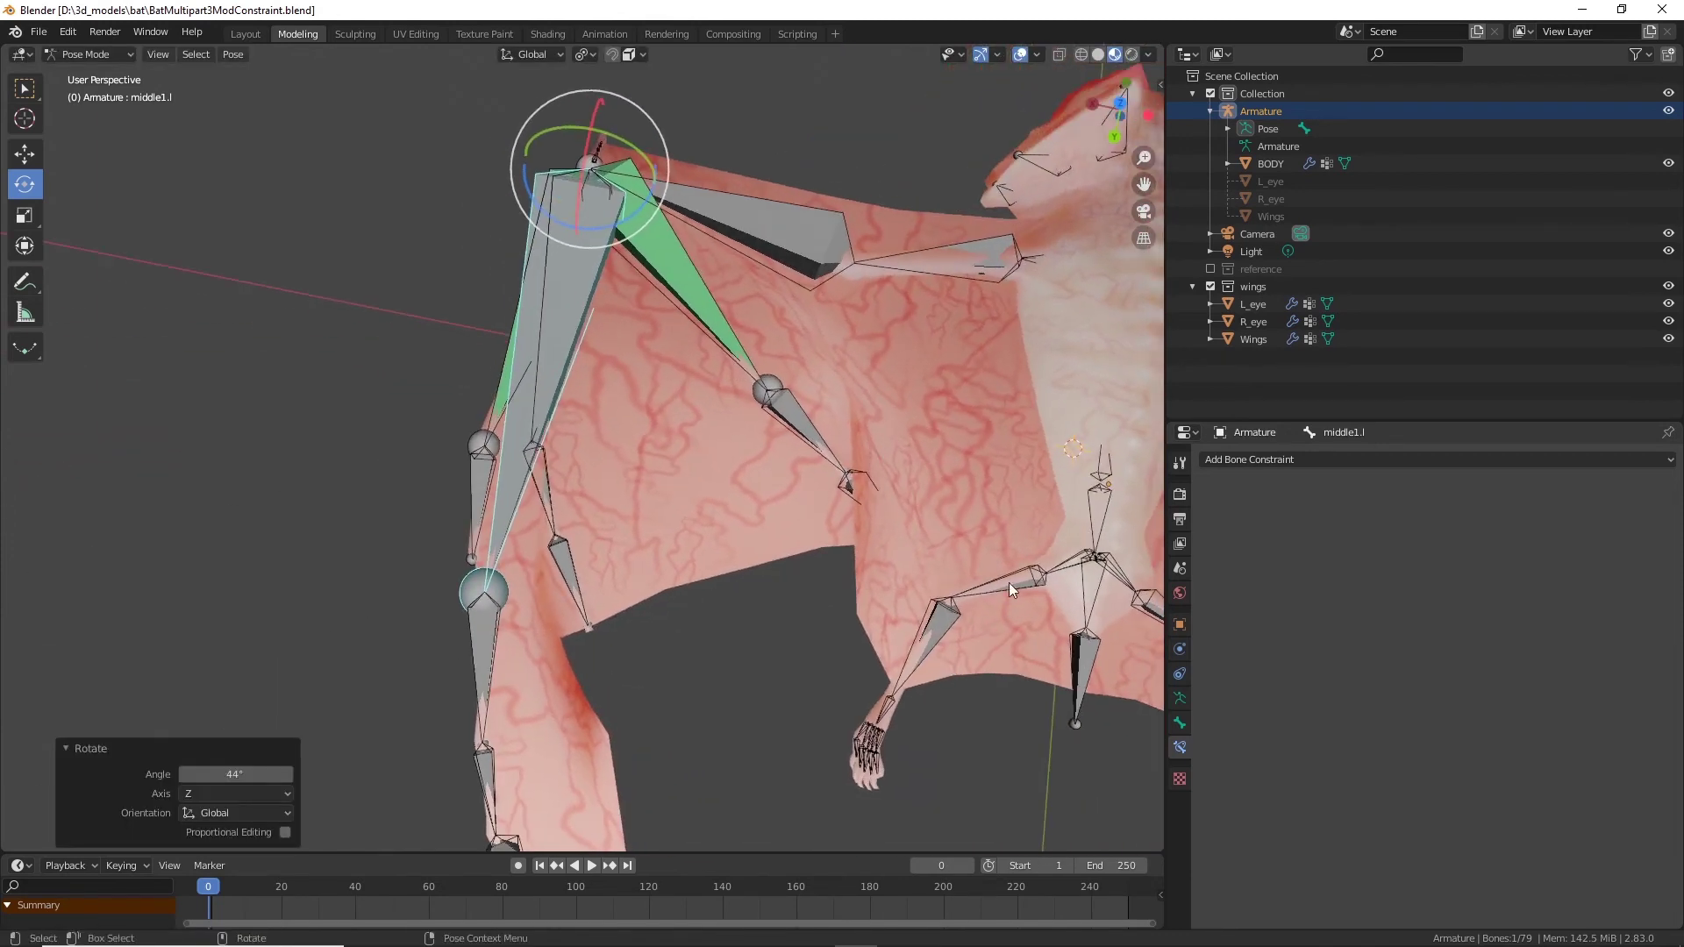
Step: Set the influence of the pinky1.l bone's Copy Rotation constraint to 0.366
click(715, 326)
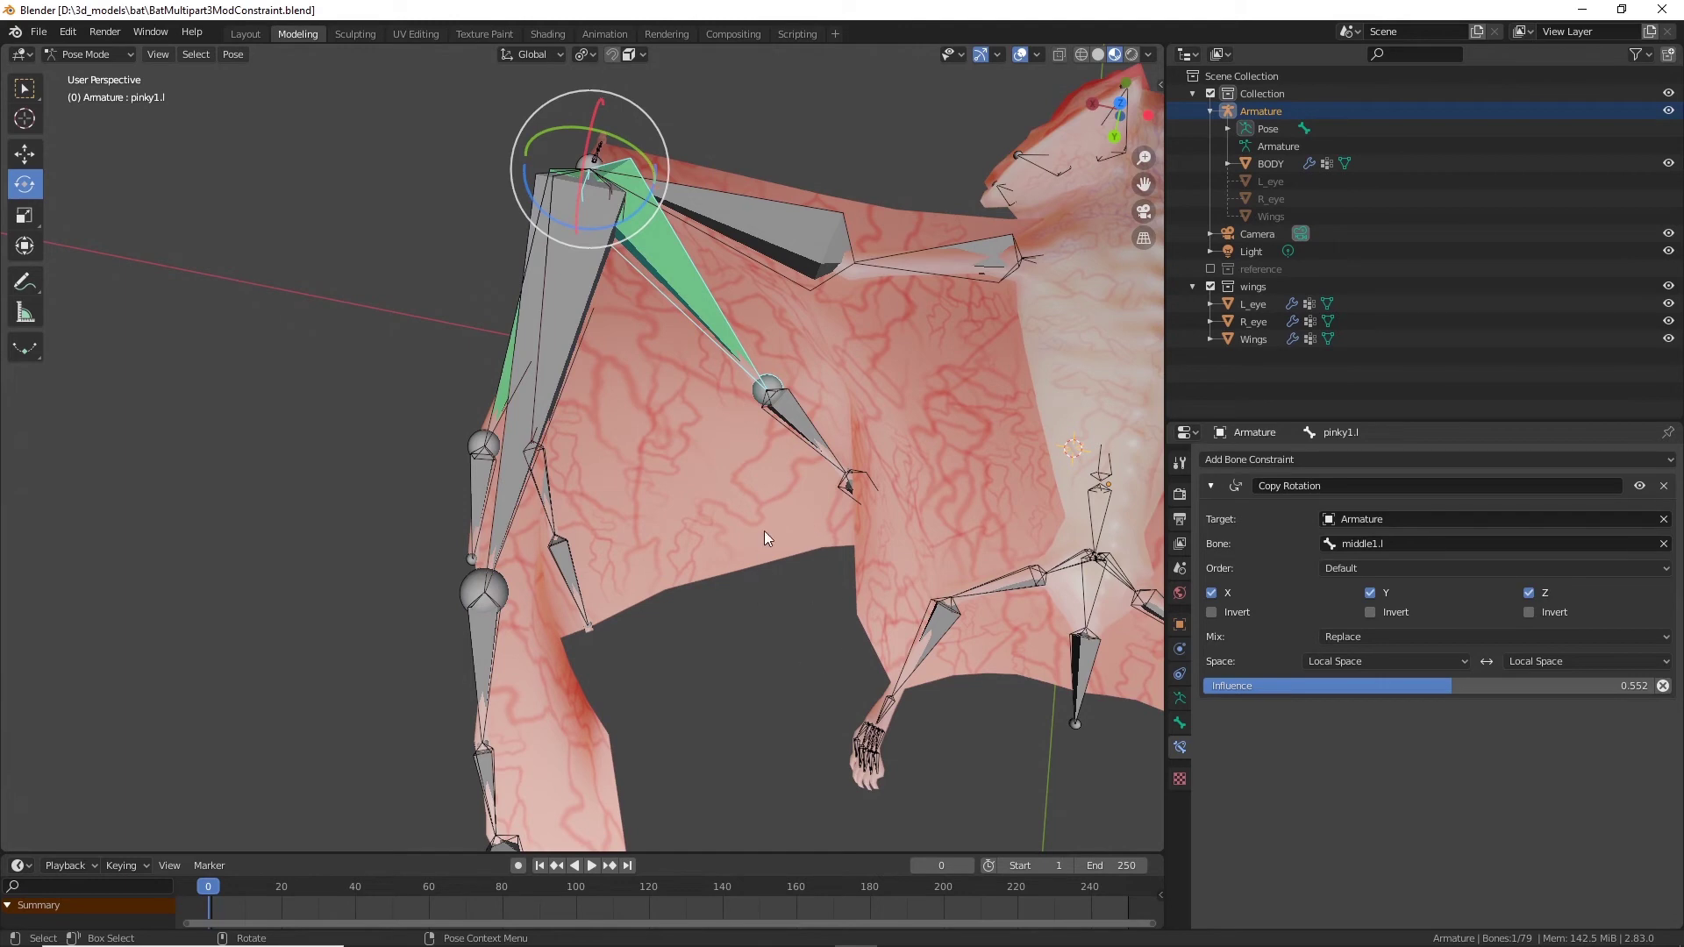
alt+middle_drag(765, 530, 886, 616)
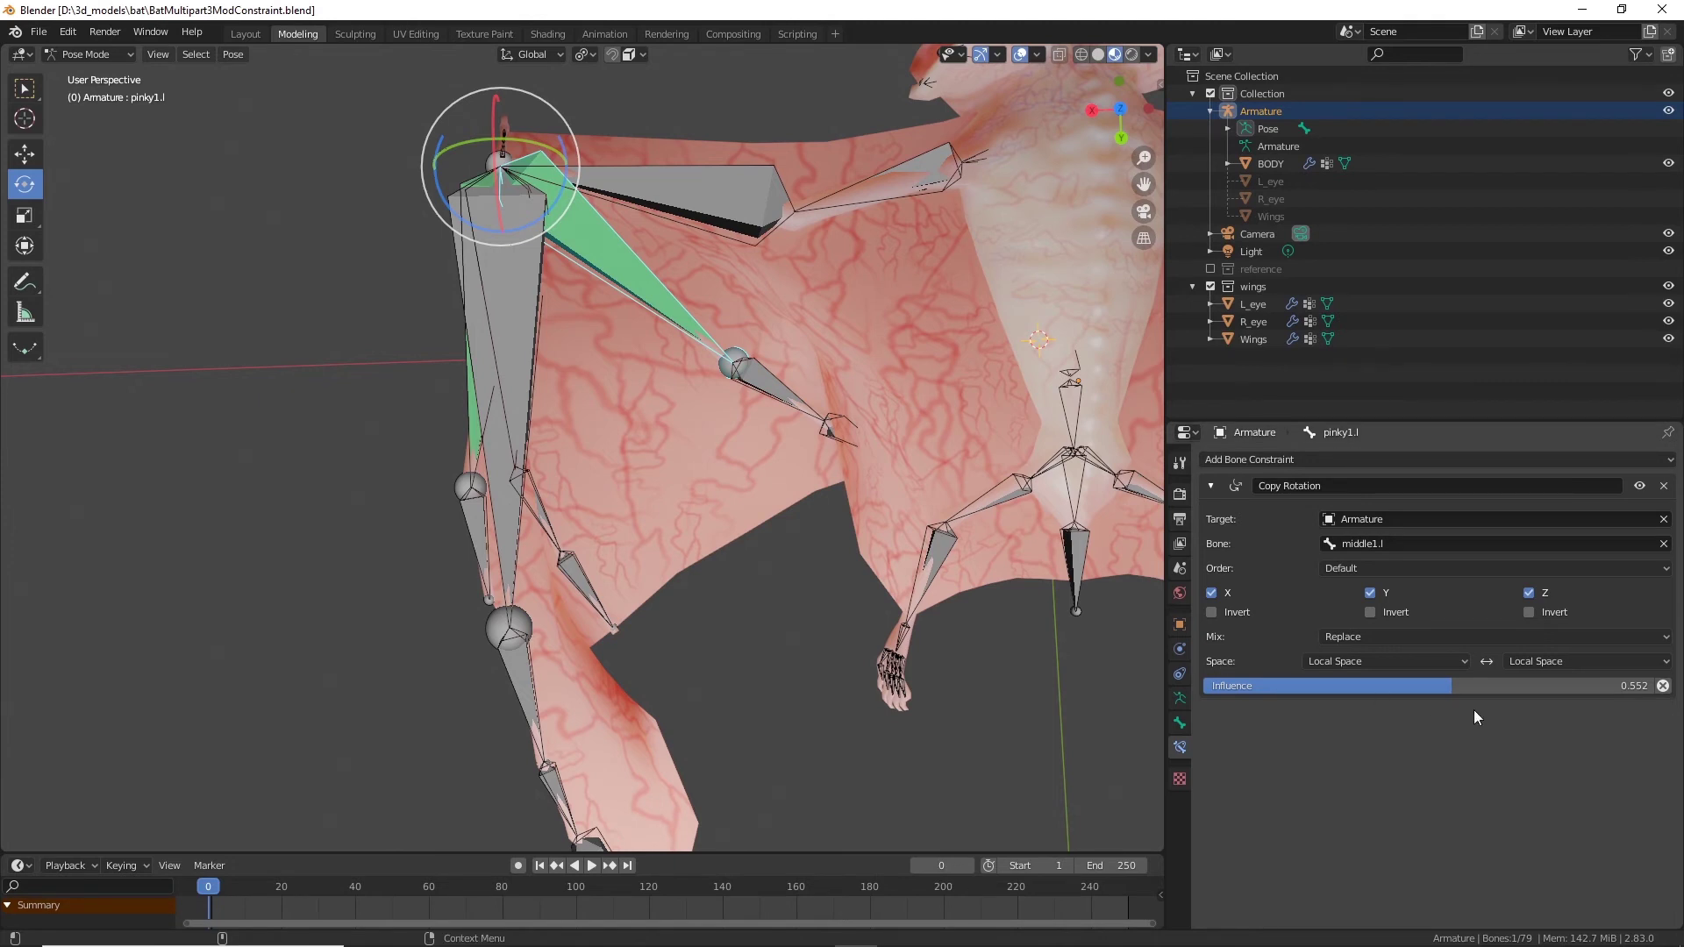
drag(1452, 686, 1369, 686)
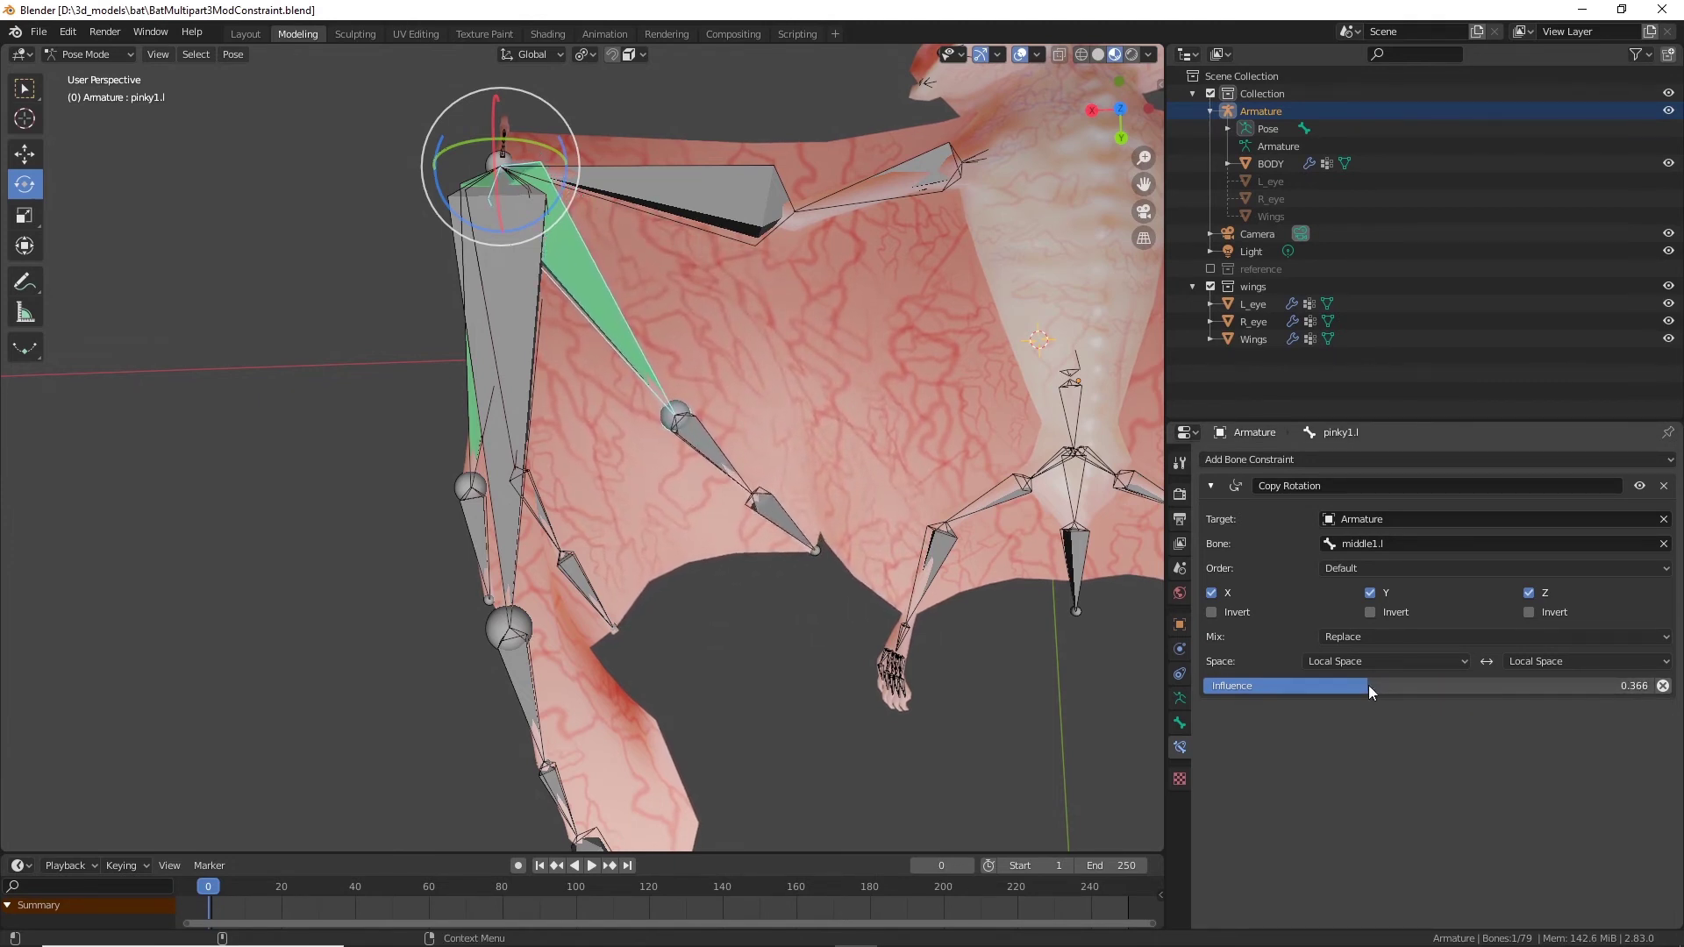
Step: Add a second Copy Rotation constraint to the pinky1.l bone and set Armature as its target
click(1631, 465)
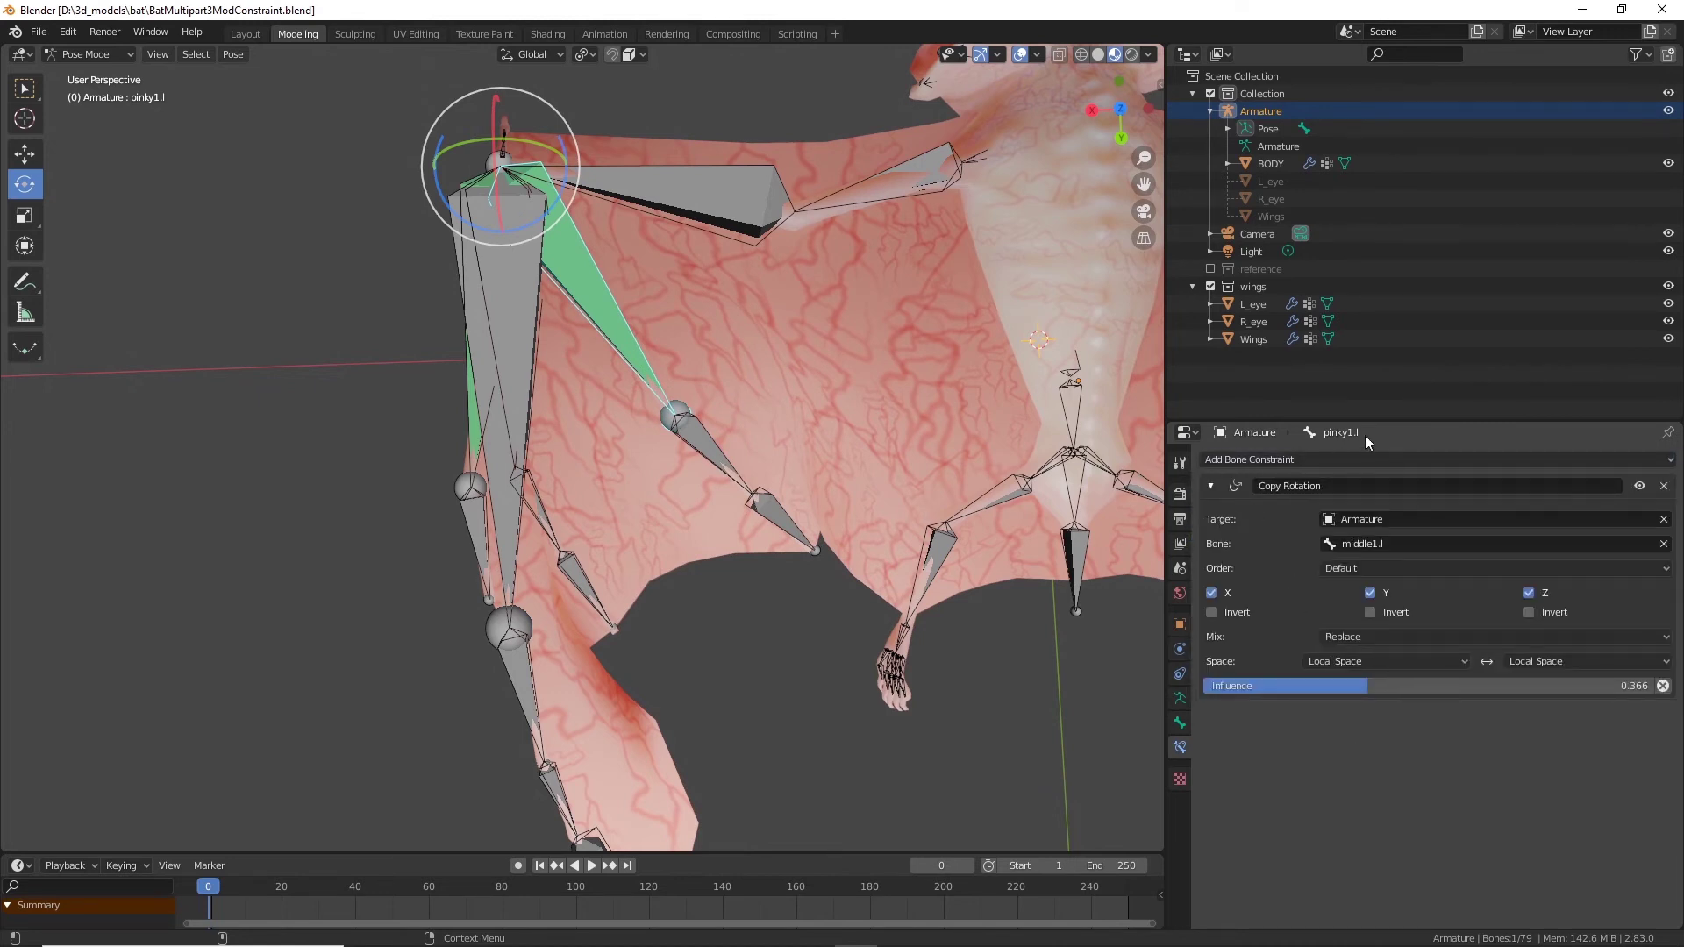
click(1409, 462)
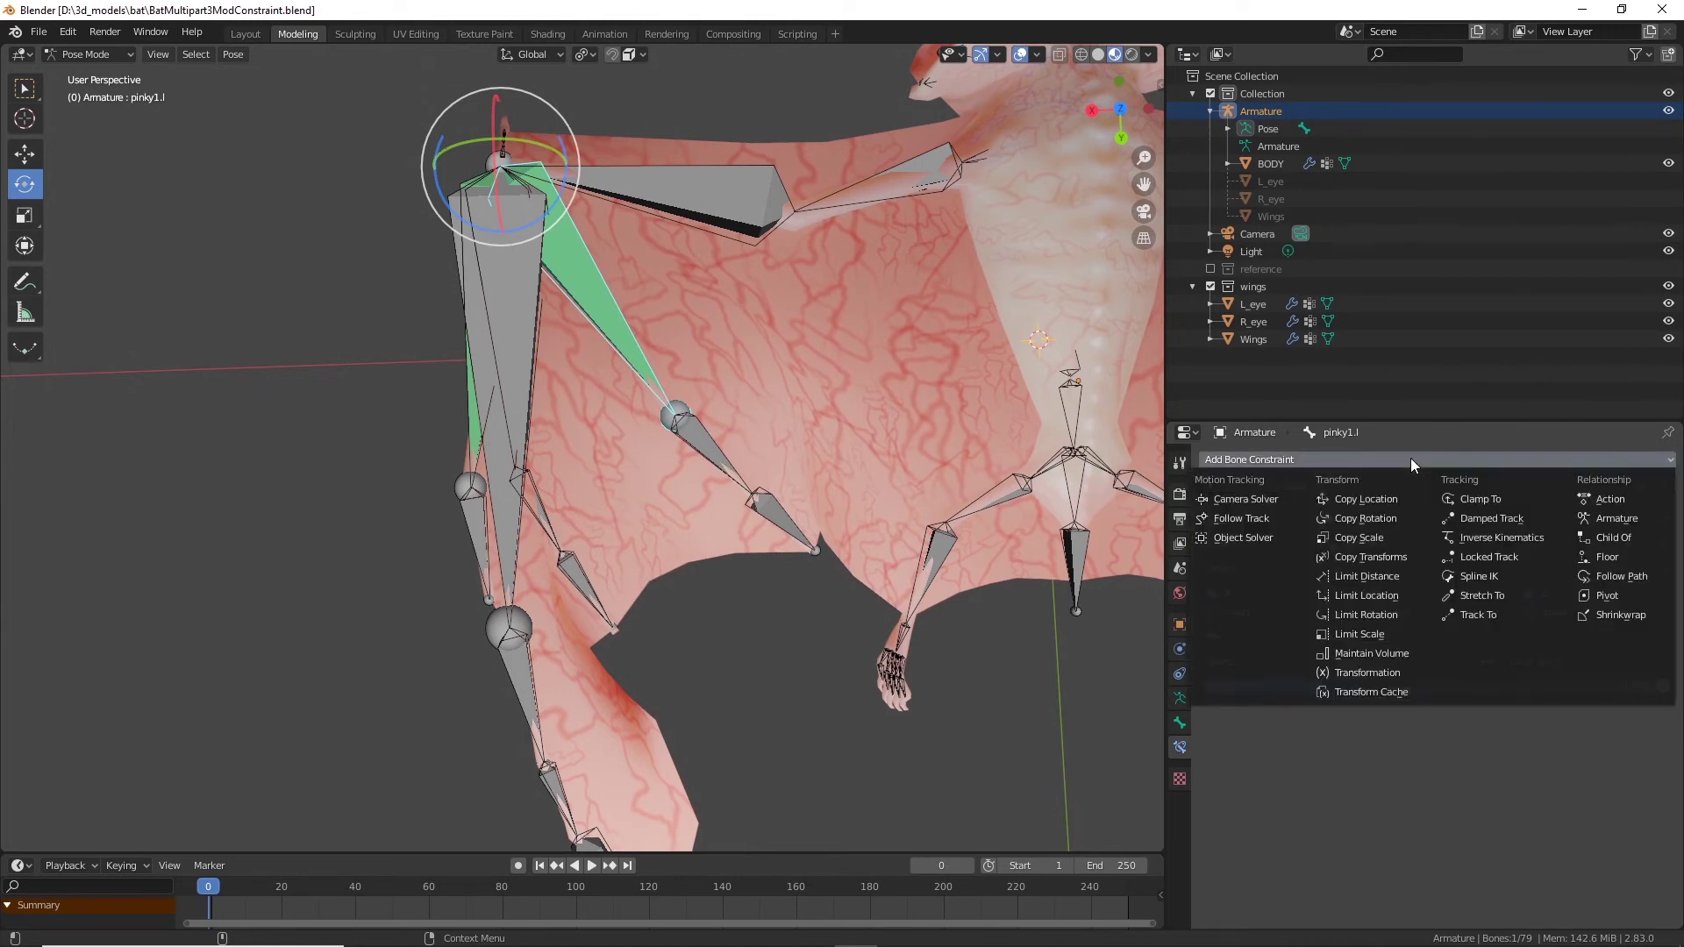
click(1402, 520)
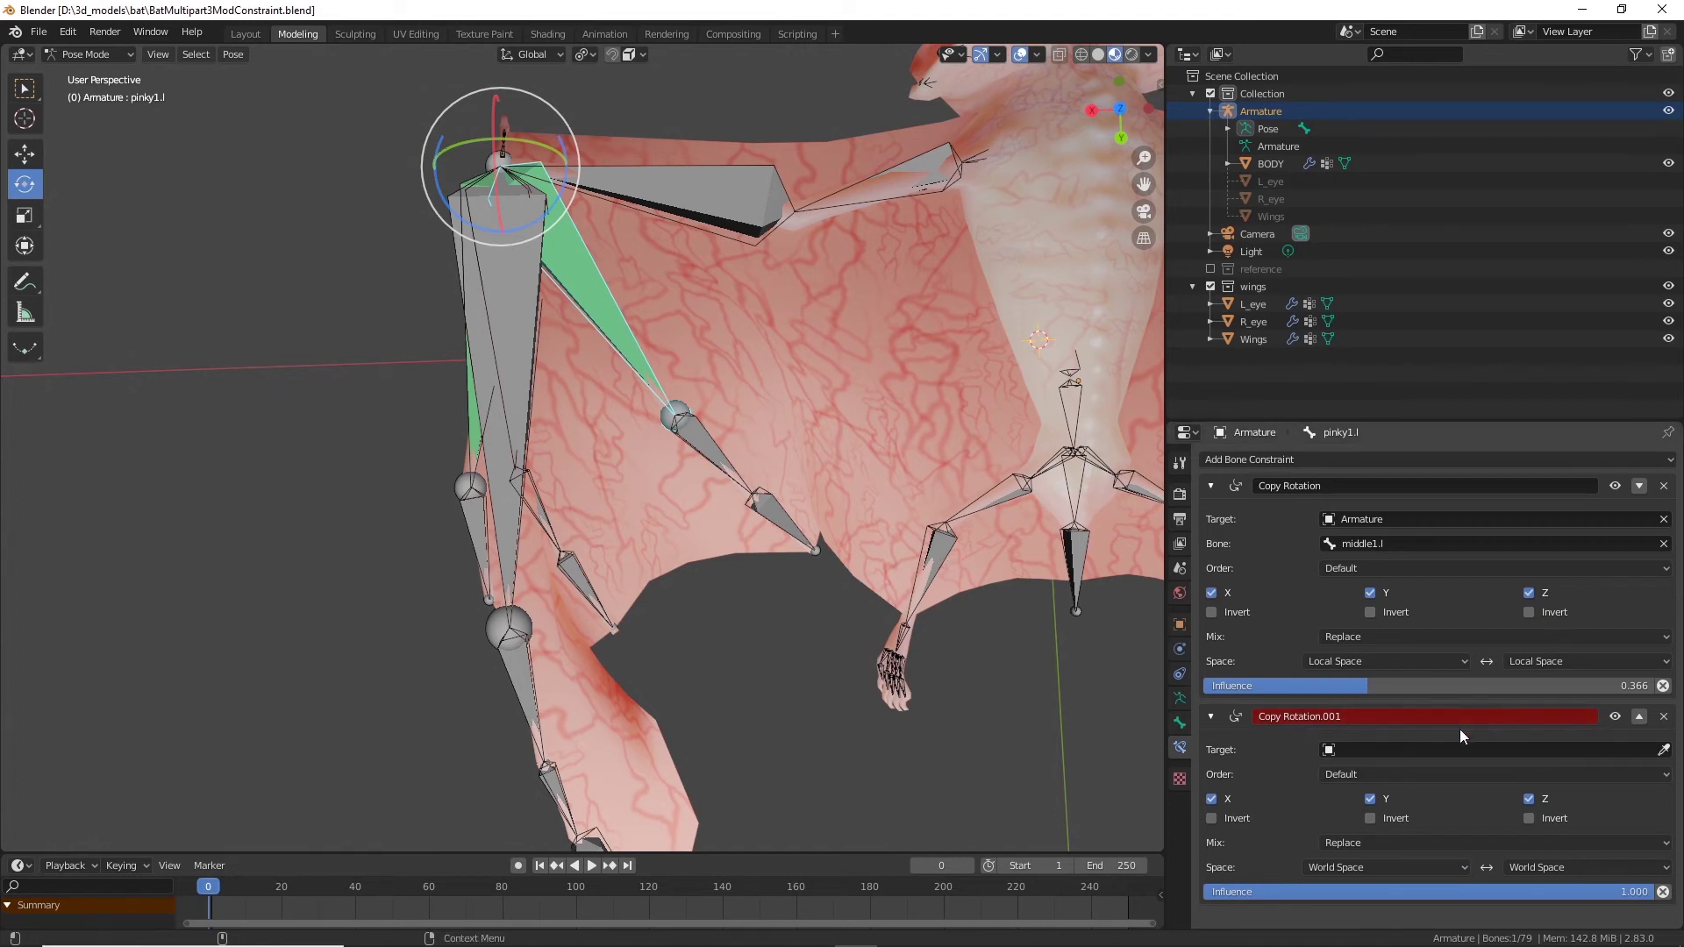
click(1470, 750)
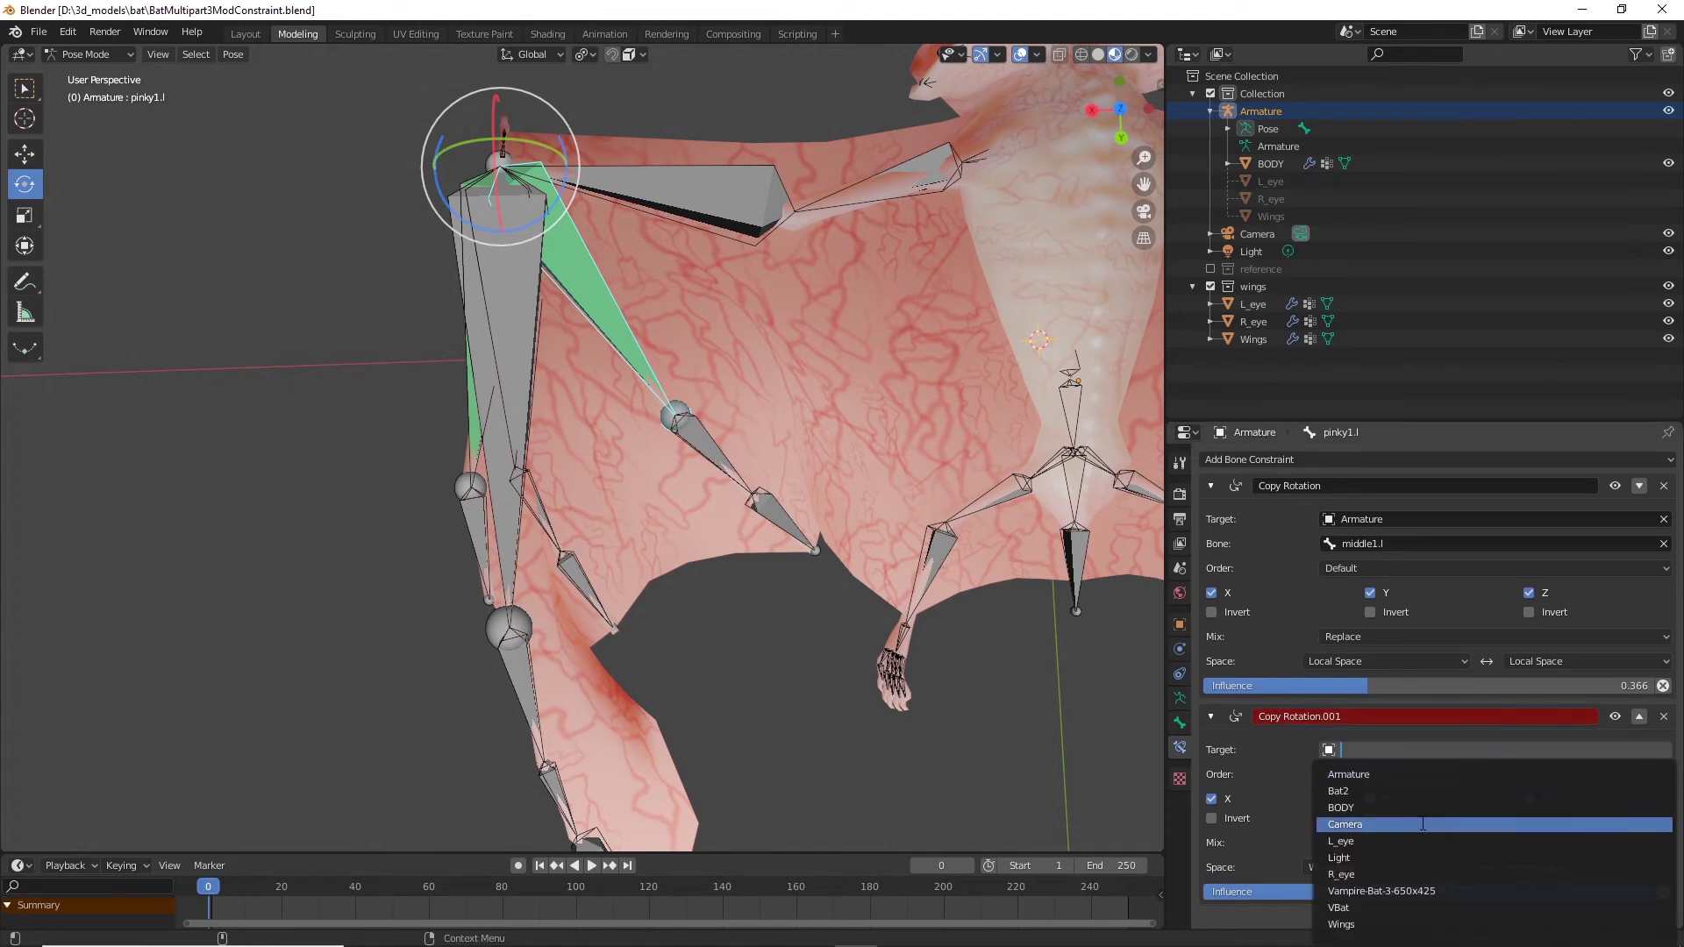
click(1415, 776)
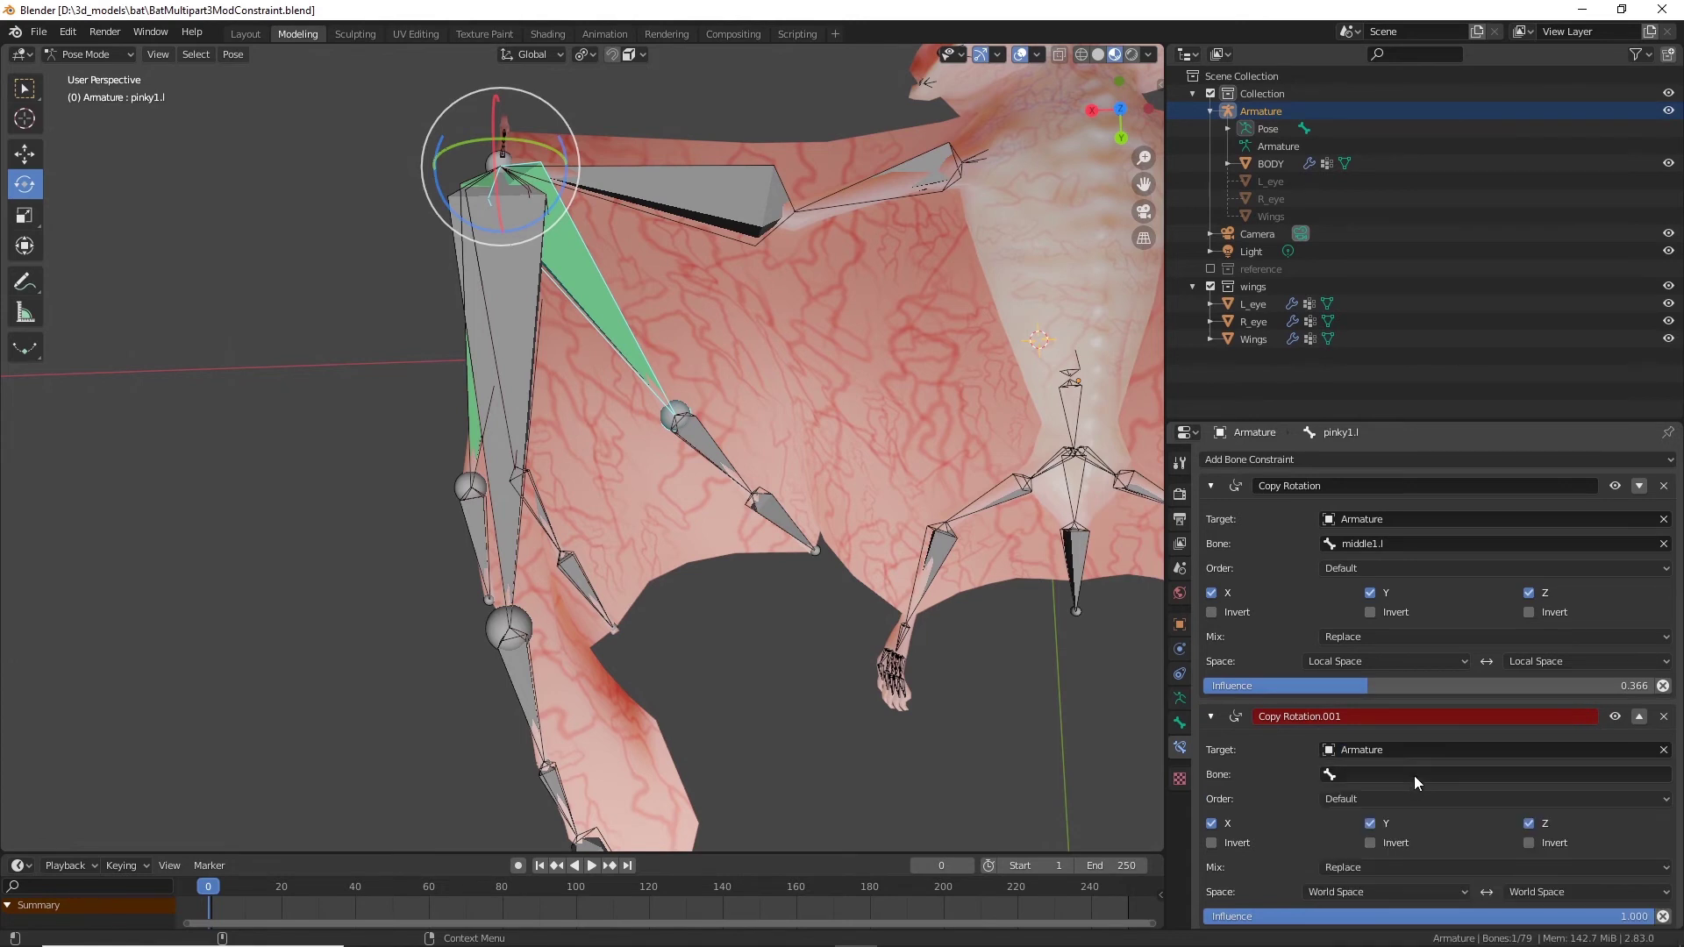
Step: Check the name of the left lower leg bone and reselect pinky1.l to return to its constraints
click(933, 560)
click(1181, 724)
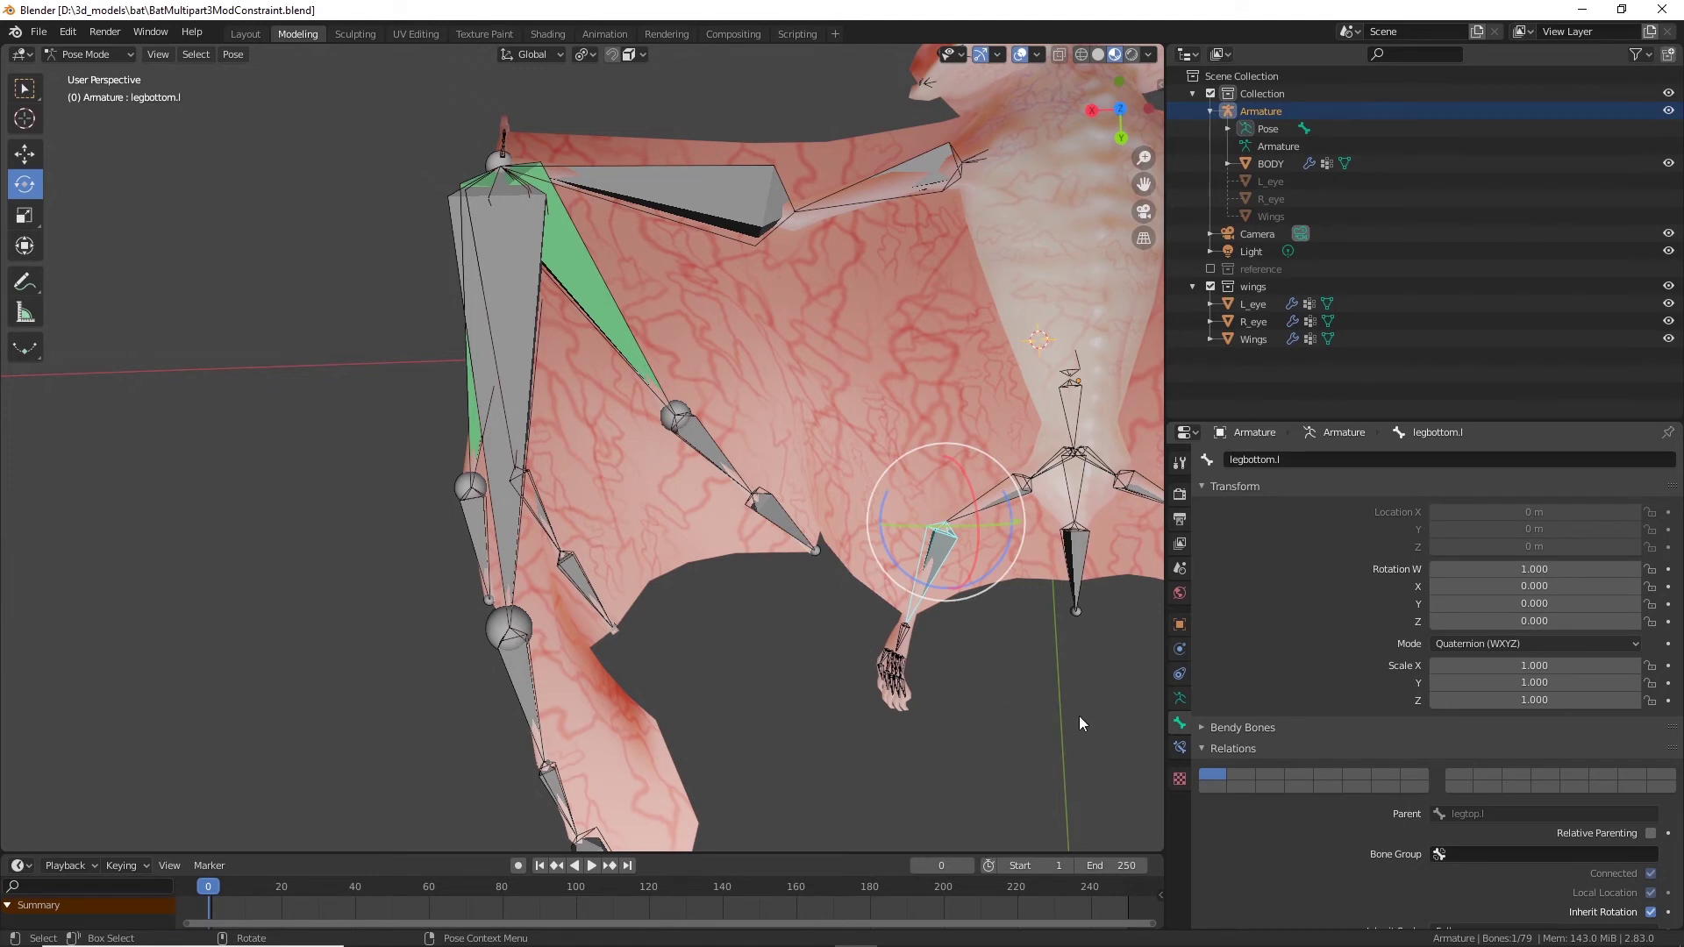
click(1180, 749)
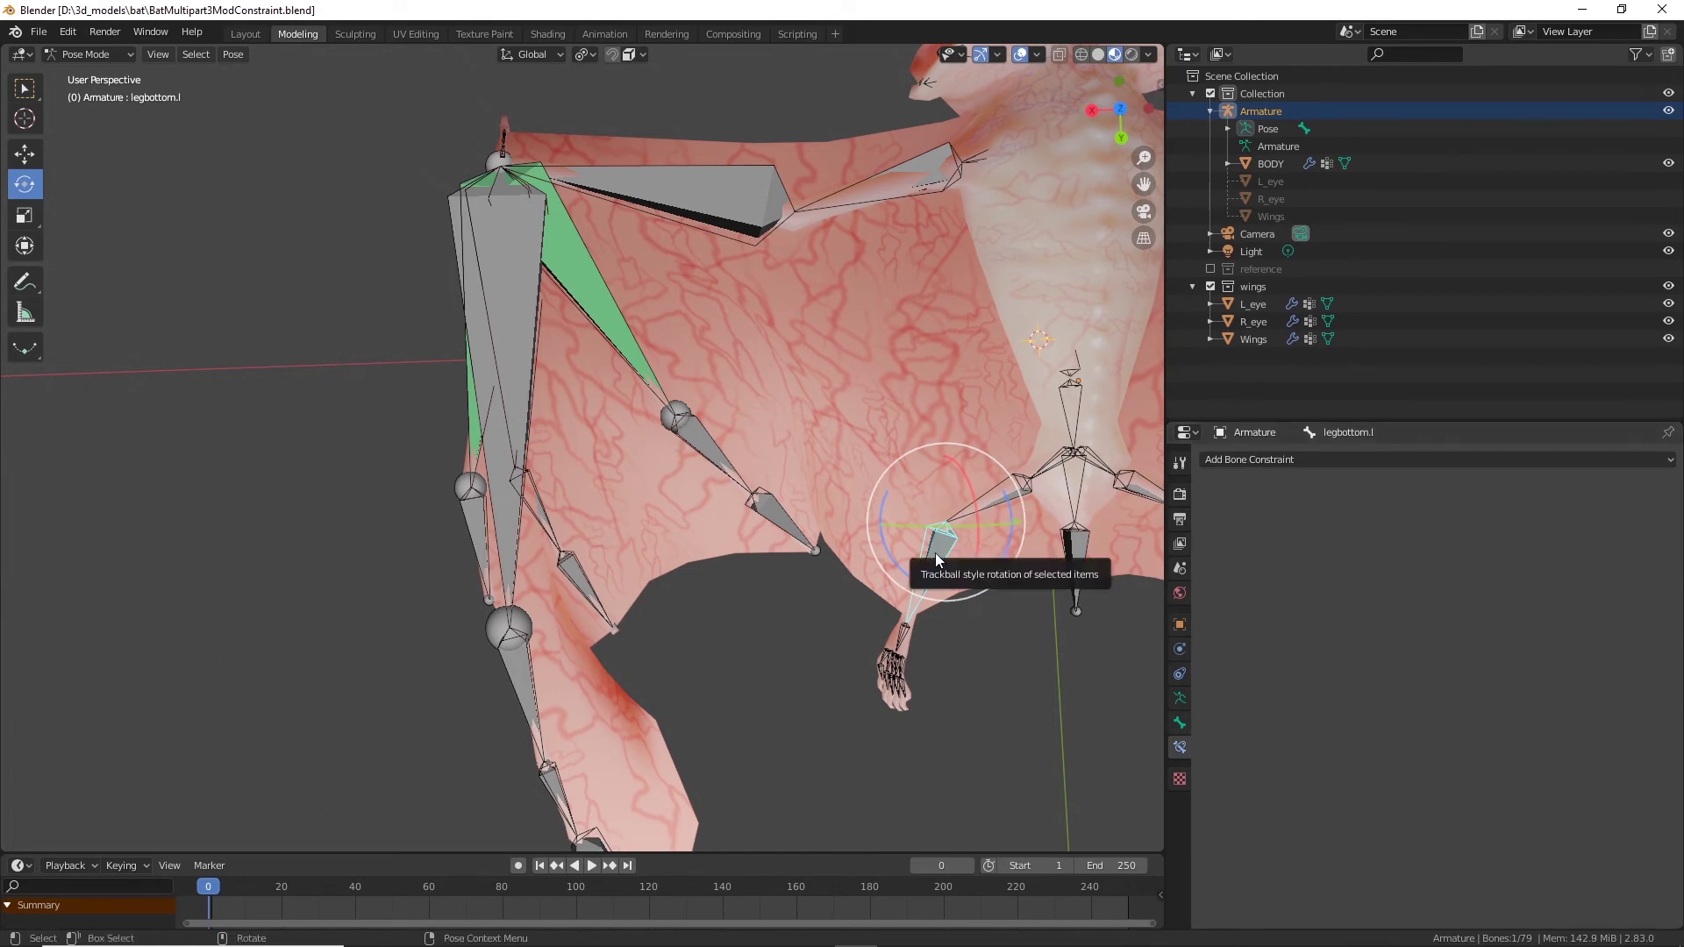
click(633, 353)
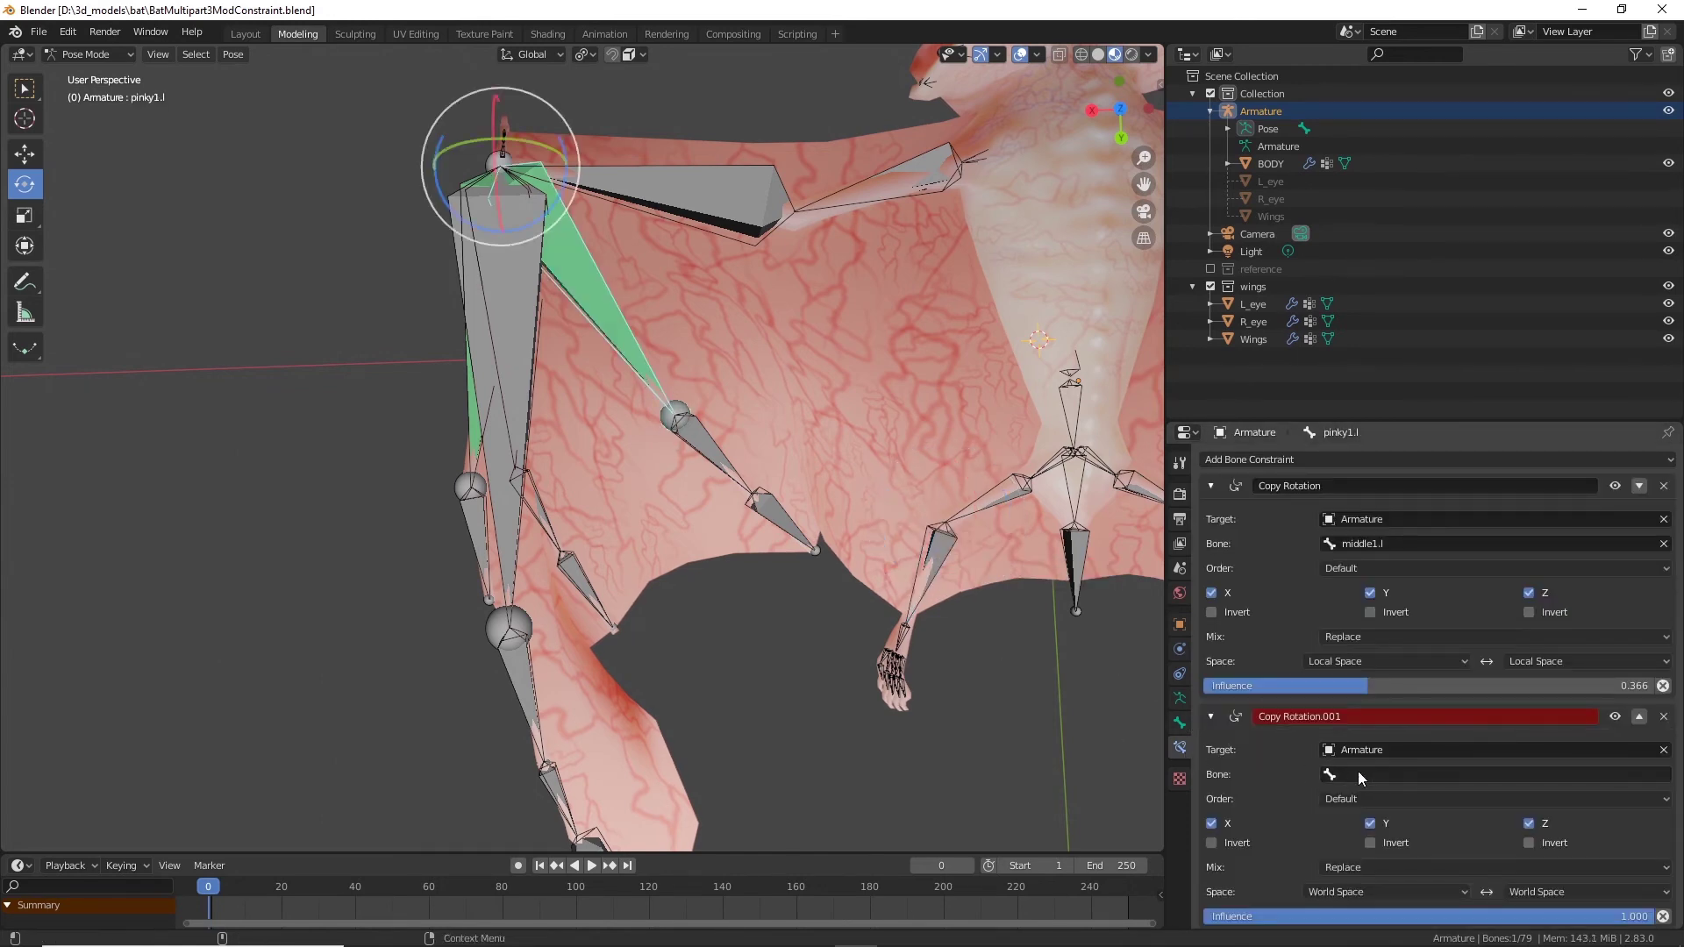
Step: Pick legbottom.l as the target bone of the pinky1.l bone's second Copy Rotation constraint
click(1381, 777)
scroll(1442, 647, down, 10)
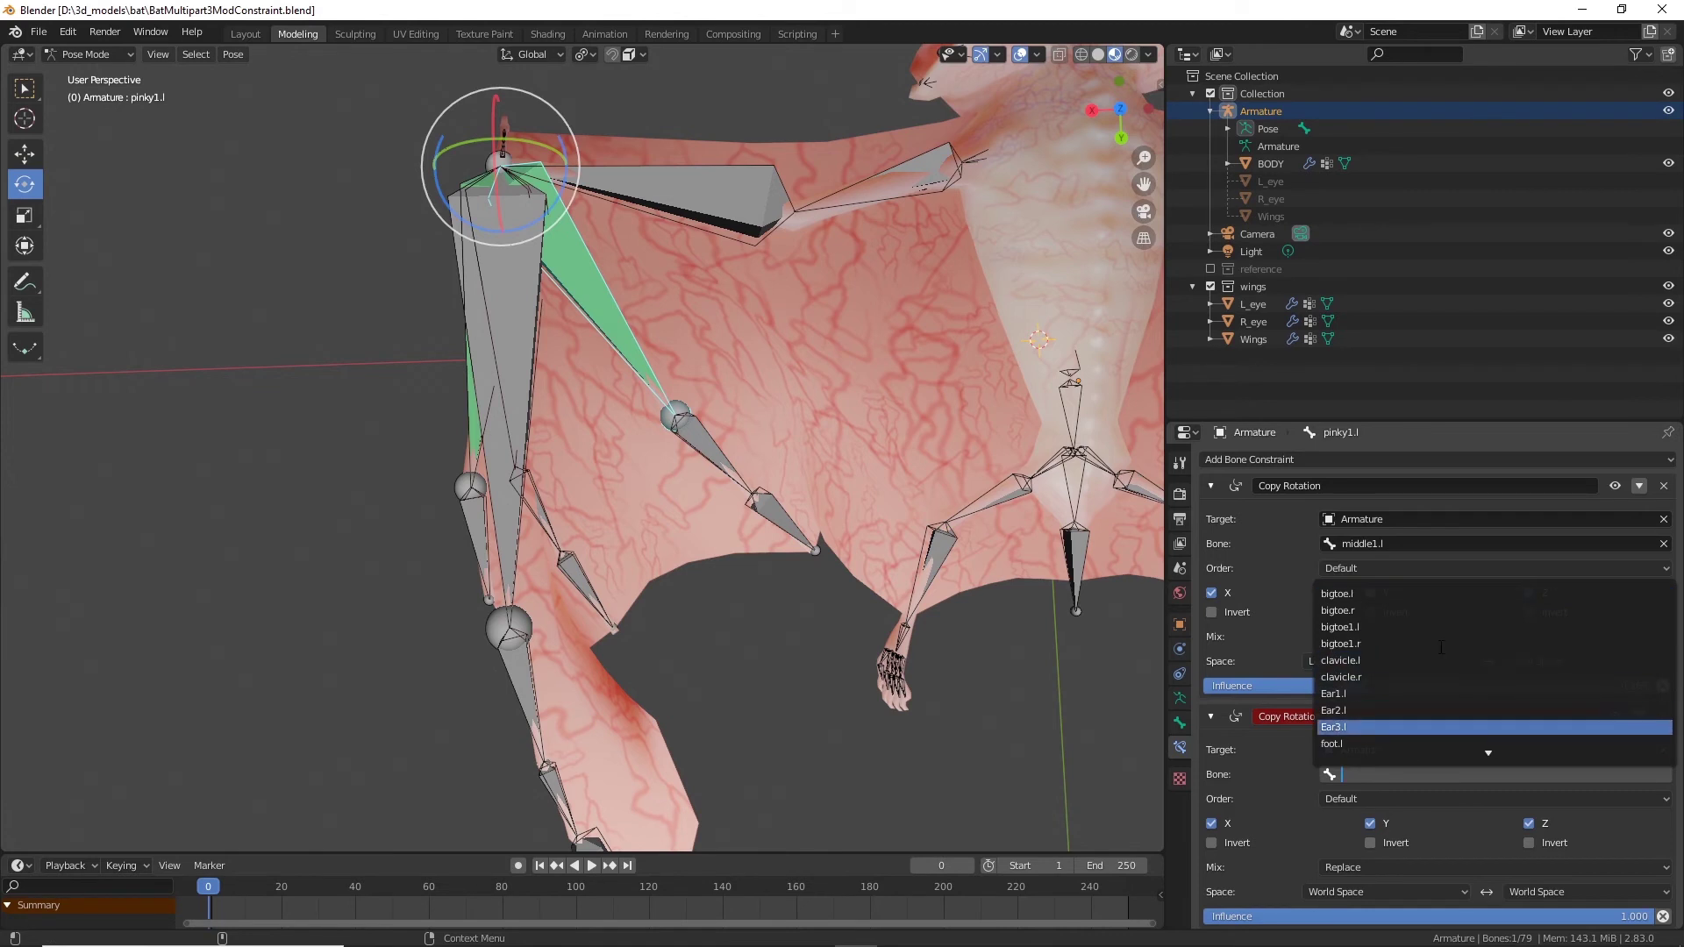
scroll(1442, 647, down, 10)
scroll(1442, 648, up, 9)
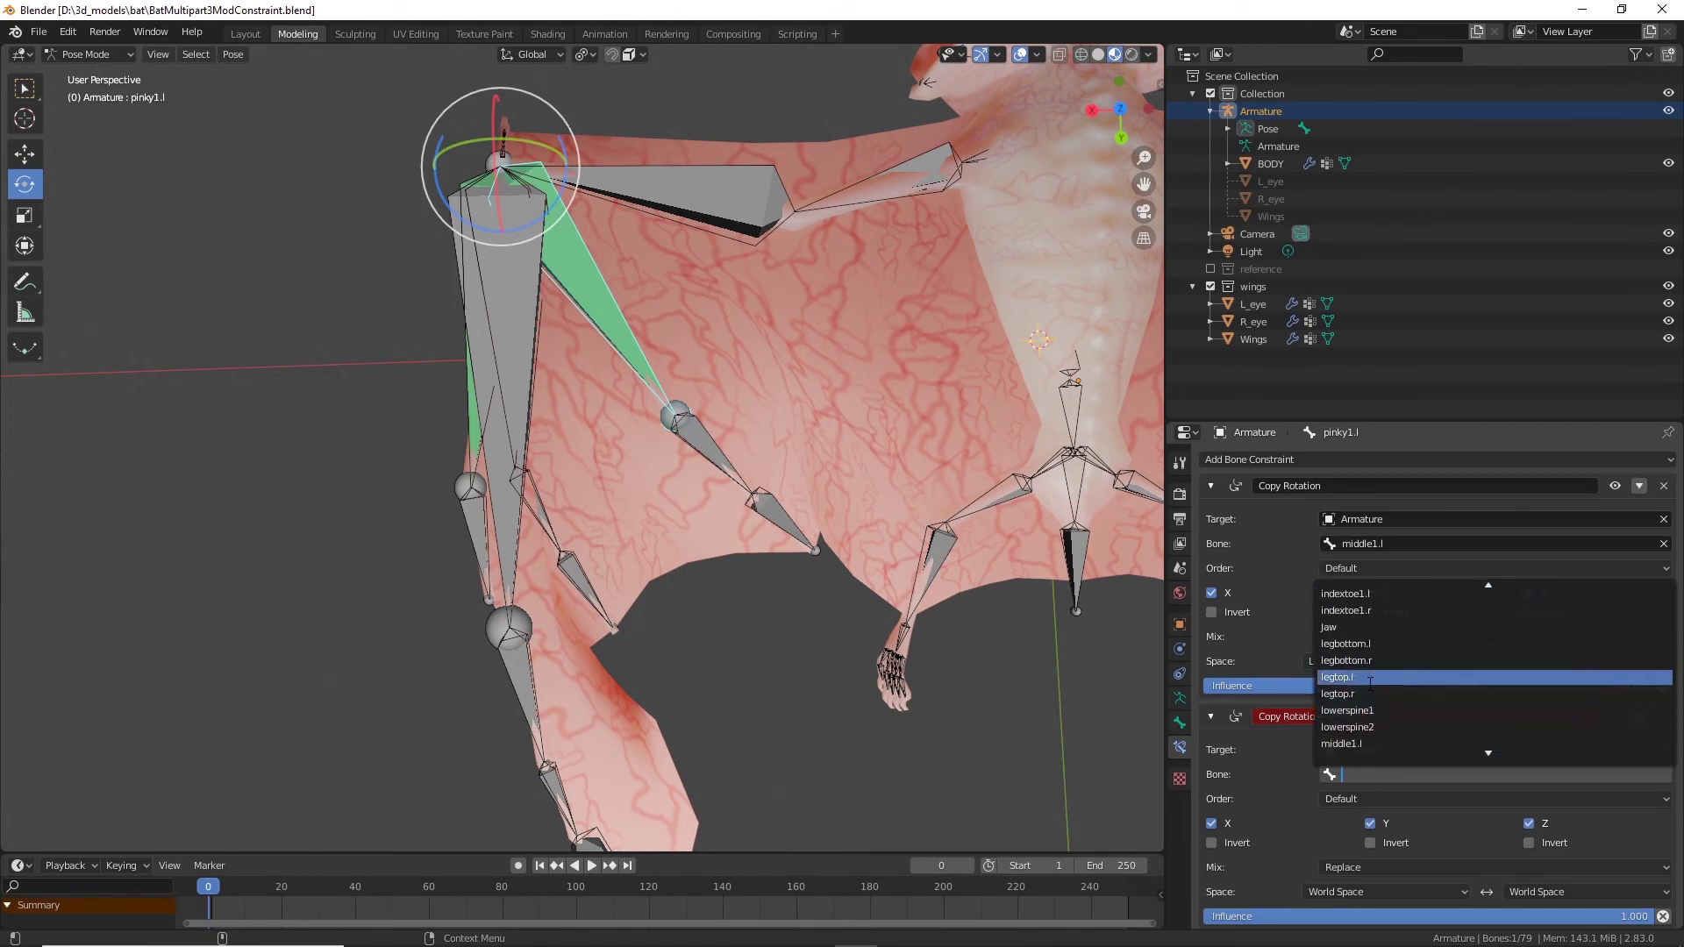
click(1371, 645)
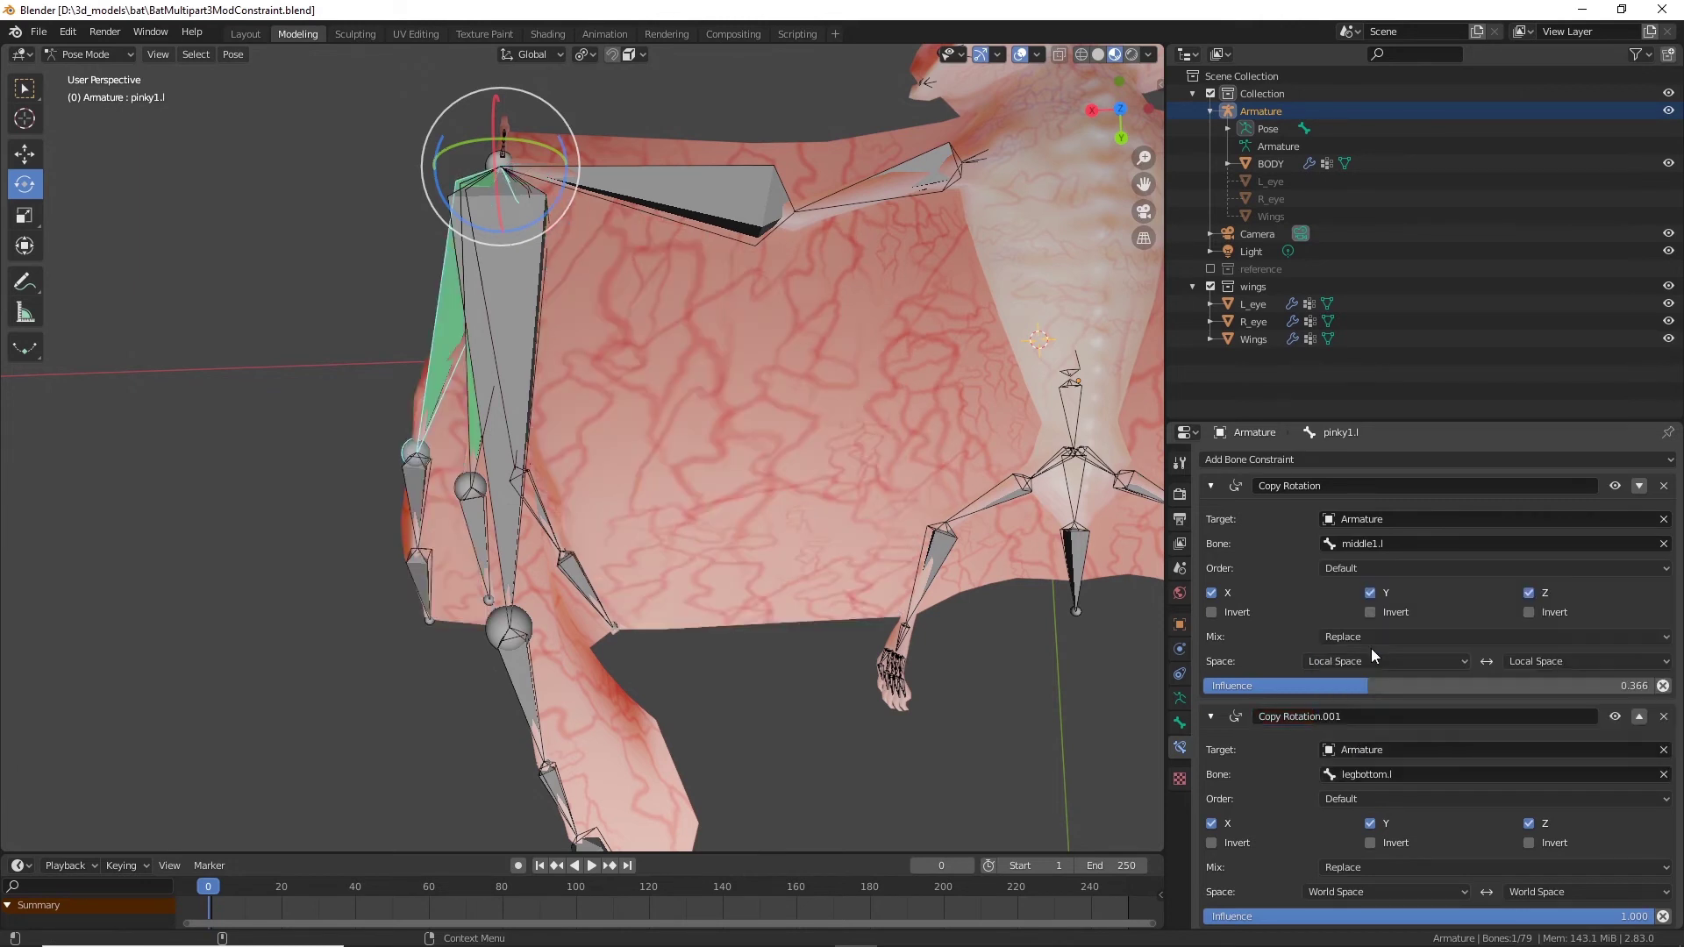
Step: Set both spaces of the constraint following legbottom.l to Local Space and its influence to 0.353
scroll(1508, 708, down, 1)
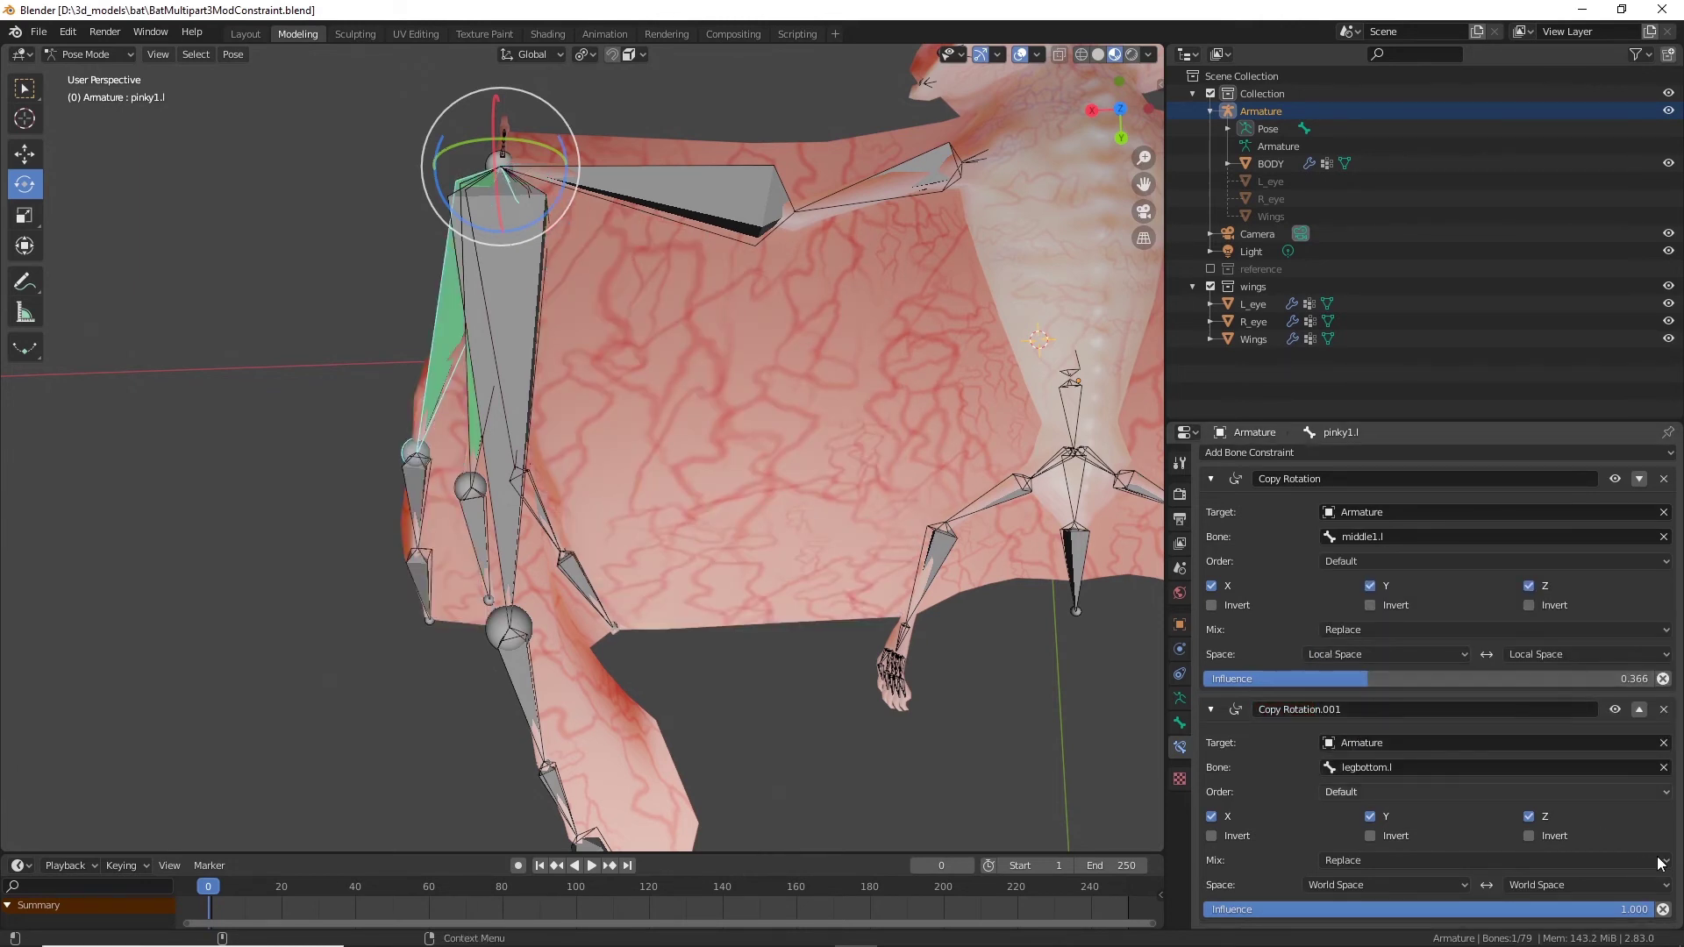
click(1396, 887)
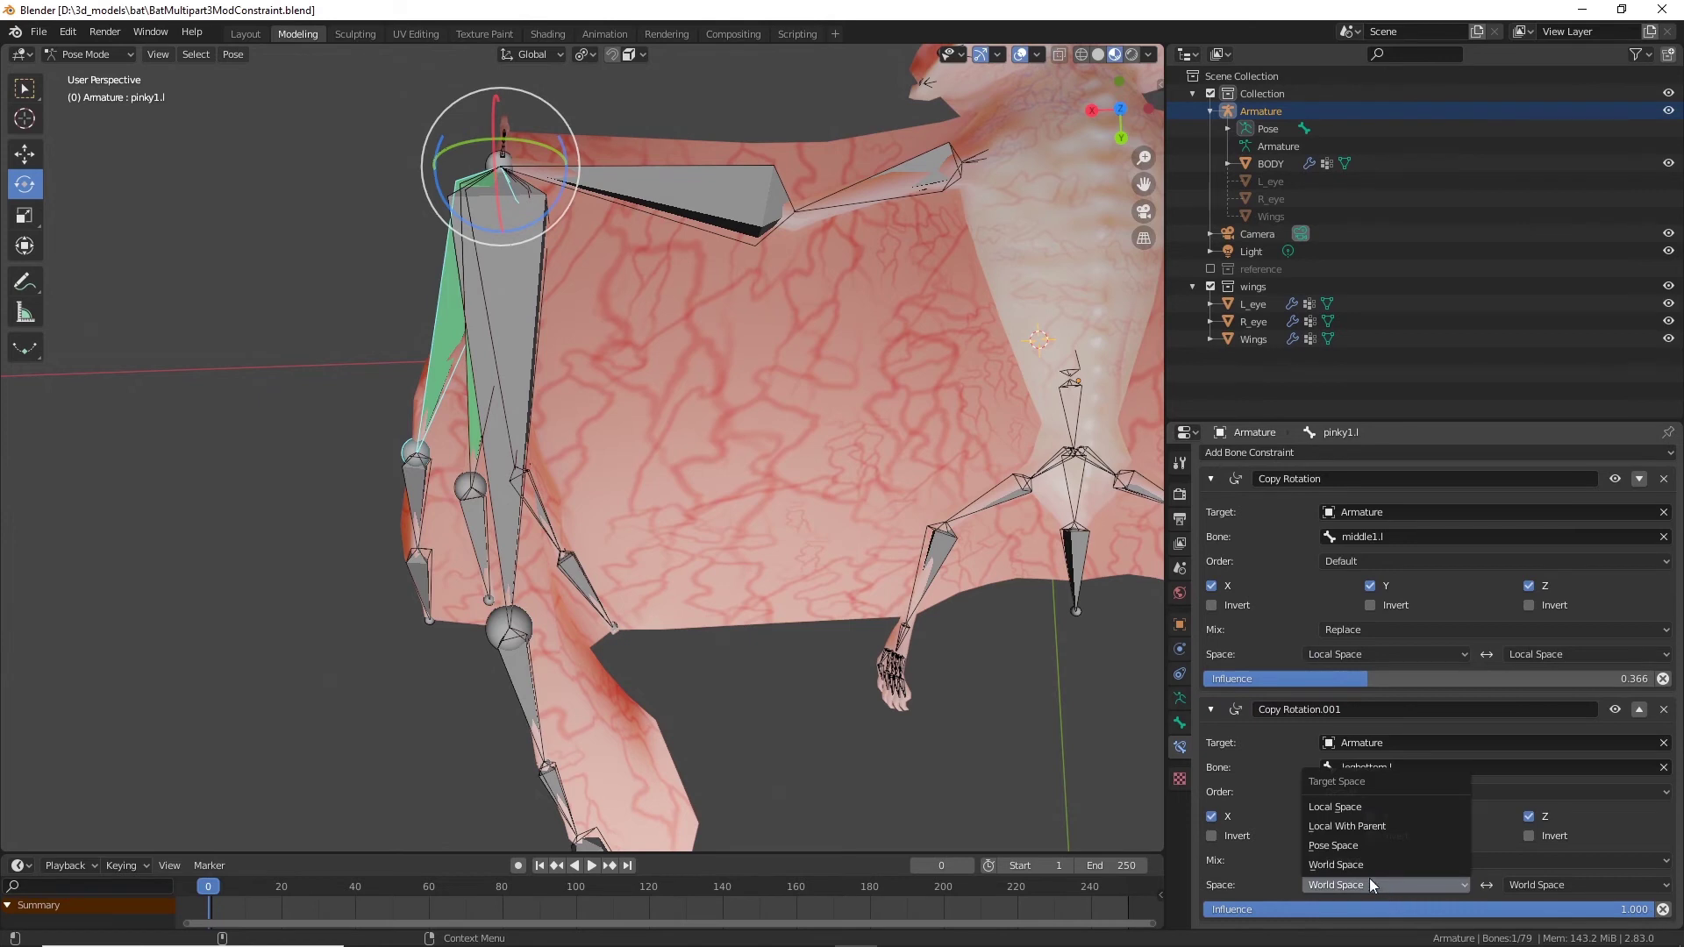
click(1360, 805)
click(1540, 884)
click(1536, 807)
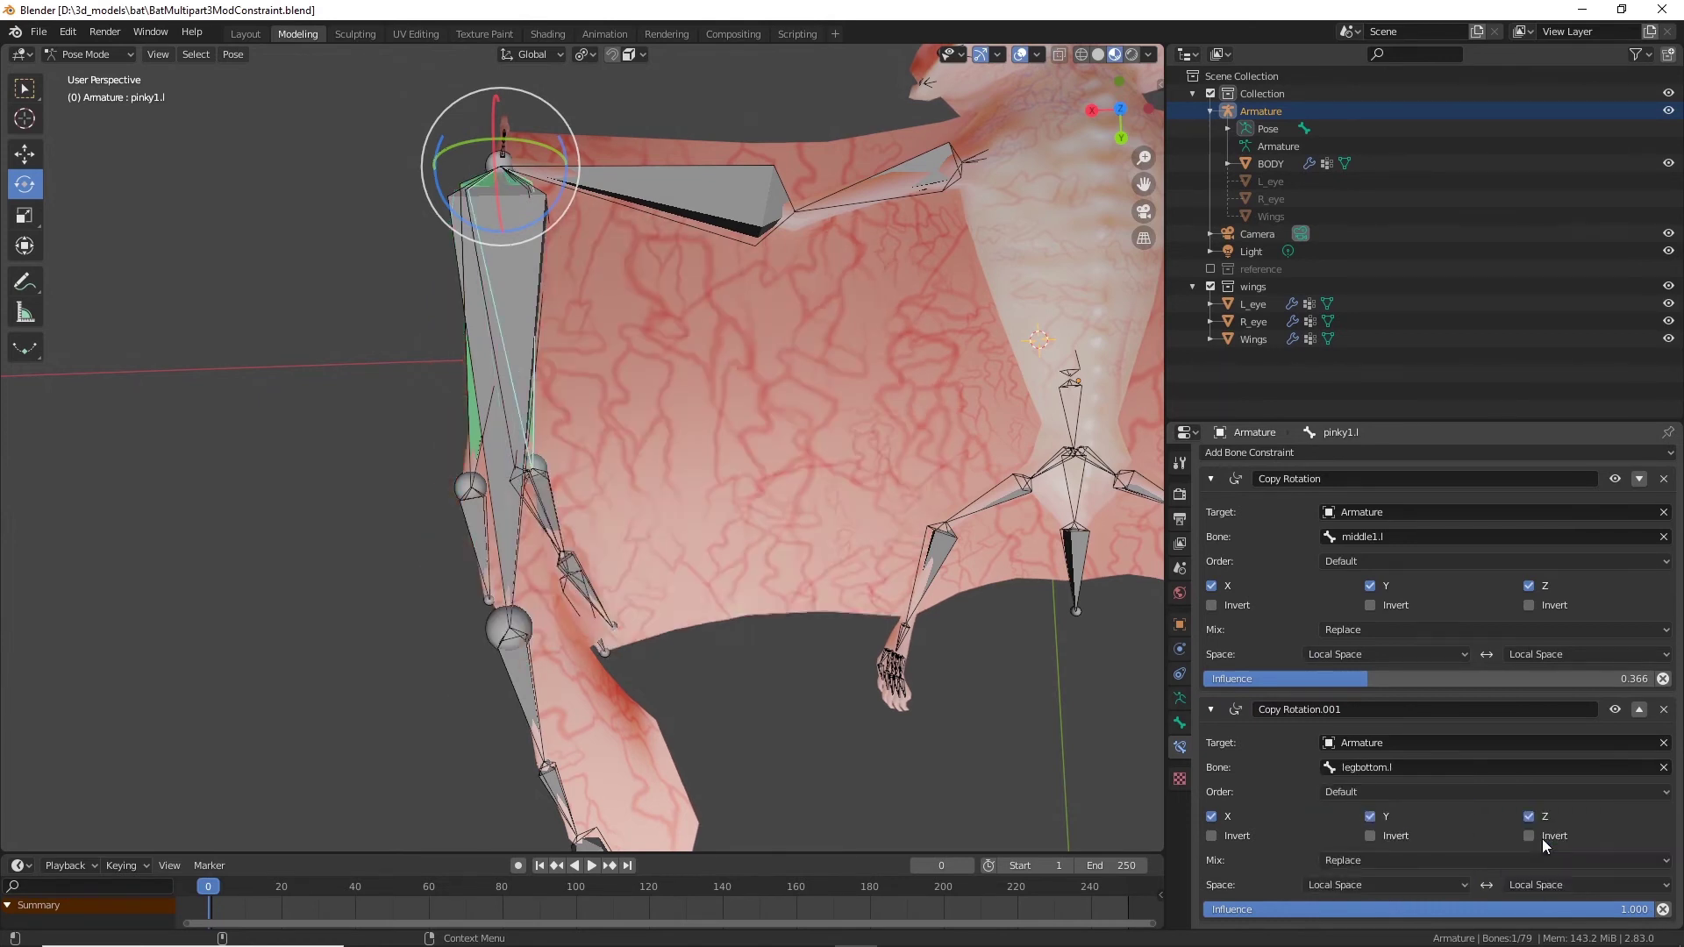
drag(1614, 910, 1360, 910)
Step: Test the leg's effect on the pinky by rotating legbottom.l 10.6° around the global Z axis, and undo the rotation
click(939, 553)
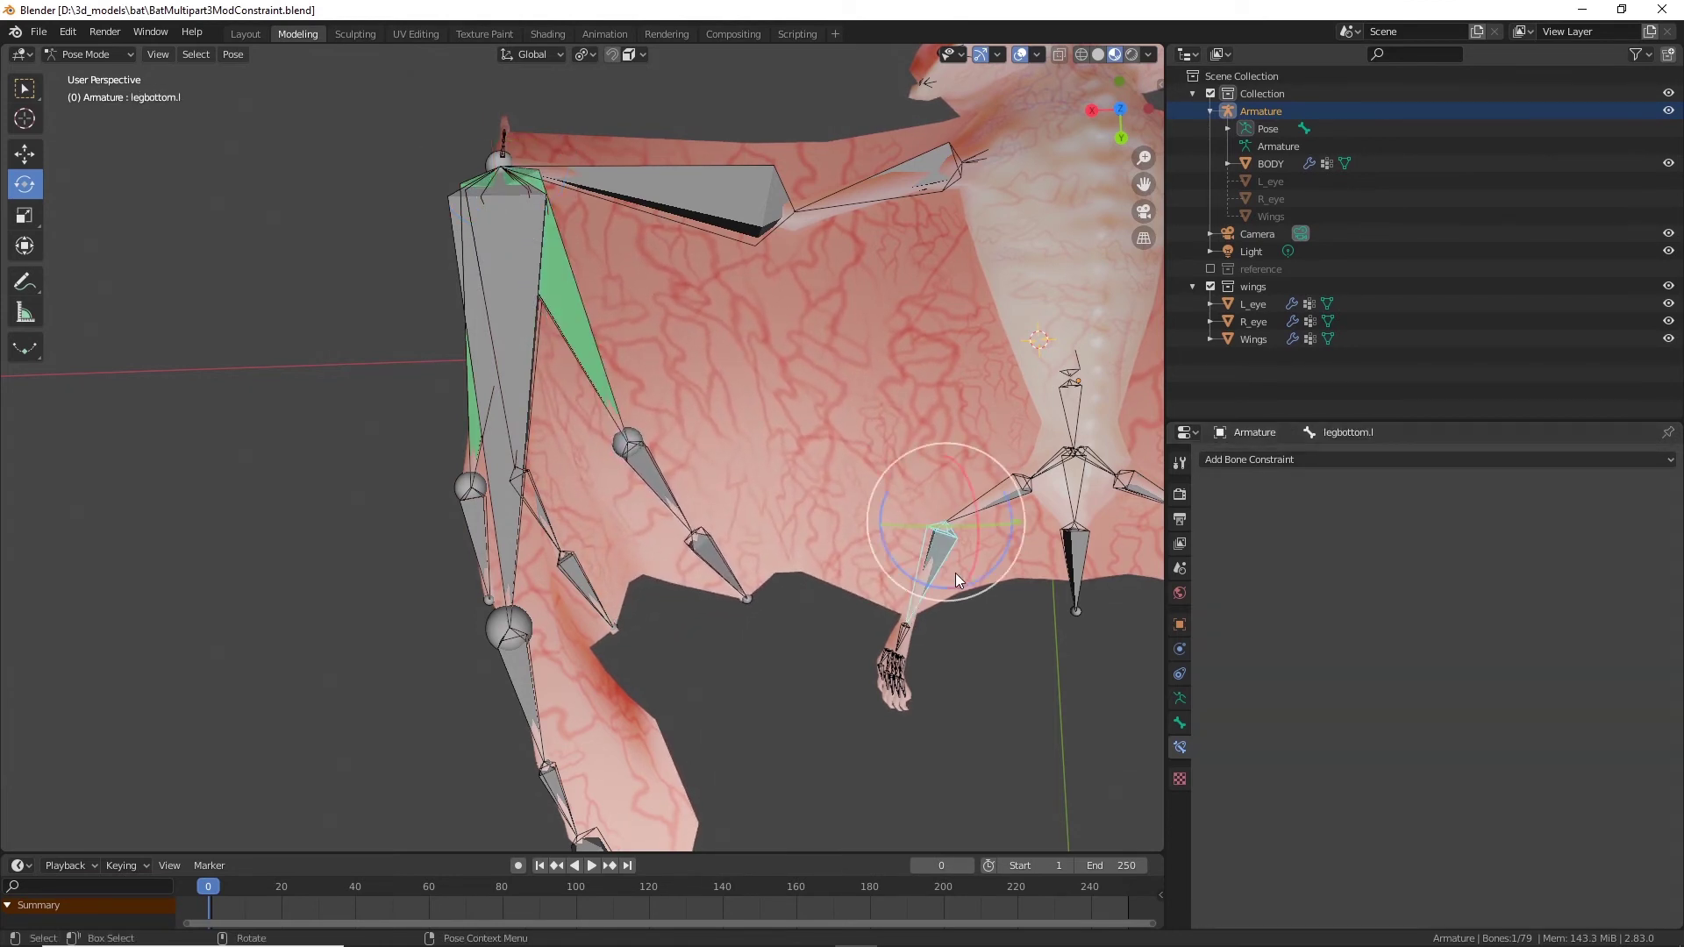
key(r)
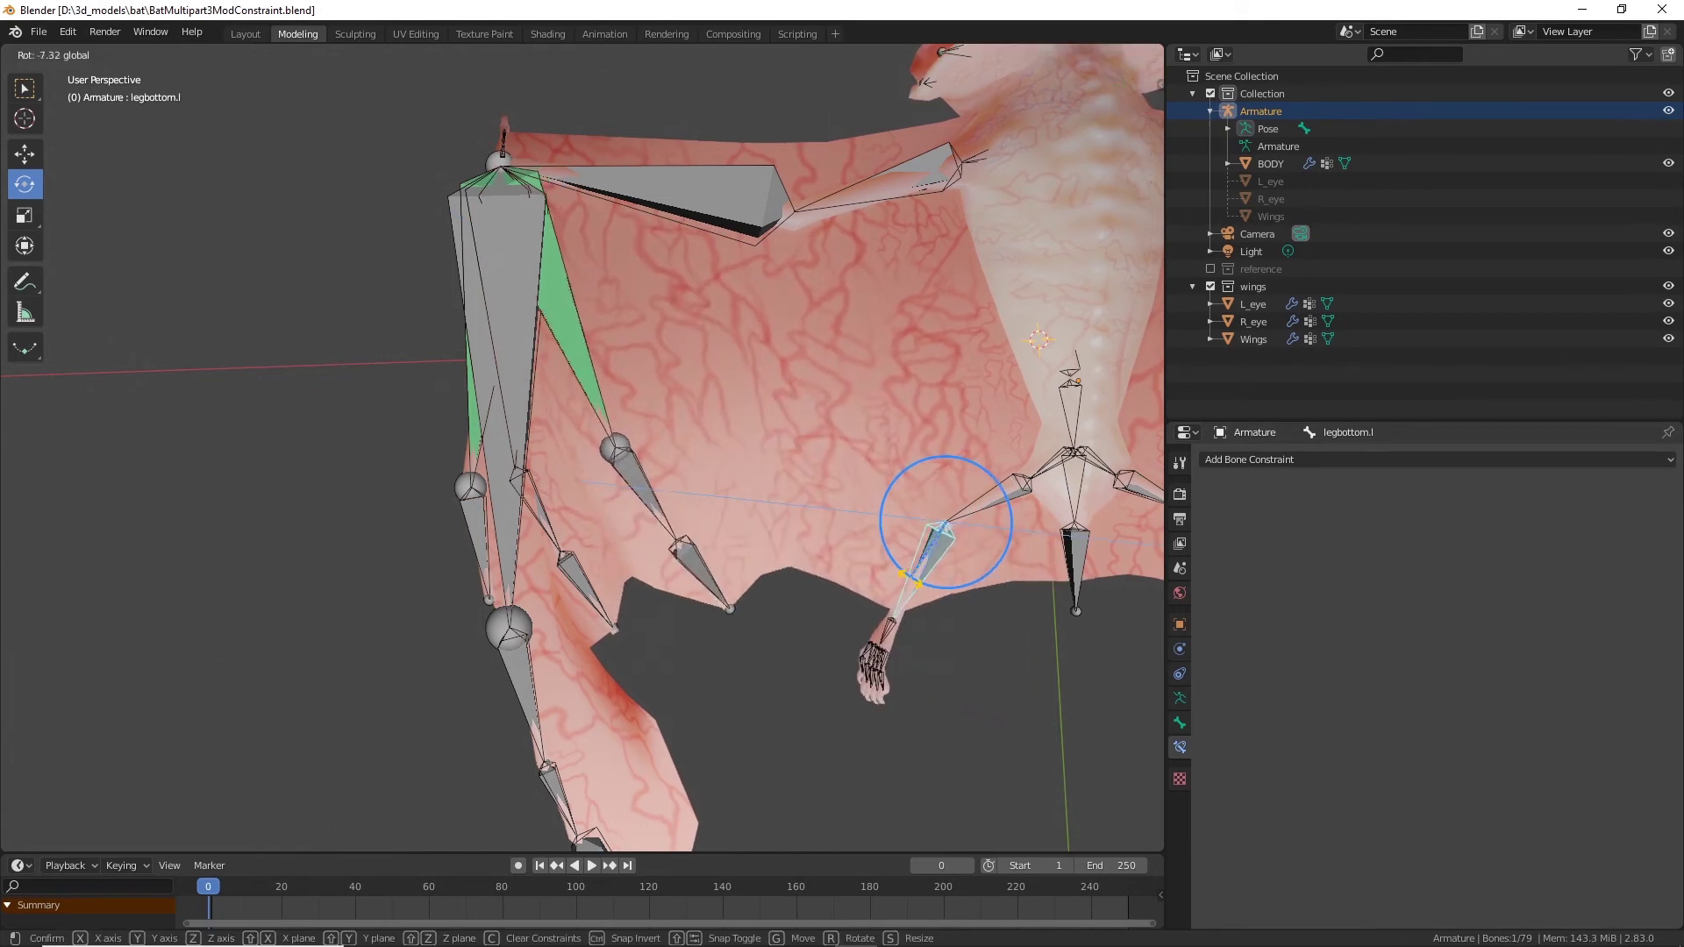
click(967, 619)
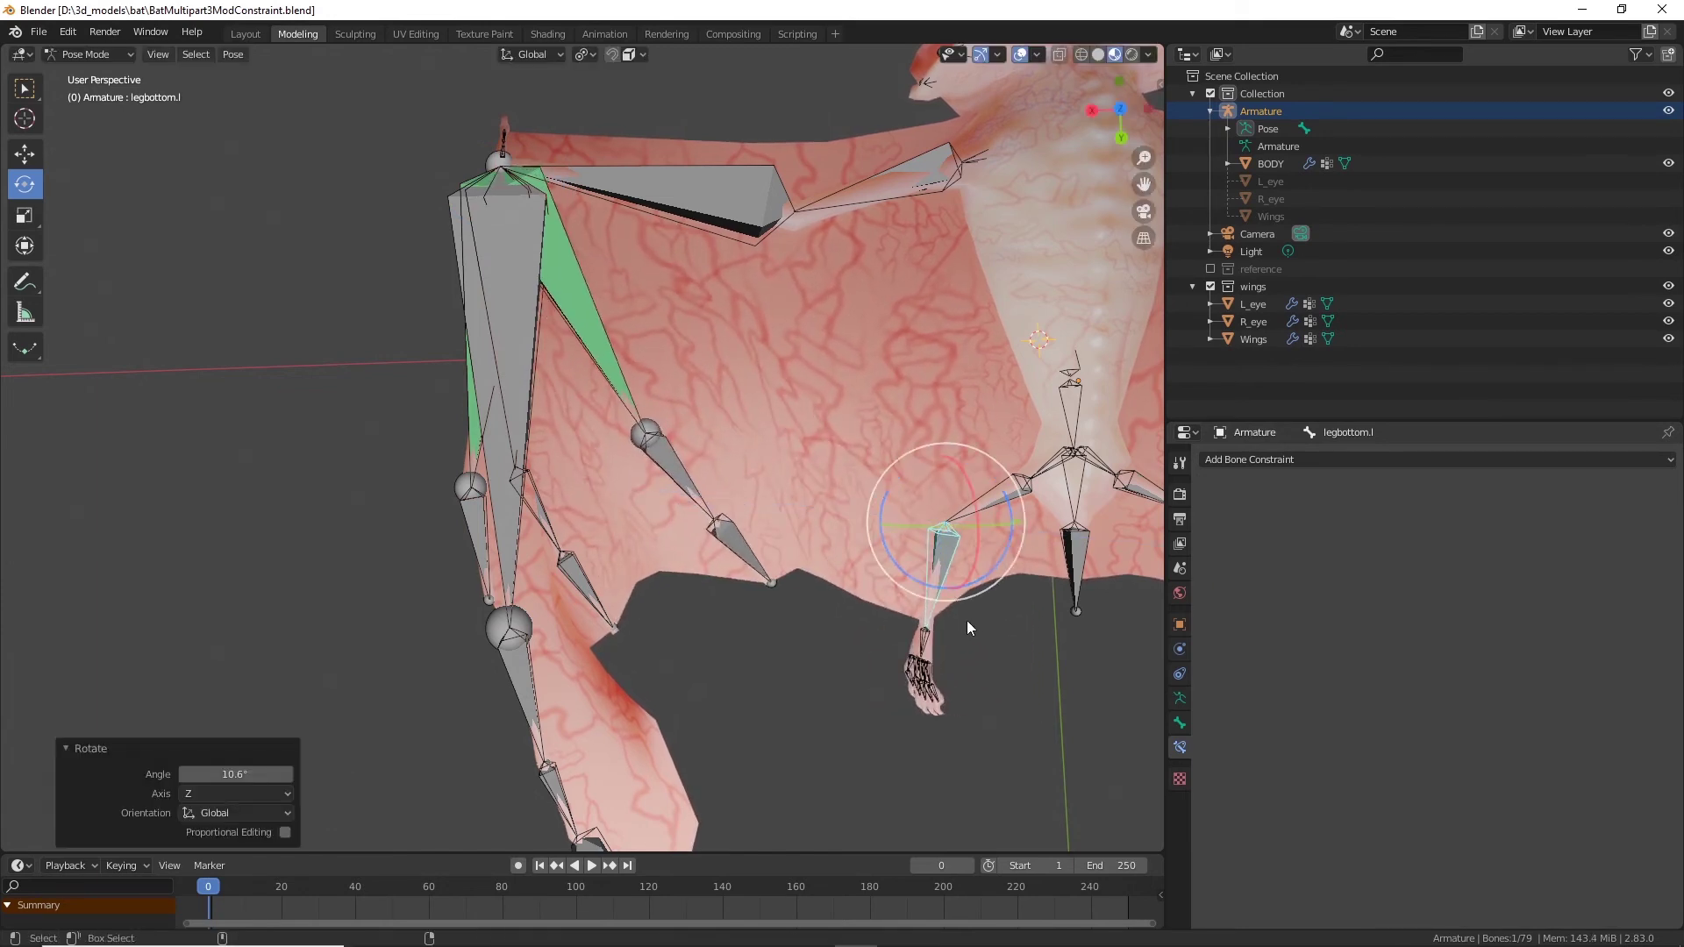
key(ctrl+z)
Step: Rotate the middle1.l bone -54.9° around the global Z axis to spread the left wing
click(496, 471)
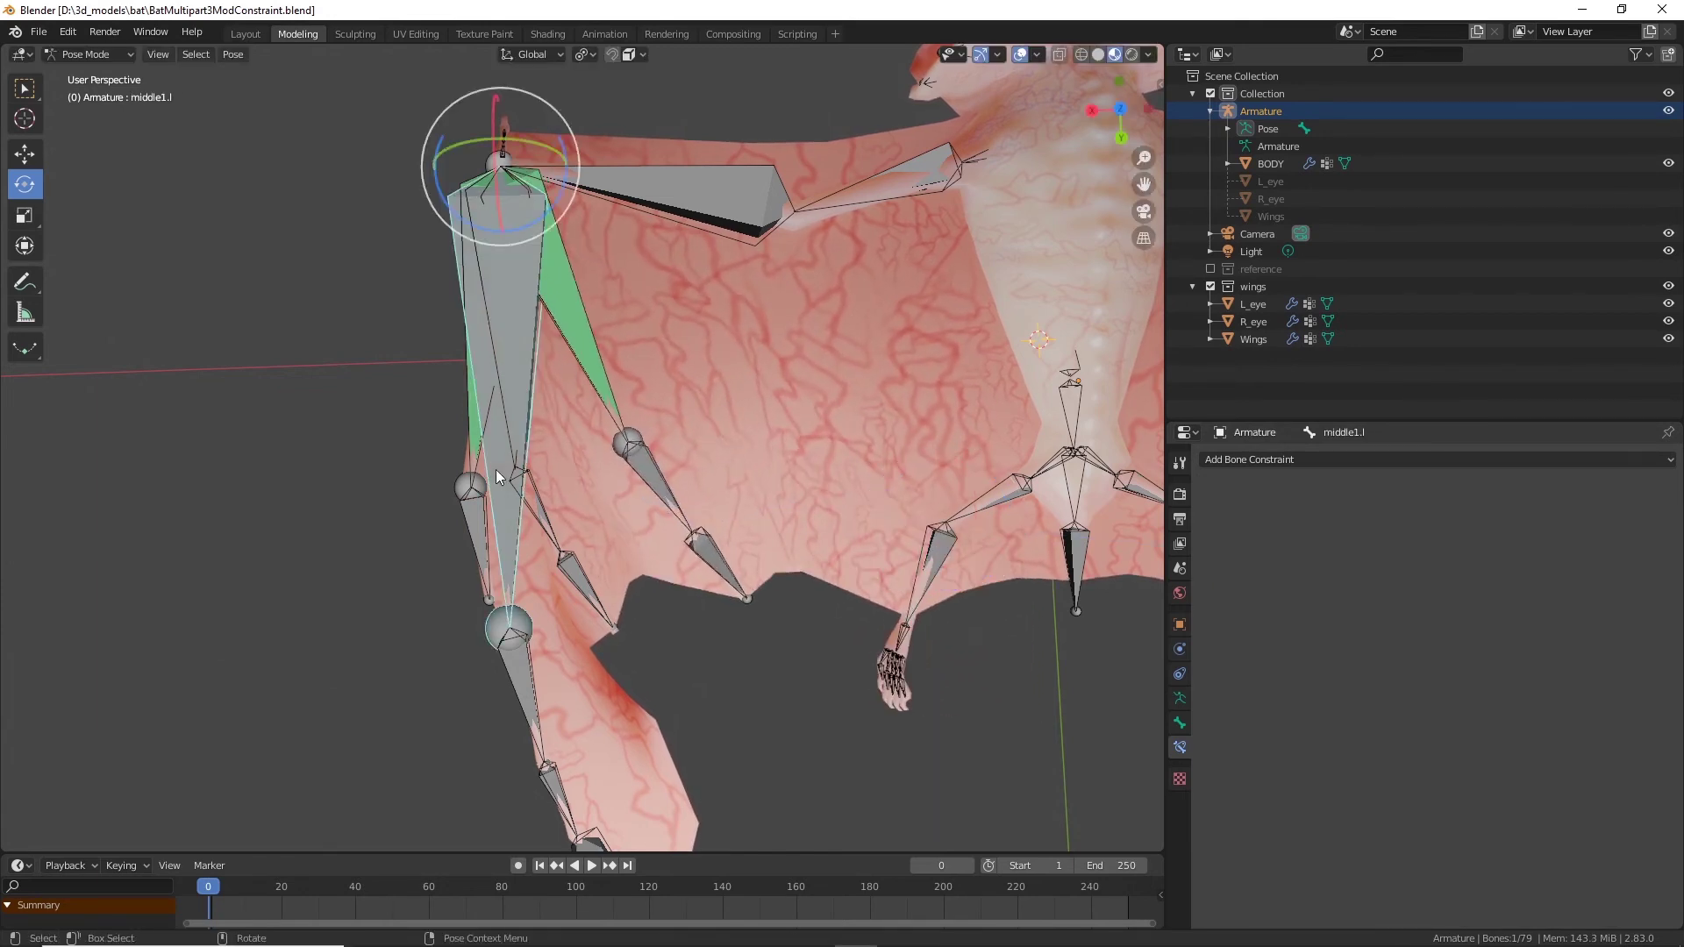
drag(530, 218, 461, 240)
scroll(704, 412, down, 1)
middle_drag(703, 411, 906, 600)
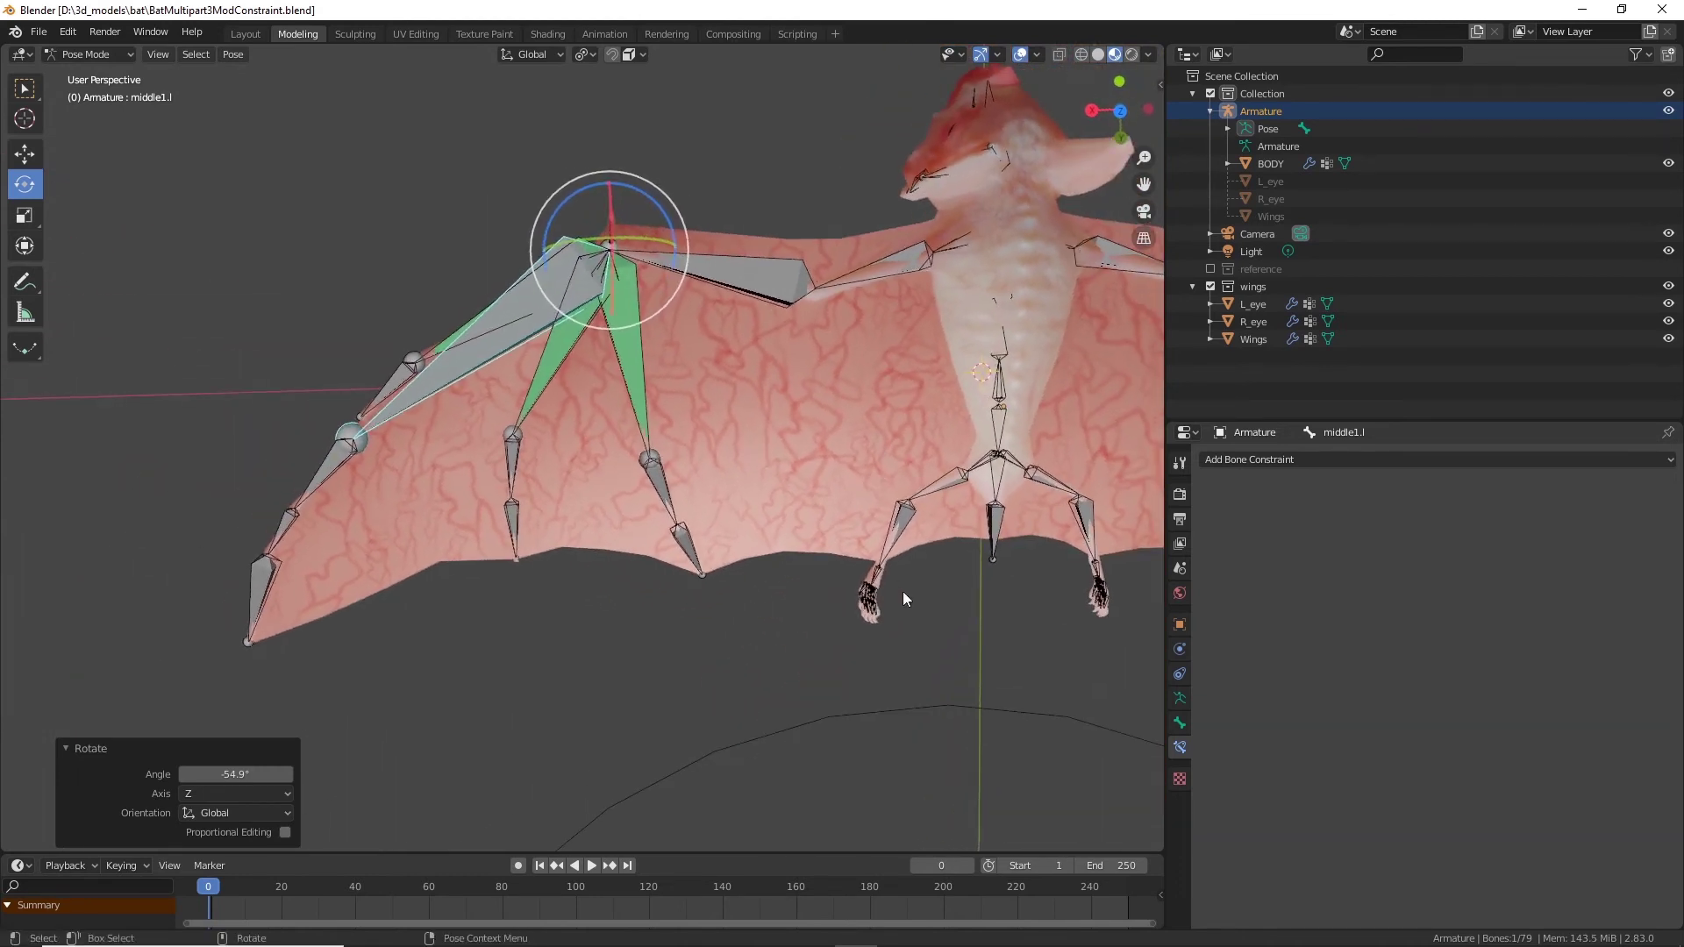
Step: Try rotating the legbottom.l bone around the global Z axis with the wing spread, and undo it
click(905, 521)
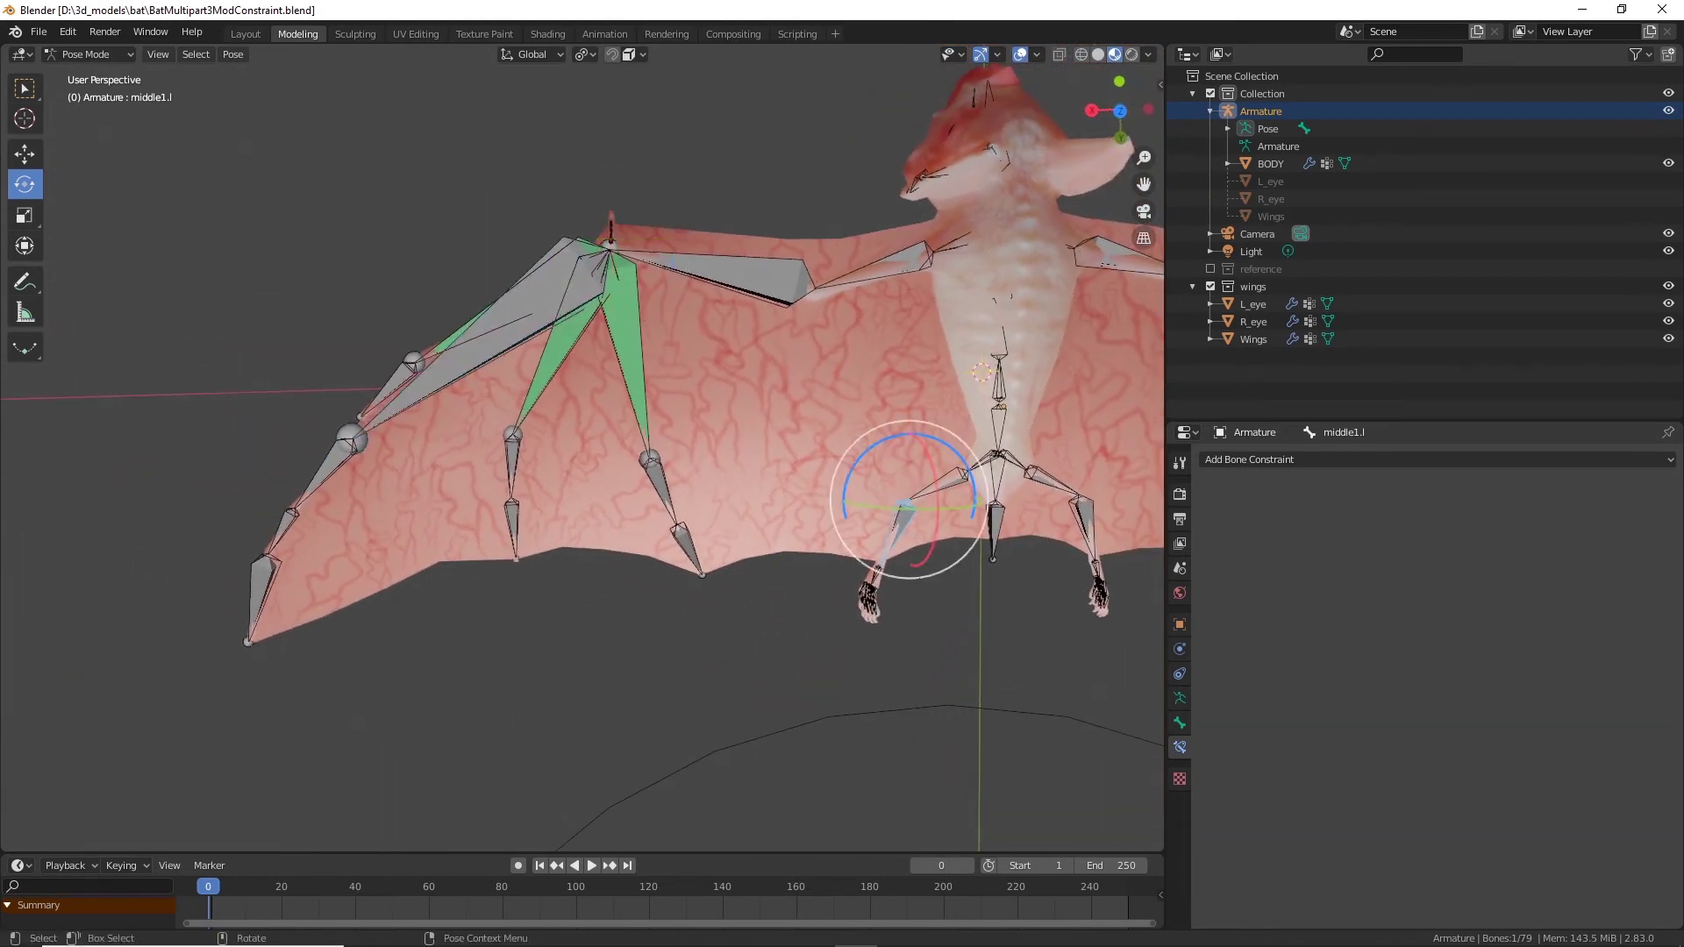
drag(882, 452, 880, 451)
key(ctrl+z)
Step: Disable the X and Y axes in the pinky1.l Copy Rotation constraint that follows legbottom.l
click(676, 418)
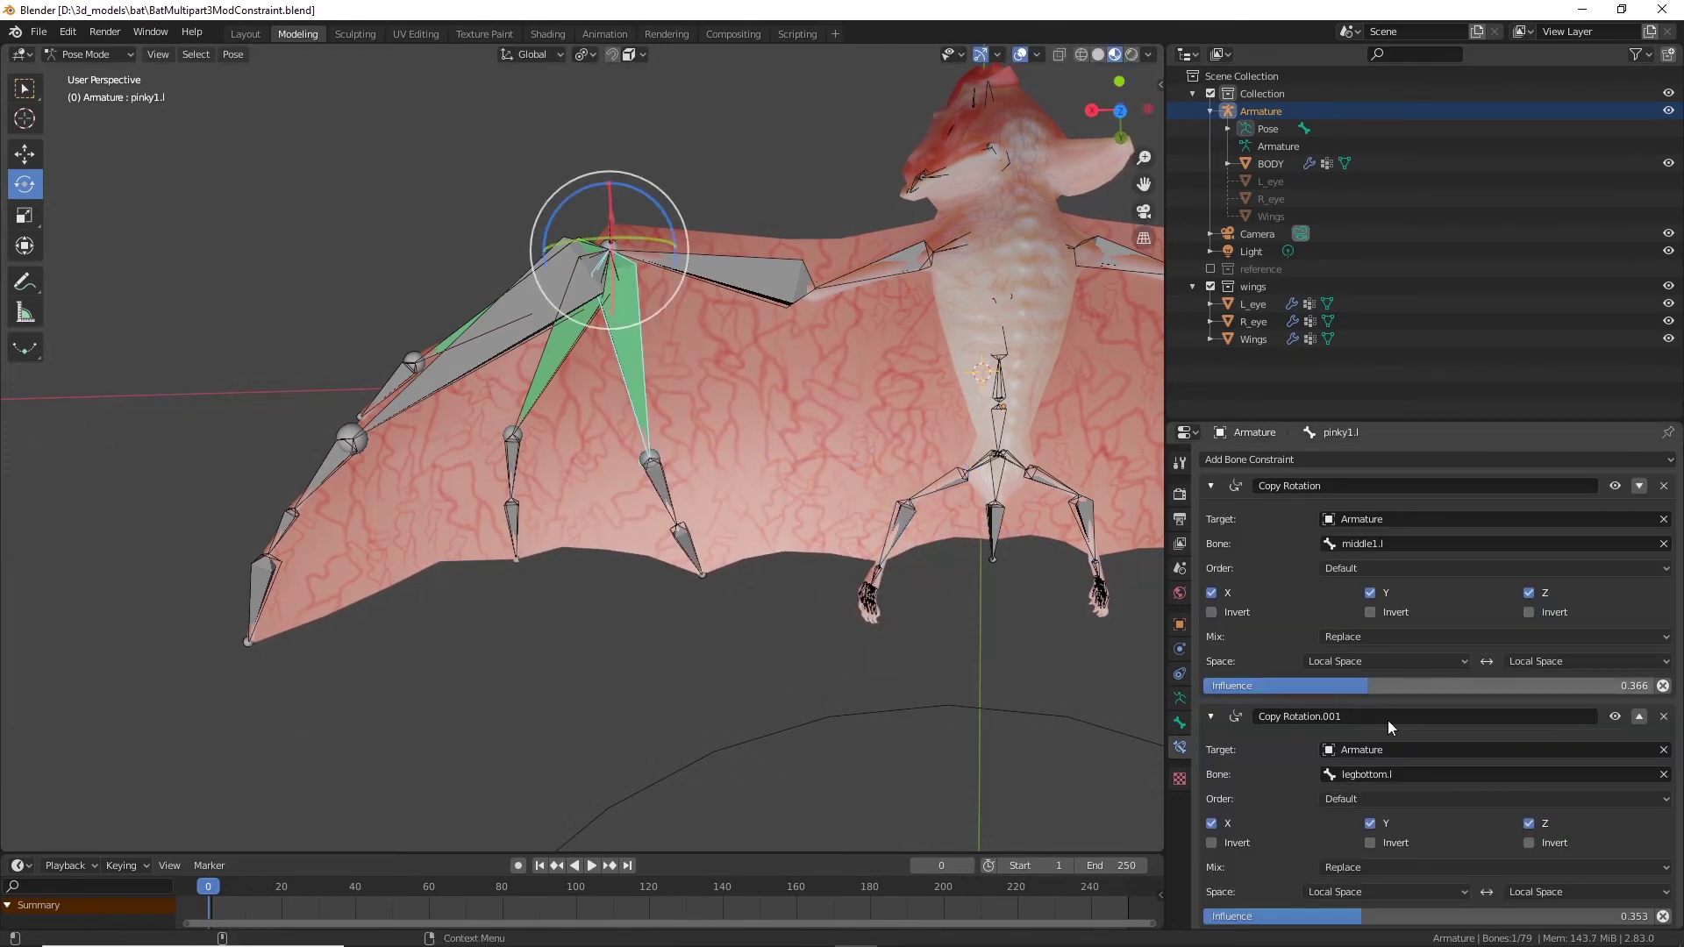
click(1370, 823)
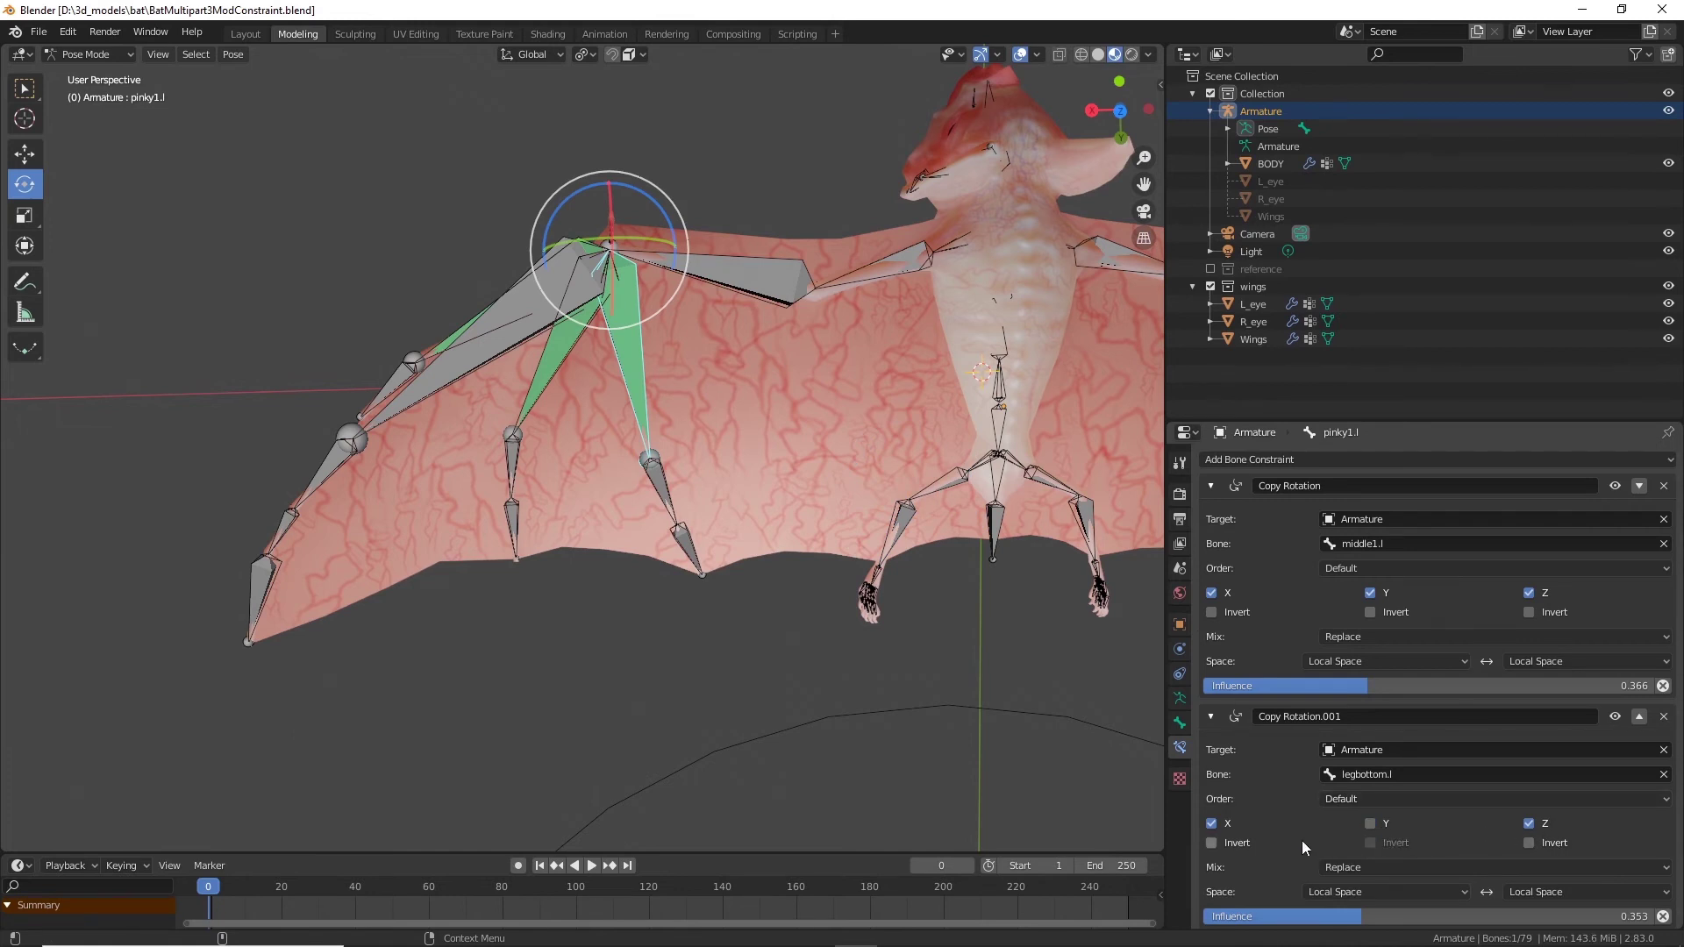
click(1211, 823)
Step: Test the pinky's response by trackball-rotating legbottom.l from two different views, reverting the bone each time
middle_drag(797, 619, 828, 519)
click(907, 428)
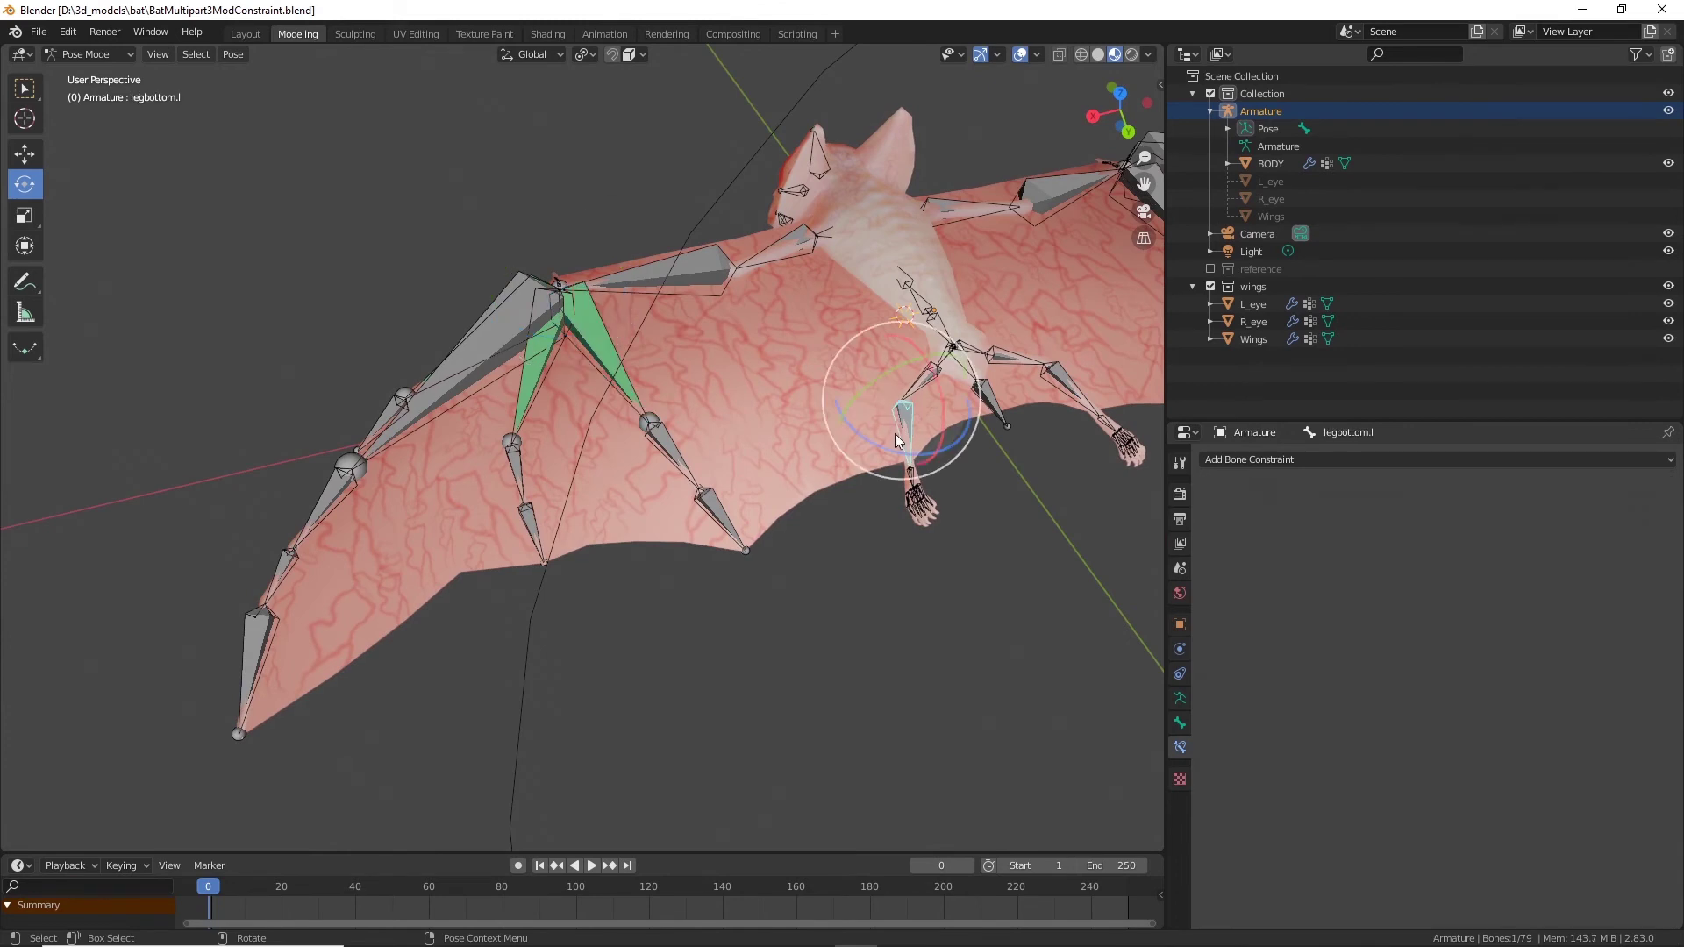
key(r)
key(r)
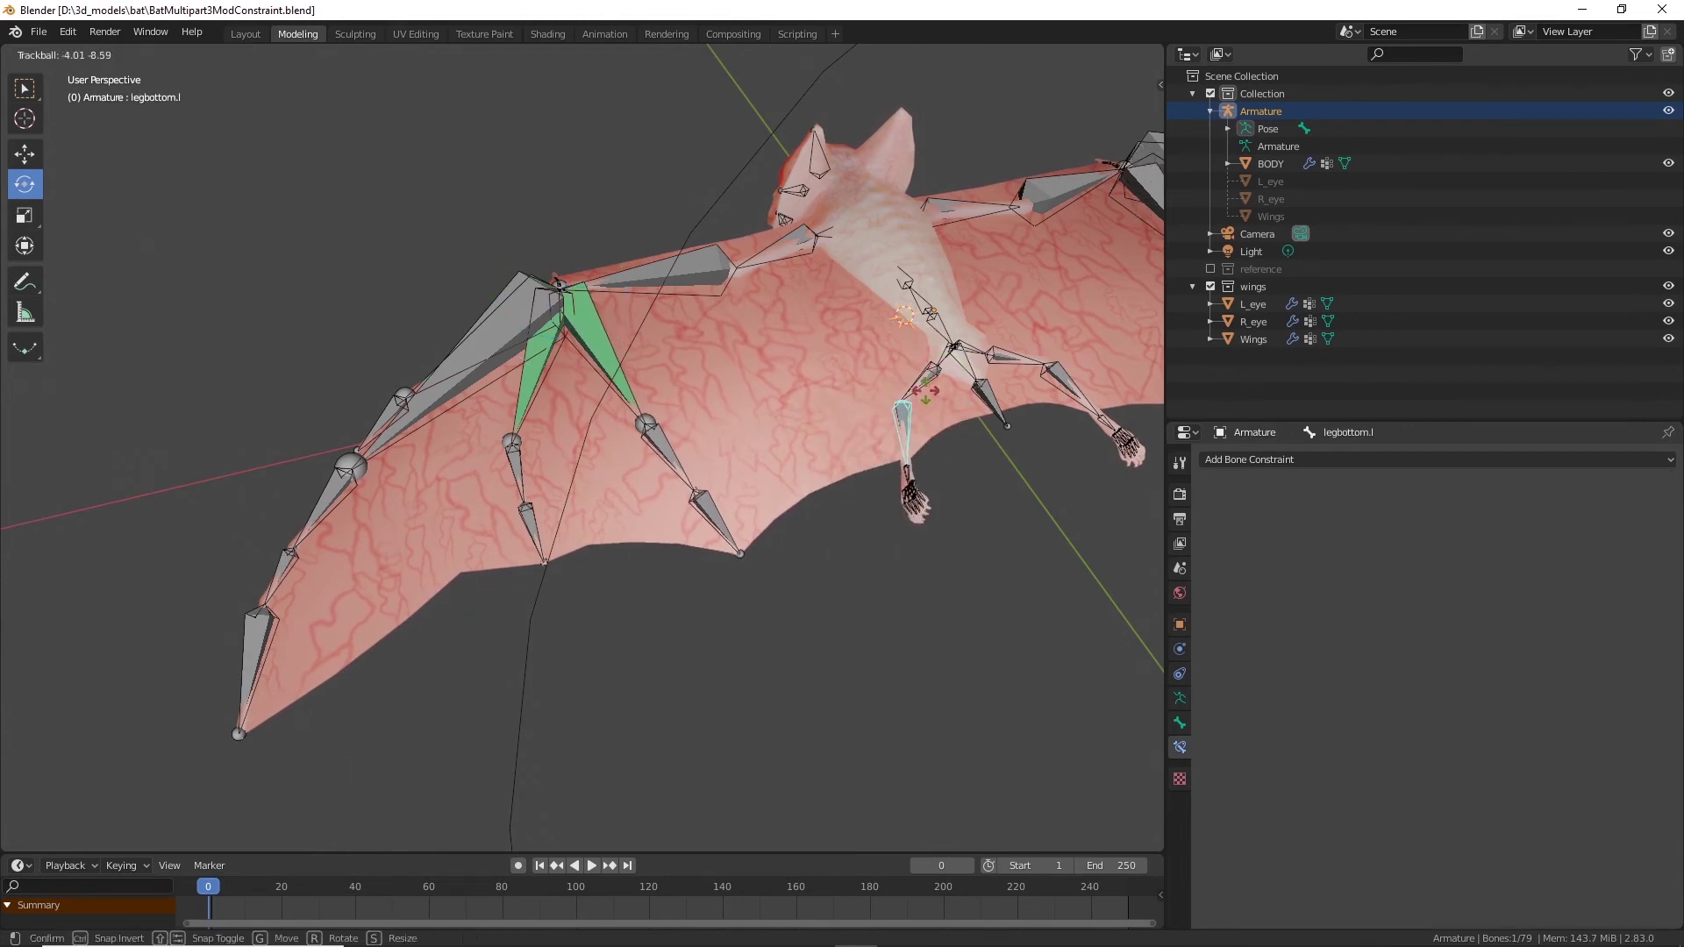
click(938, 451)
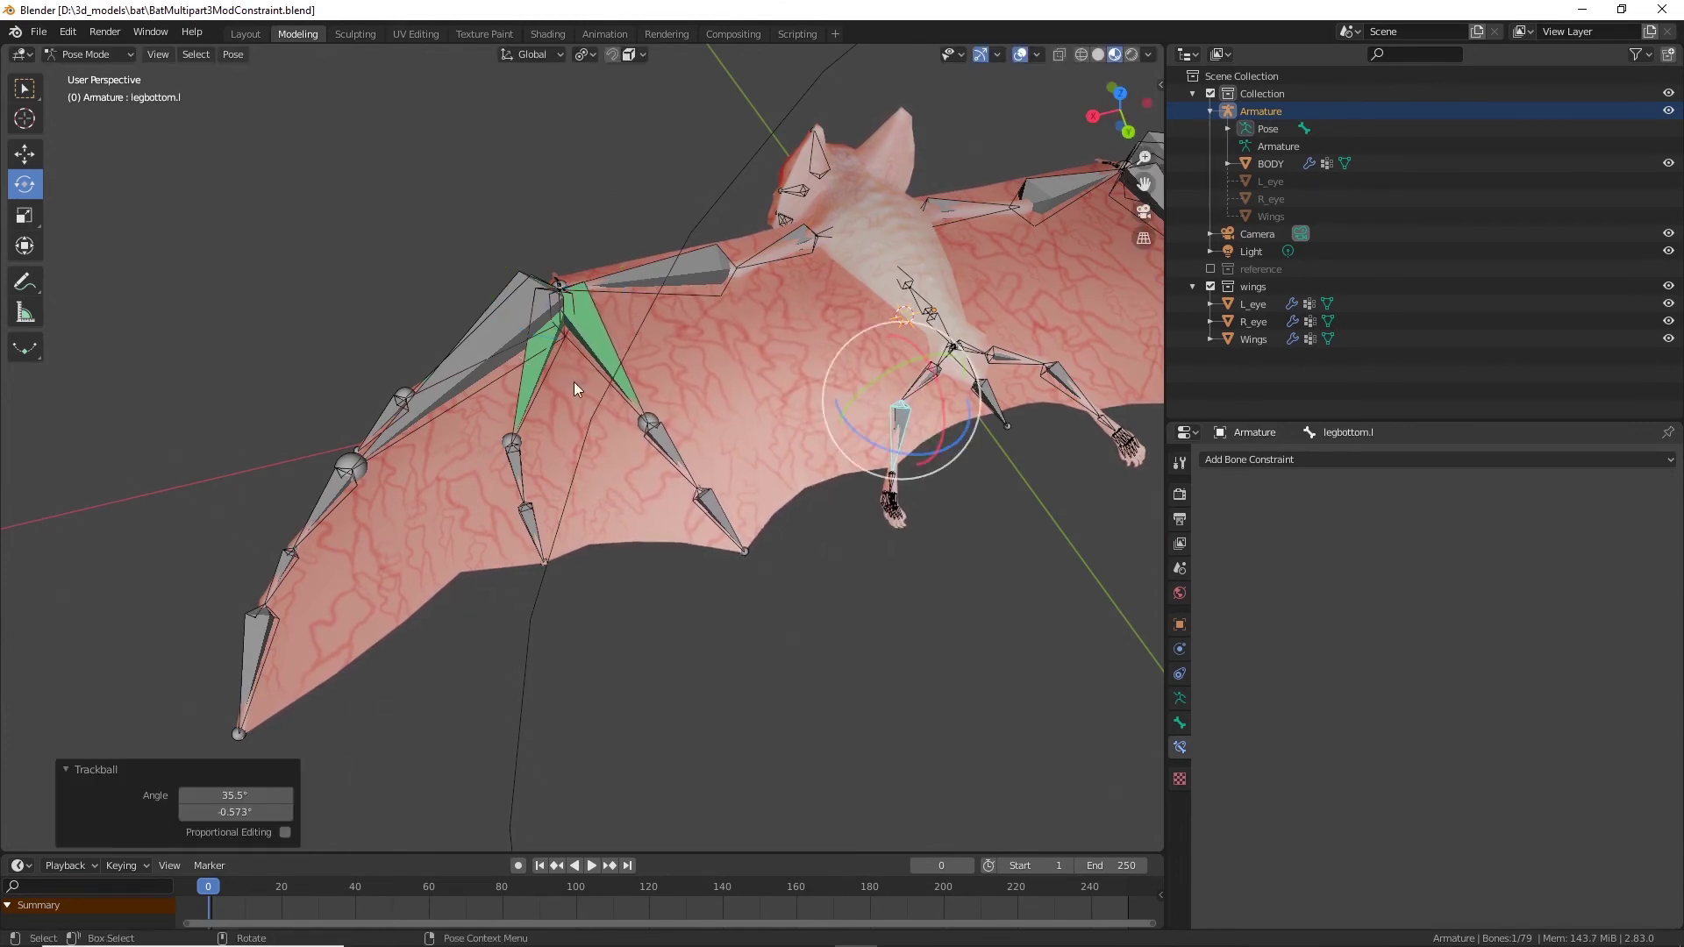
key(ctrl+z)
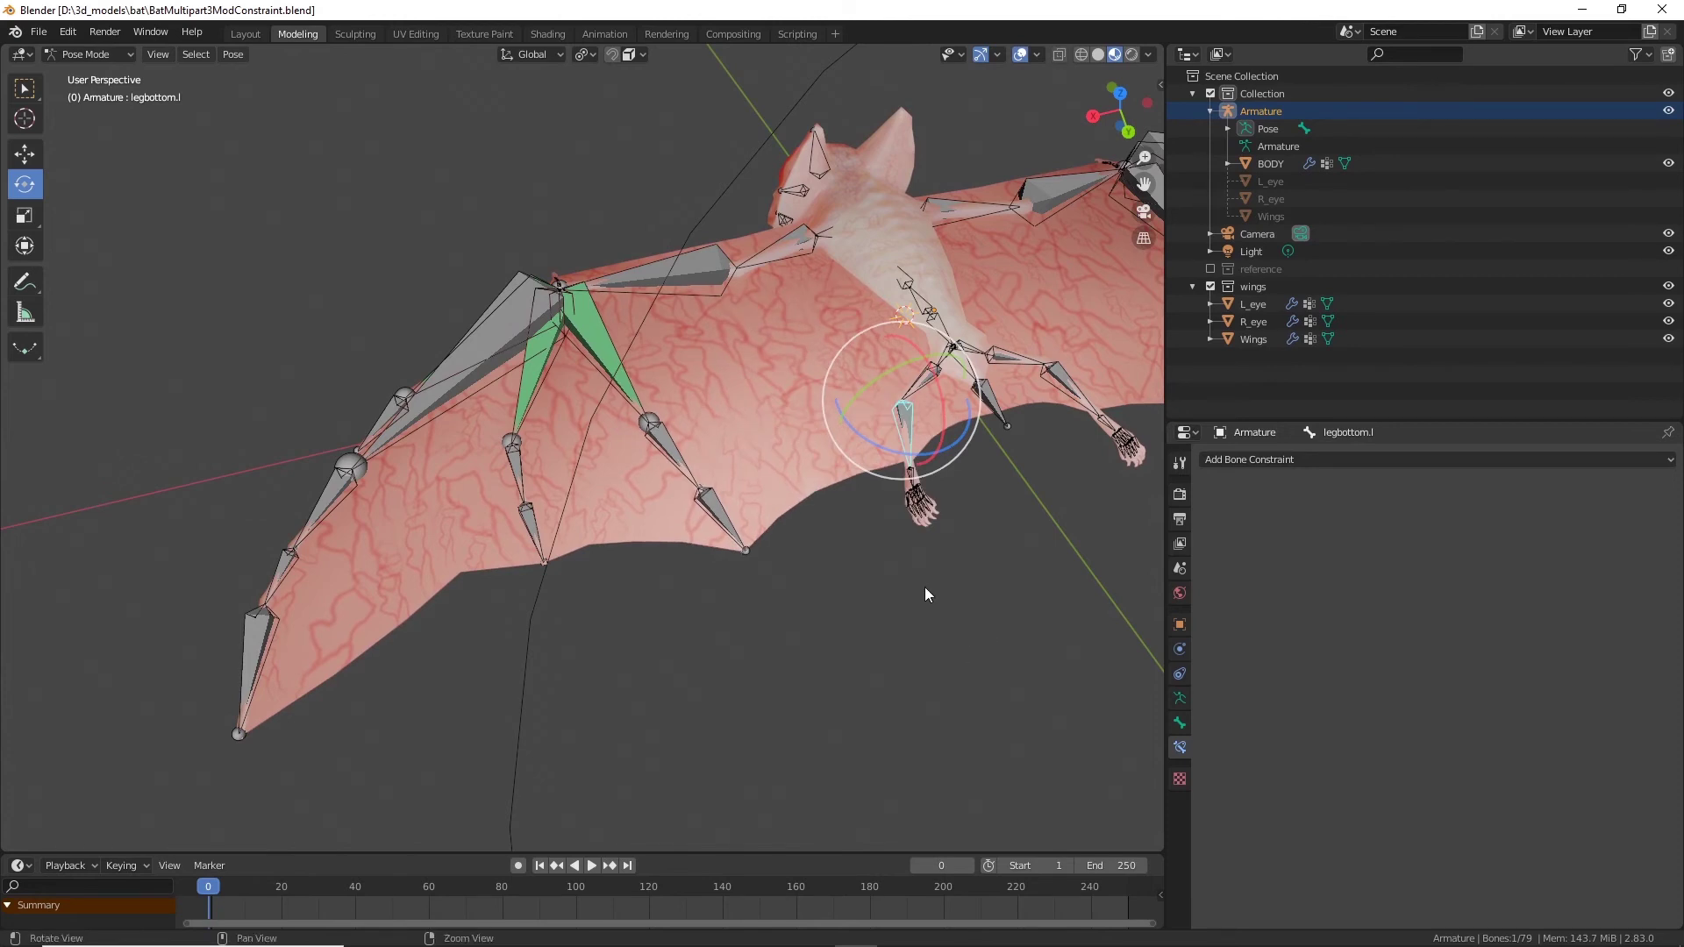
middle_drag(925, 587, 940, 551)
key(r)
key(r)
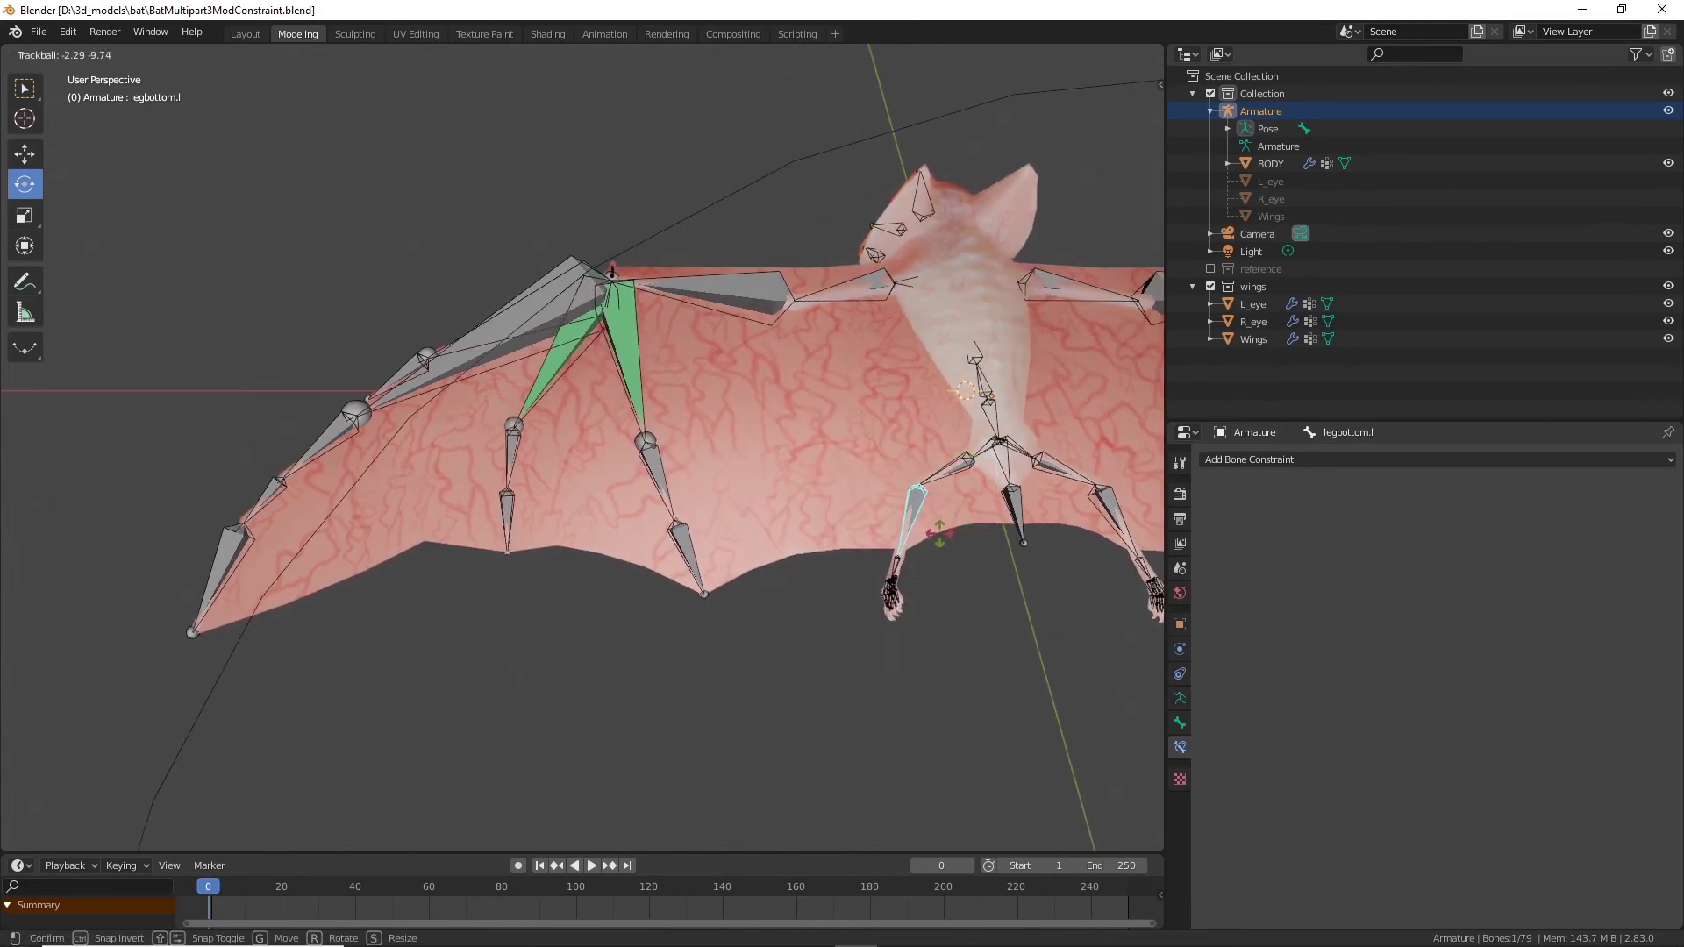
click(1019, 653)
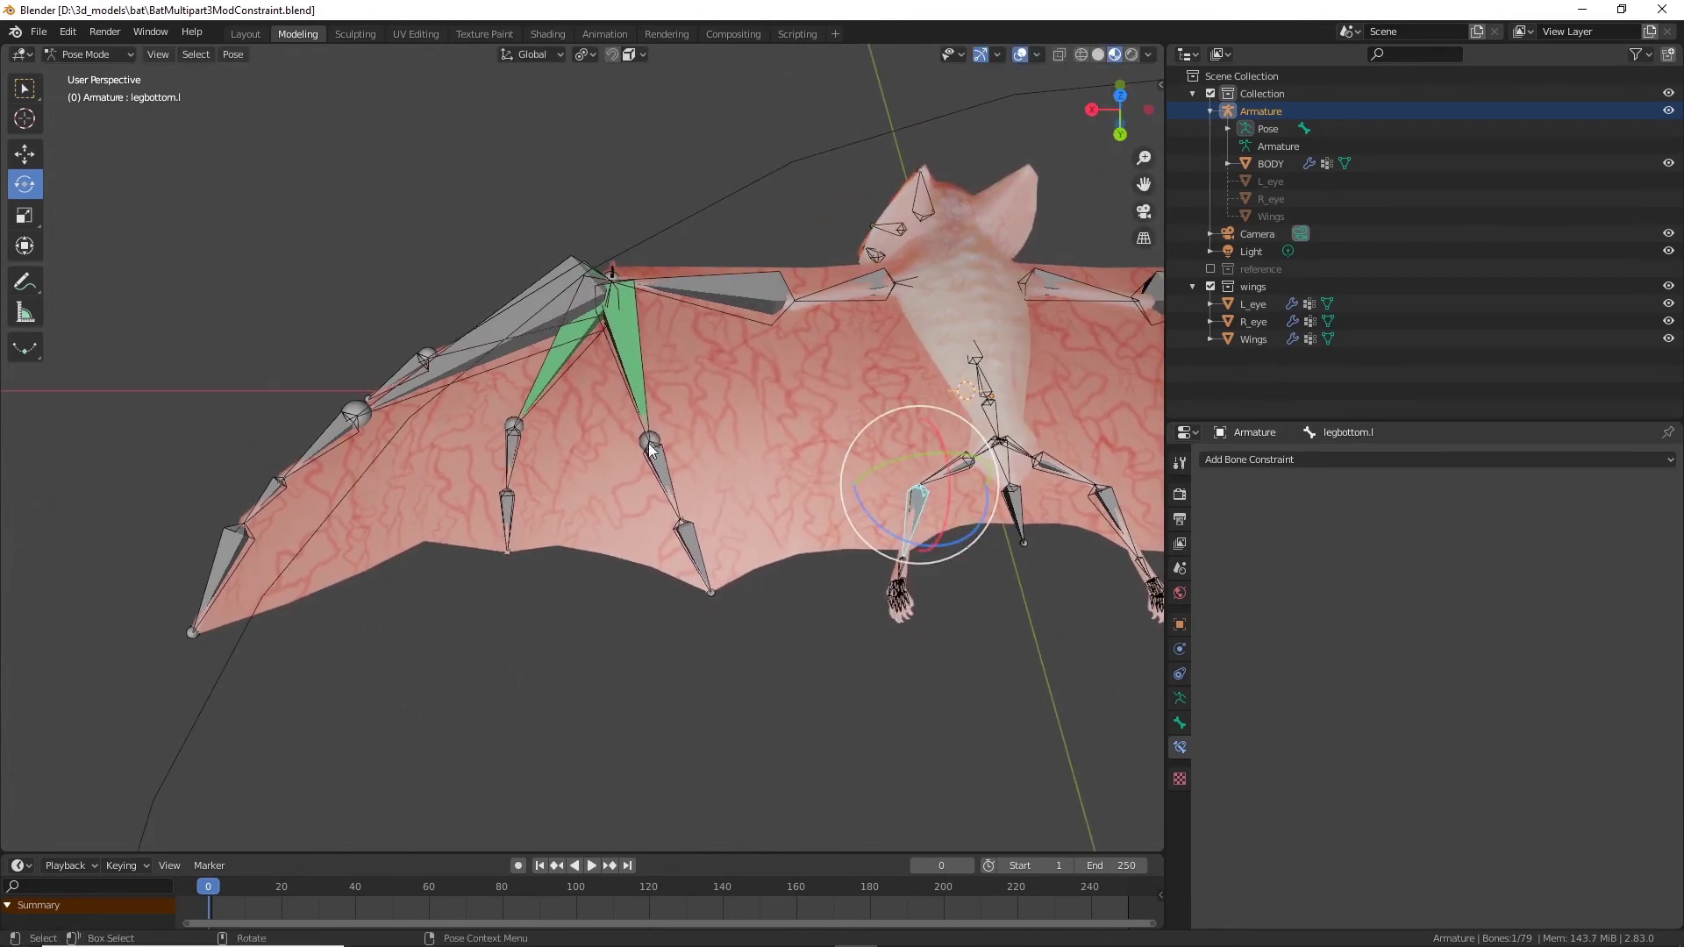
Step: Rotate the middle1.l bone around the global Z axis to fold the left wing inward
middle_drag(702, 529, 797, 571)
middle_drag(671, 383, 644, 419)
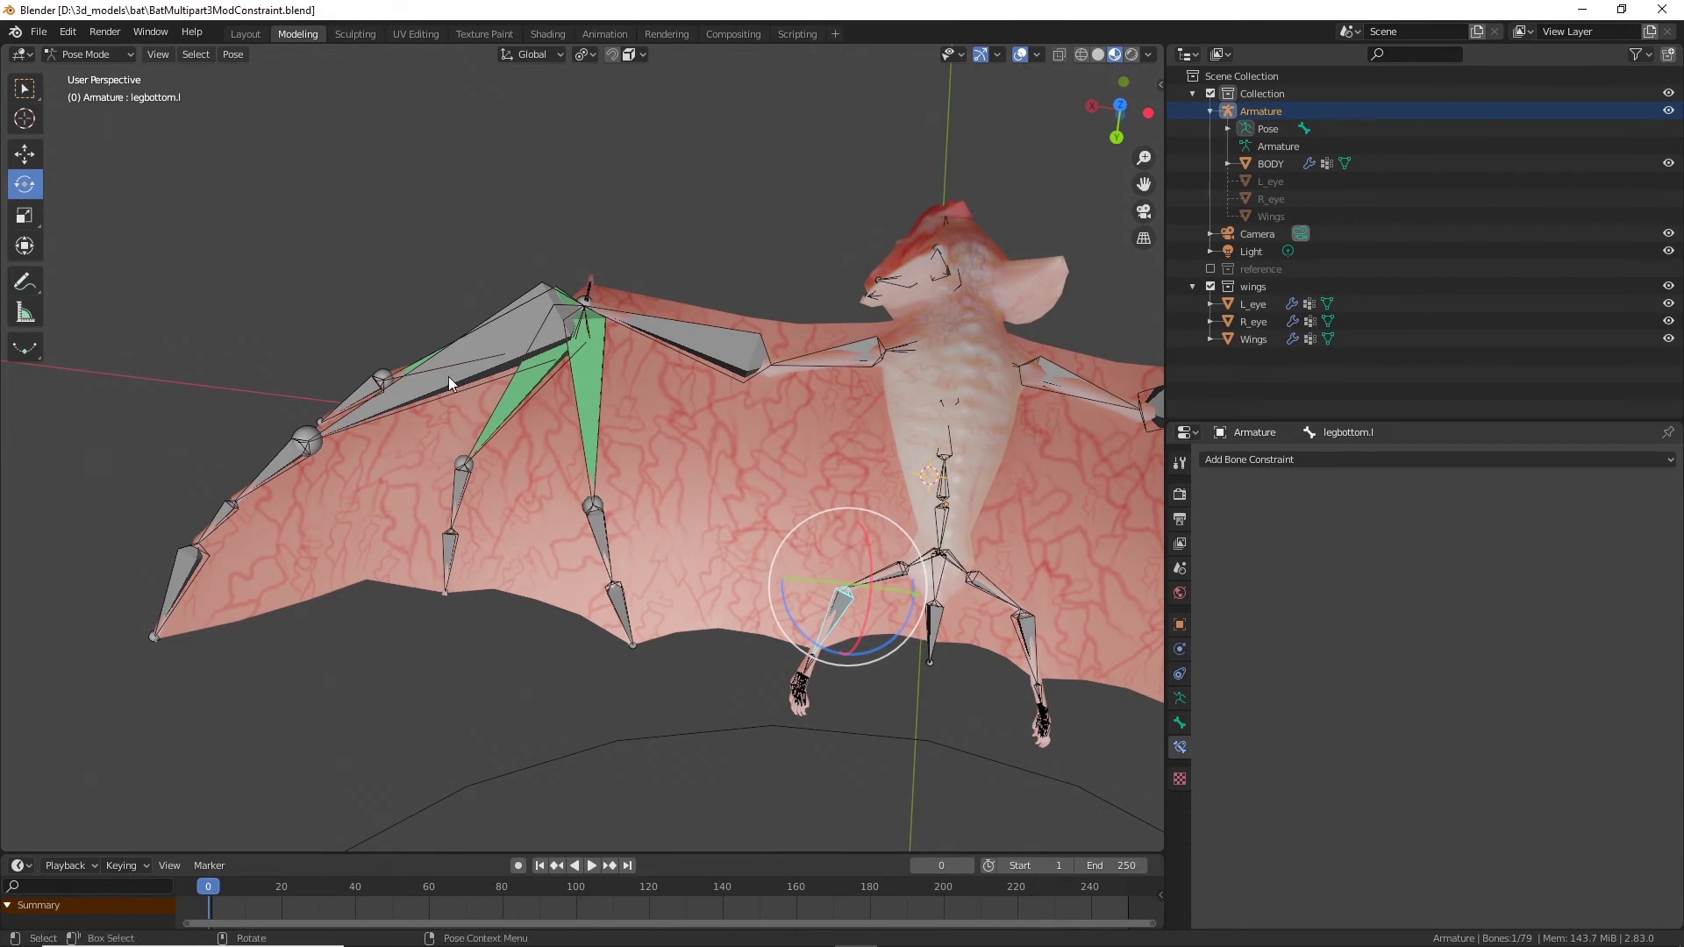
click(532, 383)
drag(591, 372, 613, 404)
Step: In pinky1.l's Copy Rotation constraint following middle1.l, set the influence to 0.465 and disable the X and Y axes
click(603, 425)
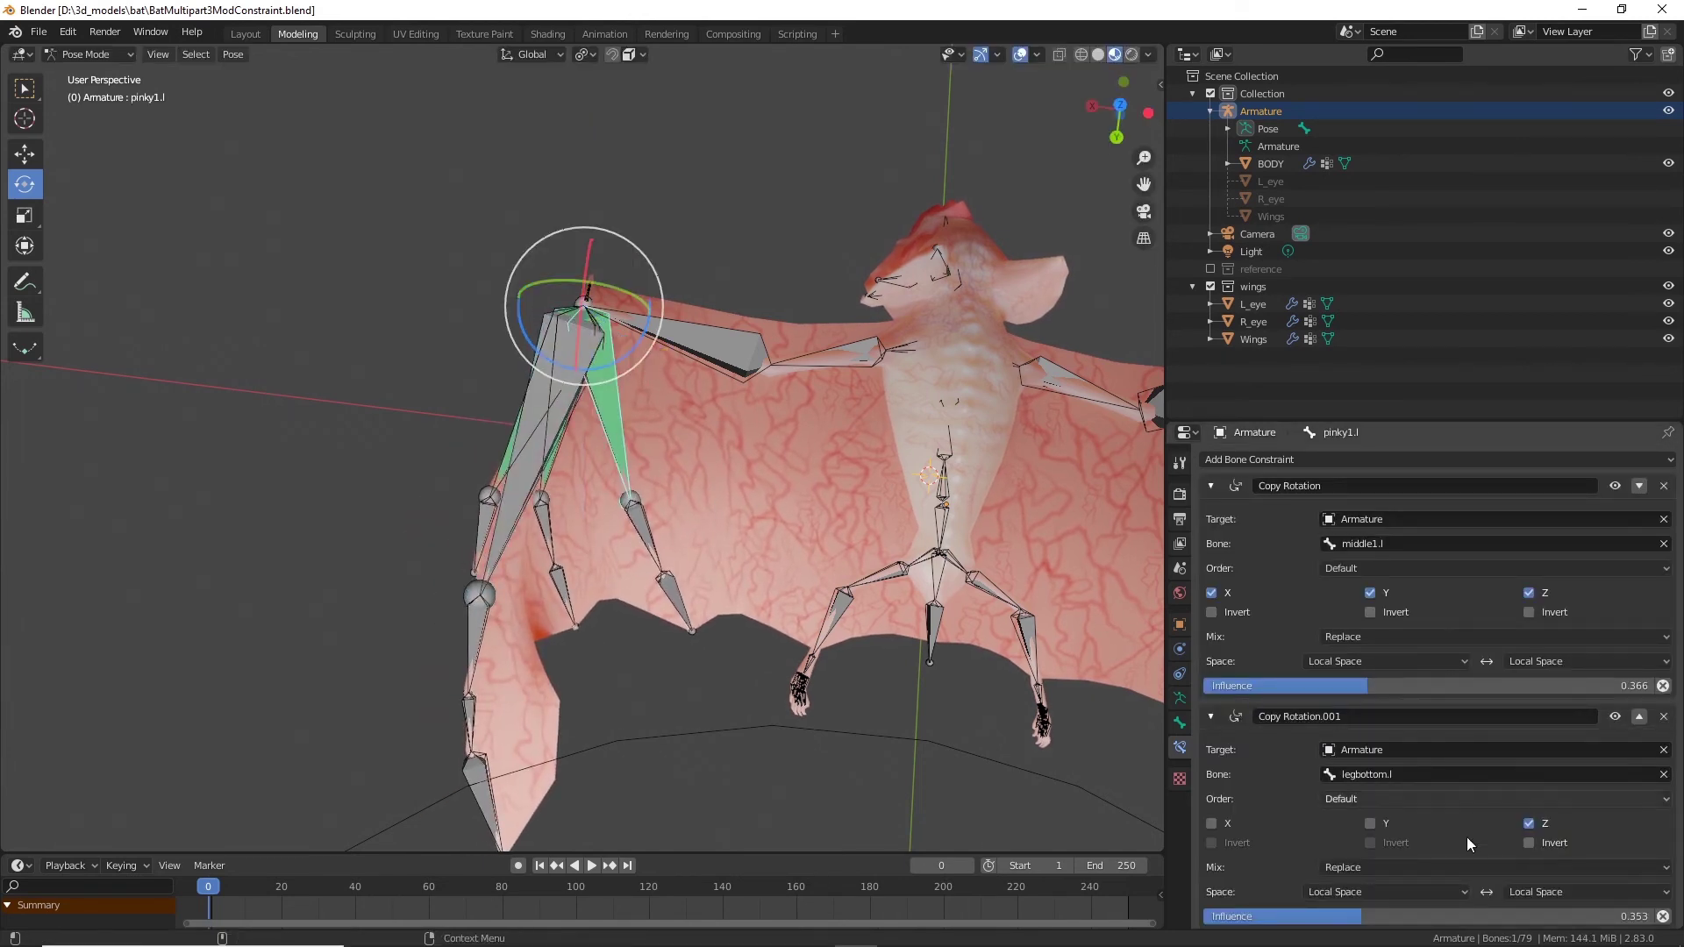
drag(1374, 918, 1432, 917)
key(ctrl+z)
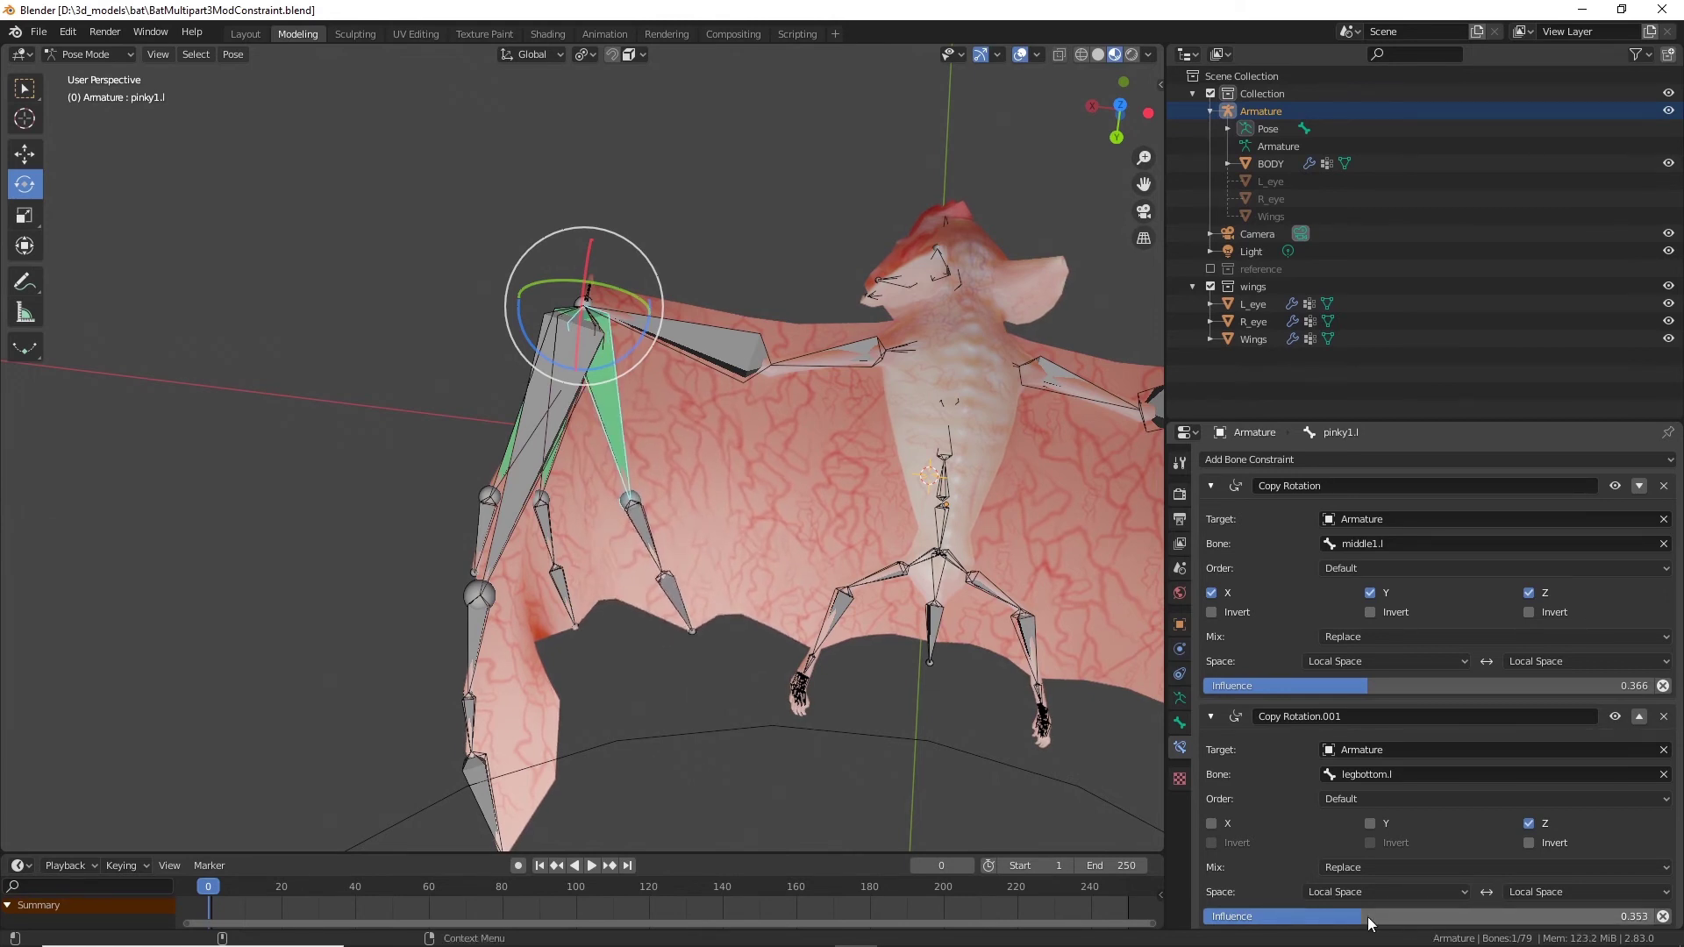
drag(1425, 689, 1470, 686)
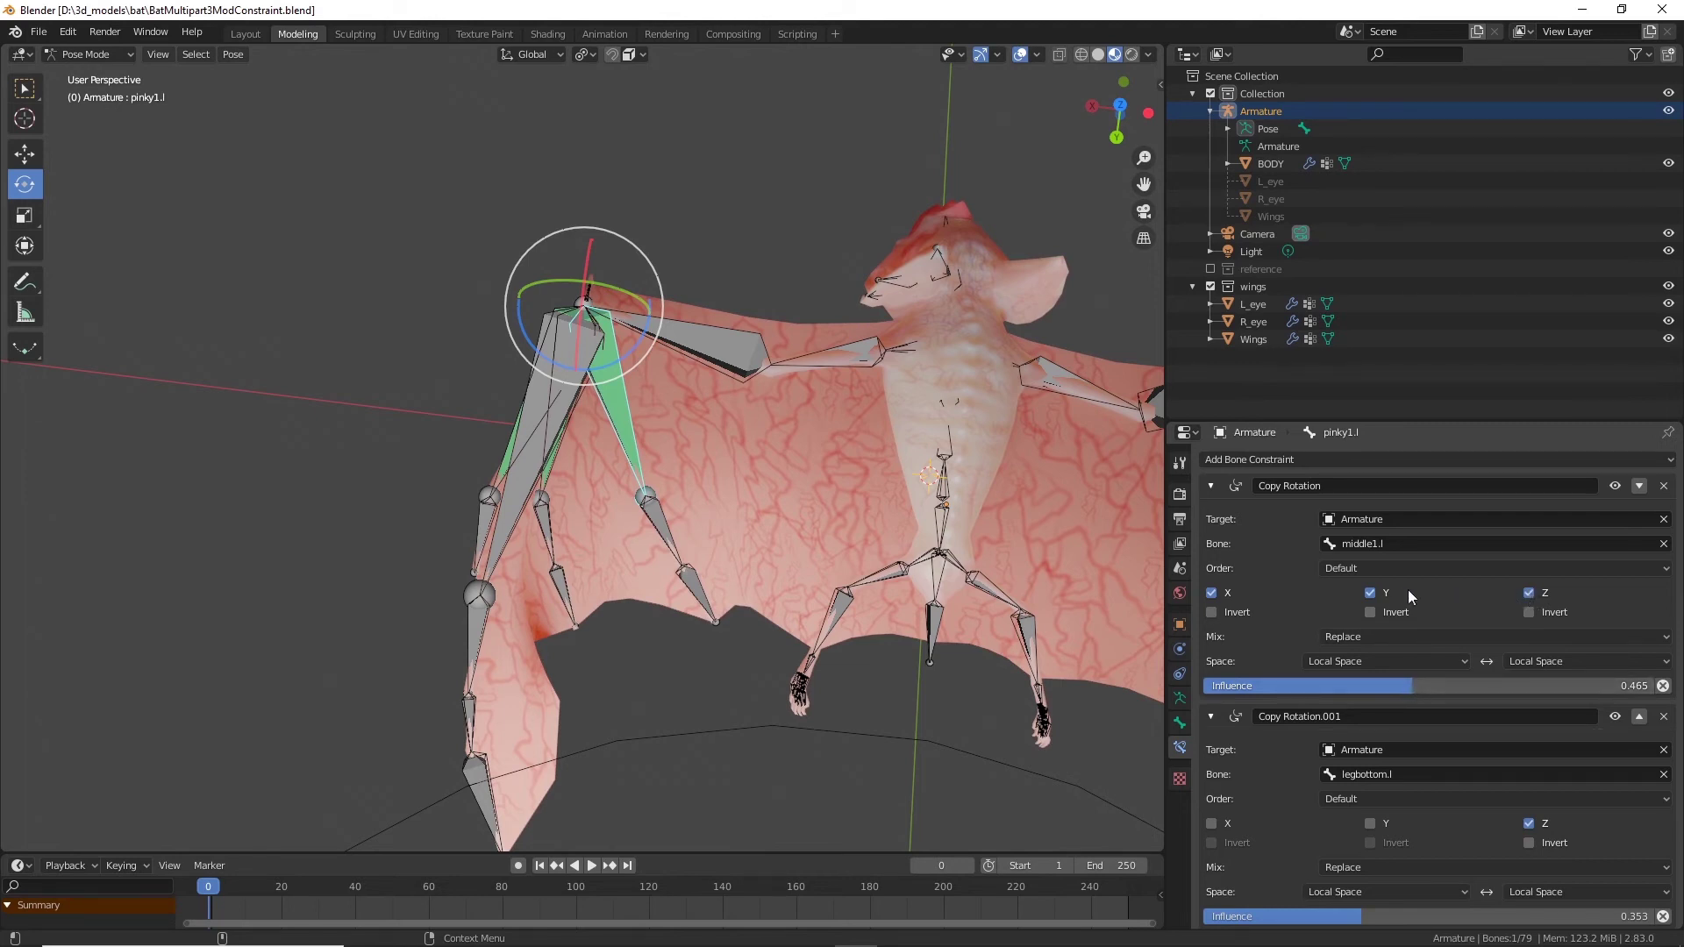
click(1370, 593)
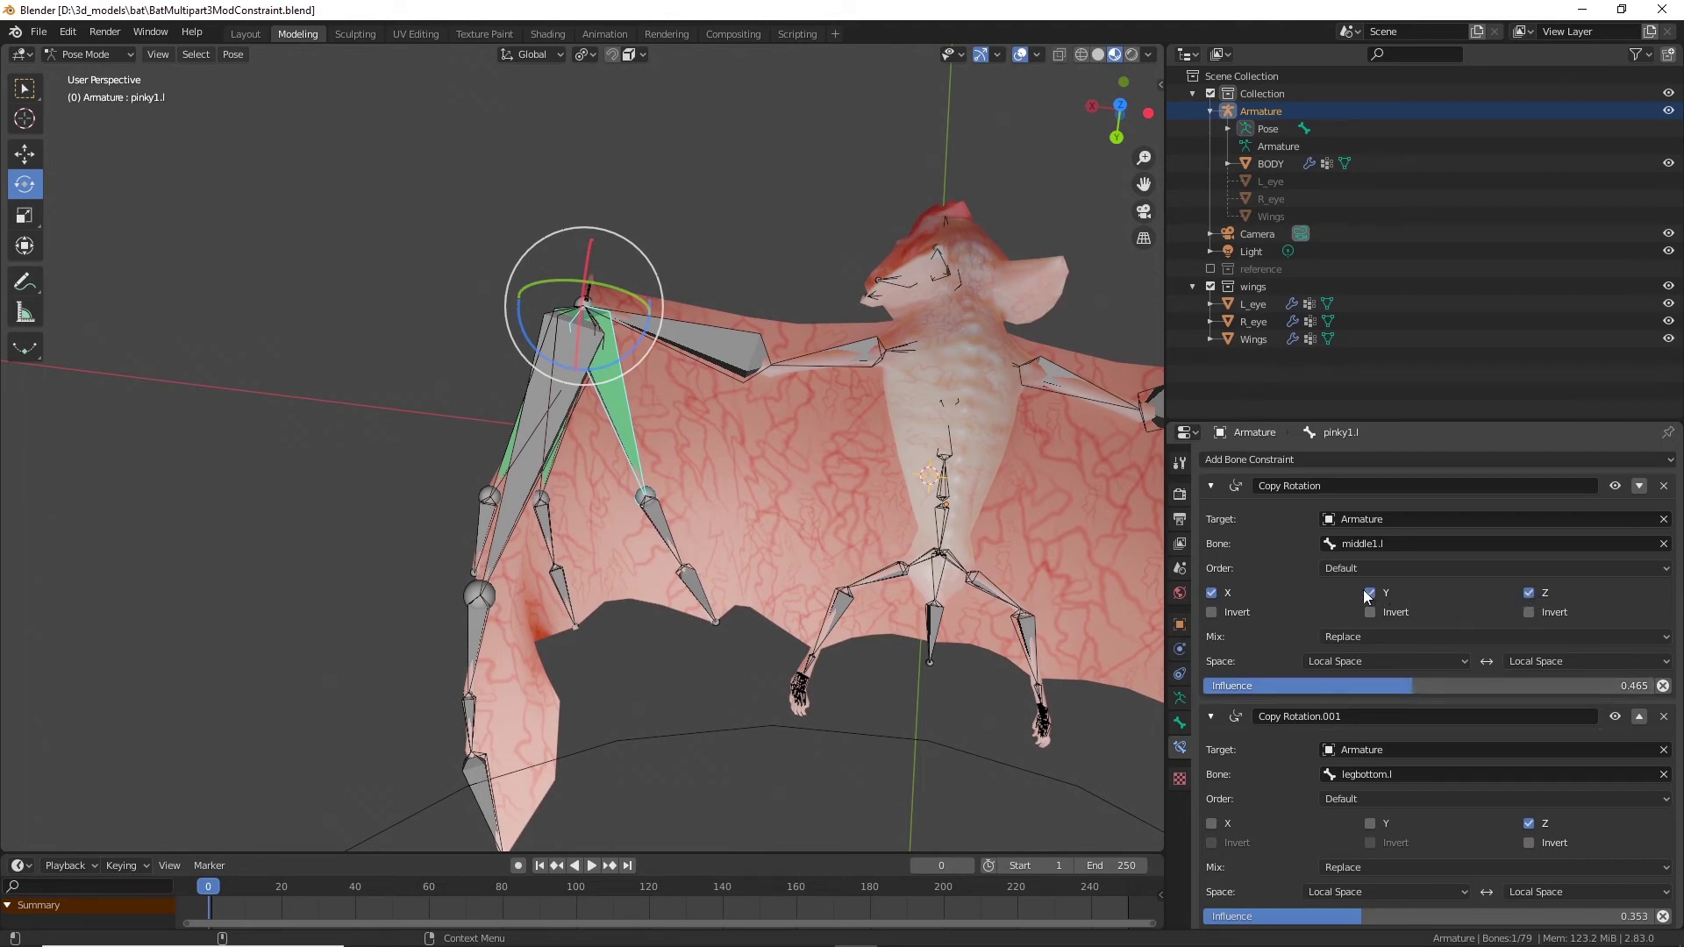
click(1212, 594)
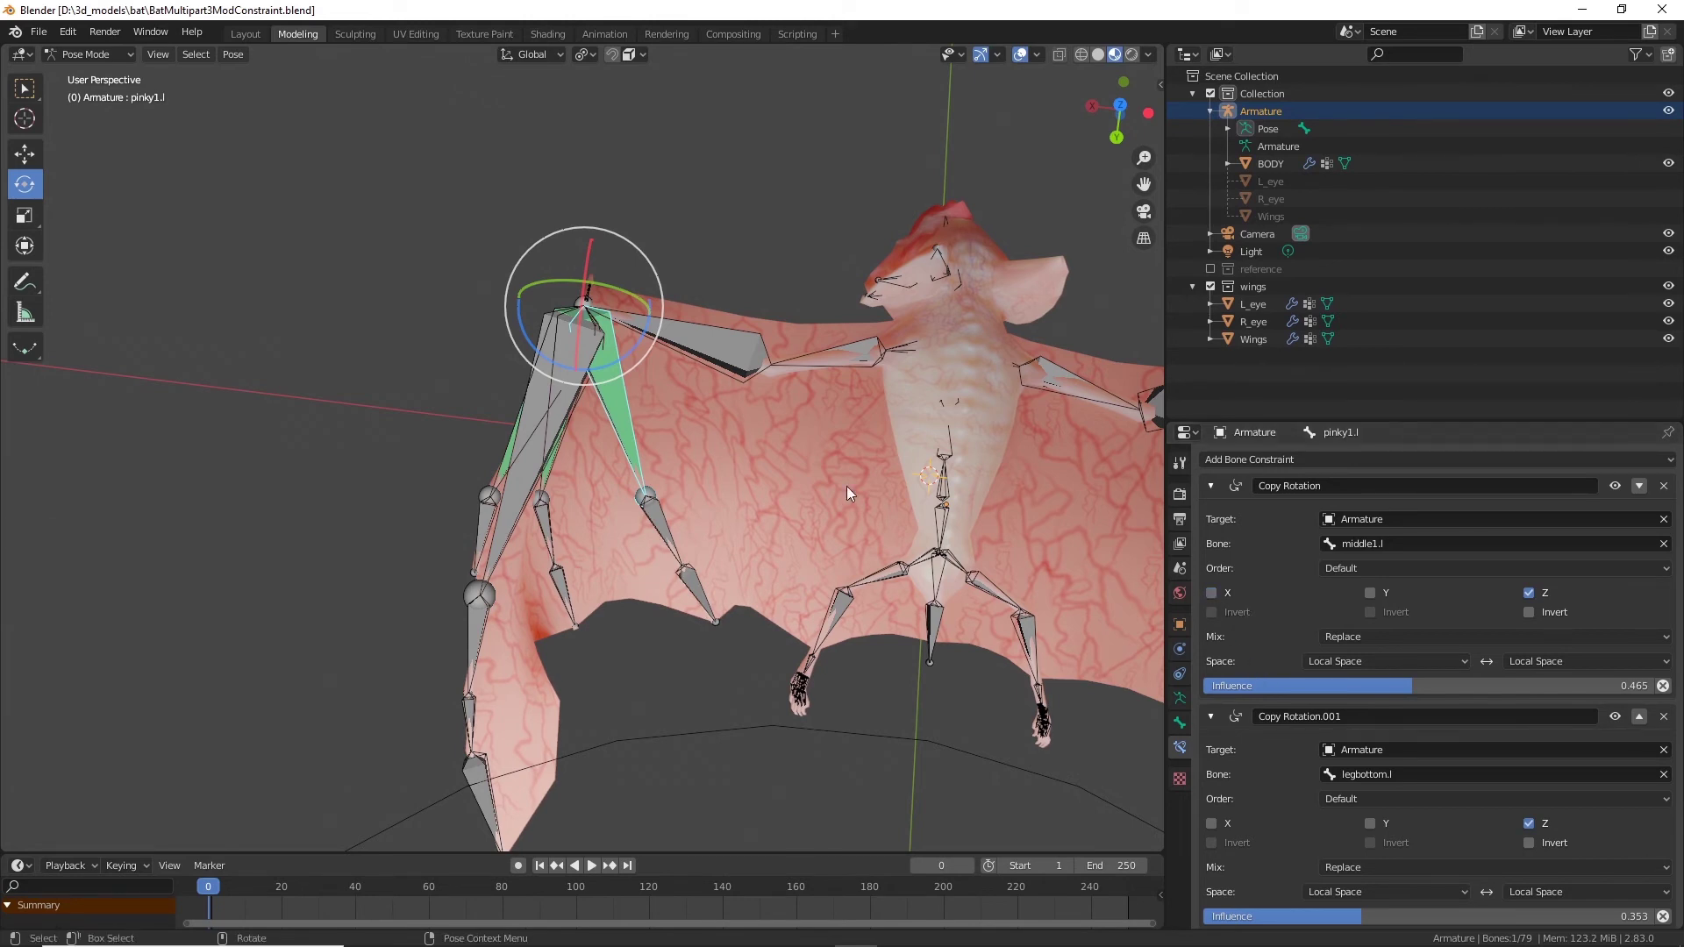
Step: Disable the X and Y axes in the ring1.l bone's Copy Rotation constraint
click(553, 467)
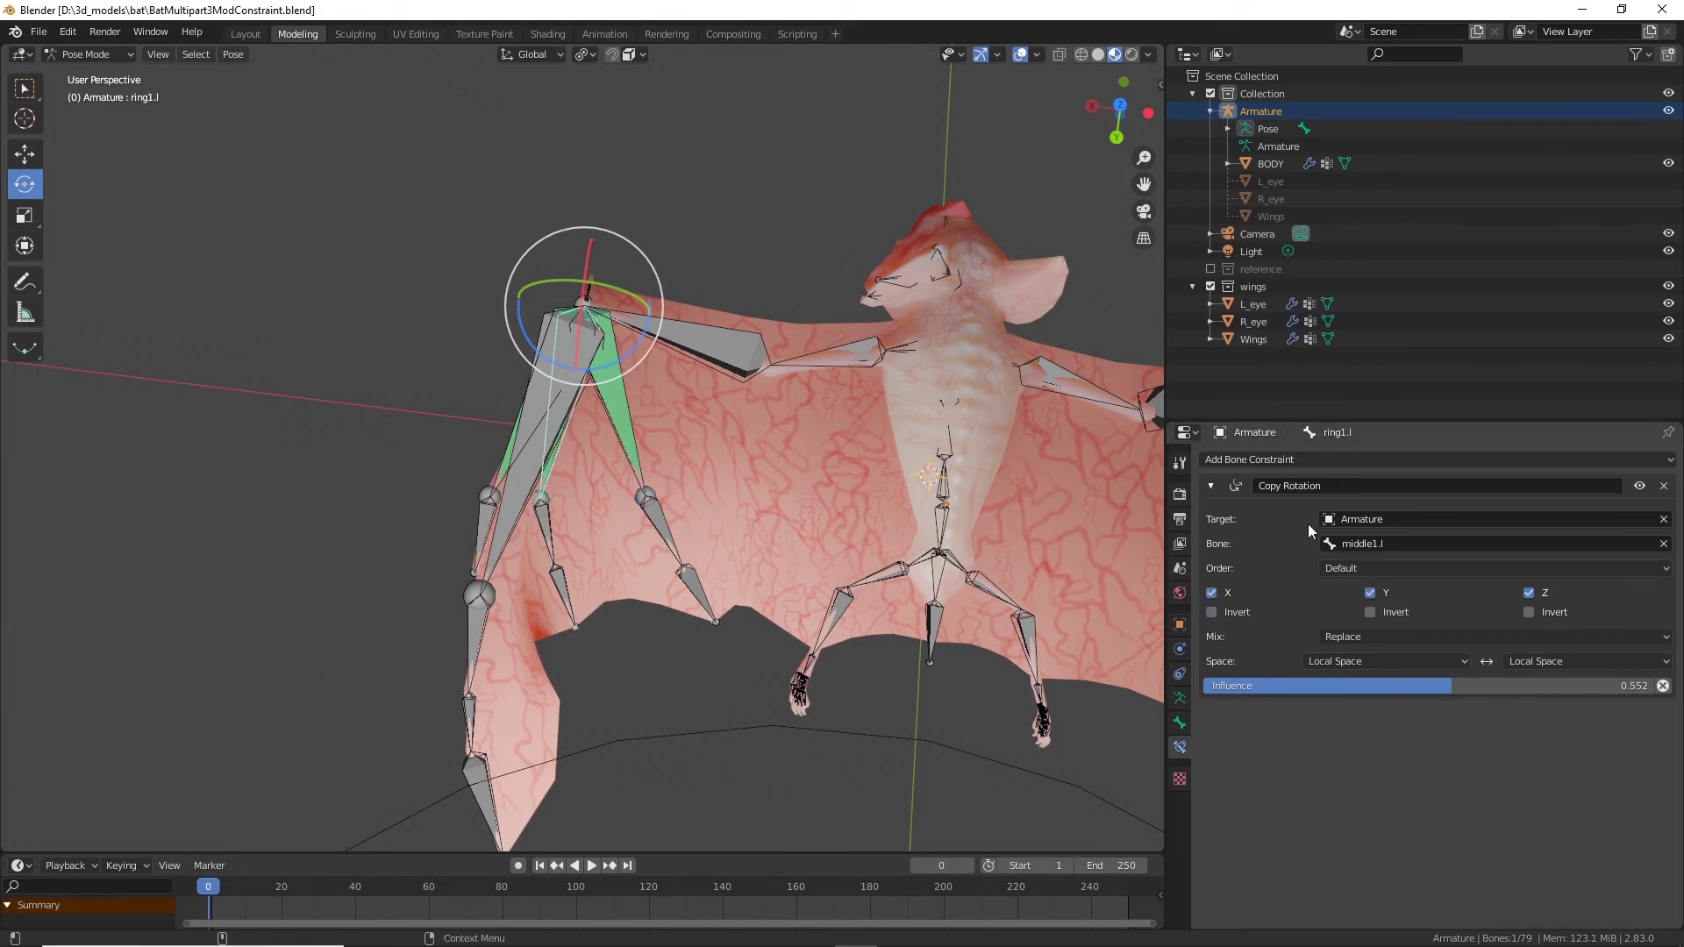
click(1374, 592)
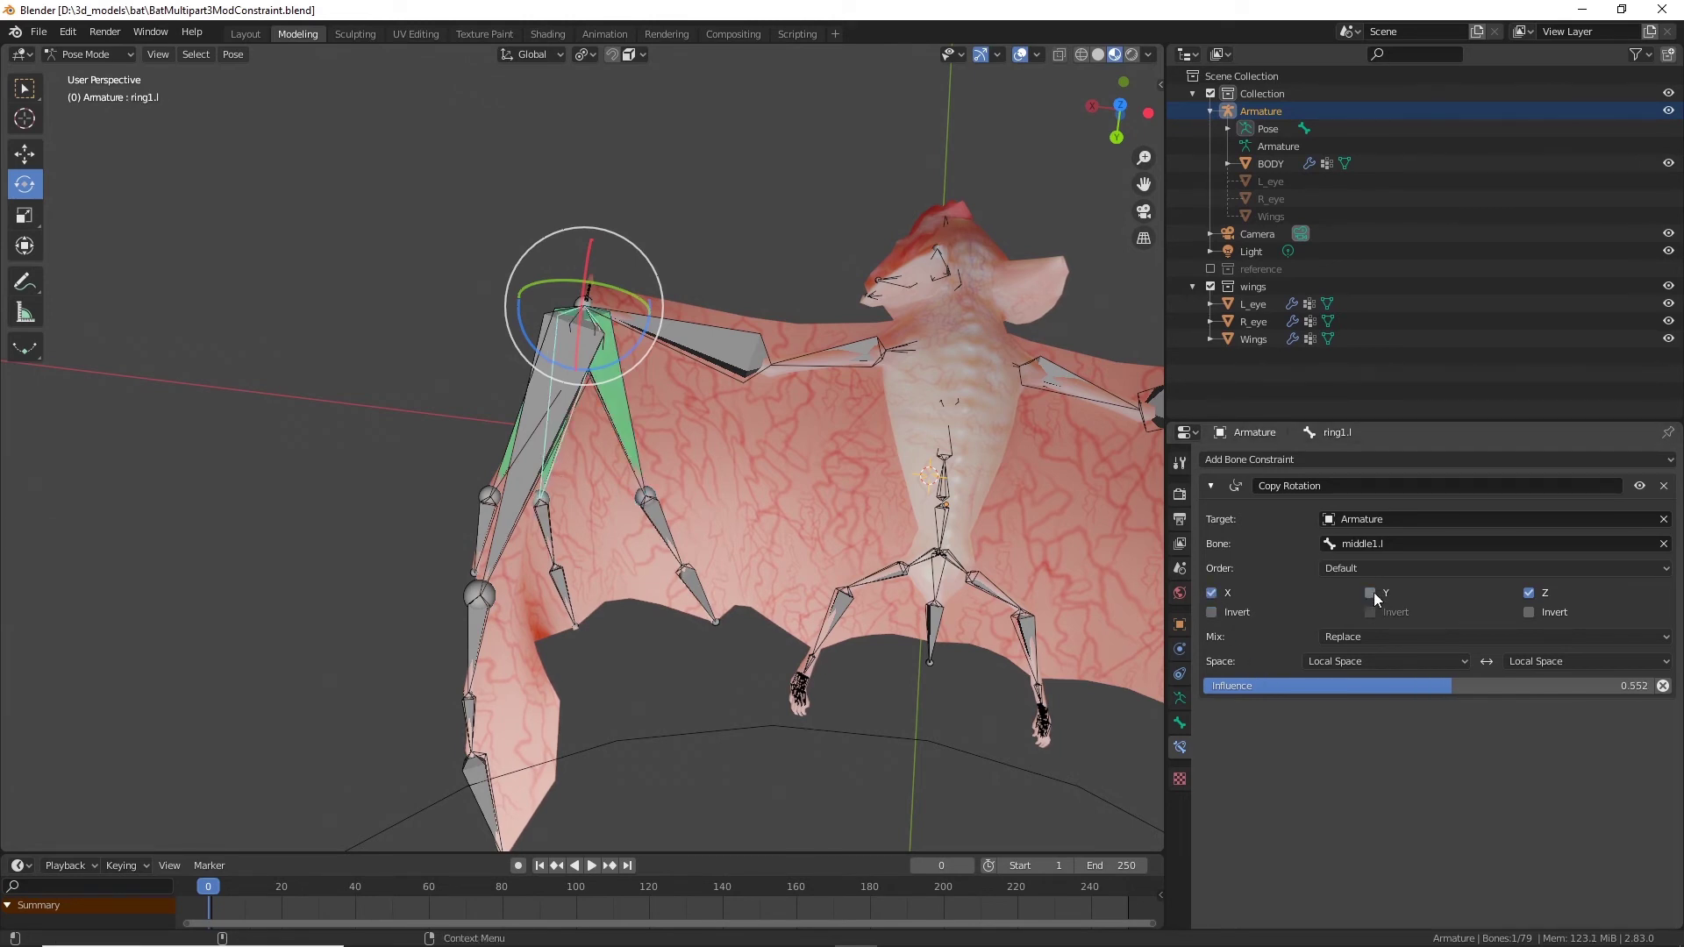
click(1211, 594)
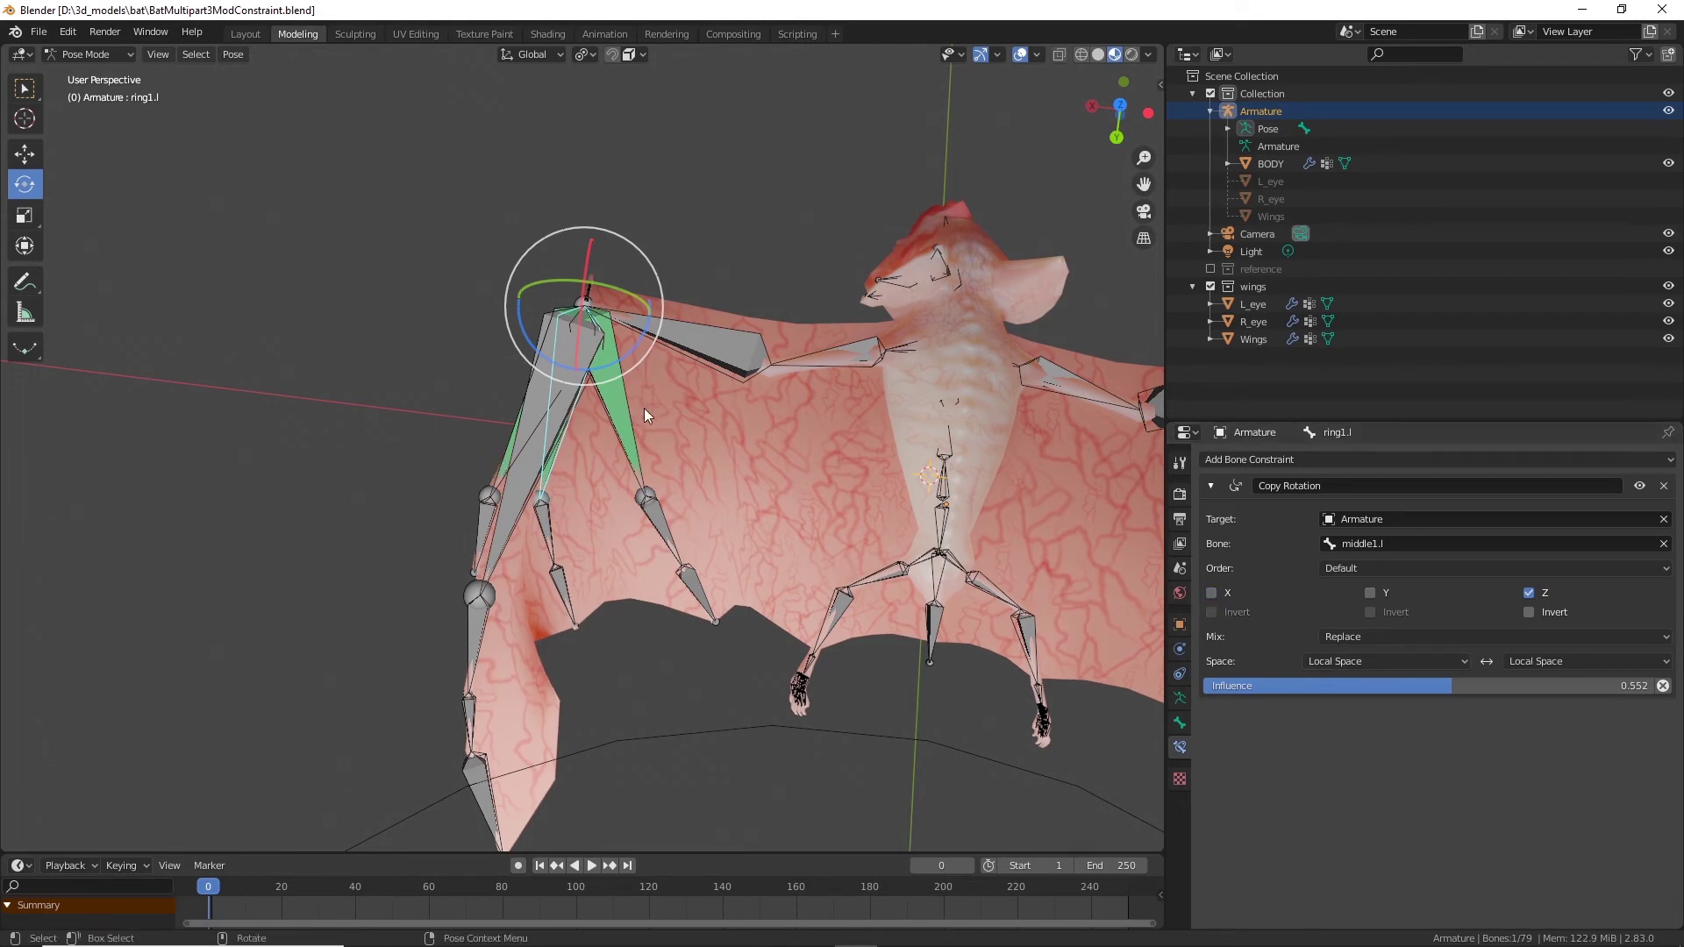
Step: Set the influence of pinky1.l's legbottom.l constraint to 0.448 and of its middle1.l constraint to 0.475
click(618, 423)
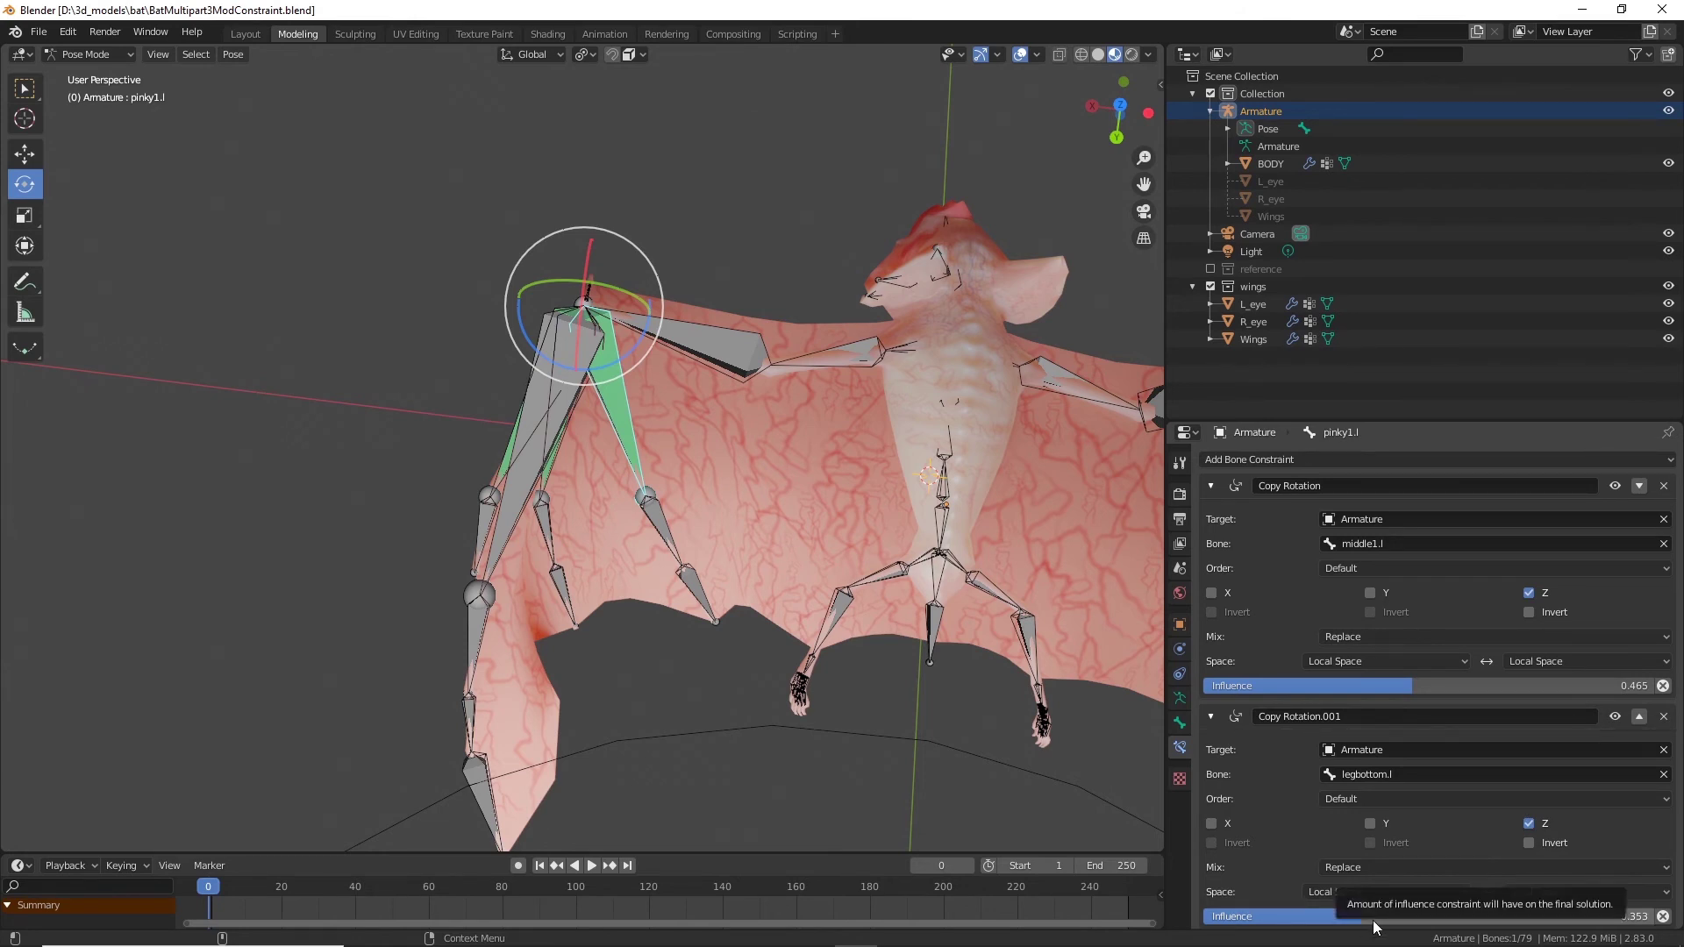
drag(1365, 923, 1404, 924)
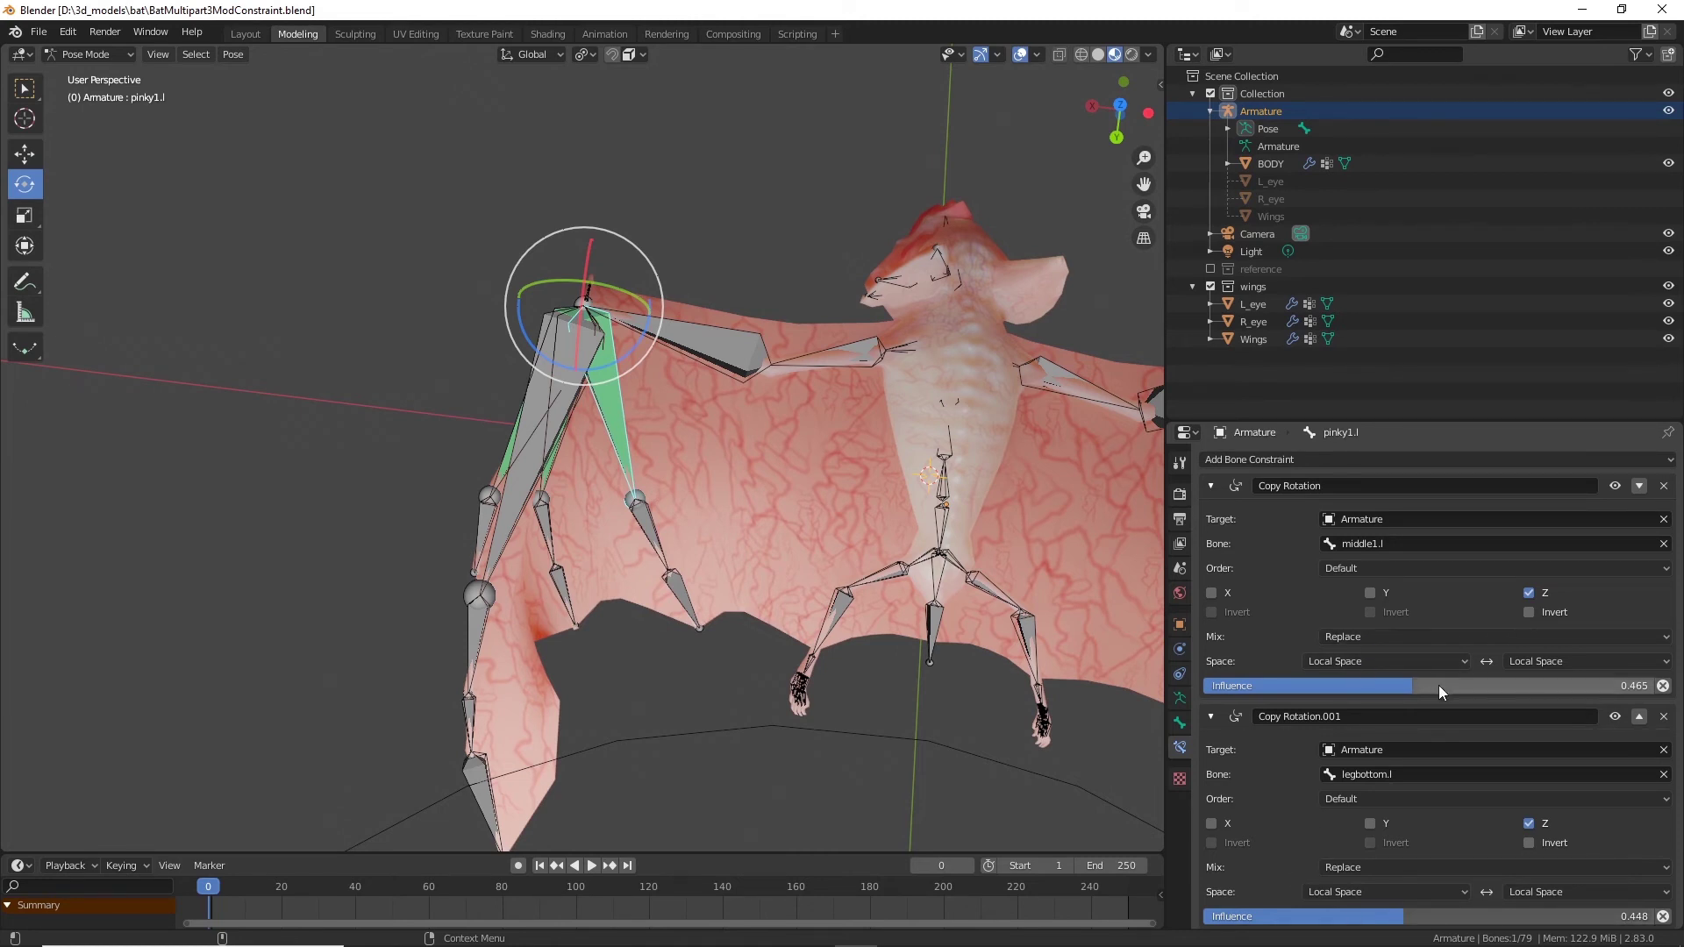
drag(1439, 686, 1443, 686)
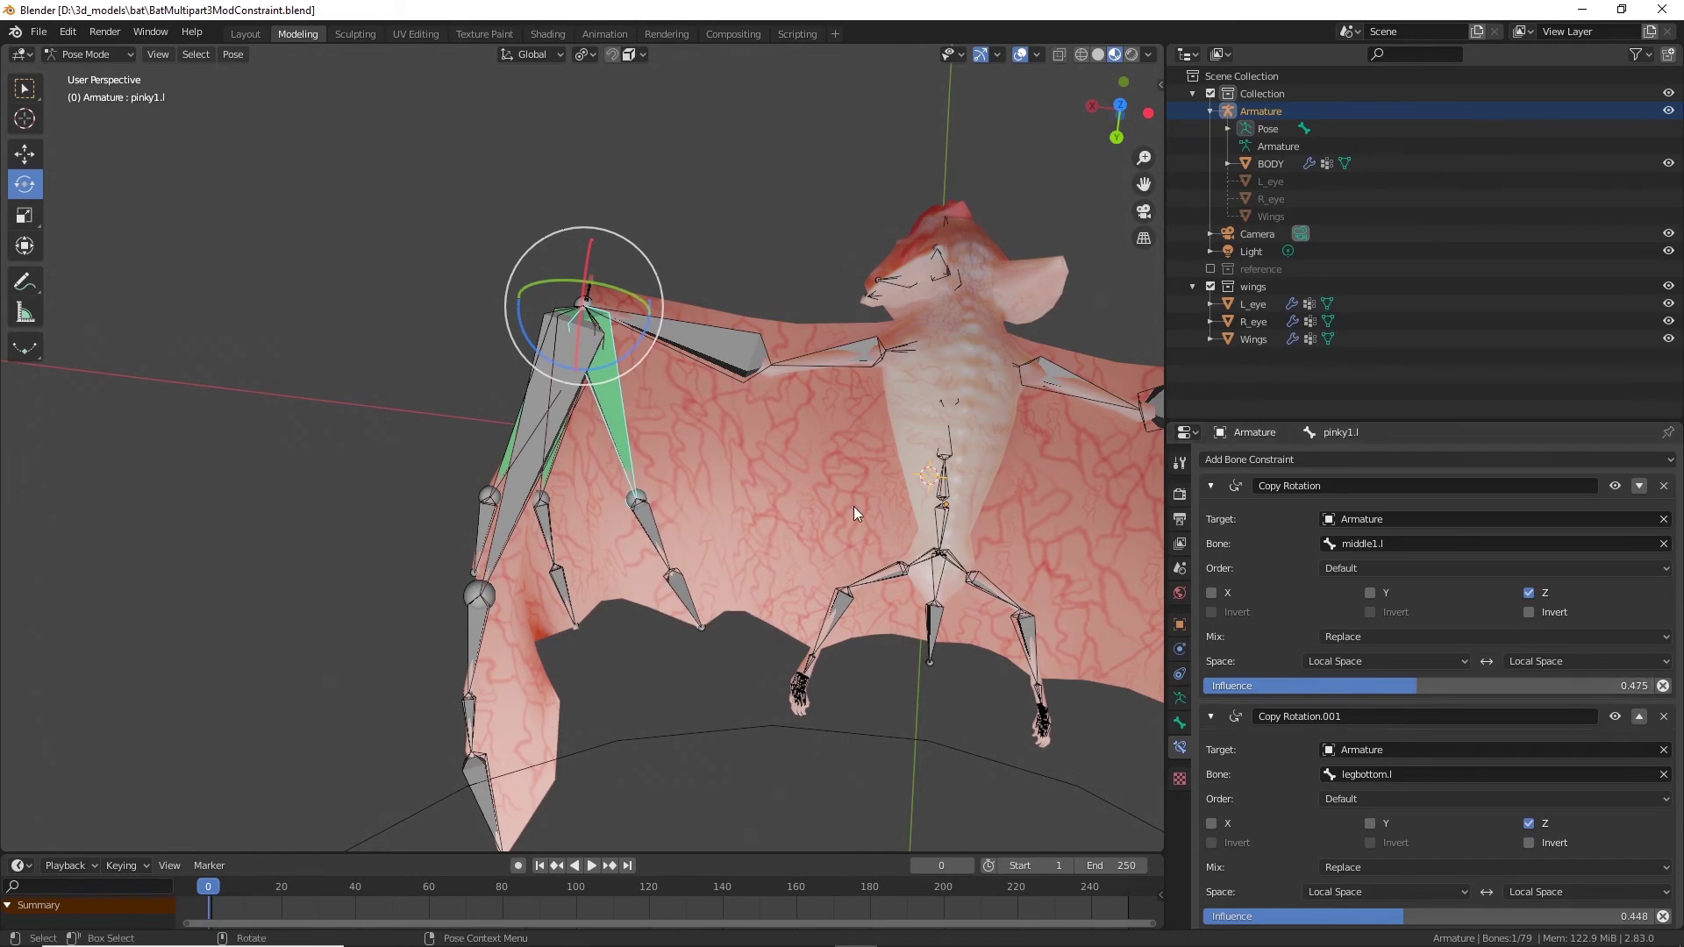
Step: Rotate the middle1.l bone around the global Z axis to spread the folded left wing again
middle_drag(708, 437, 680, 414)
click(489, 454)
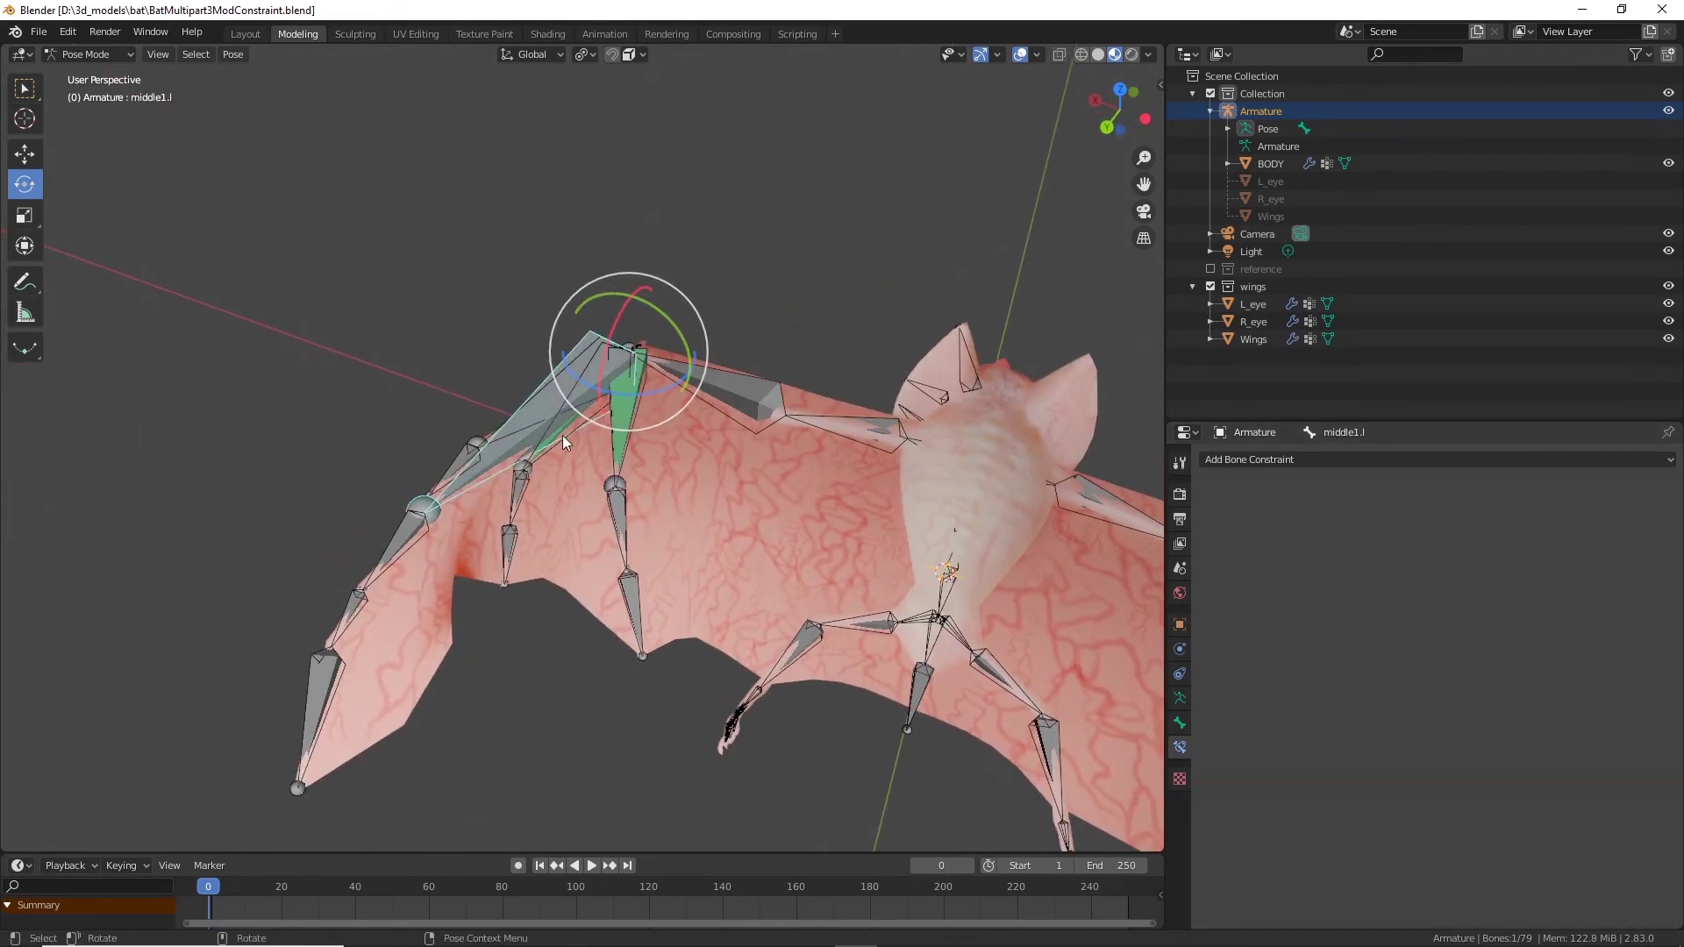
drag(653, 396, 668, 472)
Step: Select the ring1.l bone and try rotating it around the global Z axis
click(595, 437)
click(539, 408)
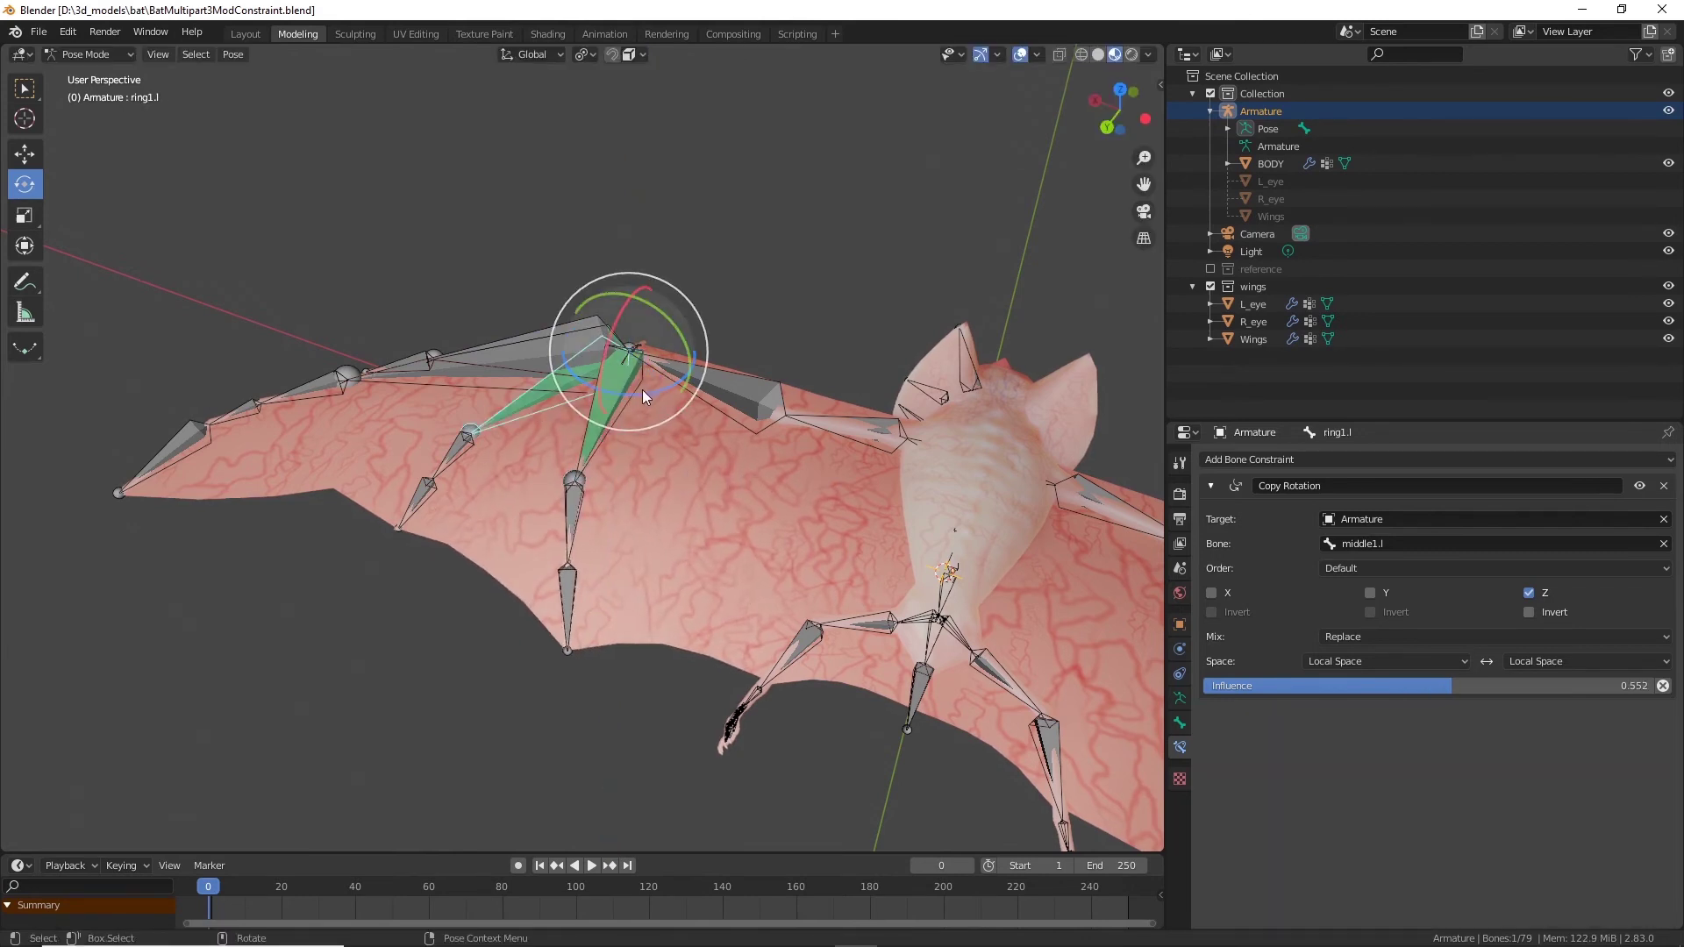
mouse_move(642, 390)
mouse_down()
mouse_move(665, 393)
mouse_move(649, 395)
mouse_up()
middle_drag(724, 486, 681, 492)
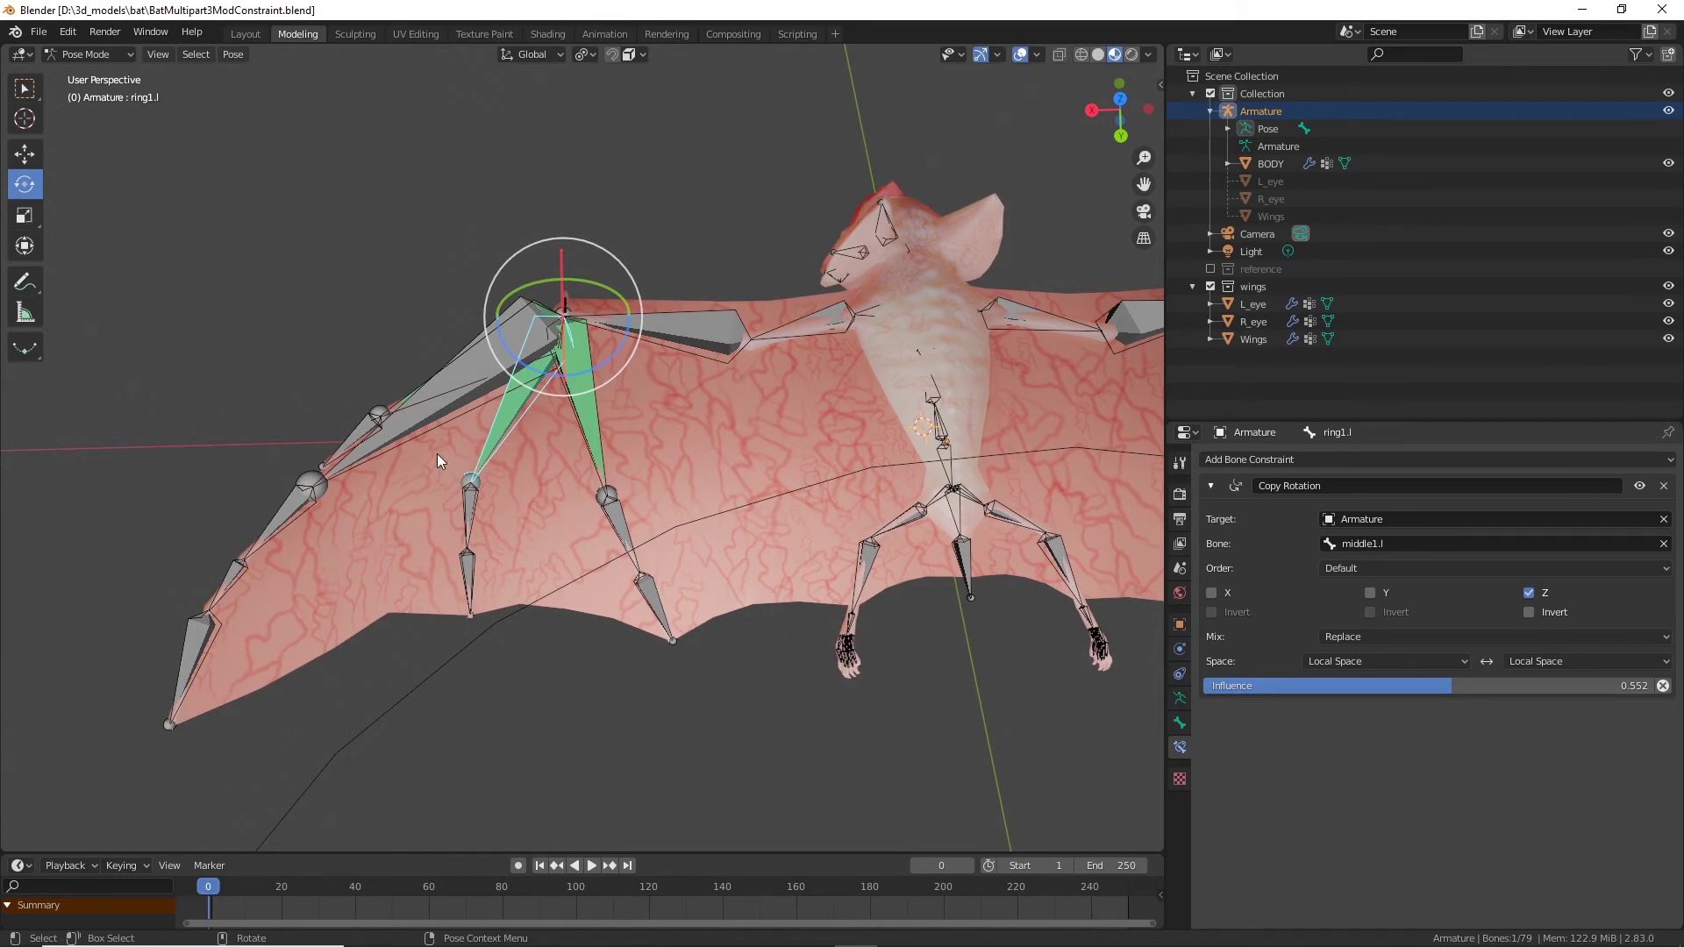
Step: Add a Copy Rotation constraint to the middle1.l bone with the Armature as its target
middle_drag(803, 456, 756, 437)
middle_drag(584, 451, 645, 524)
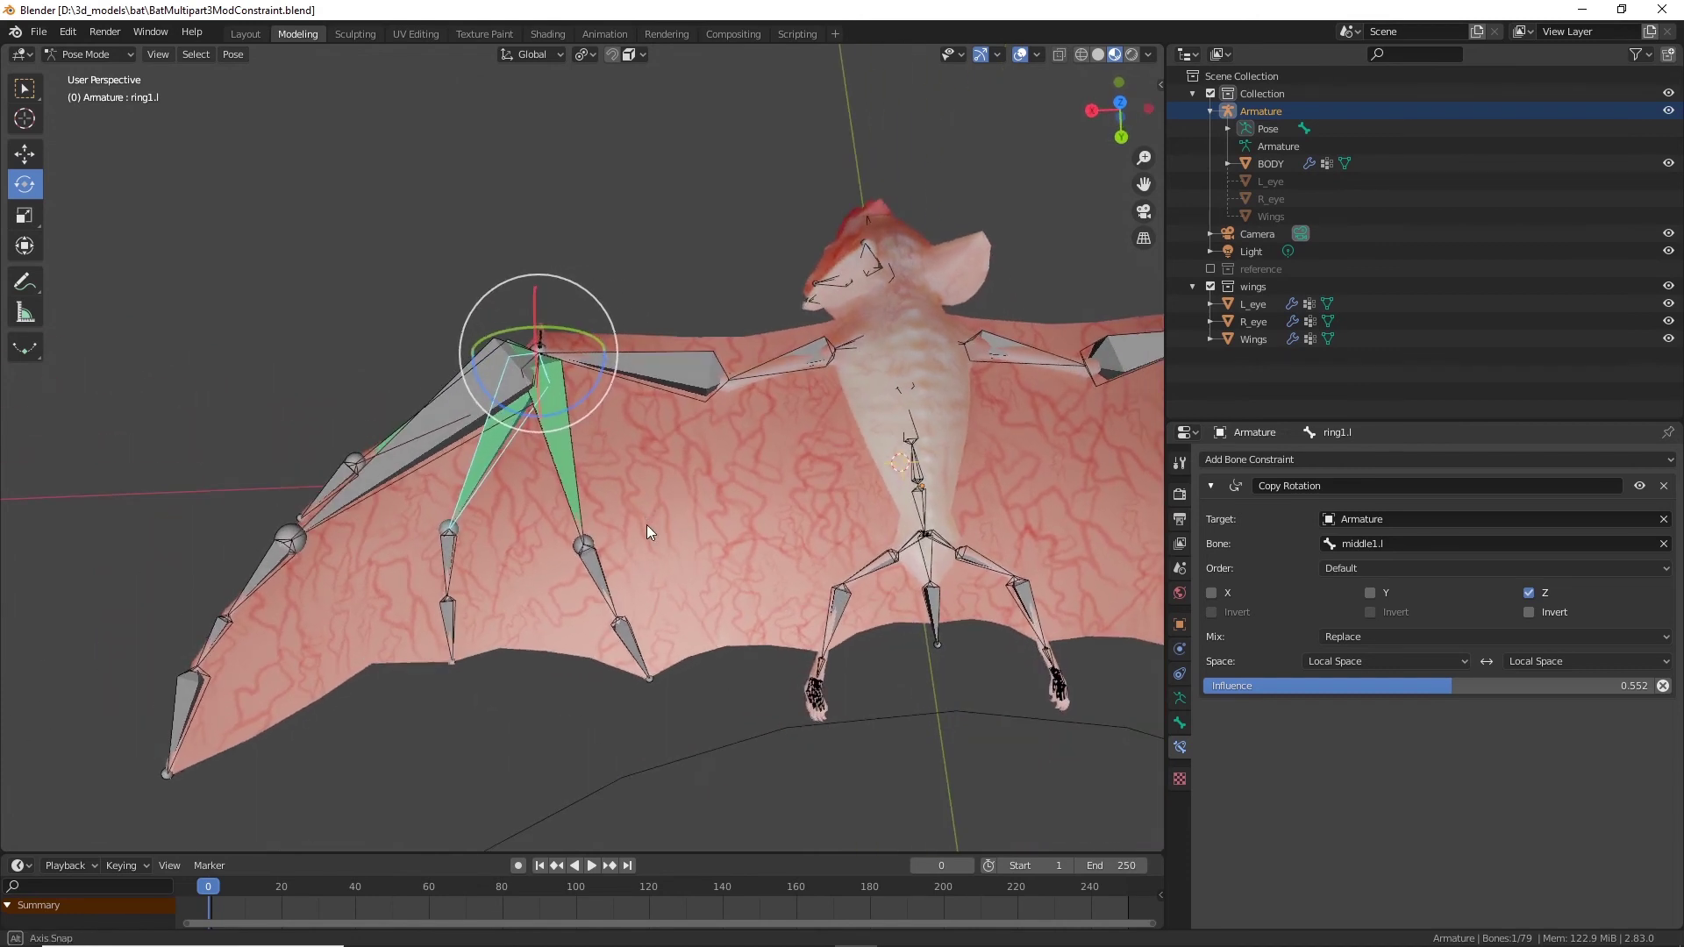
click(398, 466)
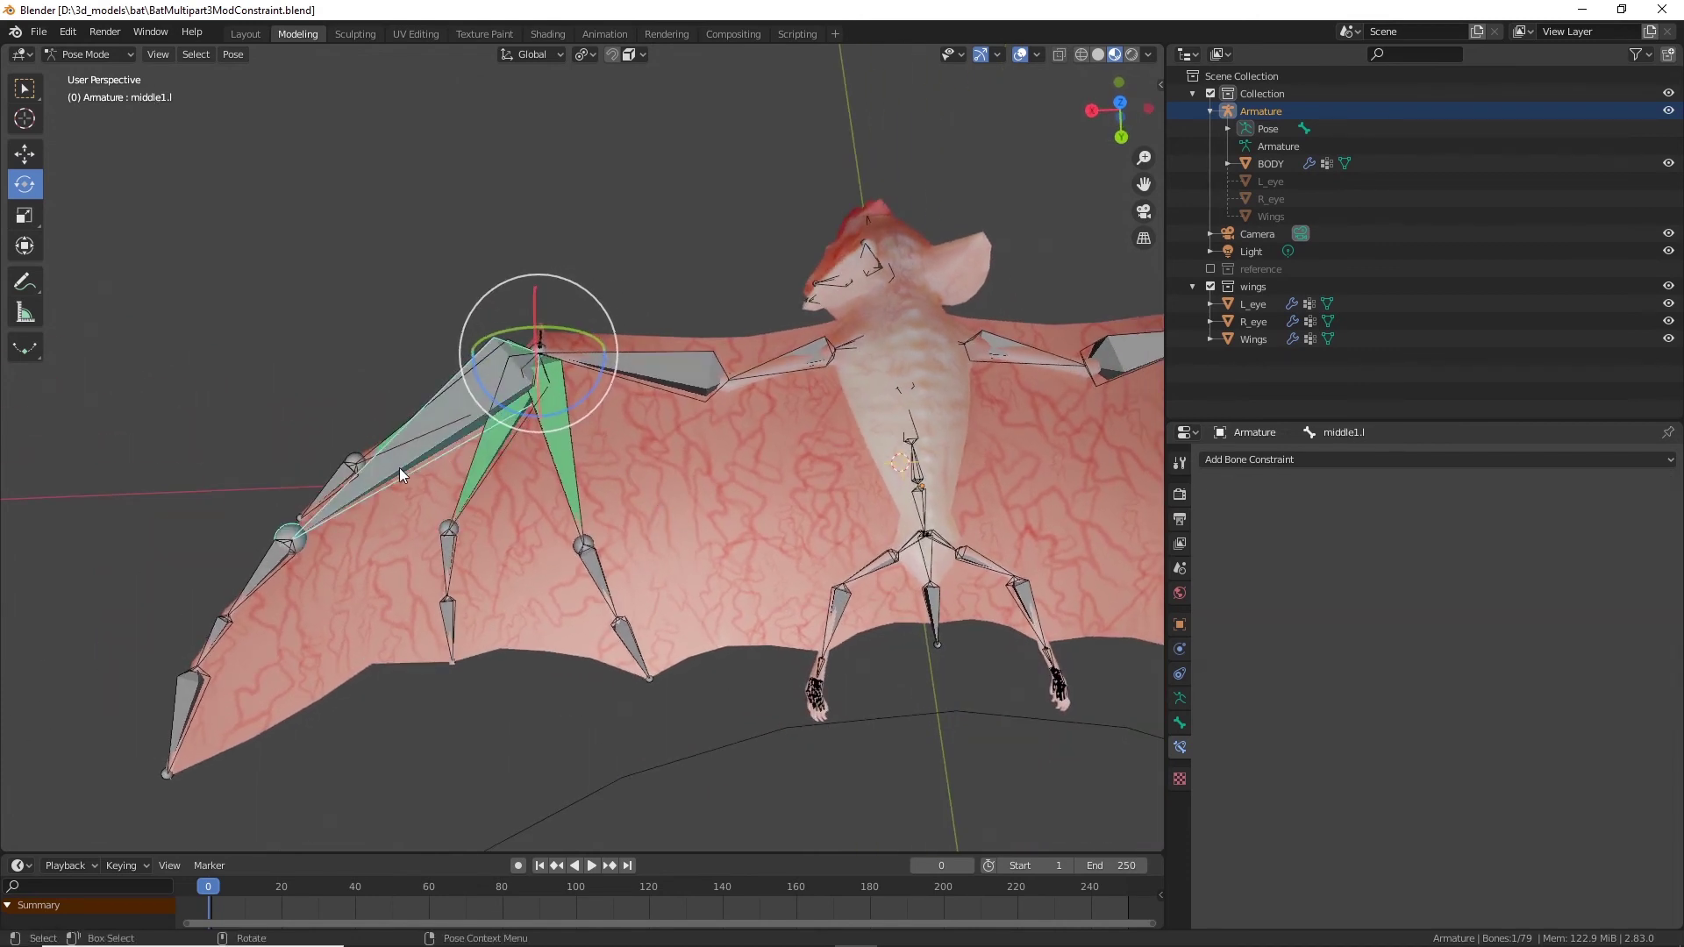
click(671, 376)
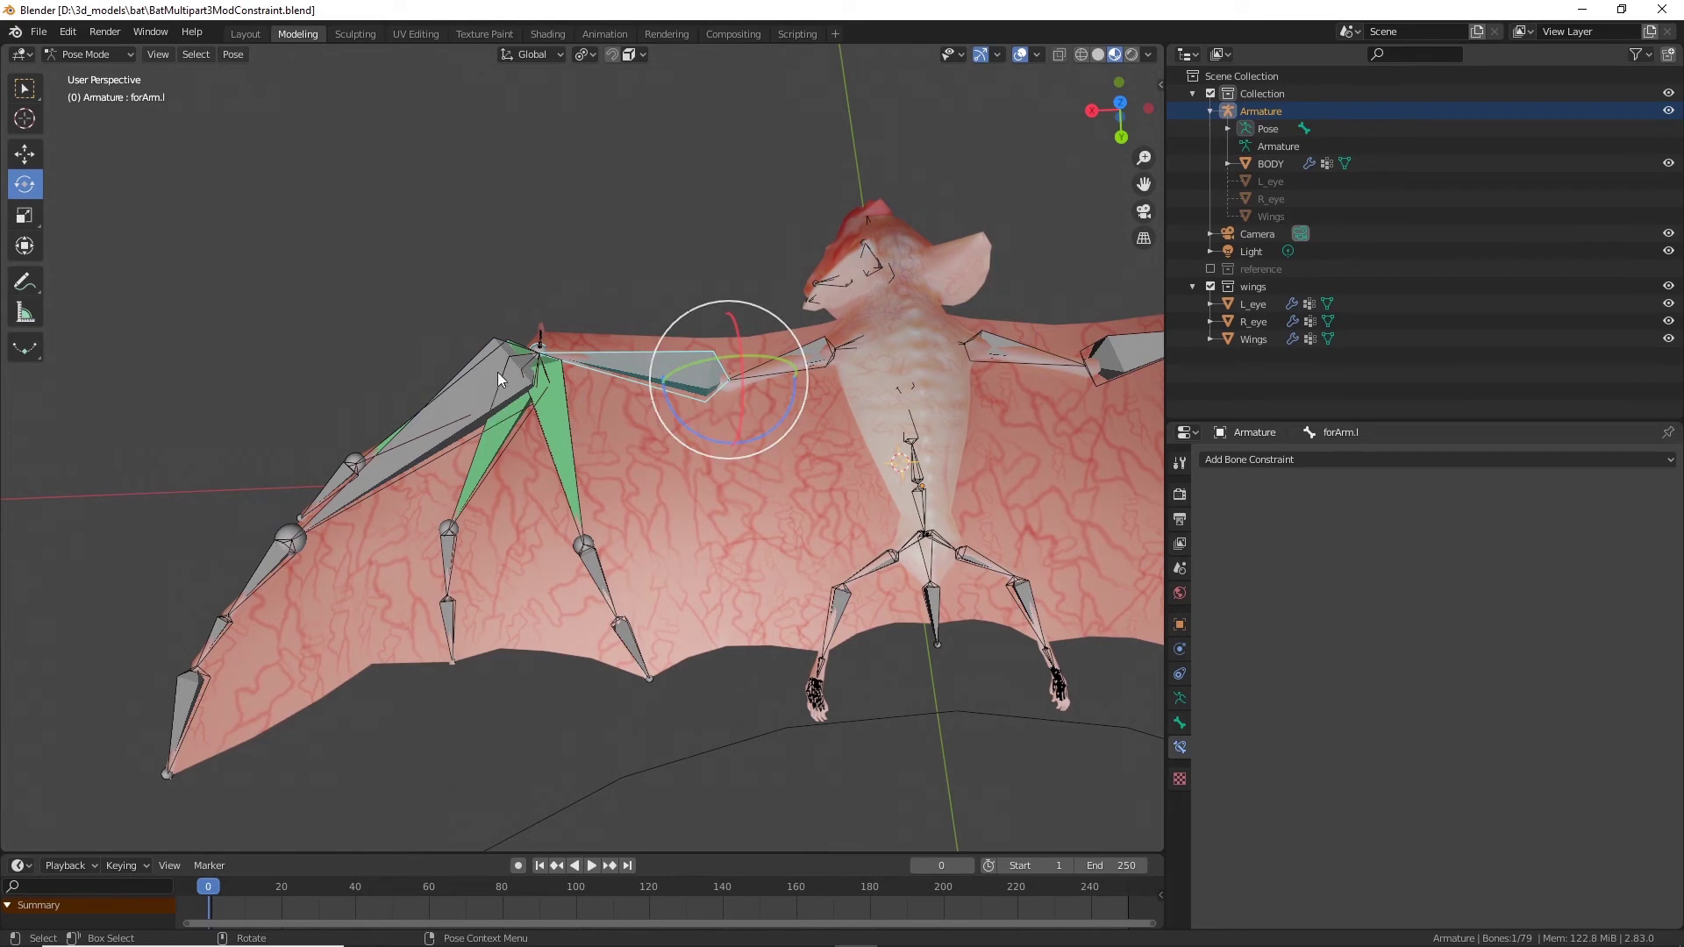
click(420, 453)
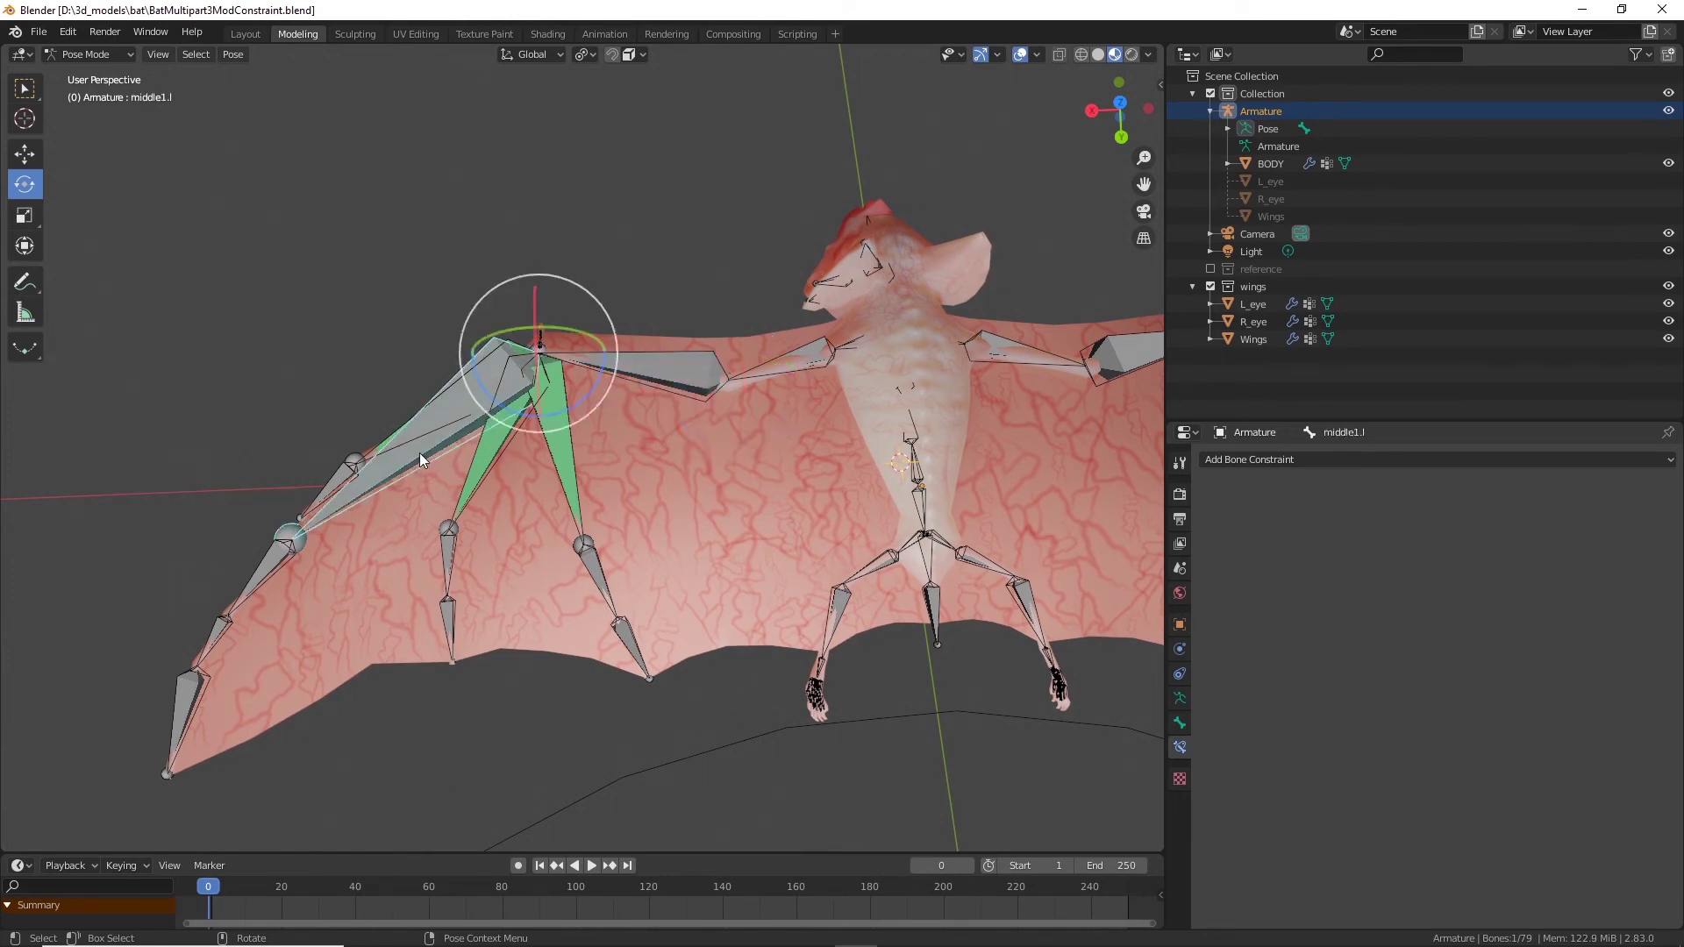
click(1277, 461)
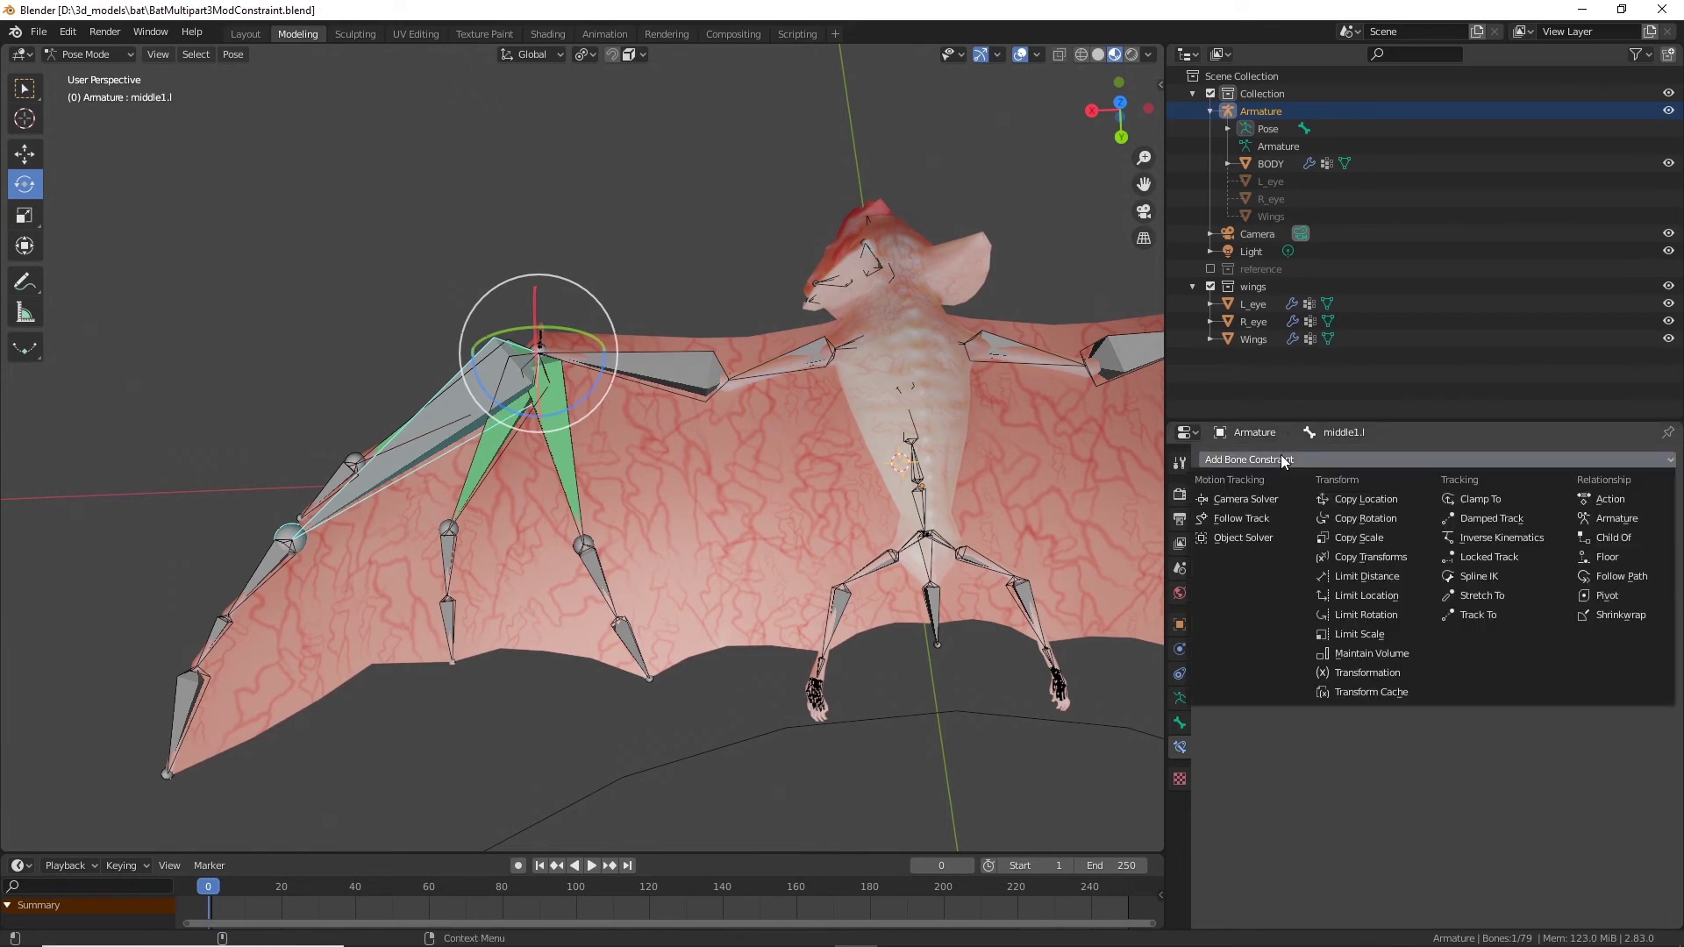
click(1354, 518)
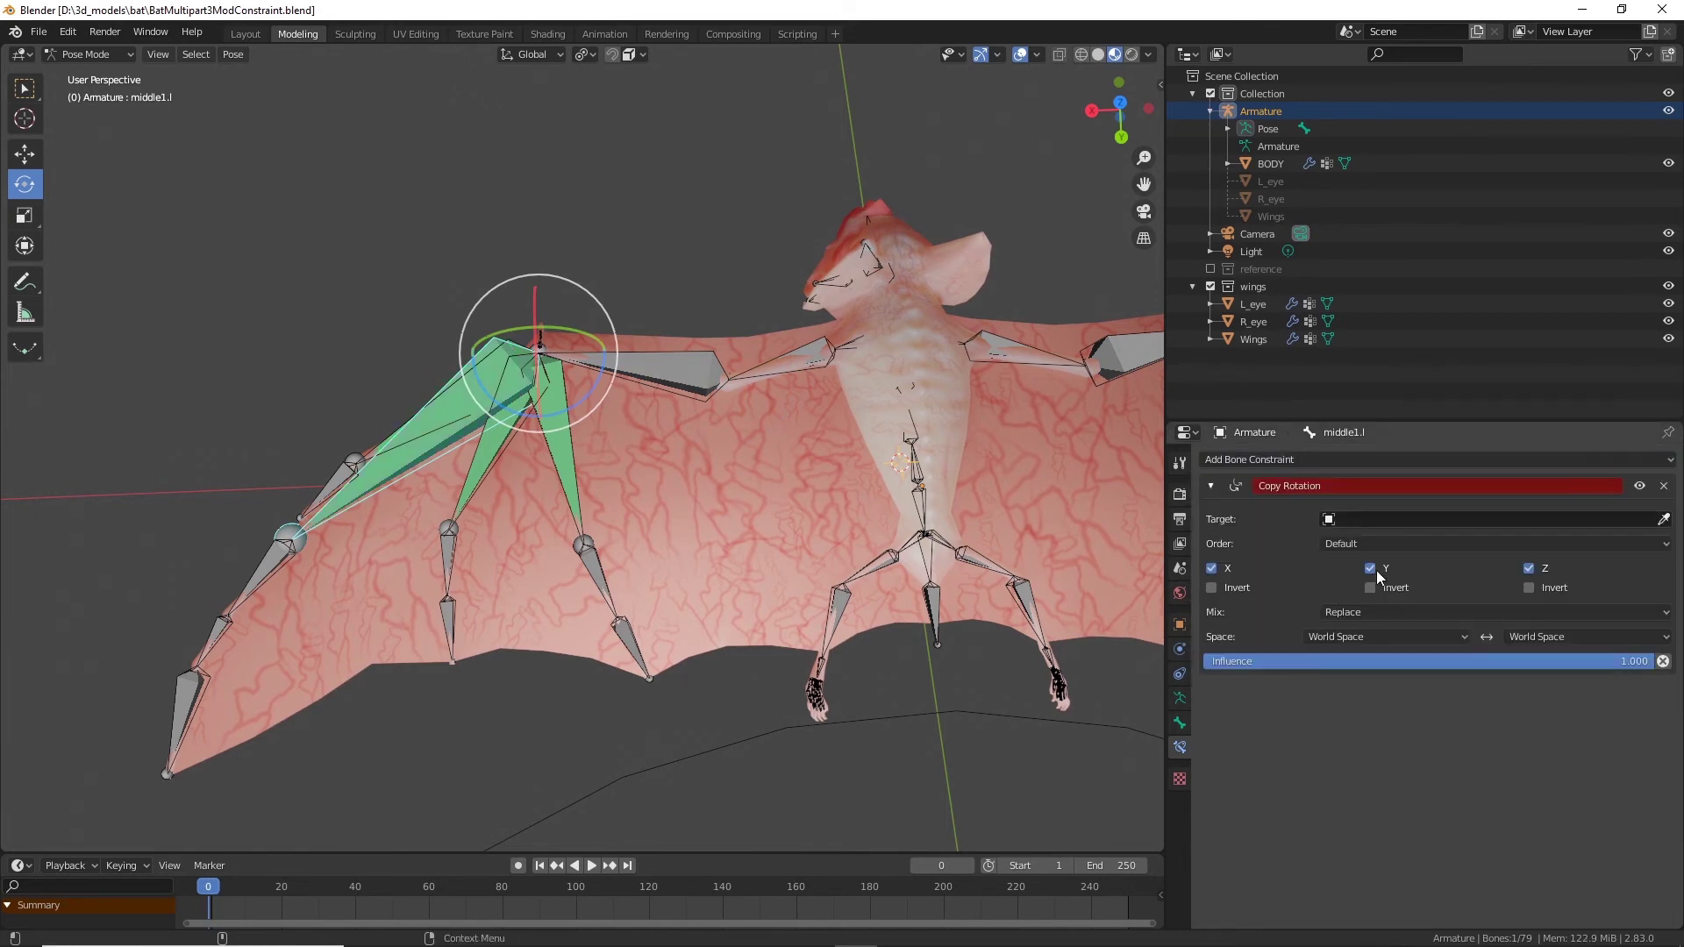
click(1410, 519)
click(1382, 552)
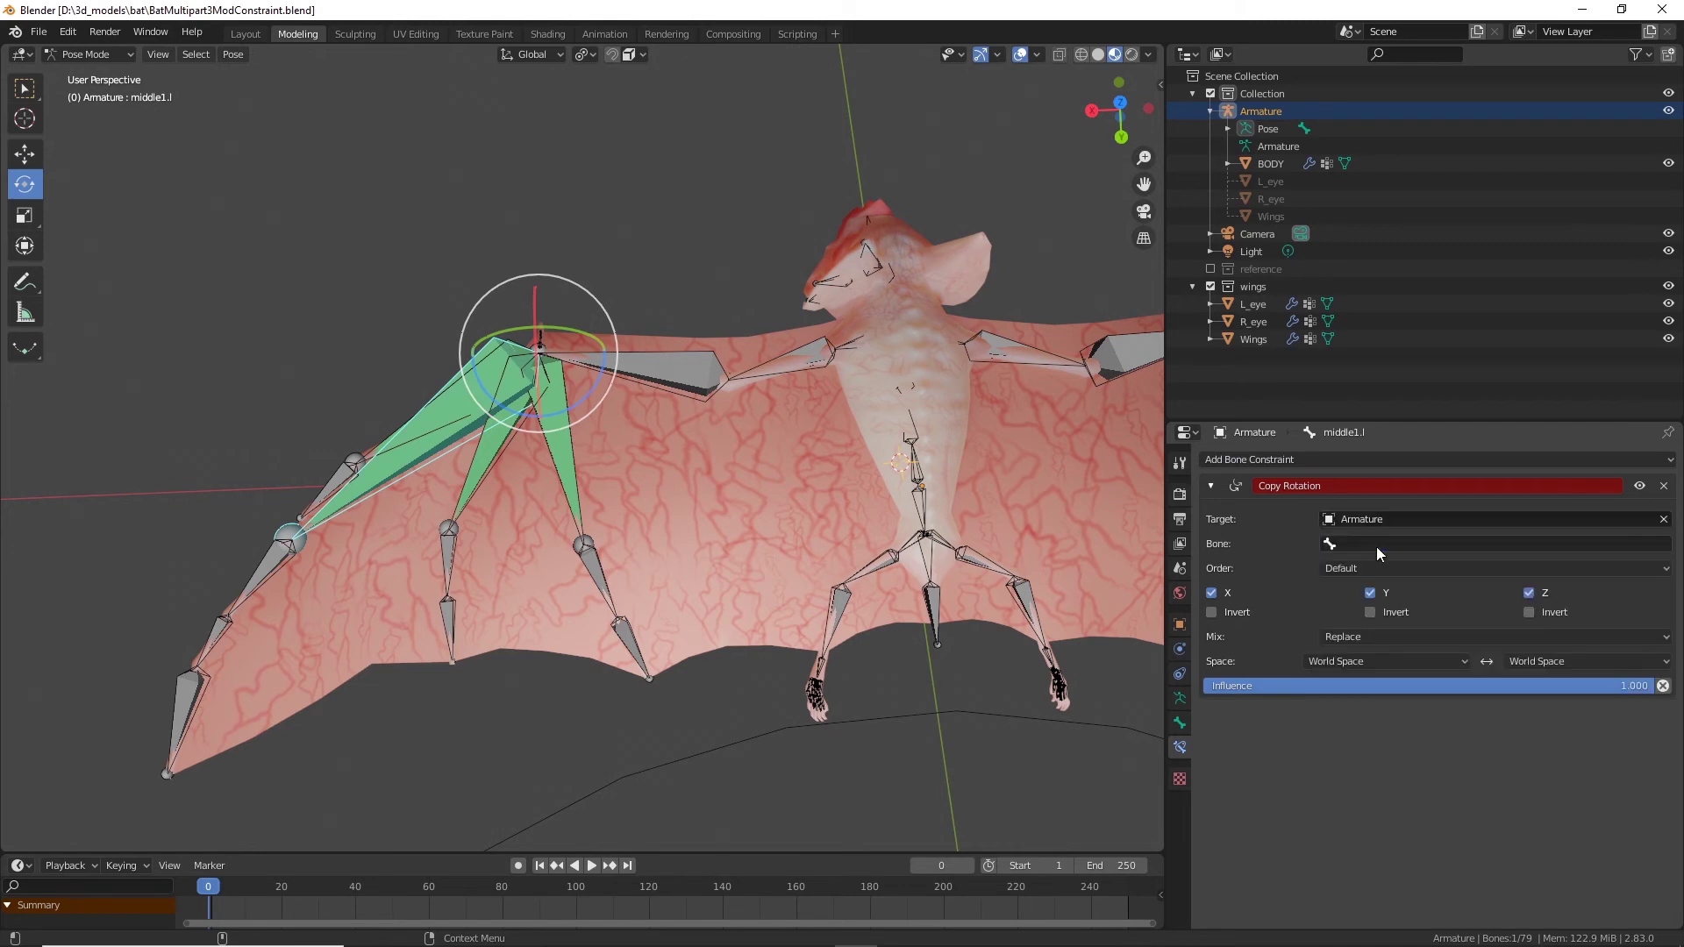
Step: Set forArm.l as the target bone of middle1.l's Copy Rotation constraint
click(671, 372)
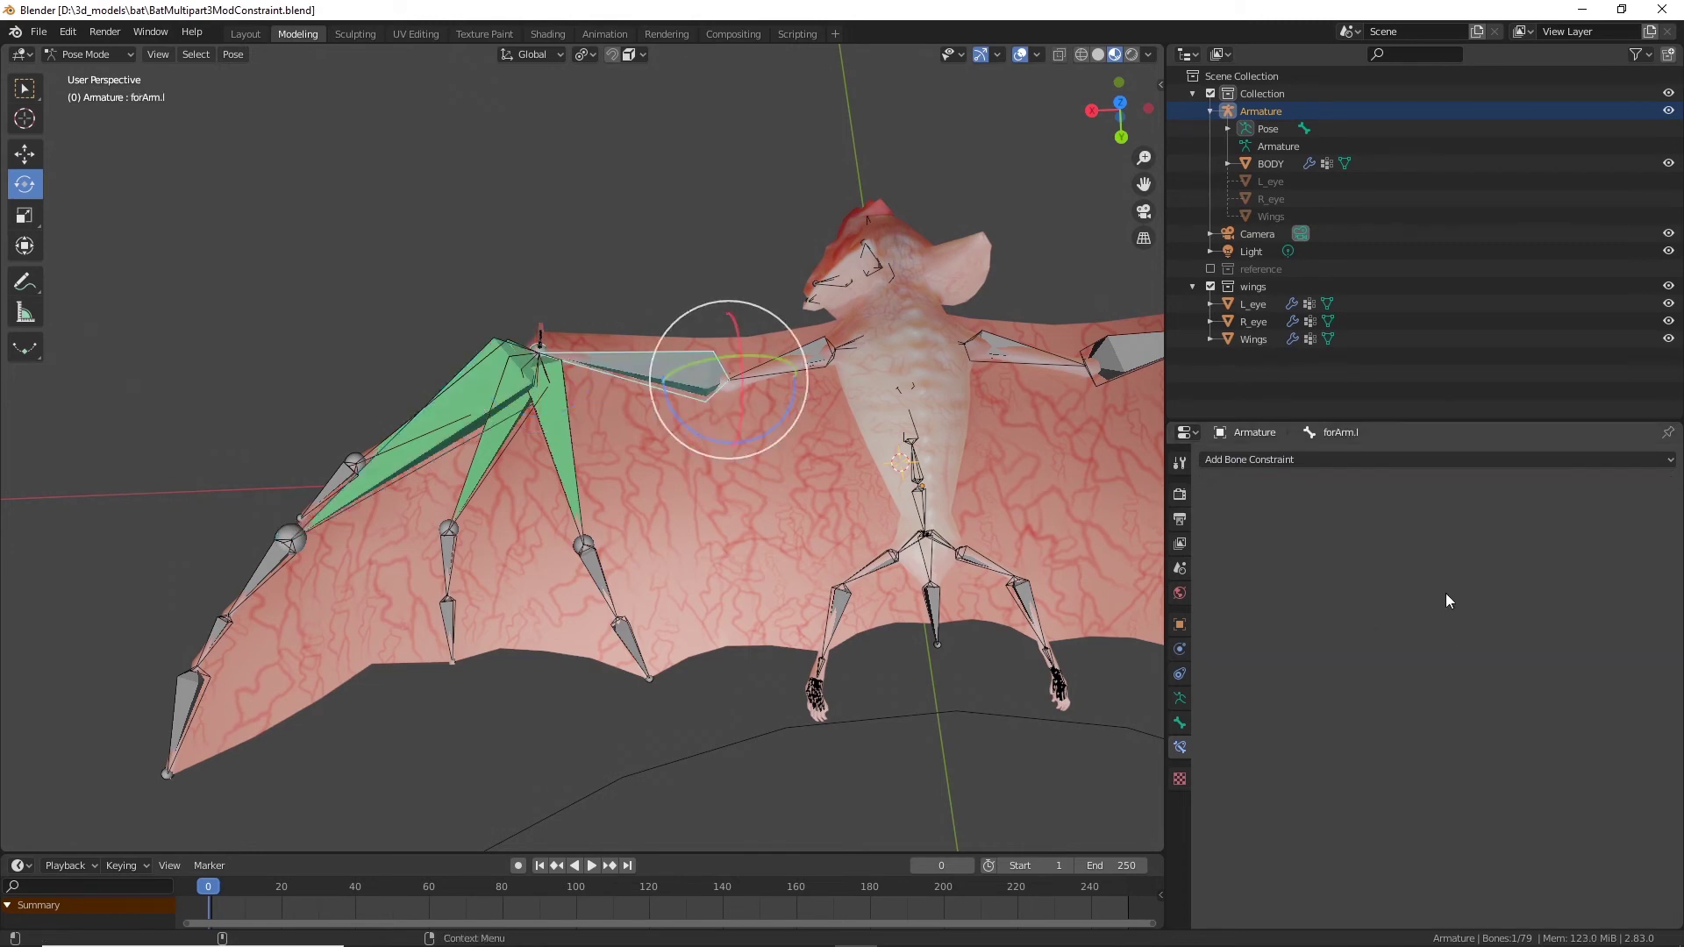
click(1180, 725)
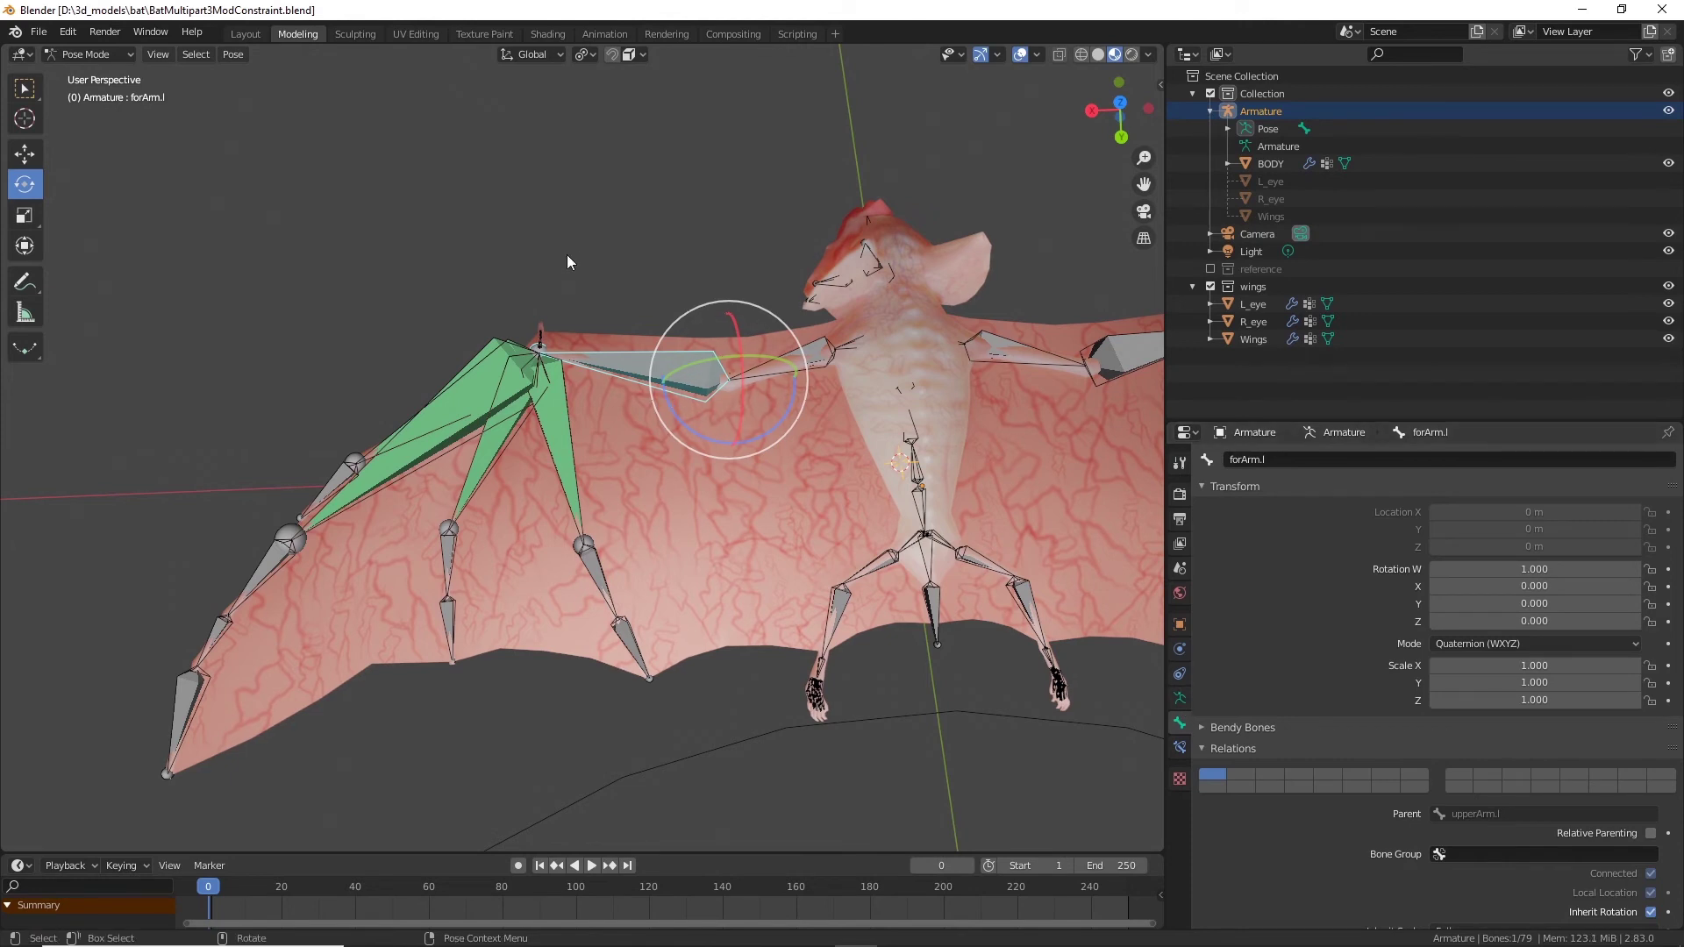
click(426, 456)
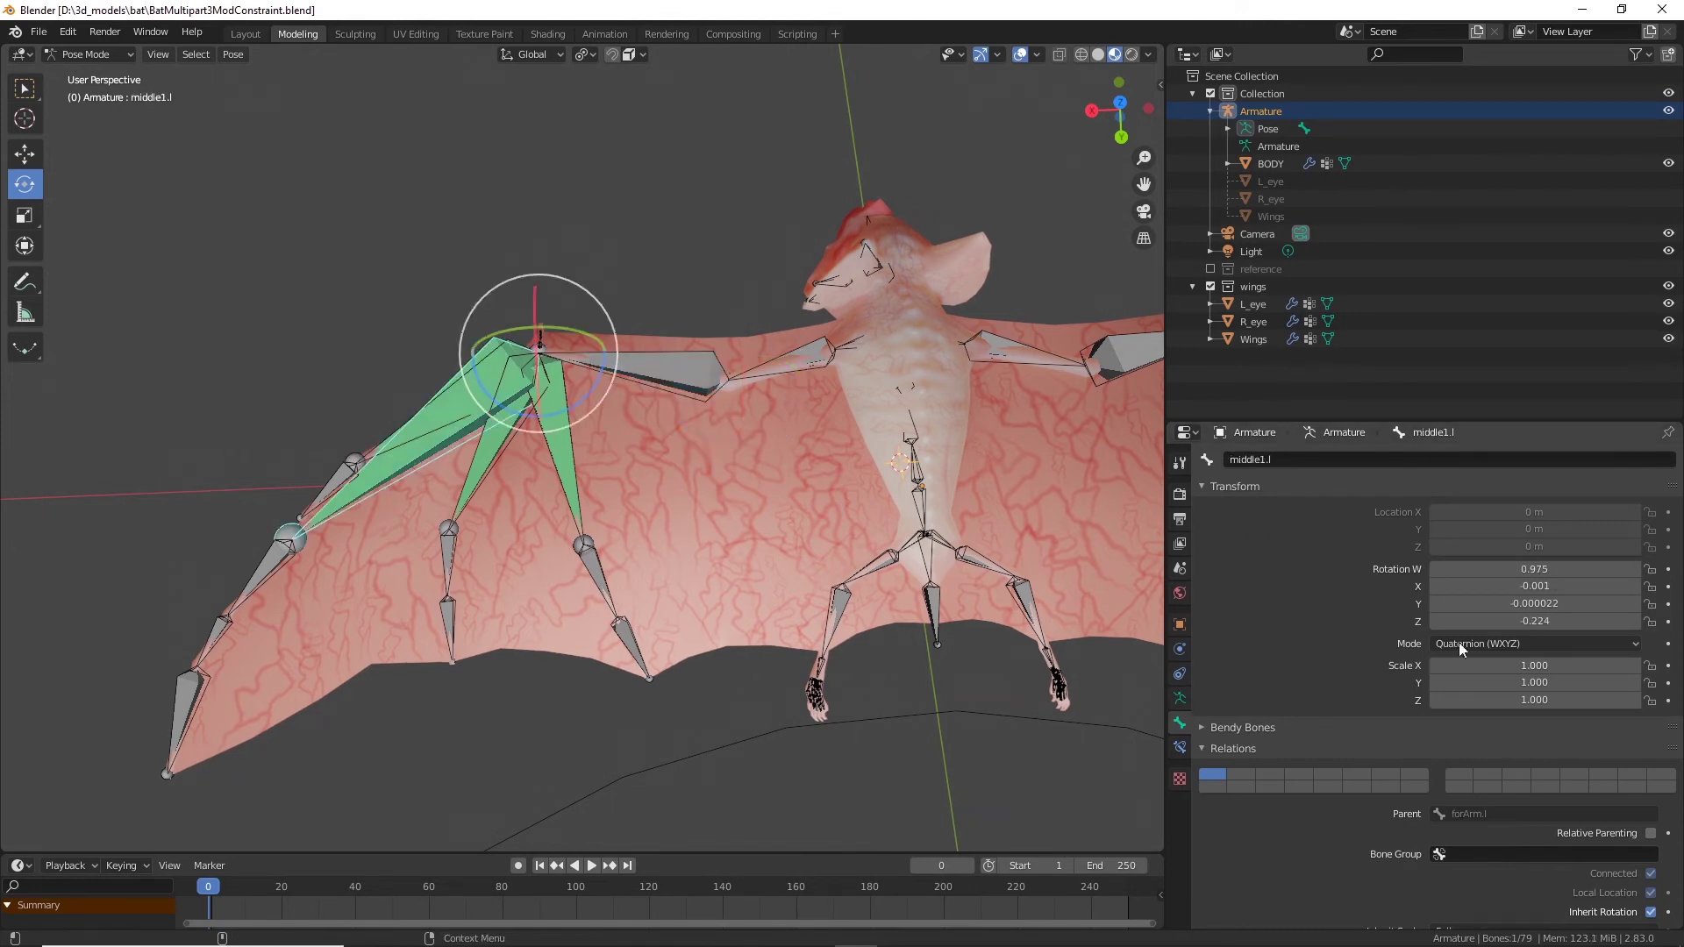
click(1180, 747)
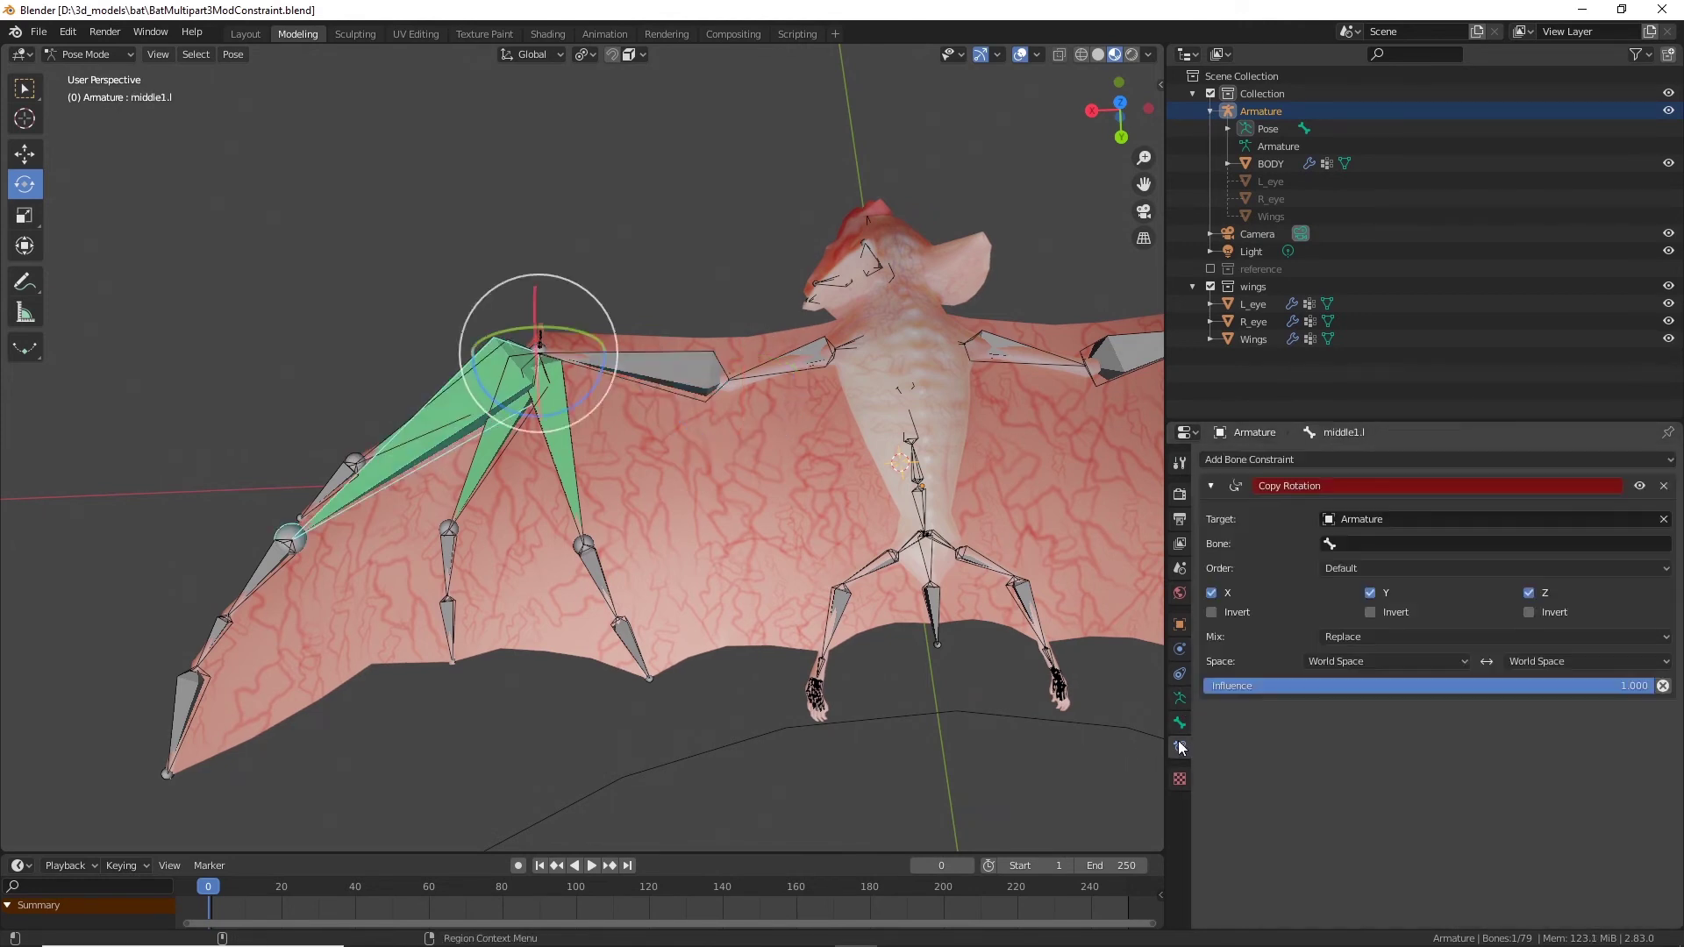
click(1395, 544)
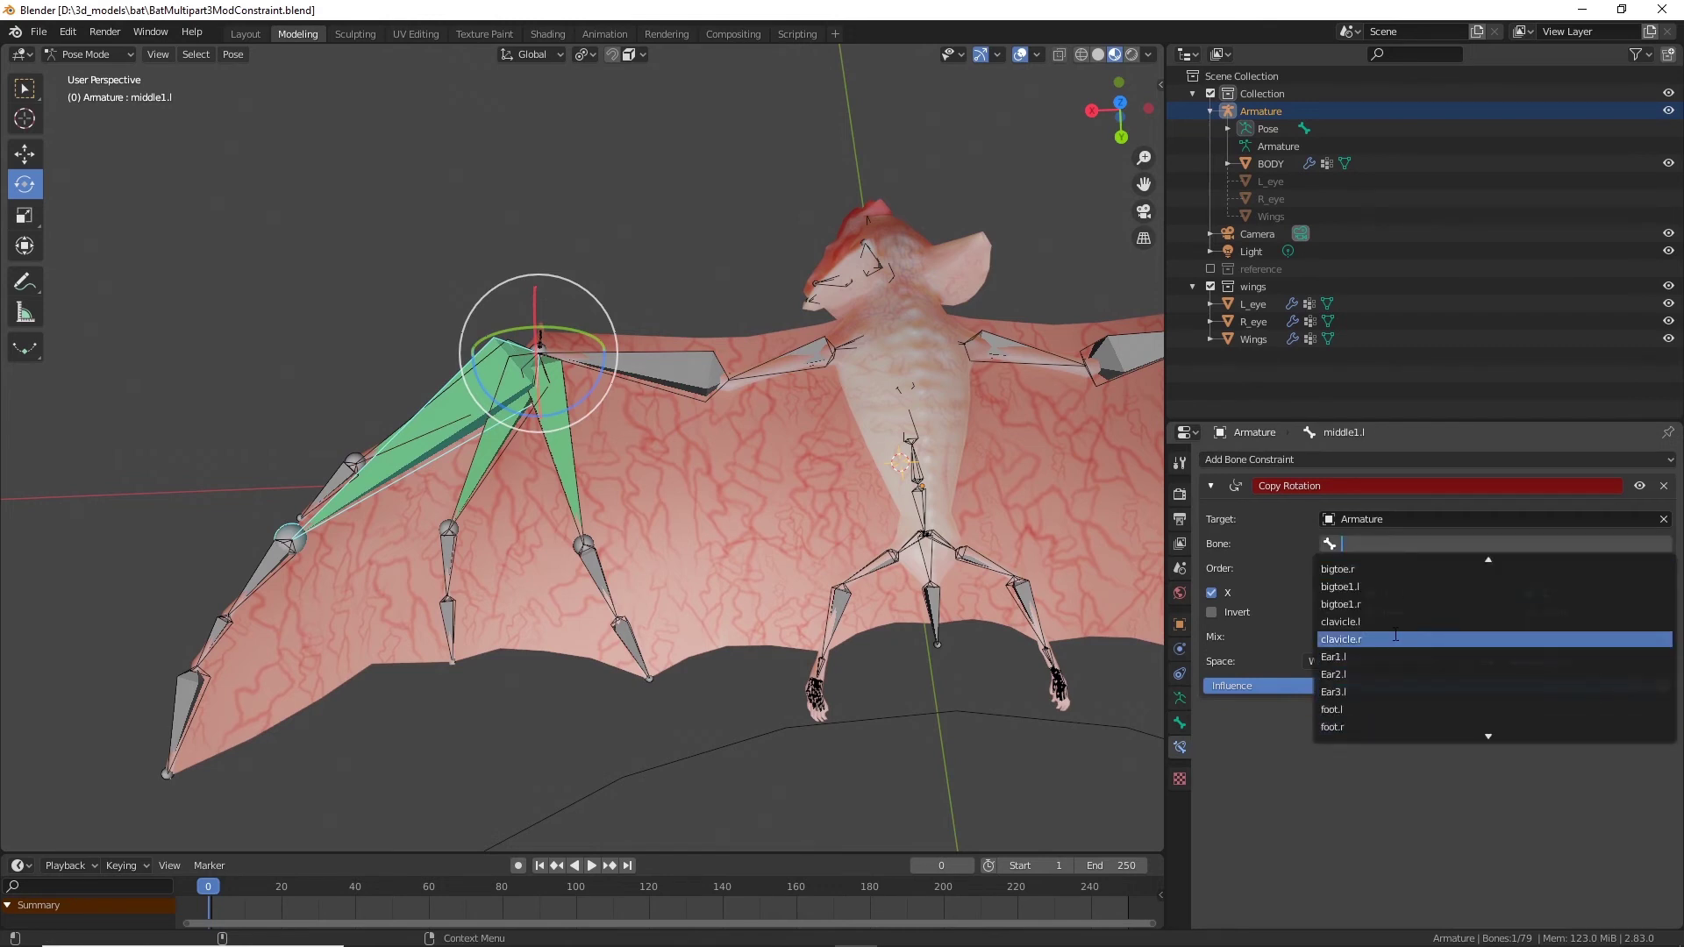
scroll(1394, 633, down, 6)
scroll(1396, 633, up, 6)
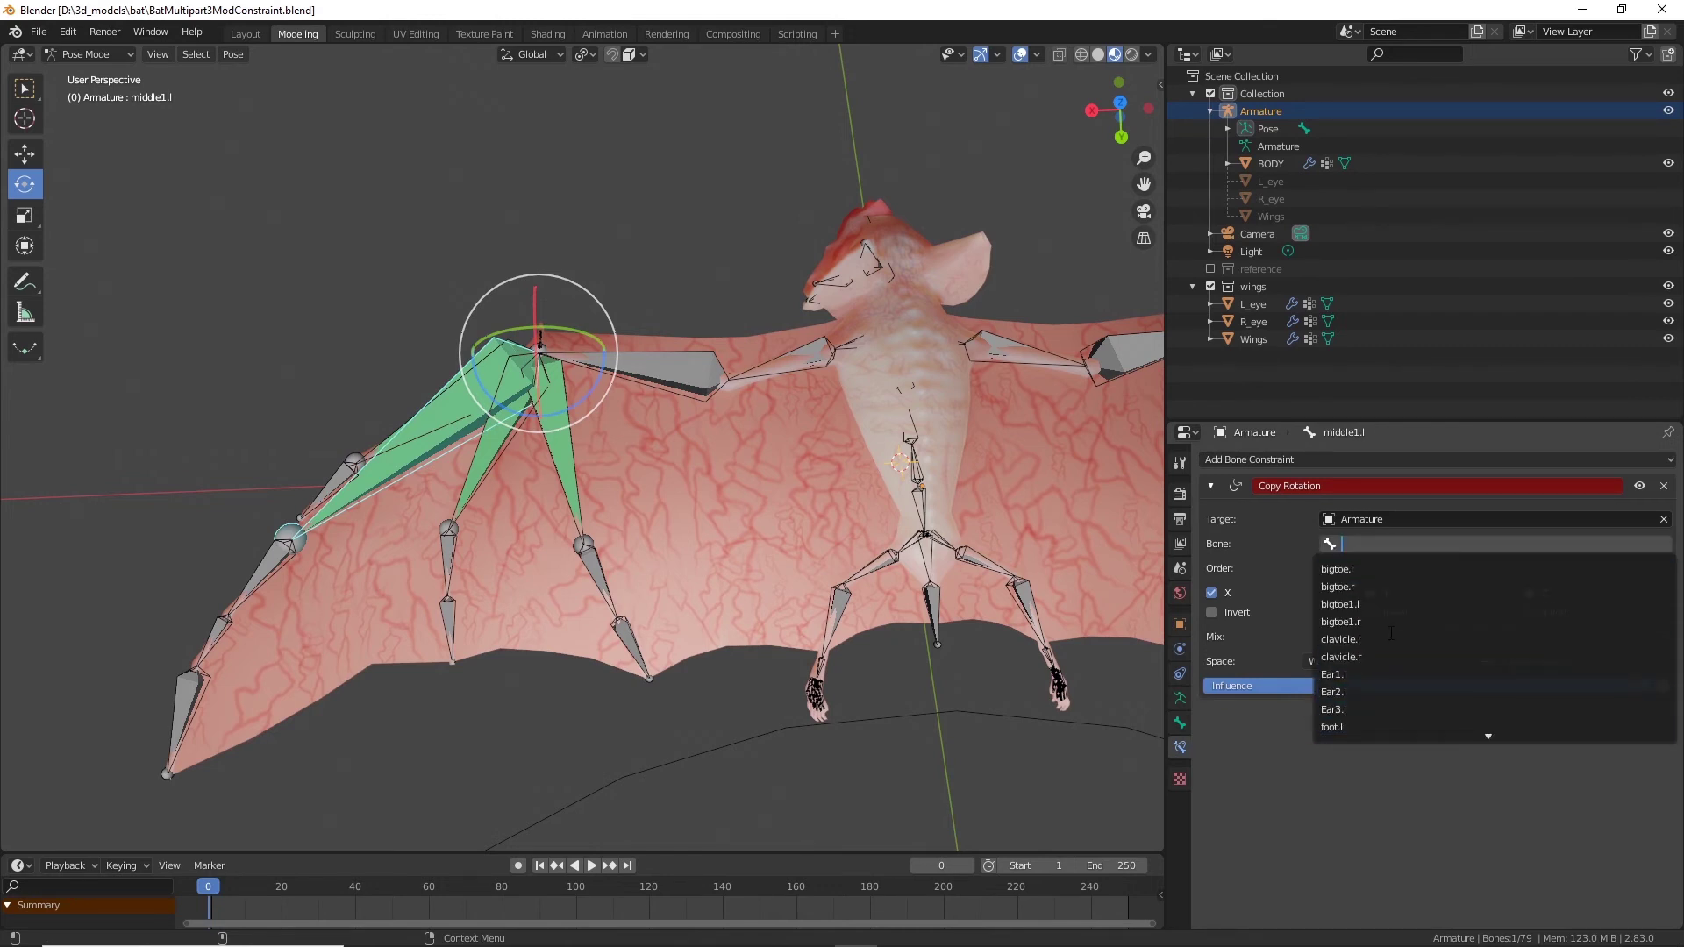
scroll(1392, 634, down, 13)
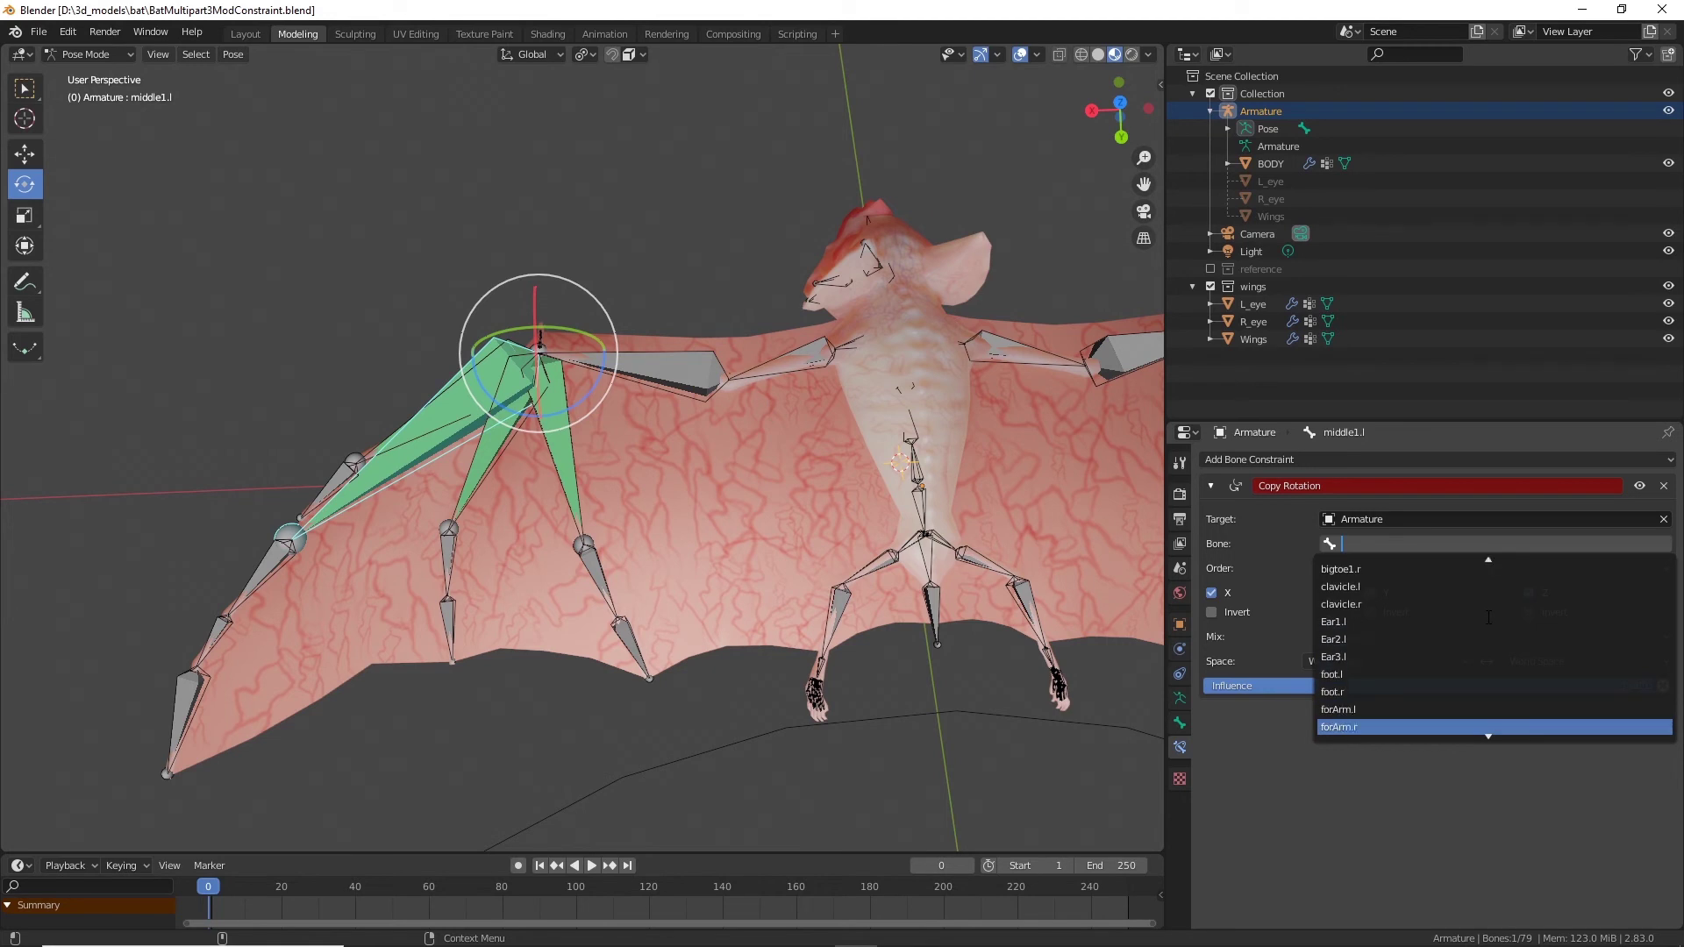
scroll(1489, 618, down, 3)
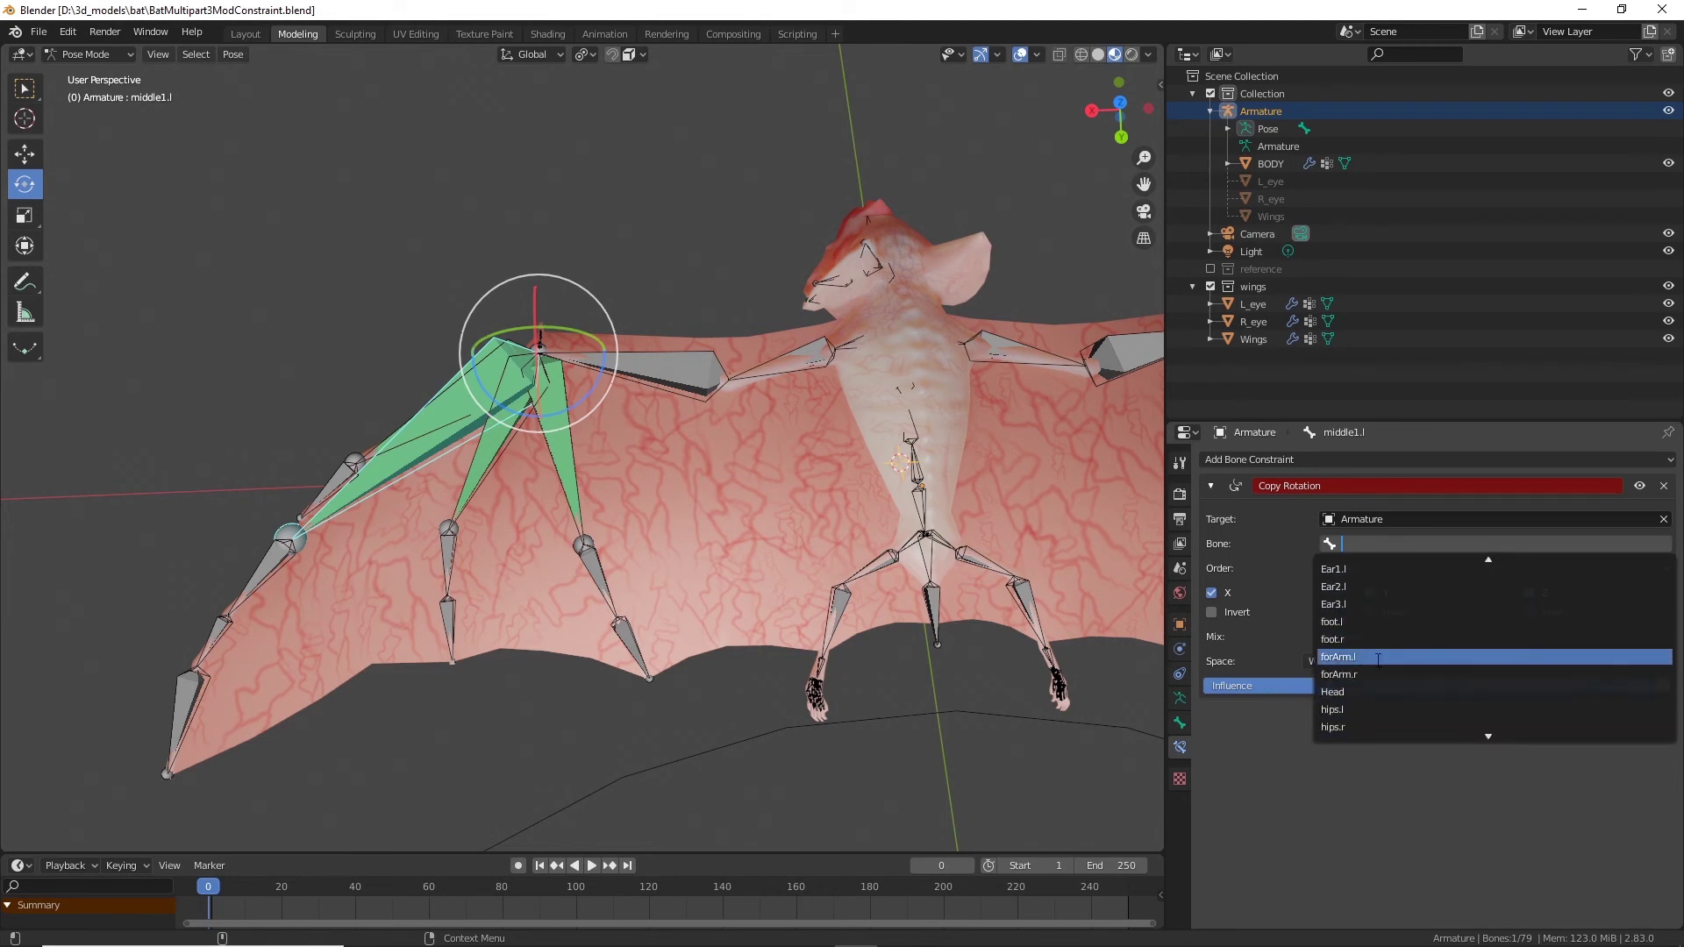
click(1378, 658)
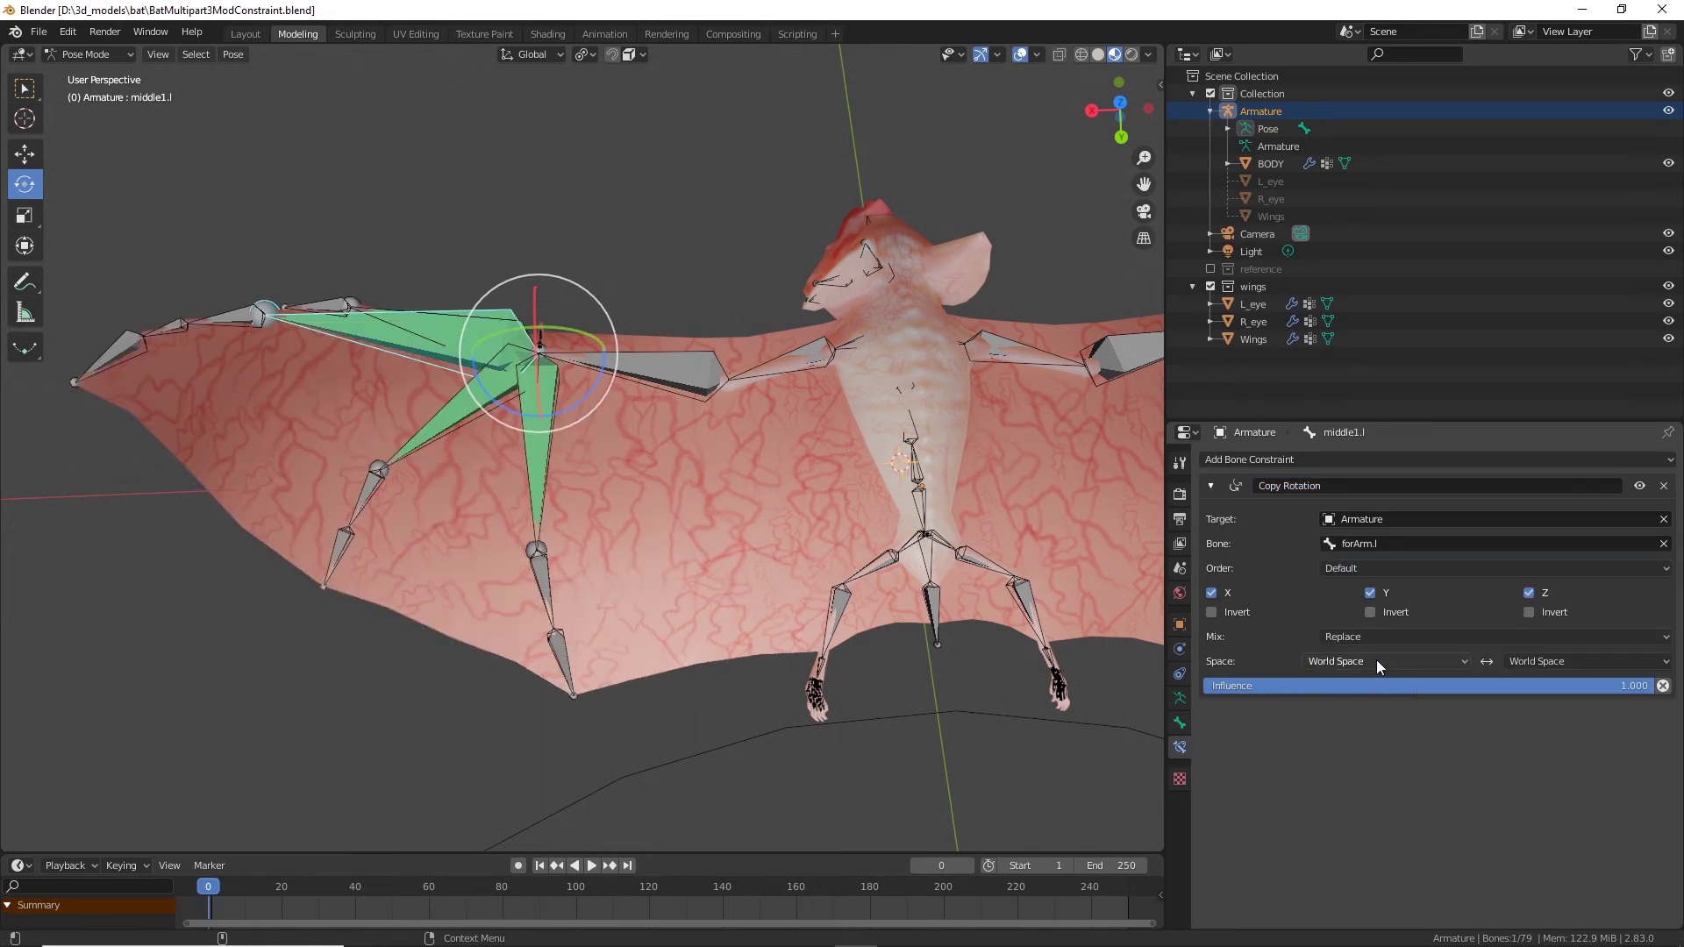
Step: Try rotating the forArm.l bone around the global Z axis and undo the rotation
click(686, 386)
drag(714, 440, 669, 455)
key(ctrl+z)
Step: Set both the target and owner space of middle1.l's Copy Rotation constraint to Local Space
click(421, 344)
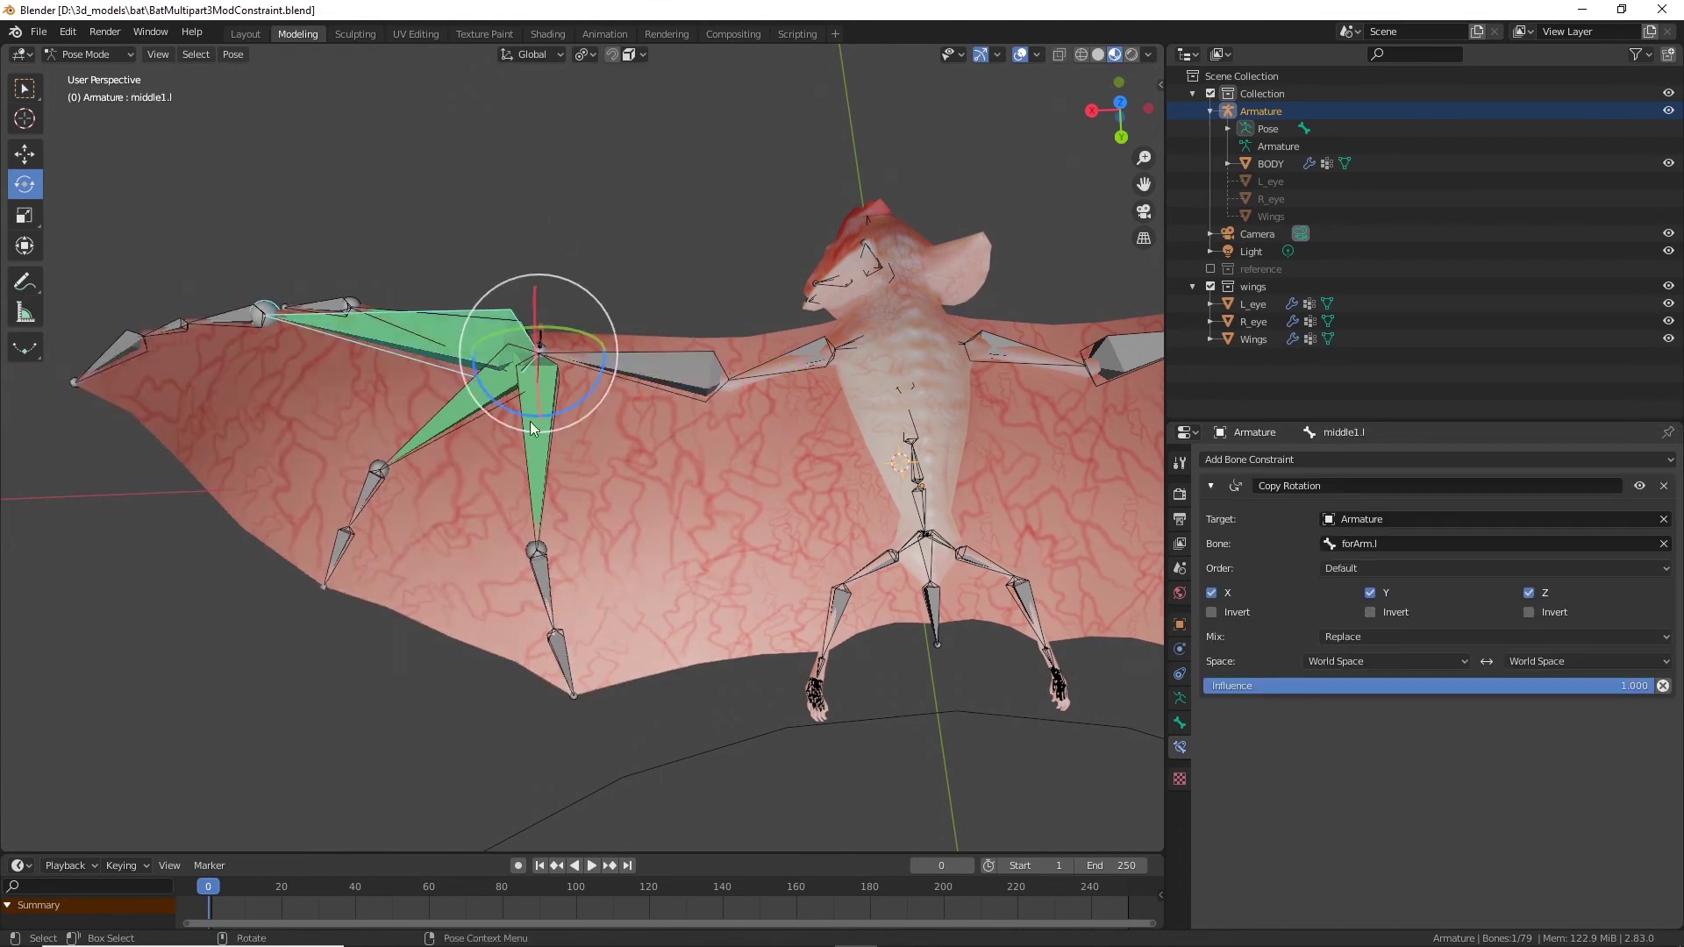
click(1352, 660)
click(1337, 739)
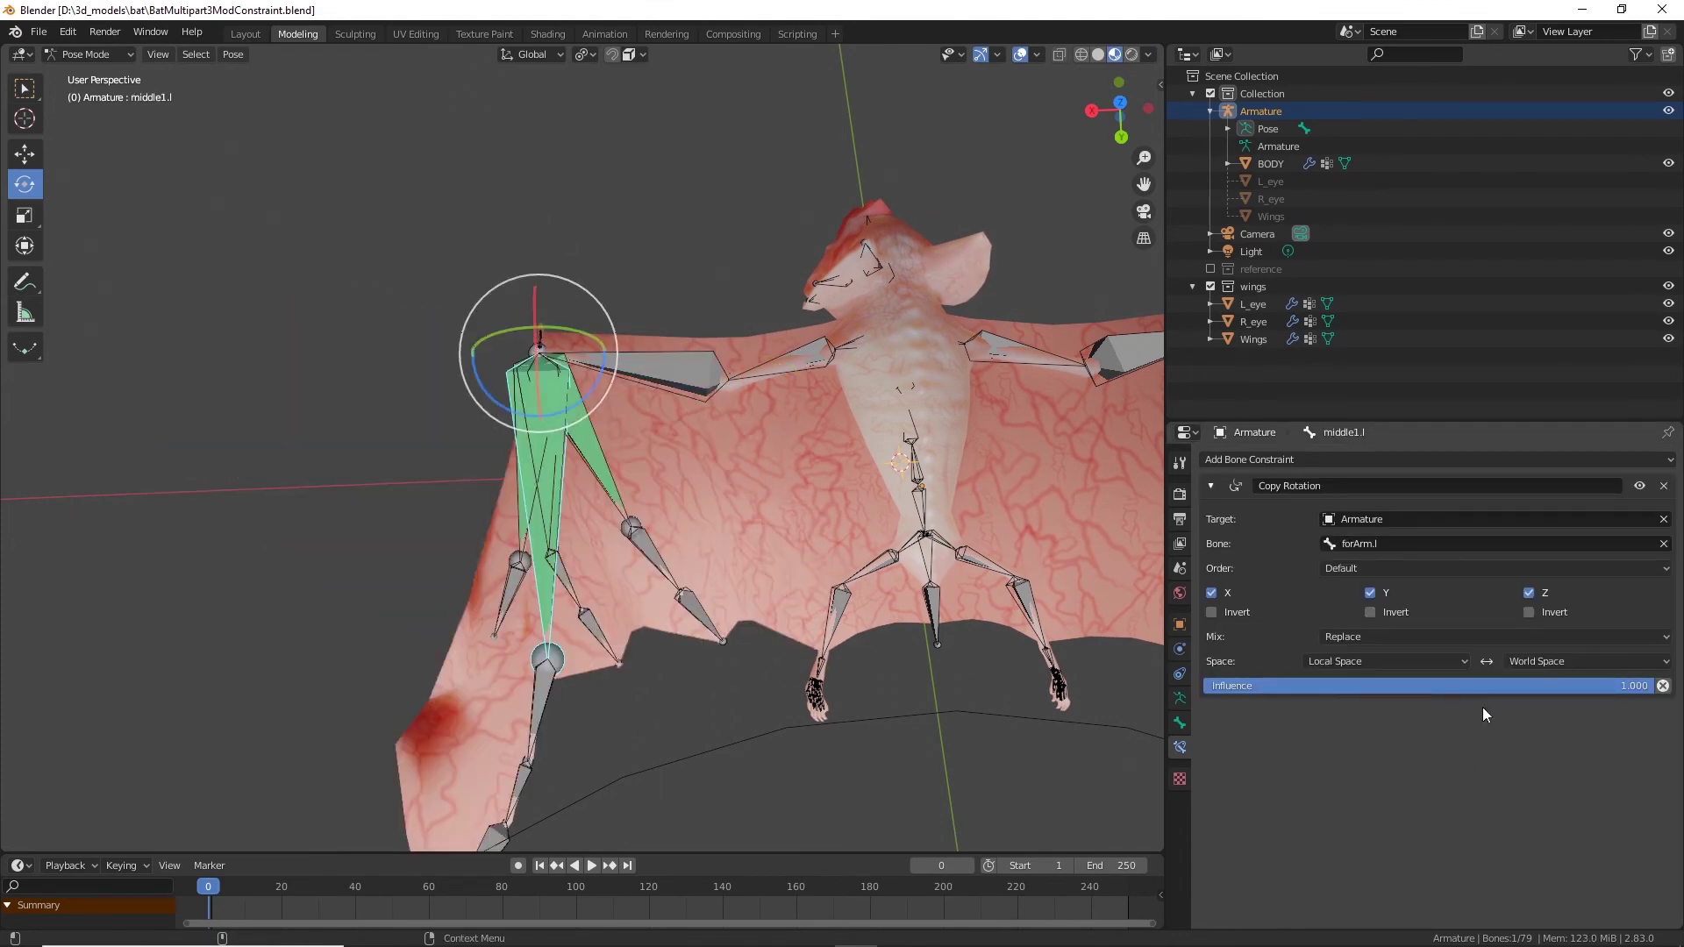
click(1553, 660)
click(1551, 741)
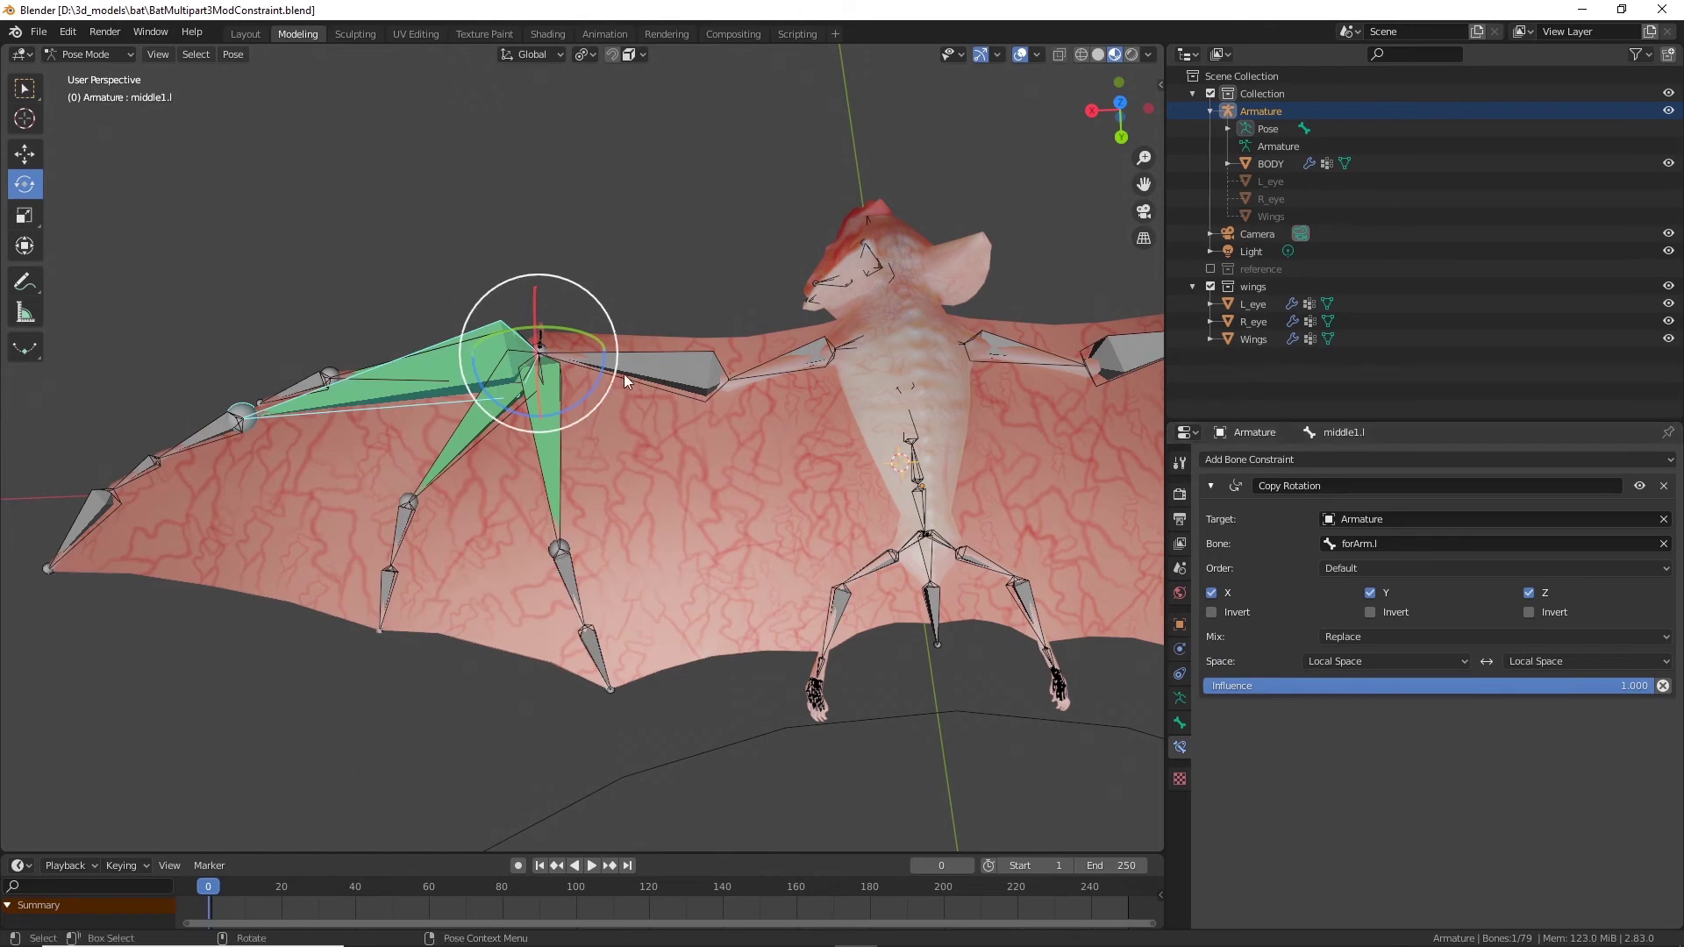
Step: Test the local-space constraint with a trial global Z rotation of forArm.l, leaving the forearm pose as it was
click(695, 391)
key(r)
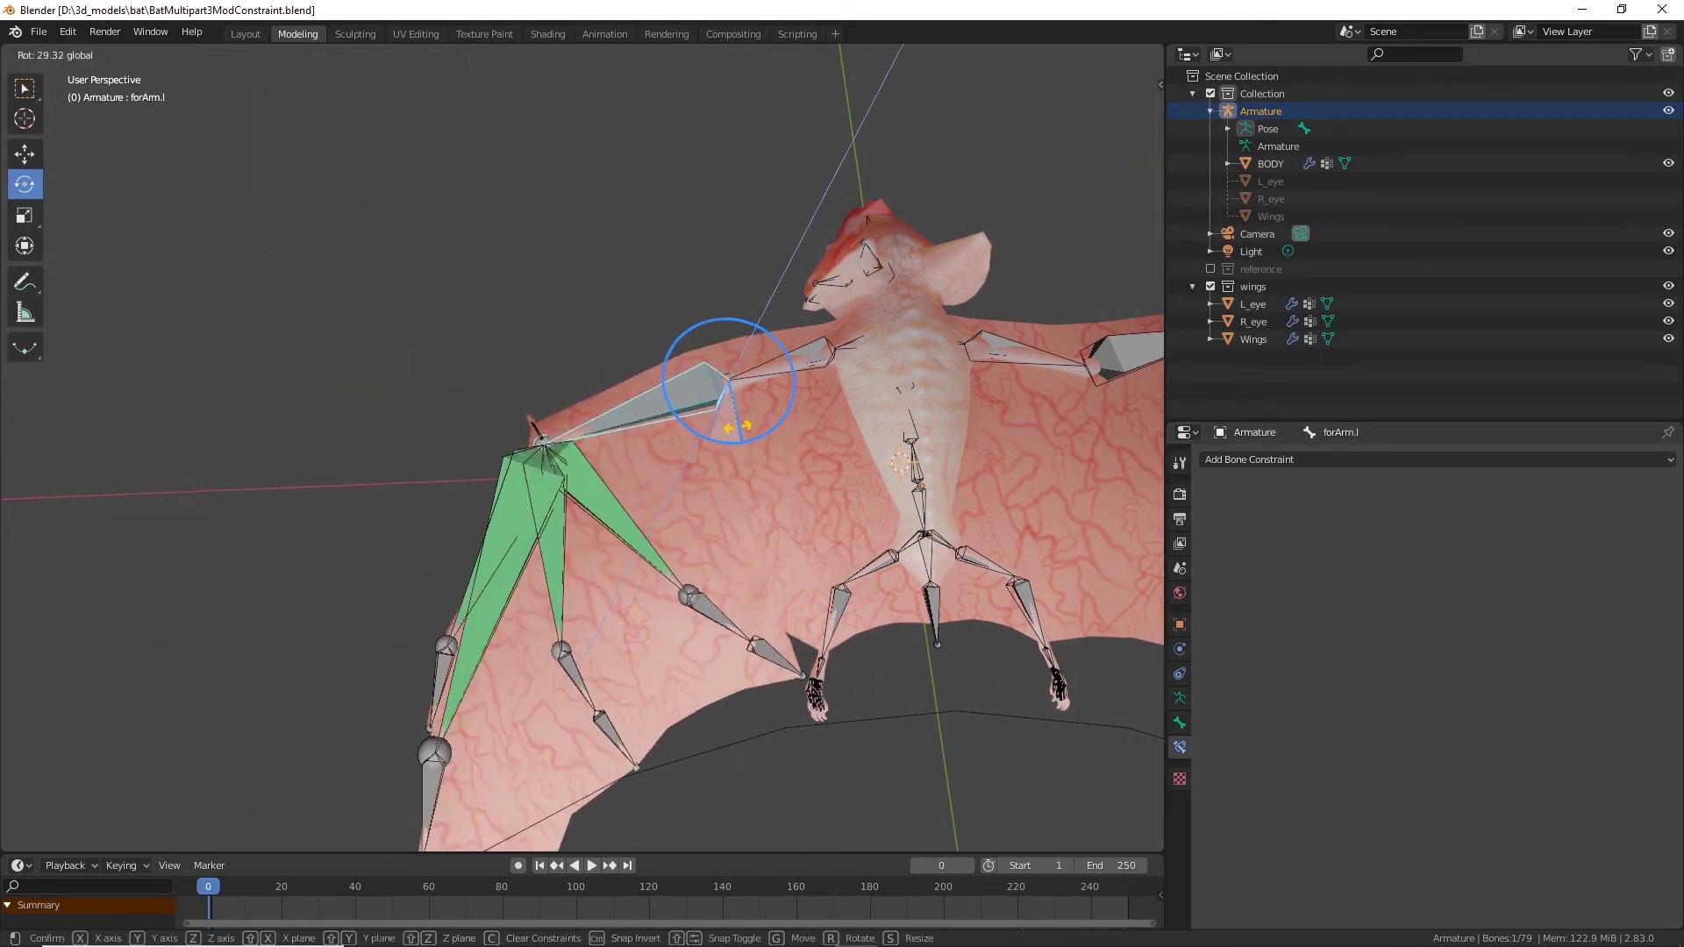
click(618, 484)
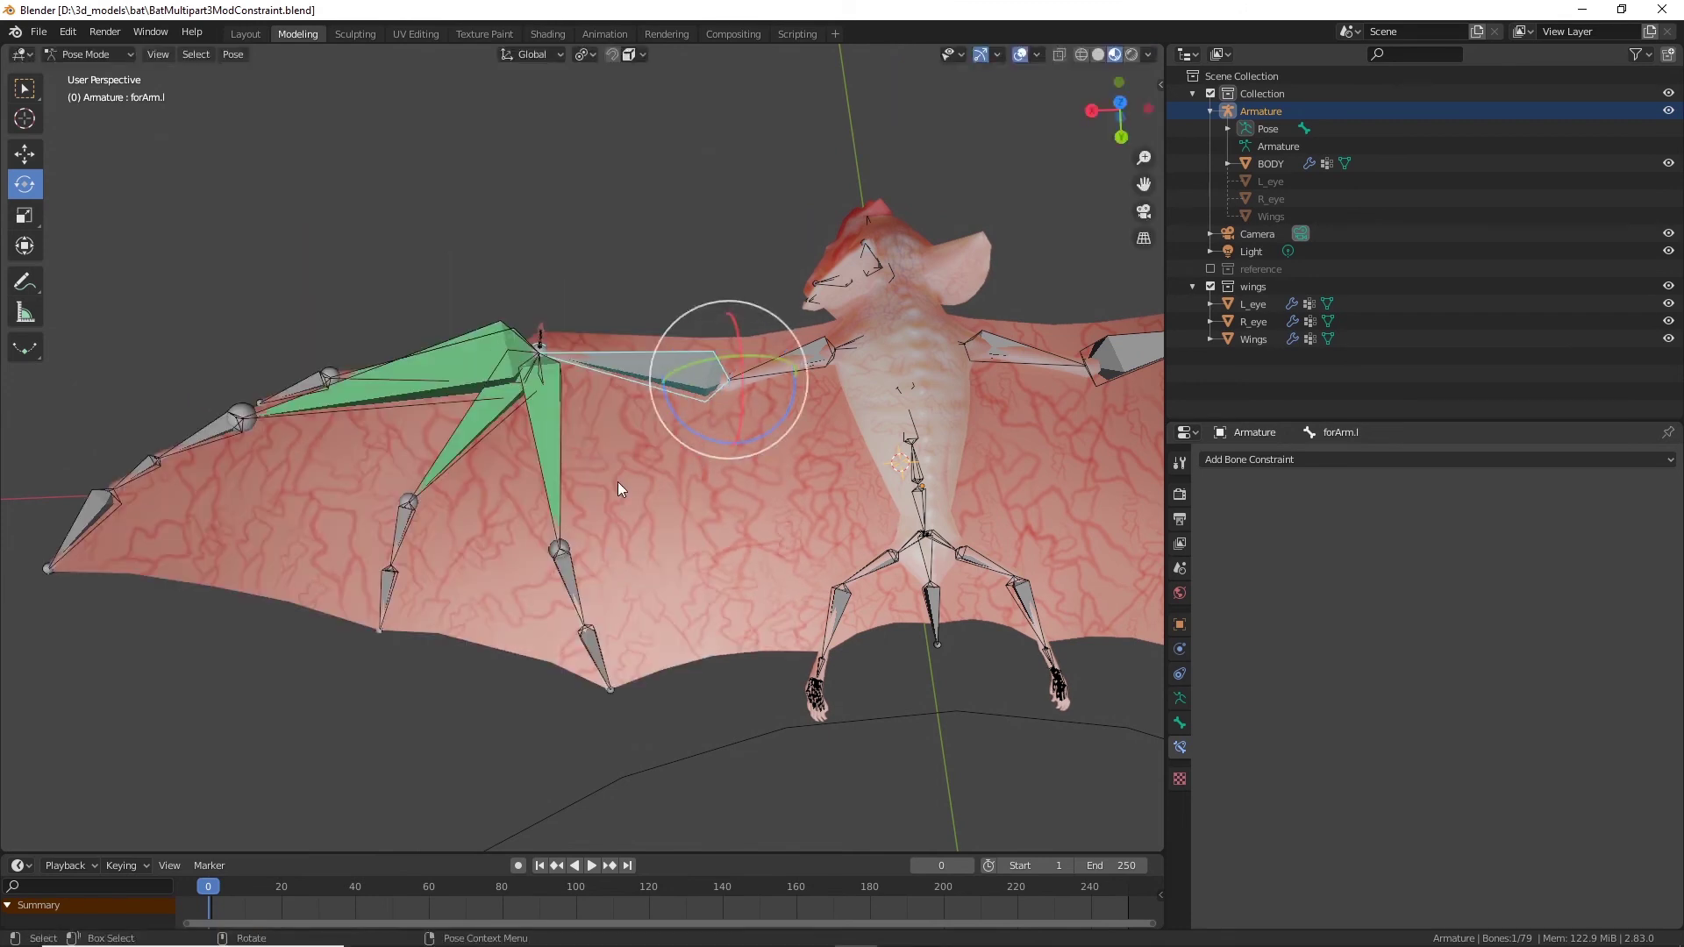
Step: Invert the Z axis and disable the X and Y axes in middle1.l's Copy Rotation constraint
click(416, 391)
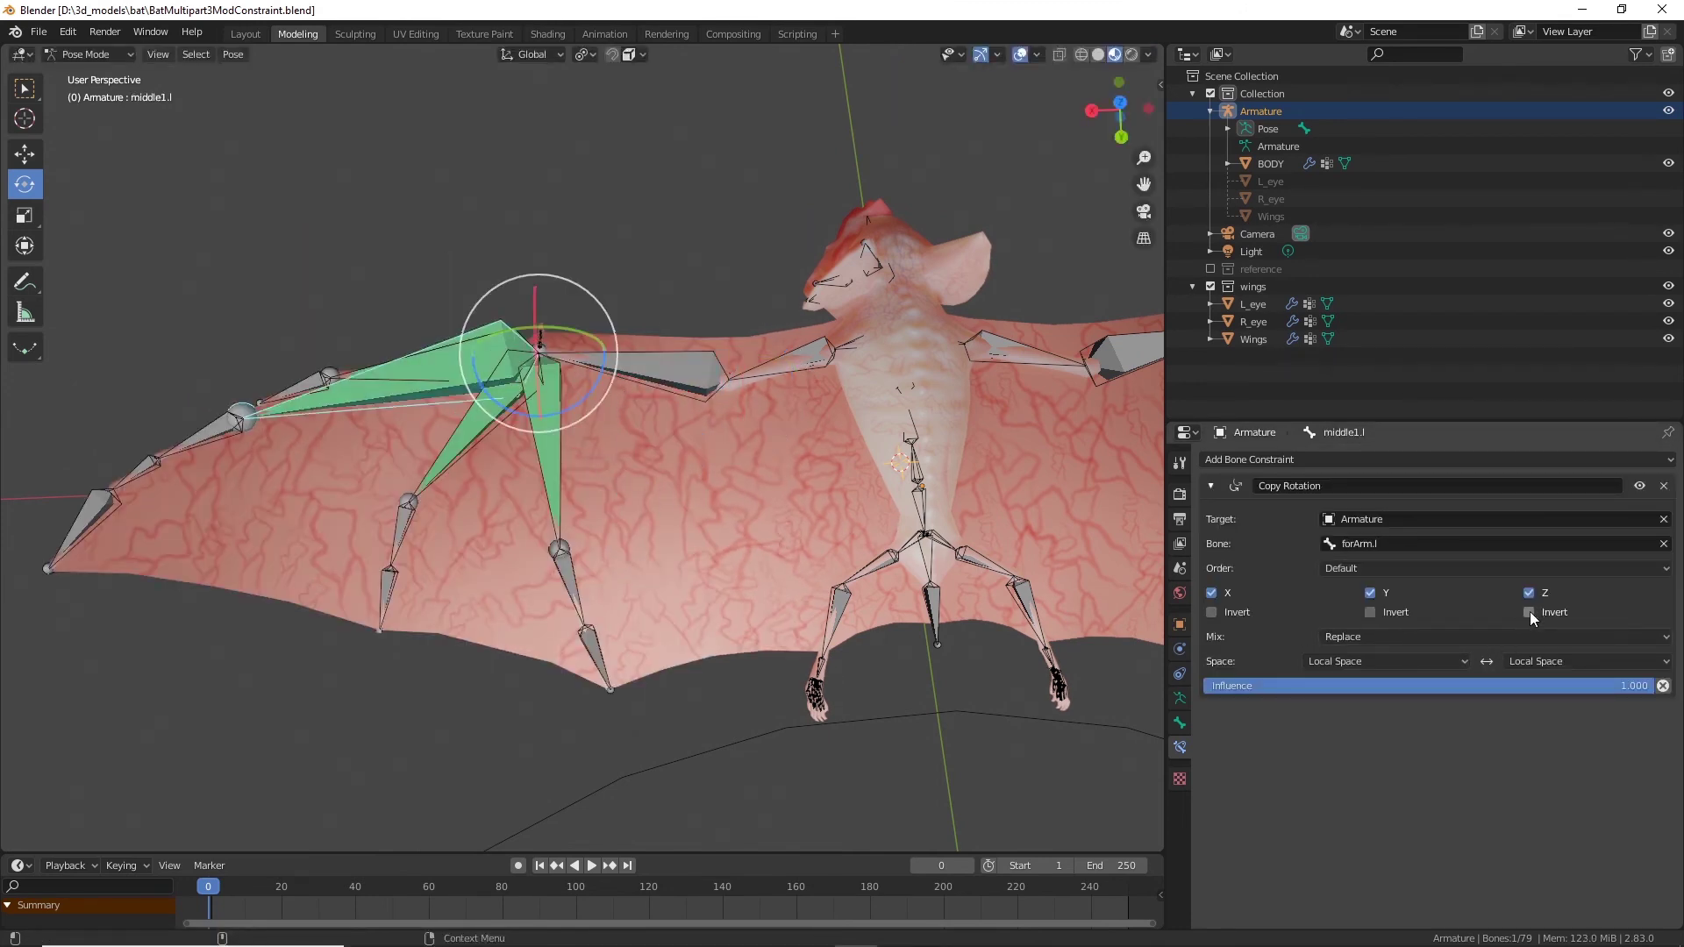
click(1371, 593)
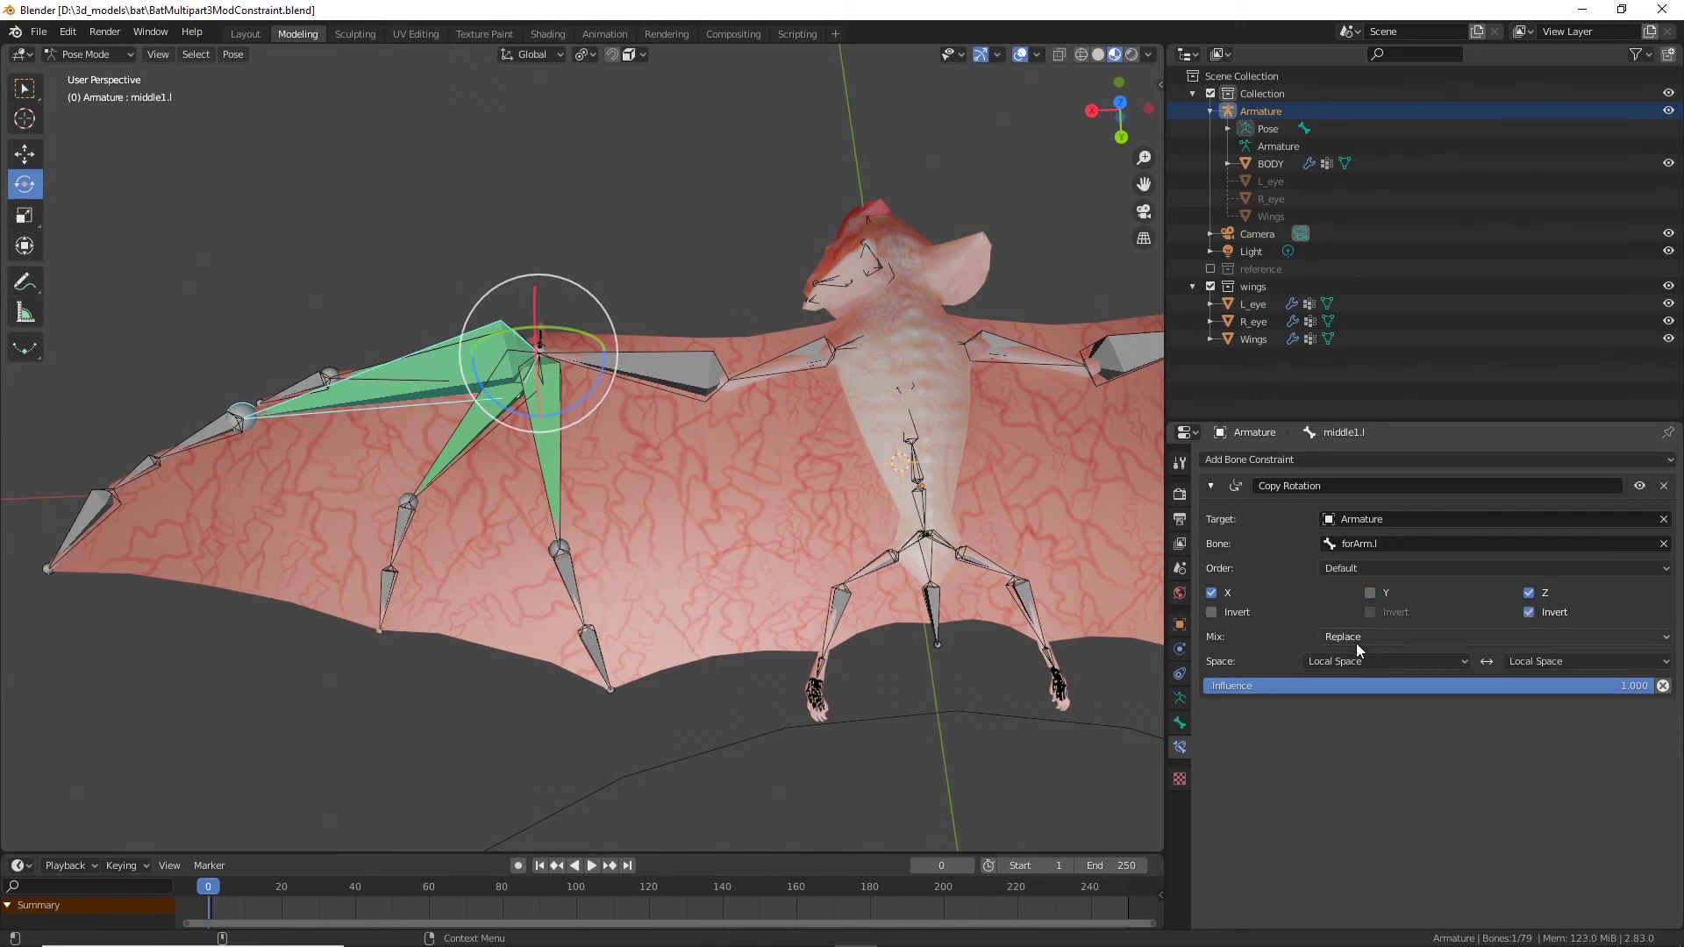
click(1213, 592)
Step: Try rotating forArm.l and middle1.l around the global Z axis, undo the middle1.l rotation and clear forArm.l's rotation
click(658, 366)
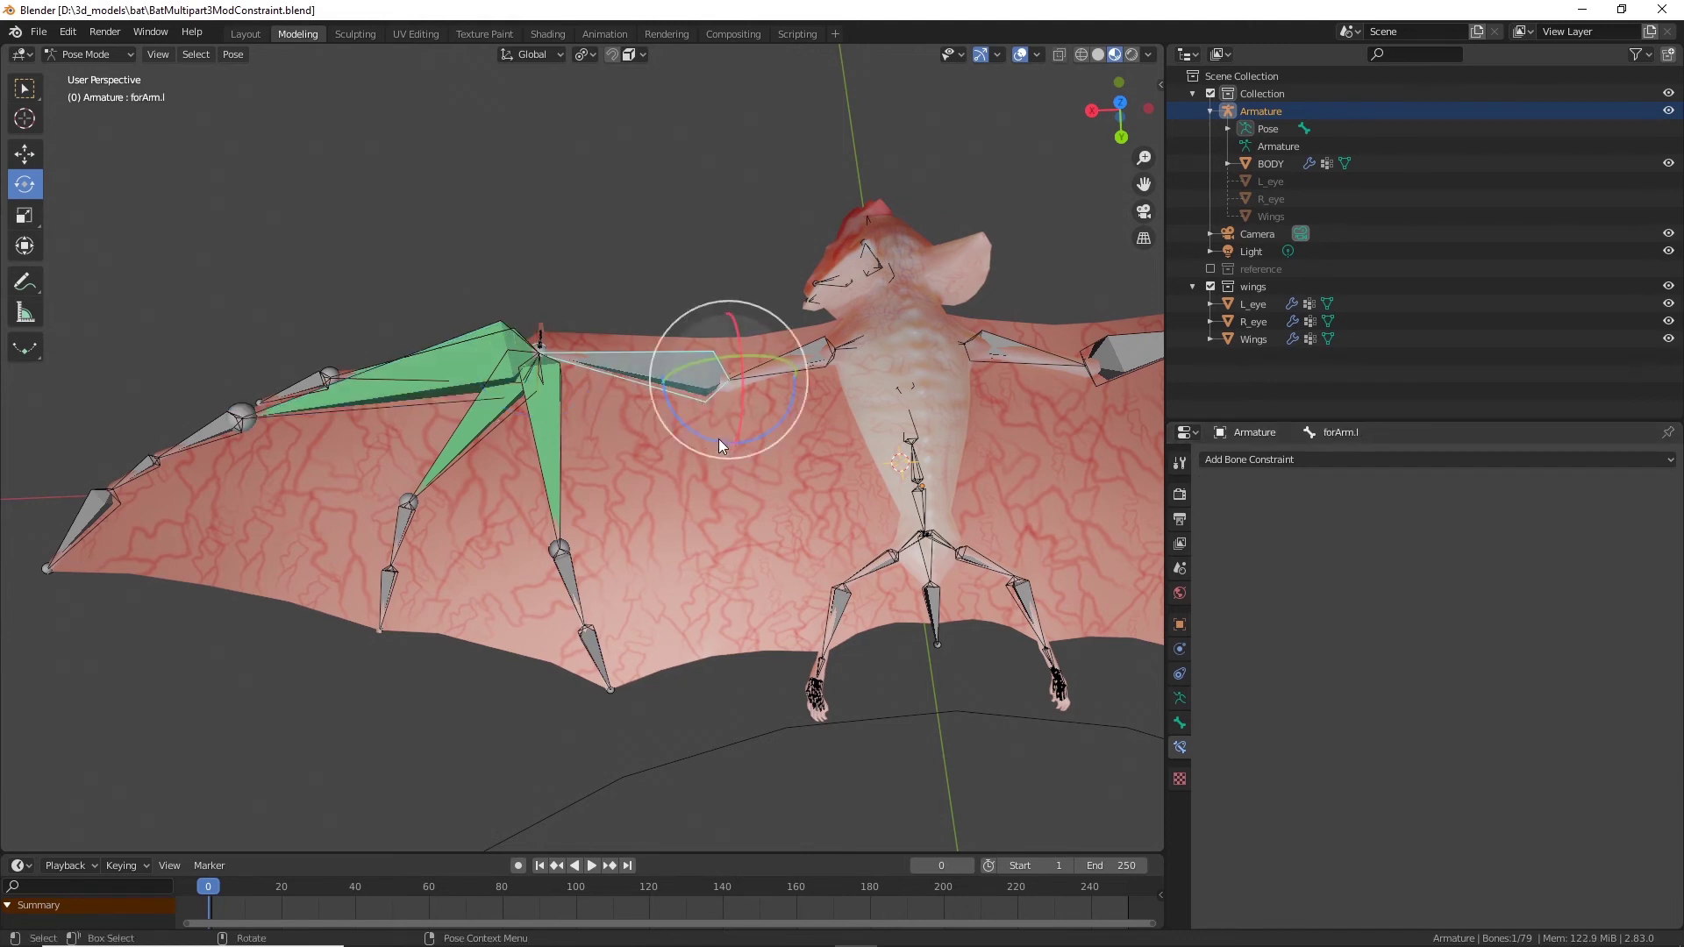
drag(719, 438, 676, 368)
click(430, 307)
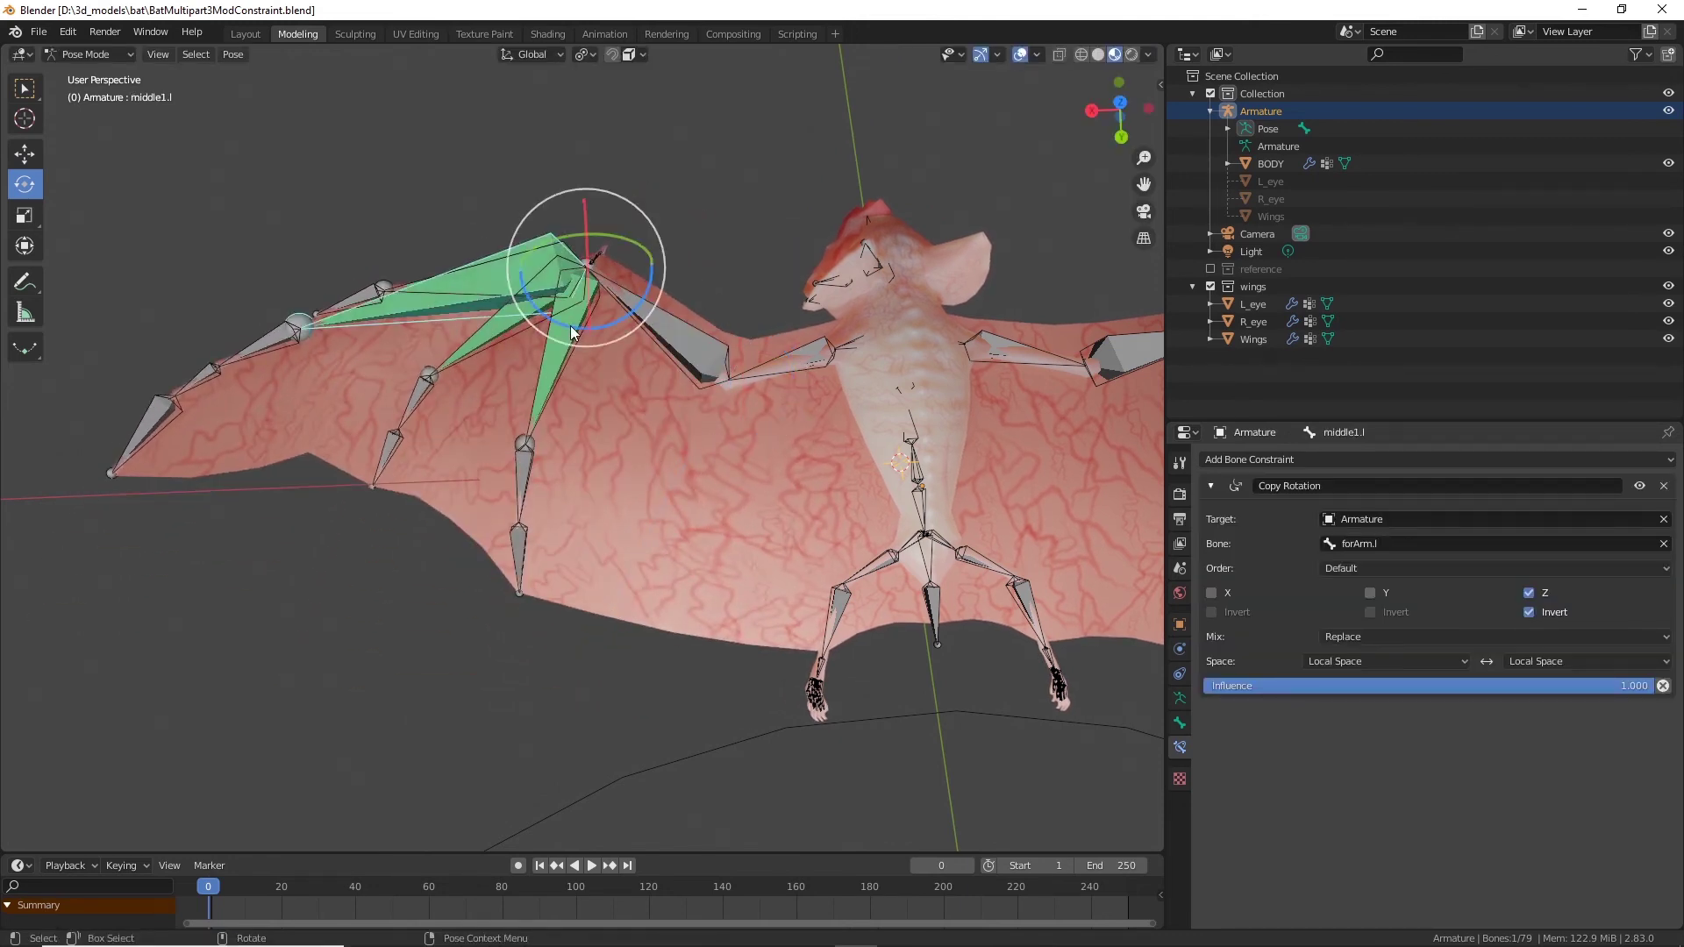
drag(596, 327, 607, 350)
key(ctrl+z)
click(717, 373)
key(alt+r)
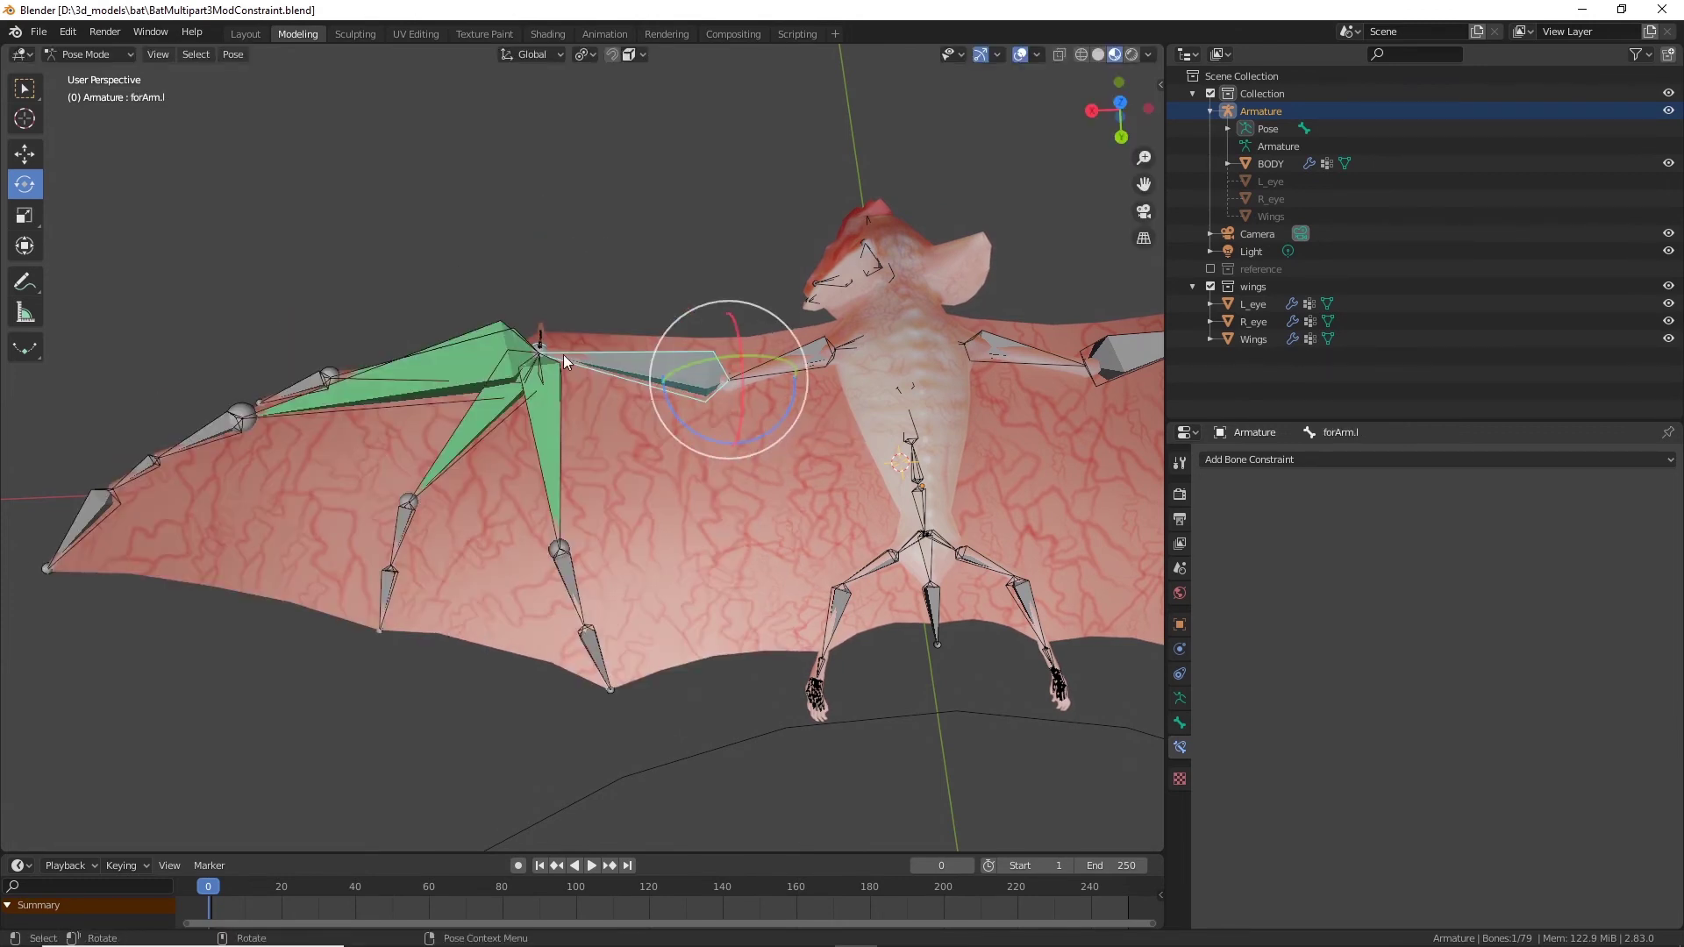
Step: Set the mix mode of middle1.l's Copy Rotation constraint to Add
click(414, 391)
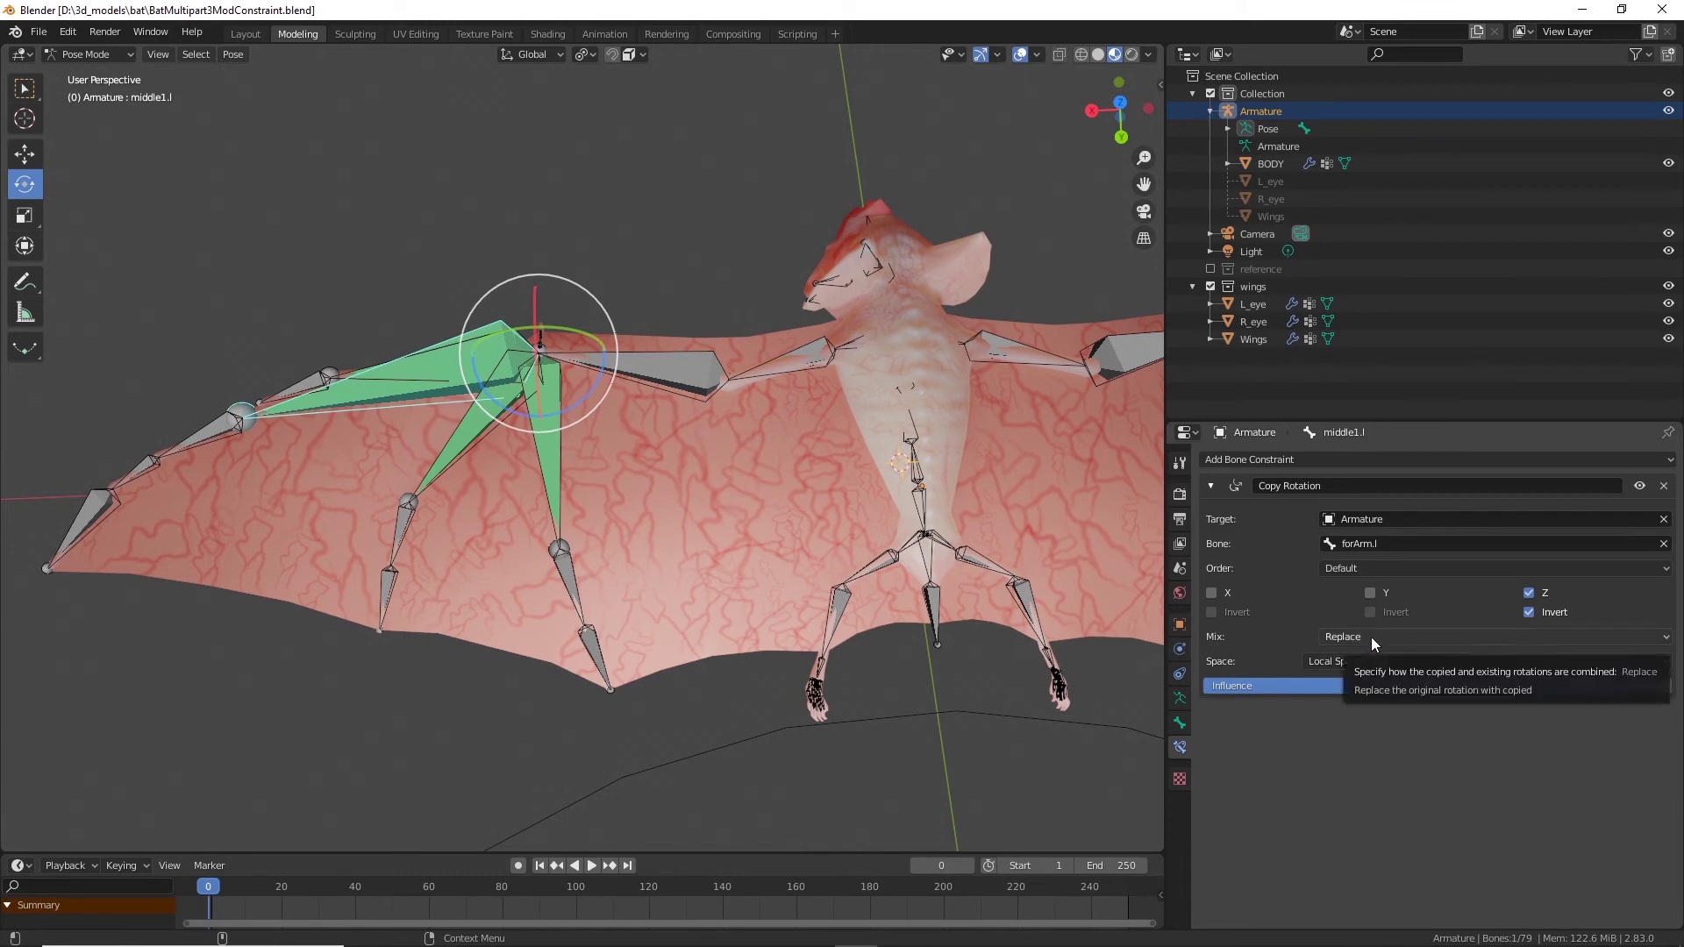
click(1371, 637)
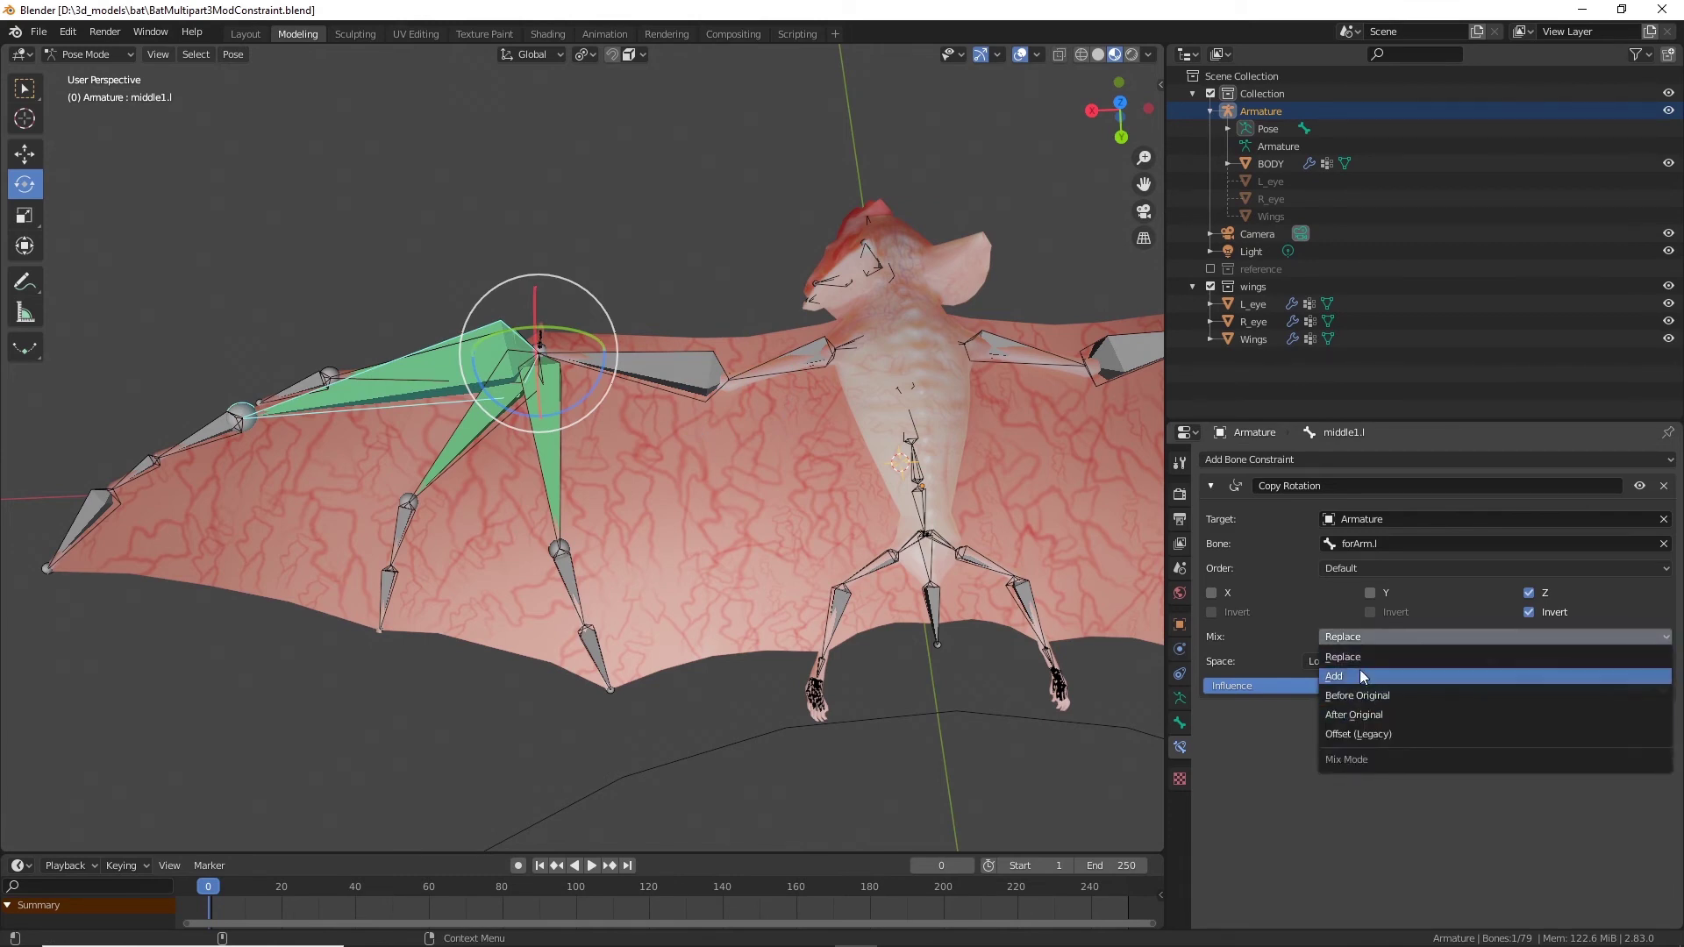
click(1362, 672)
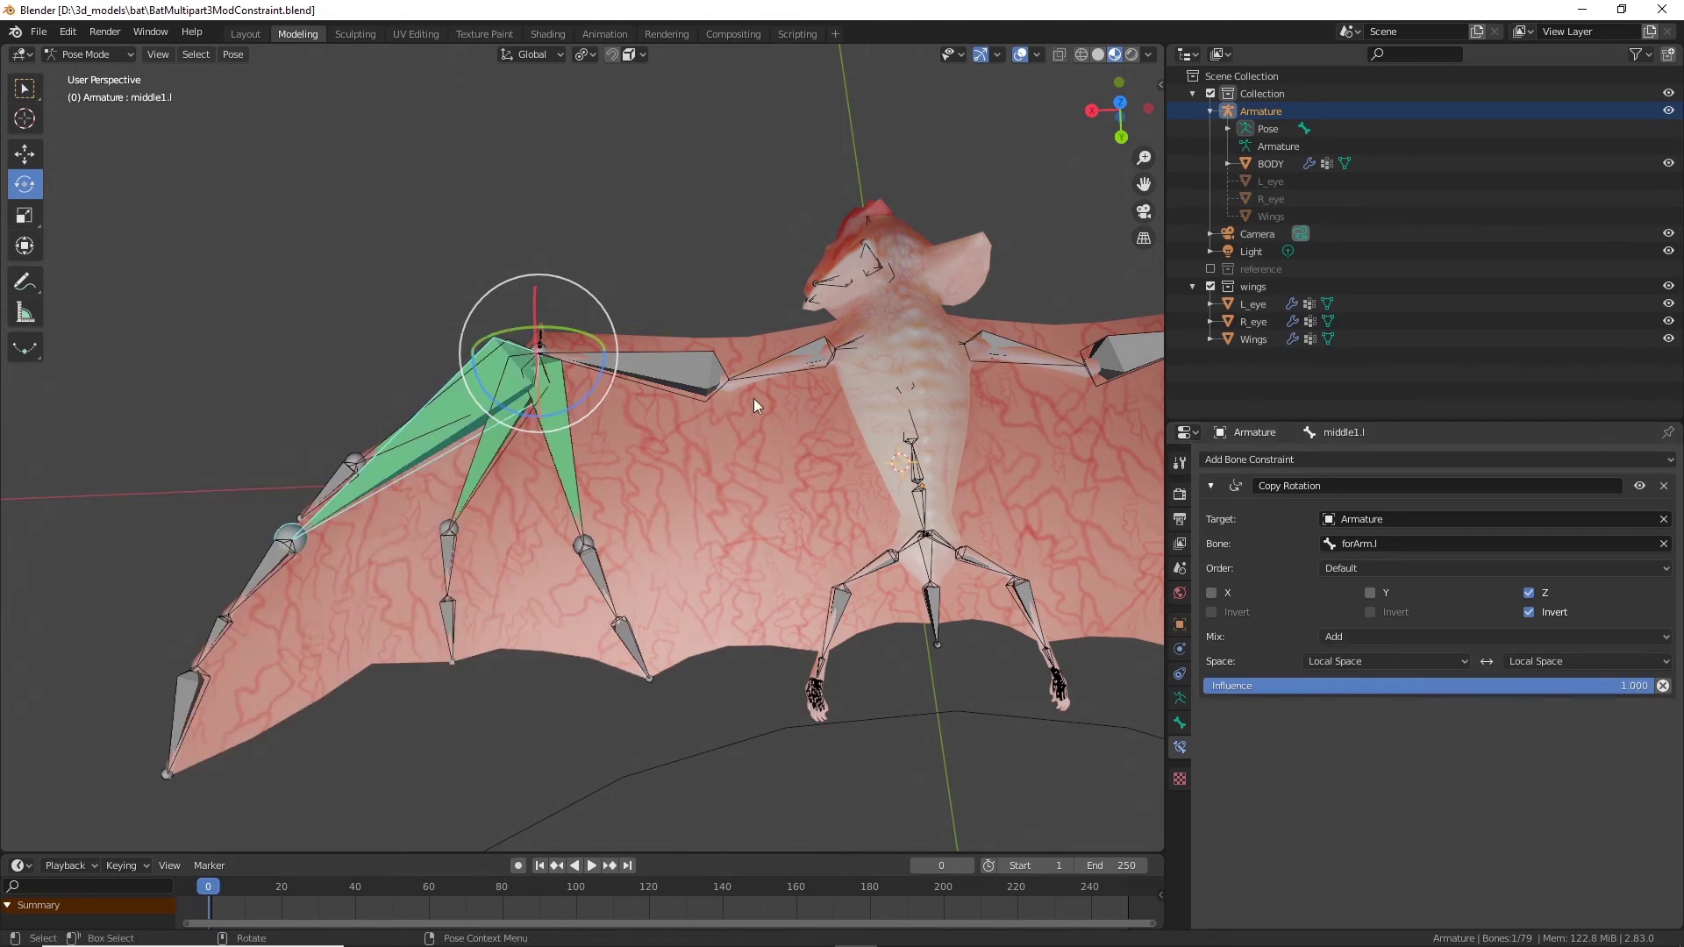
Step: Rotate forArm.l around the global Z axis to bend the left wing, and try a separate rotation of middle1.l
click(677, 388)
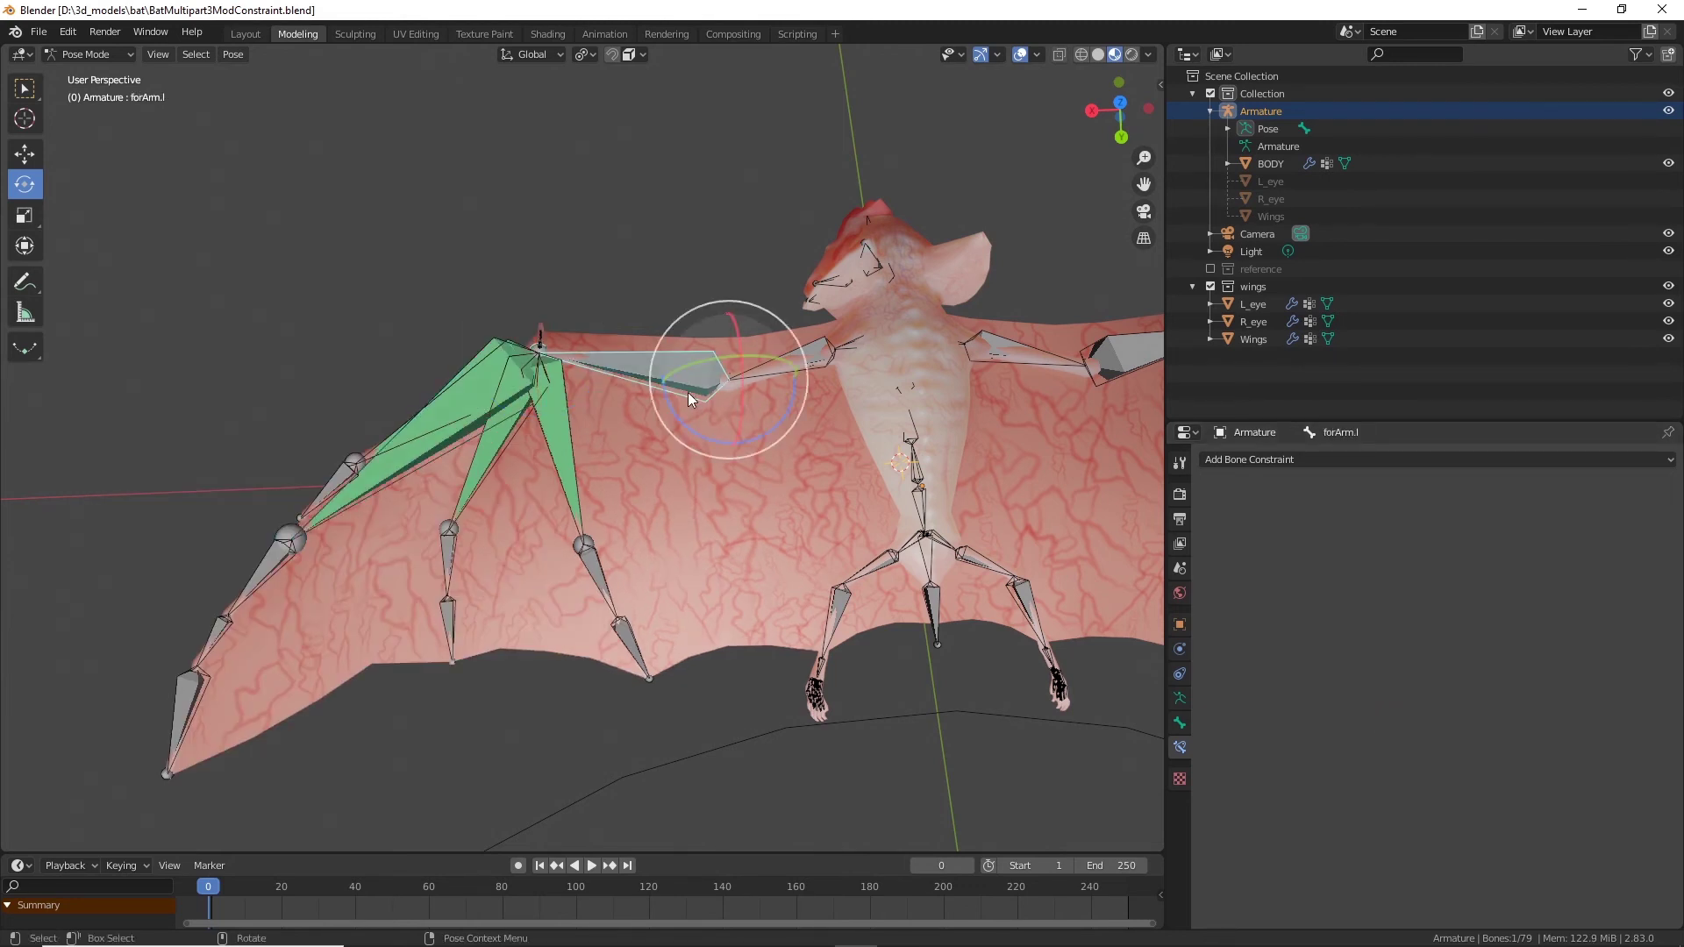
mouse_move(718, 441)
mouse_down()
mouse_move(669, 400)
mouse_move(651, 418)
mouse_move(729, 425)
mouse_move(713, 423)
mouse_up()
click(413, 449)
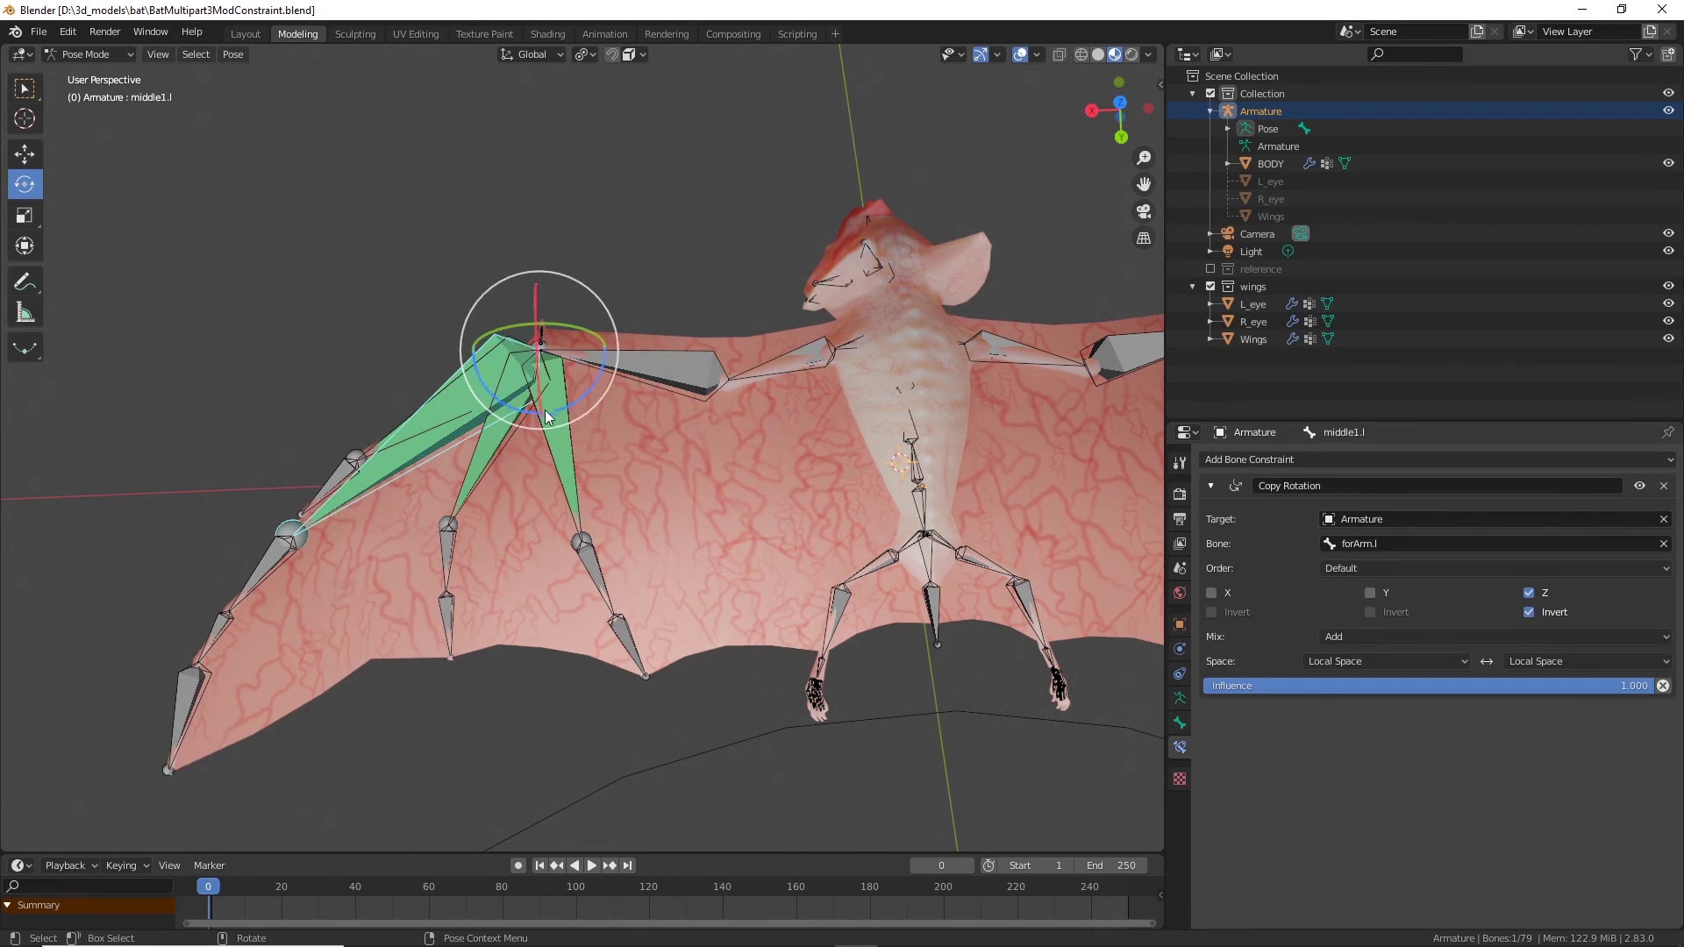
drag(546, 416, 671, 428)
key(ctrl+z)
click(659, 375)
Step: Set the influence of ring1.l's Copy Rotation constraint to 0.647 and test it by rotating forArm.l 45.3° around global Z
click(493, 382)
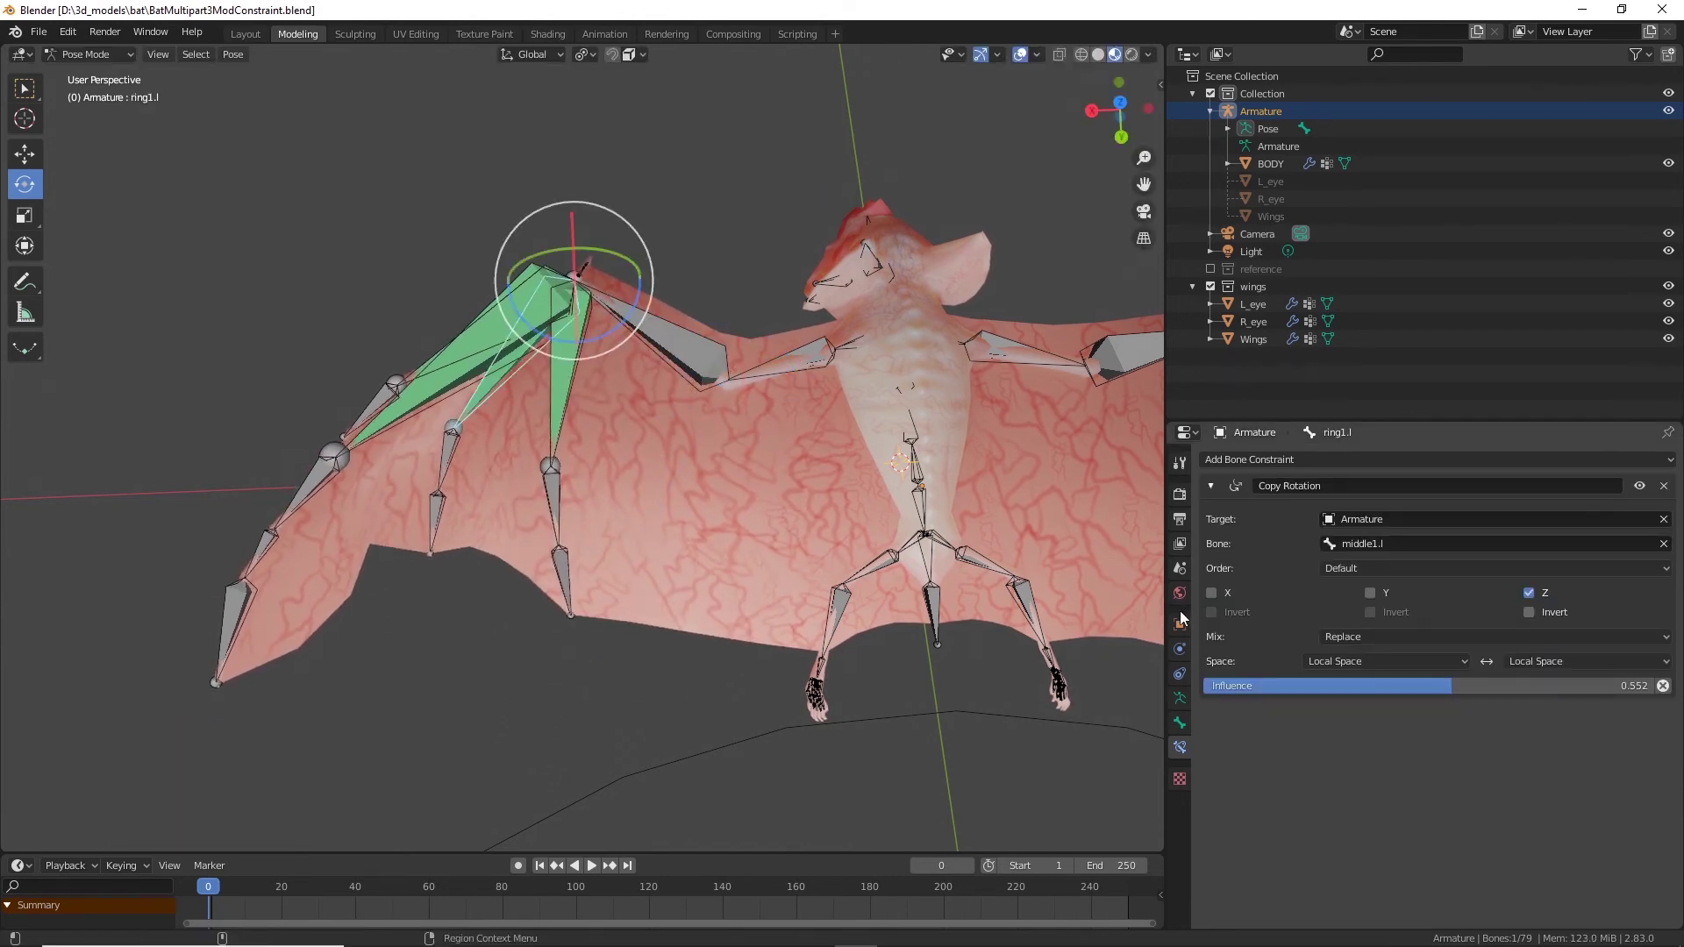
drag(1474, 686, 1516, 686)
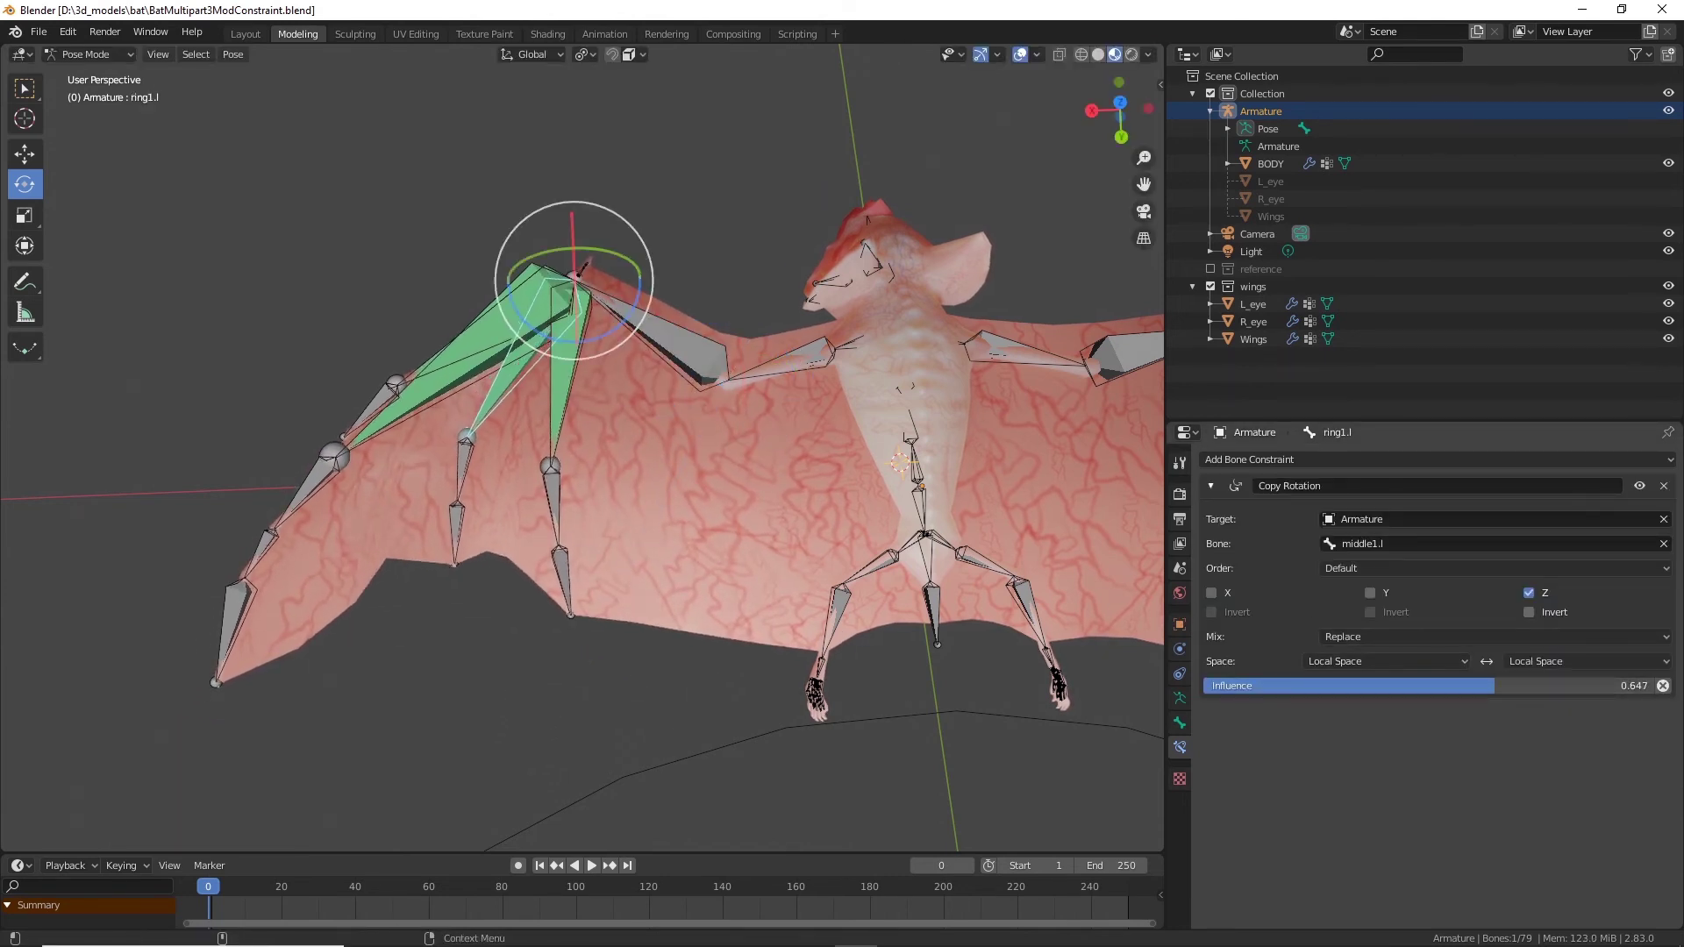
click(685, 369)
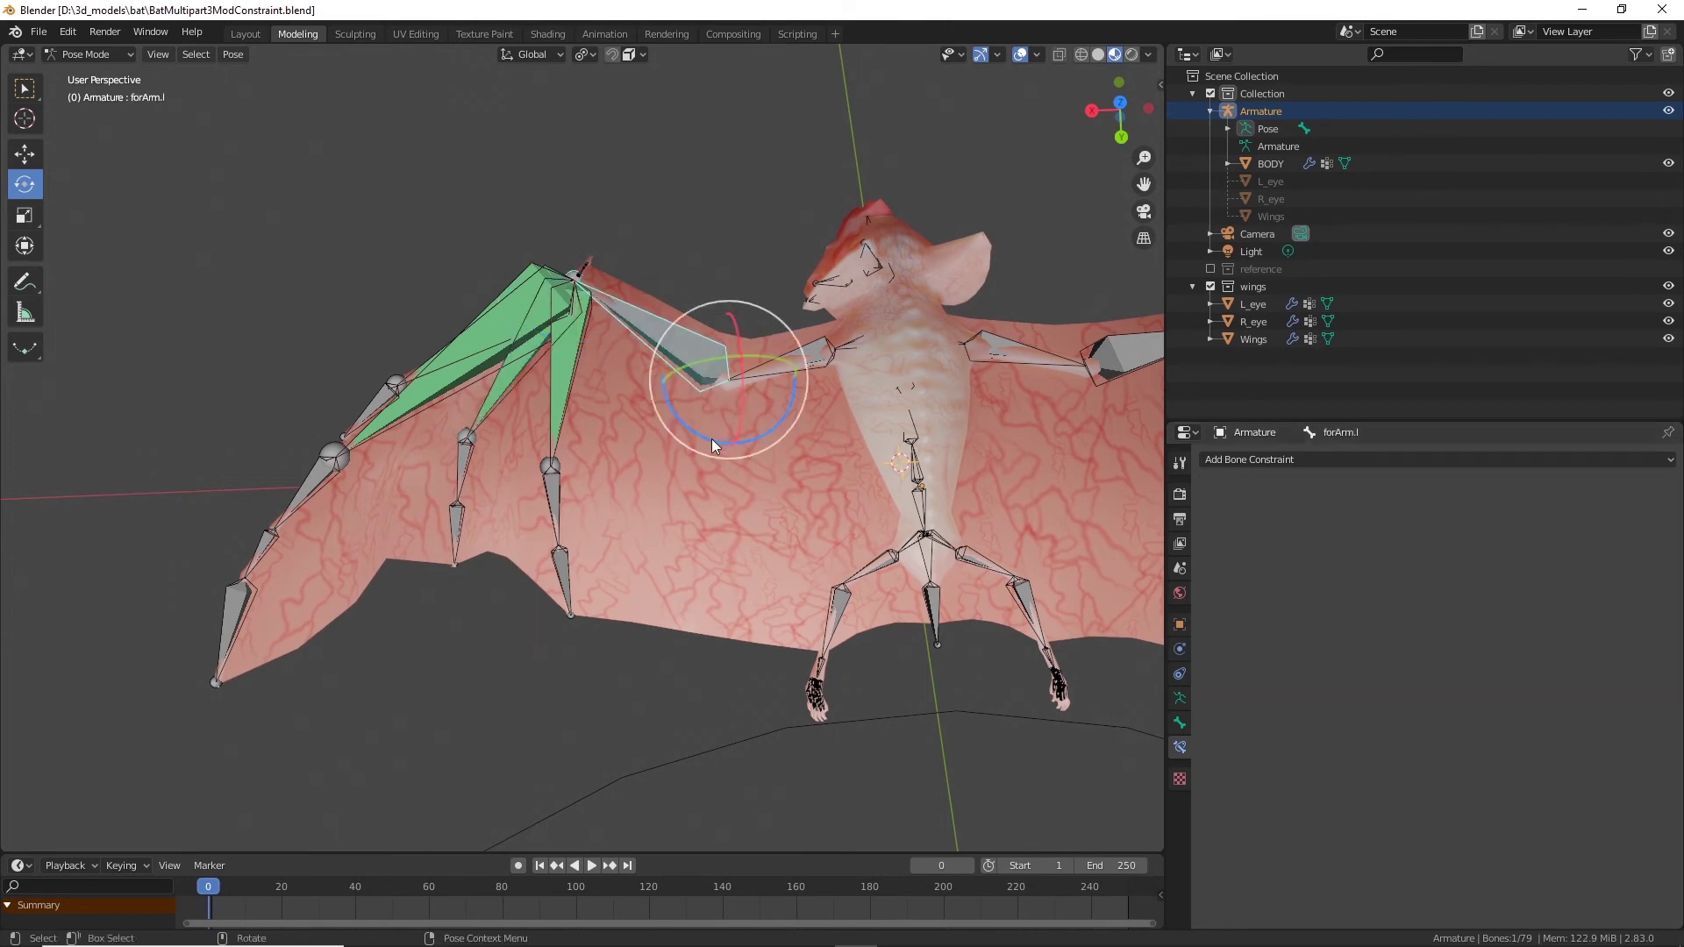
drag(712, 443, 760, 442)
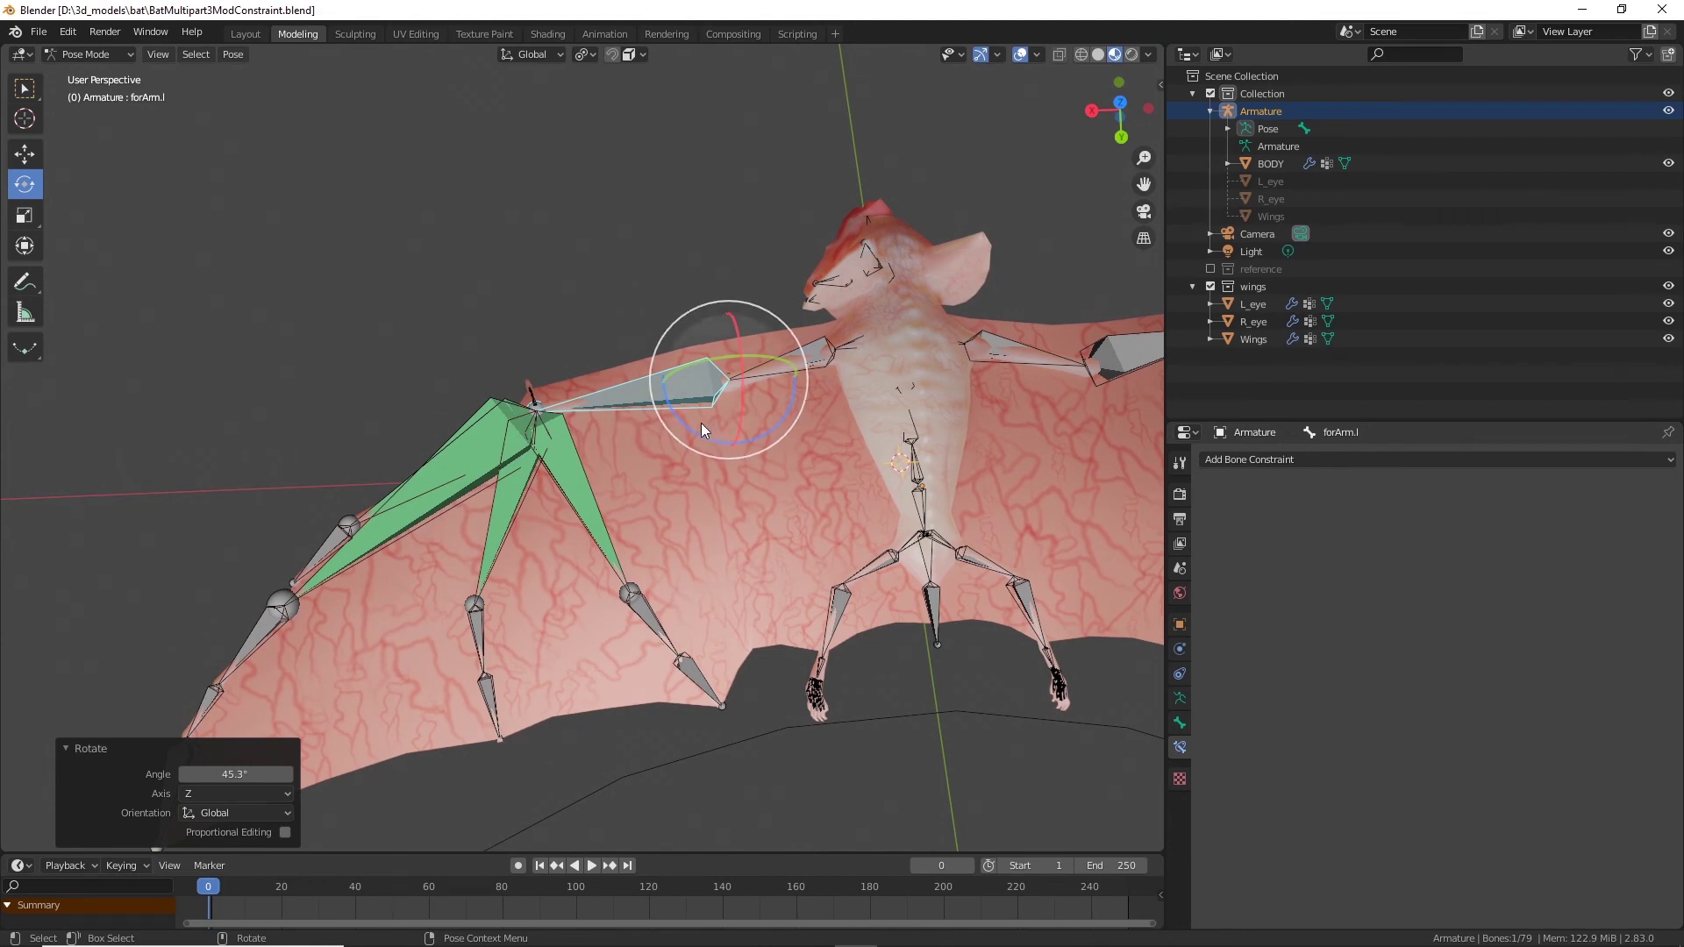
Step: Rotate forArm.l around the global Z axis to open the left wing, and rotate middle1.l by -27.2° around the same axis
drag(707, 443, 644, 429)
click(437, 419)
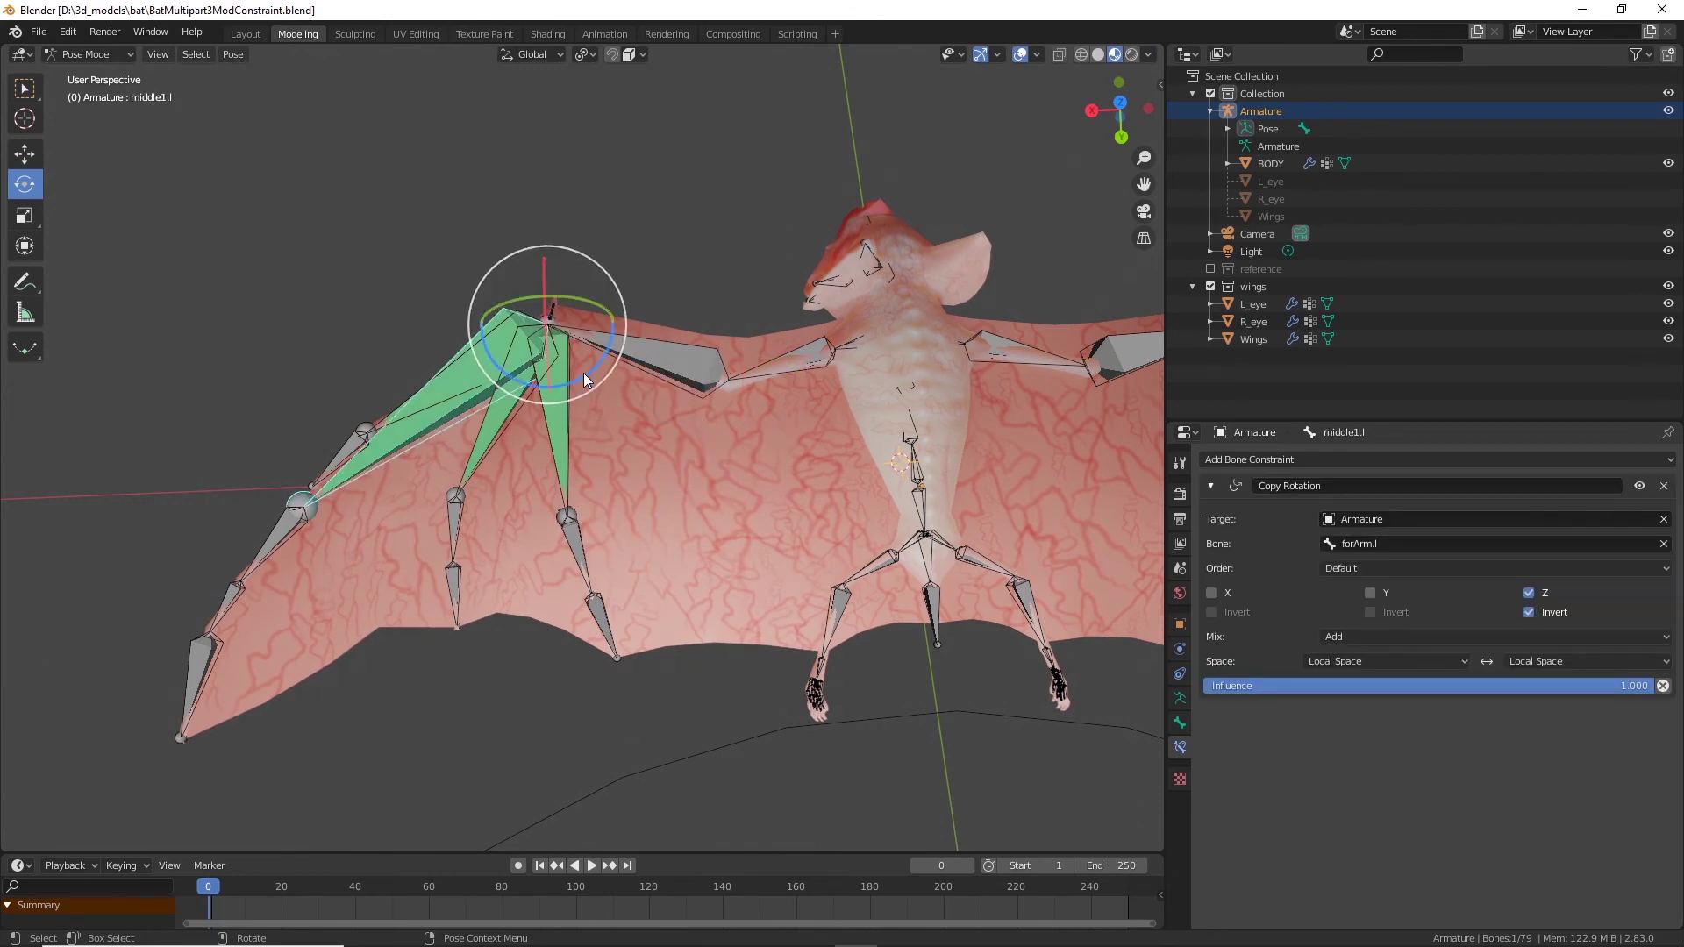
drag(579, 375, 556, 389)
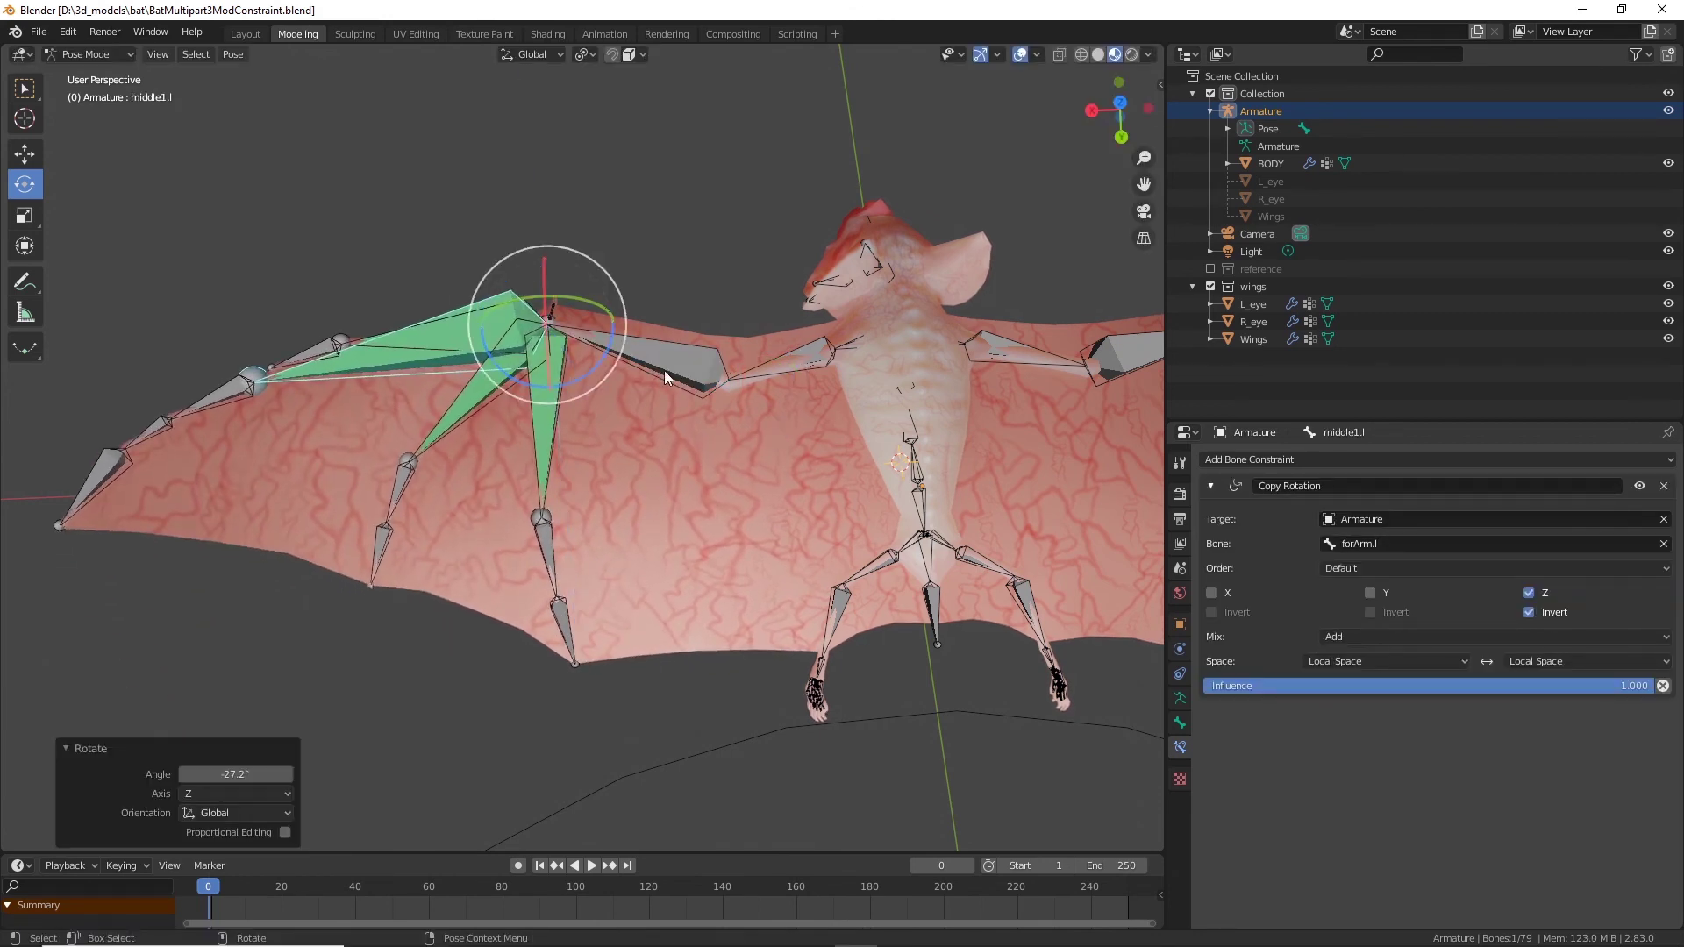
Step: Swing forArm.l freely in the view plane to test how the left wing's finger bones follow it
click(666, 372)
key(r)
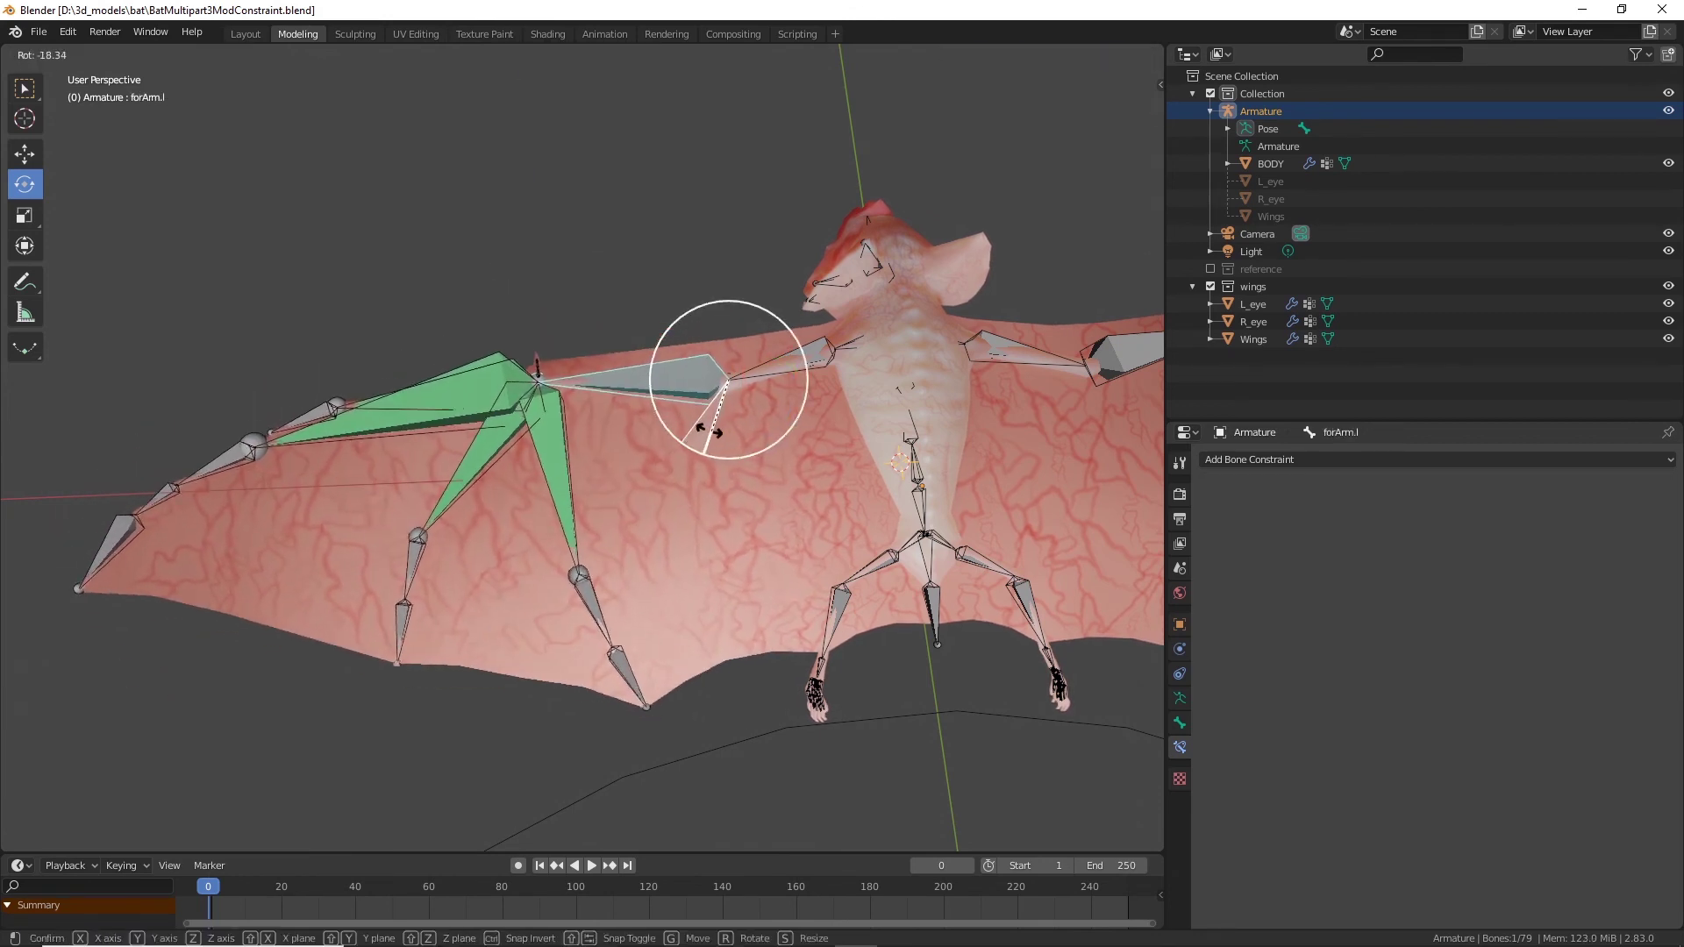
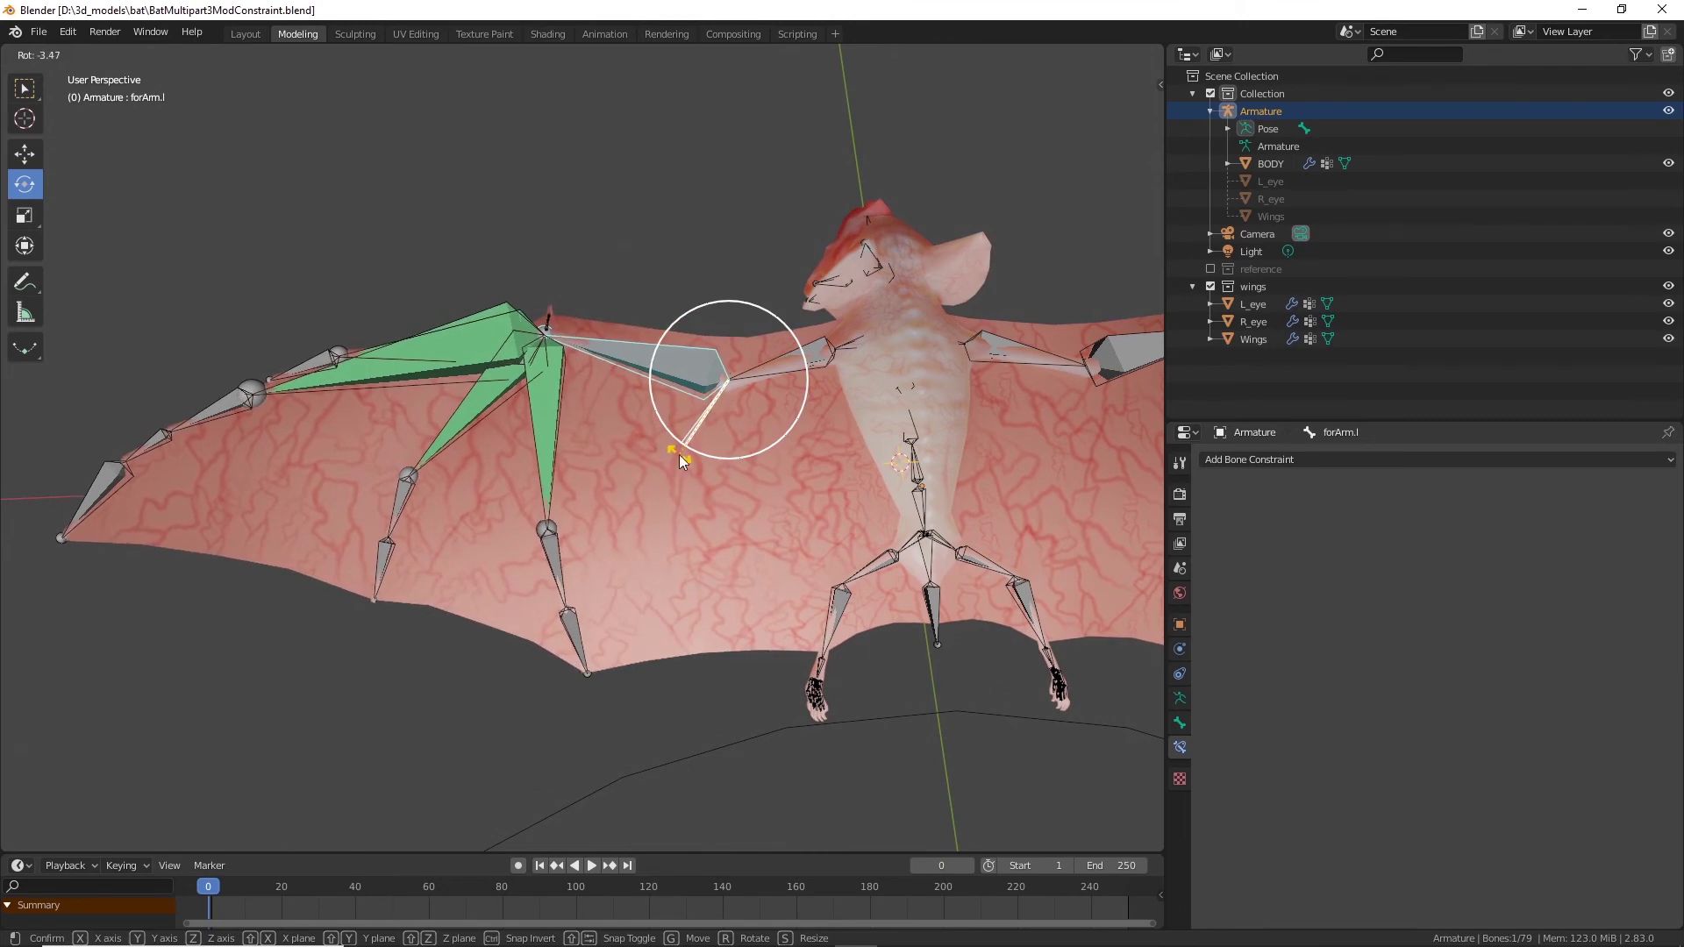
click(675, 449)
mouse_move(626, 361)
middle_down()
mouse_move(702, 387)
mouse_move(718, 300)
mouse_move(607, 348)
mouse_move(627, 376)
middle_up()
click(626, 375)
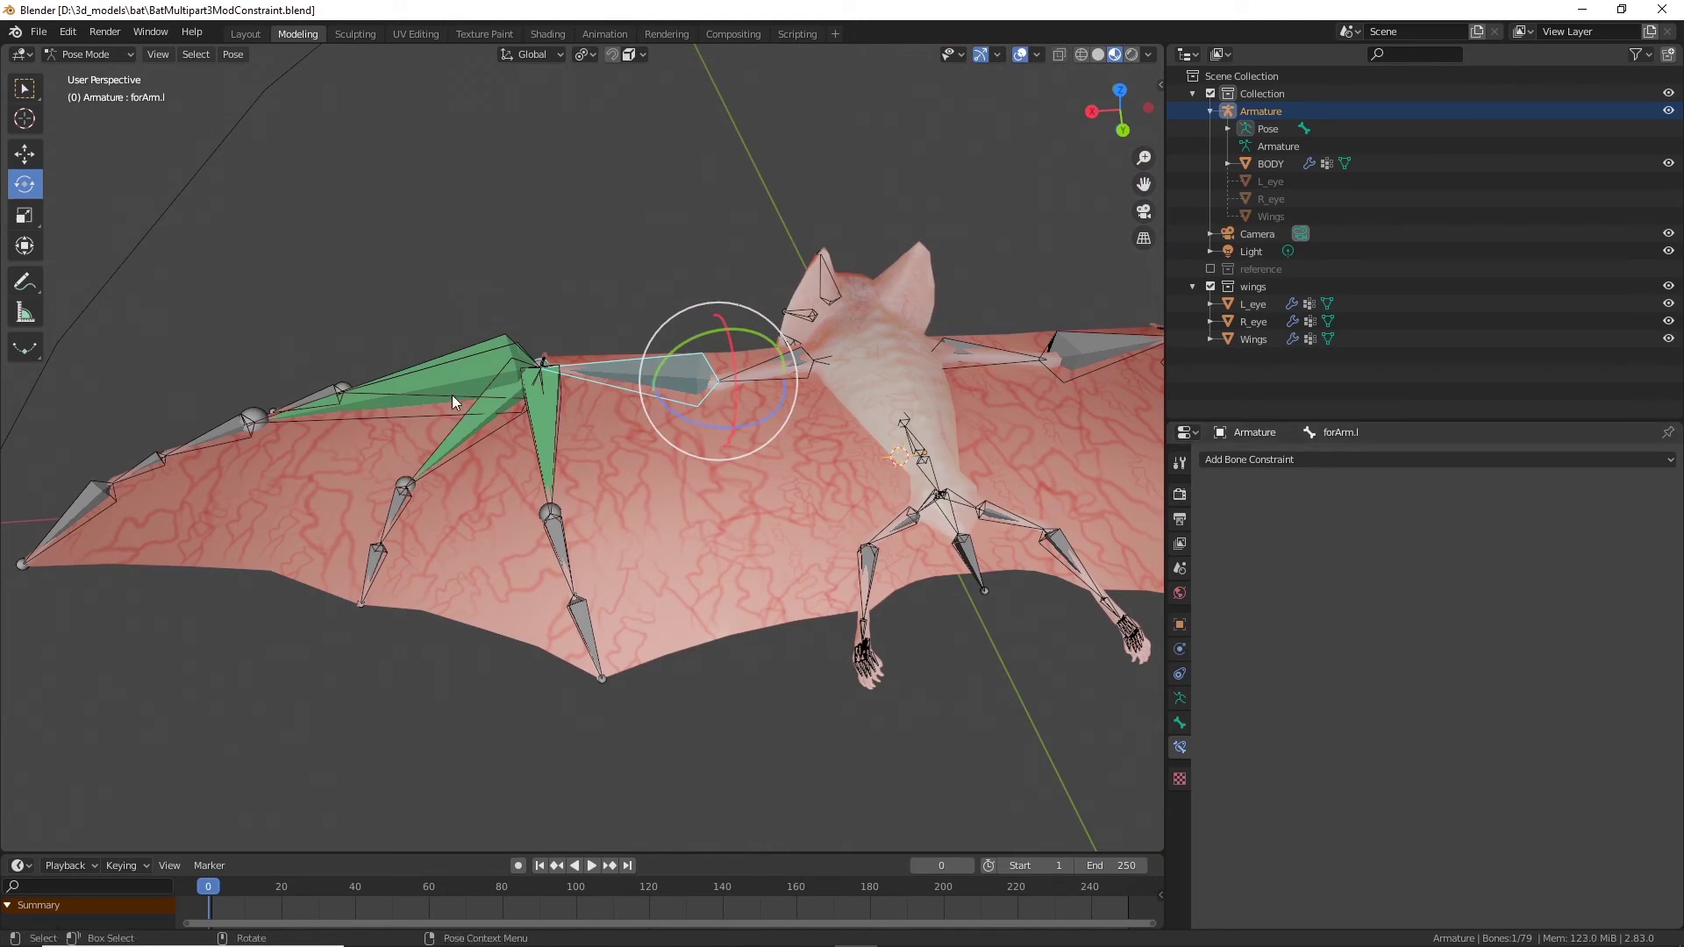
Step: Copy middle1.l's Copy Rotation constraint to the forArm.l bone
click(377, 406)
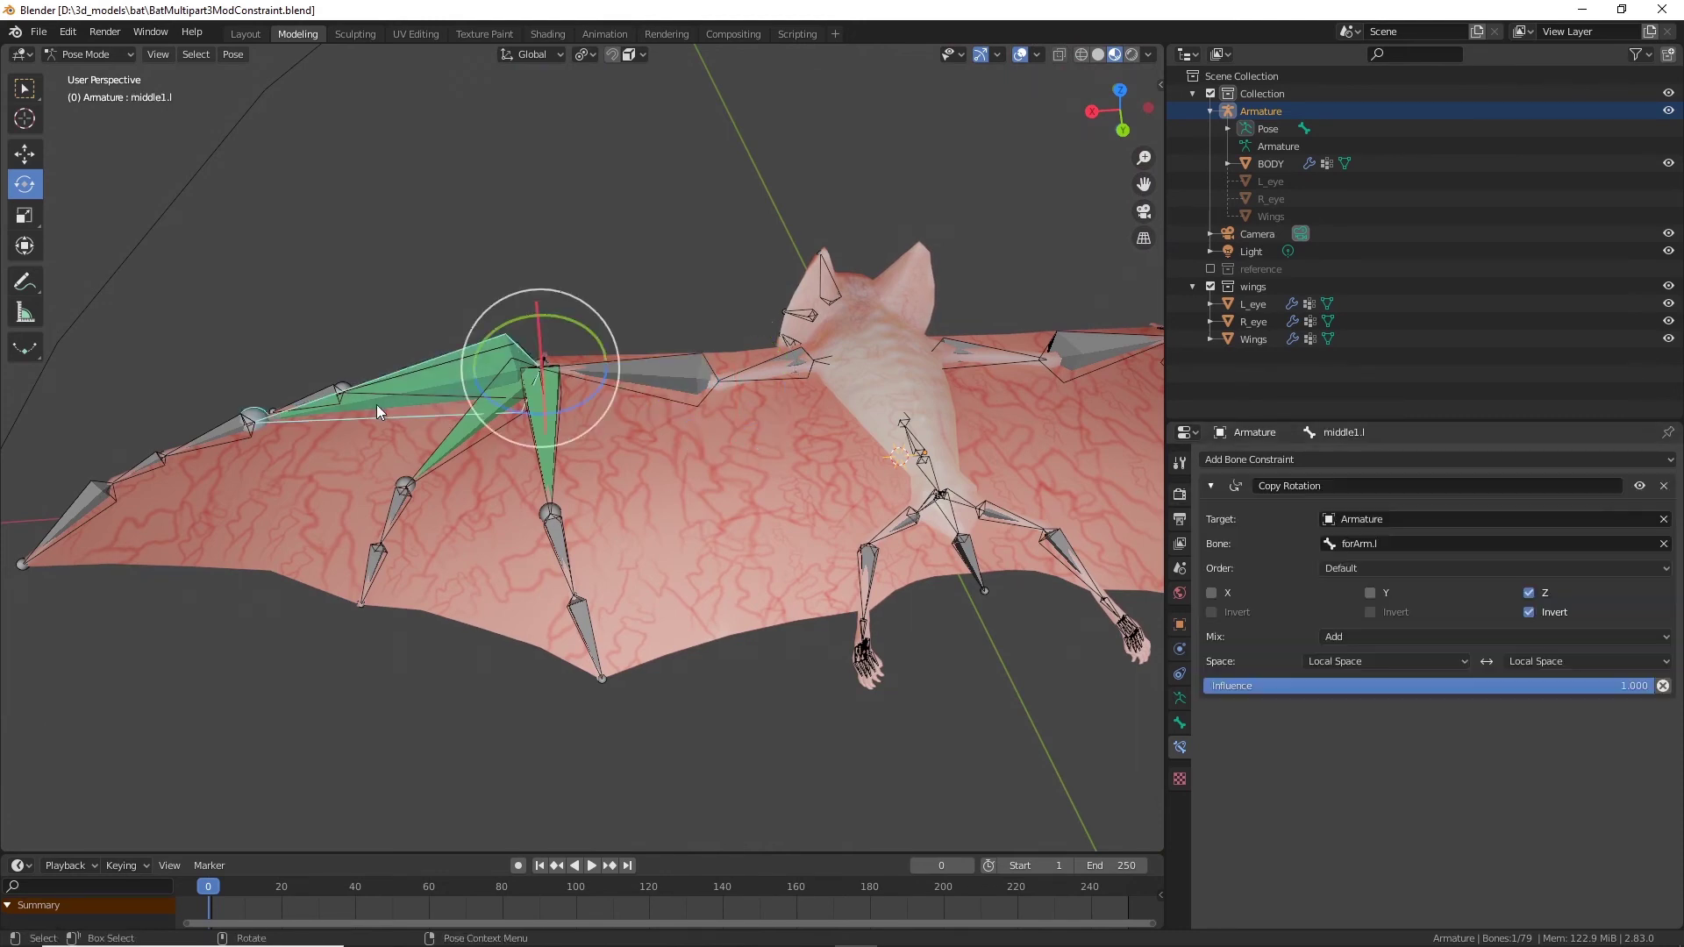
shift+click(656, 372)
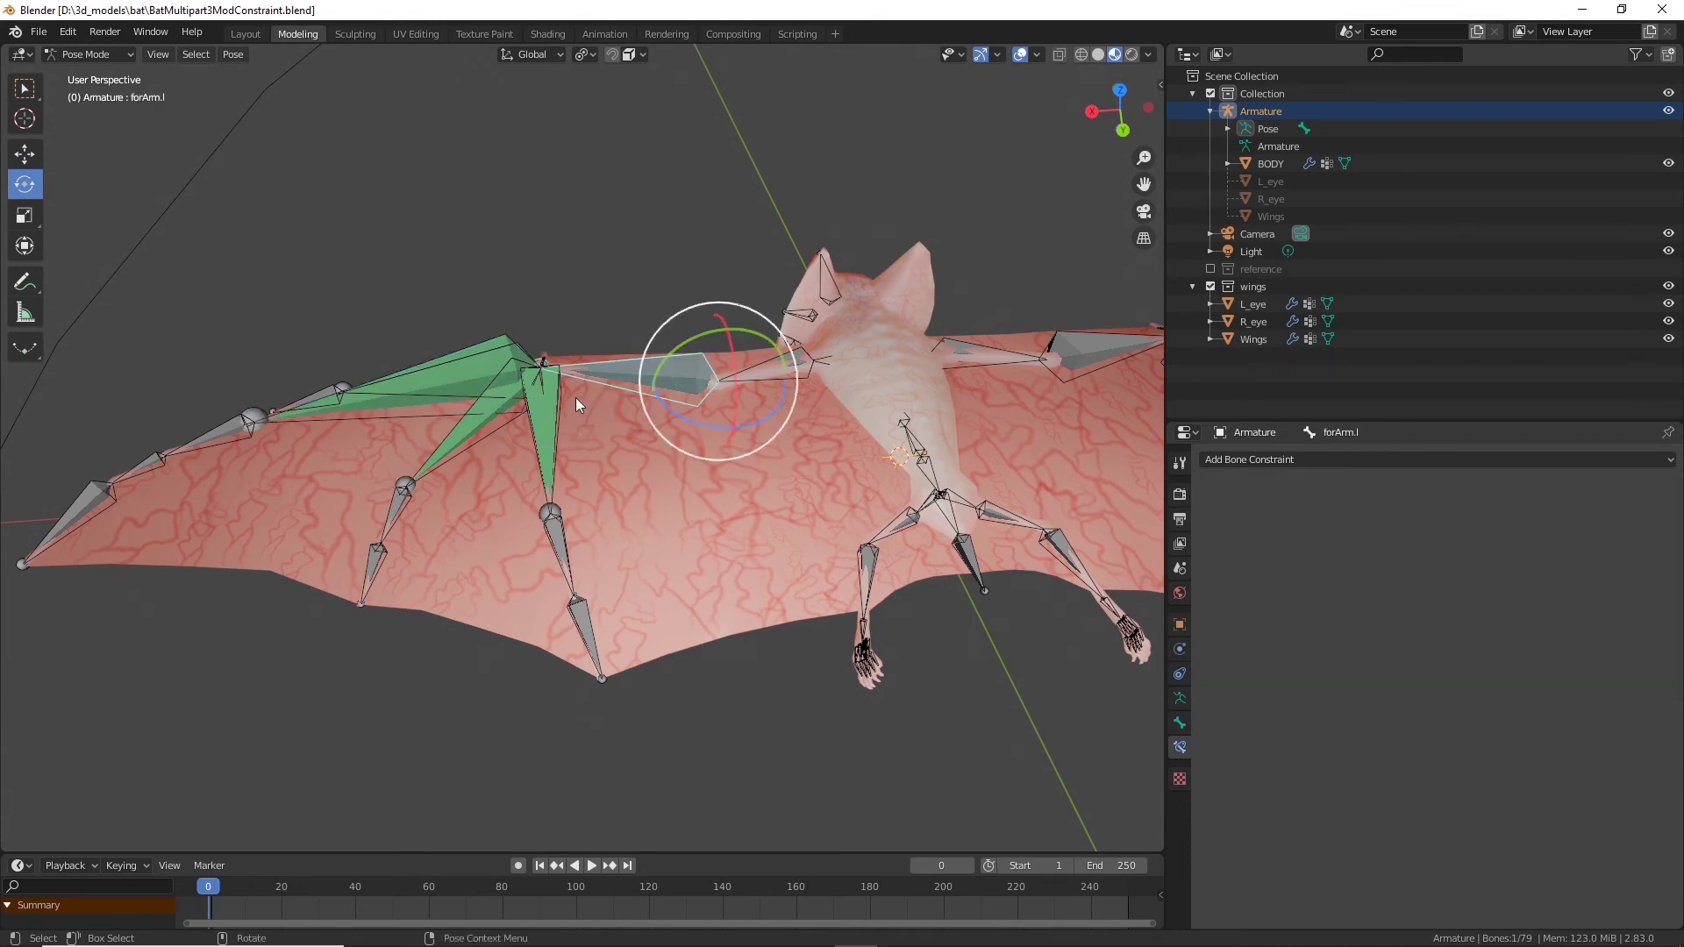
shift+click(376, 412)
click(234, 54)
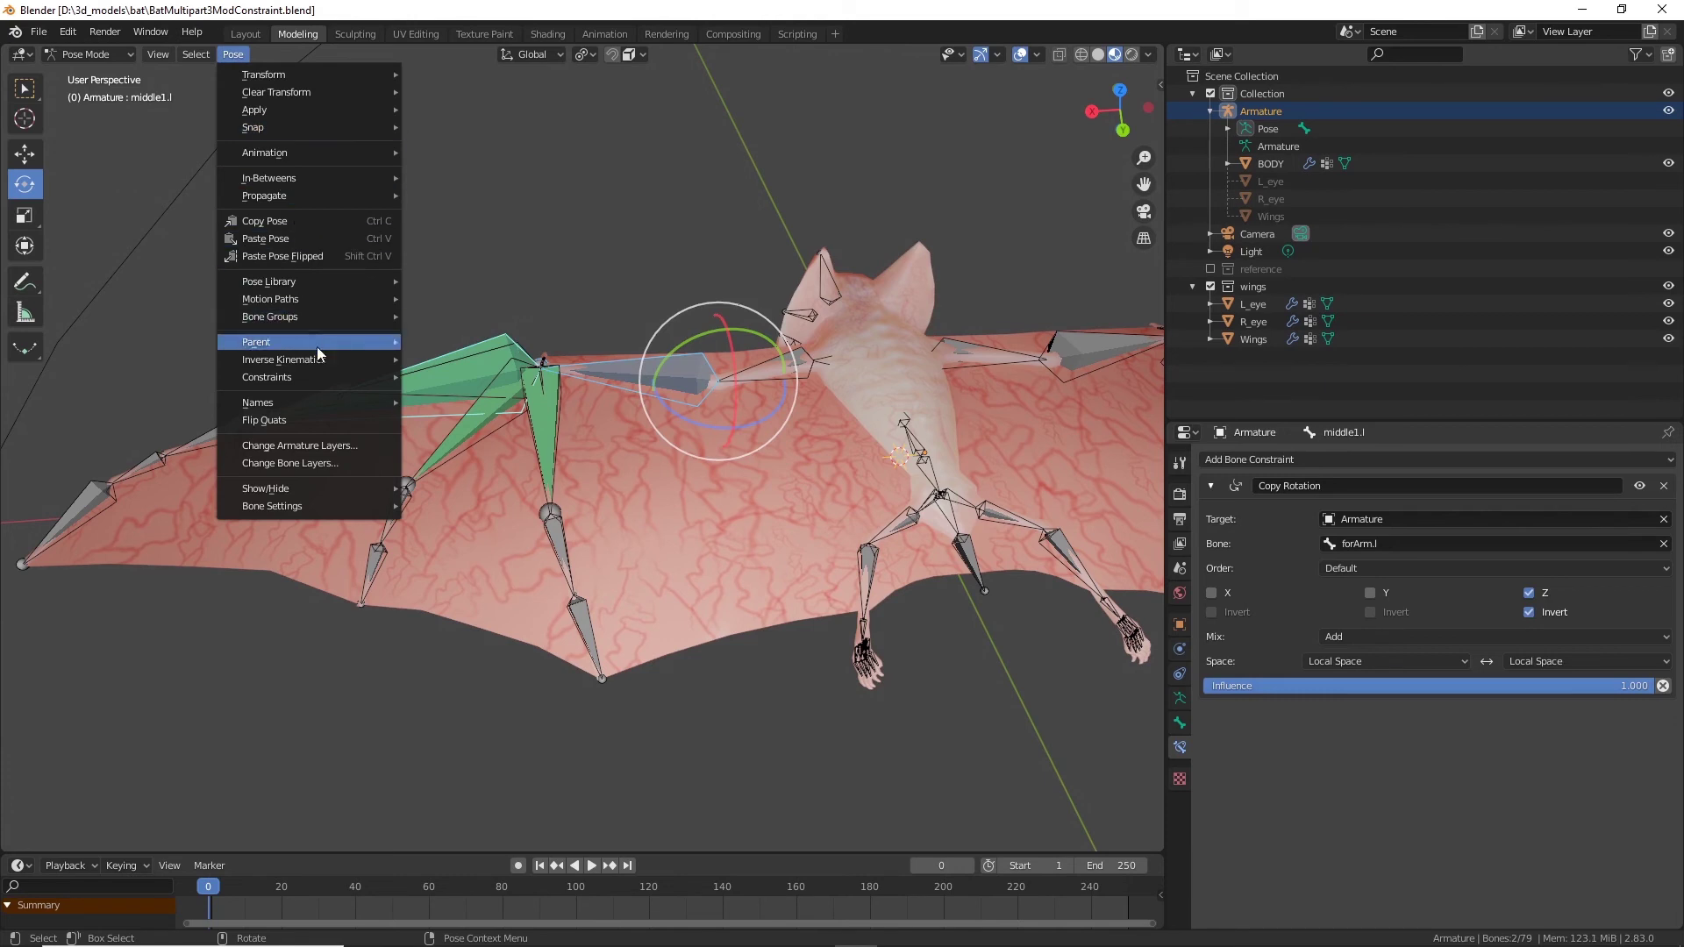
mouse_move(317, 375)
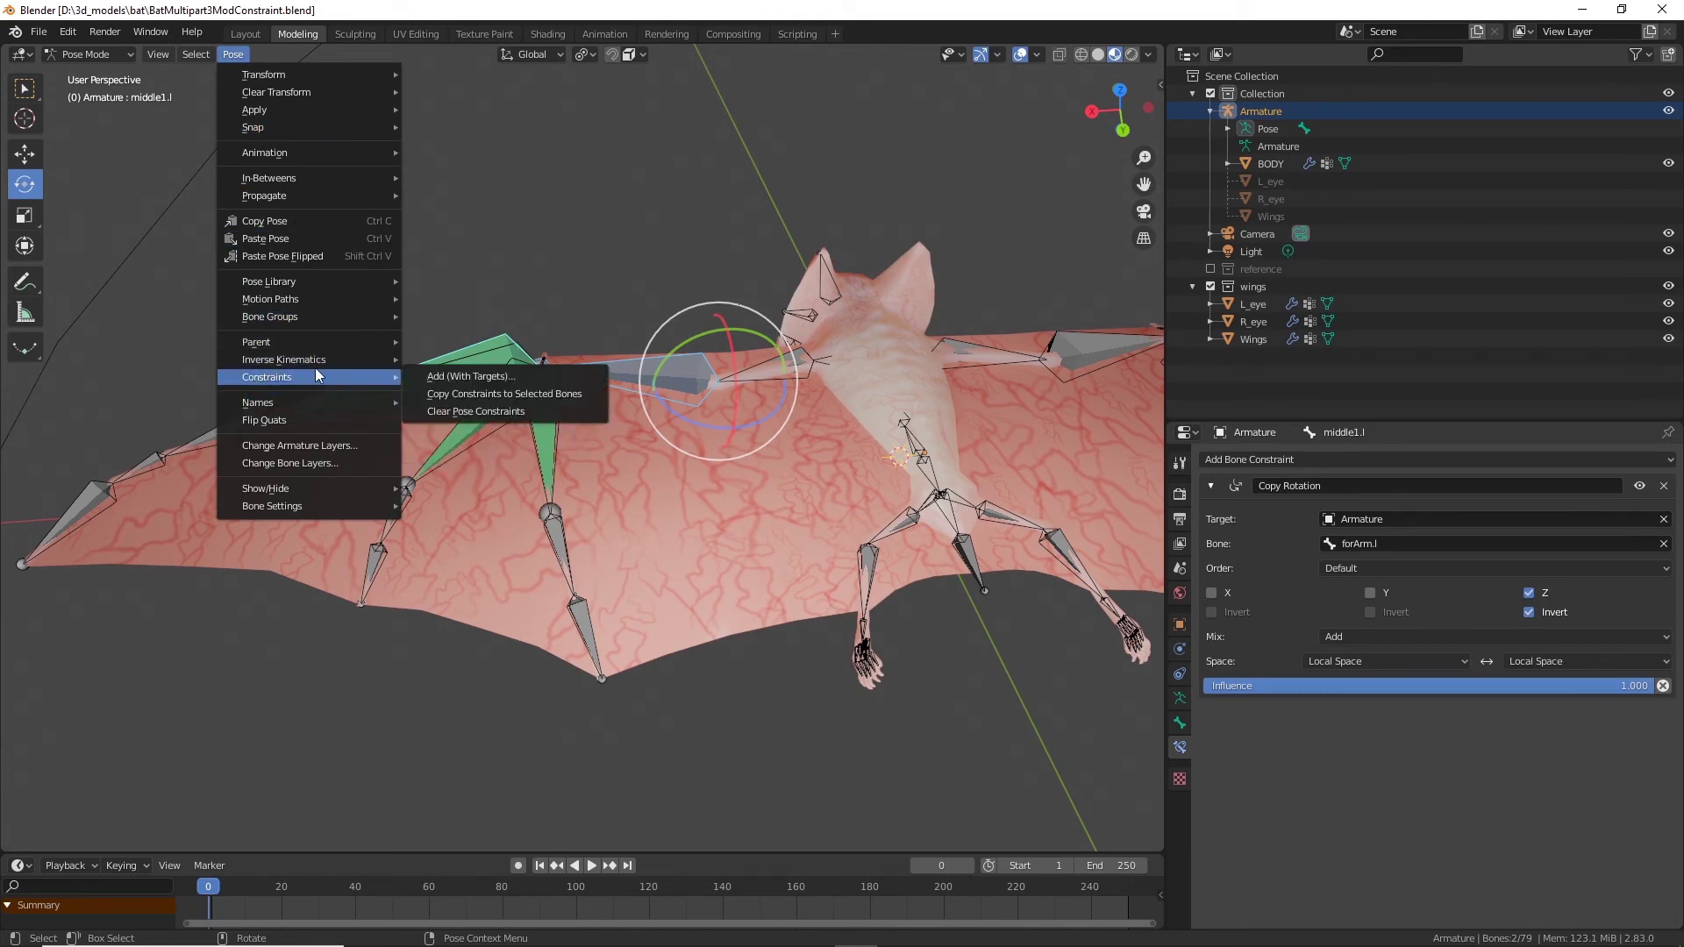
click(508, 394)
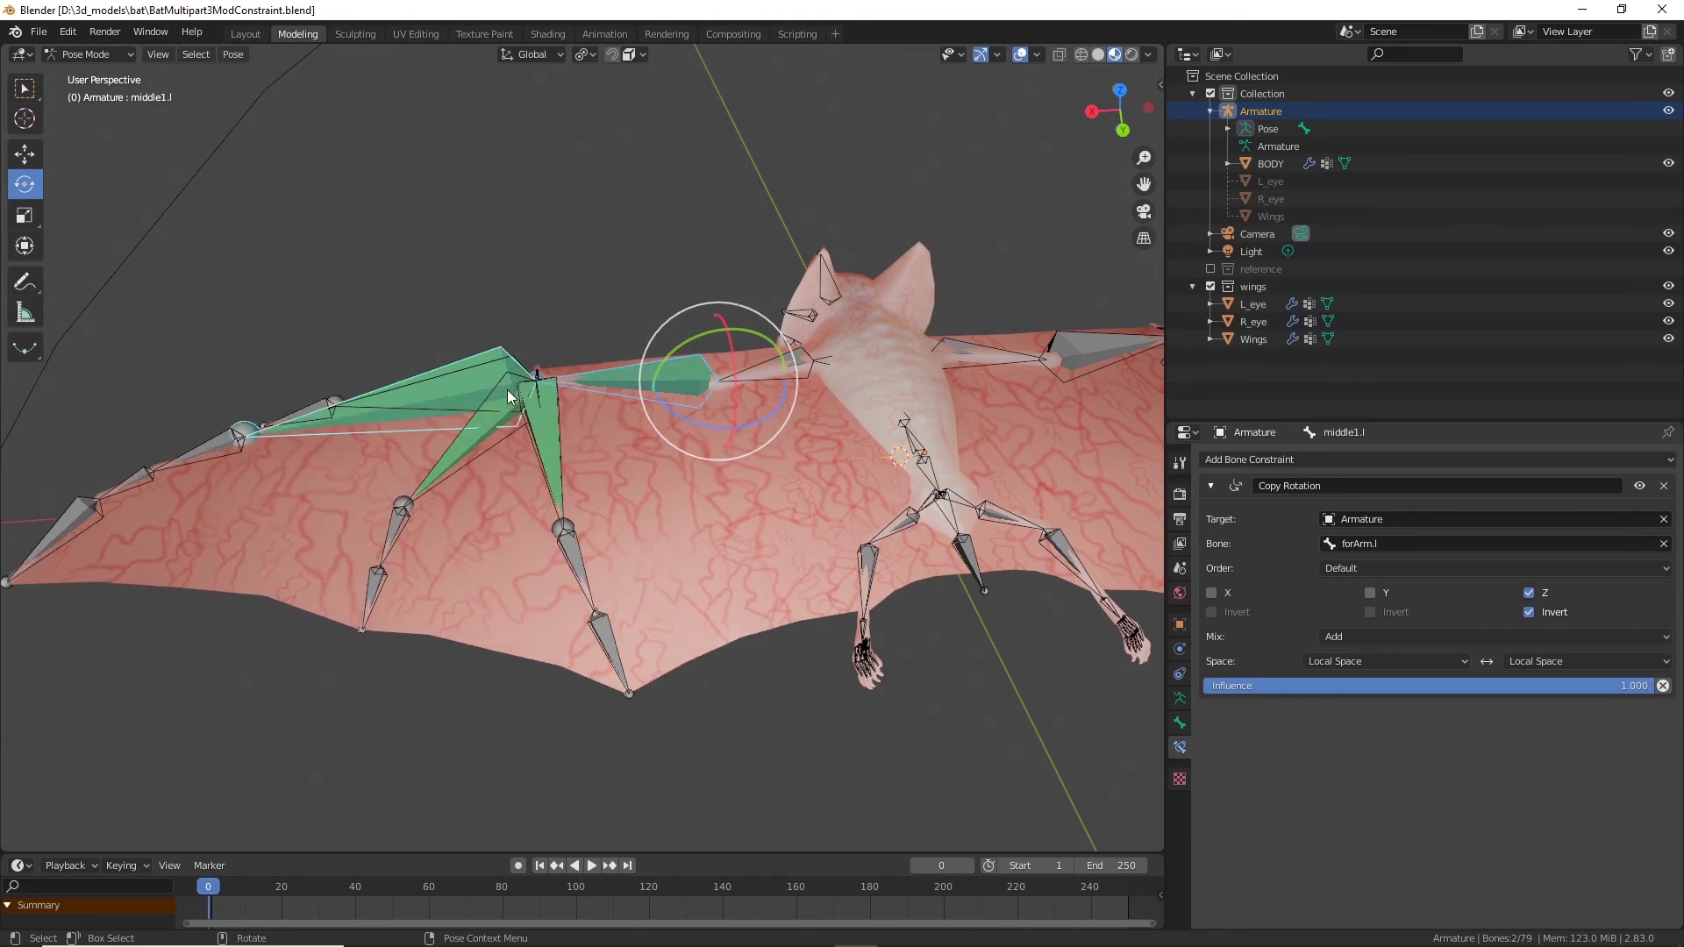
Step: Set the target bone of forArm.l's Copy Rotation constraint to upperArm.l
click(606, 385)
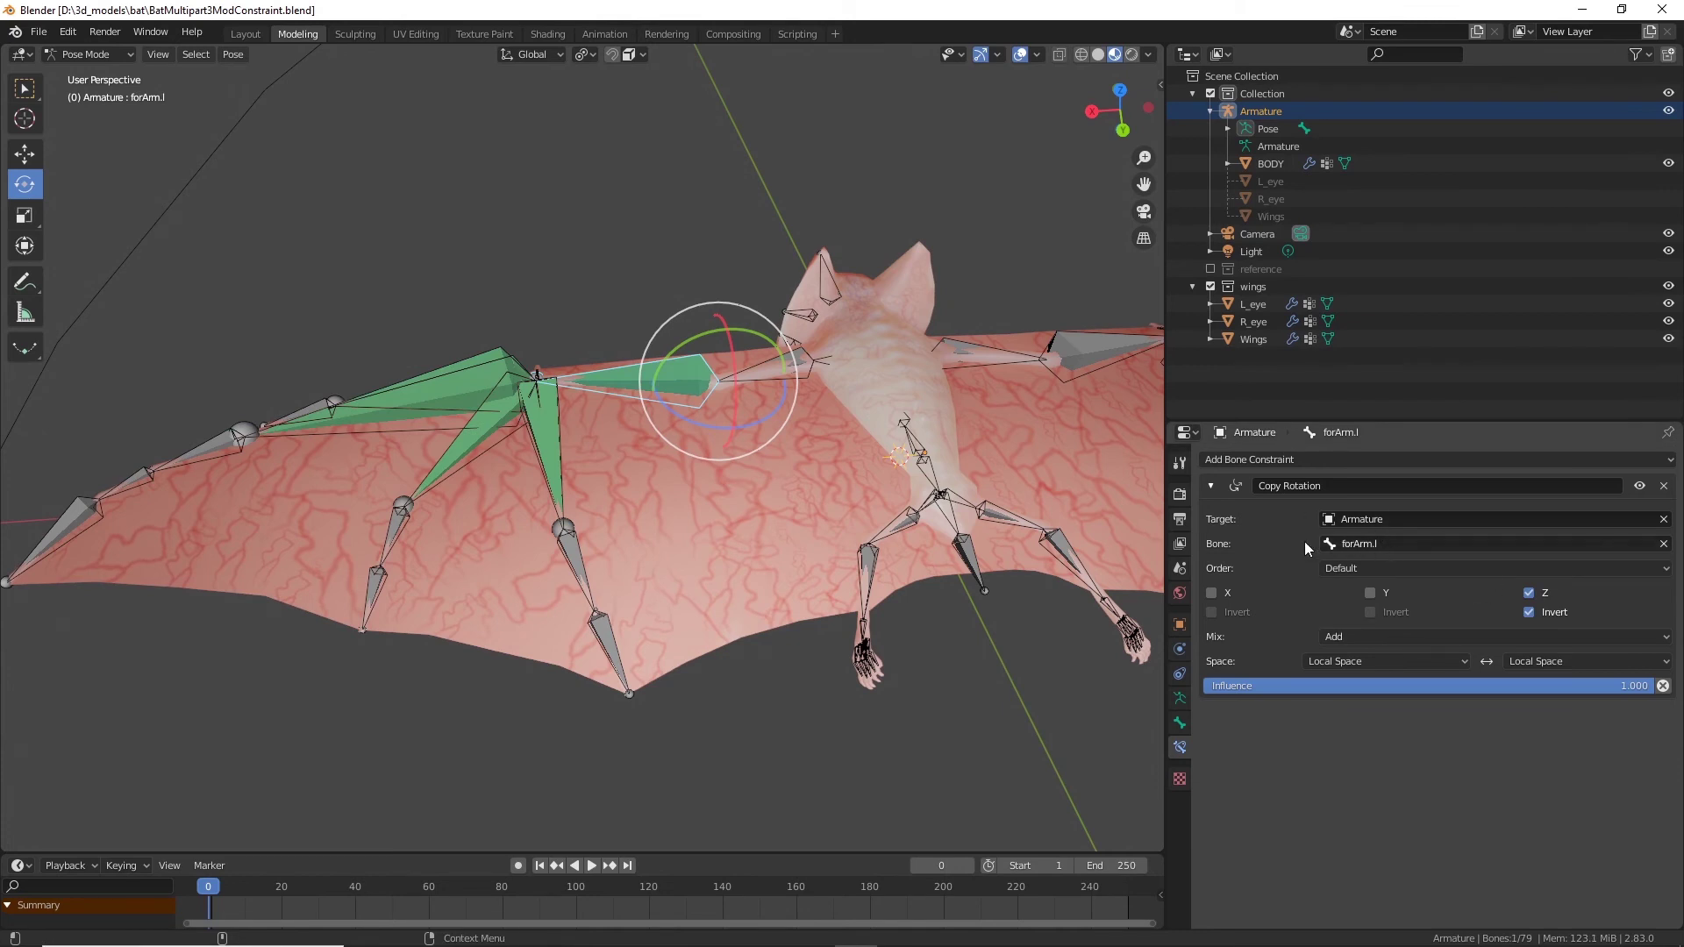
click(825, 376)
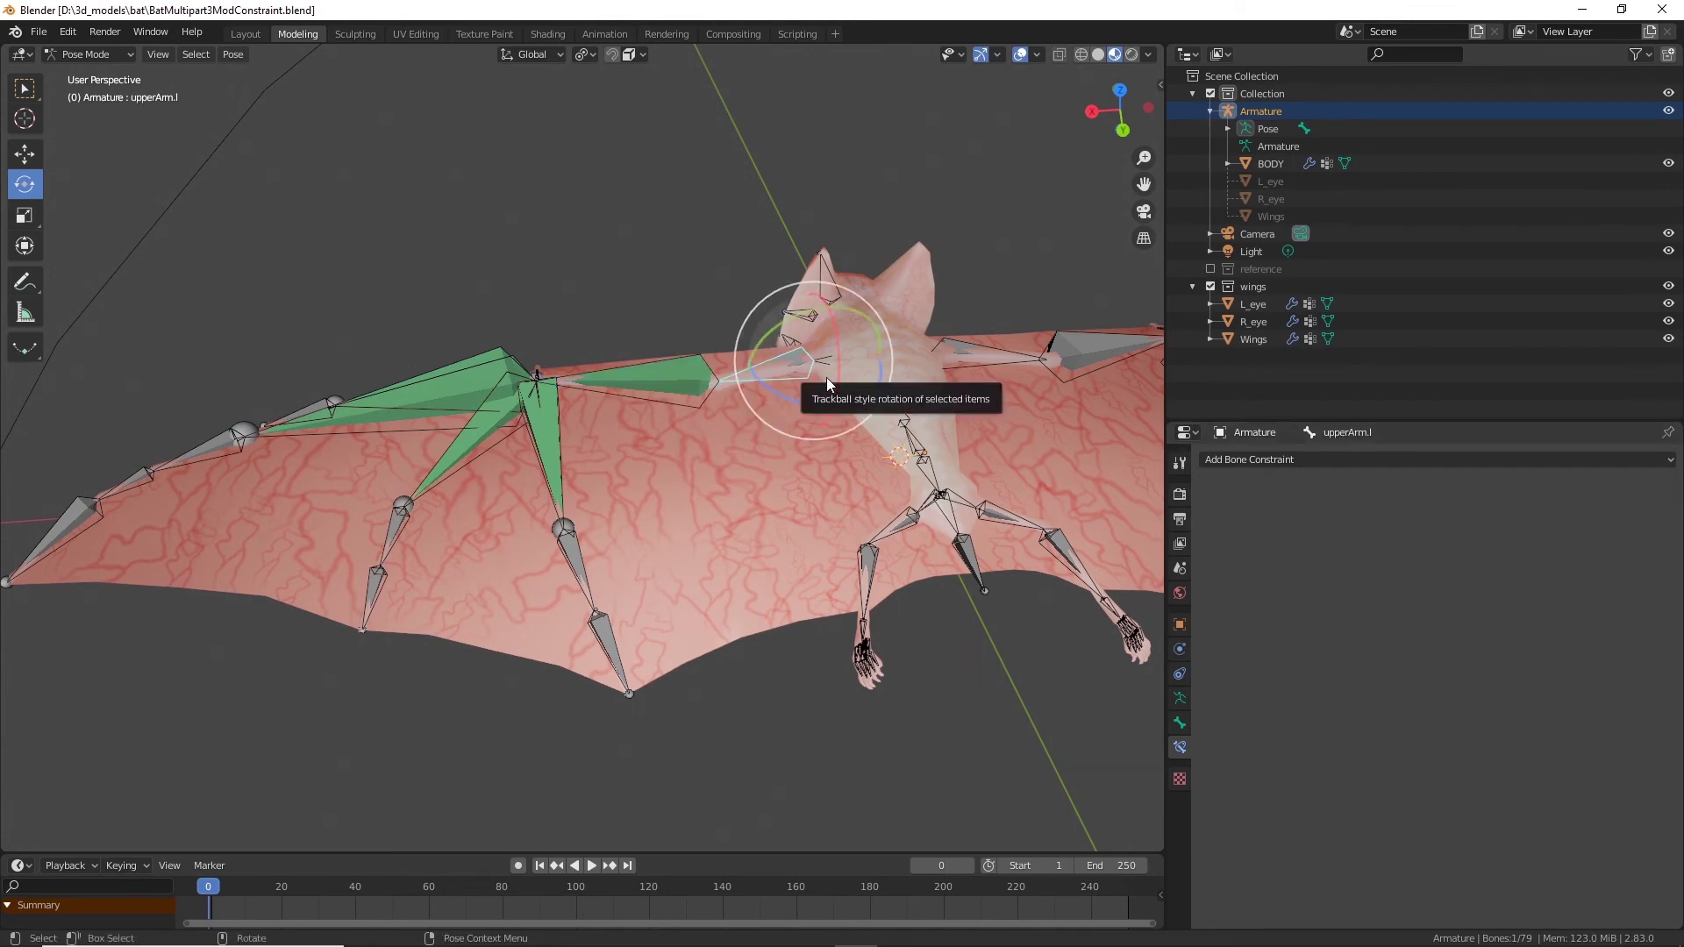
click(1180, 723)
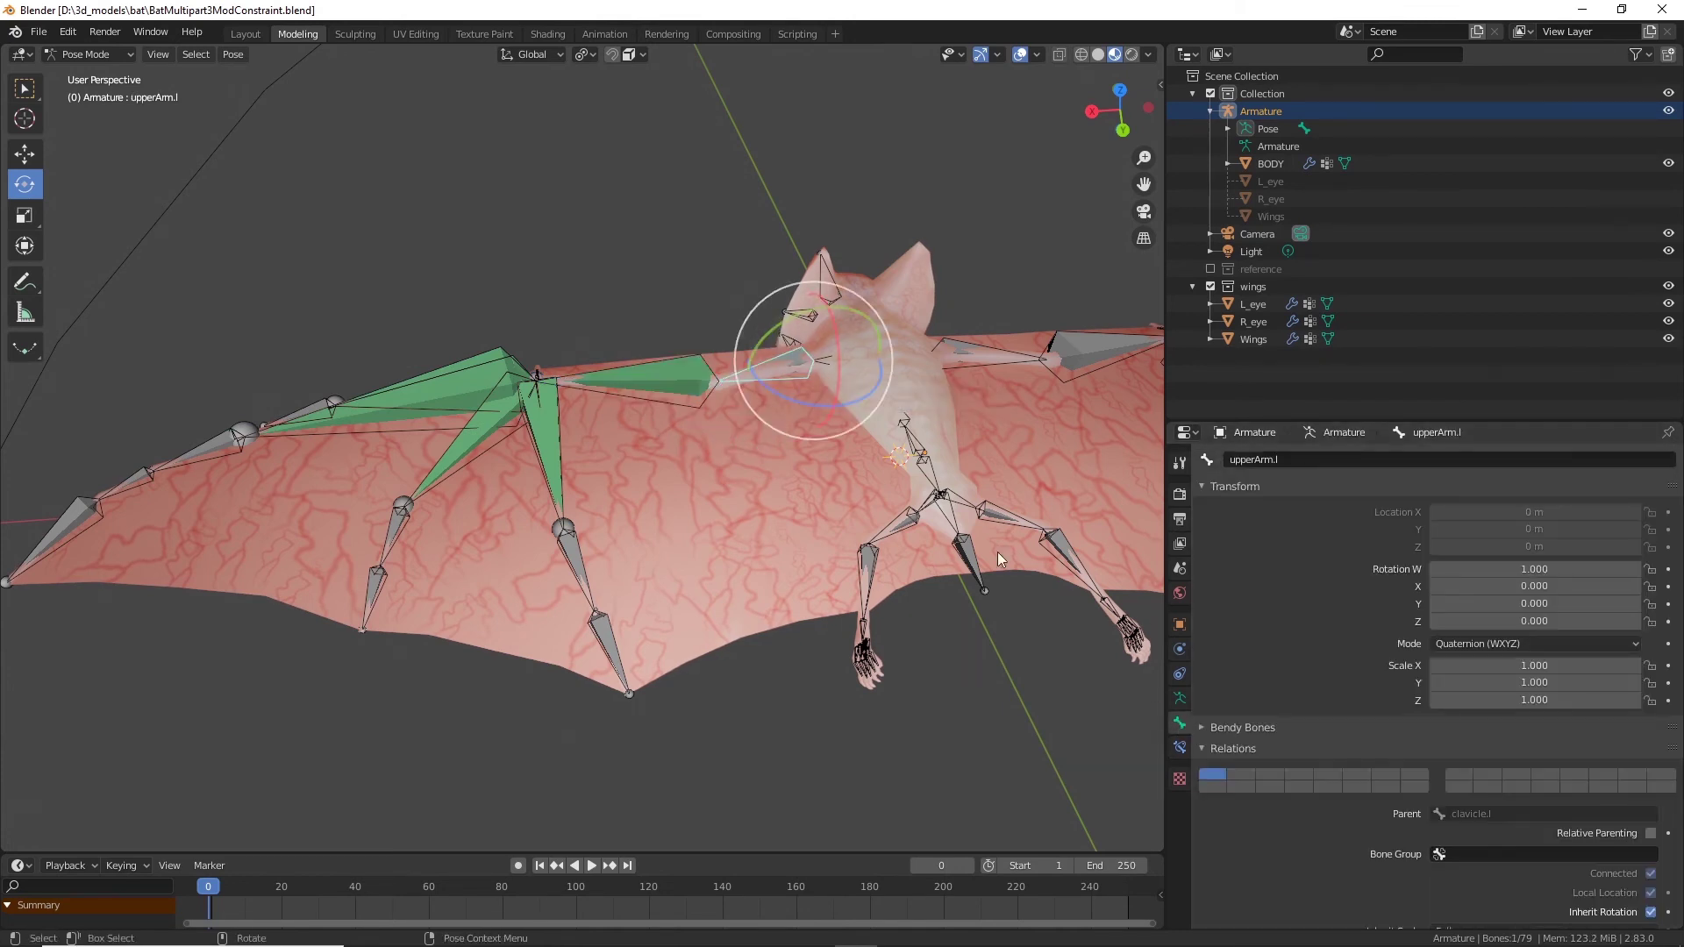
click(693, 390)
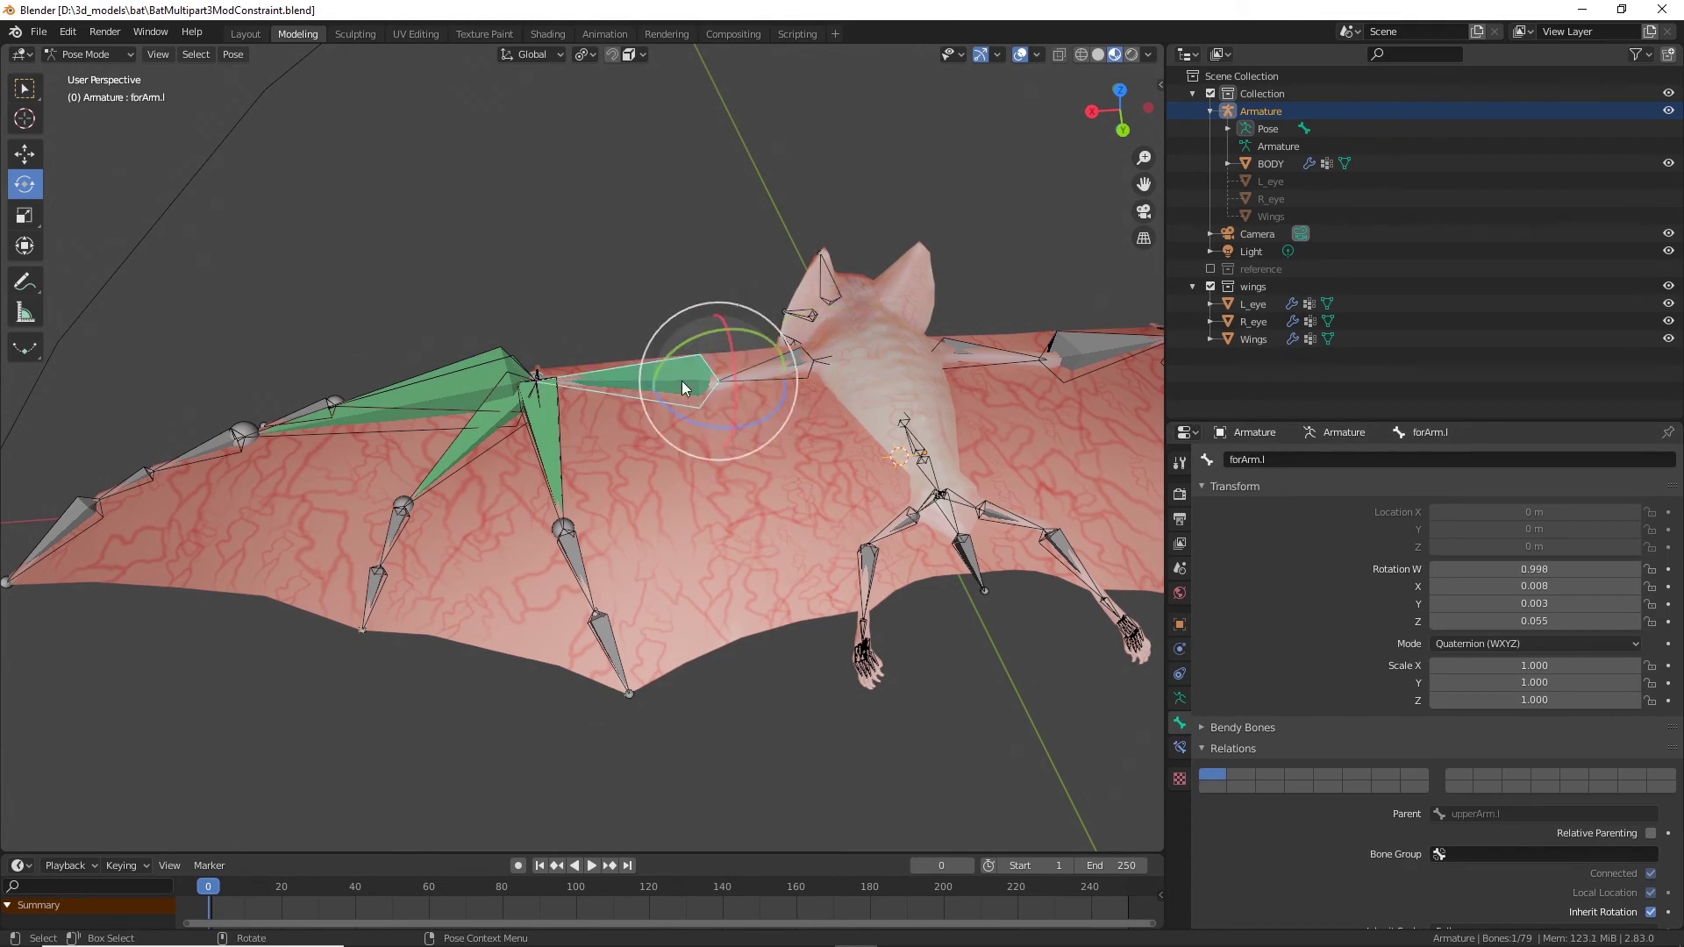
click(1180, 747)
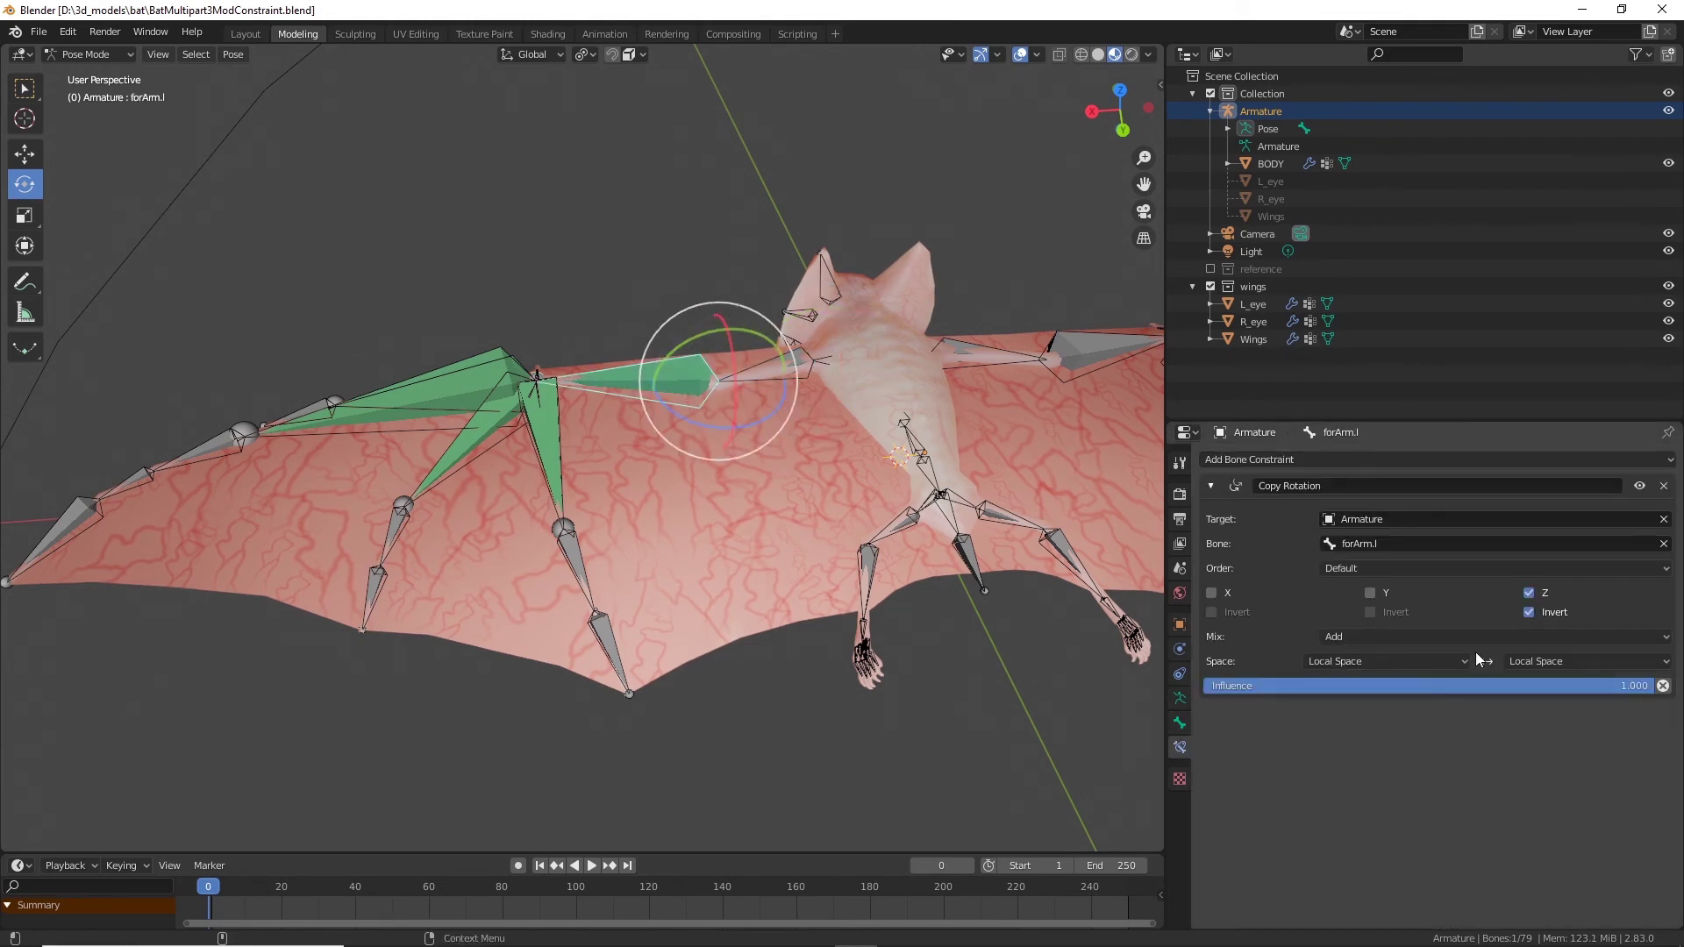
click(1394, 544)
scroll(1437, 677, down, 6)
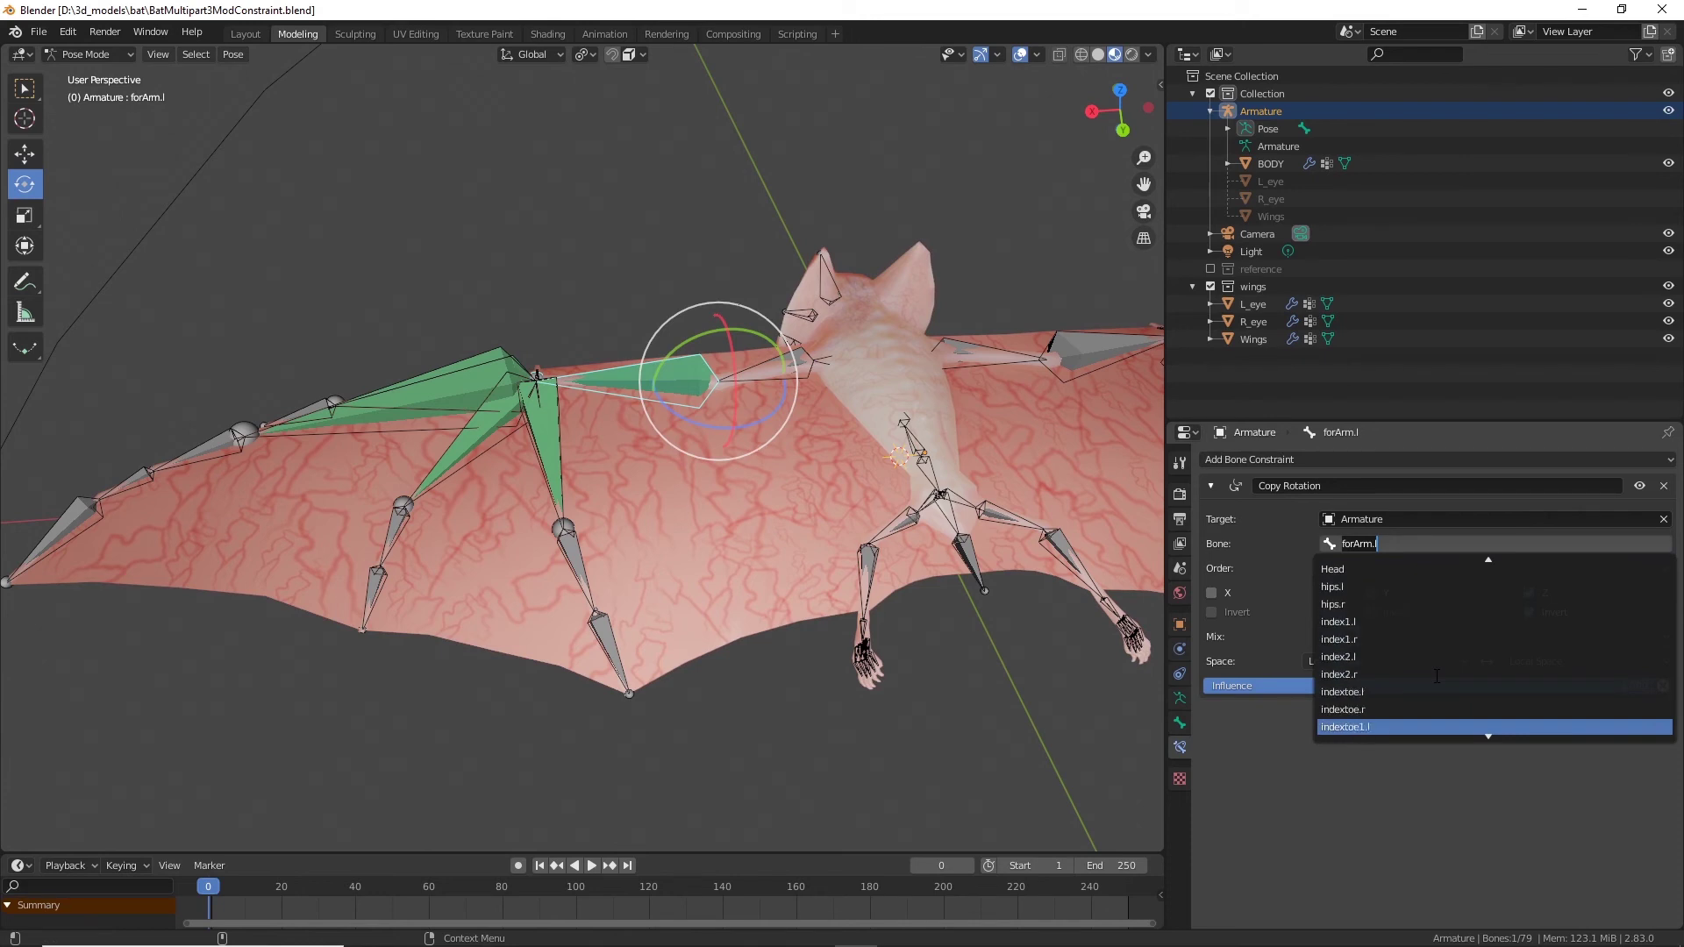
scroll(1437, 676, down, 7)
scroll(1437, 676, down, 20)
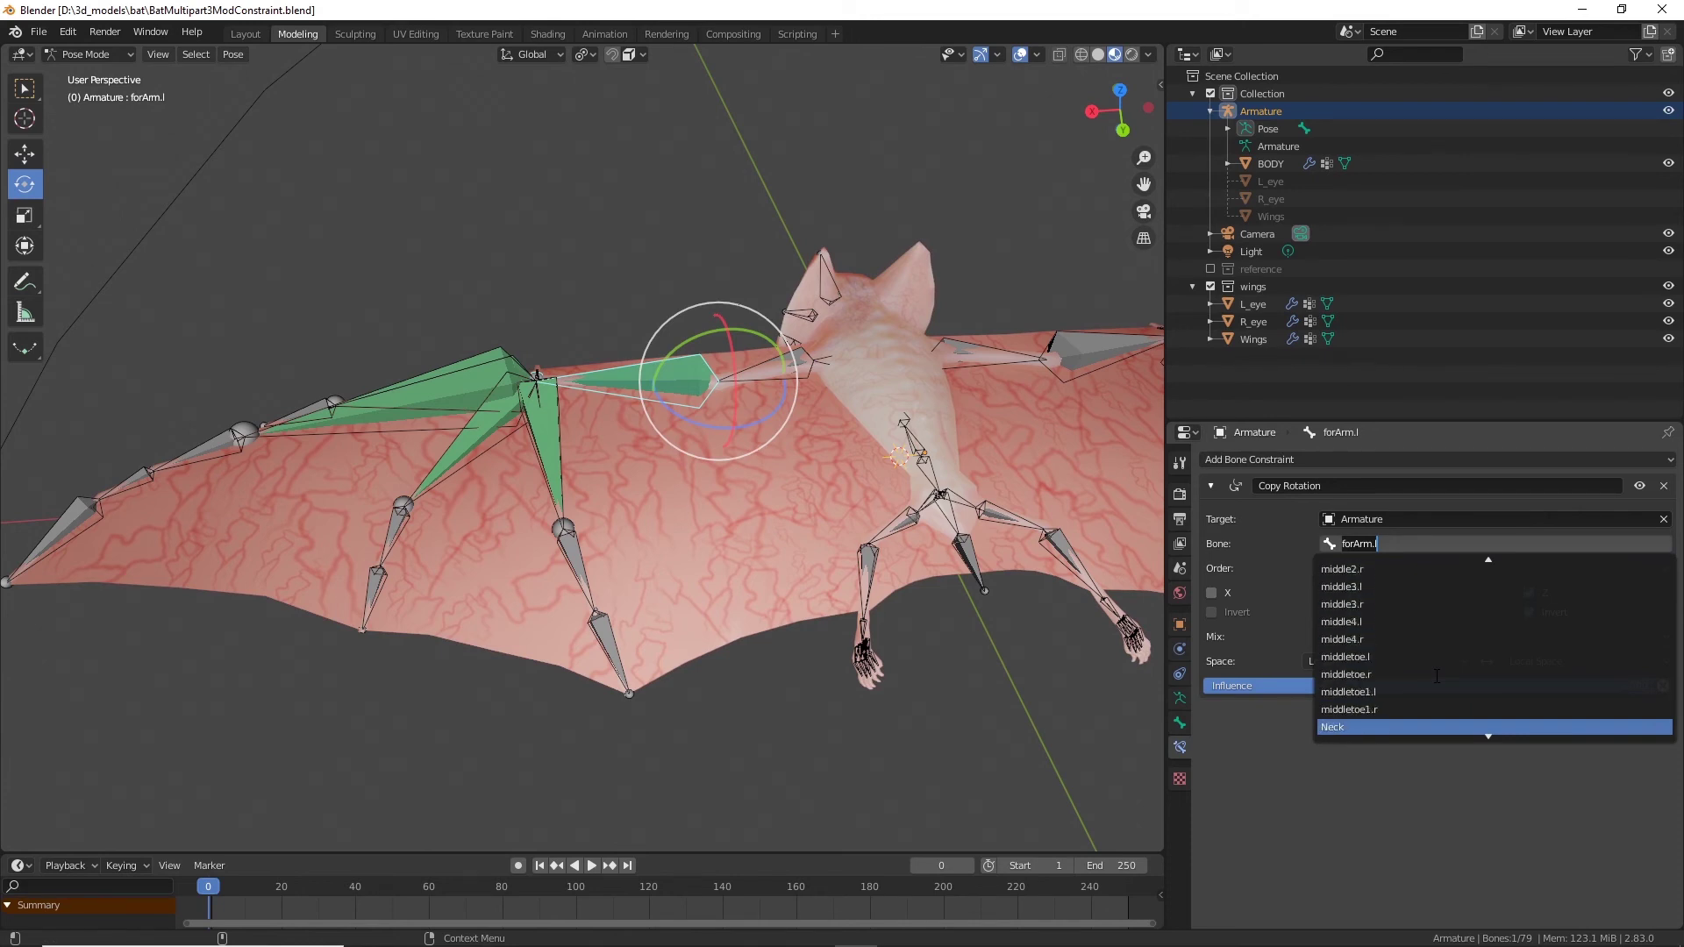
scroll(1437, 677, down, 12)
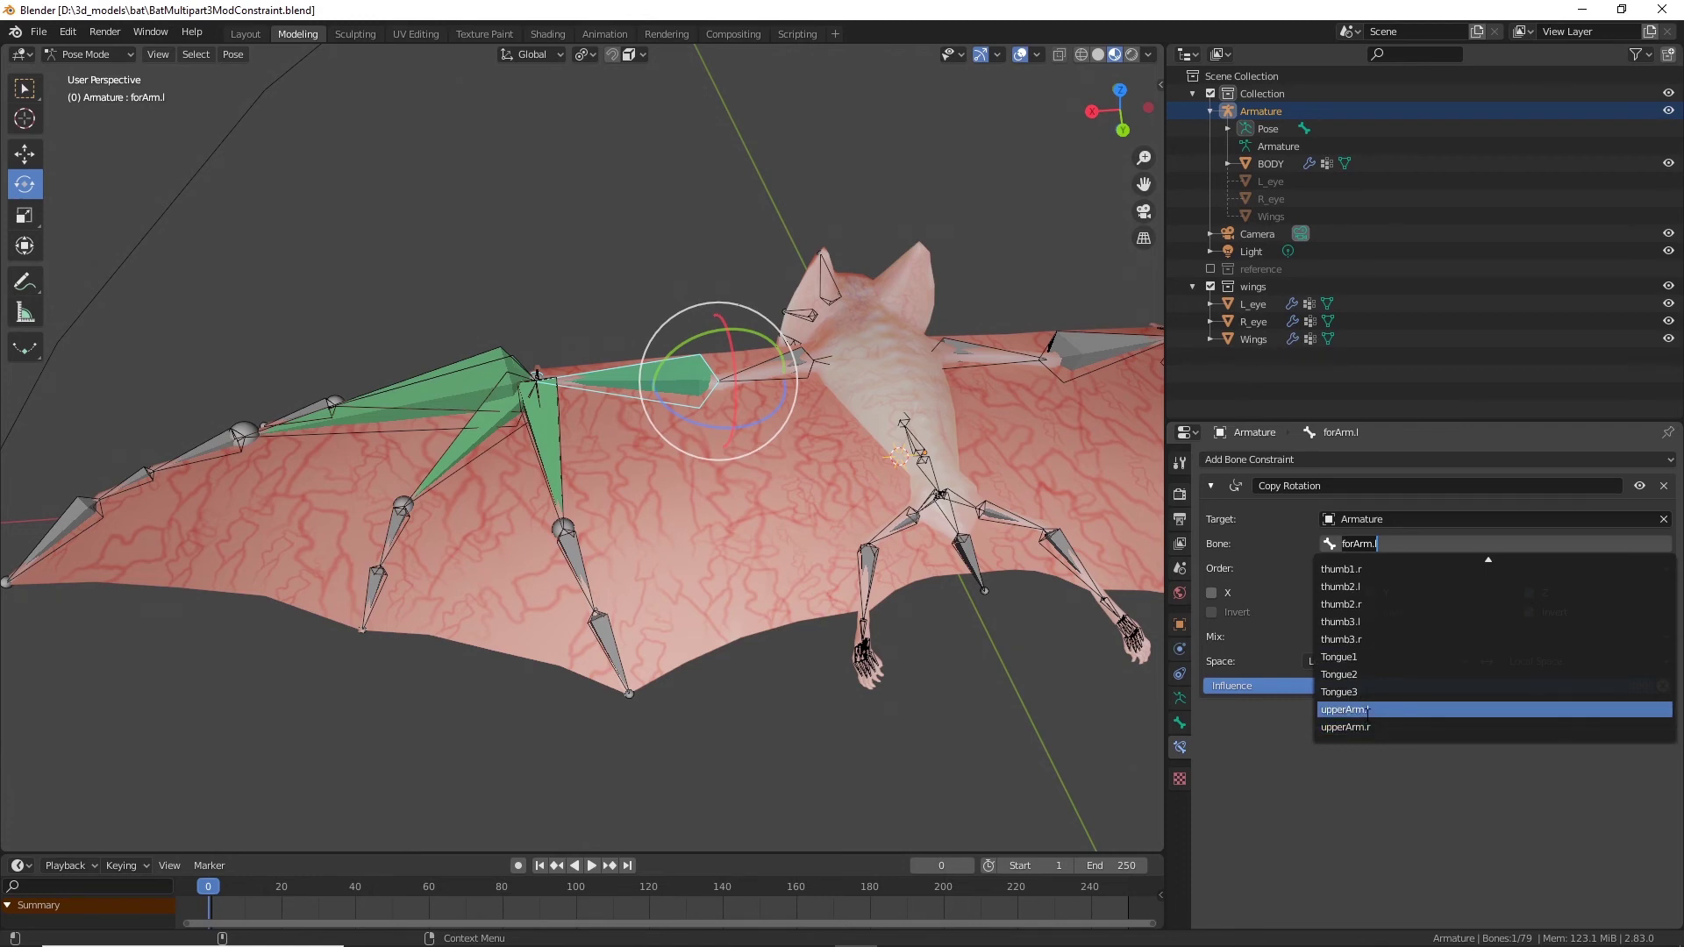
click(1367, 711)
Step: Fold the left wing by rotating upperArm.l around global Z, and rotate forArm.l by -27.8° around the same axis
middle_drag(703, 224, 789, 290)
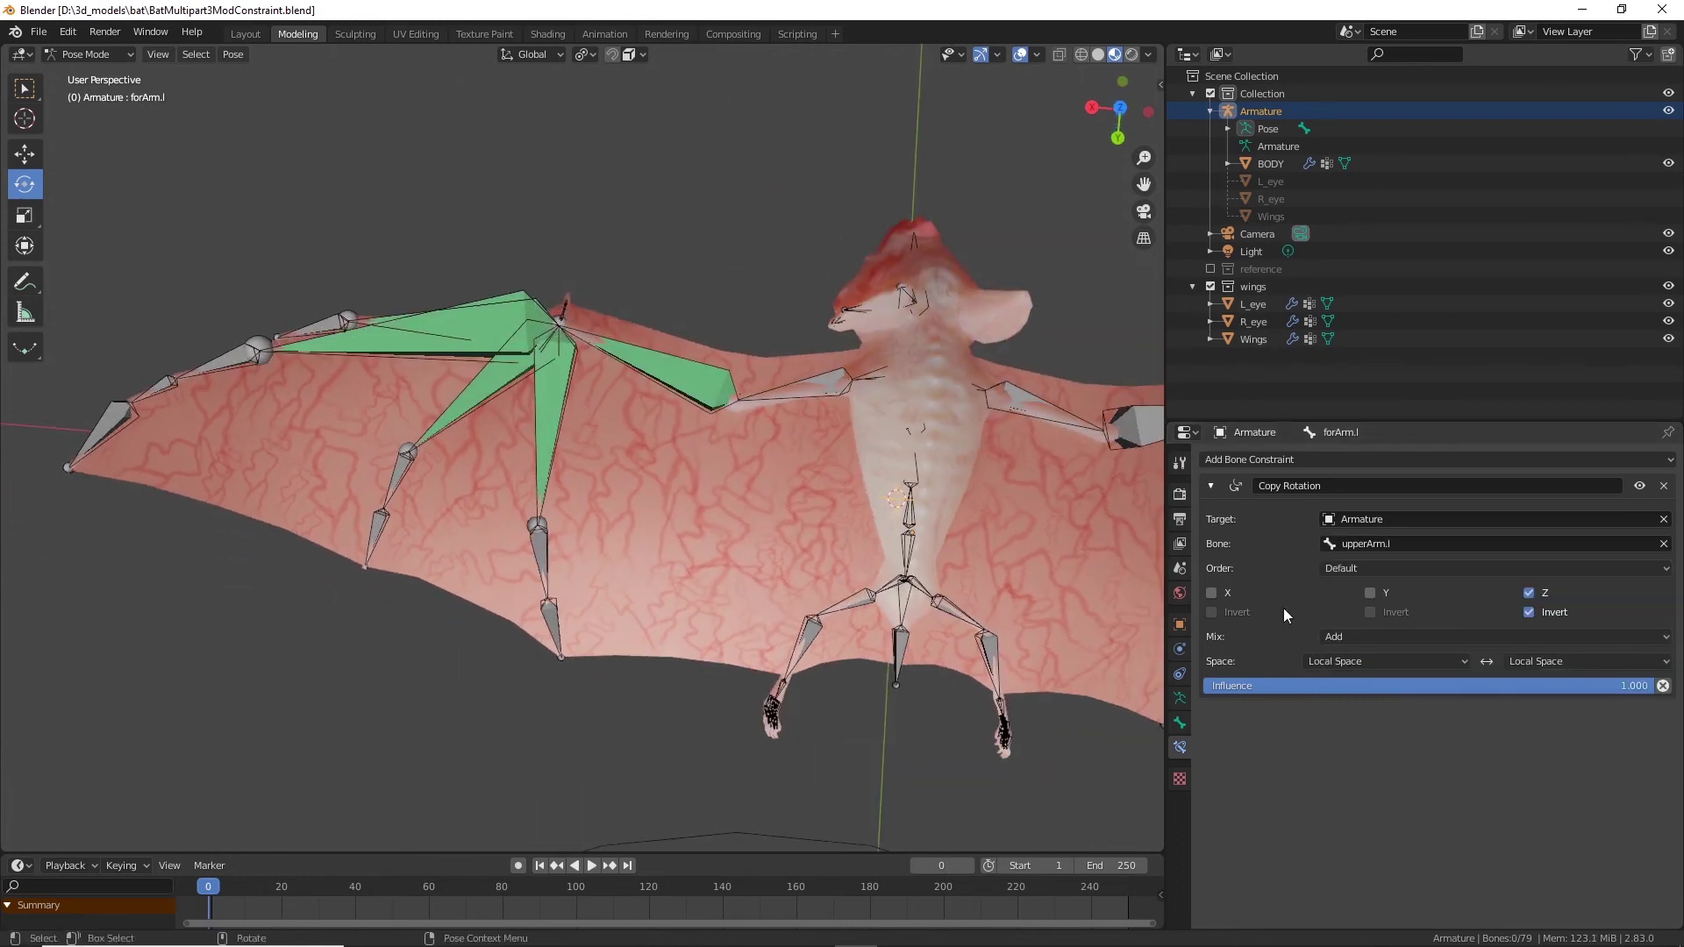
click(797, 390)
drag(815, 429, 799, 483)
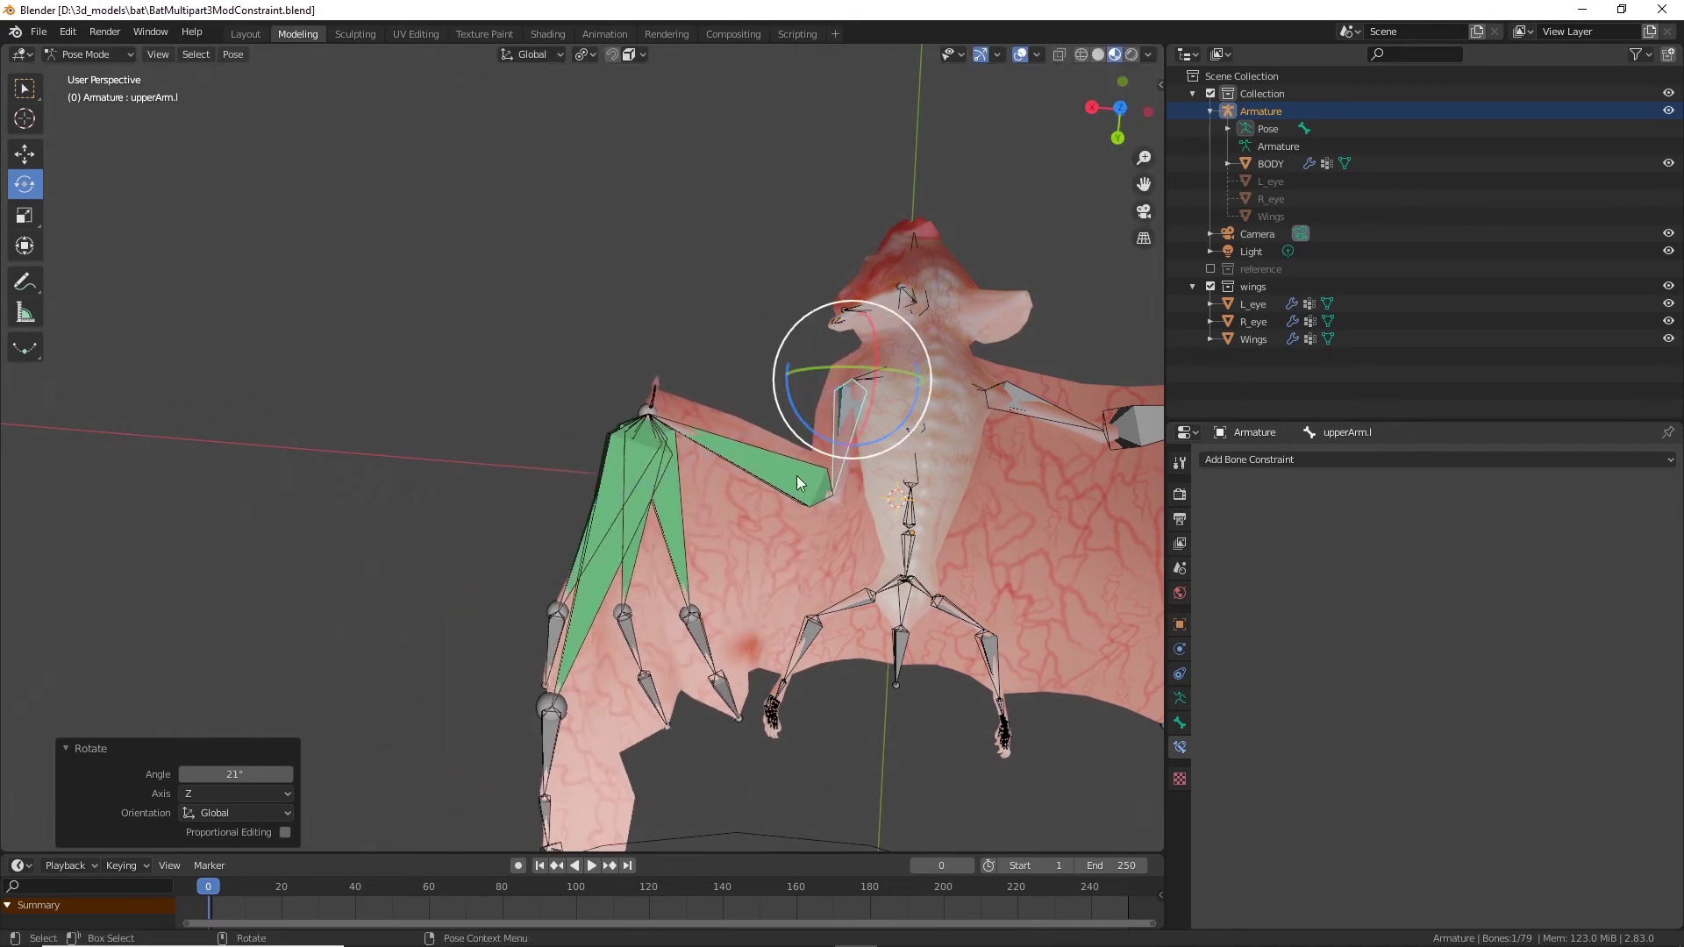
click(799, 483)
drag(784, 540, 794, 505)
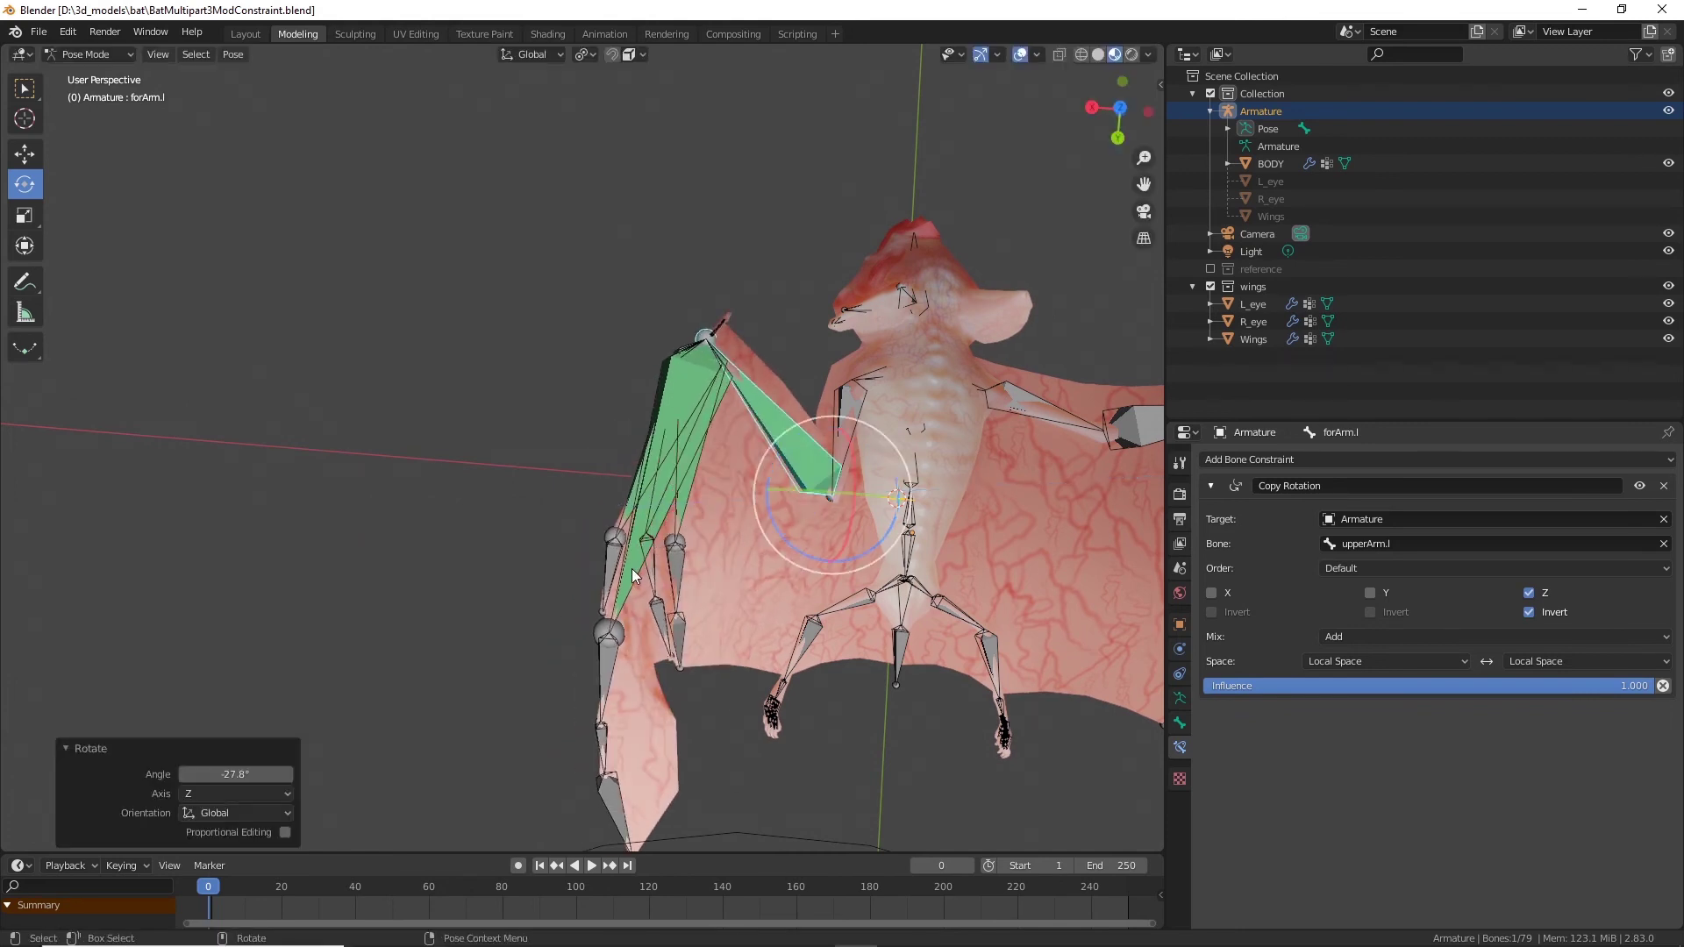
Step: Set the influence of pinky1.l's Copy Rotation constraint targeting middle1.l to 0.653
click(632, 569)
middle_drag(694, 521, 681, 439)
scroll(681, 439, up, 3)
click(597, 351)
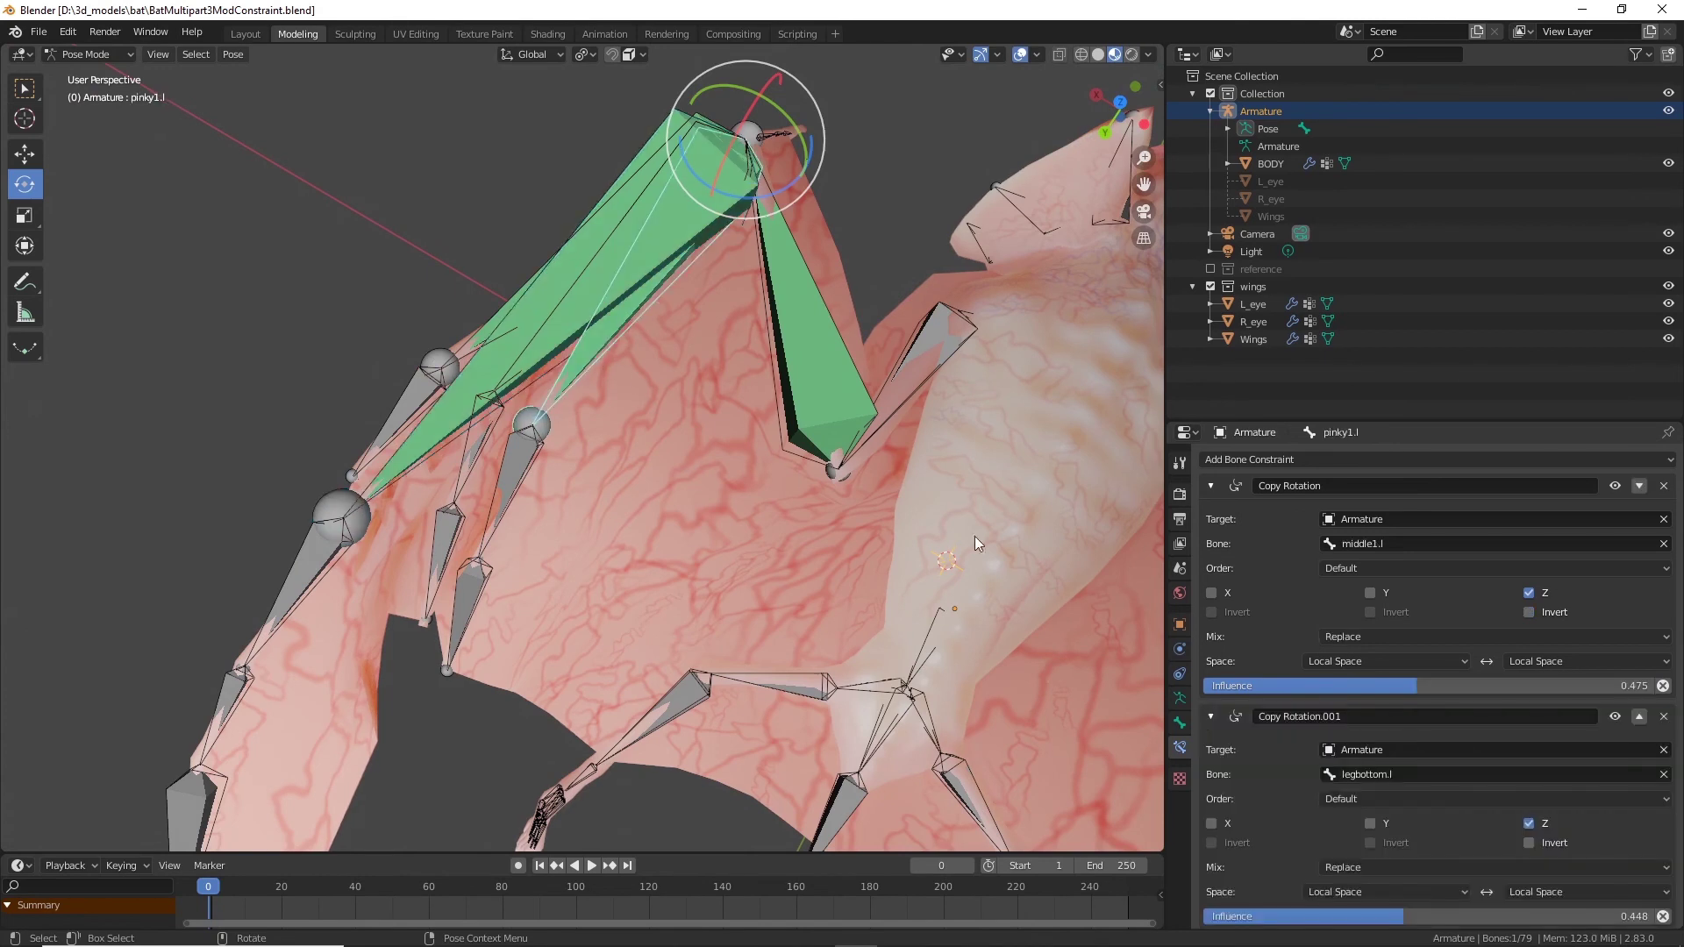
drag(1413, 686, 1497, 687)
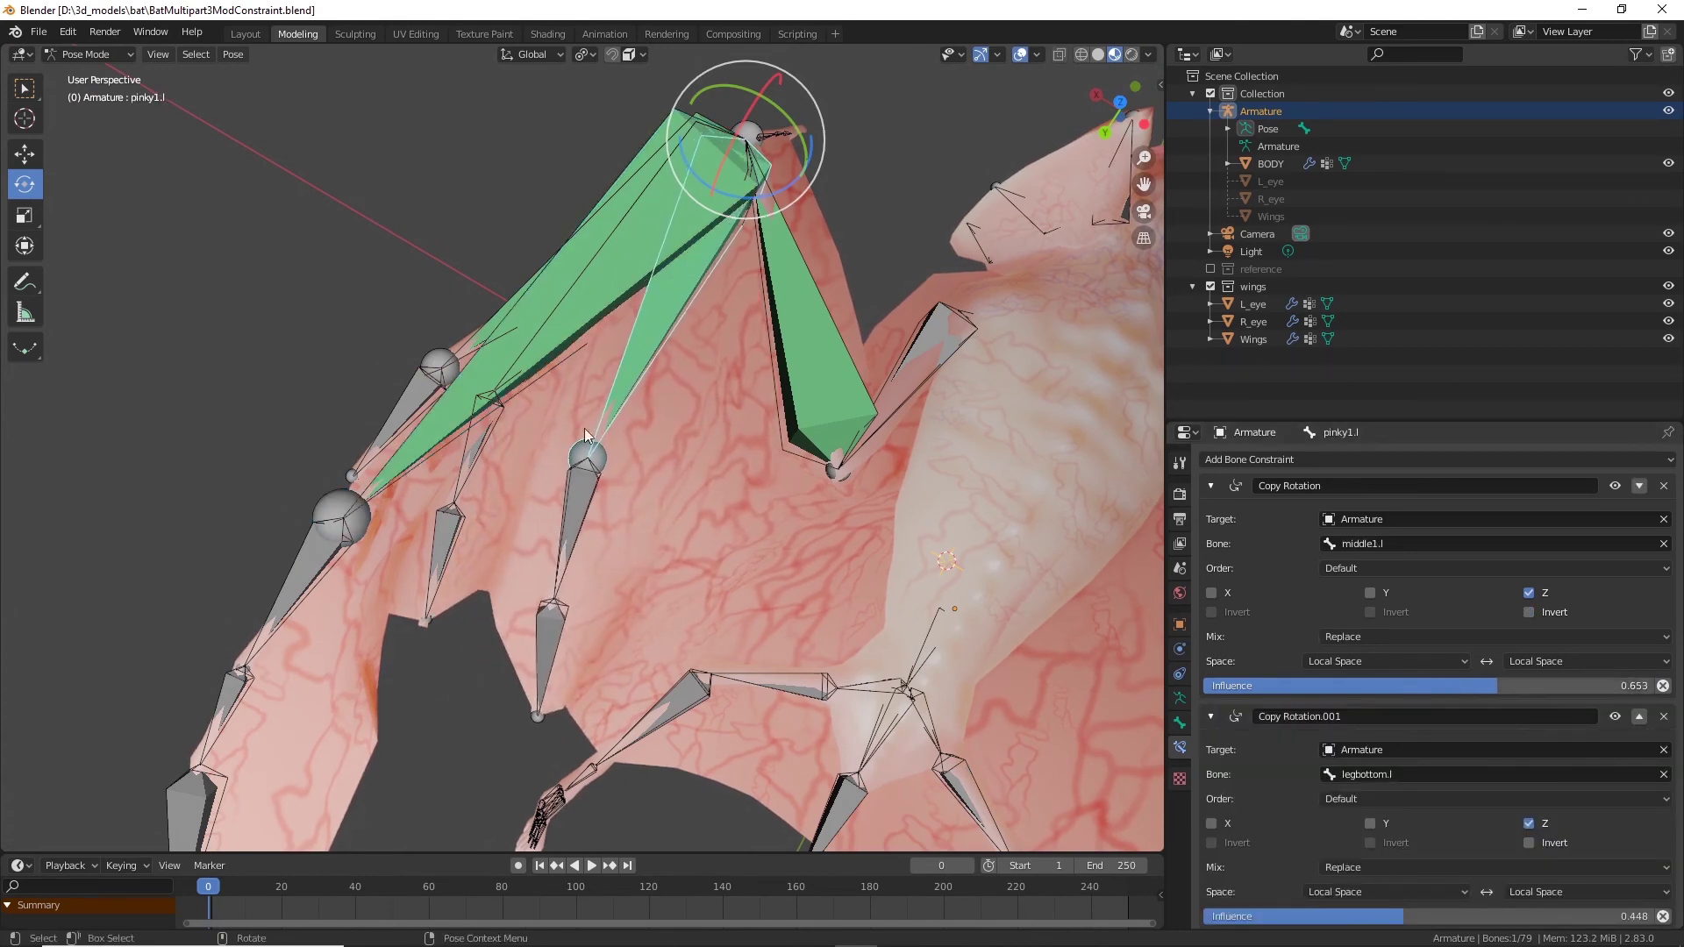
Step: Check middle1.l's constraint settings and rotate upperArm.l by -15.8° around the global Z axis
click(525, 367)
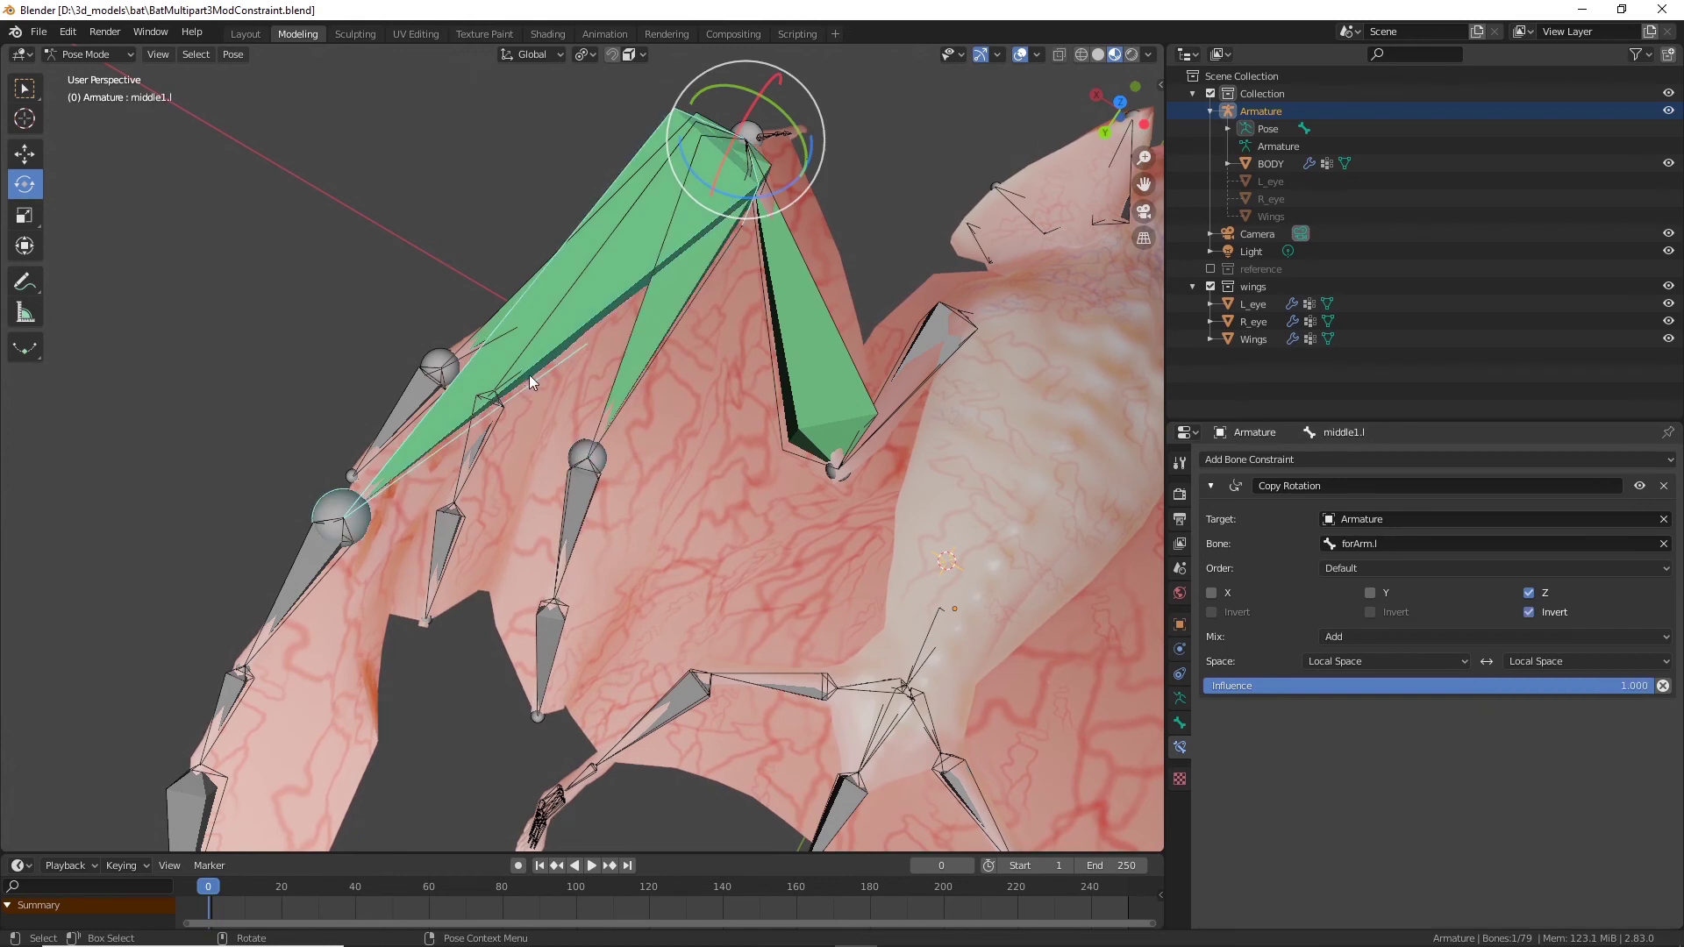
click(707, 126)
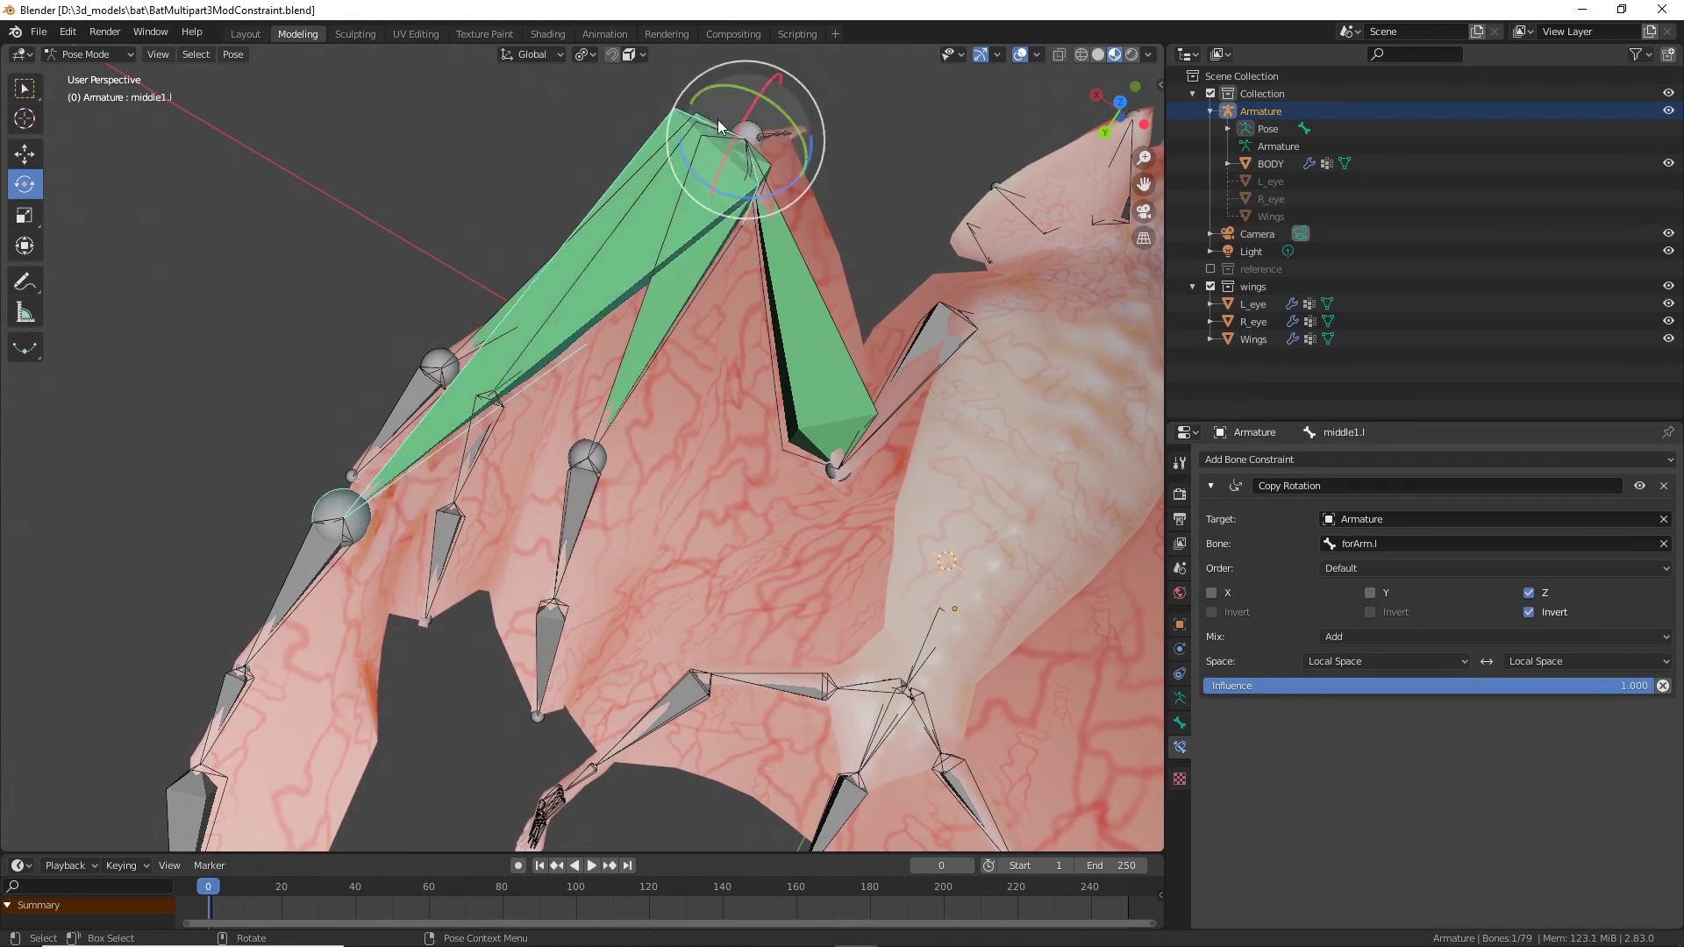
click(719, 125)
click(662, 204)
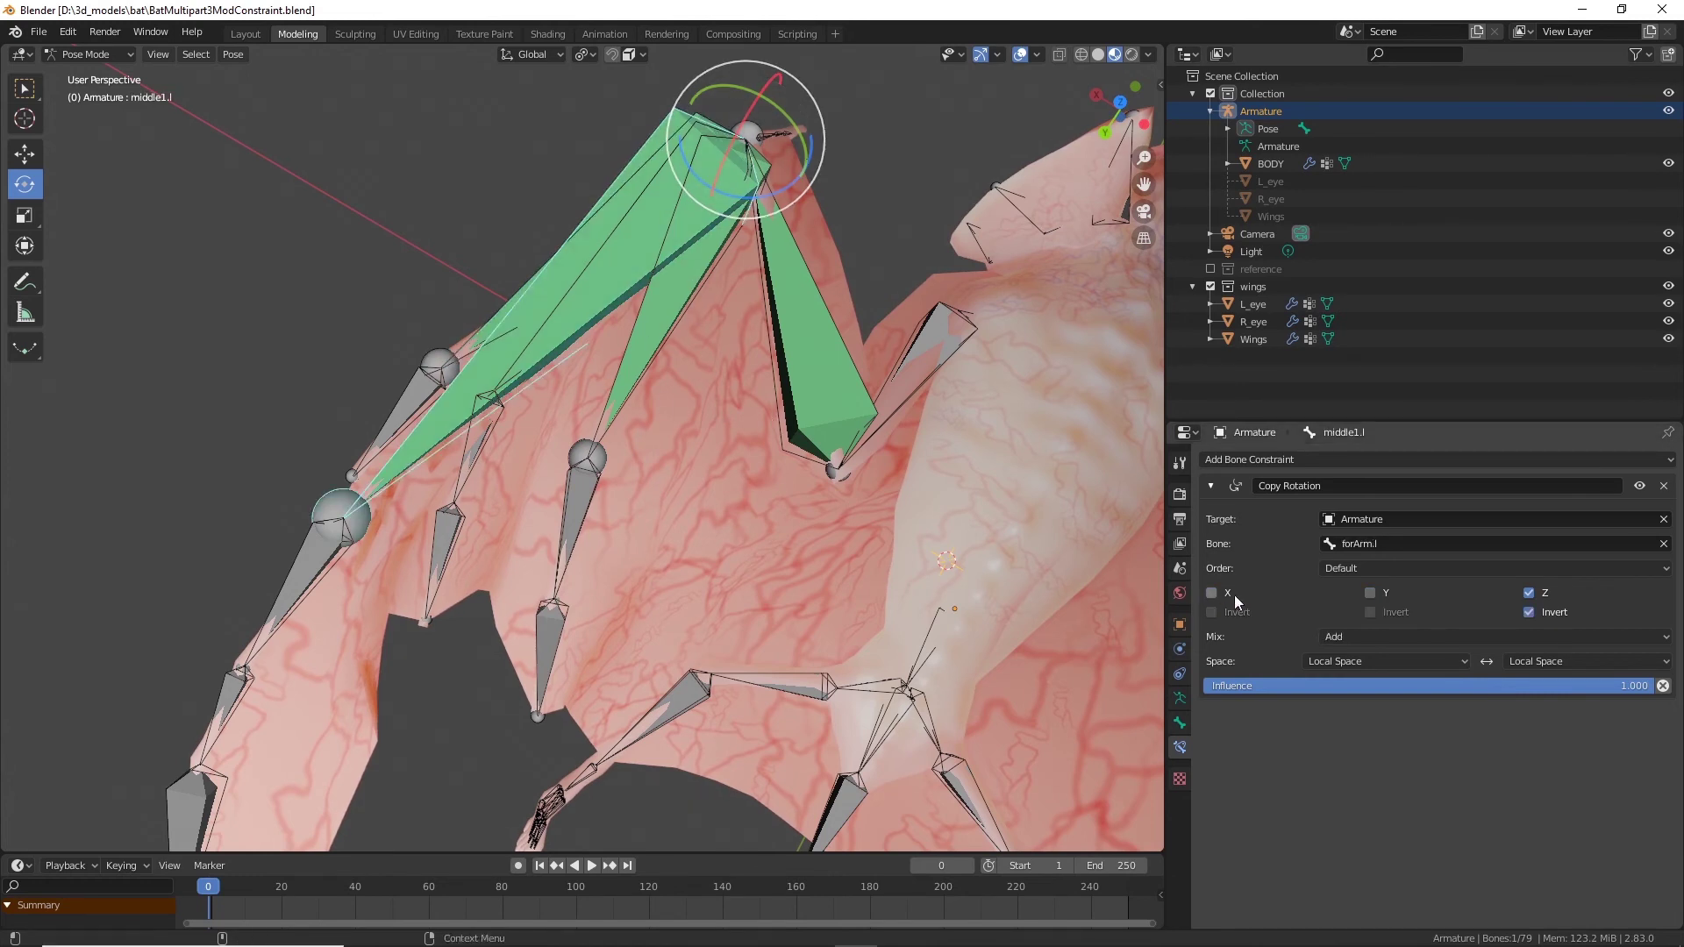
click(907, 374)
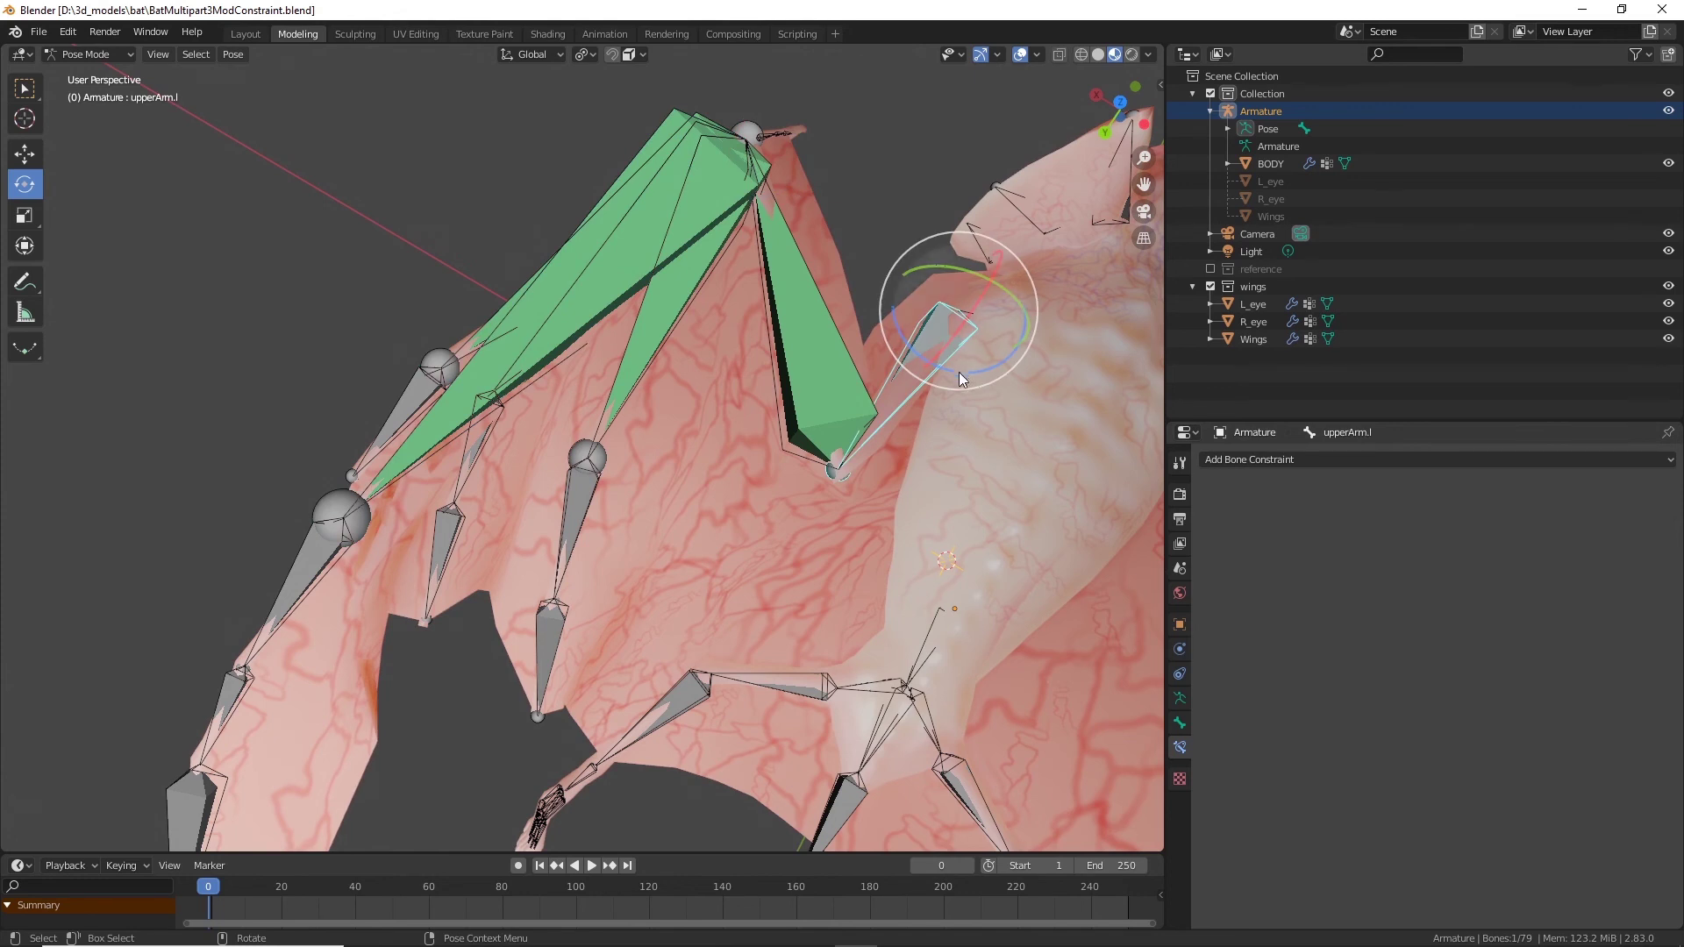
mouse_move(960, 372)
mouse_down()
mouse_move(938, 376)
mouse_move(955, 376)
mouse_up()
key(ctrl+z)
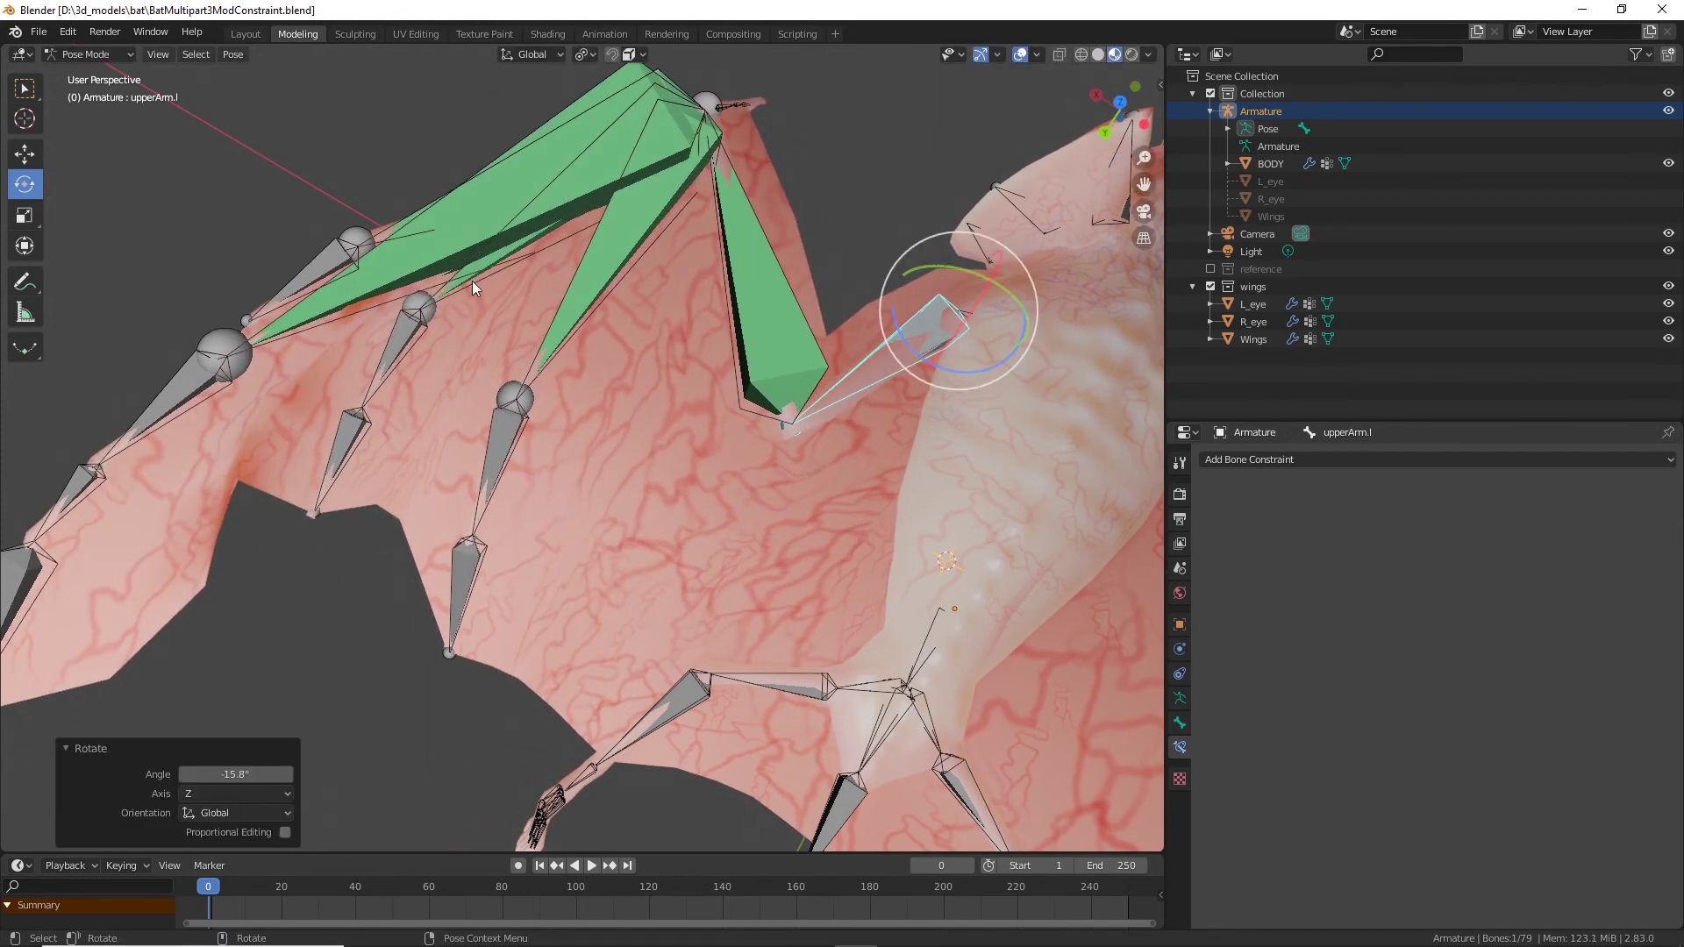
Step: Set the influence of ring1.l's Copy Rotation constraint to 0.742 and test it by rotating upperArm.l -38.3° around global Z
click(465, 281)
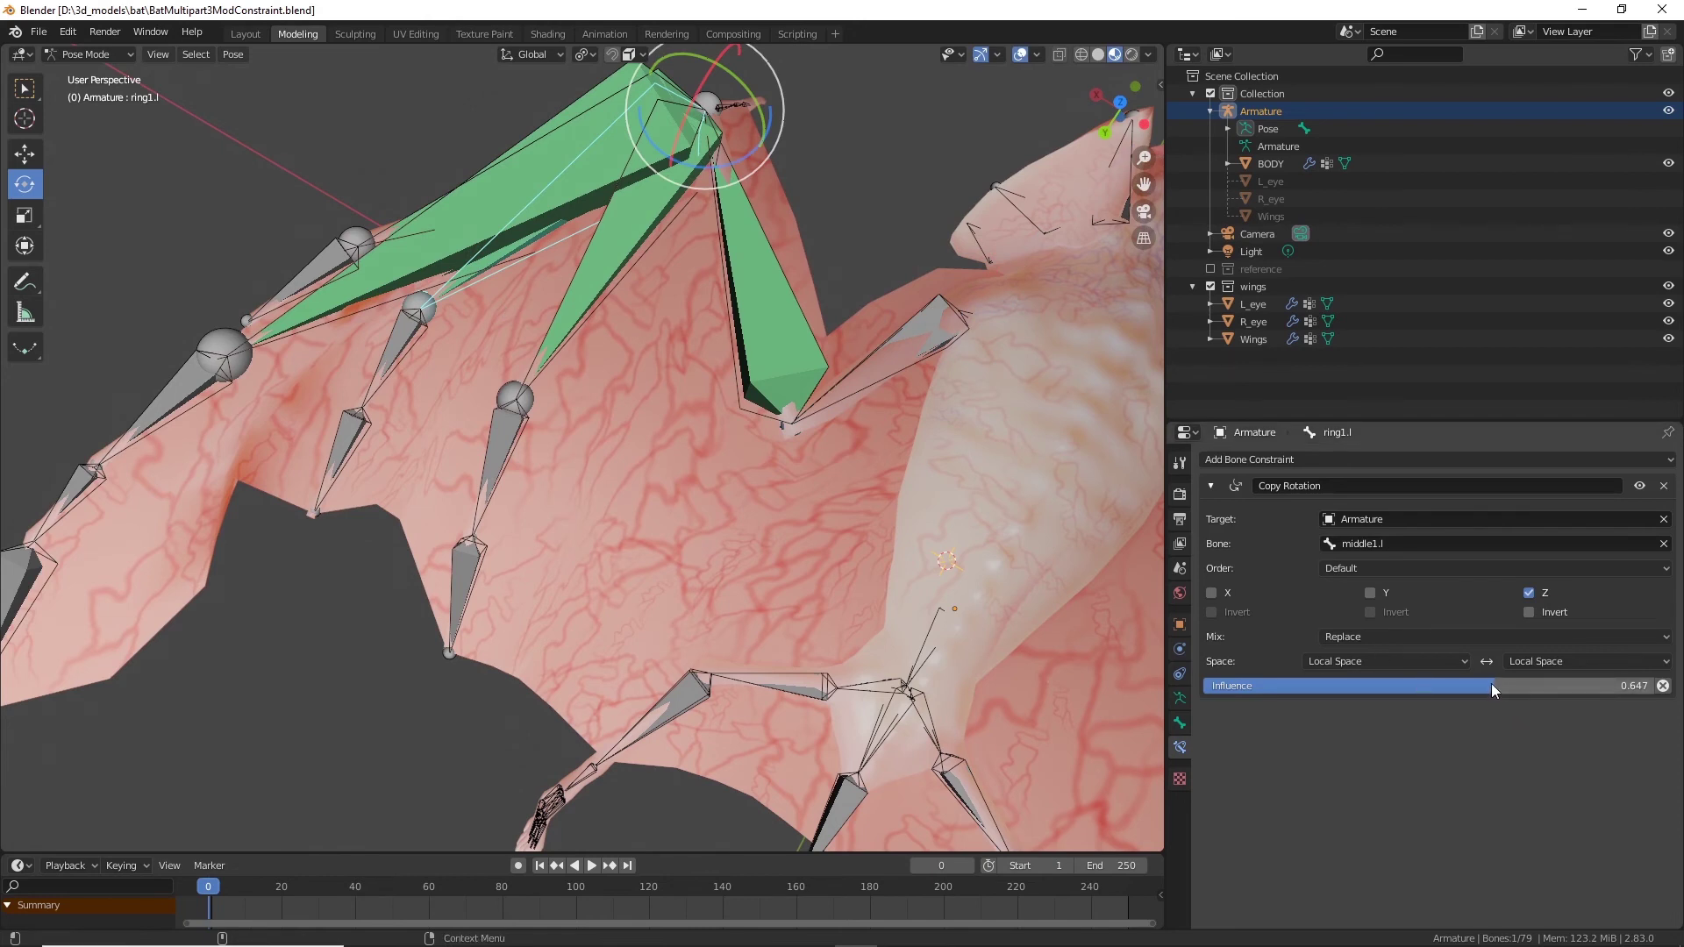
drag(1494, 691, 1537, 690)
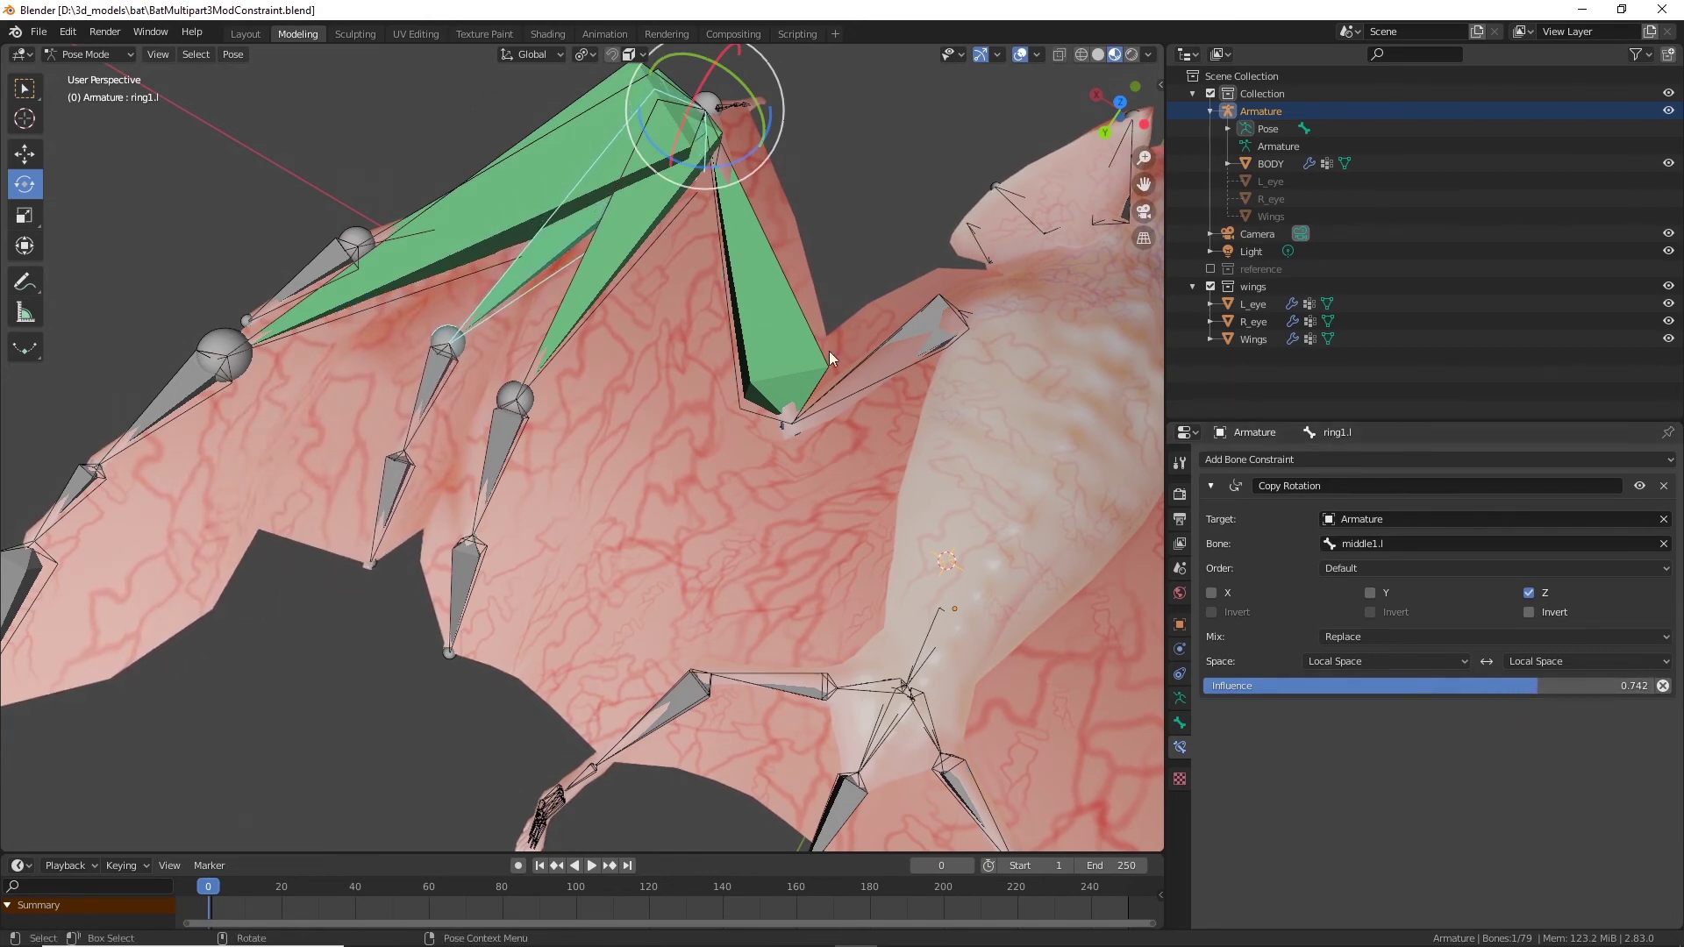
click(924, 348)
drag(944, 372, 903, 369)
scroll(893, 493, down, 3)
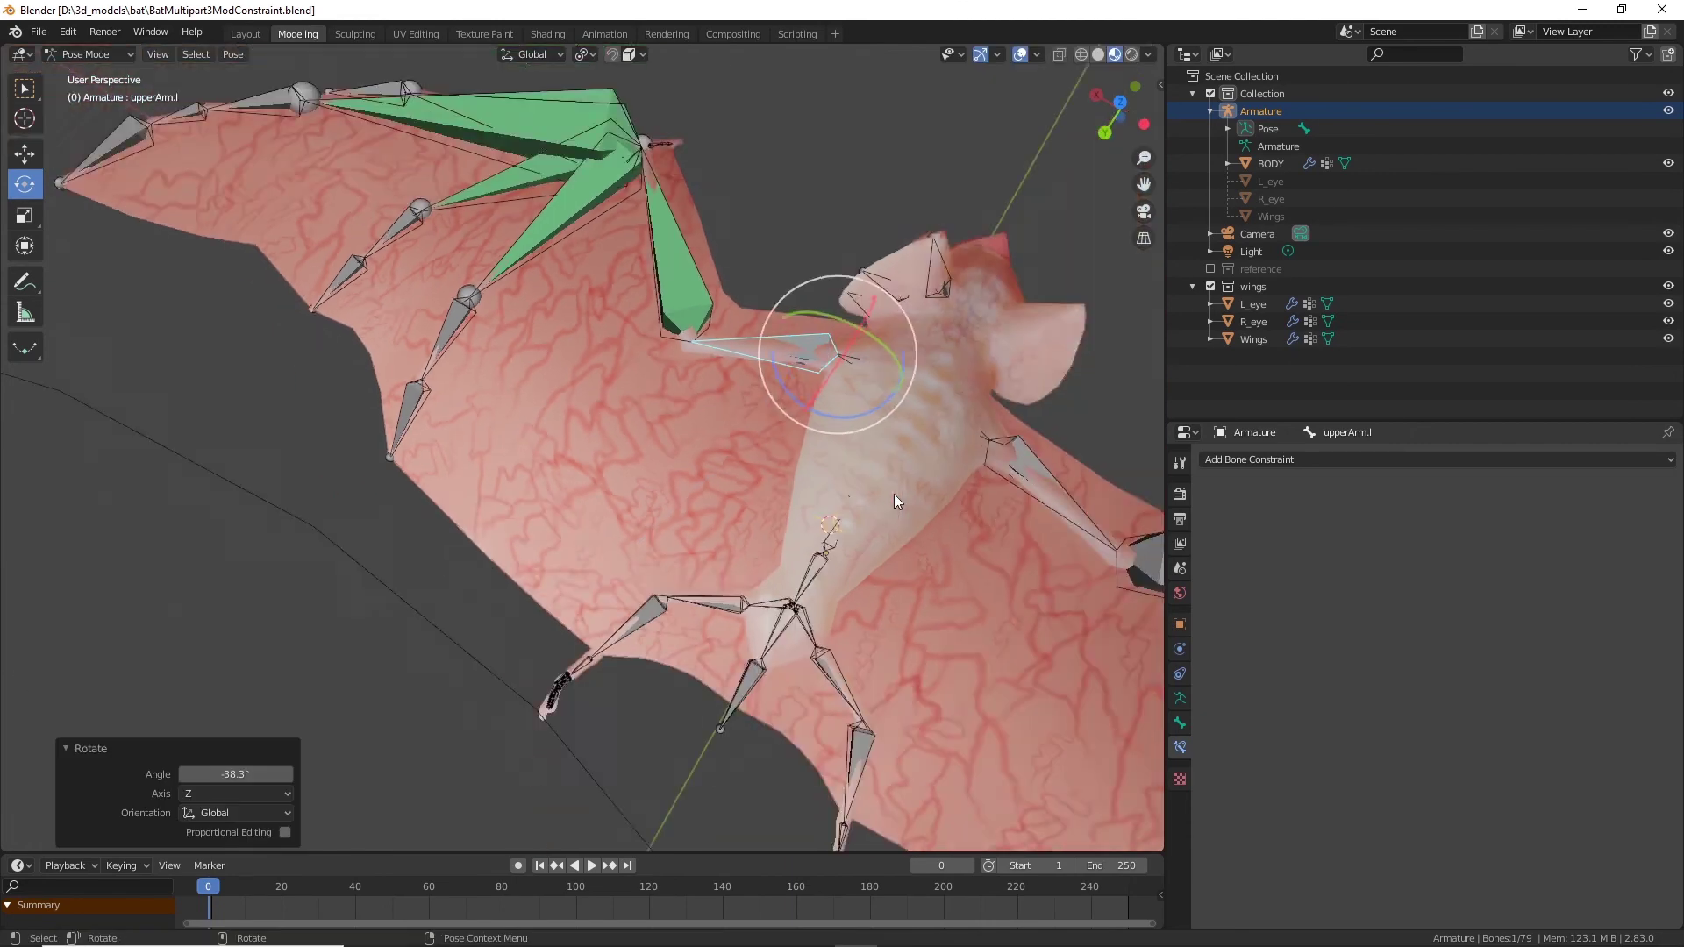
Step: Test the left wing by rotating upperArm.l around global Z to spread and fold it, and step back through the last rotations
middle_drag(893, 493, 538, 545)
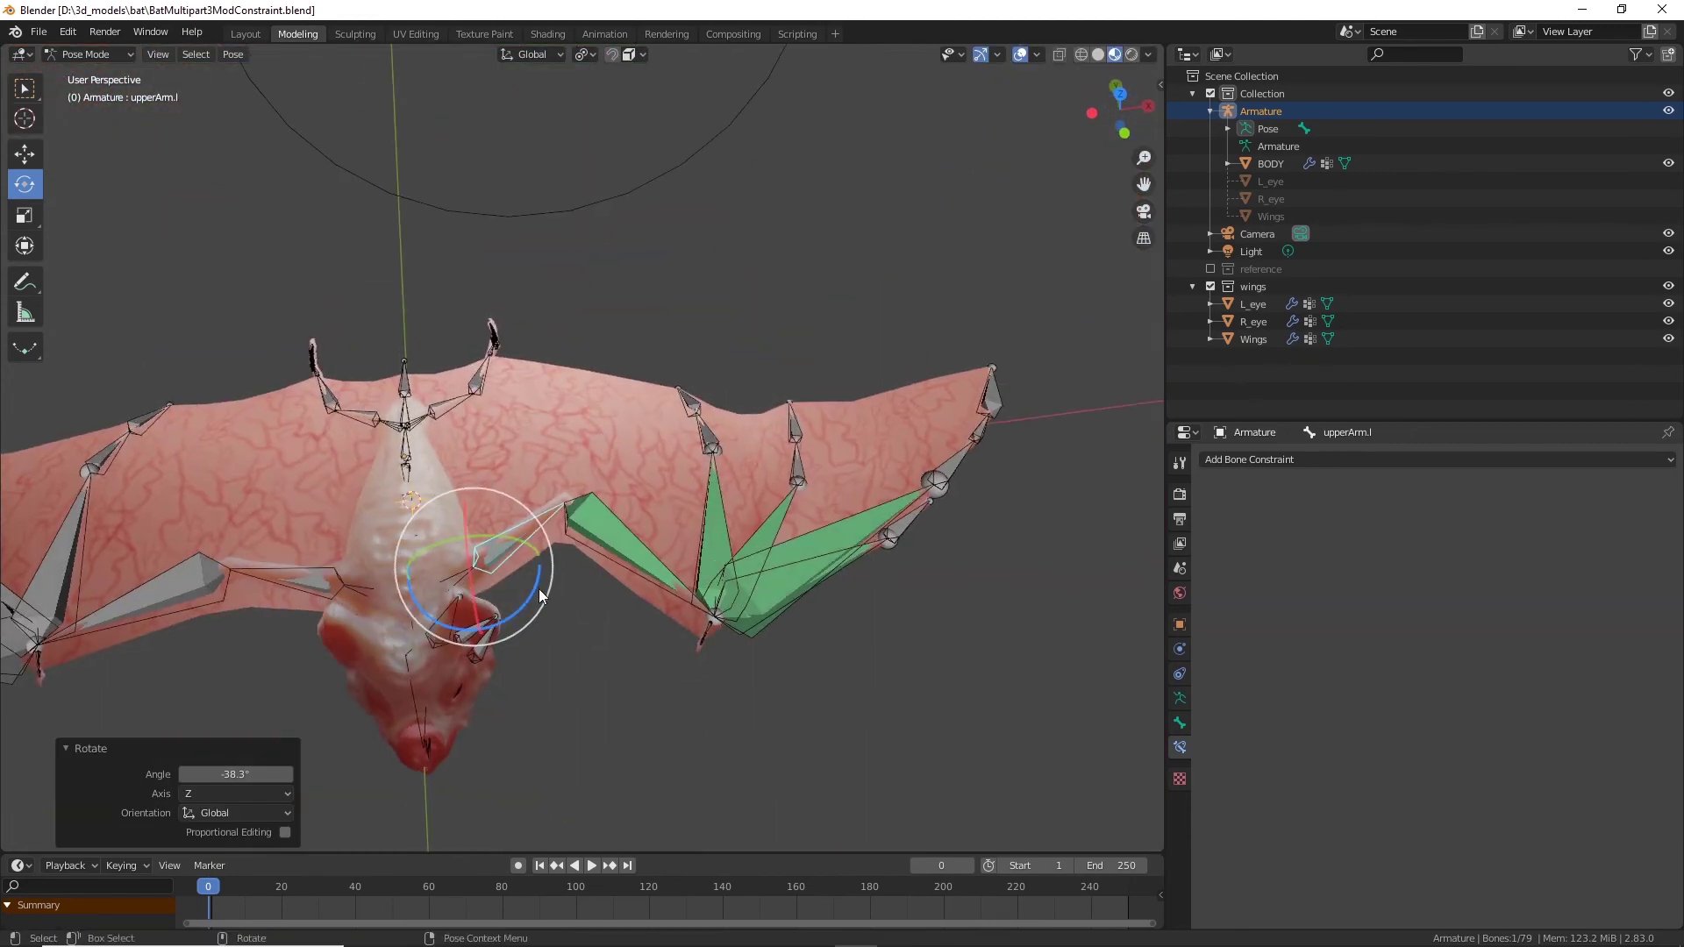
drag(539, 596, 512, 638)
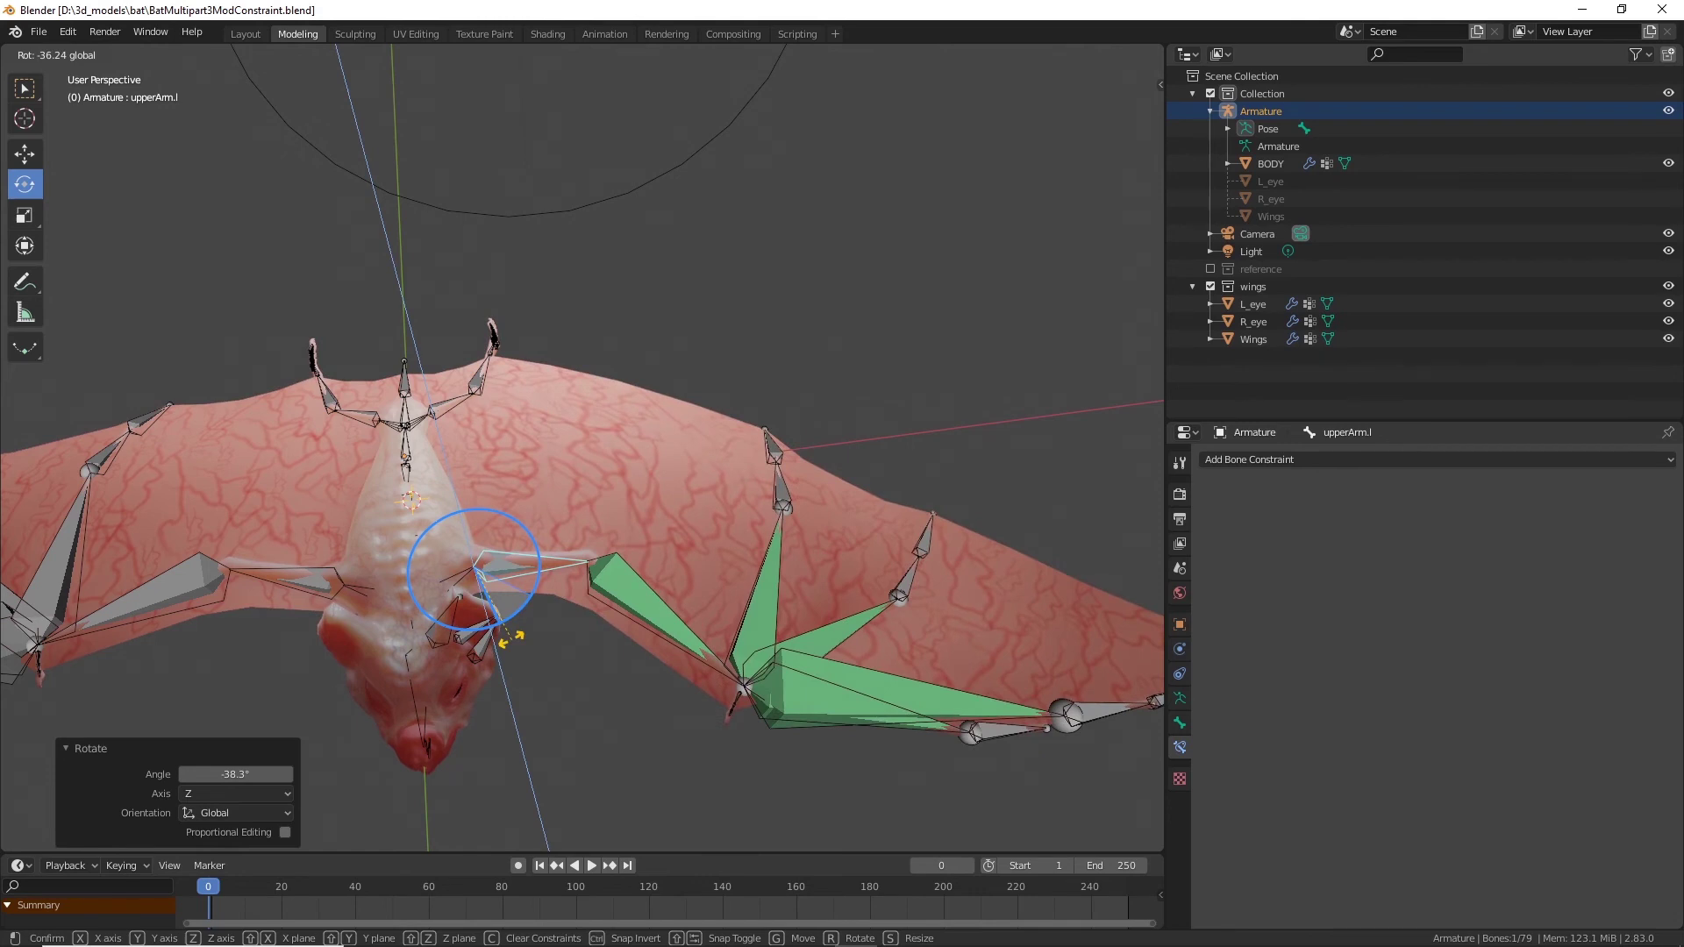
drag(511, 638, 633, 491)
middle_drag(814, 597, 824, 534)
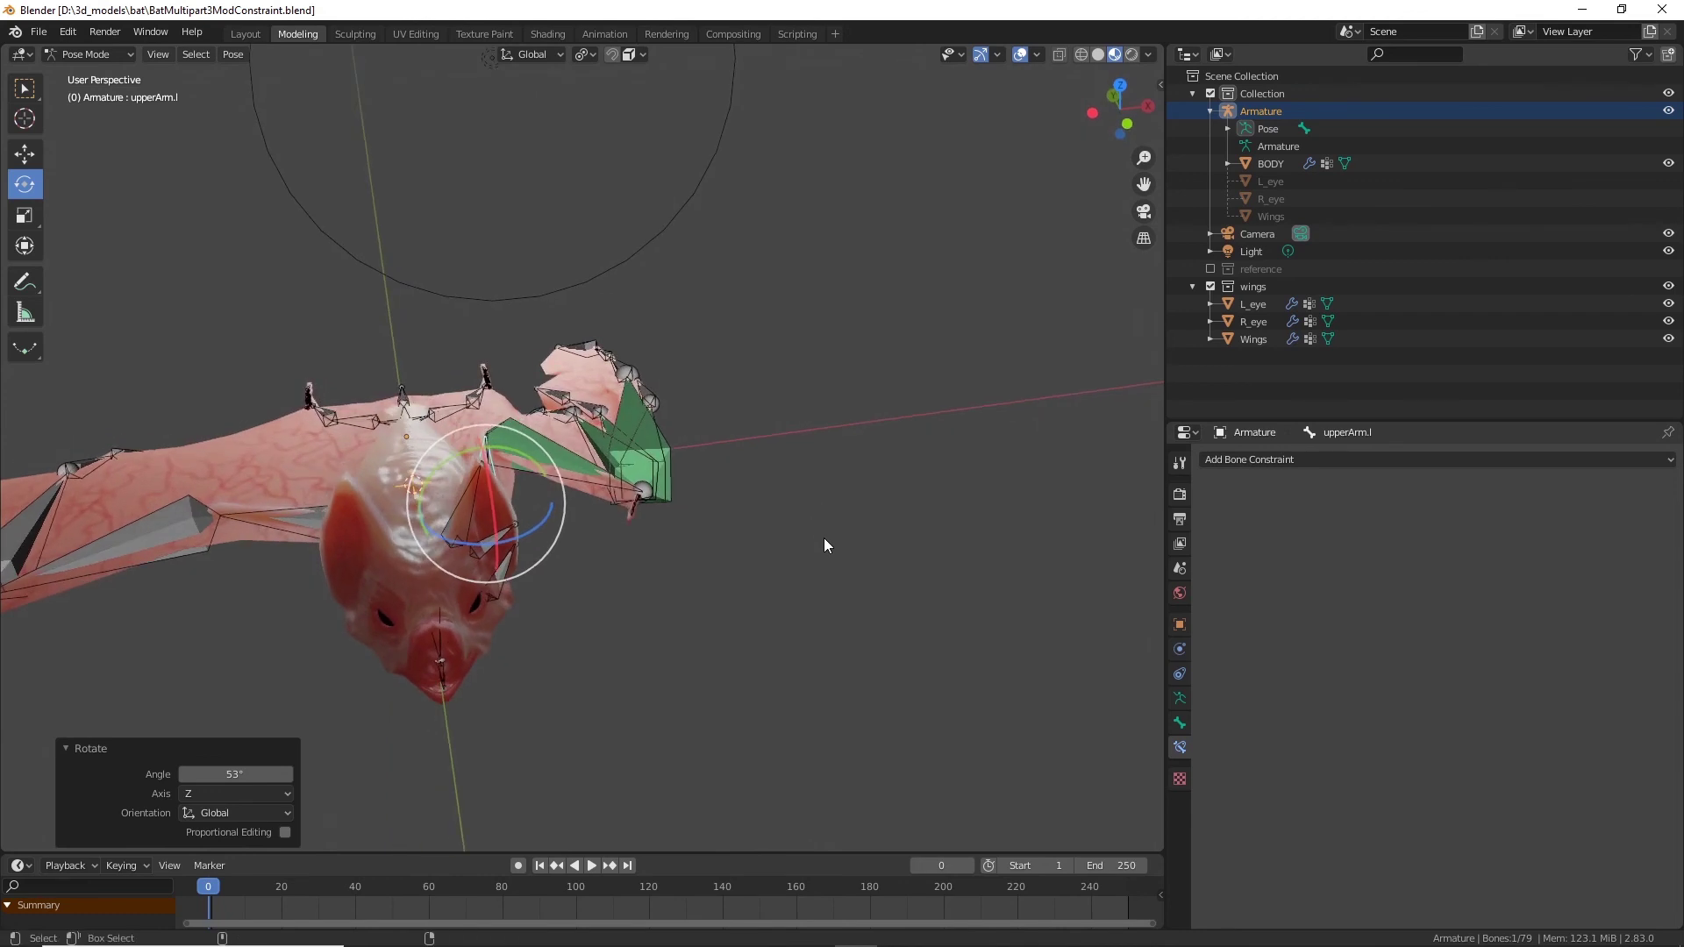
key(ctrl+z)
key(ctrl+shift+z)
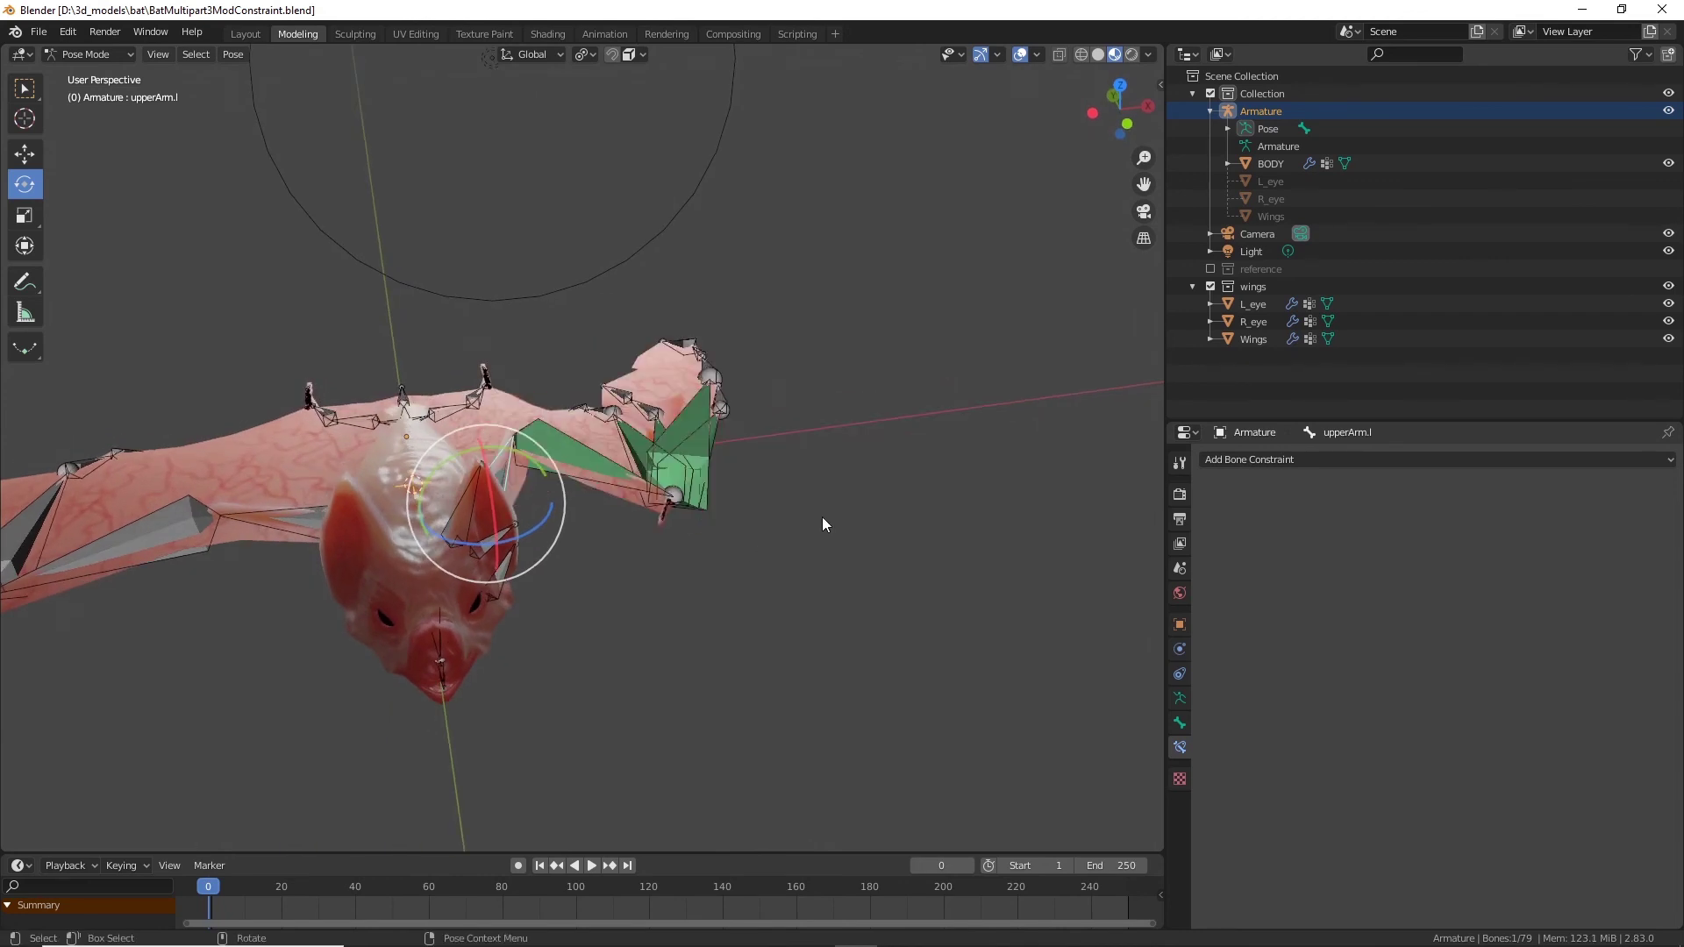
Step: Select all of the armature's bones and clear all their pose transforms
middle_drag(823, 518, 905, 369)
drag(930, 305, 456, 642)
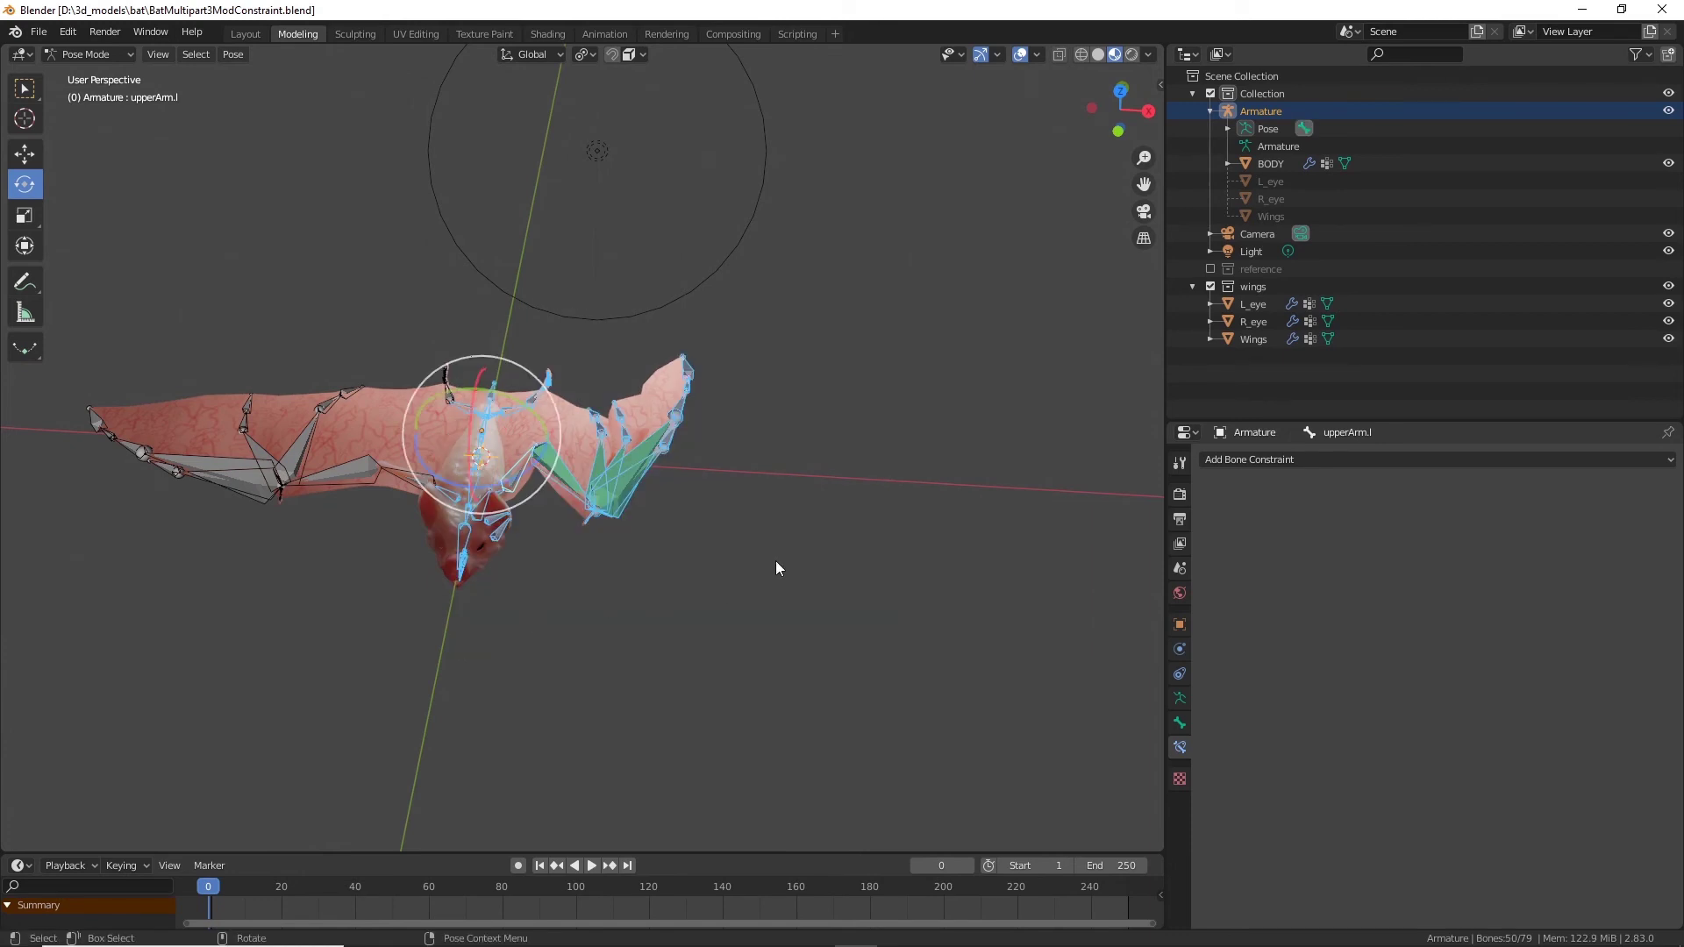
click(231, 58)
mouse_move(295, 92)
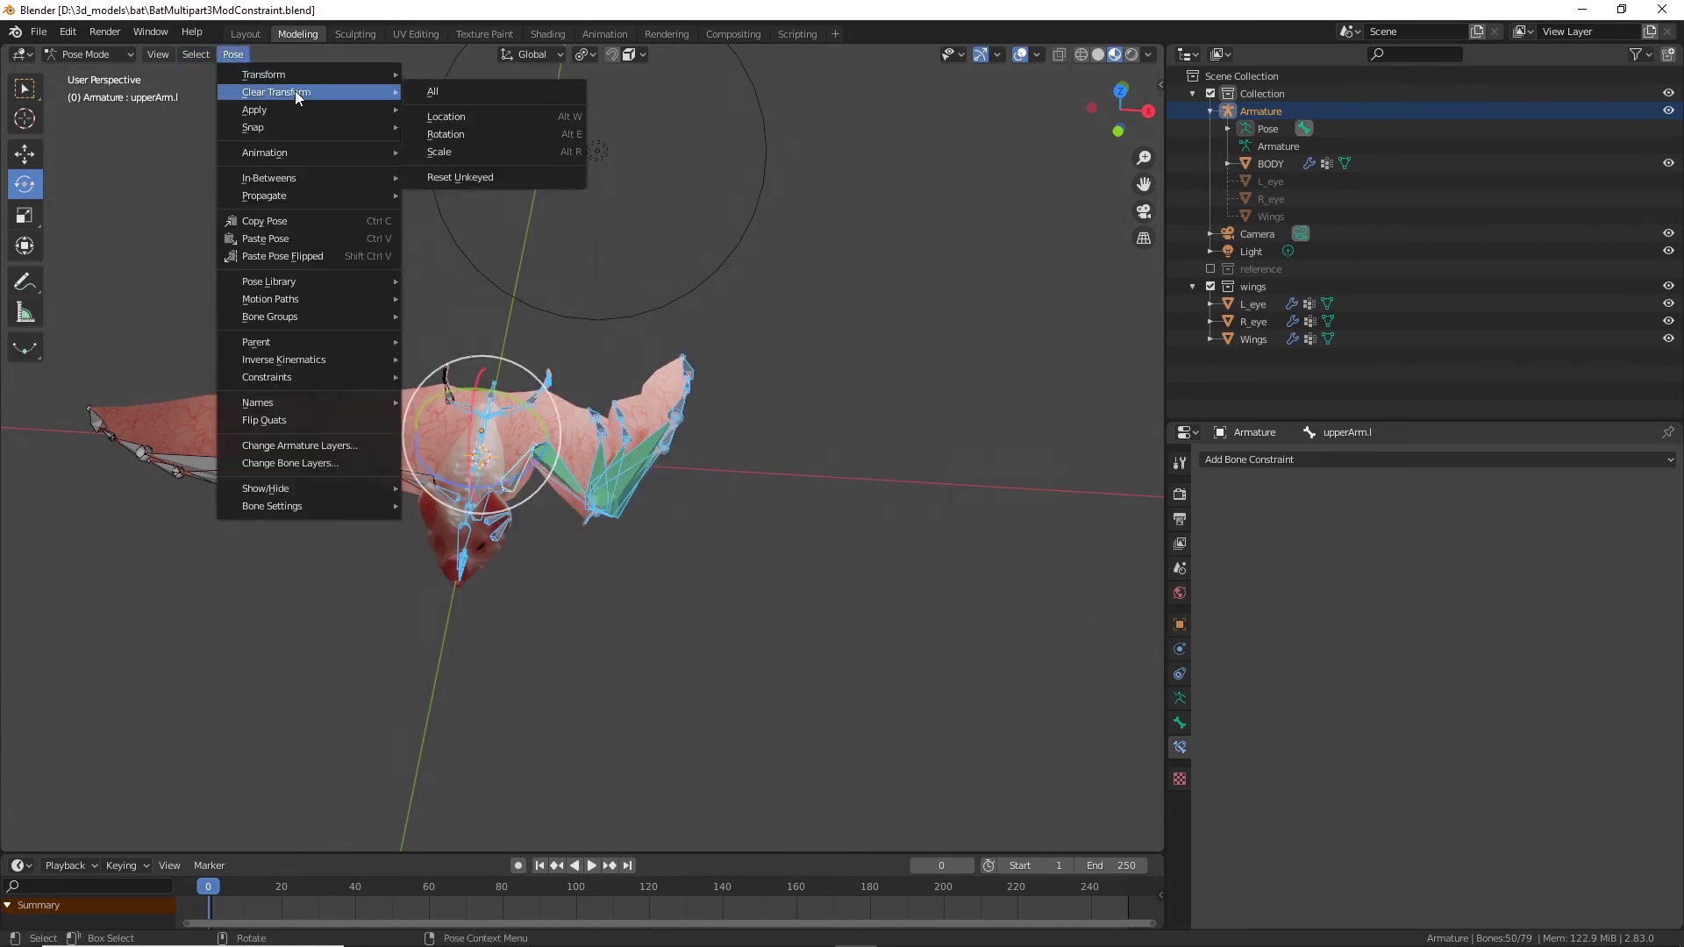
click(454, 93)
mouse_move(742, 569)
middle_down()
mouse_move(752, 632)
mouse_move(751, 590)
middle_up()
scroll(752, 590, up, 3)
middle_drag(690, 662, 615, 650)
click(638, 532)
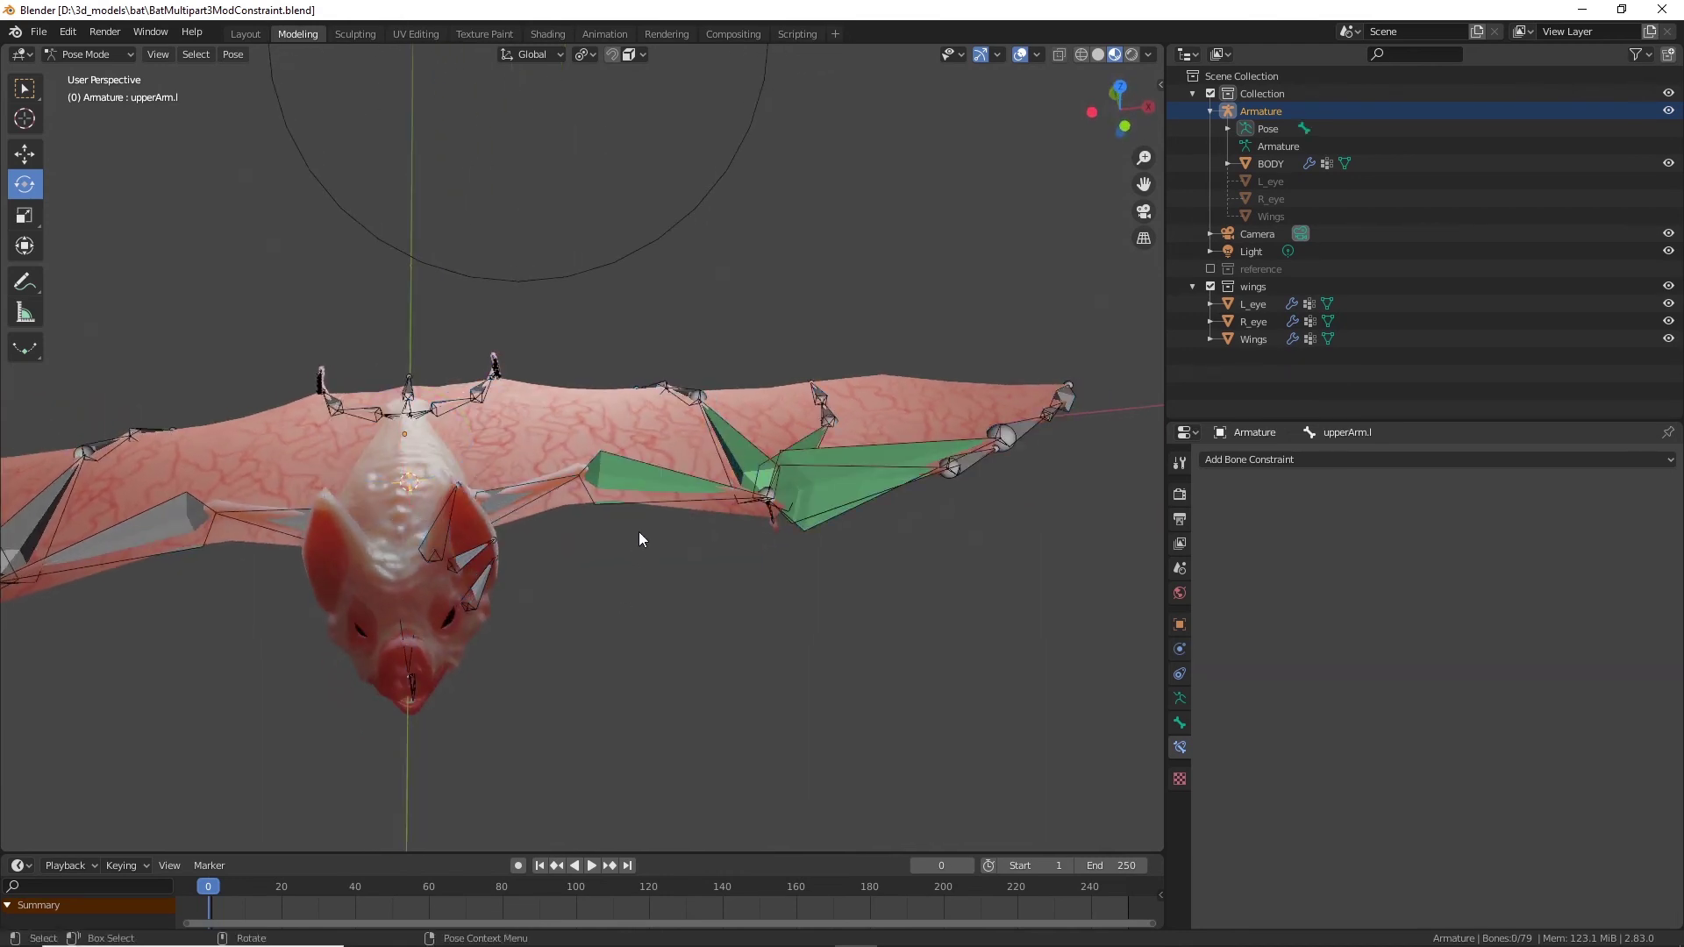
Step: Test the left wing's flapping by rotating upperArm.l -71.5° and back 69.5° around the global Y axis
click(509, 496)
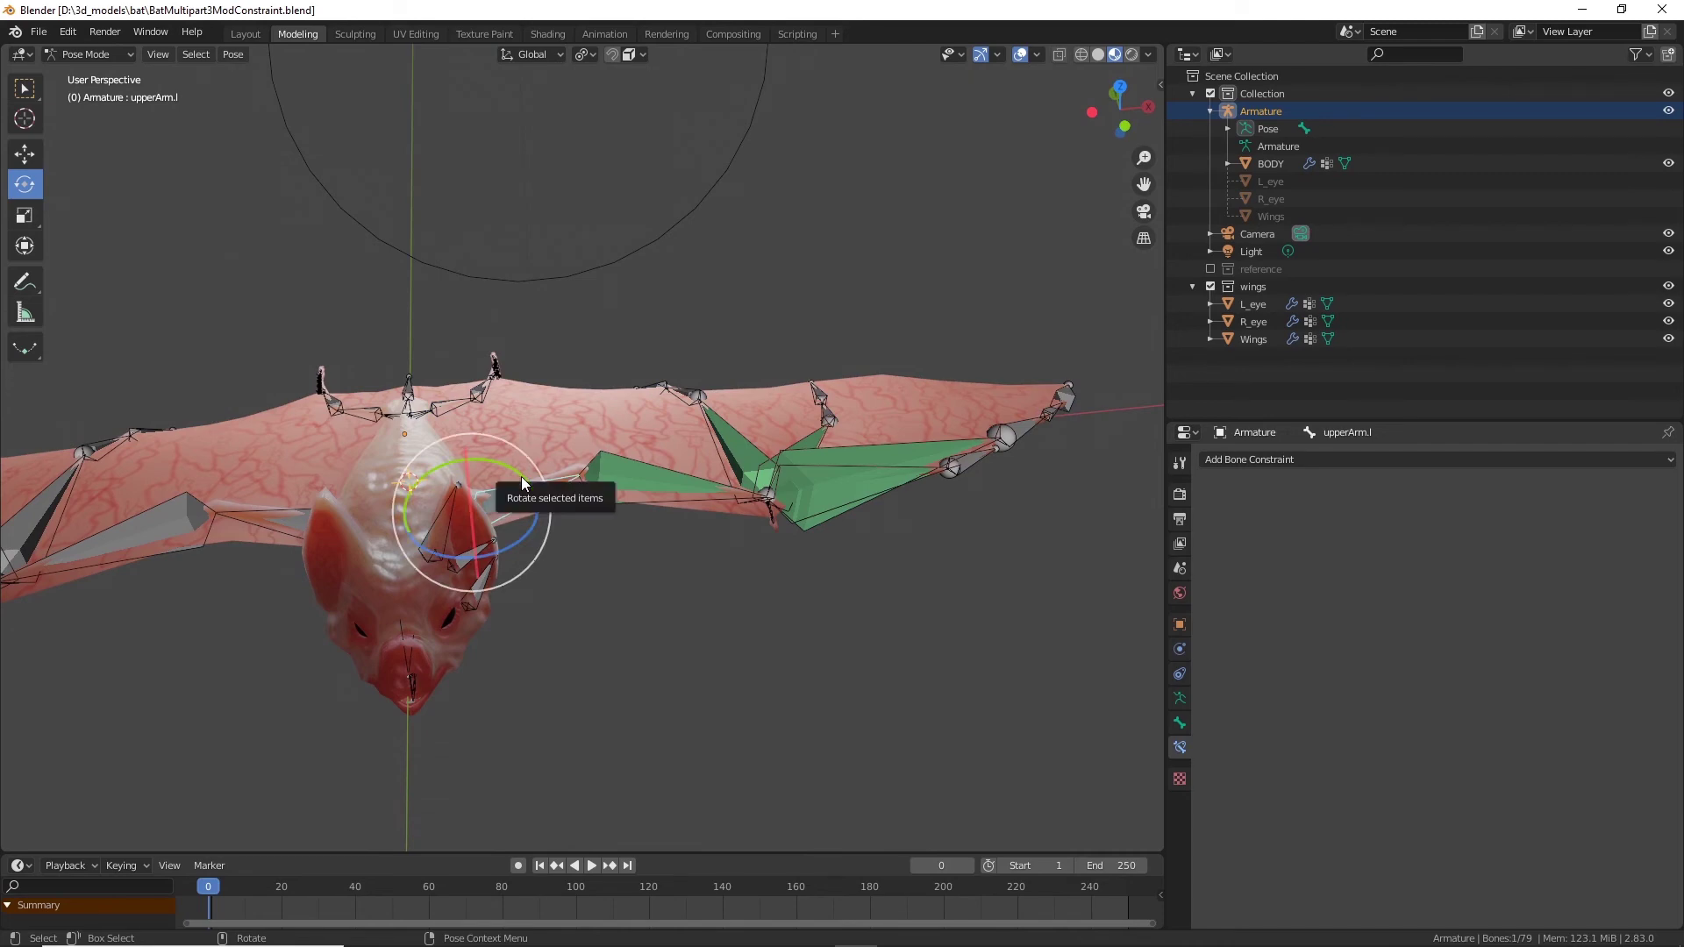
drag(521, 477, 450, 460)
middle_drag(450, 461, 481, 424)
middle_drag(681, 365, 649, 507)
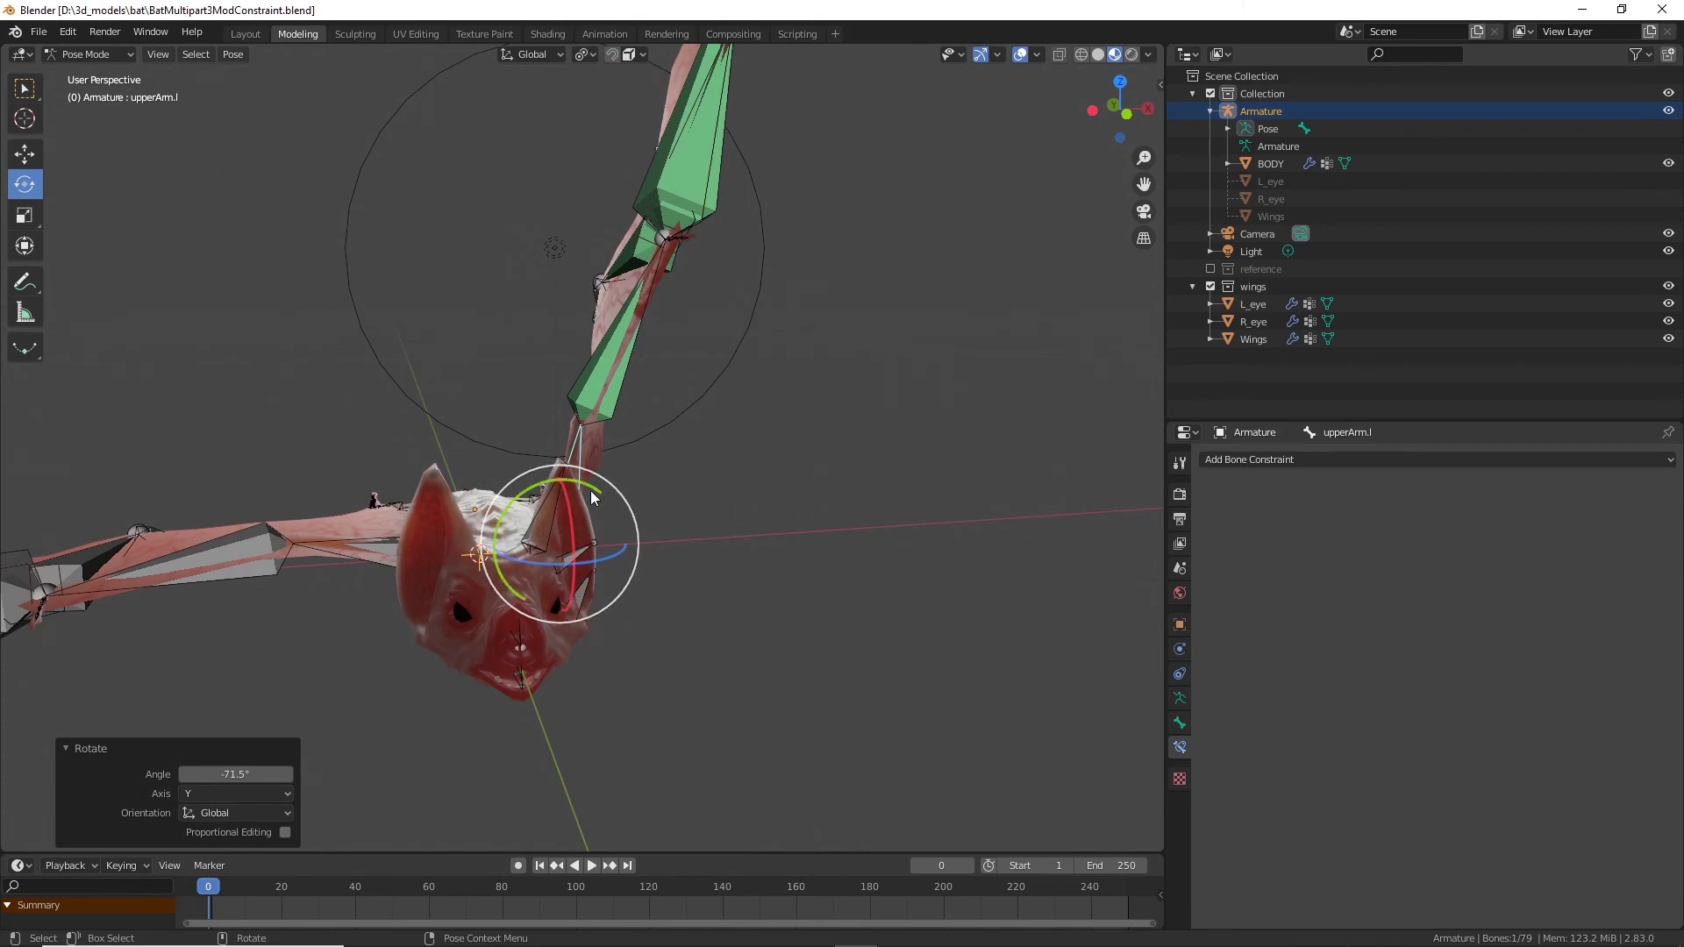
drag(593, 498, 638, 554)
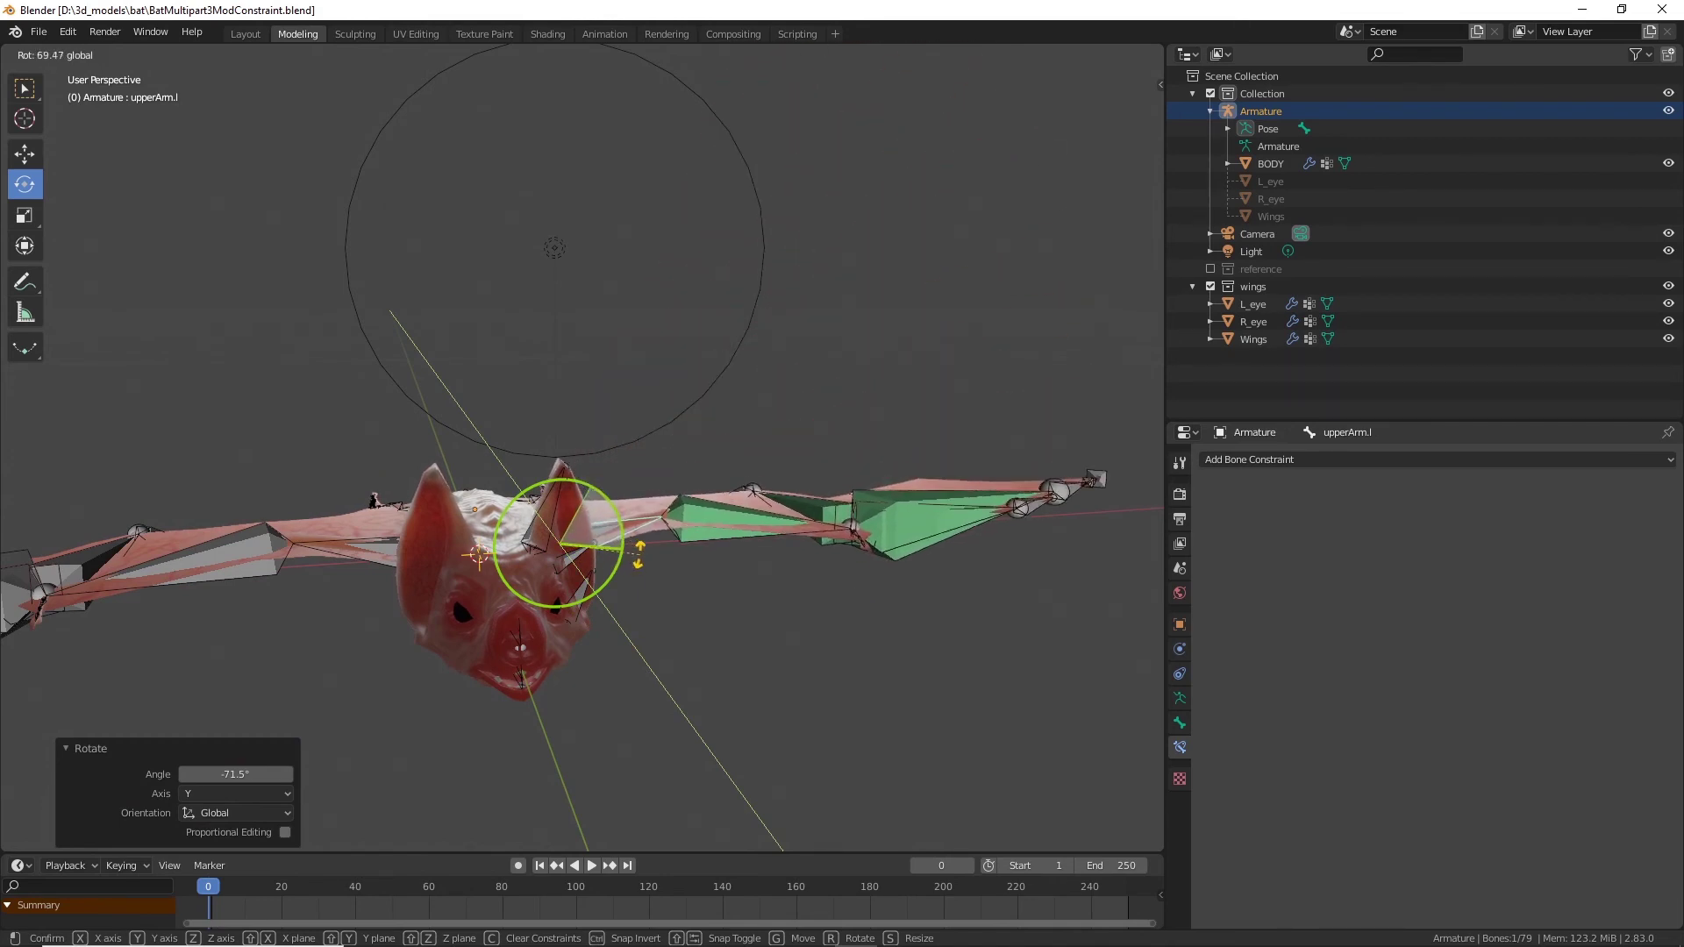
click(638, 554)
middle_drag(646, 540, 712, 454)
scroll(813, 614, up, 3)
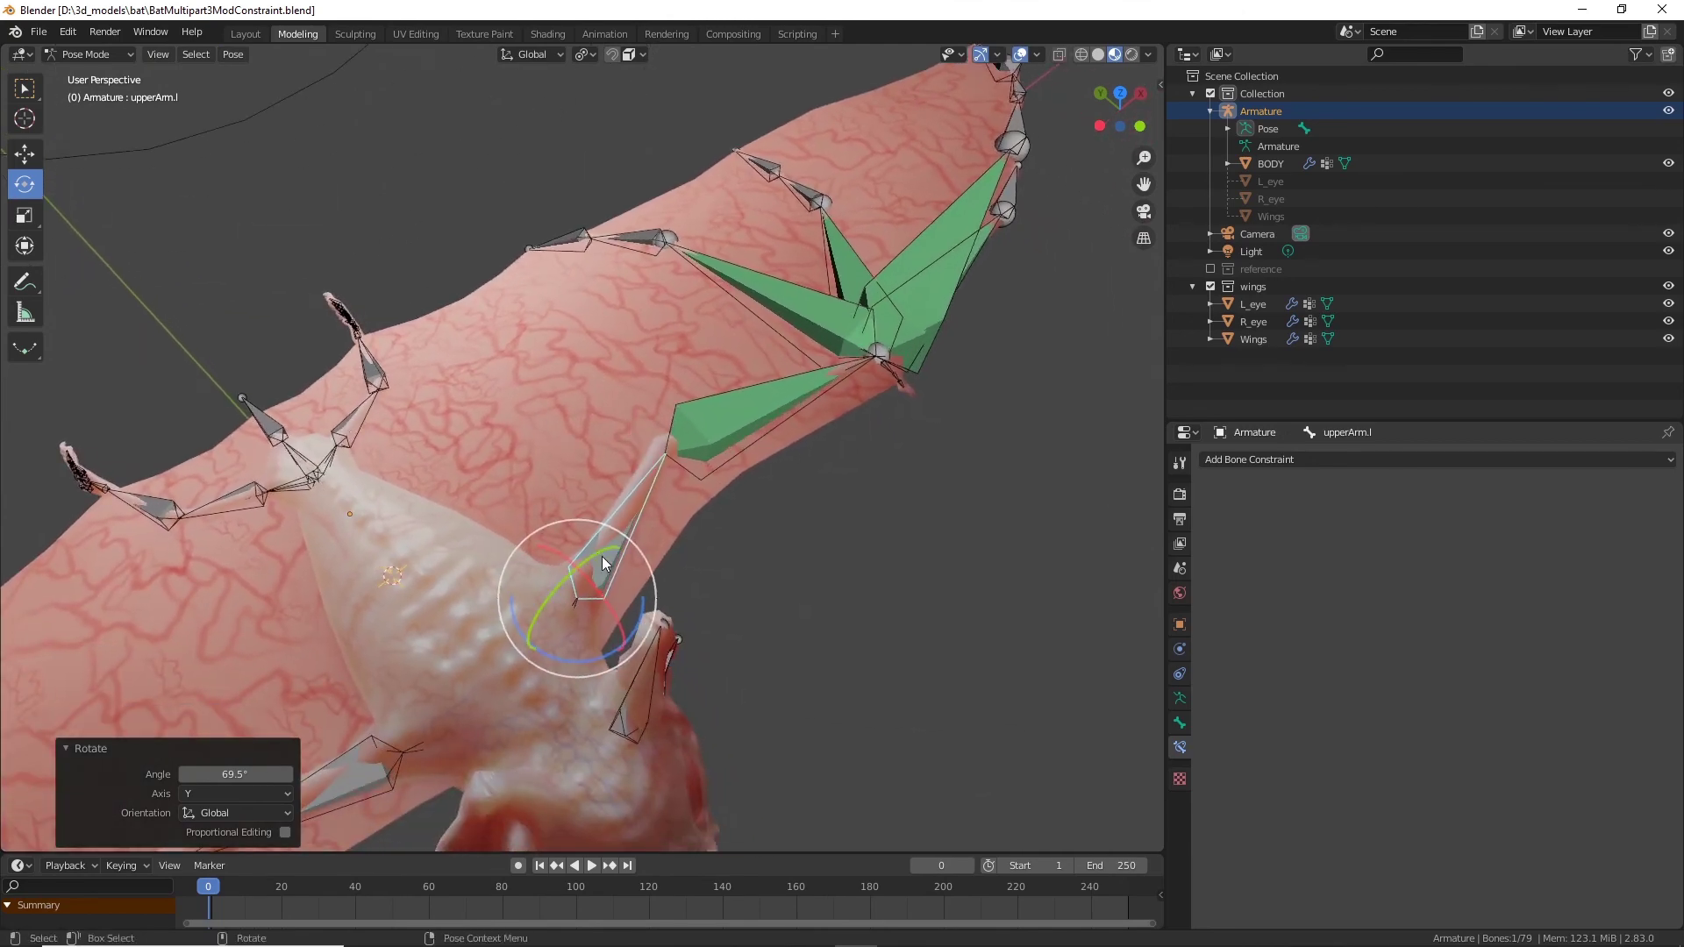
middle_drag(602, 556, 499, 544)
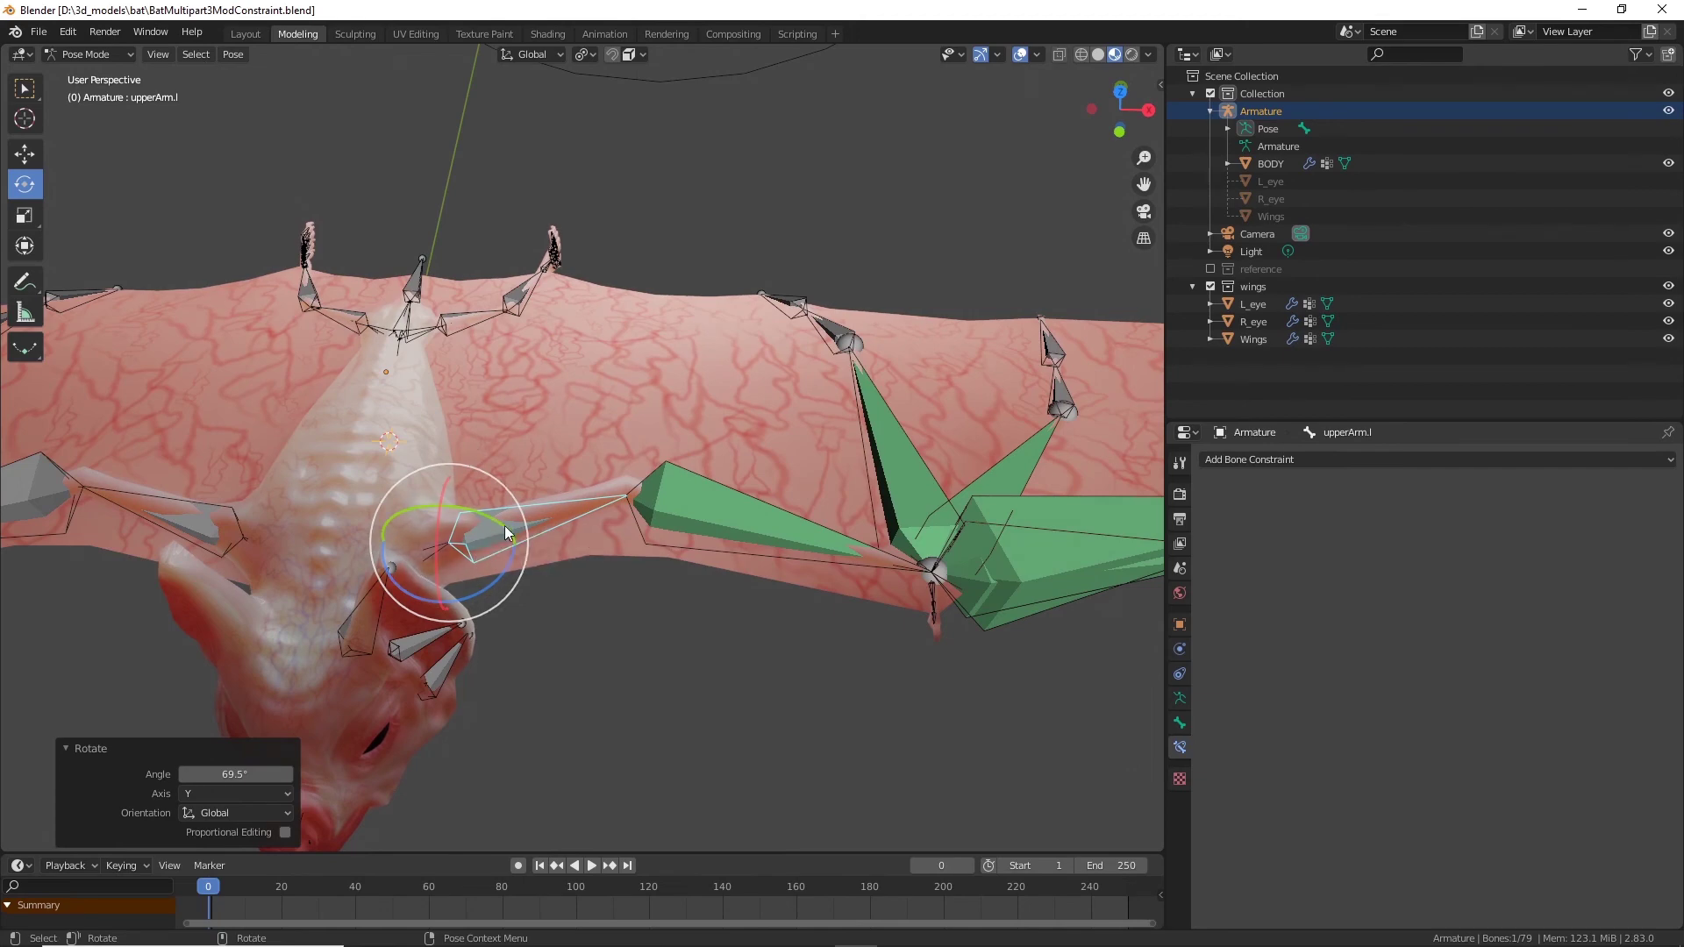
Step: Raise the left wing by rotating upperArm.l -66.5° around global Y and keyframe its X, Y and Z rotation at frame 0
drag(506, 535, 555, 480)
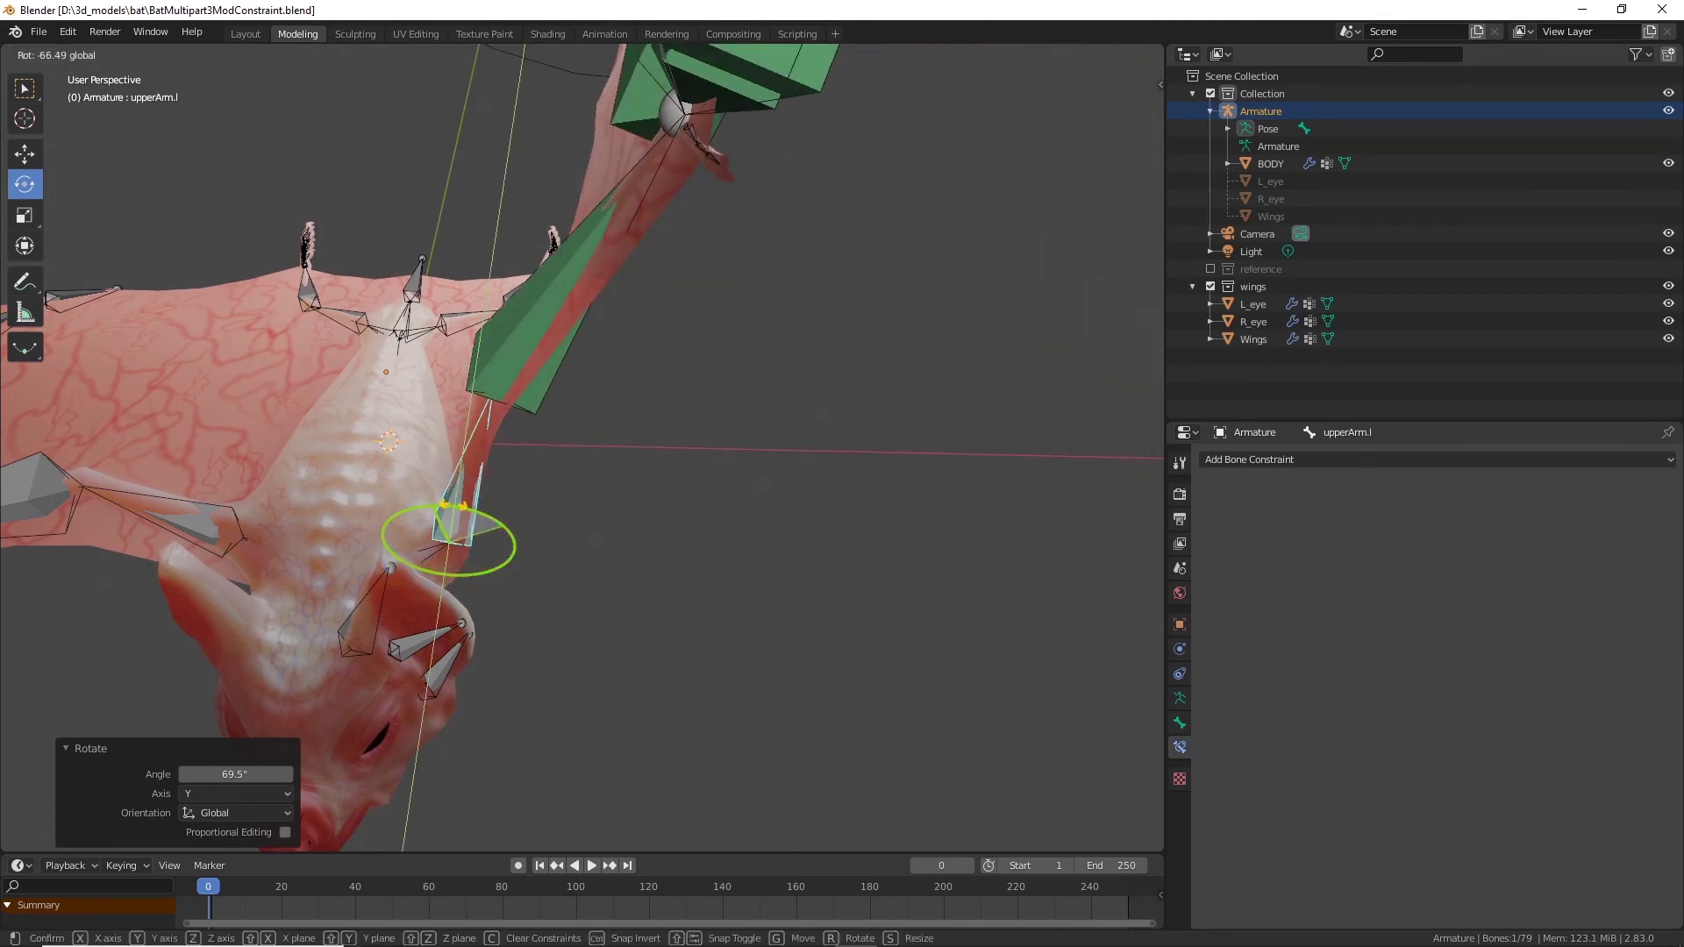
middle_drag(554, 481, 742, 579)
scroll(667, 344, down, 3)
middle_drag(664, 436, 607, 585)
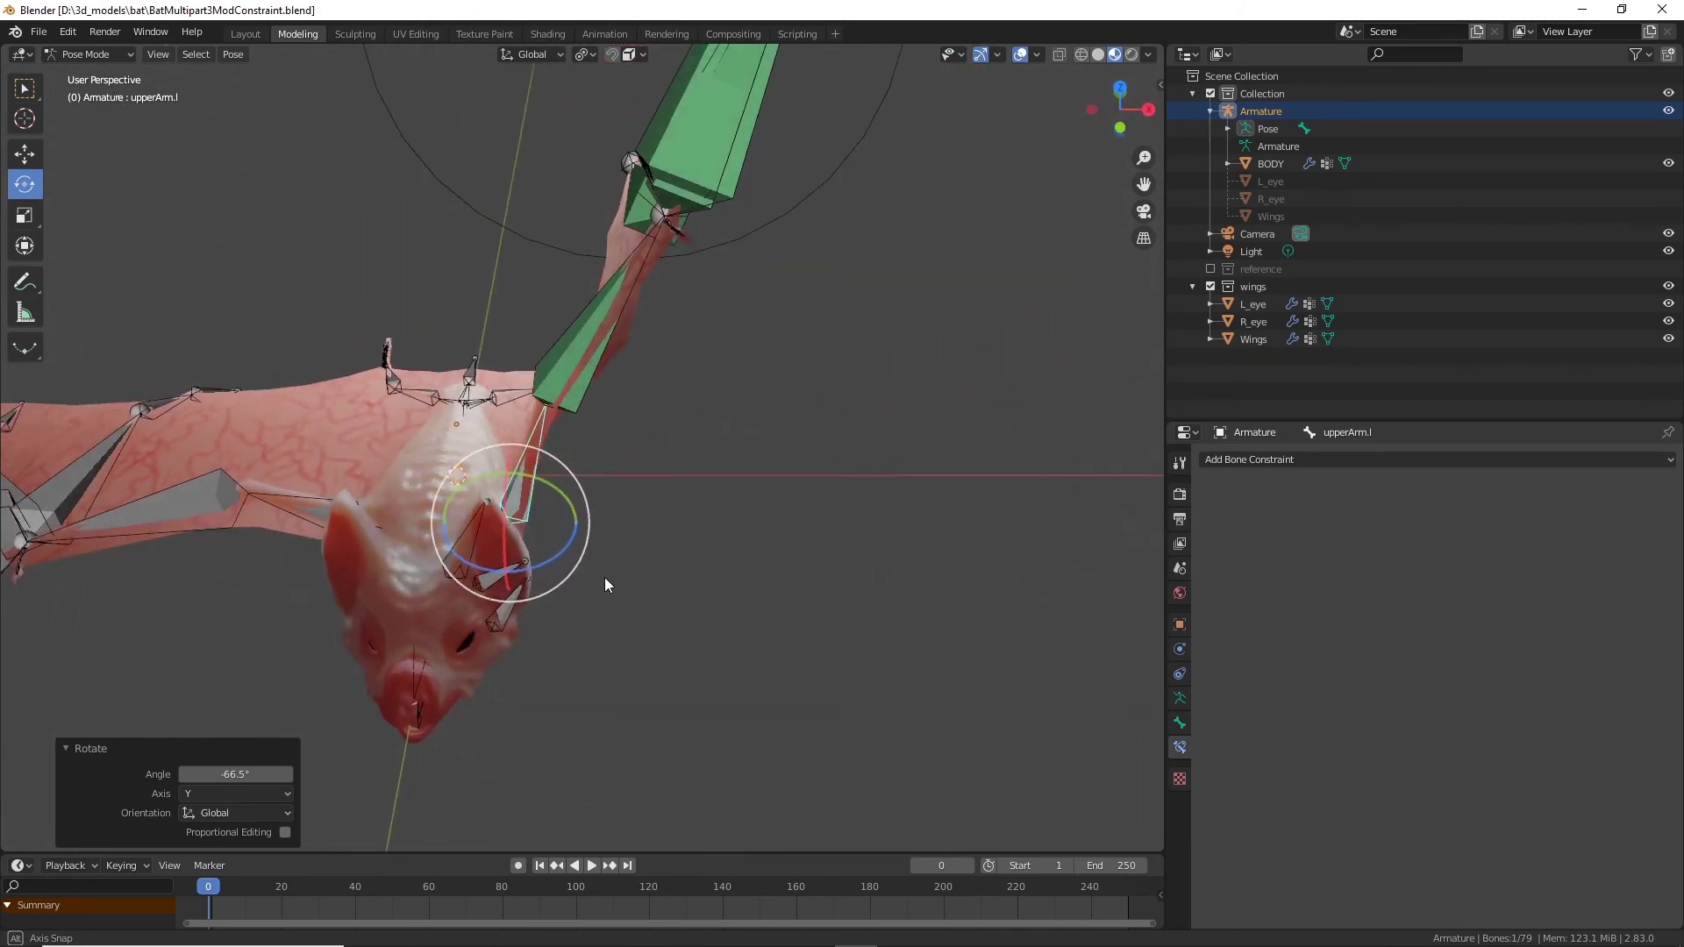
click(1181, 725)
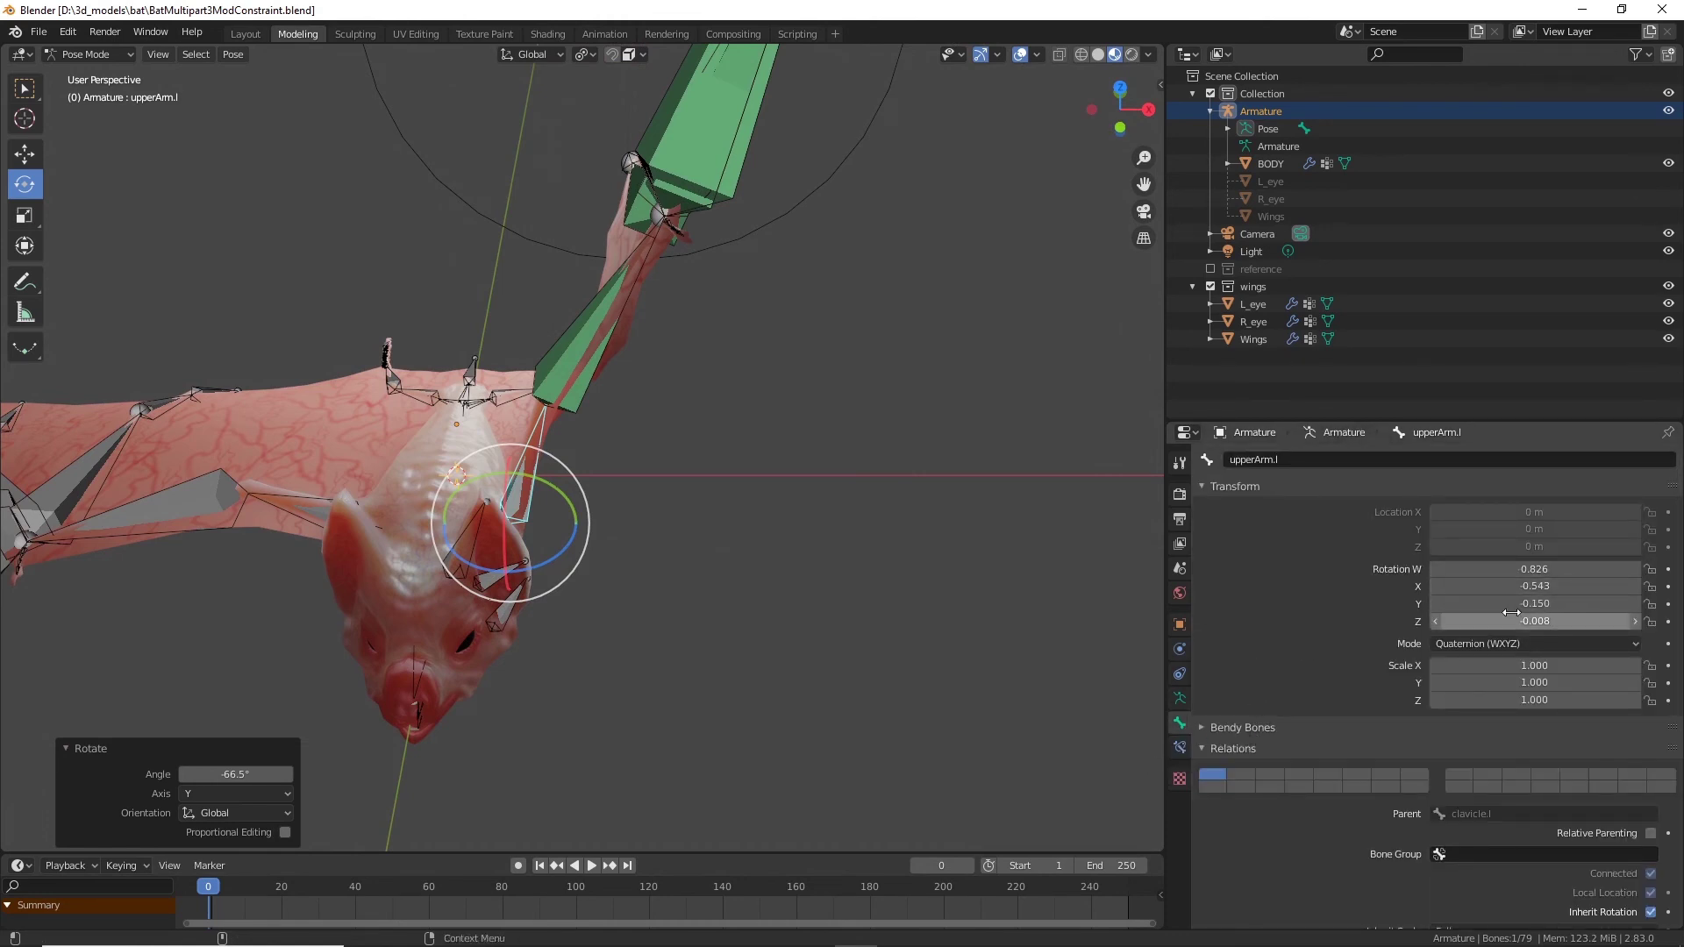
click(1669, 606)
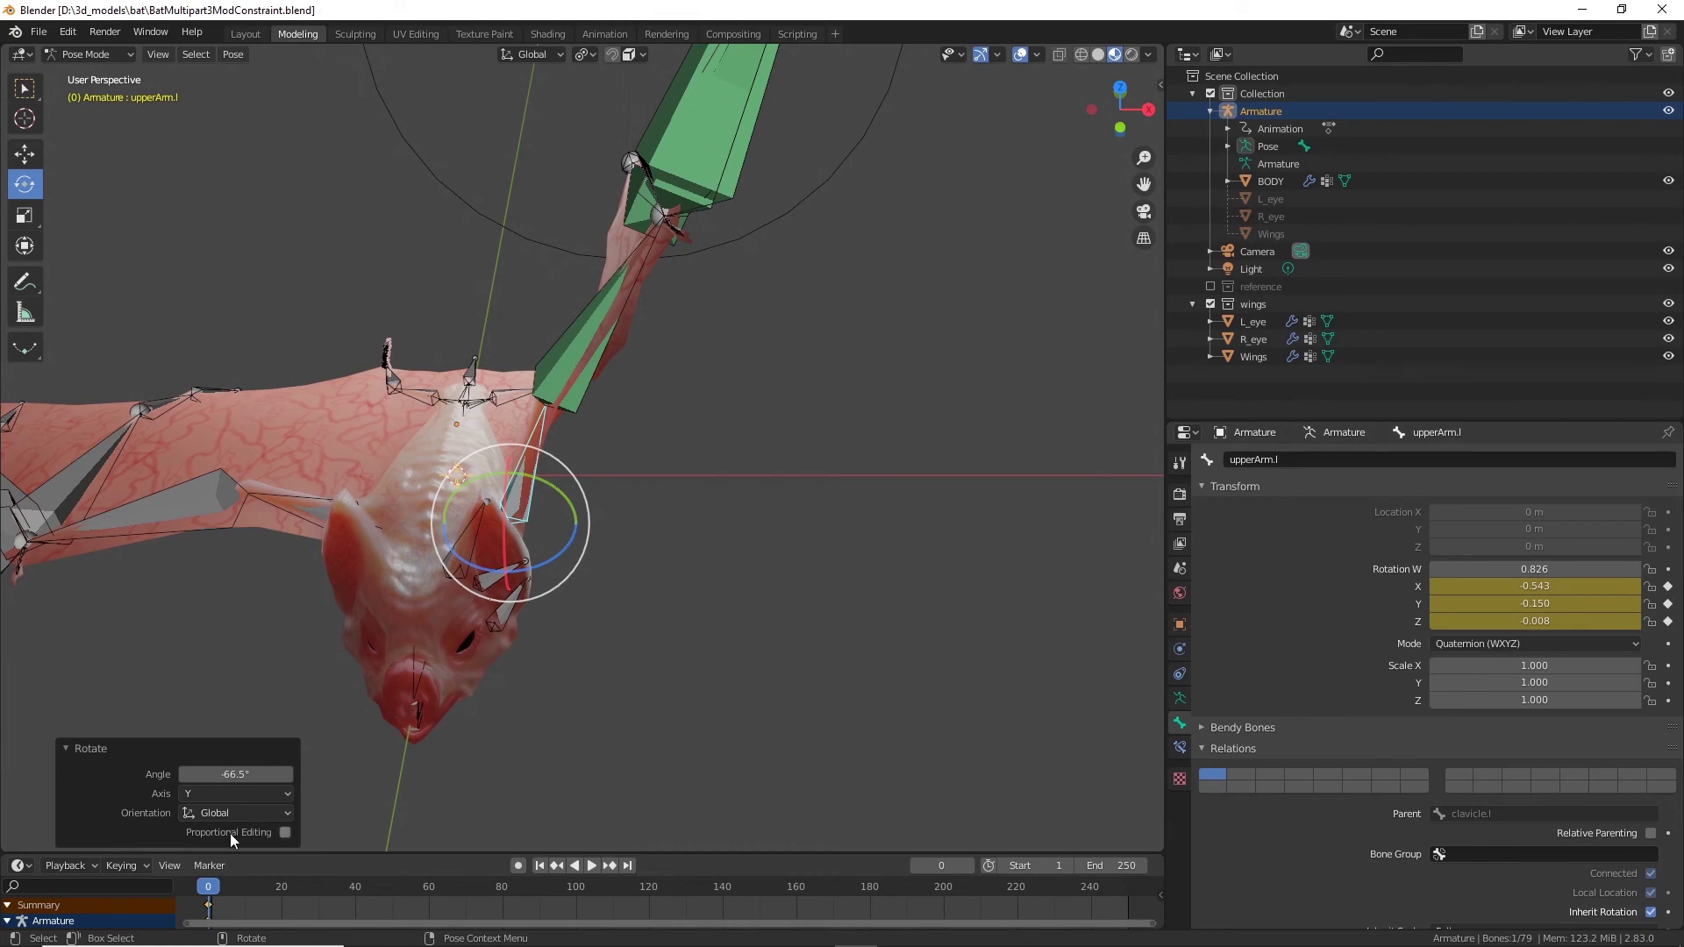
Step: At frame 9, rotate upperArm.l 79.4° around global Y and keyframe its X, Y and Z rotation
middle_drag(727, 504, 618, 414)
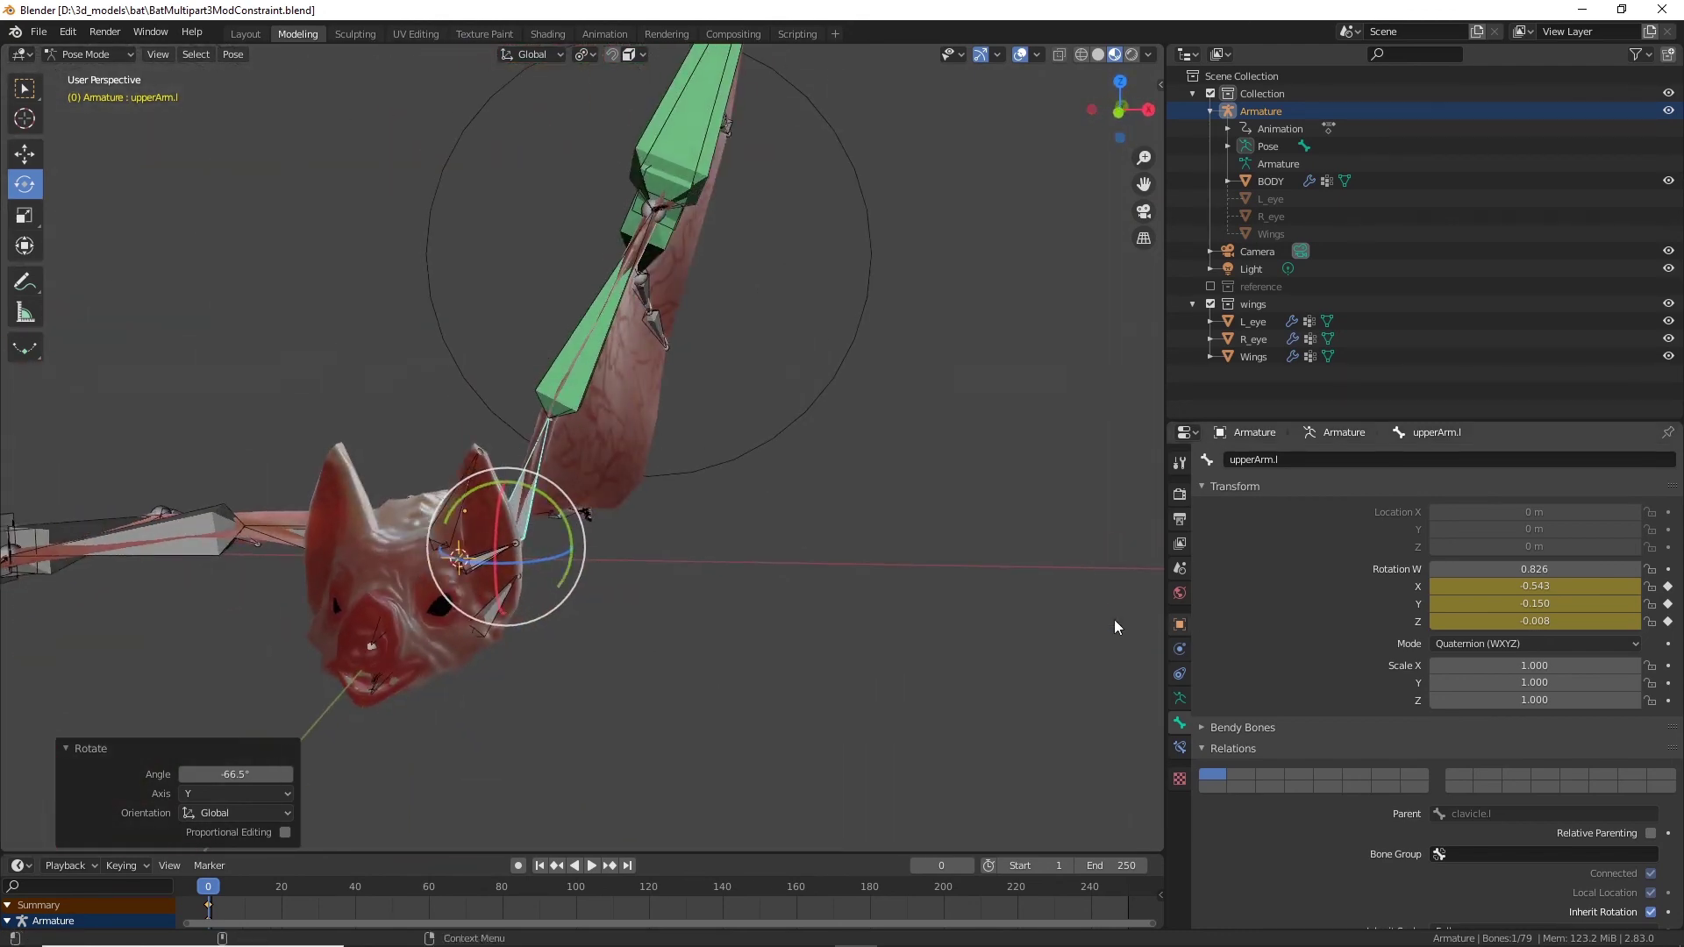
key(space)
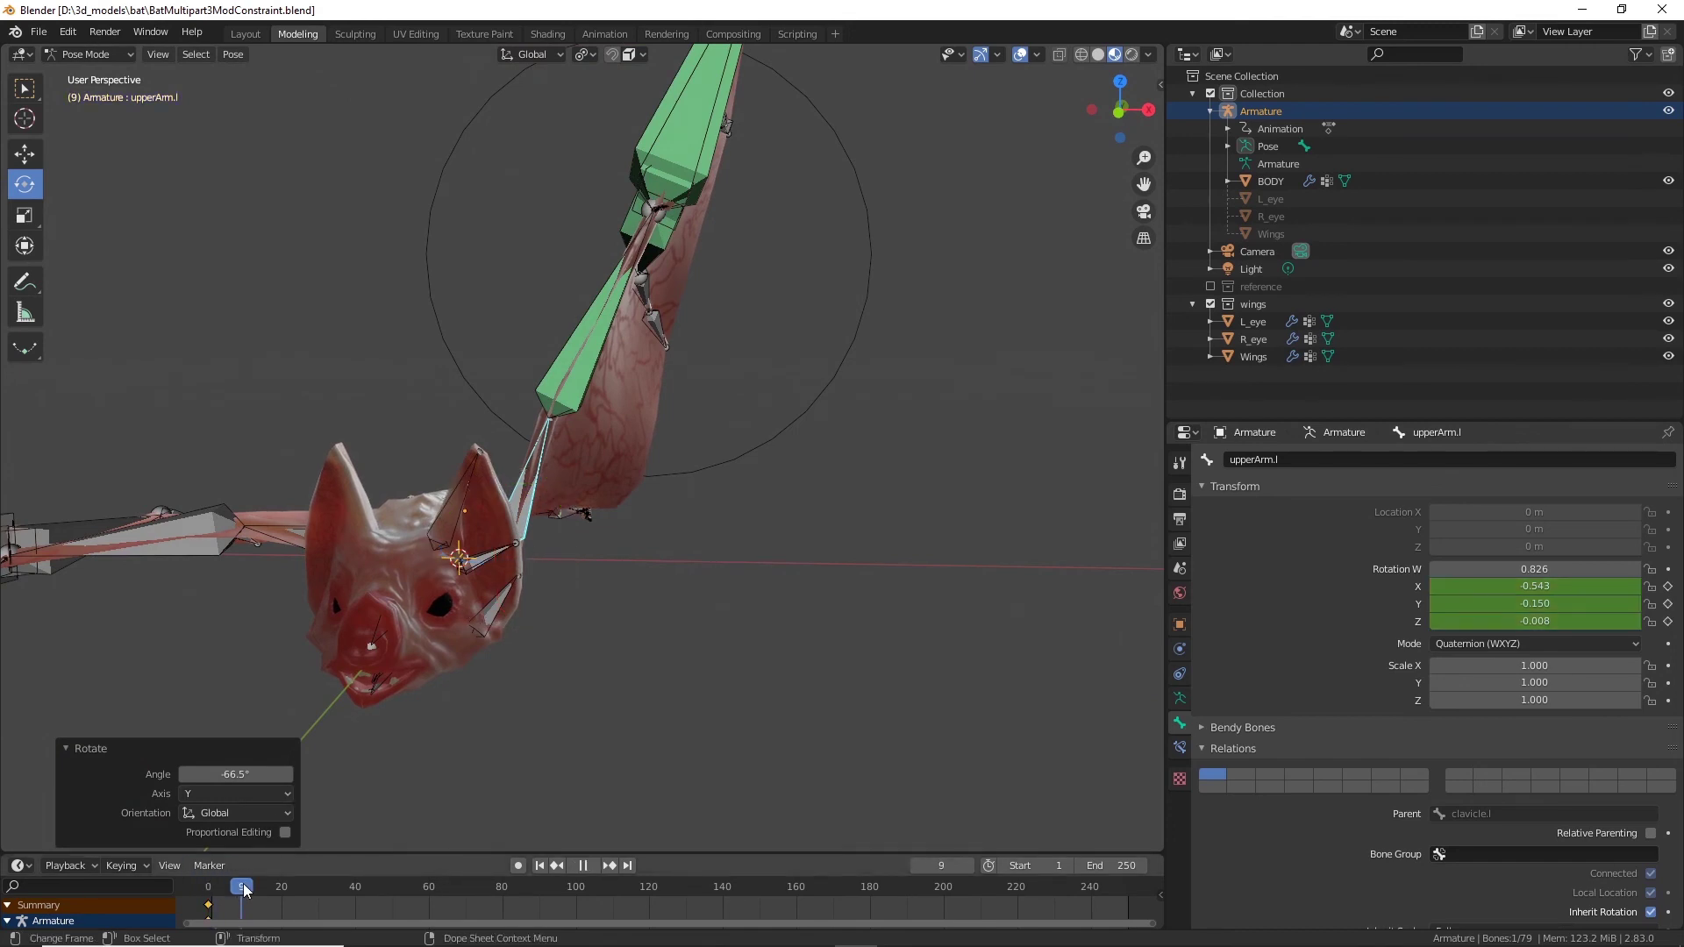
key(space)
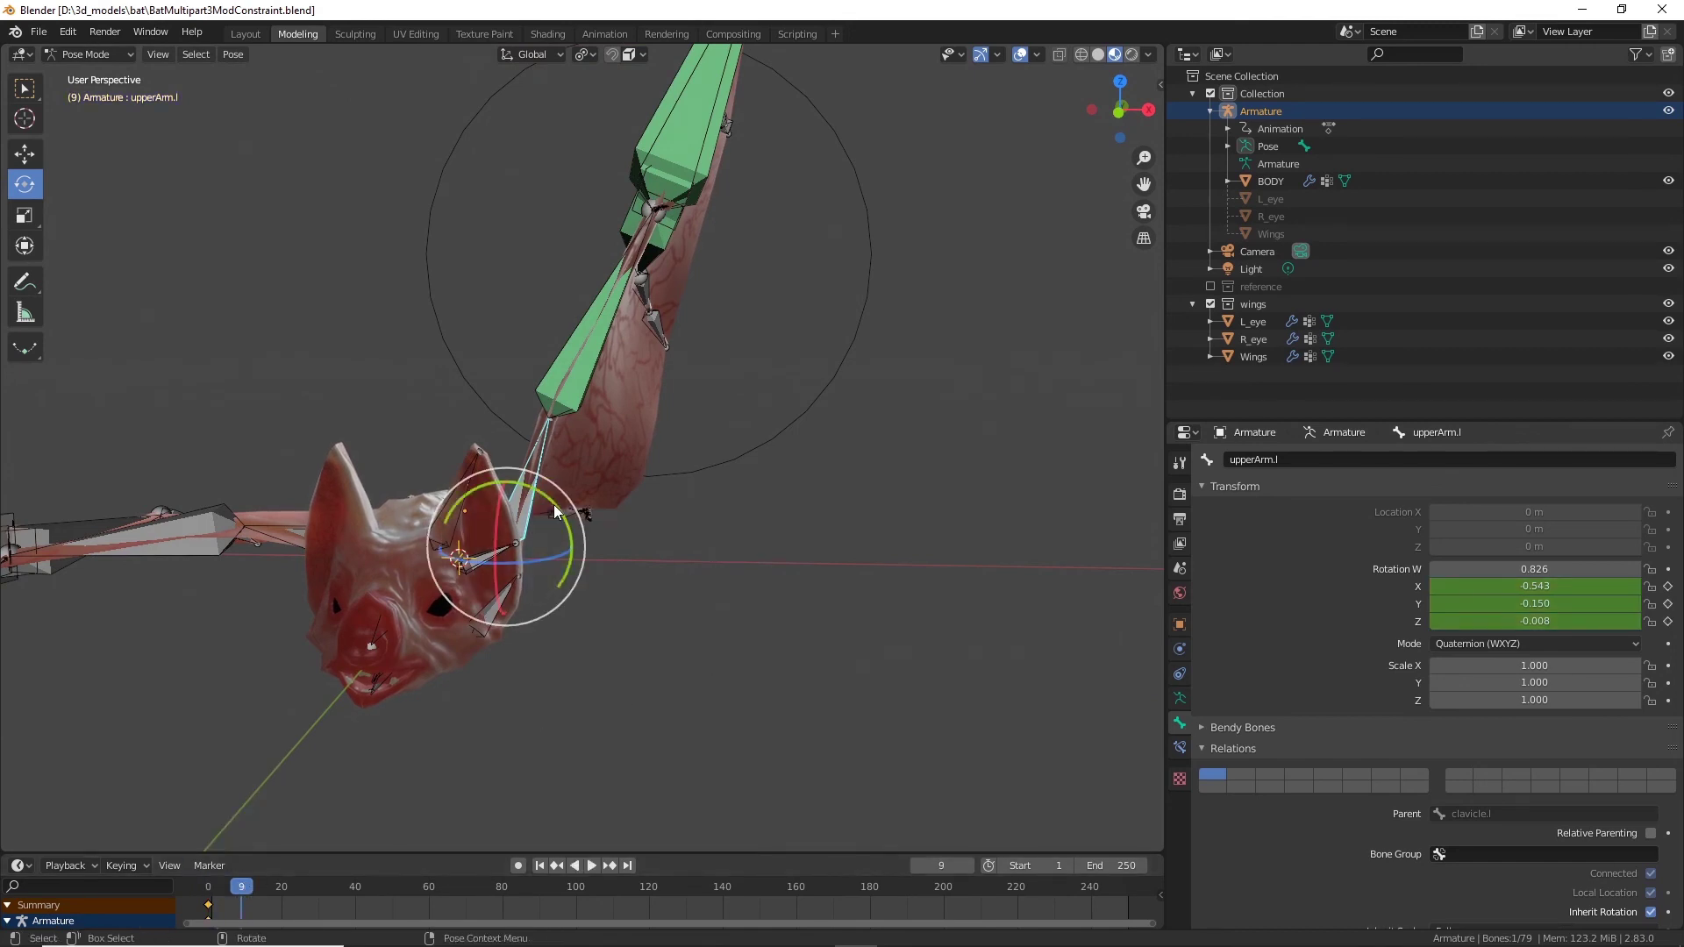
drag(554, 511, 583, 619)
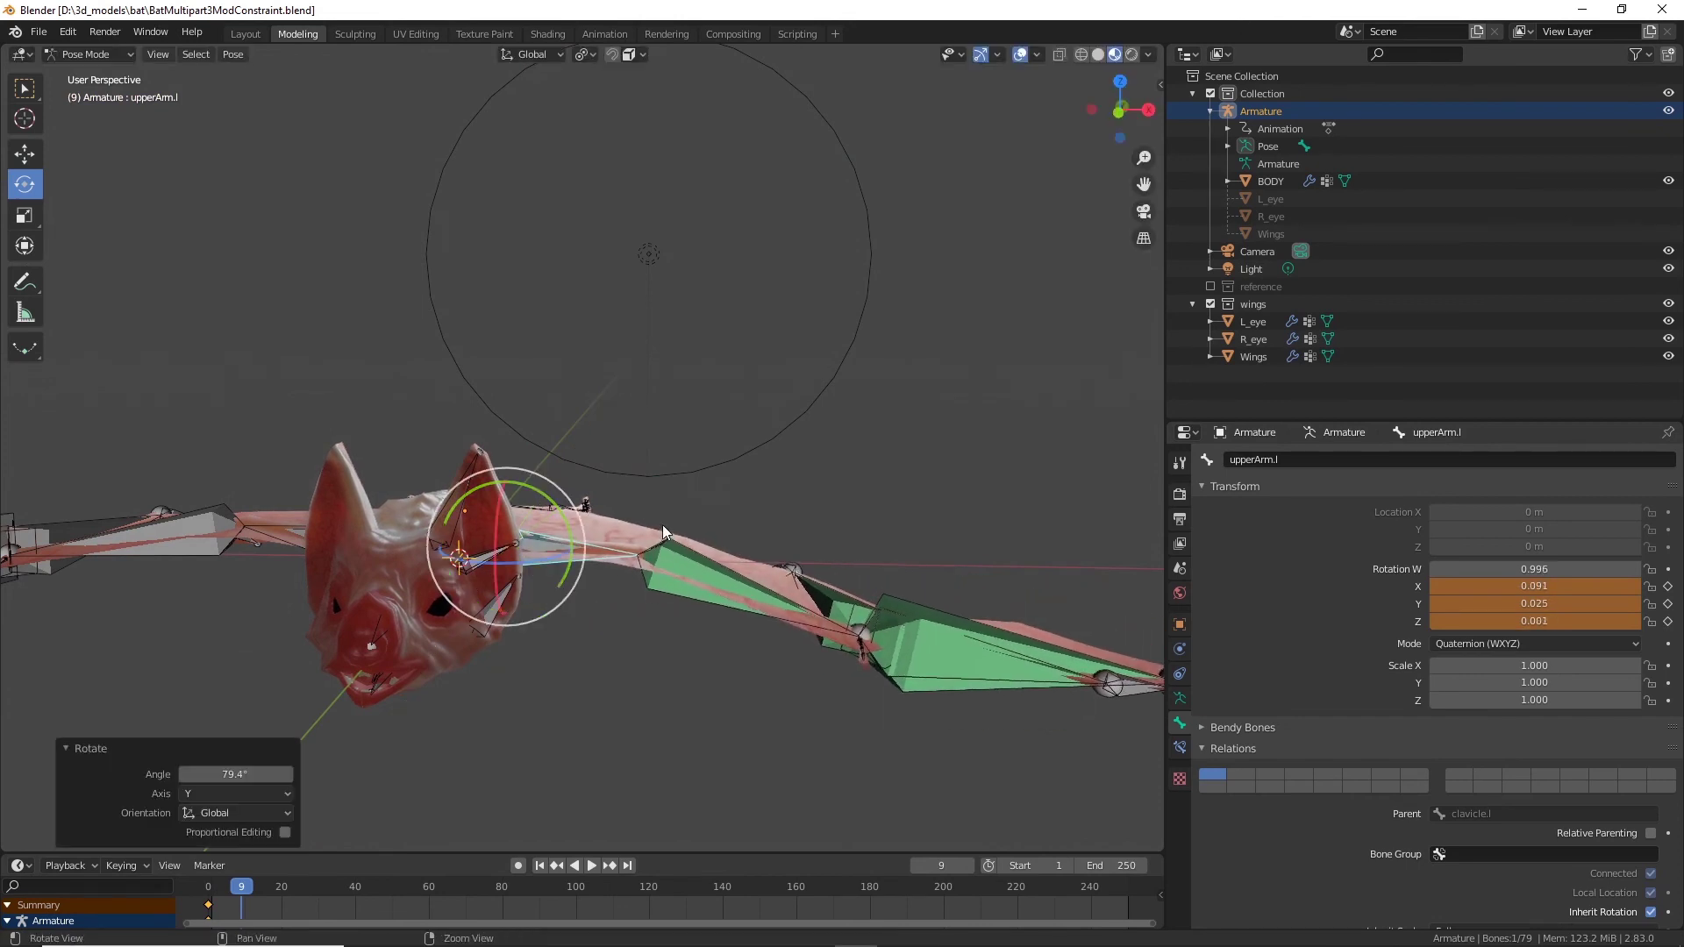
middle_drag(662, 525, 744, 630)
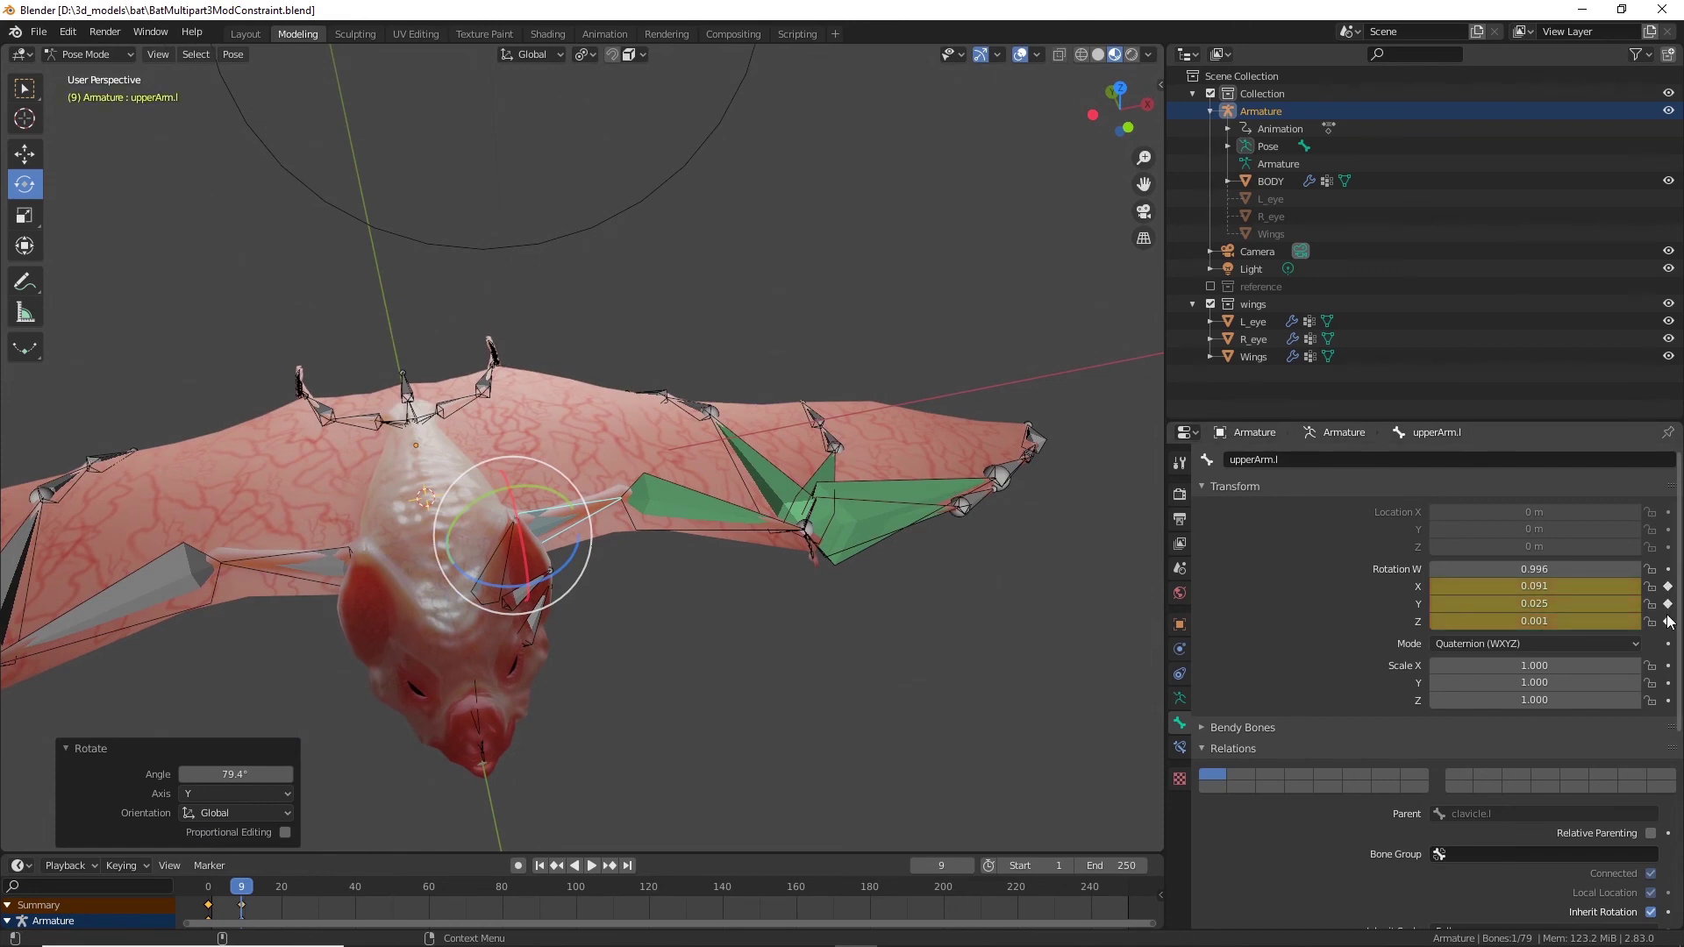
middle_drag(830, 546, 554, 504)
drag(555, 504, 589, 585)
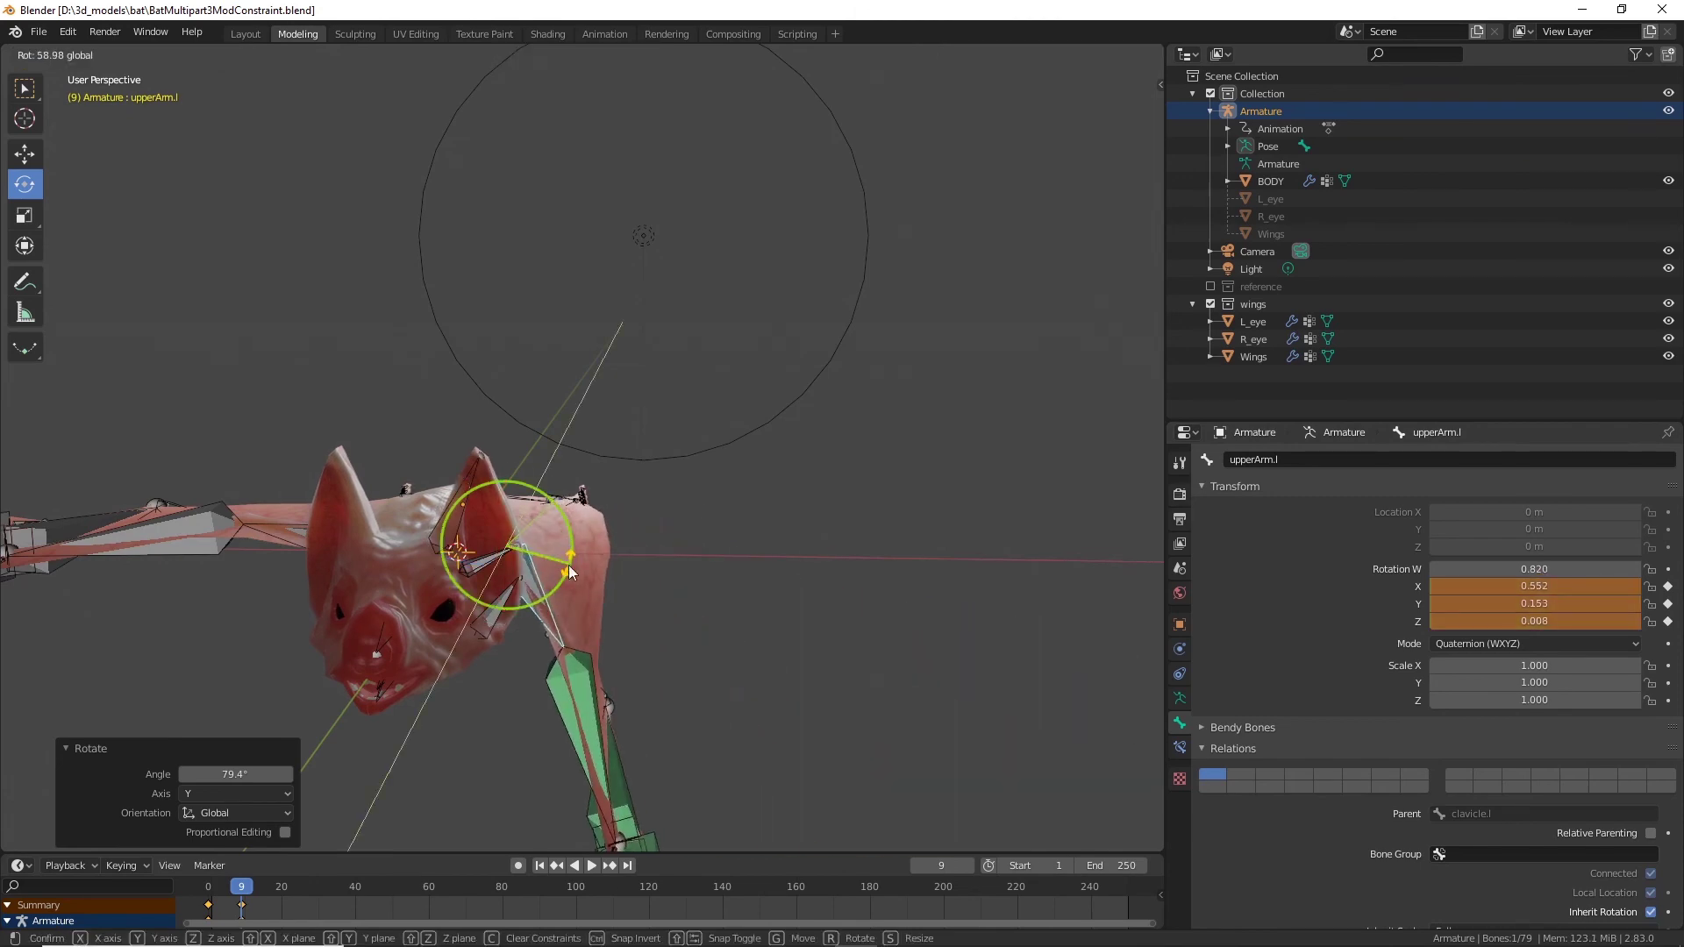
middle_drag(590, 585, 789, 500)
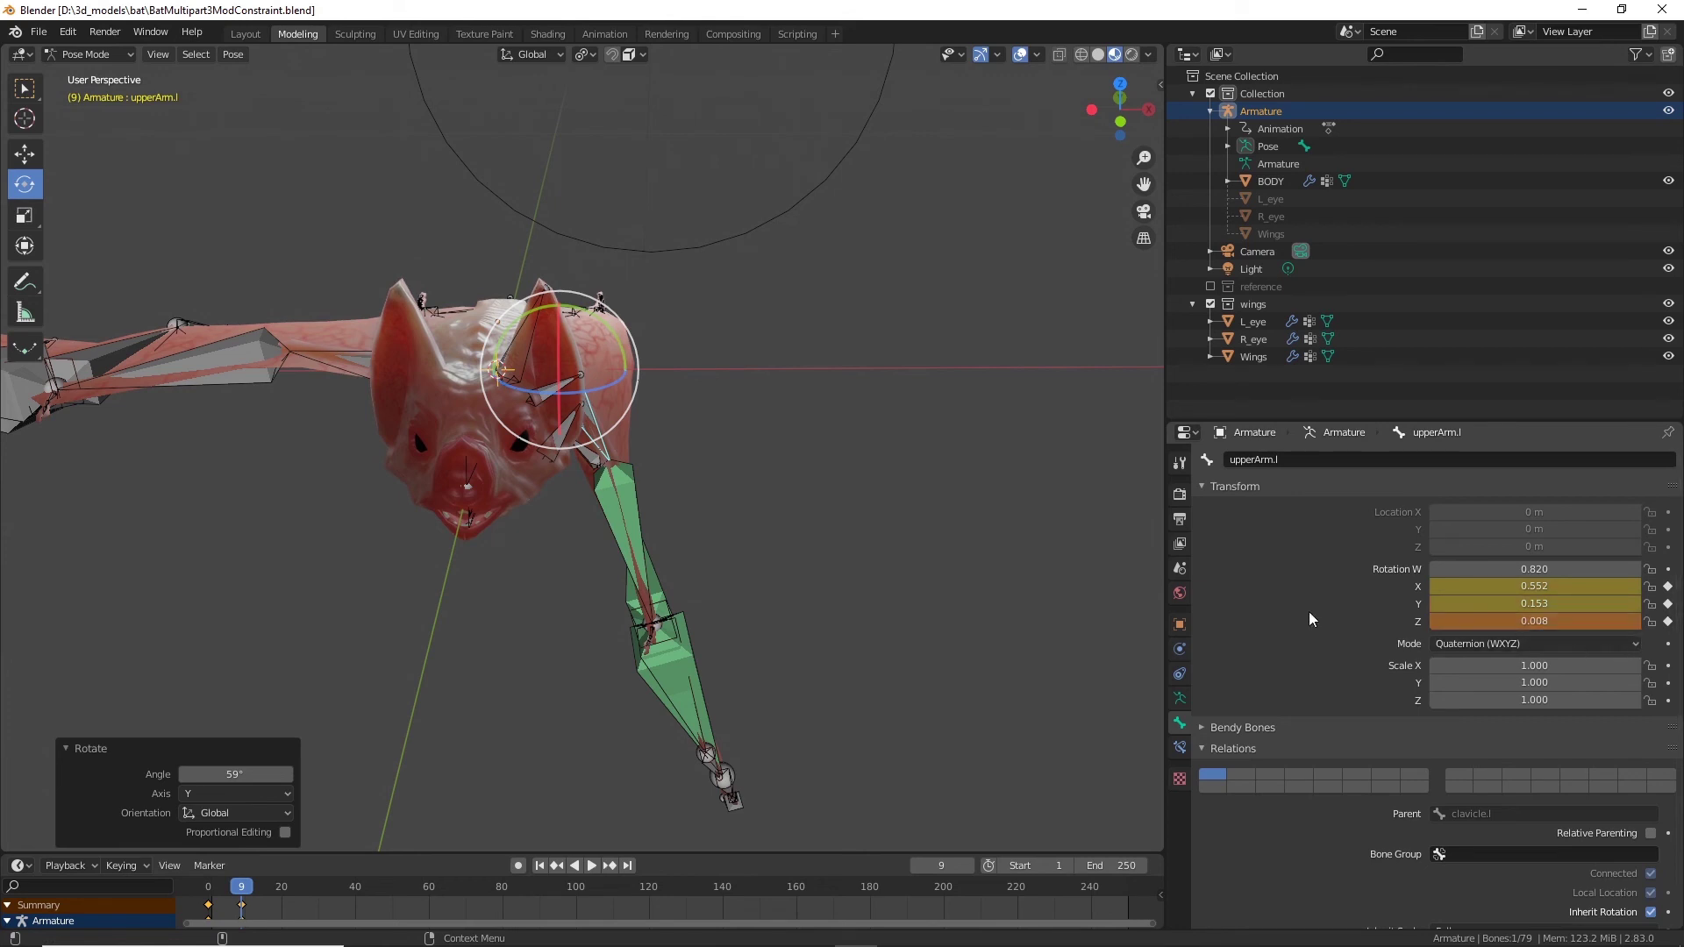
key(ctrl+z)
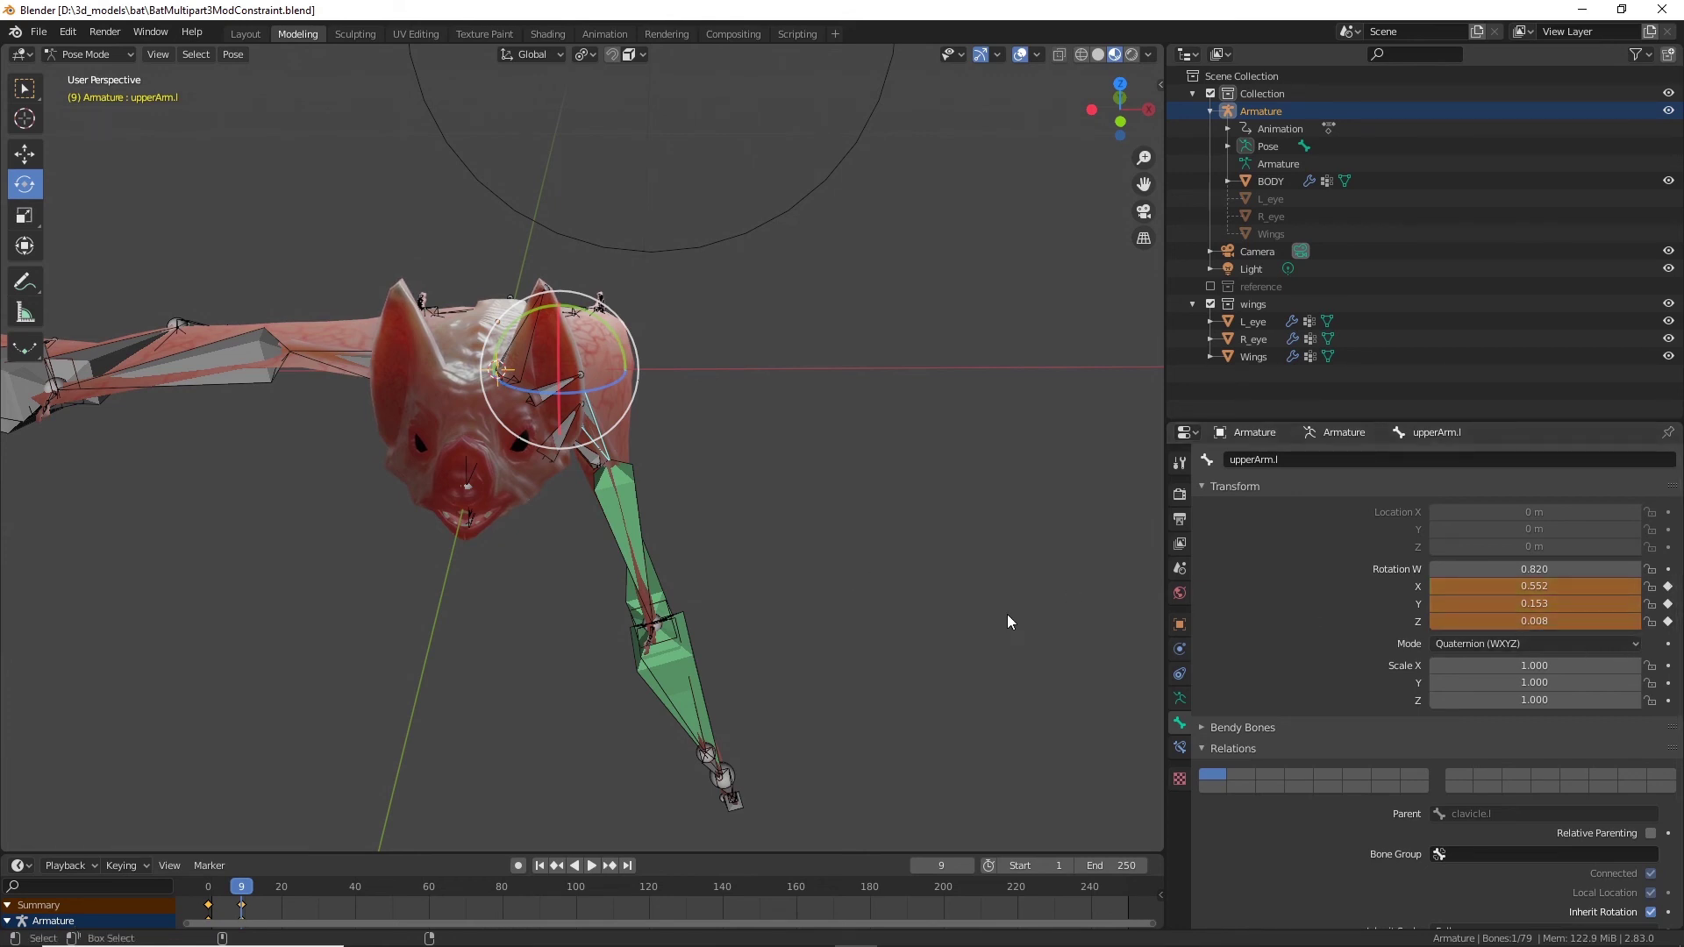
key(ctrl+z)
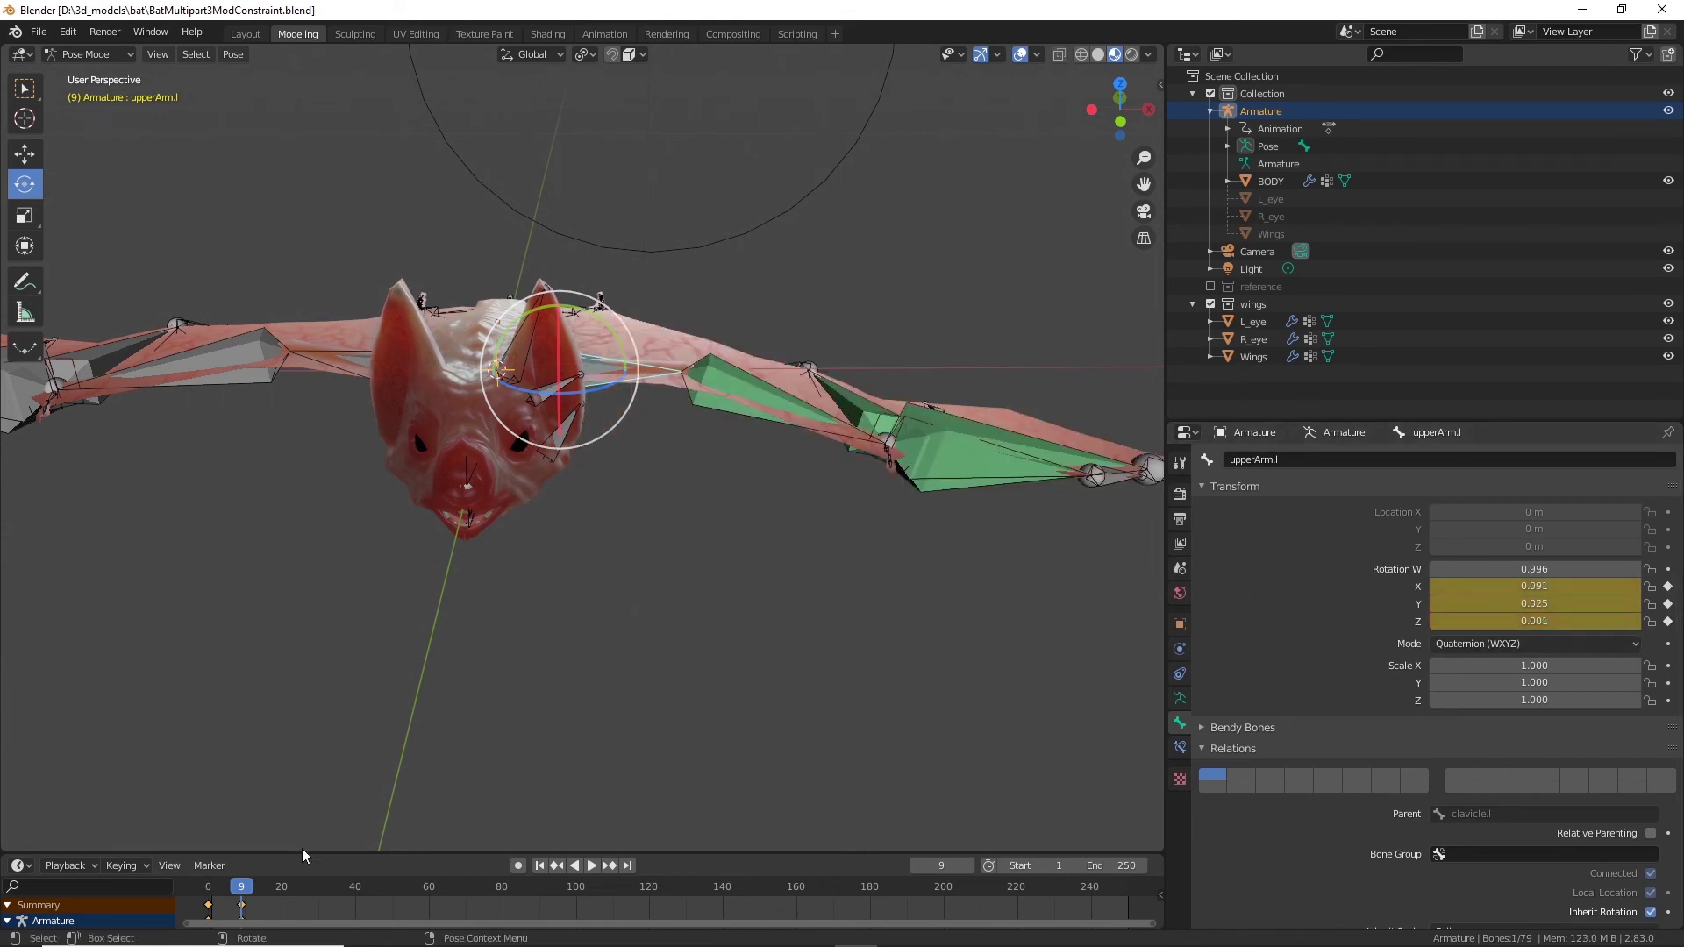
Step: At frame 19, rotate upperArm.l 63° around global Y and keyframe its X, Y and Z rotation
key(space)
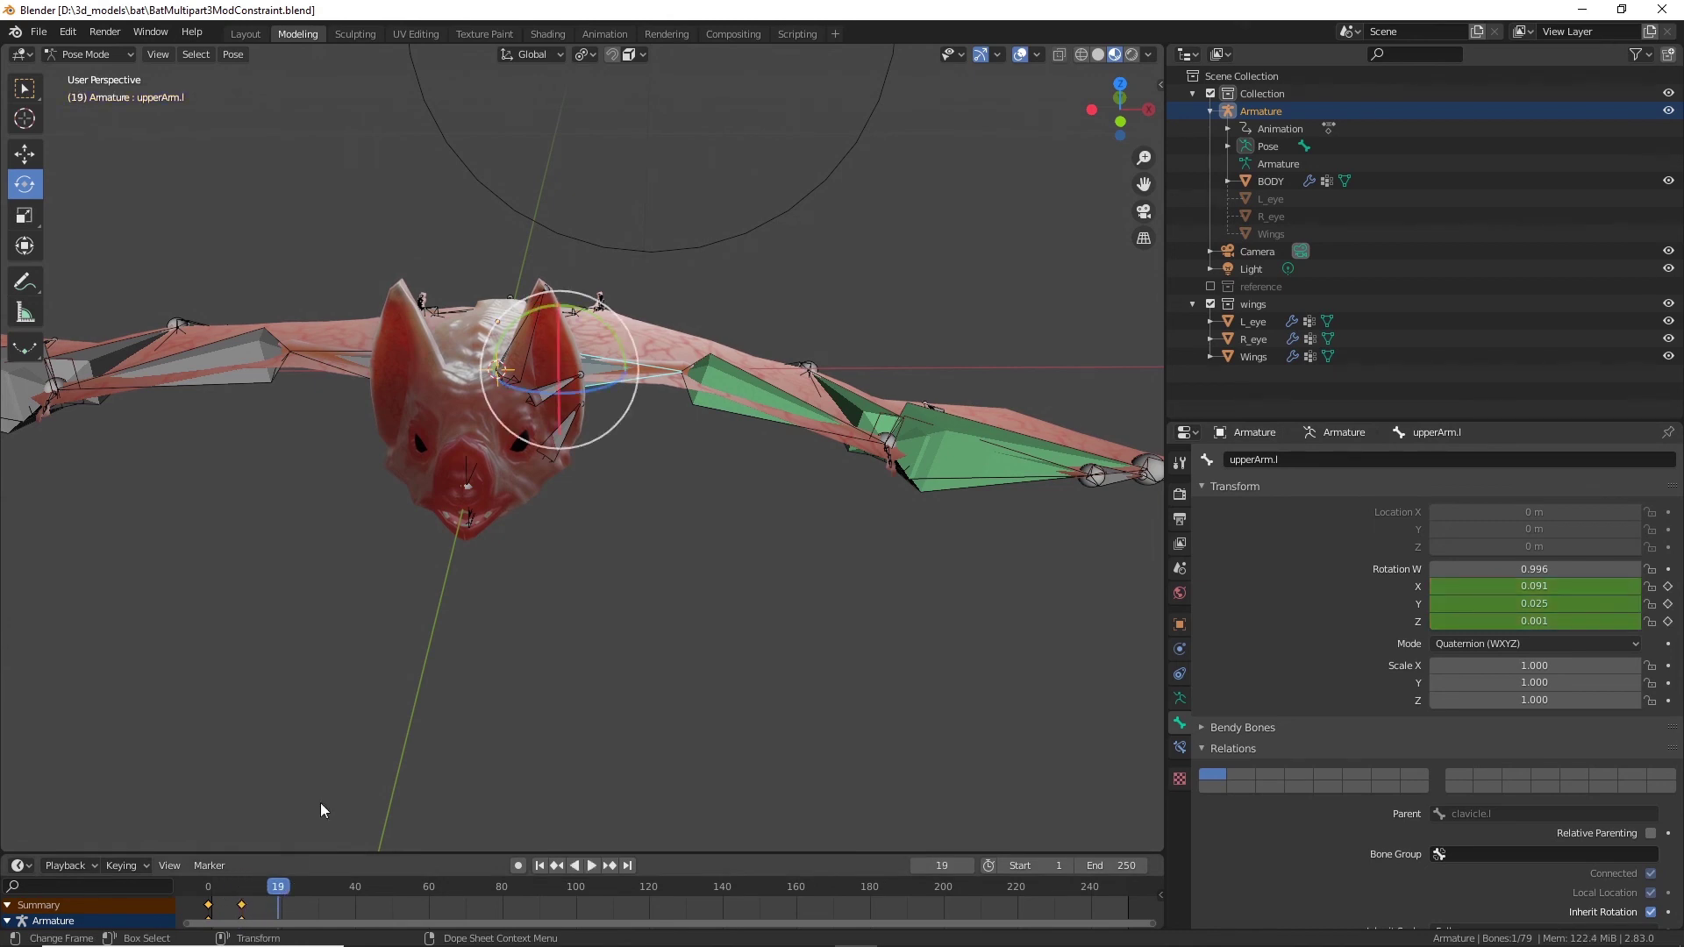
drag(612, 340, 832, 490)
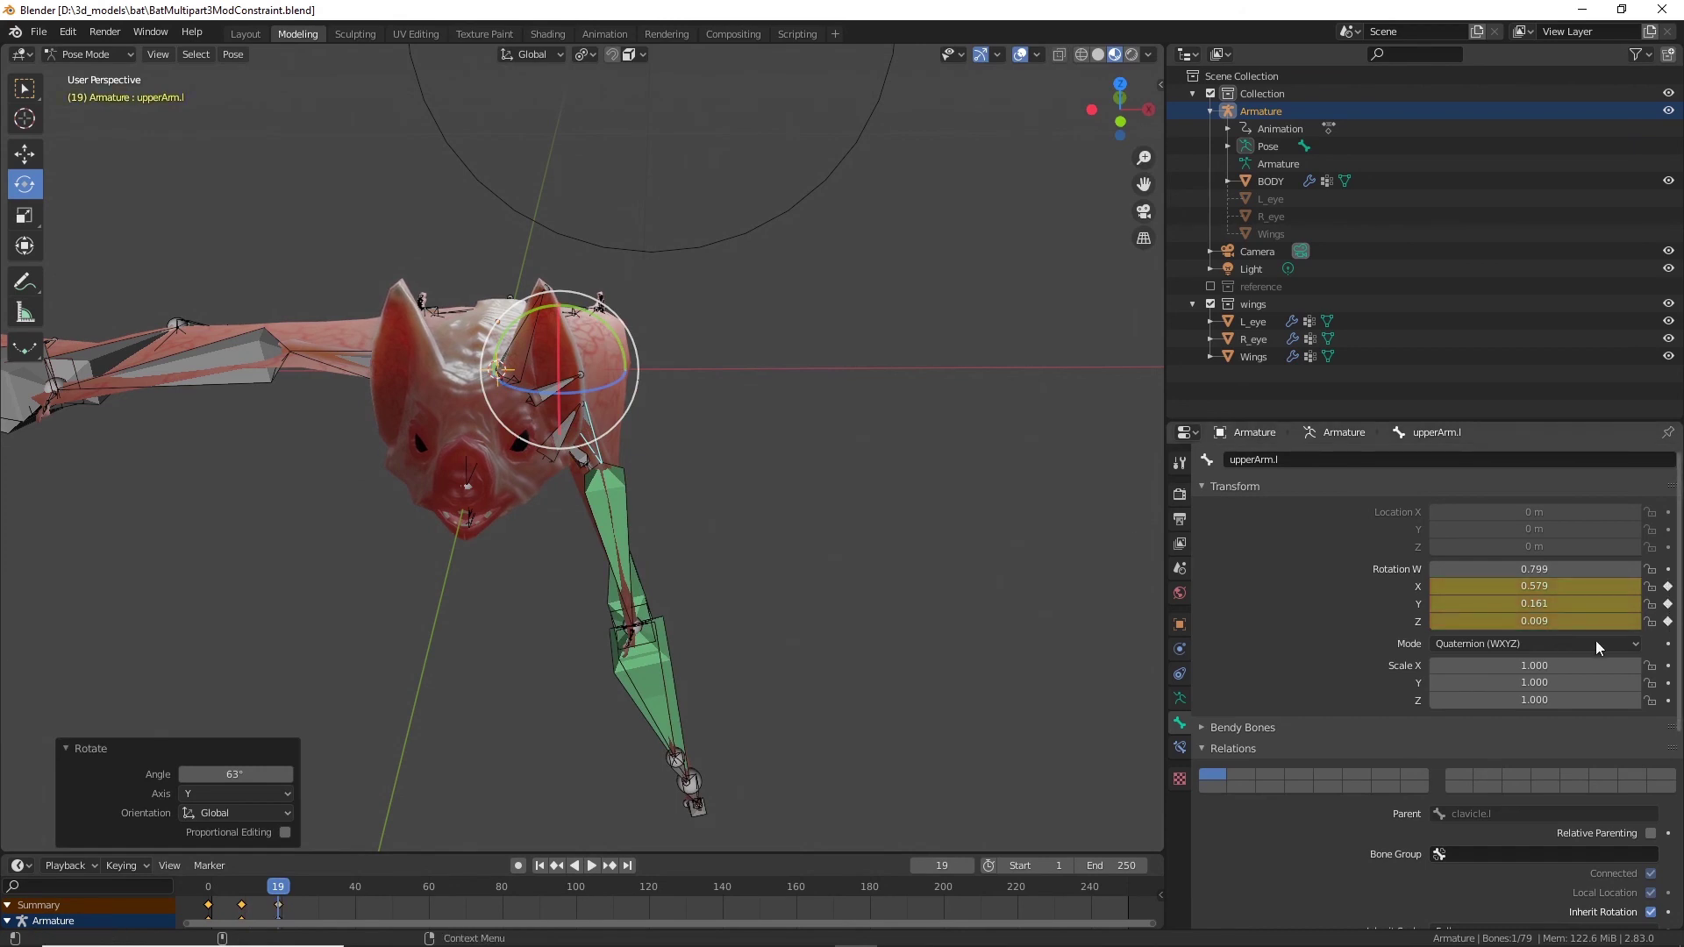
mouse_move(733, 515)
middle_down()
mouse_move(671, 527)
mouse_move(750, 519)
middle_up()
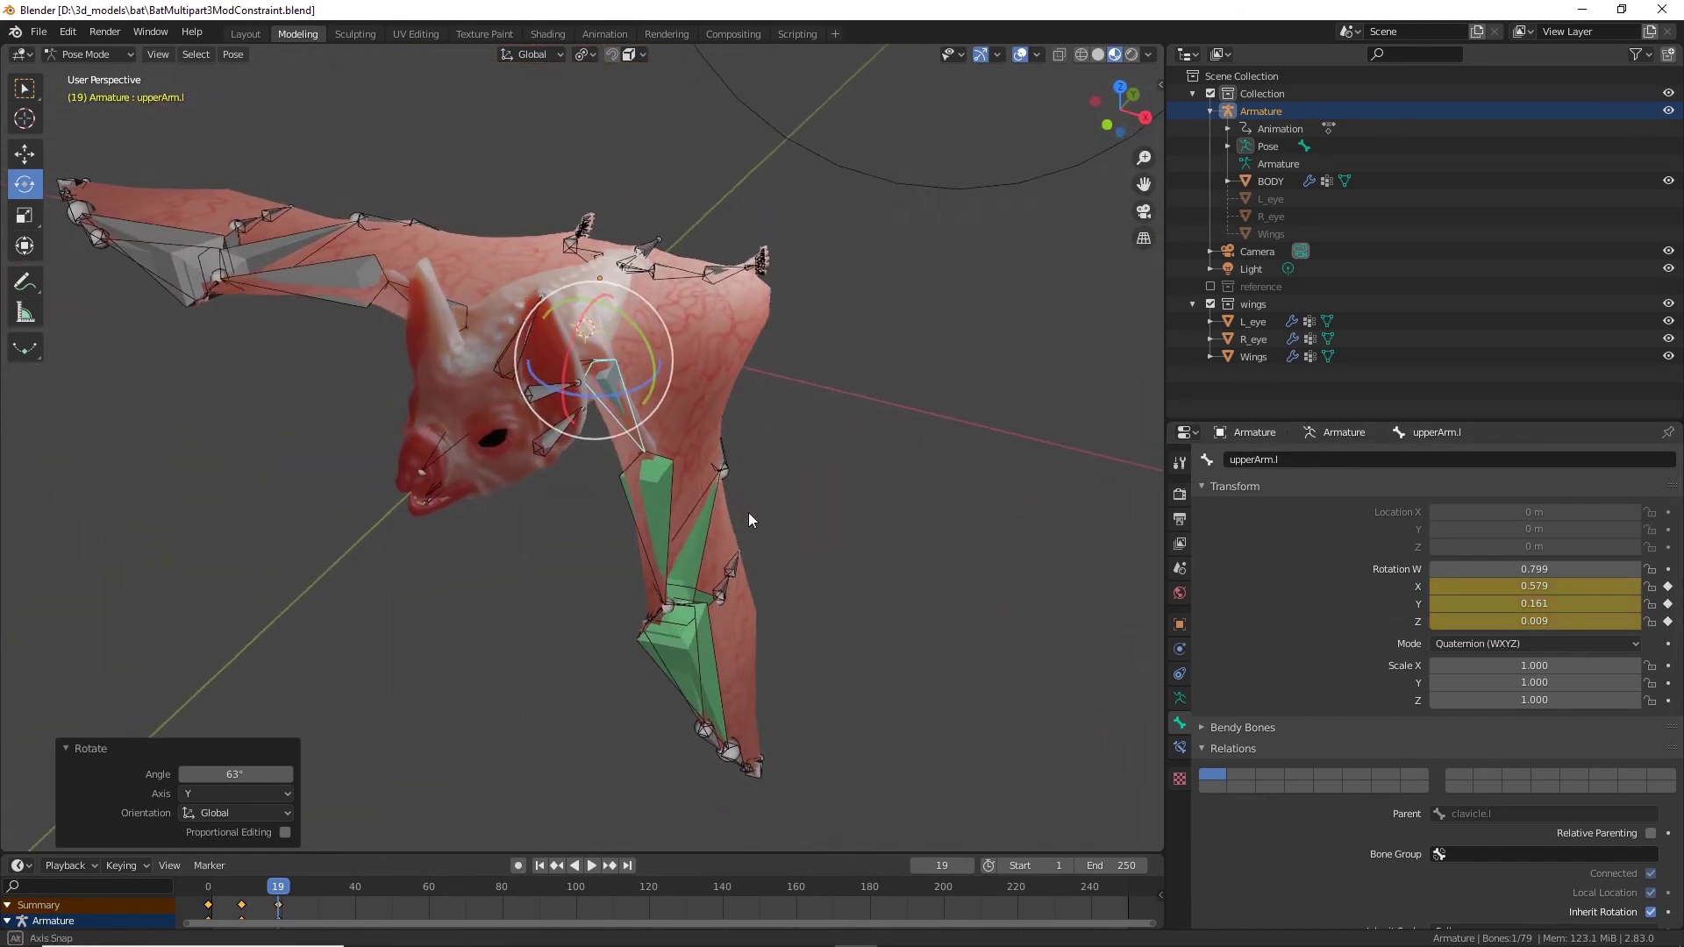
Step: At frame 32, rotate upperArm.l -75.2° around global Y and 62.1° around global Z, and keyframe its X, Y and Z rotation
drag(283, 893, 302, 893)
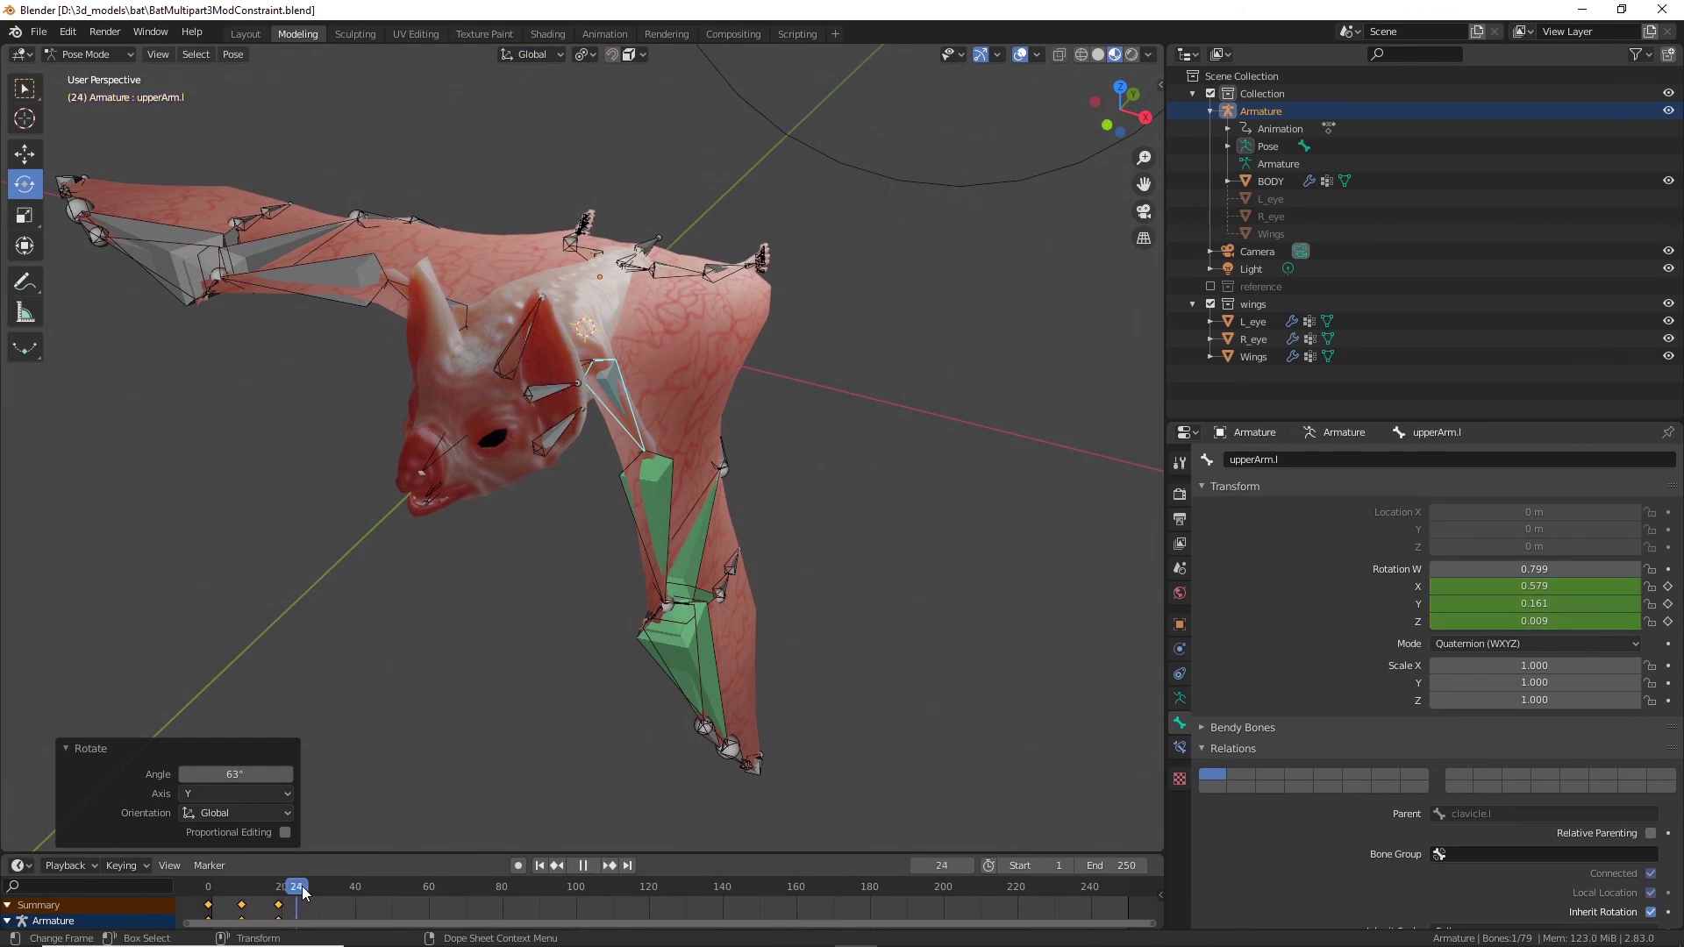
middle_drag(750, 662, 526, 497)
drag(620, 353, 532, 295)
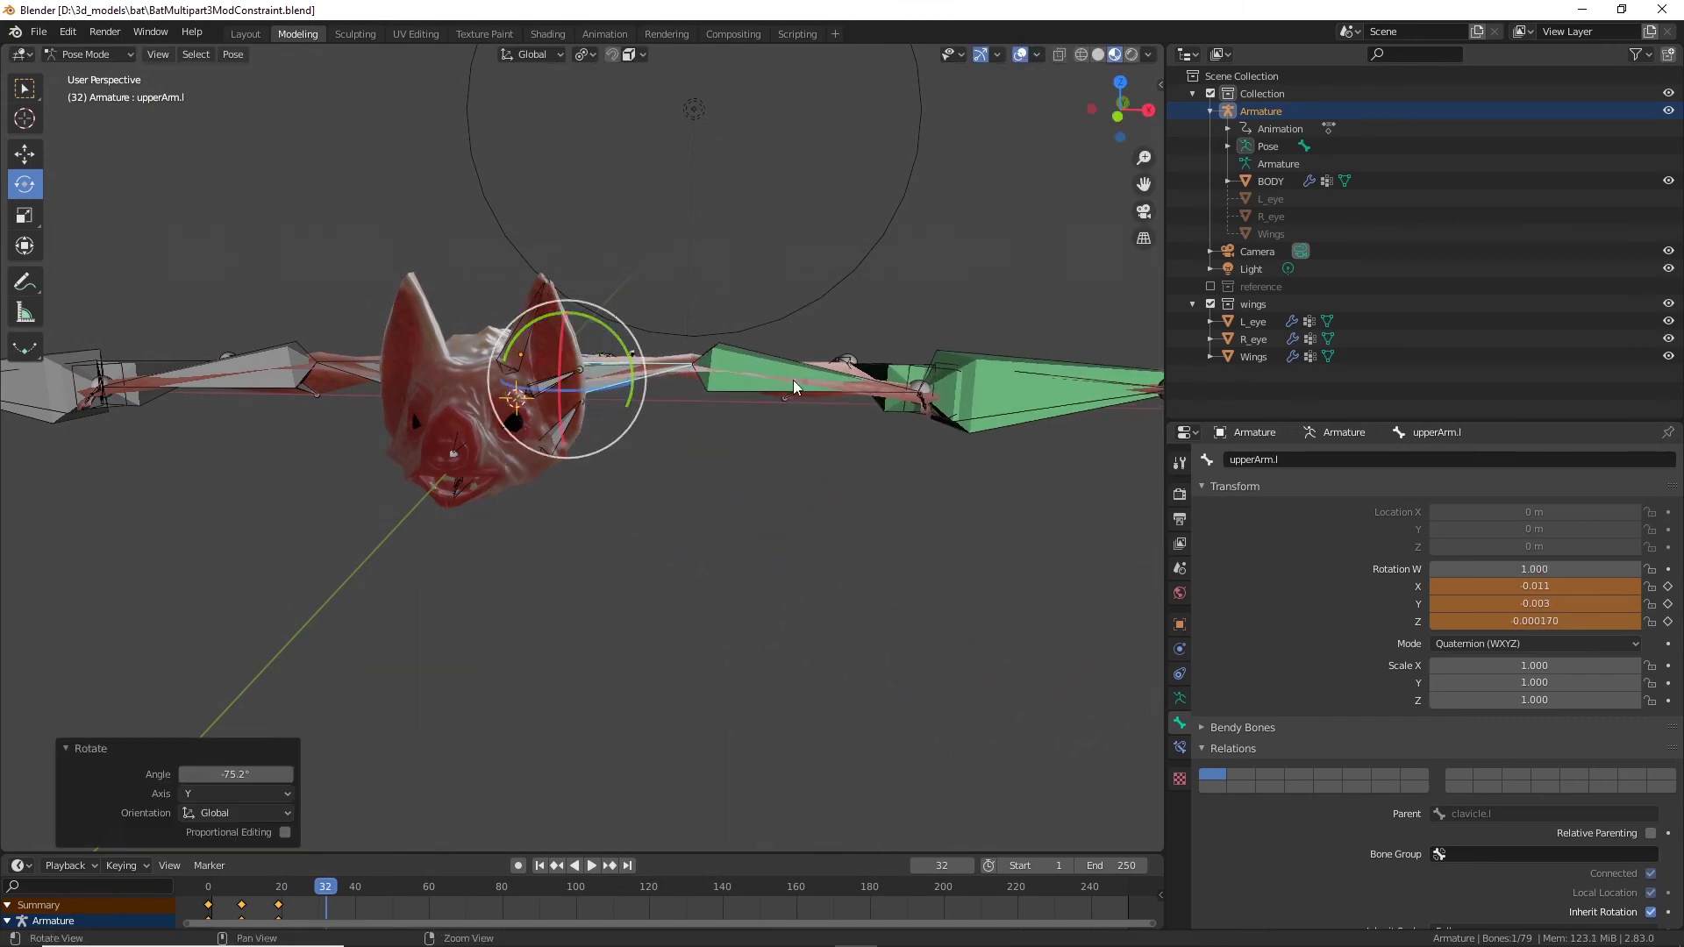
middle_drag(793, 380, 607, 533)
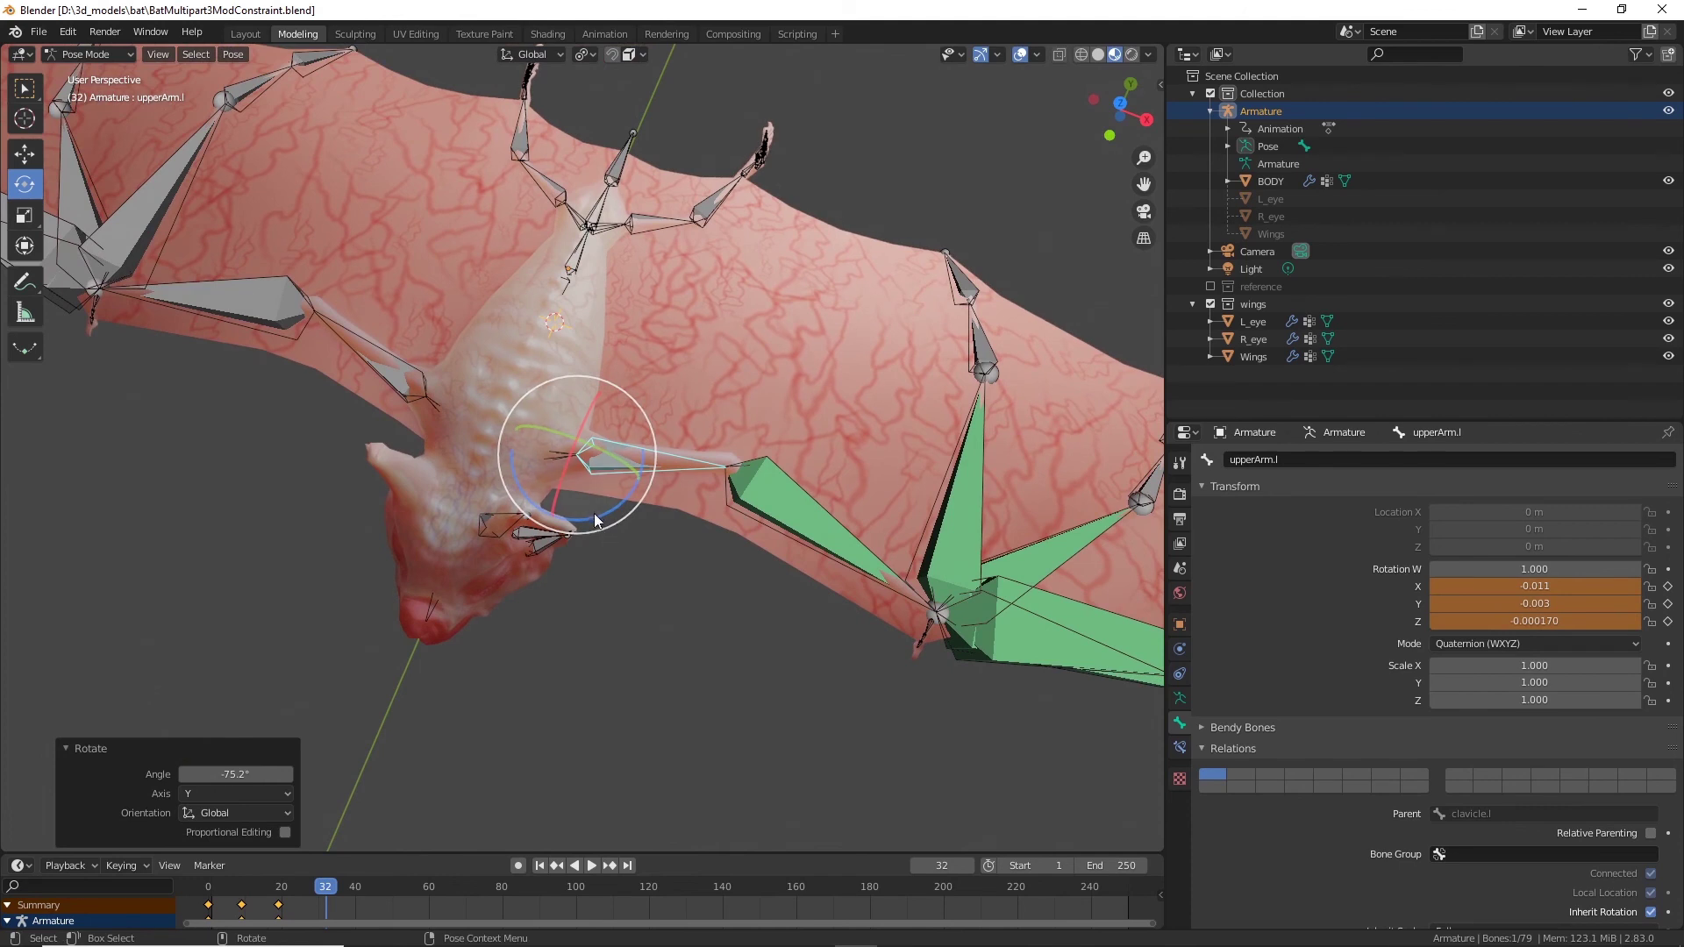
drag(607, 526, 622, 470)
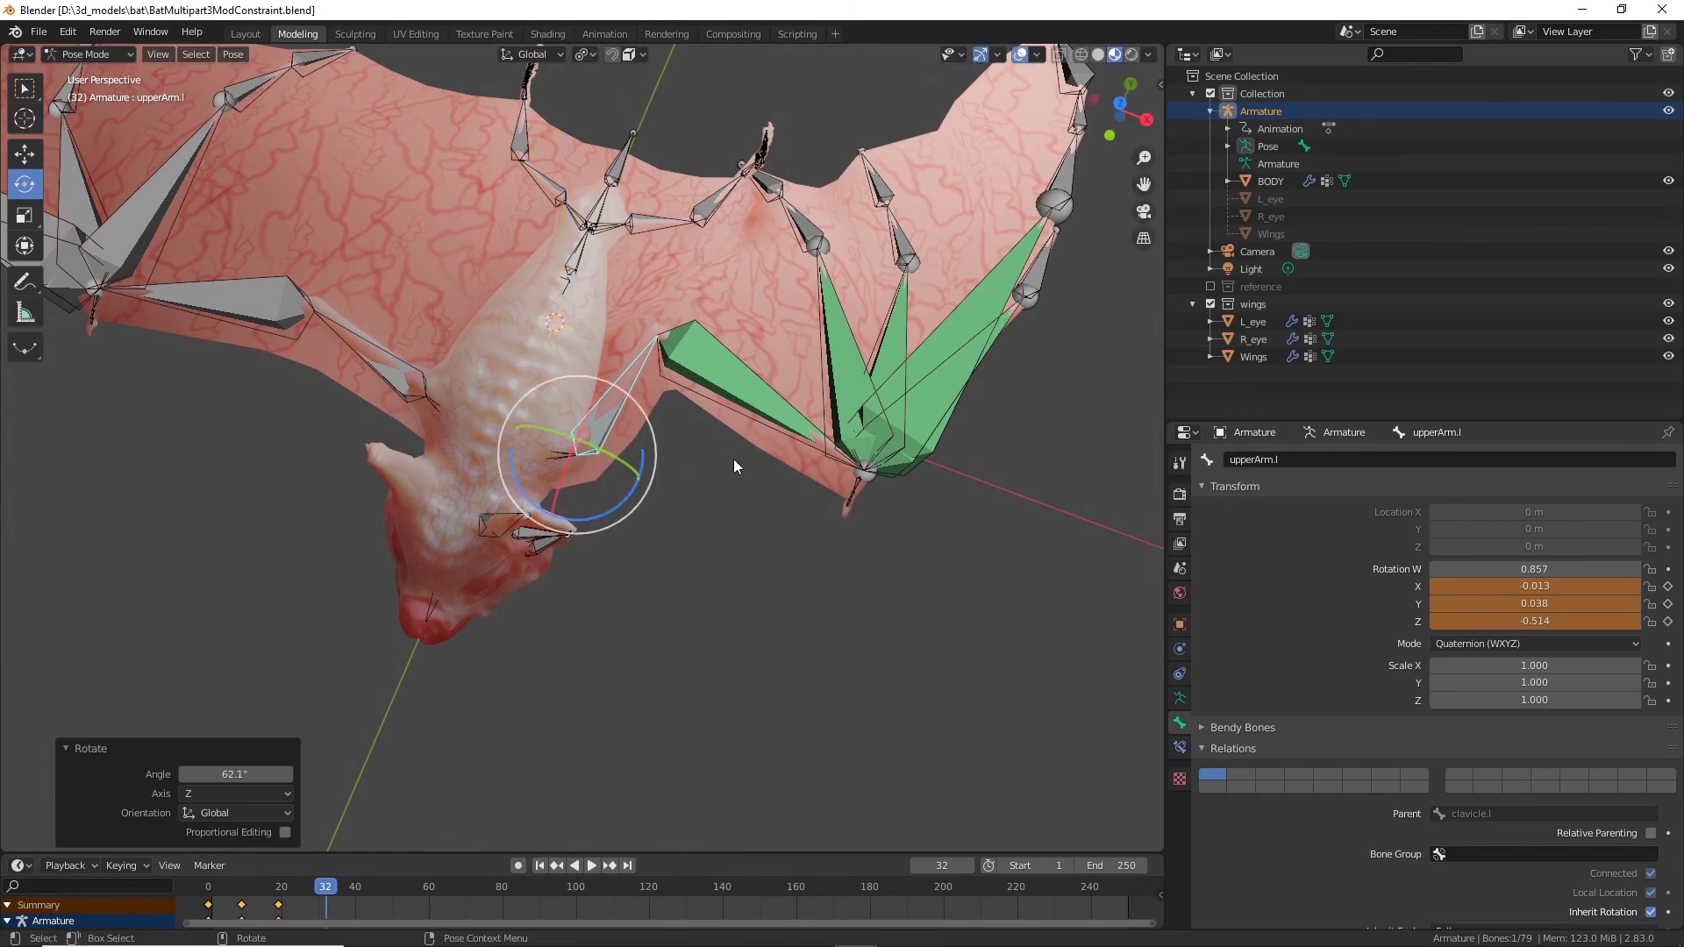
mouse_move(733, 459)
middle_down()
mouse_move(749, 519)
mouse_move(718, 549)
mouse_move(735, 555)
mouse_move(745, 488)
middle_up()
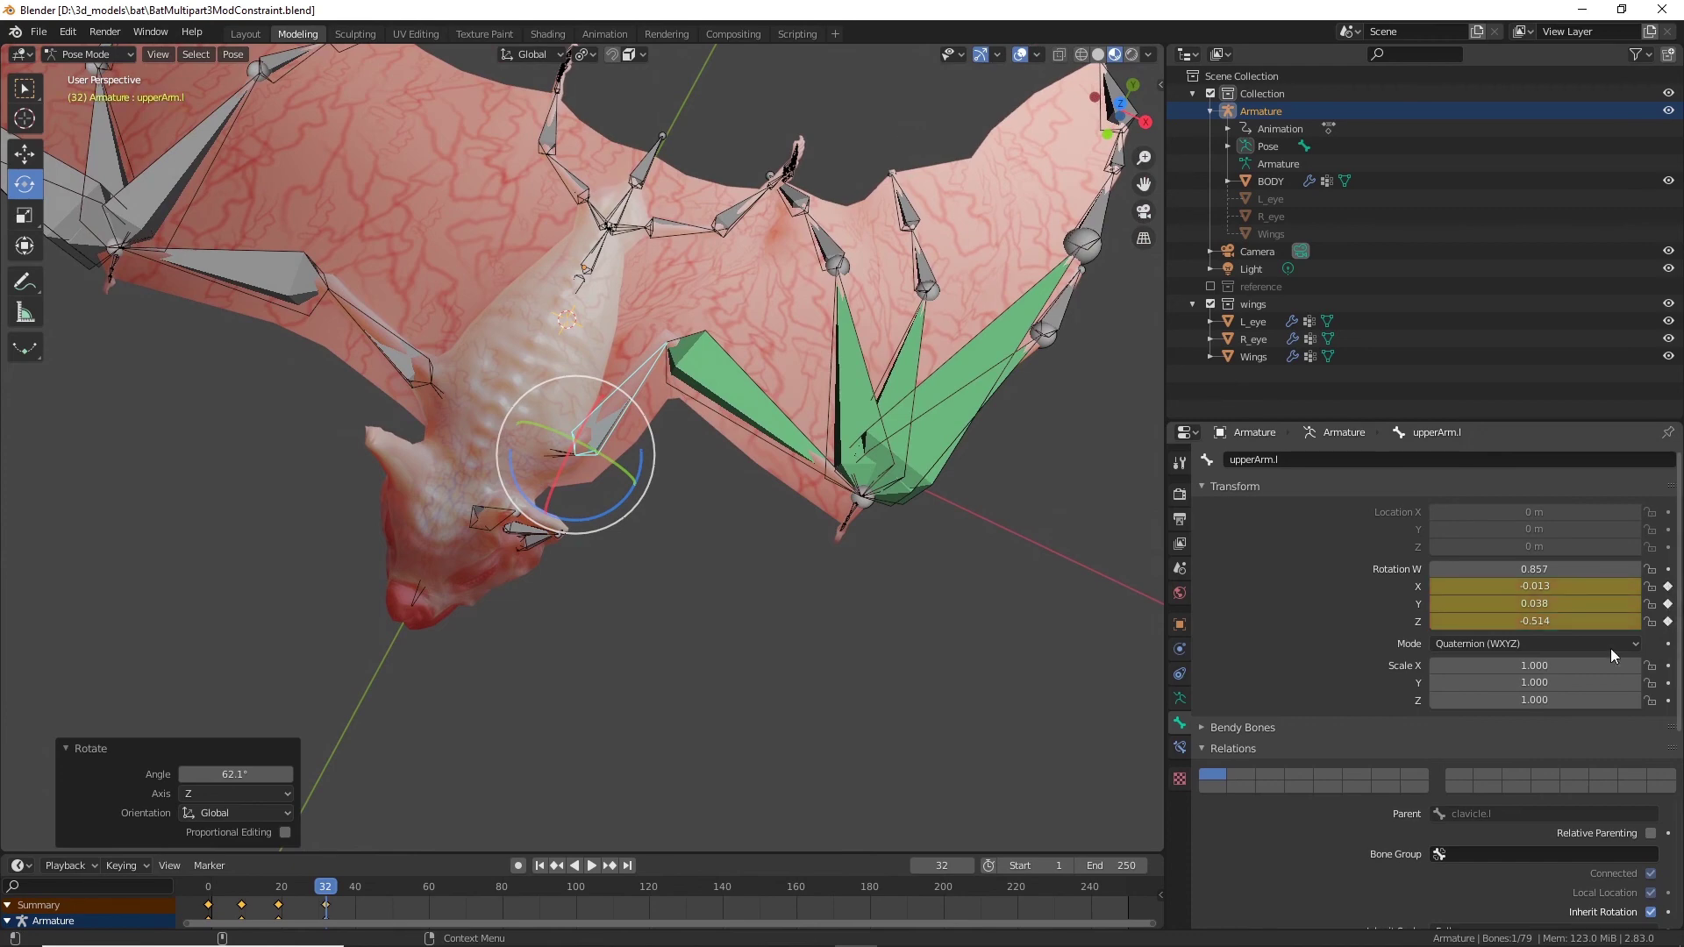
Step: Return to frame 19, select forArm.l and keyframe its X, Y and Z rotation
middle_drag(728, 609, 778, 546)
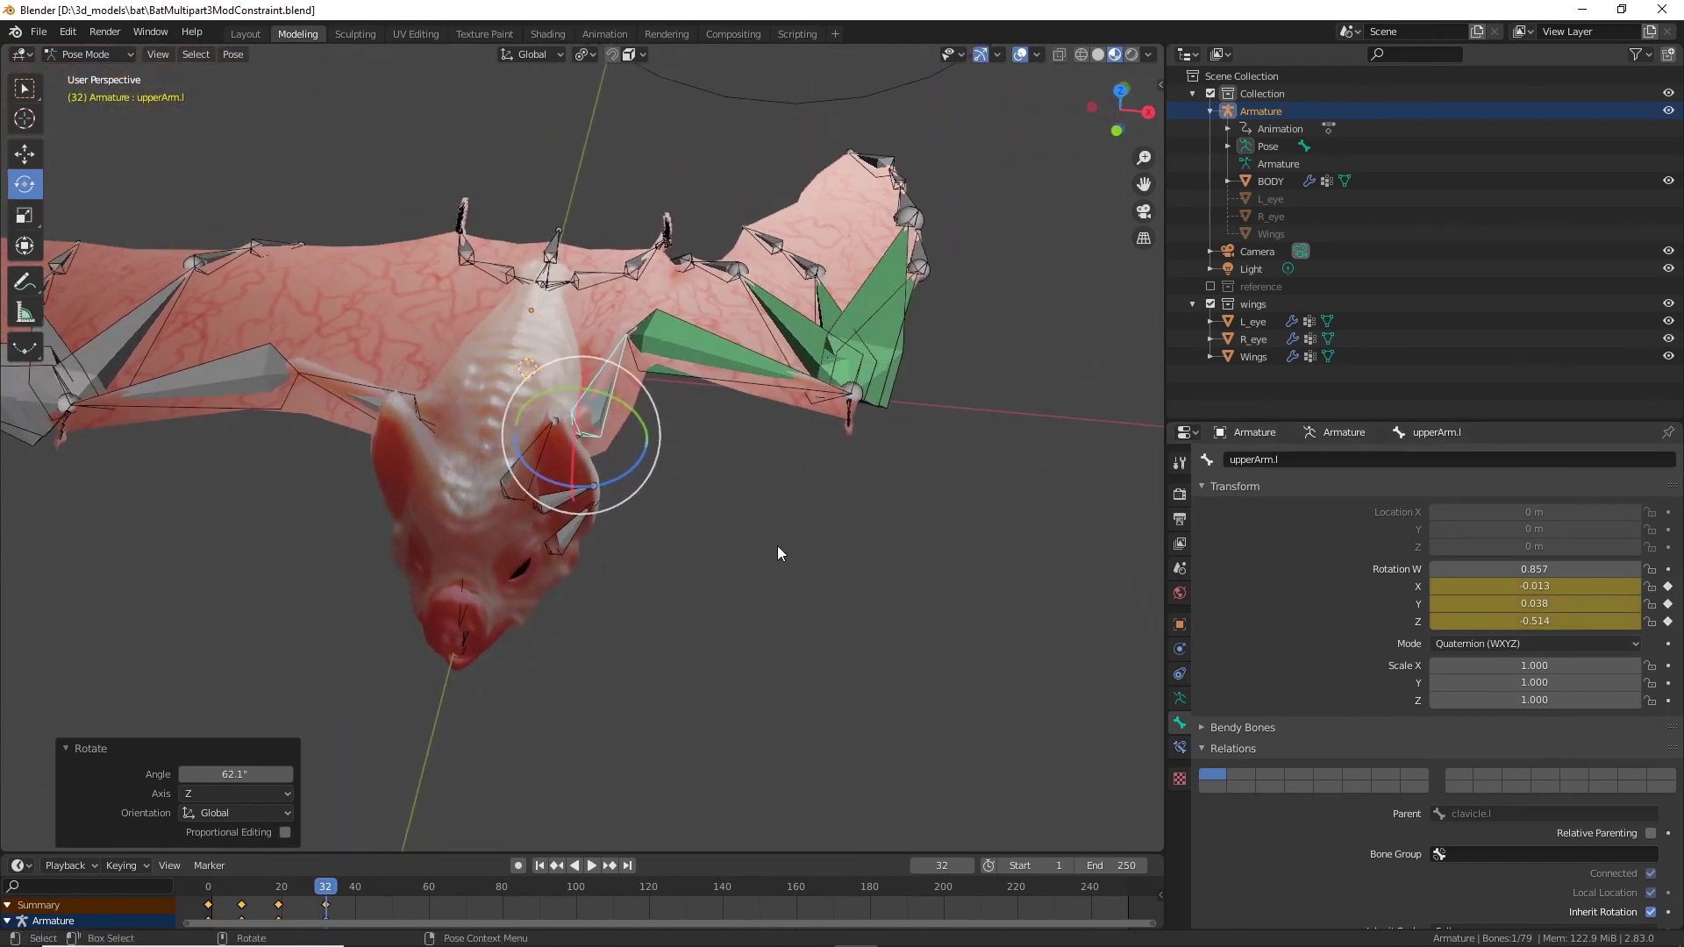
click(723, 370)
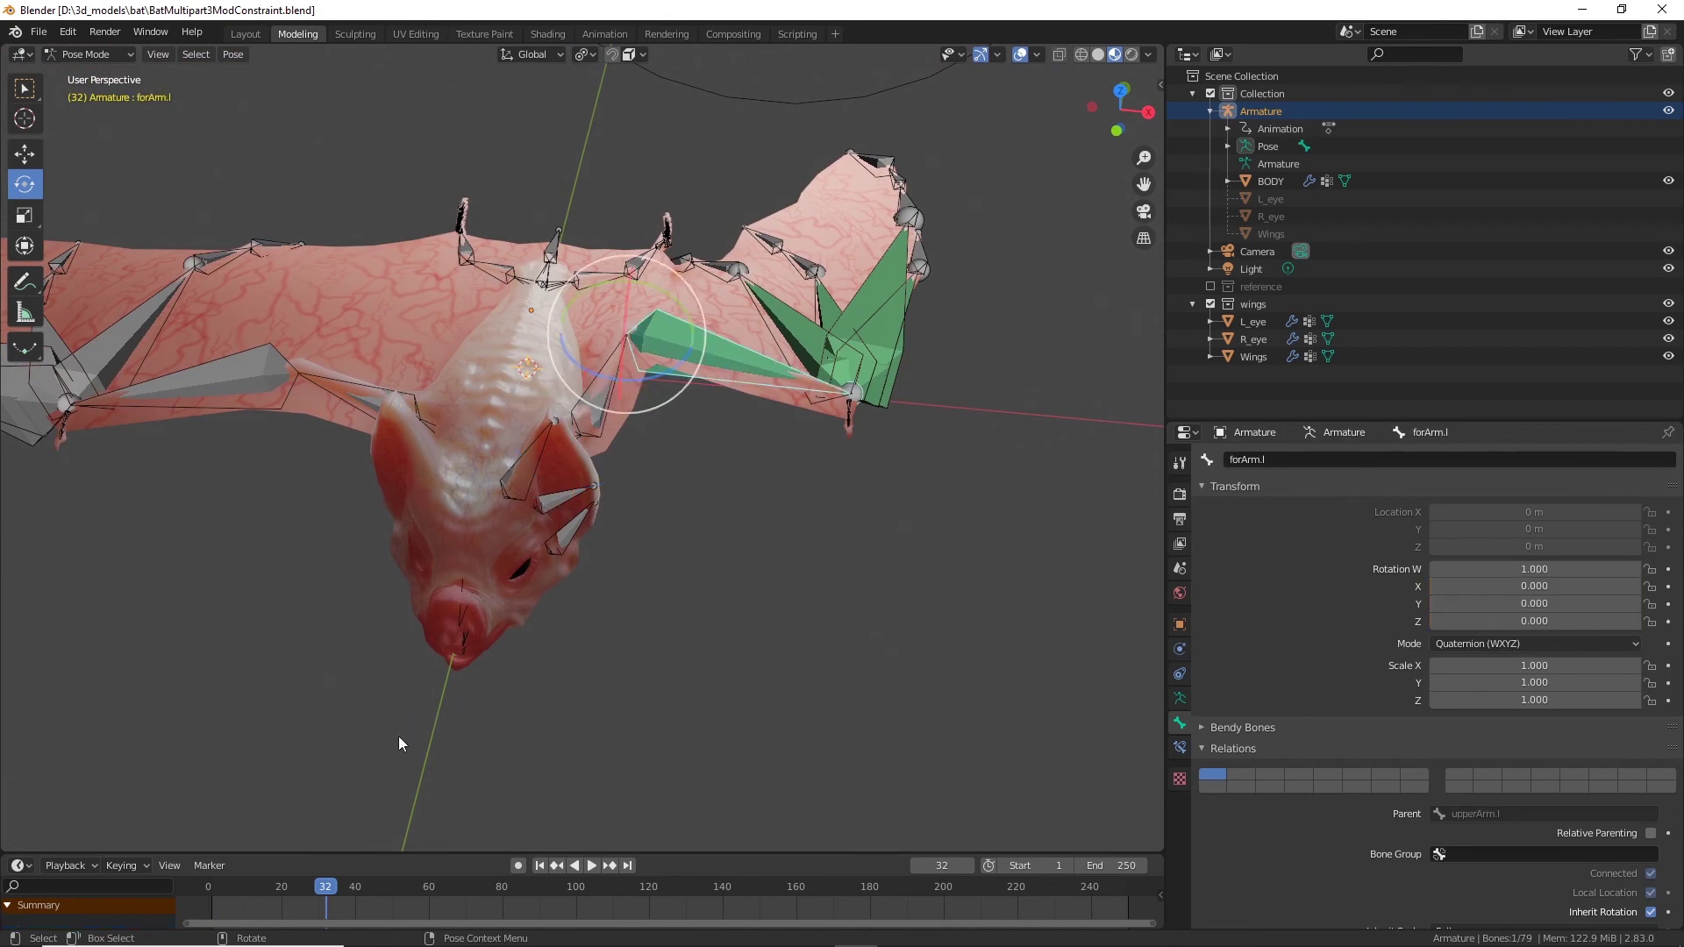
click(593, 432)
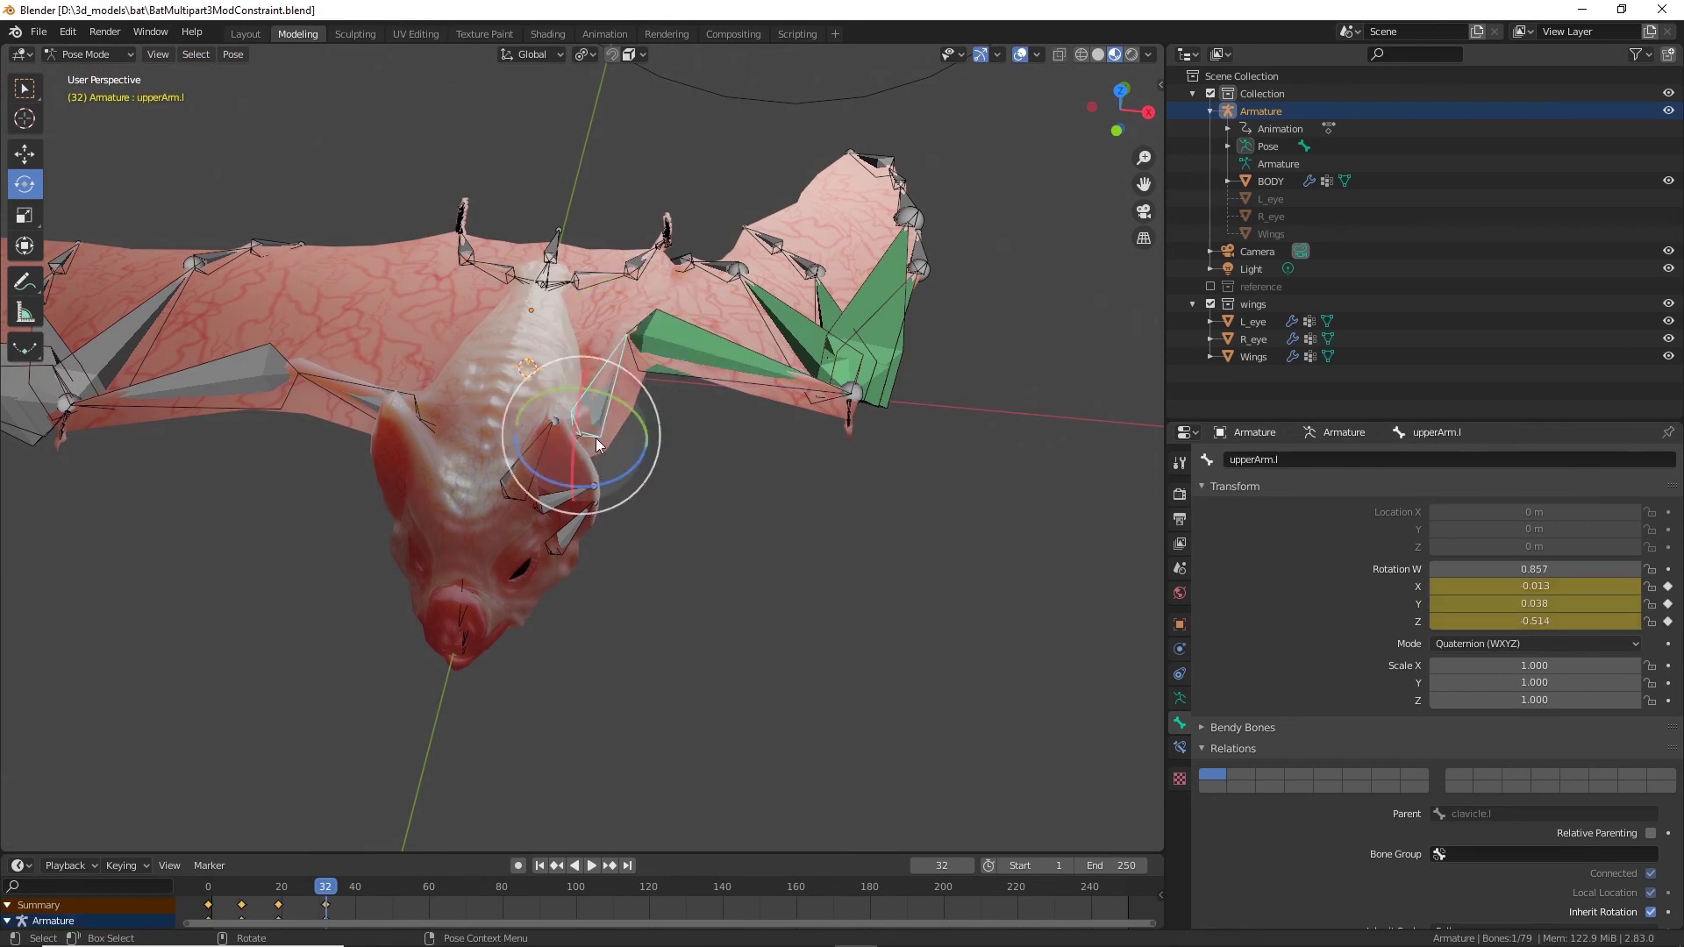
drag(323, 890, 279, 899)
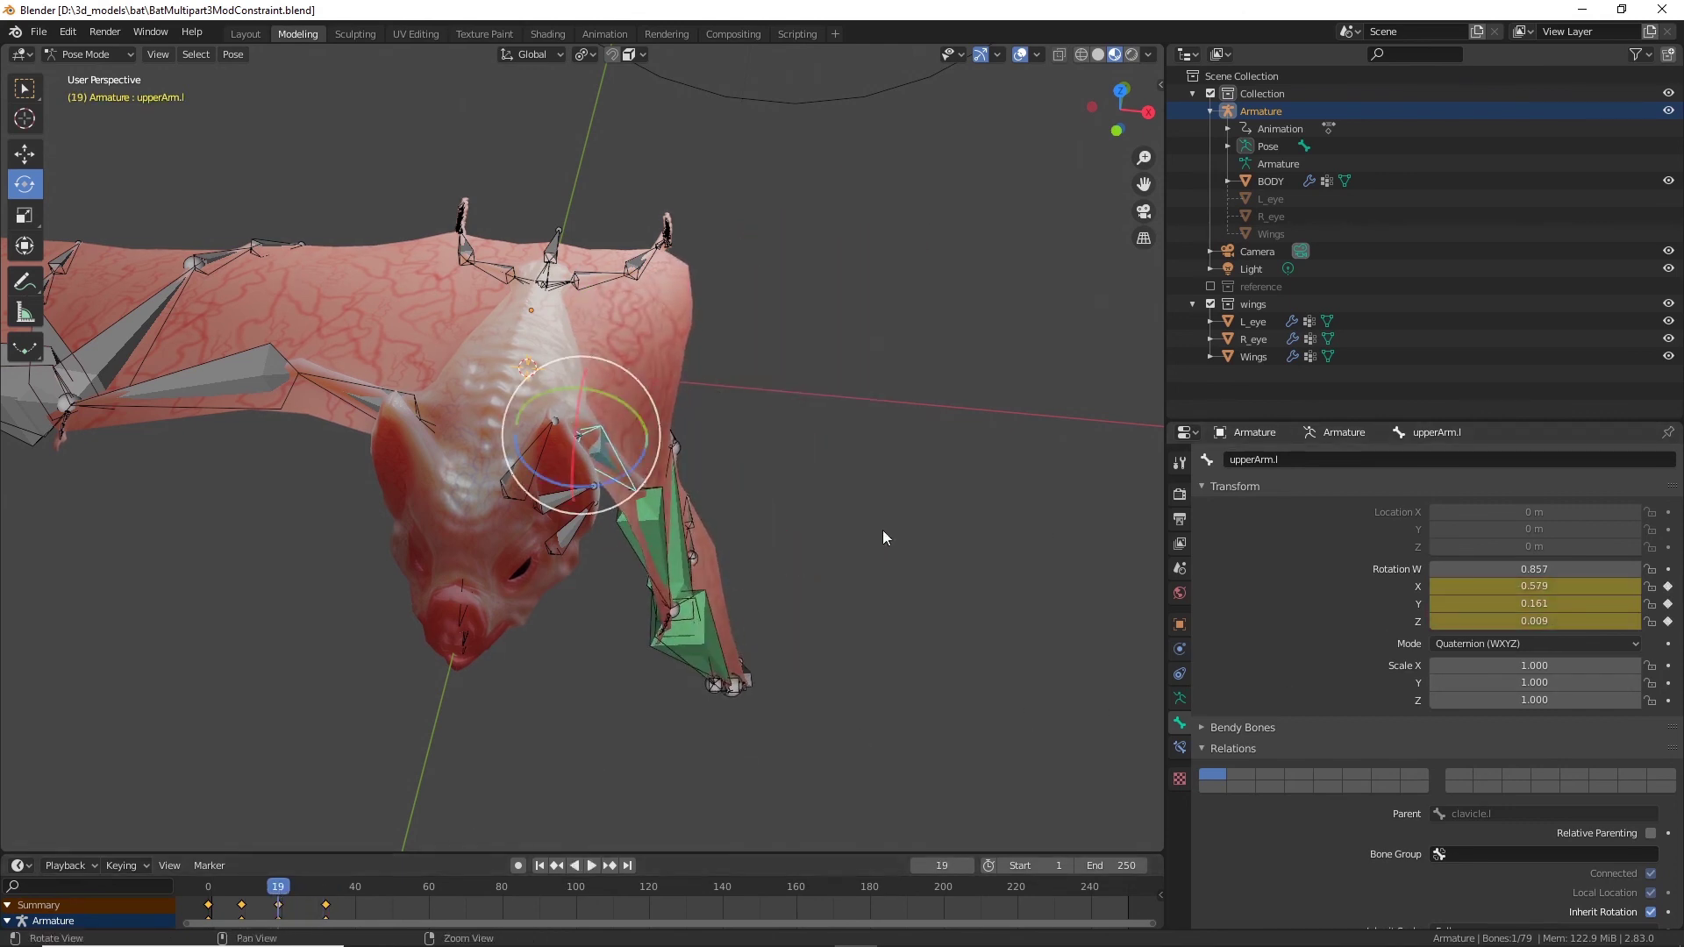
middle_drag(882, 531, 680, 611)
click(655, 592)
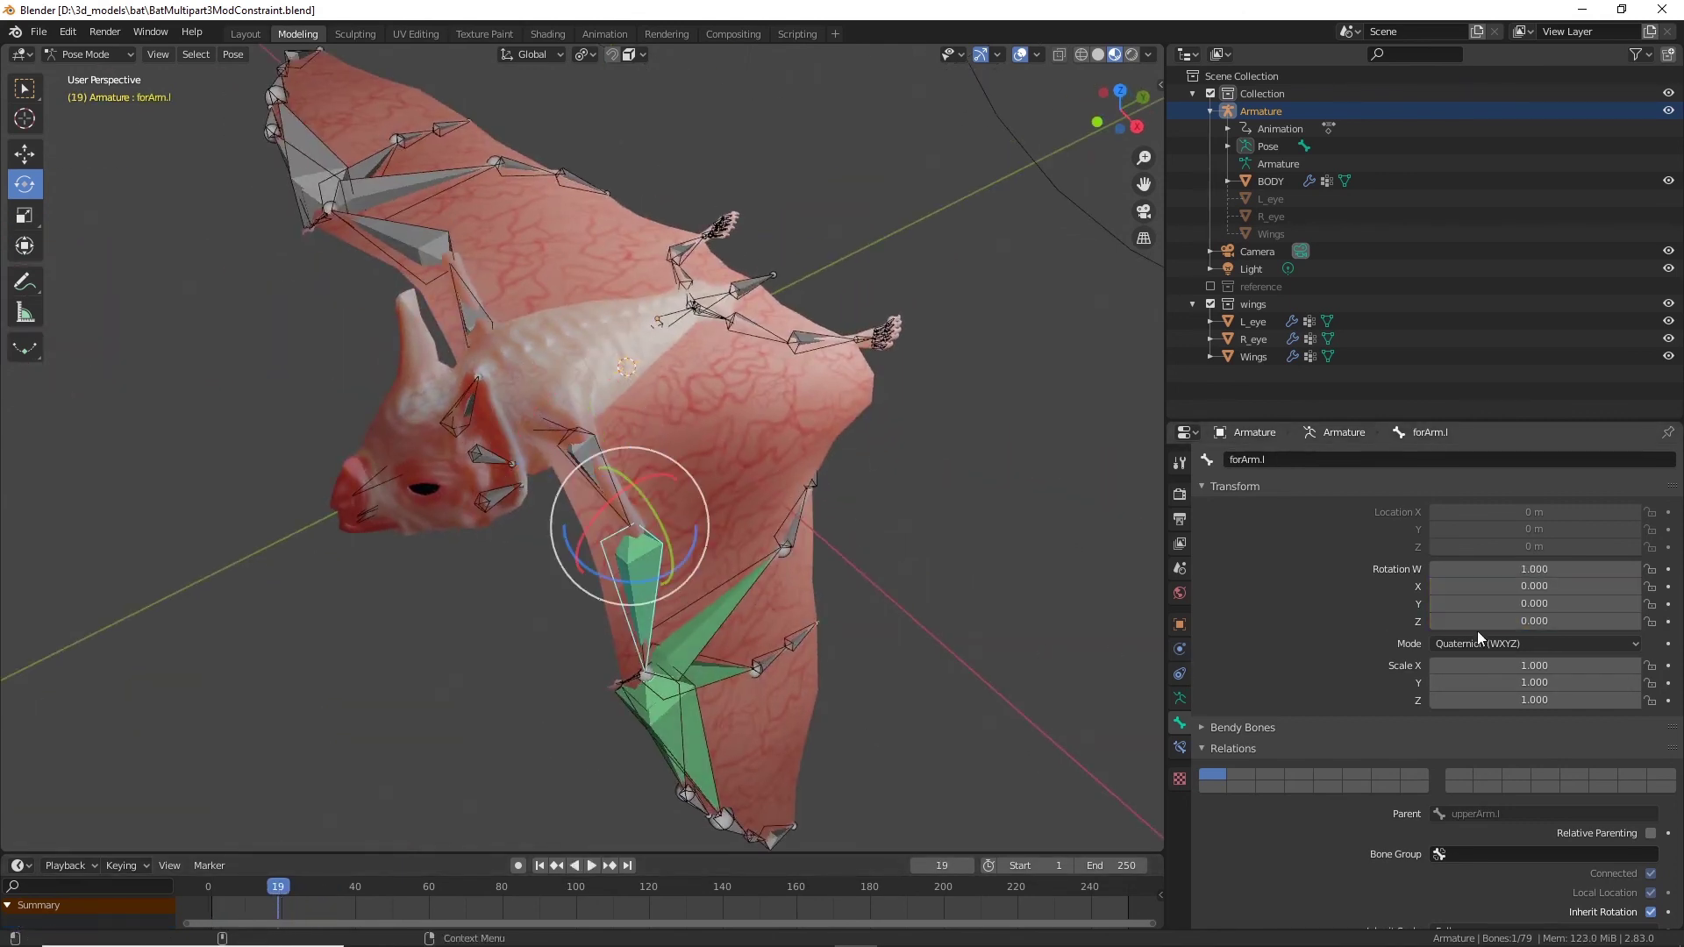
click(1669, 587)
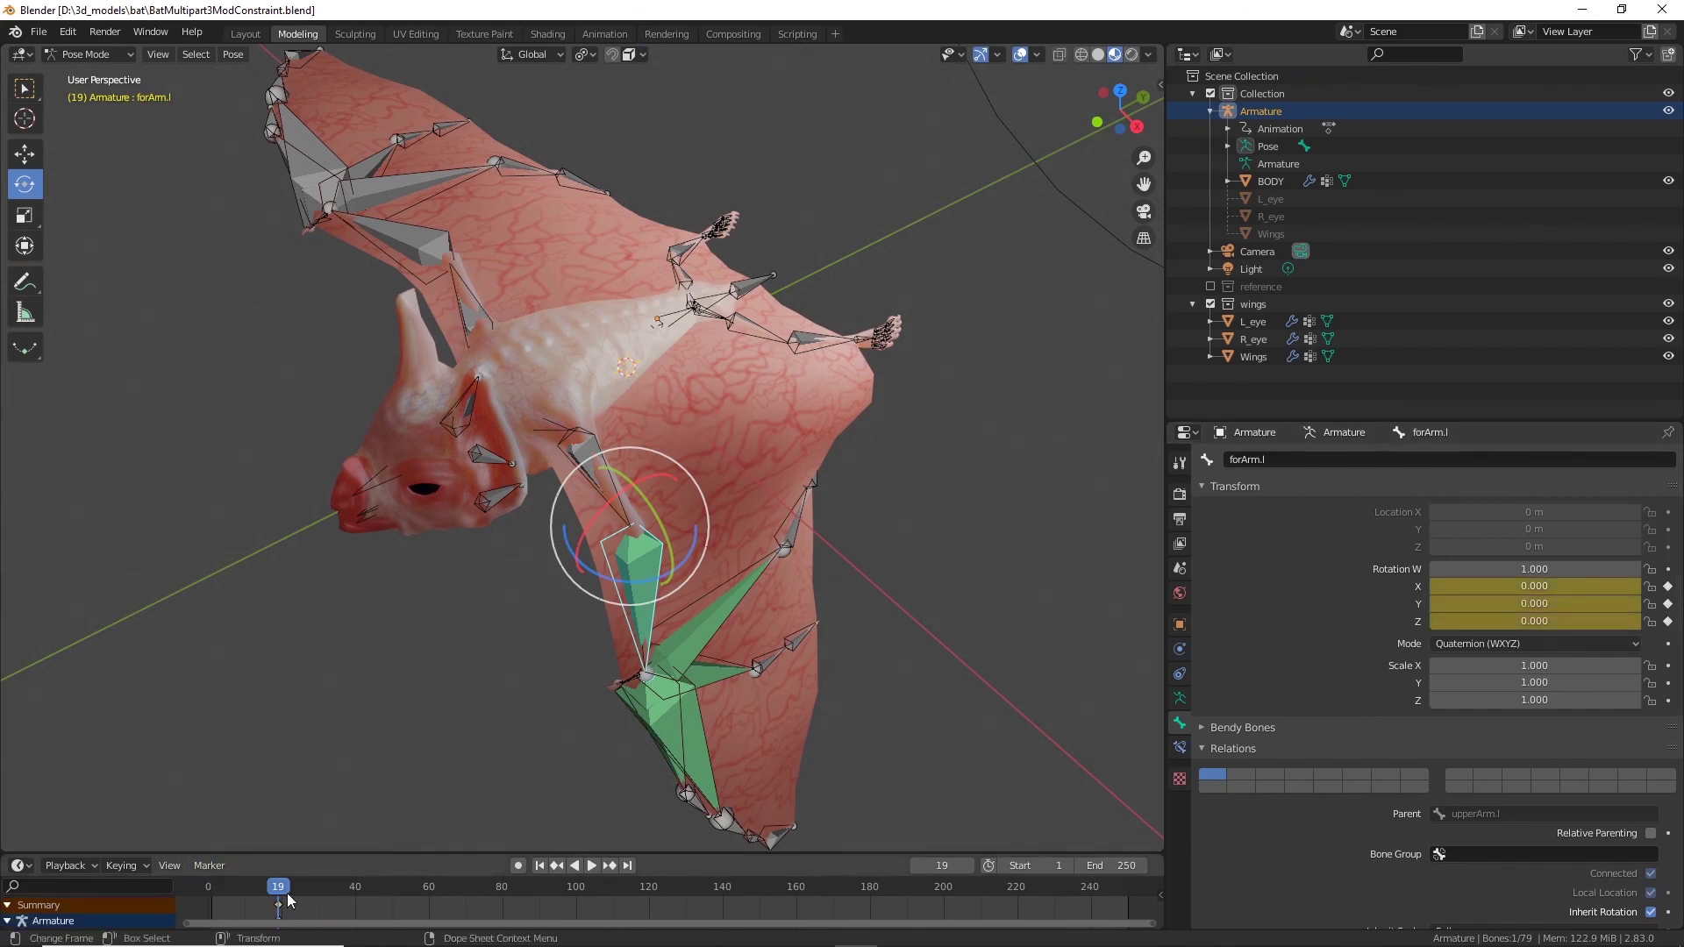
Step: At frame 32, rotate forArm.l -60.1° around global Z and keyframe its X, Y and Z rotation
click(582, 451)
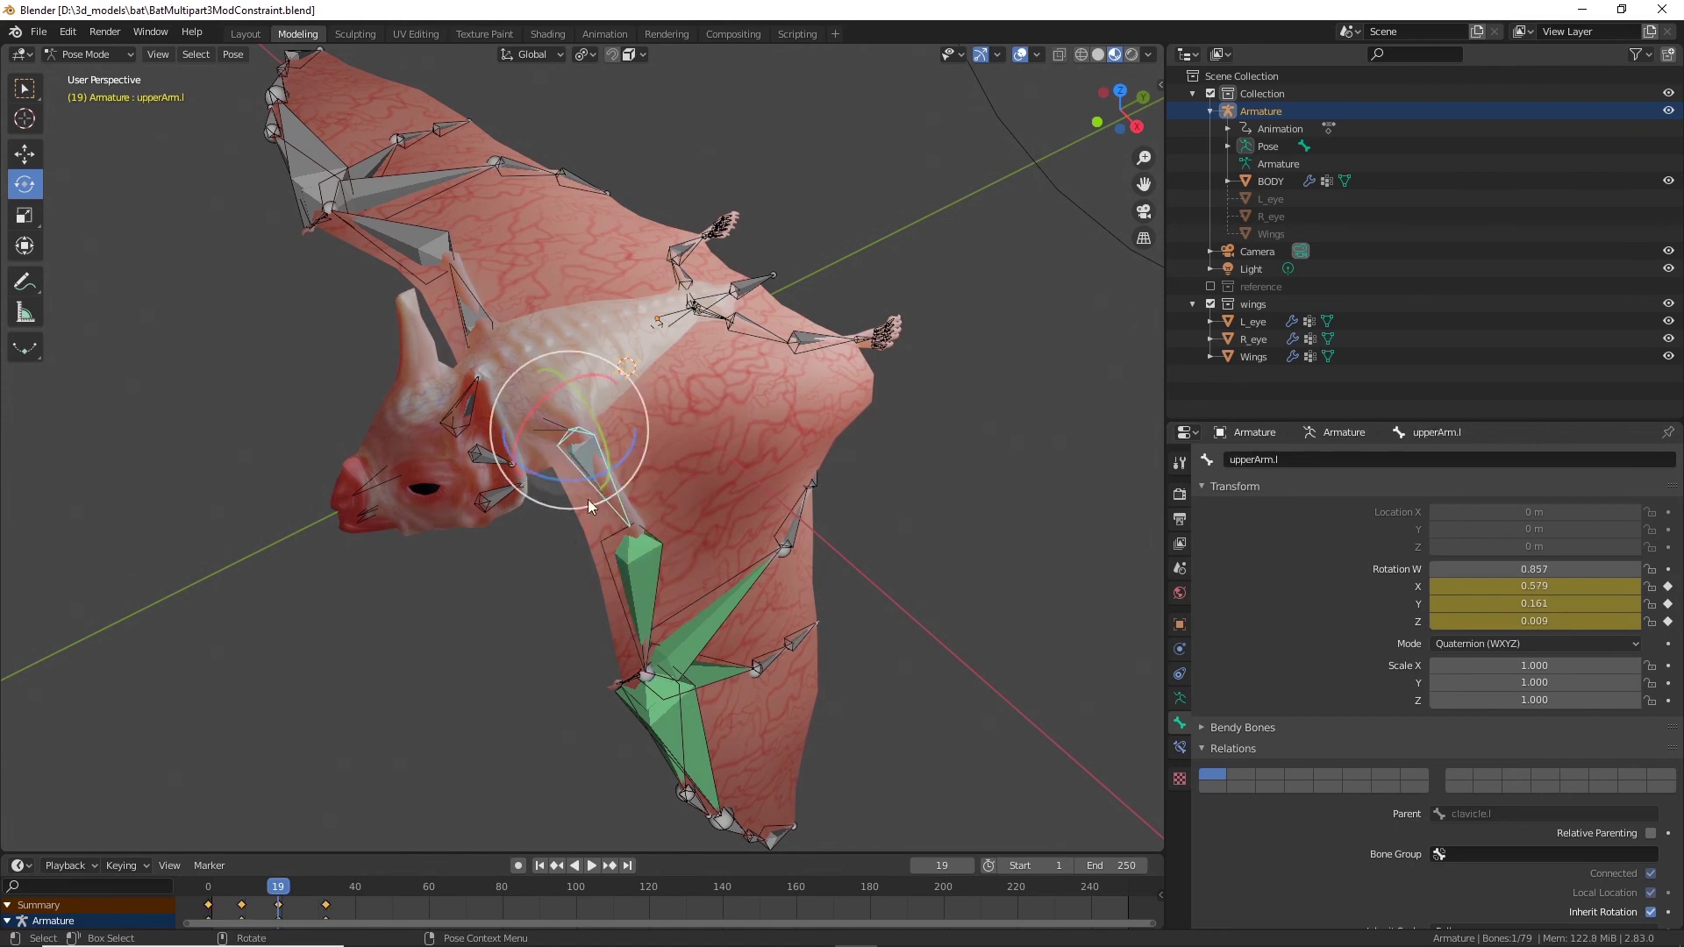
key(space)
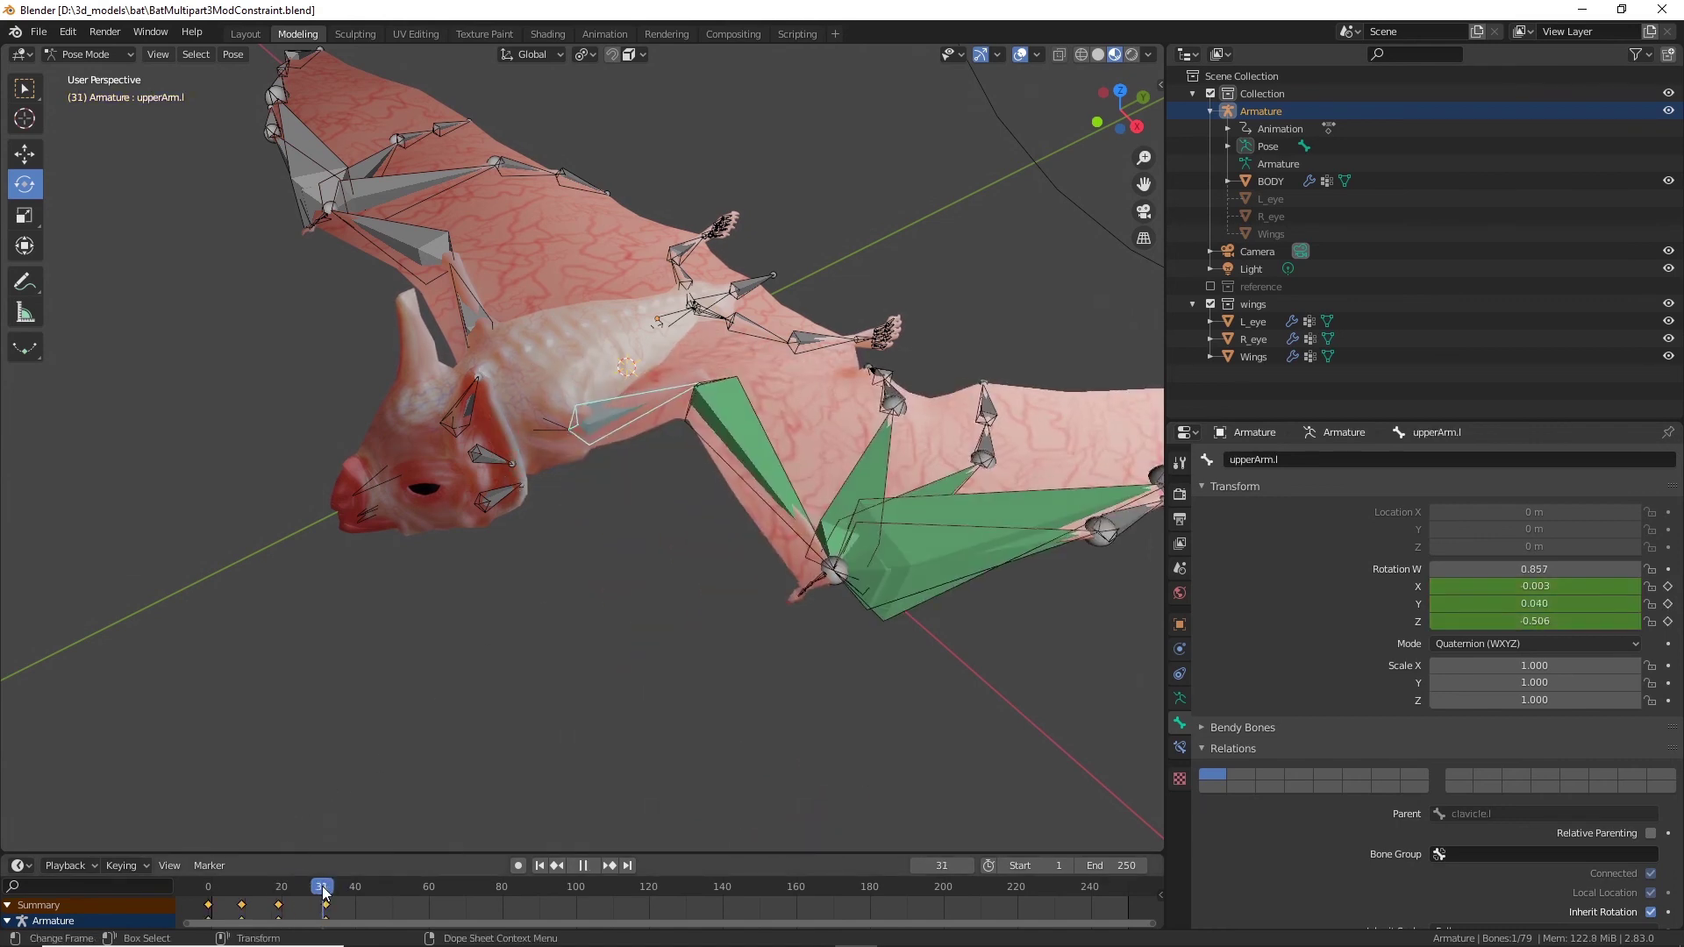
drag(323, 893, 325, 893)
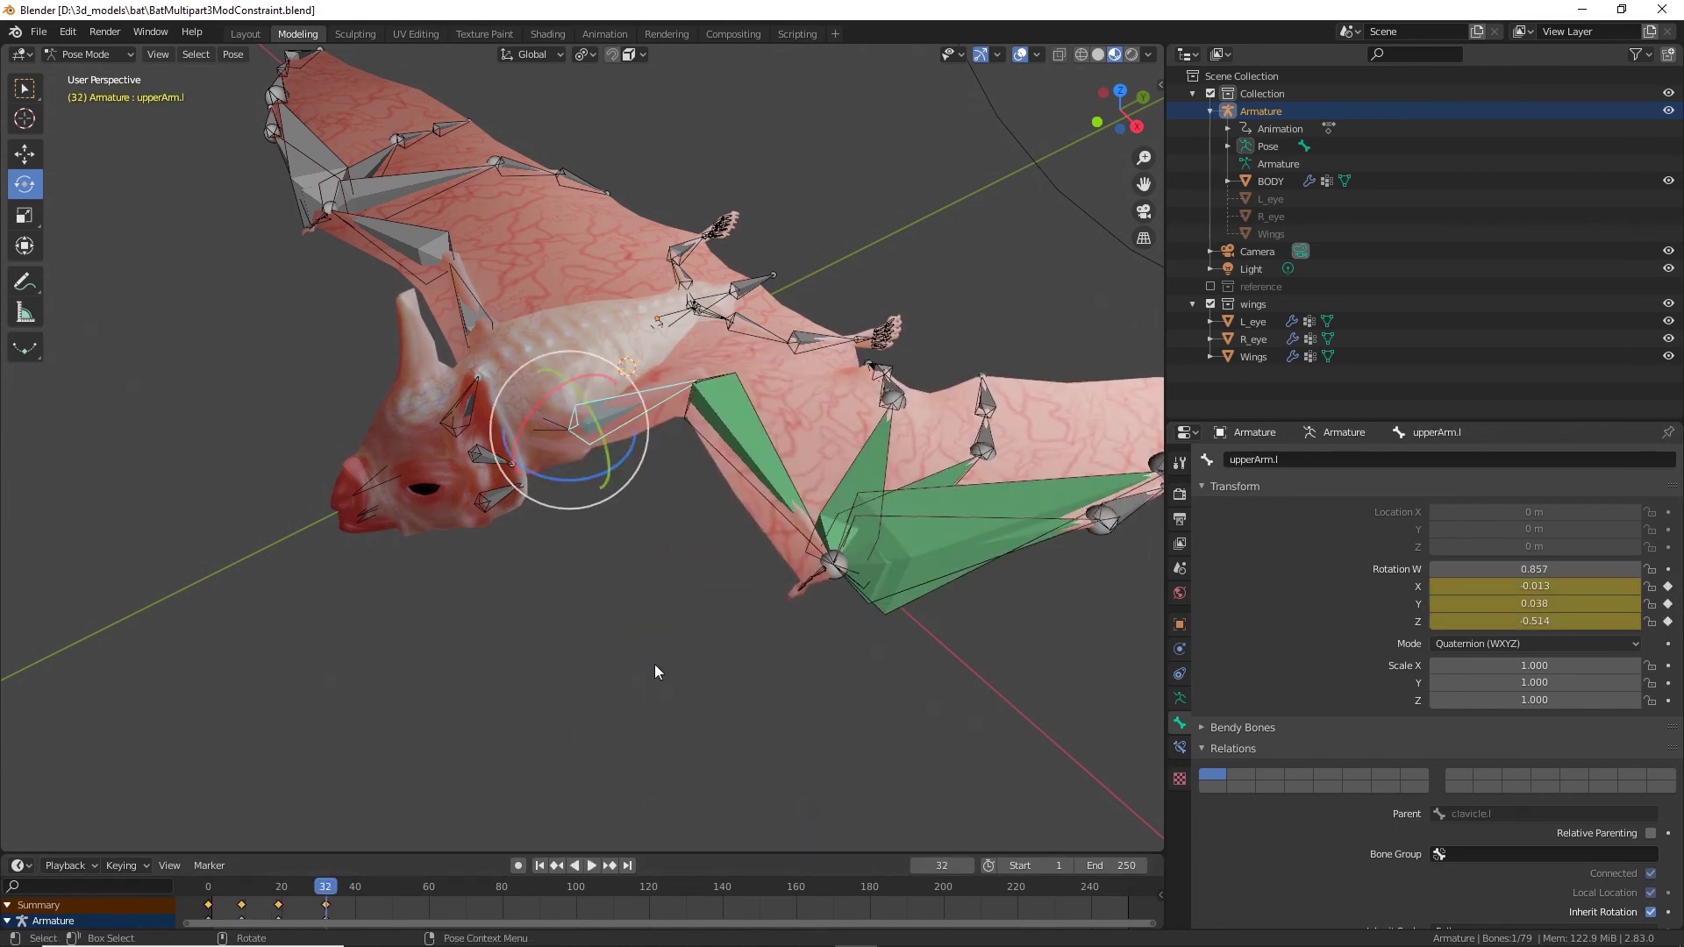
middle_drag(654, 665, 739, 682)
click(739, 408)
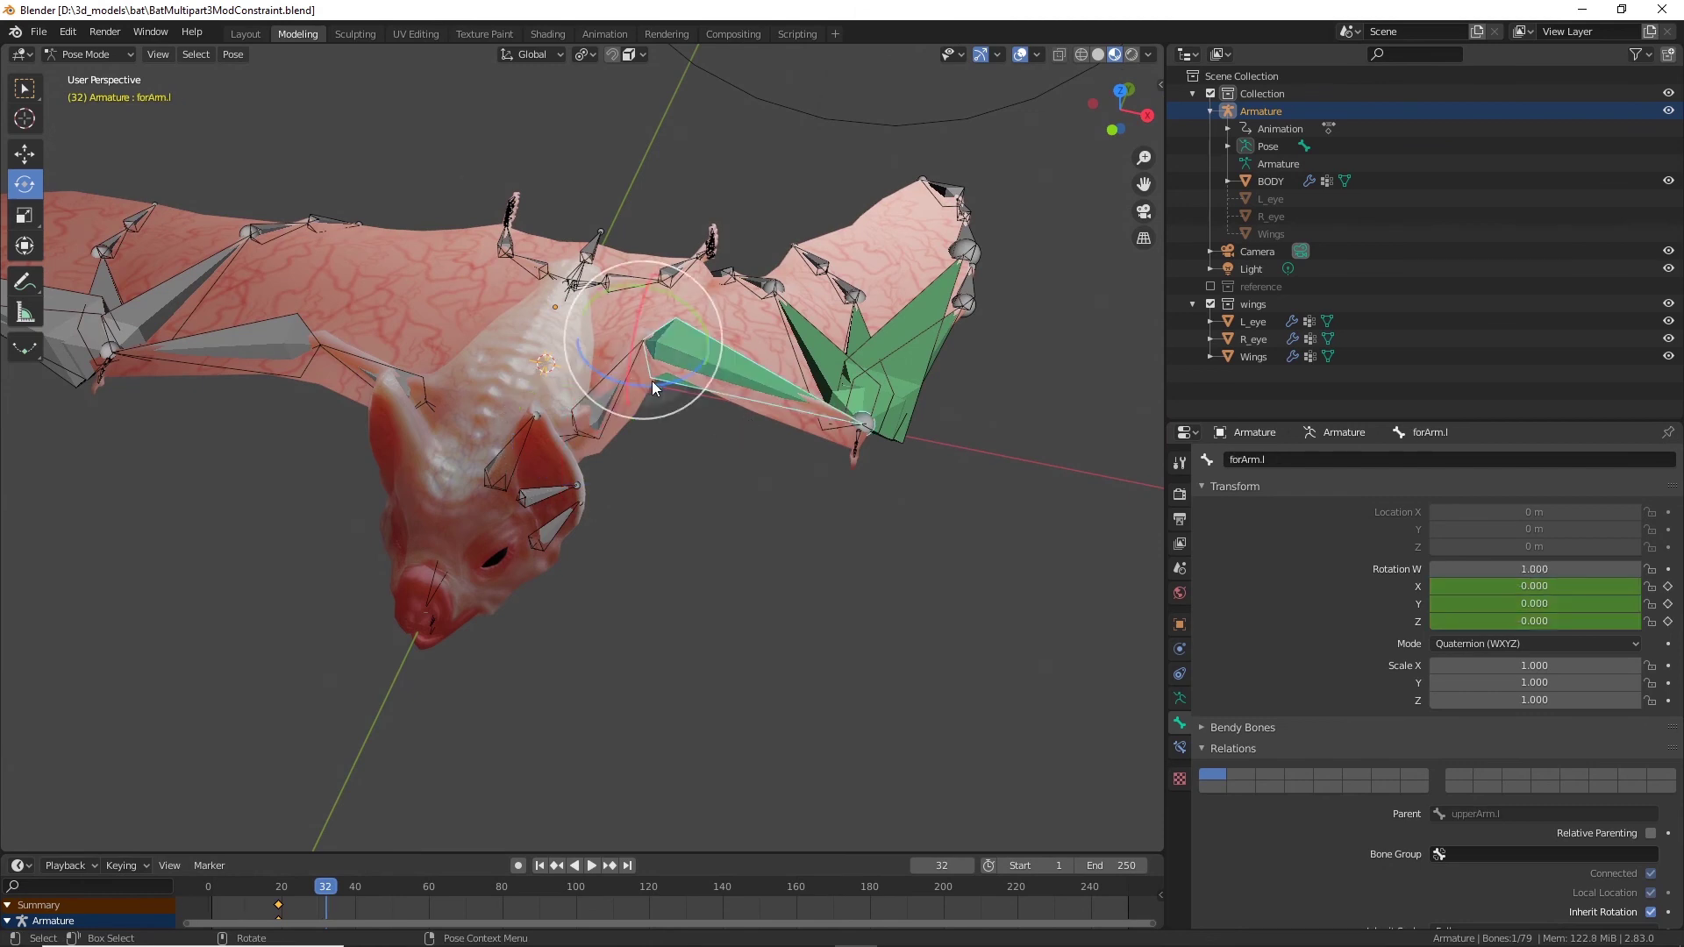
drag(661, 383, 623, 380)
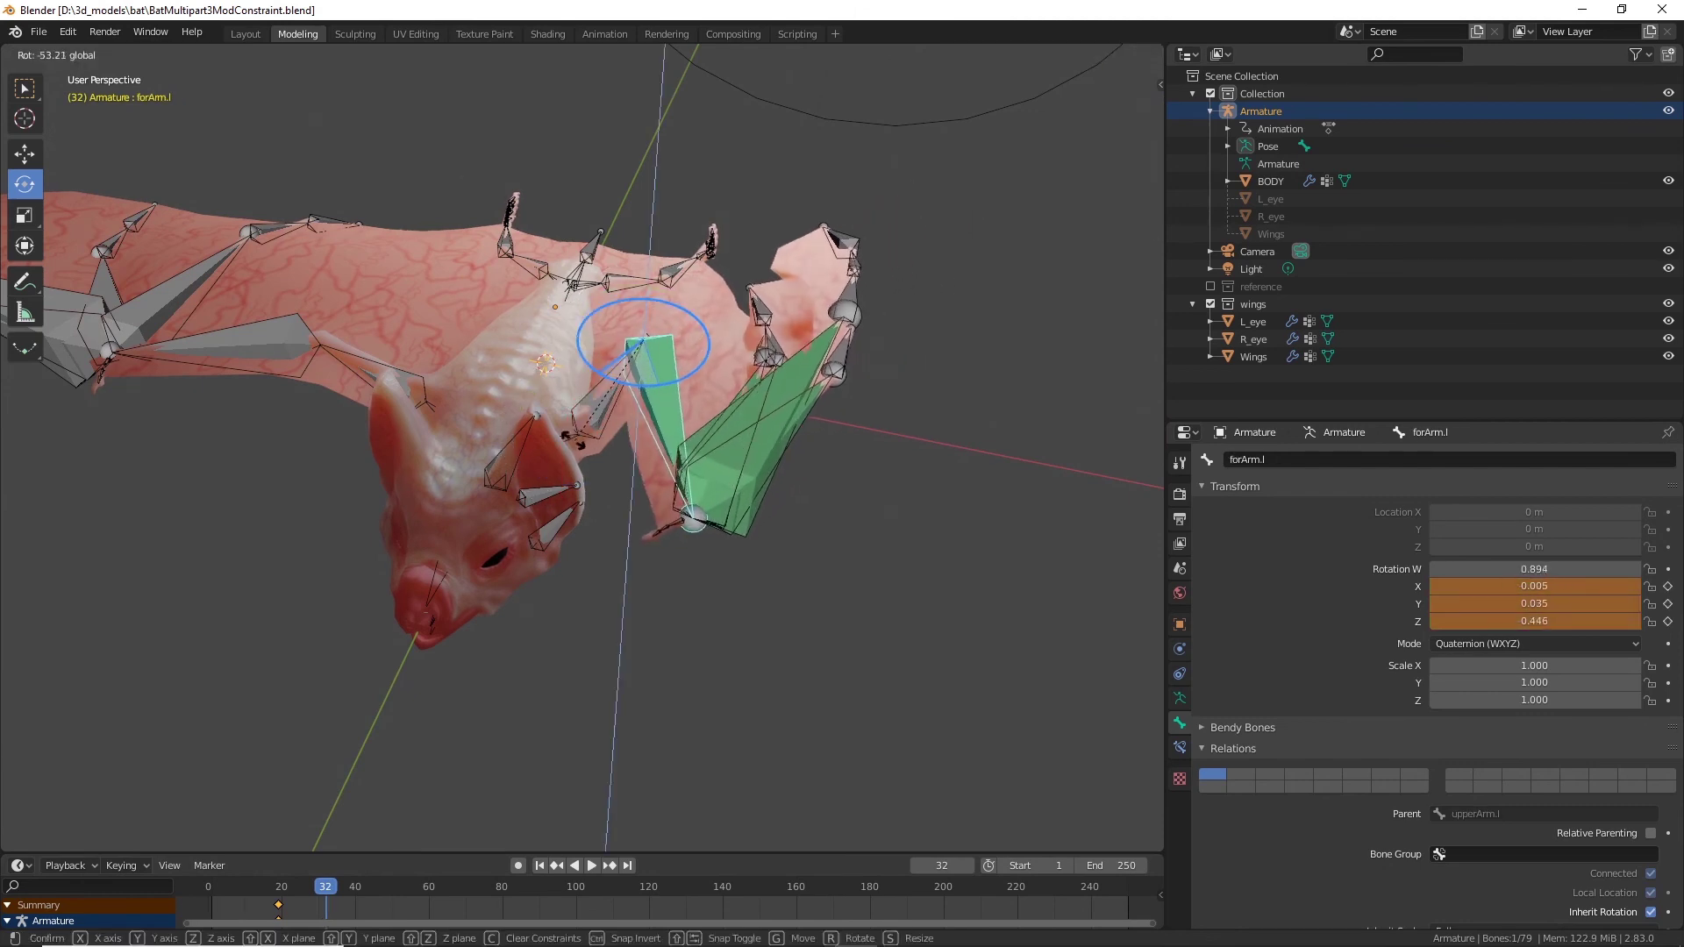
drag(570, 438, 549, 452)
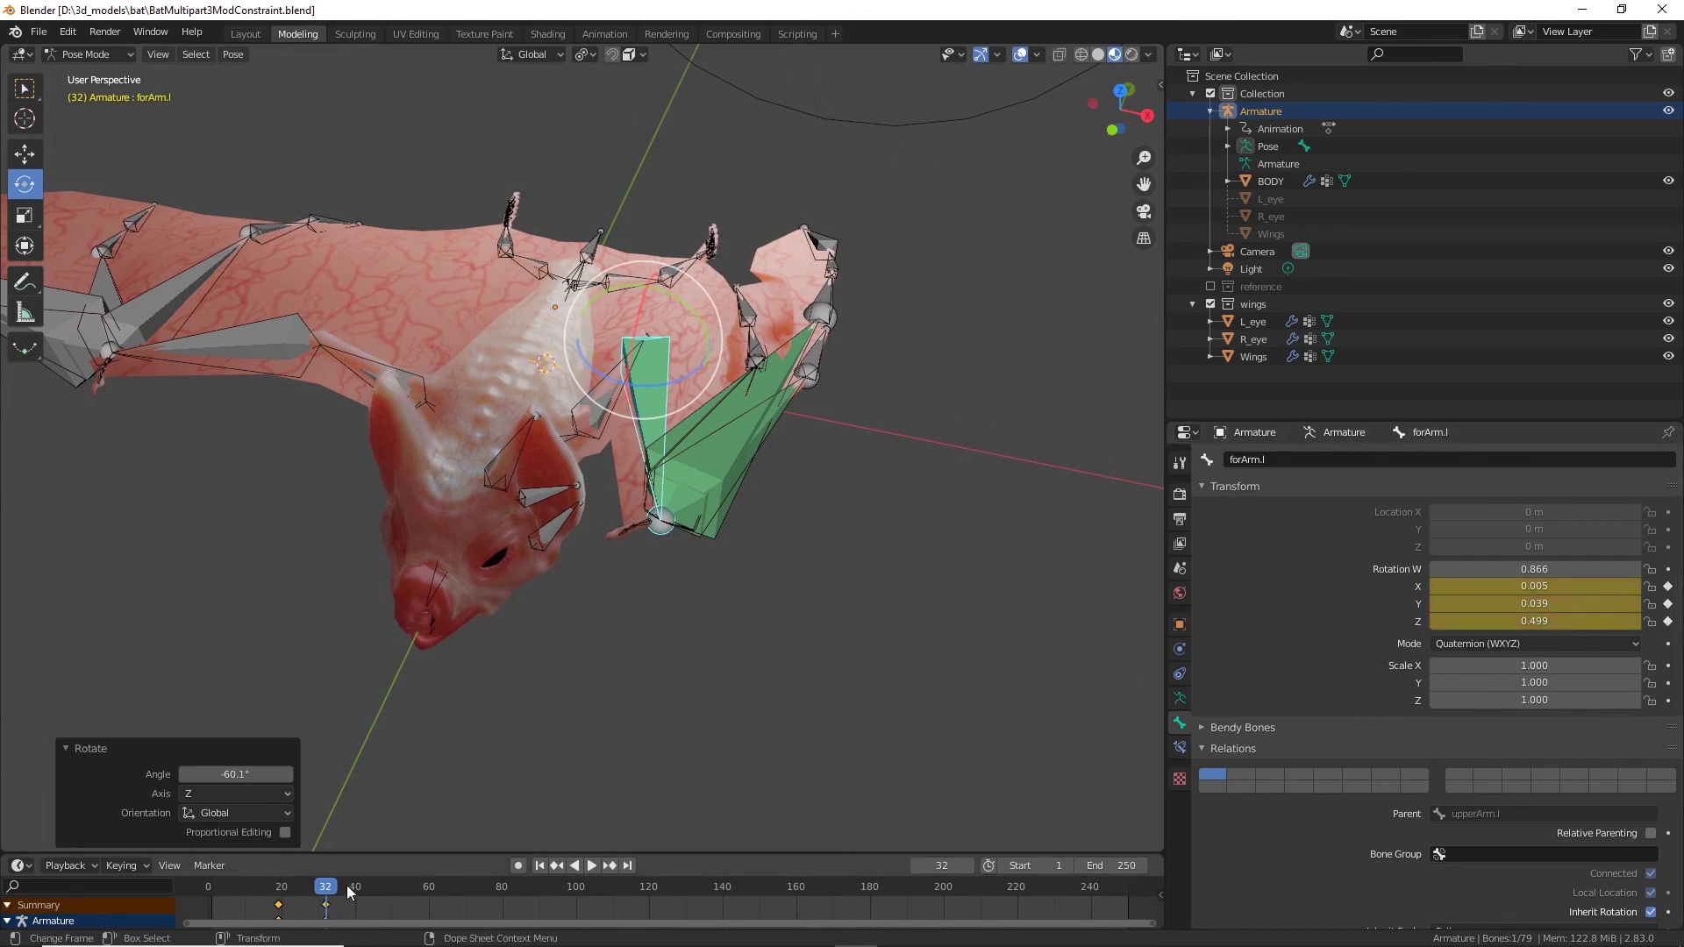
Step: Select upperArm.l, return to frame 0 and enlarge the timeline to show the bone's keyframe rows
key(space)
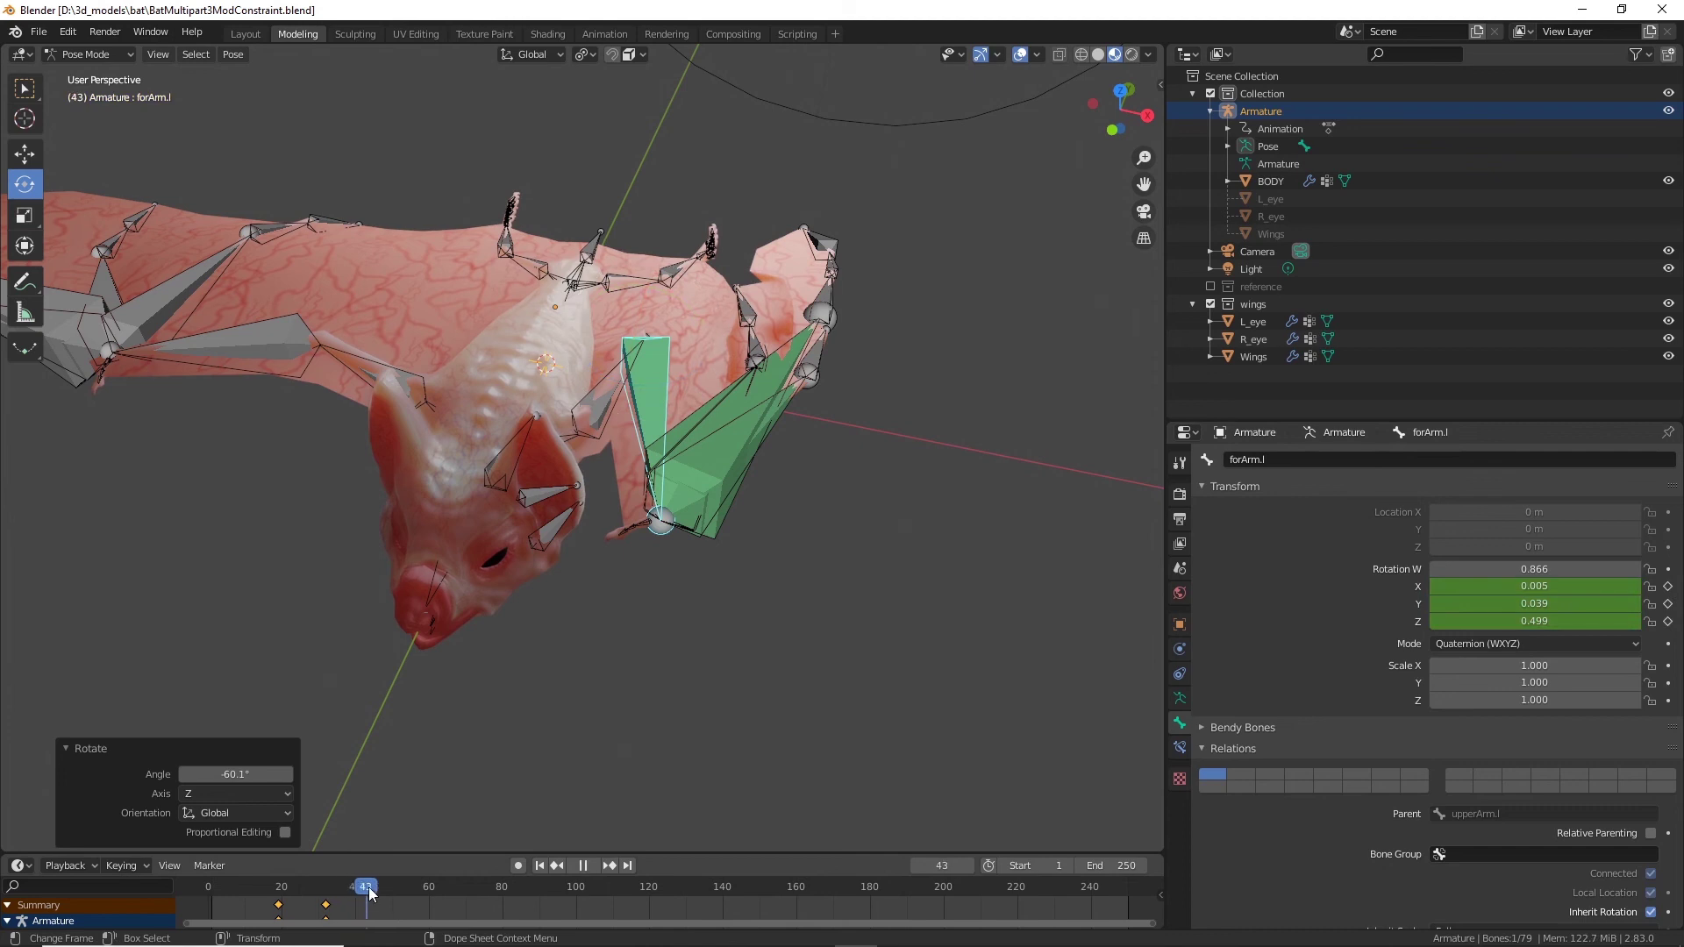
mouse_move(355, 894)
mouse_down()
mouse_move(209, 923)
mouse_move(367, 907)
mouse_up()
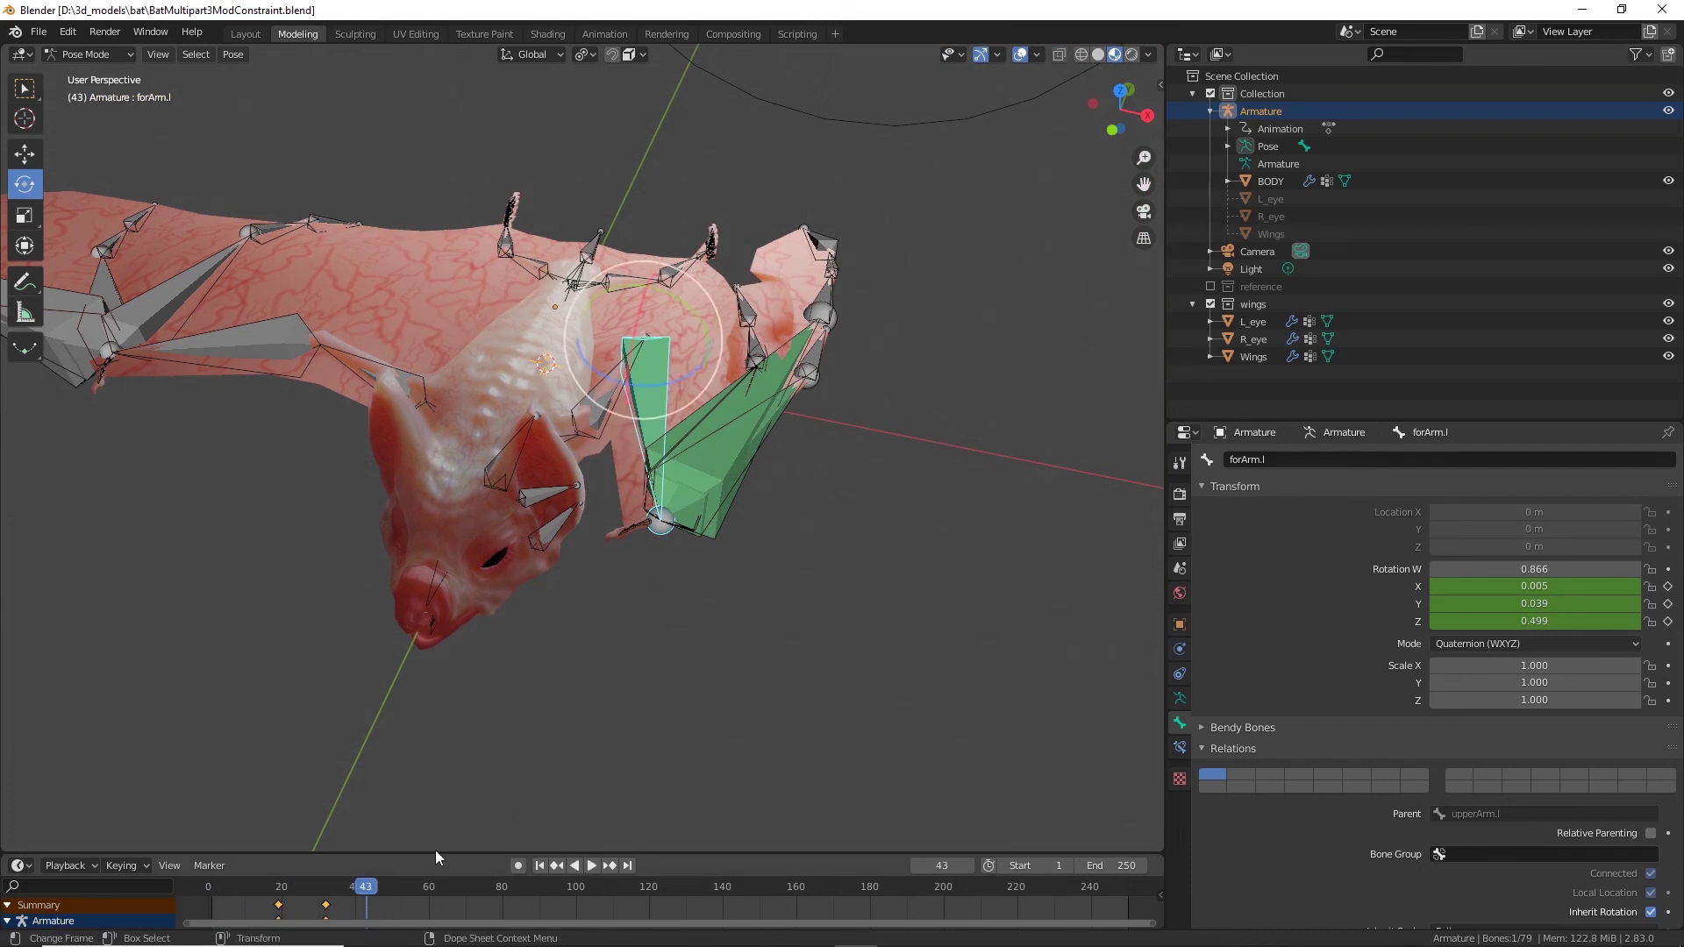
shift+middle_drag(729, 703, 787, 488)
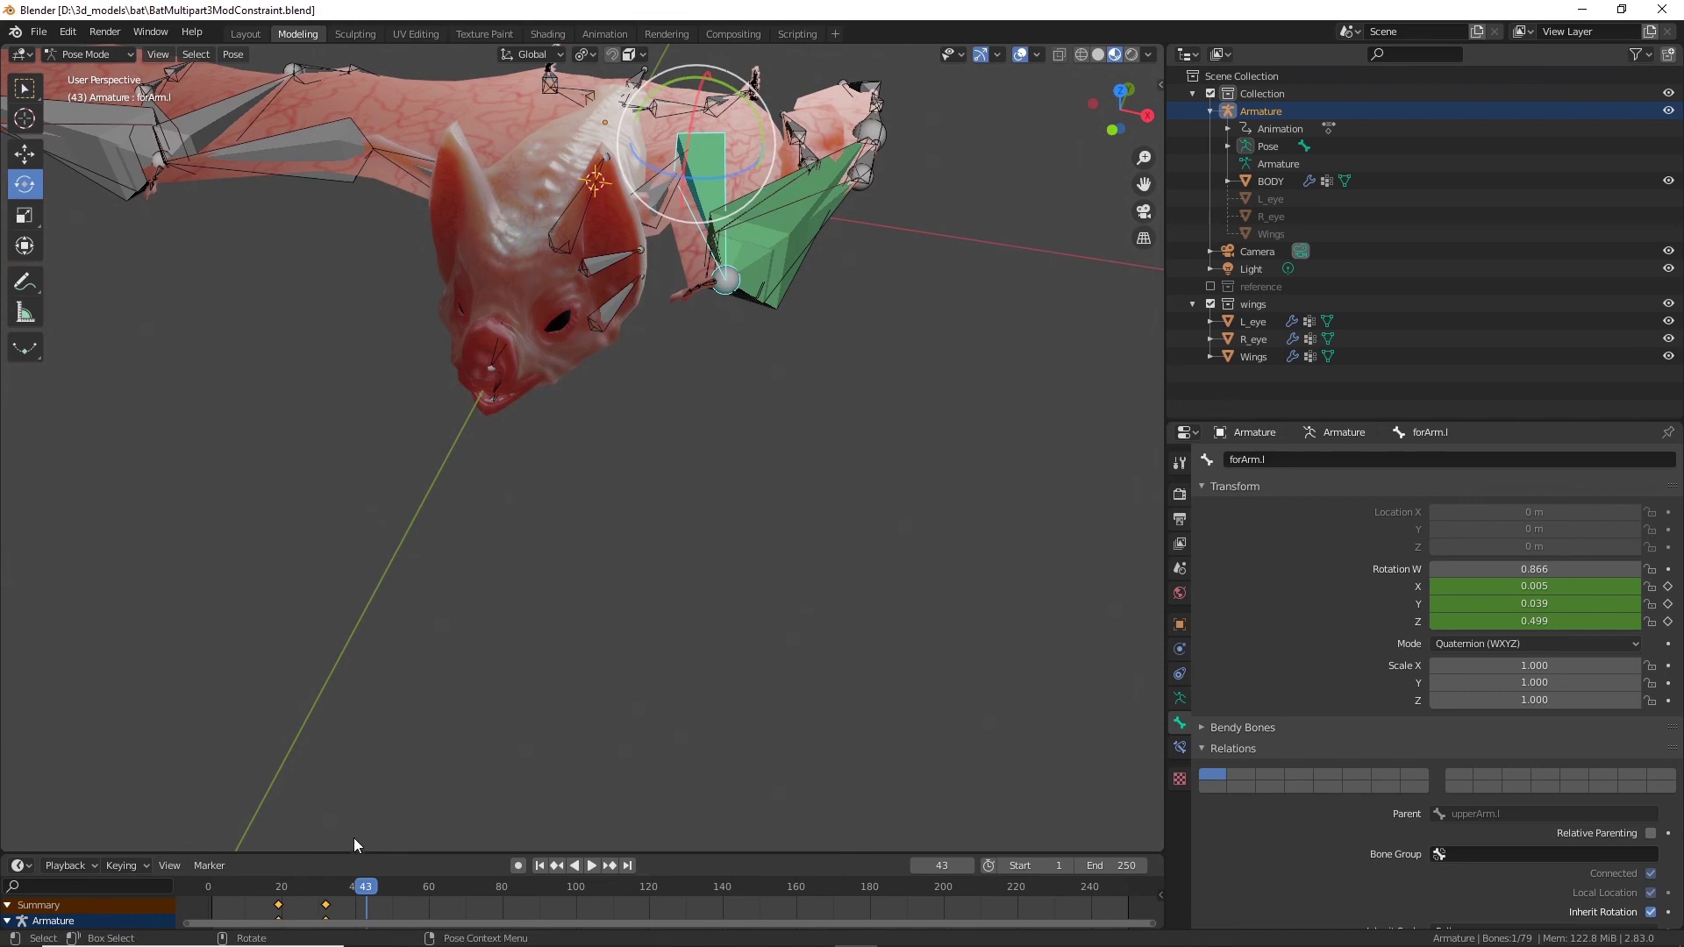
shift+middle_drag(504, 780, 581, 754)
shift+middle_drag(807, 469, 725, 566)
click(639, 276)
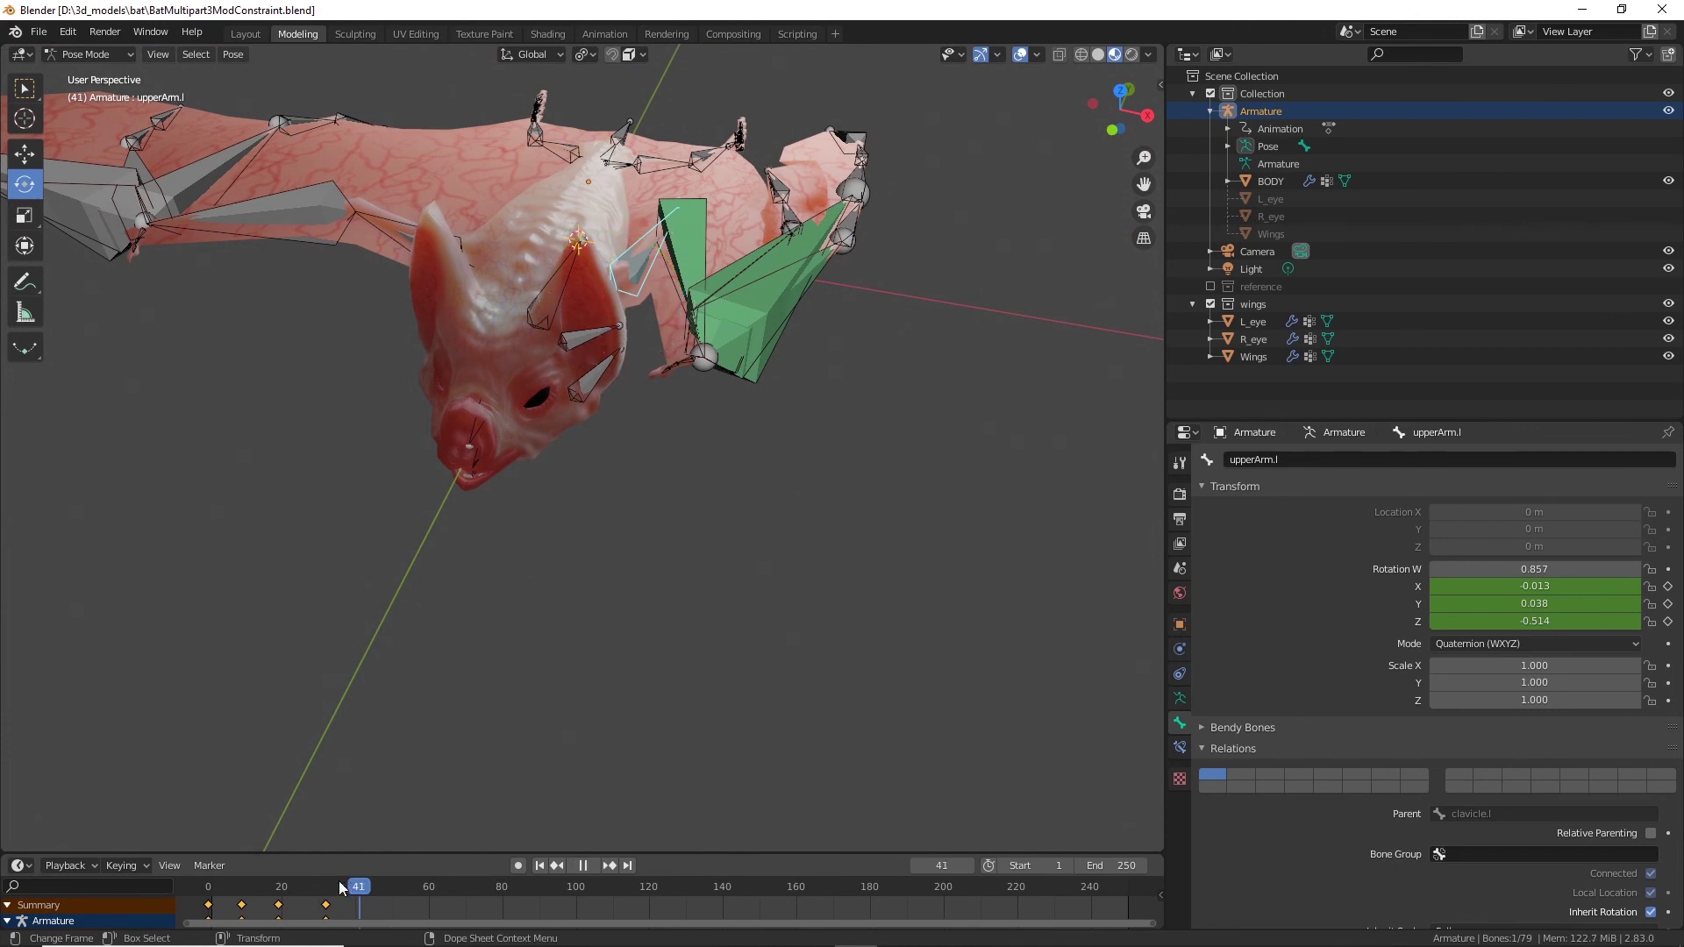
drag(343, 888, 210, 890)
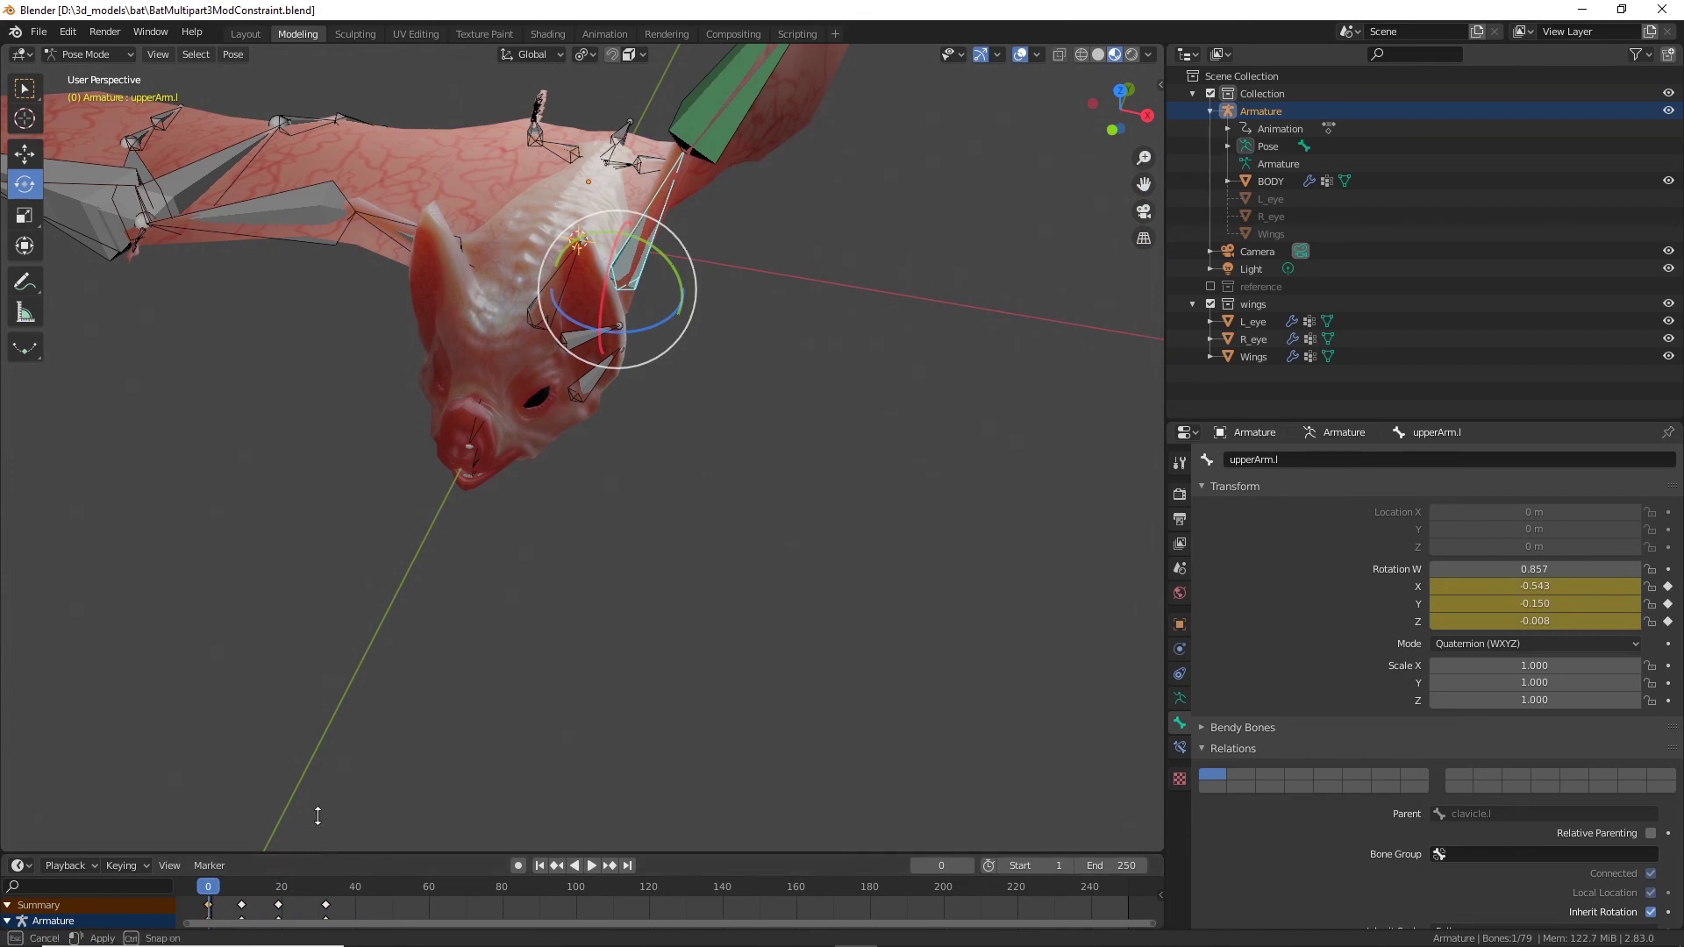
drag(318, 816, 303, 779)
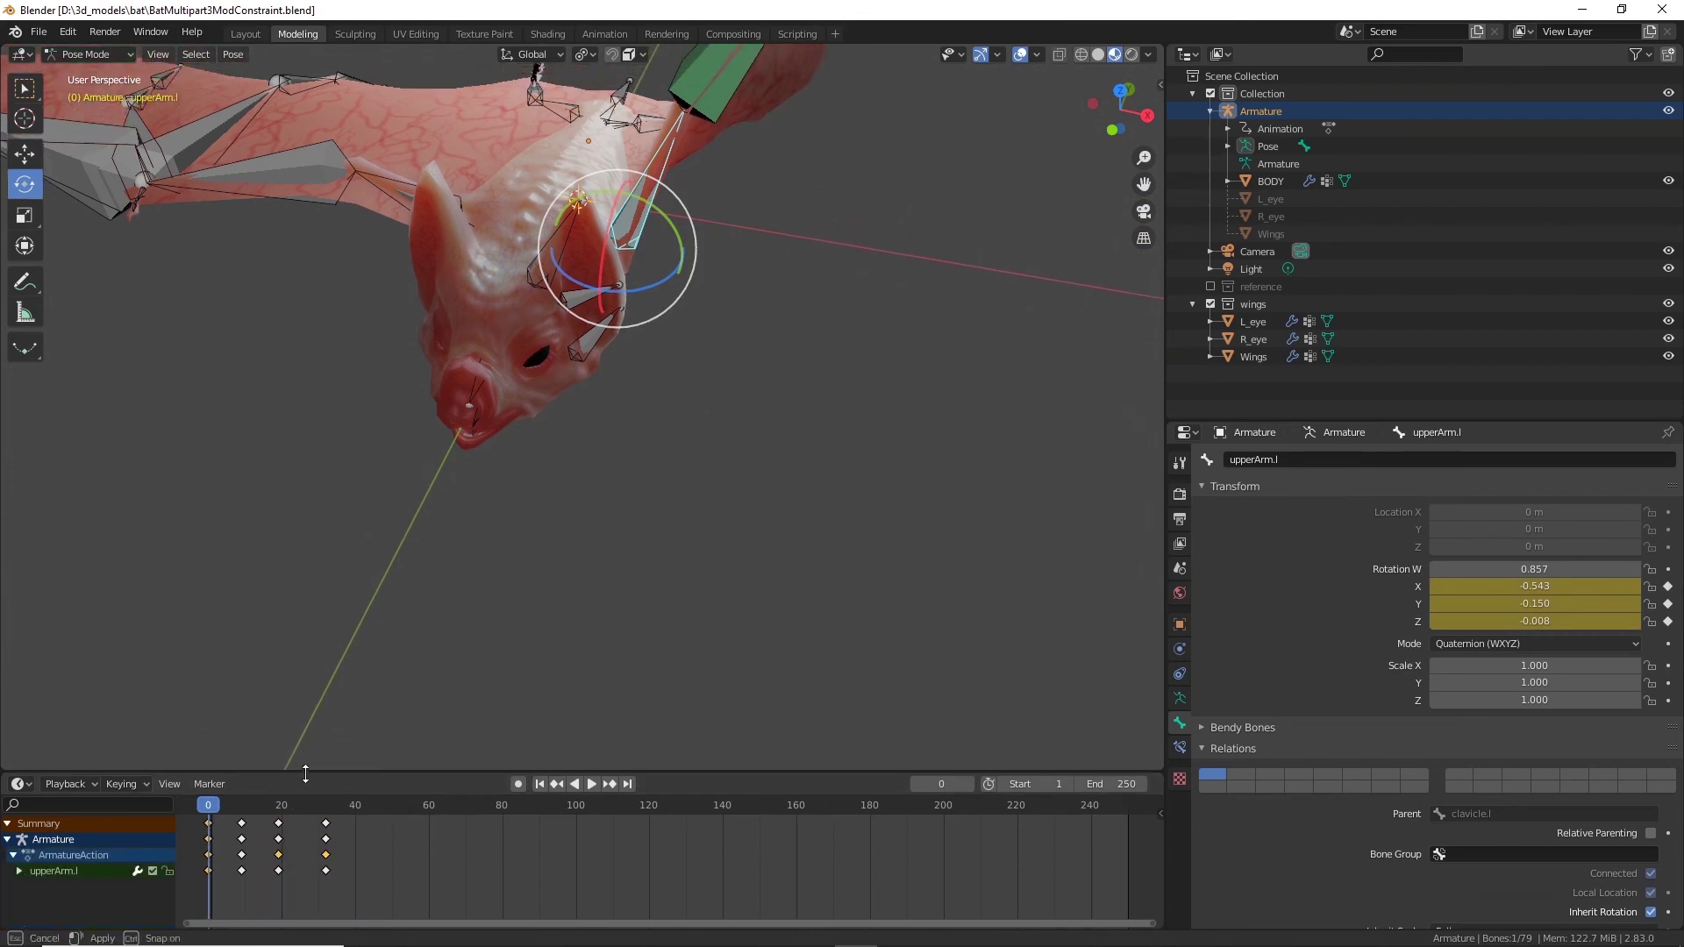
Step: Copy upperArm.l's frame 0 keyframes and paste them at frame 42
right_click(211, 832)
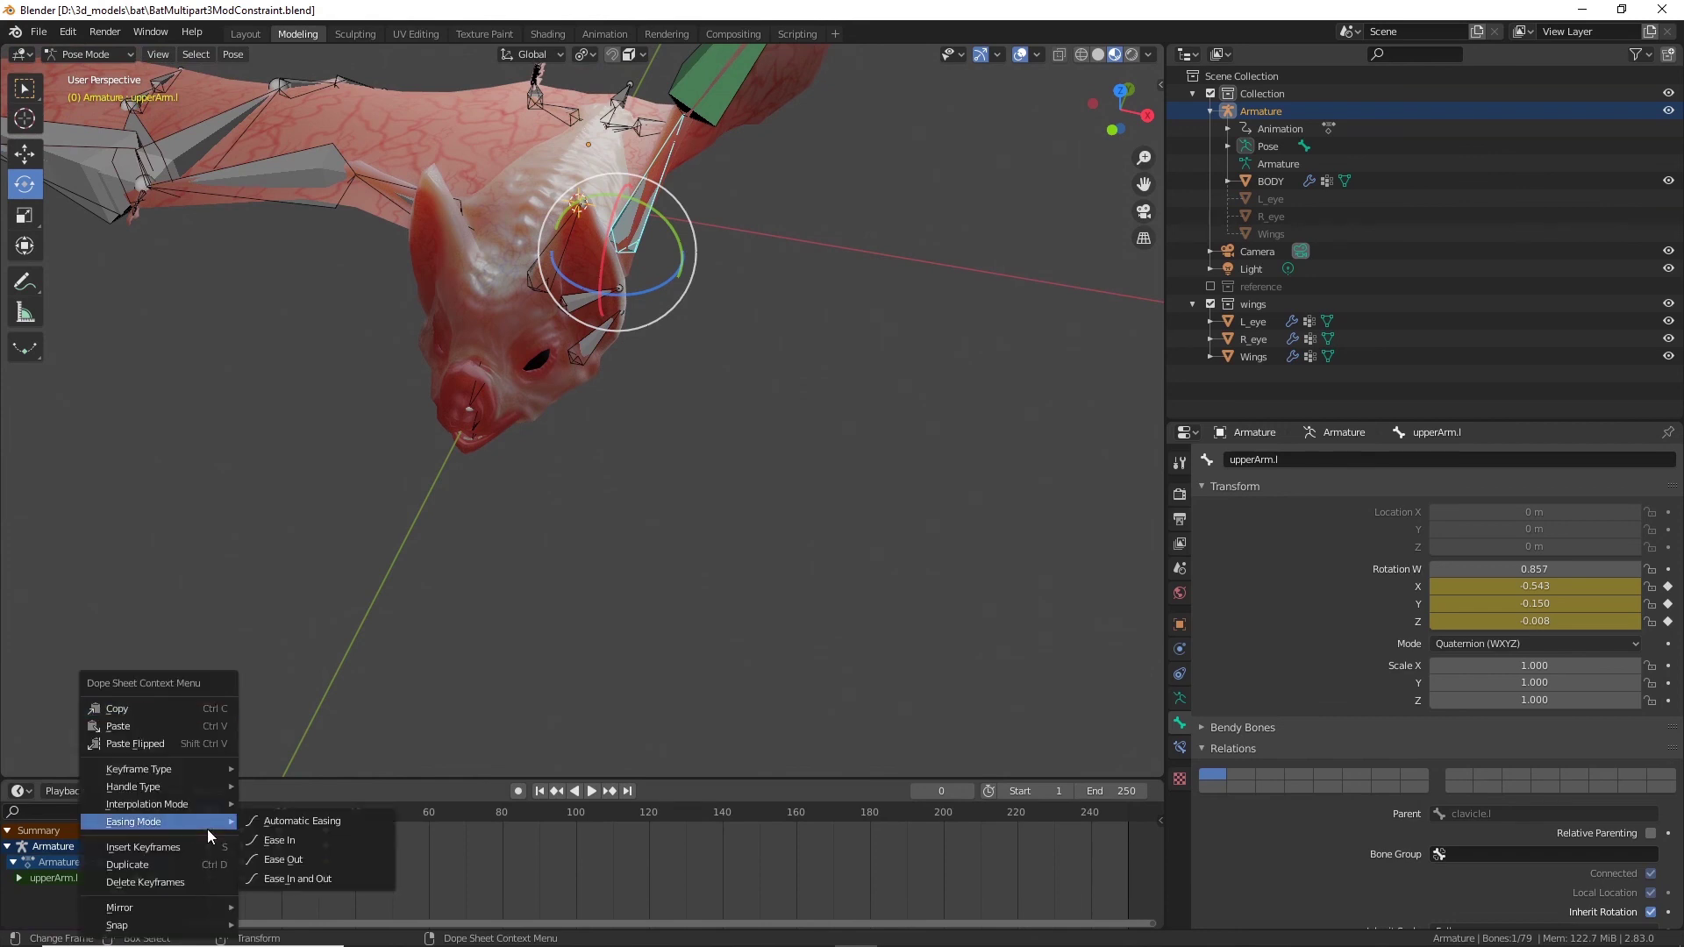
click(118, 727)
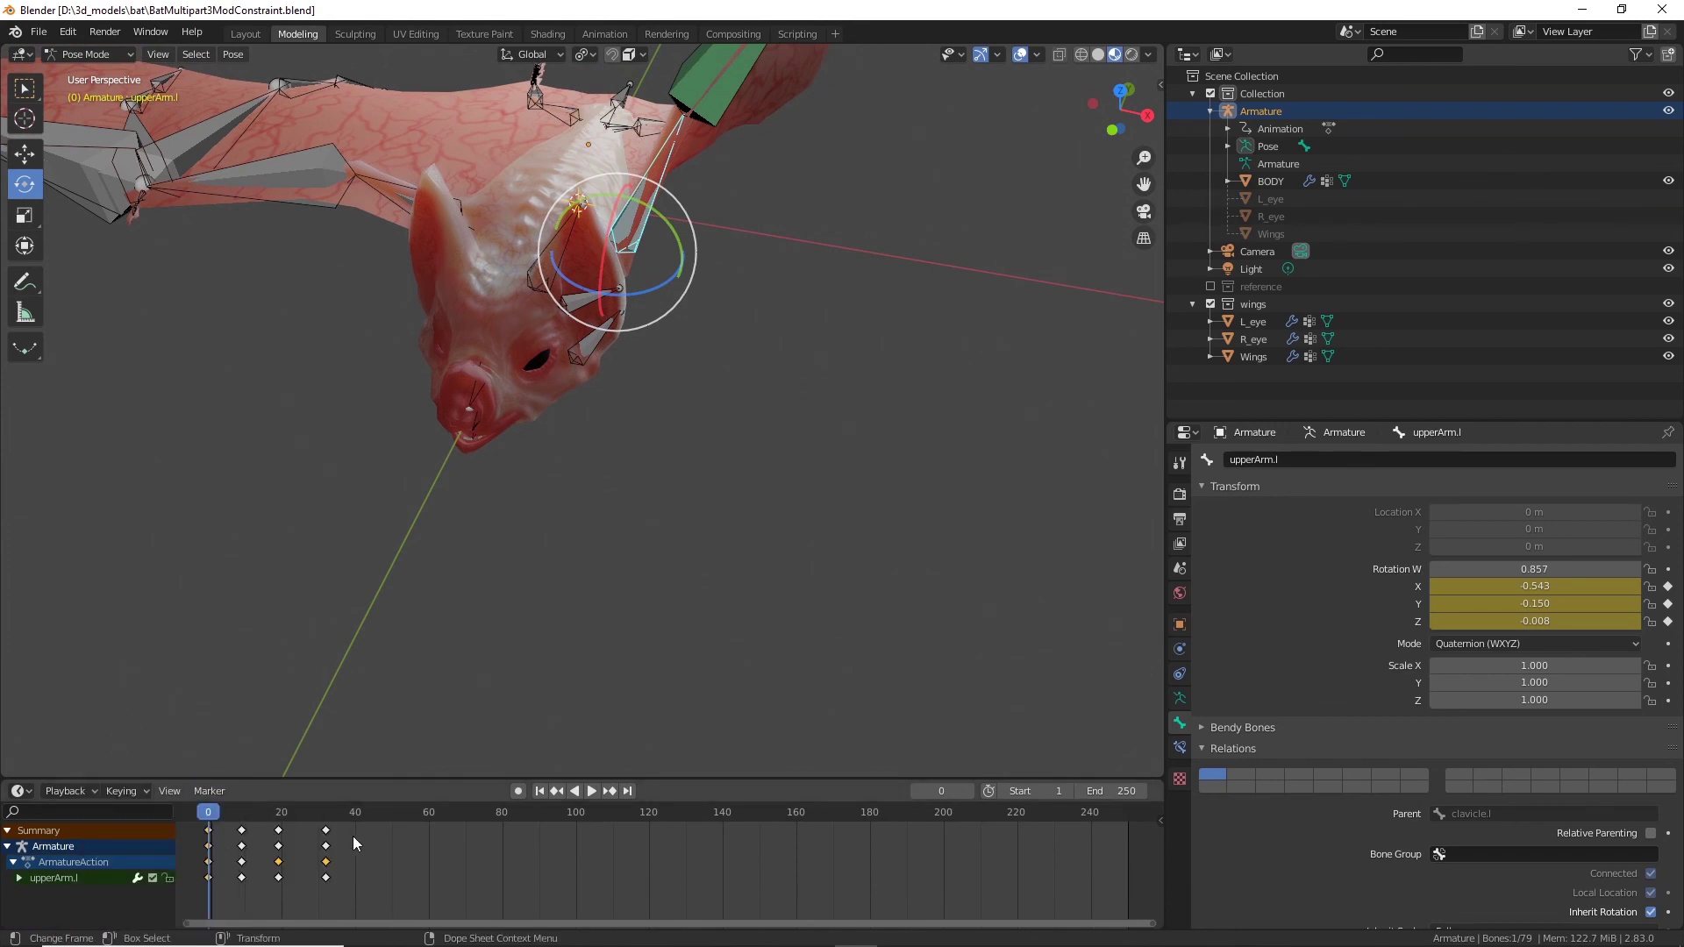
click(365, 815)
right_click(364, 826)
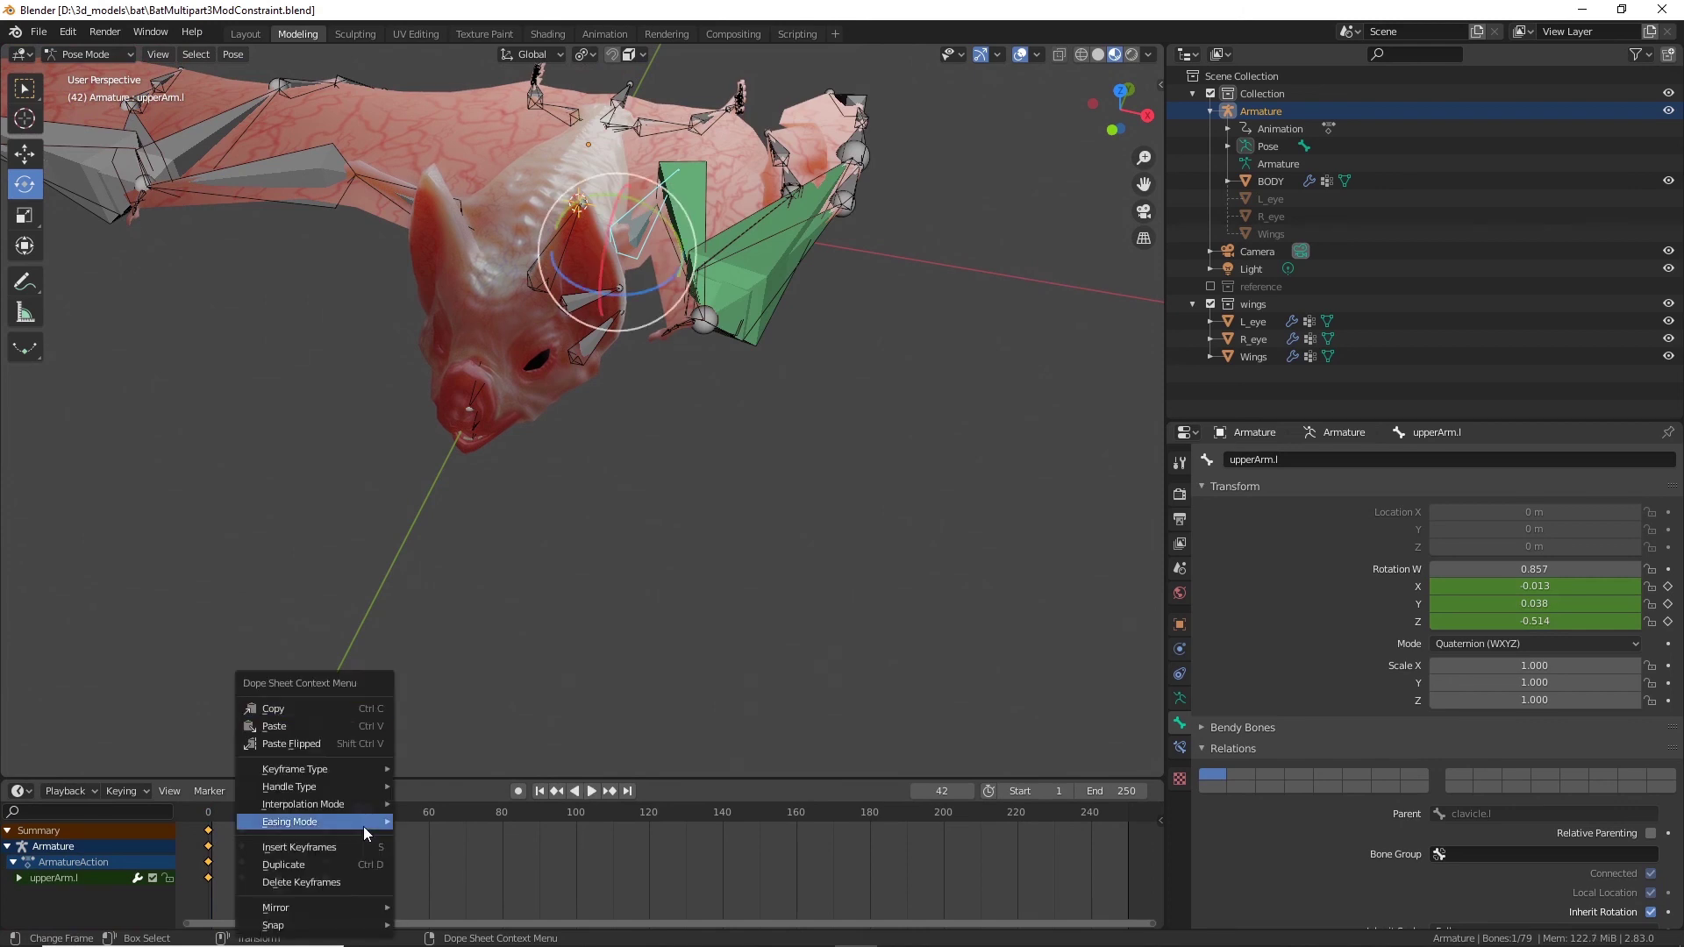
click(281, 725)
Step: Select forArm.l, copy its frame 19 keyframes and paste them at frame 42
middle_drag(800, 486, 676, 664)
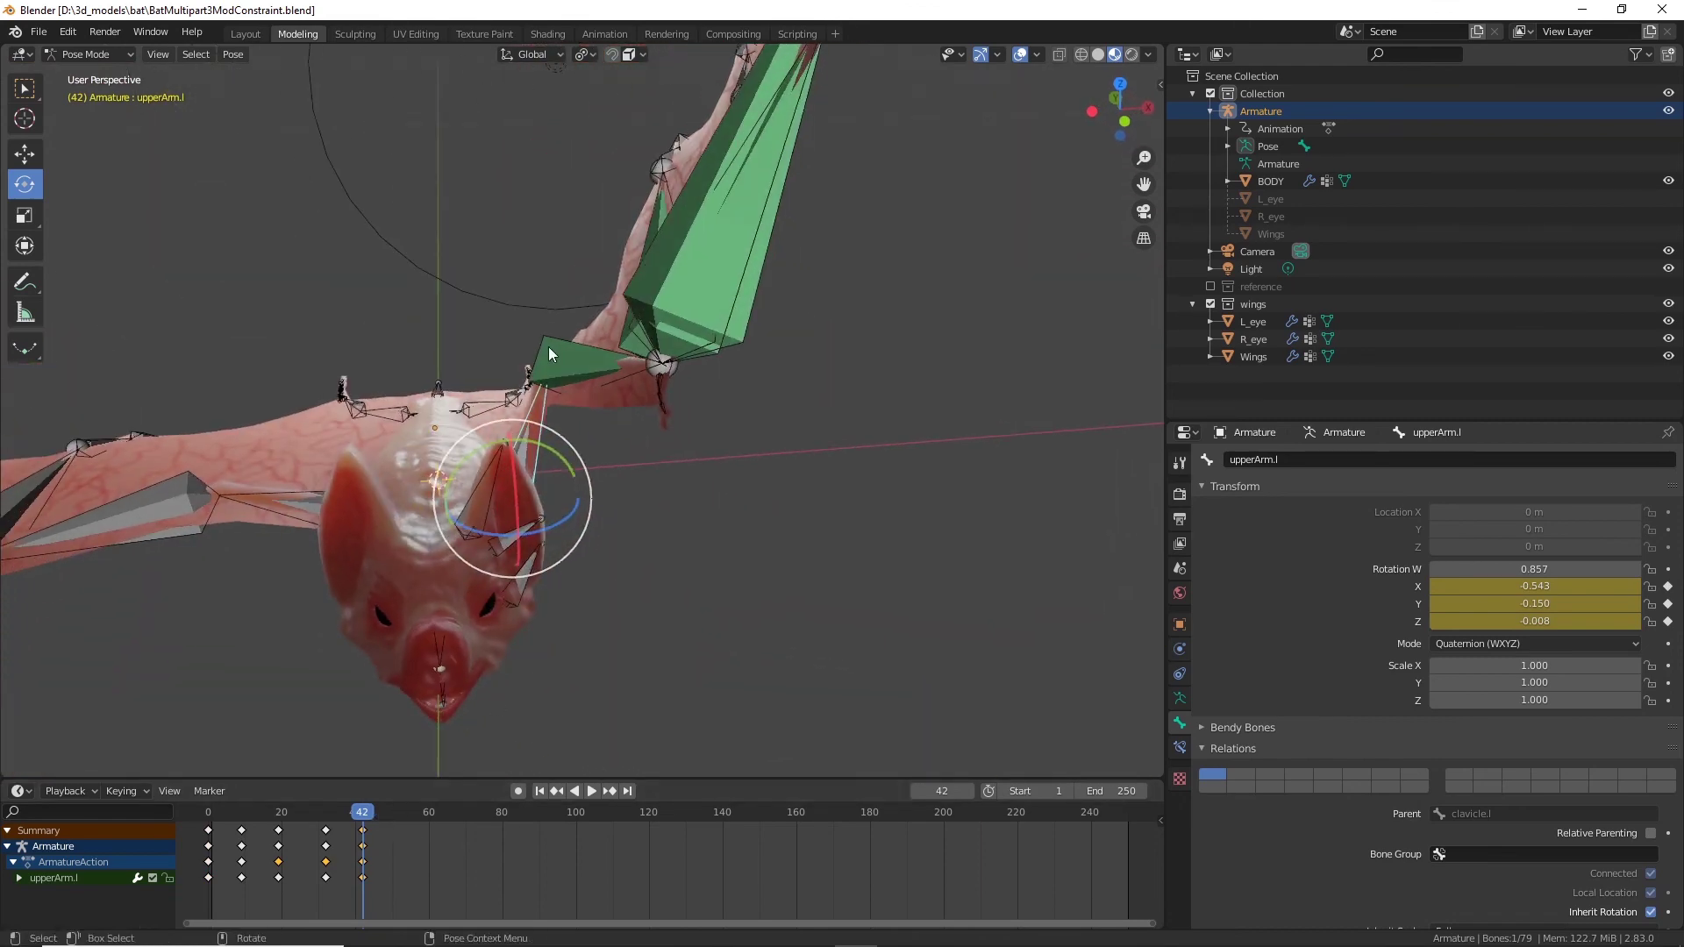
click(594, 367)
middle_drag(691, 582, 611, 559)
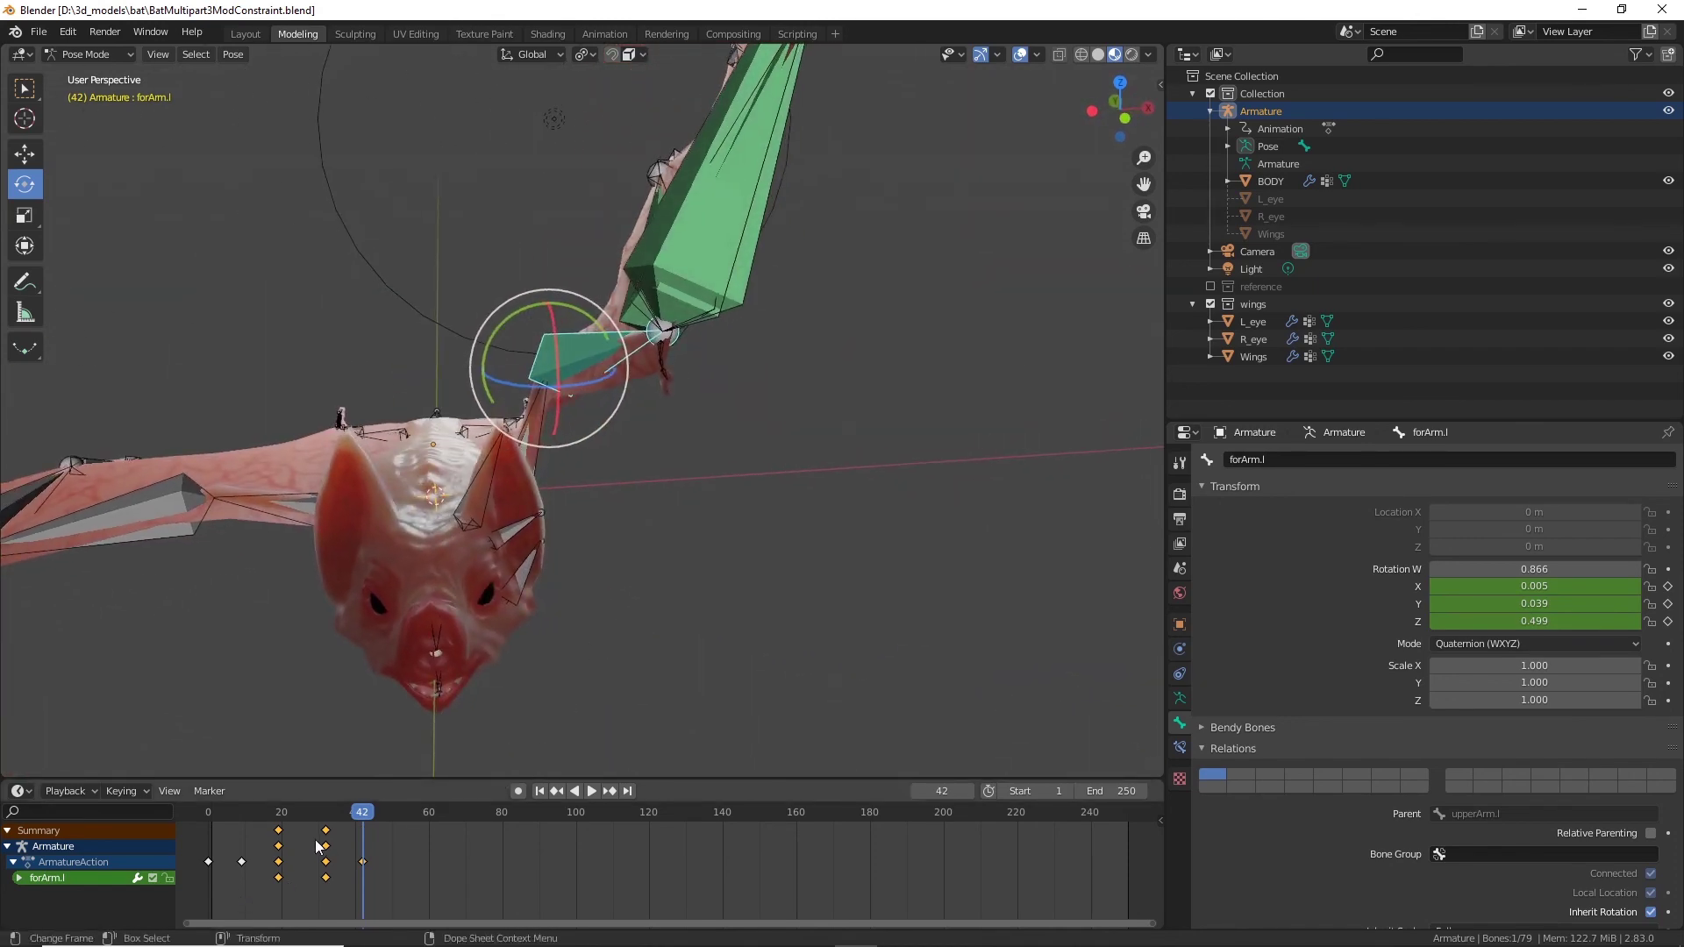
drag(367, 822, 280, 840)
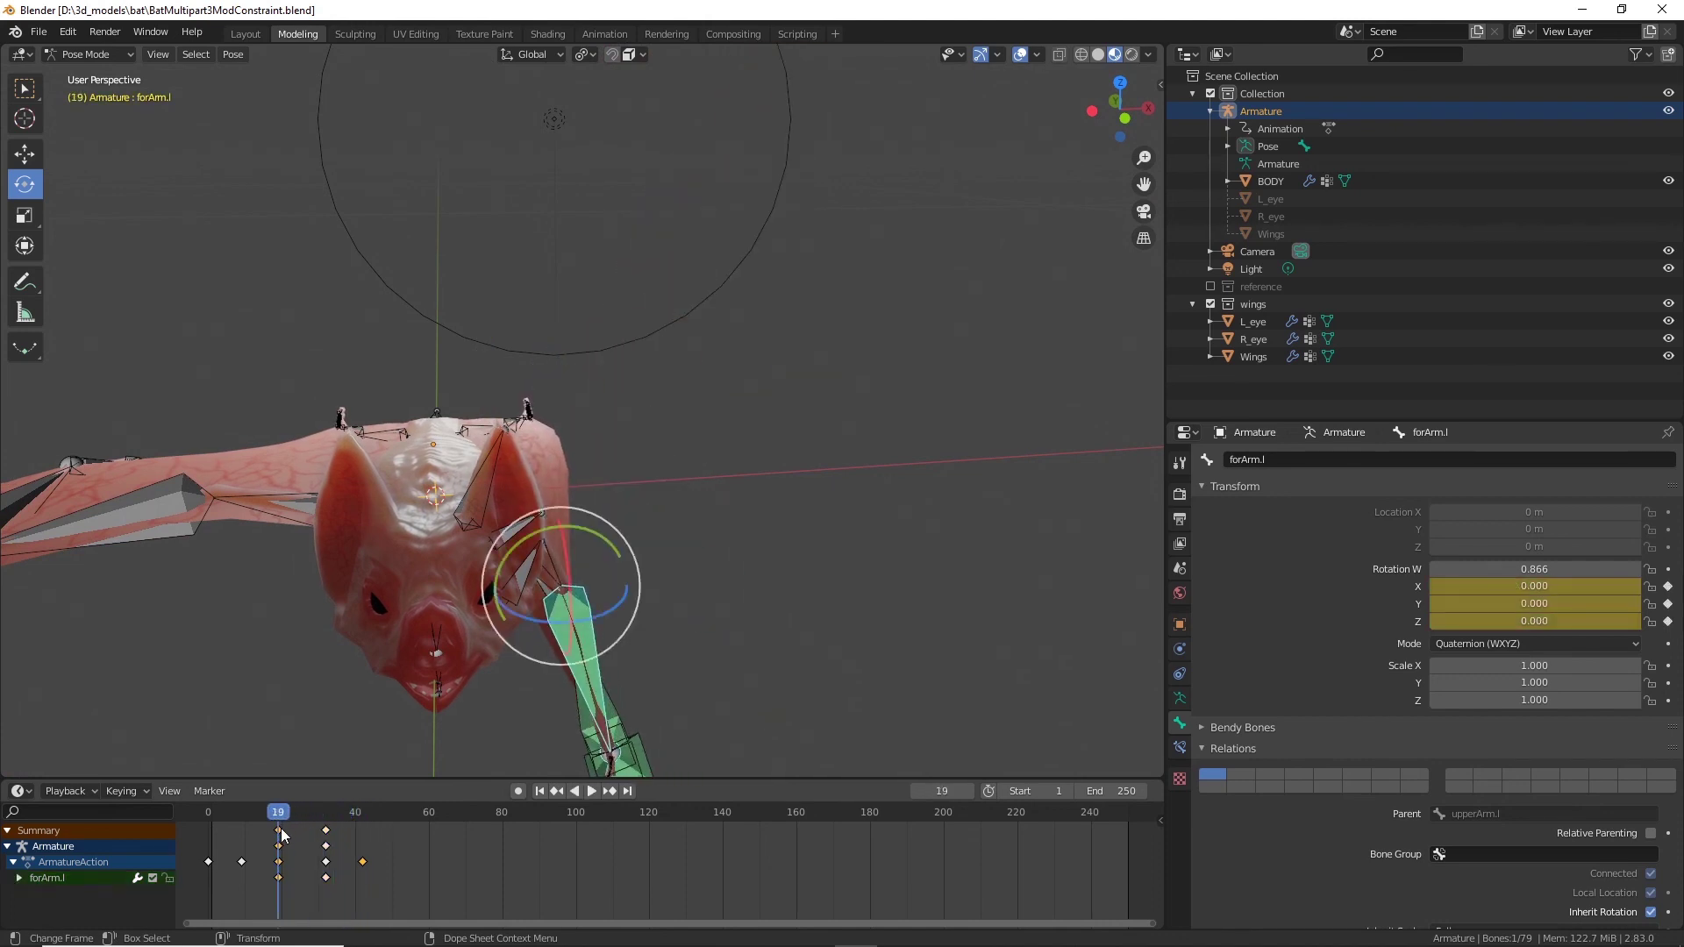
right_click(279, 838)
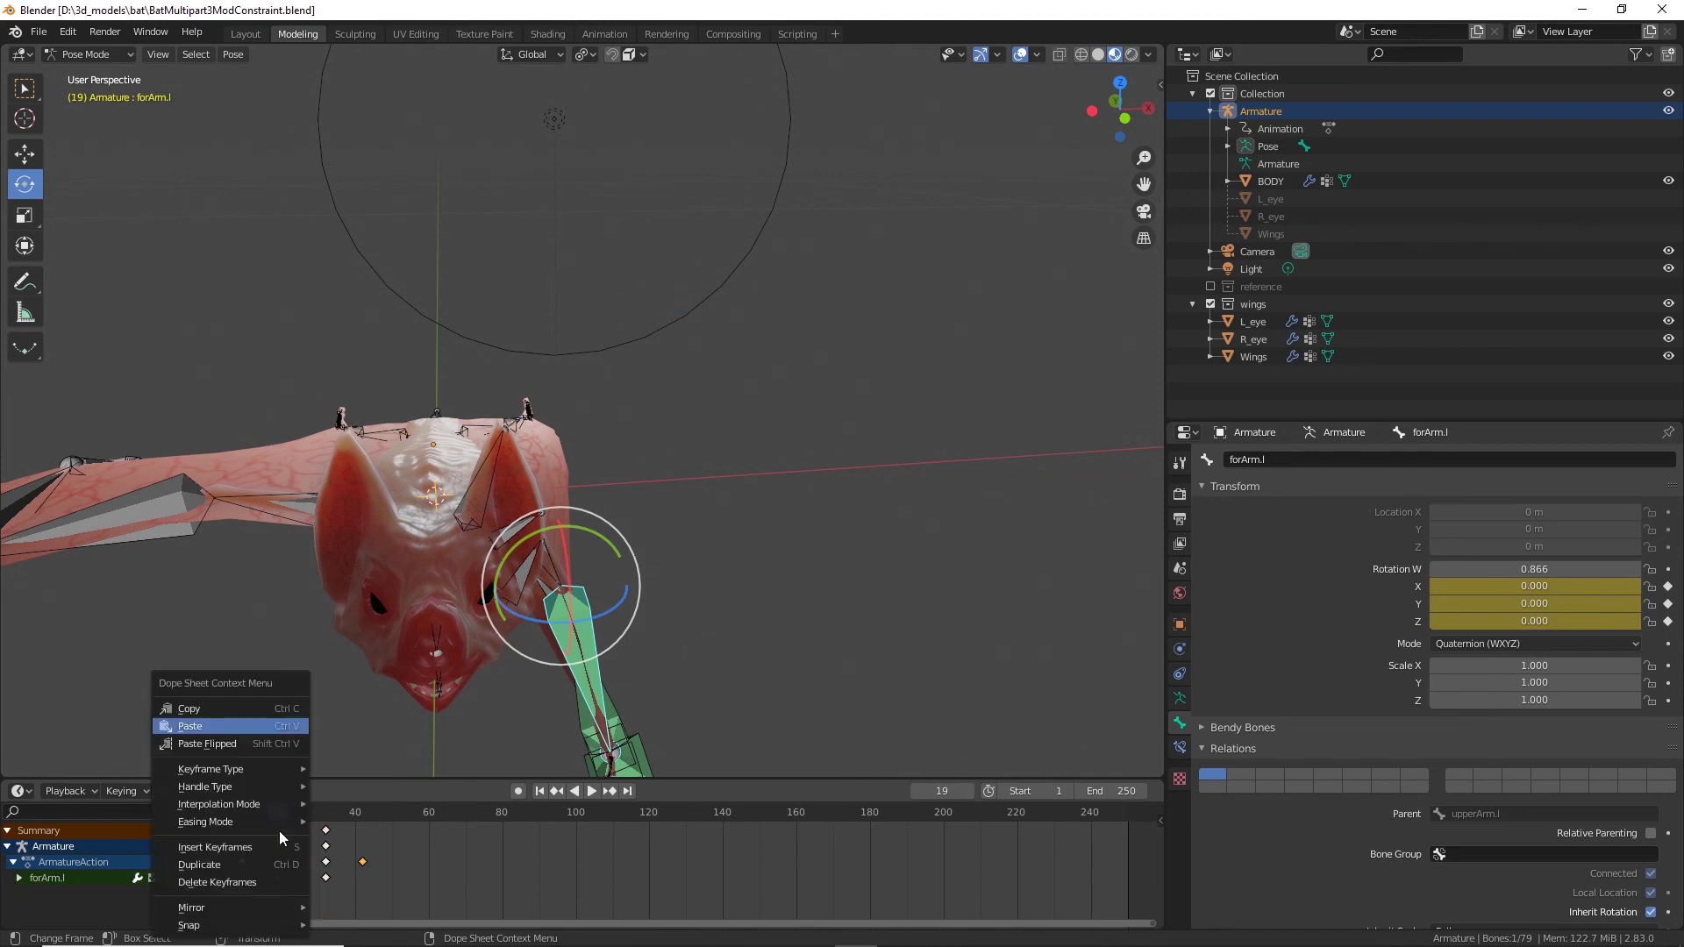
click(194, 709)
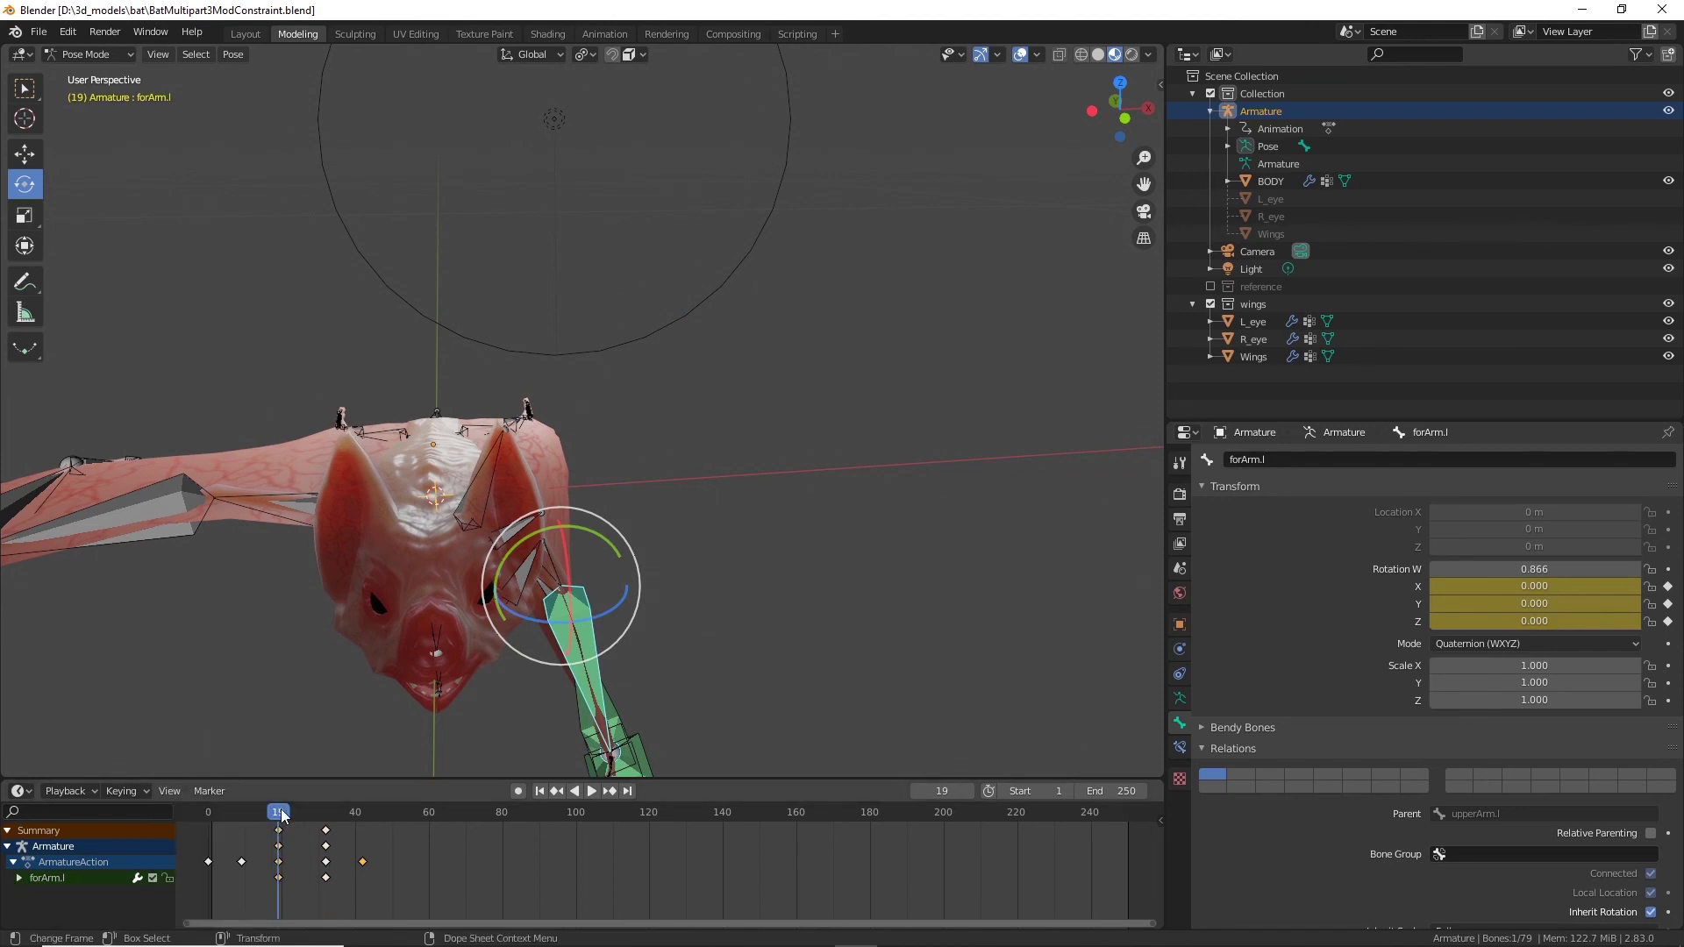
drag(281, 814, 364, 814)
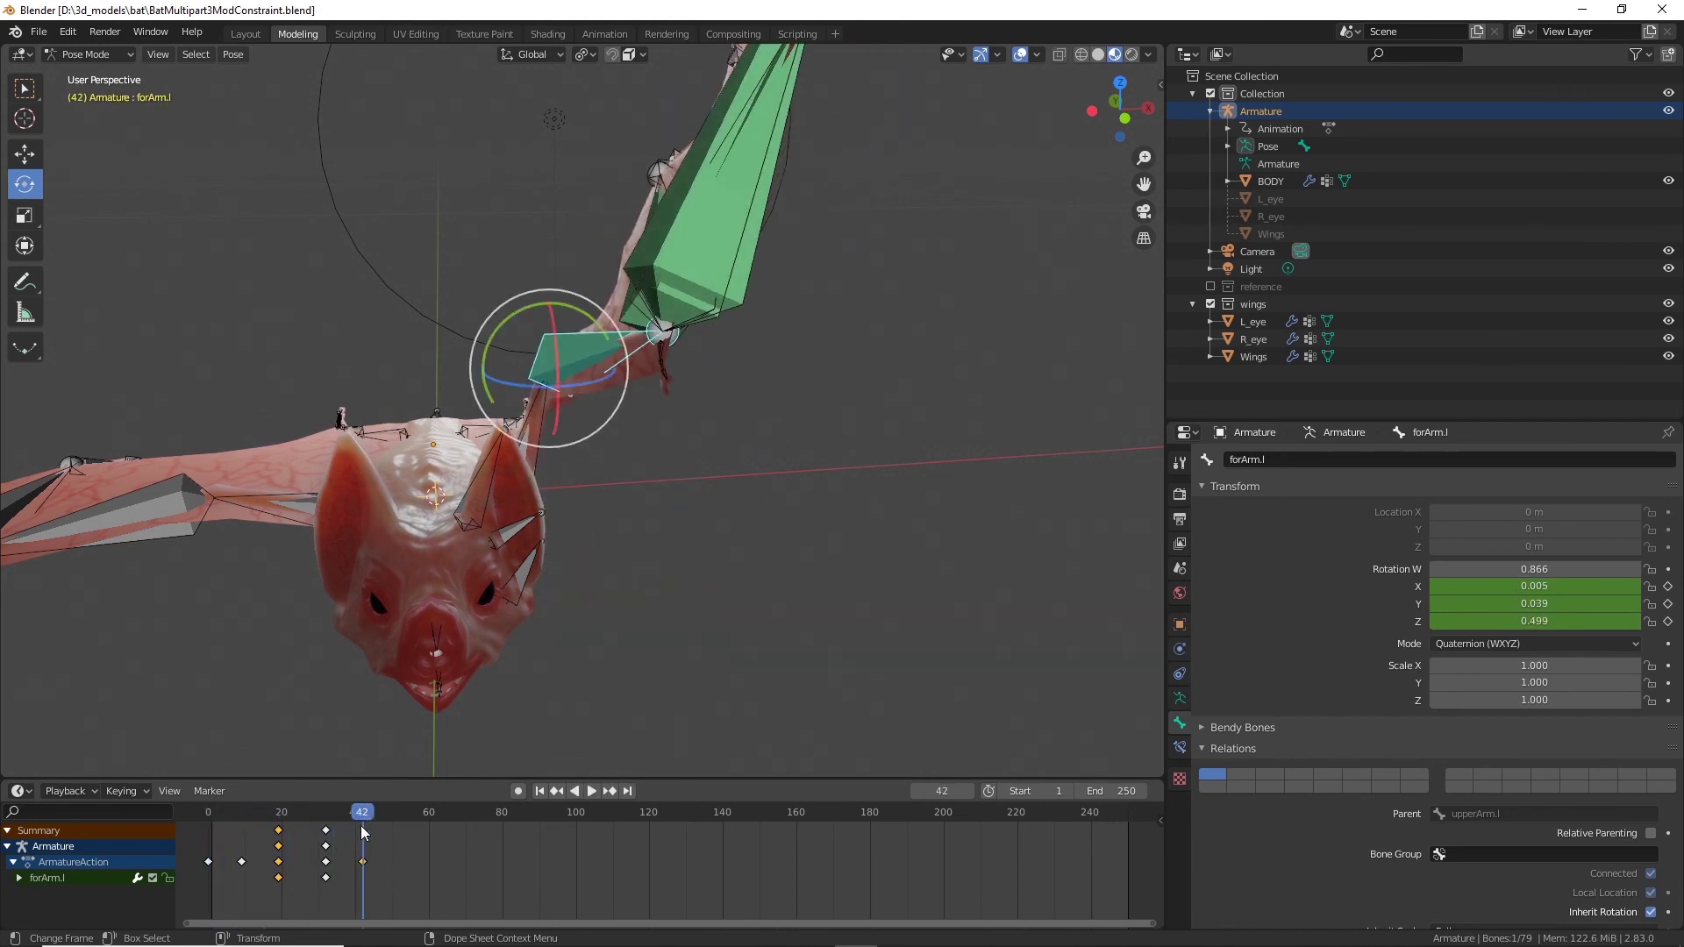
right_click(362, 825)
click(316, 725)
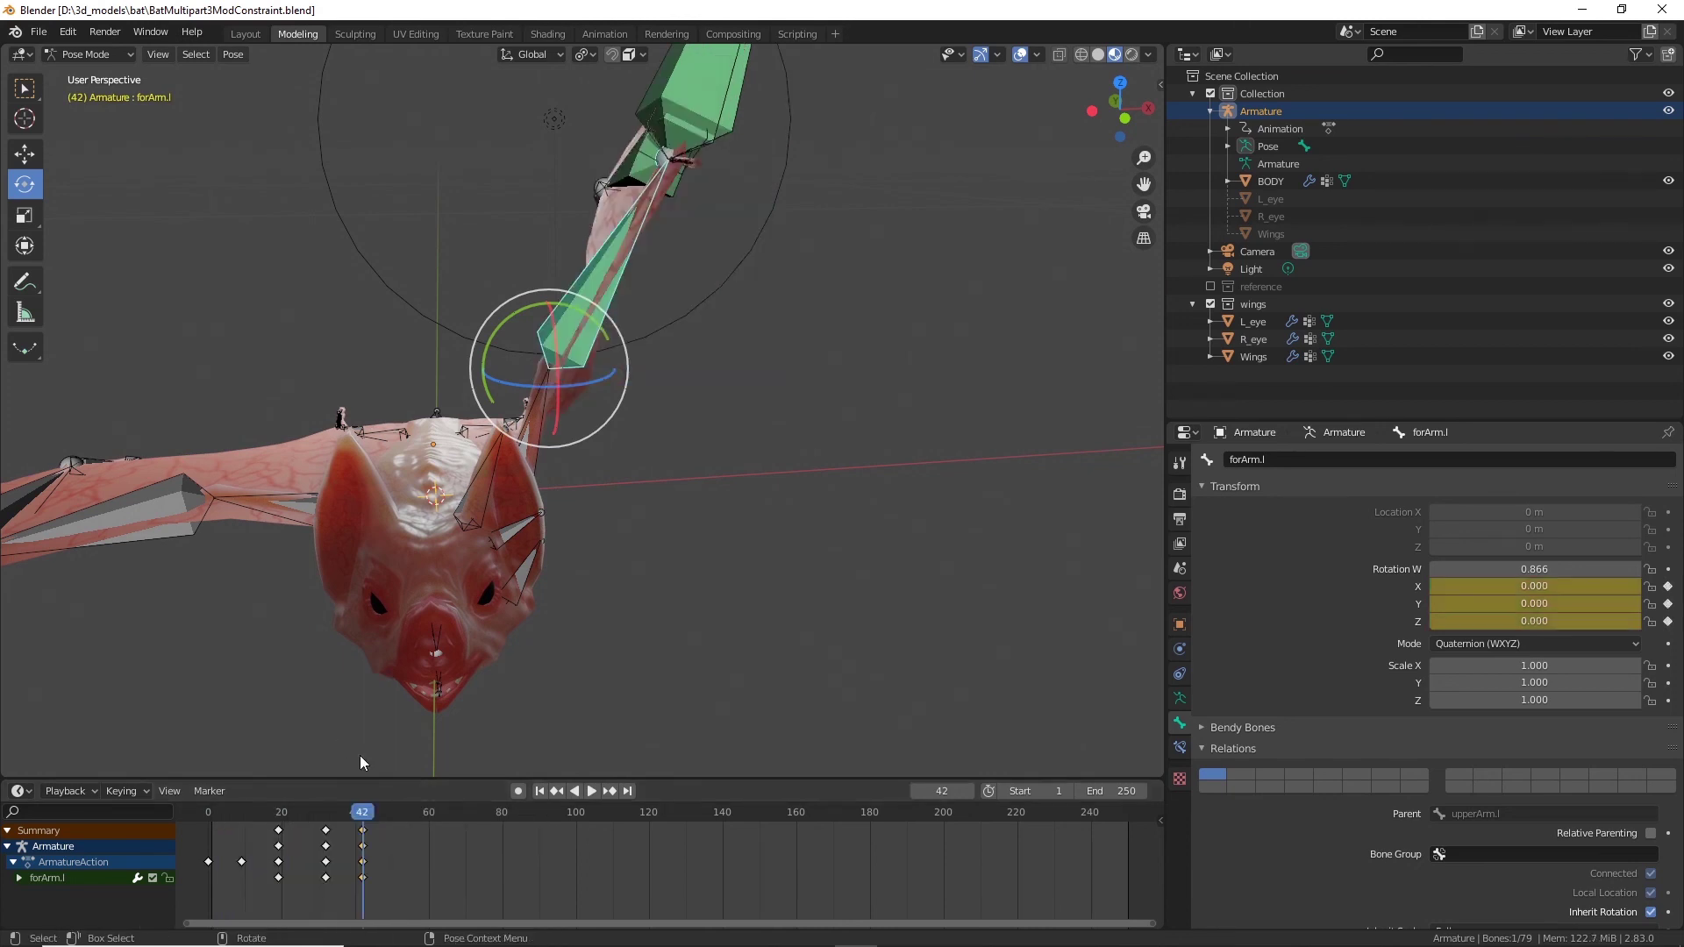
Step: Scrub through the wing animation between frames 0 and 42, examining the left wing's motion from different sides
middle_drag(651, 571, 324, 829)
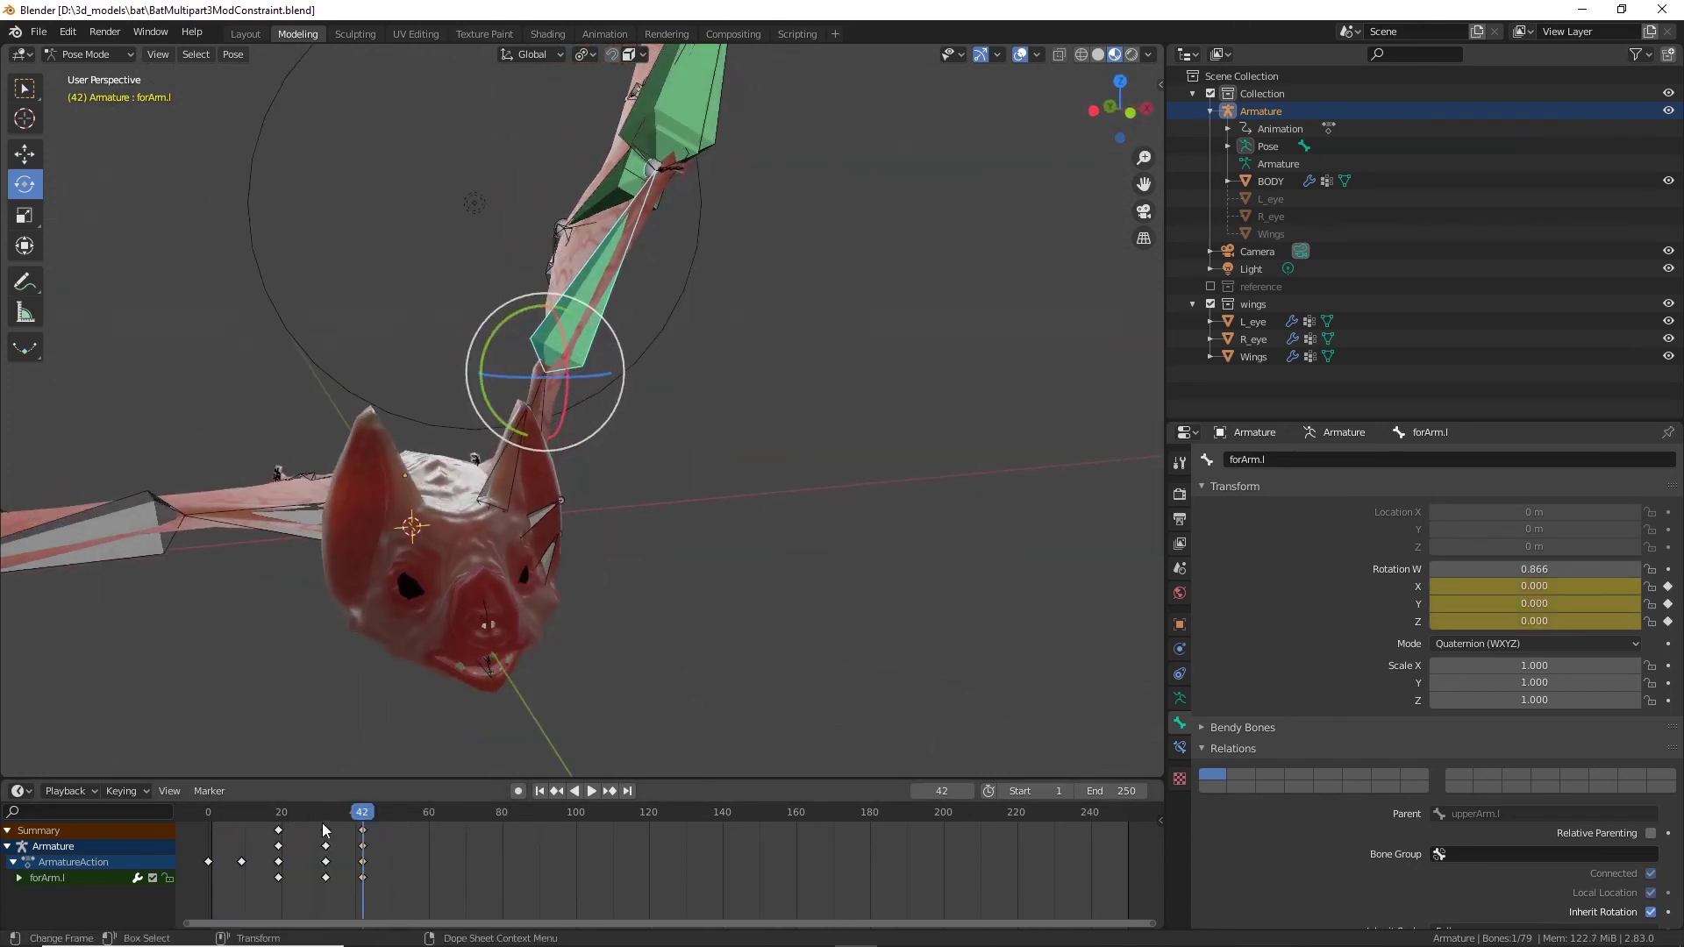
drag(362, 816, 208, 816)
middle_drag(721, 584, 824, 667)
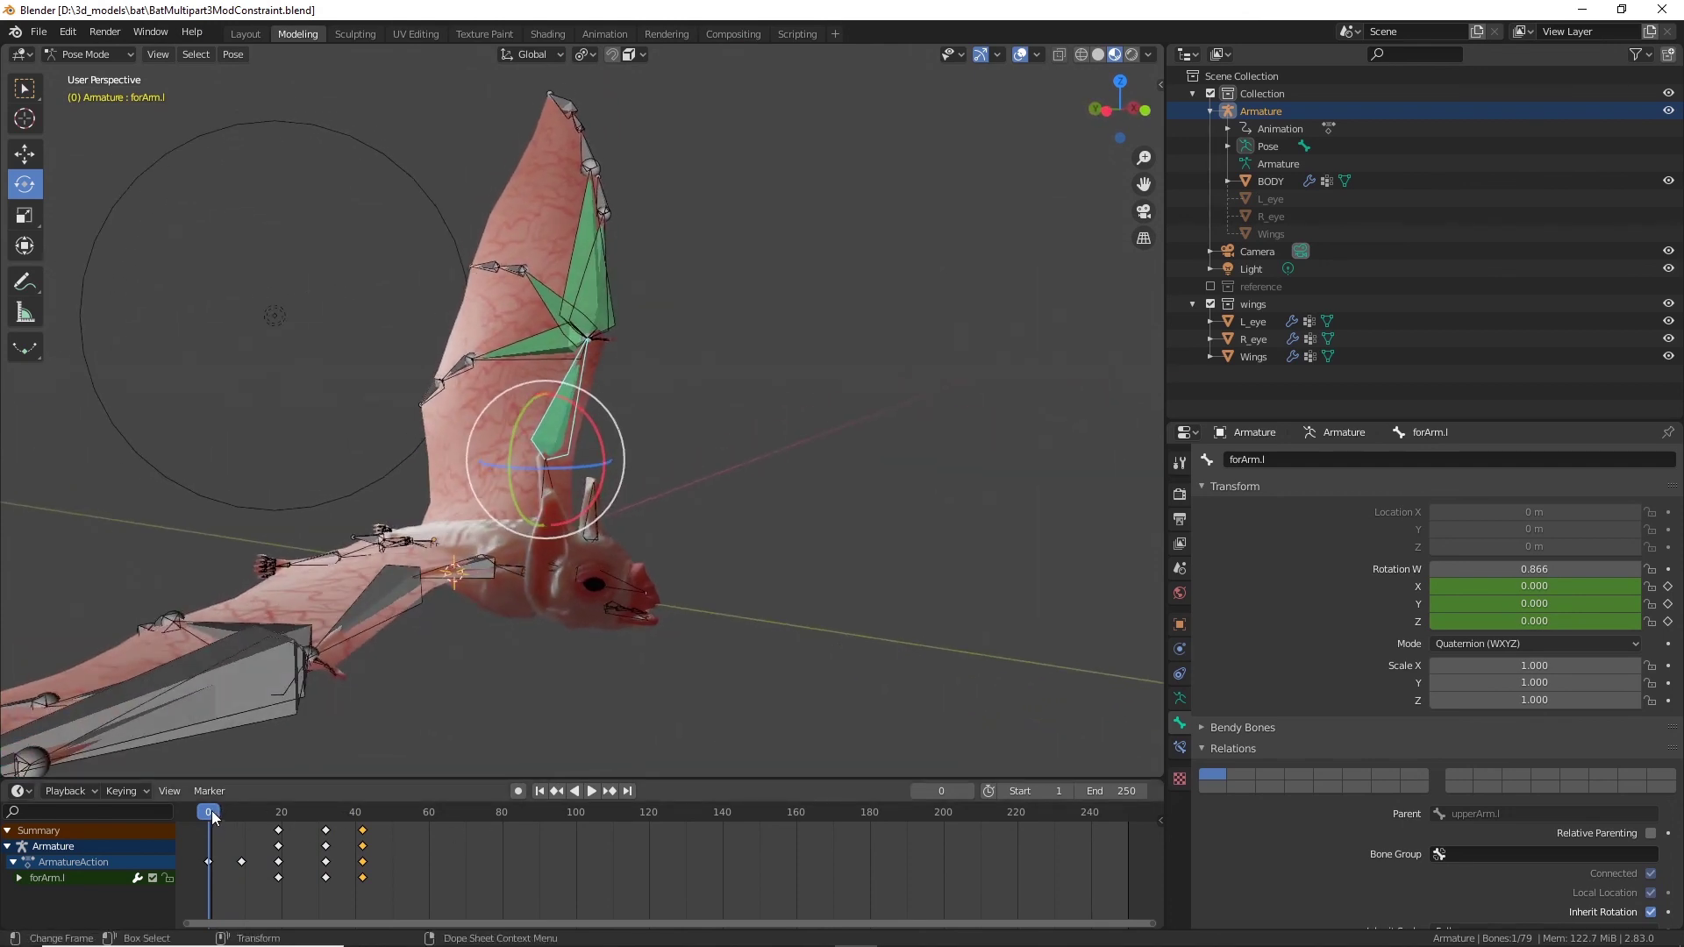
drag(212, 811, 329, 800)
middle_drag(704, 609, 442, 720)
drag(350, 813, 216, 796)
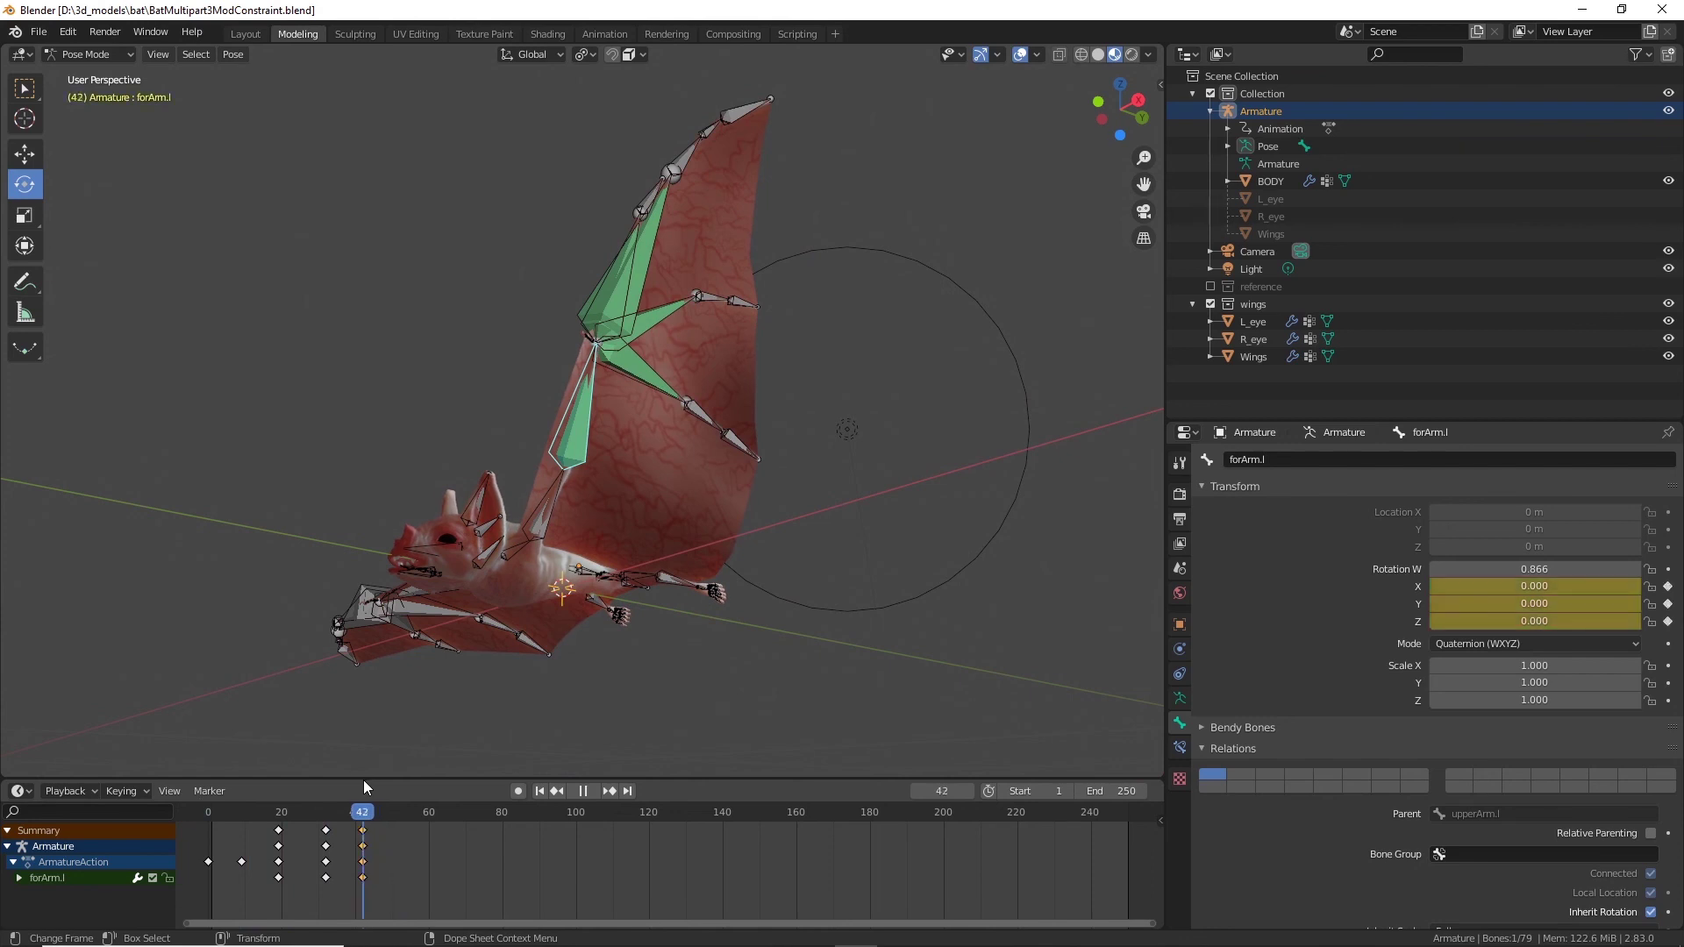
Step: Set the animation's end frame to 42 and start looped playback
key(space)
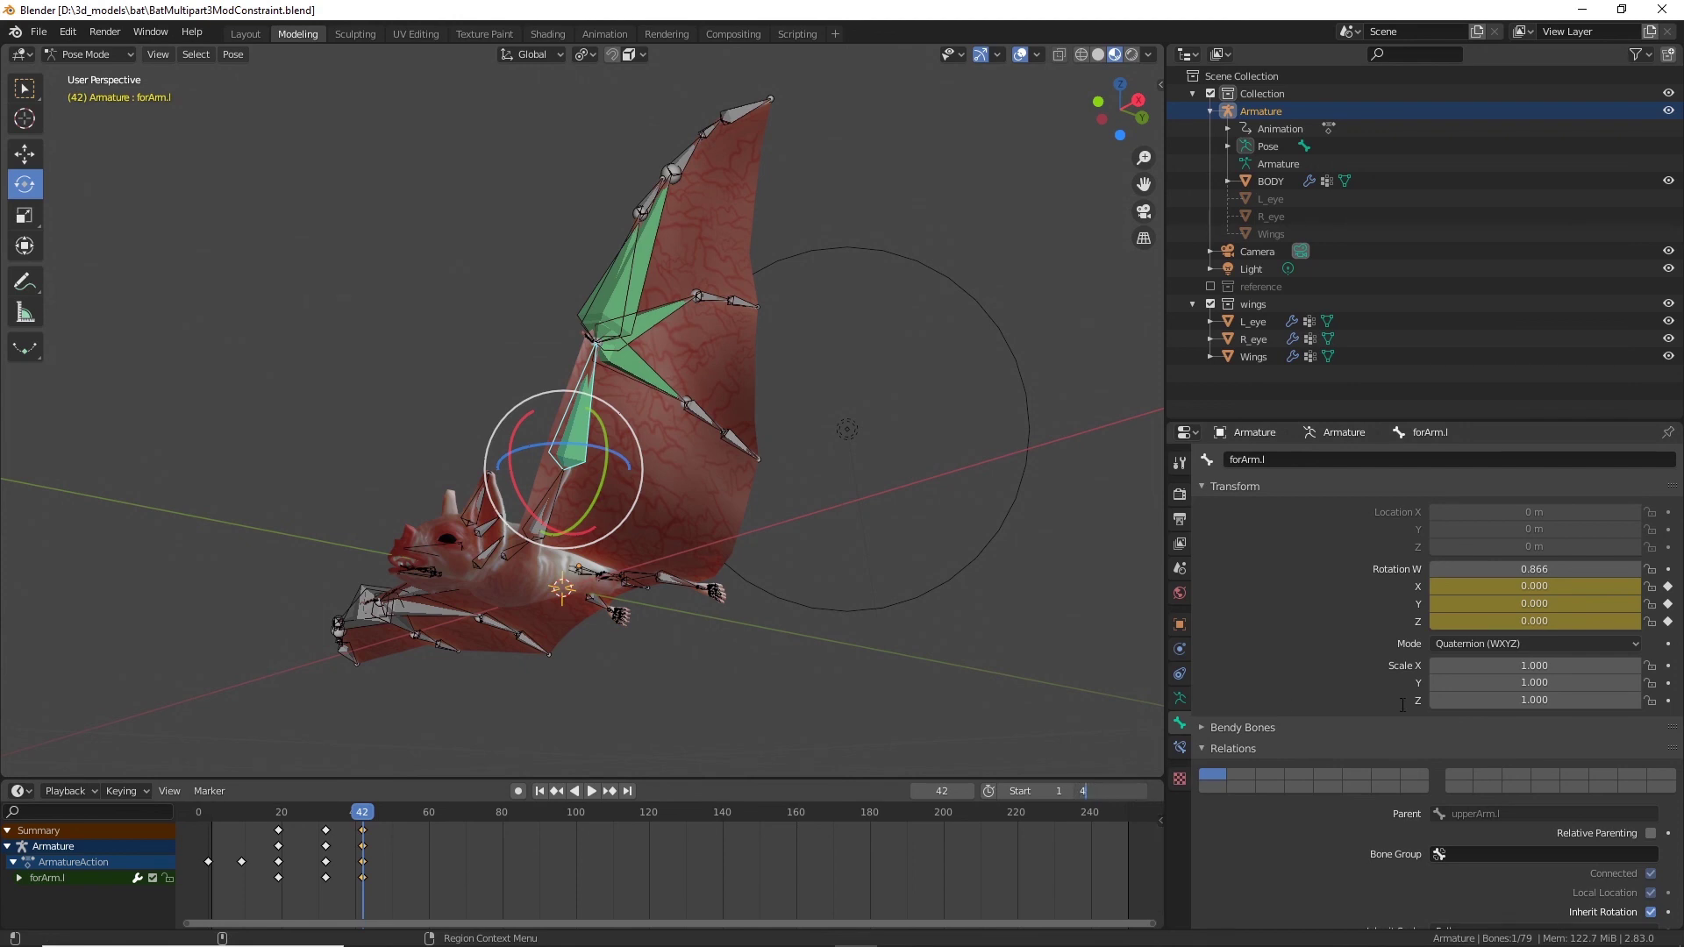
key(Return)
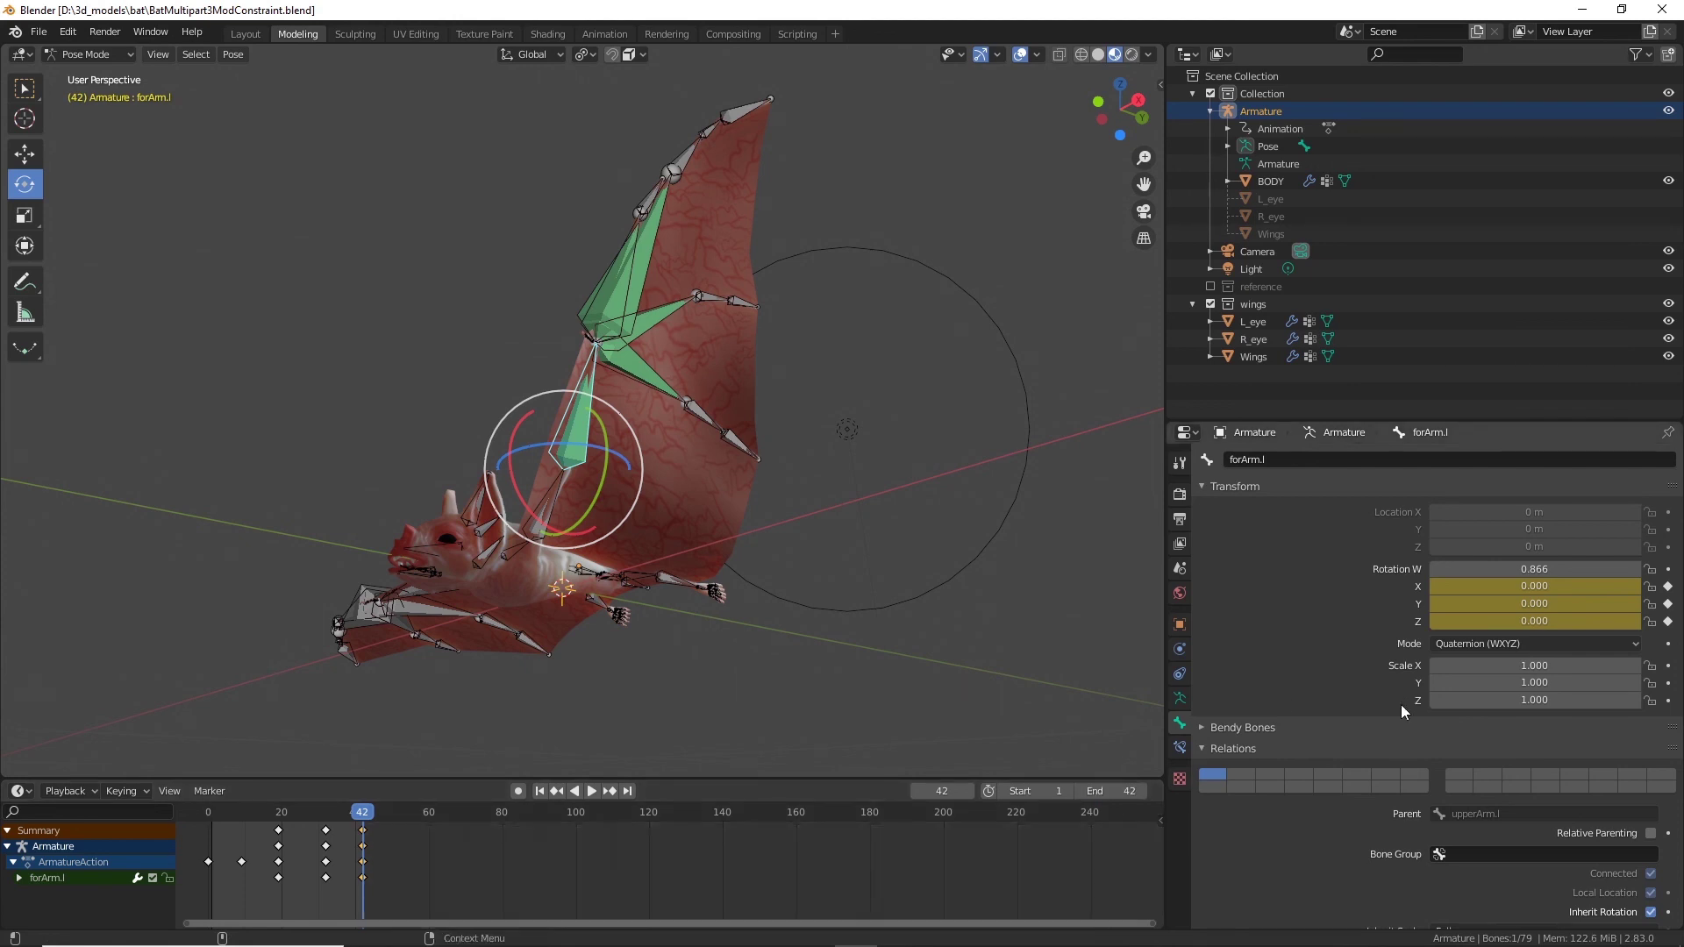
click(591, 792)
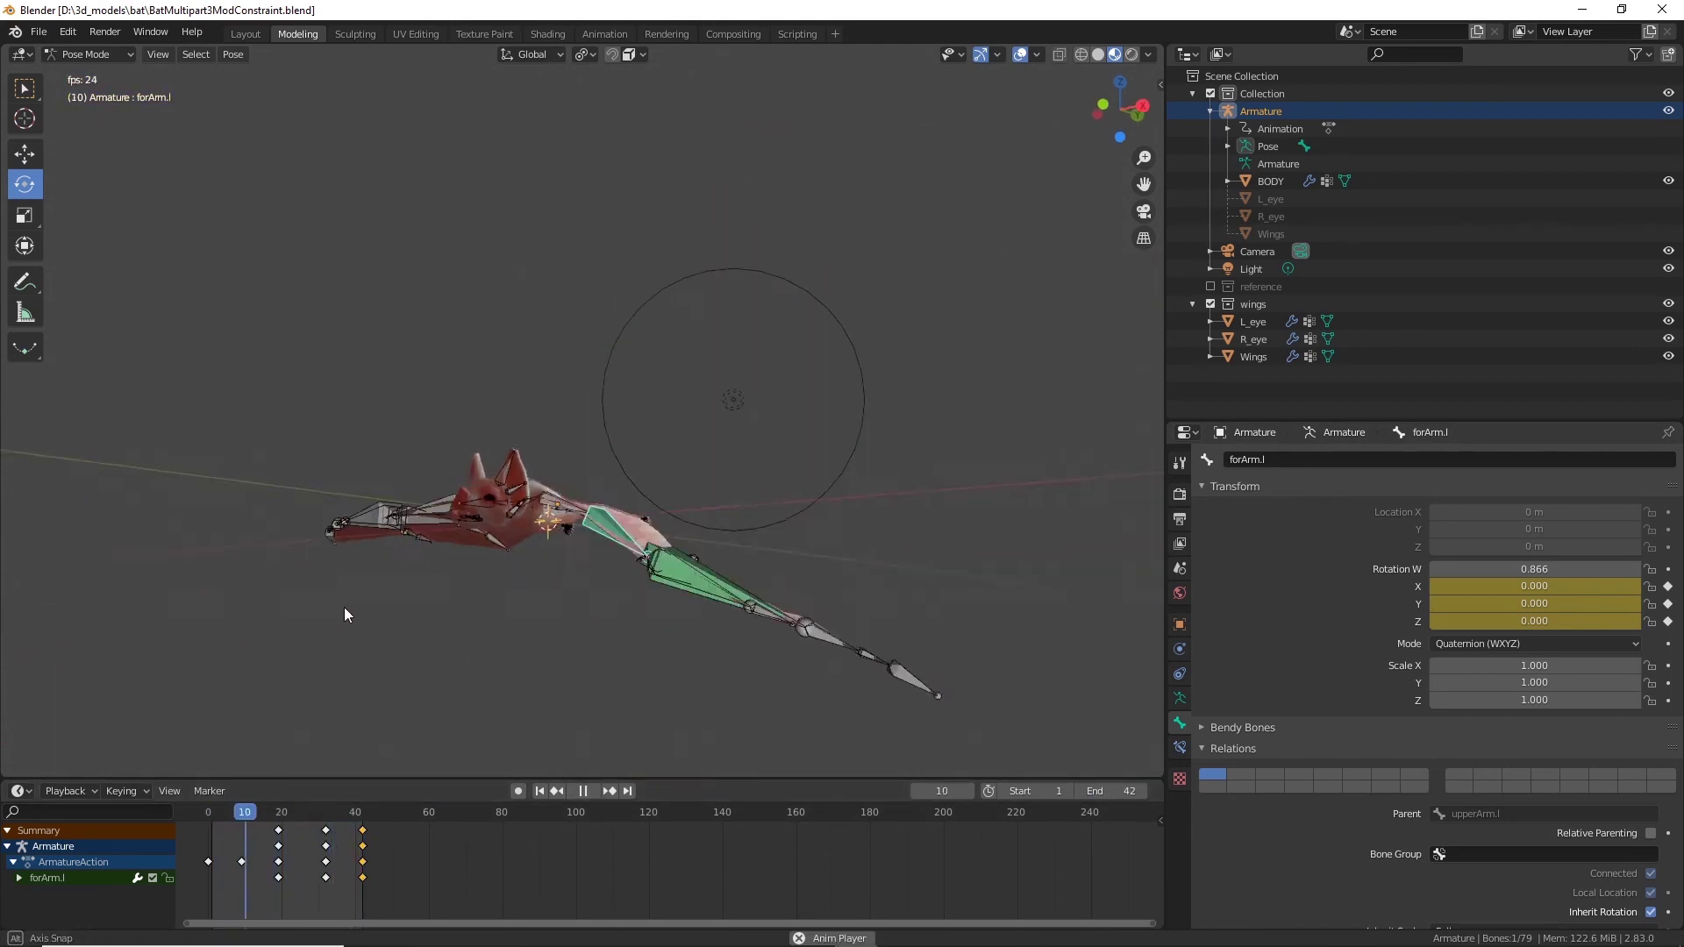
Step: Examine the looping left-wing flap from the front, above, below and behind, and stop playback
middle_drag(343, 614, 371, 644)
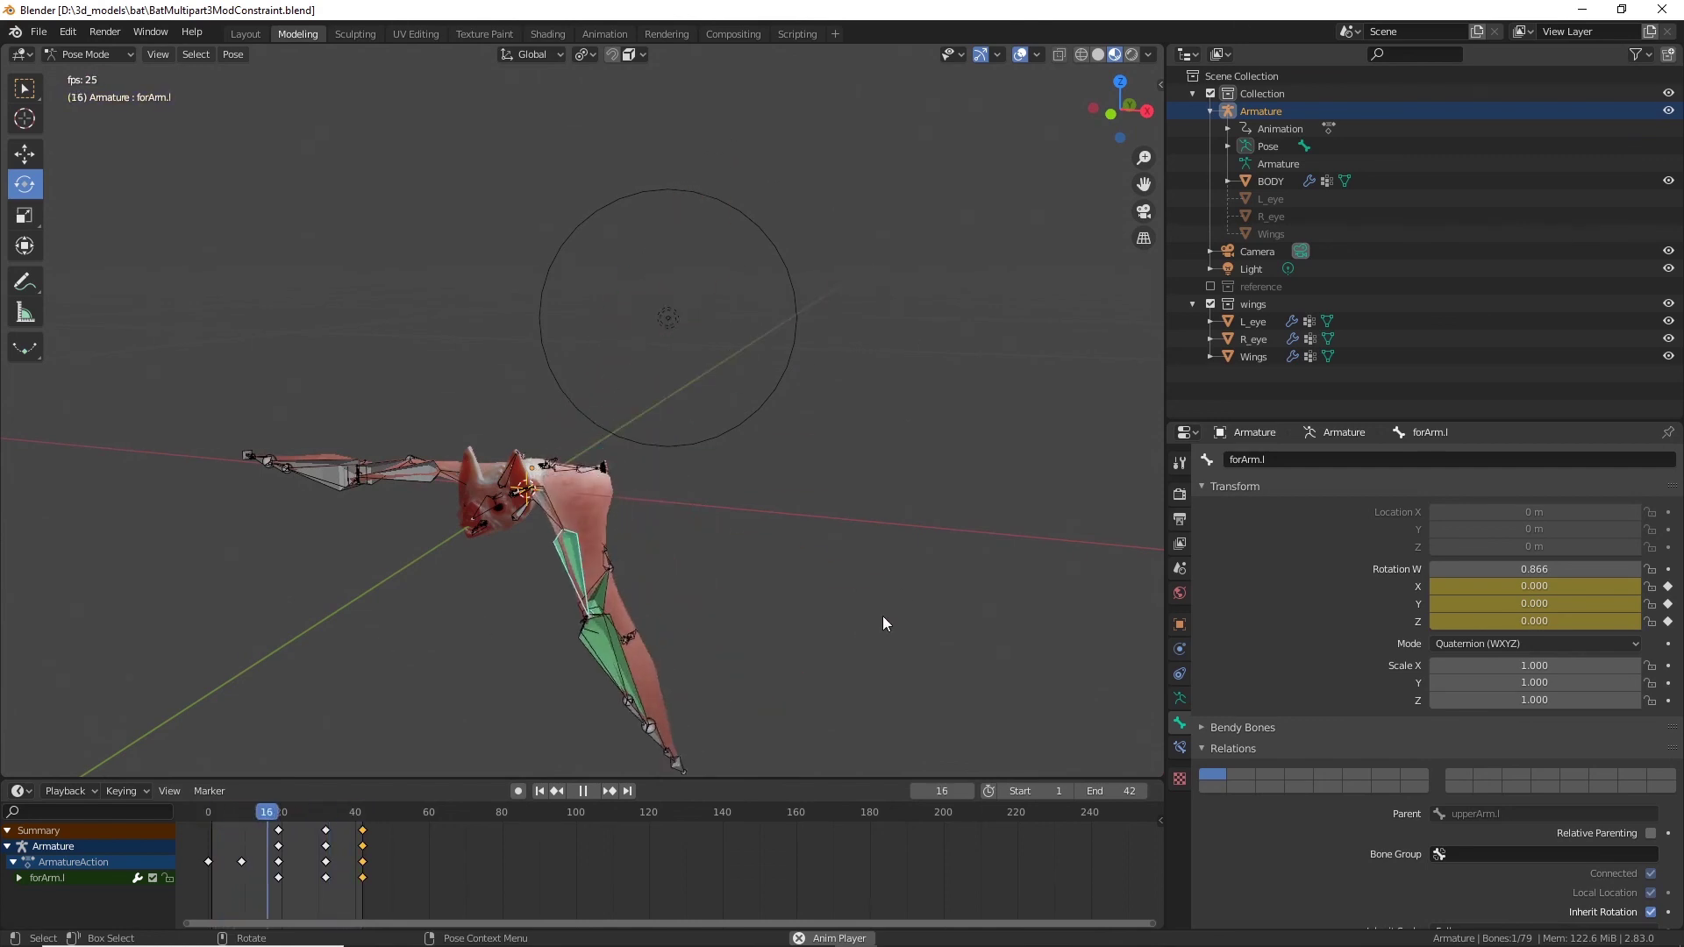
middle_drag(934, 614, 600, 642)
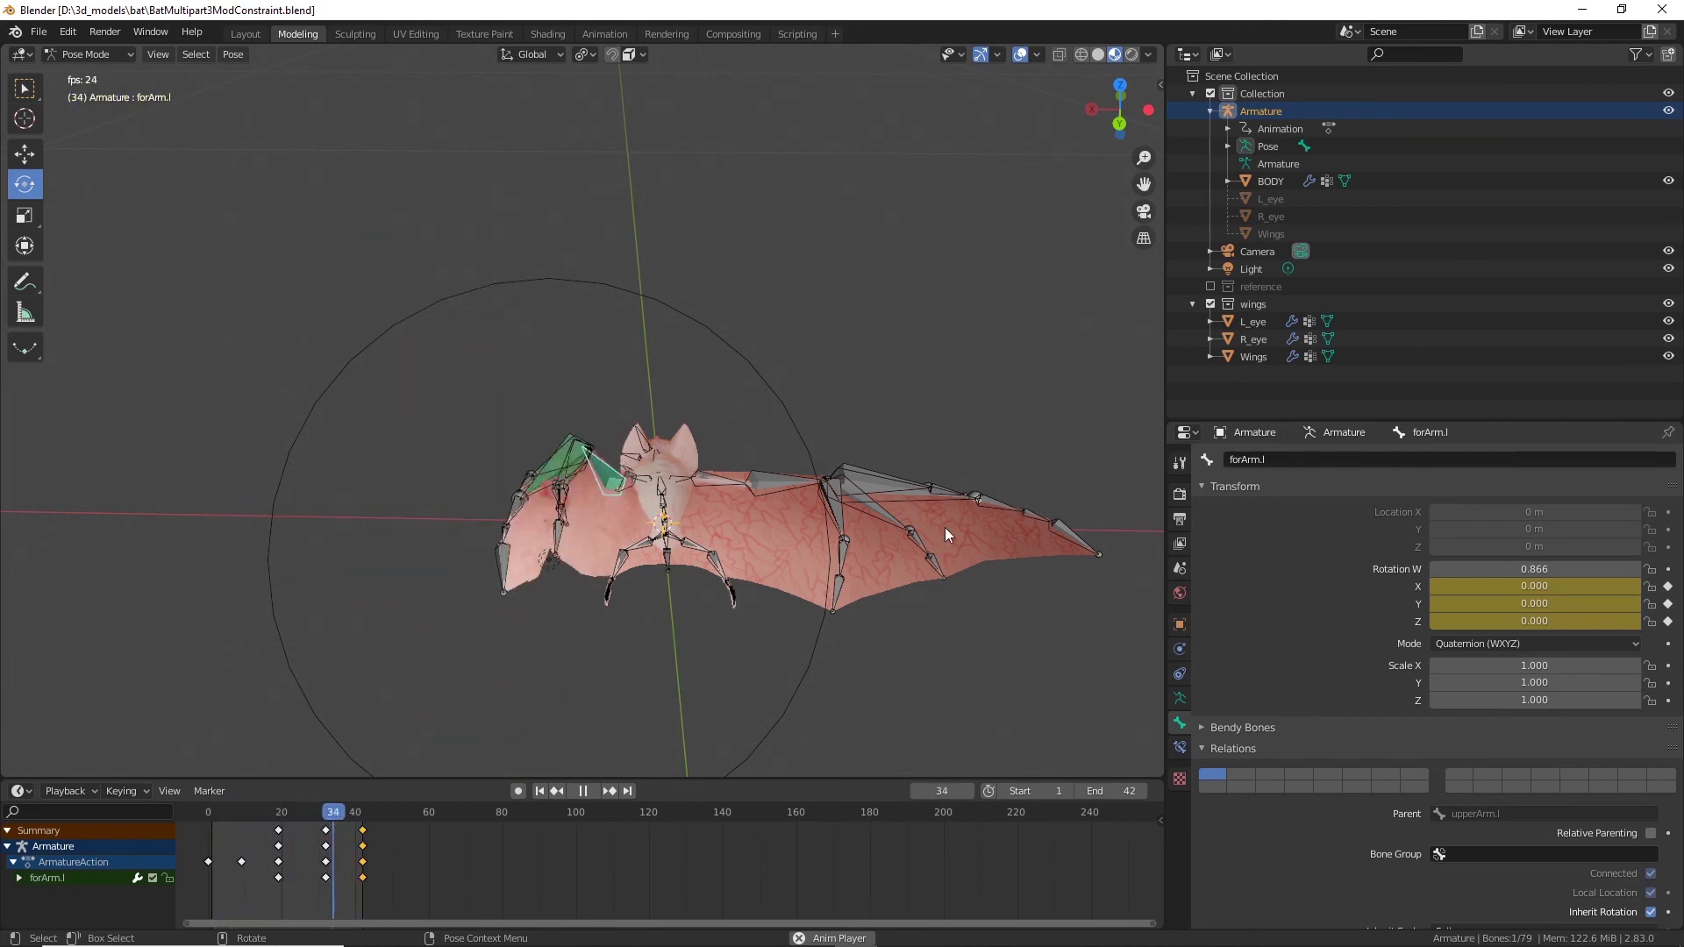
middle_drag(612, 677, 866, 699)
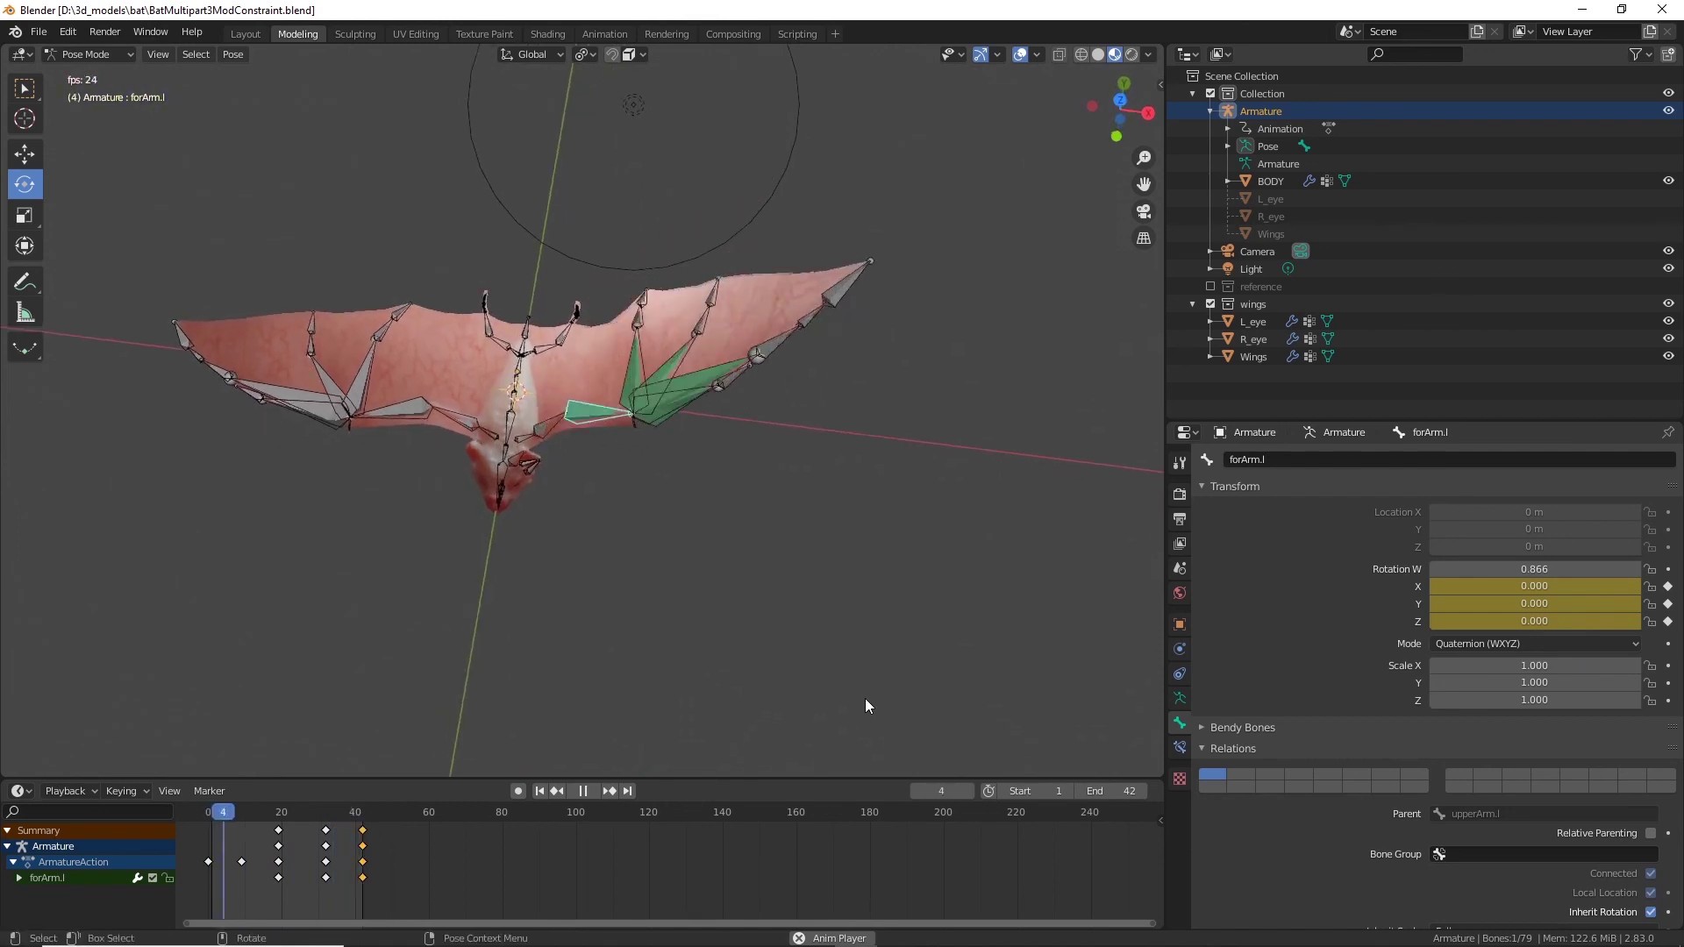
middle_drag(820, 636, 655, 398)
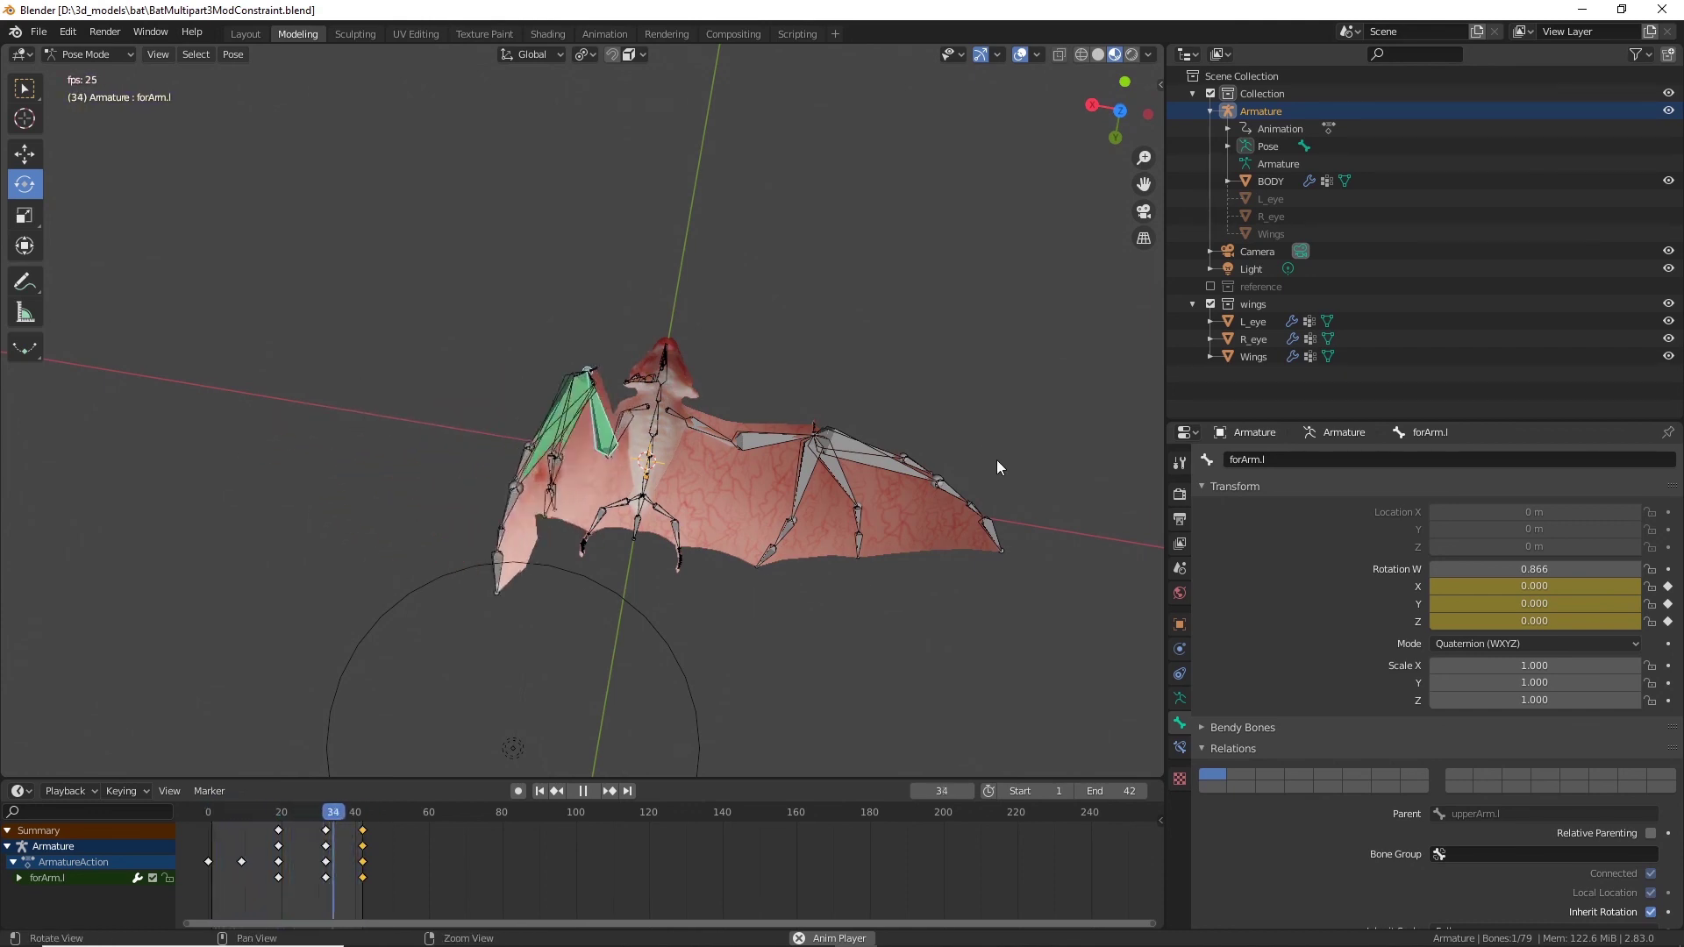
middle_drag(997, 460, 485, 410)
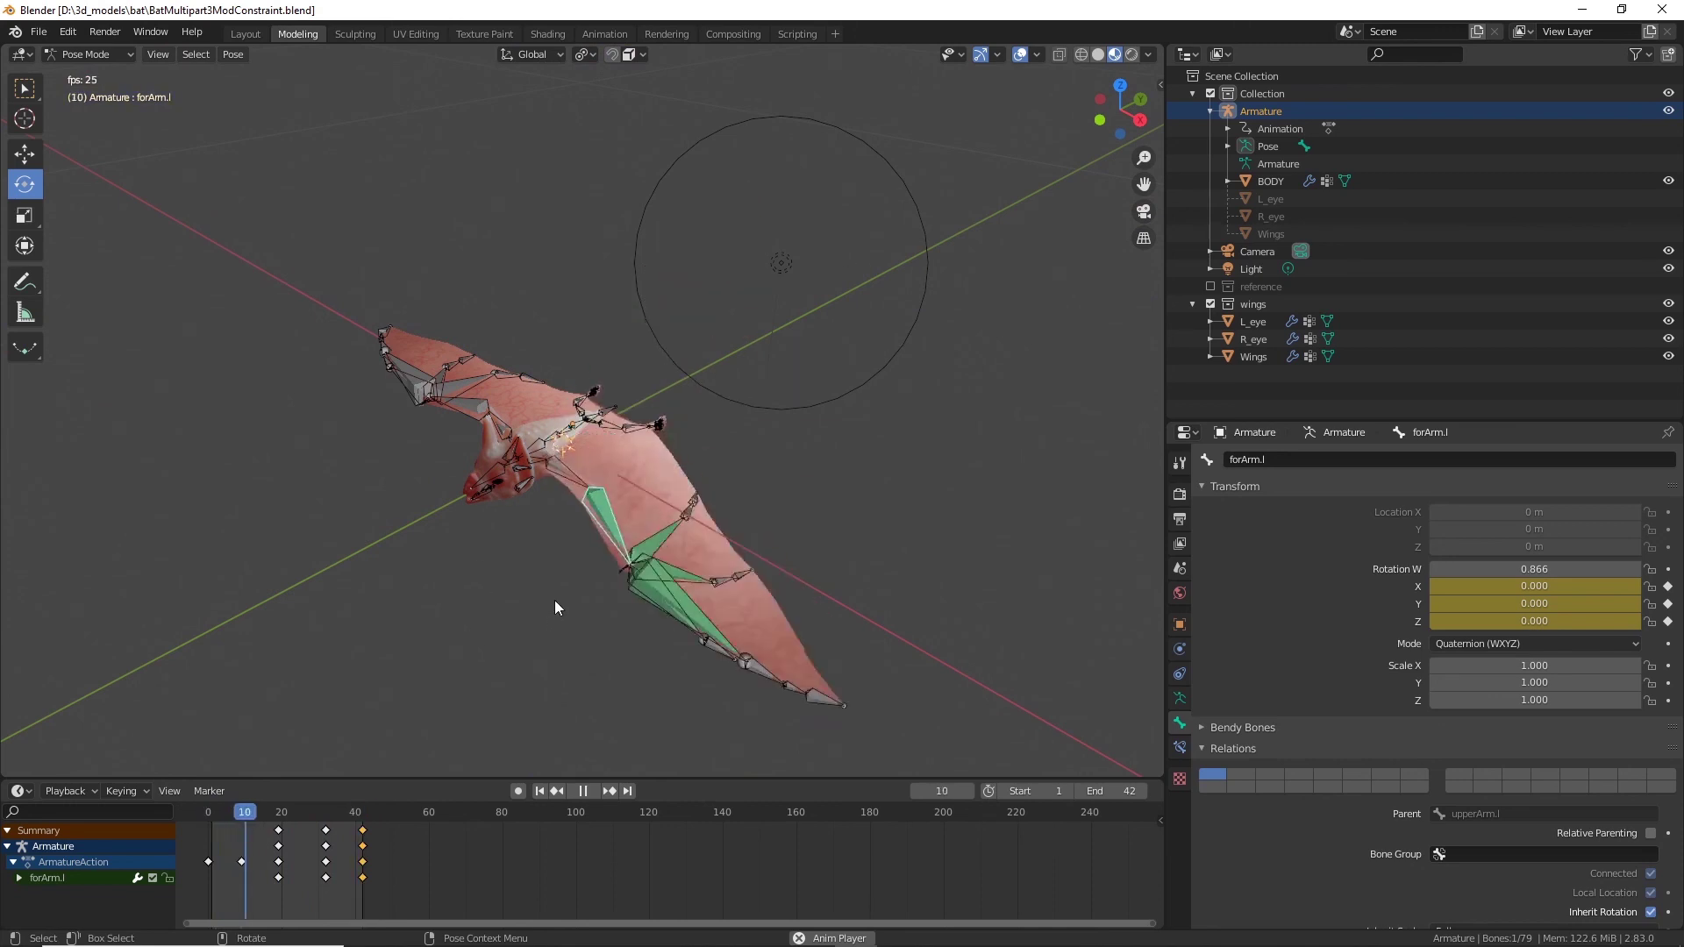
middle_drag(477, 641, 181, 660)
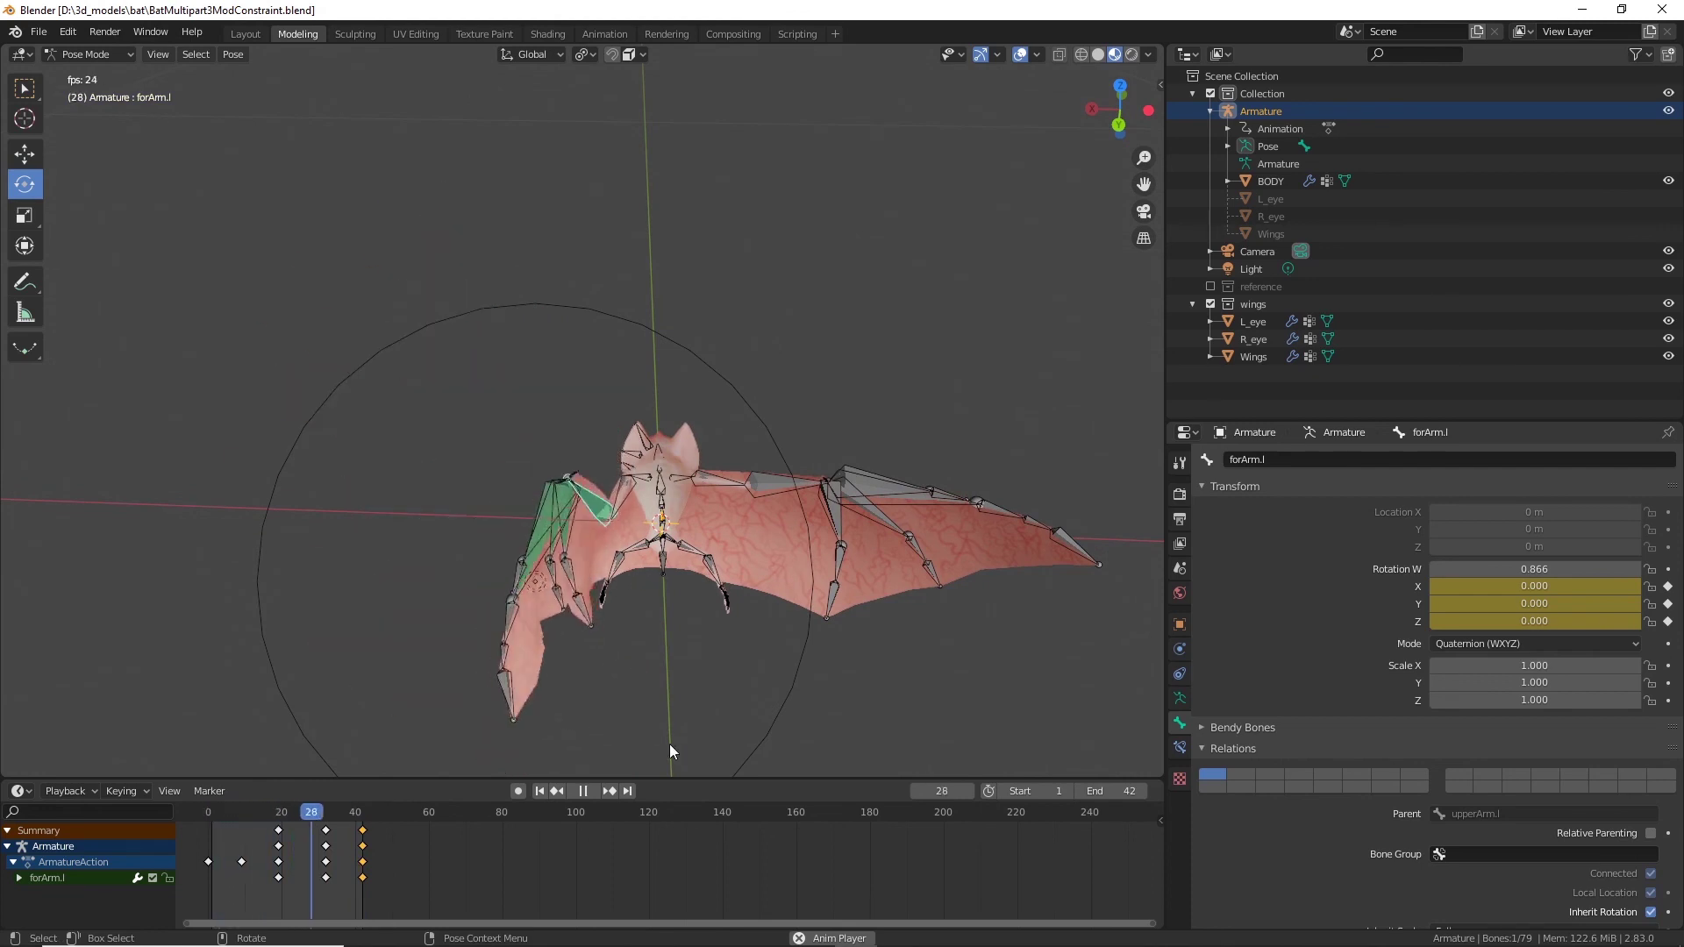
key(space)
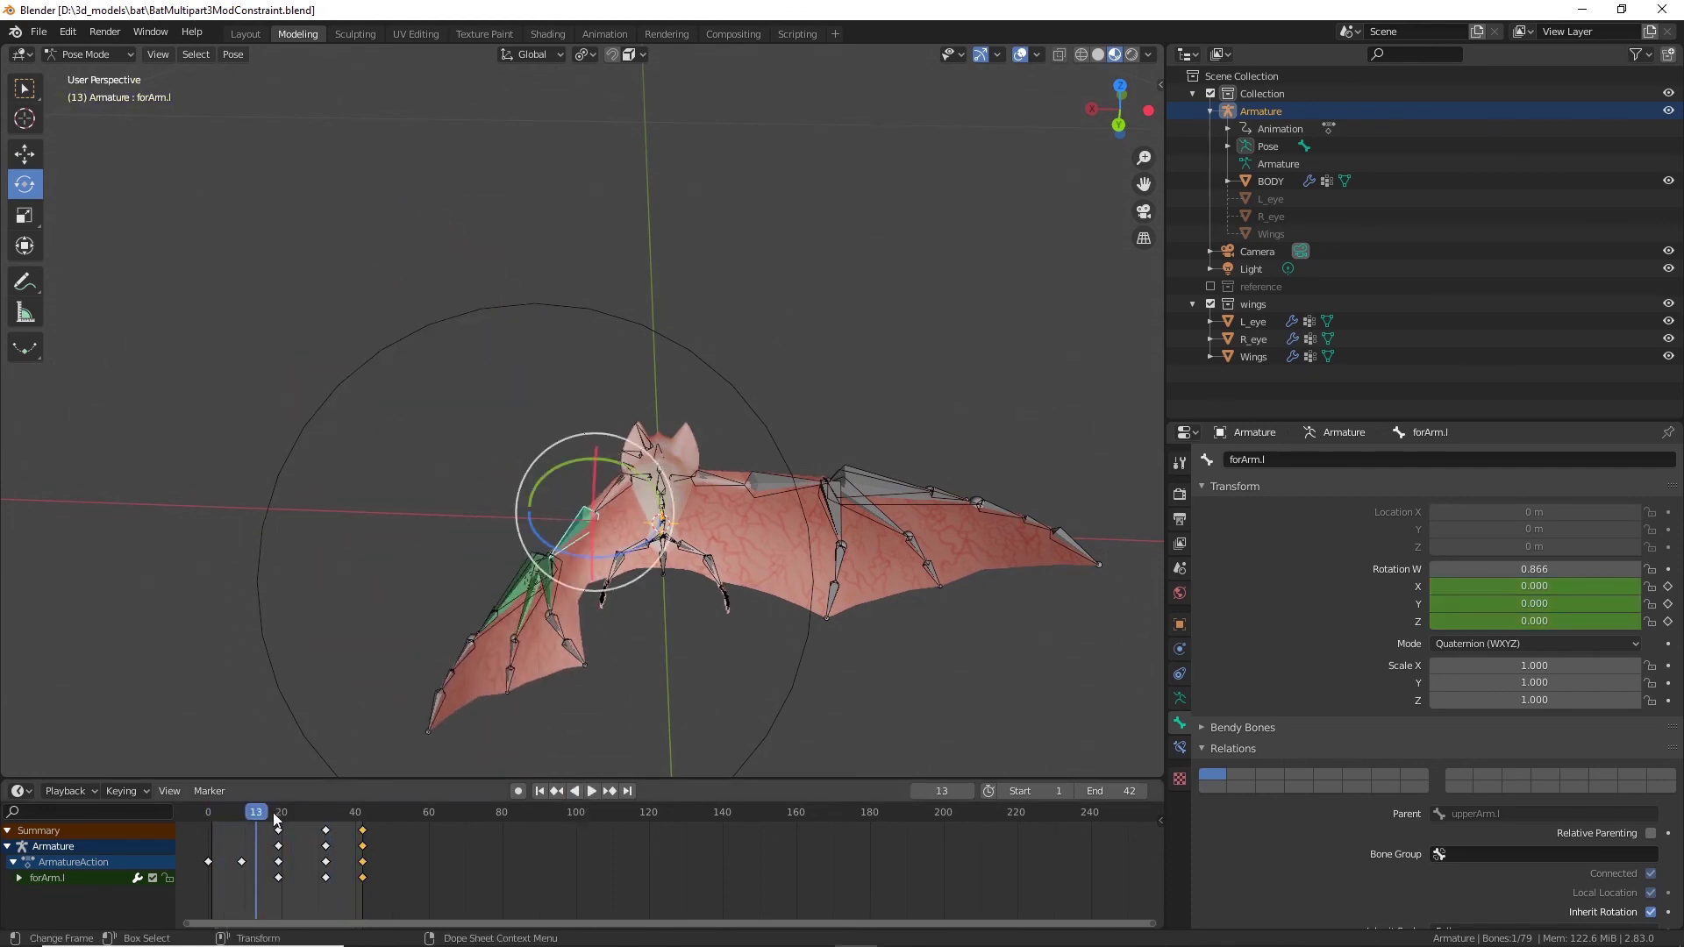
Step: At frame 0, rotate legtop.l about -31.6° around the global Y axis and keyframe its X, Y and Z rotation
drag(244, 818, 195, 823)
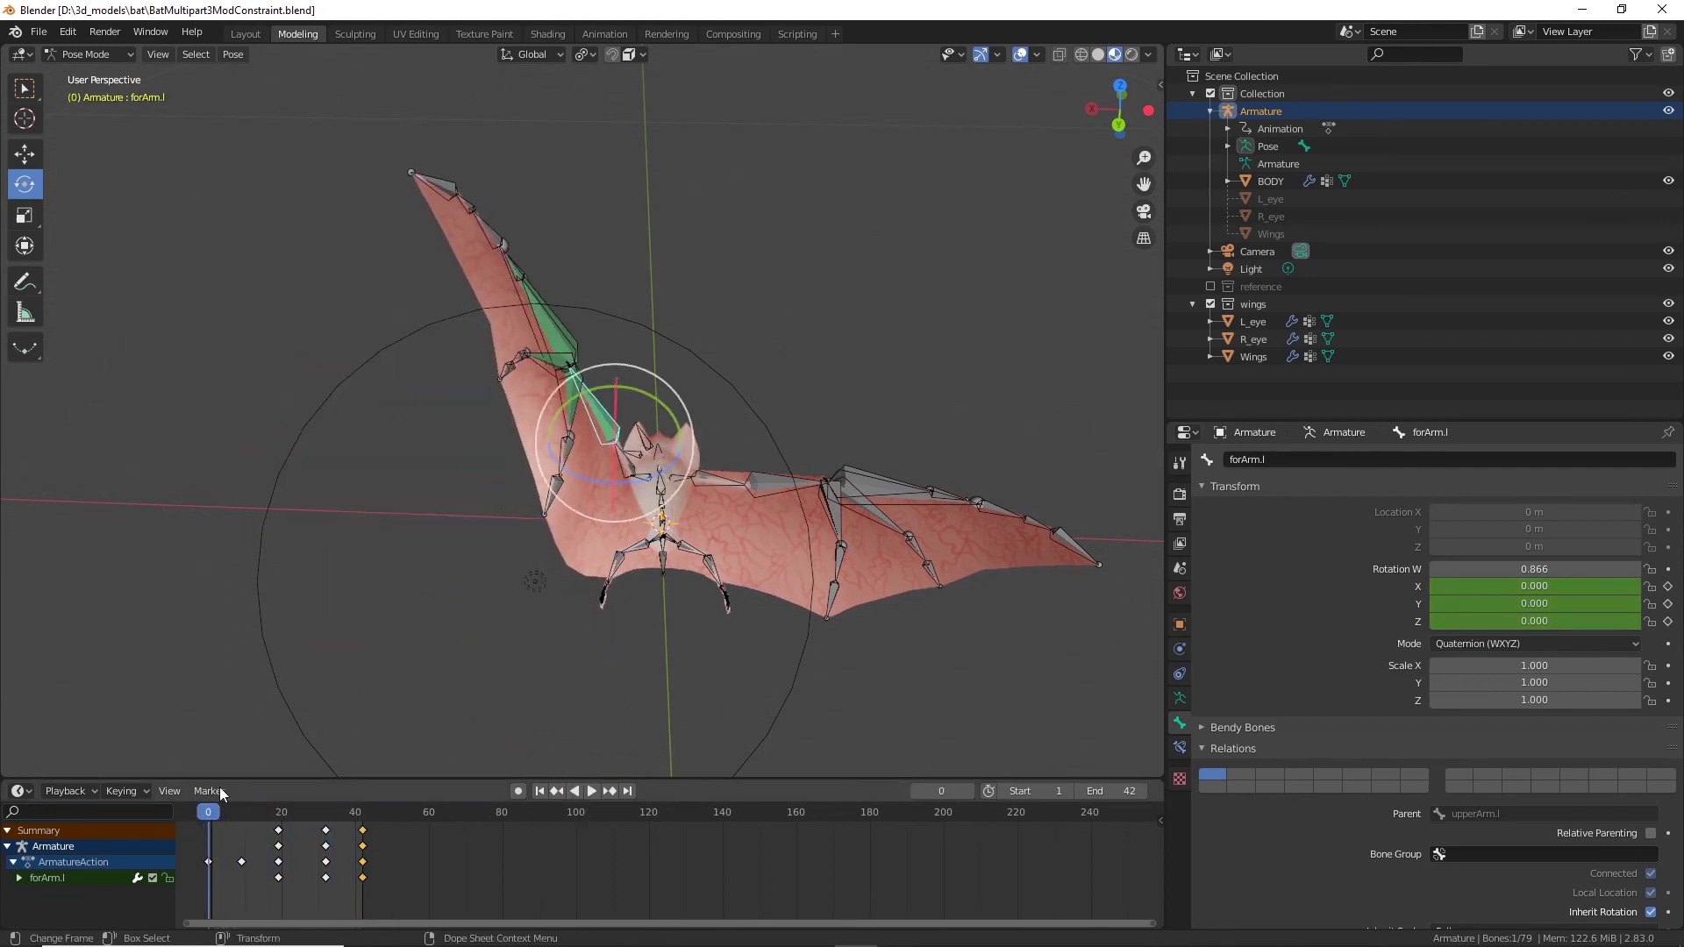
scroll(677, 584, up, 4)
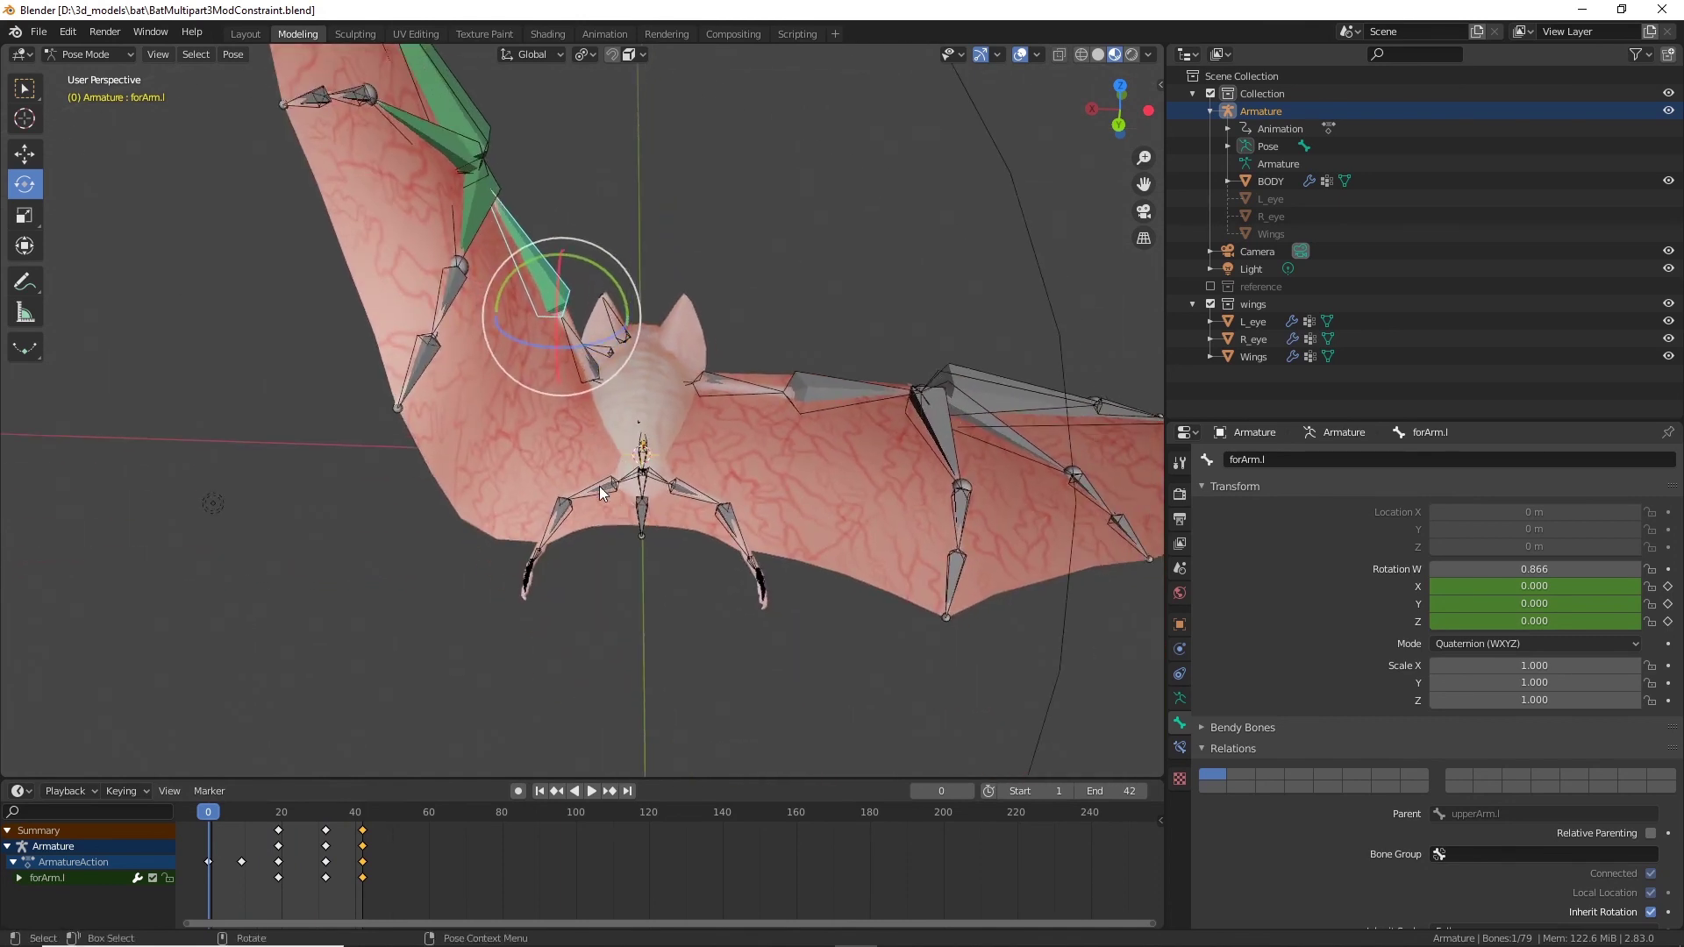
click(598, 486)
drag(651, 434, 693, 451)
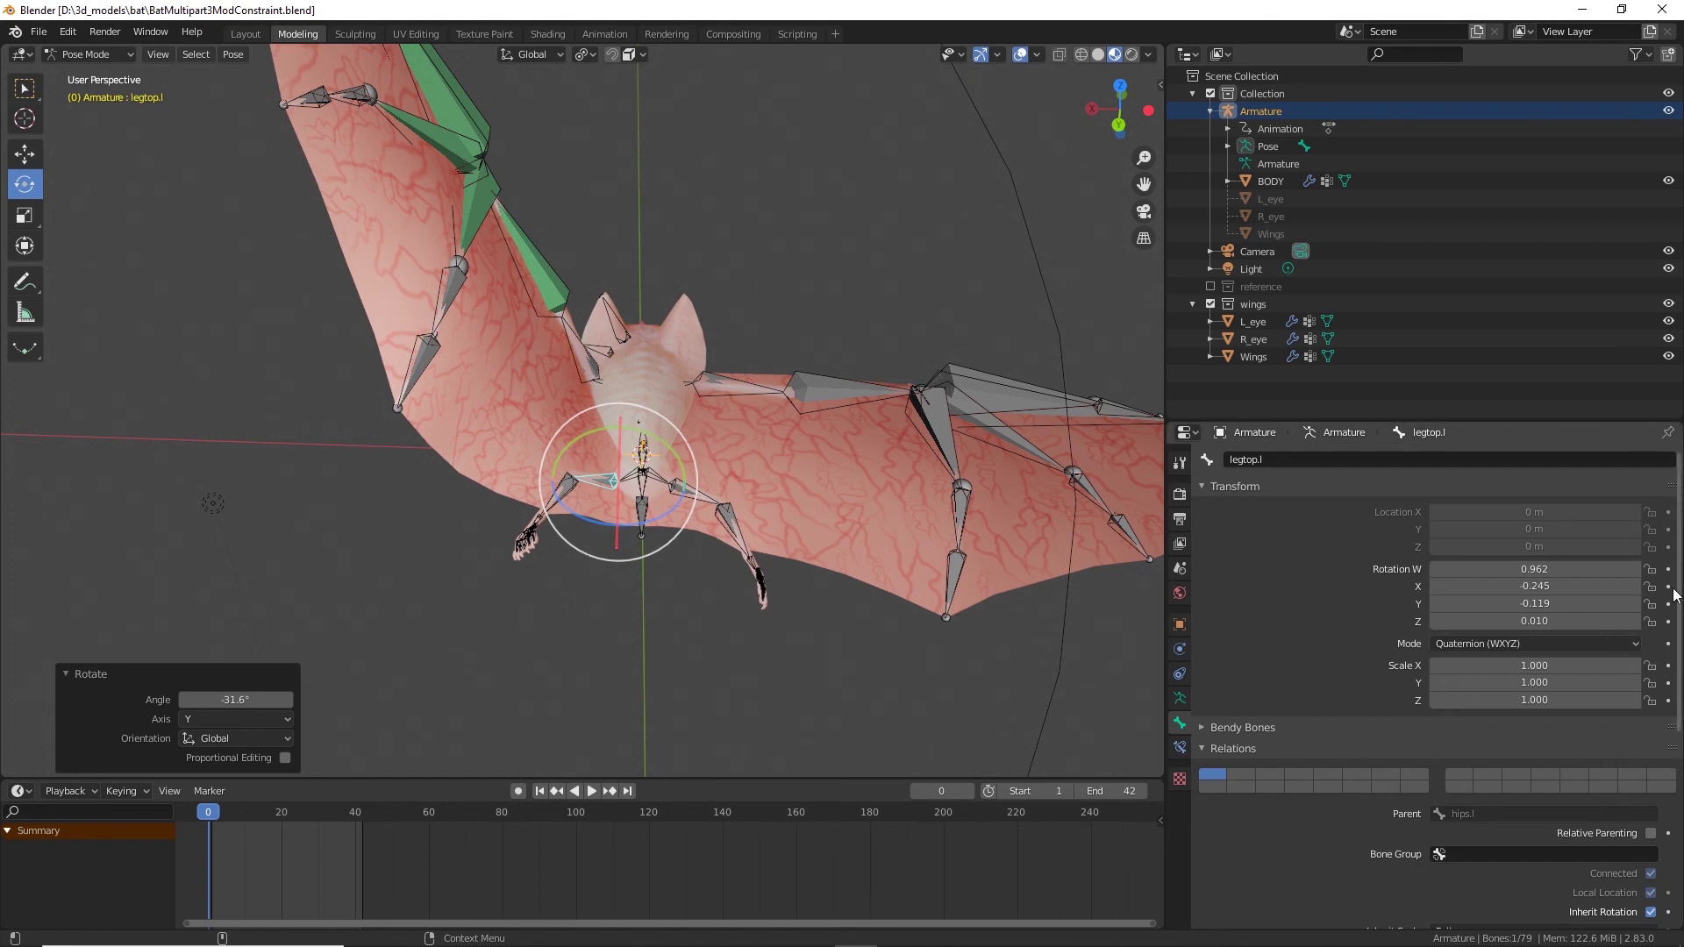
click(1669, 586)
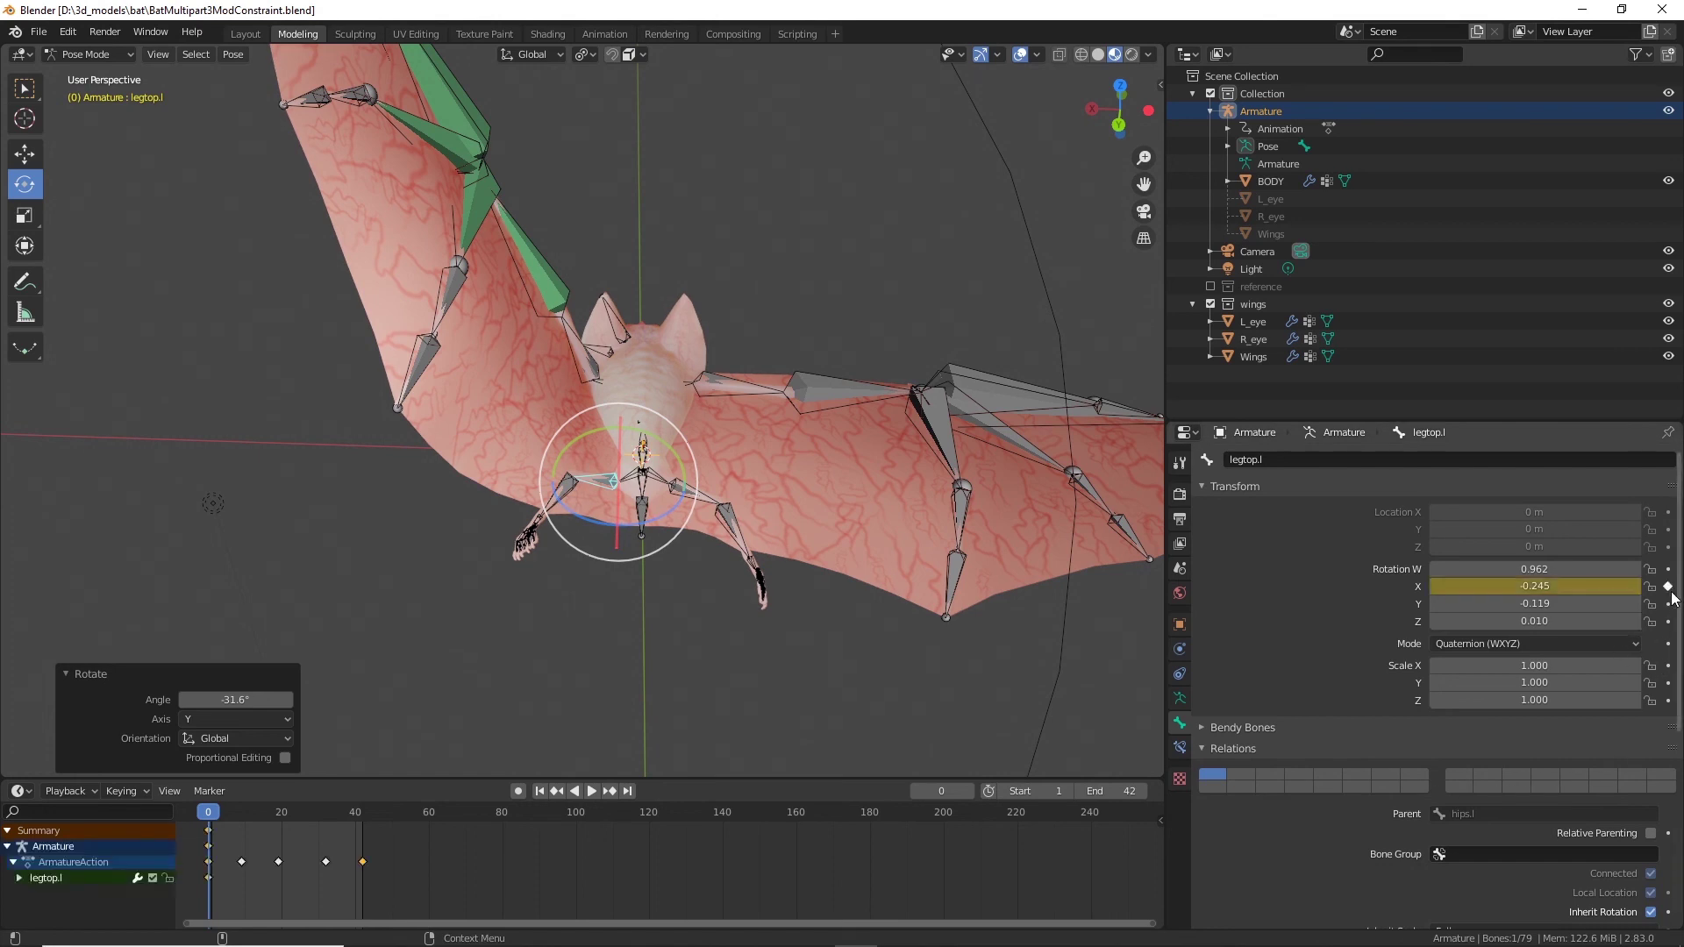
Step: Select legbottom.l, switch the transform orientation to Local, and rotate the bone about 16.5° around its Z axis
middle_drag(786, 519, 696, 577)
scroll(692, 576, up, 2)
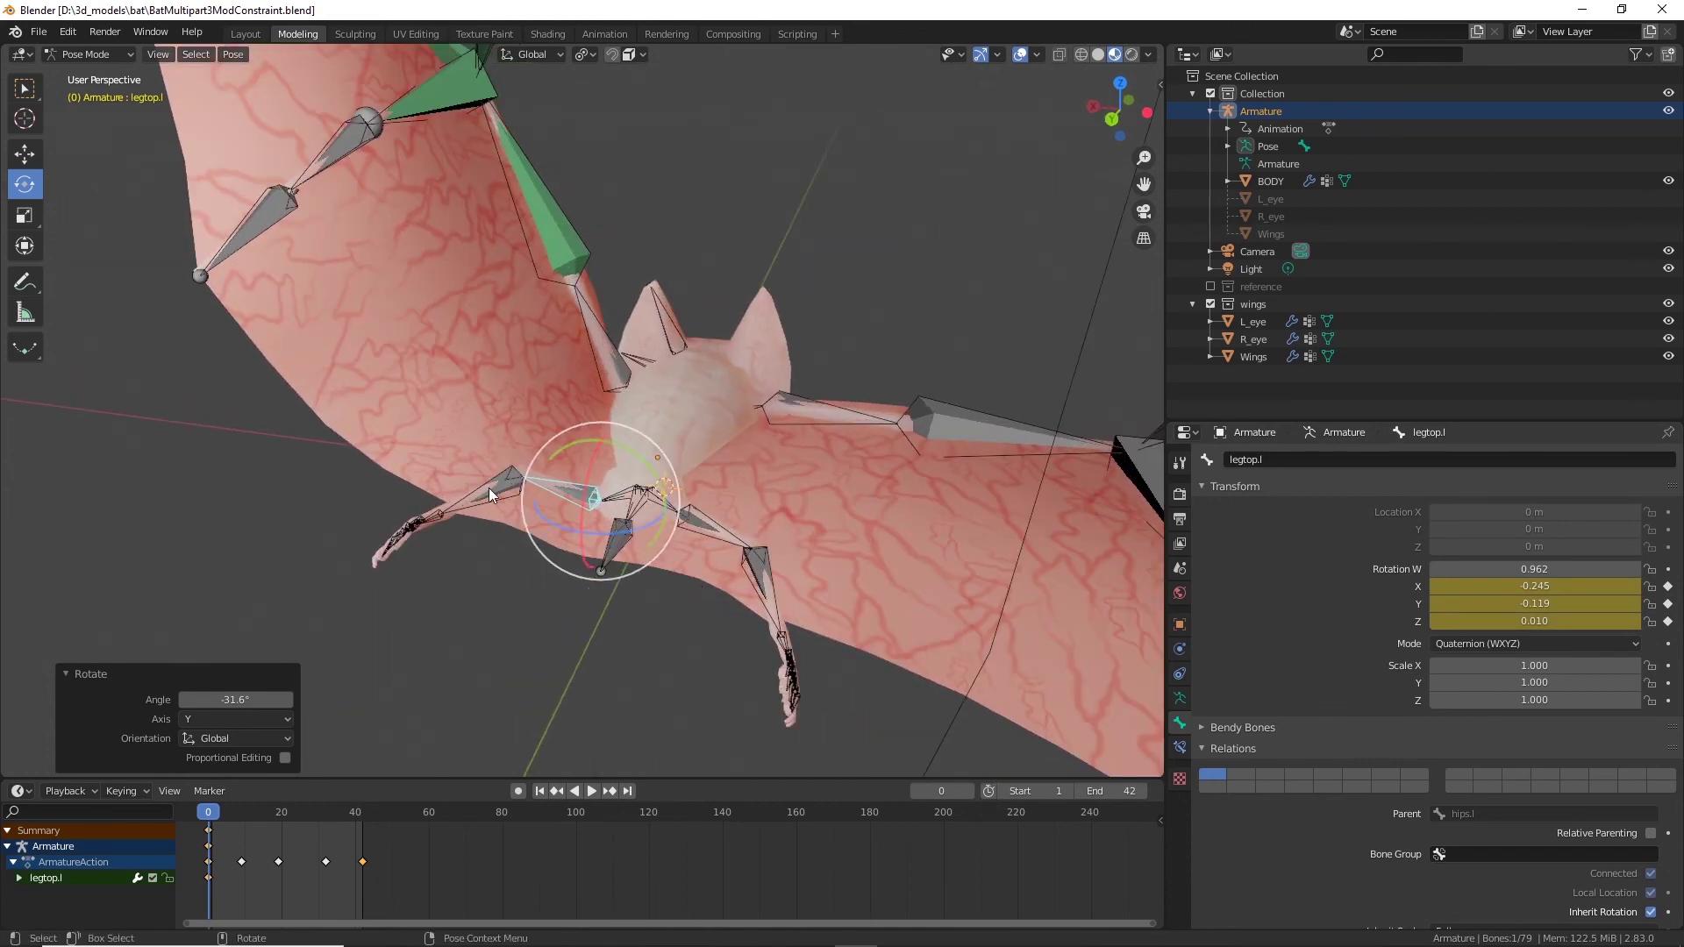
click(519, 491)
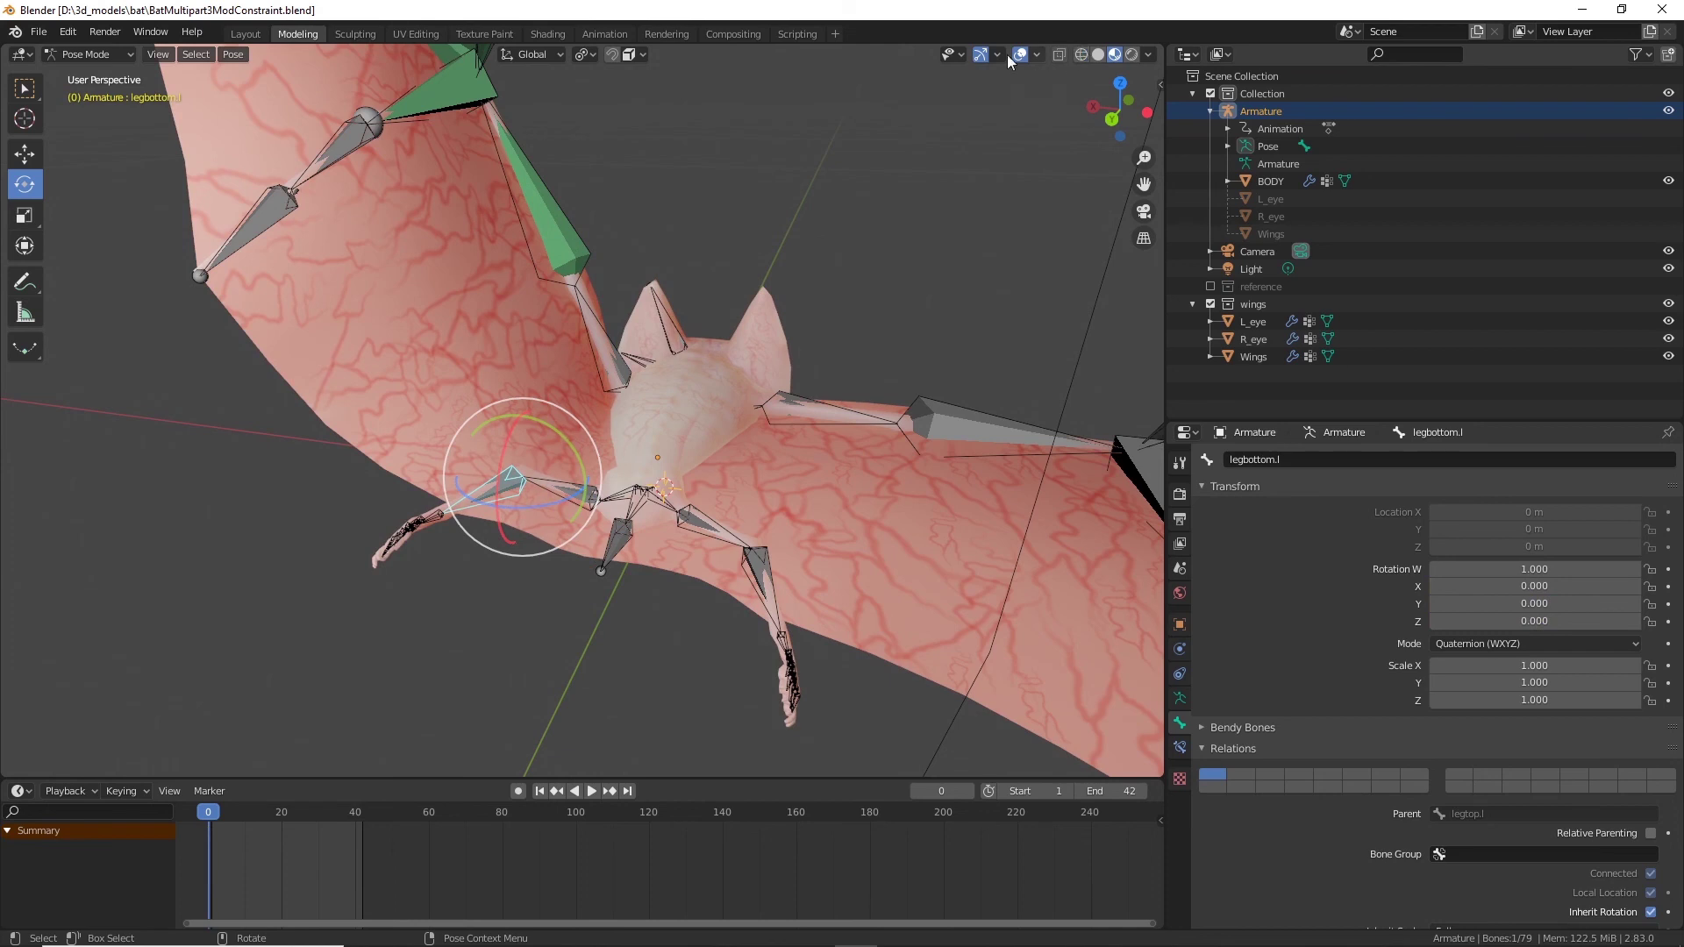
click(537, 55)
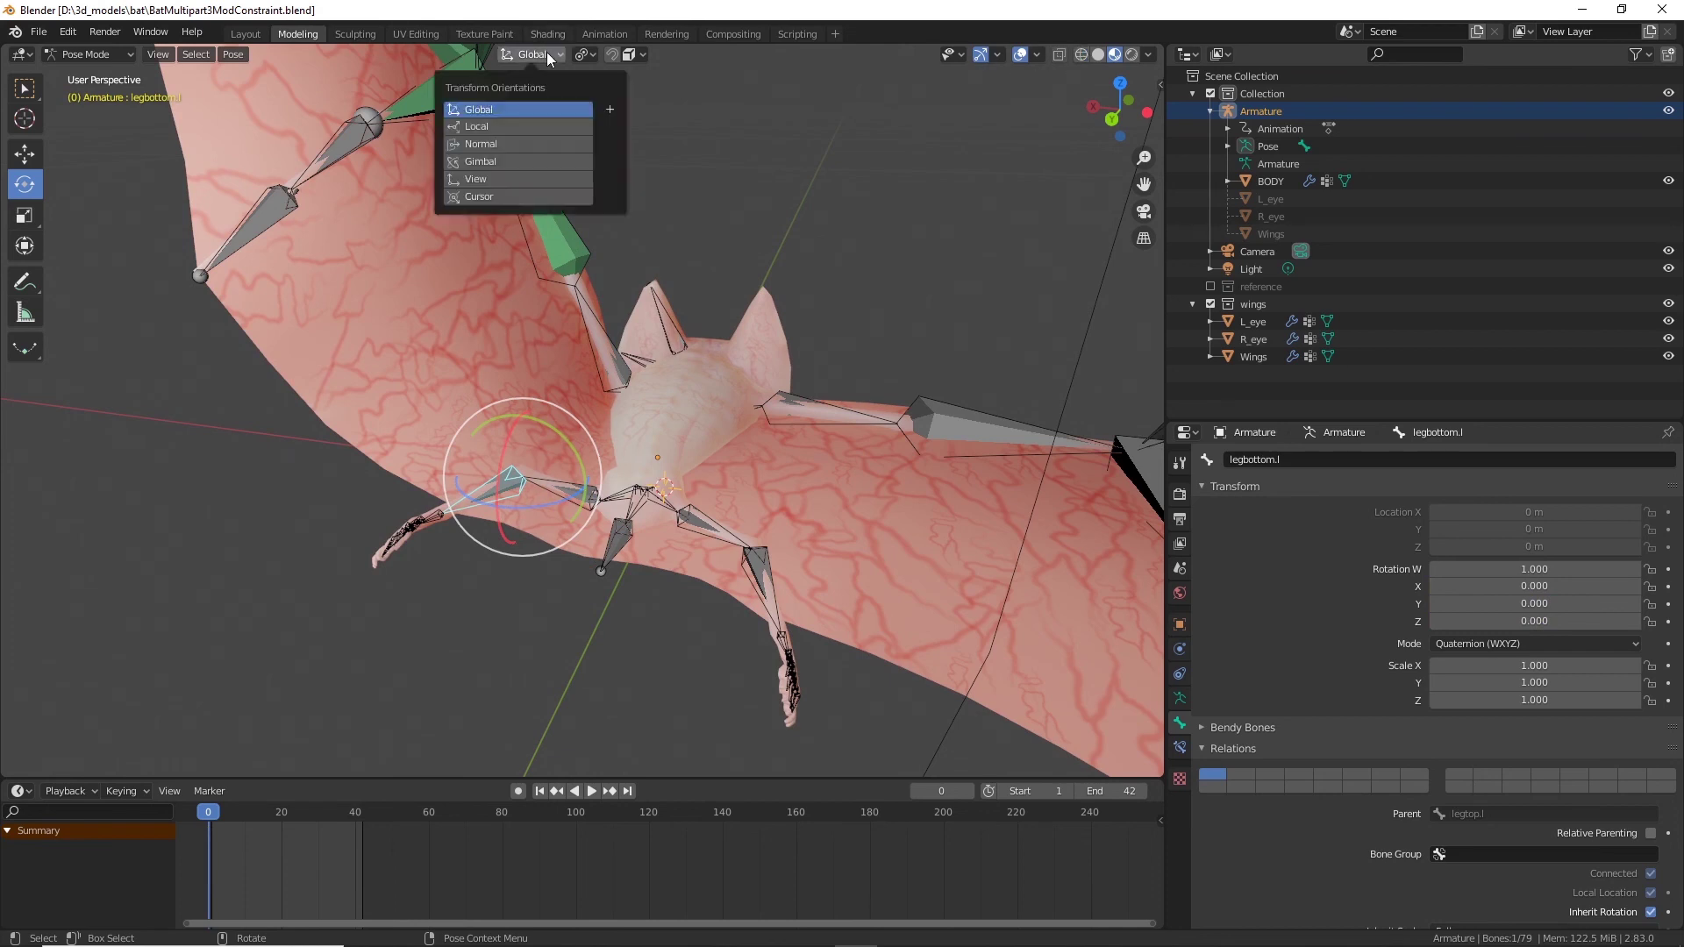
click(493, 126)
drag(538, 525, 575, 445)
middle_drag(576, 445, 365, 229)
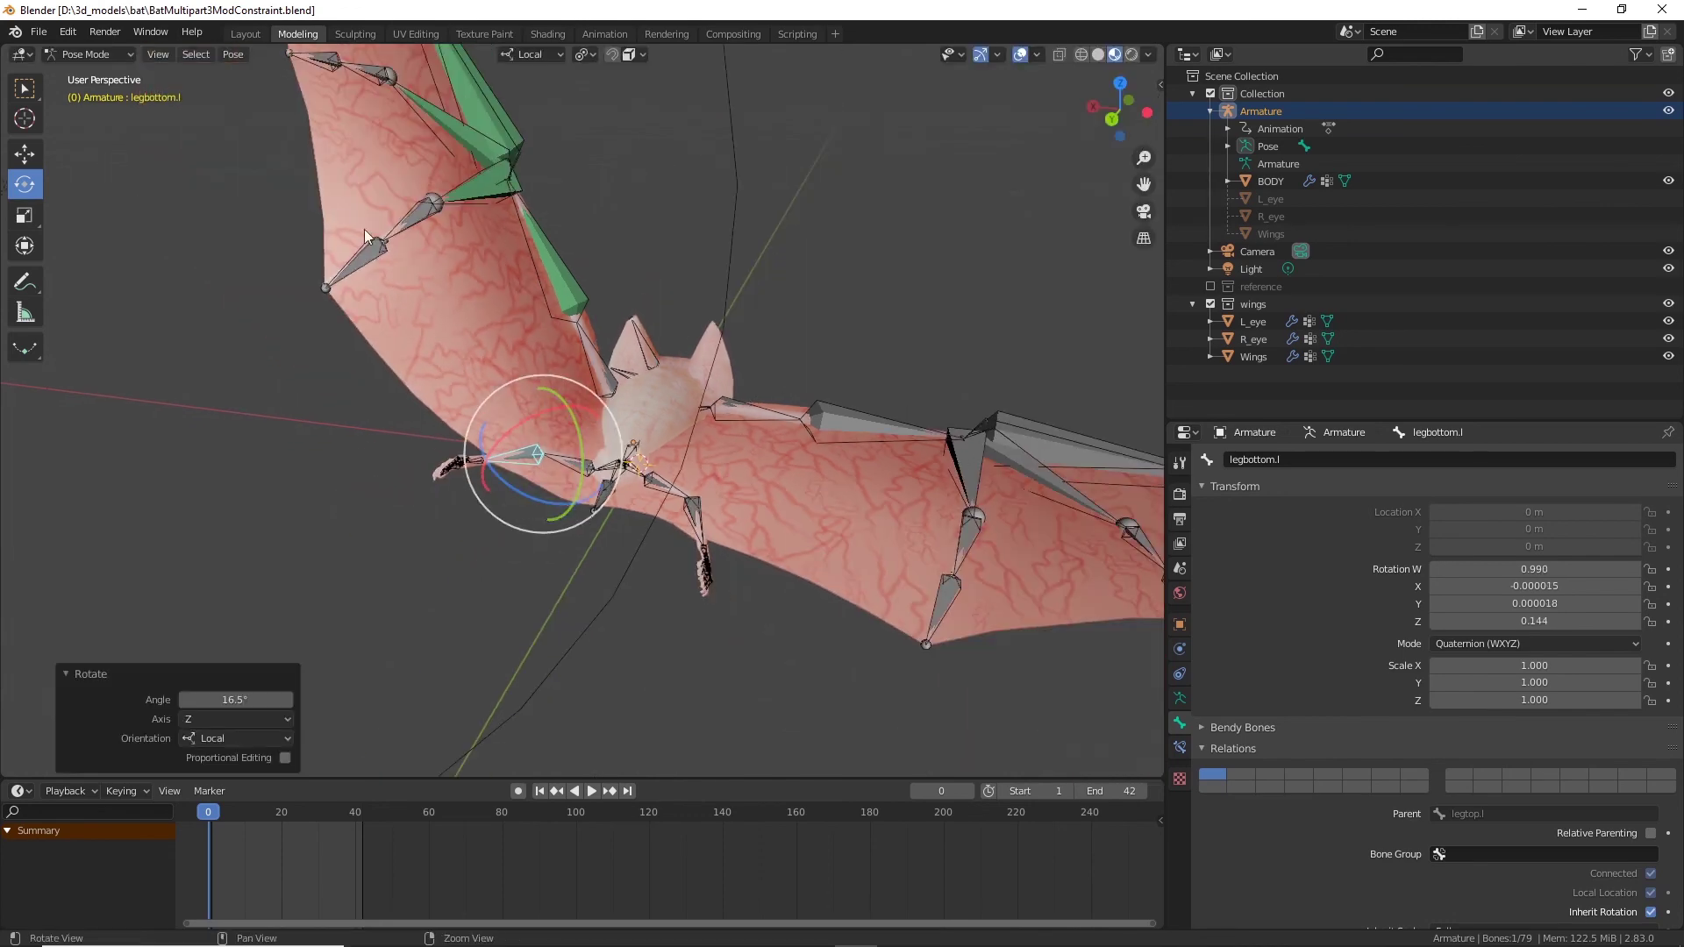
Step: Rotate legbottom.l about -13.3° around its local X axis and keyframe its X, Y and Z rotation at frame 0
middle_drag(628, 420, 572, 435)
drag(558, 436, 568, 428)
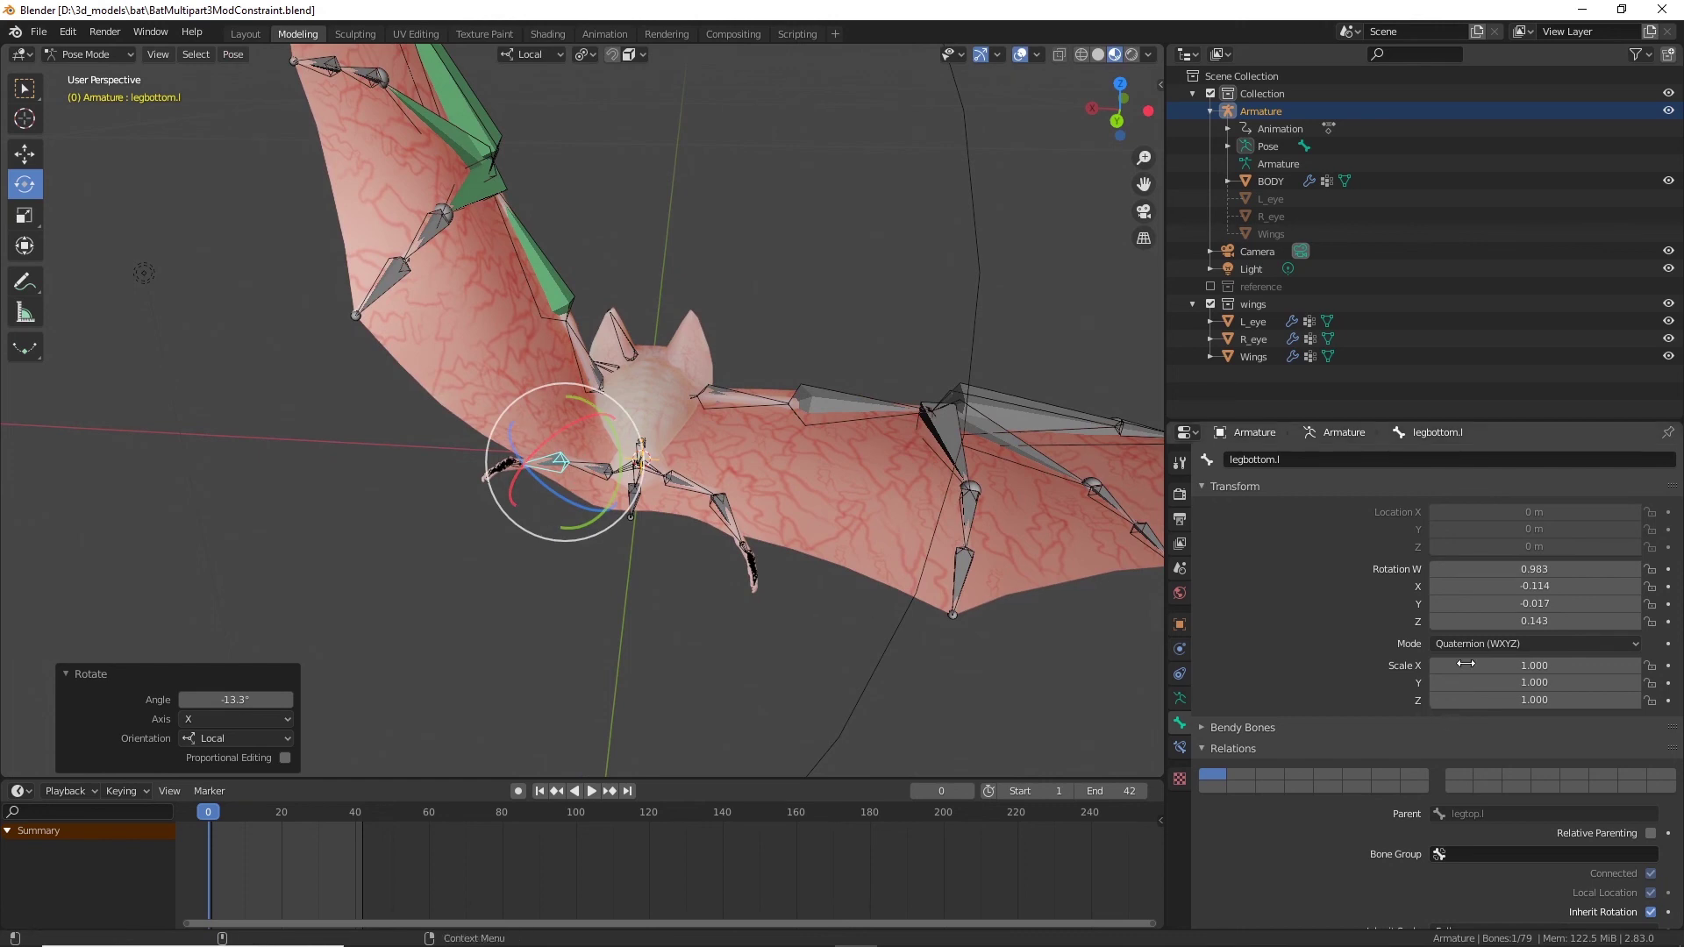
click(1668, 586)
click(1669, 621)
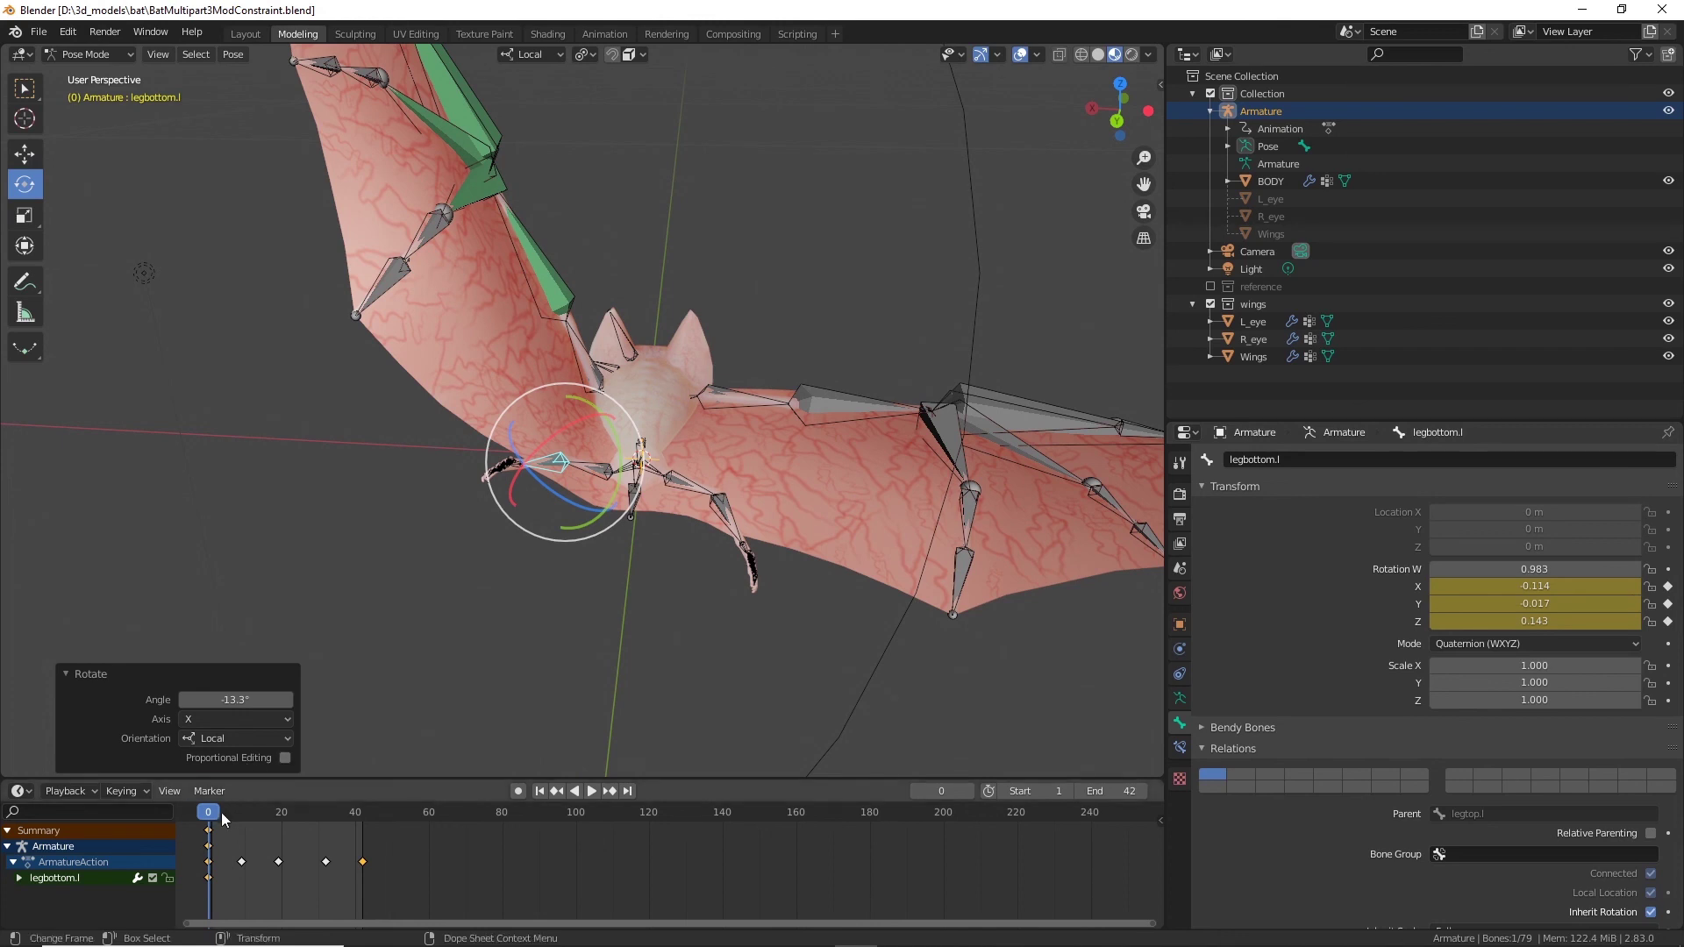
Step: At frame 9, rotate legtop.l about 53.6° and back about 18.1° around local X, and keyframe its rotation
key(space)
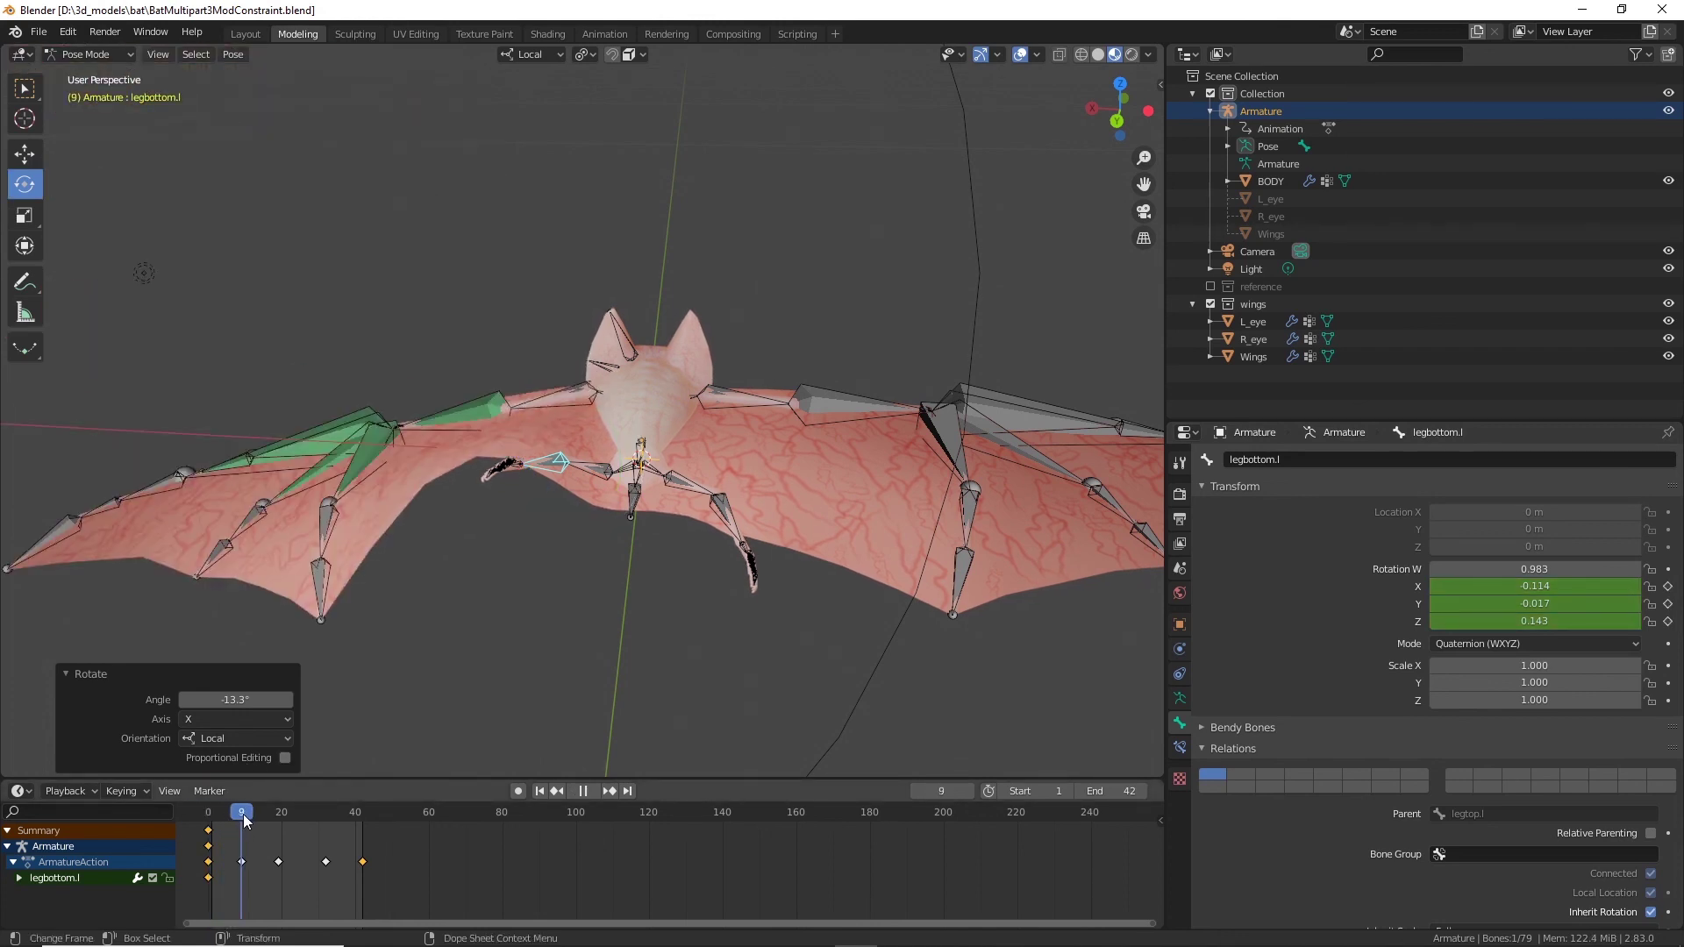
key(space)
mouse_move(552, 608)
middle_down()
mouse_move(496, 609)
mouse_move(539, 600)
middle_up()
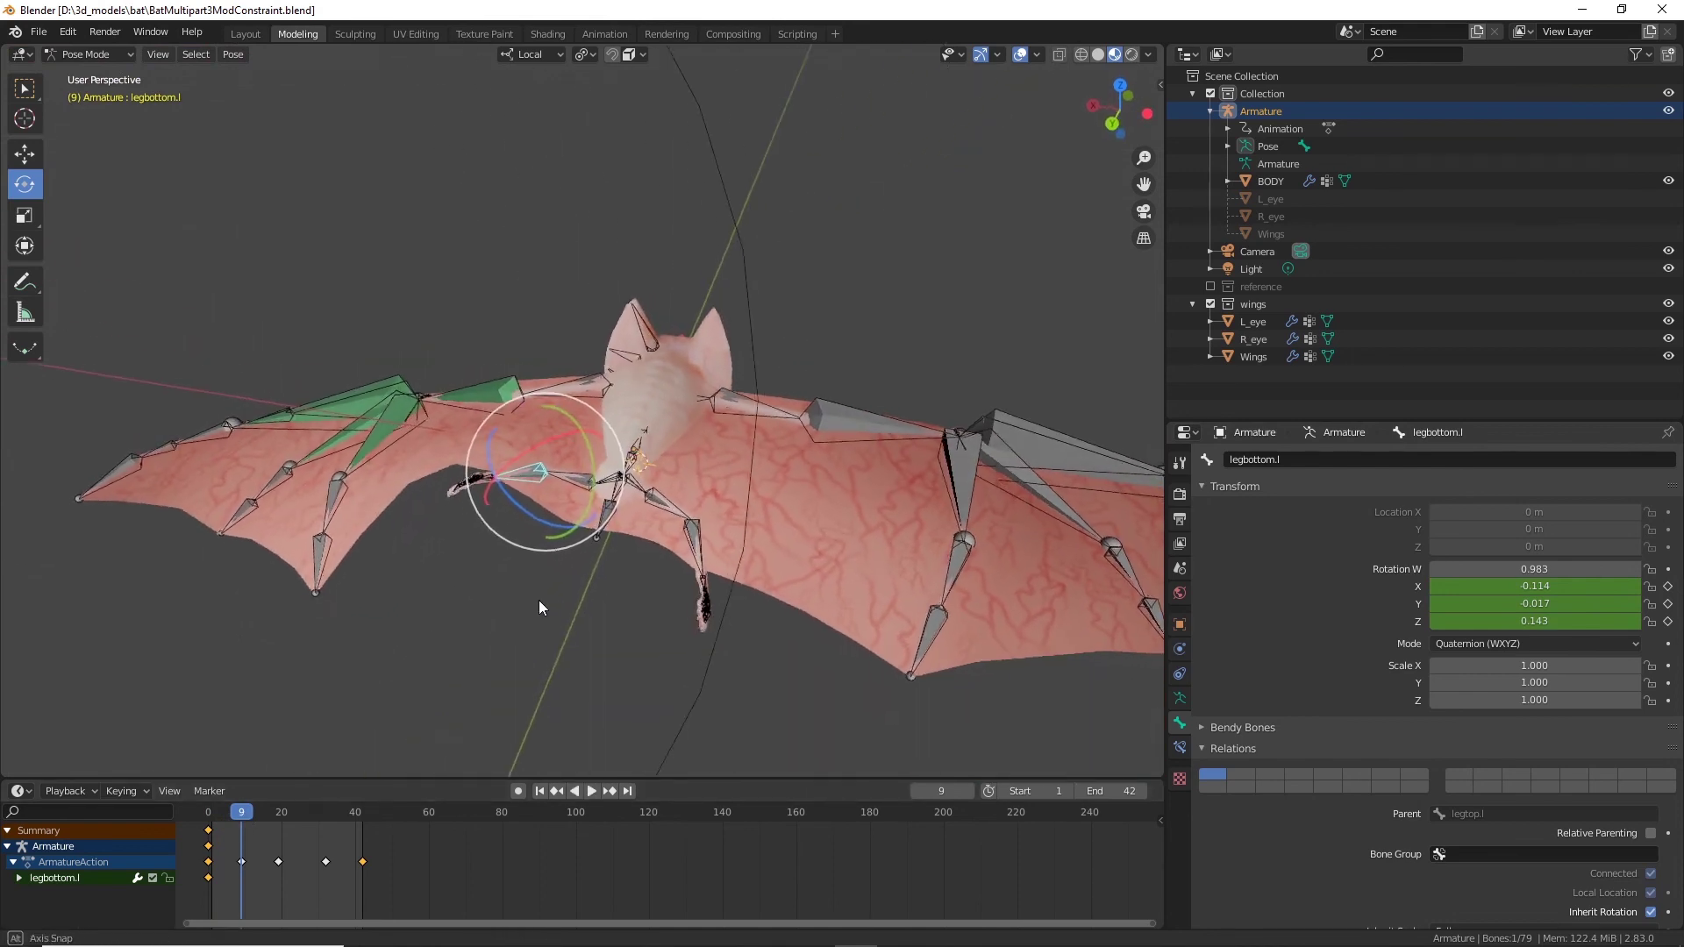
click(579, 480)
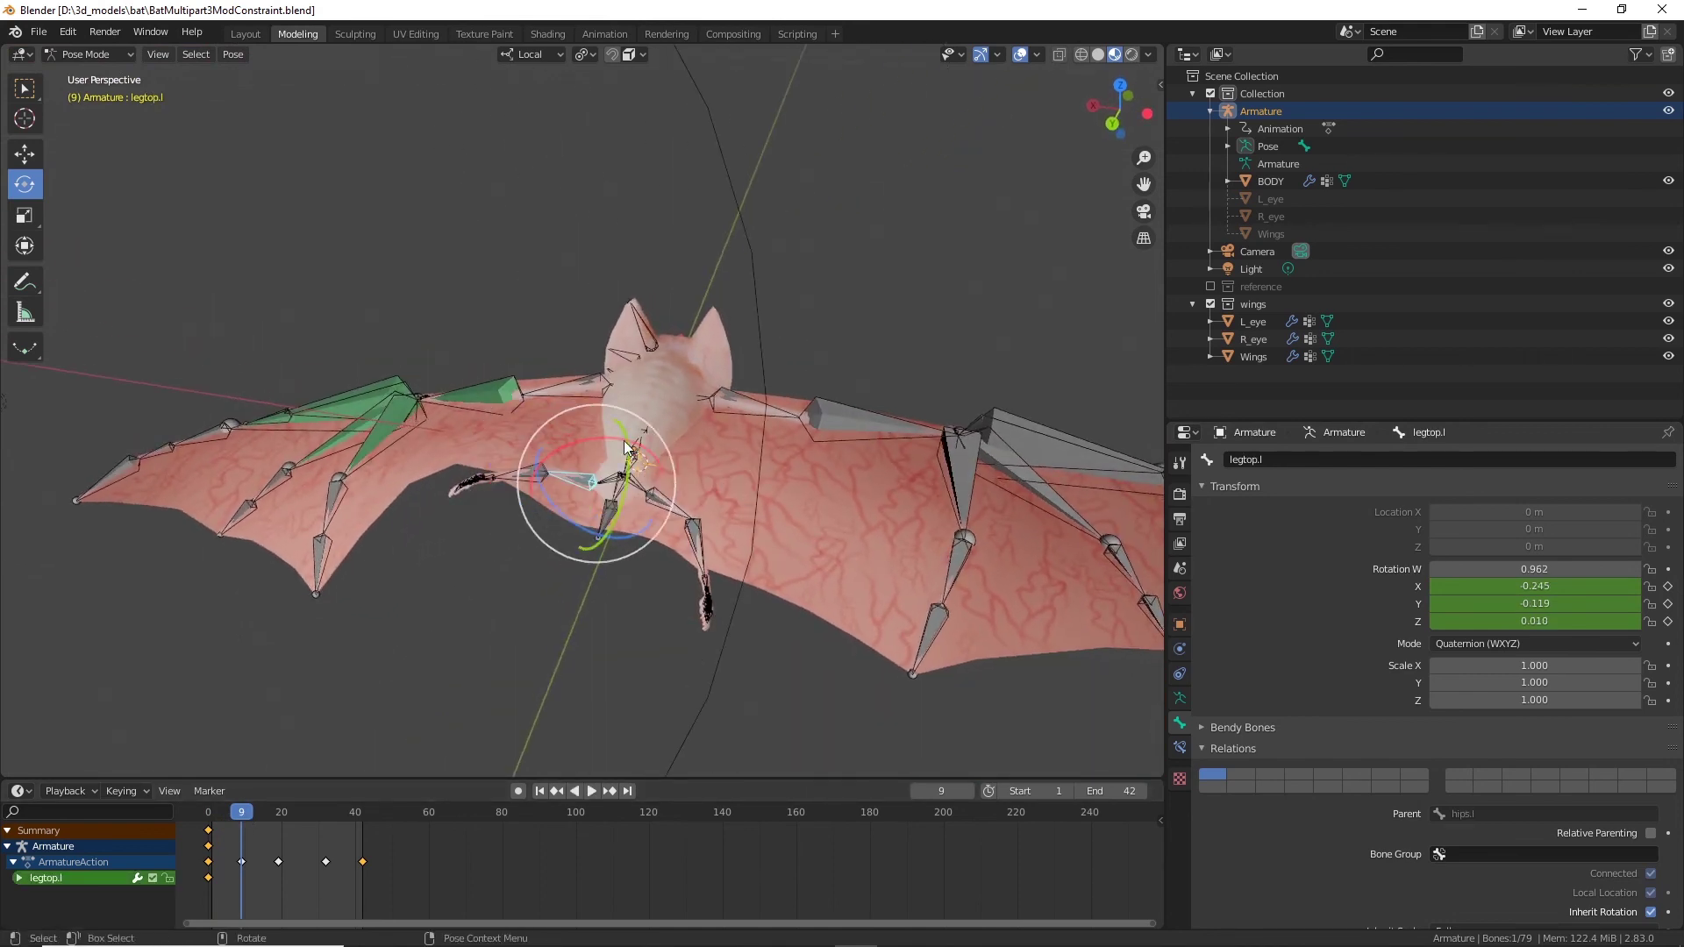
drag(612, 446, 570, 486)
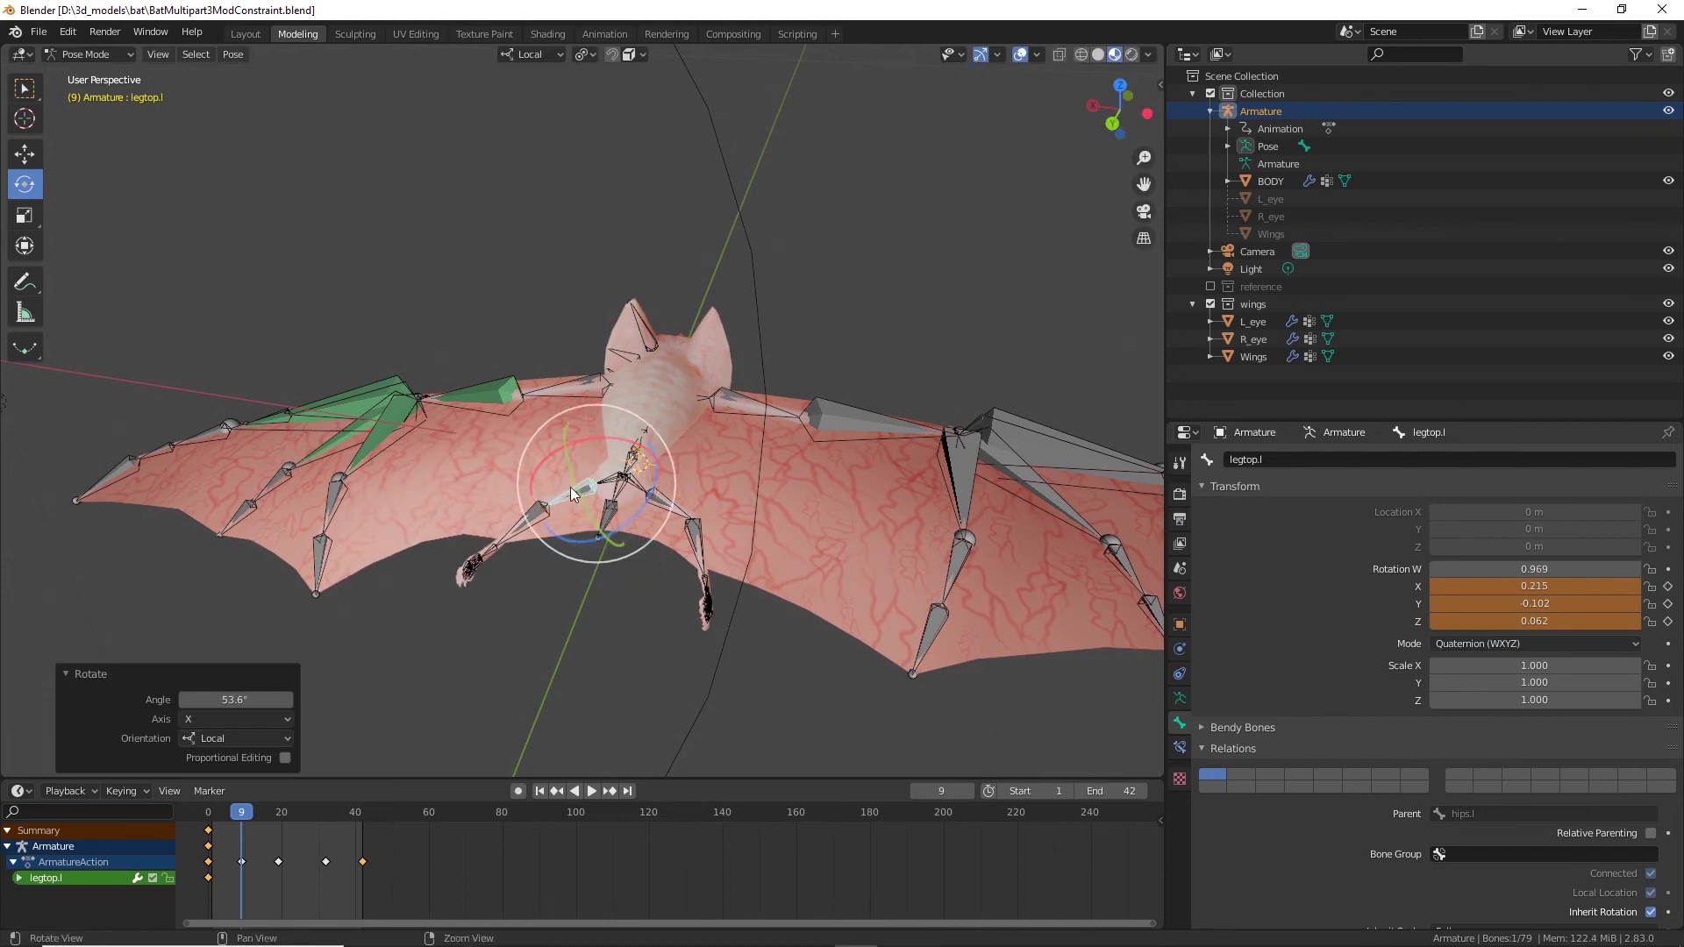
middle_drag(570, 487, 588, 440)
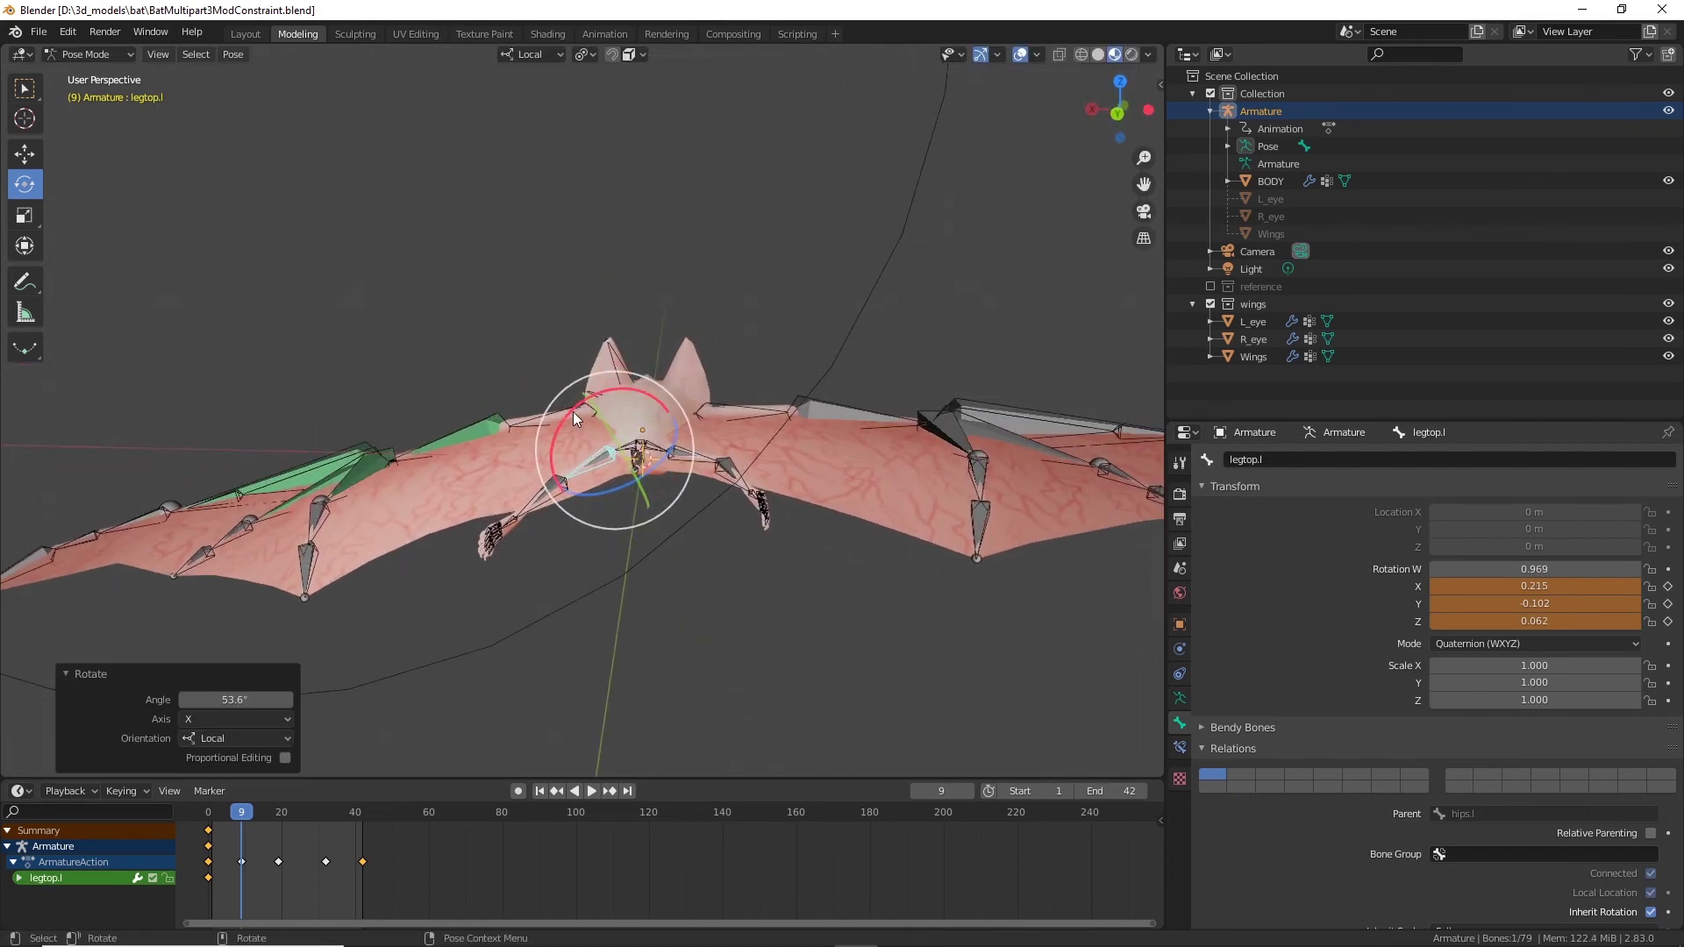
drag(572, 412, 586, 413)
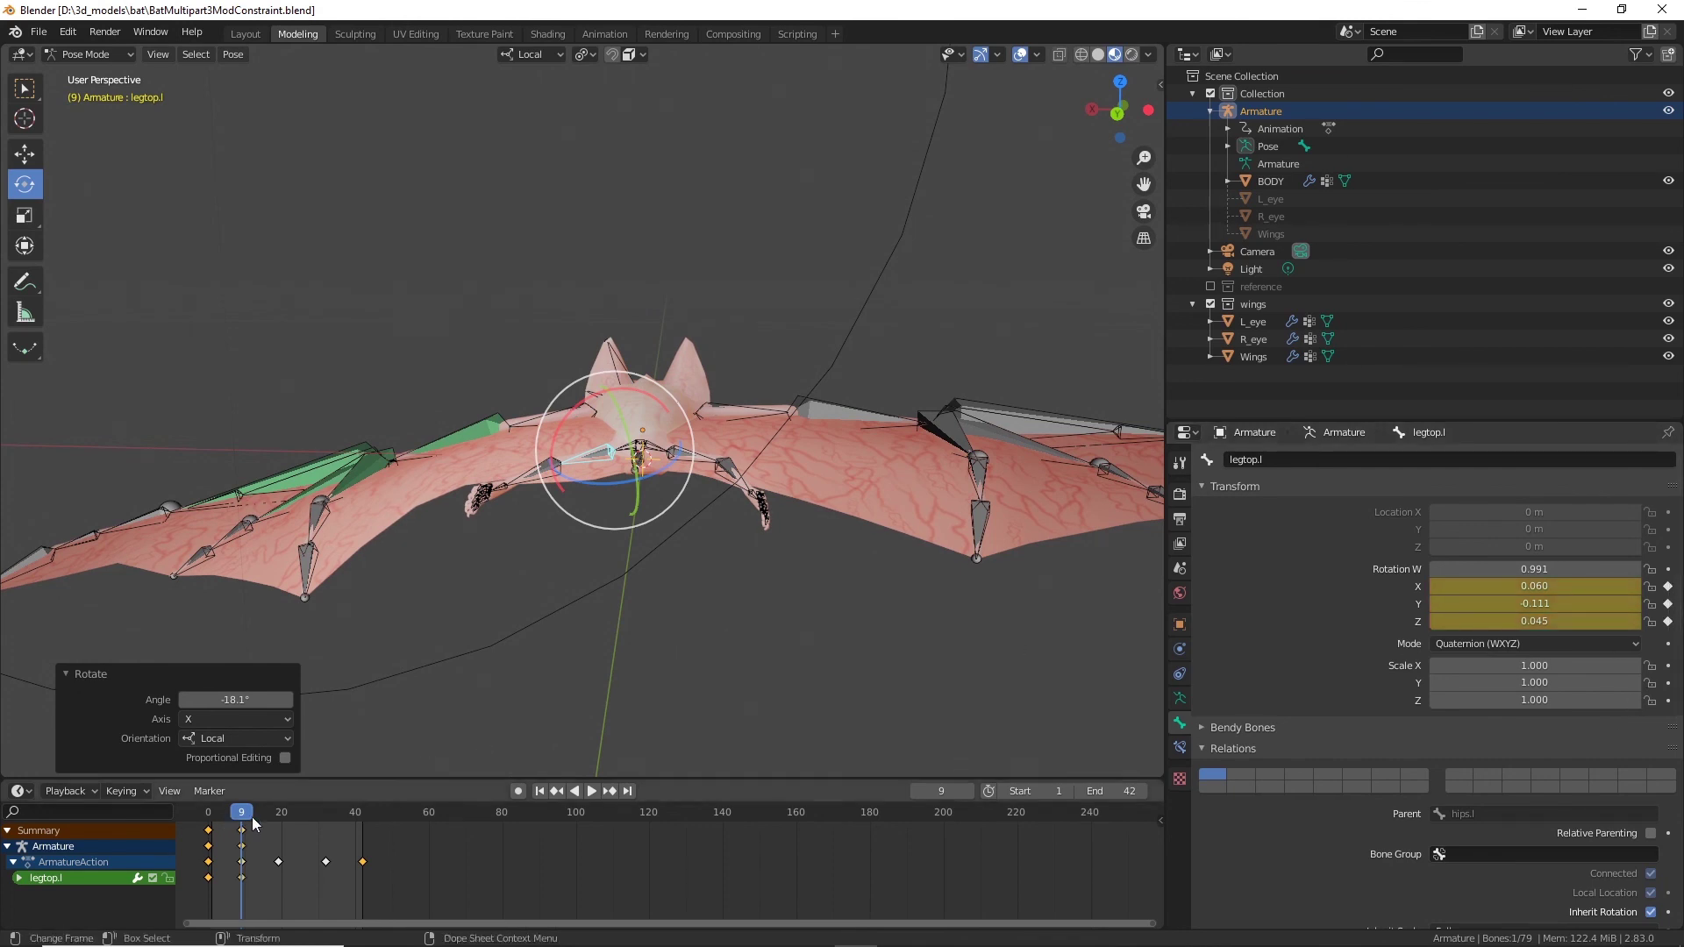
Step: At frame 19, rotate legtop.l about 56.3° around local X to lower the left leg, and adjust its angle from the side
key(space)
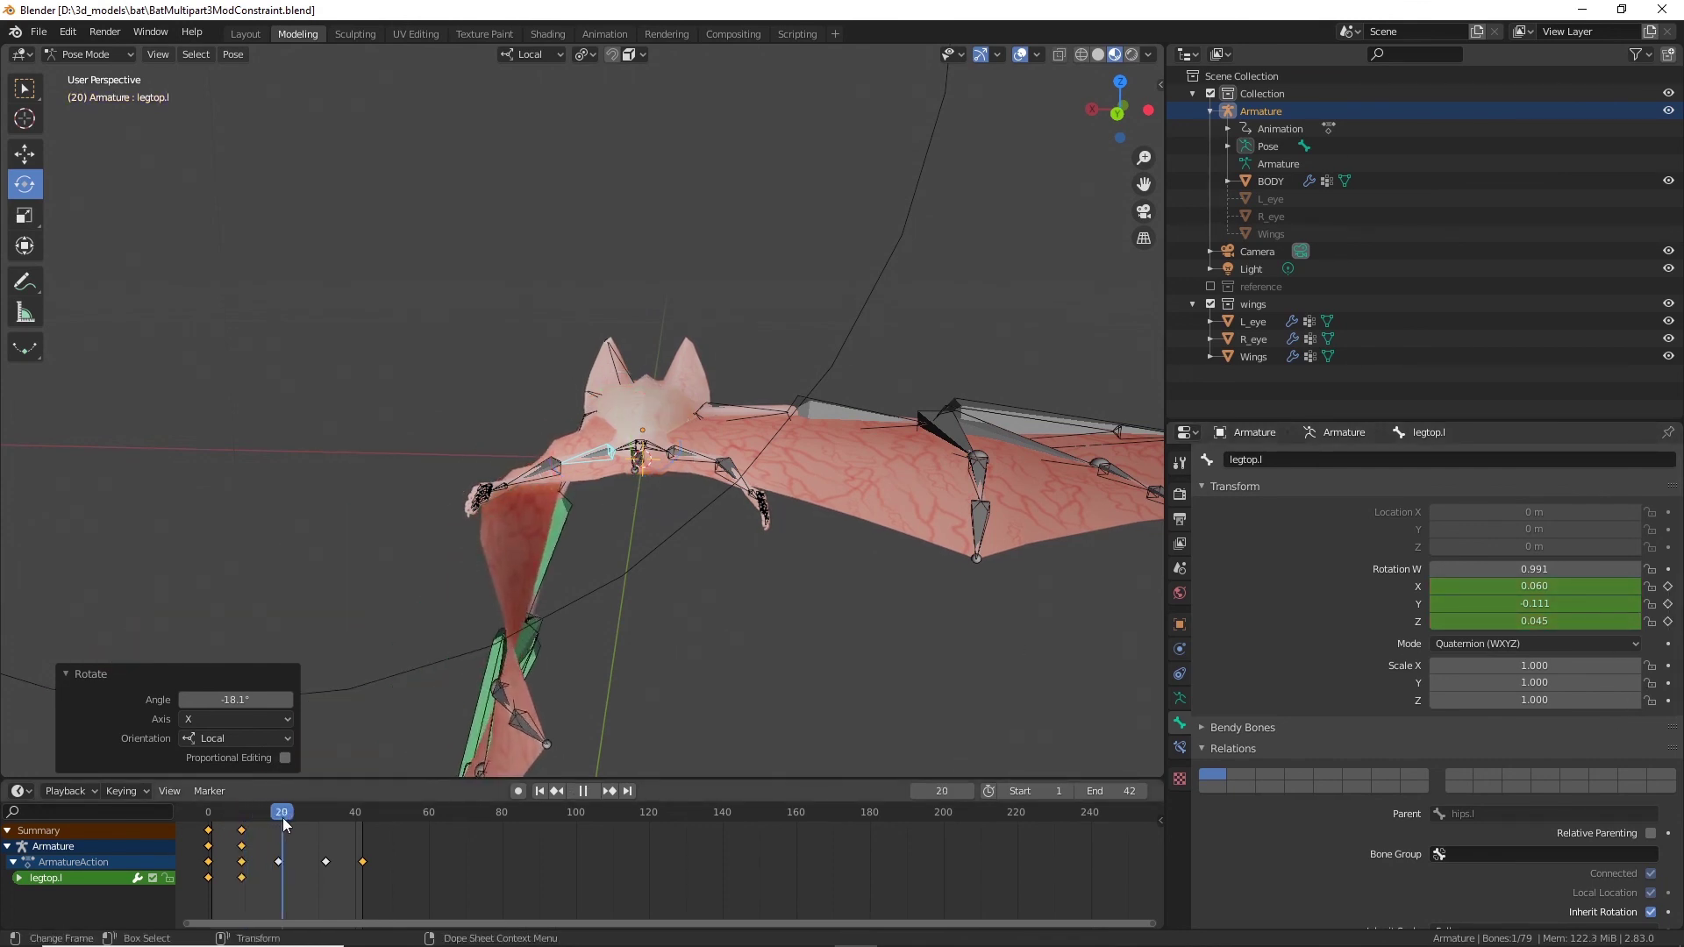
key(space)
middle_drag(673, 605, 657, 465)
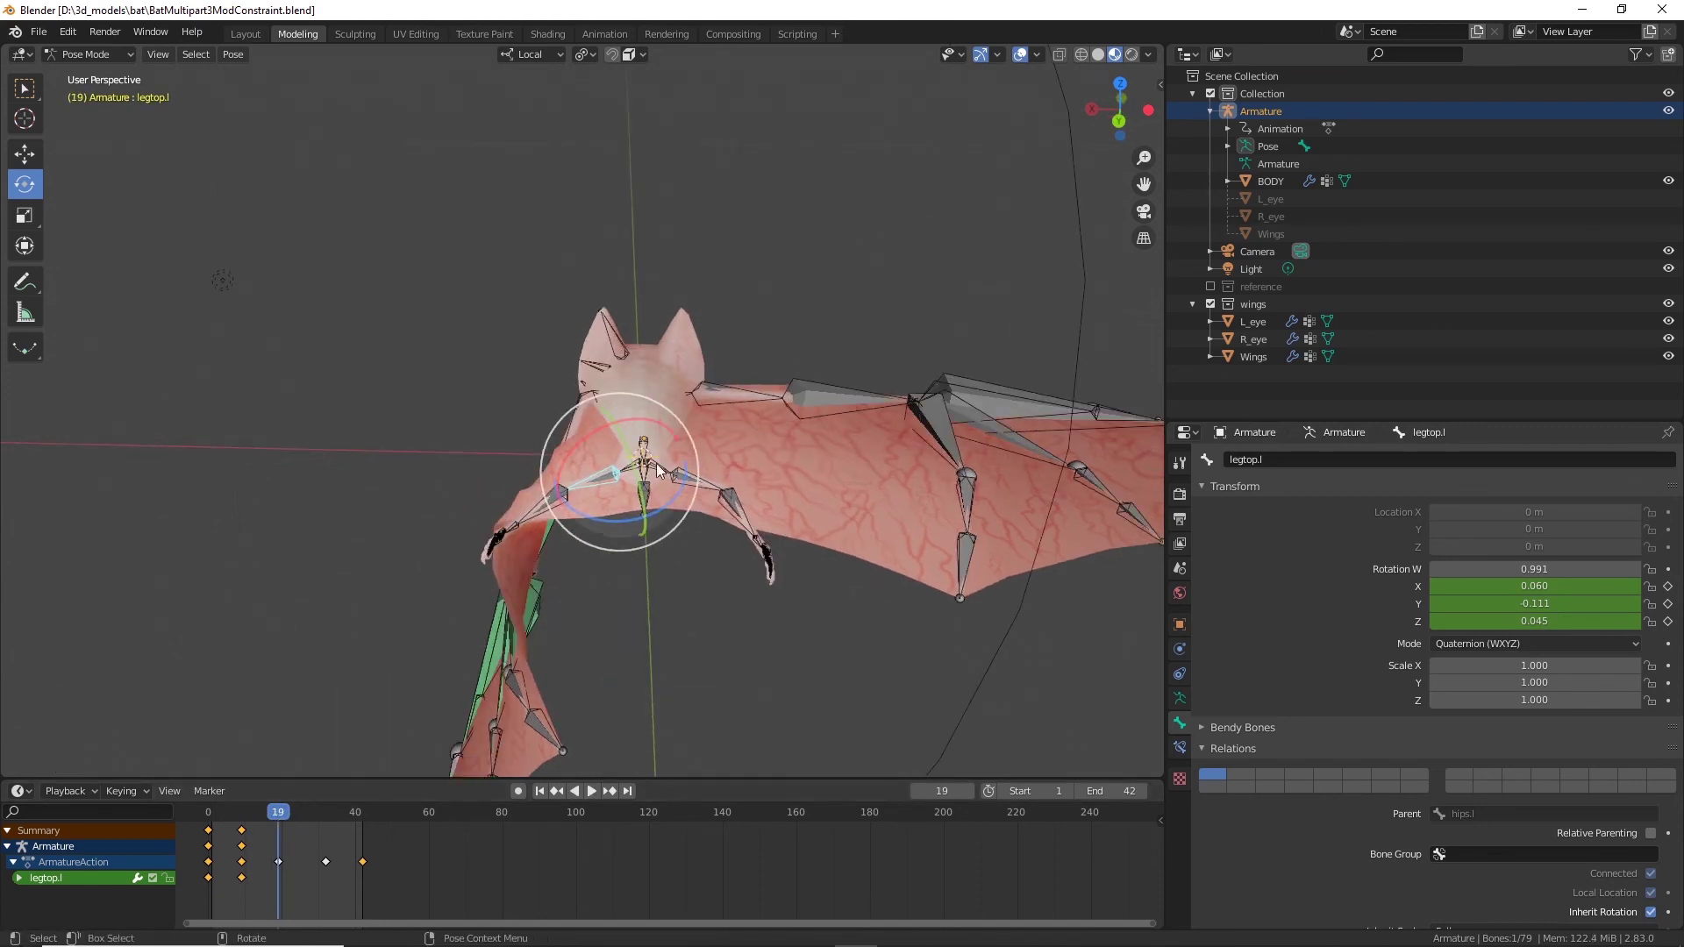
drag(600, 429, 587, 477)
middle_drag(587, 477, 818, 519)
scroll(817, 519, up, 2)
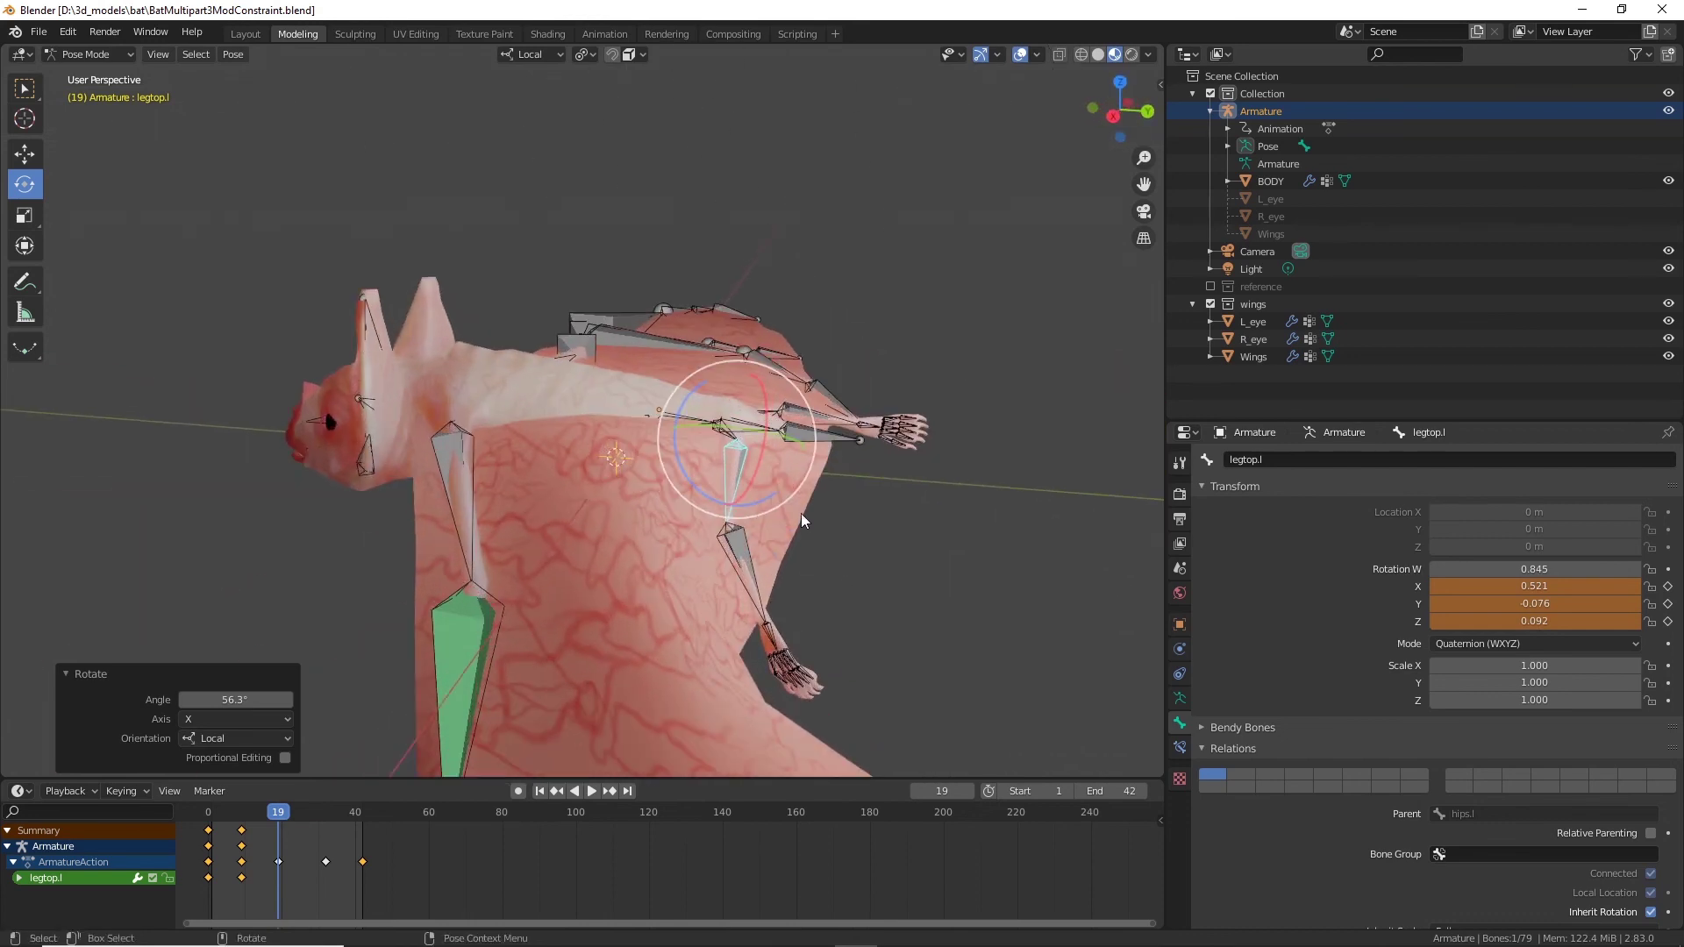
drag(760, 502, 691, 517)
Step: Rotate legtop.l about -8.51° around local X to align it with the wing, and keyframe its rotation at frame 19
click(783, 550)
middle_drag(880, 564, 724, 530)
click(646, 477)
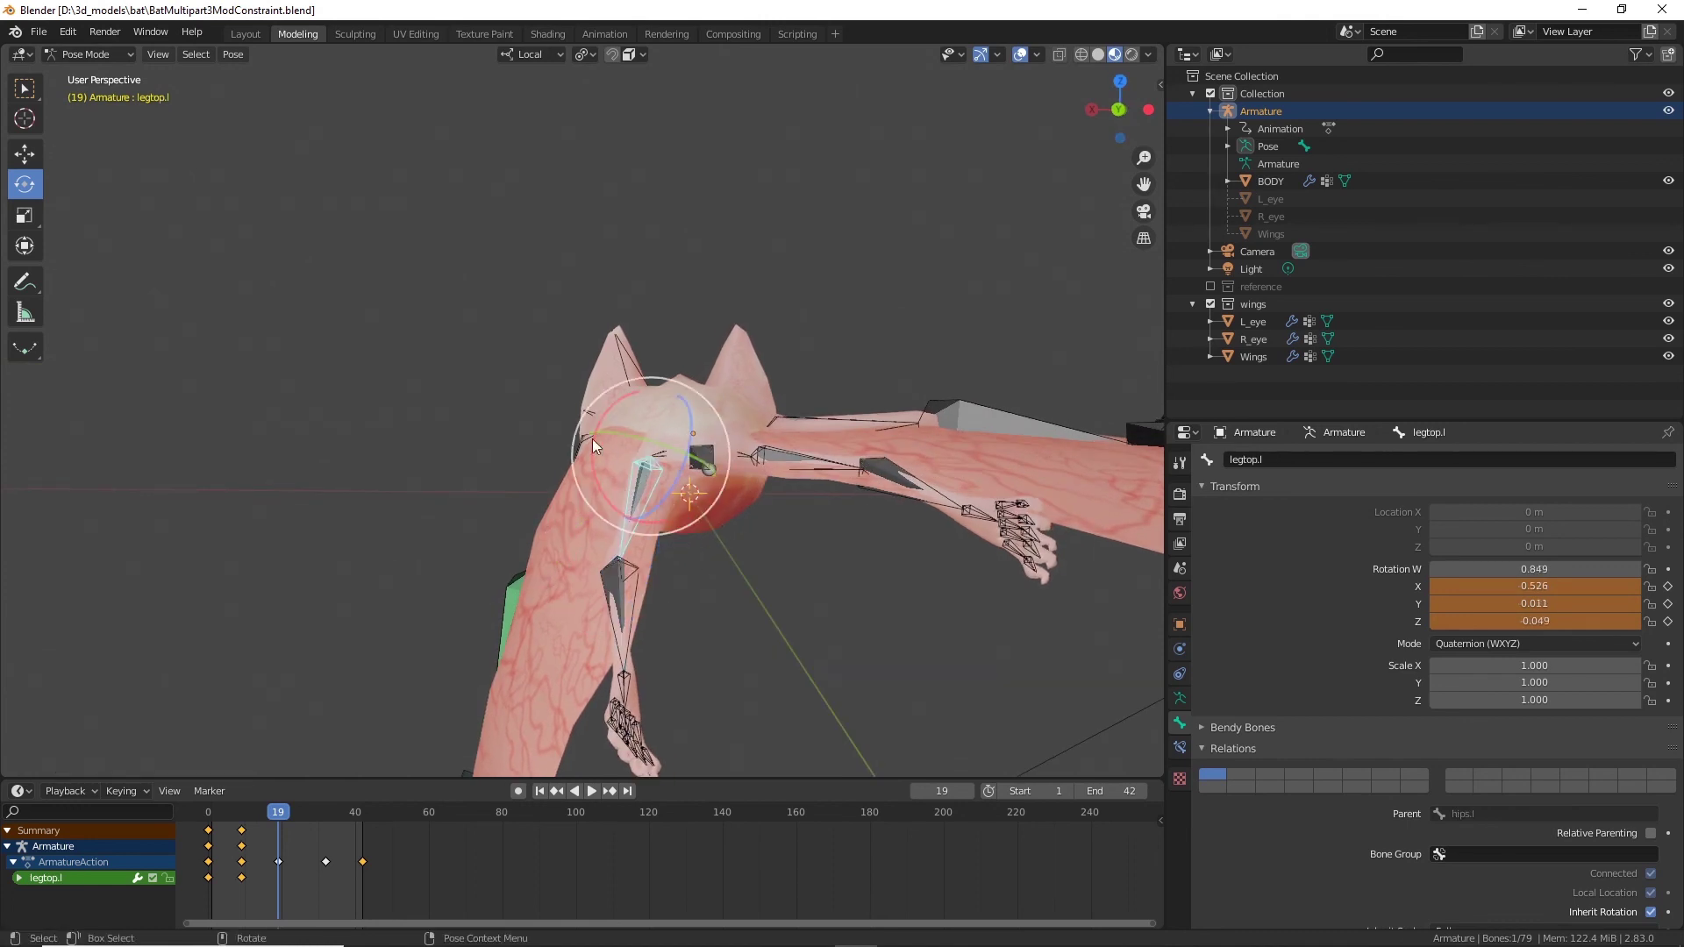
drag(598, 488, 644, 579)
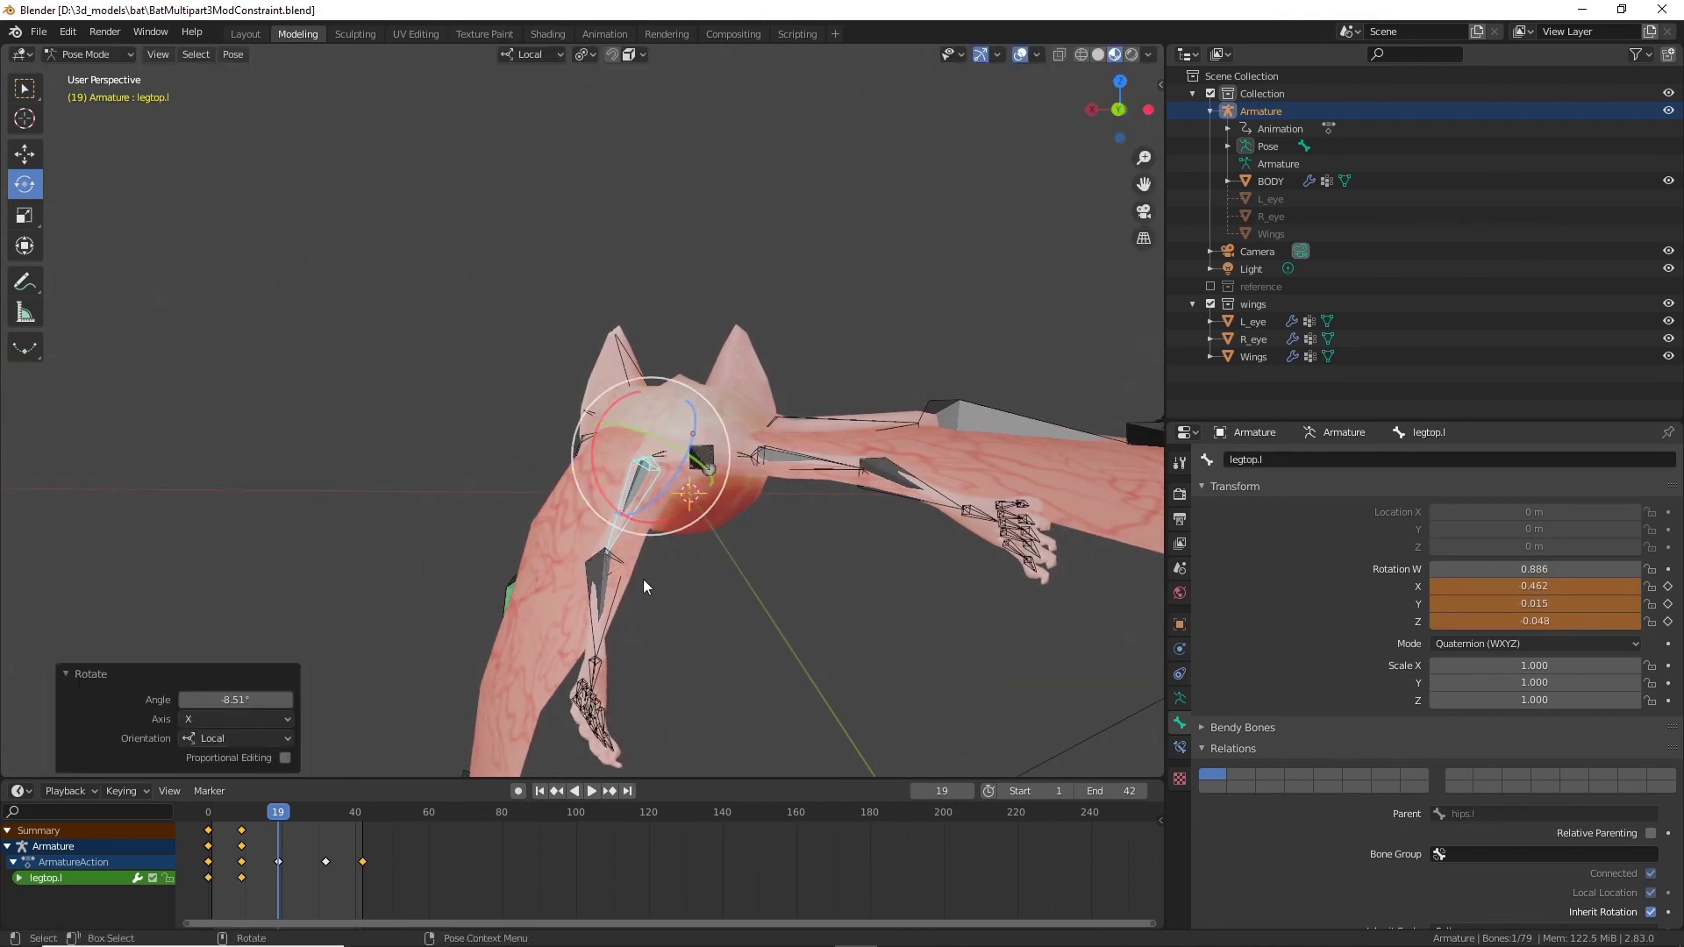
middle_drag(644, 579, 538, 423)
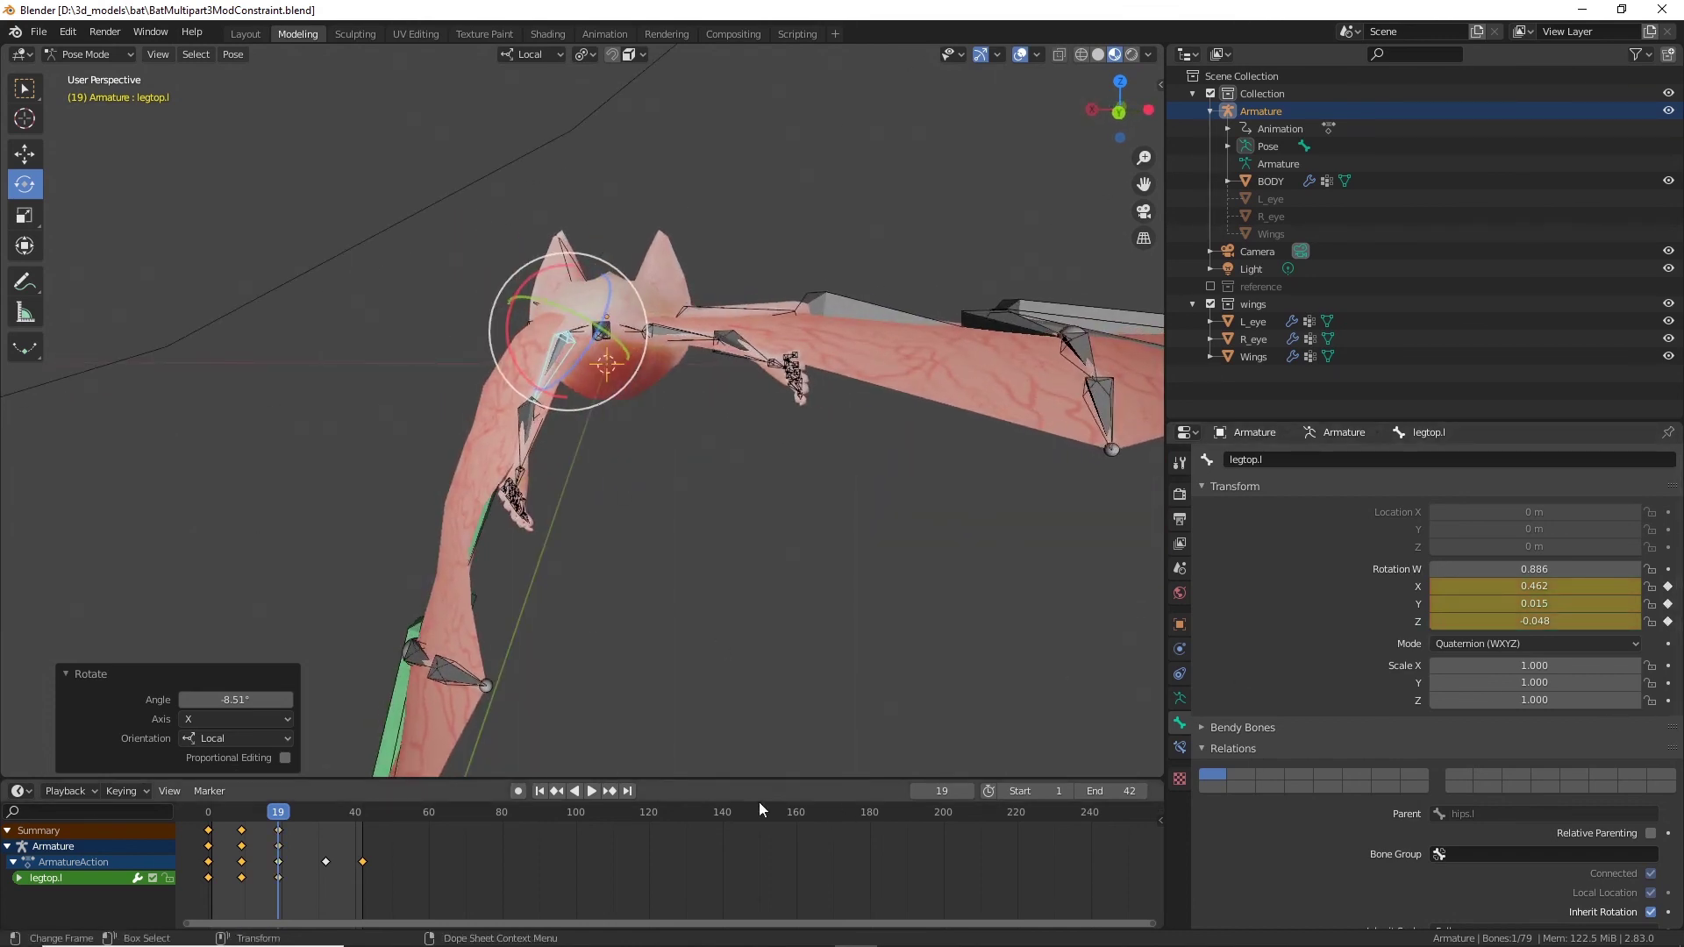
Step: At frame 32, rotate legtop.l around its local axes to raise the left upper leg outward with the folded wing
key(space)
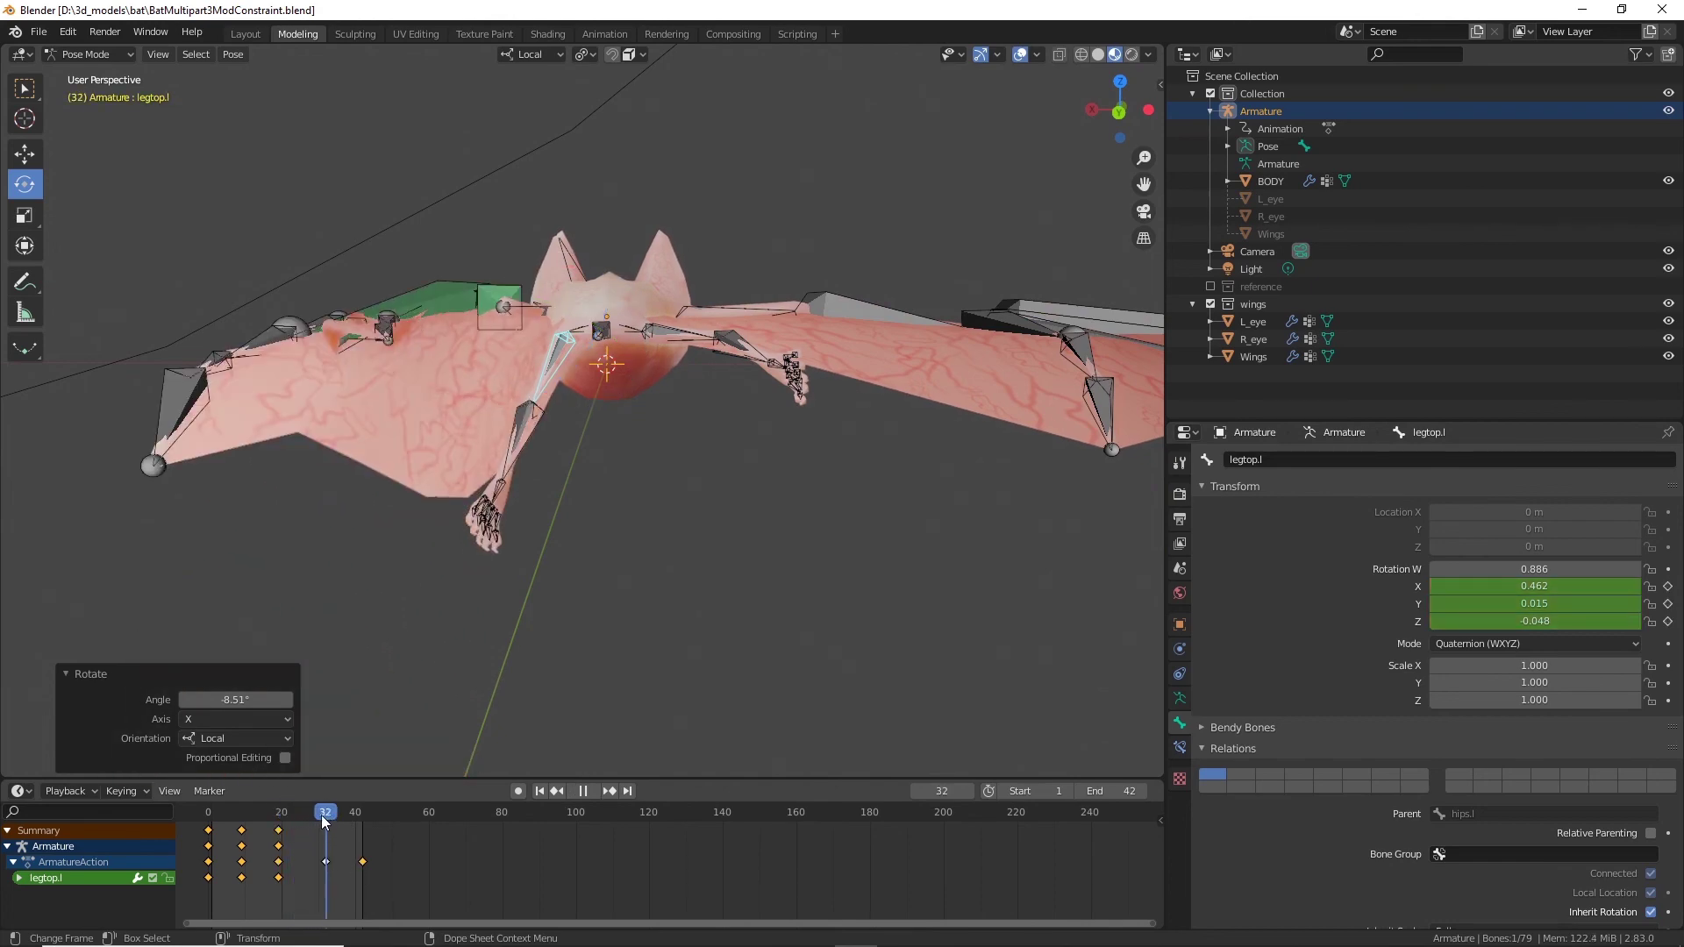
key(space)
mouse_move(582, 533)
middle_down()
mouse_move(581, 614)
mouse_move(588, 550)
middle_up()
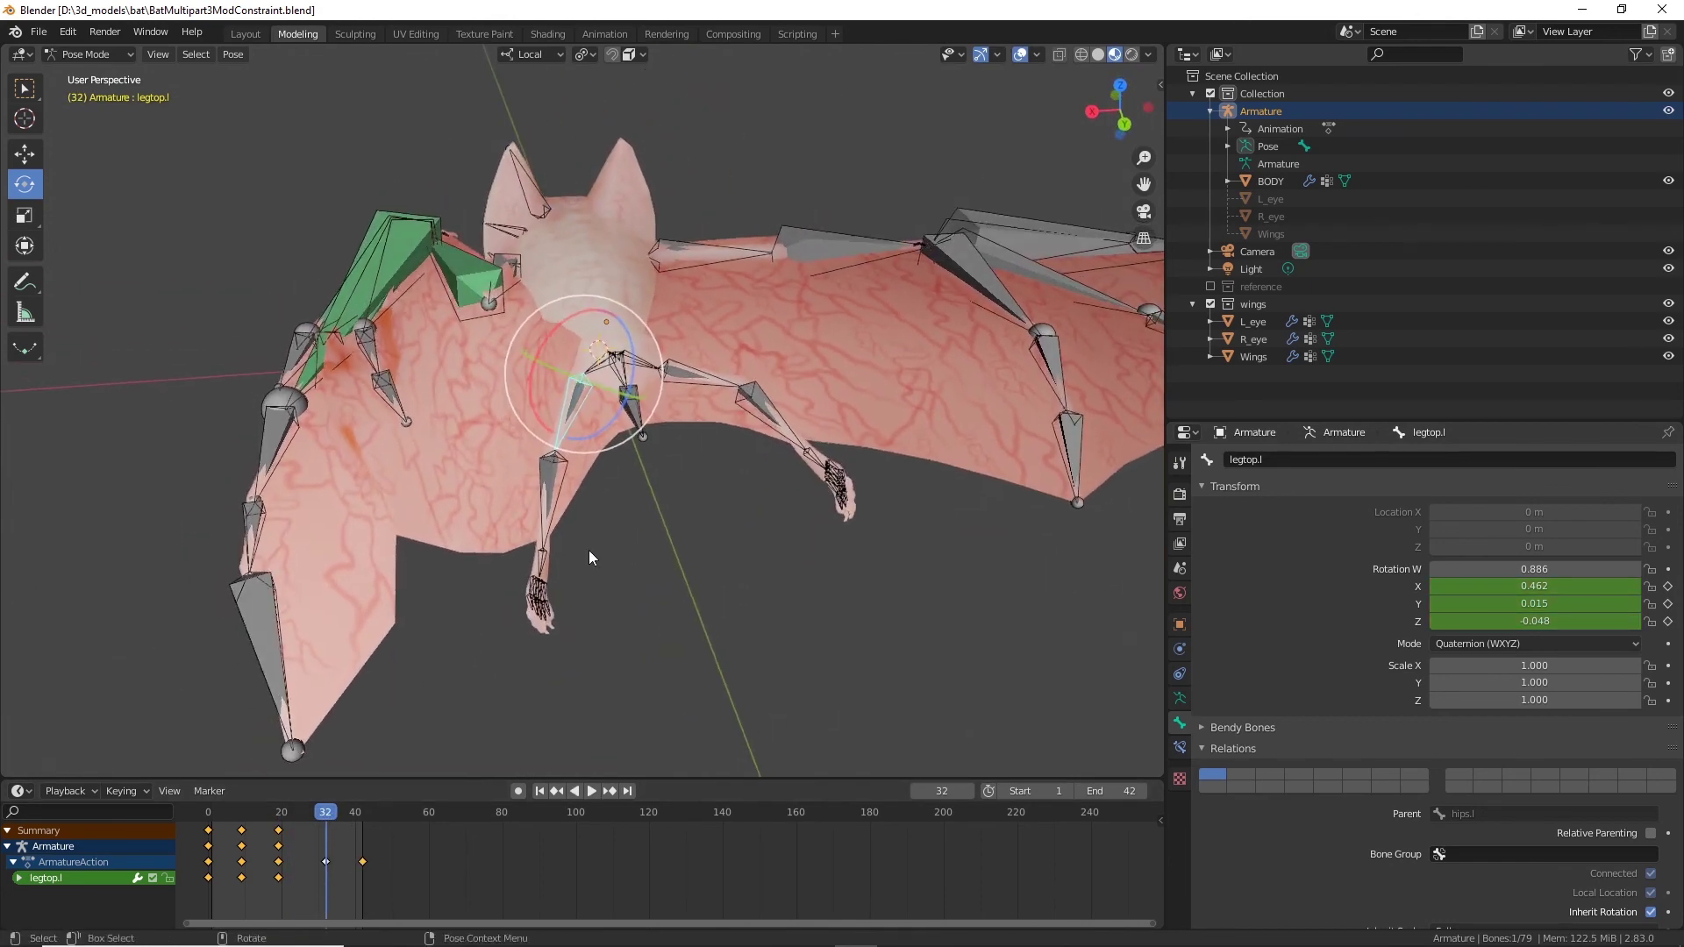
ctrl+drag(551, 336, 596, 327)
mouse_move(590, 421)
mouse_down()
mouse_move(600, 401)
mouse_move(615, 416)
mouse_move(586, 443)
mouse_move(618, 428)
mouse_up()
Step: Rotate legbottom.l about -30.7° around local Z at frame 32, and undo a further small rotation around local Y
click(540, 457)
middle_drag(666, 423, 607, 427)
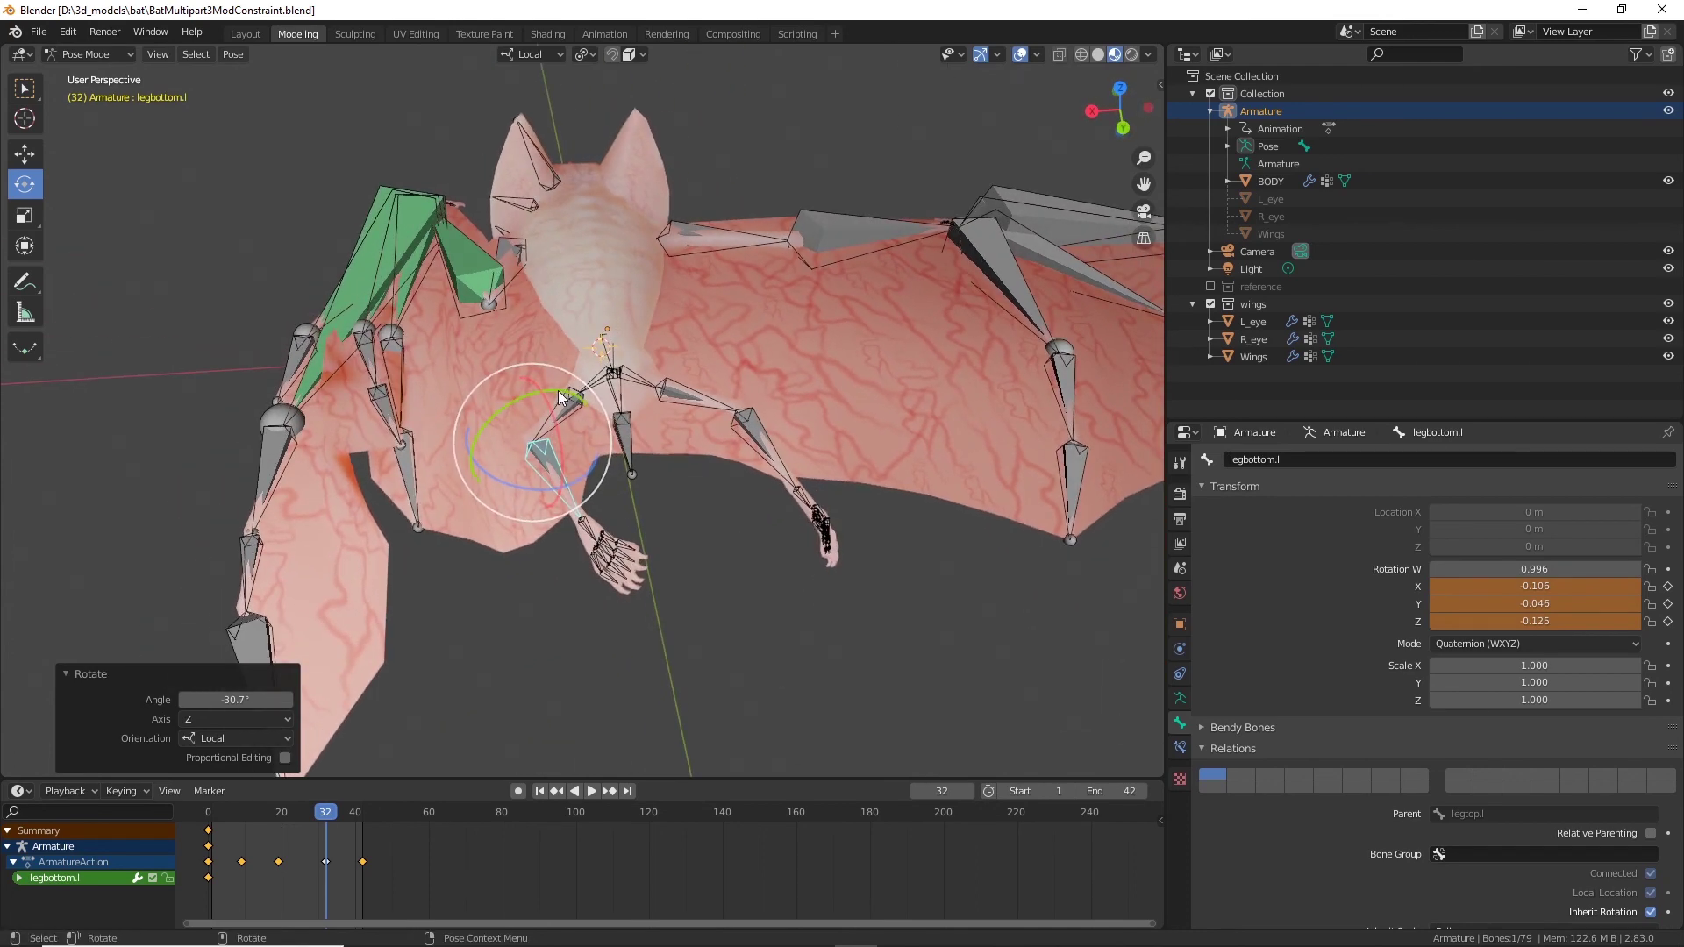
drag(560, 397, 566, 406)
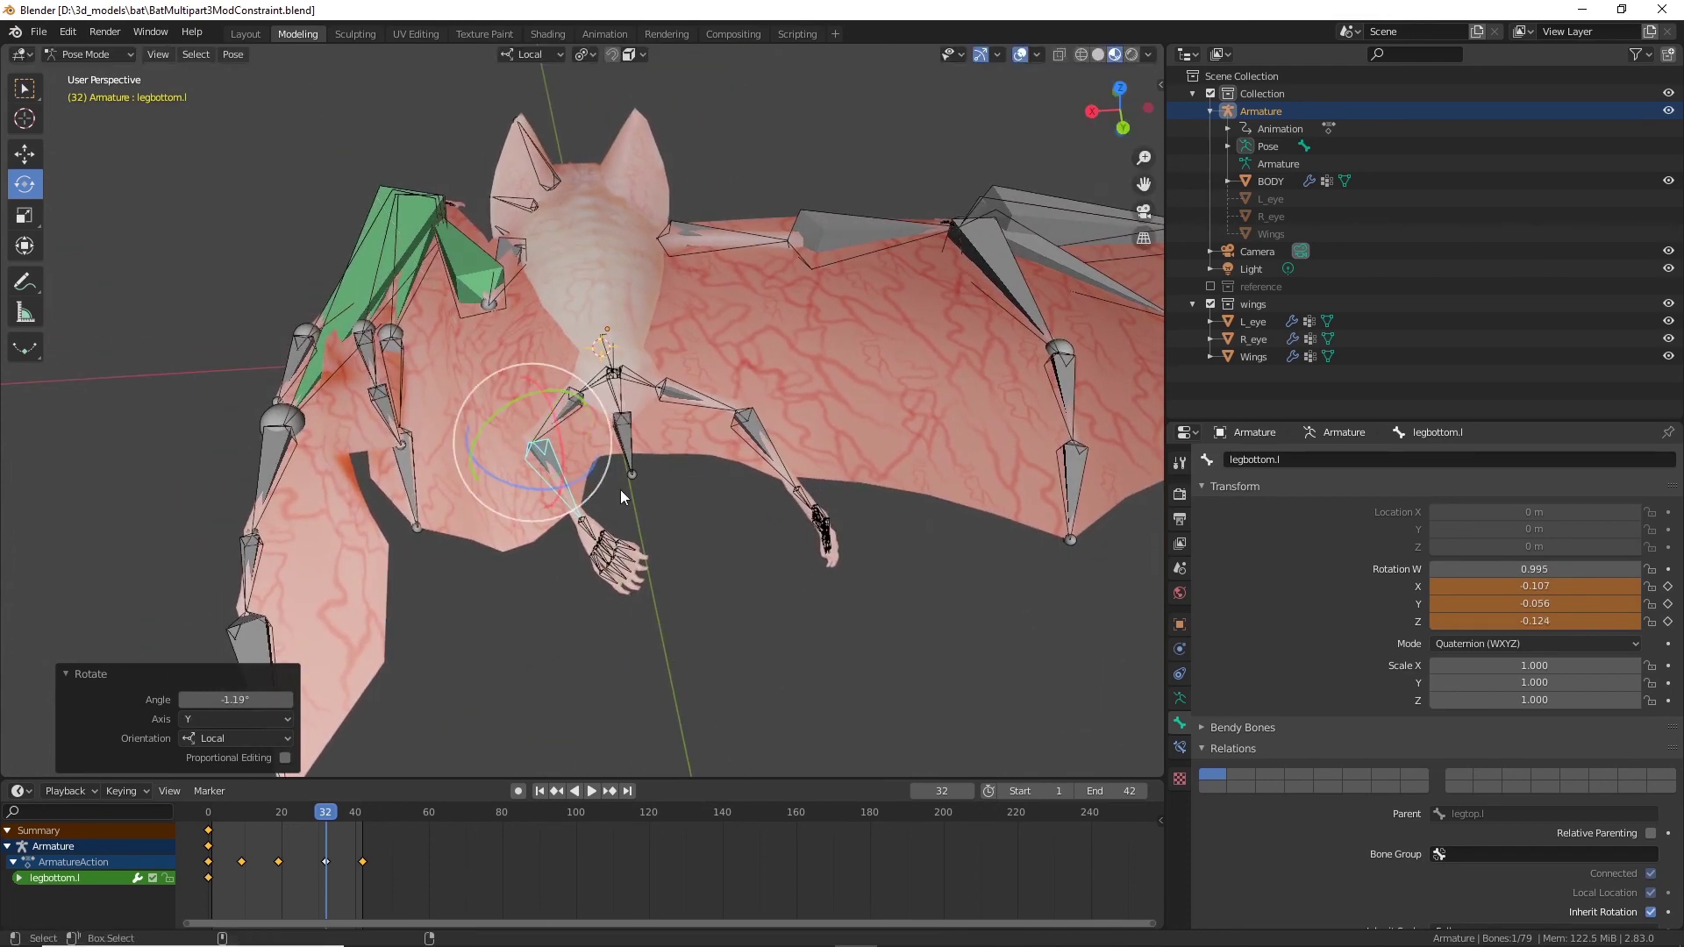
key(ctrl+z)
Step: Reselect legtop.l, rotate it about 13.1° around local X, and keyframe its rotation at frame 32
middle_drag(543, 635, 563, 577)
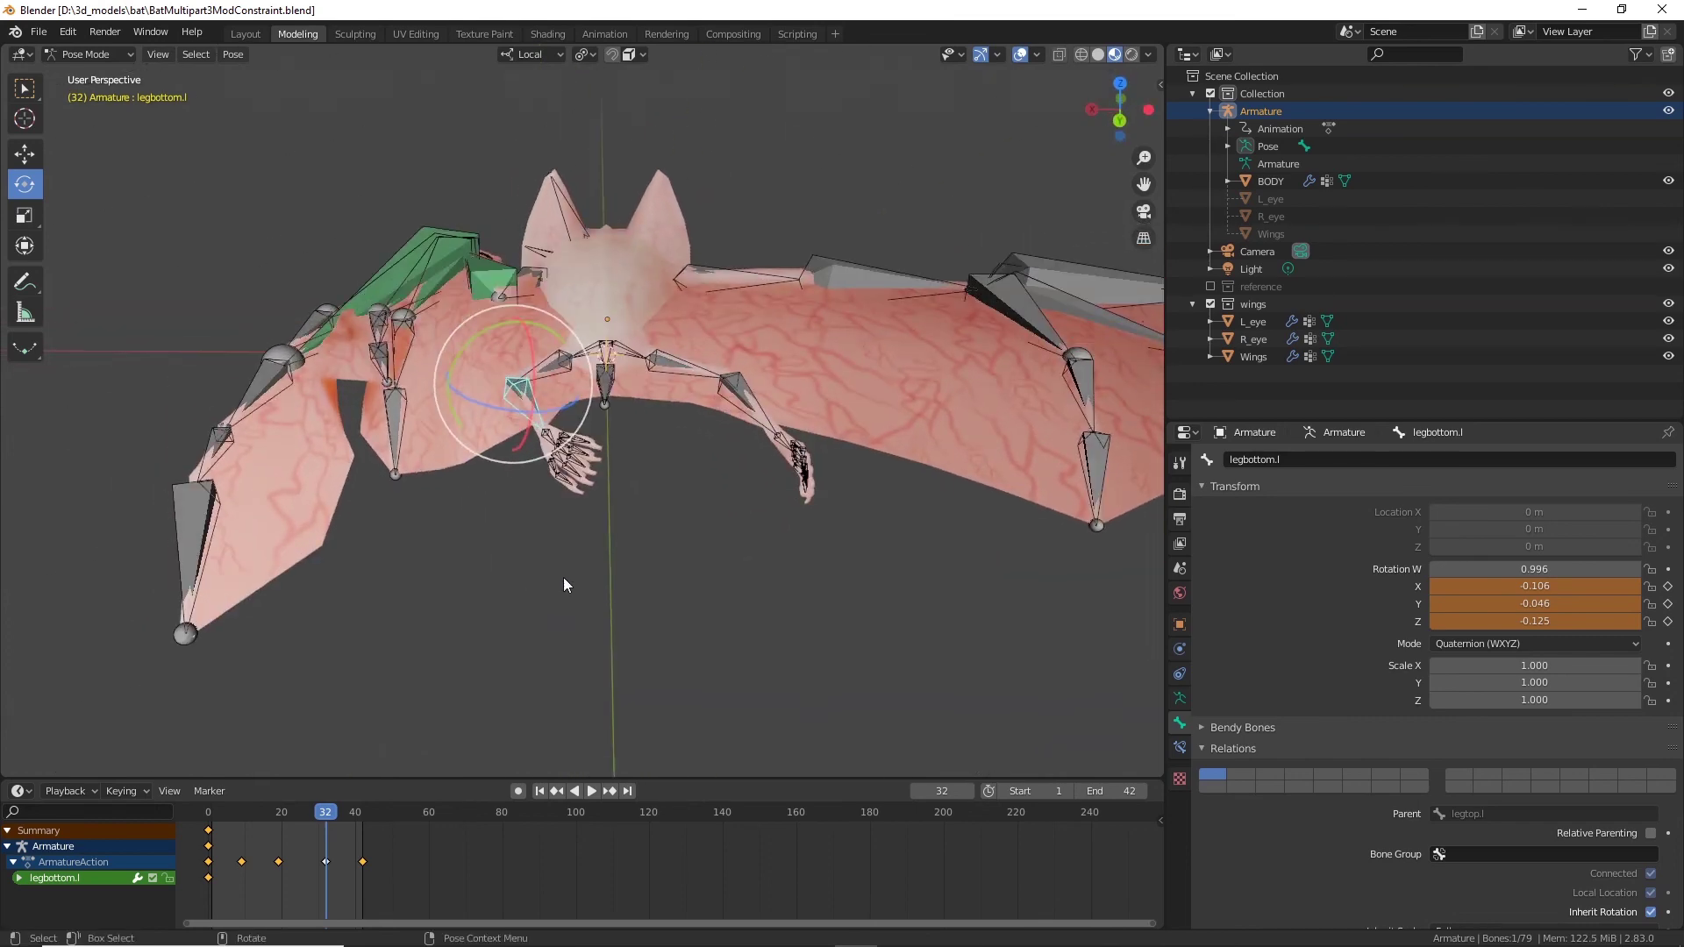
click(563, 577)
click(542, 374)
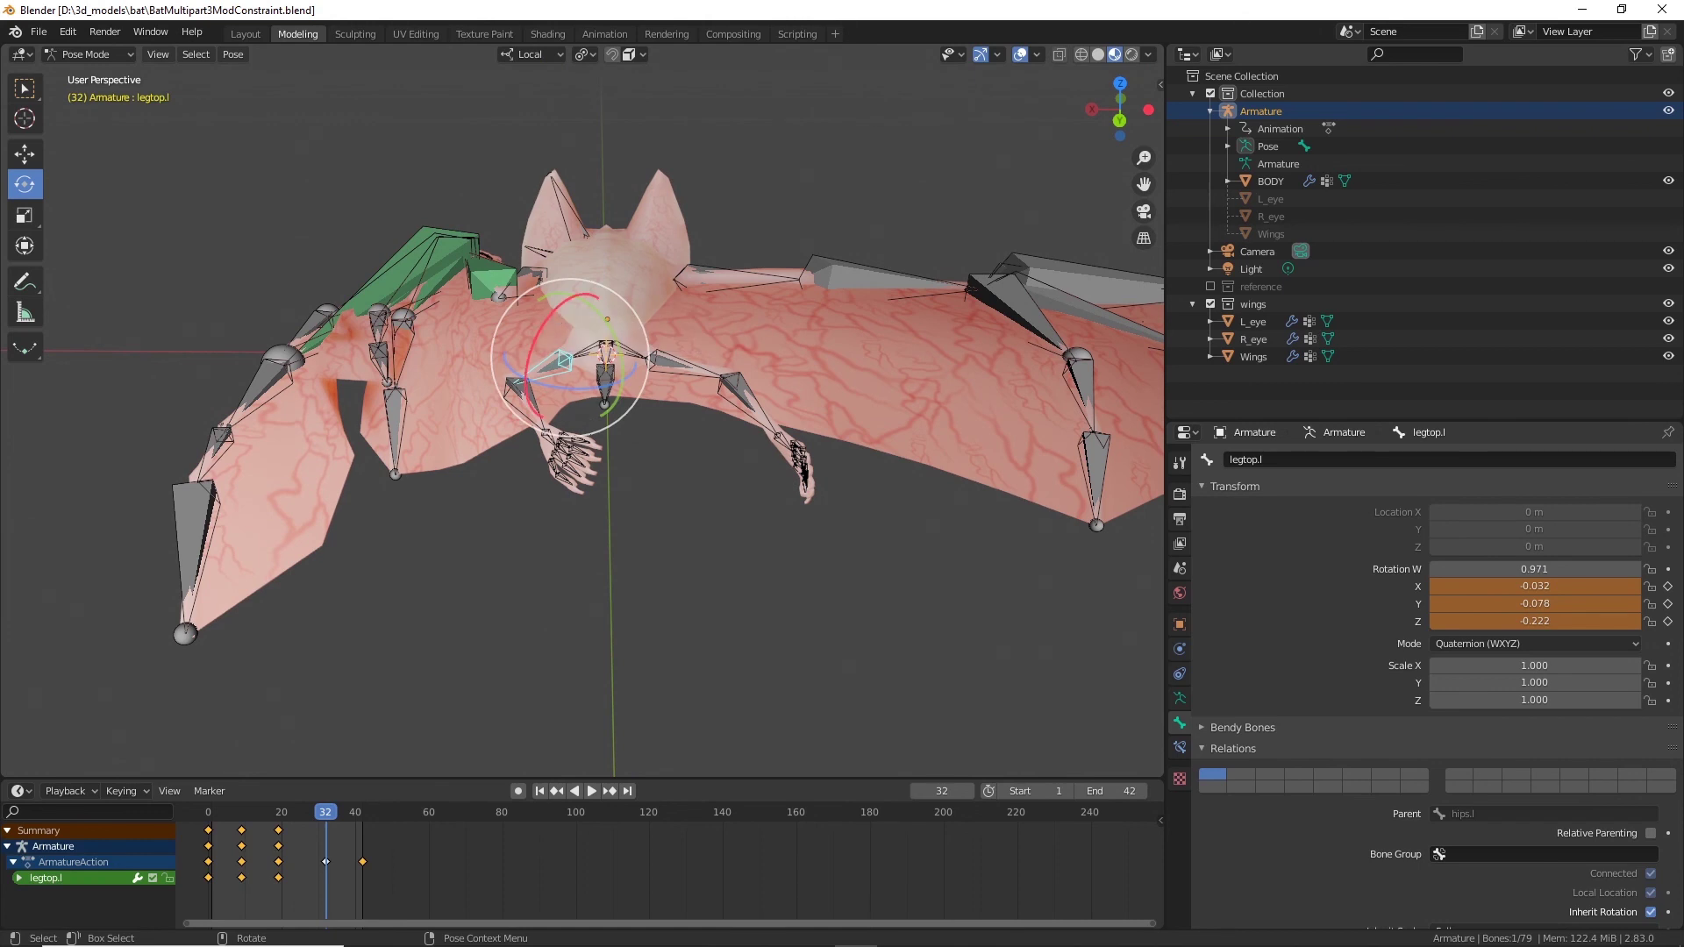
drag(562, 316, 554, 481)
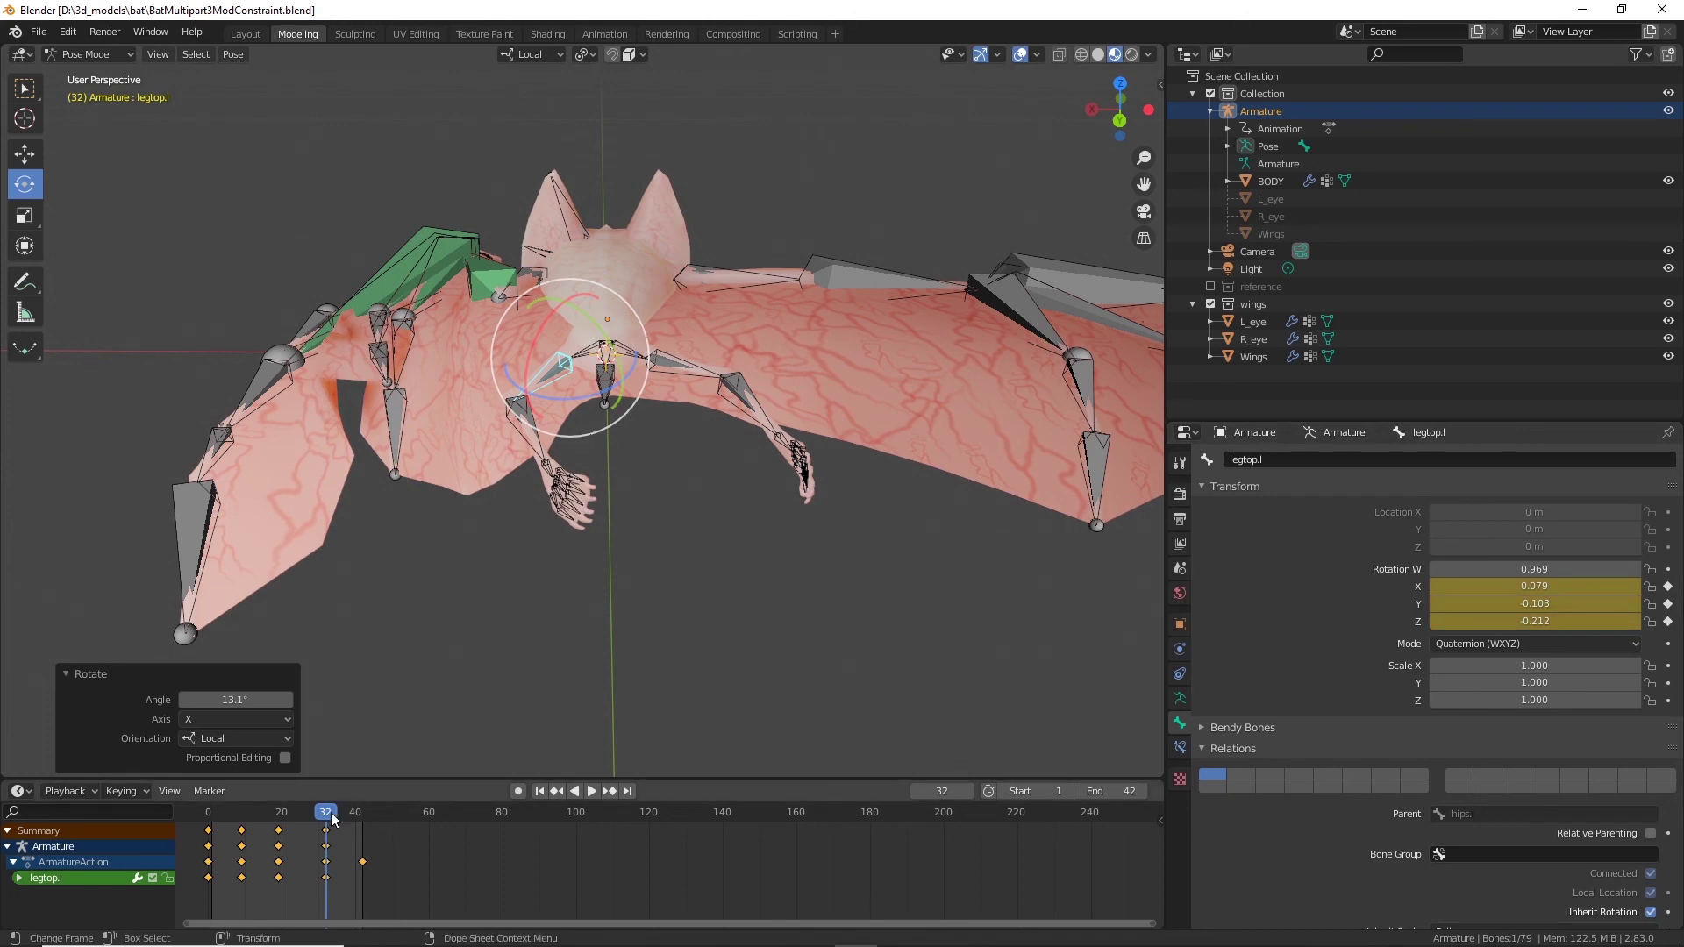
Step: Copy legtop.l's frame 0 keyframes and paste them at frame 42 to close the loop
drag(333, 820, 208, 820)
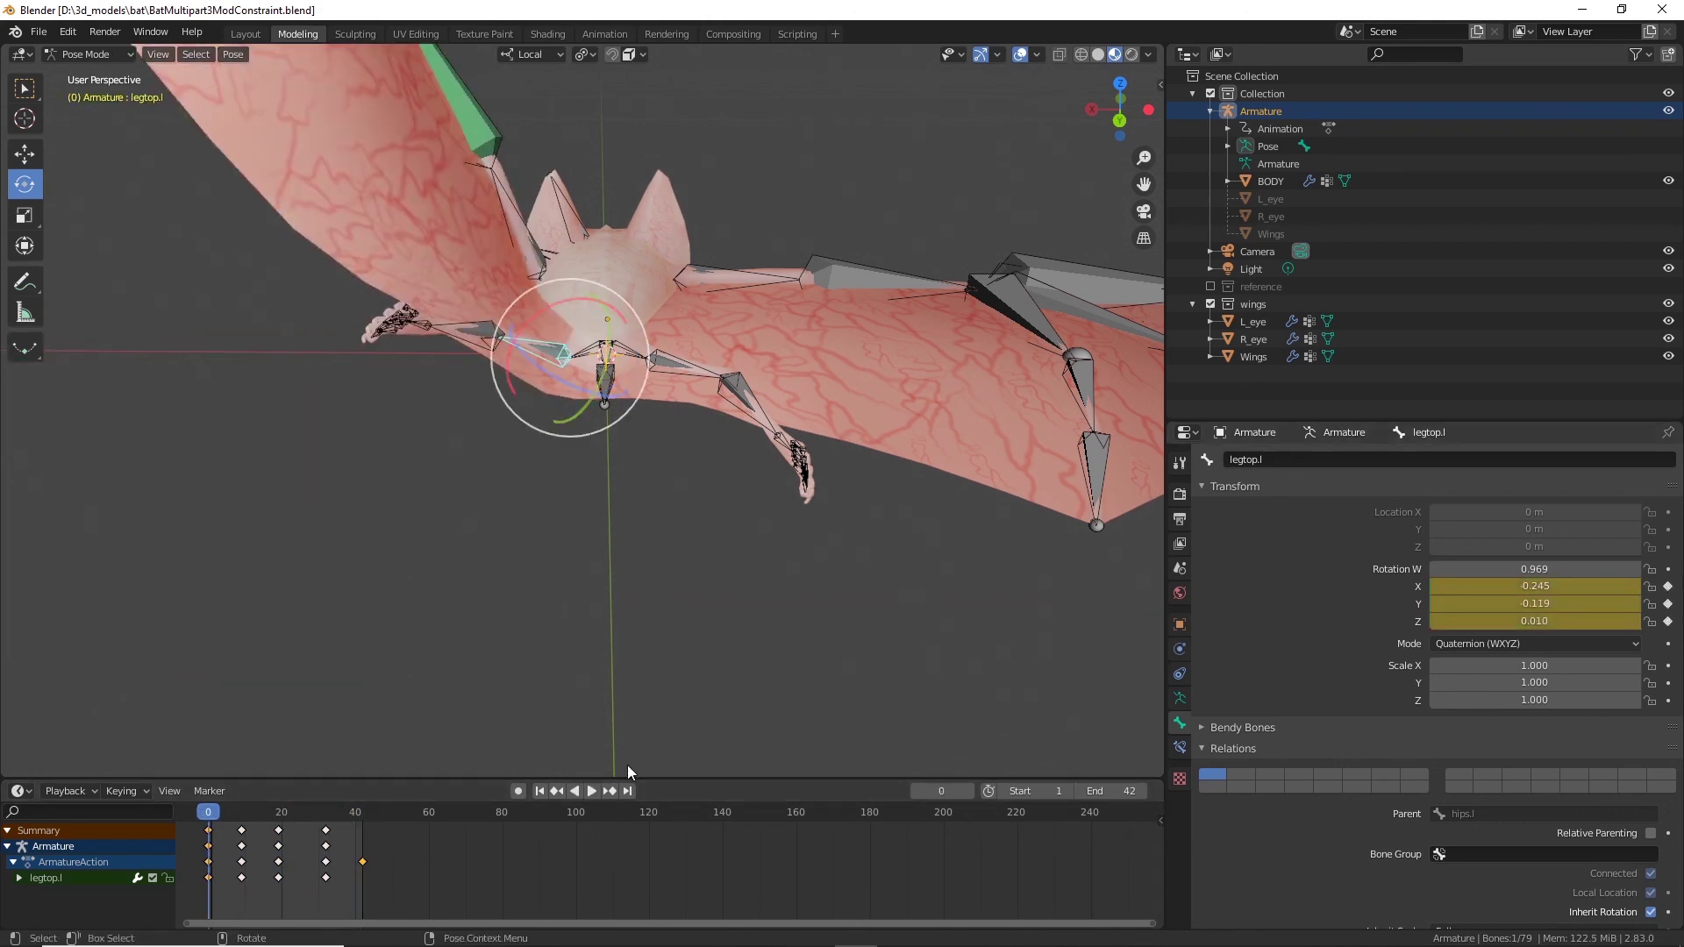
right_click(210, 836)
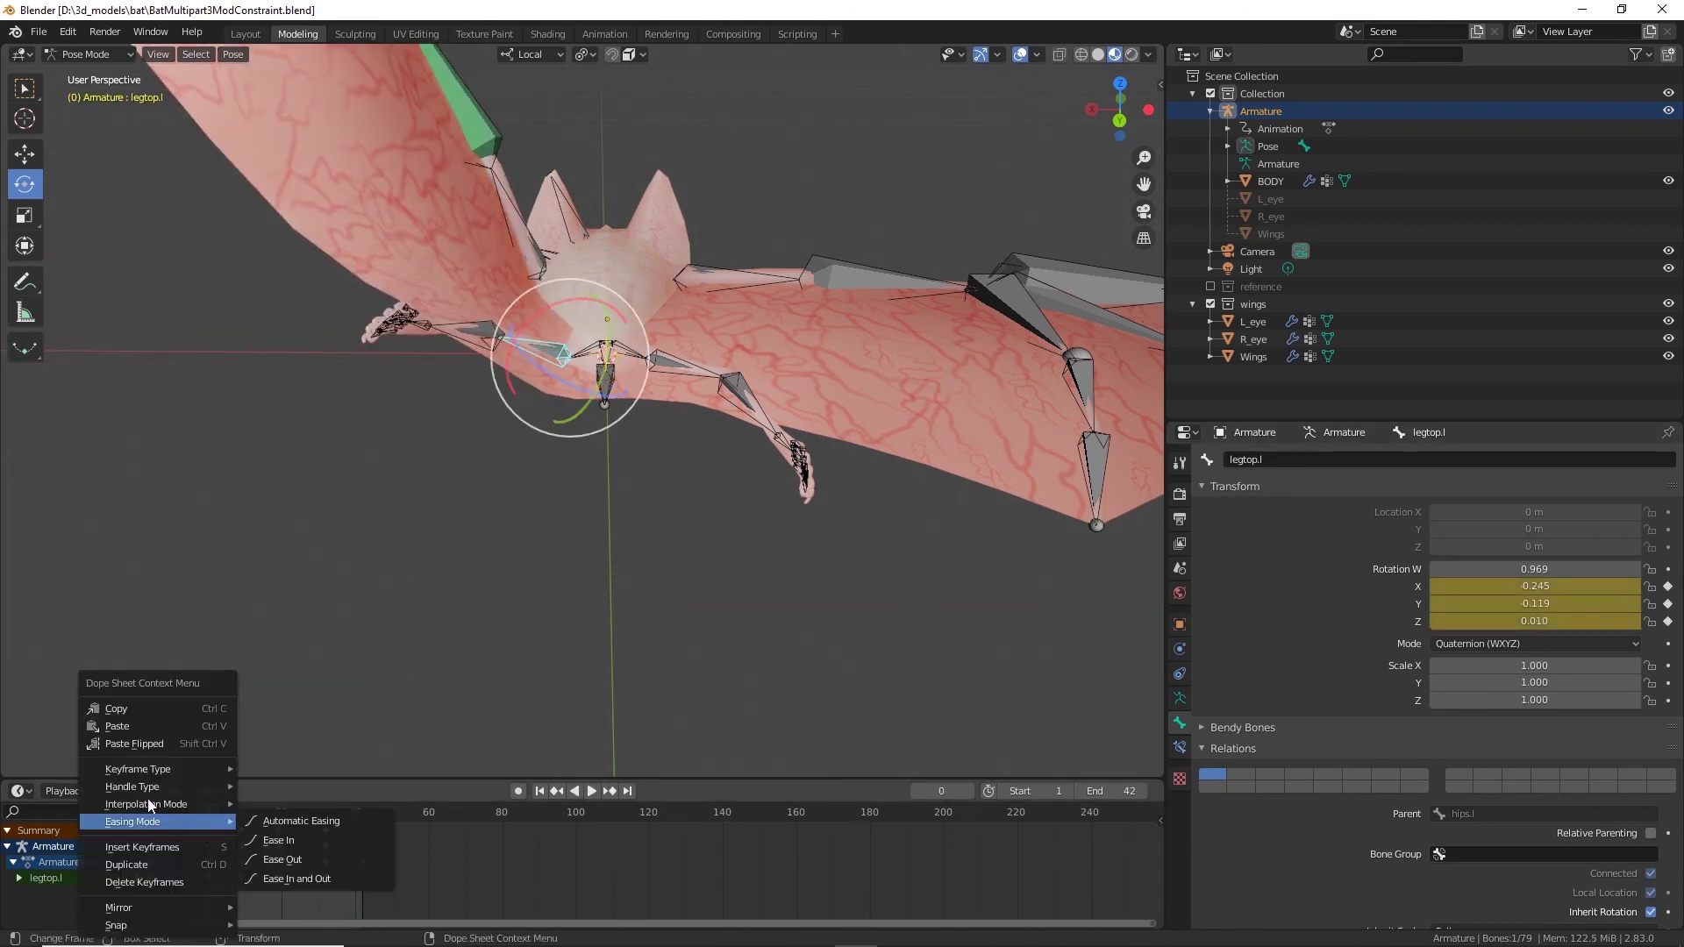
click(153, 731)
click(362, 816)
key(space)
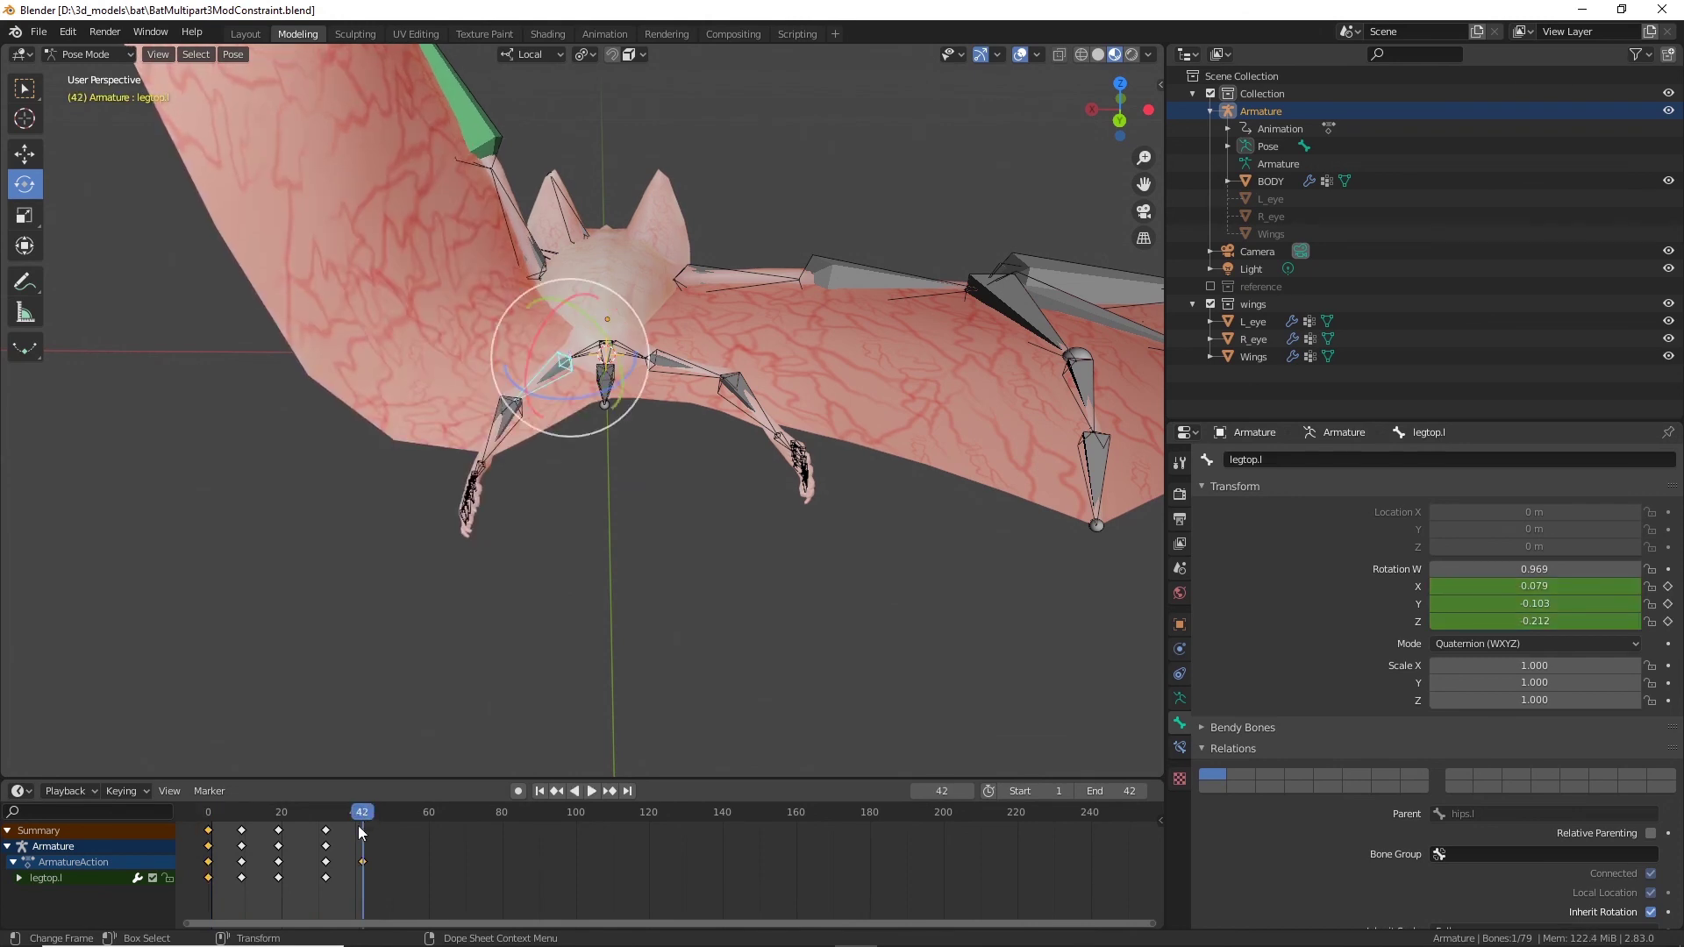
right_click(368, 834)
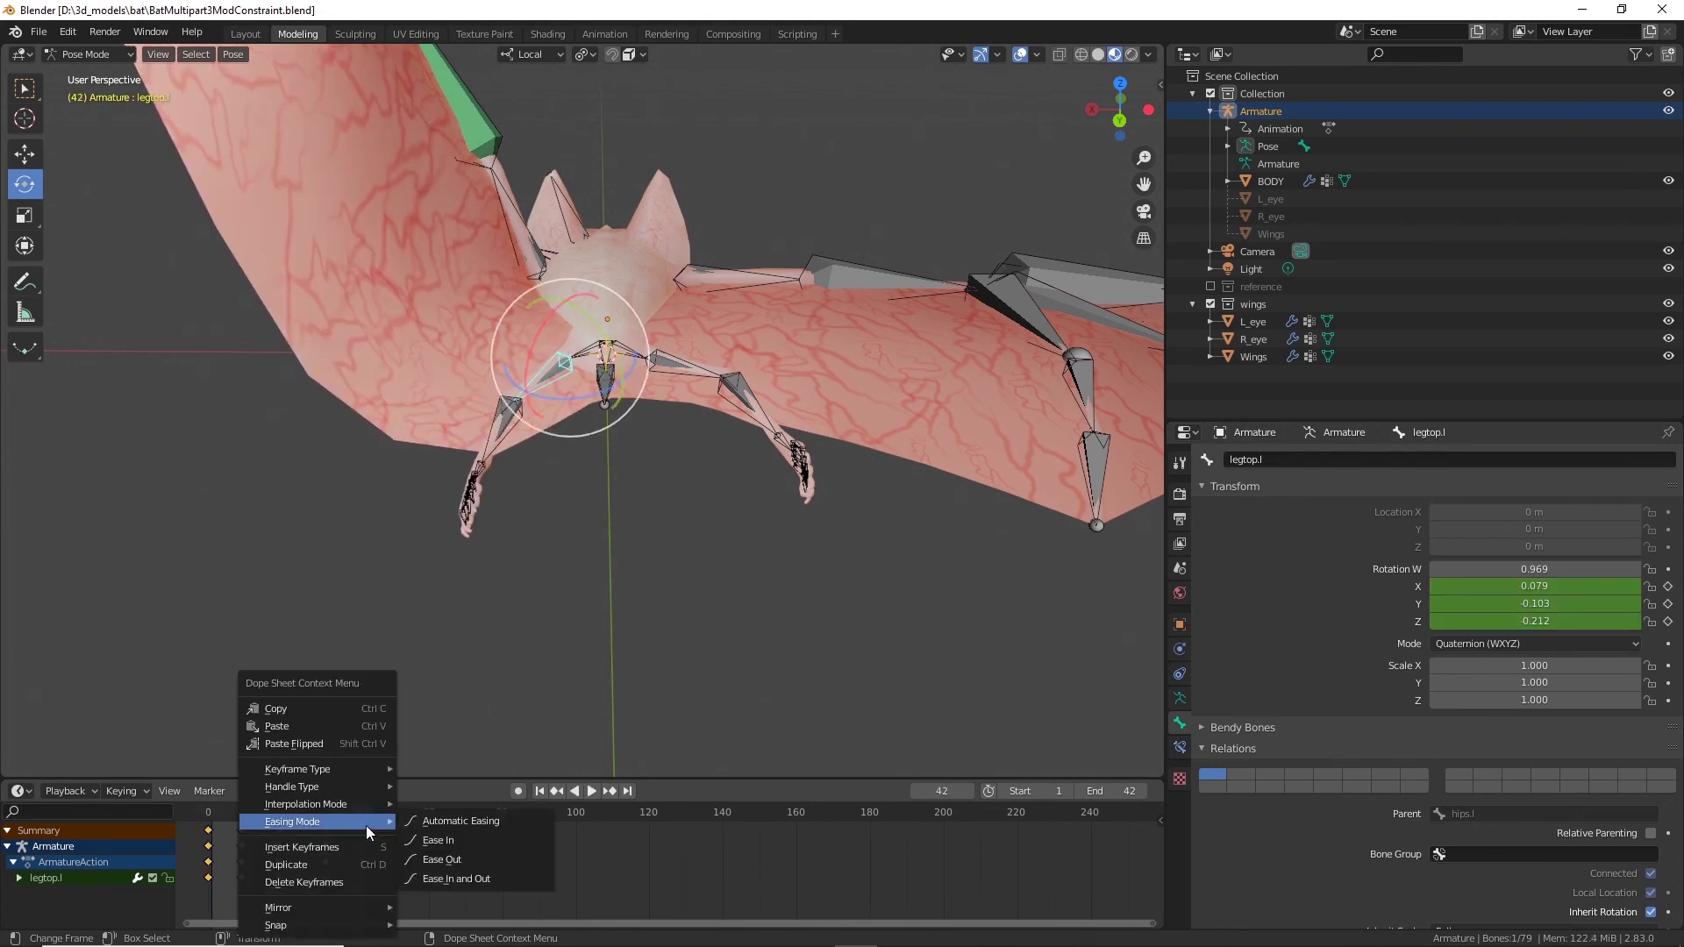
click(299, 726)
Step: Play the looped animation and examine the left leg moving together with the wing
middle_drag(681, 632, 772, 552)
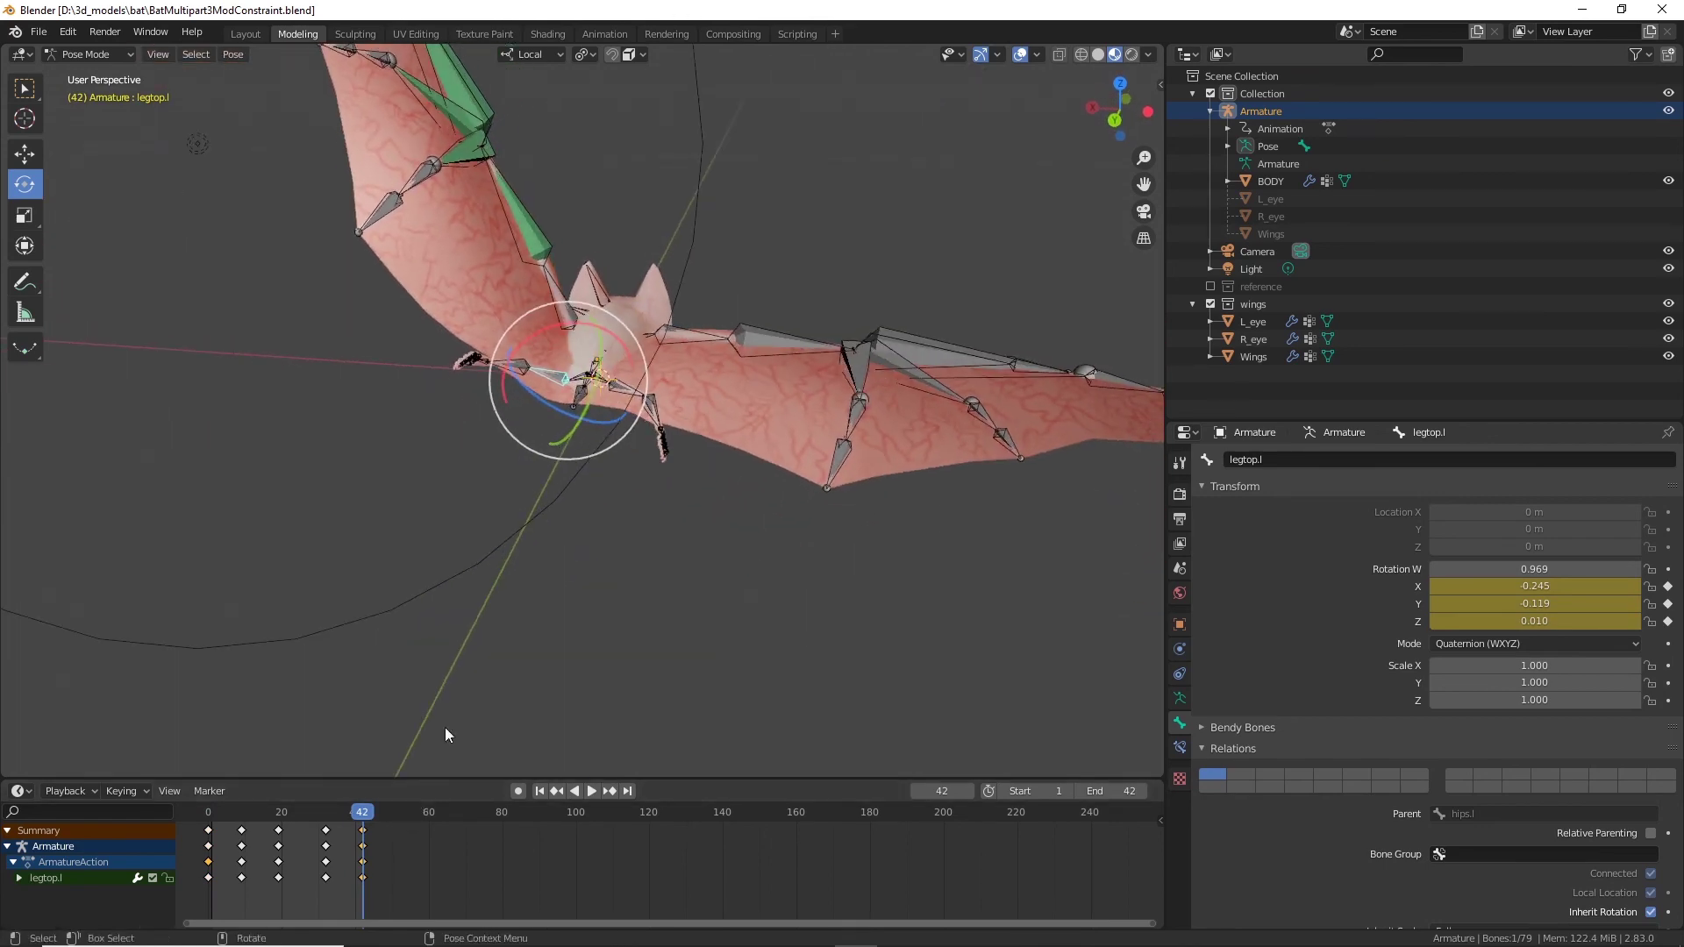
middle_drag(445, 728, 702, 596)
click(591, 791)
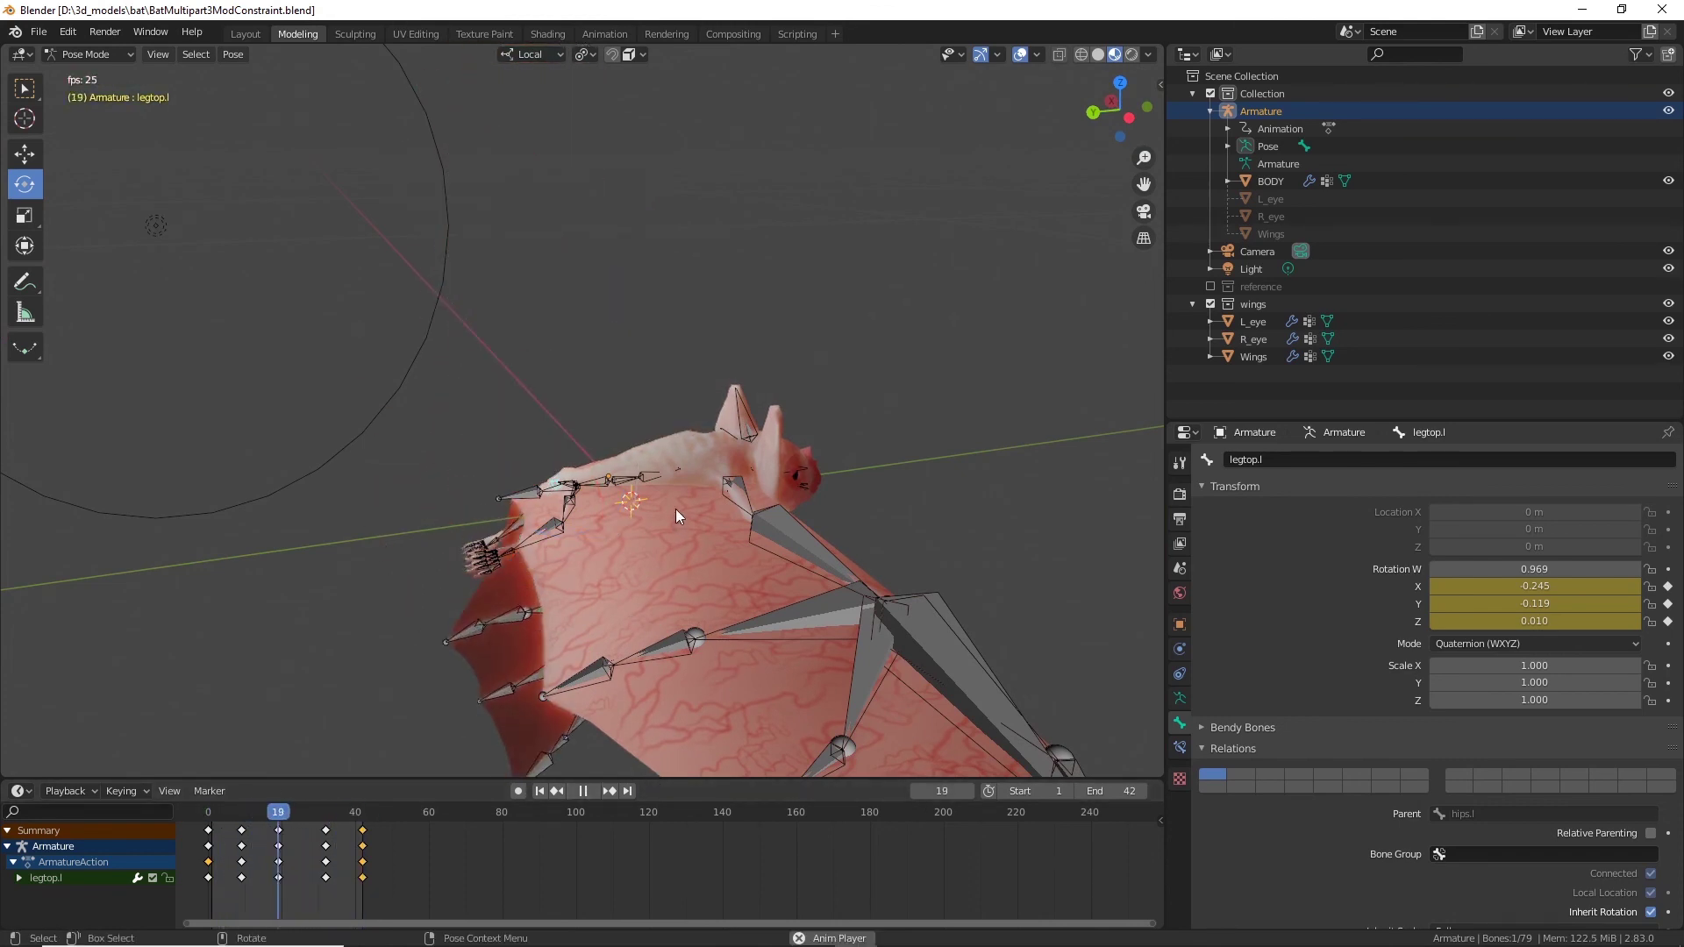
Step: Inspect the left wing's flapping and folding loop from the front, rear and above, and stop the playback
middle_drag(245, 519, 812, 534)
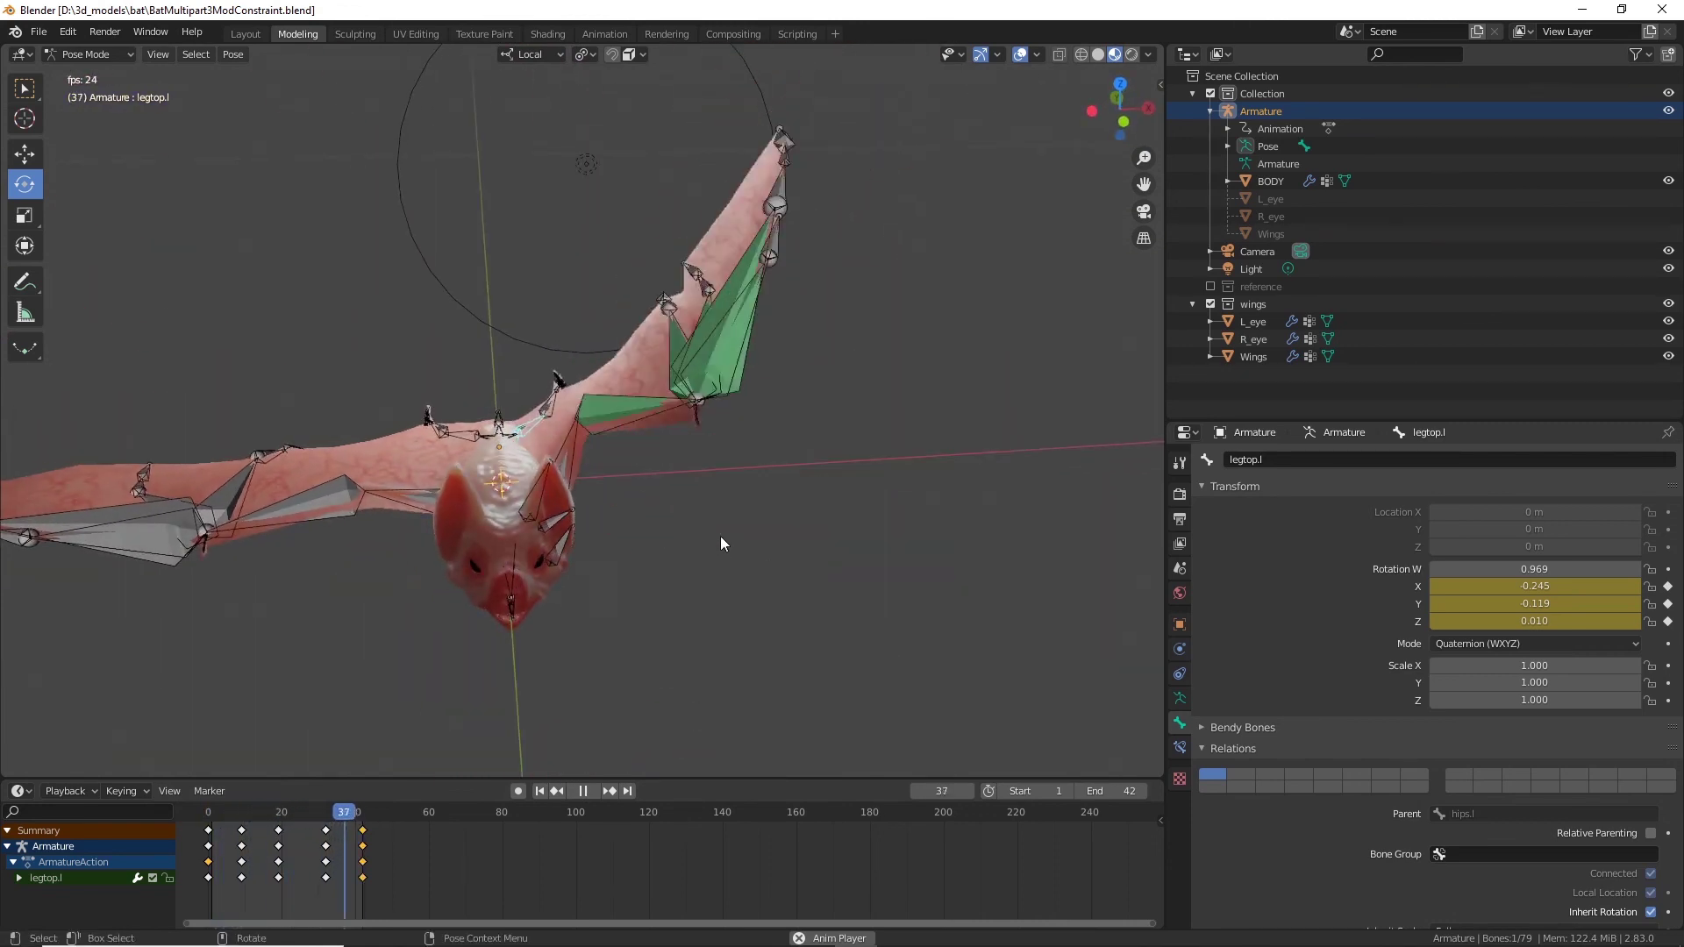
middle_drag(702, 600, 598, 517)
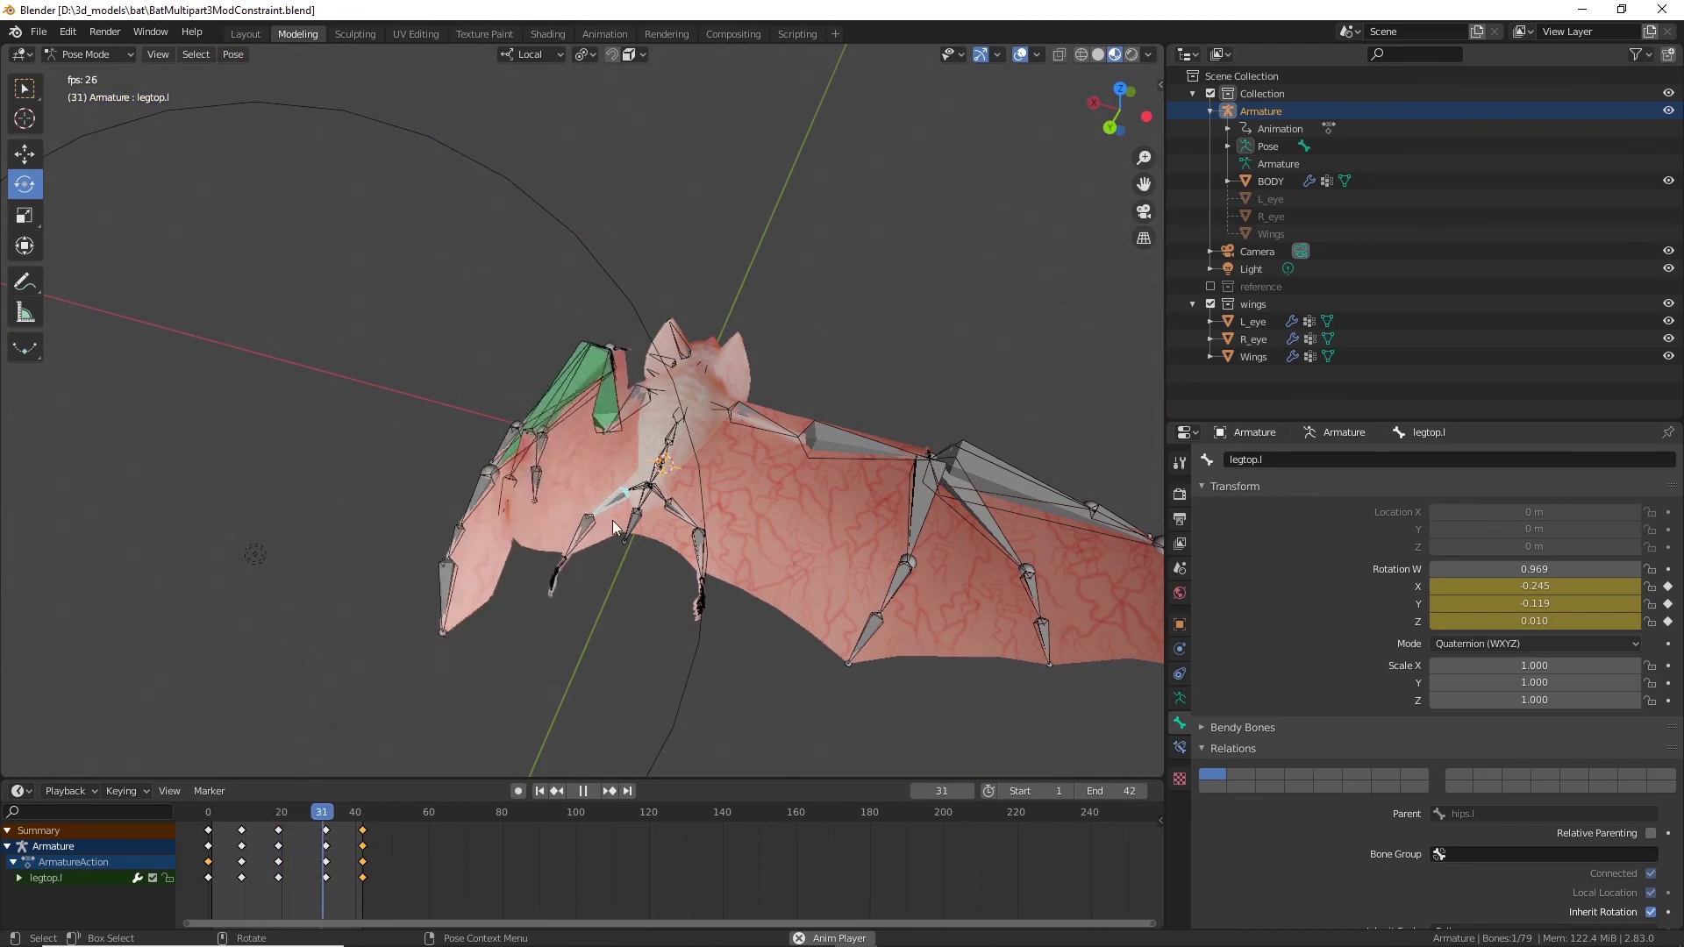
middle_drag(707, 521, 1034, 481)
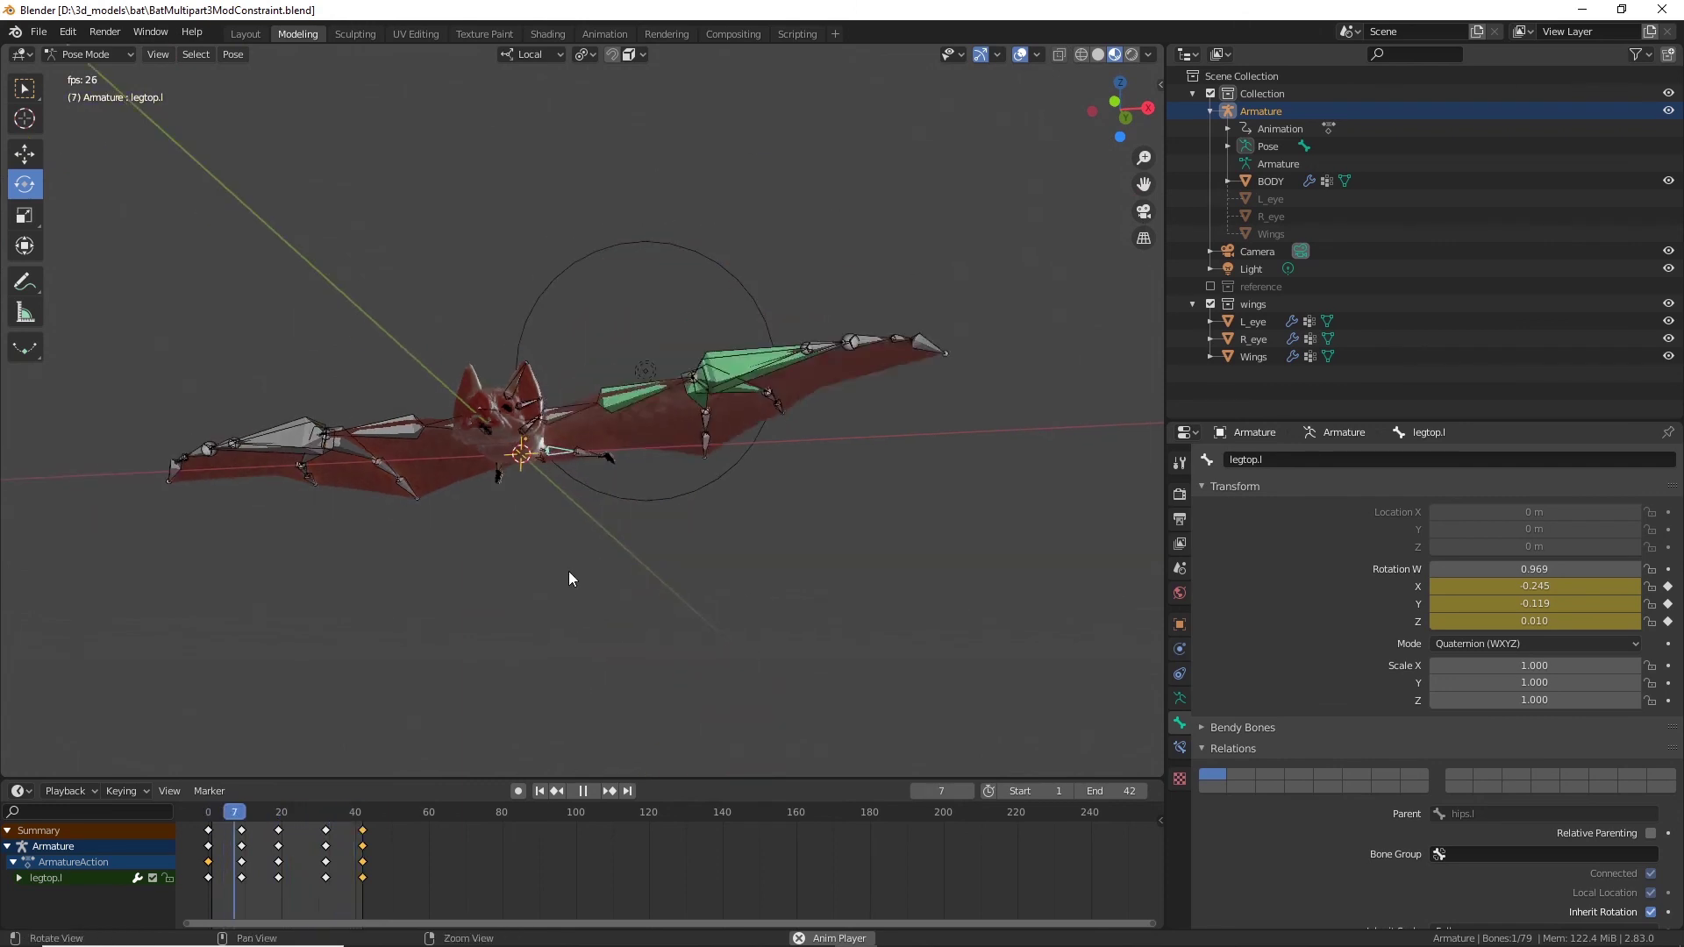
middle_drag(568, 571, 519, 486)
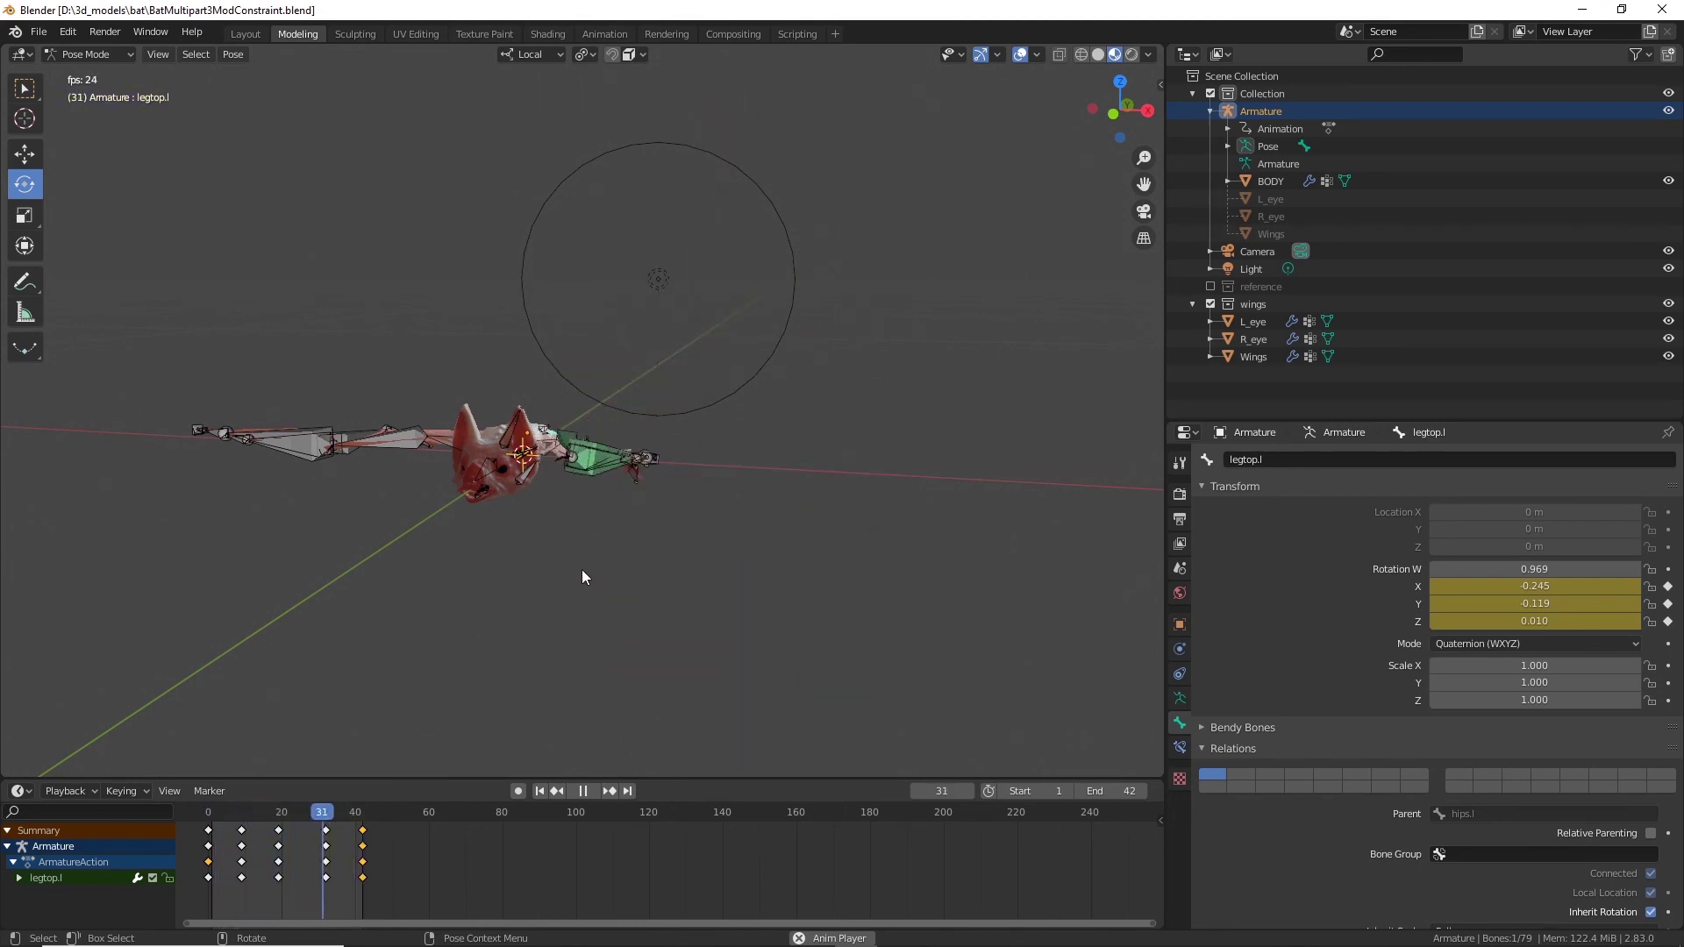
middle_drag(602, 543, 691, 488)
scroll(600, 552, up, 3)
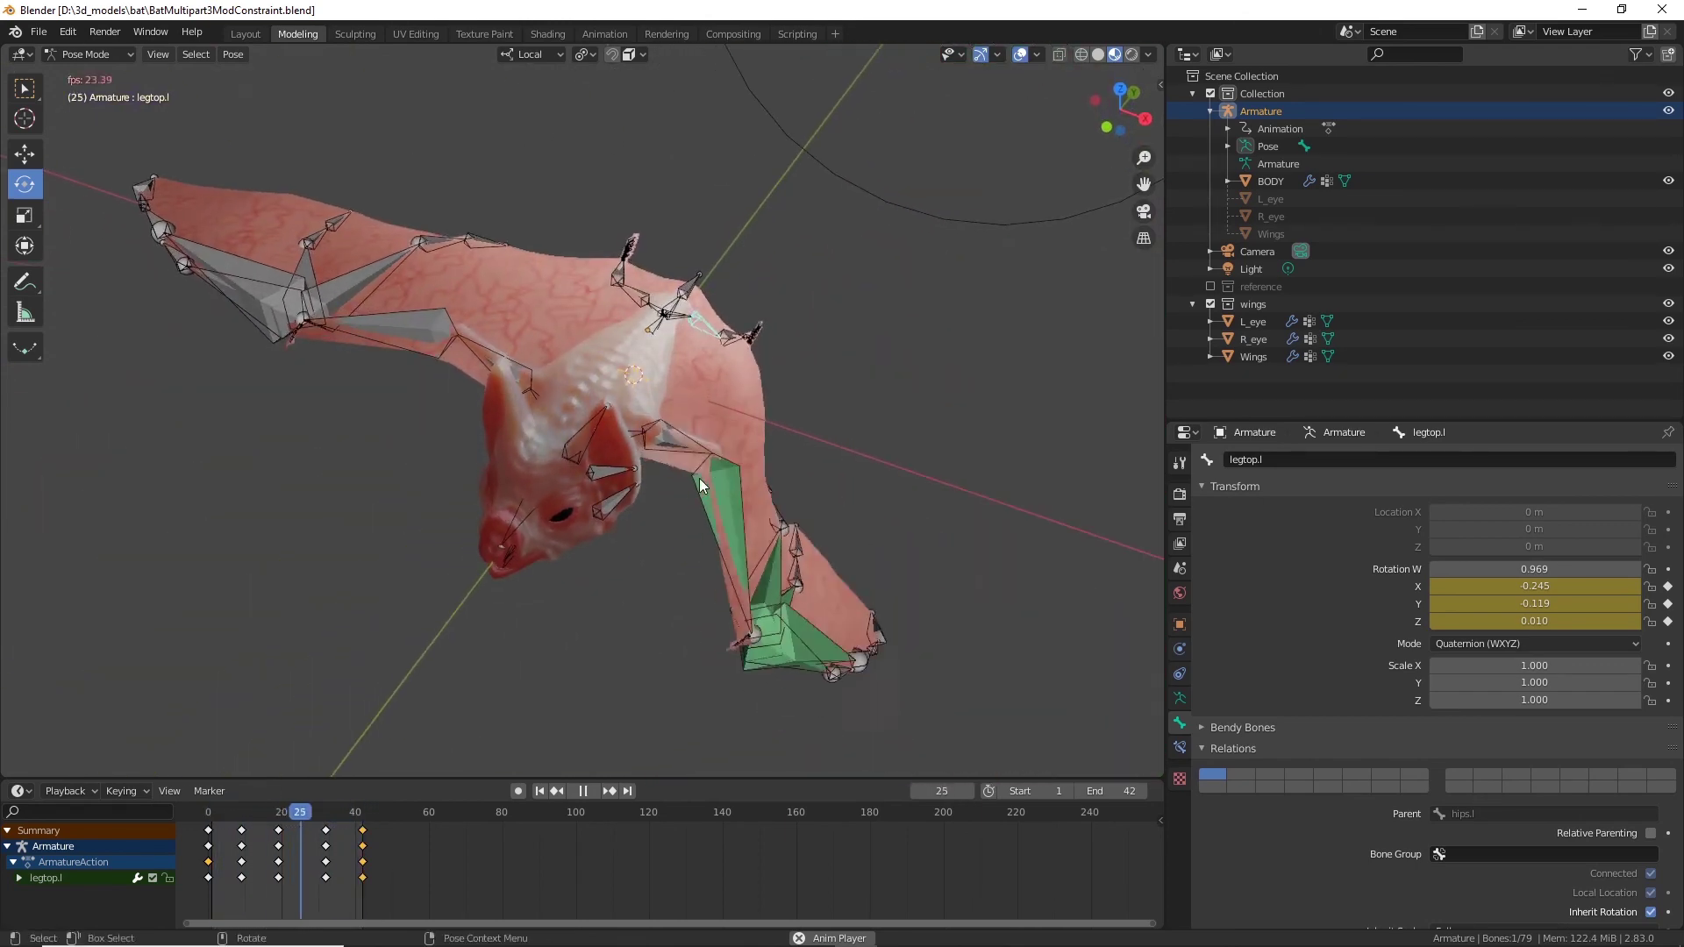
key(space)
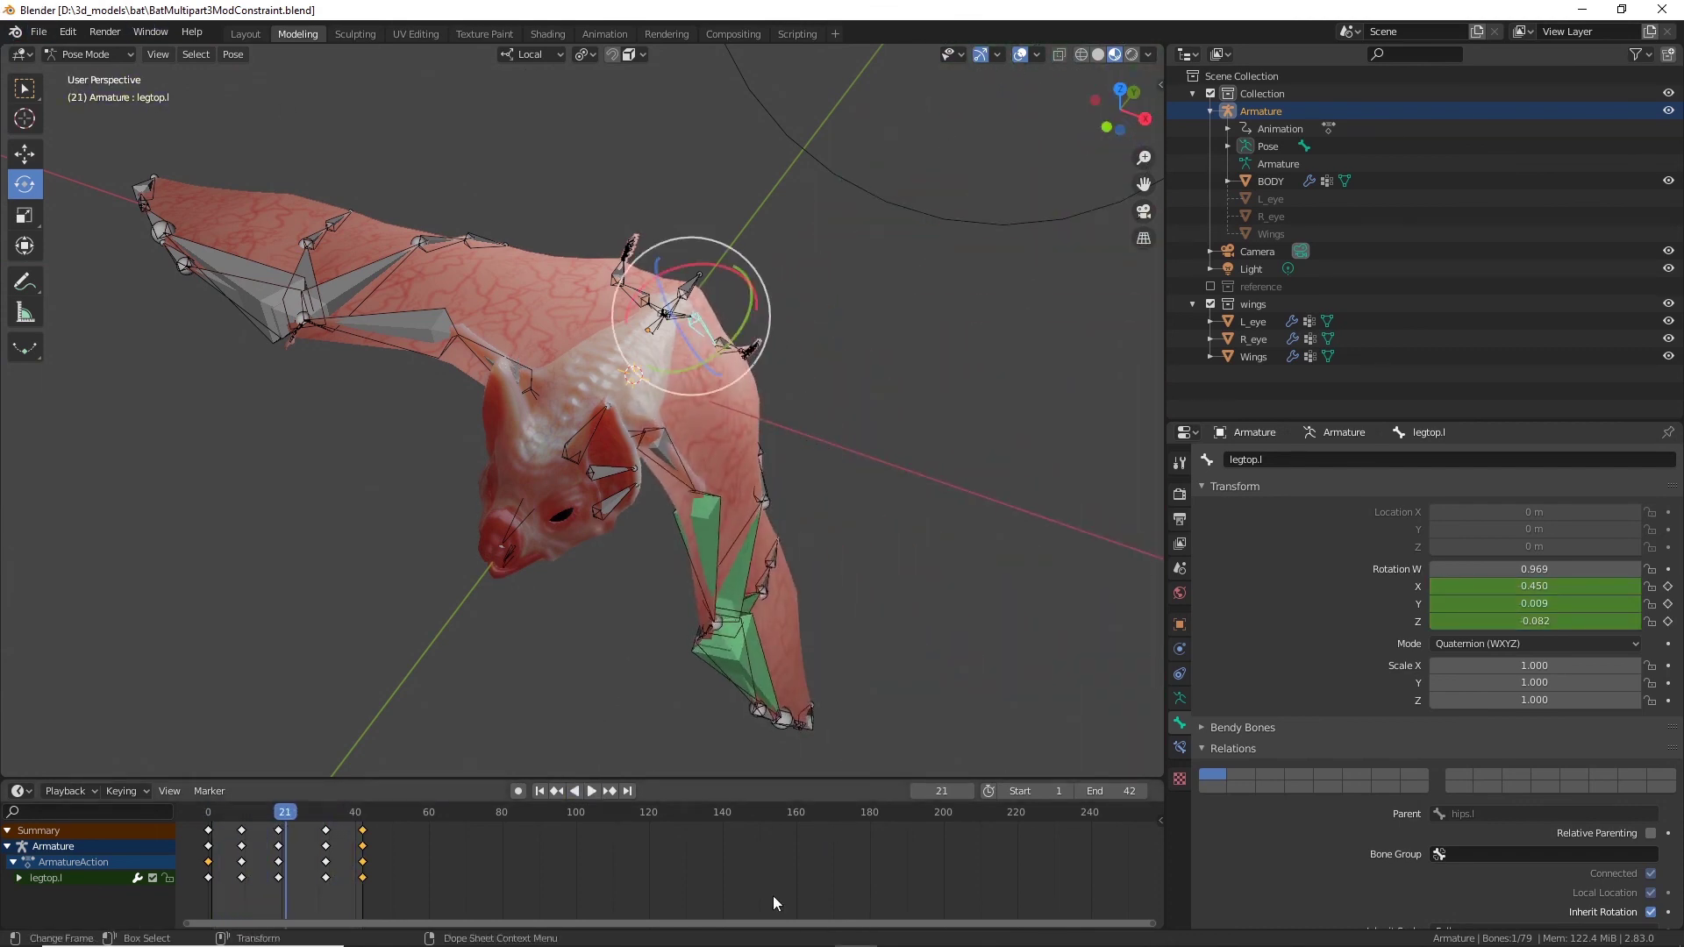
Step: Save the rigged and animated bat scene to its existing file, BatMultipart3ModConstraint.blend
mouse_move(875, 932)
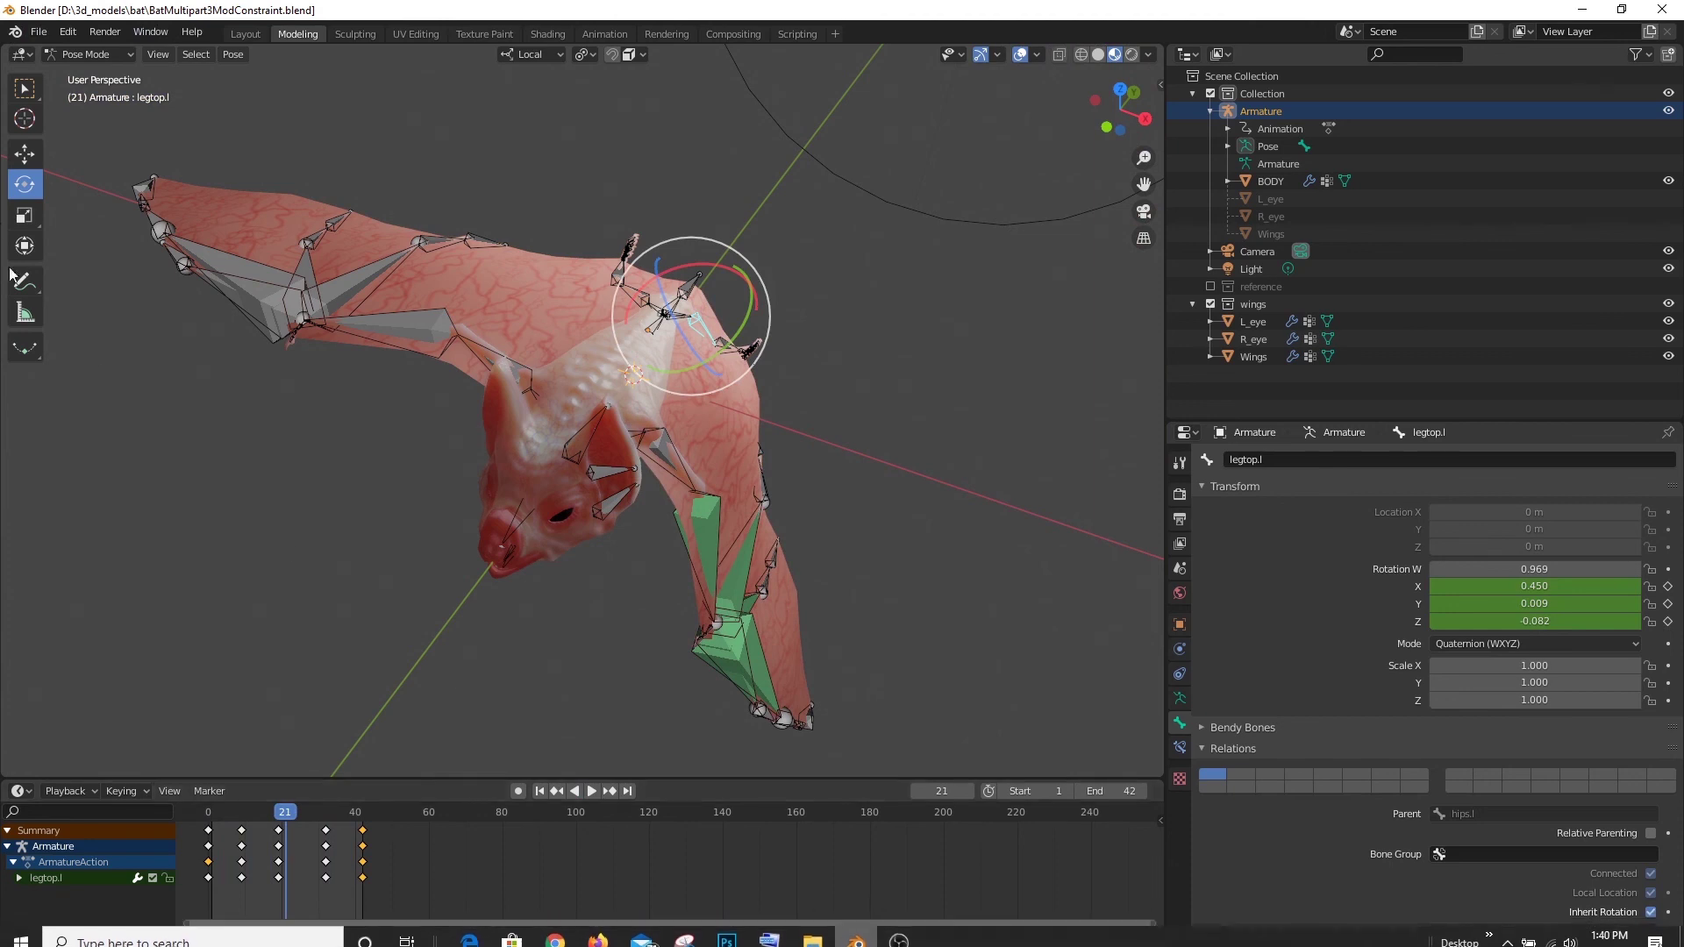
click(42, 33)
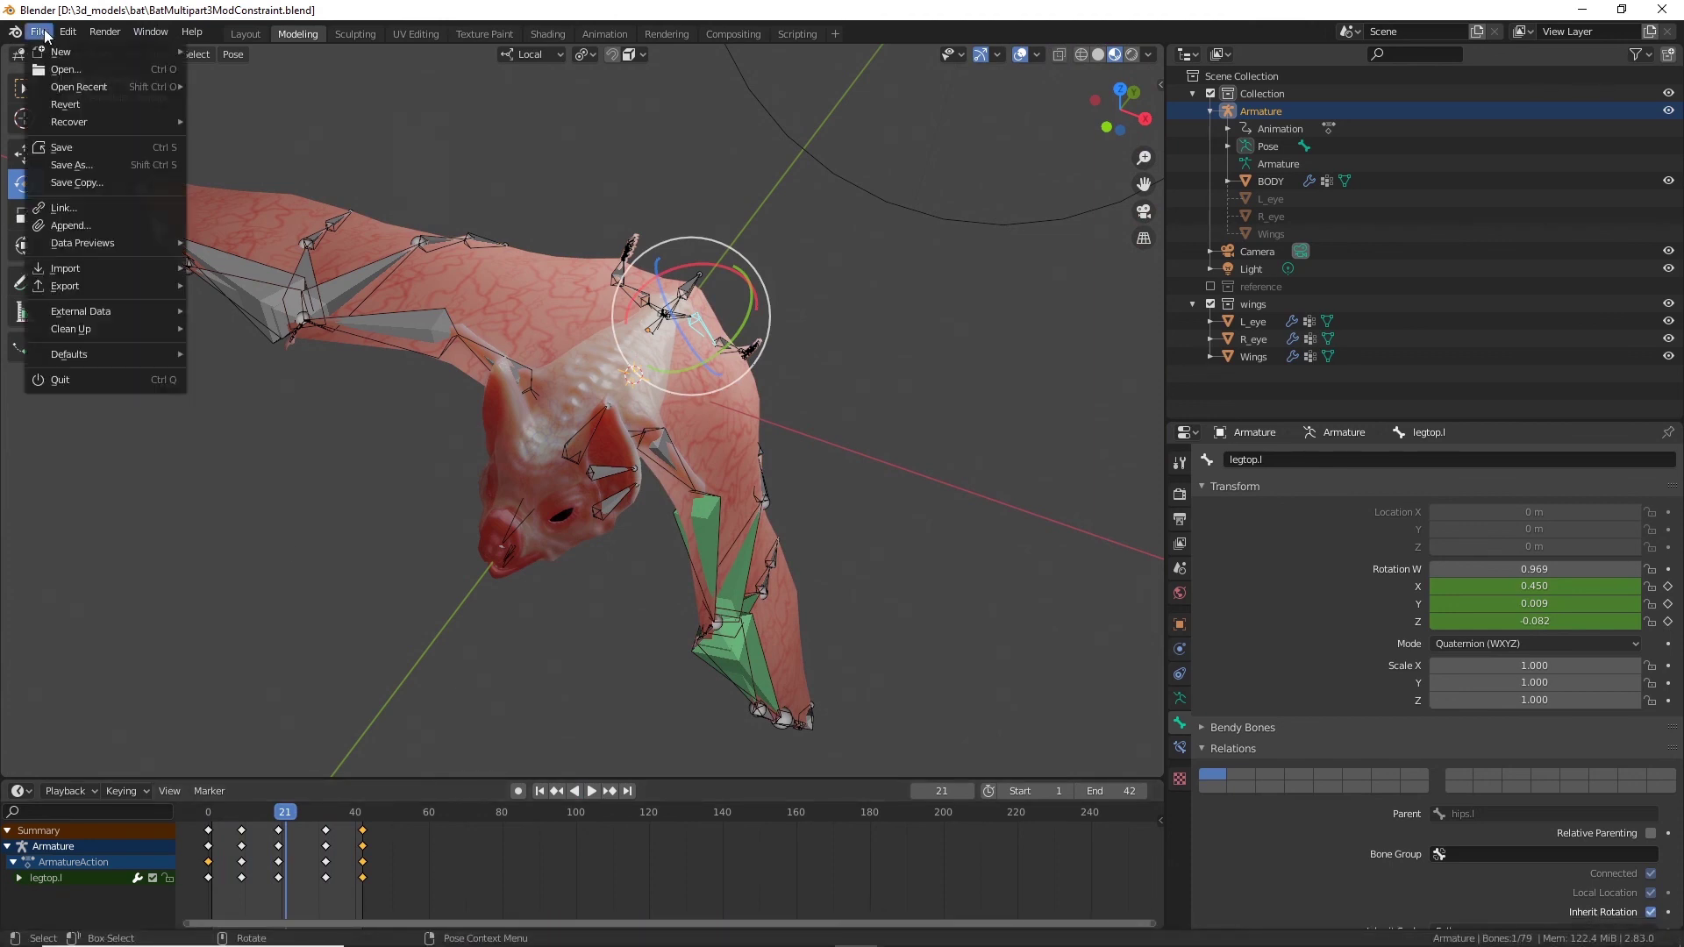
click(73, 147)
mouse_move(791, 936)
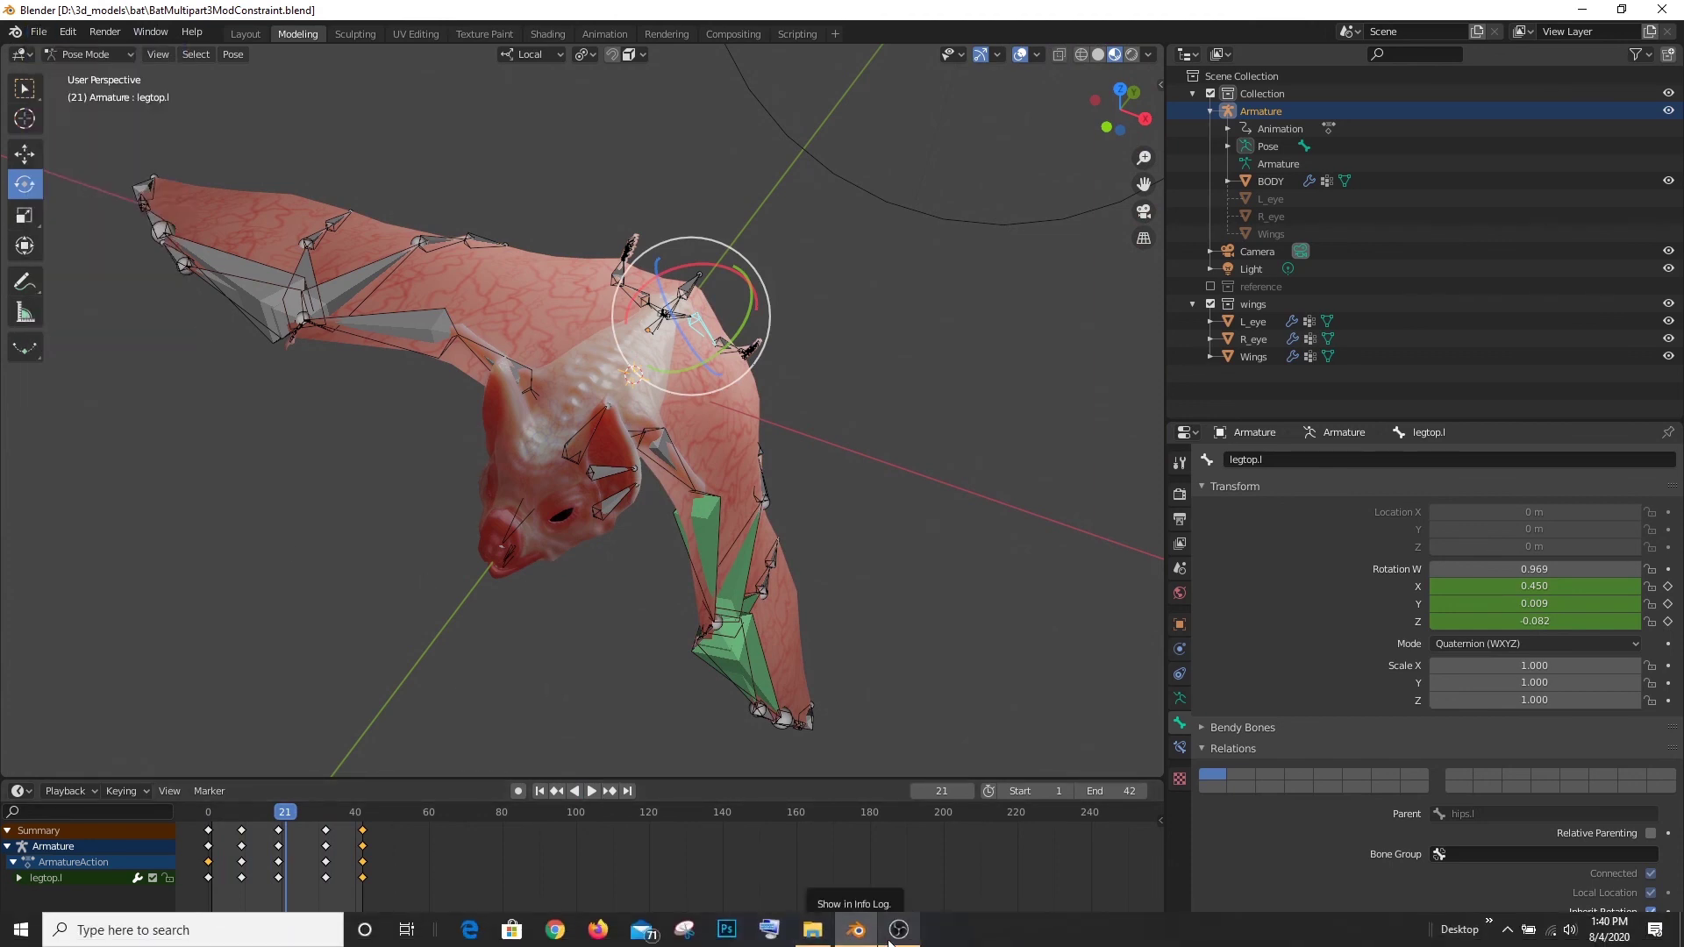